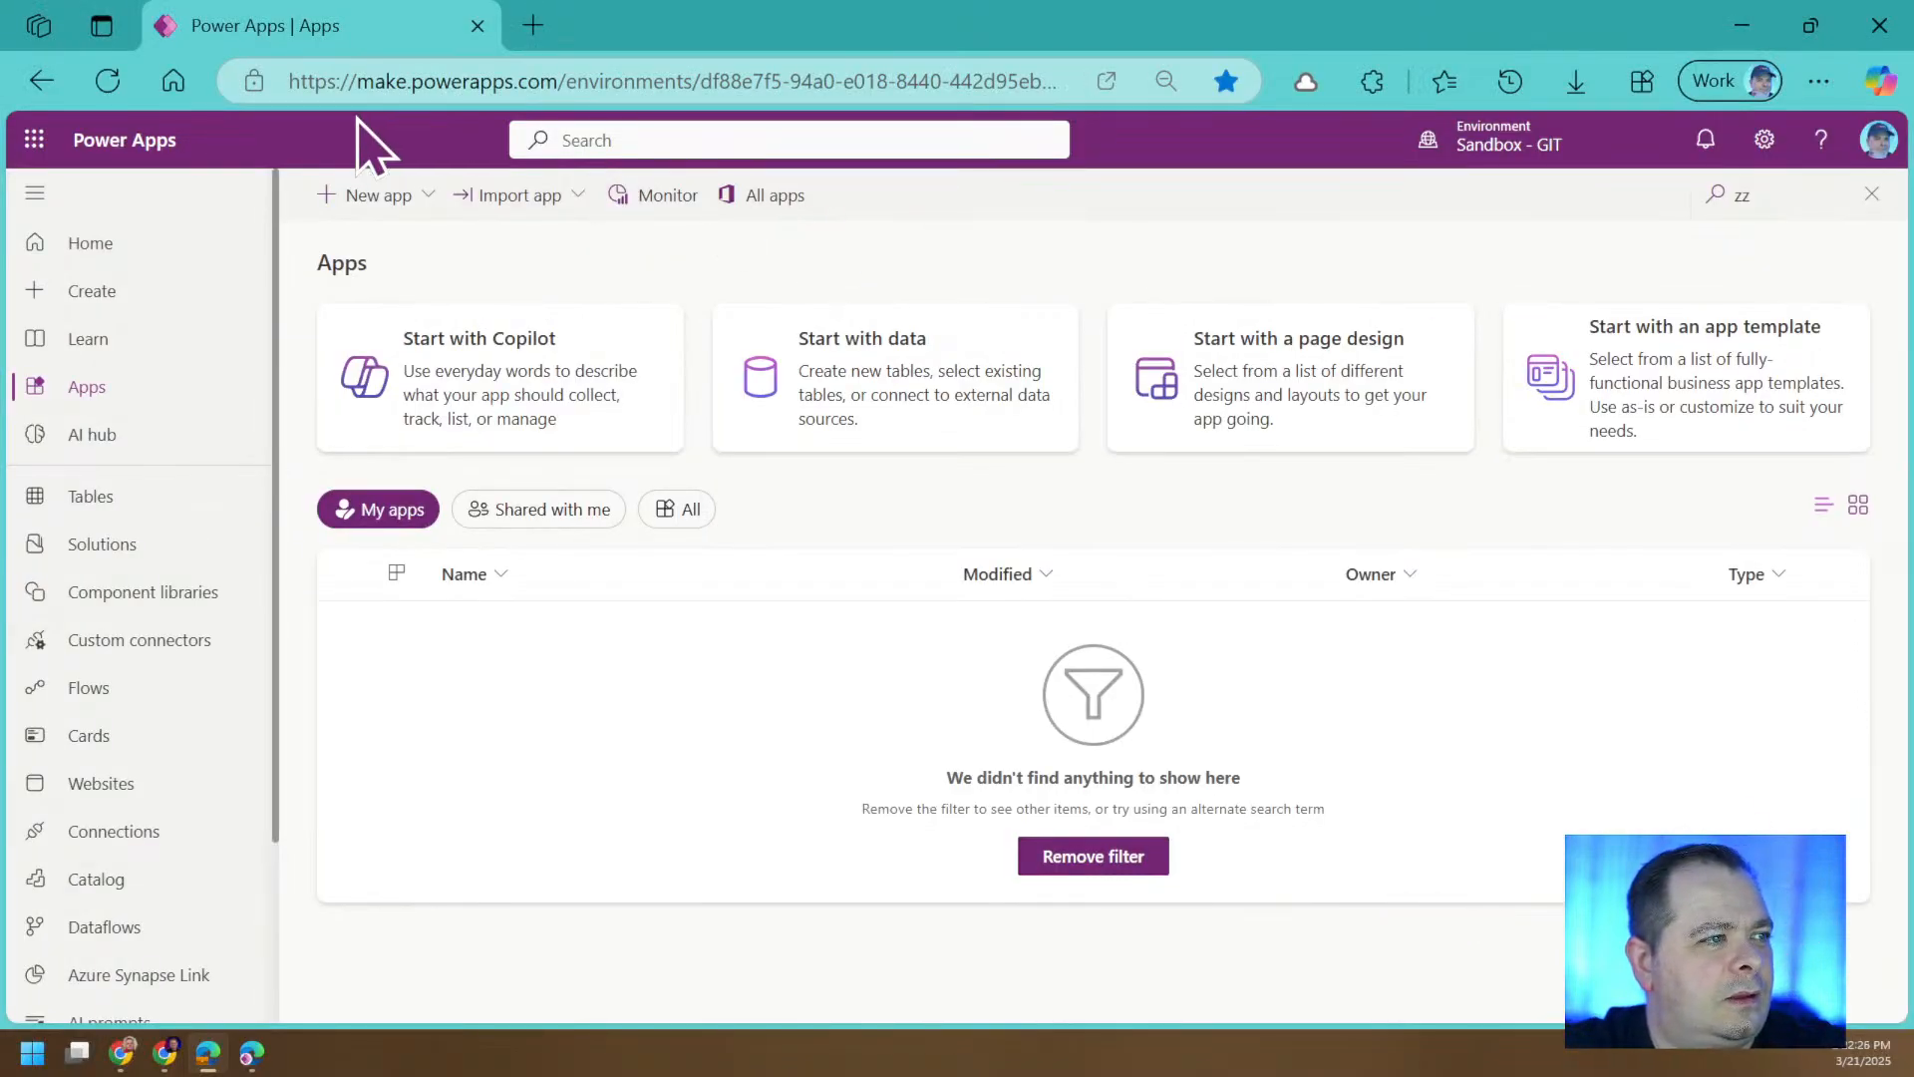
left_click(430, 85)
left_click(559, 85)
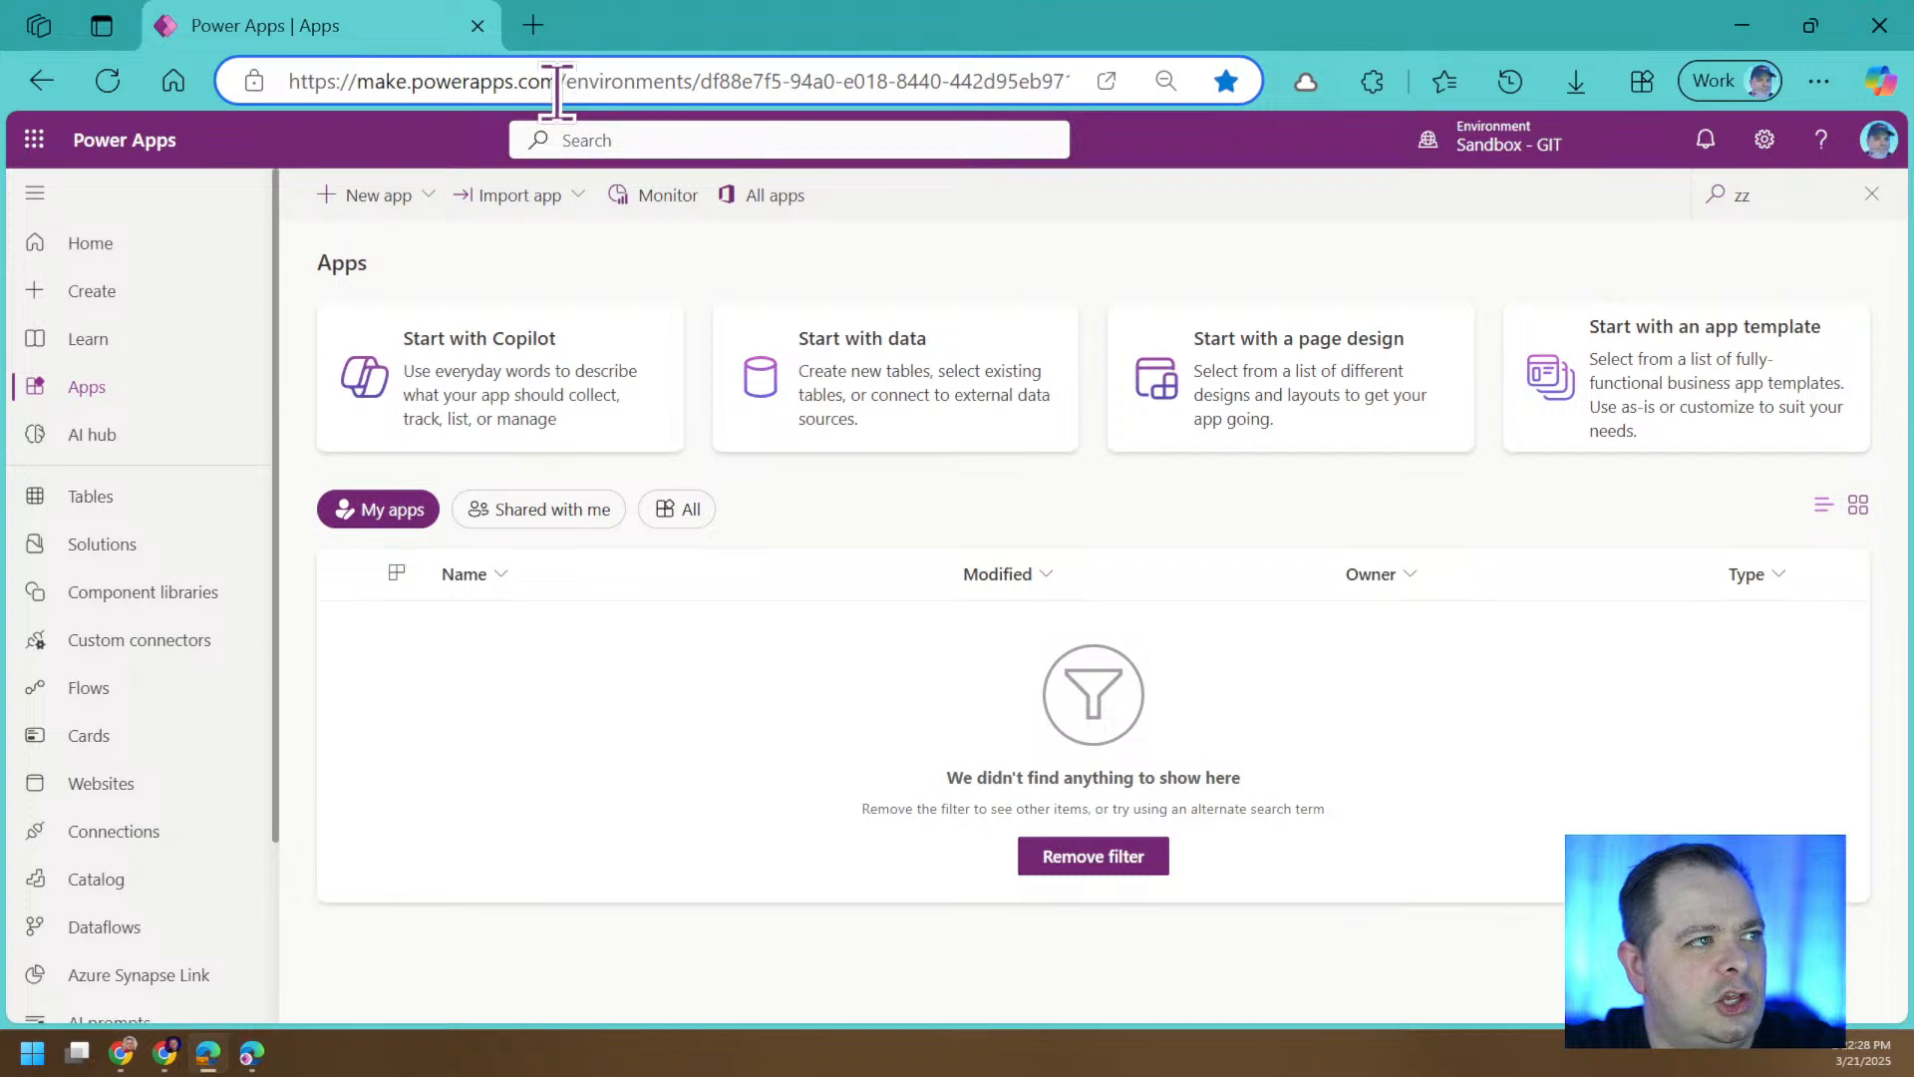
left_click_drag(557, 85, 251, 80)
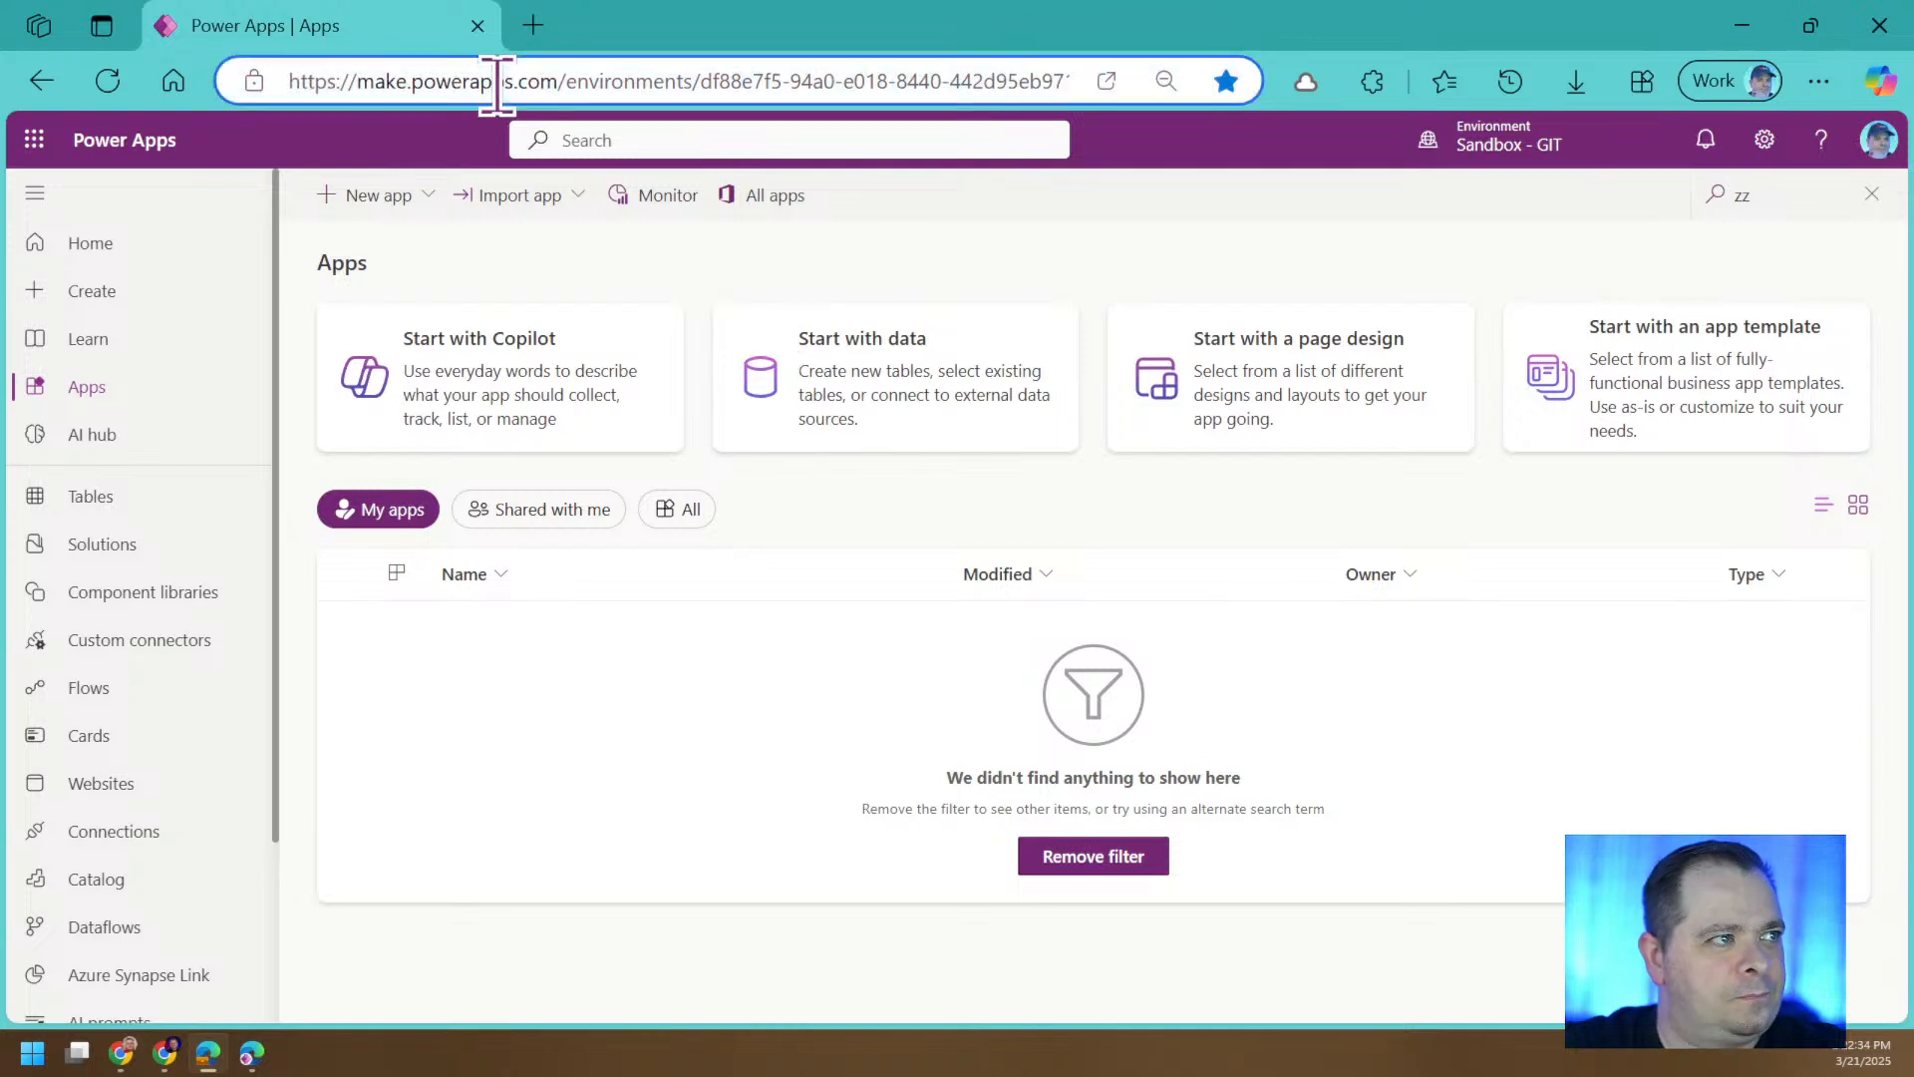
left_click(499, 85)
left_click(1265, 259)
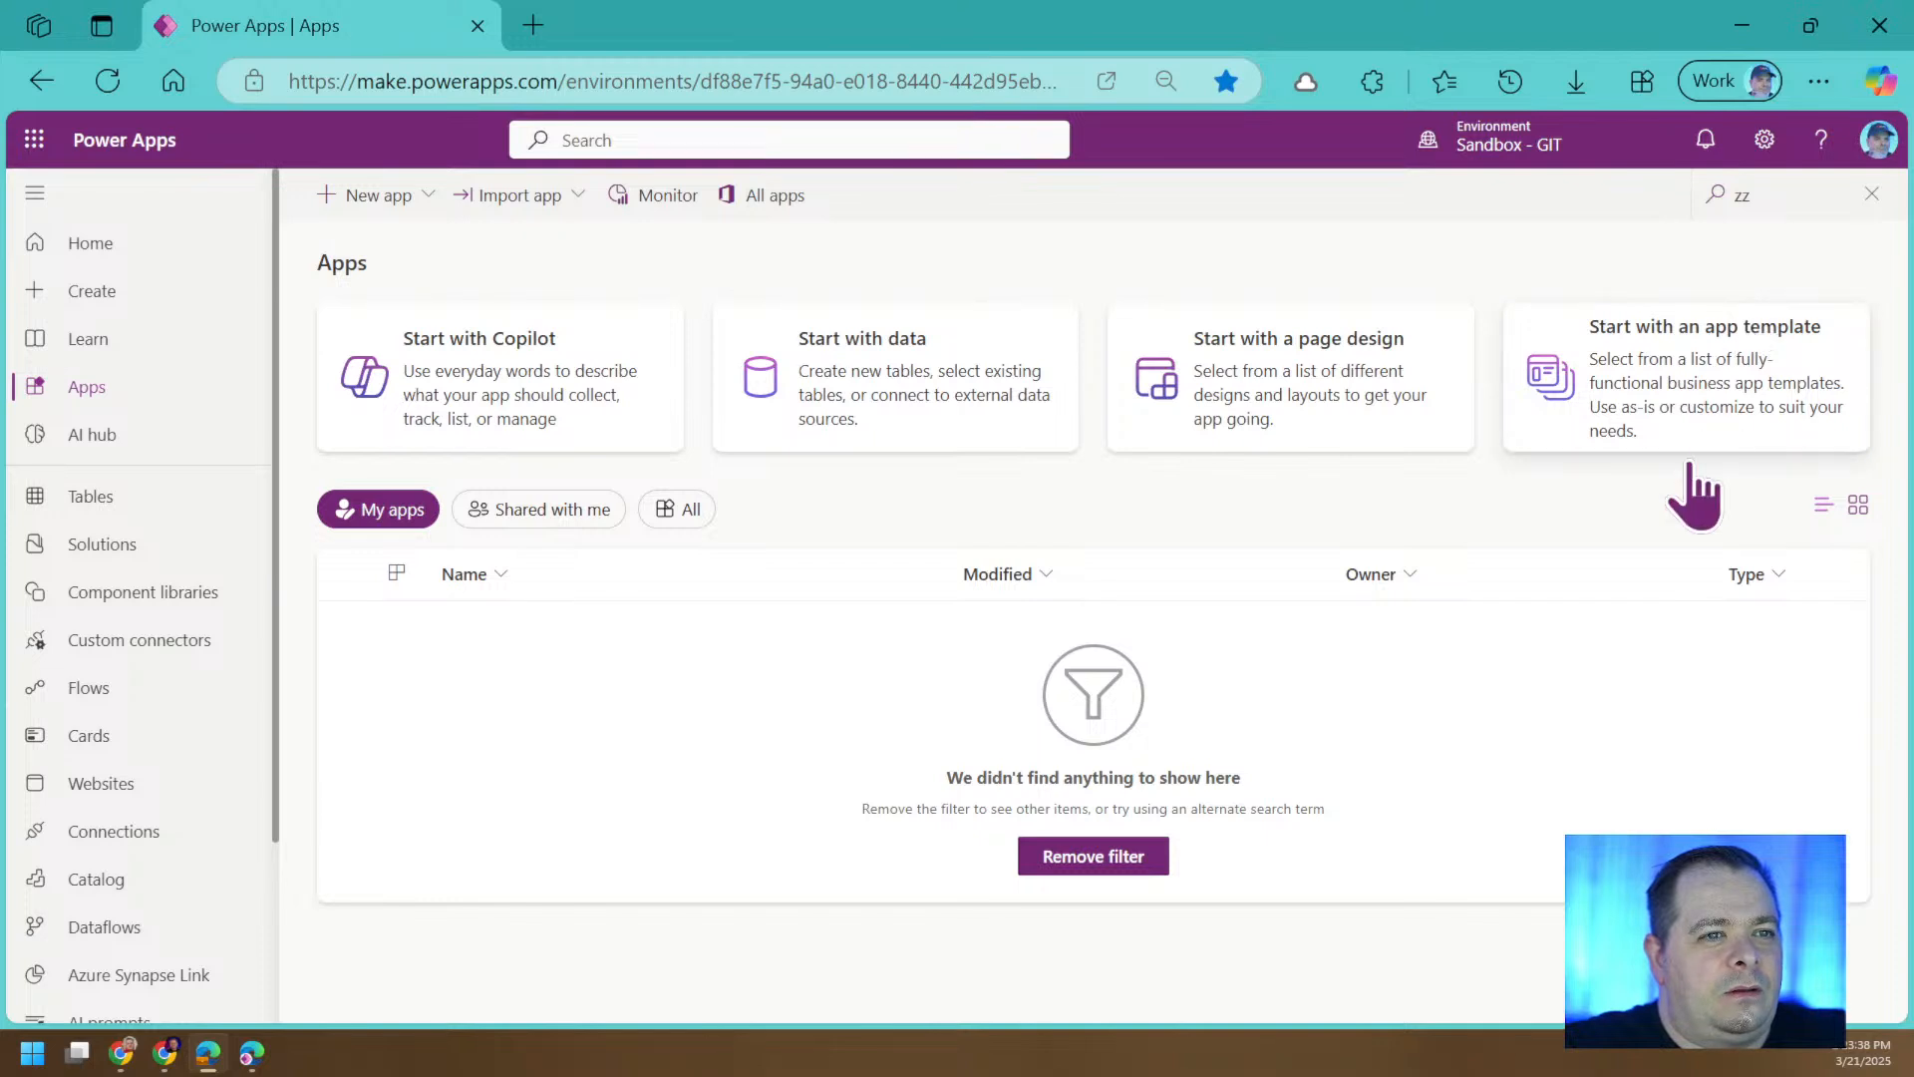
Switch the browser to full-screen view.
mouse_move(1531, 145)
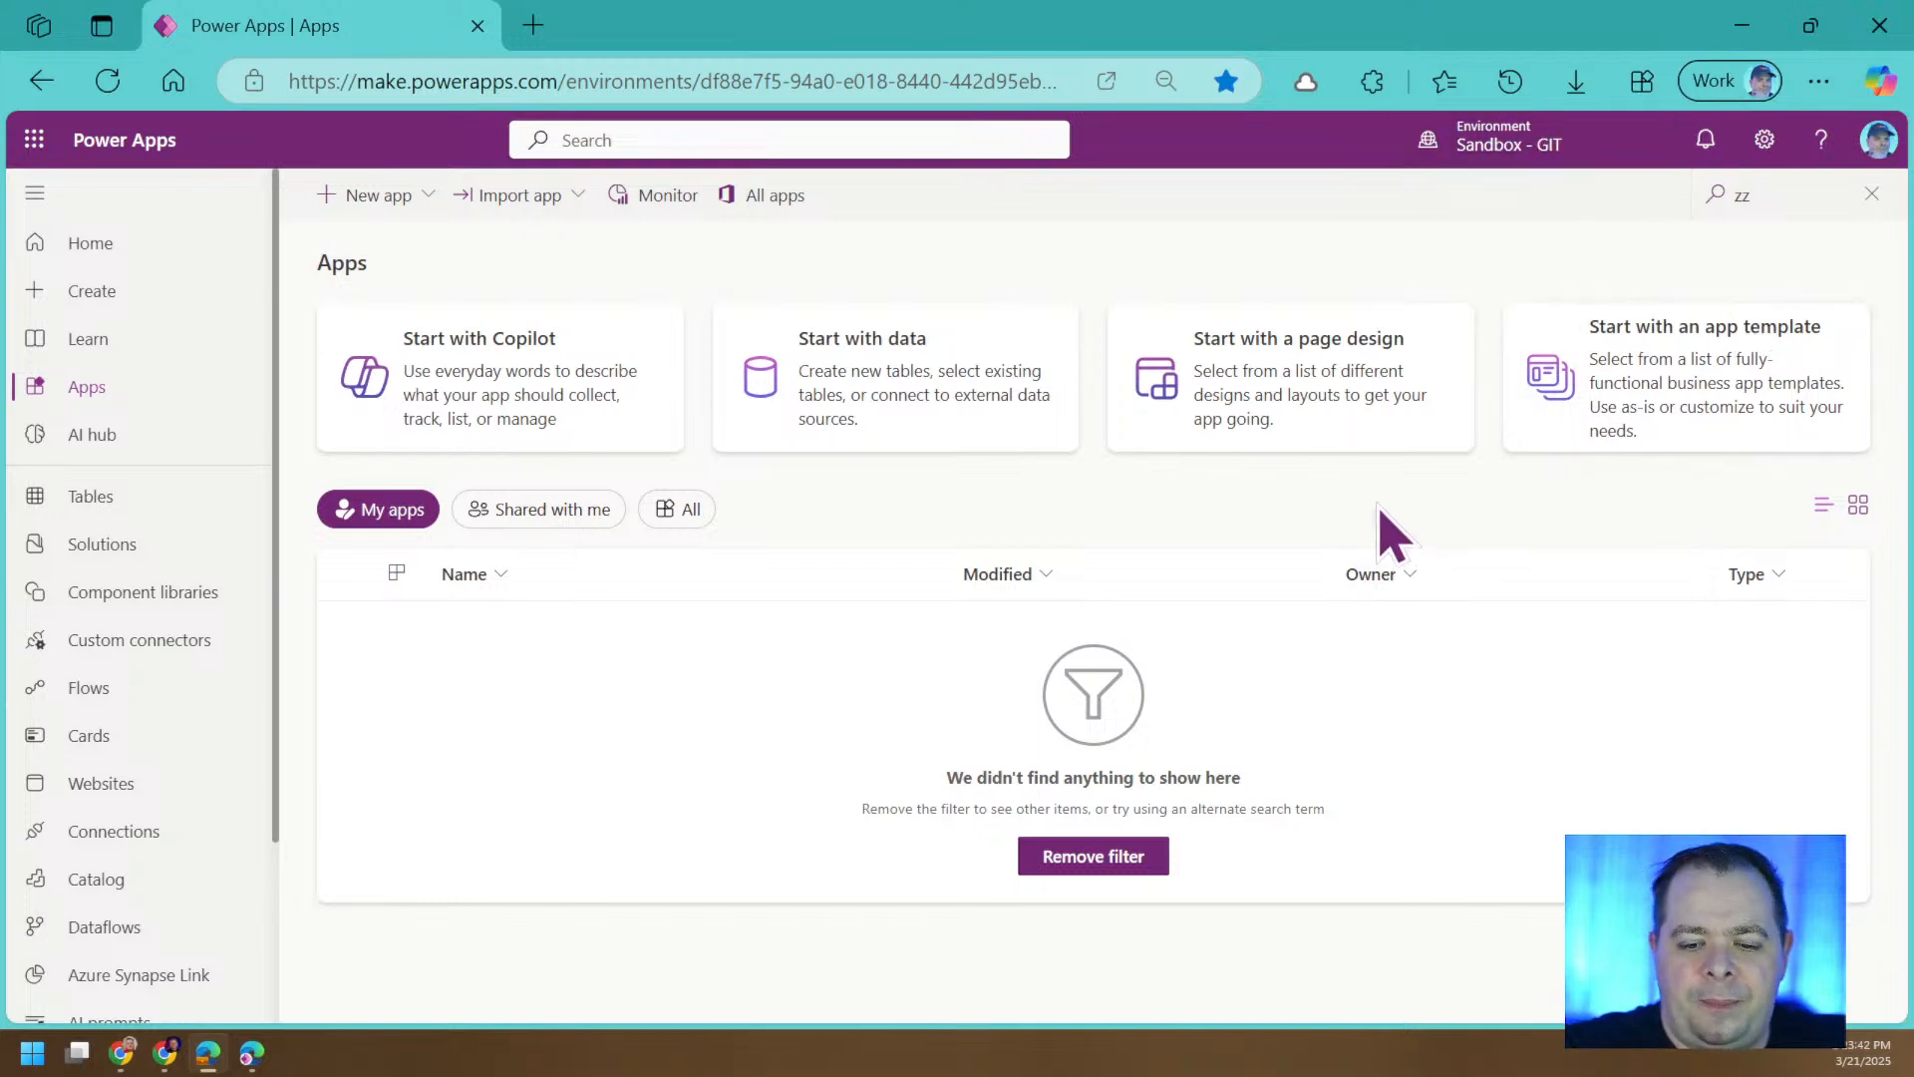
key("F11")
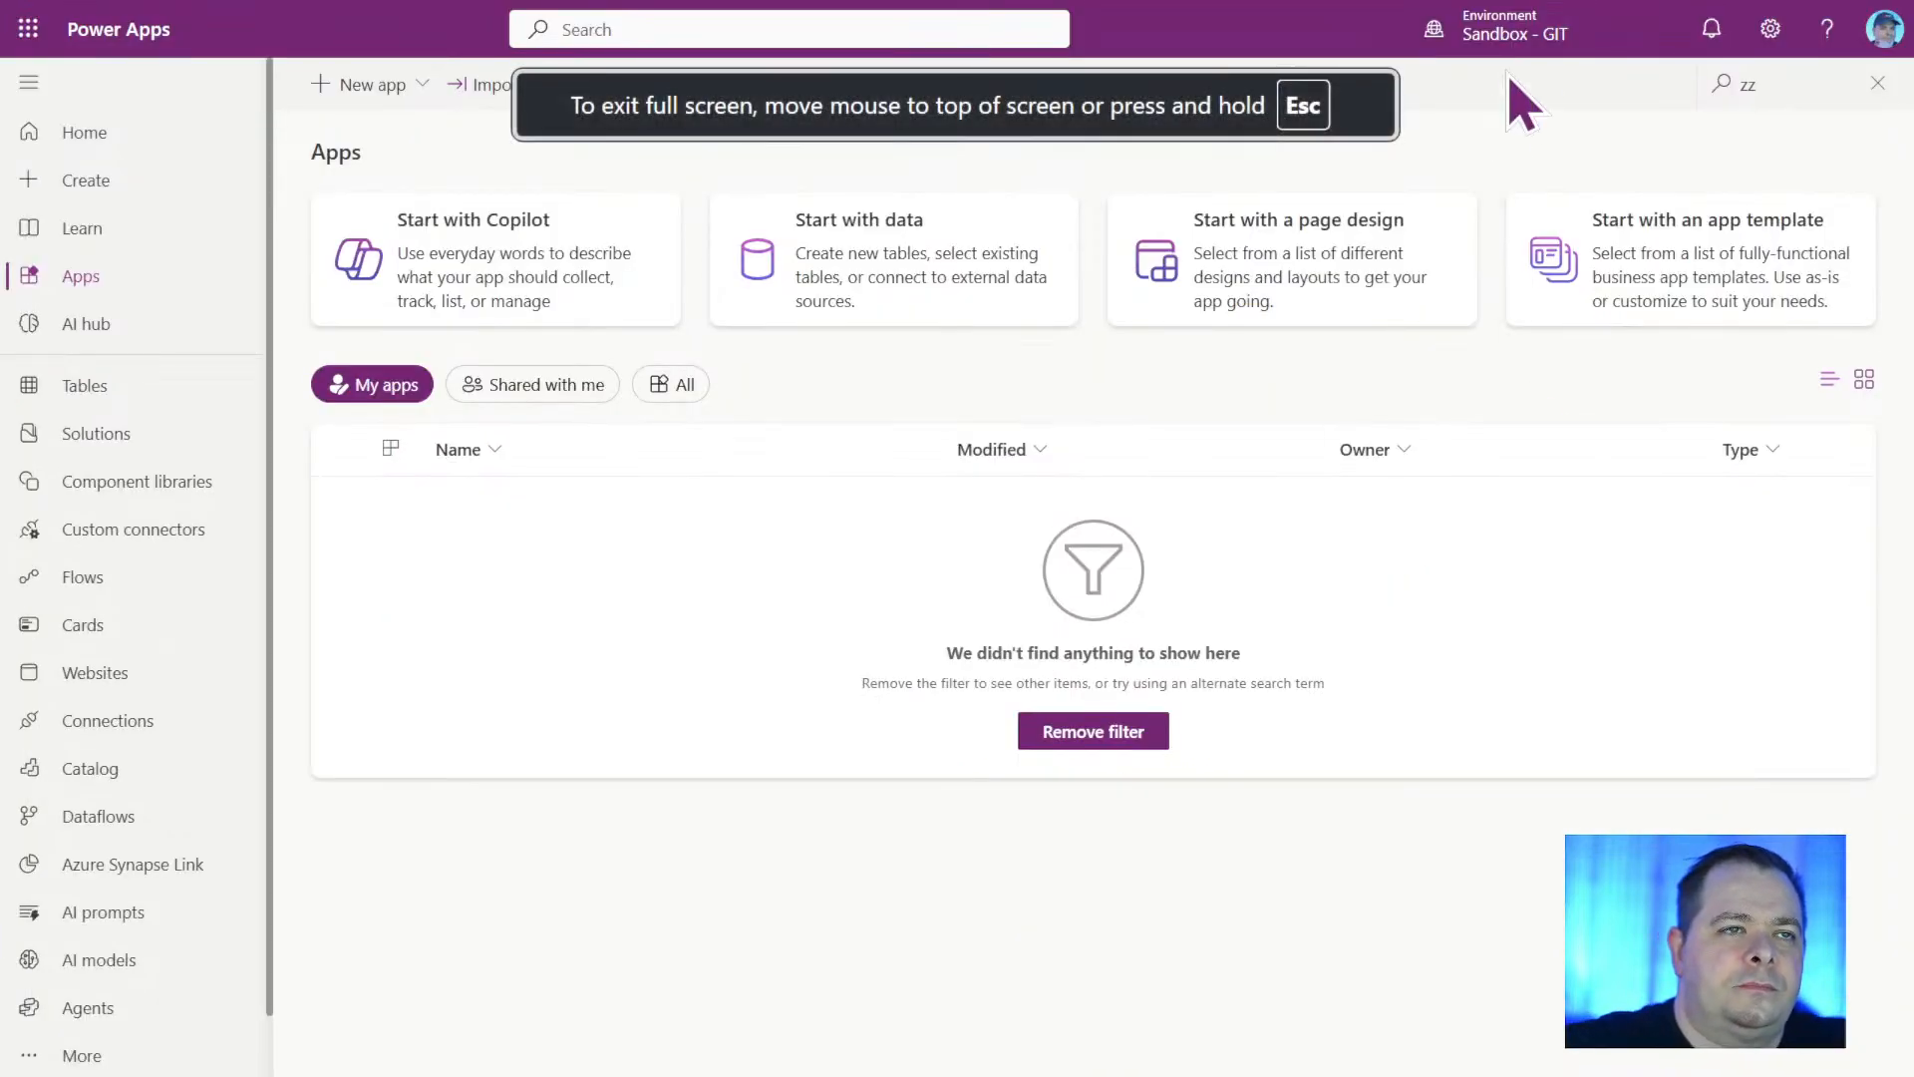
mouse_move(1506, 40)
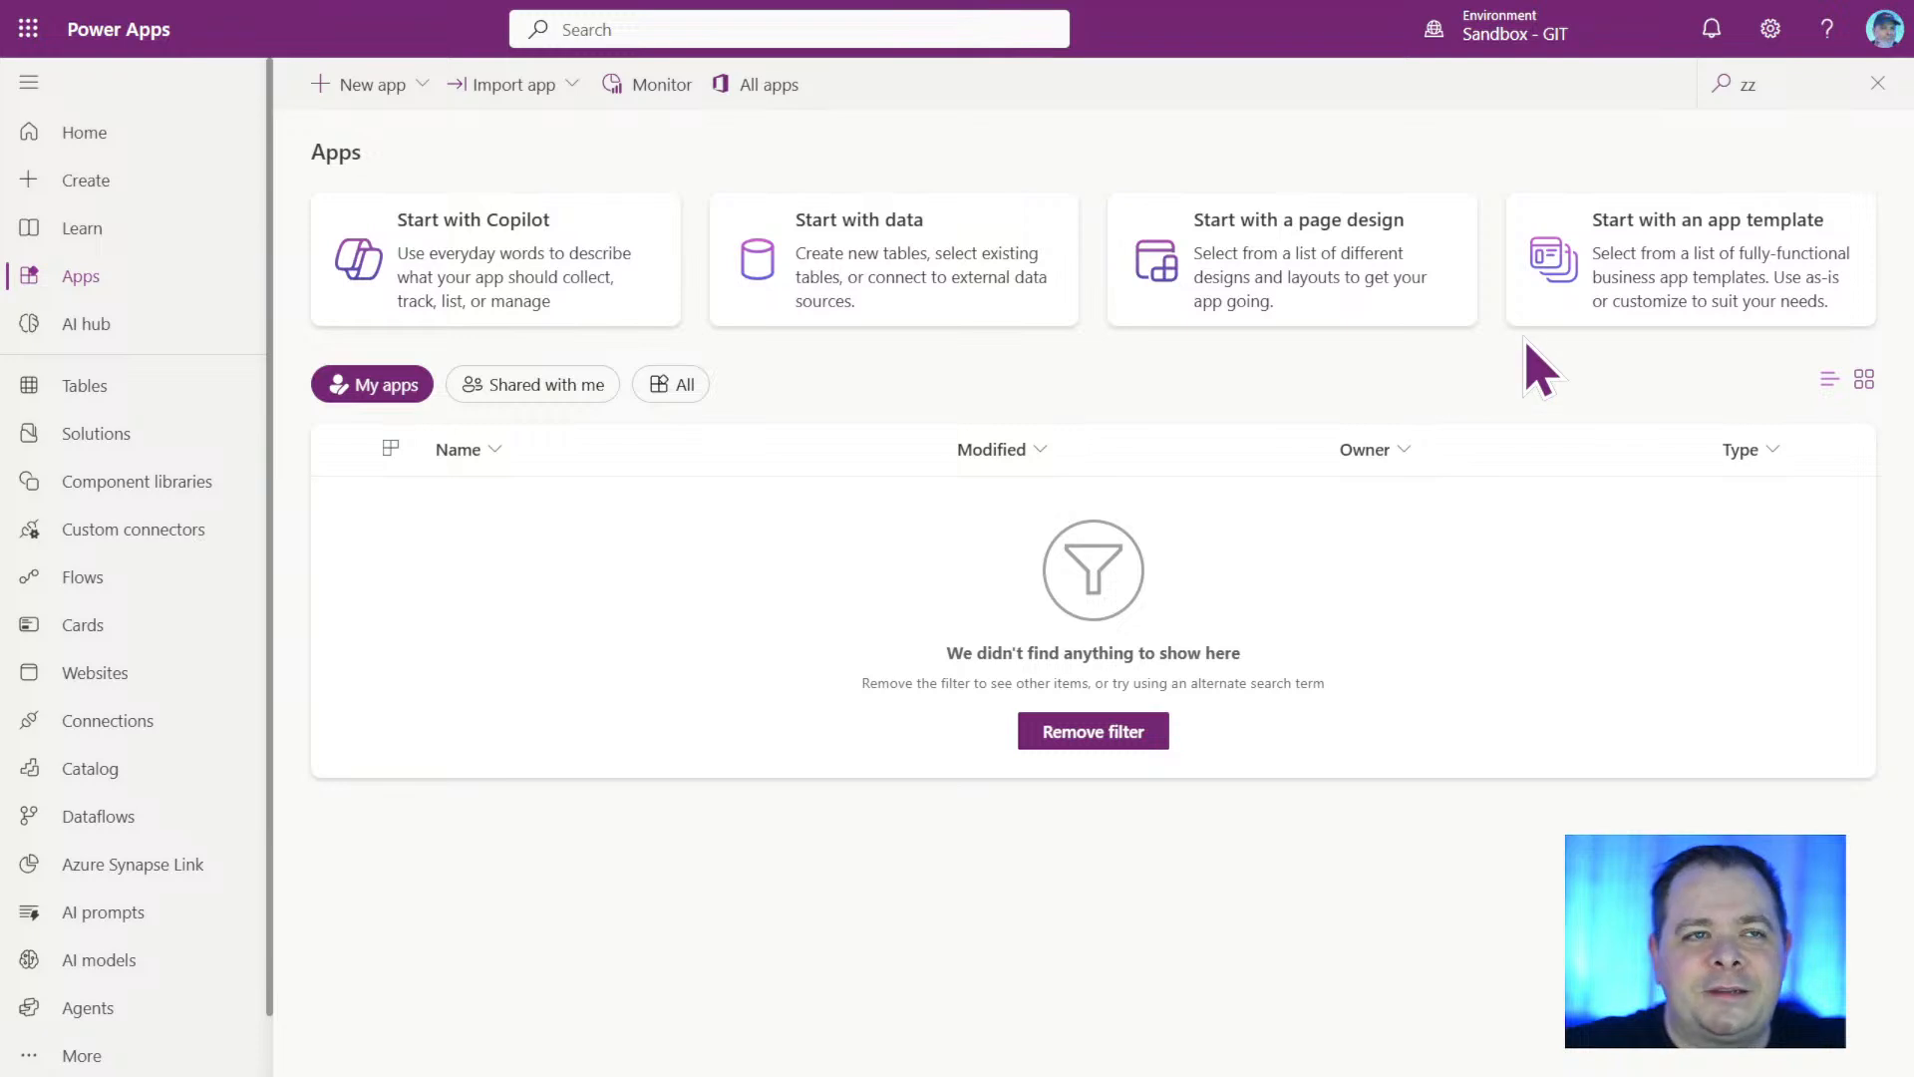
mouse_move(1563, 45)
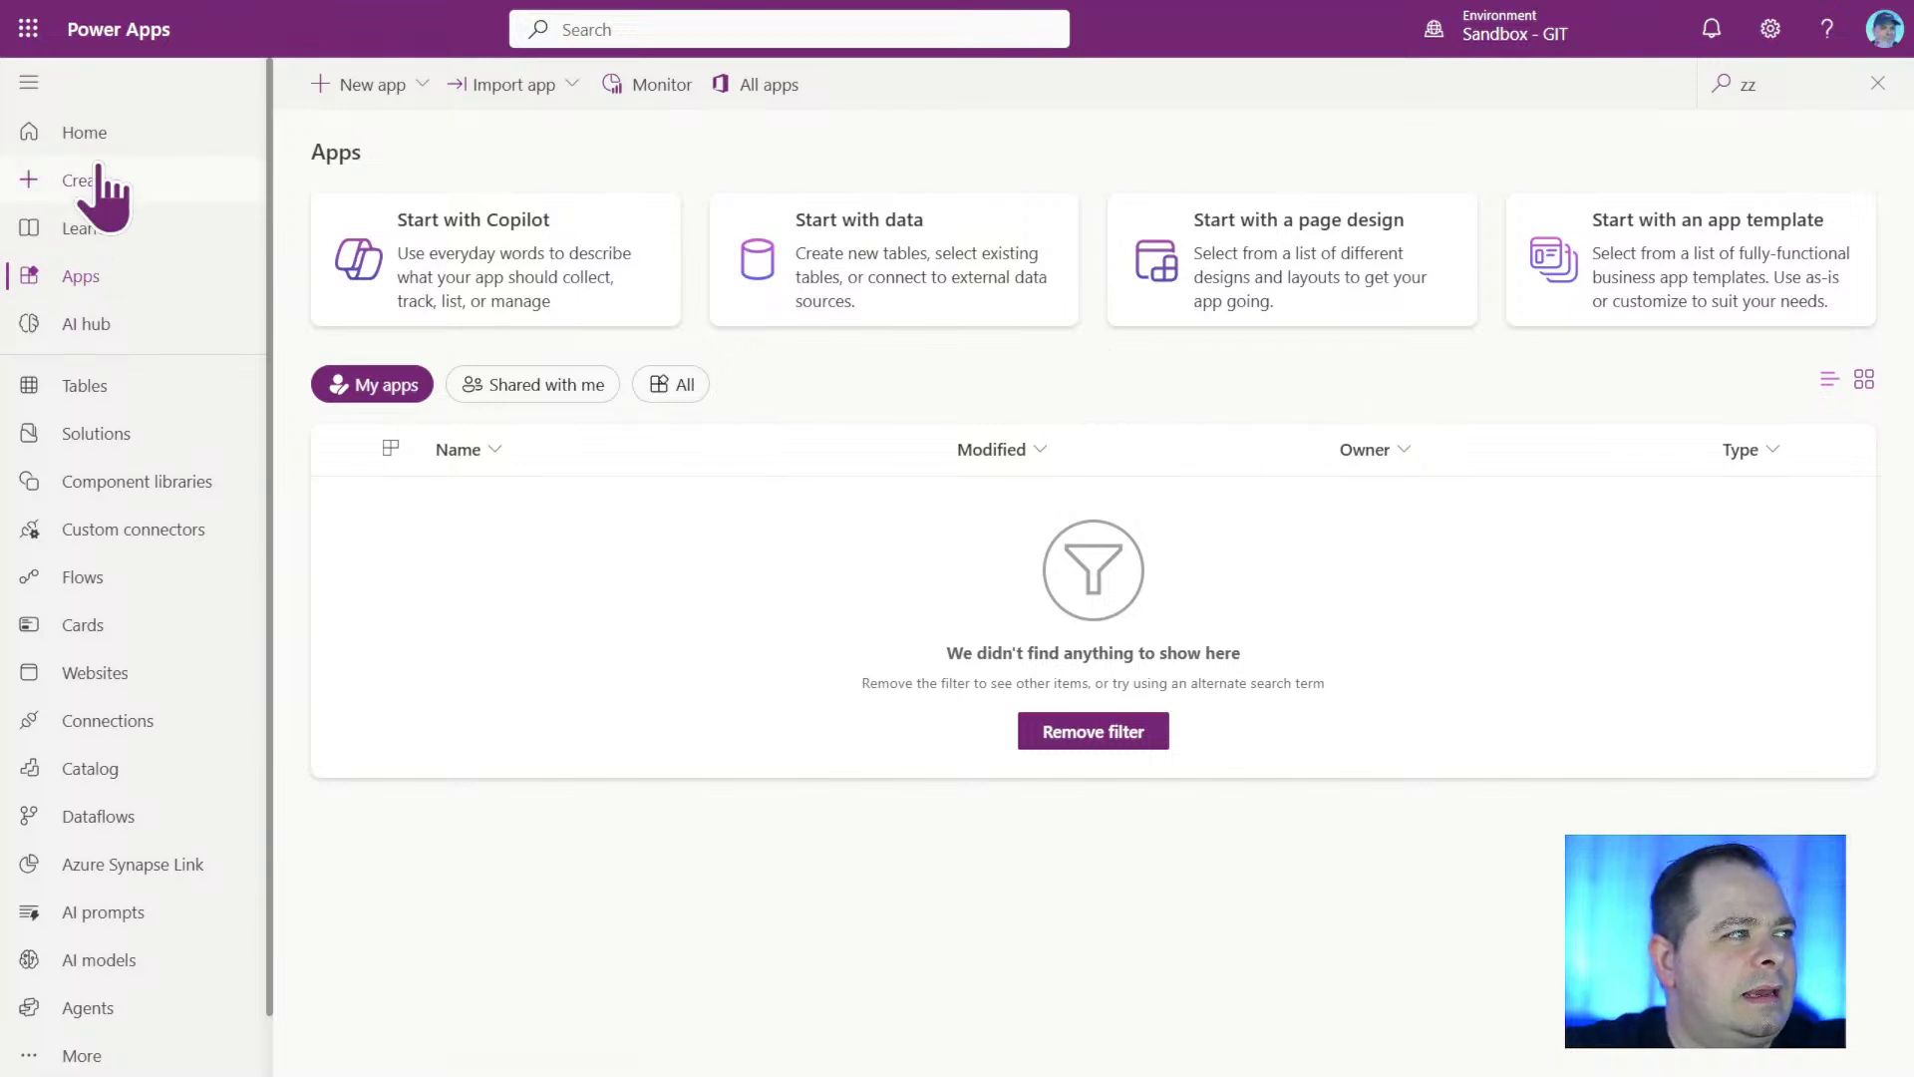
View the Home page and the Create page, and return to the list of apps.
left_click(107, 134)
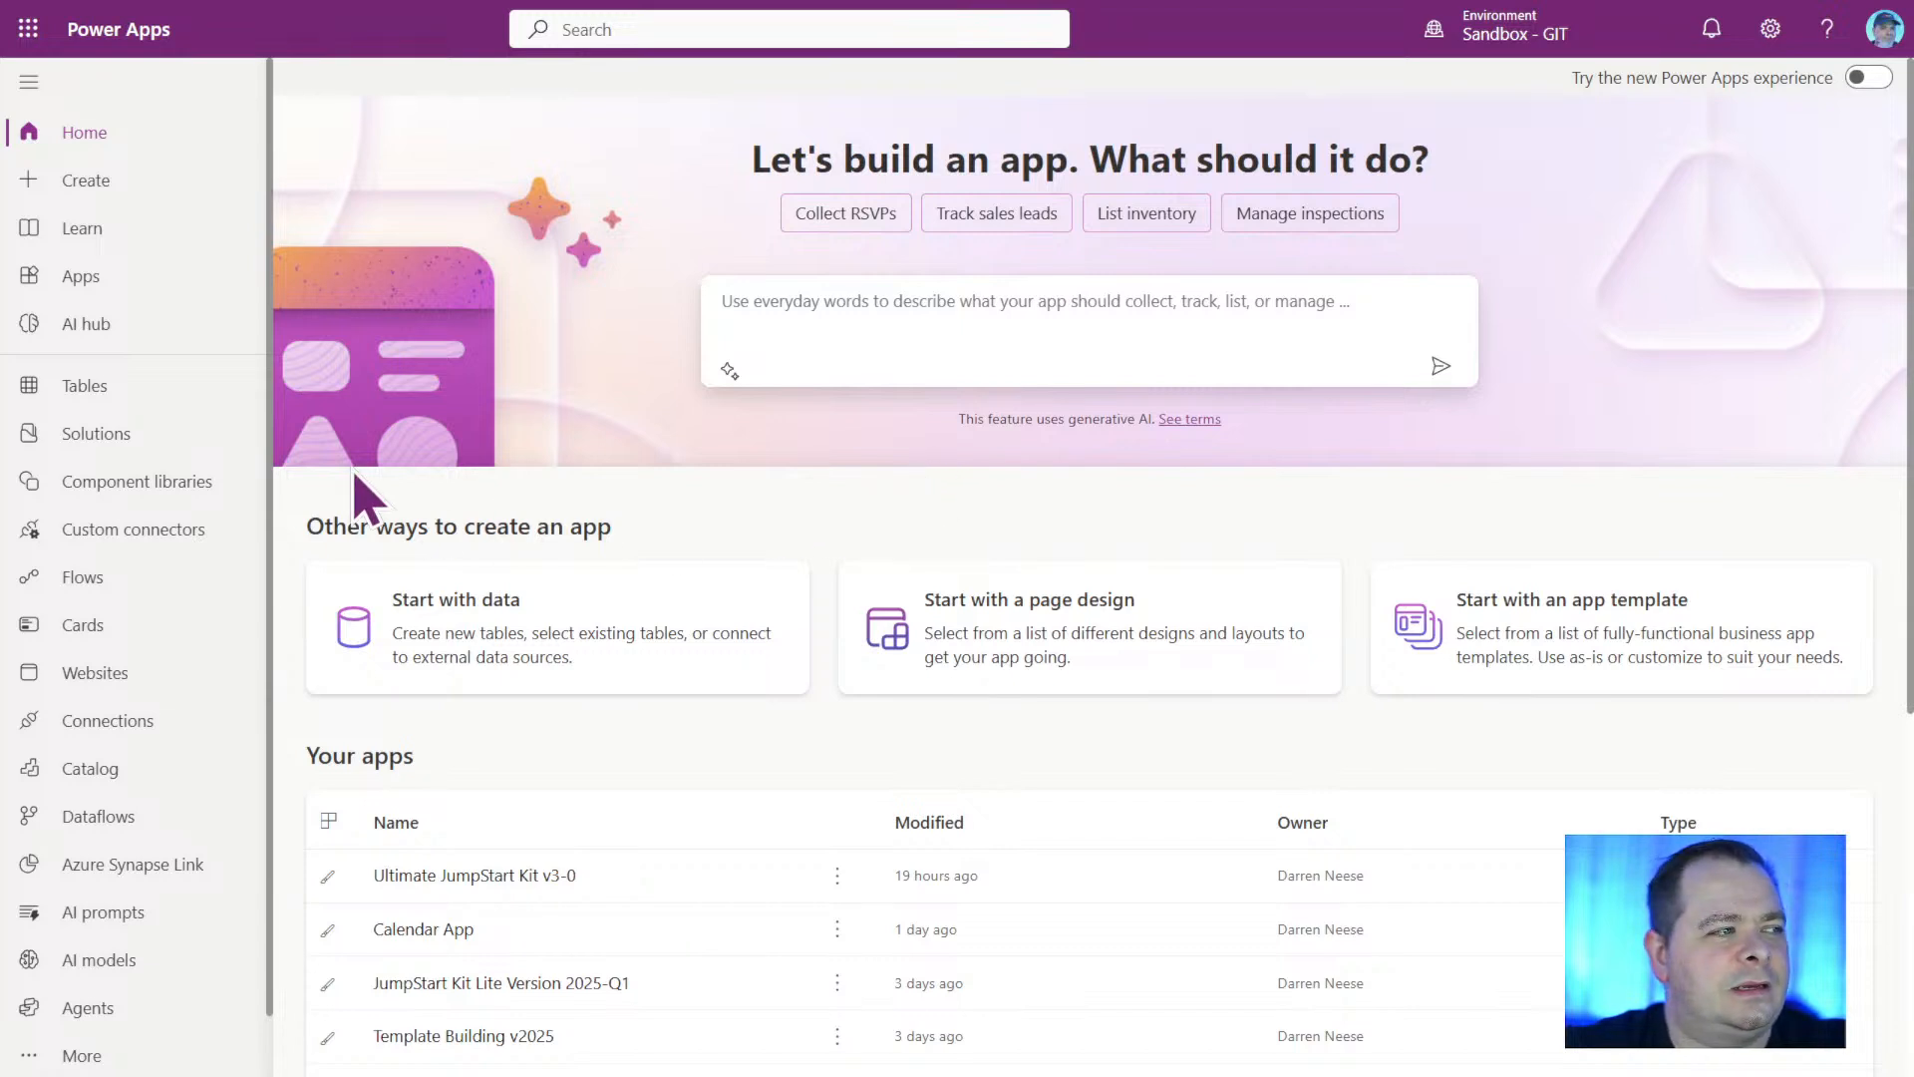
left_click(124, 188)
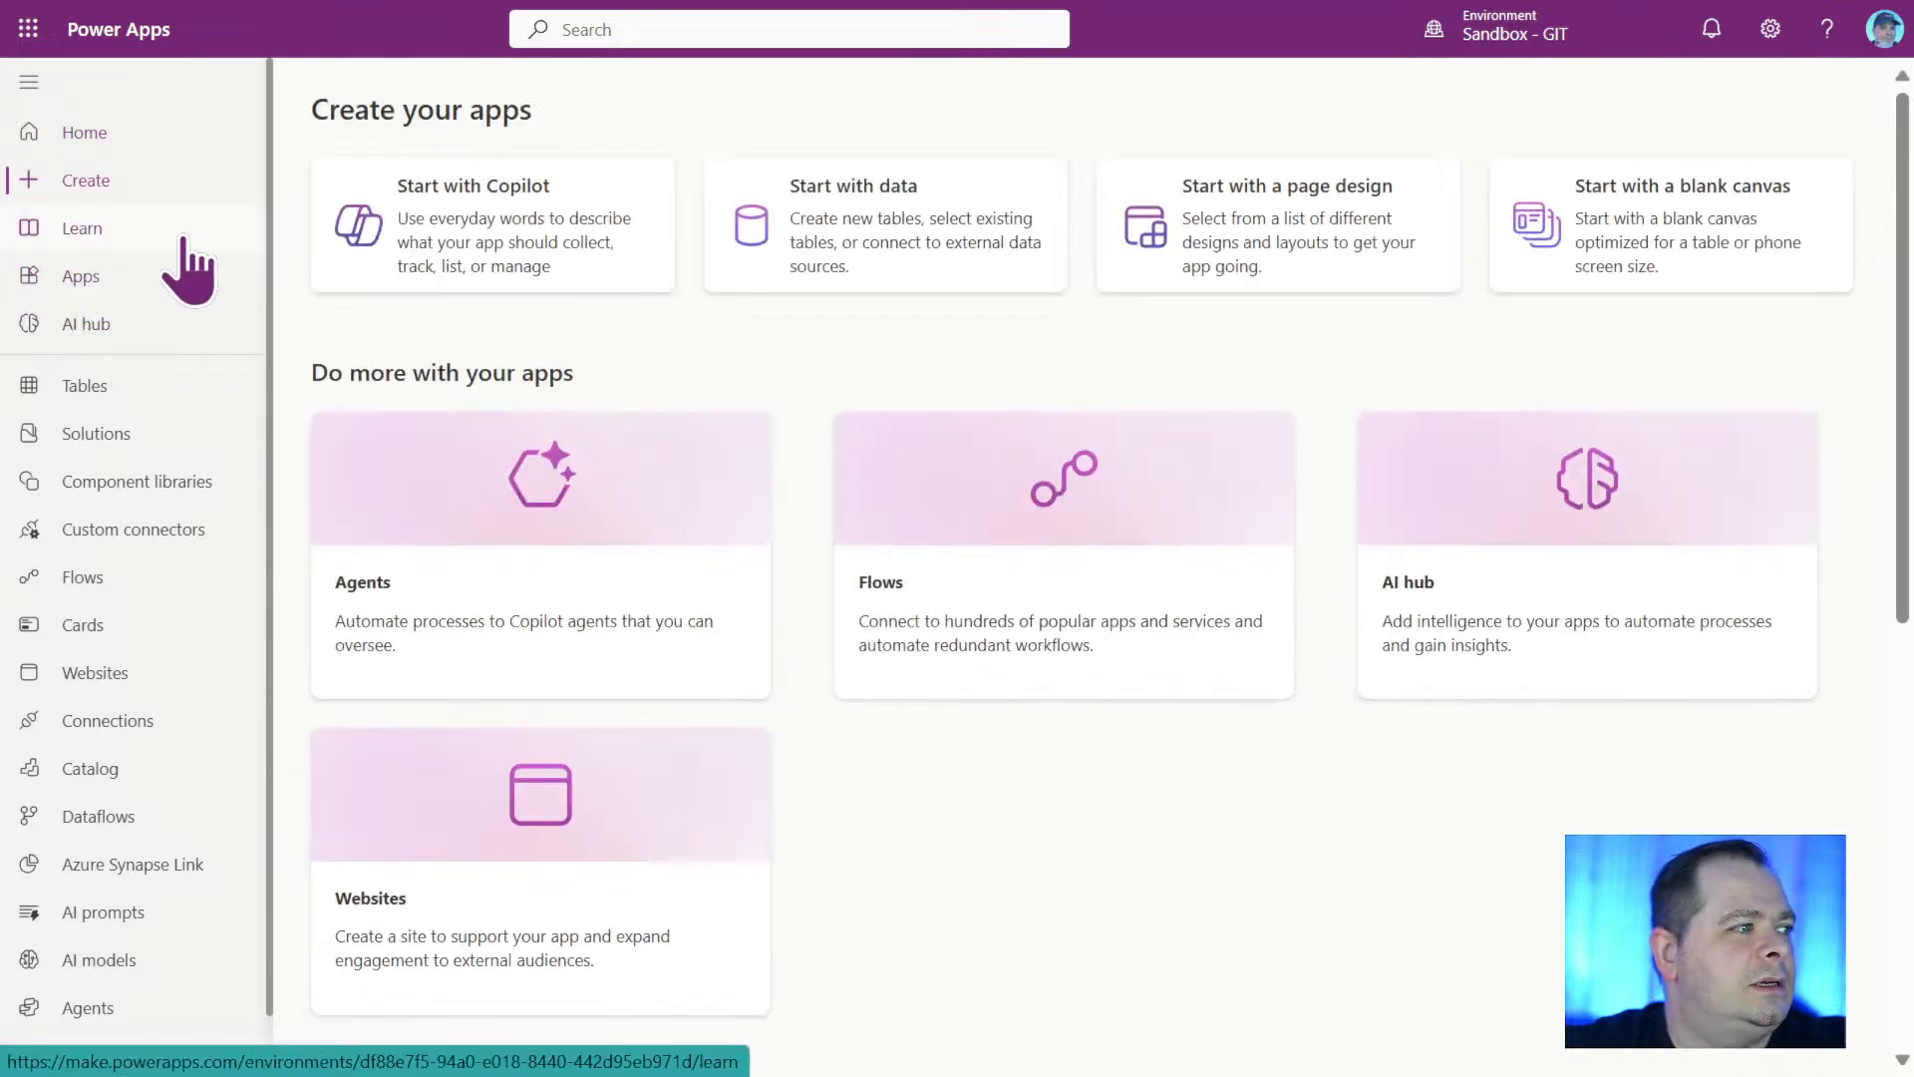
left_click(112, 283)
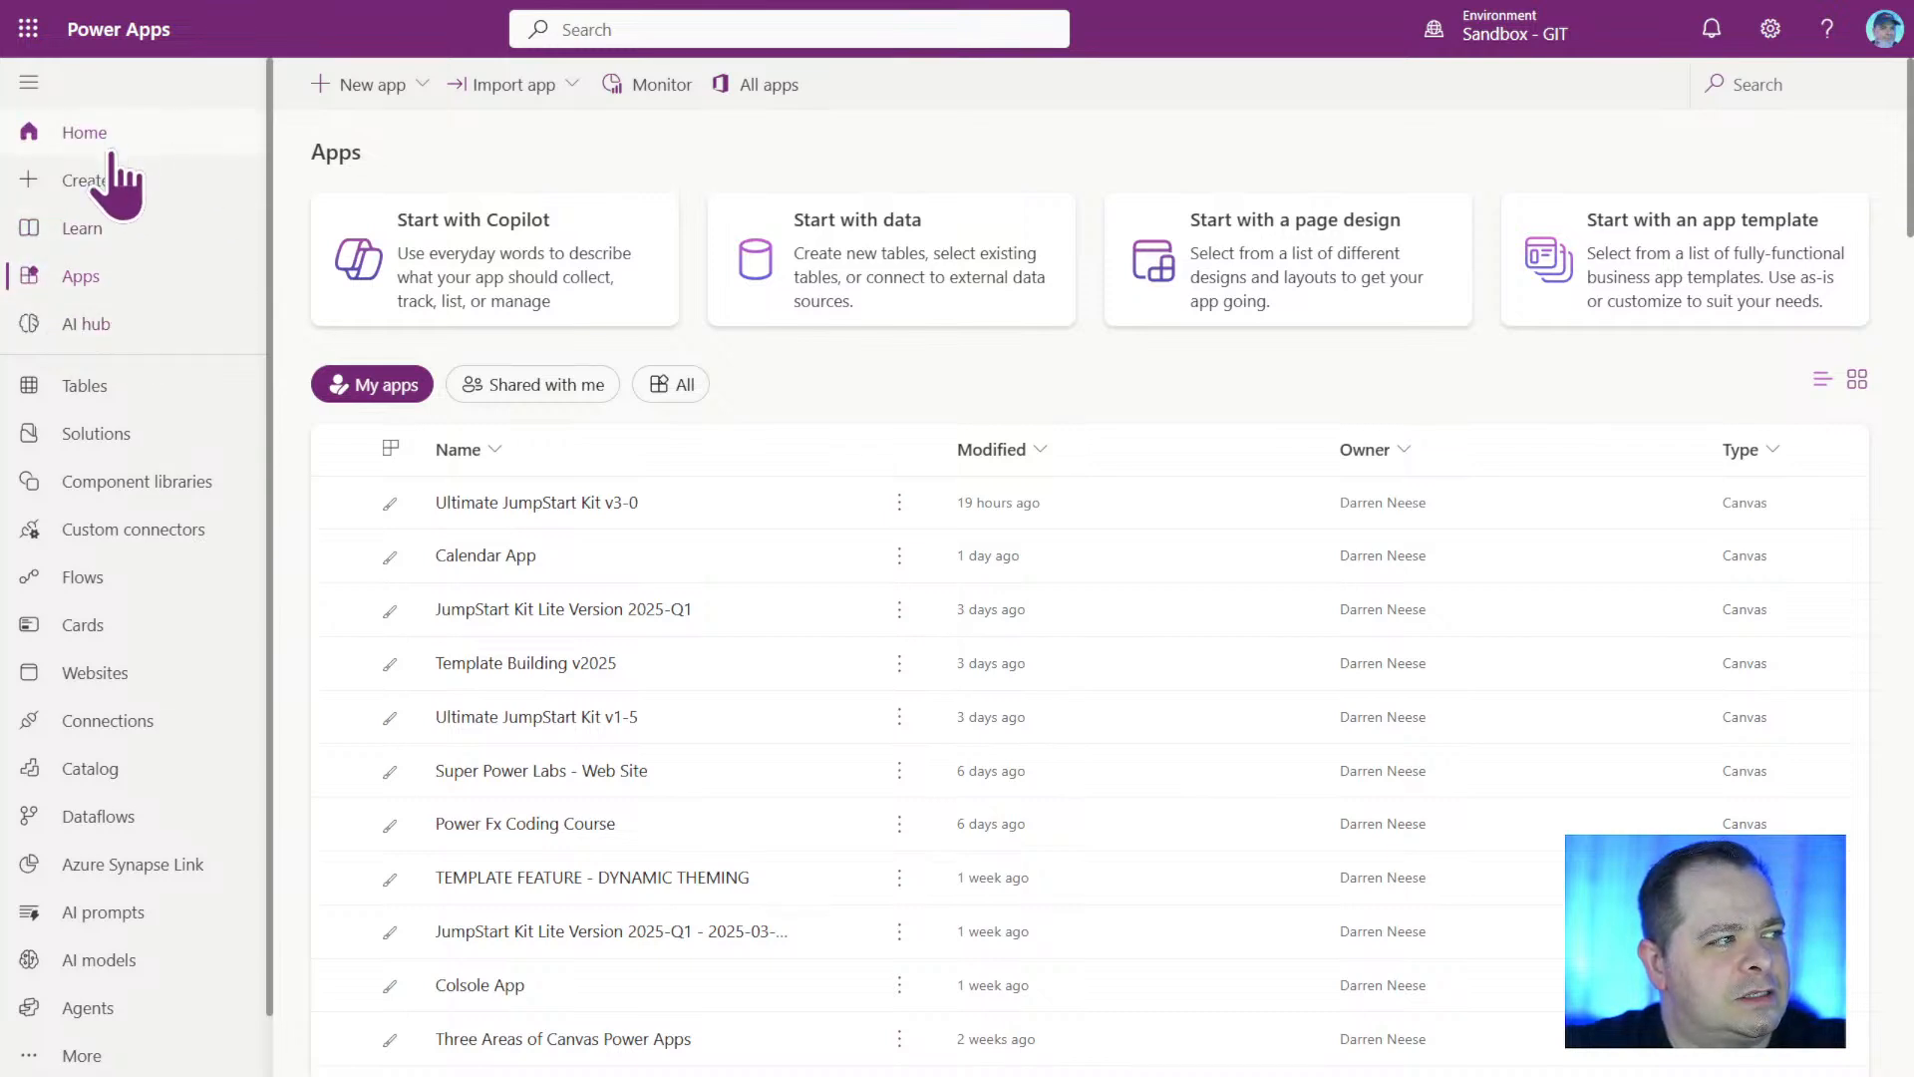
Search the list of own apps for "zz".
left_click(1766, 89)
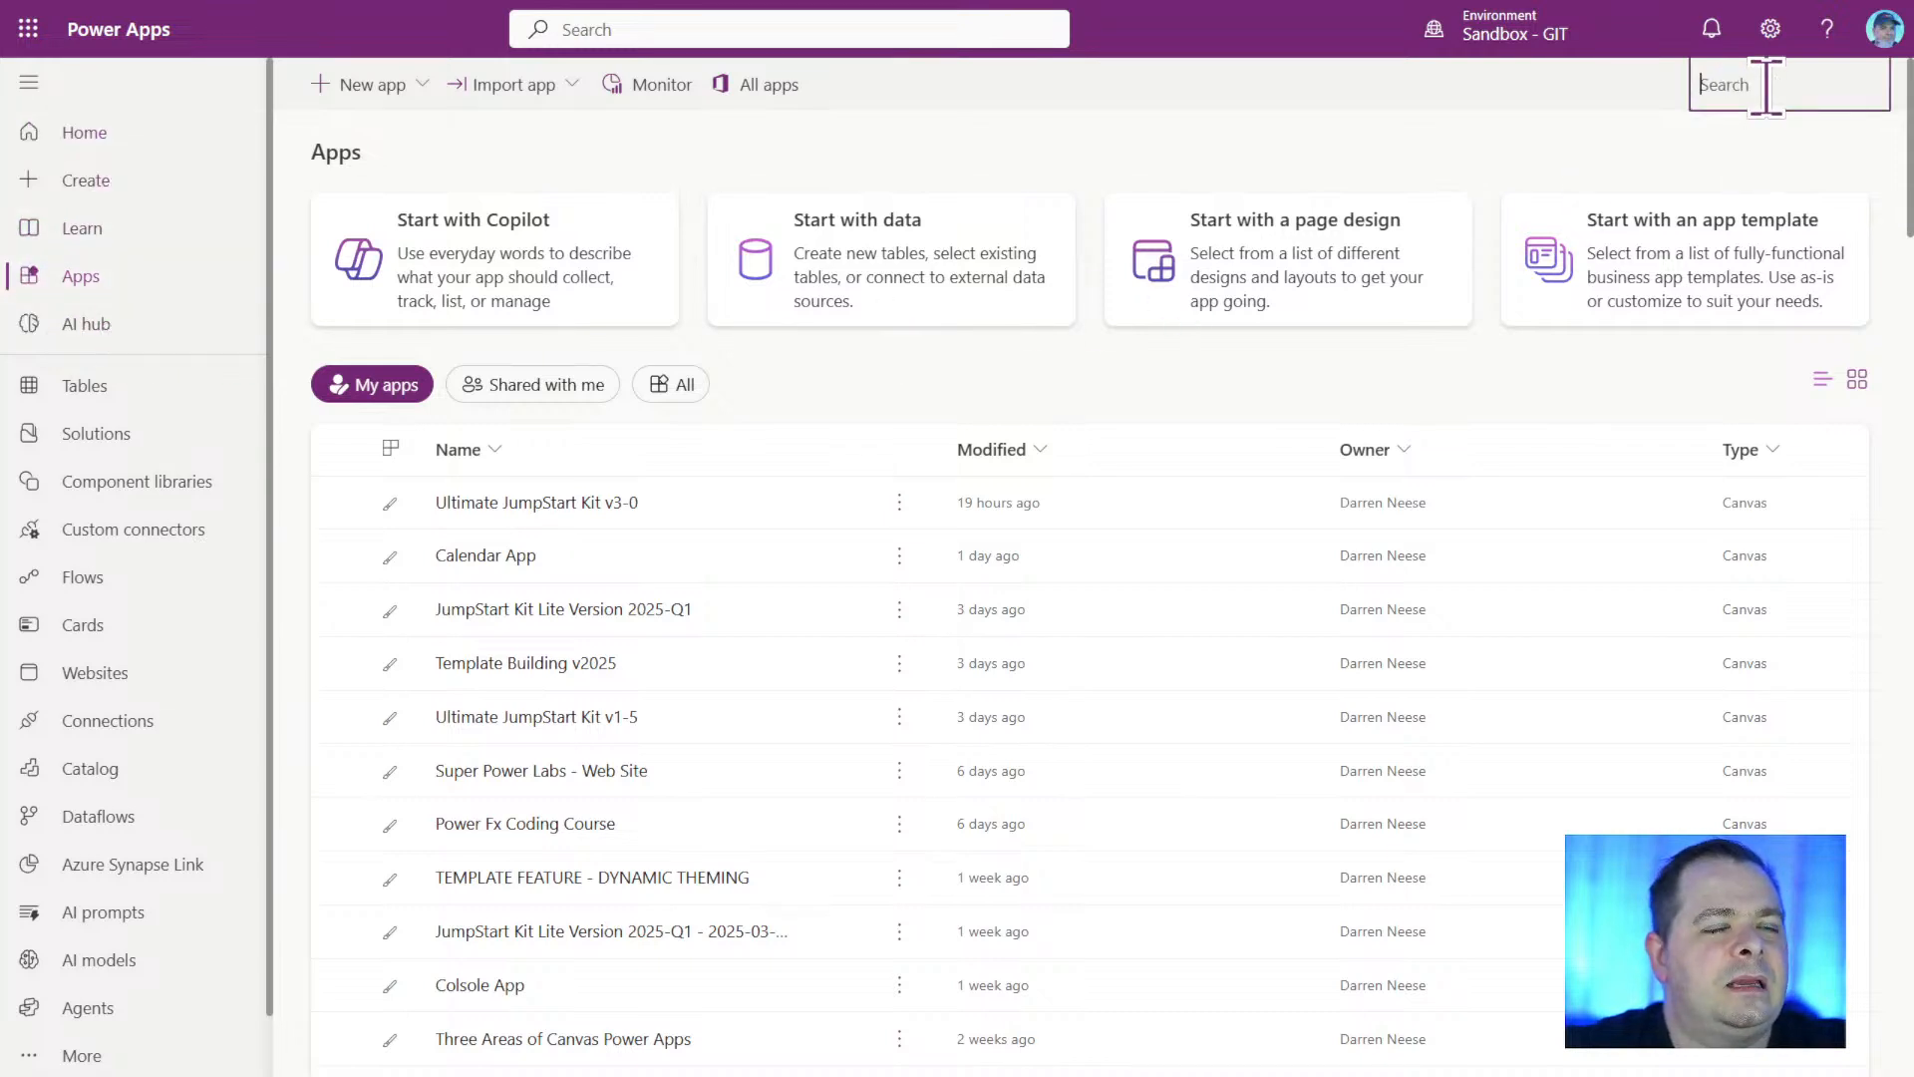
type("zz")
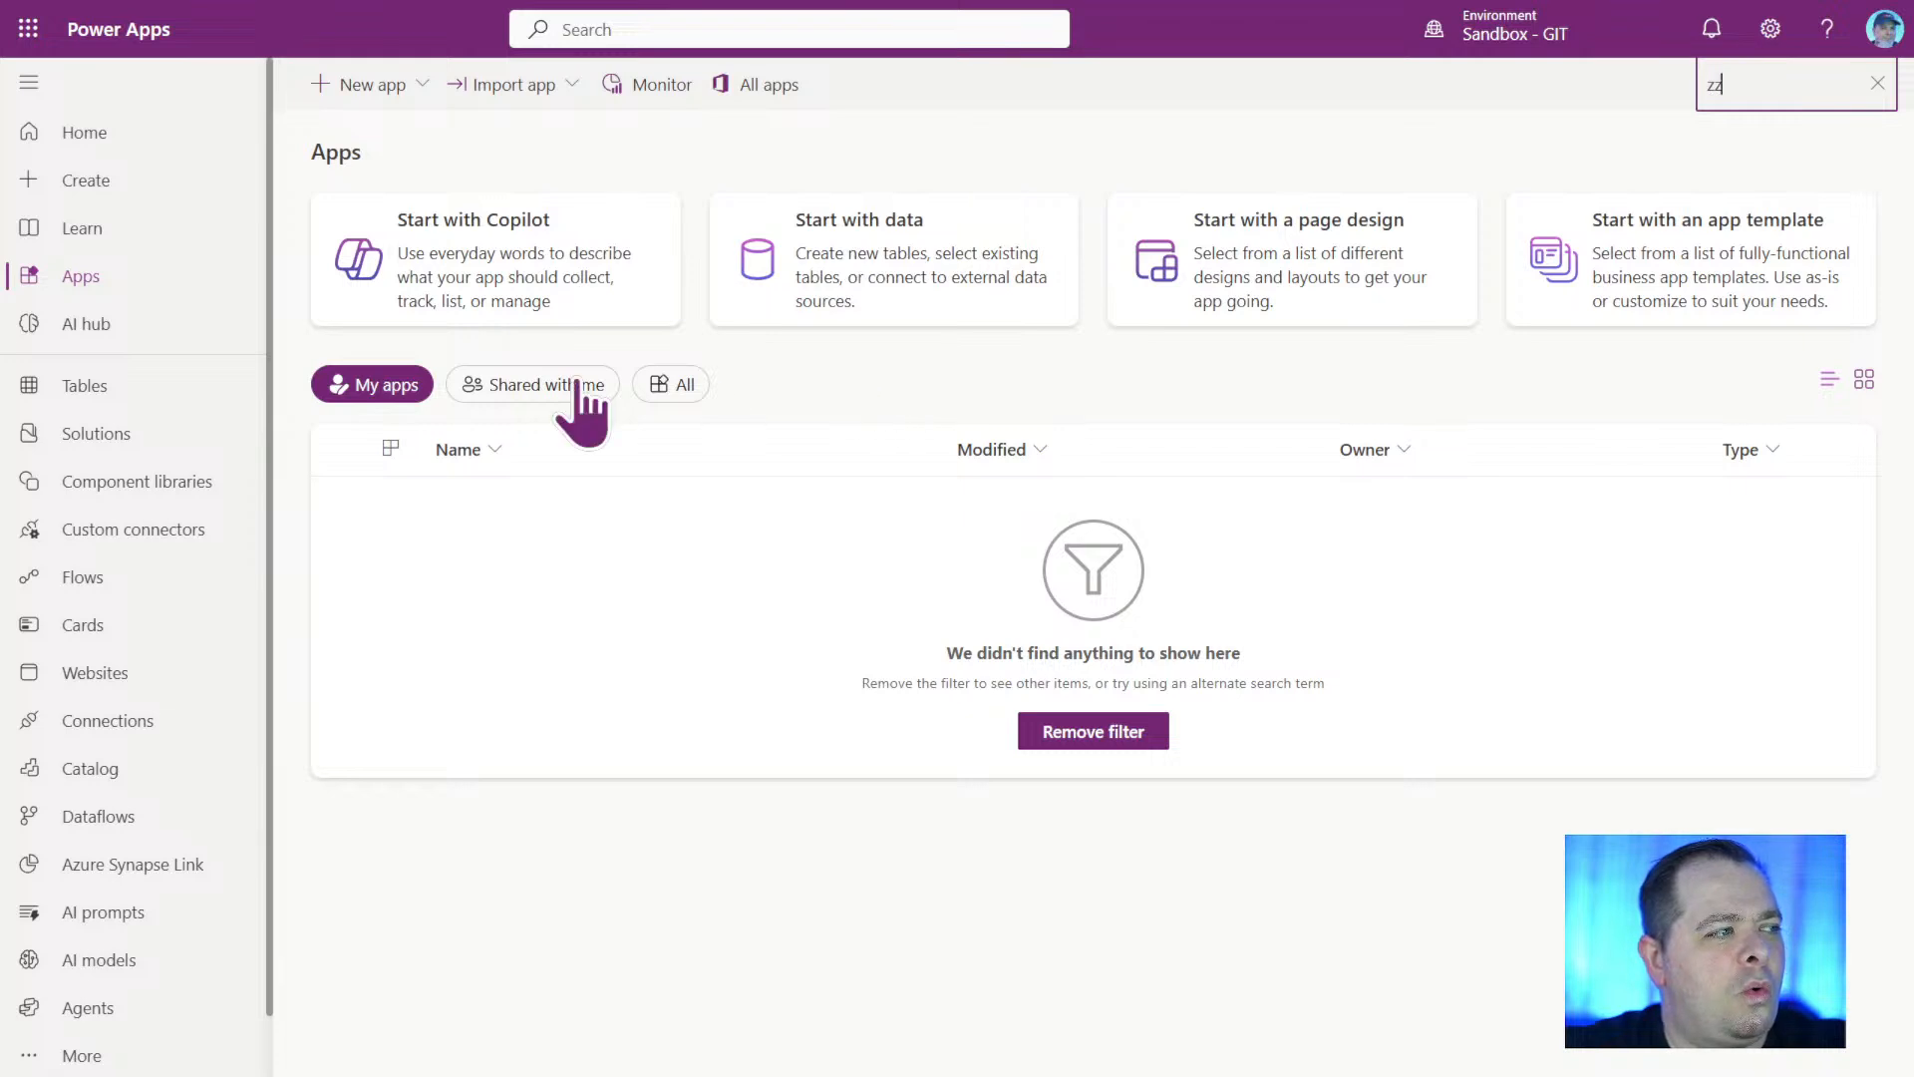
left_click(974, 375)
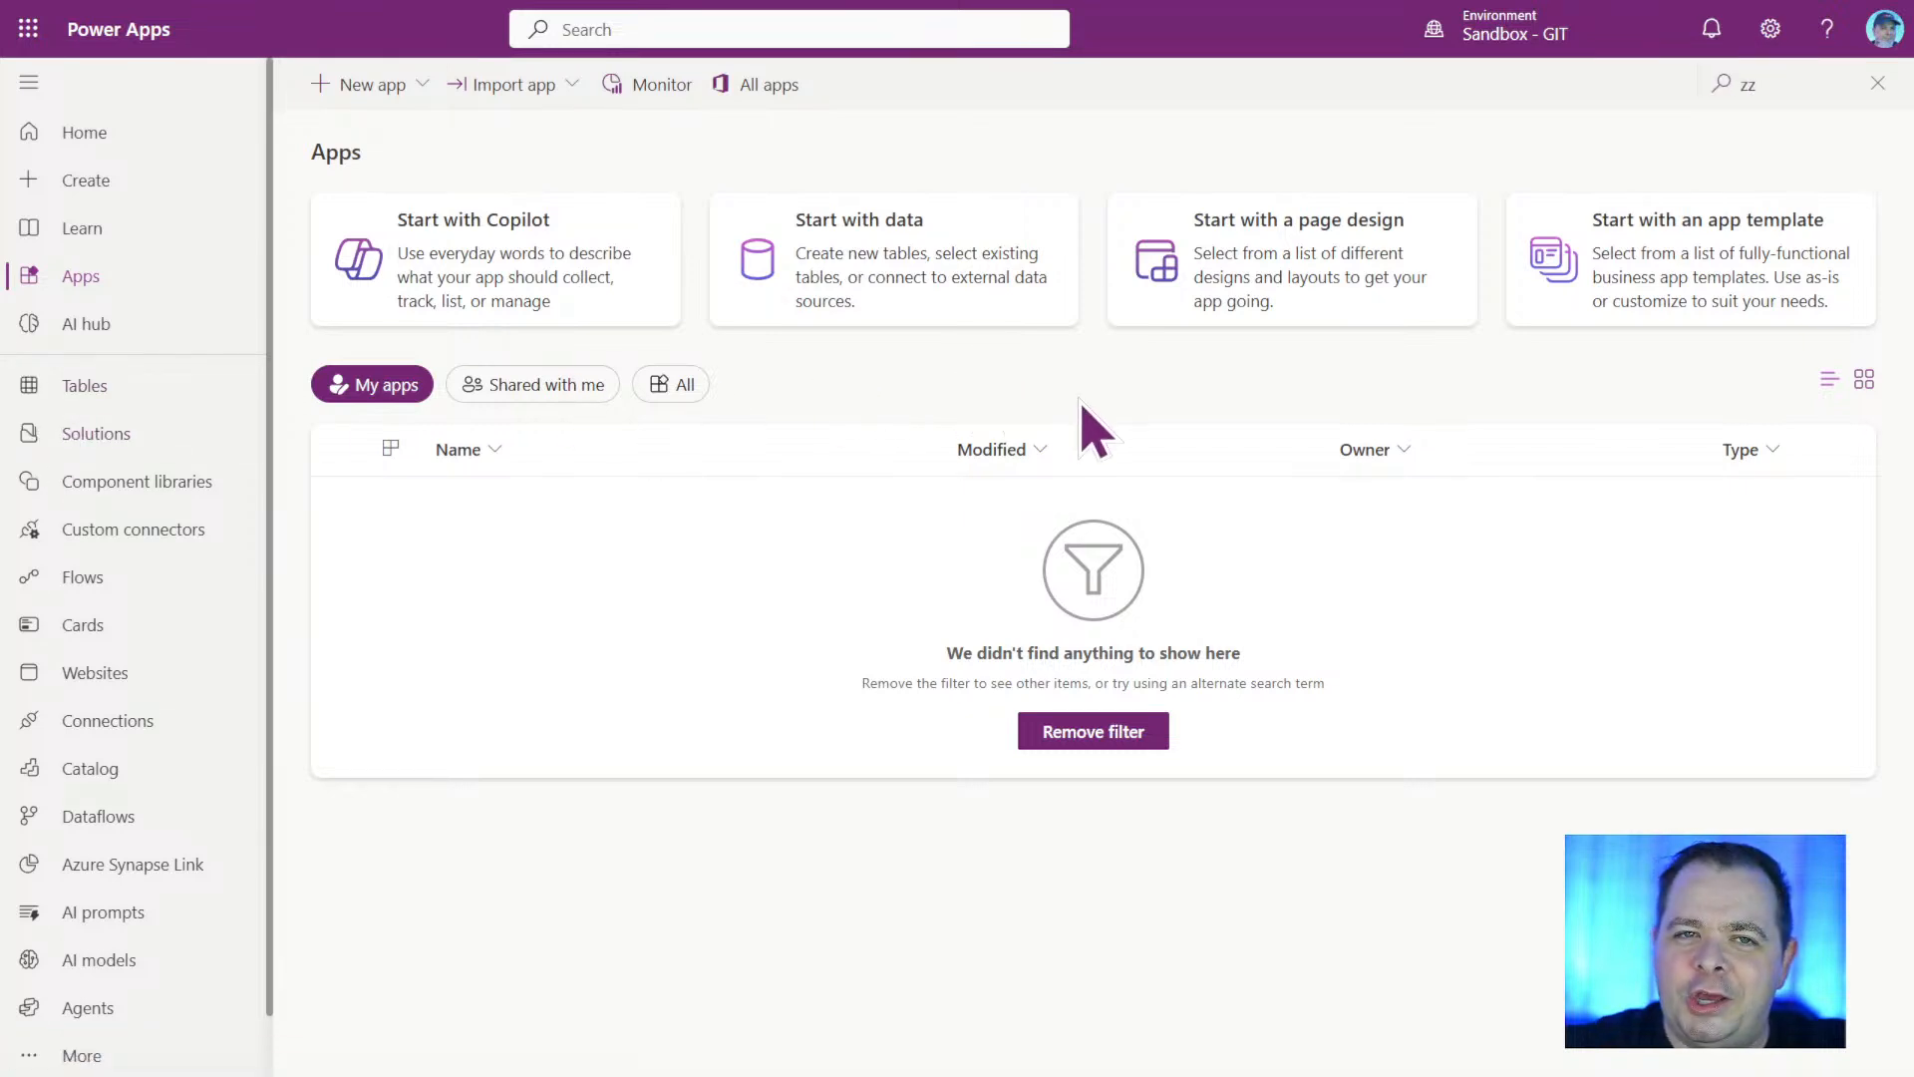
Open the Solutions page and look through the available environments without switching to another one.
left_click(97, 437)
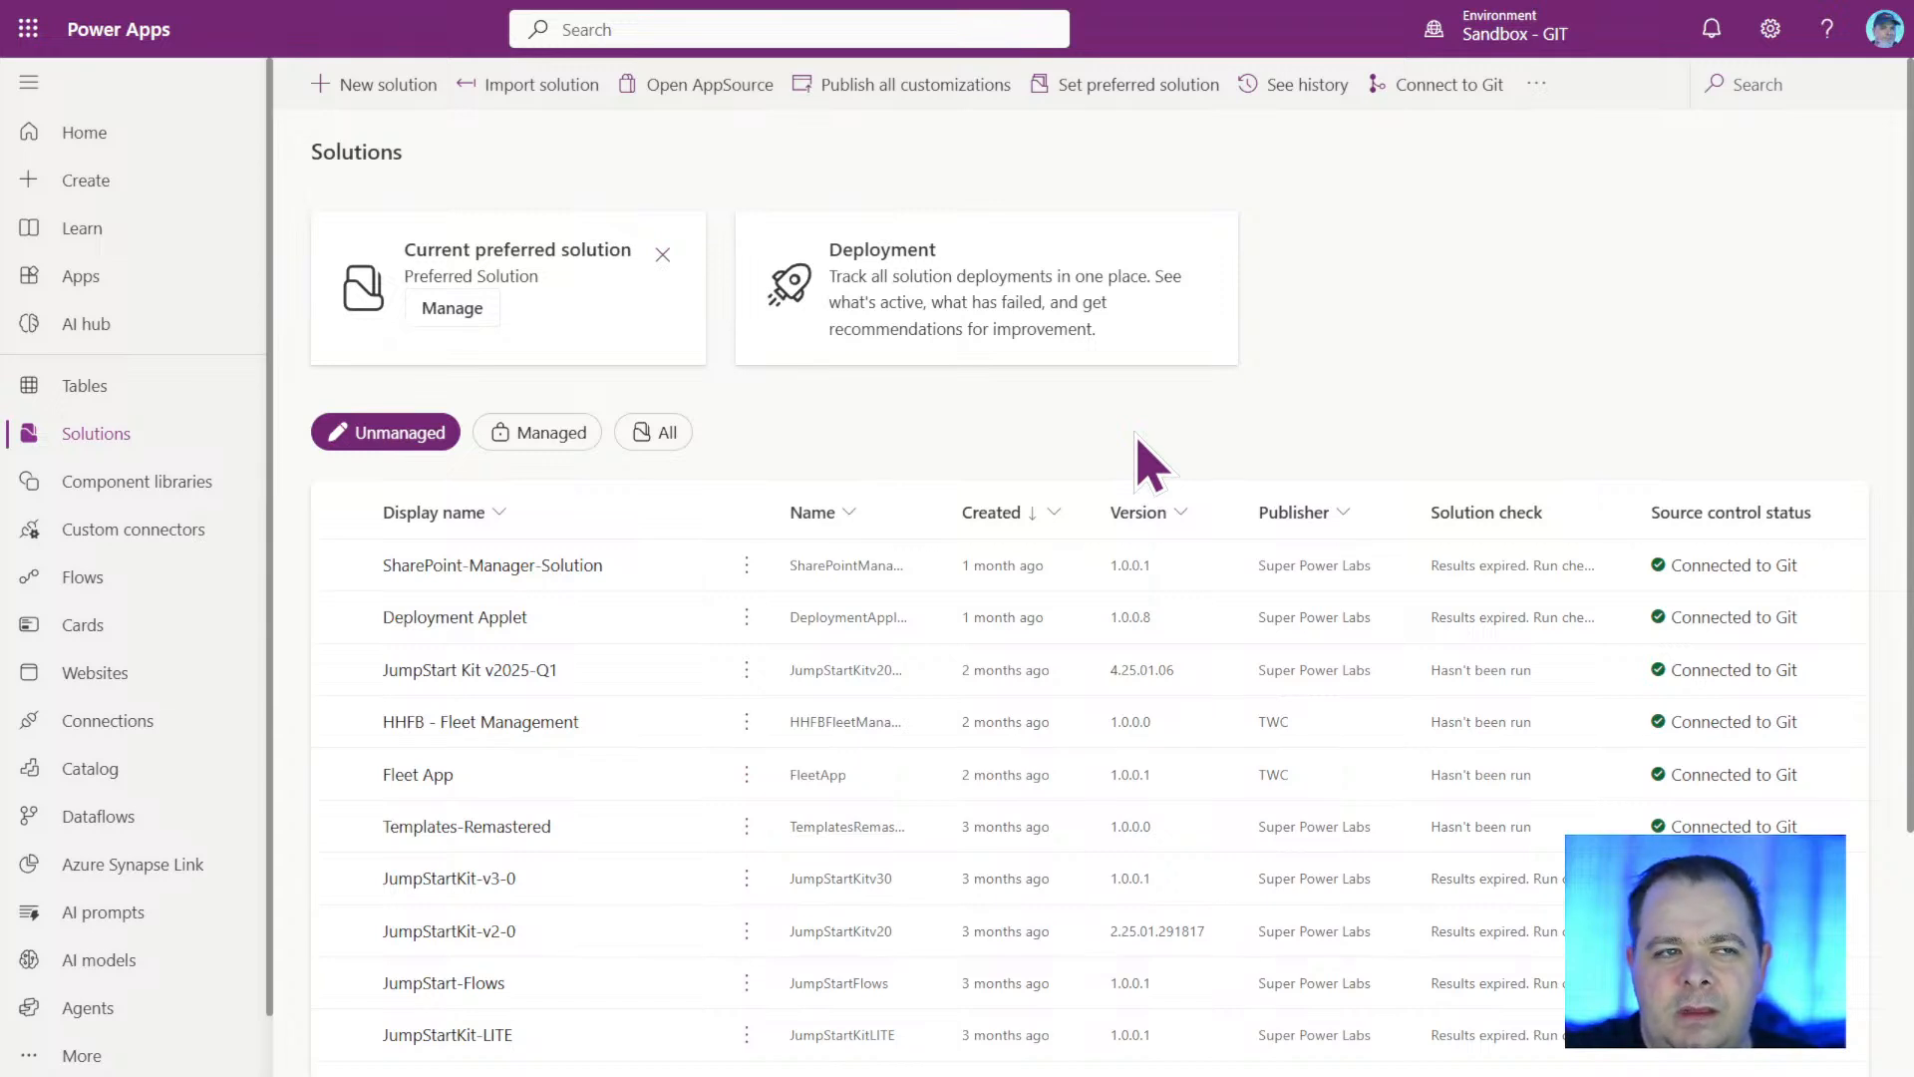
mouse_move(1530, 8)
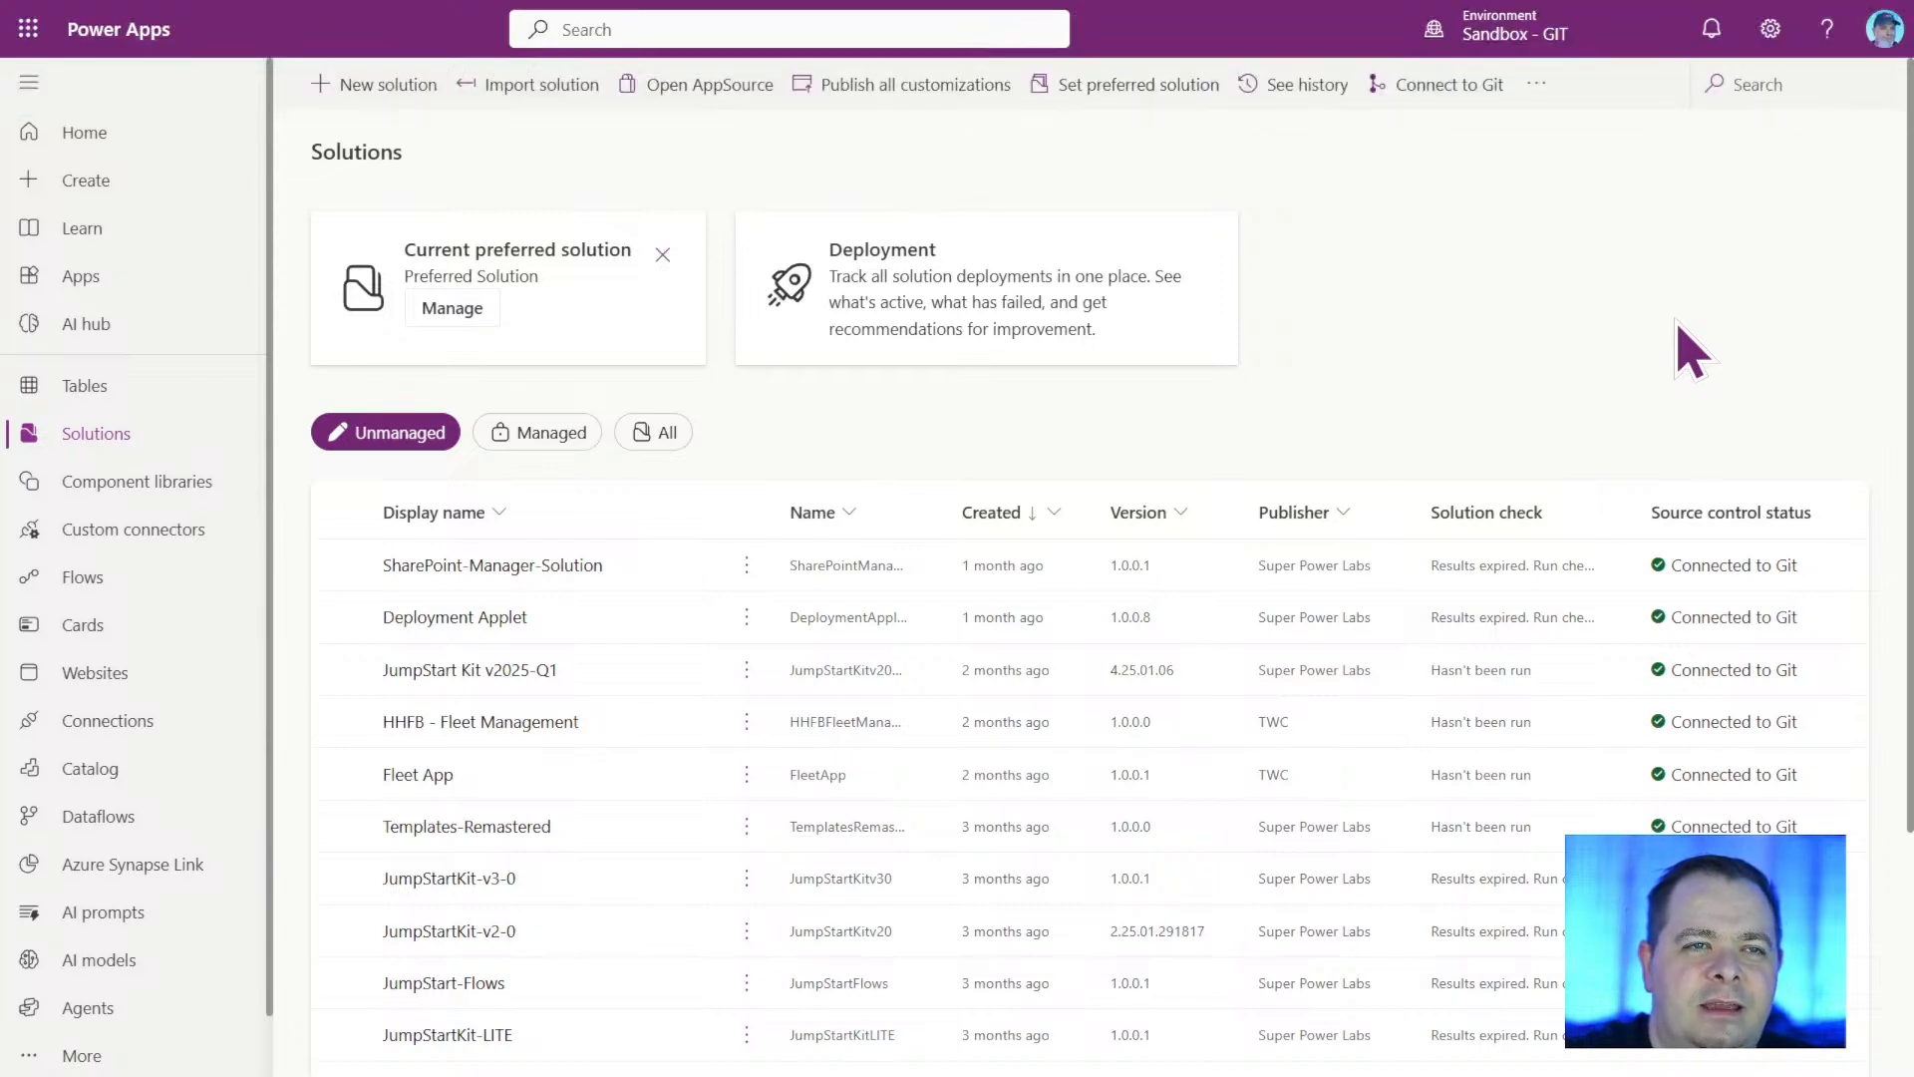
left_click(1520, 50)
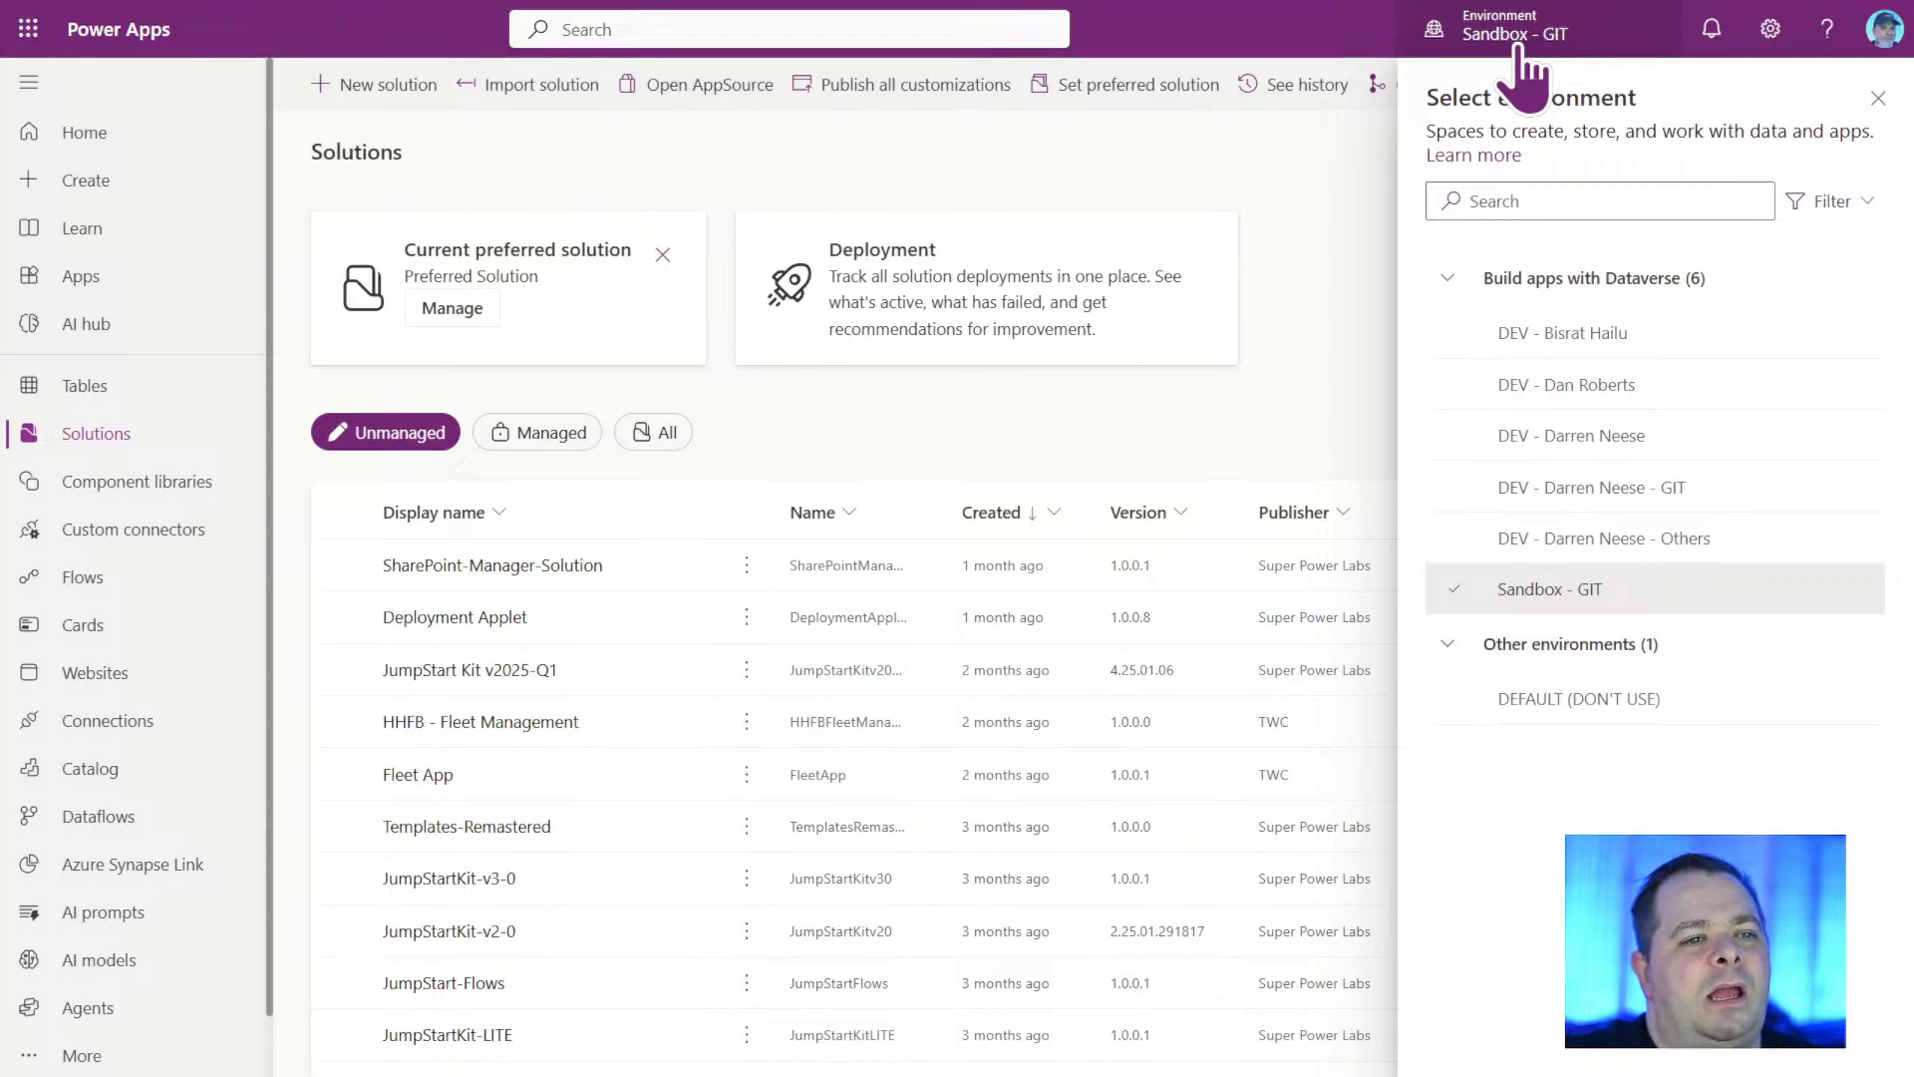
mouse_move(1574, 703)
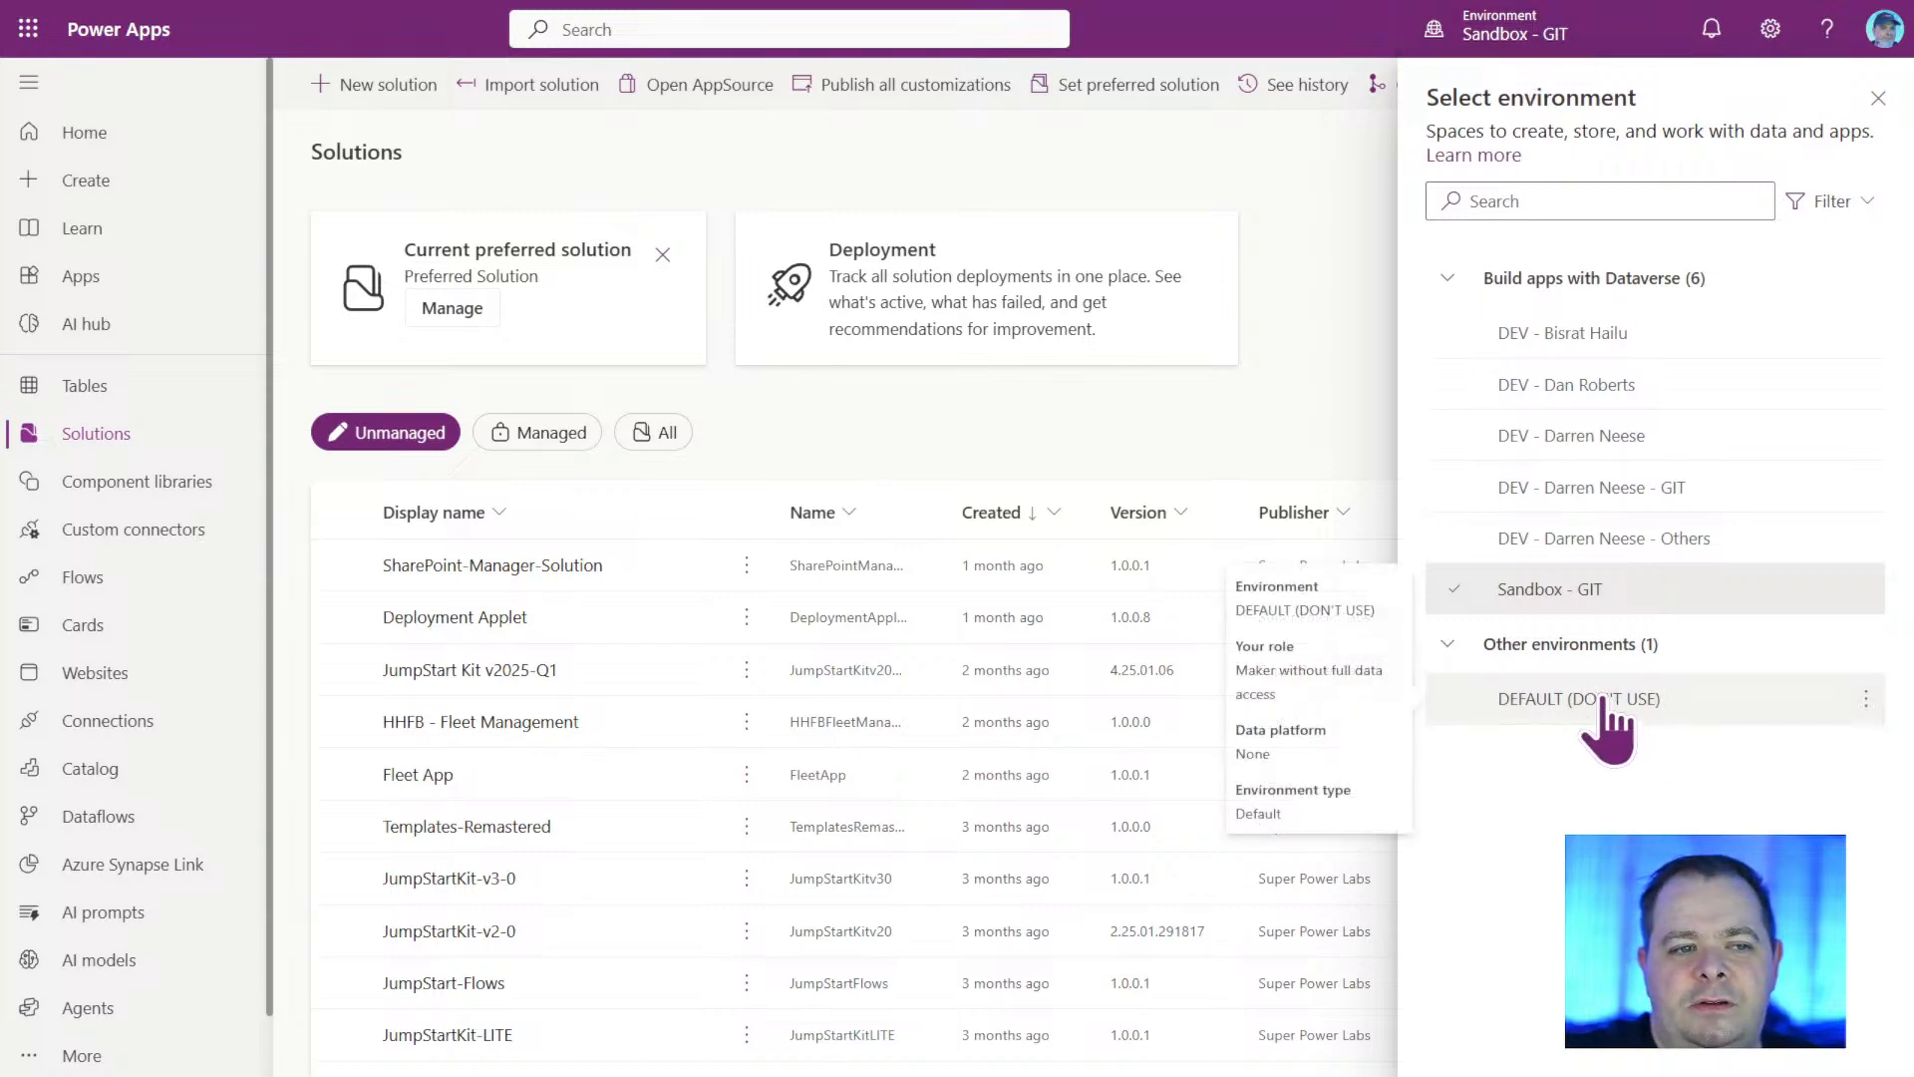
left_click(1877, 97)
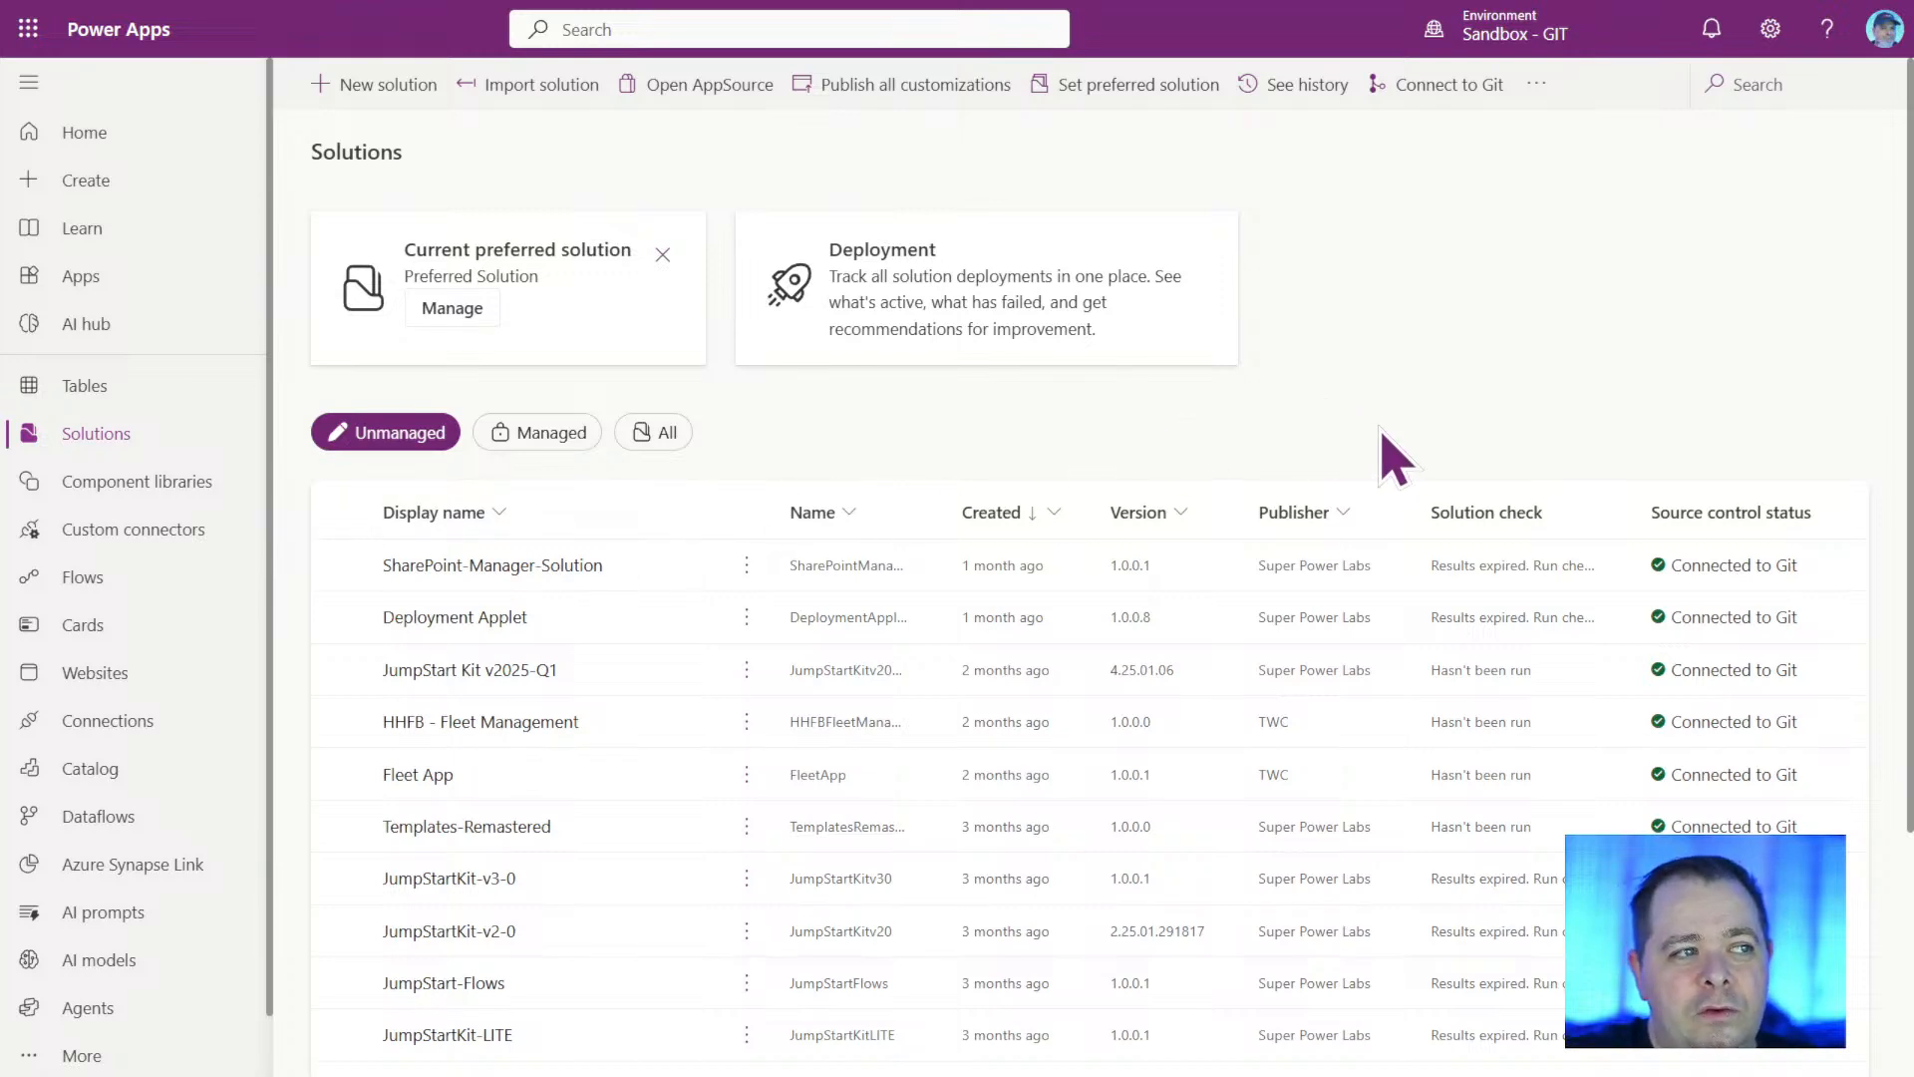
Start a new solution with the display name "Power Apps Basics" and the name "PowerAppsBasics".
left_click(385, 87)
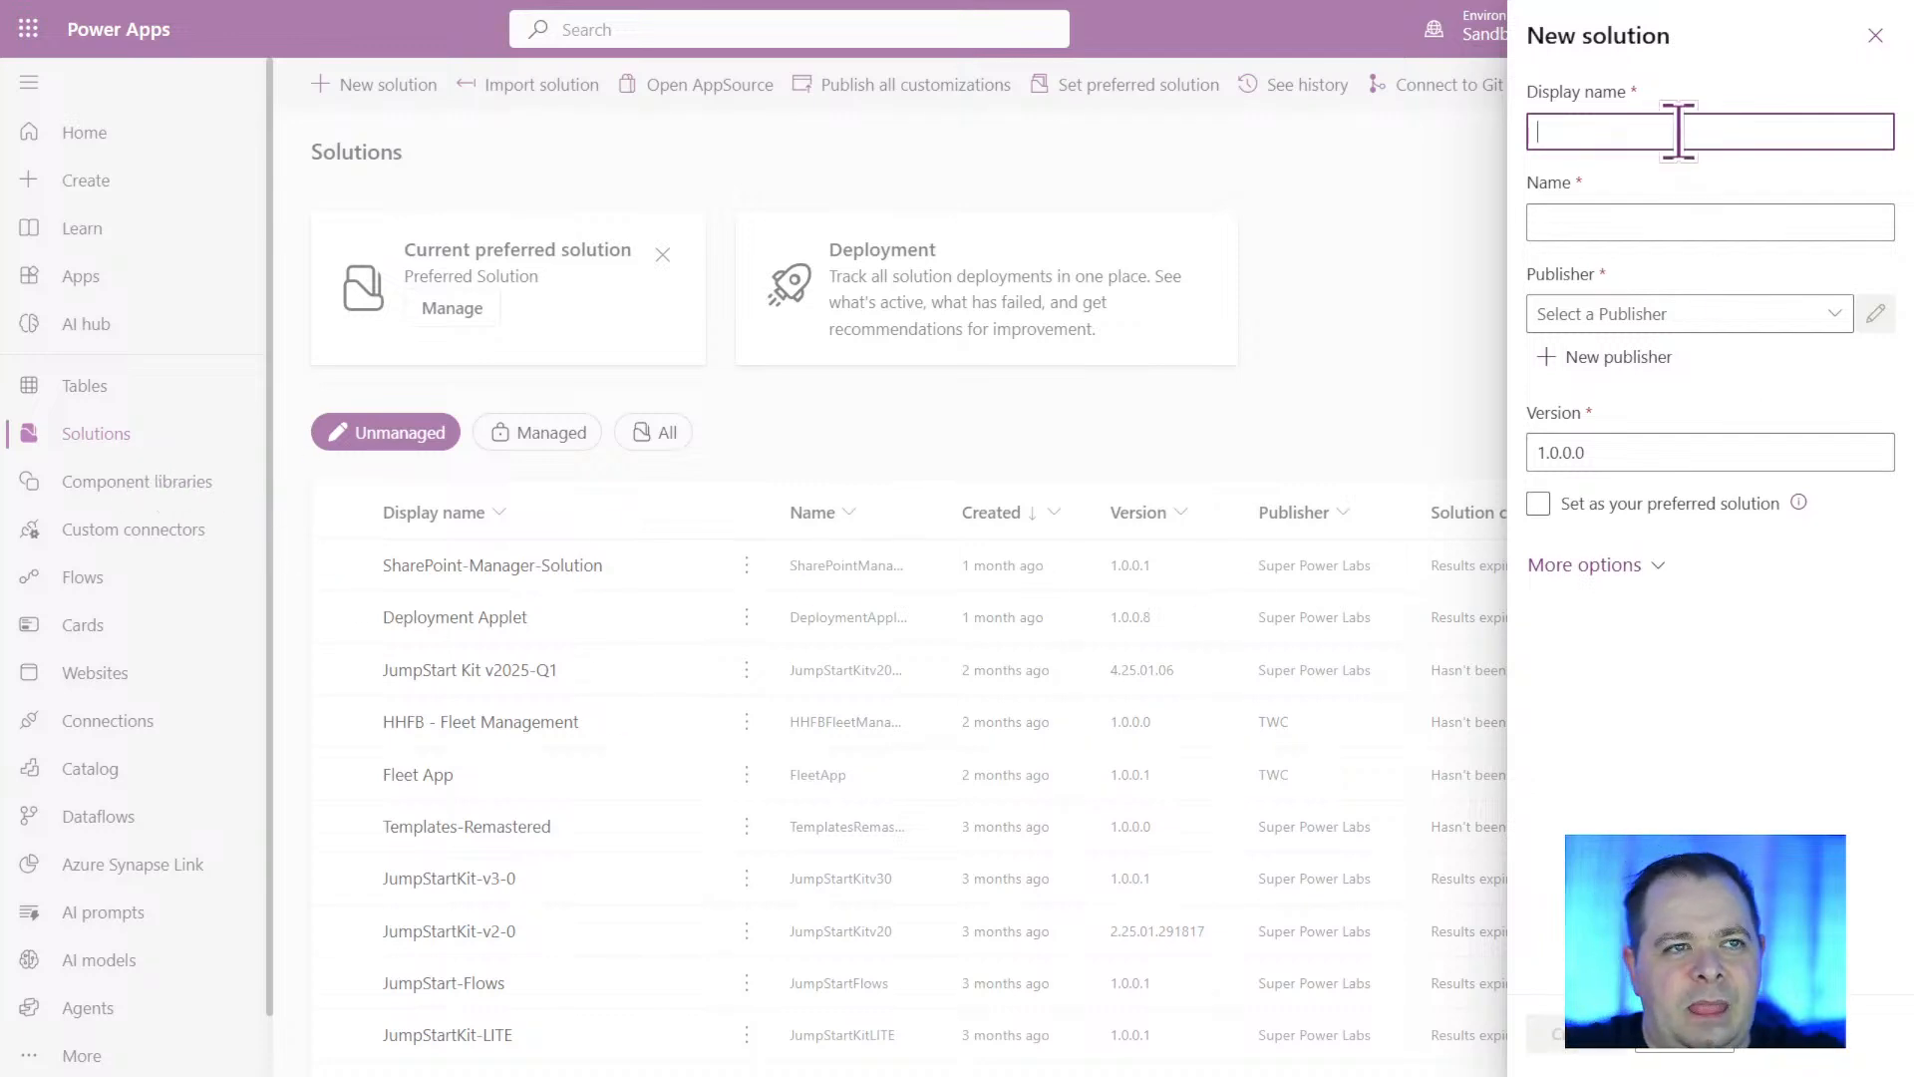
type("wer Apps Basics")
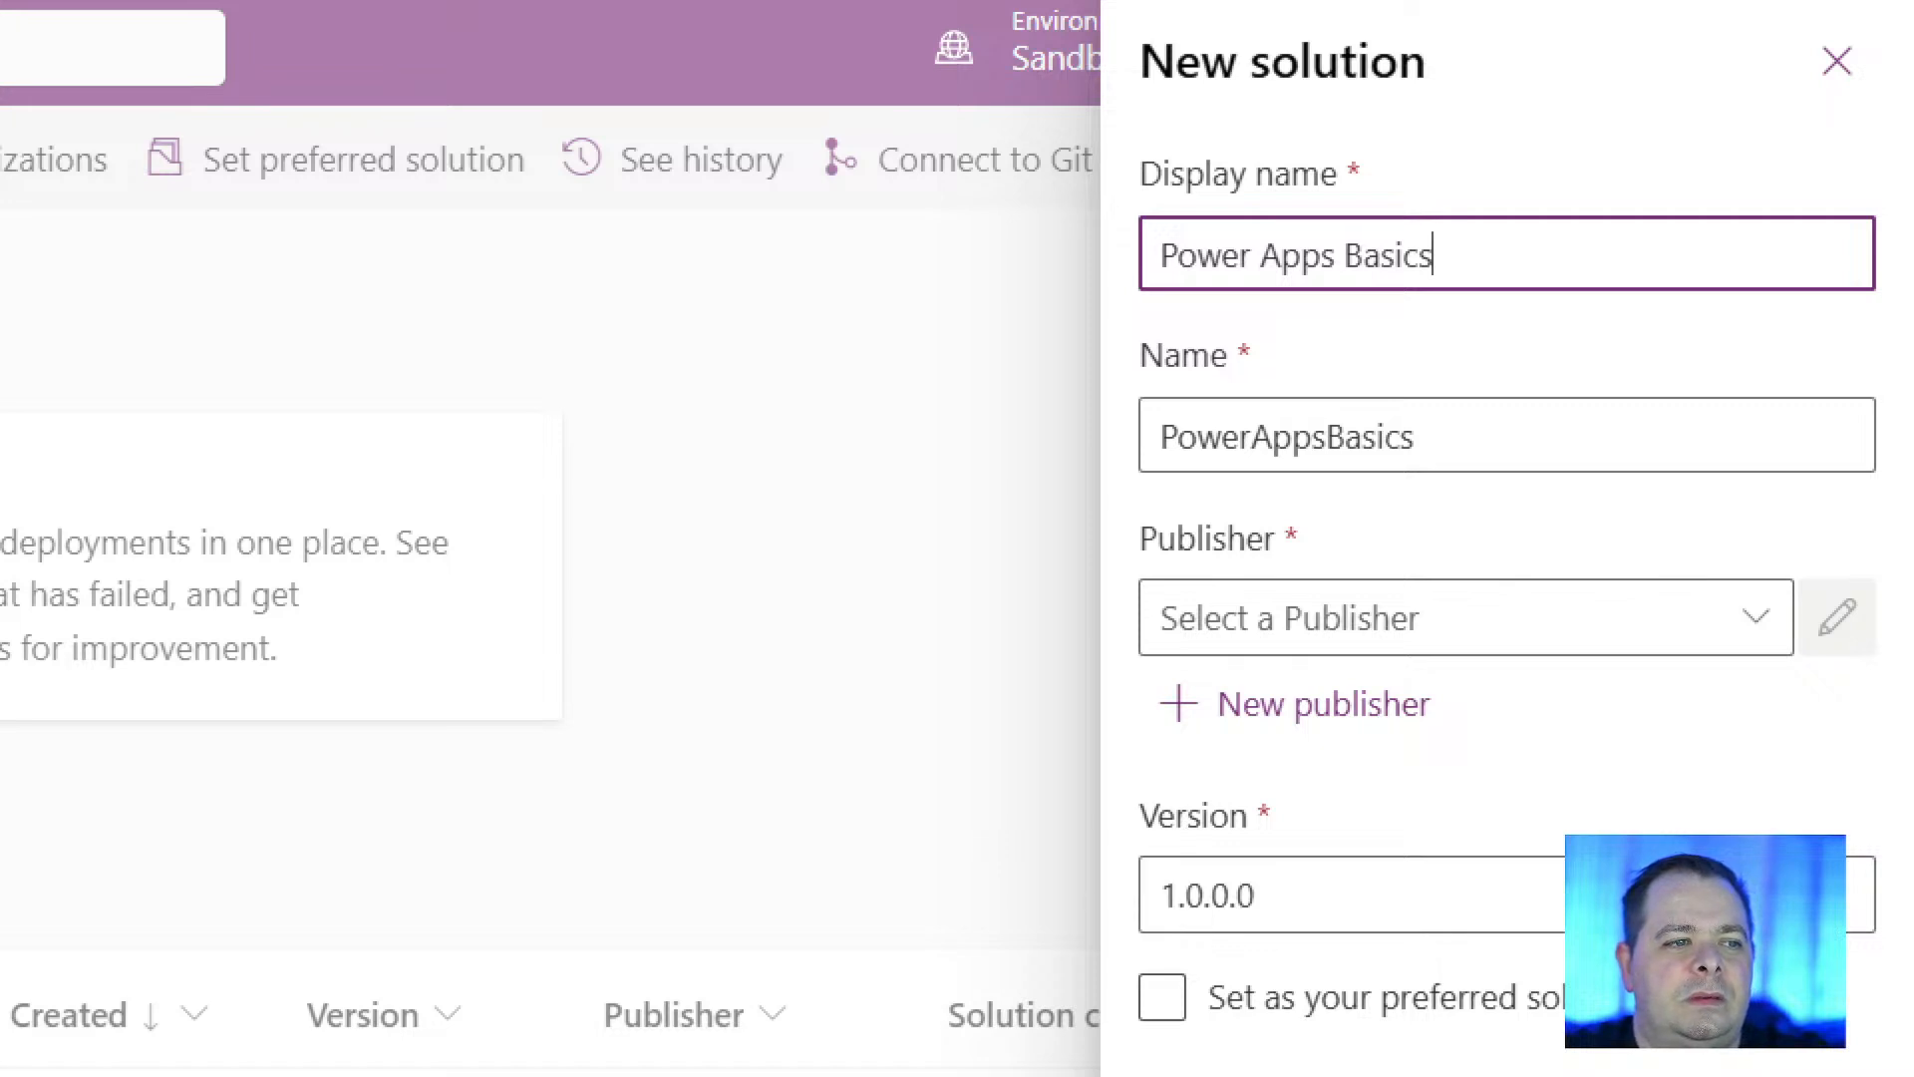
left_click(1412, 433)
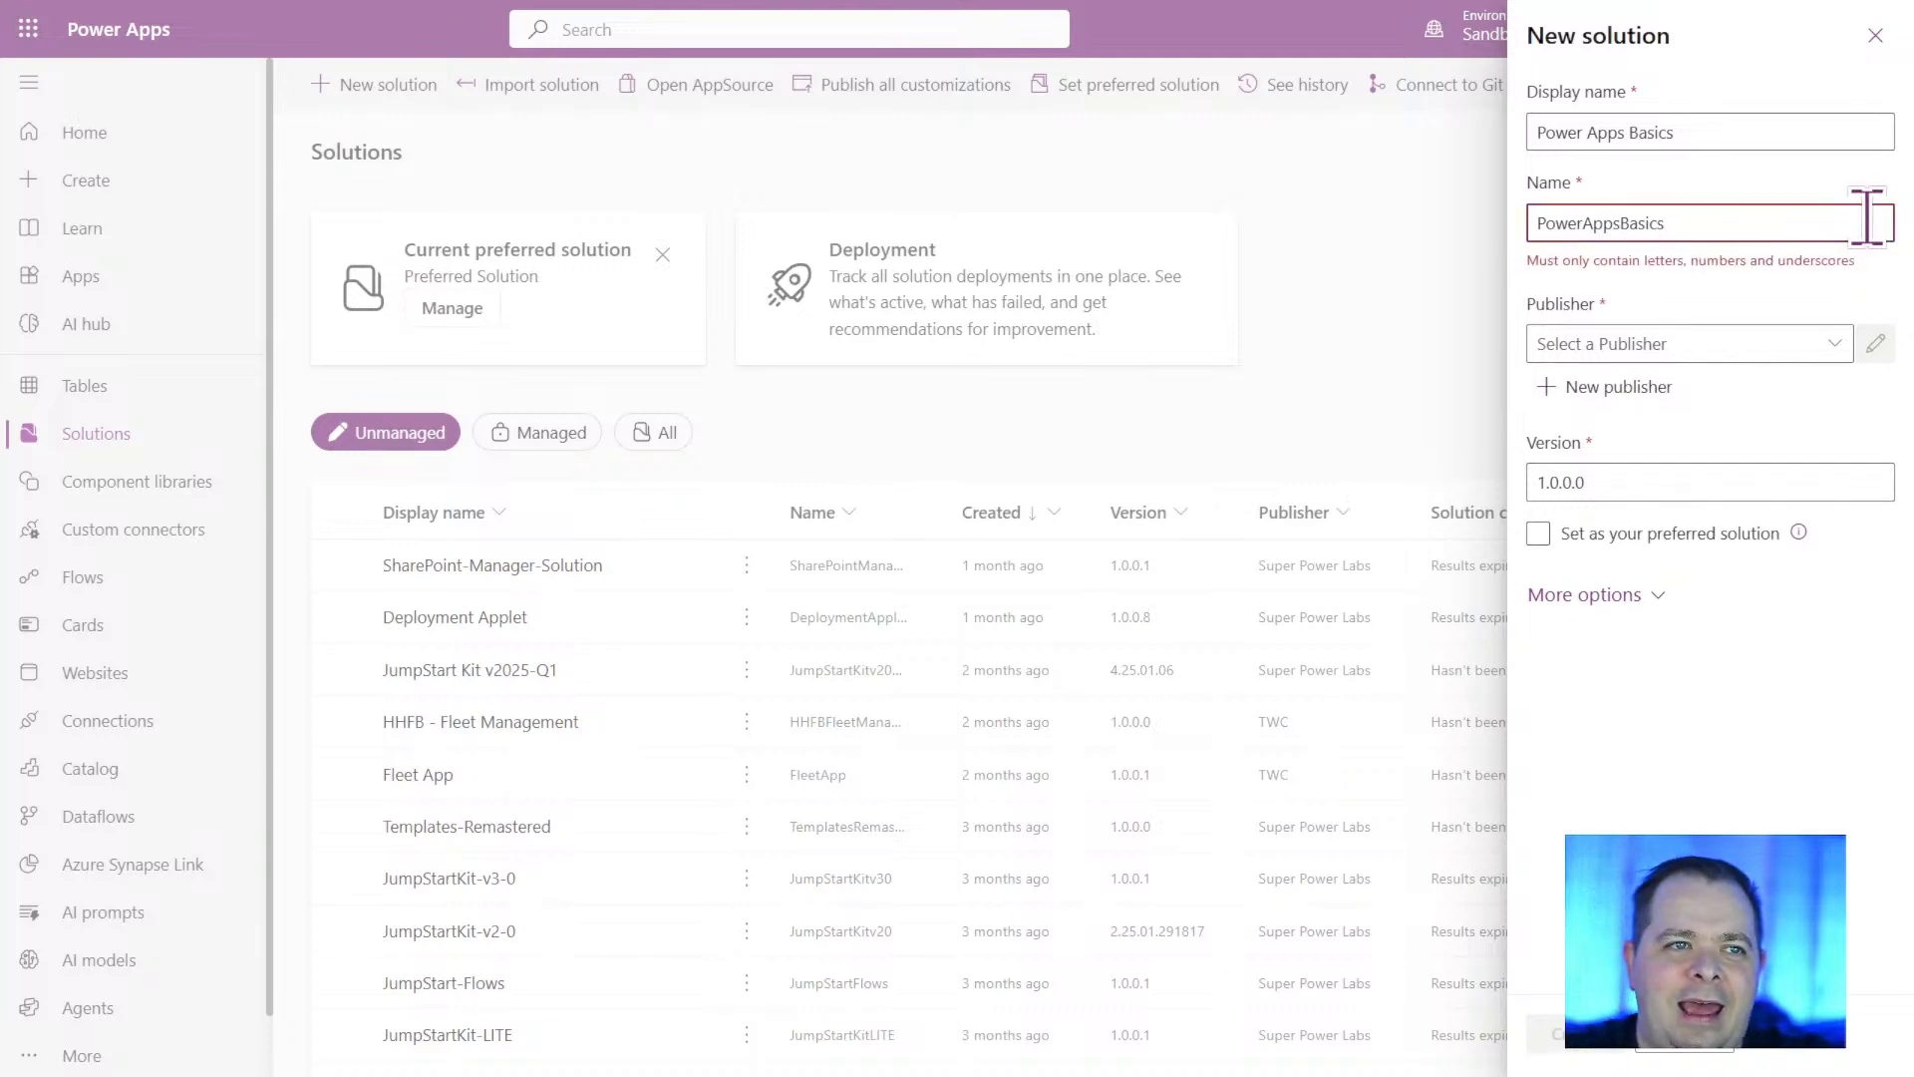
key("BackSpace")
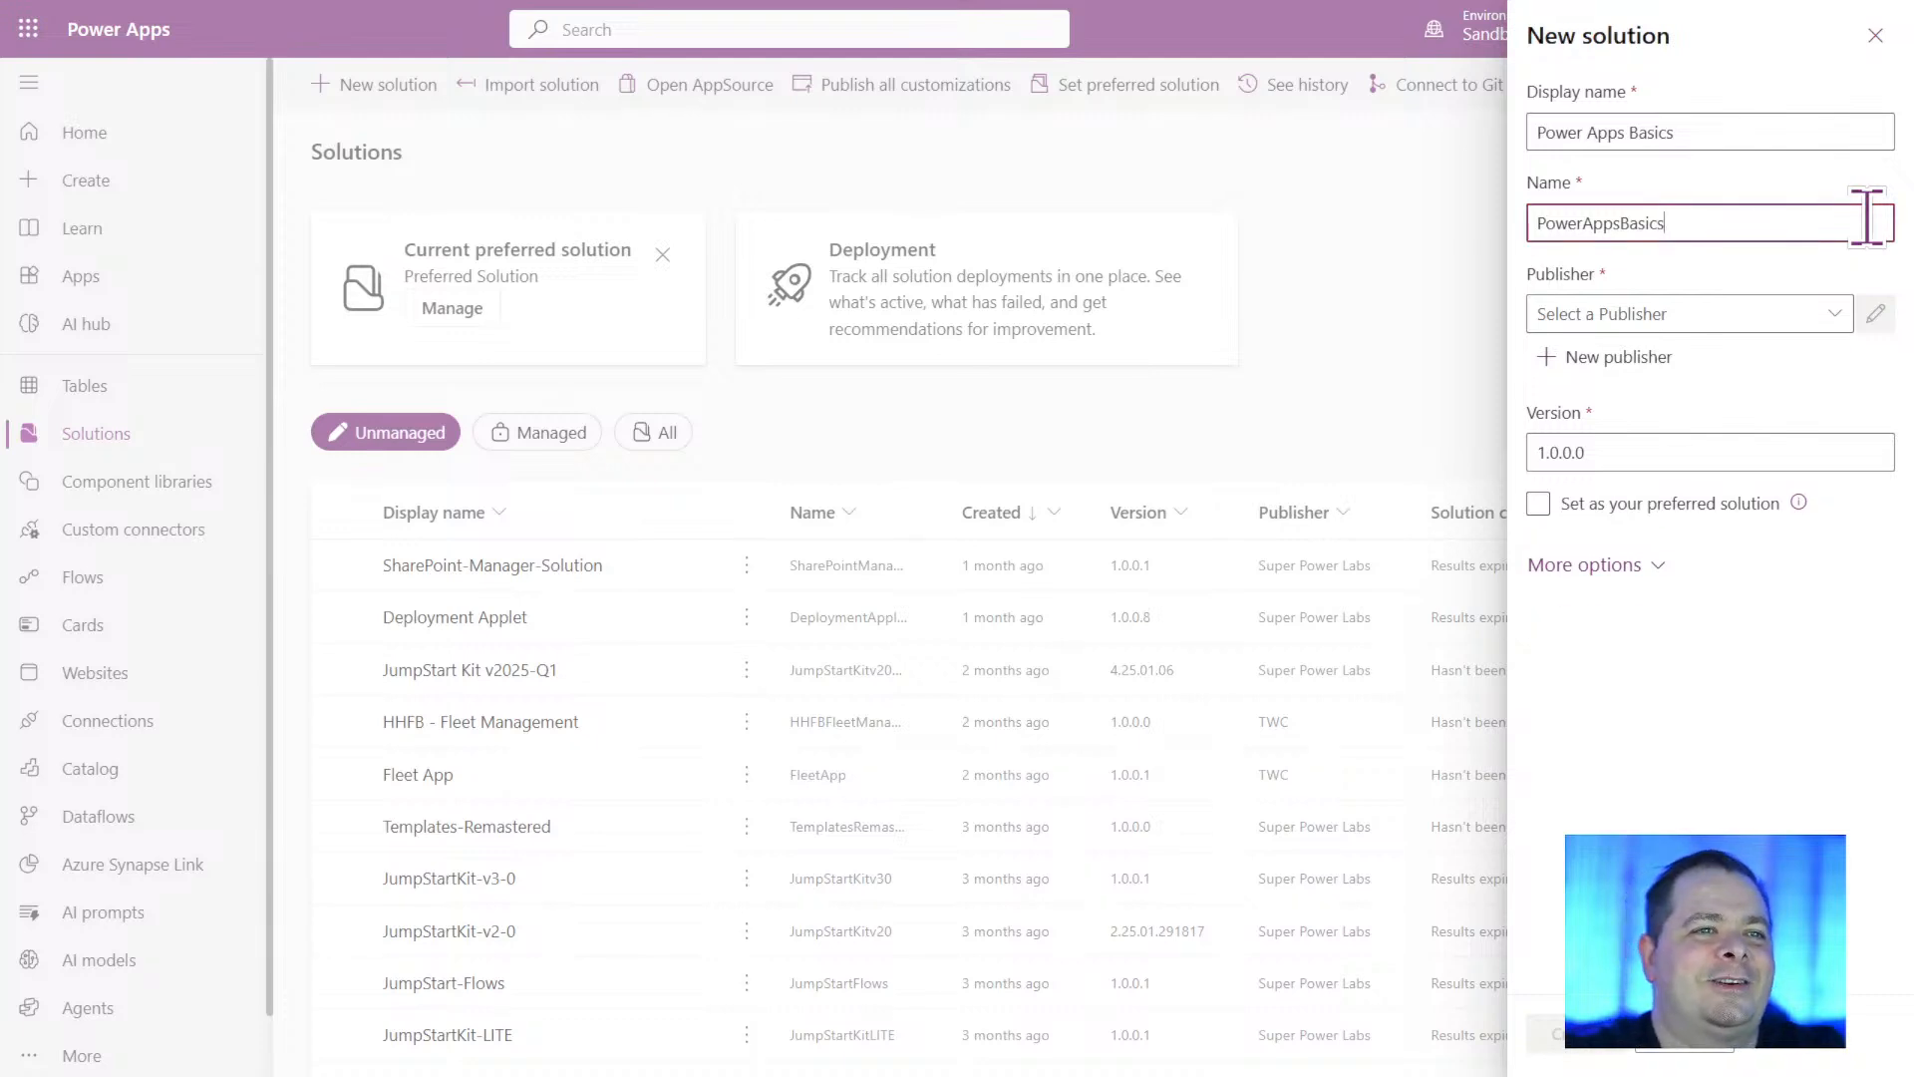
left_click_drag(1538, 131, 1704, 130)
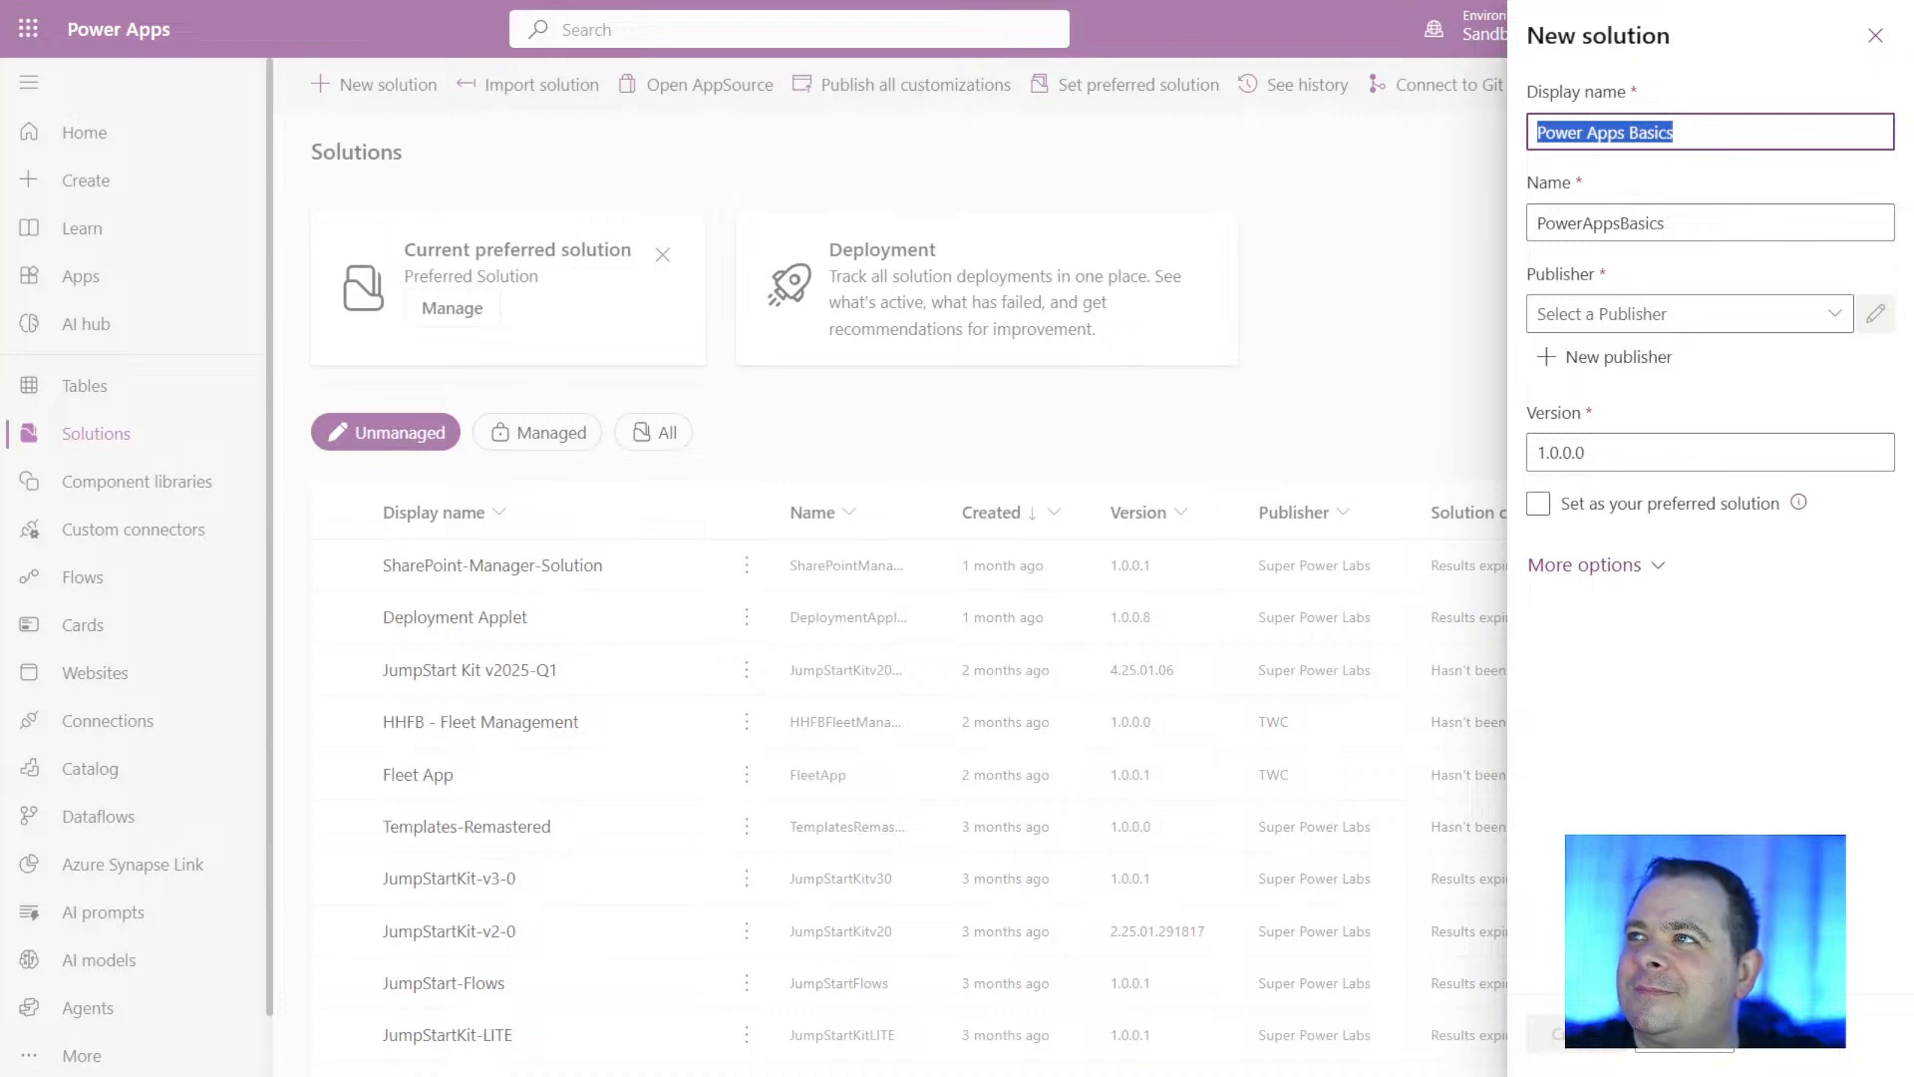
left_click(1692, 222)
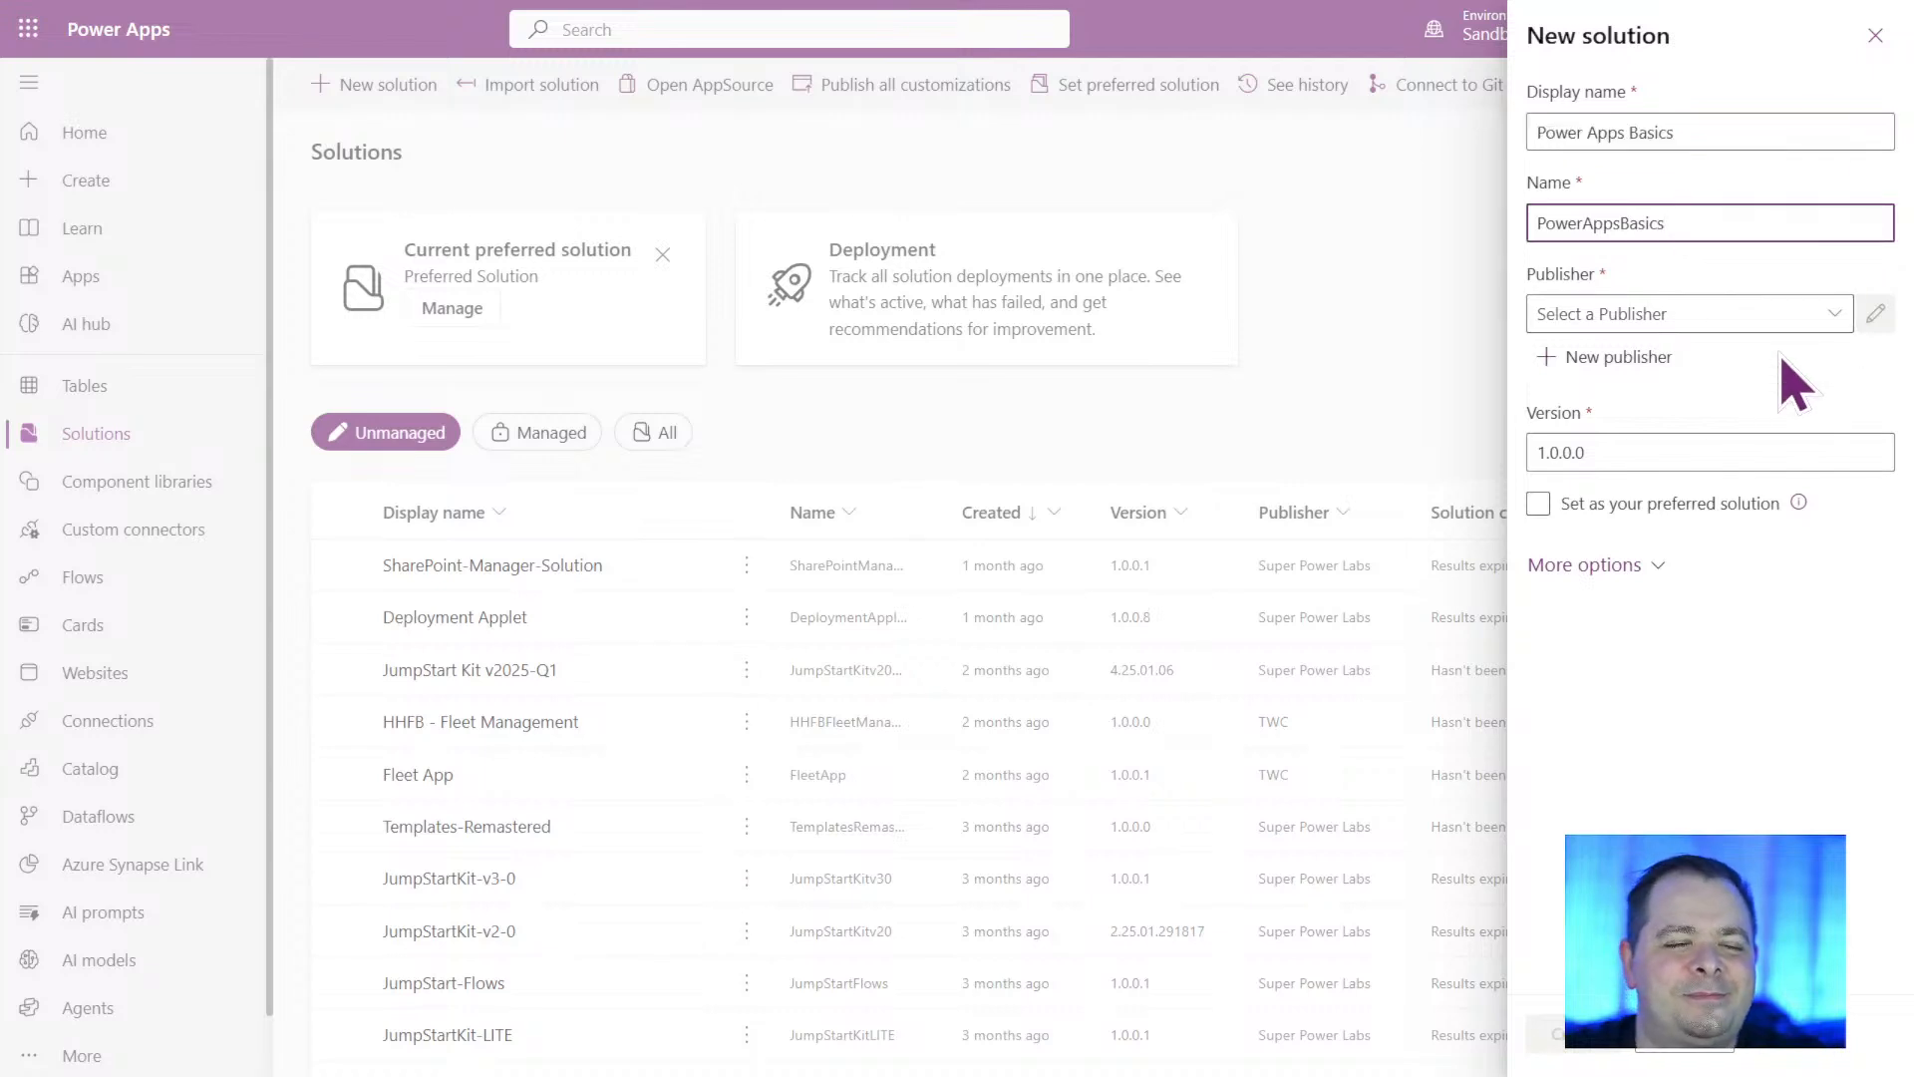
Set the new solution's publisher to Super Power Labs (SuperPowerLabs).
left_click(1835, 315)
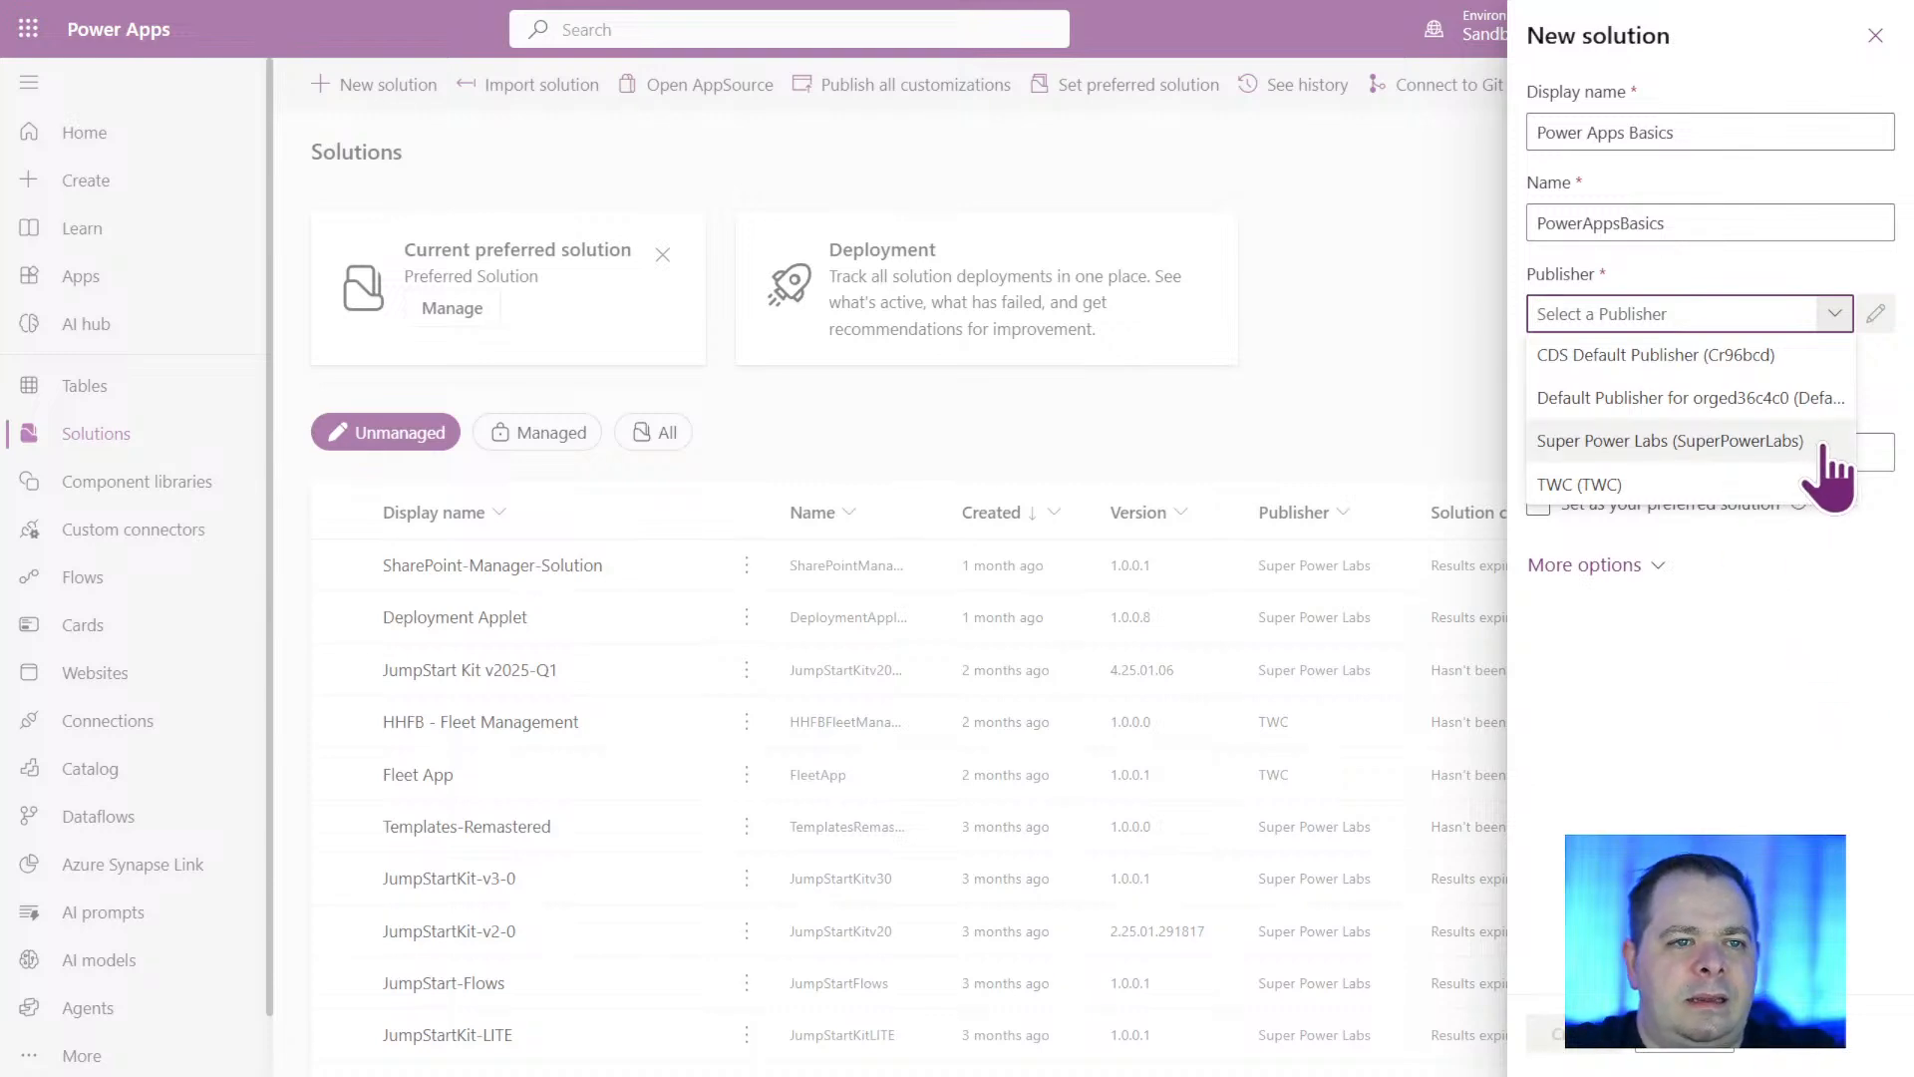
left_click(1707, 444)
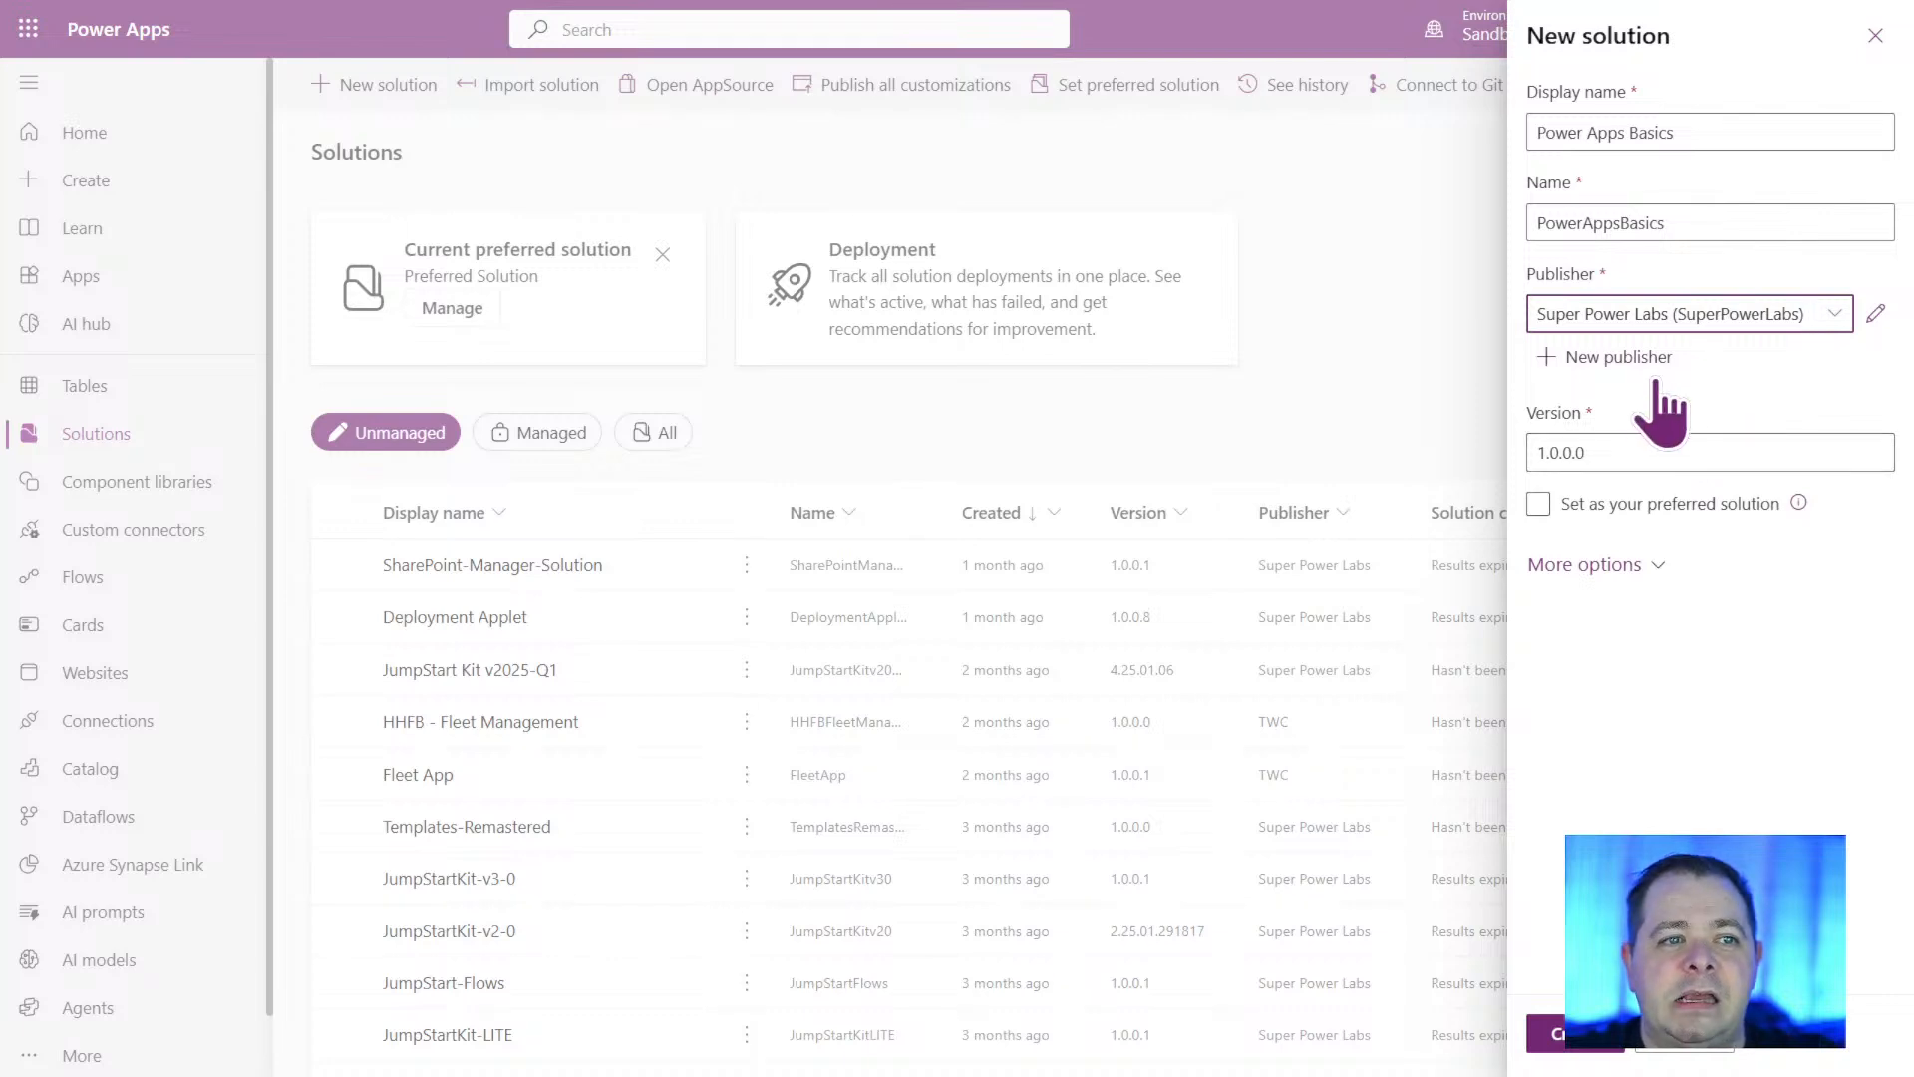
left_click(1840, 313)
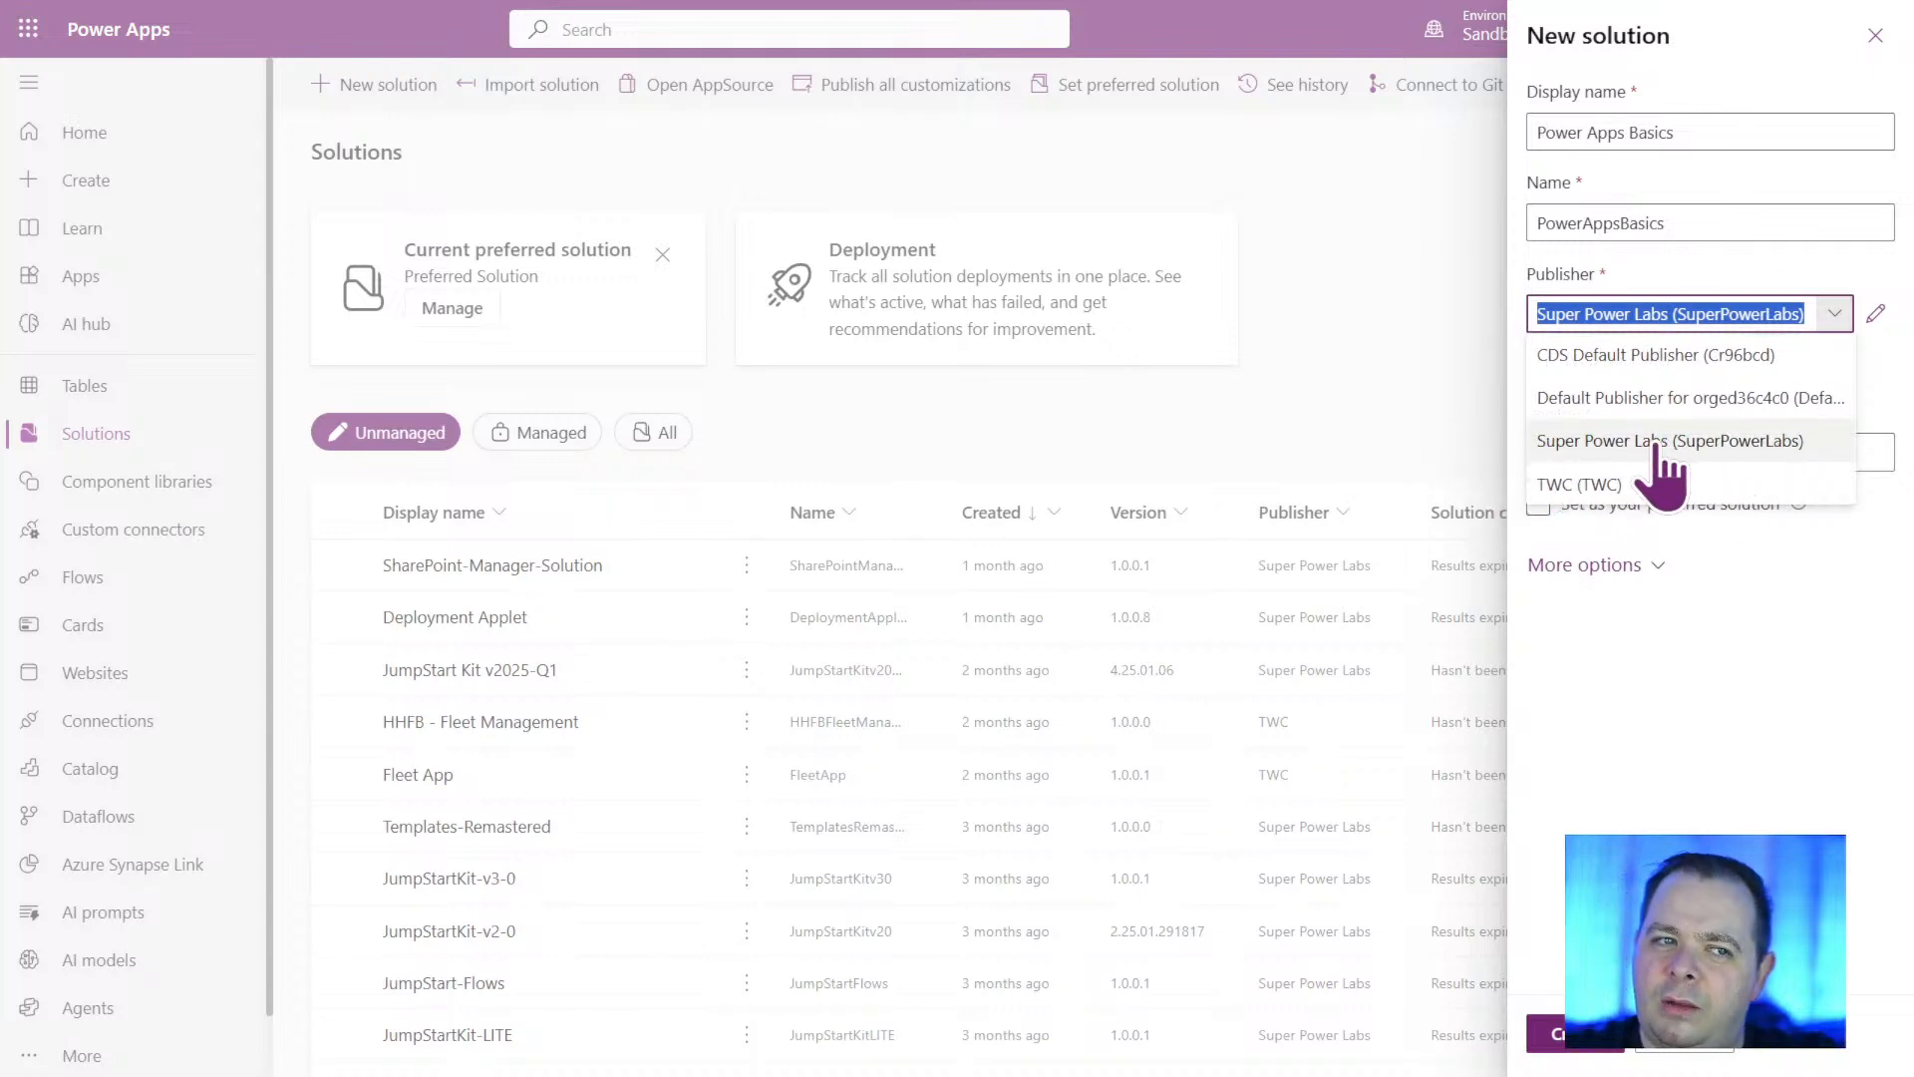
left_click(1763, 785)
Start a new publisher with both the display name and the name set to "Power Apps Tutorial".
left_click(1606, 361)
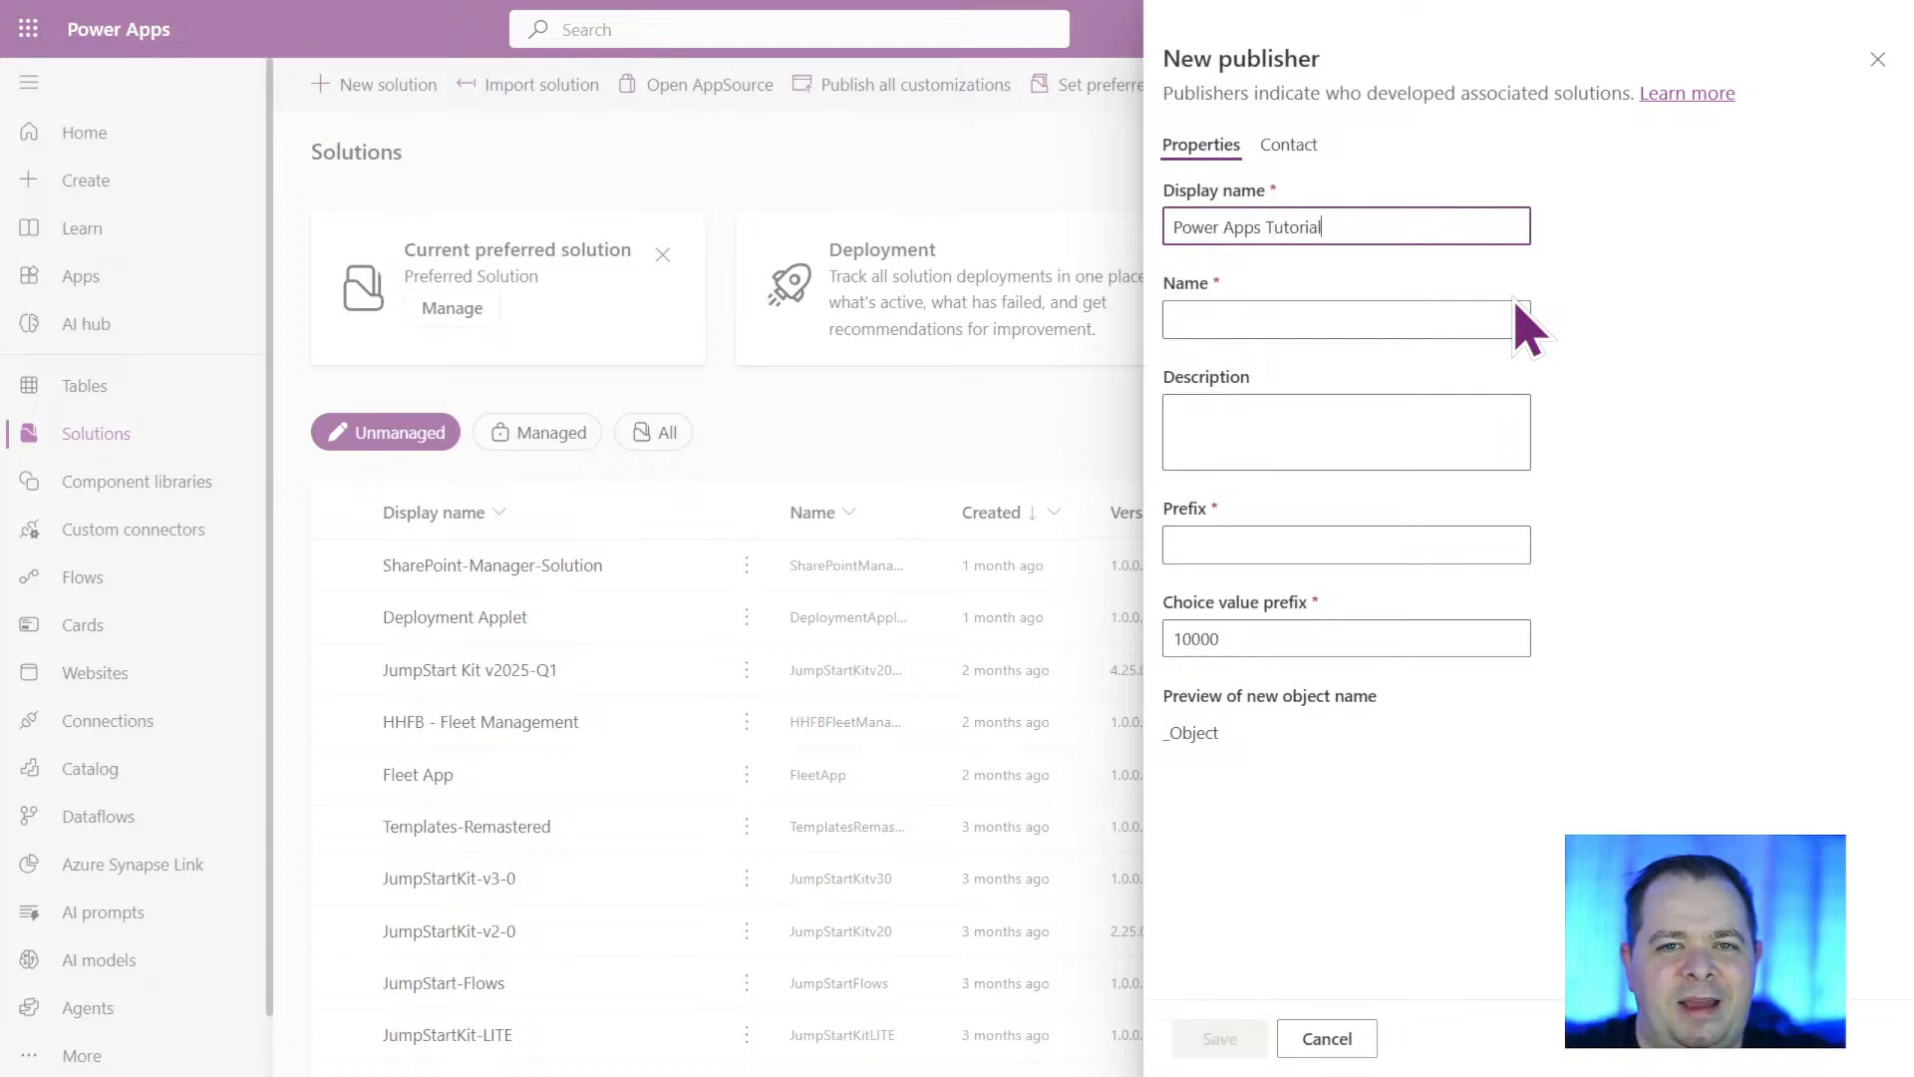
left_click(1517, 306)
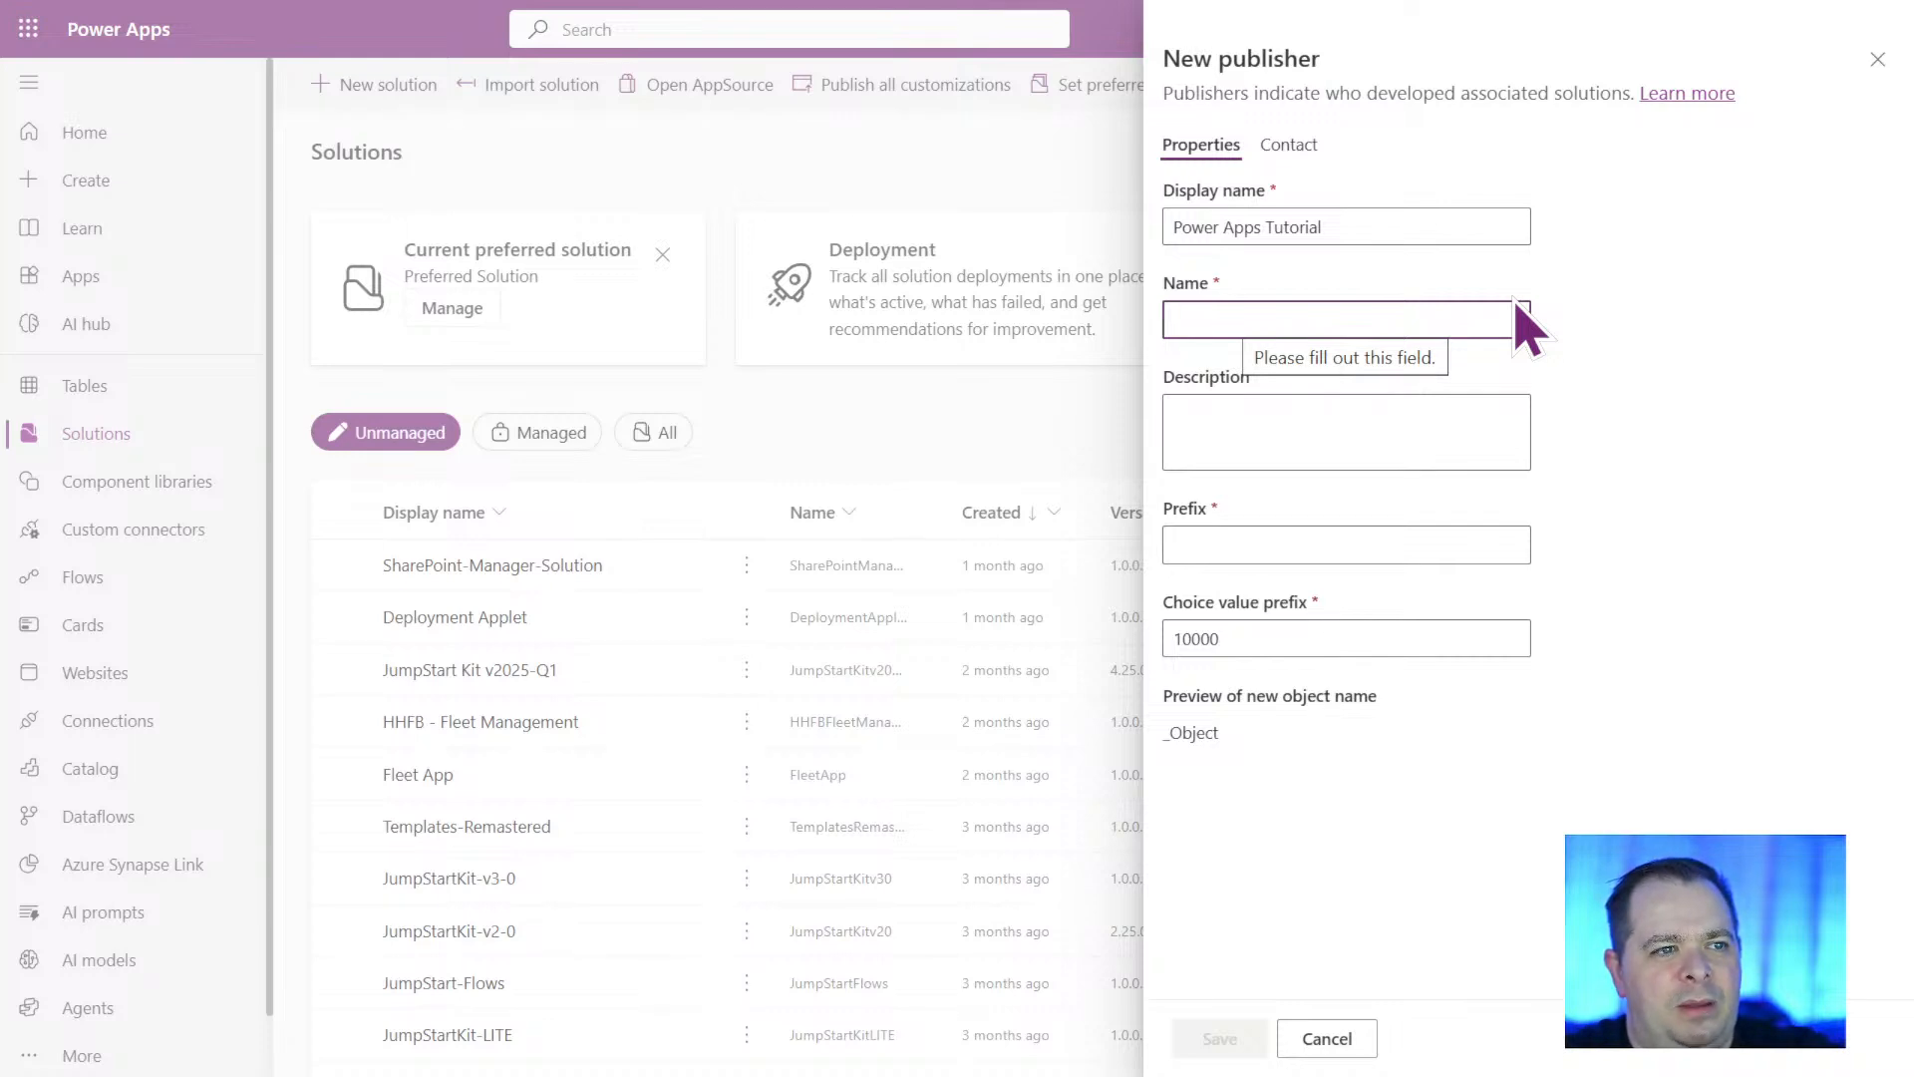
type("Power Apps Tutorial")
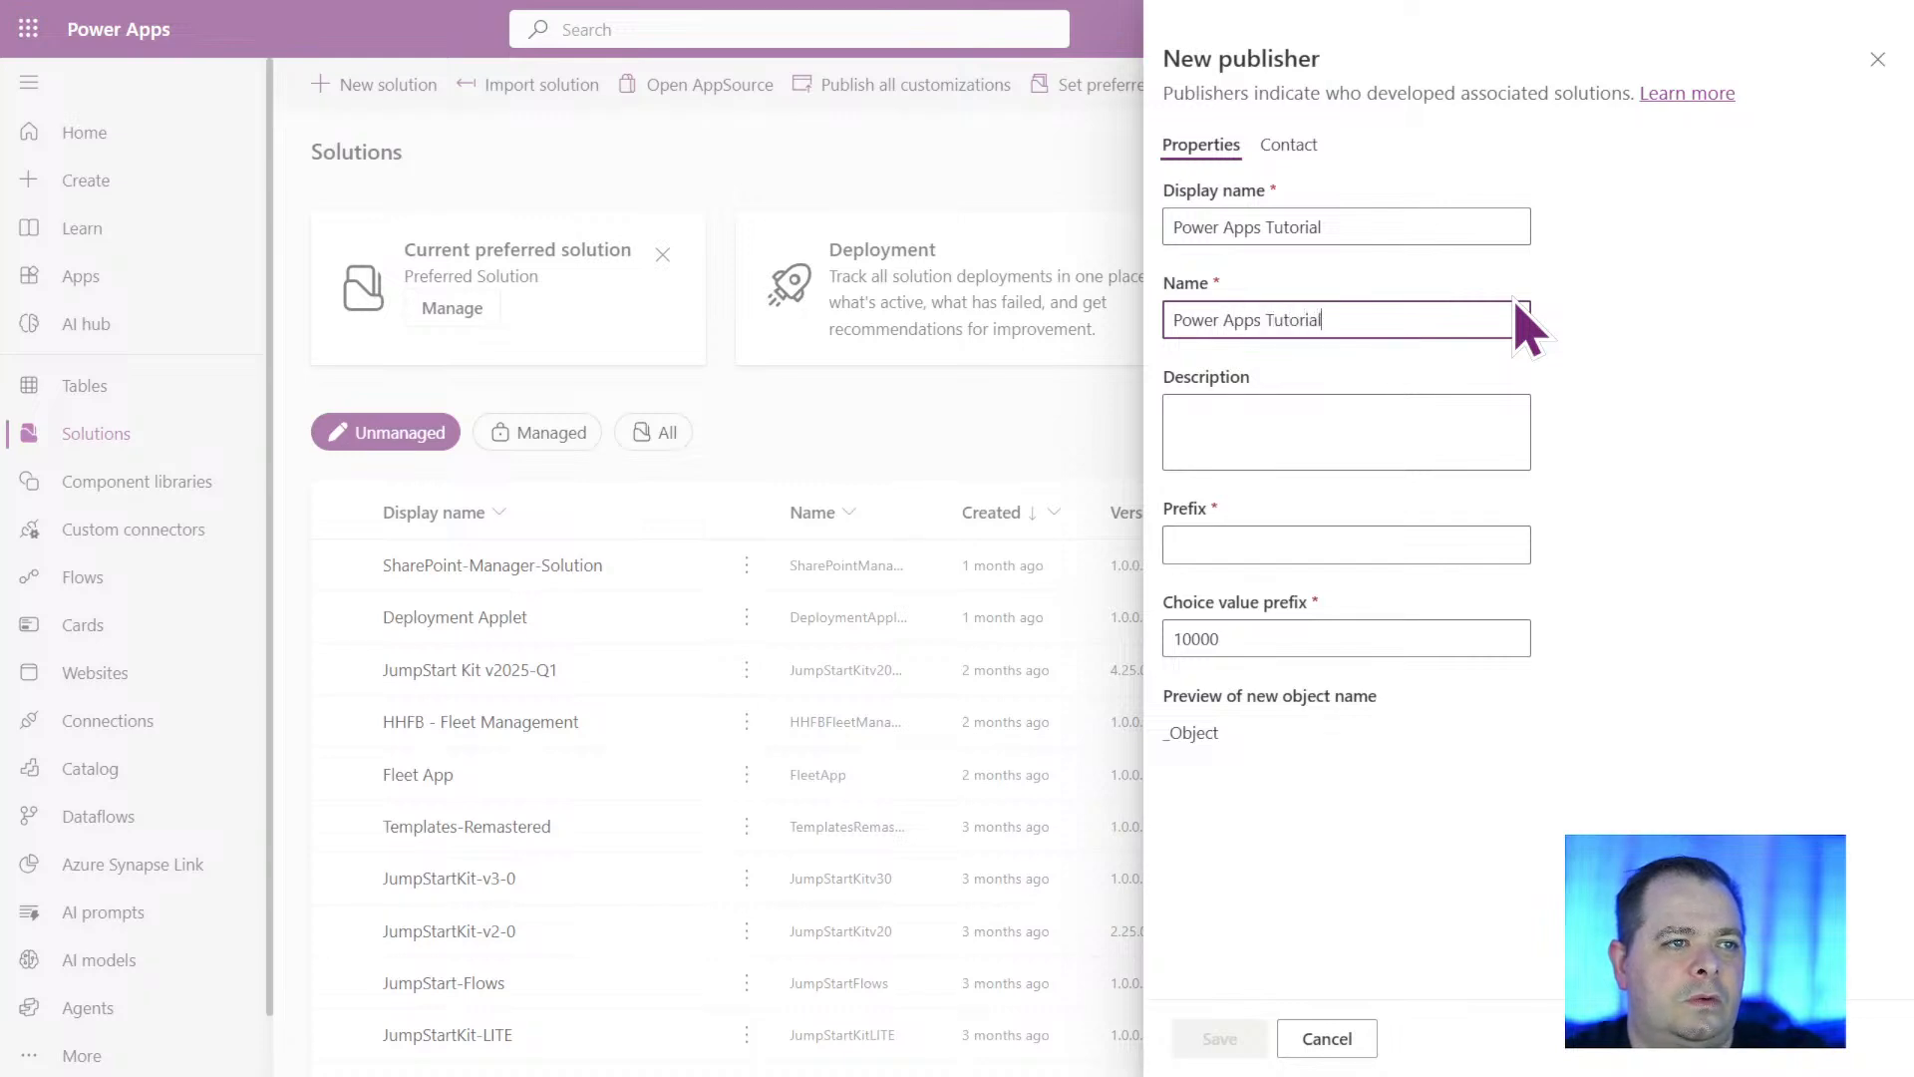
key("Tab")
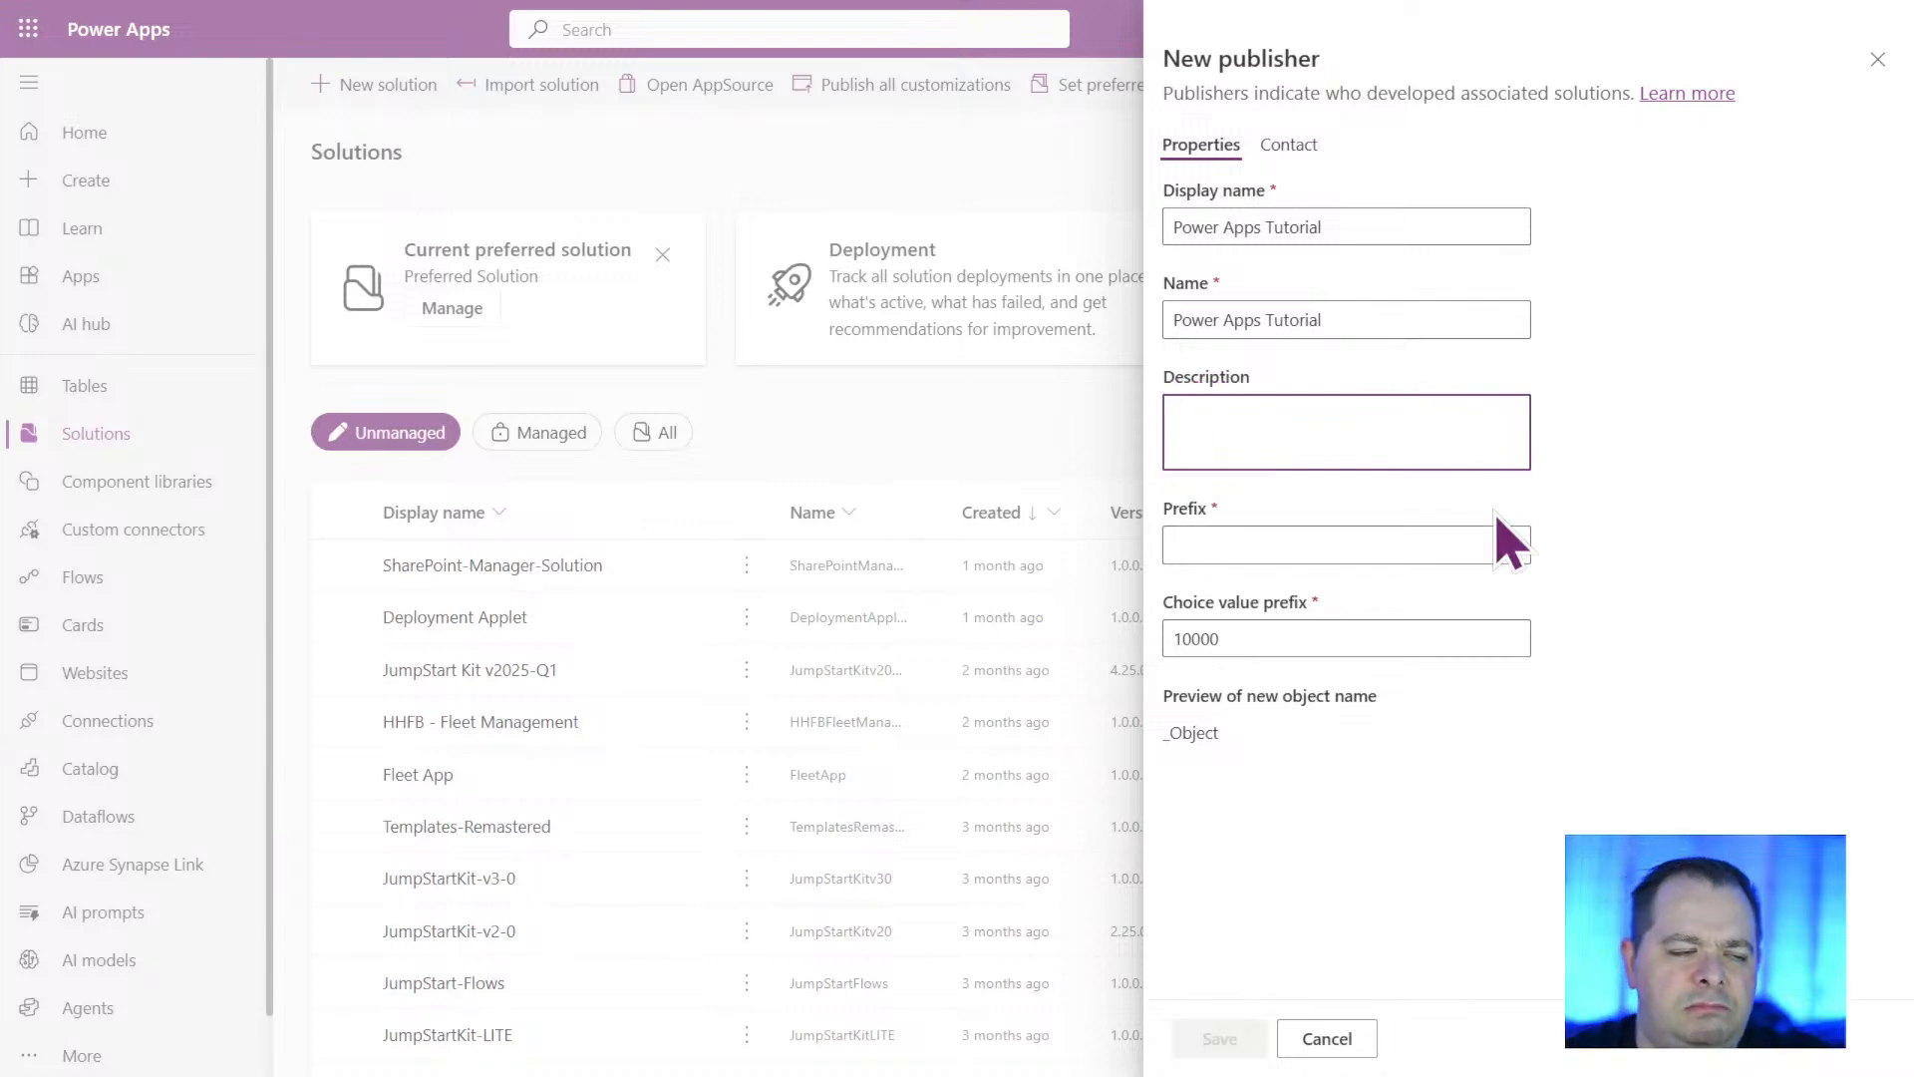
Set the new publisher's prefix to "pat".
left_click(1329, 543)
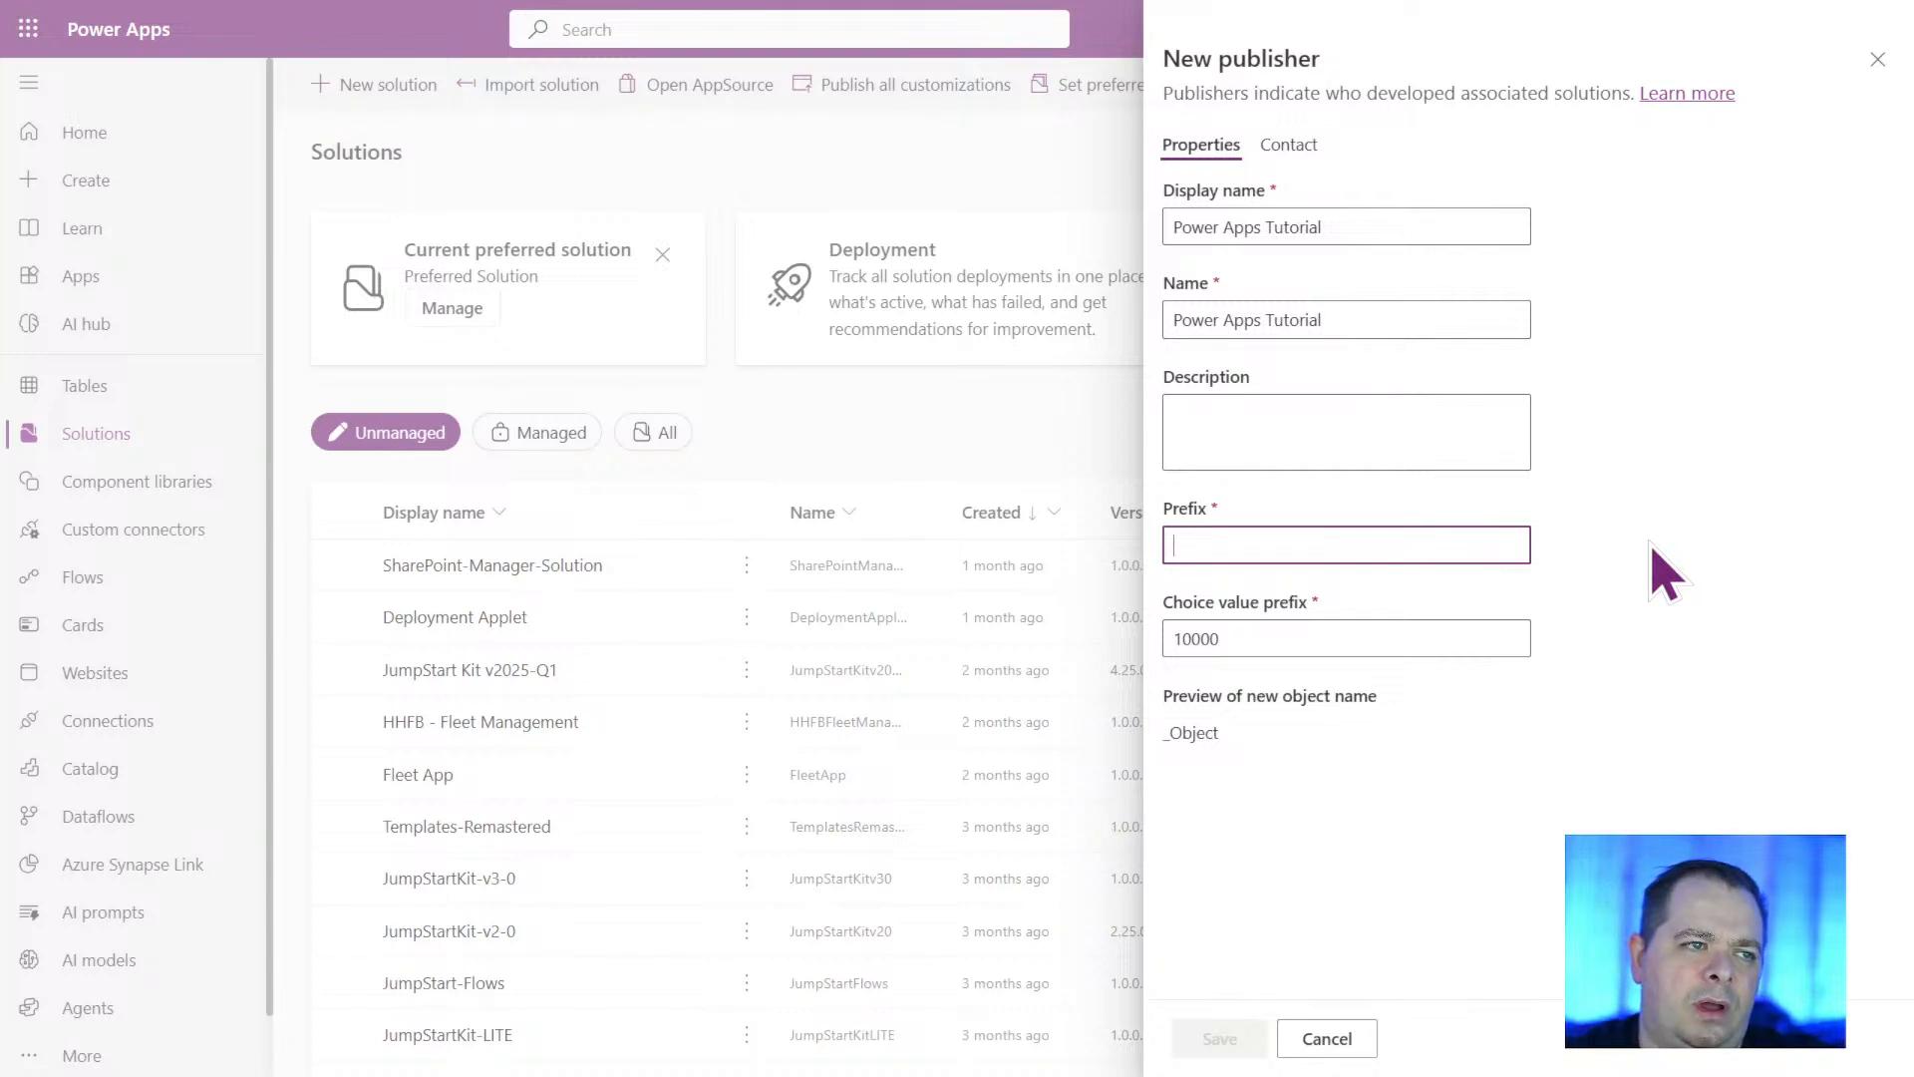
type("pat")
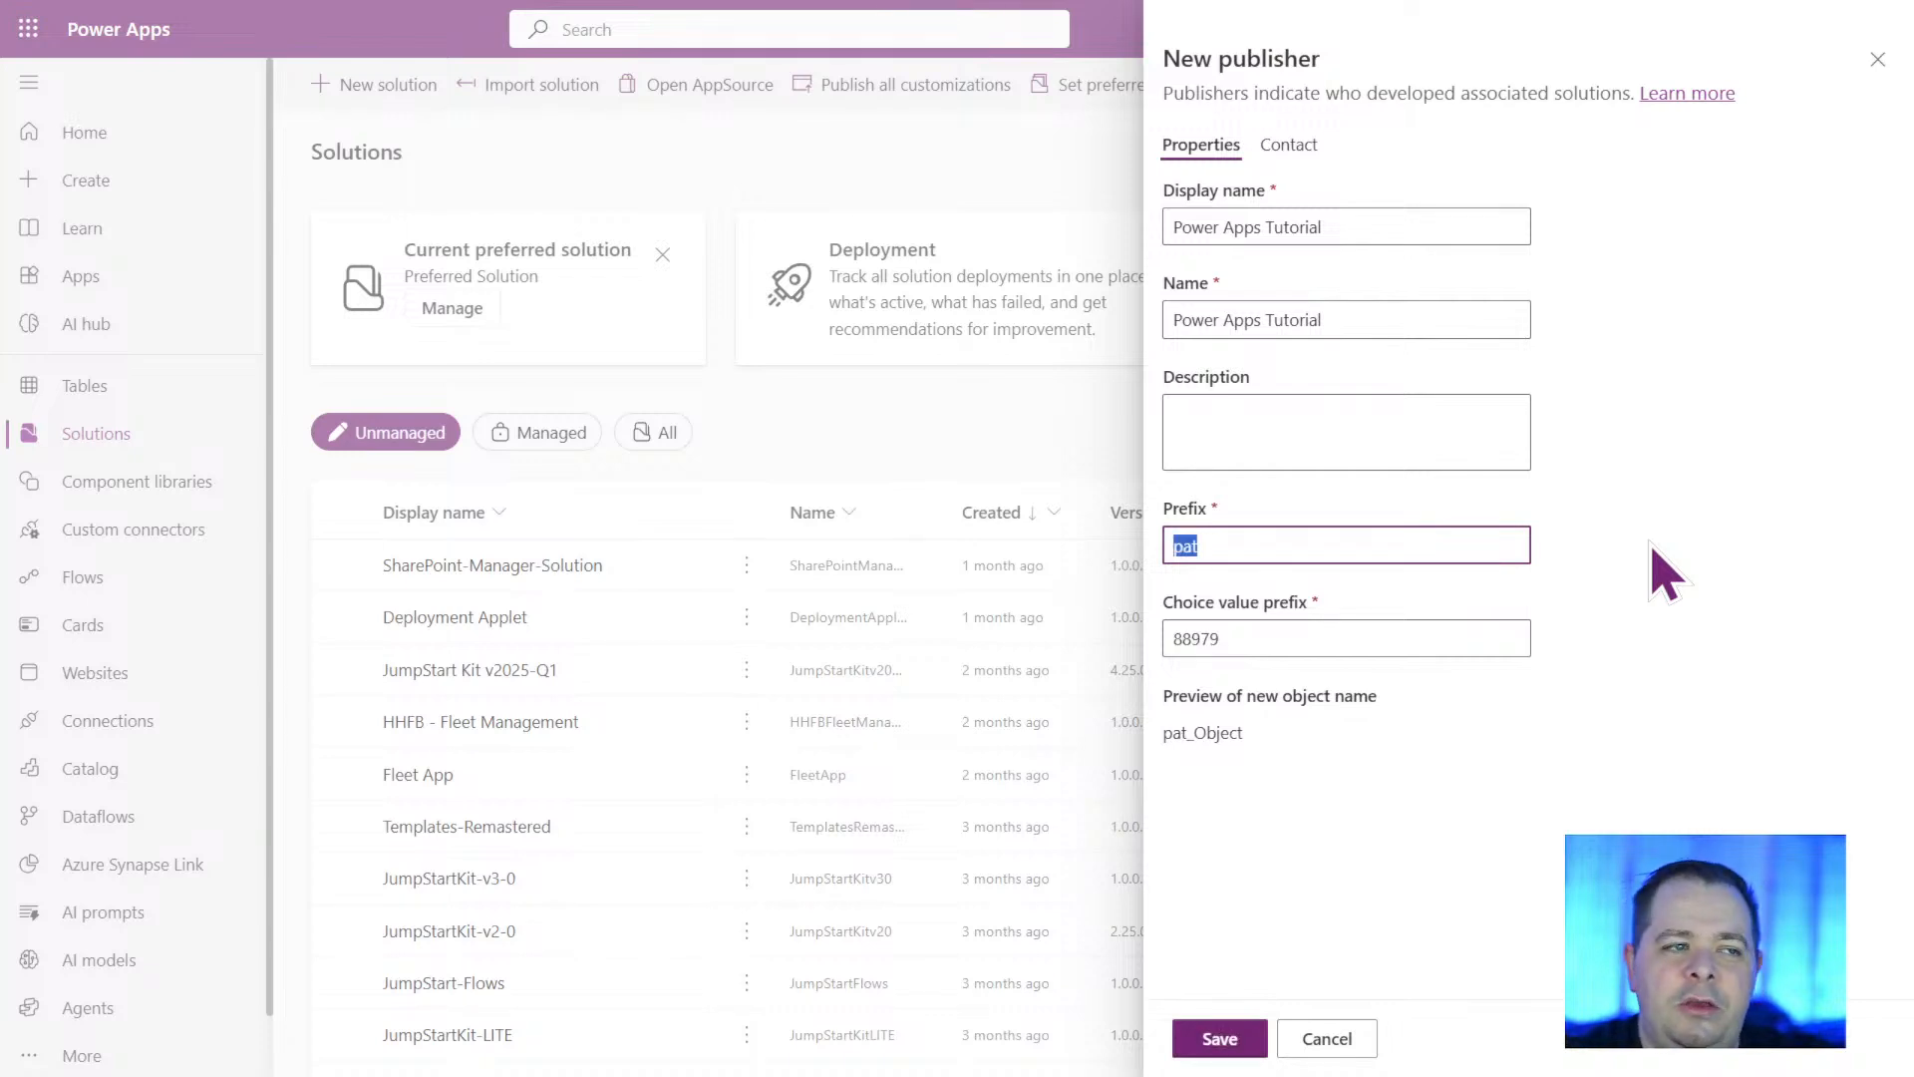
type("pa")
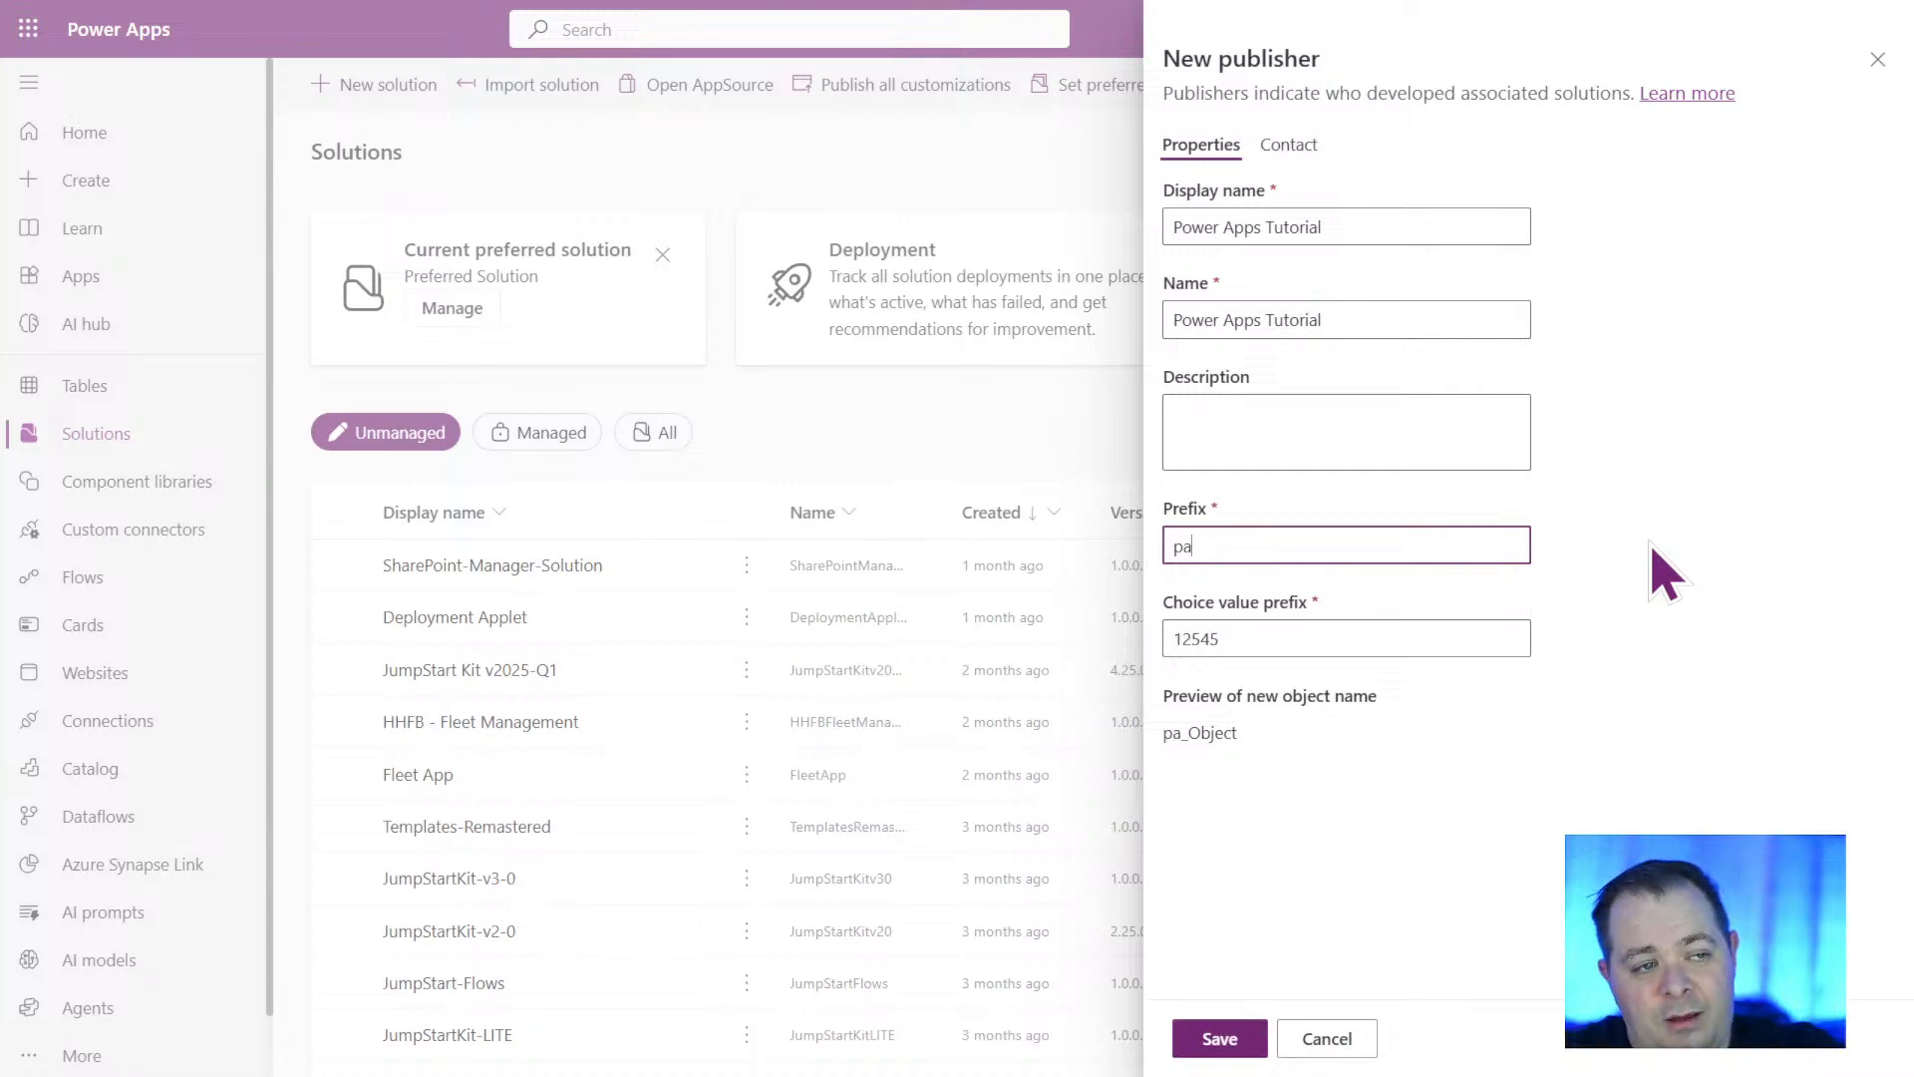
type("t")
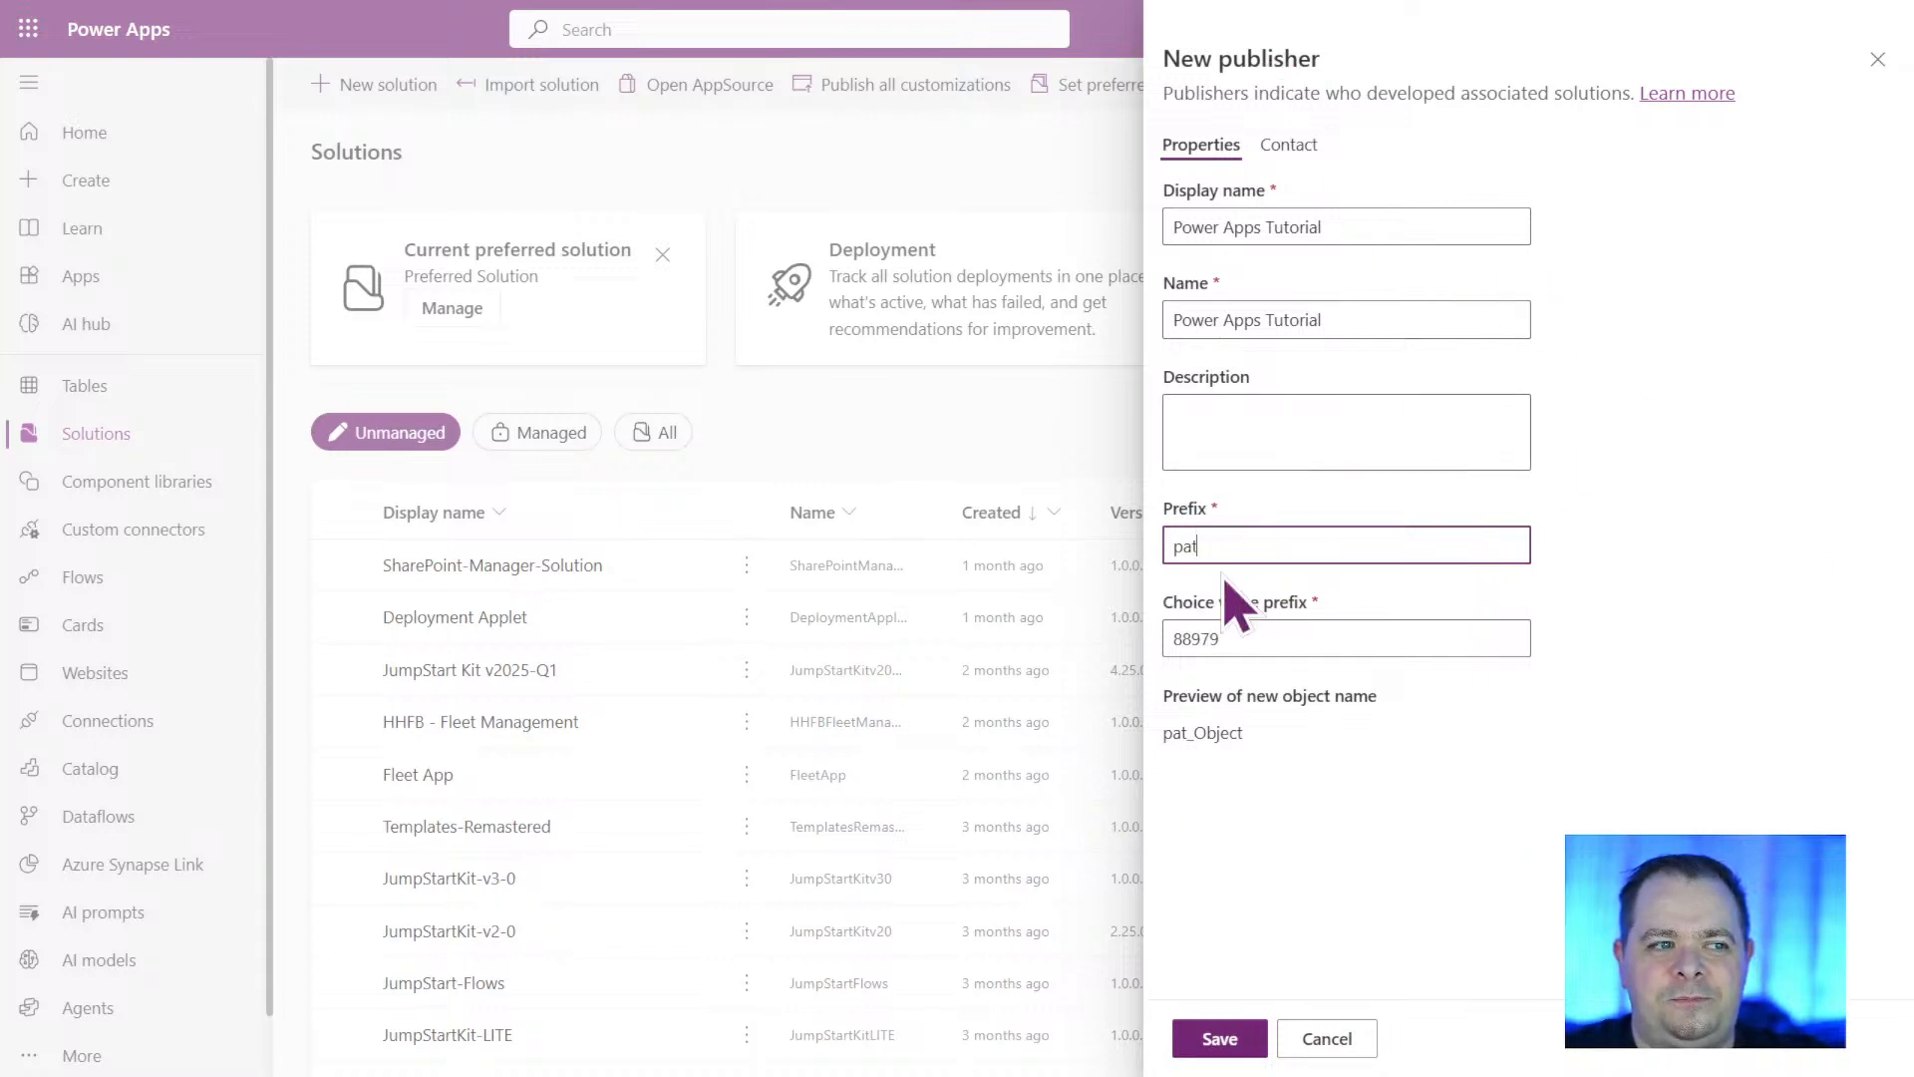
double_click(1185, 547)
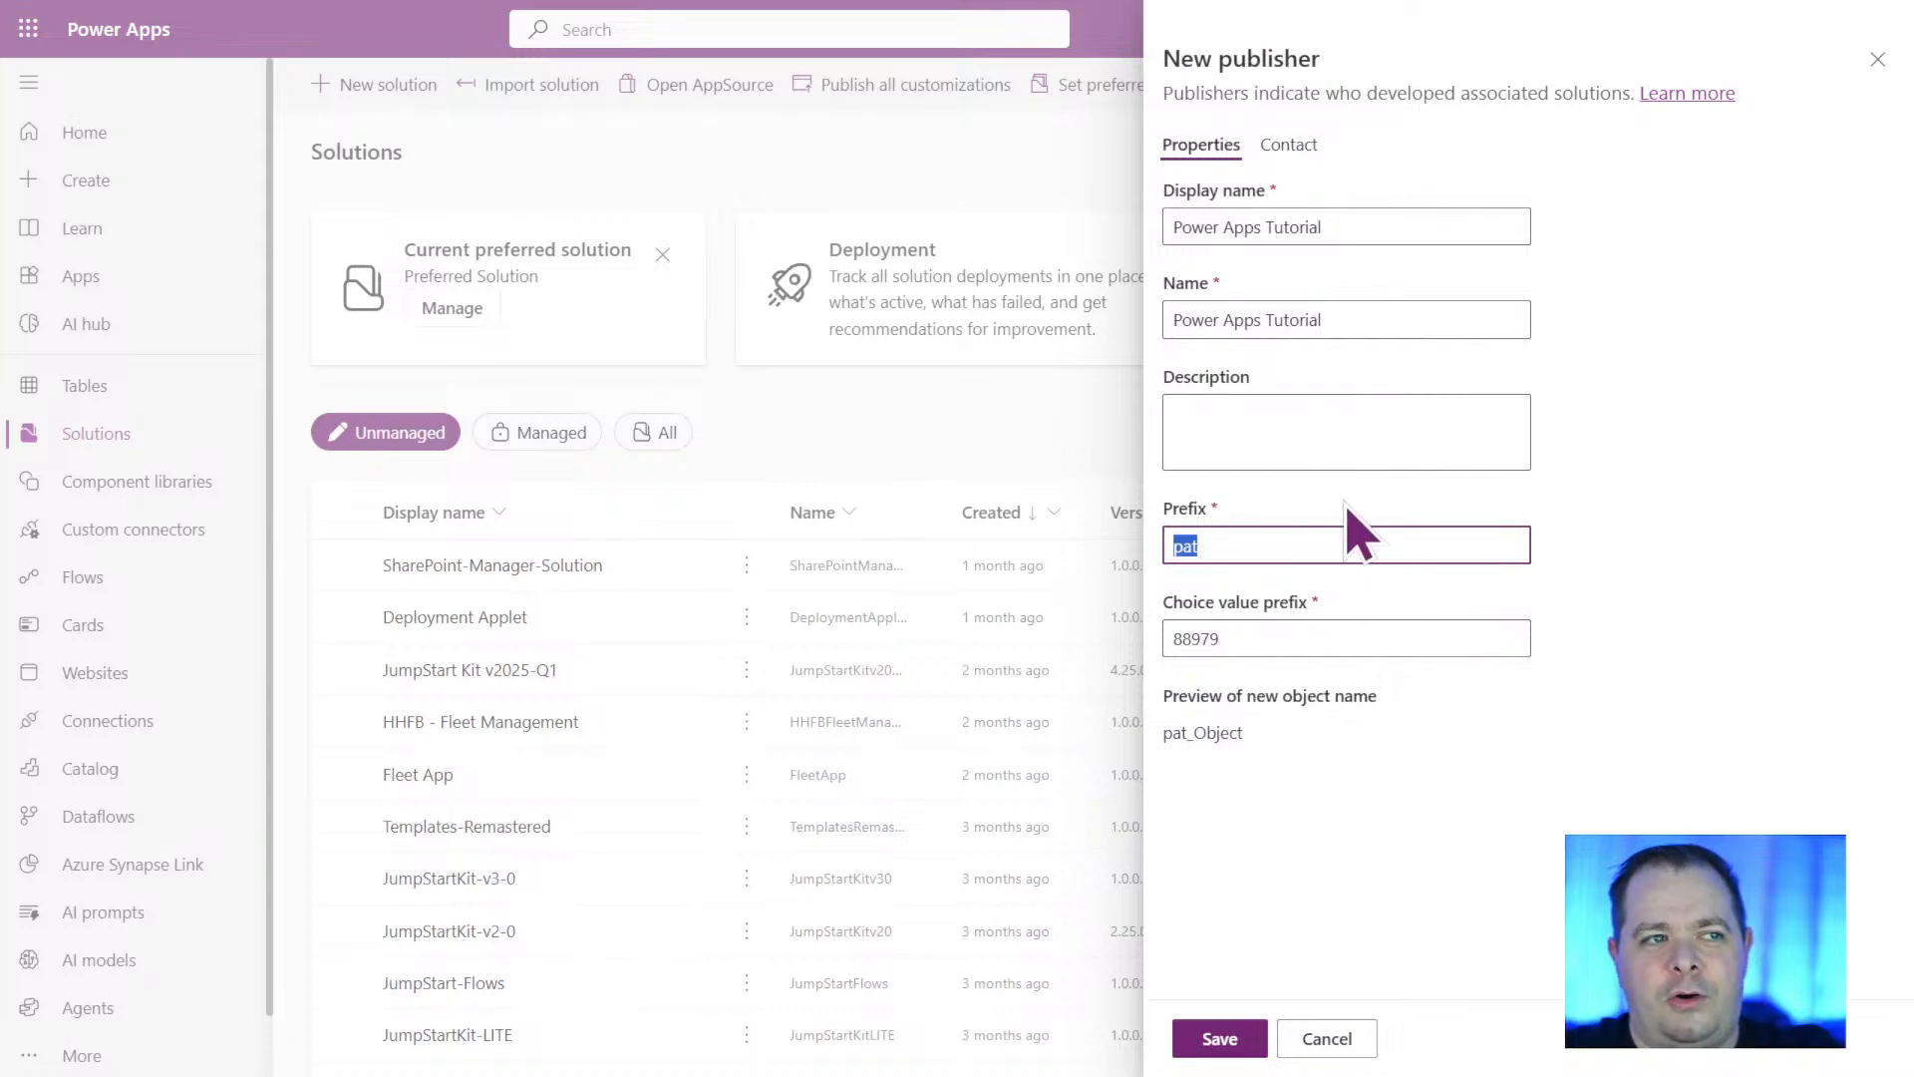
left_click(1353, 436)
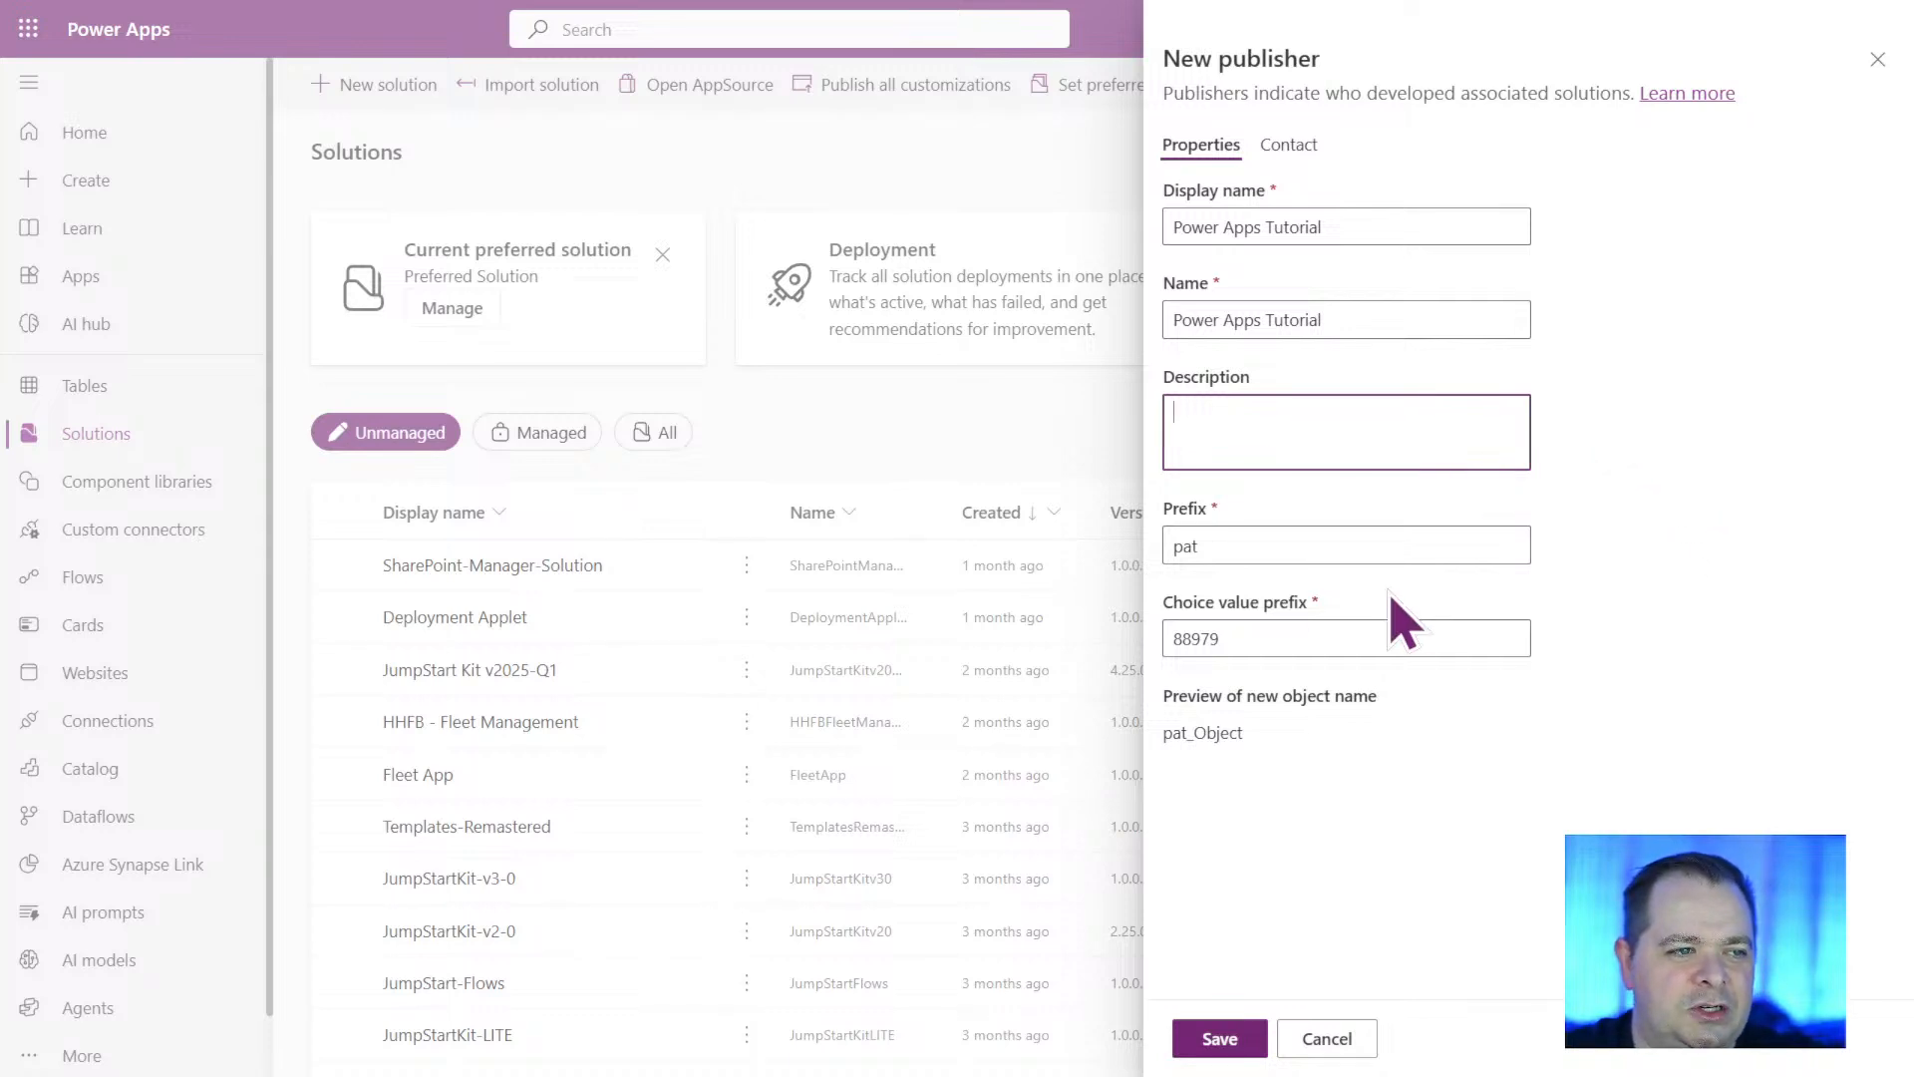
double_click(1188, 545)
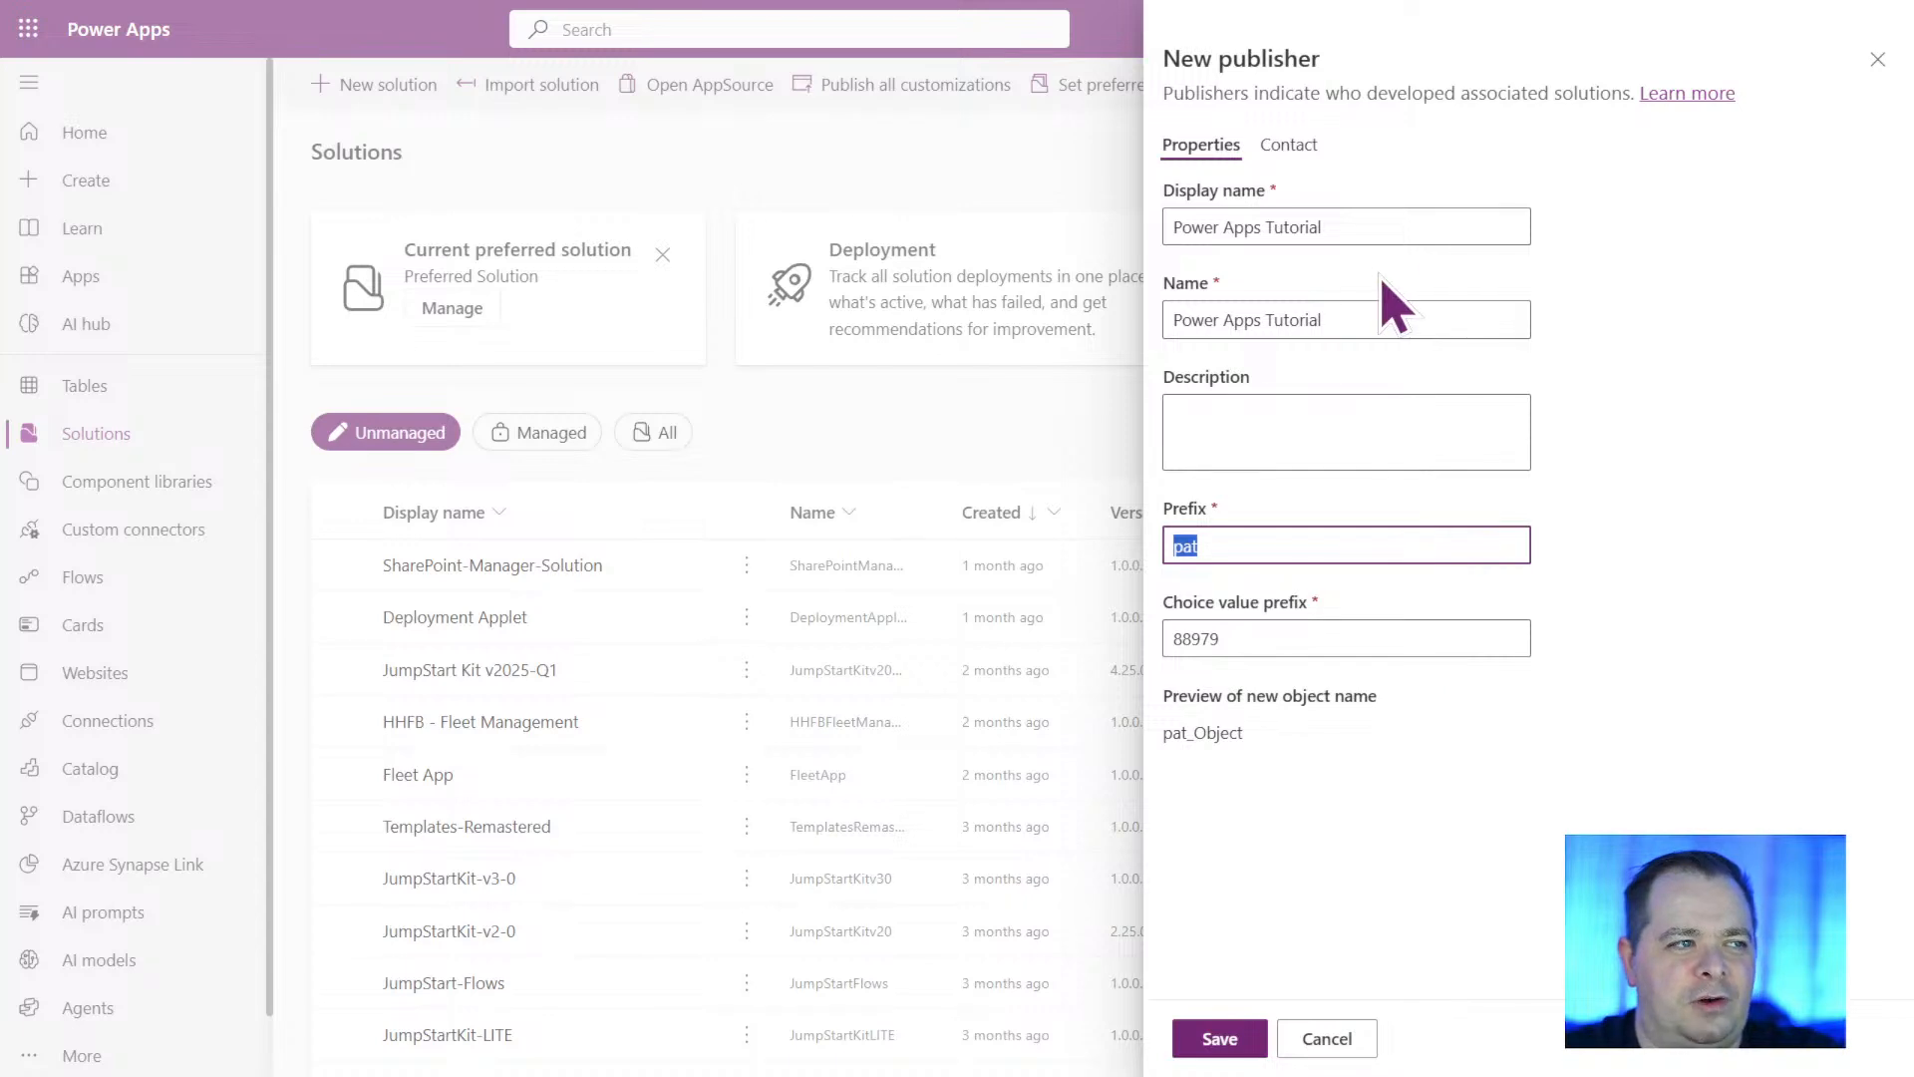
Look over the new publisher's contact fields, from phone to country/region, and return to its properties.
left_click(1288, 144)
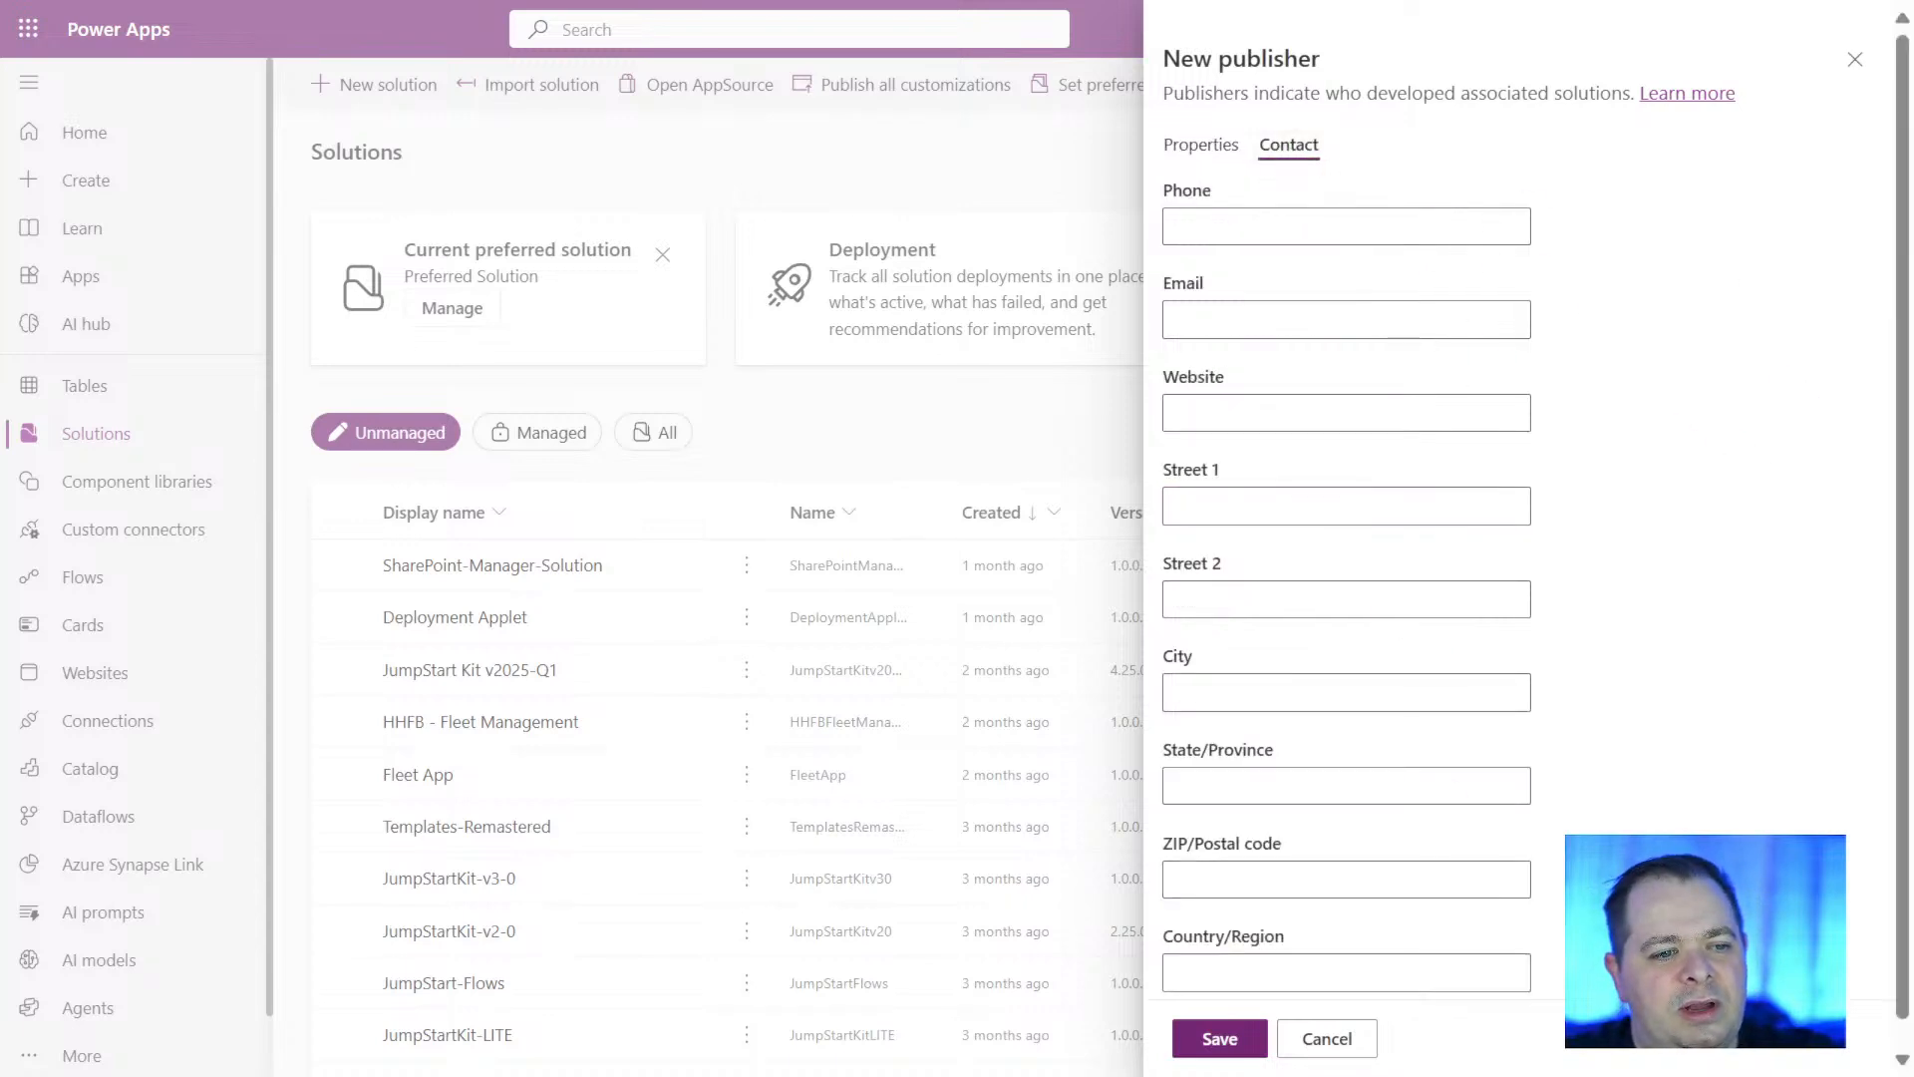
scroll(1680, 781, "down", 1)
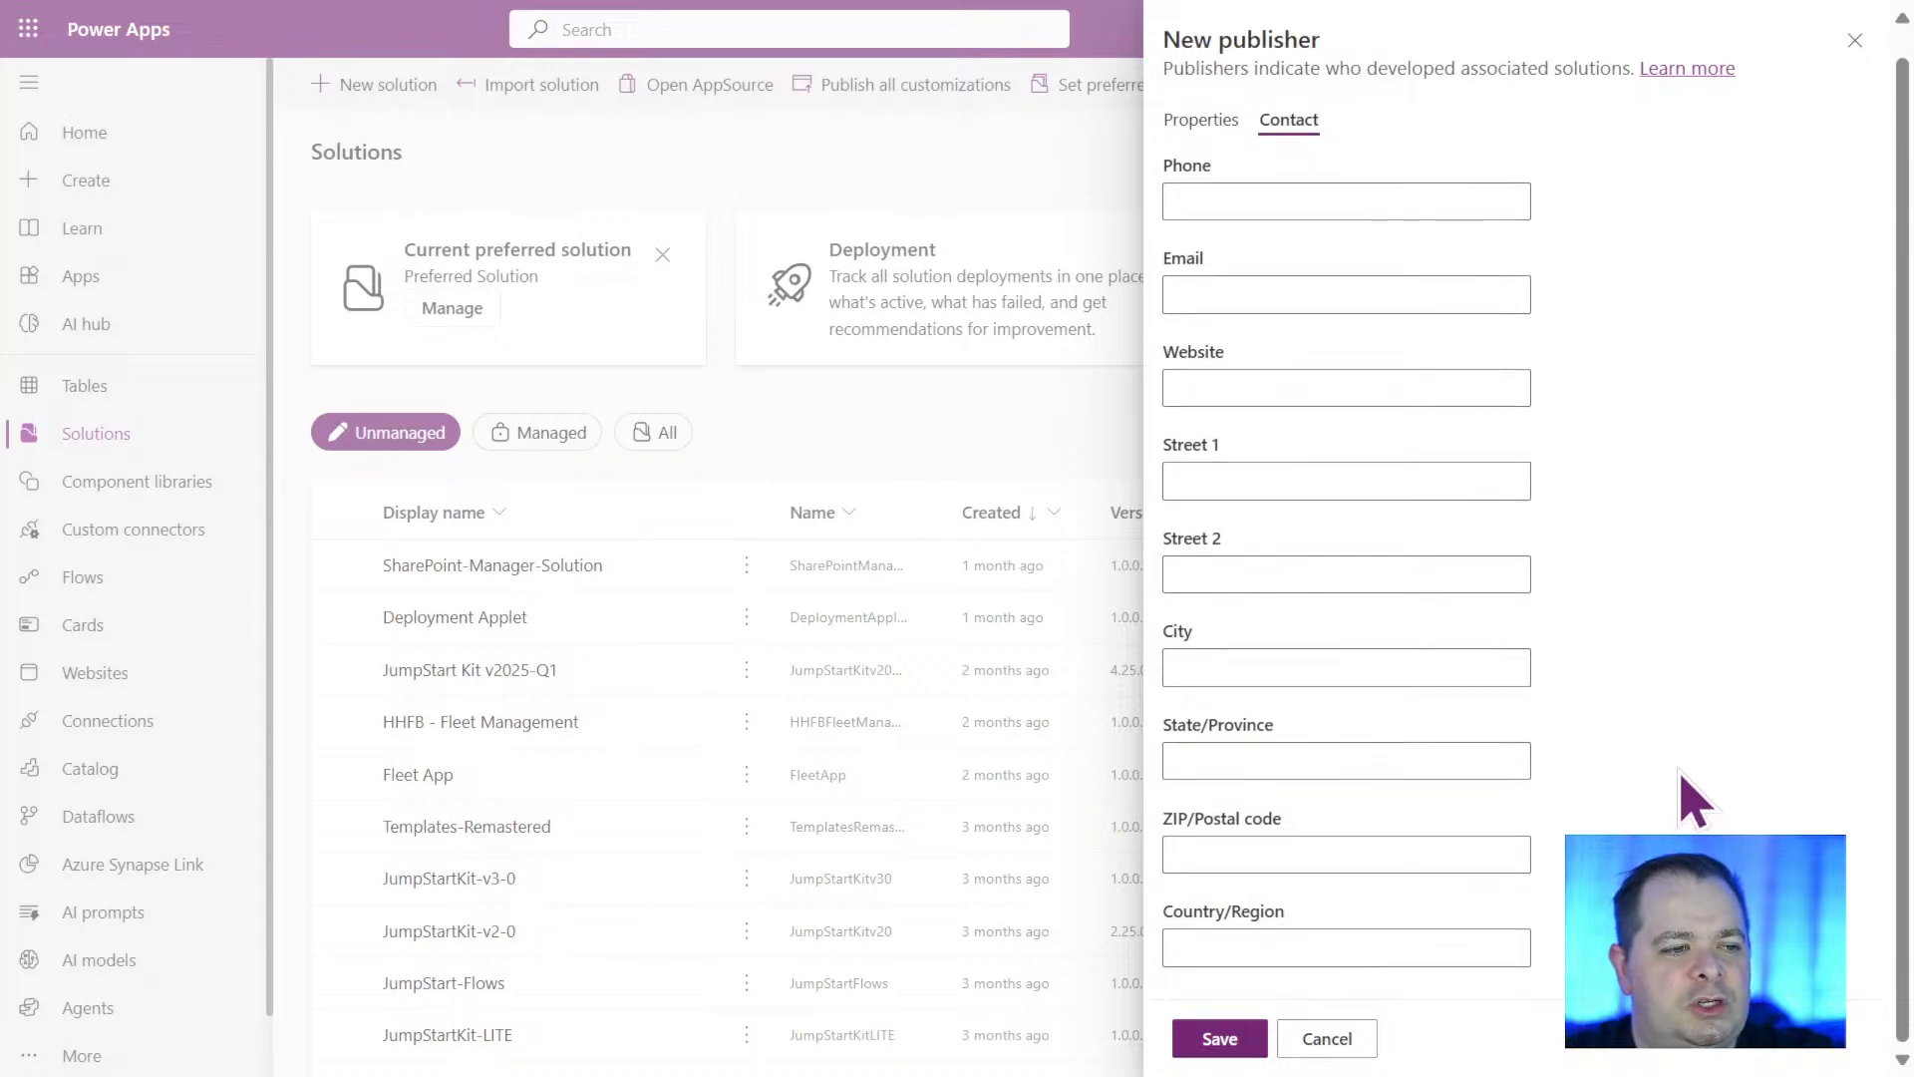
scroll(1685, 787, "up", 1)
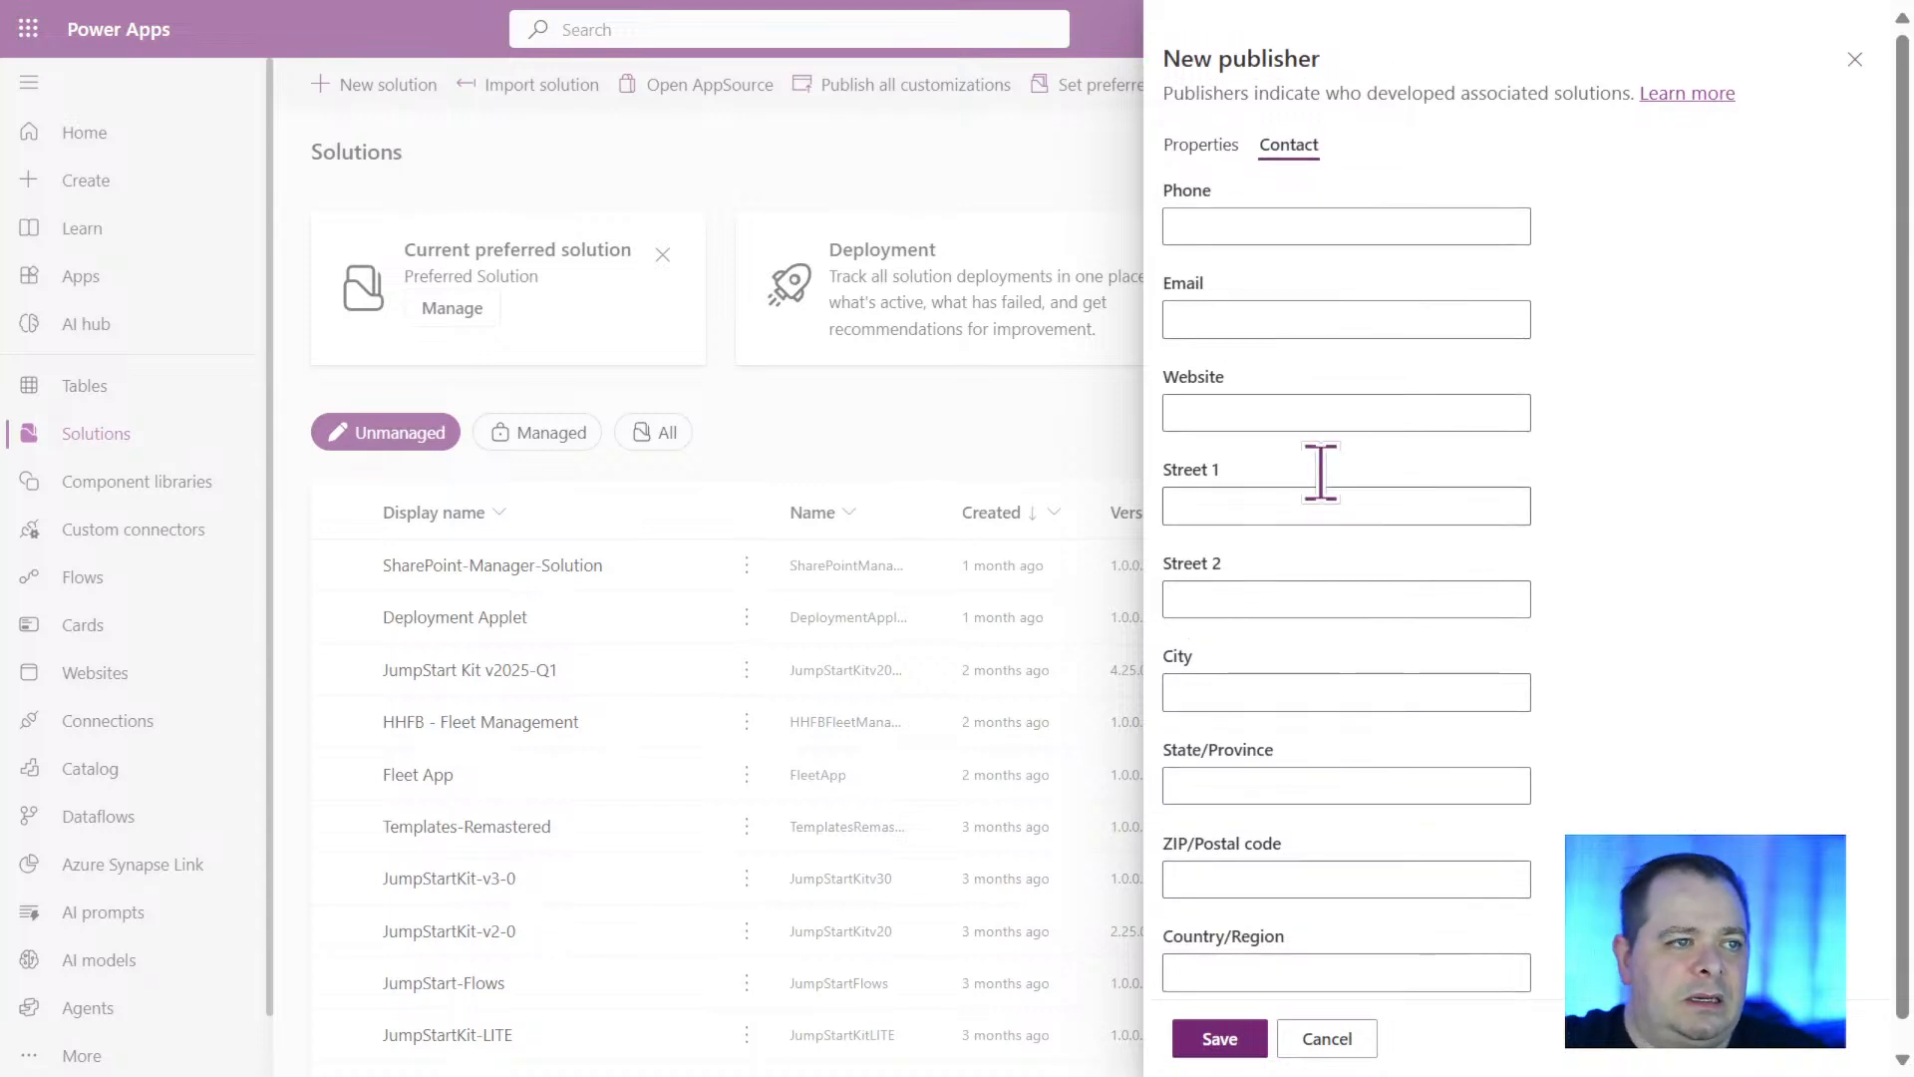
left_click(1329, 410)
left_click(1343, 319)
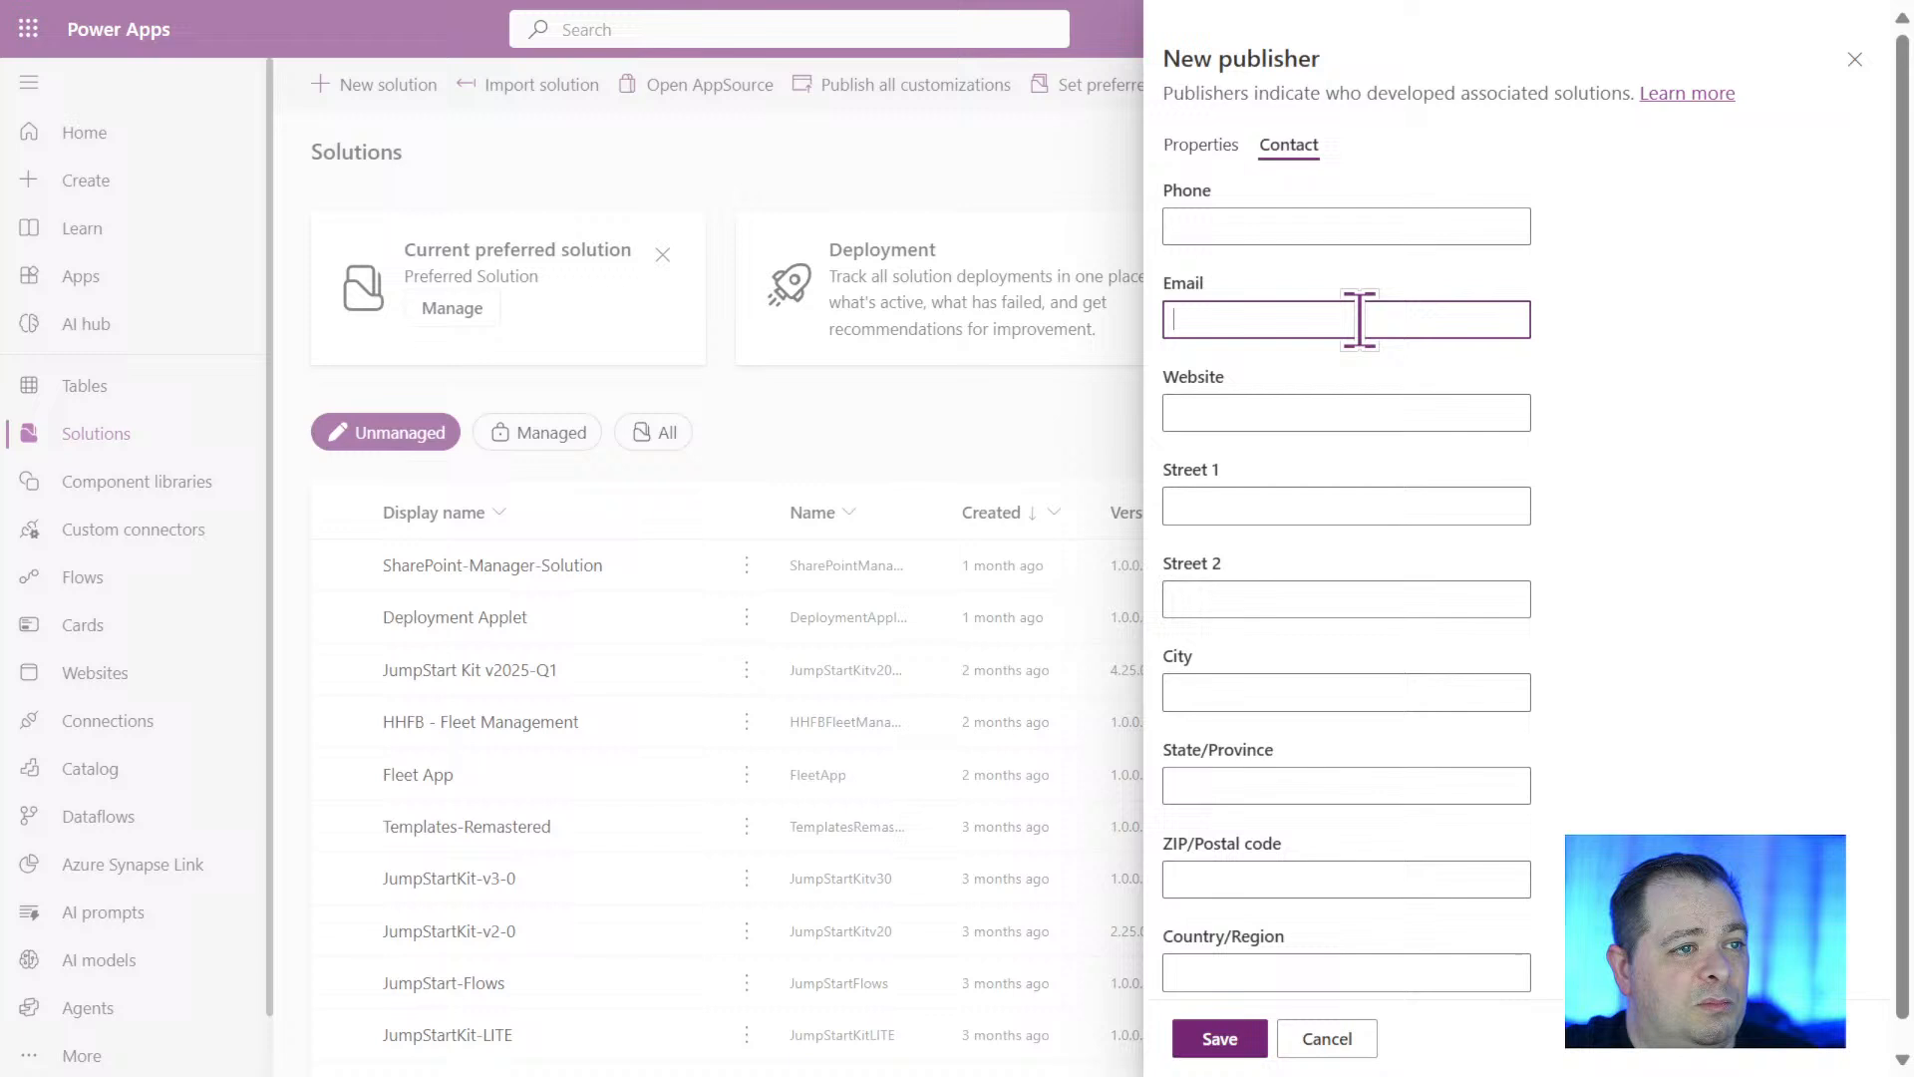
left_click(1411, 227)
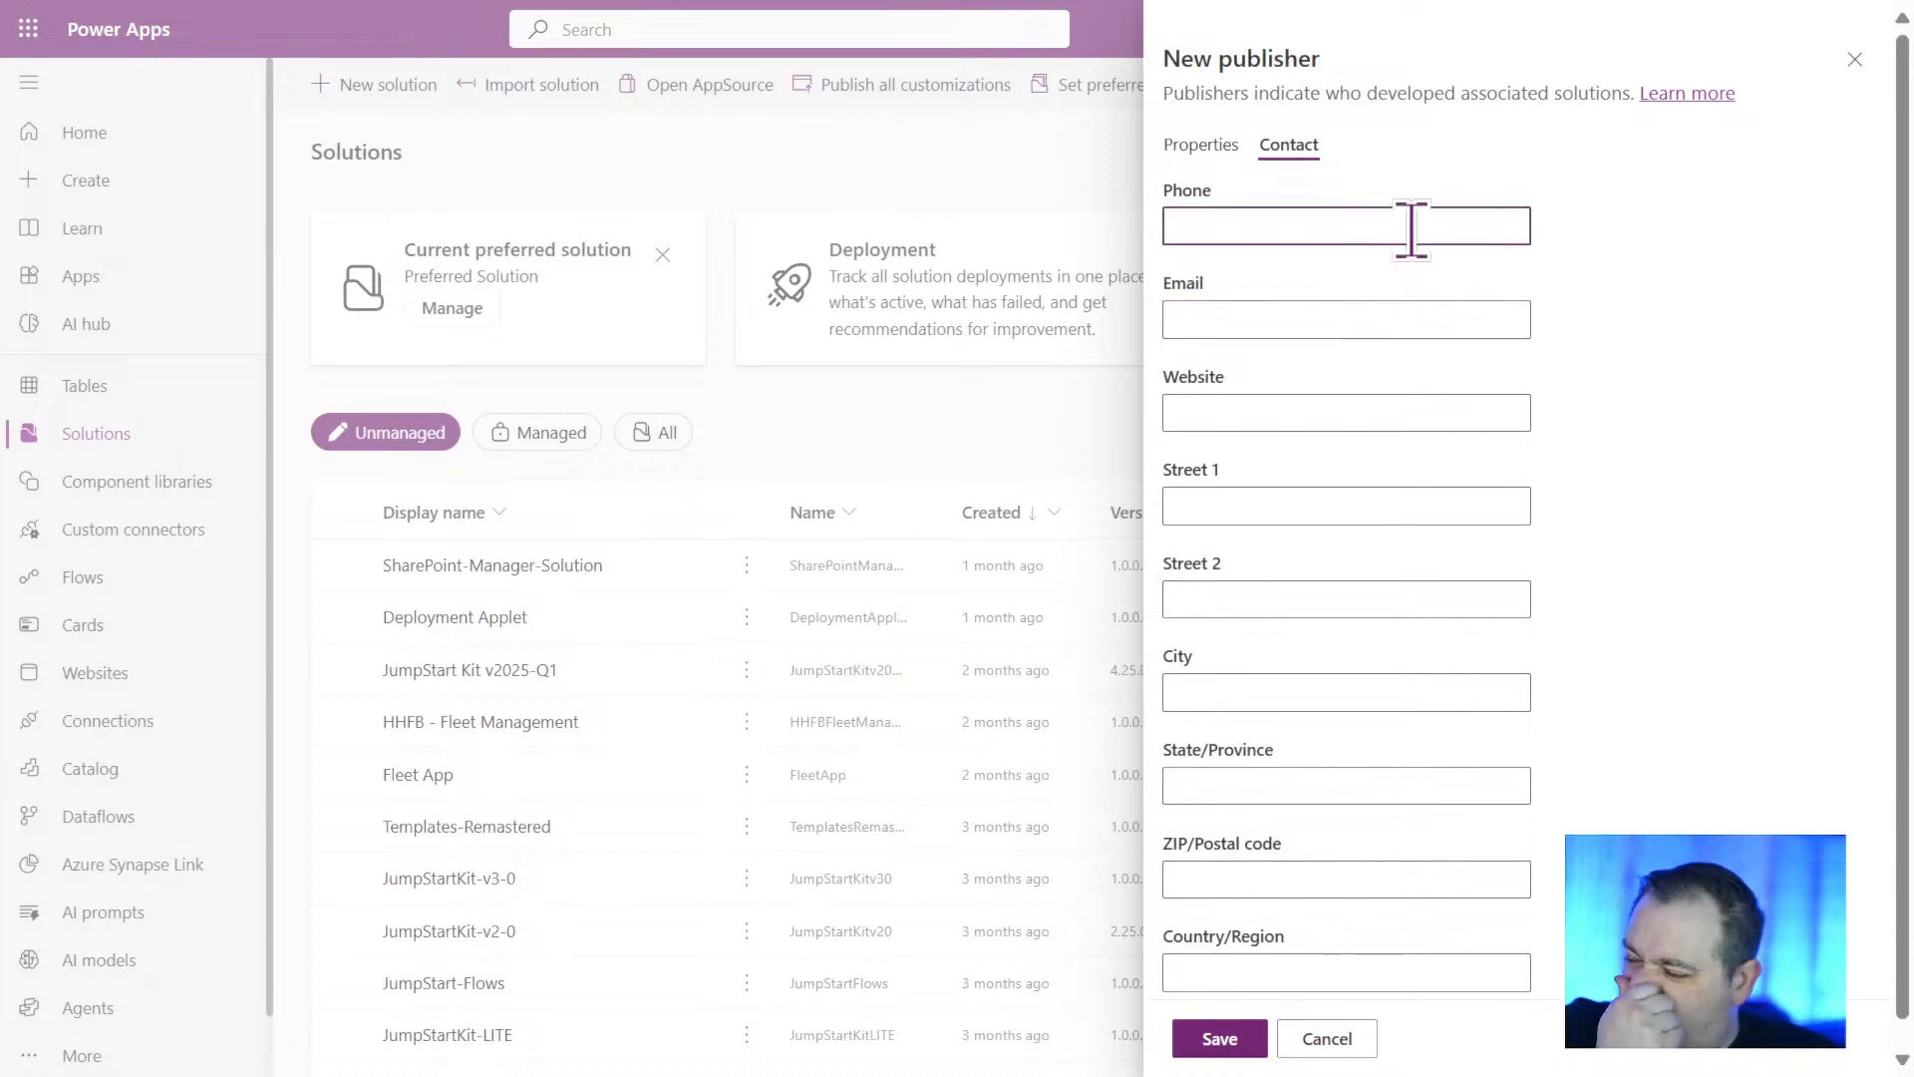
left_click(1219, 150)
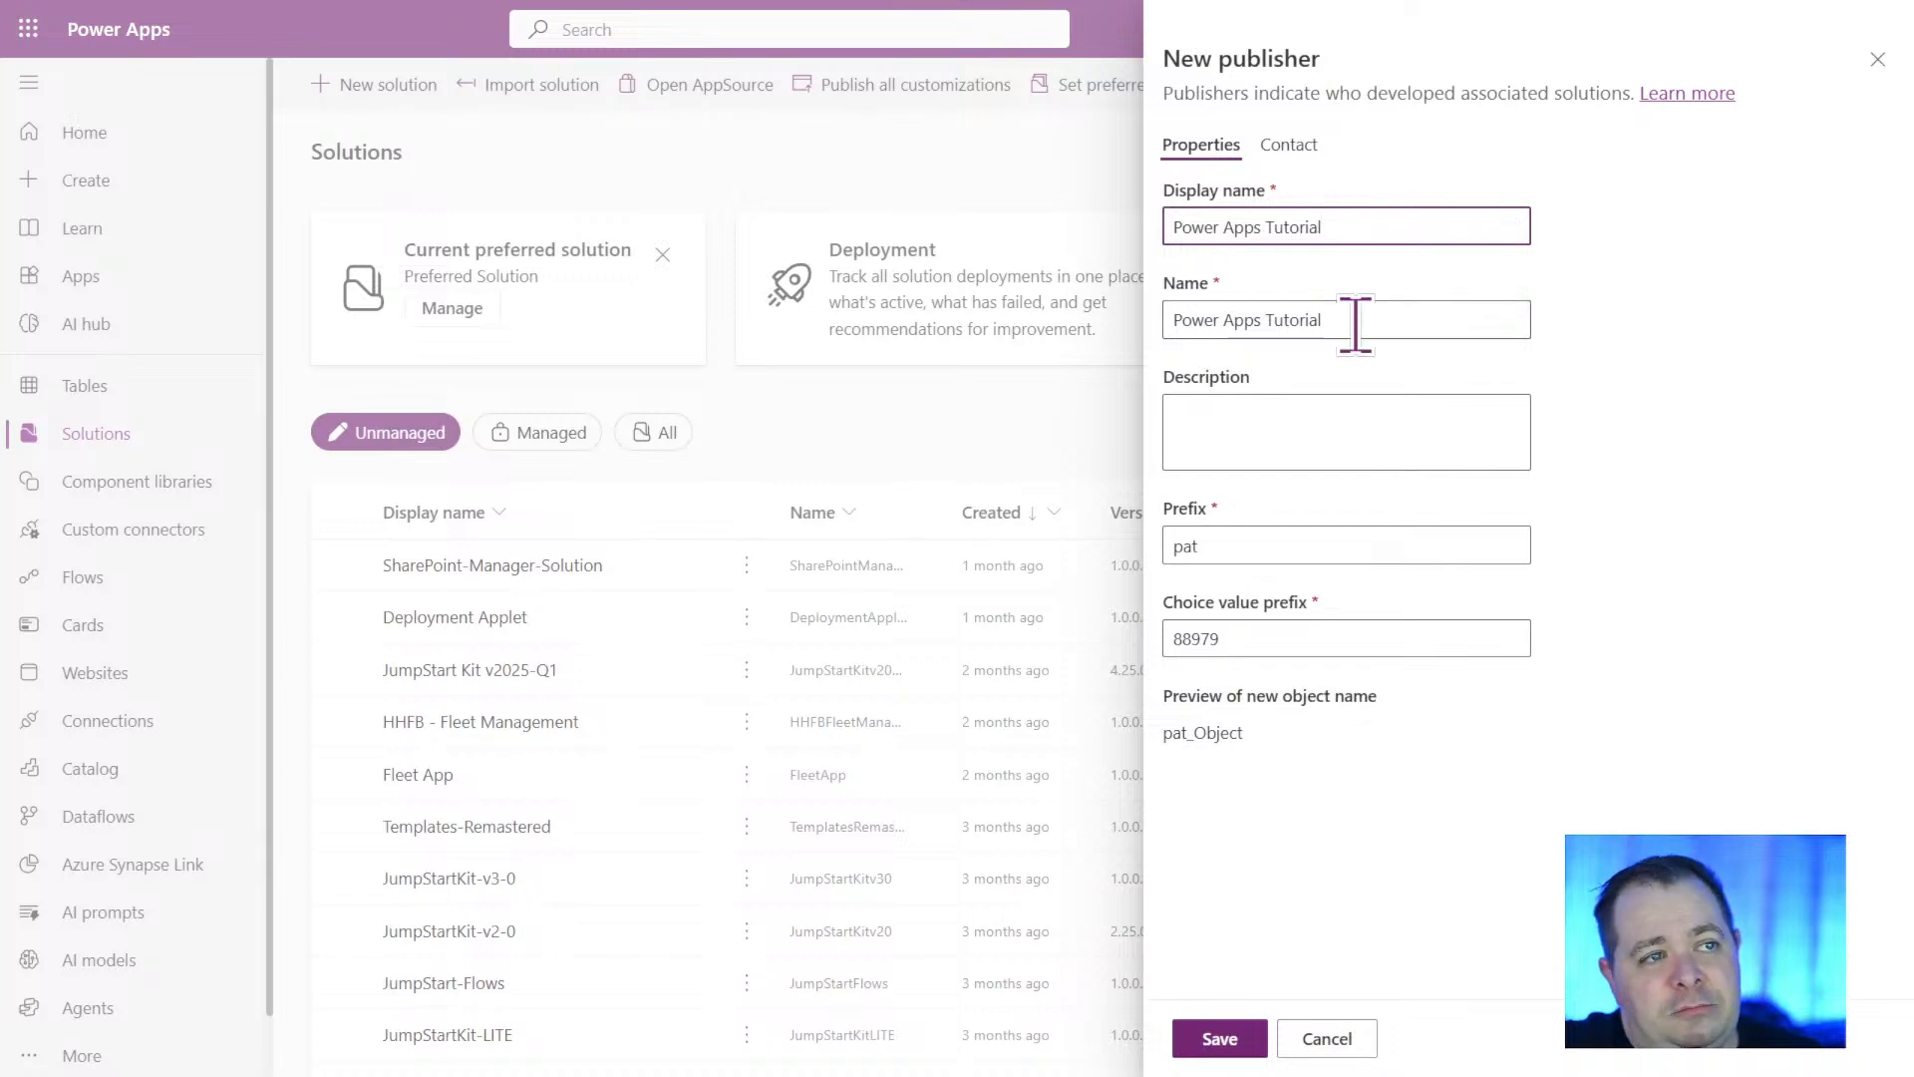
Change the new publisher's name to "PowerAppsTutorial" without spaces and save the publisher.
left_click(1220, 1039)
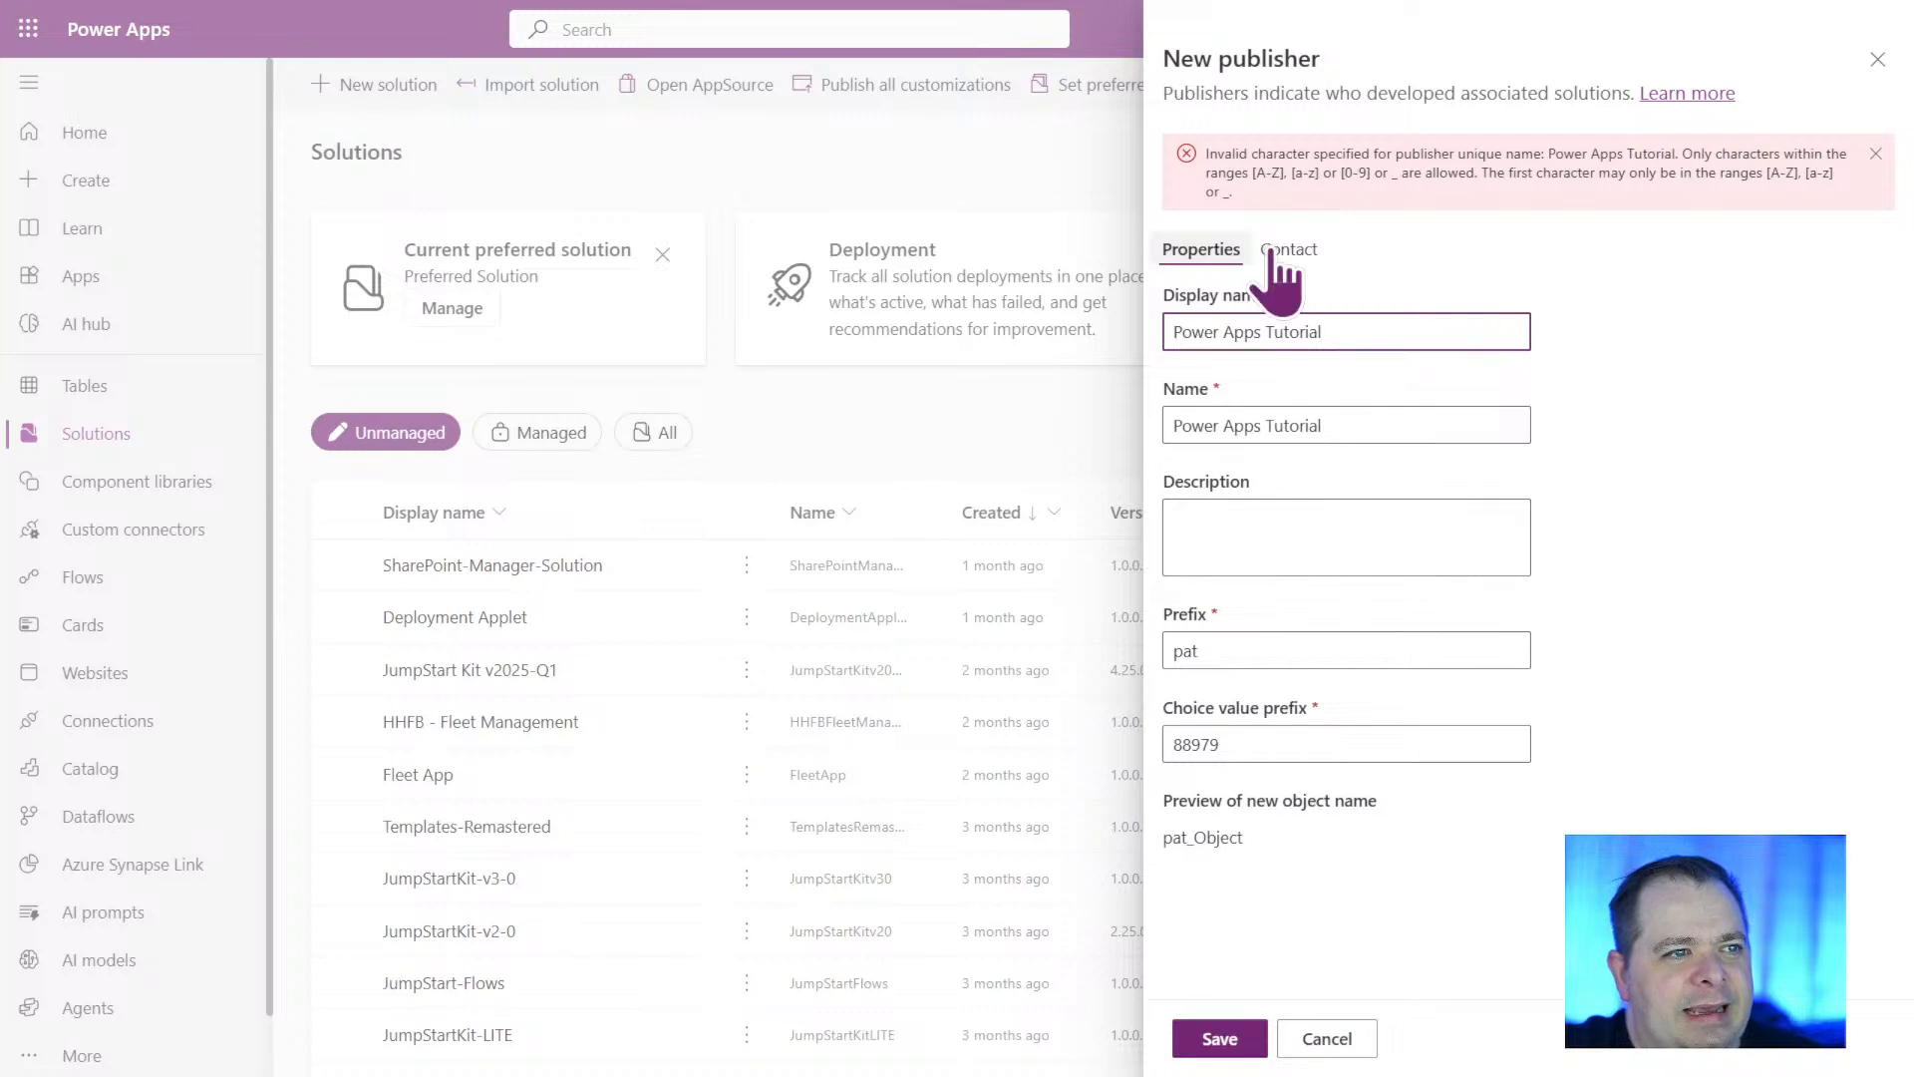
left_click(1379, 424)
key("ctrl+Left")
key("BackSpace")
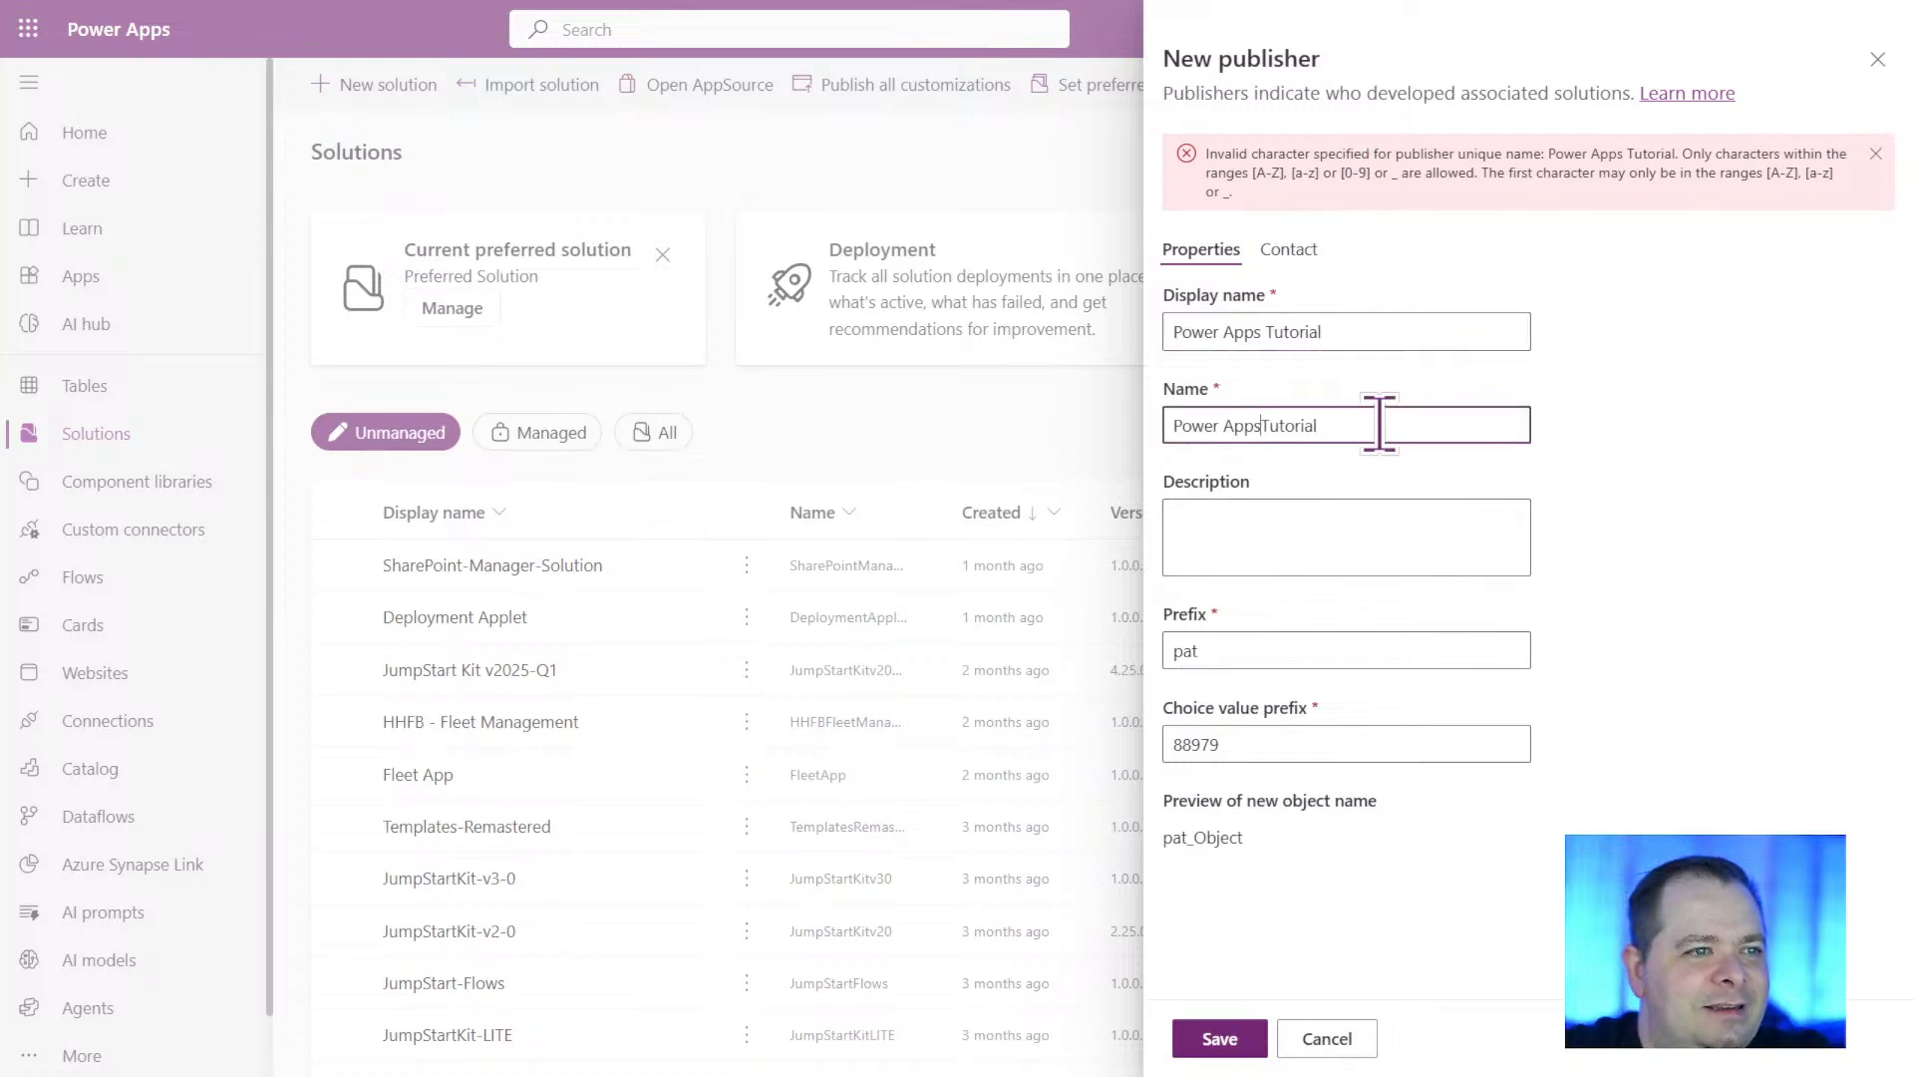
key("ctrl+Left")
key("BackSpace")
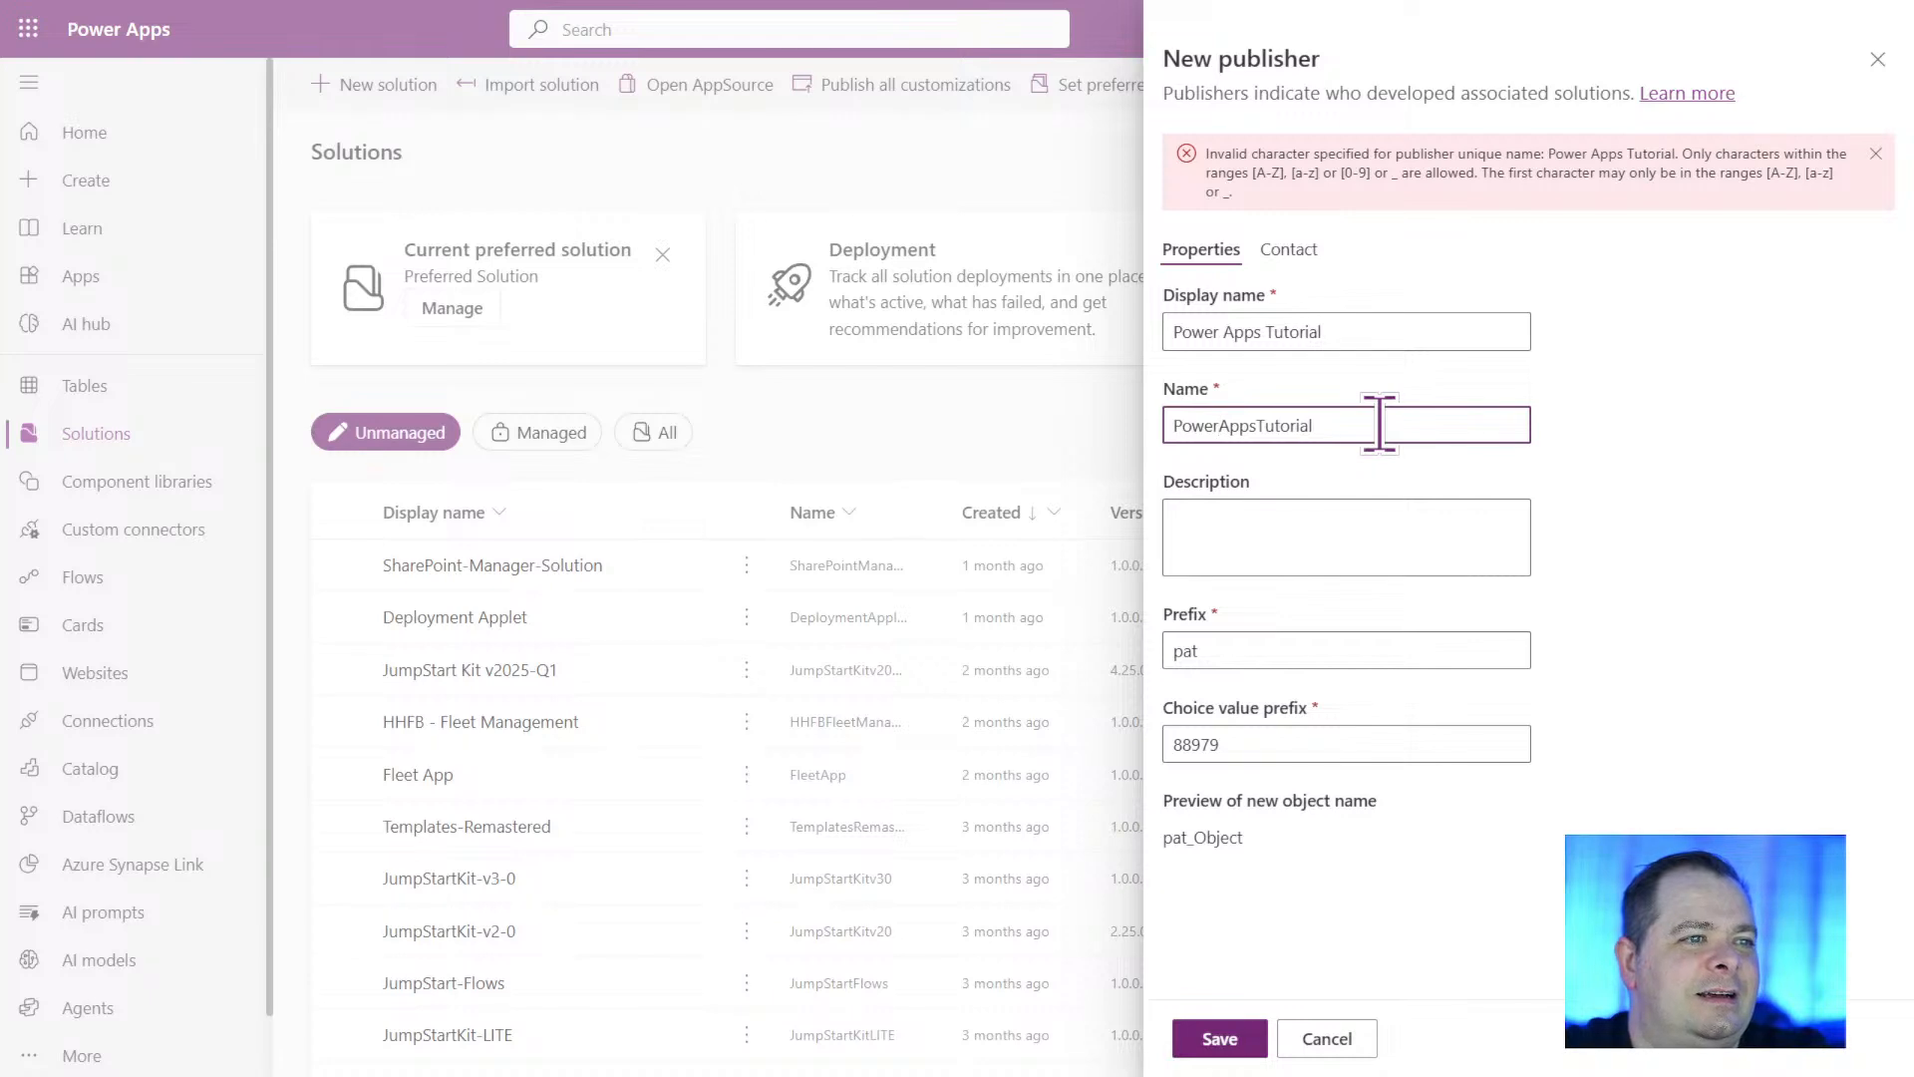
left_click(1218, 1038)
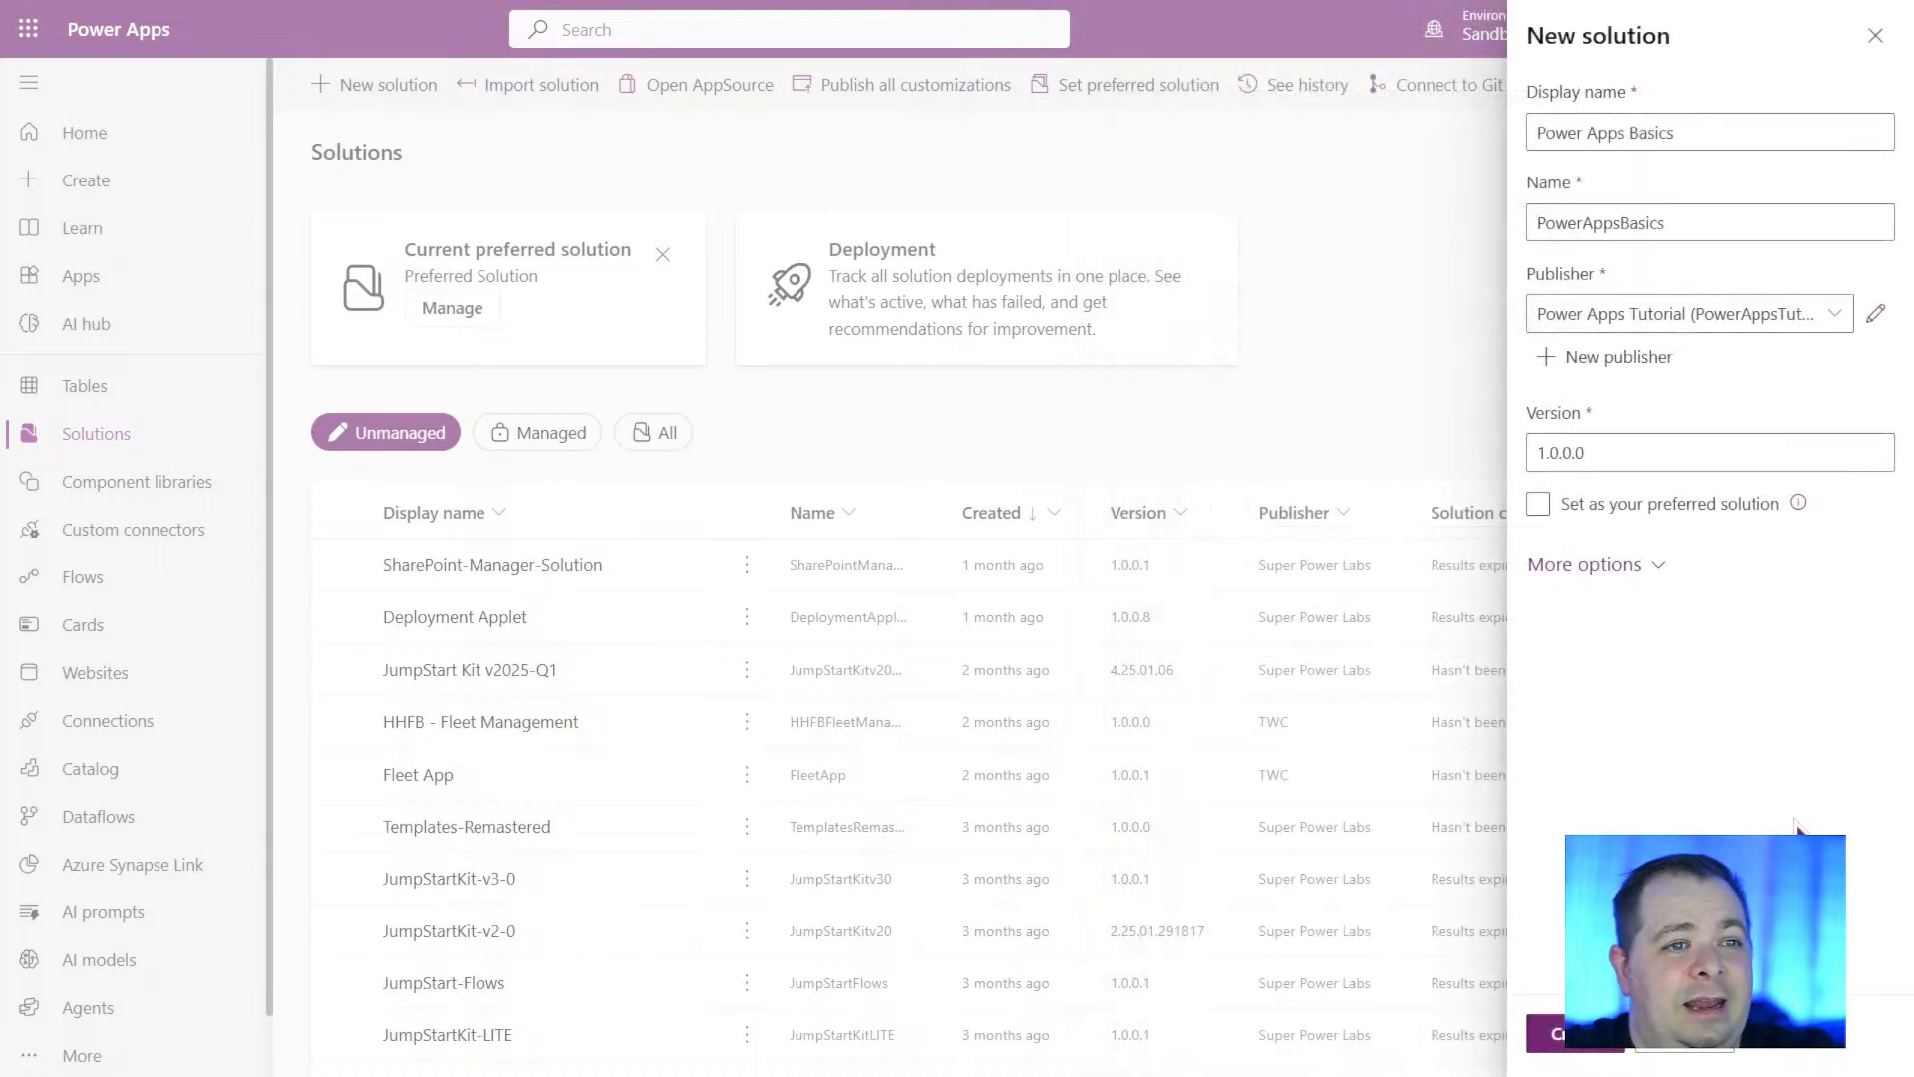
Set the Power Apps Basics solution's publisher to Super Power Labs (SuperPowerLabs) and create the solution.
left_click(1847, 317)
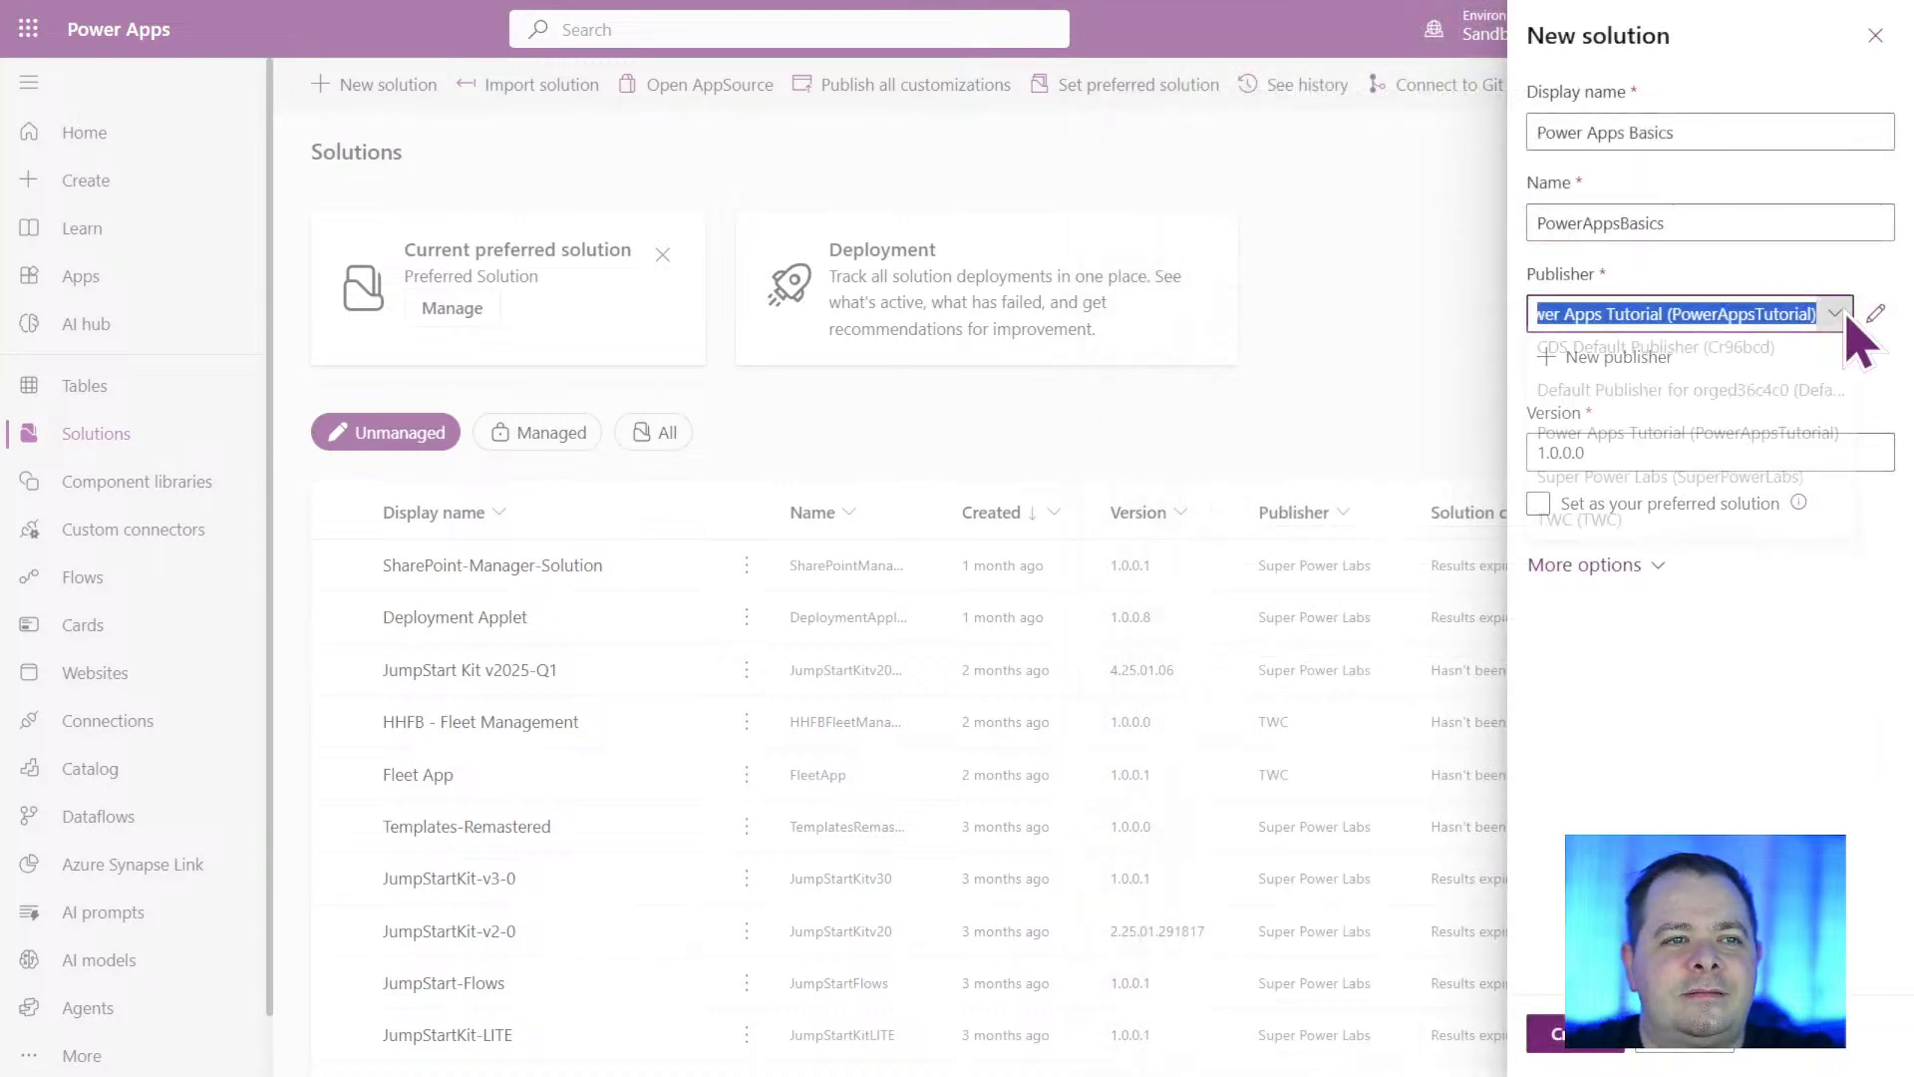
left_click(1770, 486)
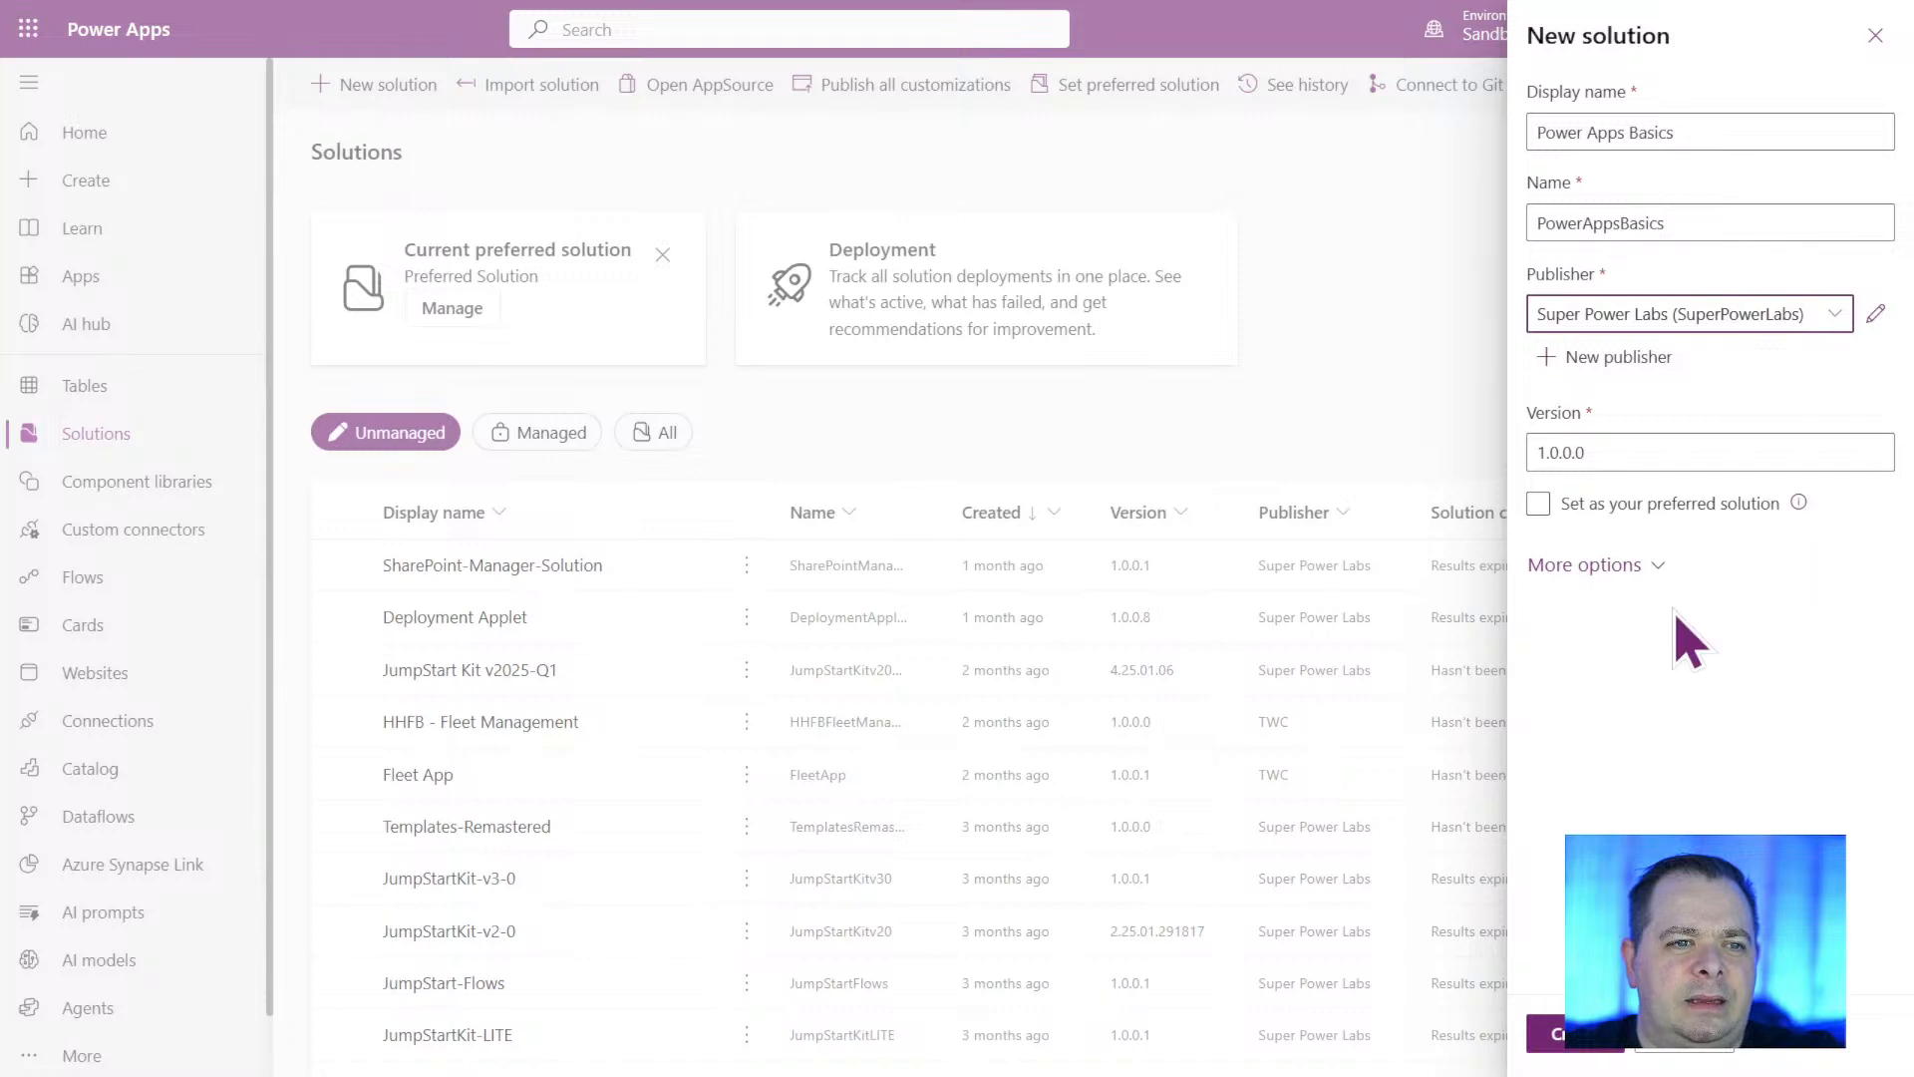
left_click(1580, 1049)
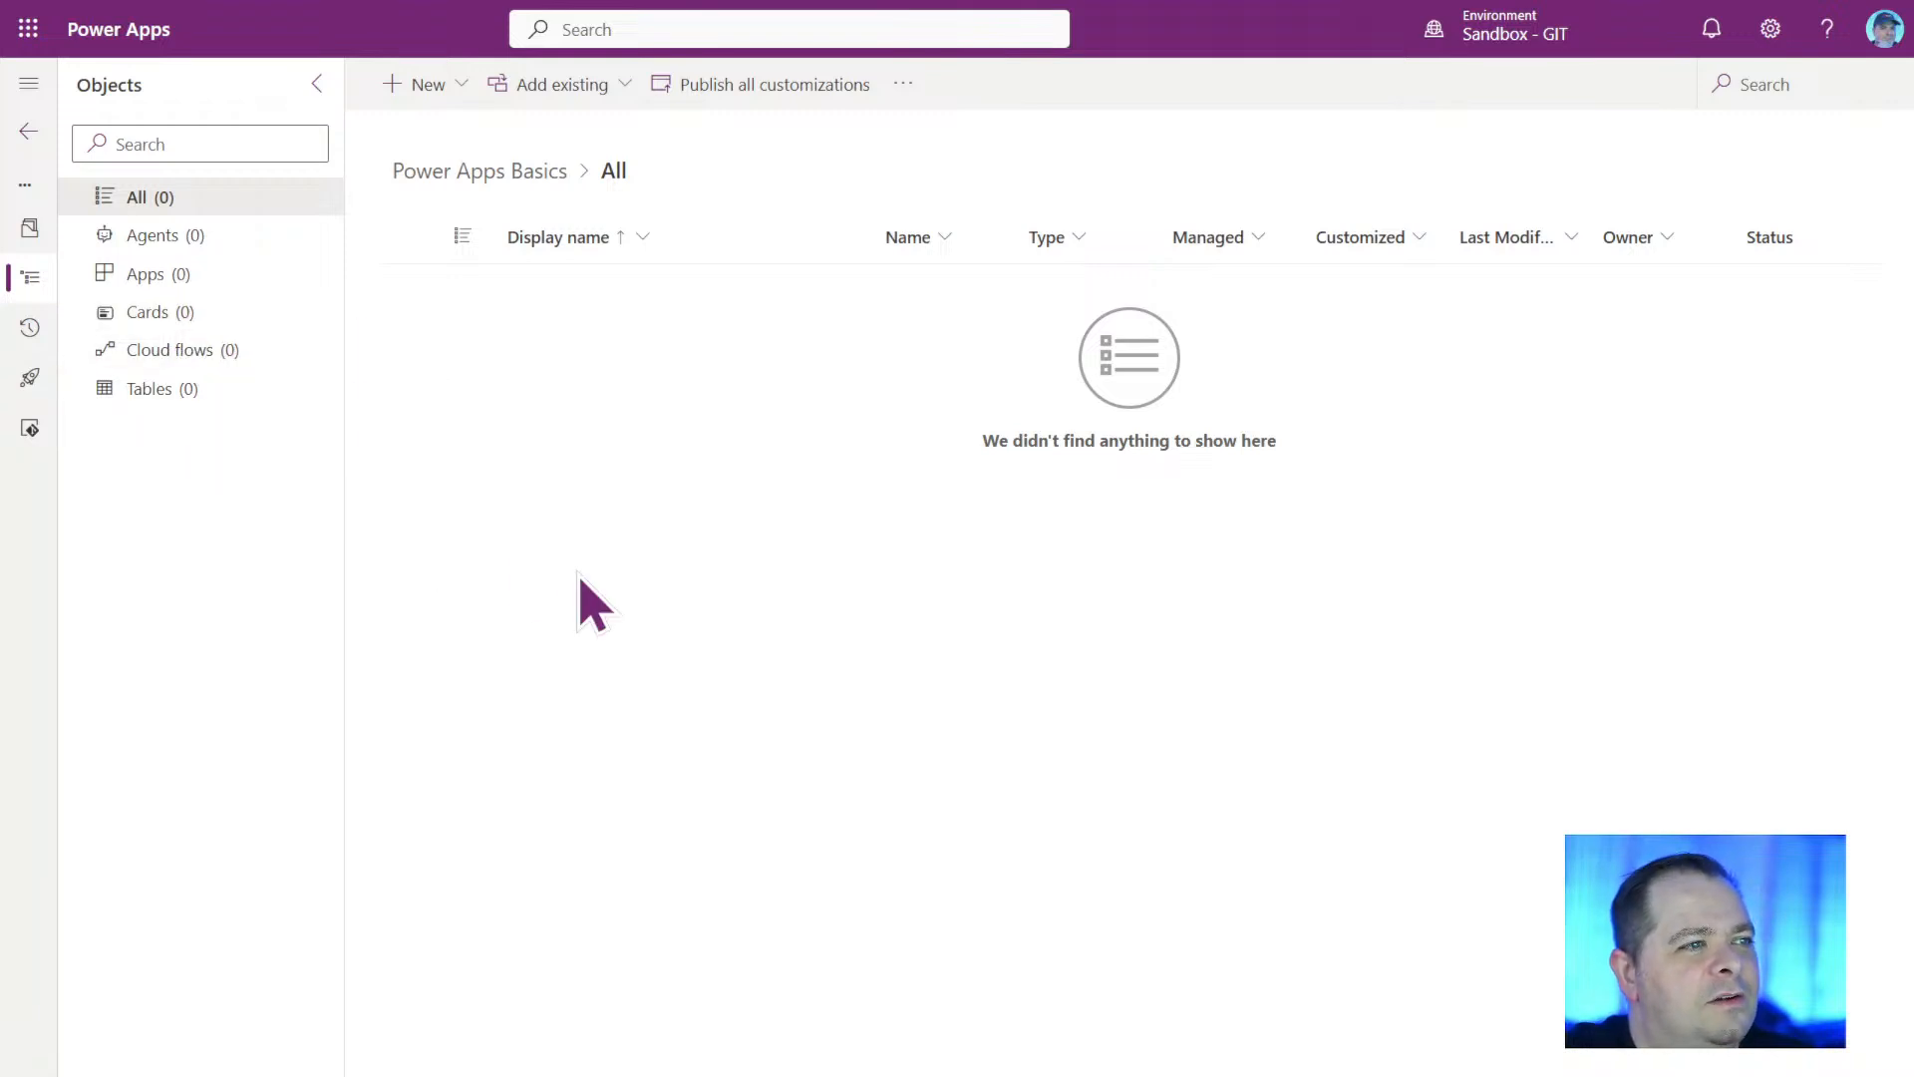
View the solution's tables and apps, and the types of existing objects that can be added.
left_click(185, 397)
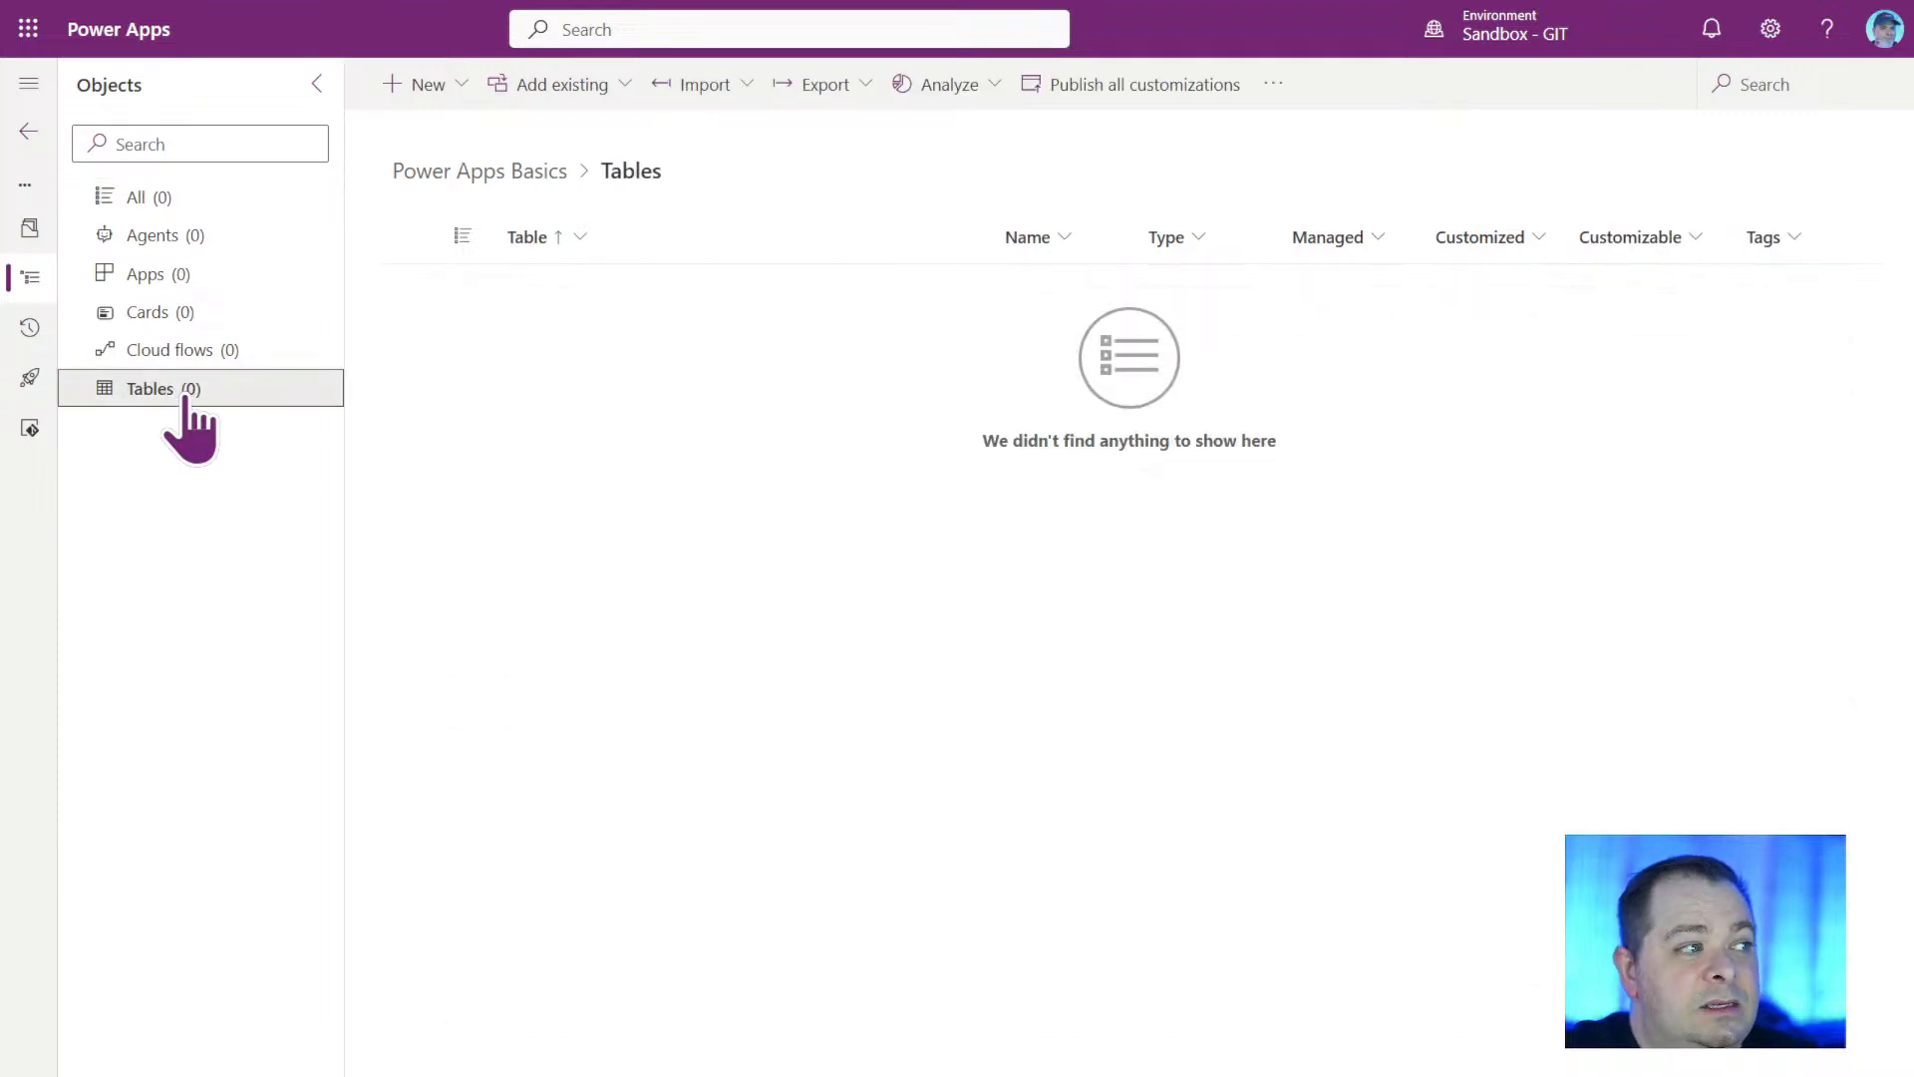
left_click(750, 435)
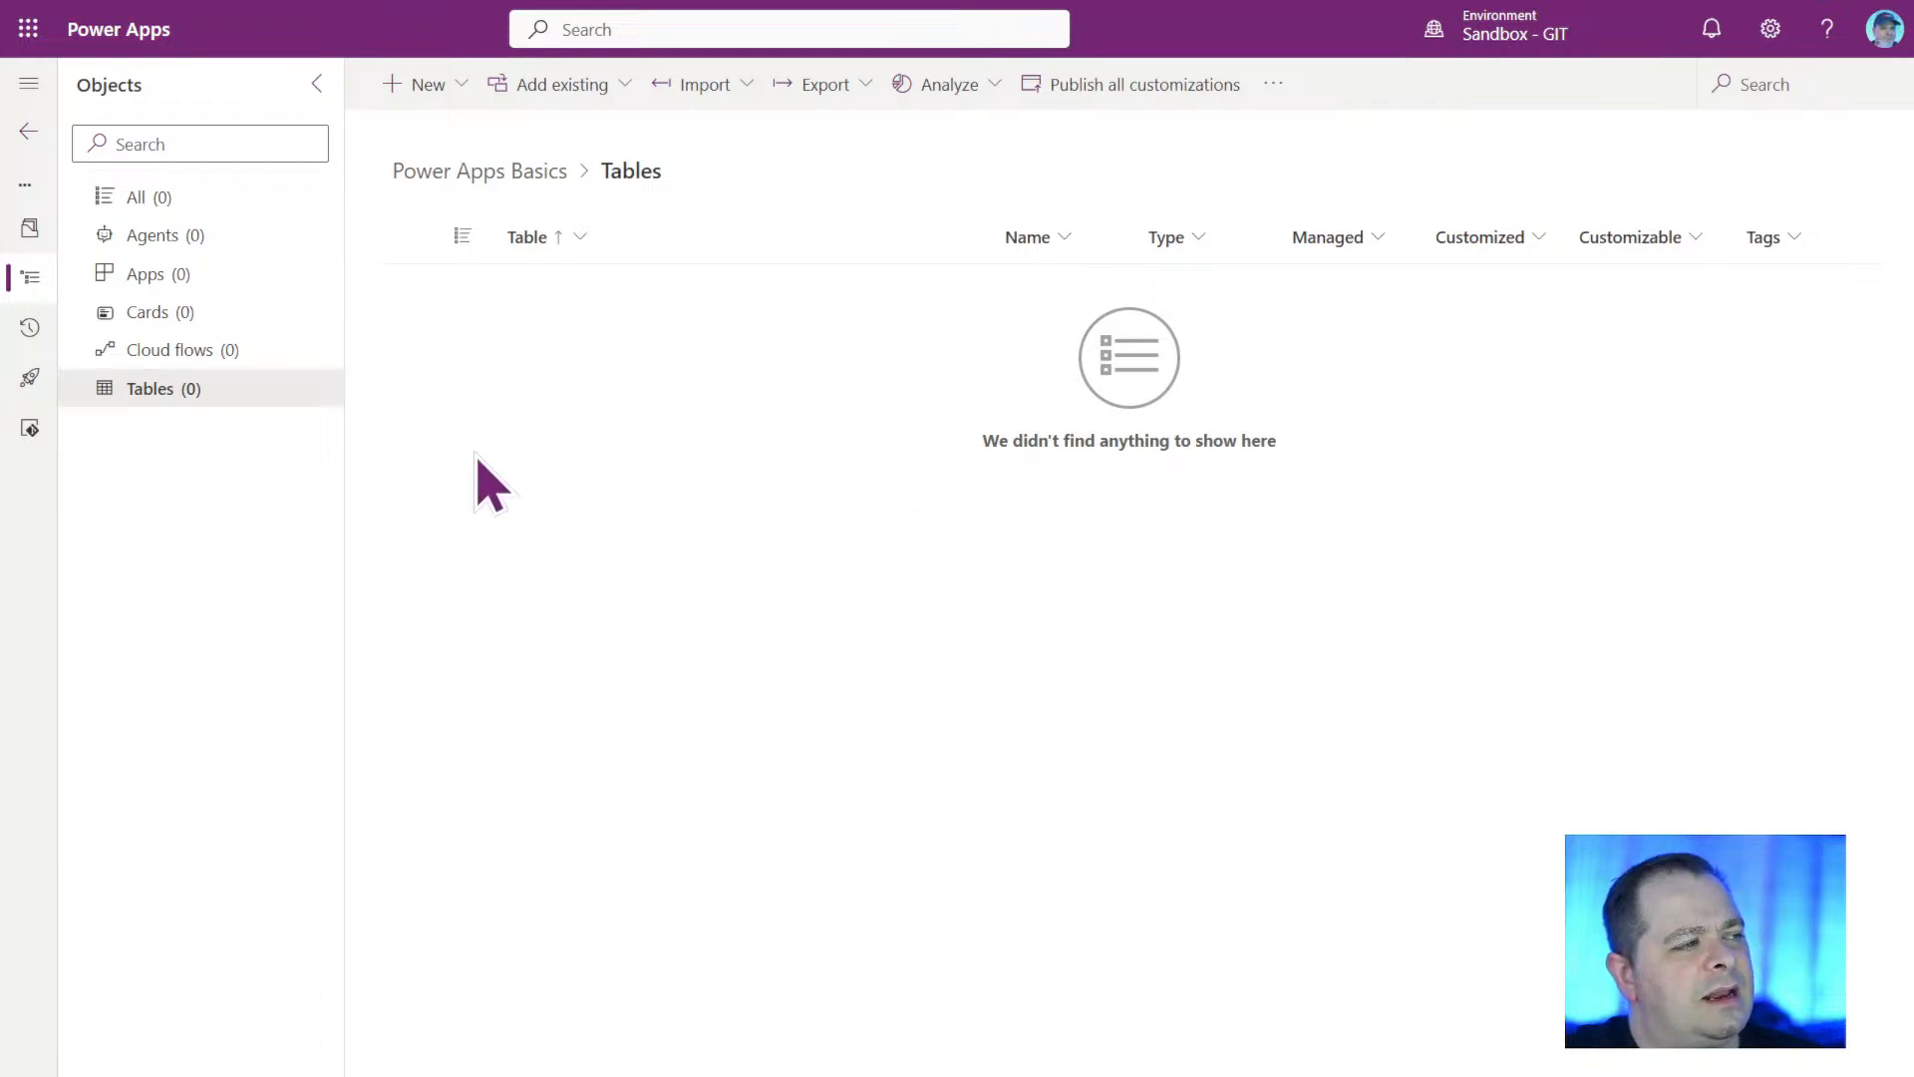
left_click(274, 289)
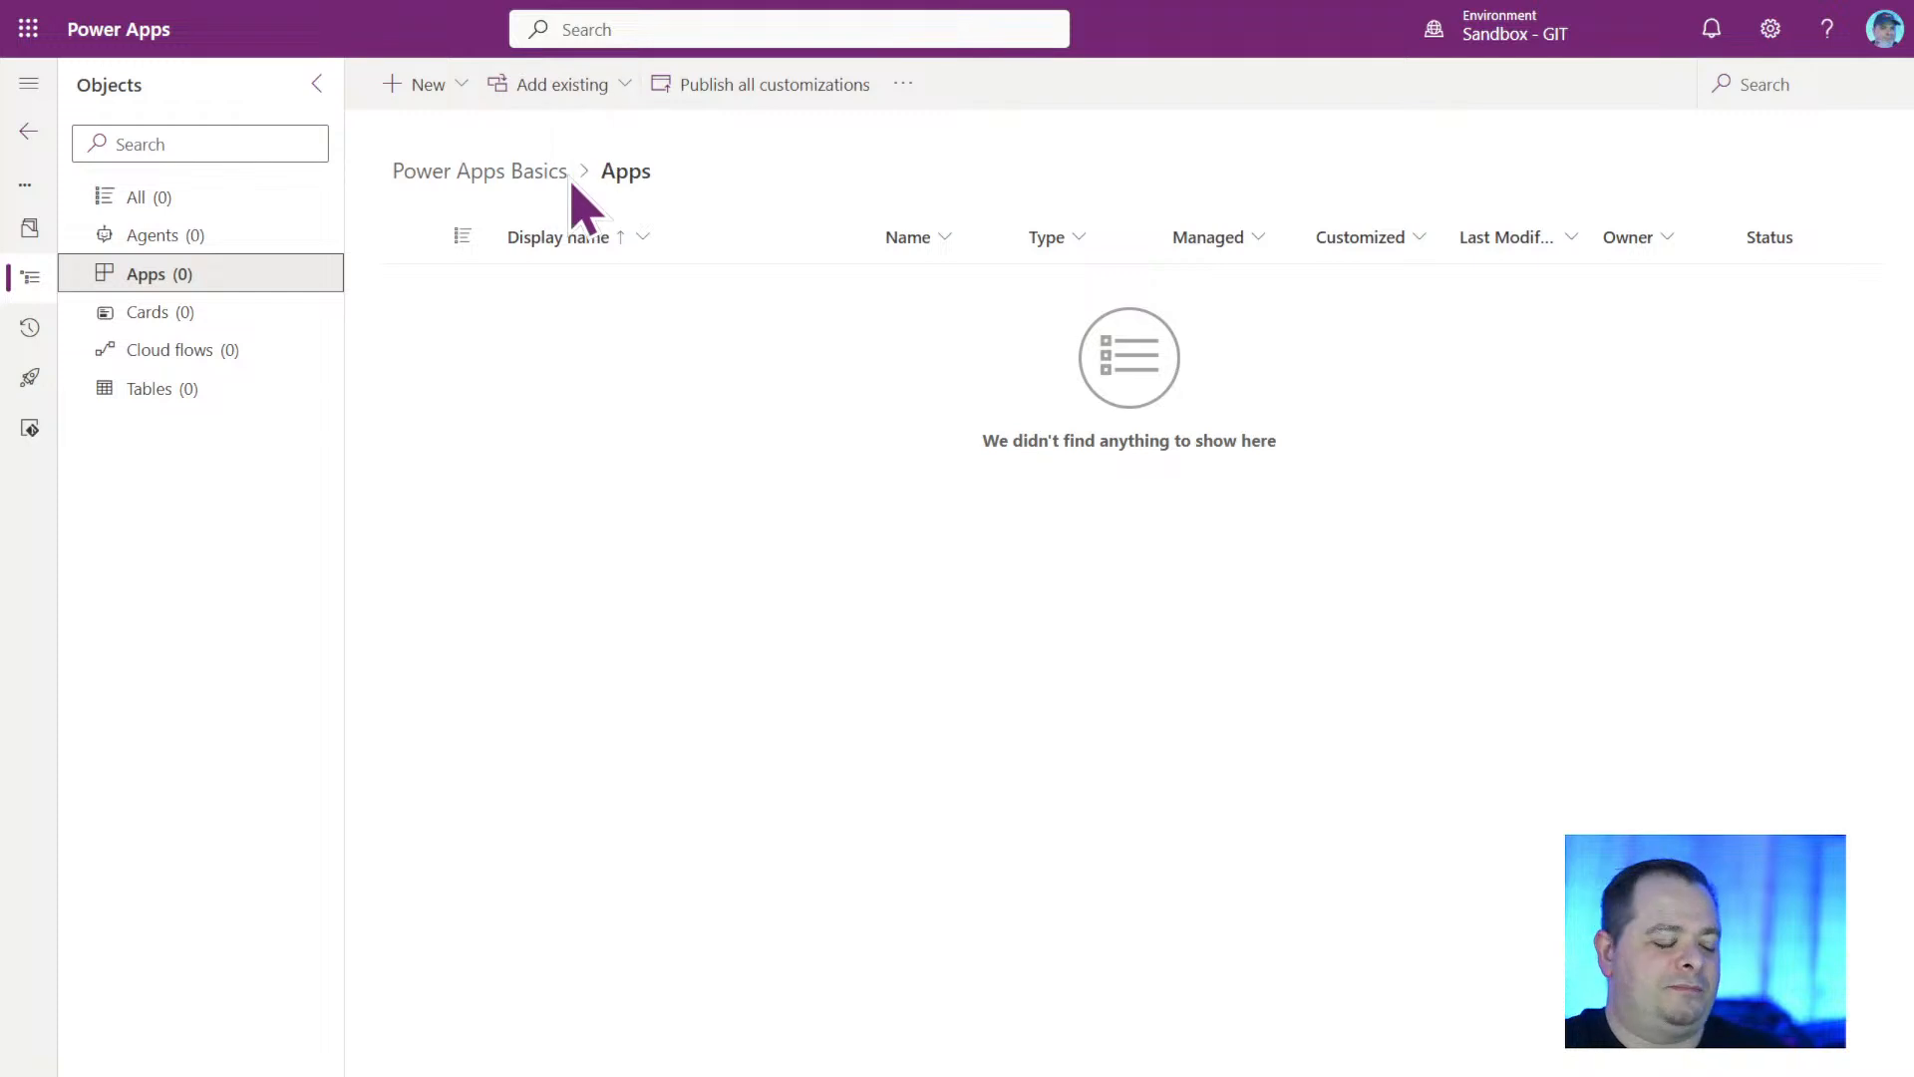
left_click(596, 95)
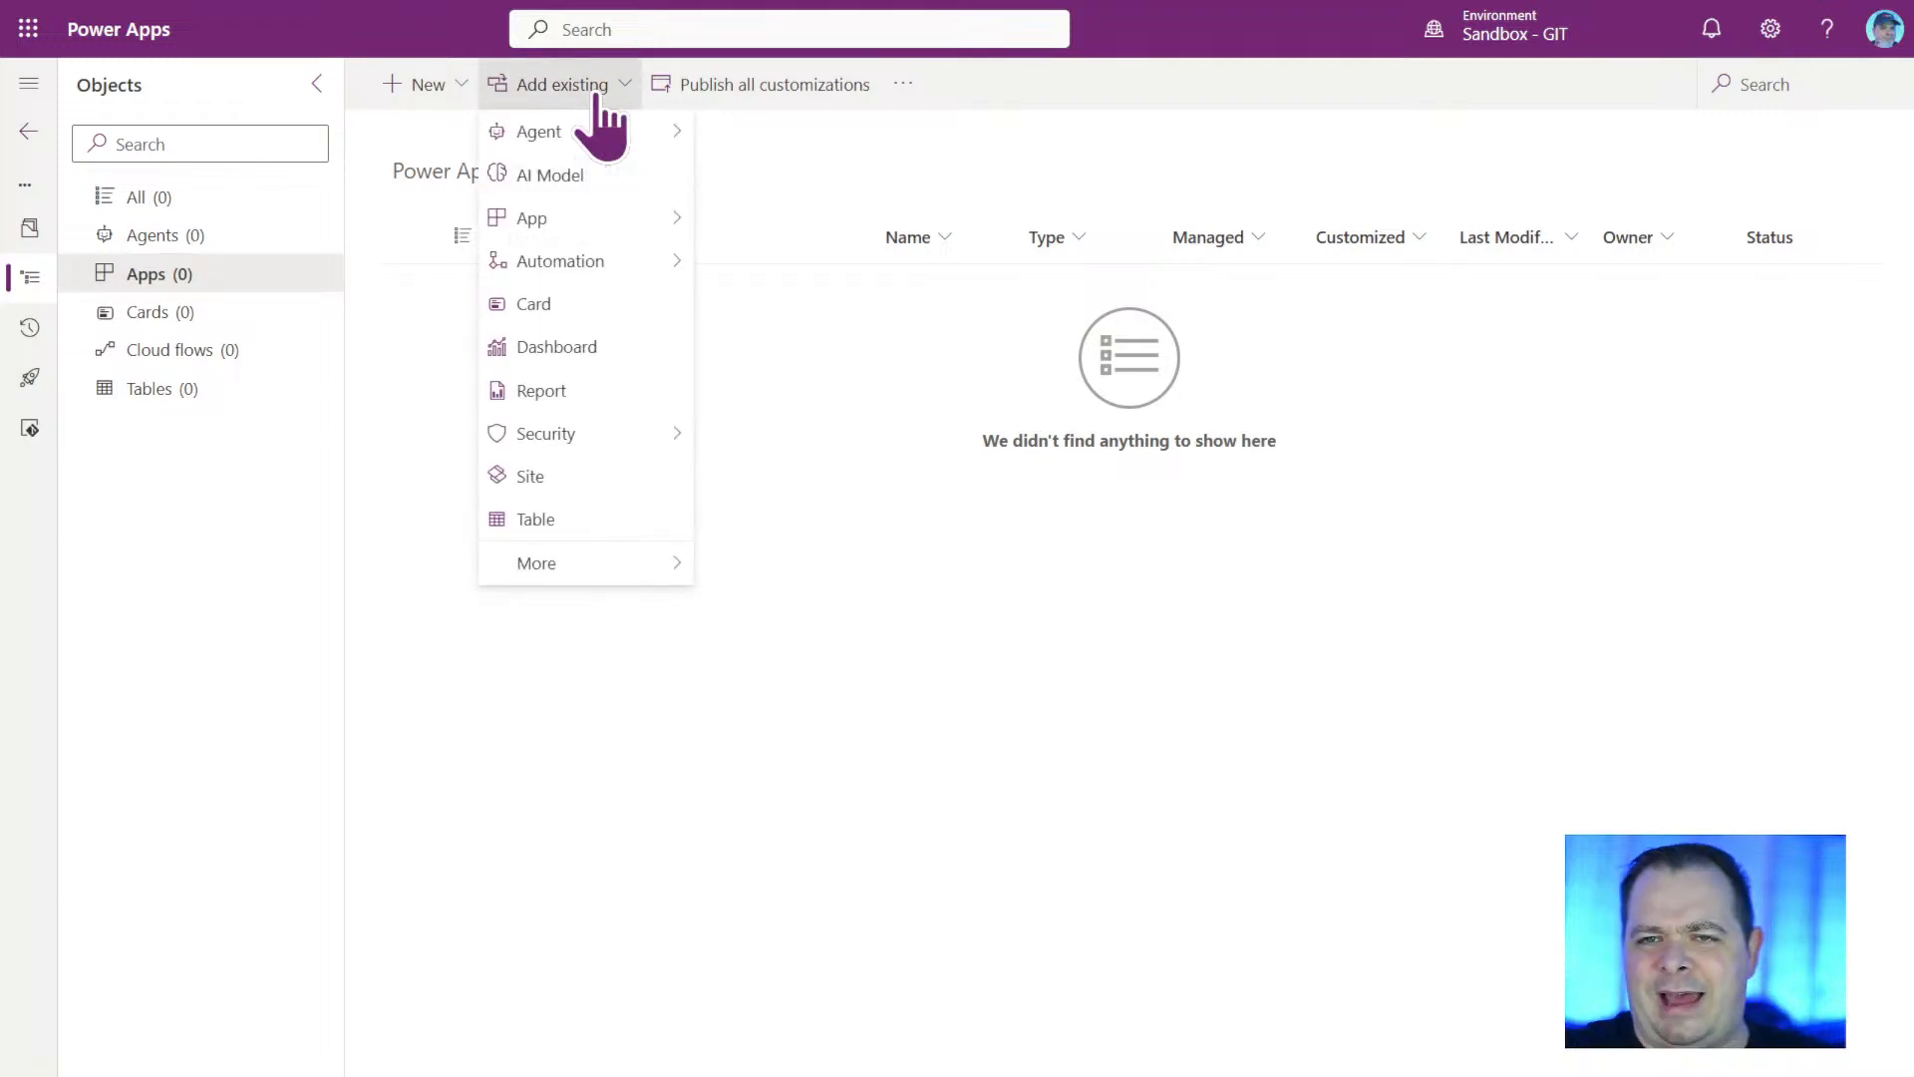
Create a blank tablet-format canvas app named "Learn Power Apps Basics" in the solution.
left_click(459, 91)
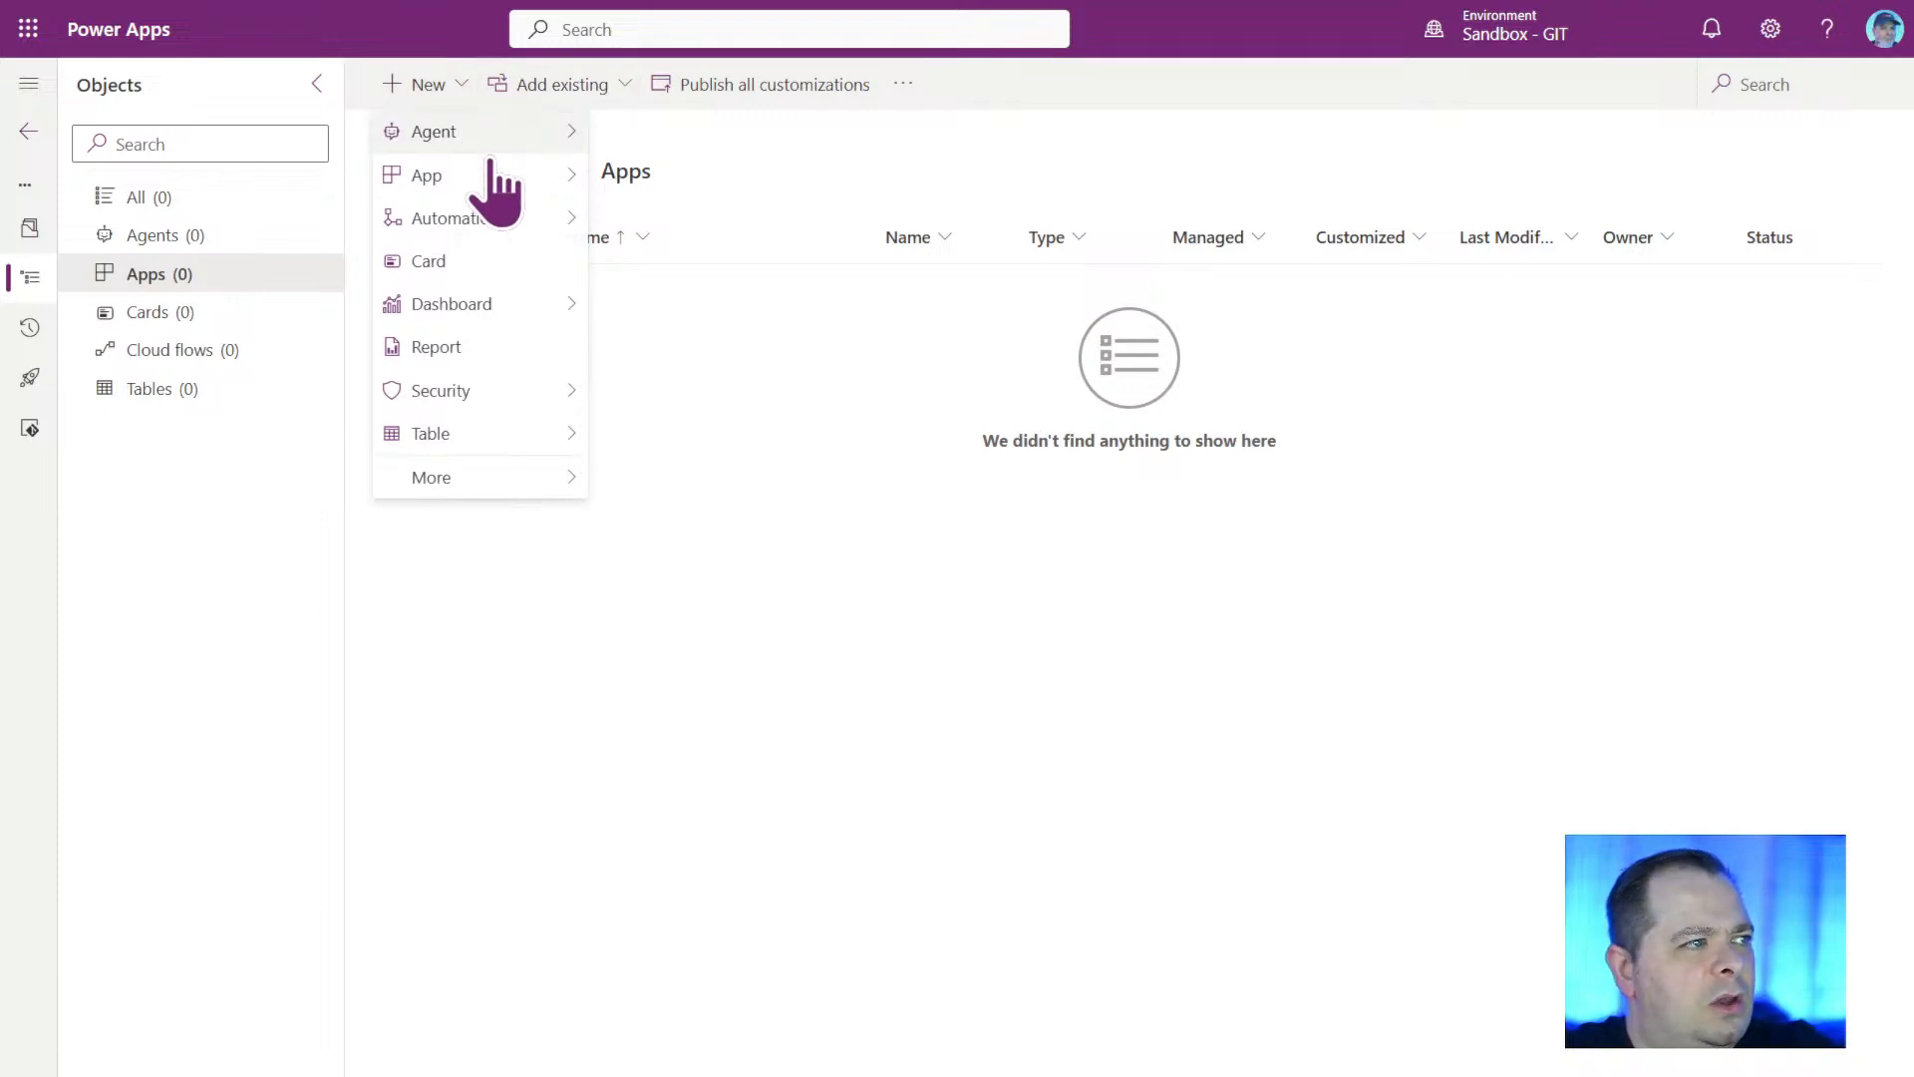
mouse_move(490, 180)
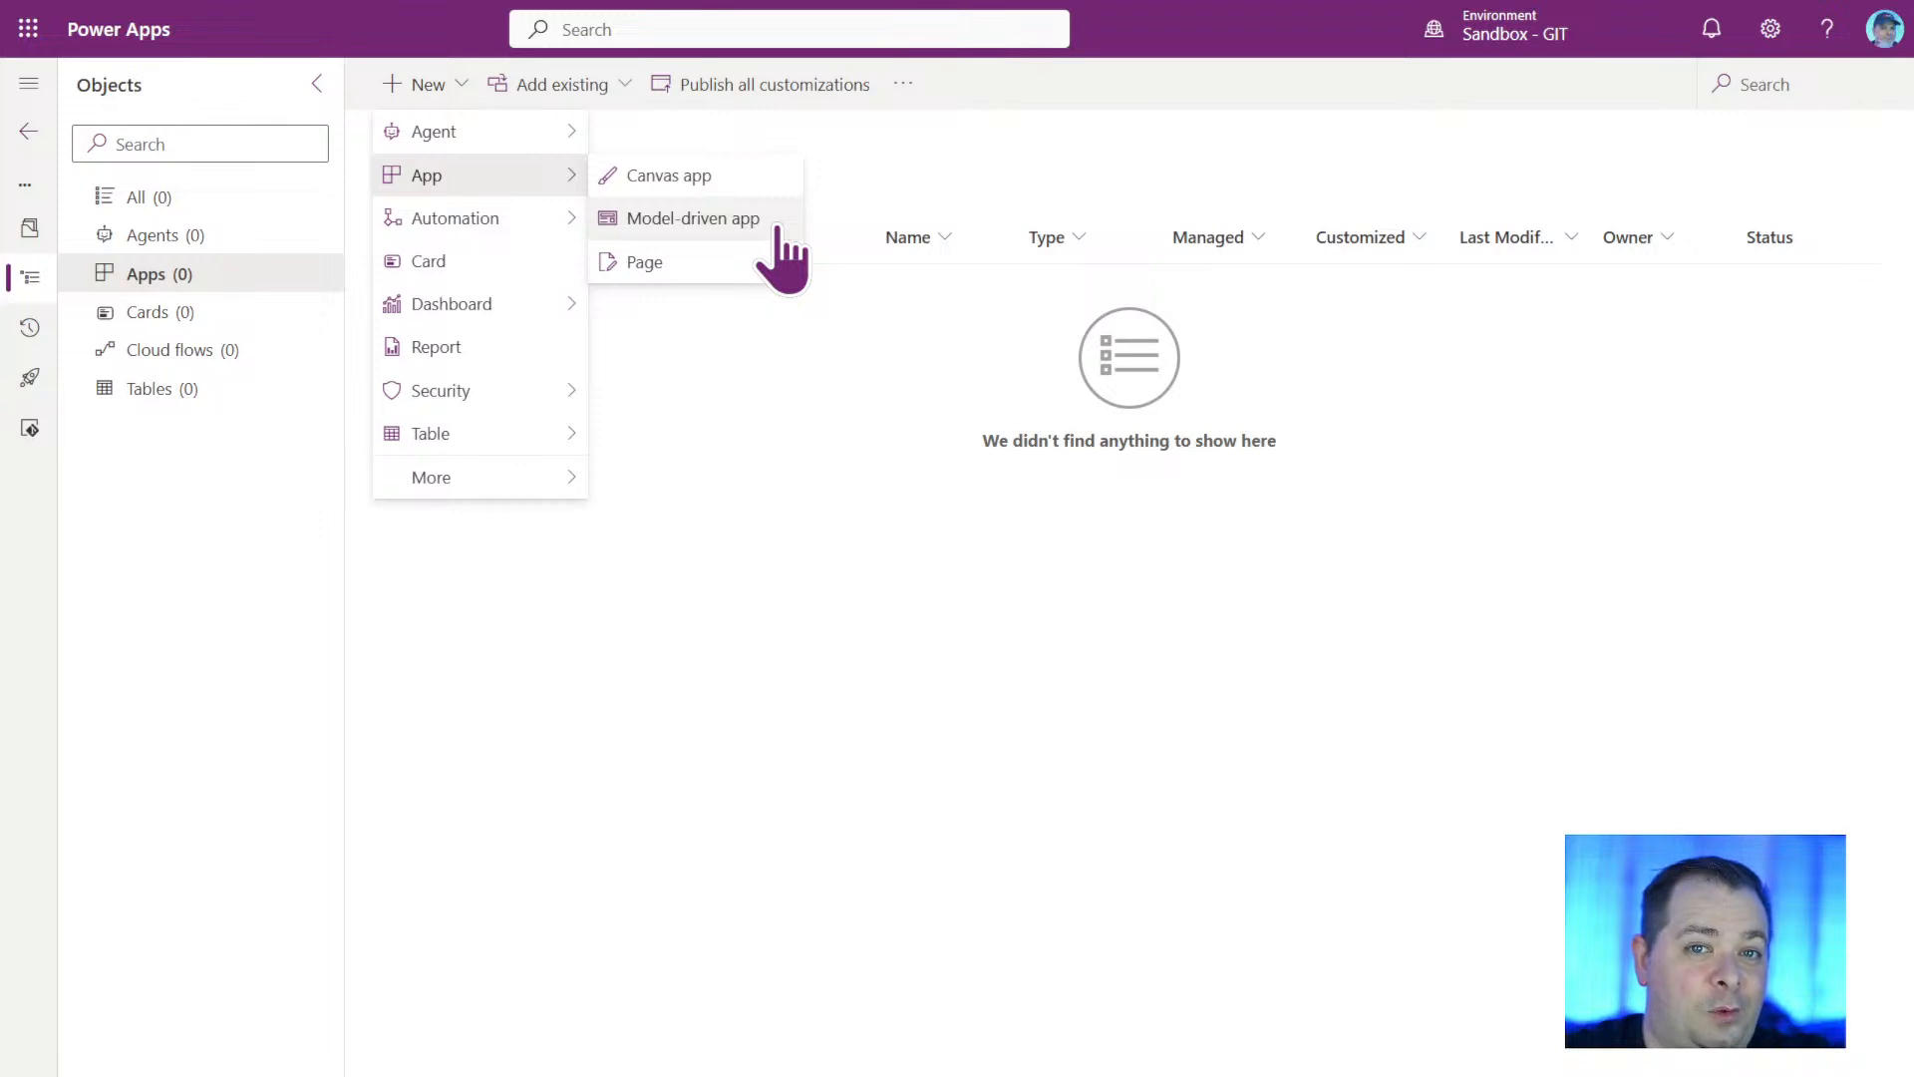
left_click(714, 180)
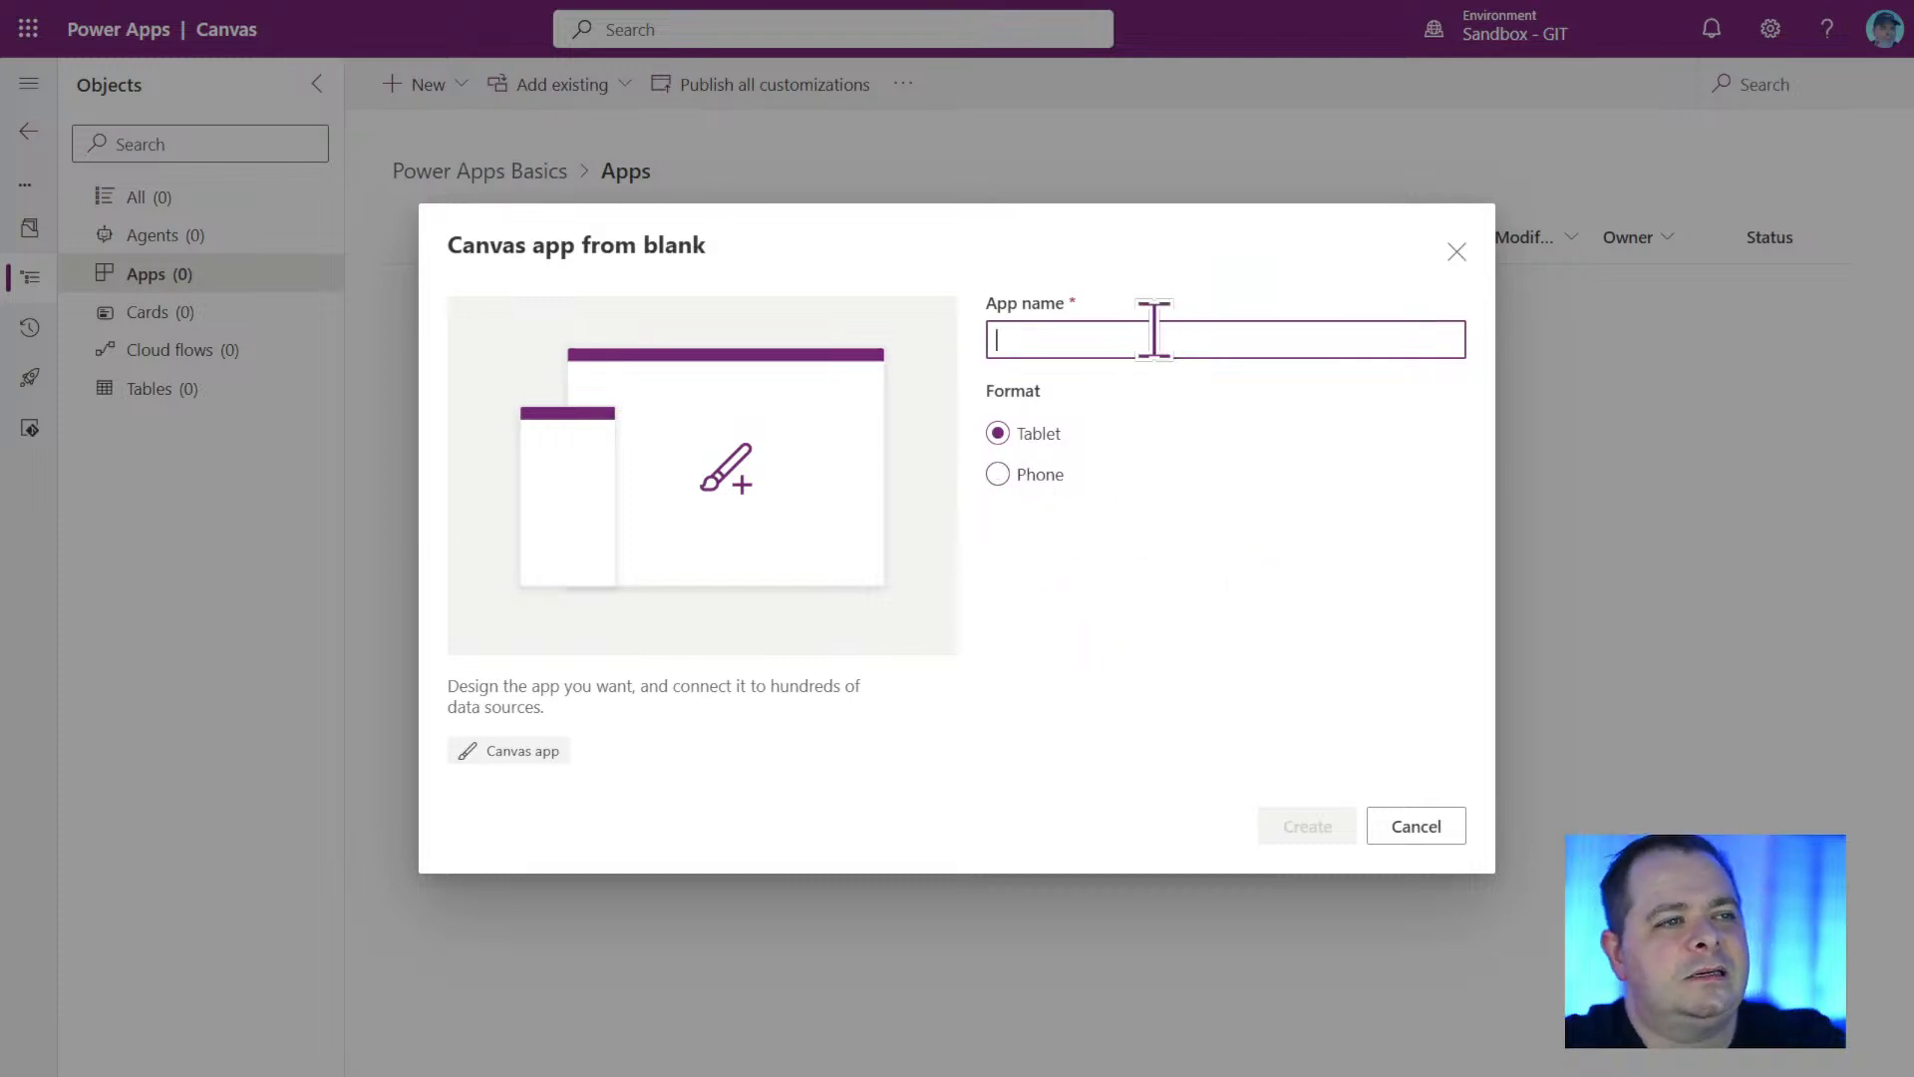
type("Learn Power Apps Basics")
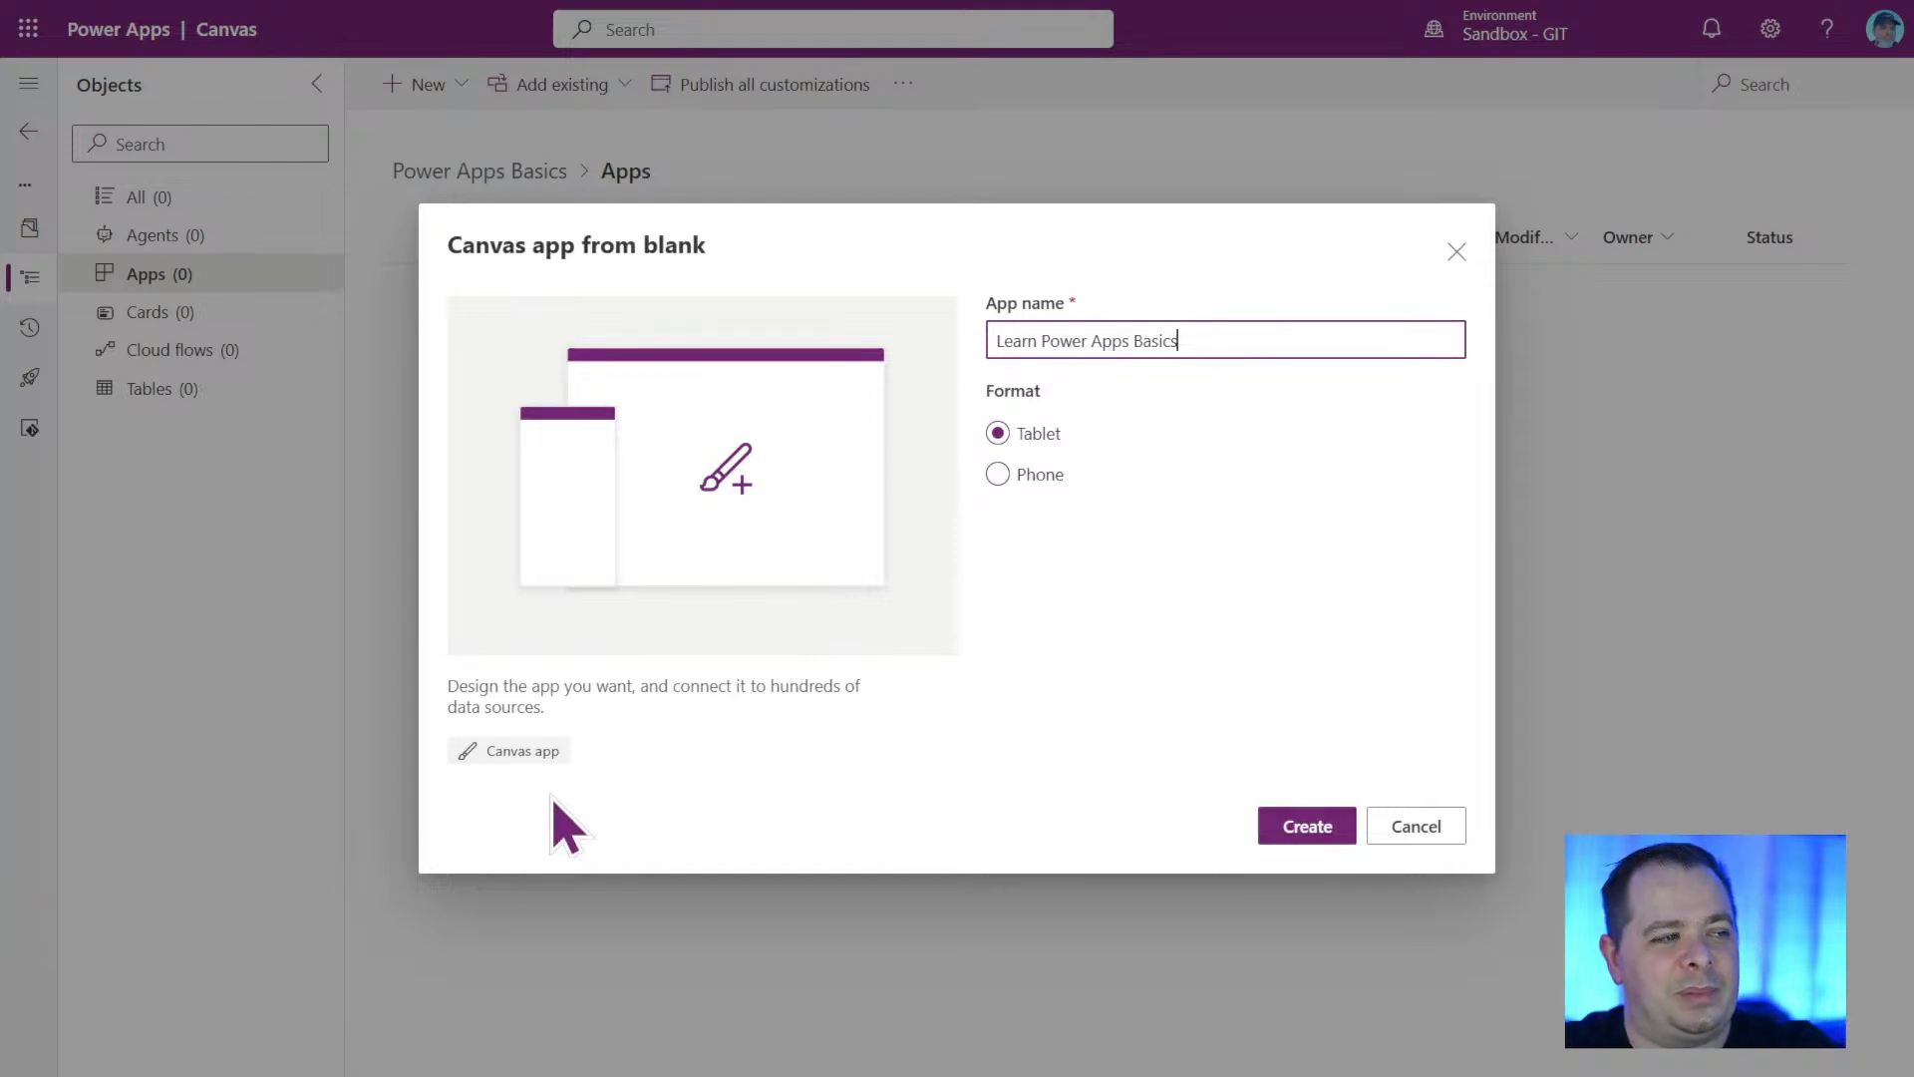
left_click(1314, 831)
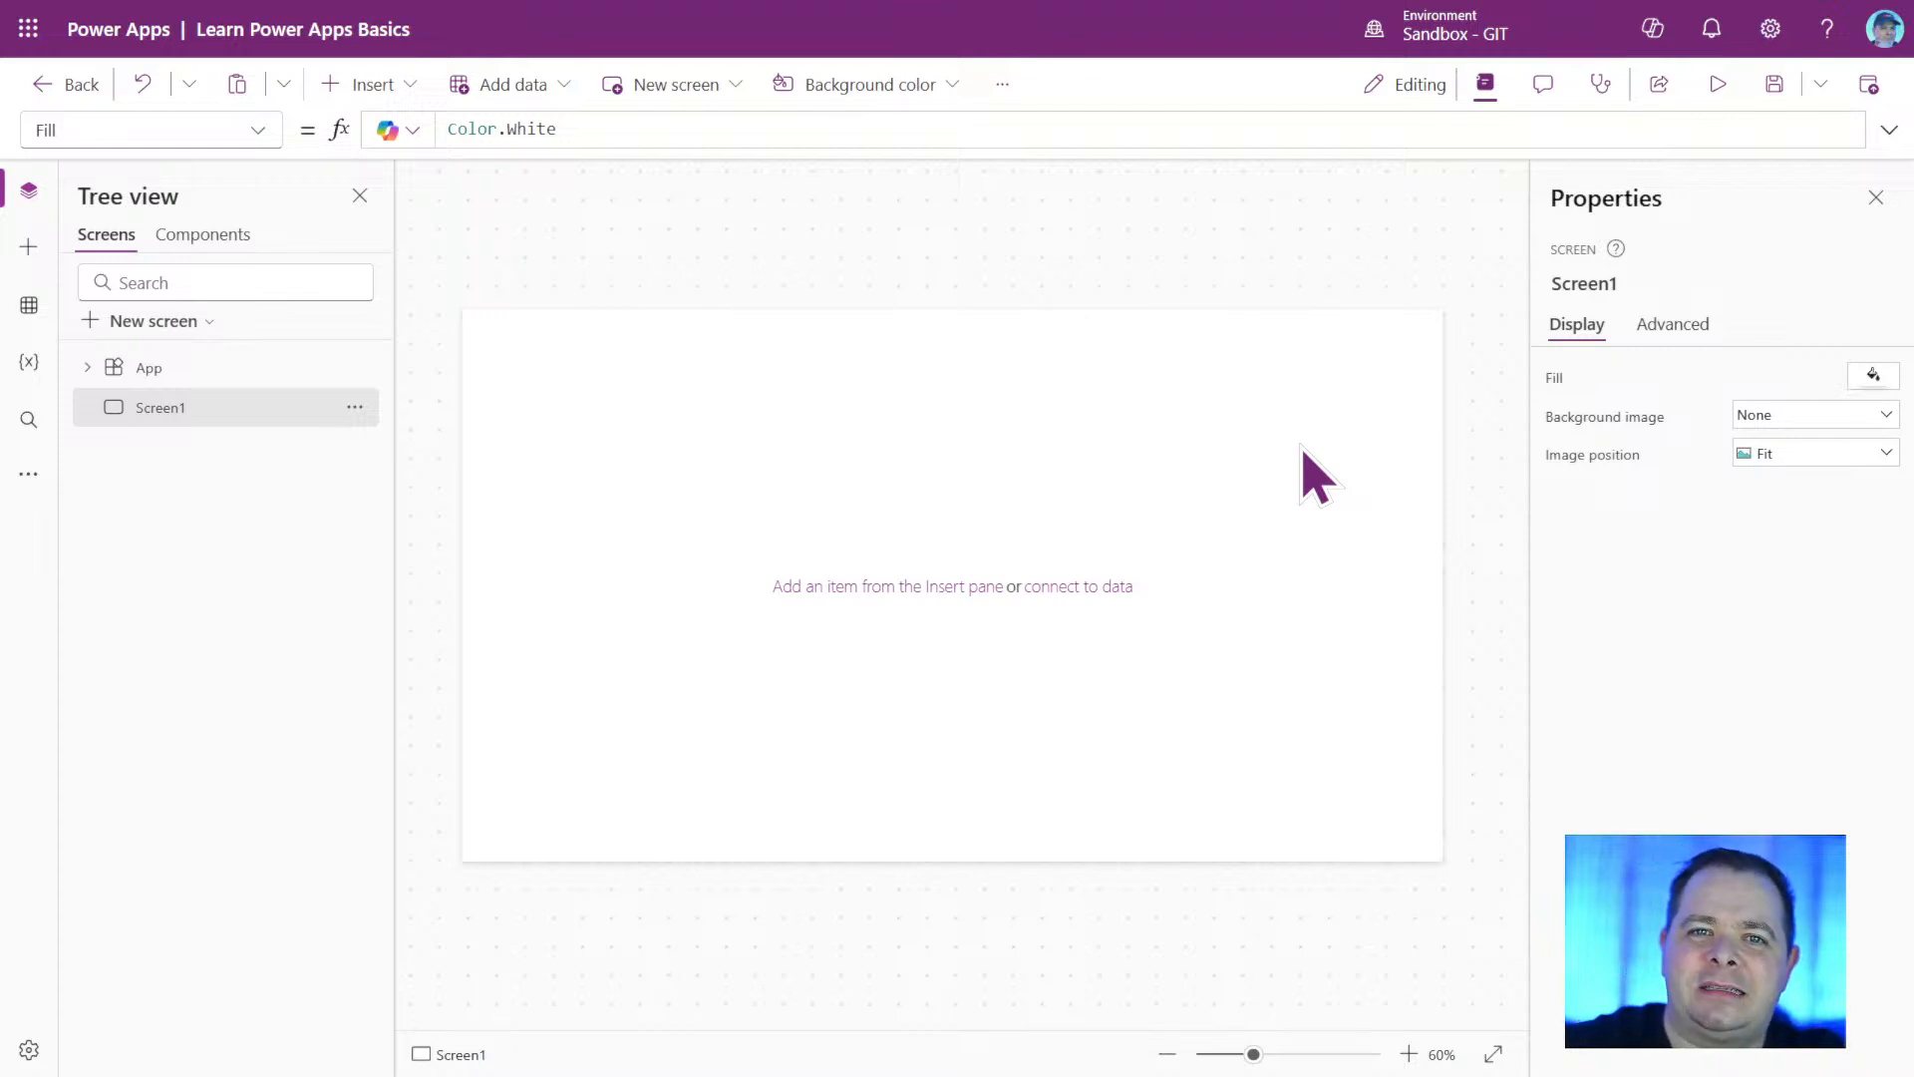
Search the web for "m365 pricing" in a new browser tab and open Microsoft's official Microsoft 365 business apps result.
key("F11")
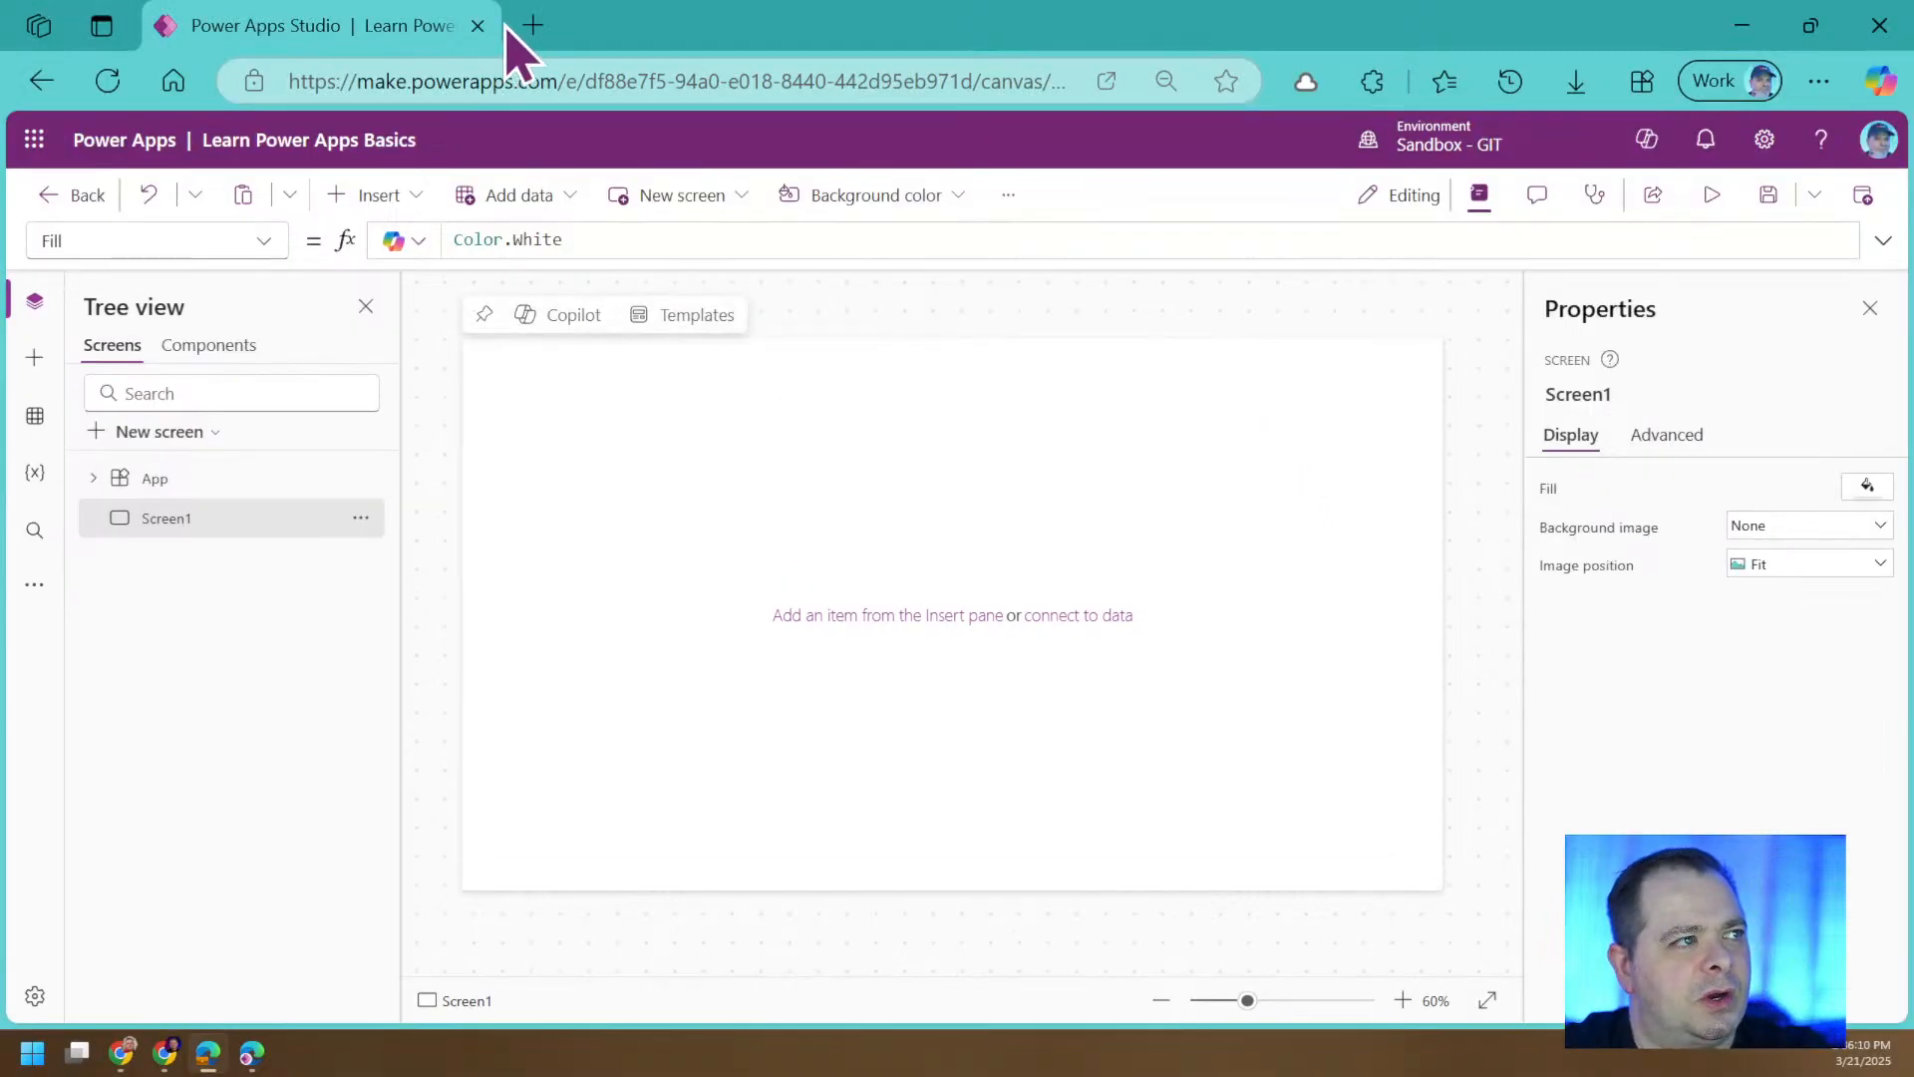
left_click(529, 30)
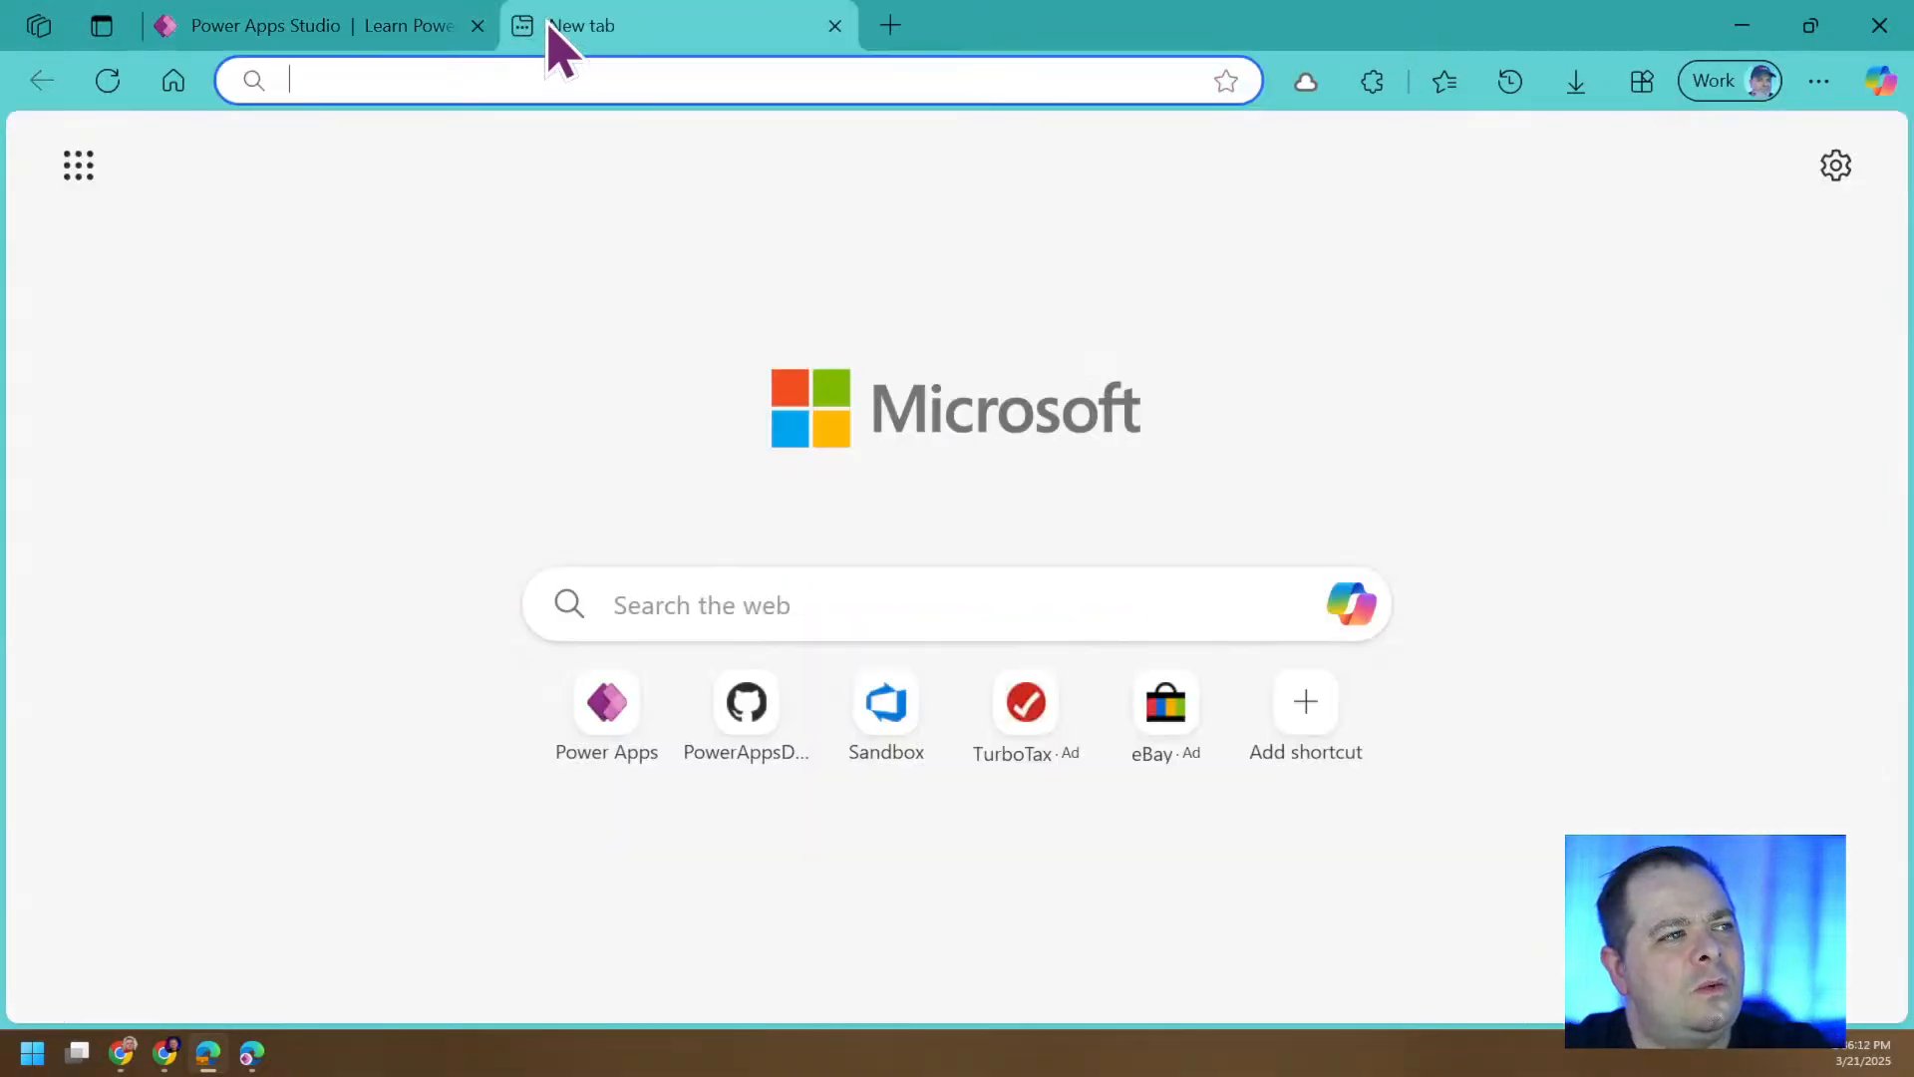
left_click(833, 610)
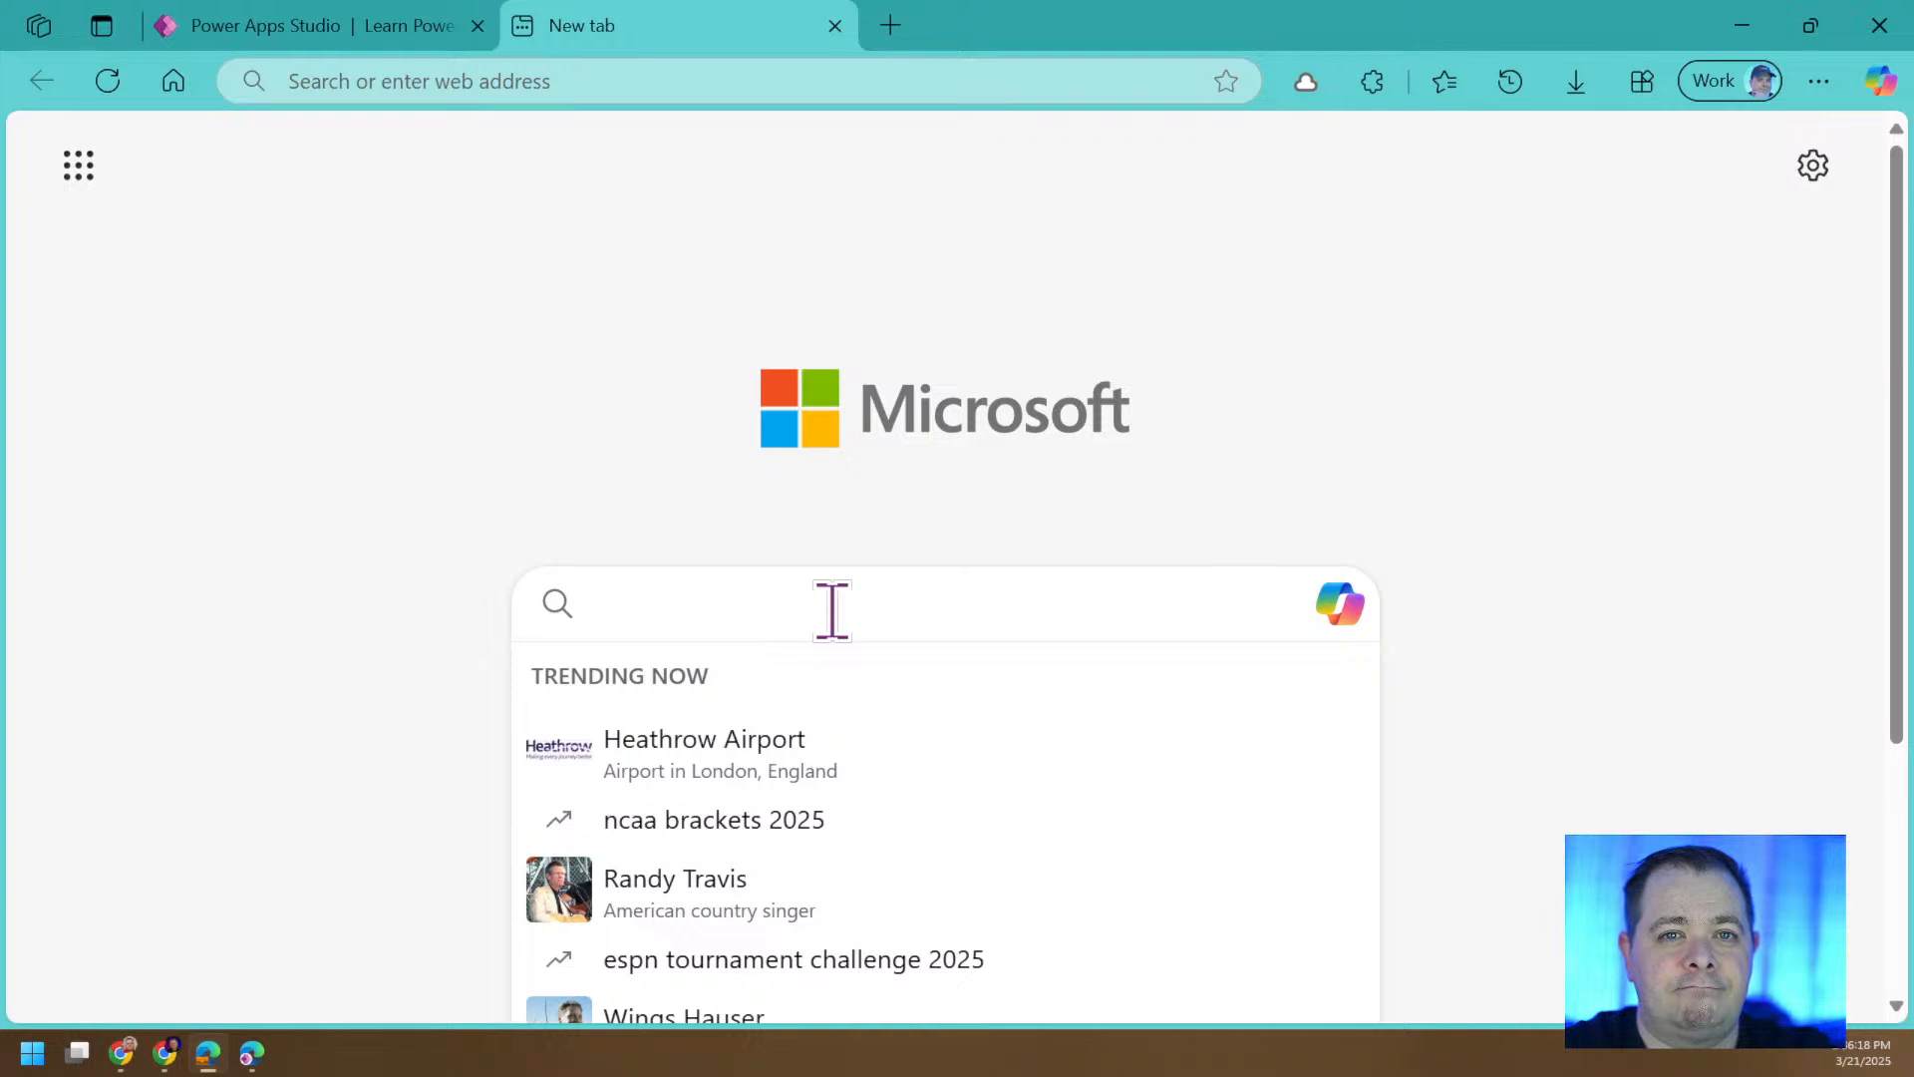
type("m365")
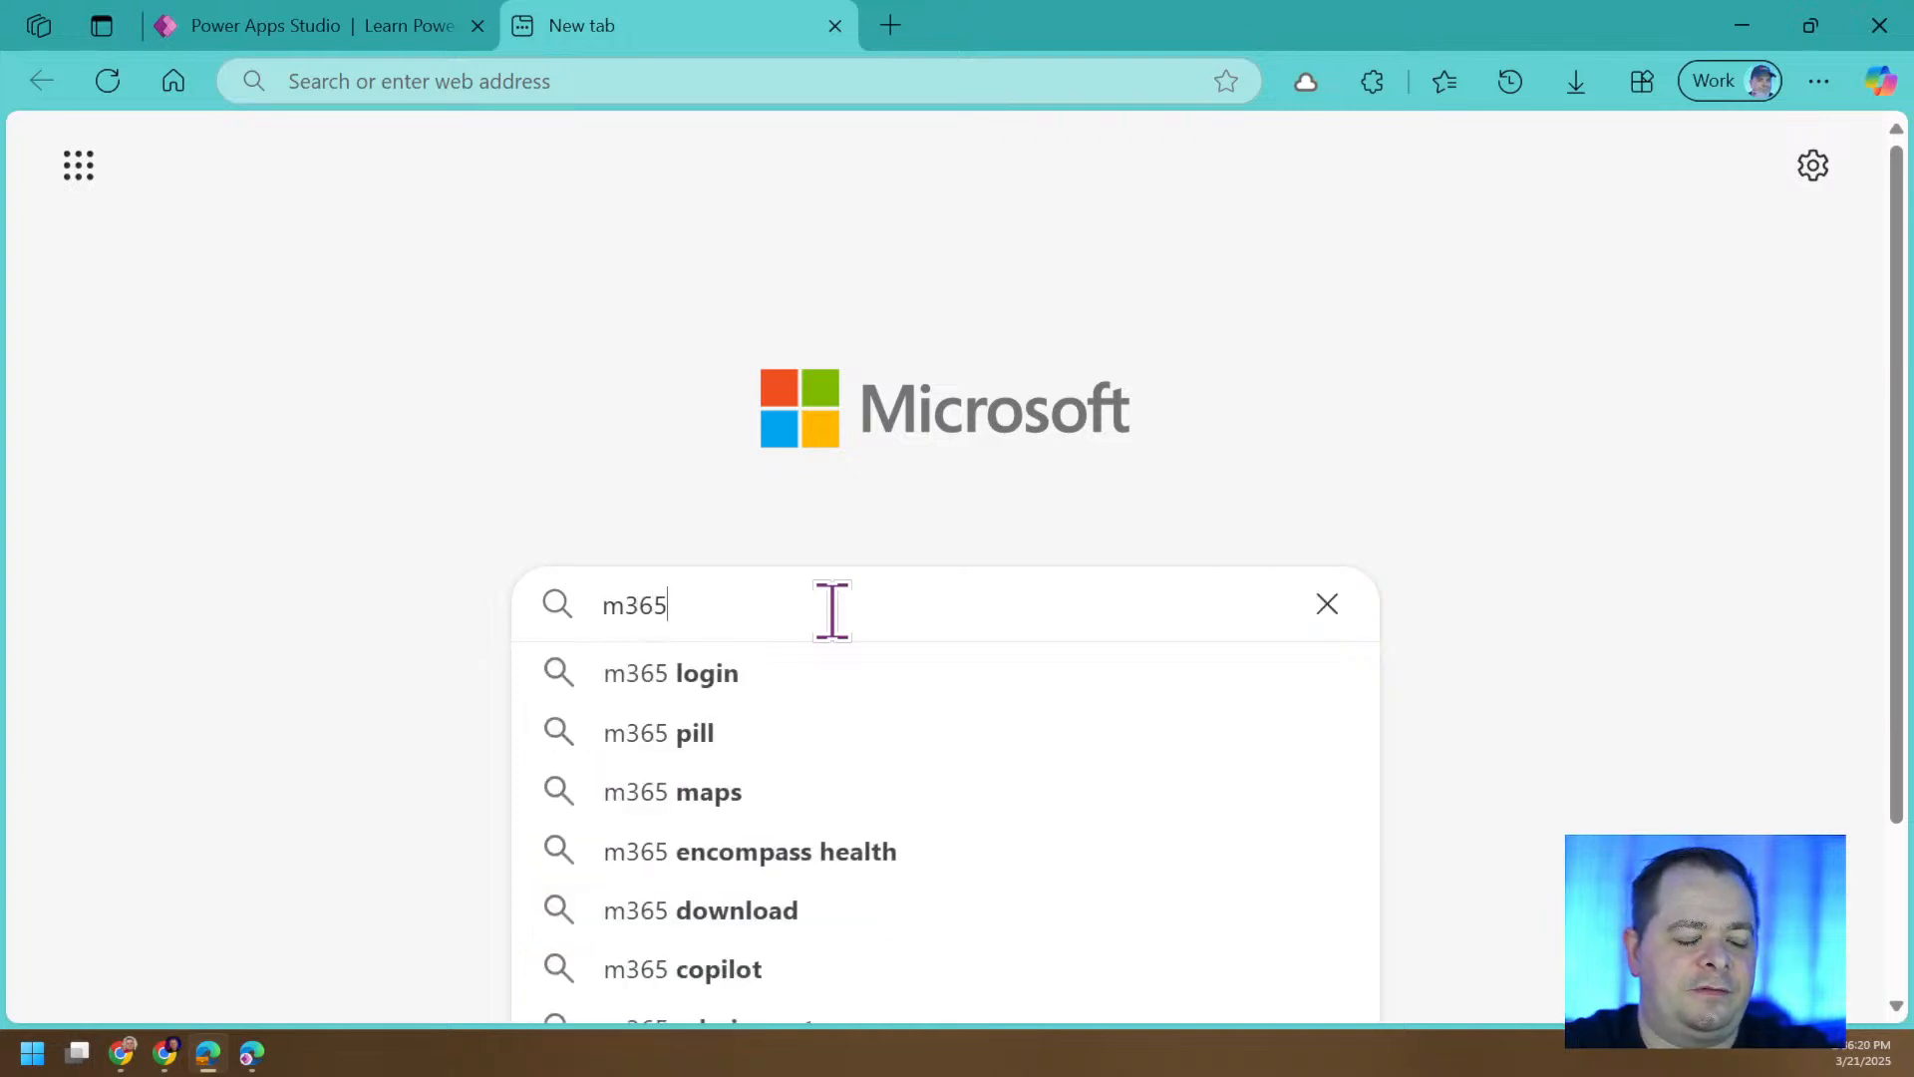
type(" pricing")
key("Return")
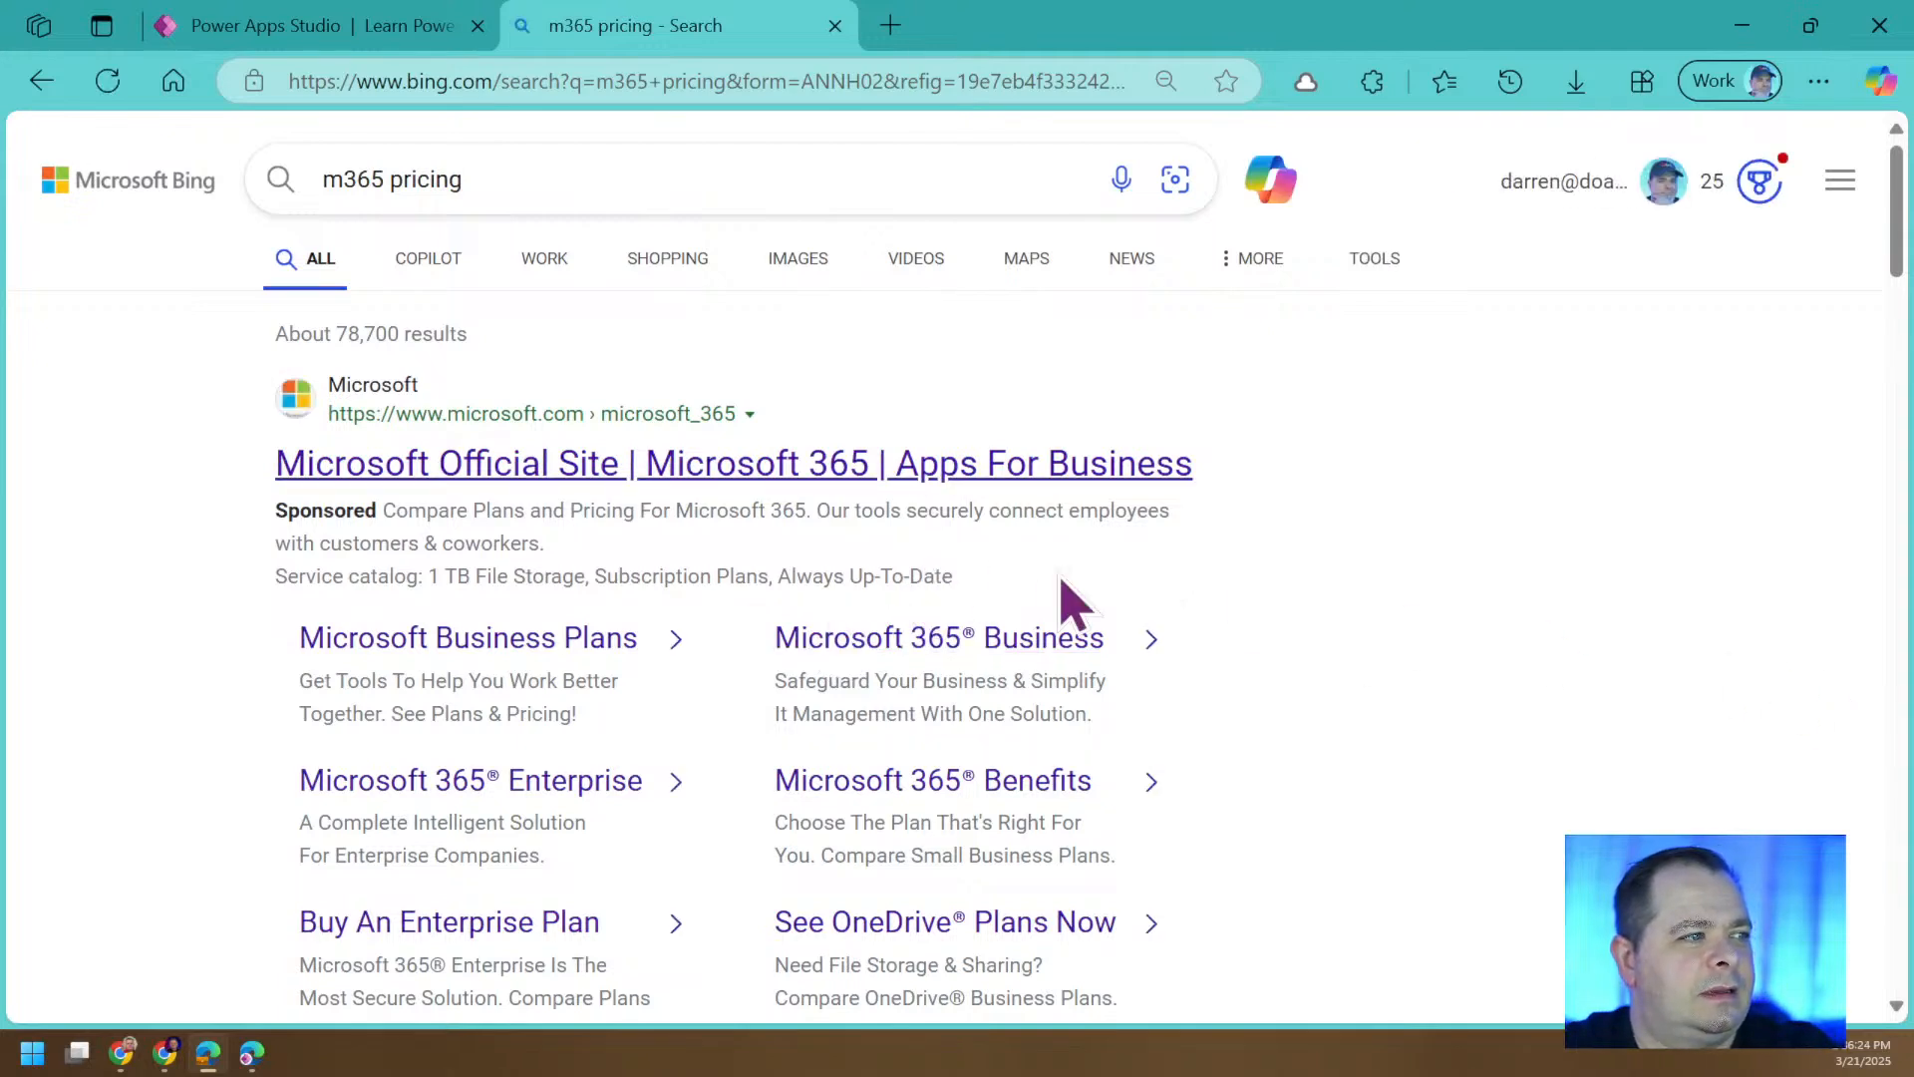
left_click(710, 469)
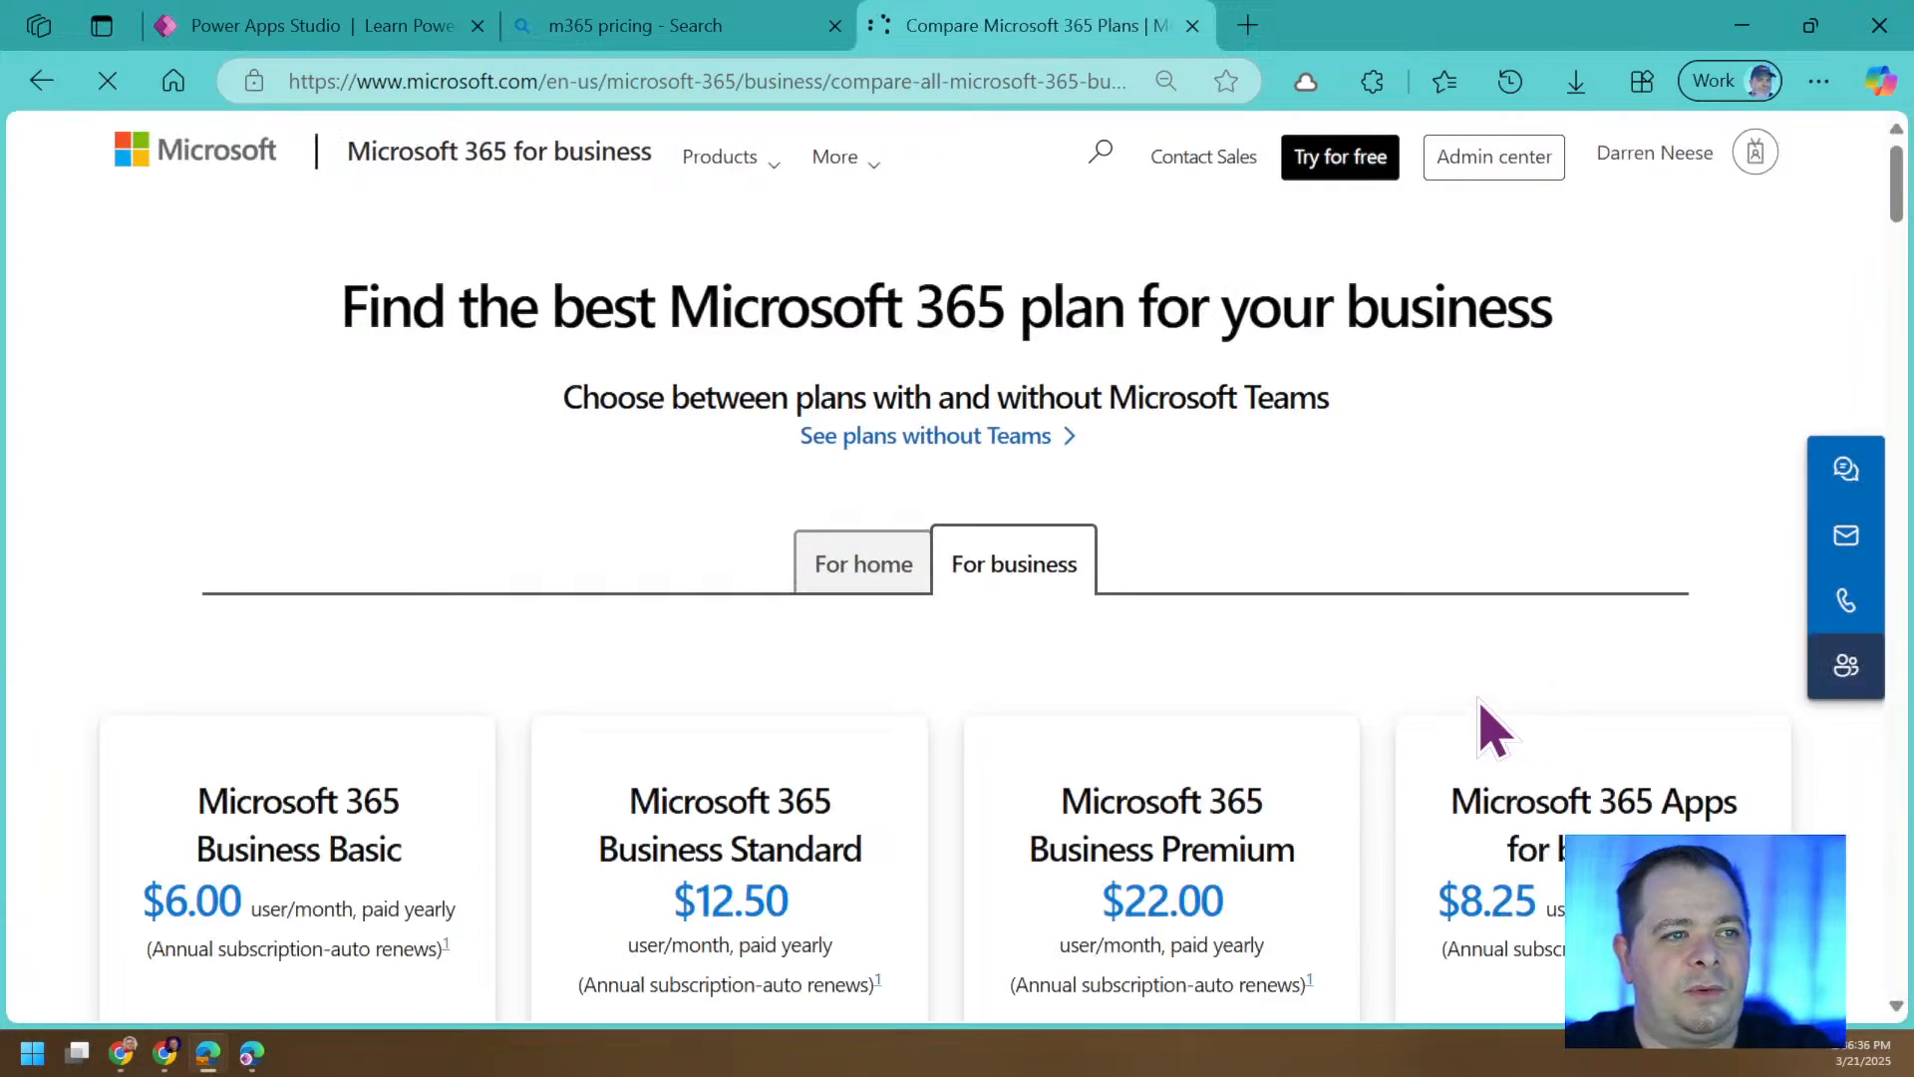
Examine the price and annual subscription terms of the Microsoft 365 Business Basic plan.
scroll(1492, 723, "down", 3)
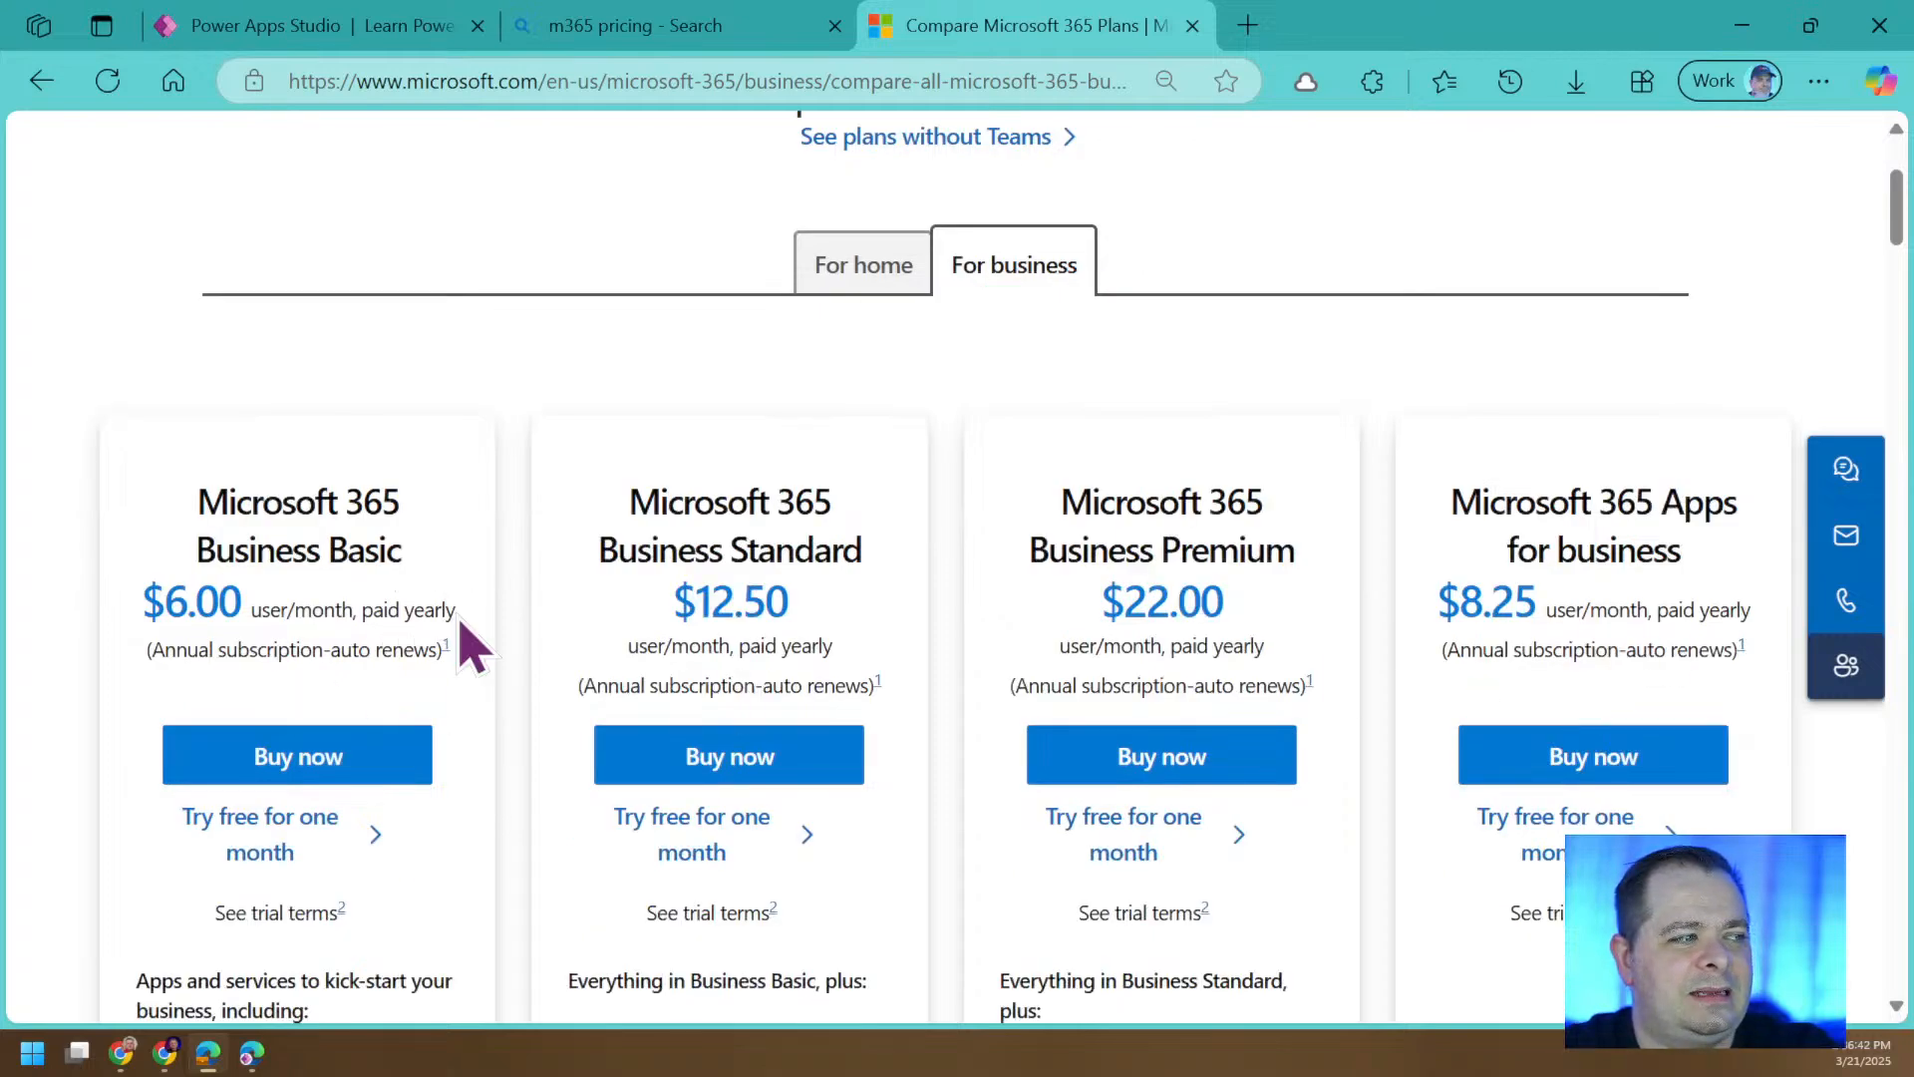
left_click_drag(456, 610, 293, 610)
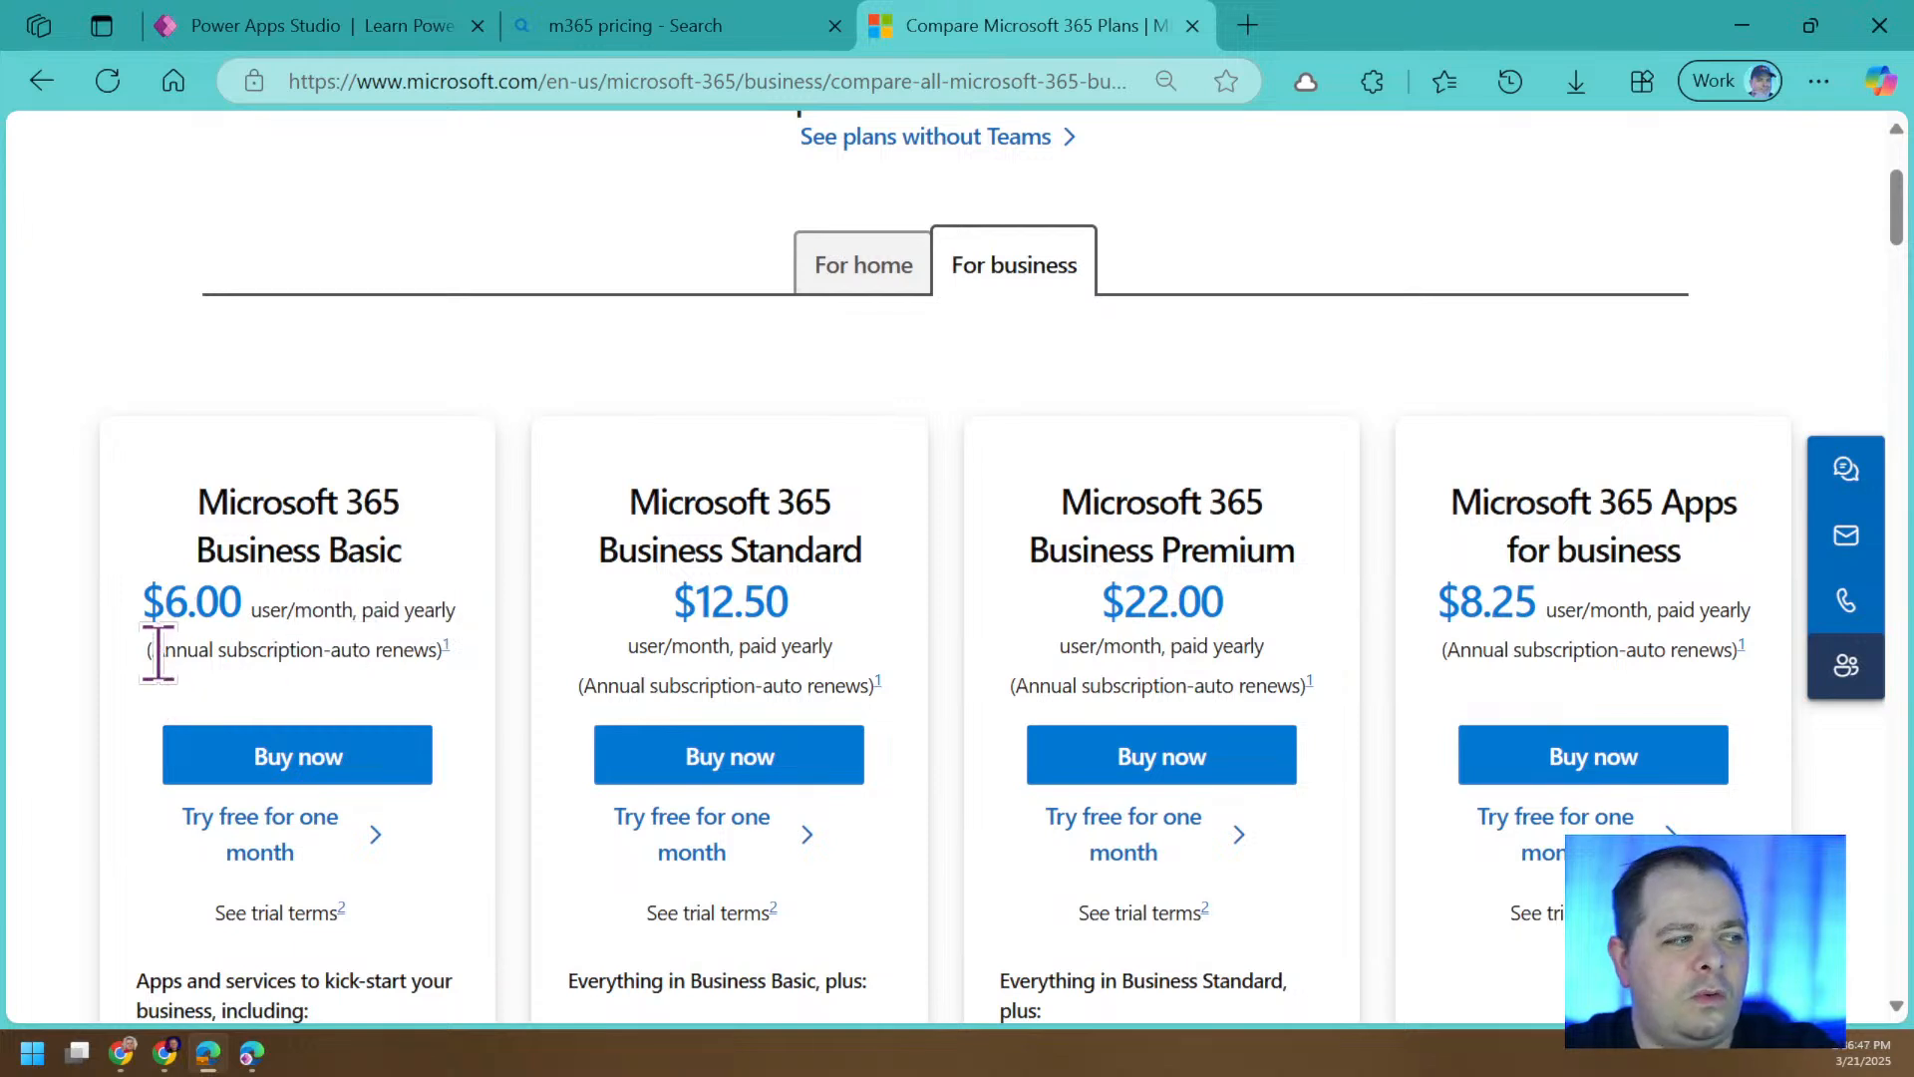
left_click_drag(158, 653, 366, 655)
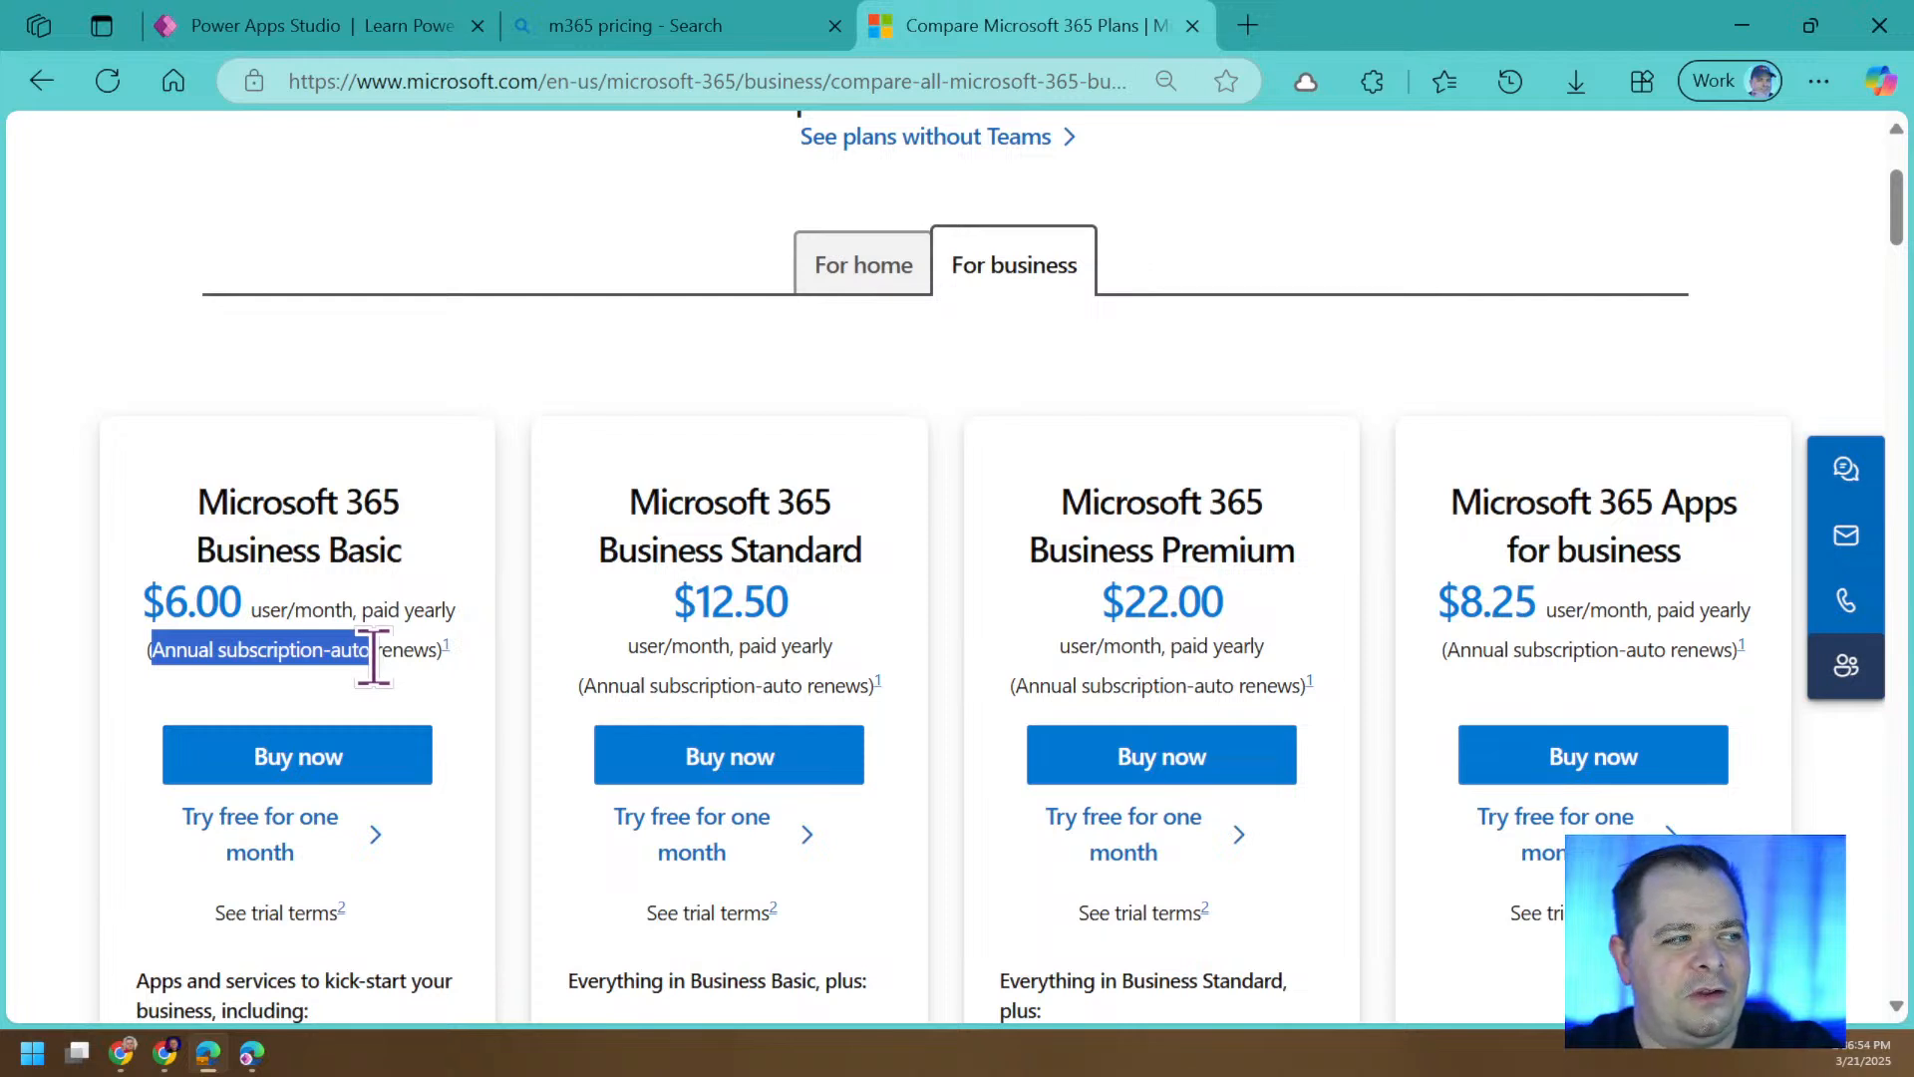
left_click(384, 654)
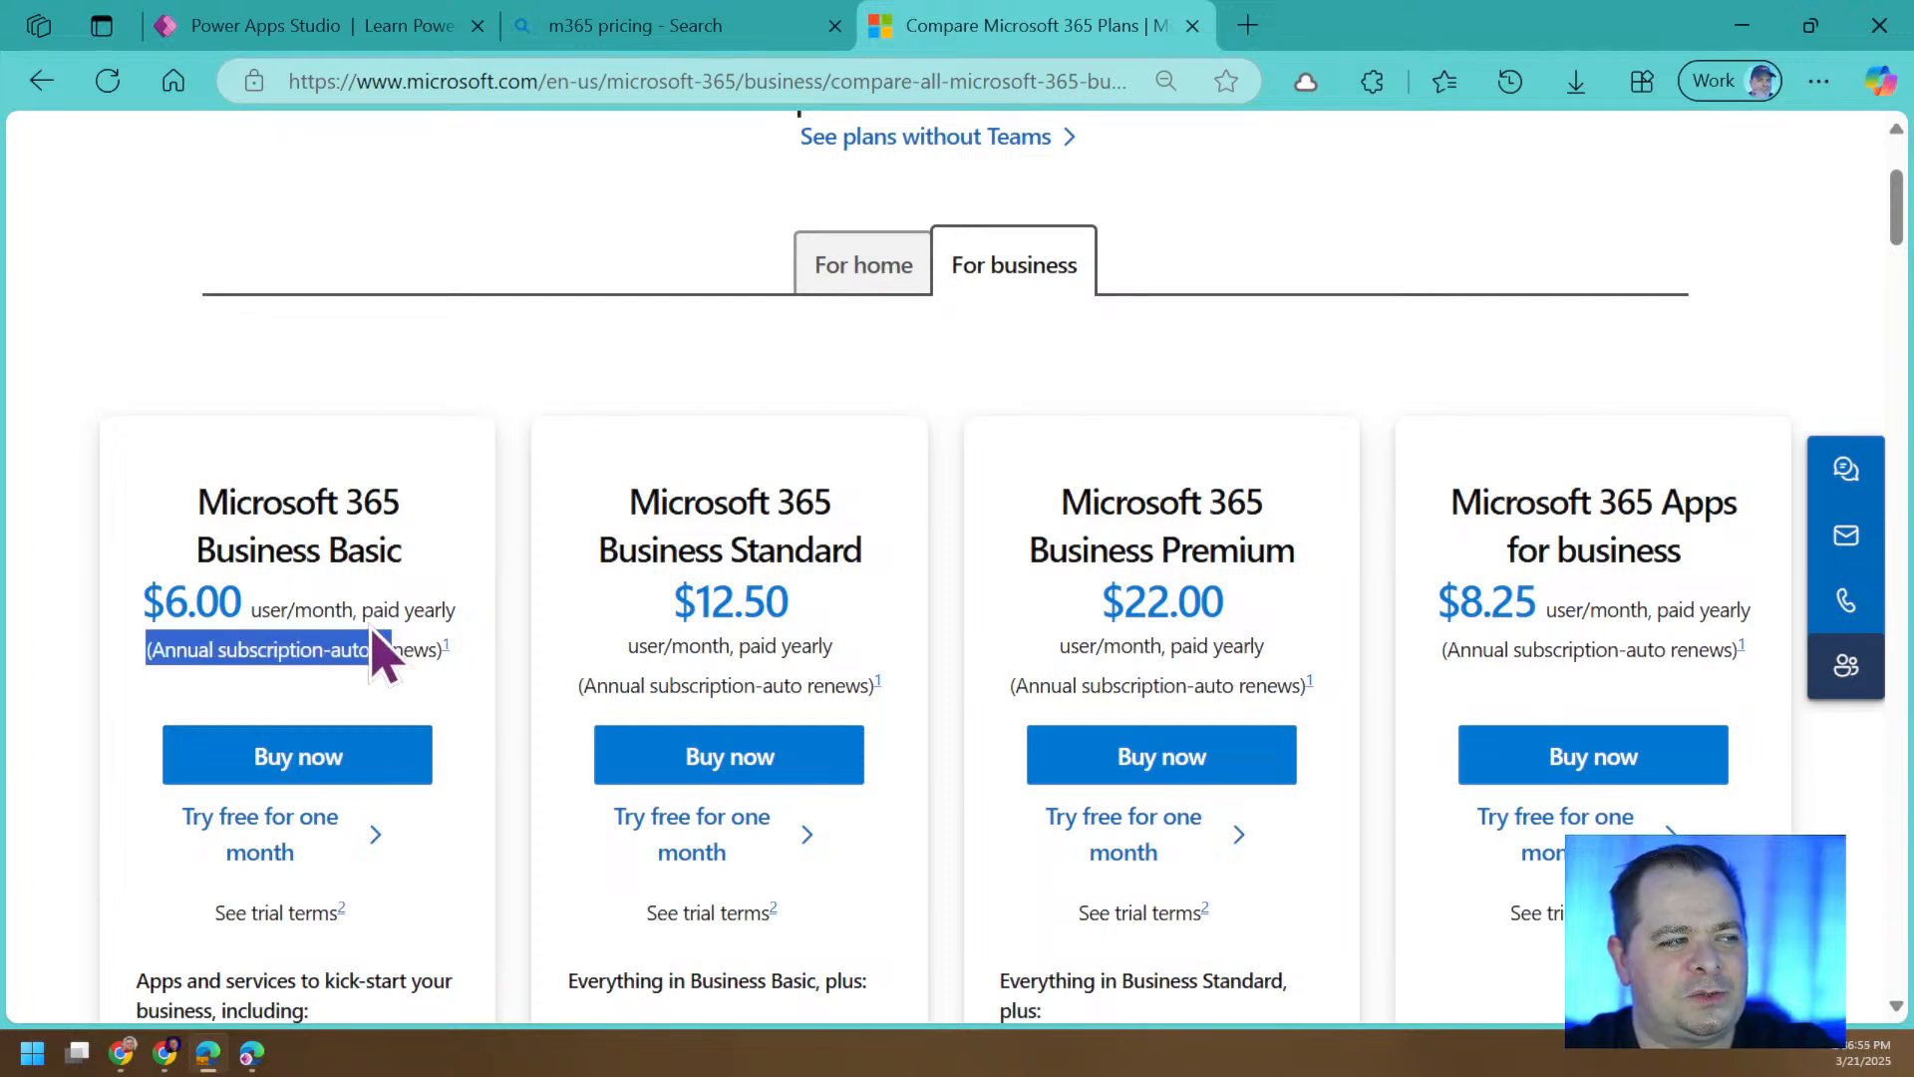
Highlight the yearly payment terms of the Business Basic plan and show the pricing page in full screen.
left_click_drag(389, 650, 369, 611)
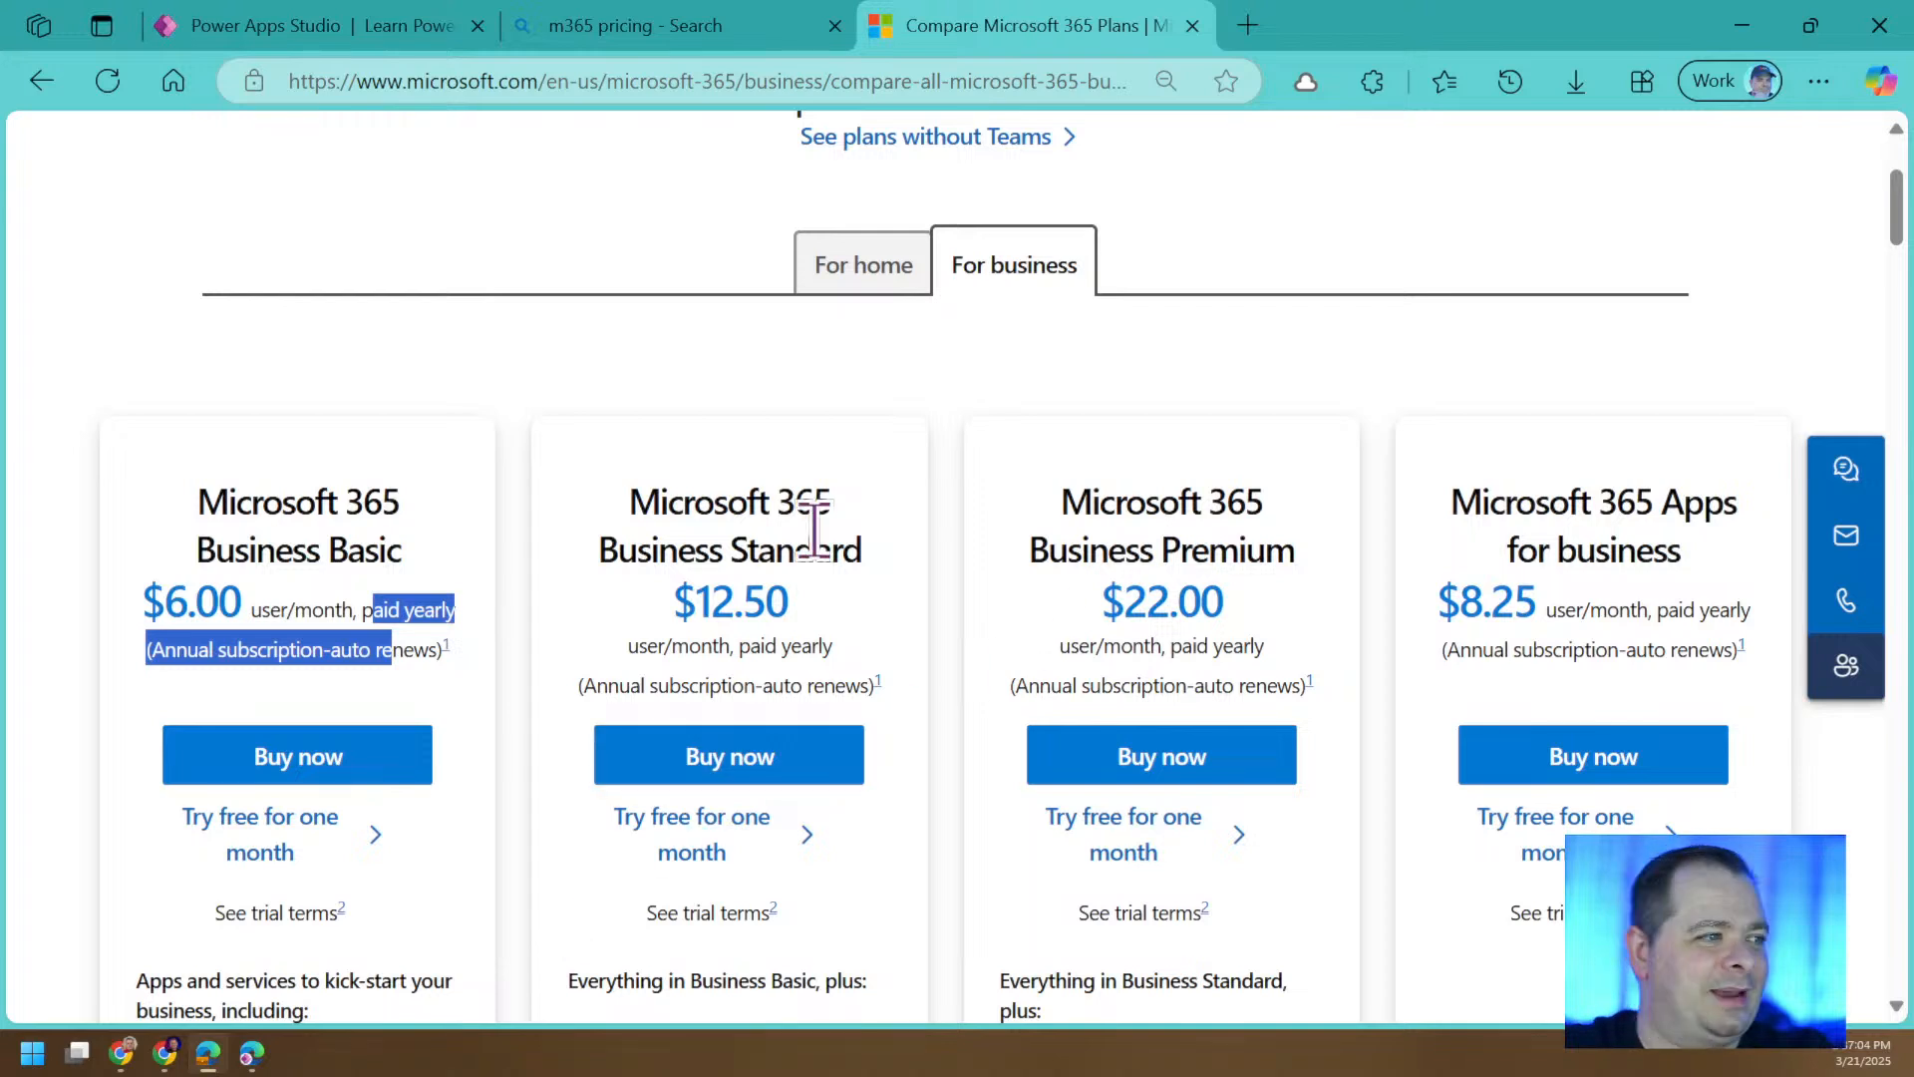
left_click(385, 646)
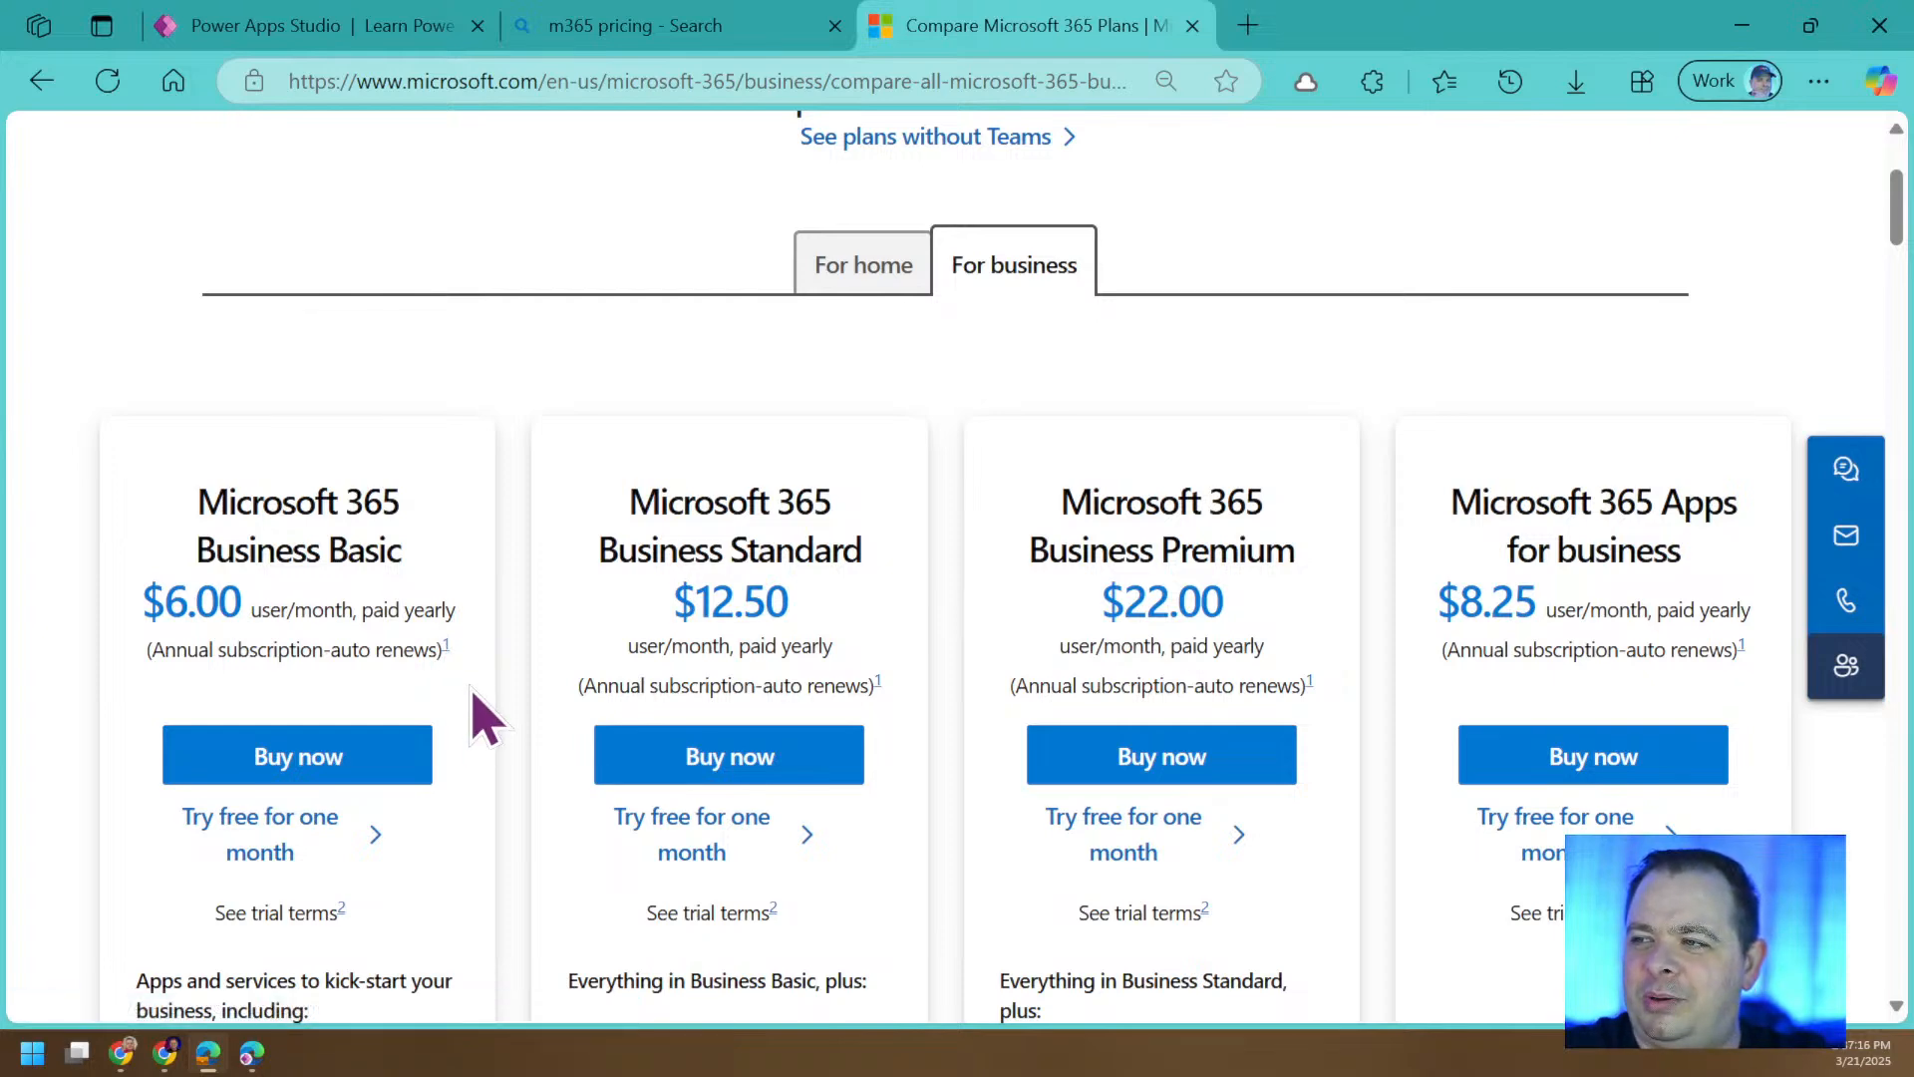
key("F11")
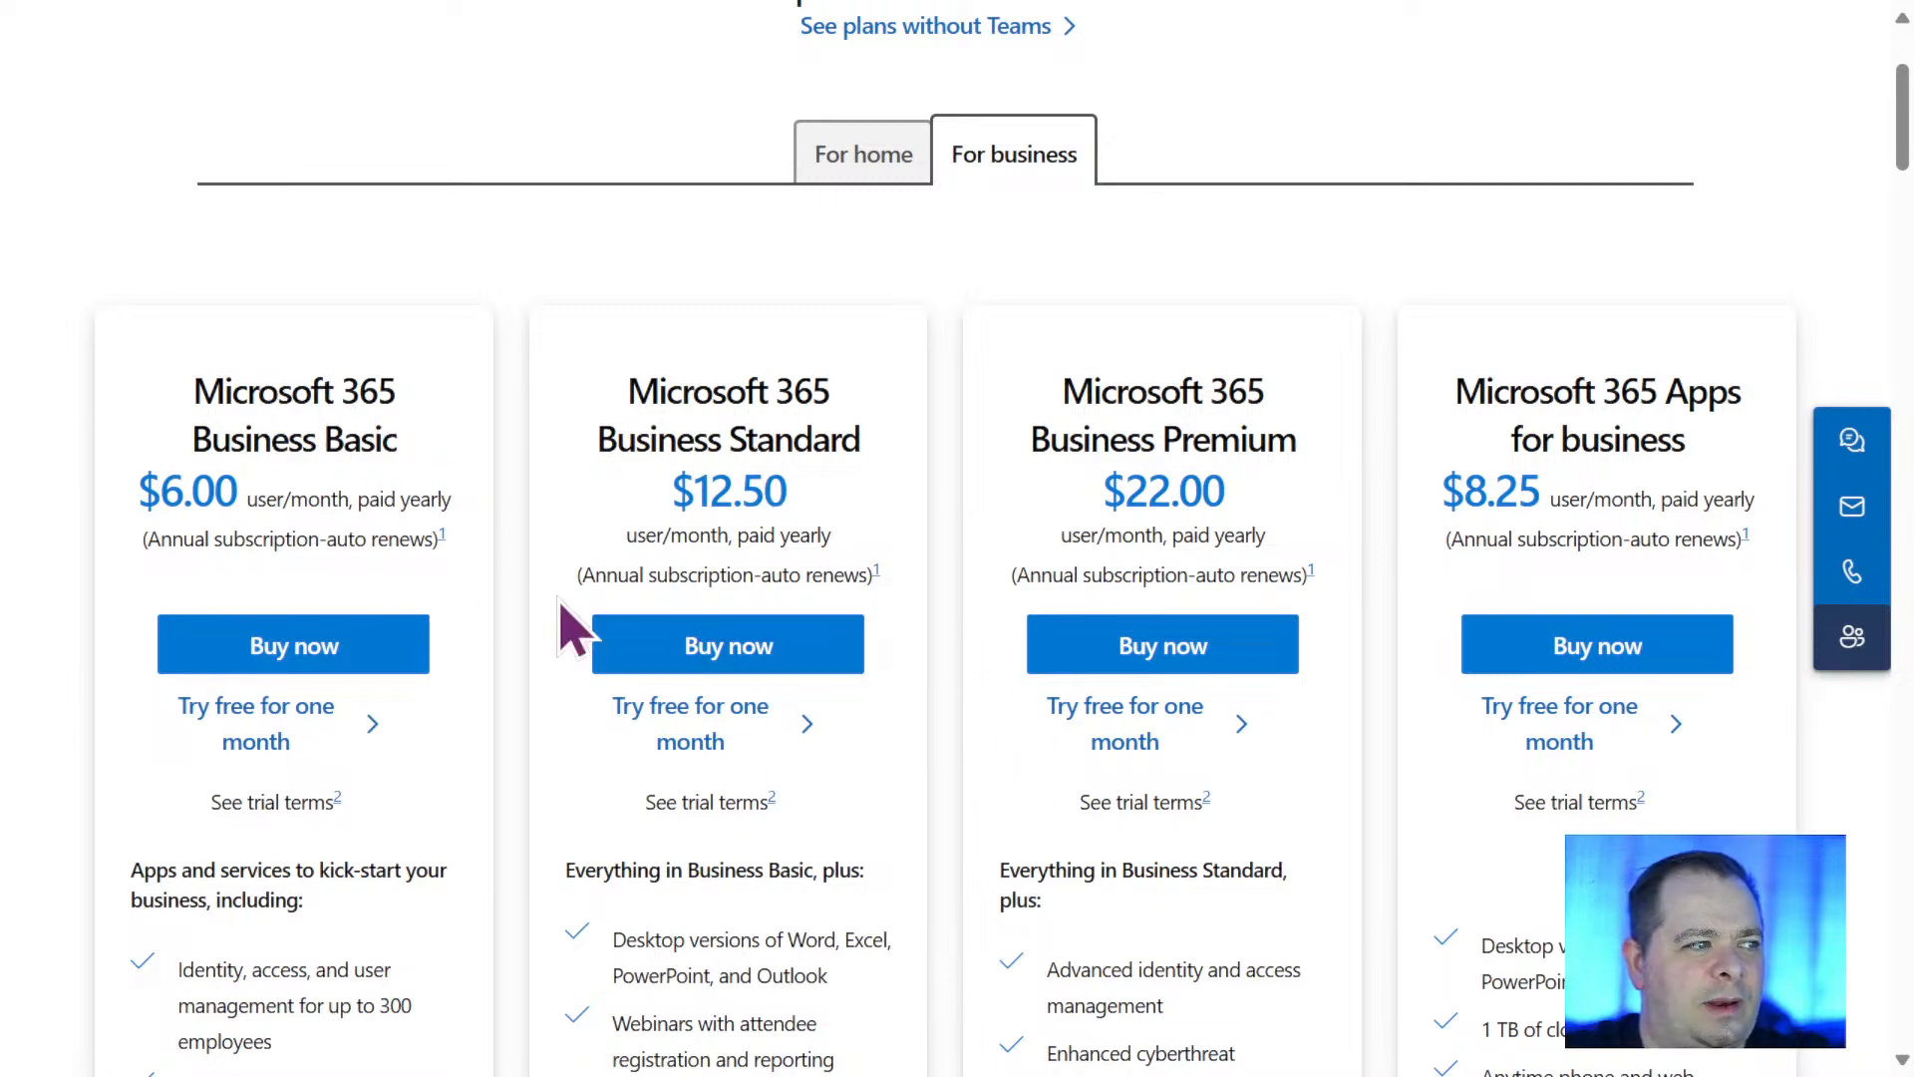
Open the home plans, view the yearly pricing for Microsoft 365 Family and Personal, and decline the chat offer.
left_click(859, 170)
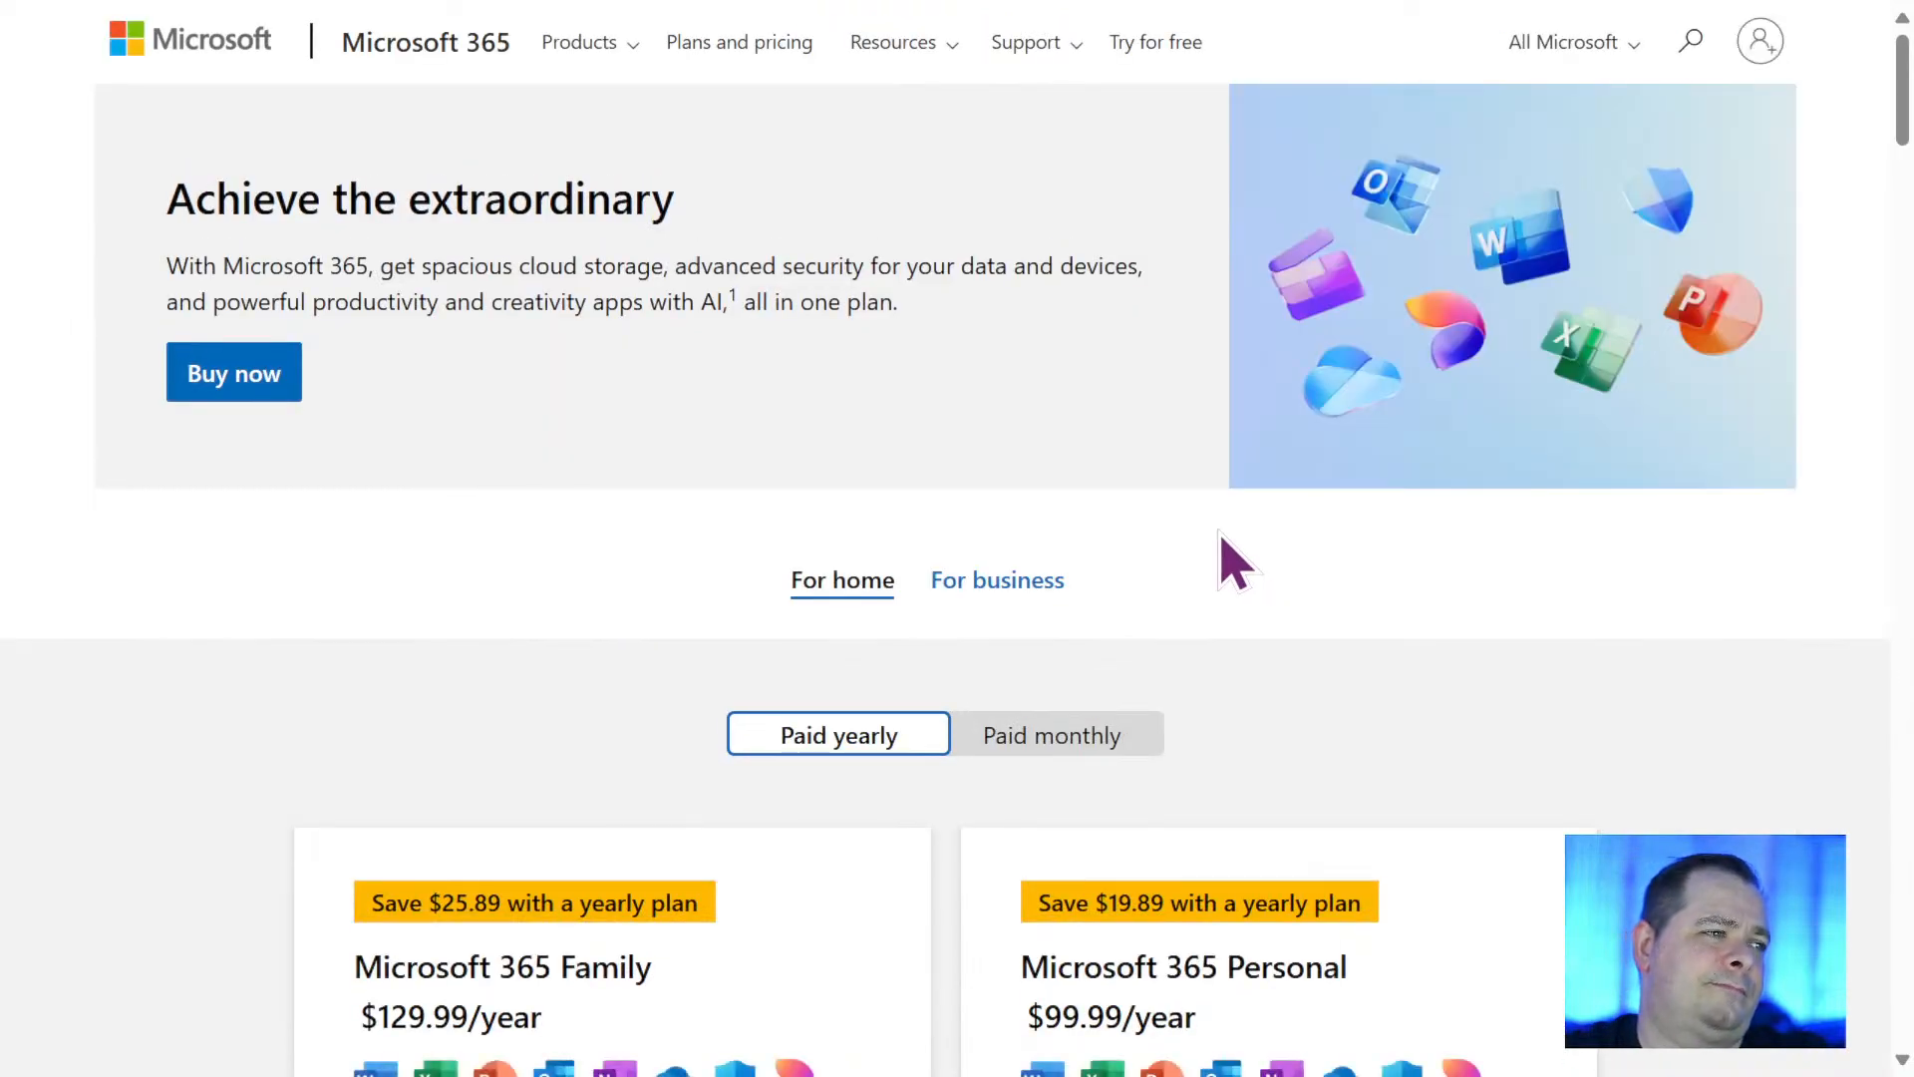
scroll(1663, 755, "down", 1)
scroll(1678, 785, "down", 3)
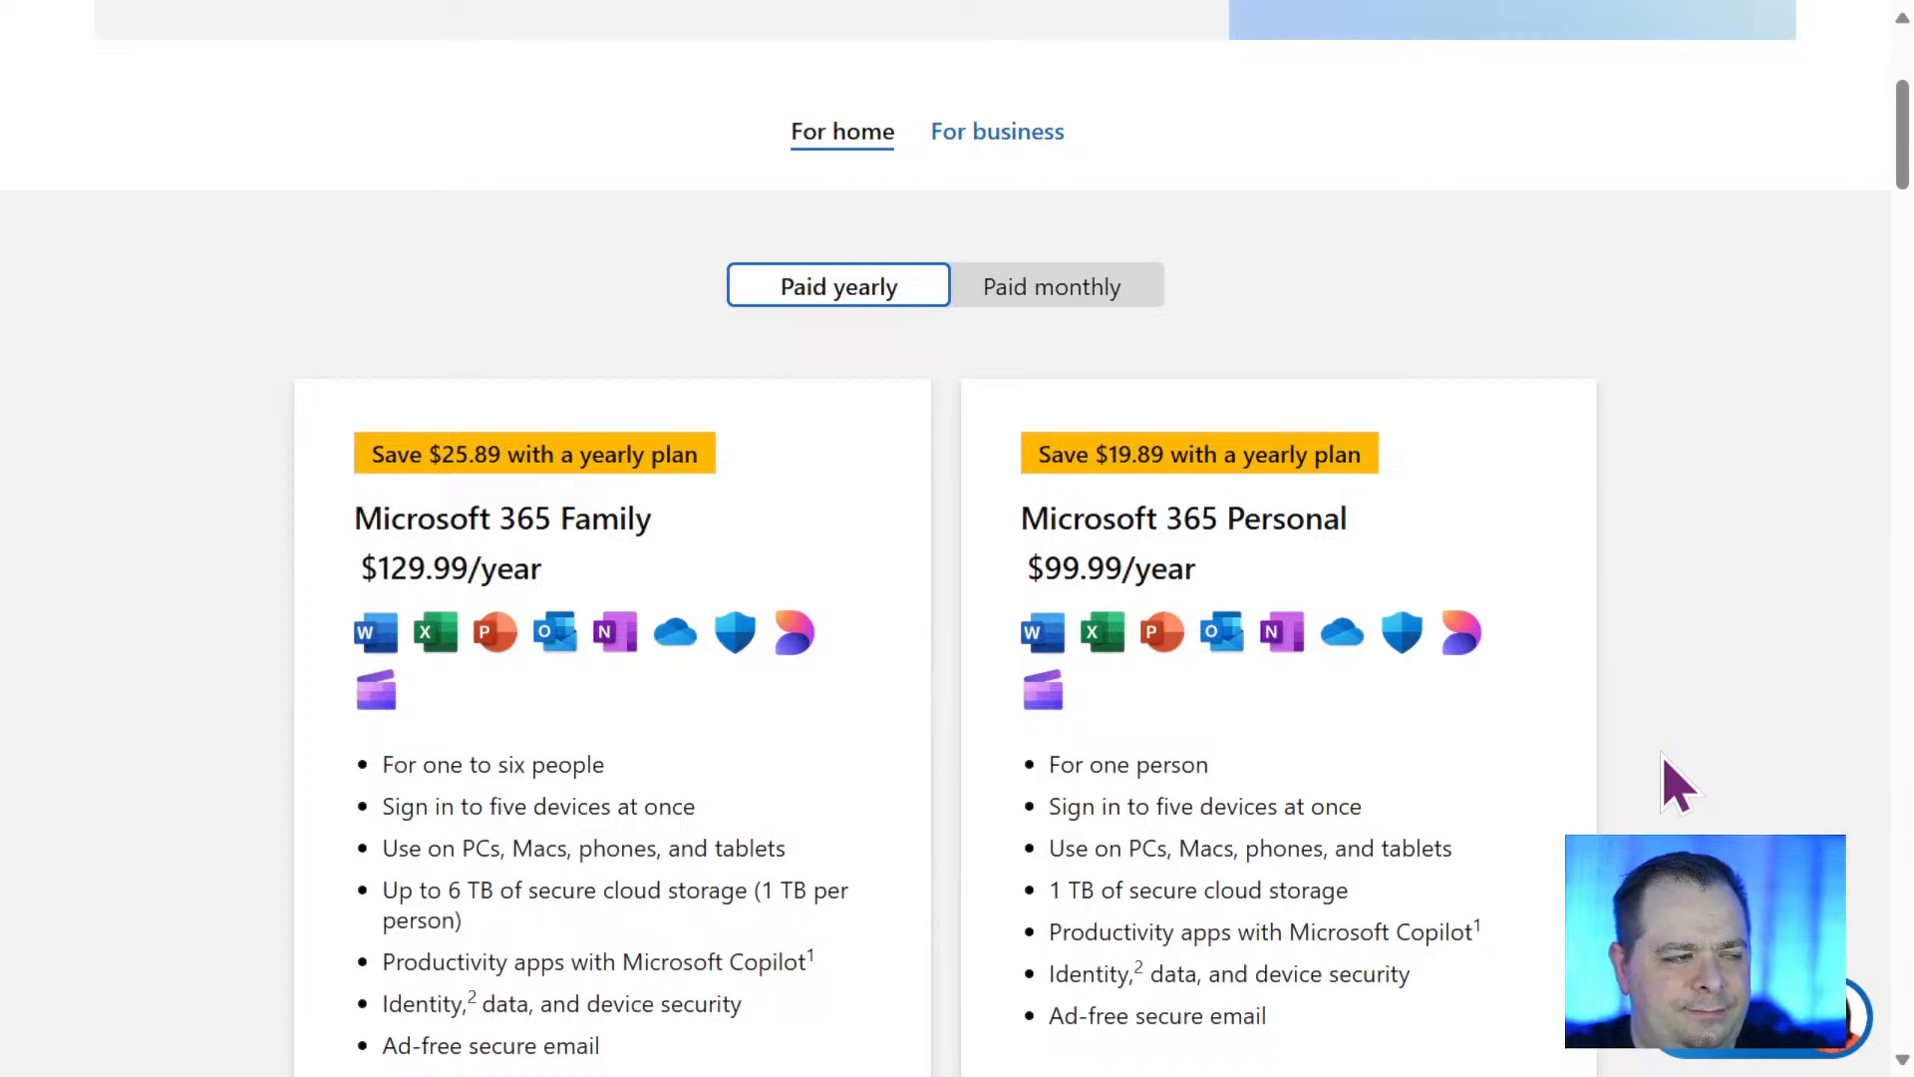
scroll(1678, 784, "down", 3)
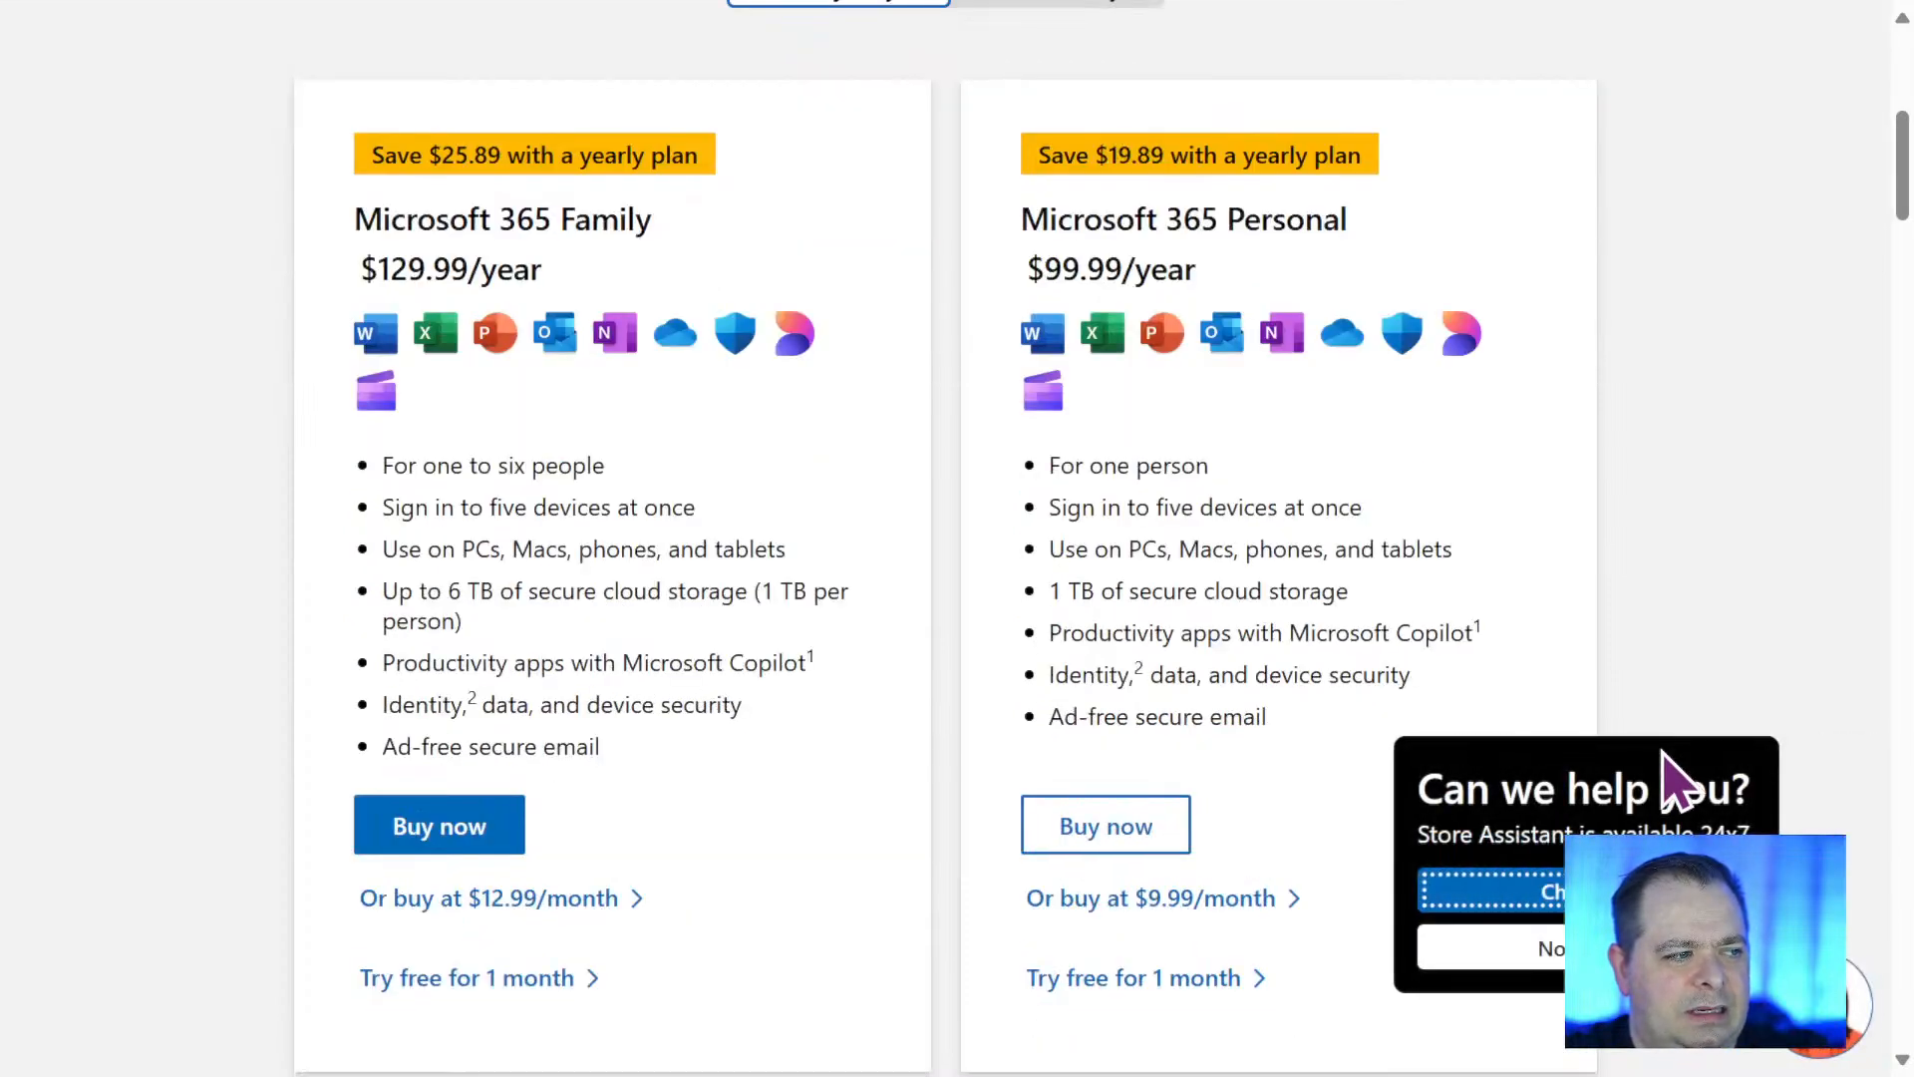
left_click(1635, 947)
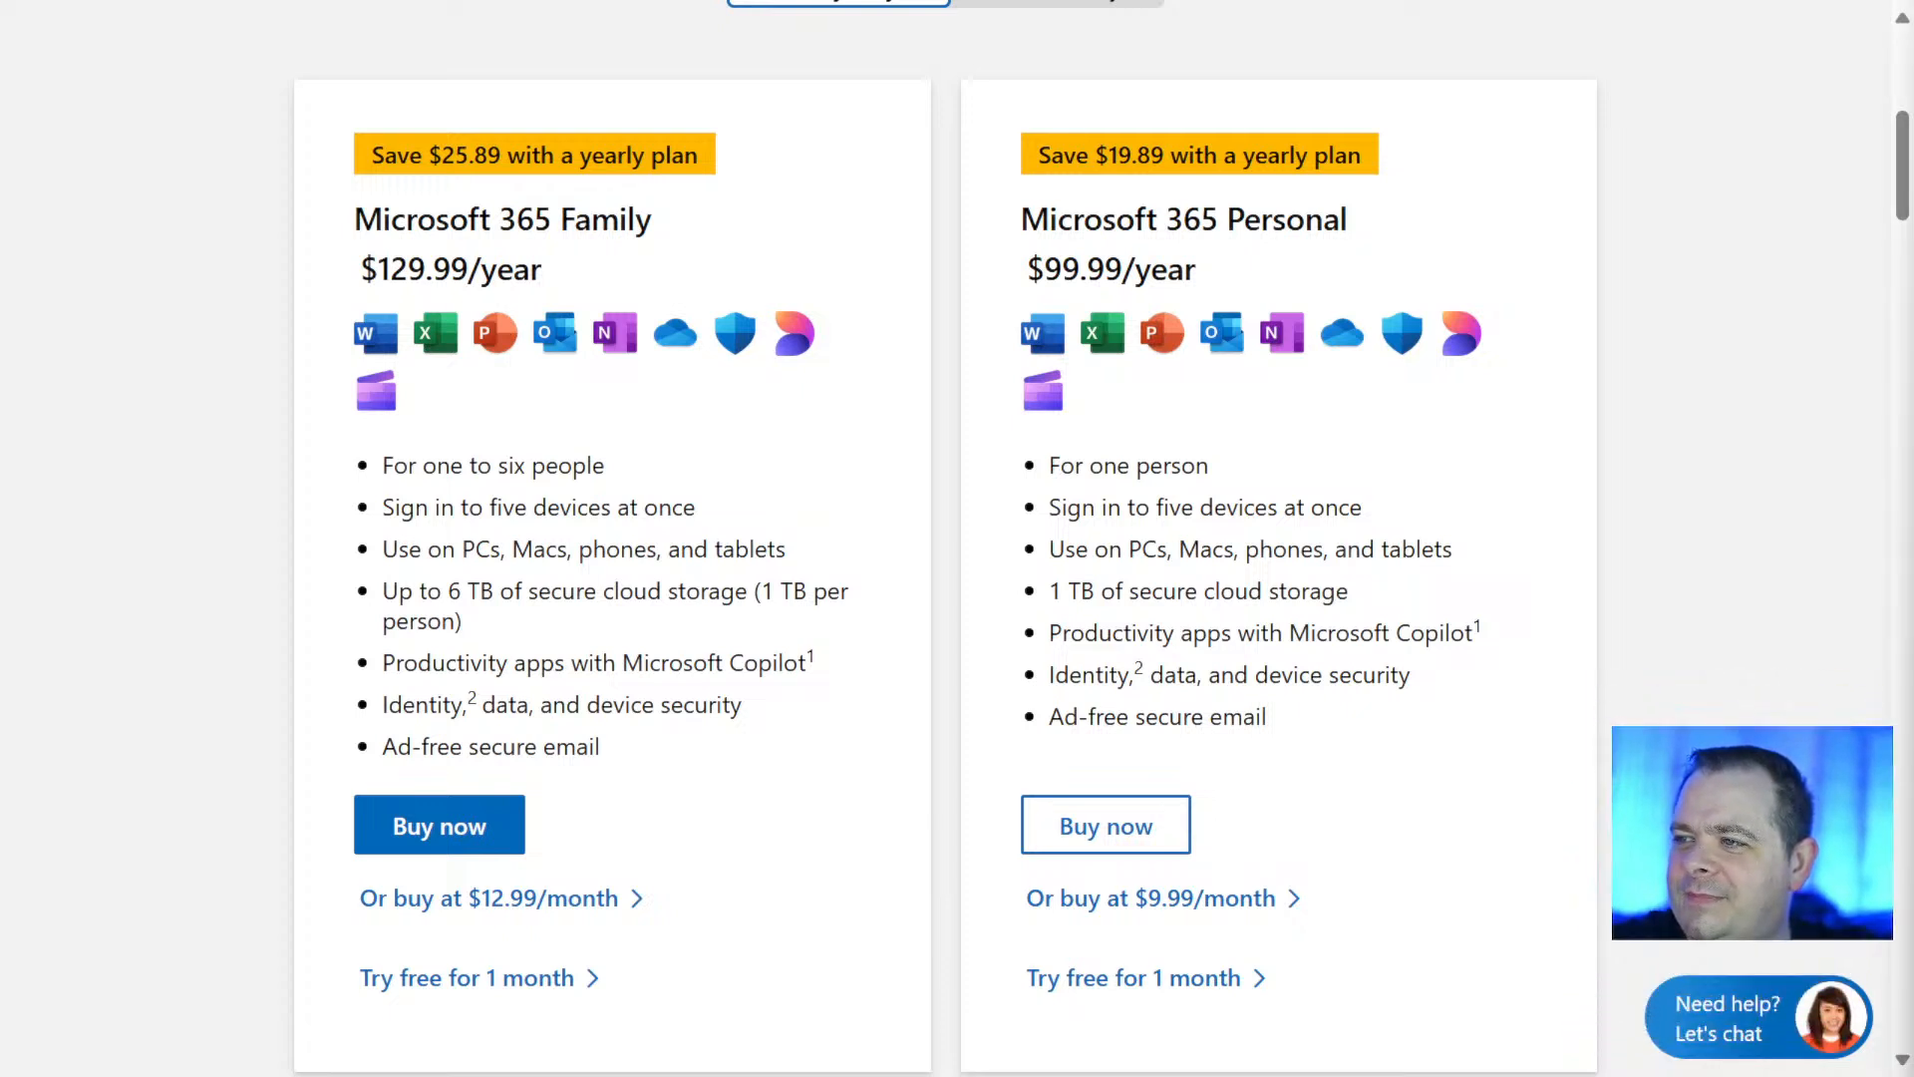
left_click(1739, 1040)
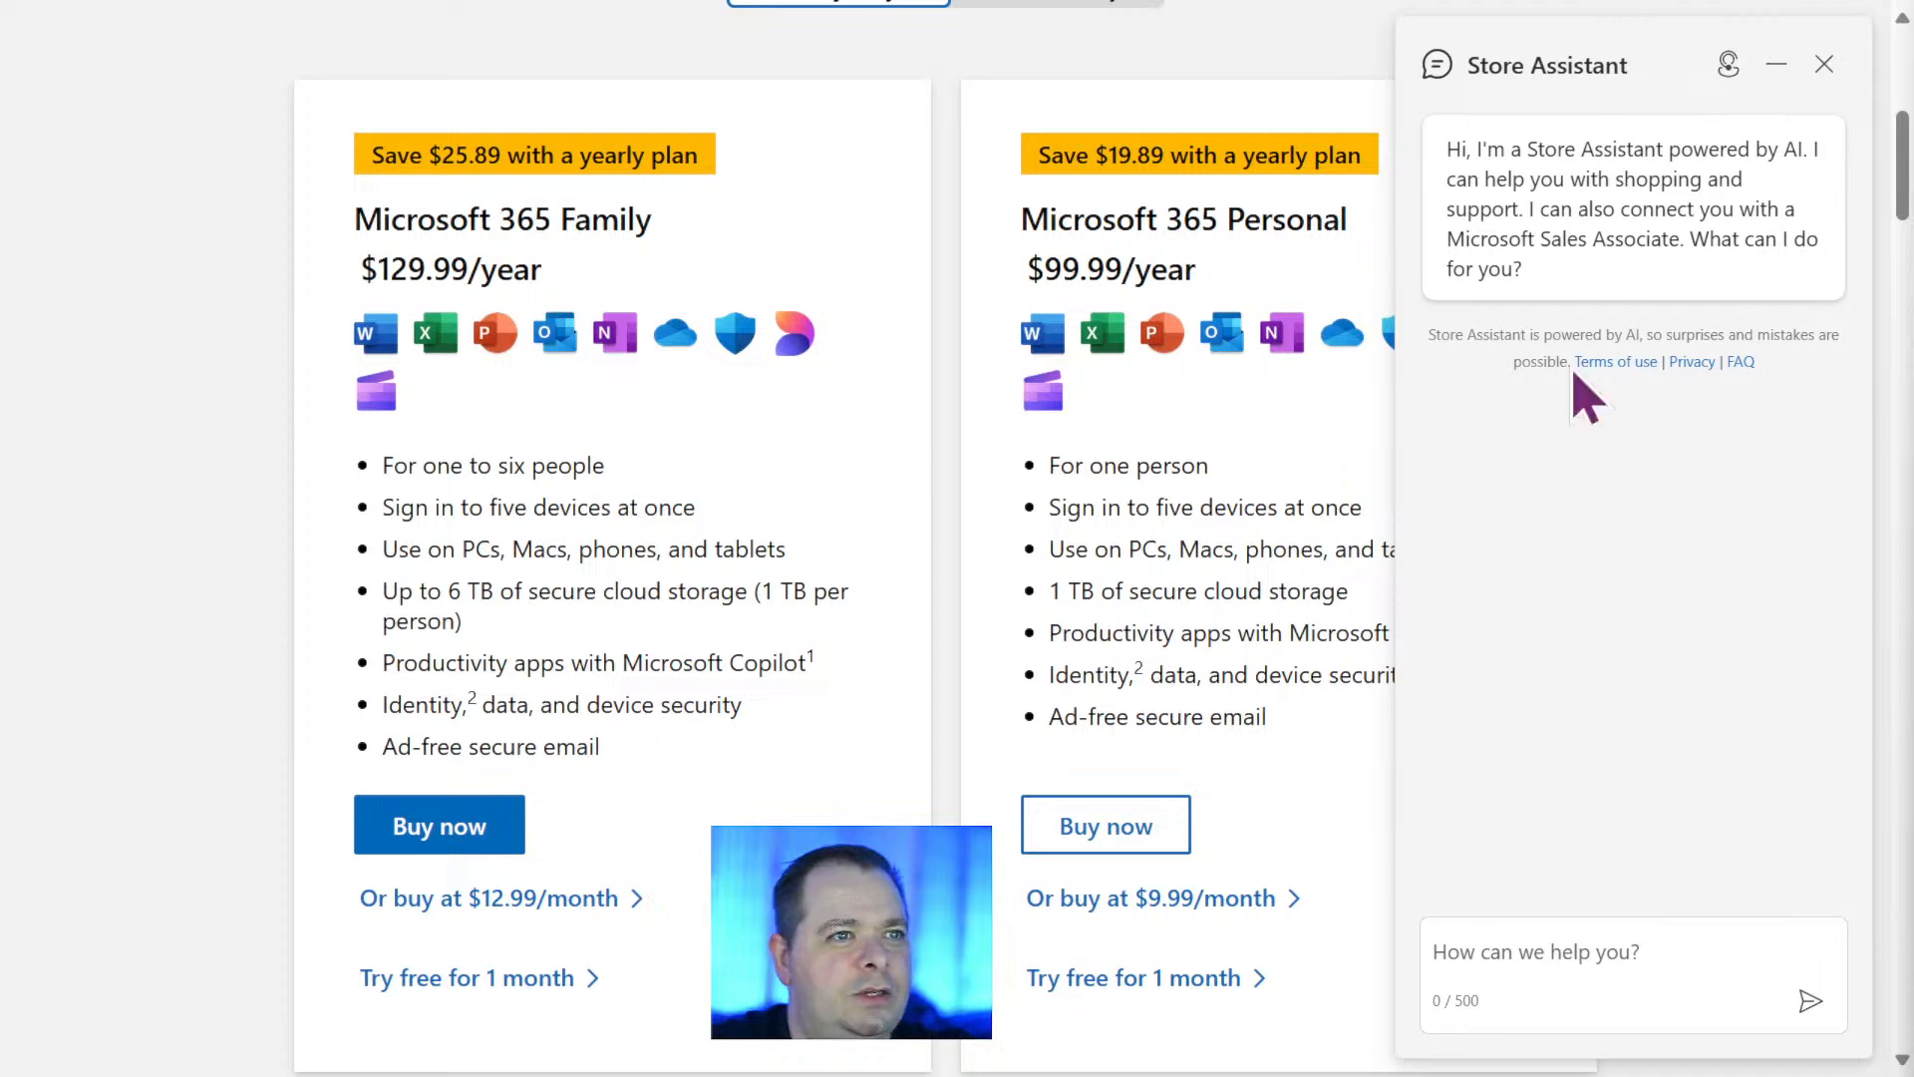
left_click(1776, 66)
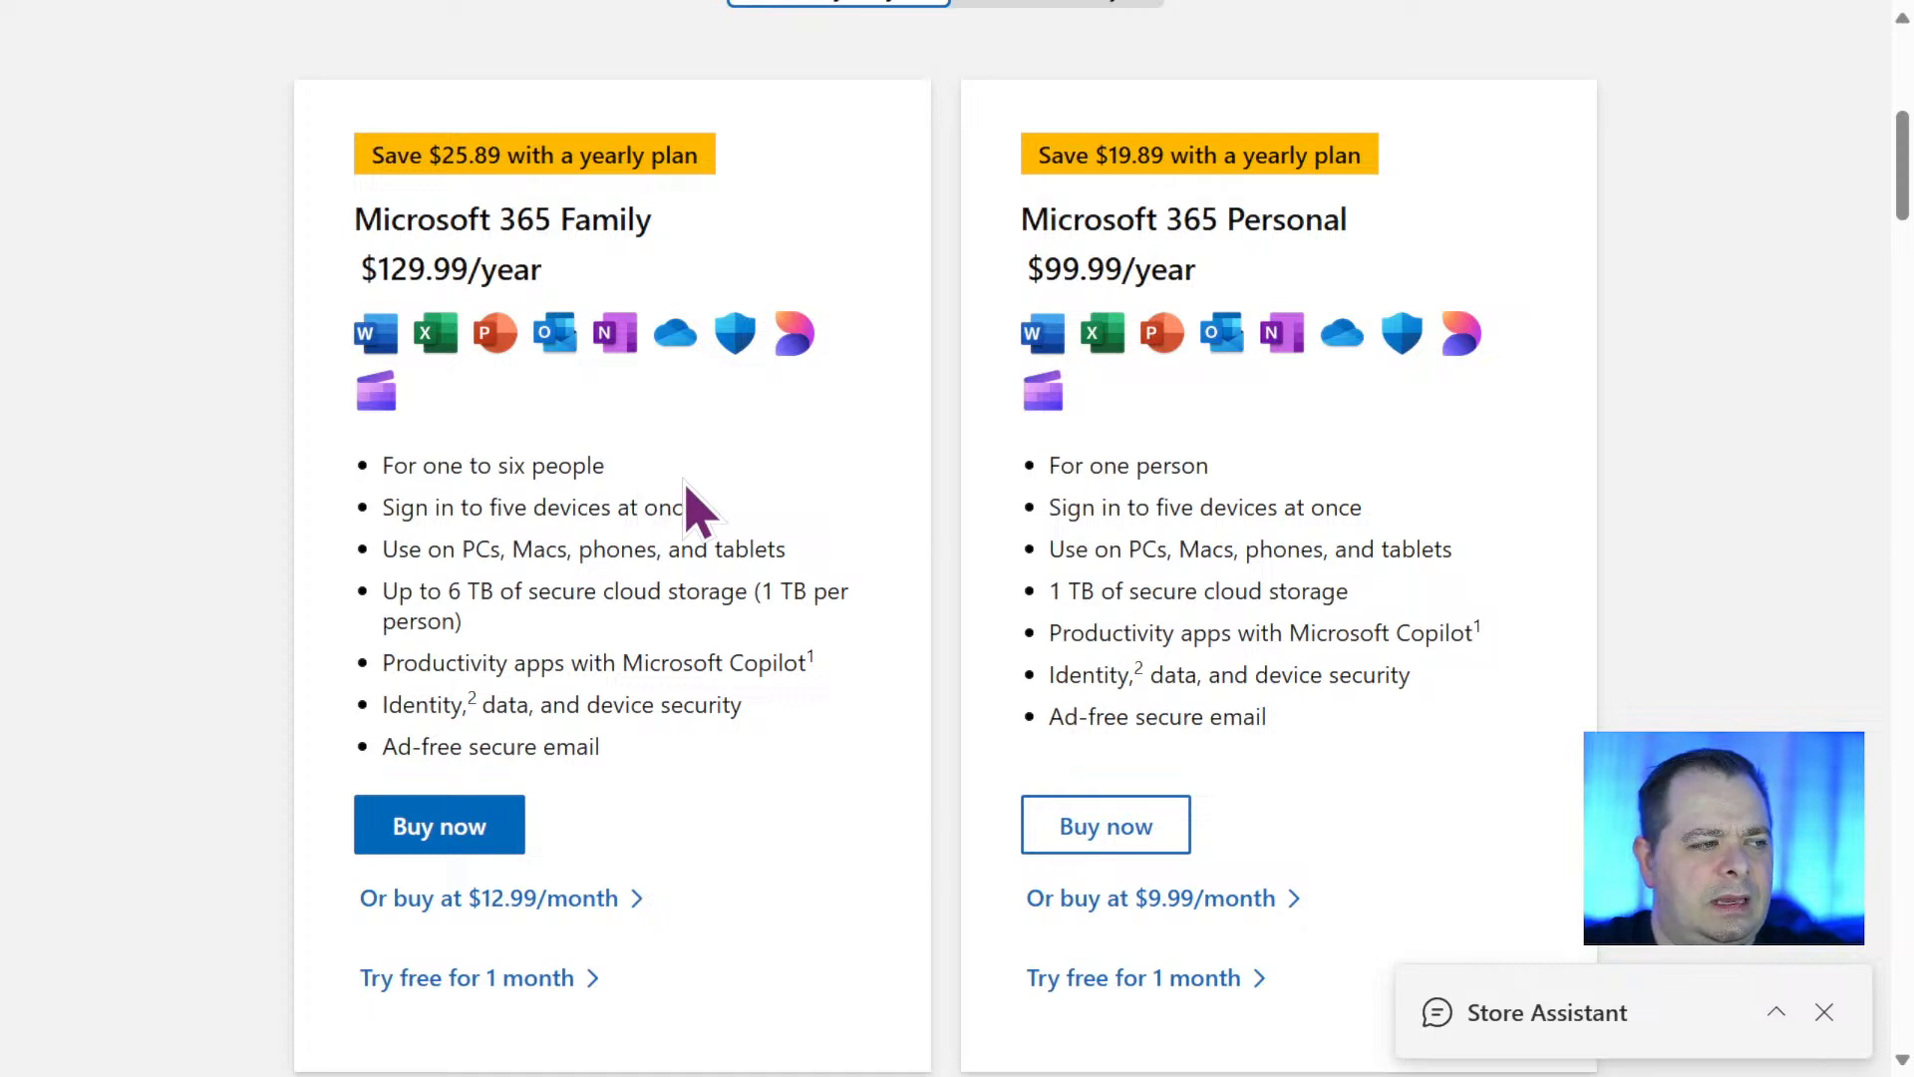
left_click(1825, 1013)
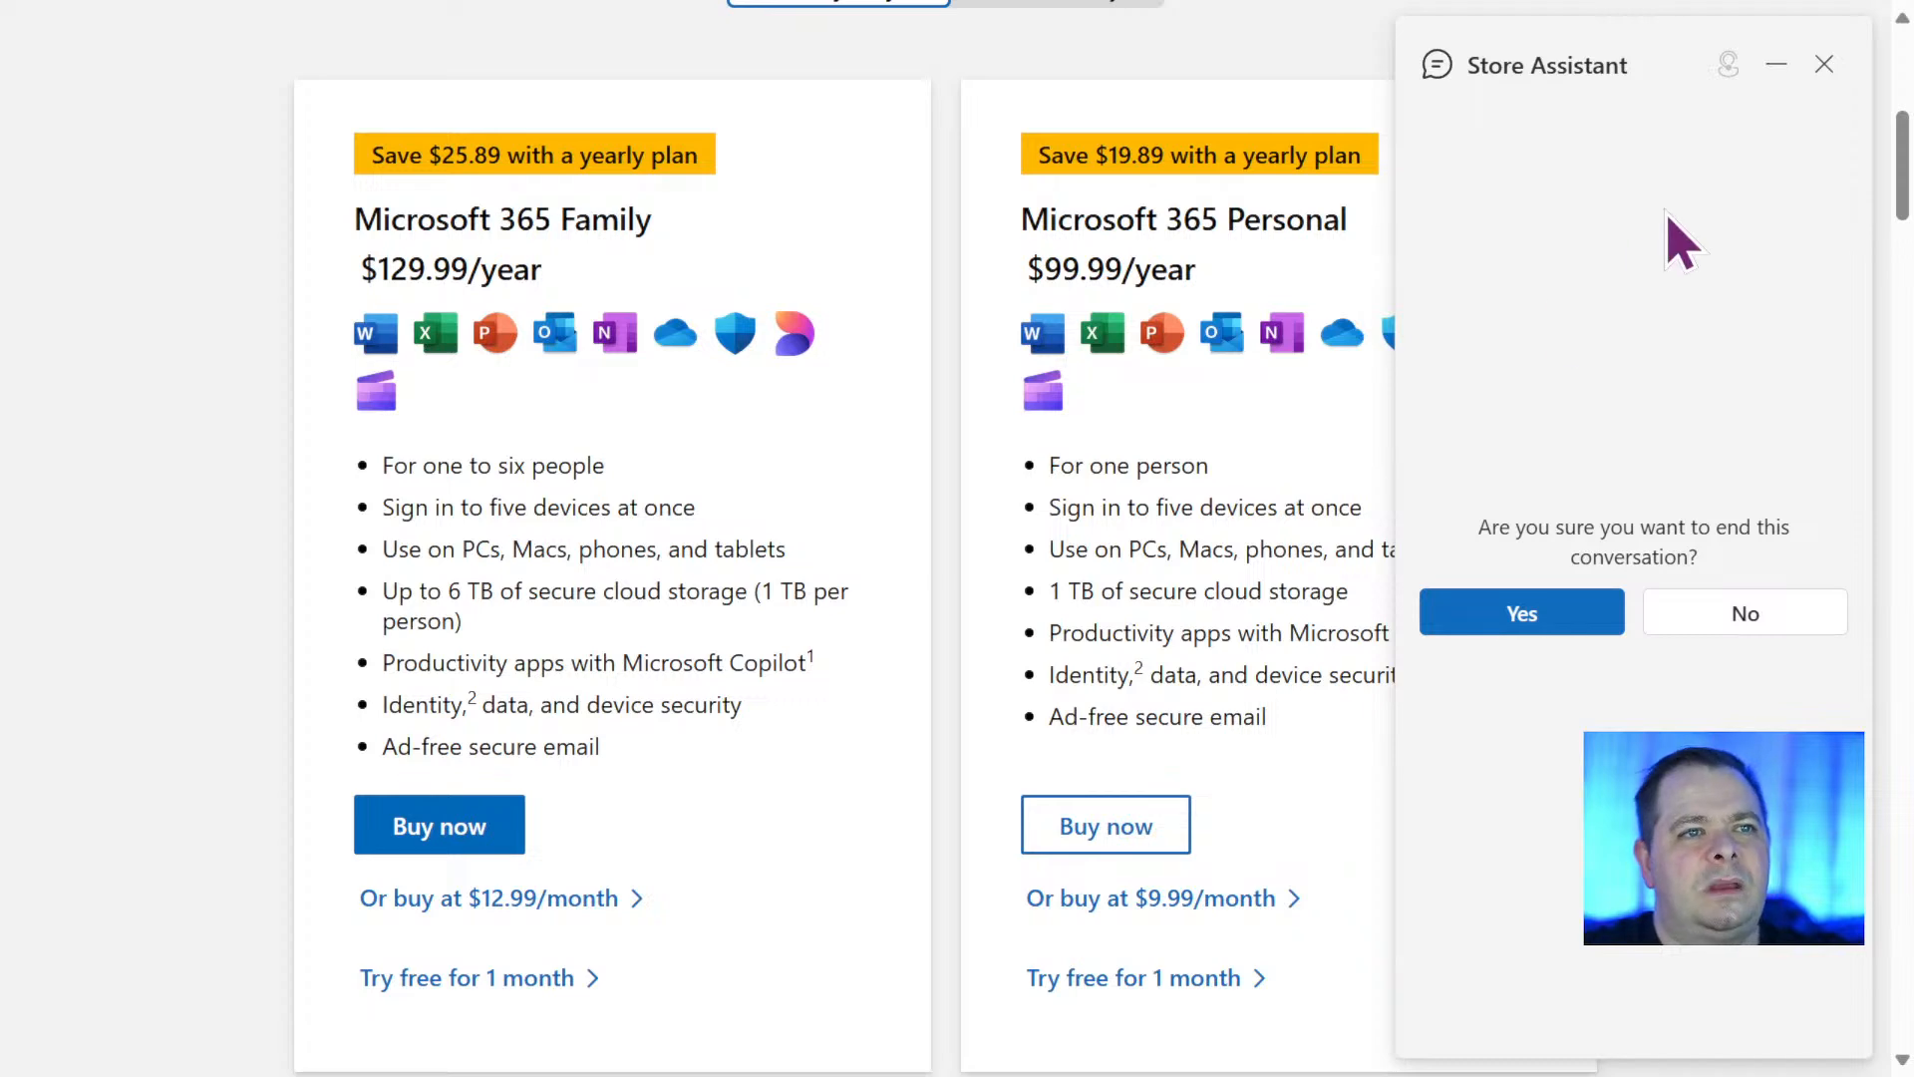
left_click(1560, 609)
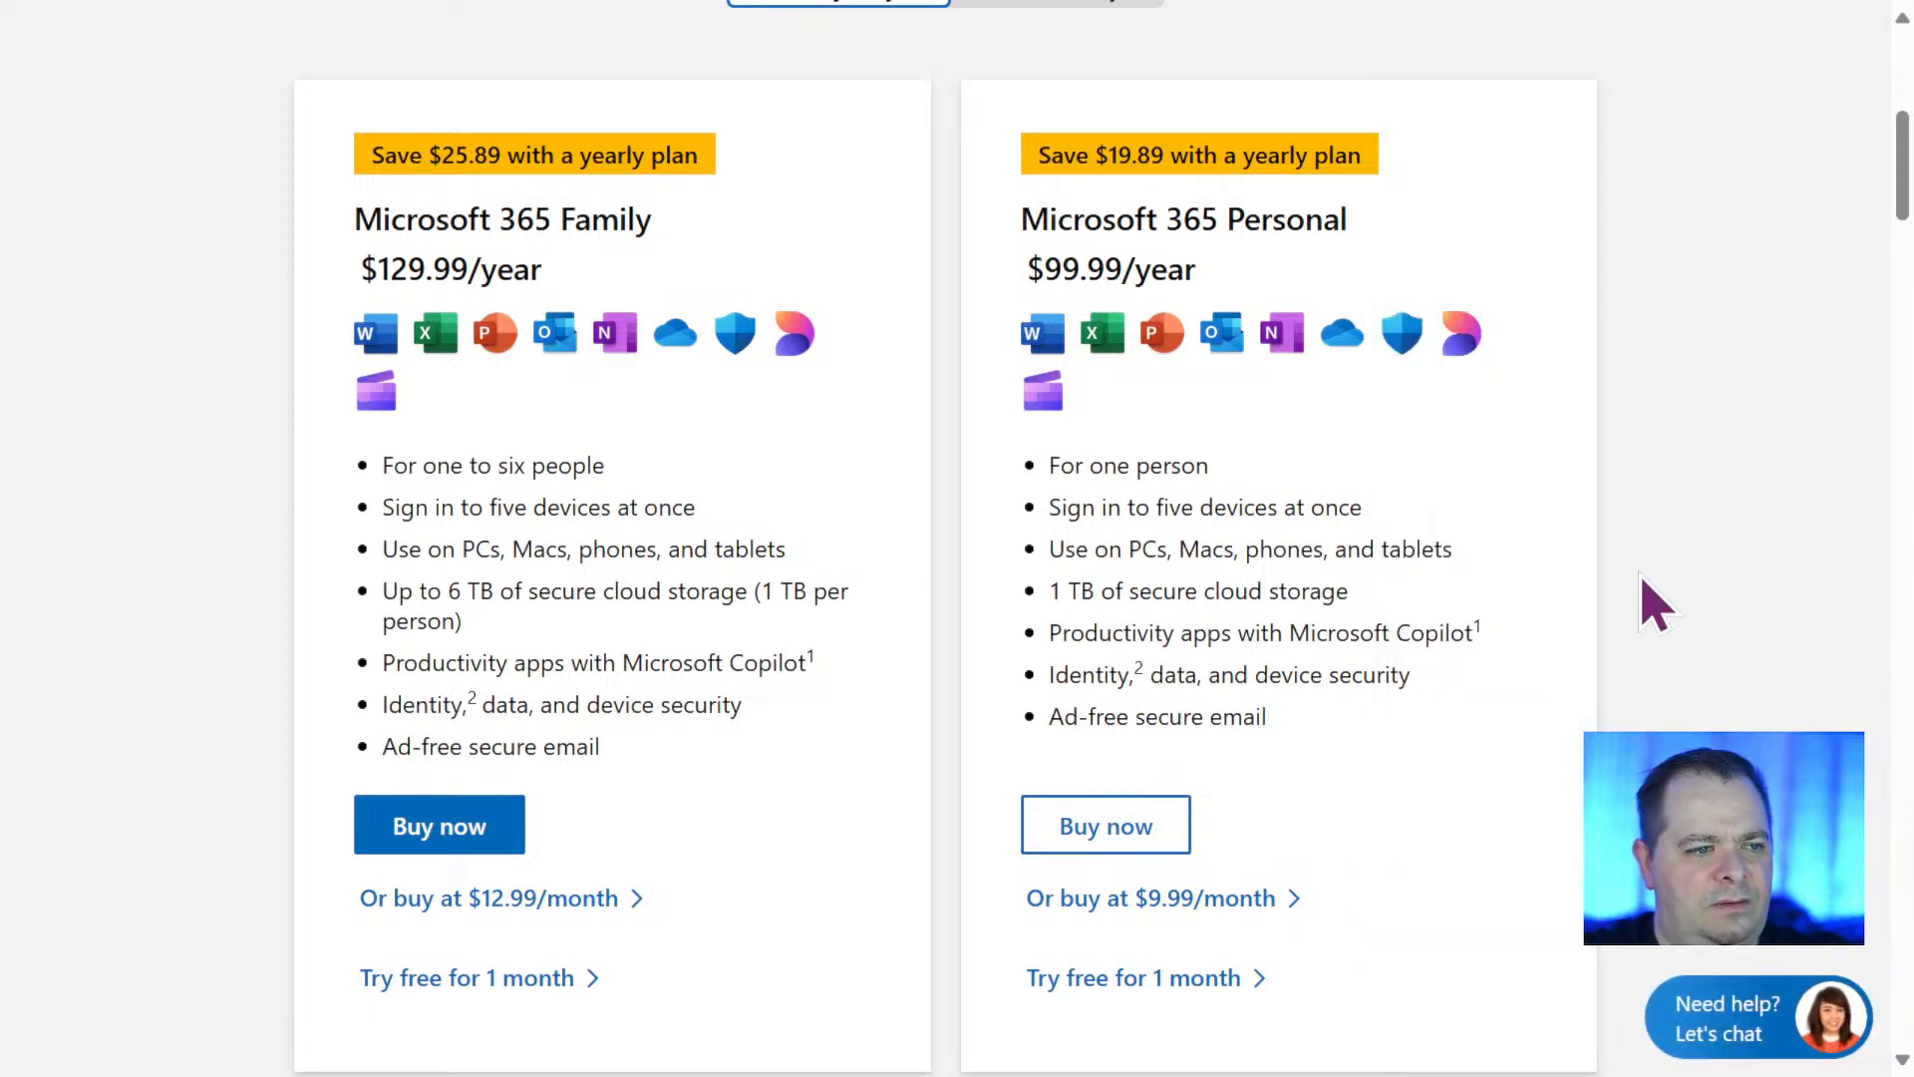
Switch the home plans to monthly payment and view the Family and Personal prices.
scroll(1656, 601, "up", 5)
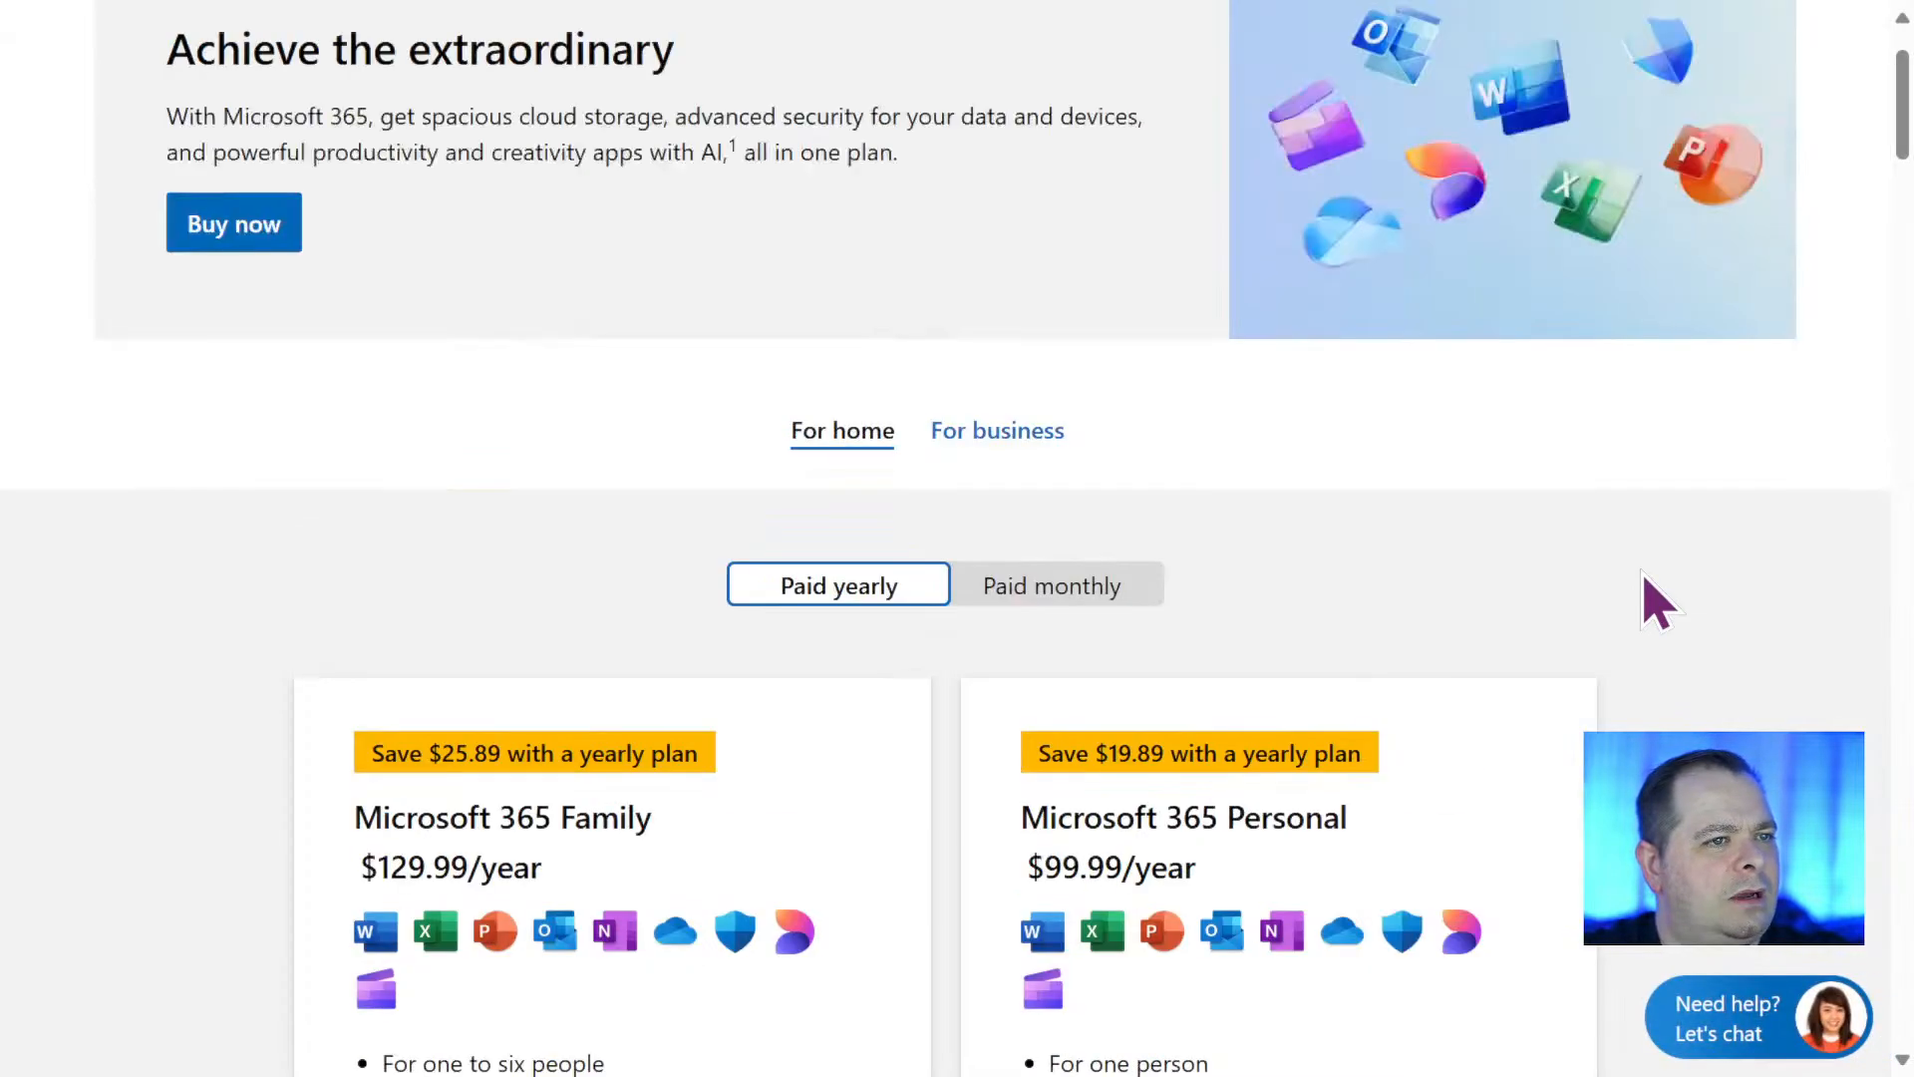
left_click(1077, 592)
scroll(1588, 598, "down", 3)
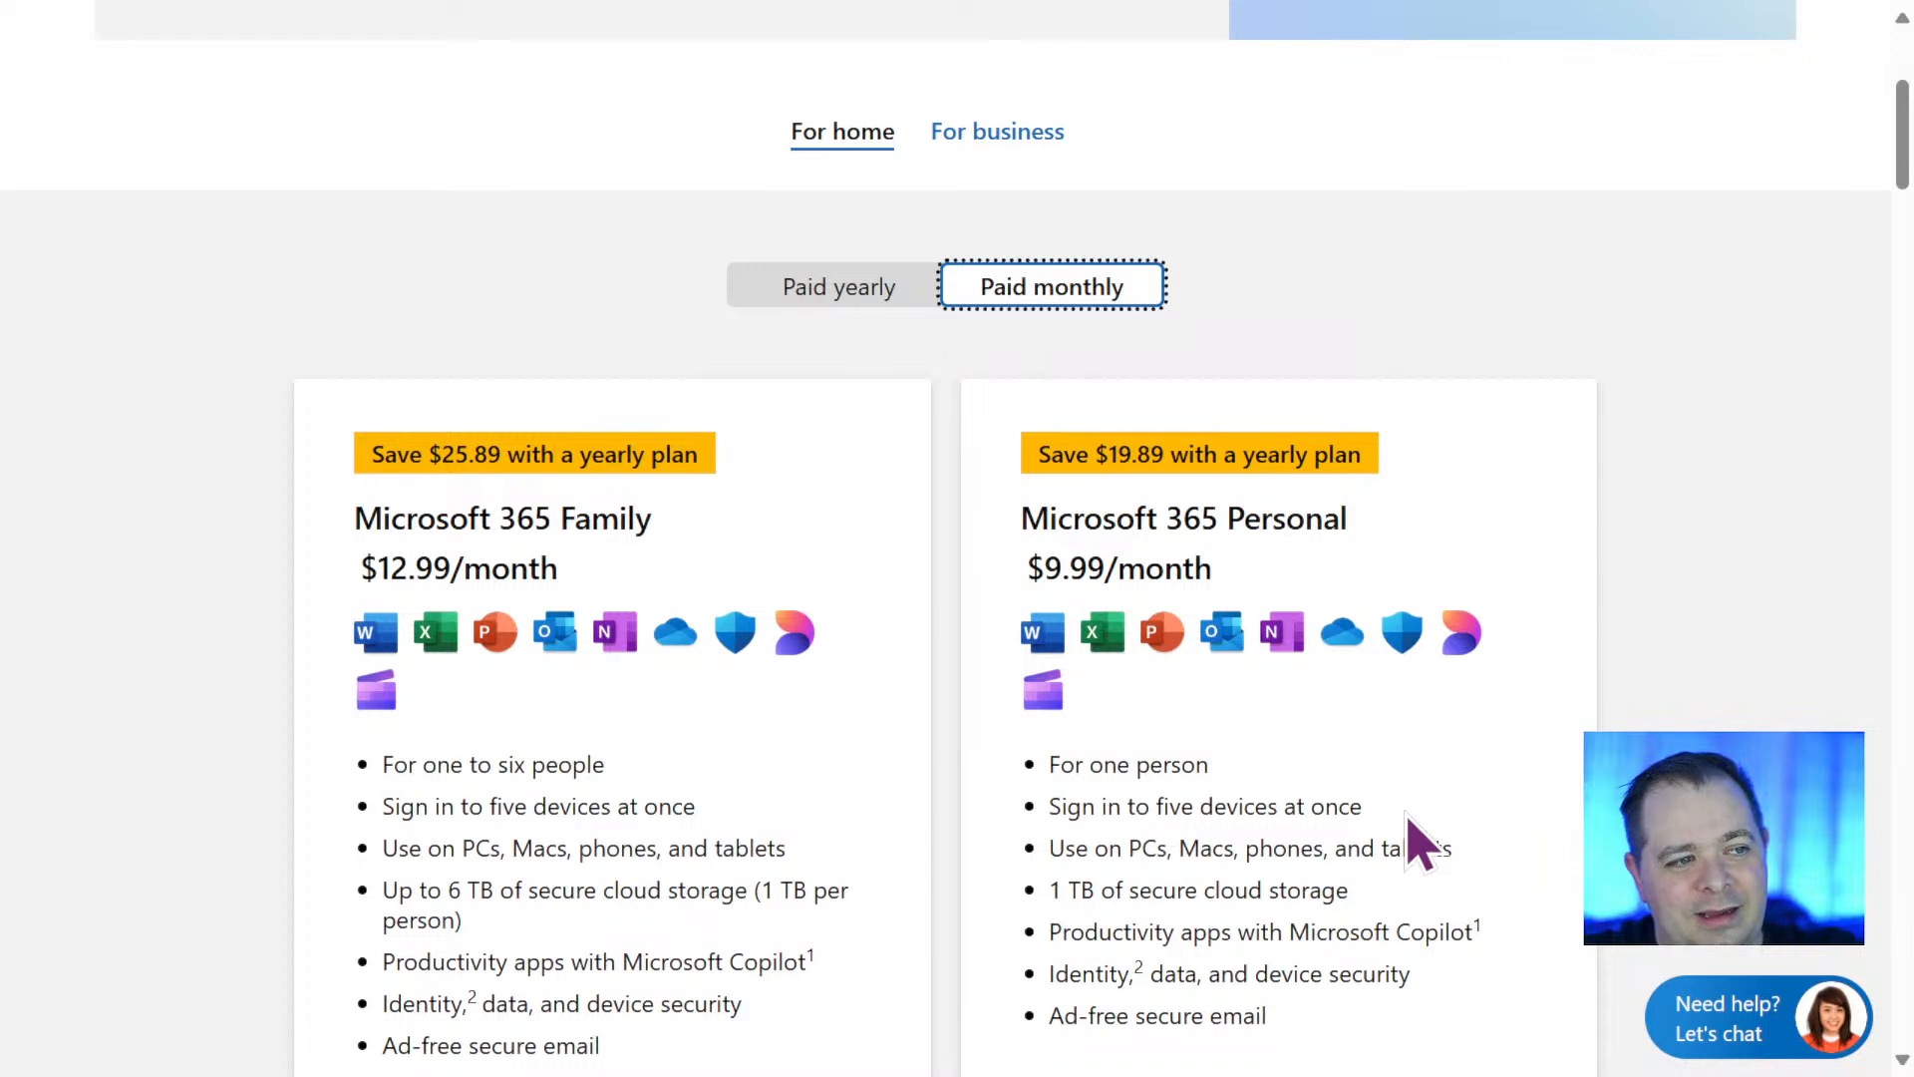
Return to the business plans and examine the features, cloud services and apps included in Business Basic.
left_click(1009, 136)
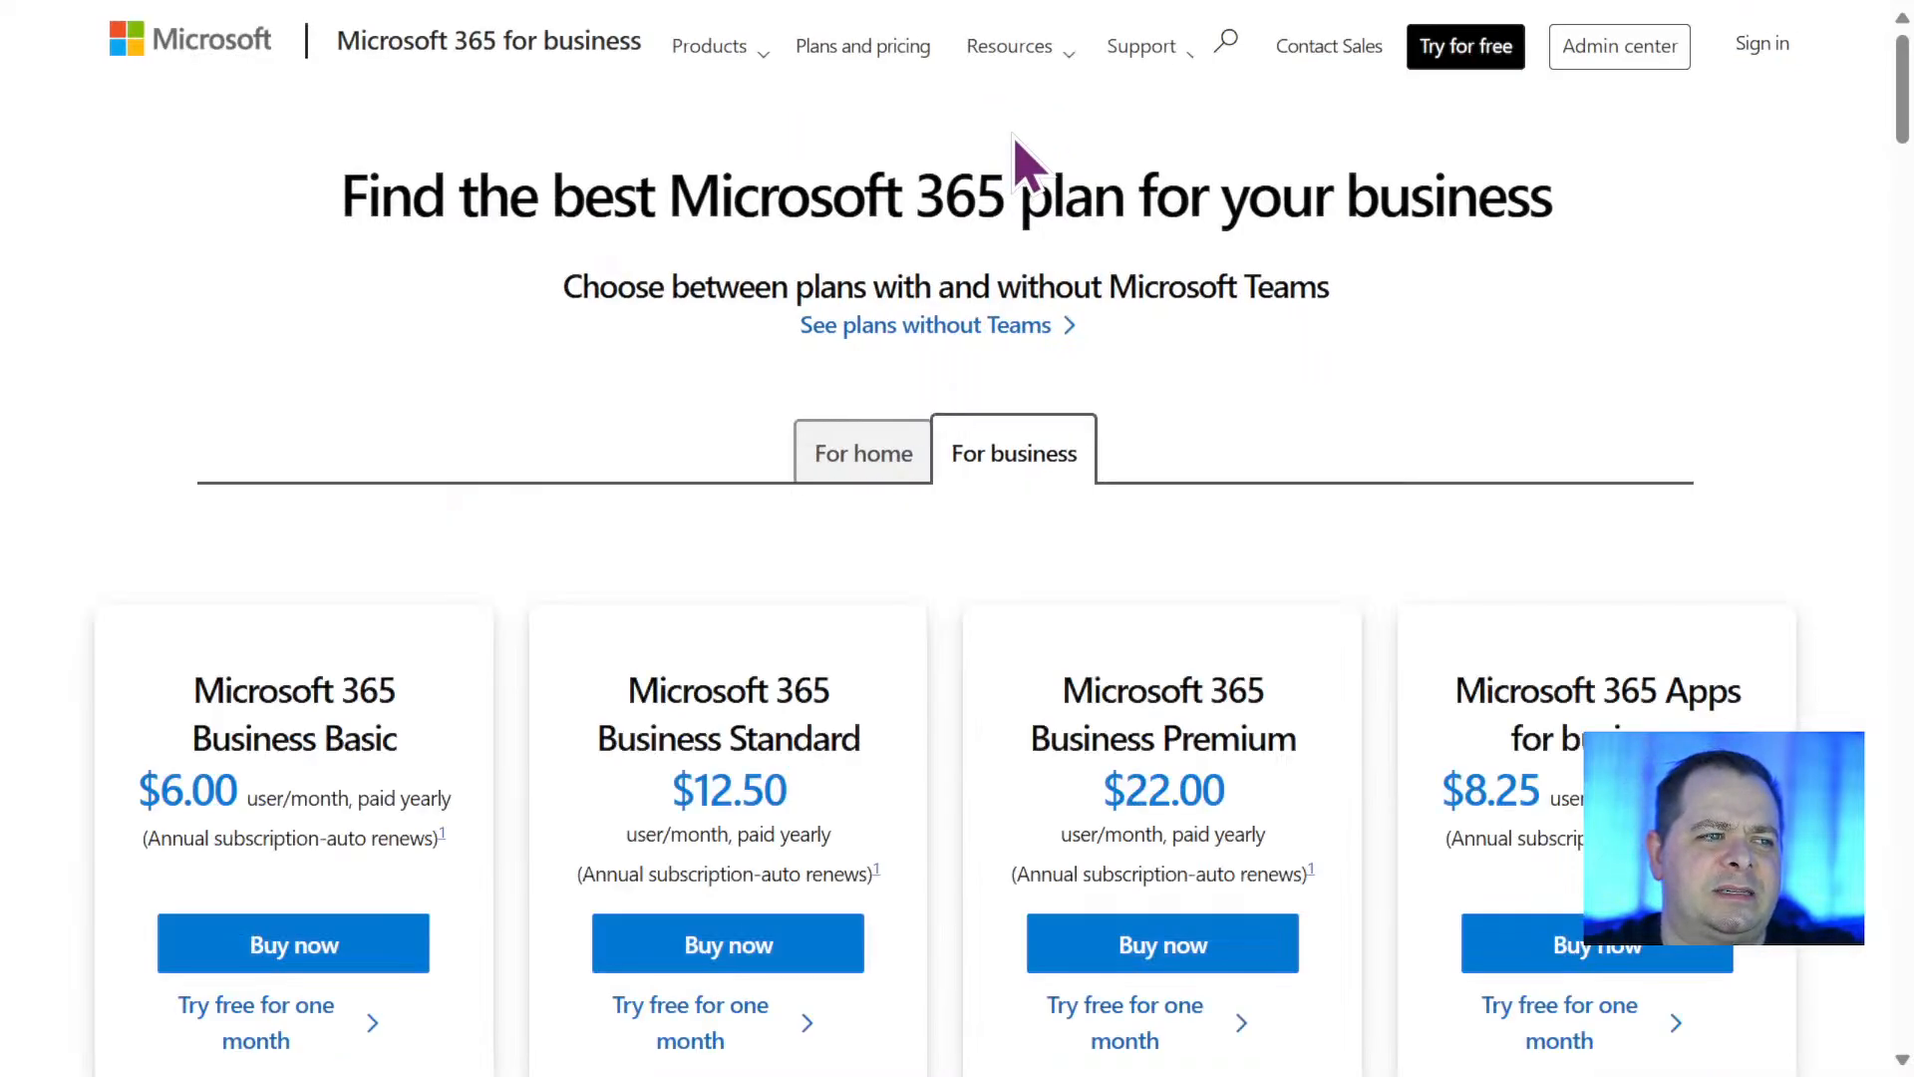
scroll(747, 598, "down", 5)
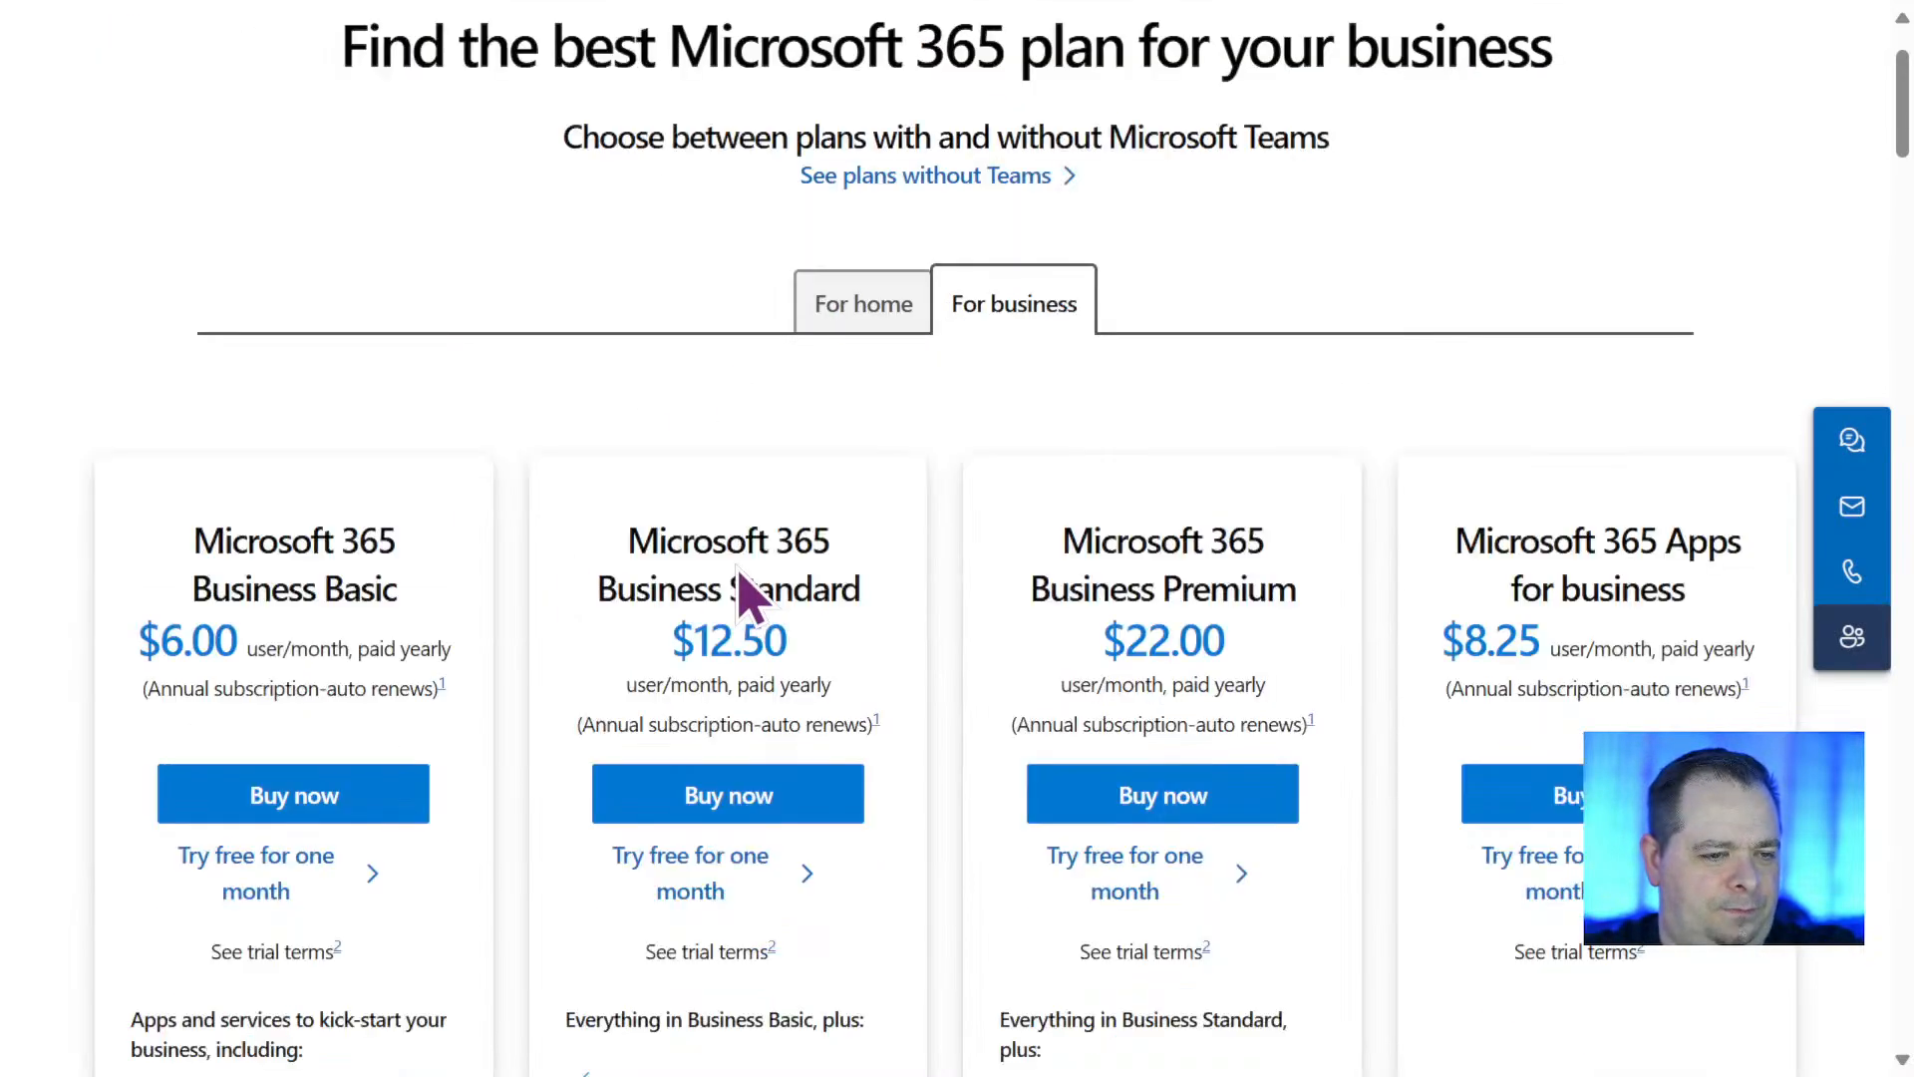
scroll(738, 558, "down", 12)
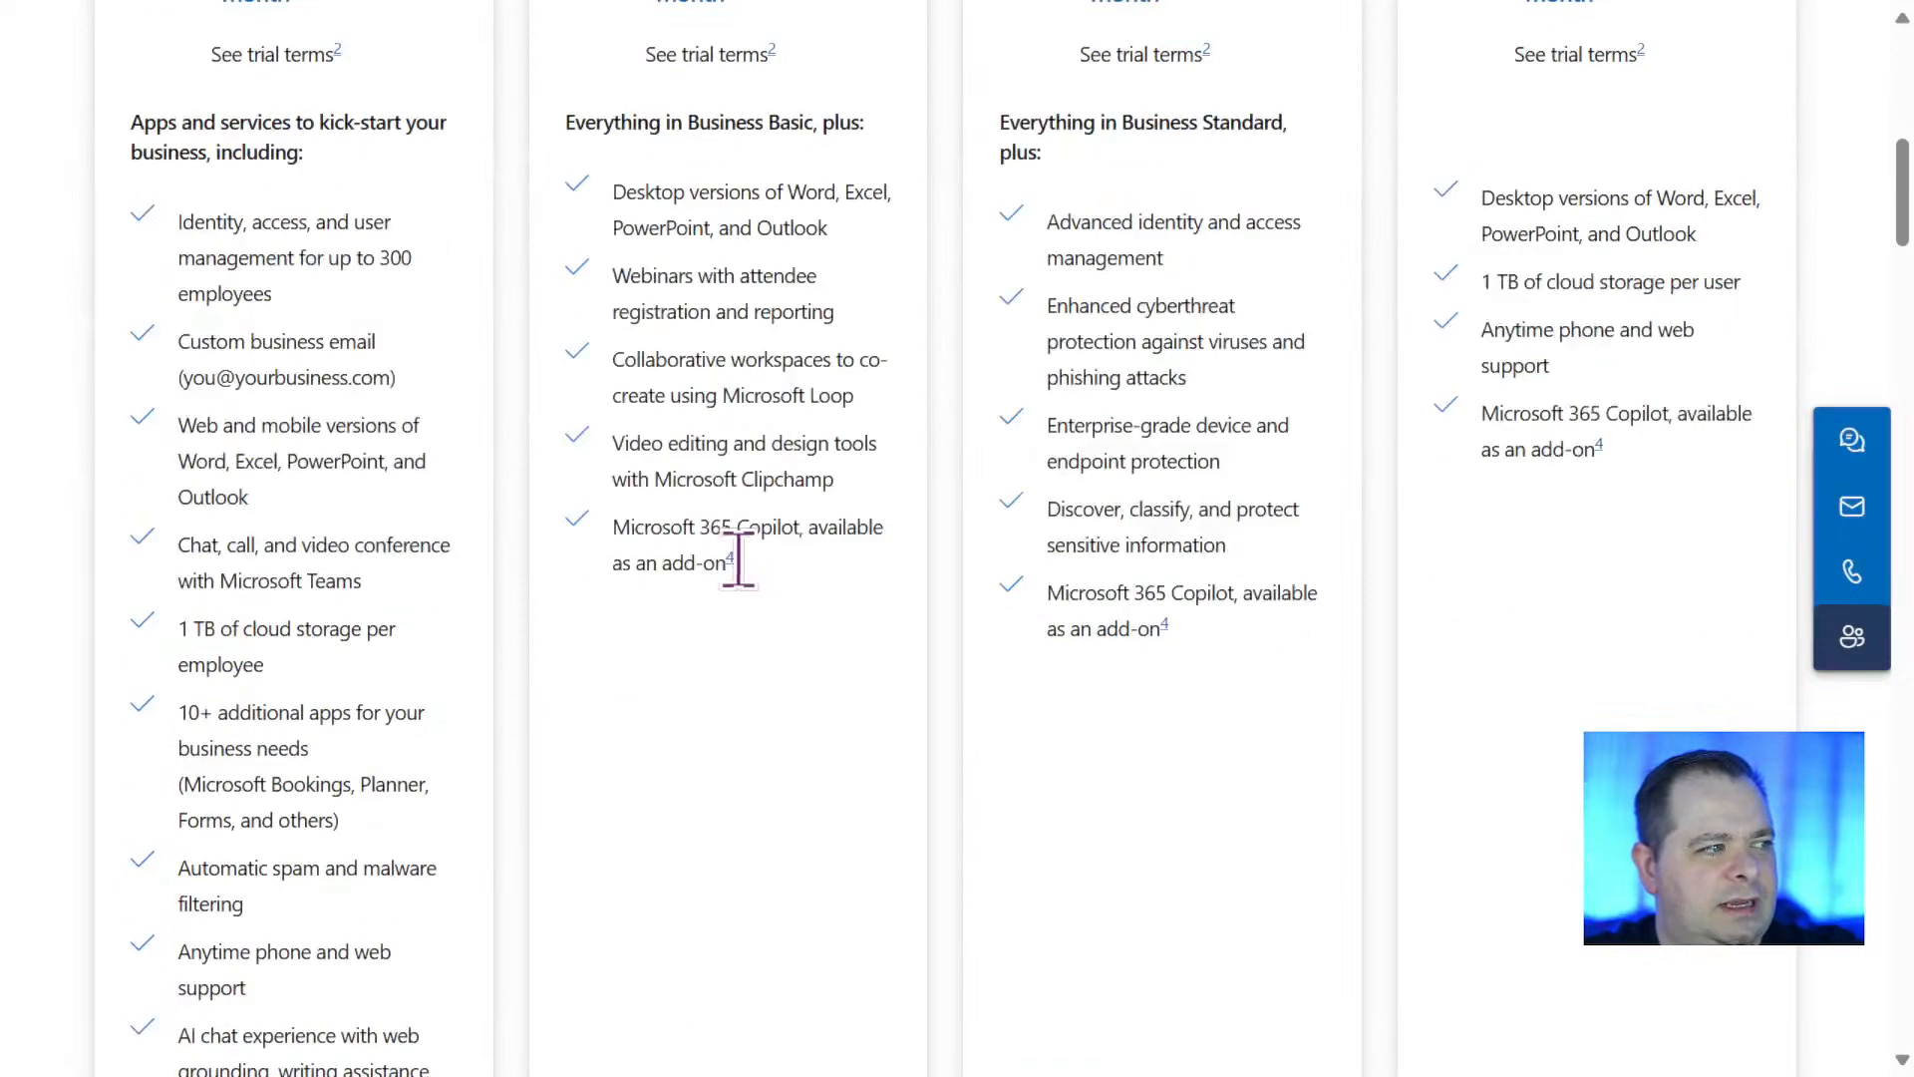
scroll(748, 588, "down", 3)
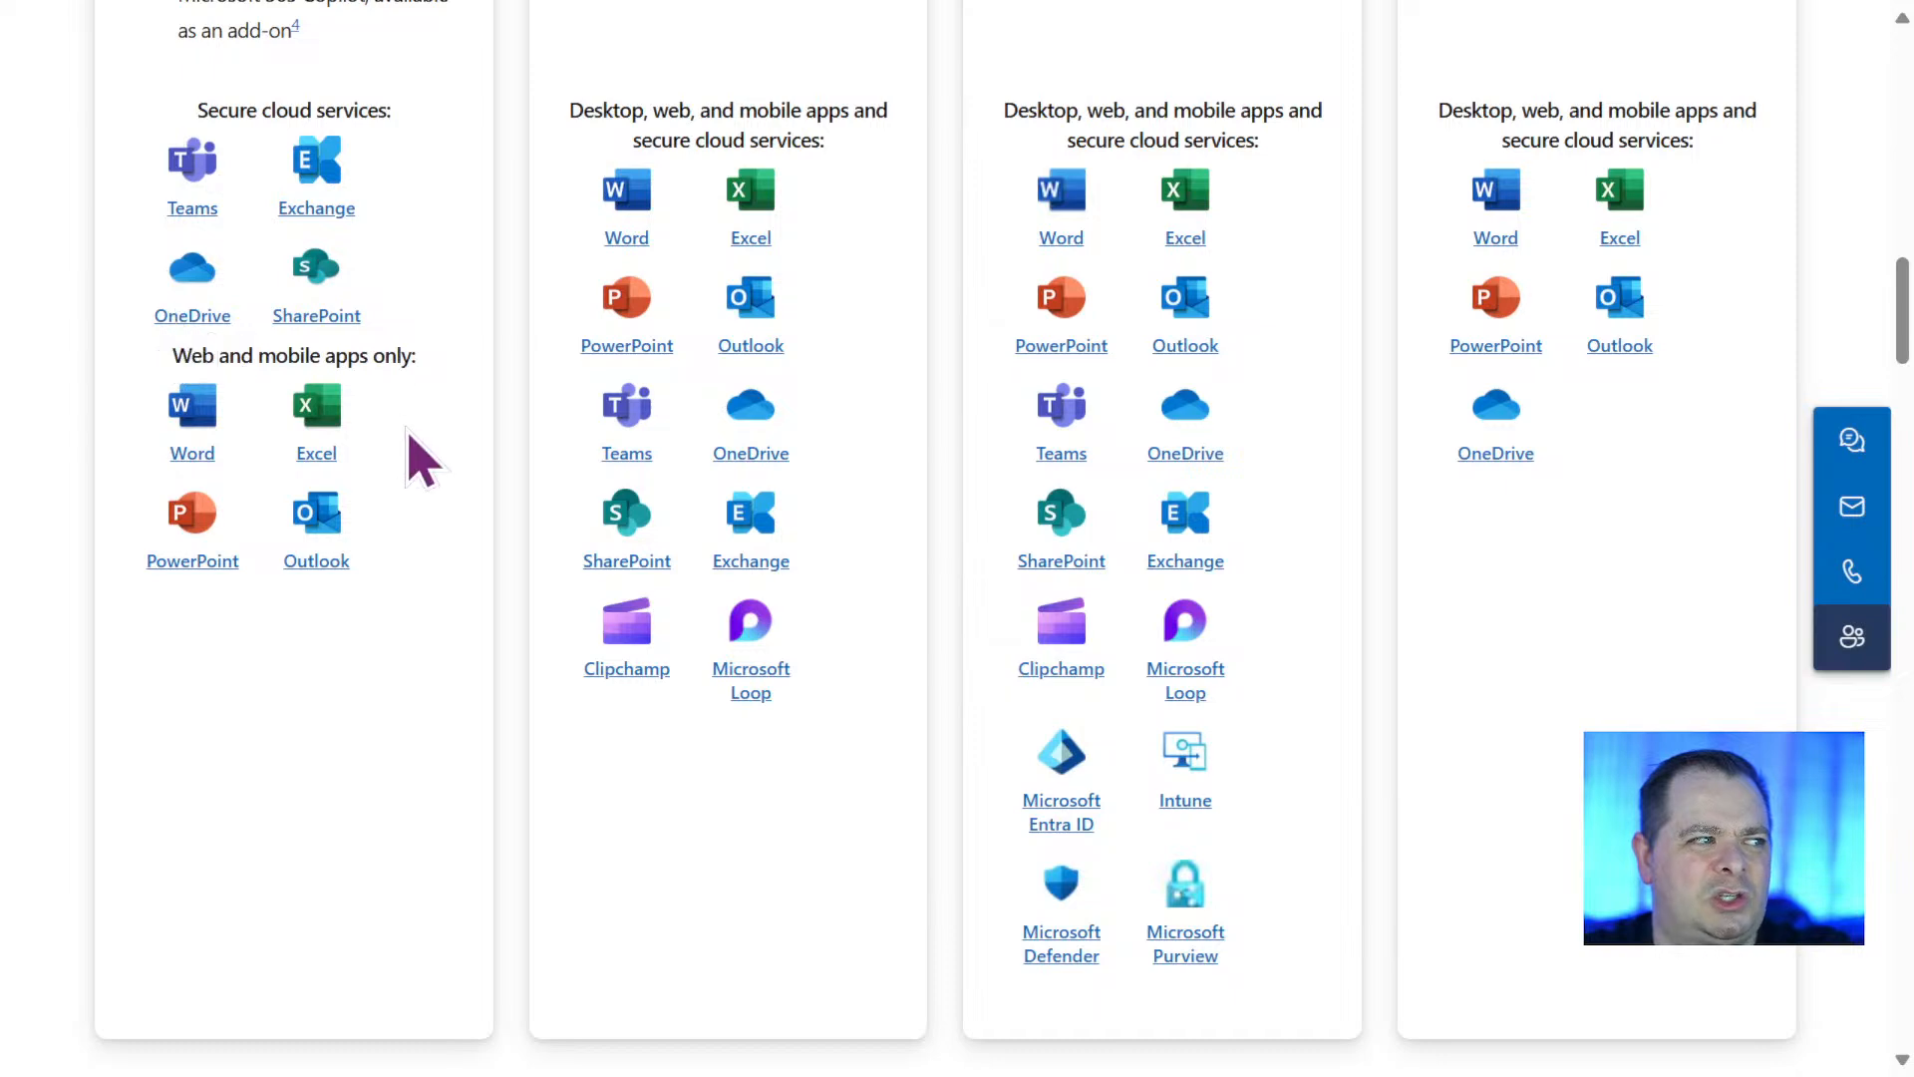
scroll(418, 453, "up", 10)
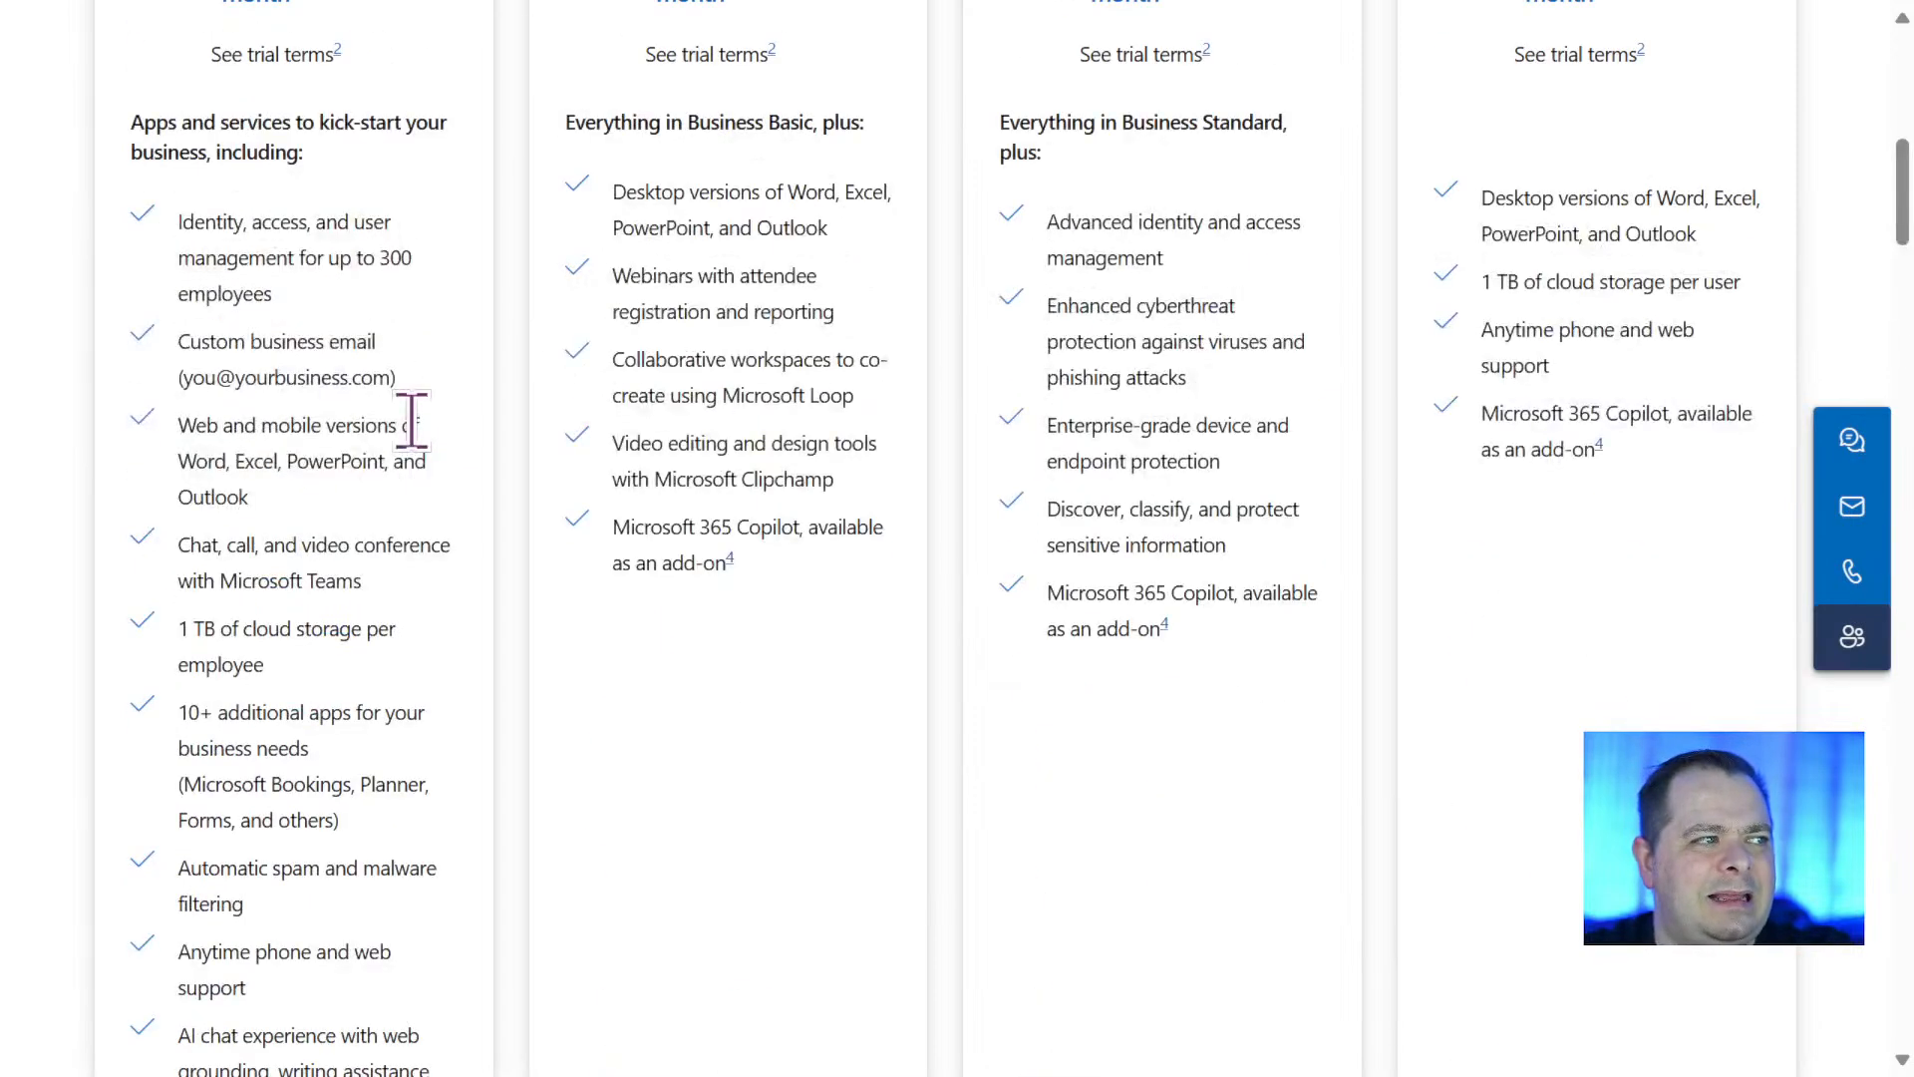
scroll(411, 419, "up", 4)
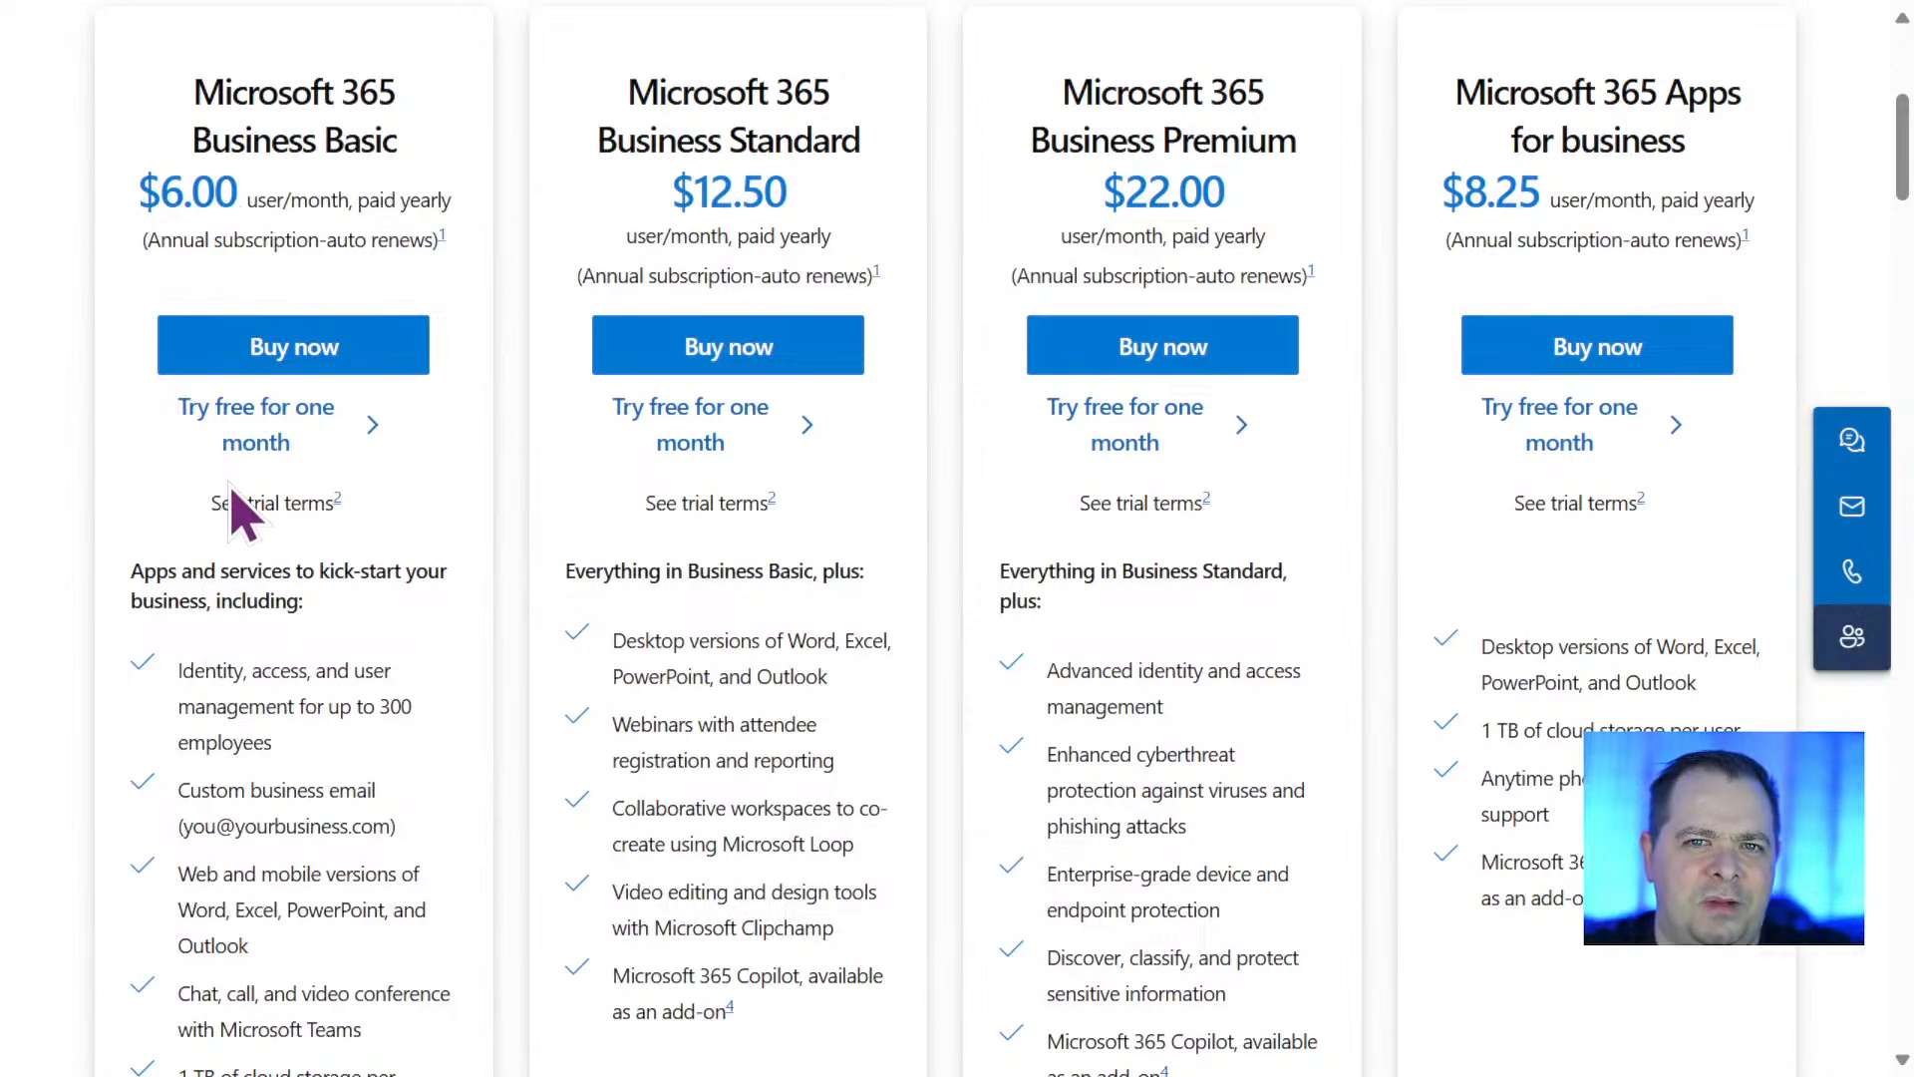
Compare the apps and price of Microsoft 365 Business Standard with those of Business Basic.
scroll(585, 671, "down", 10)
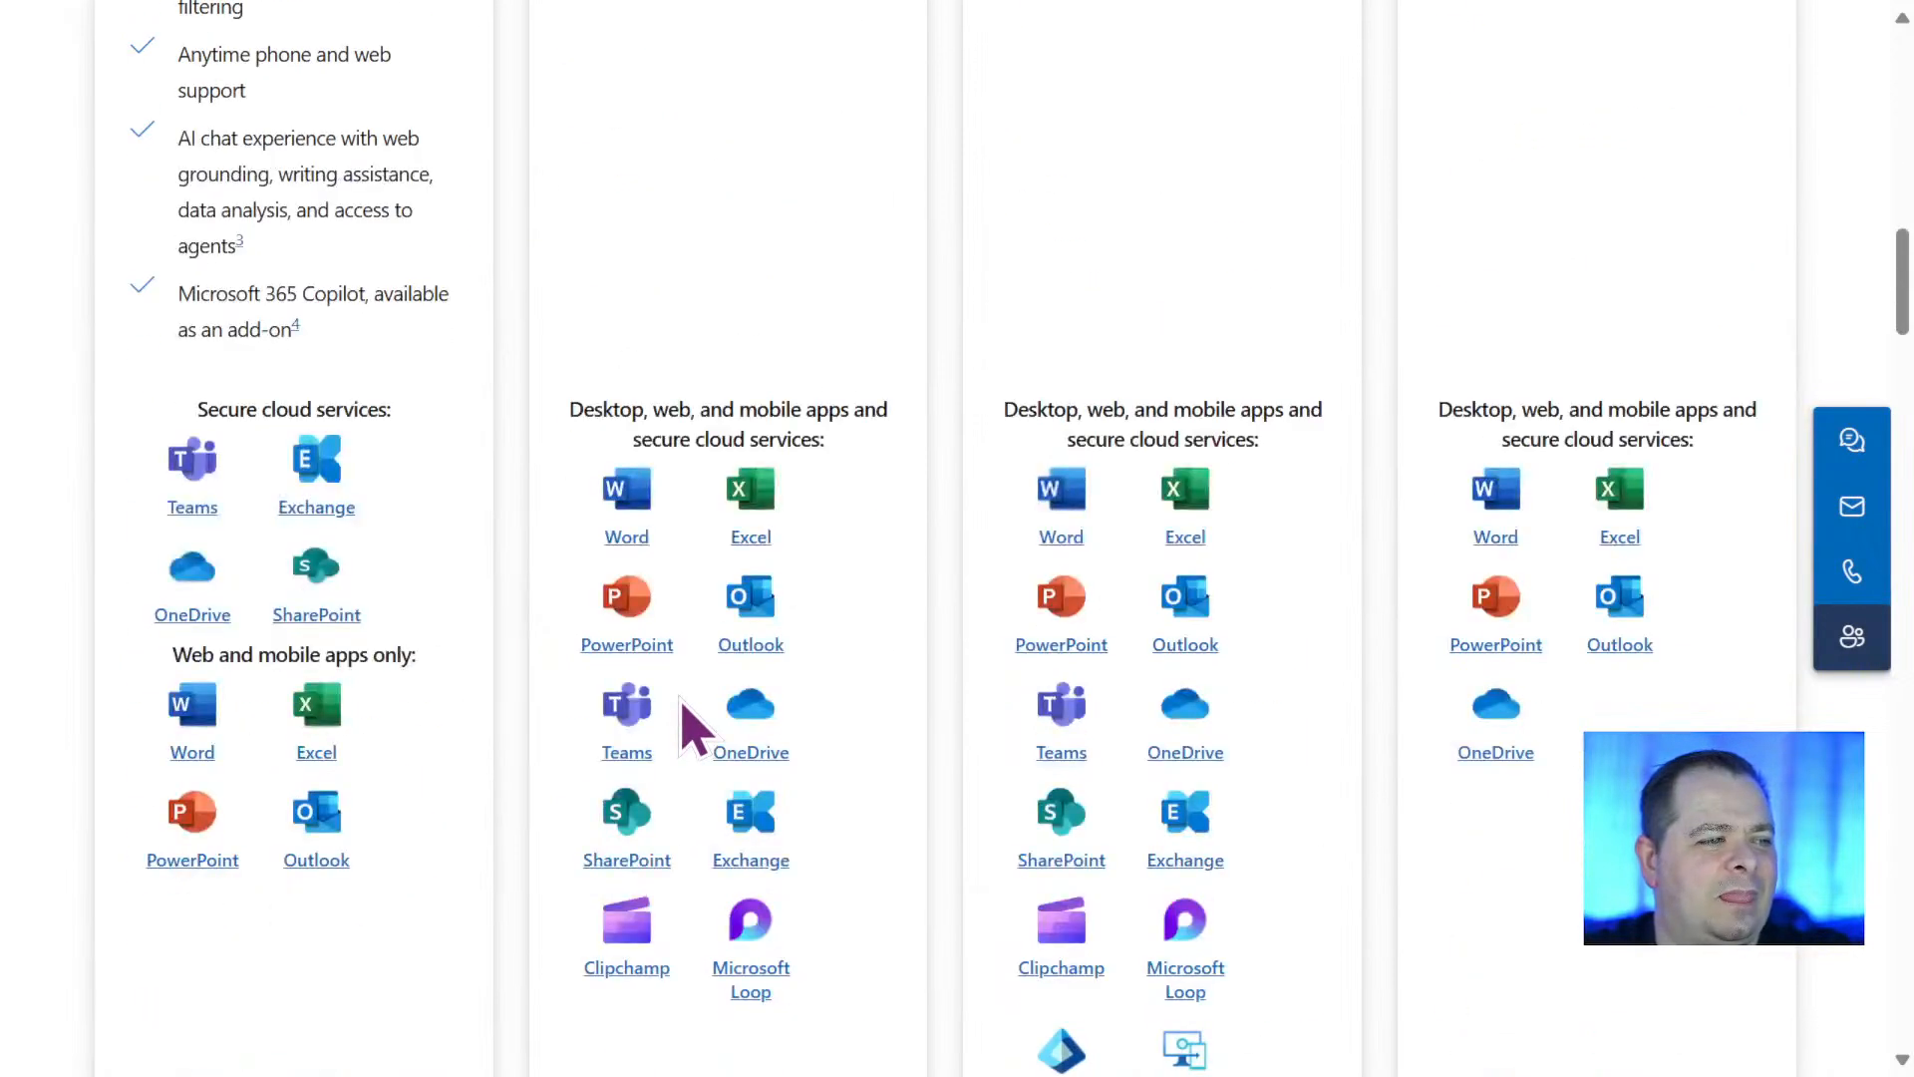
scroll(688, 722, "down", 2)
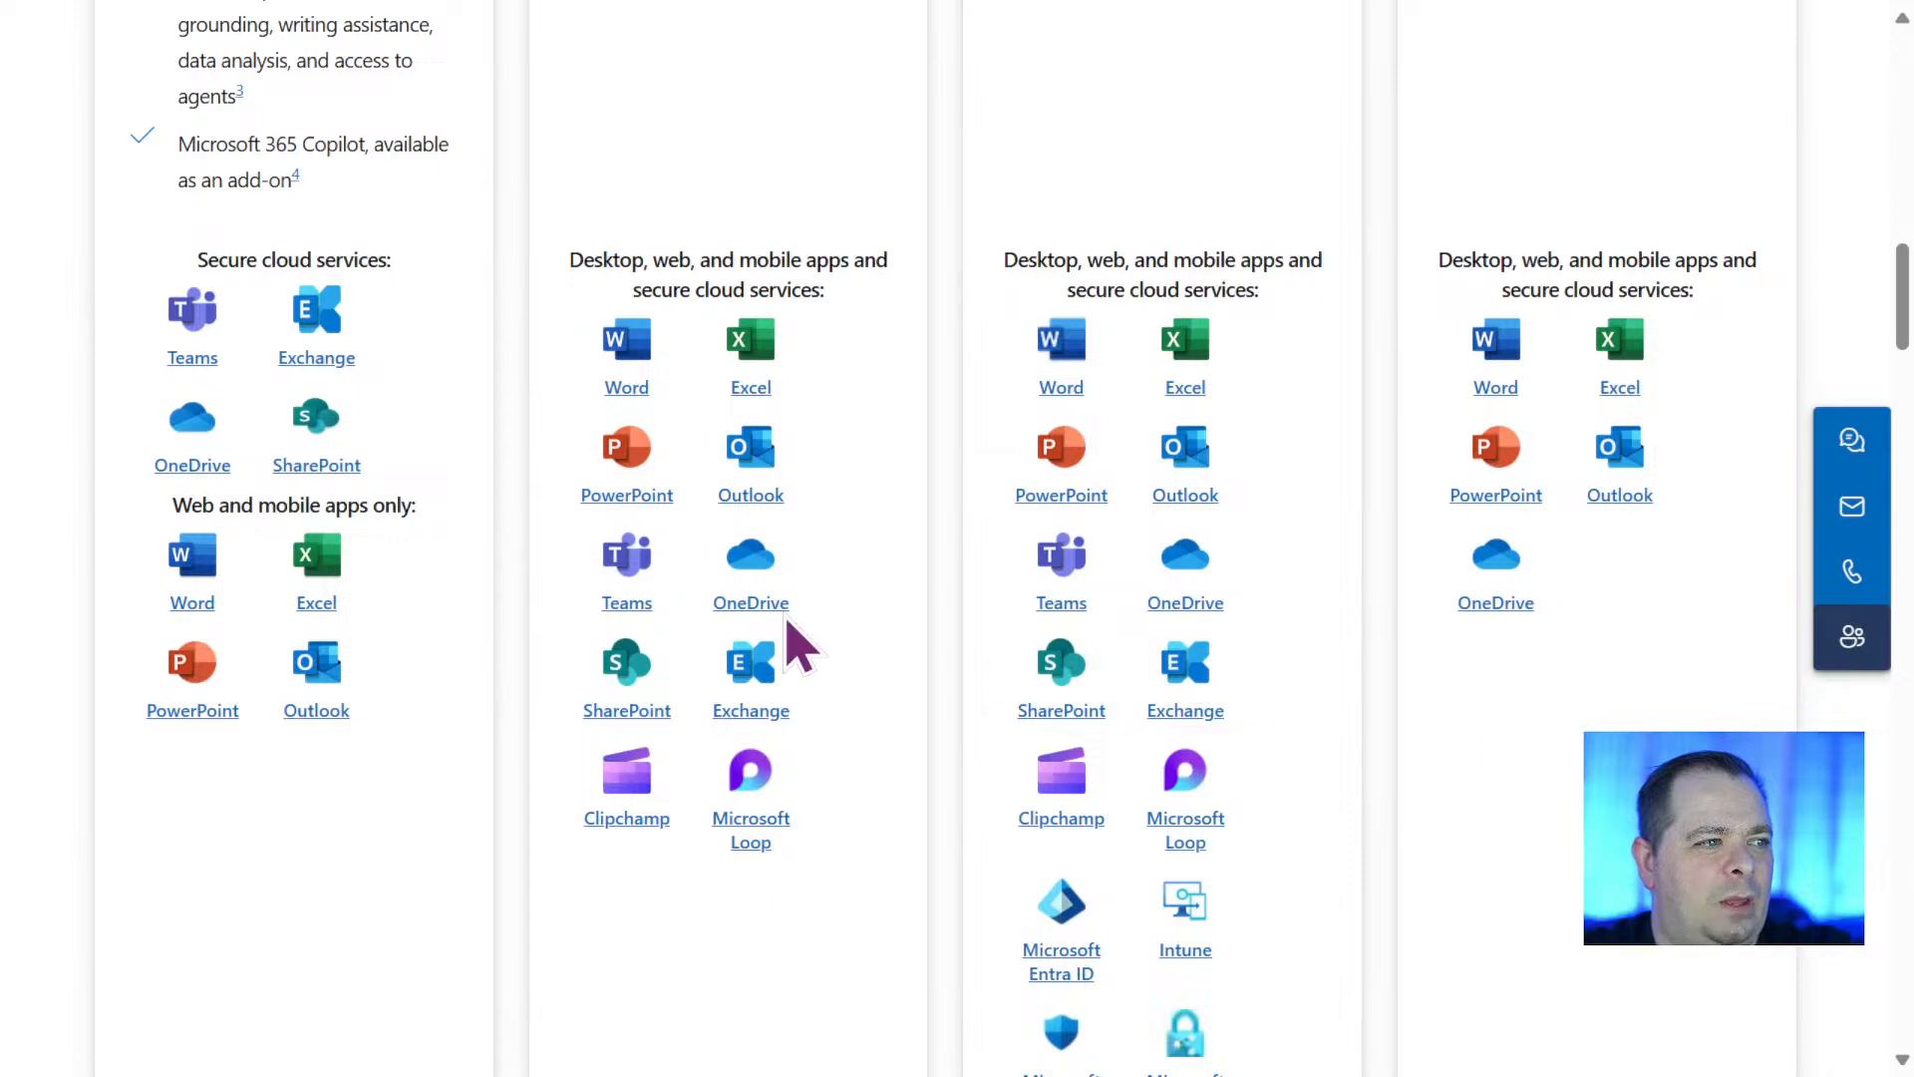
scroll(877, 649, "up", 13)
scroll(877, 649, "down", 3)
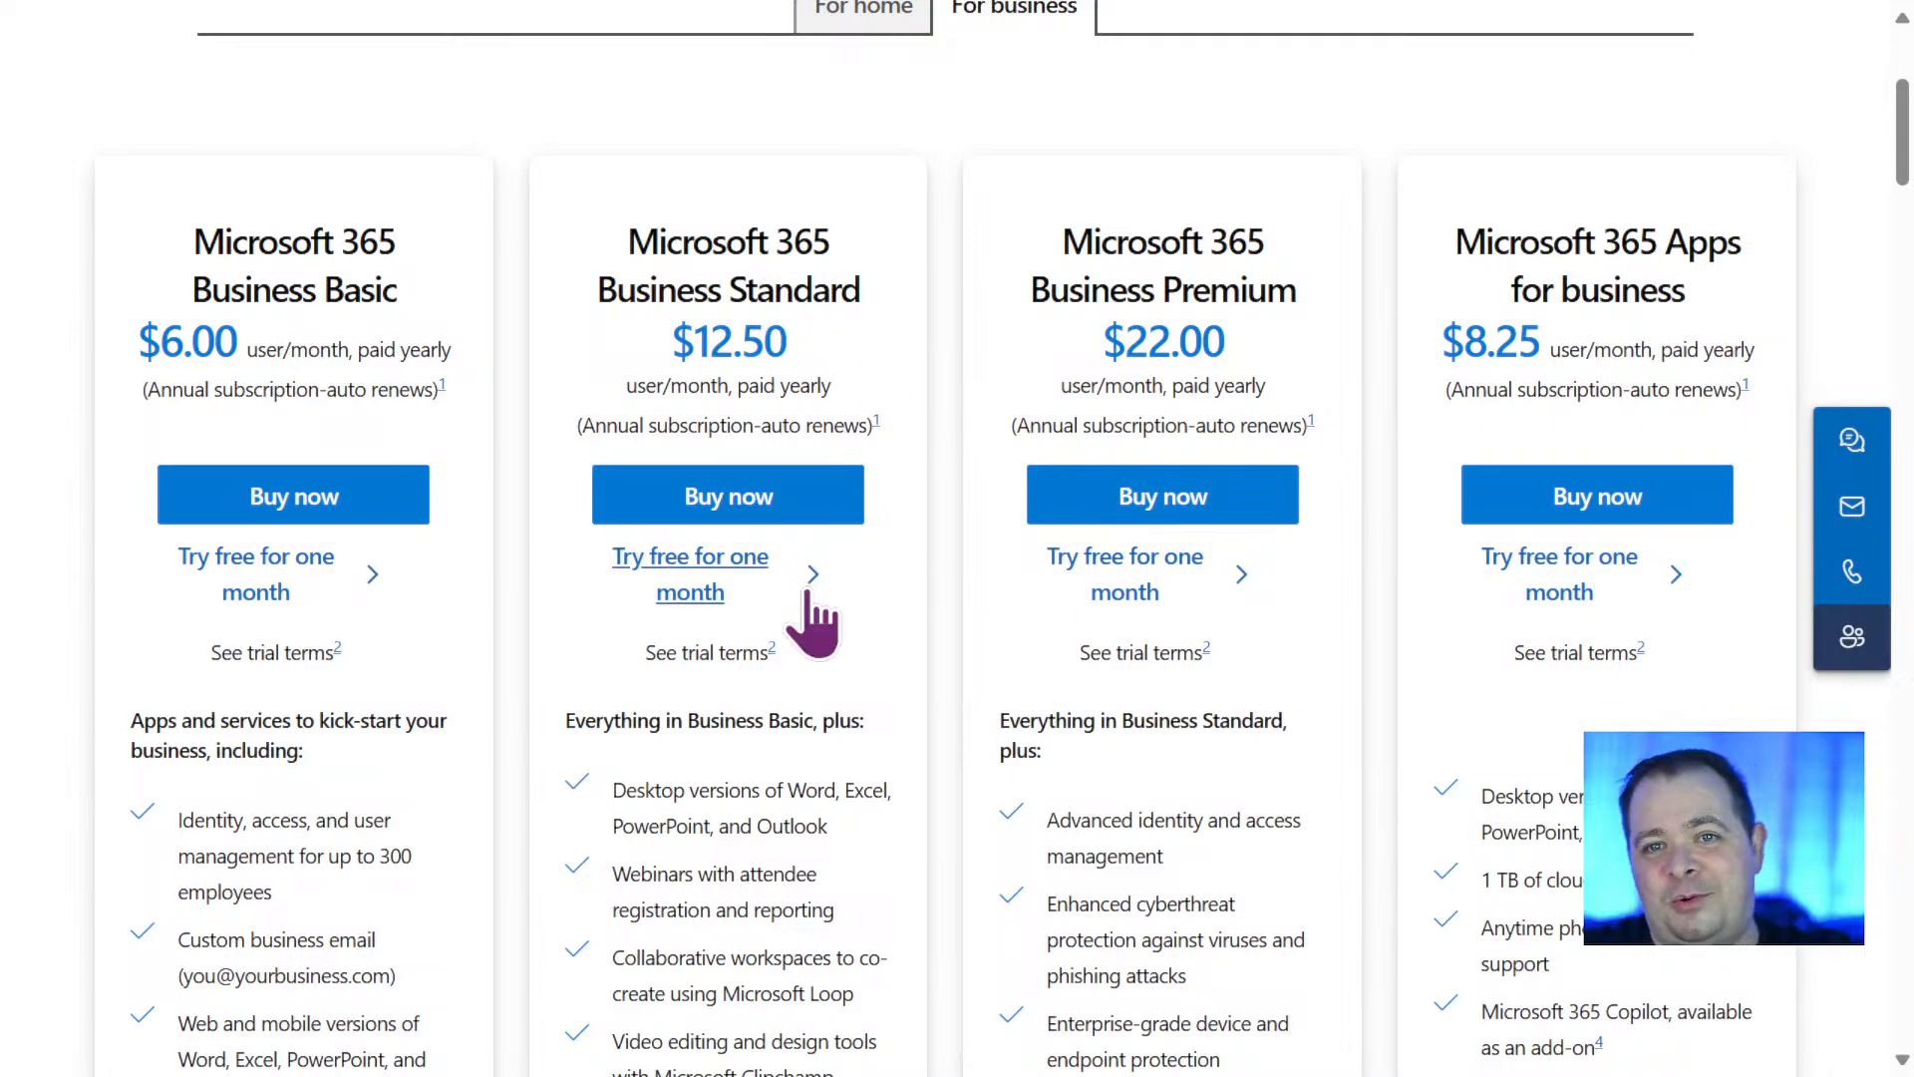
Examine the apps, services and price of Microsoft 365 Business Premium.
scroll(810, 604, "down", 9)
scroll(808, 596, "down", 7)
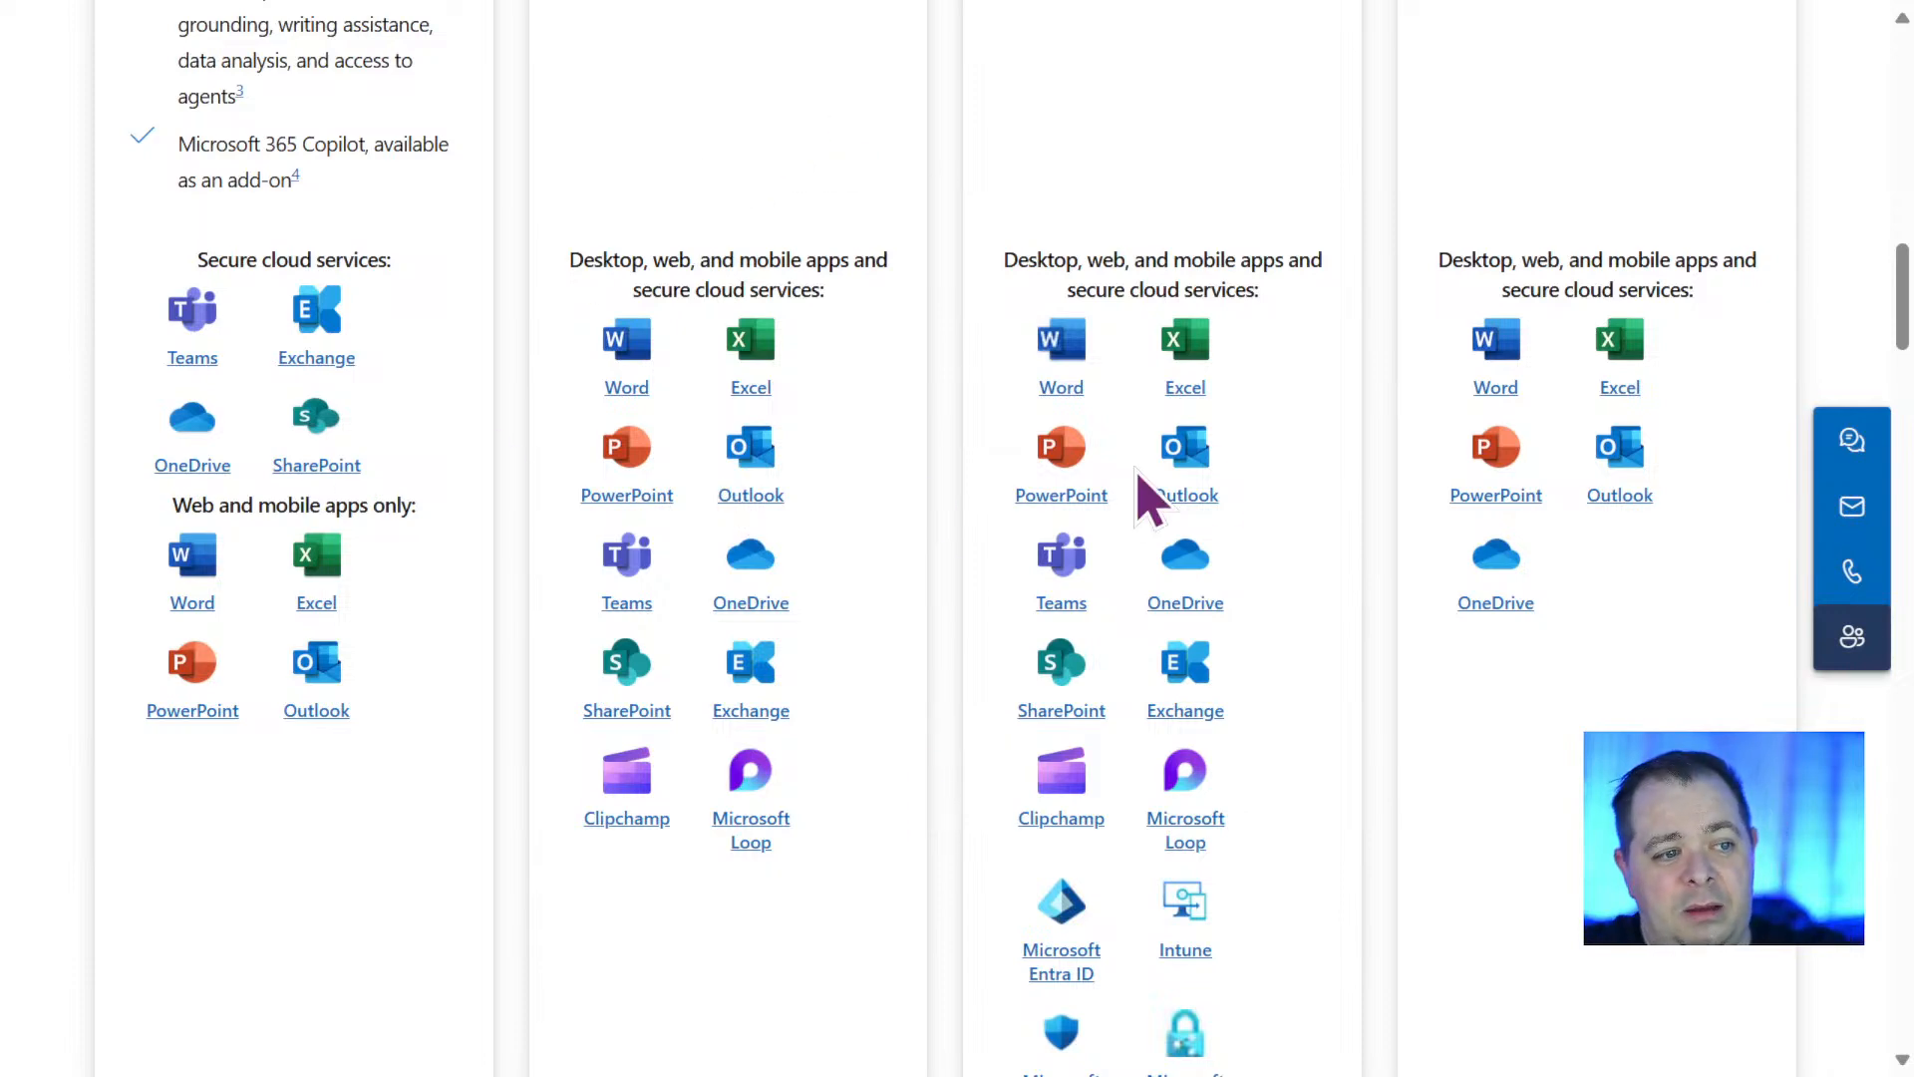
scroll(1367, 486, "down", 5)
scroll(1505, 610, "up", 2)
scroll(1505, 611, "up", 15)
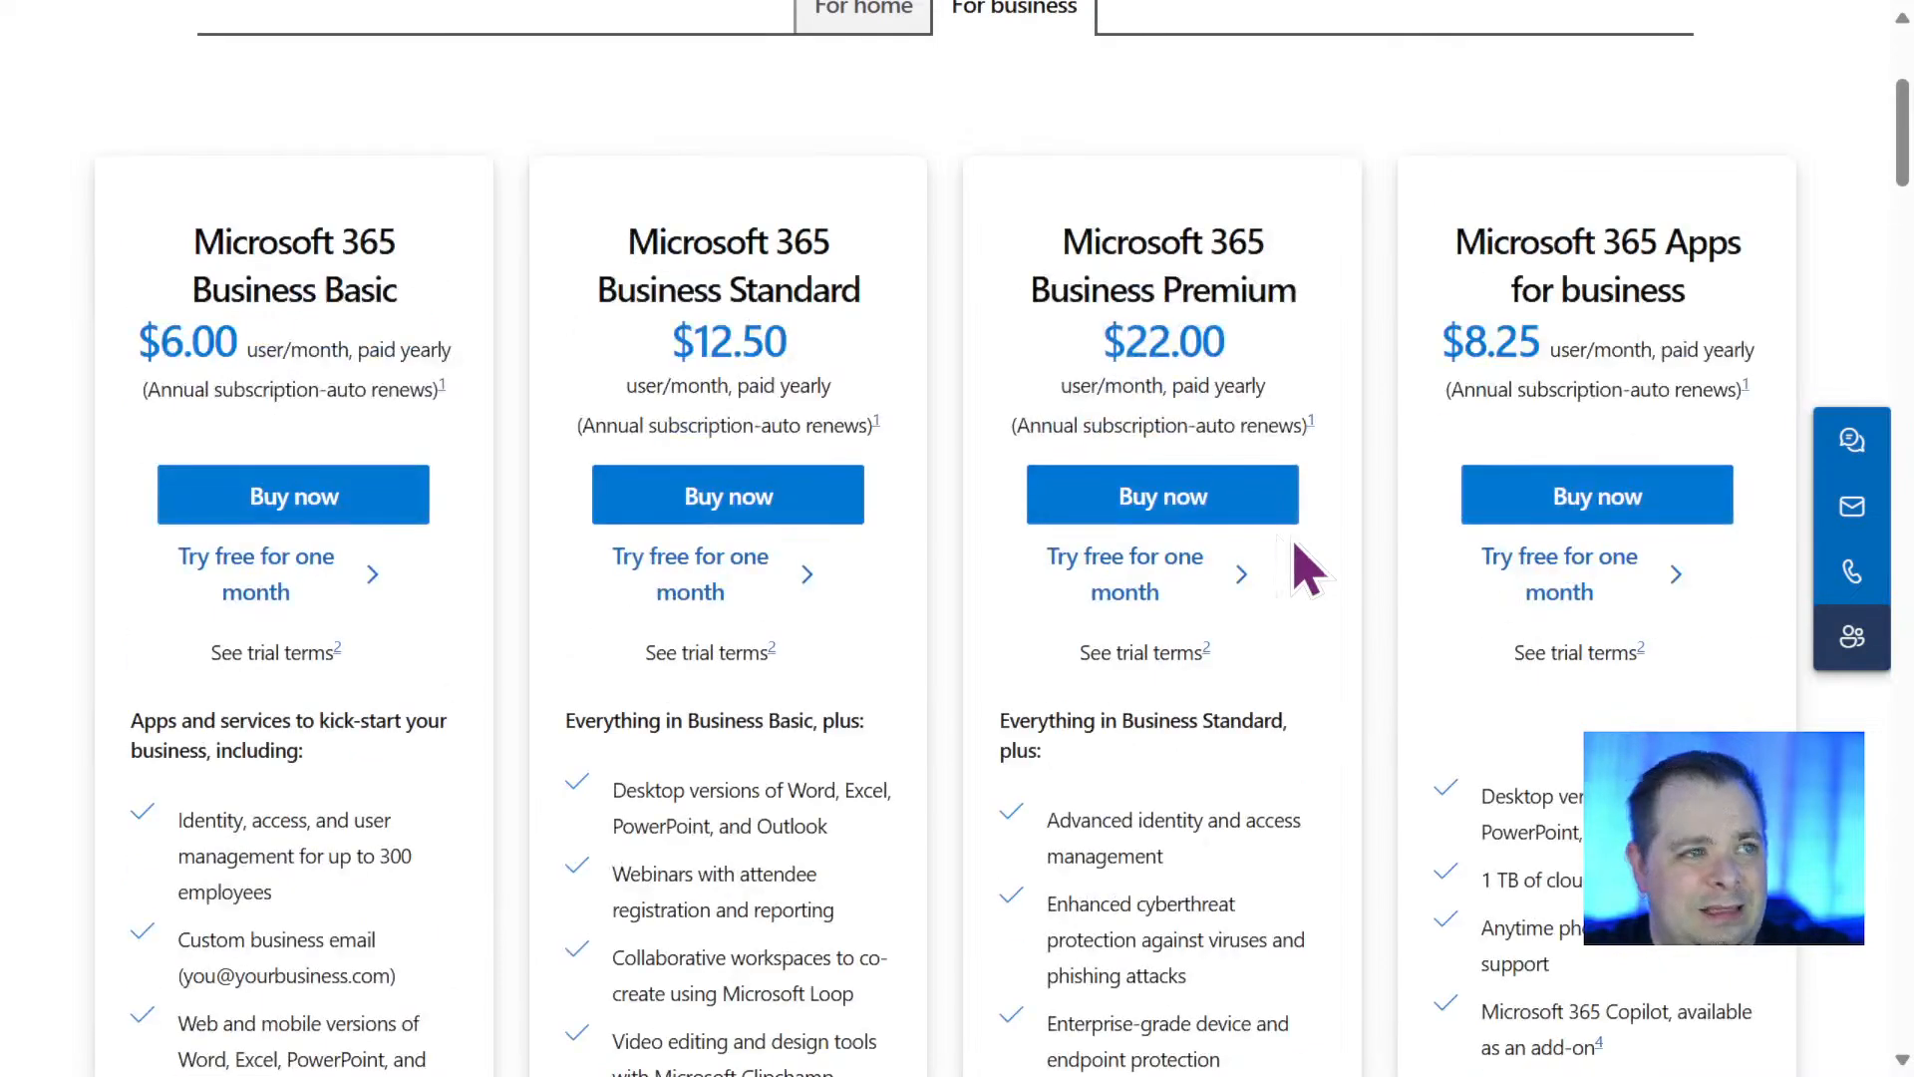
scroll(1294, 555, "up", 3)
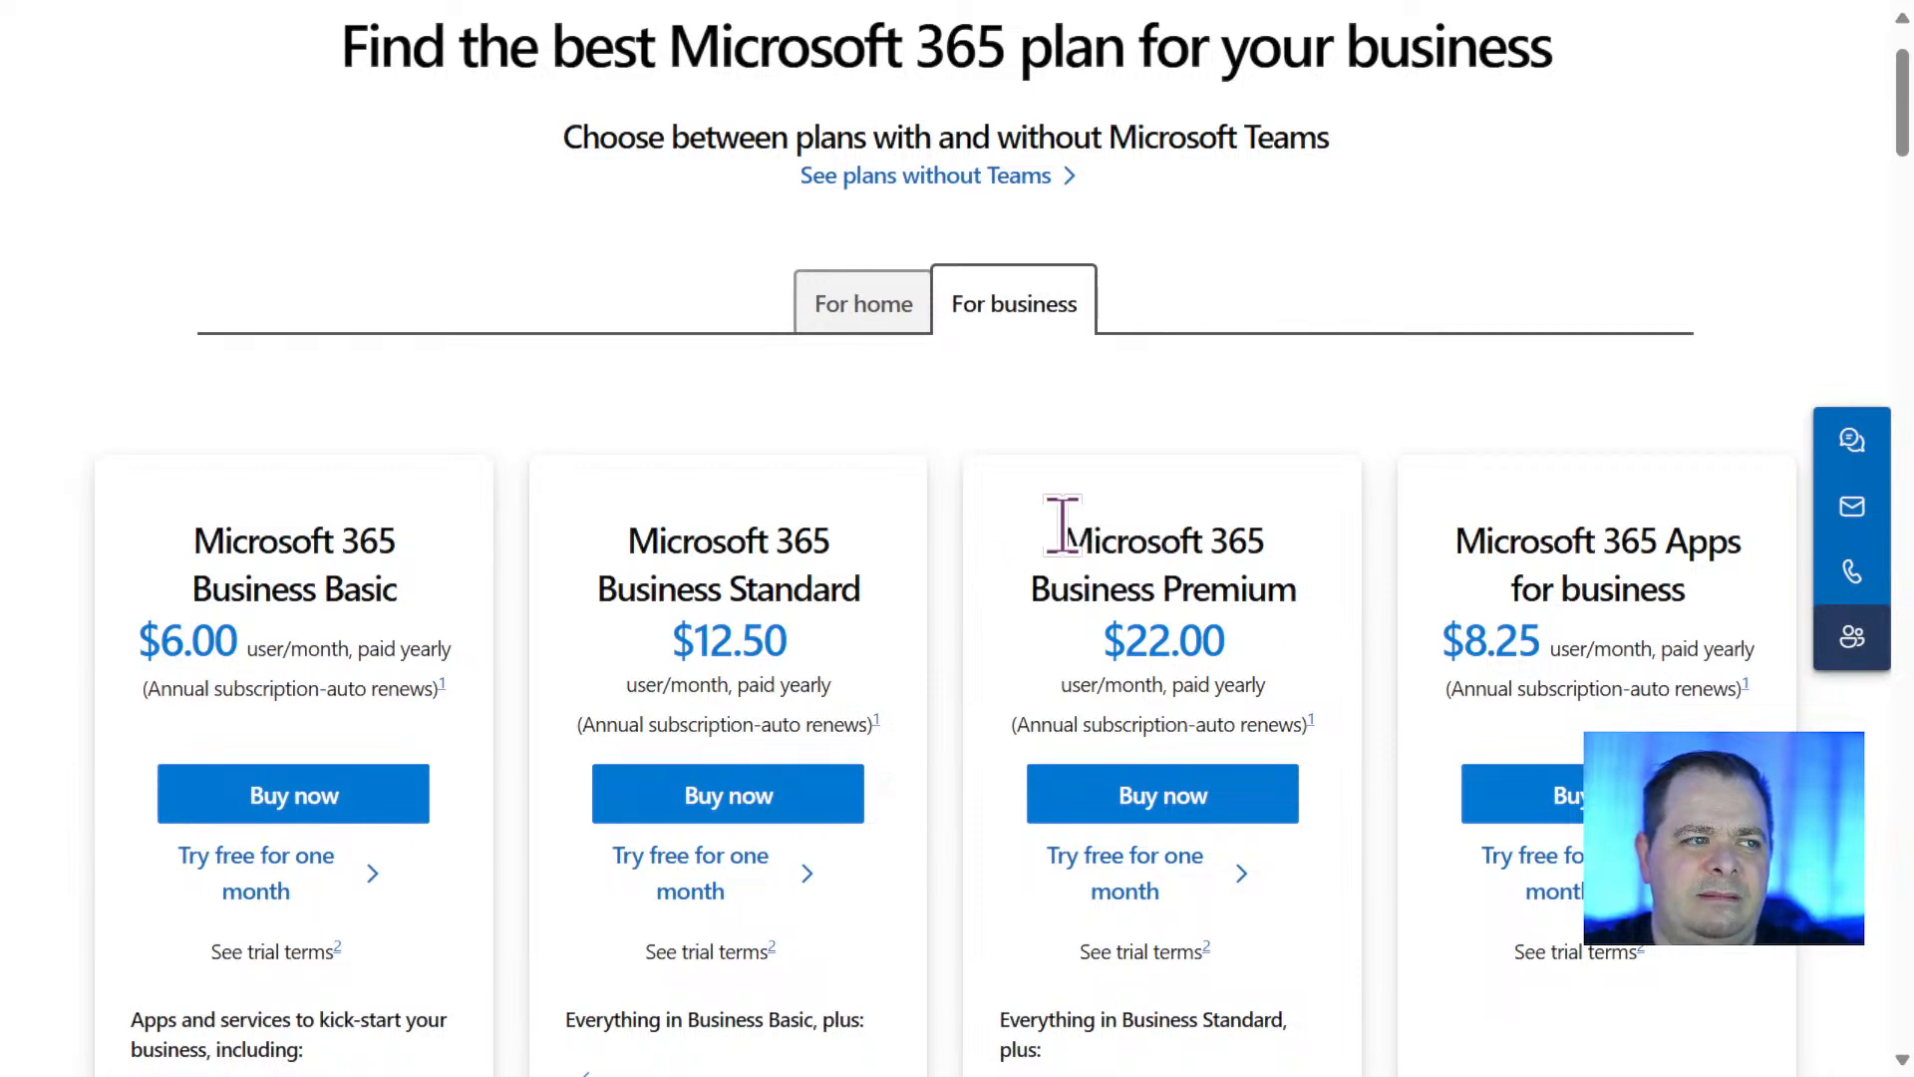
Set the page zoom to 90% and open the enterprise pricing page, declining the sales chat offers.
key("ctrl+minus")
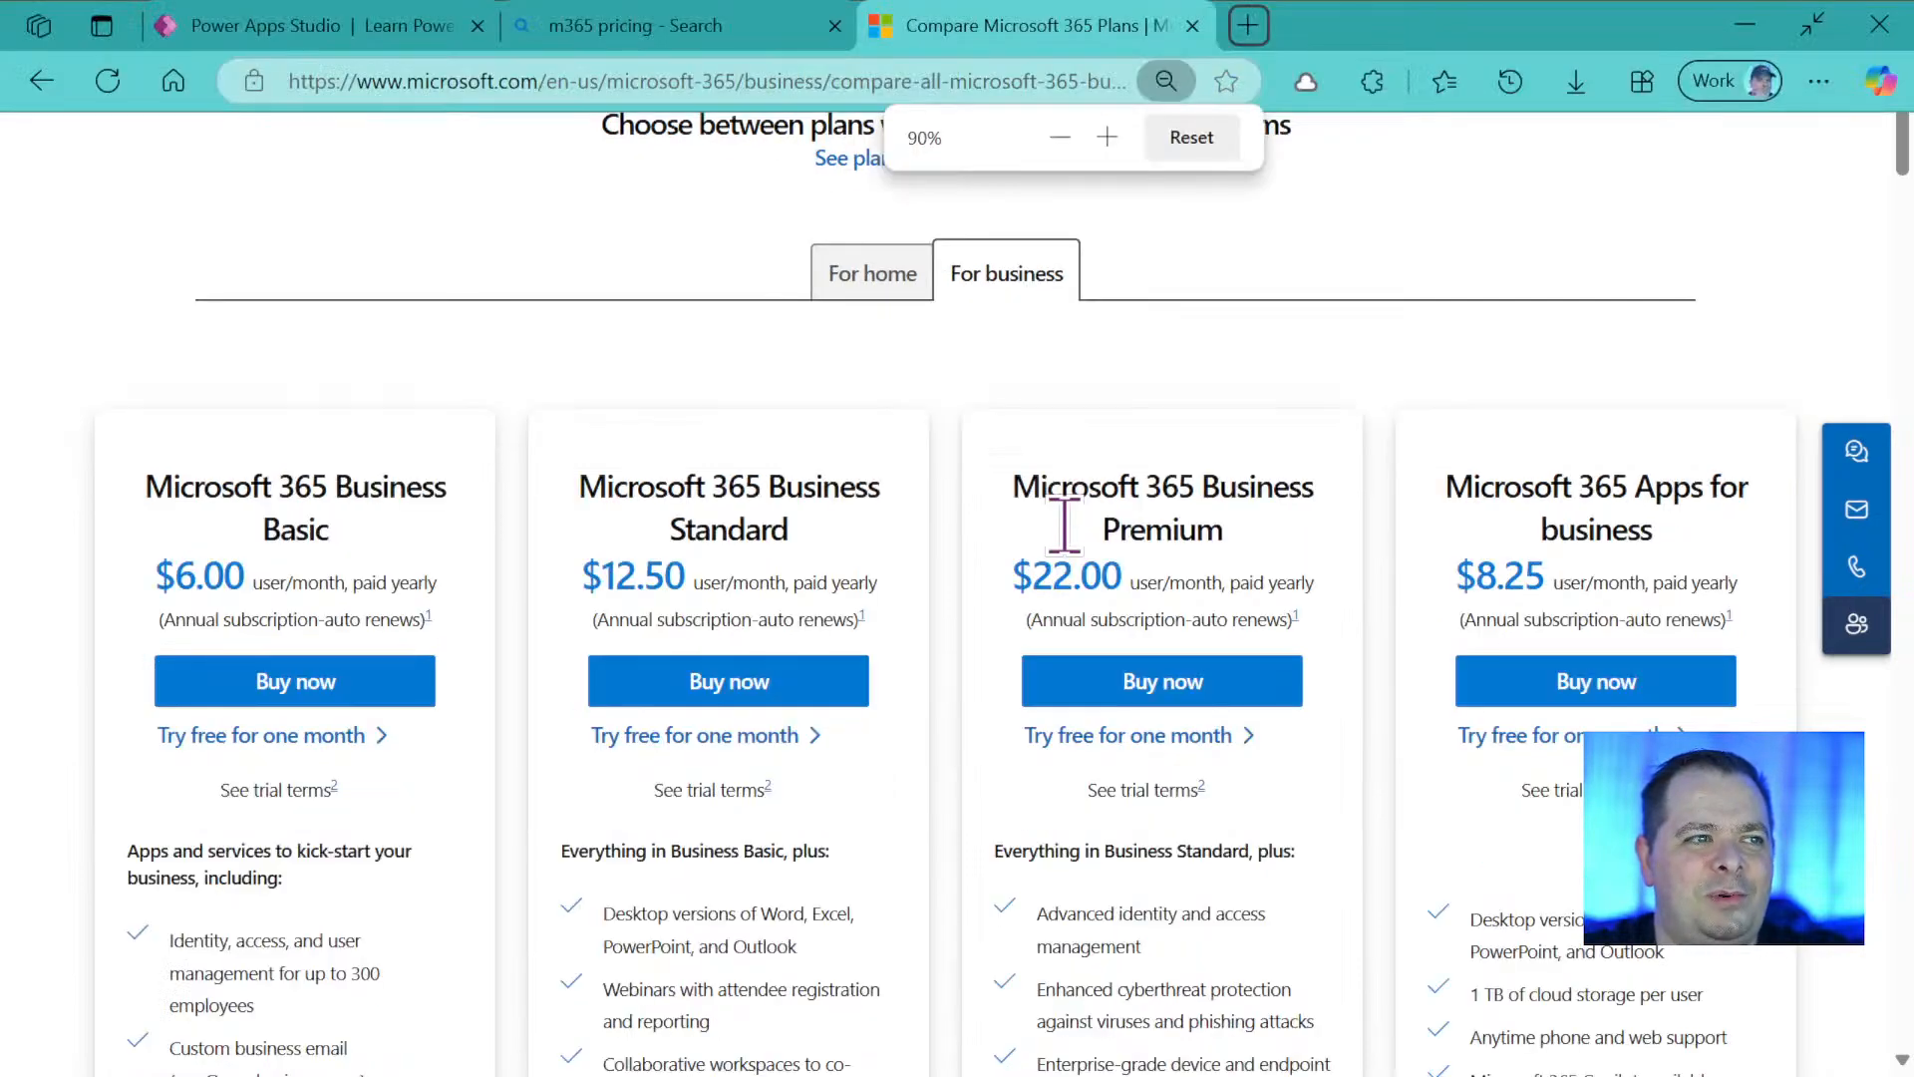
scroll(1269, 542, "up", 1)
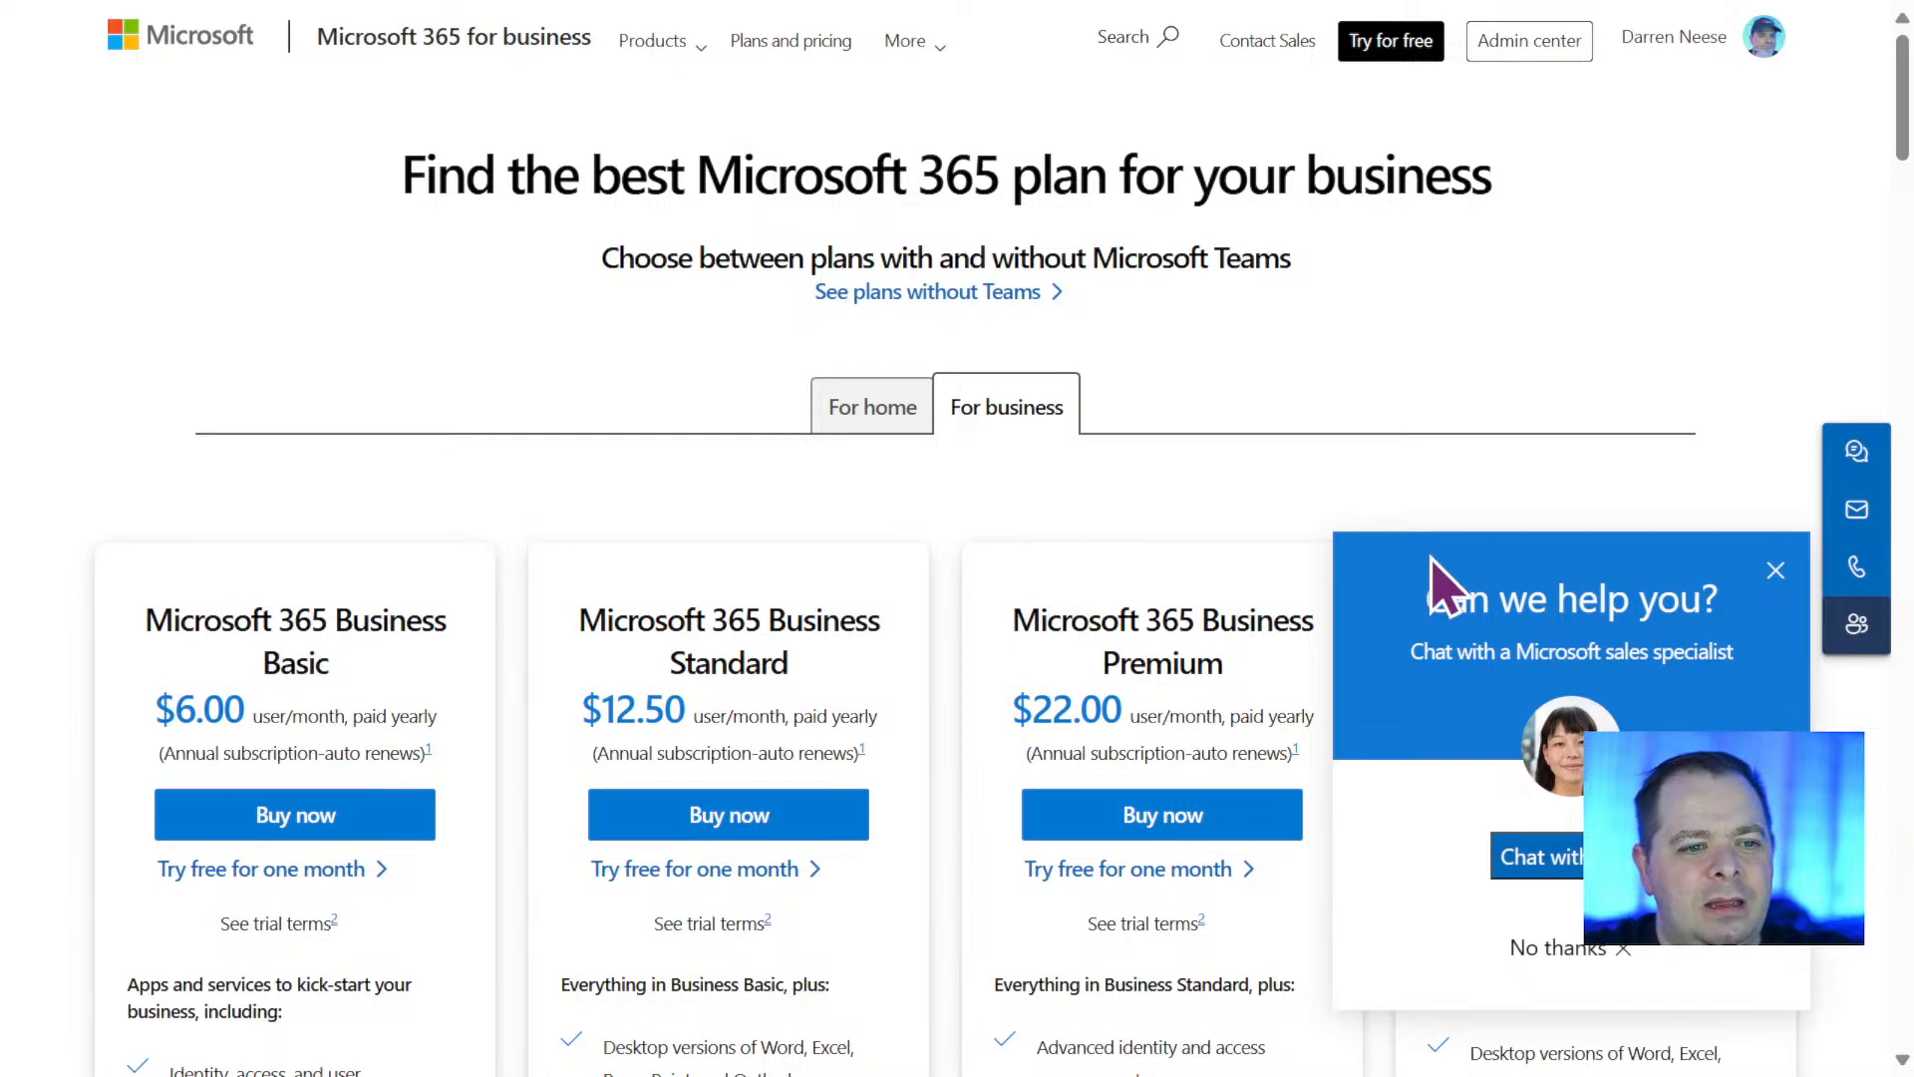
left_click(1586, 955)
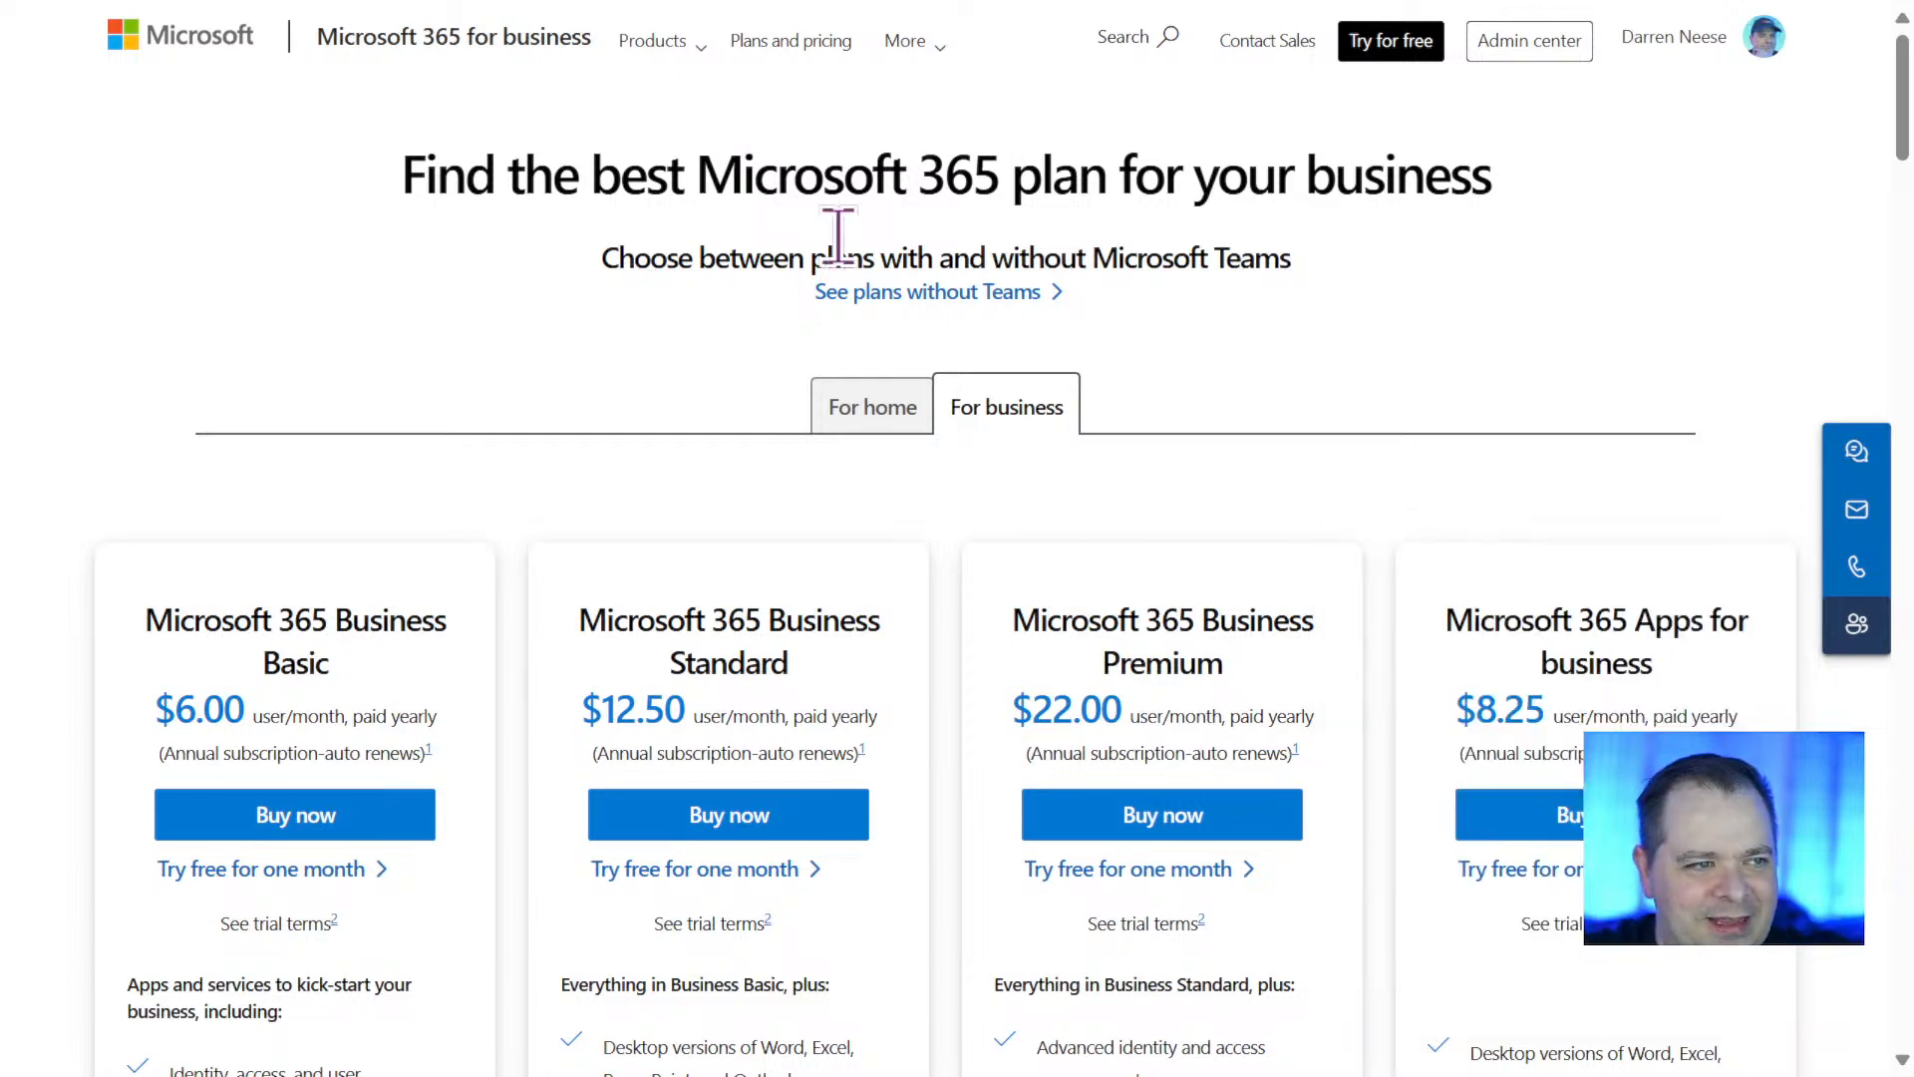
left_click(674, 57)
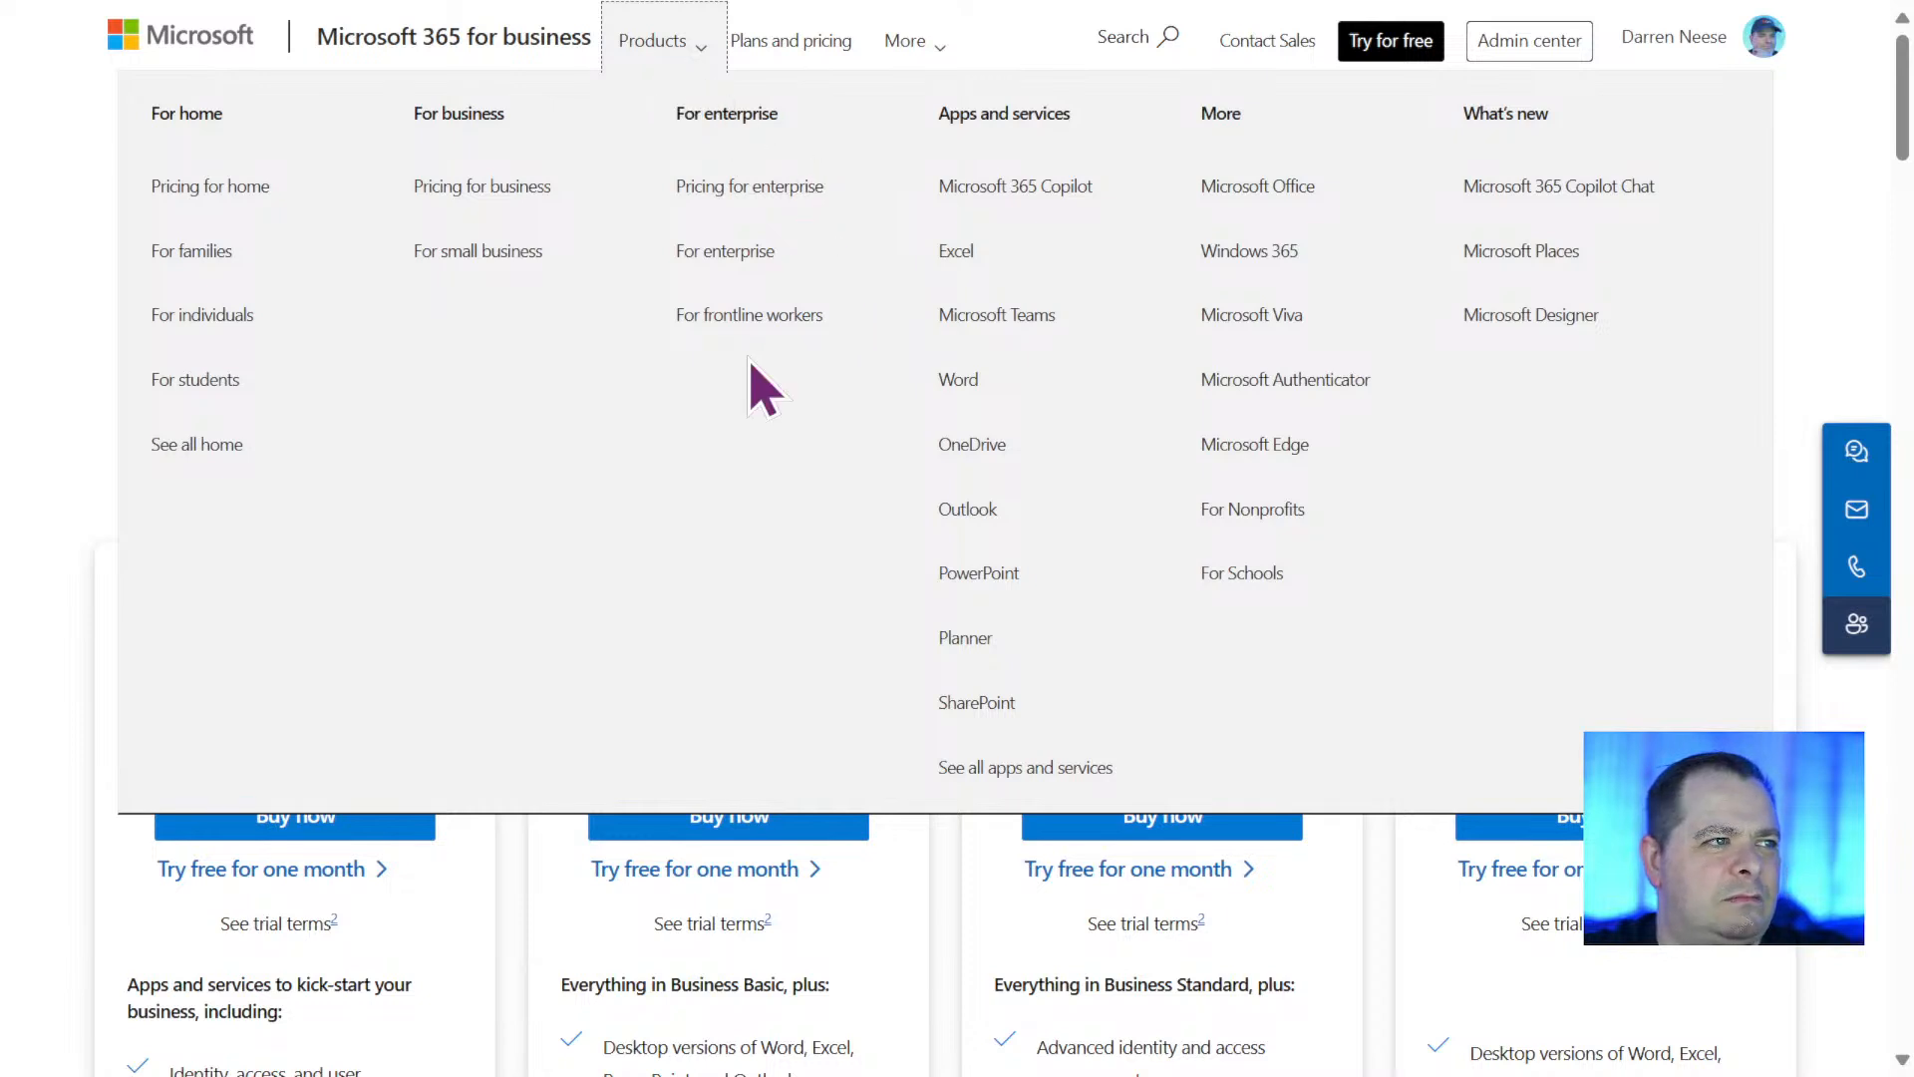
left_click(798, 191)
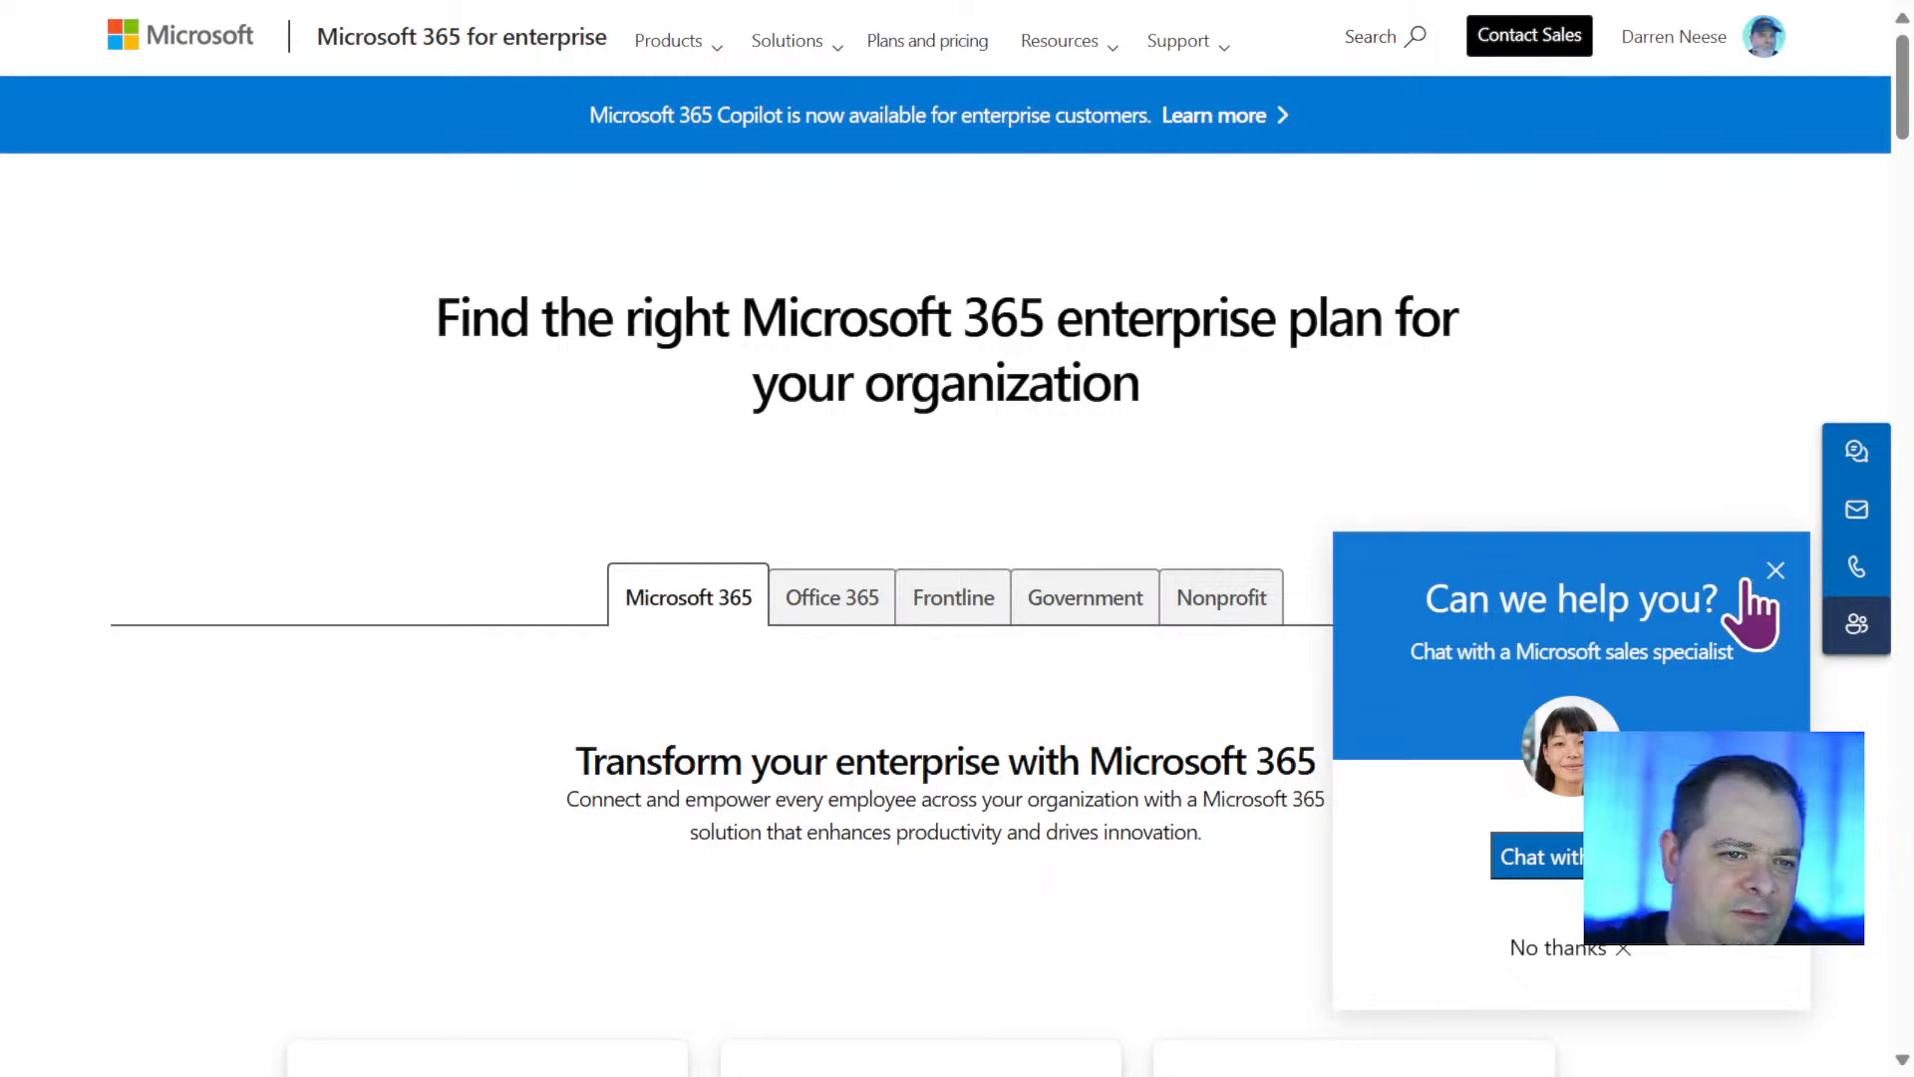
left_click(1593, 952)
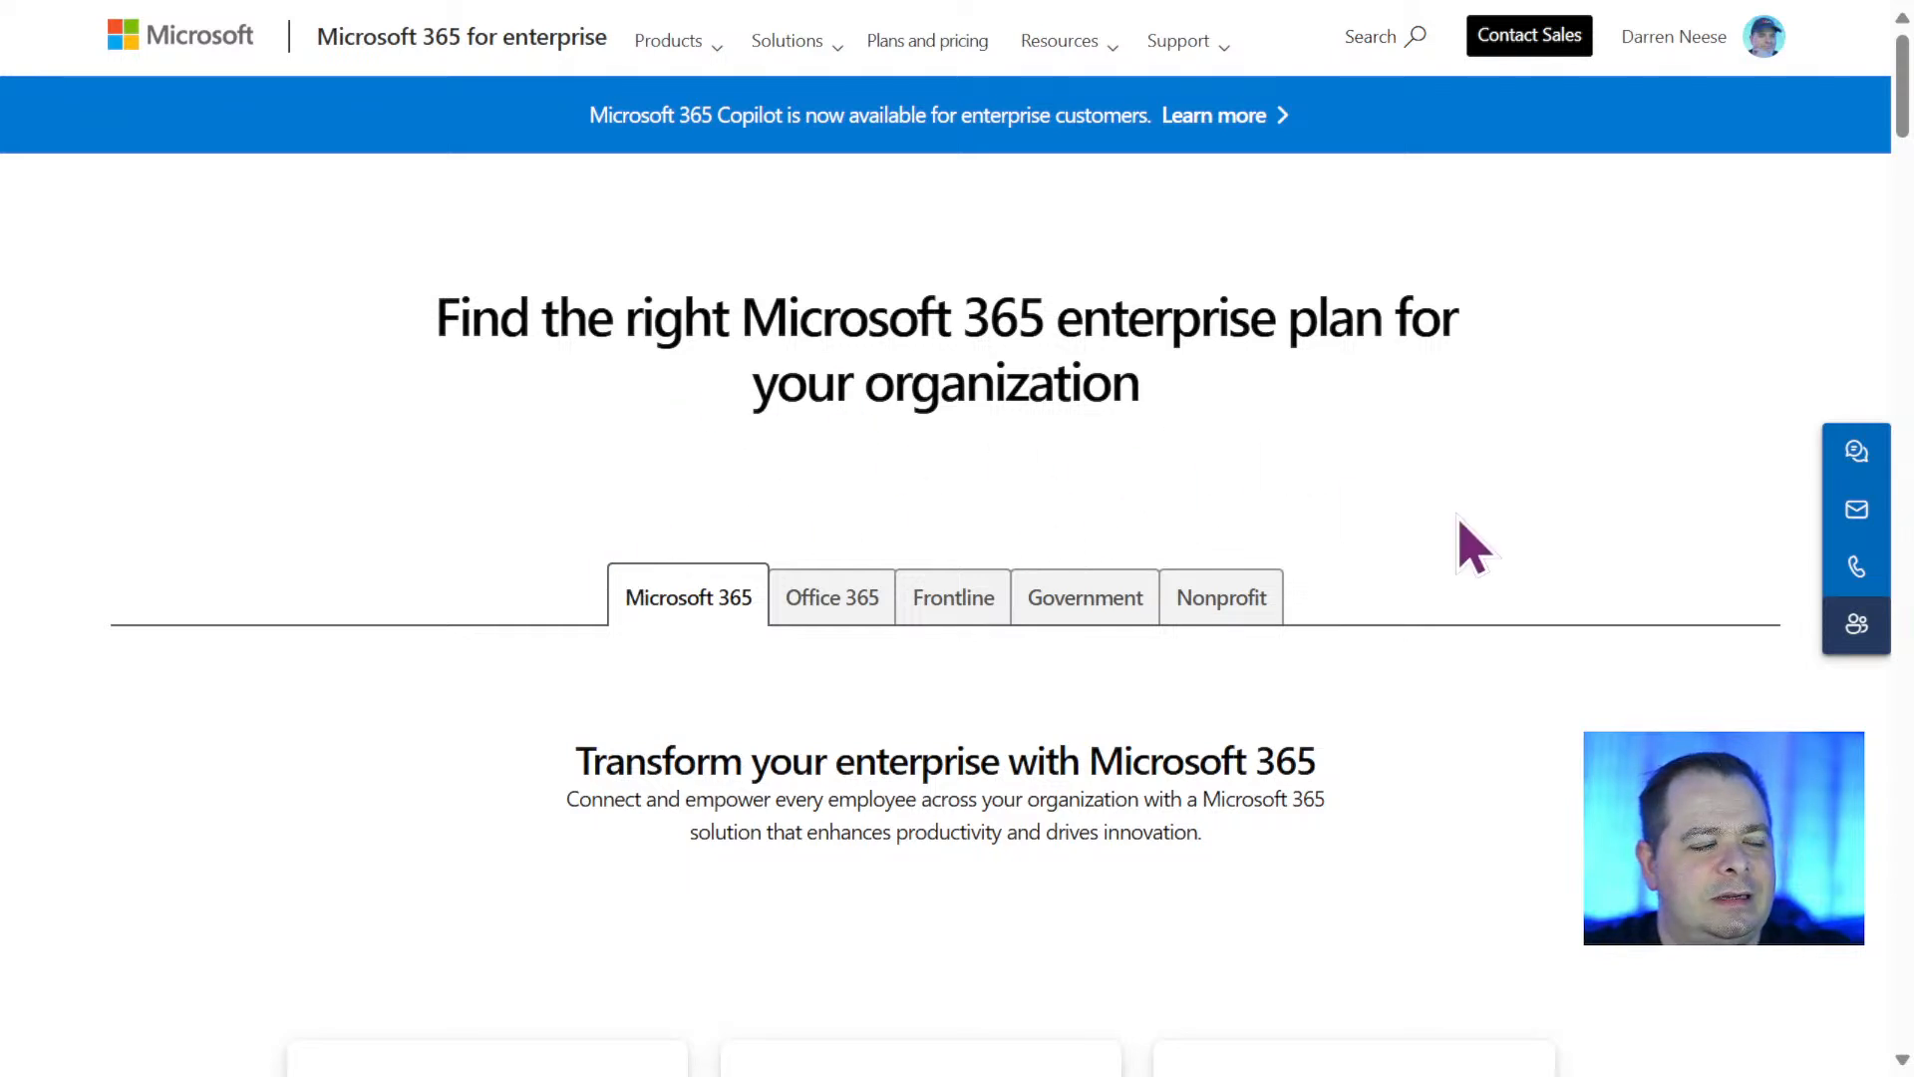
Examine the prices and included apps of the Microsoft 365 E3, E5 and F3 enterprise plans.
scroll(1458, 518, "down", 1)
scroll(1474, 546, "down", 1)
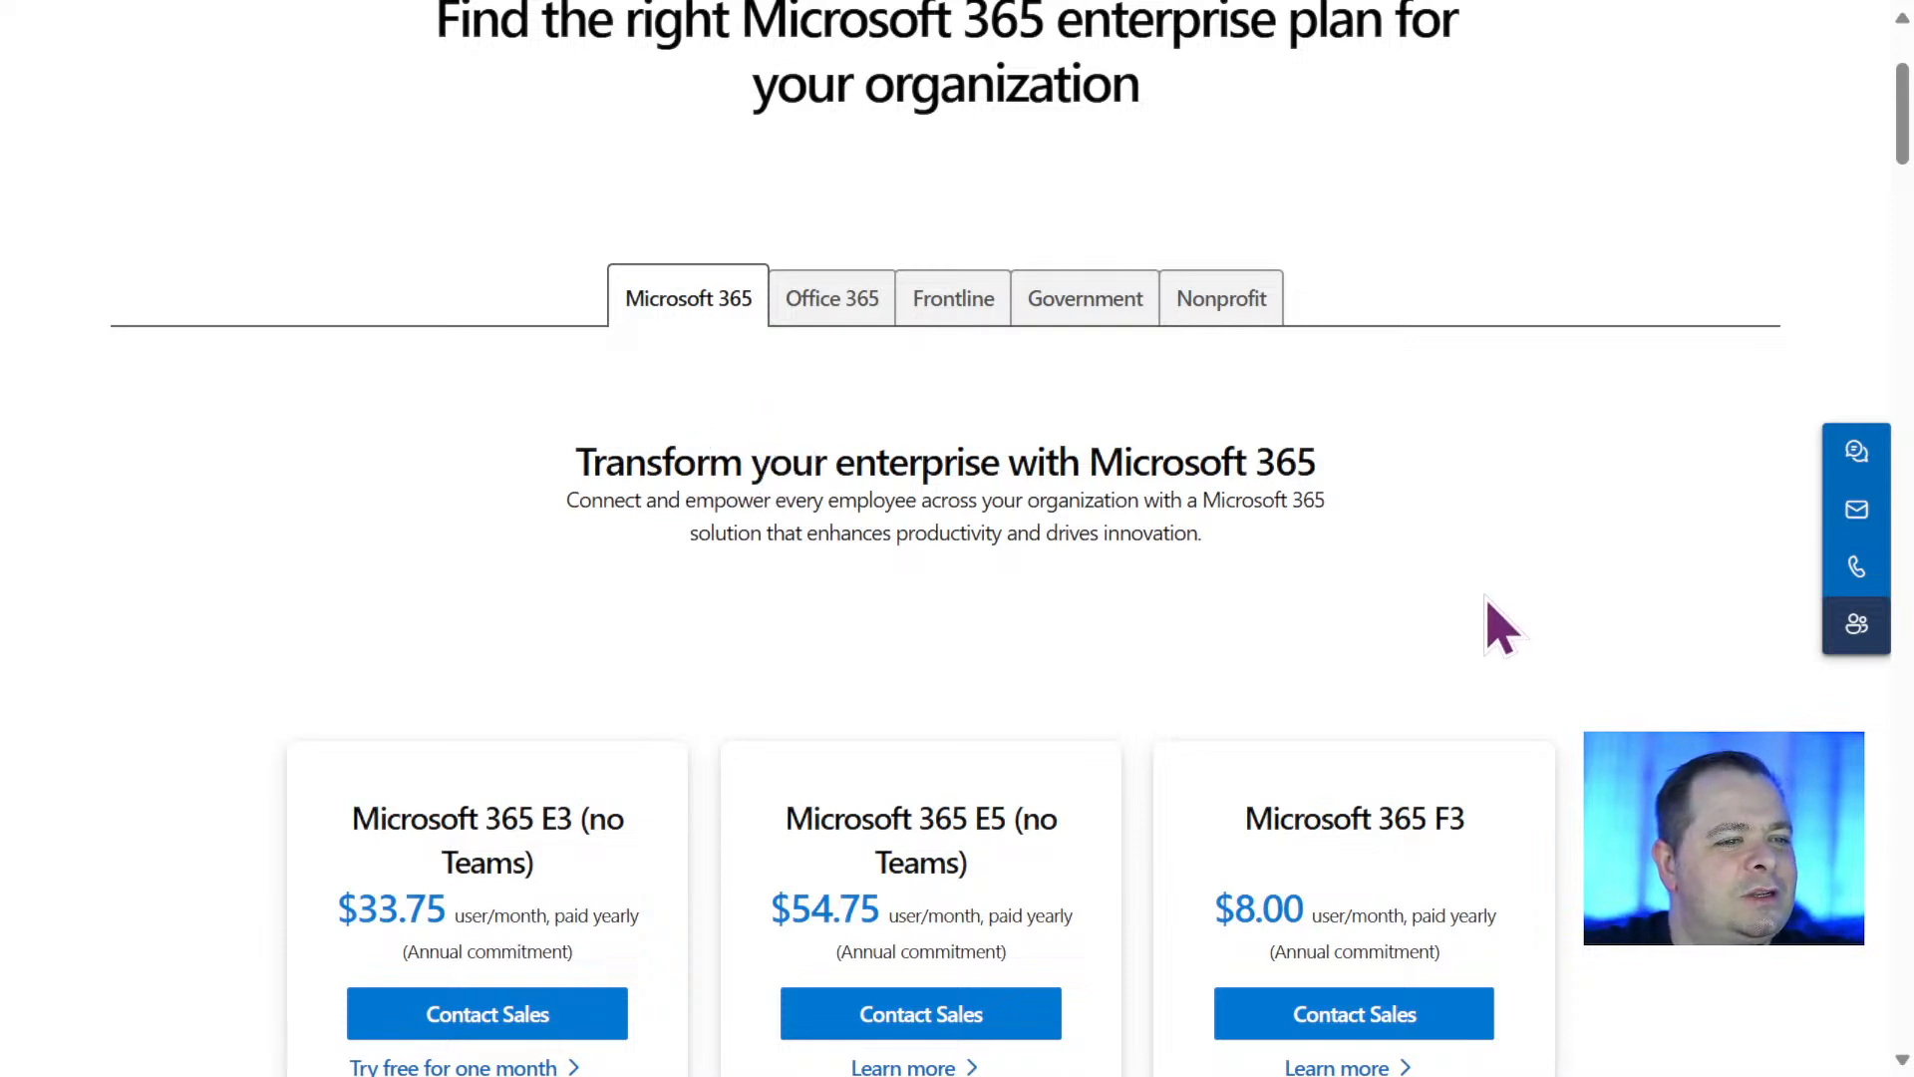
scroll(1575, 598, "down", 5)
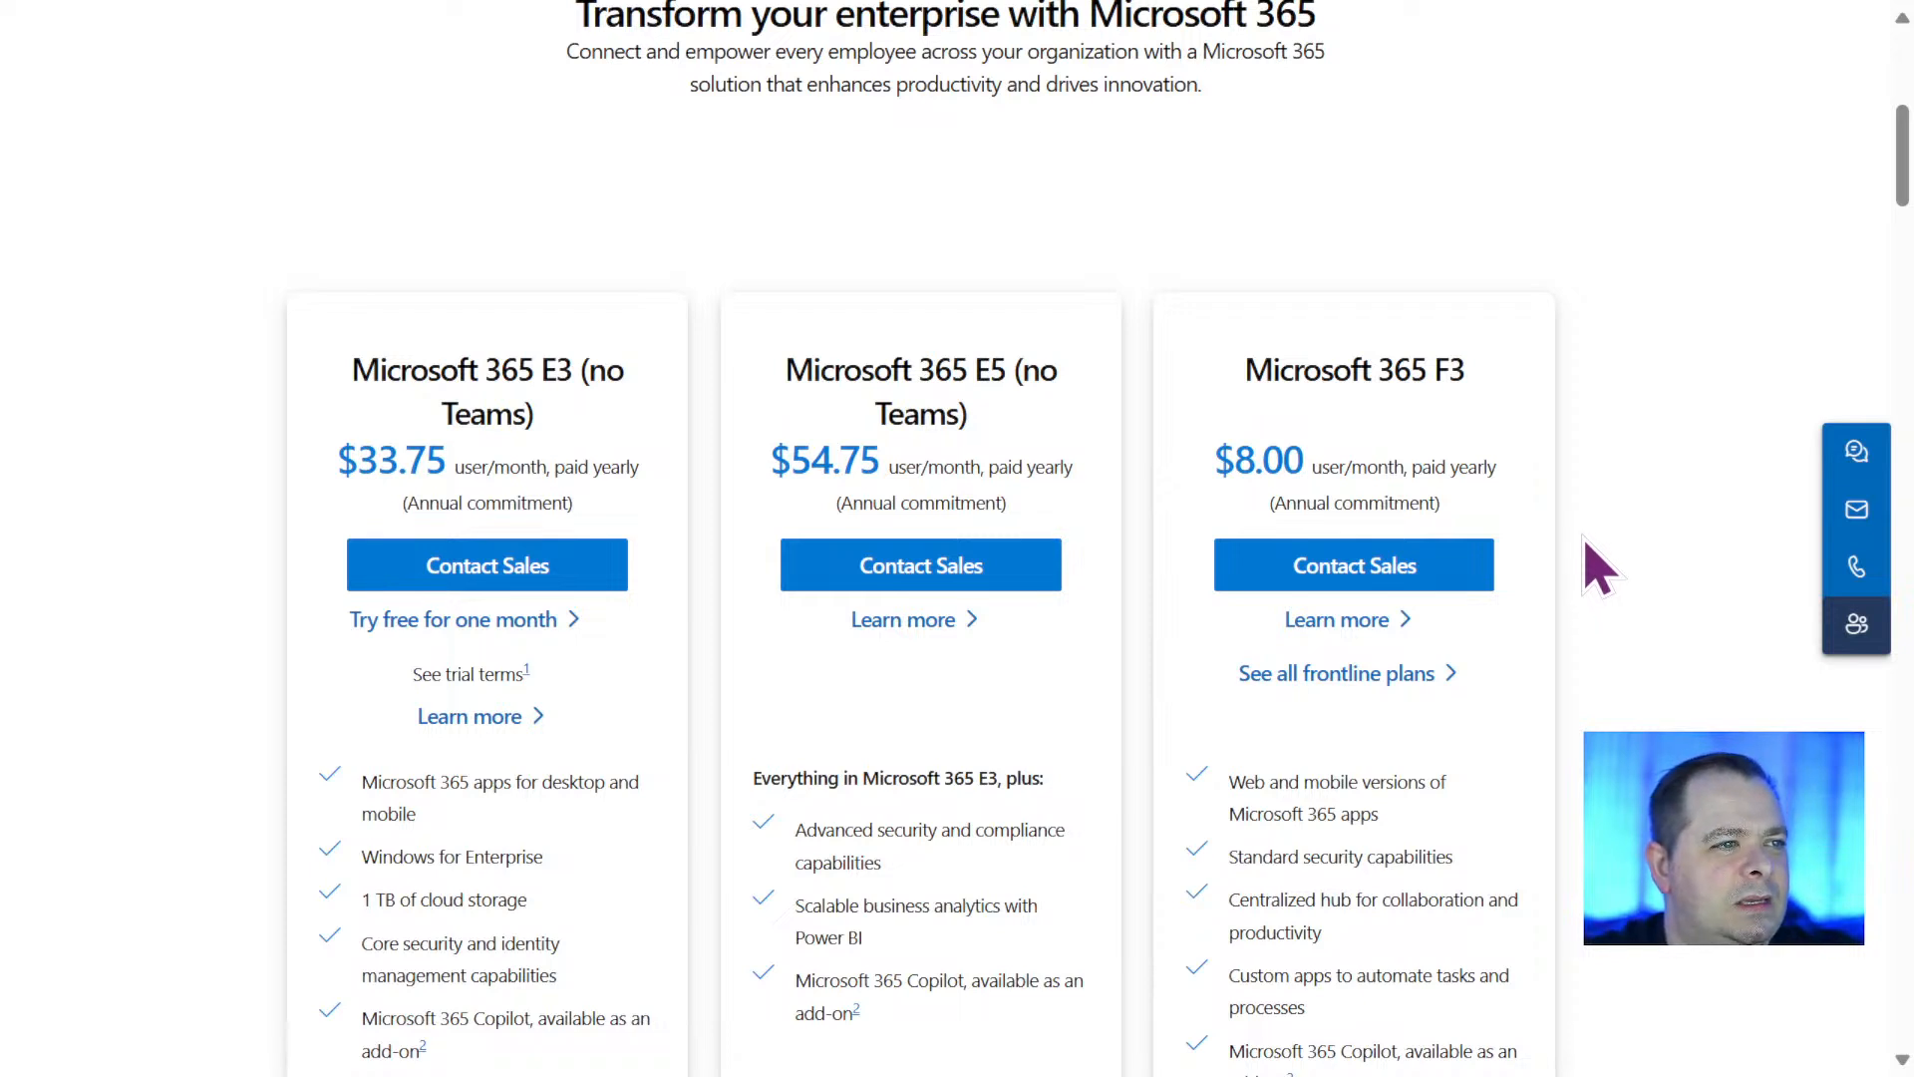
left_click_drag(1005, 368, 969, 371)
left_click(1675, 494)
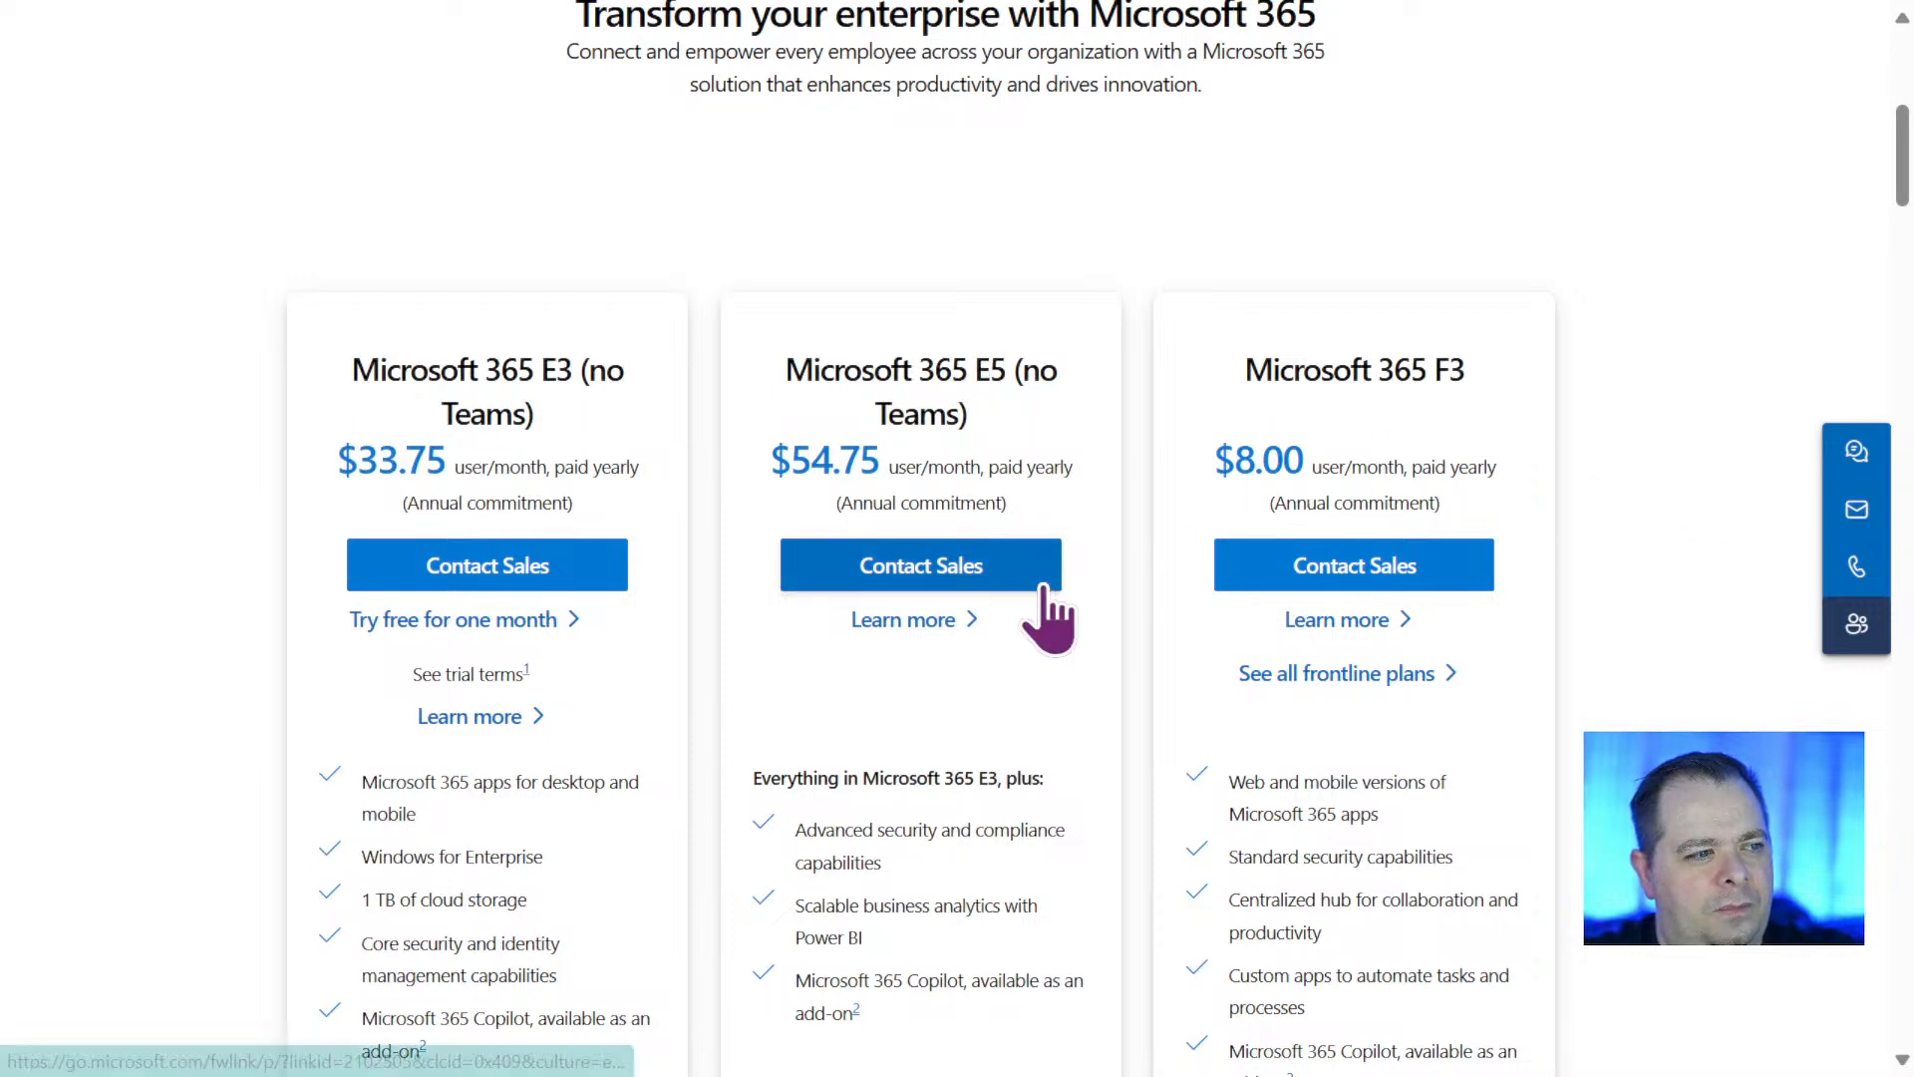
scroll(1038, 610, "down", 10)
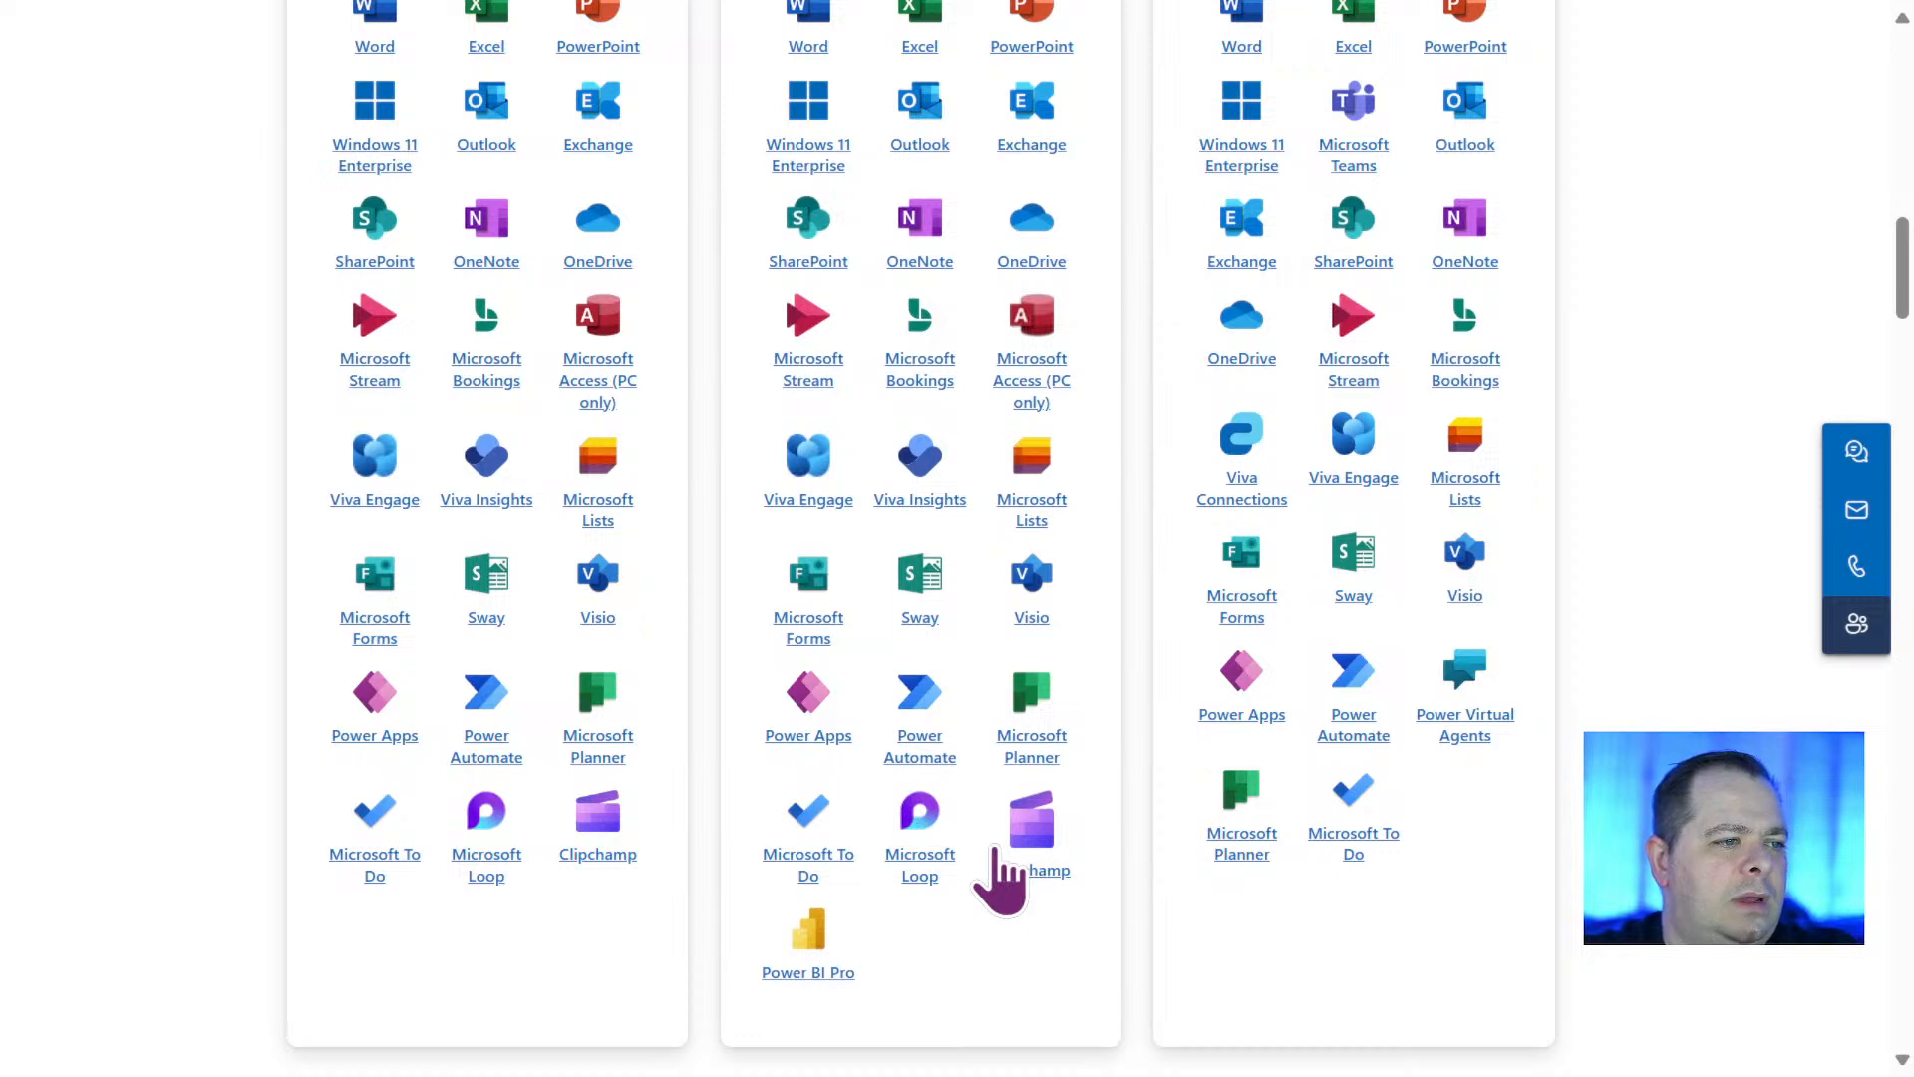
Compare the Microsoft 365 E5 price with the apps and services included in that plan.
scroll(994, 853, "up", 8)
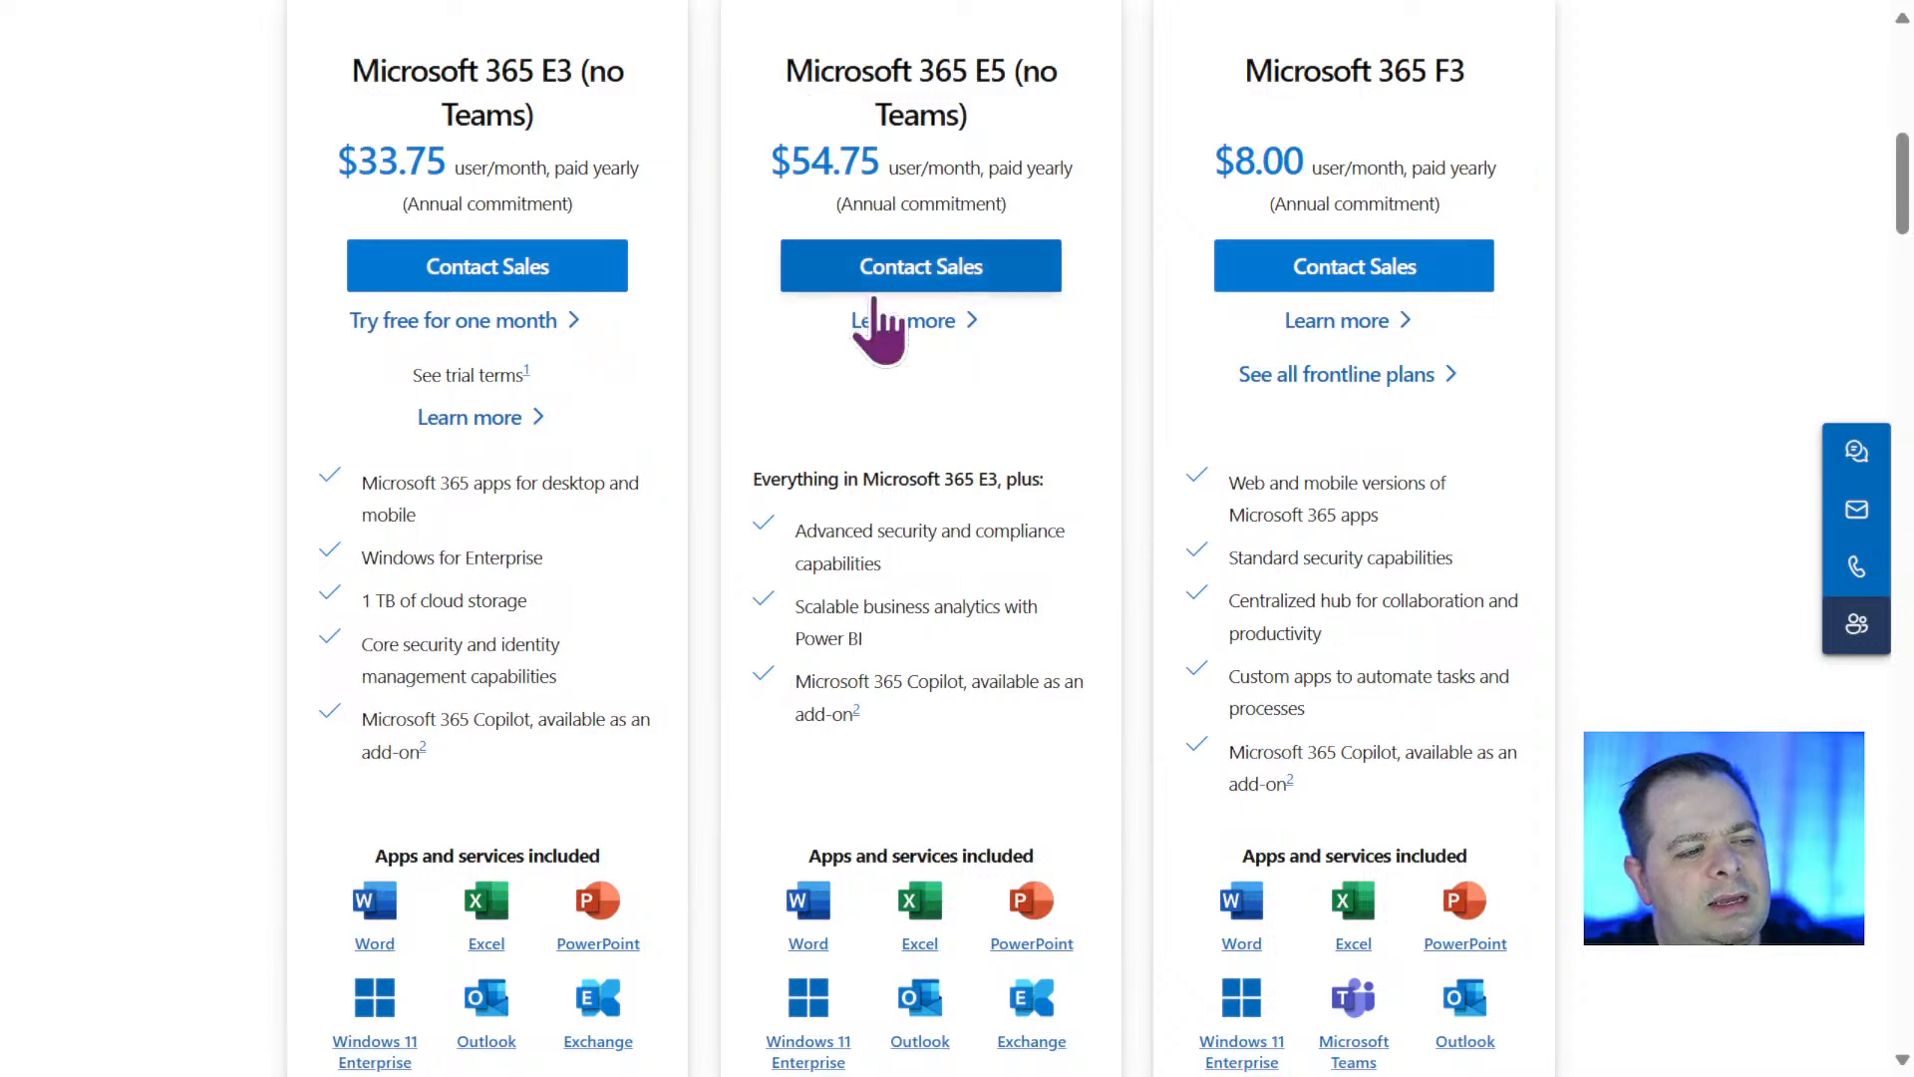
scroll(870, 516, "down", 9)
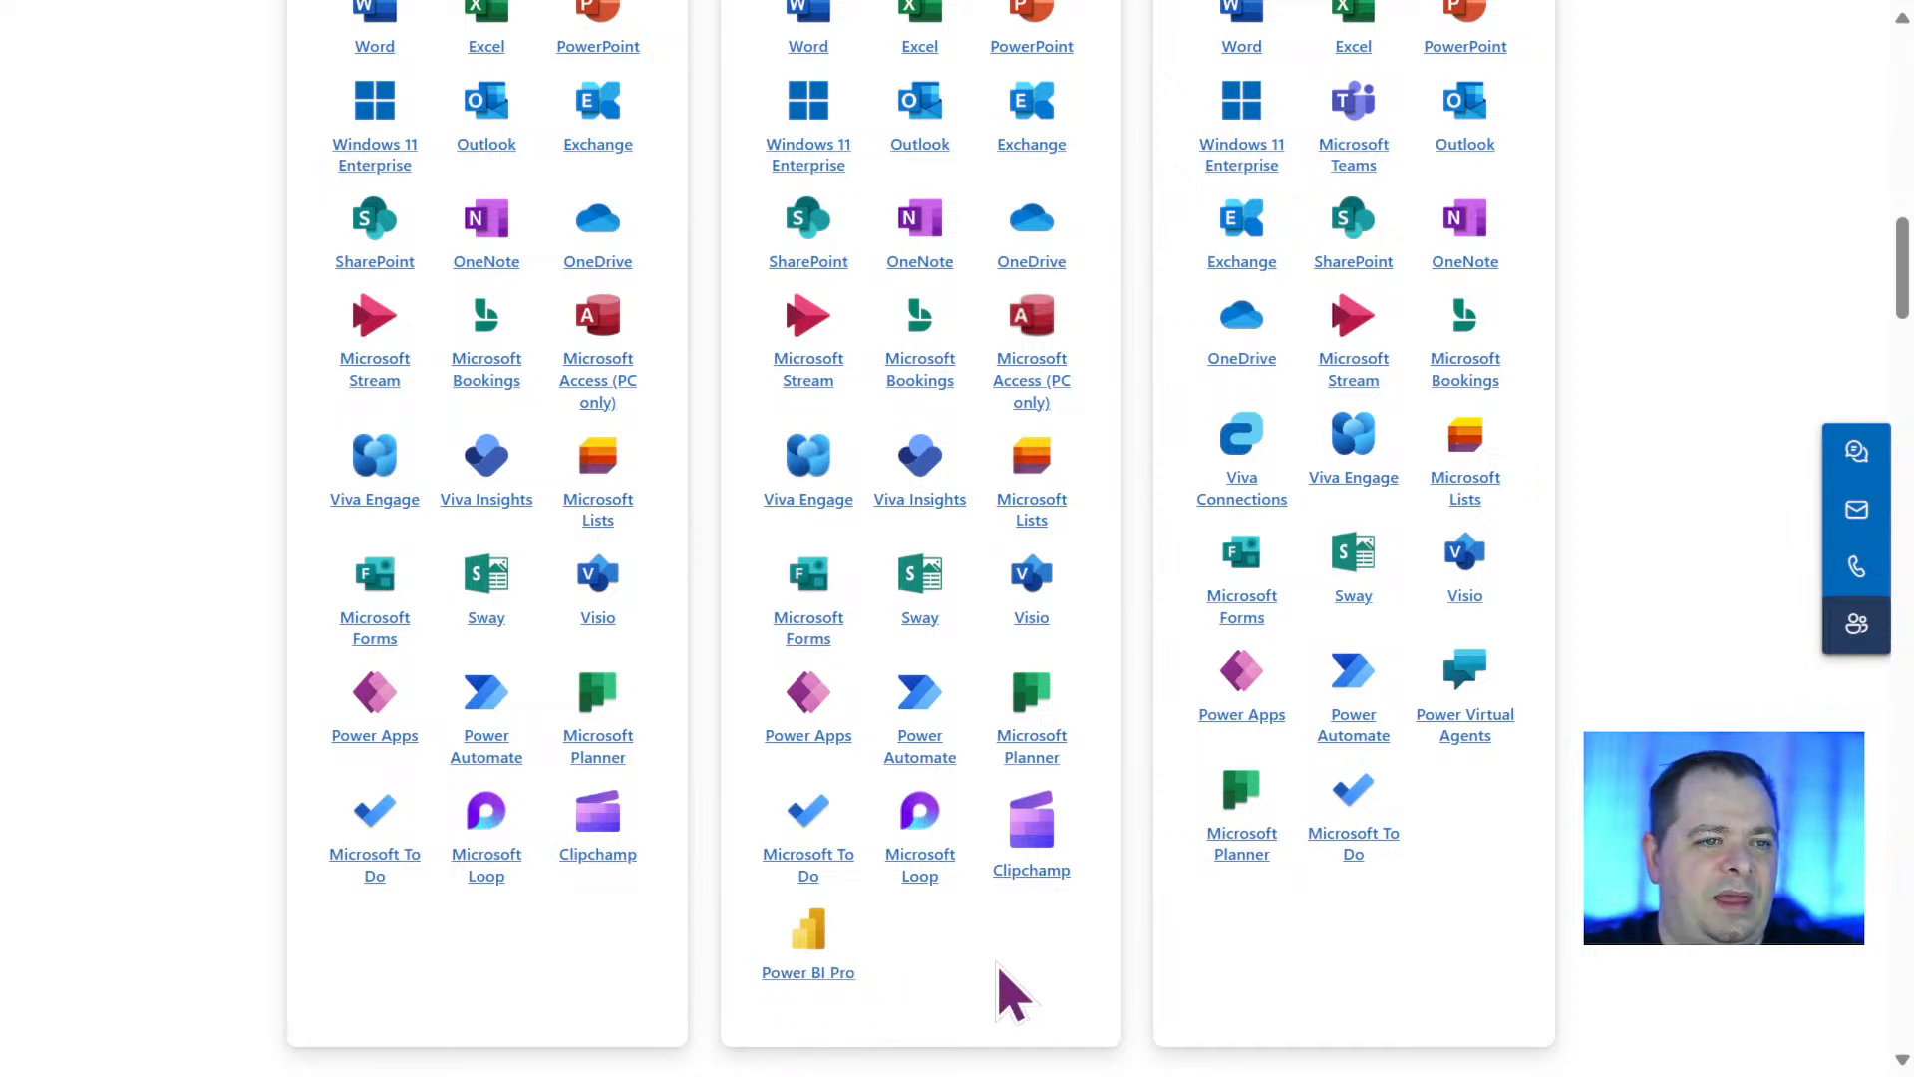
scroll(973, 987, "up", 15)
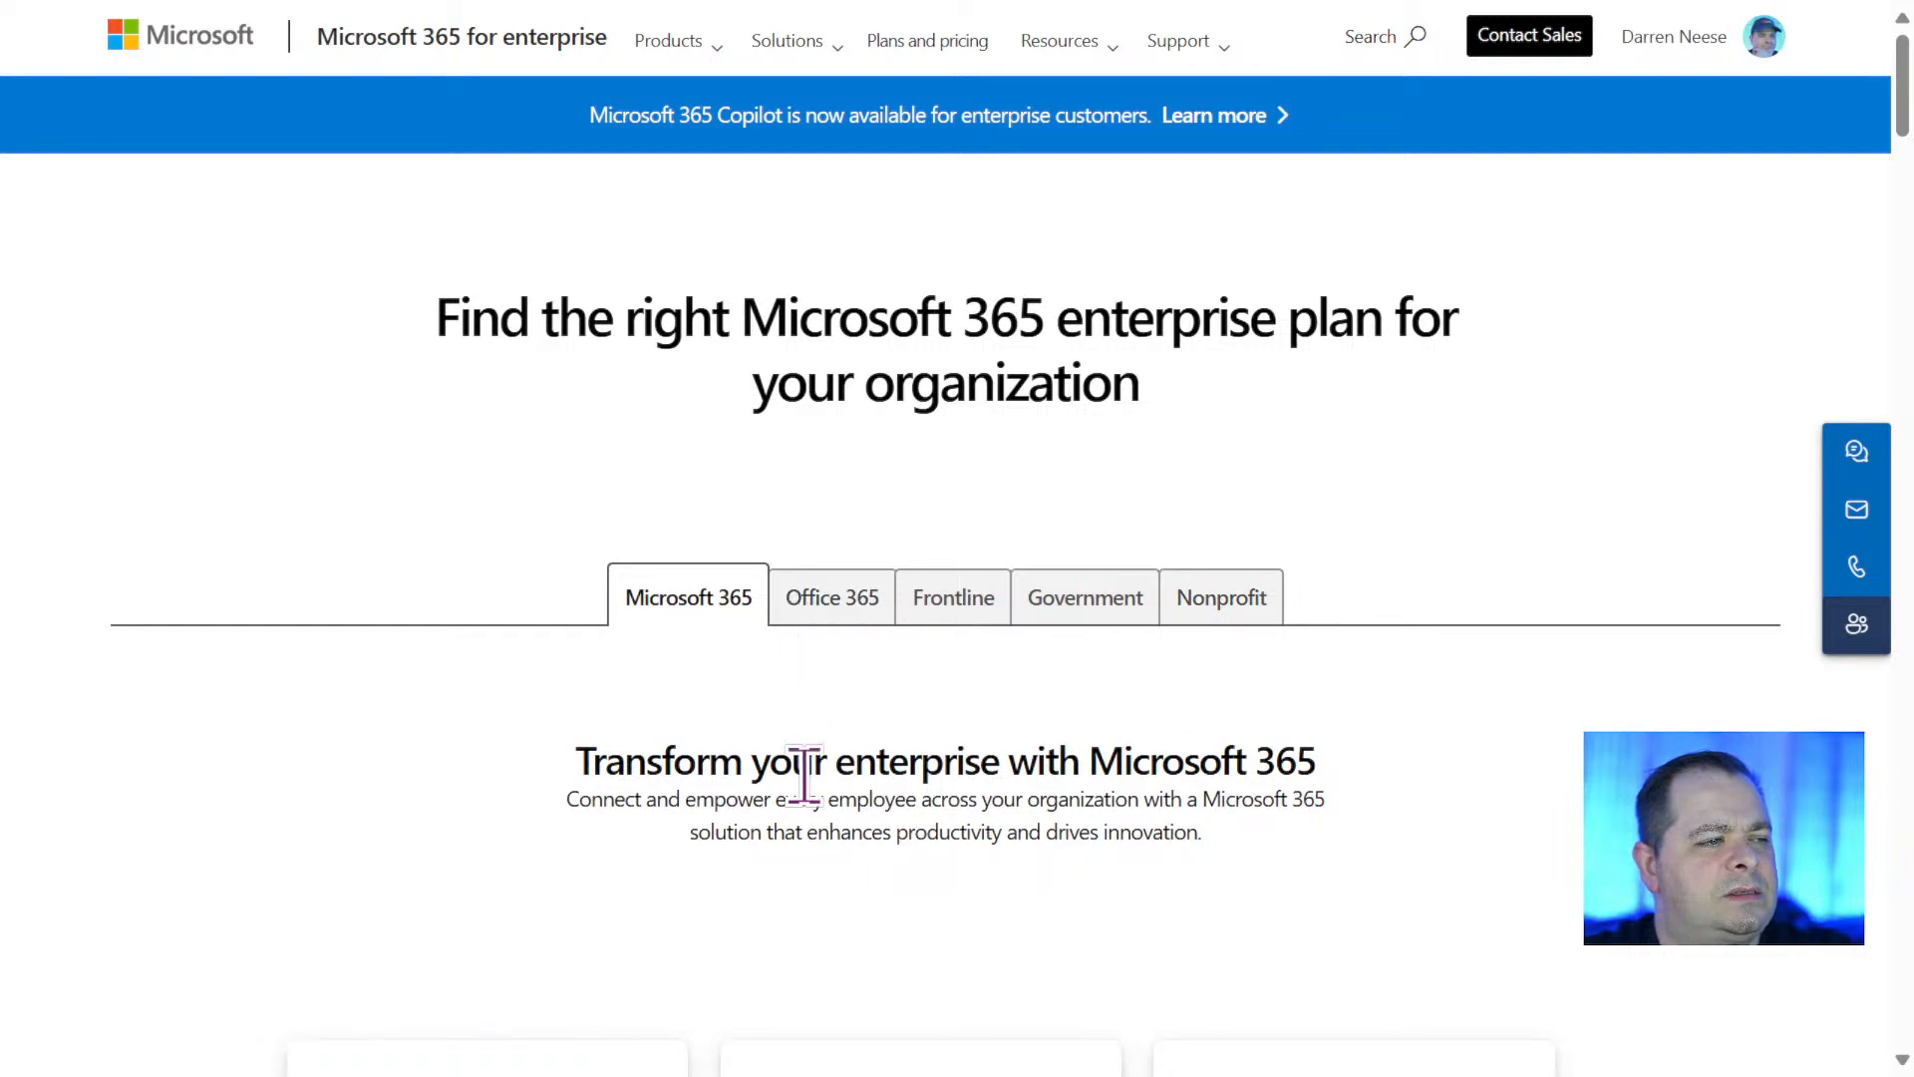
Show the Office 365 enterprise plans and examine the prices and included apps of Apps for enterprise, E1, E3 and E5.
left_click(830, 608)
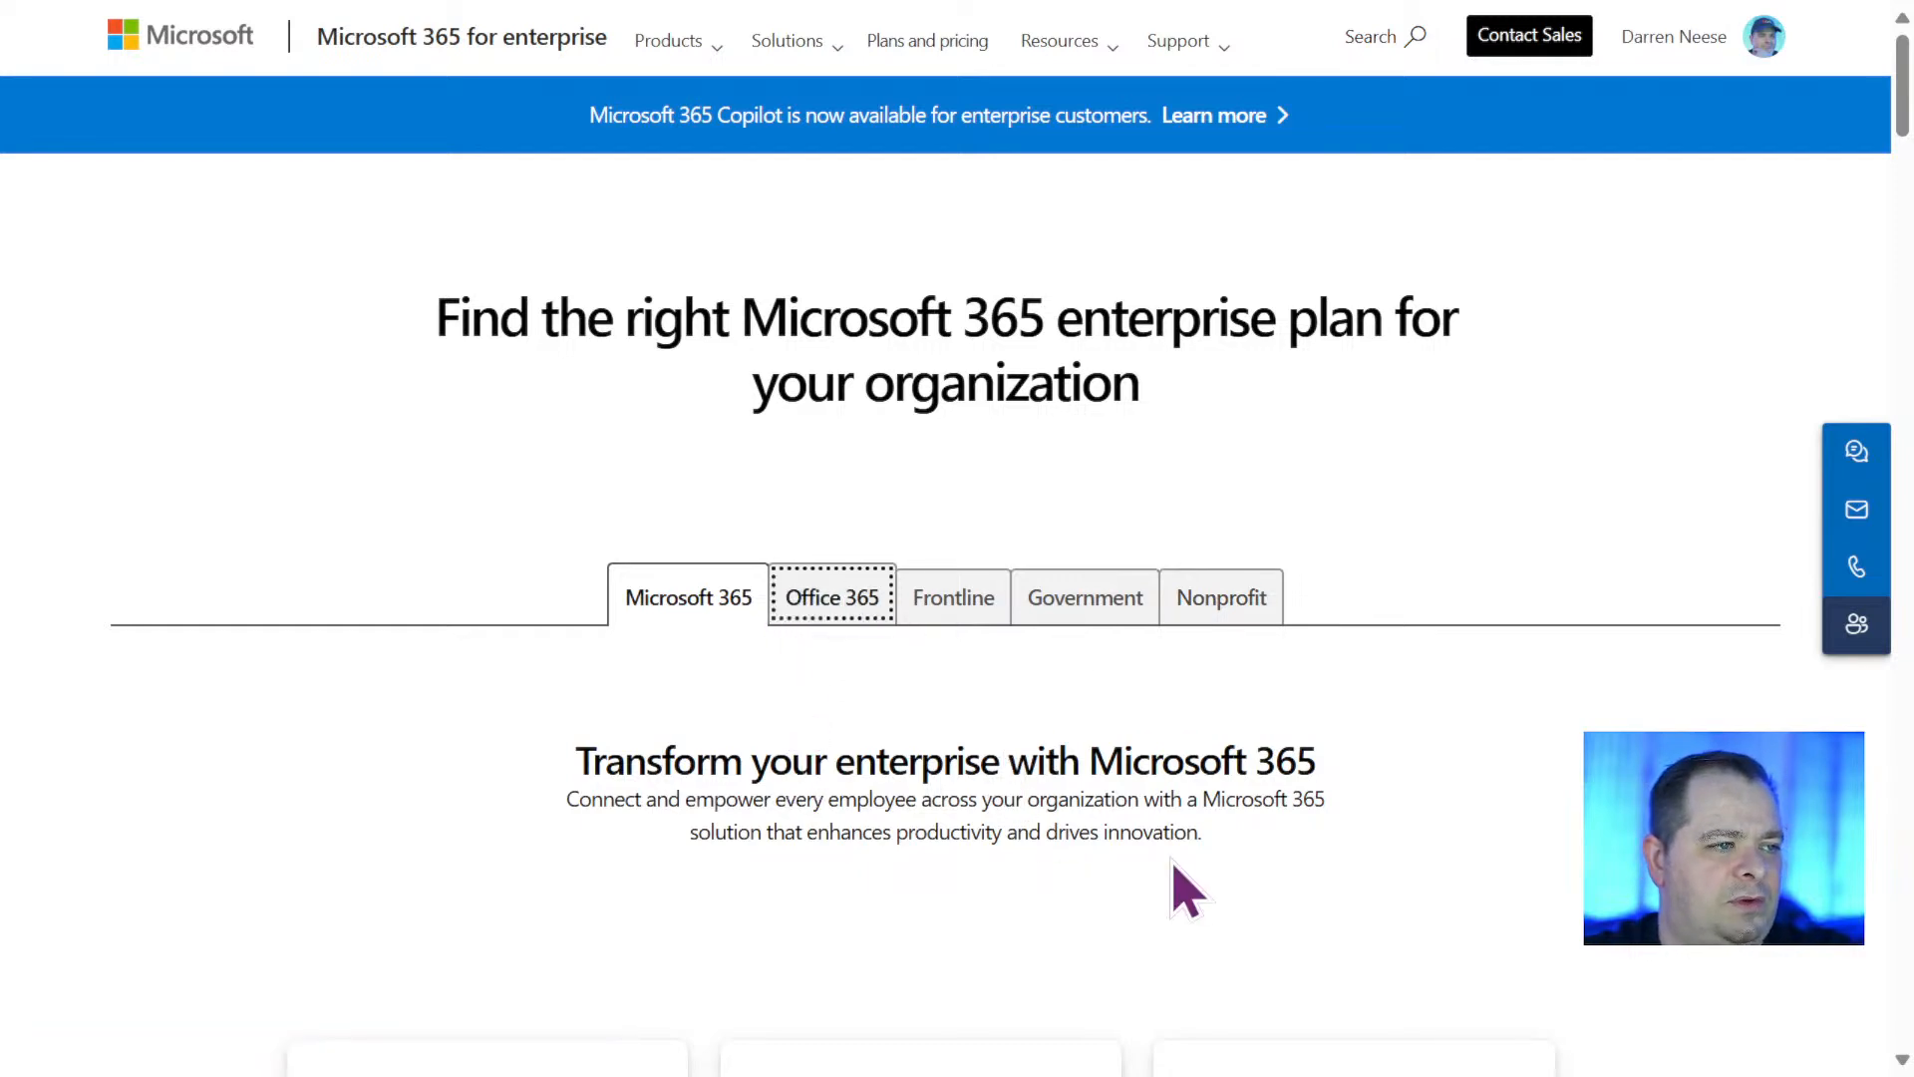
scroll(1175, 865, "down", 15)
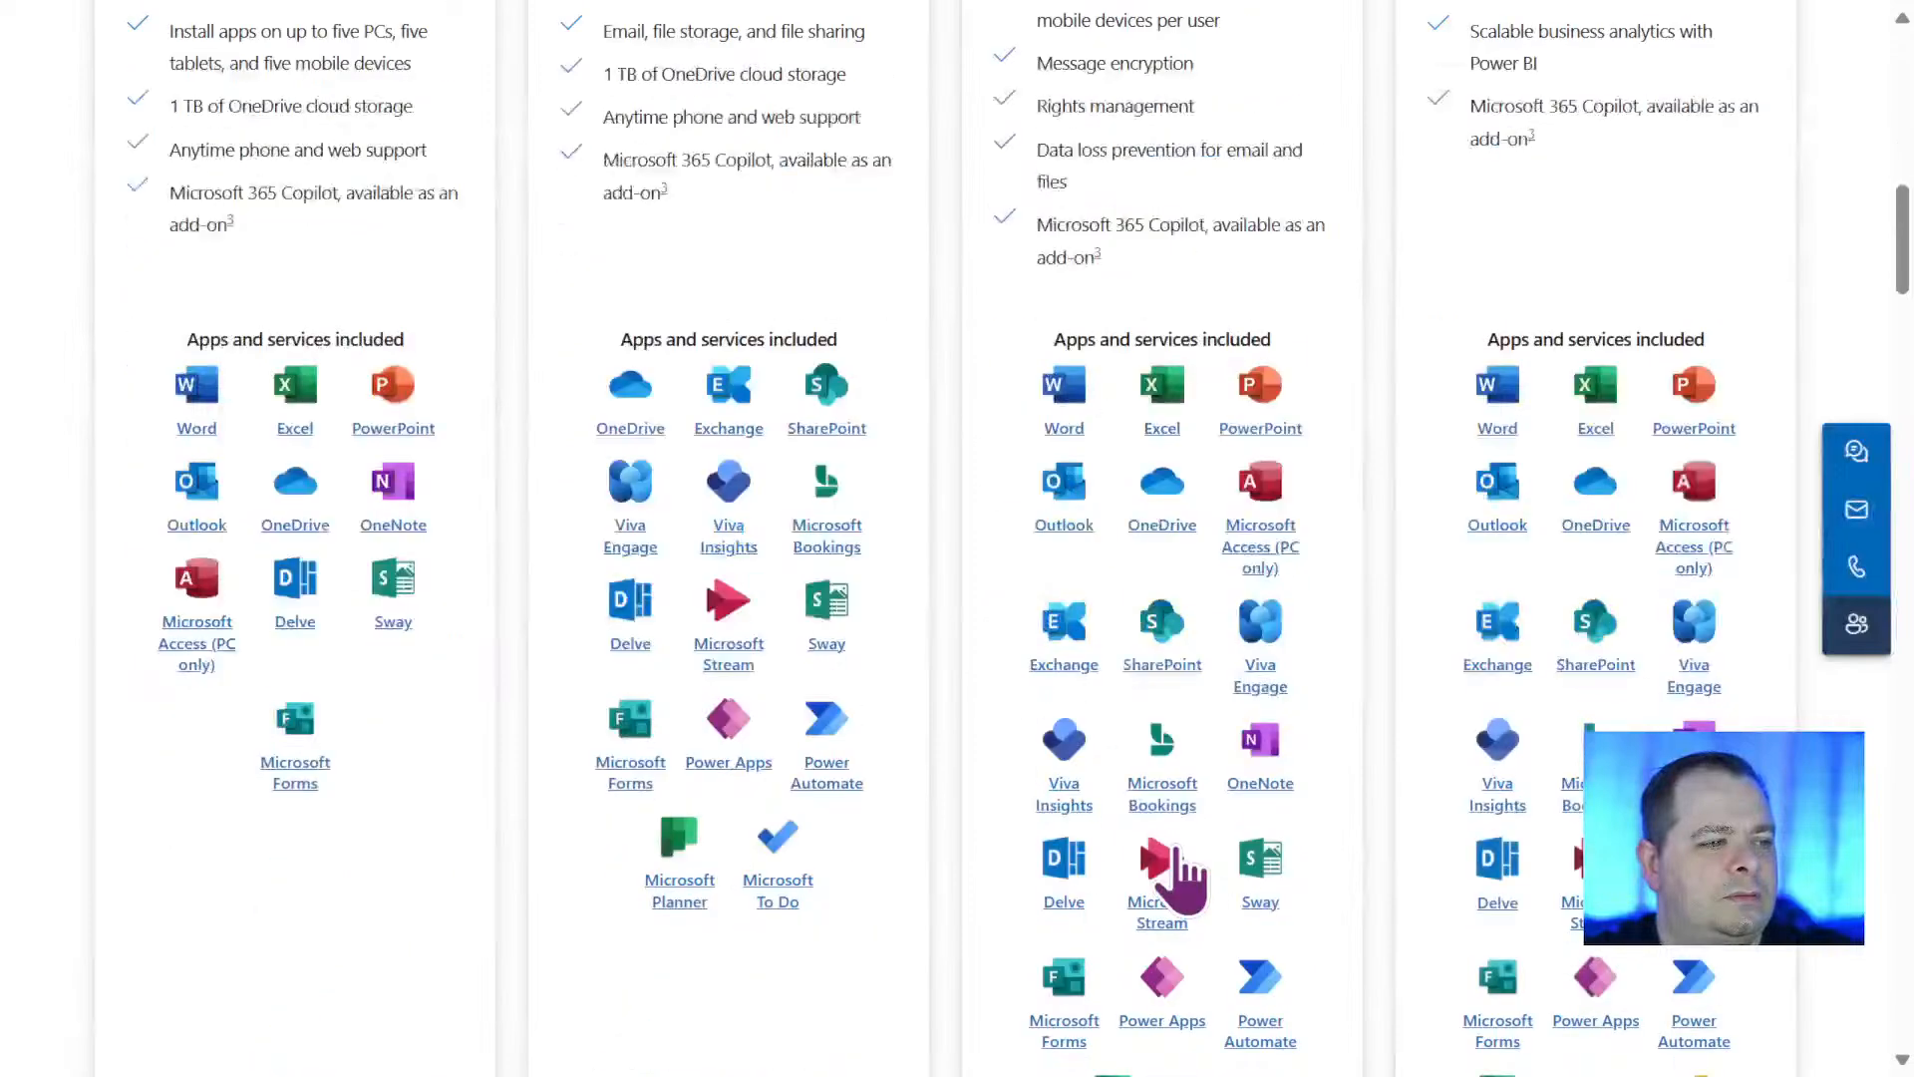
scroll(1416, 847, "up", 7)
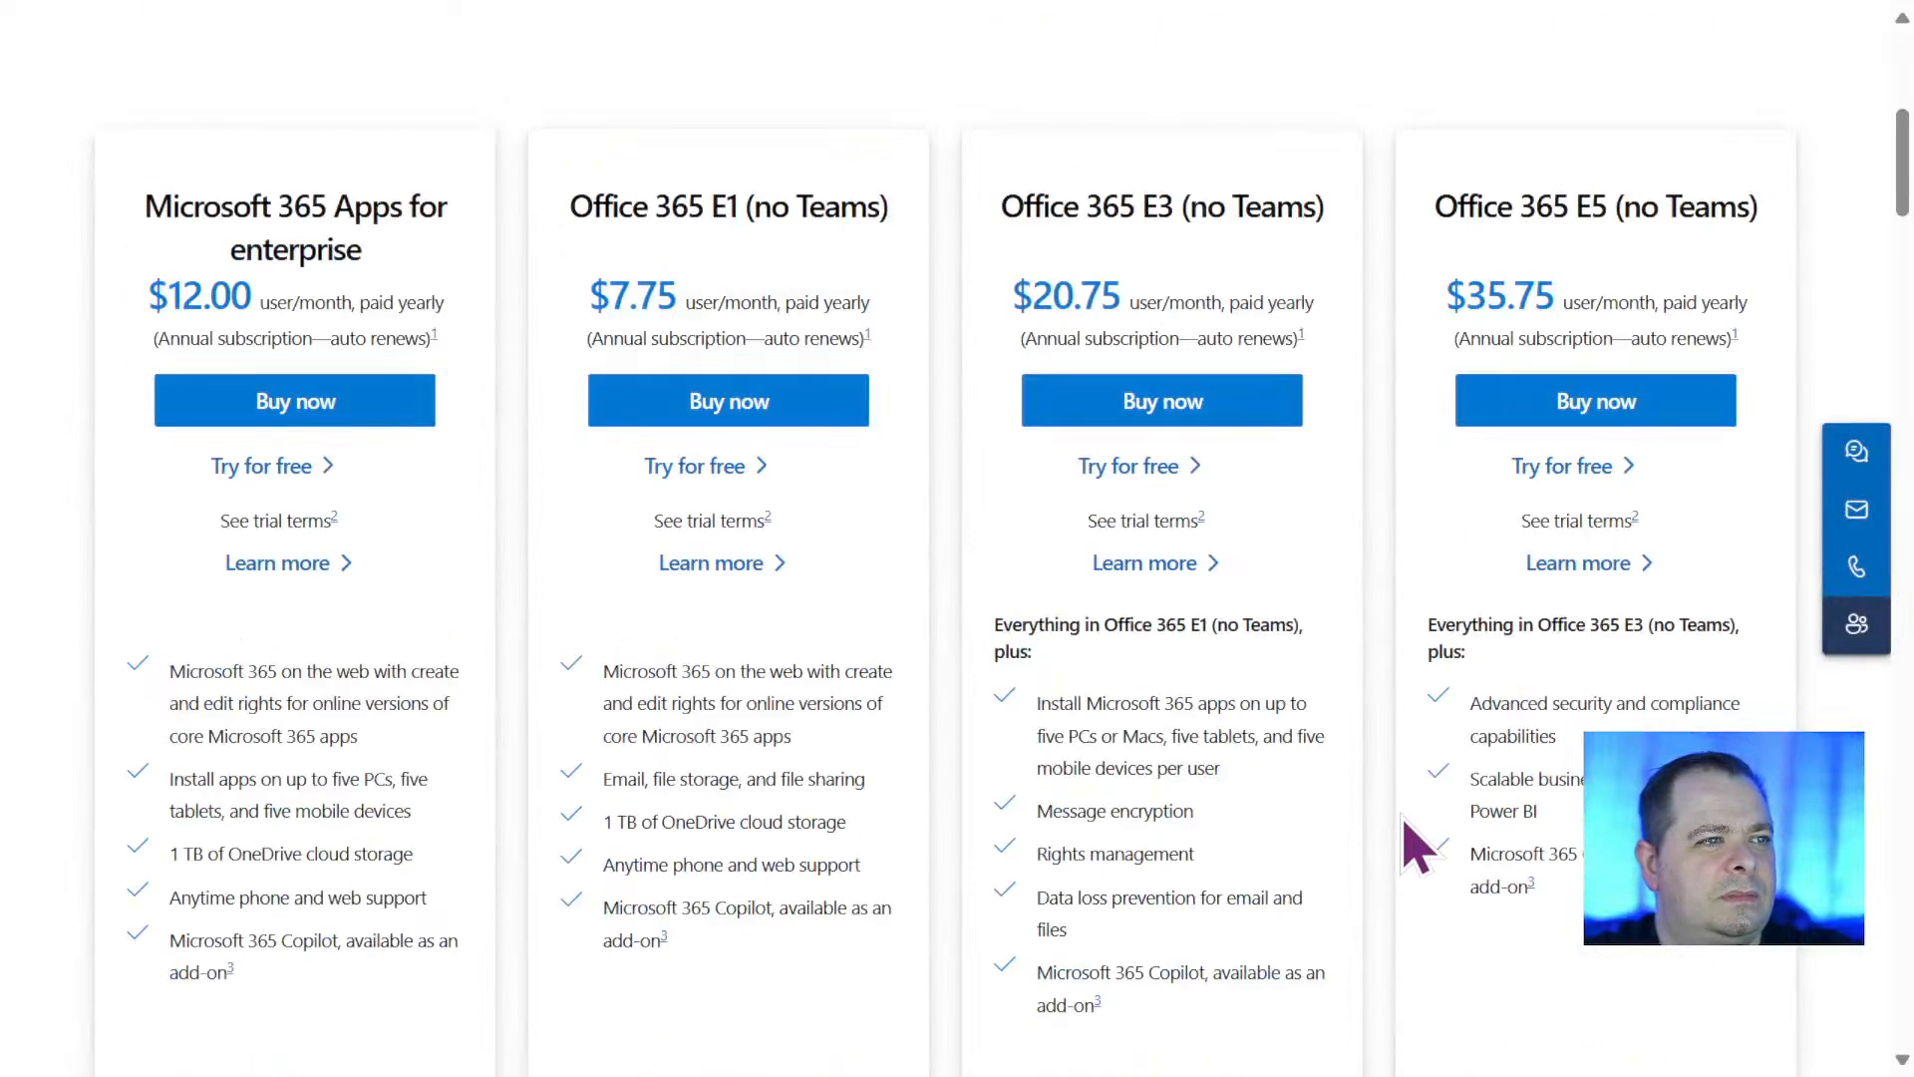
scroll(1415, 847, "down", 11)
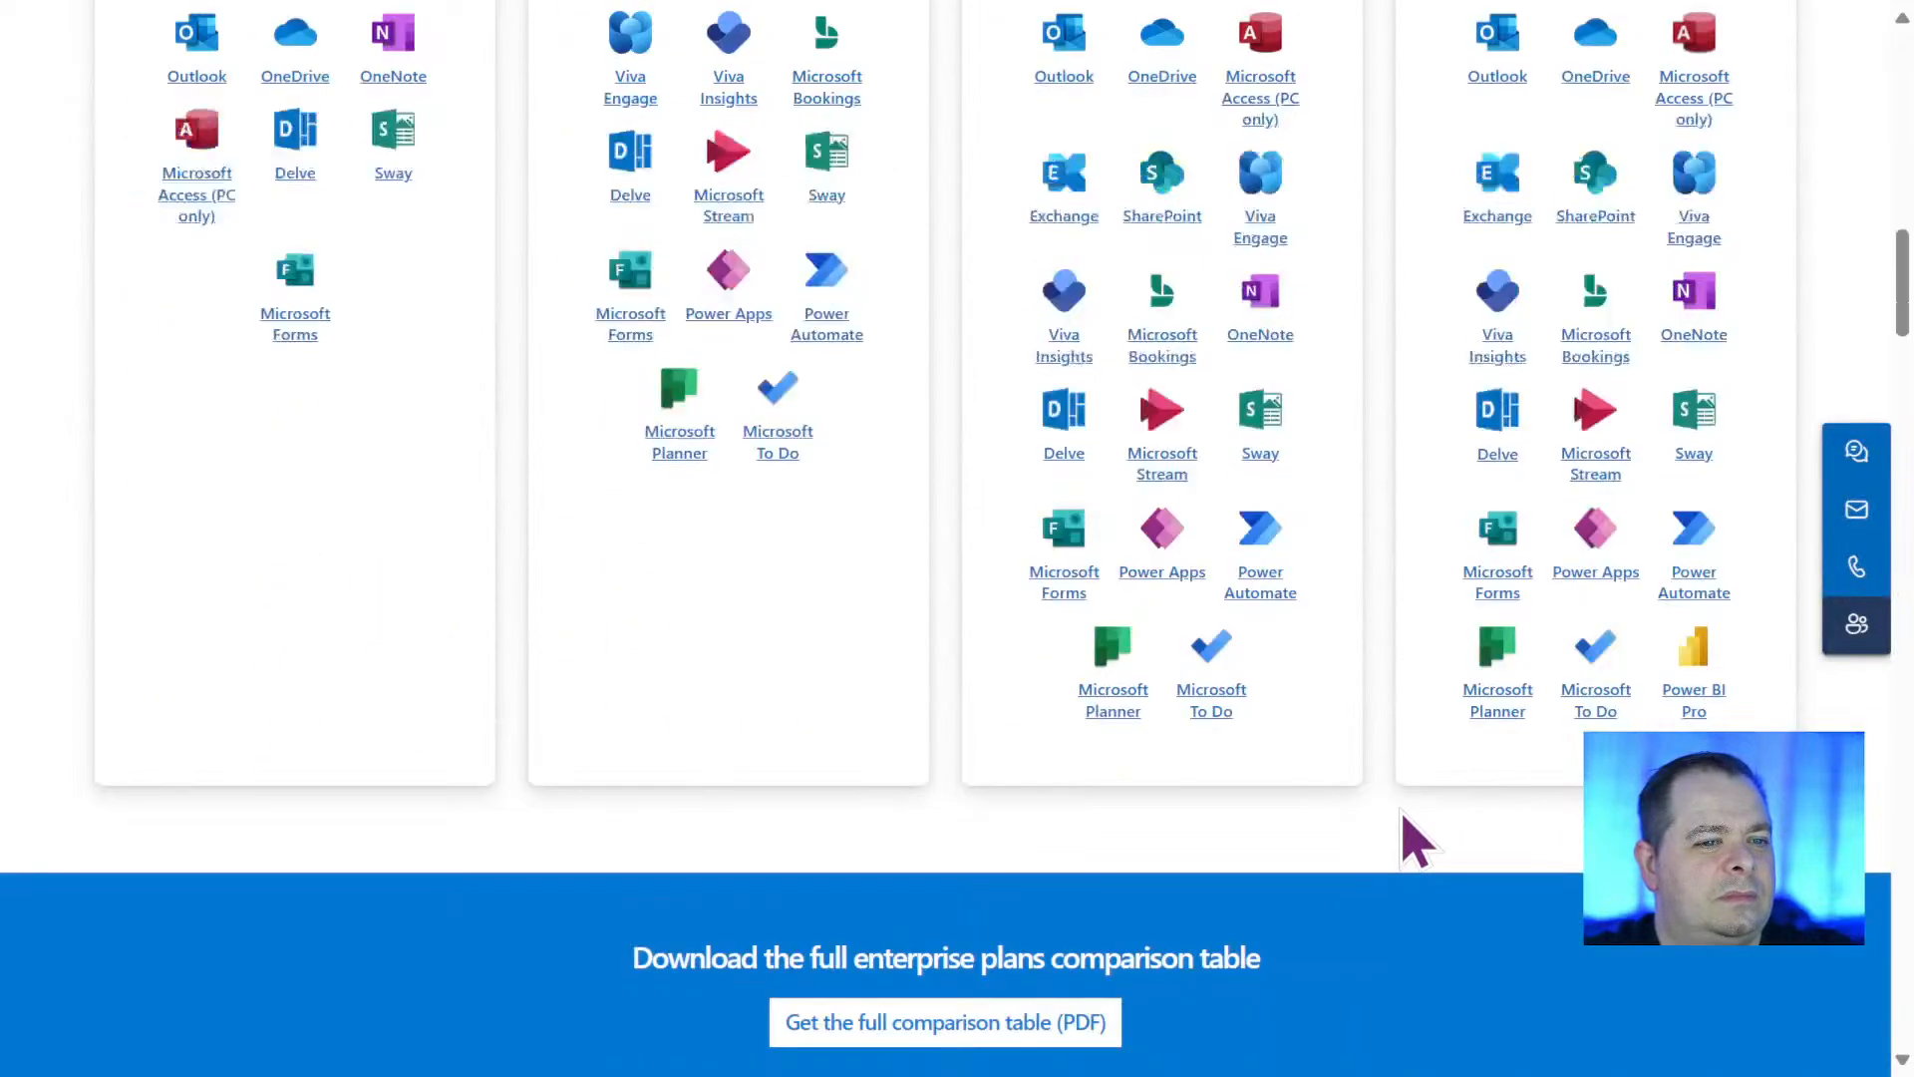
scroll(1411, 837, "up", 1)
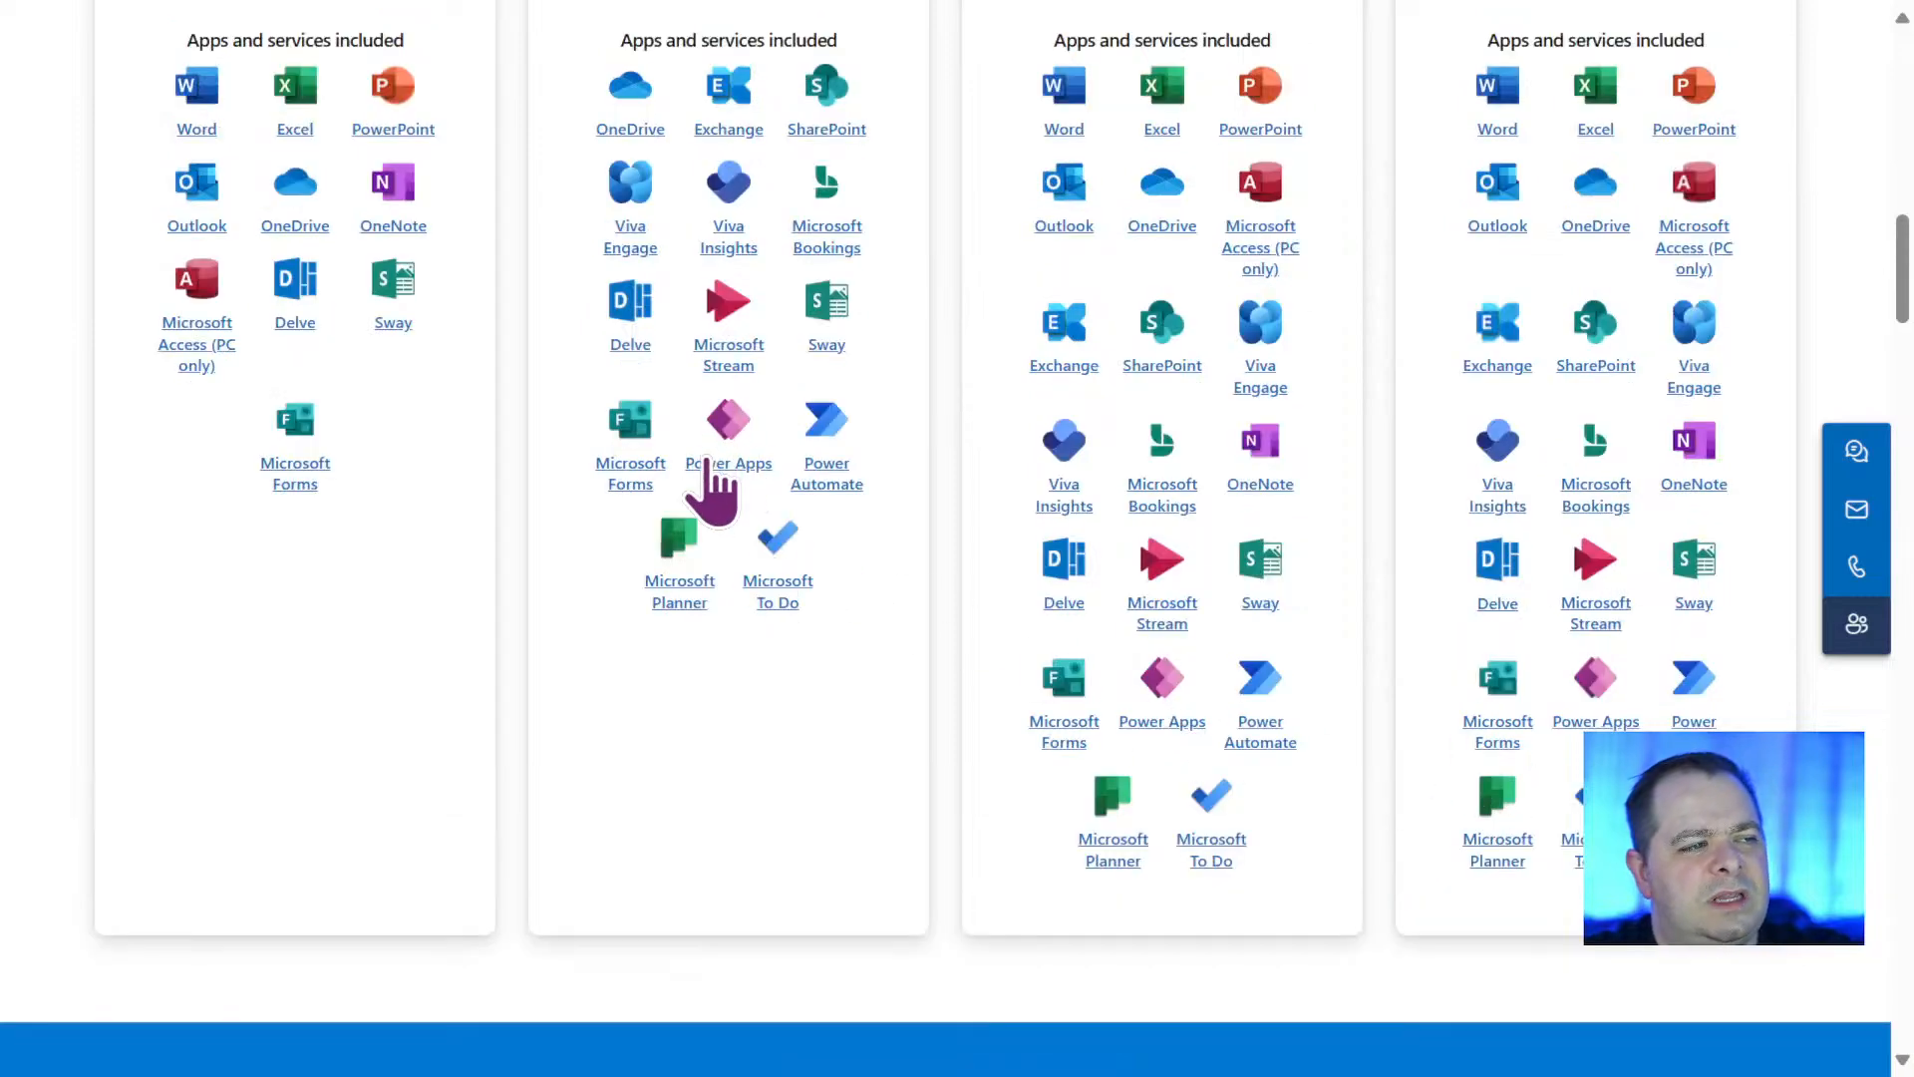
scroll(753, 538, "up", 15)
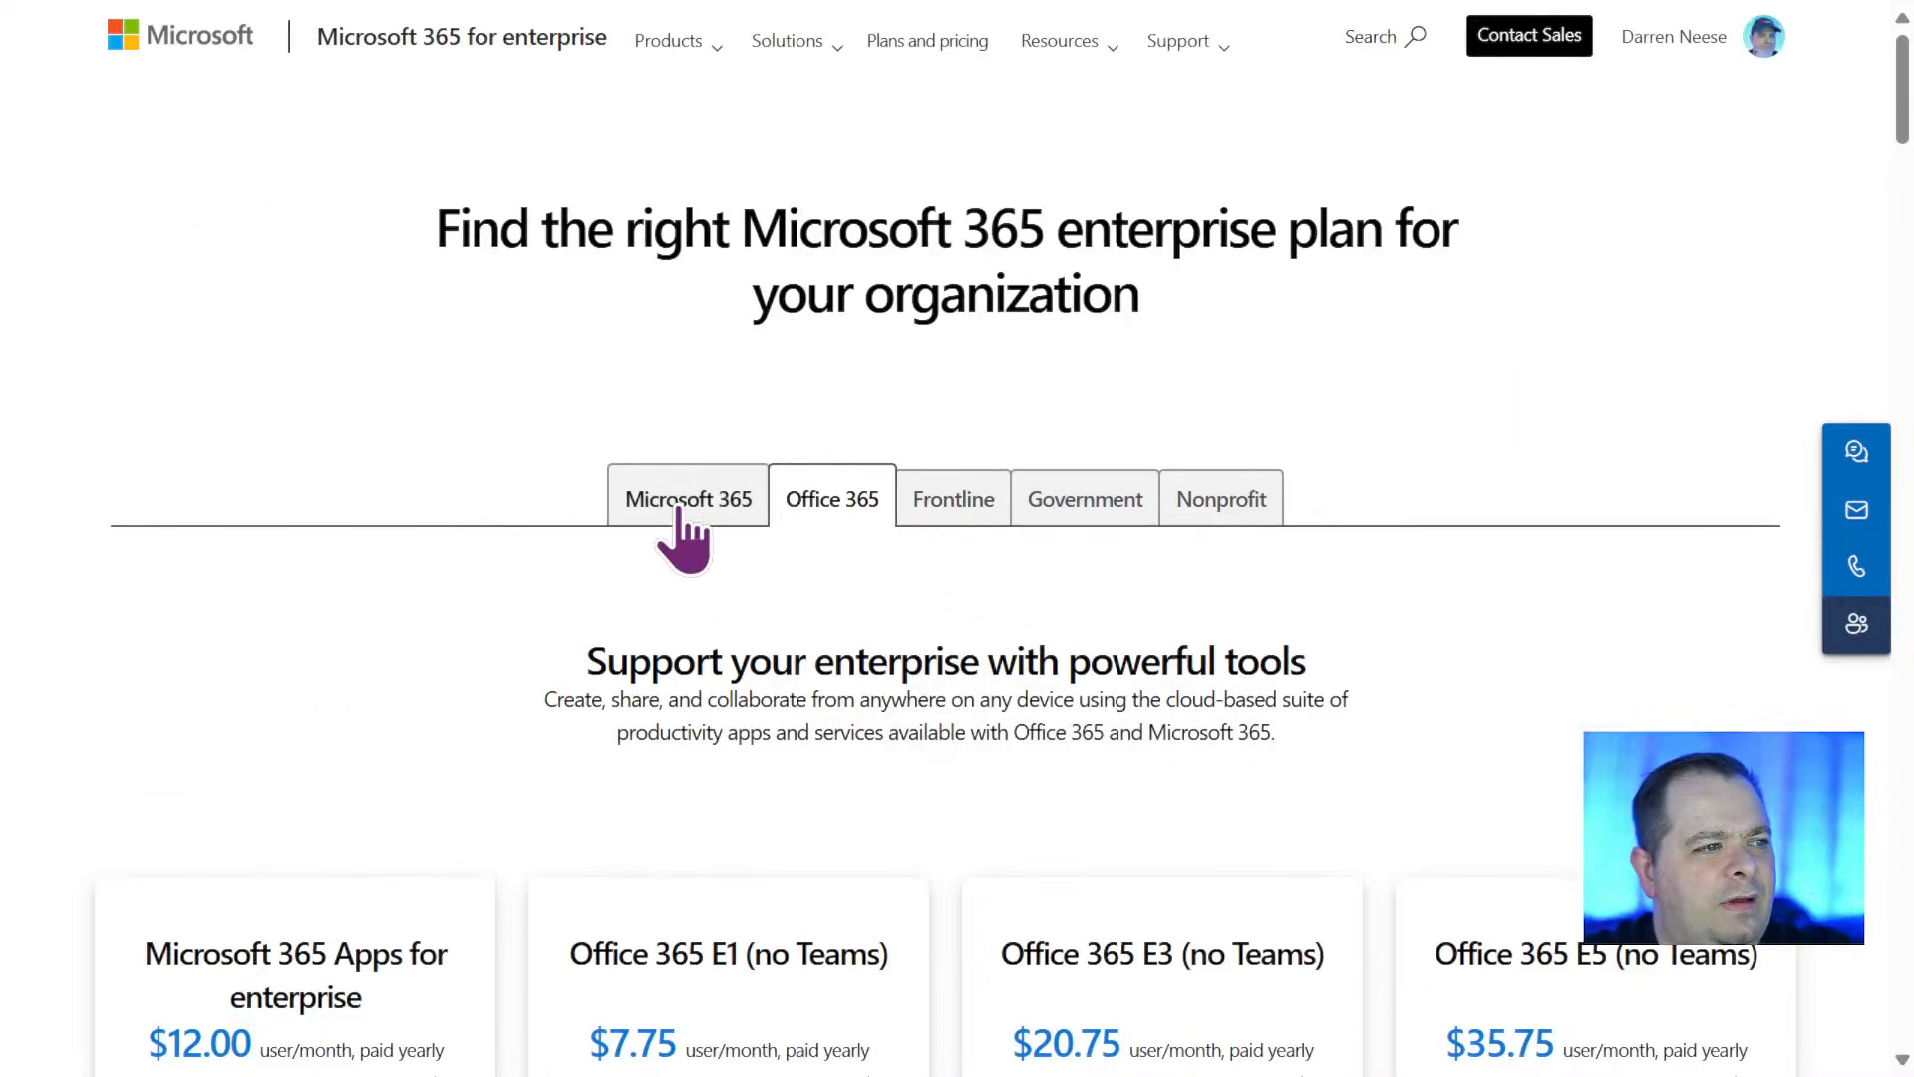
Return to the Microsoft 365 enterprise plans and review the prices of E3, E5 and F3.
left_click(677, 508)
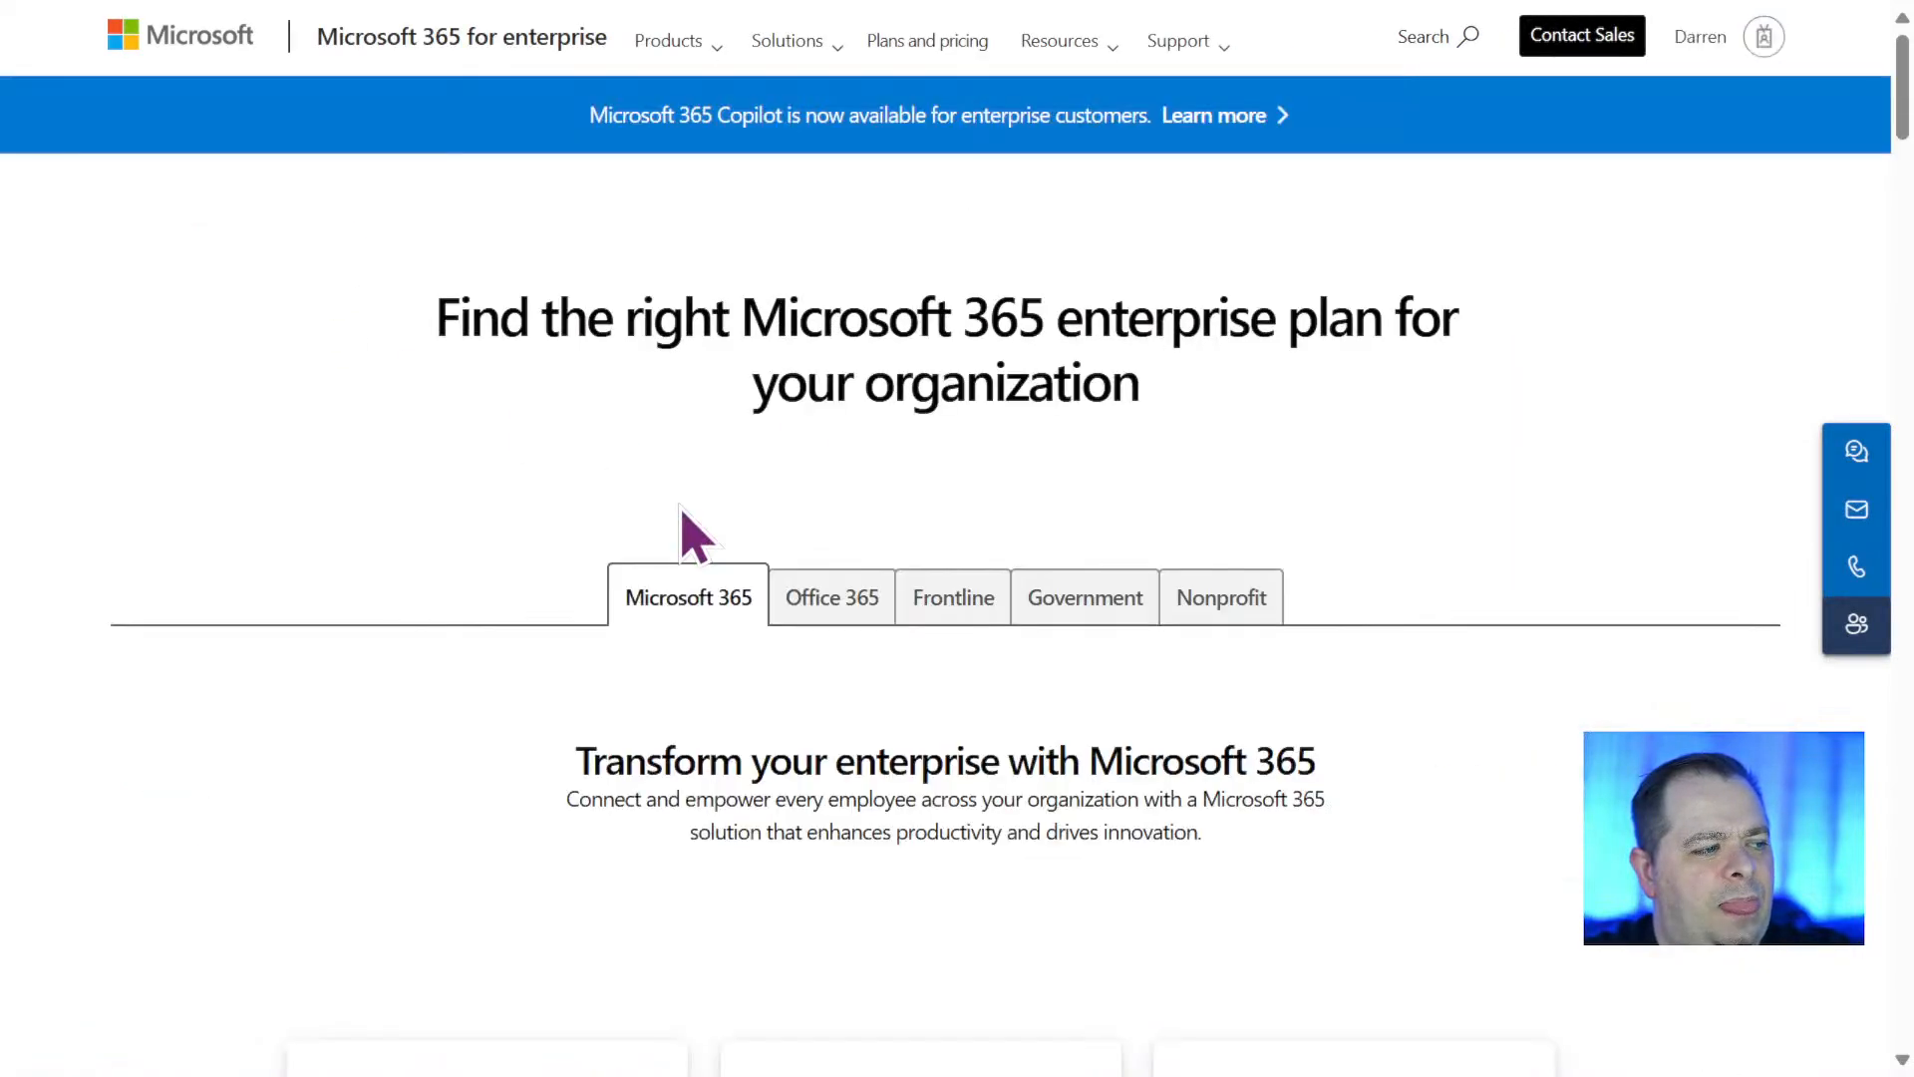
scroll(1433, 798, "down", 4)
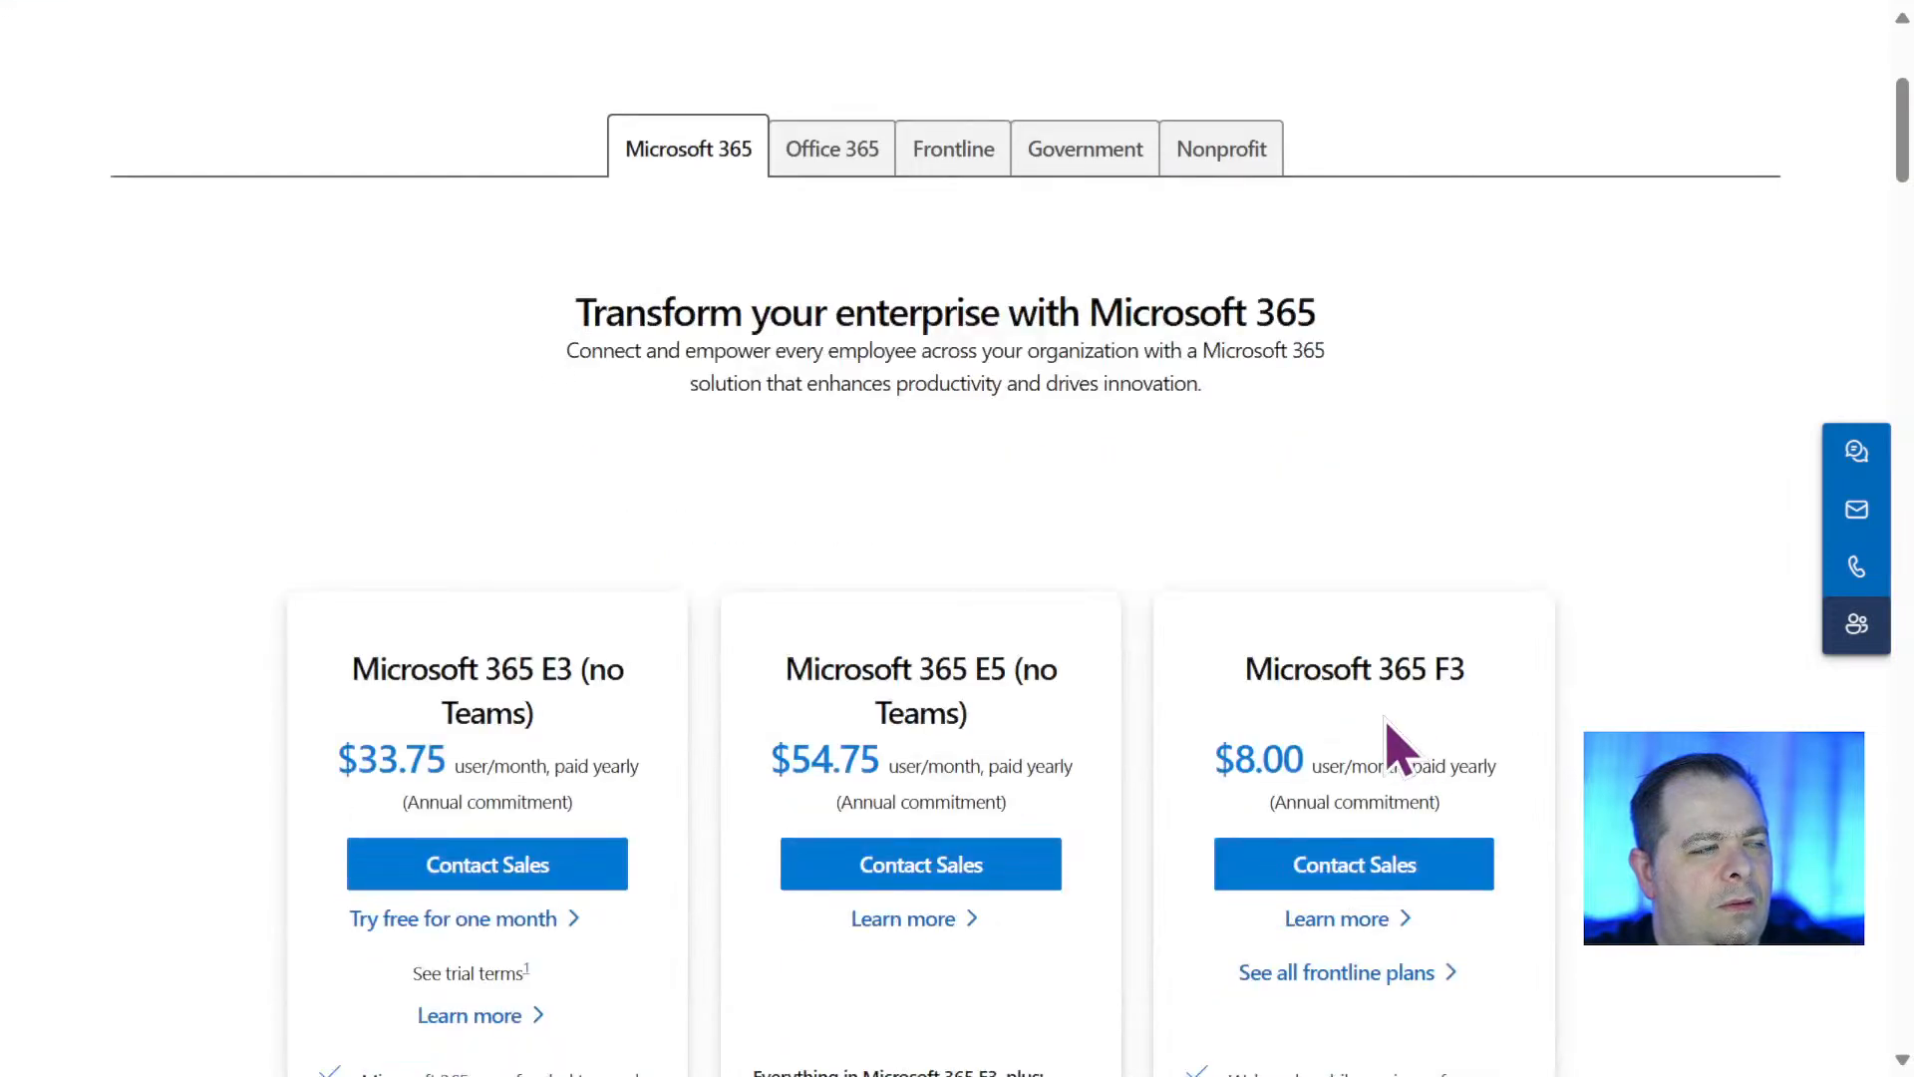
scroll(1273, 739, "up", 4)
Open the small business product page and examine the price, features and included apps of Microsoft 365 Business Basic.
left_click(678, 55)
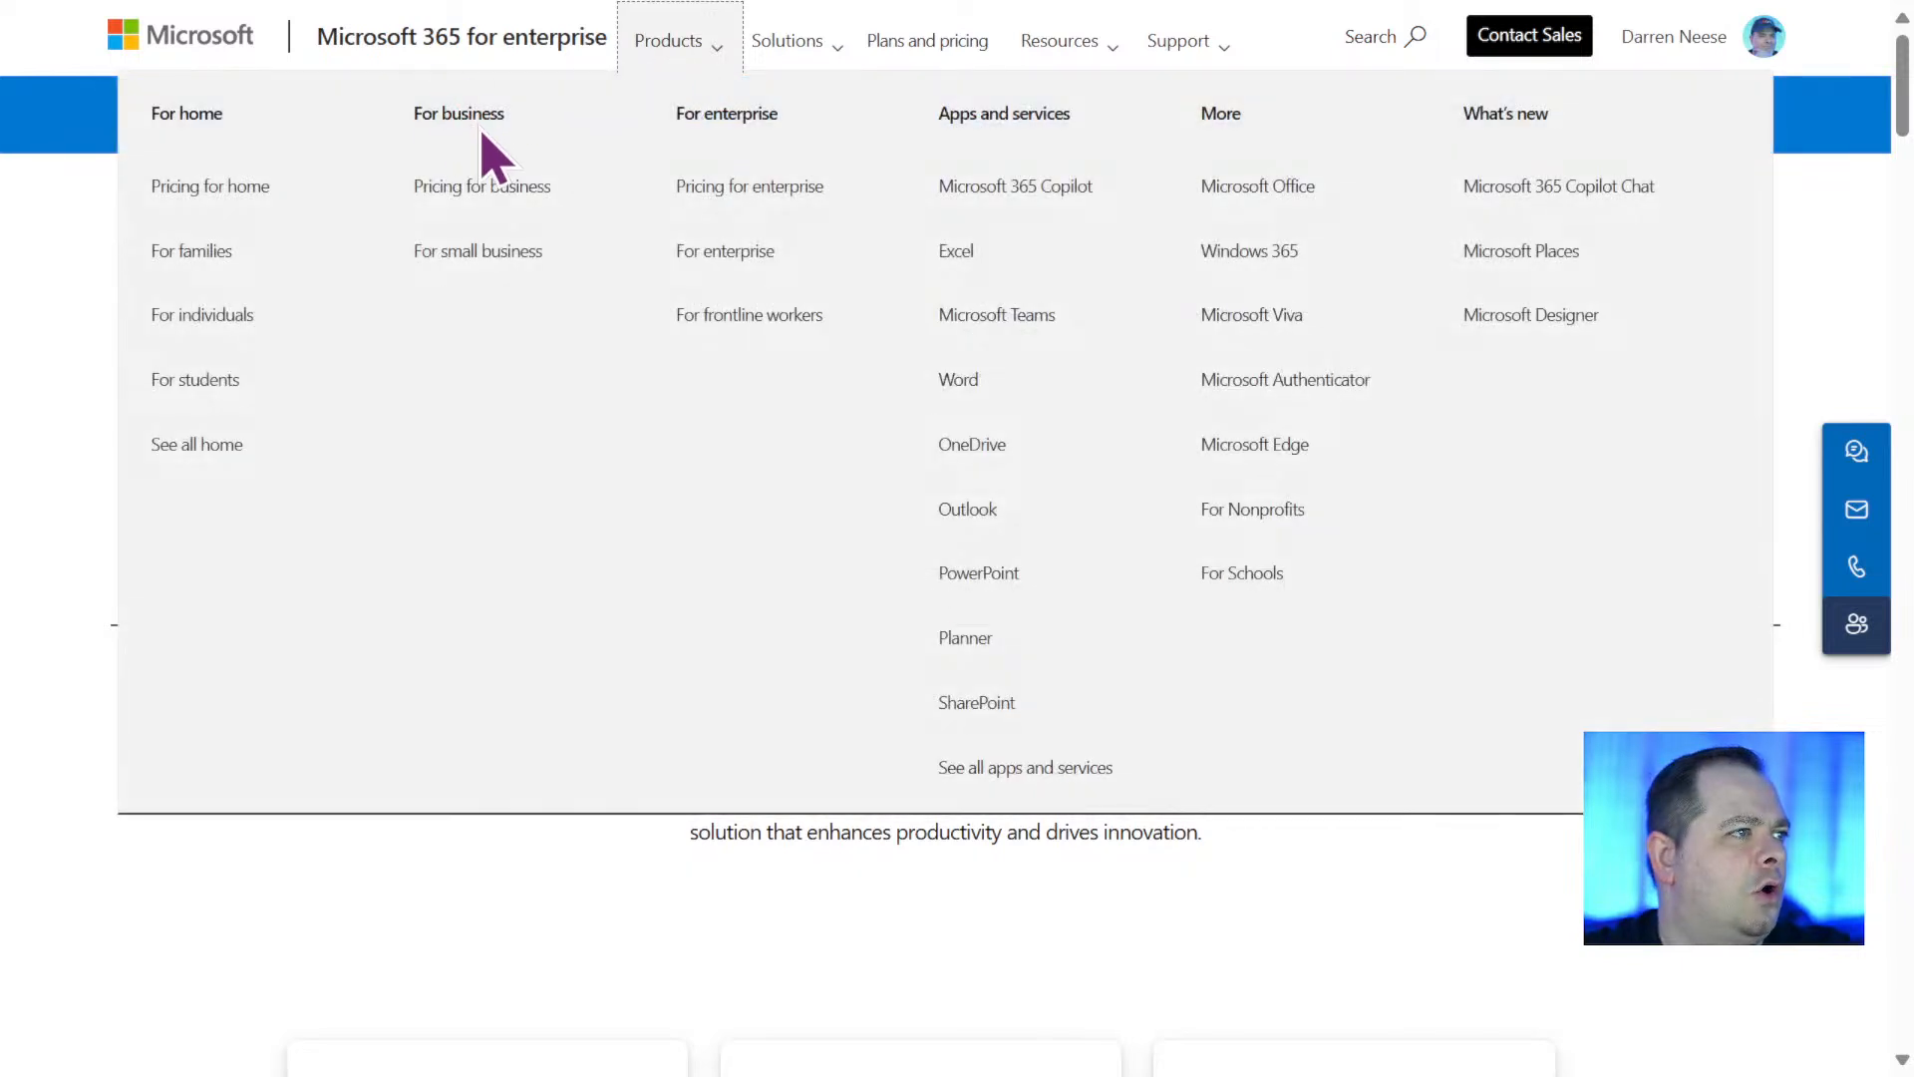
left_click(501, 261)
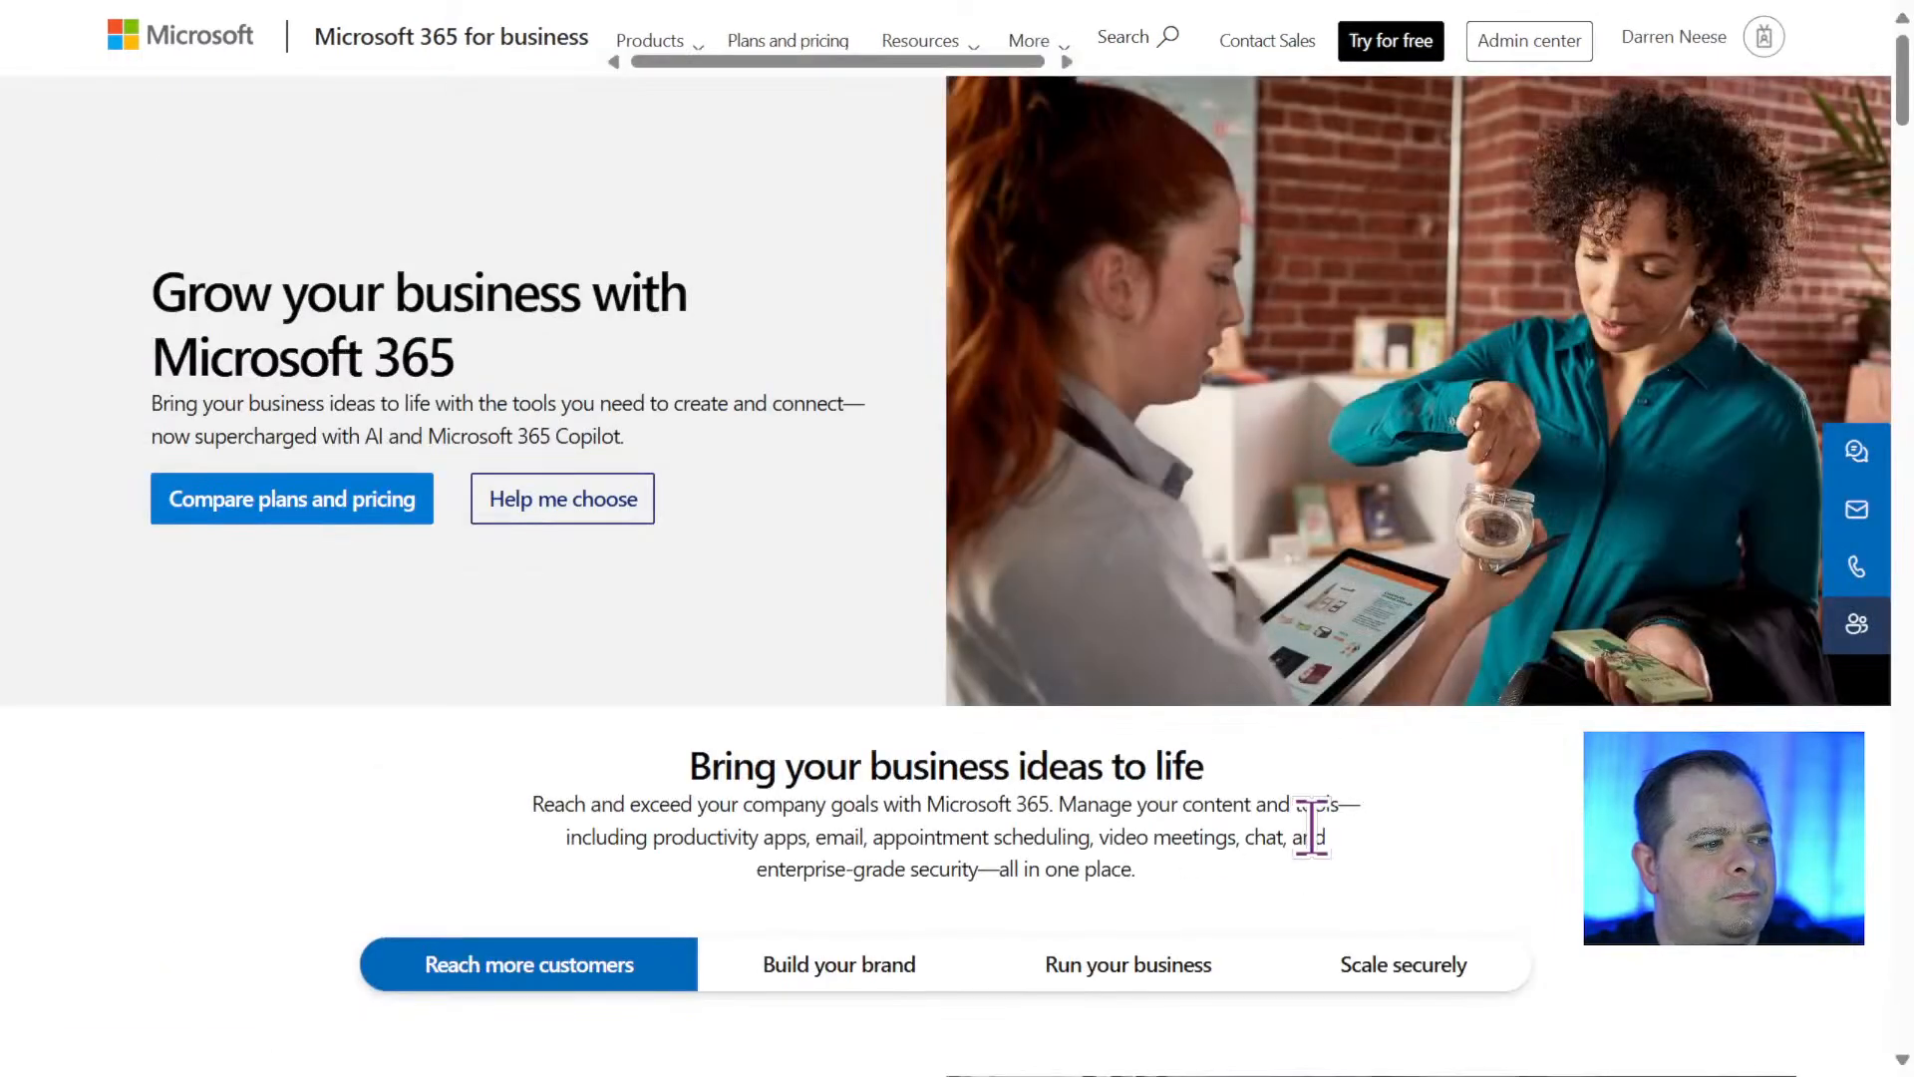
scroll(1312, 826, "down", 15)
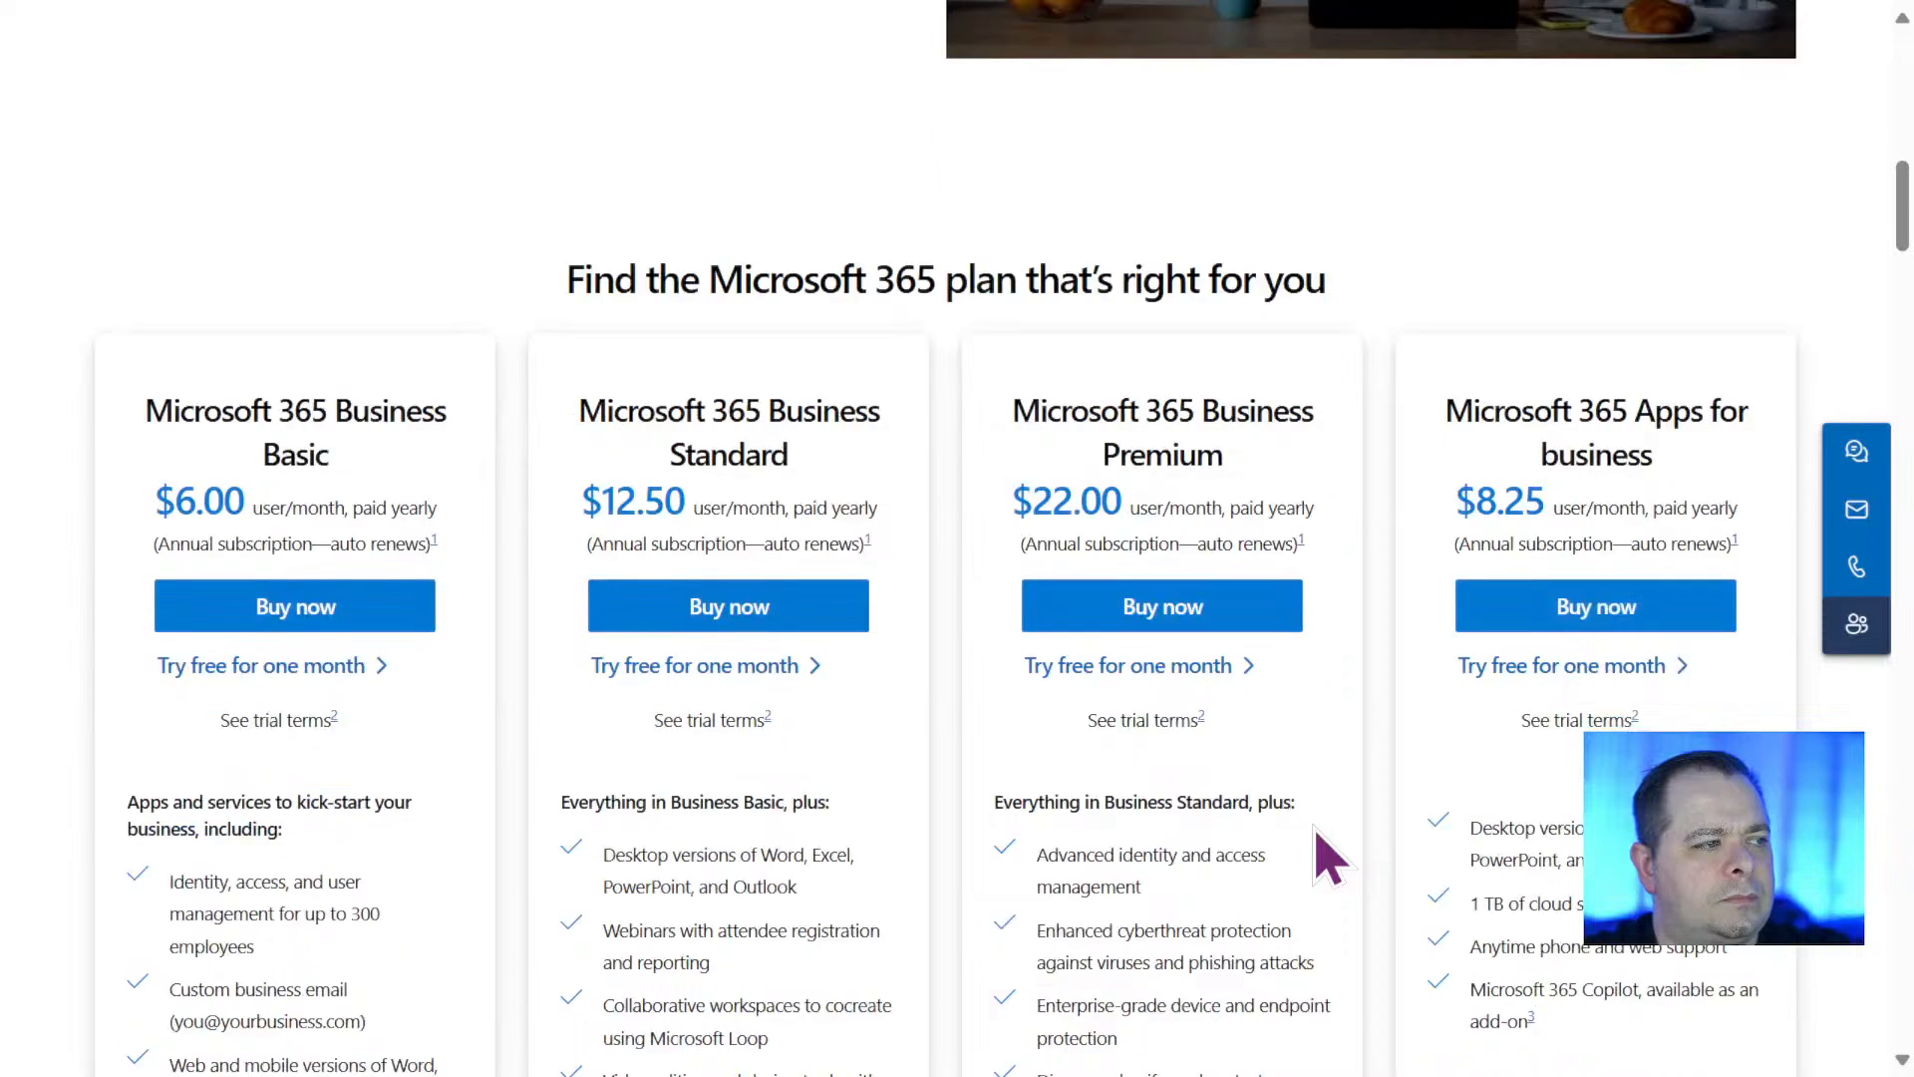
left_click_drag(172, 411, 342, 451)
left_click(351, 483)
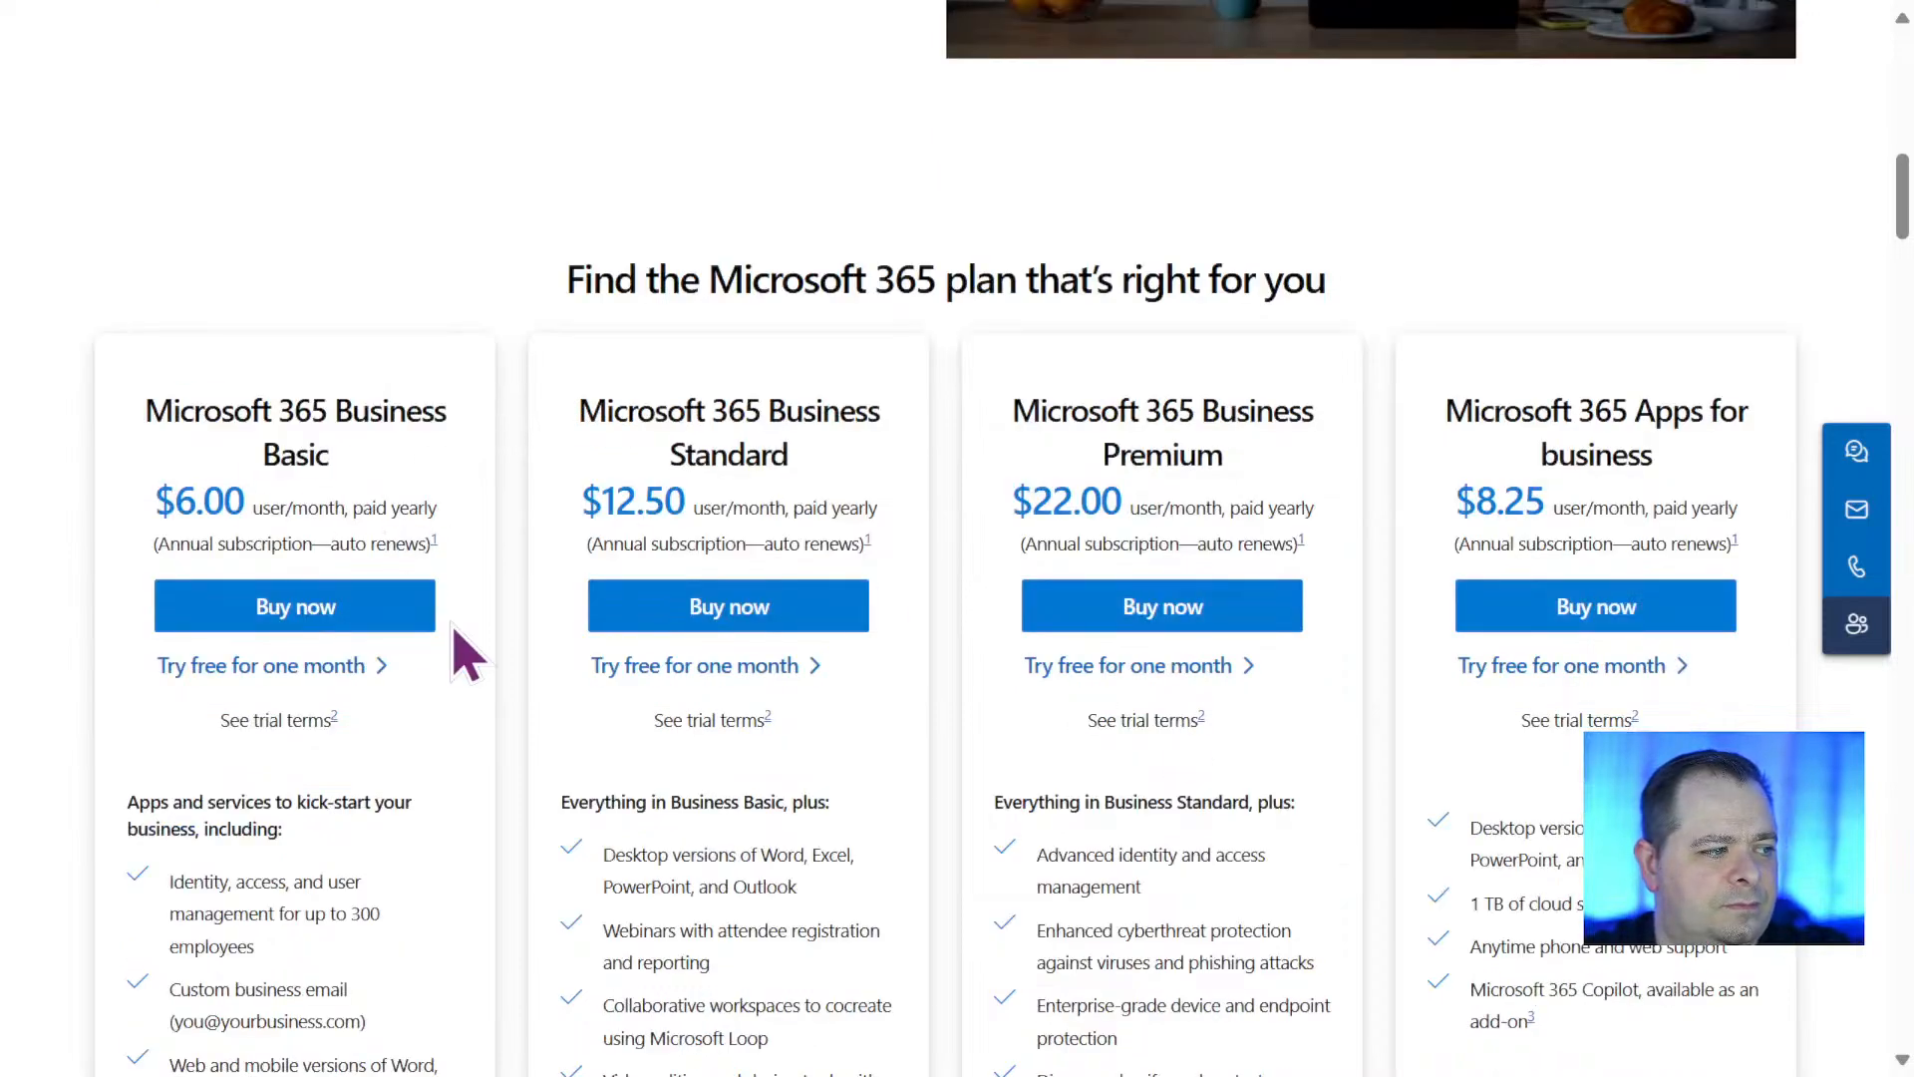
scroll(467, 654, "down", 3)
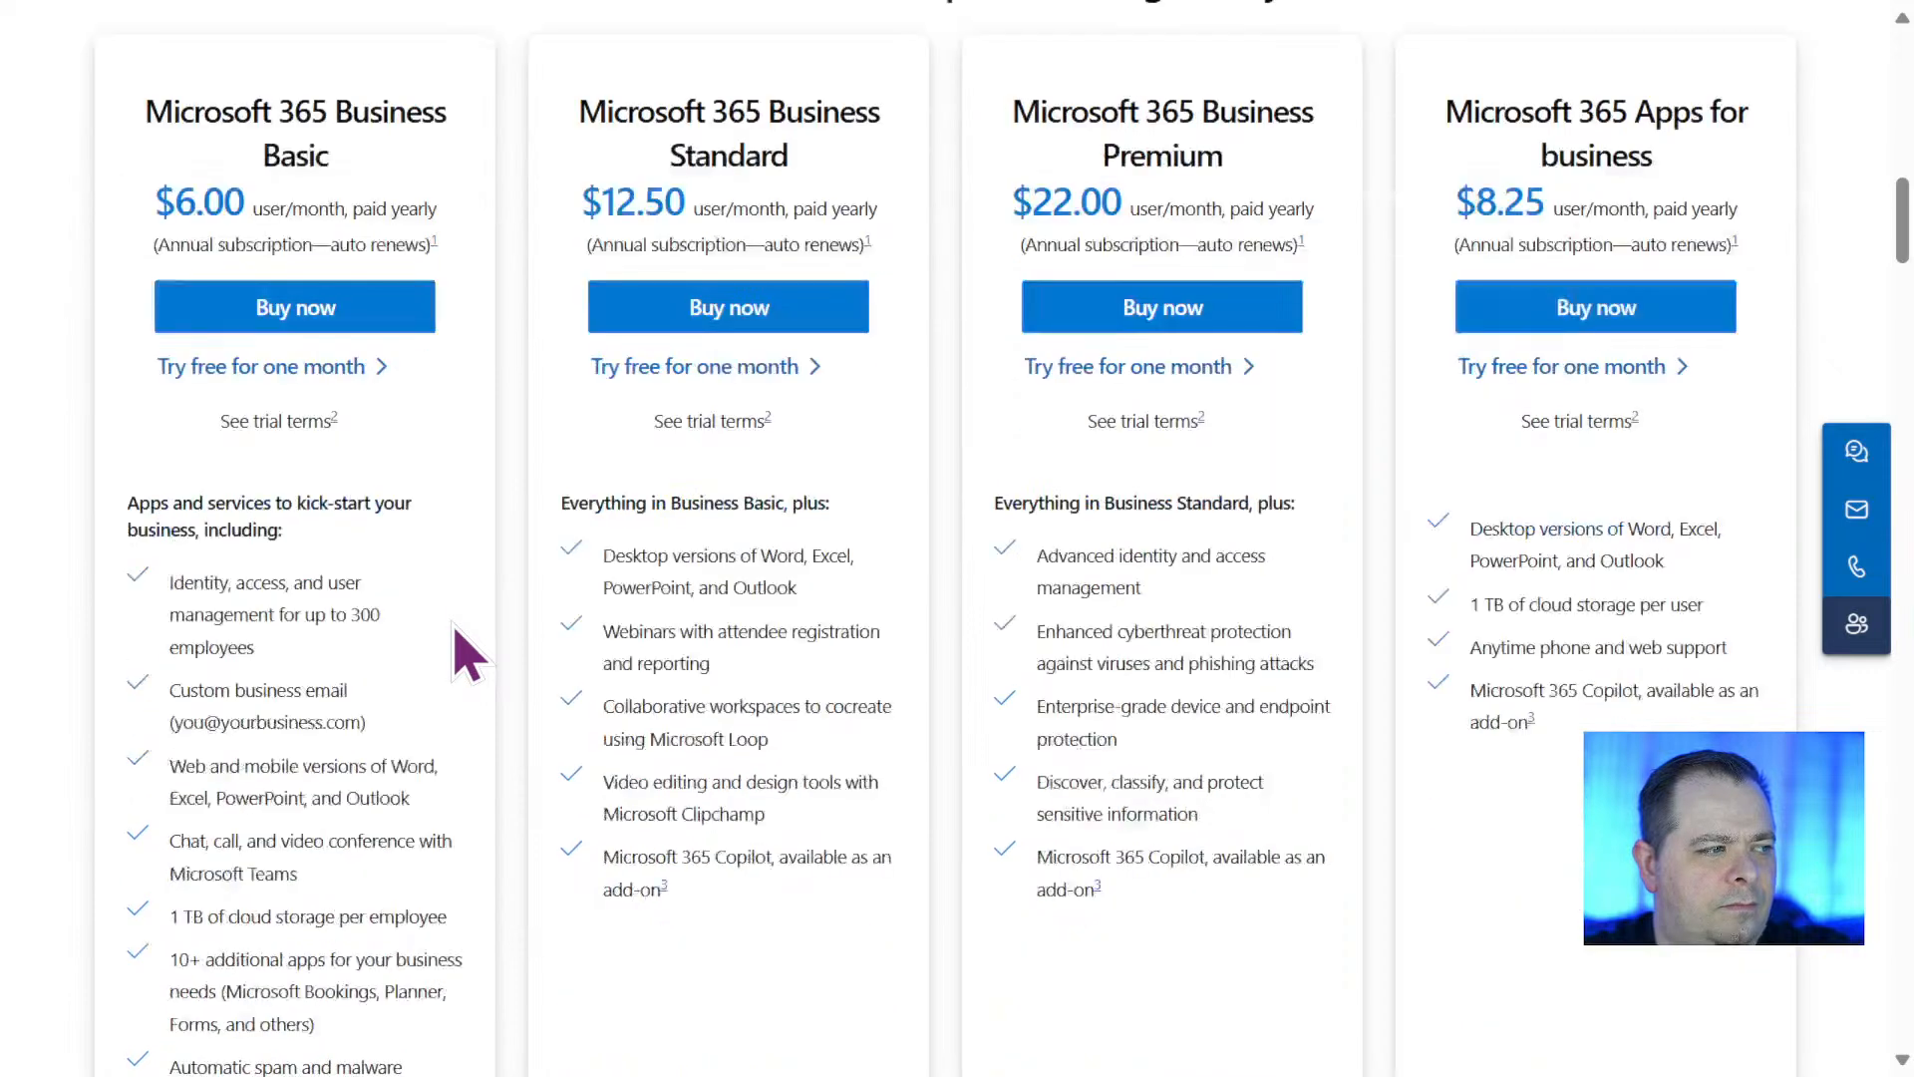
scroll(605, 646, "down", 9)
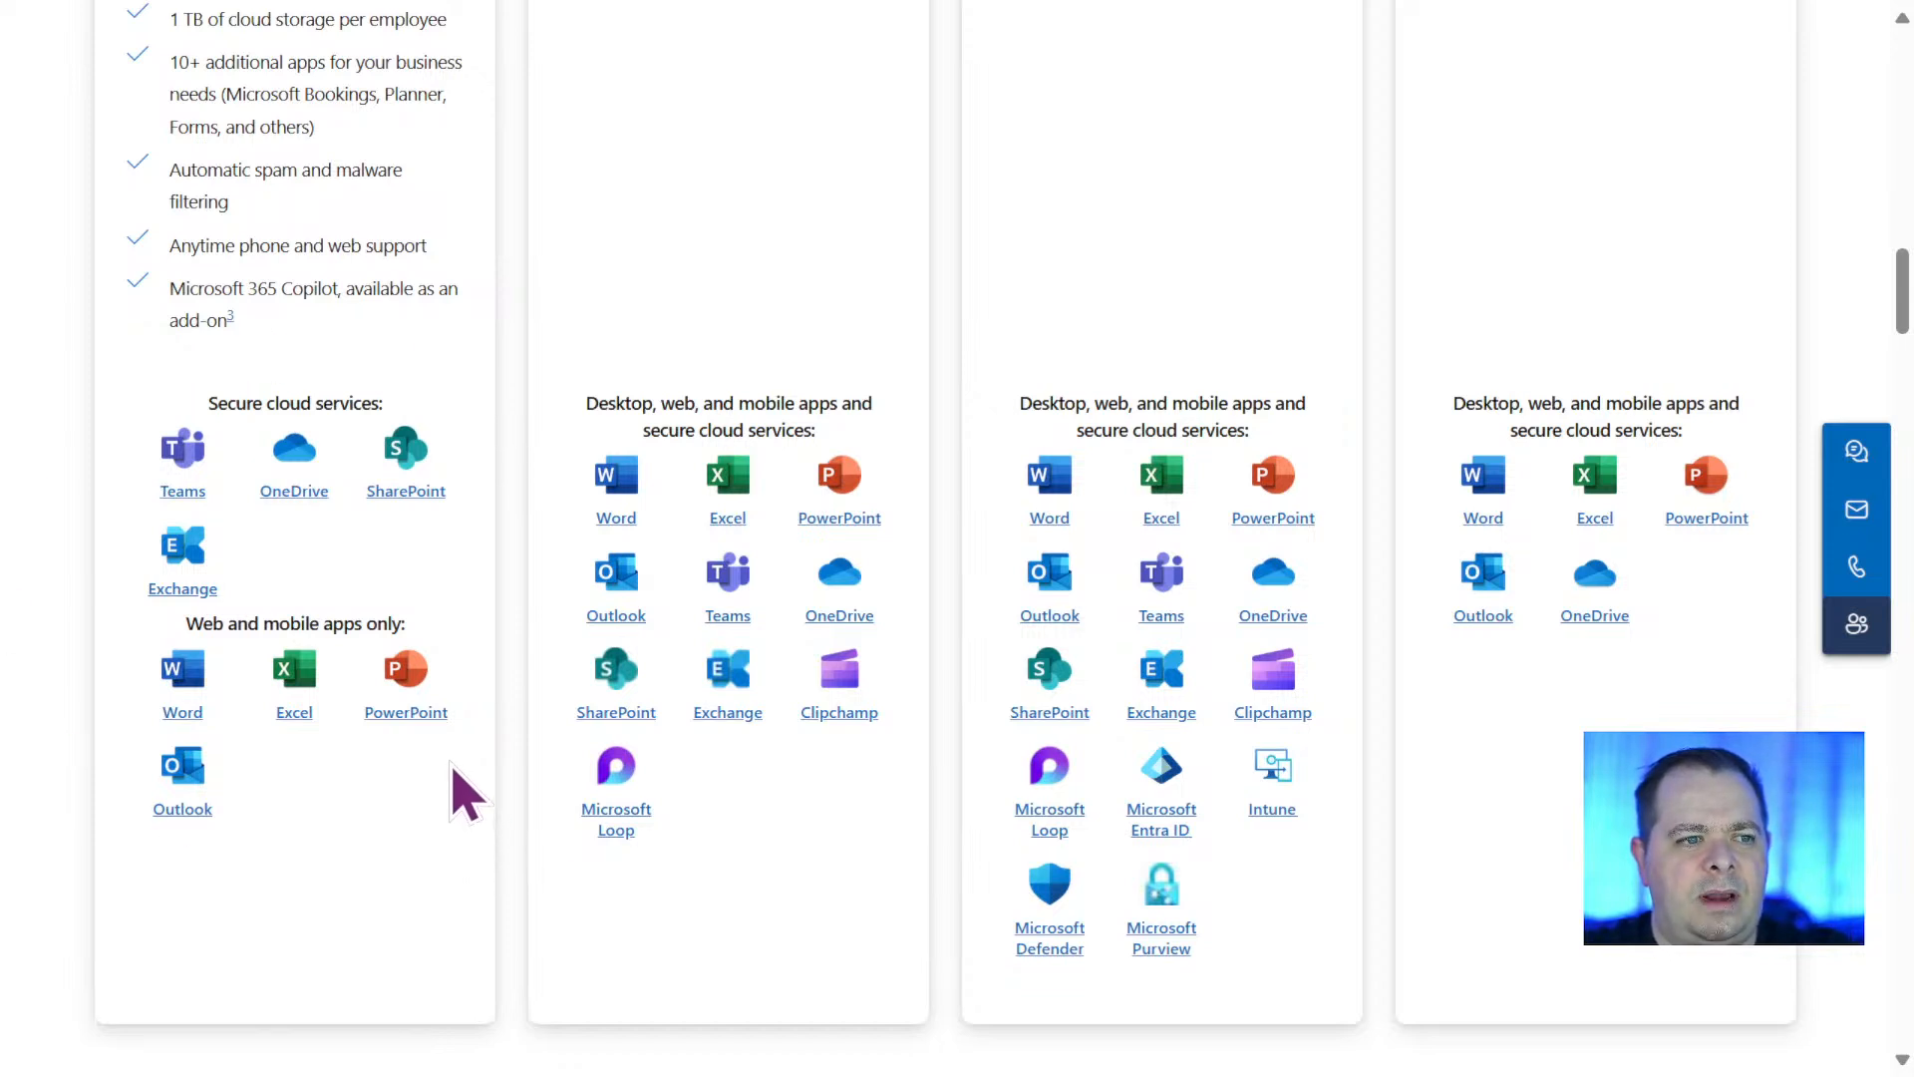
Compare the prices and included apps of the Business Basic, Business Standard, Business Premium and Apps for business plans.
scroll(464, 792, "up", 2)
scroll(463, 793, "down", 2)
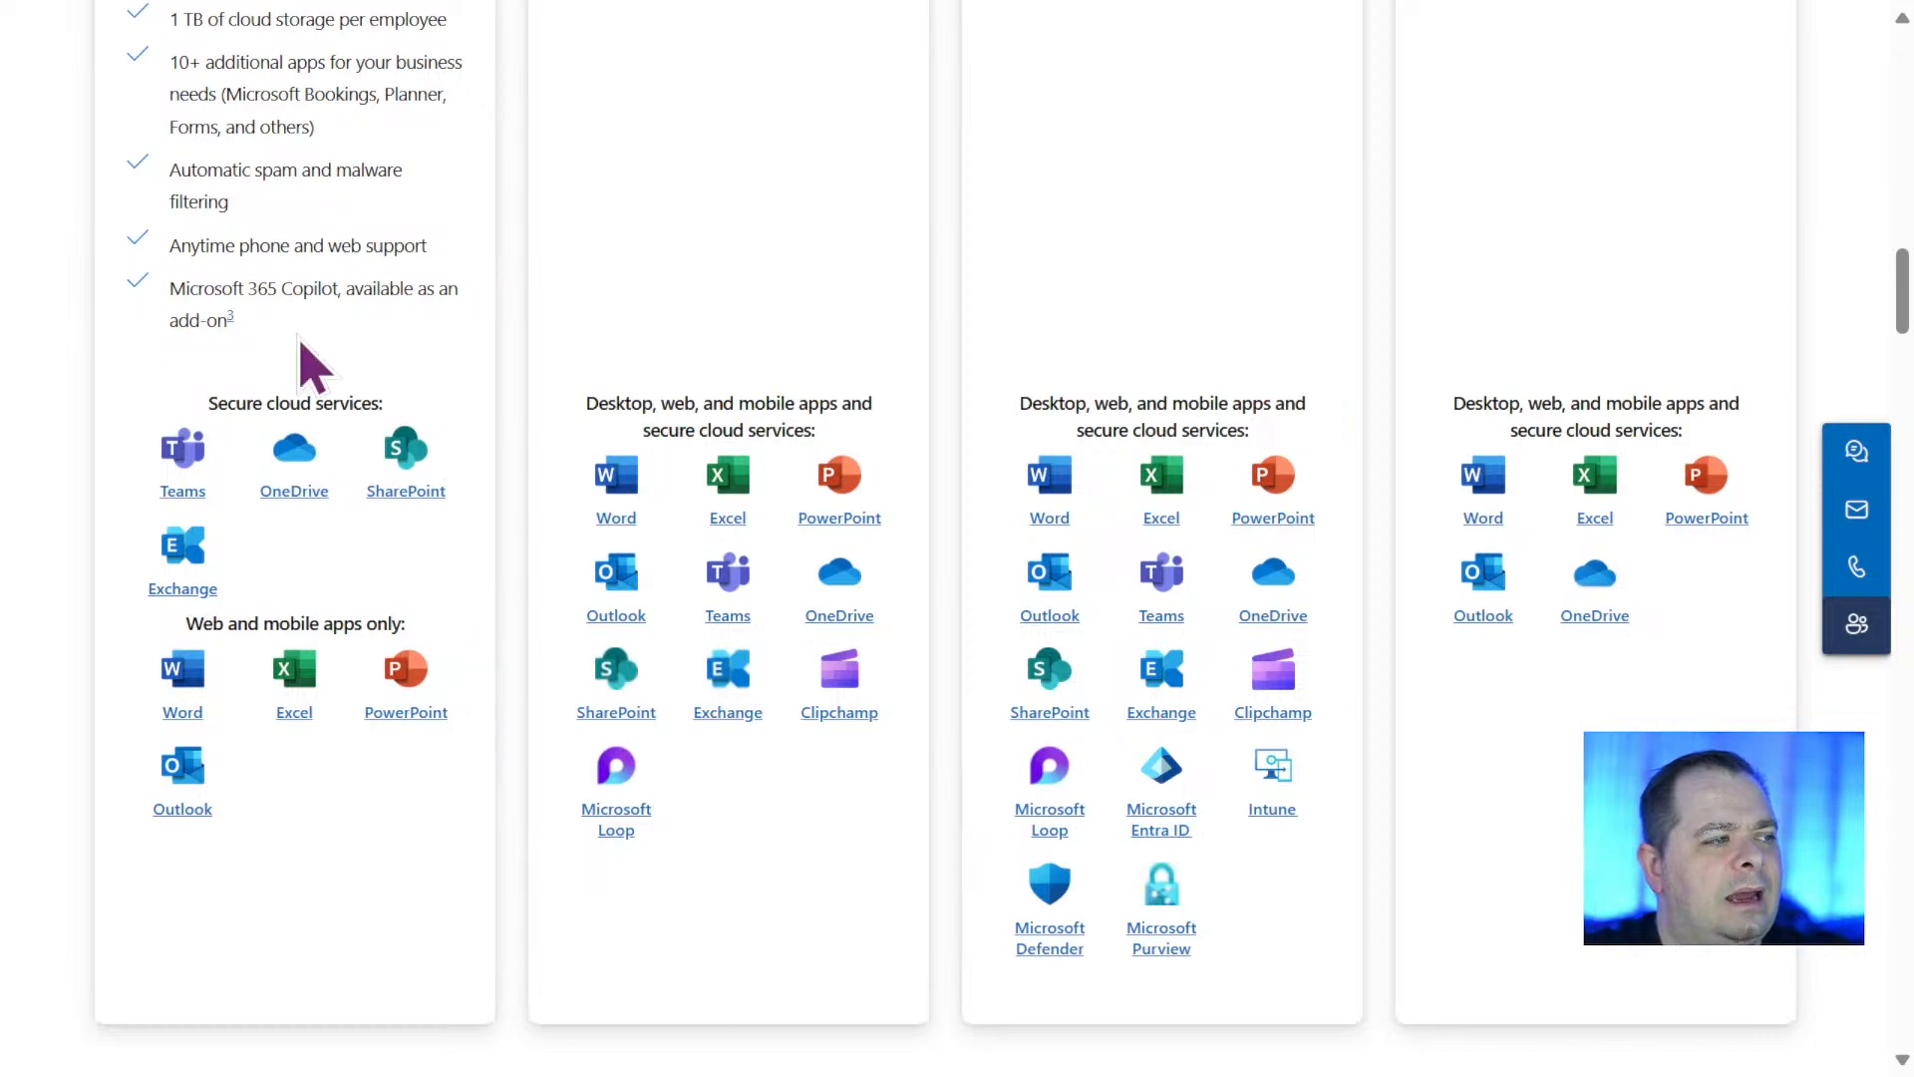
scroll(333, 662, "up", 13)
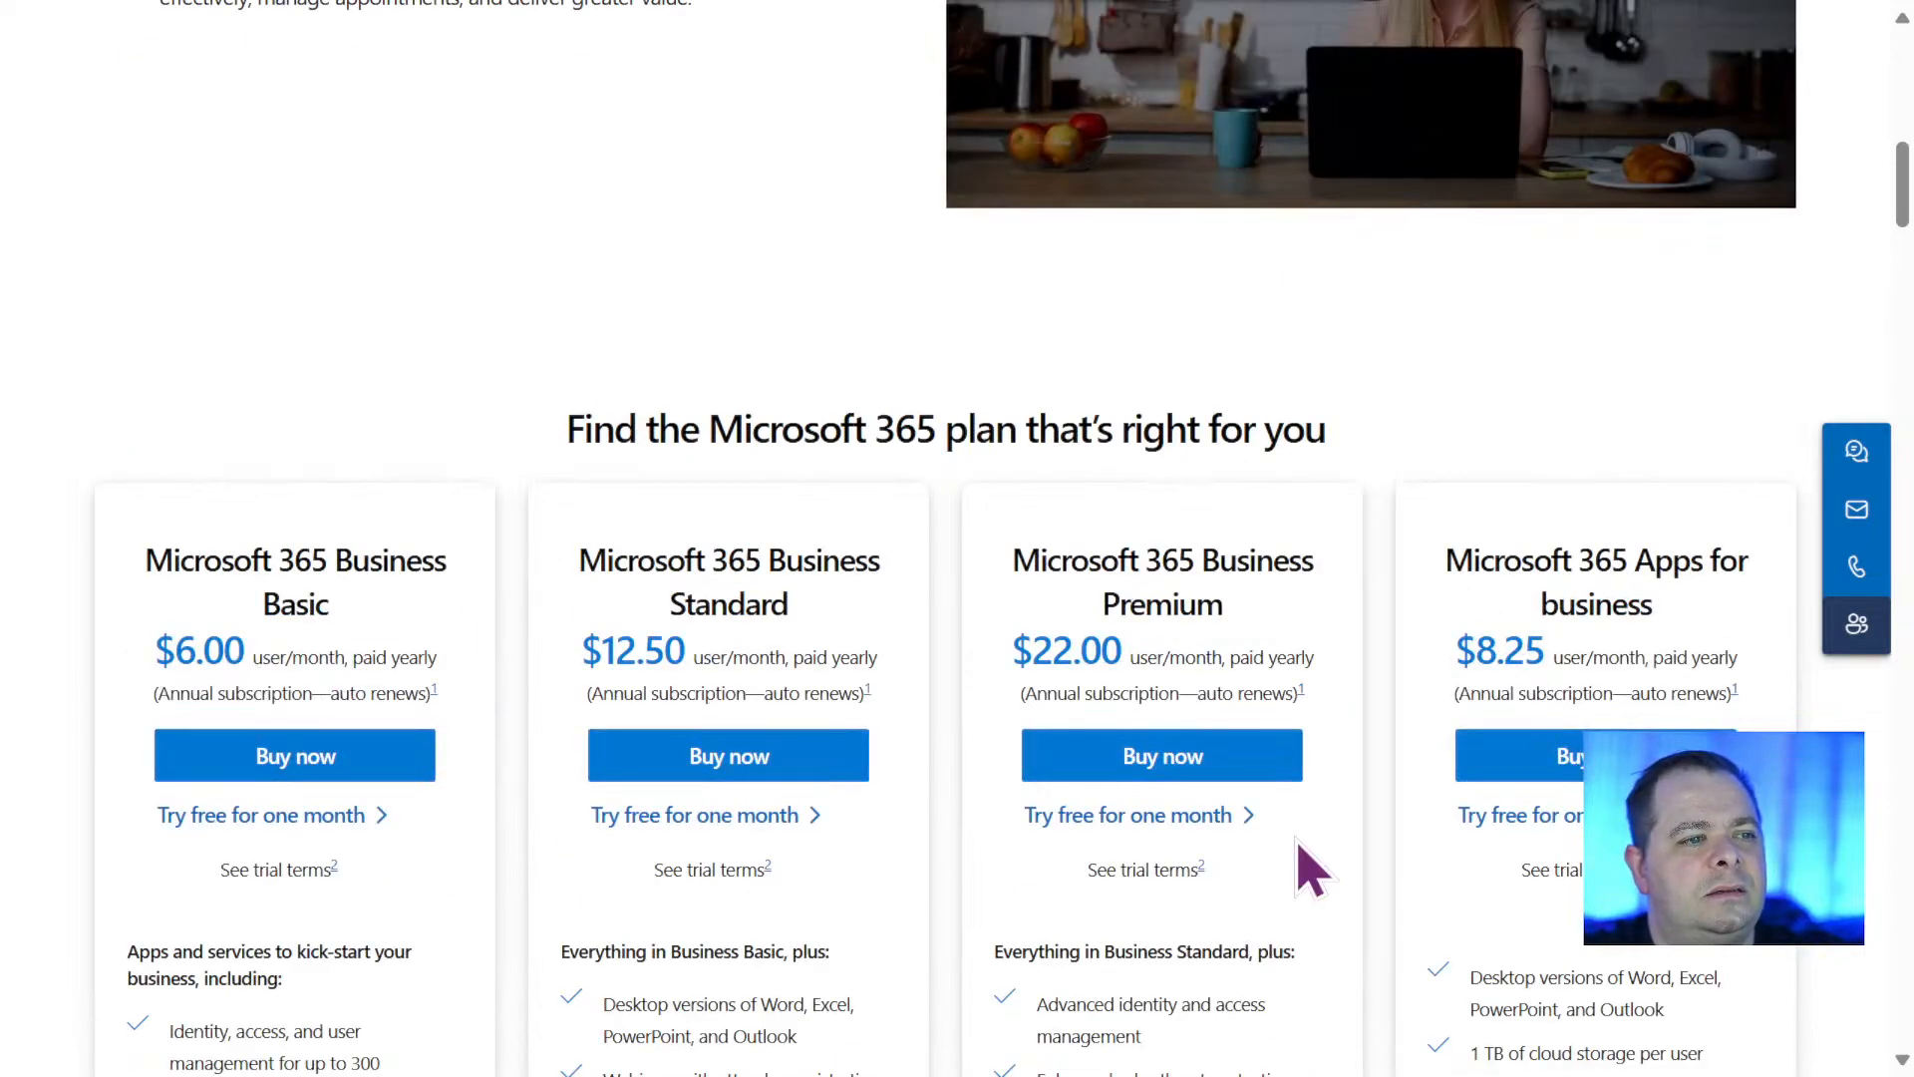
scroll(1310, 869, "down", 13)
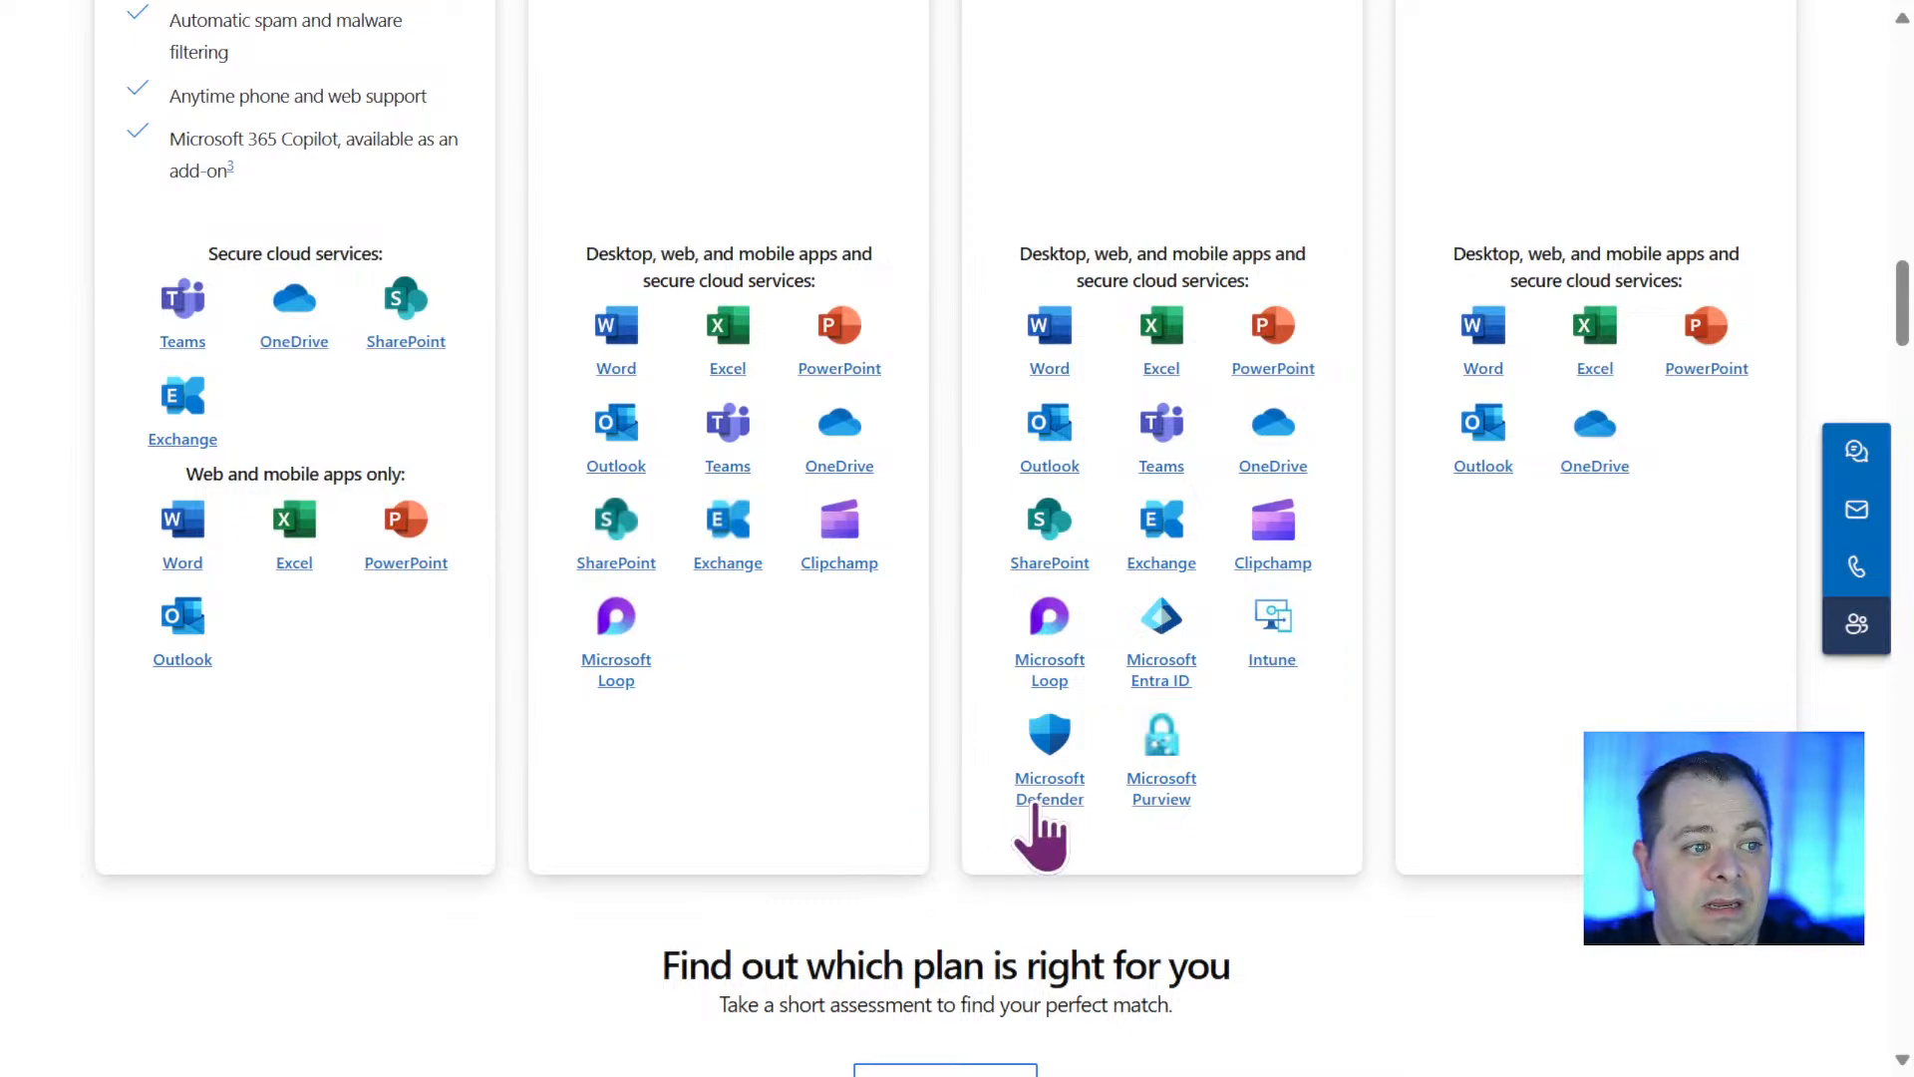
scroll(1057, 830, "up", 15)
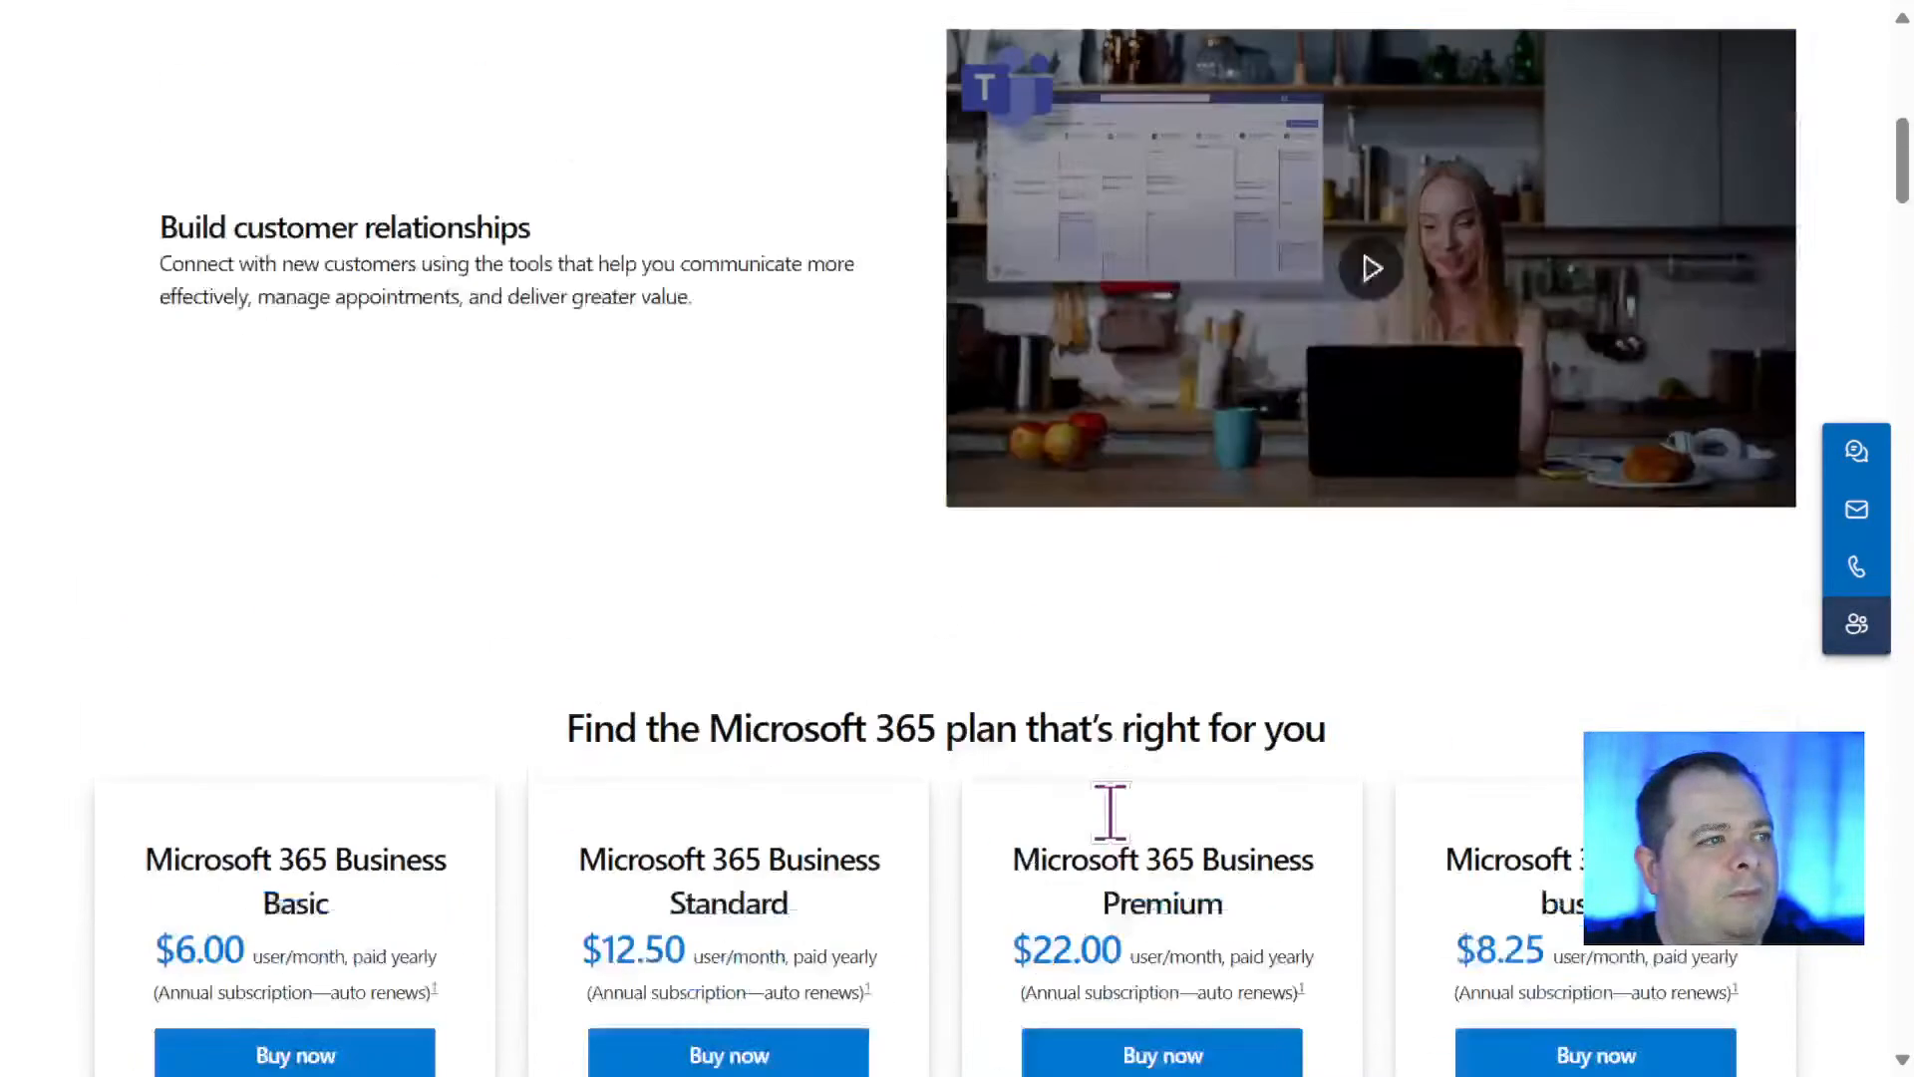
scroll(1106, 812, "down", 4)
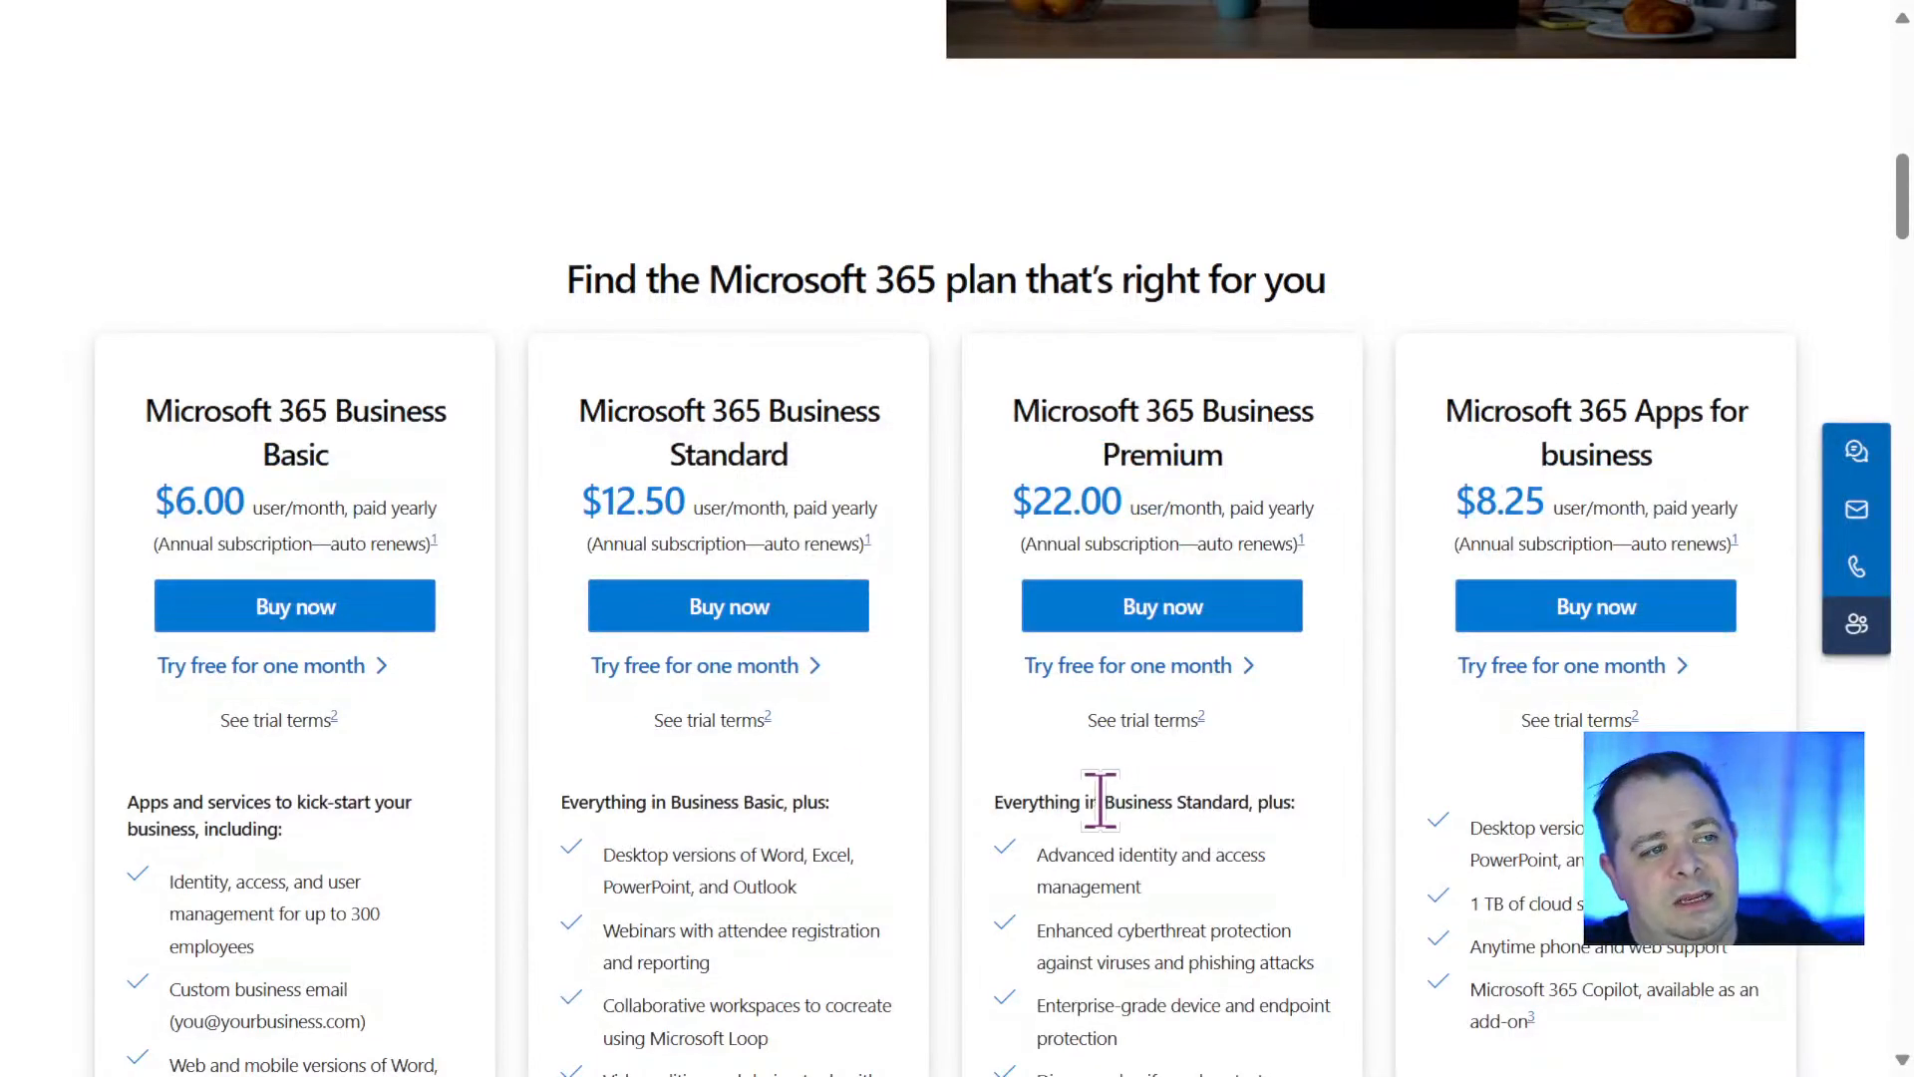
left_click_drag(222, 410, 329, 457)
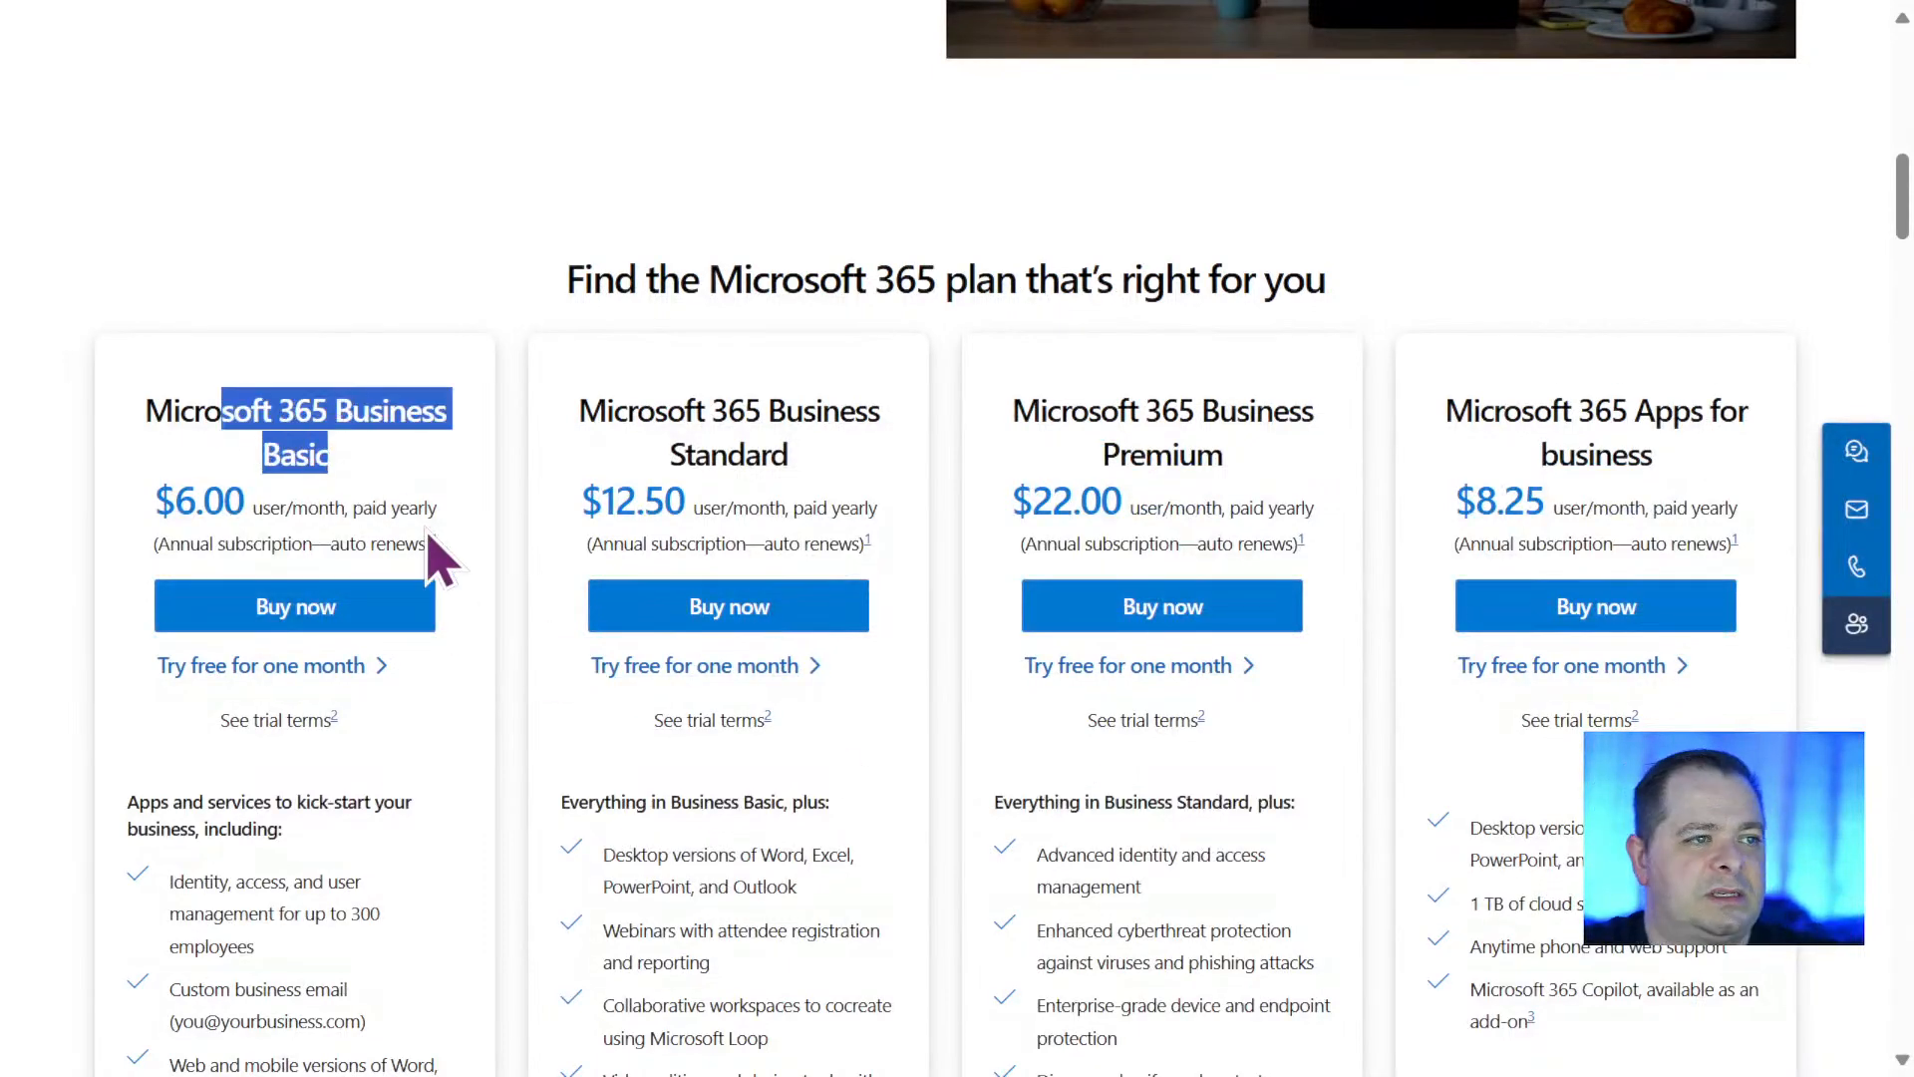
Reopen the enterprise pricing page and check the Microsoft 365 E3, E5 and F3 plan cards.
scroll(439, 563, "up", 14)
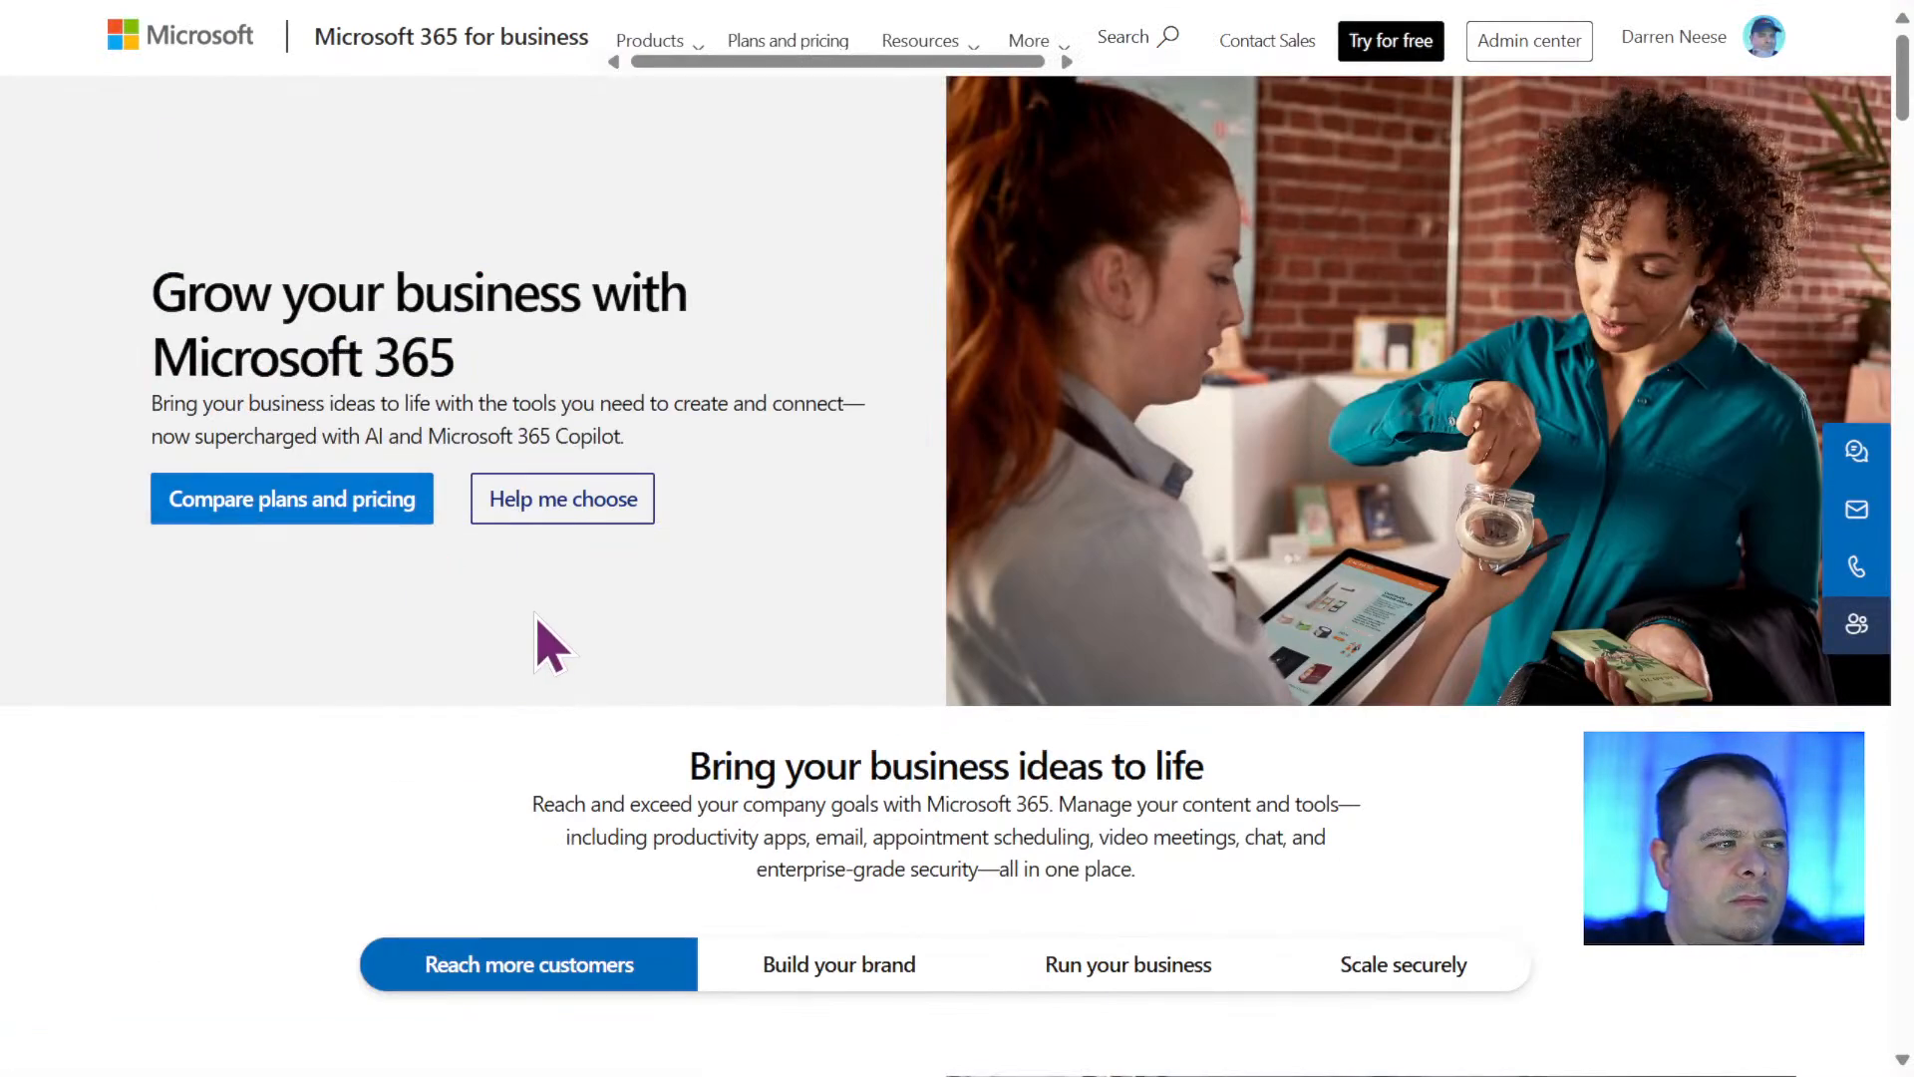
left_click(654, 48)
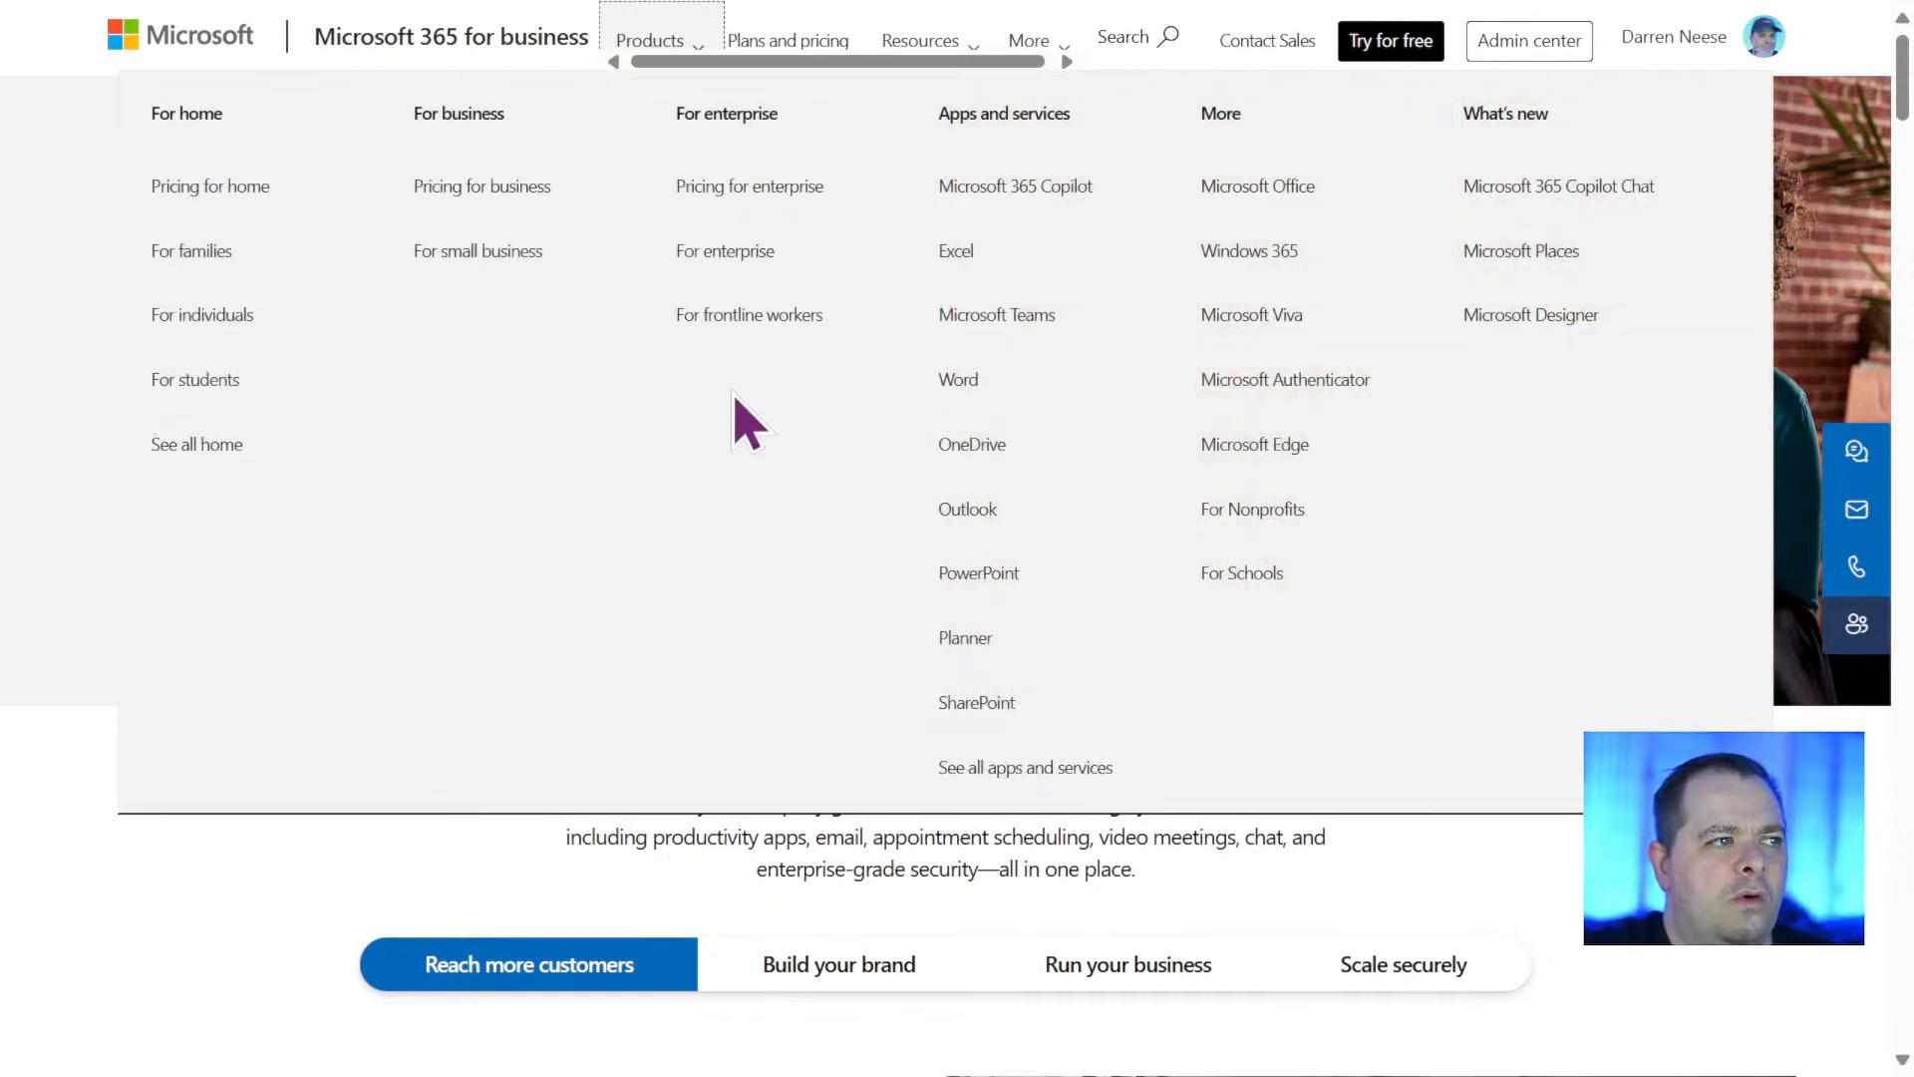
left_click(776, 182)
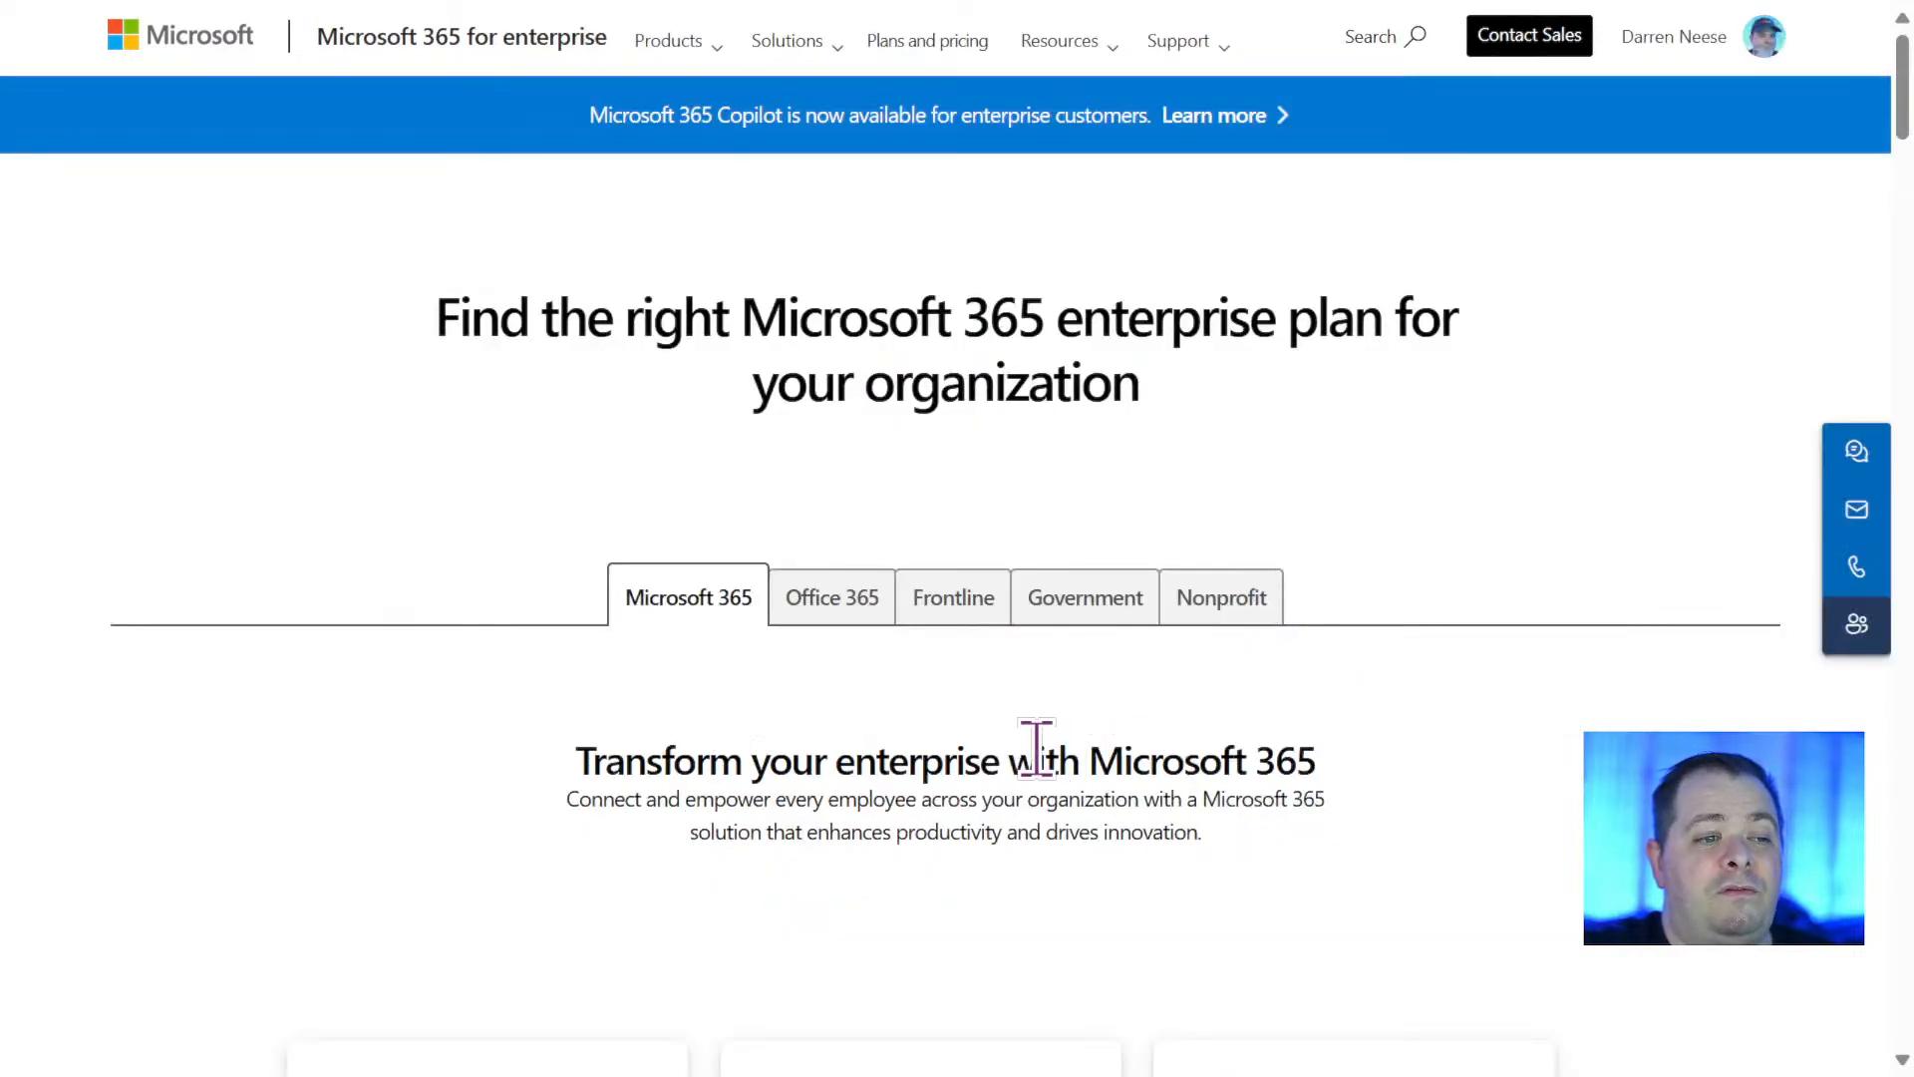
scroll(1097, 777, "down", 5)
scroll(1196, 827, "down", 1)
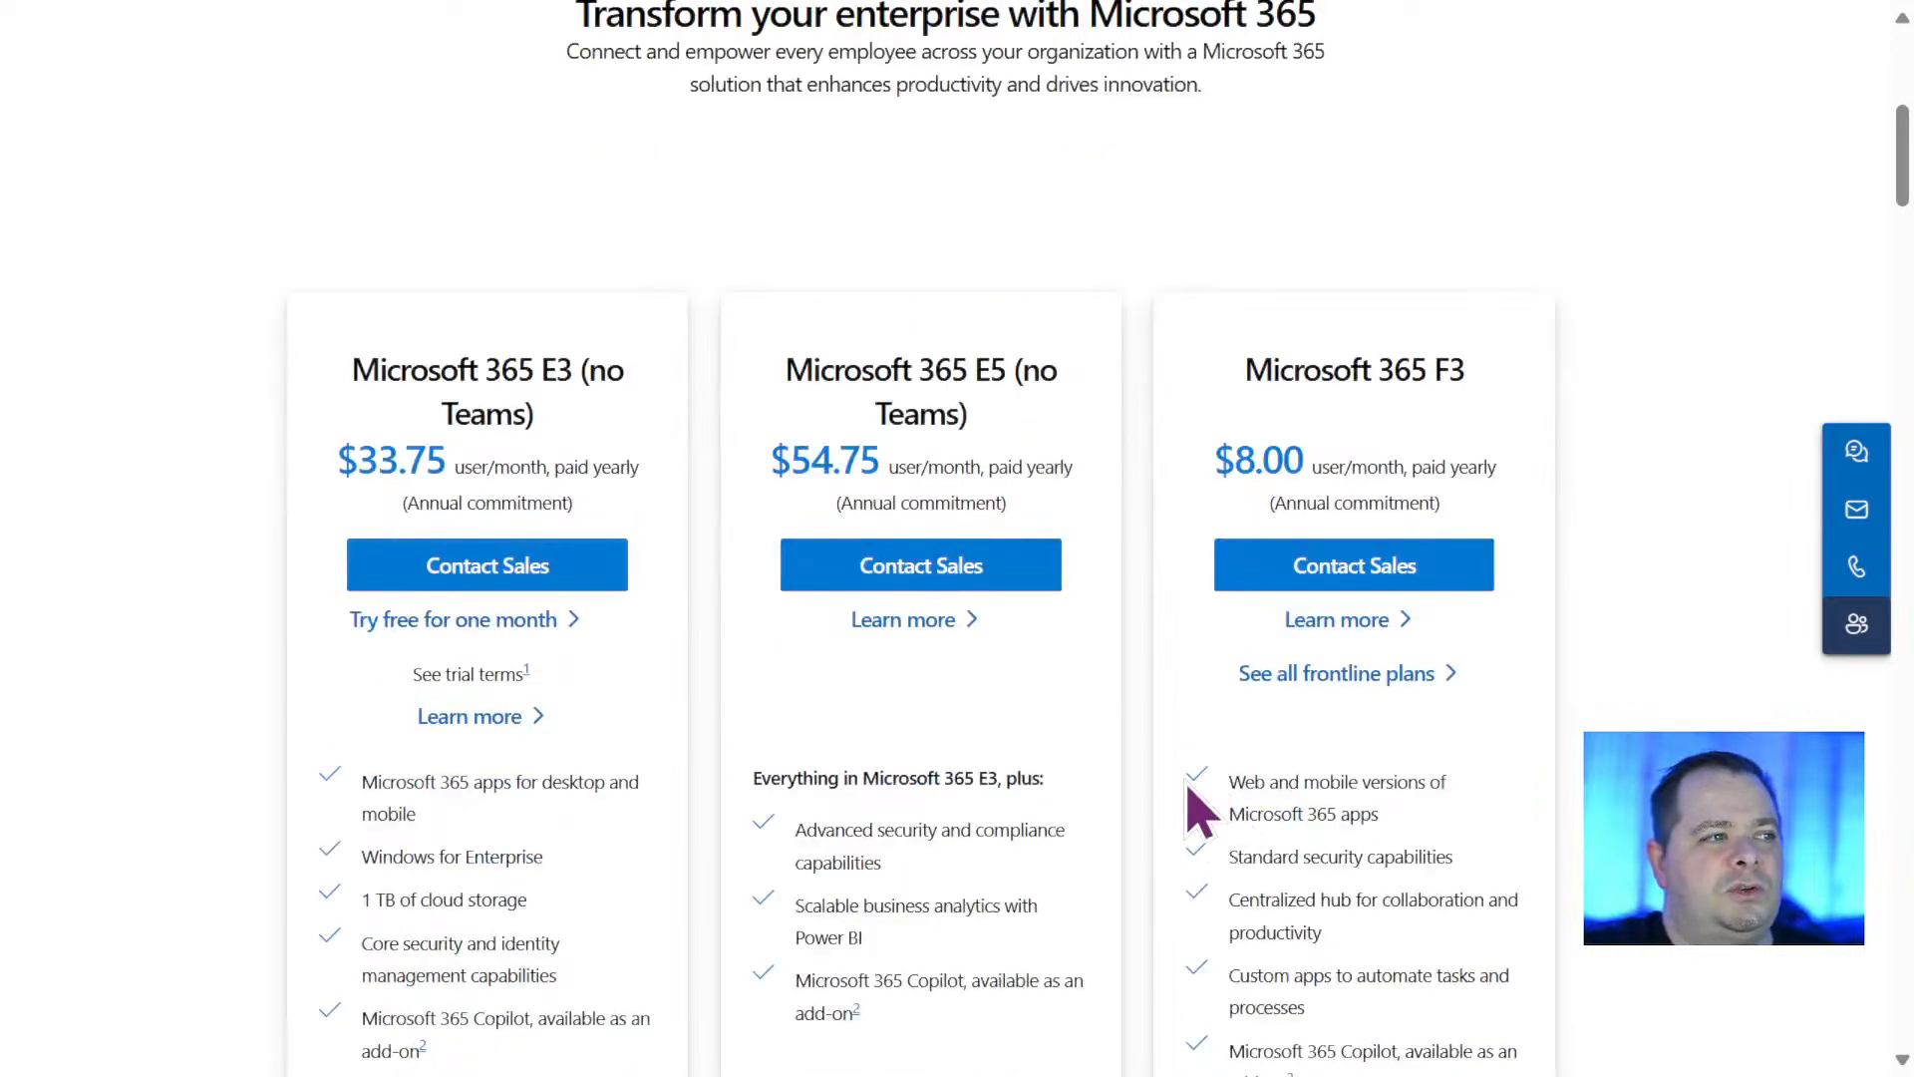
scroll(1067, 710, "up", 5)
scroll(1067, 710, "up", 2)
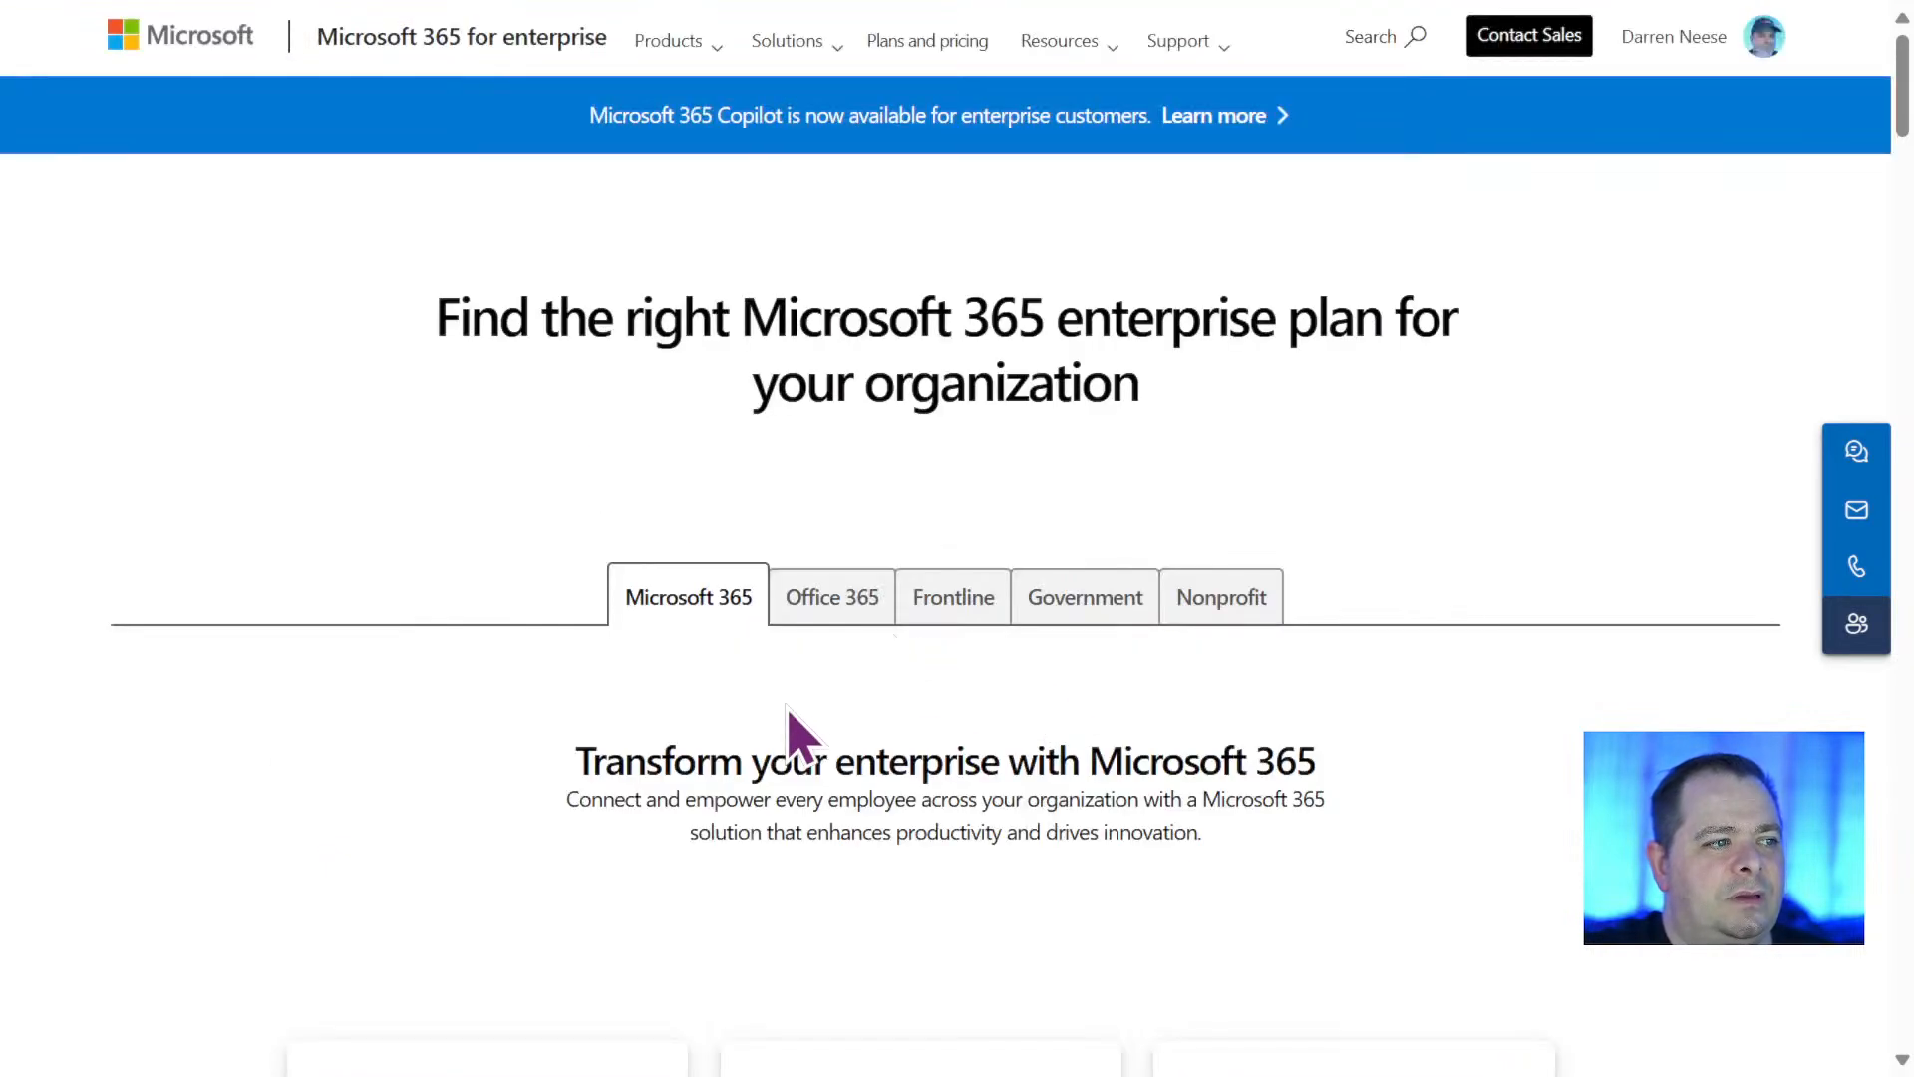
Open the Microsoft 365 for enterprise overview page and look through its solutions and featured news sections.
left_click(686, 55)
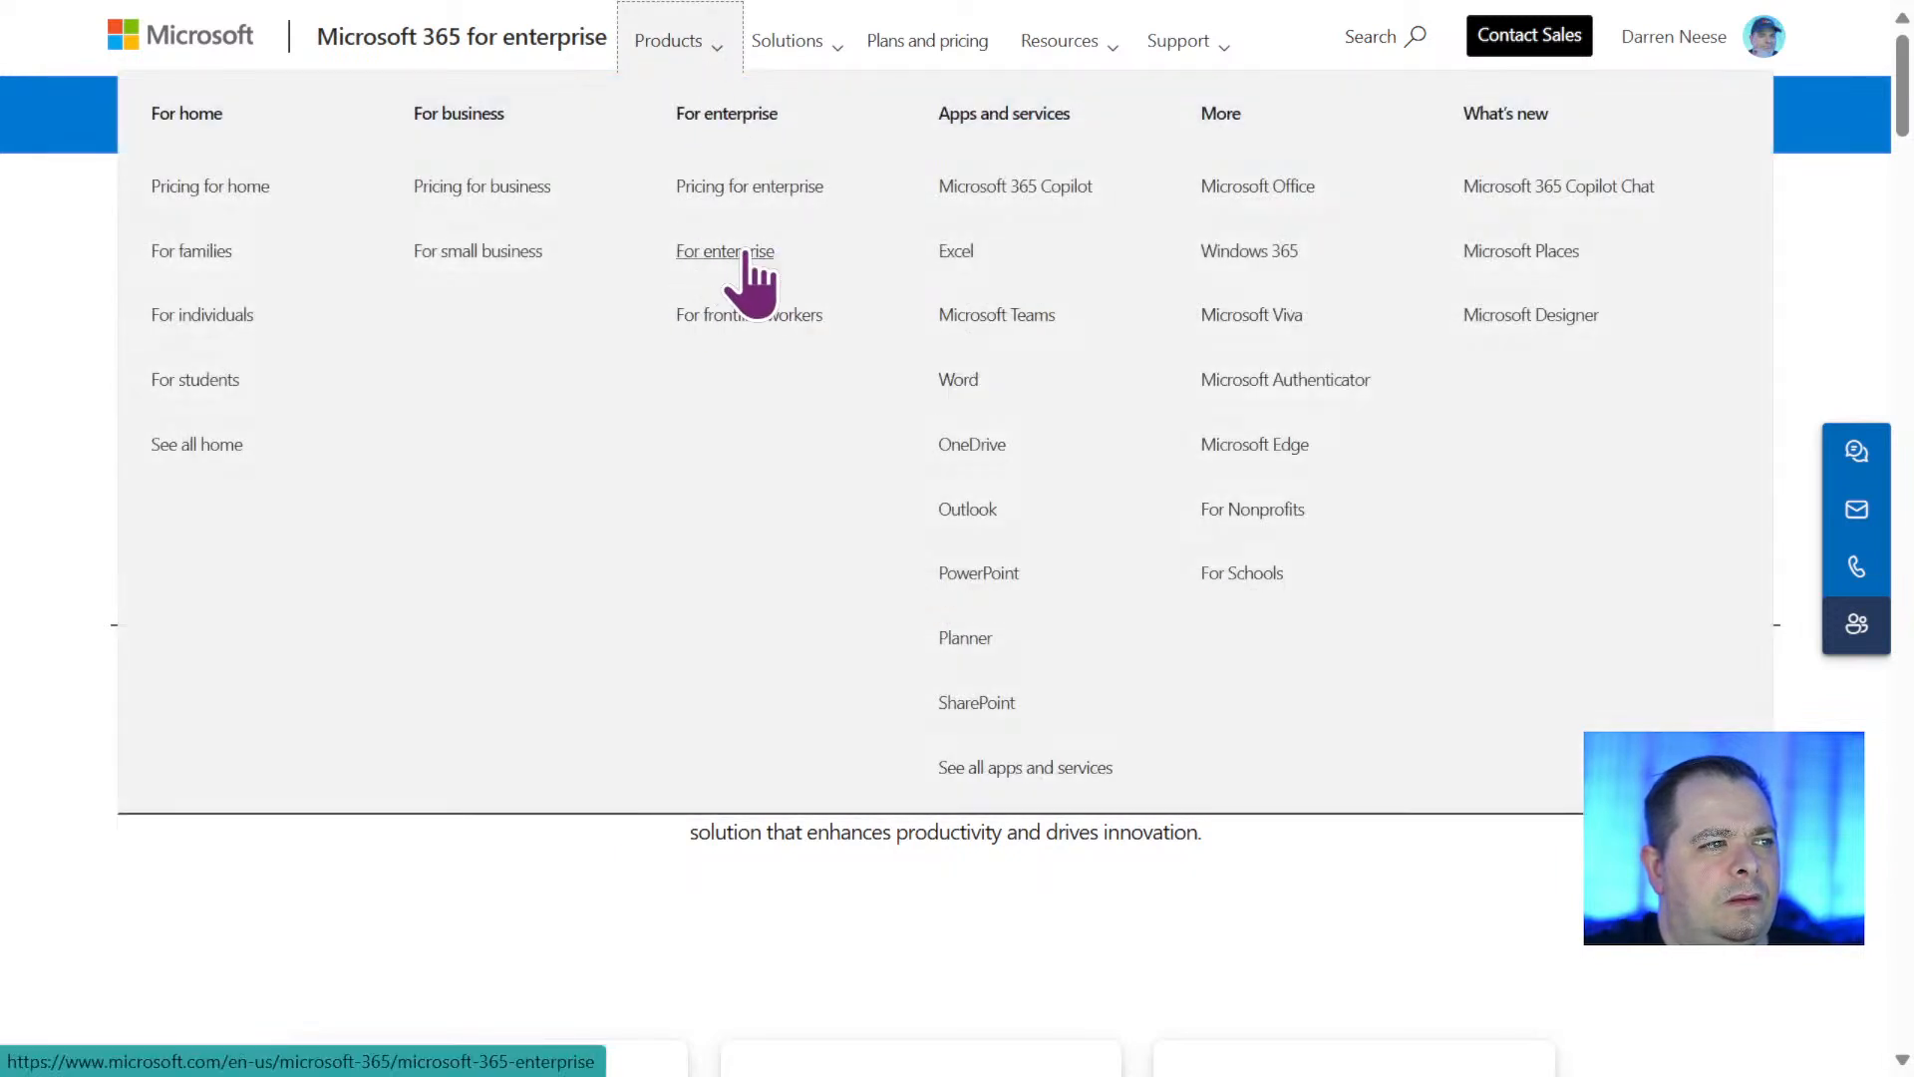
left_click(737, 254)
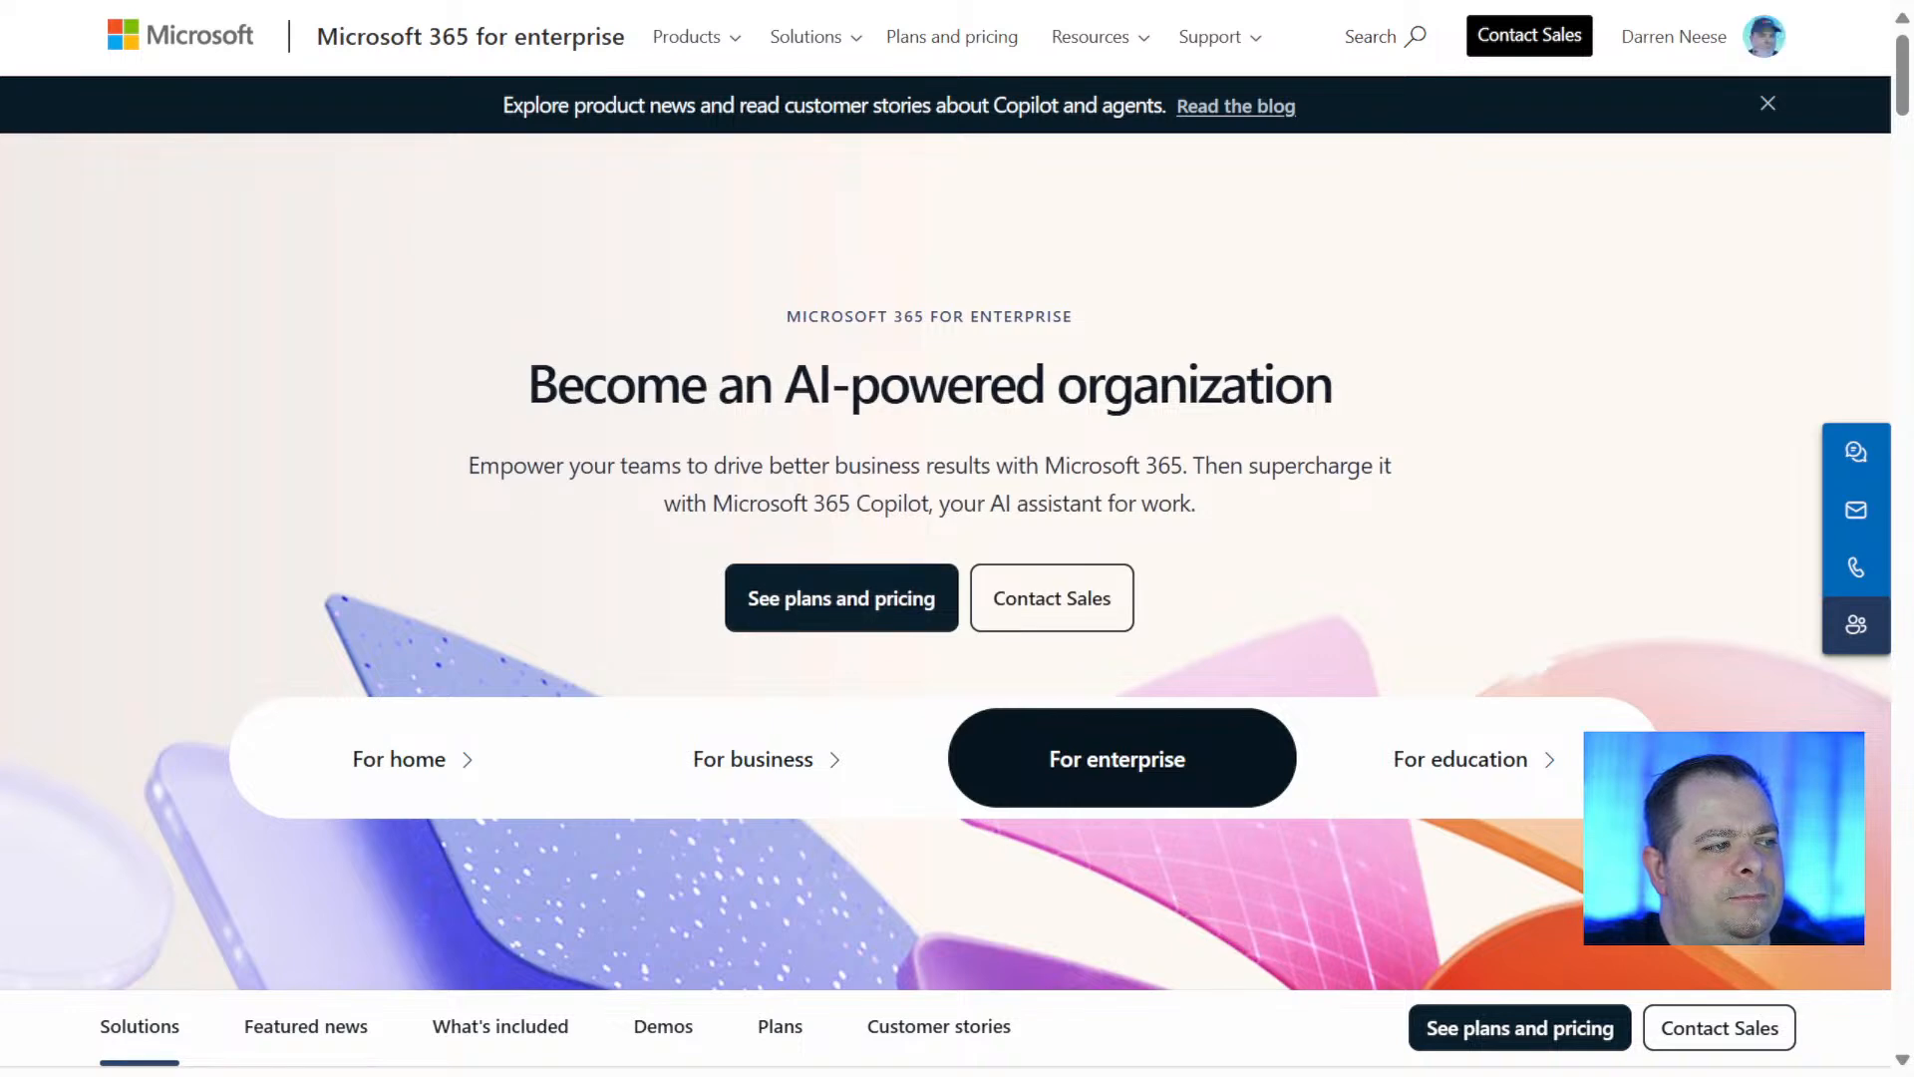
scroll(958, 538, "down", 7)
scroll(958, 539, "down", 5)
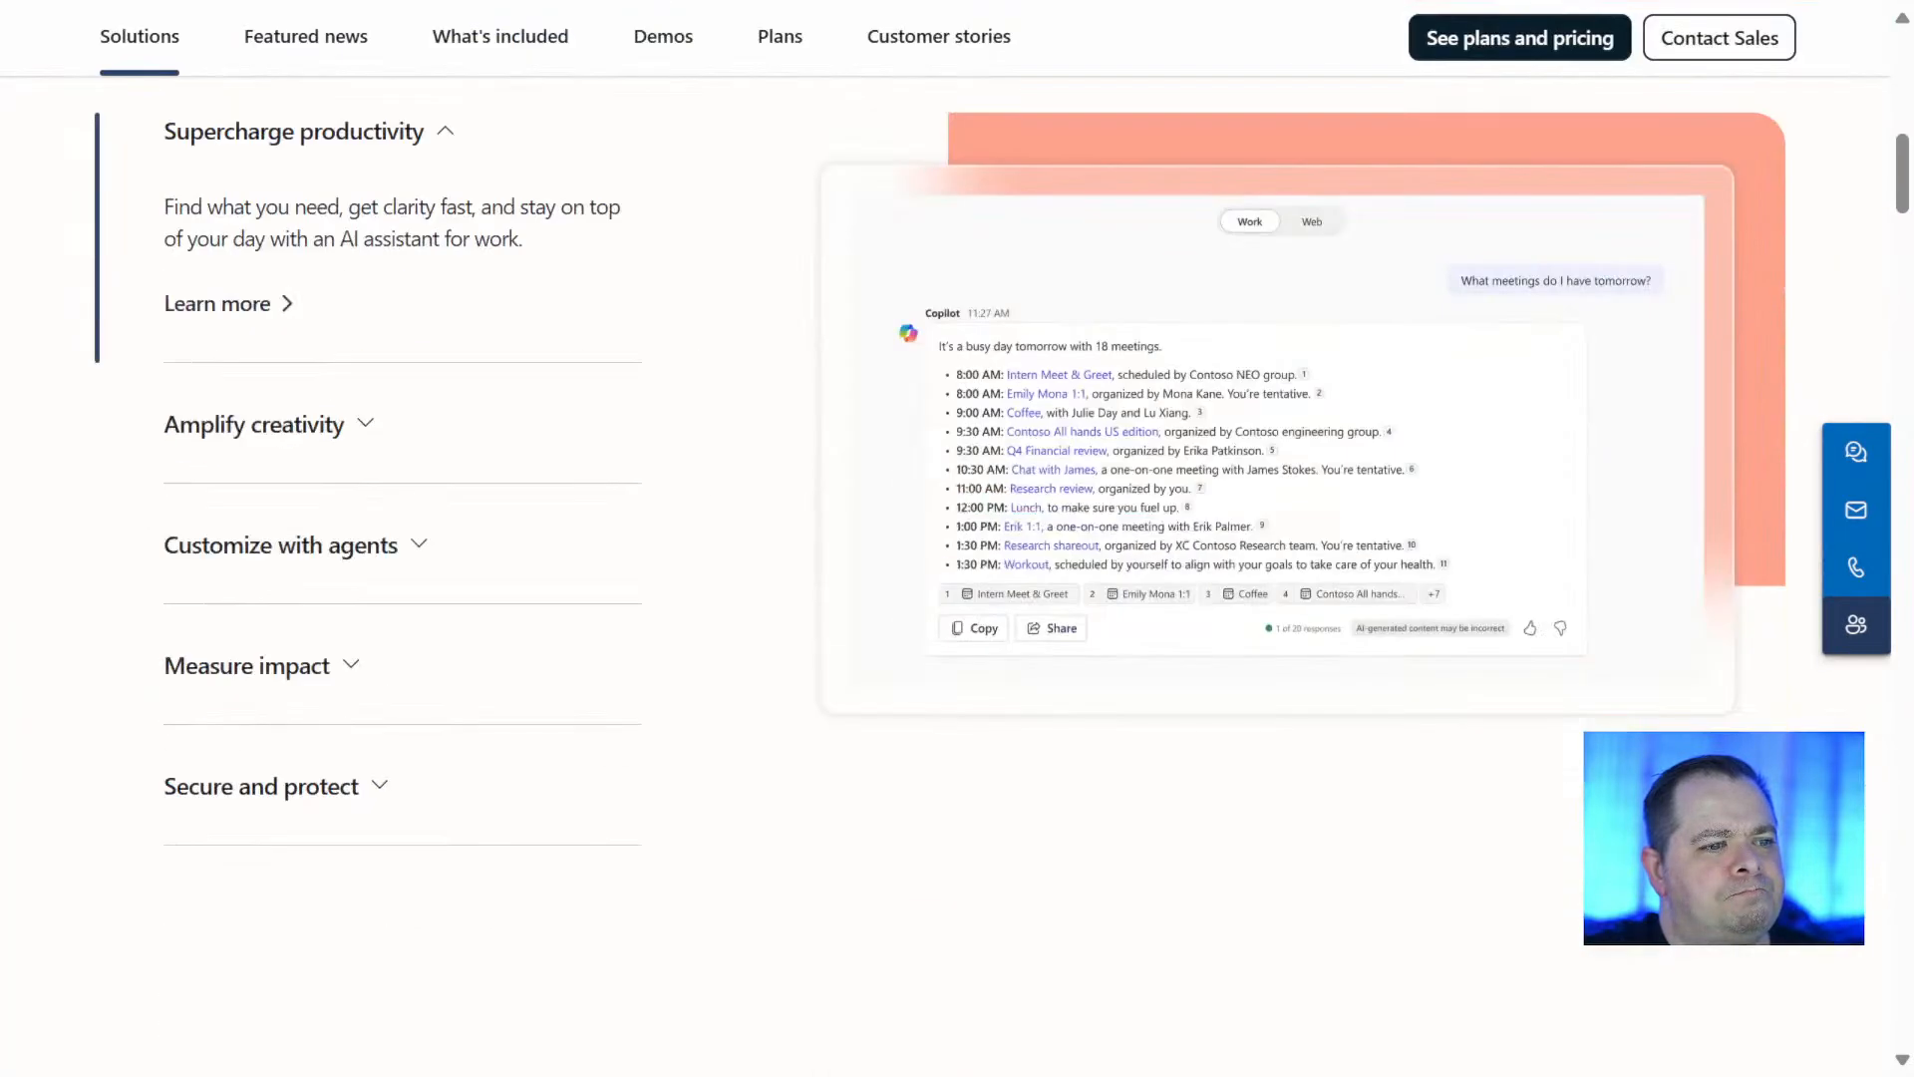
scroll(1863, 590, "down", 5)
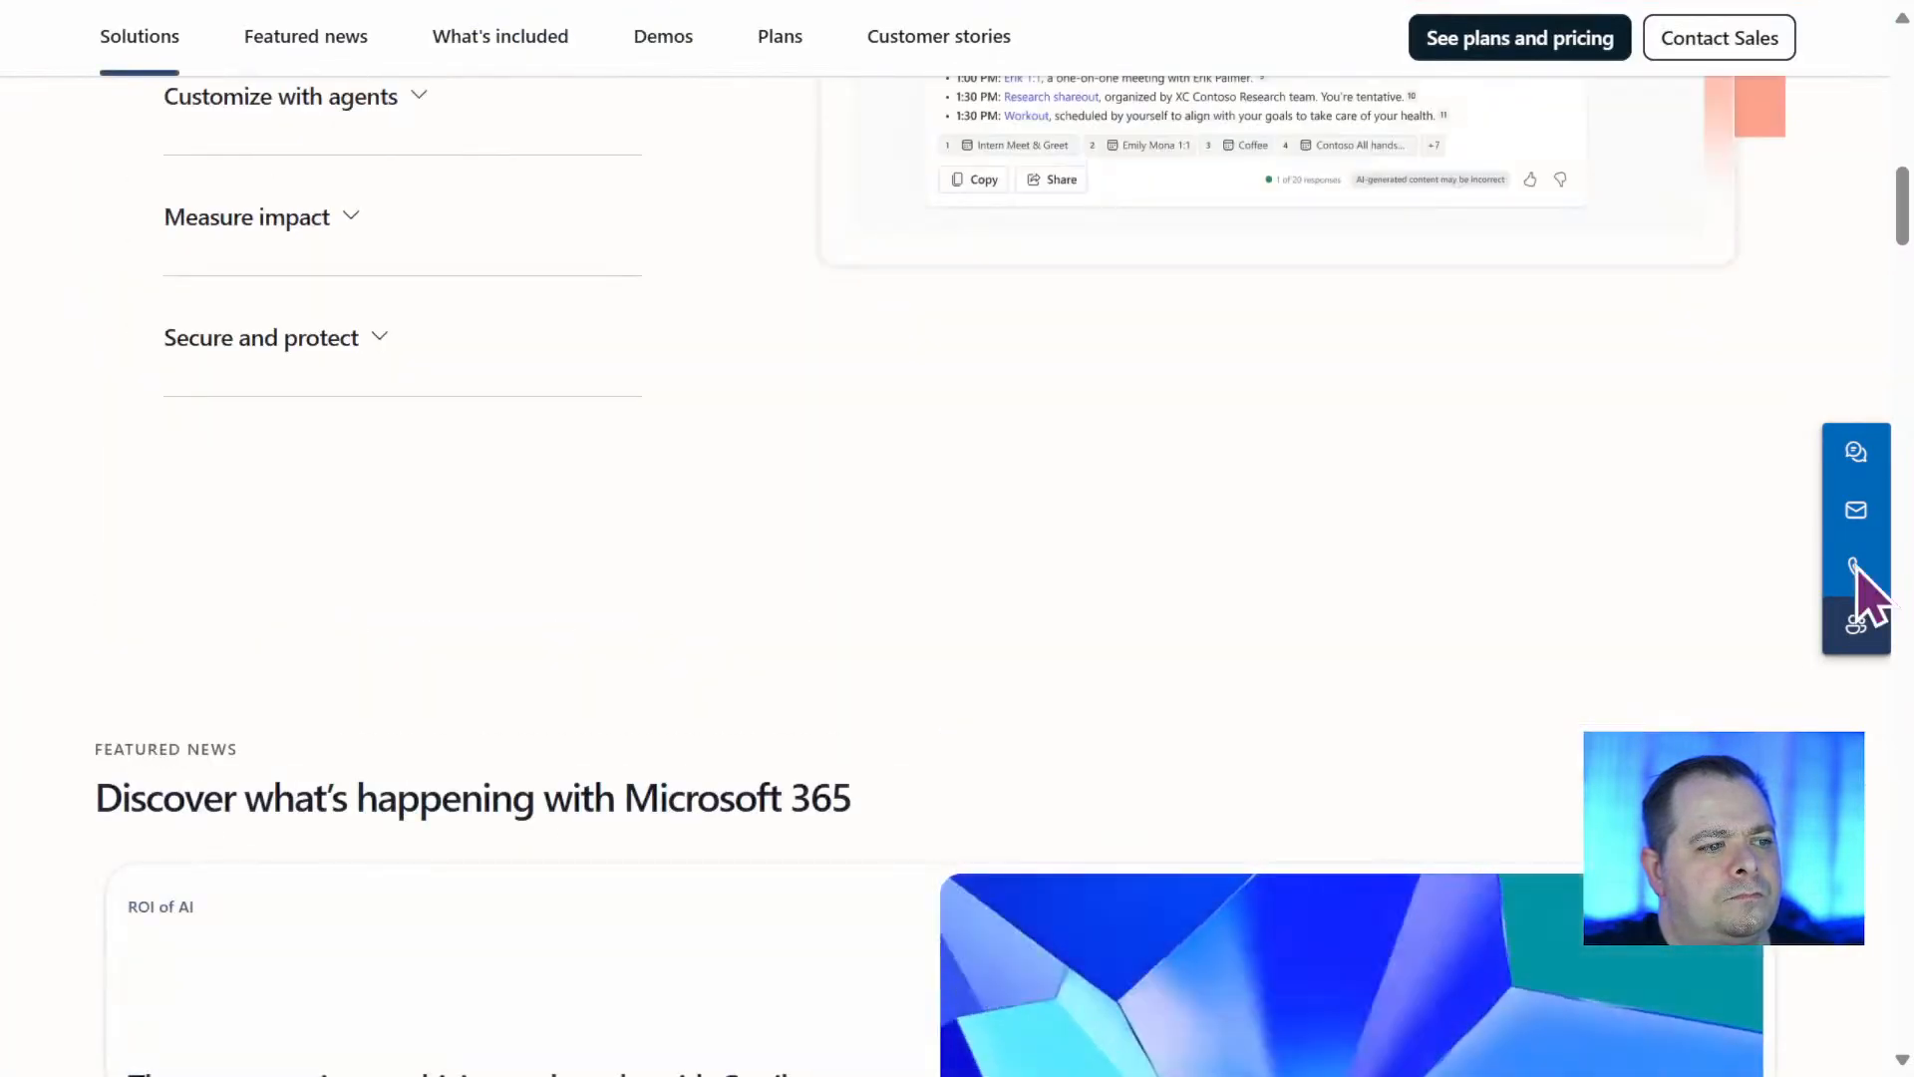
Open the plans and pricing page from the heading area of the enterprise overview page.
left_click_drag(1897, 205, 1907, 148)
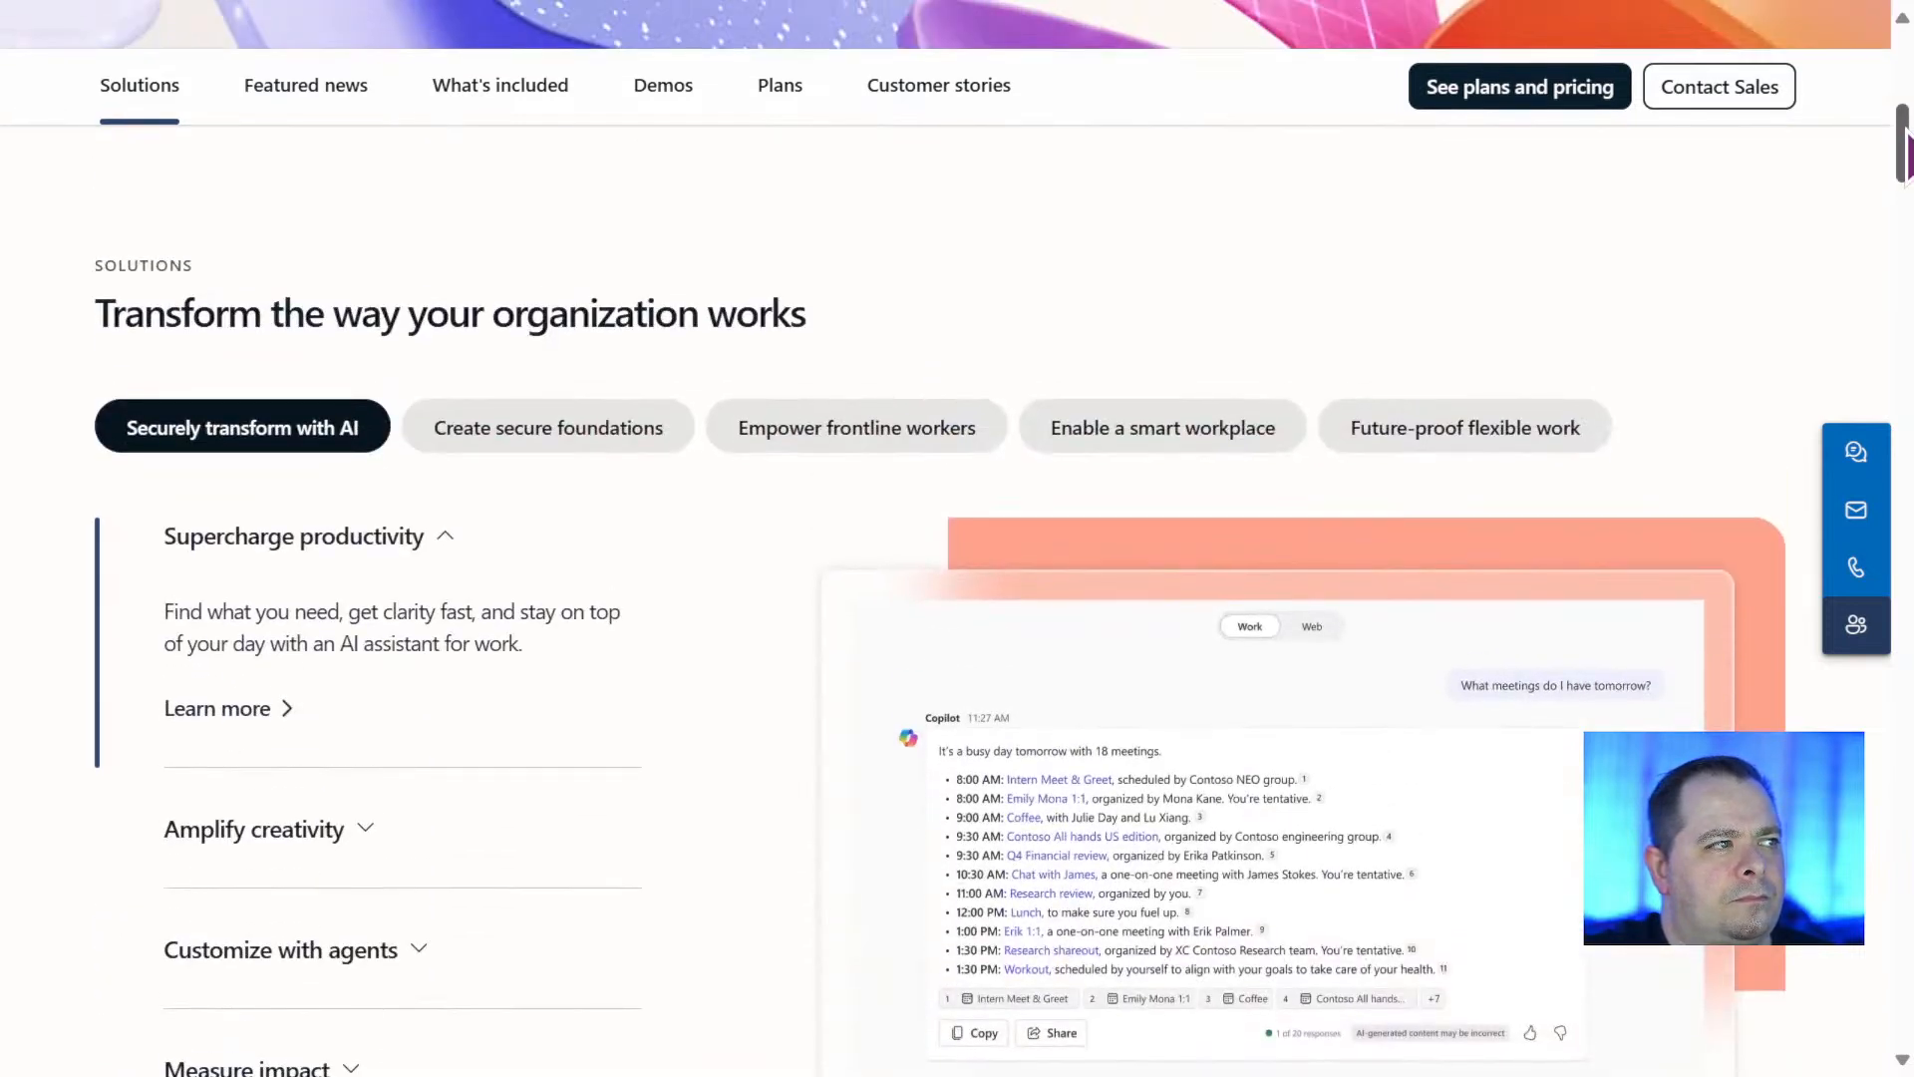
left_click_drag(1904, 140, 1867, 119)
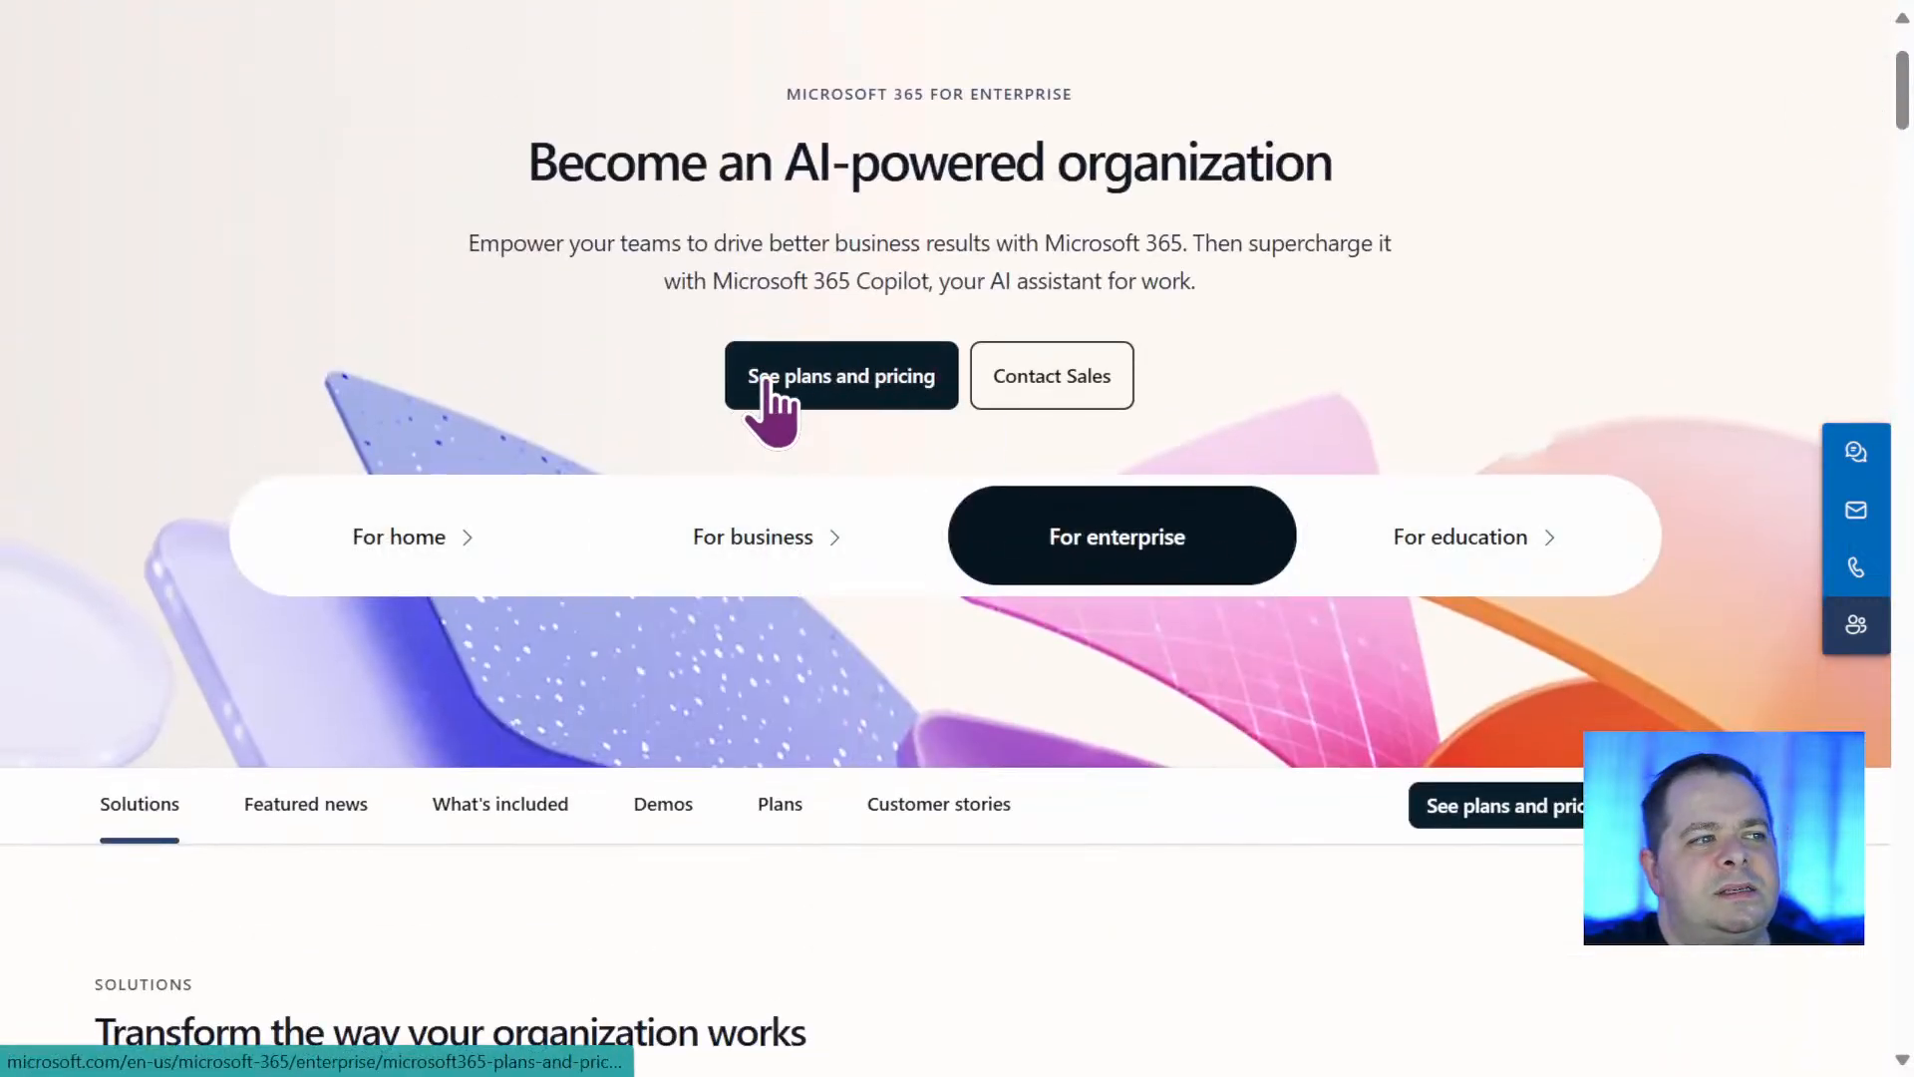
left_click(859, 387)
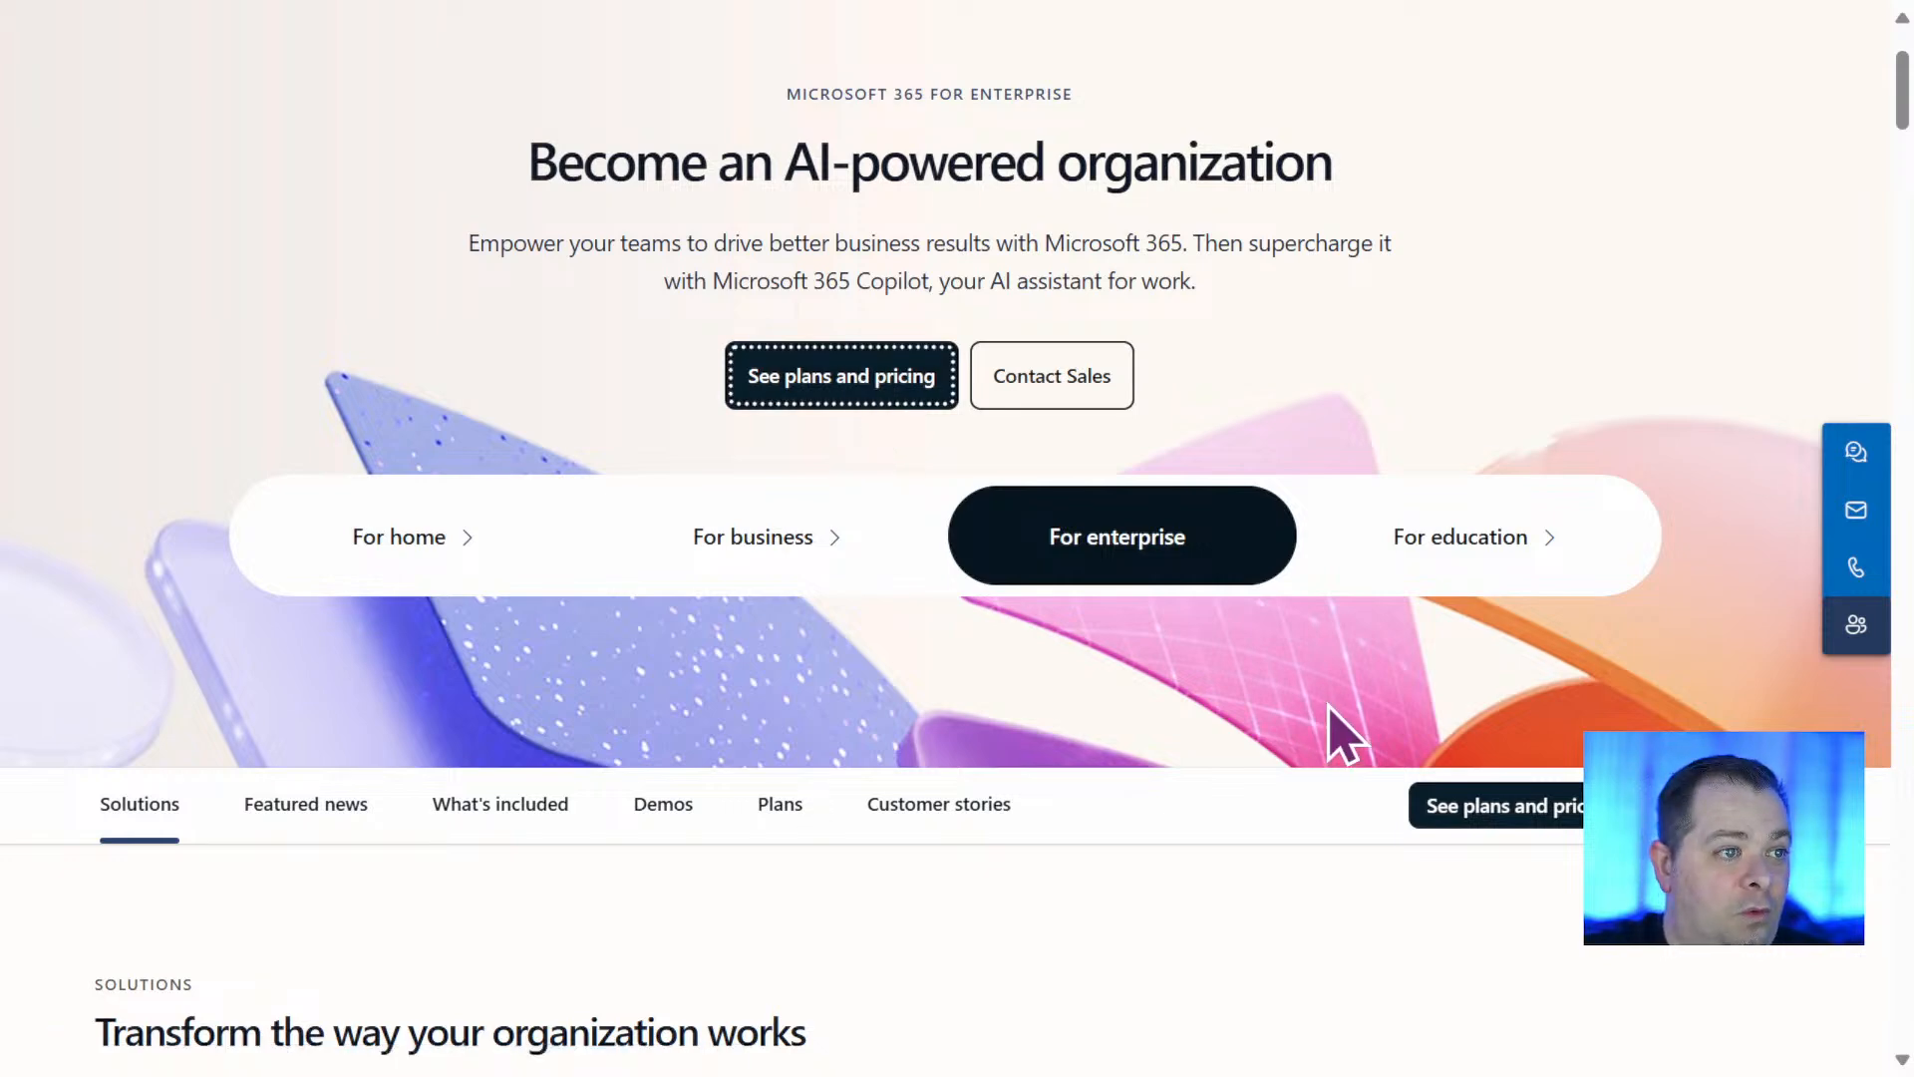
Compare the prices, features and included apps of the Microsoft 365 E3, E5 and F3 enterprise plans.
scroll(1341, 723, "down", 5)
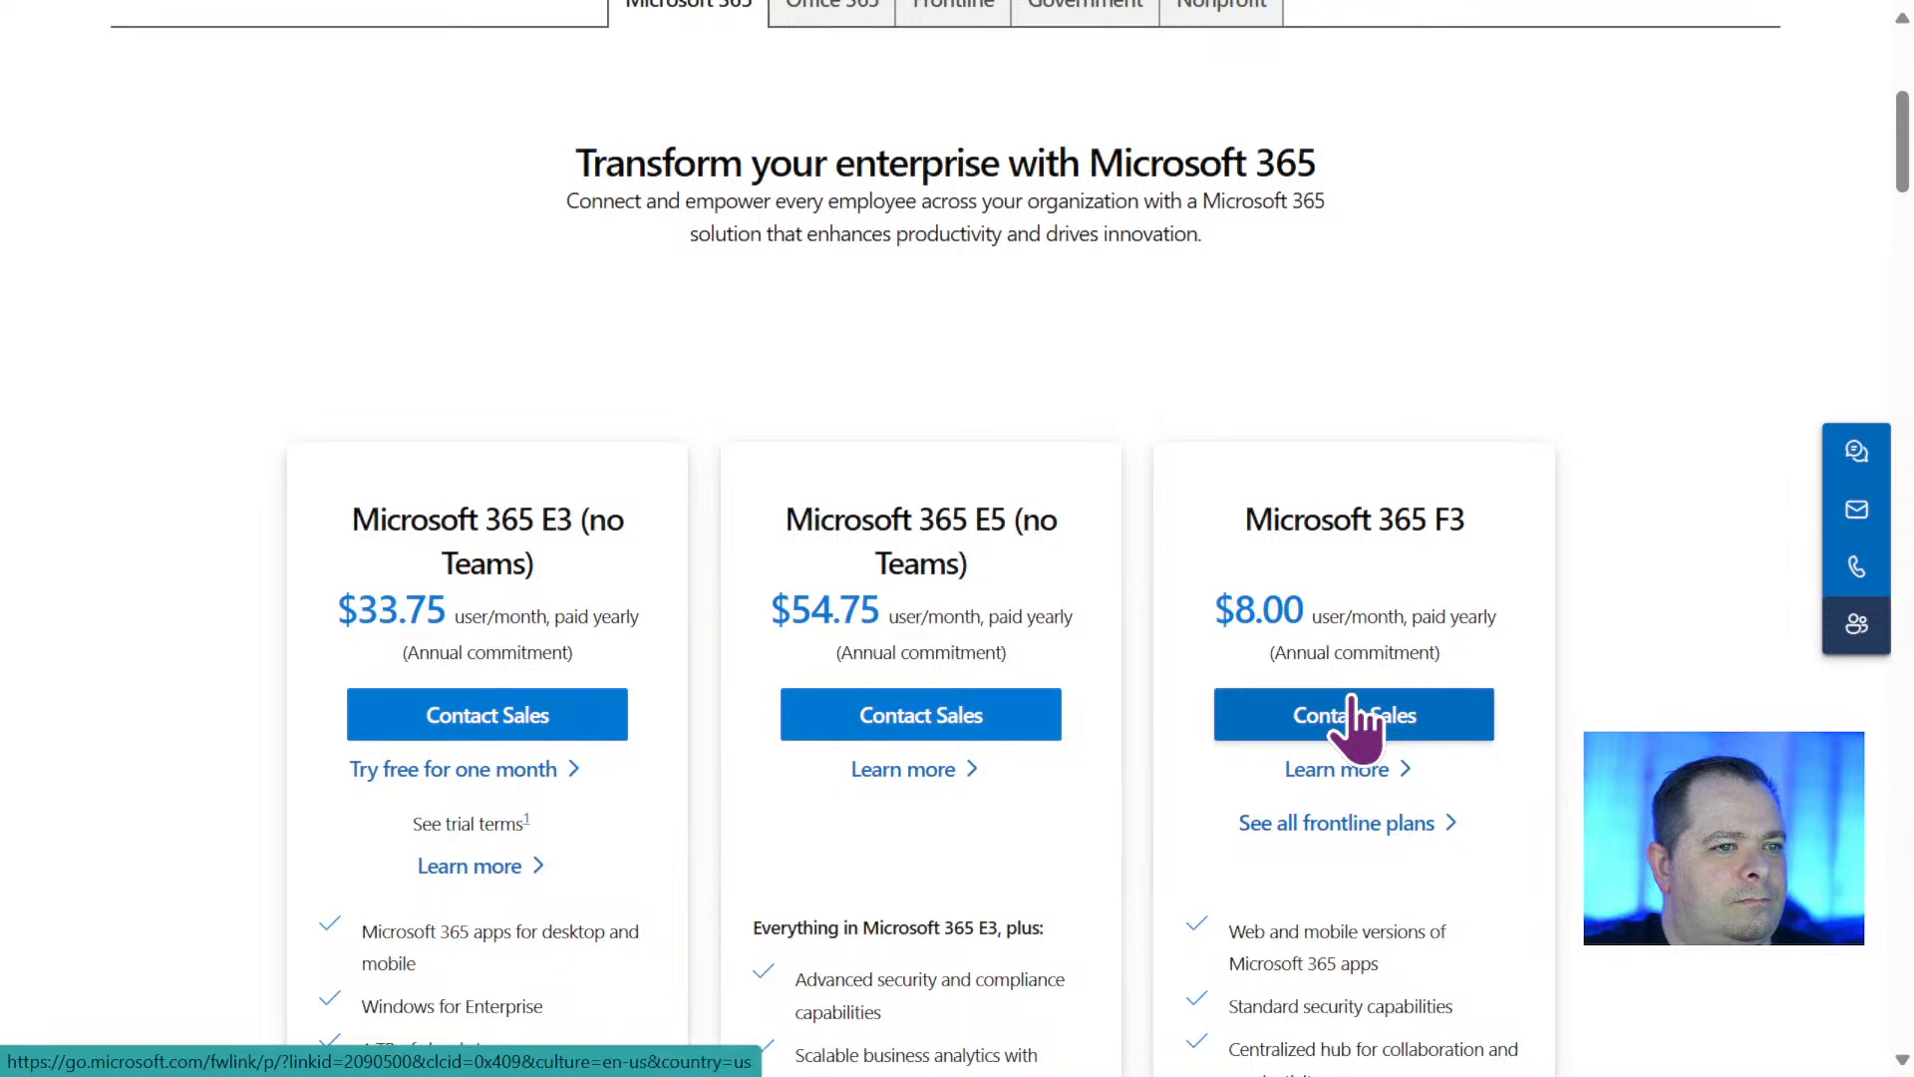
left_click_drag(837, 512, 877, 573)
left_click(875, 481)
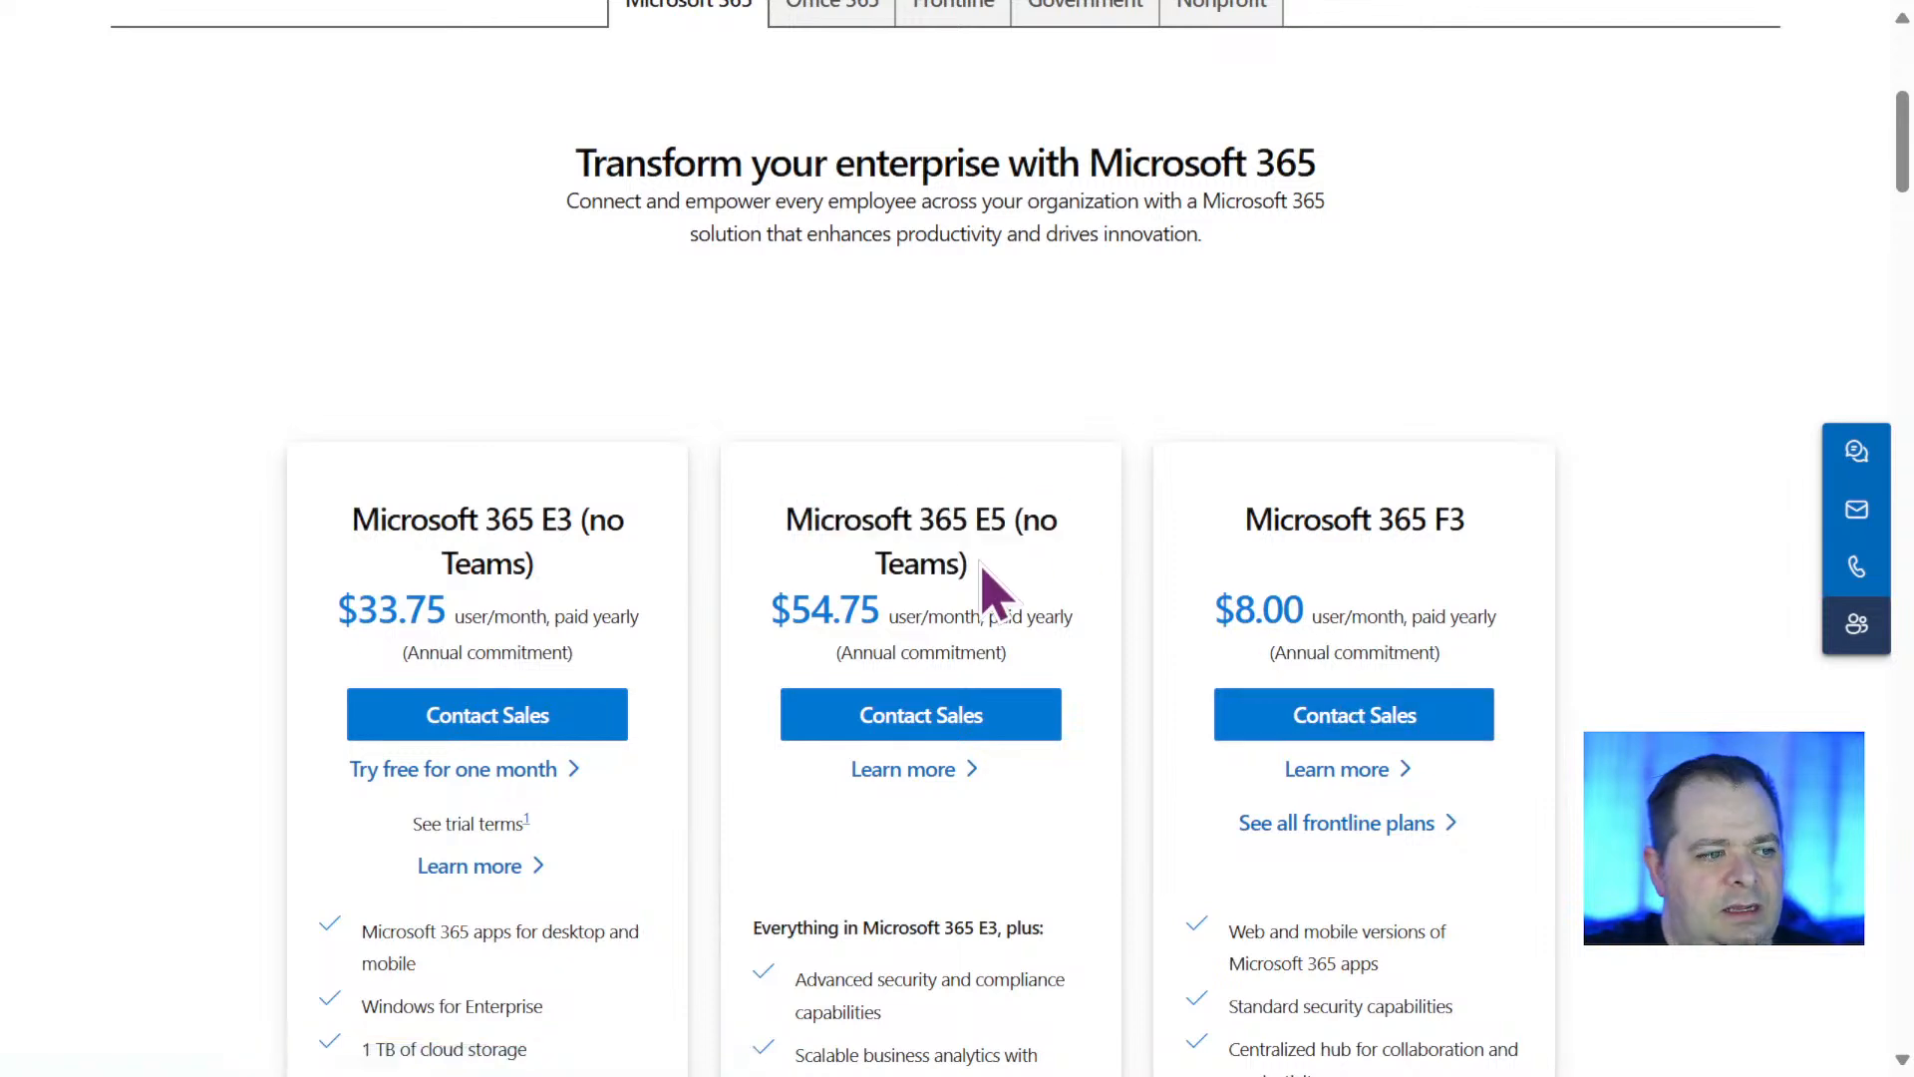
scroll(1010, 566, "down", 6)
scroll(1010, 567, "down", 3)
scroll(1012, 563, "down", 3)
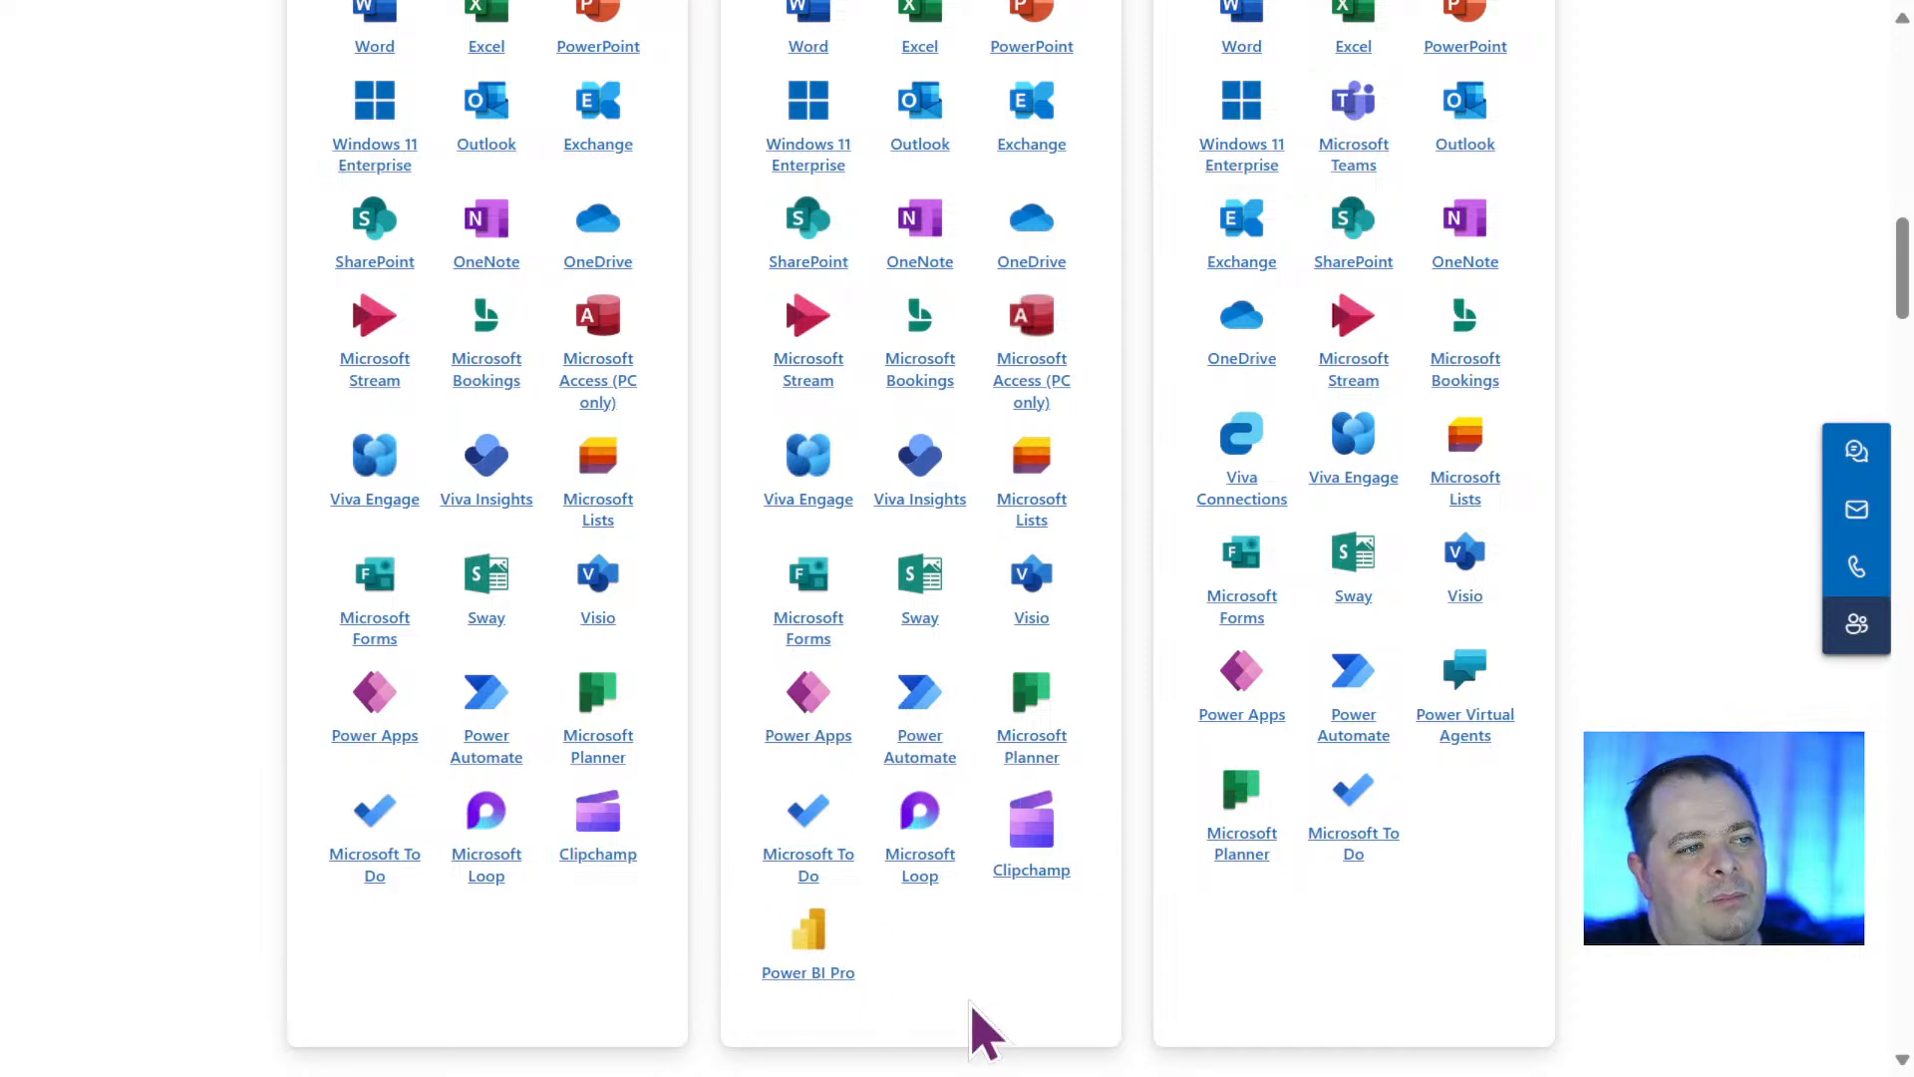
scroll(1037, 917, "up", 3)
scroll(1038, 913, "down", 2)
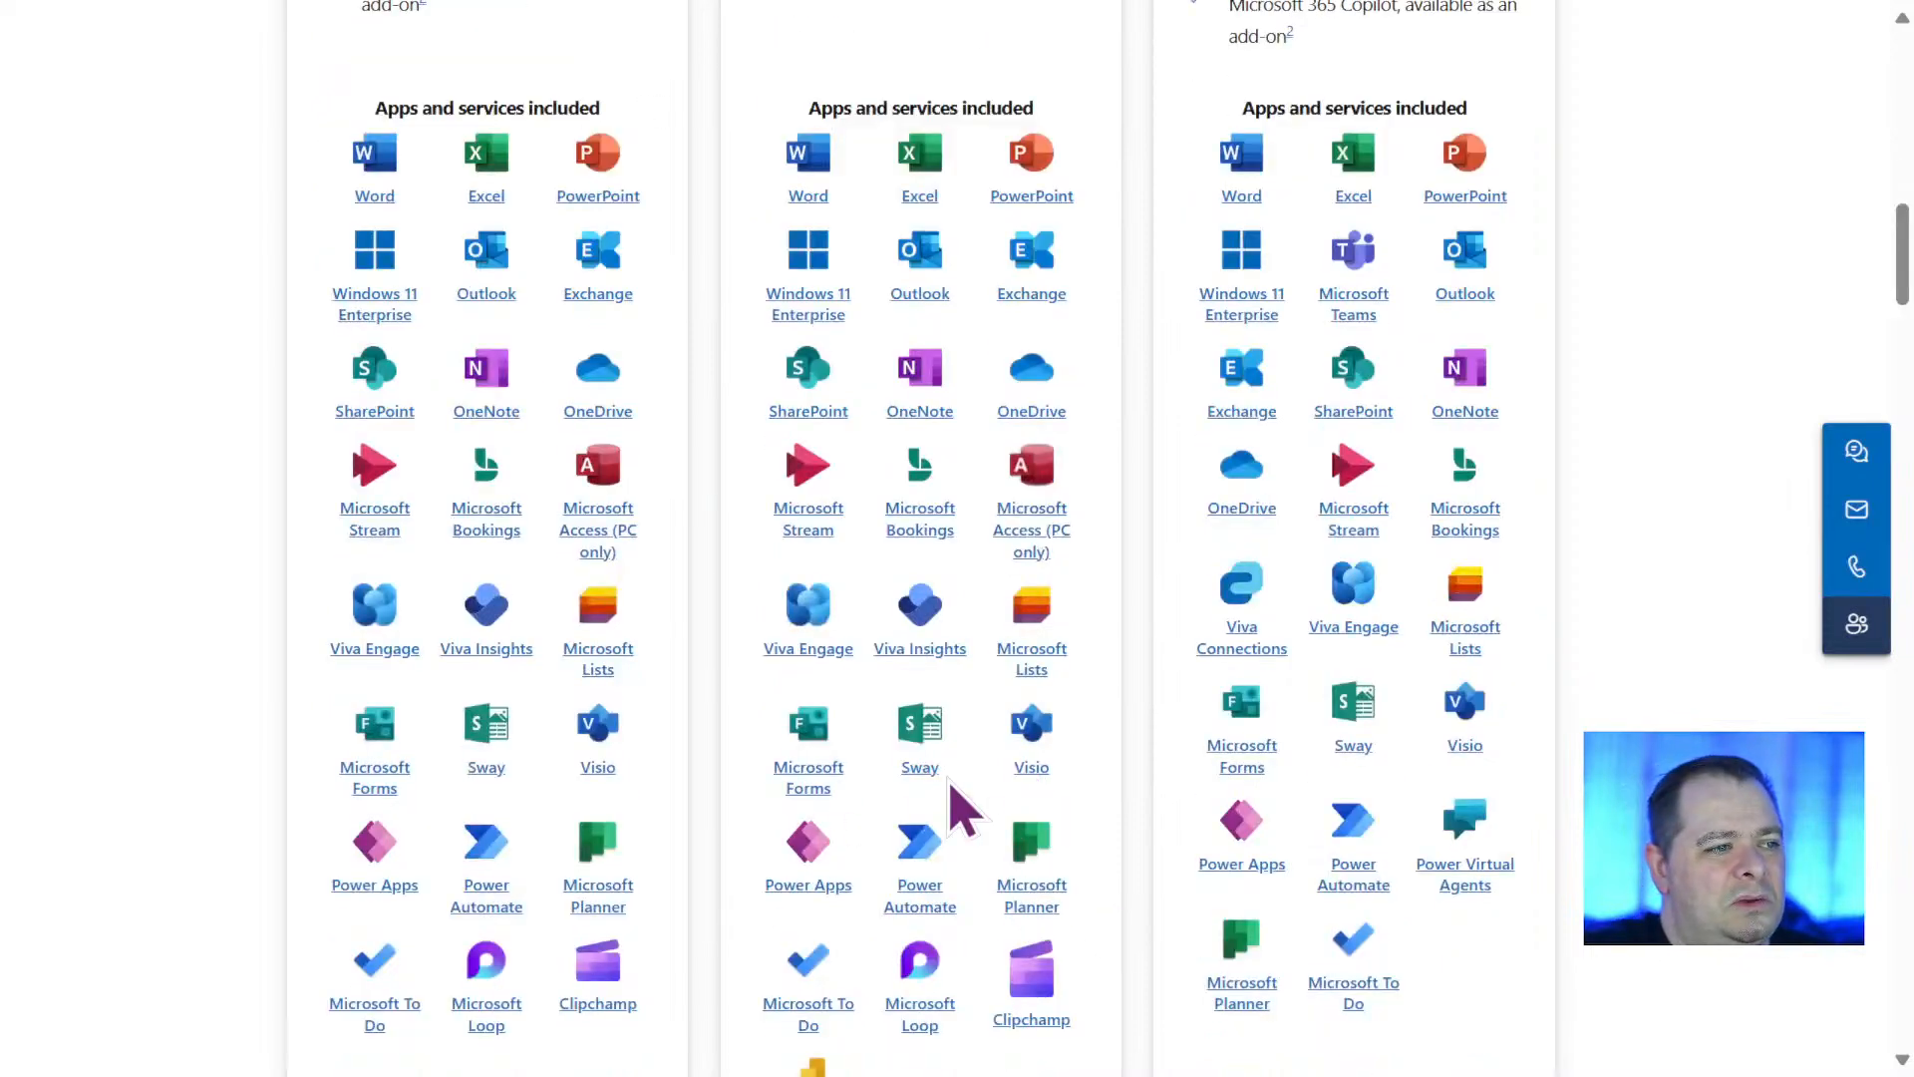
scroll(947, 797, "up", 3)
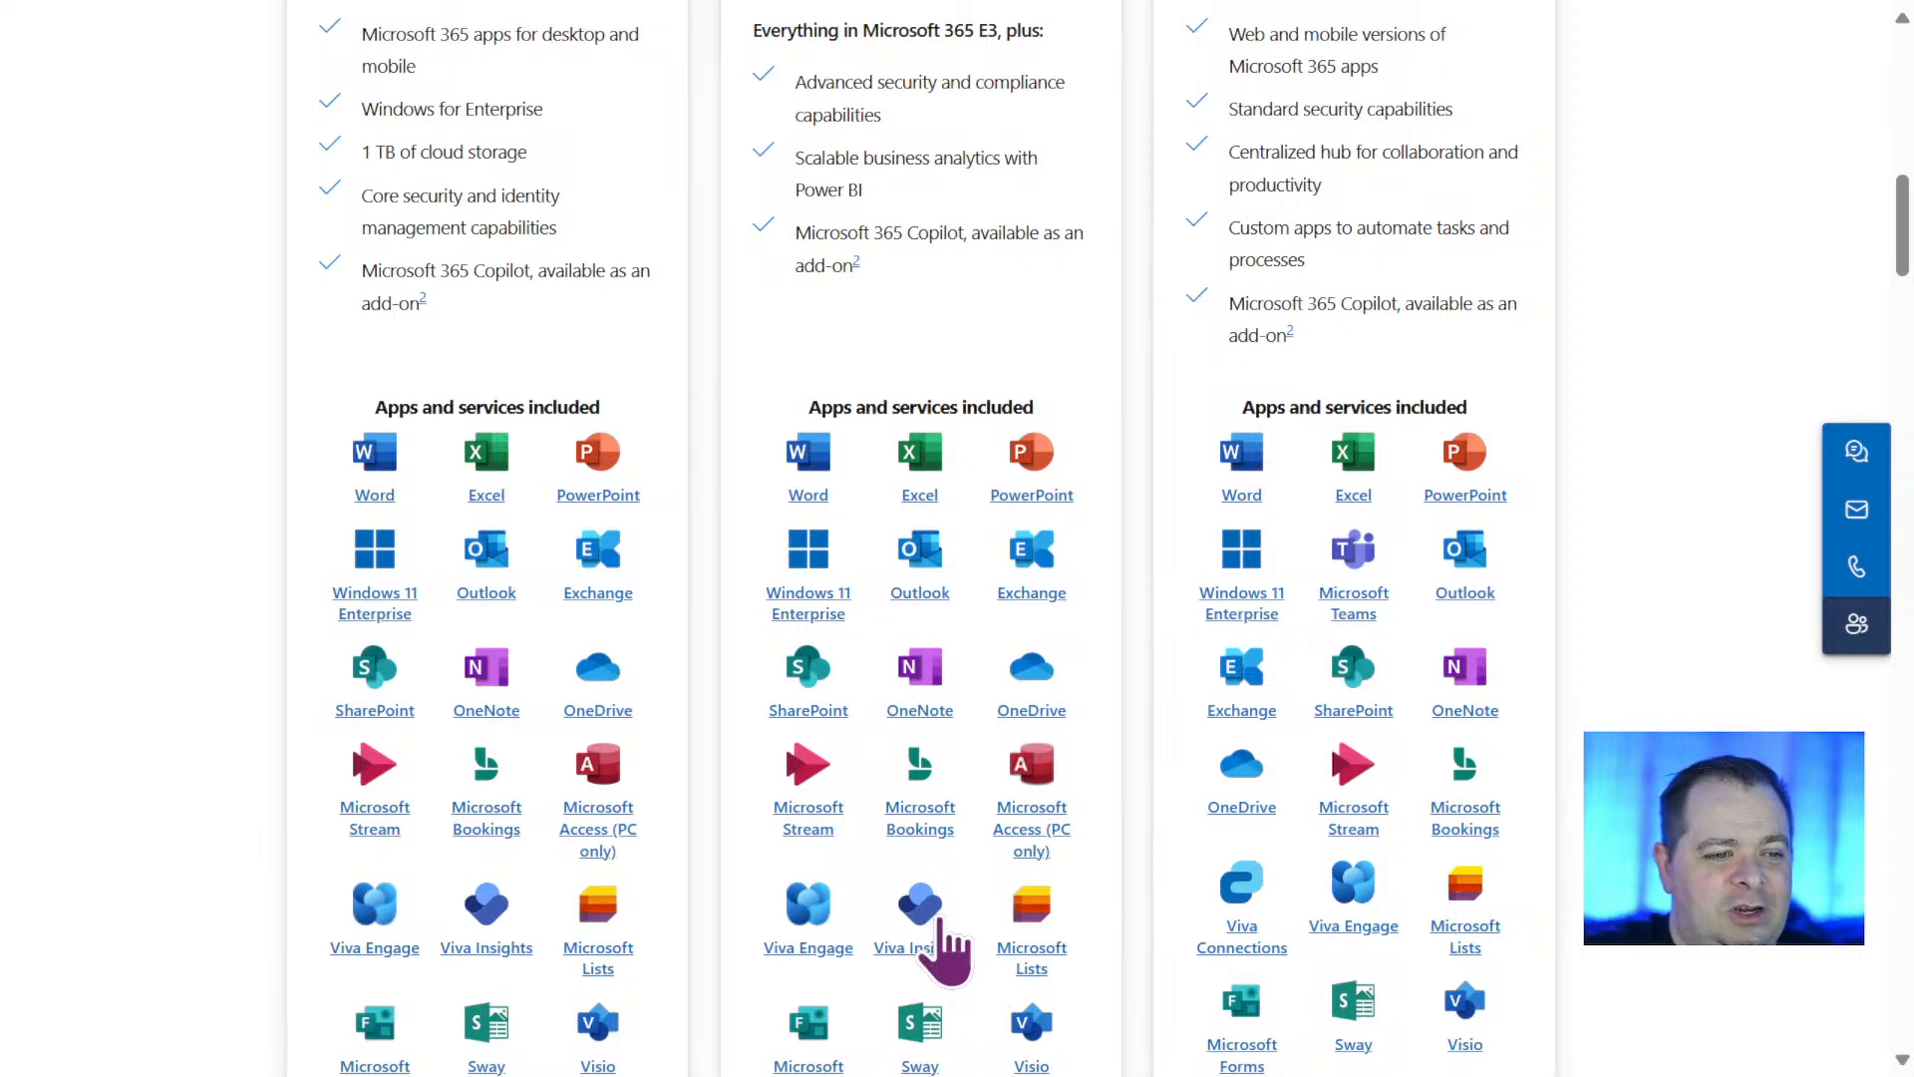
scroll(939, 927, "up", 7)
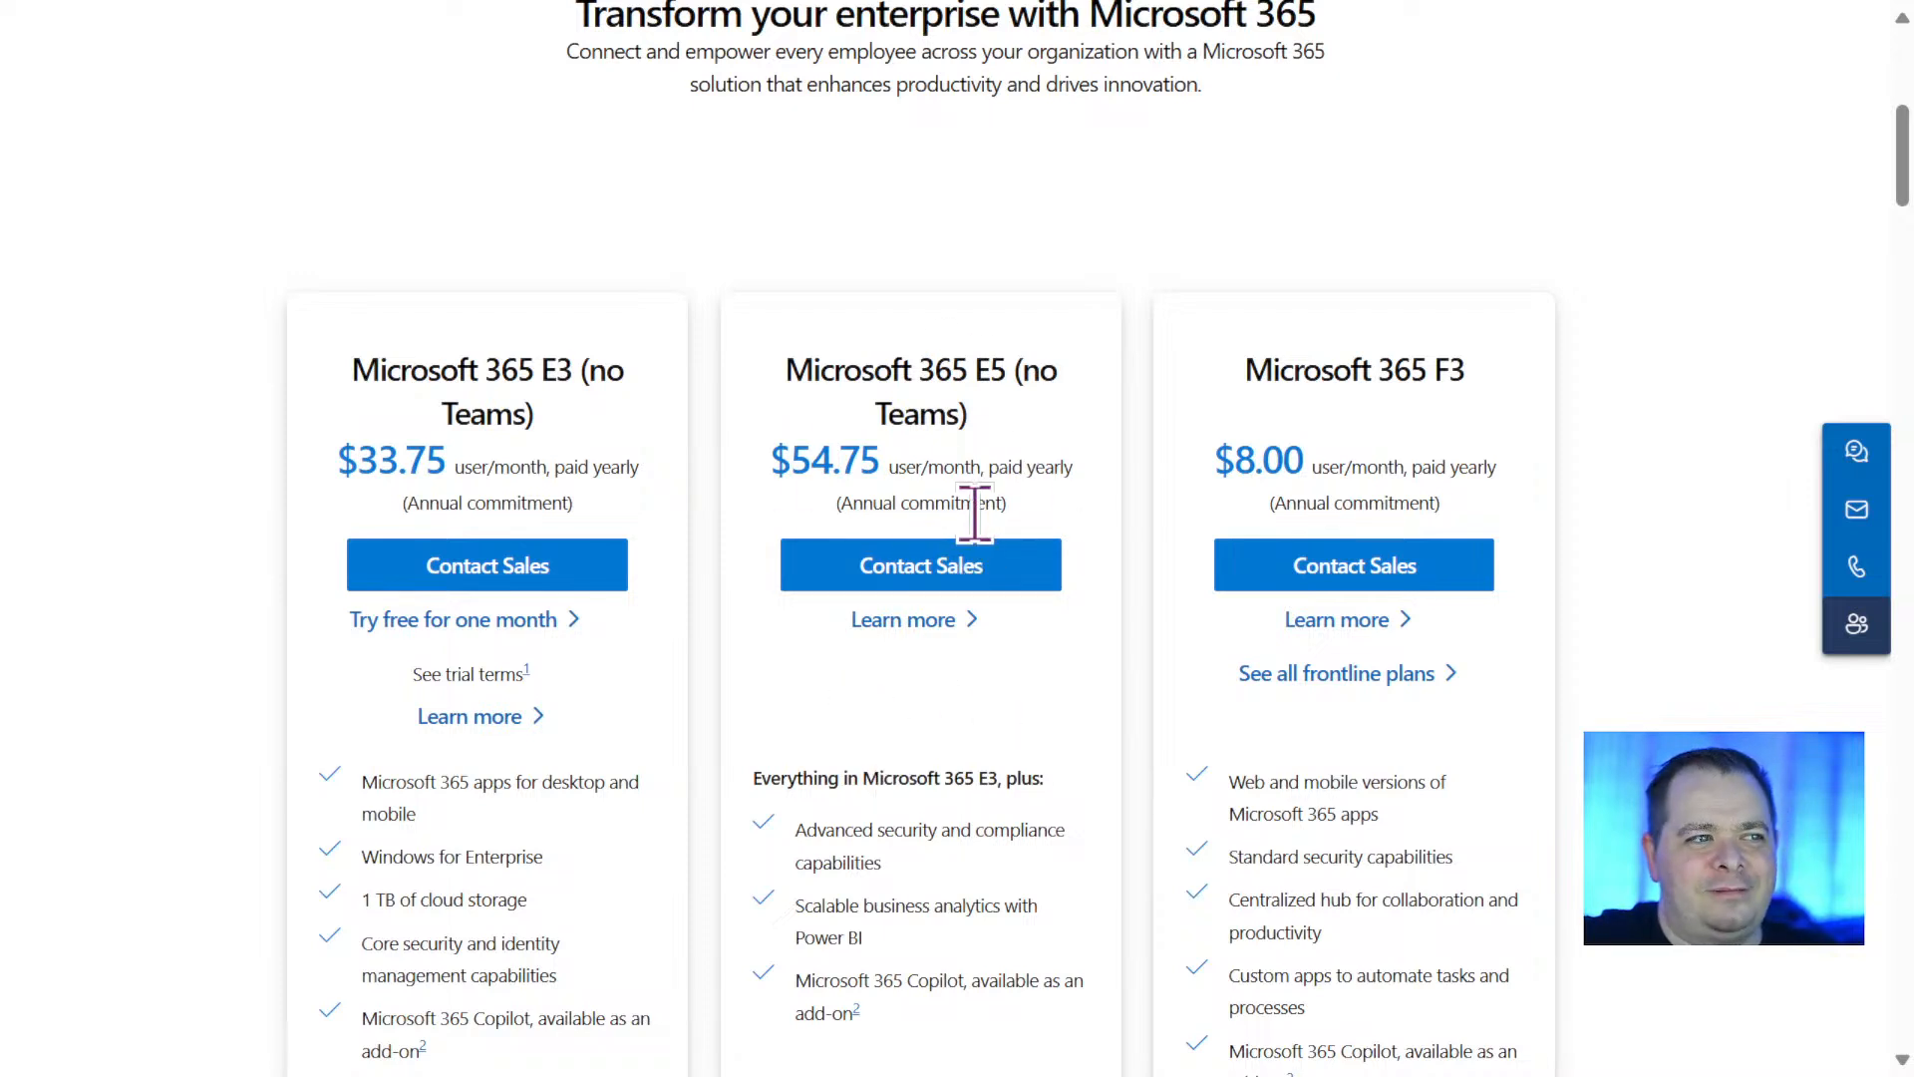
Highlight "E5" and the E3 plan's "(no Teams)" label, and recheck the apps and services included in the enterprise plans.
double_click(997, 368)
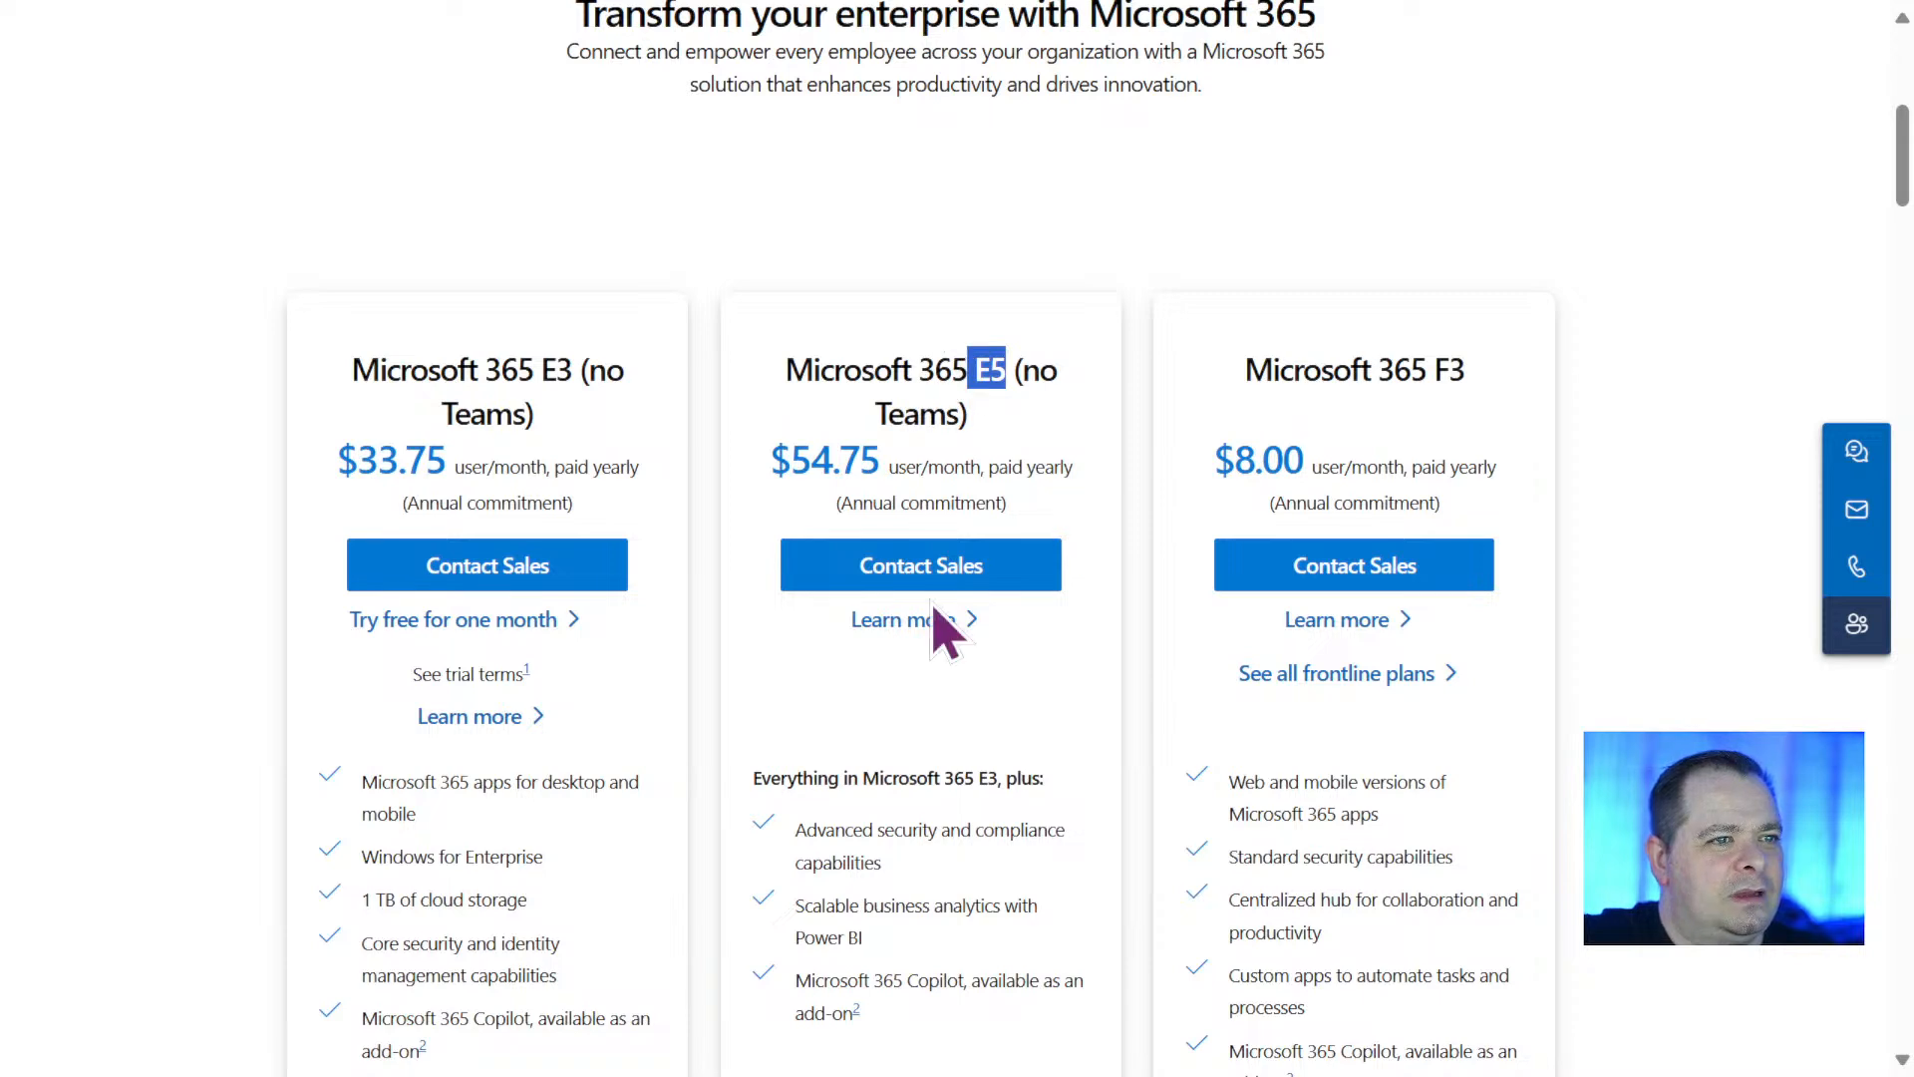
left_click_drag(585, 372, 641, 427)
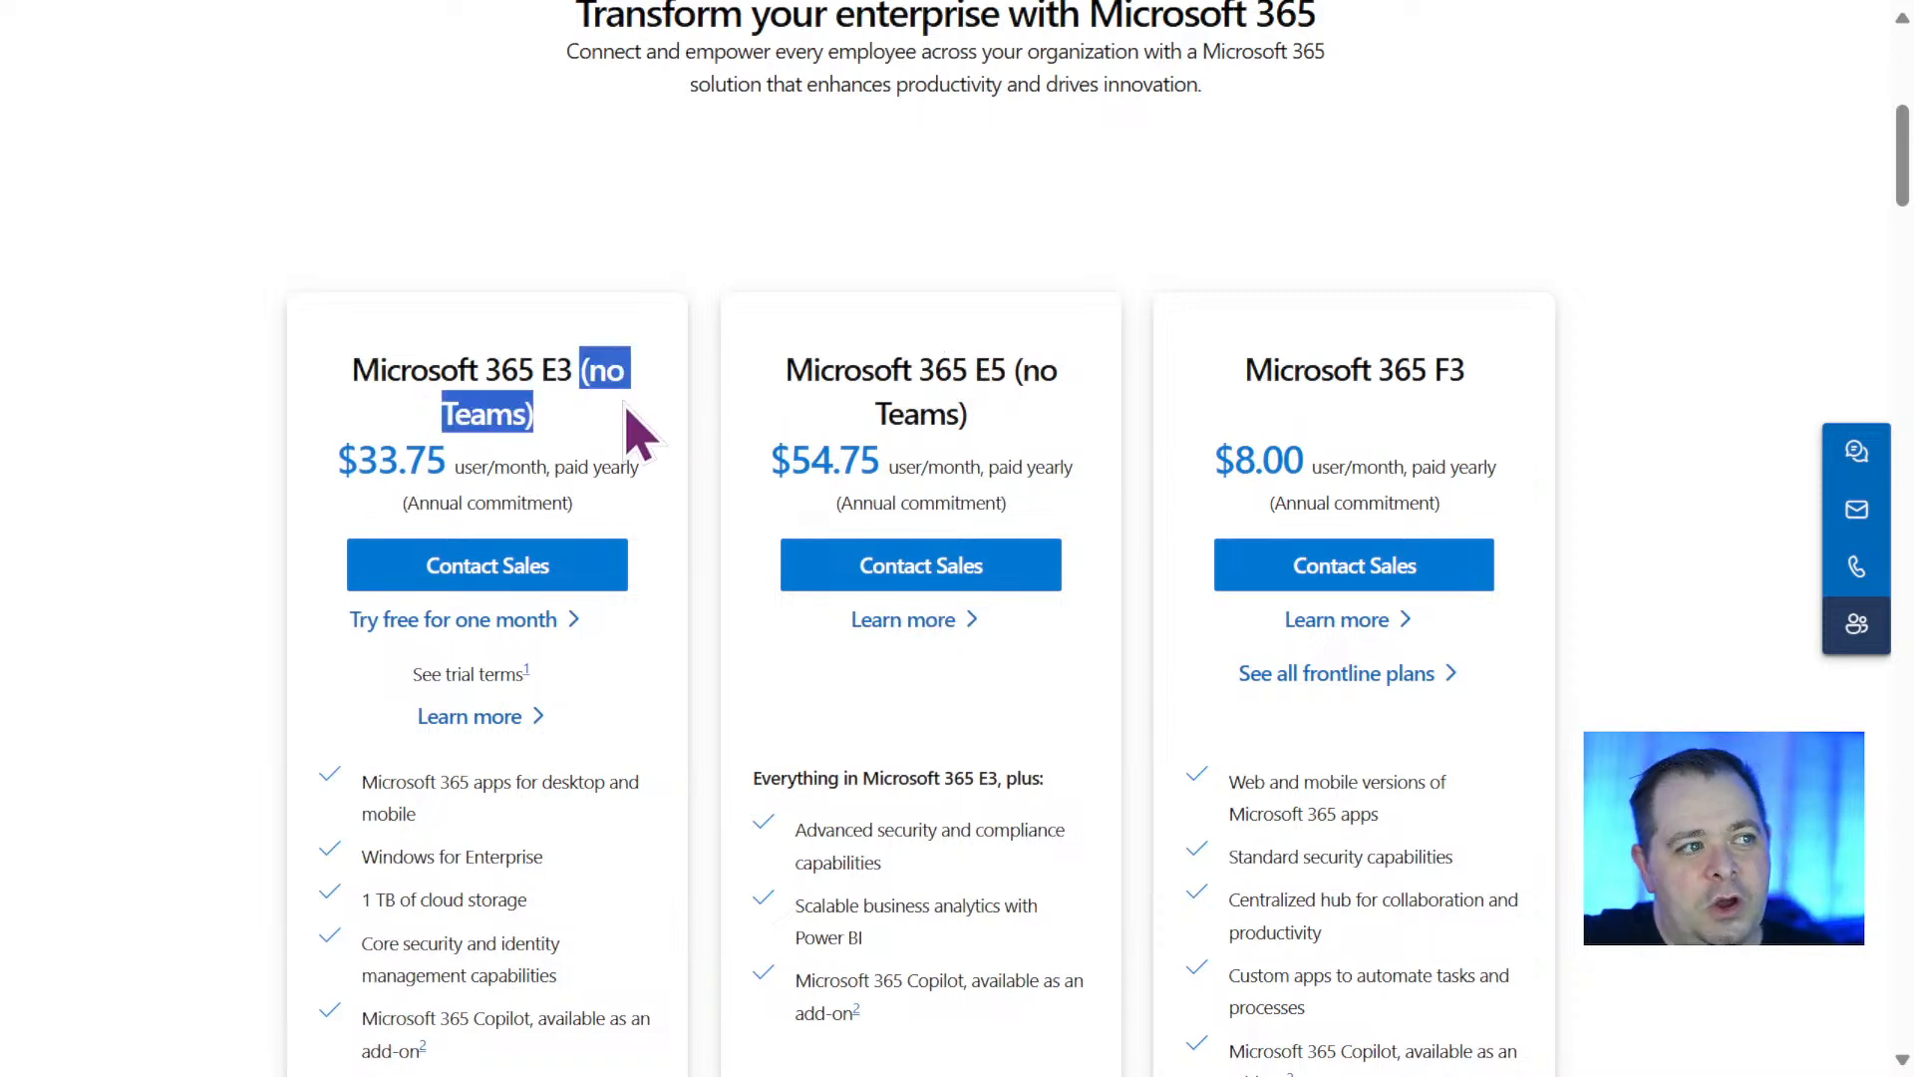
left_click(838, 384)
scroll(978, 733, "down", 10)
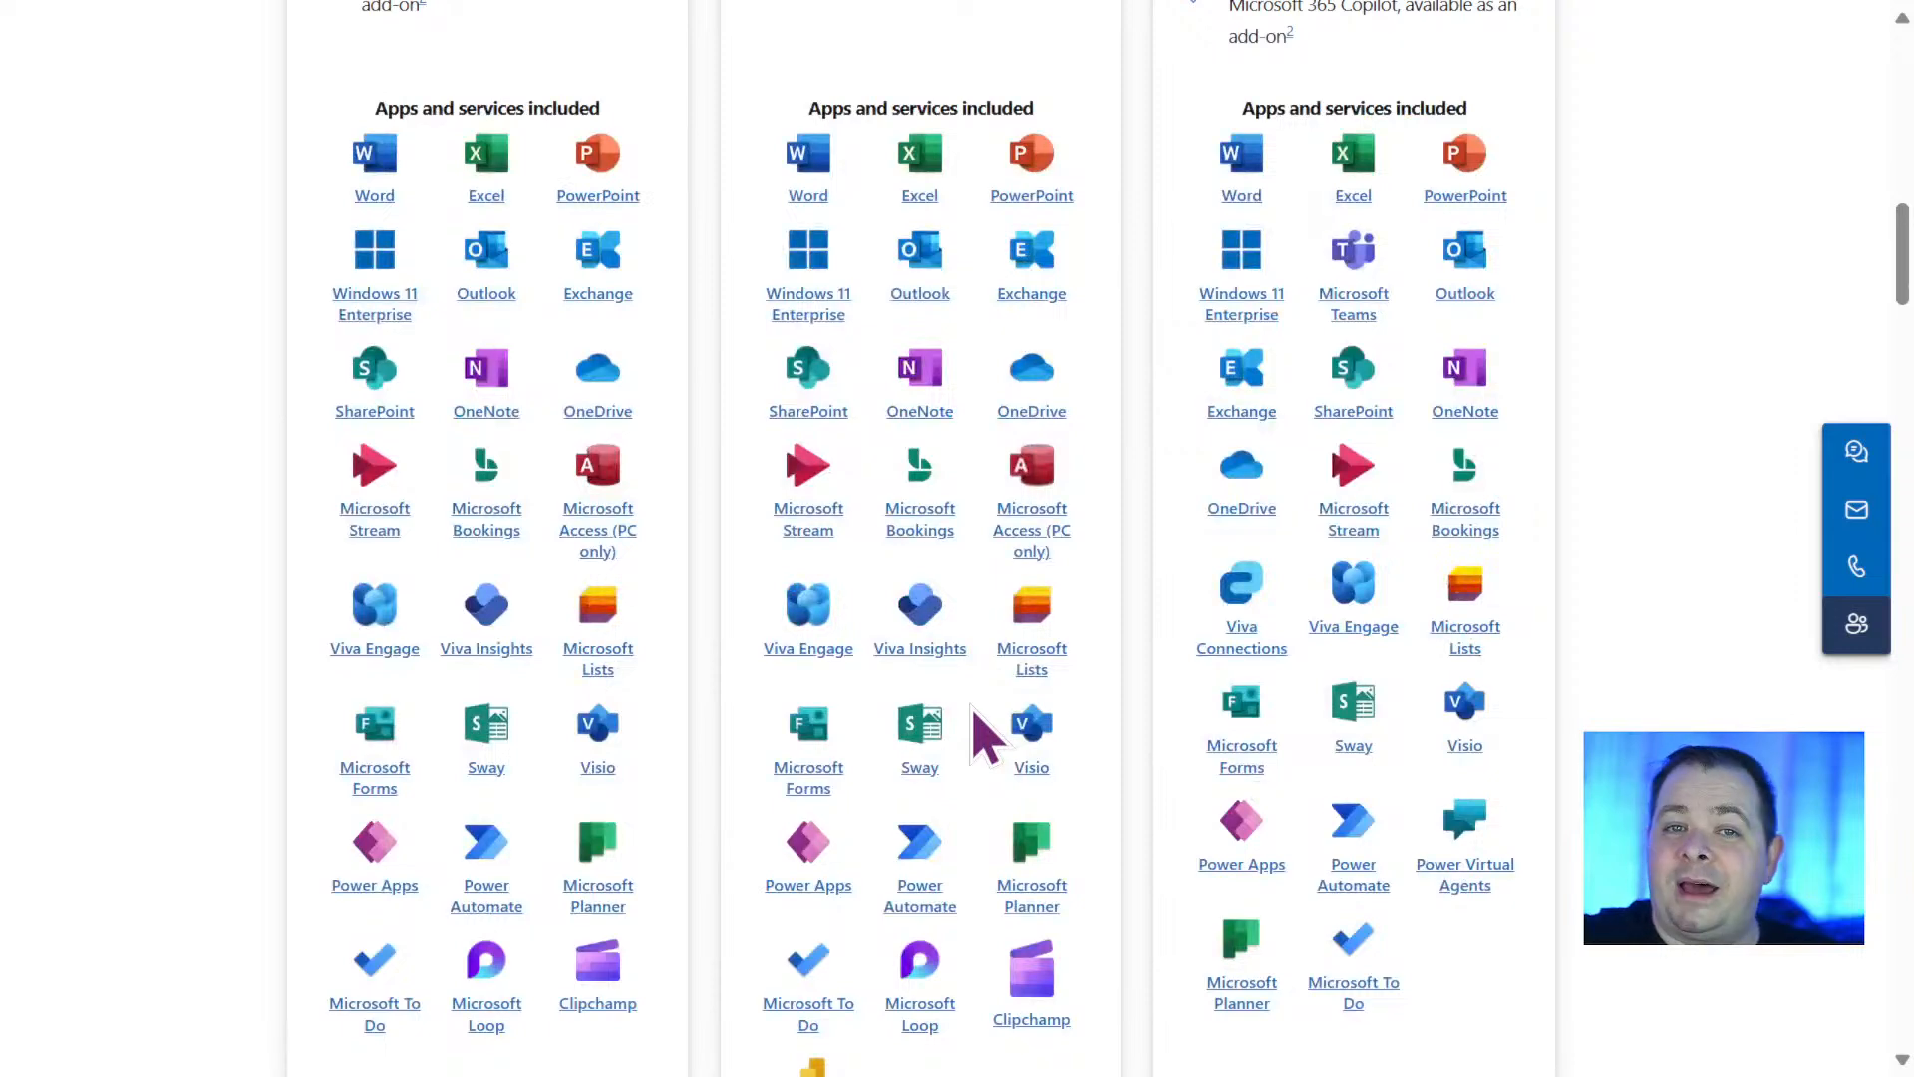
scroll(982, 736, "down", 7)
scroll(967, 706, "up", 1)
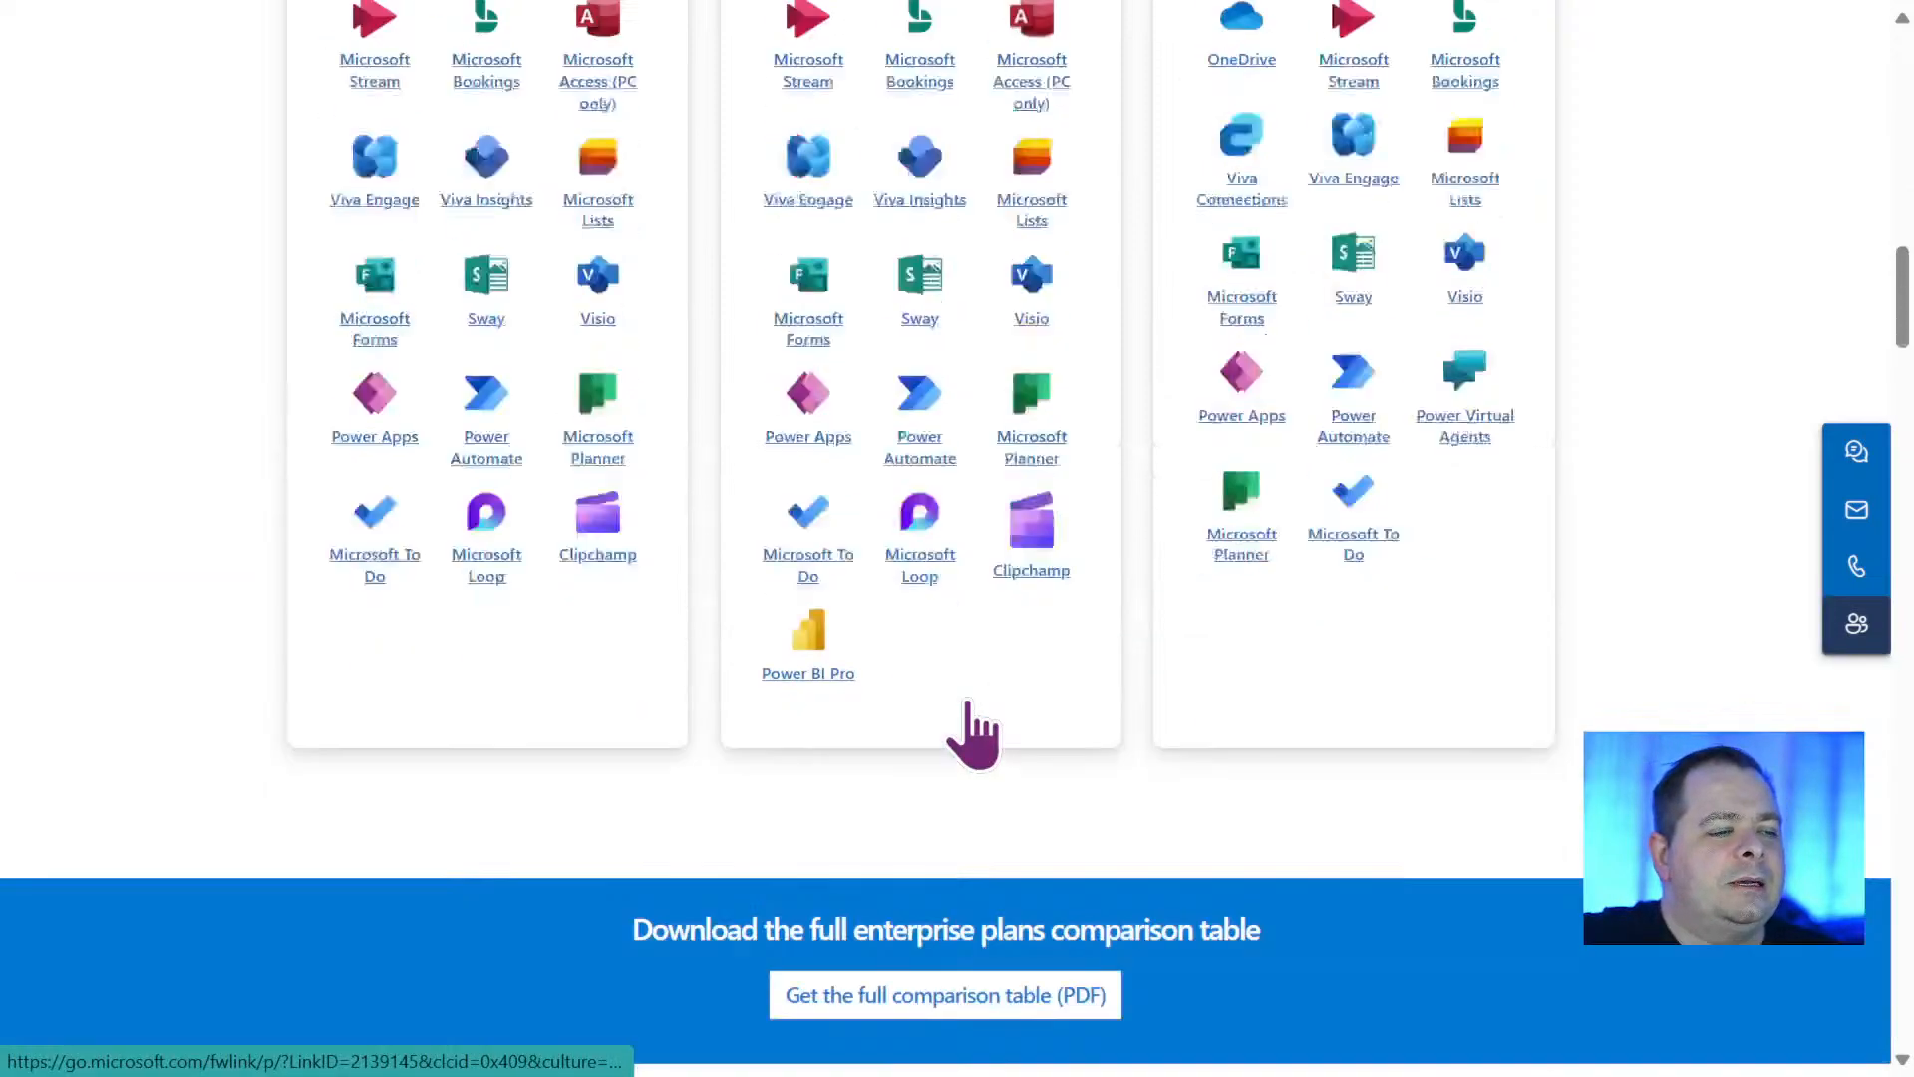
Open the full enterprise plans comparison table PDF and view its first page.
scroll(967, 706, "down", 2)
left_click(912, 699)
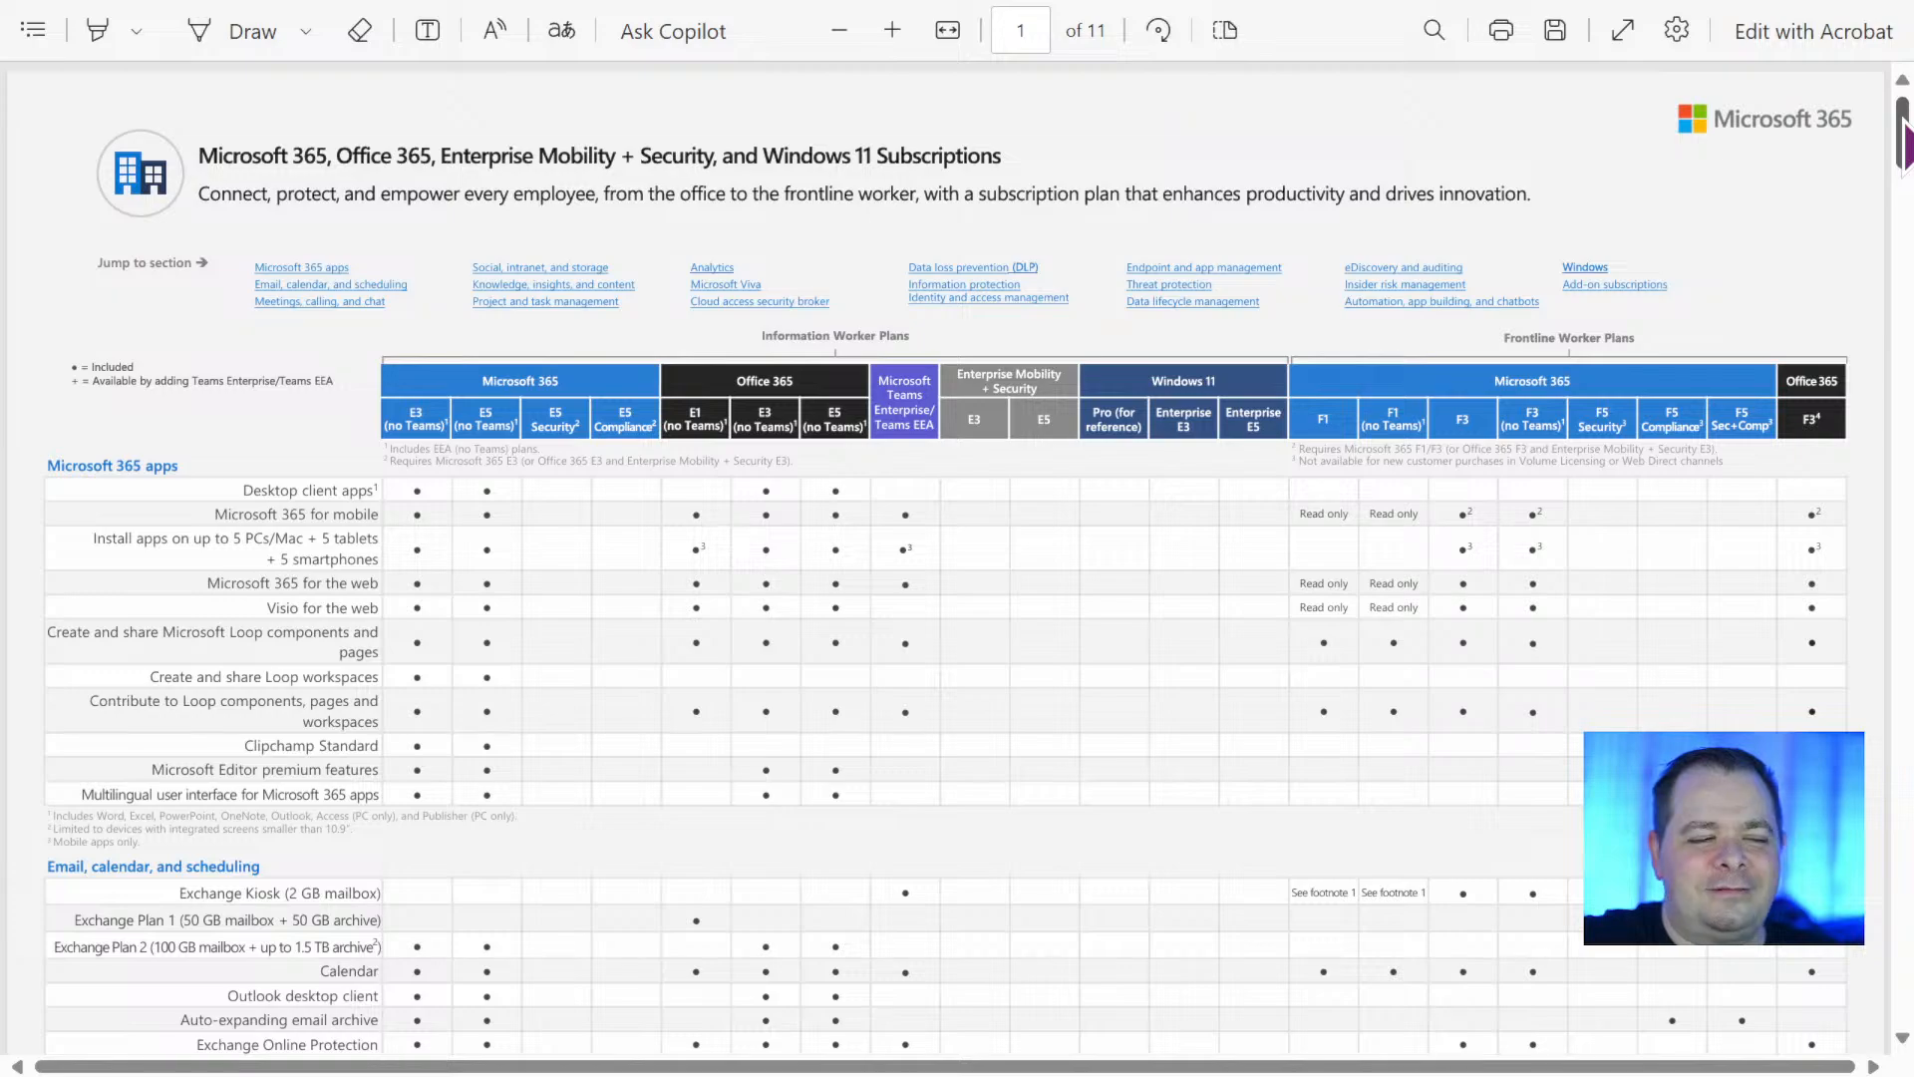
left_click_drag(1902, 134, 1846, 34)
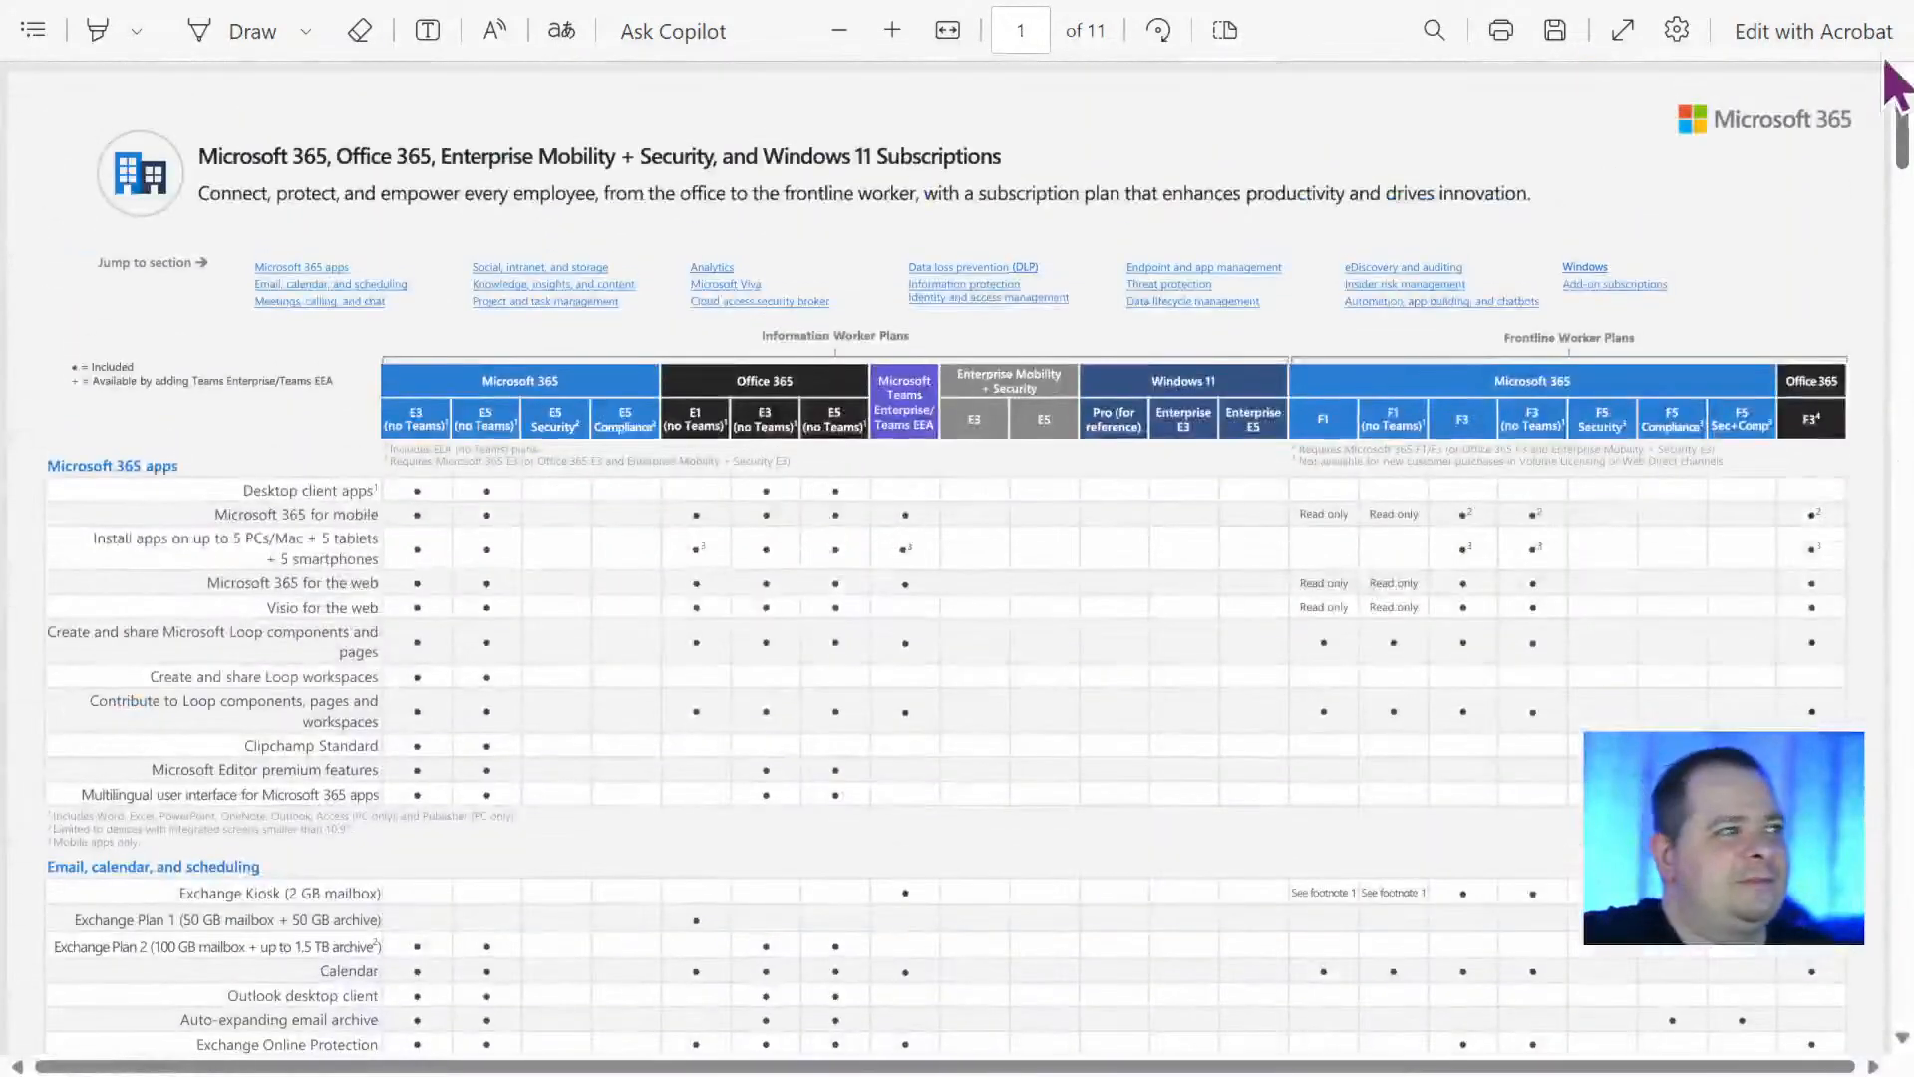
Exit full screen and close the pricing search, enterprise comparison and PDF tabs, returning to the Learn Power Apps Basics app.
key("F11")
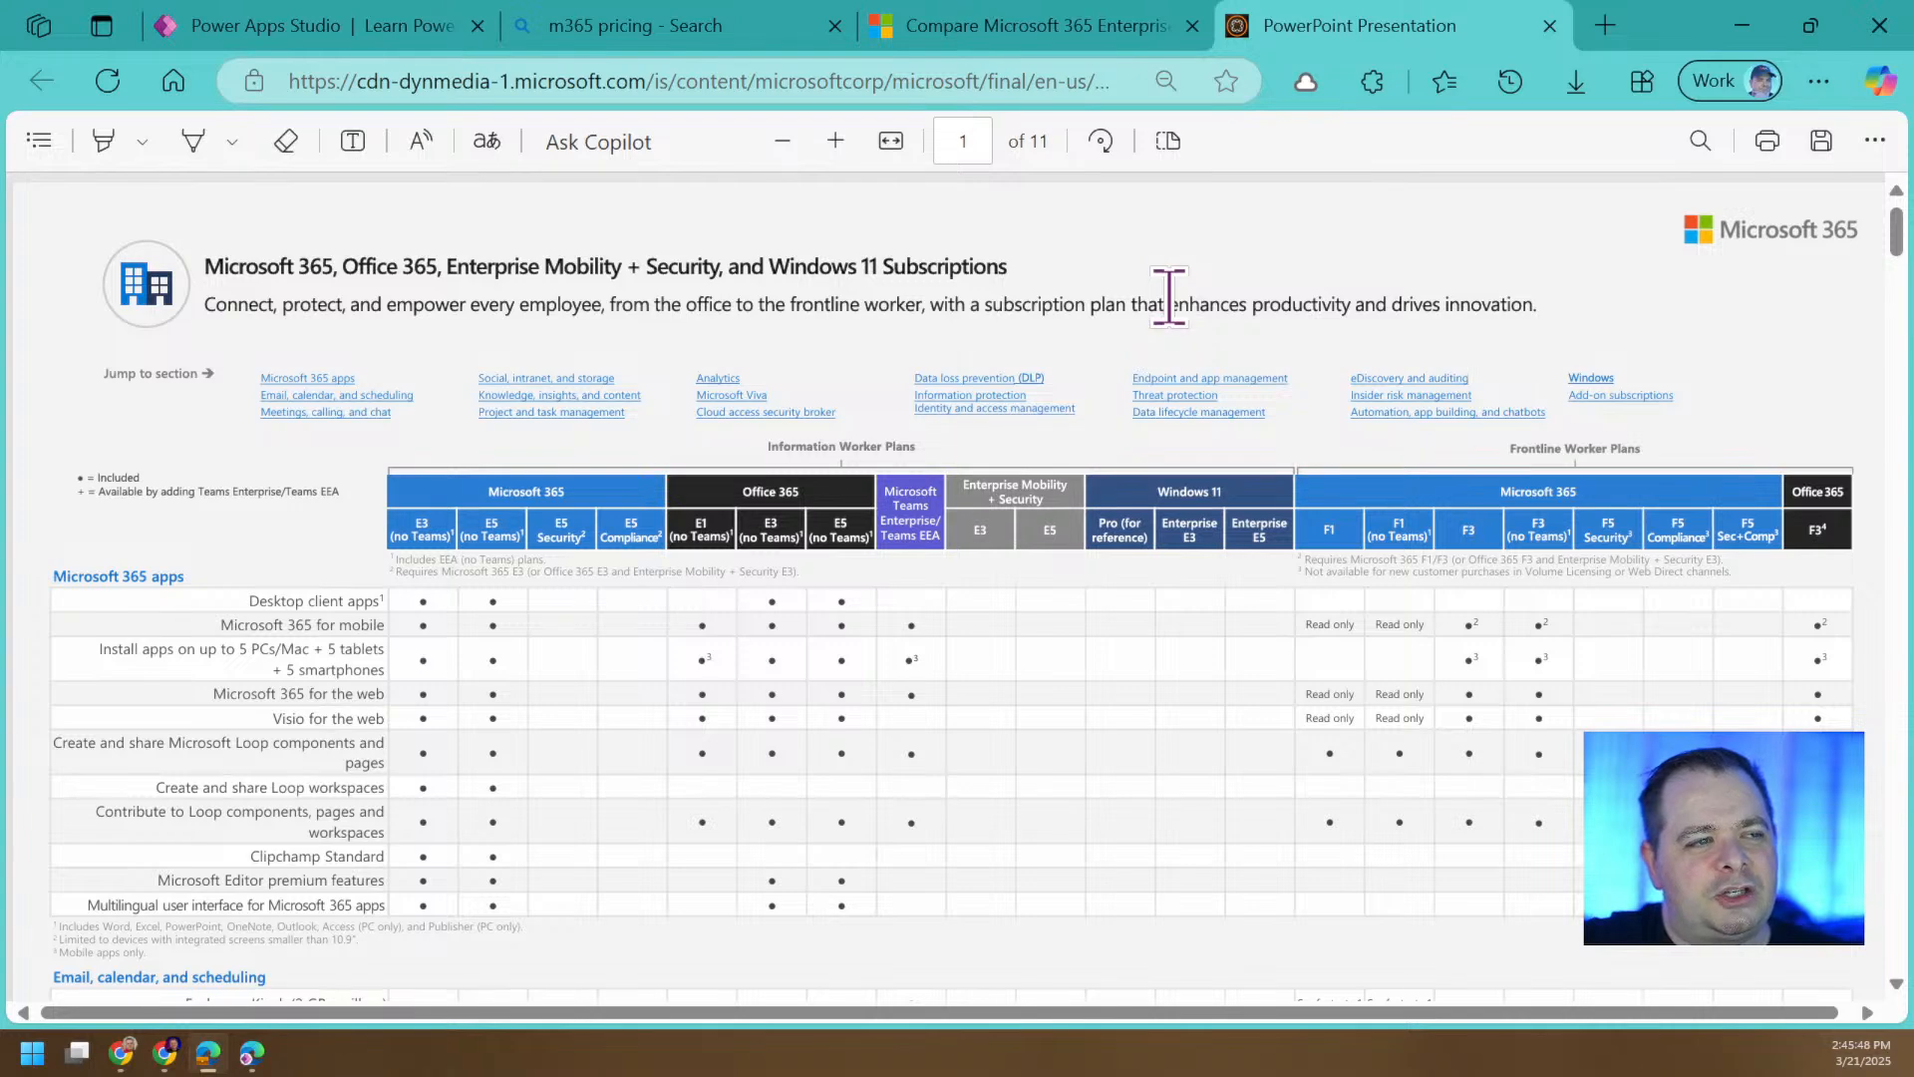
left_click(359, 28)
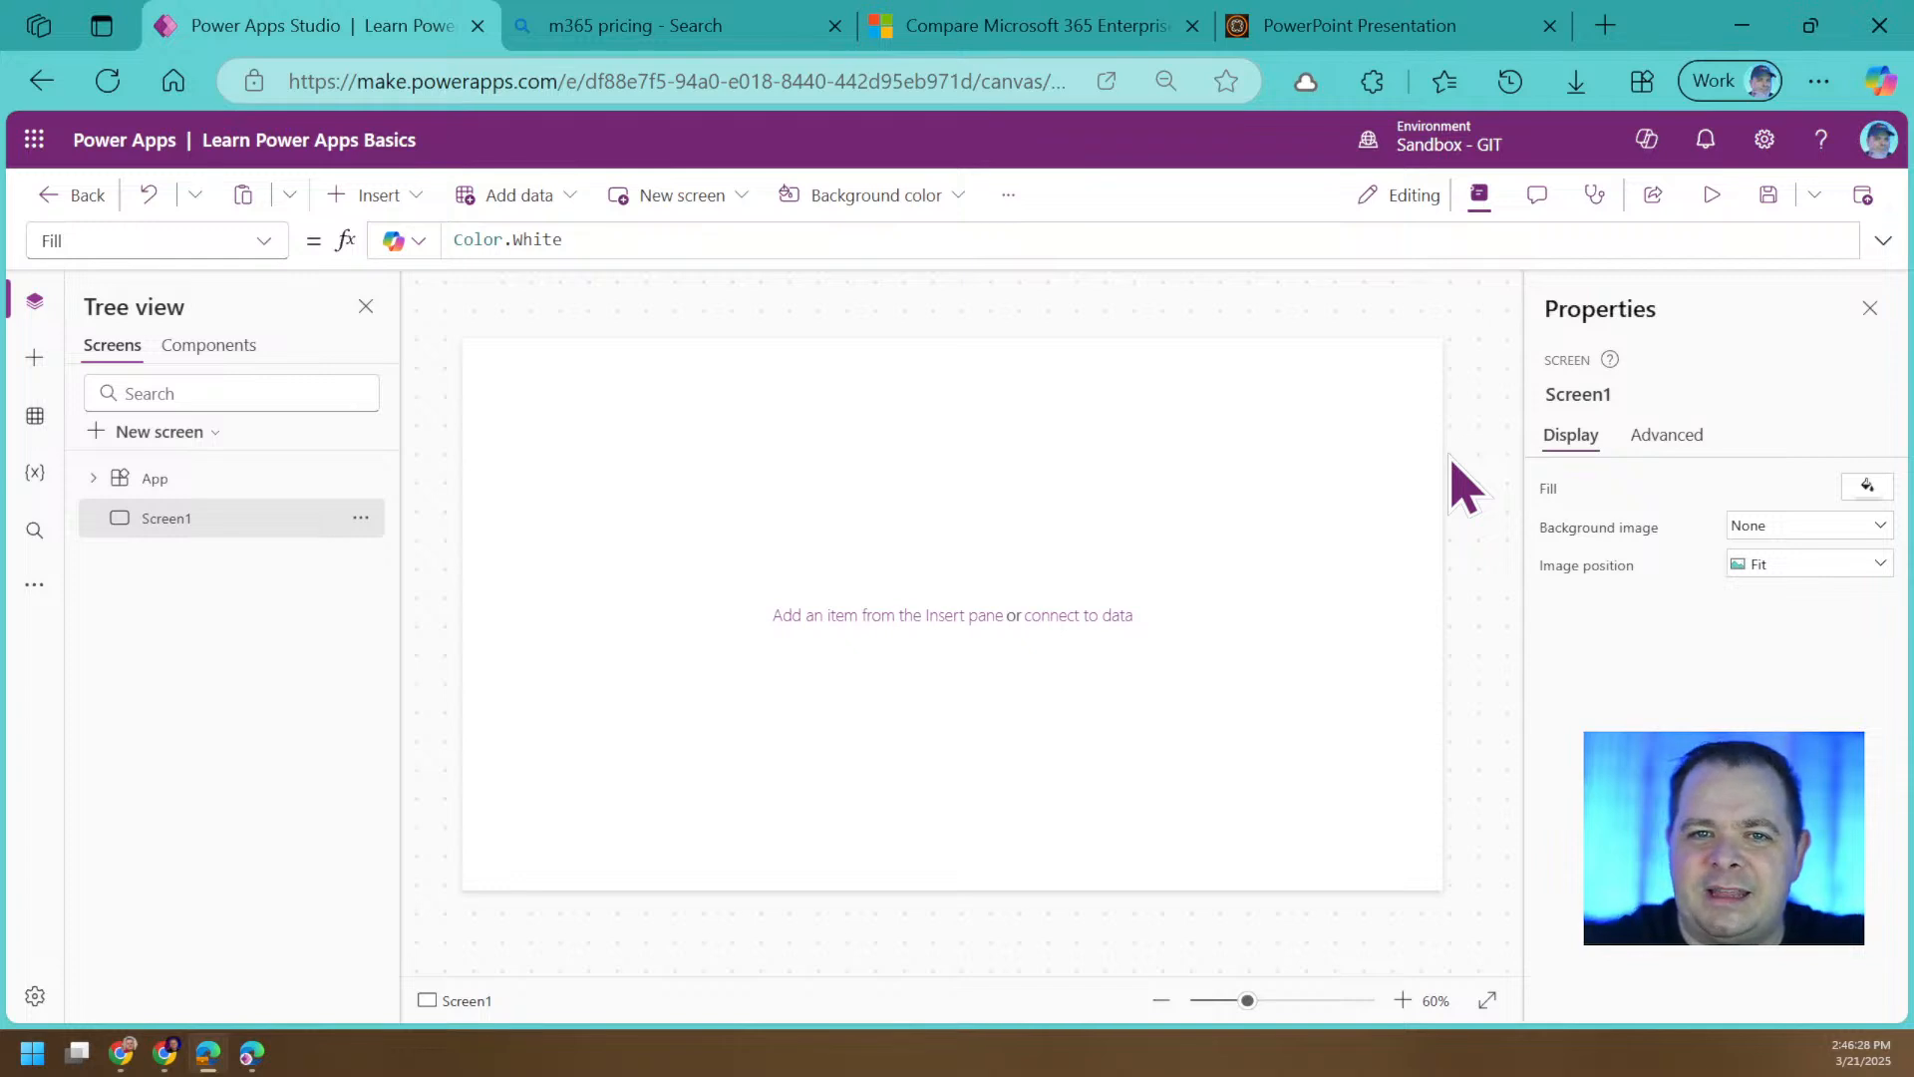
mouse_move(1244, 443)
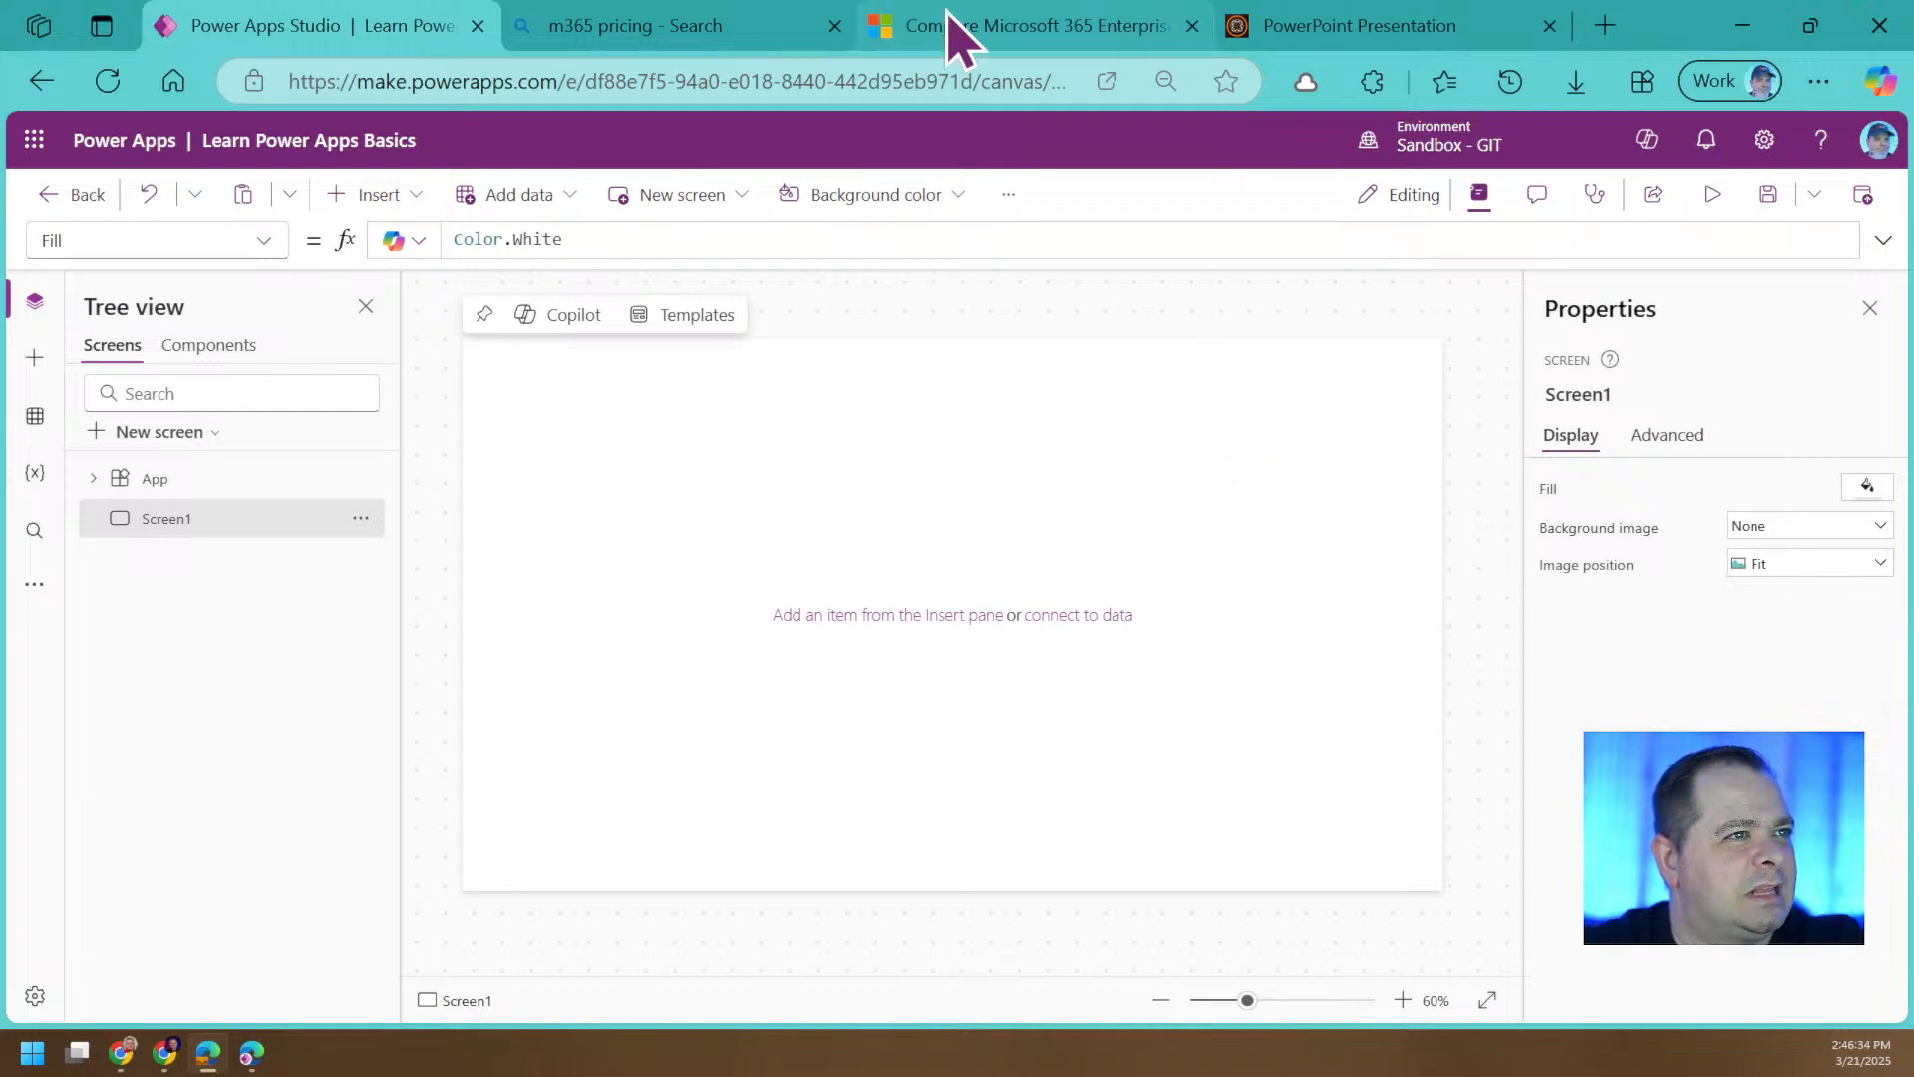
left_click(836, 27)
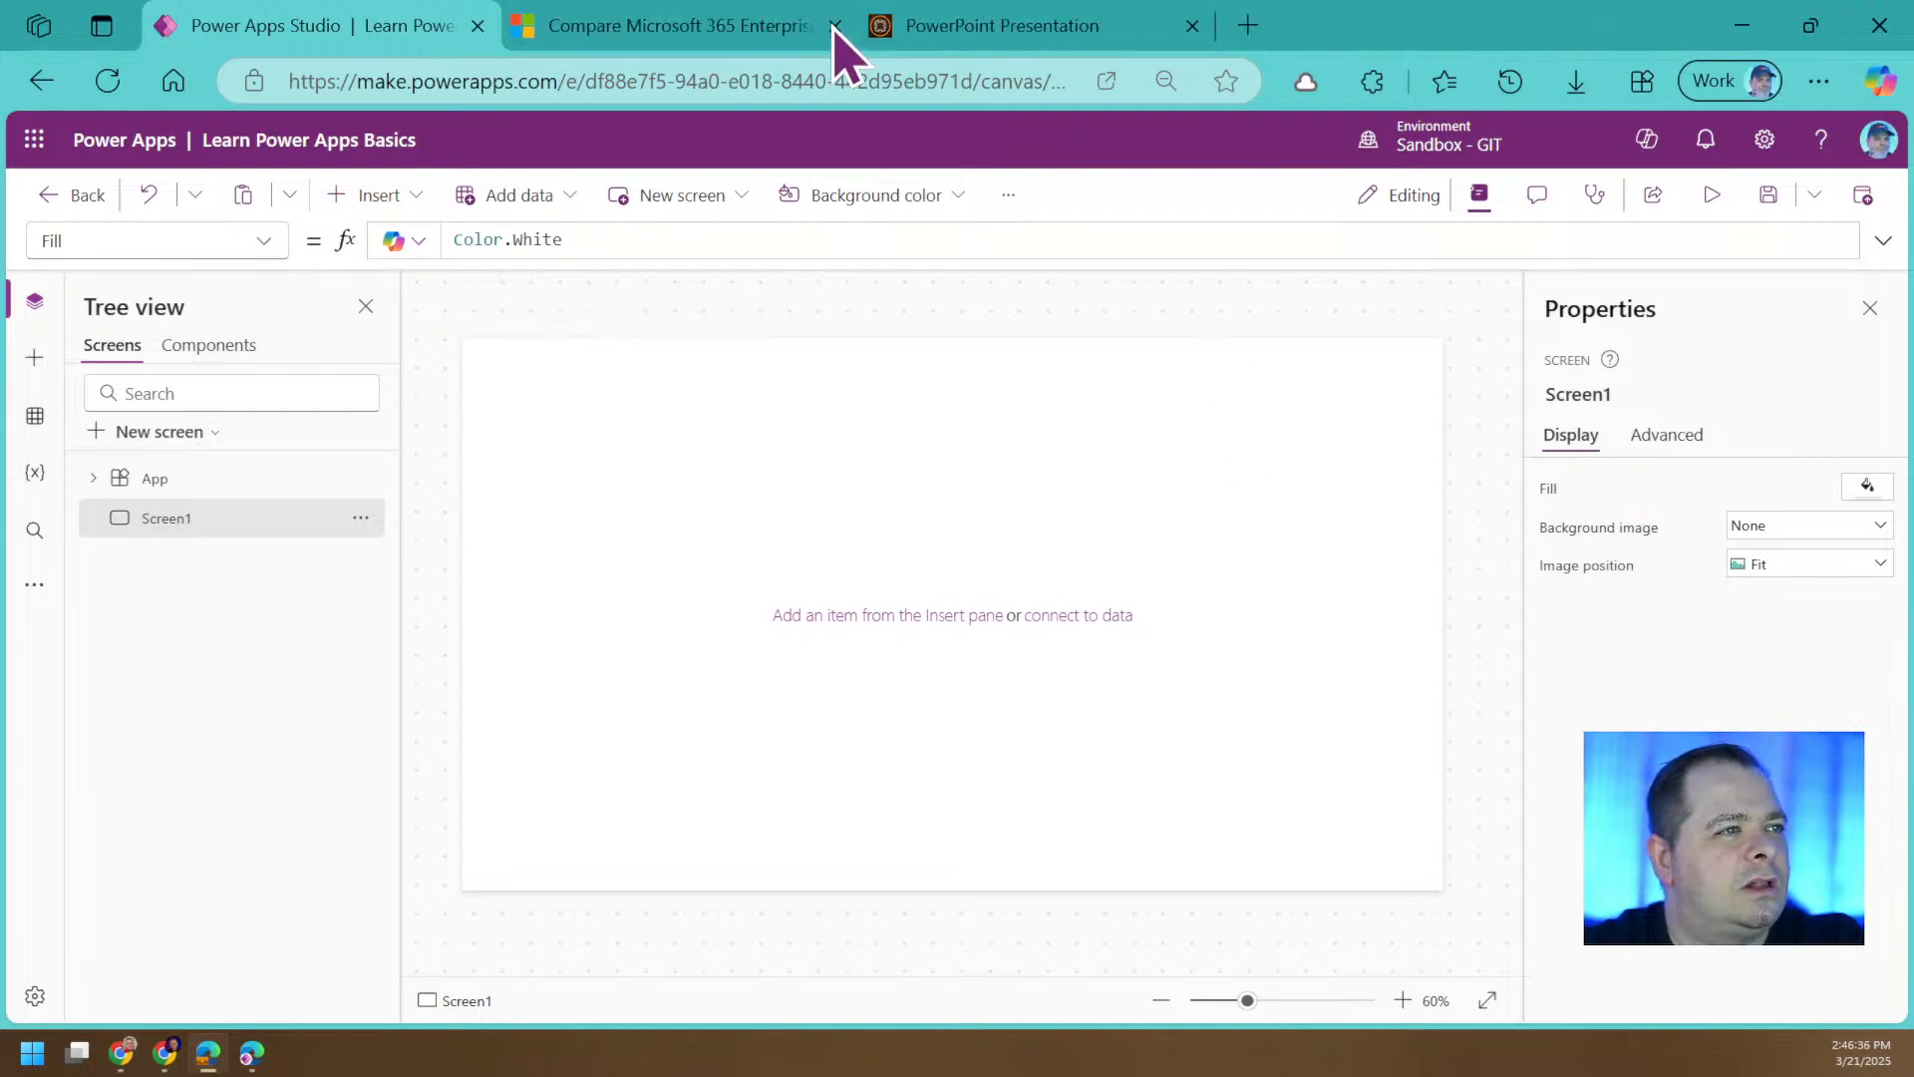
left_click(836, 27)
left_click(698, 30)
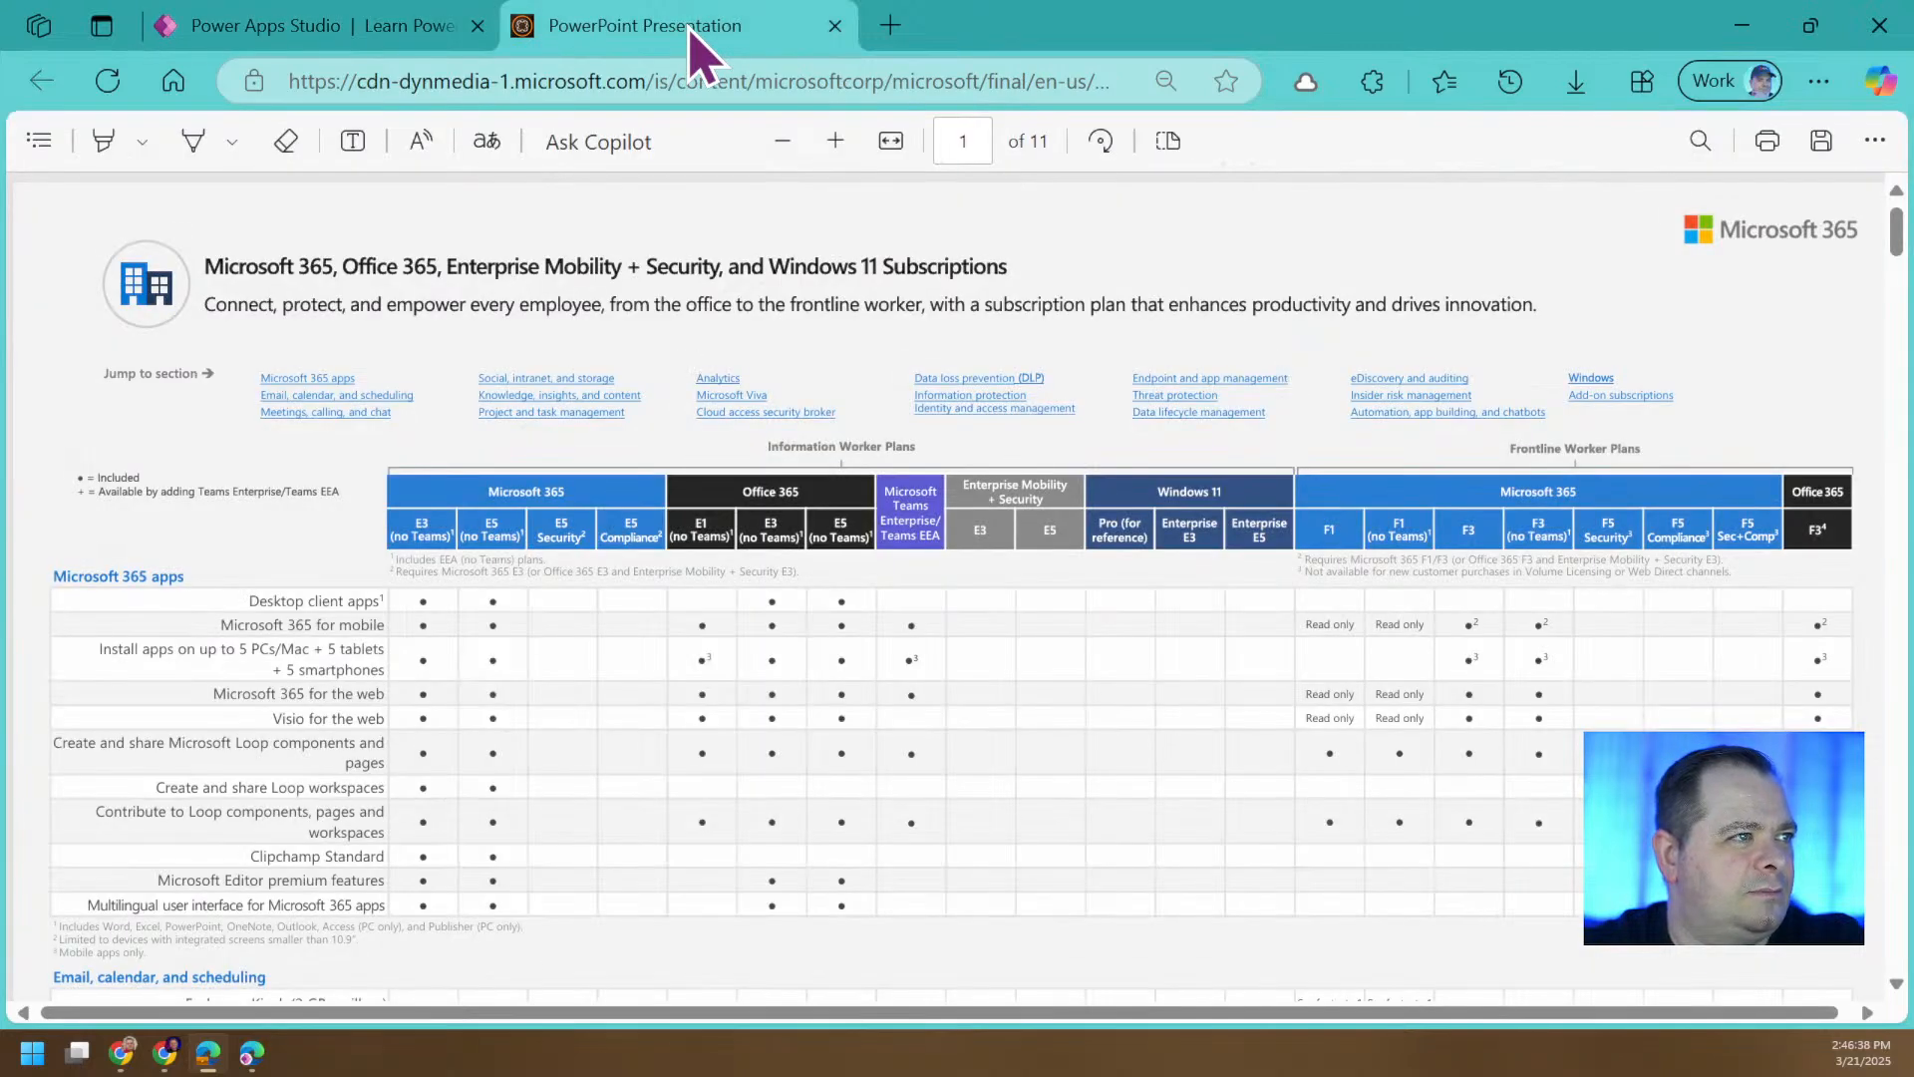
left_click(894, 82)
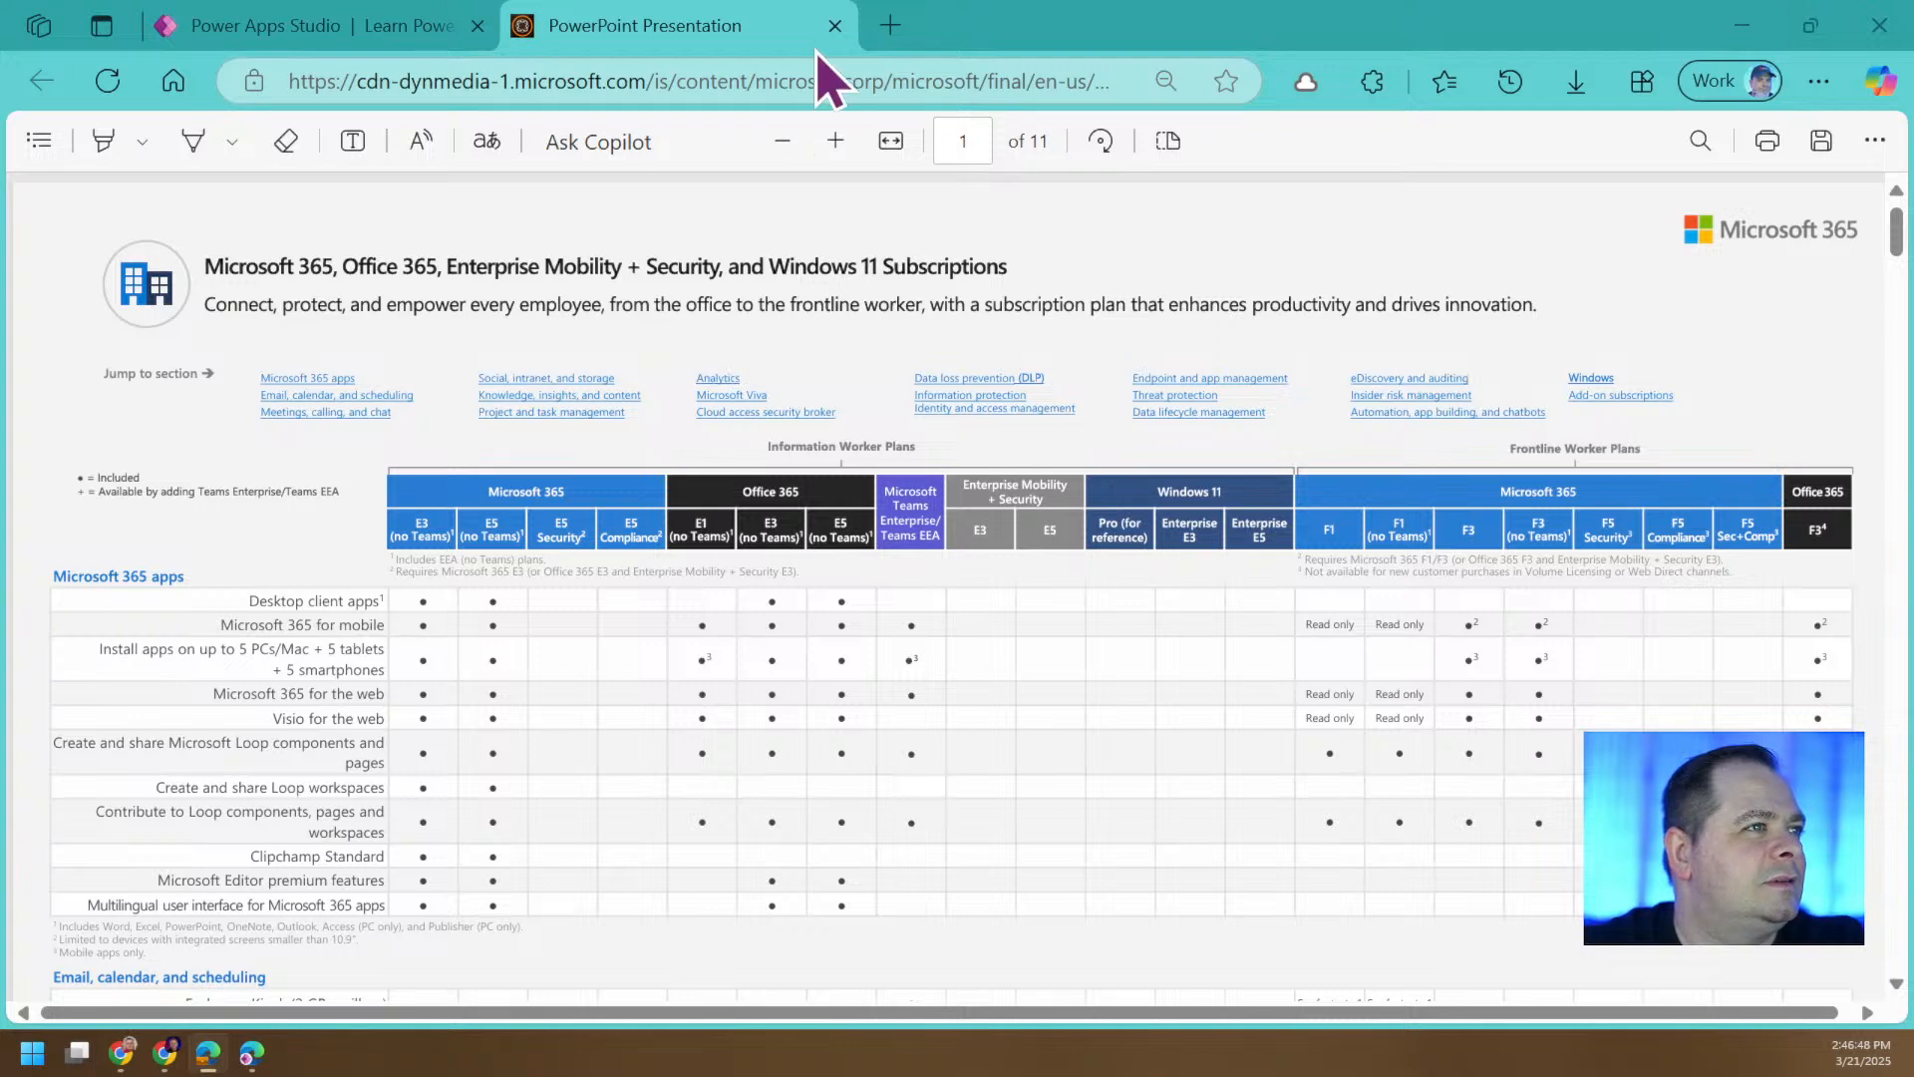
left_click(836, 24)
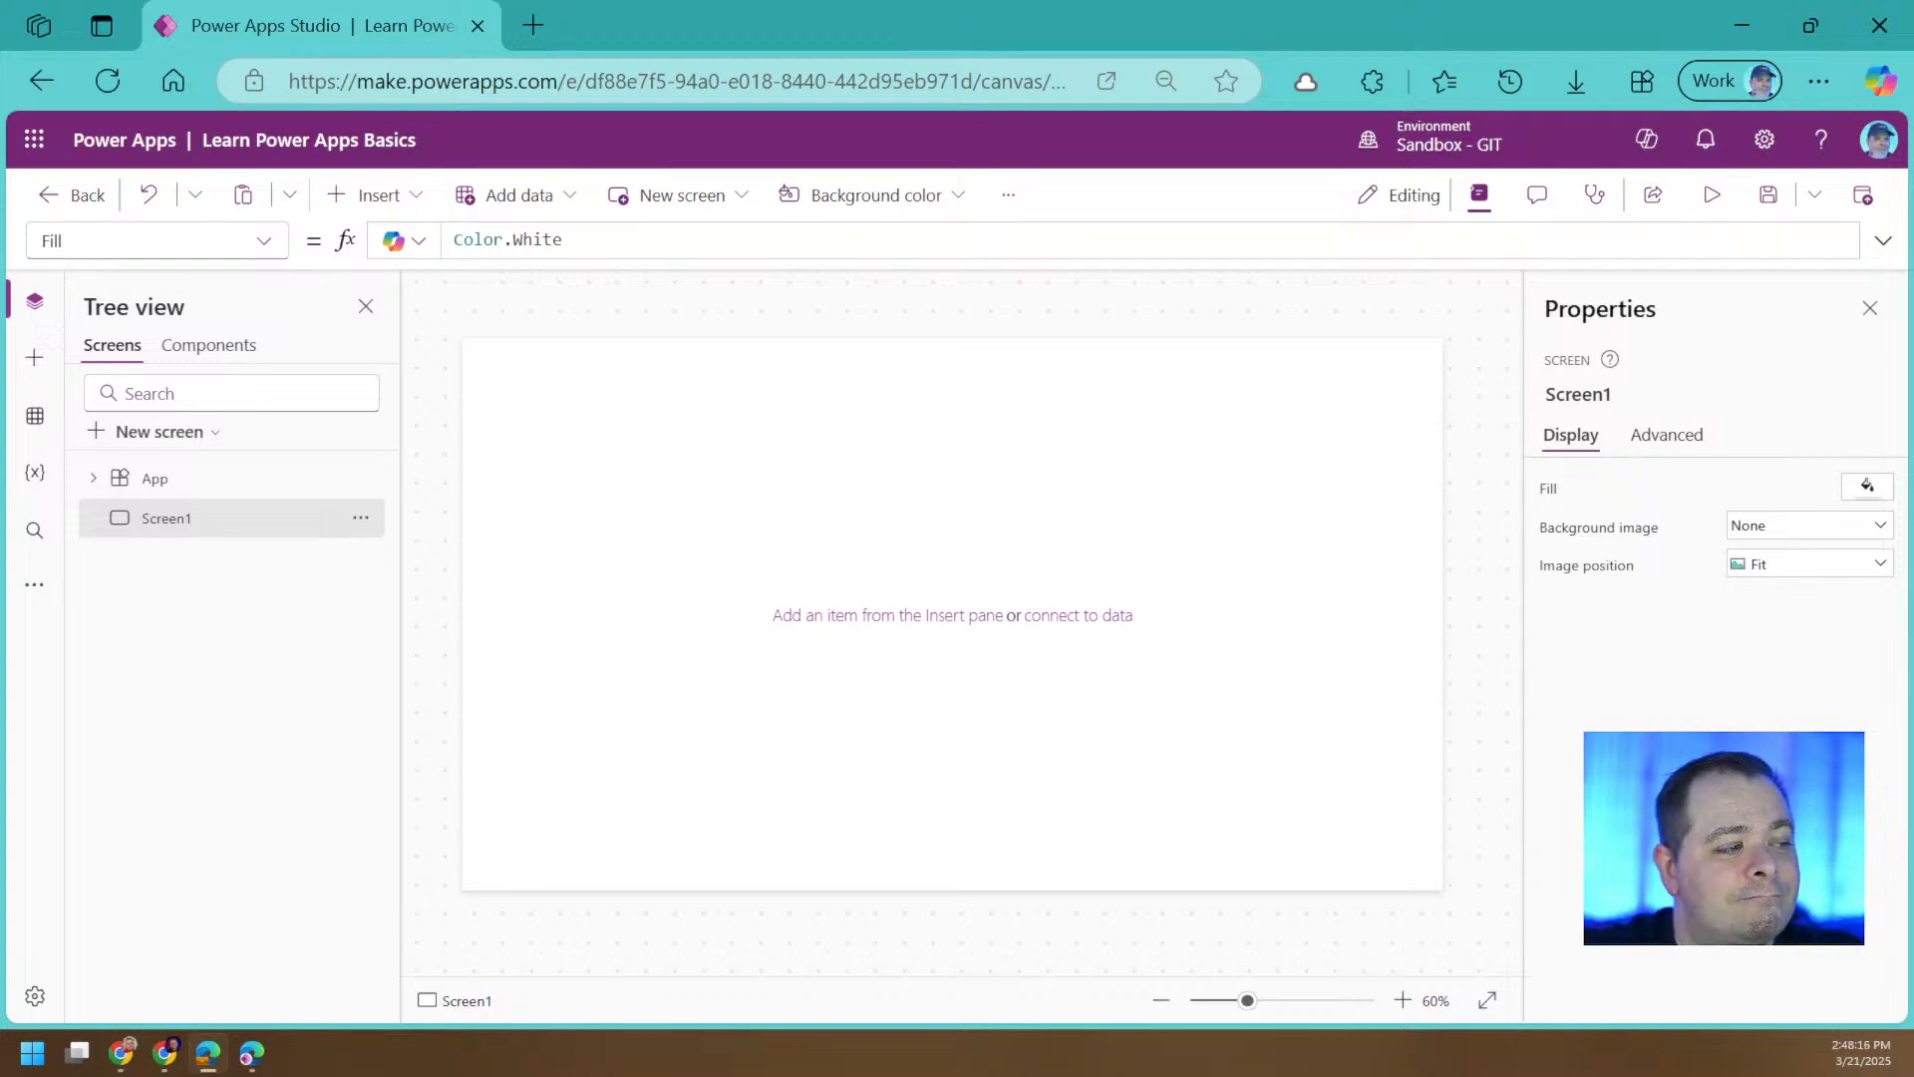
Open a new browser tab and move it out of the Power Apps Studio window.
mouse_move(209, 1065)
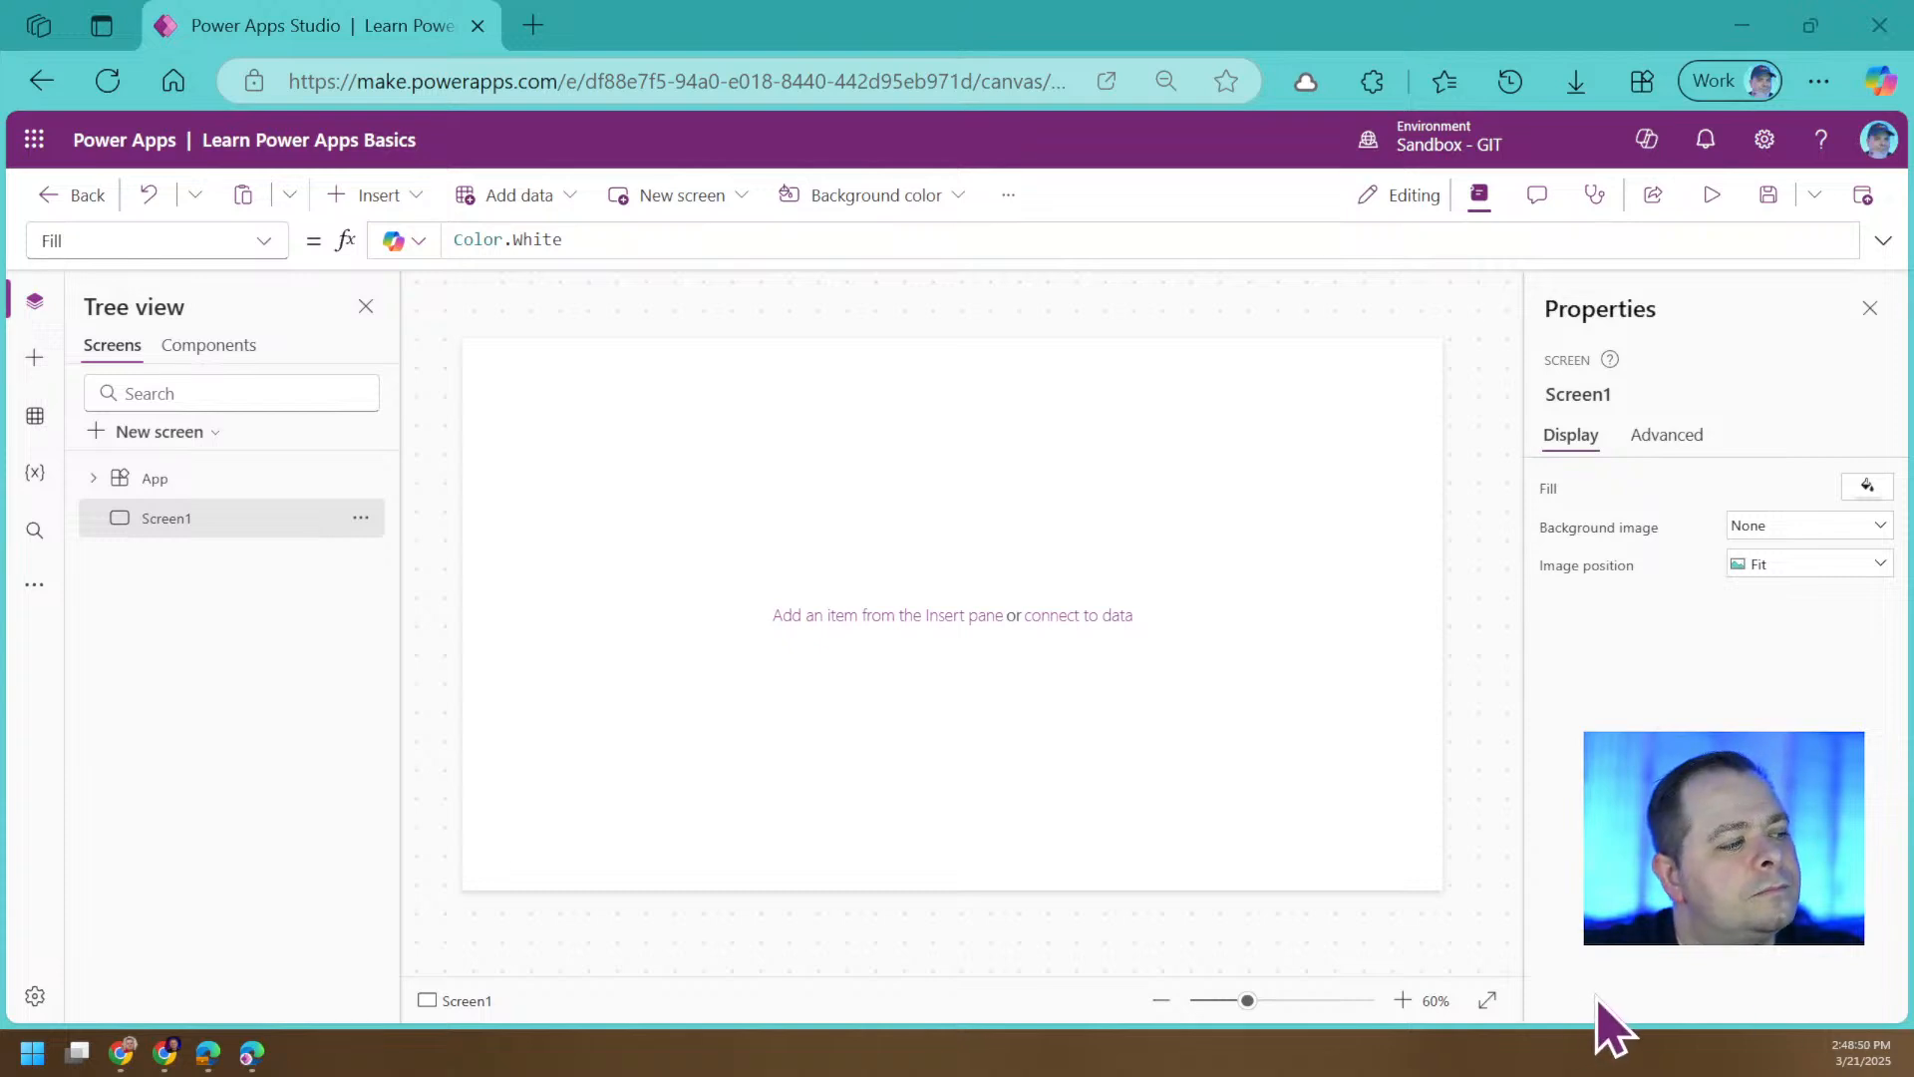
mouse_move(204, 1059)
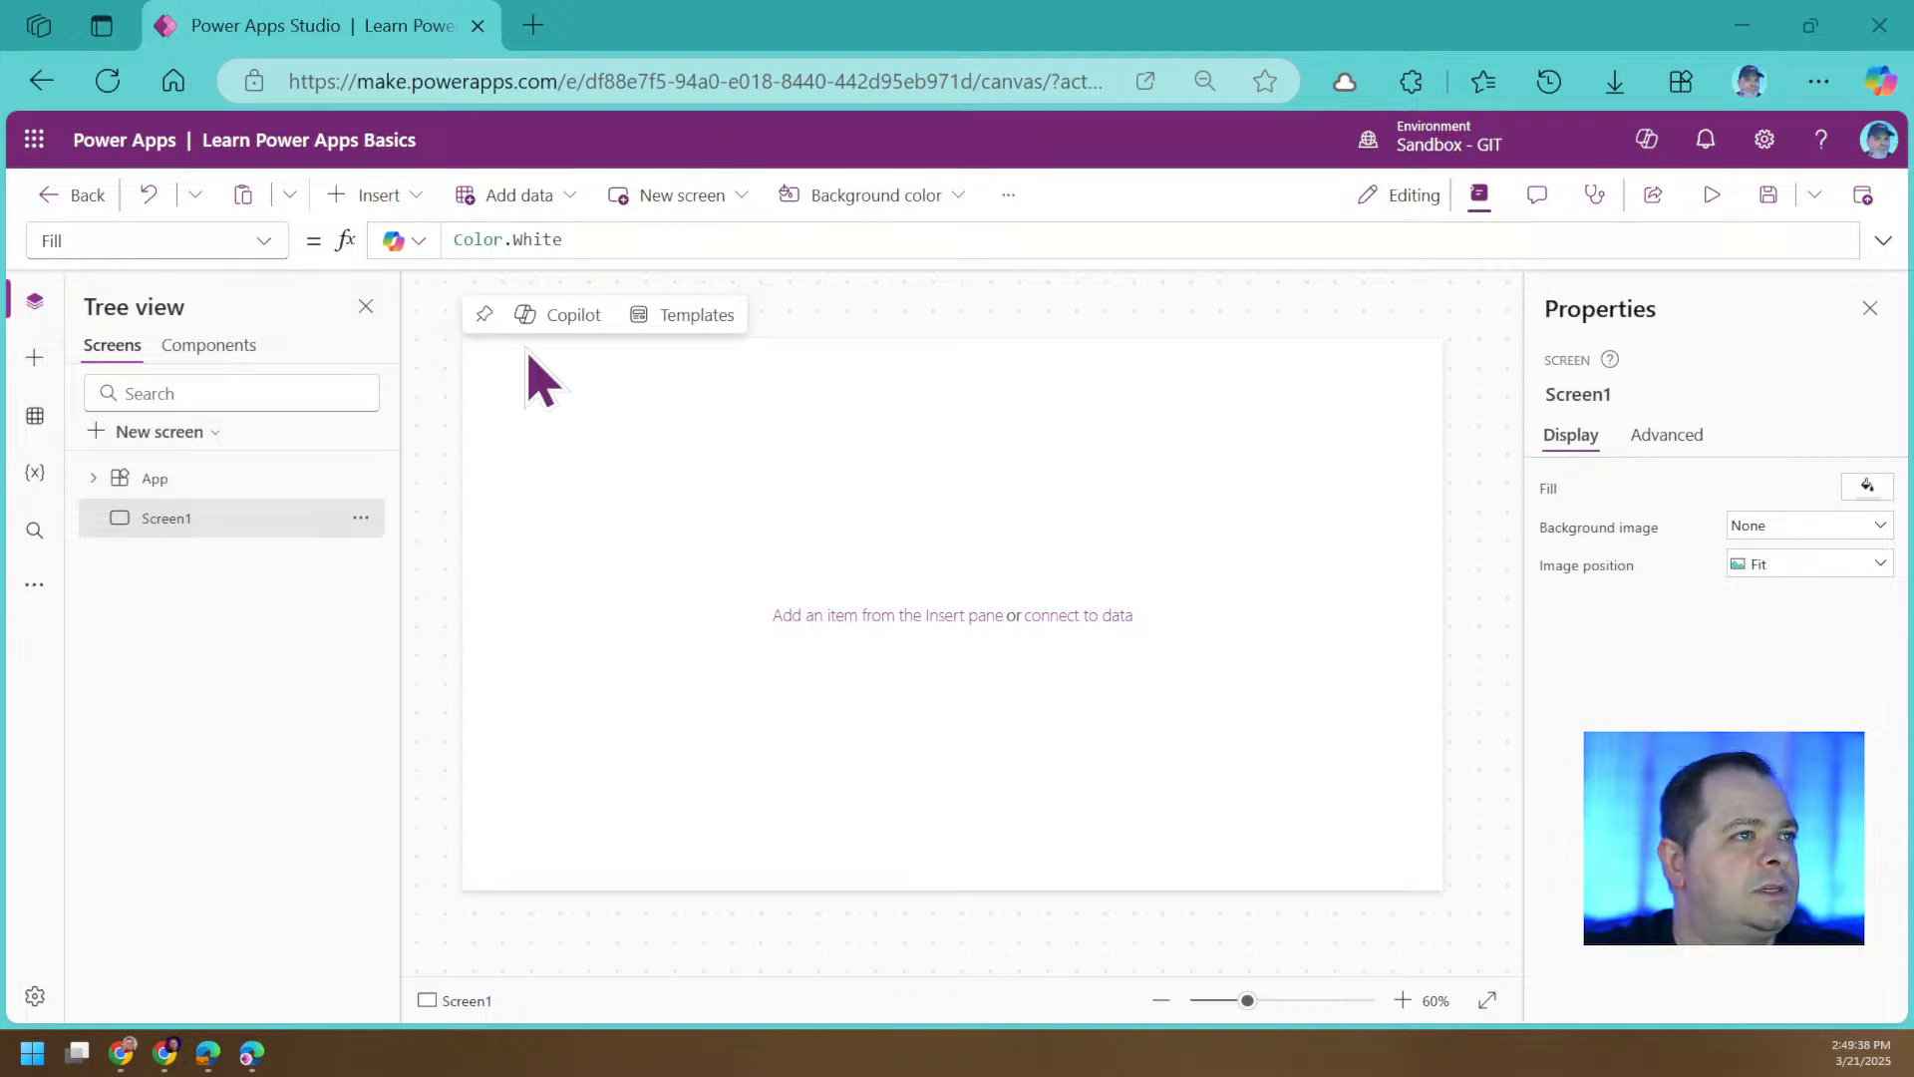
left_click(533, 25)
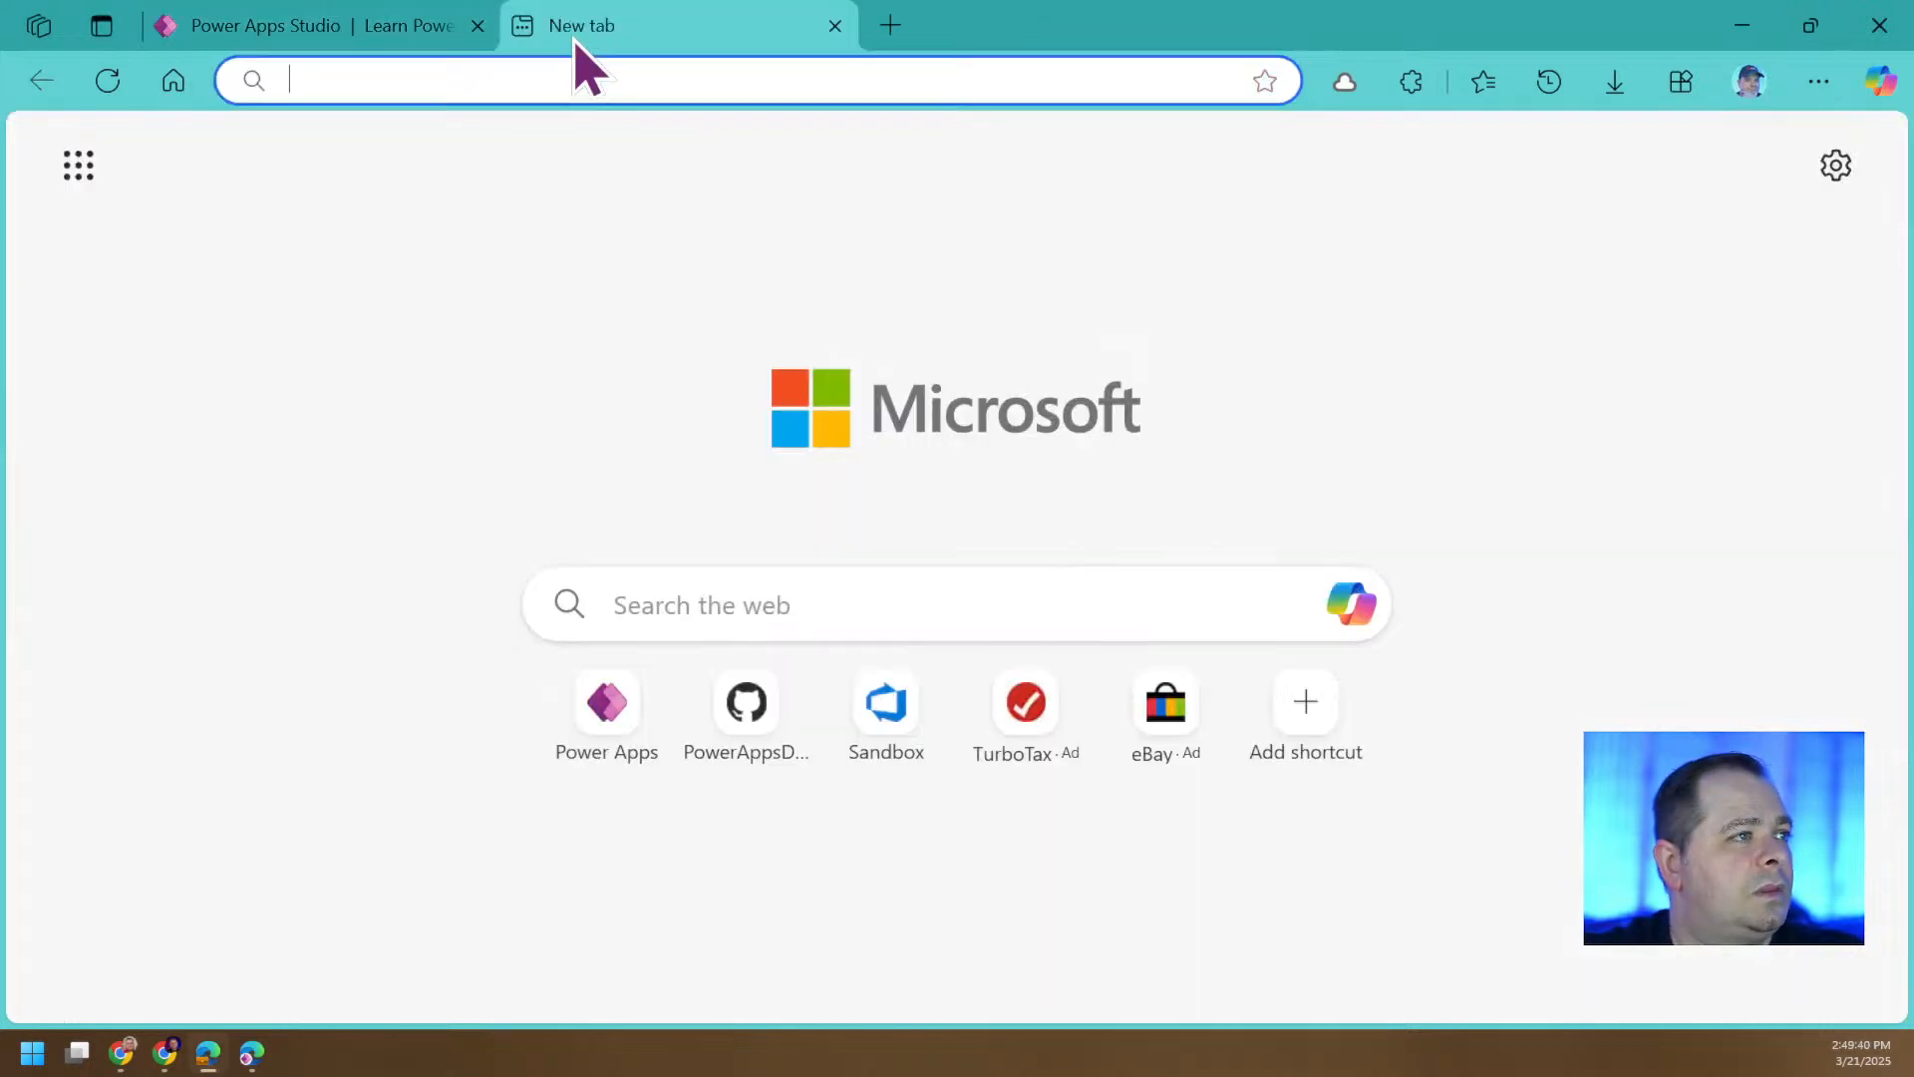
left_click_drag(609, 40, 1913, 219)
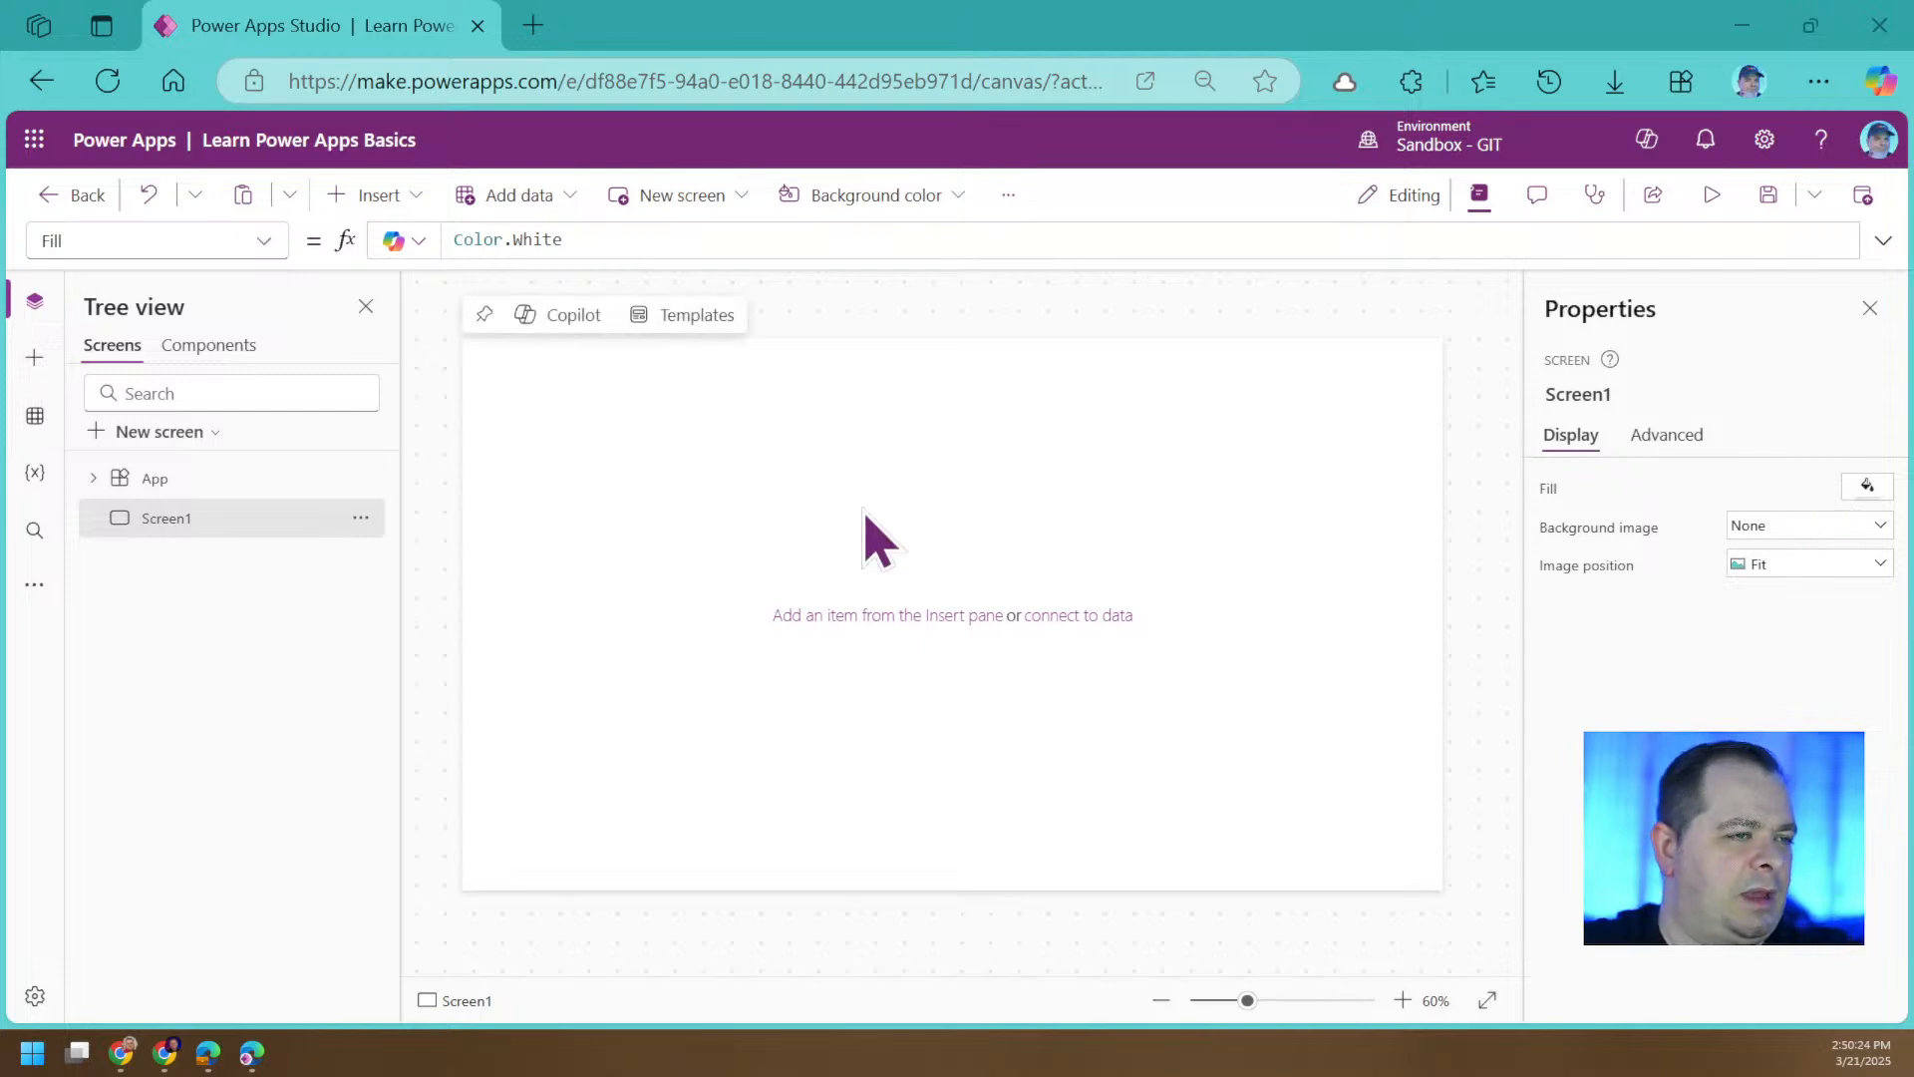
Focus the blank Screen1 canvas and show Power Apps Studio in full screen.
left_click(910, 489)
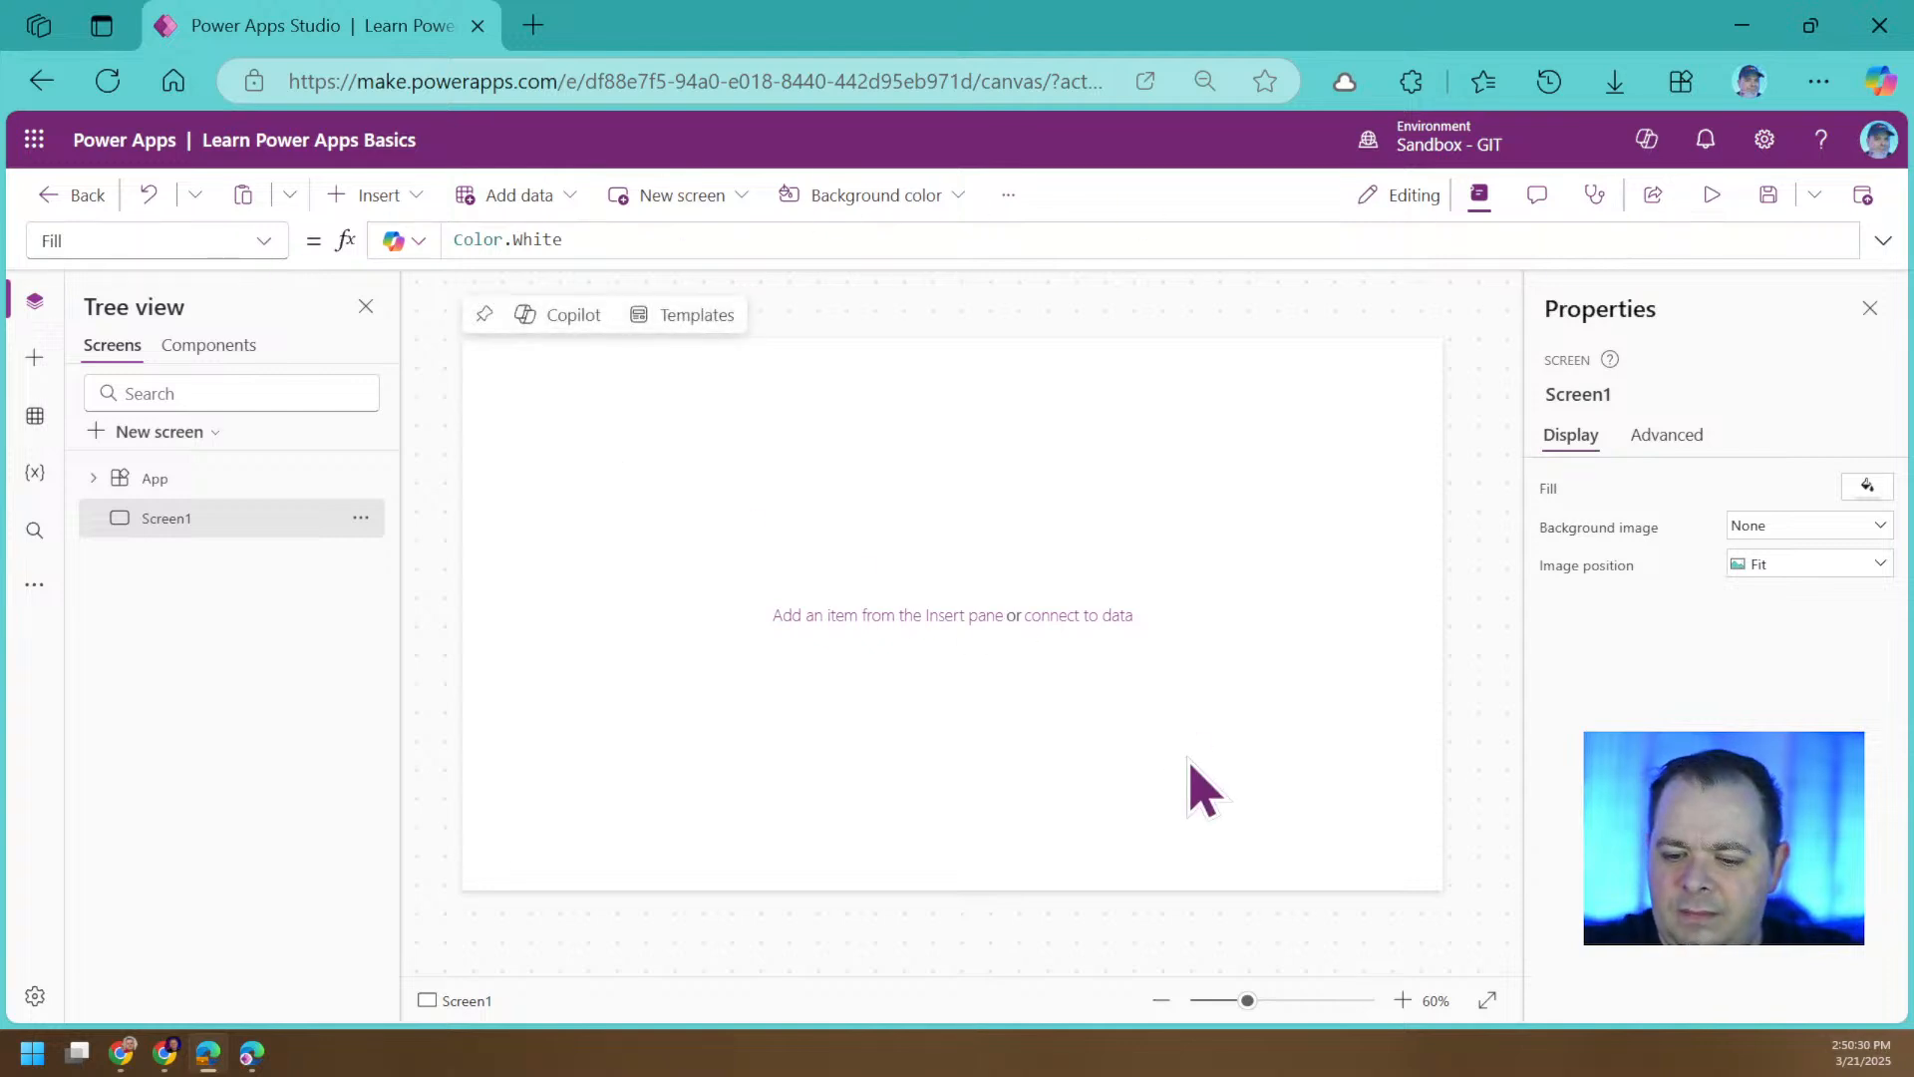
key("F11")
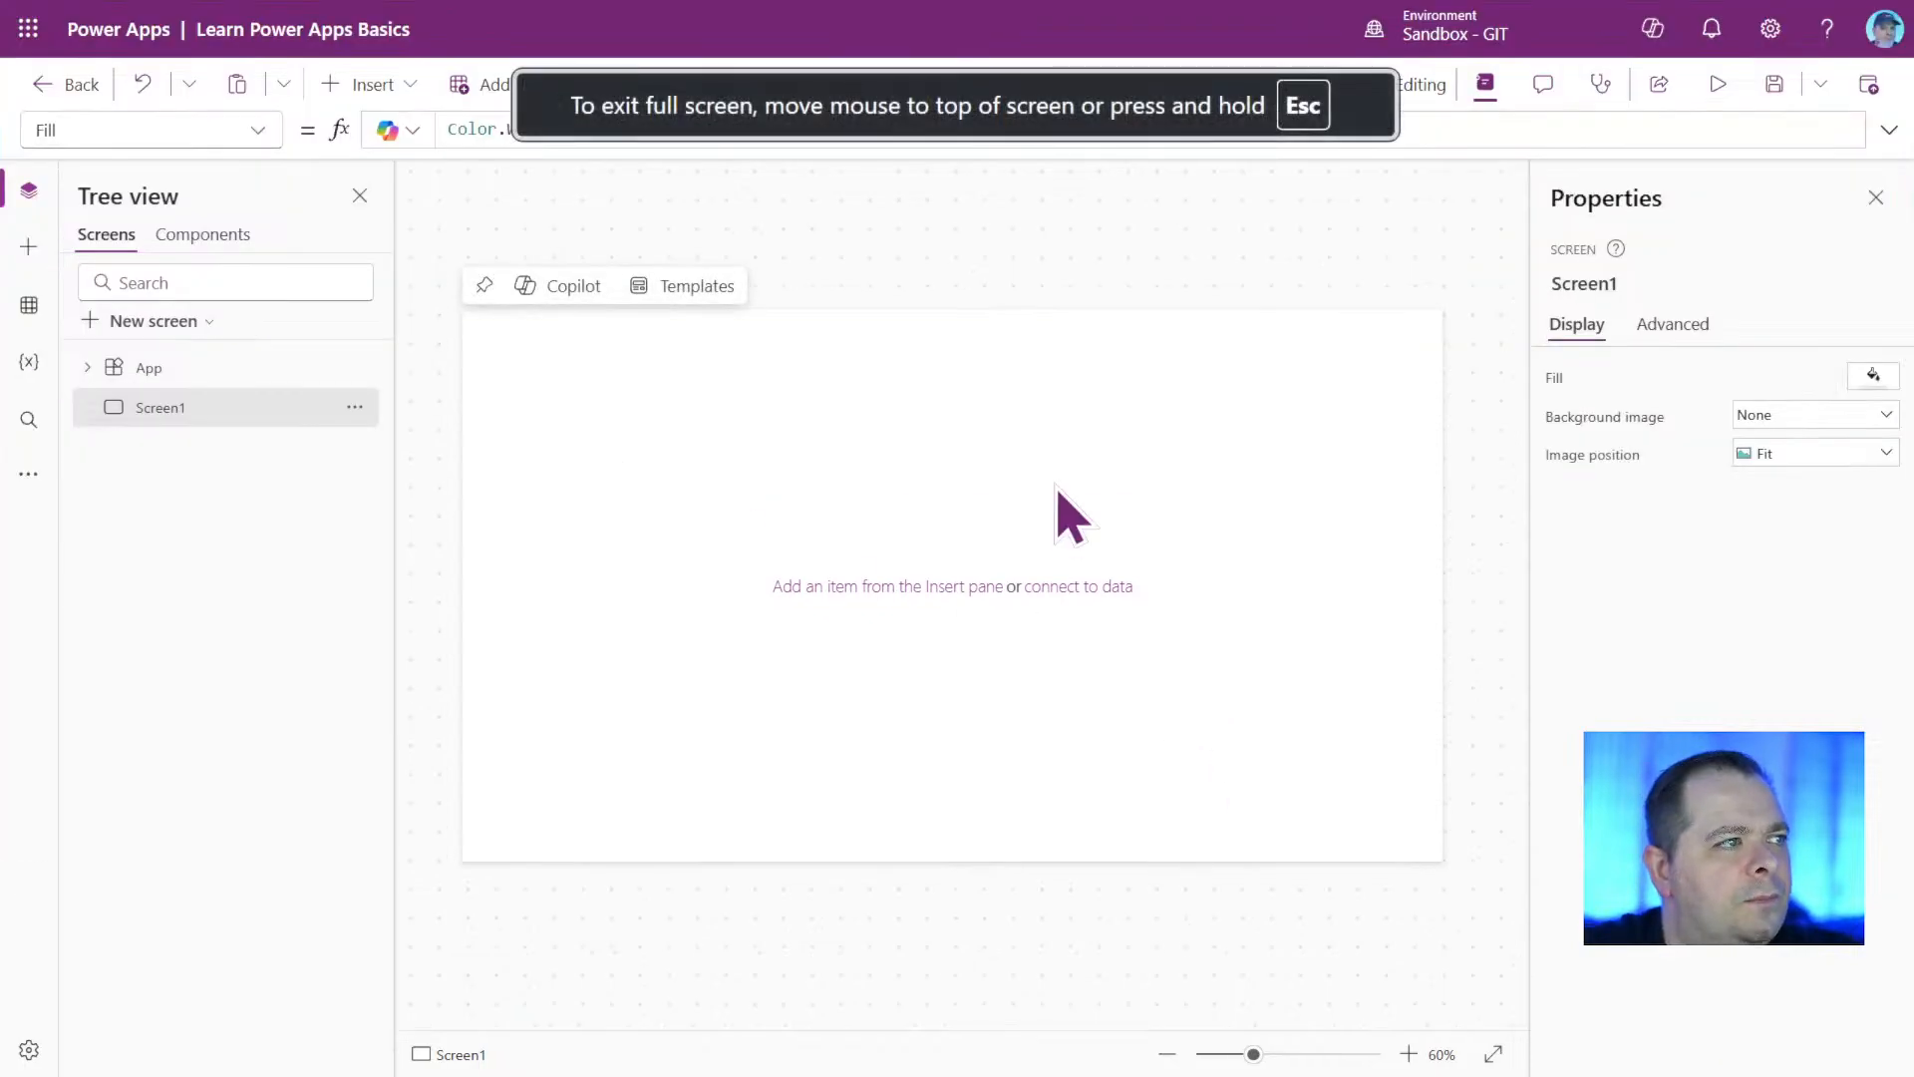
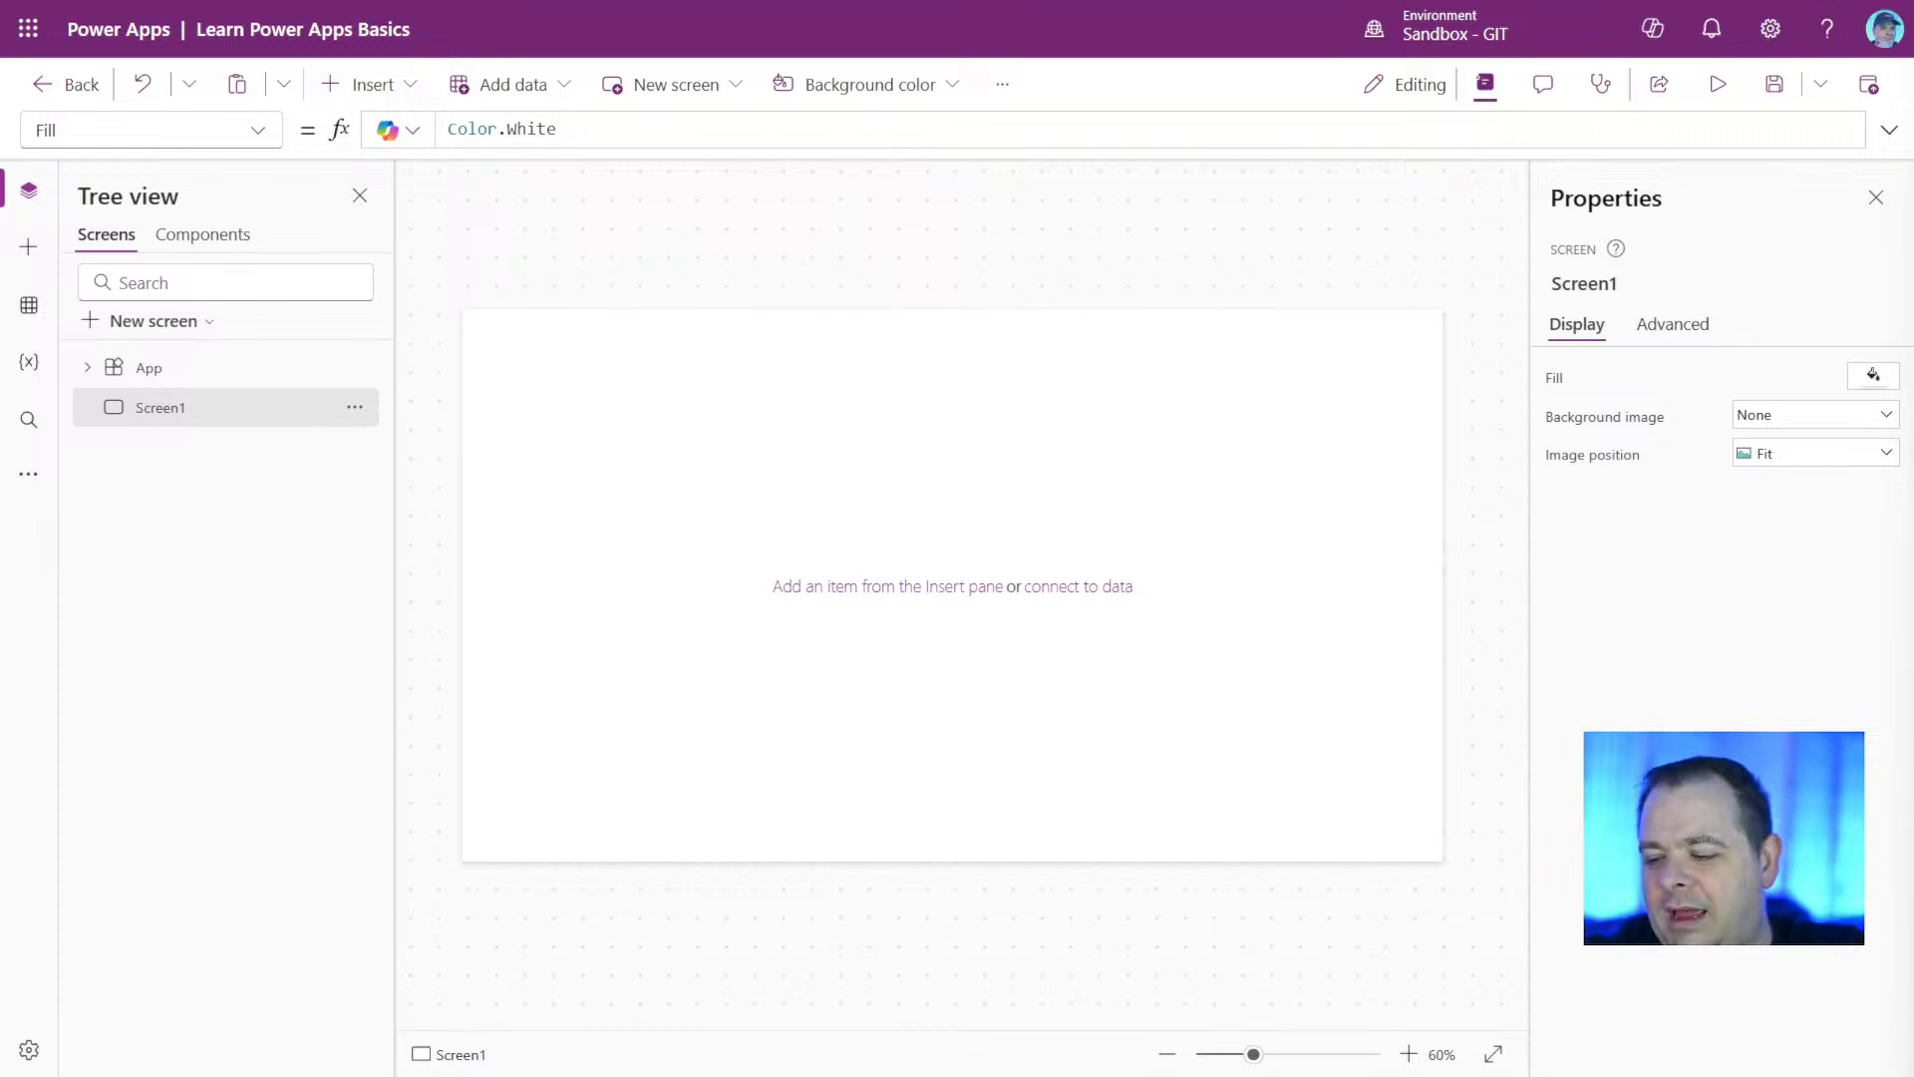
Look over the tree view's components and screens, the Microsoft 365 app launcher and the app's title.
left_click(221, 238)
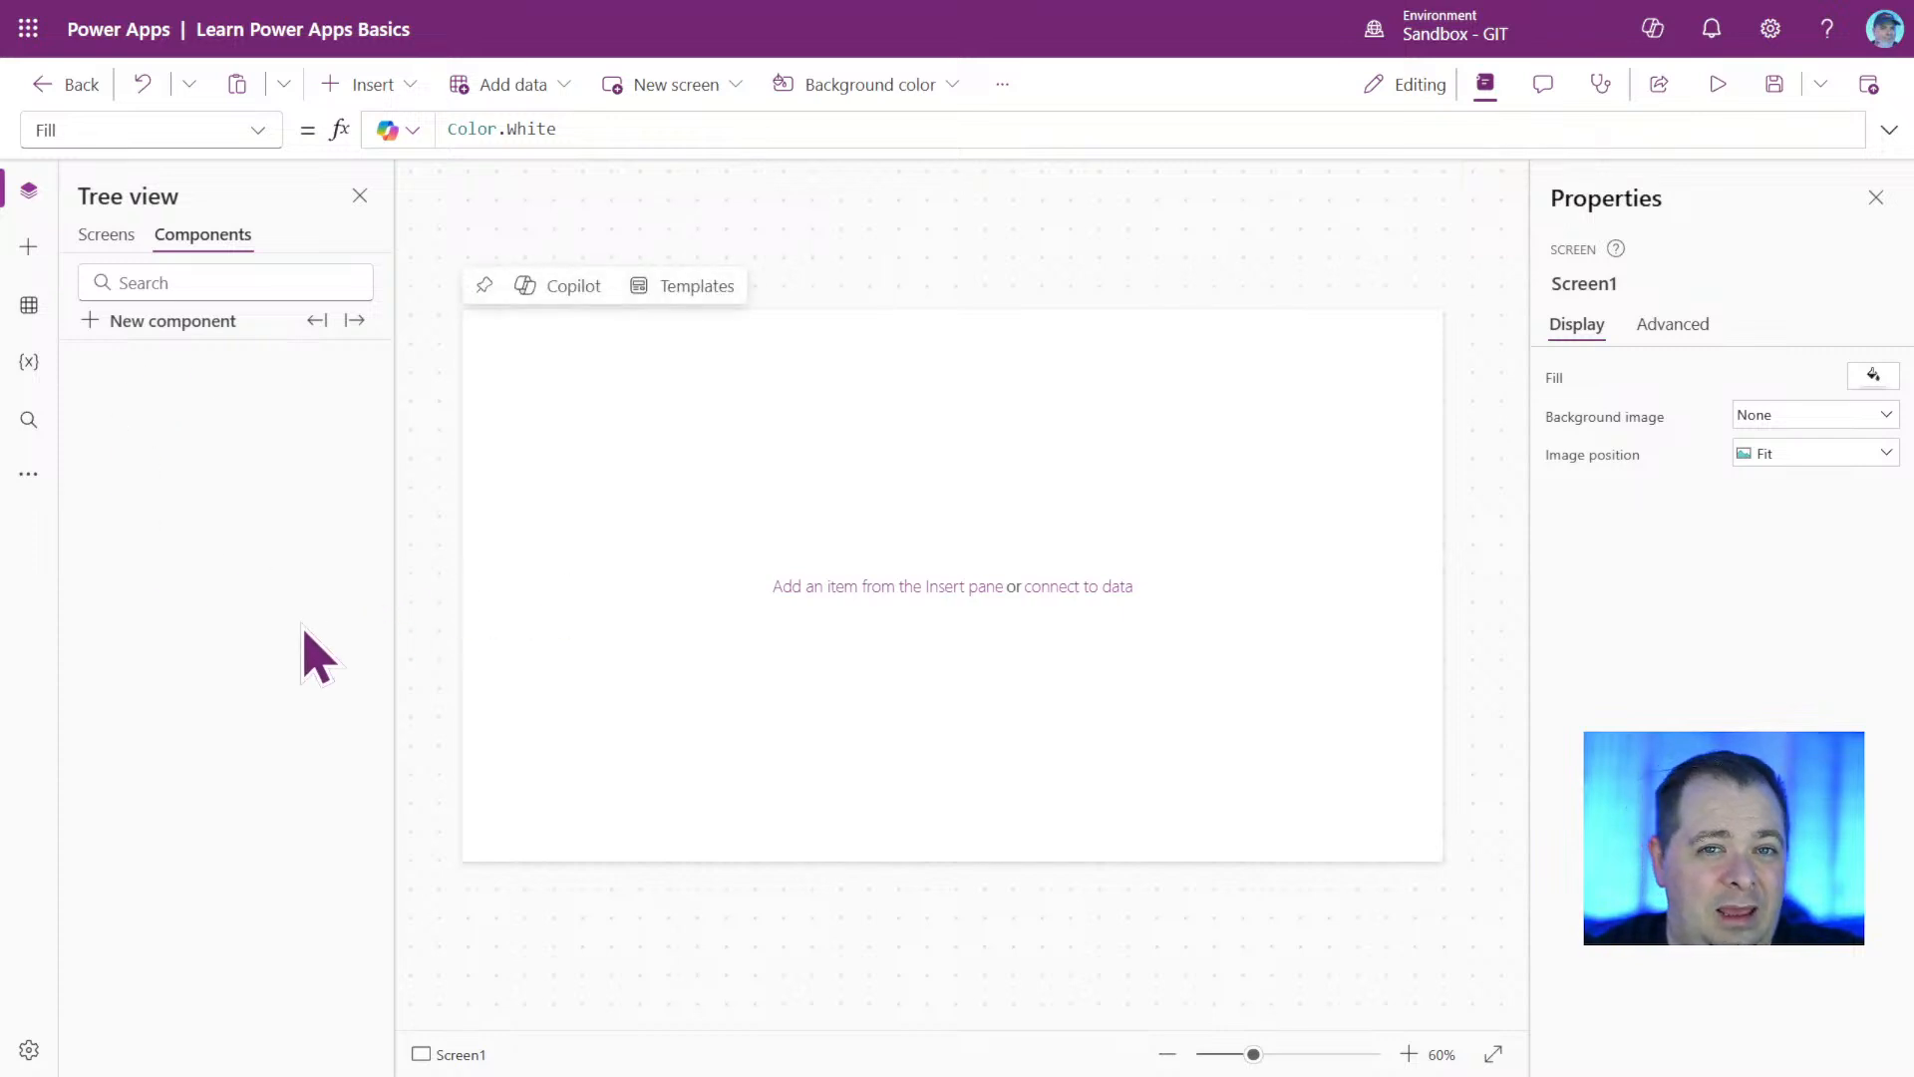
left_click(108, 236)
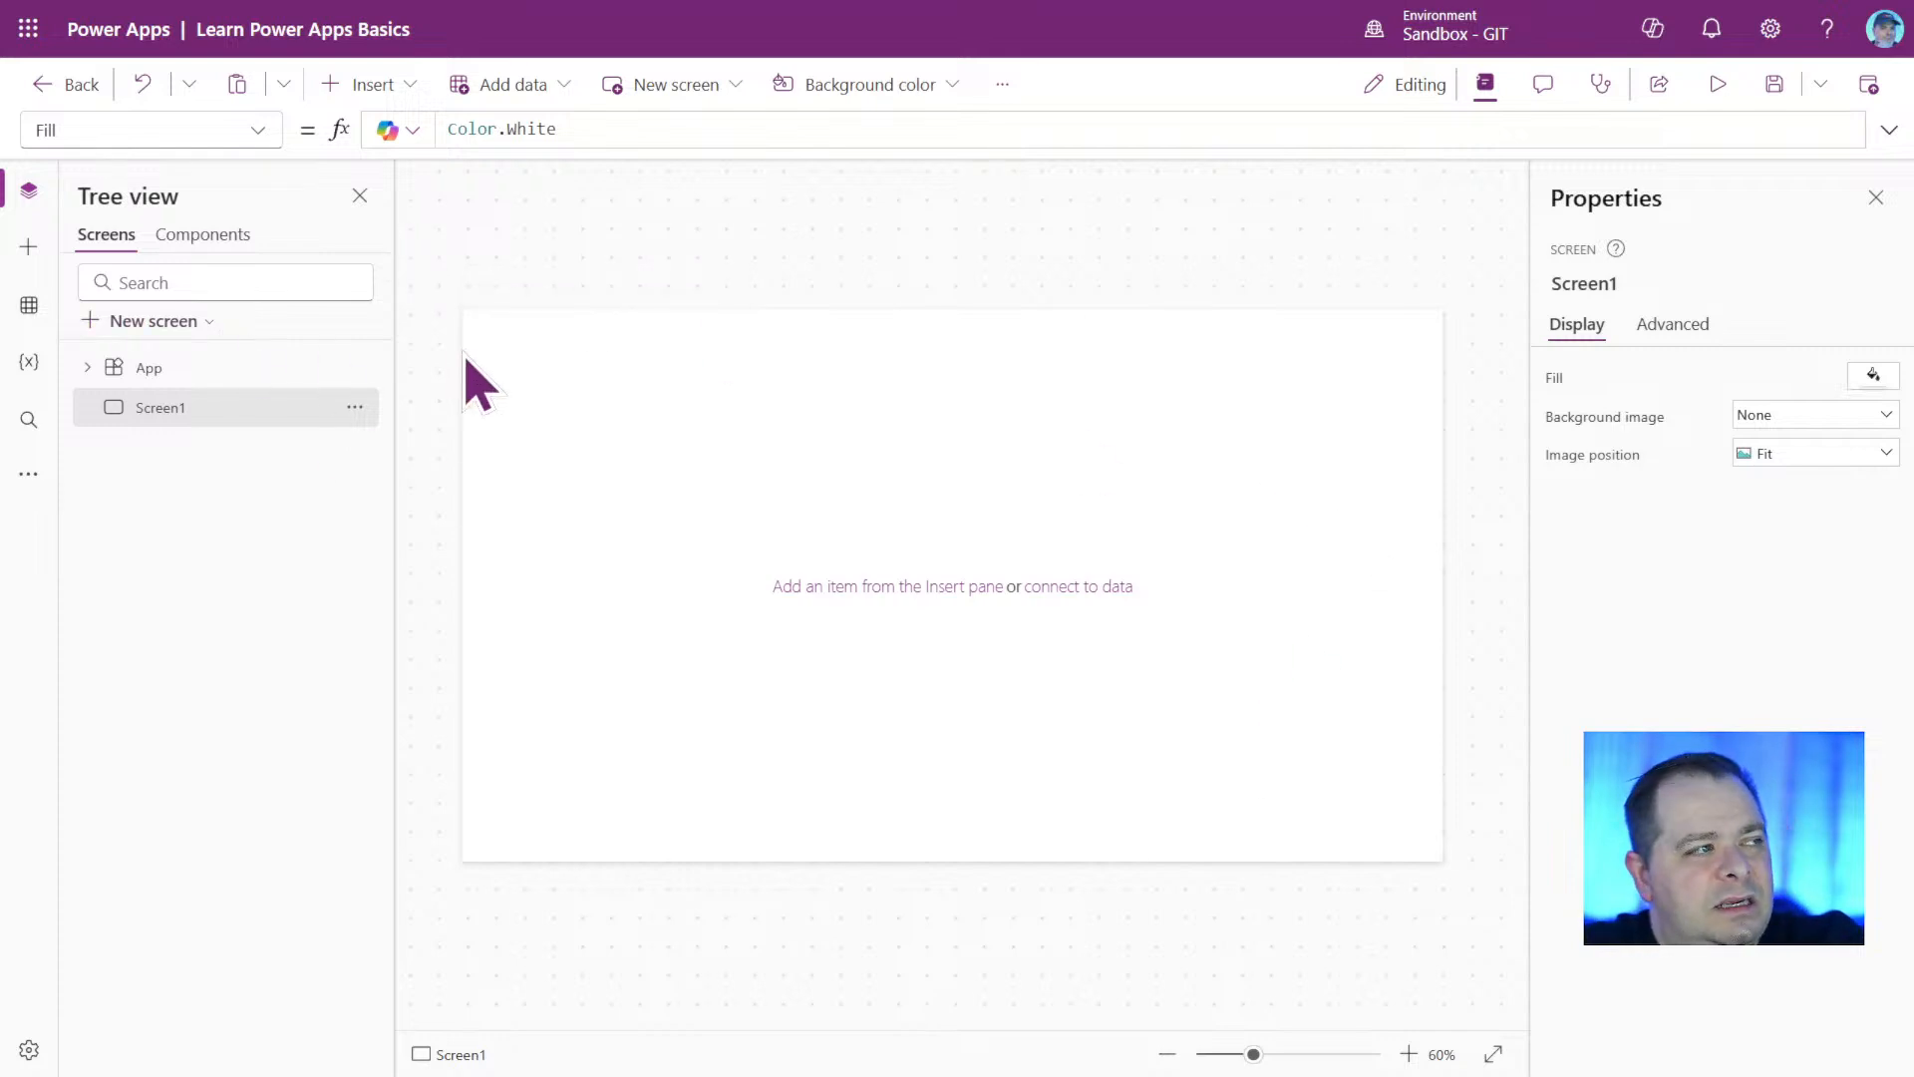
mouse_move(467, 356)
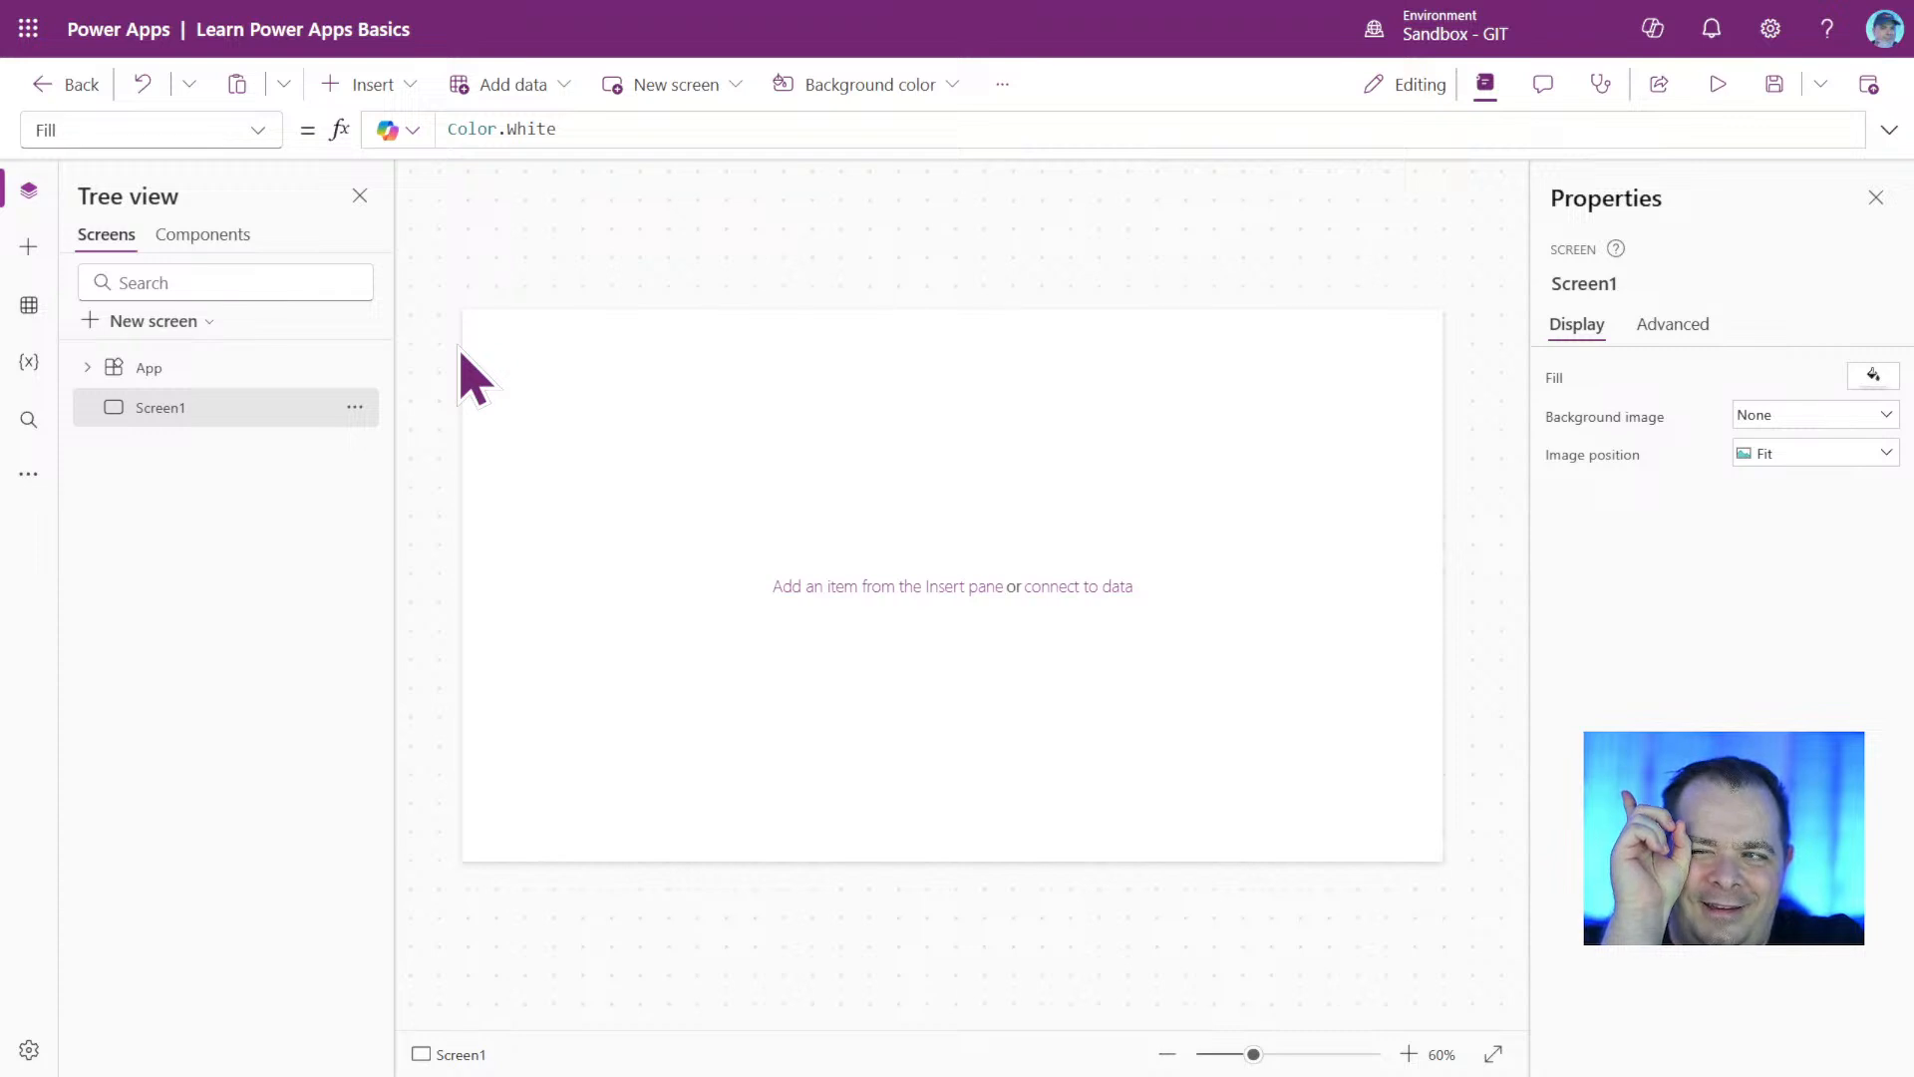
left_click(28, 30)
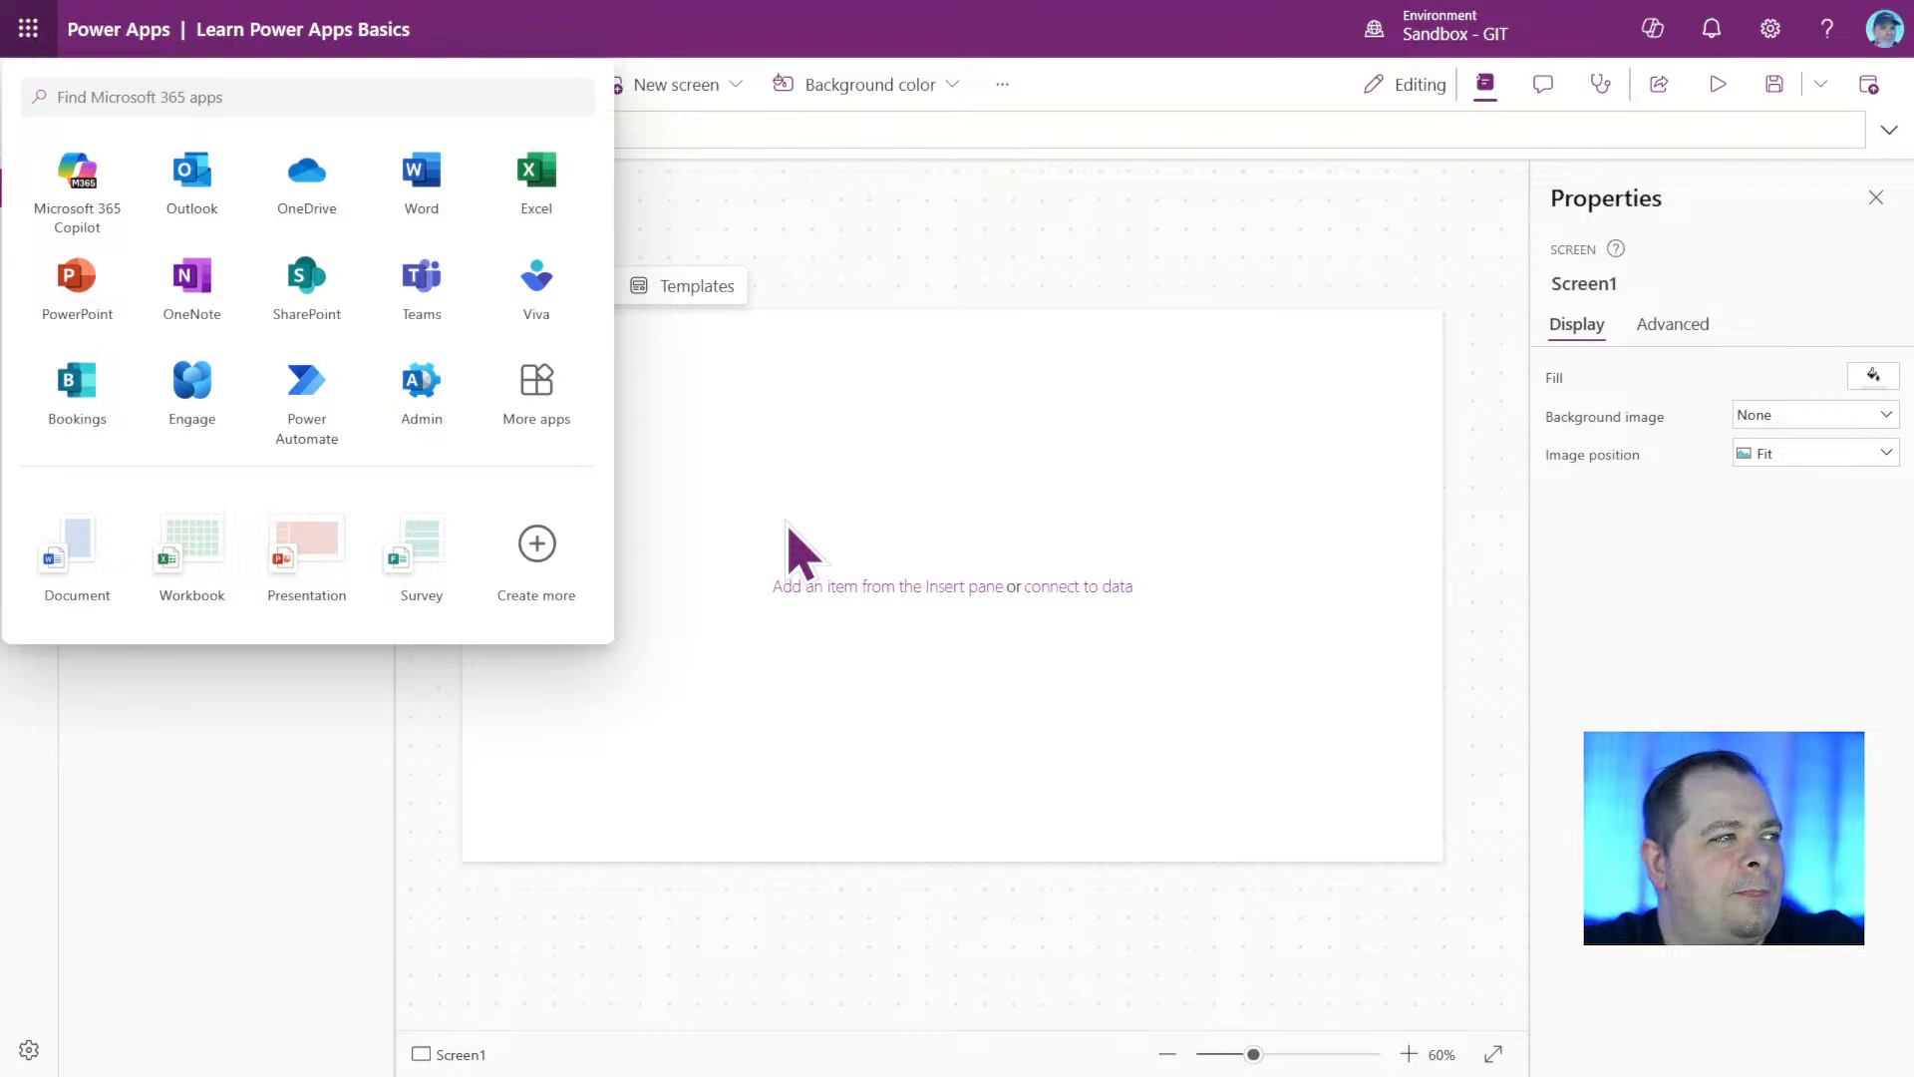
left_click(24, 30)
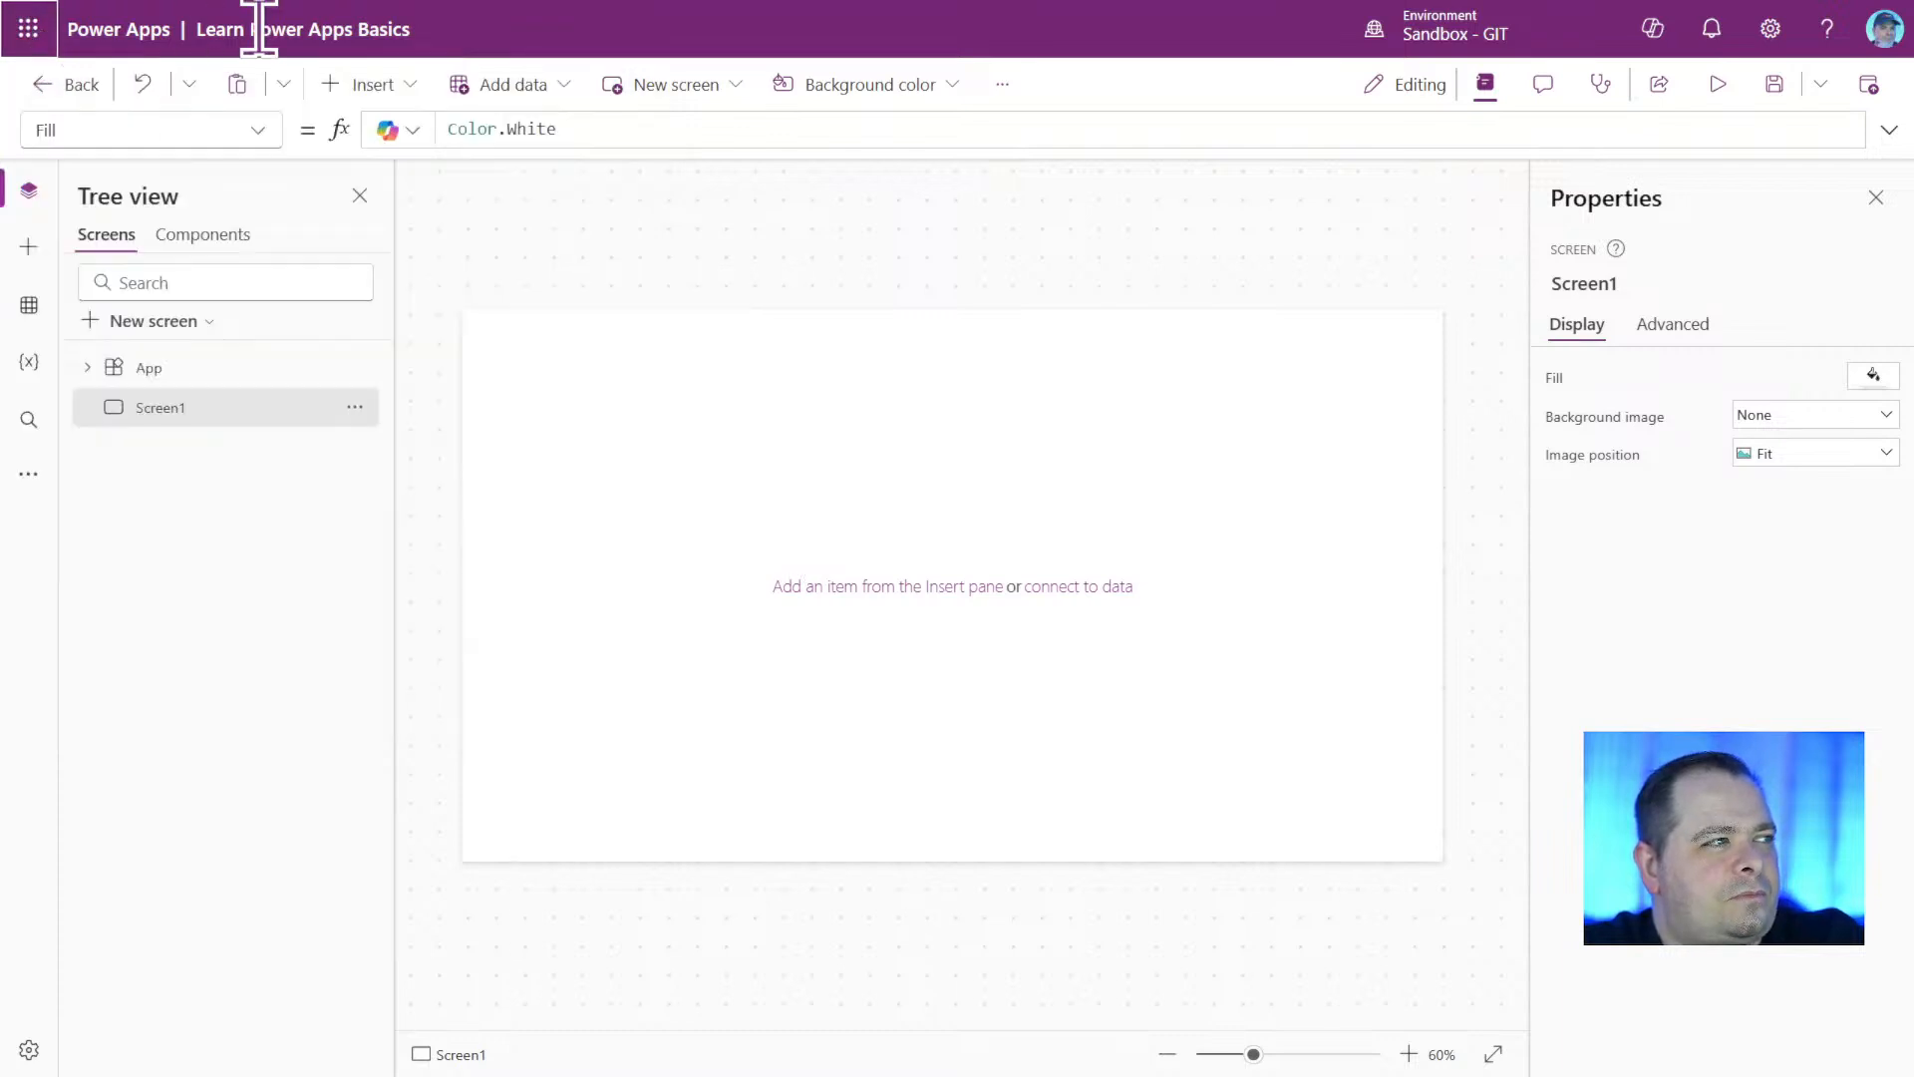
left_click_drag(409, 30, 196, 30)
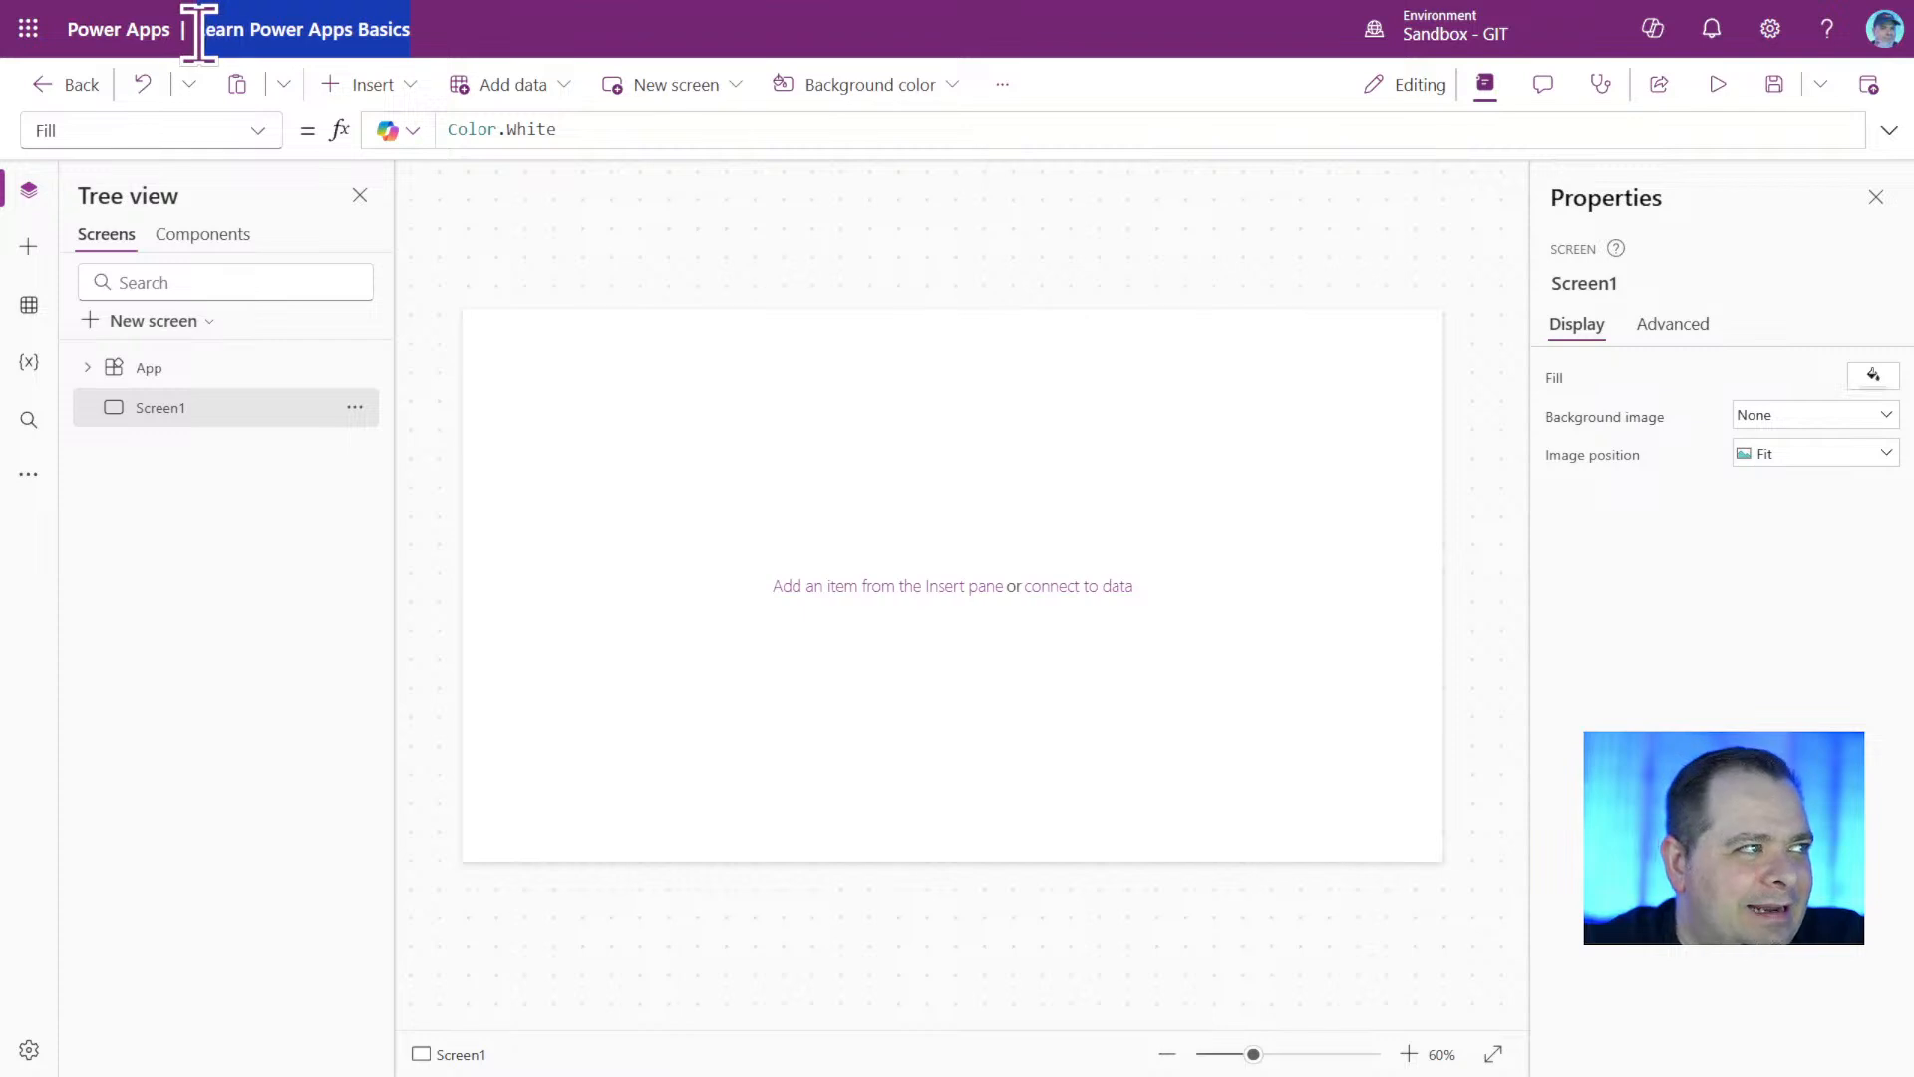
left_click(915, 498)
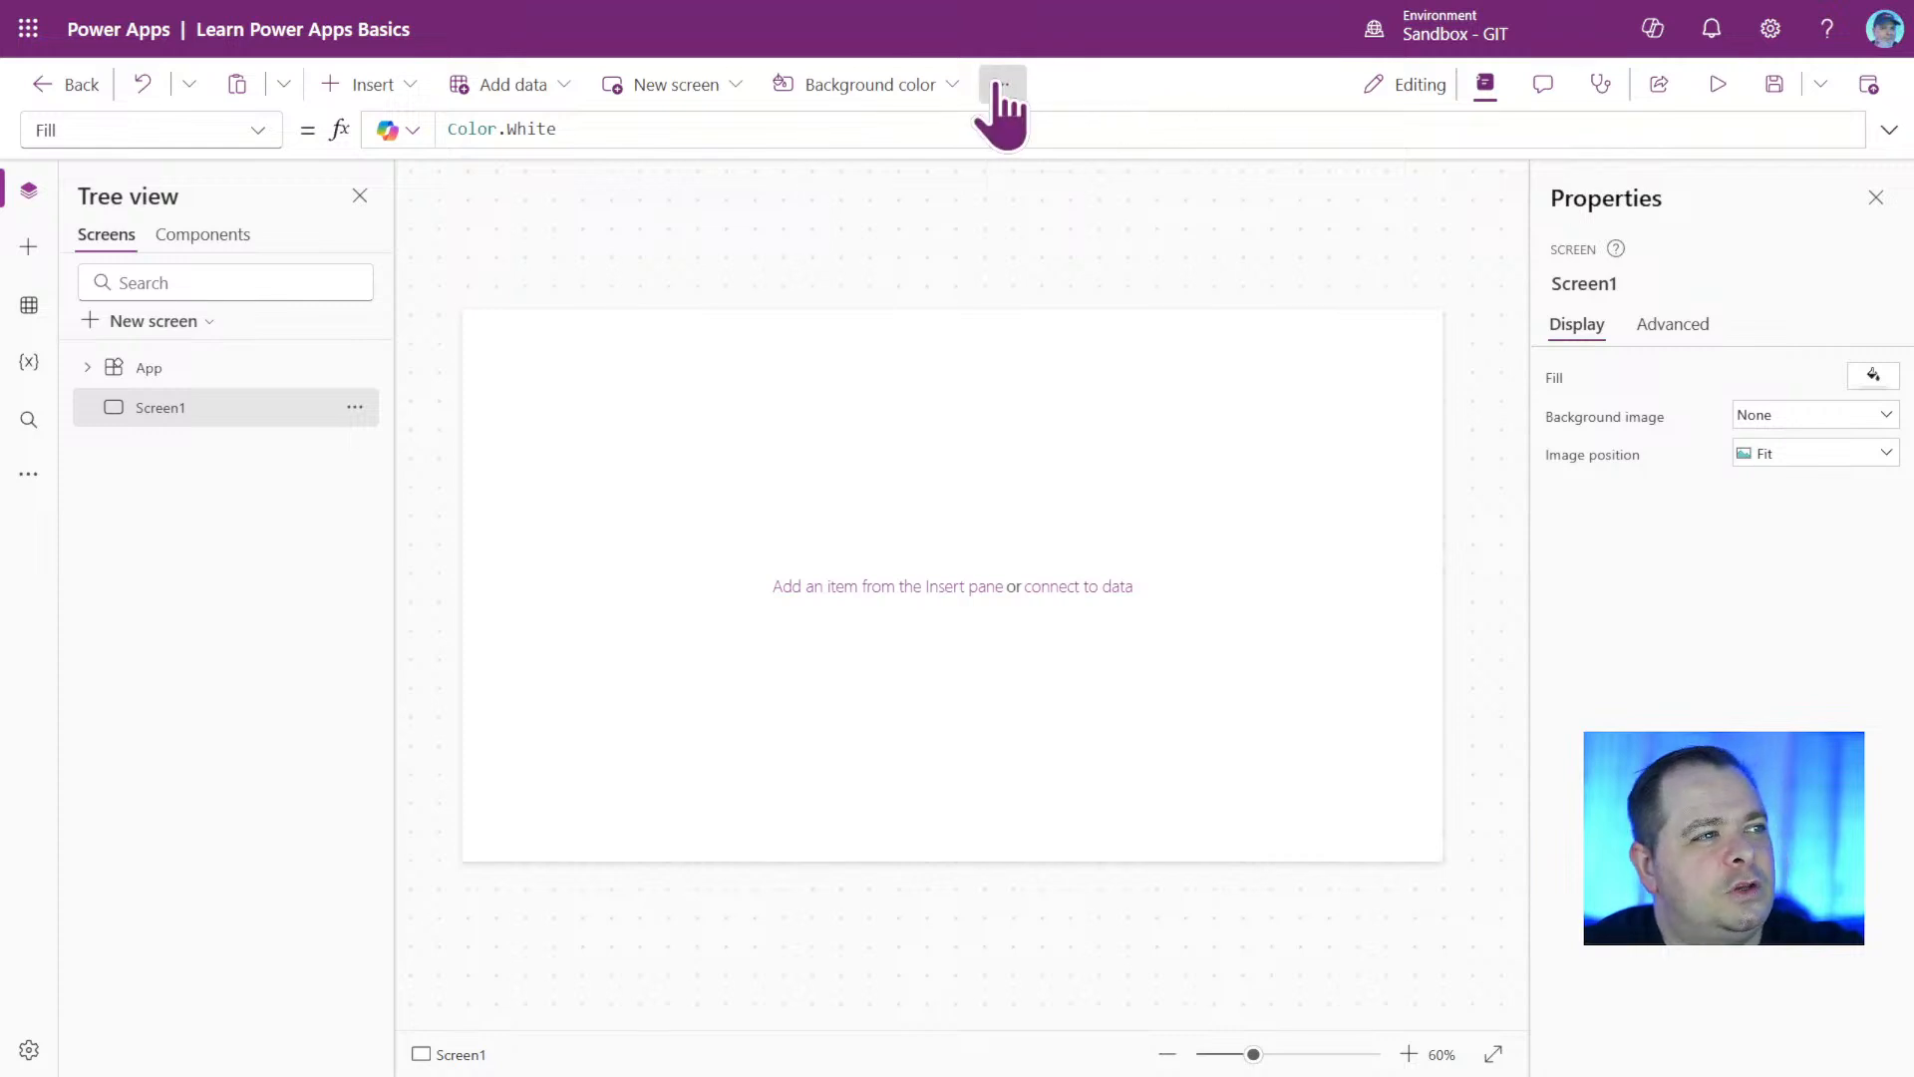
Check the general Power Apps account settings, close them and open the canvas app's own settings.
left_click(1000, 84)
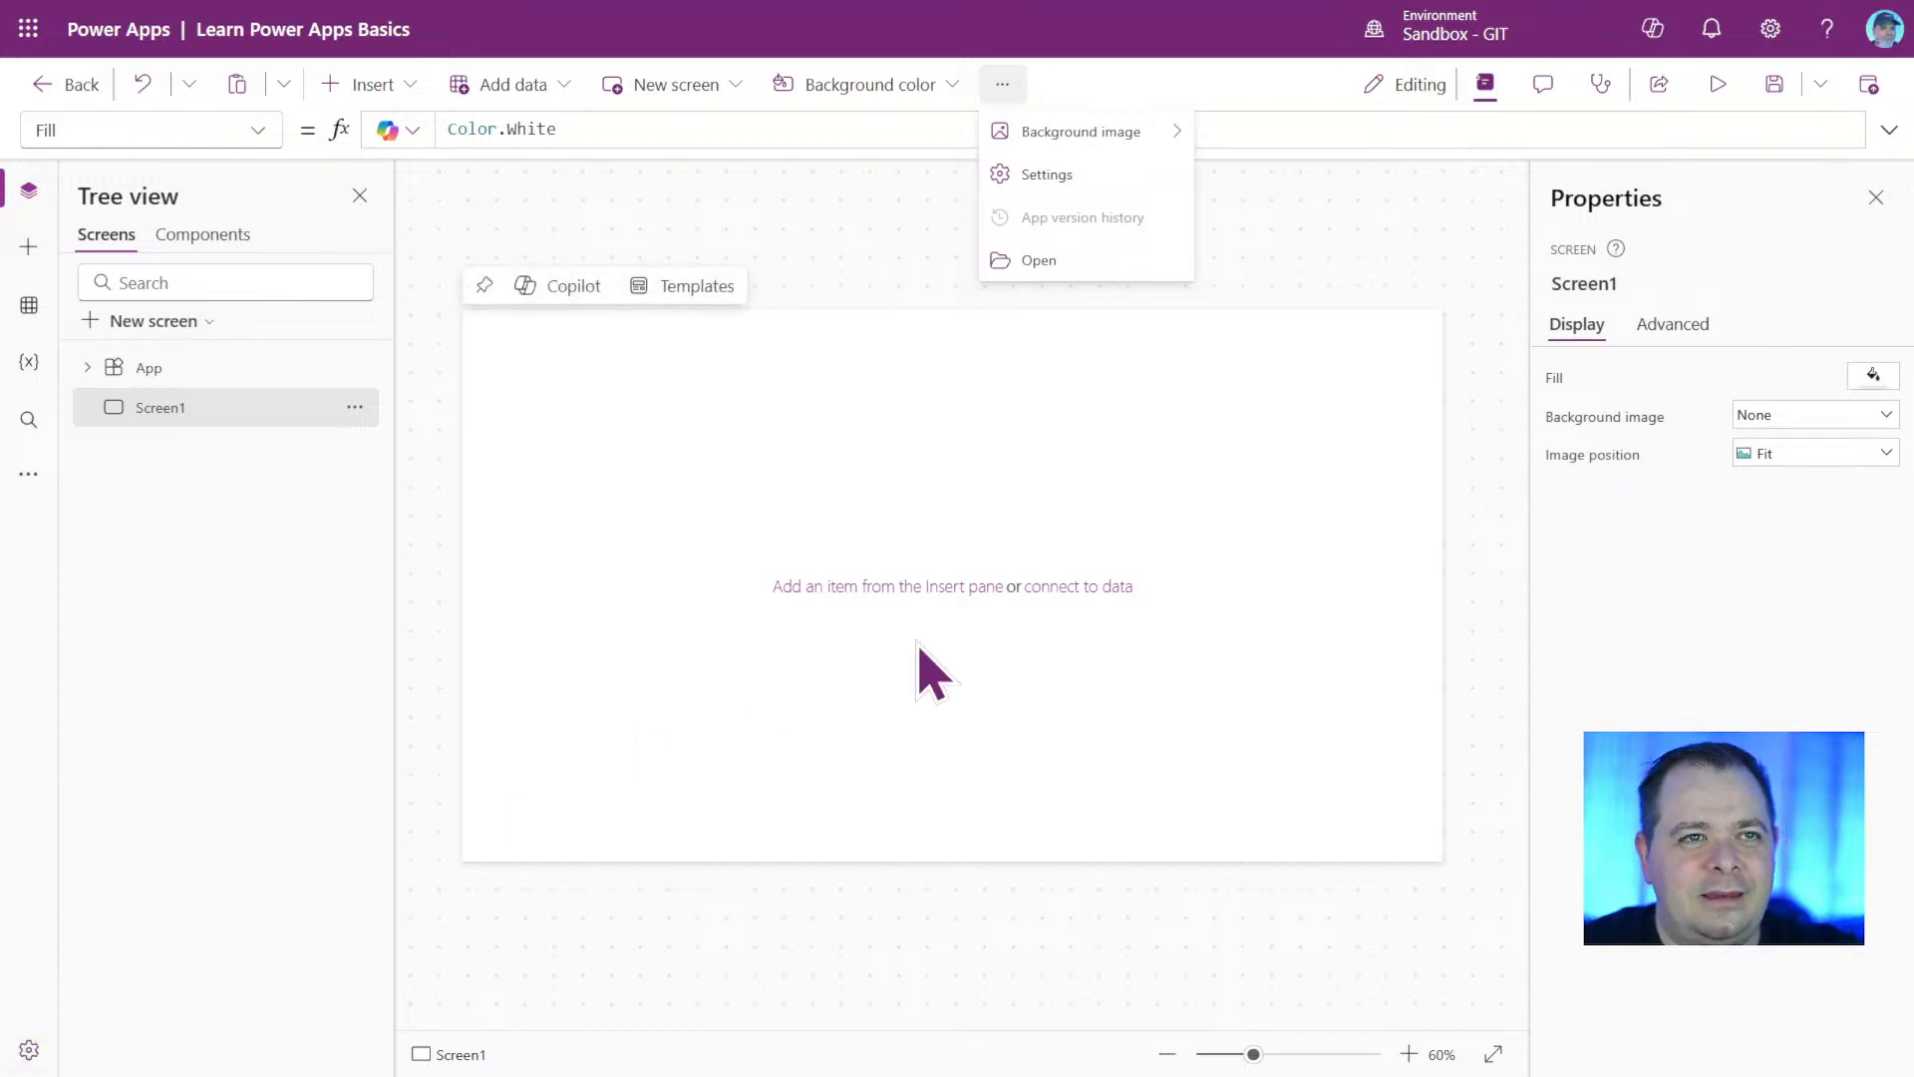
left_click(1770, 29)
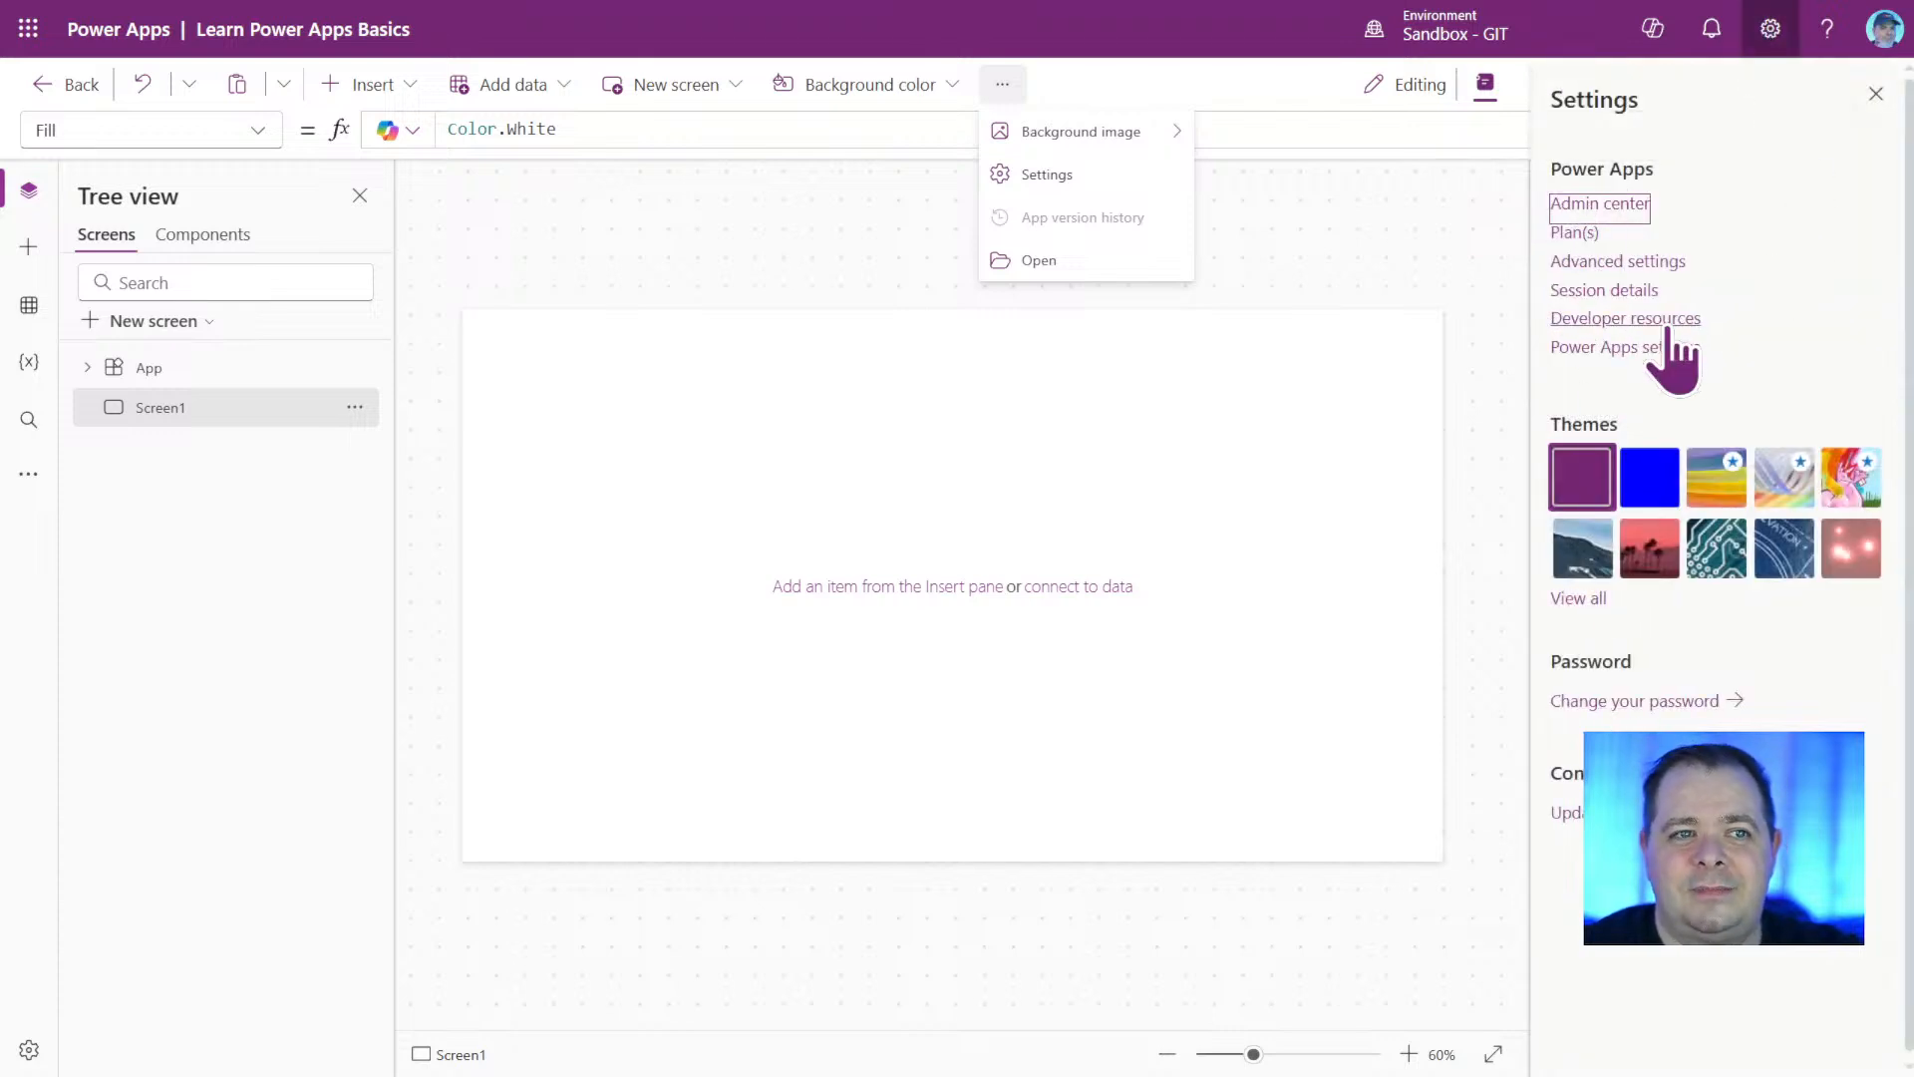
left_click(1876, 93)
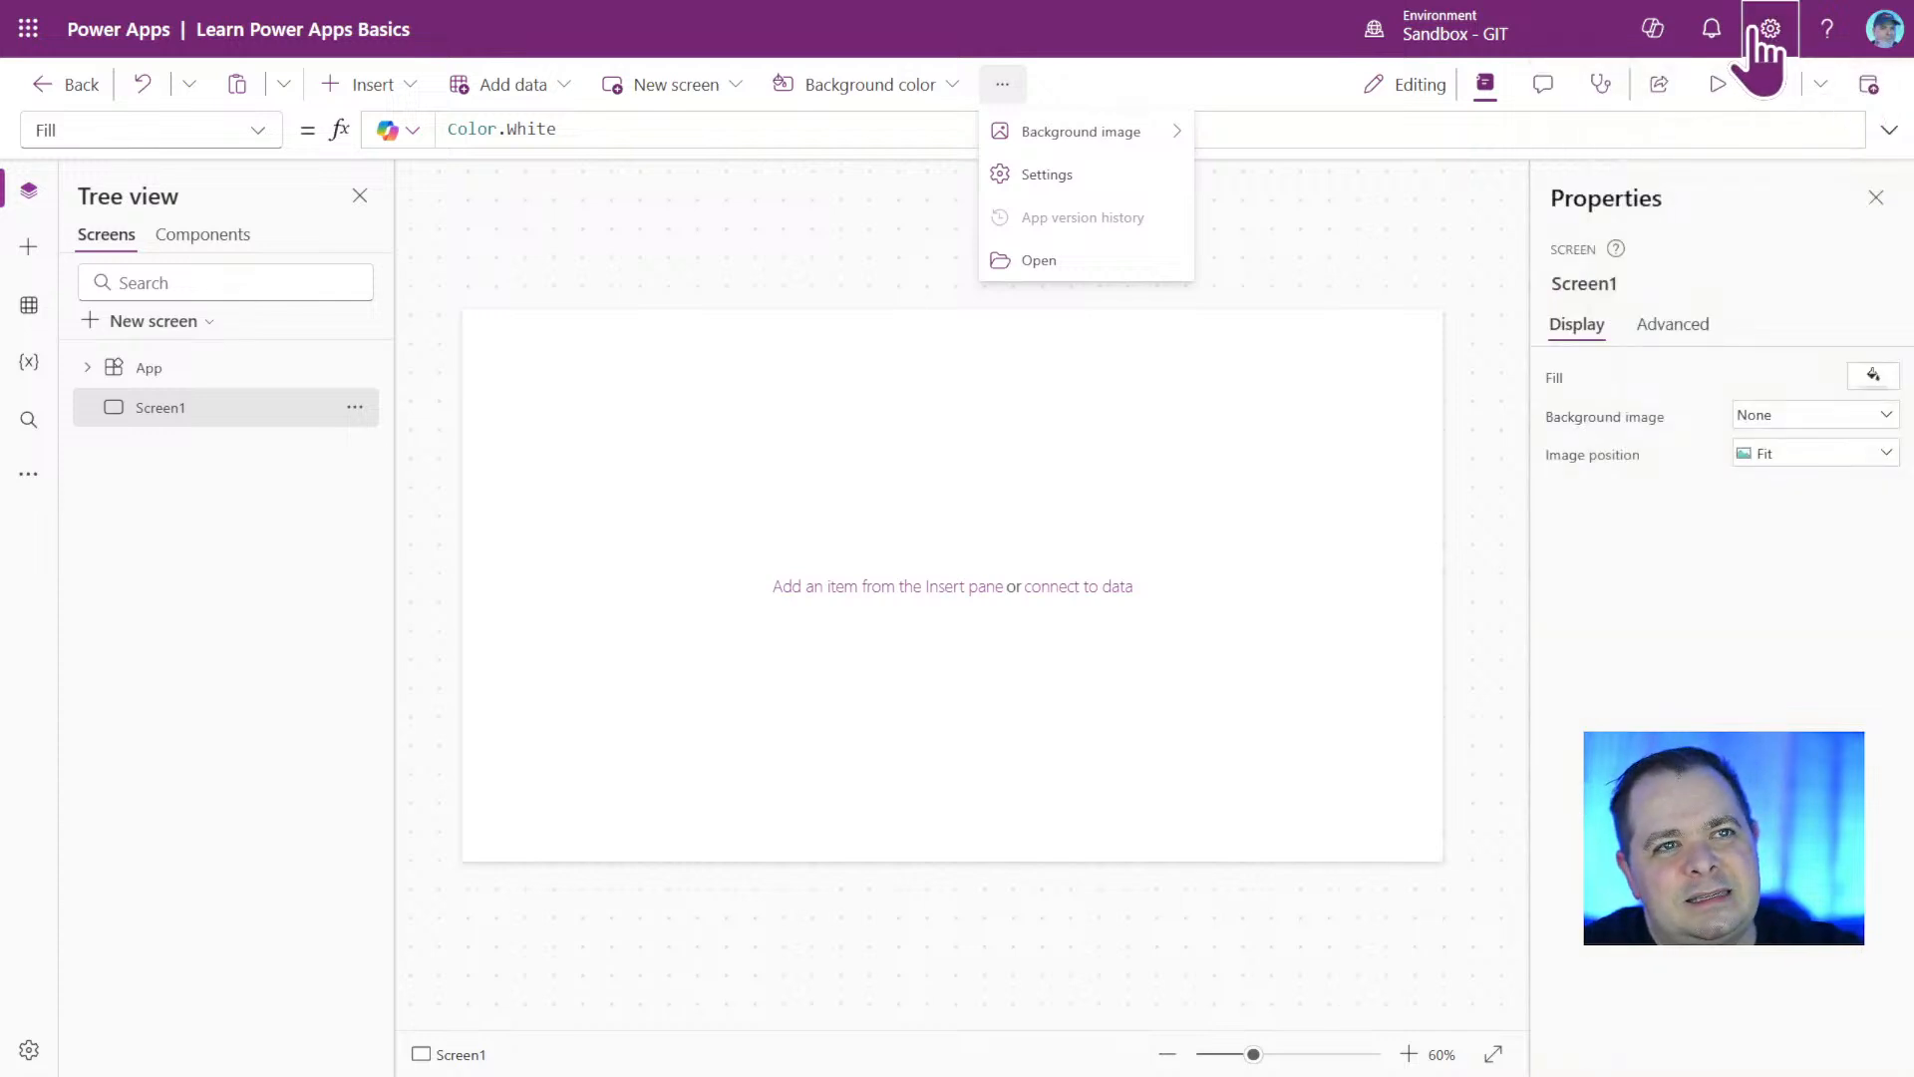
left_click(1047, 175)
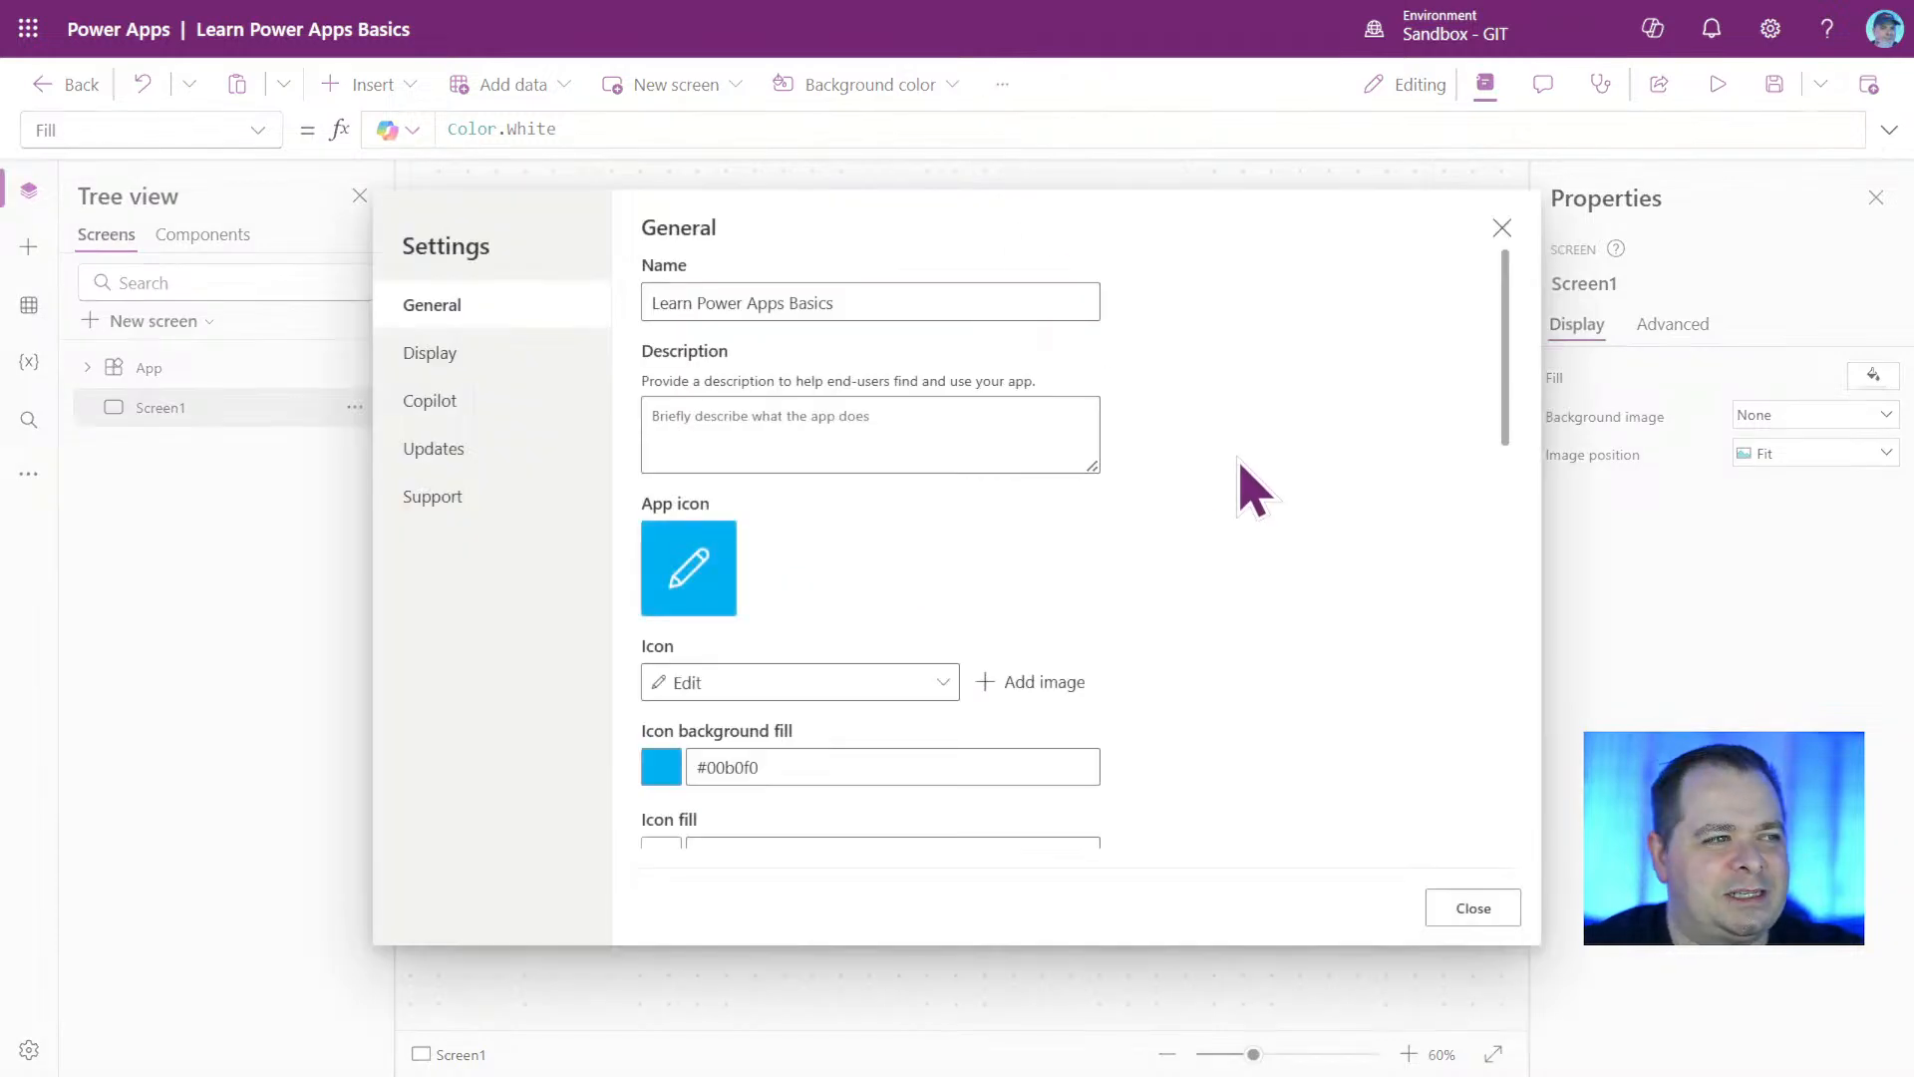
Enter "My first app that puts to use the basics" as the app's description in its general settings.
left_click_drag(932, 302, 642, 308)
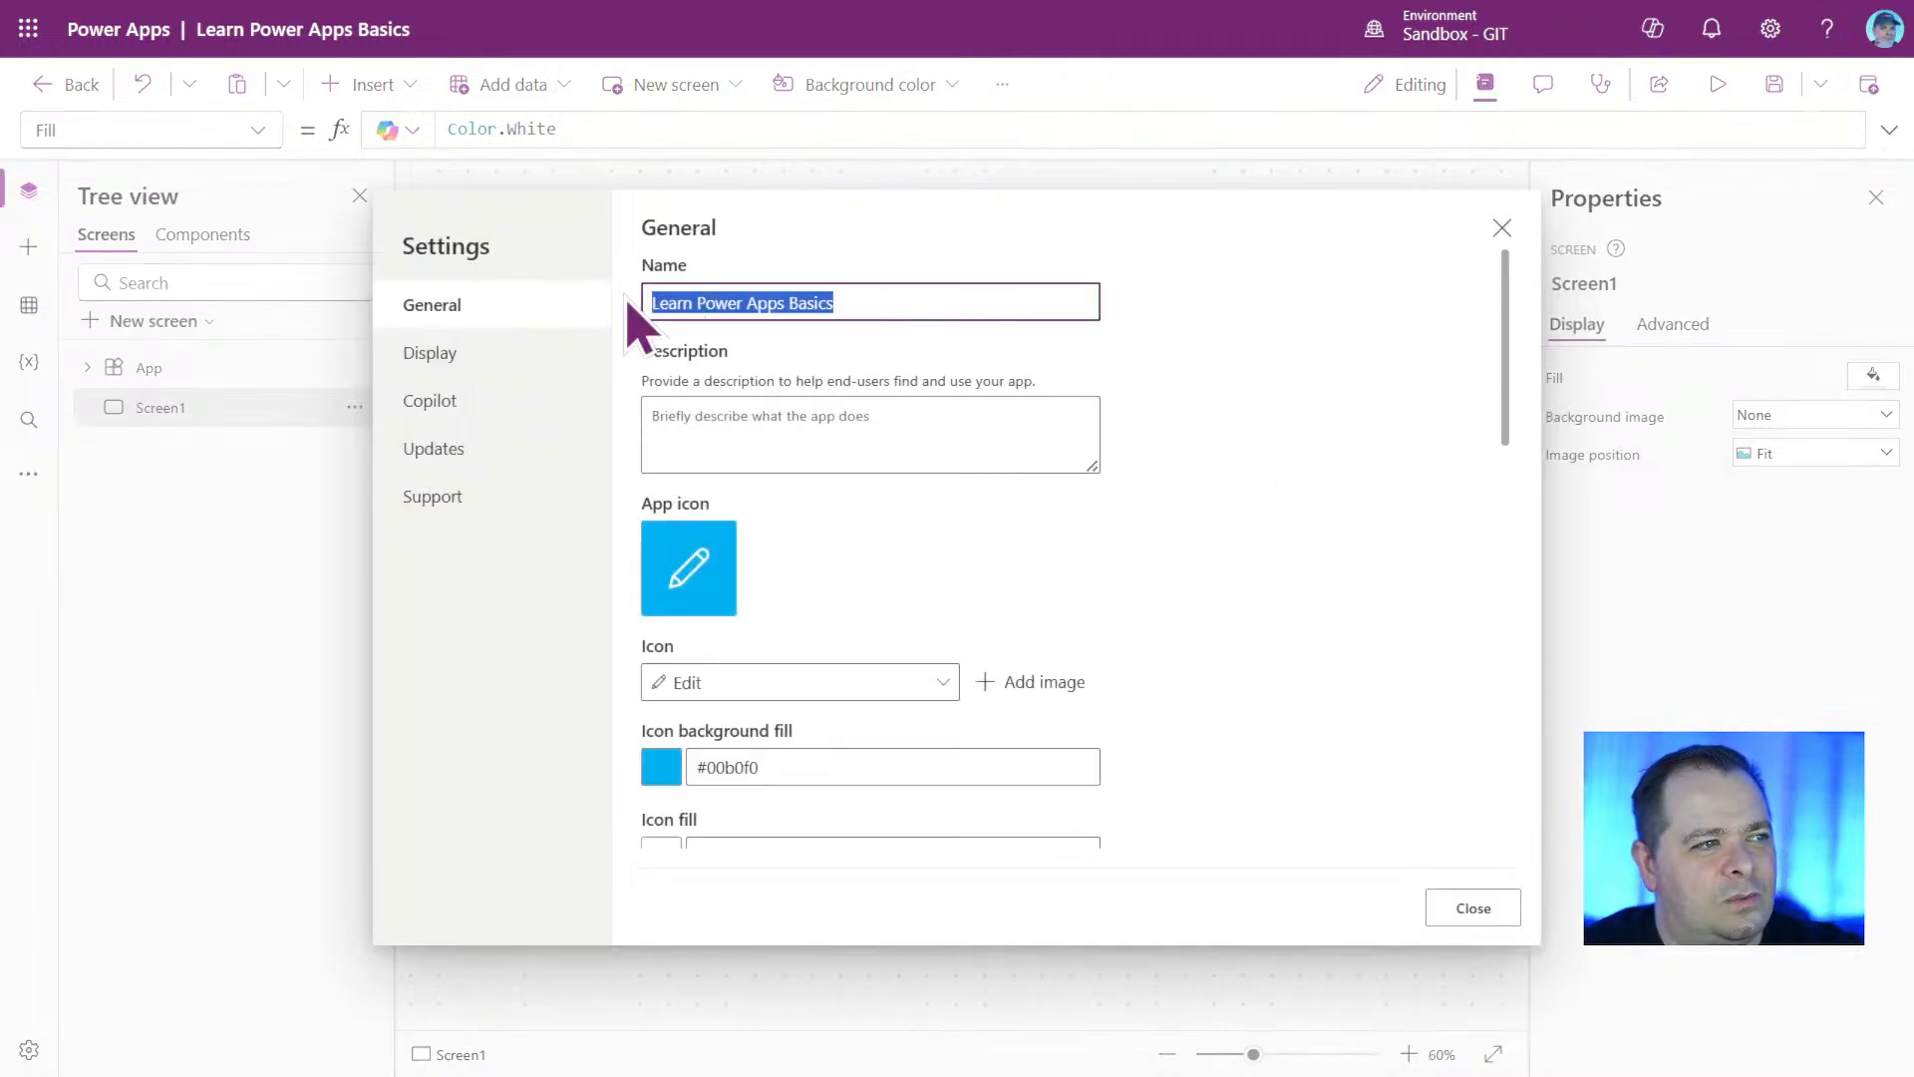
left_click(966, 431)
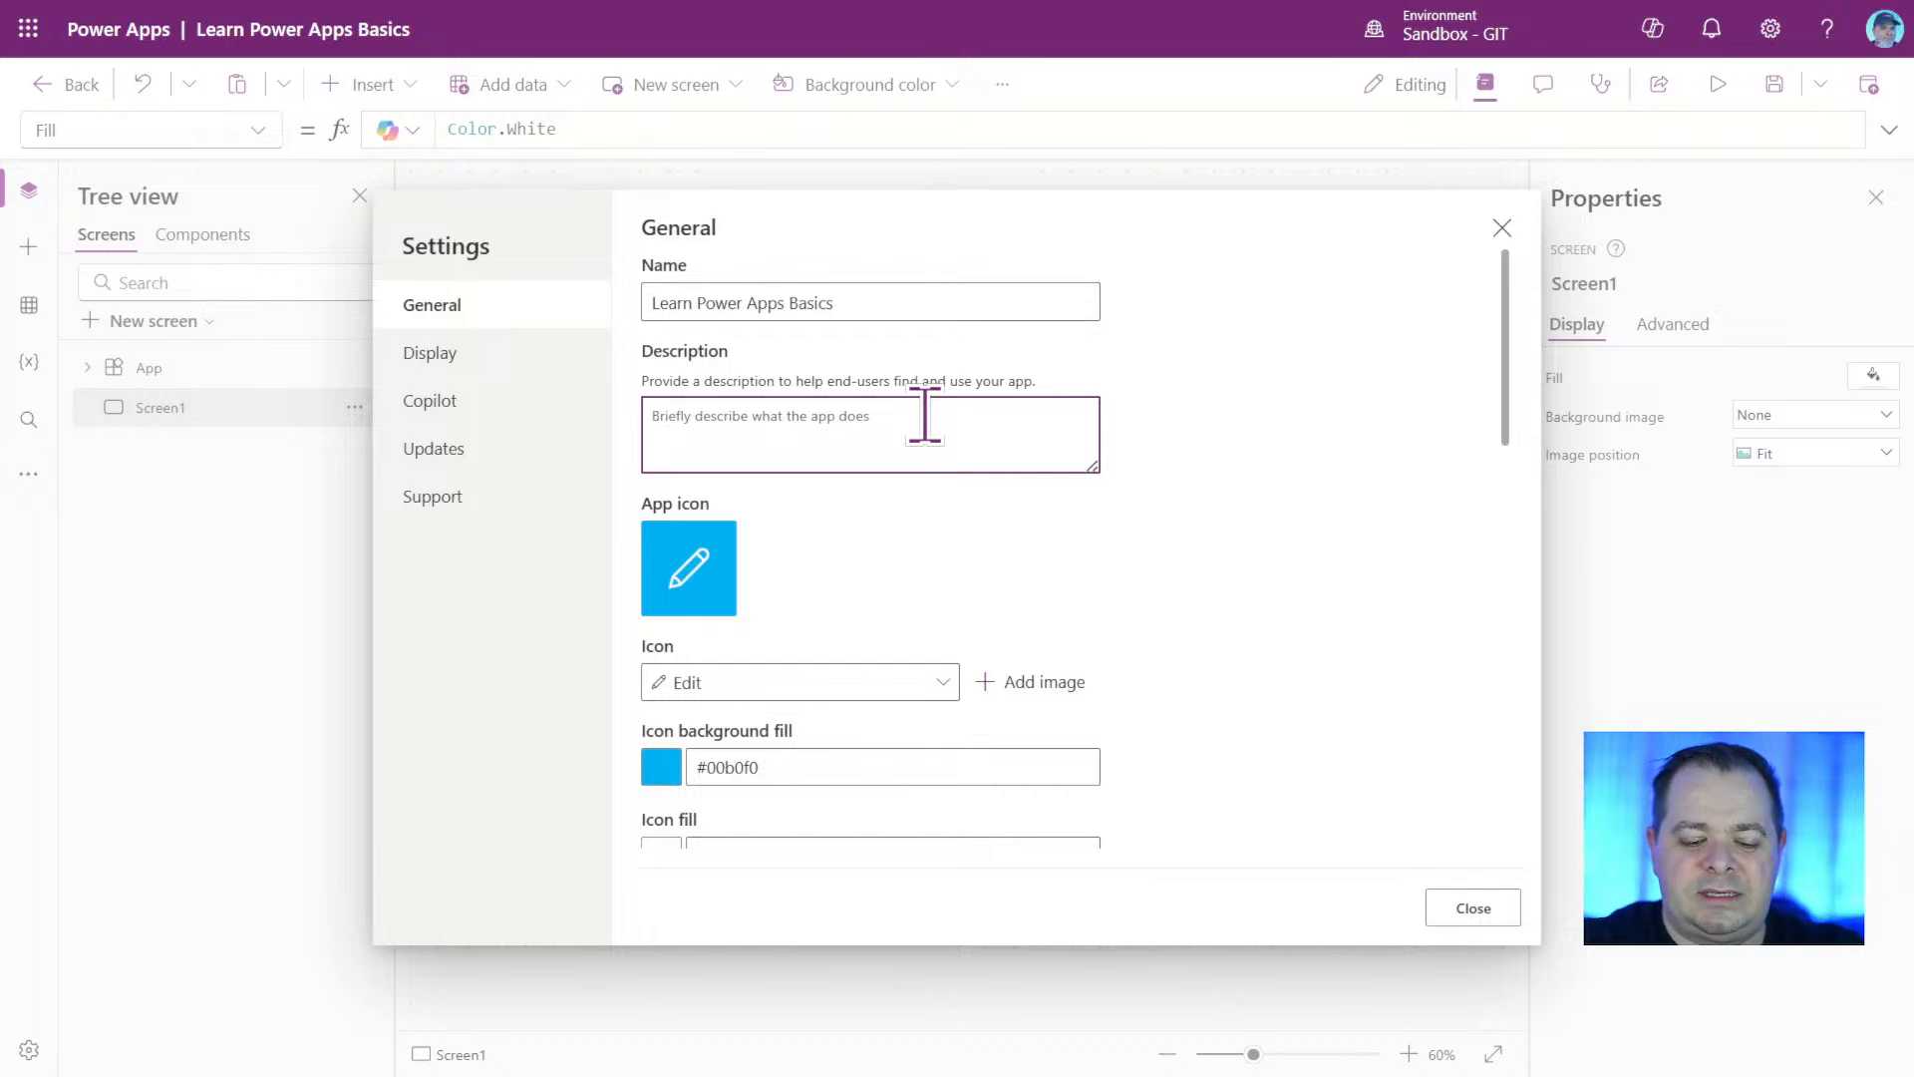
type("My first ")
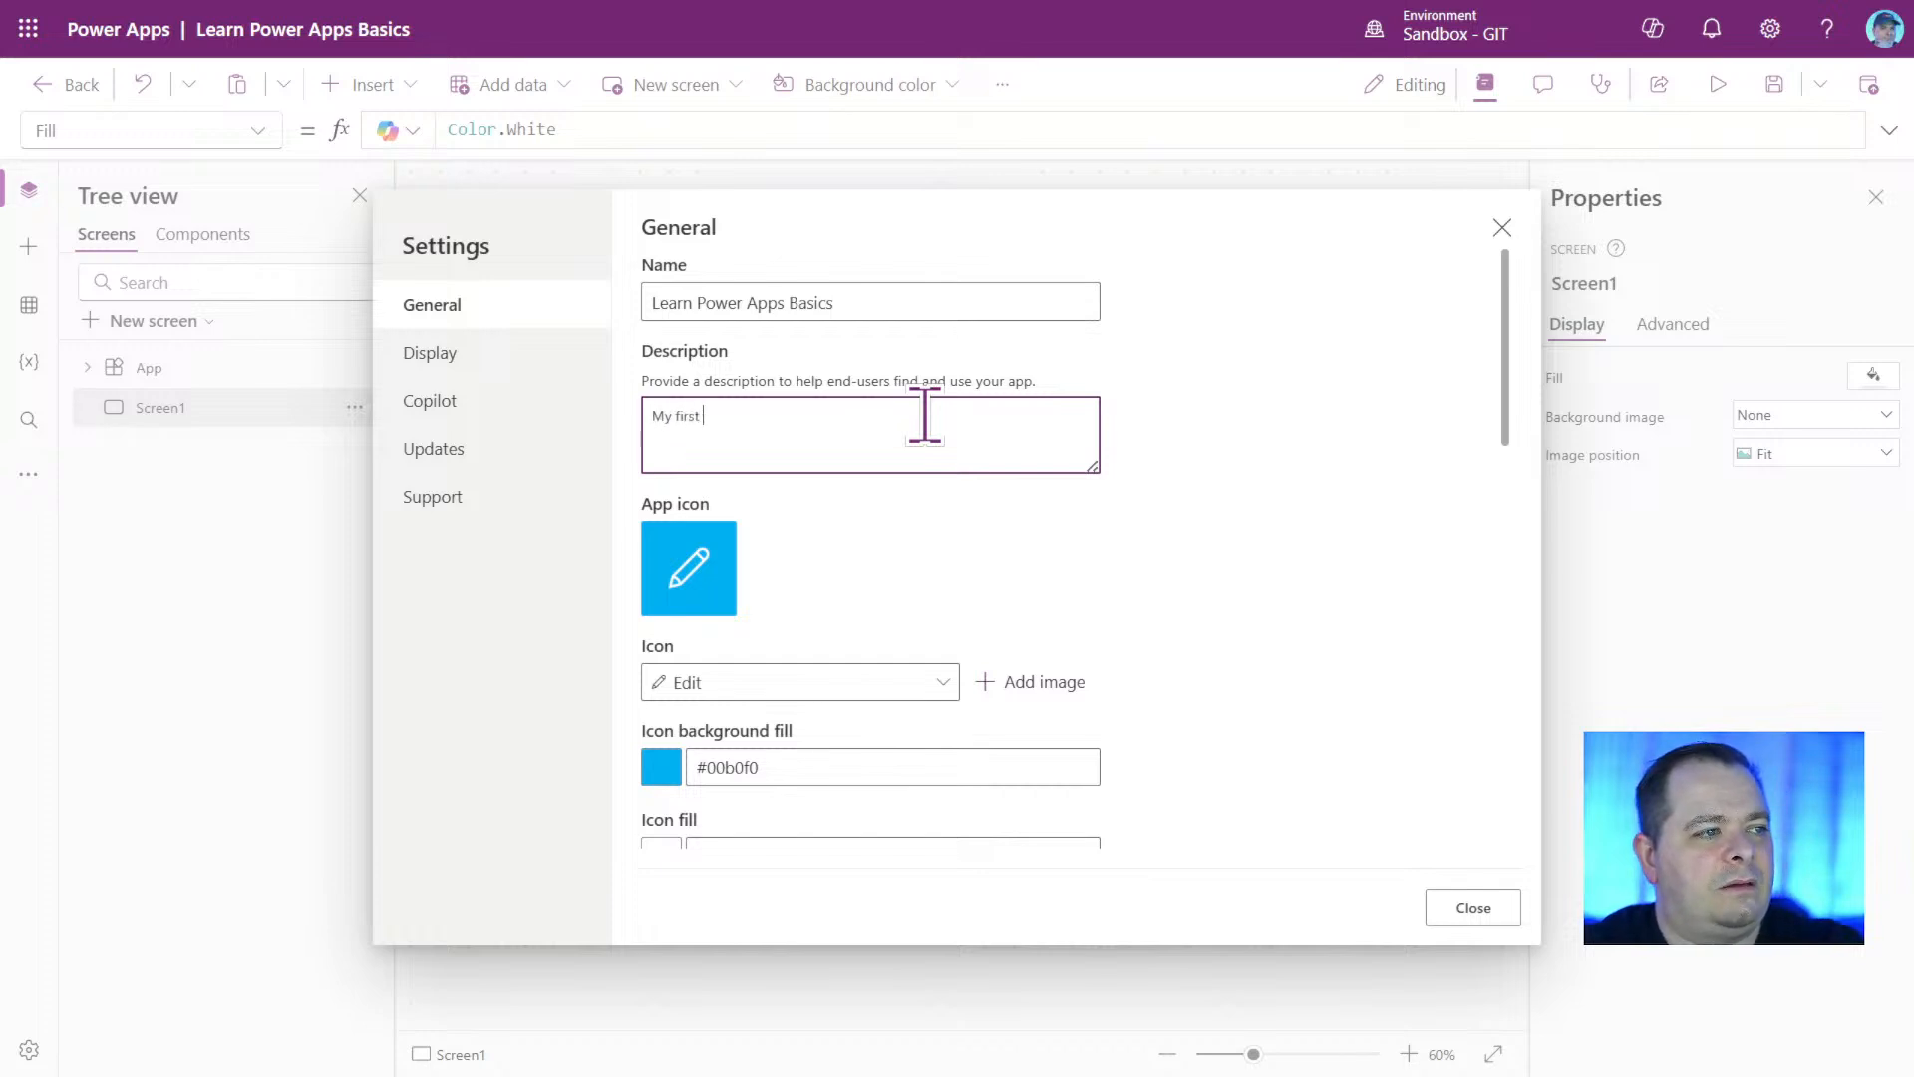
type("appthat")
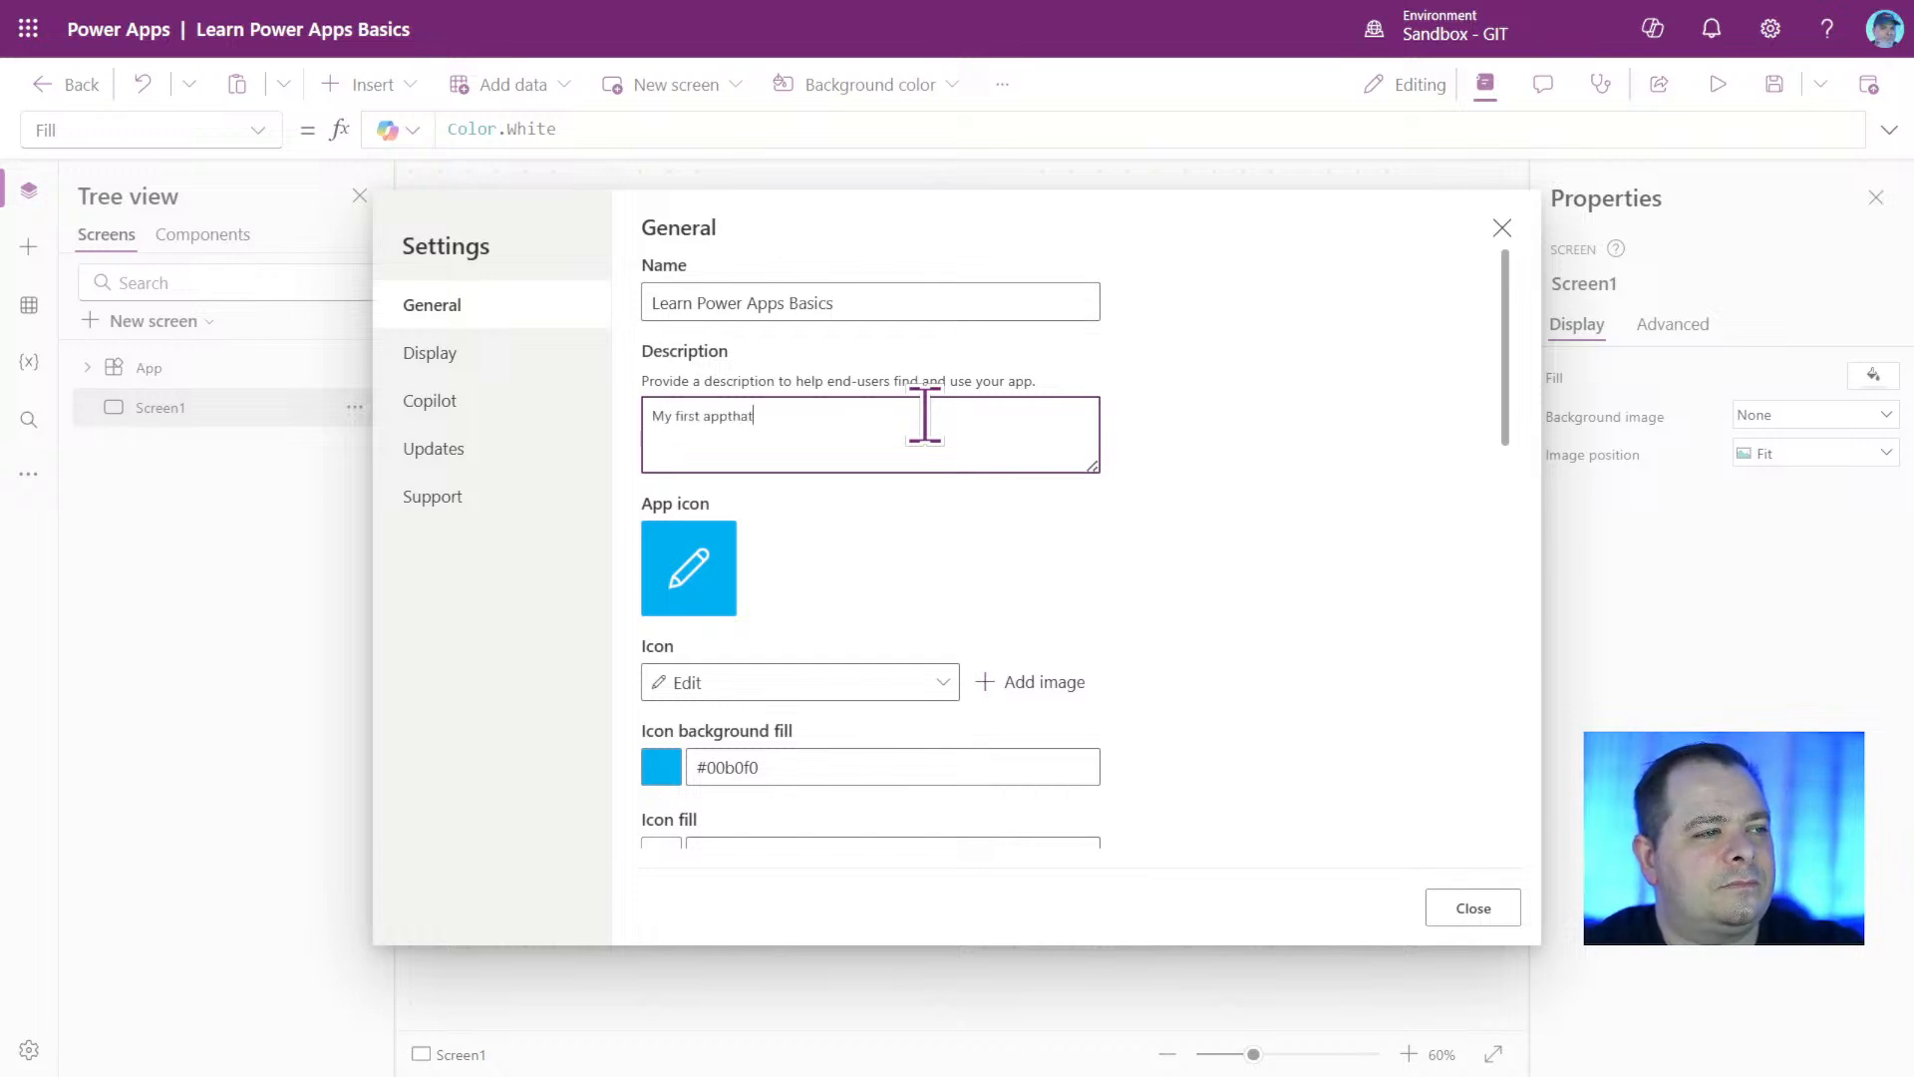
key("BackSpace")
key("BackSpace")
key("BackSpace")
type("that ")
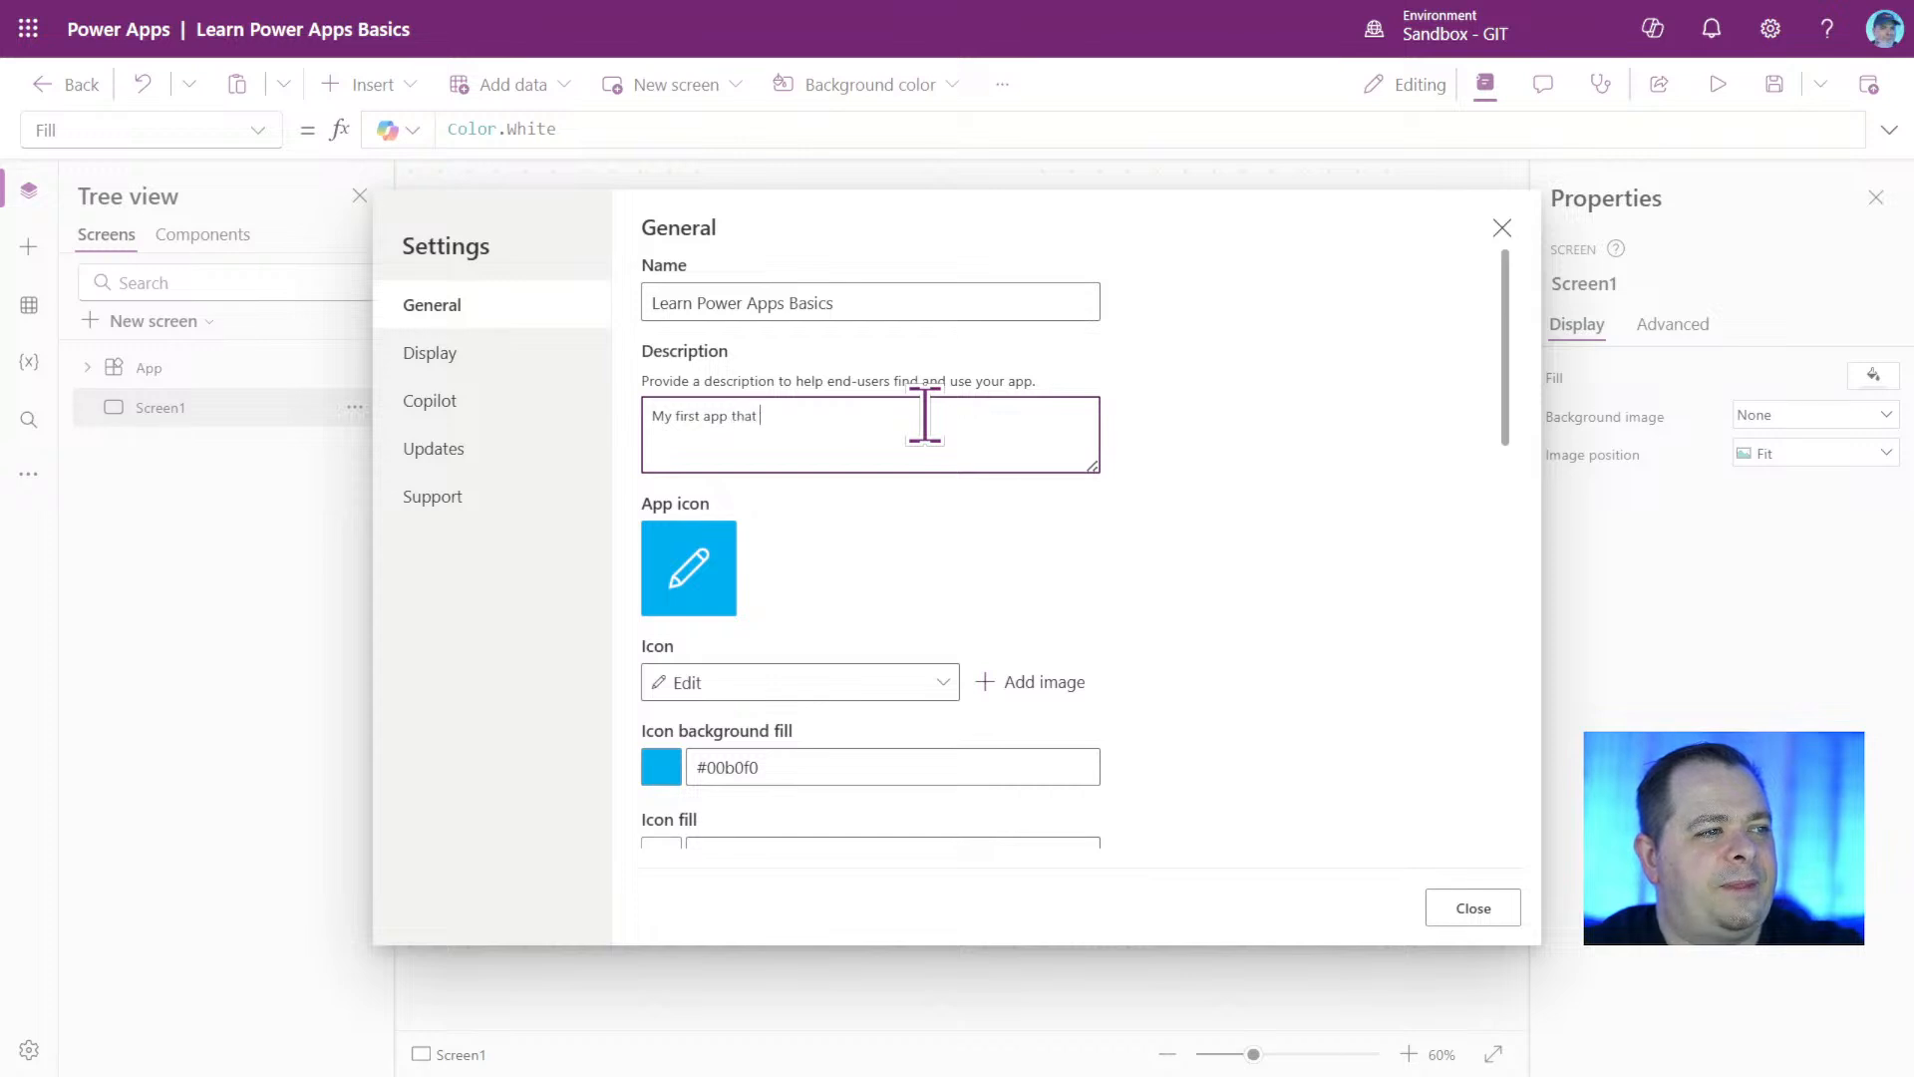
type("puts ")
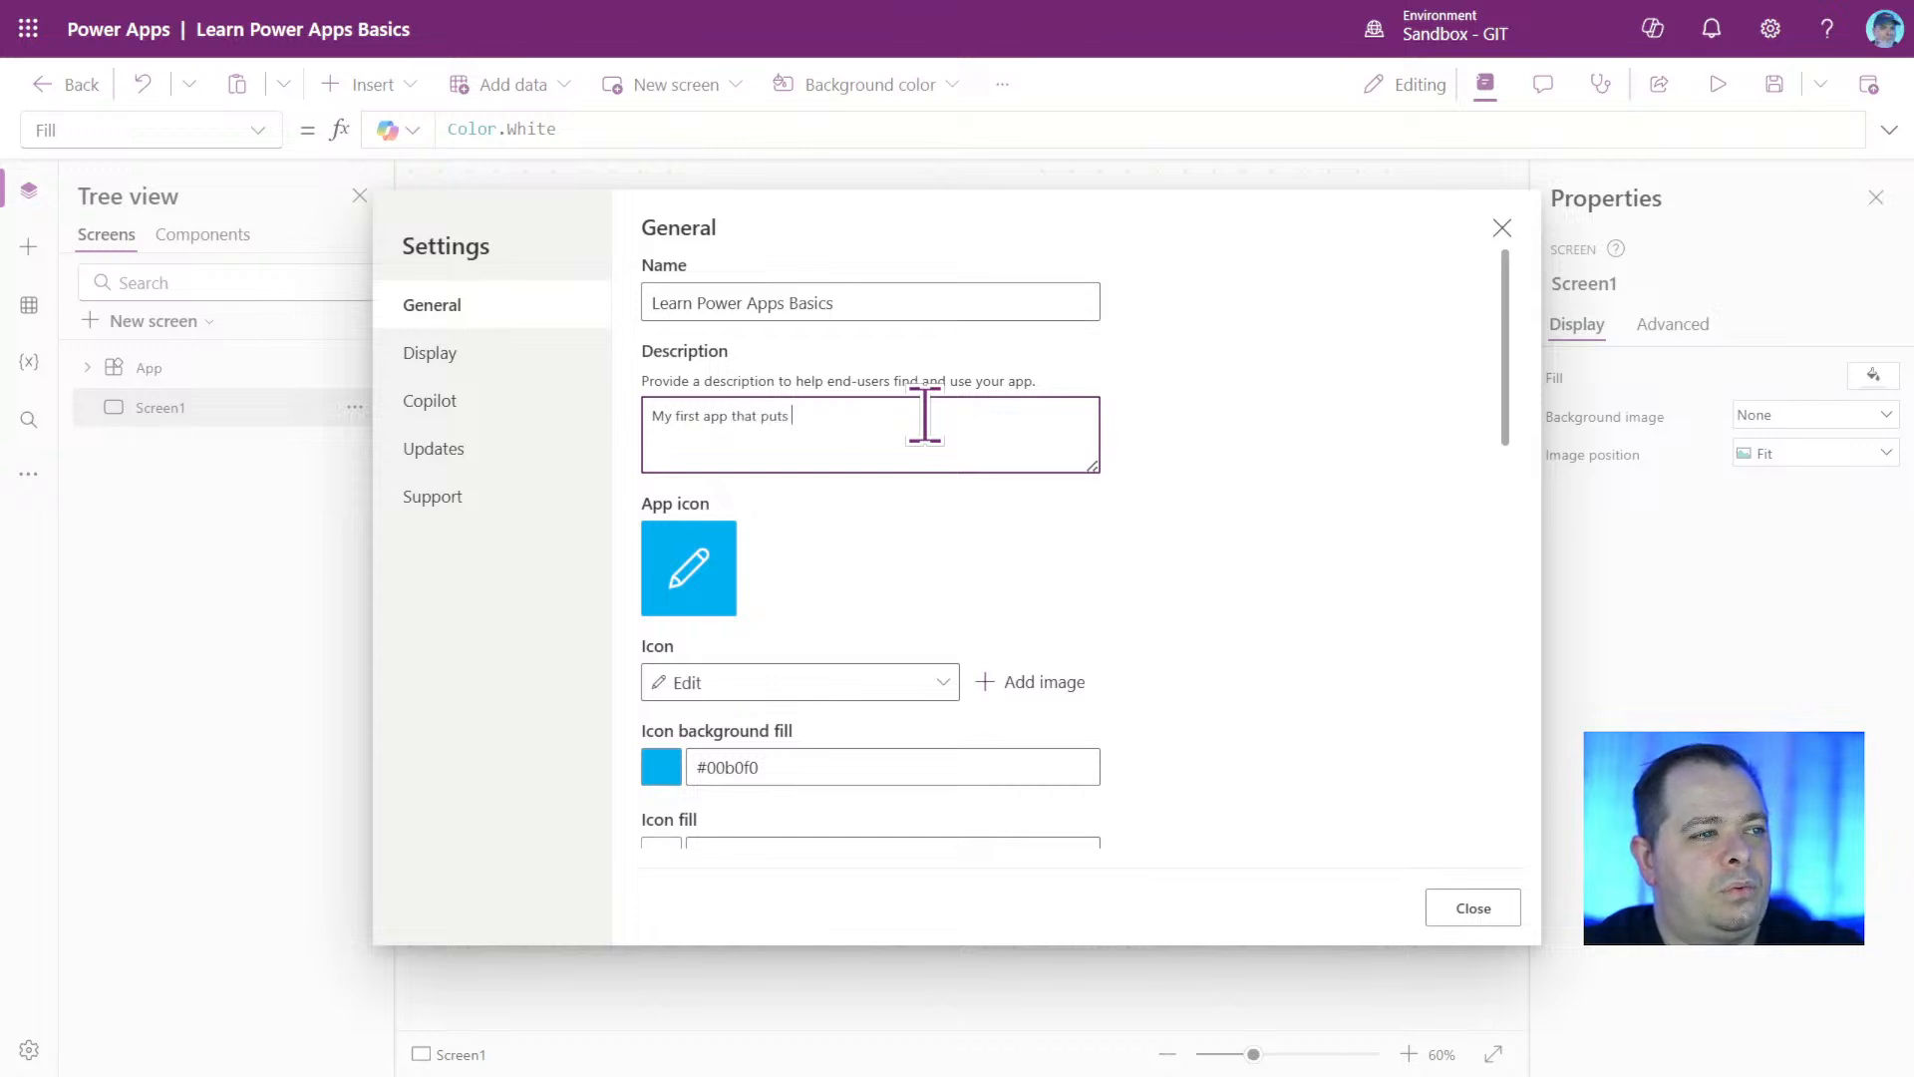
type("to use the basics")
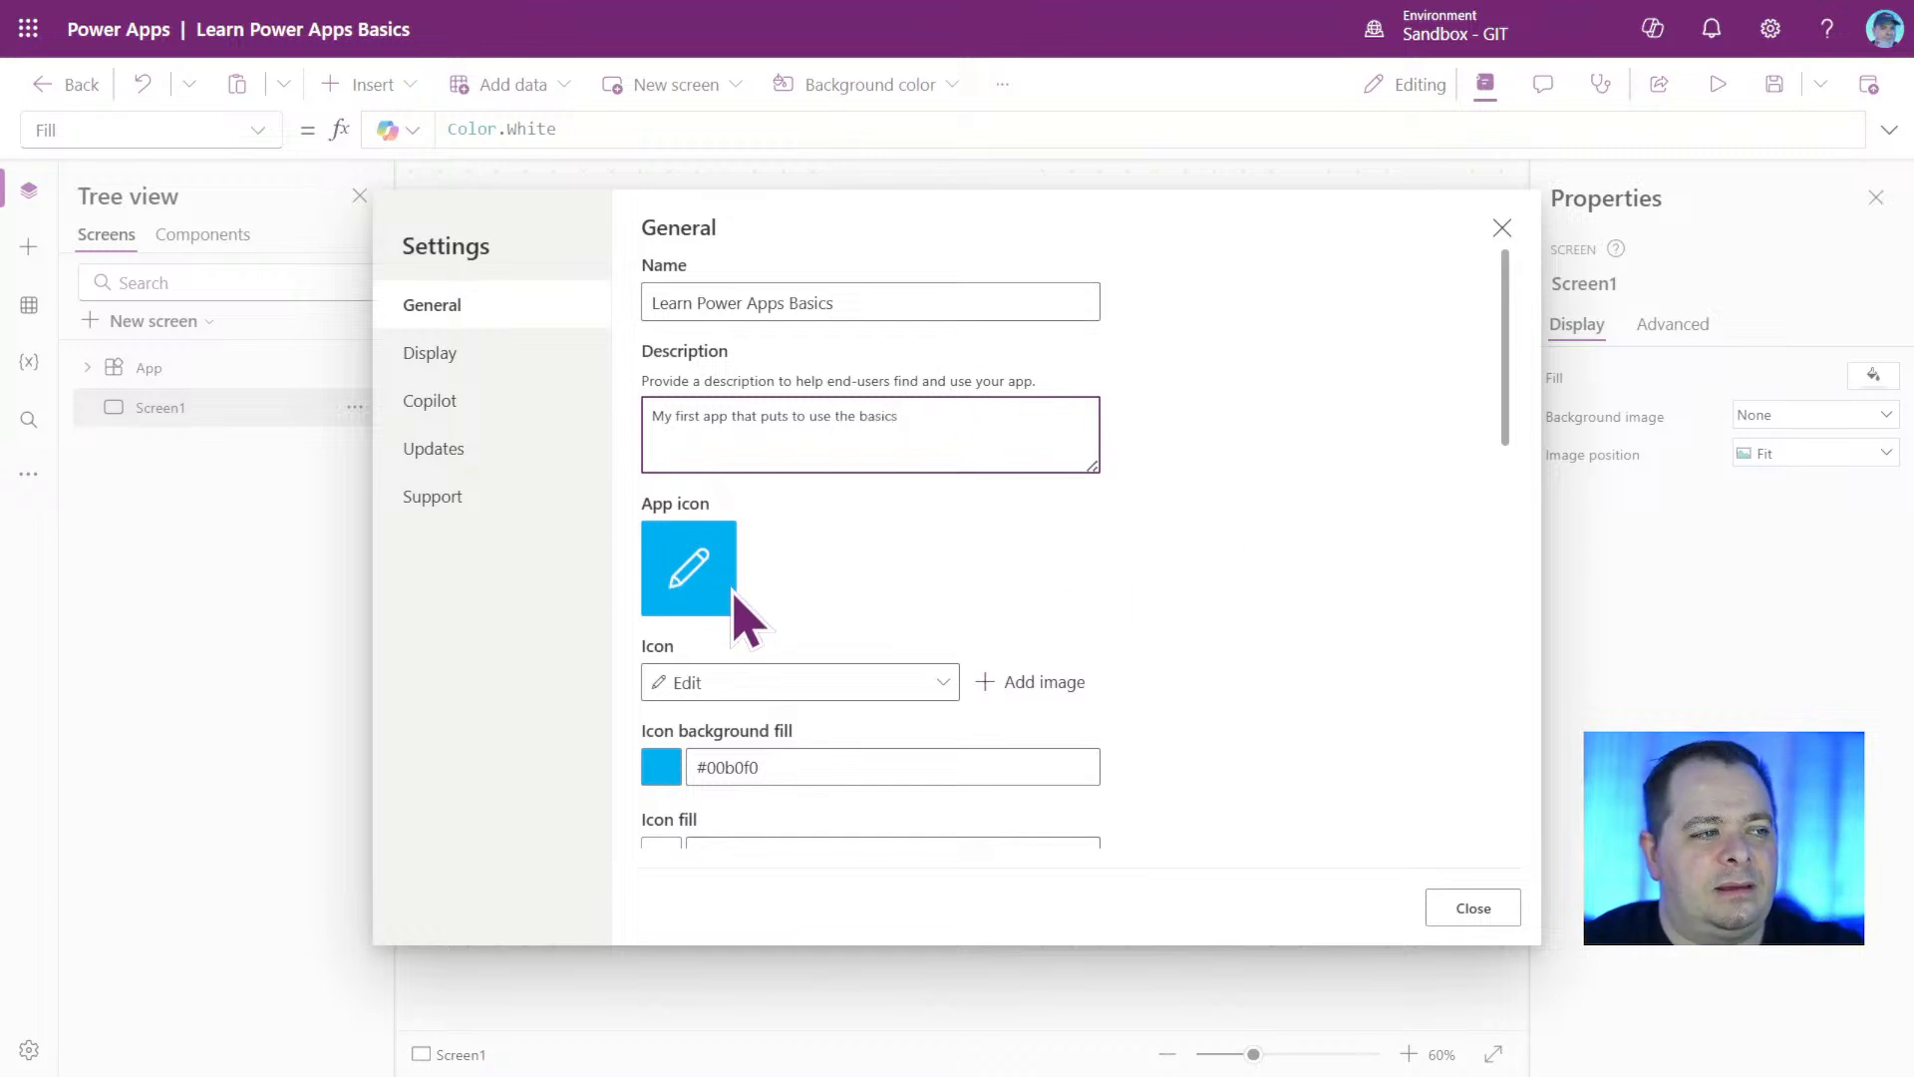
Browse the built-in app icons and set a custom Power Apps logo image as the app icon instead.
left_click(932, 683)
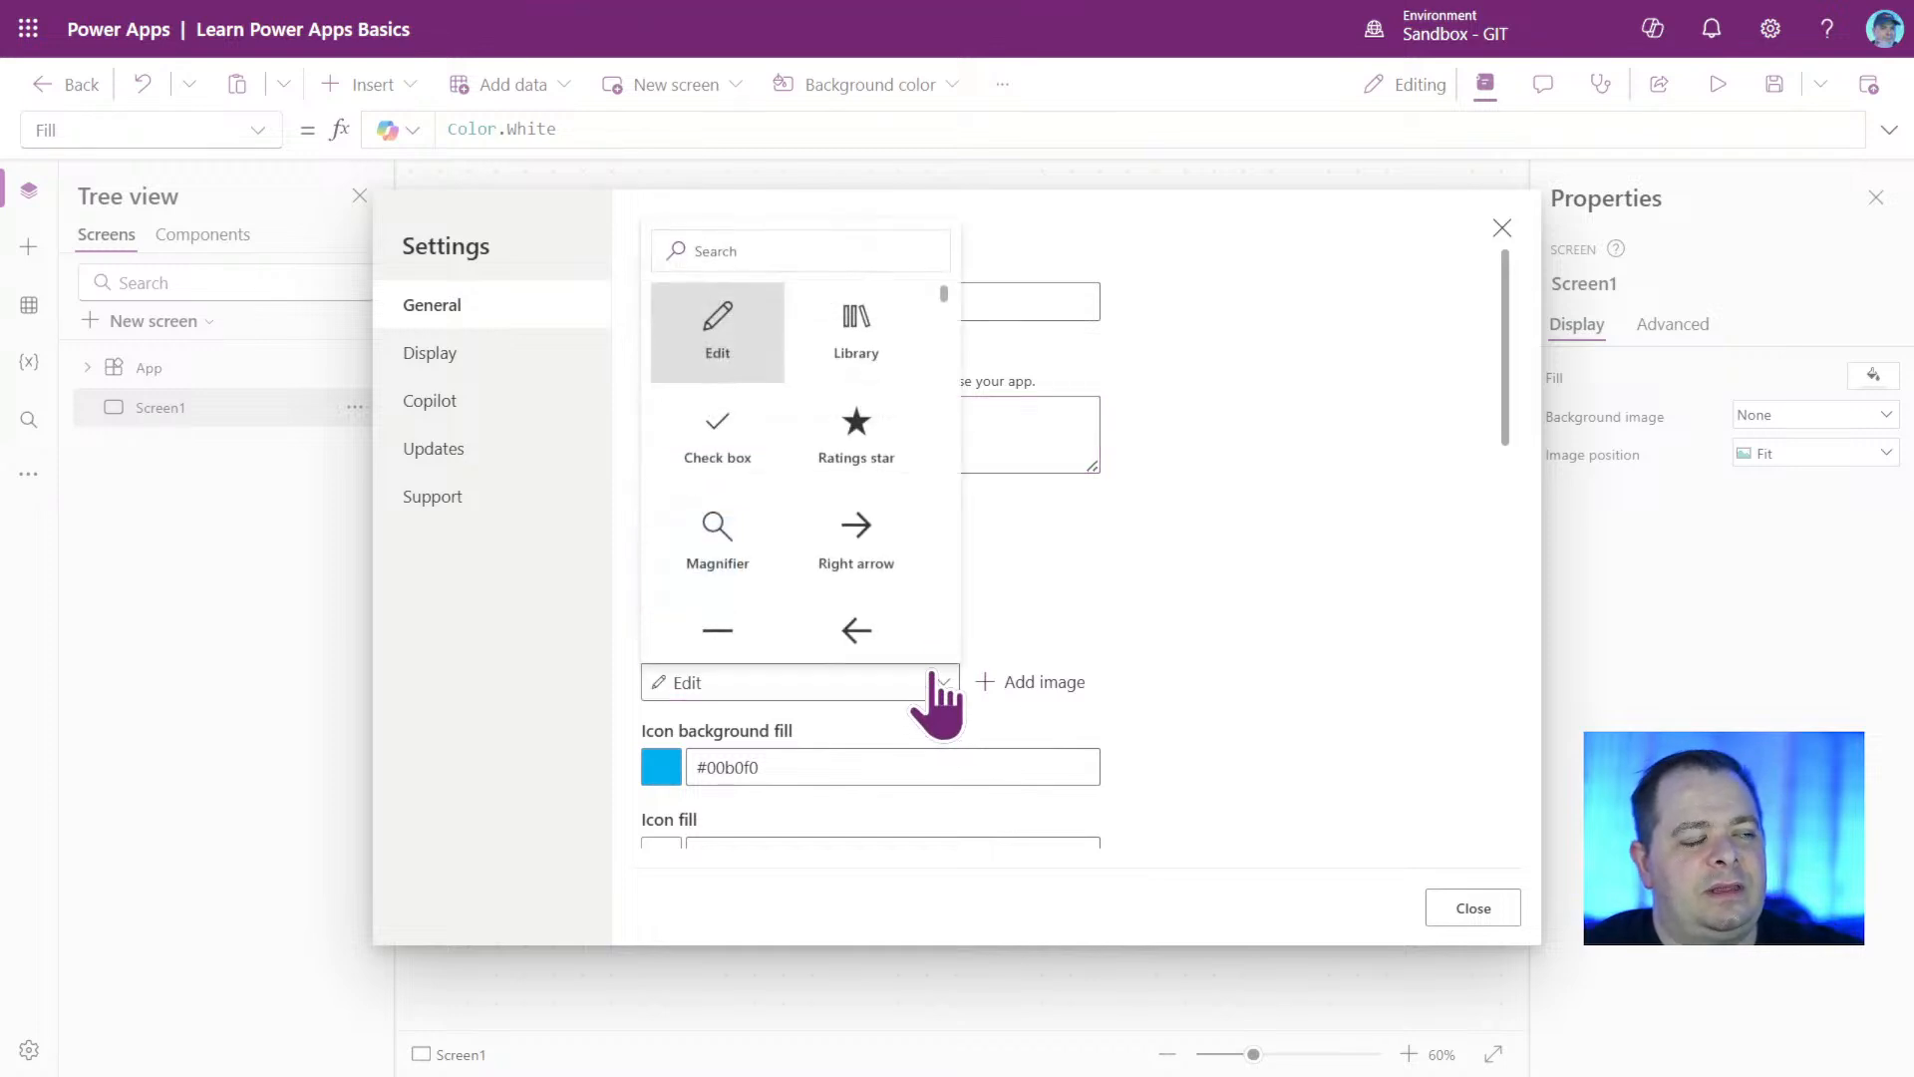
left_click_drag(947, 306, 938, 451)
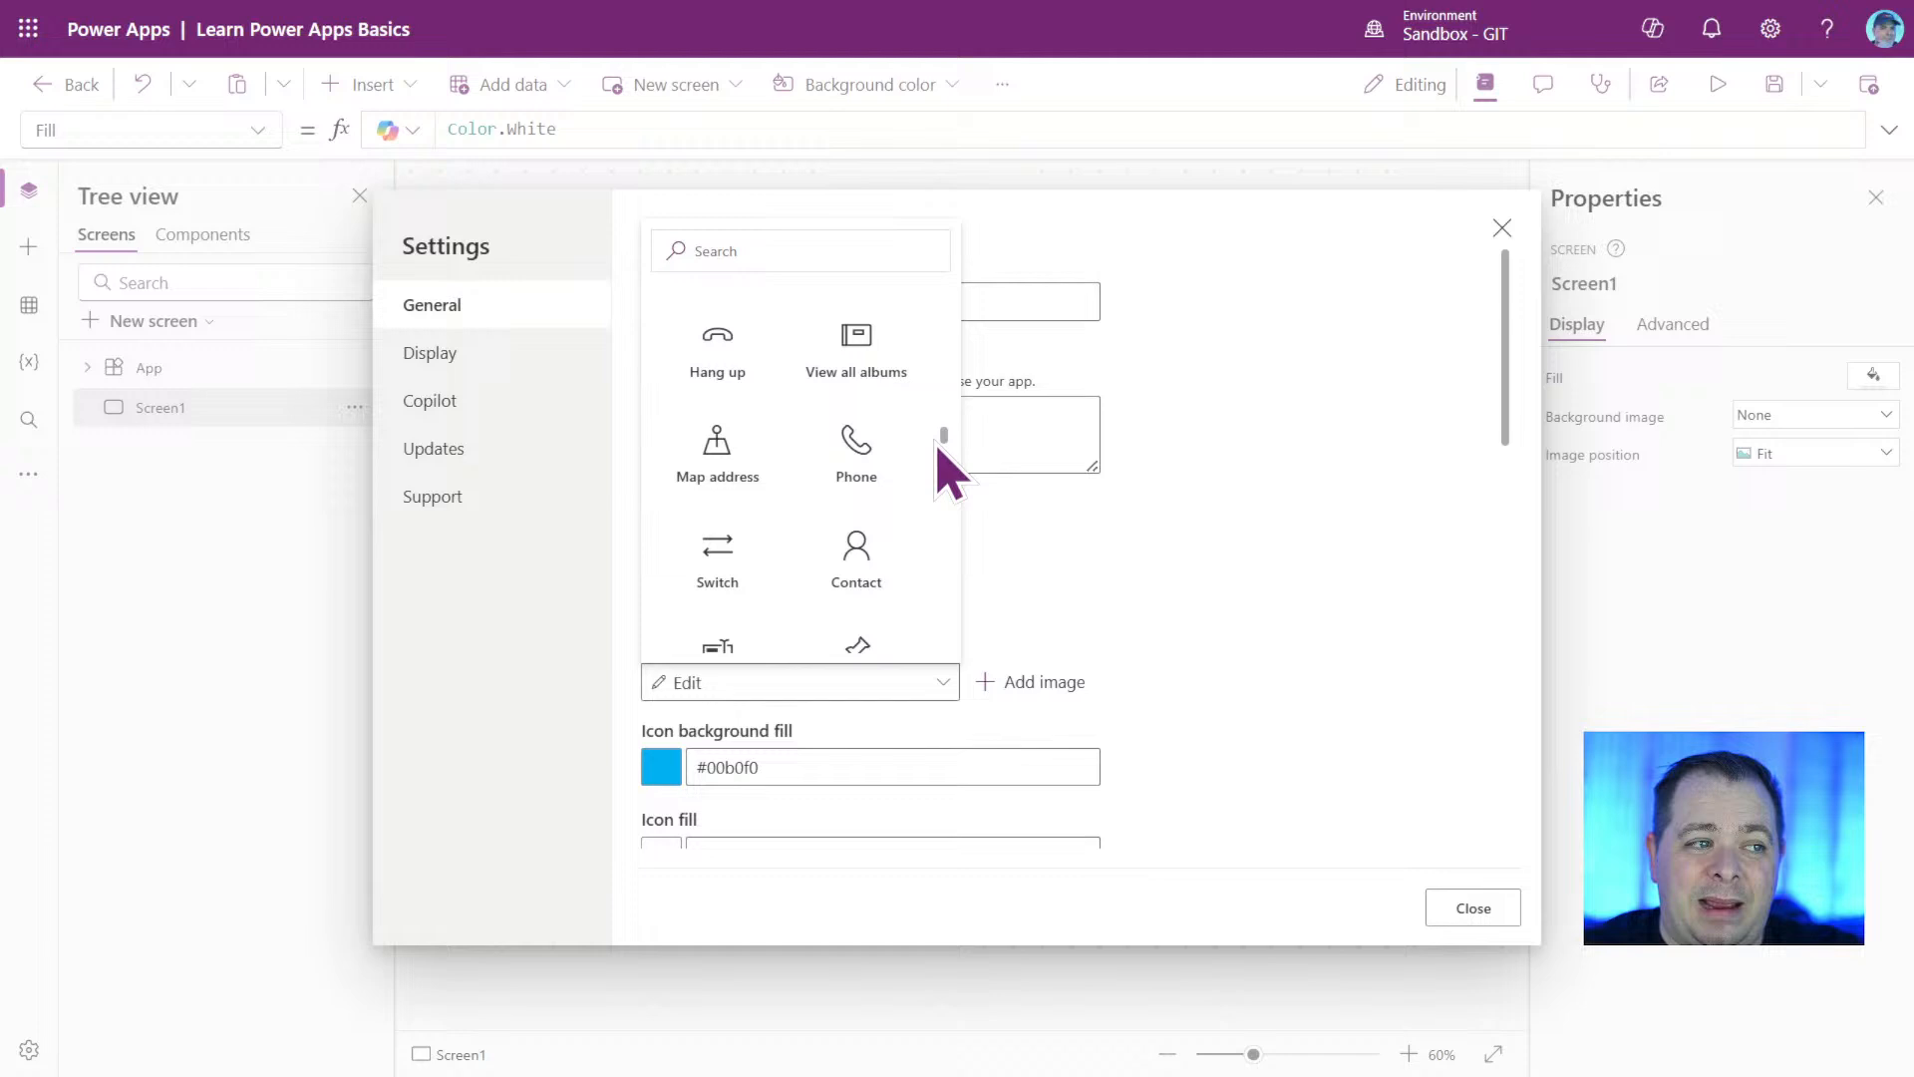
left_click(1342, 419)
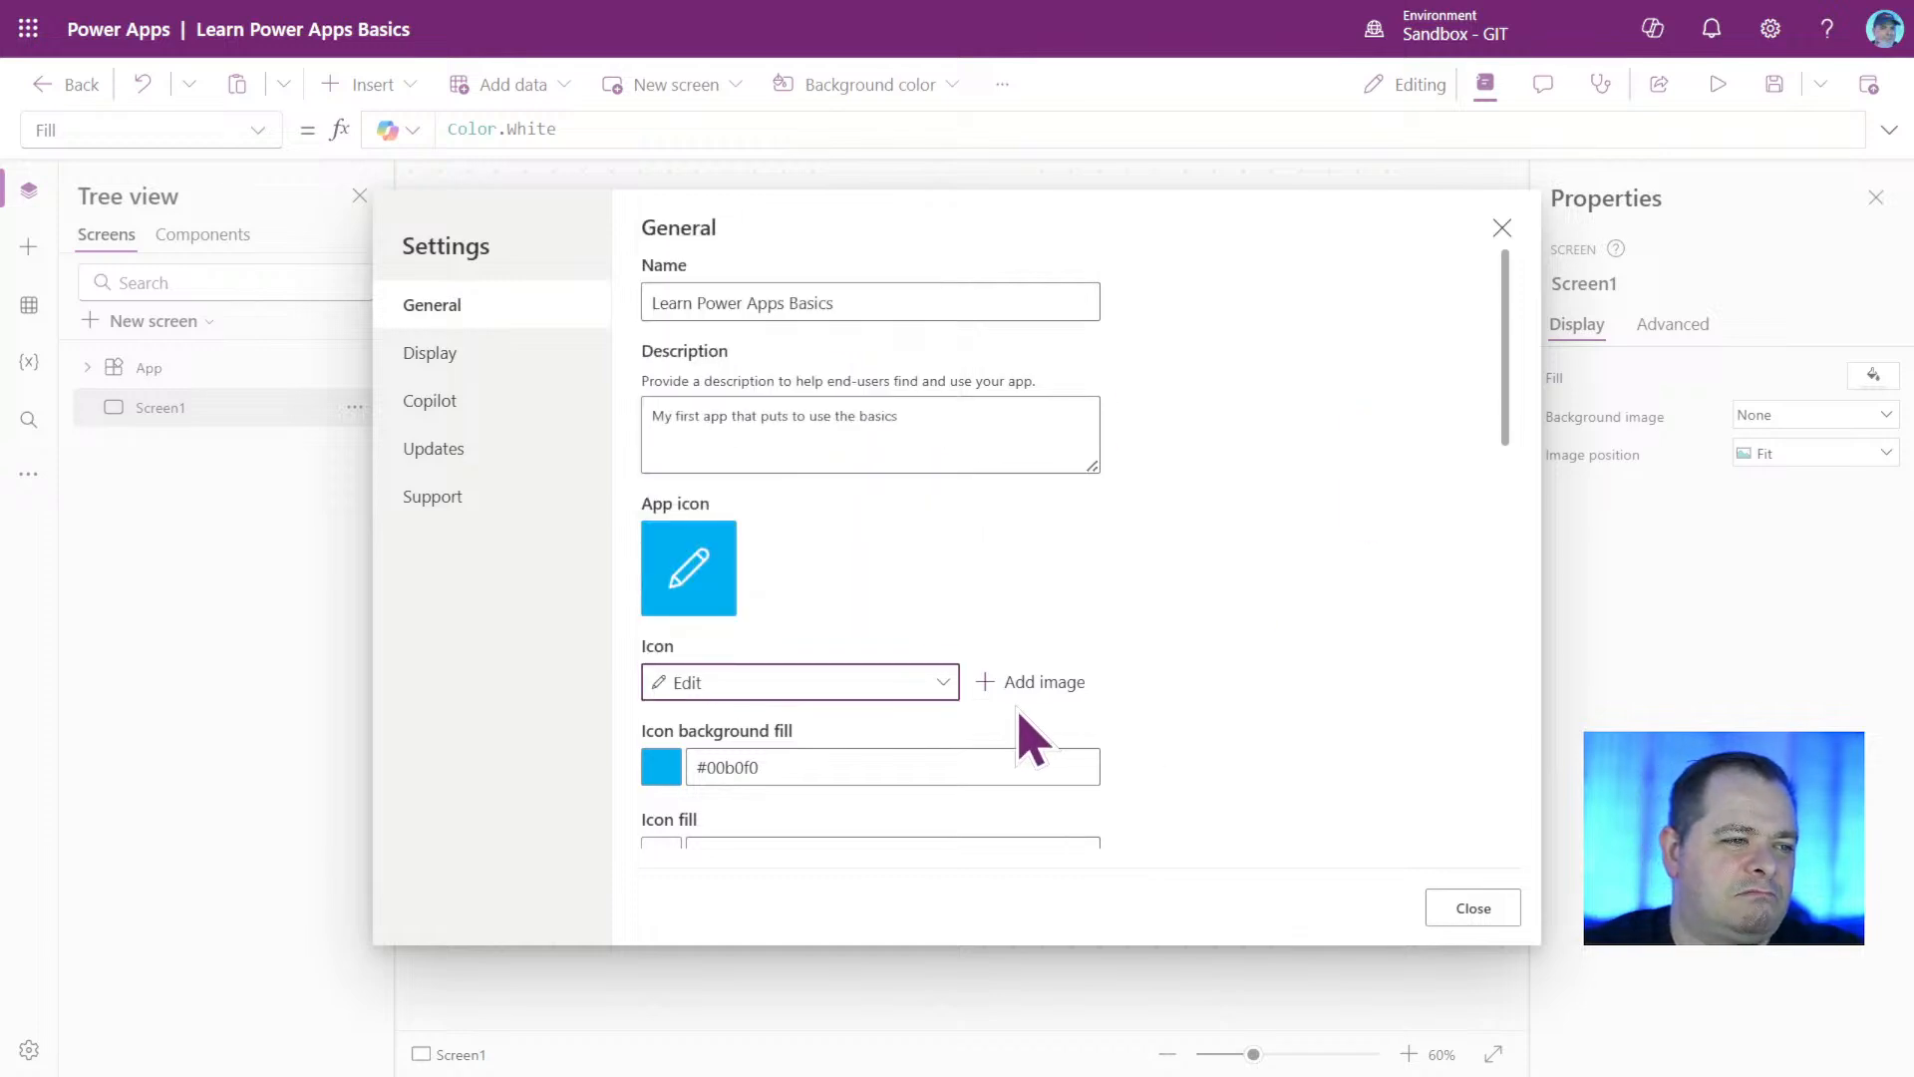
left_click(1039, 686)
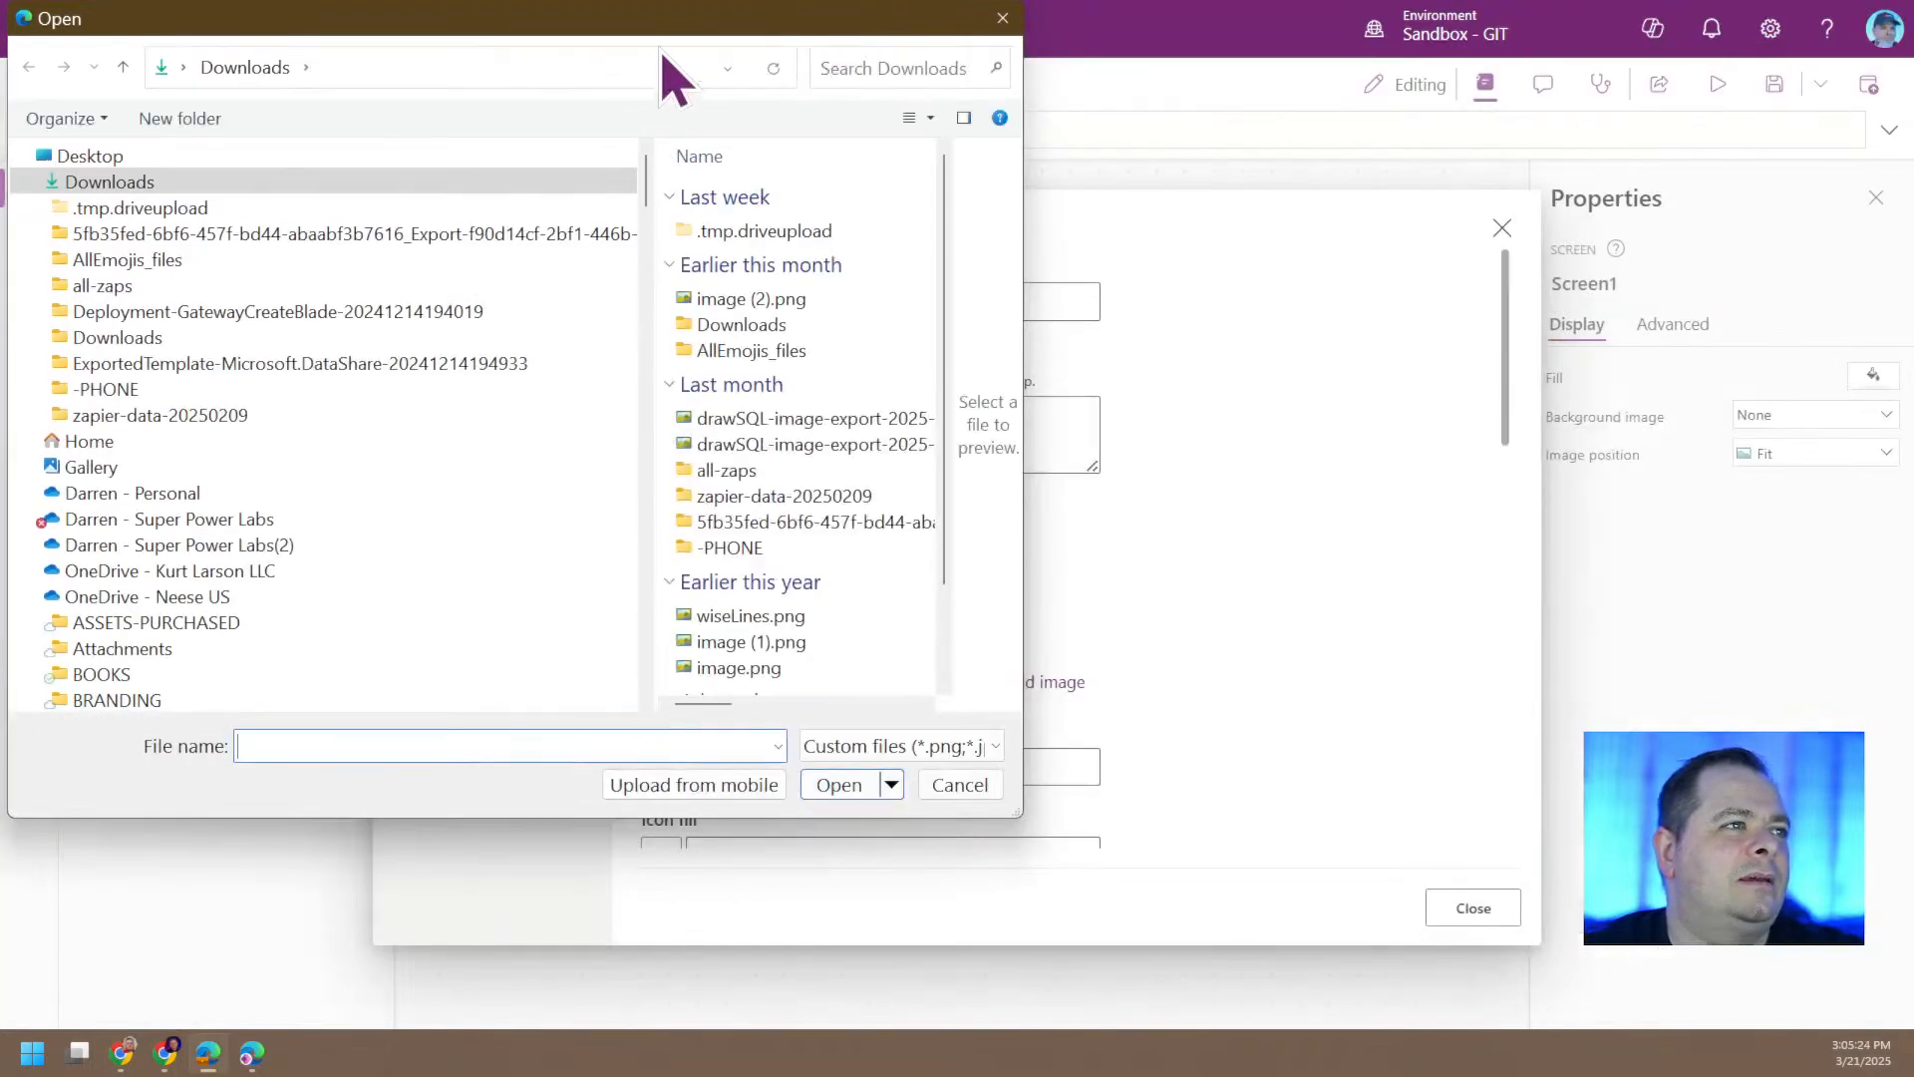
key("Escape")
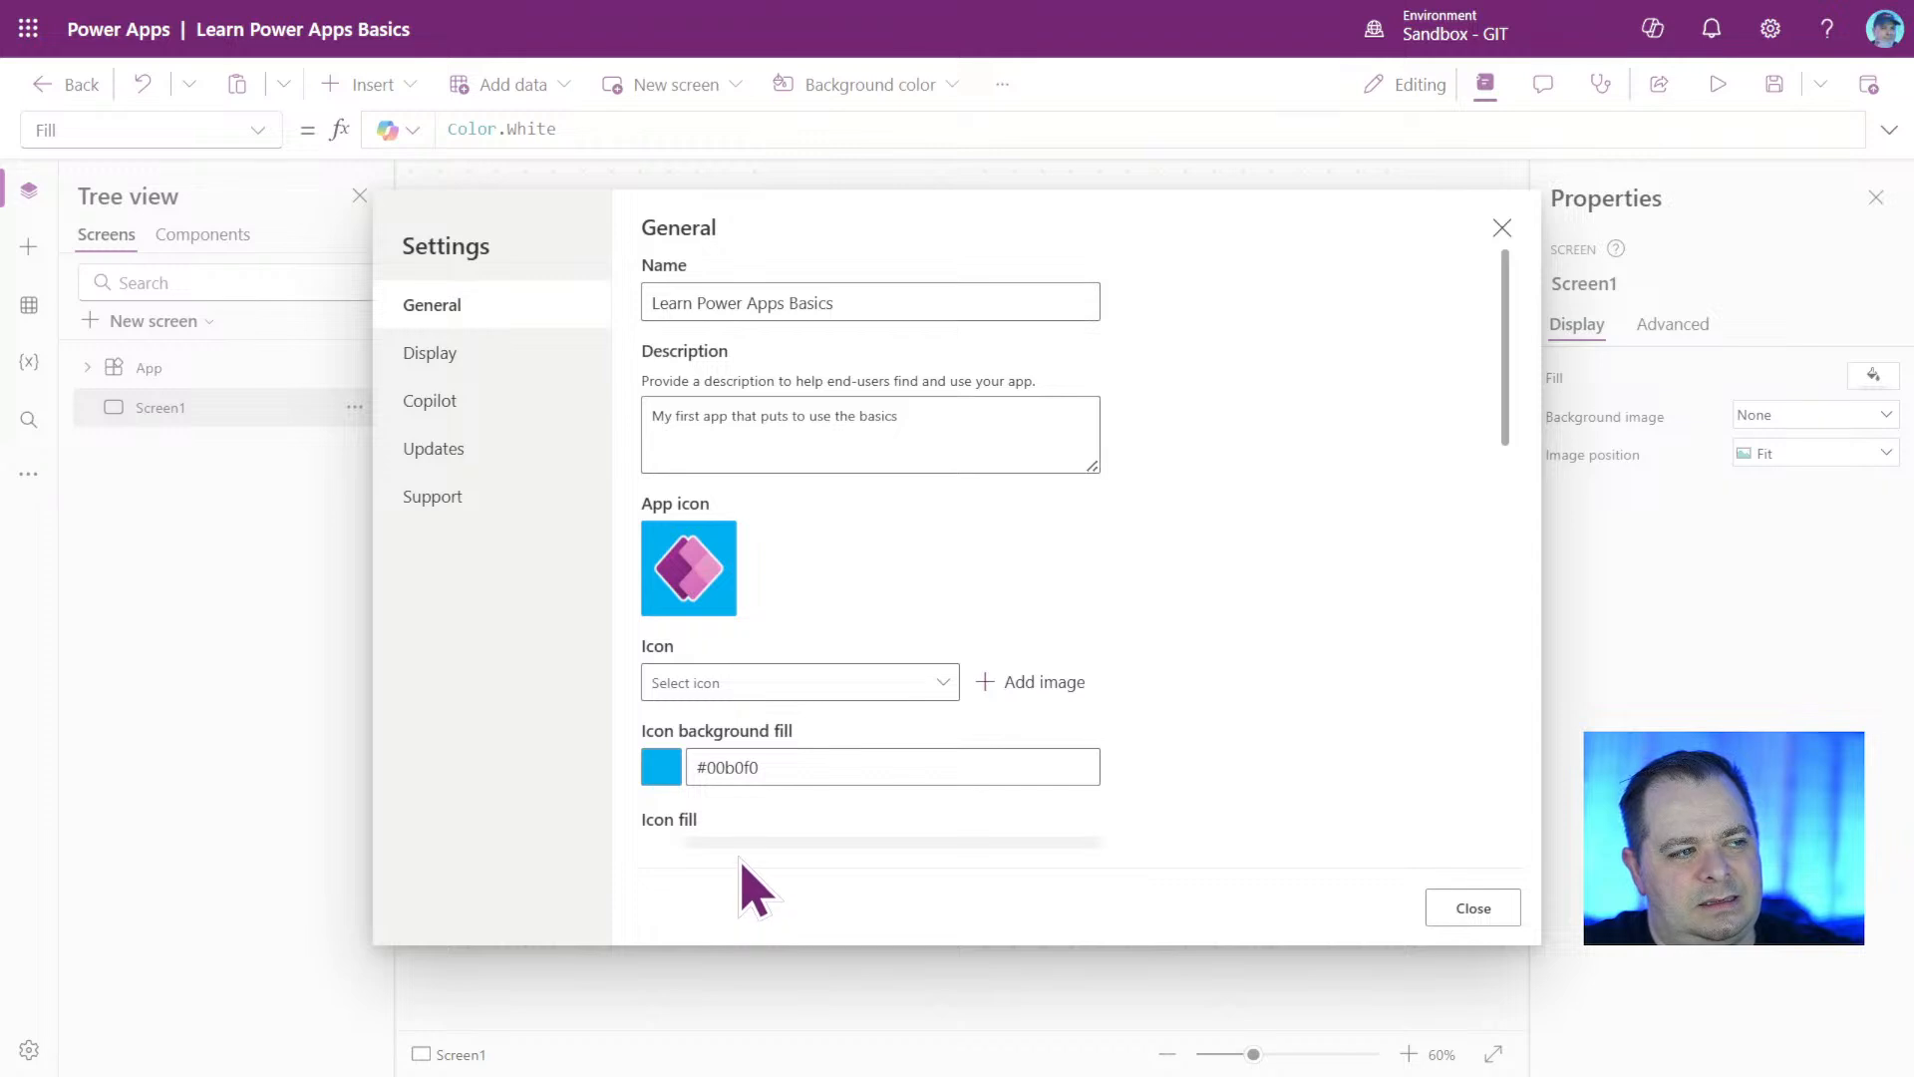
Set the app icon's background fill to the copied color #932d89.
left_click(739, 773)
double_click(739, 773)
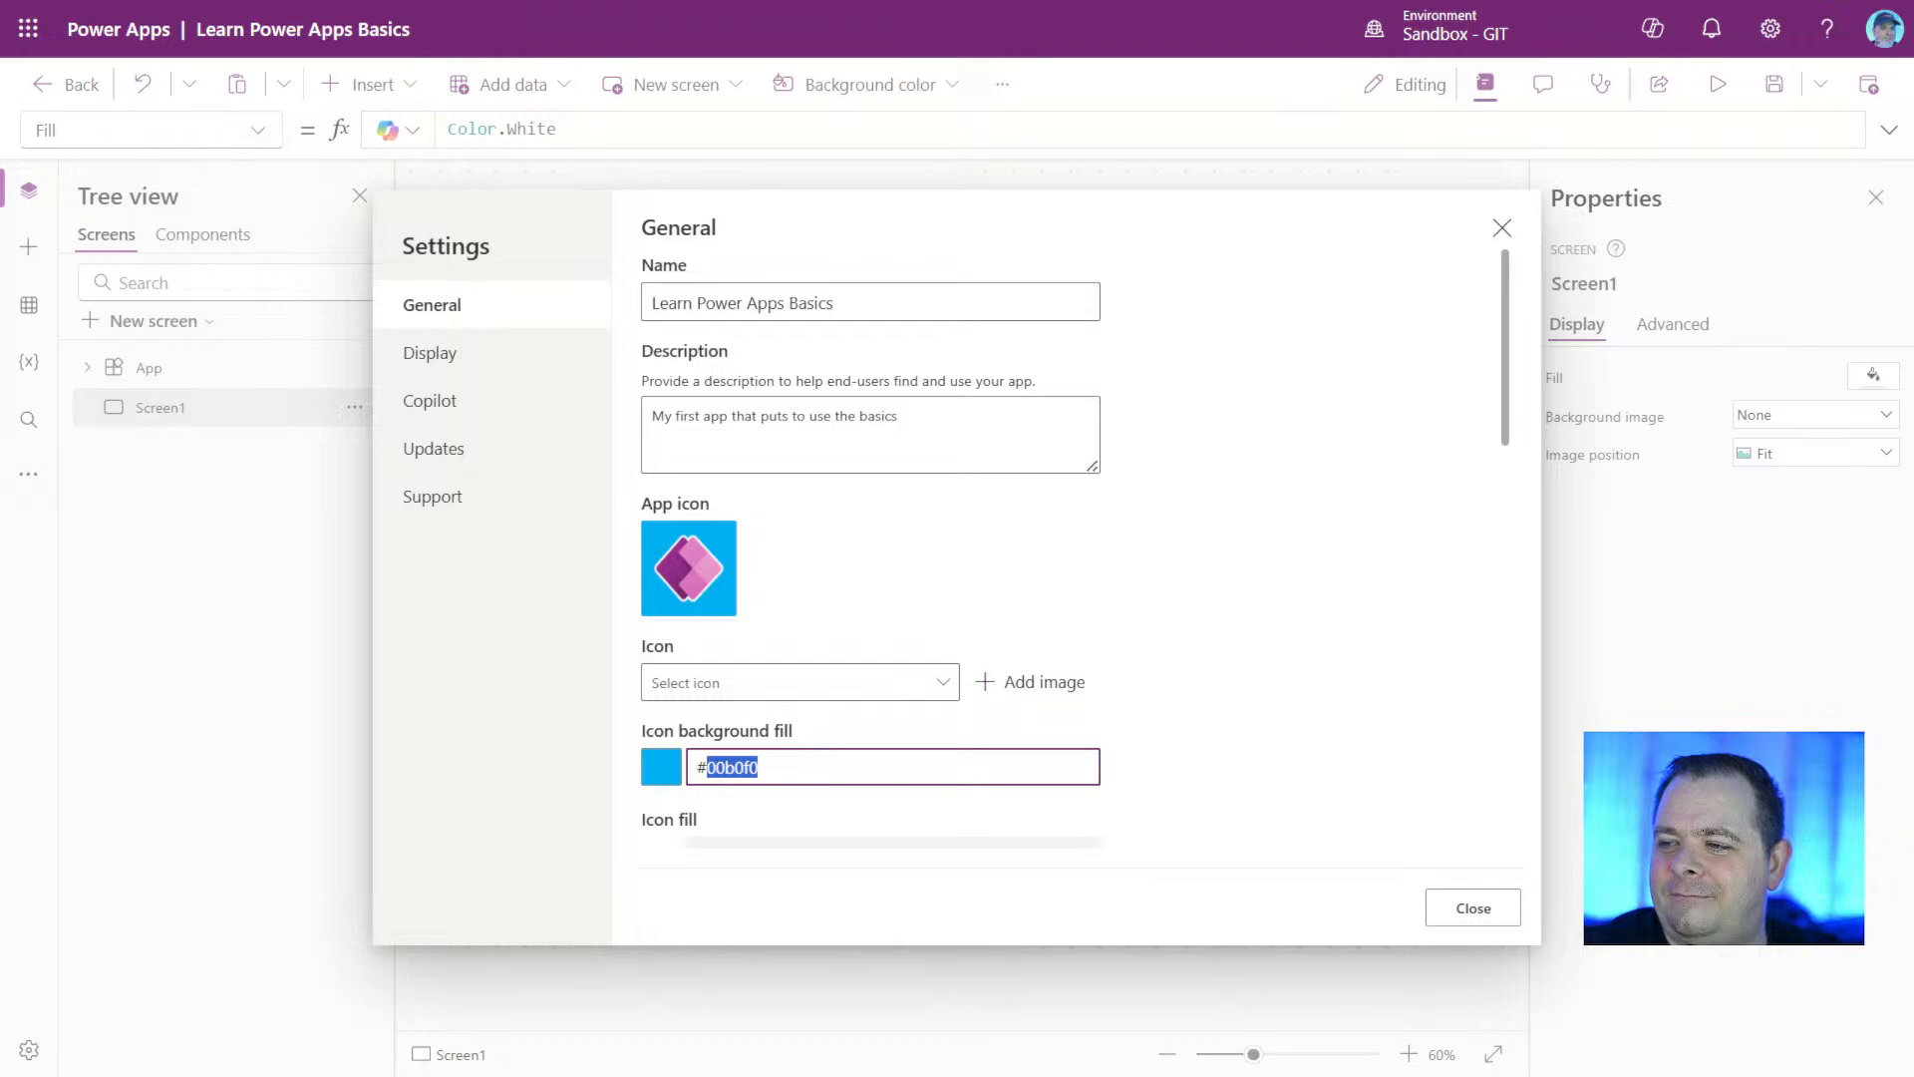
key("alt+Tab")
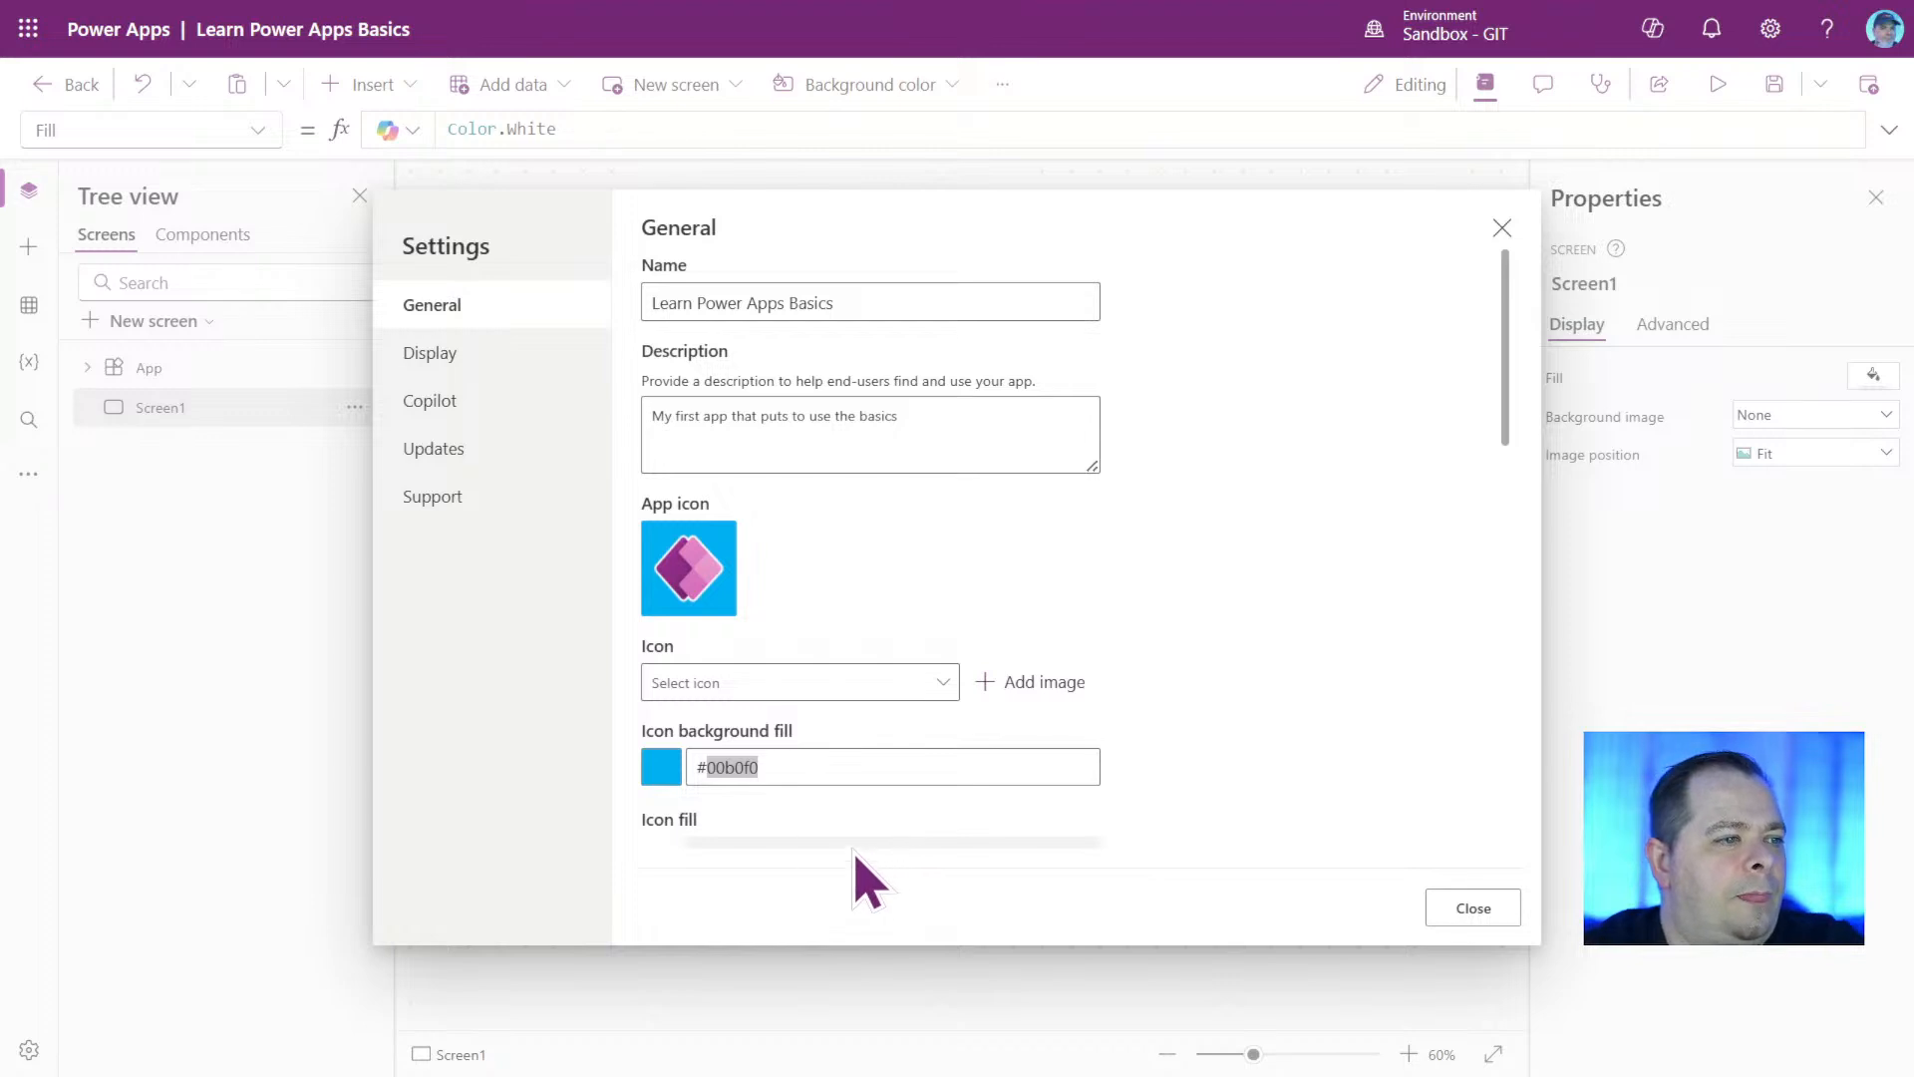
double_click(733, 766)
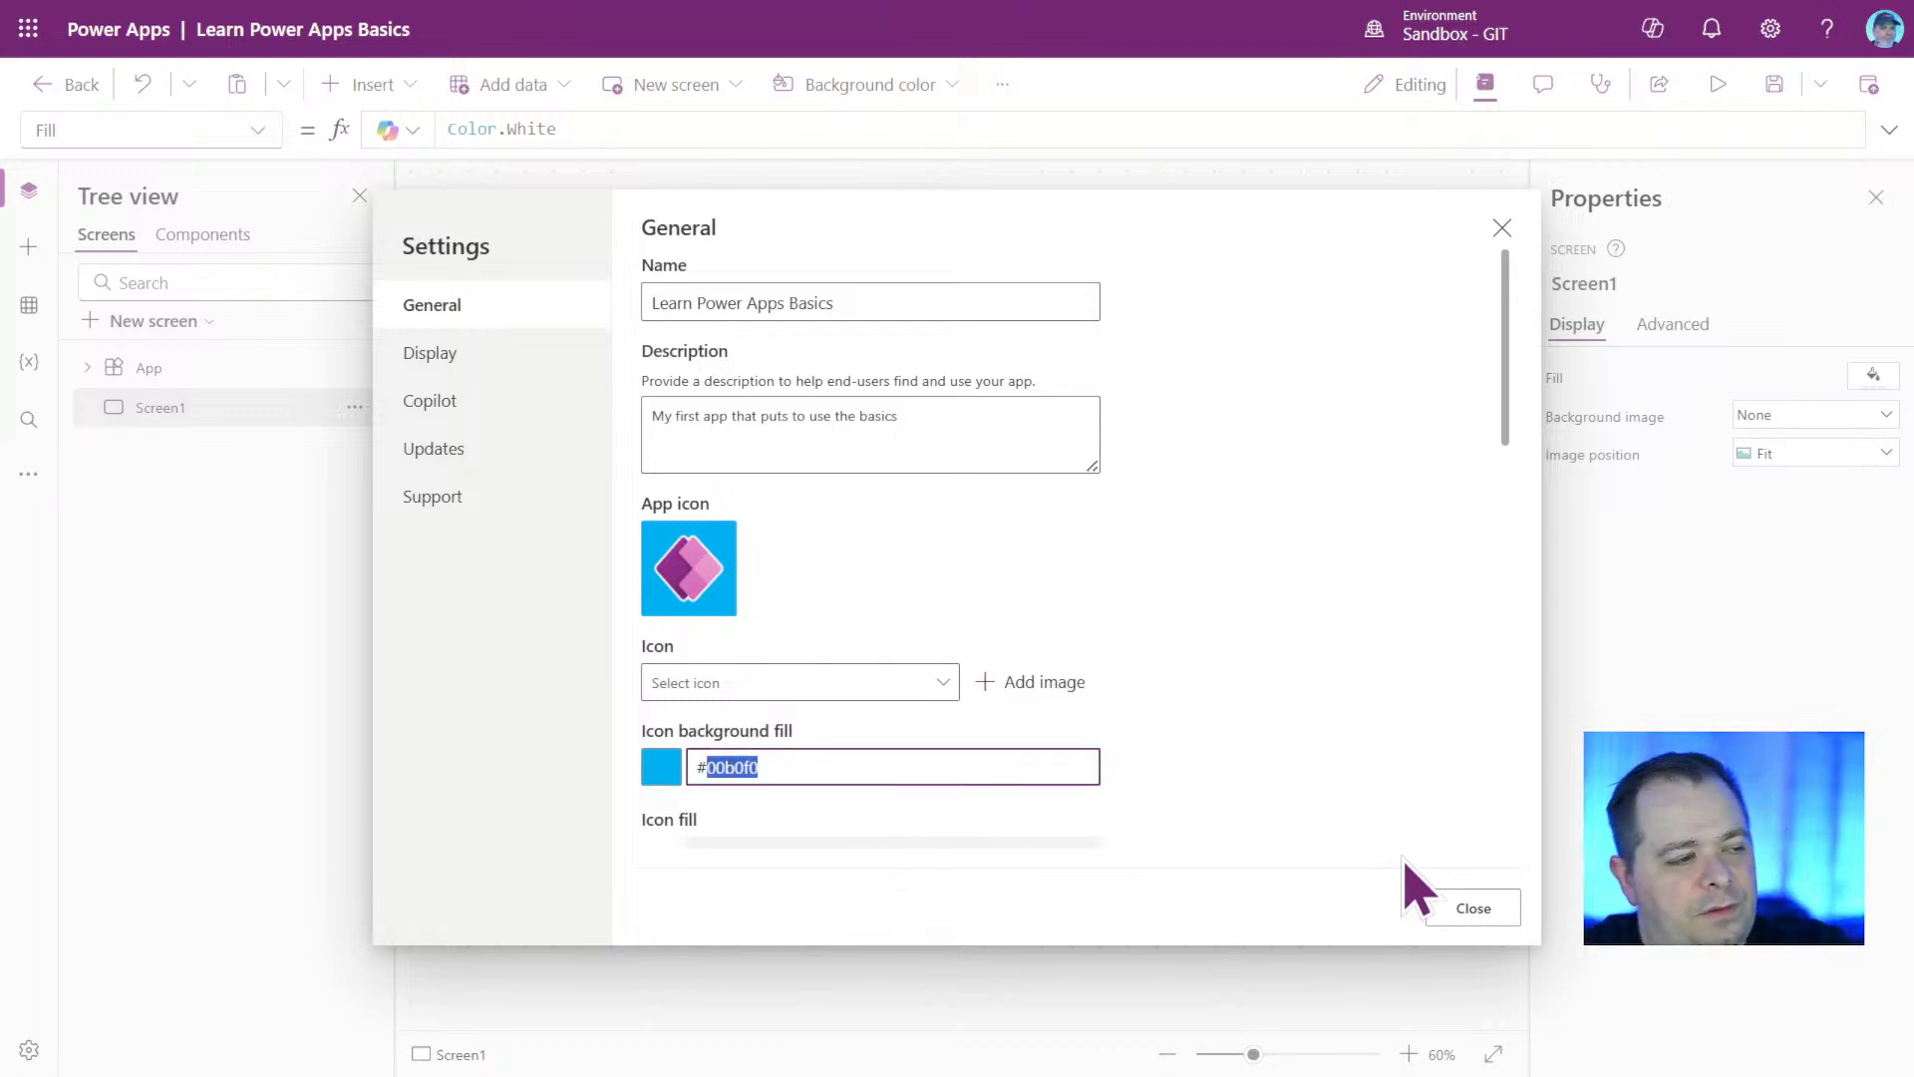
type("932d89")
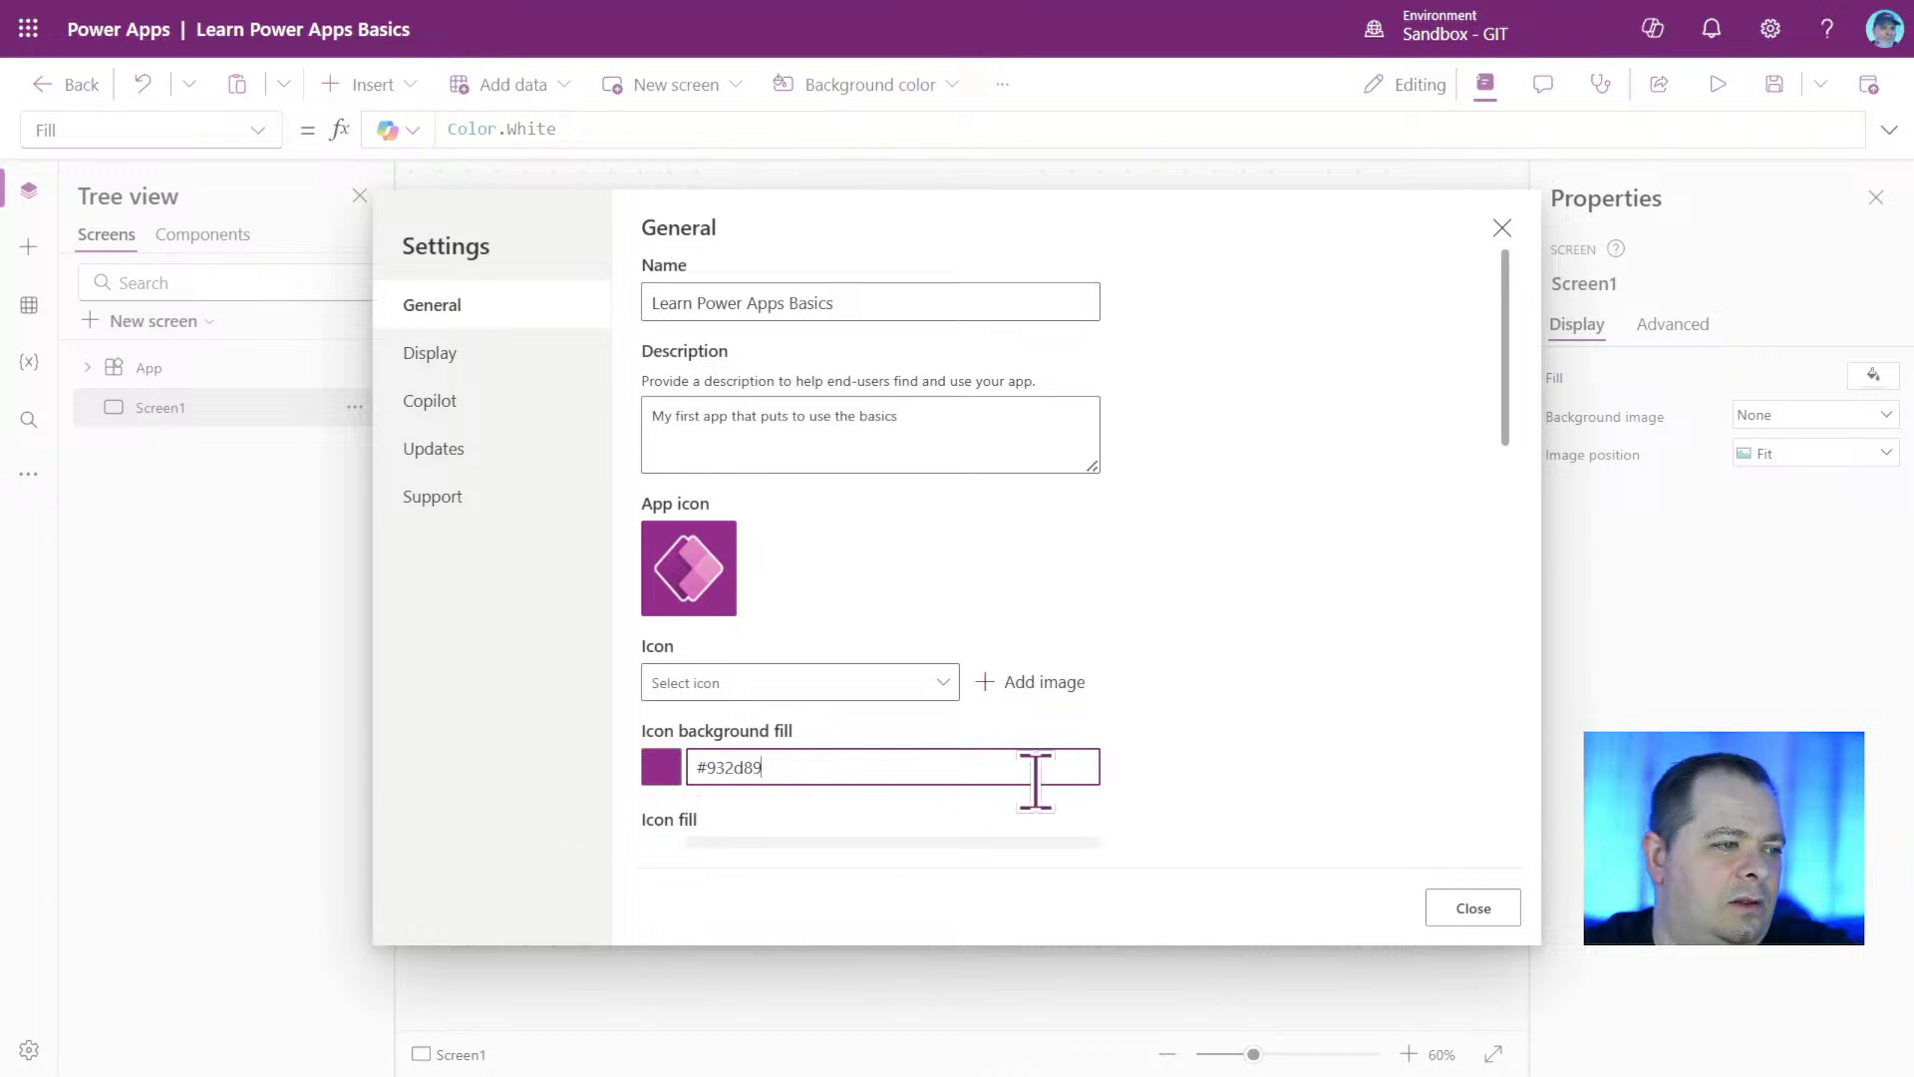
Close the app settings and save the app.
scroll(1289, 760, "down", 3)
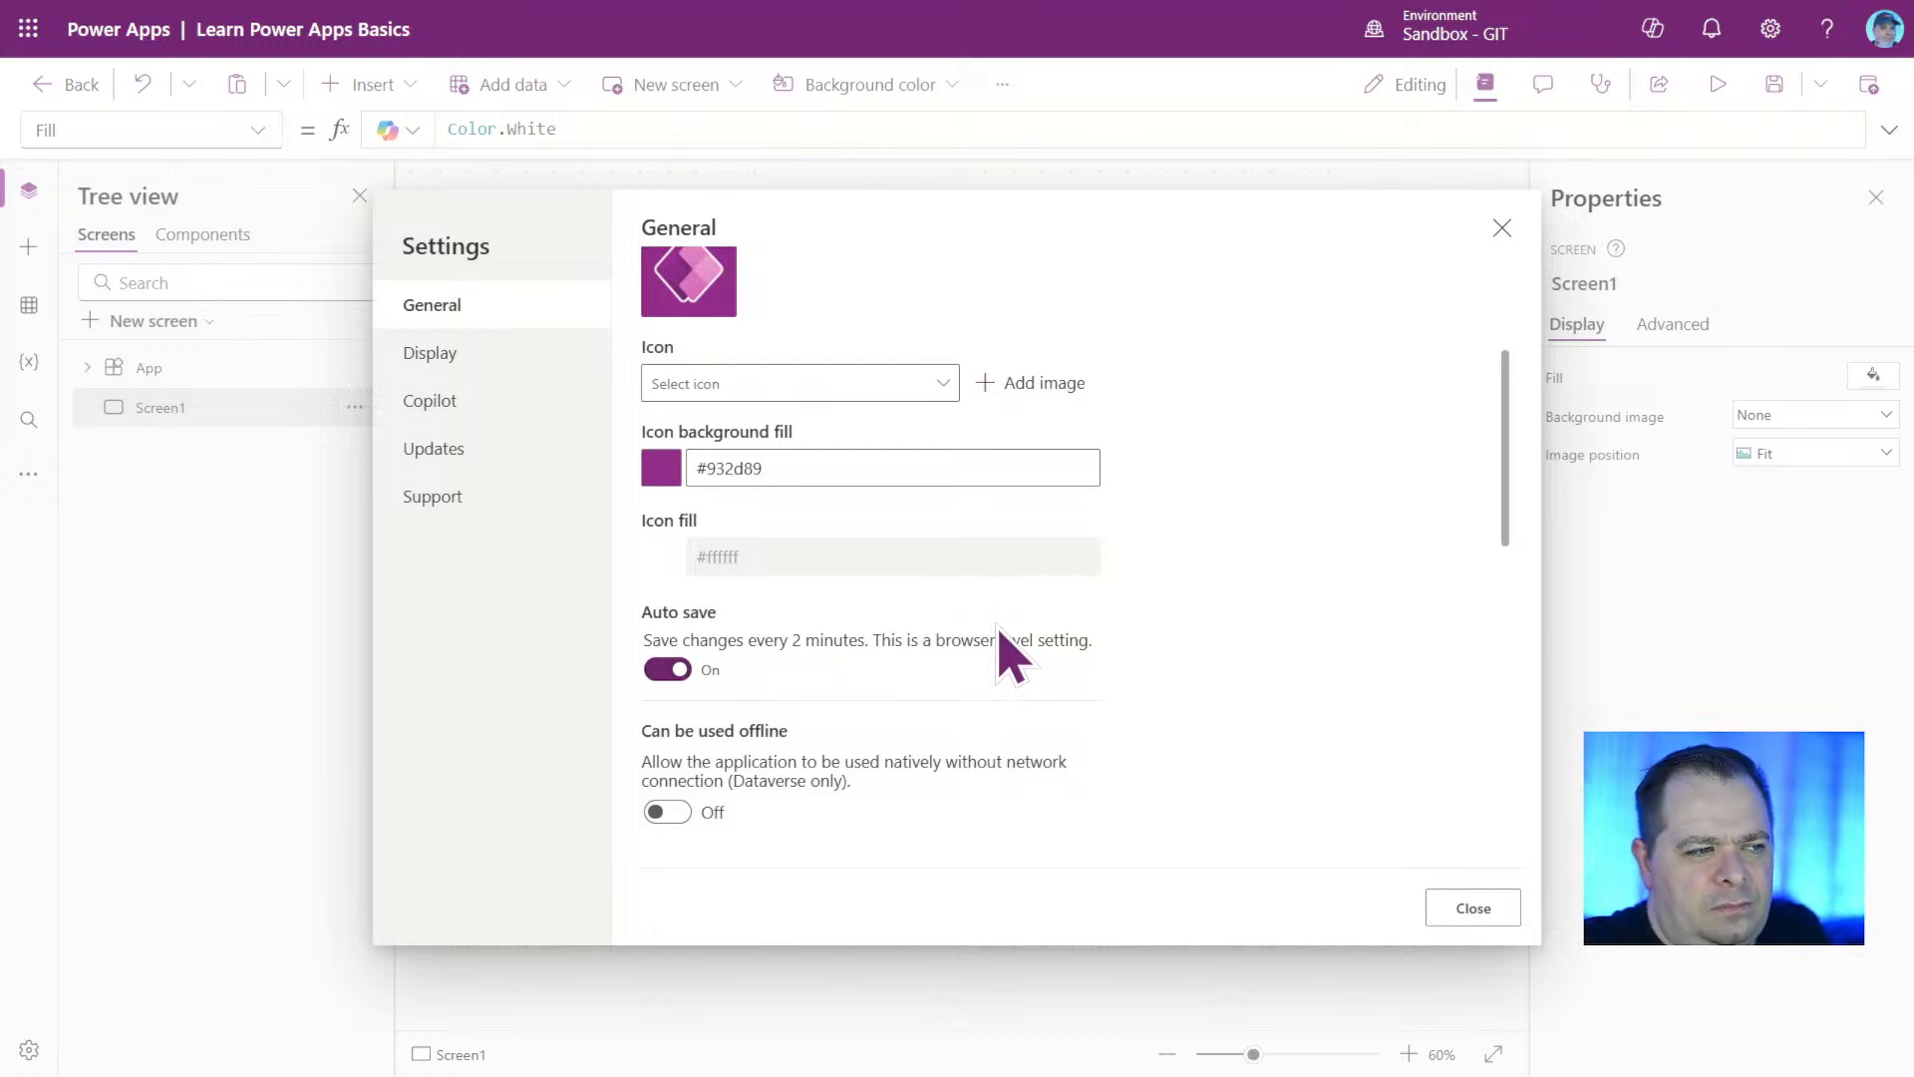
left_click(1472, 907)
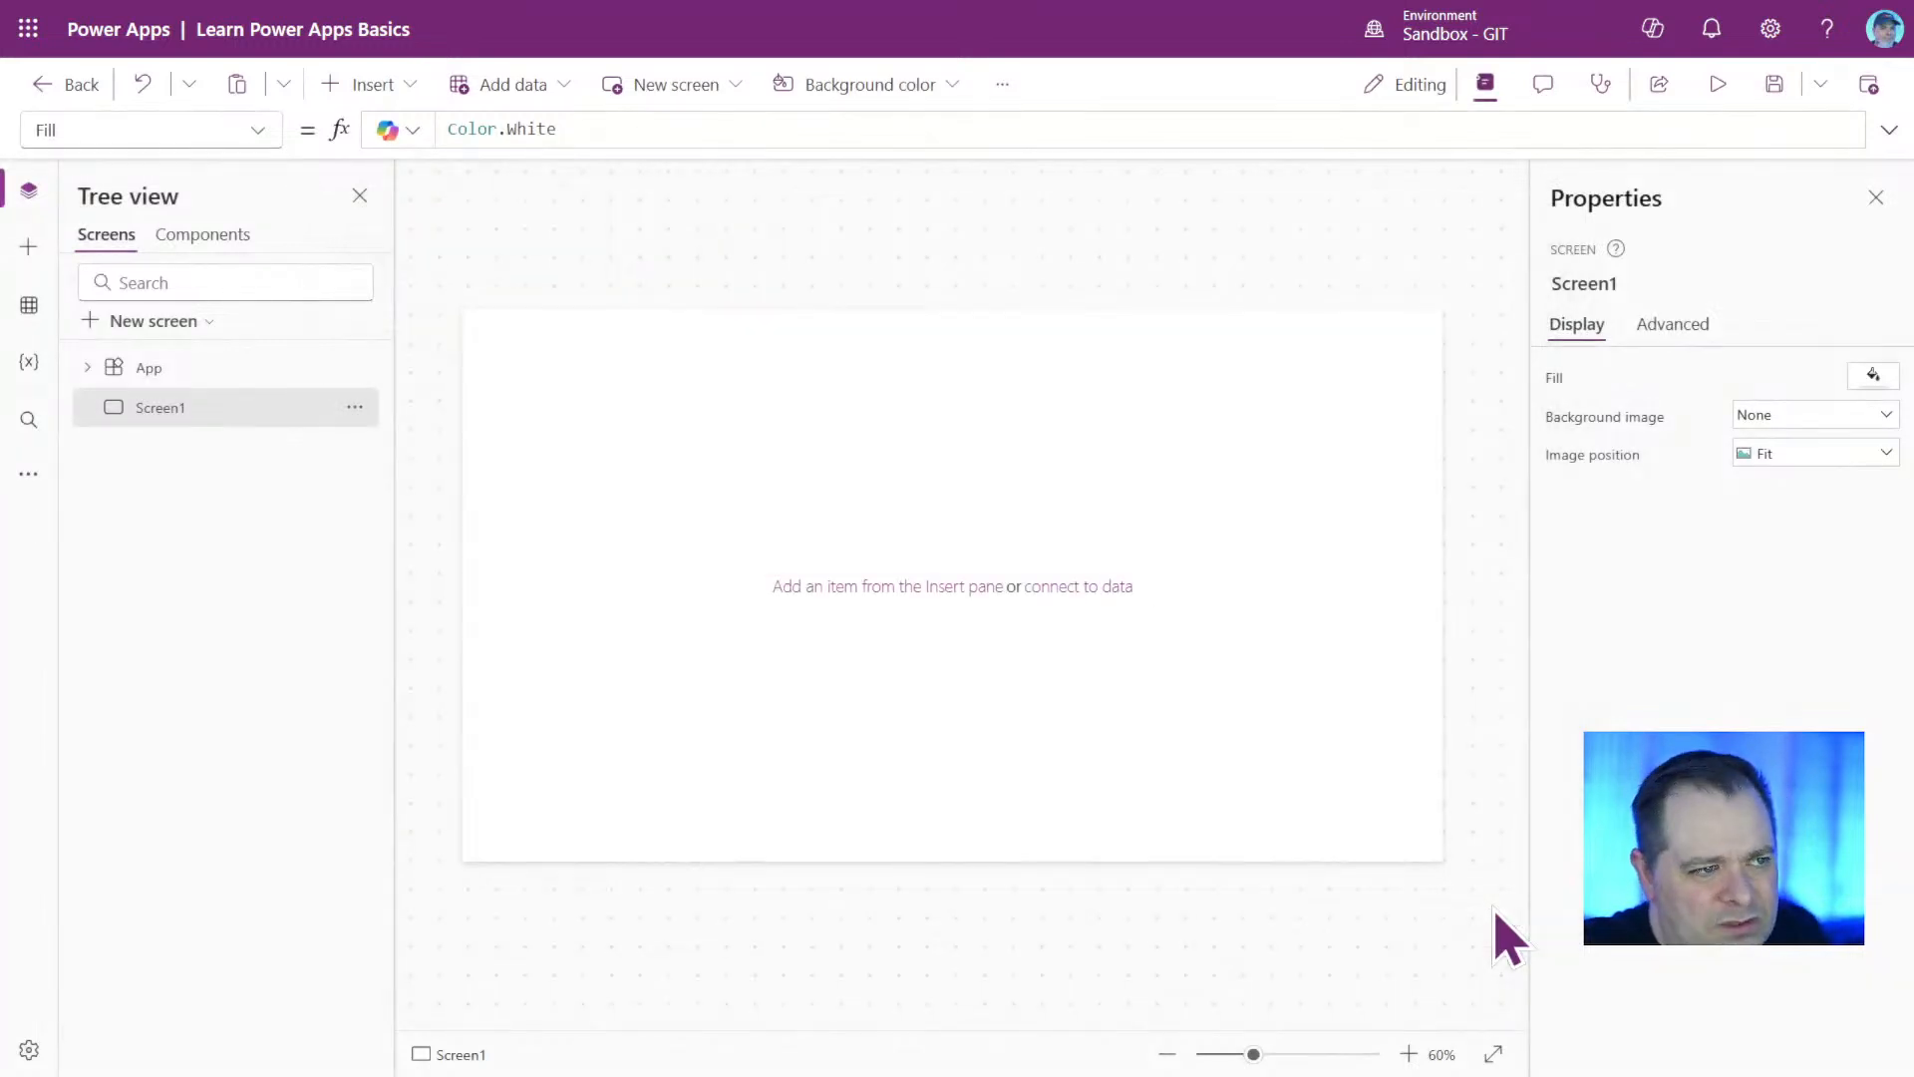
left_click(1774, 88)
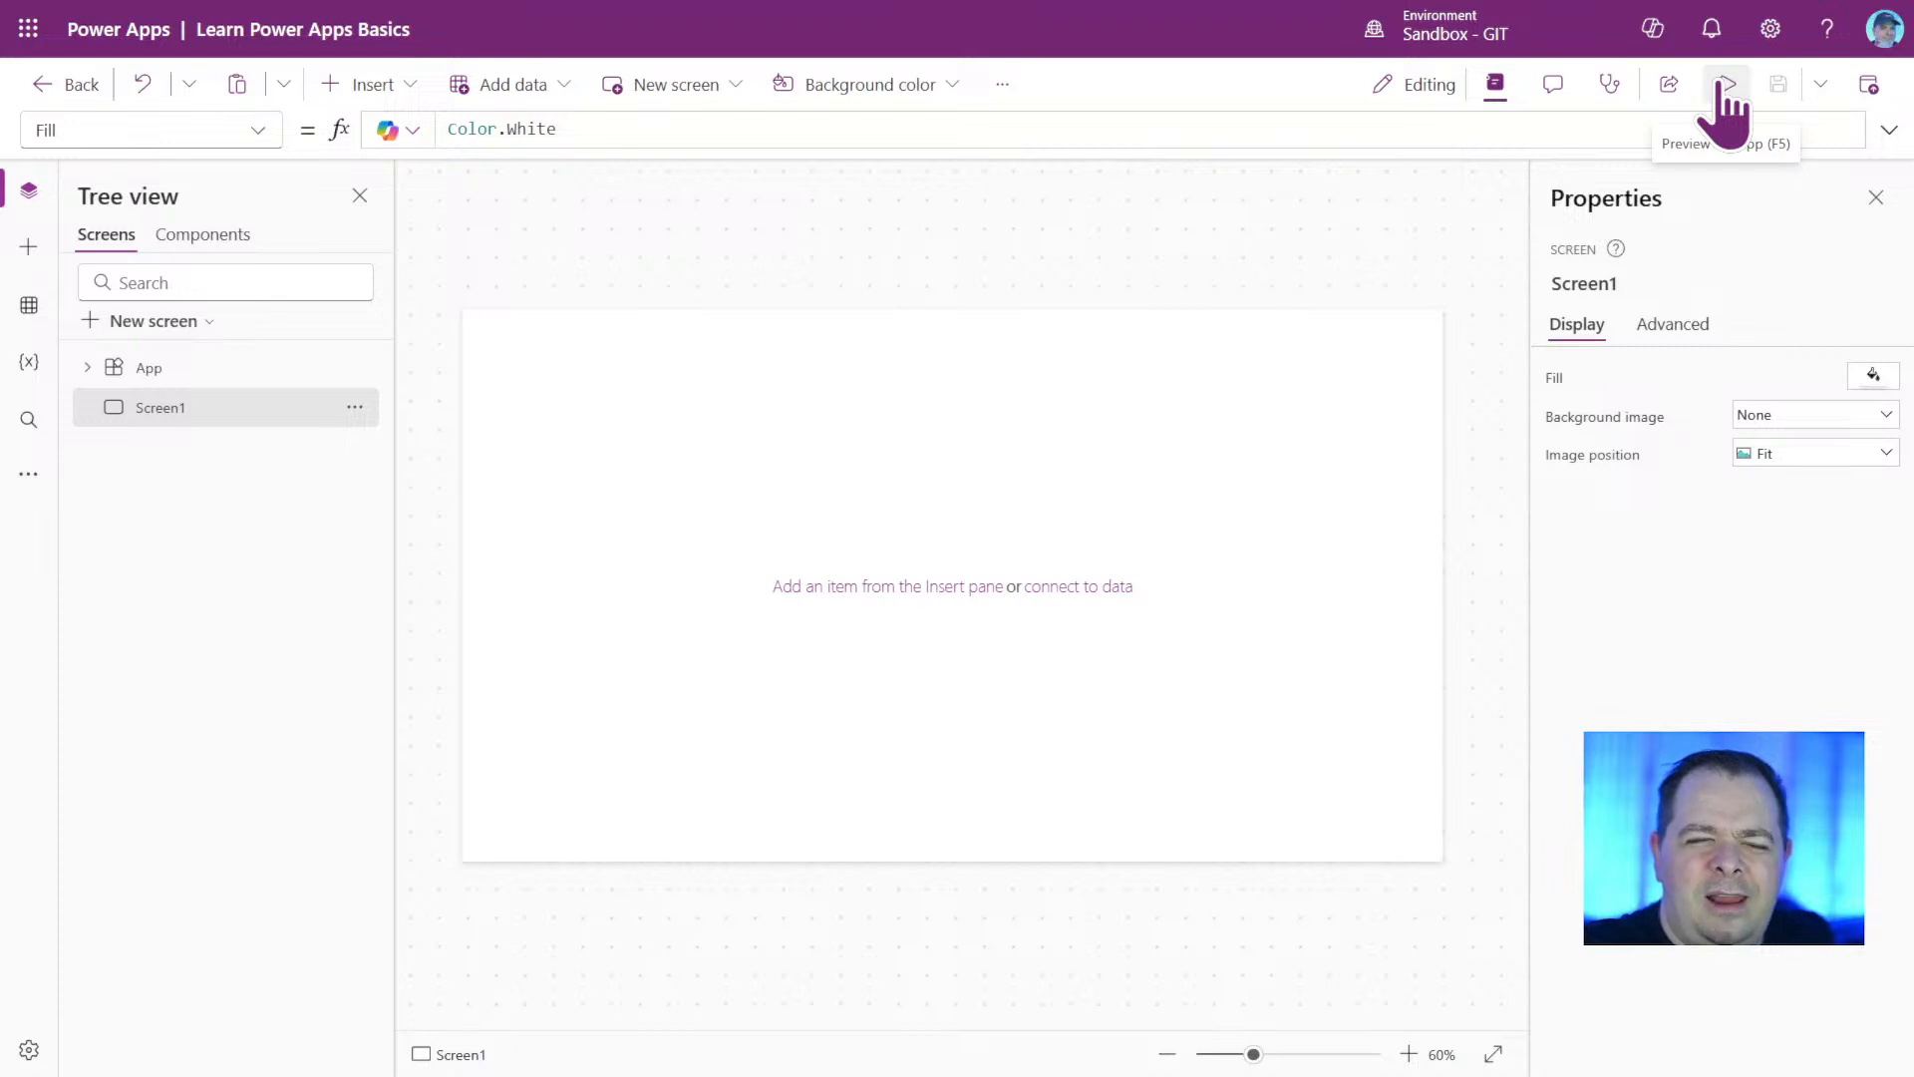
Reopen the app settings to check the saved name, description and icon, and close them again.
left_click(1002, 84)
left_click(1105, 177)
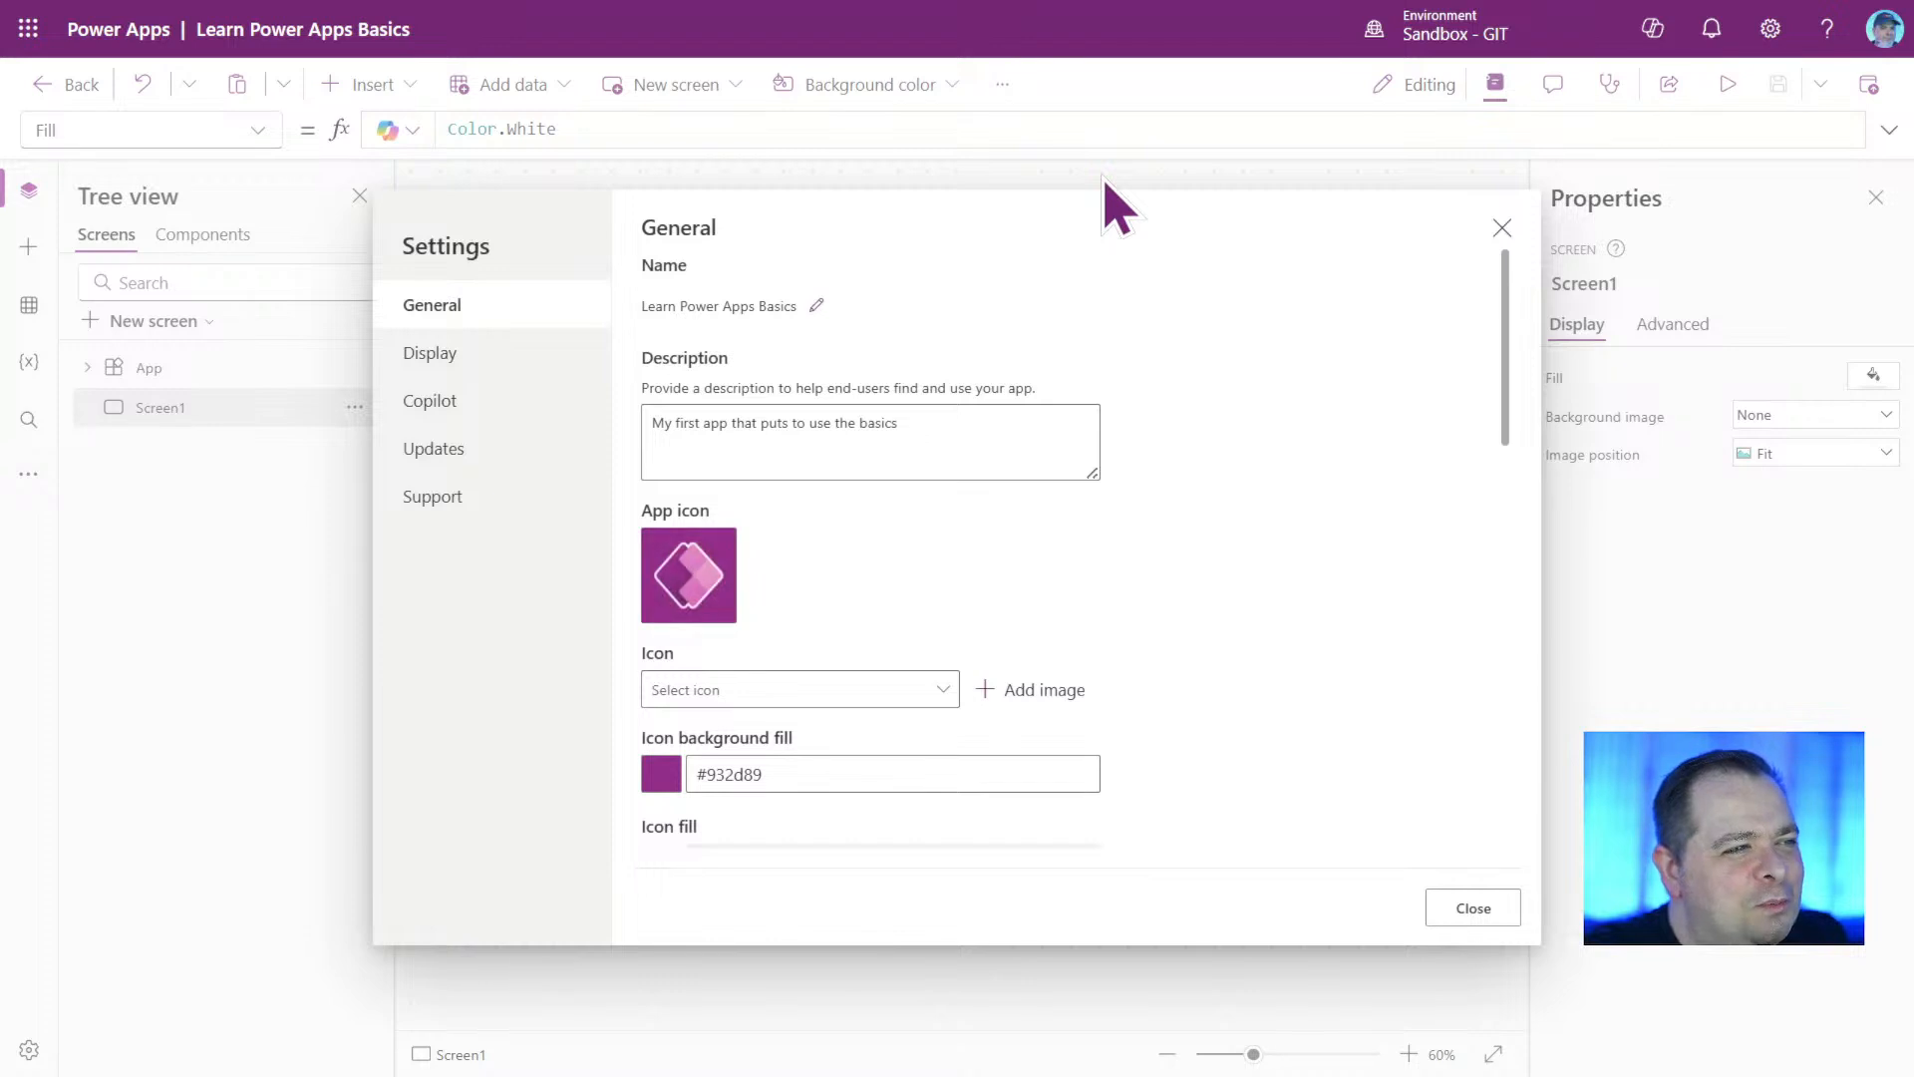
left_click(1471, 907)
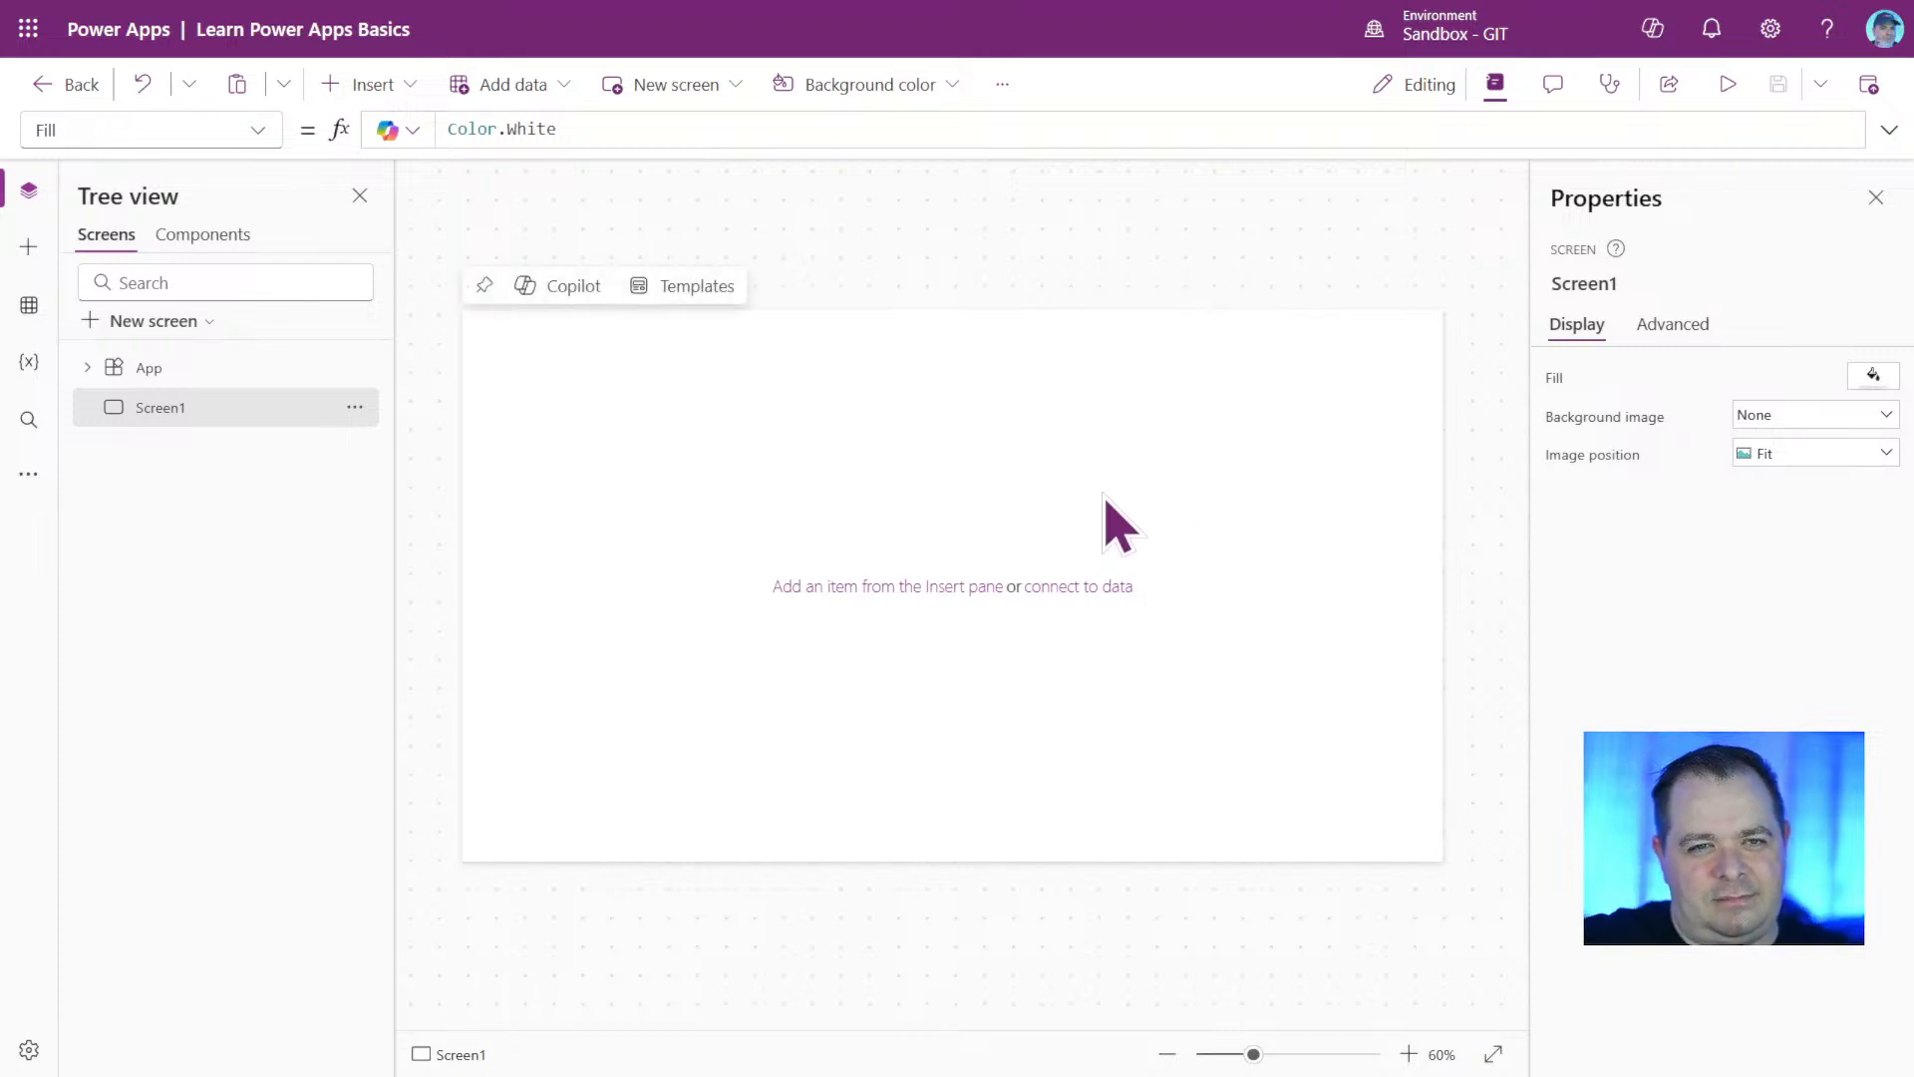
Insert a button on Screen1, move it down and to the right within the canvas's upper-left area, and select the screen.
left_click(361, 86)
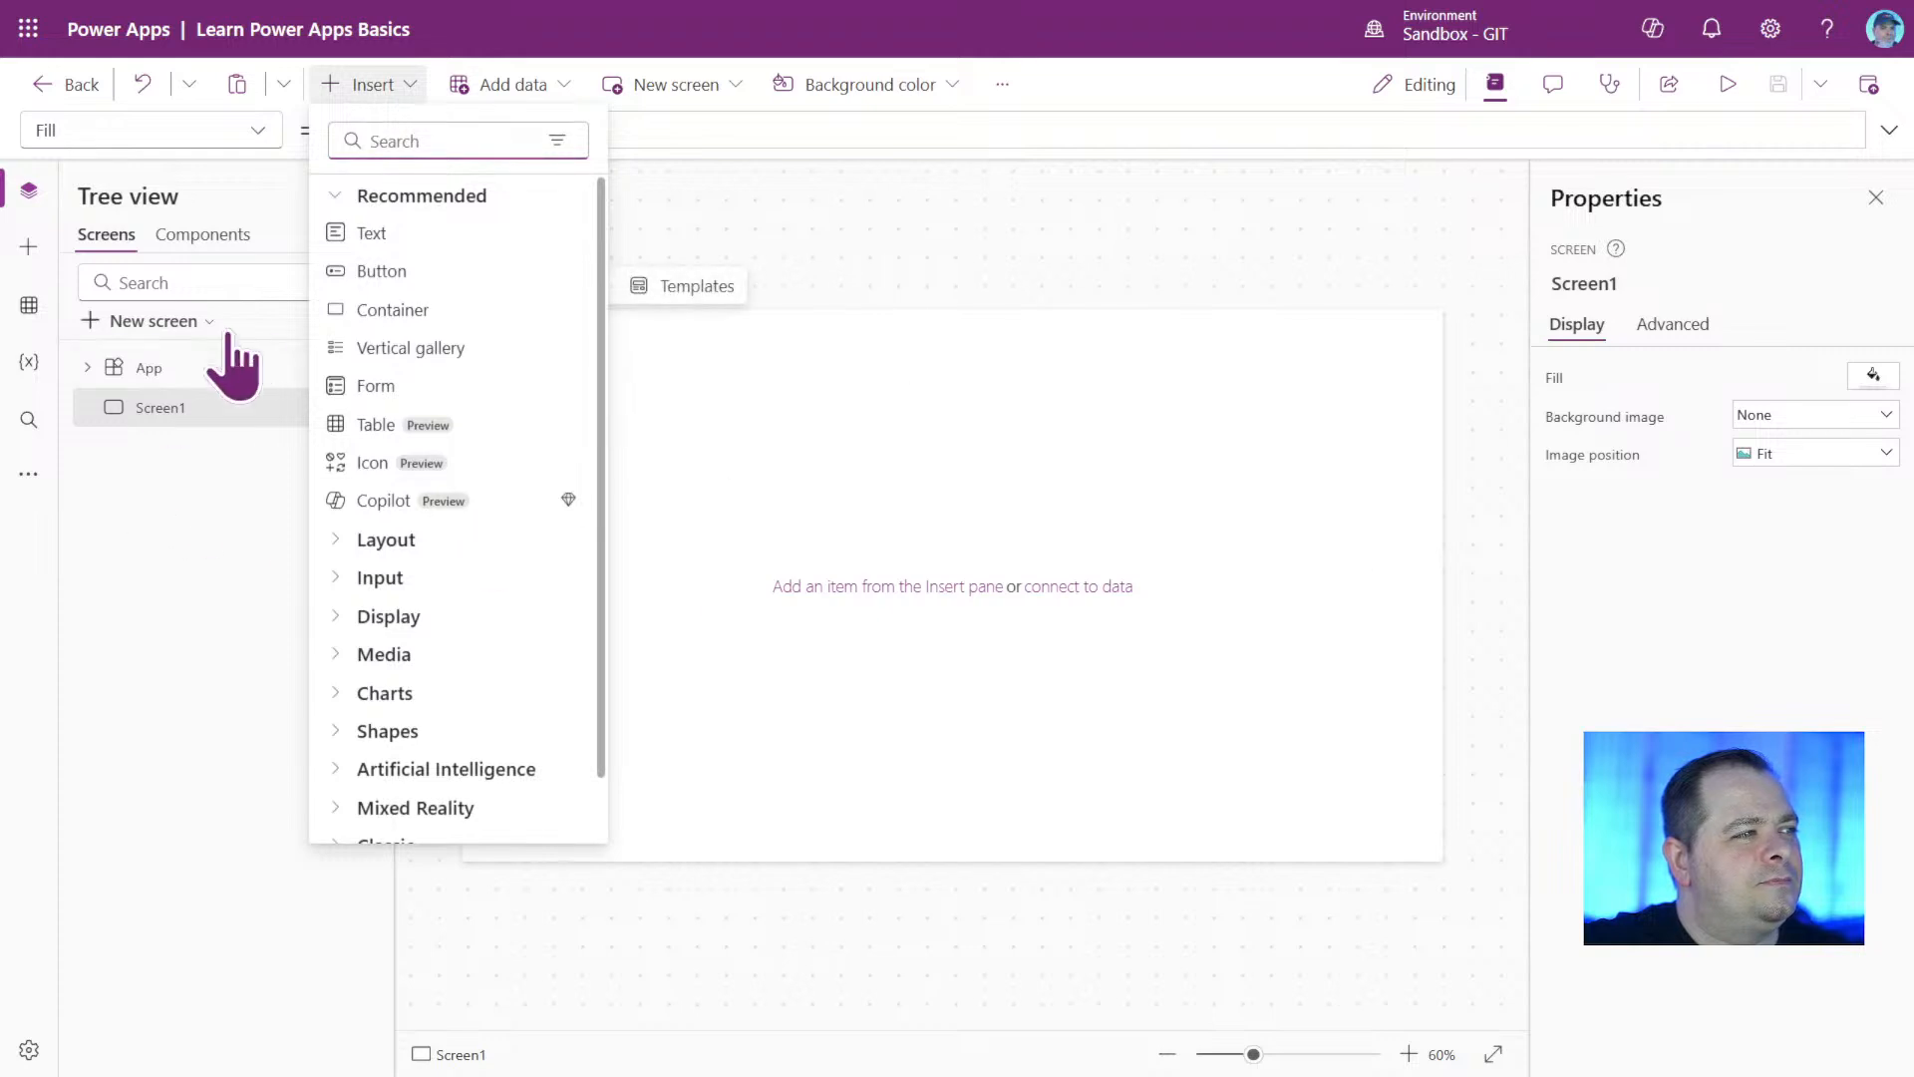
left_click(365, 273)
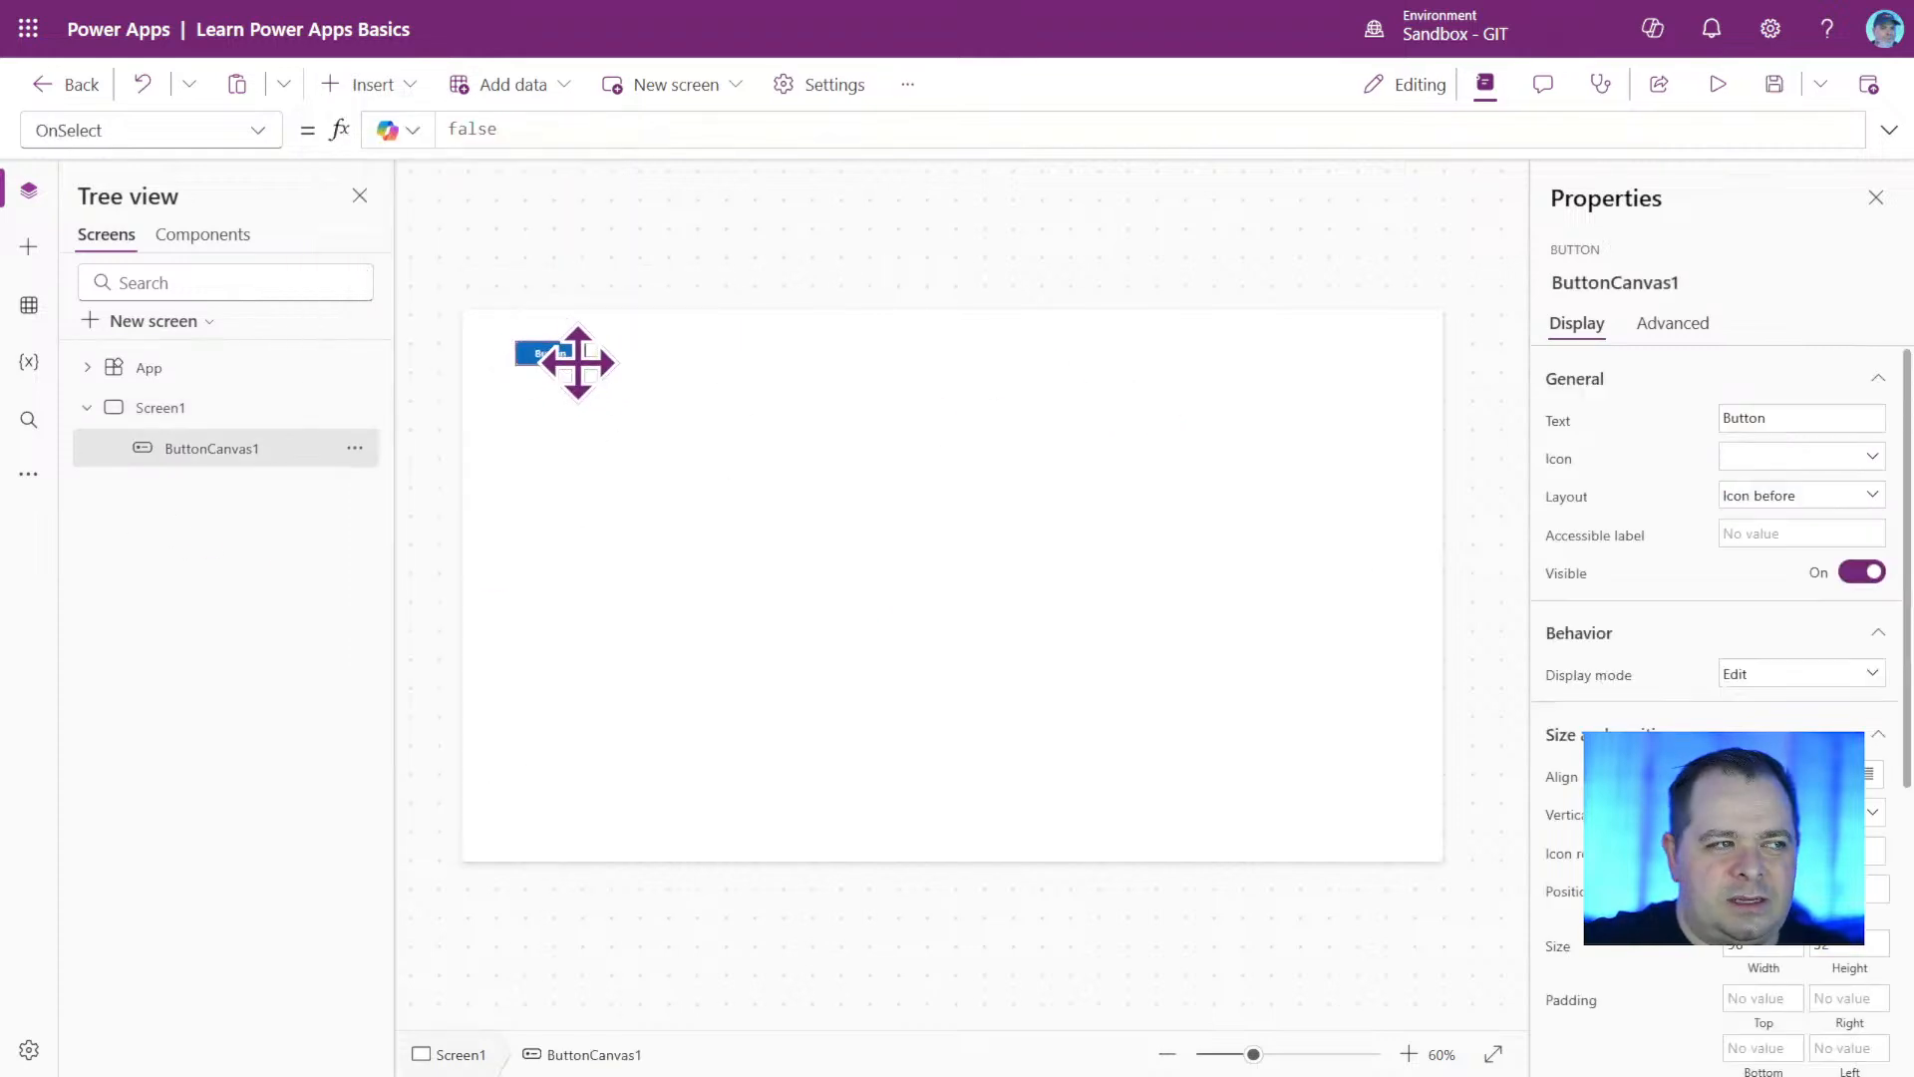
left_click_drag(577, 362, 698, 457)
left_click(1436, 459)
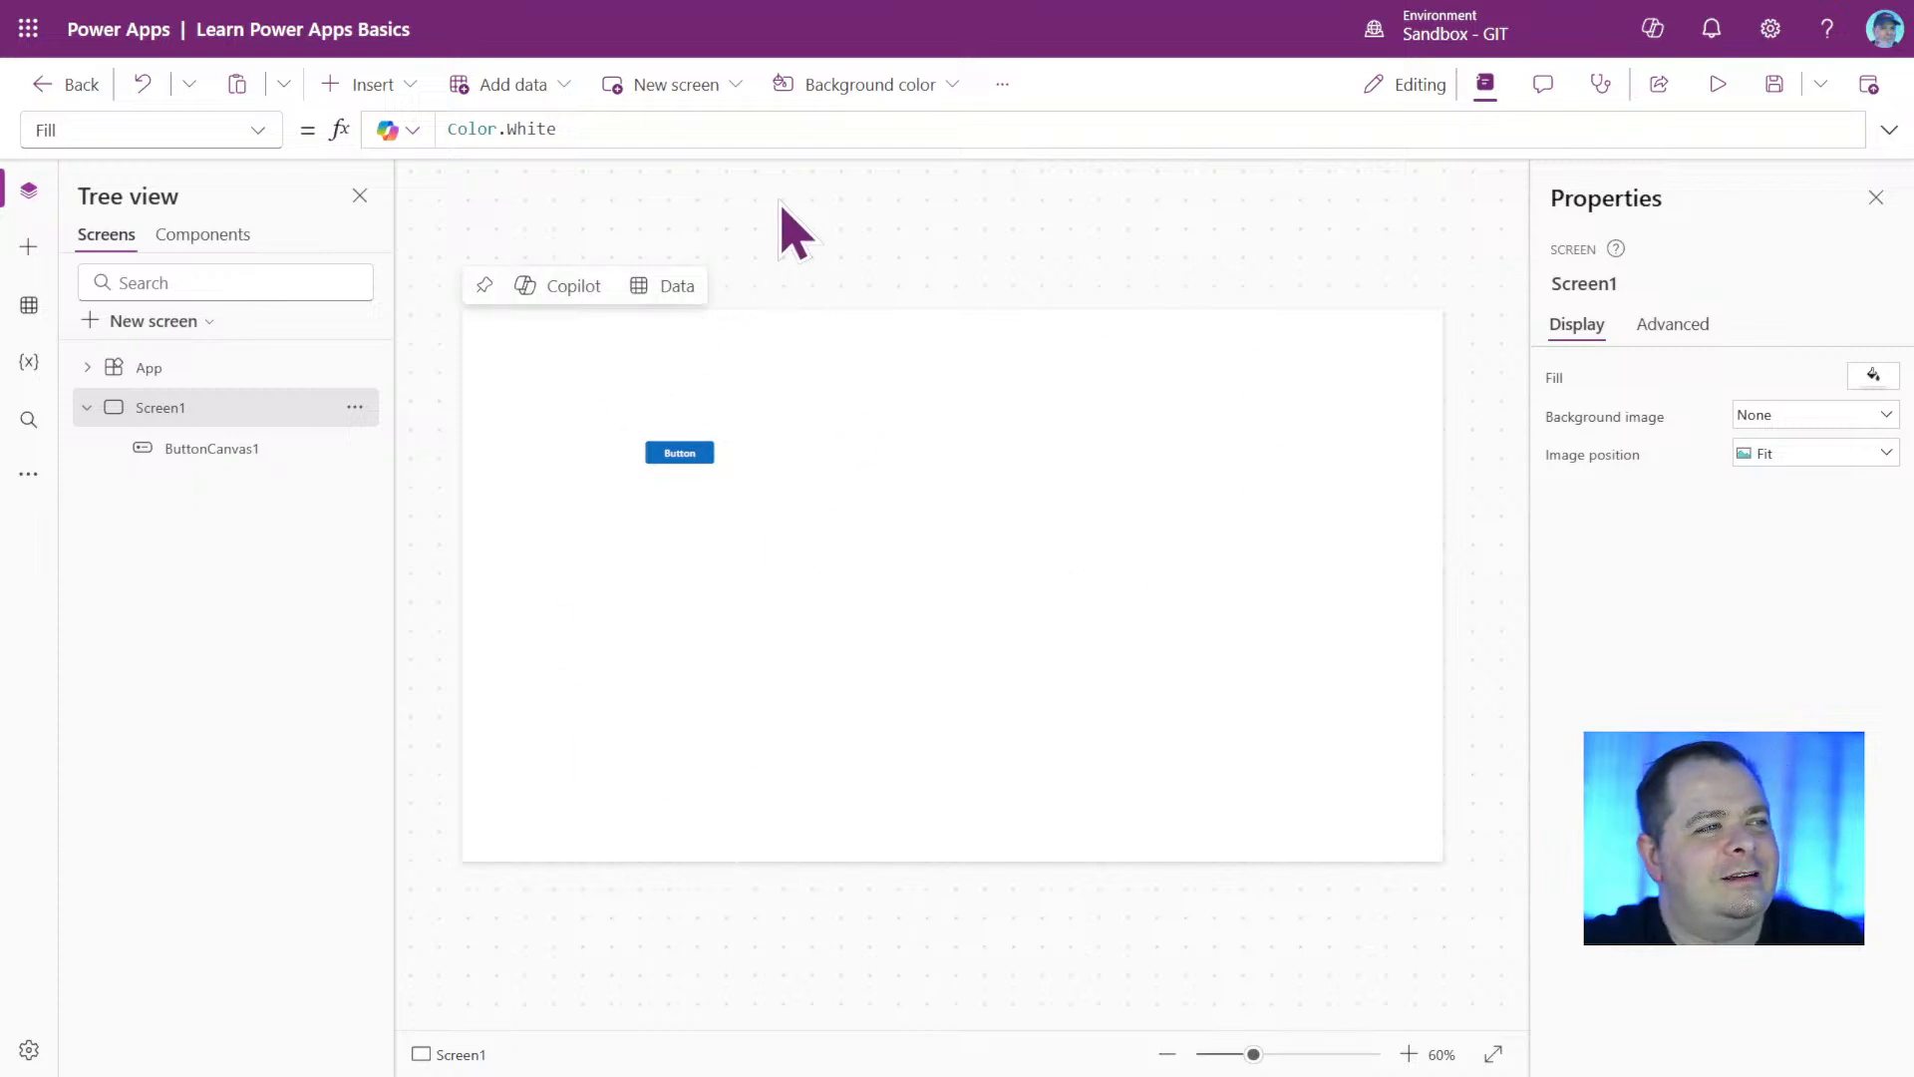
Open the app settings, review the general options down to Auto save, and close them.
left_click(1002, 84)
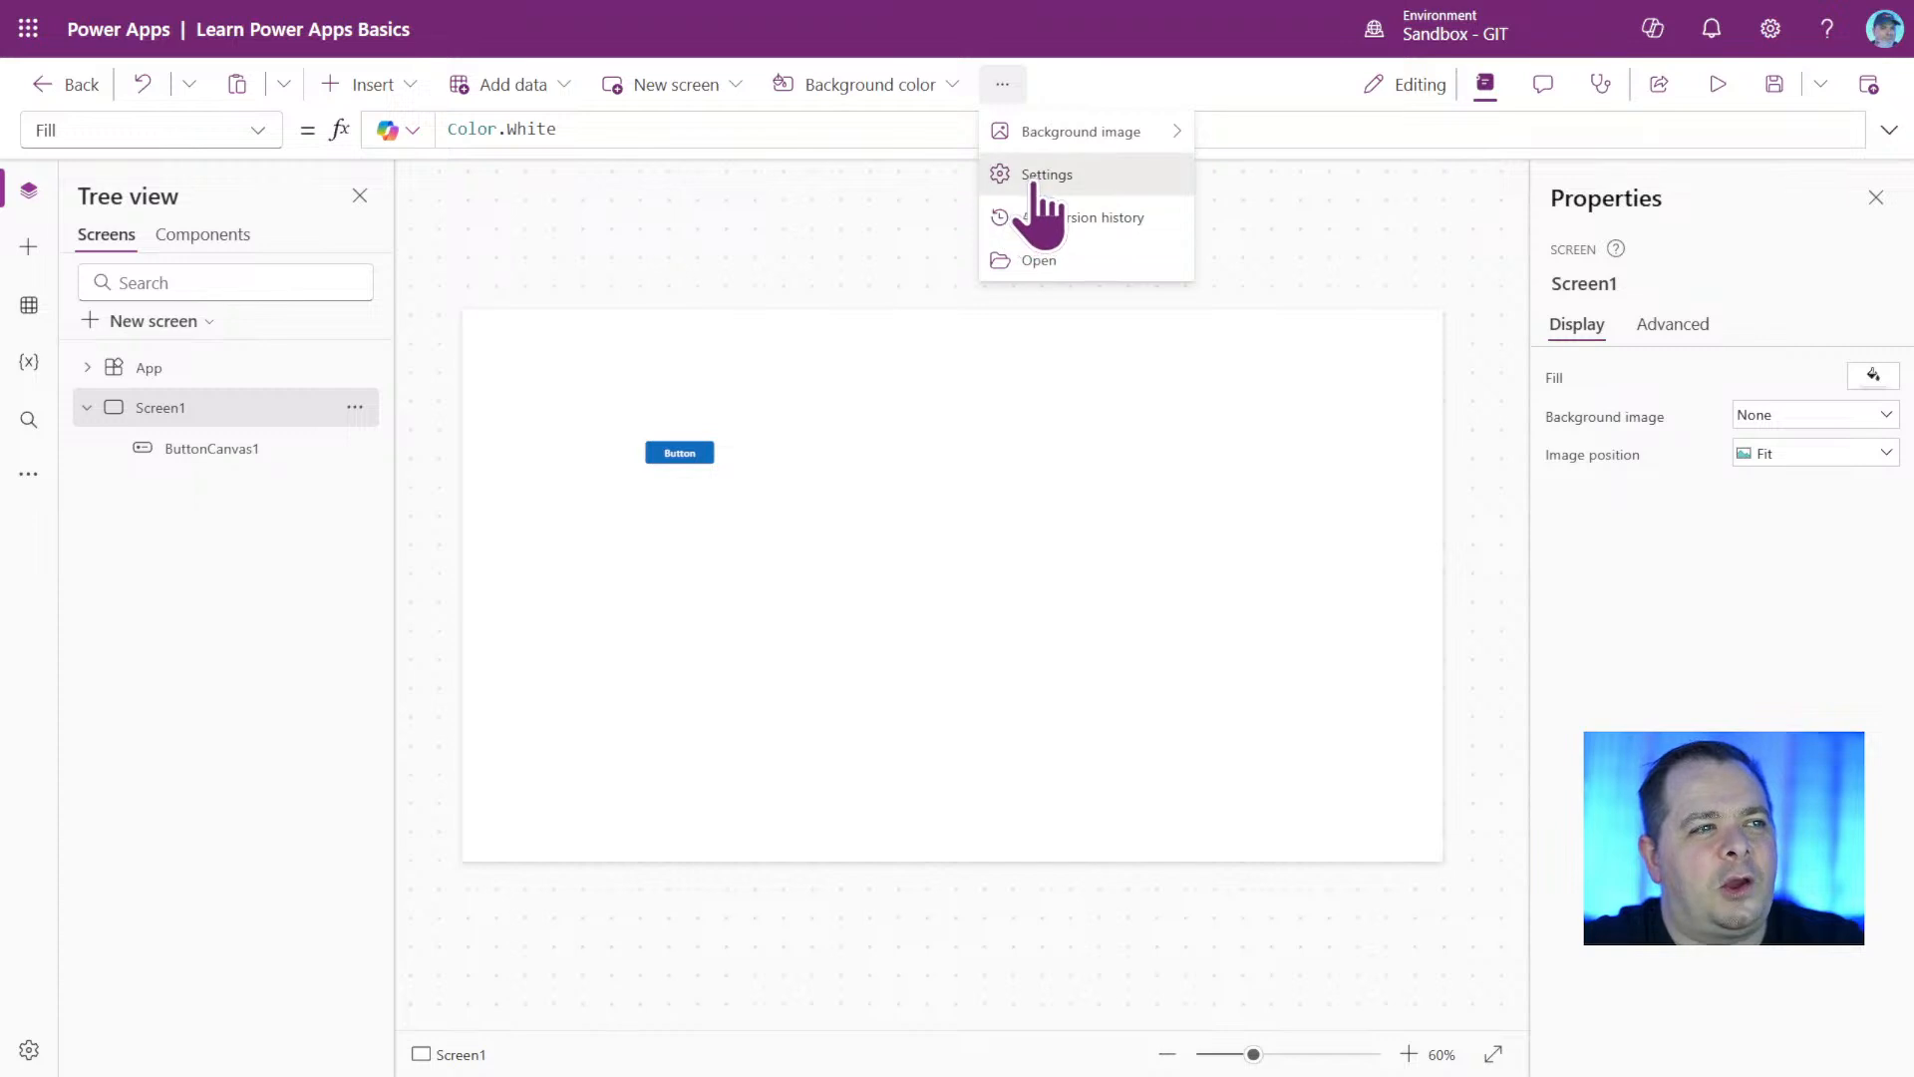
left_click(1042, 174)
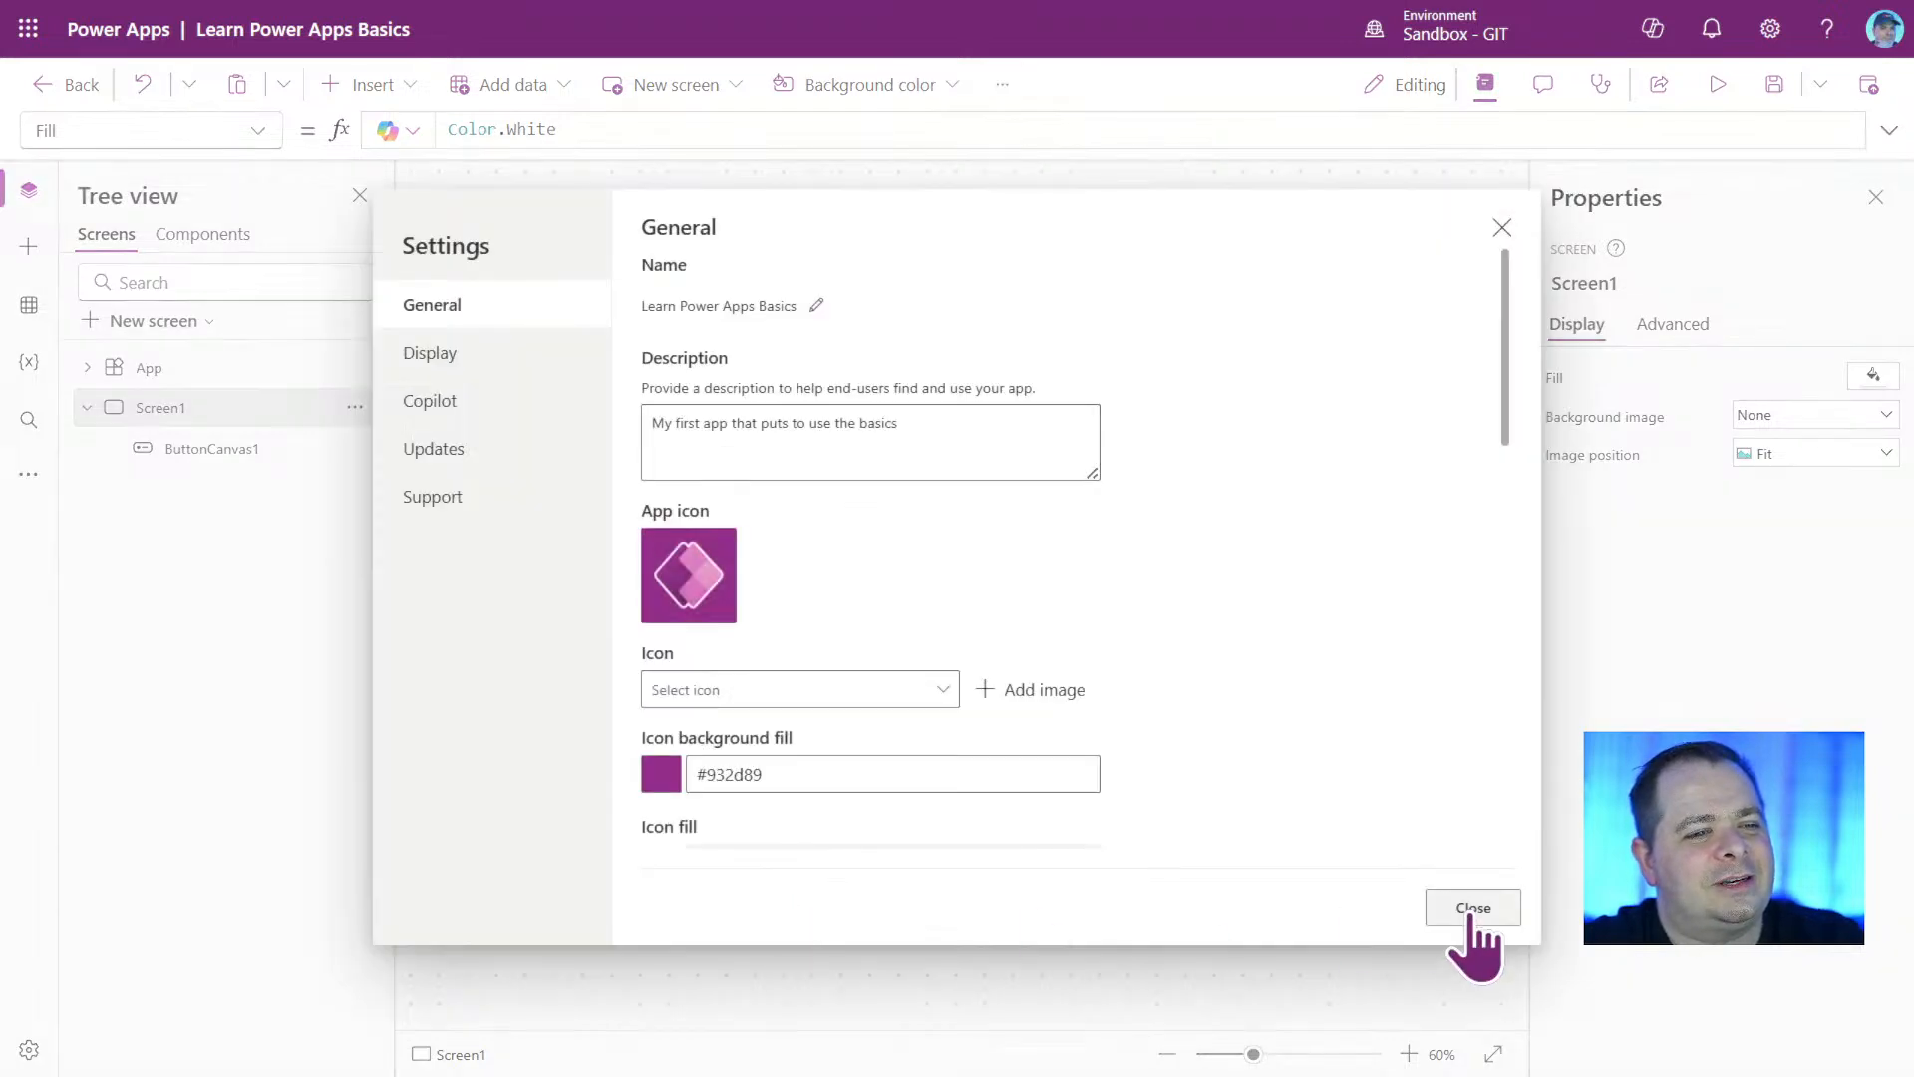
scroll(1331, 668, "down", 3)
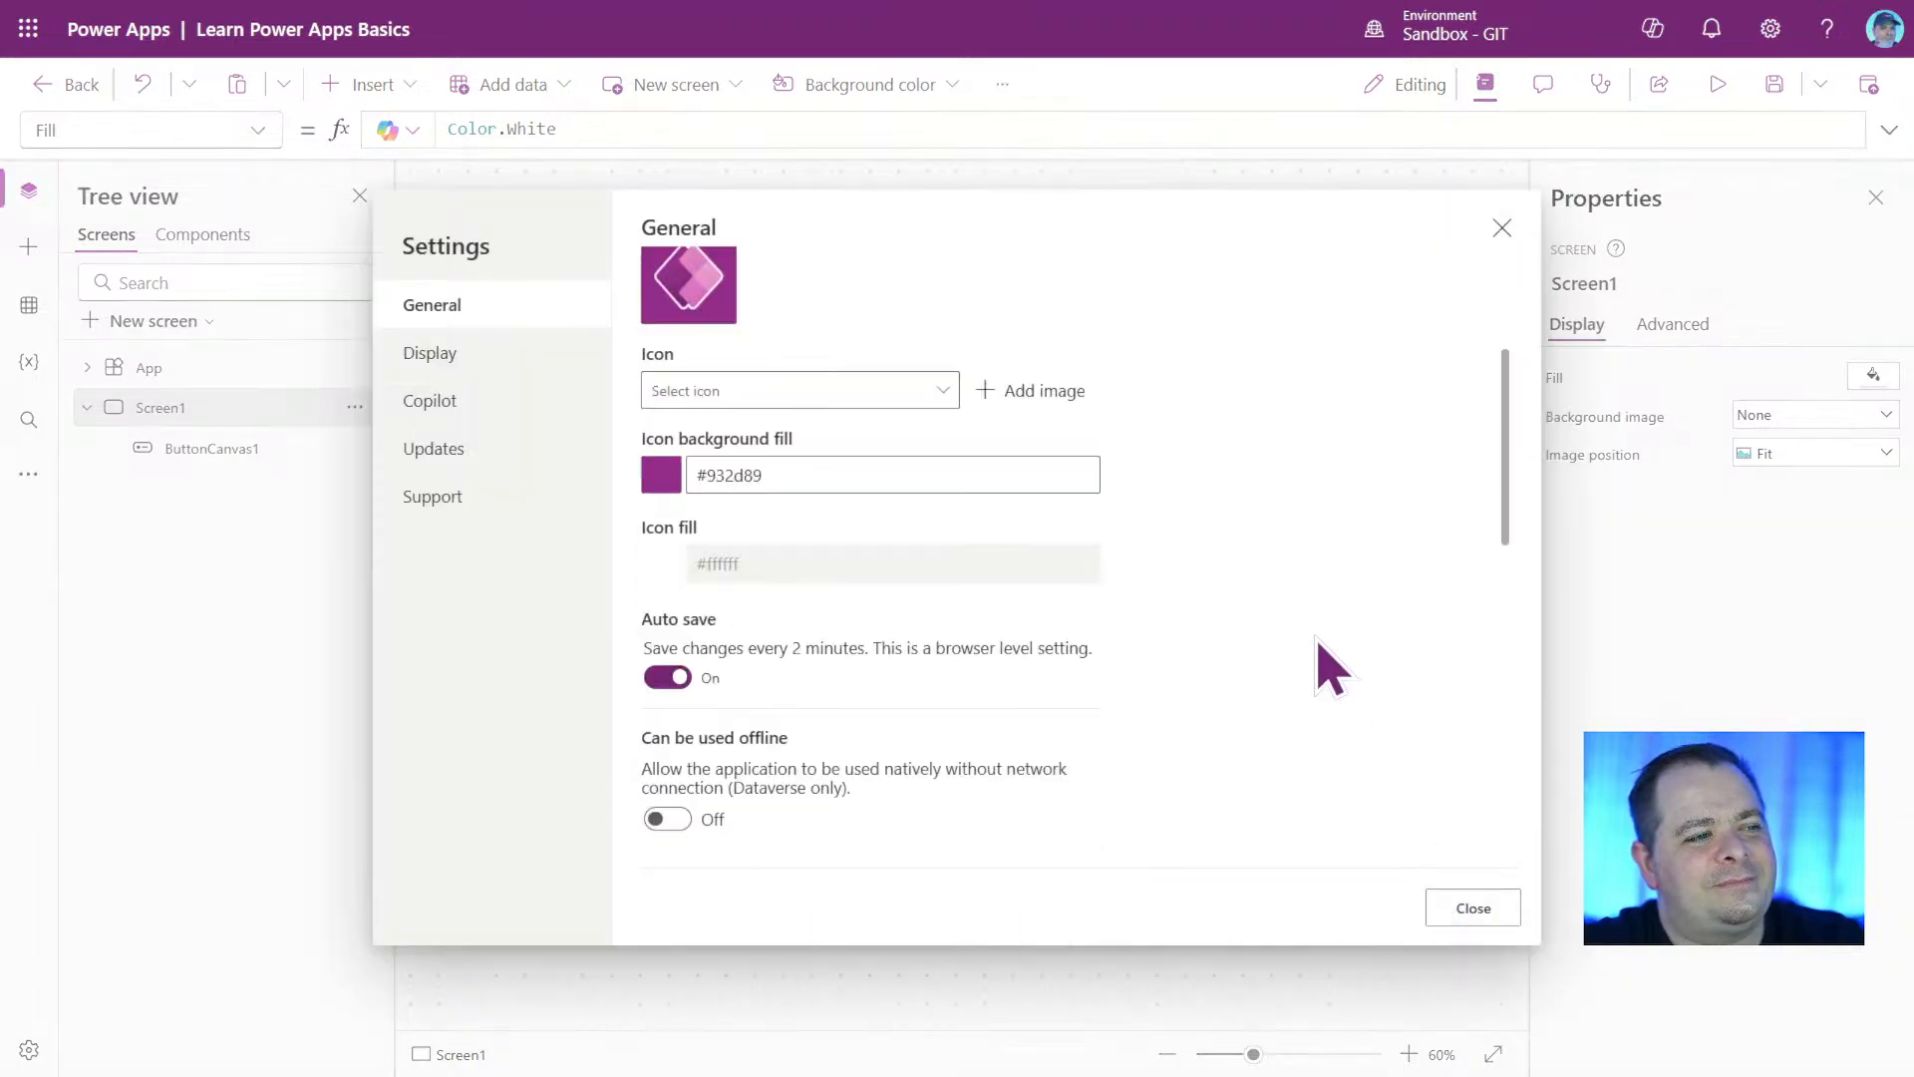
scroll(1331, 668, "up", 3)
left_click(1472, 908)
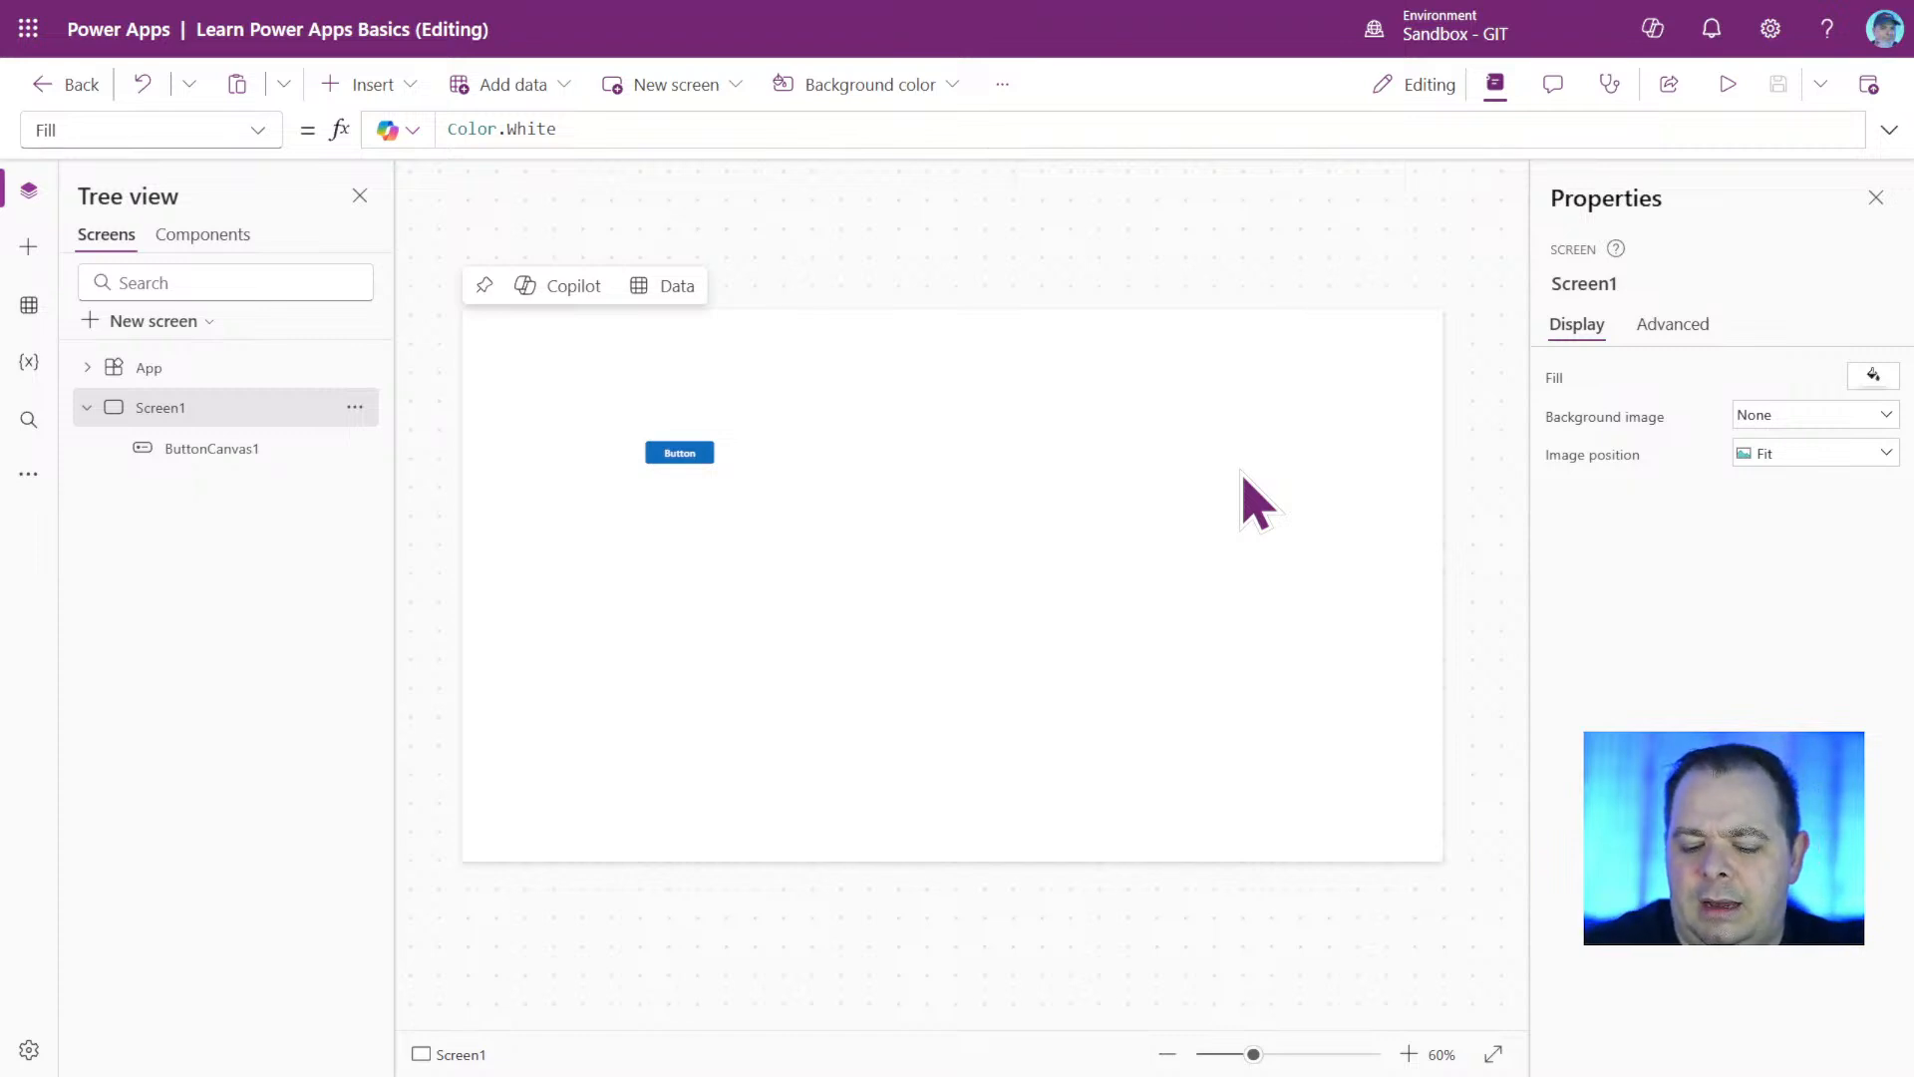
Duplicate the button on Screen1, place the copy to the right of the original in line with it, and select the screen.
left_click(682, 456)
key("ctrl+c")
key("ctrl+v")
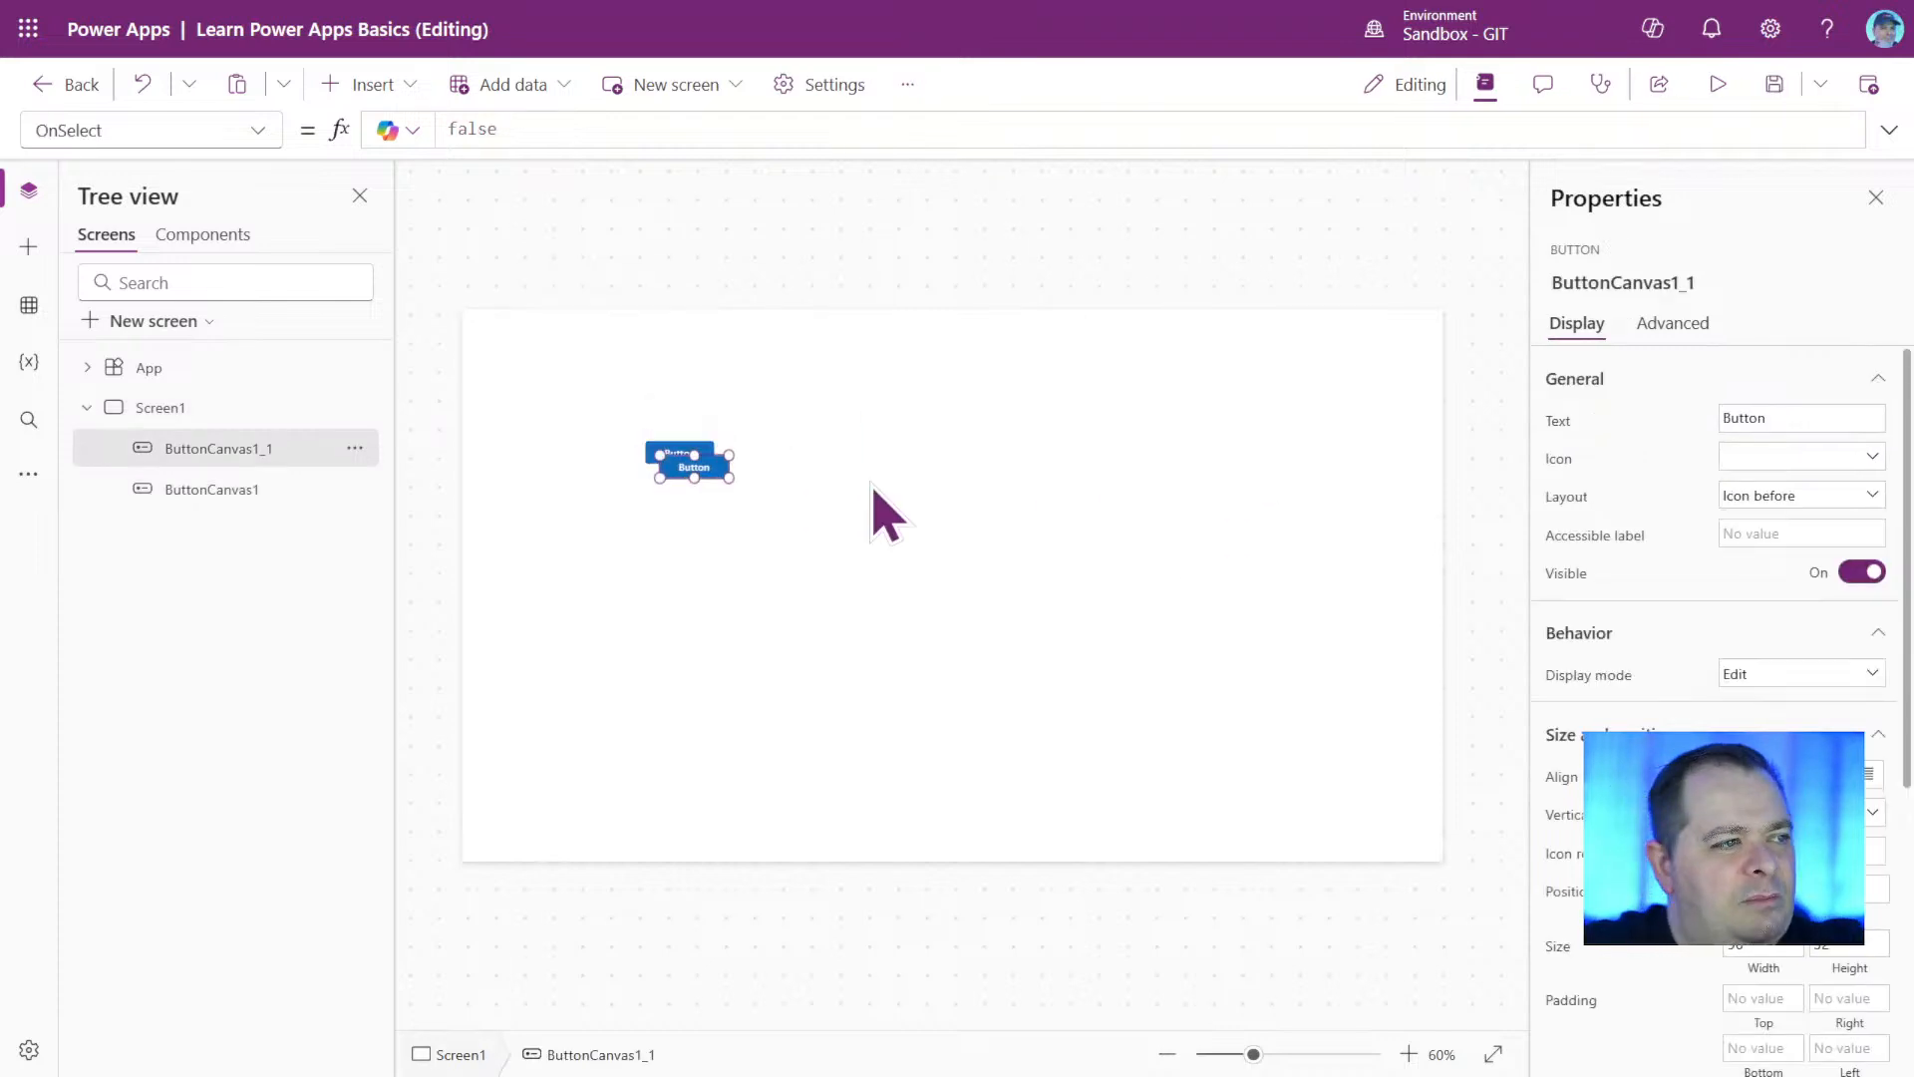
left_click_drag(692, 463, 784, 451)
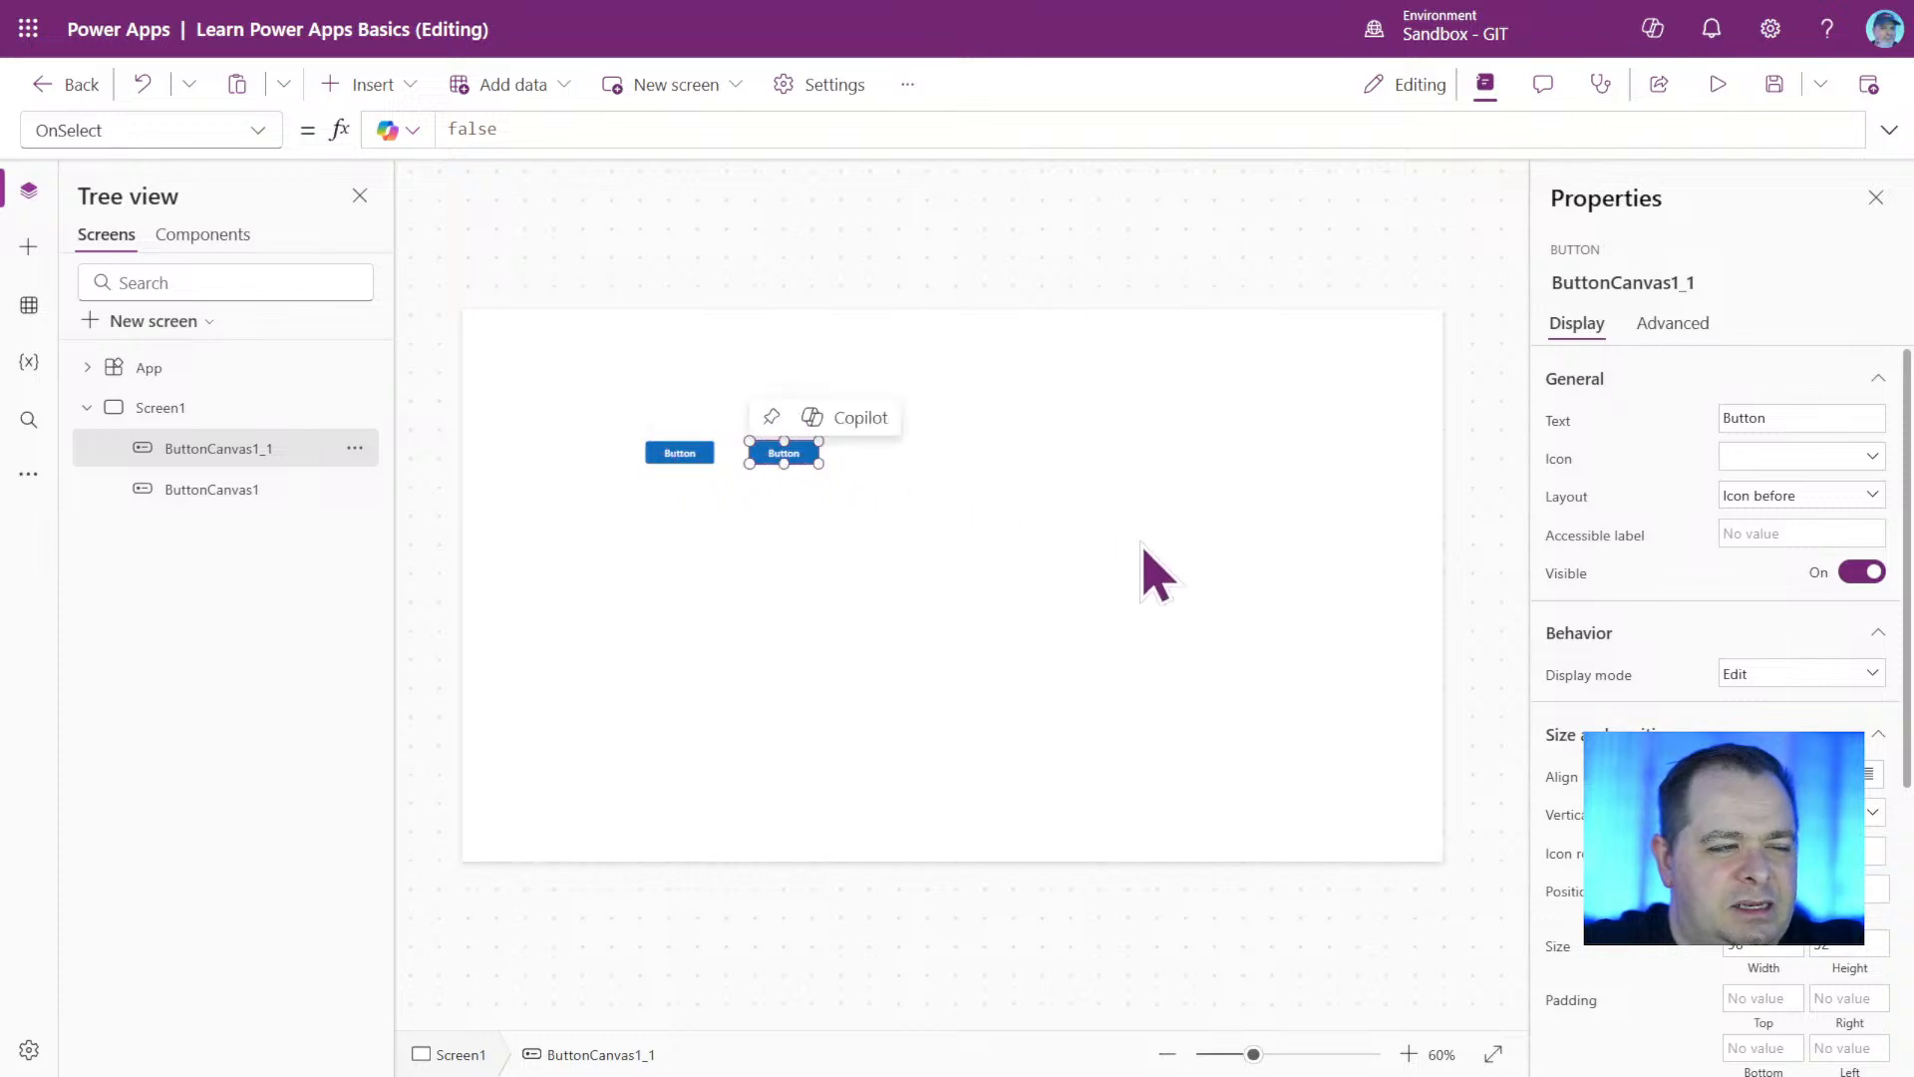
left_click(1156, 574)
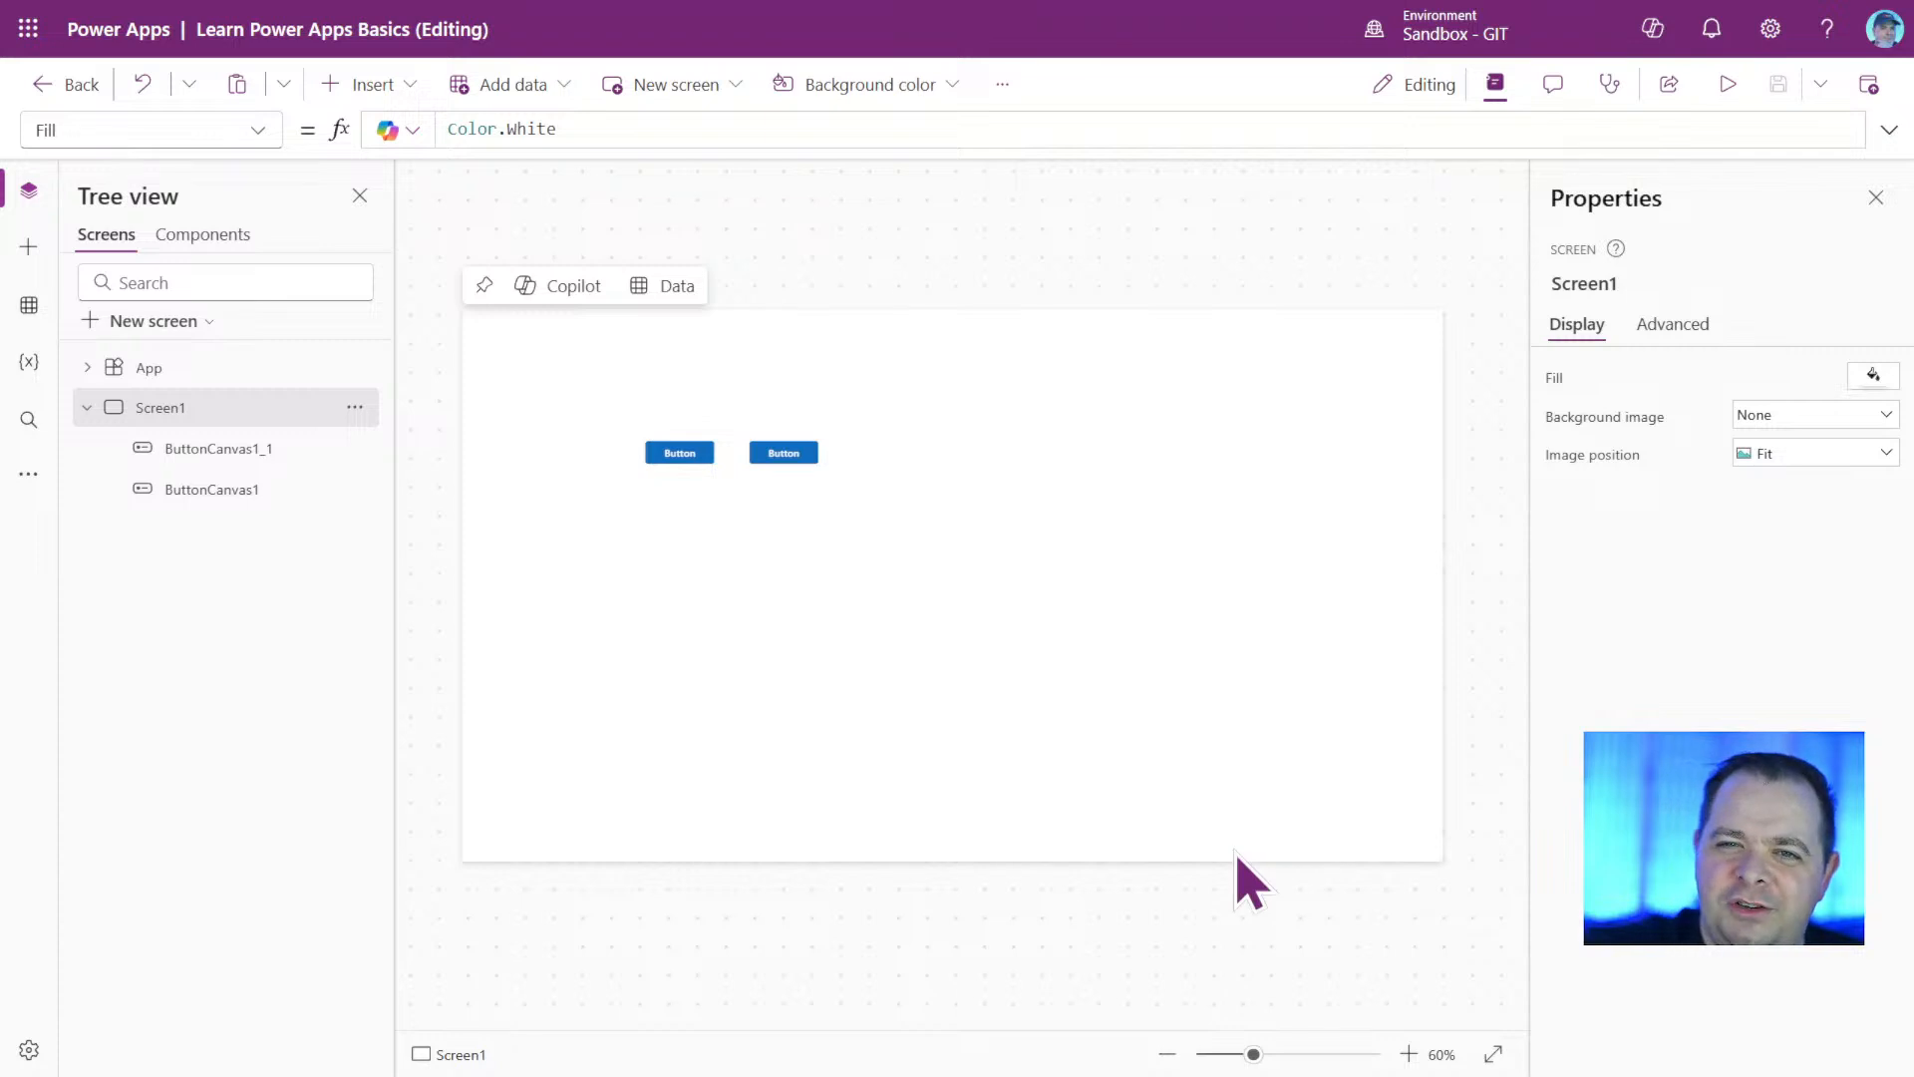
Leave the app editor for the Power Apps Basics solution's app list and look over the actions available for Learn Power Apps Basics.
left_click(75, 87)
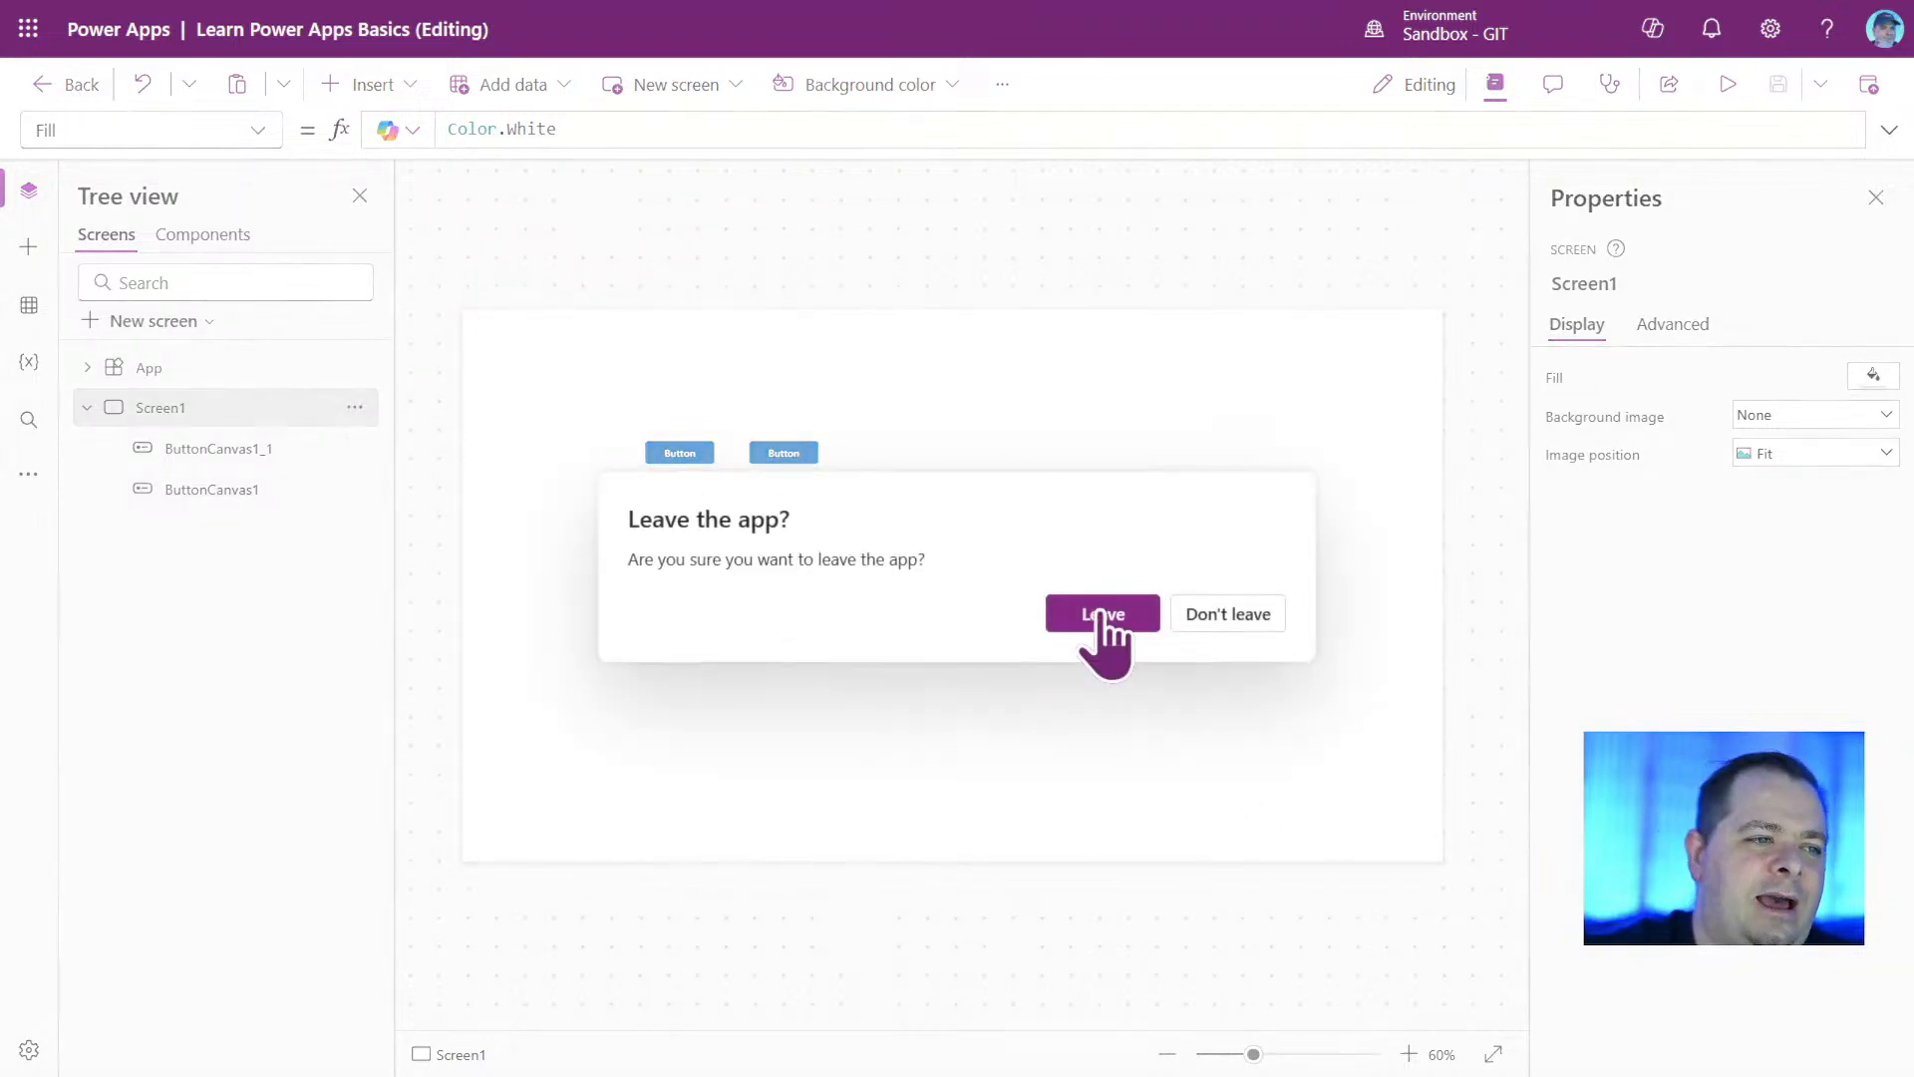
left_click(1103, 616)
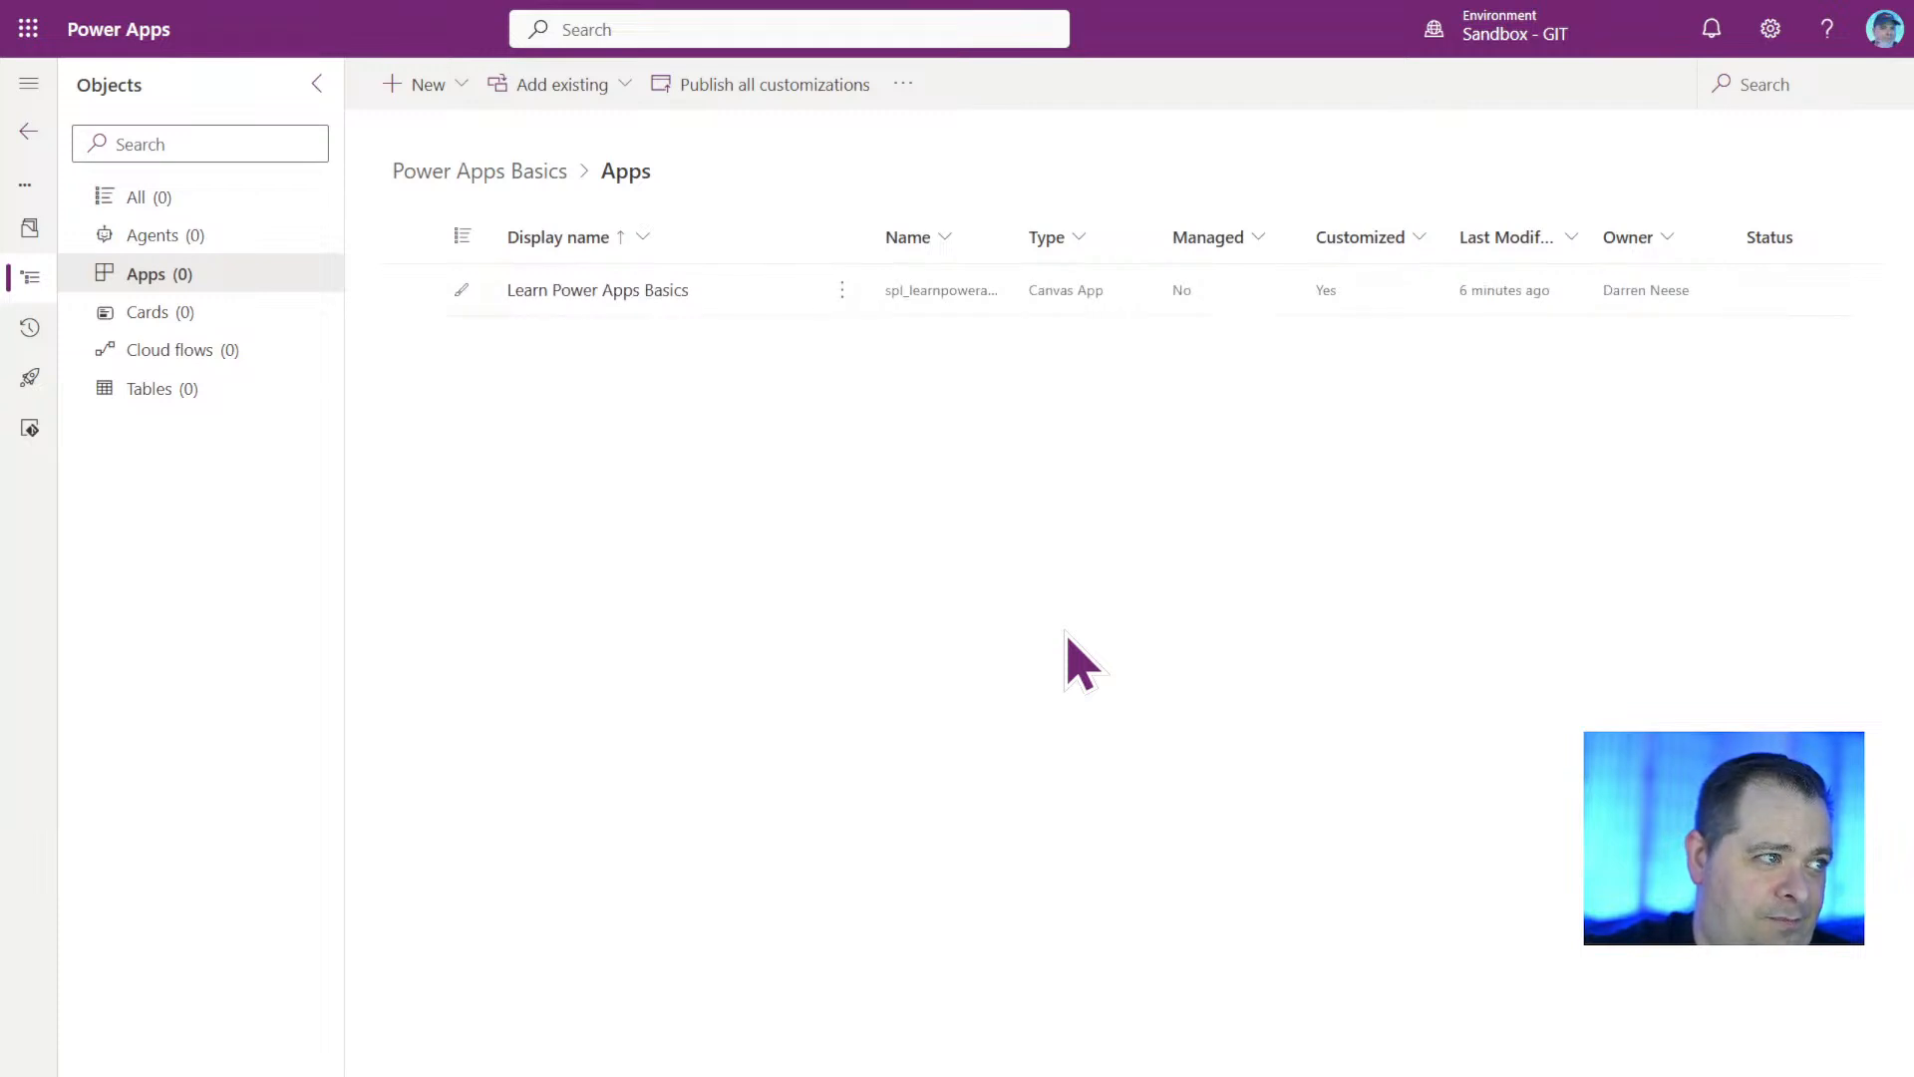
left_click(842, 291)
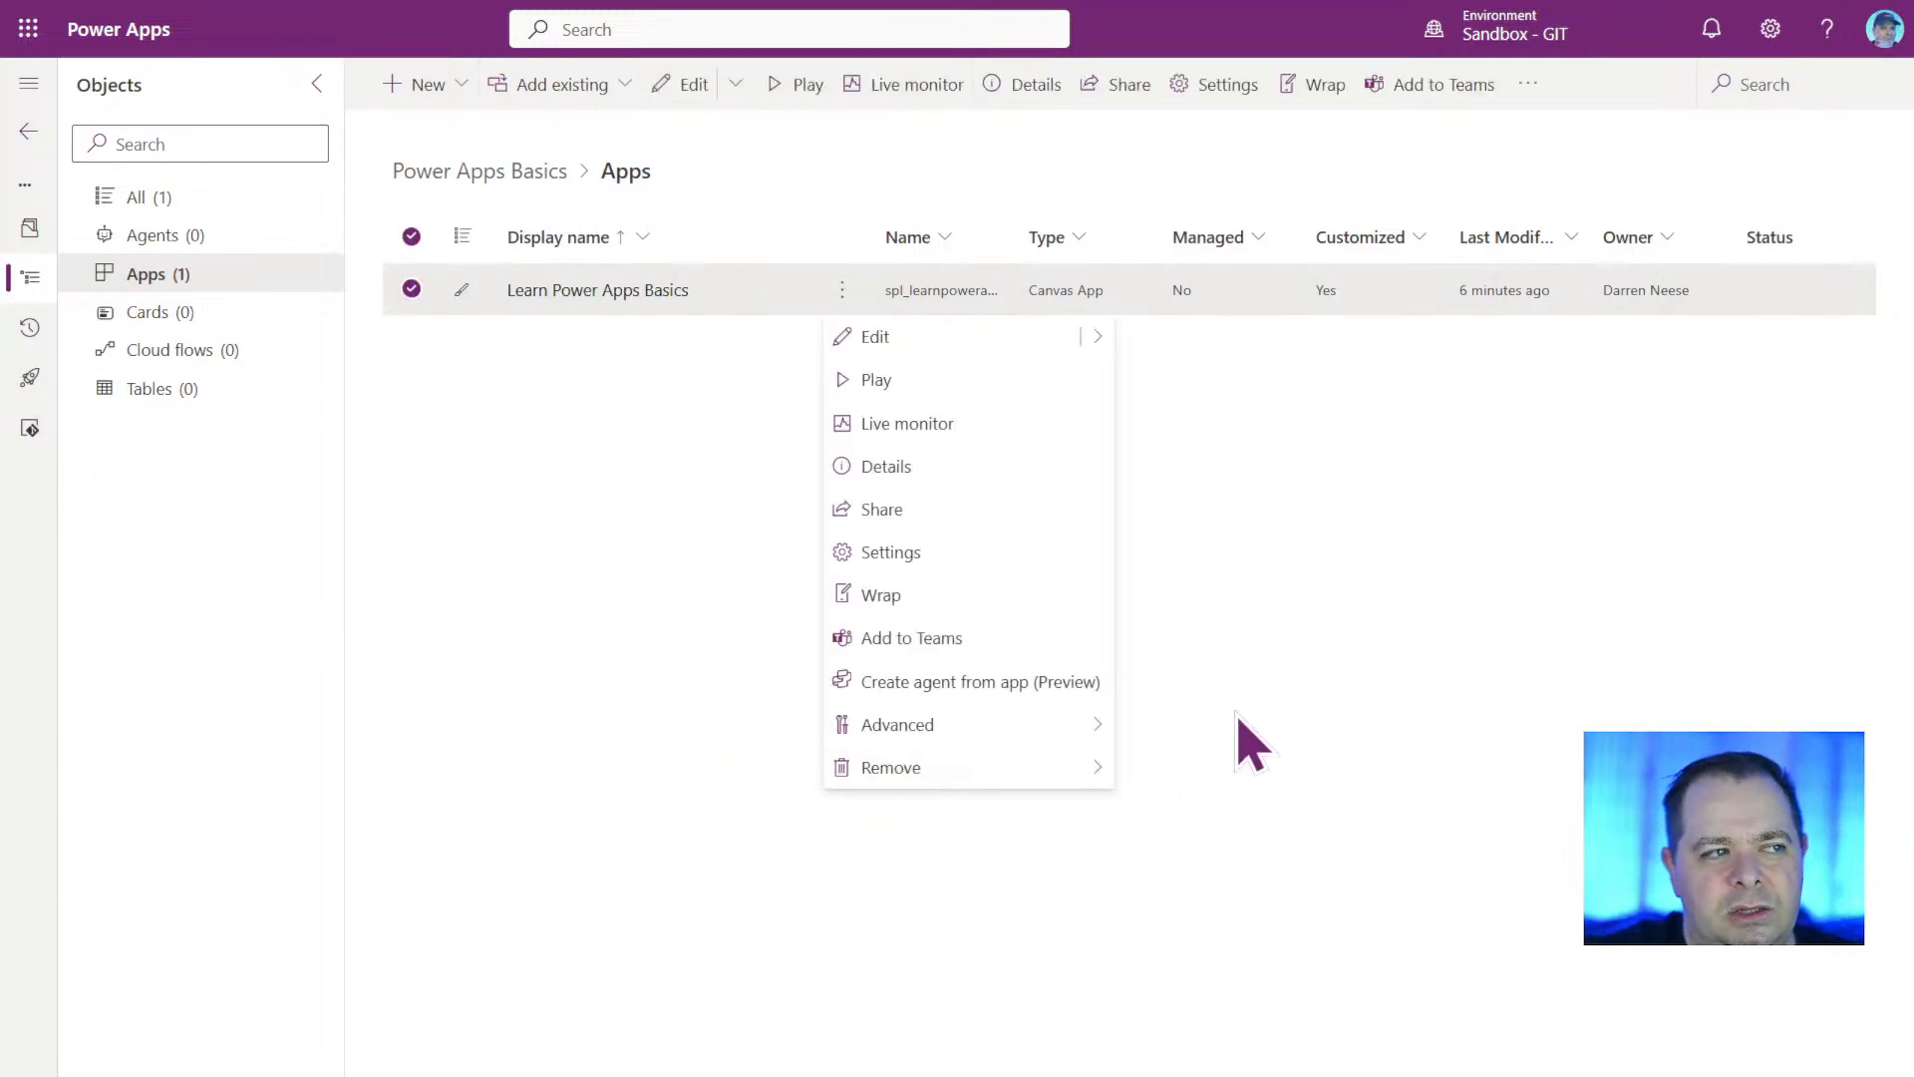
mouse_move(1100, 349)
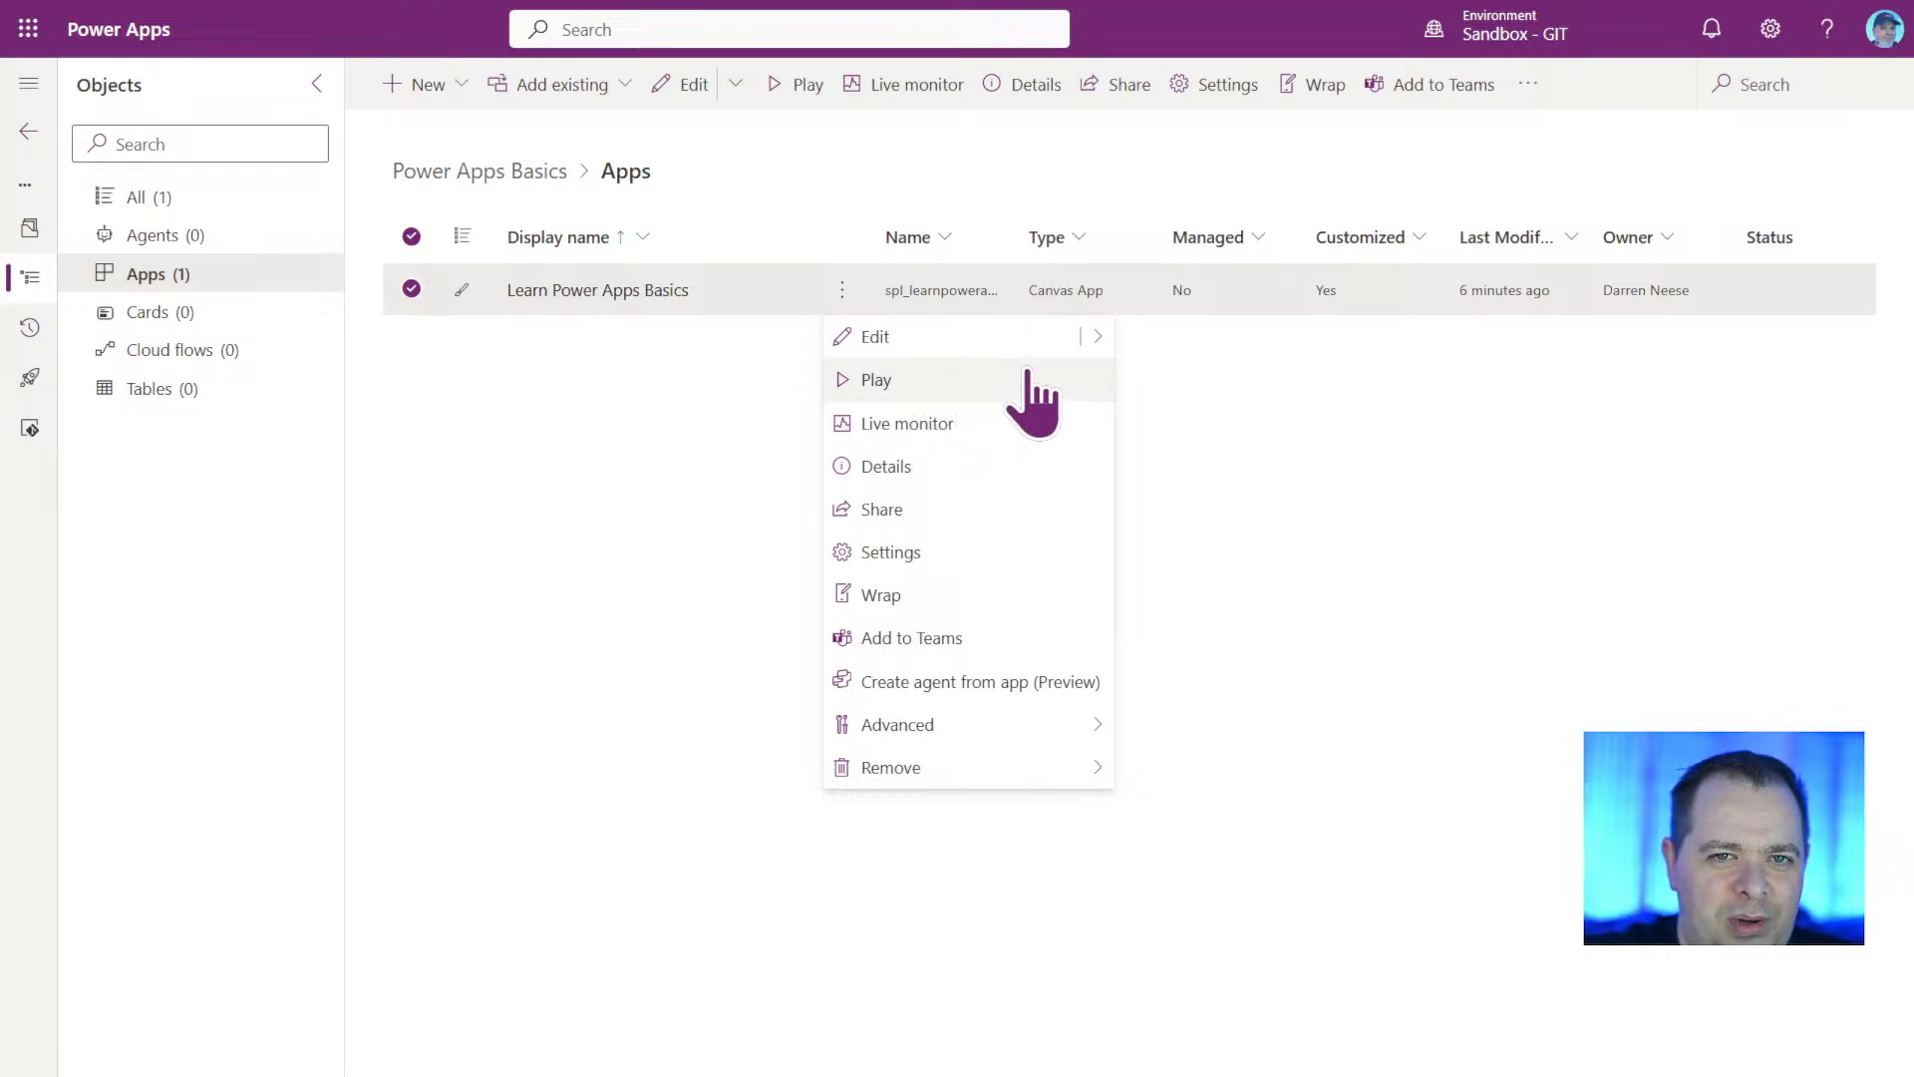
left_click(1516, 641)
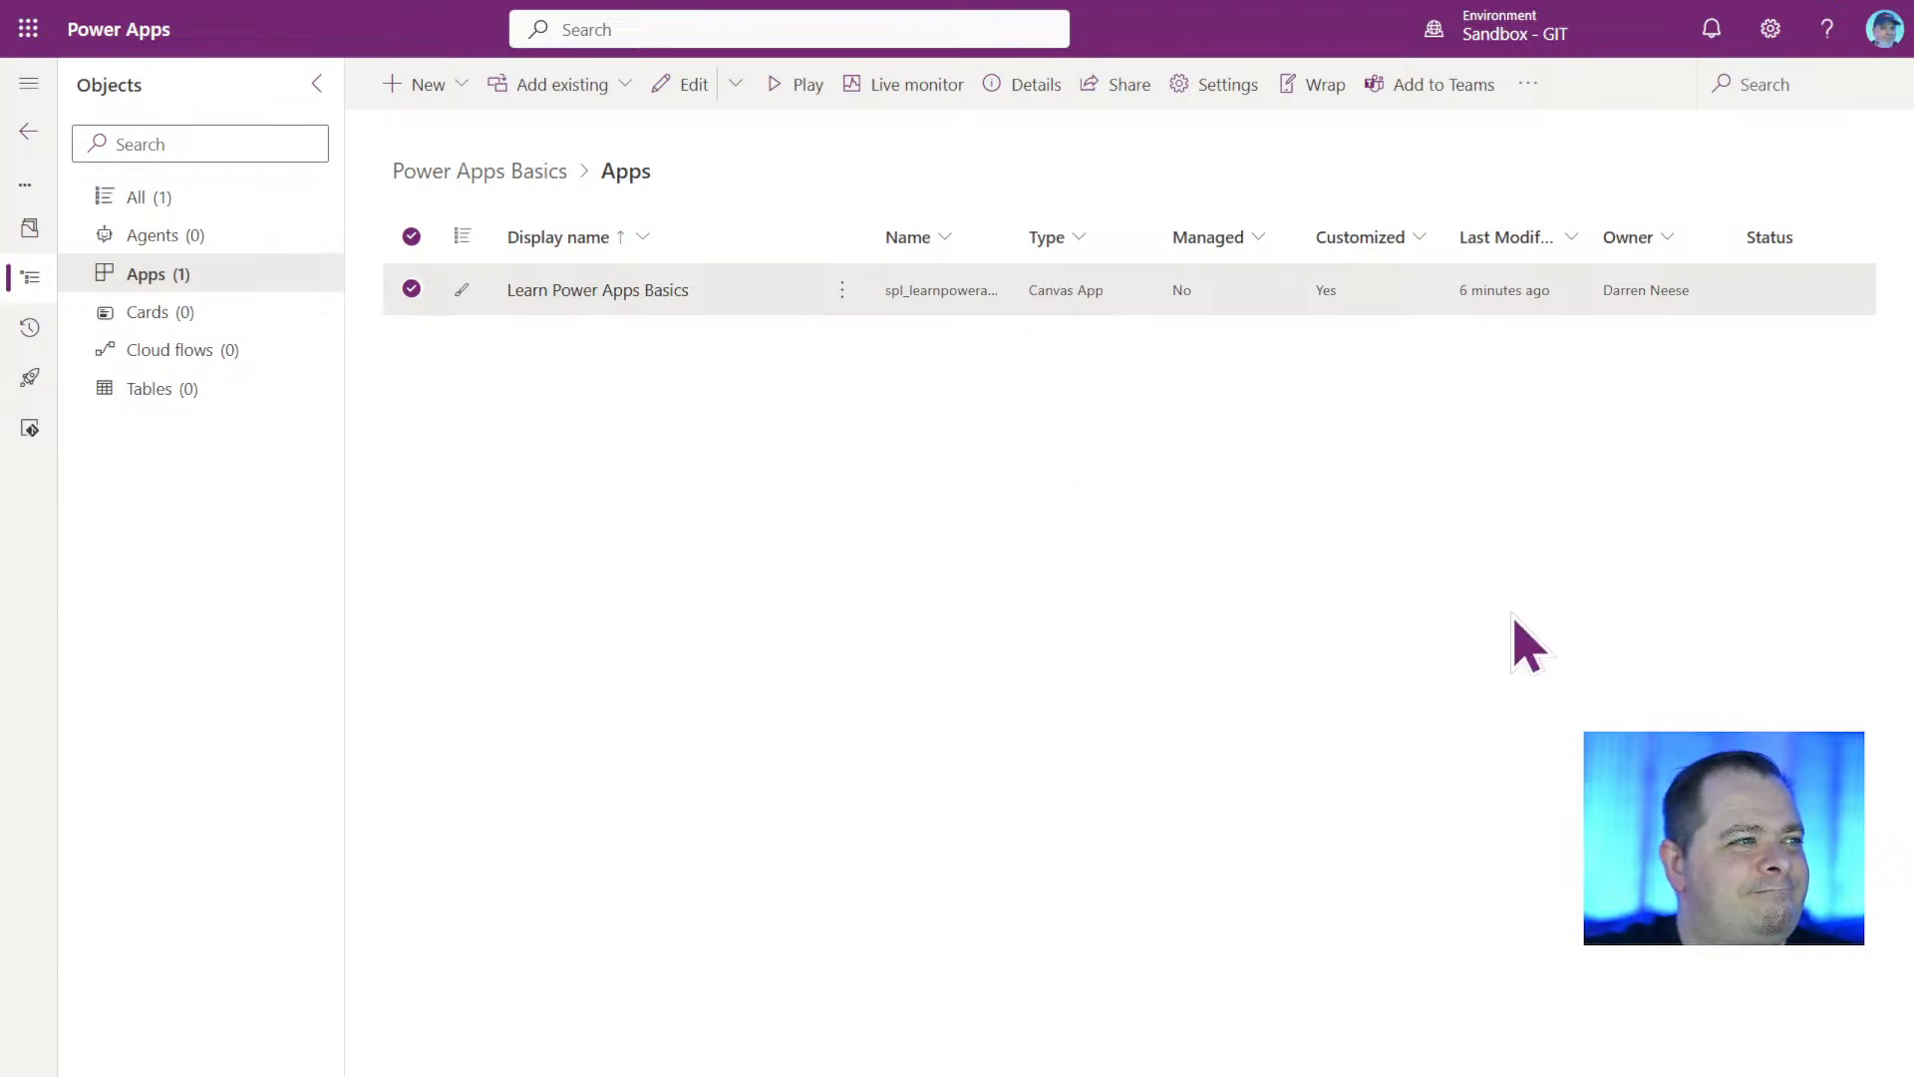
Show the details of the Learn Power Apps Basics app and review its description and creation date.
left_click(839, 288)
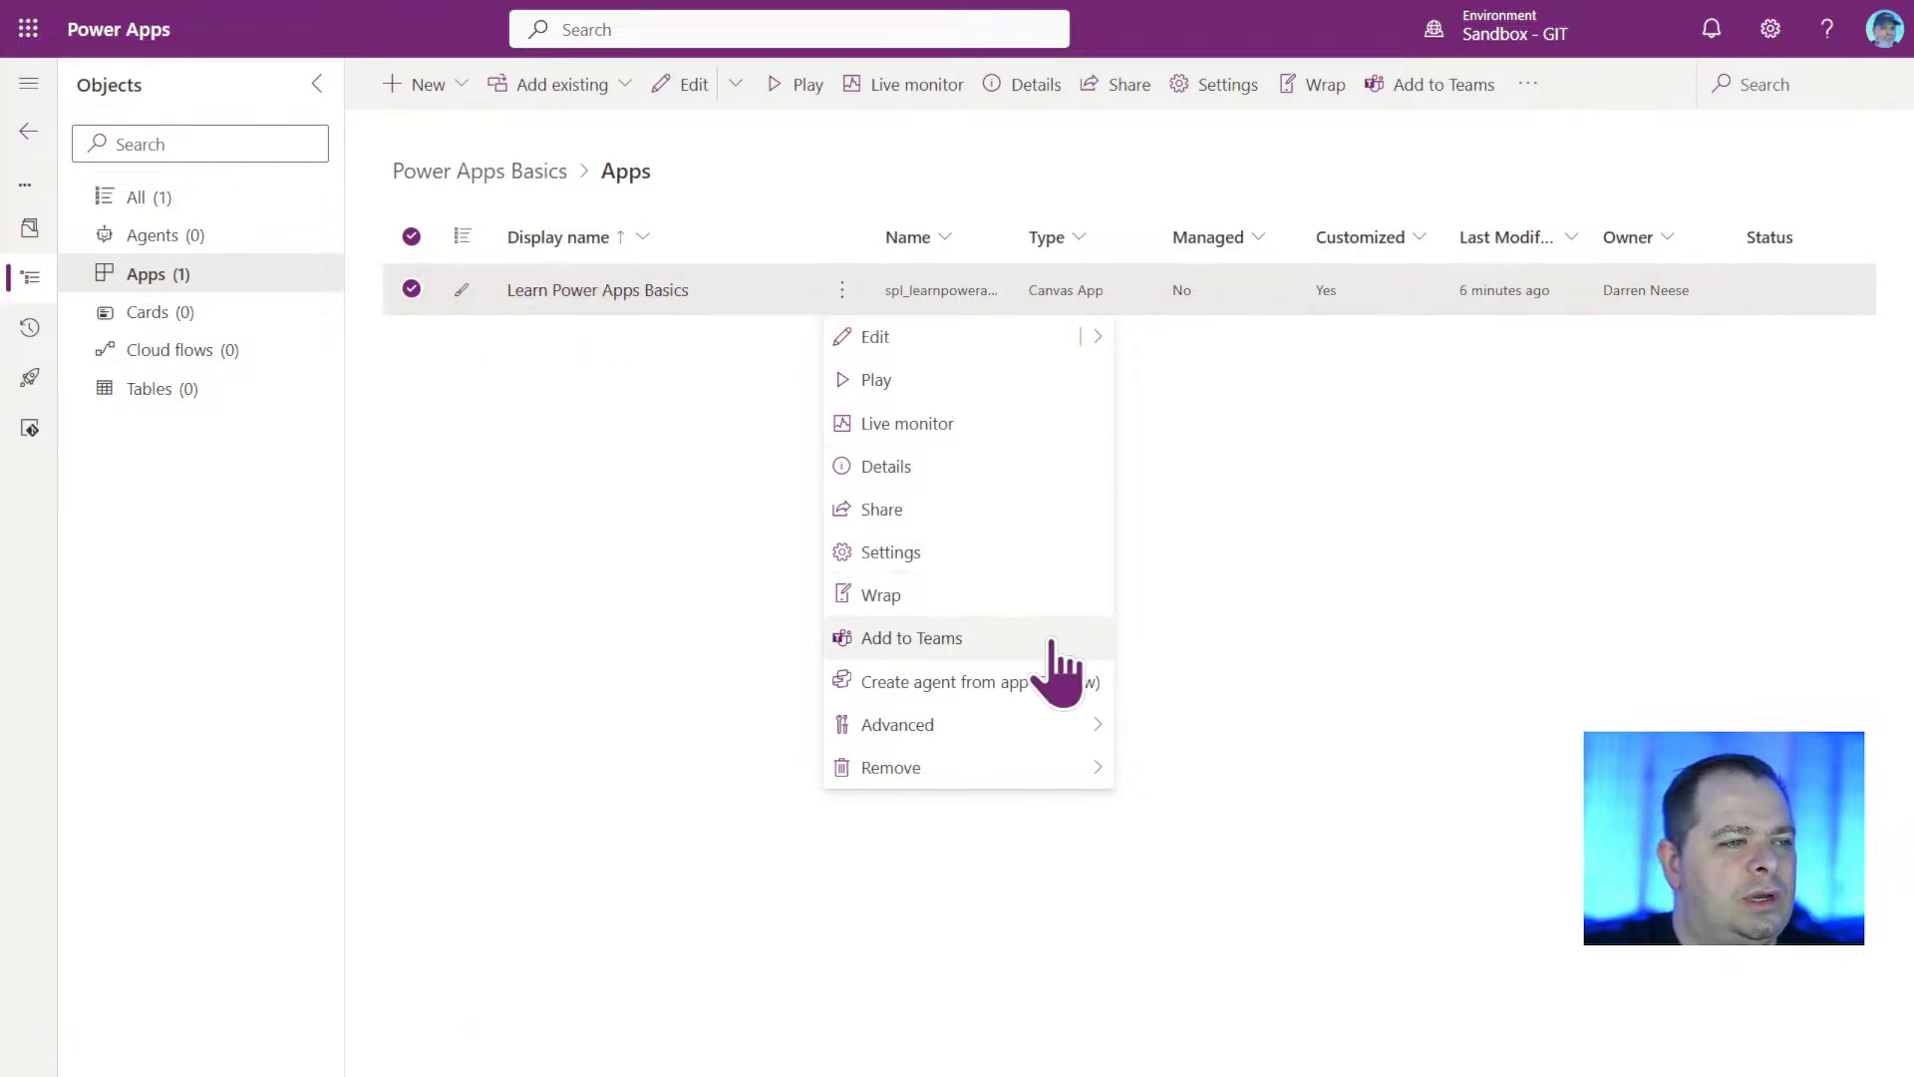
left_click(937, 471)
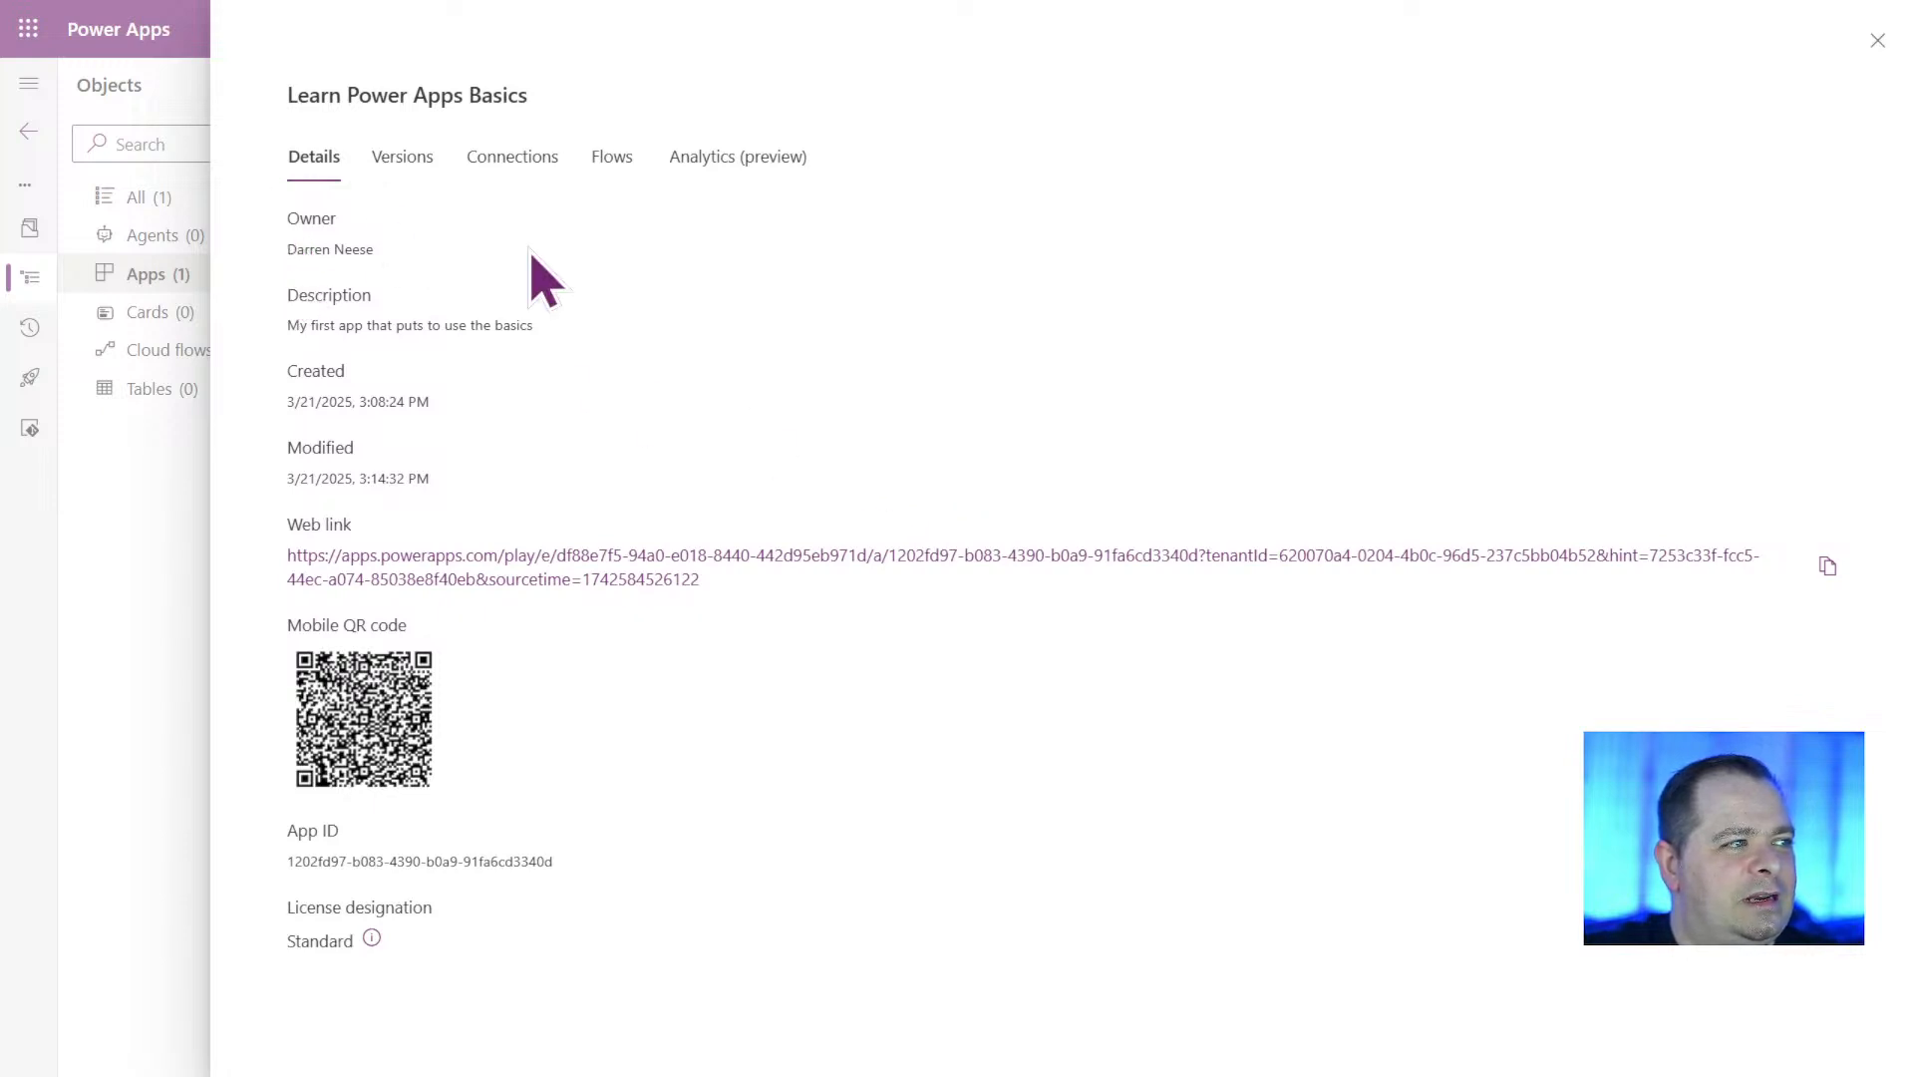
left_click_drag(288, 367, 577, 365)
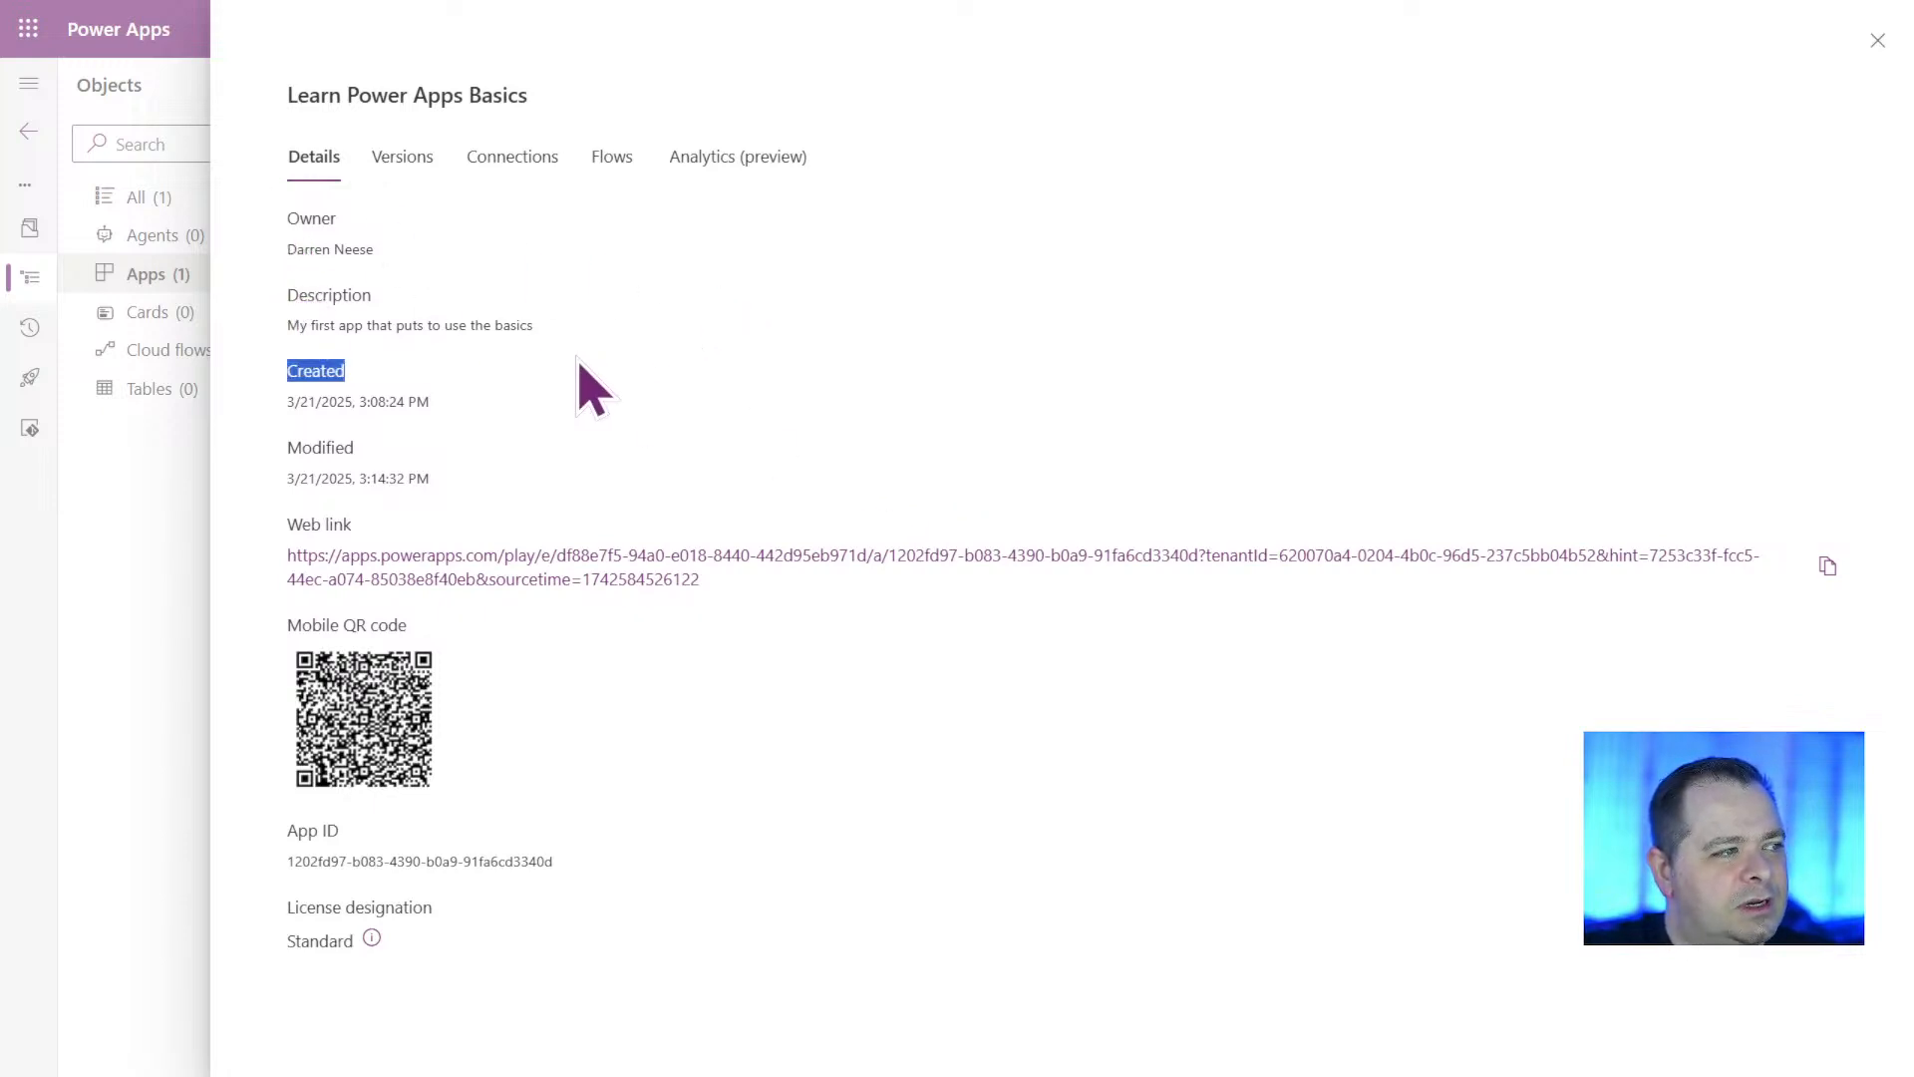
left_click(578, 369)
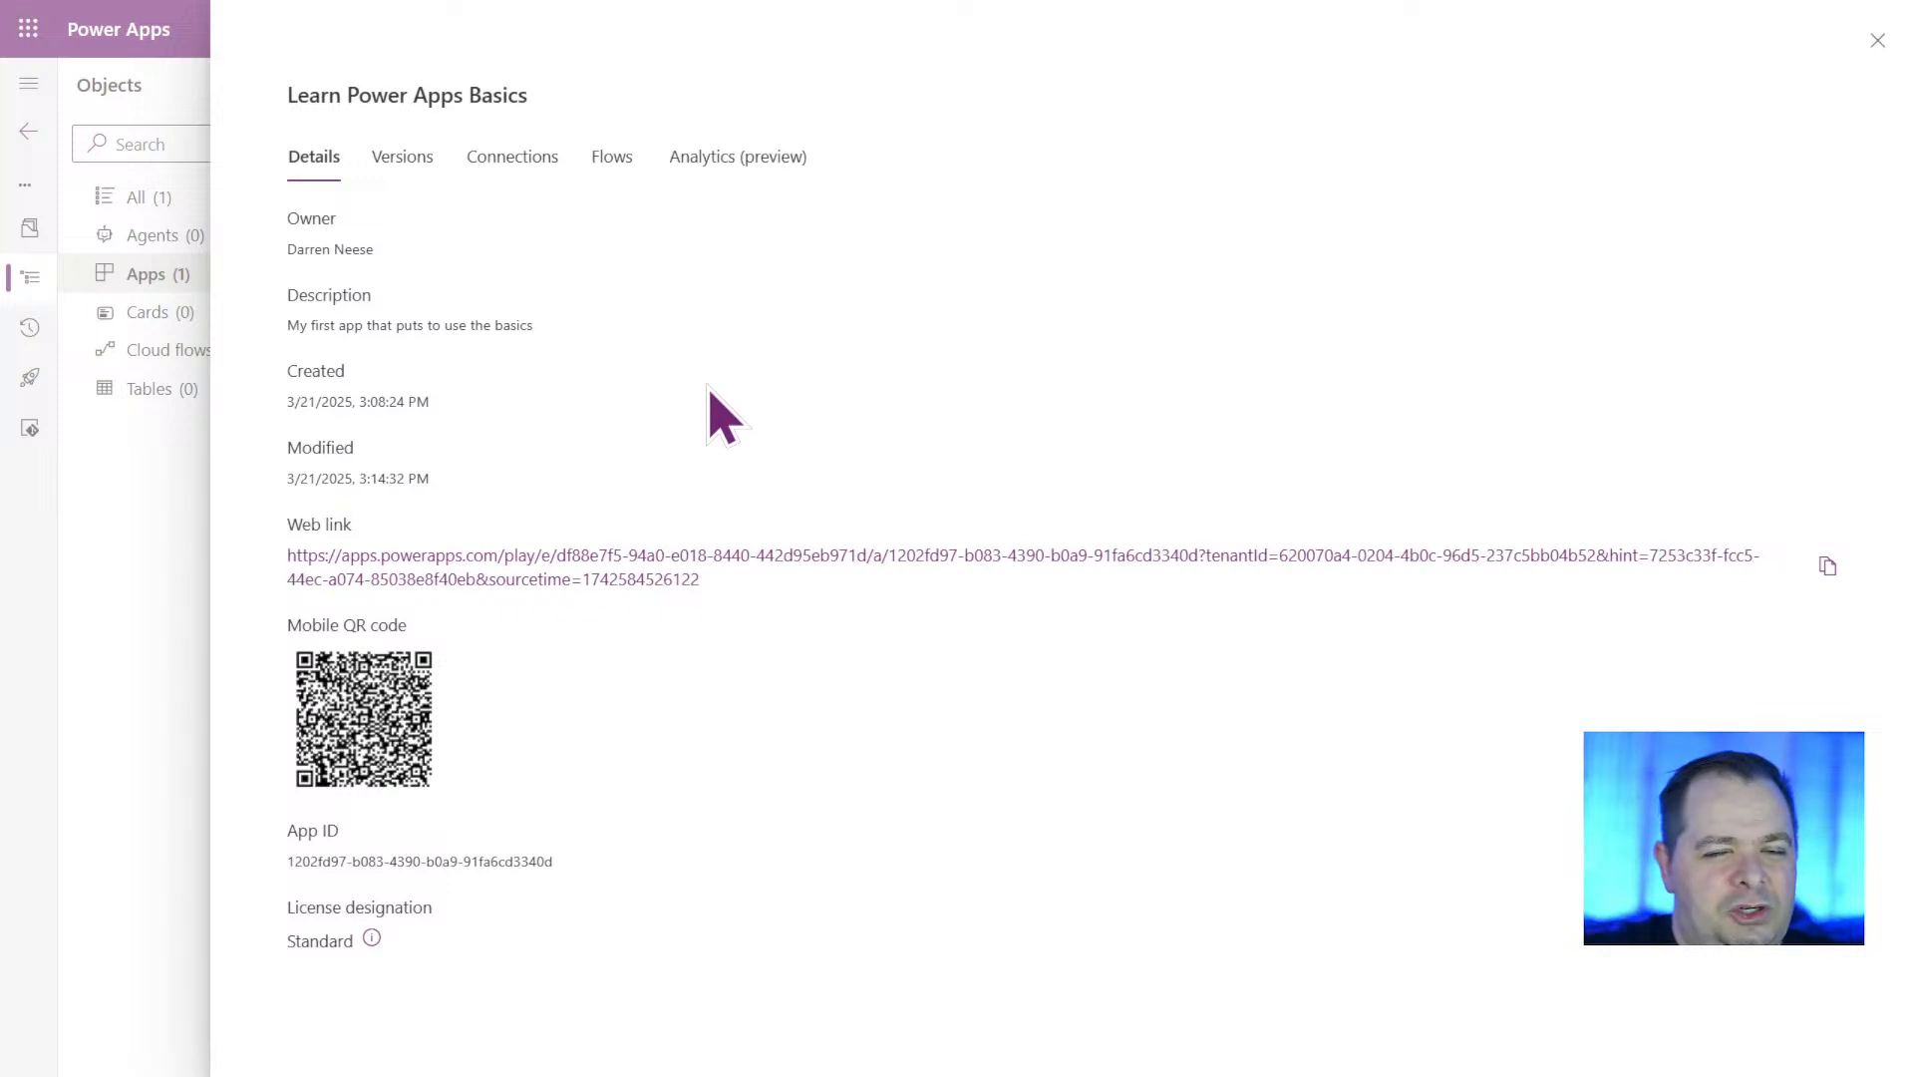
View the app's versions and compare the modification times of Version 1 and Version 2.
left_click(402, 159)
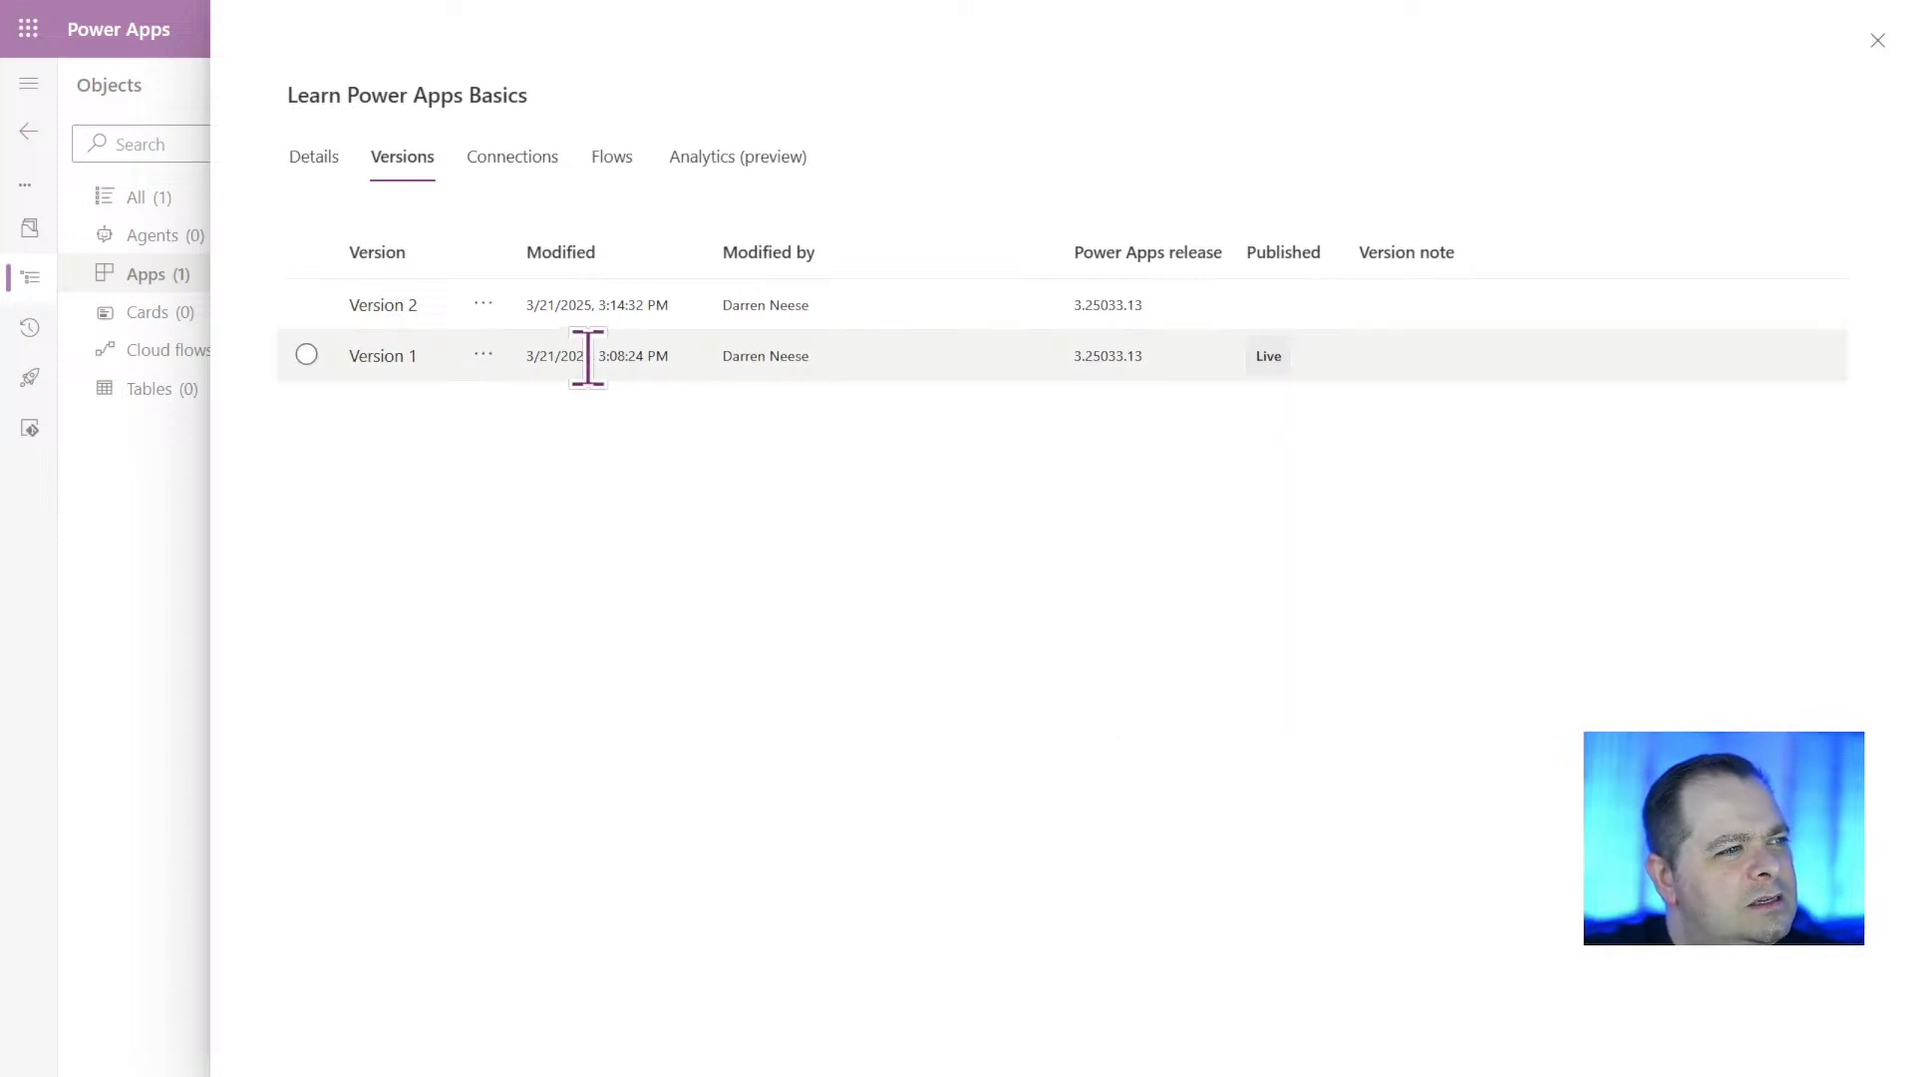
left_click_drag(586, 356, 697, 389)
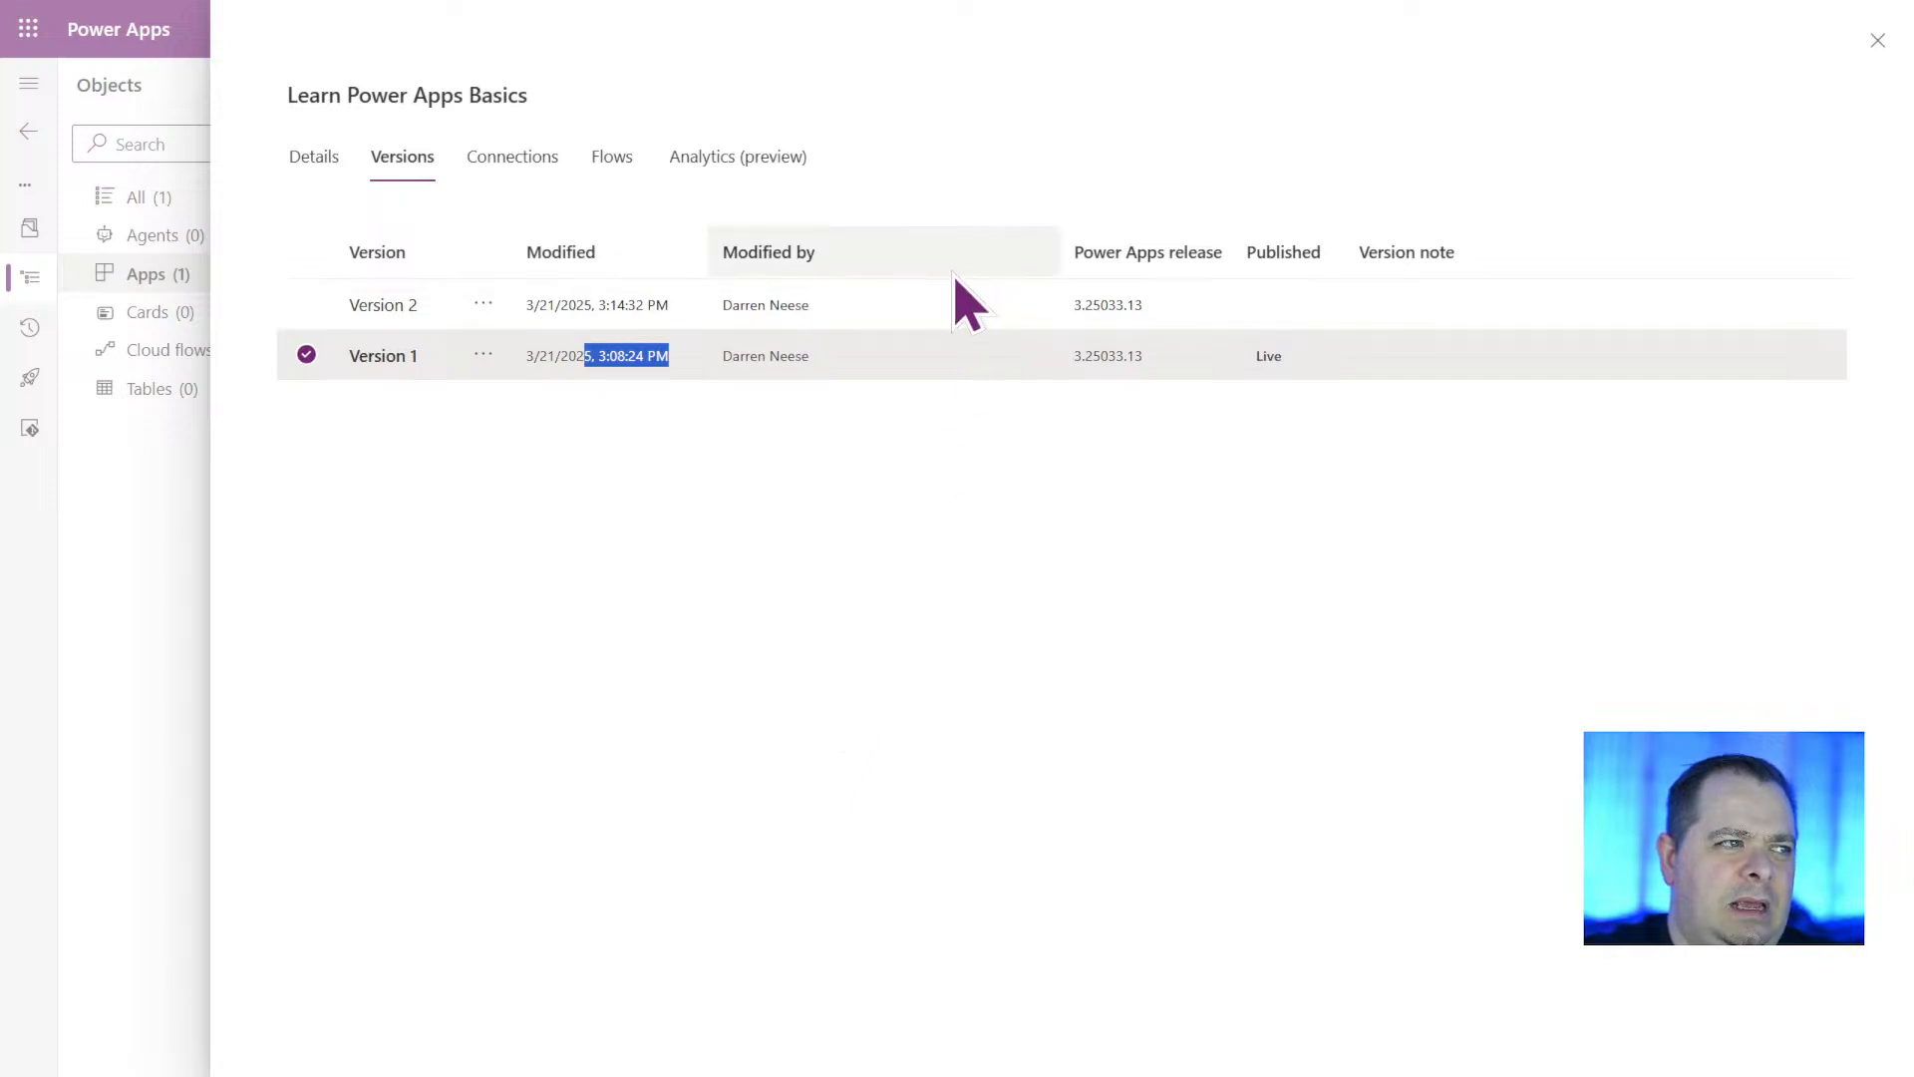
left_click_drag(604, 304, 725, 309)
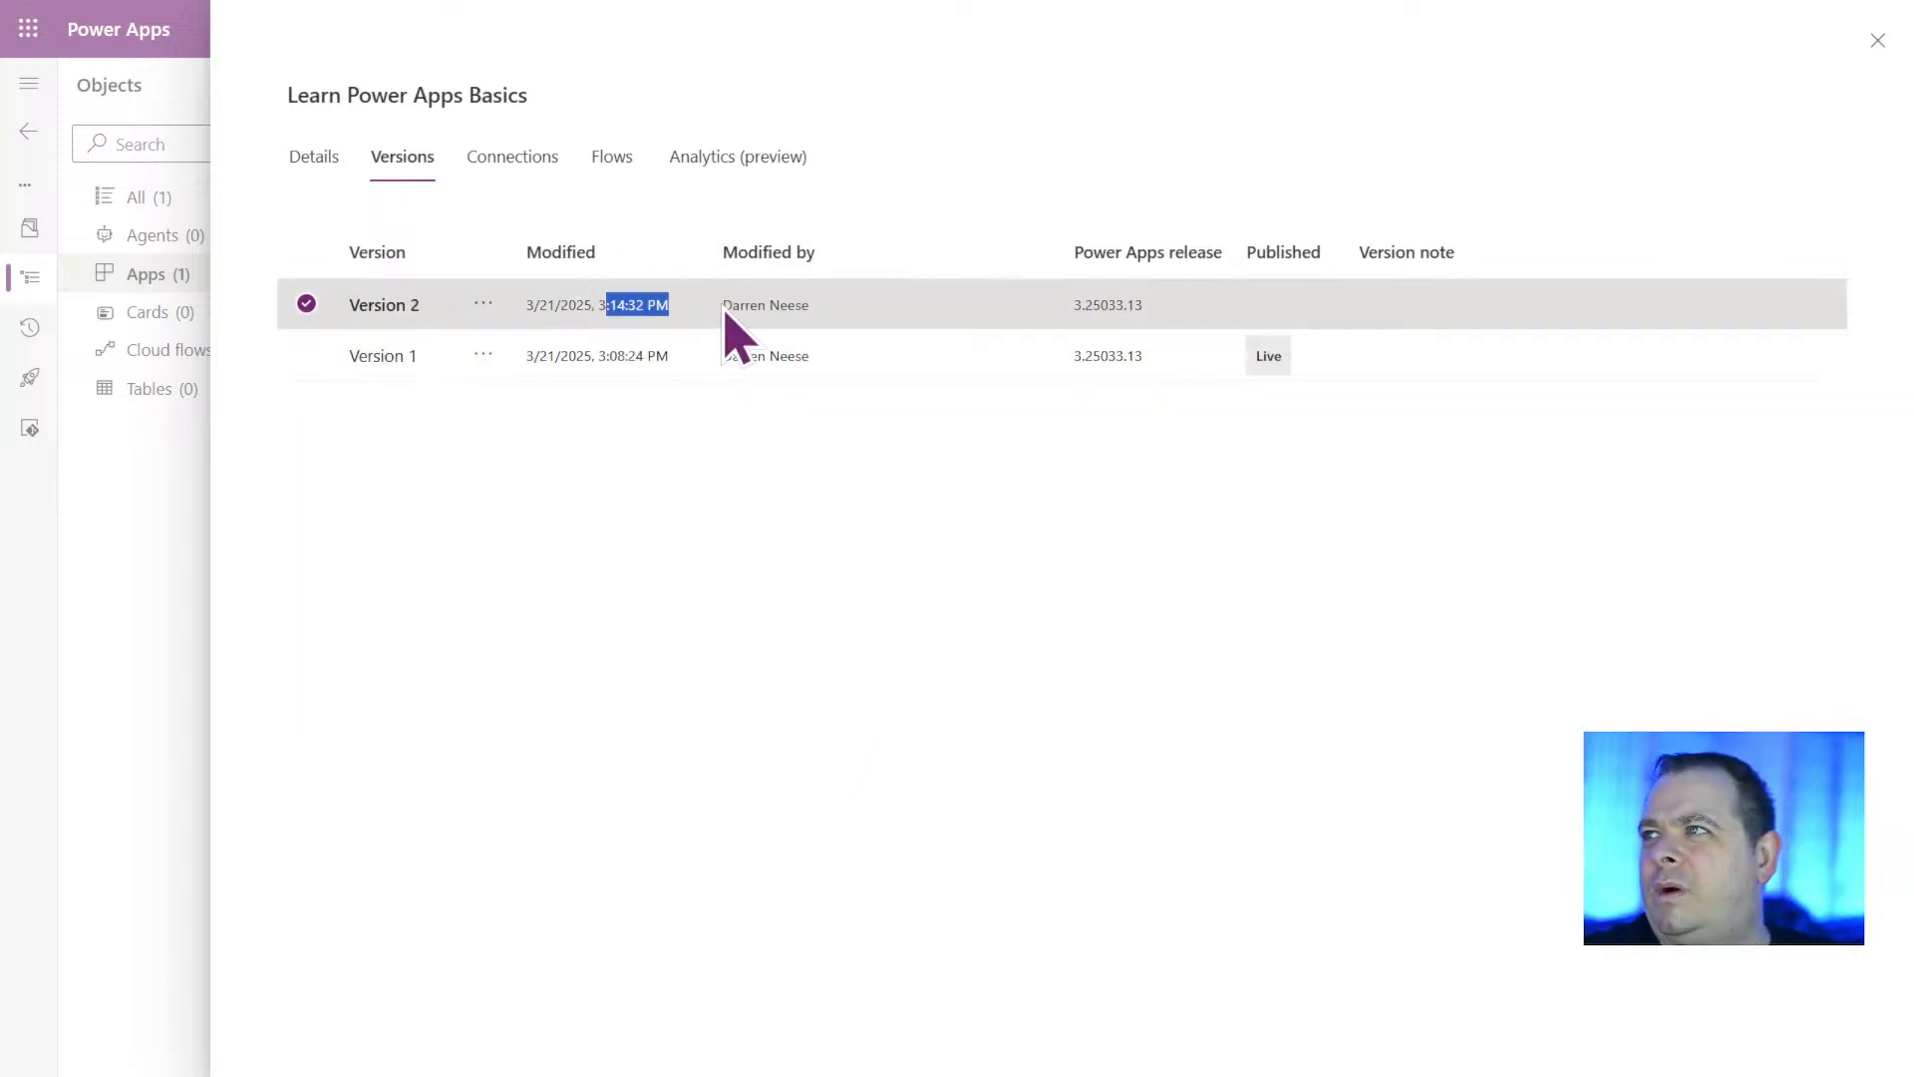
left_click(919, 552)
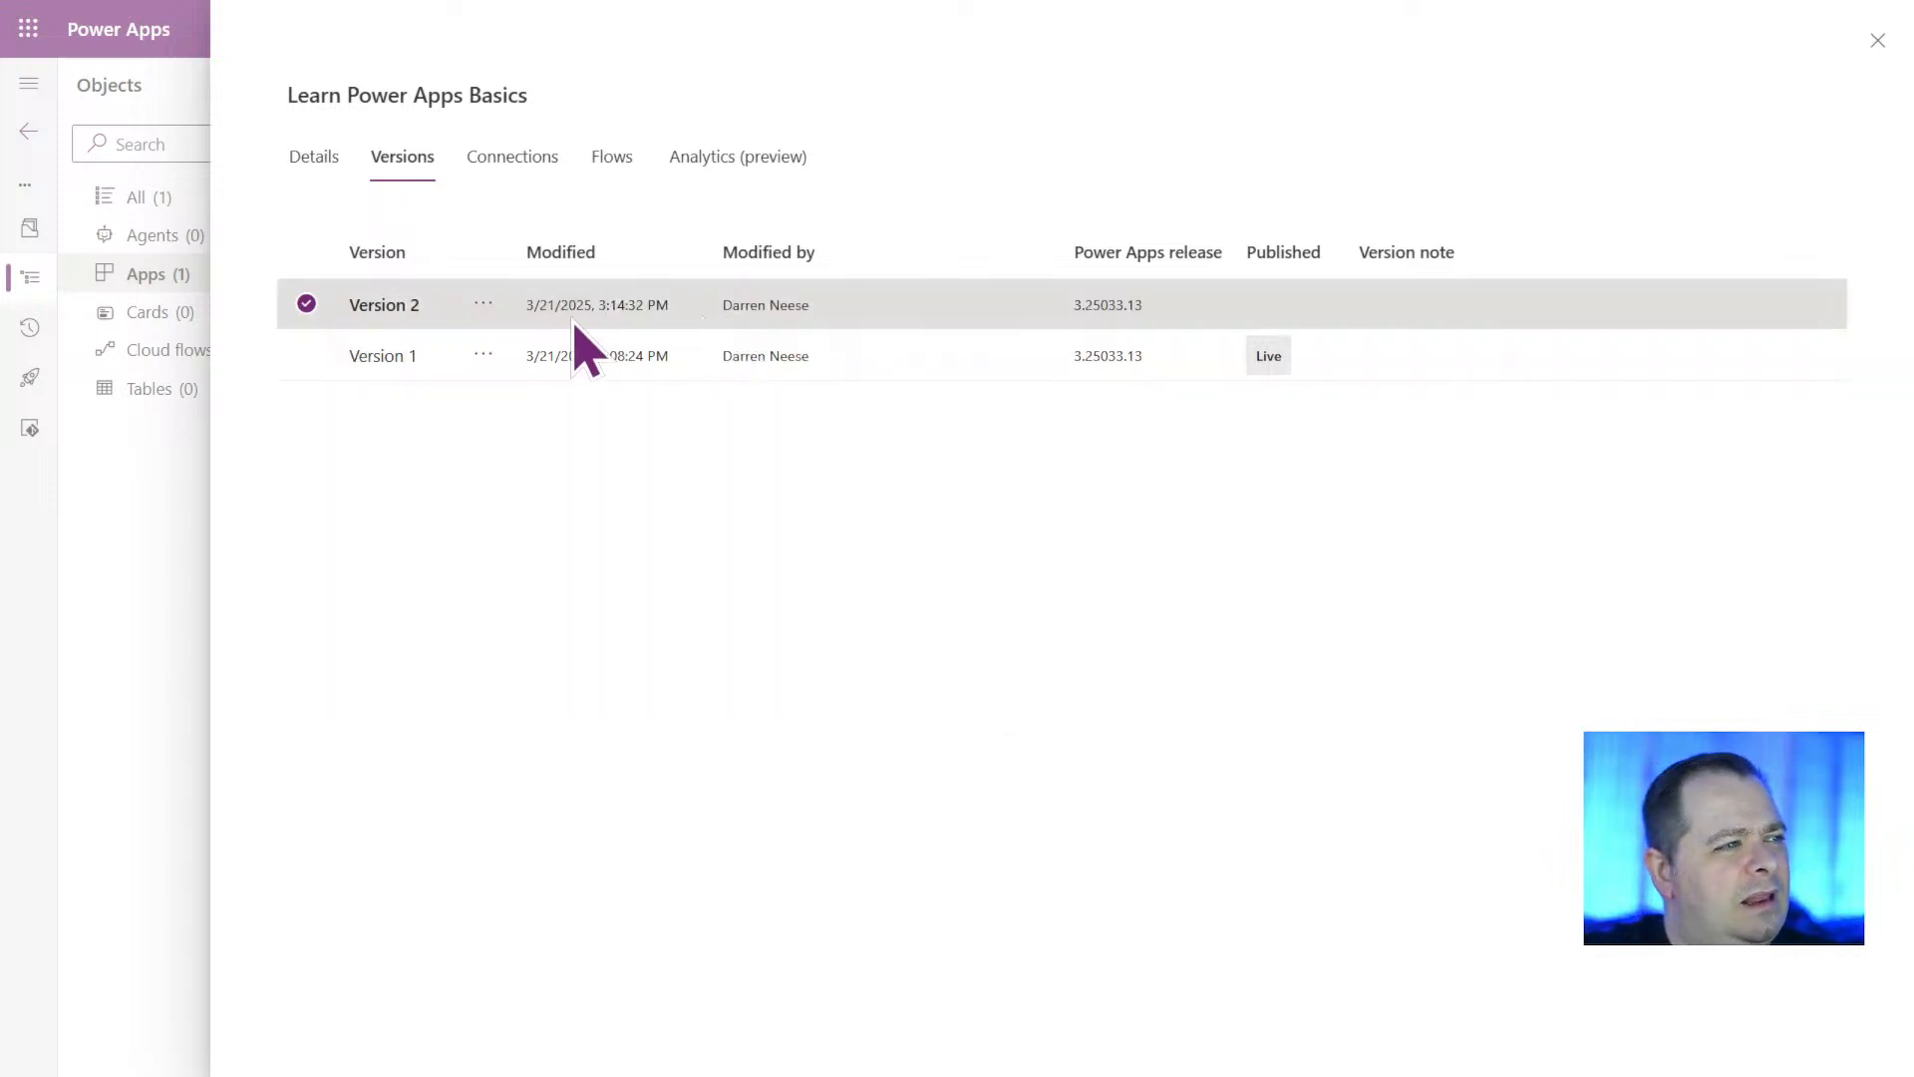
left_click_drag(583, 299, 788, 299)
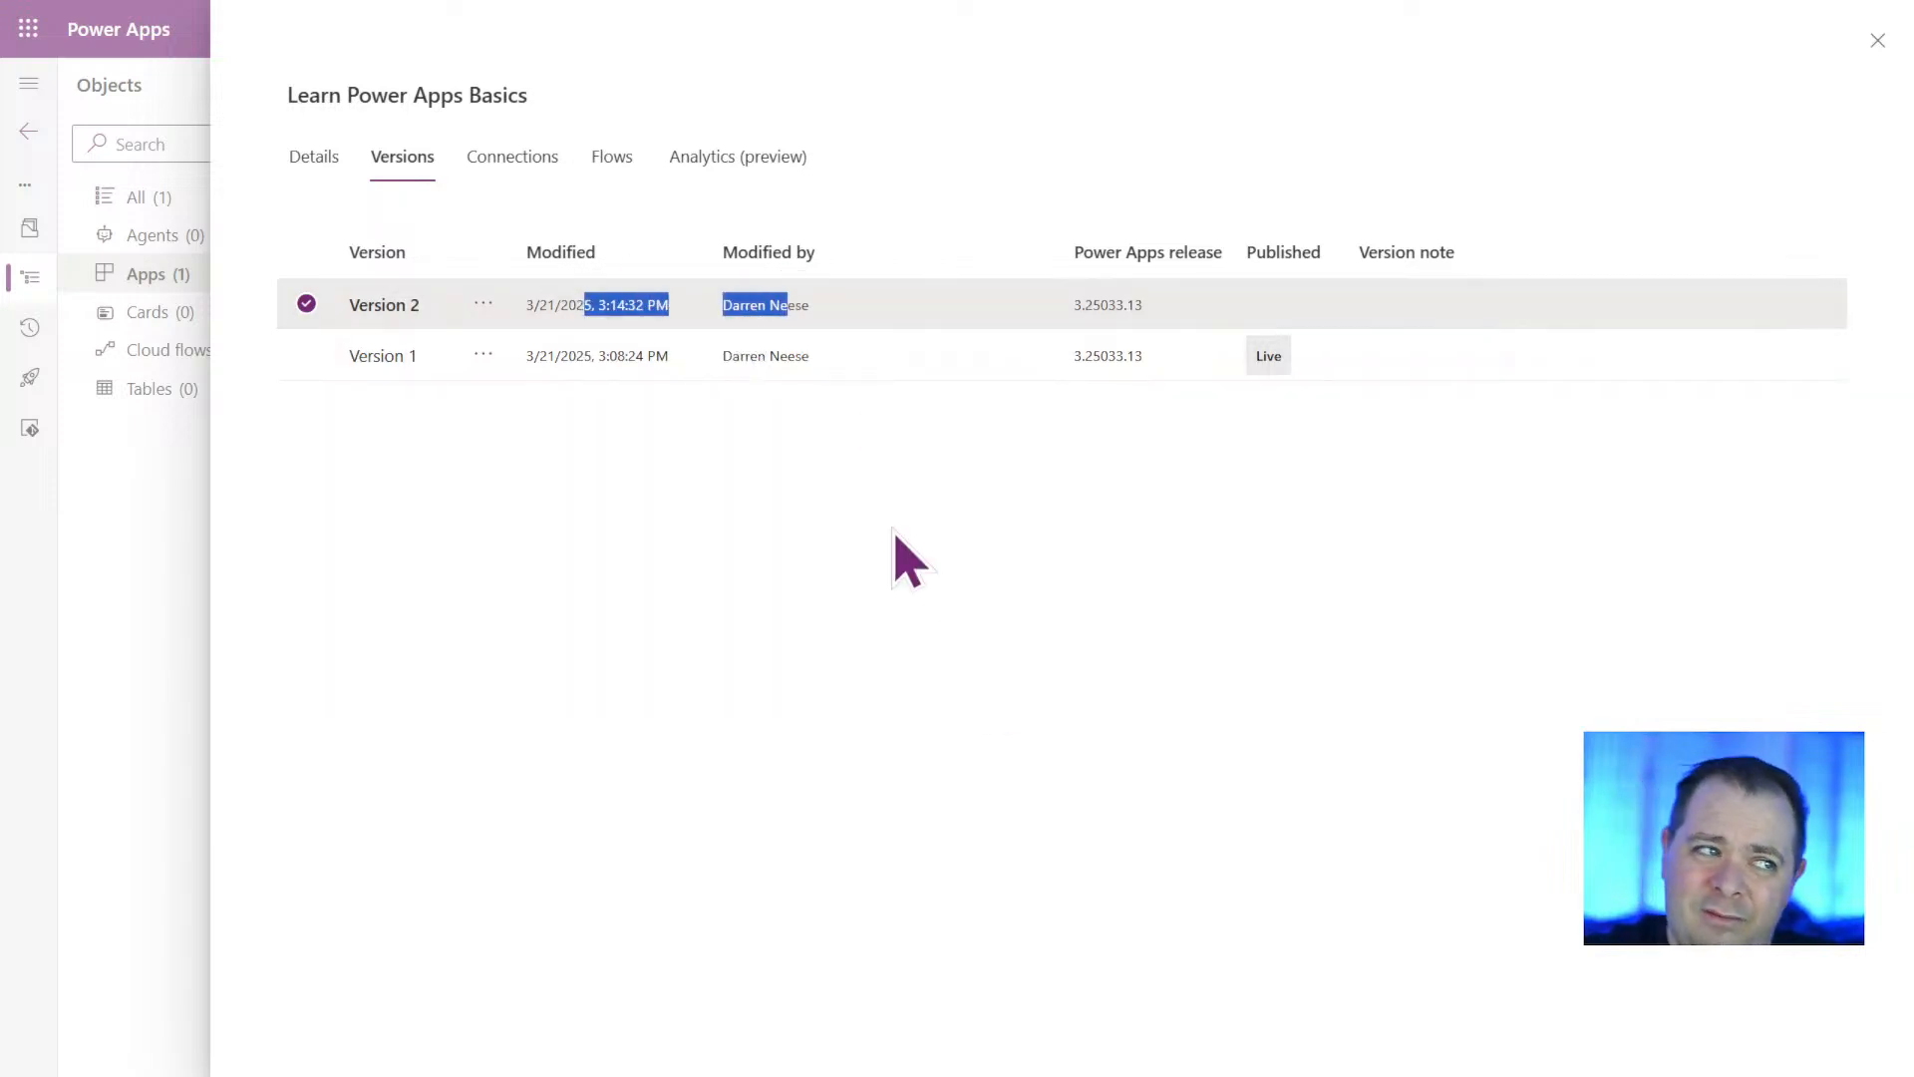
left_click(910, 663)
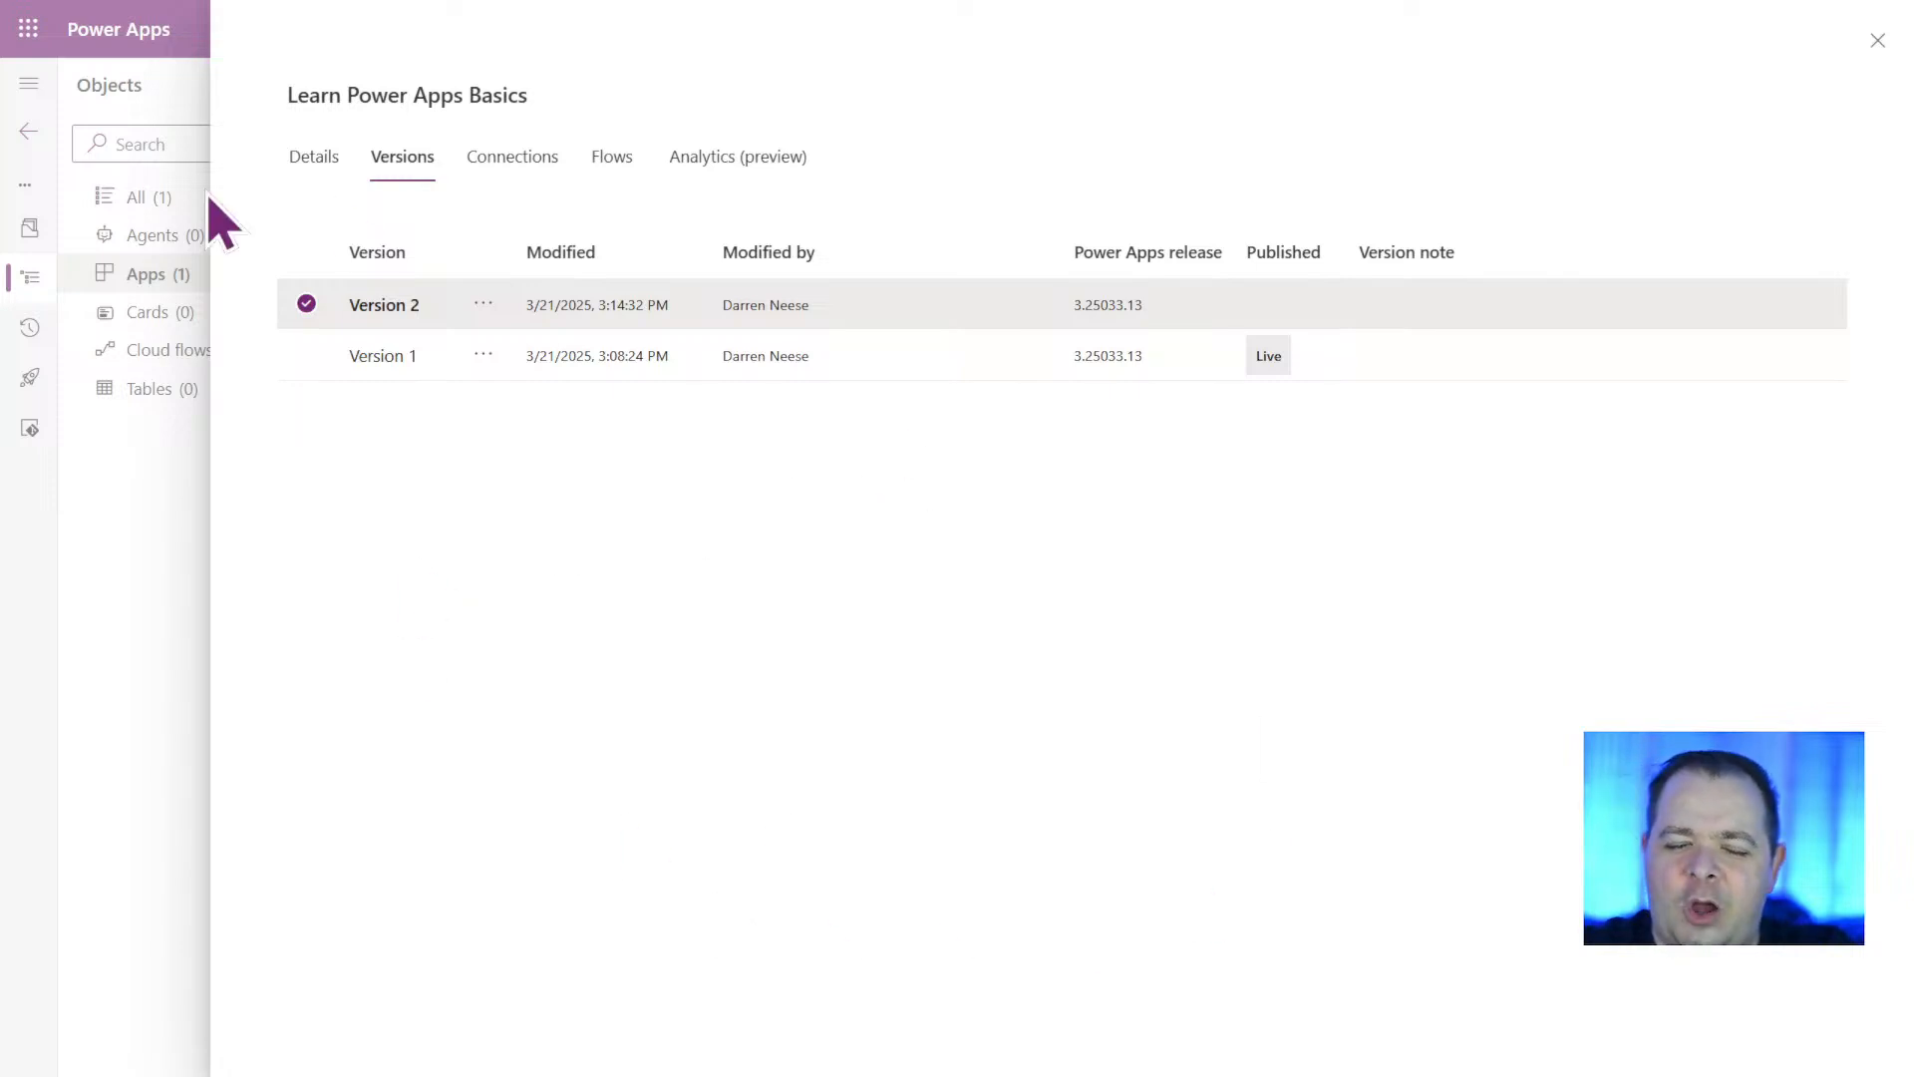
Examine the actions available for Version 1 and Version 2, and close the app details.
left_click(484, 356)
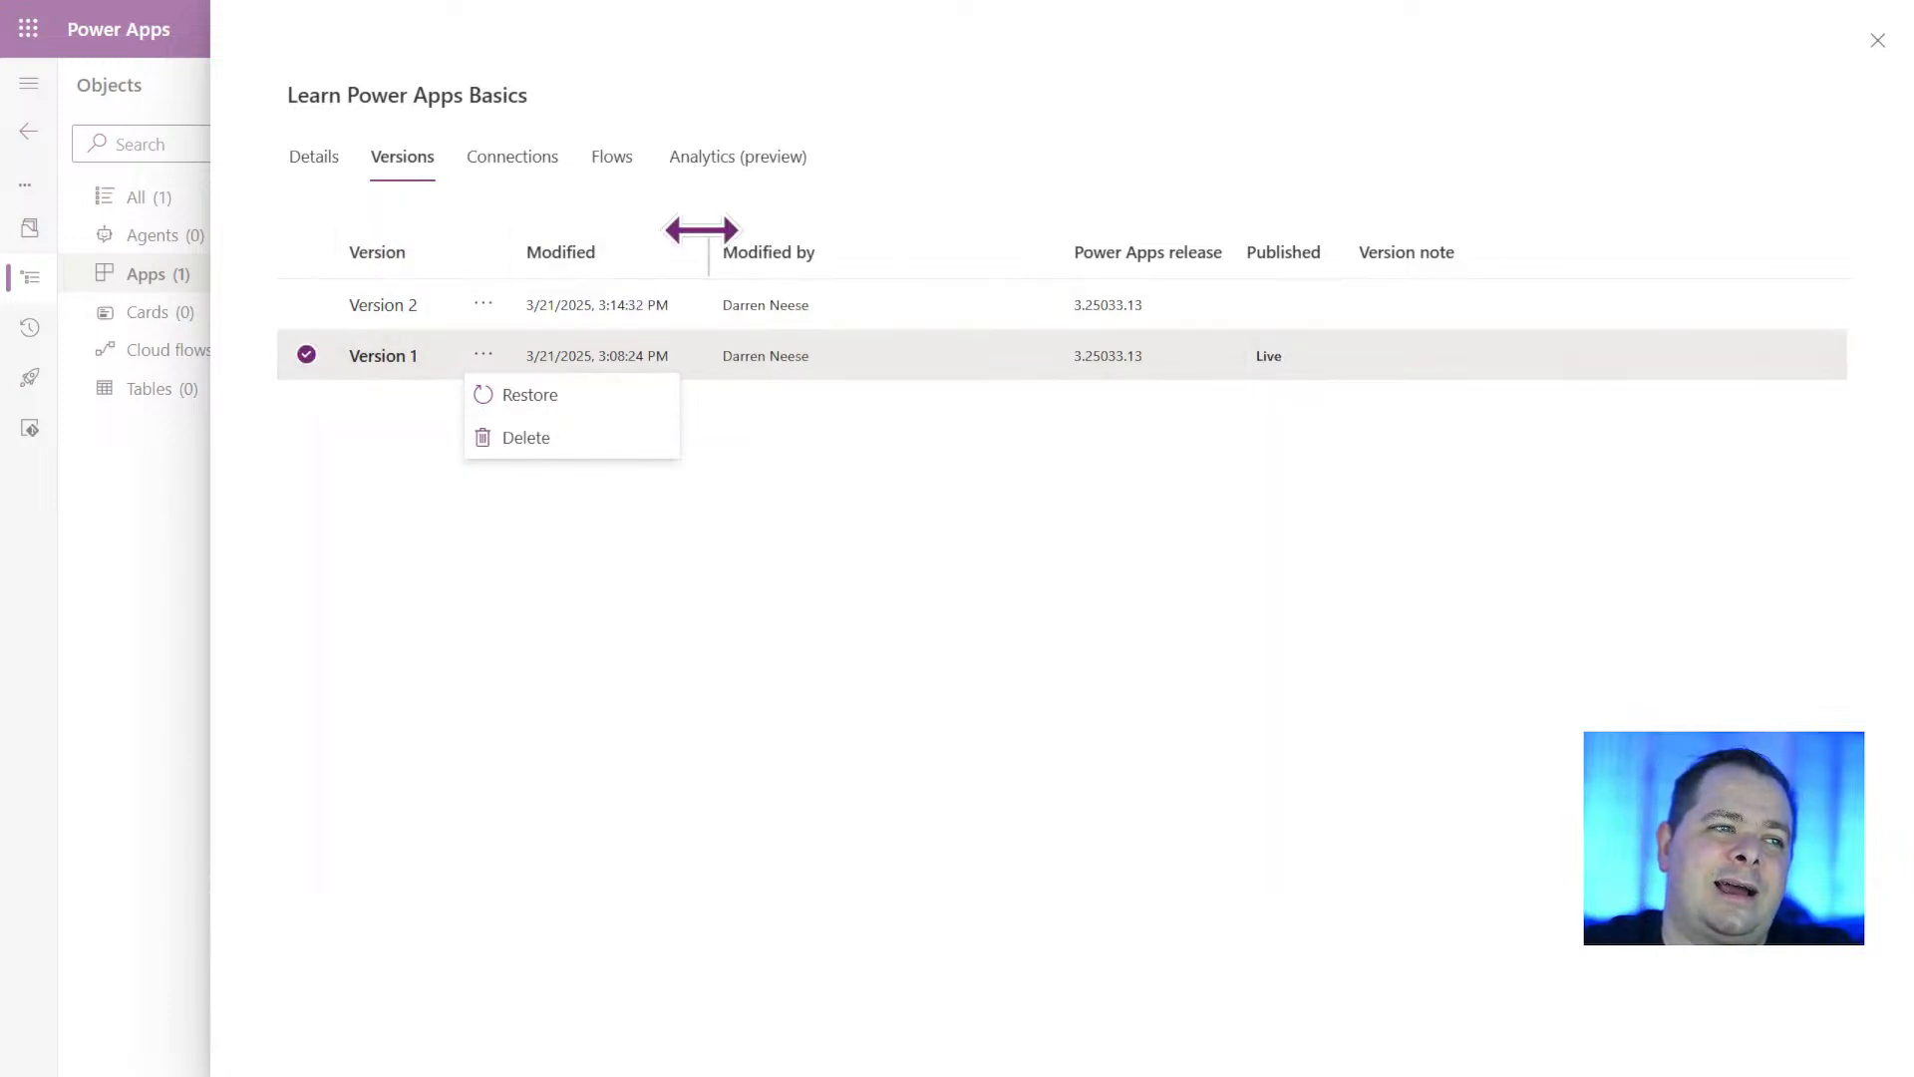
left_click(1082, 303)
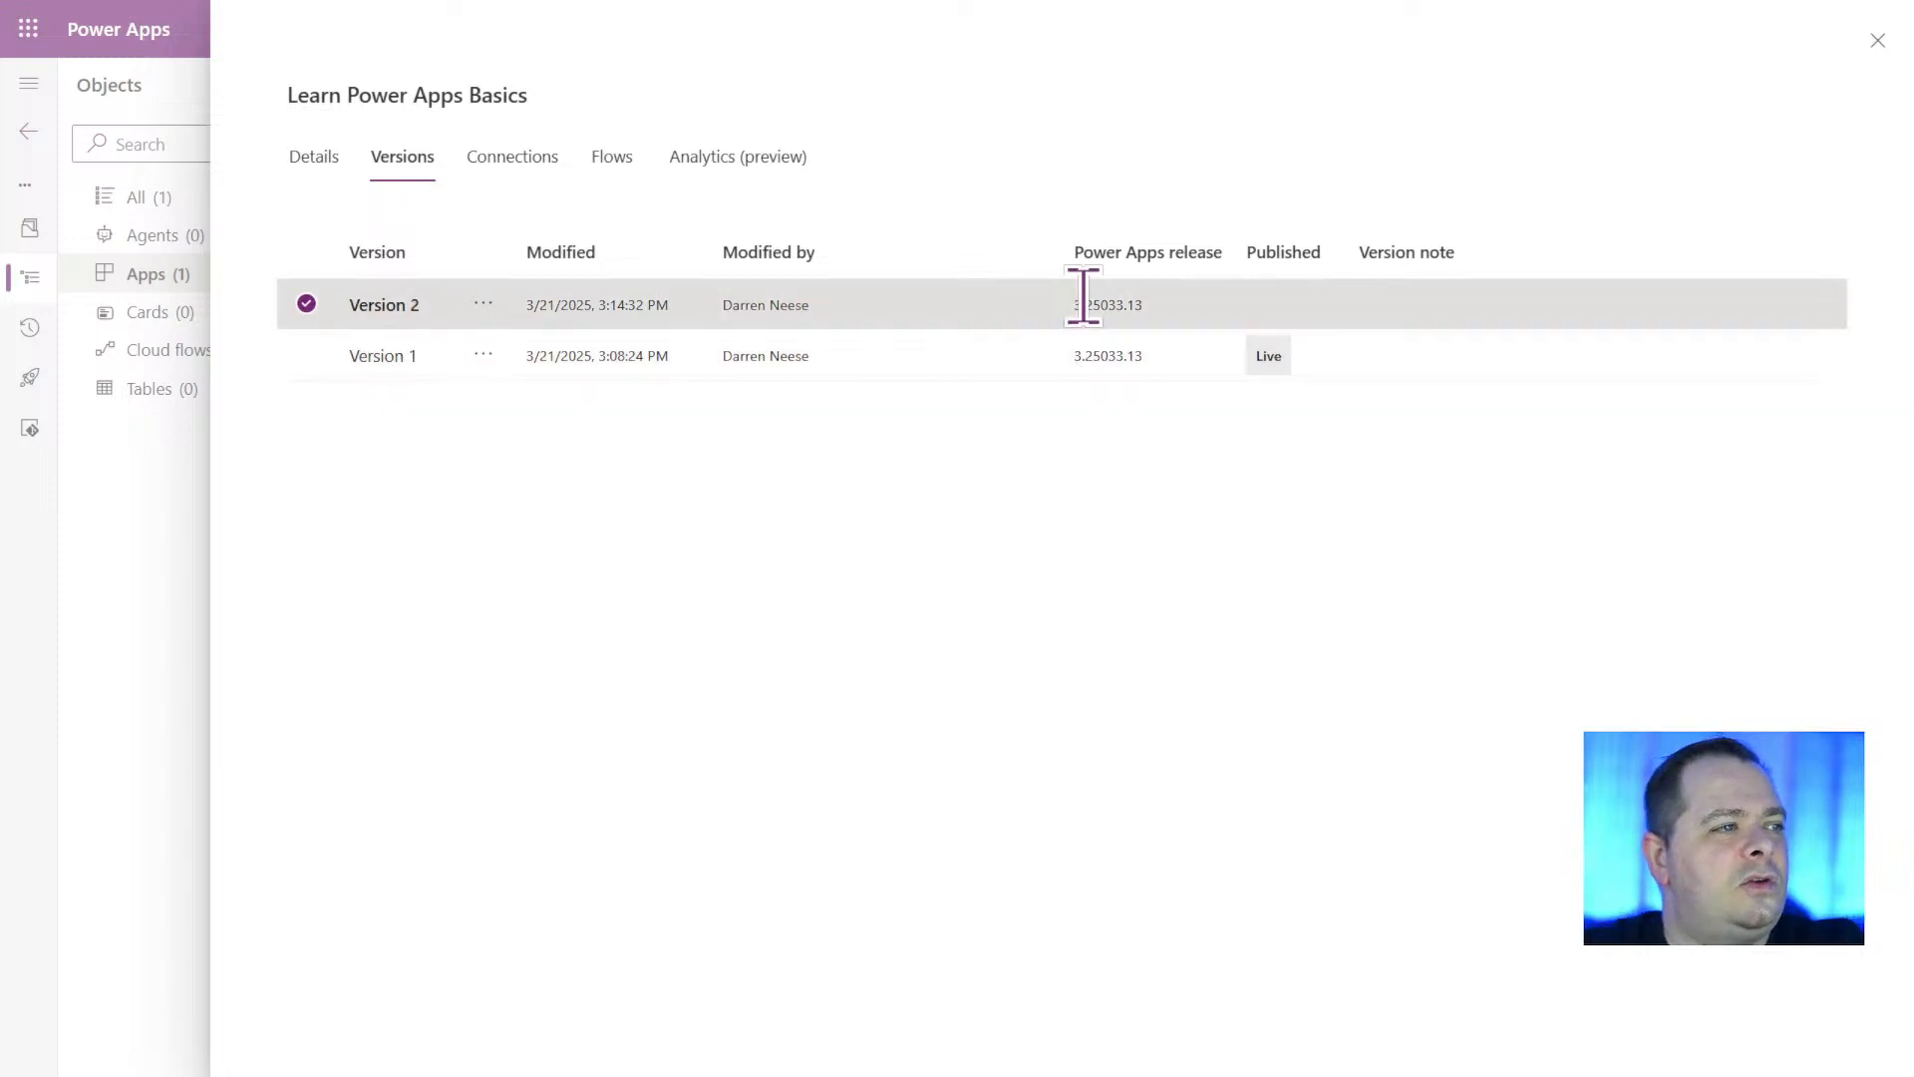
left_click(482, 304)
left_click(1401, 594)
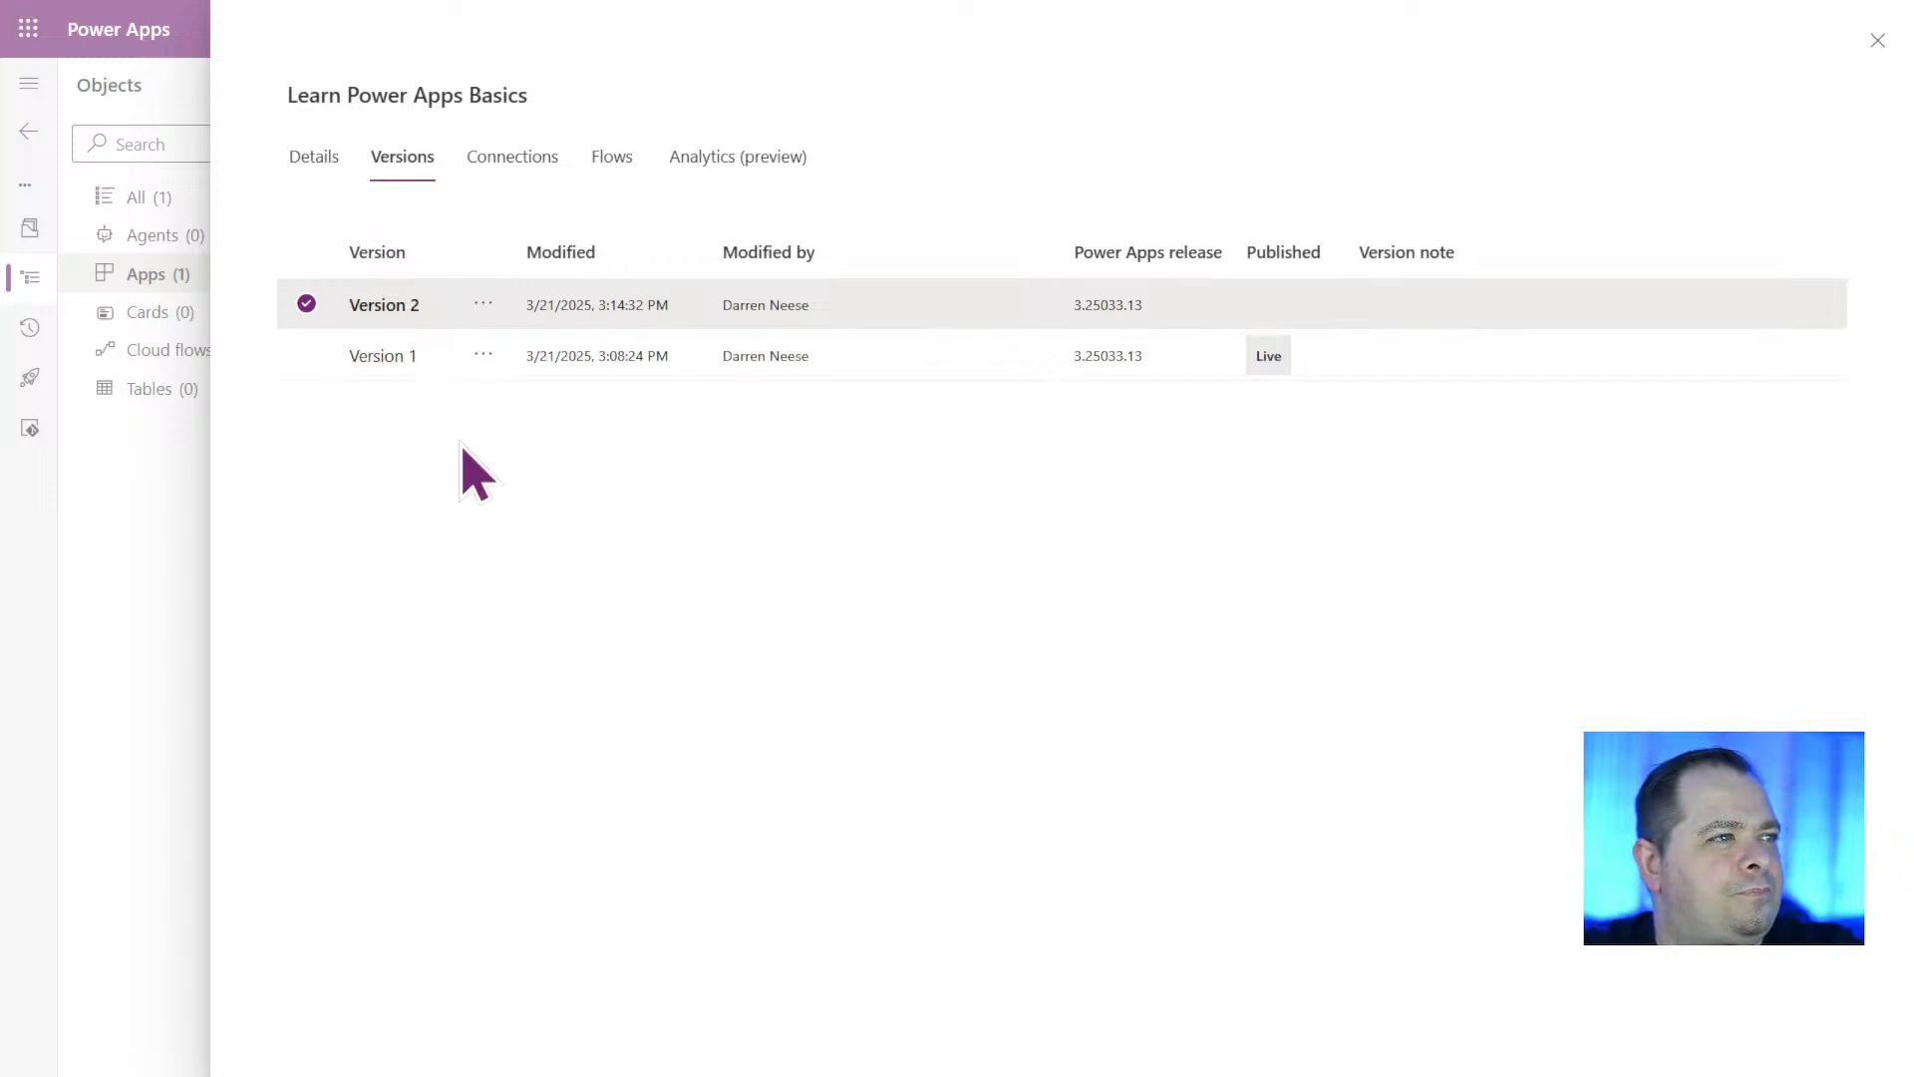
left_click(149, 599)
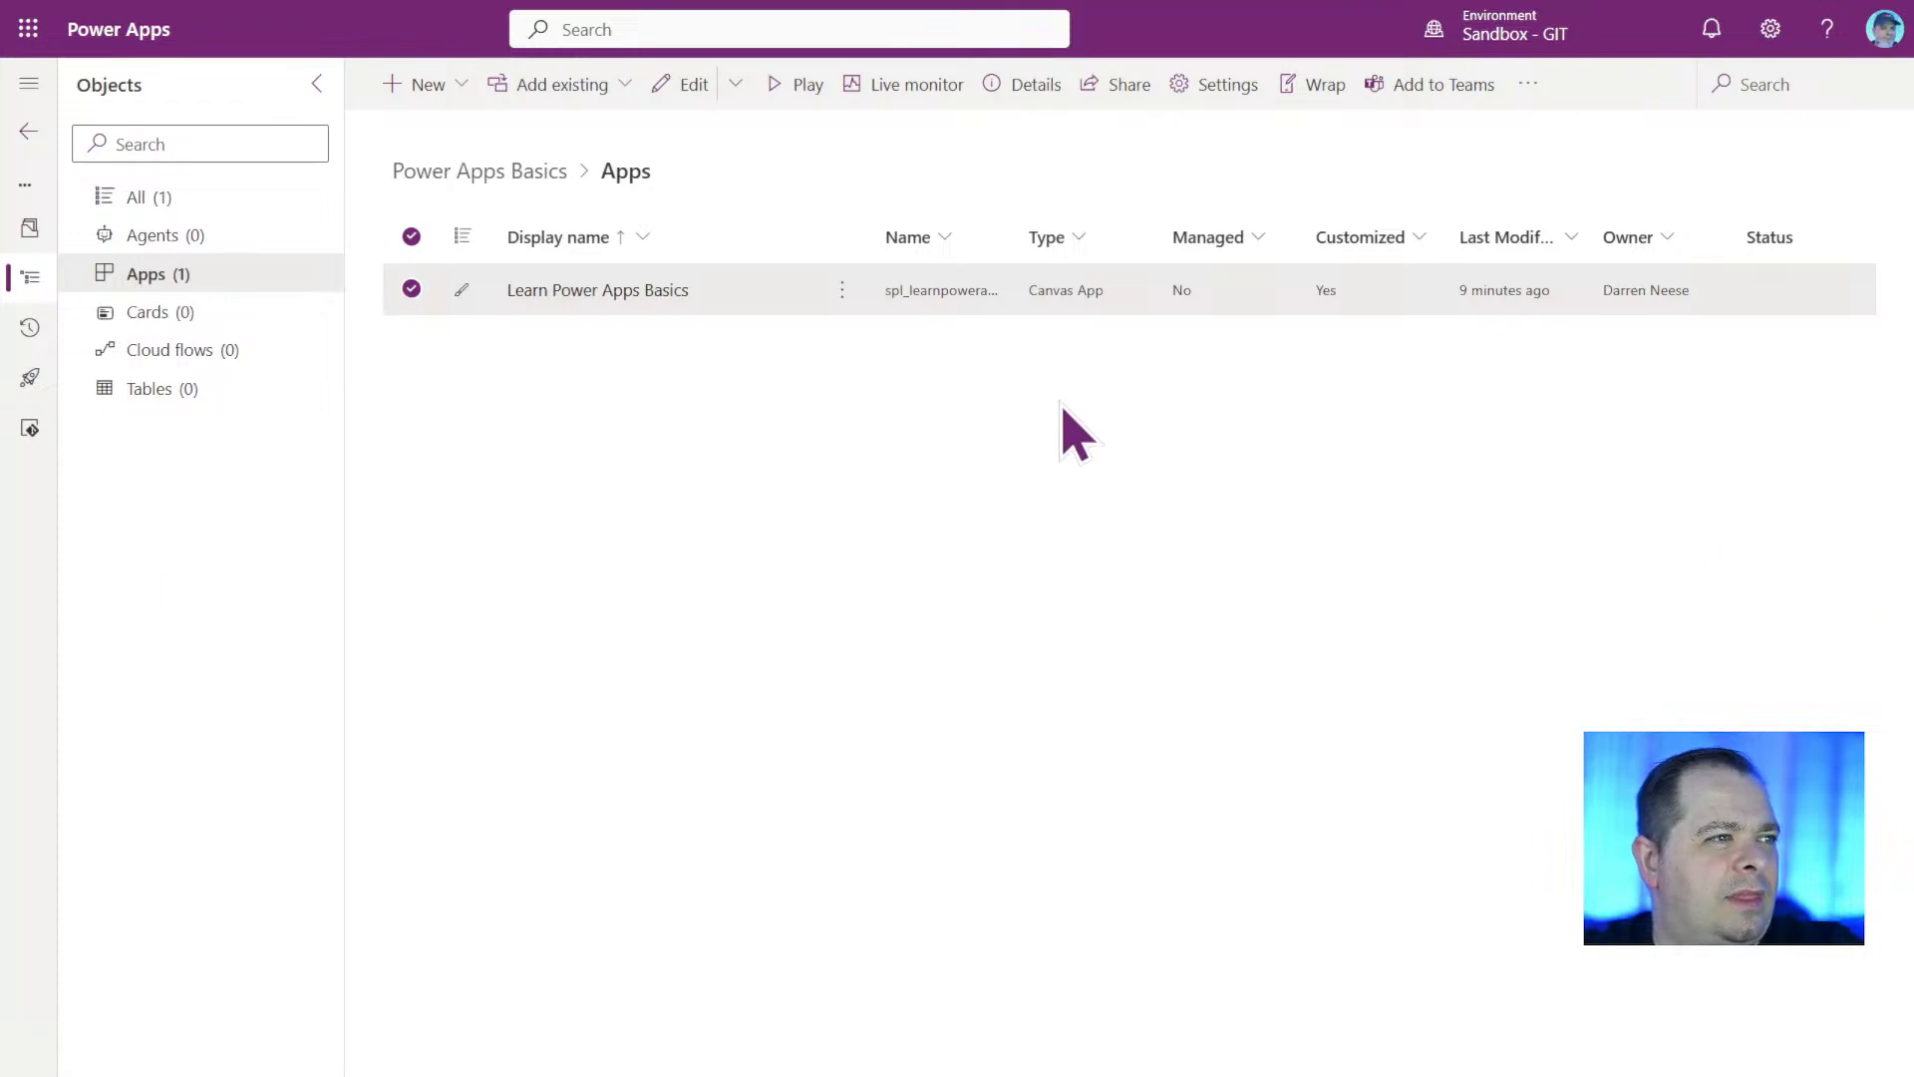
Open the Learn Power Apps Basics app for editing in a new browser tab.
left_click(844, 291)
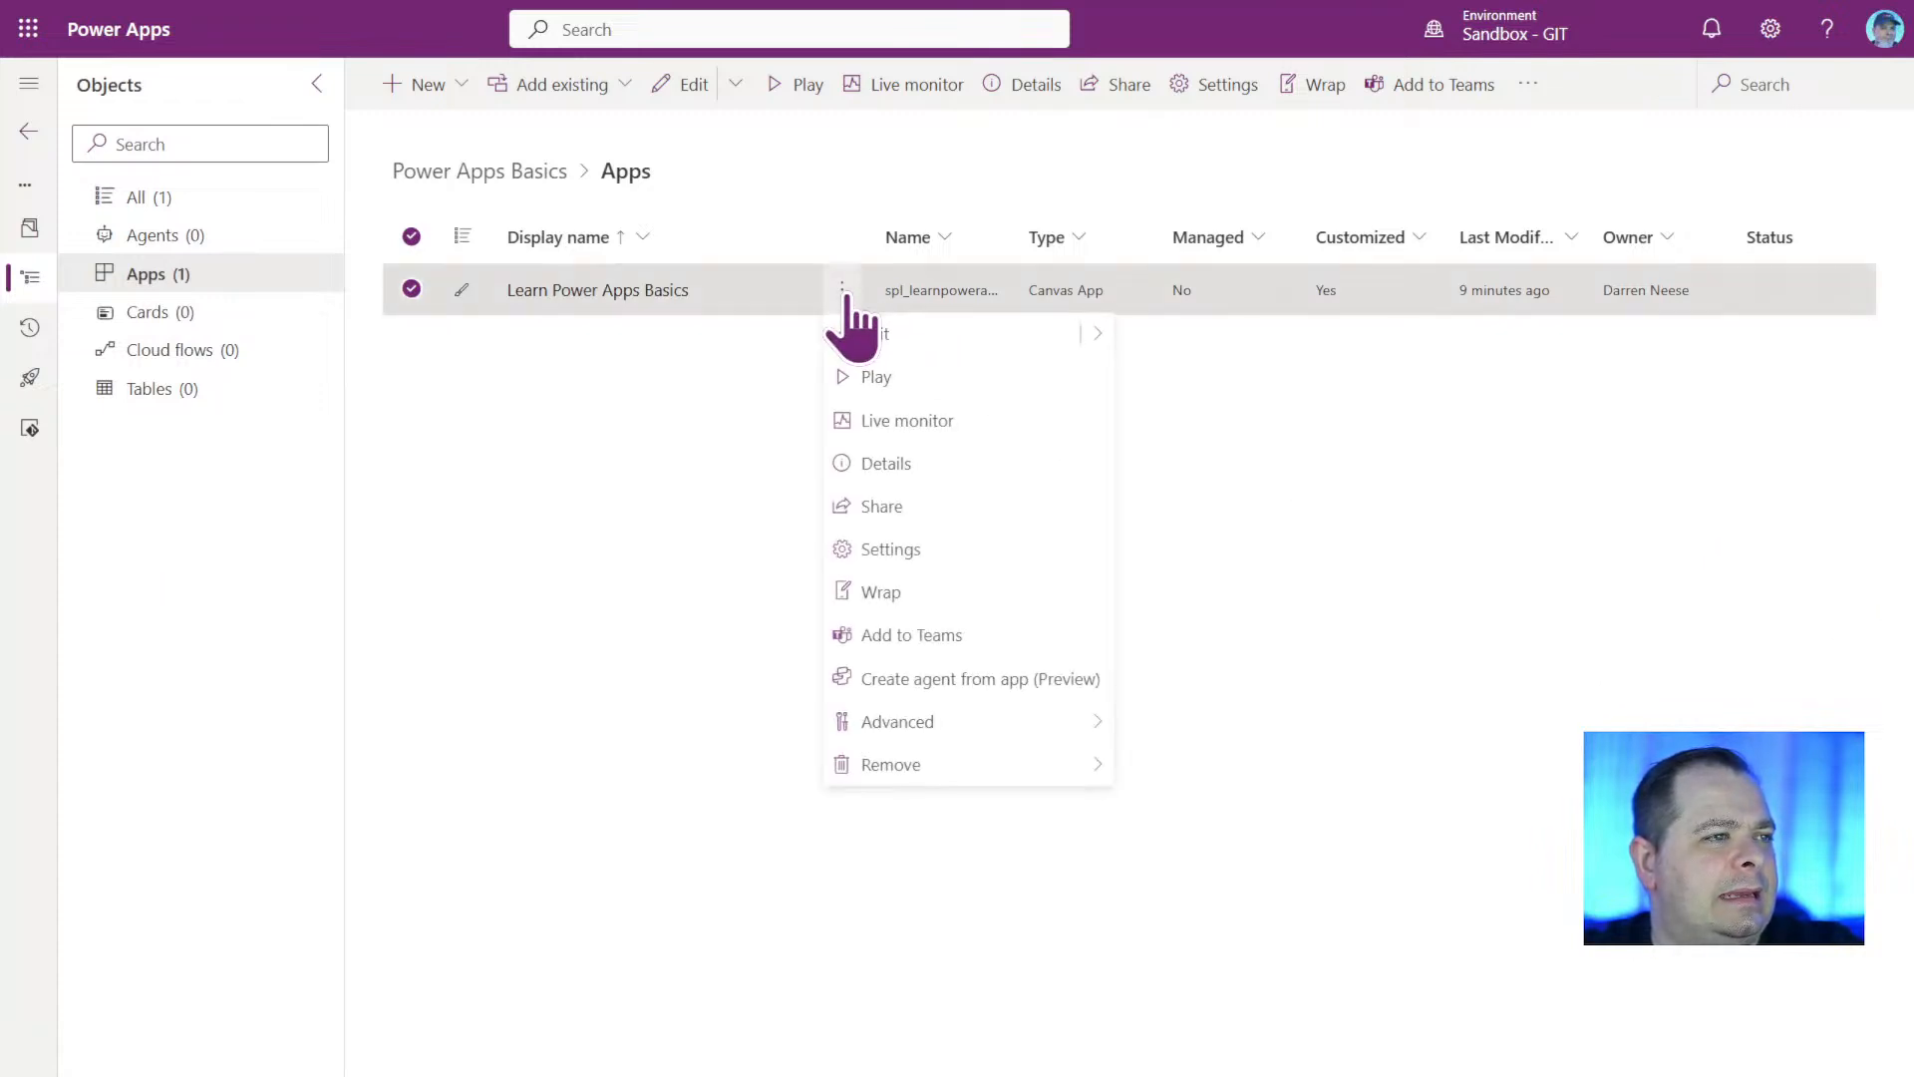
mouse_move(1098, 339)
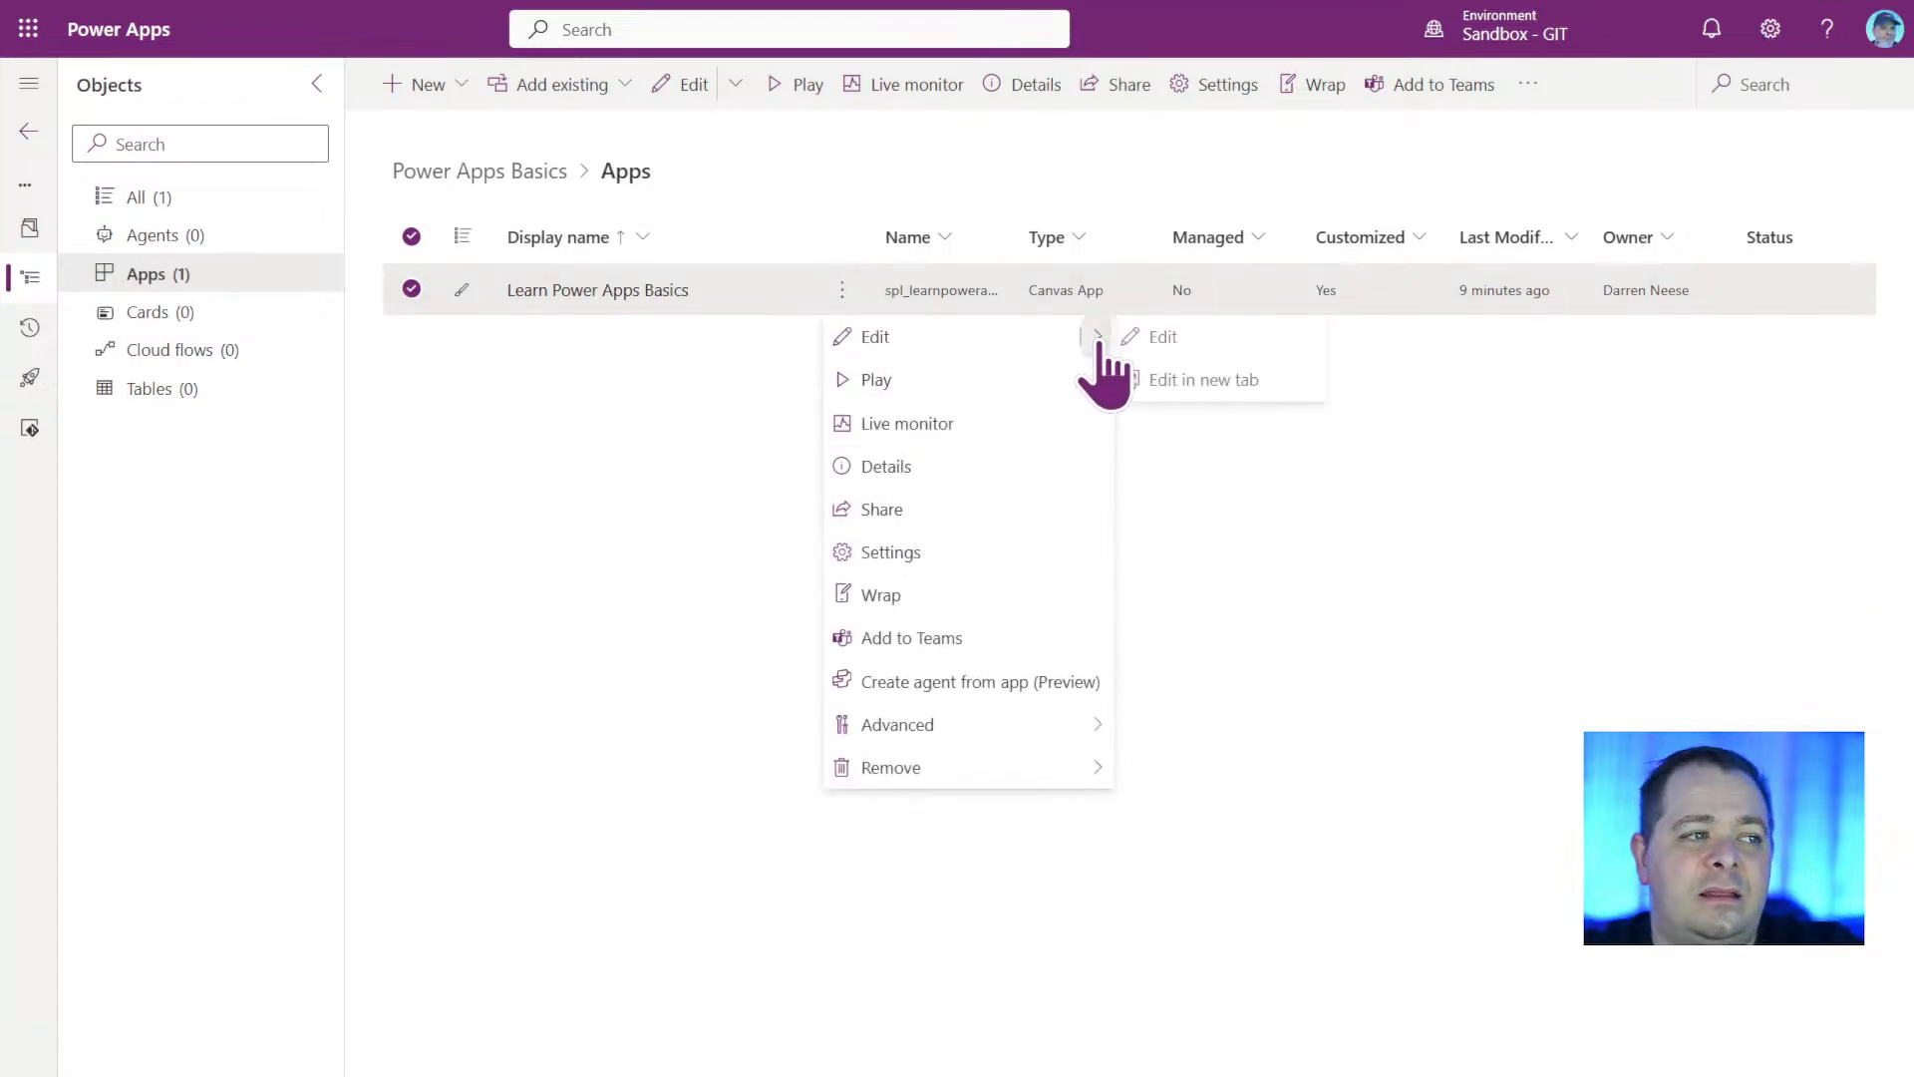
left_click(1196, 383)
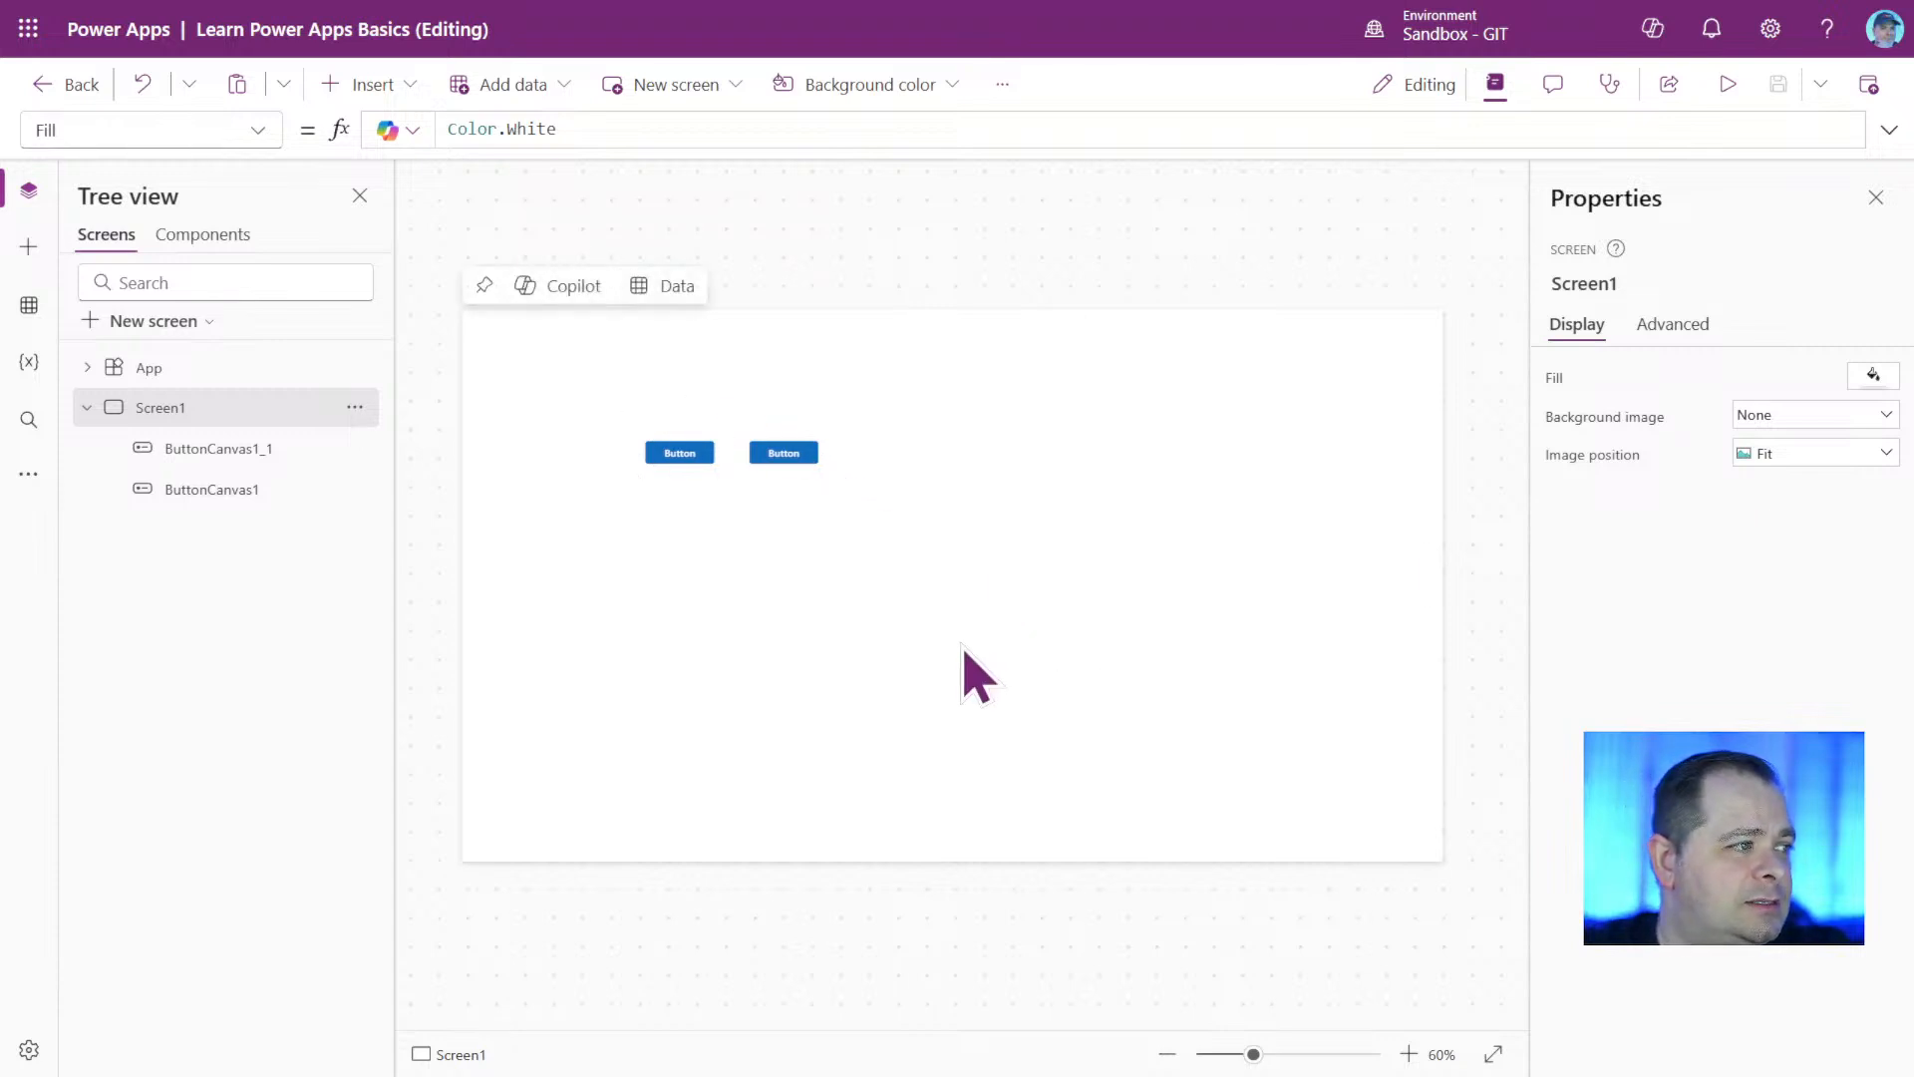
Recheck the reopened app's description, icon and Auto save option in its settings, and close them.
left_click(1003, 83)
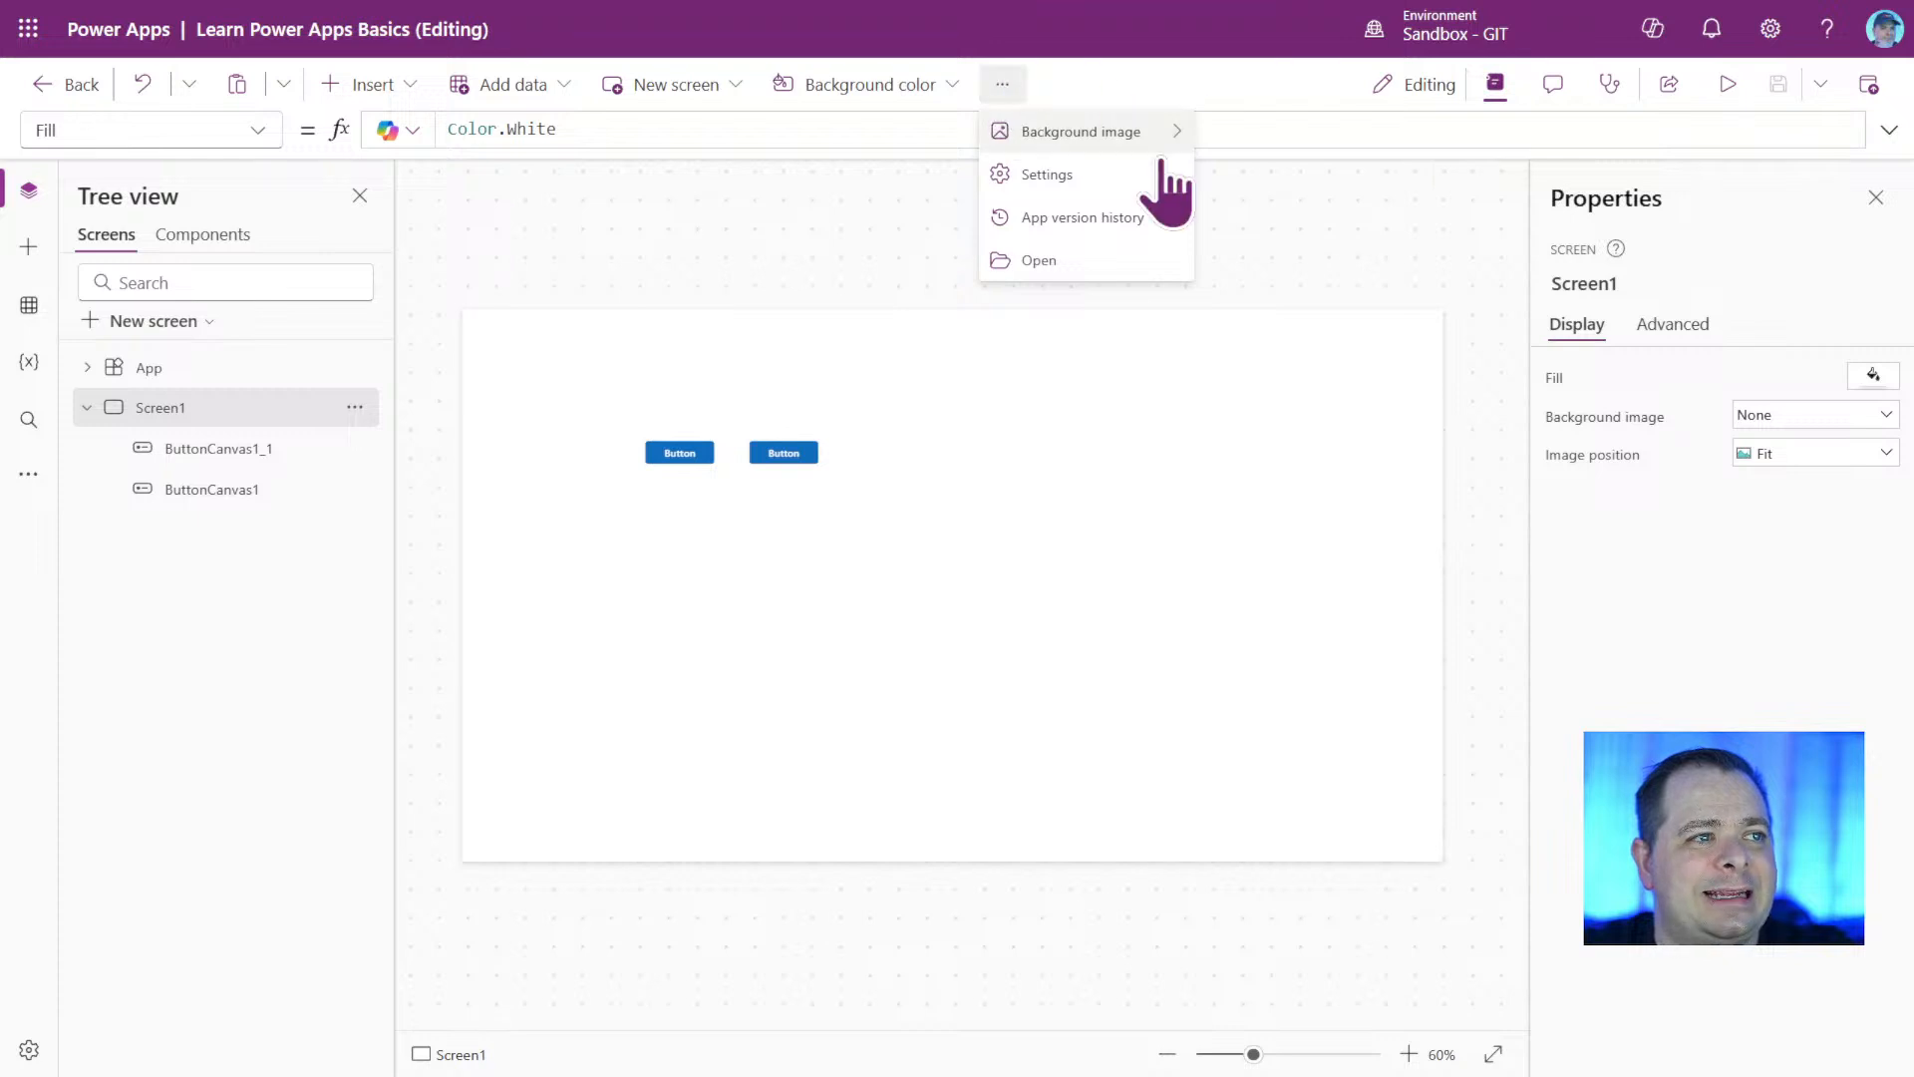
left_click(1124, 179)
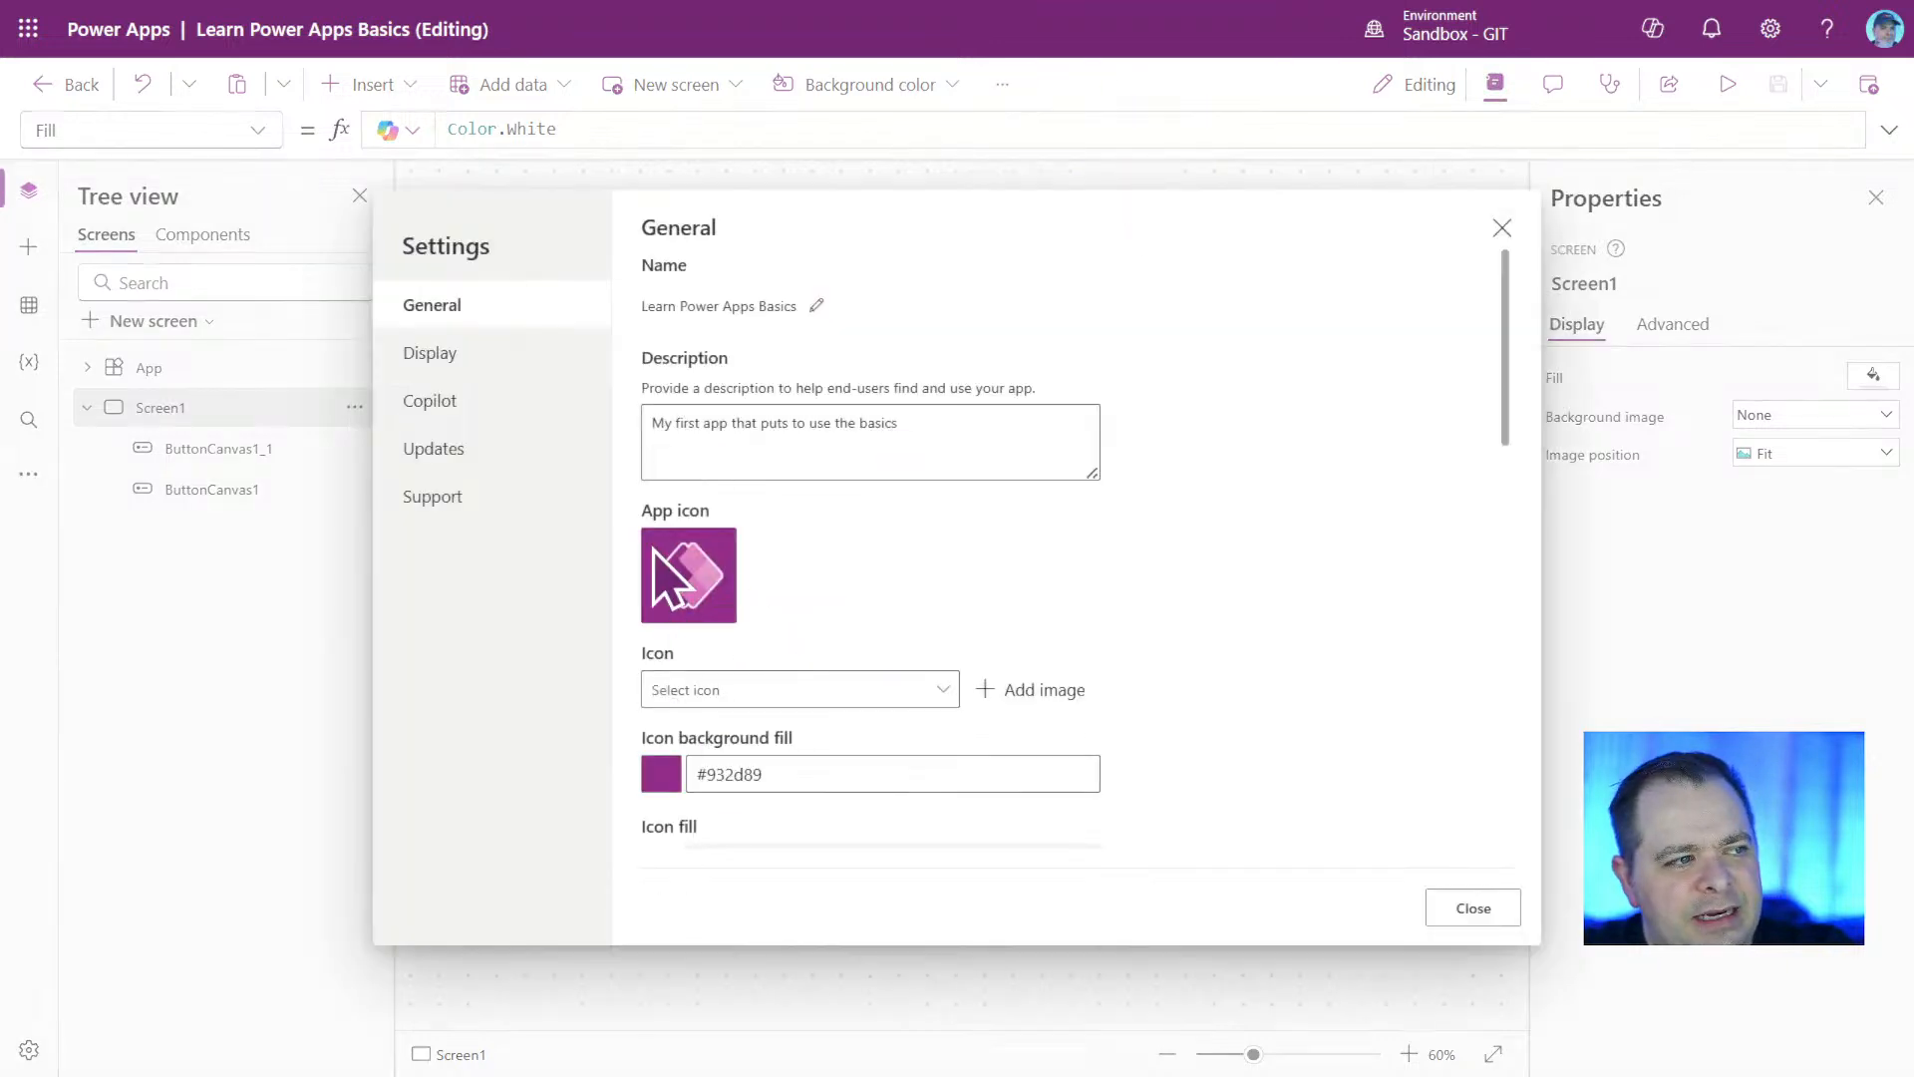
scroll(1172, 613, "down", 3)
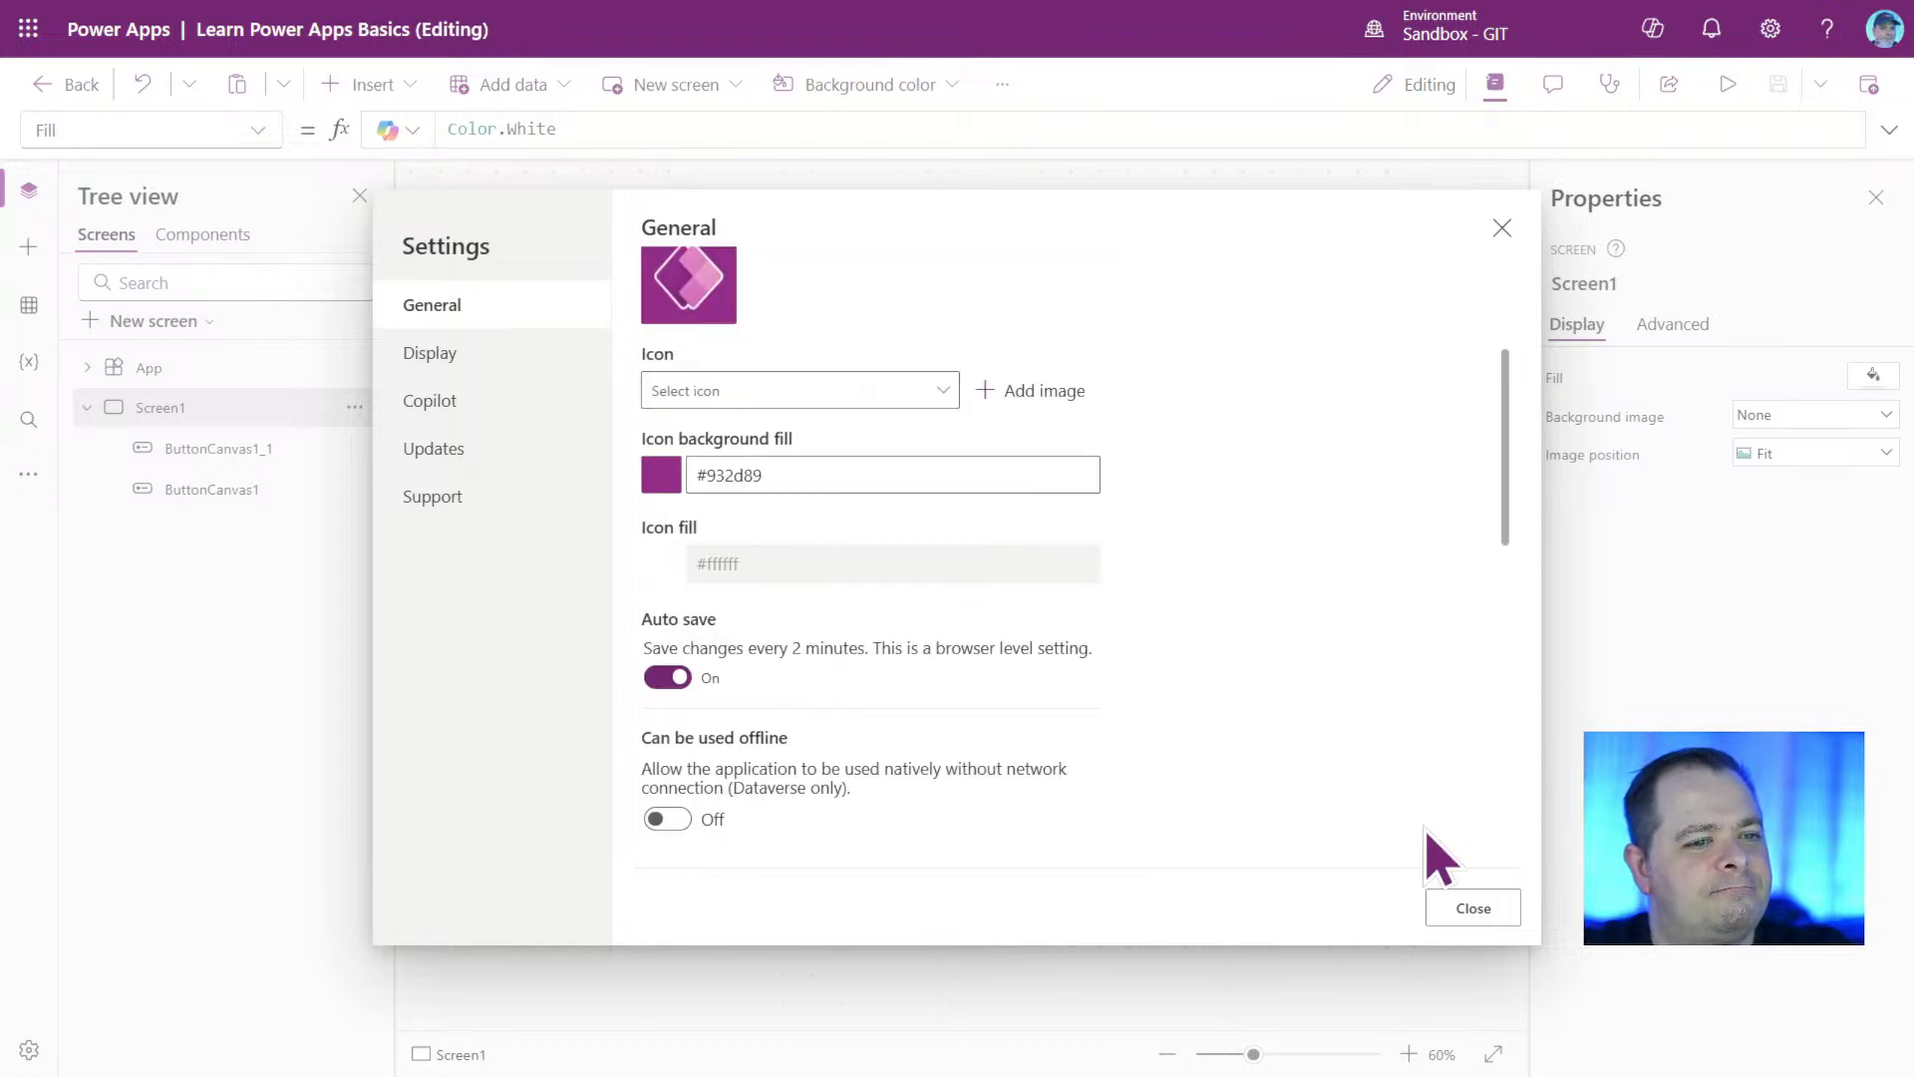
left_click(1474, 908)
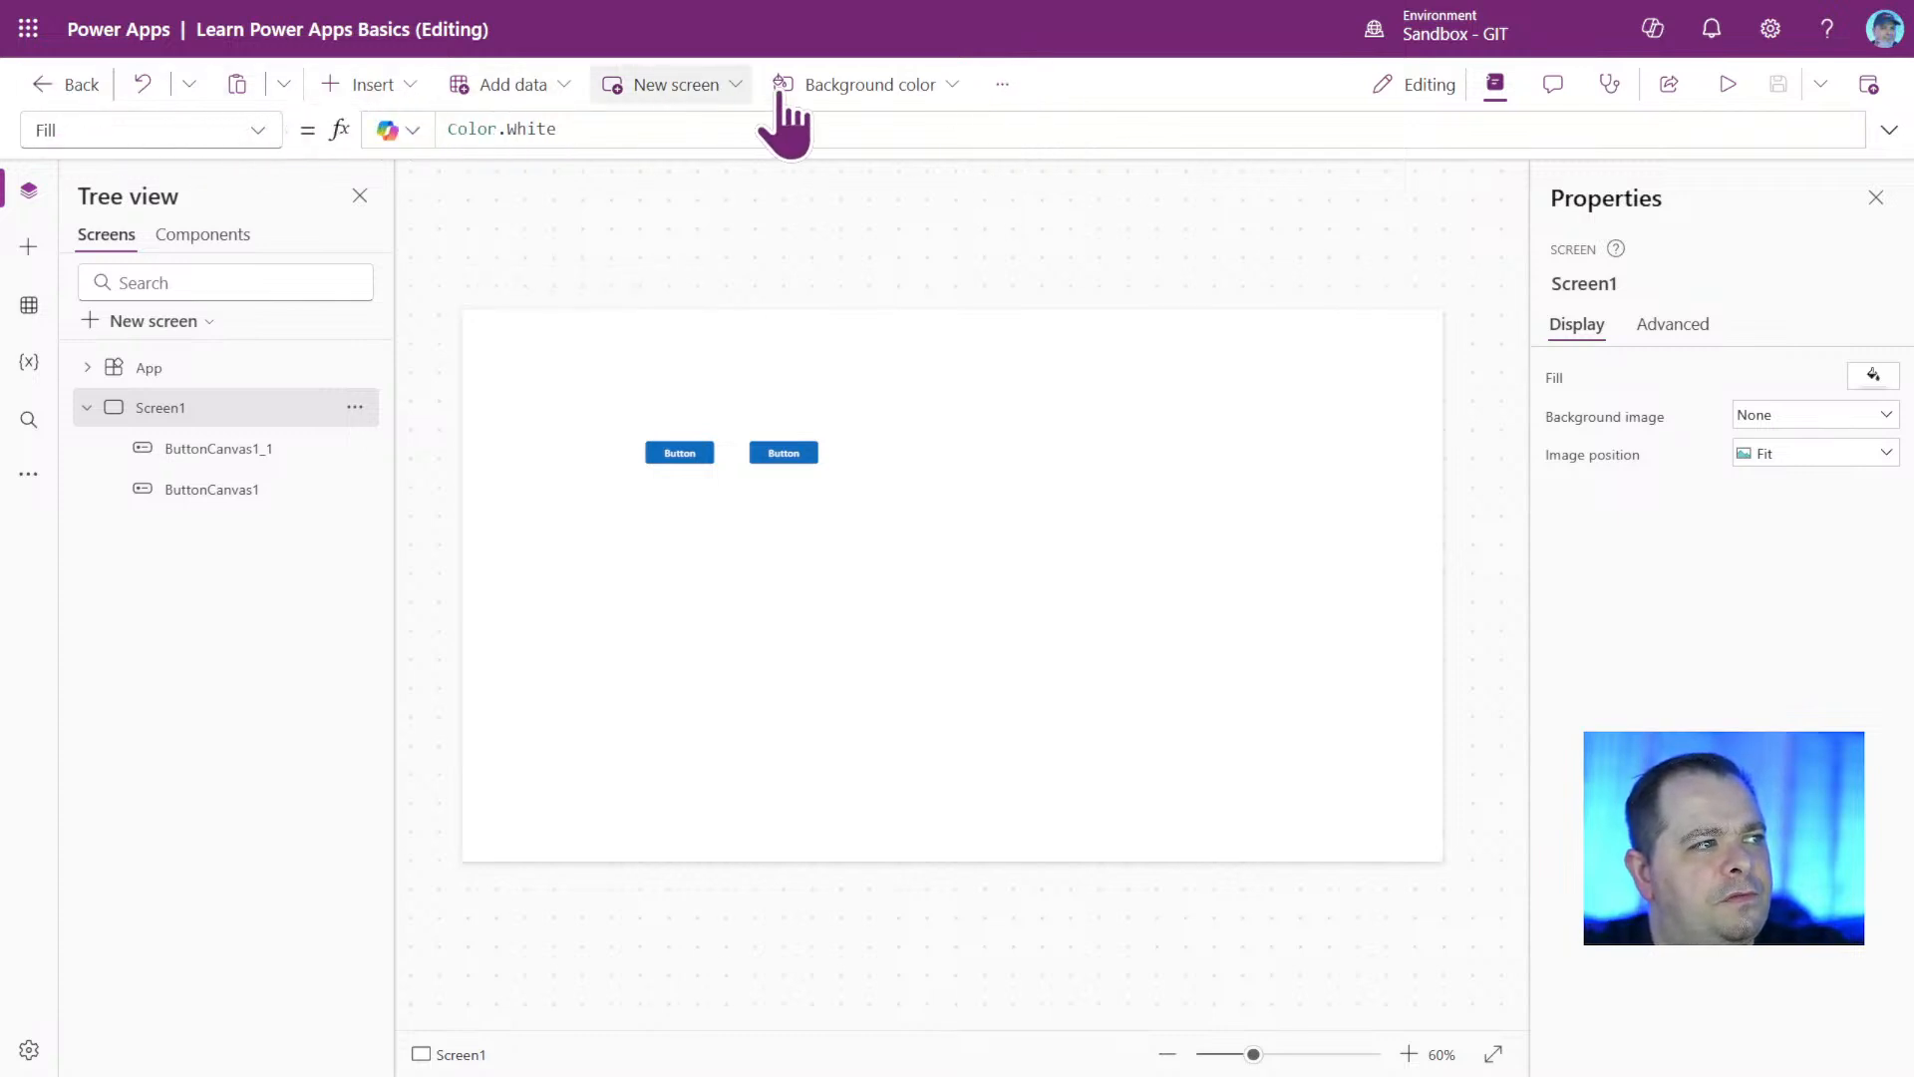
left_click(1002, 84)
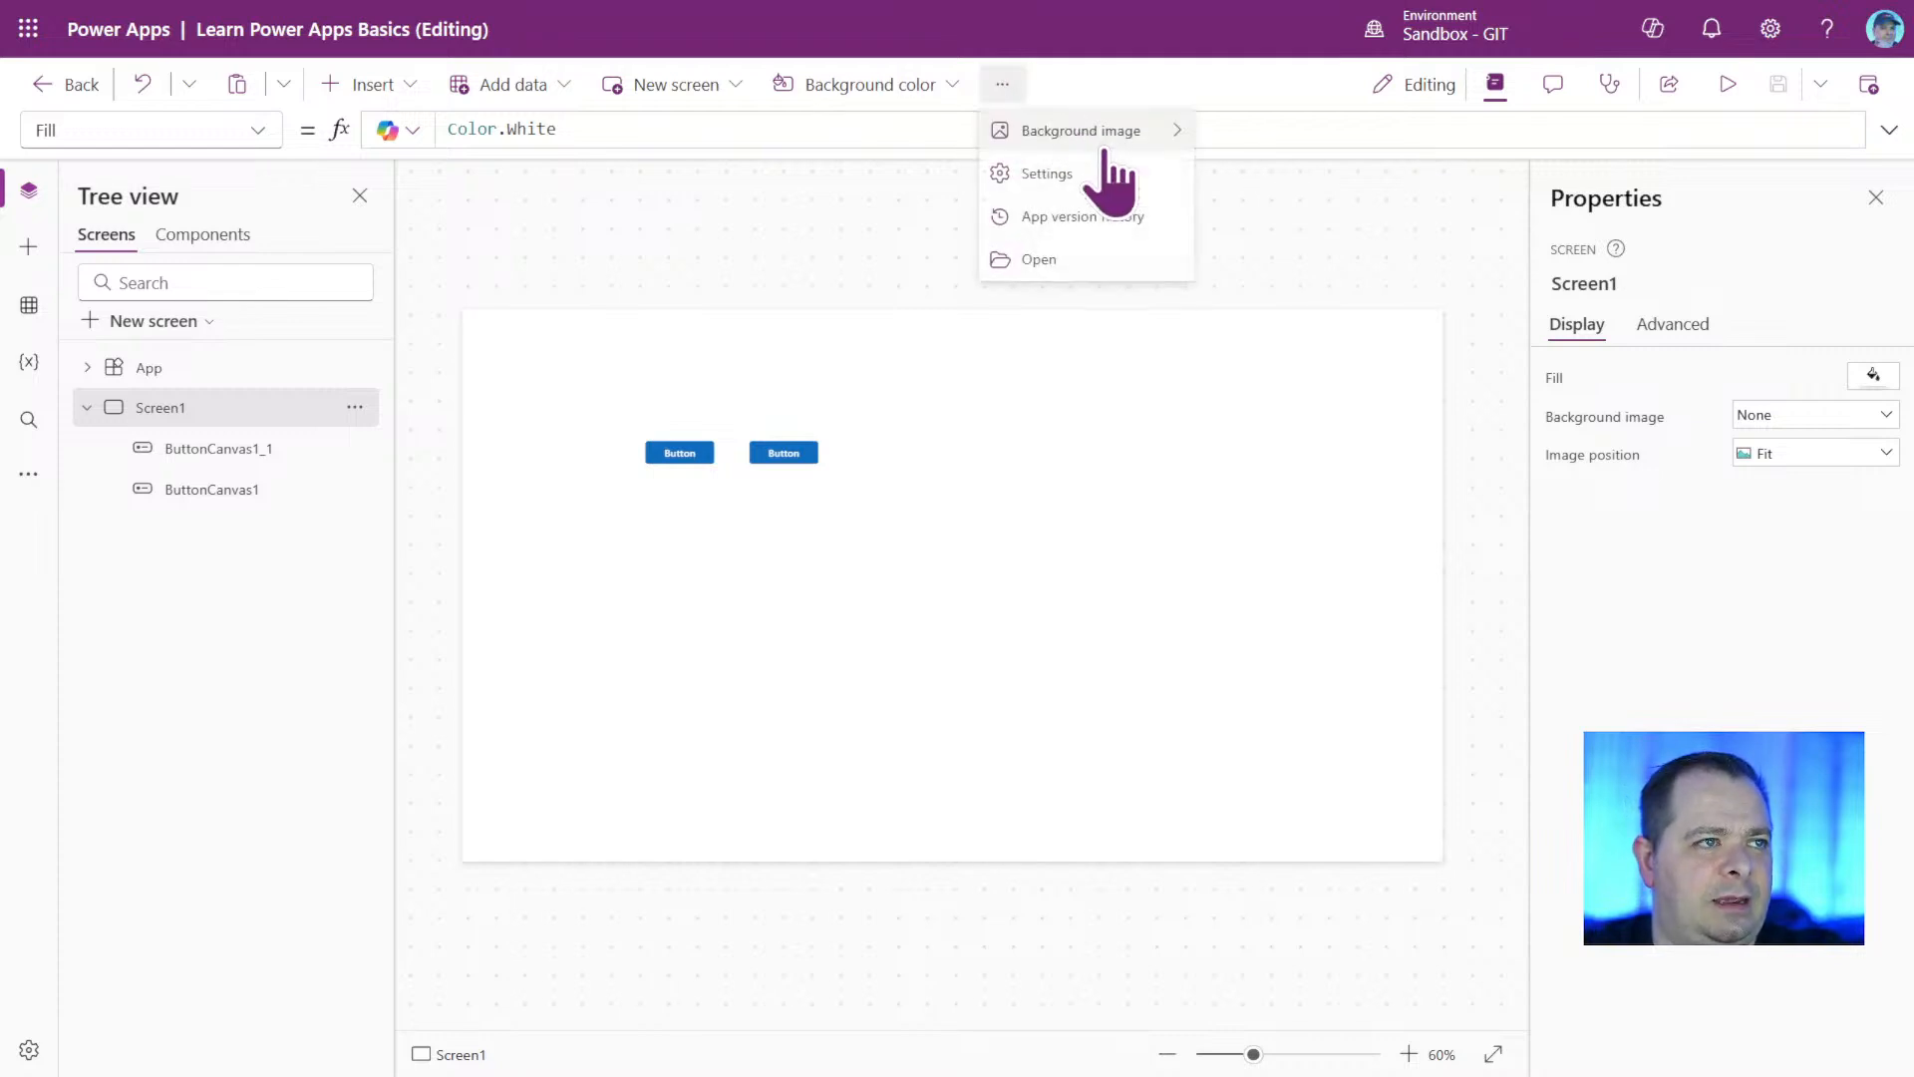
left_click(1236, 92)
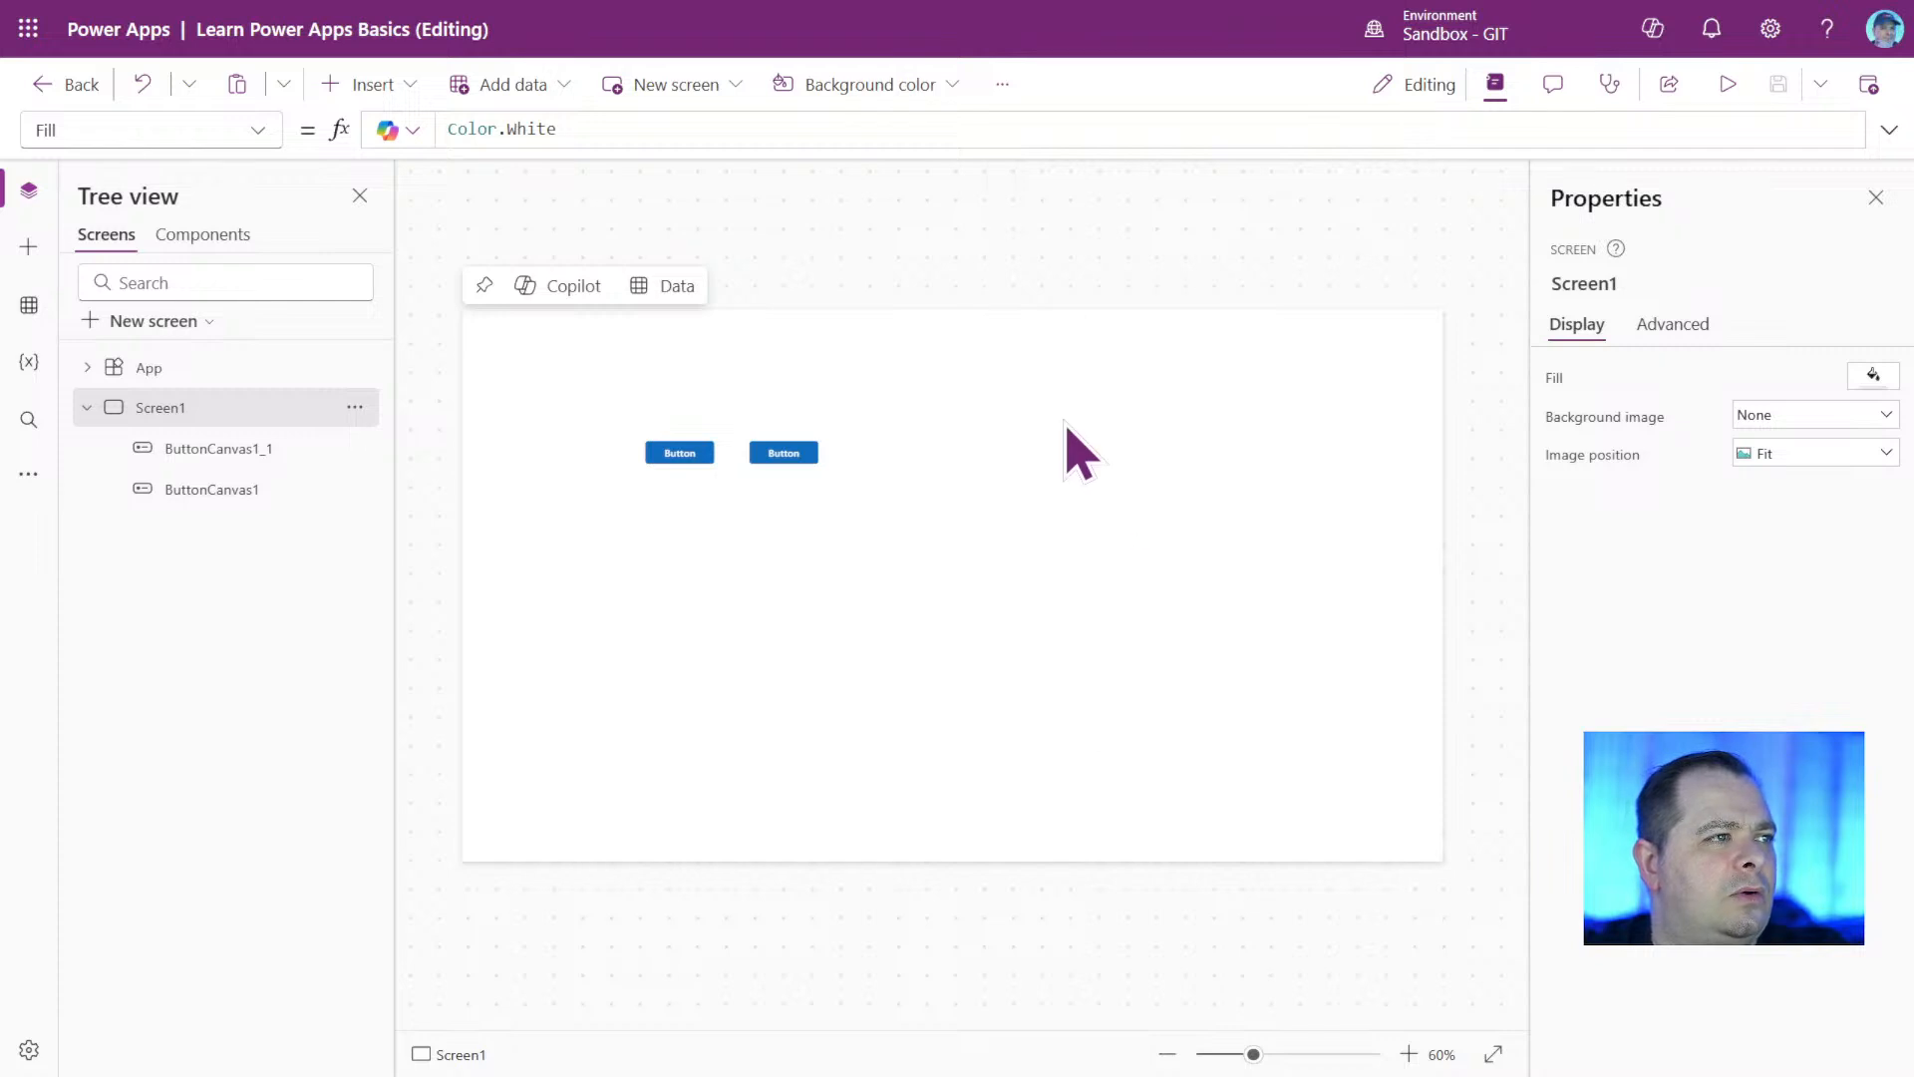
Compare the commands offered for the two buttons and for Screen1, including the background color palette and the additional screen commands.
left_click(783, 453)
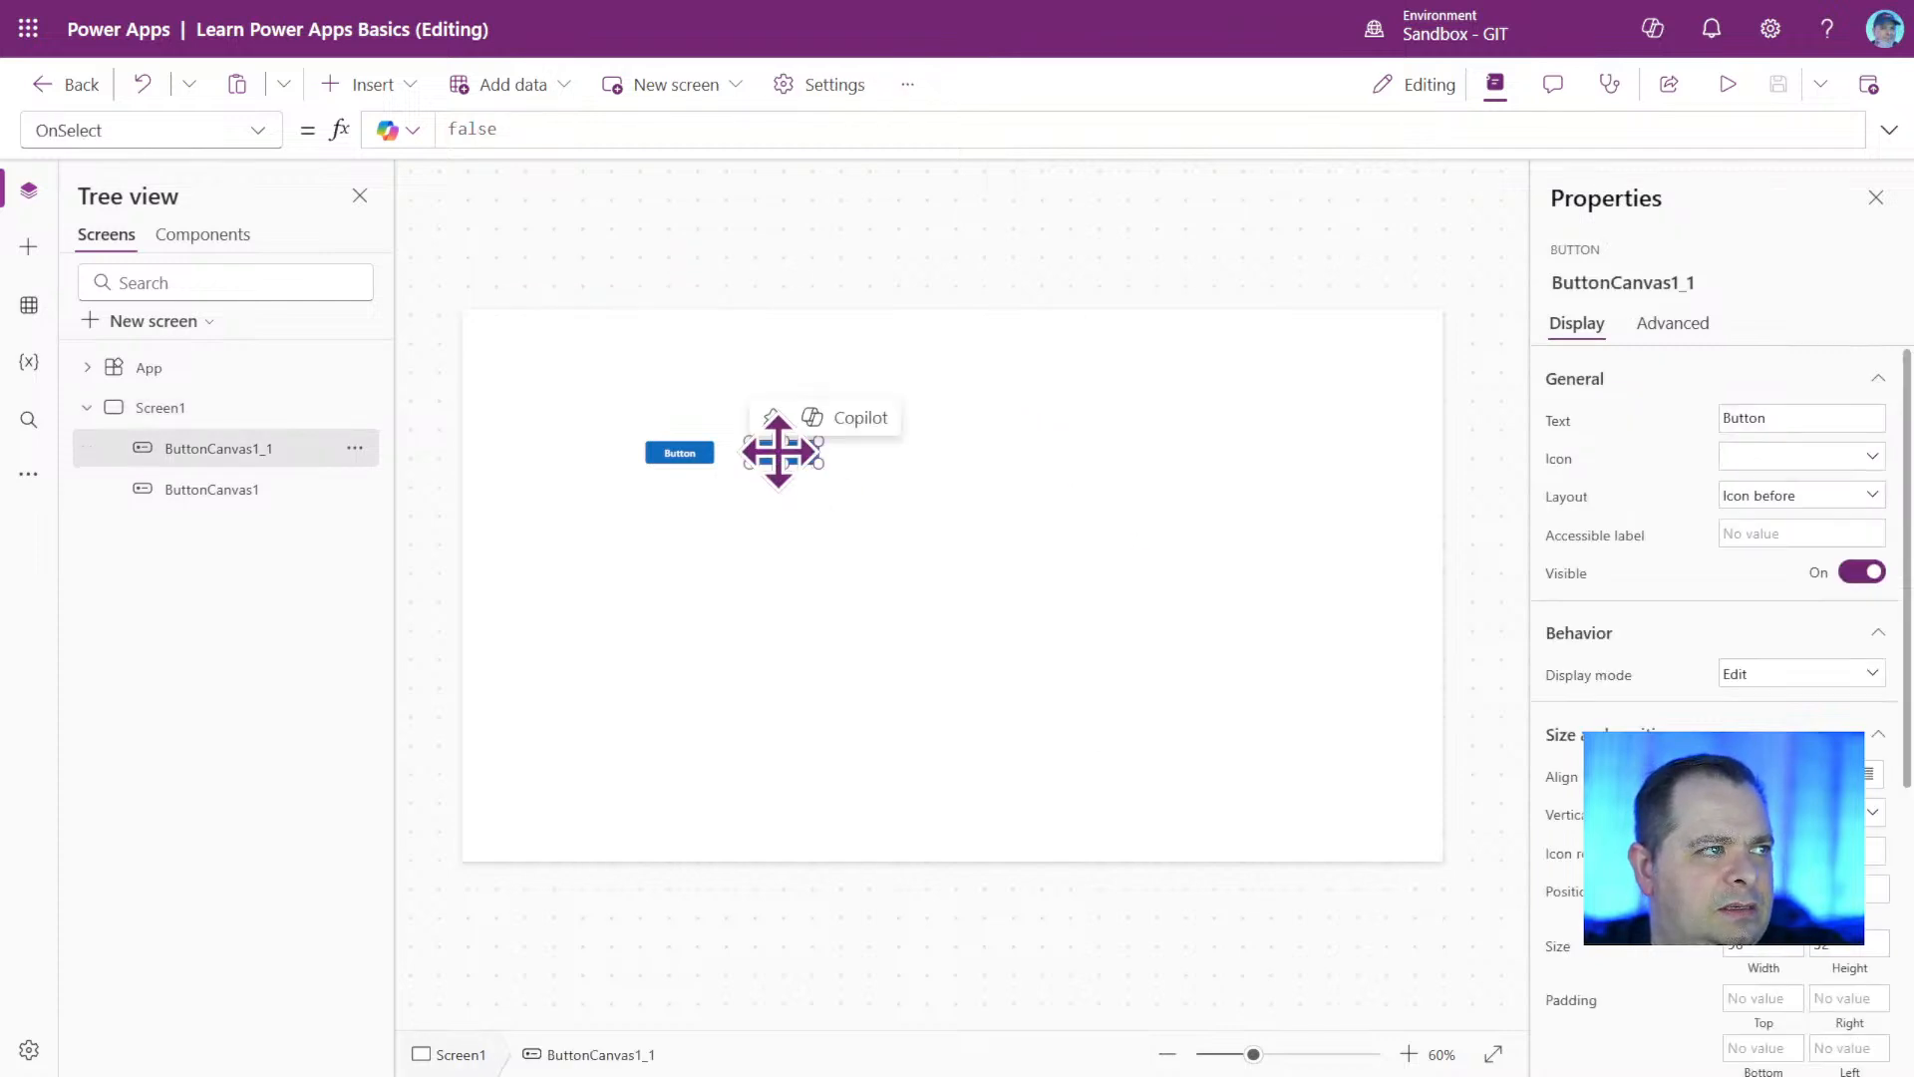
left_click(680, 454)
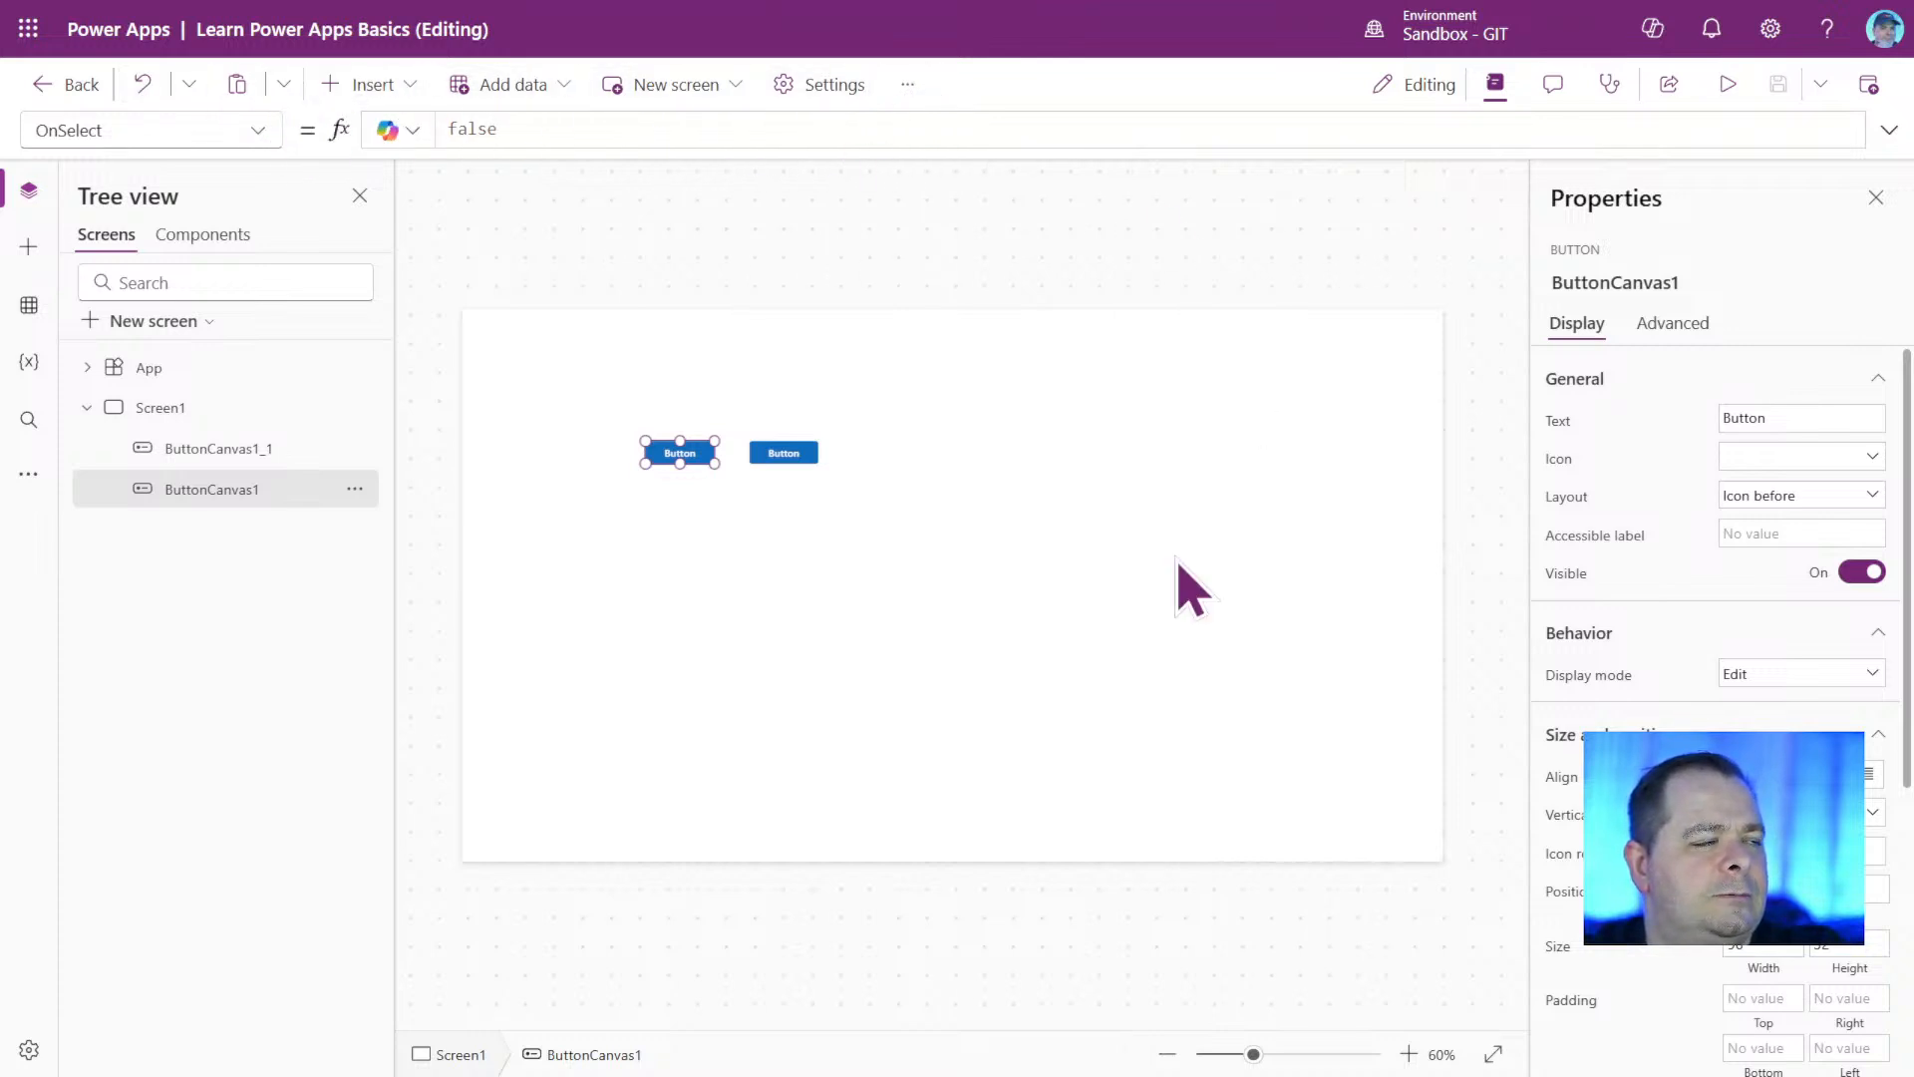
left_click(1107, 644)
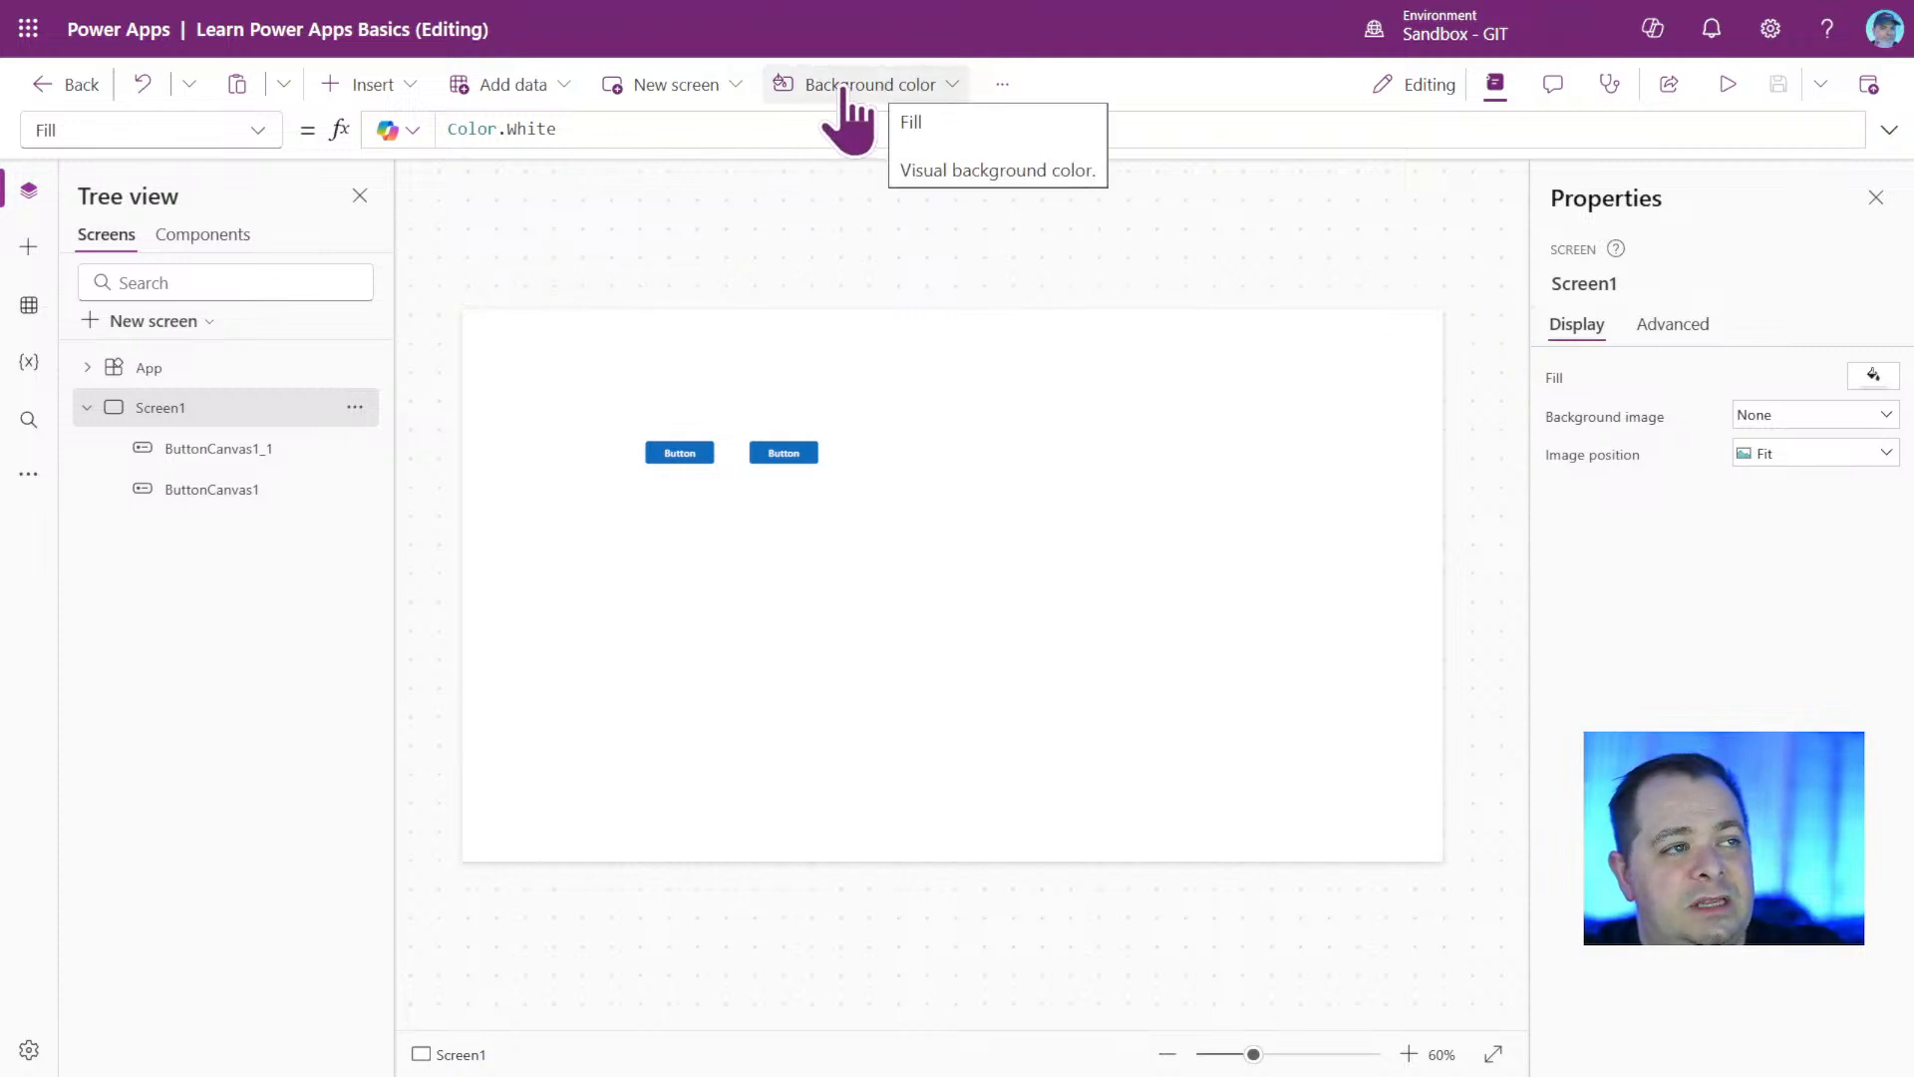
left_click(953, 86)
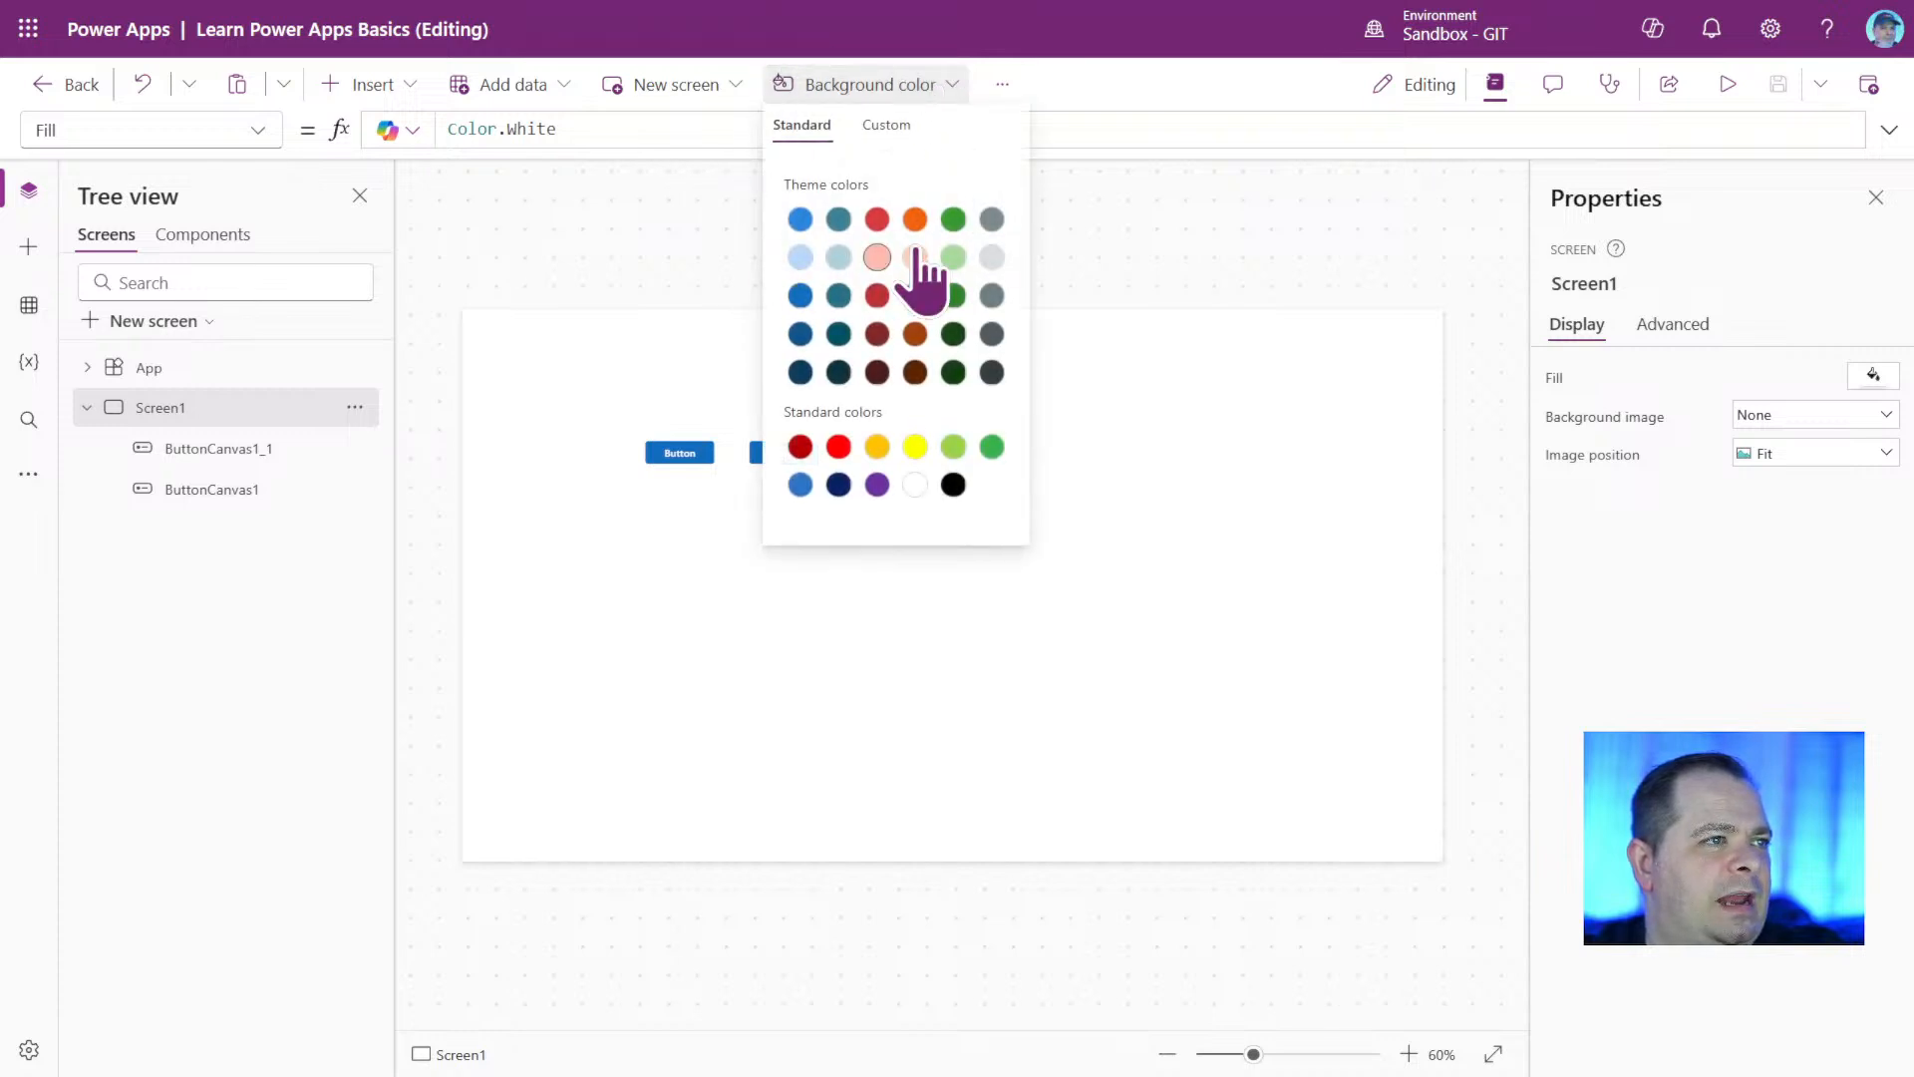
left_click(1244, 201)
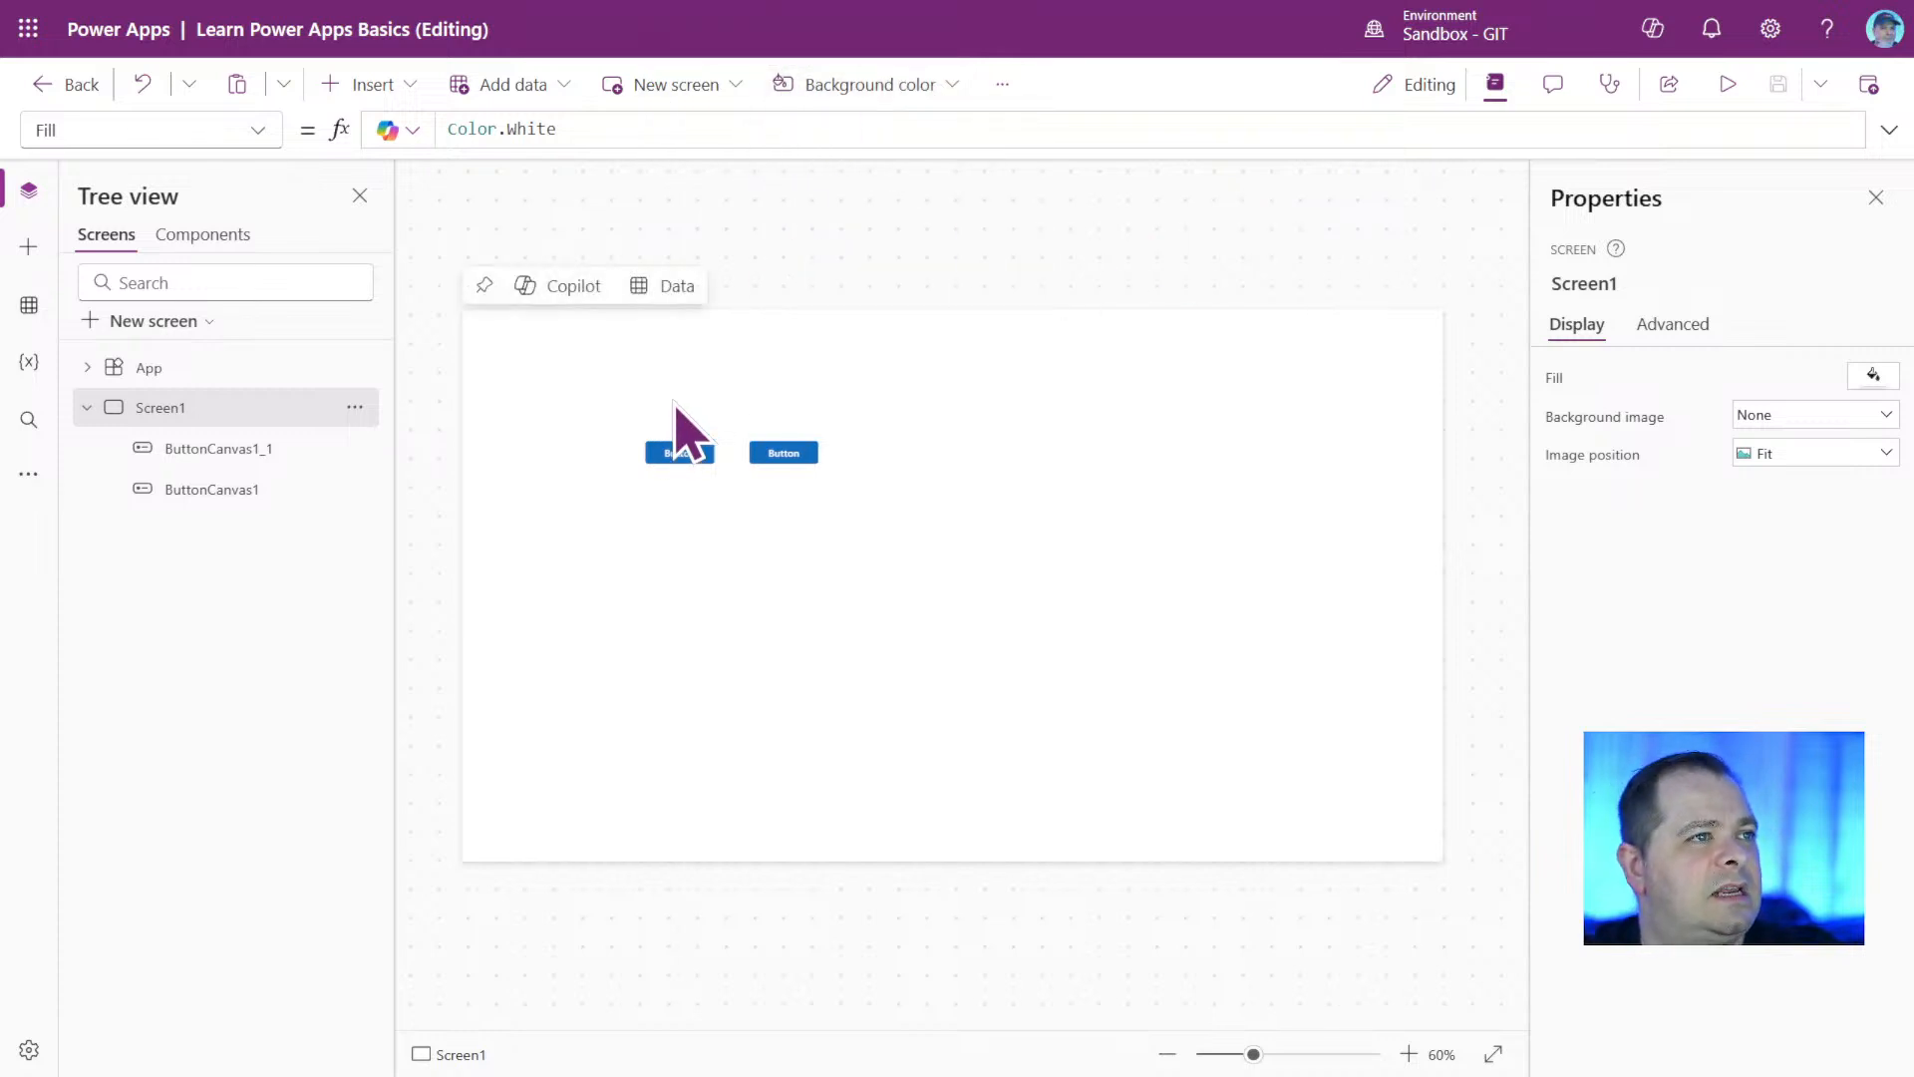
left_click(1003, 86)
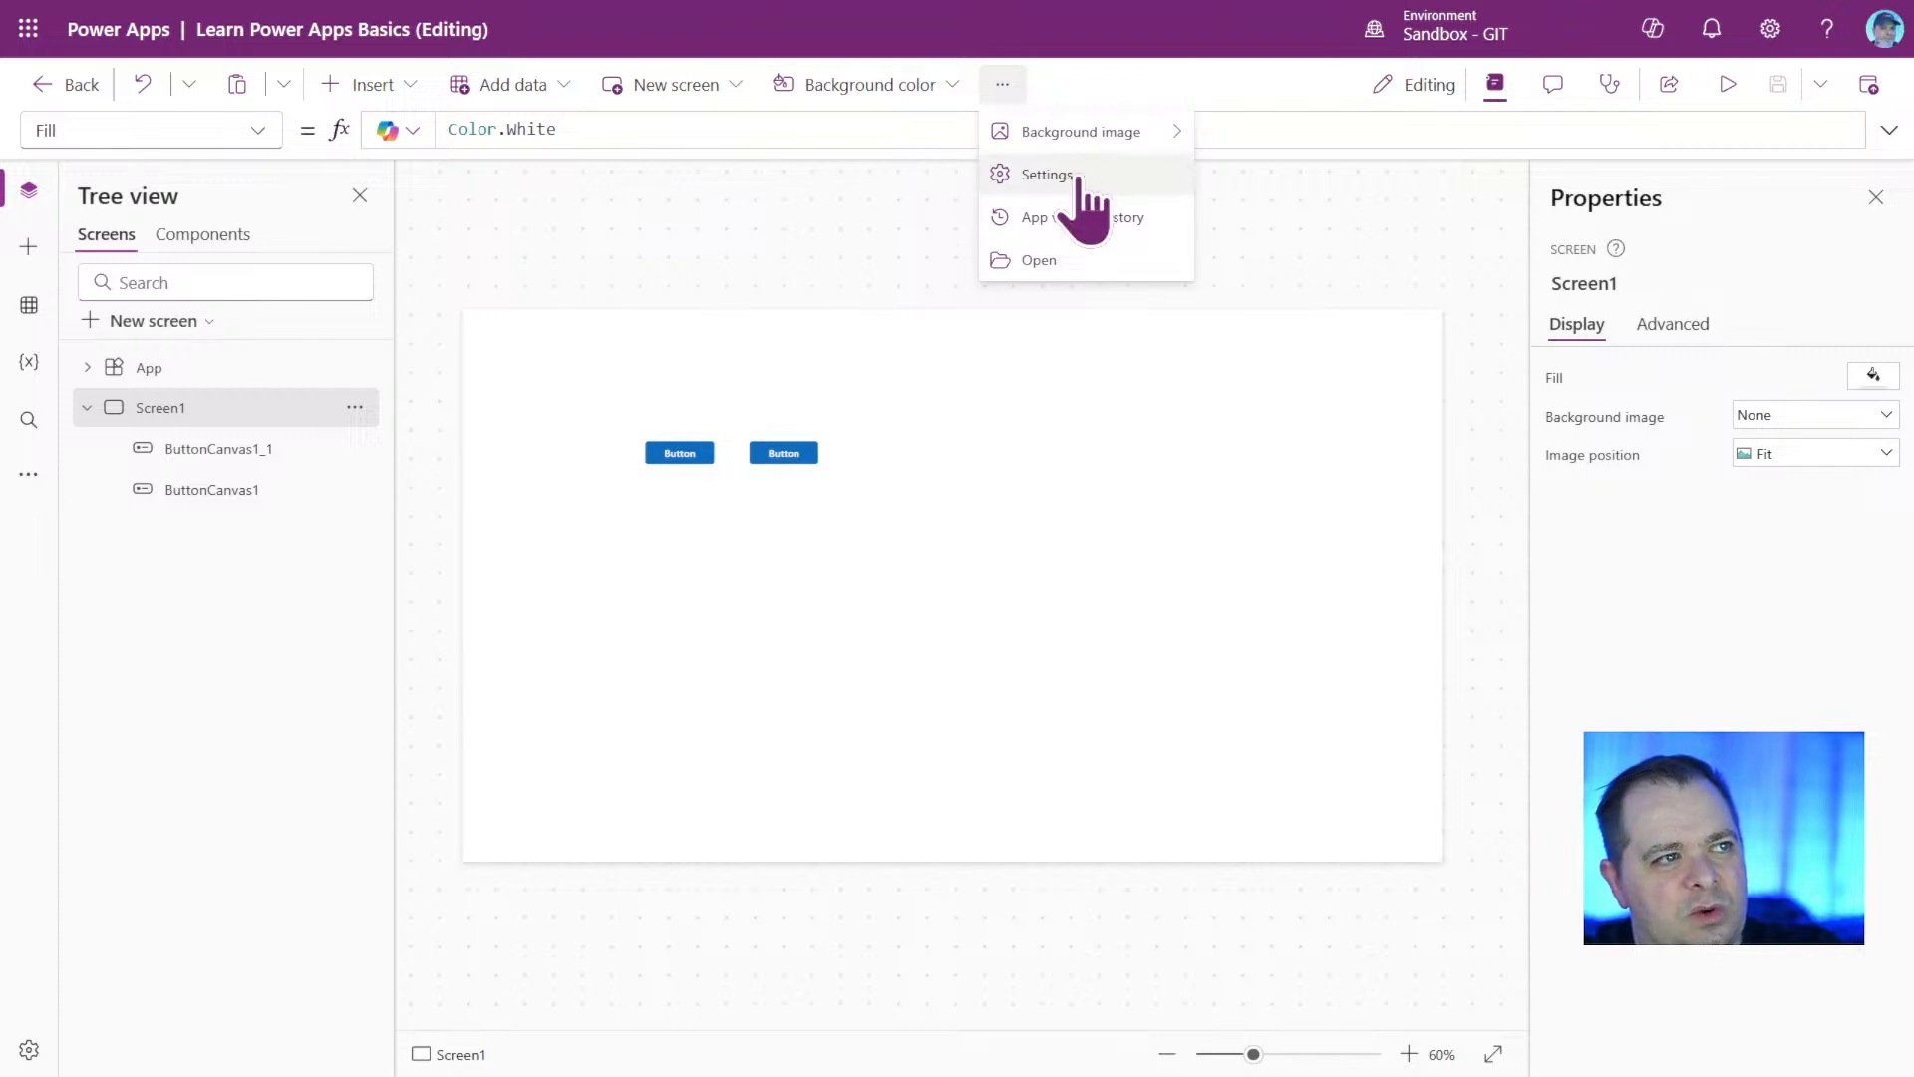
left_click(1094, 528)
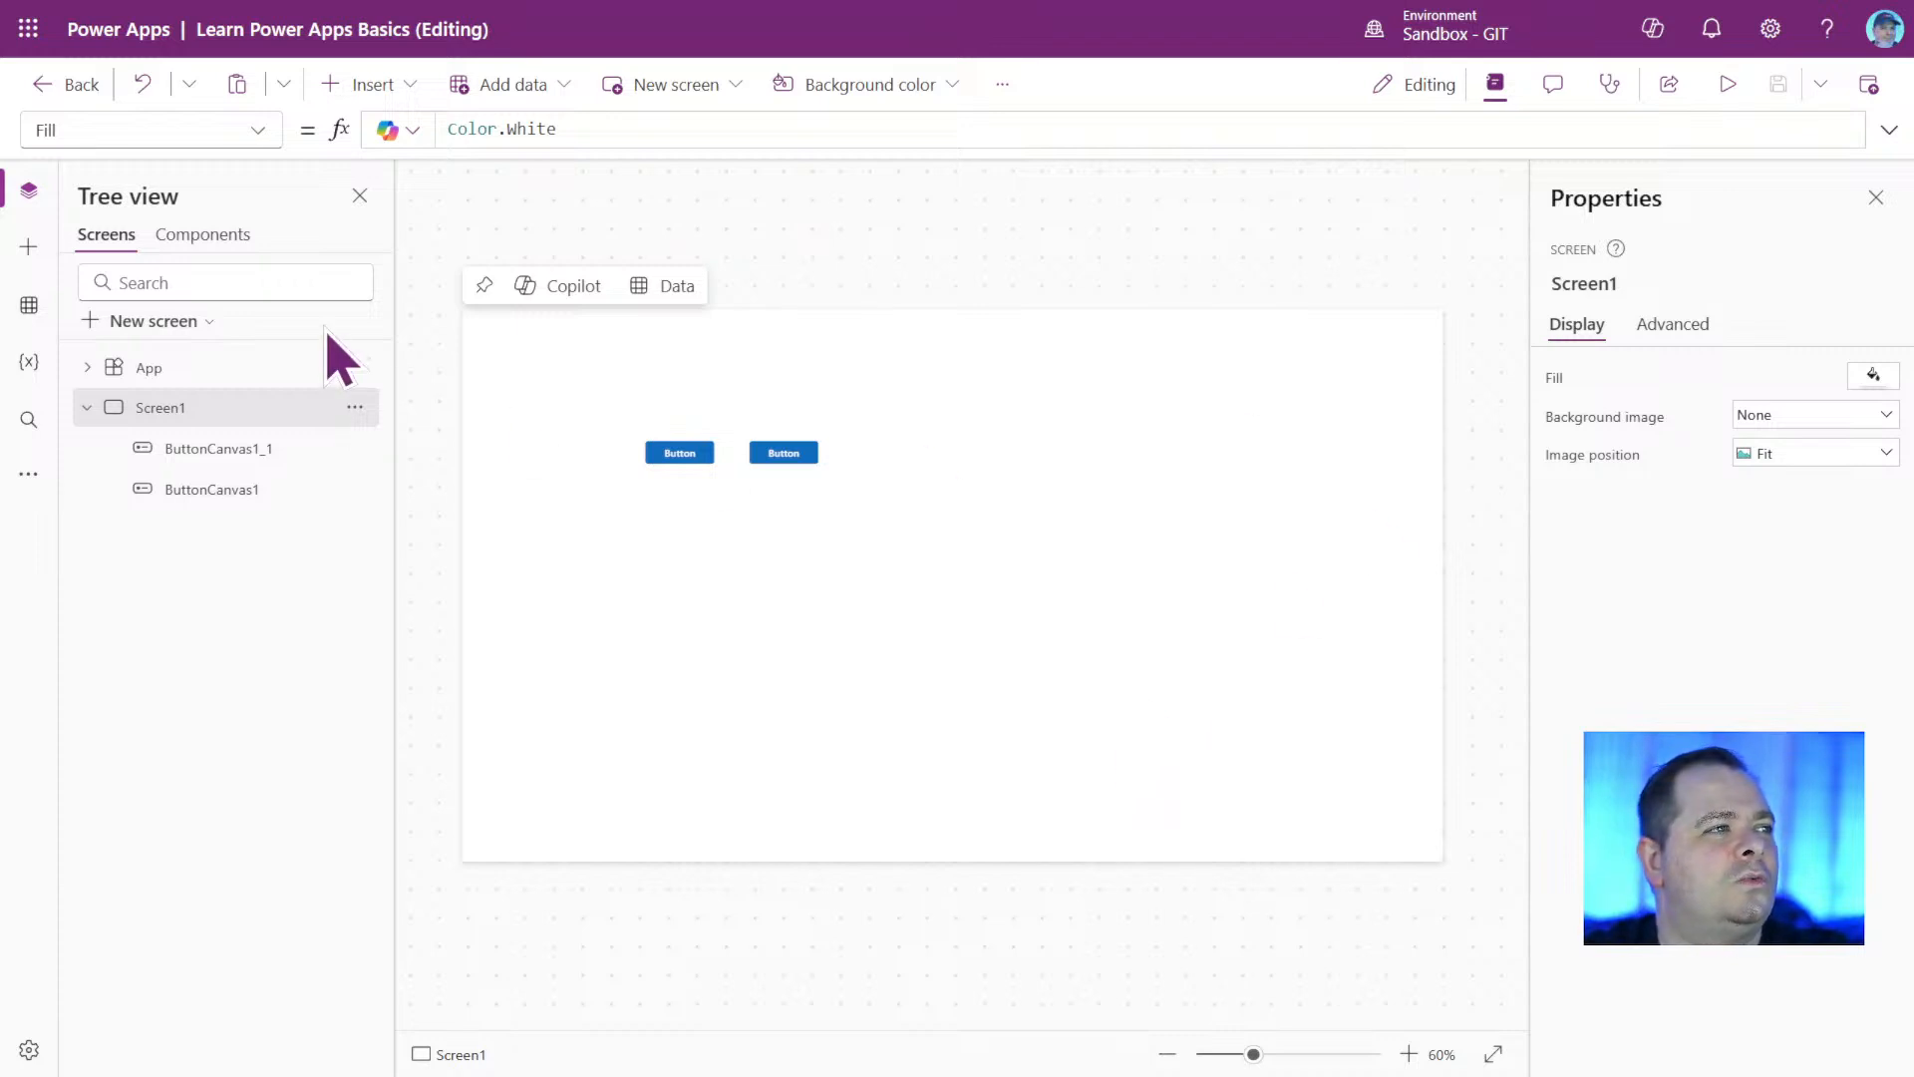
Insert a Toolbar control on Screen1, stretch it across the full screen width and place it slightly below the top edge.
left_click(417, 112)
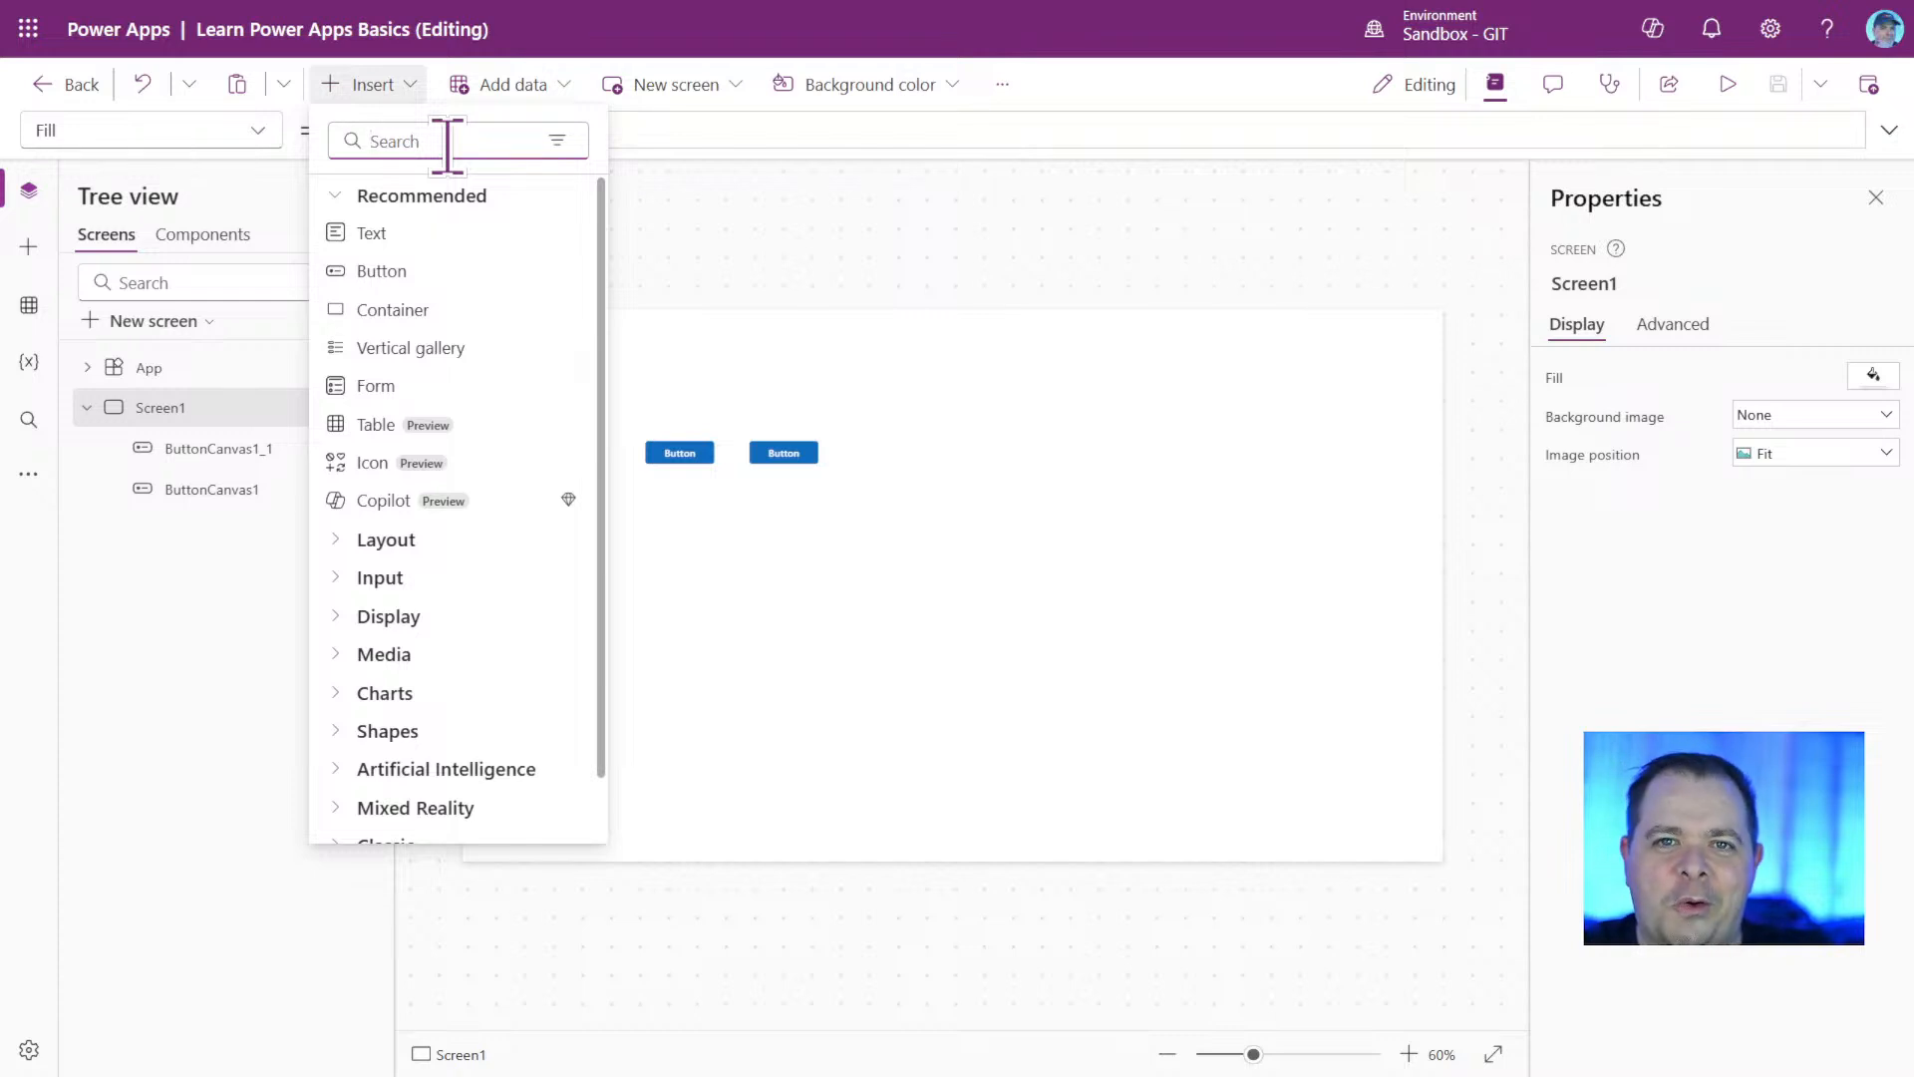
type("tool")
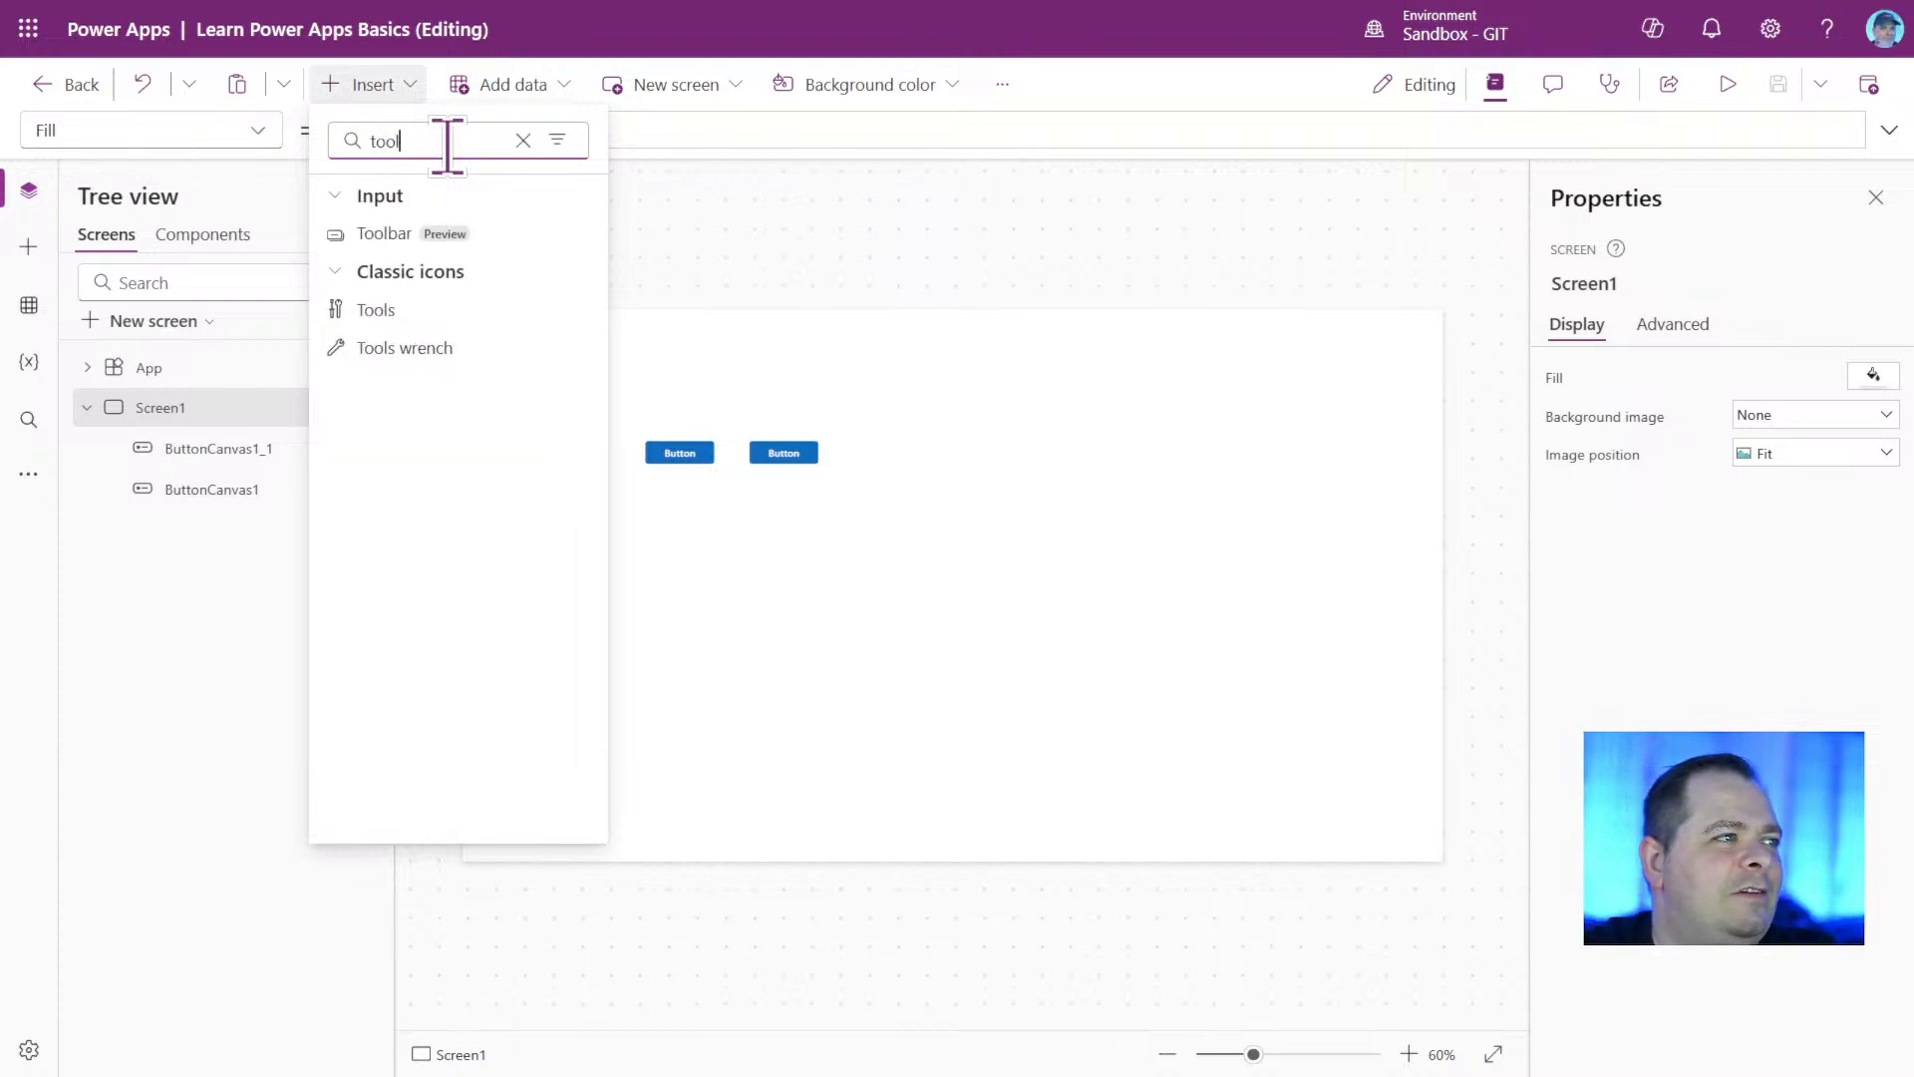
left_click(516, 235)
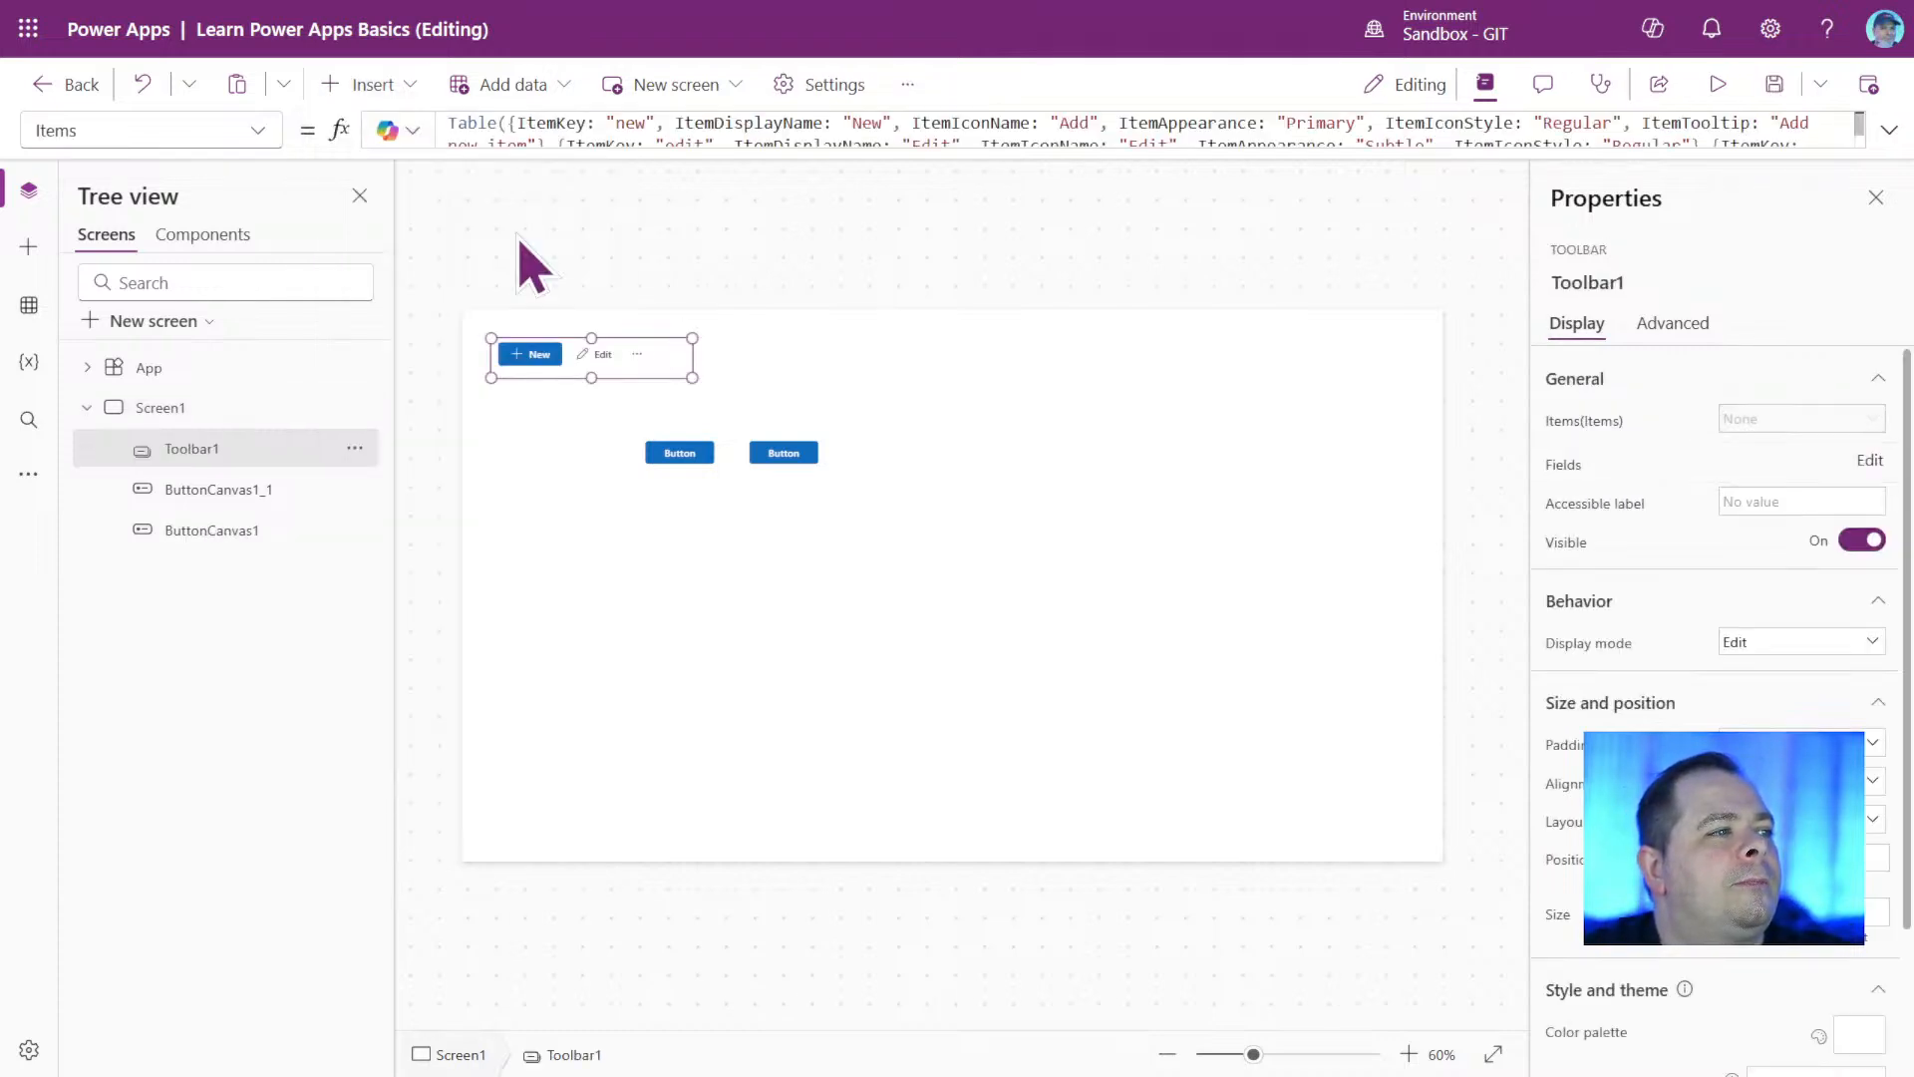
left_click_drag(632, 363, 1456, 381)
left_click(1075, 538)
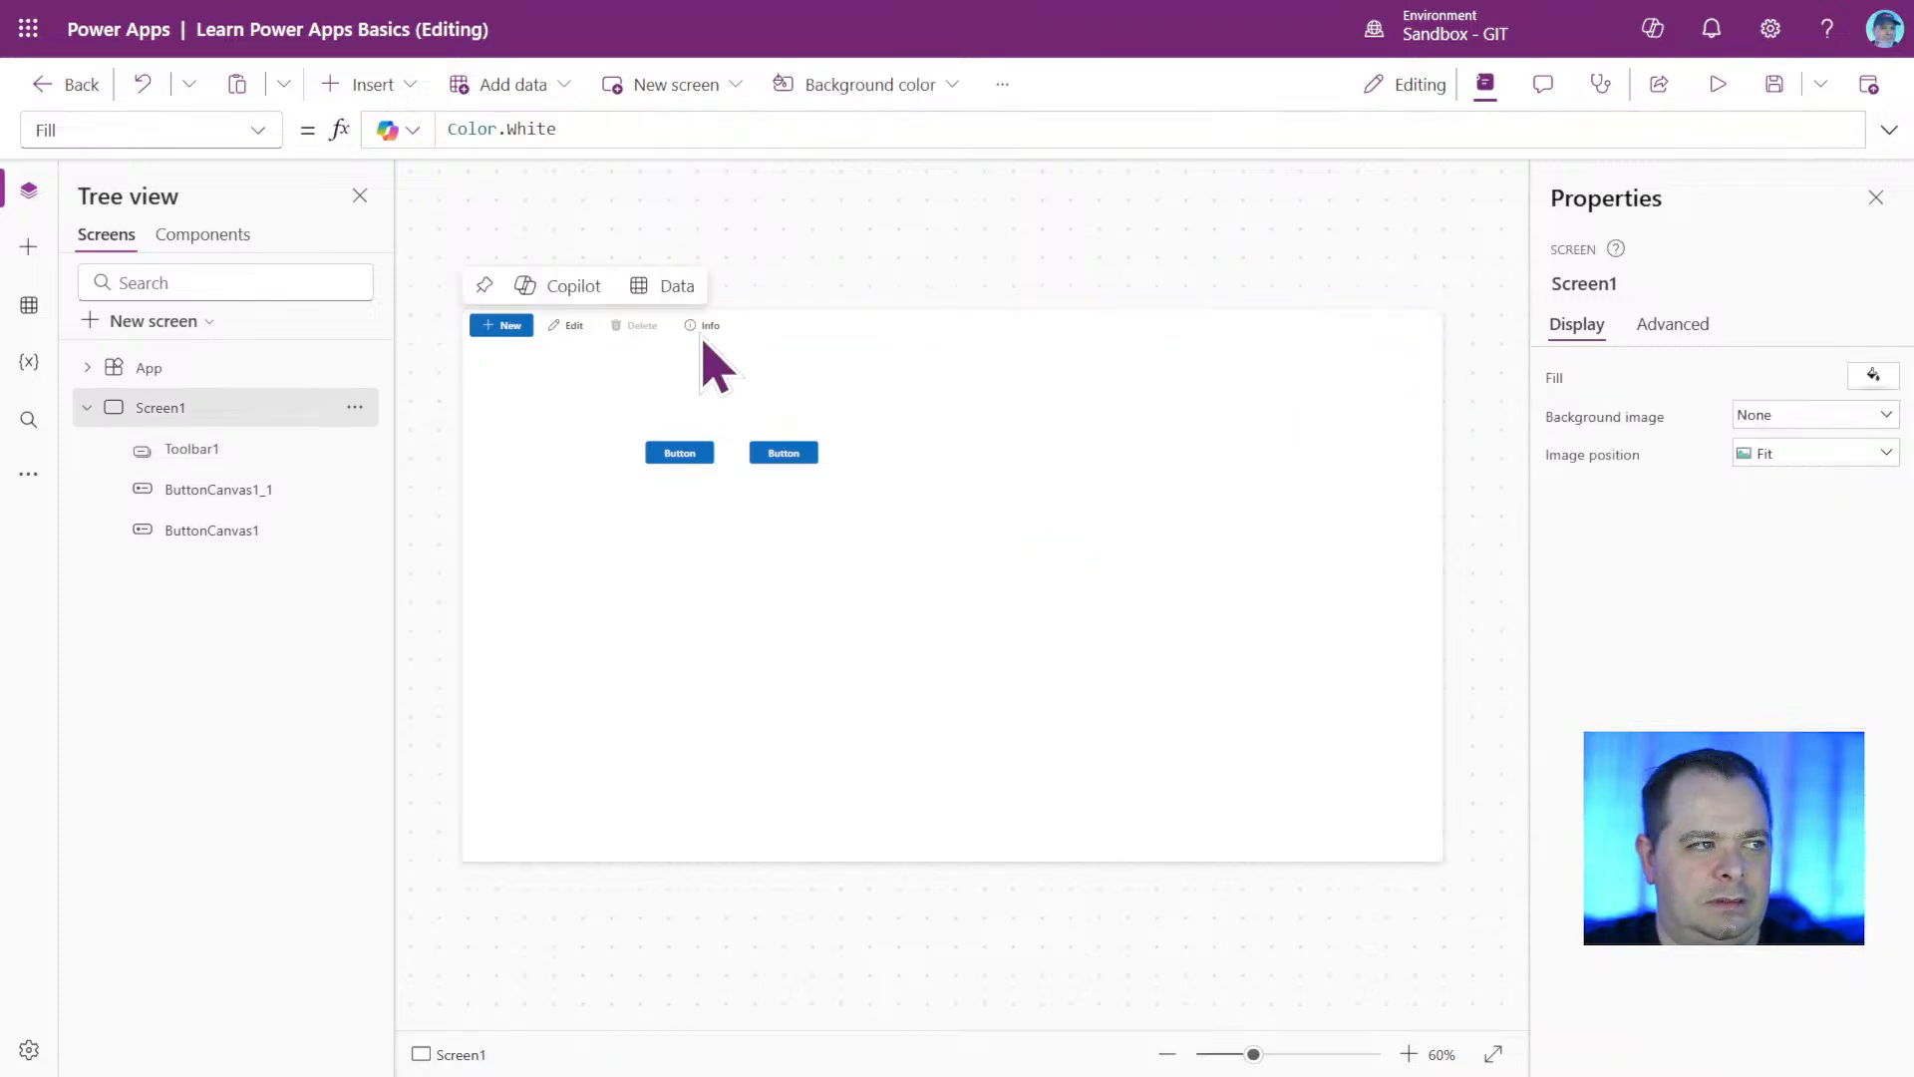
left_click(876, 315)
left_click_drag(876, 315, 877, 376)
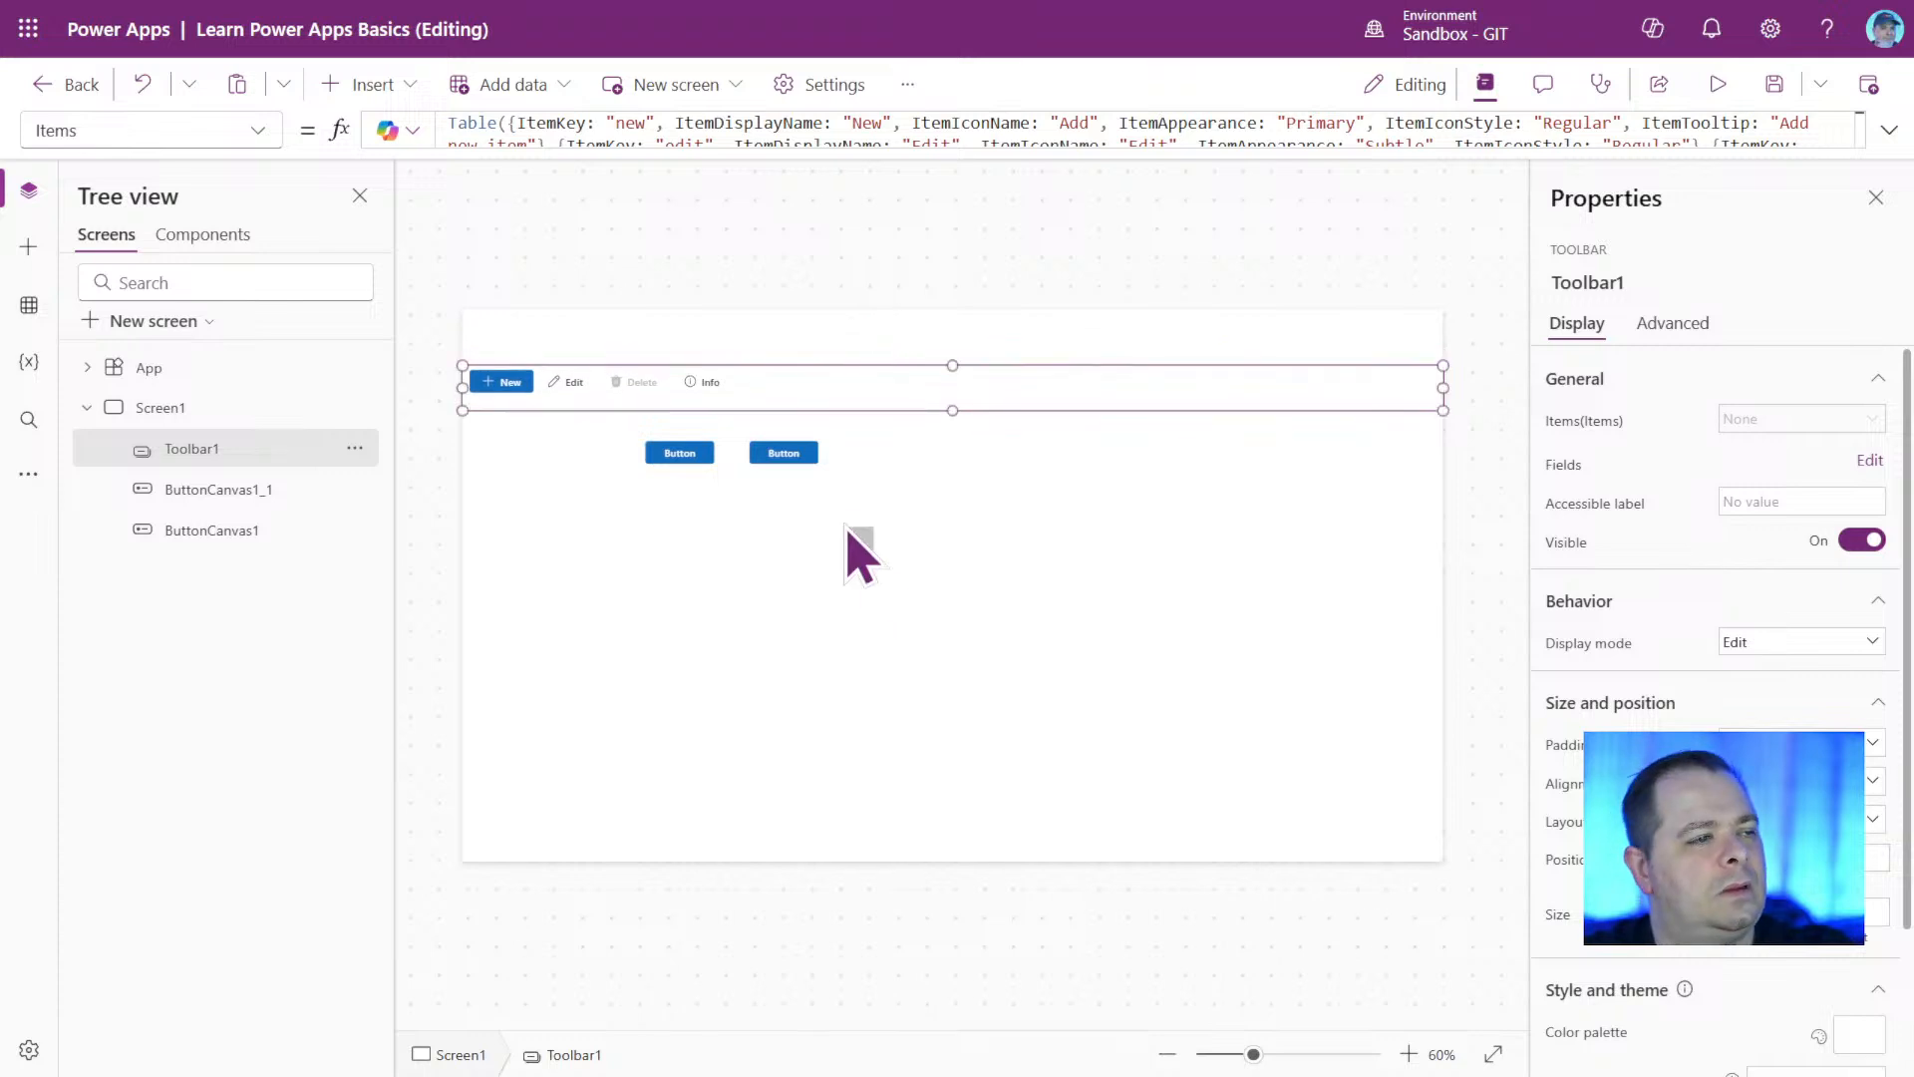
Move both buttons together to the lower middle area of Screen1, clear of the toolbar.
left_click_drag(874, 566, 586, 425)
left_click_drag(787, 449, 801, 638)
left_click(794, 431)
left_click(786, 372)
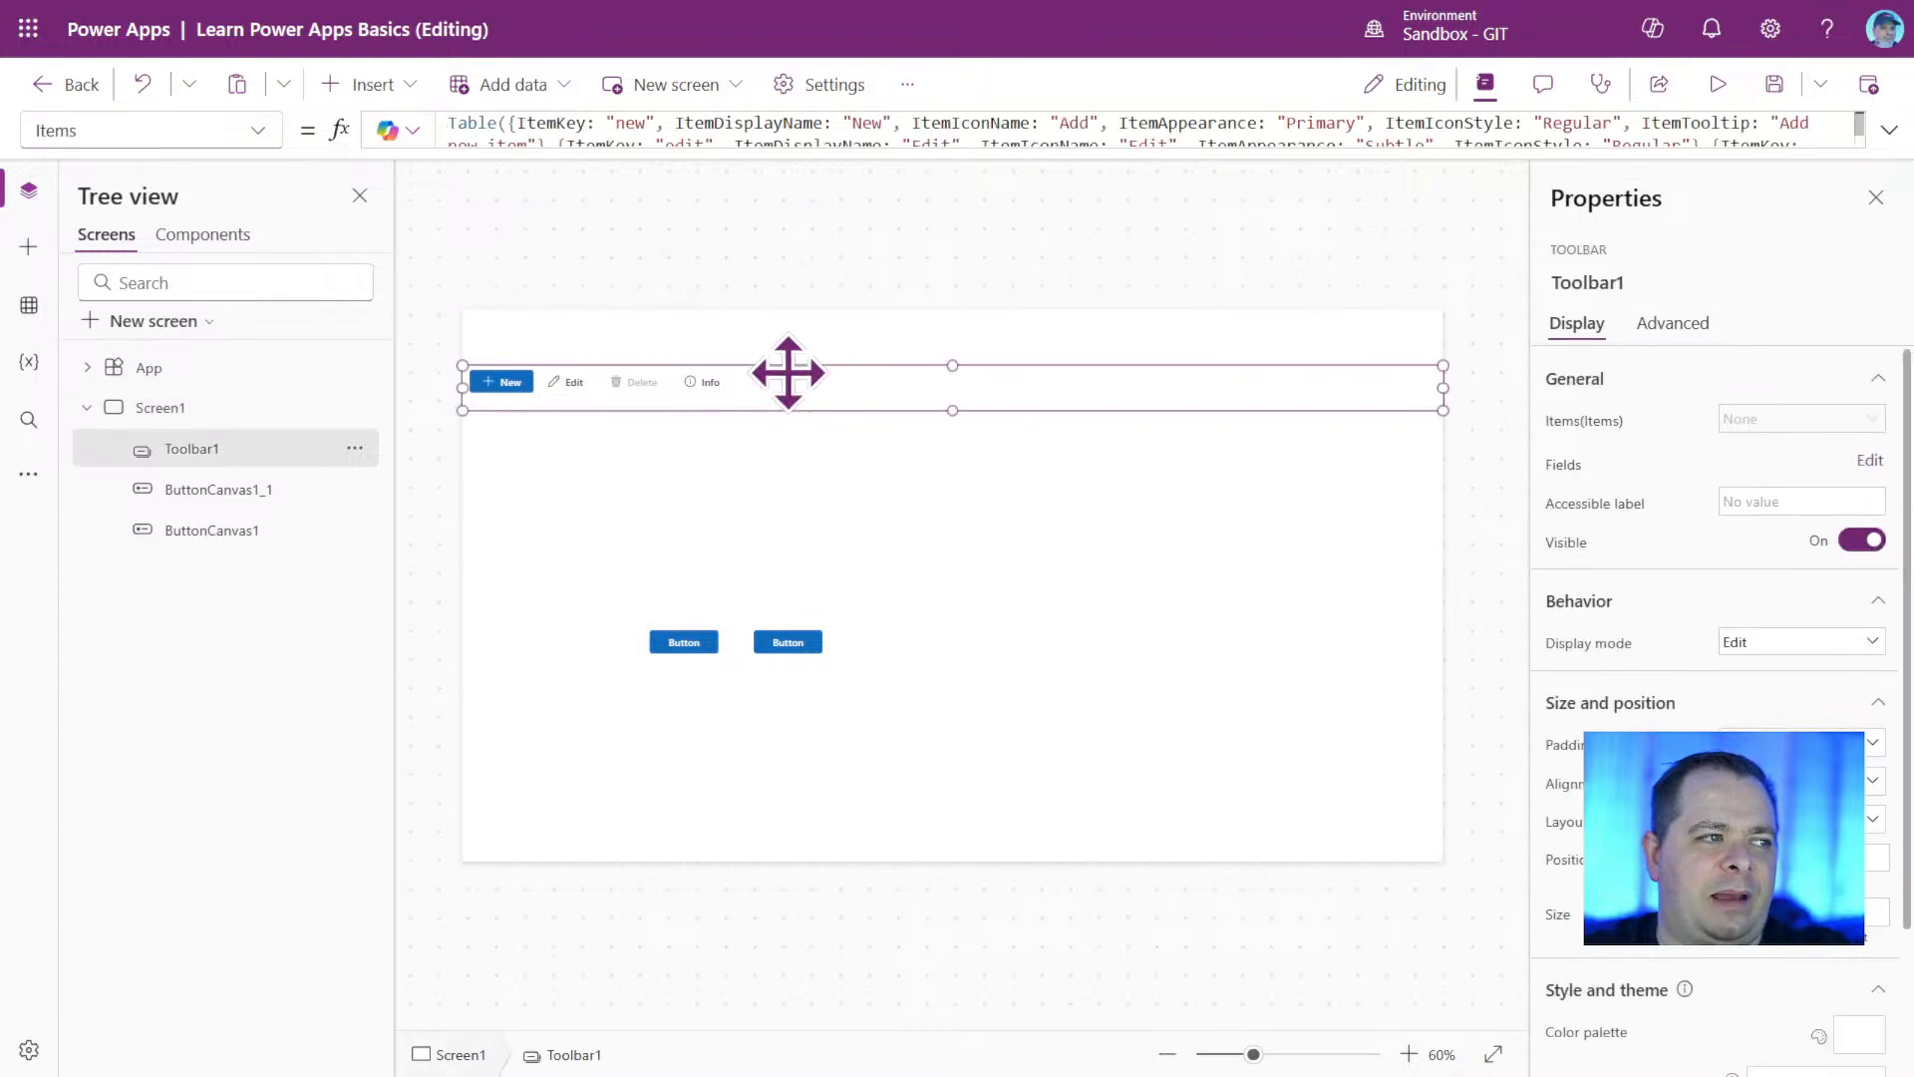
Shift the toolbar slightly lower on Screen1 to leave more room above it.
left_click(711, 507)
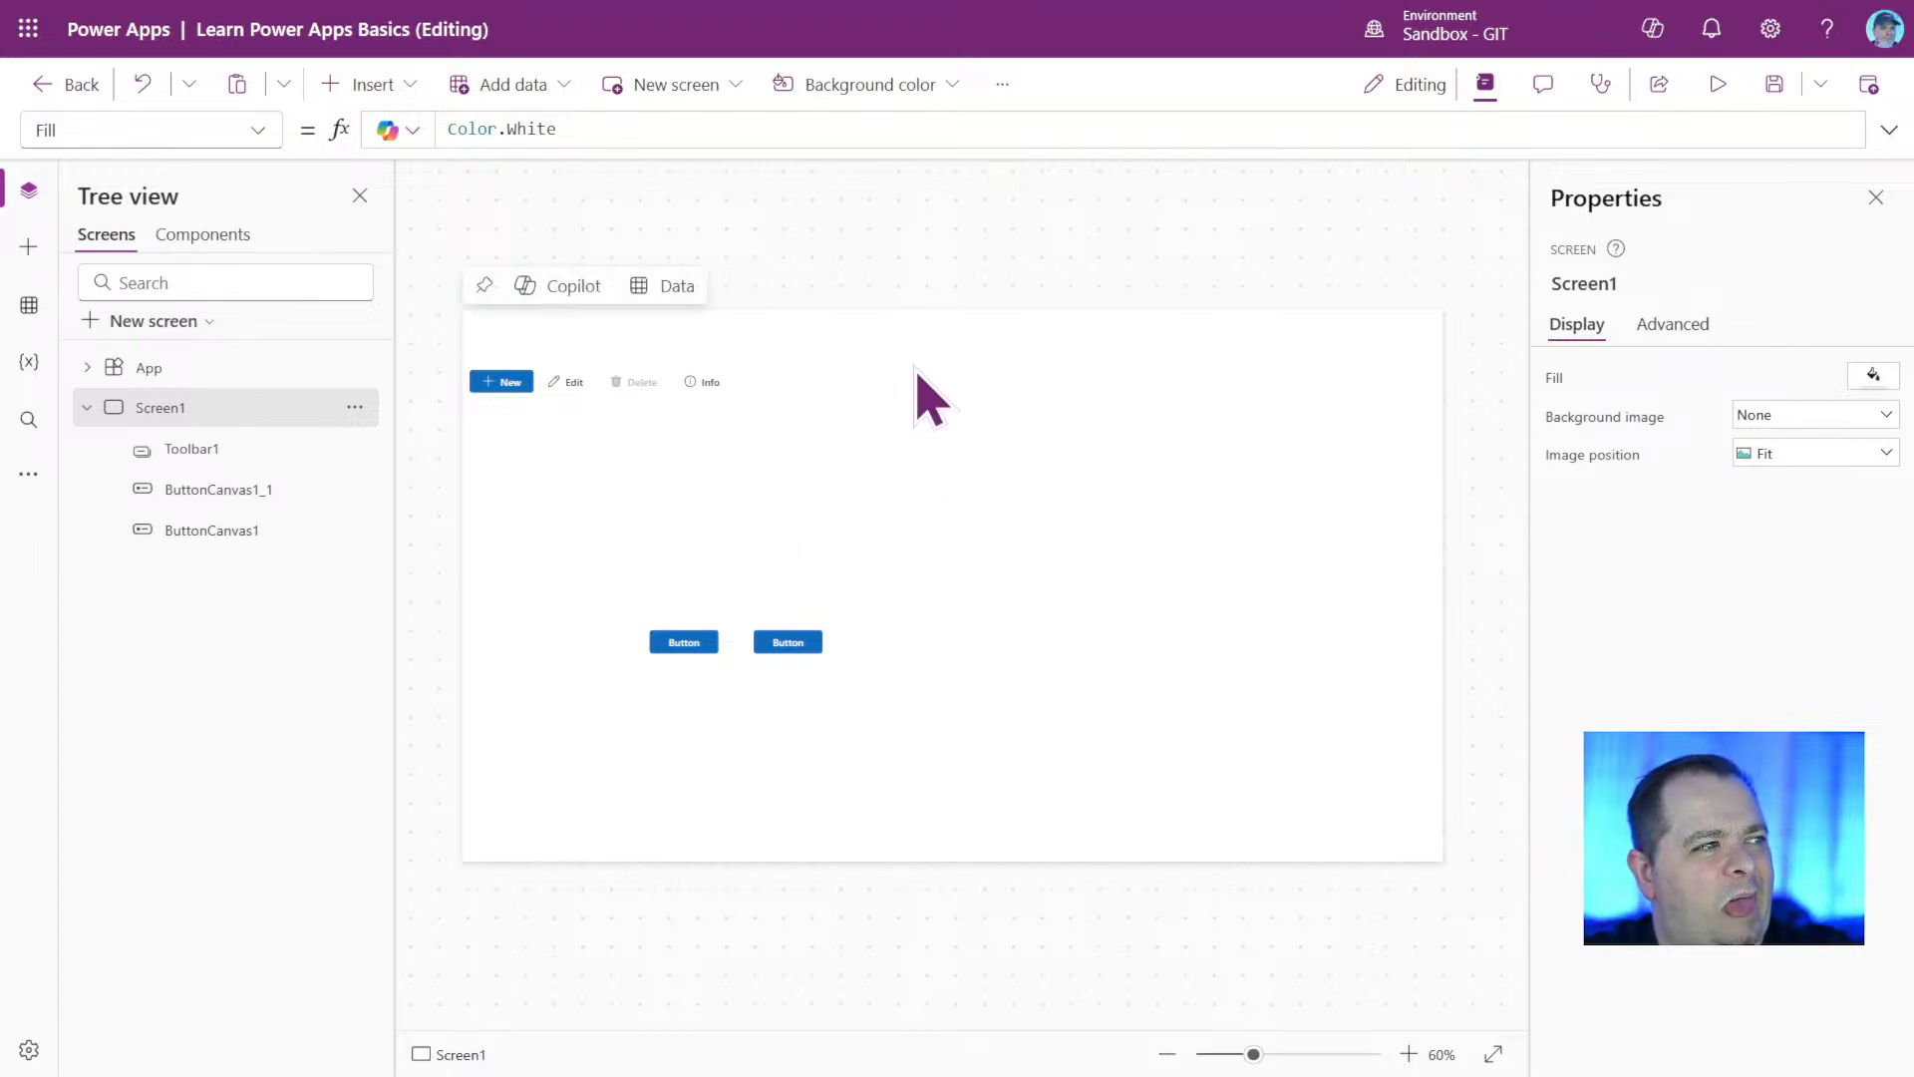
left_click(723, 383)
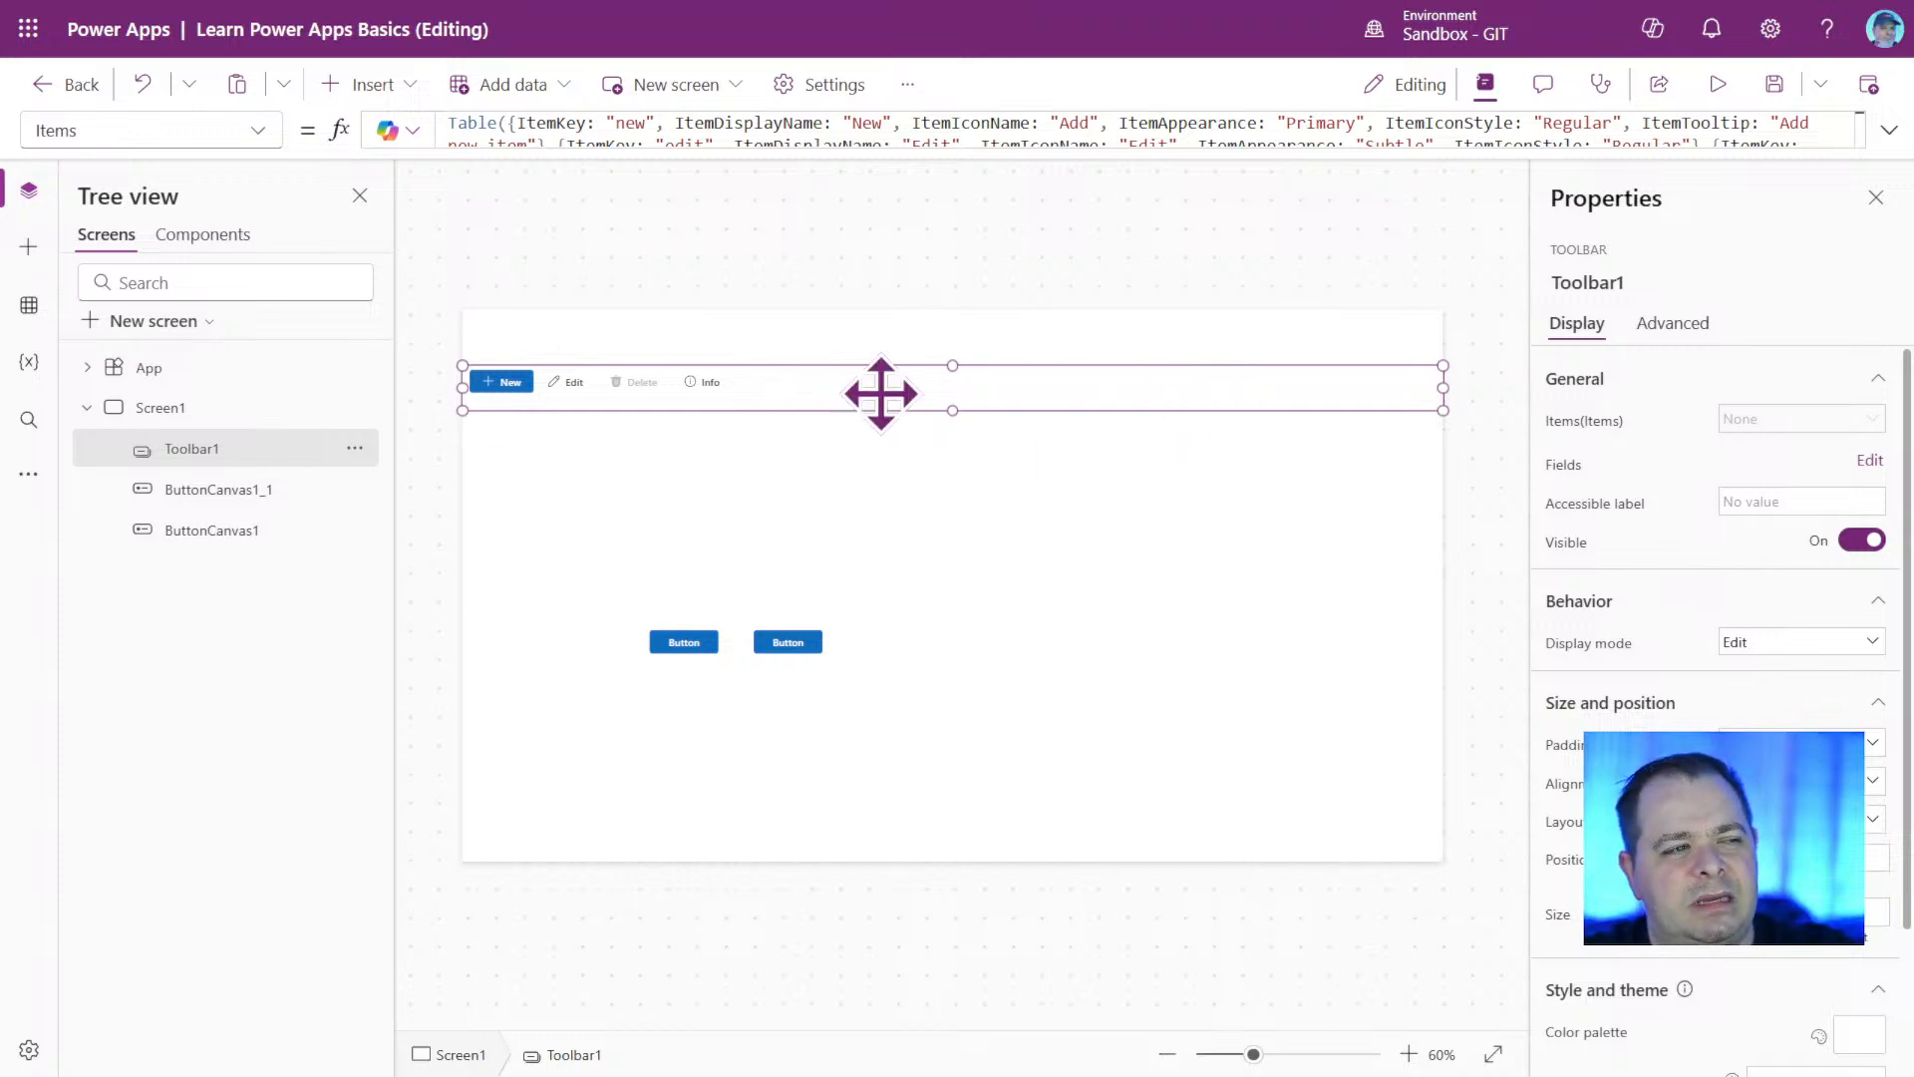
mouse_move(884, 392)
left_mouse_down()
mouse_move(884, 419)
mouse_move(885, 398)
left_mouse_up()
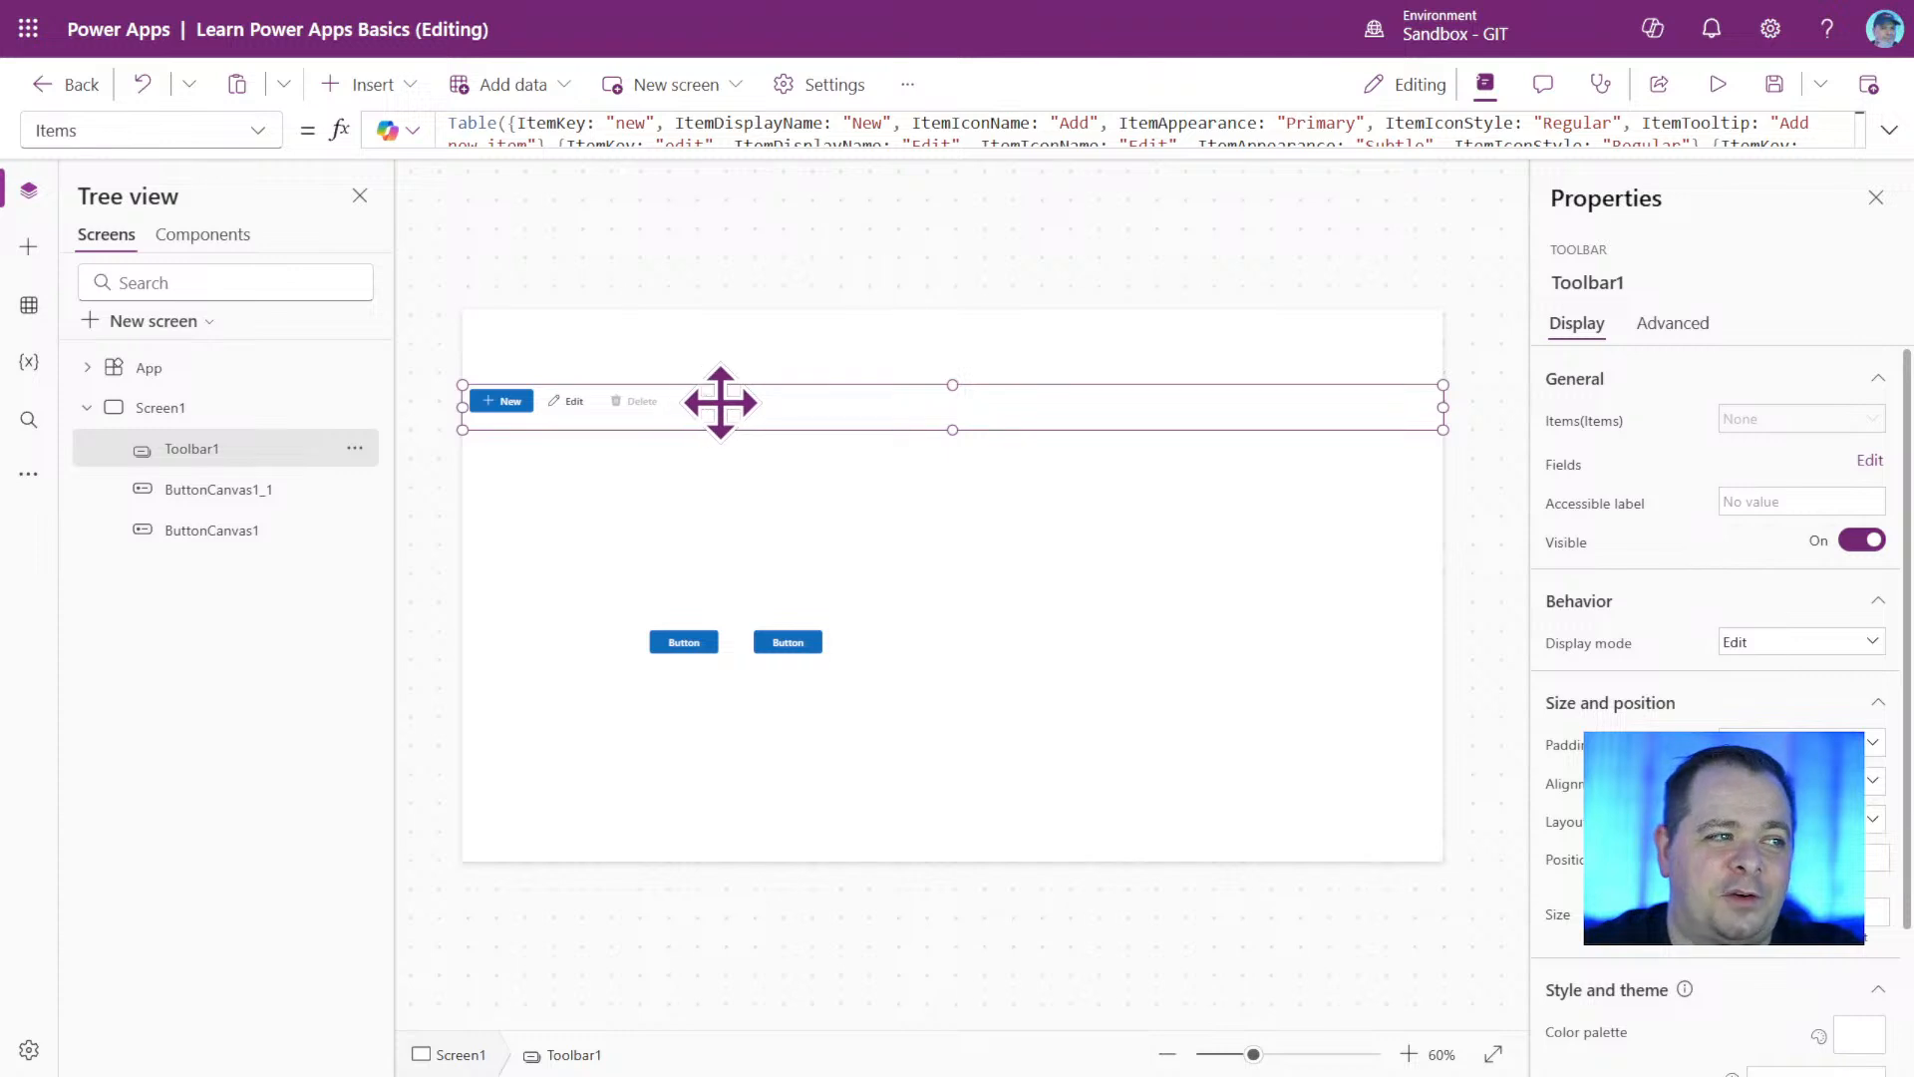
left_click(566, 522)
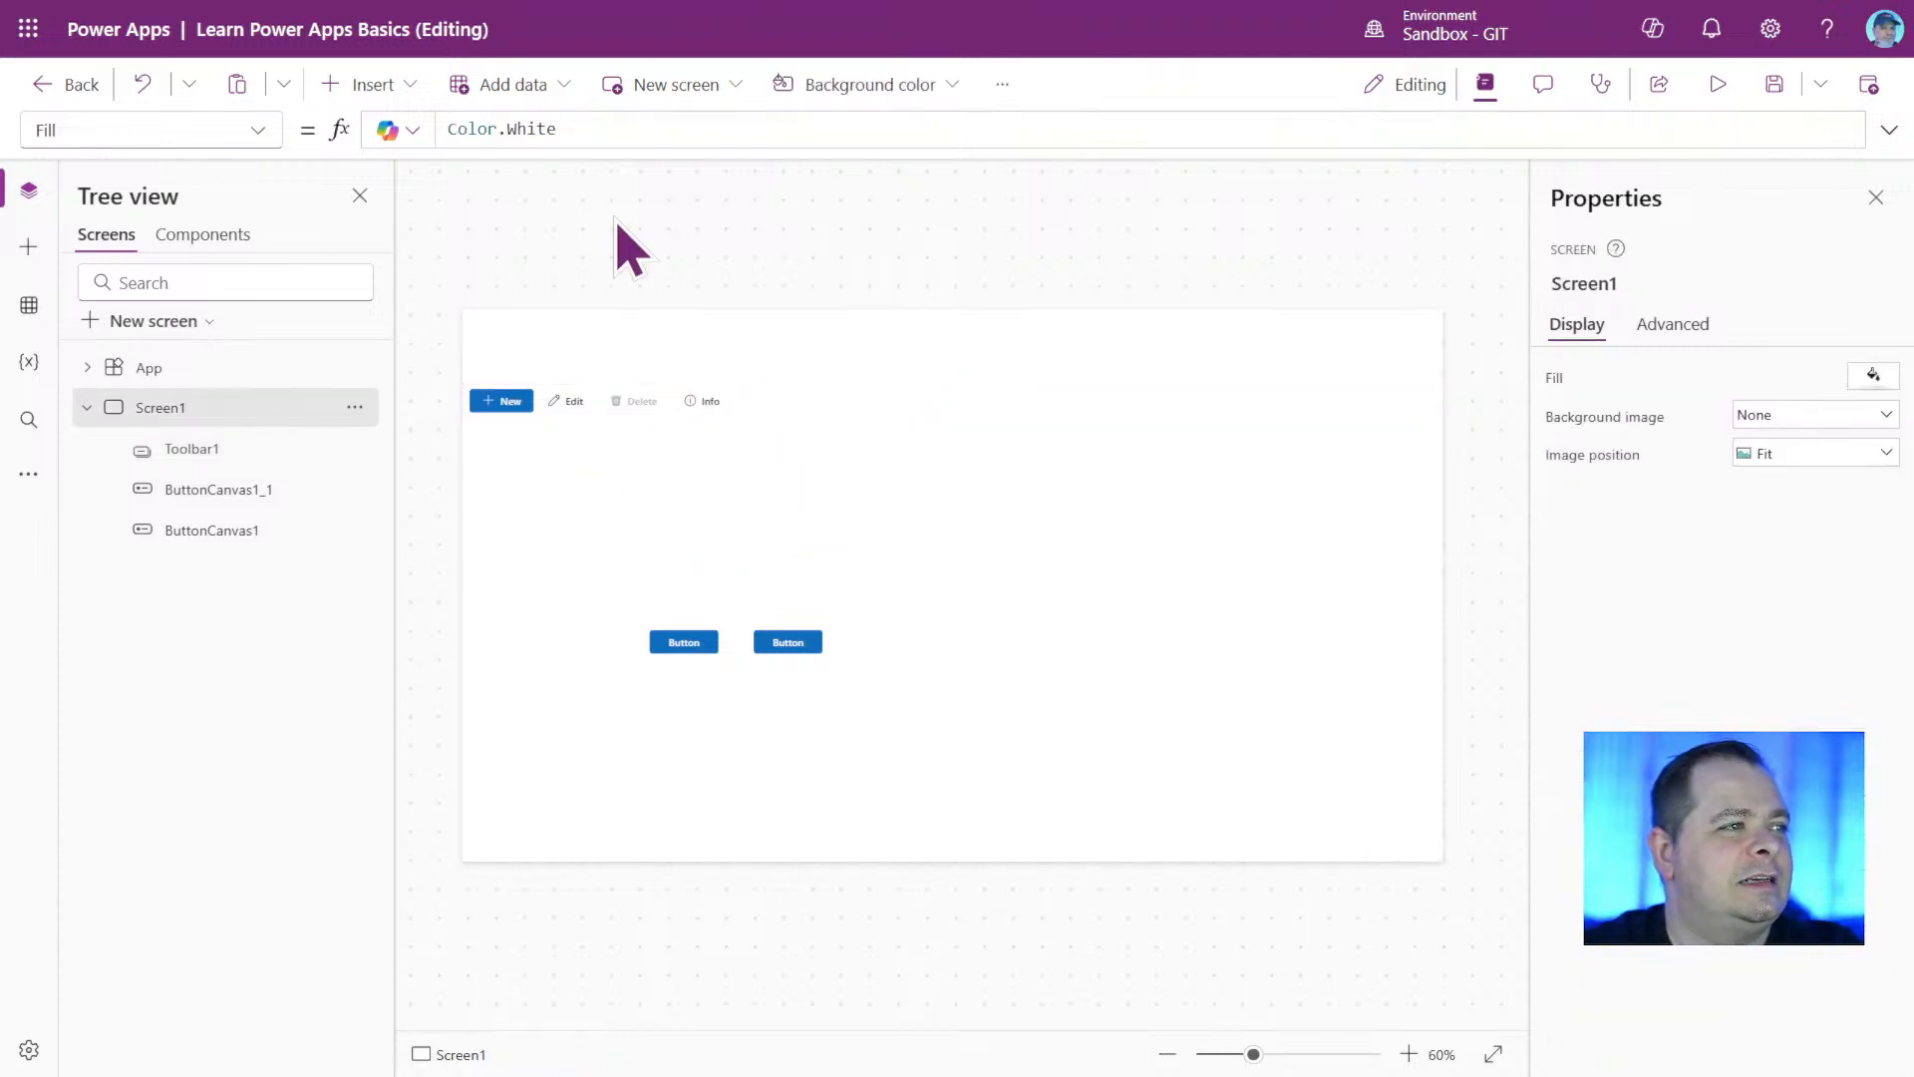
Insert a Header control on Screen1 and align it with the top edge of the screen.
left_click(379, 86)
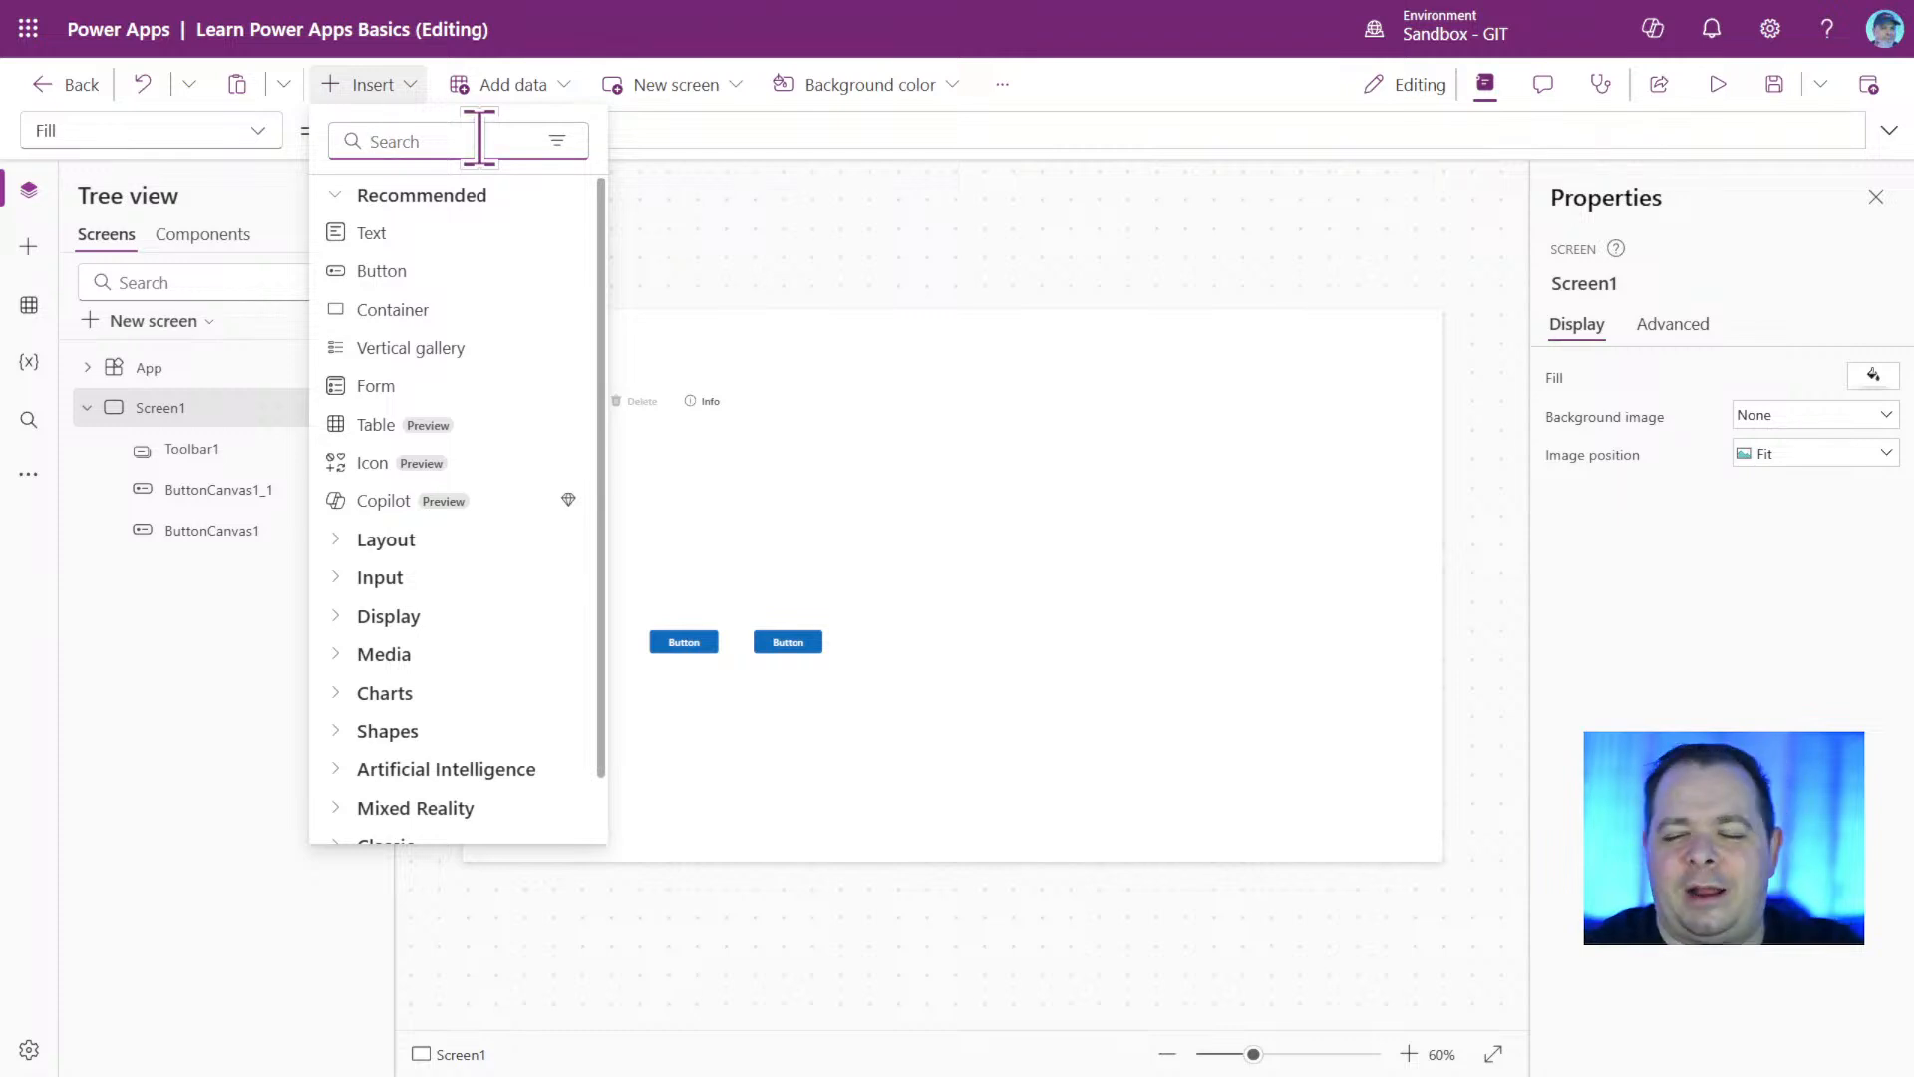
type("head")
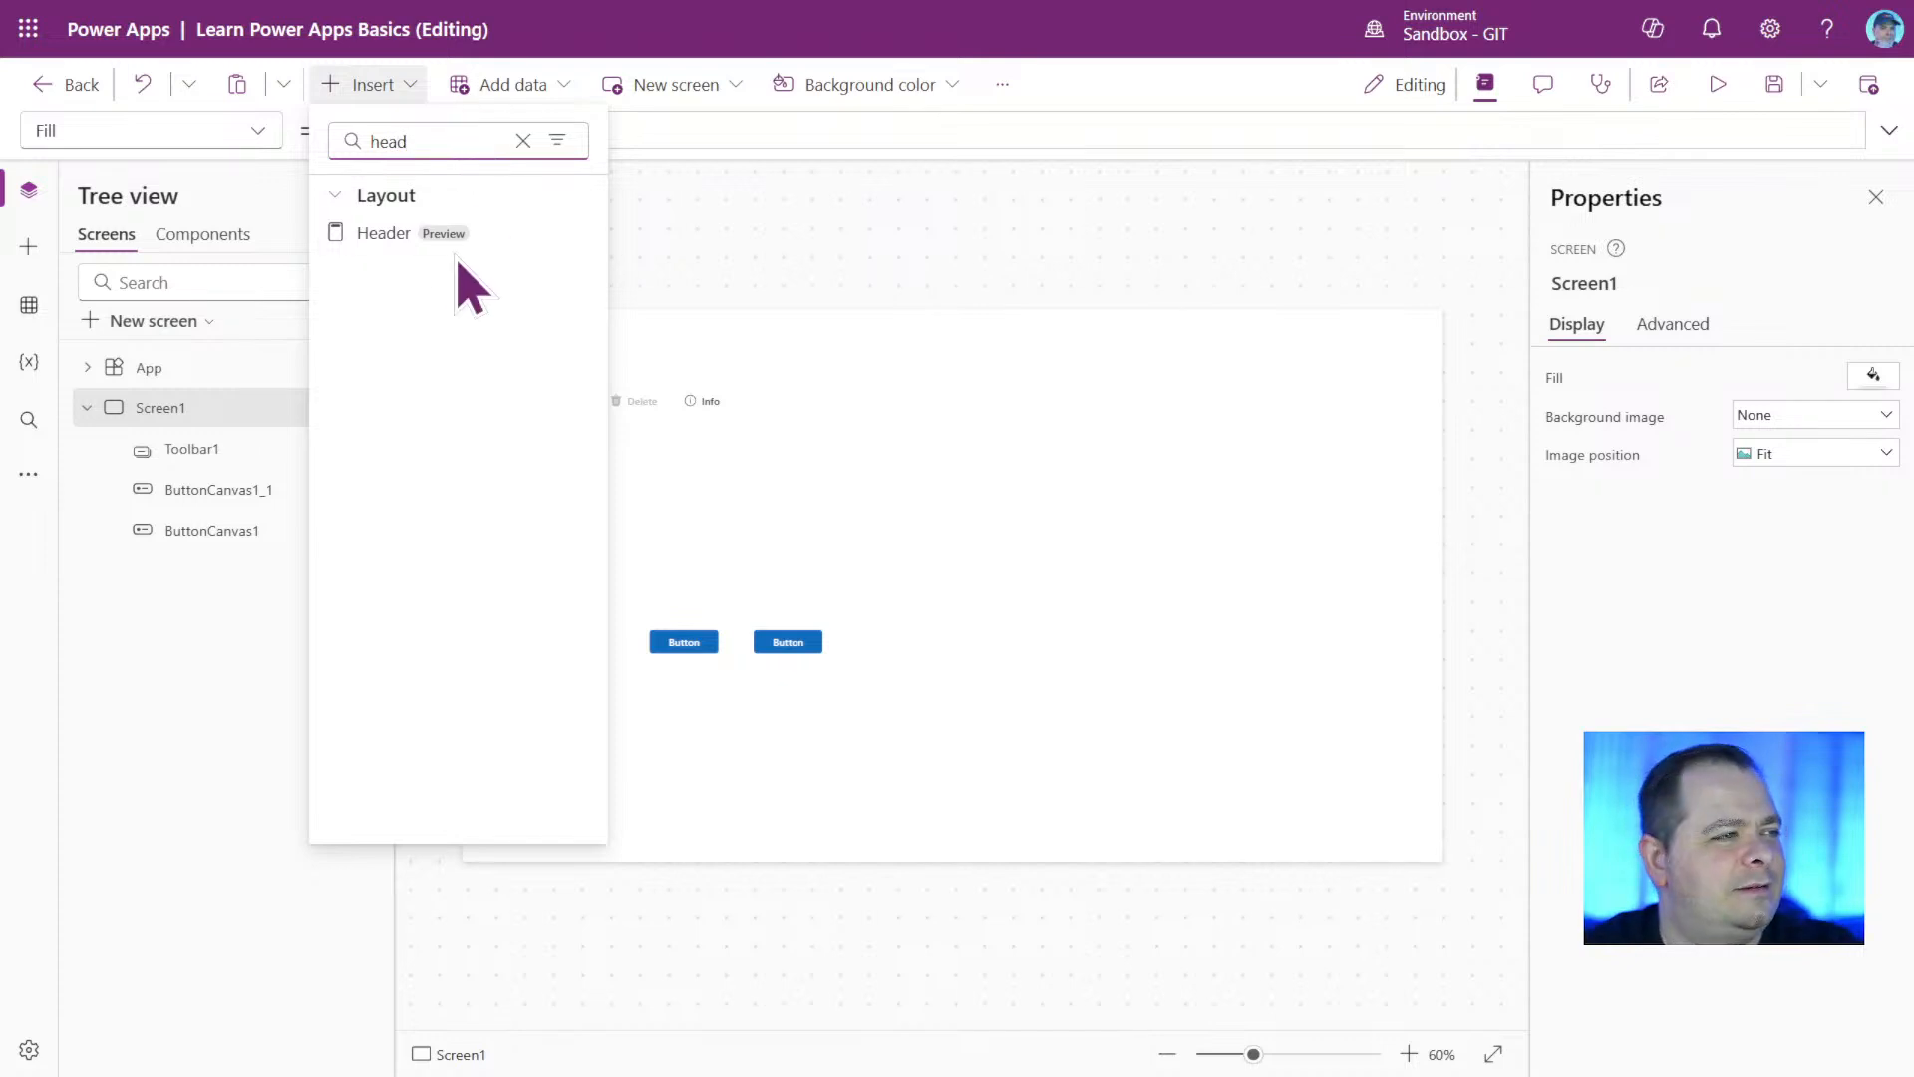
left_click(488, 233)
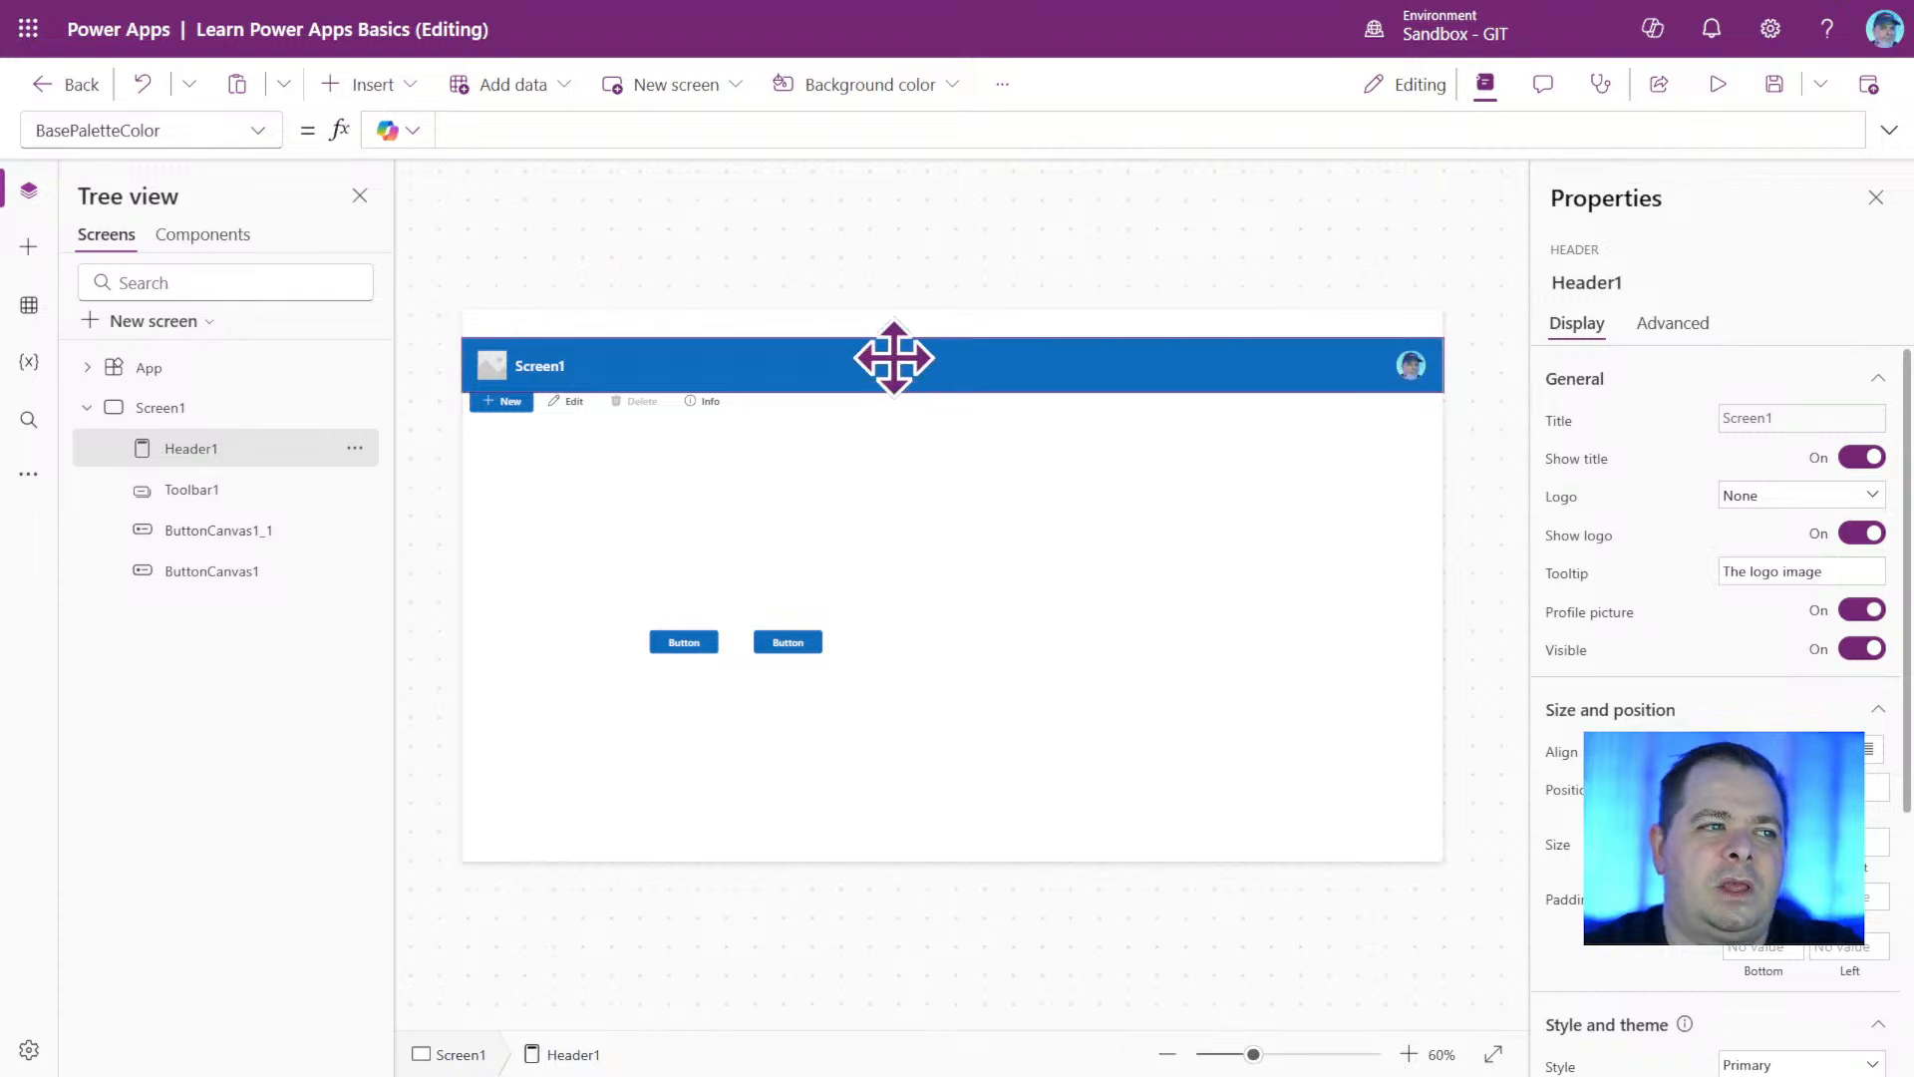
left_click_drag(893, 355, 905, 333)
left_click(1032, 483)
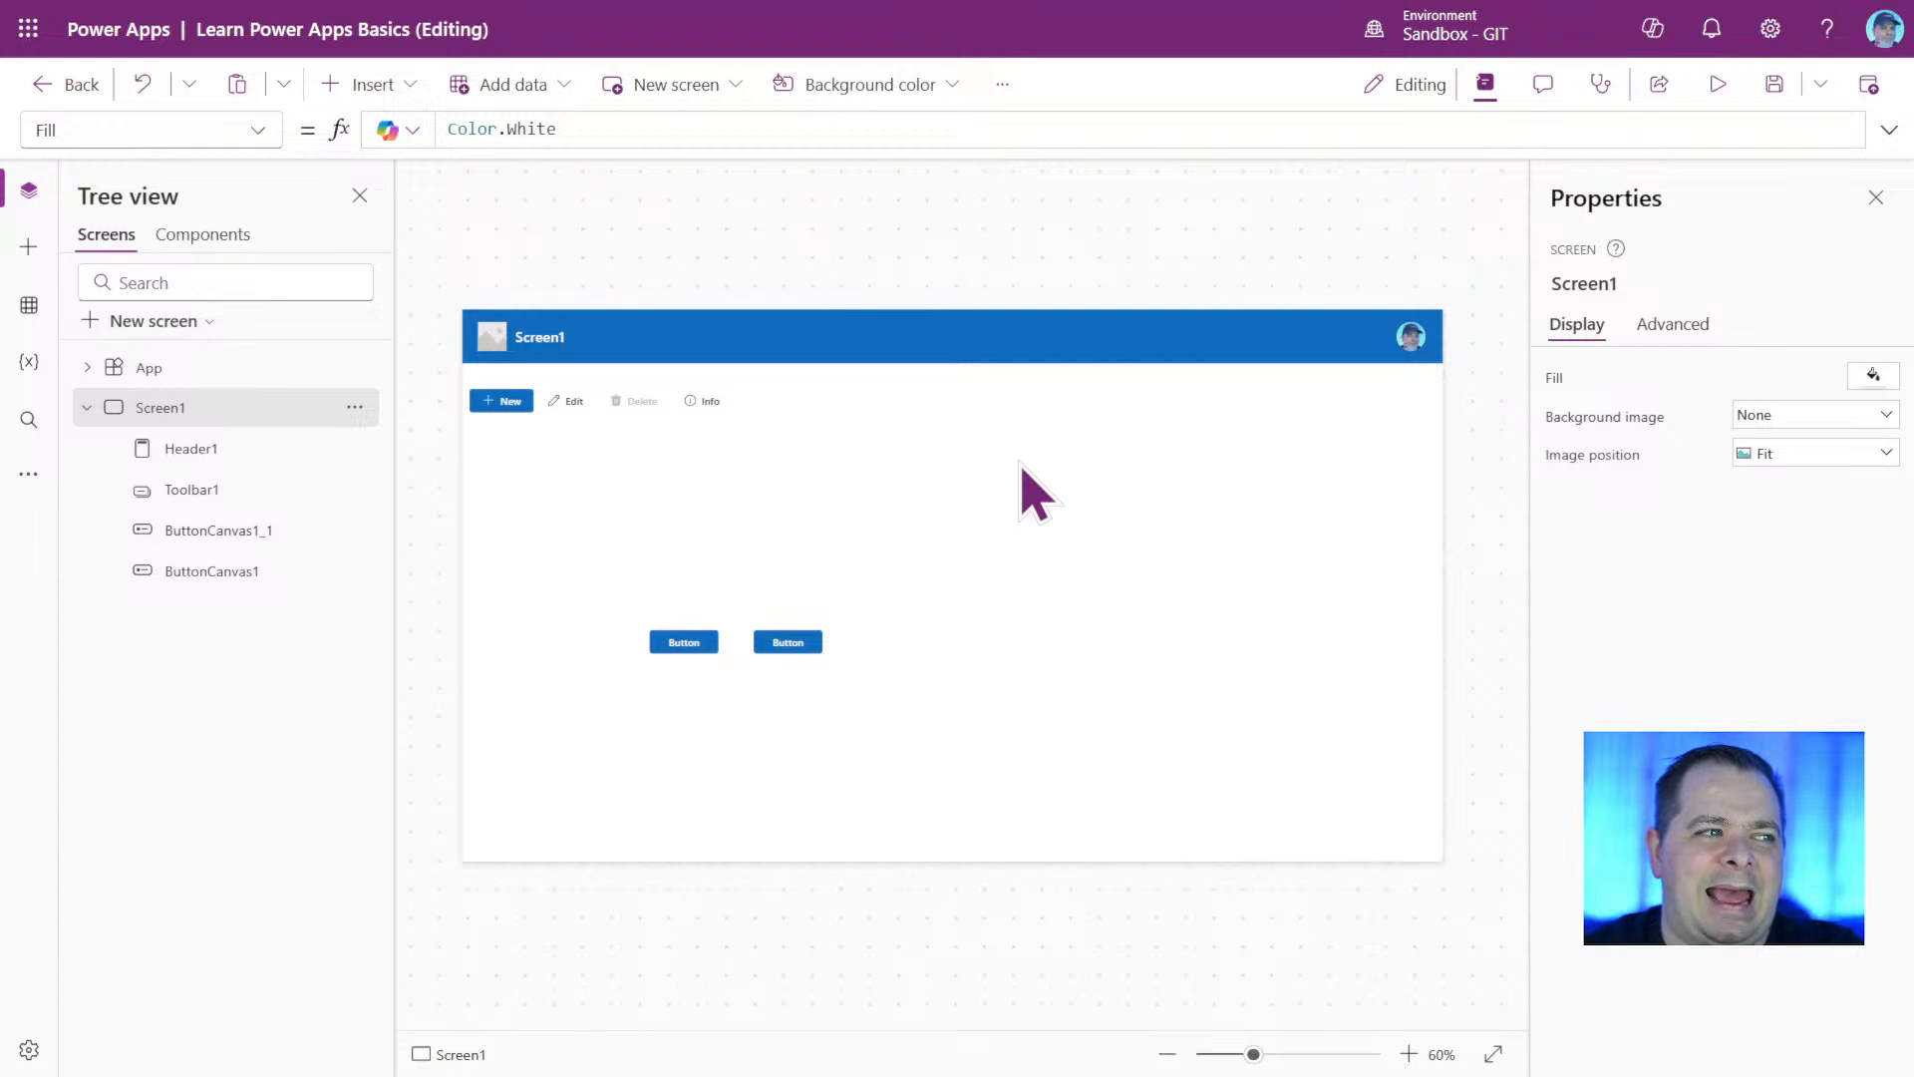
left_click(221, 411)
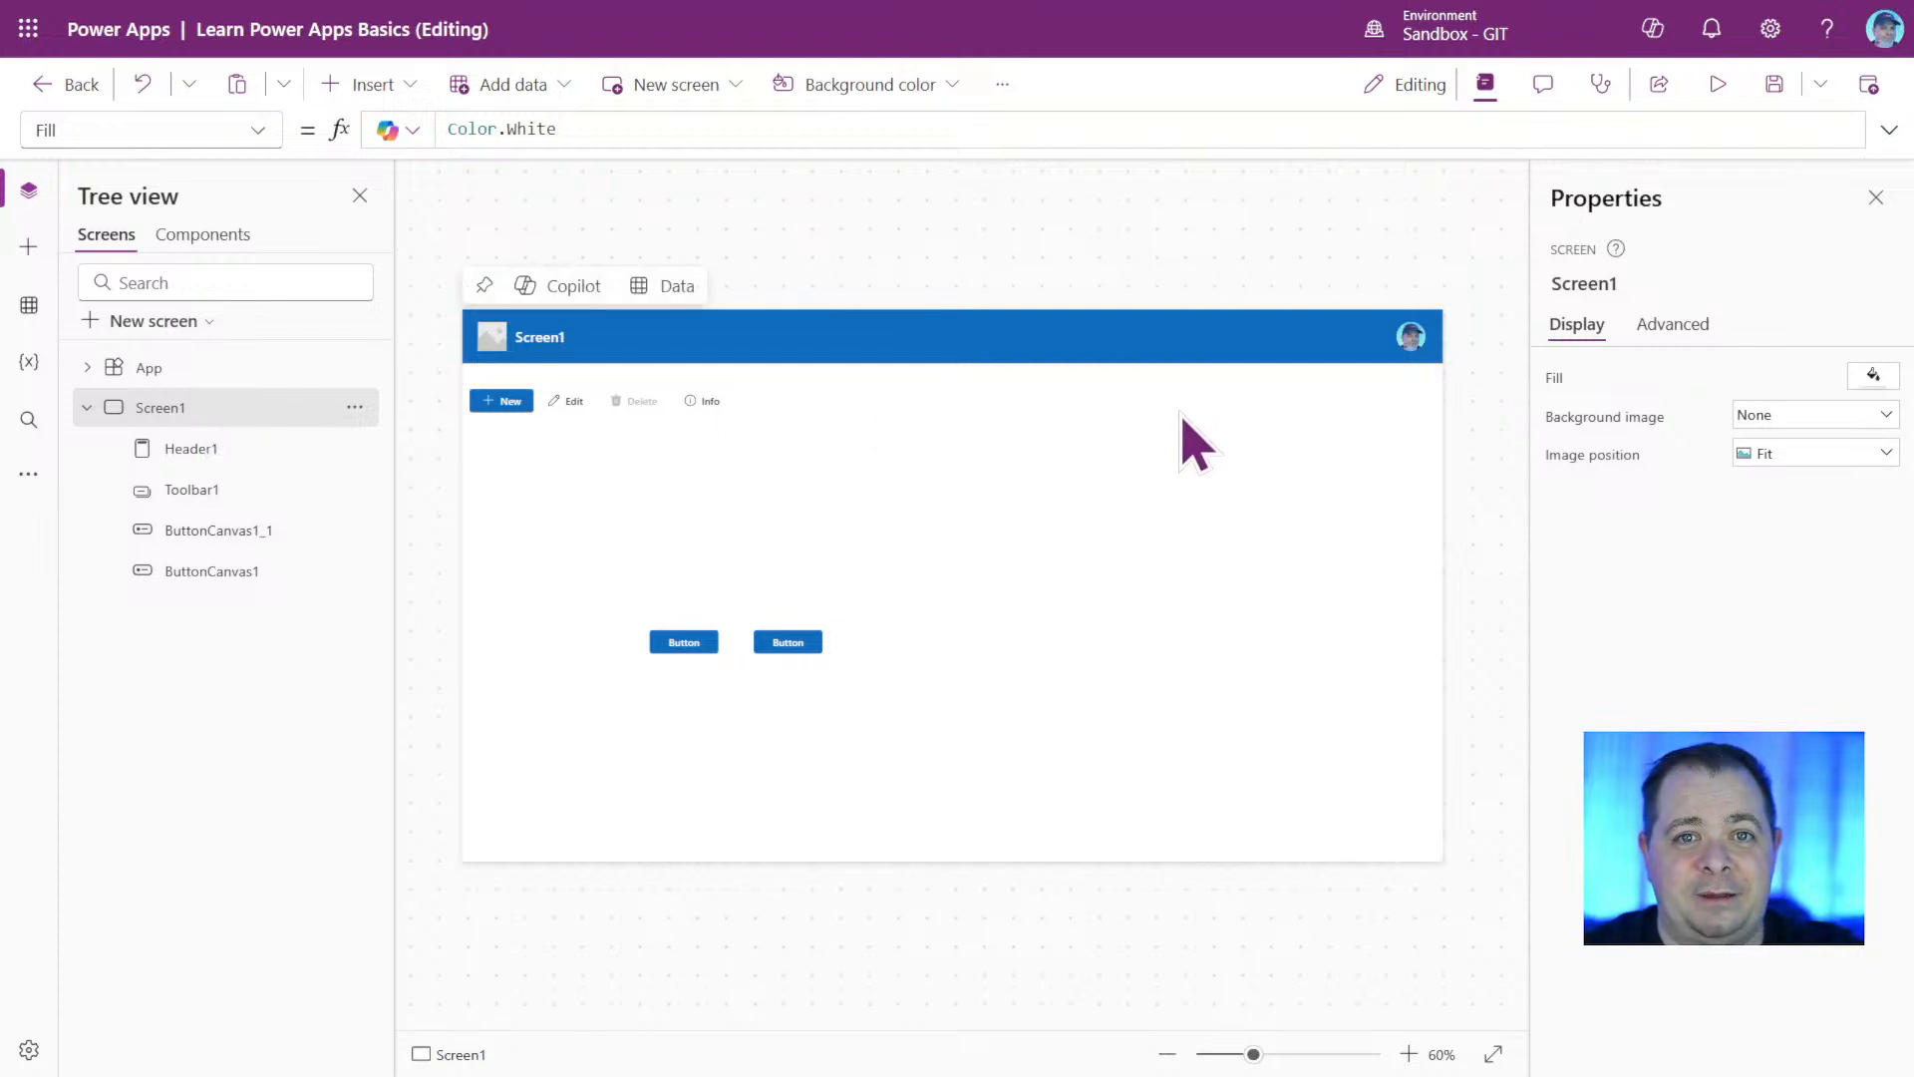
left_click(613, 341)
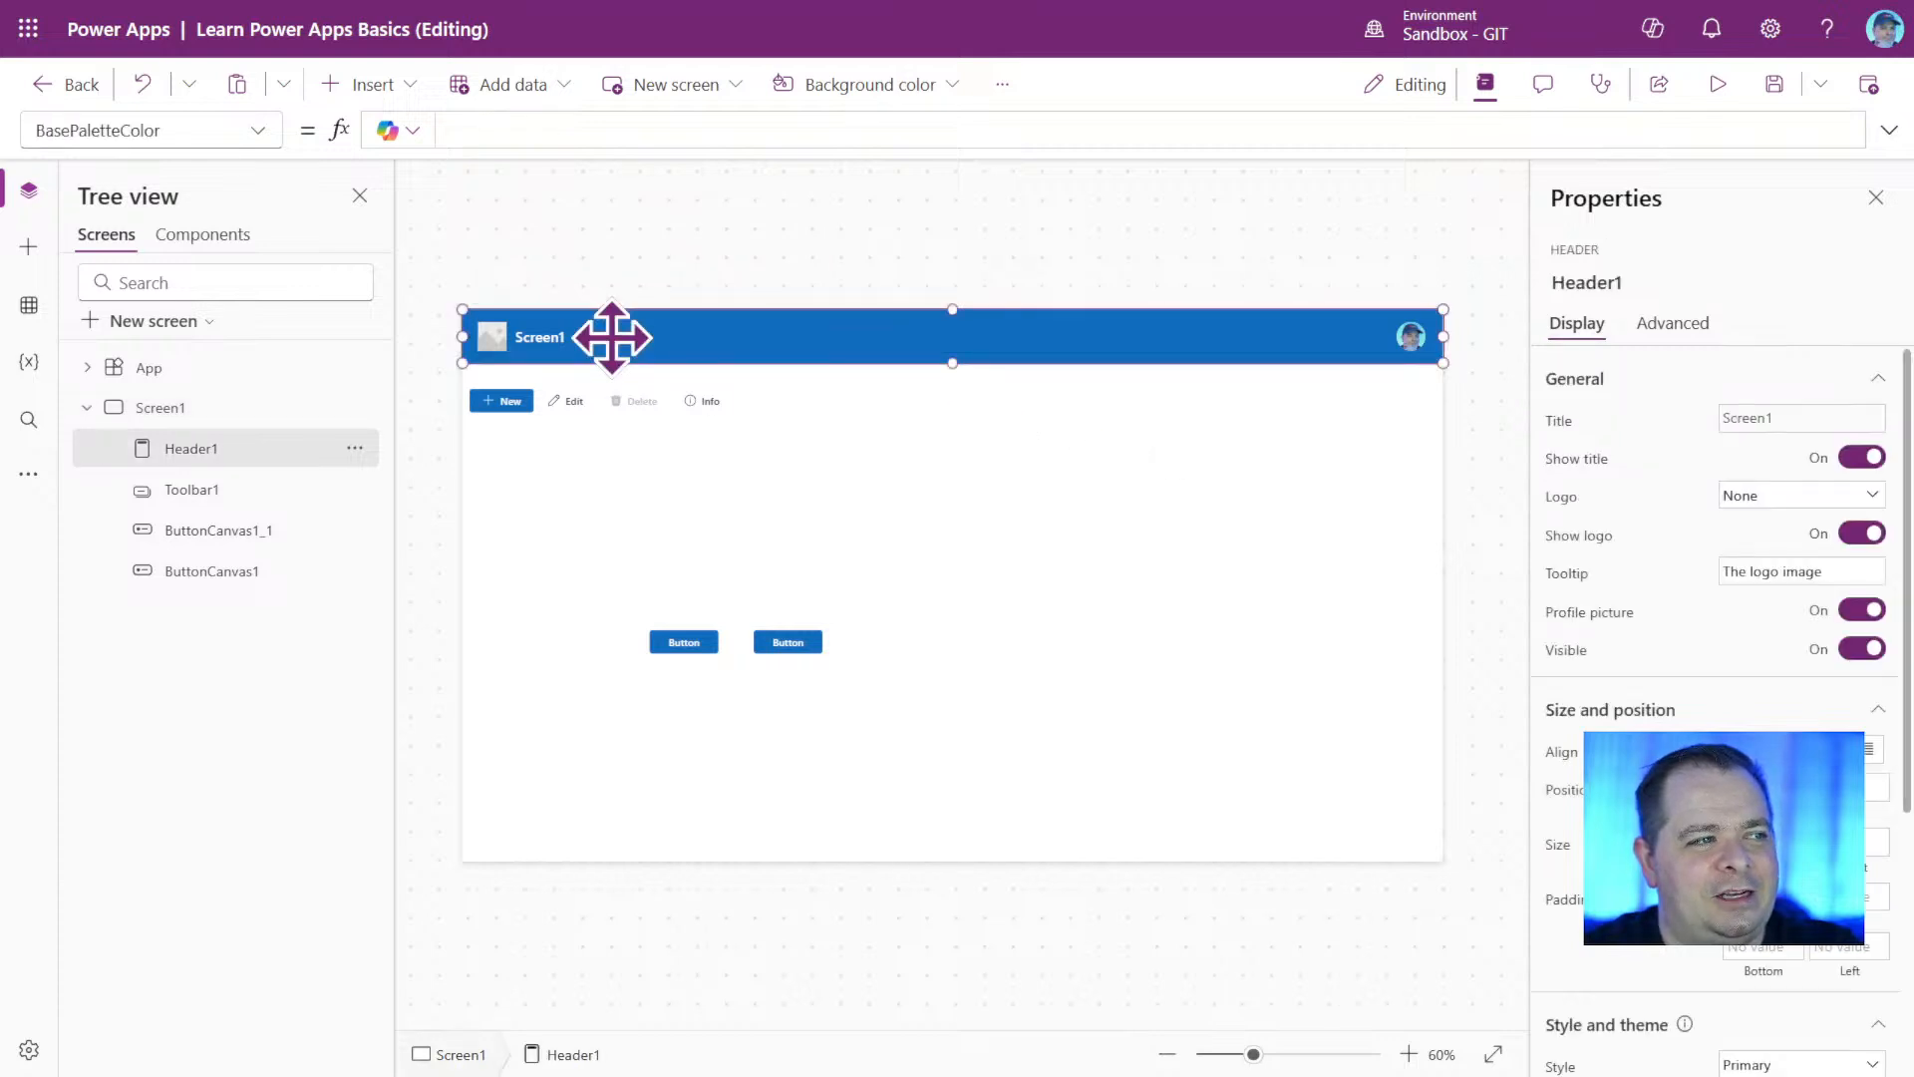
Place the toolbar directly under the header, reduce its height and nudge it down to leave a small gap.
left_click(691, 404)
left_click_drag(774, 407, 773, 390)
left_click(969, 453)
left_click(953, 396)
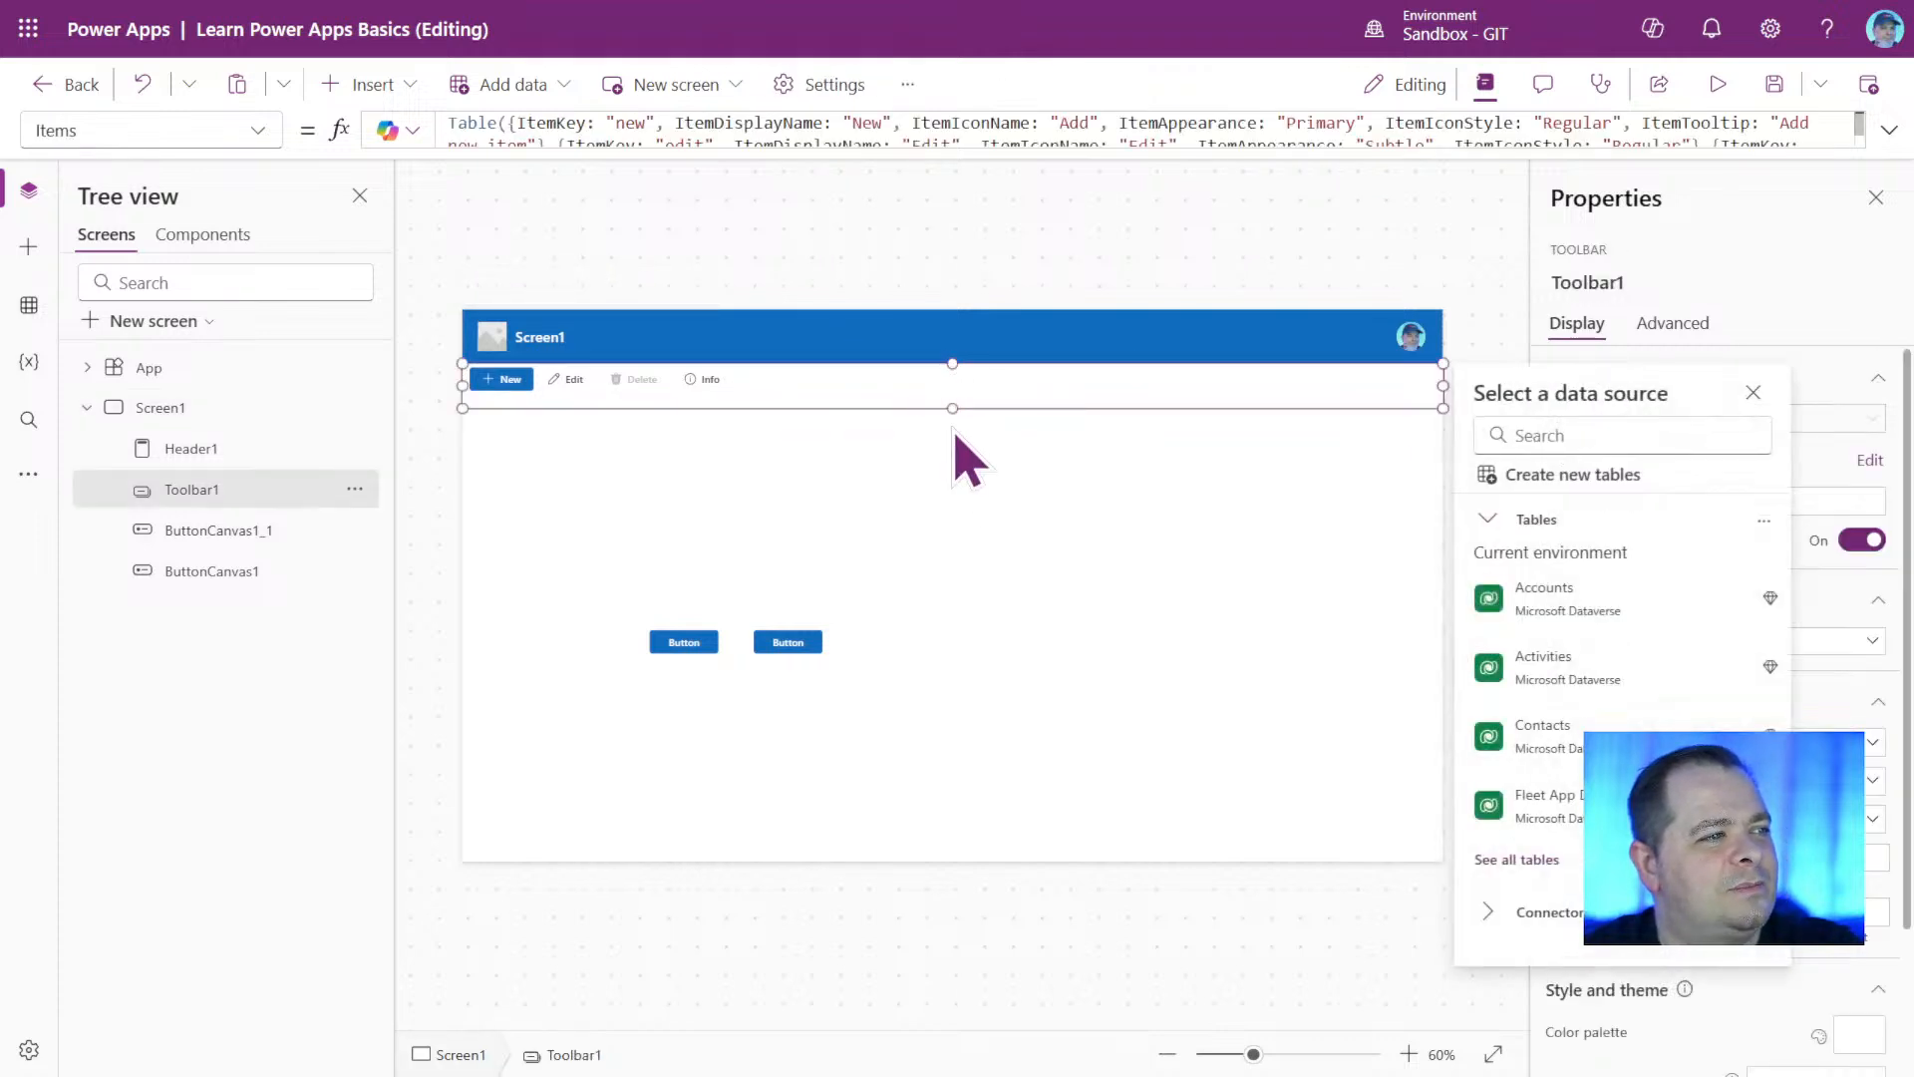
left_click(951, 414)
left_click_drag(950, 414, 948, 397)
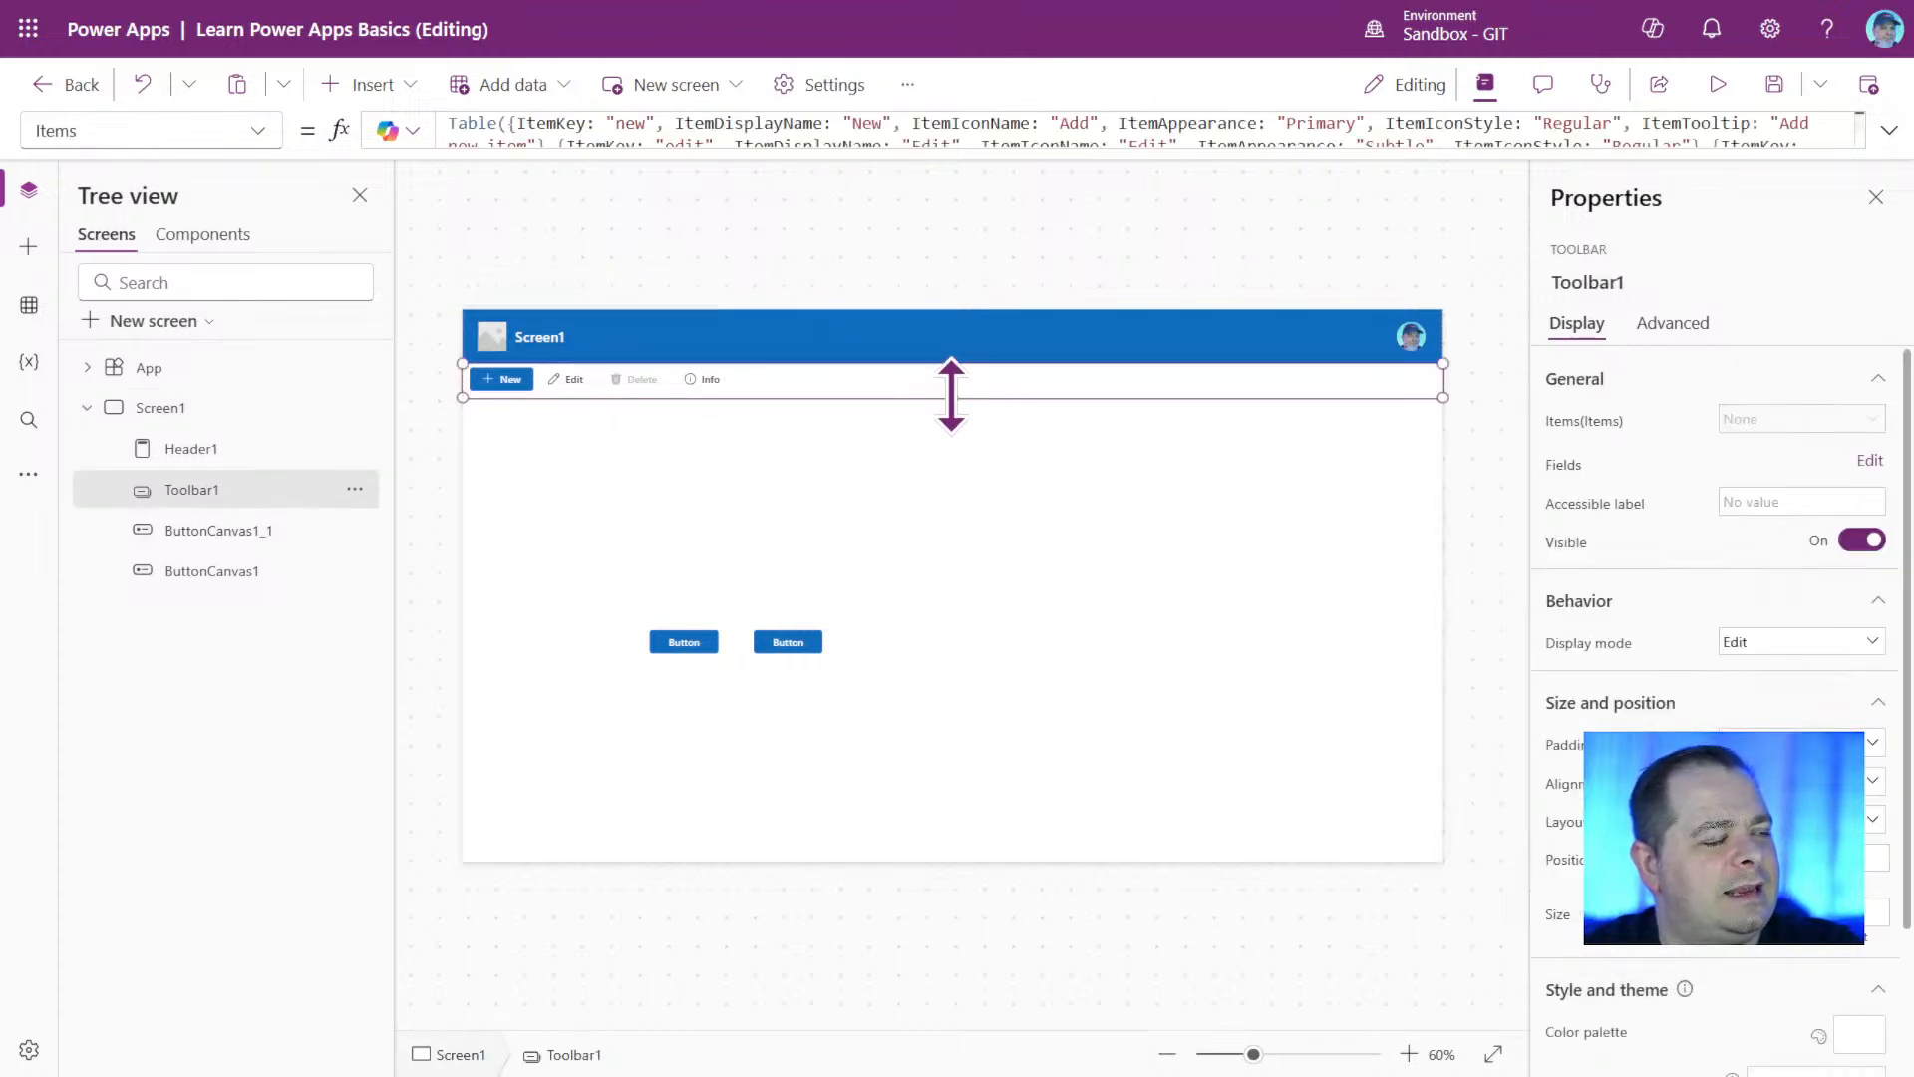
key("Down")
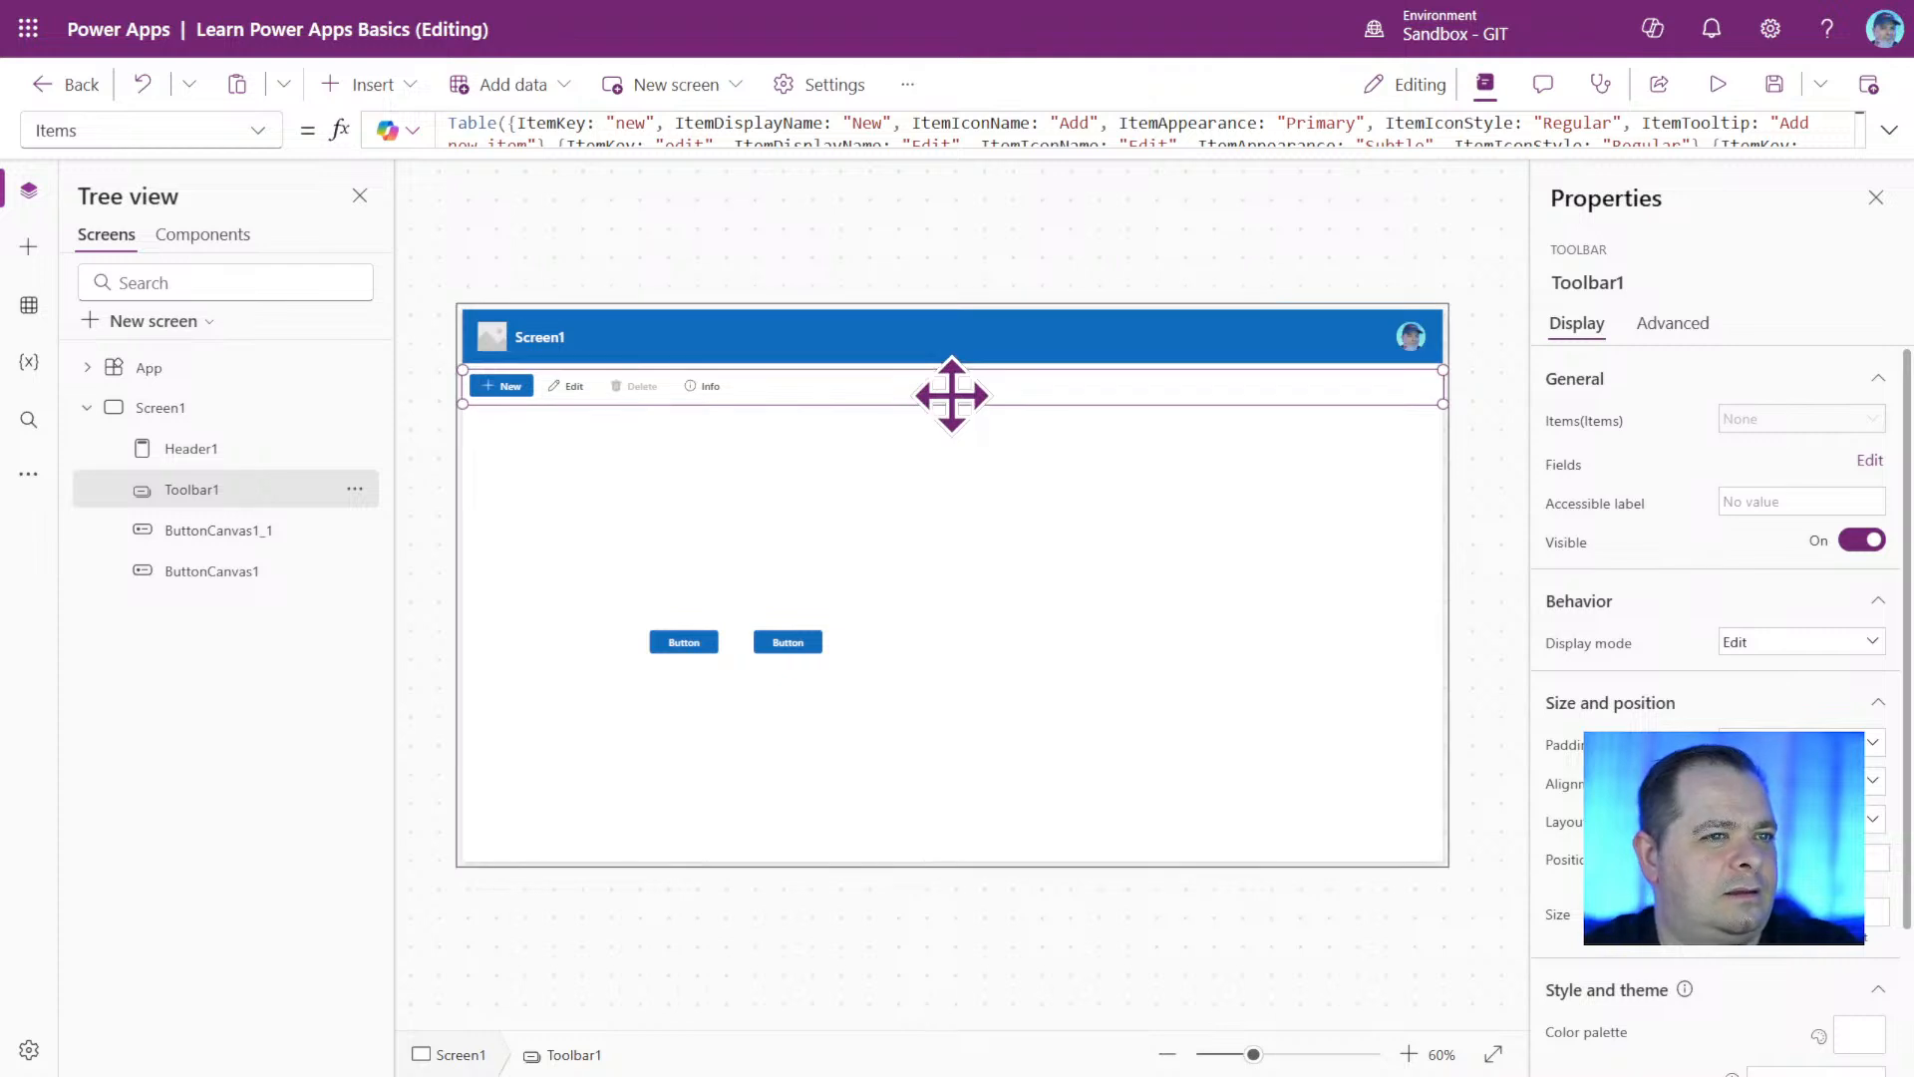
left_click(1142, 576)
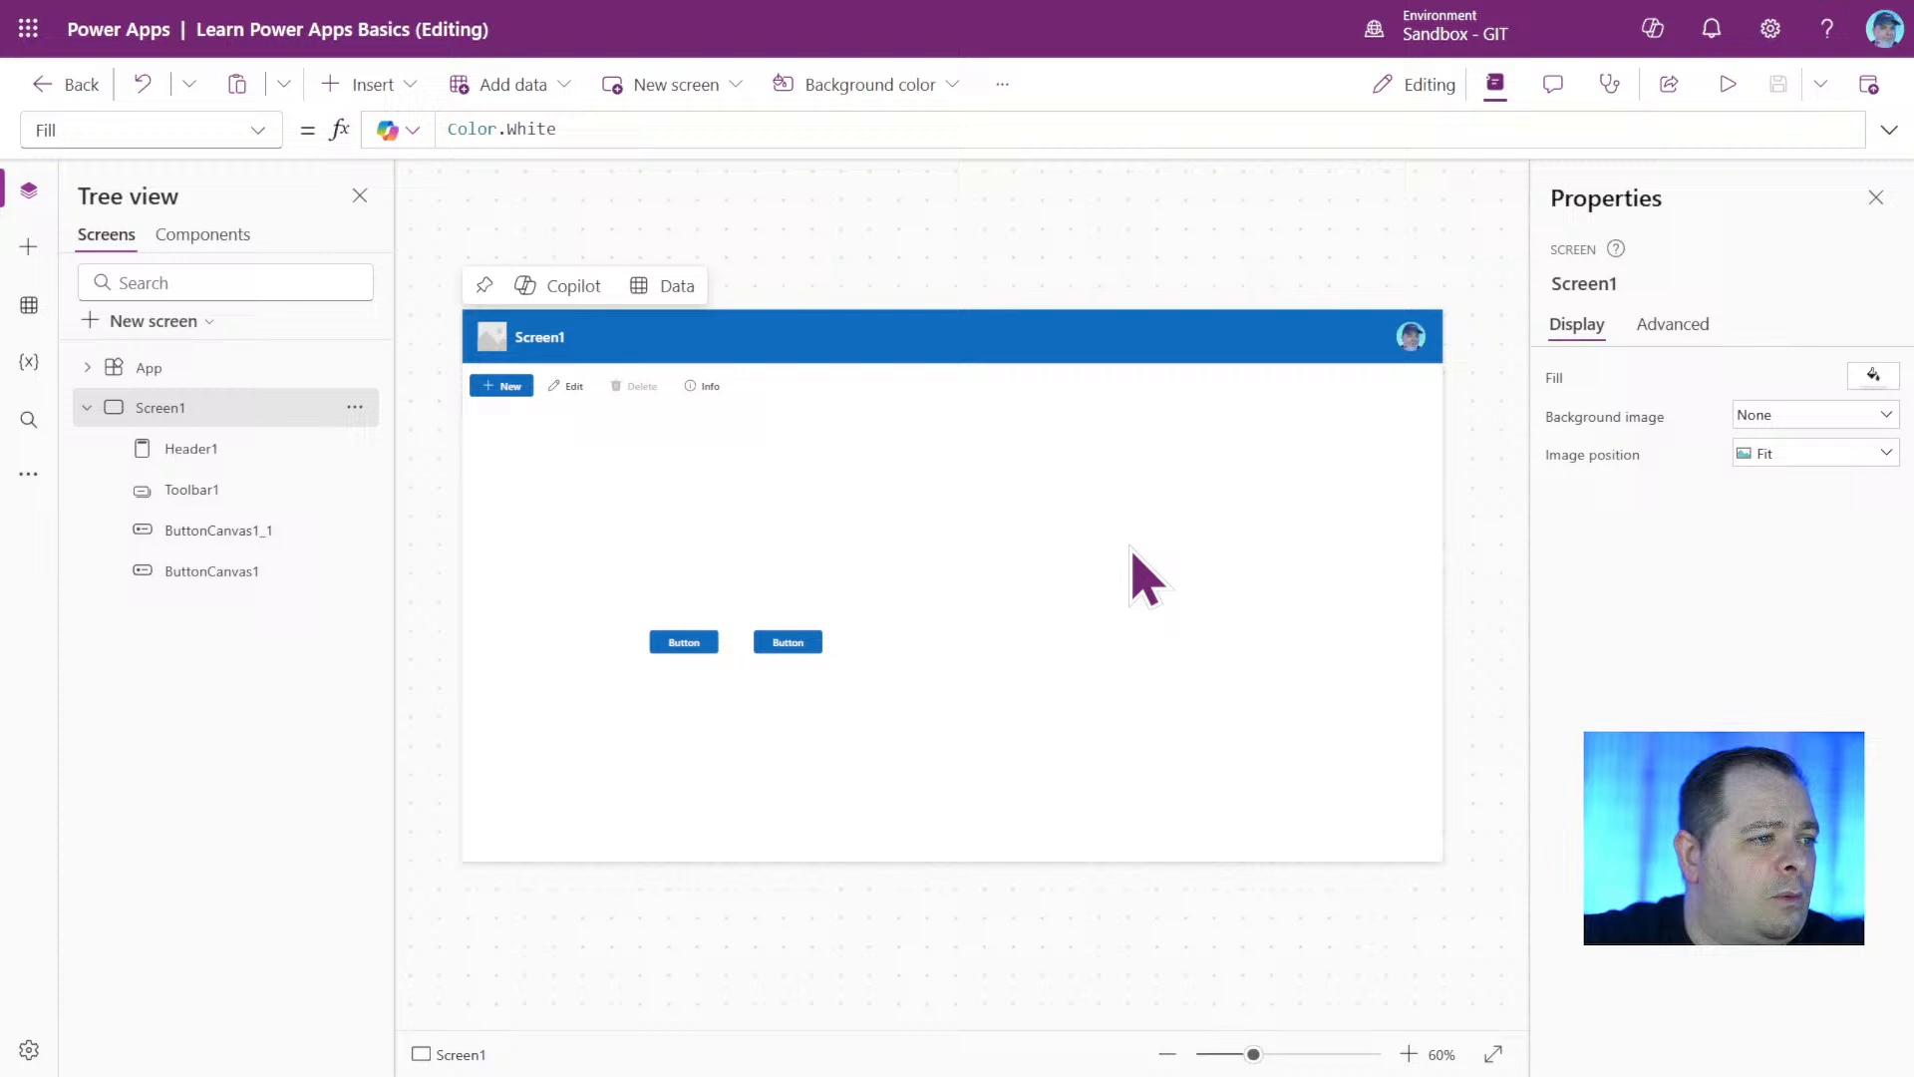
Move the two buttons side by side to the upper middle of Screen1, between the toolbar and the screen's center.
left_click(787, 642)
left_click_drag(795, 639, 1017, 515)
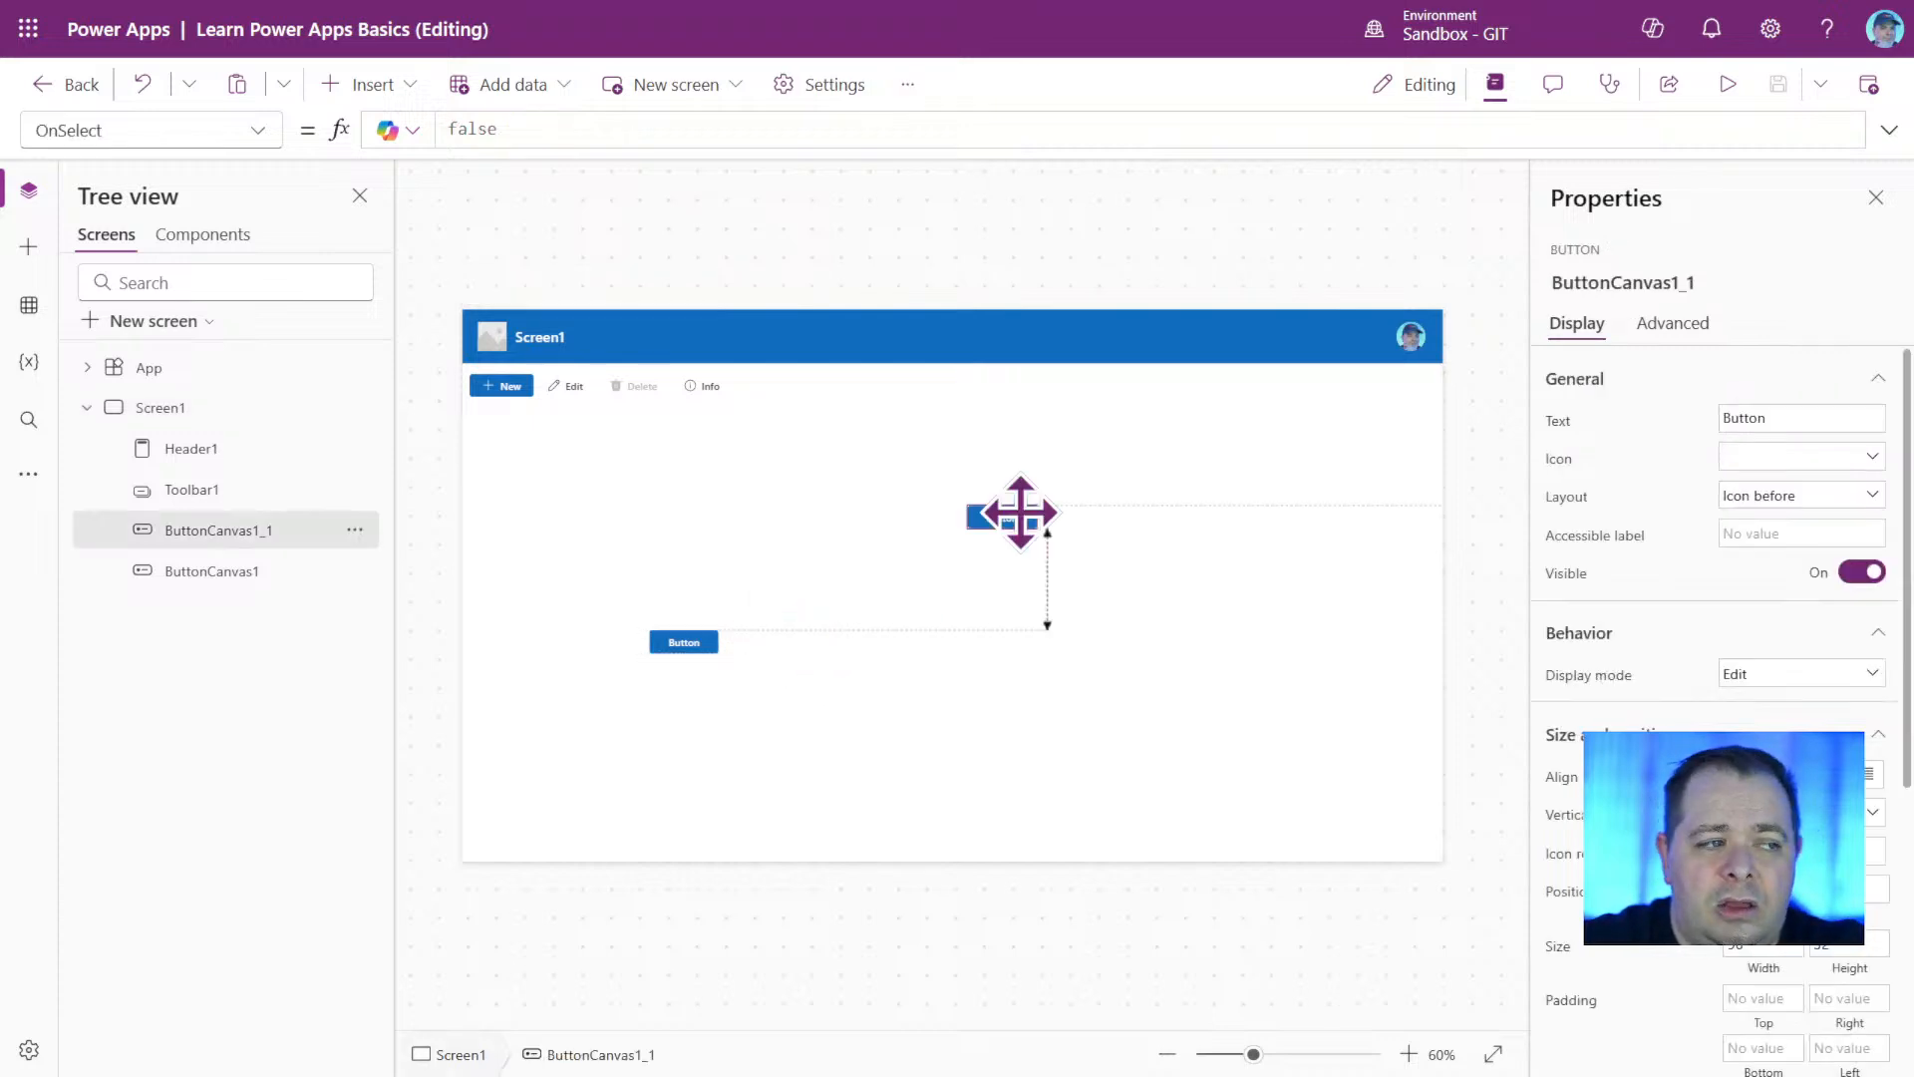
left_click_drag(684, 642, 927, 516)
left_click_drag(1176, 569, 788, 499)
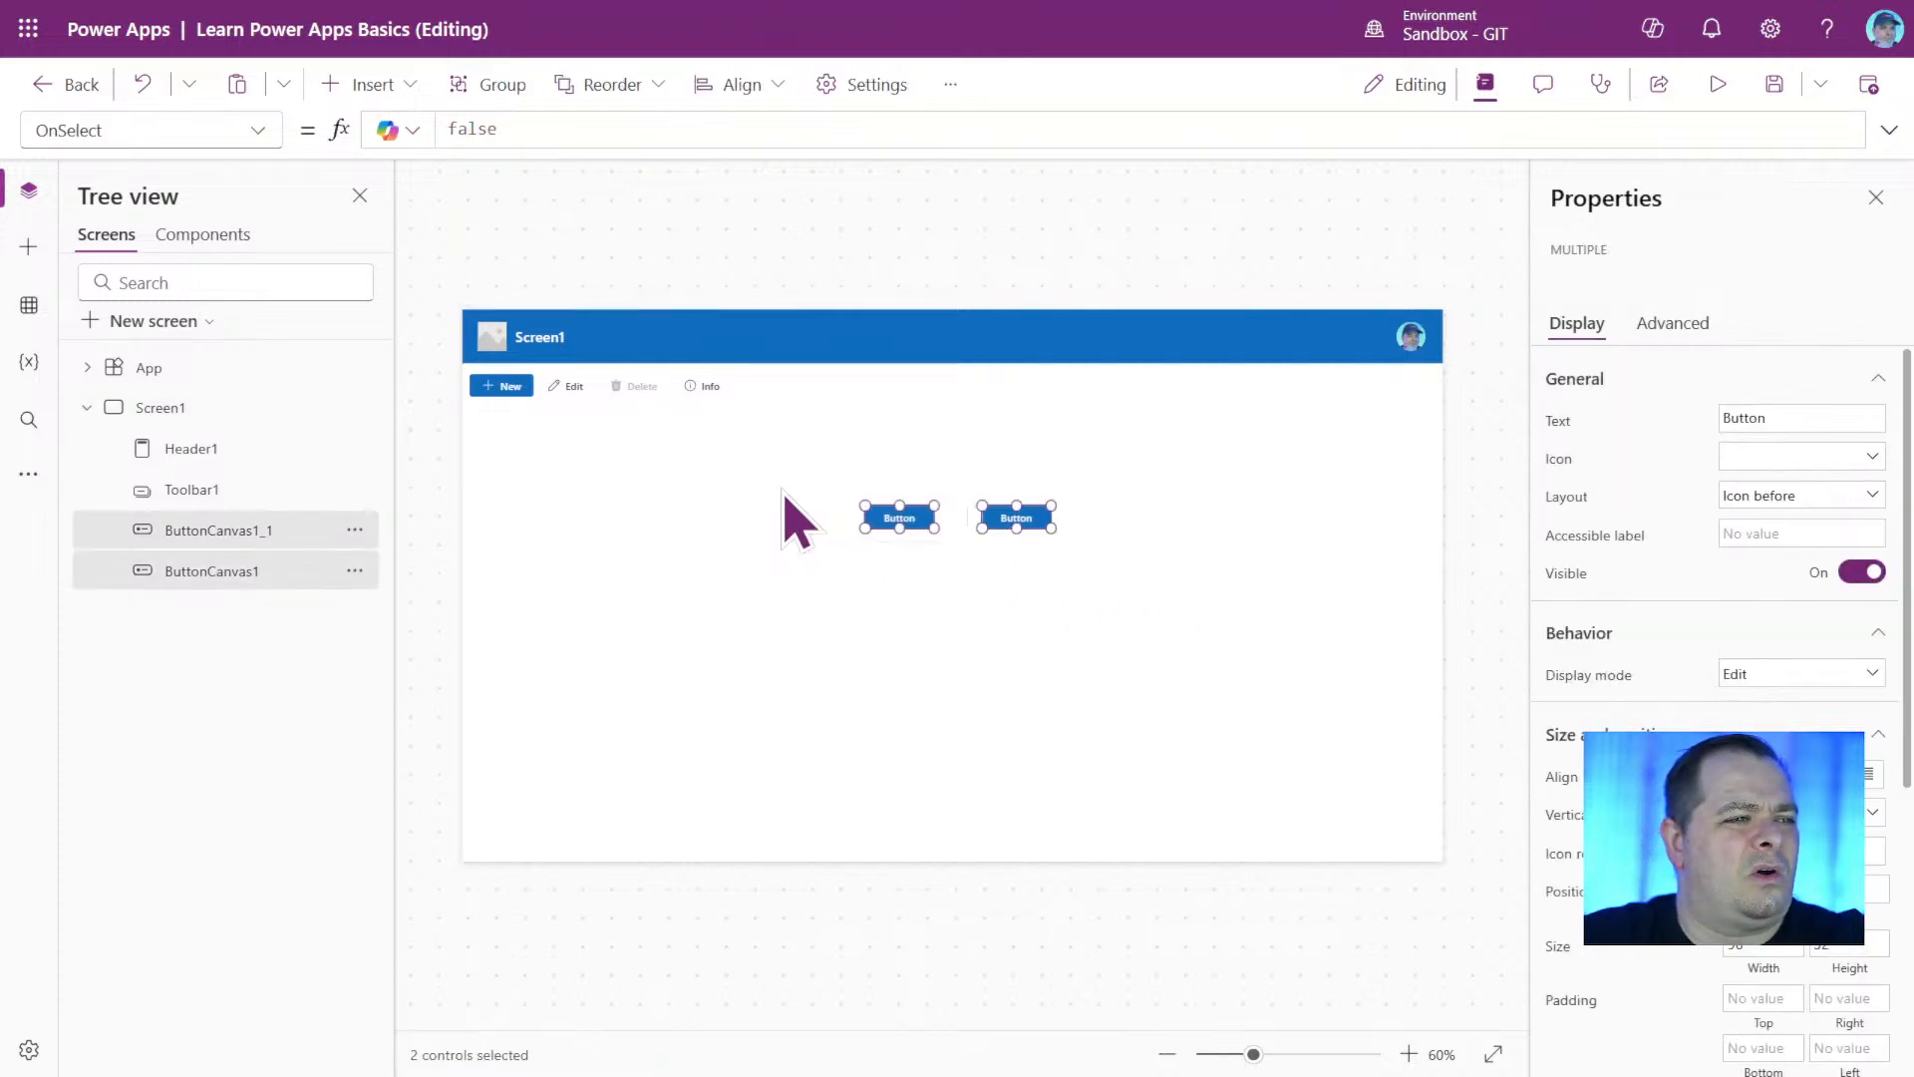
left_click(902, 656)
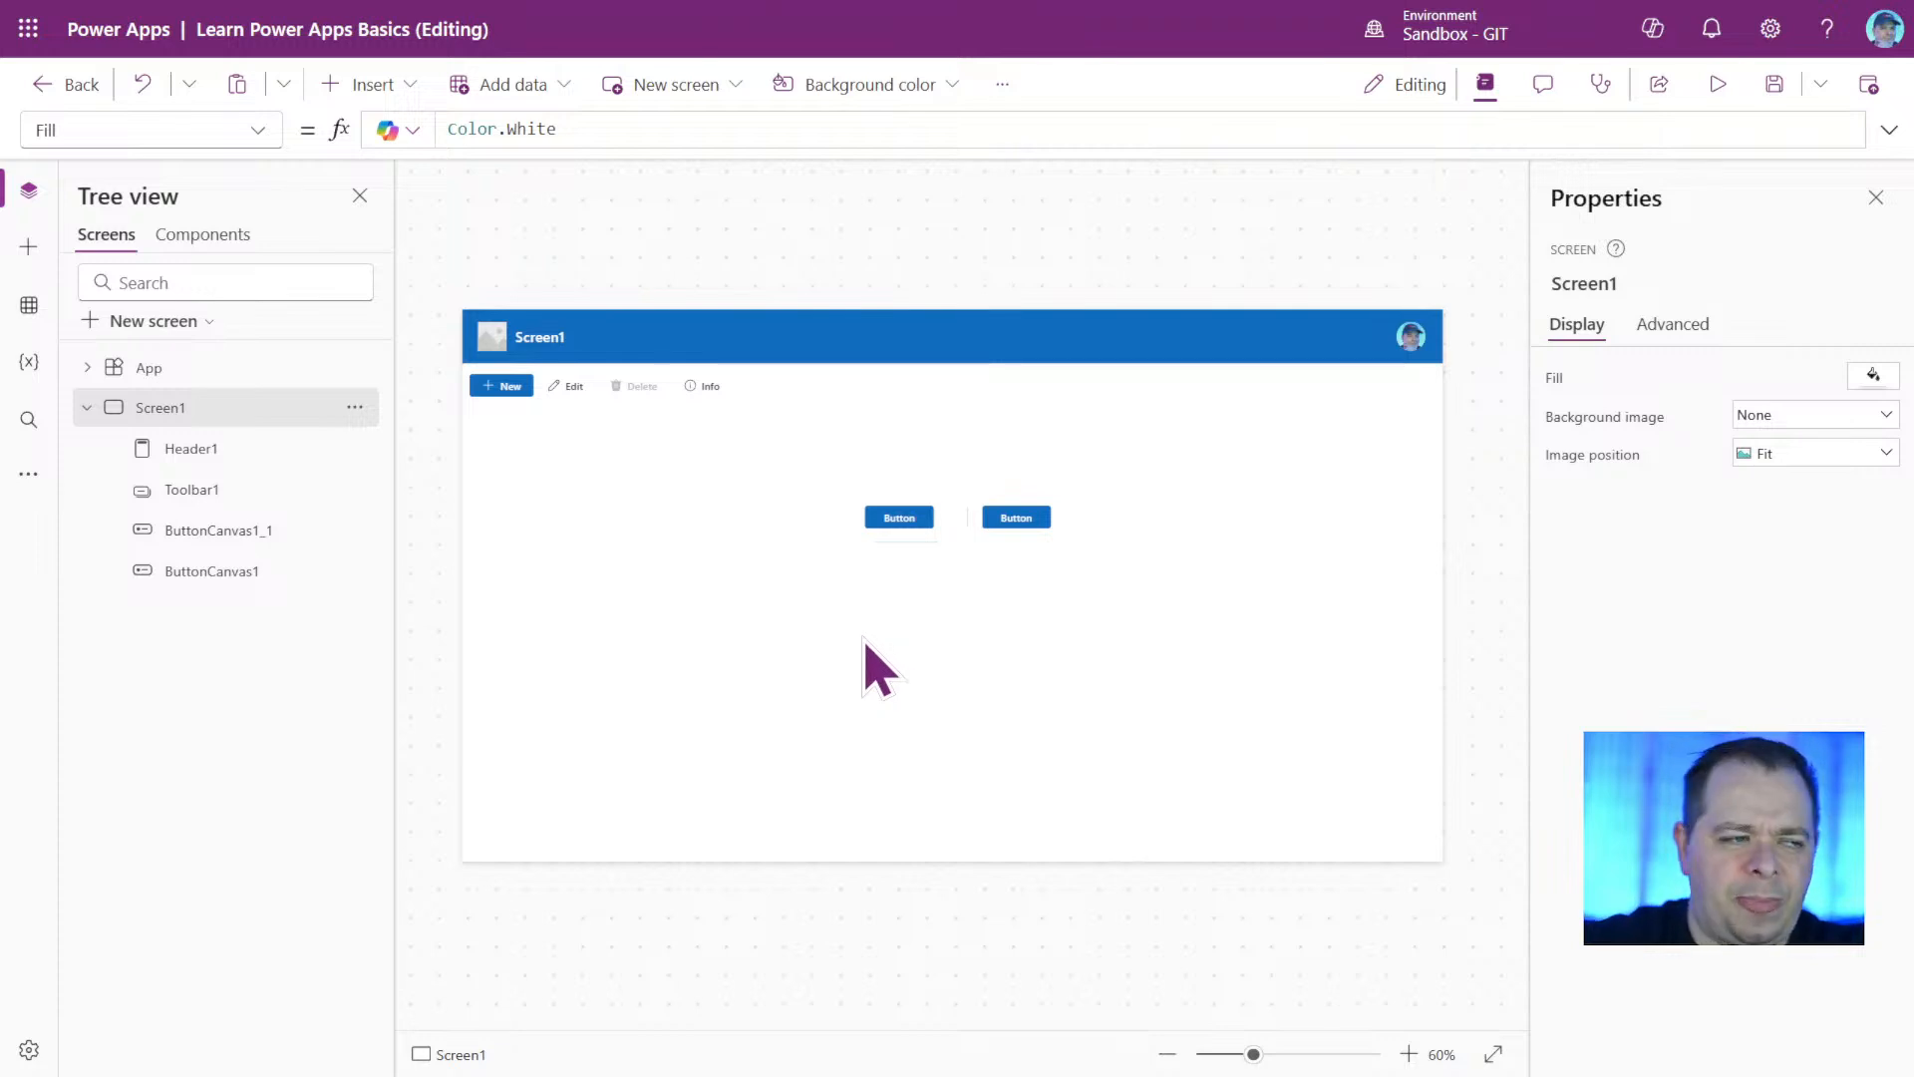
Move the toolbar slightly lower, widening the gap beneath the header.
left_click(895, 514)
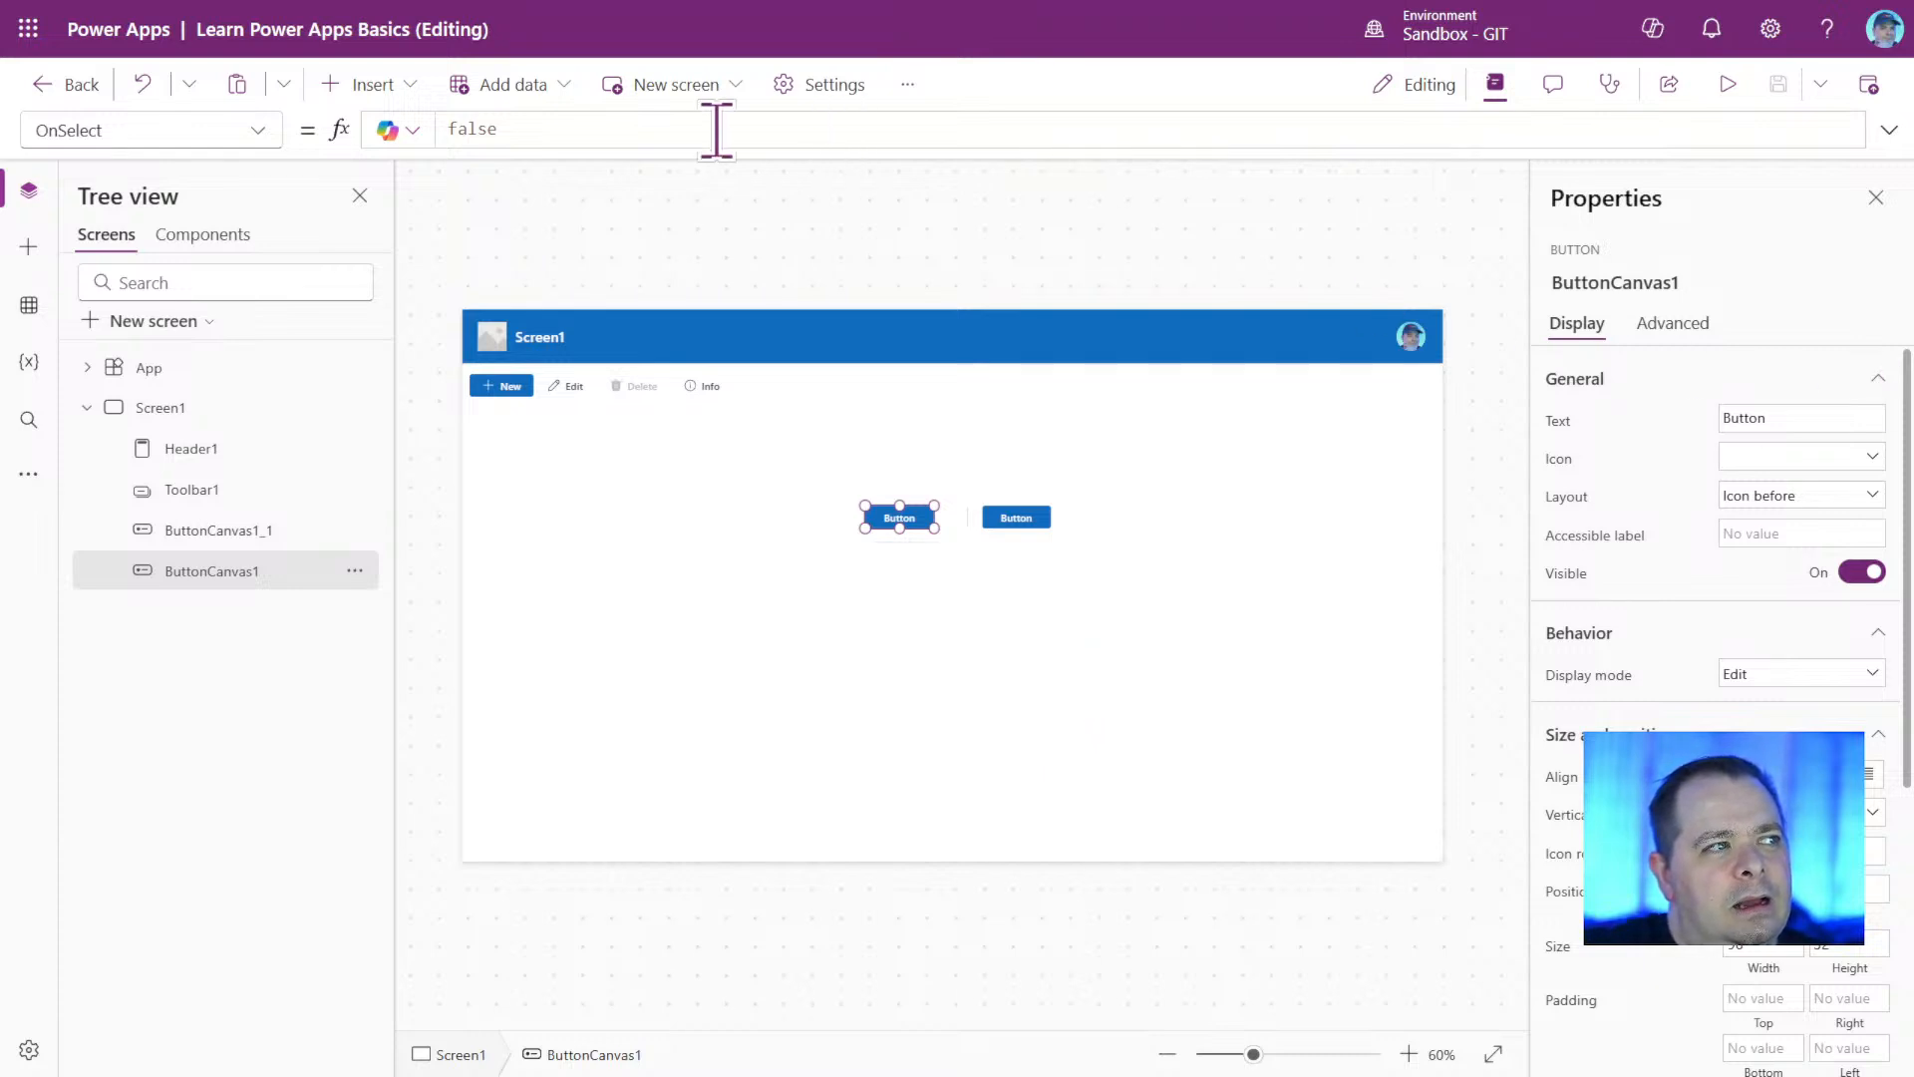
left_click(655, 390)
left_click_drag(684, 388, 790, 398)
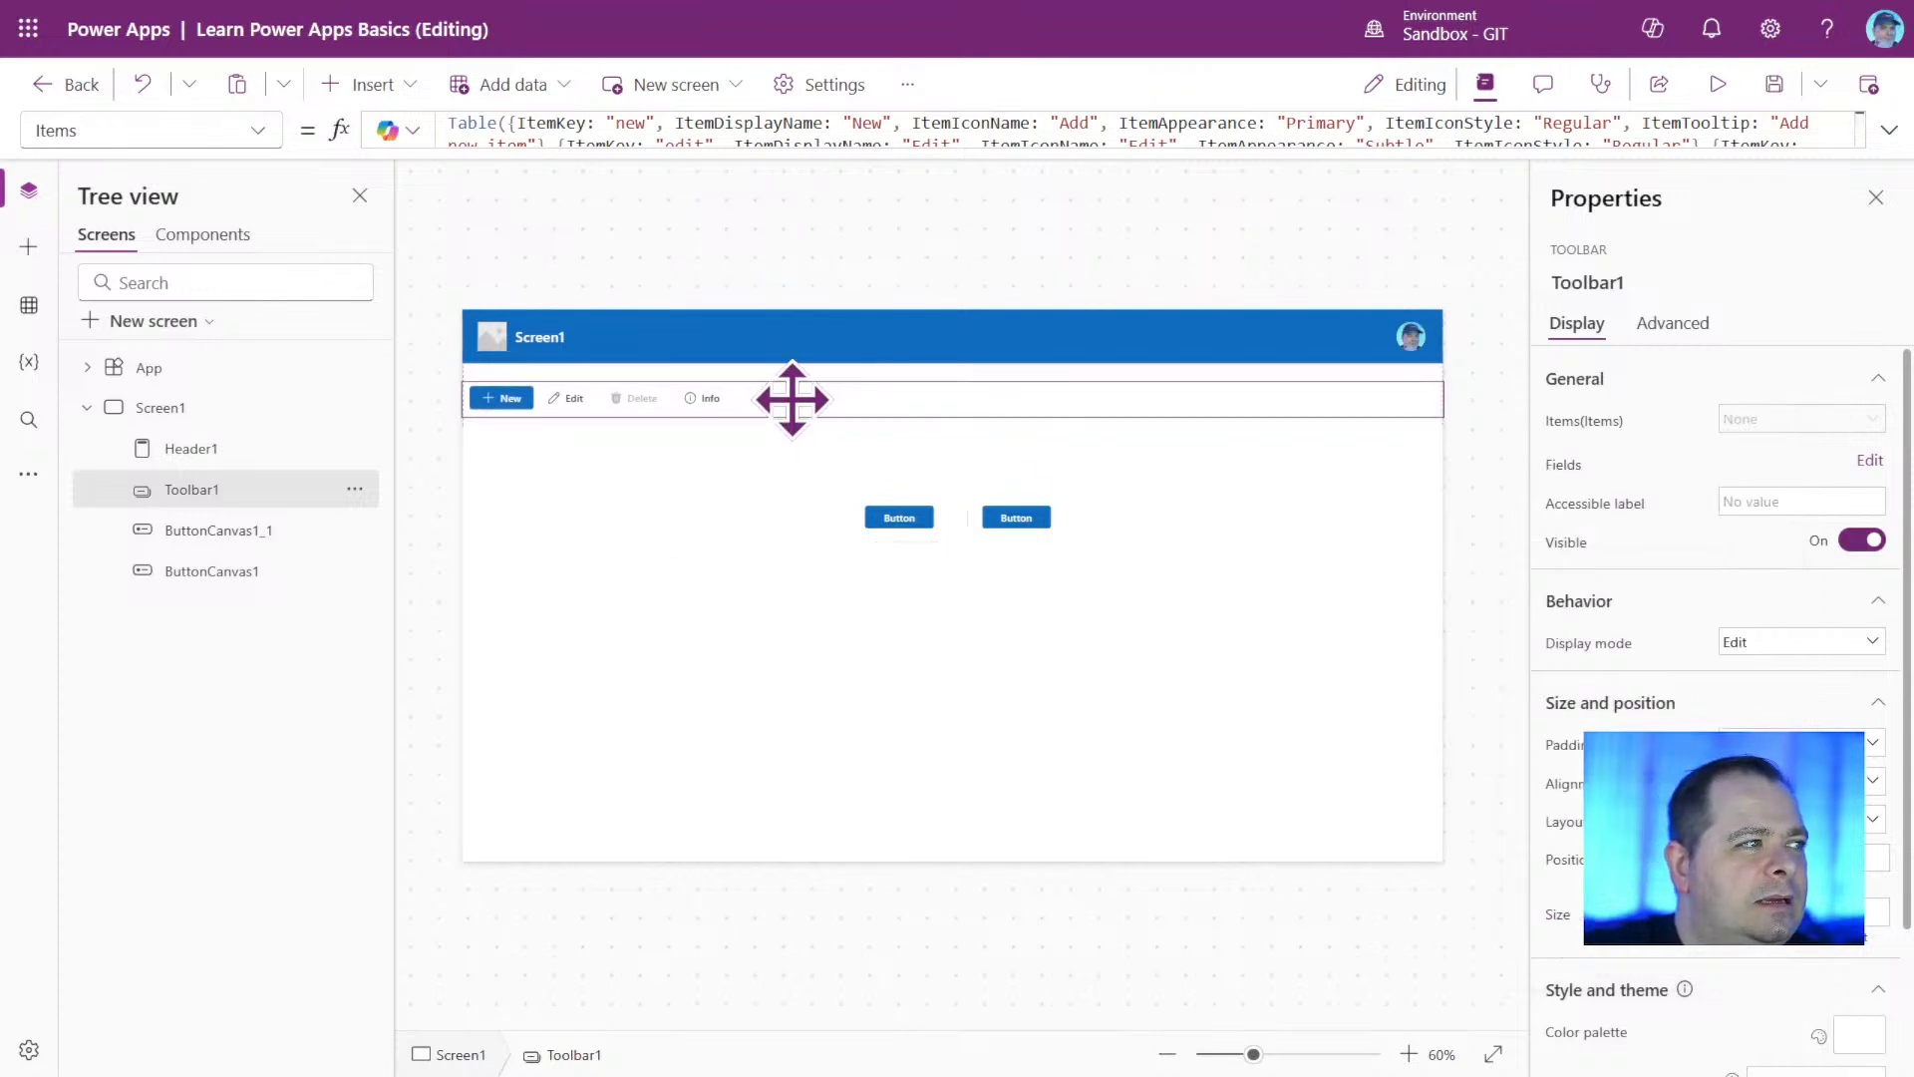
left_click(727, 585)
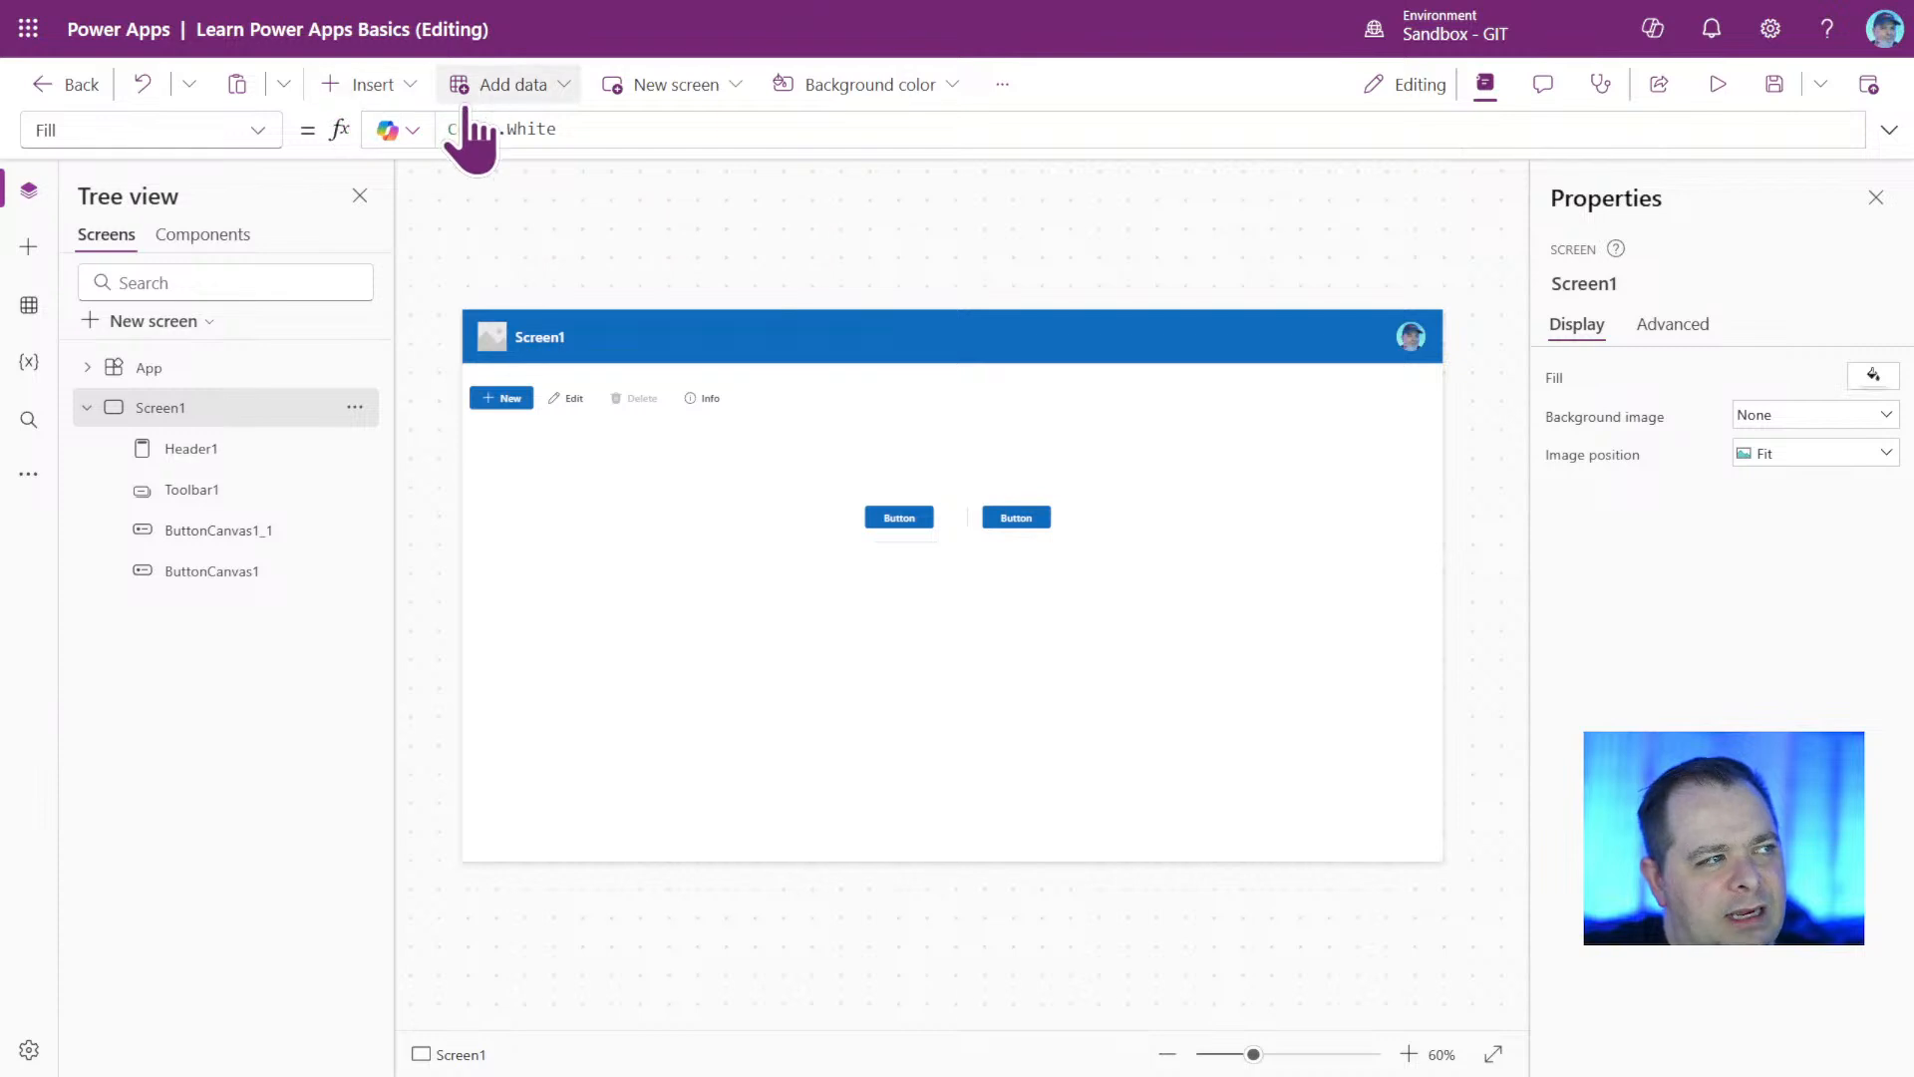
Examine the insertable controls in the Layout, Input, Display, Media, Charts and Shapes categories.
left_click(417, 88)
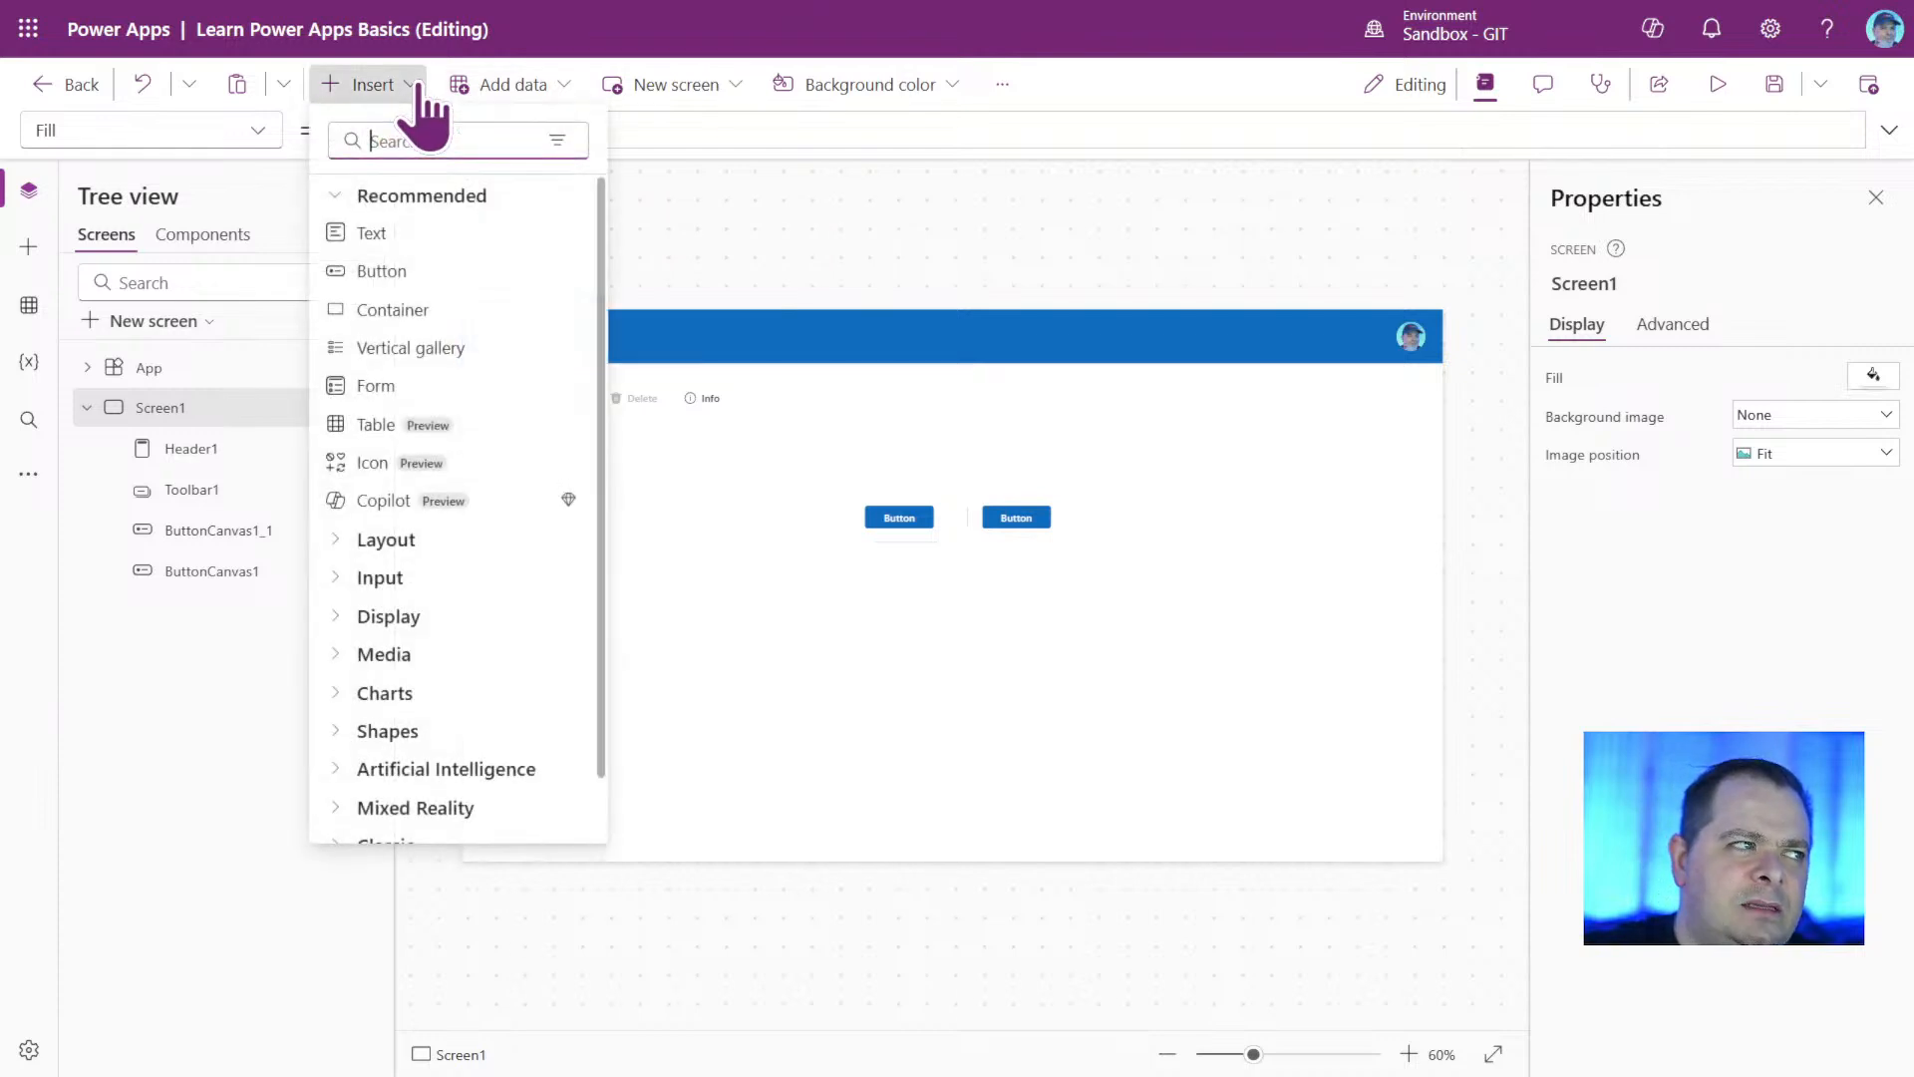
left_click(412, 543)
scroll(459, 688, "down", 2)
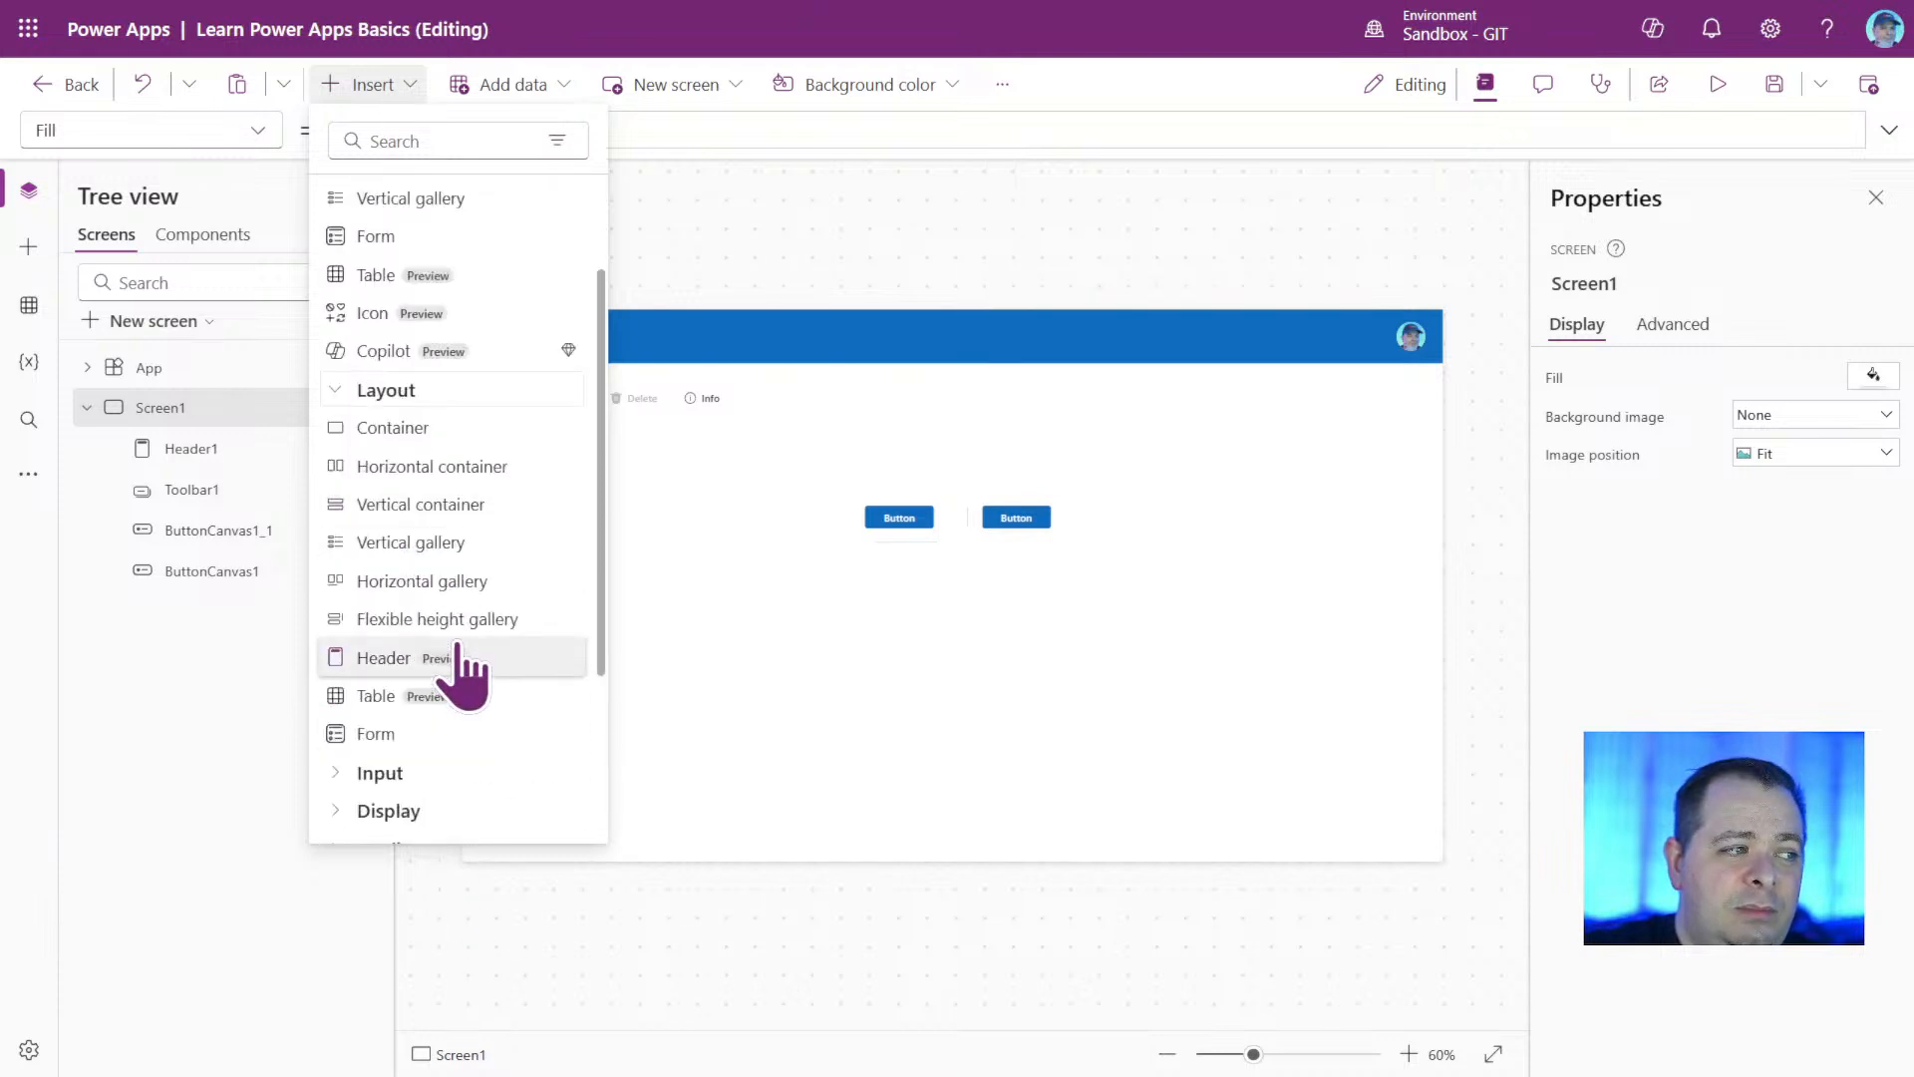
left_click(457, 775)
scroll(491, 576, "down", 5)
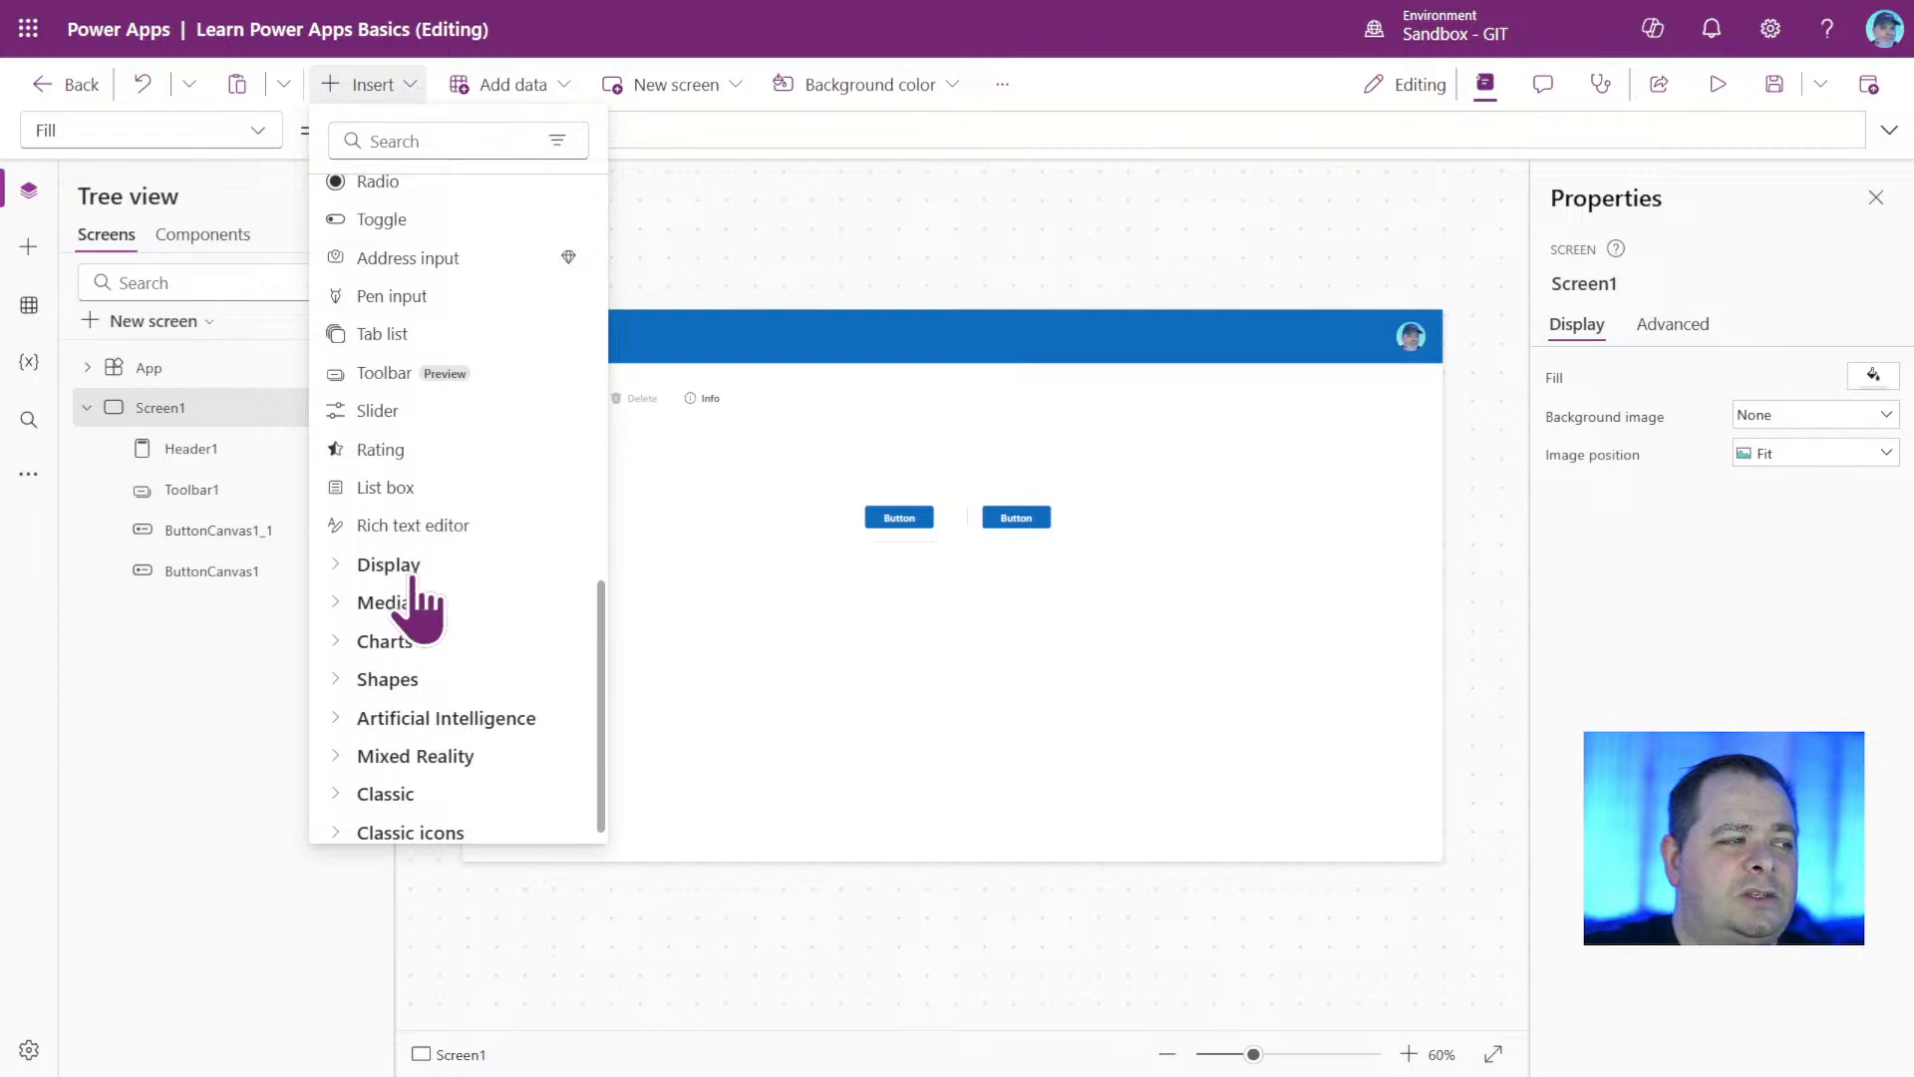
left_click(410, 563)
scroll(526, 653, "down", 4)
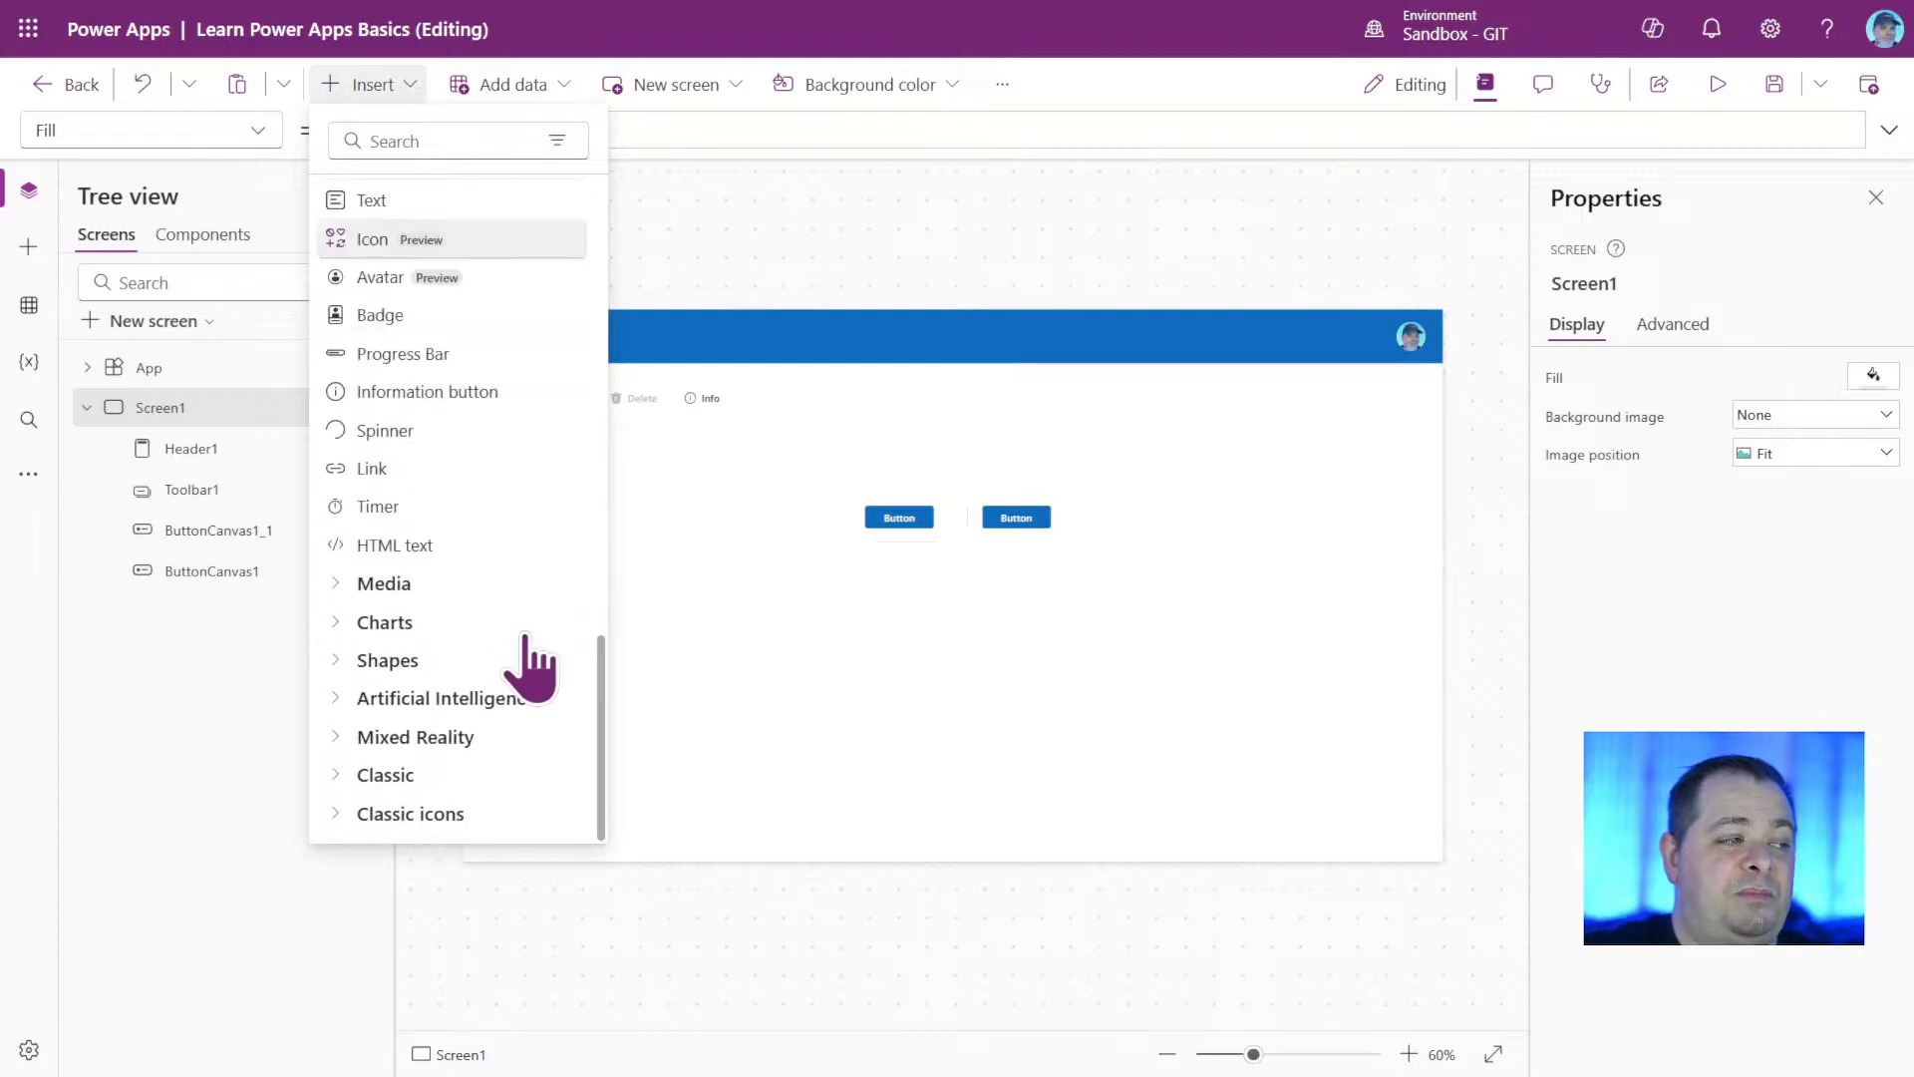
left_click(411, 582)
scroll(457, 693, "down", 3)
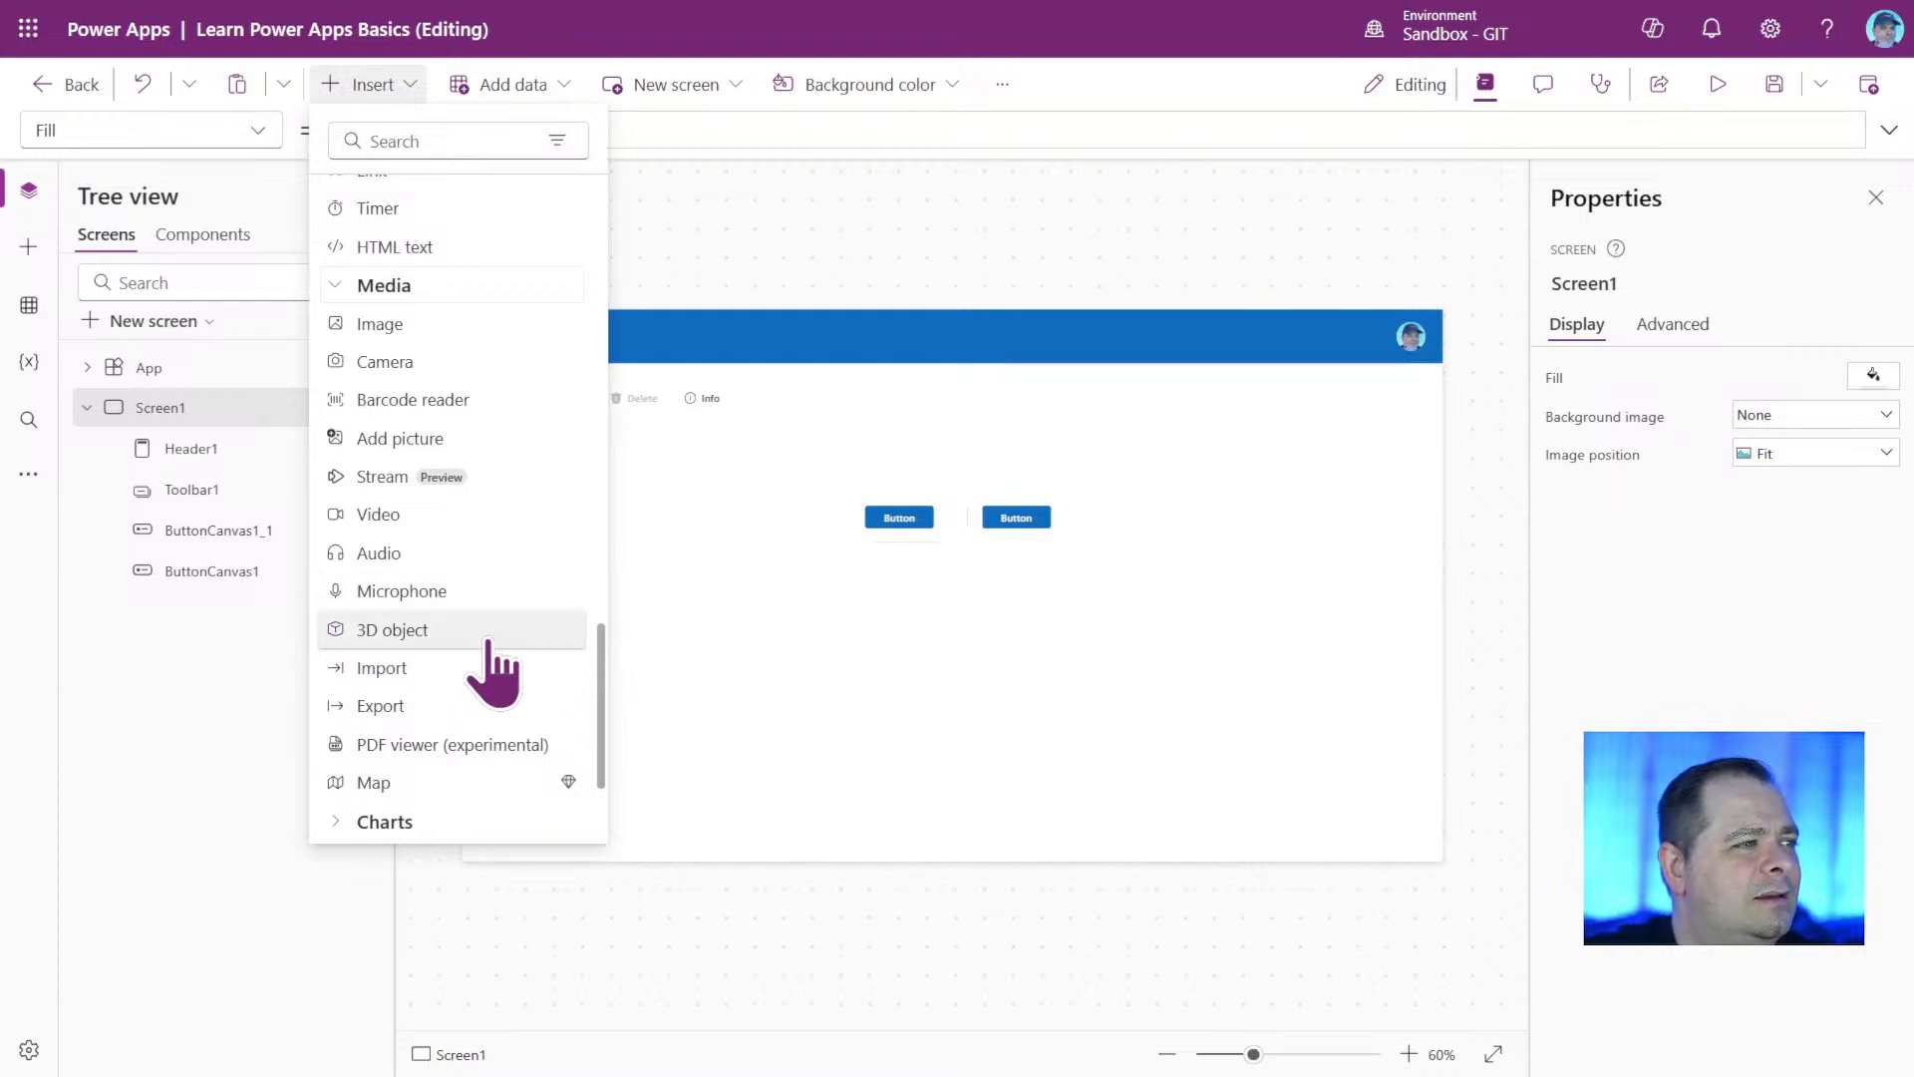
left_click(465, 821)
scroll(521, 521, "down", 3)
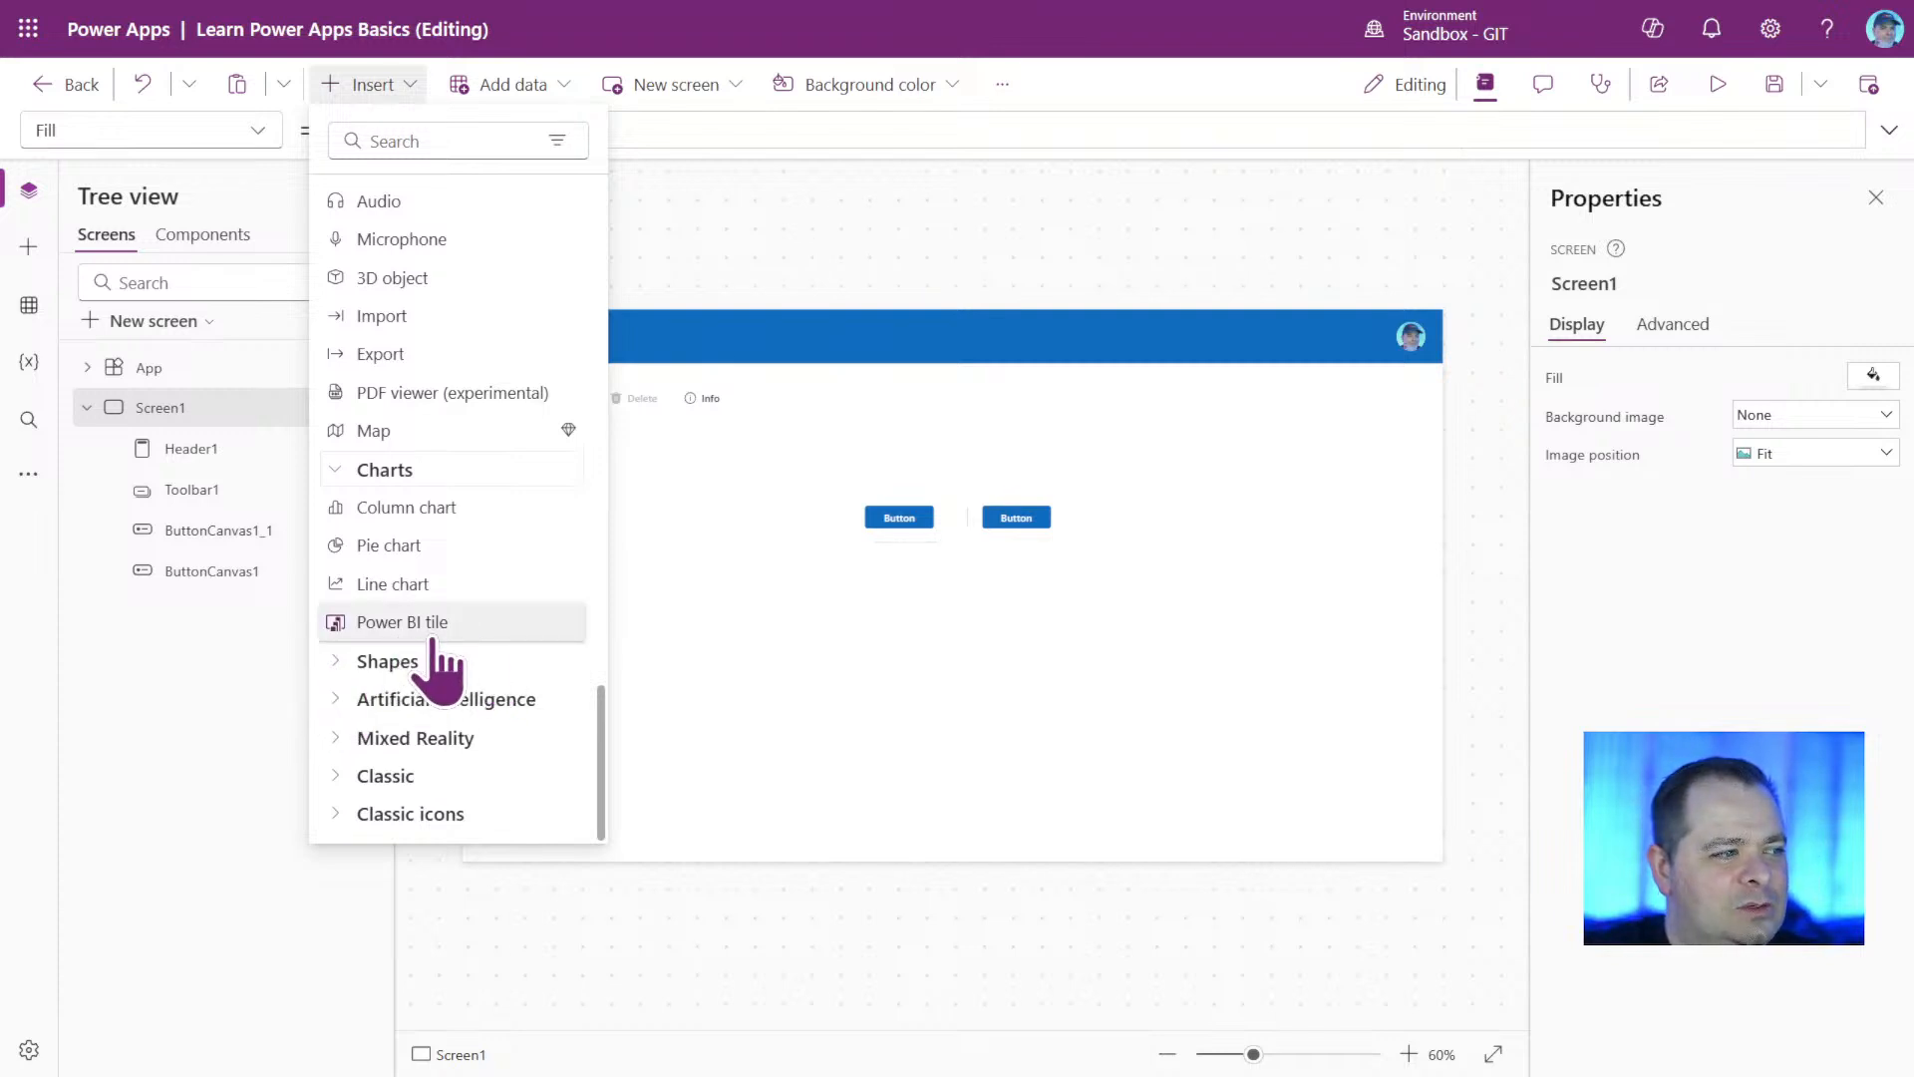
left_click(344, 661)
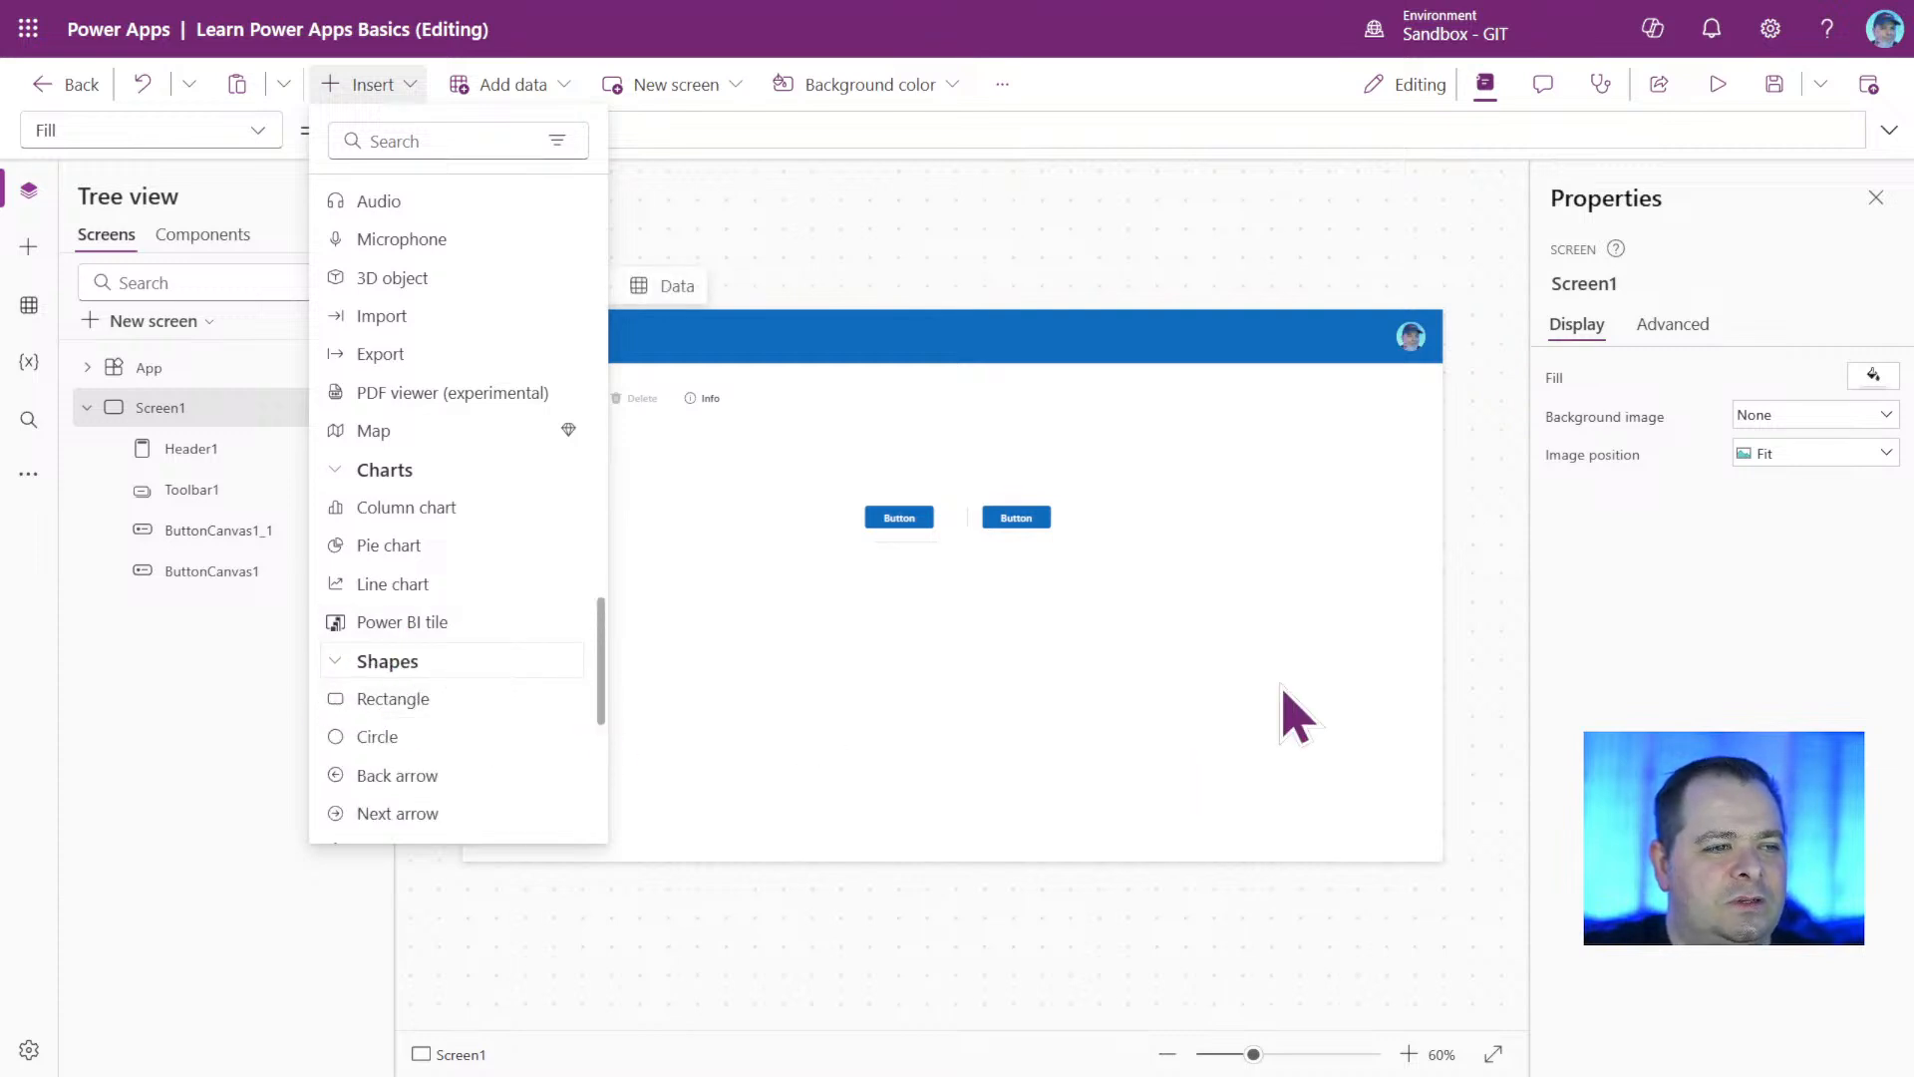
scroll(504, 684, "down", 5)
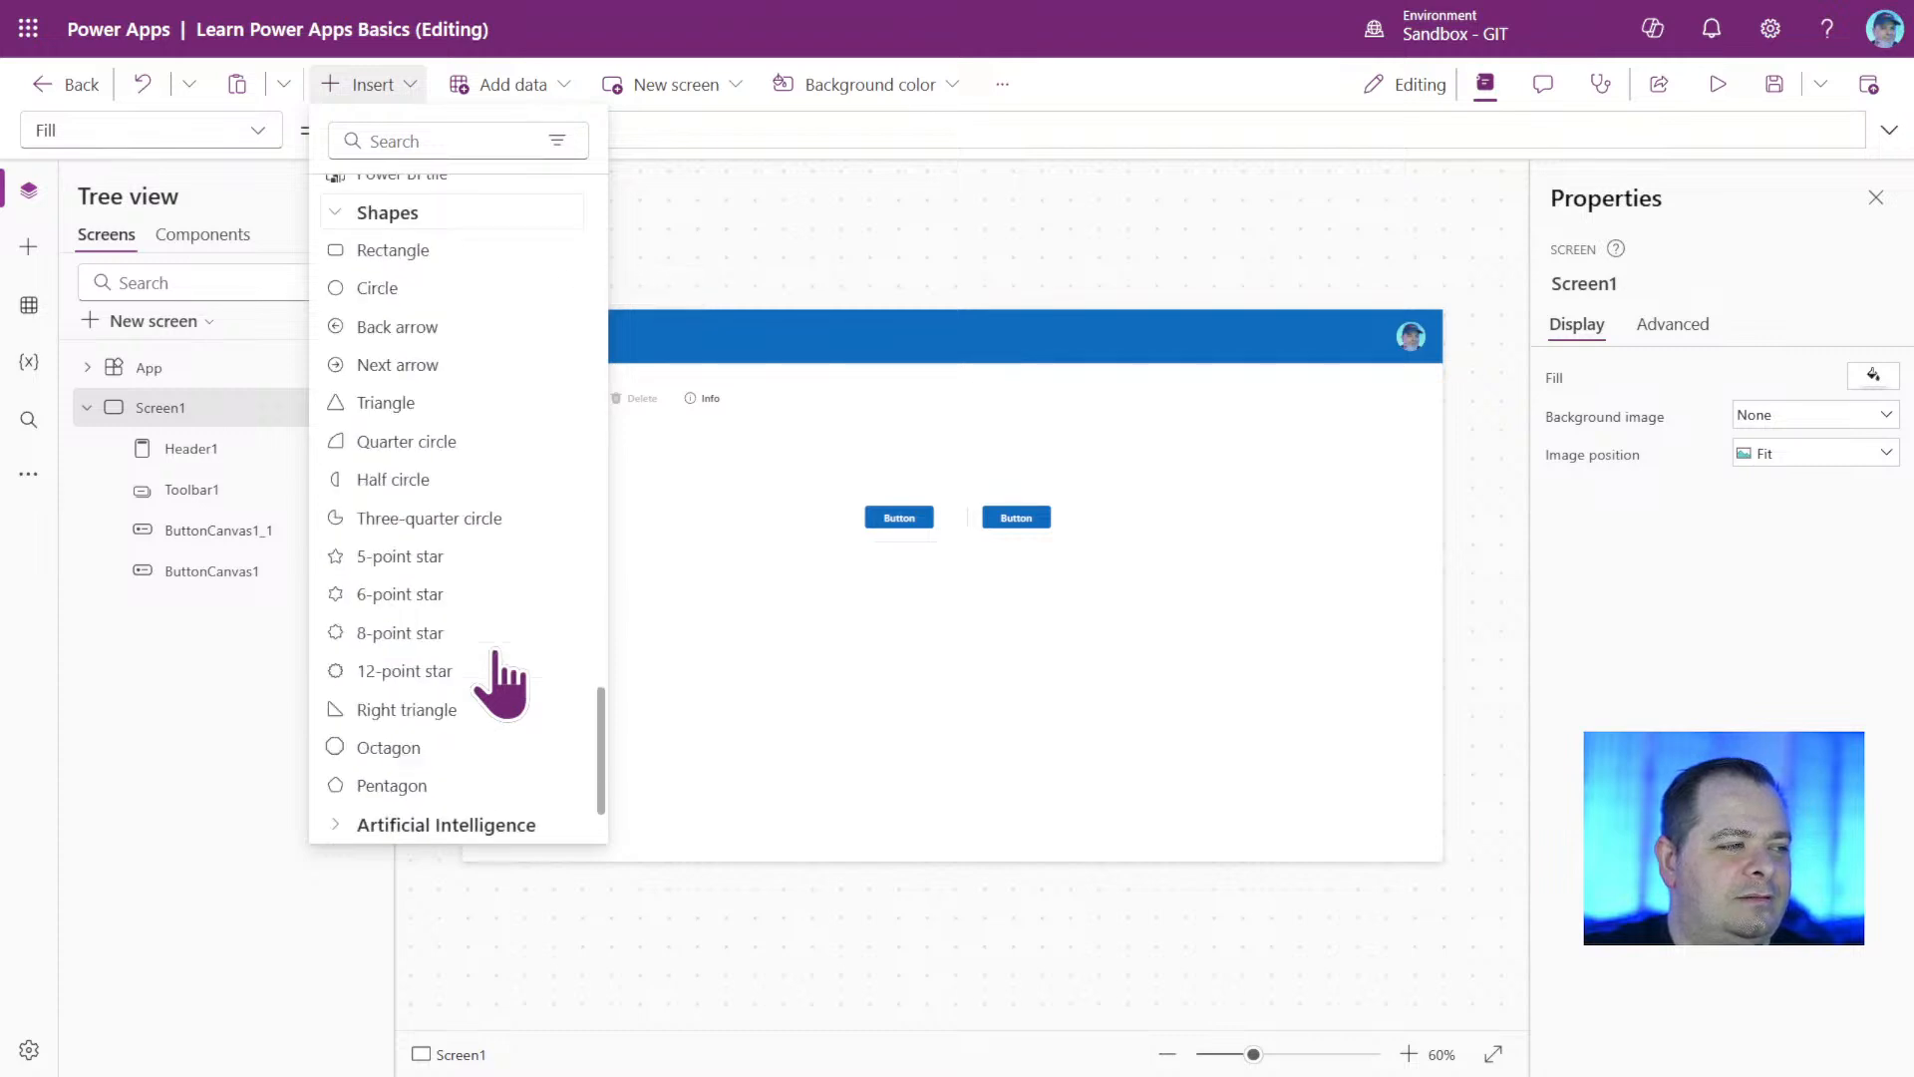
scroll(493, 655, "up", 10)
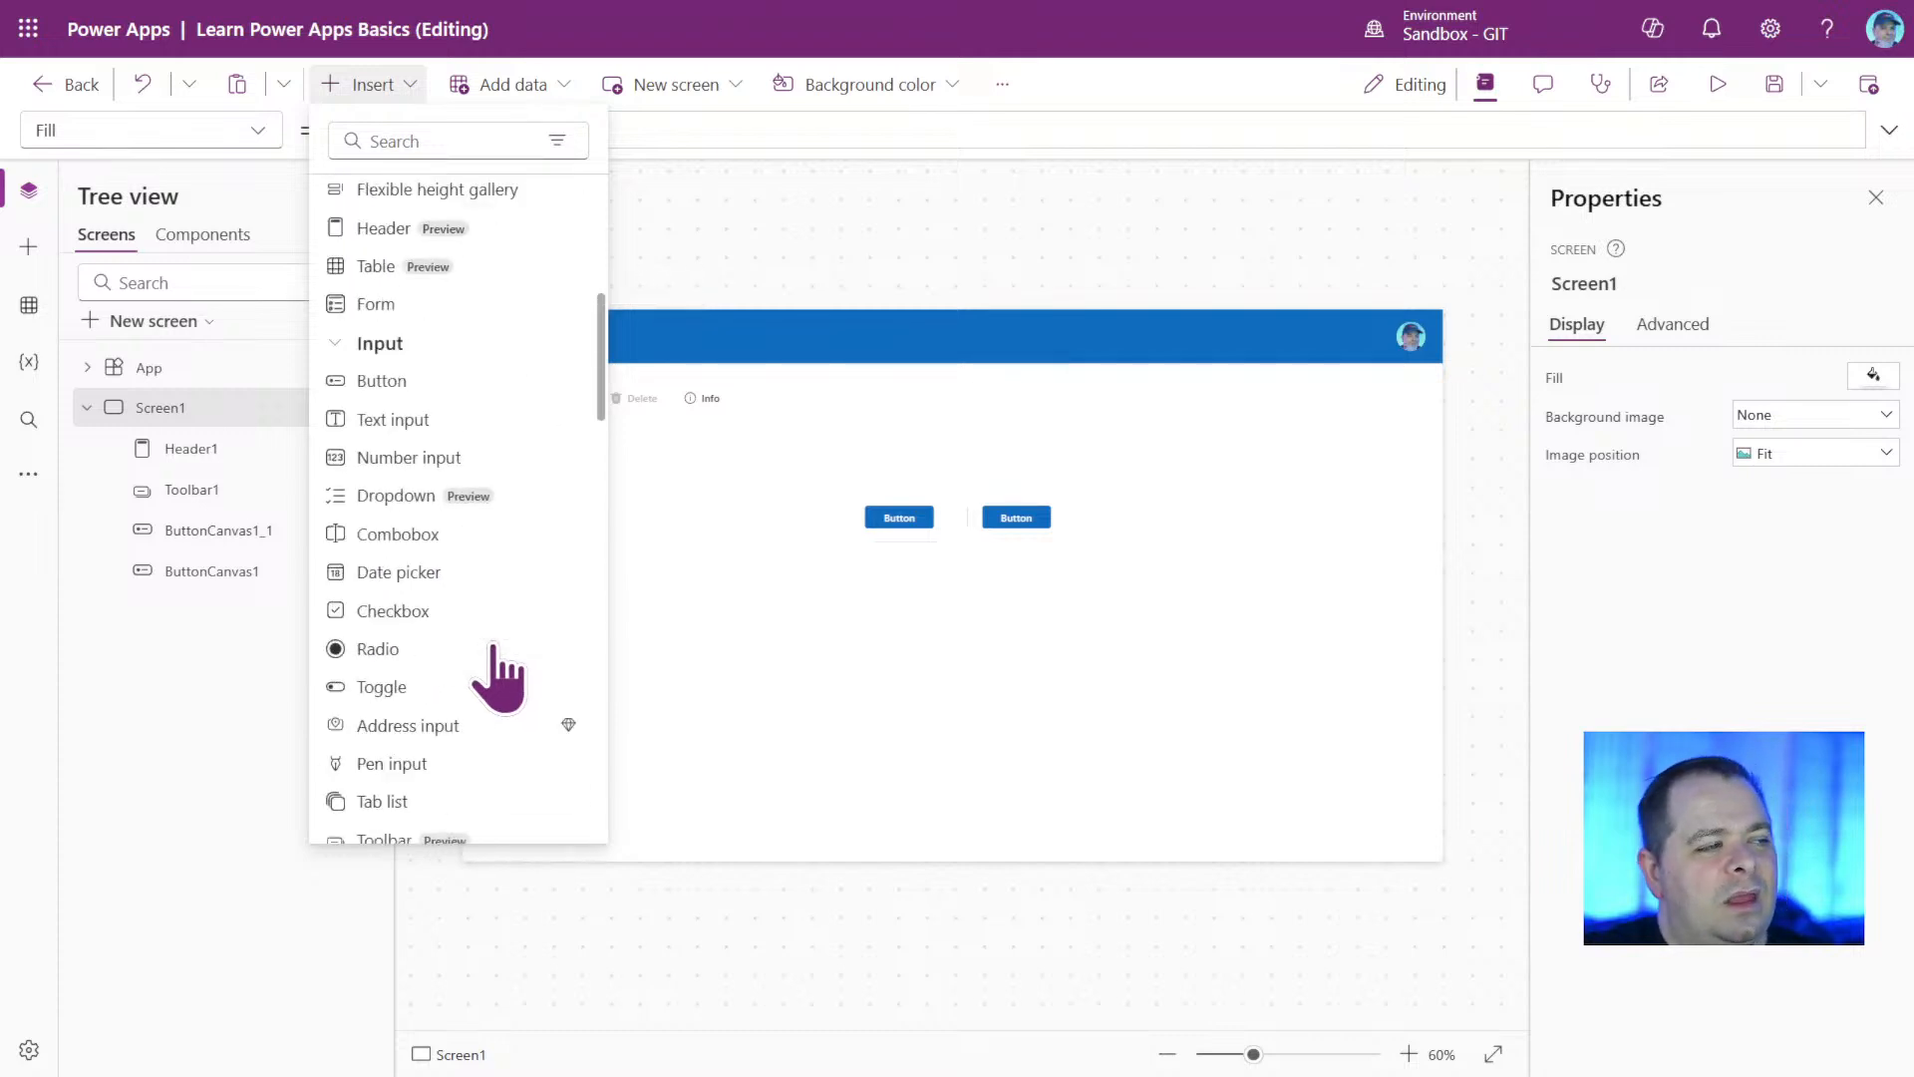
scroll(493, 655, "up", 8)
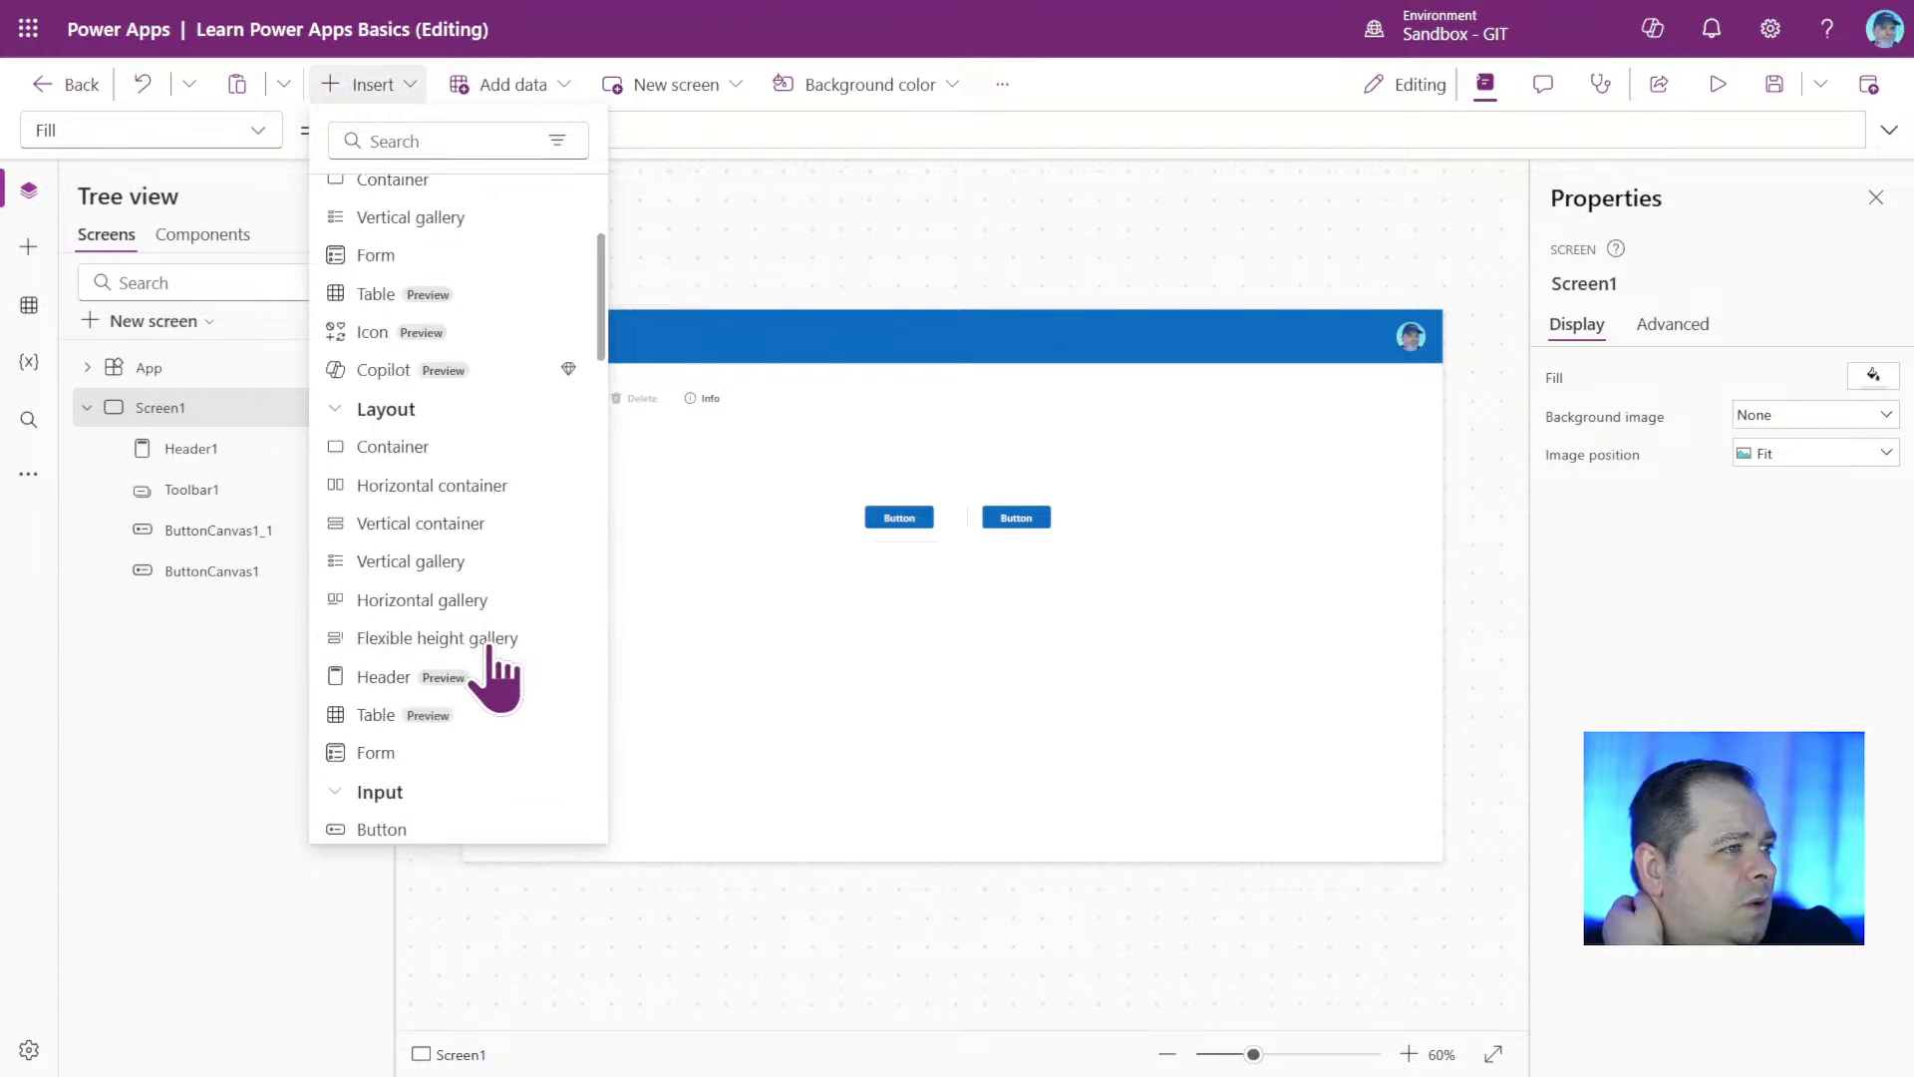
Collapse every expanded control category, from Recommended through Shapes, in the list of insertable controls.
left_click(334, 196)
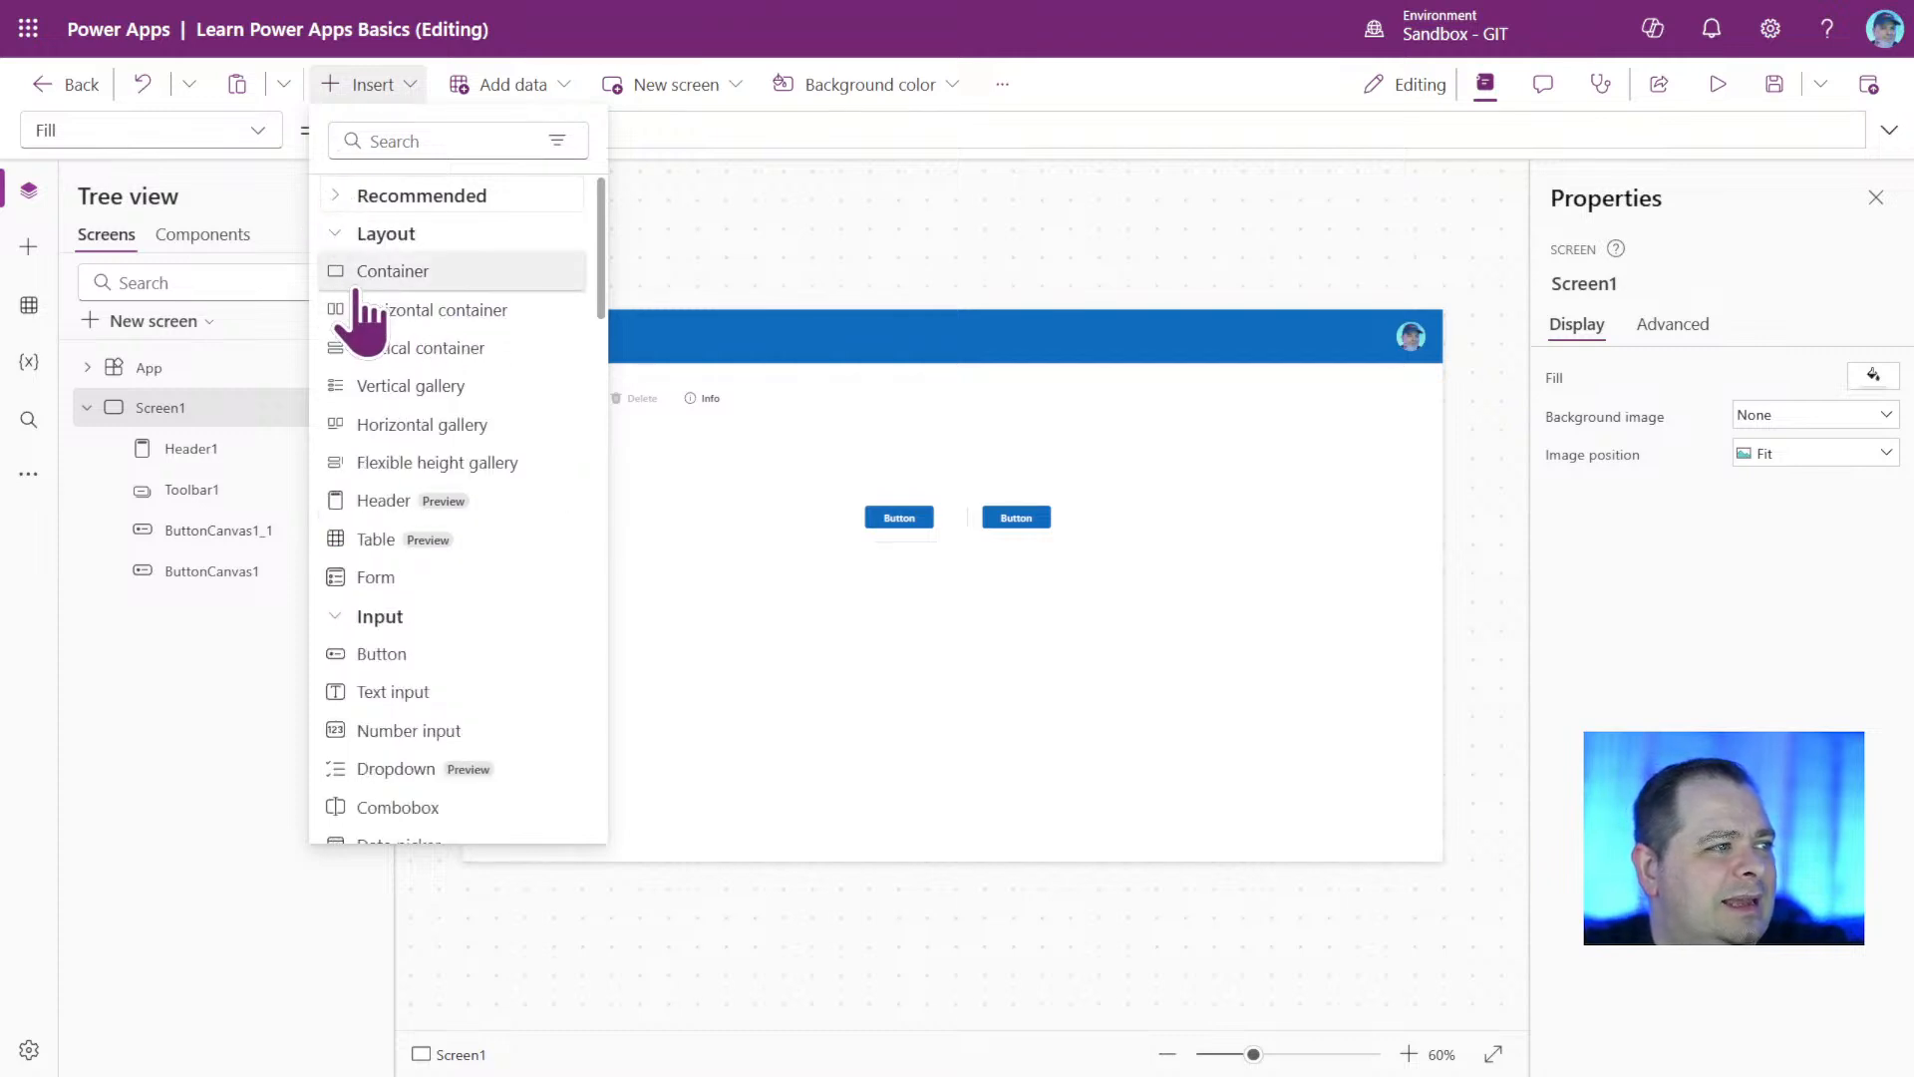
left_click(333, 233)
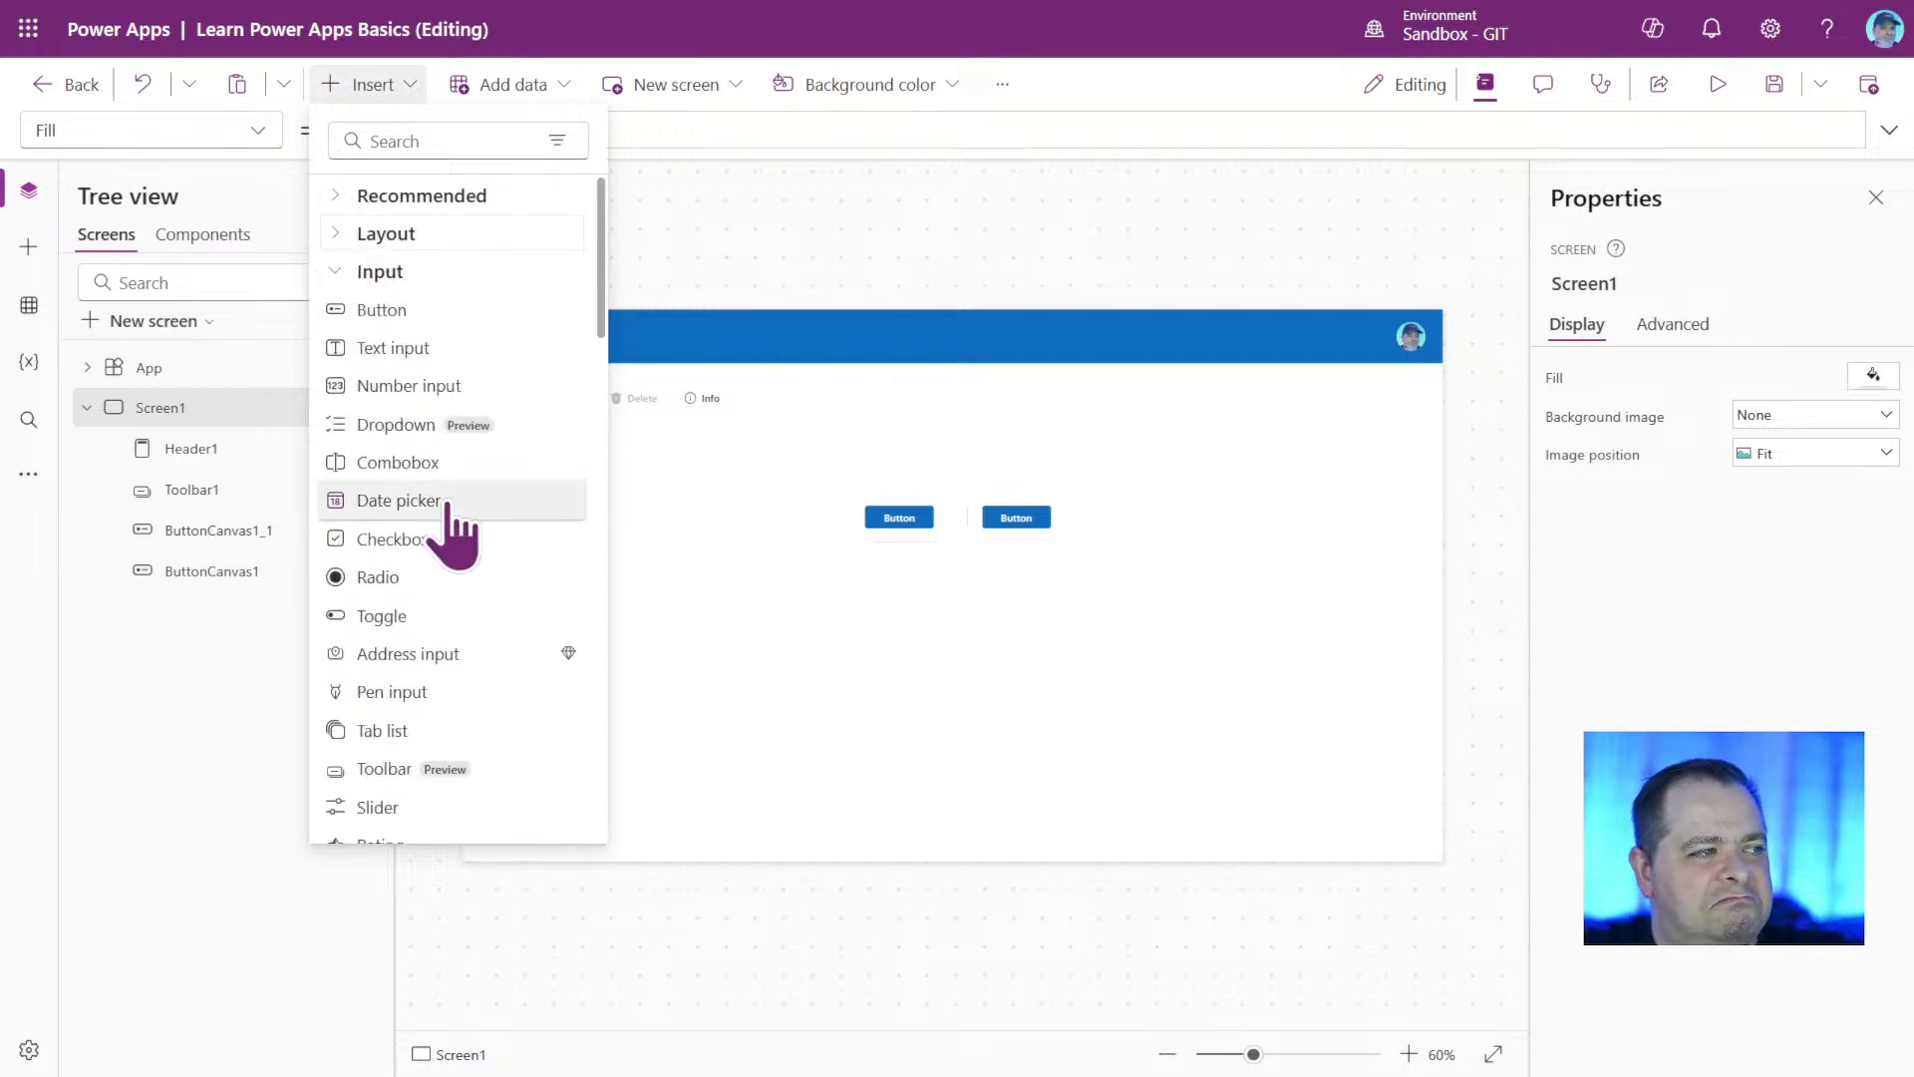
left_click(339, 271)
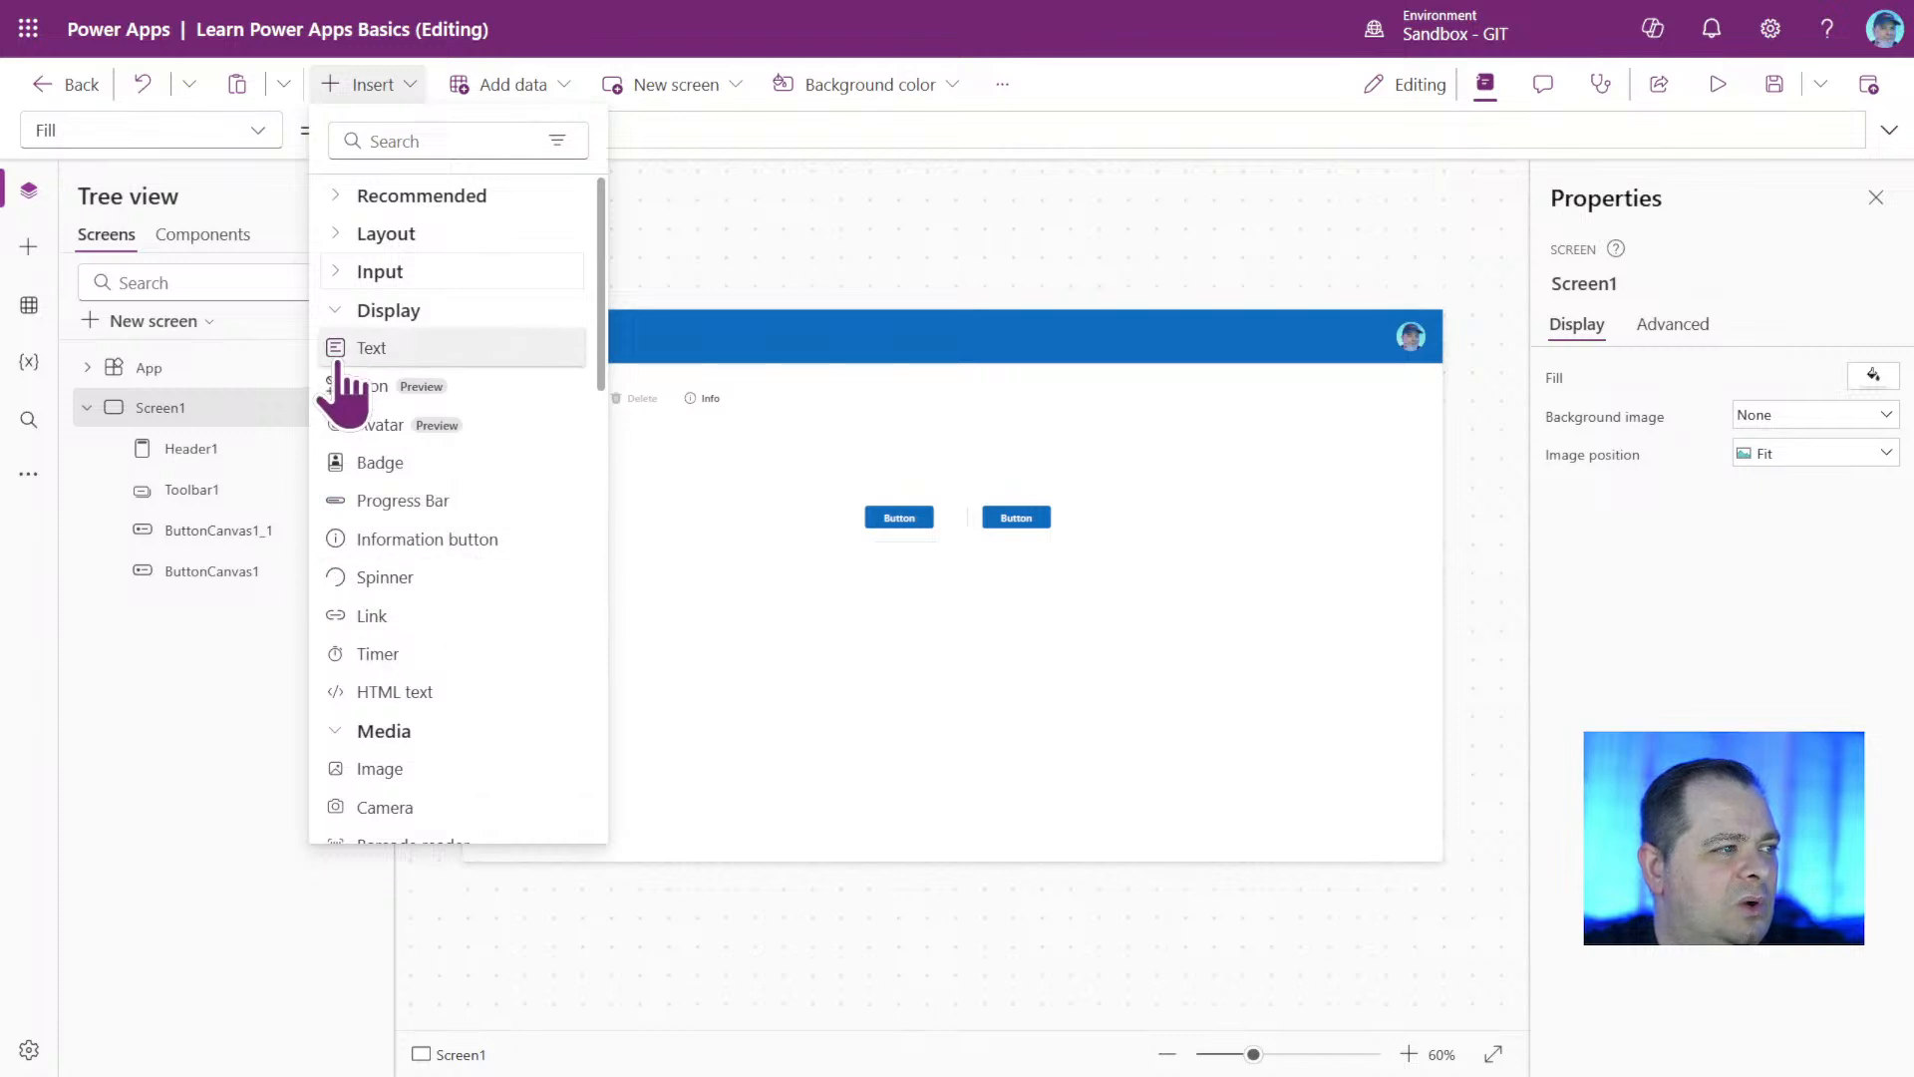
left_click(339, 310)
left_click(339, 348)
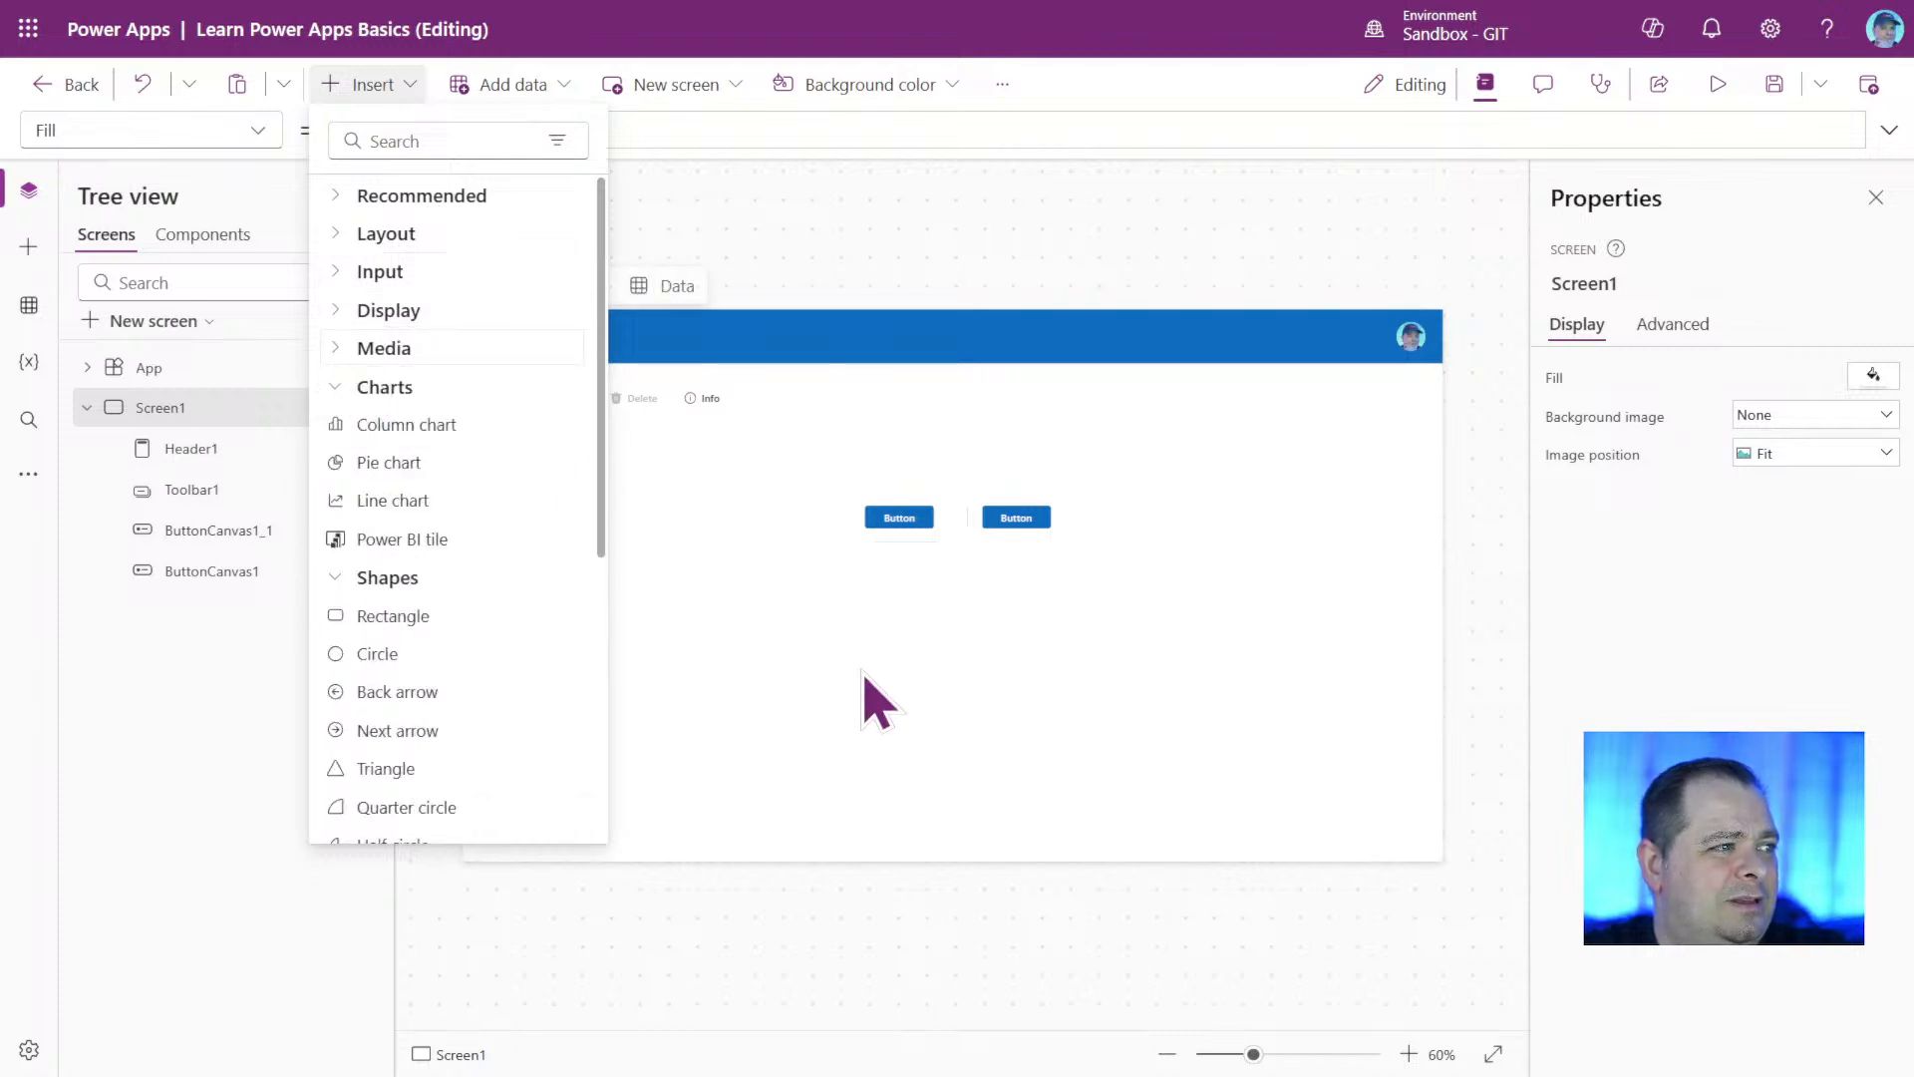
left_click(339, 387)
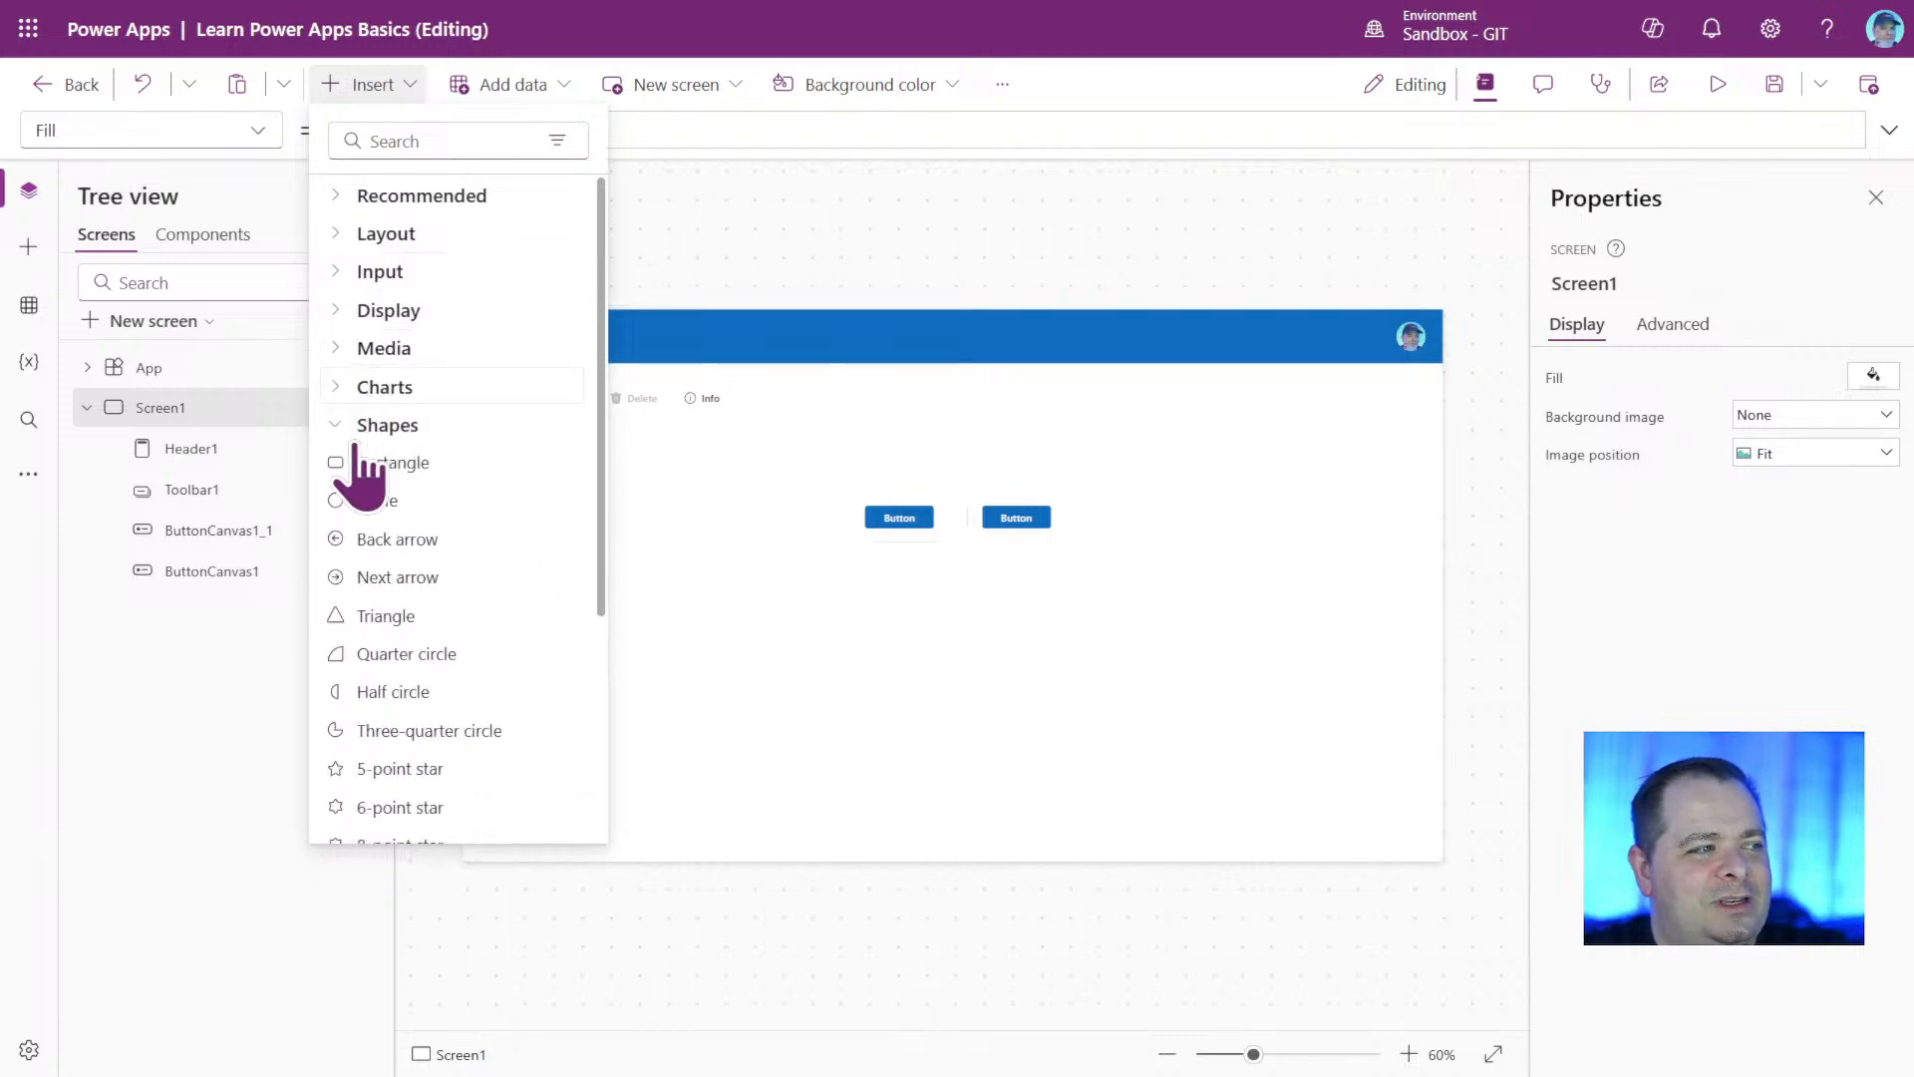
left_click(339, 424)
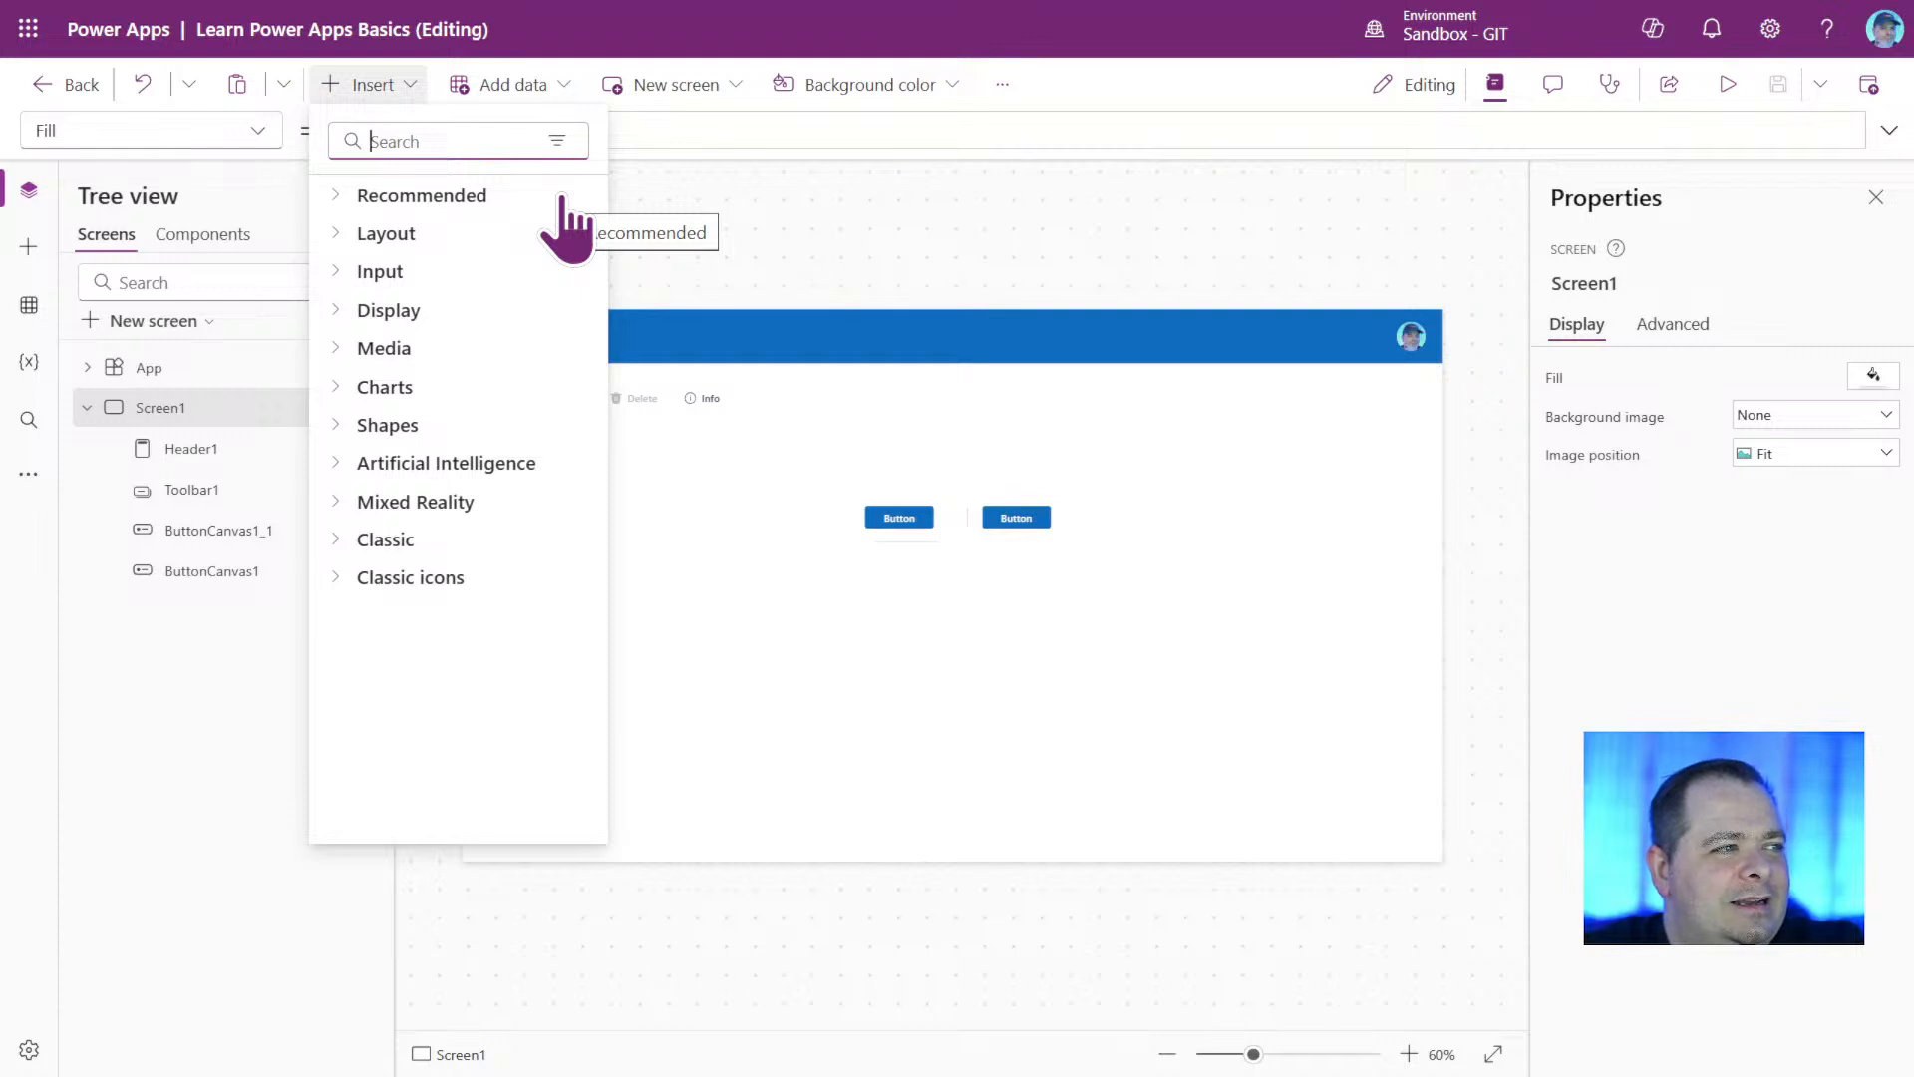
Search the controls for "image", insert an Image control and place it beside the two buttons, enlarged to about 326 by 320.
type("image")
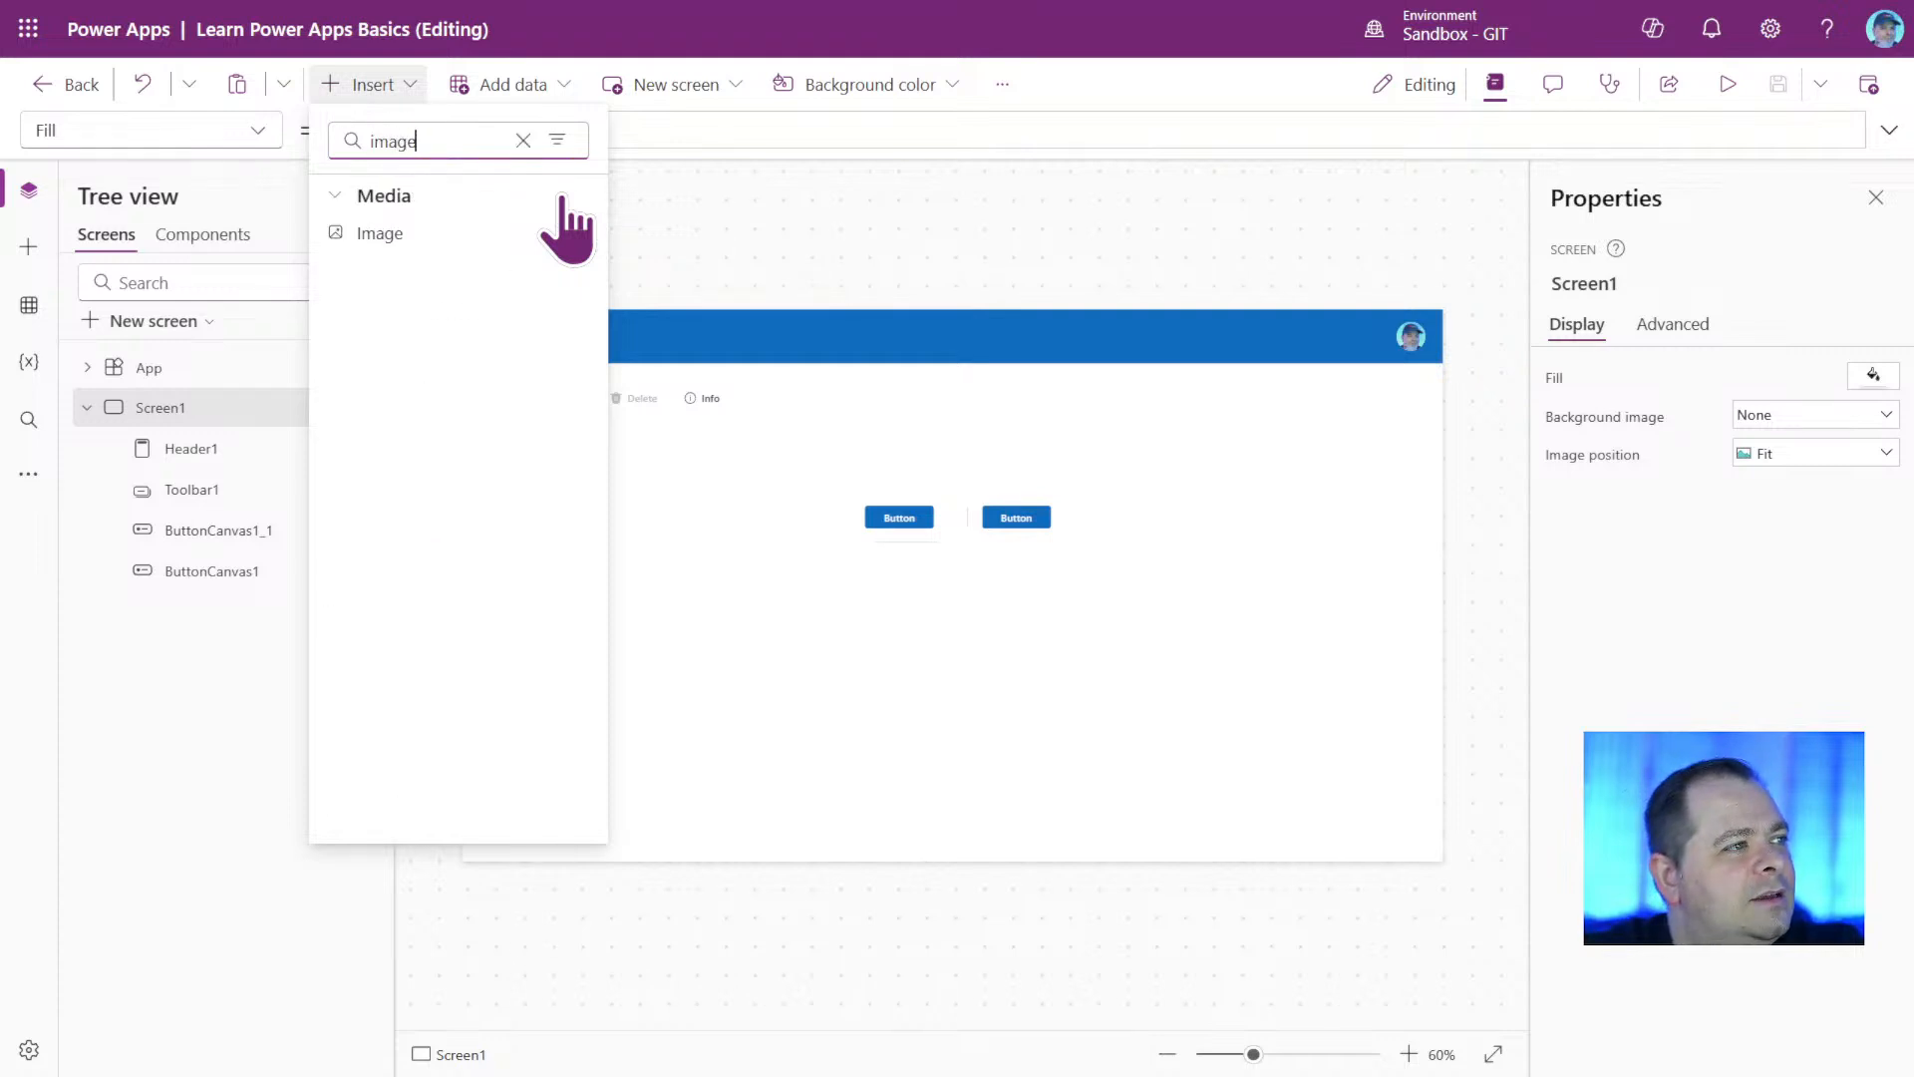
left_click(440, 234)
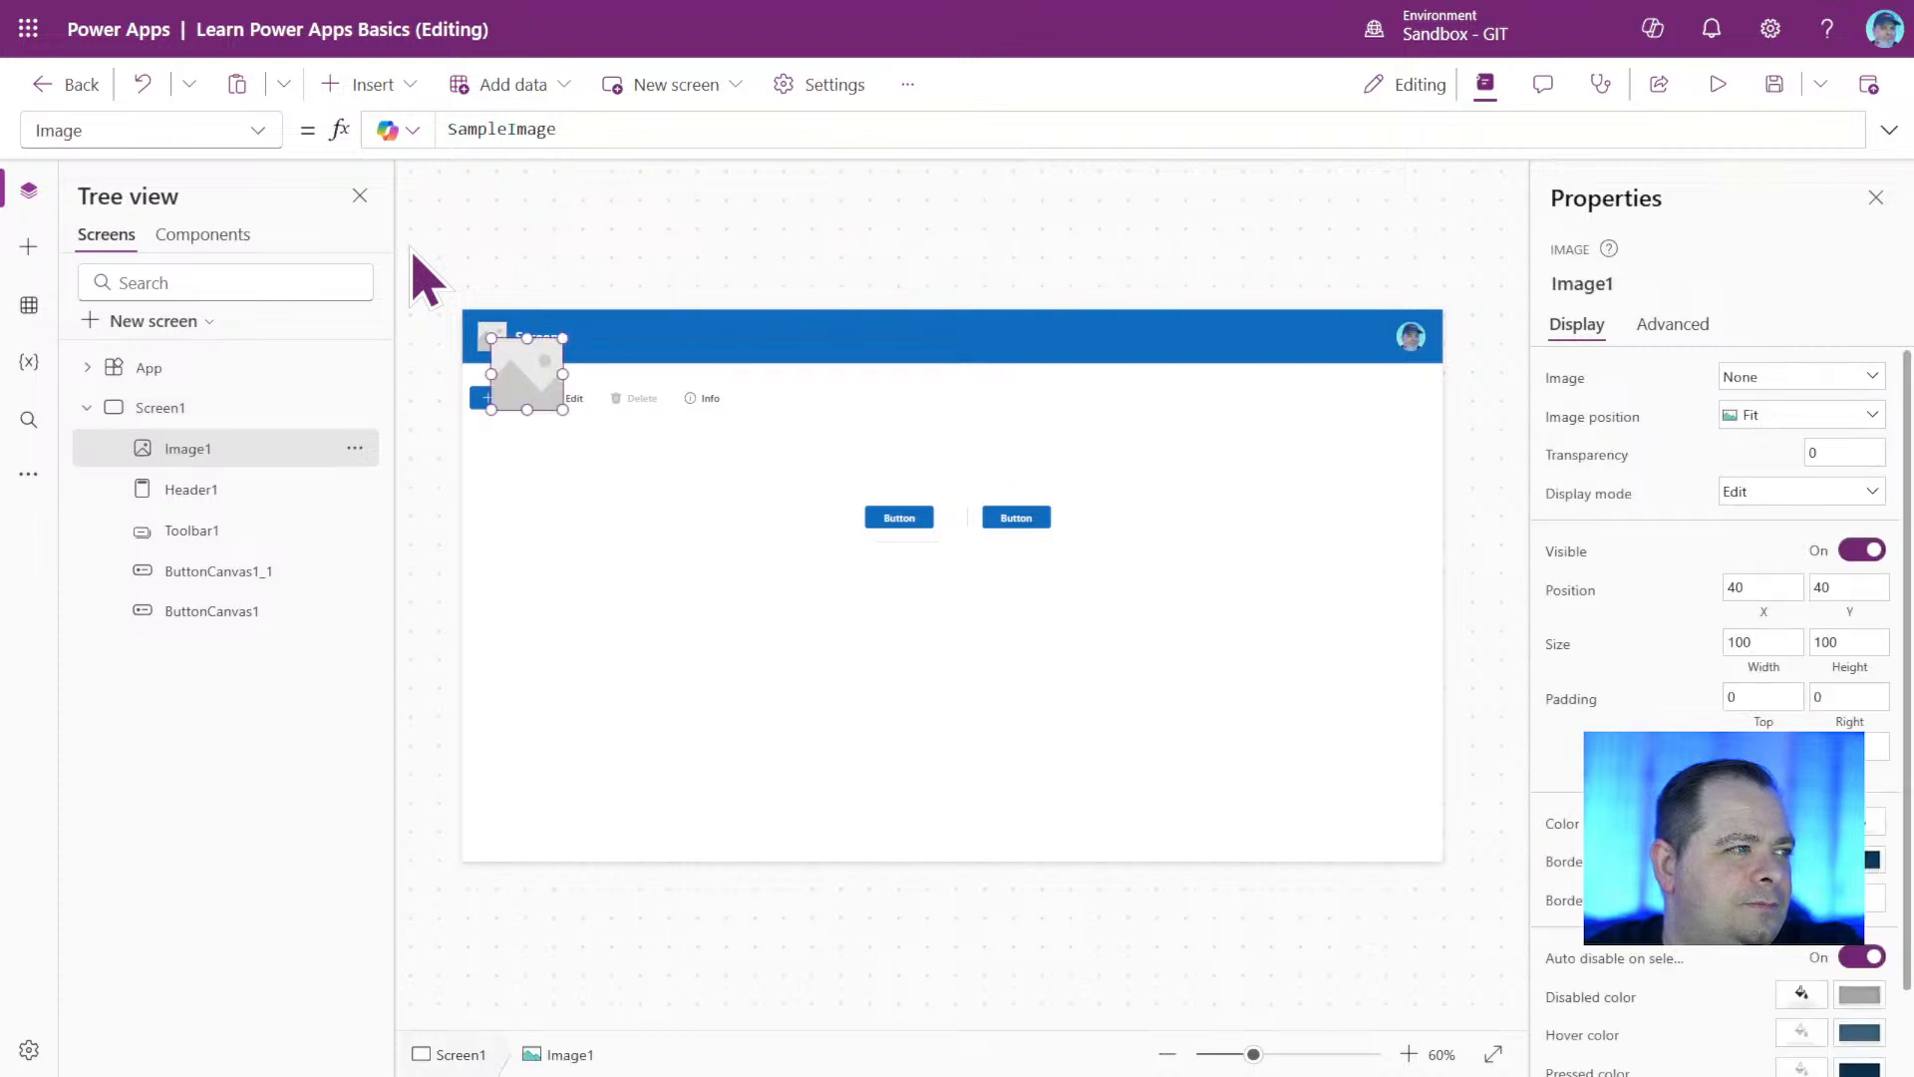
left_click_drag(538, 376, 1422, 628)
left_click_drag(1272, 515, 1194, 512)
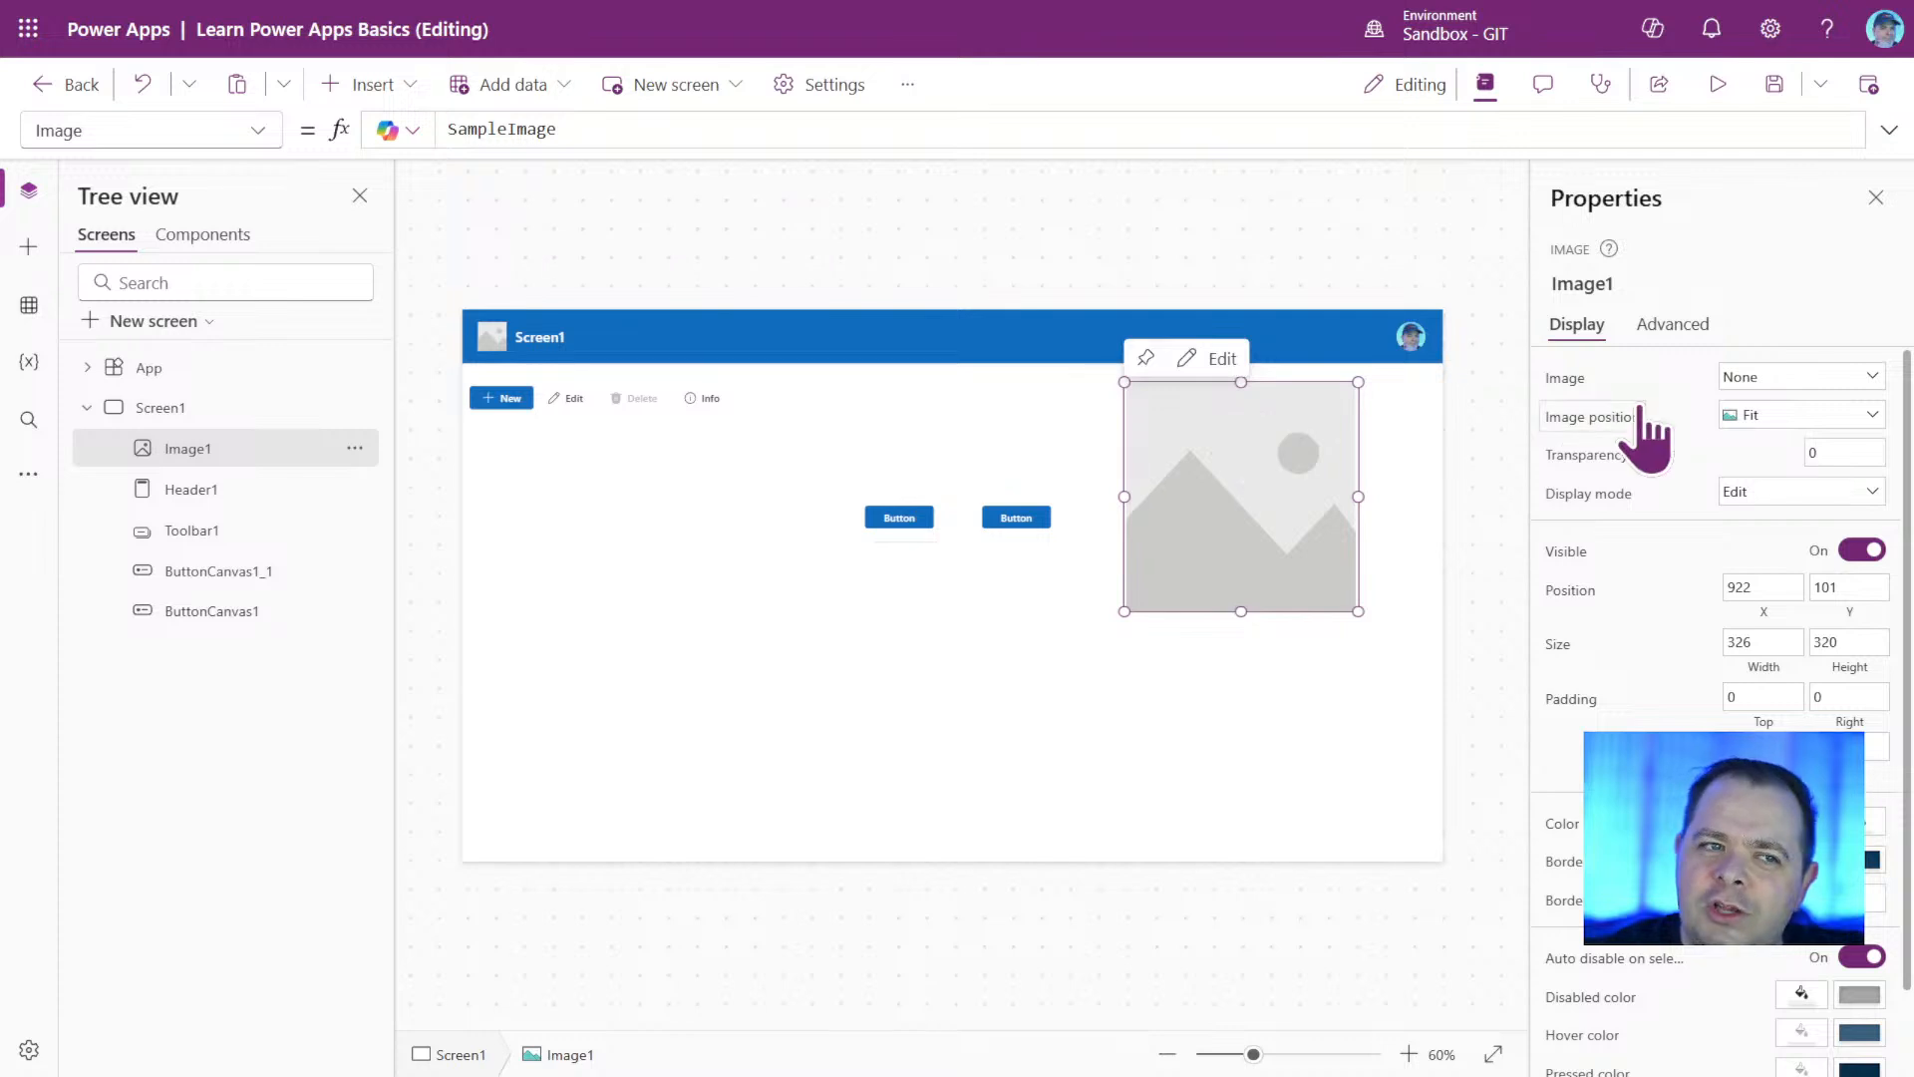
Fill the Image control with the stock picture of white curved bands with dark gaps.
left_click(1874, 378)
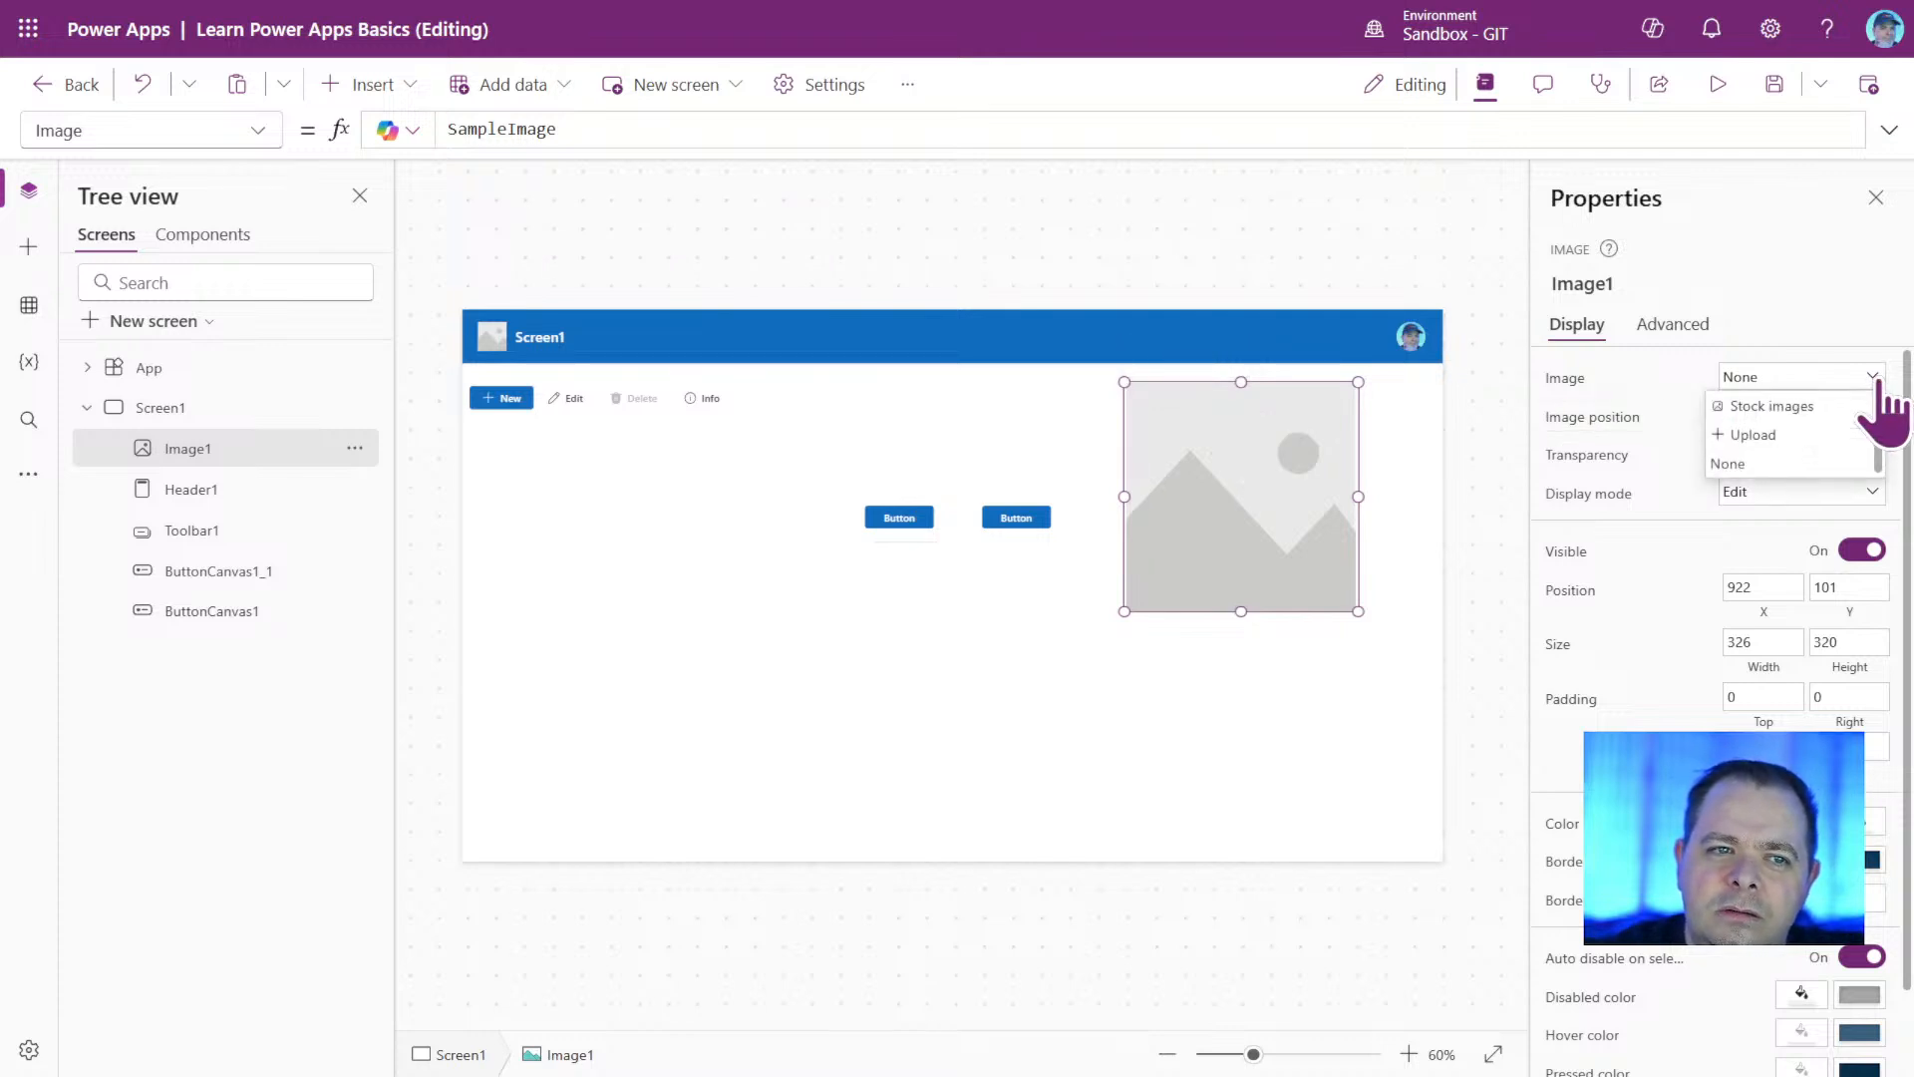
left_click(1793, 408)
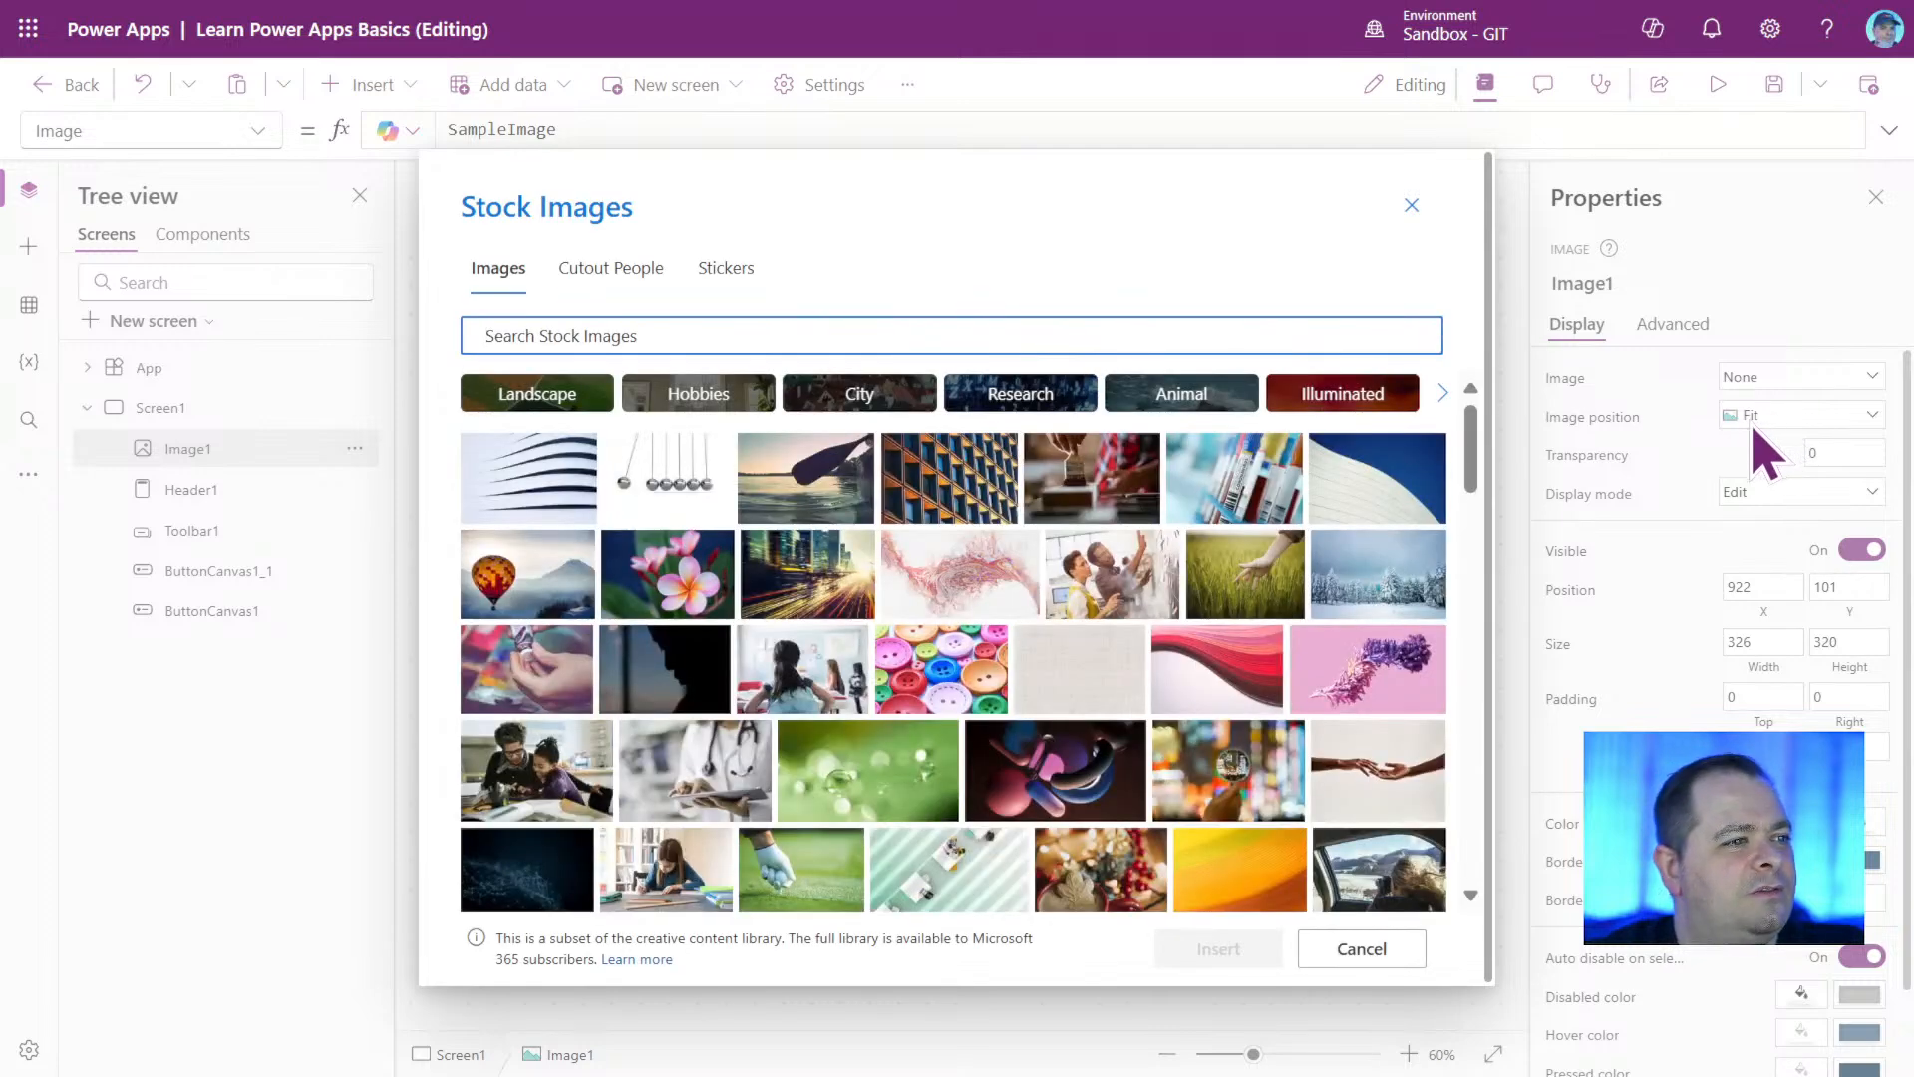
left_click(528, 488)
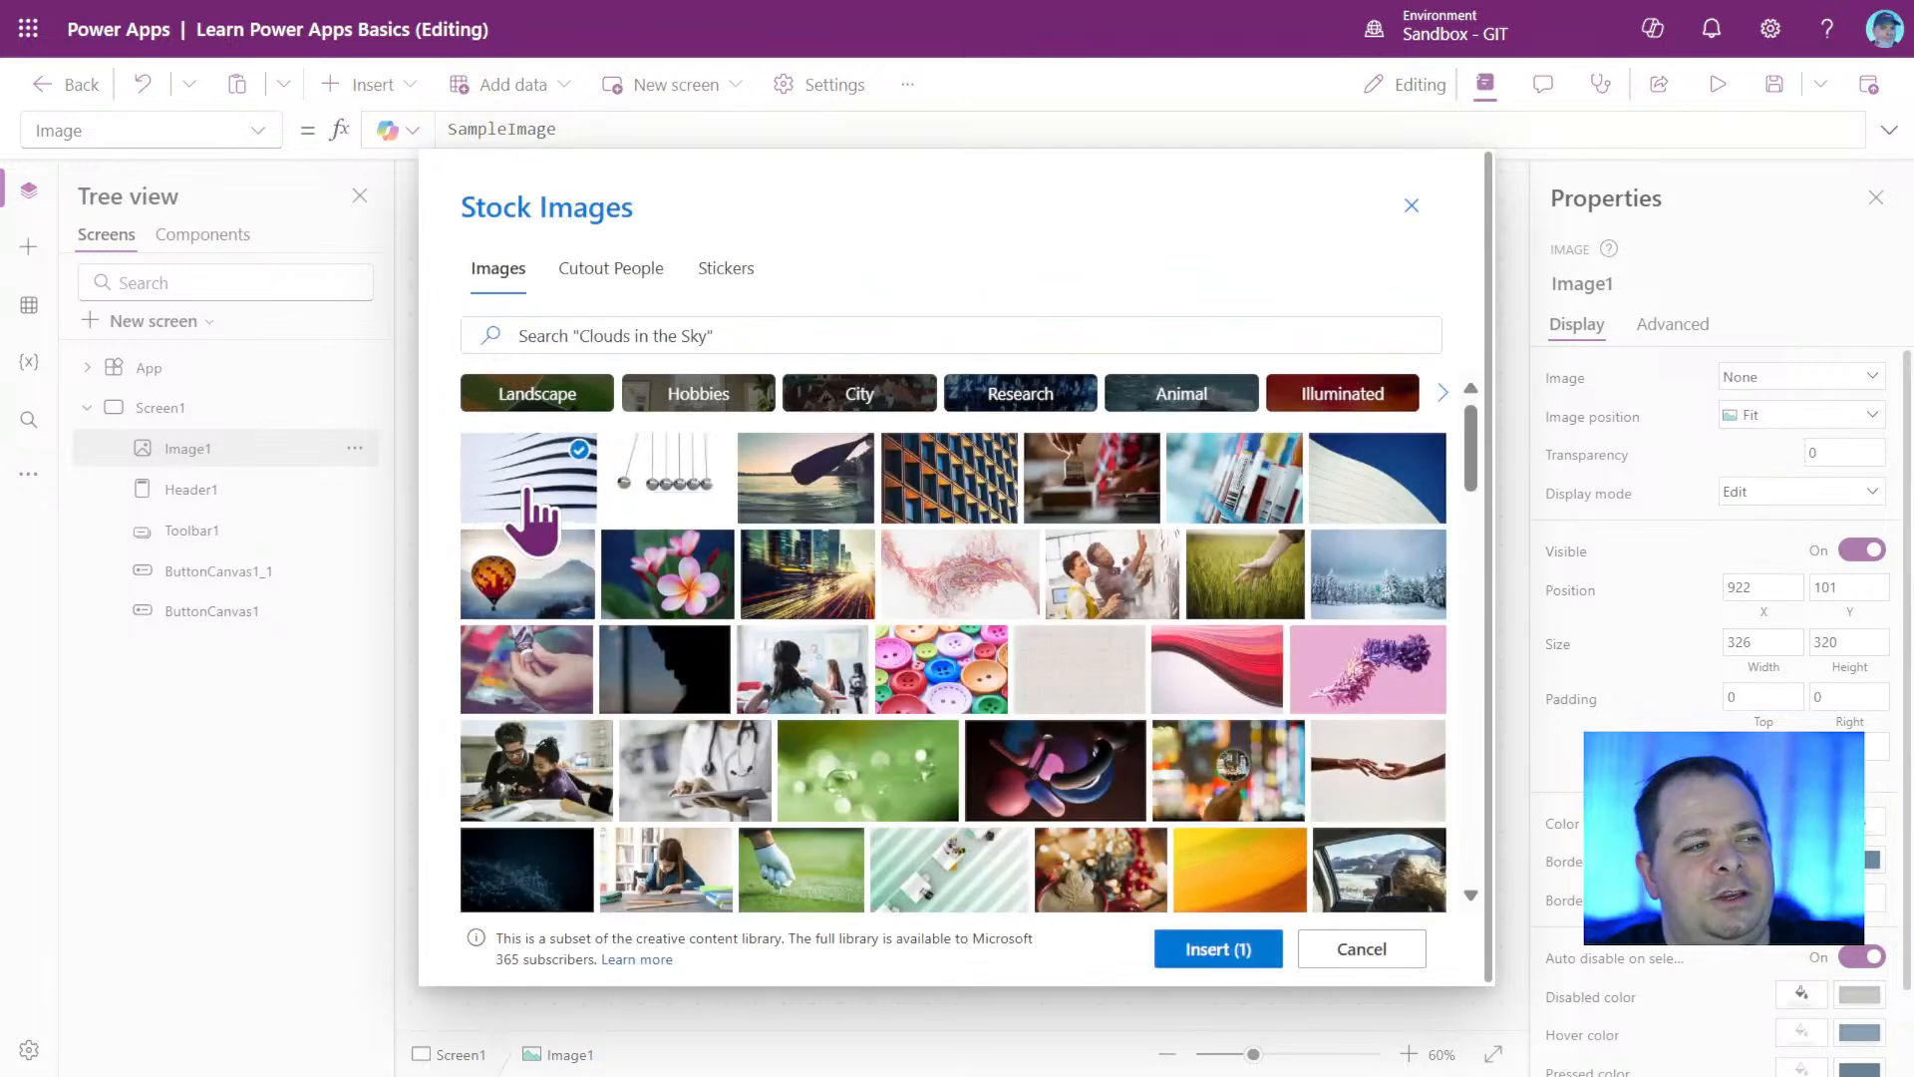
left_click(1208, 952)
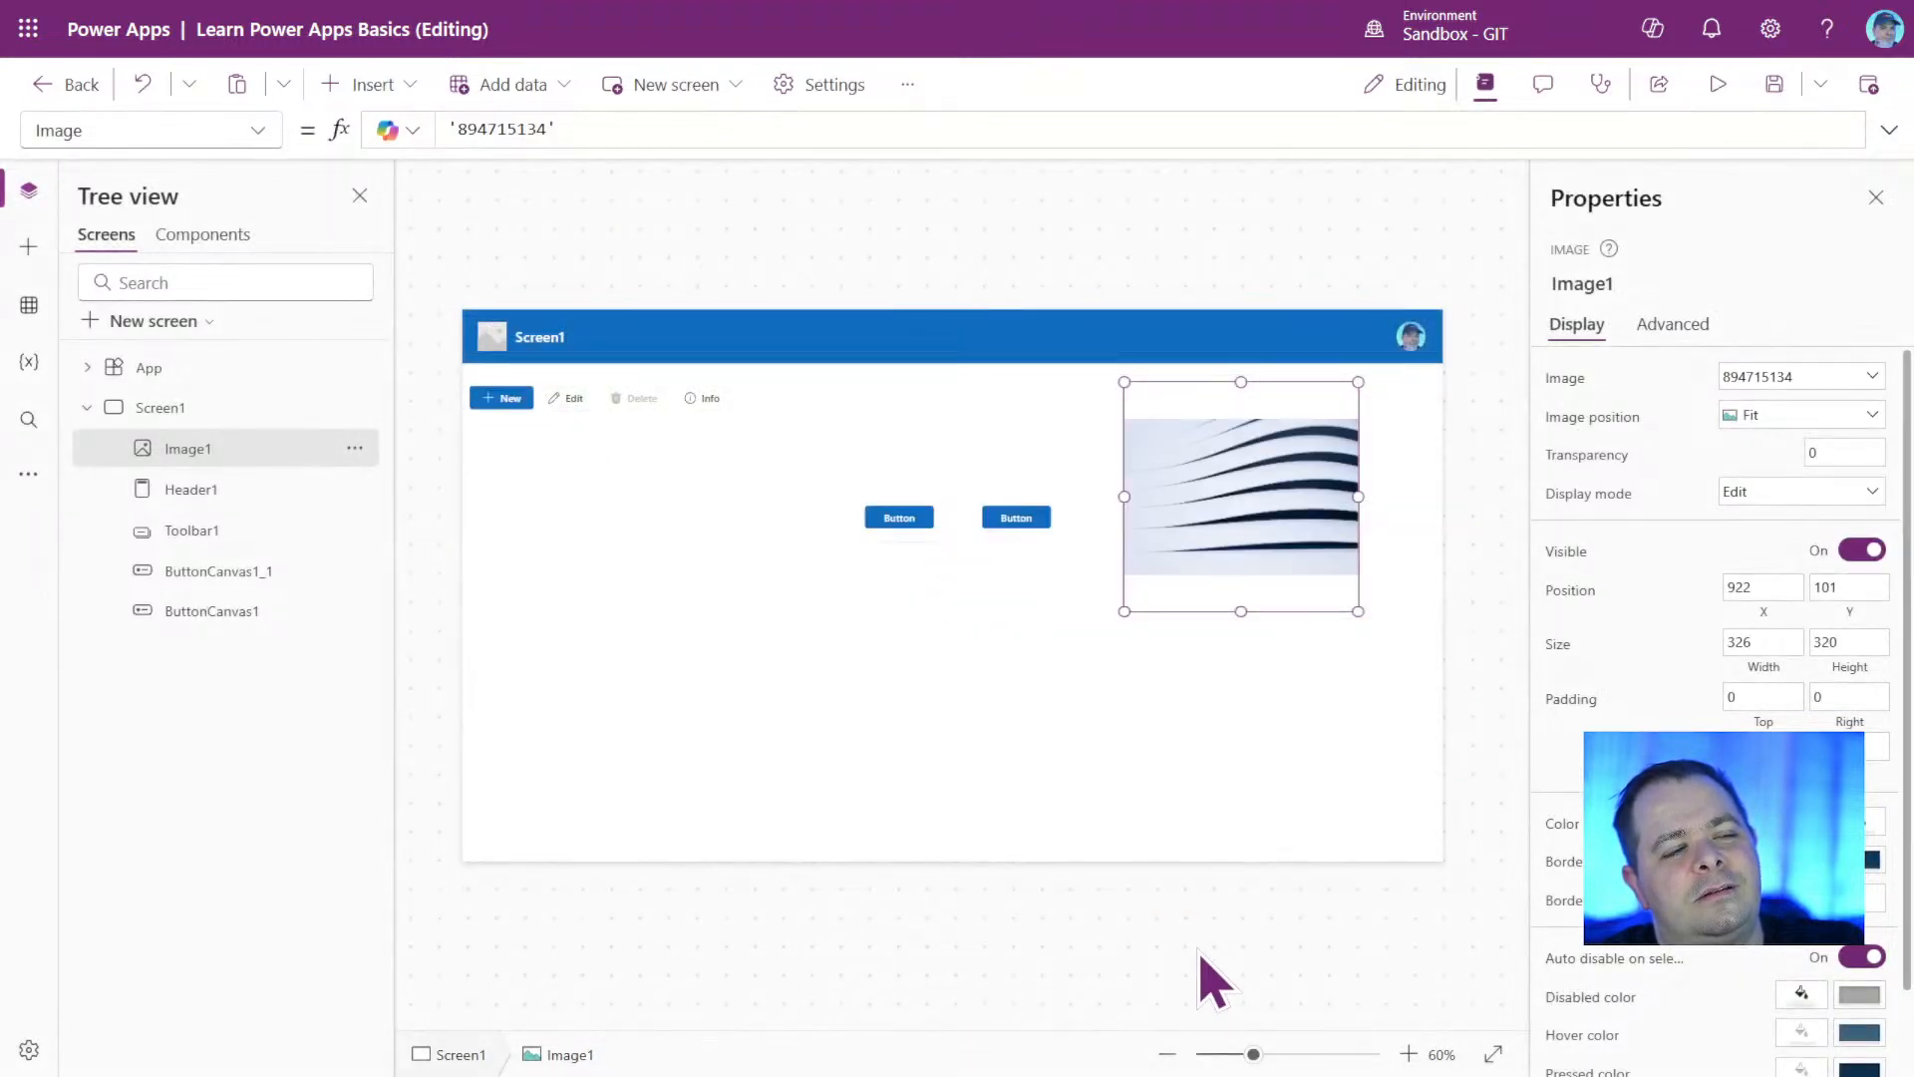
Move the image to the lower-right corner of Screen1 and enlarge it to cover the whole screen, 1366 by 768.
left_click_drag(1260, 504, 1345, 753)
left_click(1226, 666)
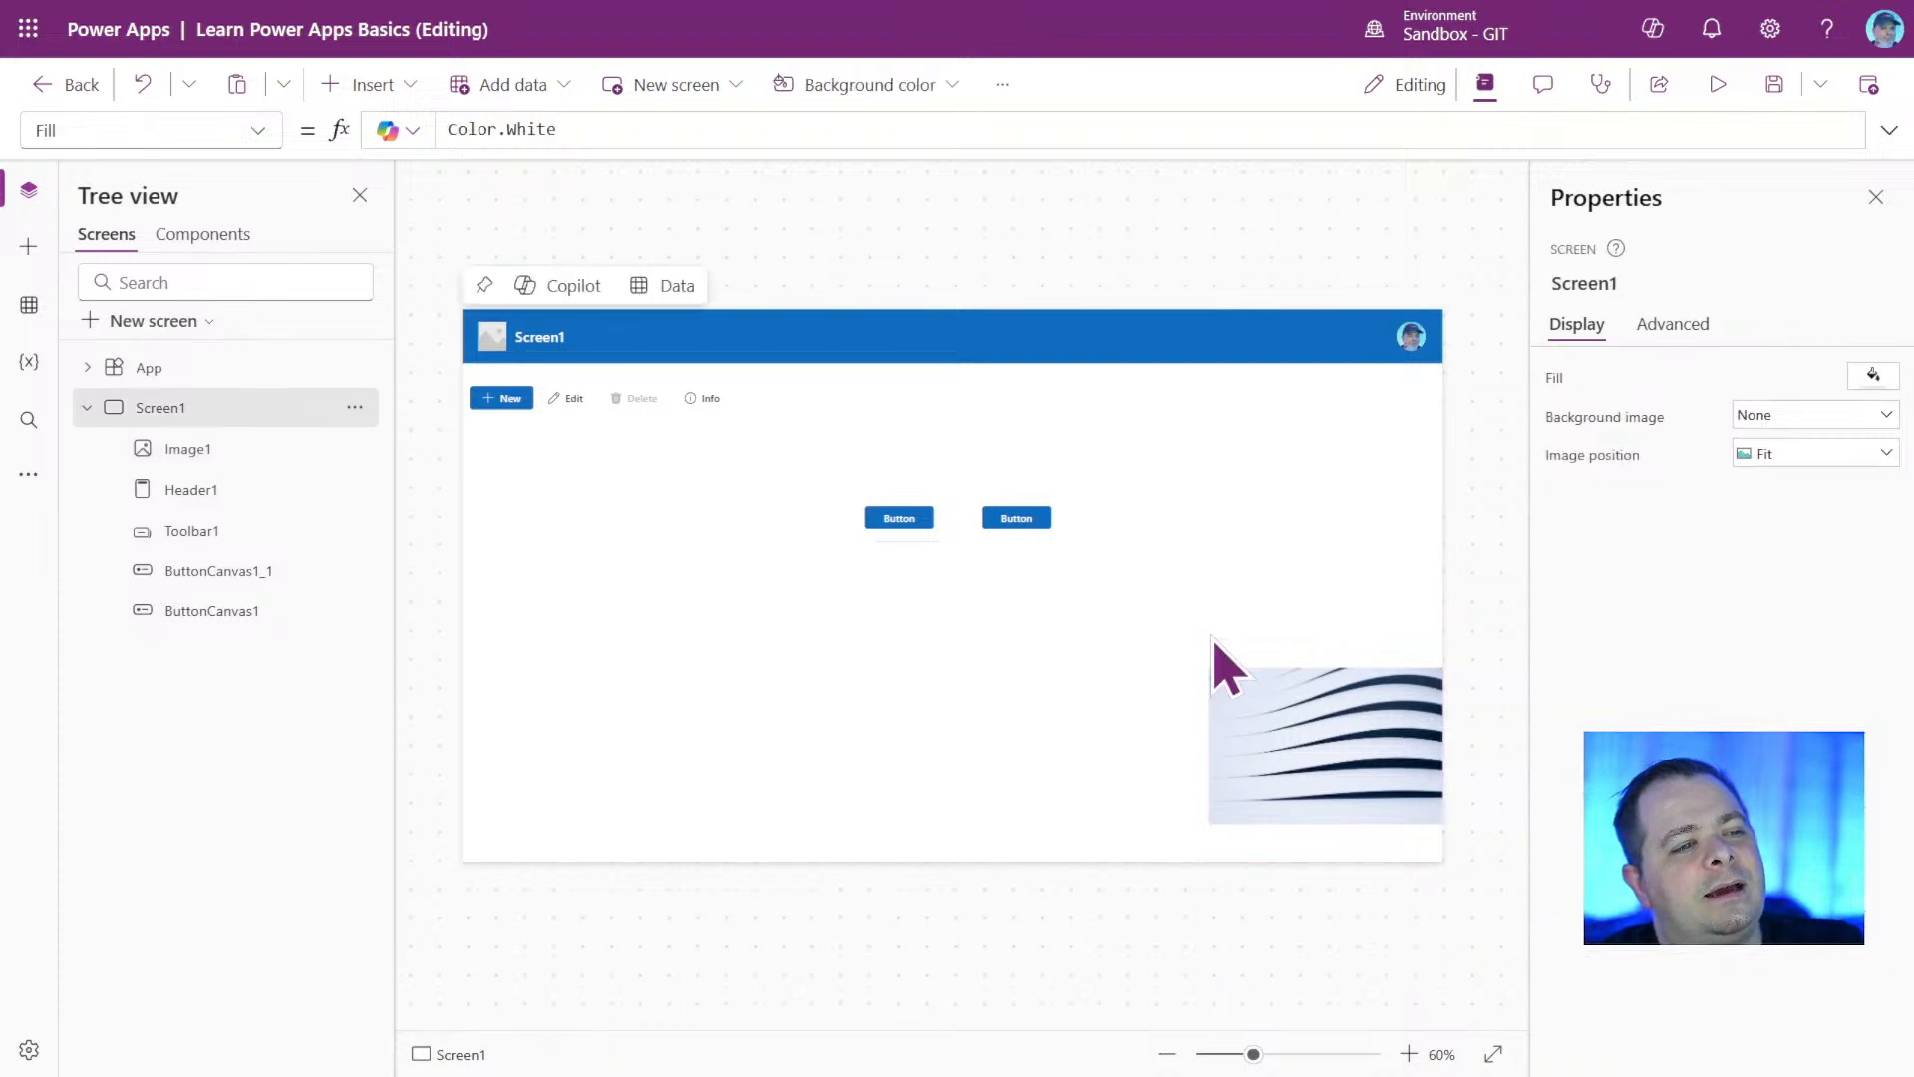
left_click(1284, 780)
left_click_drag(1208, 631, 154, 202)
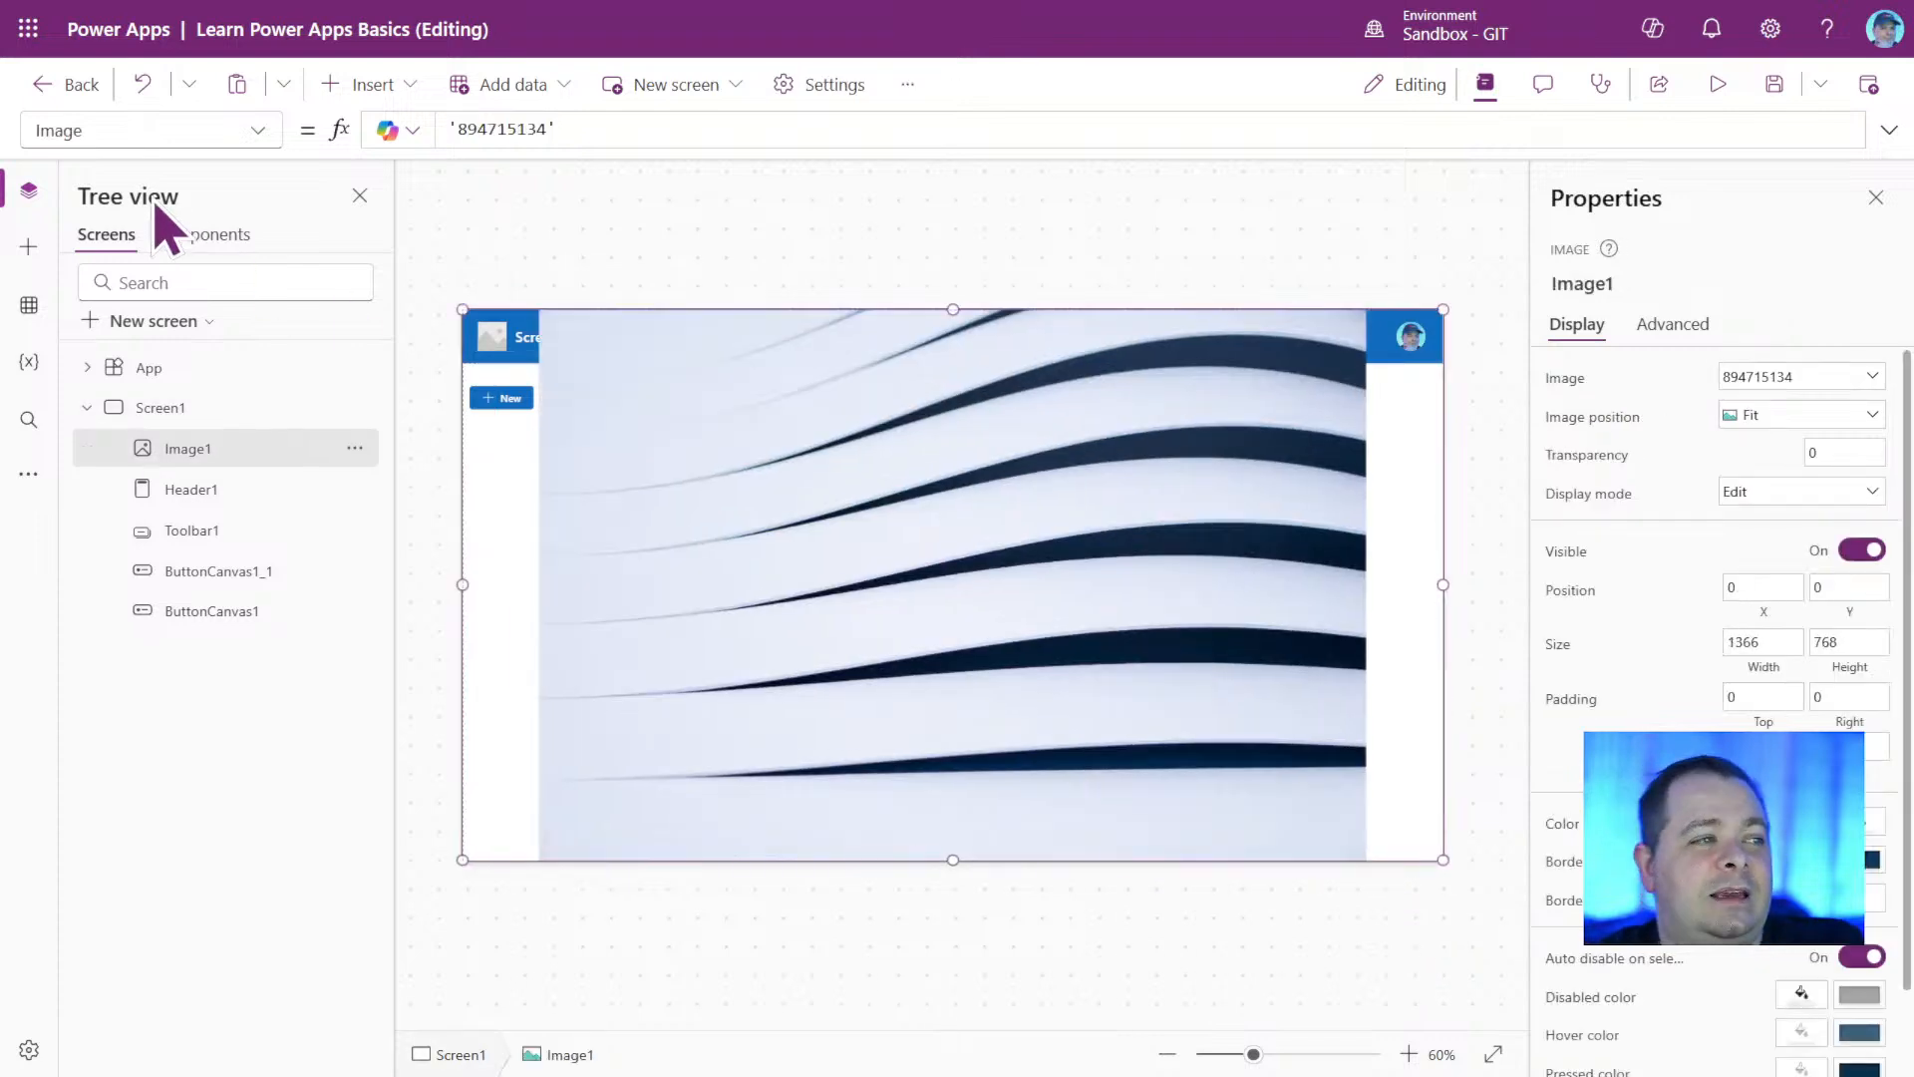
Set the image's position mode to Fill and send the image to the back, behind all other controls.
left_click(1822, 419)
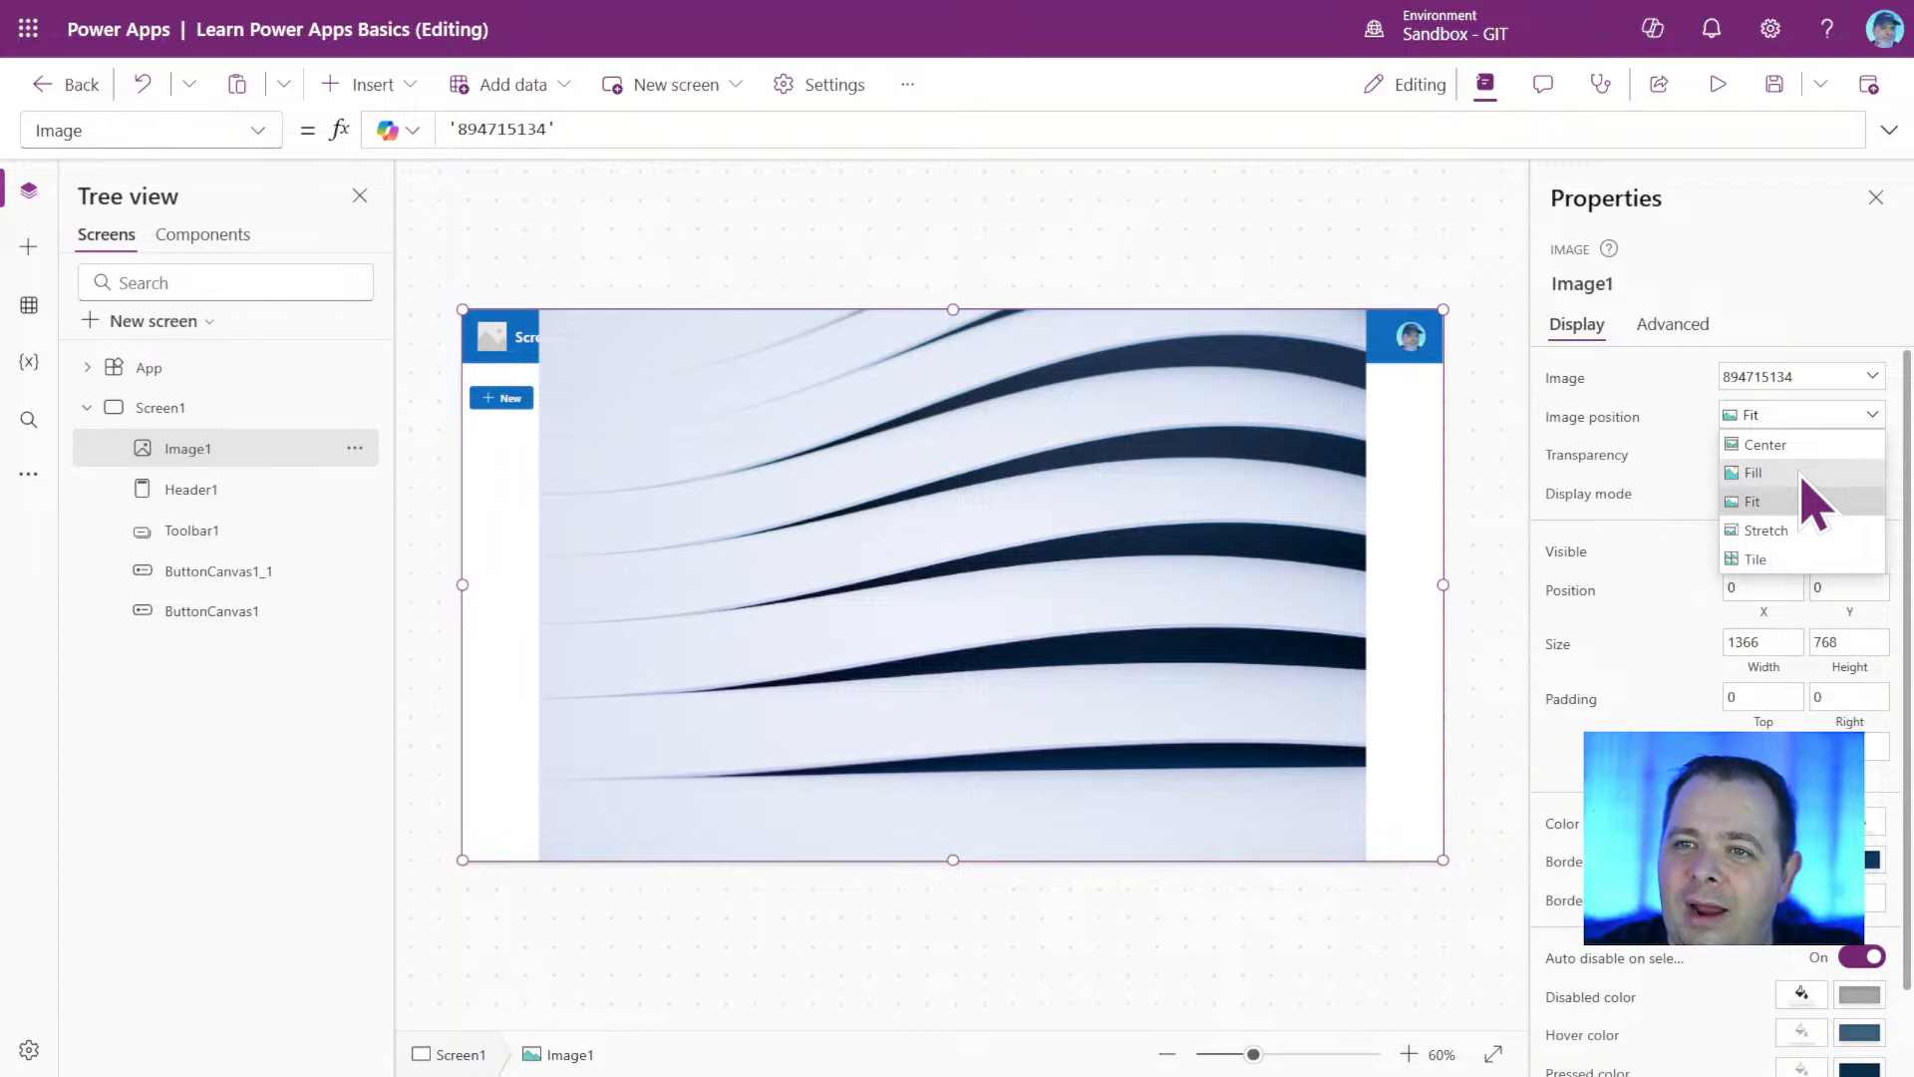
left_click(1802, 476)
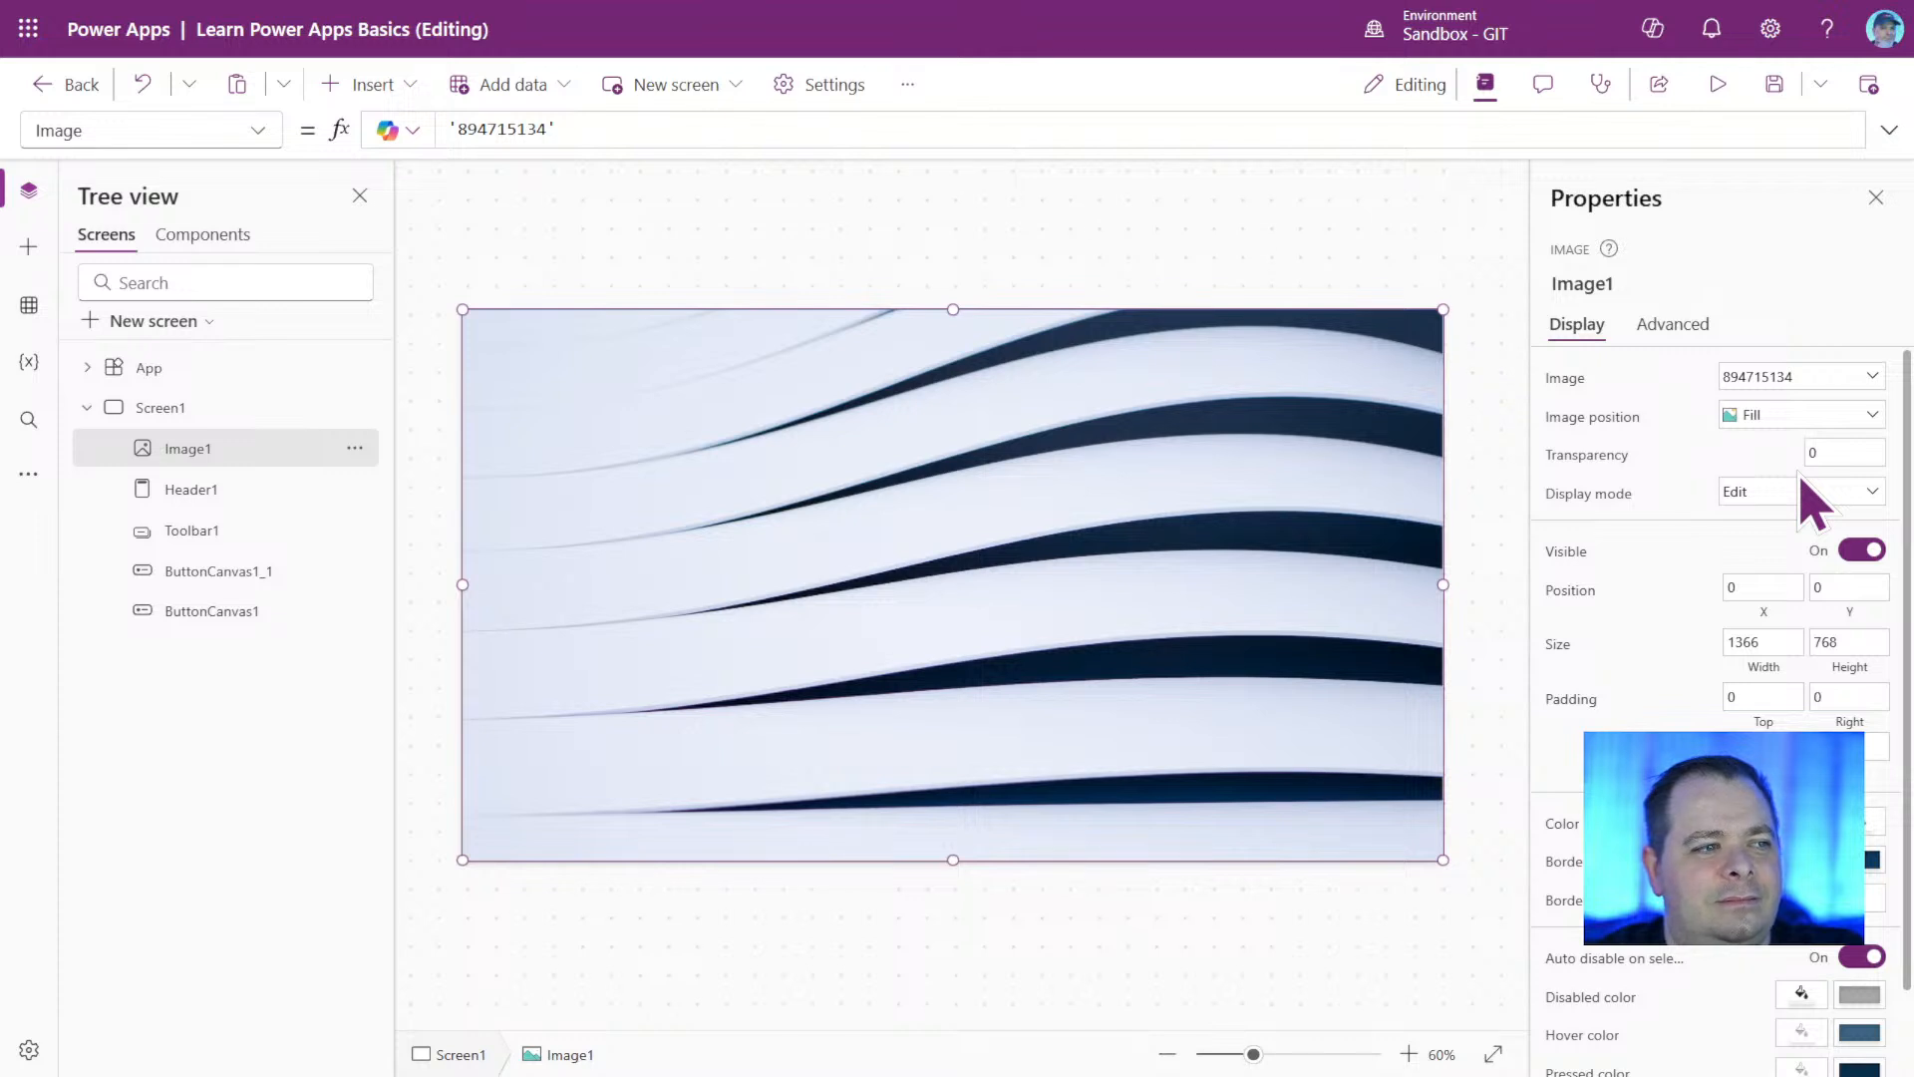
right_click(1010, 407)
mouse_move(1097, 565)
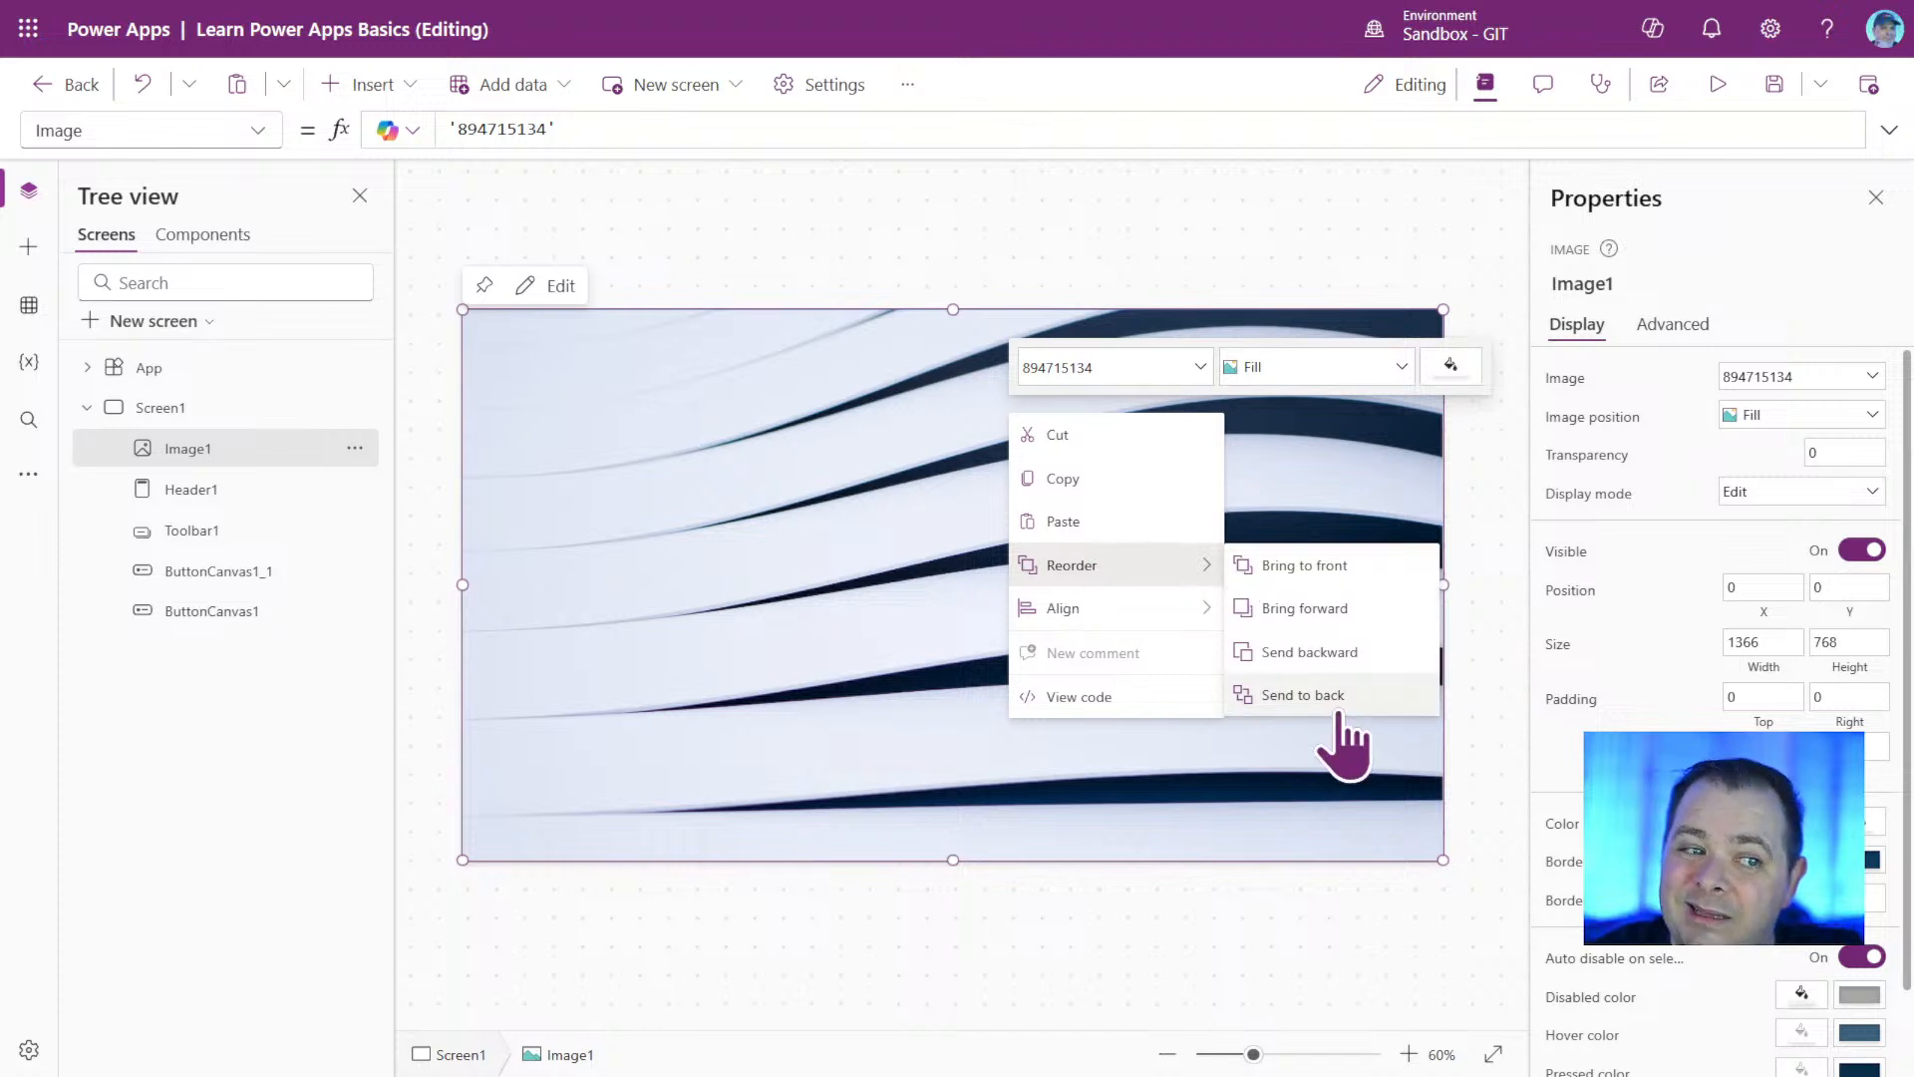
left_click(1303, 695)
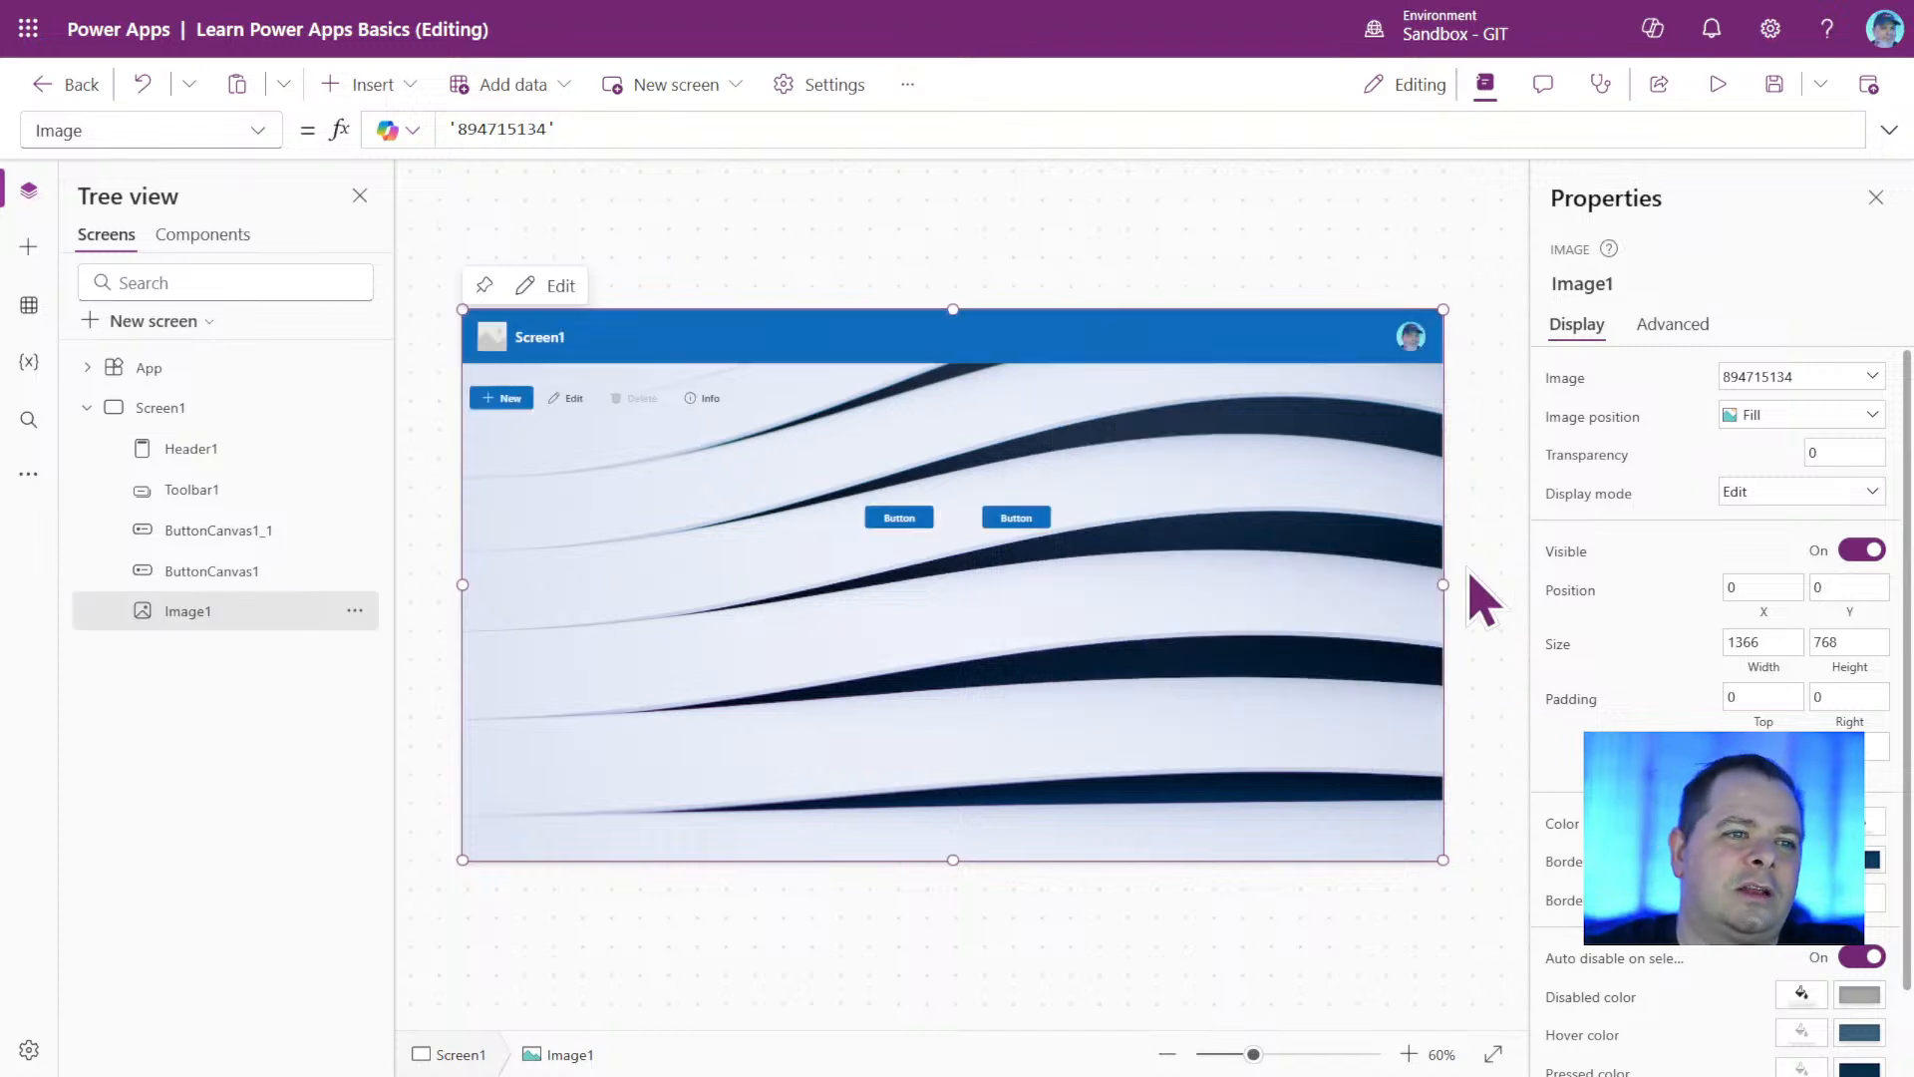
left_click(1491, 519)
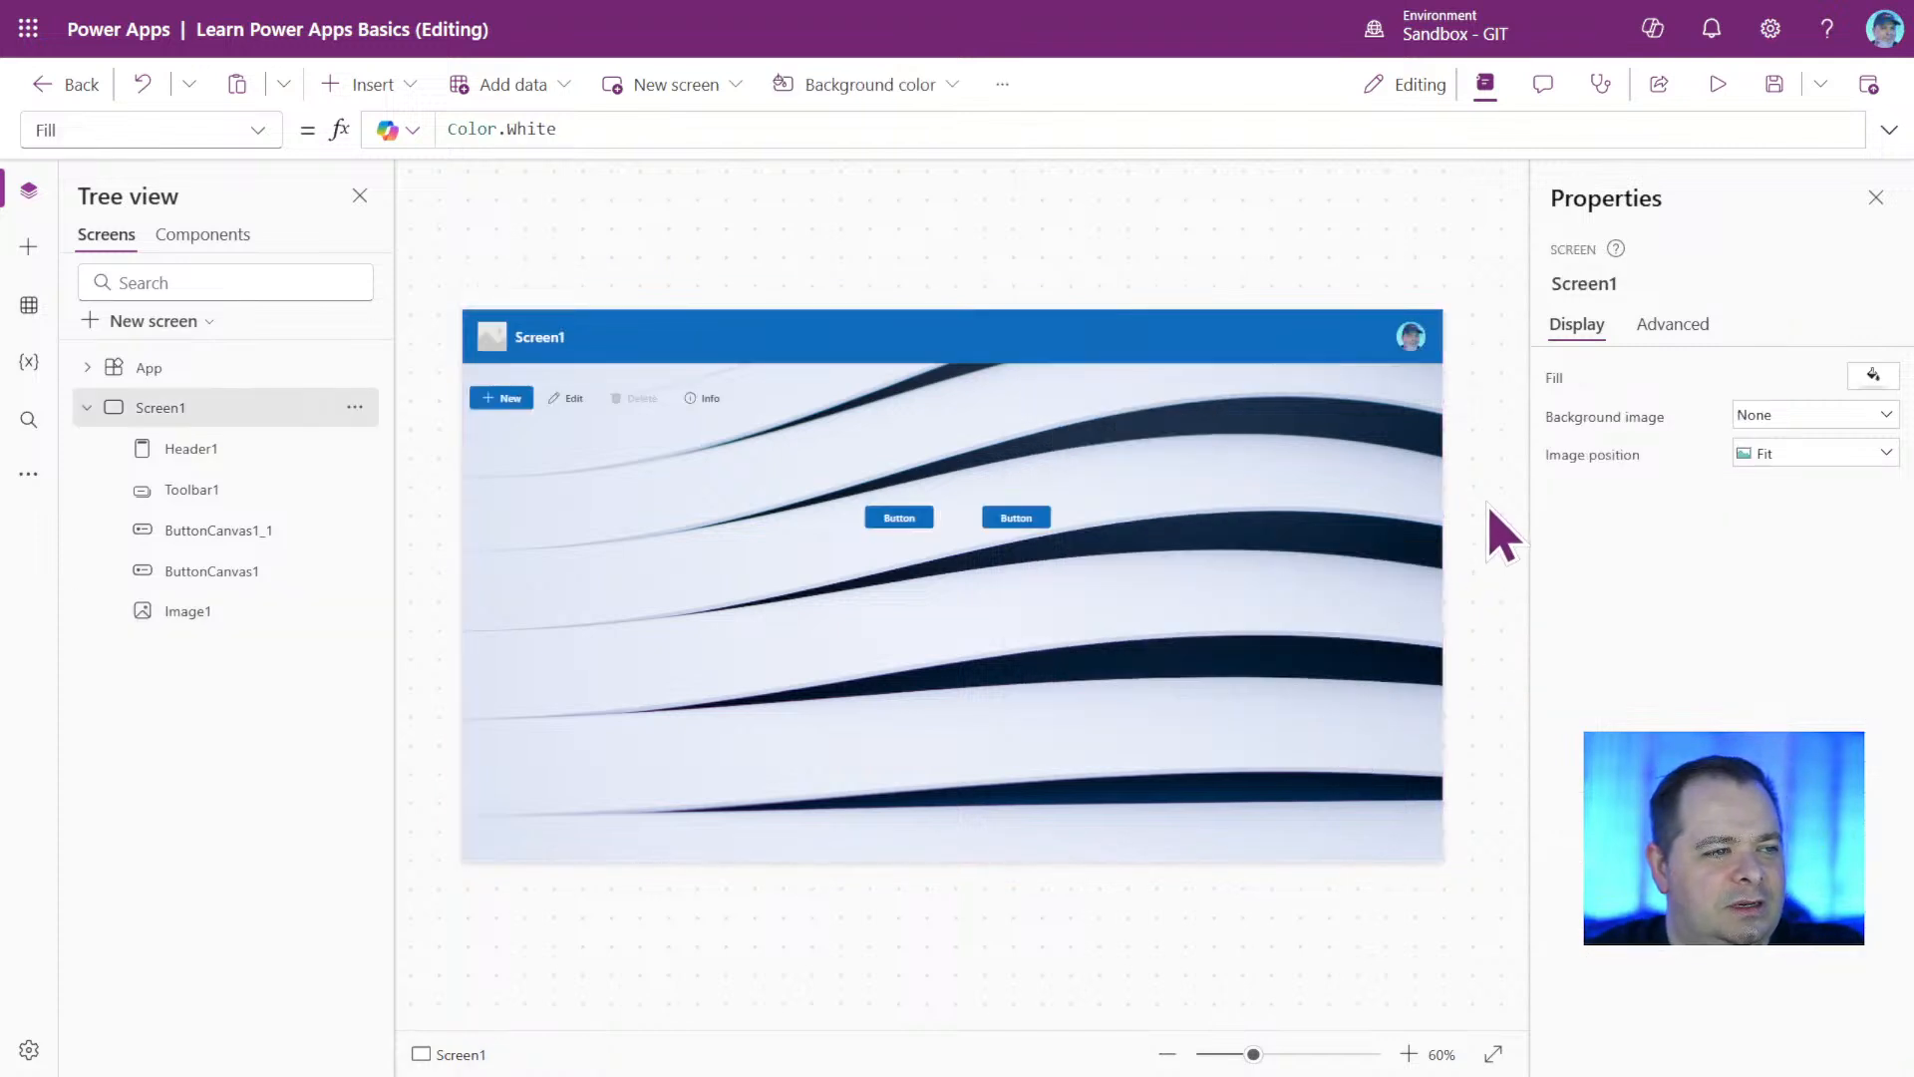
Open the background image's Transparency value for editing.
left_click(1228, 661)
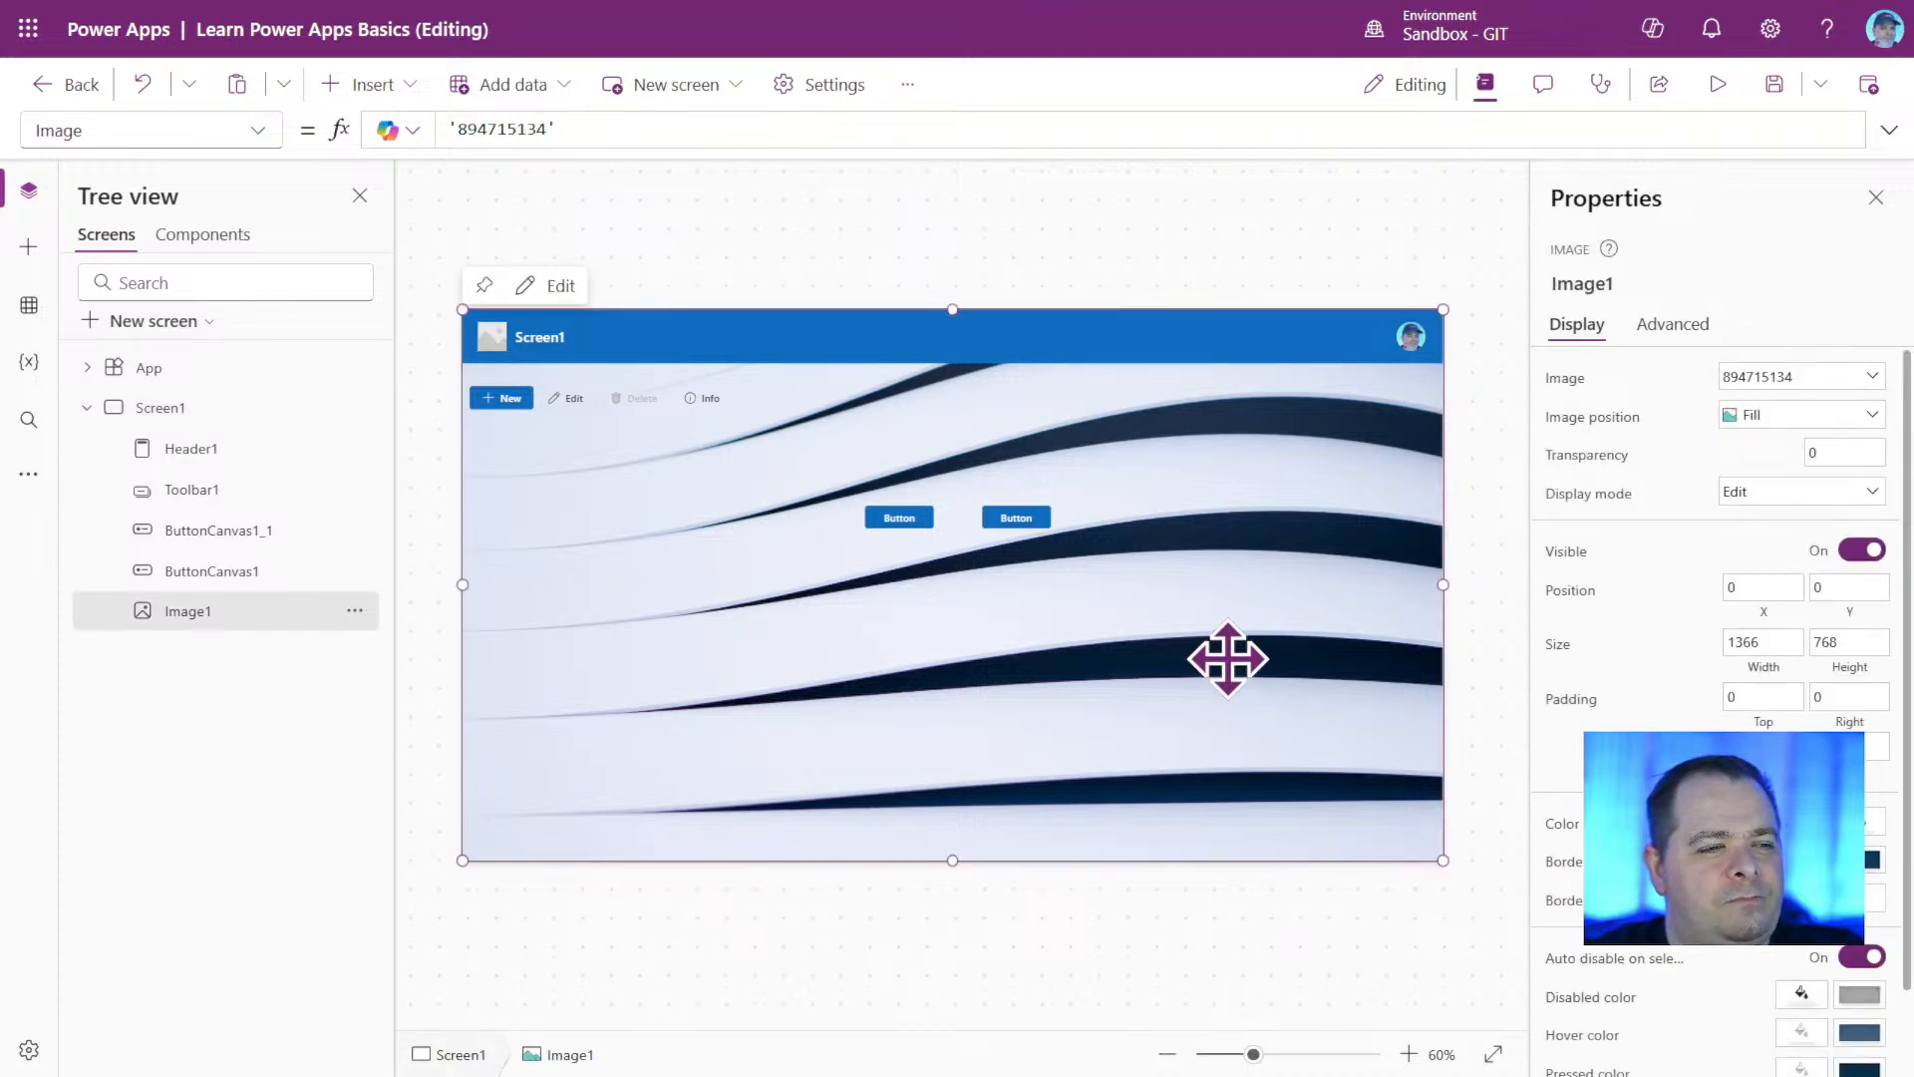
double_click(1845, 452)
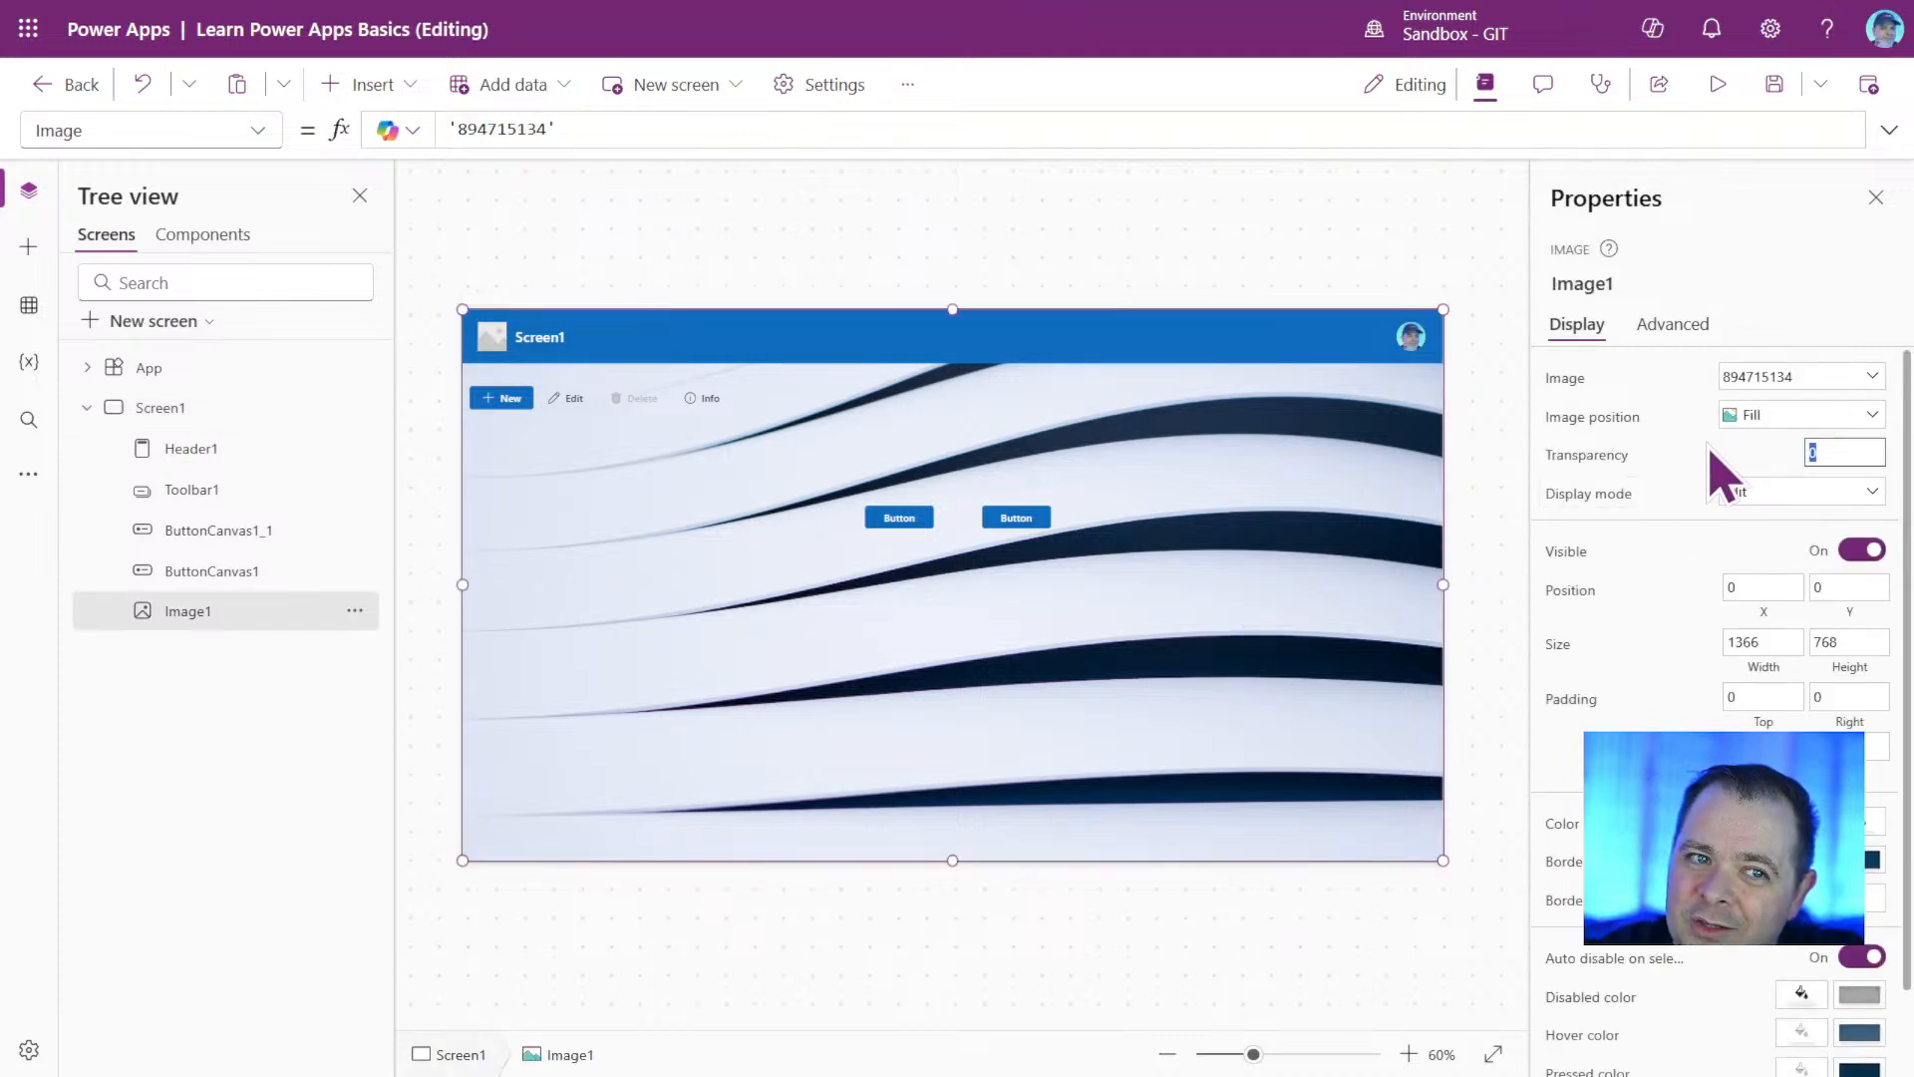
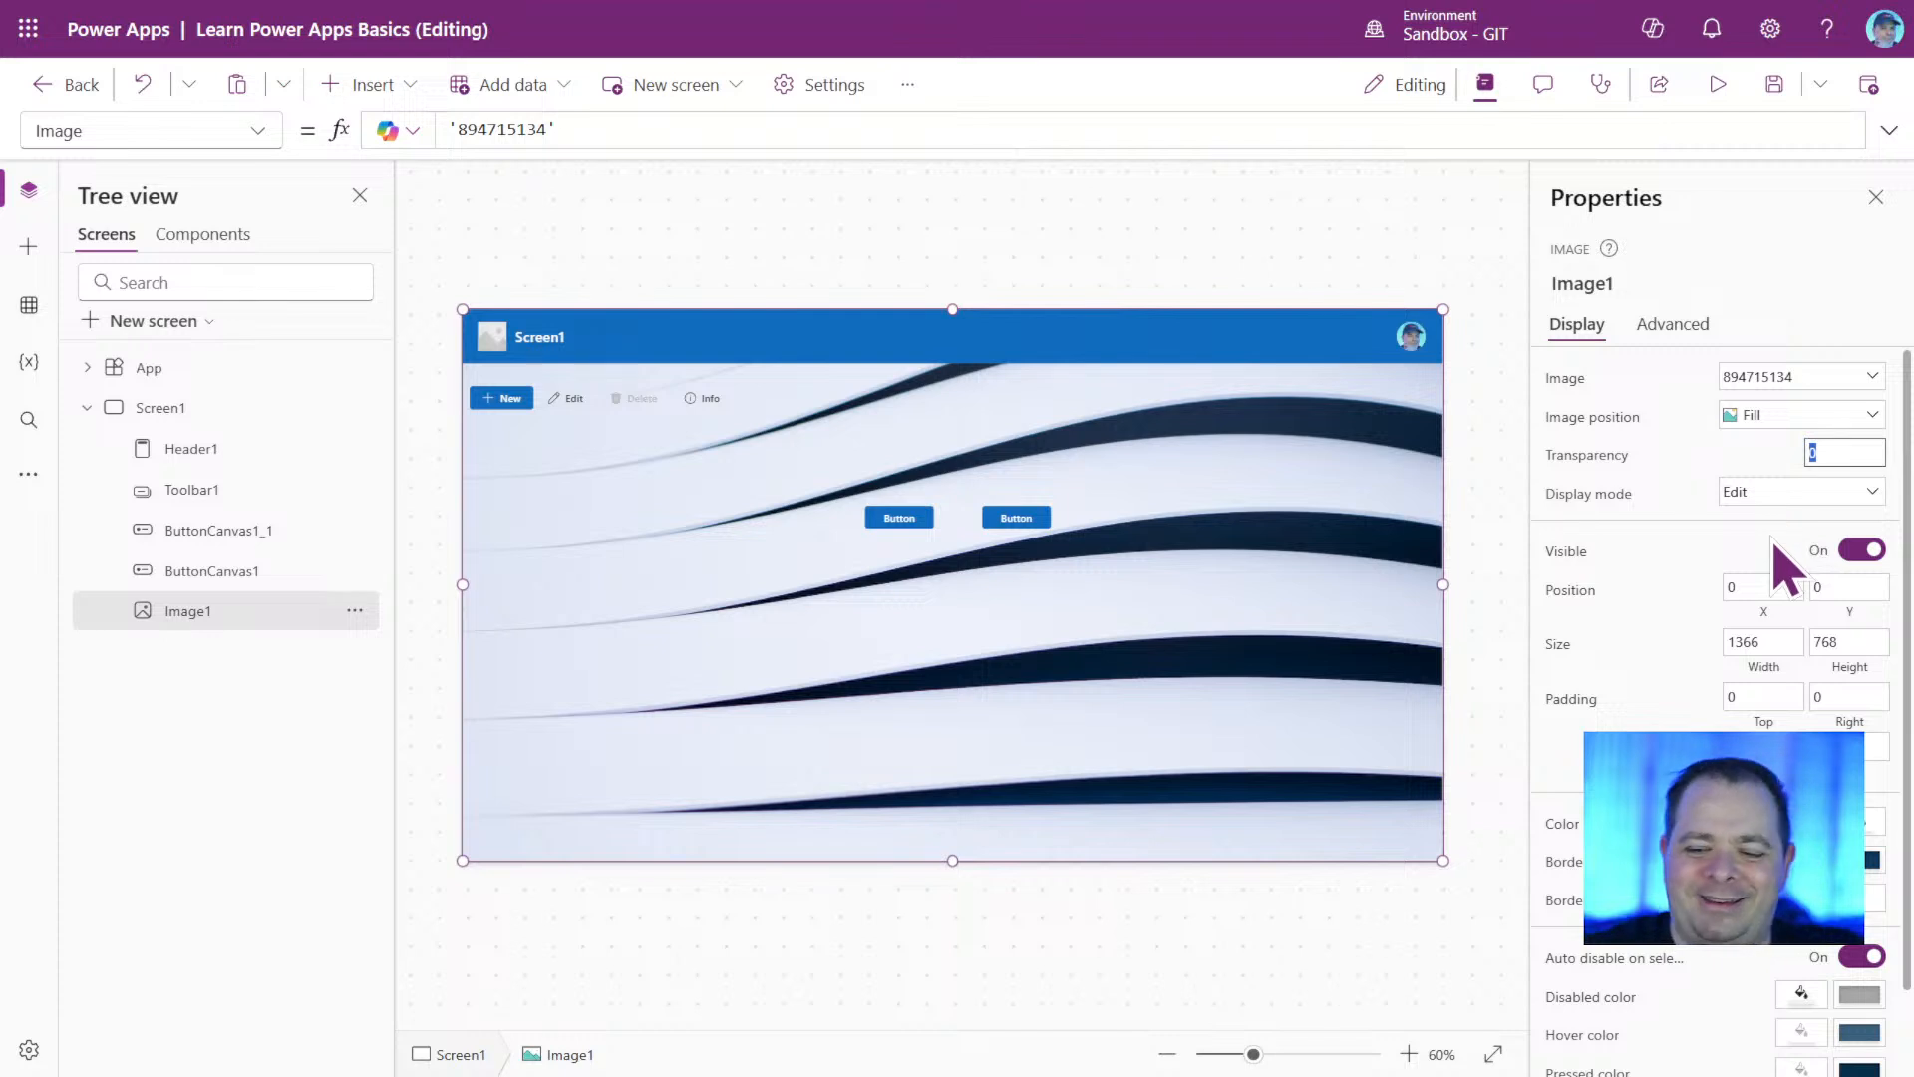
Try transparency values of 0.5, 0.9 and 1 on the background image.
type("05")
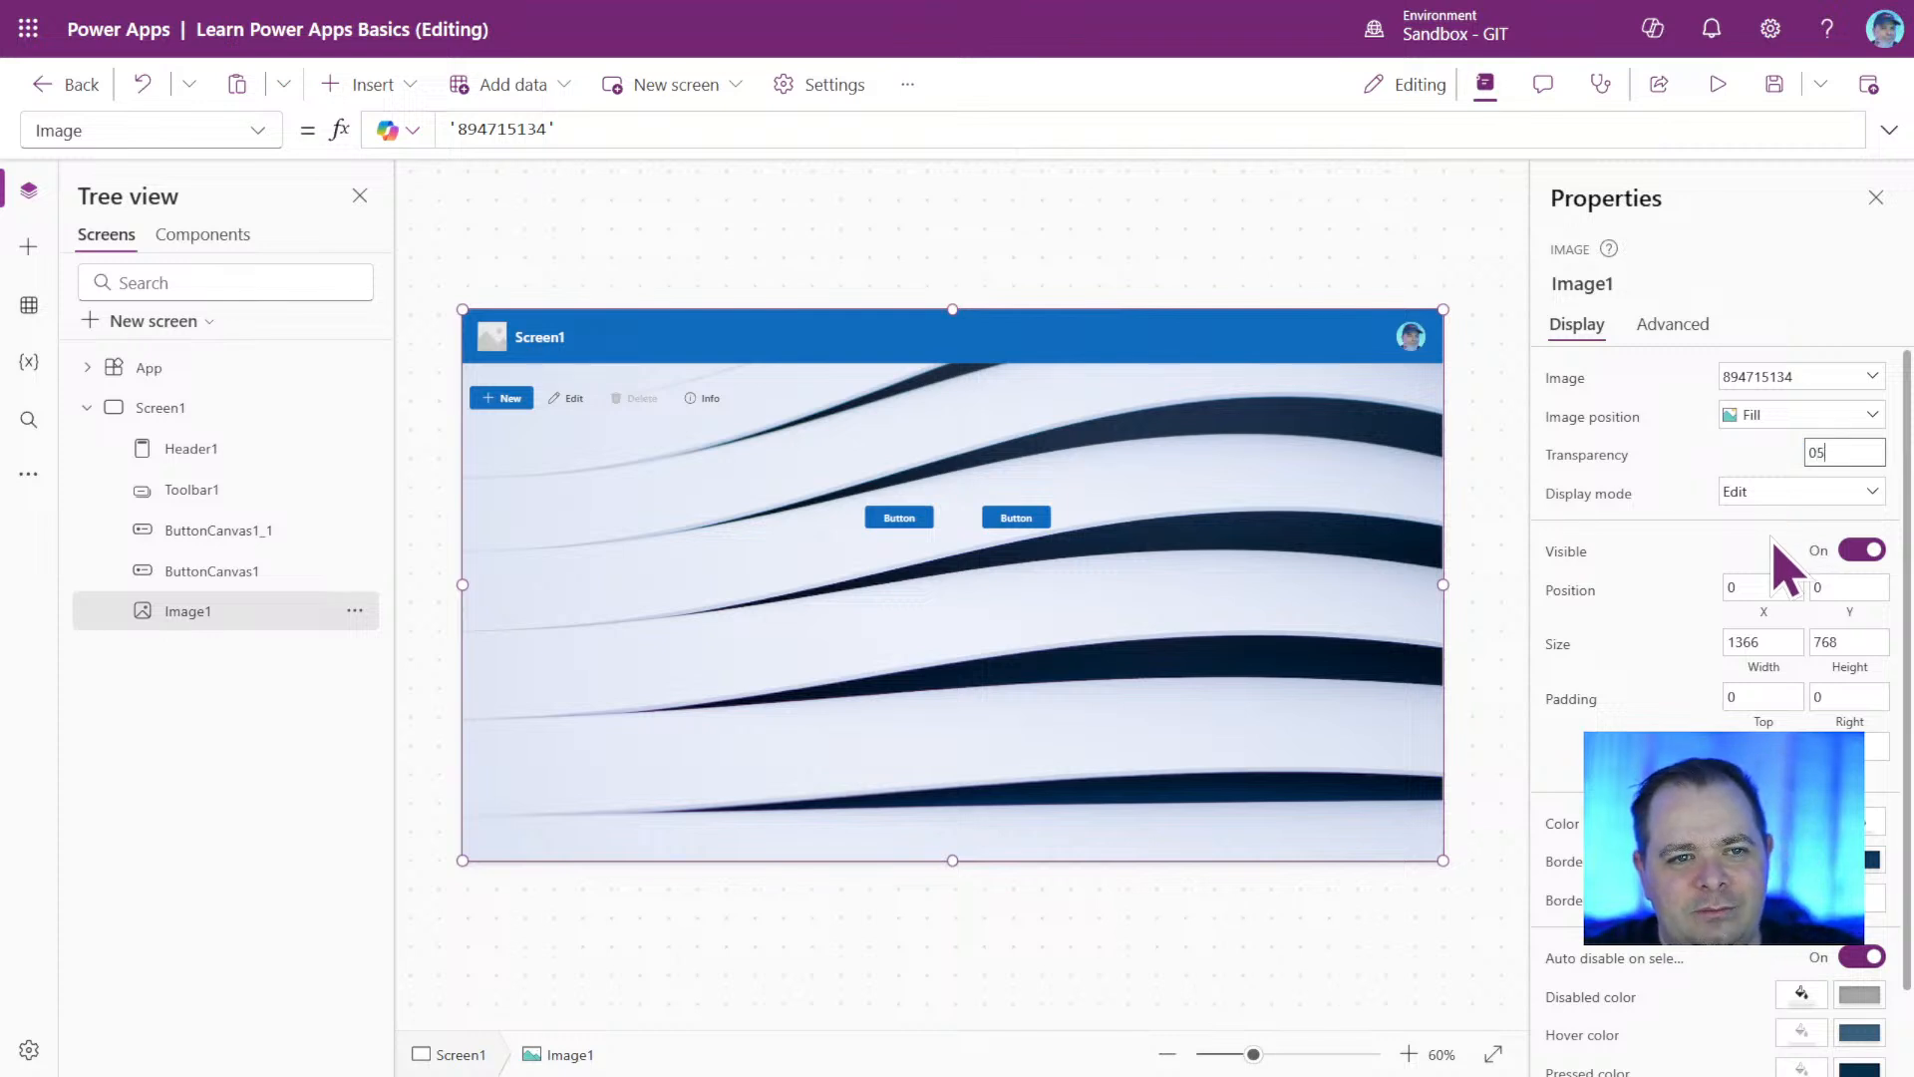
key("BackSpace")
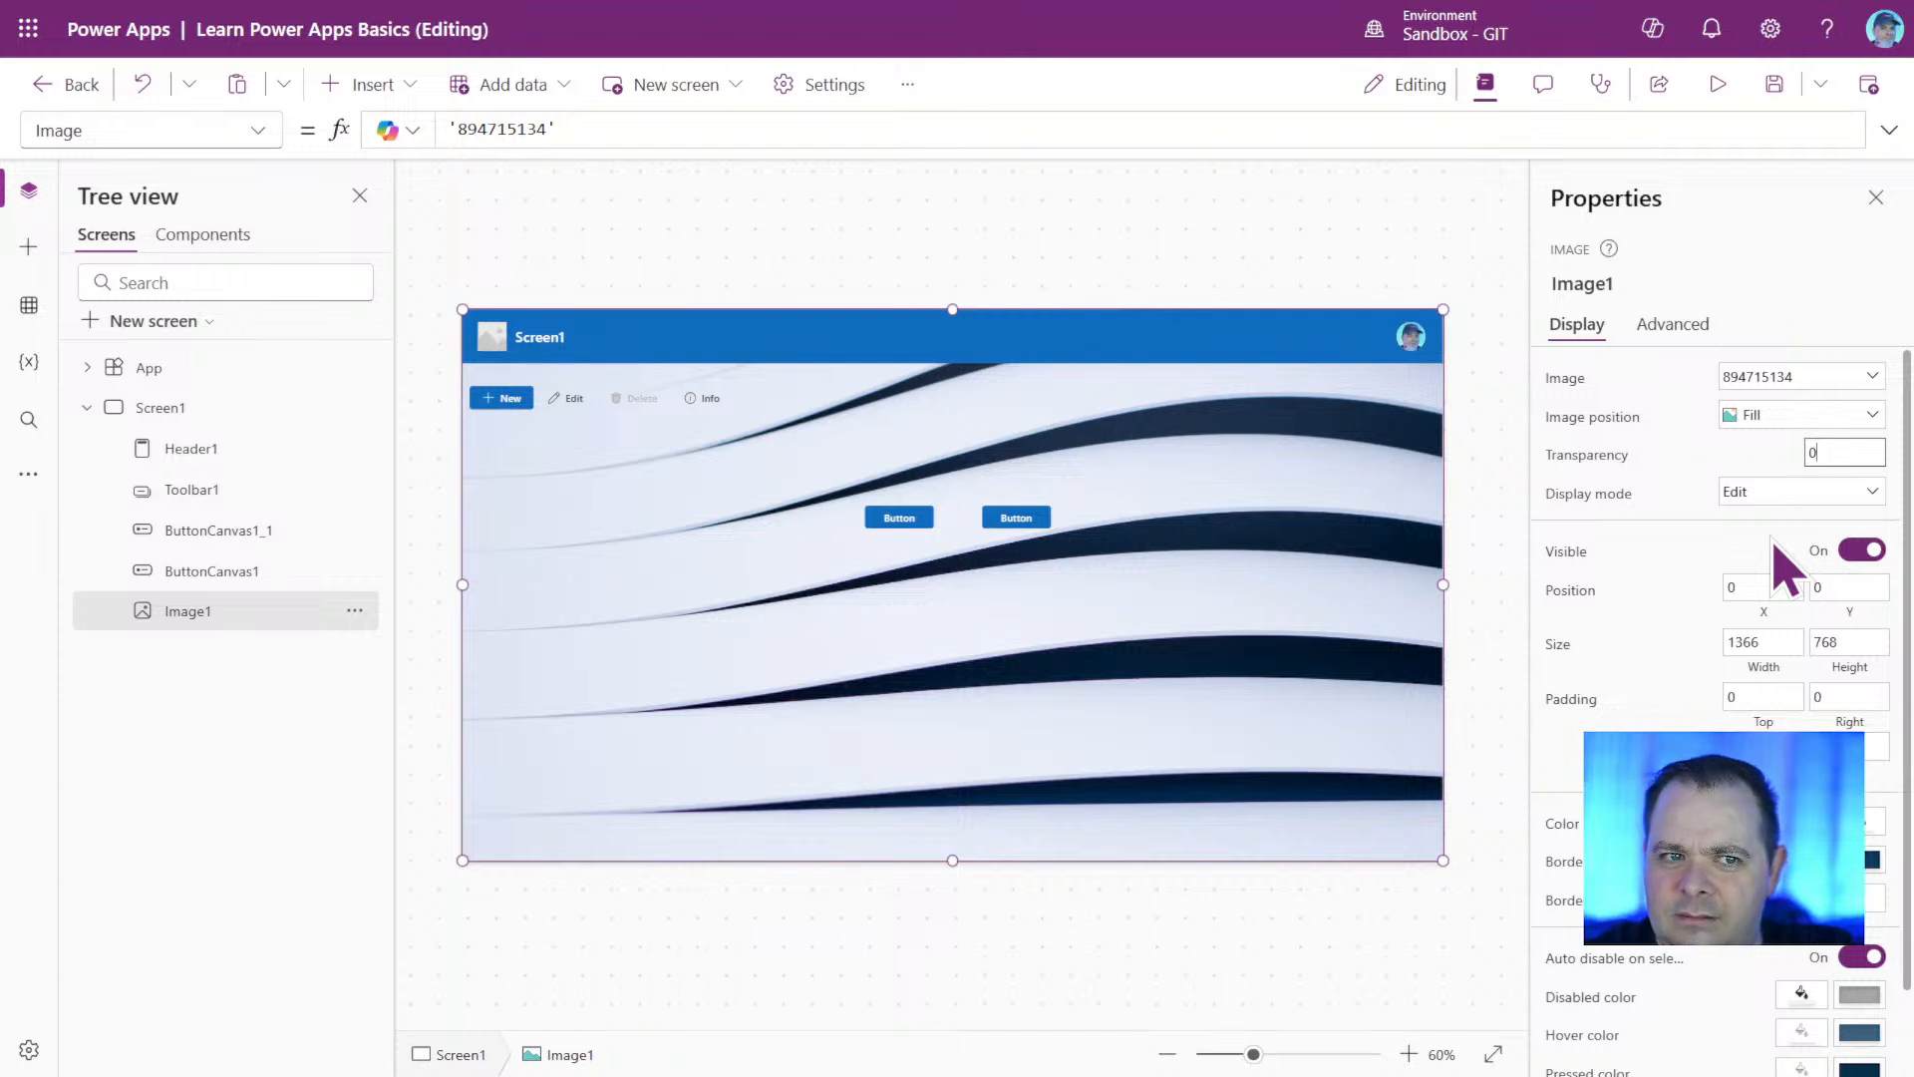
type(".")
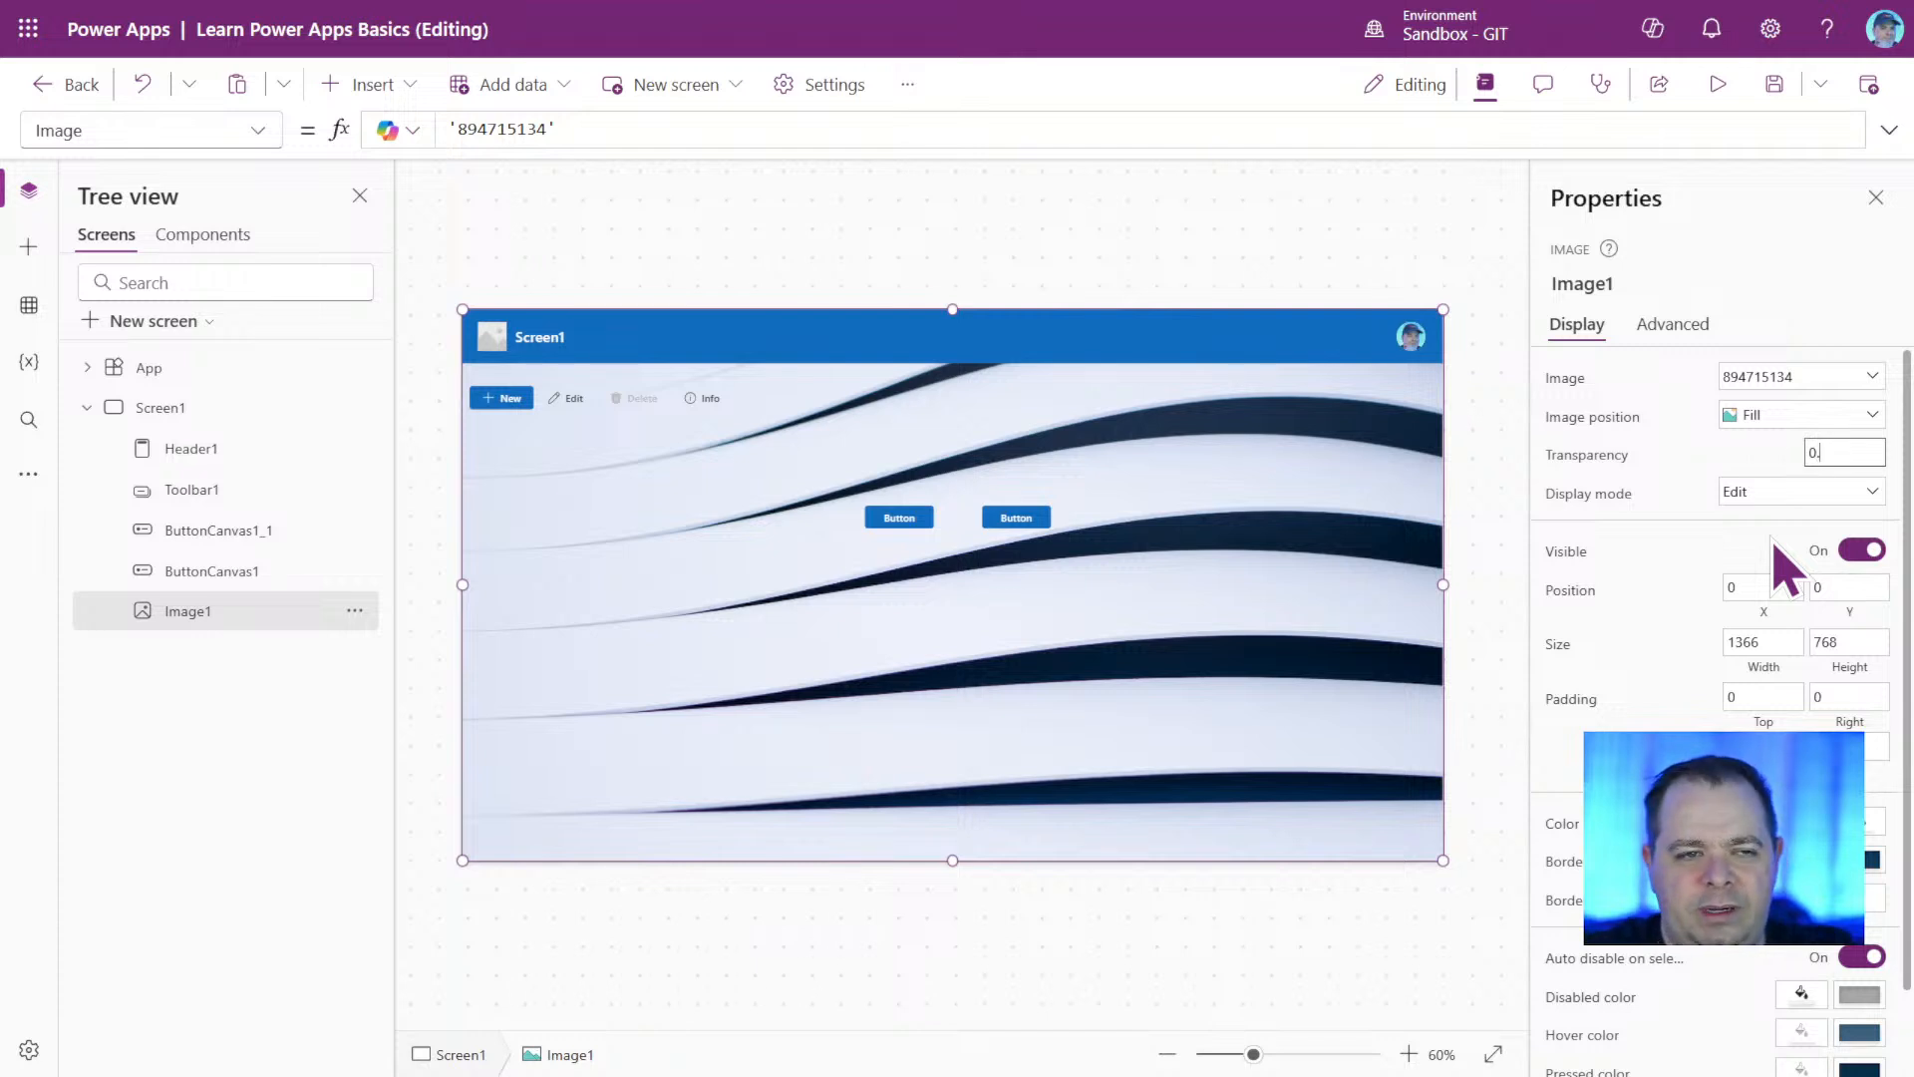
type("5")
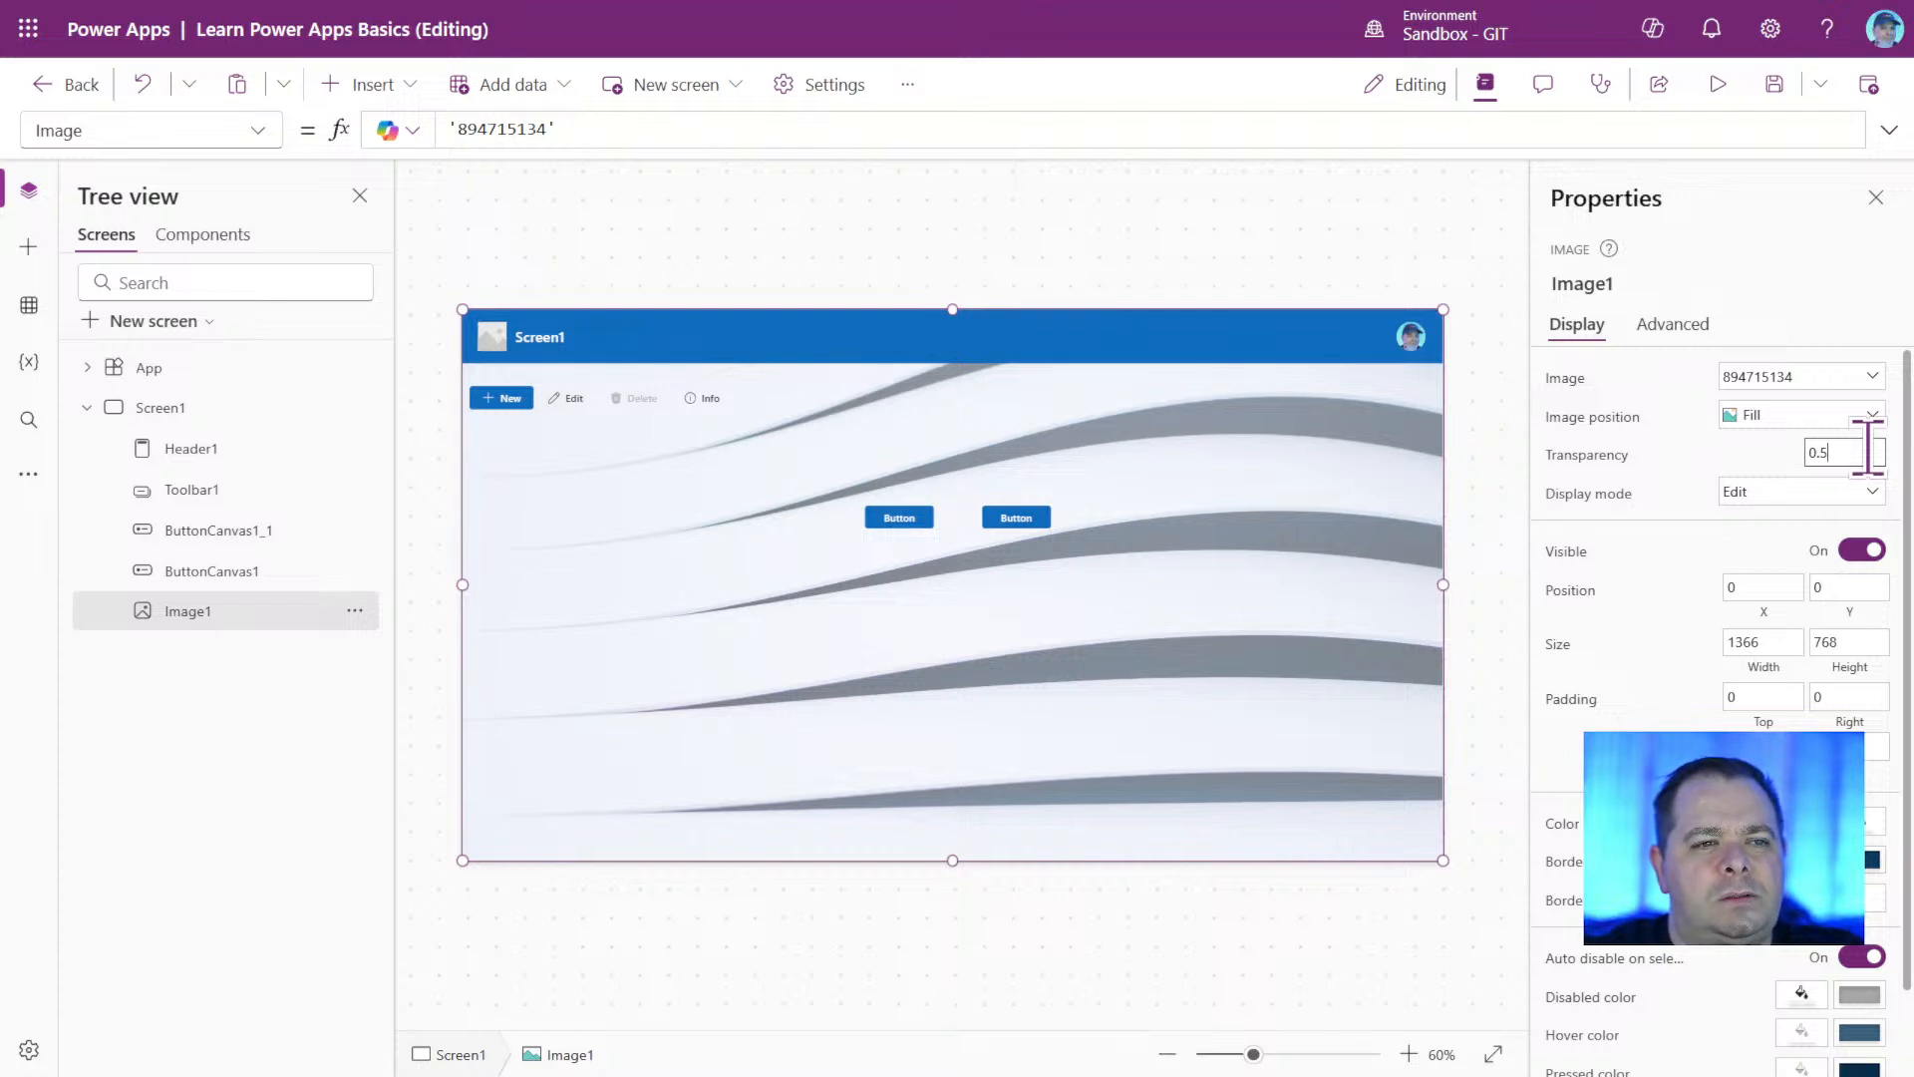
key("BackSpace")
type("9")
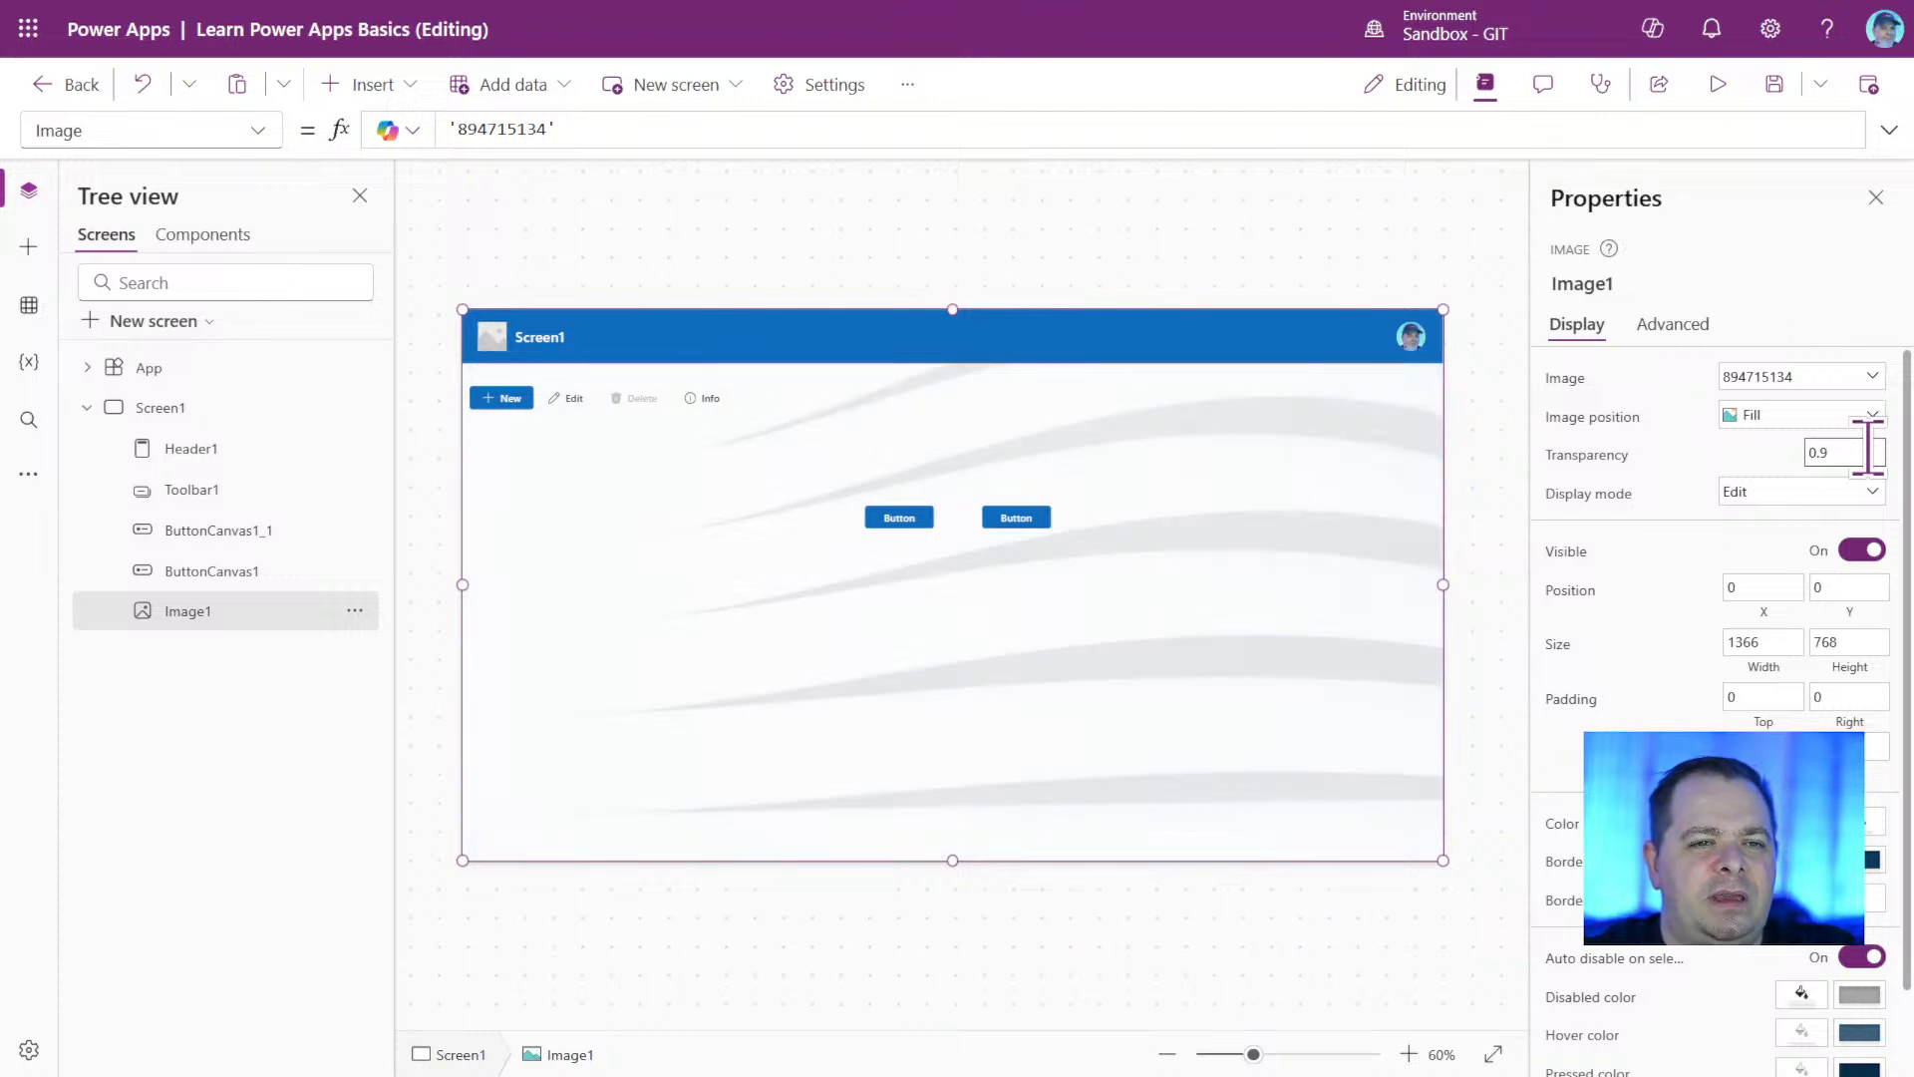
key("BackSpace")
key("BackSpace")
key("BackSpace")
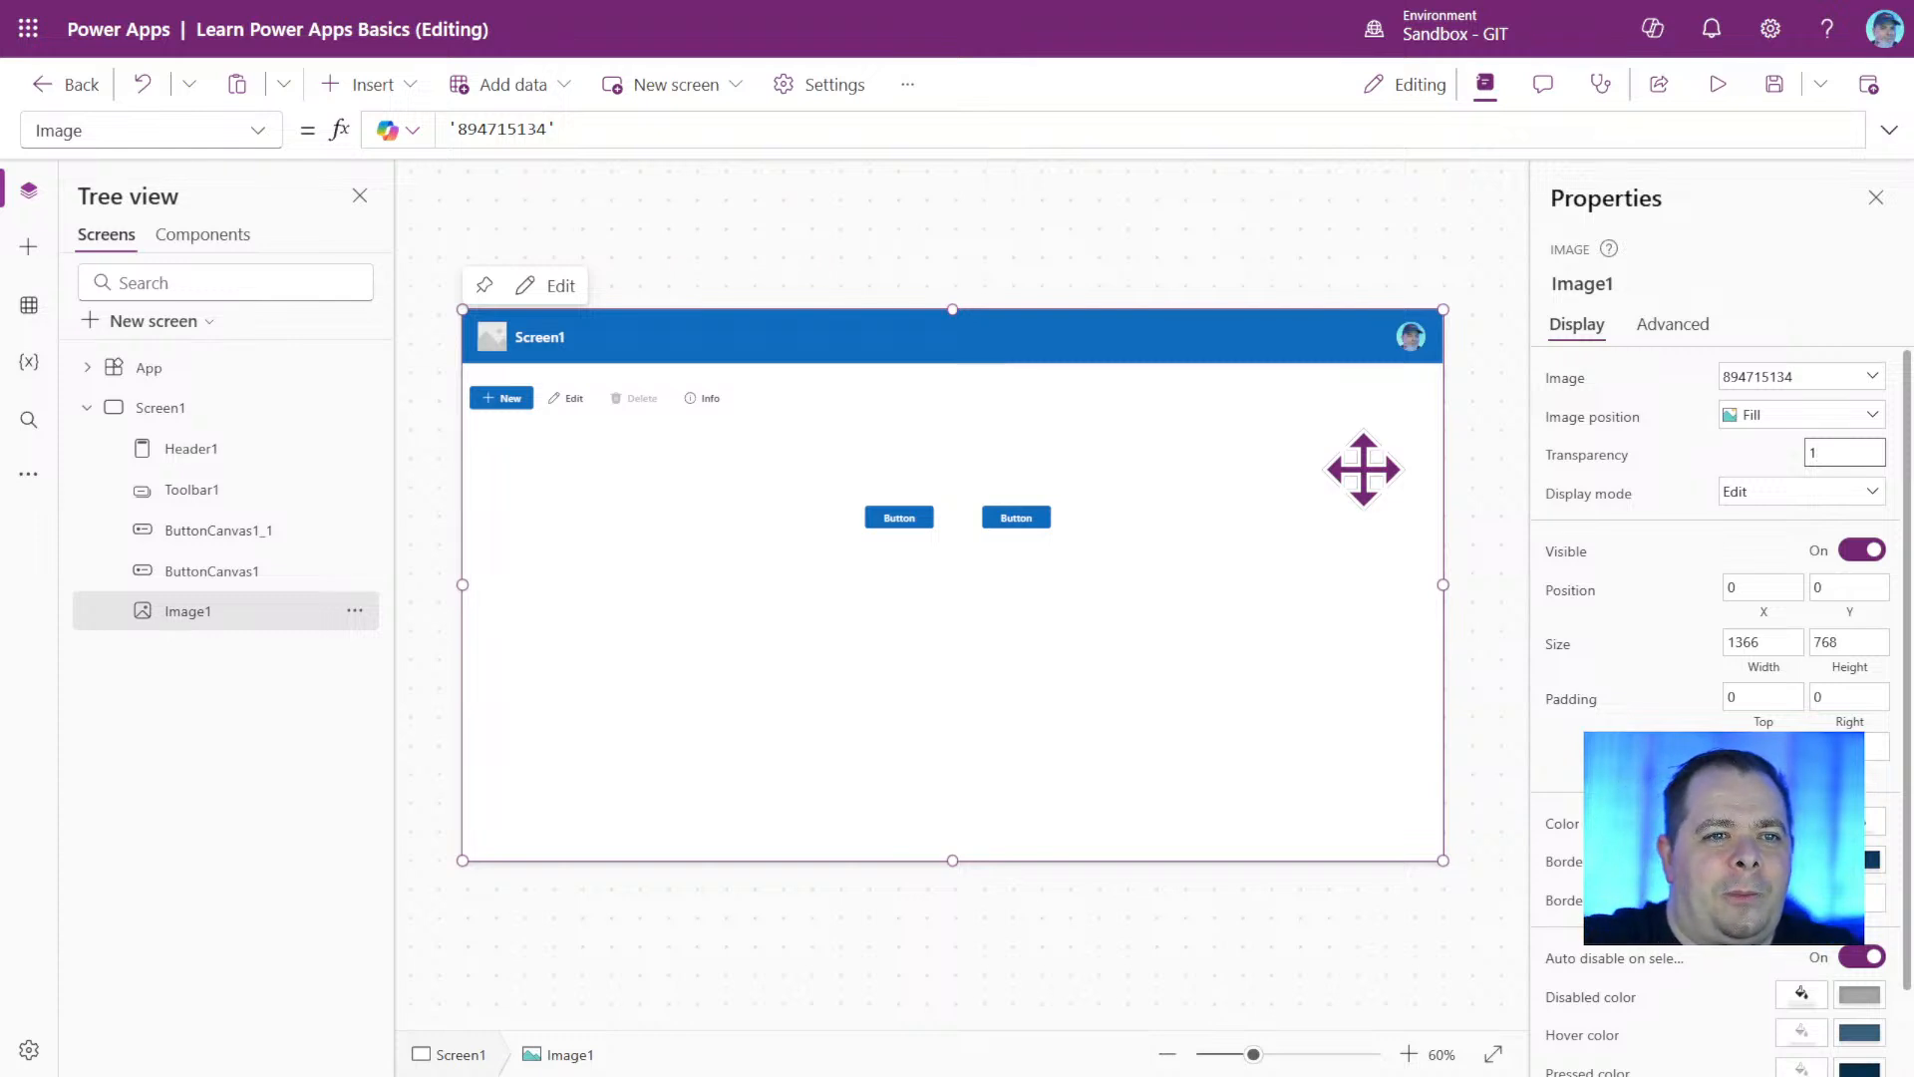
left_click(1136, 716)
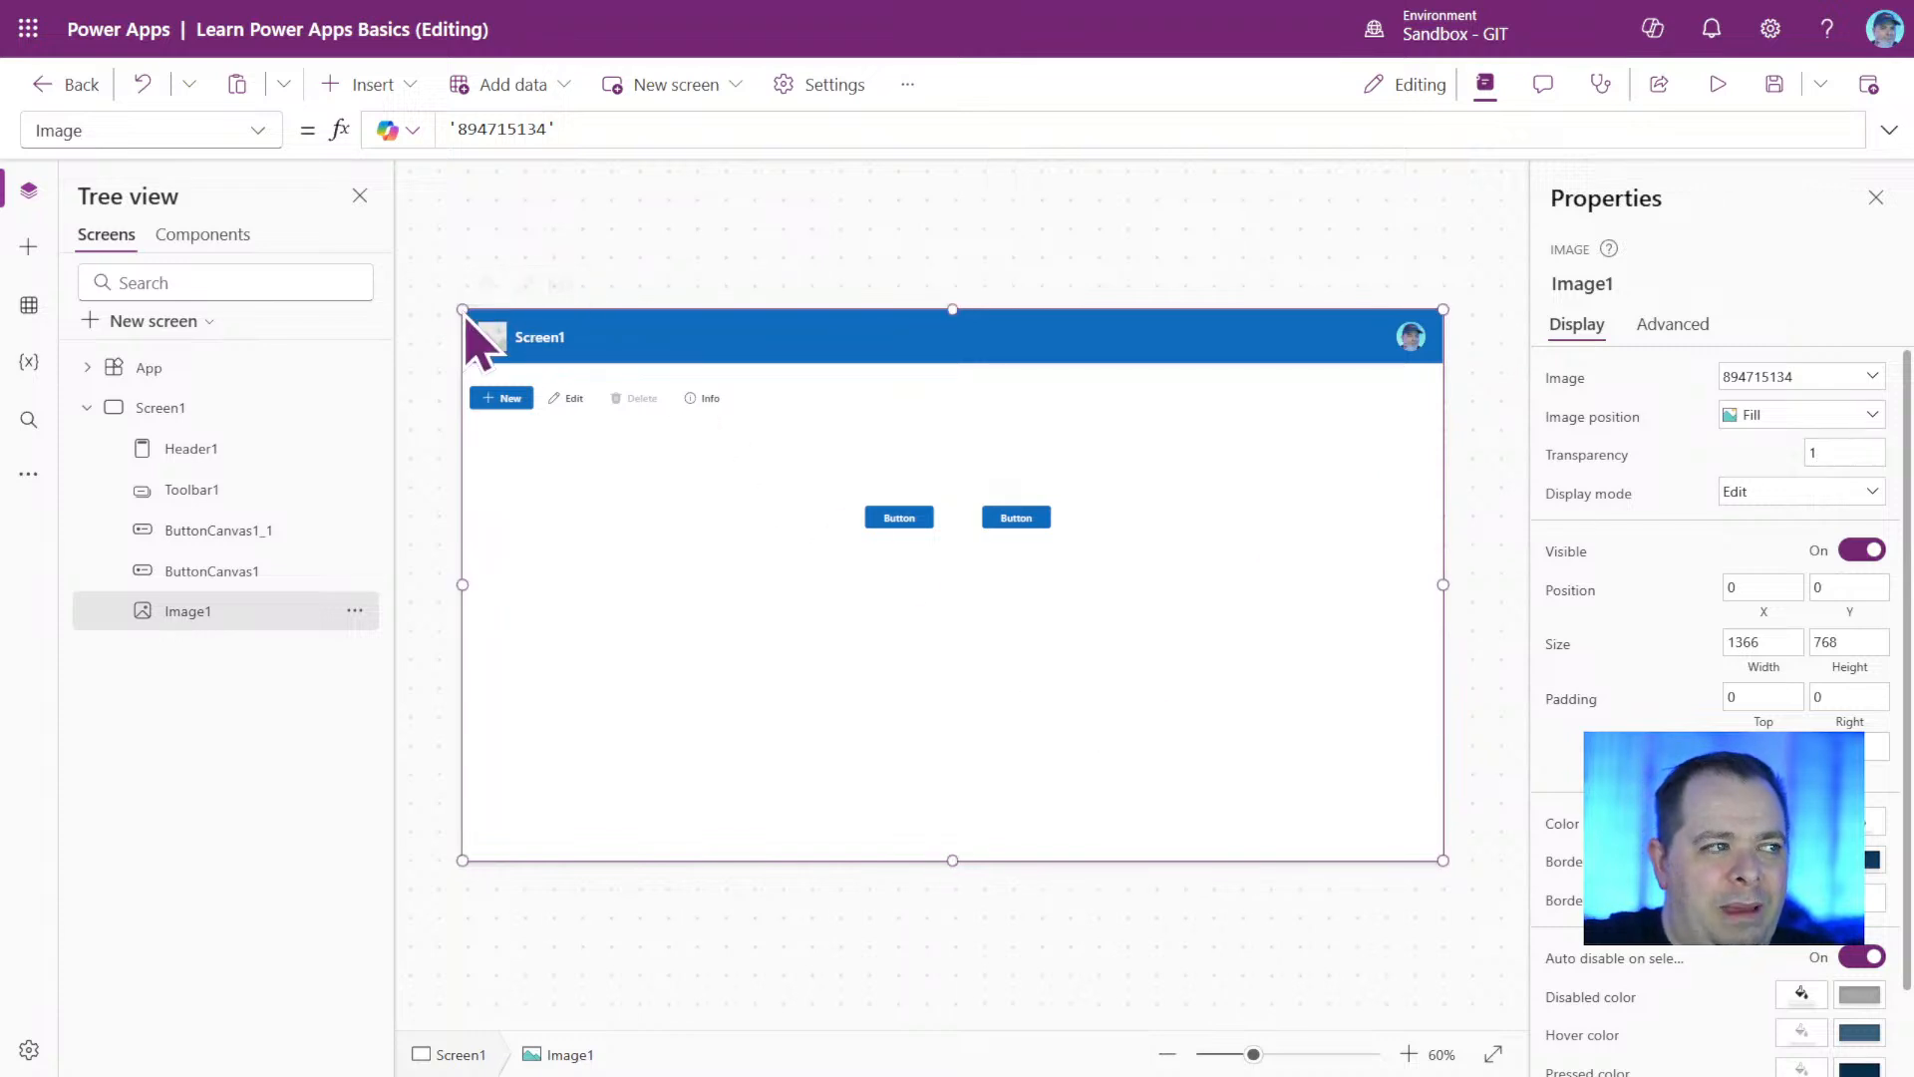
Shrink the image to about 897 by 224, place it below the two buttons, and set its transparency to 0.1.
left_click_drag(462, 311, 794, 696)
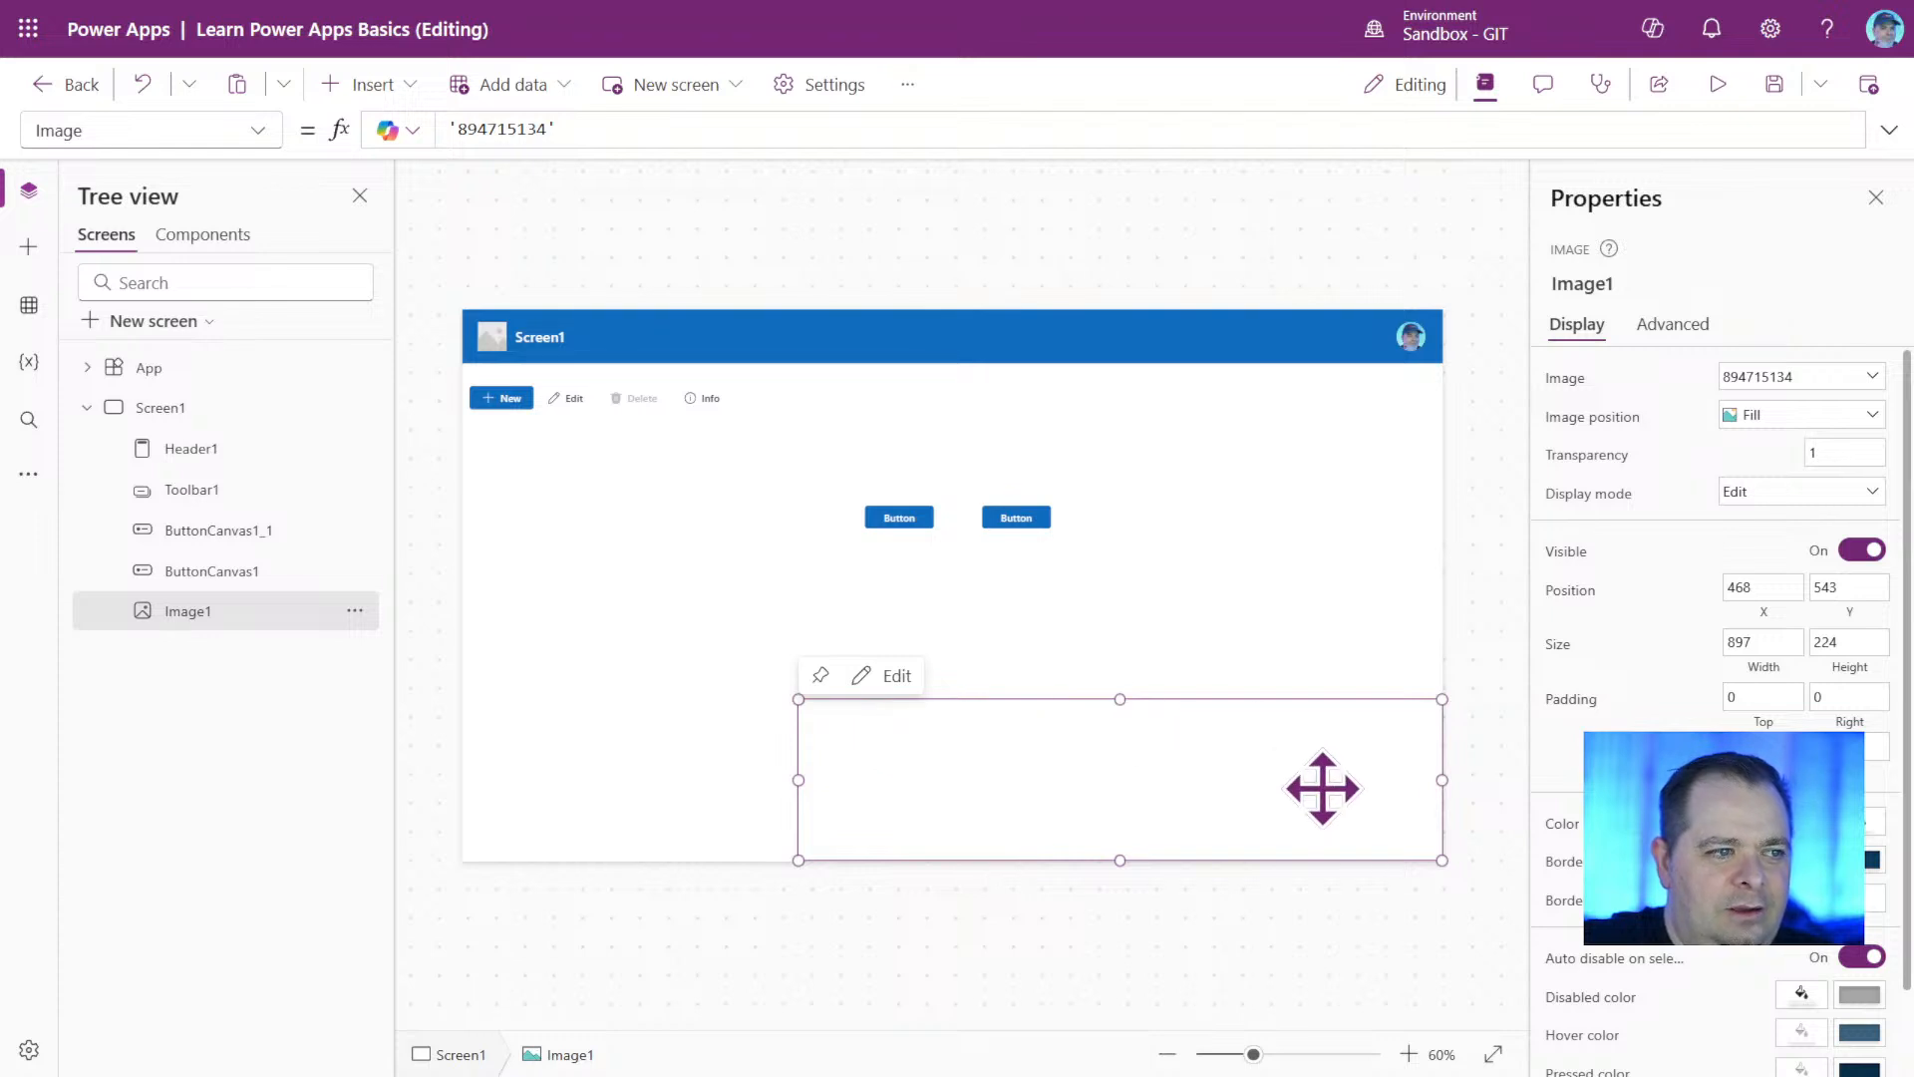
left_click_drag(1268, 758, 1132, 625)
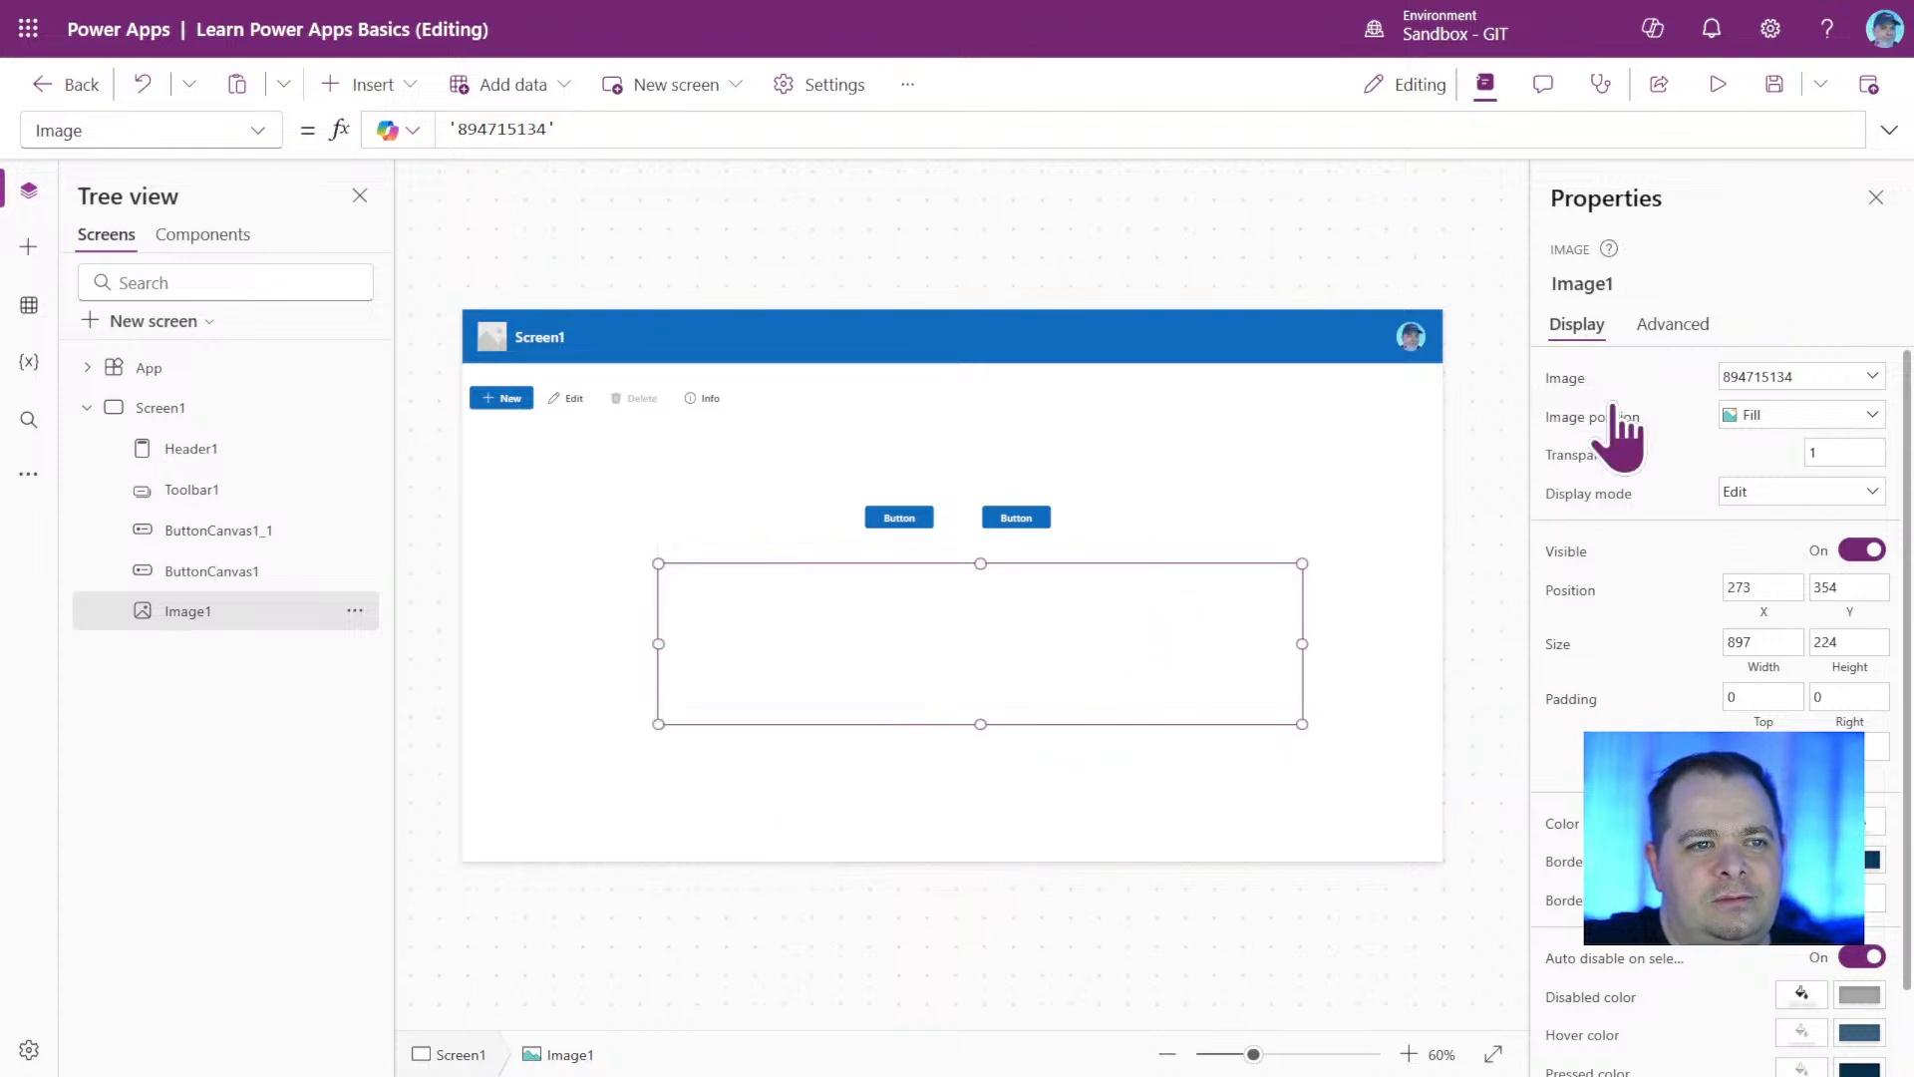
left_click(1555, 455)
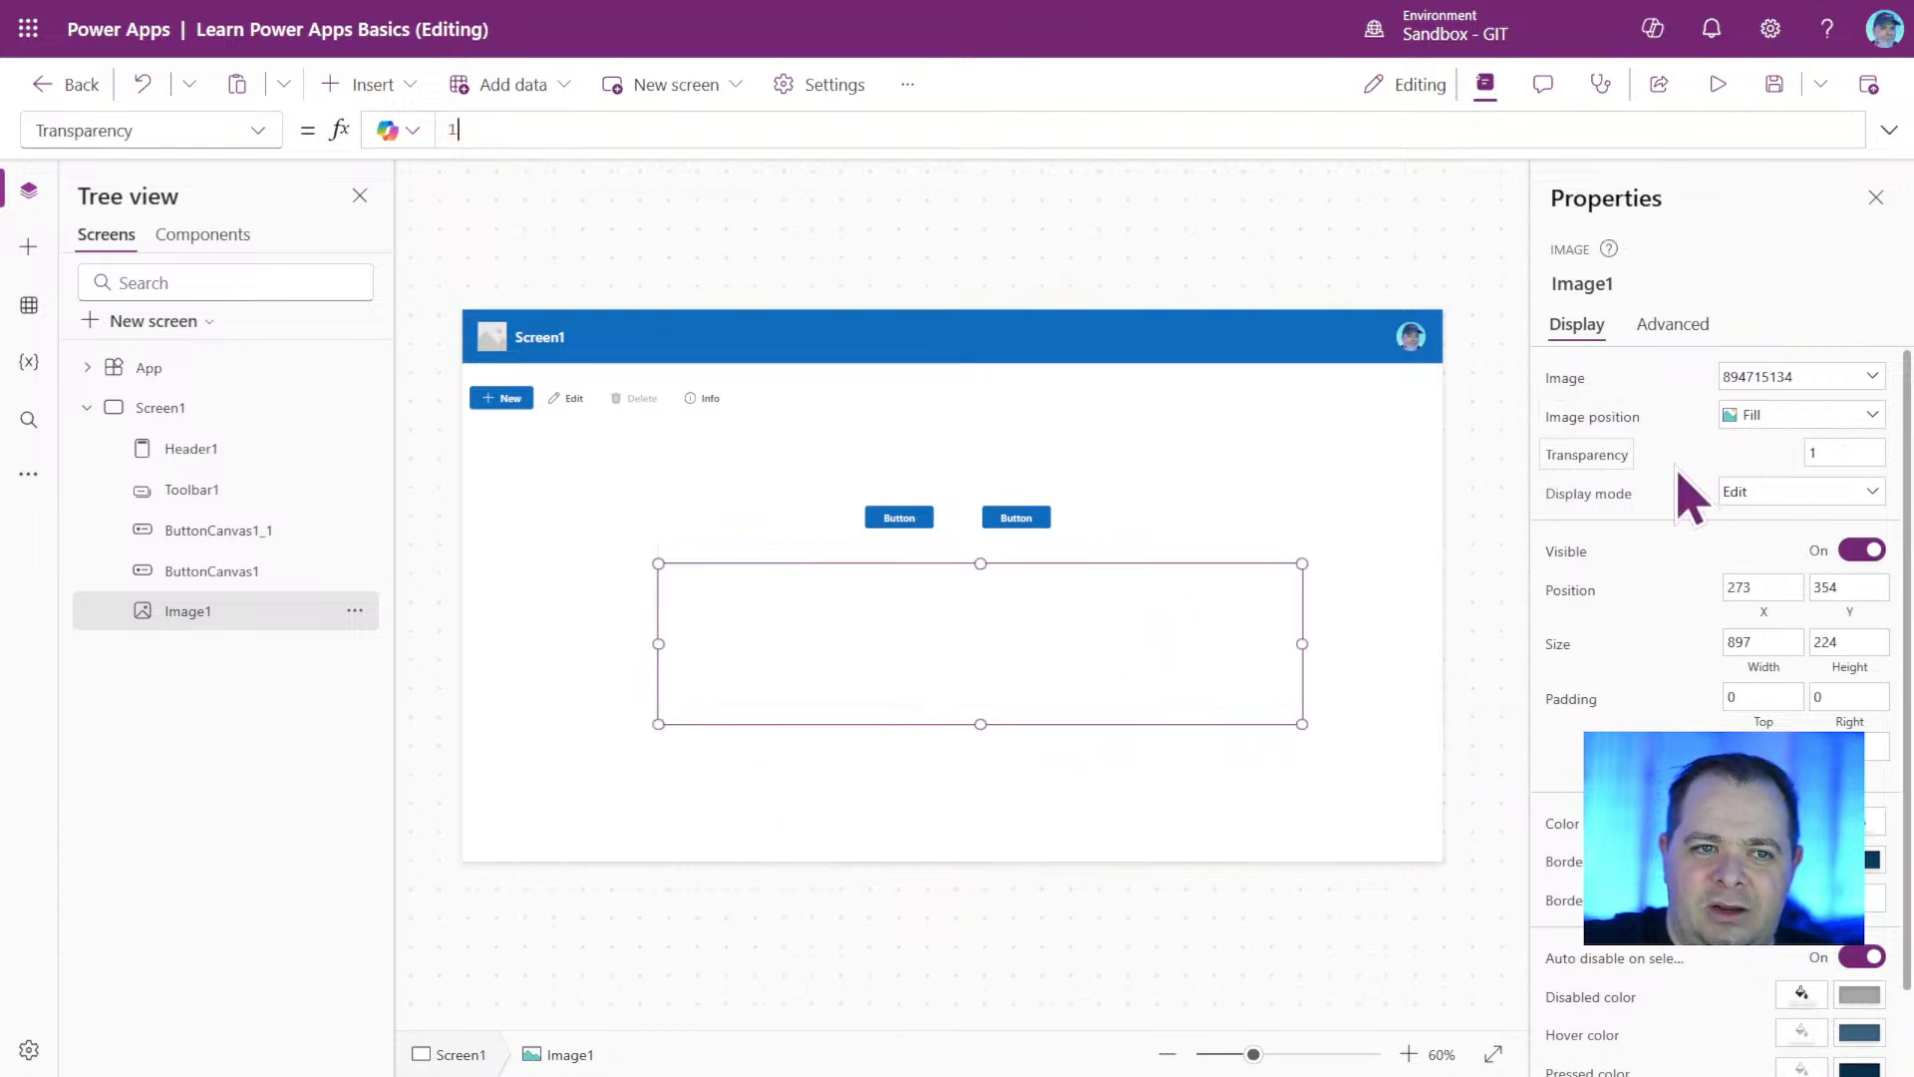
left_click(1853, 457)
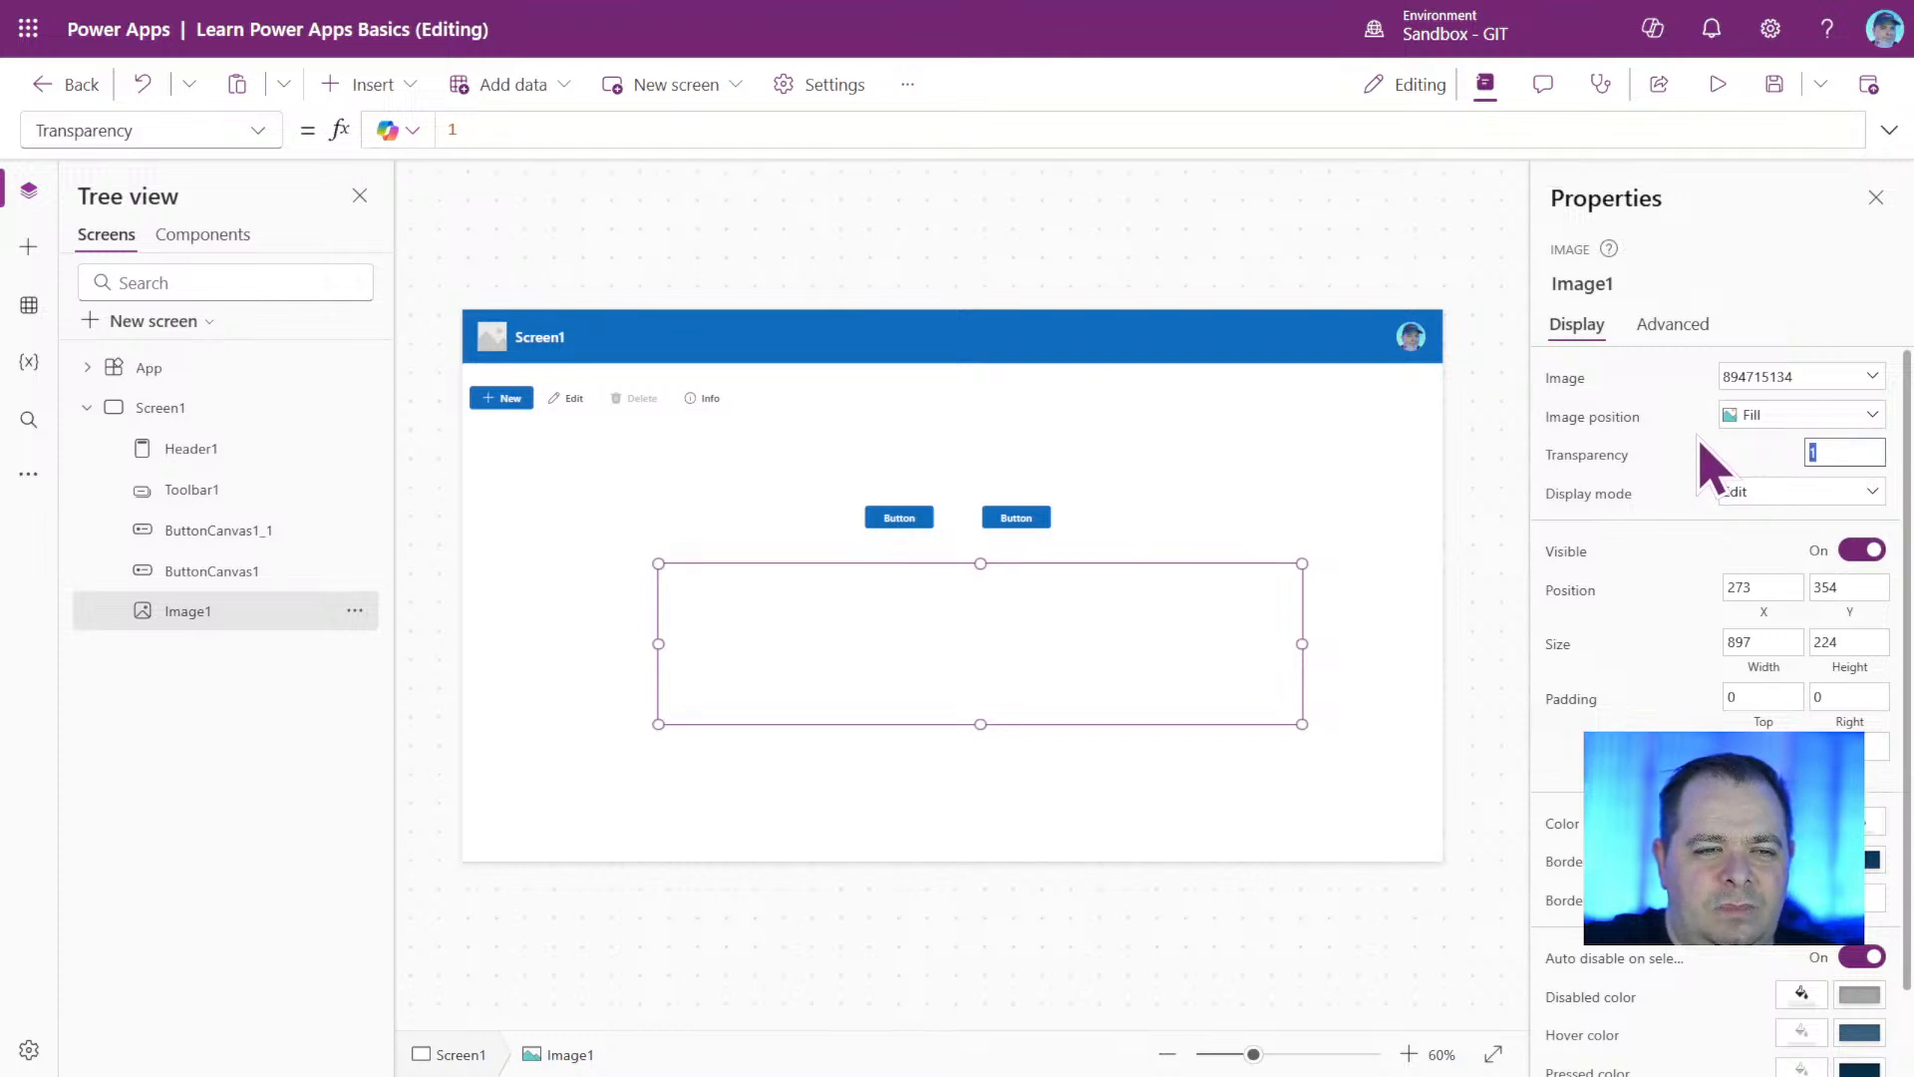
left_click(1861, 453)
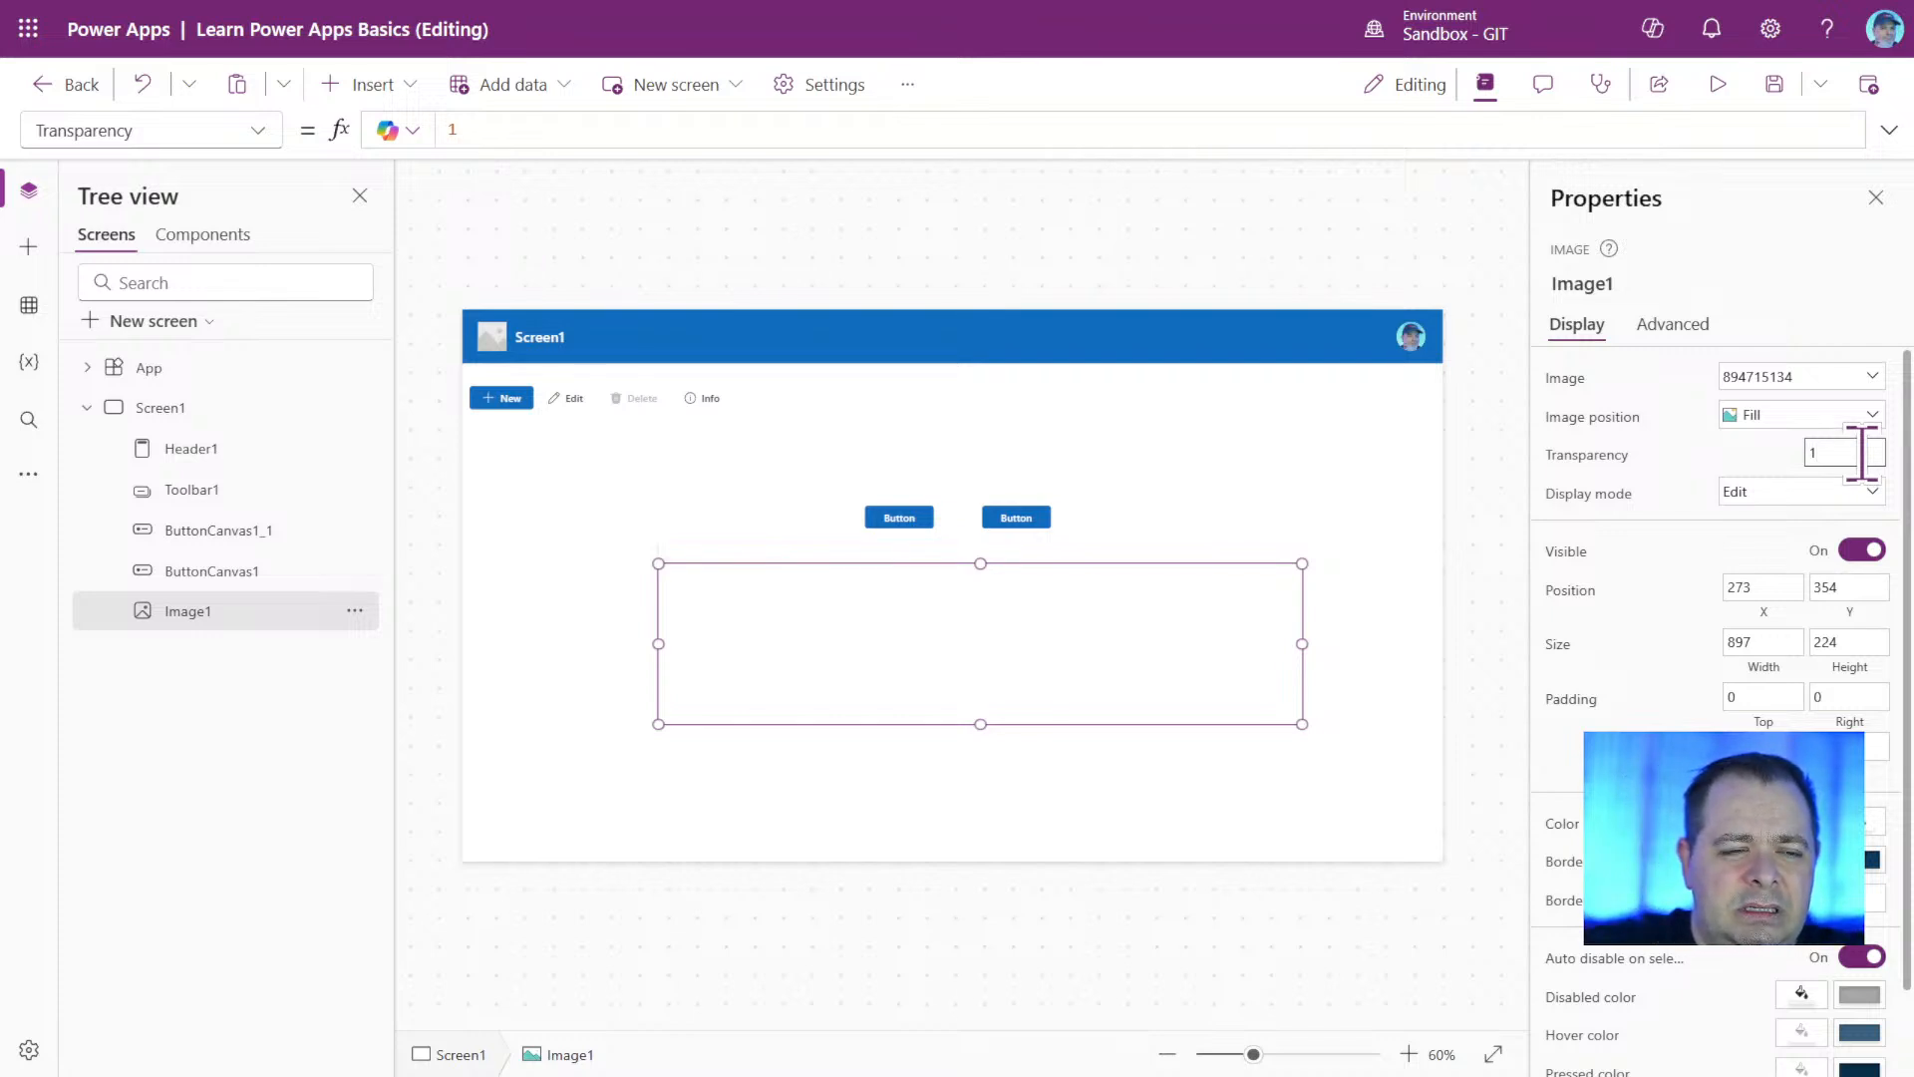
type("0")
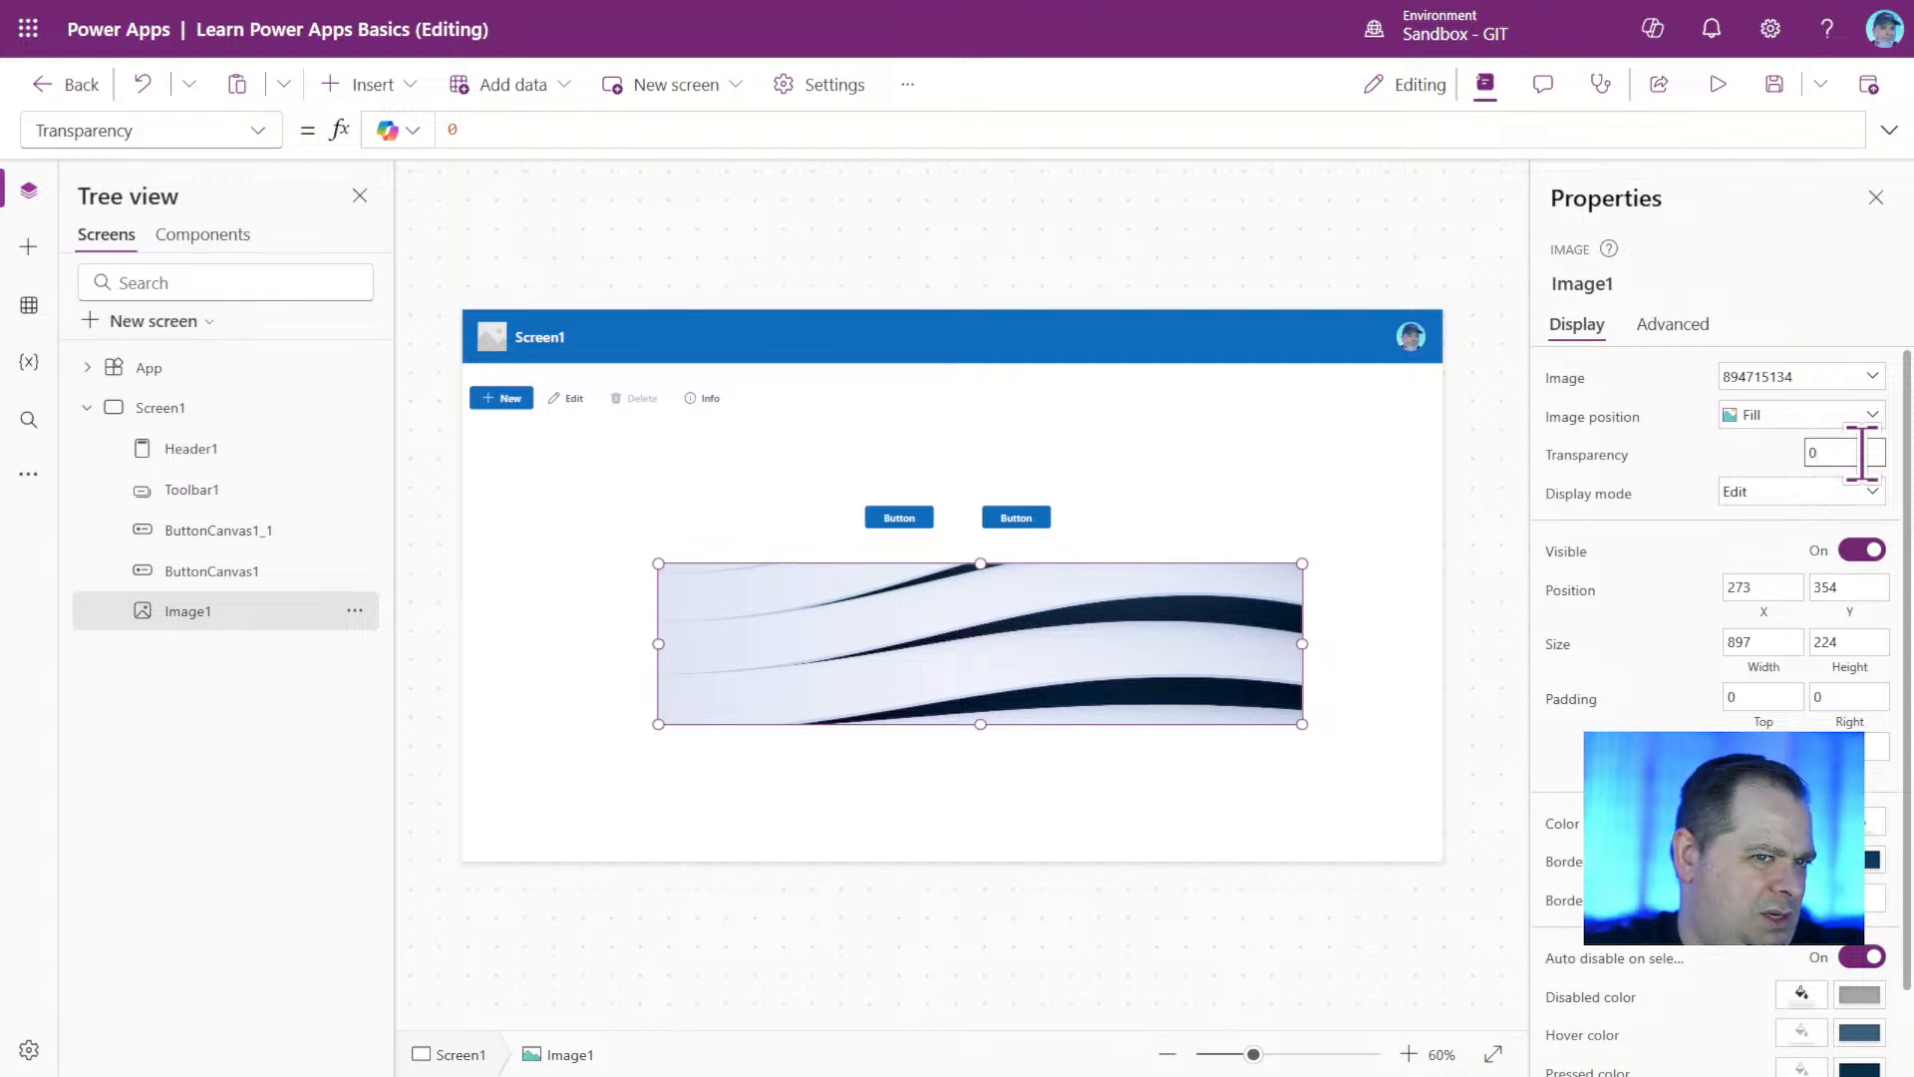
type(".1")
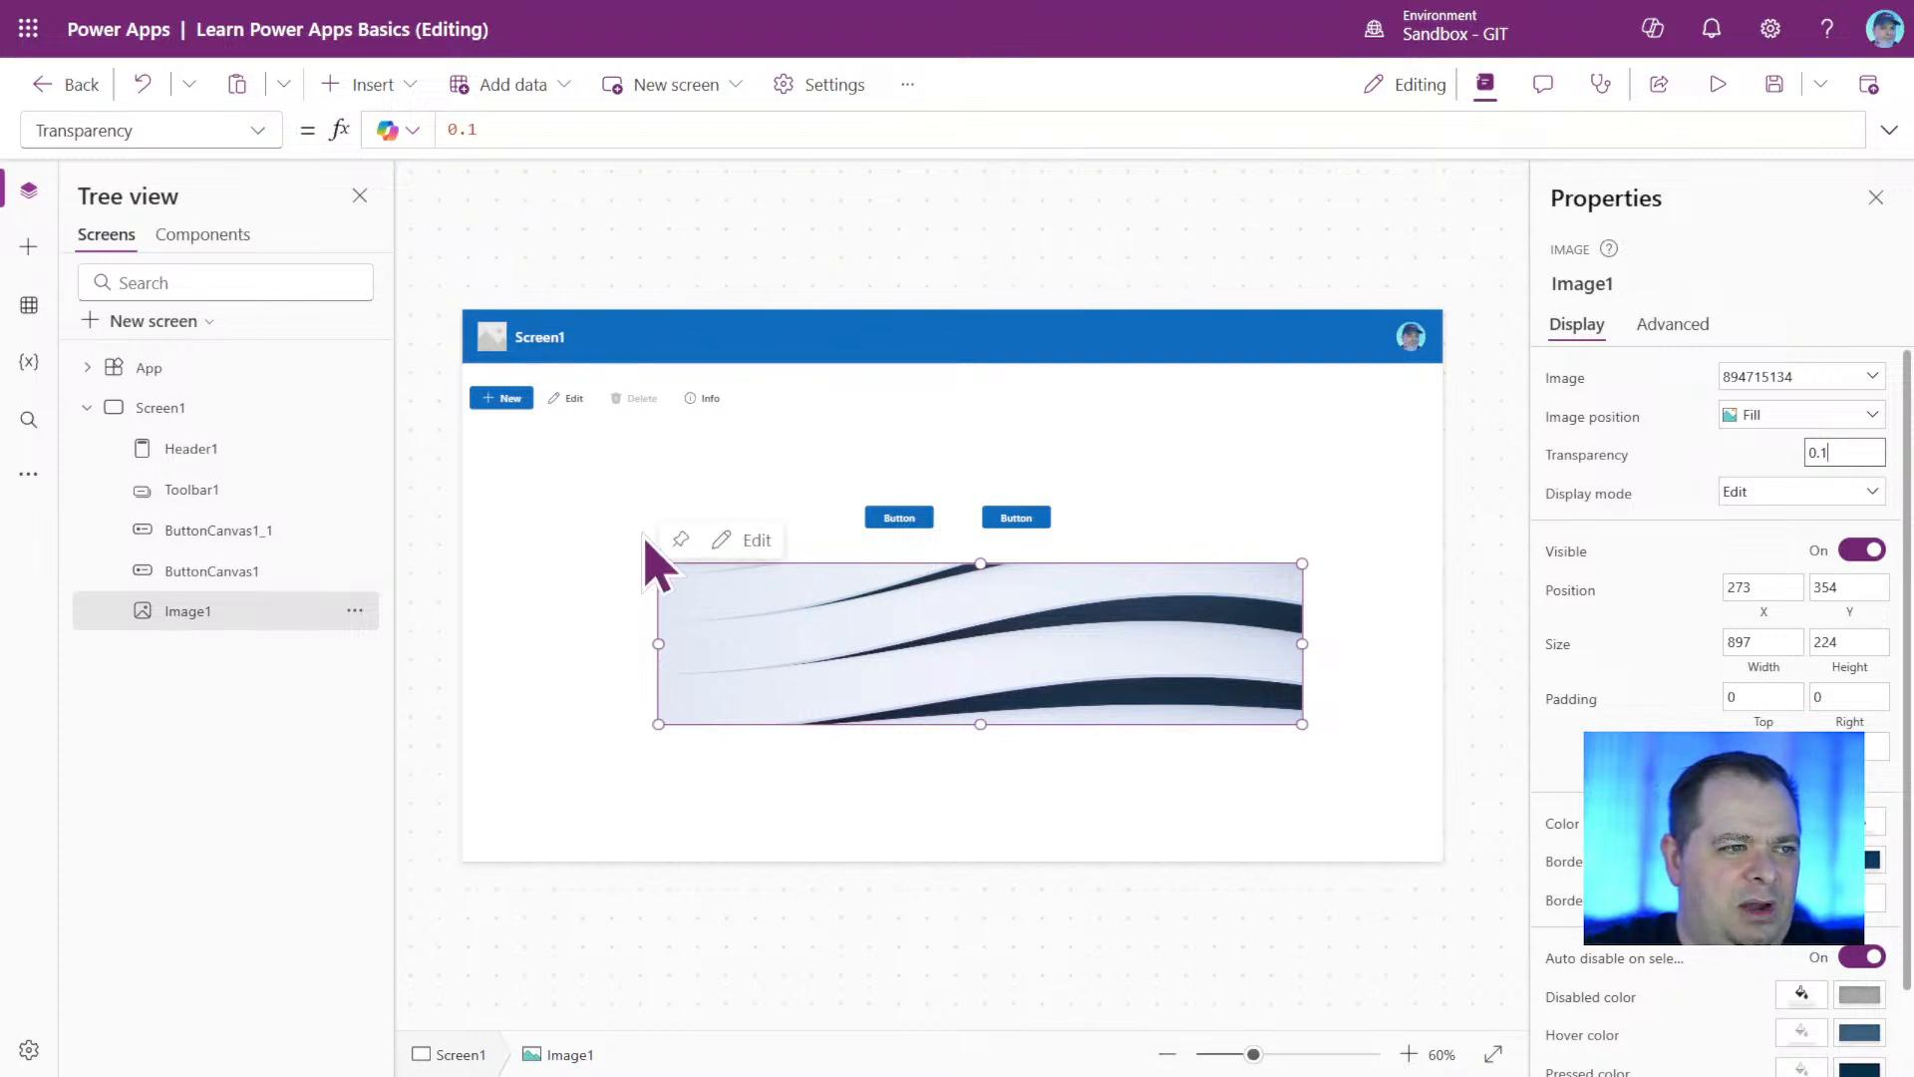
Move the image over the two buttons and bring it to the front of all other controls.
left_click_drag(927, 613, 955, 516)
right_click(1162, 542)
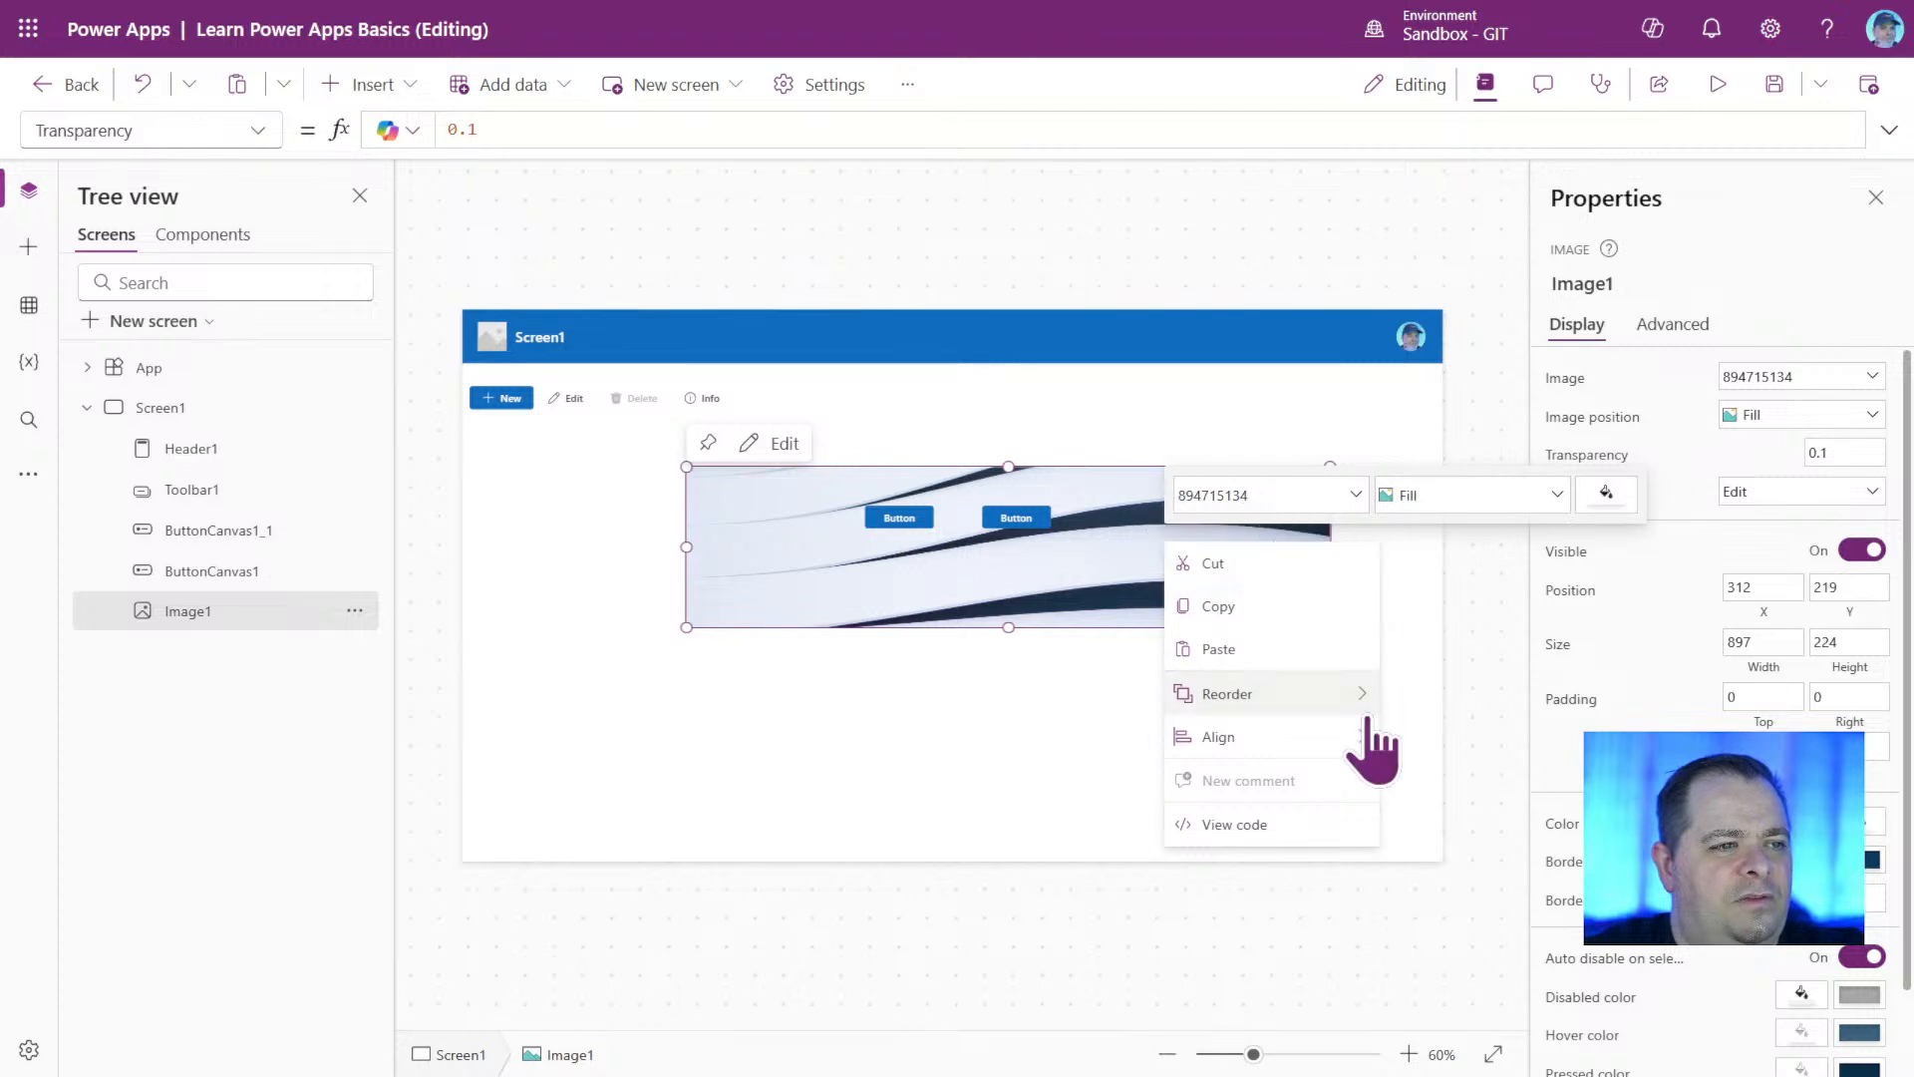
mouse_move(1329, 695)
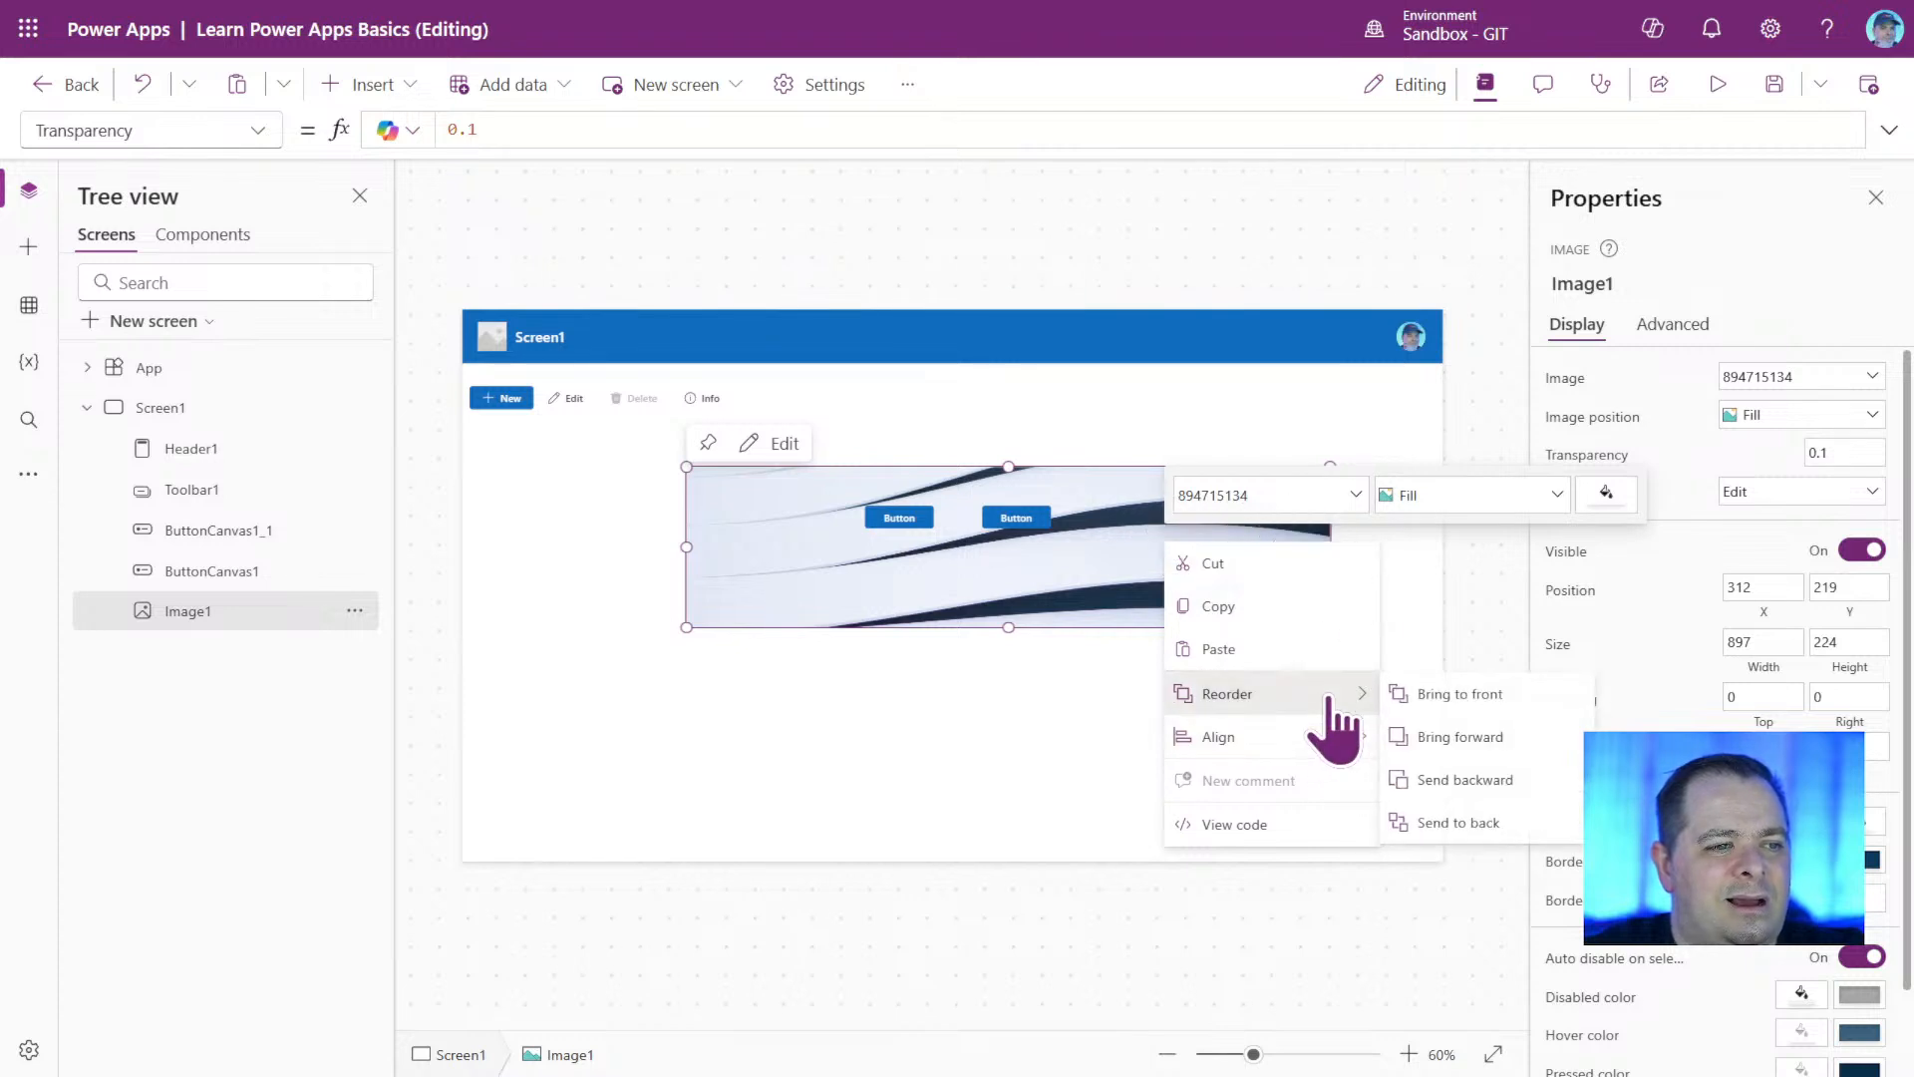
left_click(1447, 695)
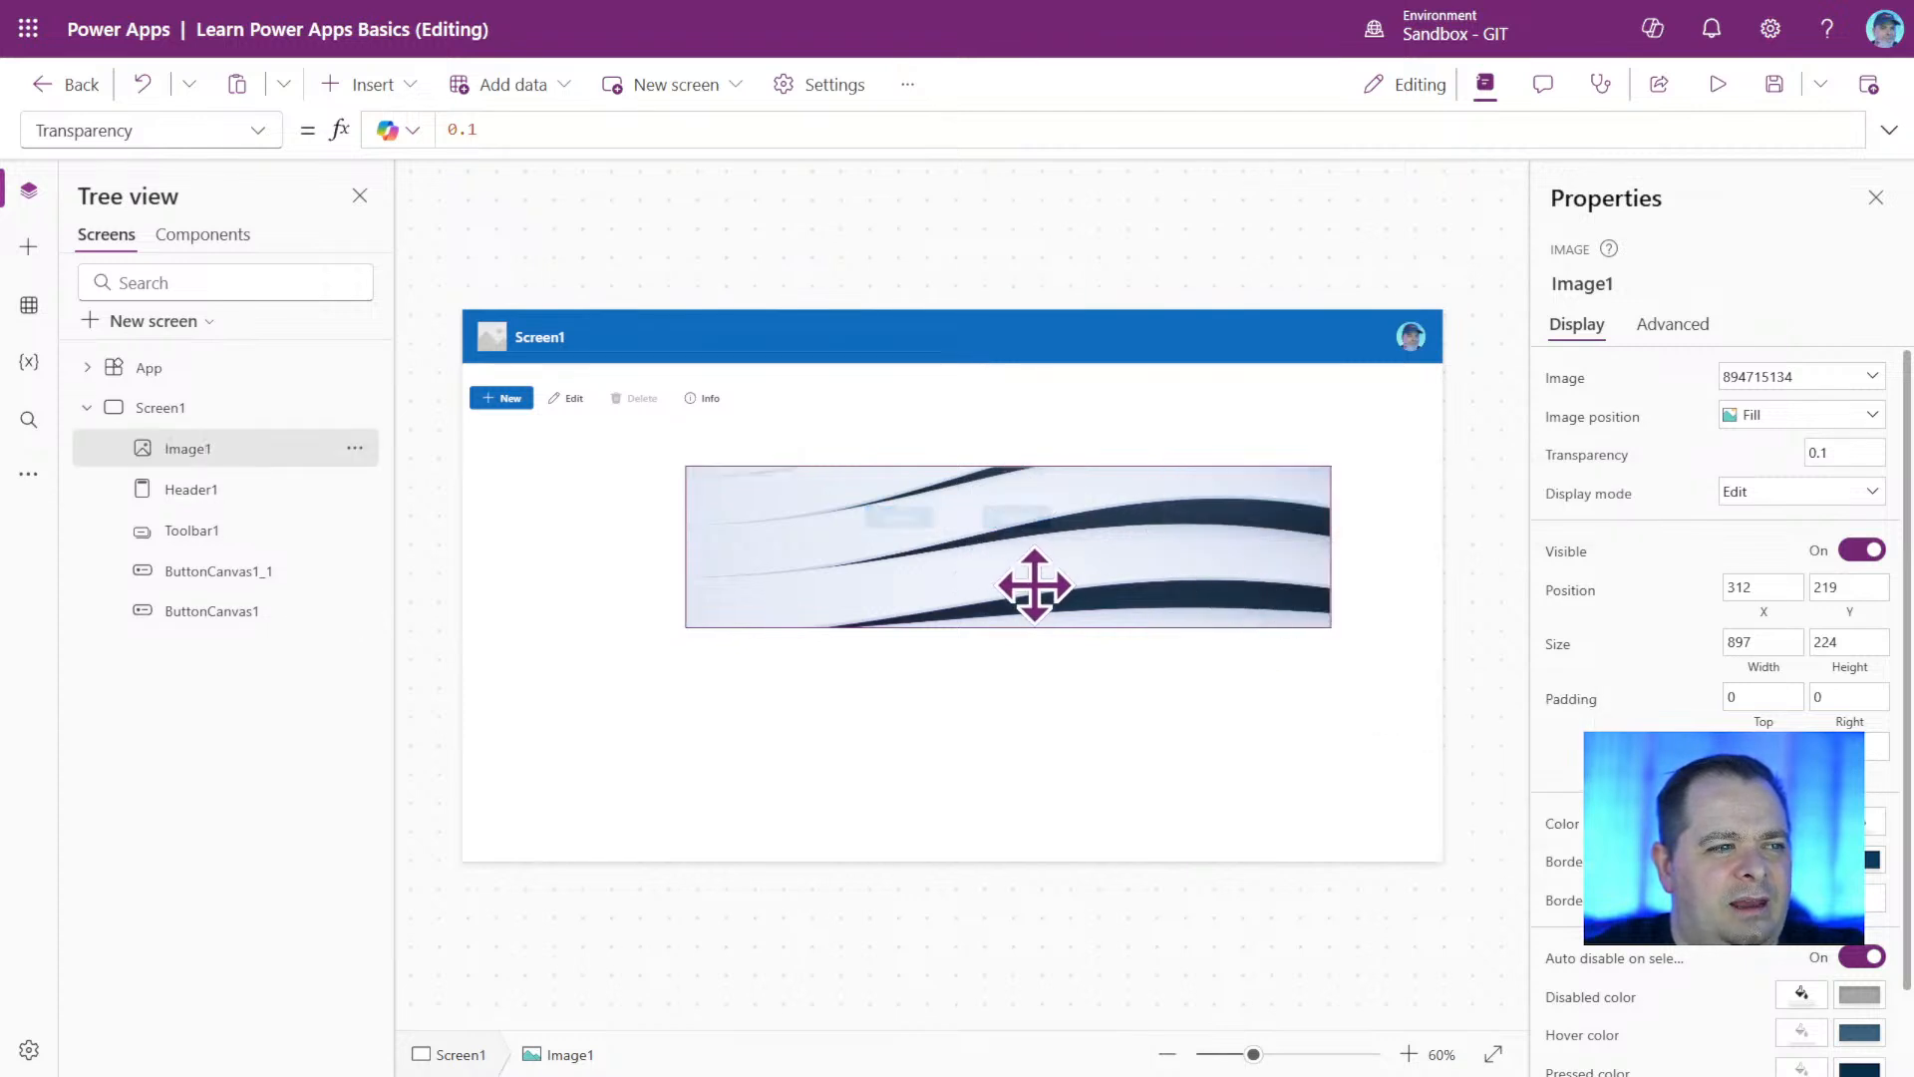
left_click_drag(1030, 585, 1125, 593)
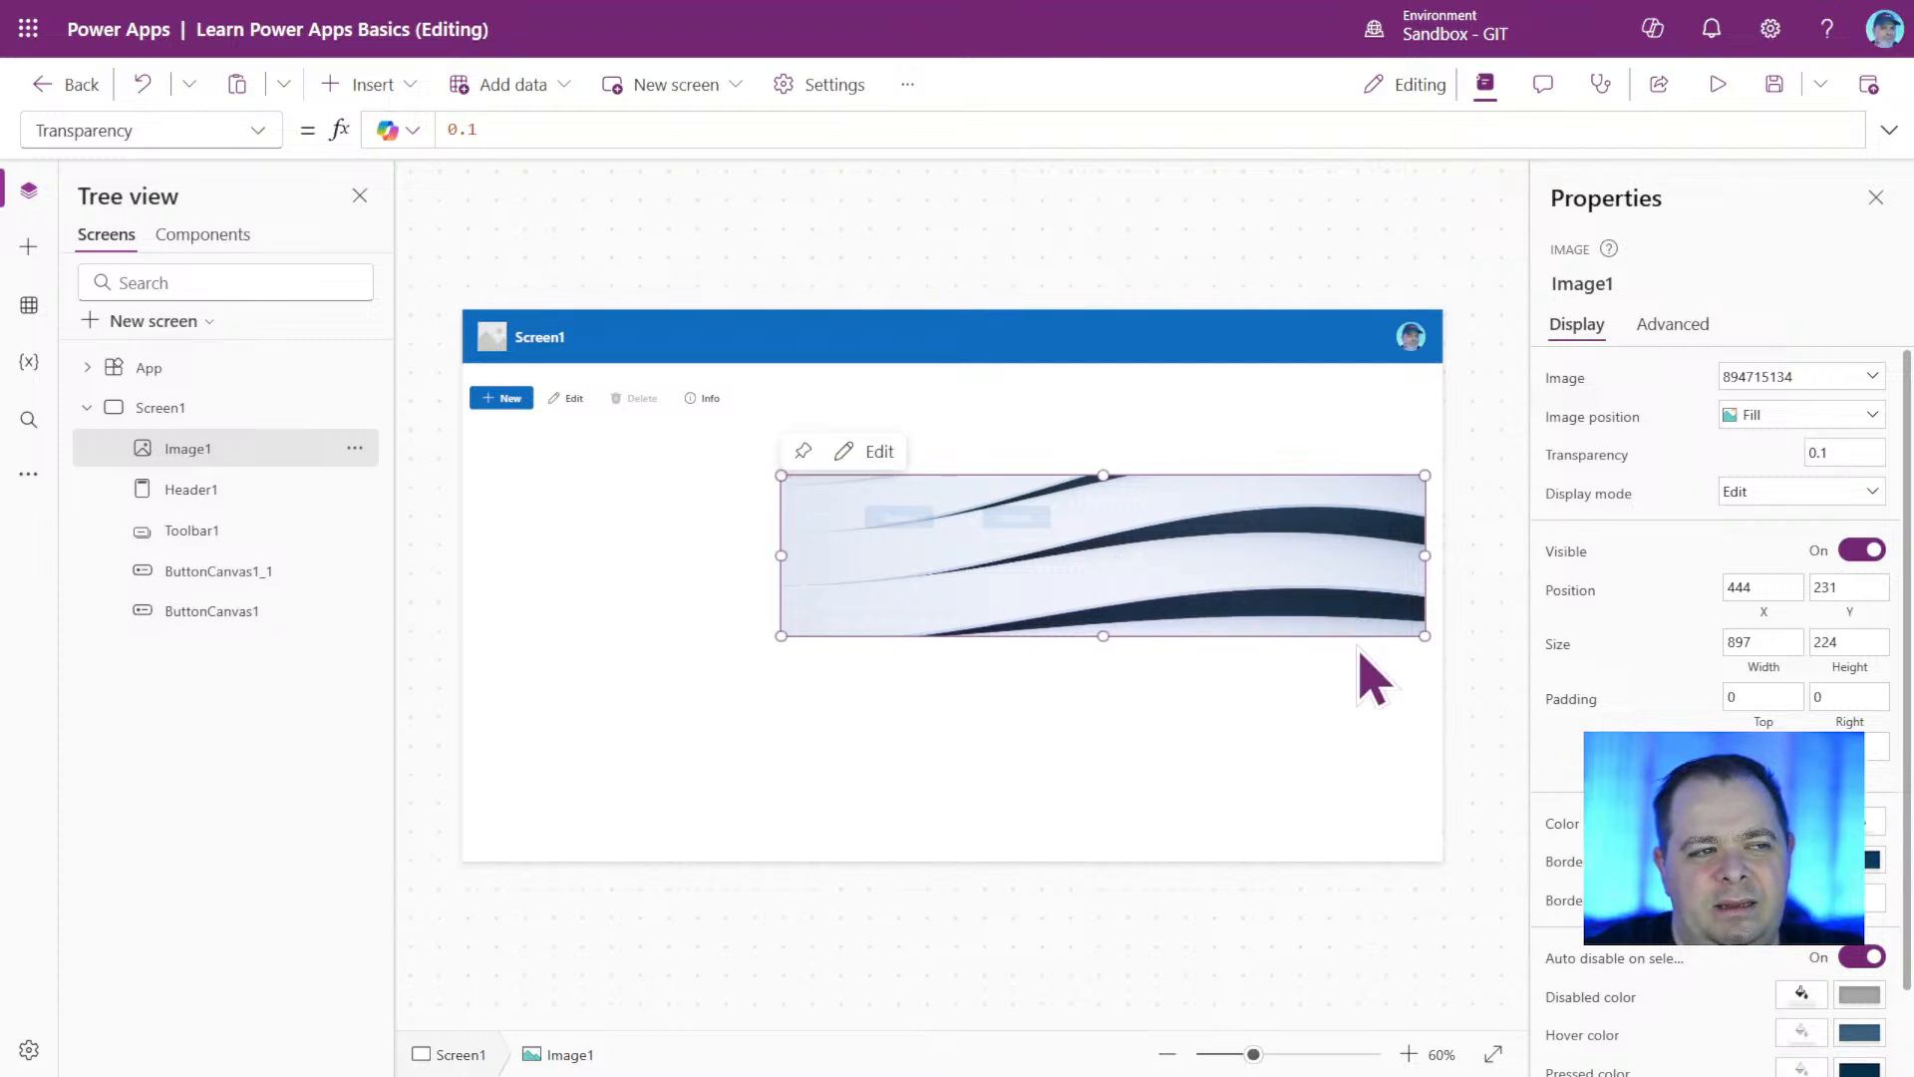
Set the image's transparency to 0.3 and move the image down, clear of the two buttons.
left_click(1868, 453)
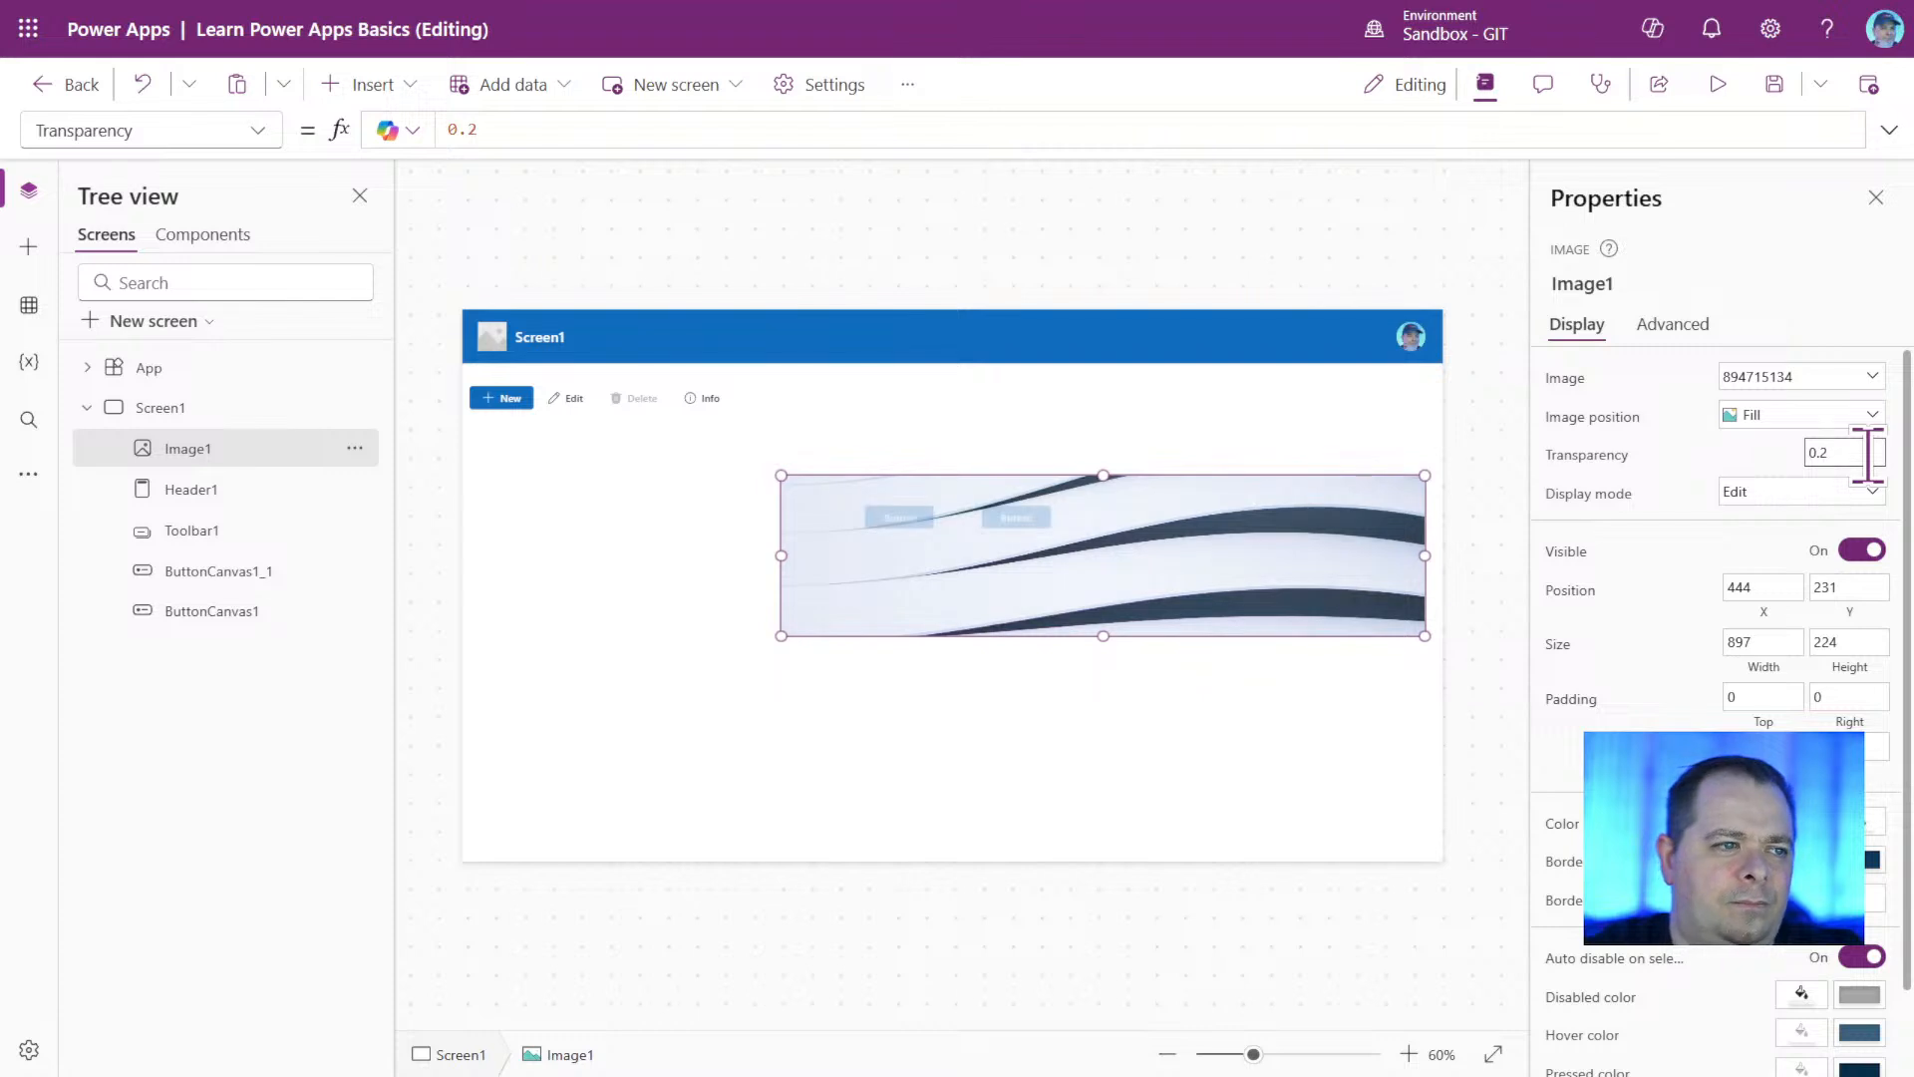
key("BackSpace")
type("3")
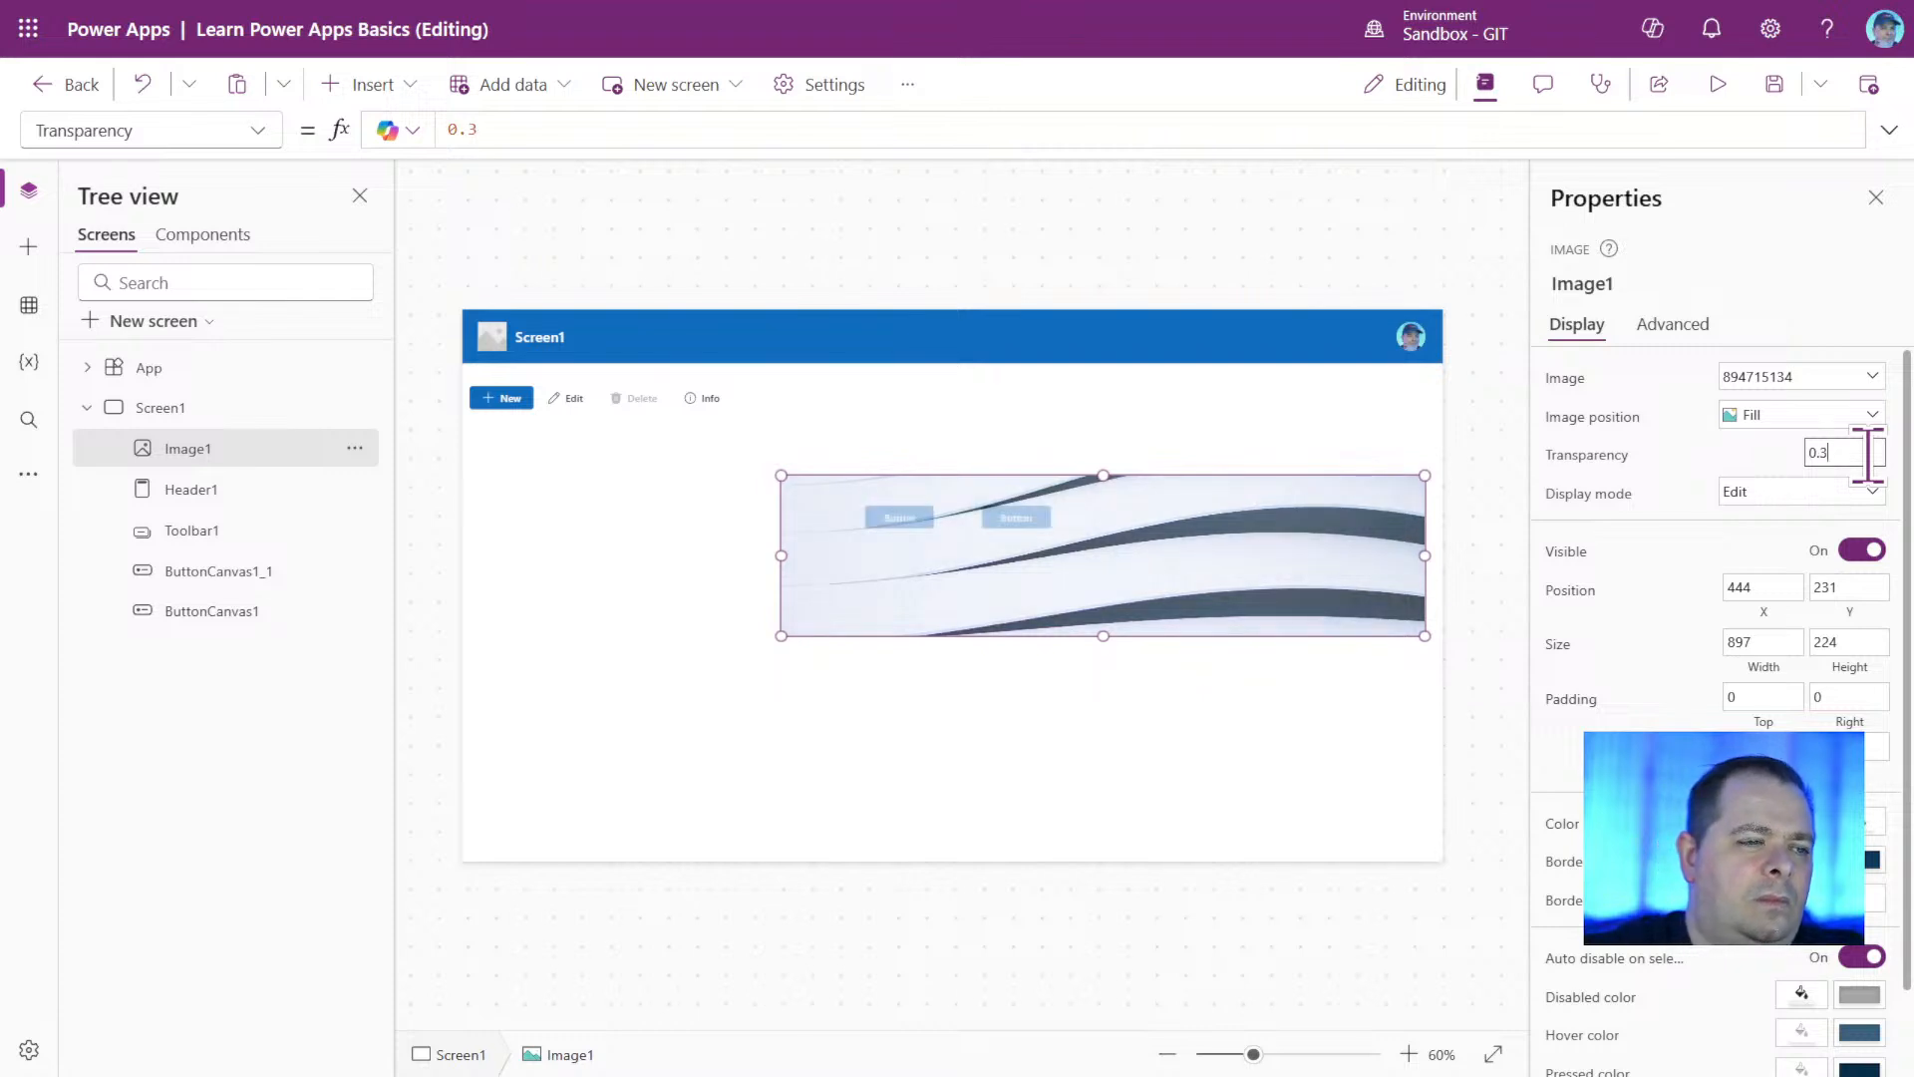
left_click_drag(1277, 534, 1259, 720)
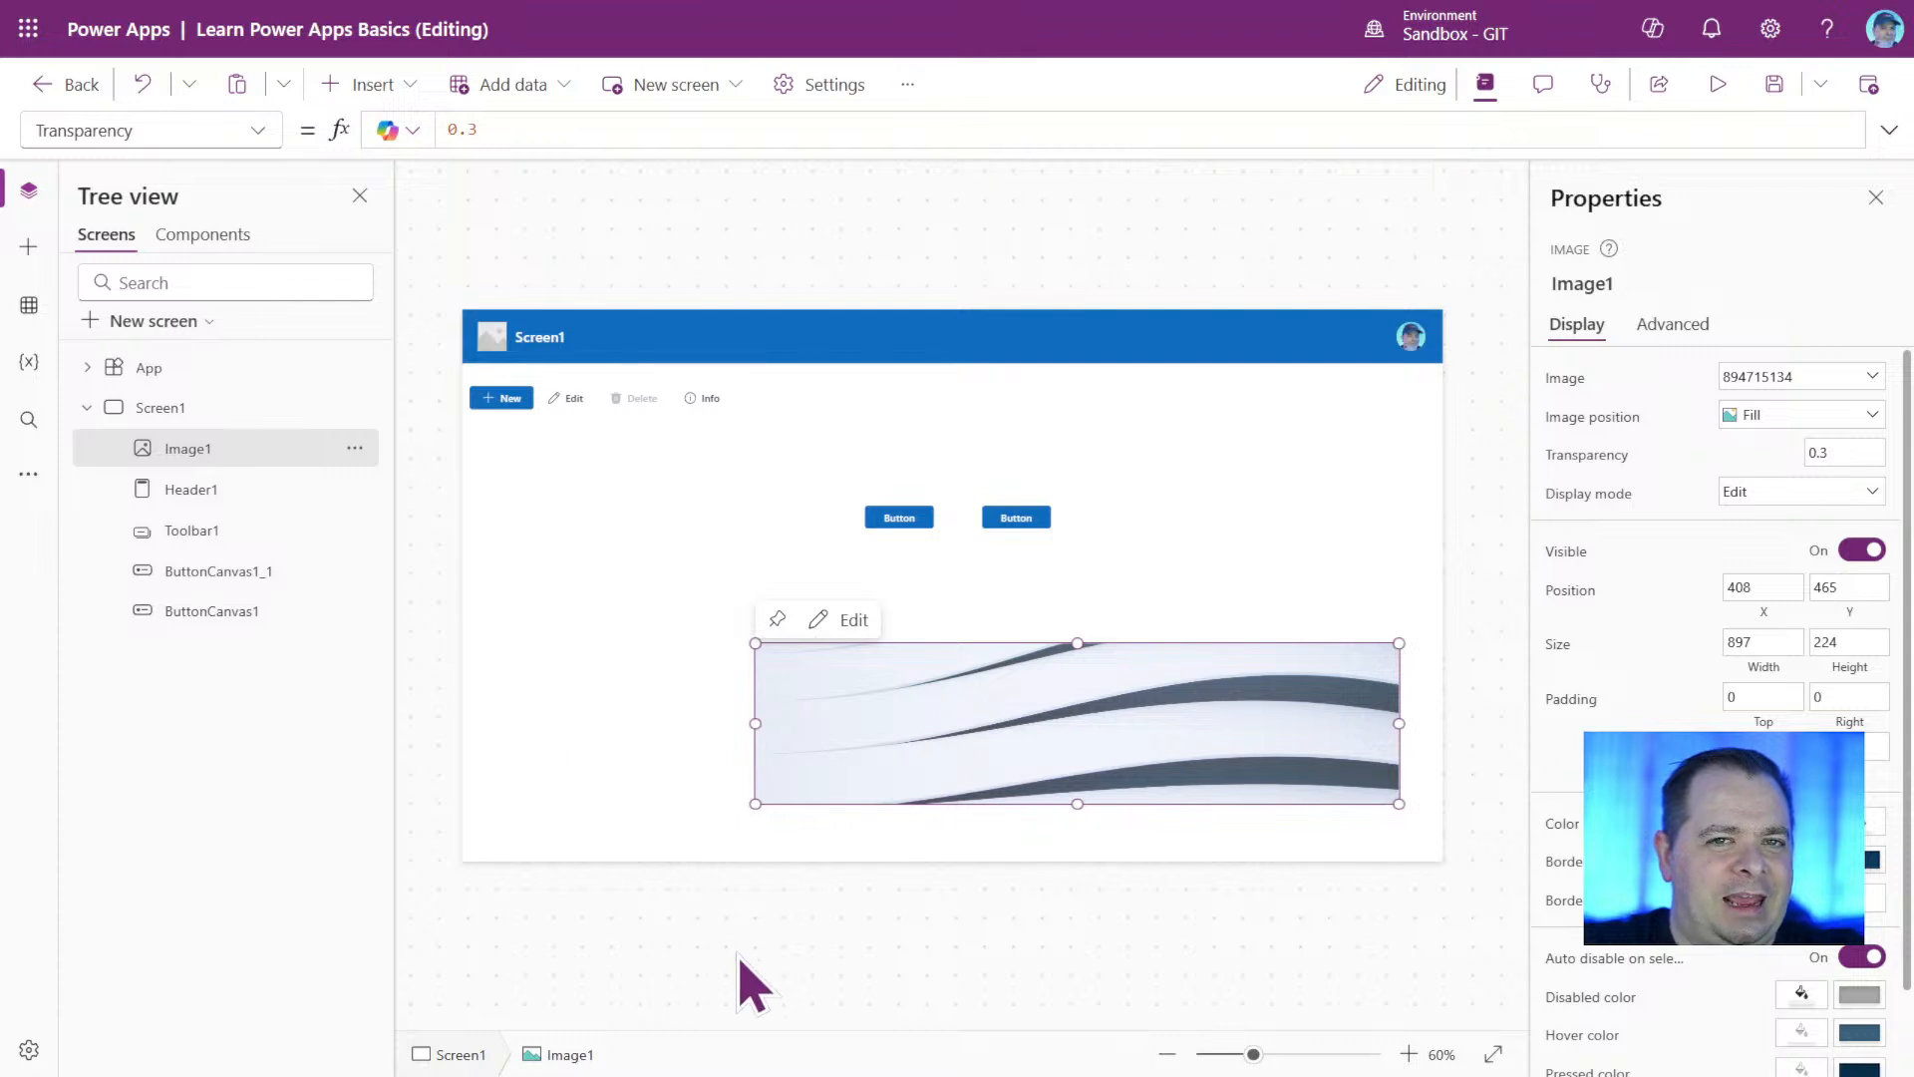
Move the image to the upper-left corner of Screen1 and enlarge it to cover the whole screen, 1366 by 768.
left_click_drag(1147, 693, 838, 367)
left_click_drag(1117, 477, 1281, 646)
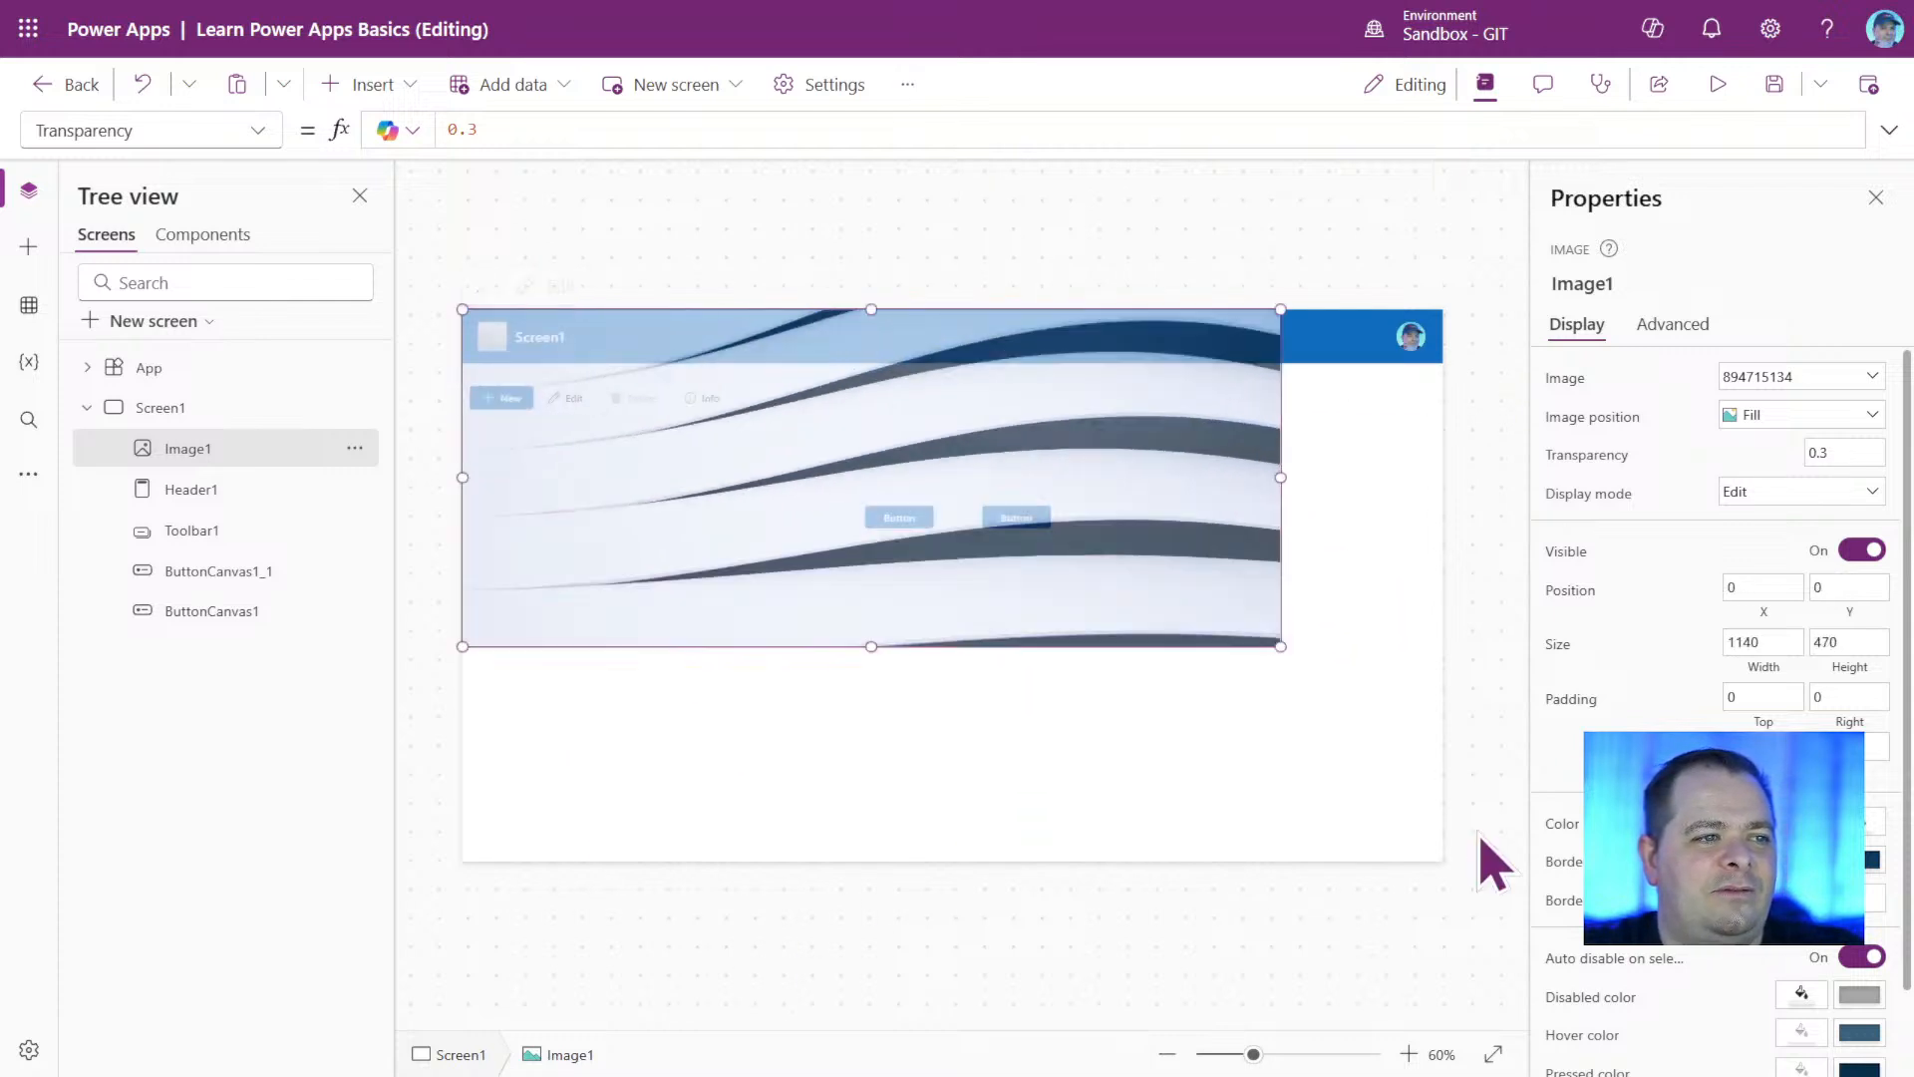
left_click_drag(1480, 837, 1443, 859)
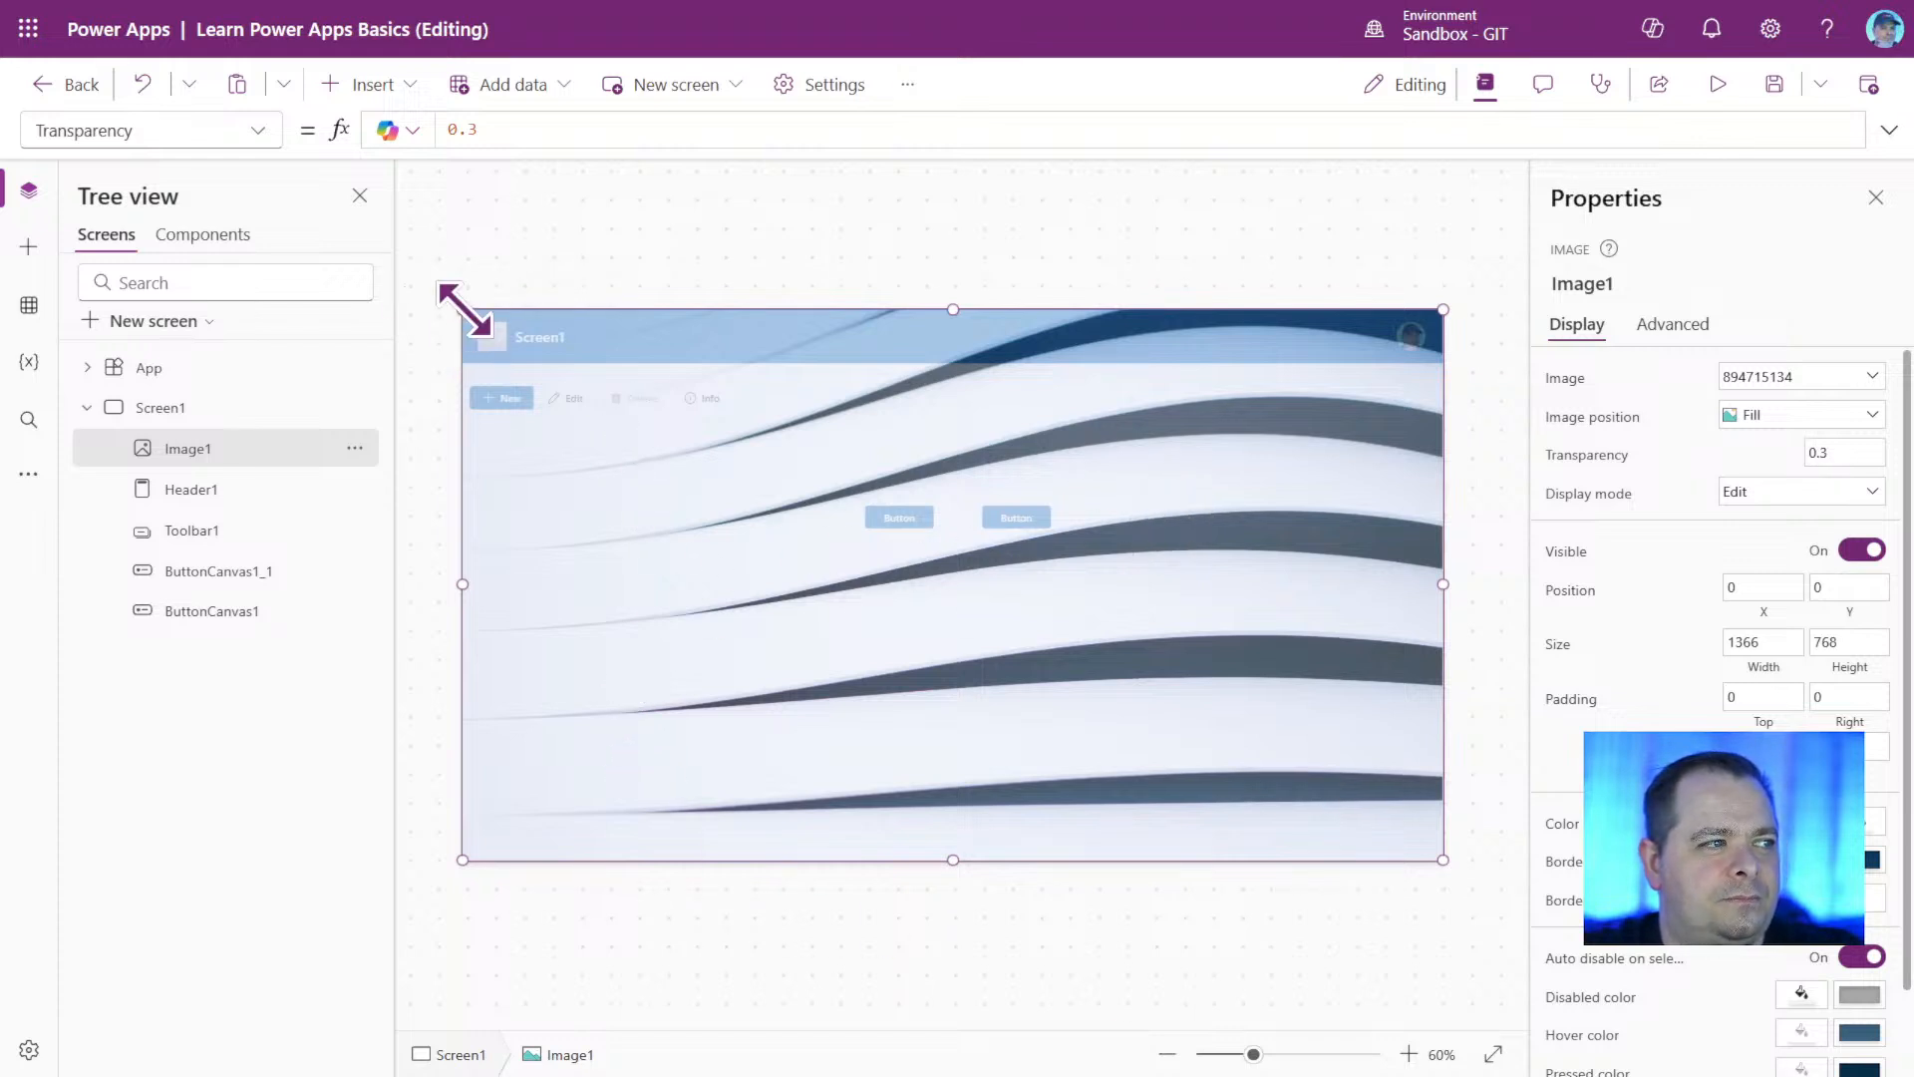
Shrink the image to about 891 by 267 and place it below the two buttons at about X 408, Y 414.
left_click_drag(463, 310, 812, 684)
left_click_drag(1071, 761, 1021, 696)
Insert a Rectangle shape at the upper-left corner of Screen1 and enlarge it to cover the whole screen, 1366 by 768.
left_click(375, 86)
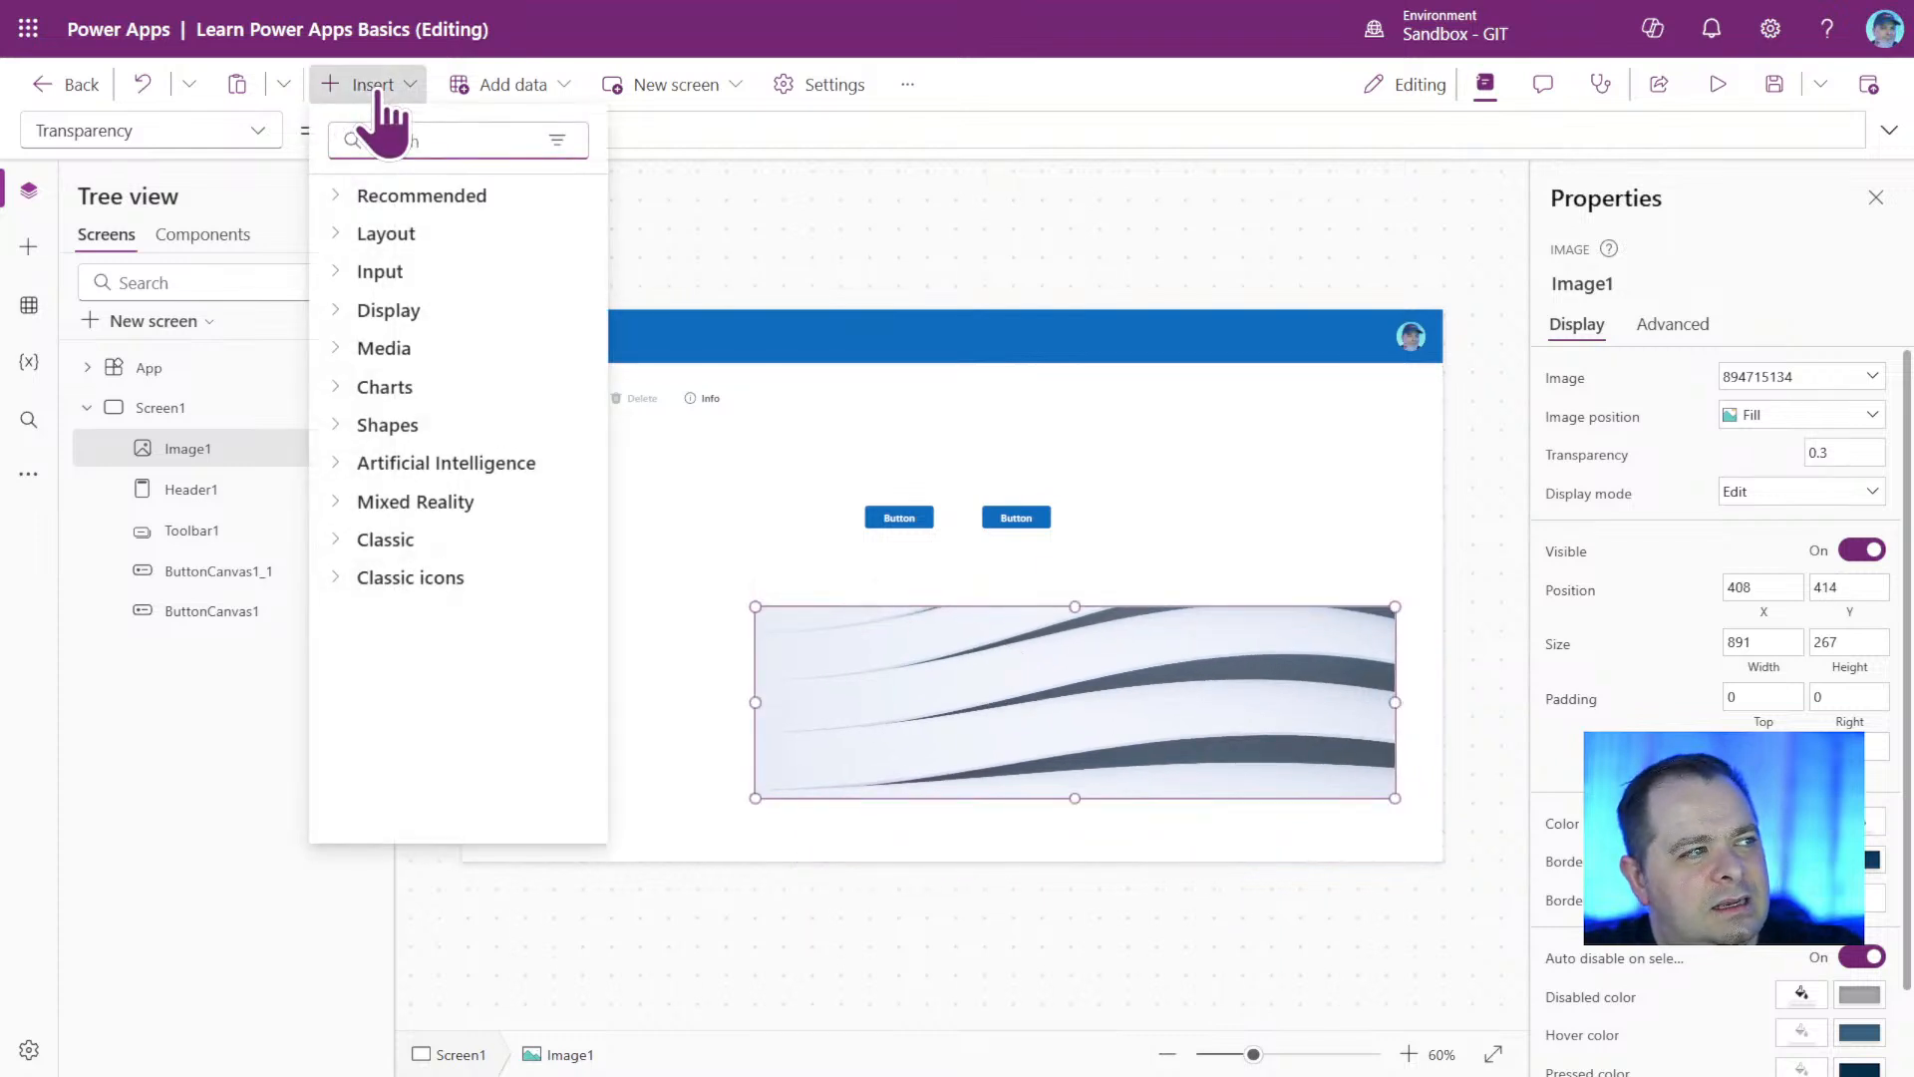
type("re")
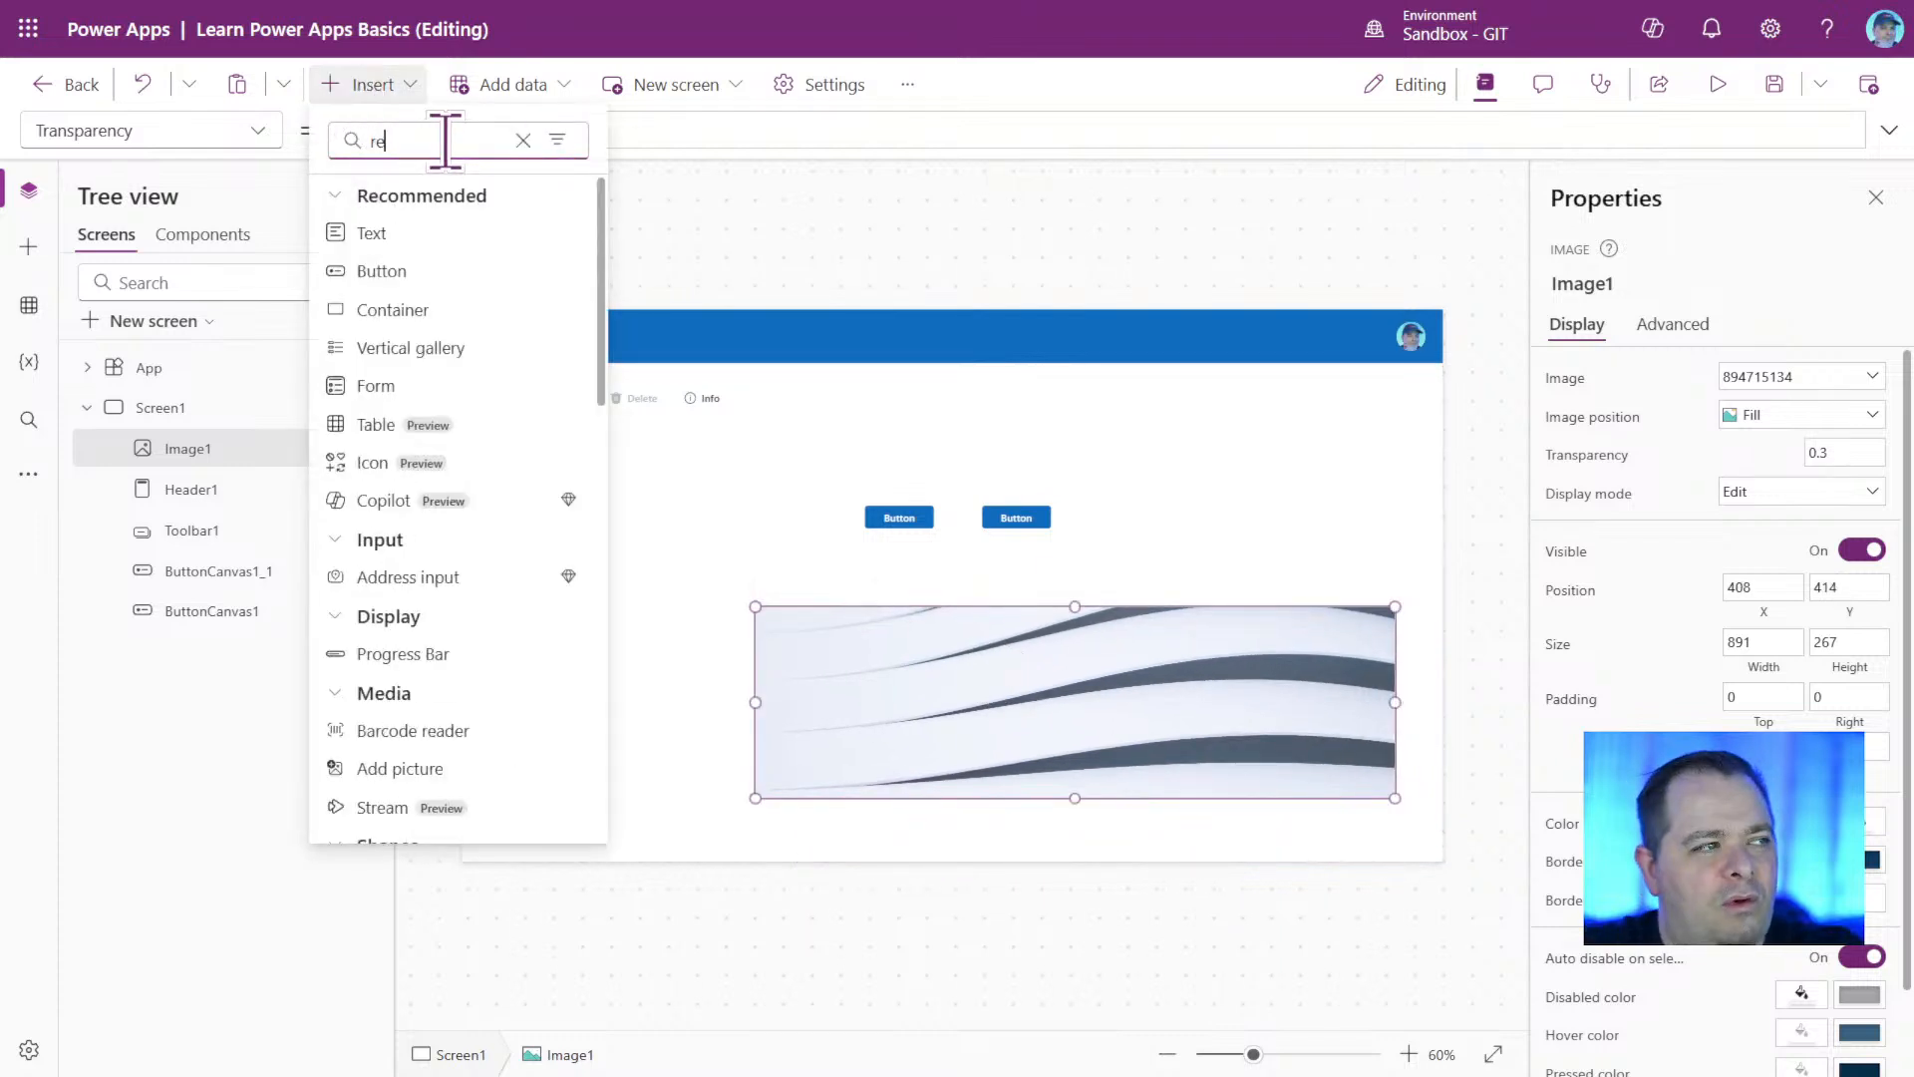
type("ct")
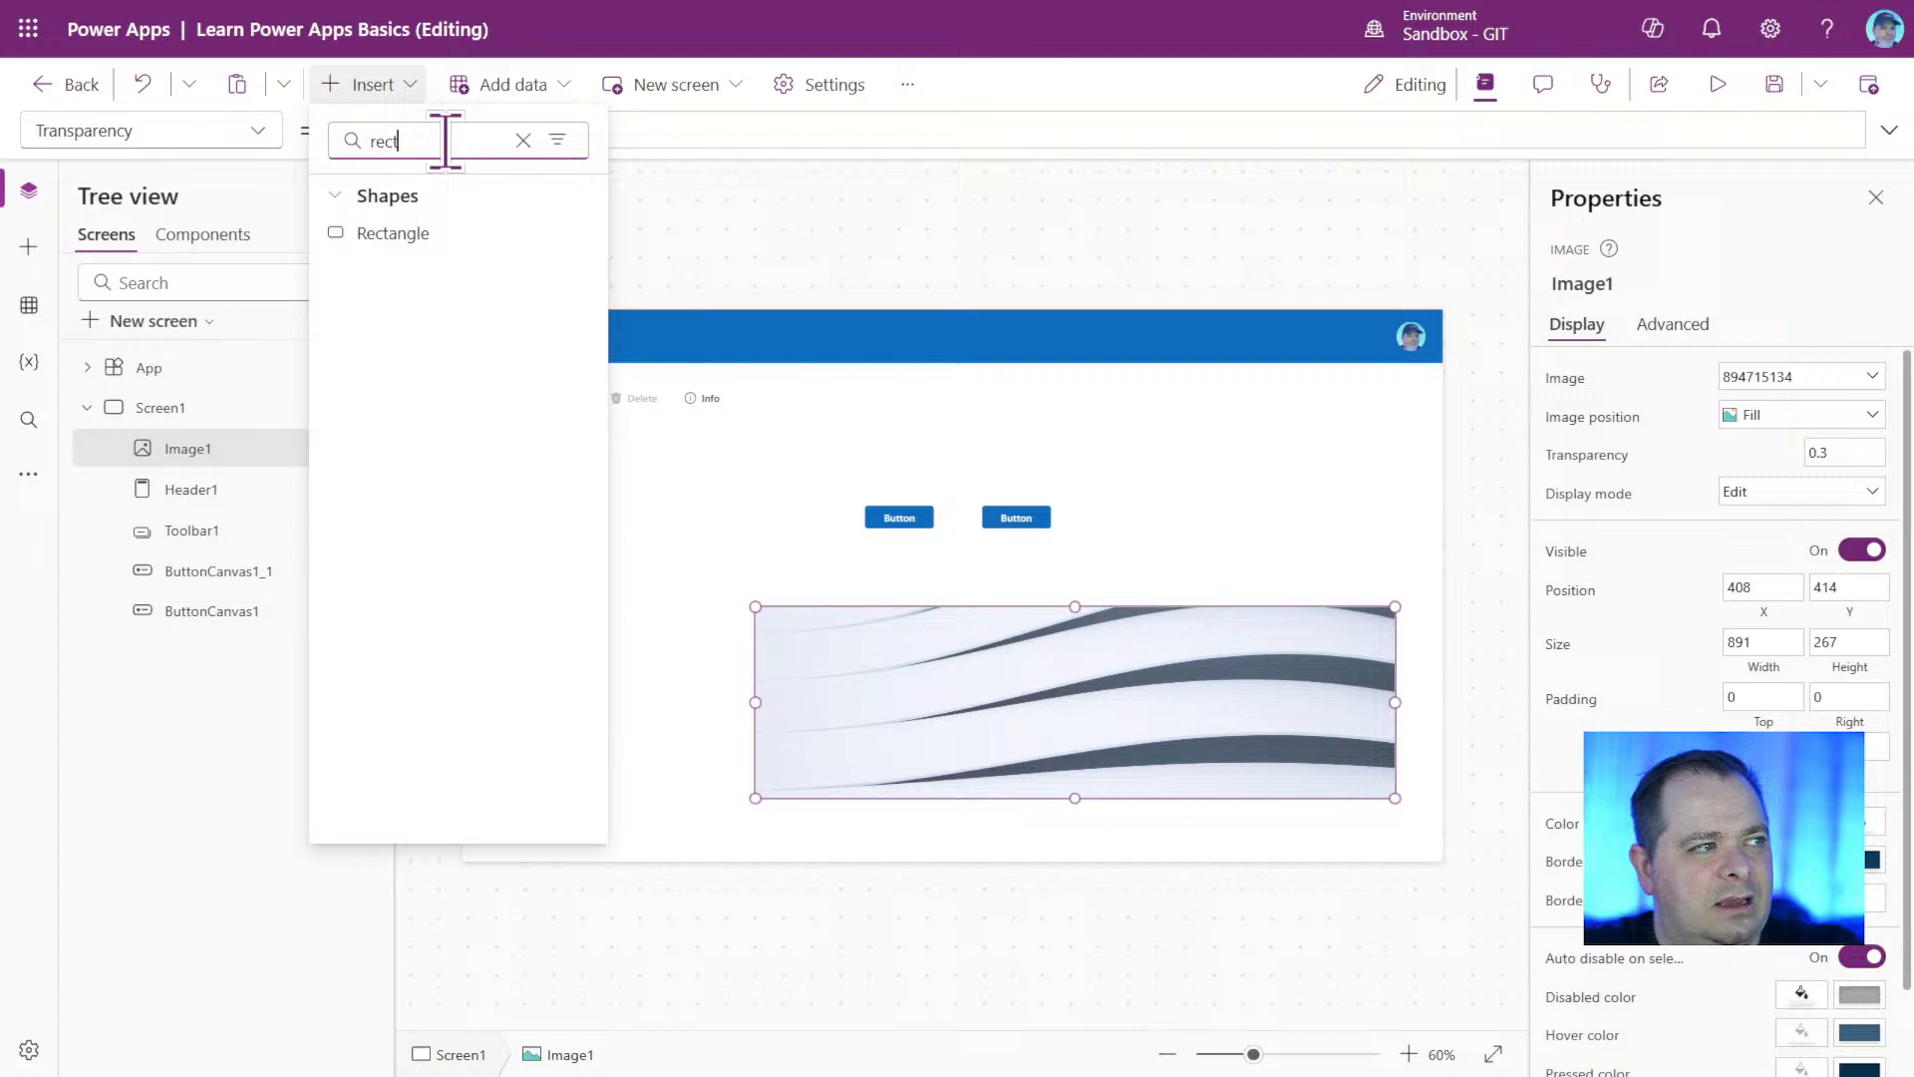
left_click(399, 233)
left_click_drag(532, 362, 462, 299)
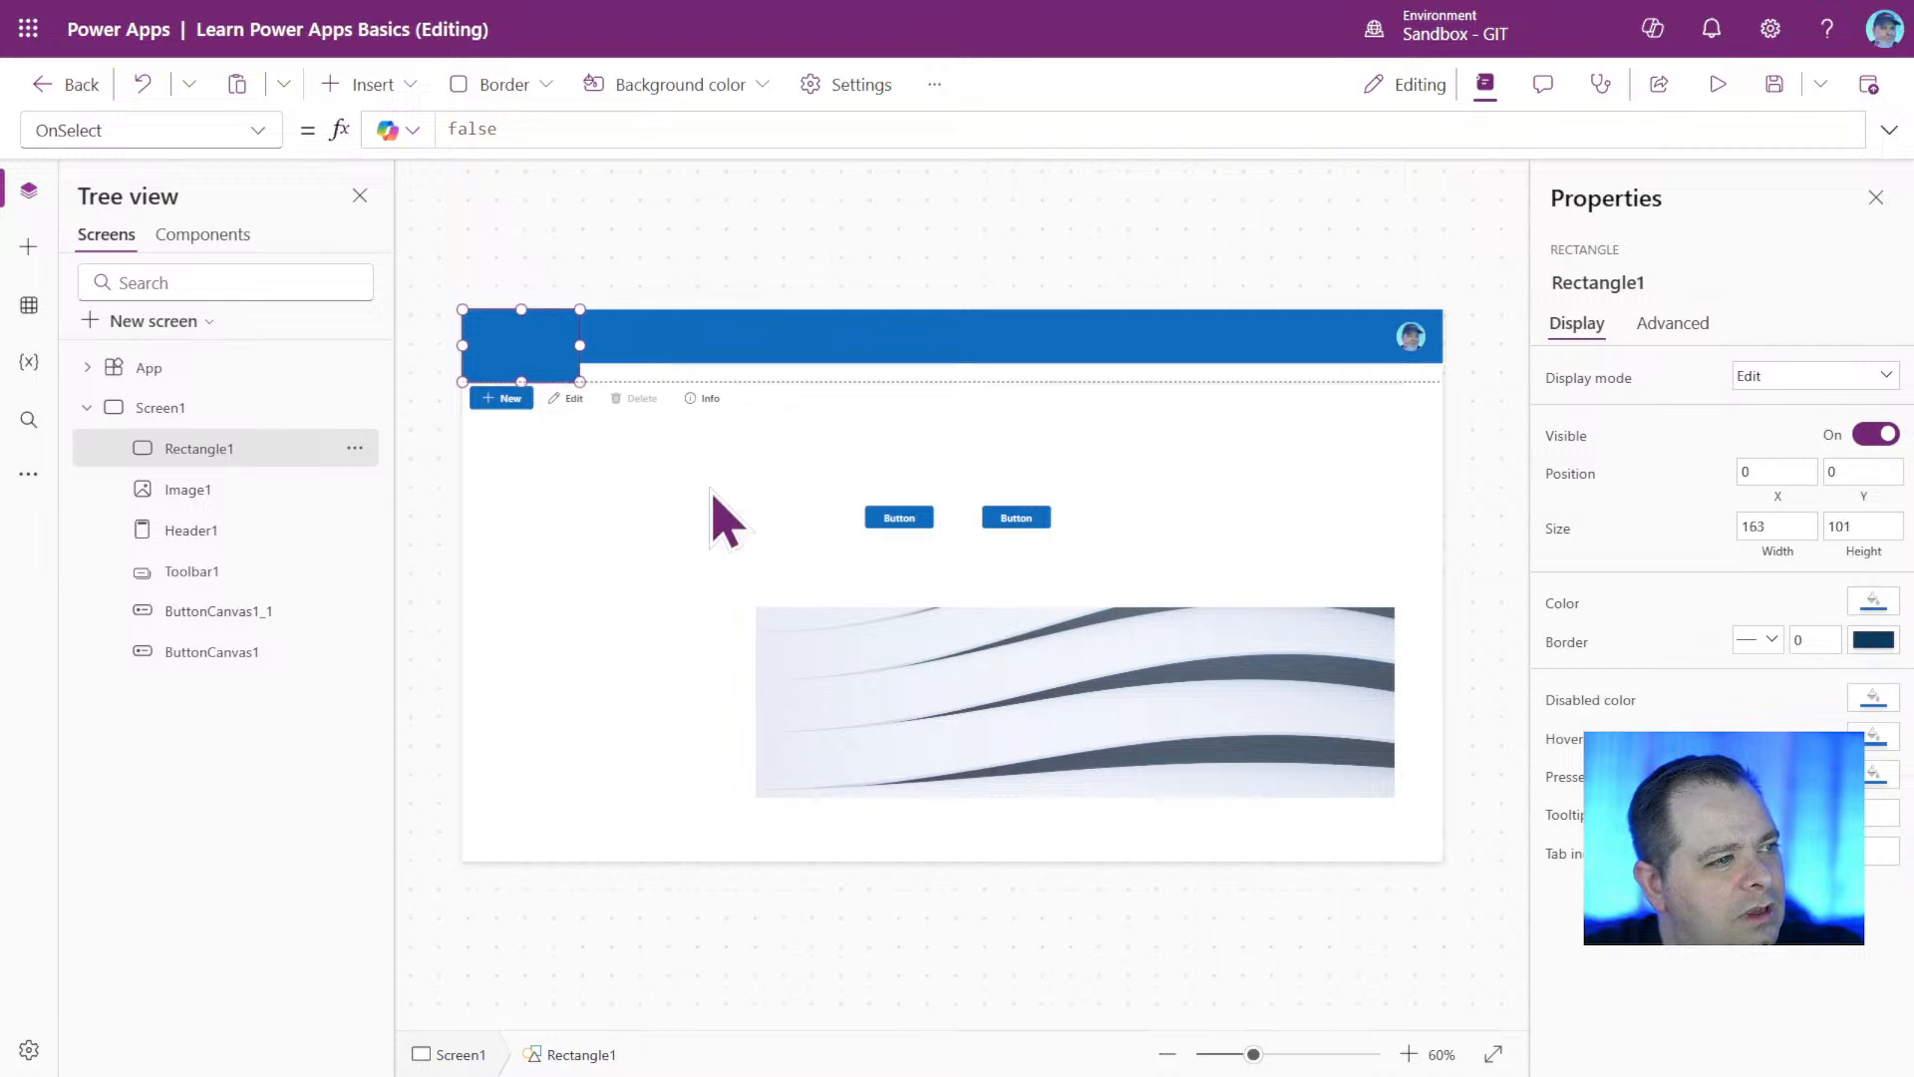
left_click_drag(709, 489, 1583, 1031)
Set the rectangle's Fill formula to Color.White.
left_click(1874, 601)
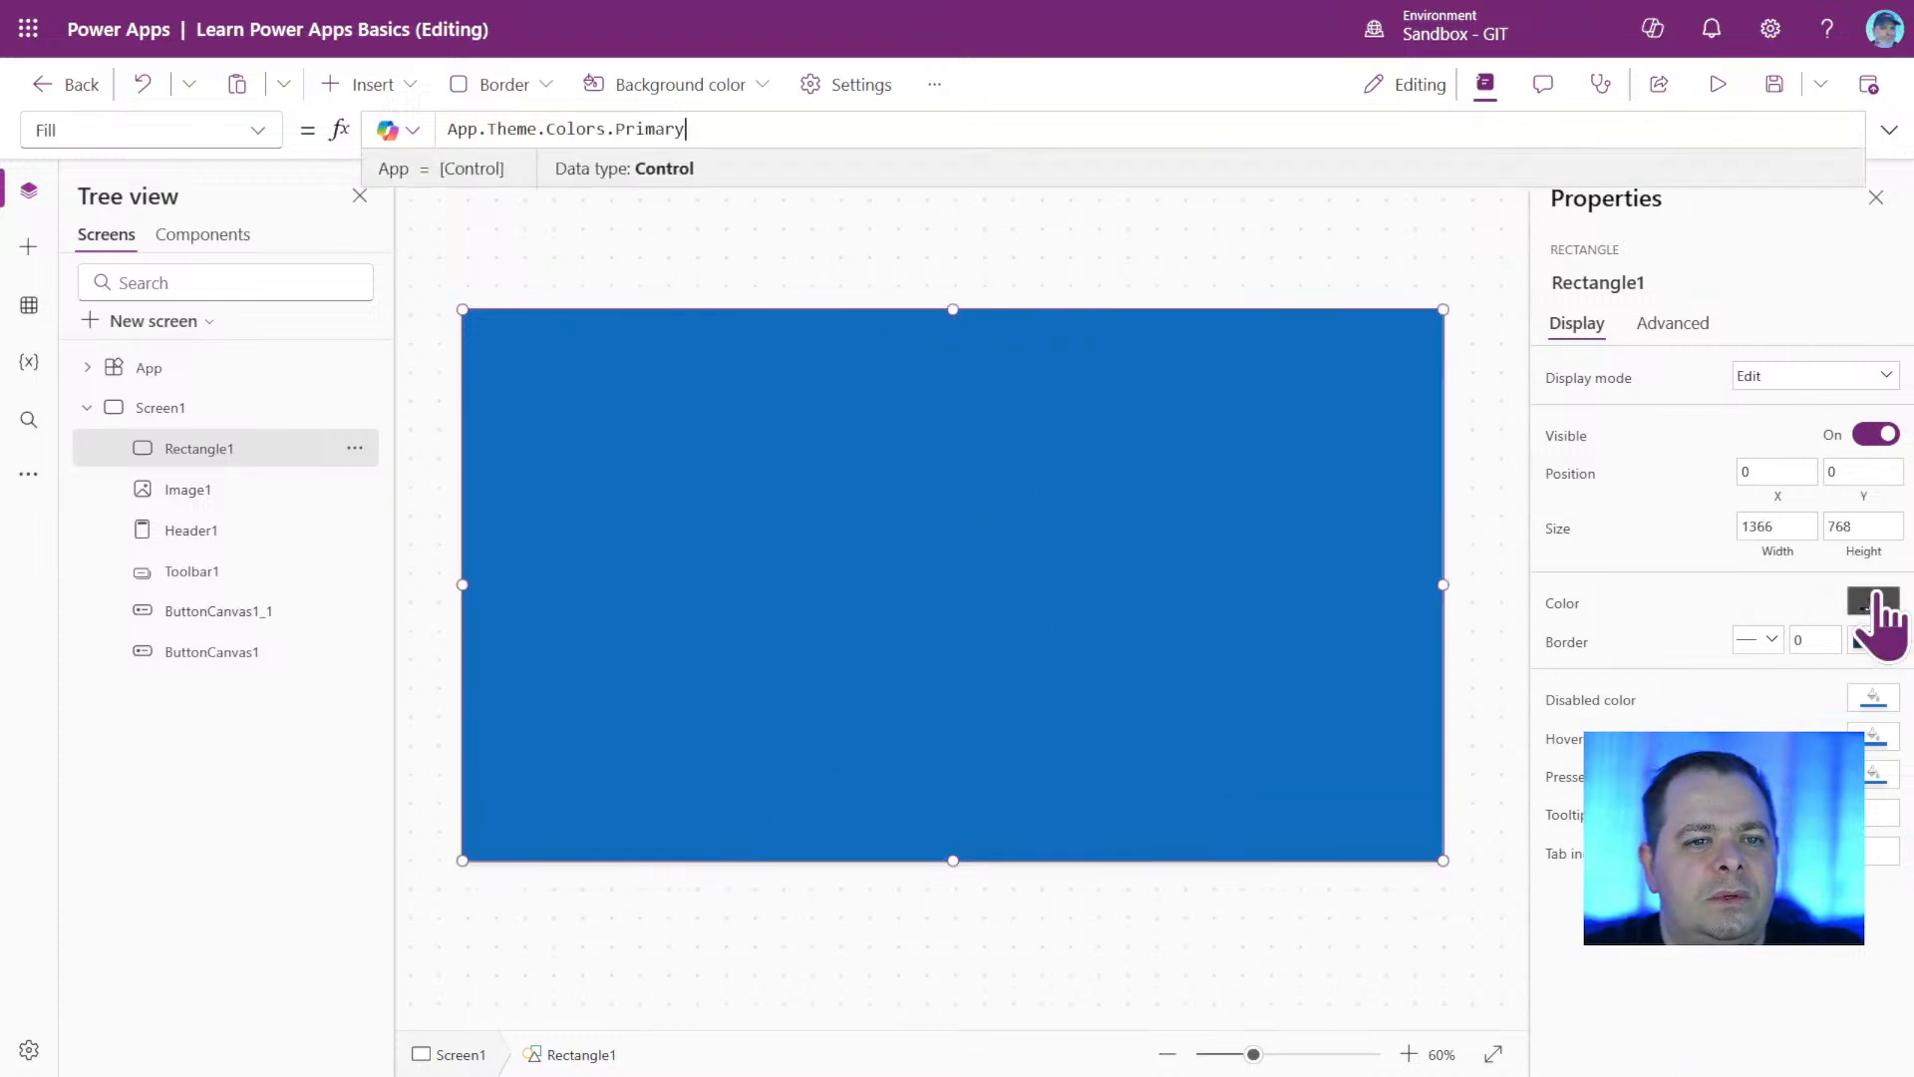
left_click(1877, 602)
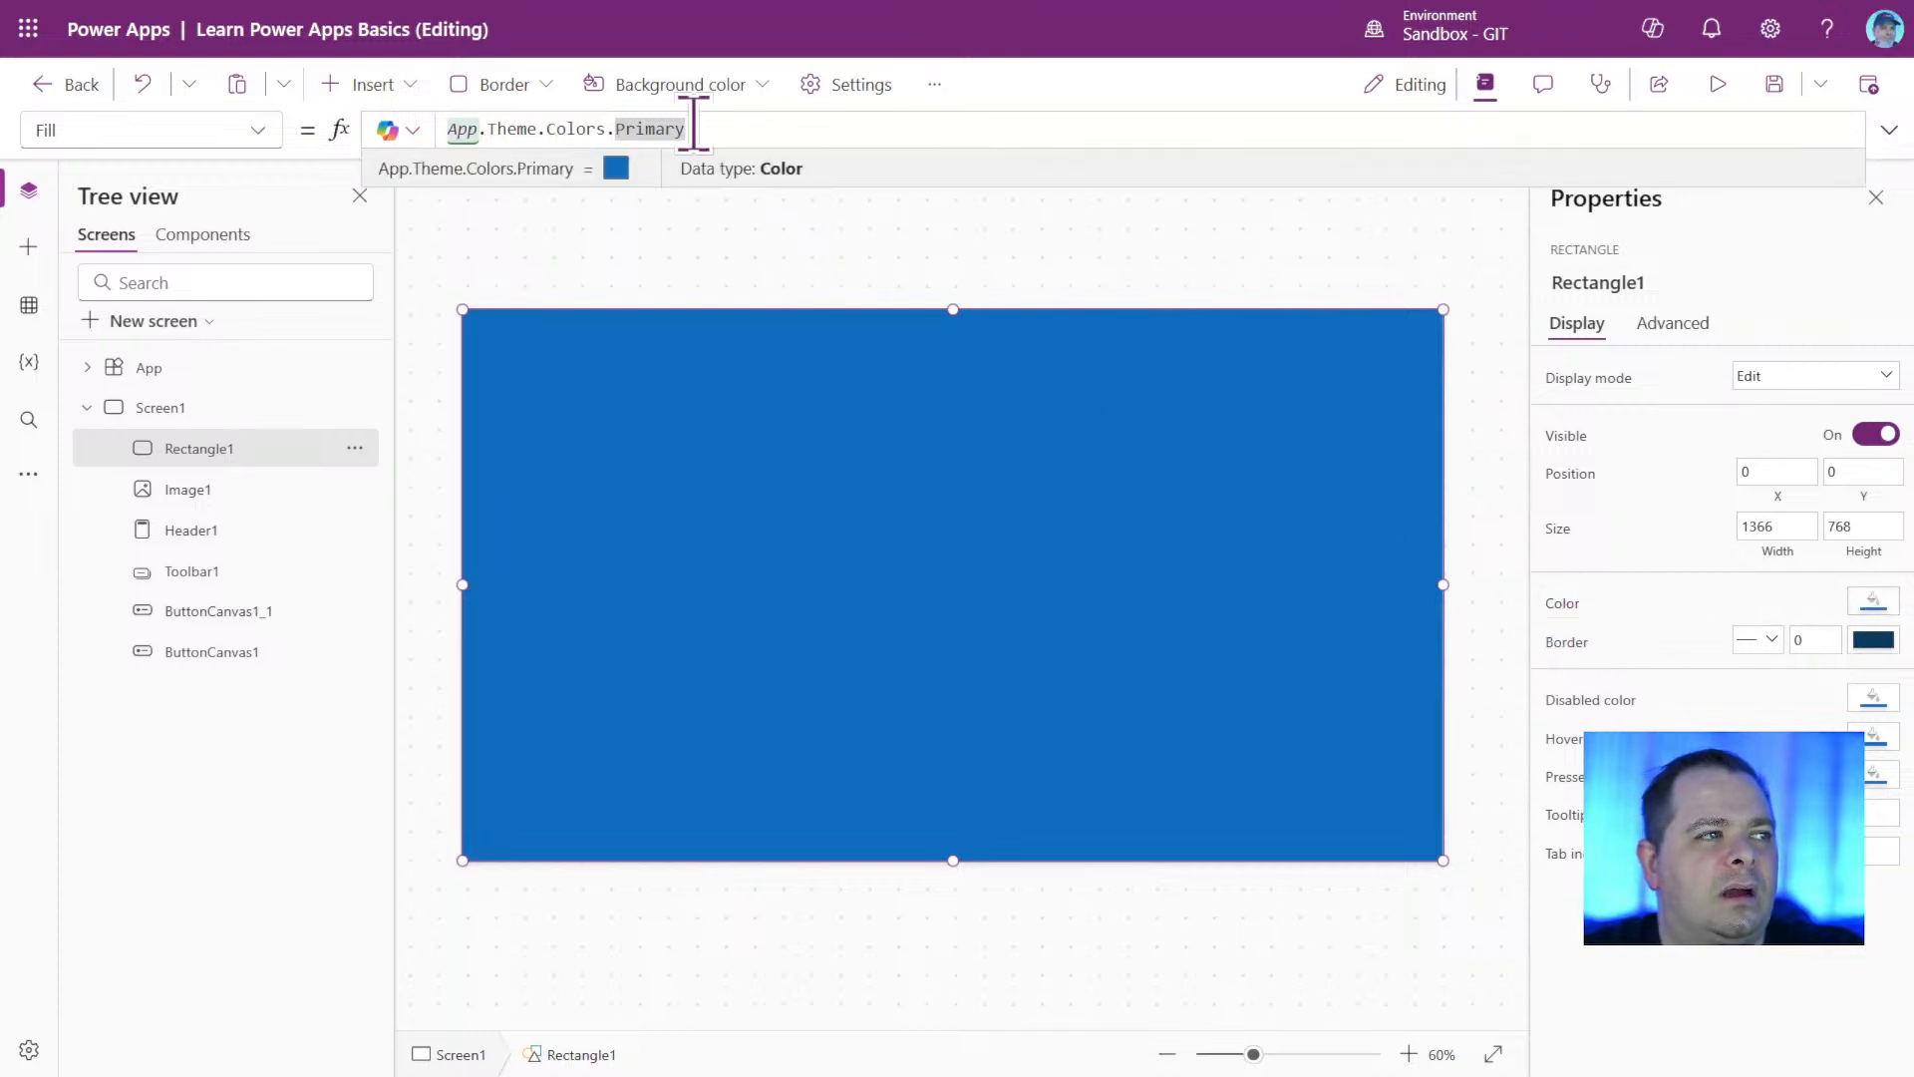
left_click_drag(739, 135, 417, 136)
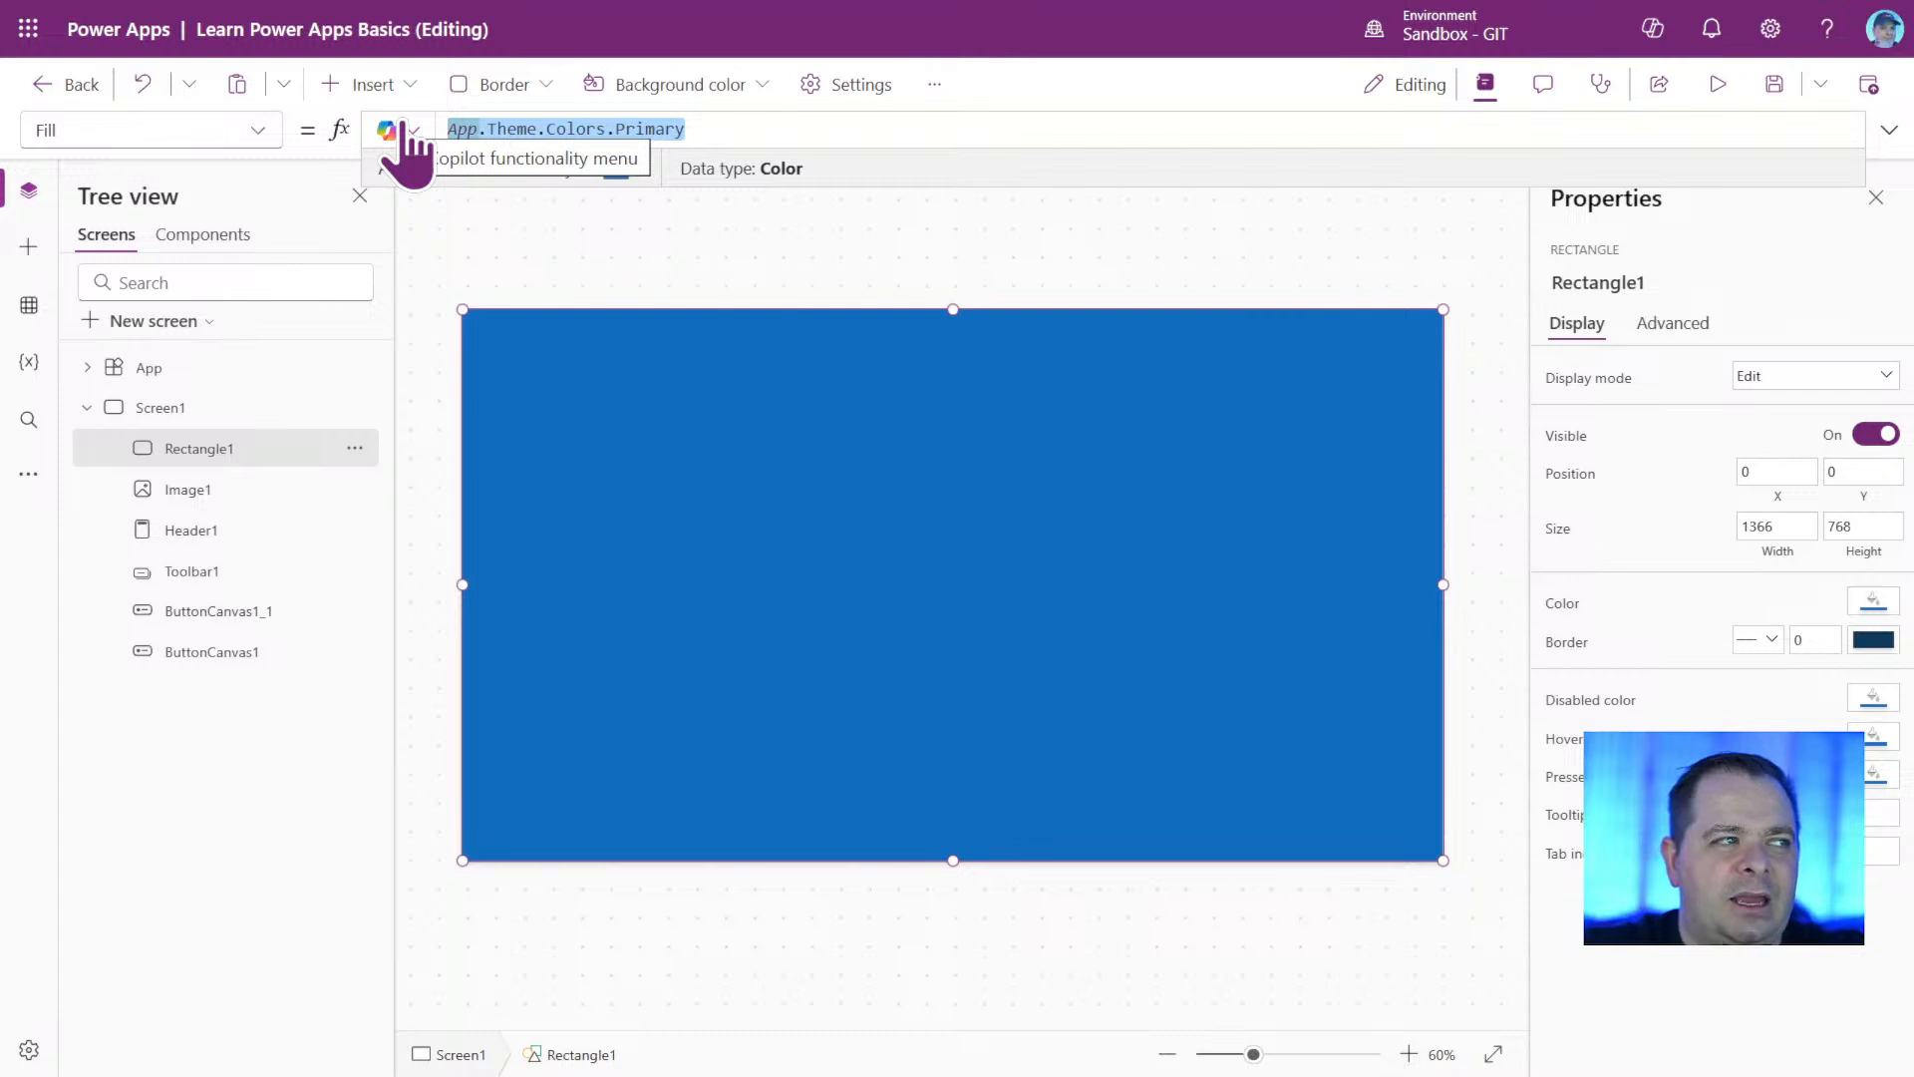
type("Col")
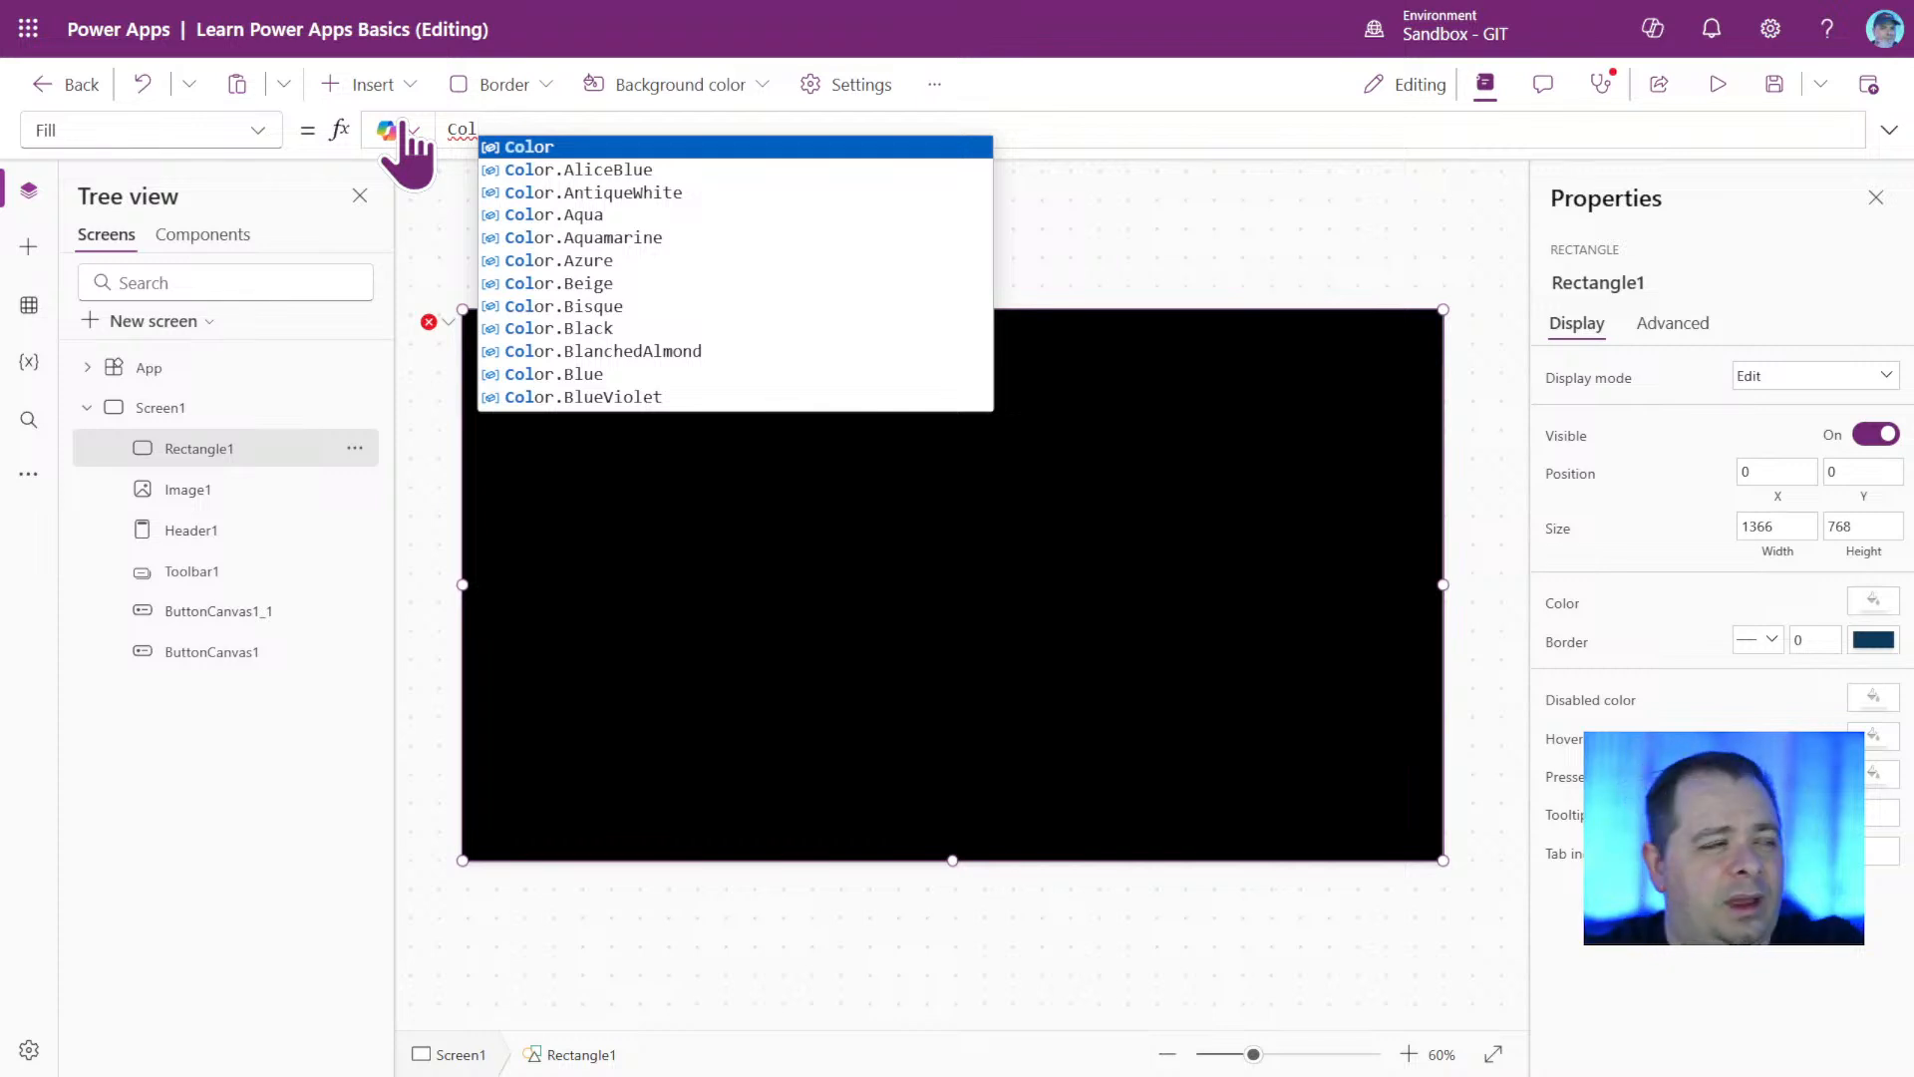
type("or.White")
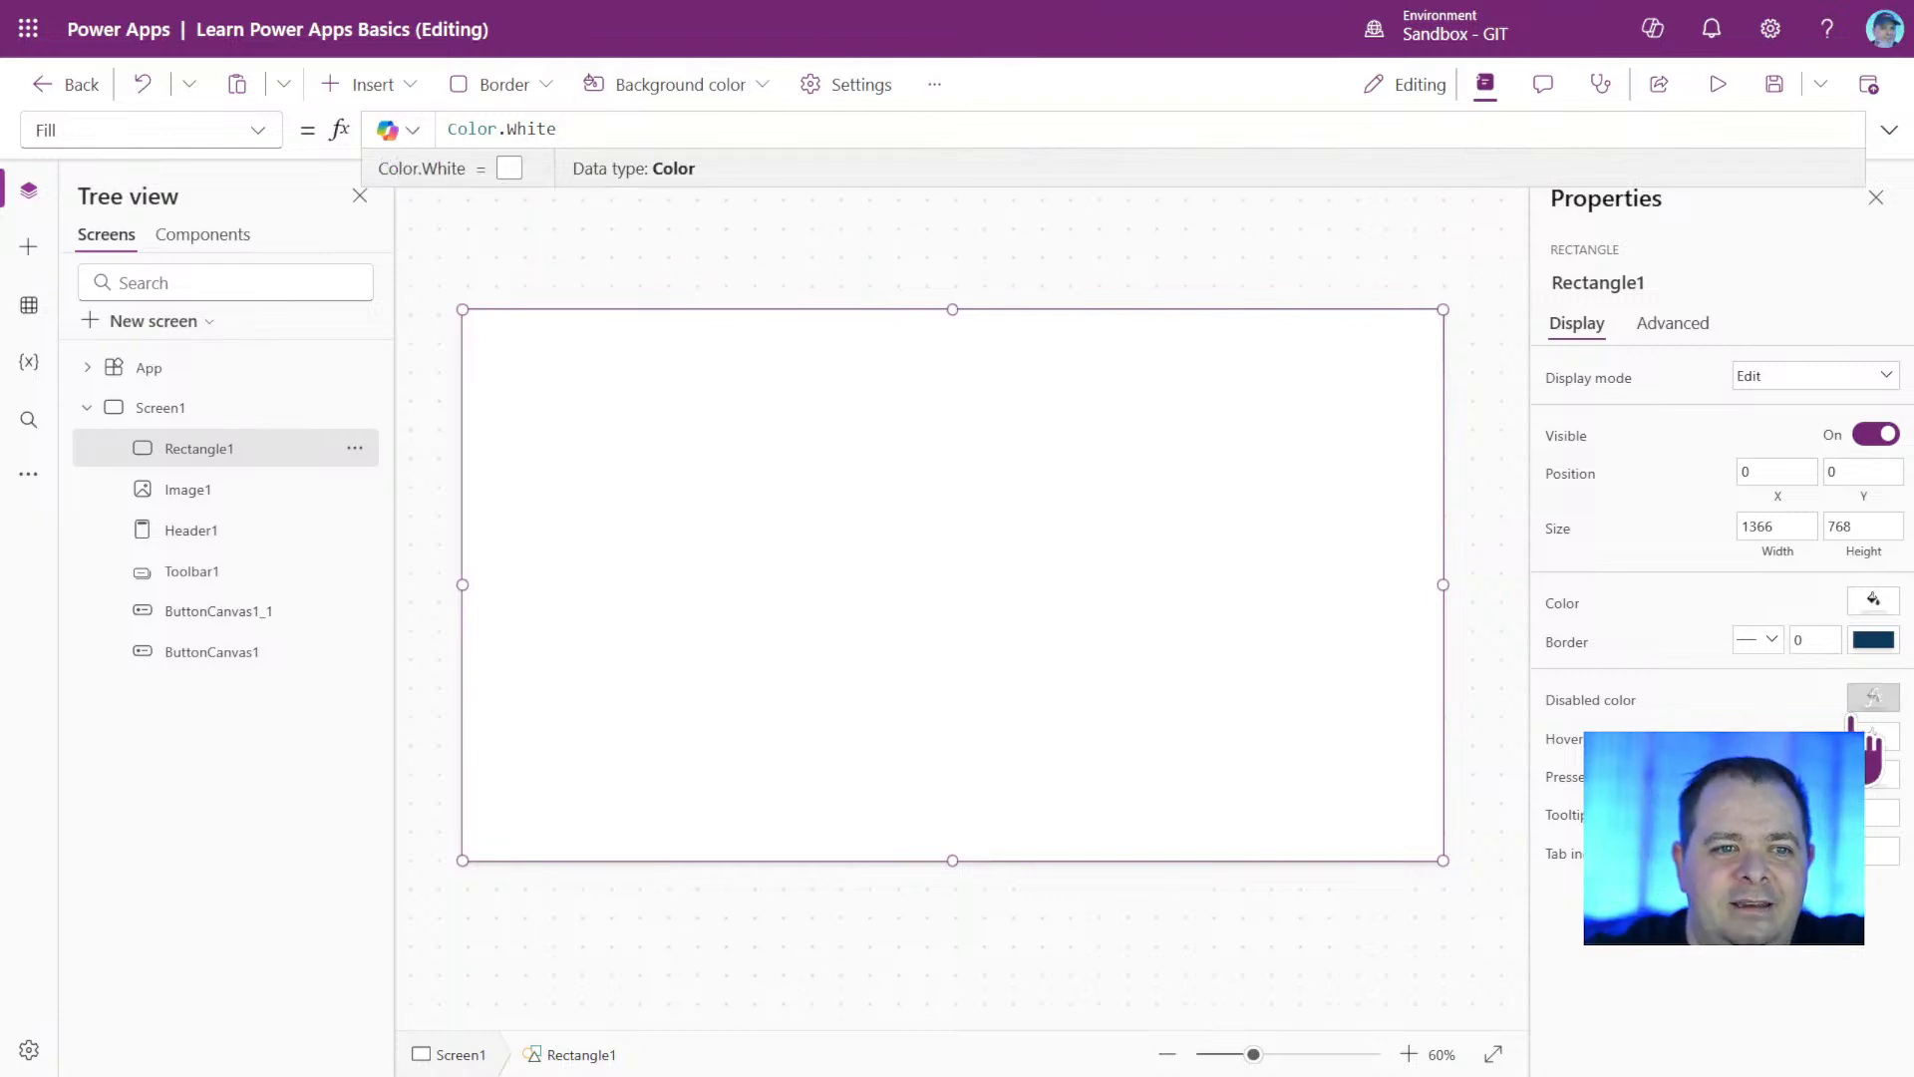
Lower the opacity of the rectangle's white fill to 0.08 using a custom color.
left_click(1874, 639)
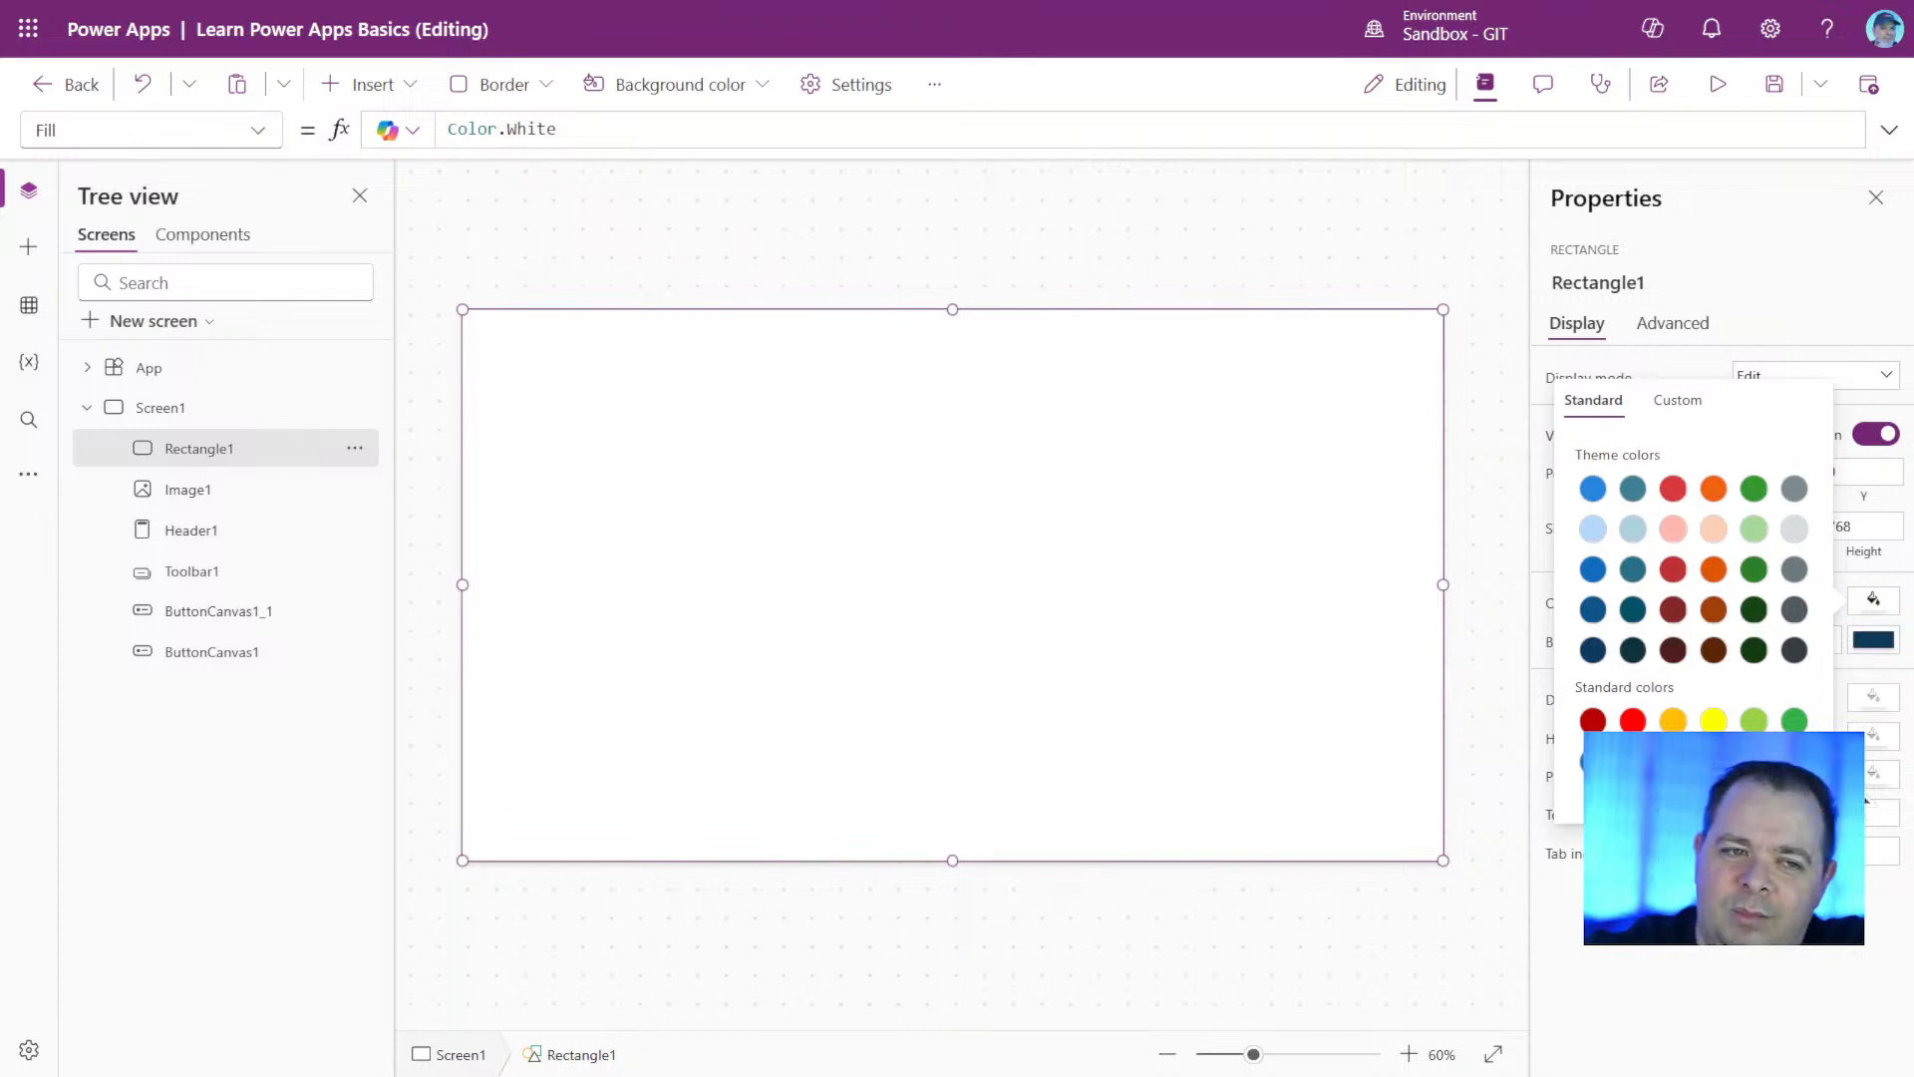
left_click(1680, 403)
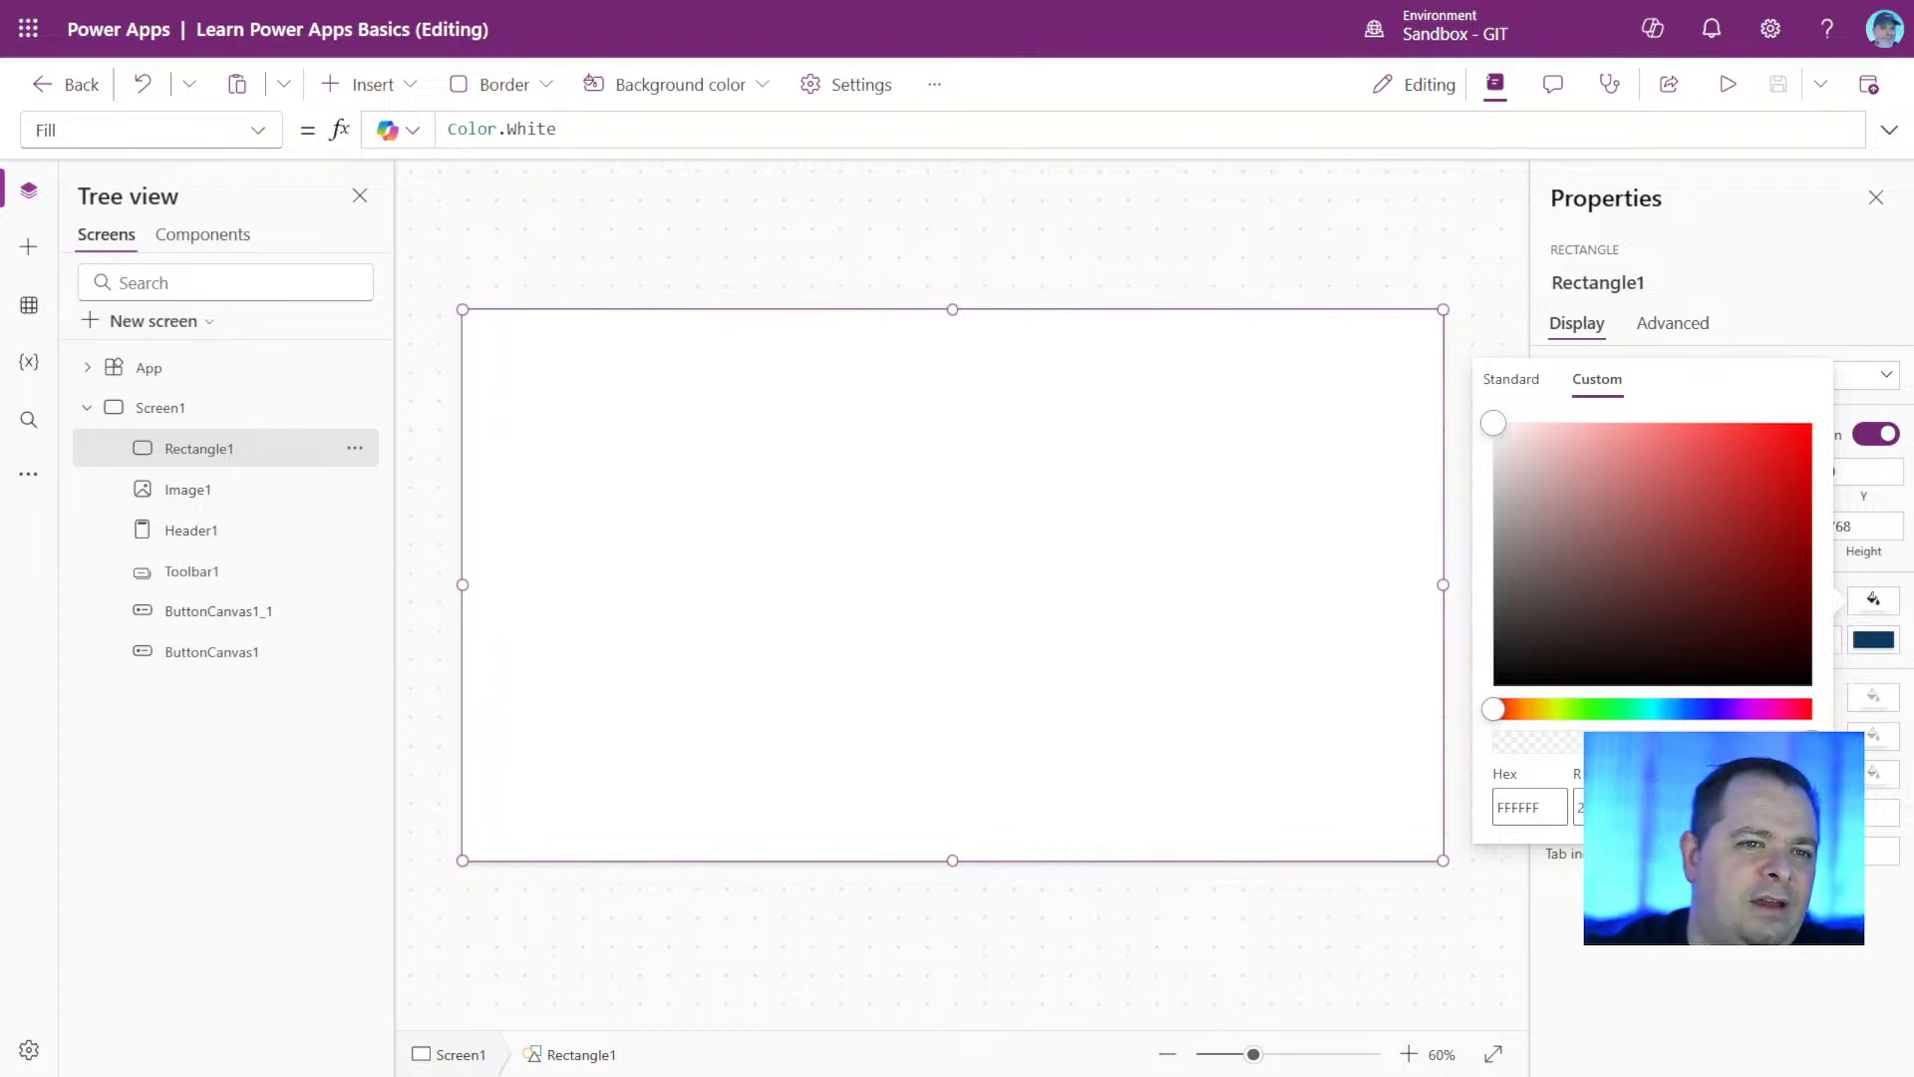
left_click(1518, 742)
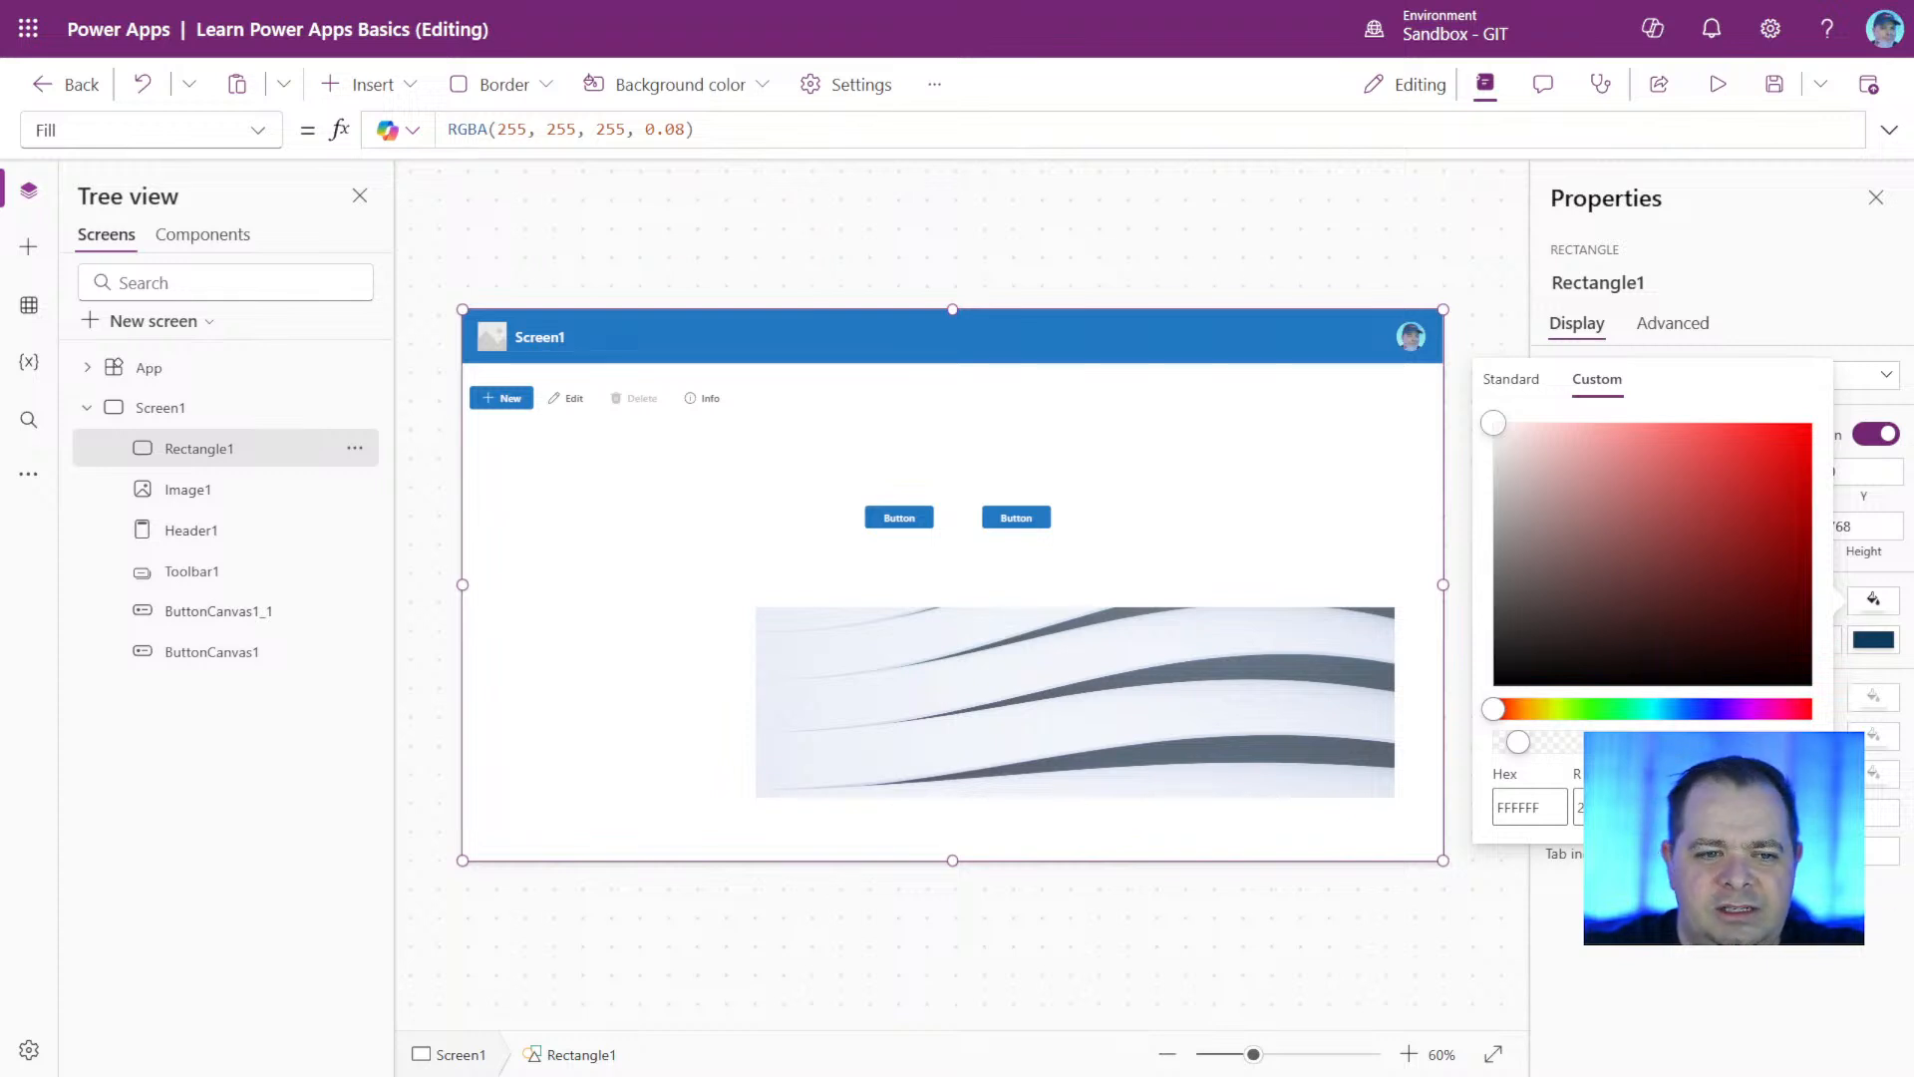
Raise the opacity of the rectangle's white fill to 0.85 in its RGBA formula, trying 0.95 first.
double_click(666, 130)
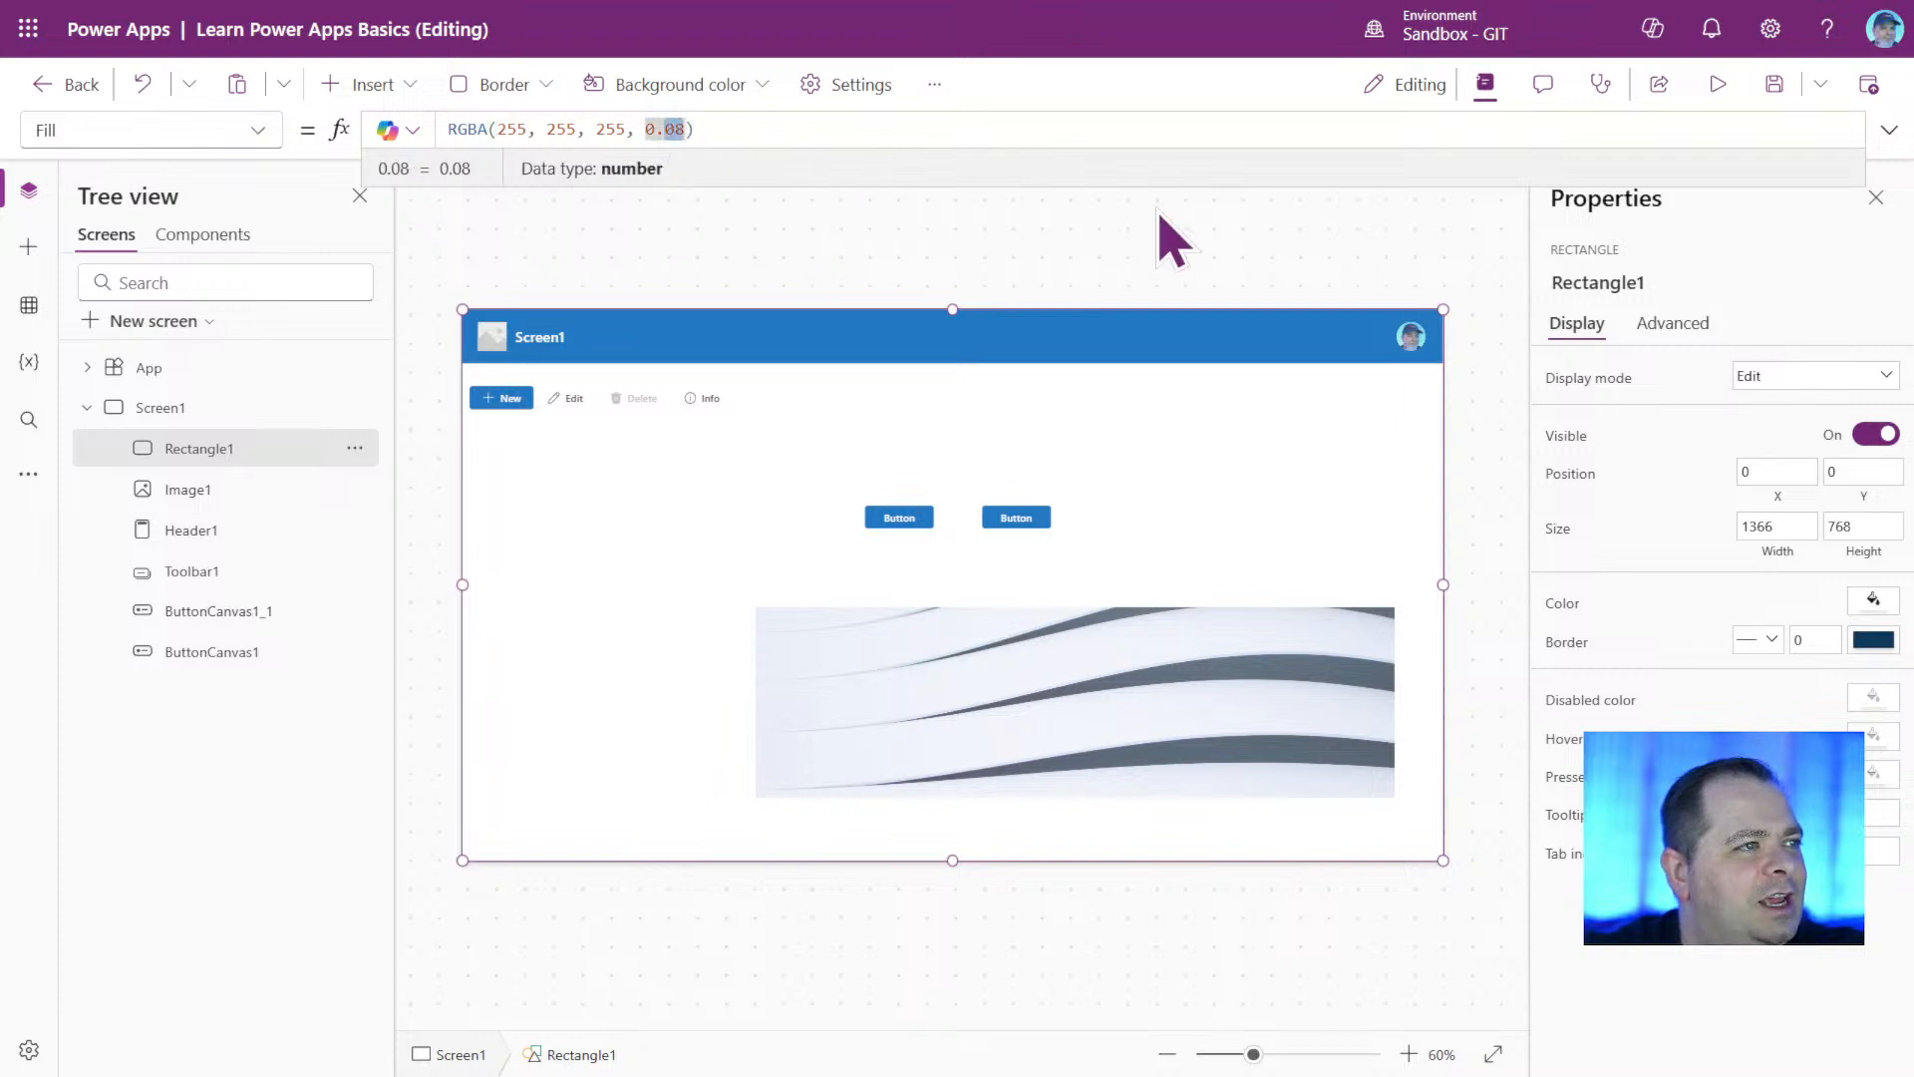
type("0.95")
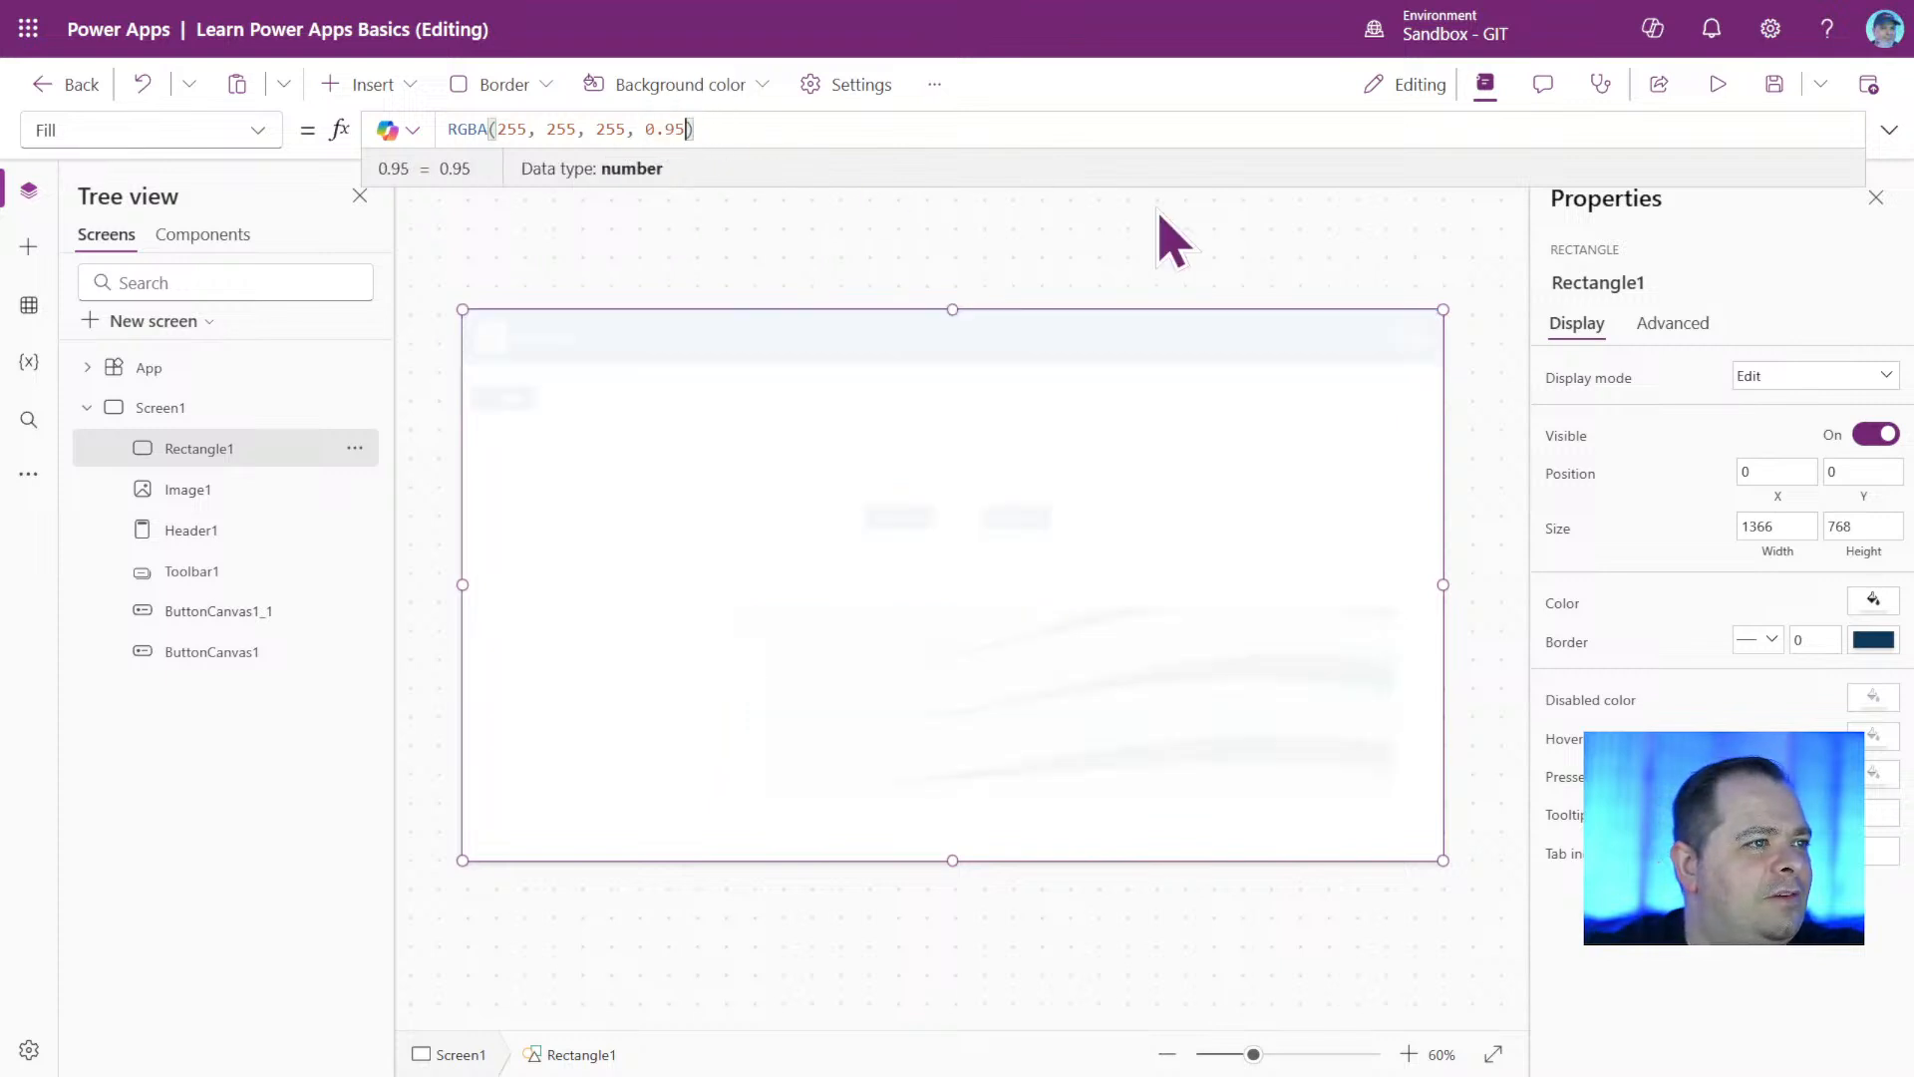
key("shift+Left")
key("shift+Left")
key("shift+Left")
key("shift+Left")
type("0.85")
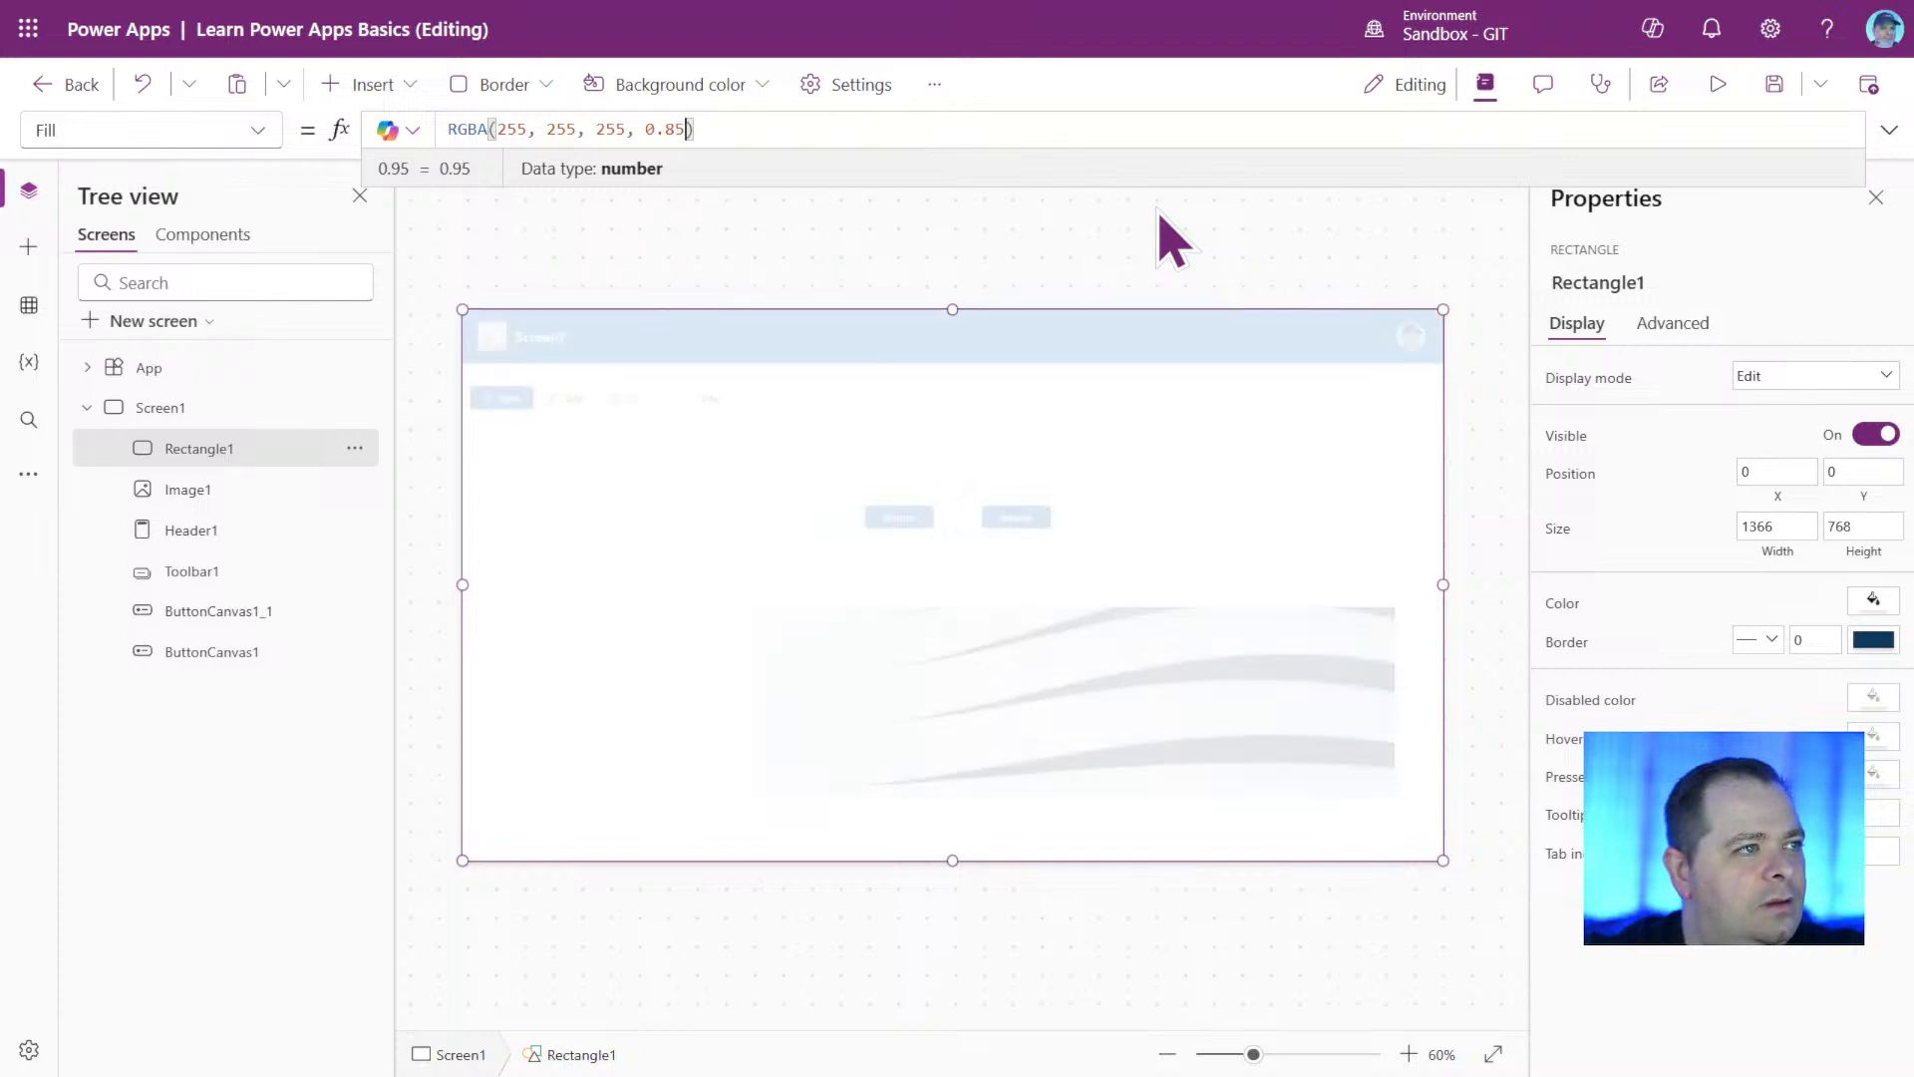
left_click(1216, 616)
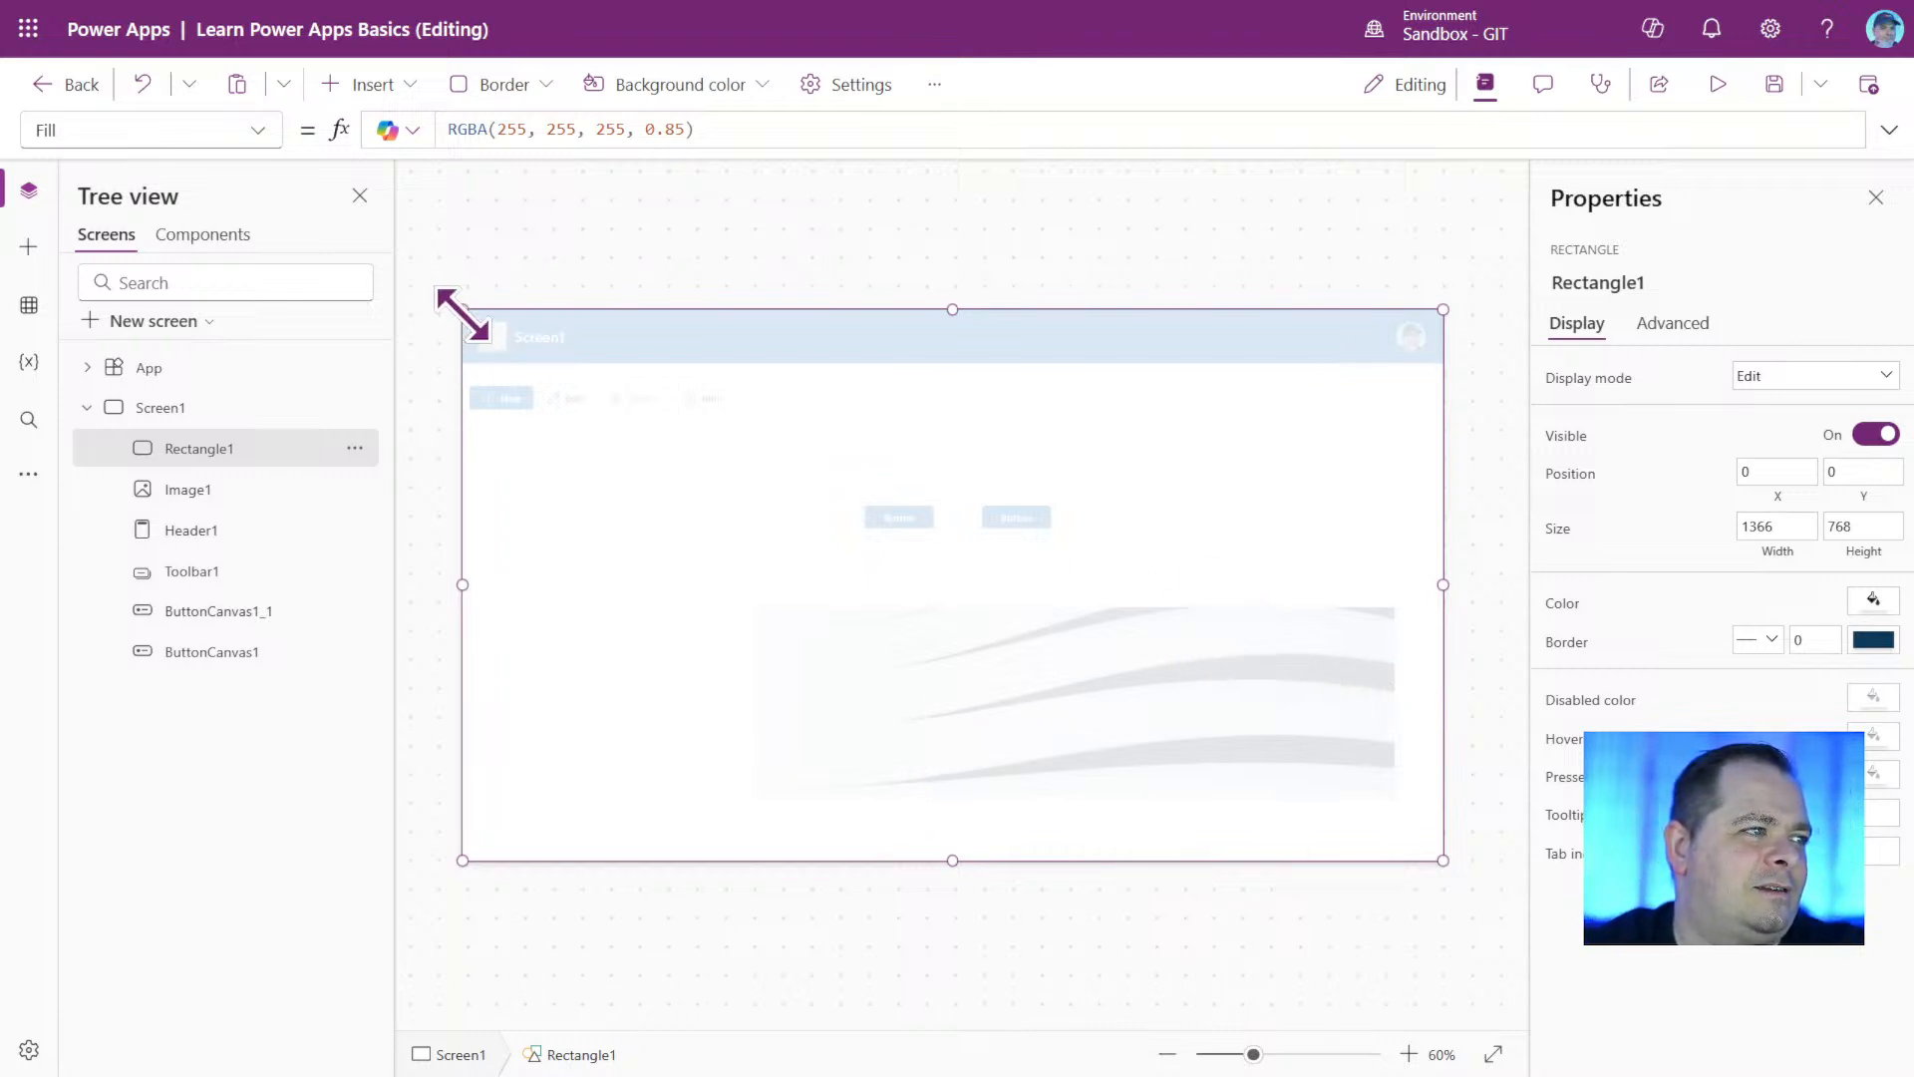
Shrink the rectangle to about 977 by 211 and place it over the two buttons at about X 12, Y 203.
left_click_drag(462, 310, 702, 643)
left_click_drag(738, 705, 739, 712)
left_click_drag(1017, 774, 777, 534)
Enlarge the image to cover the whole of Screen1, at position 0, 0 and size 1366 by 768.
left_click(1056, 756)
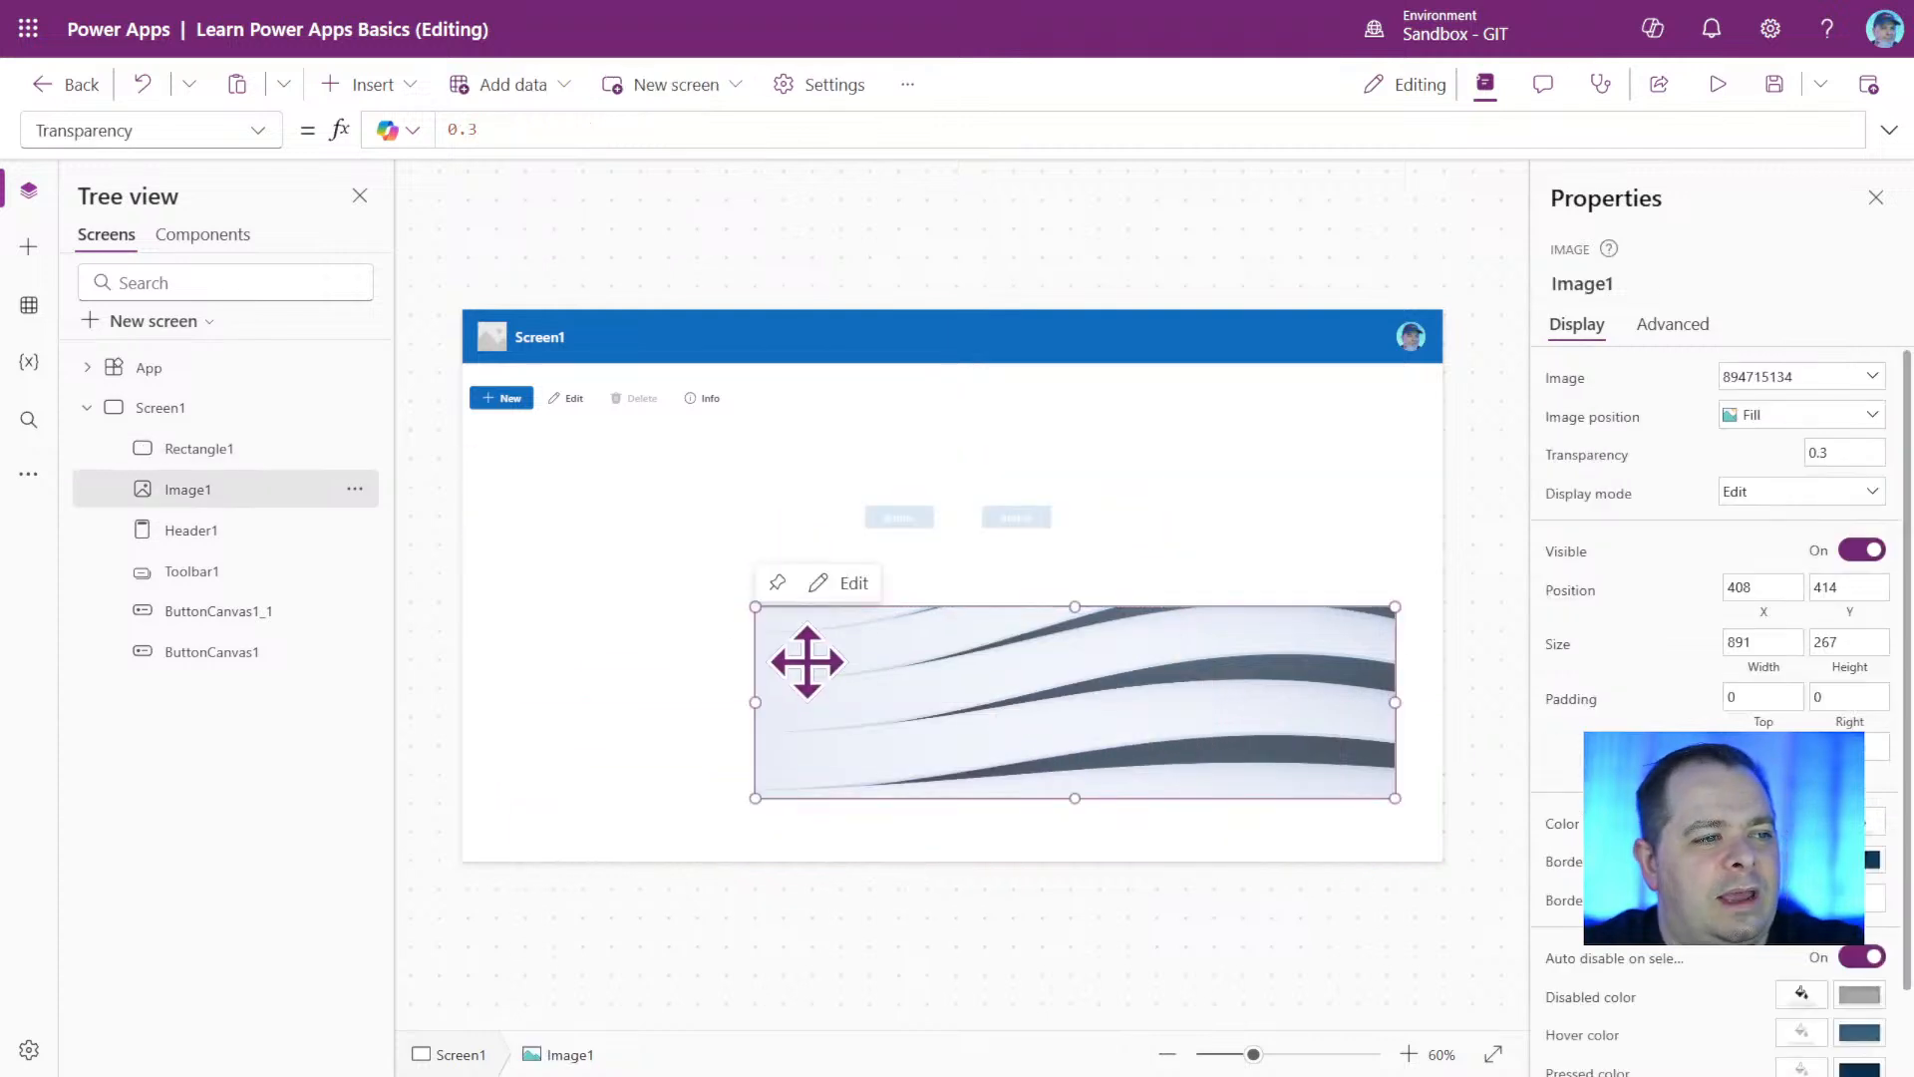
left_click_drag(750, 604, 342, 265)
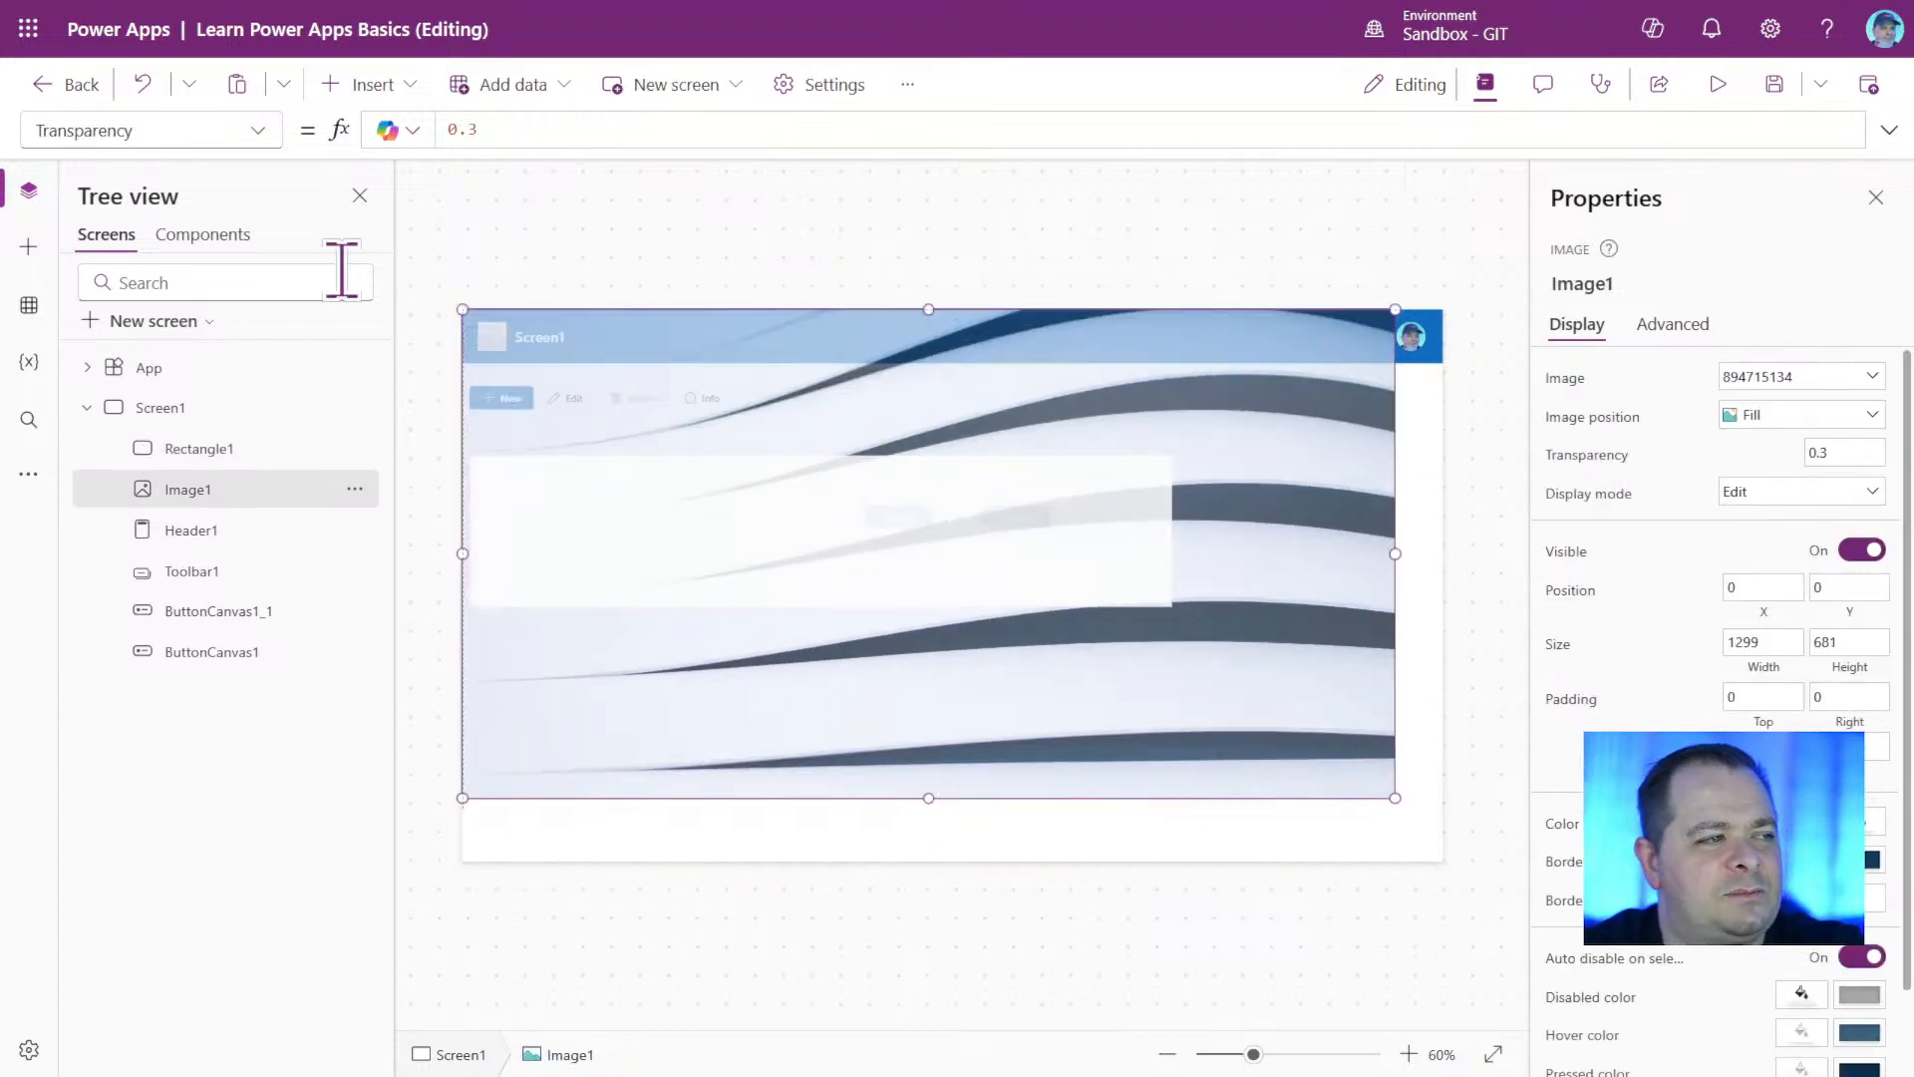
left_click_drag(1395, 798, 1505, 940)
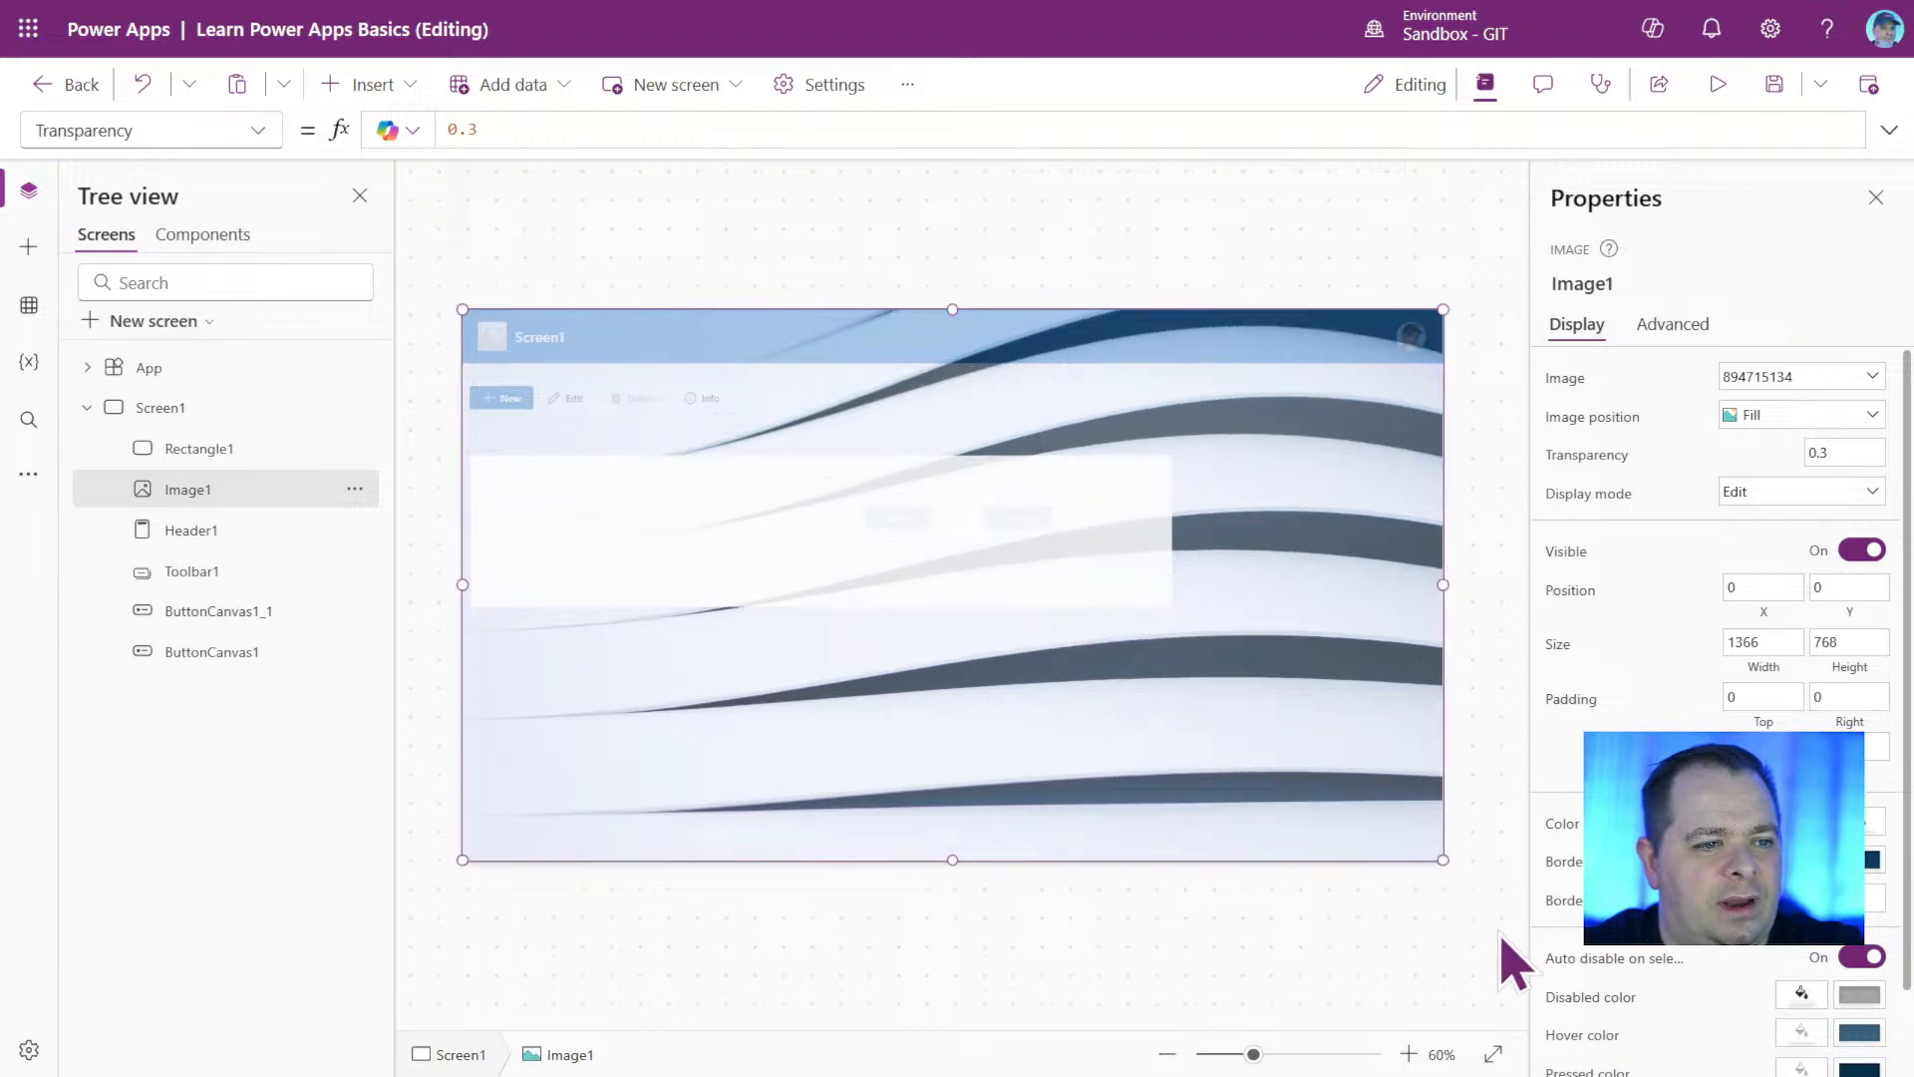
Select the rectangle and review the insertable controls, data, variables and app search options available in the editor.
left_click(245, 451)
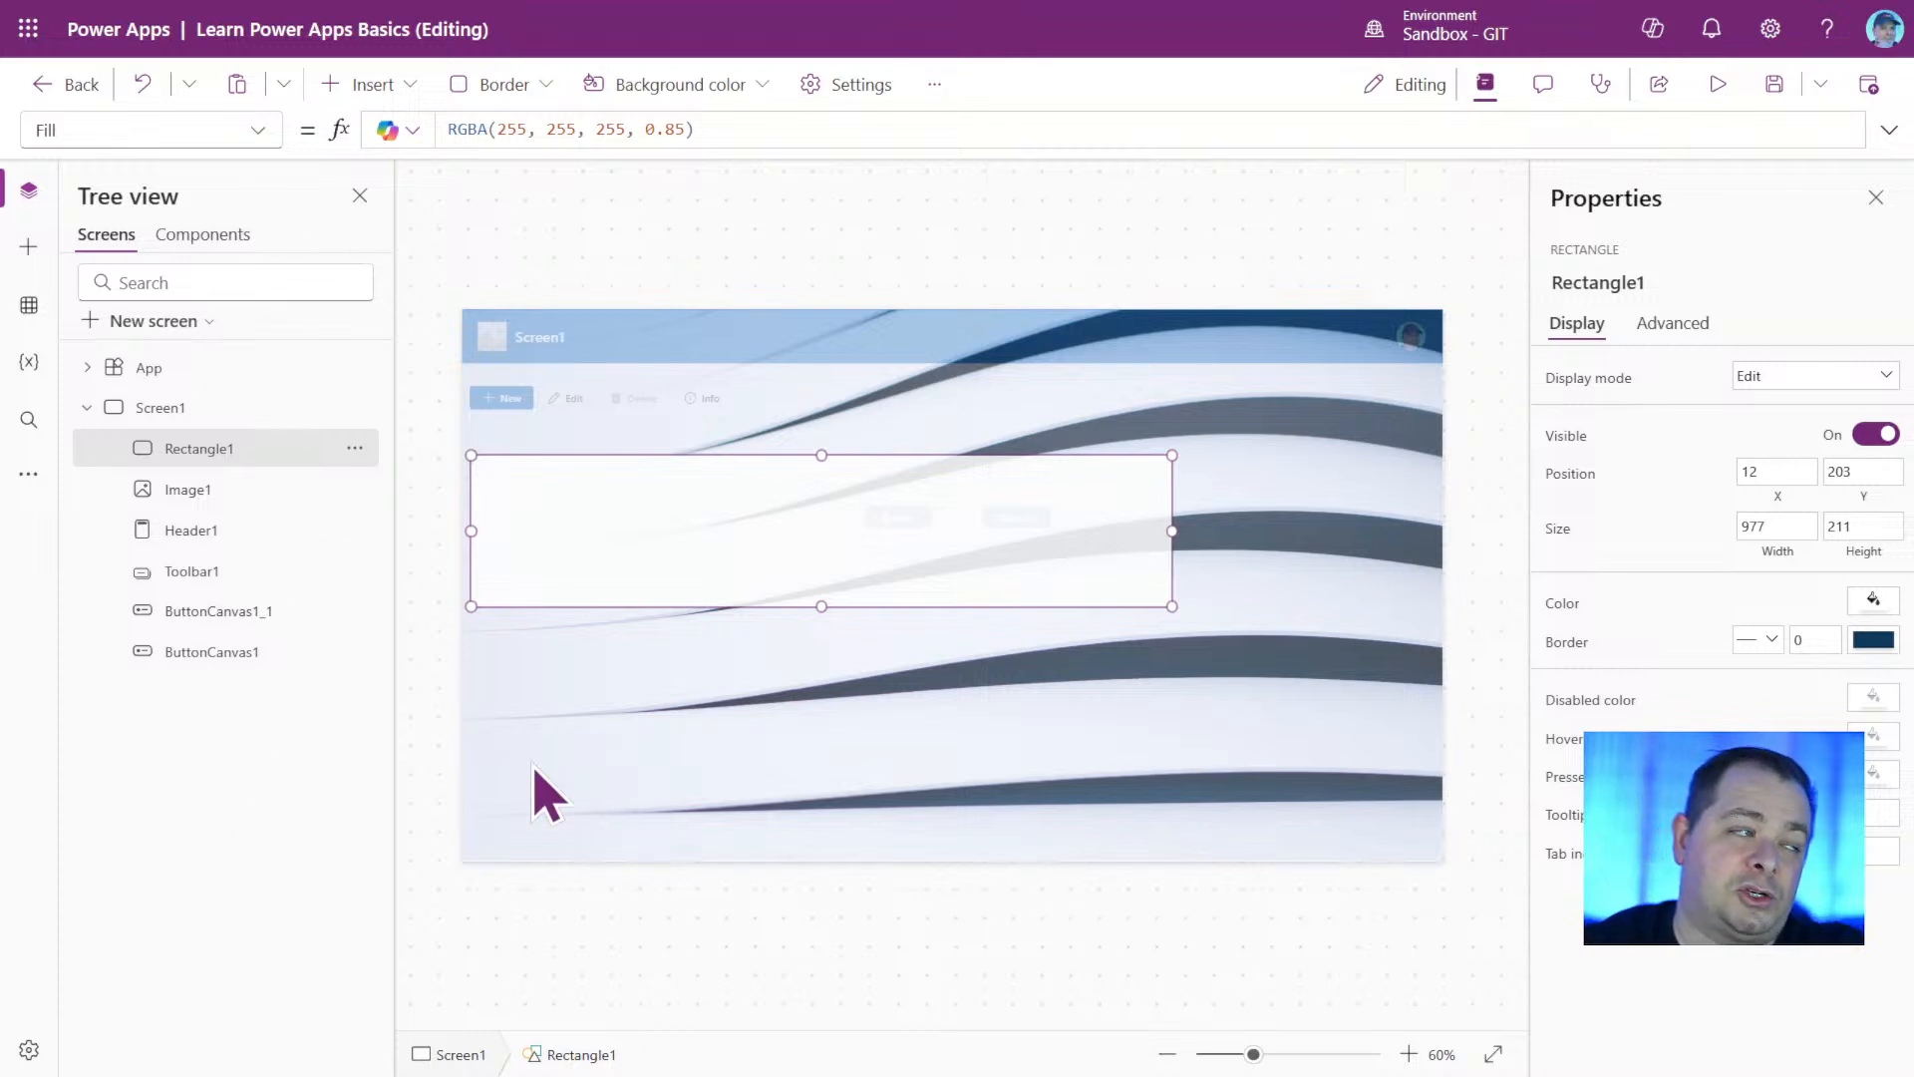
left_click(29, 249)
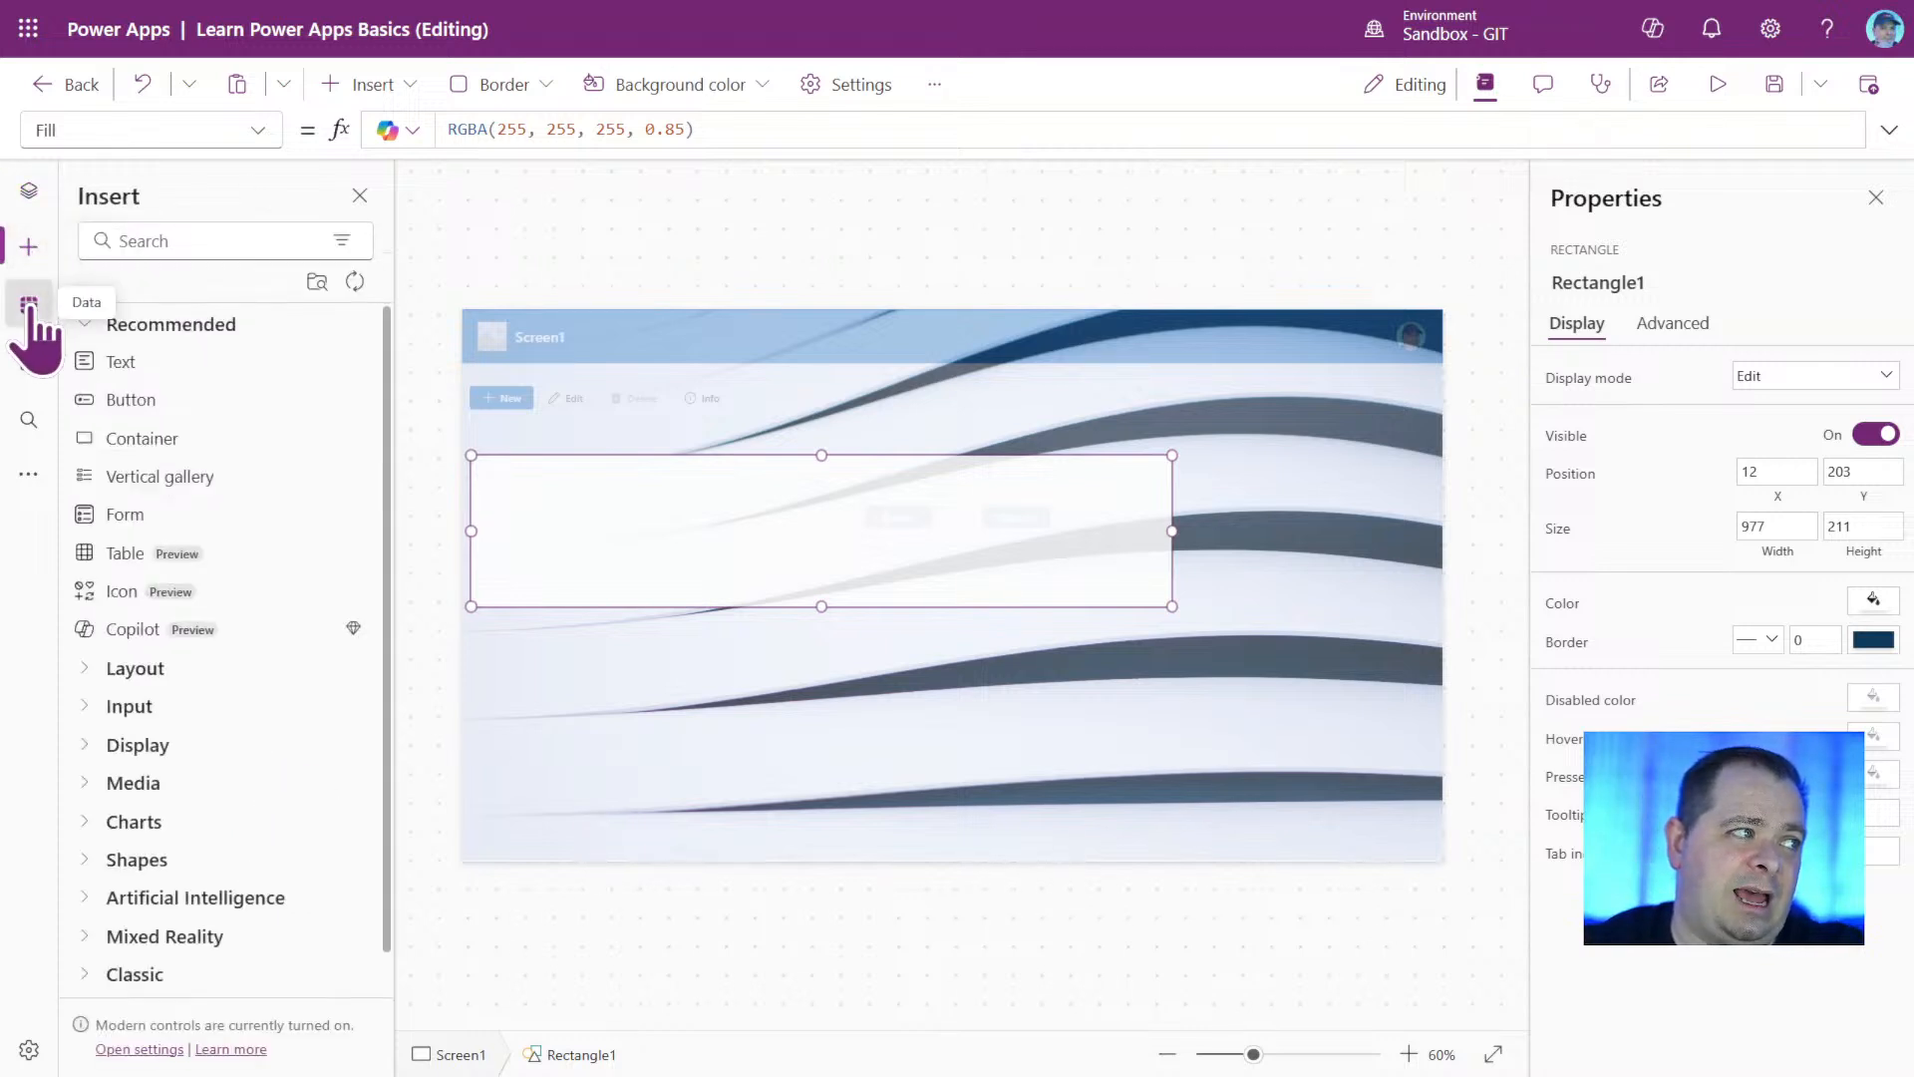
left_click(29, 305)
left_click(28, 364)
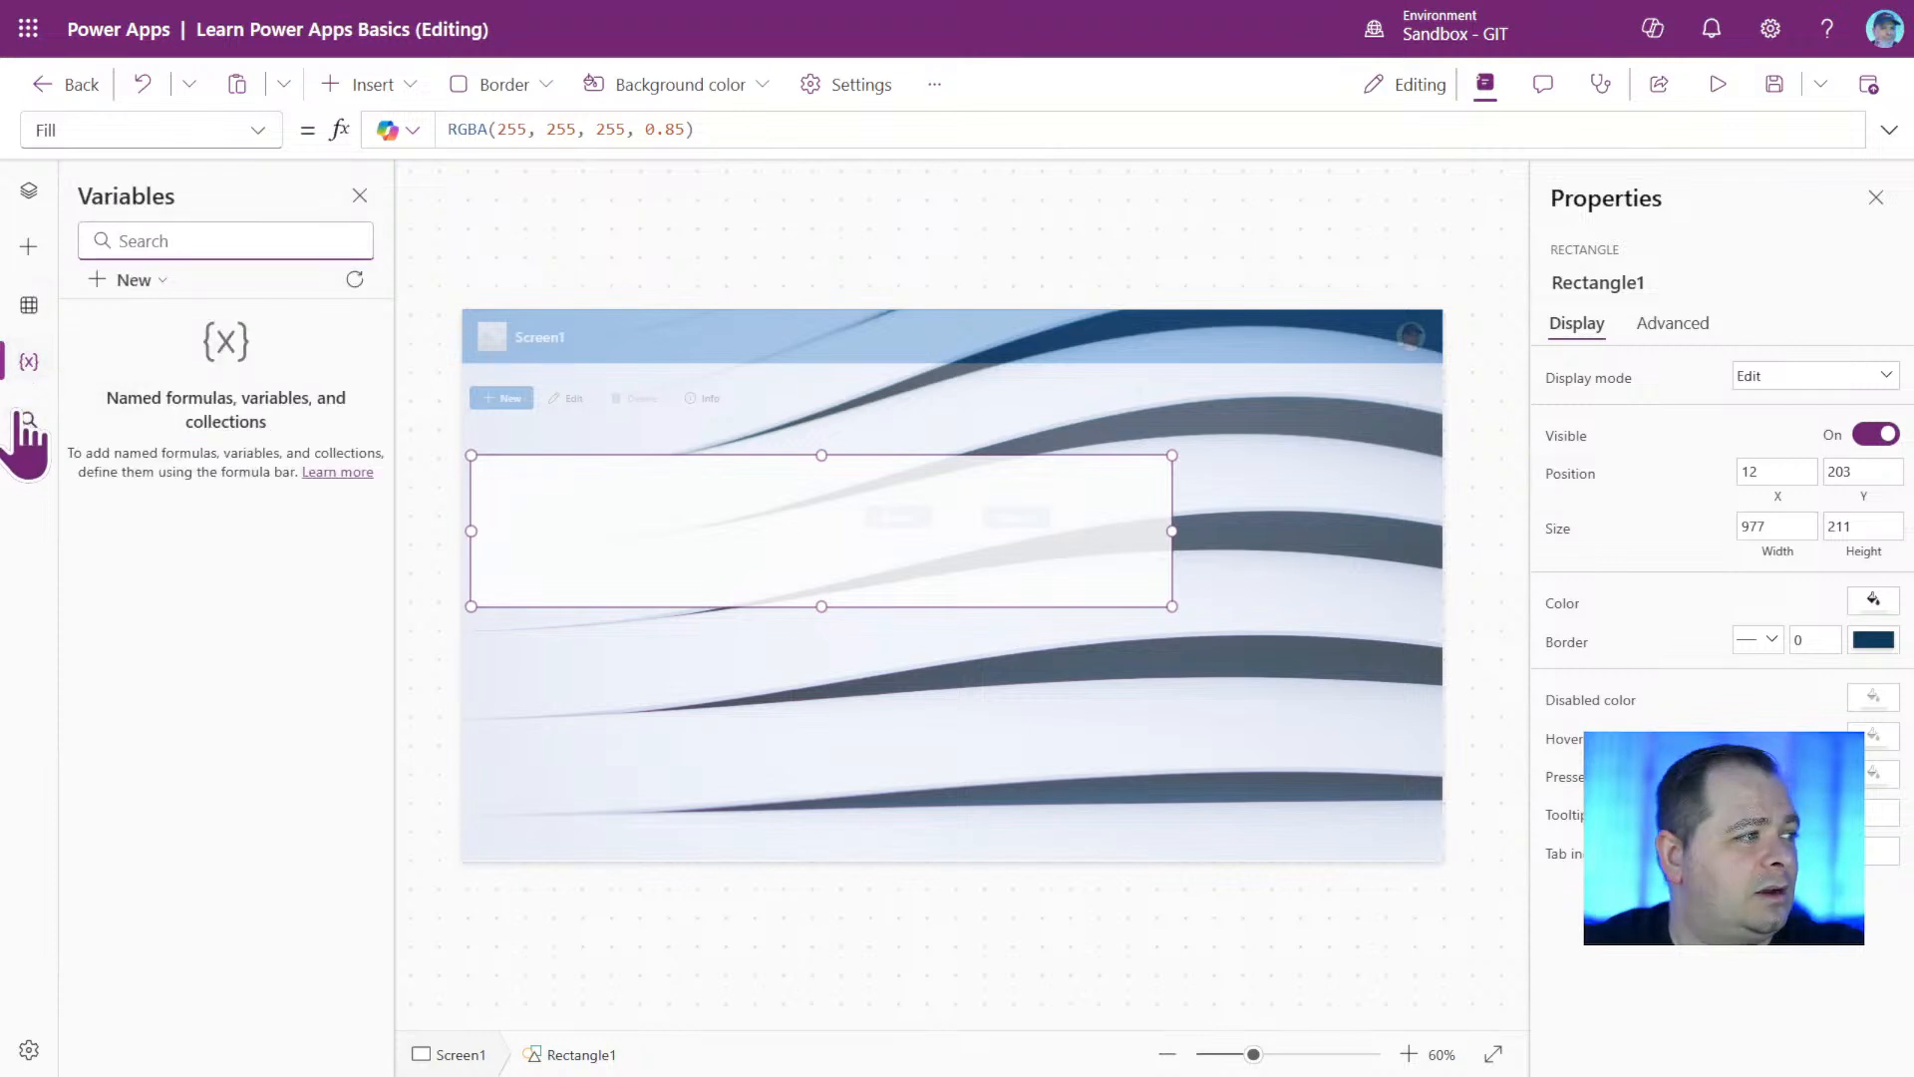
left_click(29, 419)
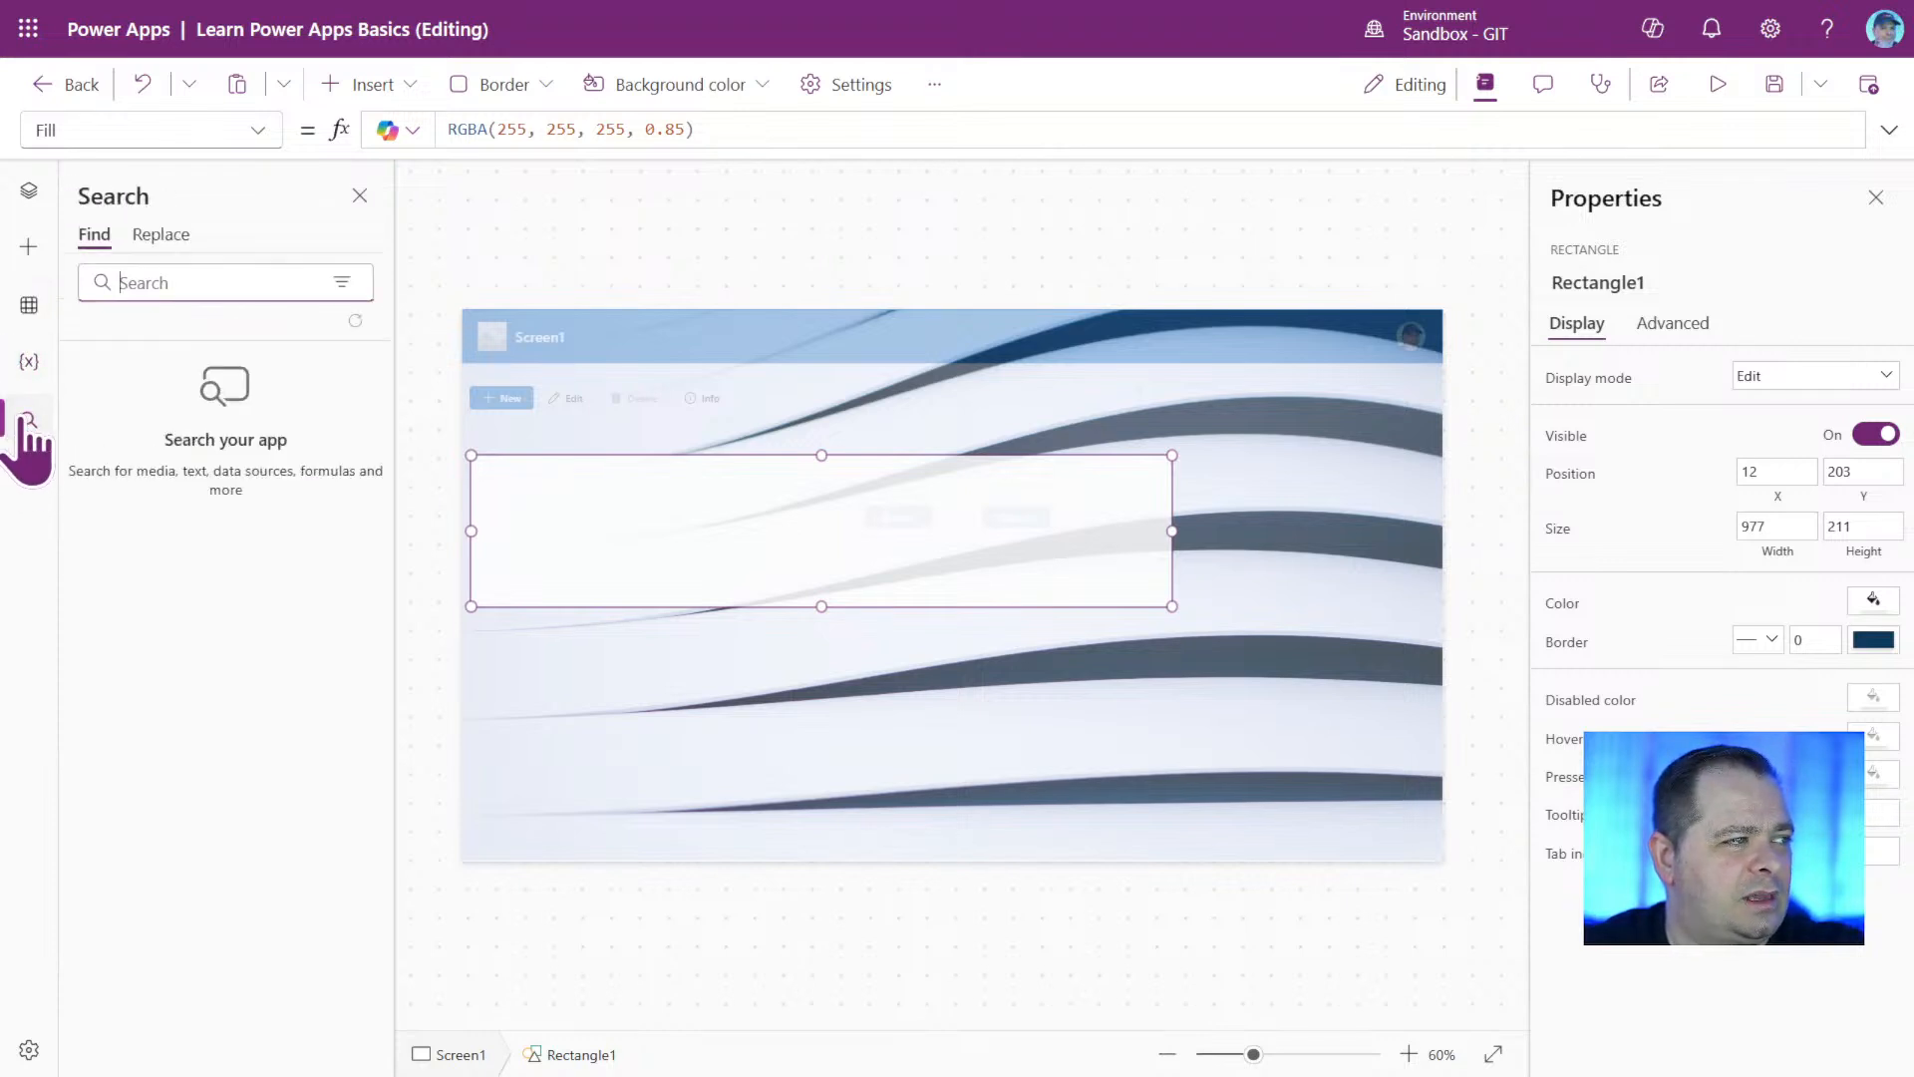
left_click(374, 89)
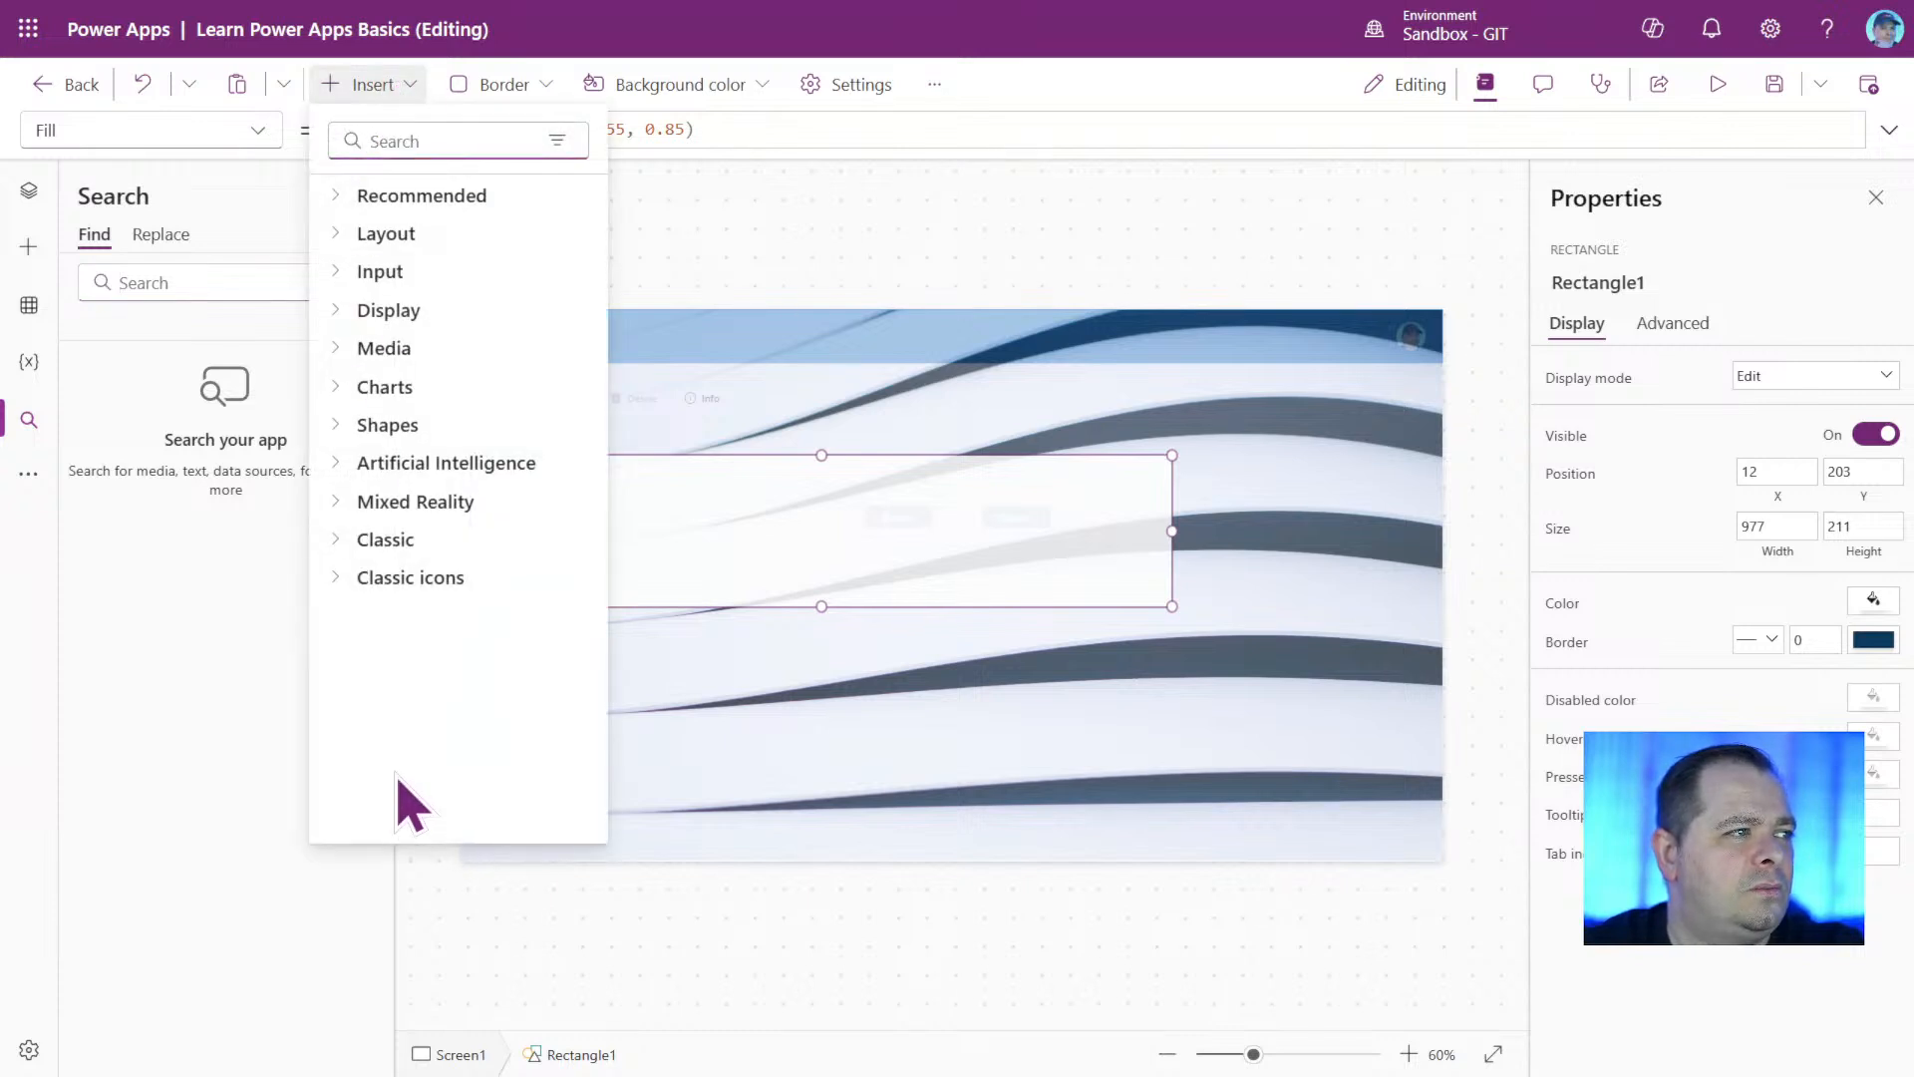
left_click(29, 246)
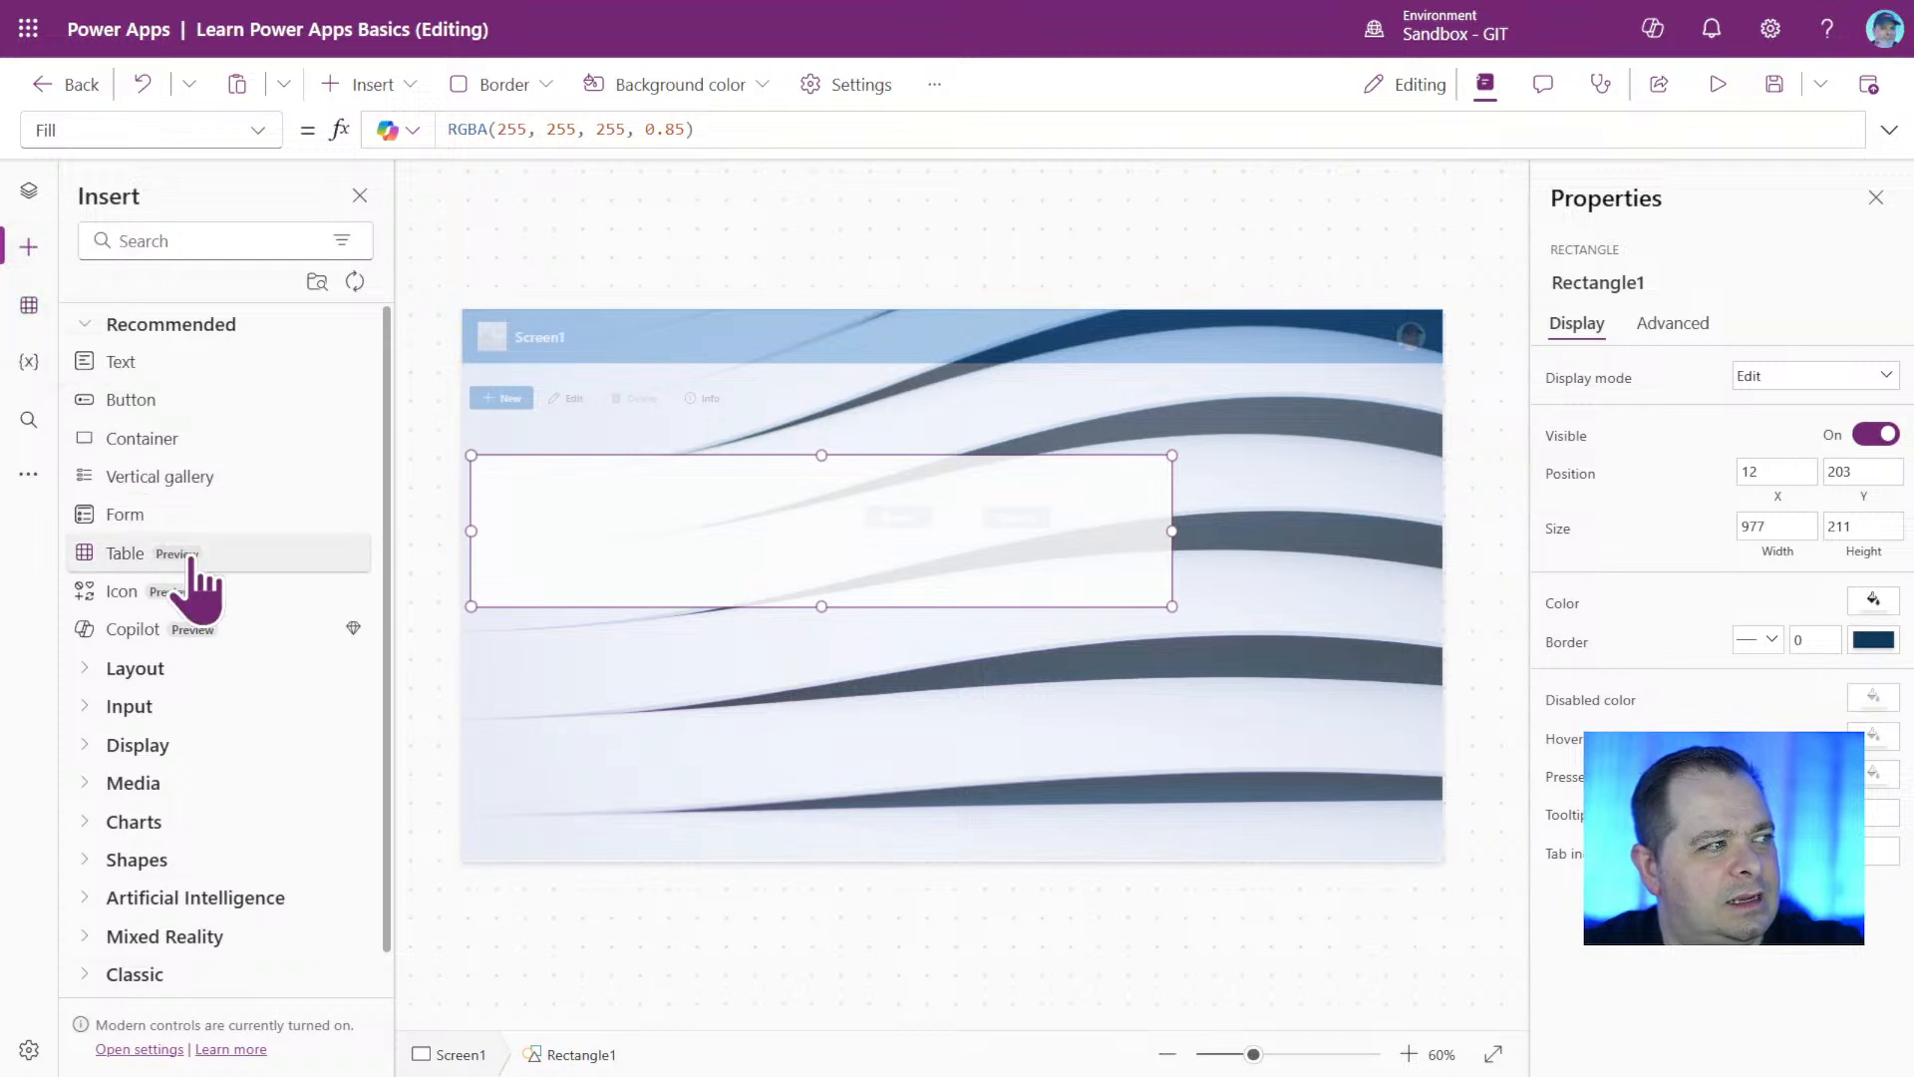
left_click(410, 86)
left_click(407, 87)
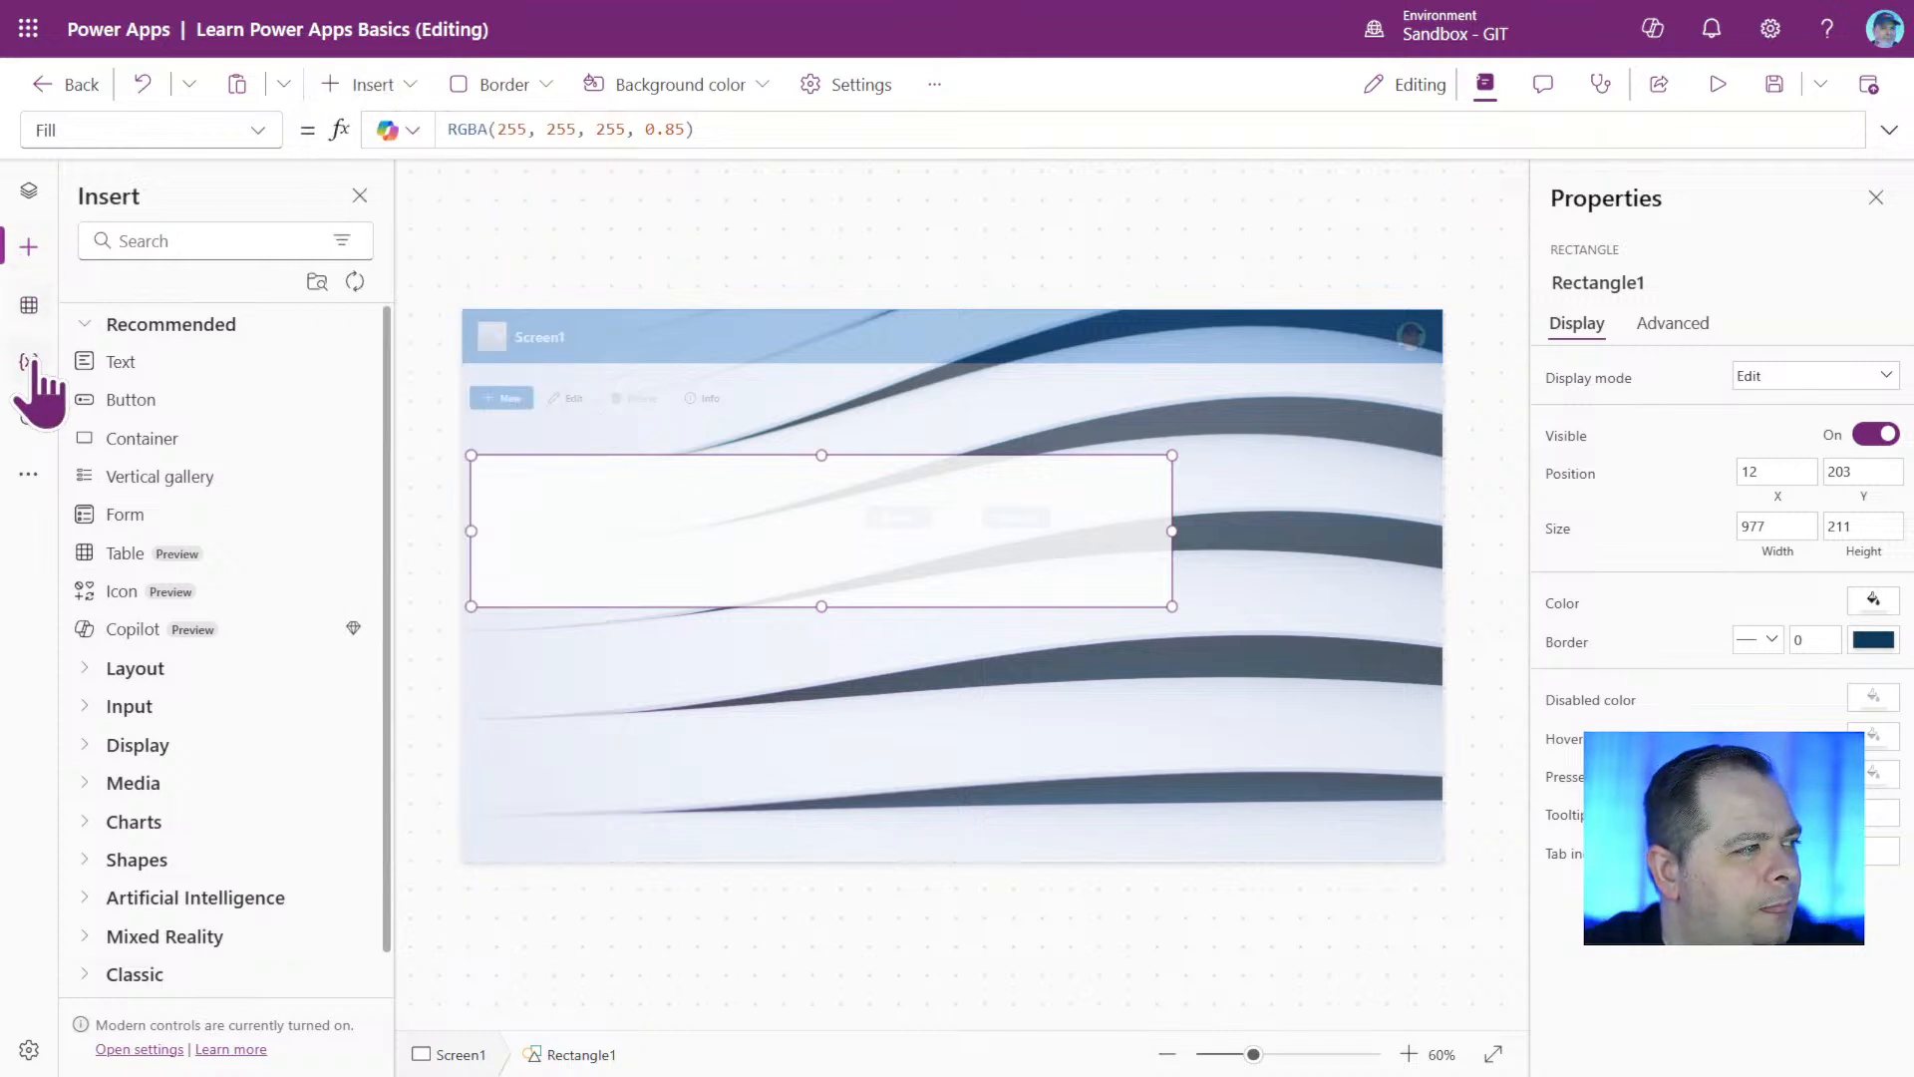
Browse the Dataverse tables and connectors available as data sources, search them for "SharePoin", and dismiss the list without adding one.
left_click(29, 305)
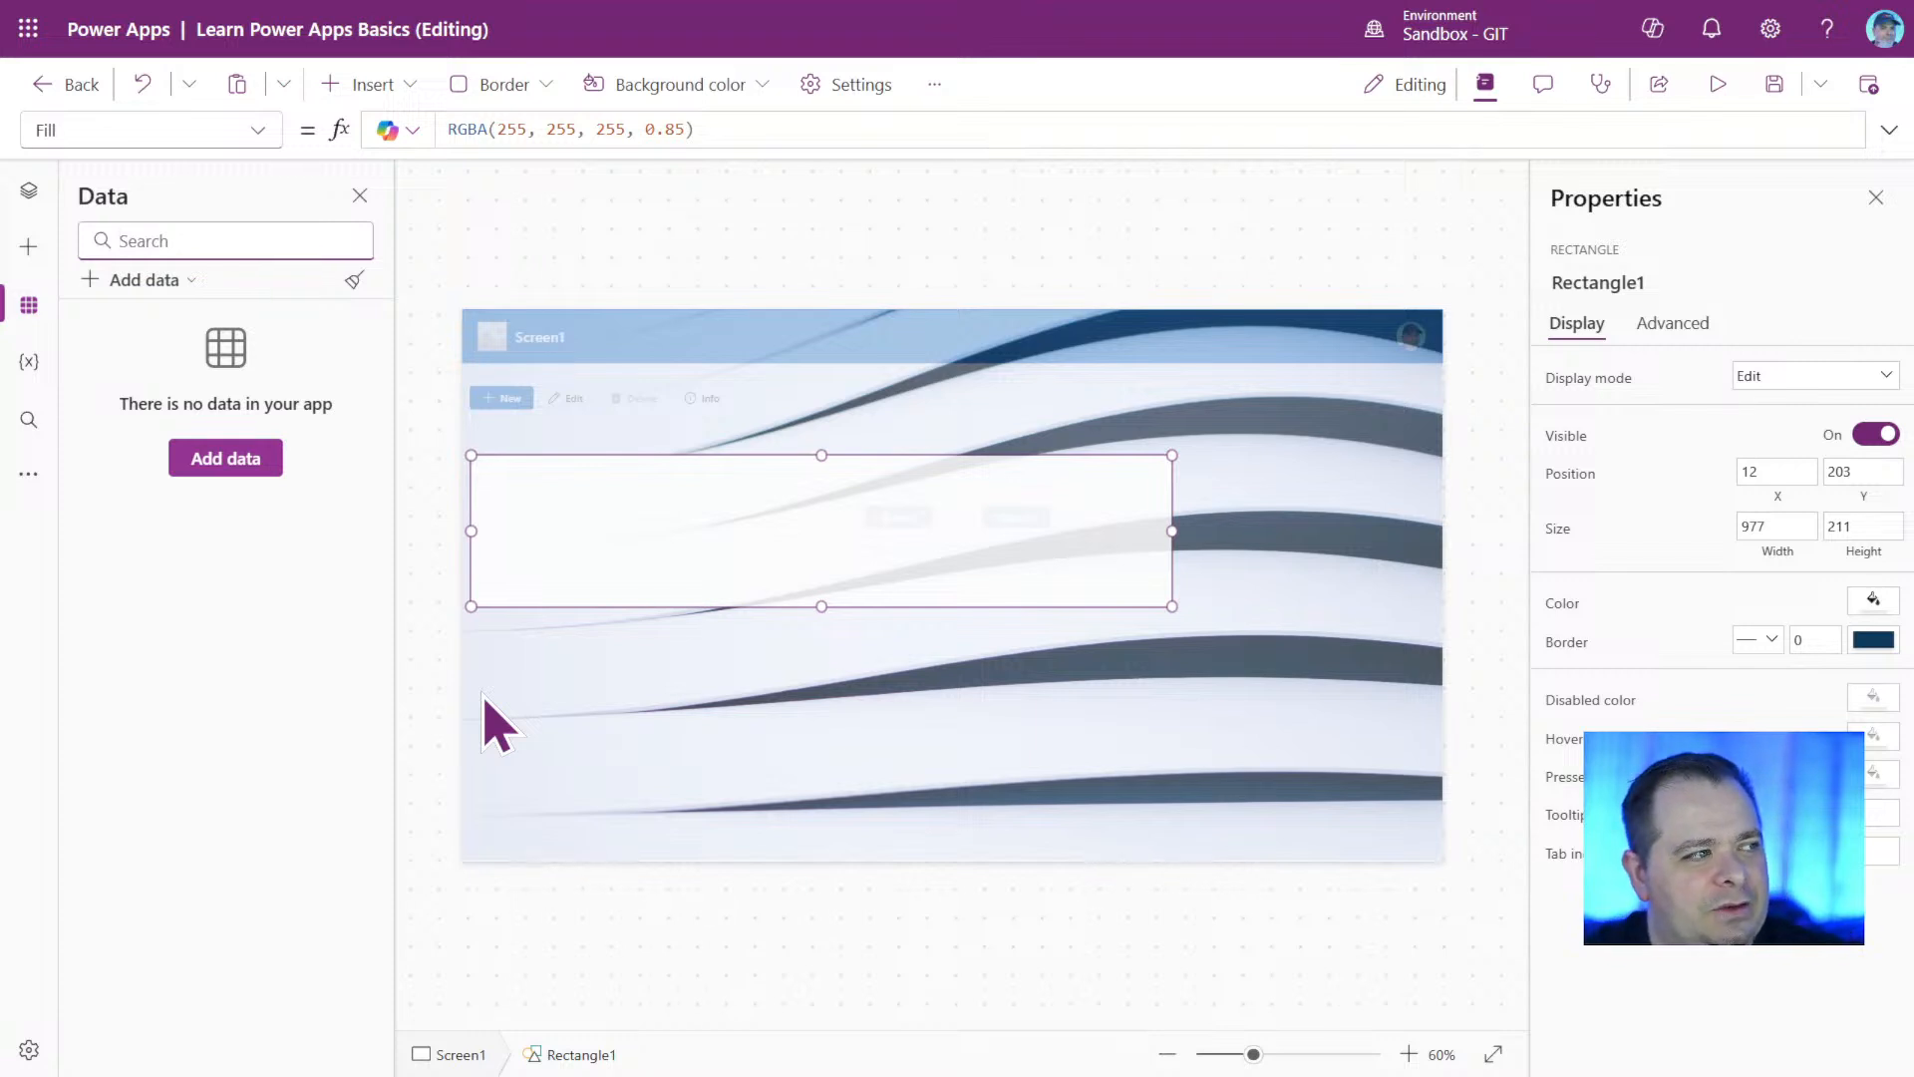
left_click(219, 461)
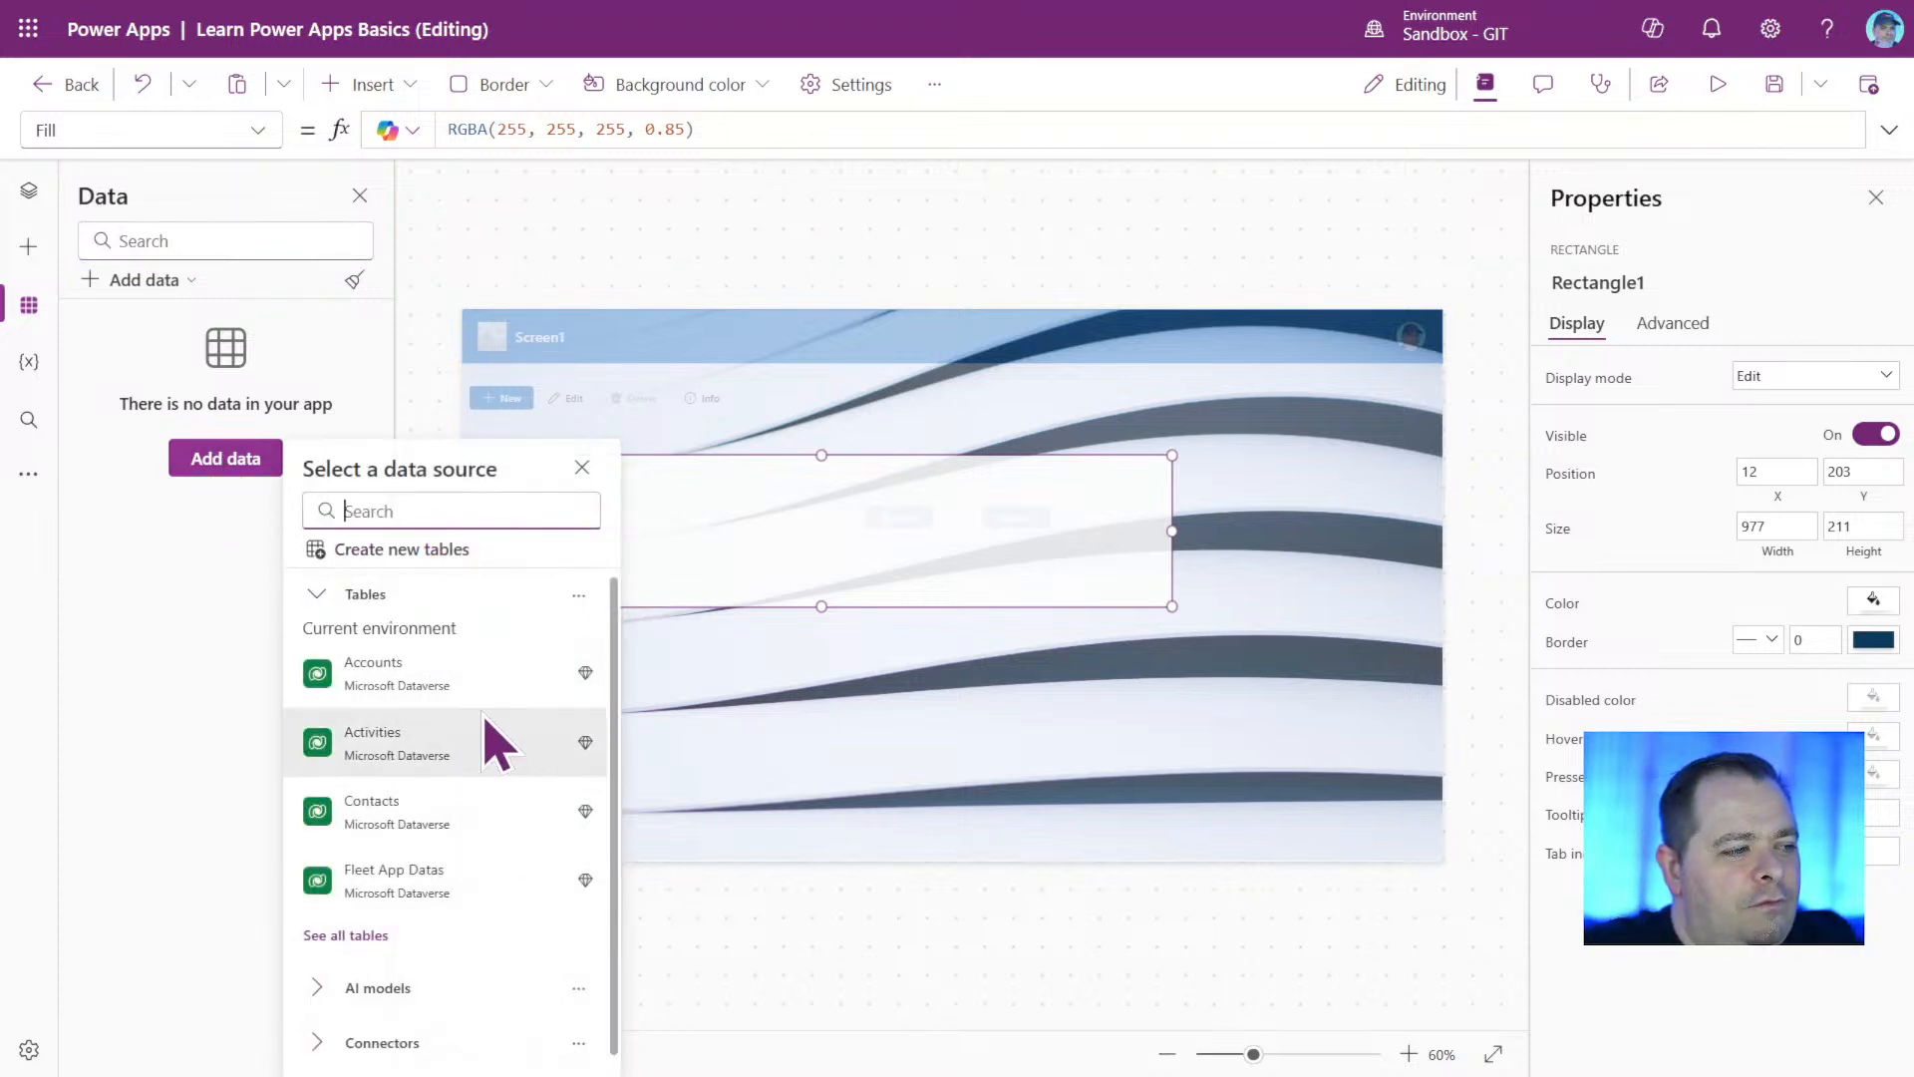
mouse_move(460, 690)
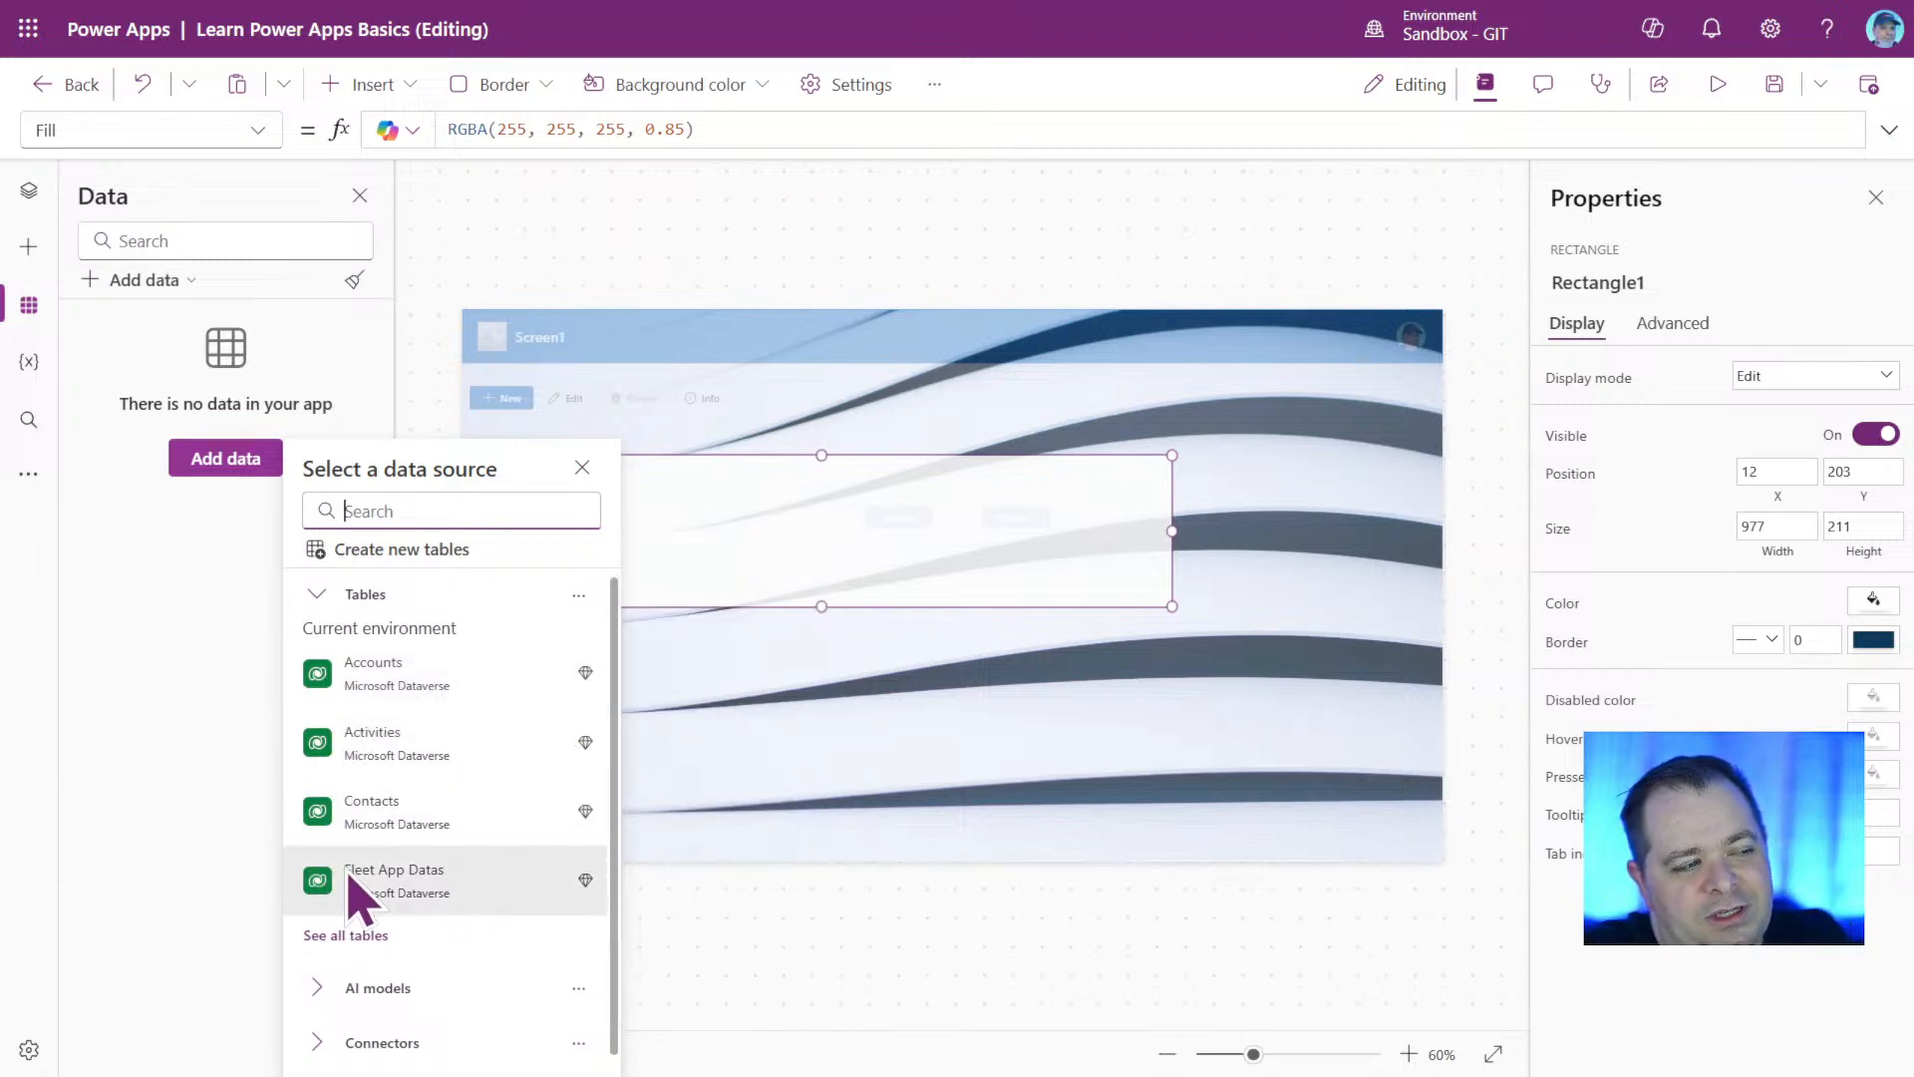
mouse_move(349, 877)
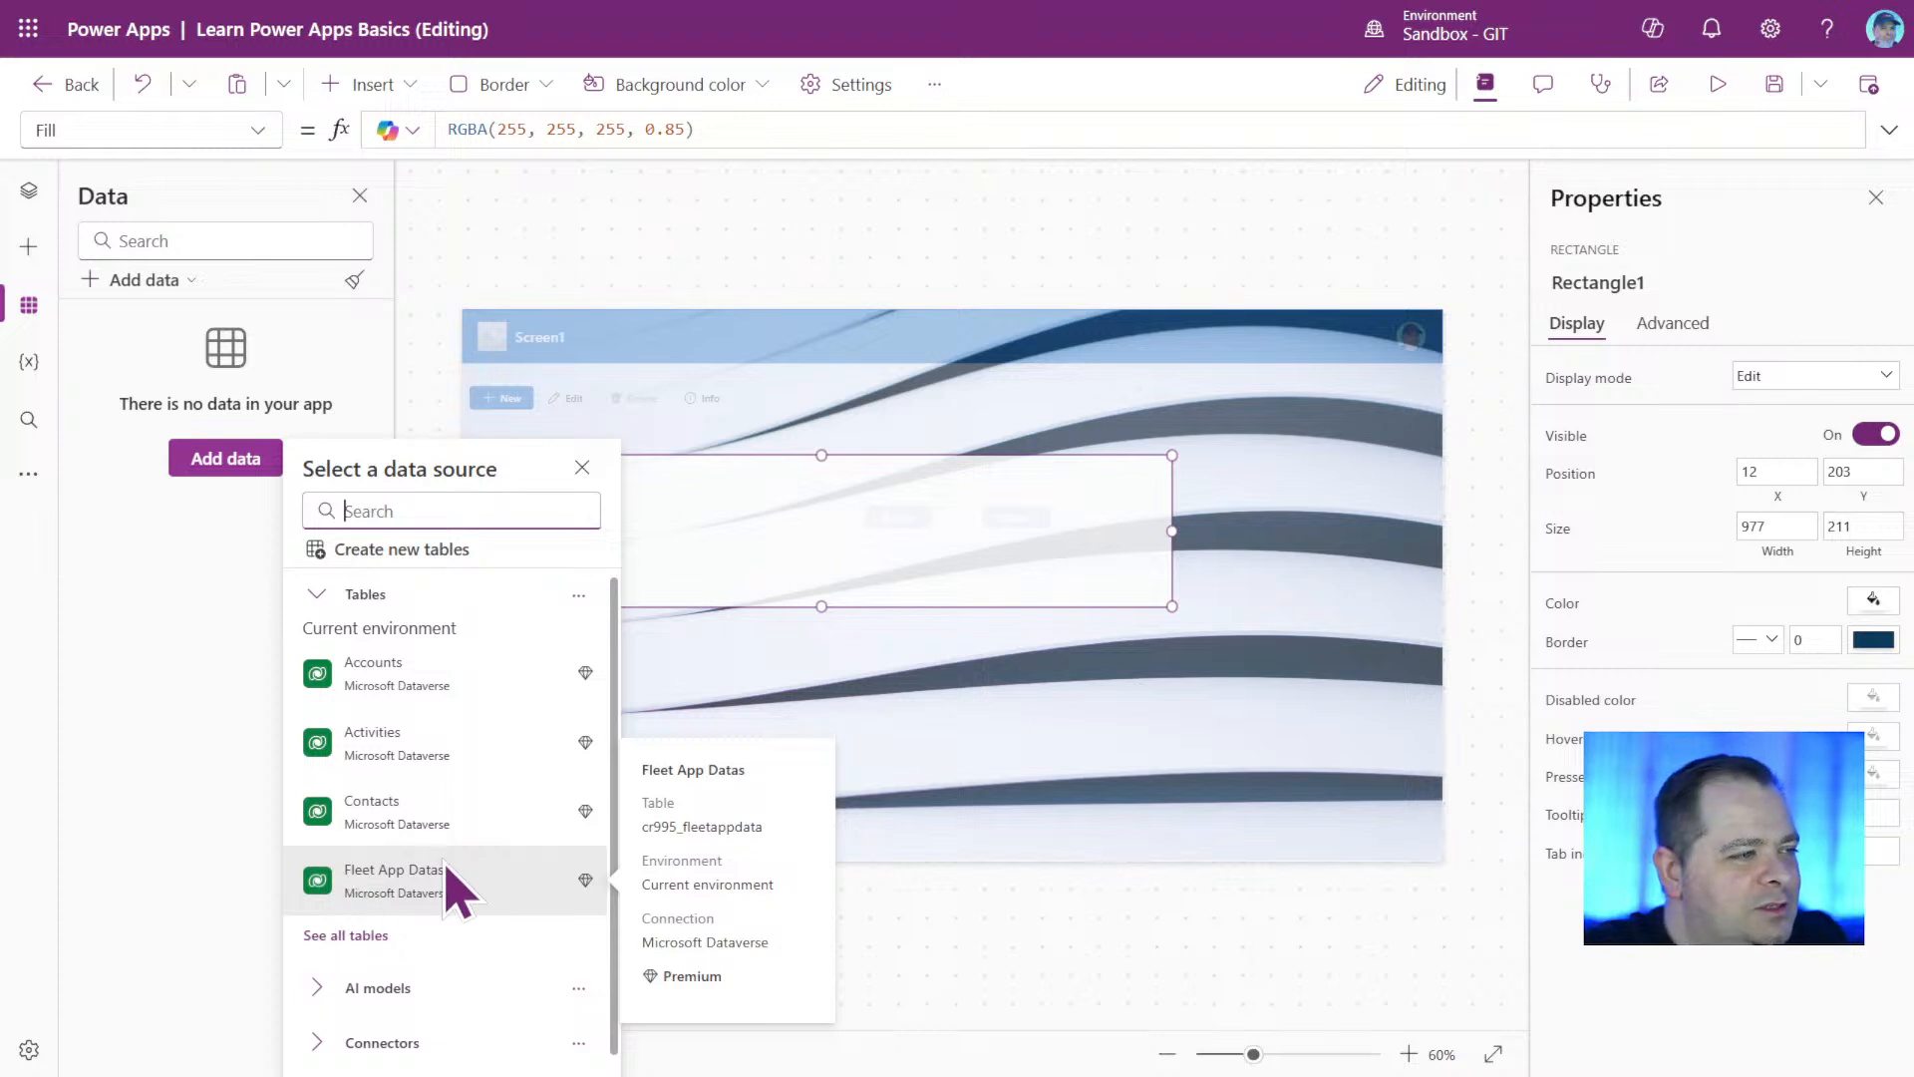
scroll(455, 883, "down", 1)
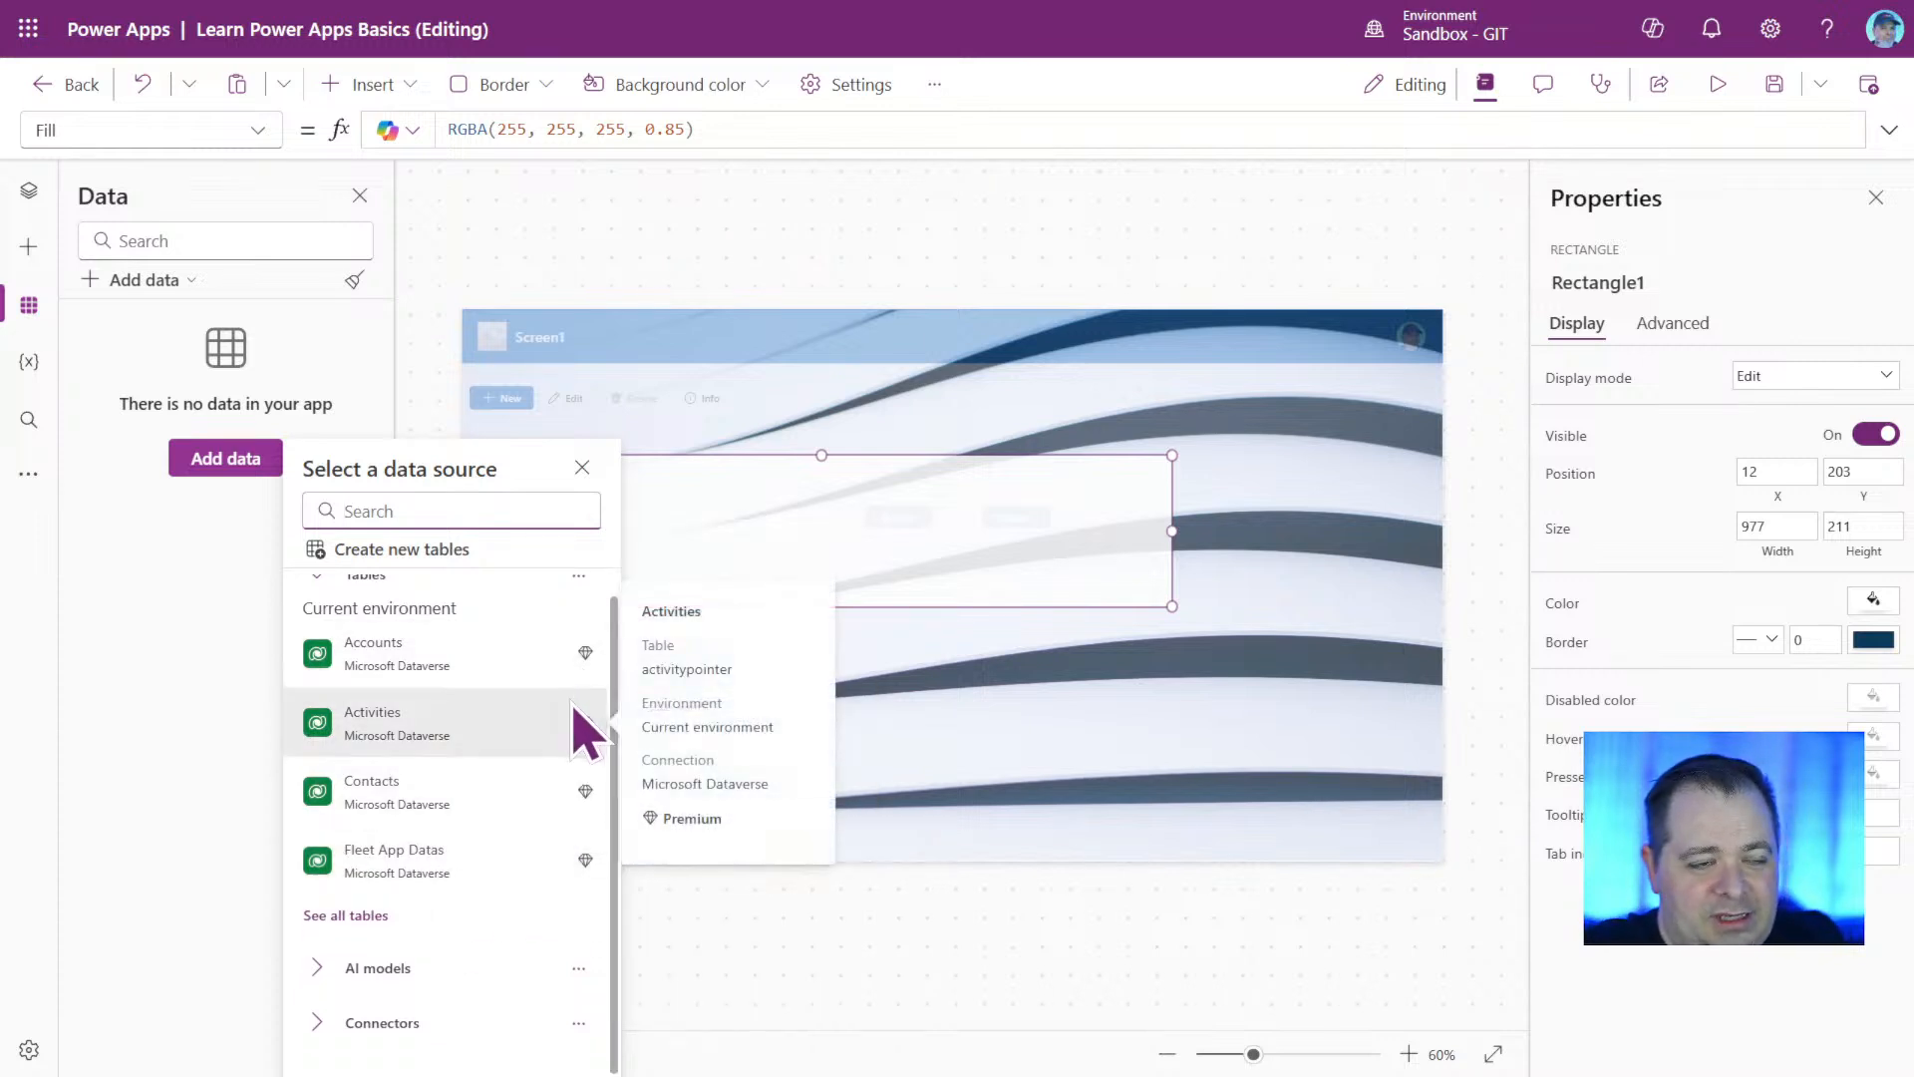
left_click(334, 1018)
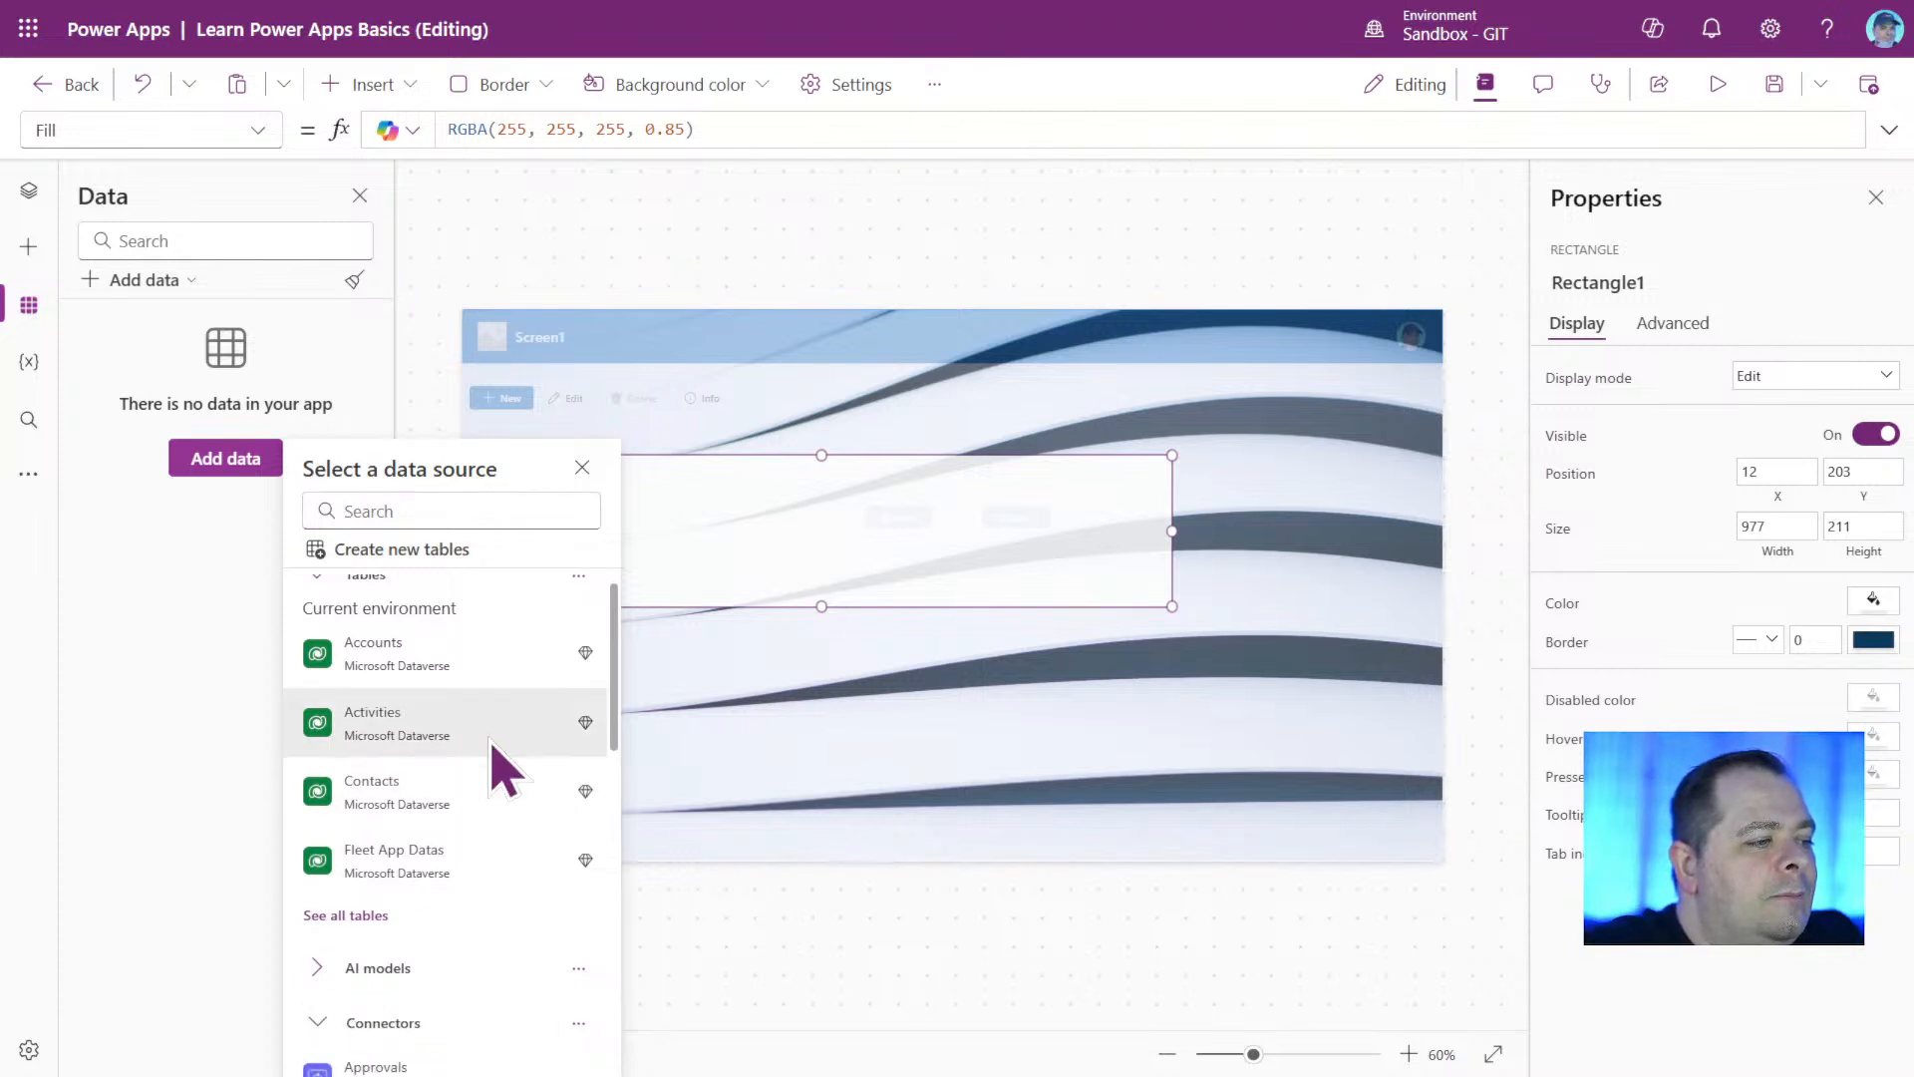
scroll(504, 769, "down", 5)
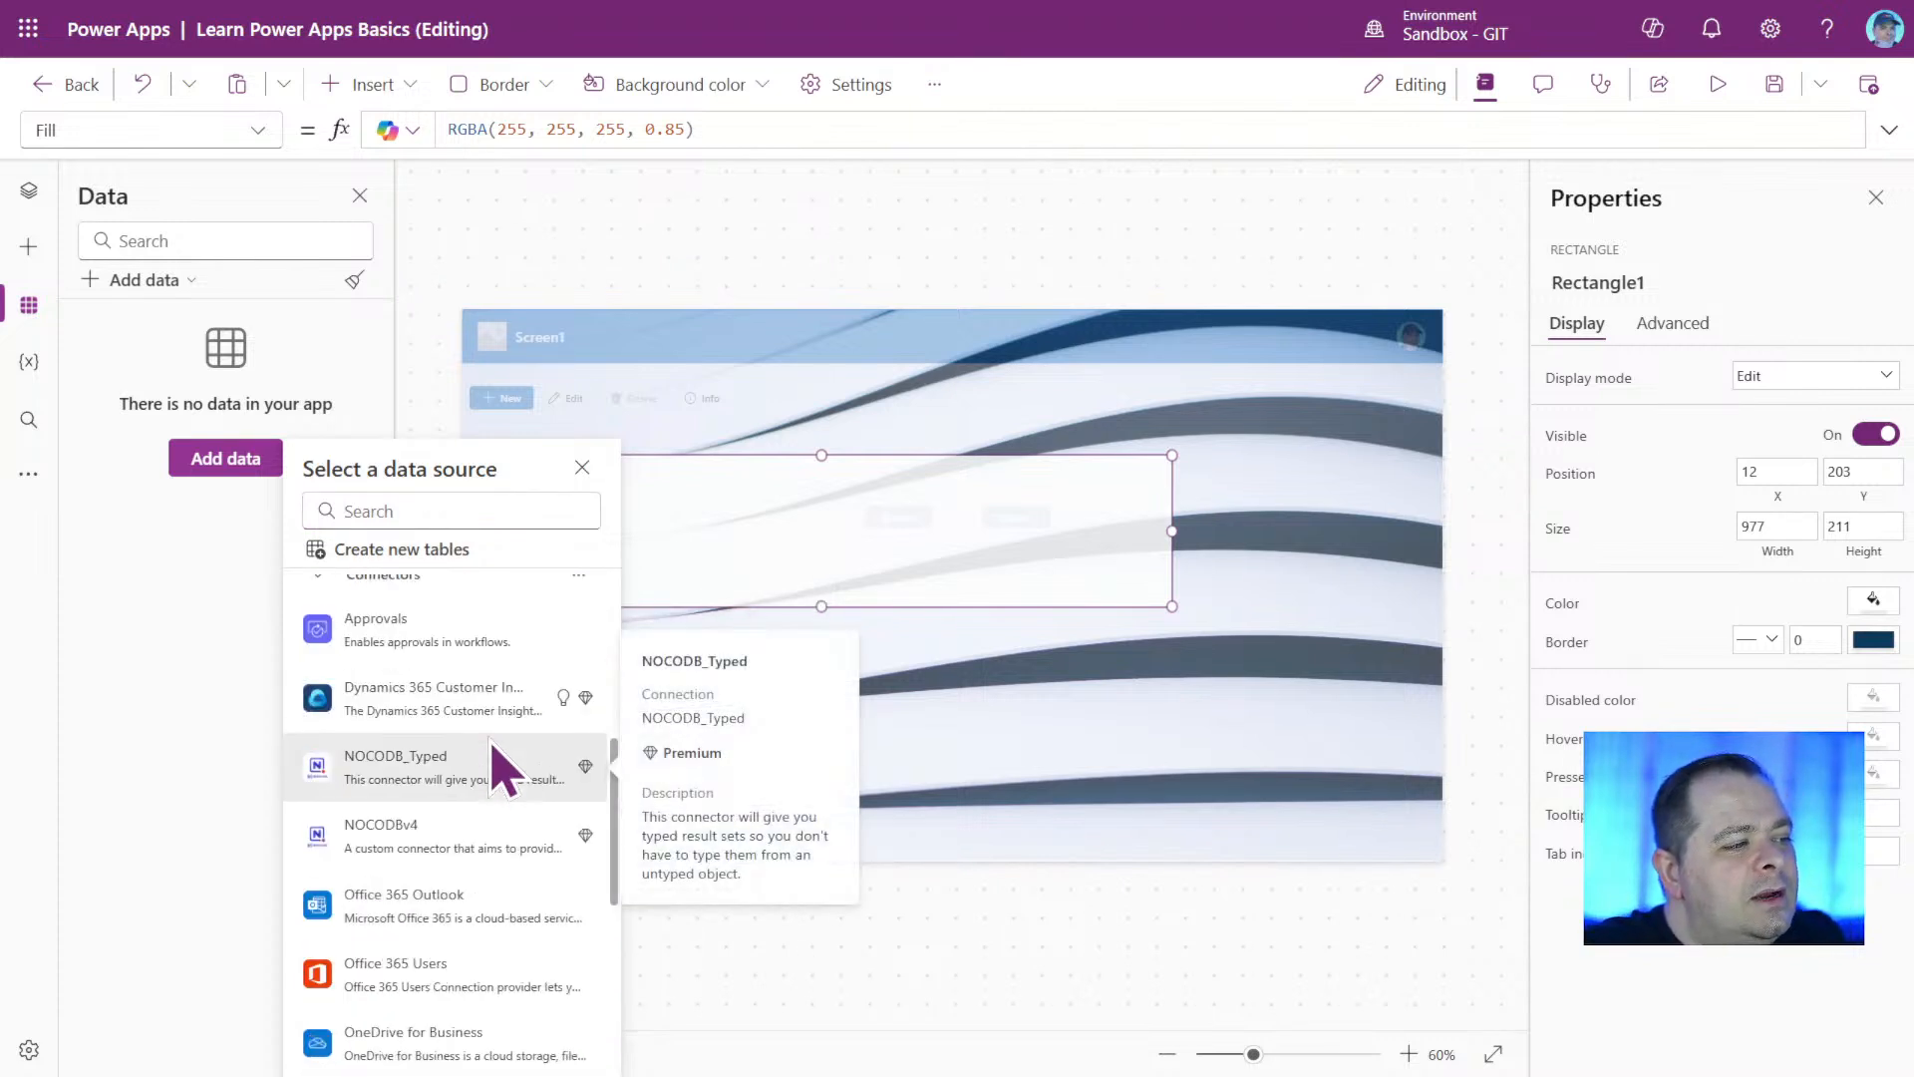
left_click(458, 511)
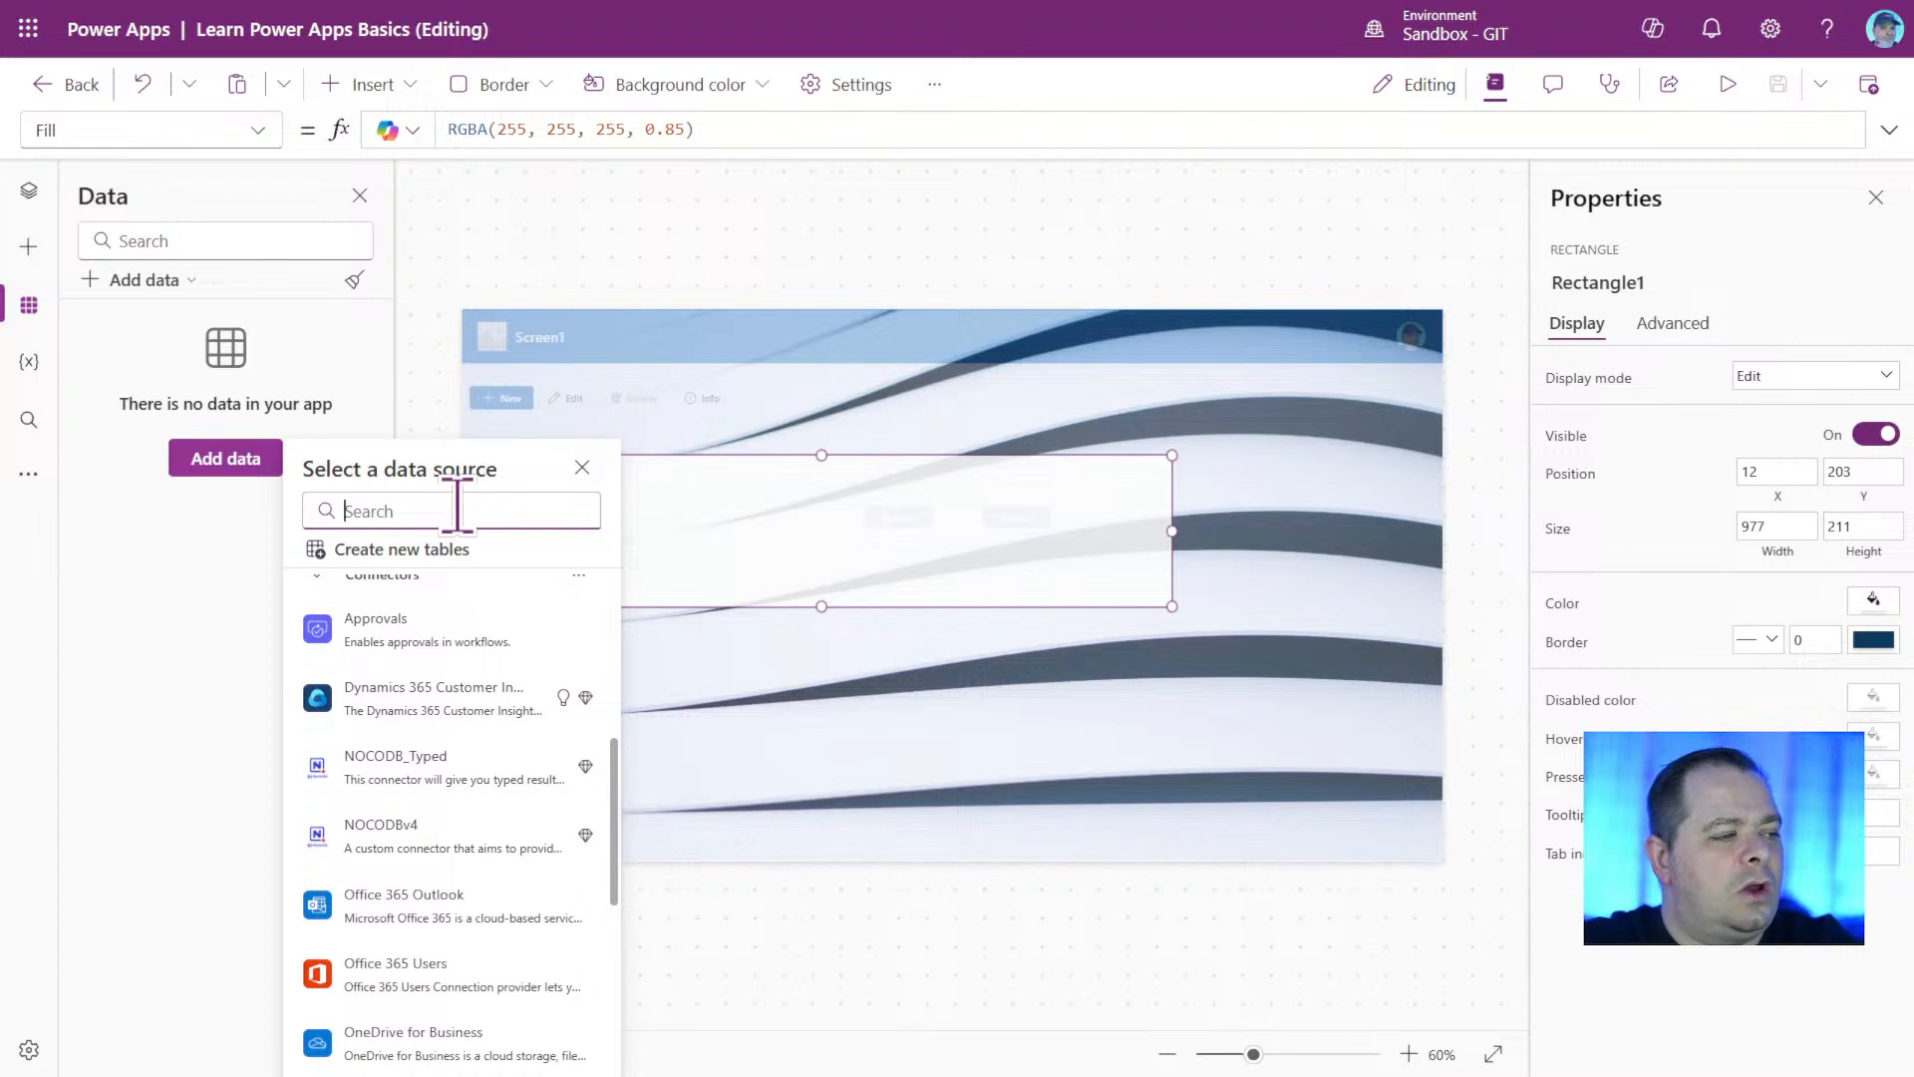
type("SharePoin")
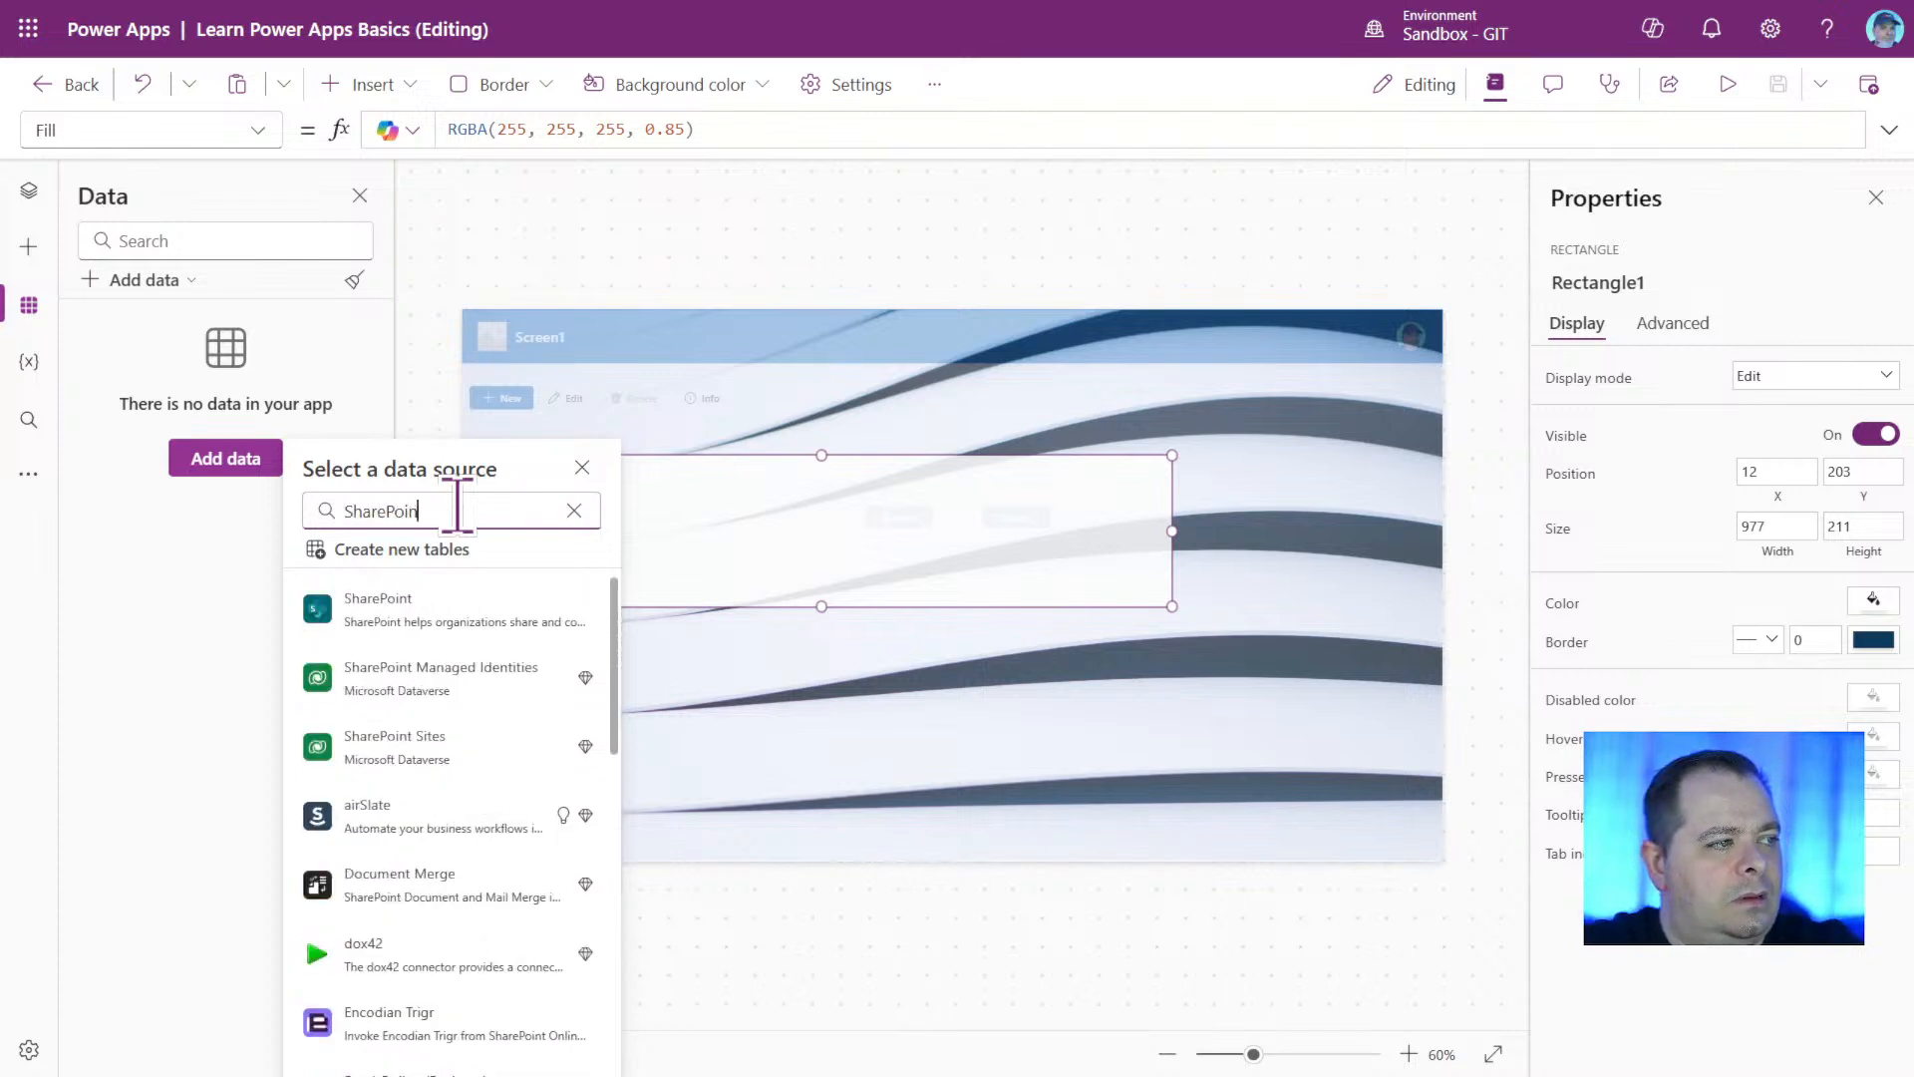
mouse_move(416, 626)
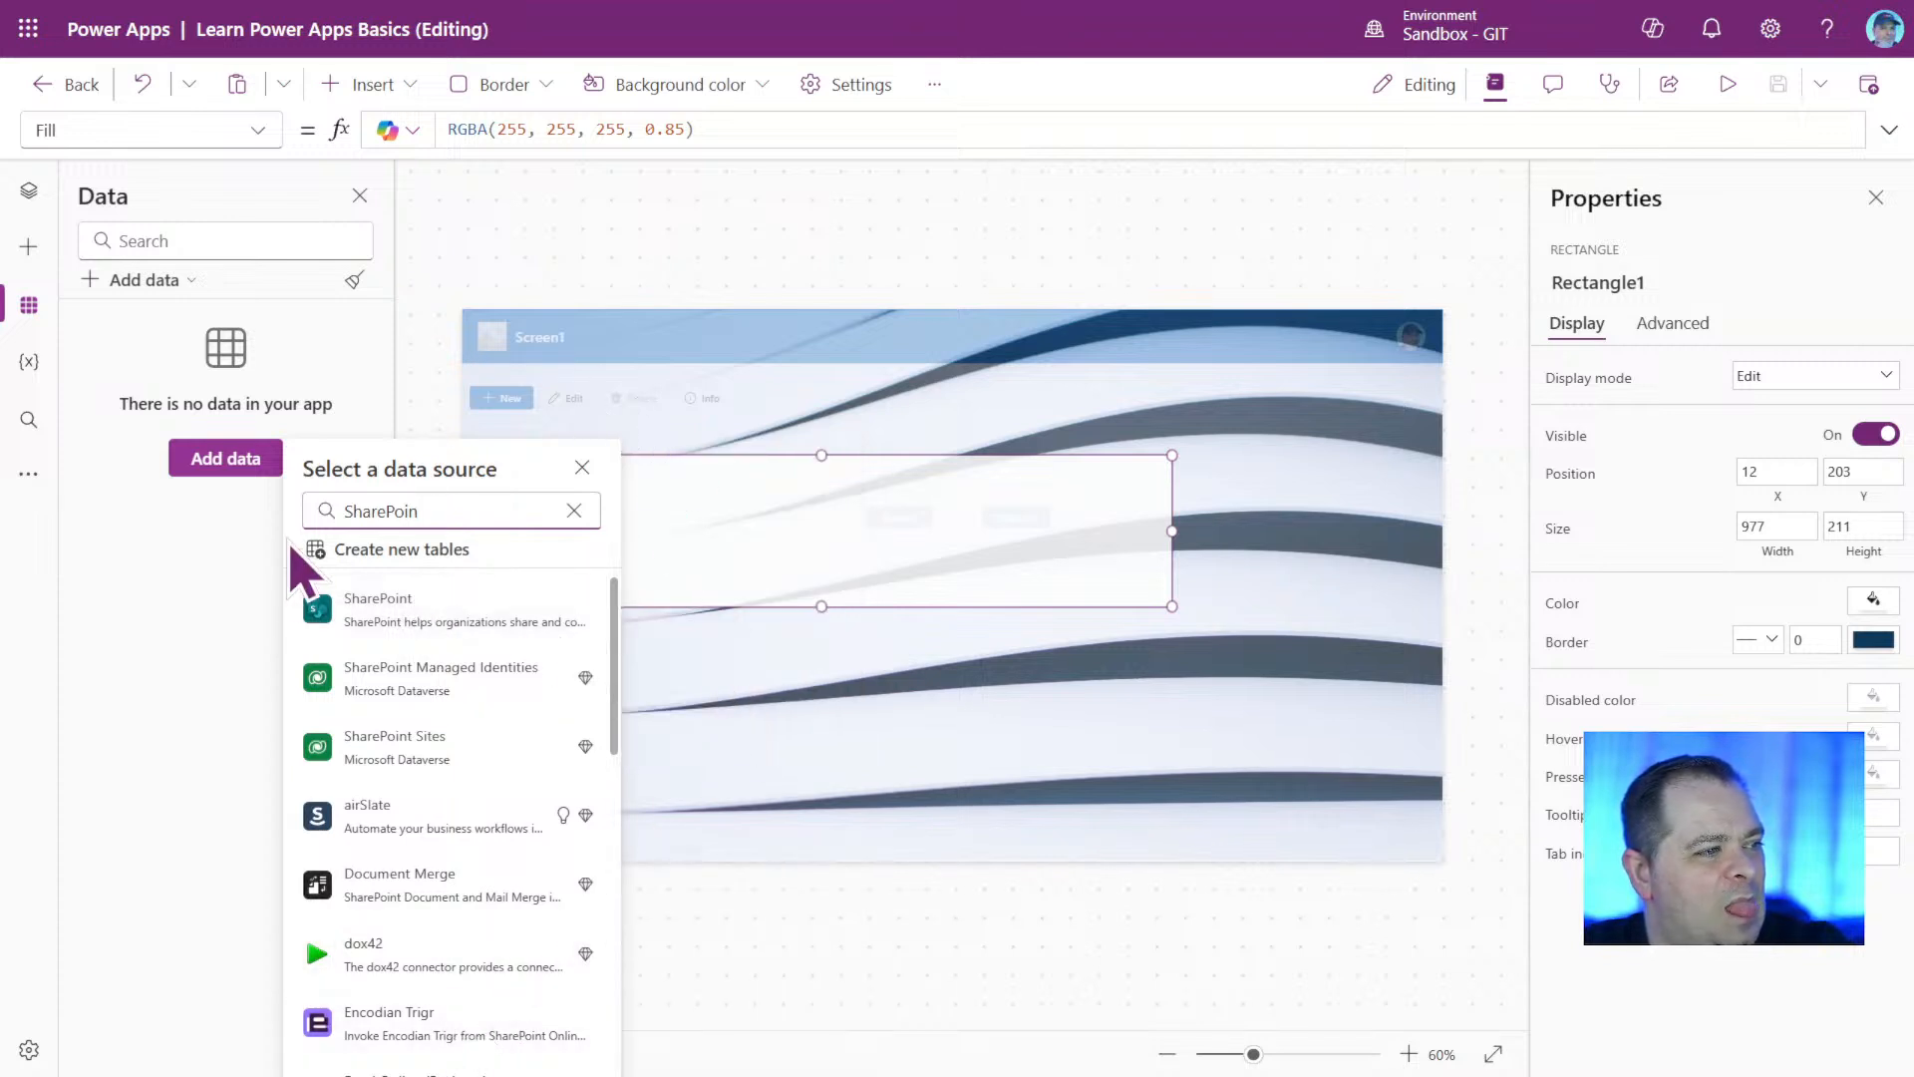
left_click(131, 688)
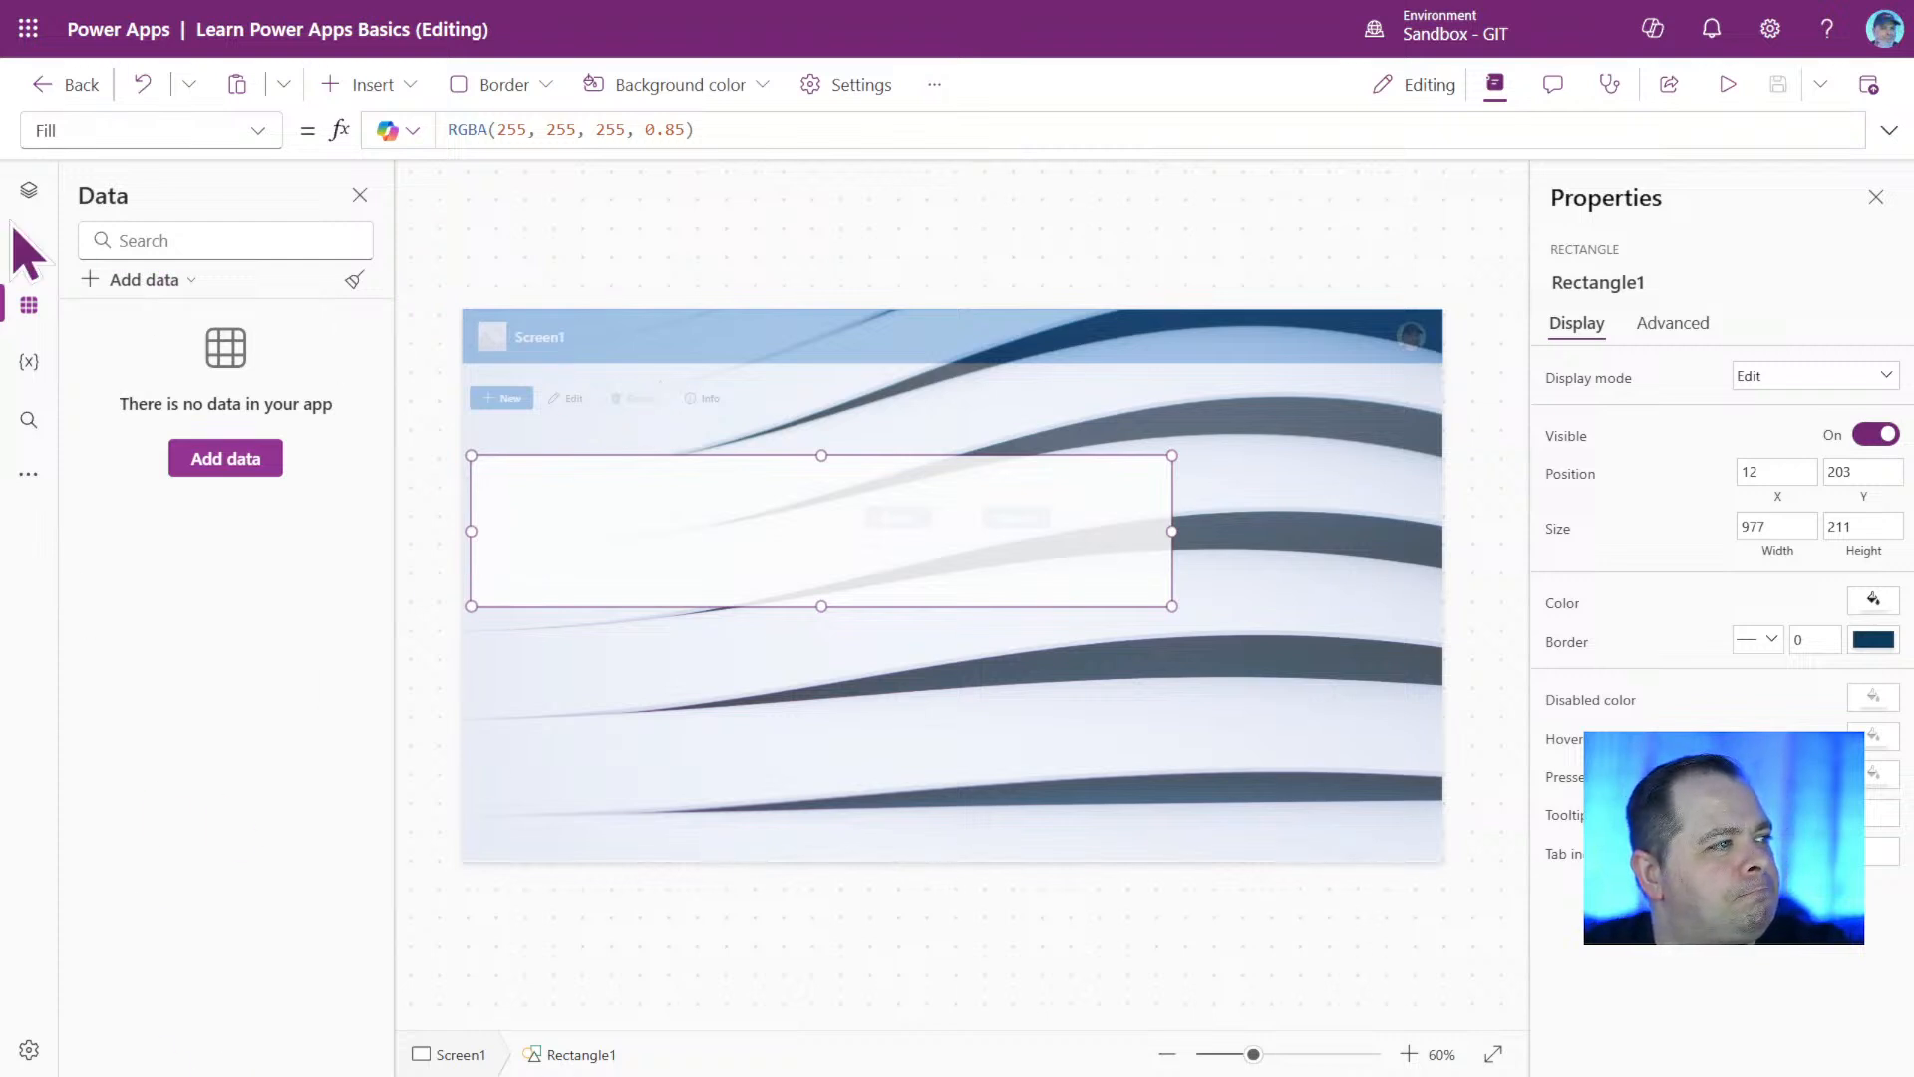
Move Header1 above Image1 and Rectangle1 in the control order of Screen1.
left_click(26, 191)
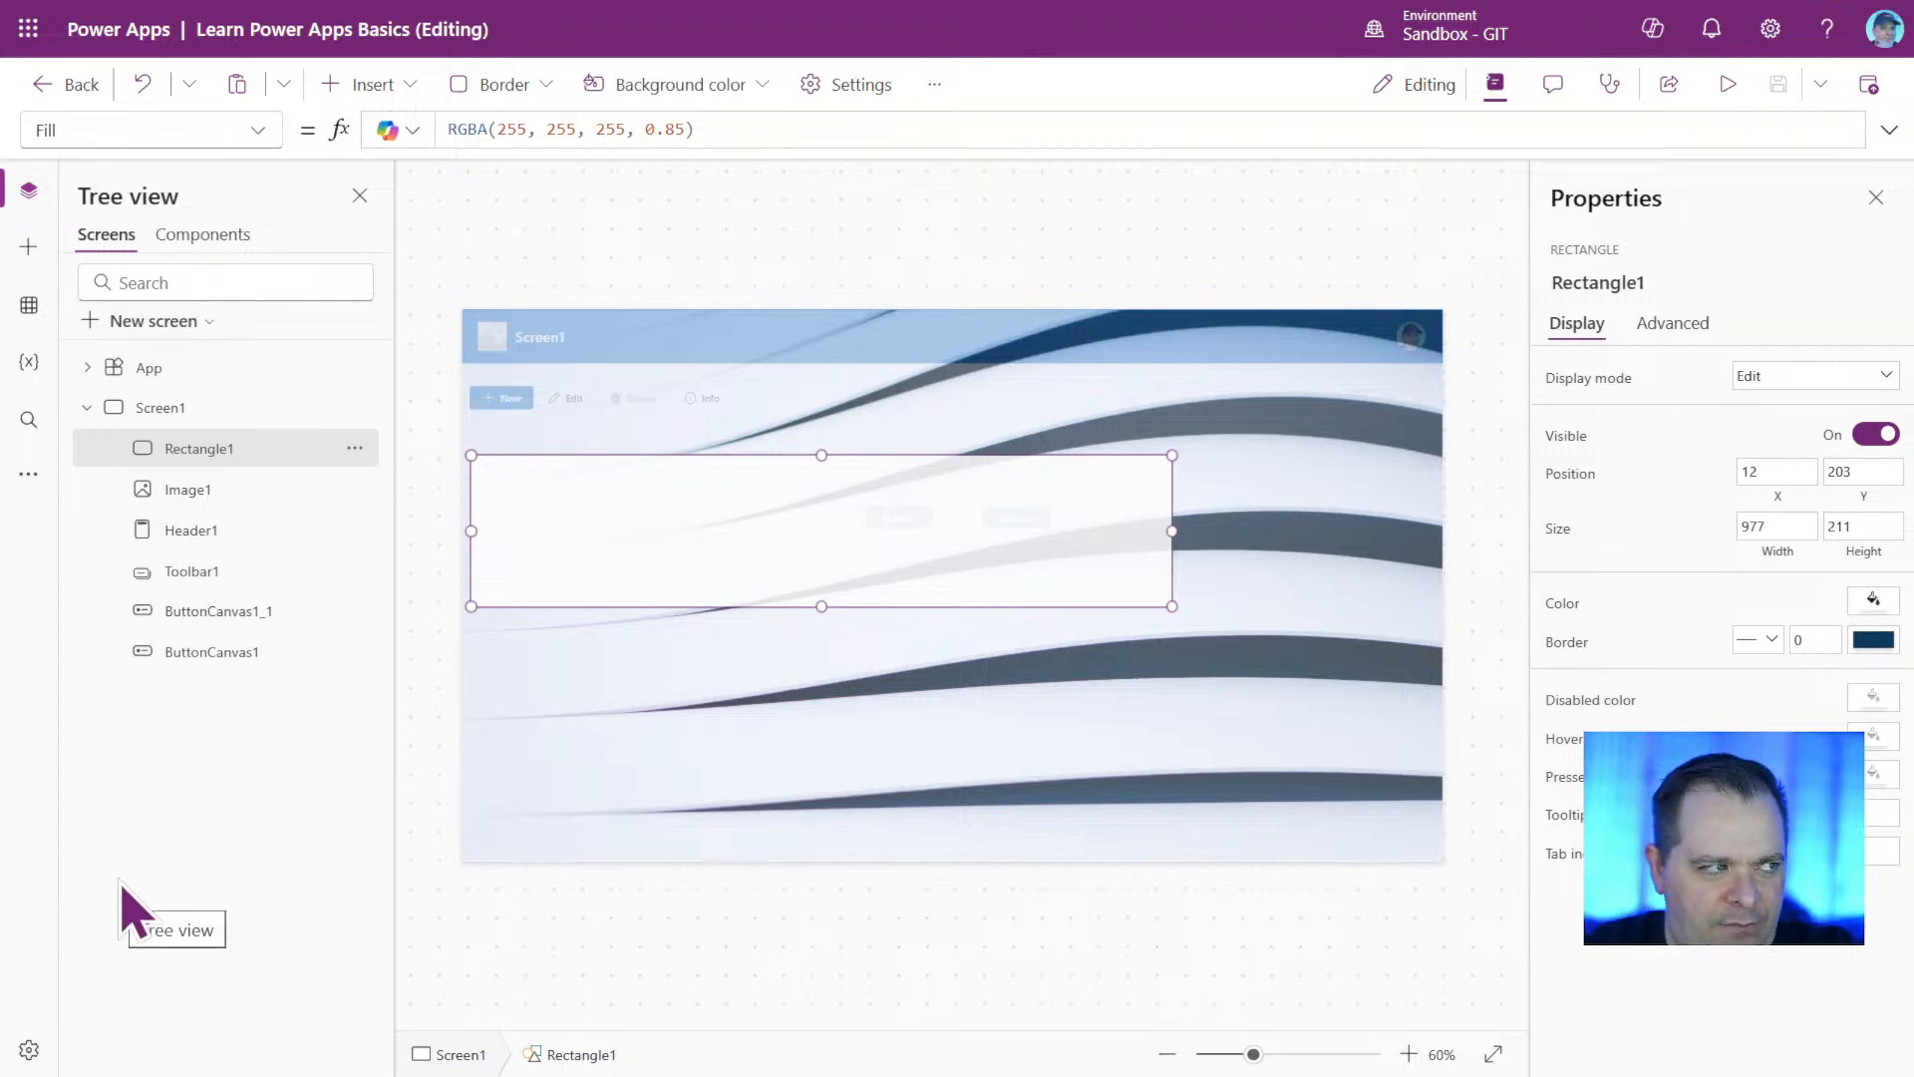
left_click(234, 493)
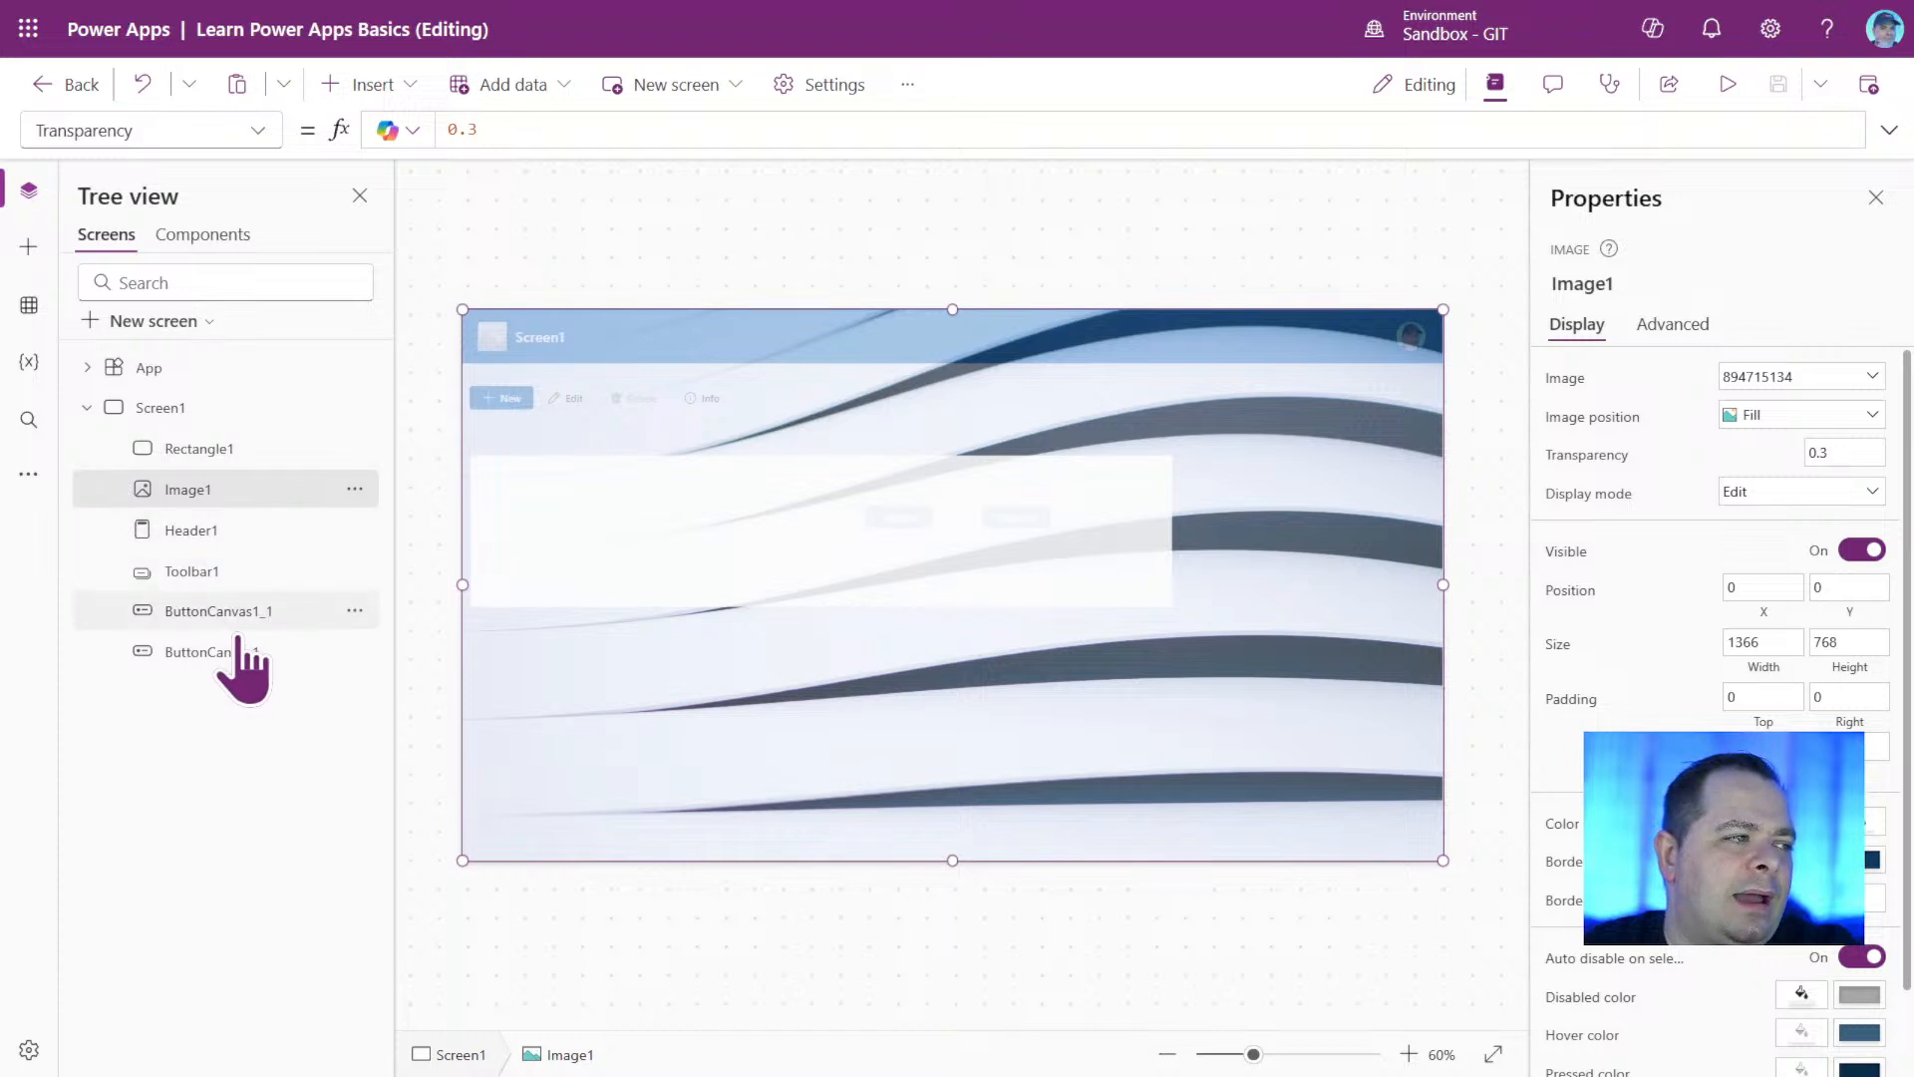
left_click(171, 533)
left_click(175, 490)
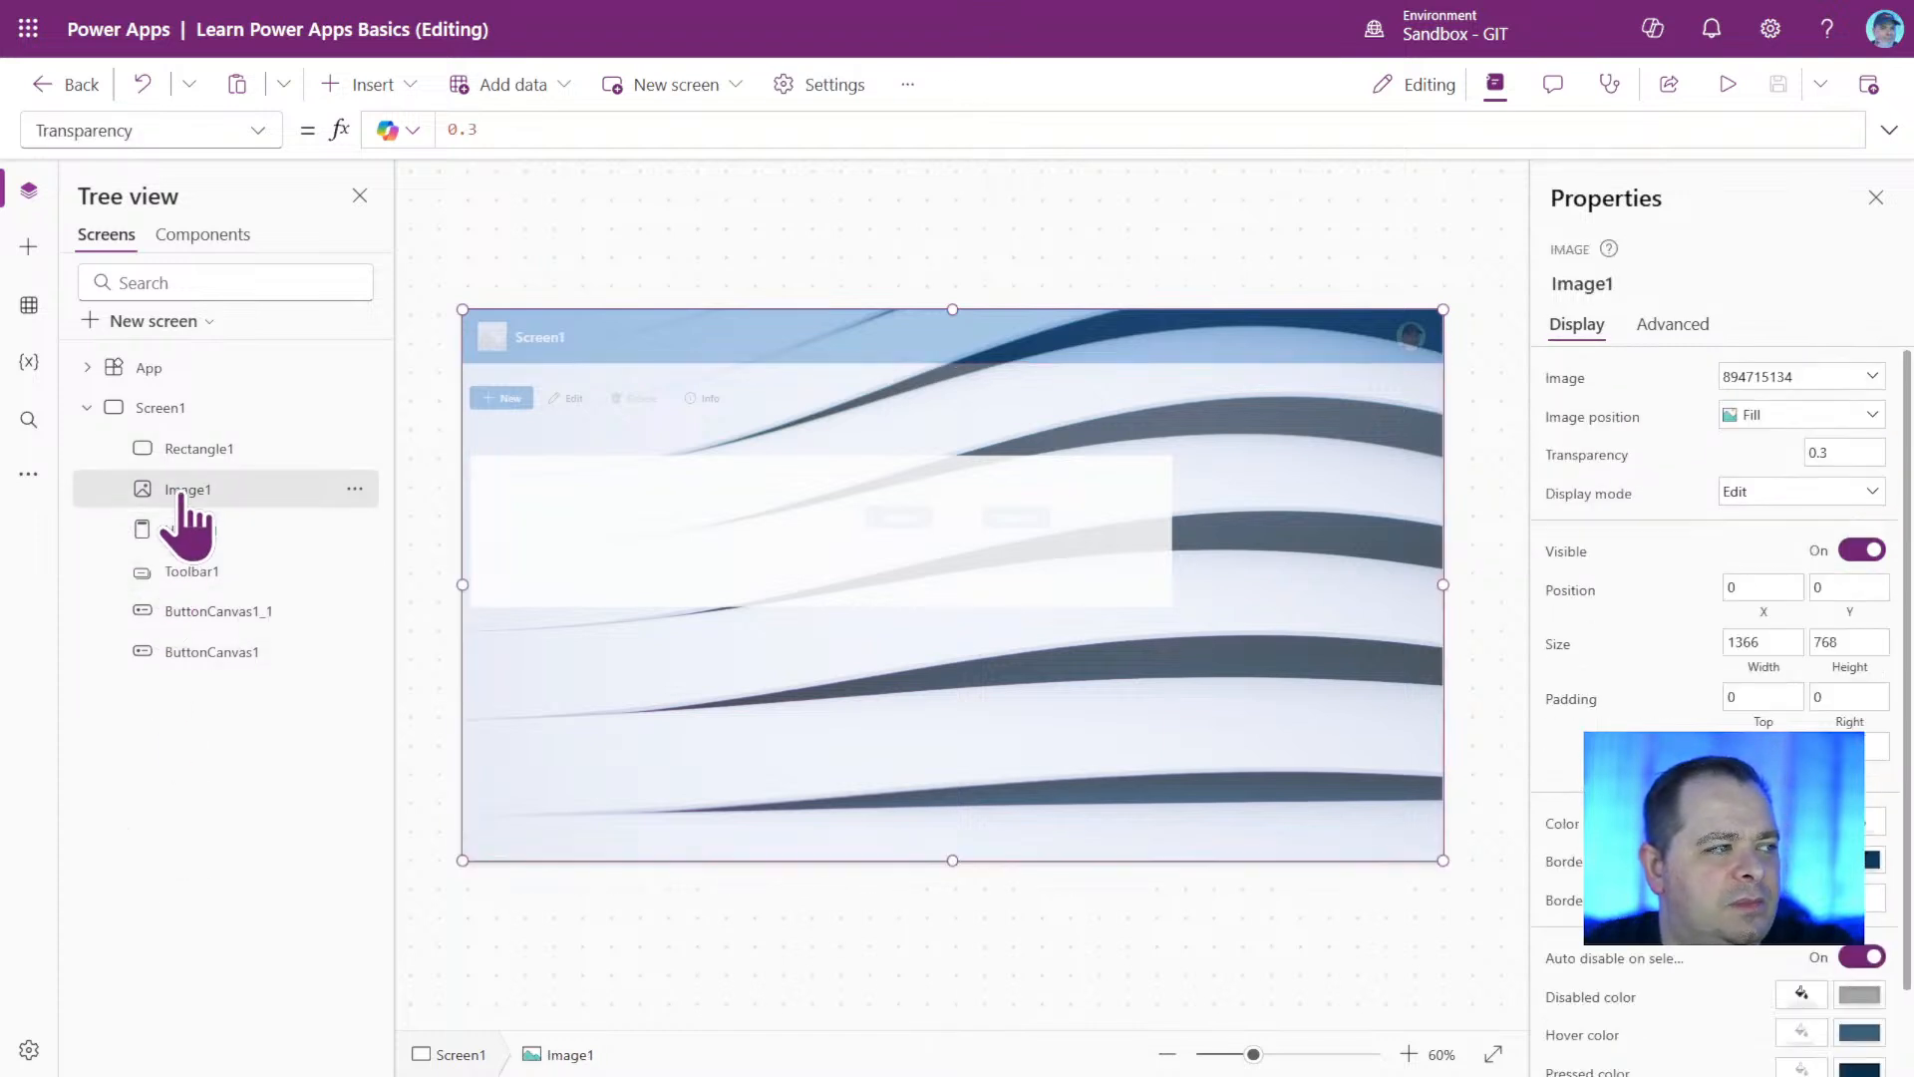
left_click(184, 532)
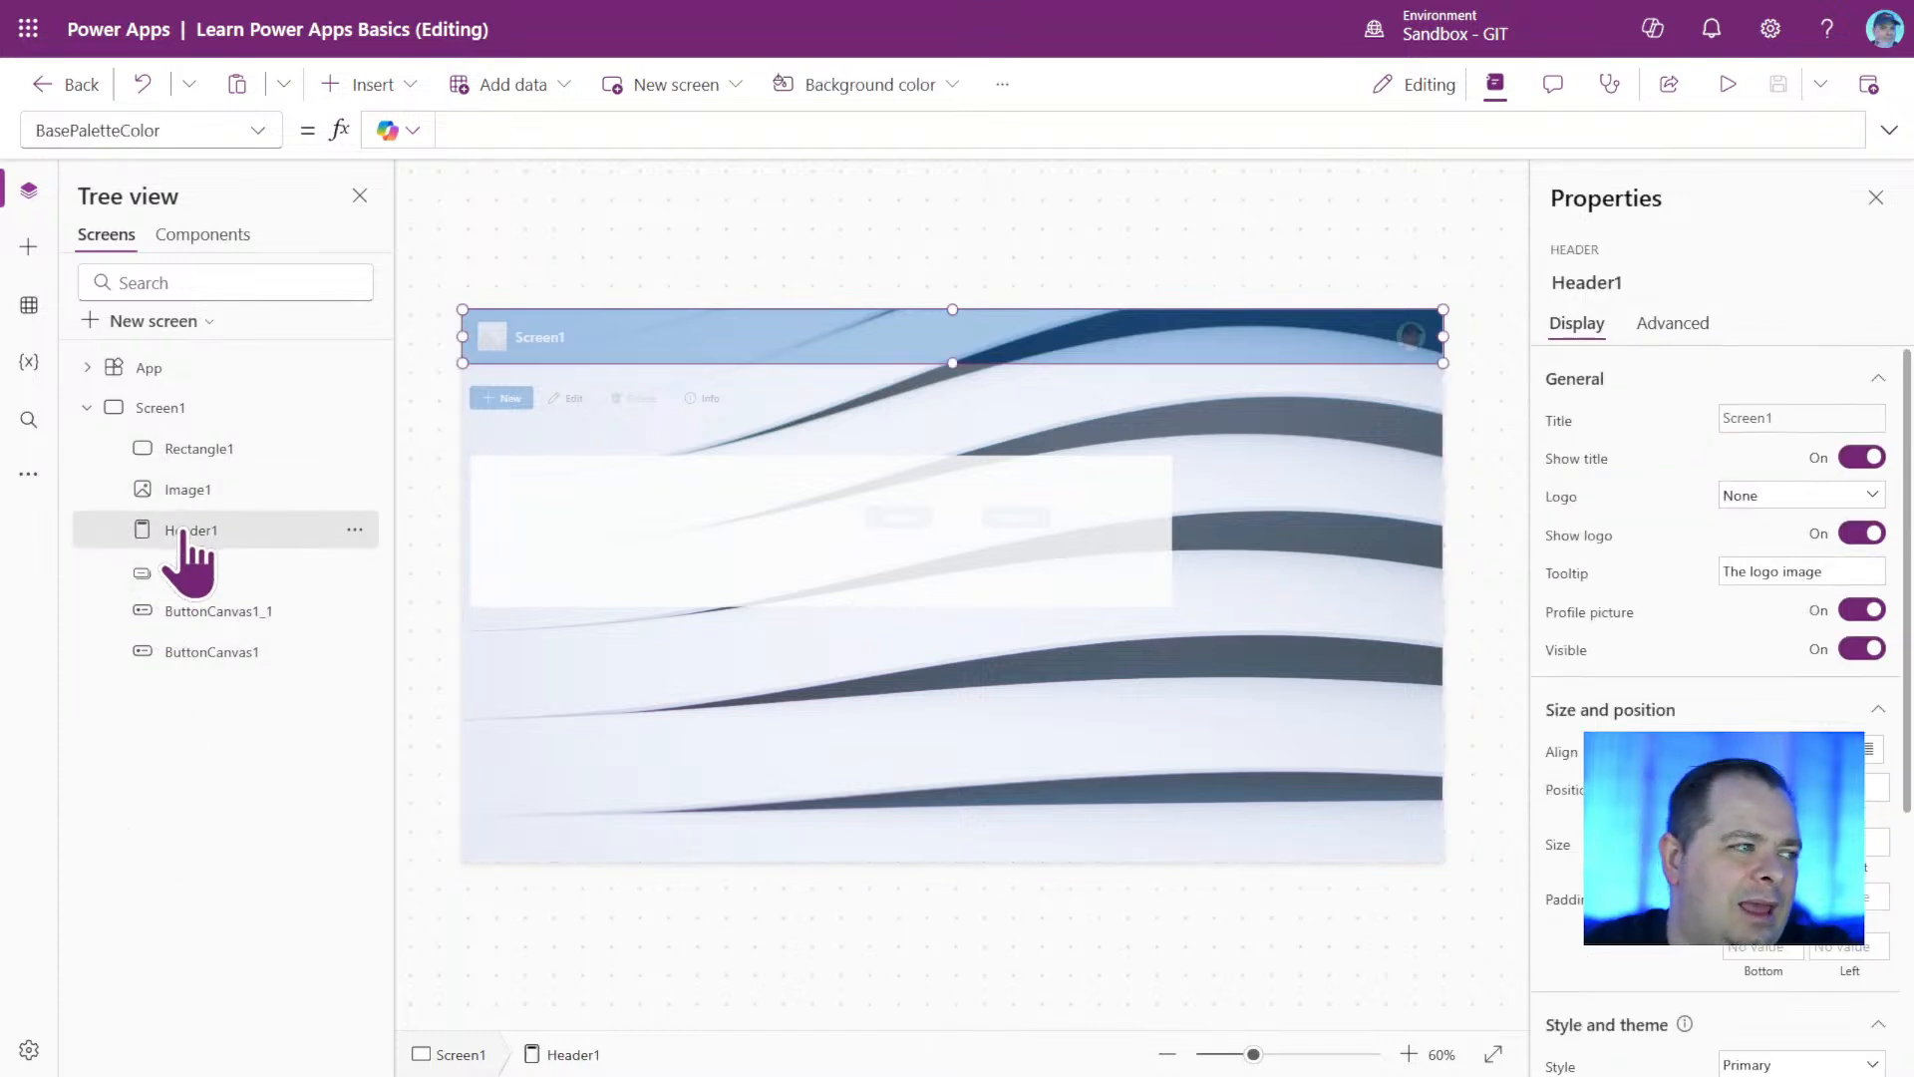
left_click_drag(183, 533, 209, 479)
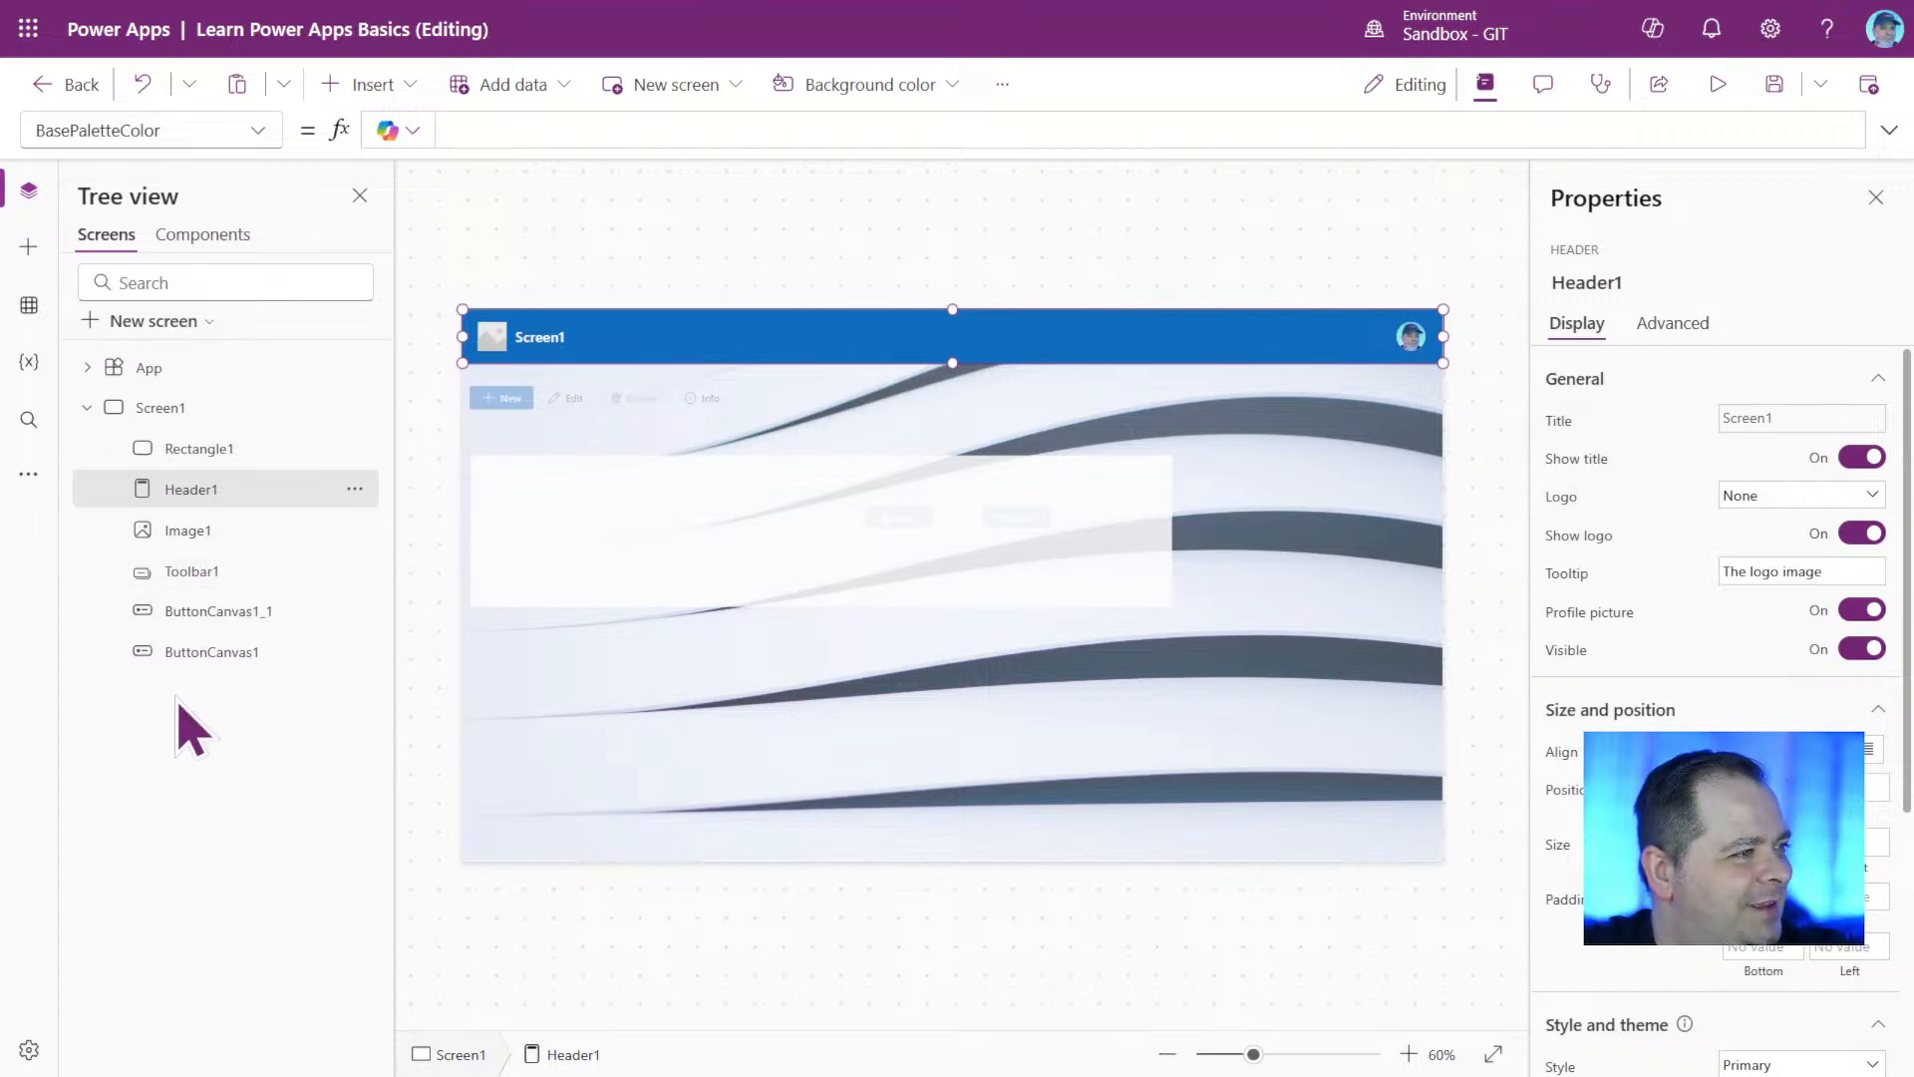
left_click_drag(212, 504, 218, 461)
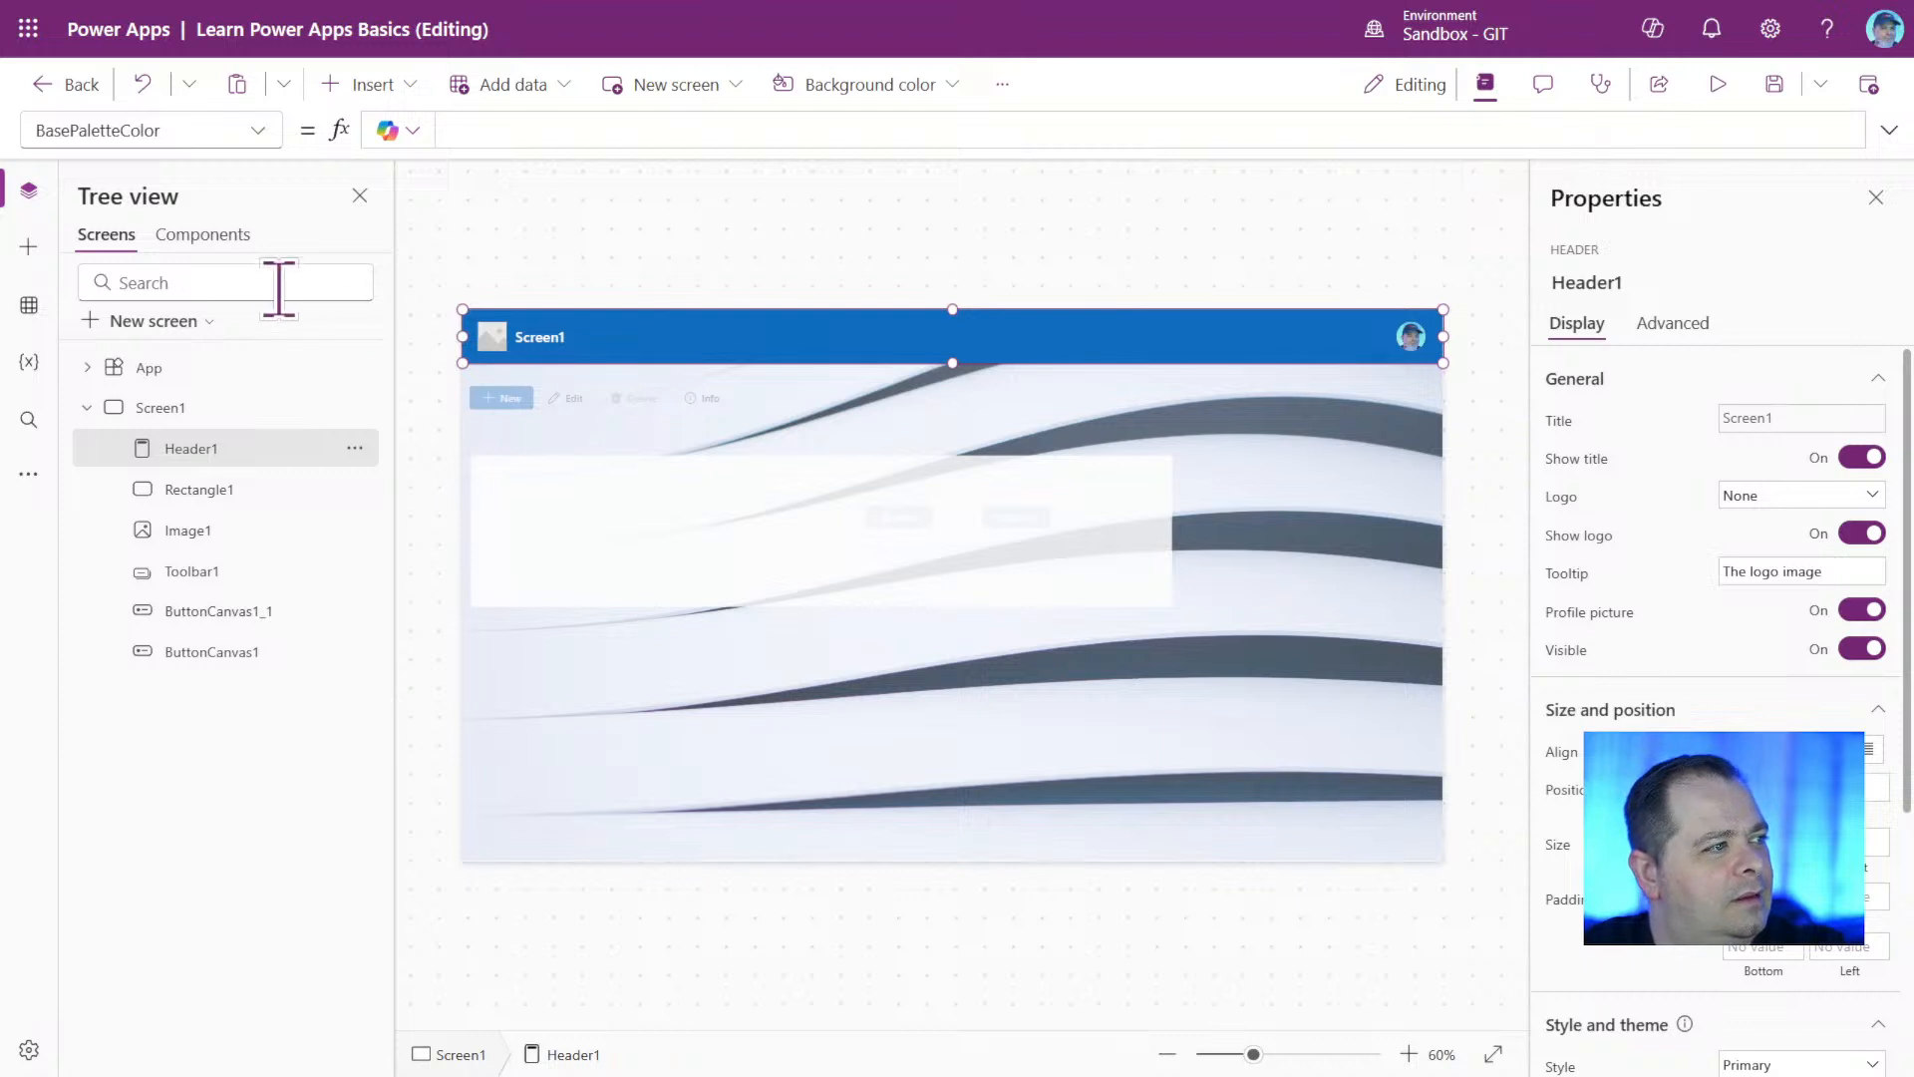
Add a new blank screen and move it above Screen1 in the screen order.
left_click(195, 323)
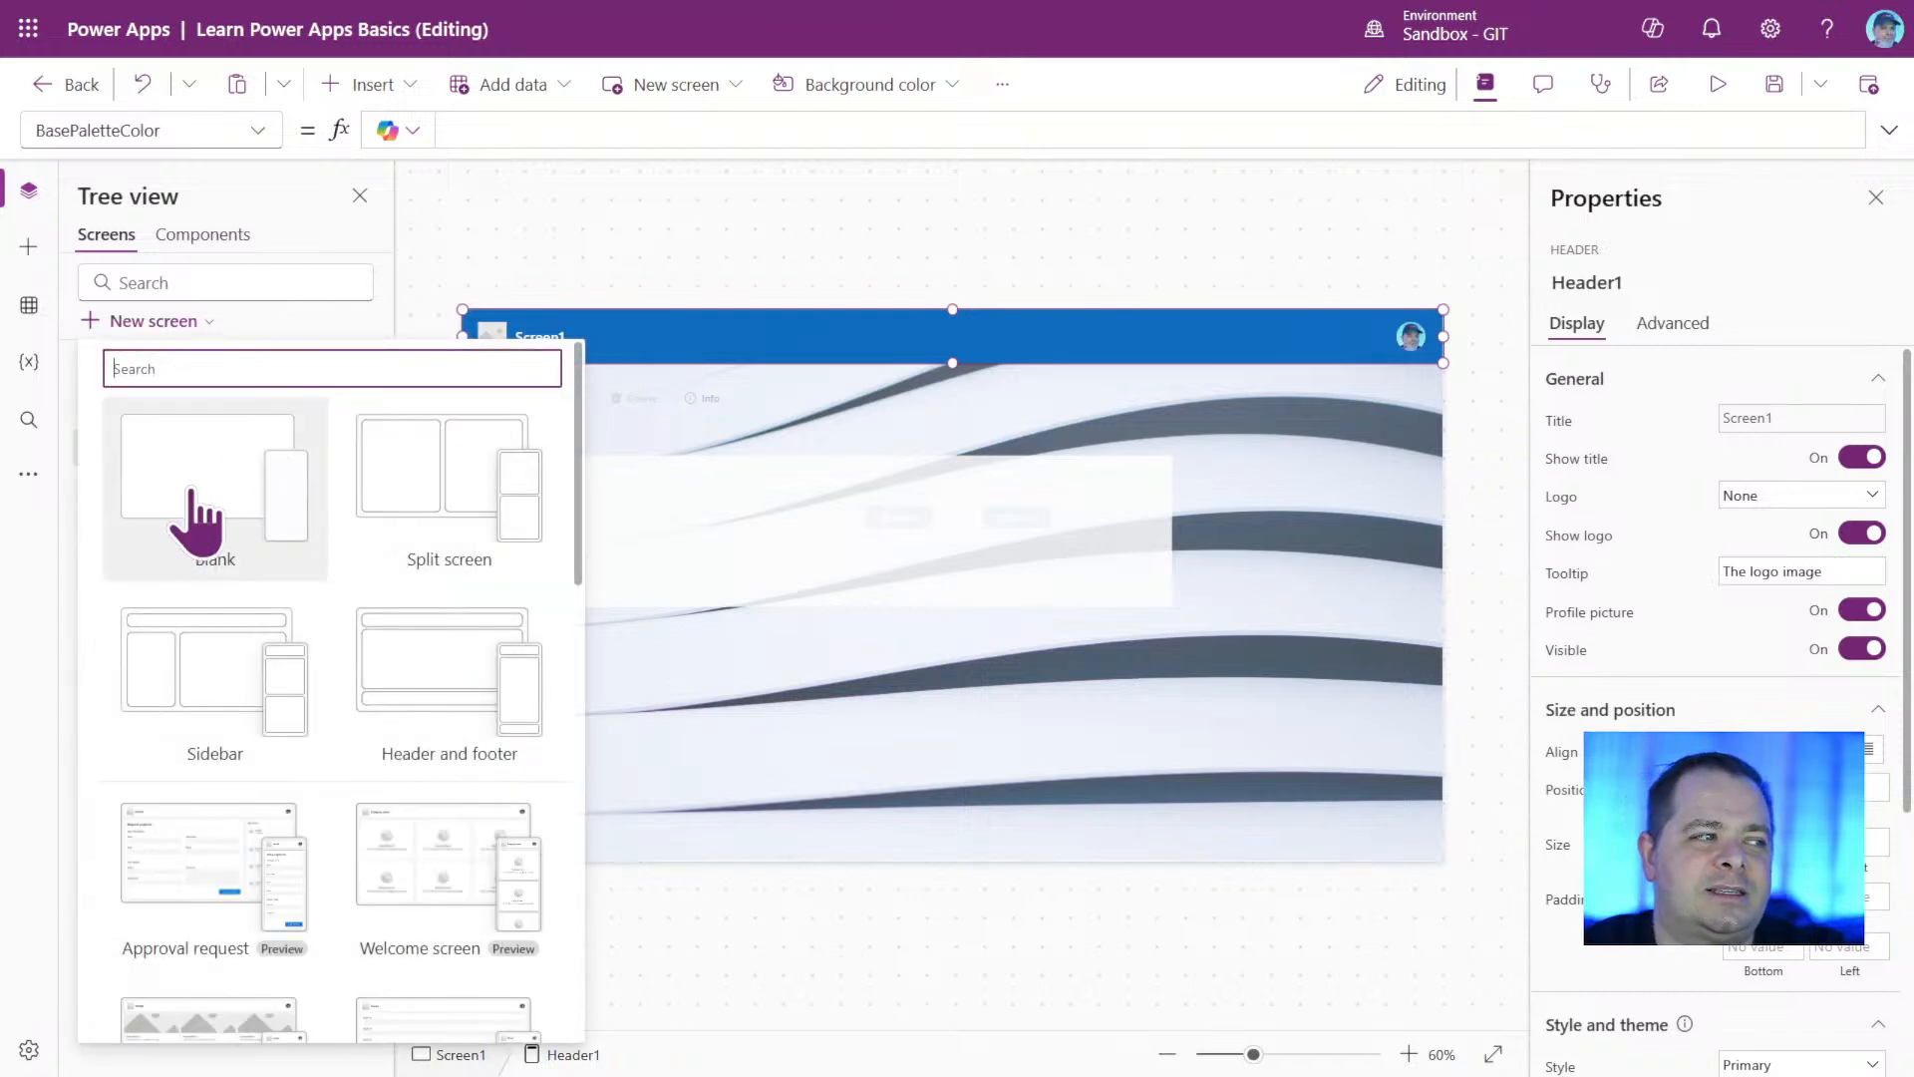
left_click(195, 526)
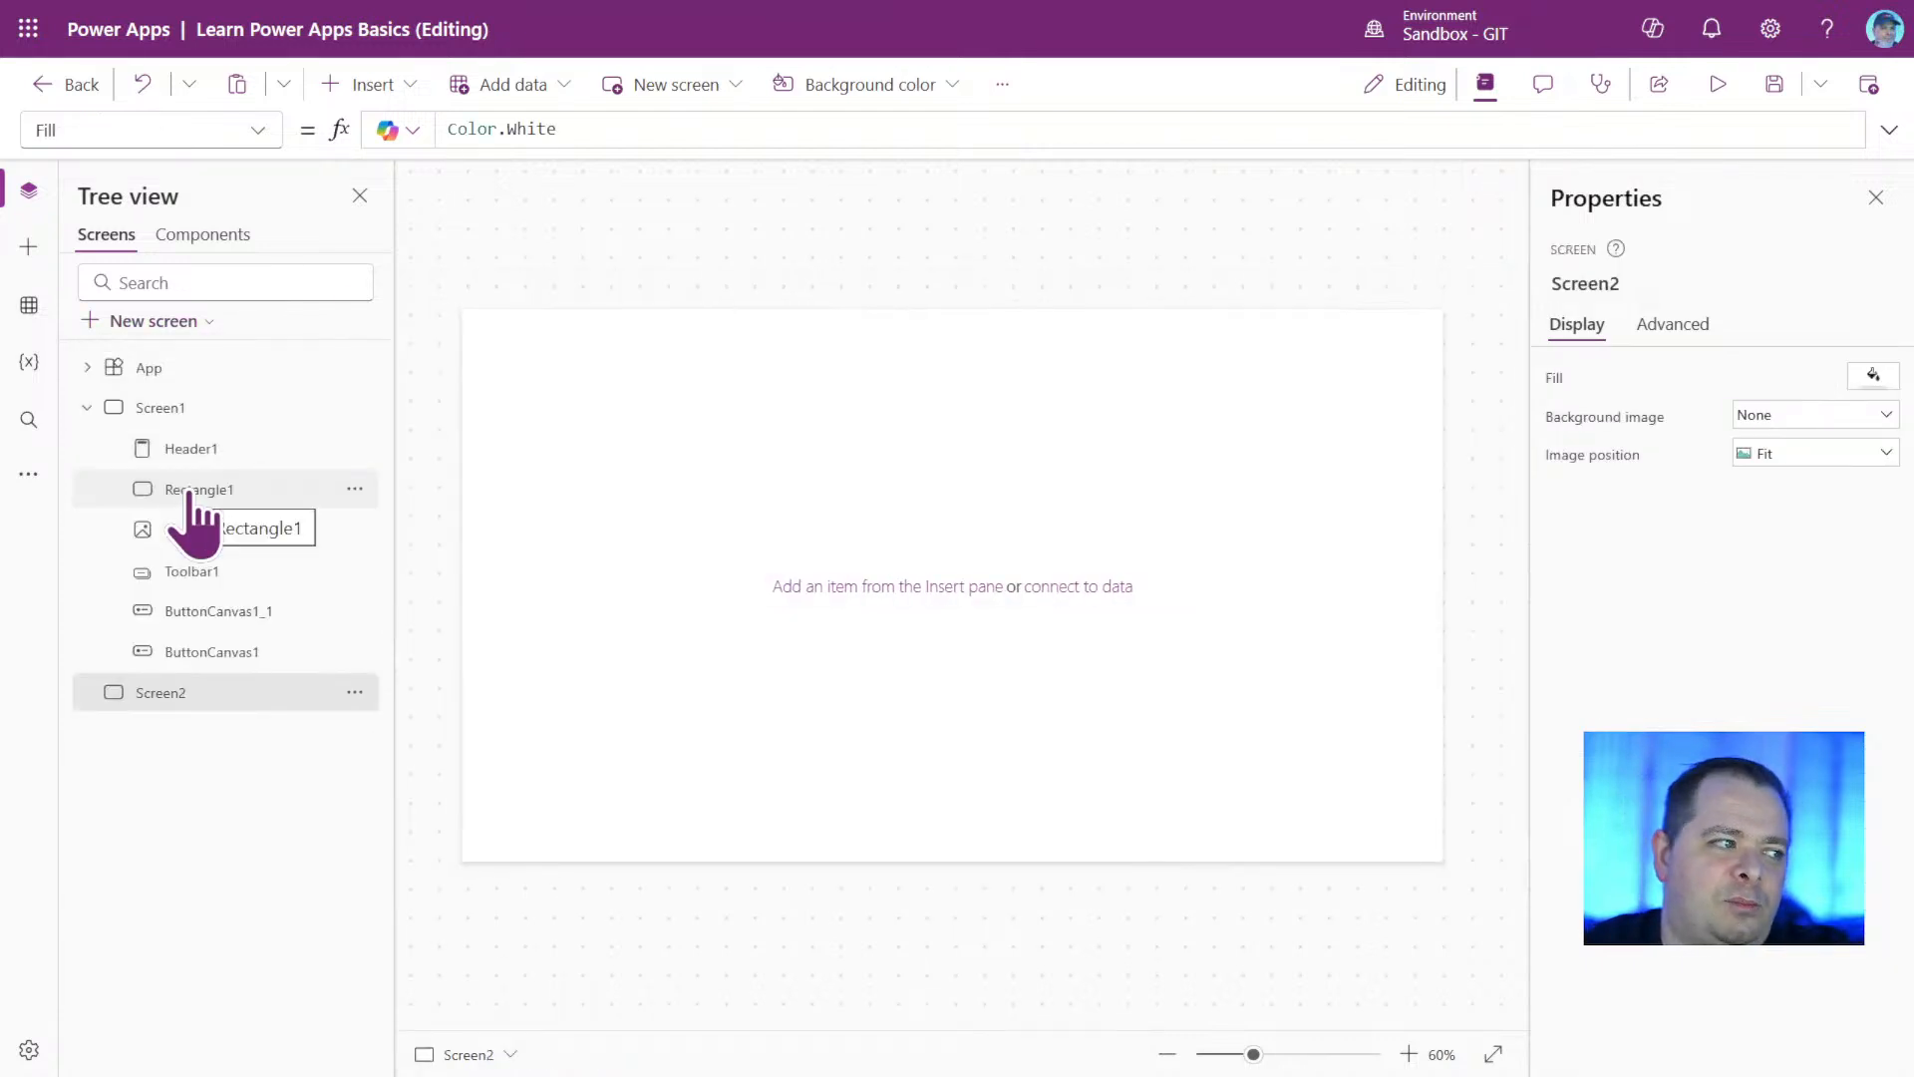
left_click_drag(164, 695, 186, 411)
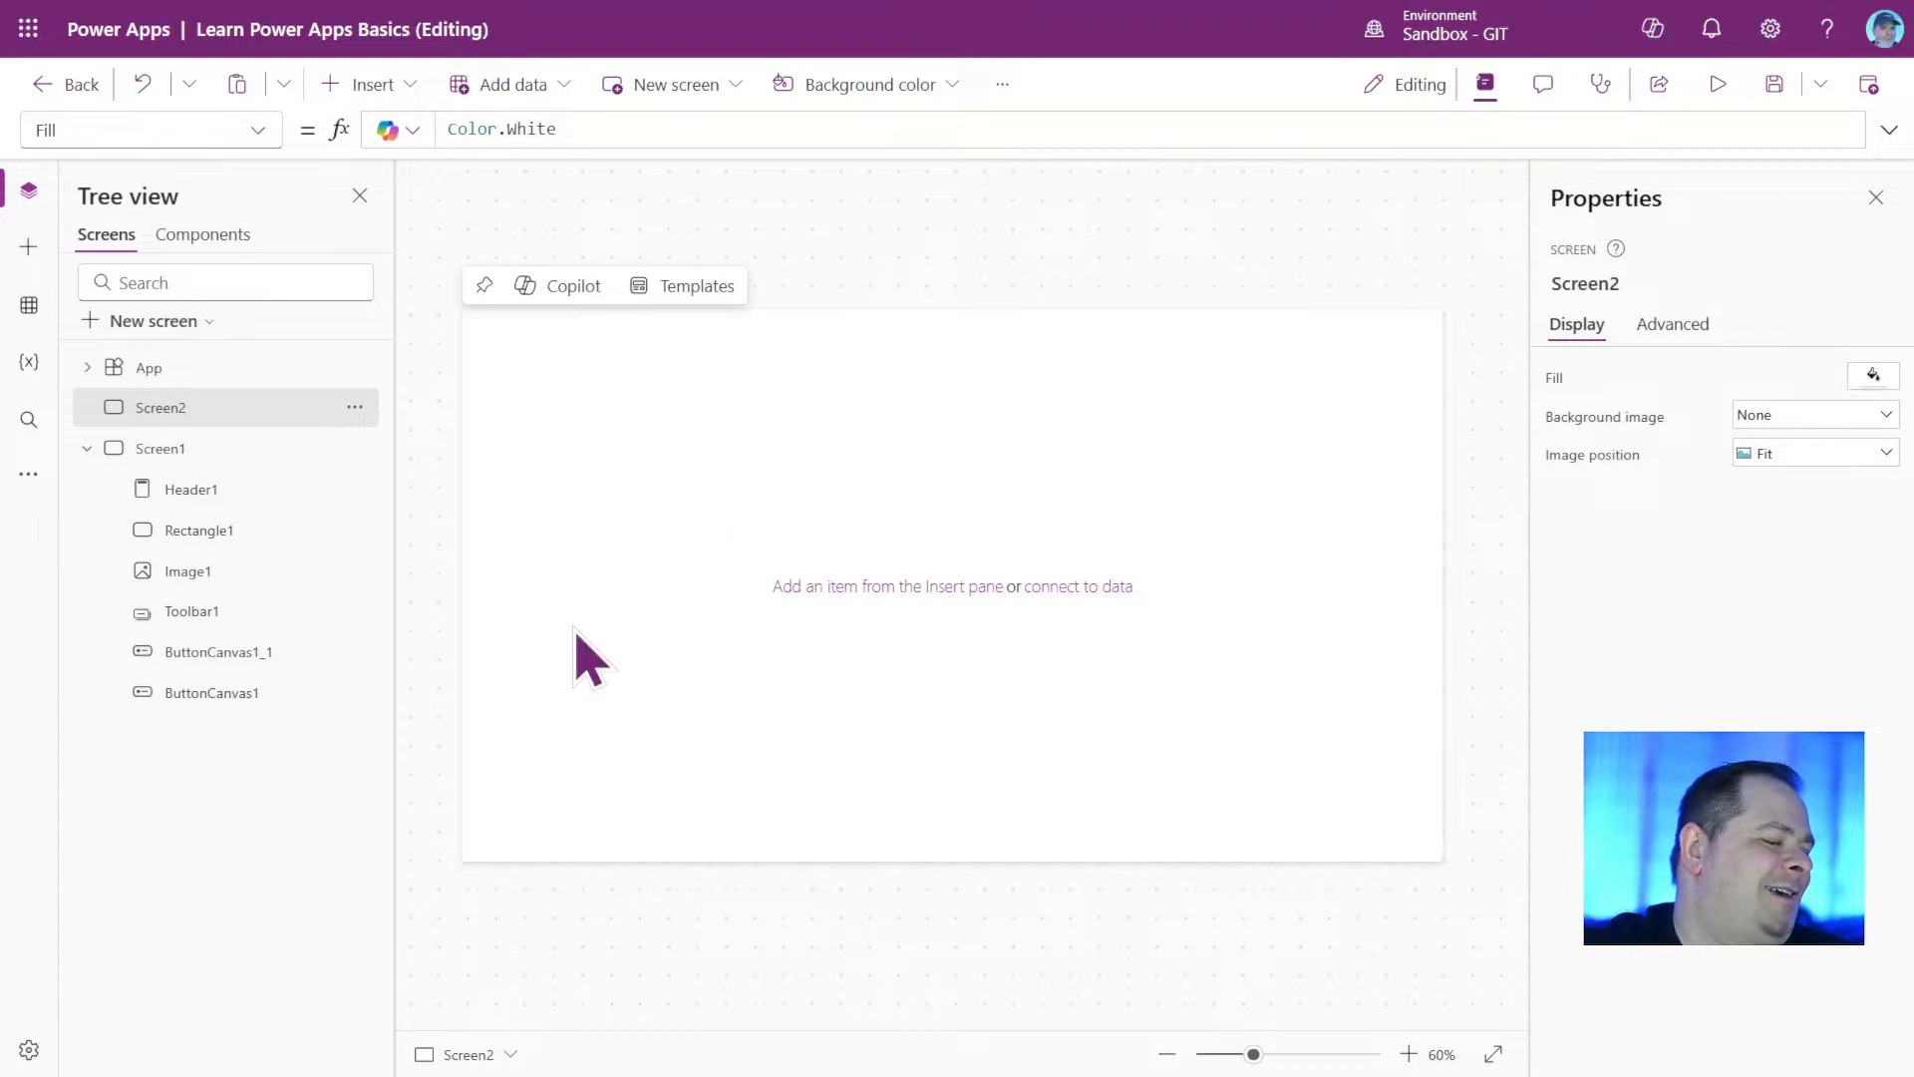
left_click_drag(102, 408, 143, 701)
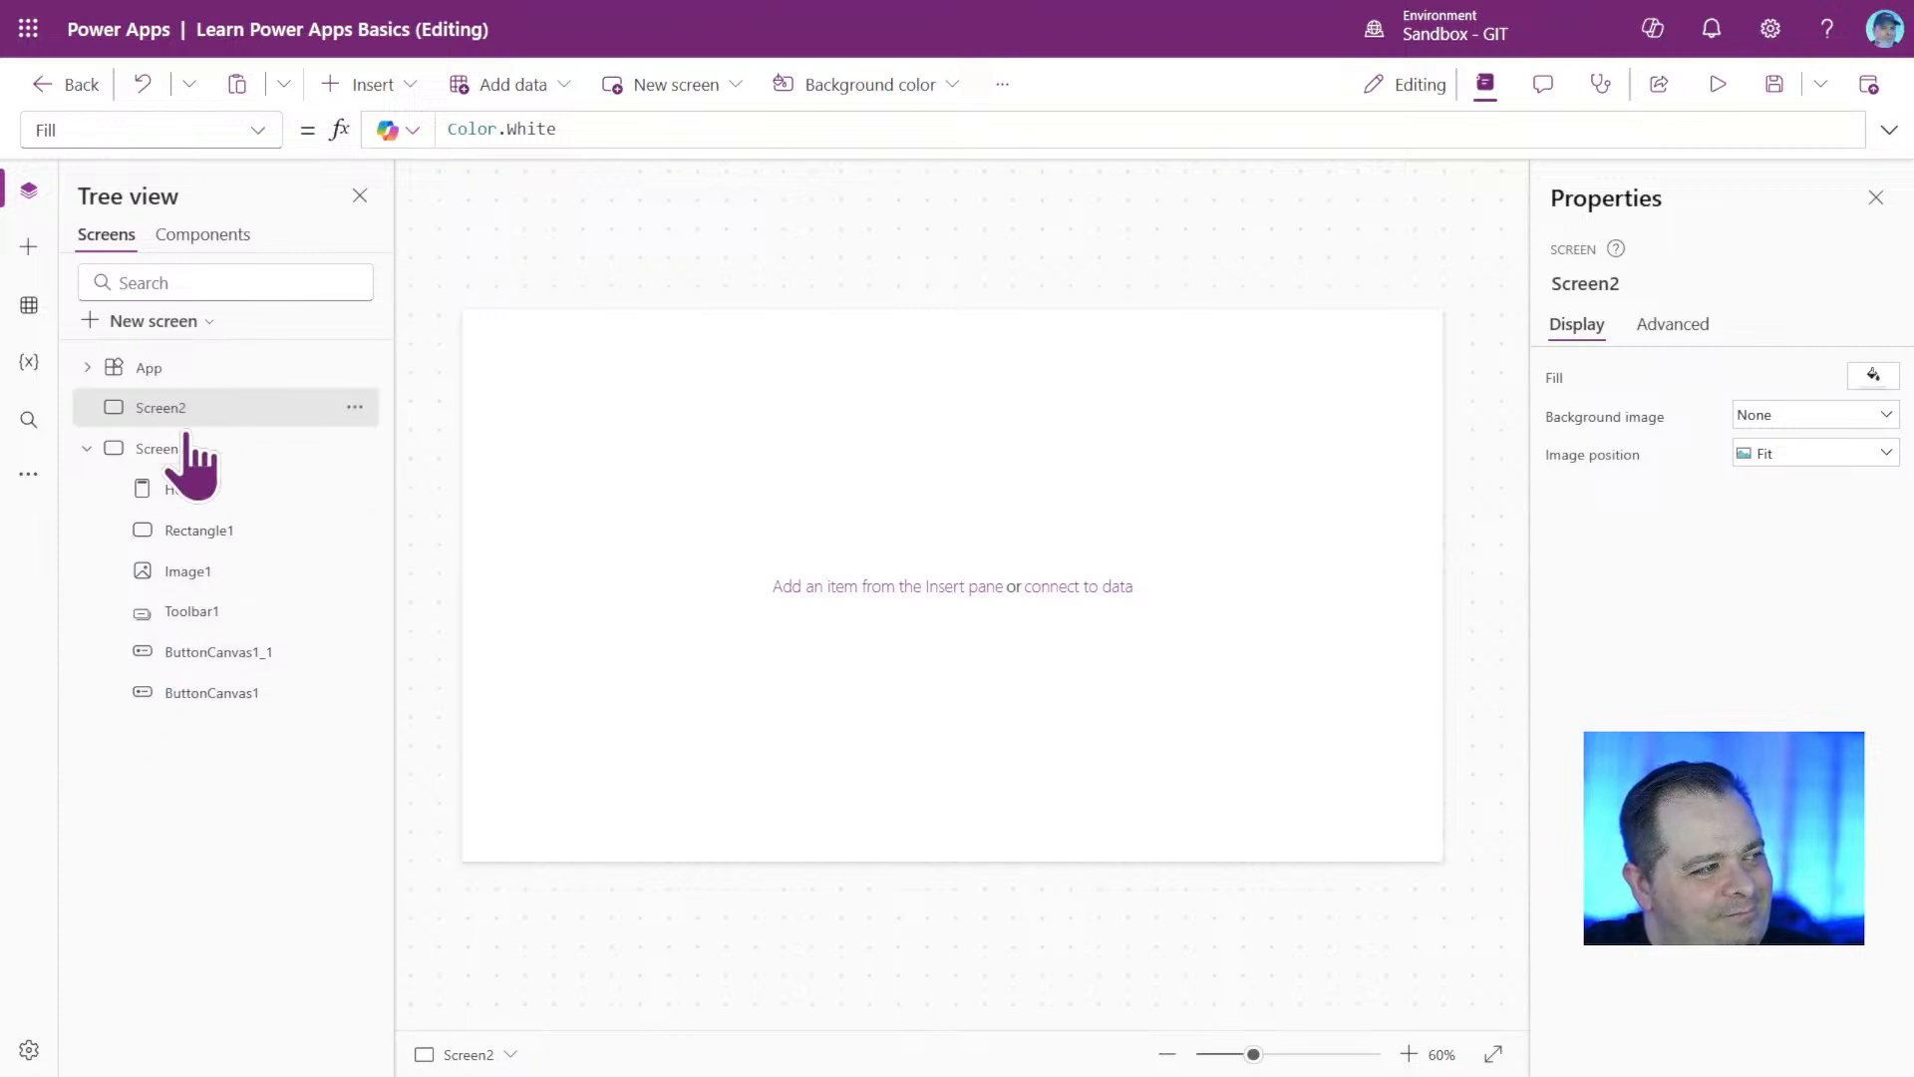
Move Screen1 back above Screen2, and move Toolbar1 above Rectangle1 in Screen1's control order.
left_click_drag(168, 449, 170, 401)
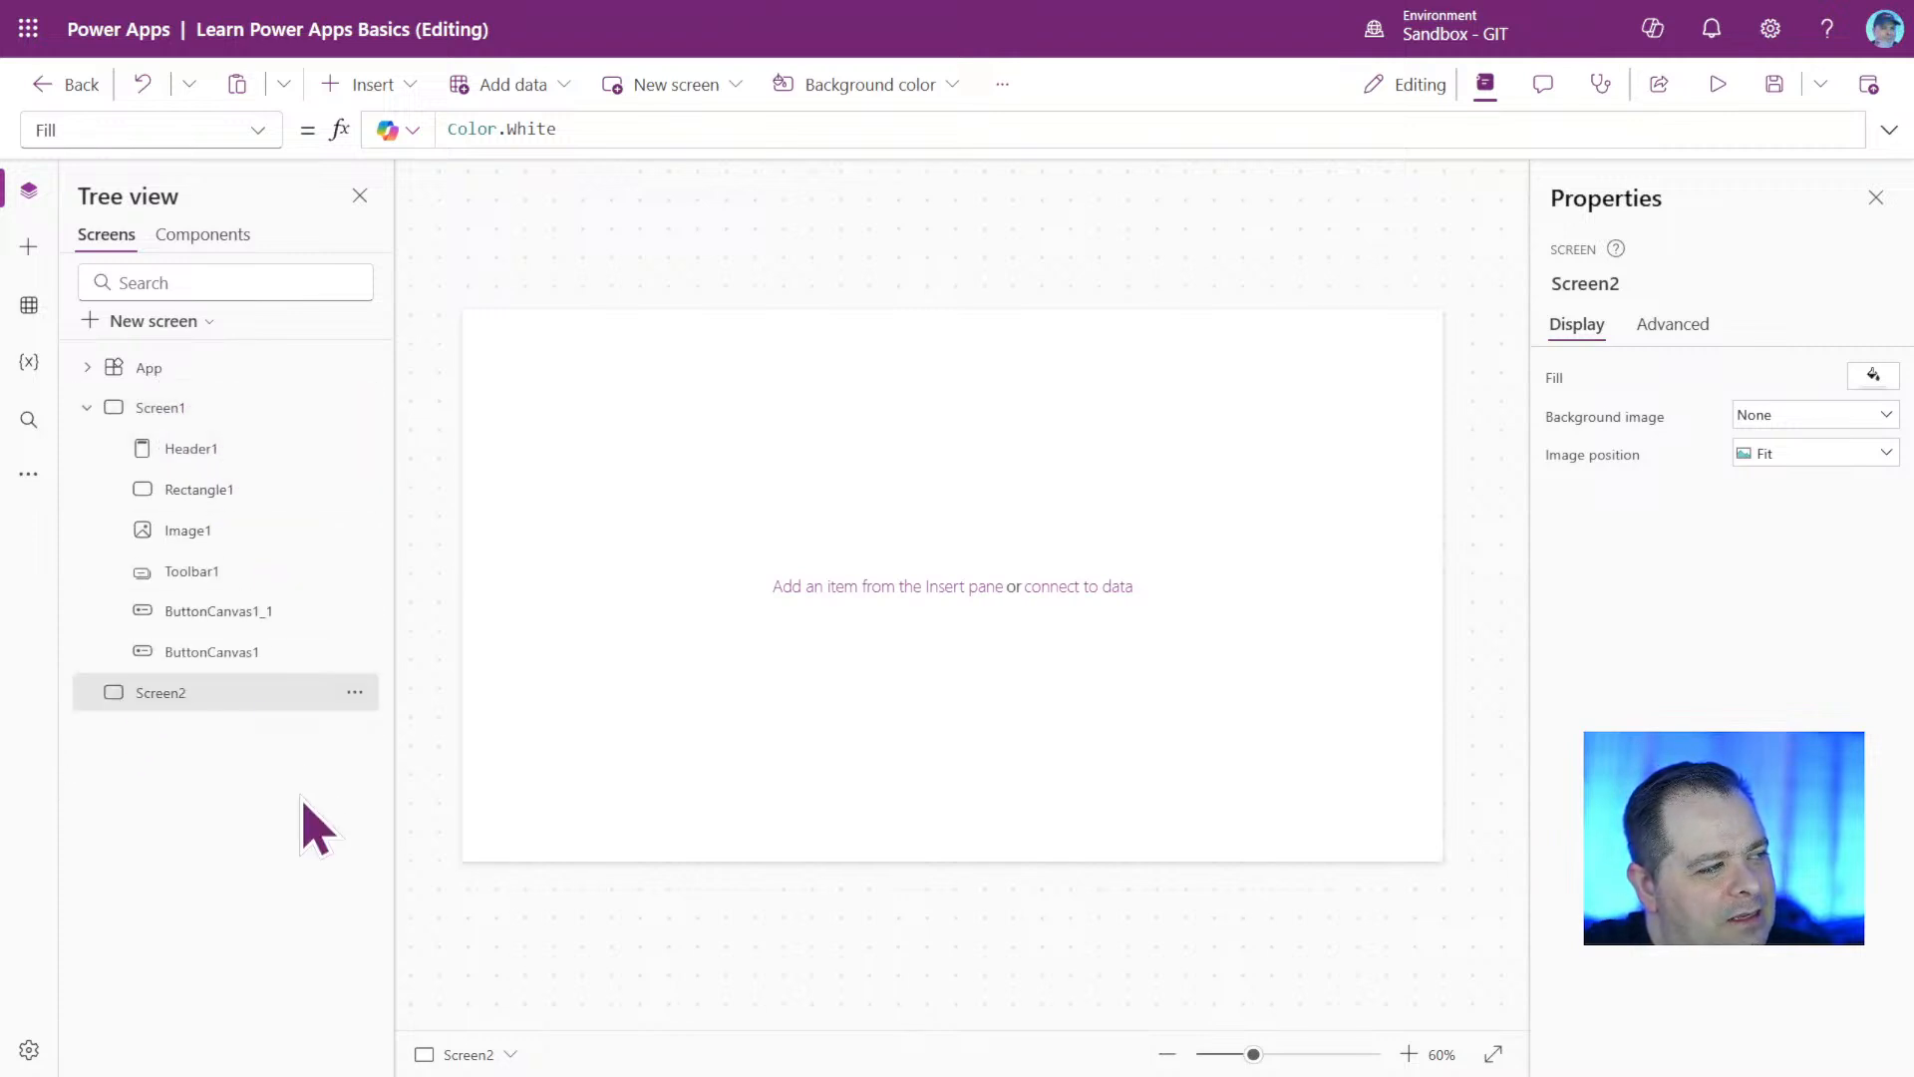
left_click(165, 407)
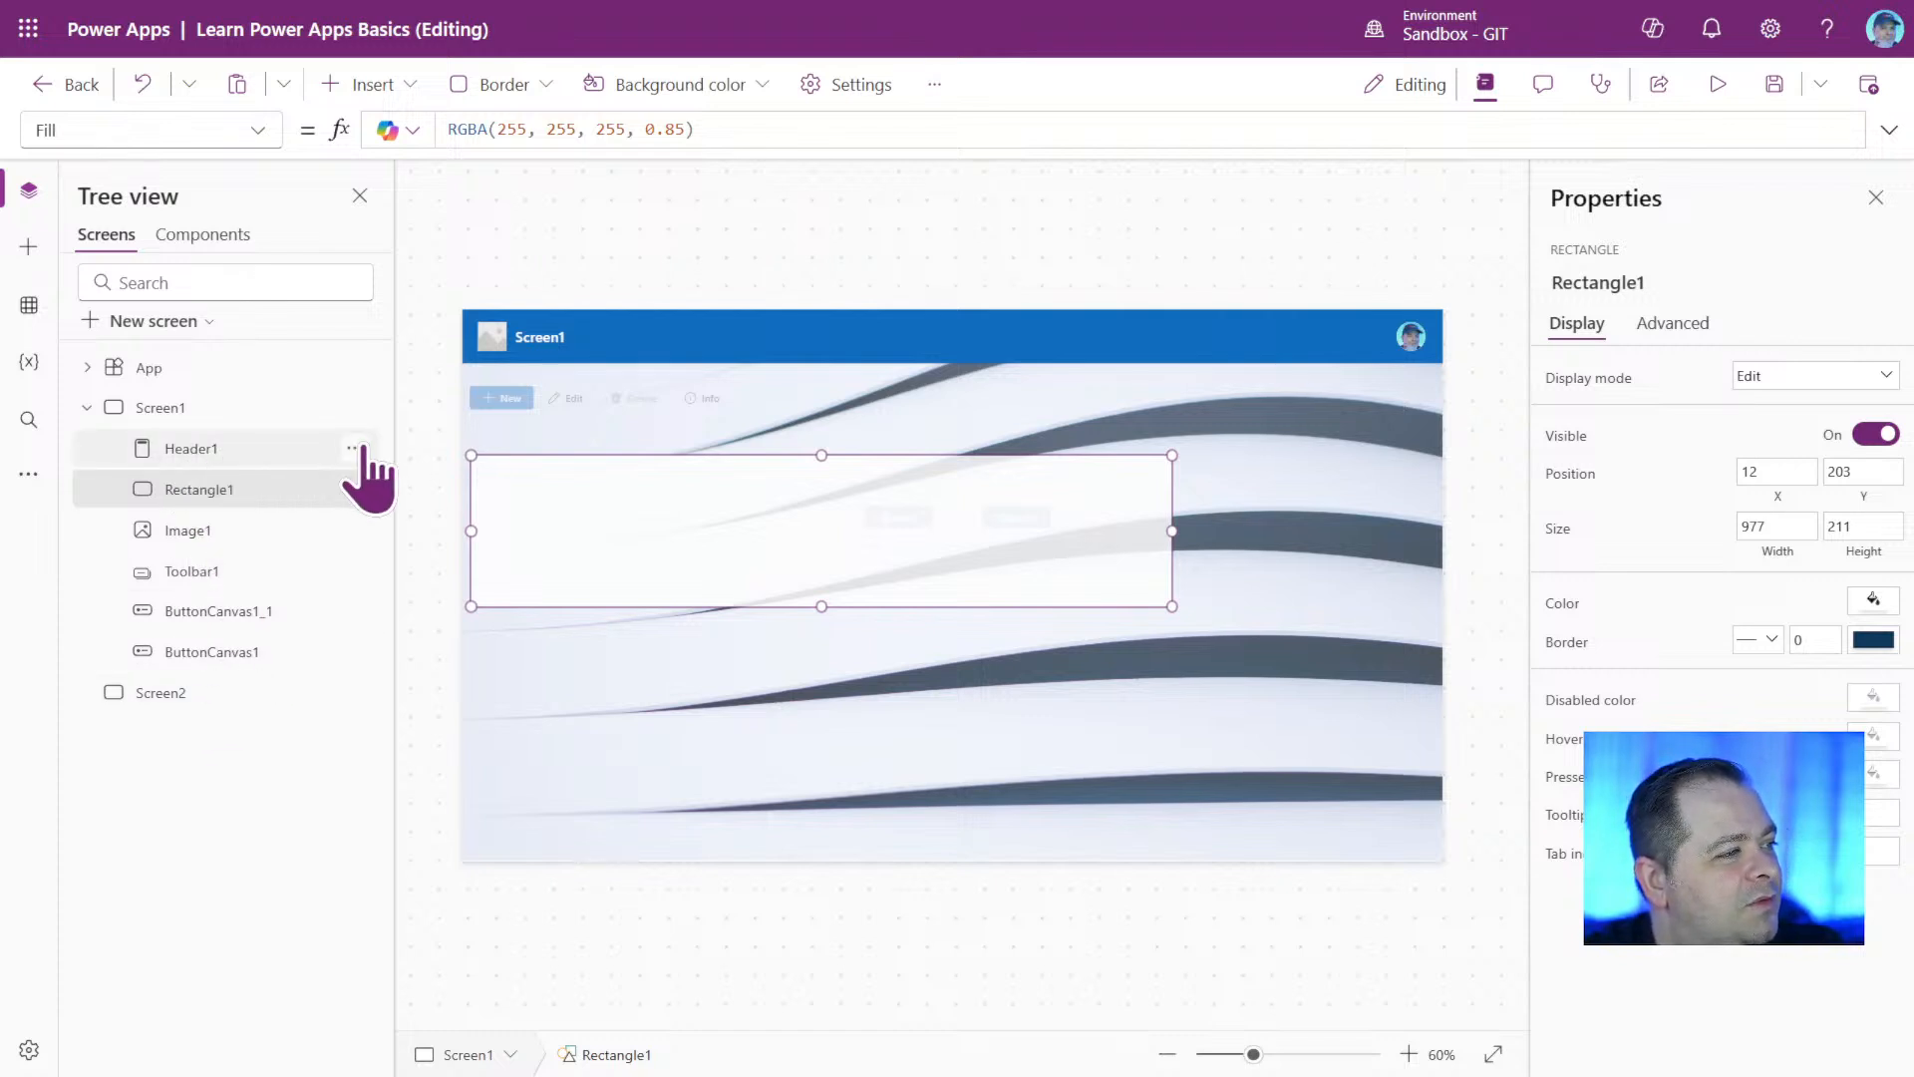
mouse_move(247, 578)
left_mouse_down()
mouse_move(249, 469)
mouse_move(261, 483)
left_mouse_up()
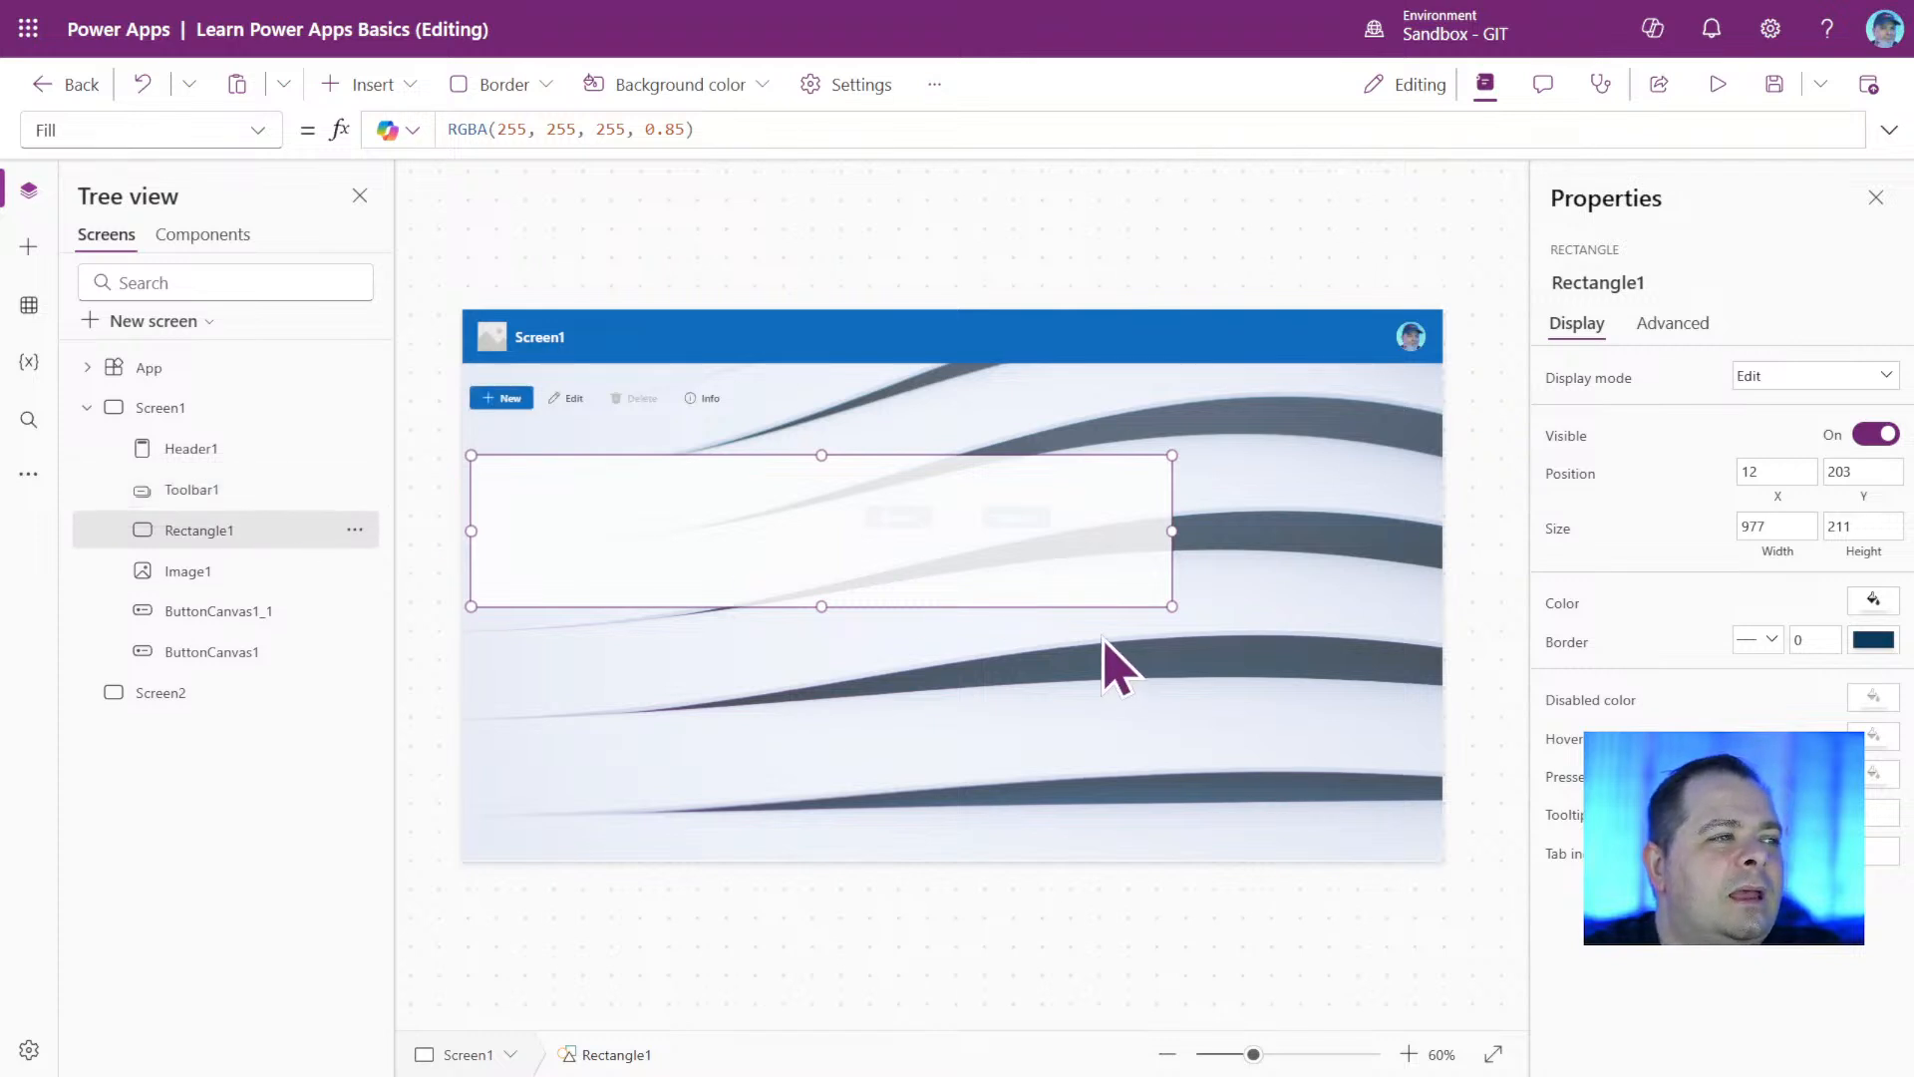
Position Toolbar1 directly beneath the header at X 0, Y 75 and review its size, position and style properties.
left_click(673, 401)
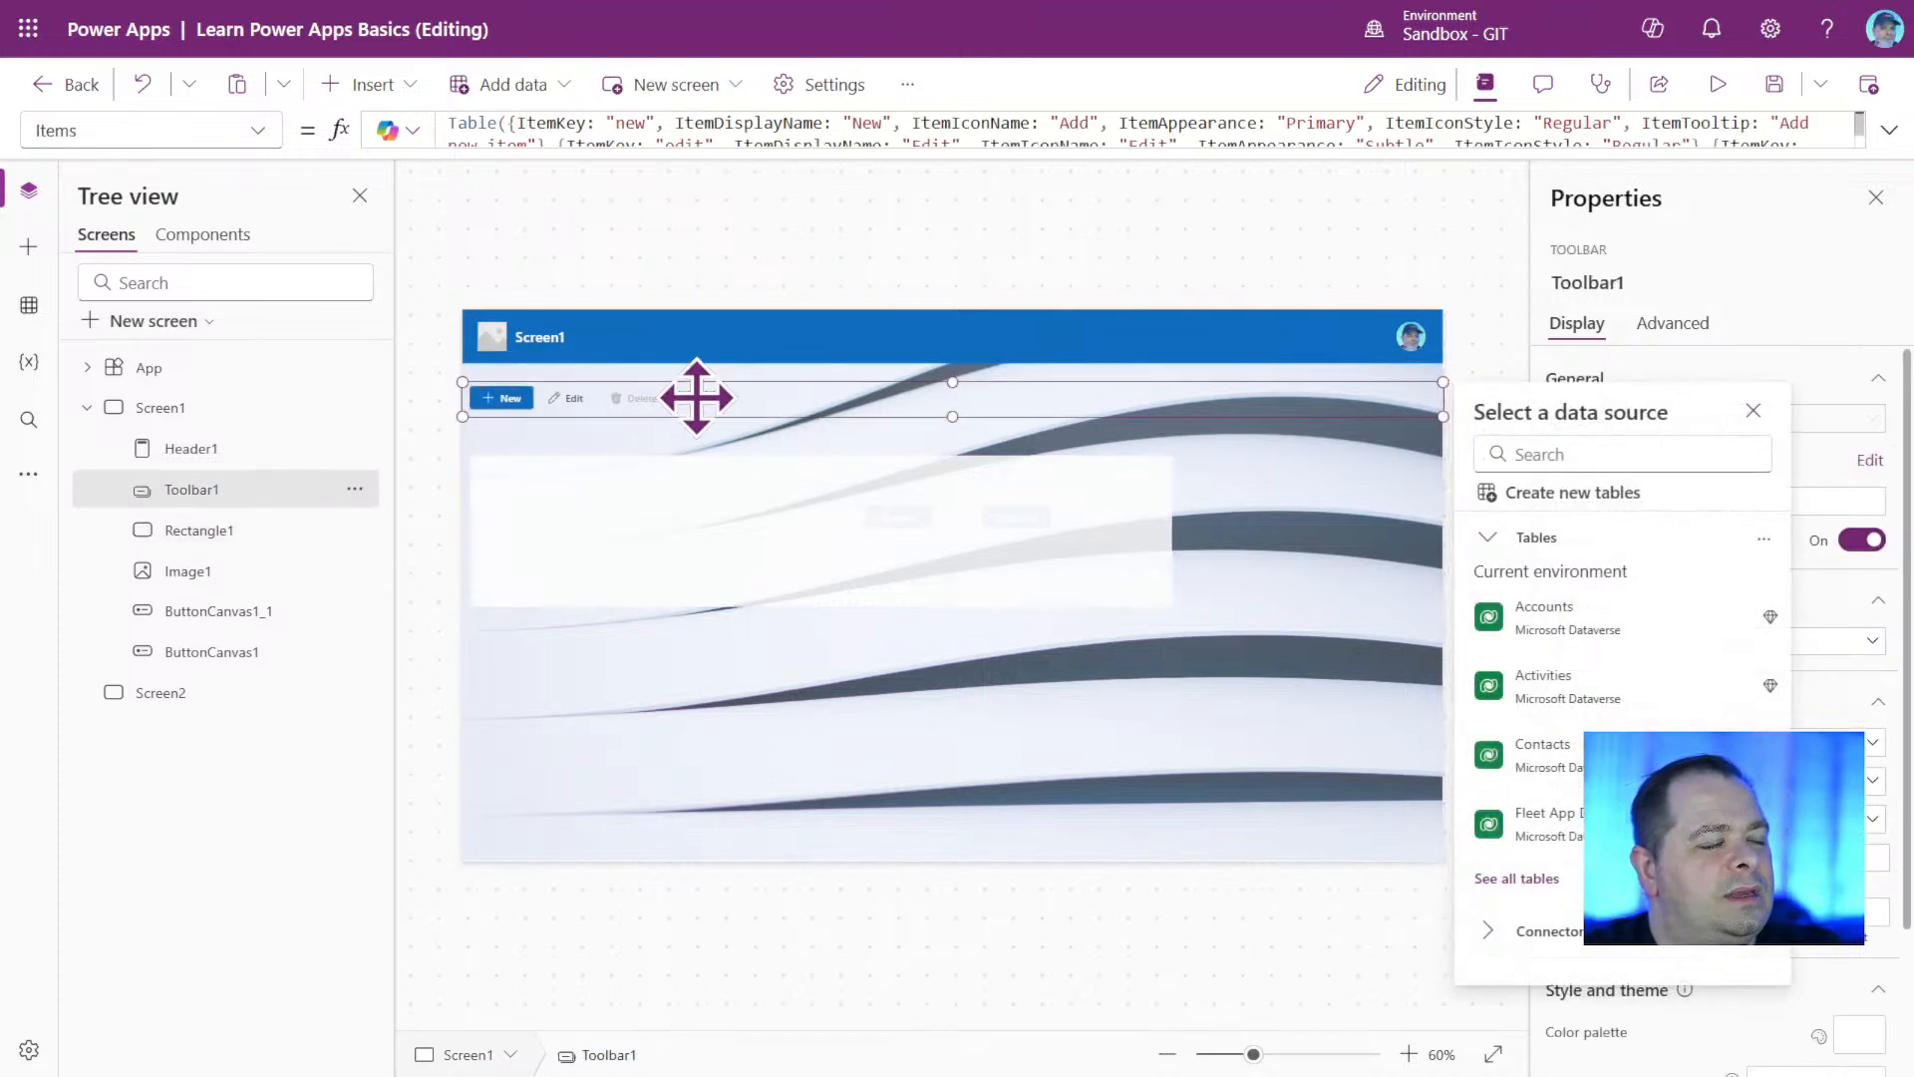
left_click_drag(697, 397, 697, 381)
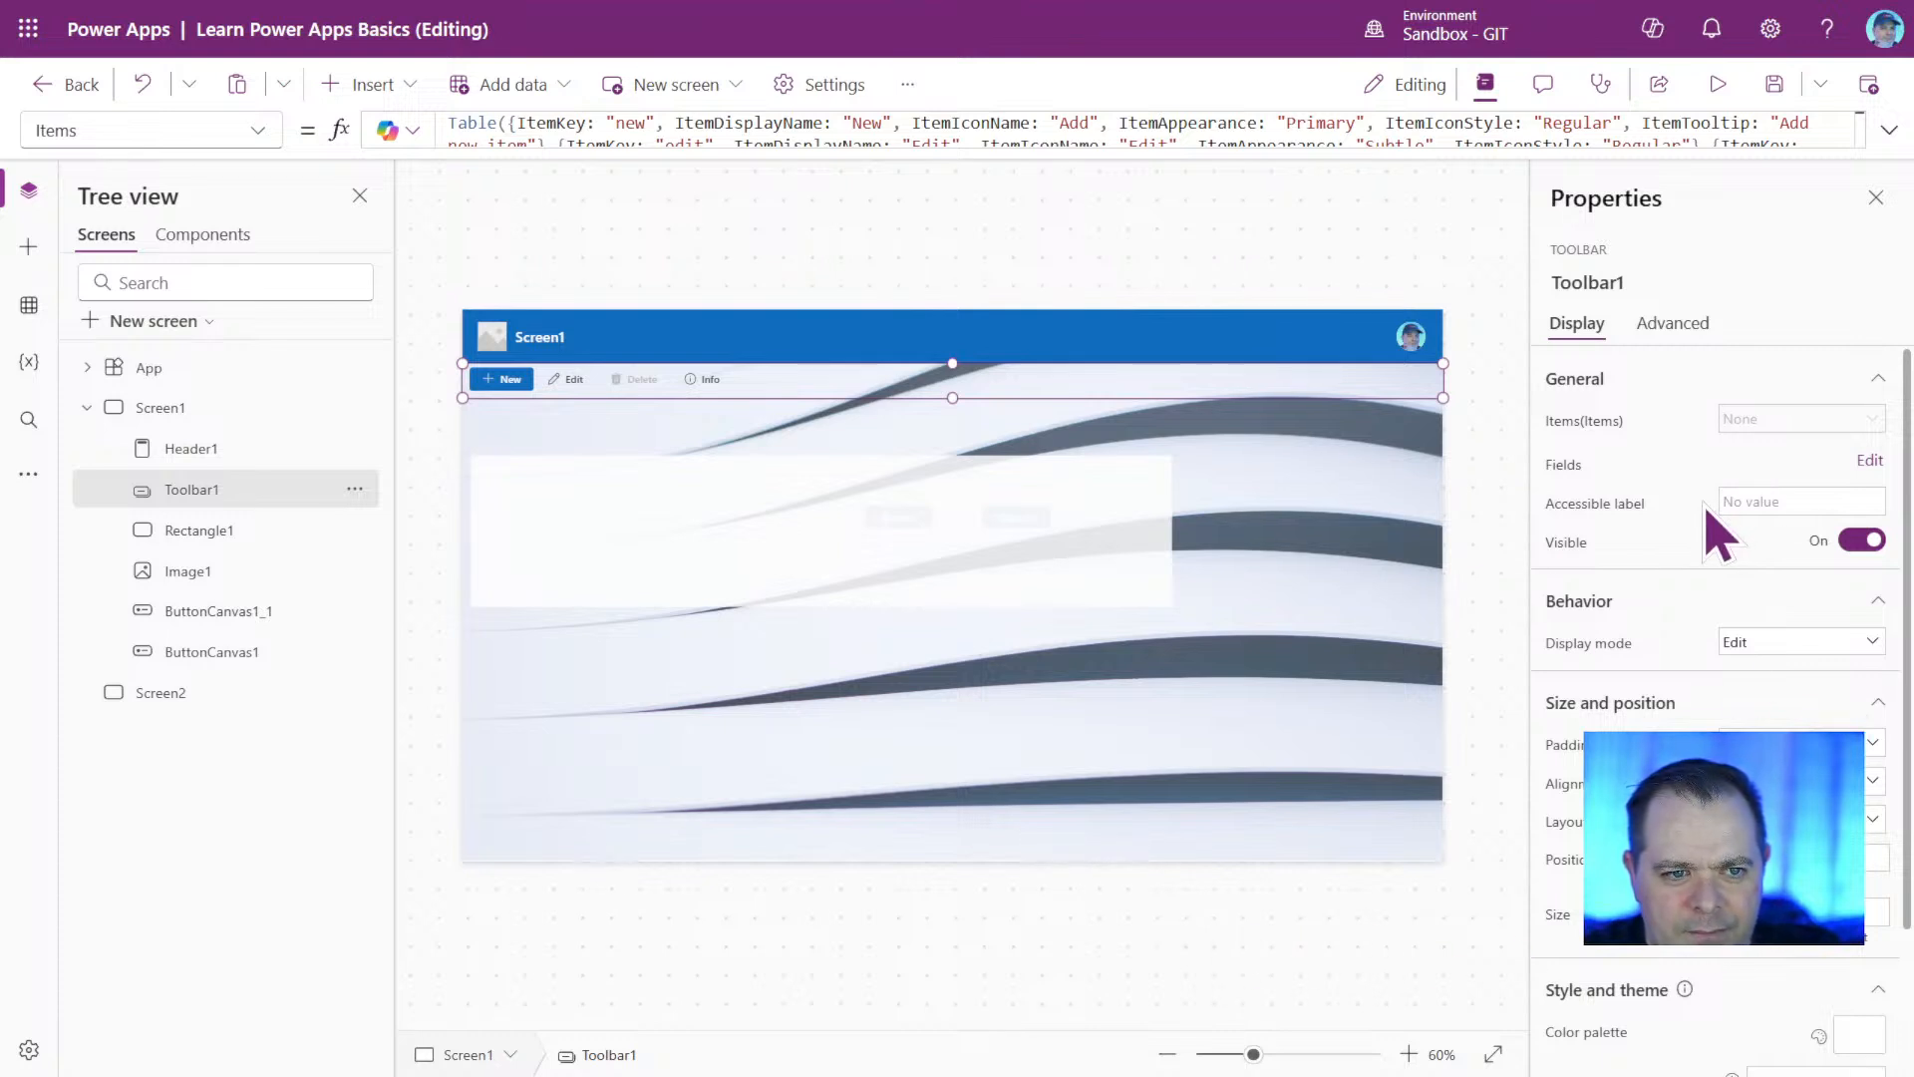
scroll(1755, 660, "down", 2)
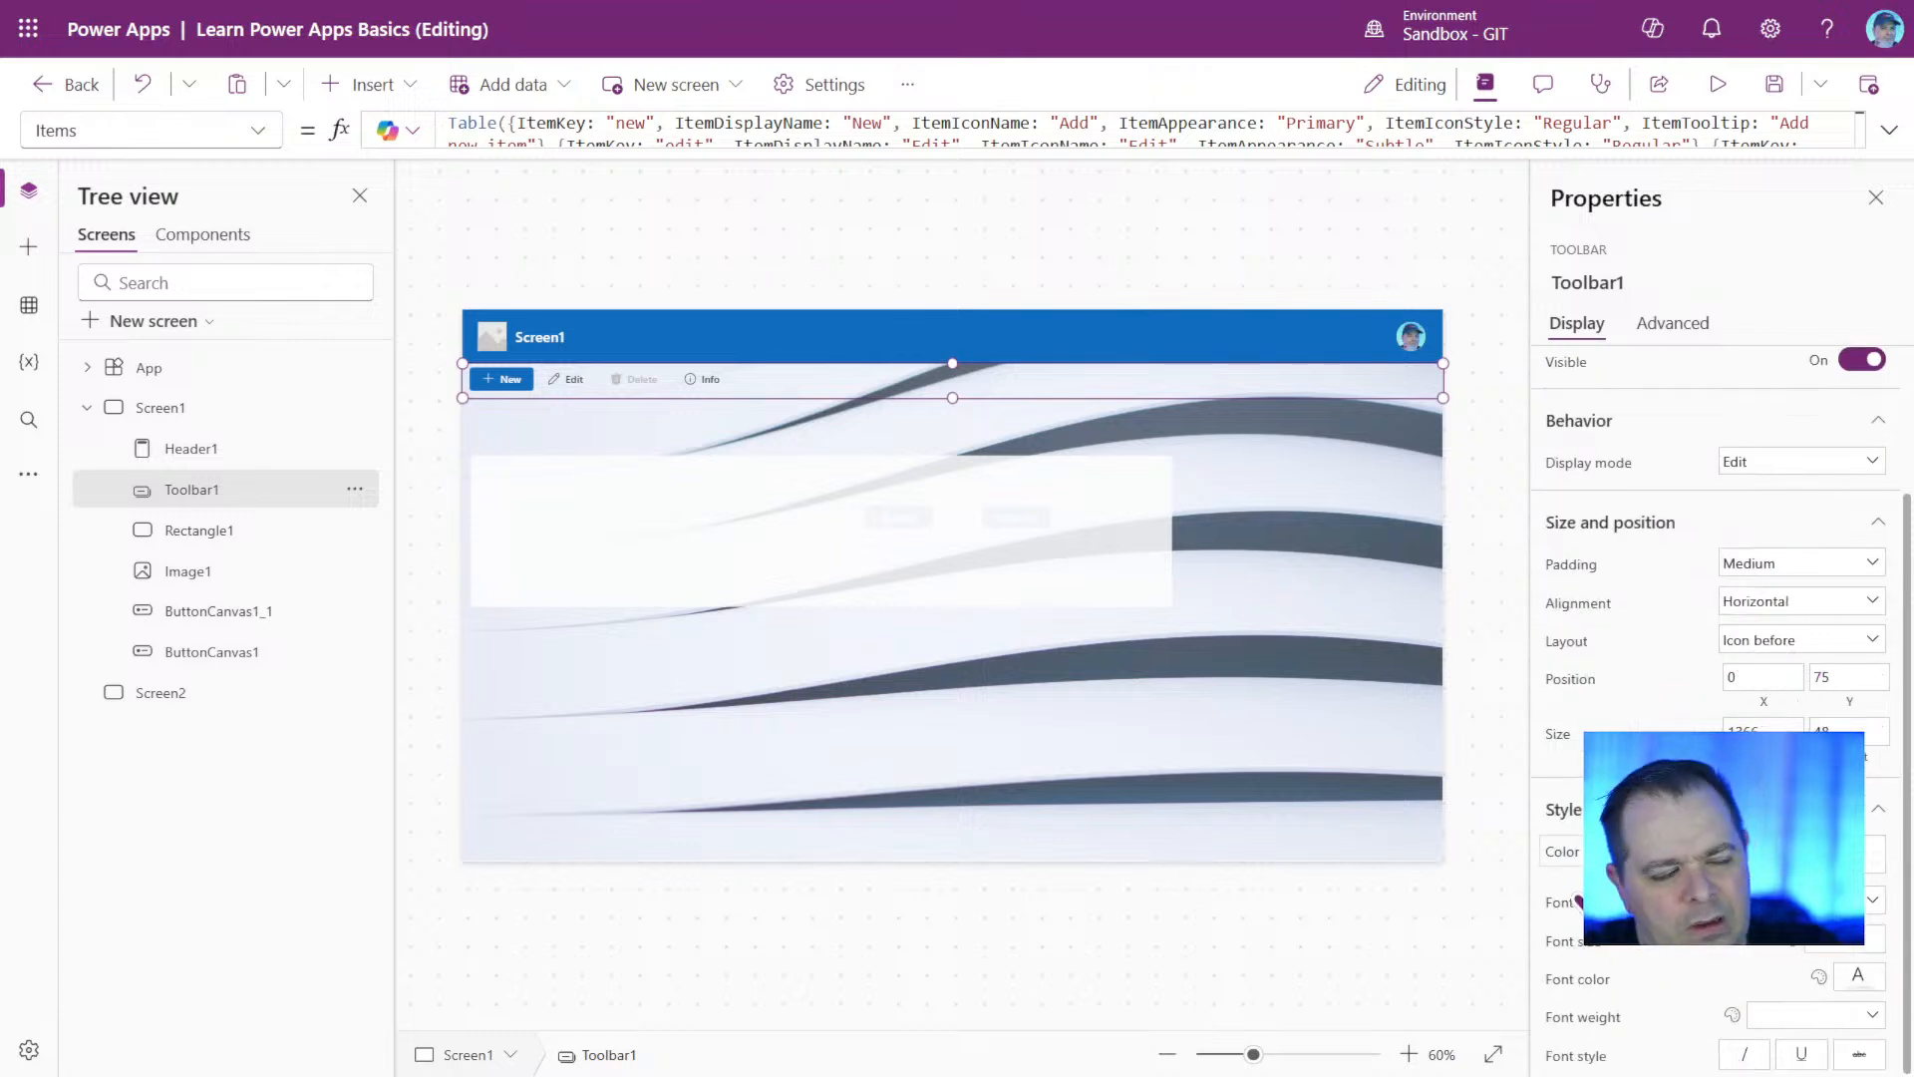
scroll(1721, 710, "up", 2)
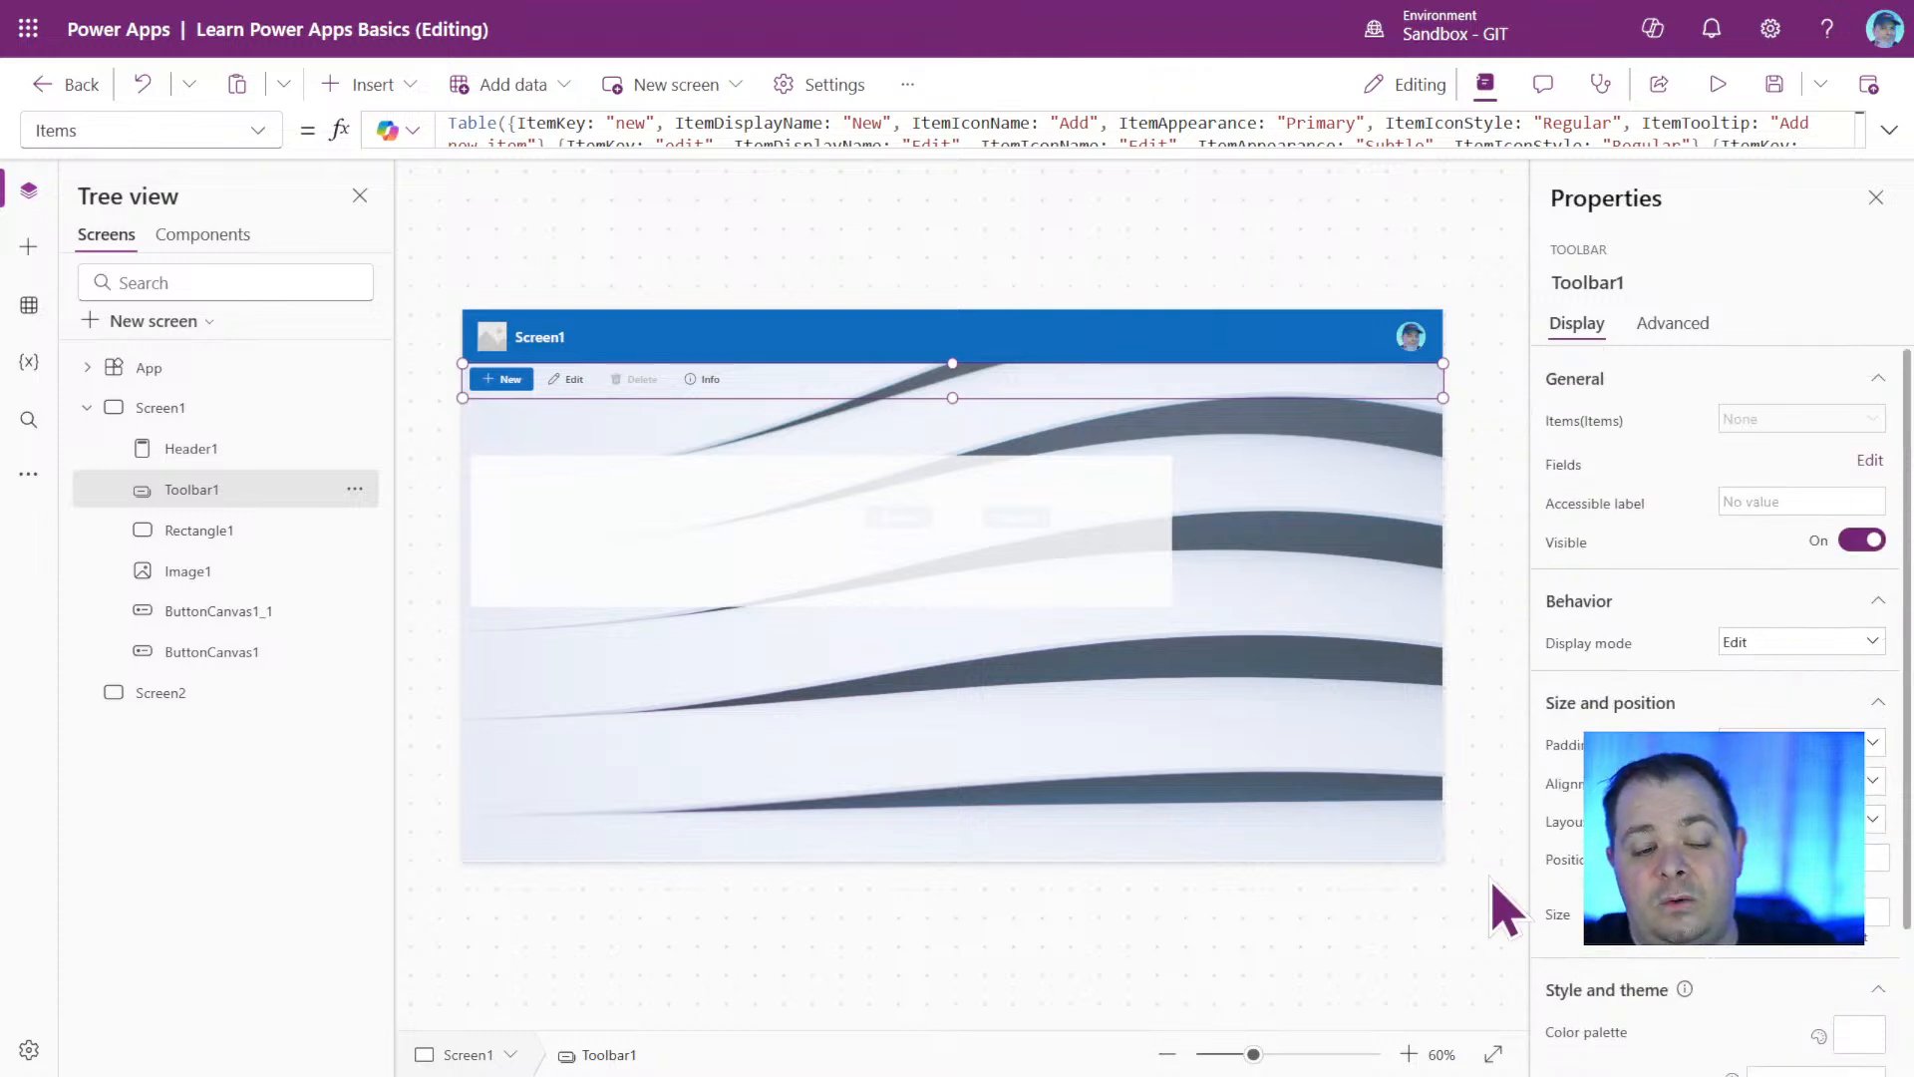
scroll(1715, 698, "down", 2)
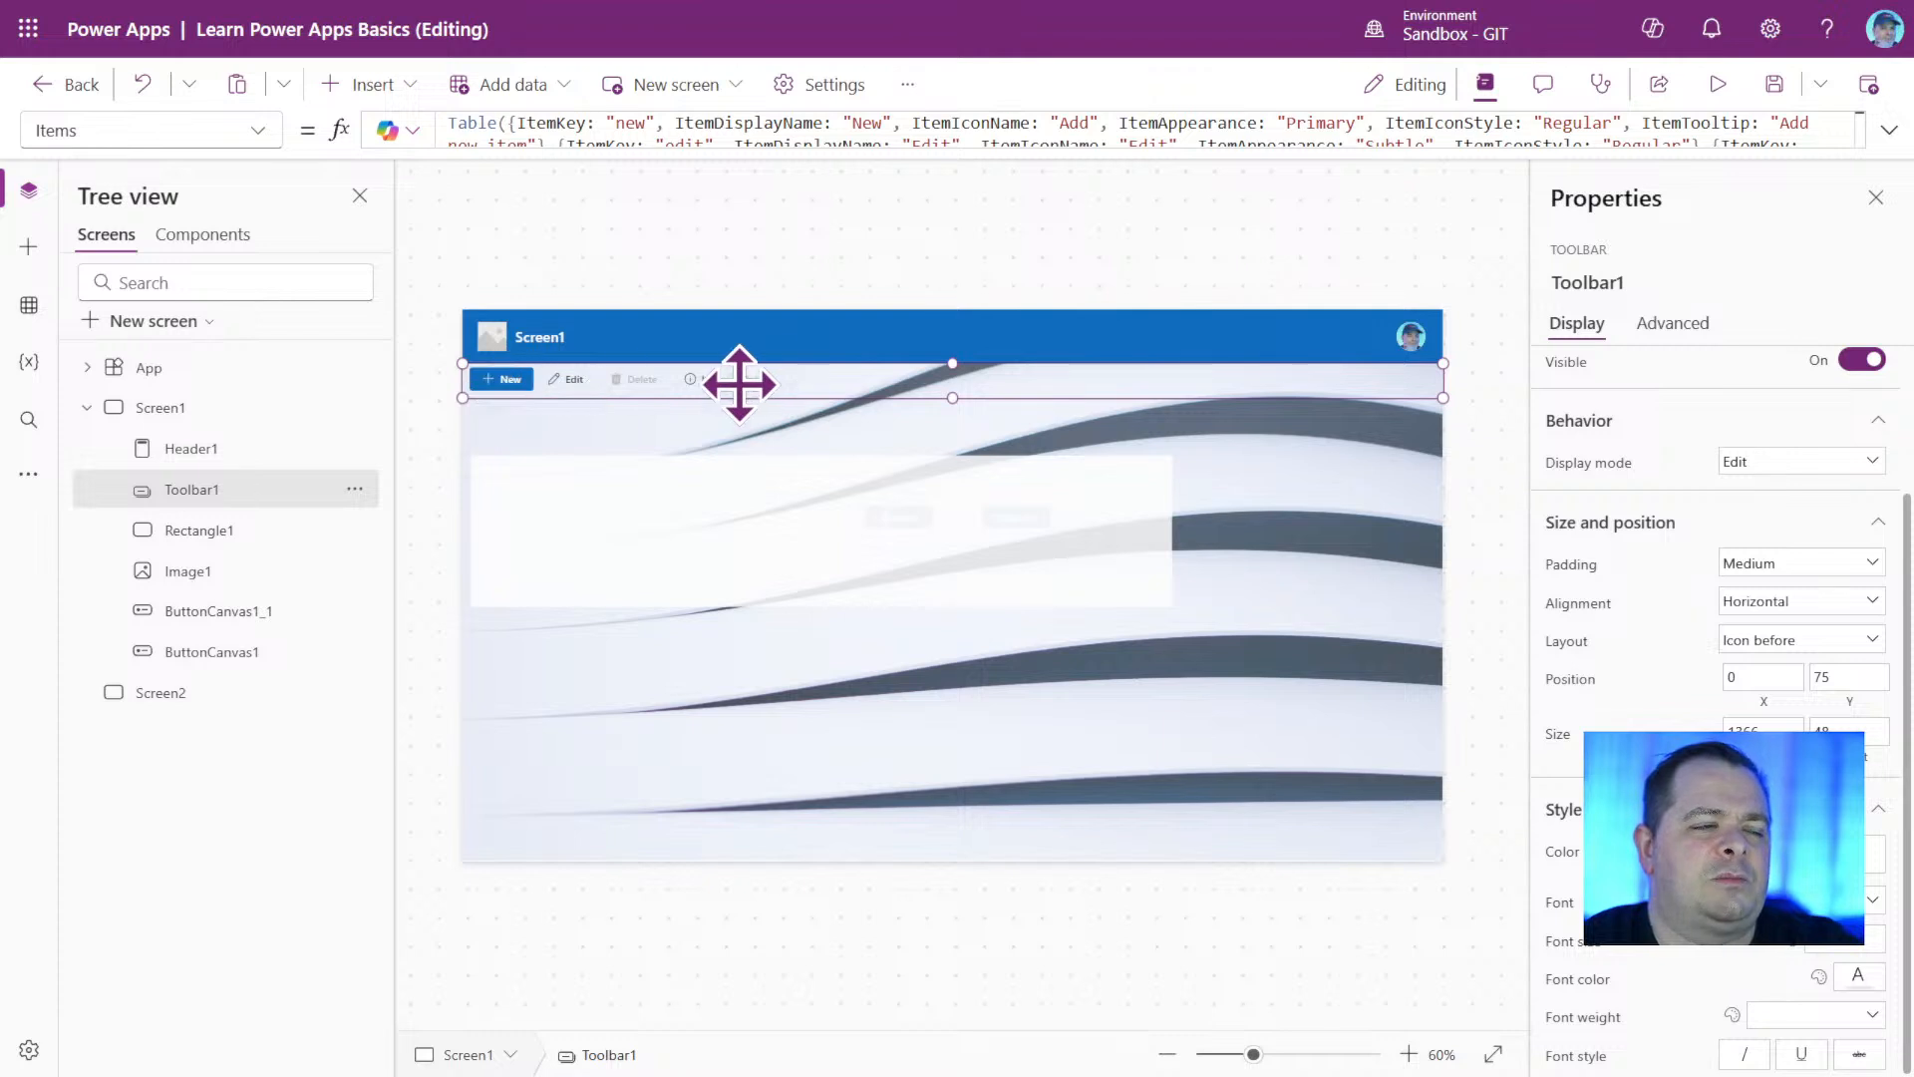
Place Rectangle1 behind the toolbar at X 0, Y 75 and resize it to 1366 wide by 48 high.
left_click(803, 523)
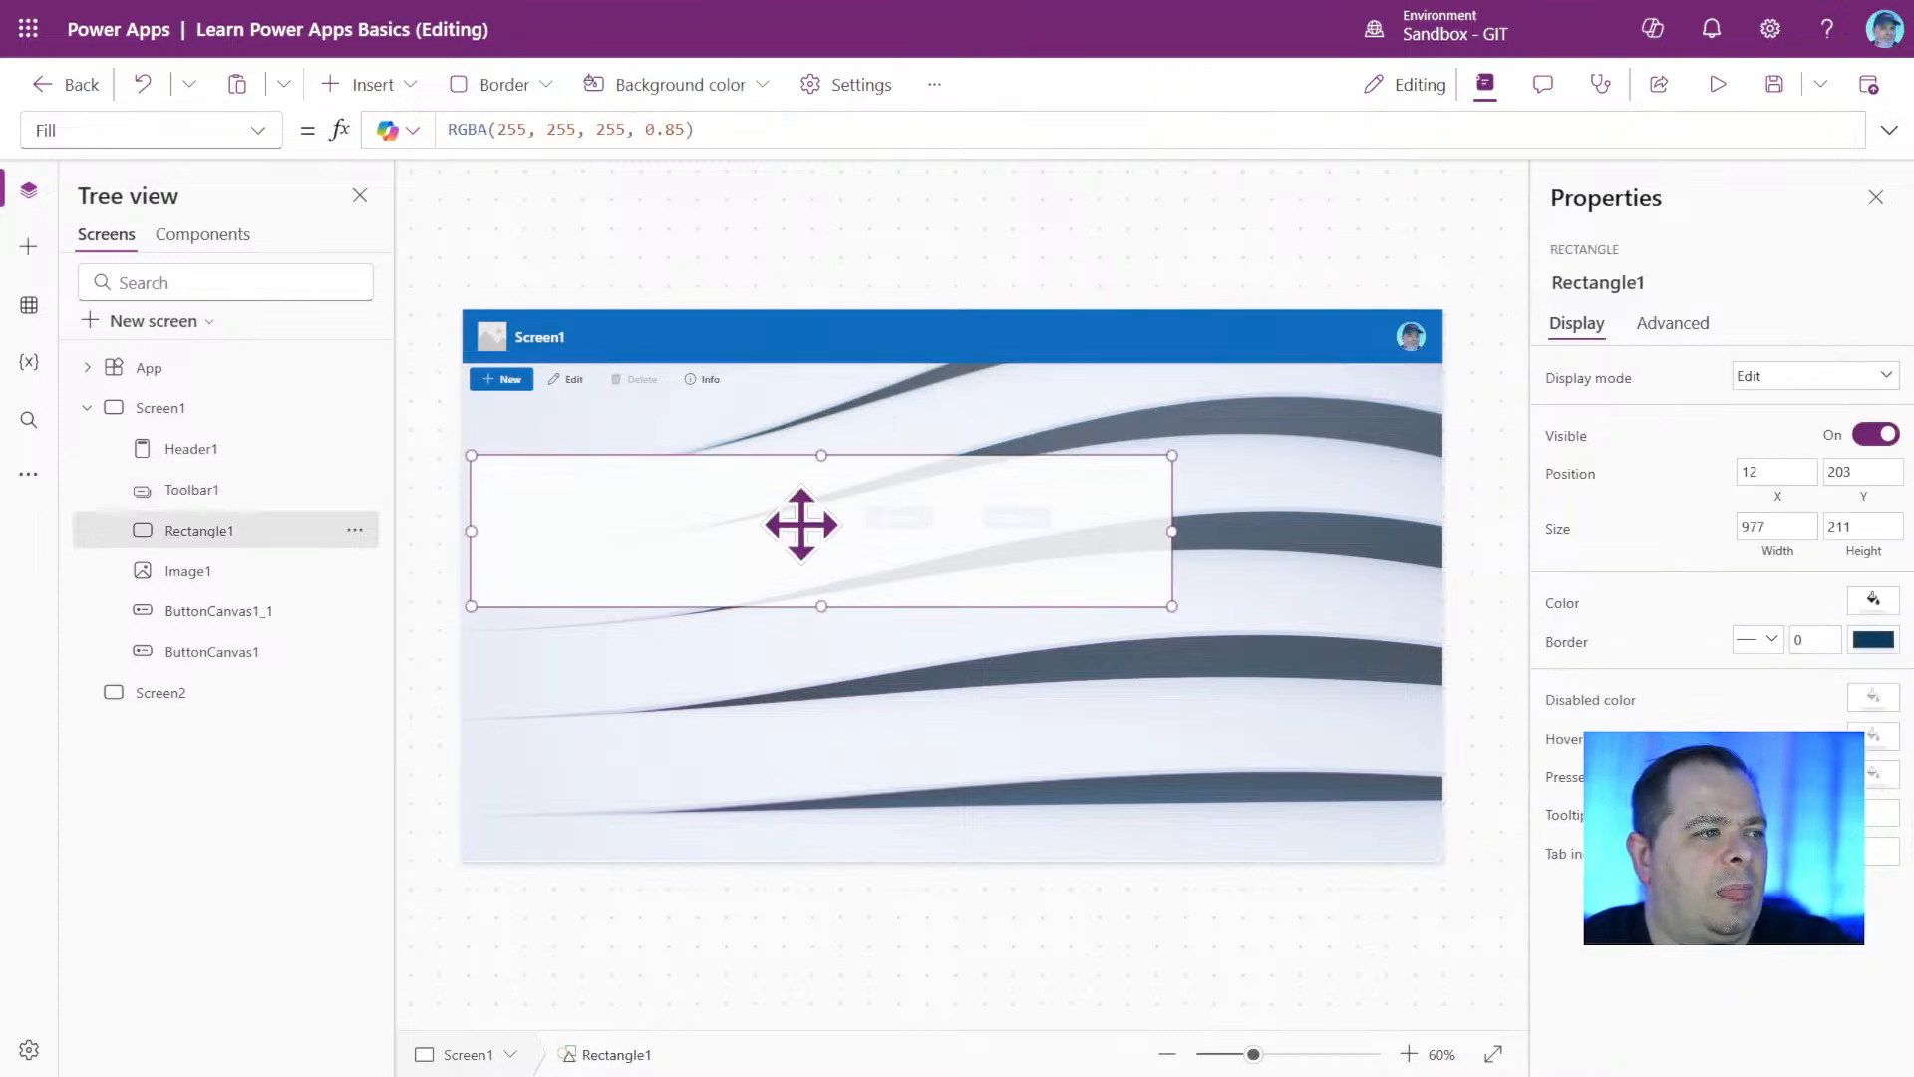
left_click_drag(696, 565, 700, 472)
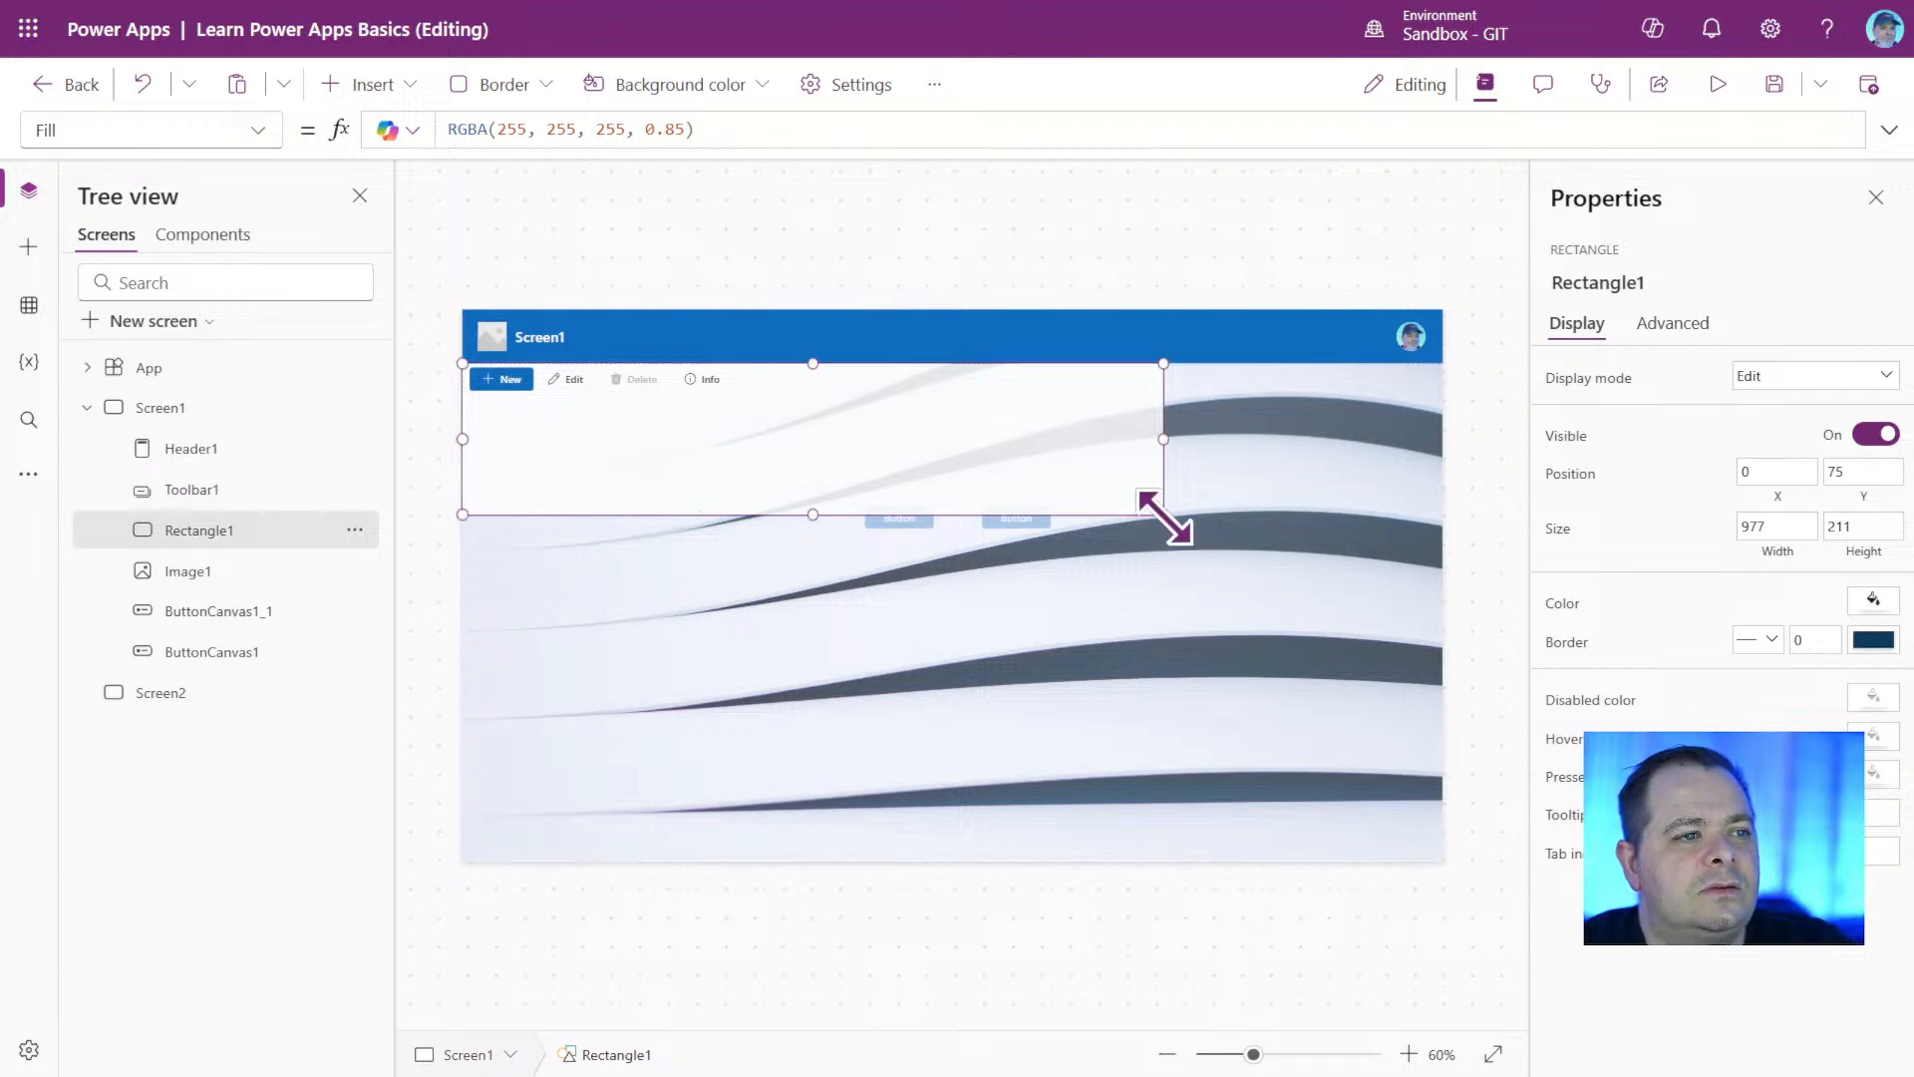
left_click_drag(1163, 514, 1472, 411)
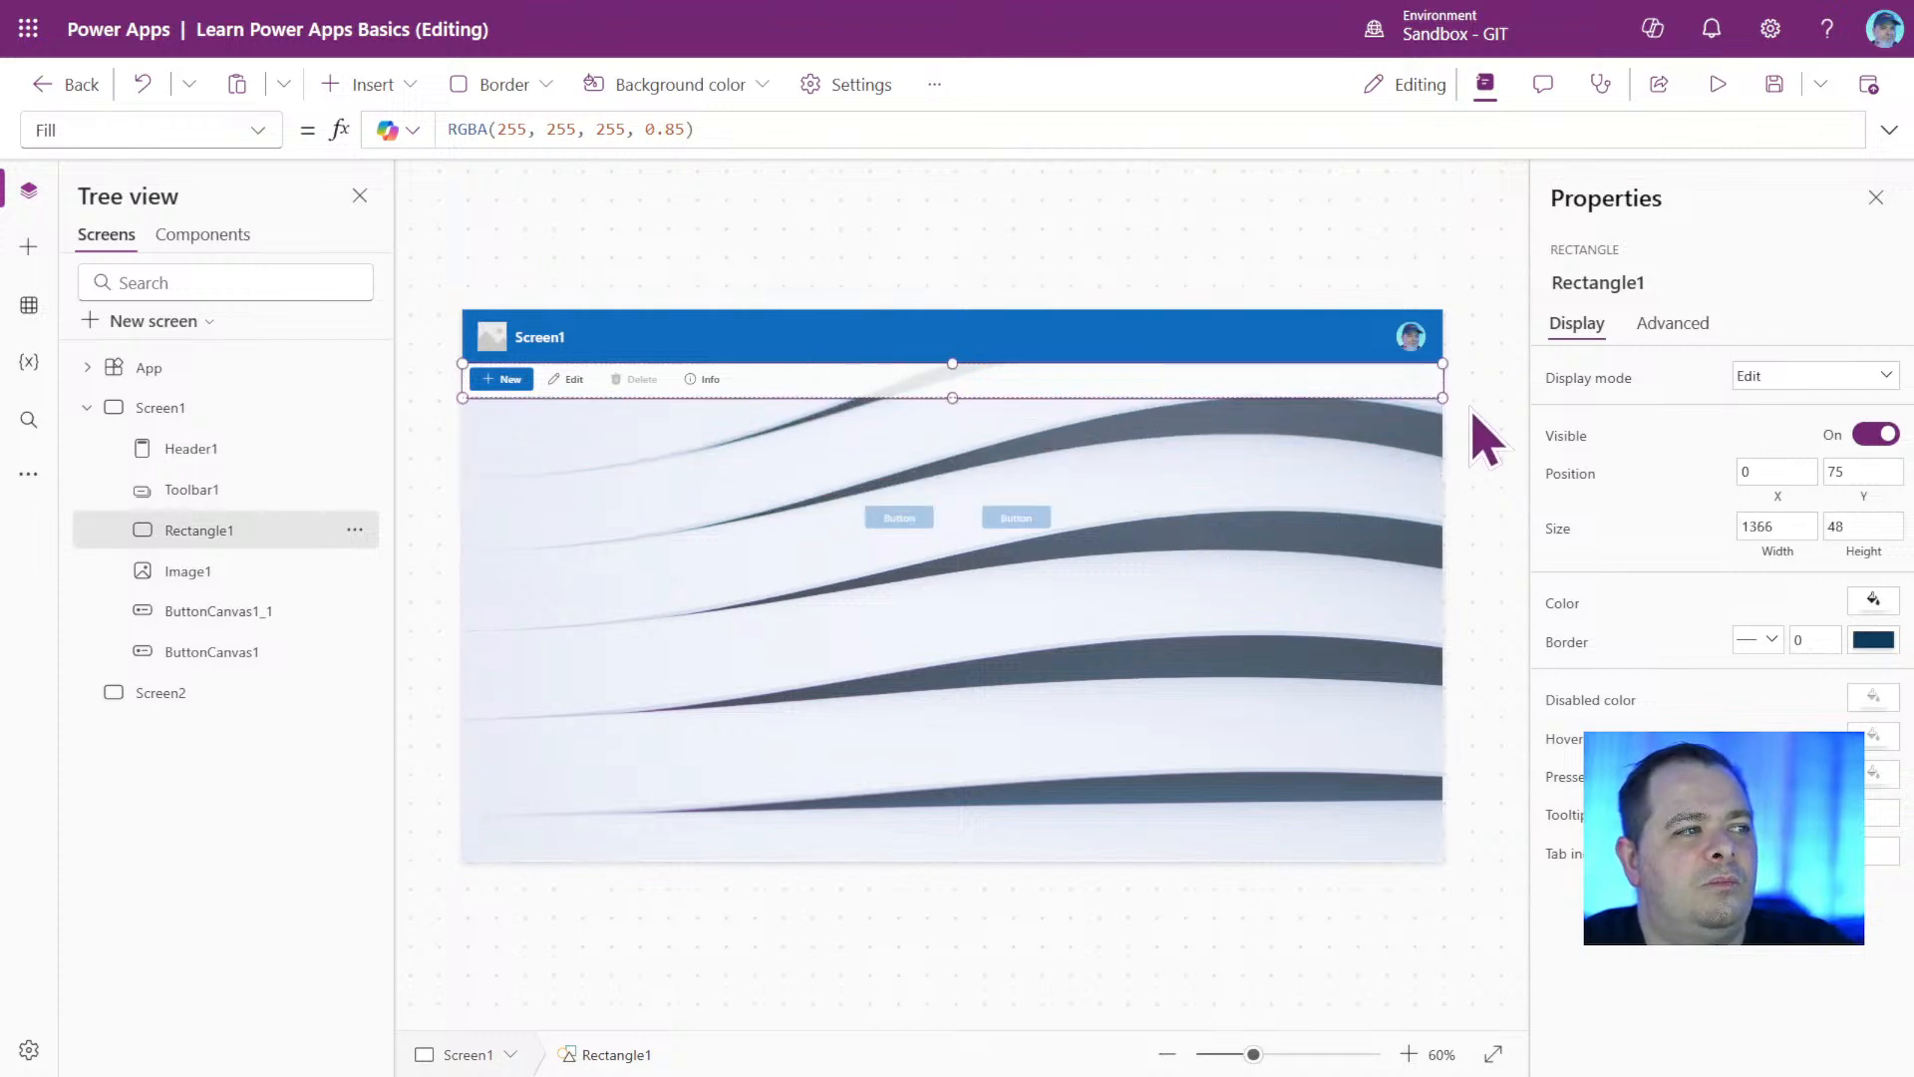
left_click(1473, 489)
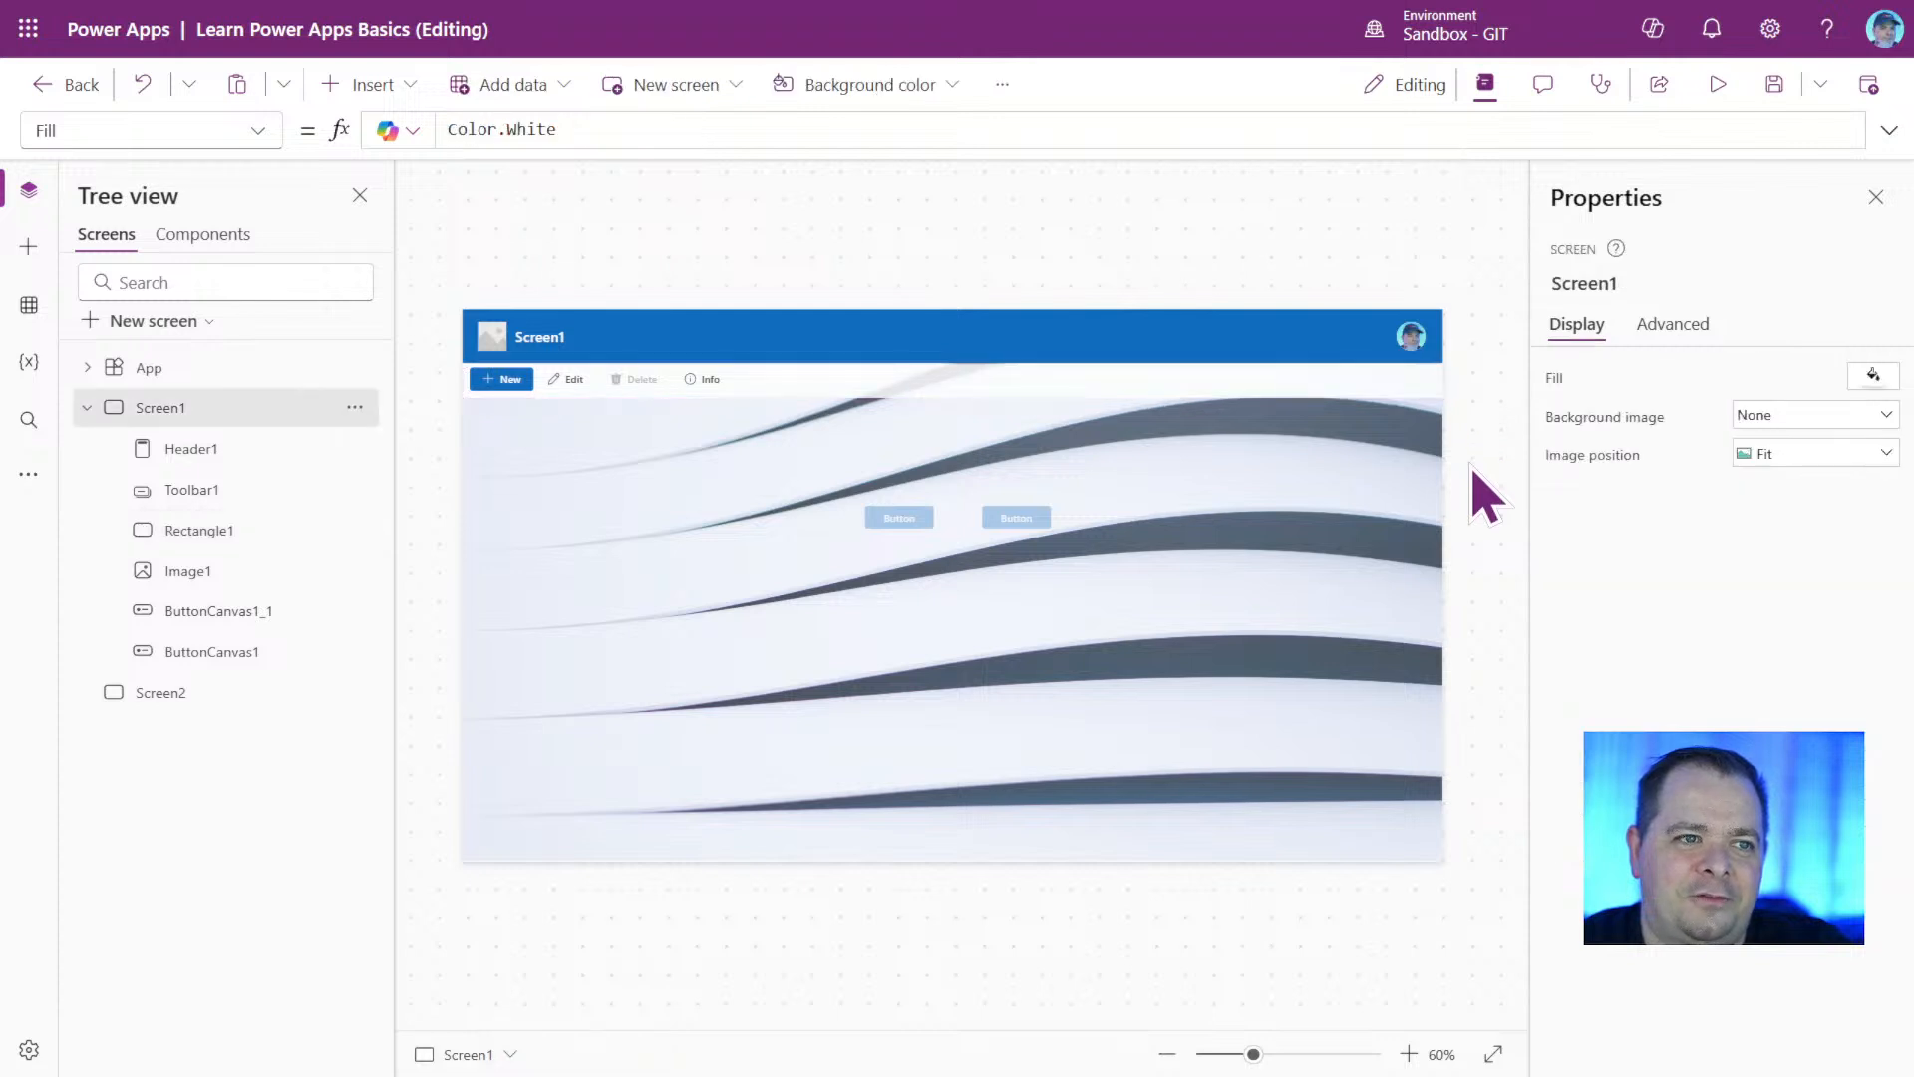
left_click(589, 385)
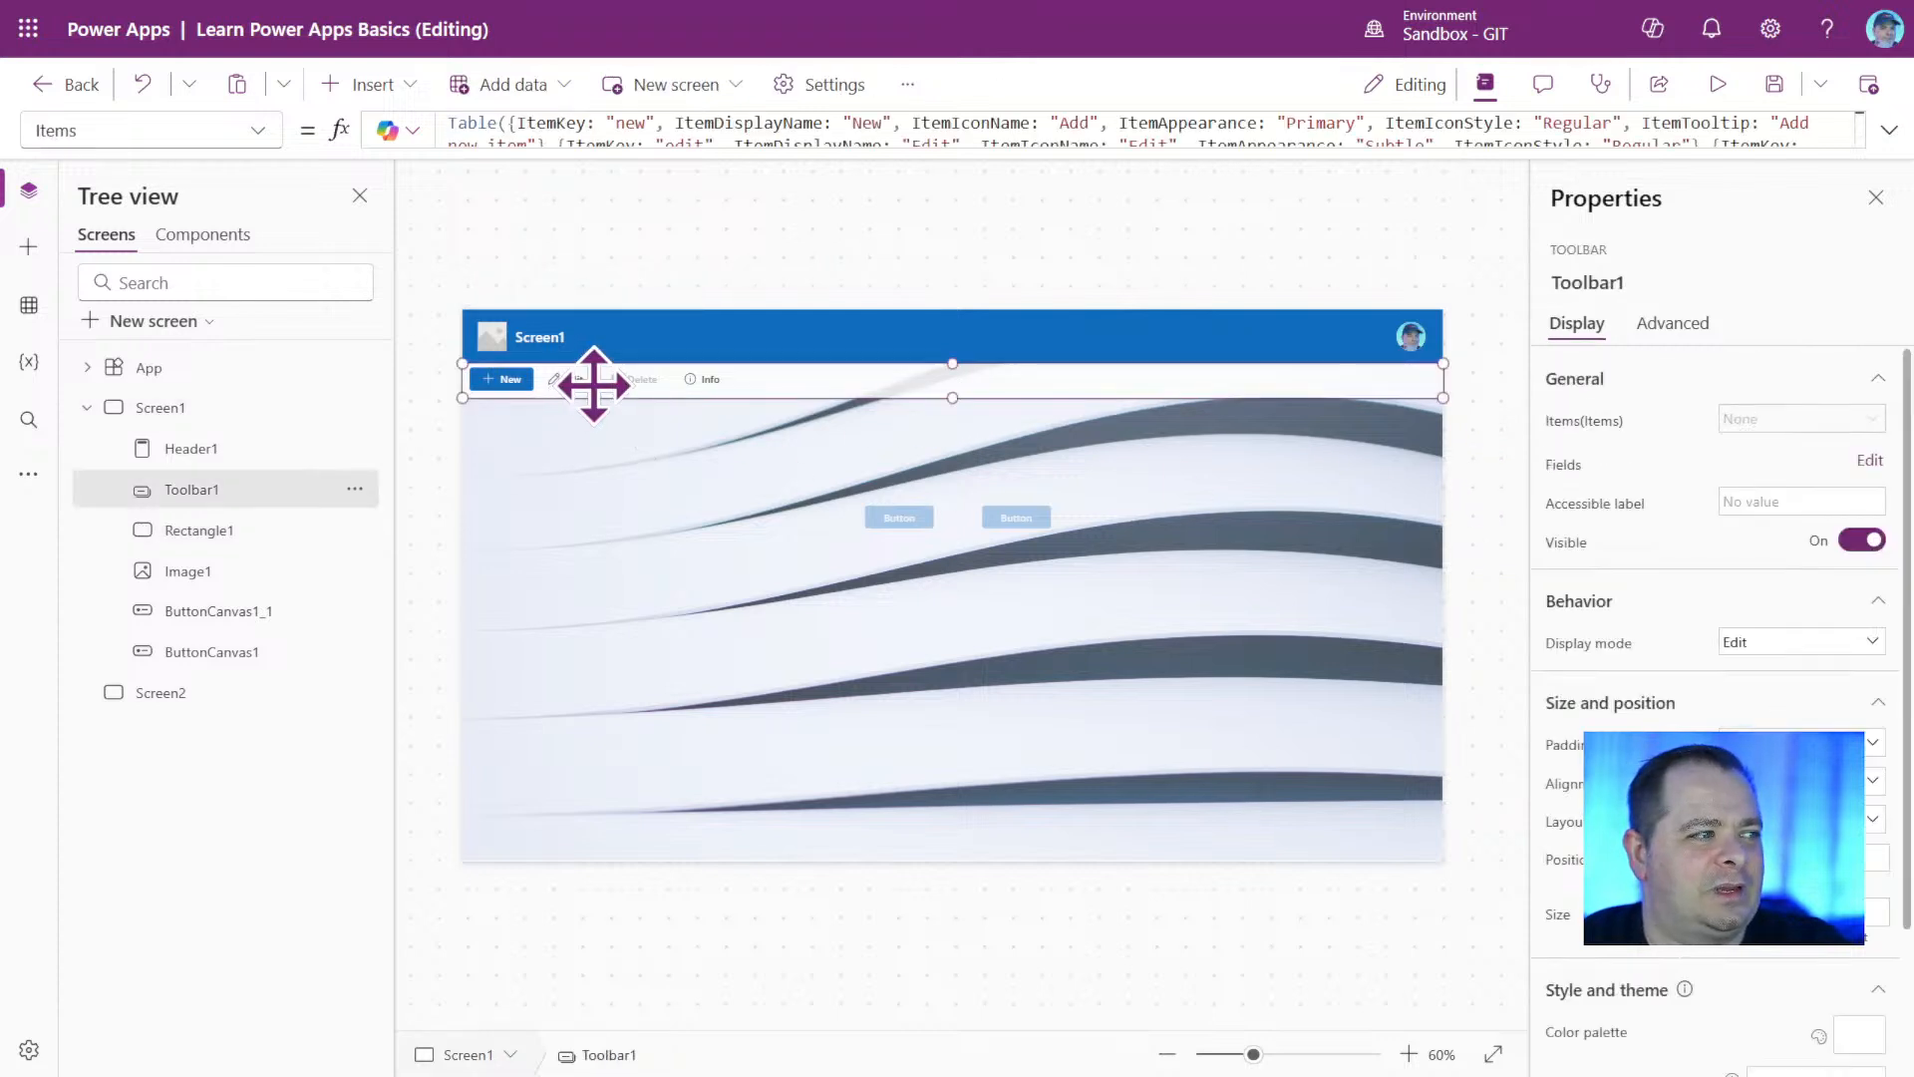
Move ButtonCanvas1 and ButtonCanvas1_1 above Image1 in Screen1's control order.
left_click(271, 586)
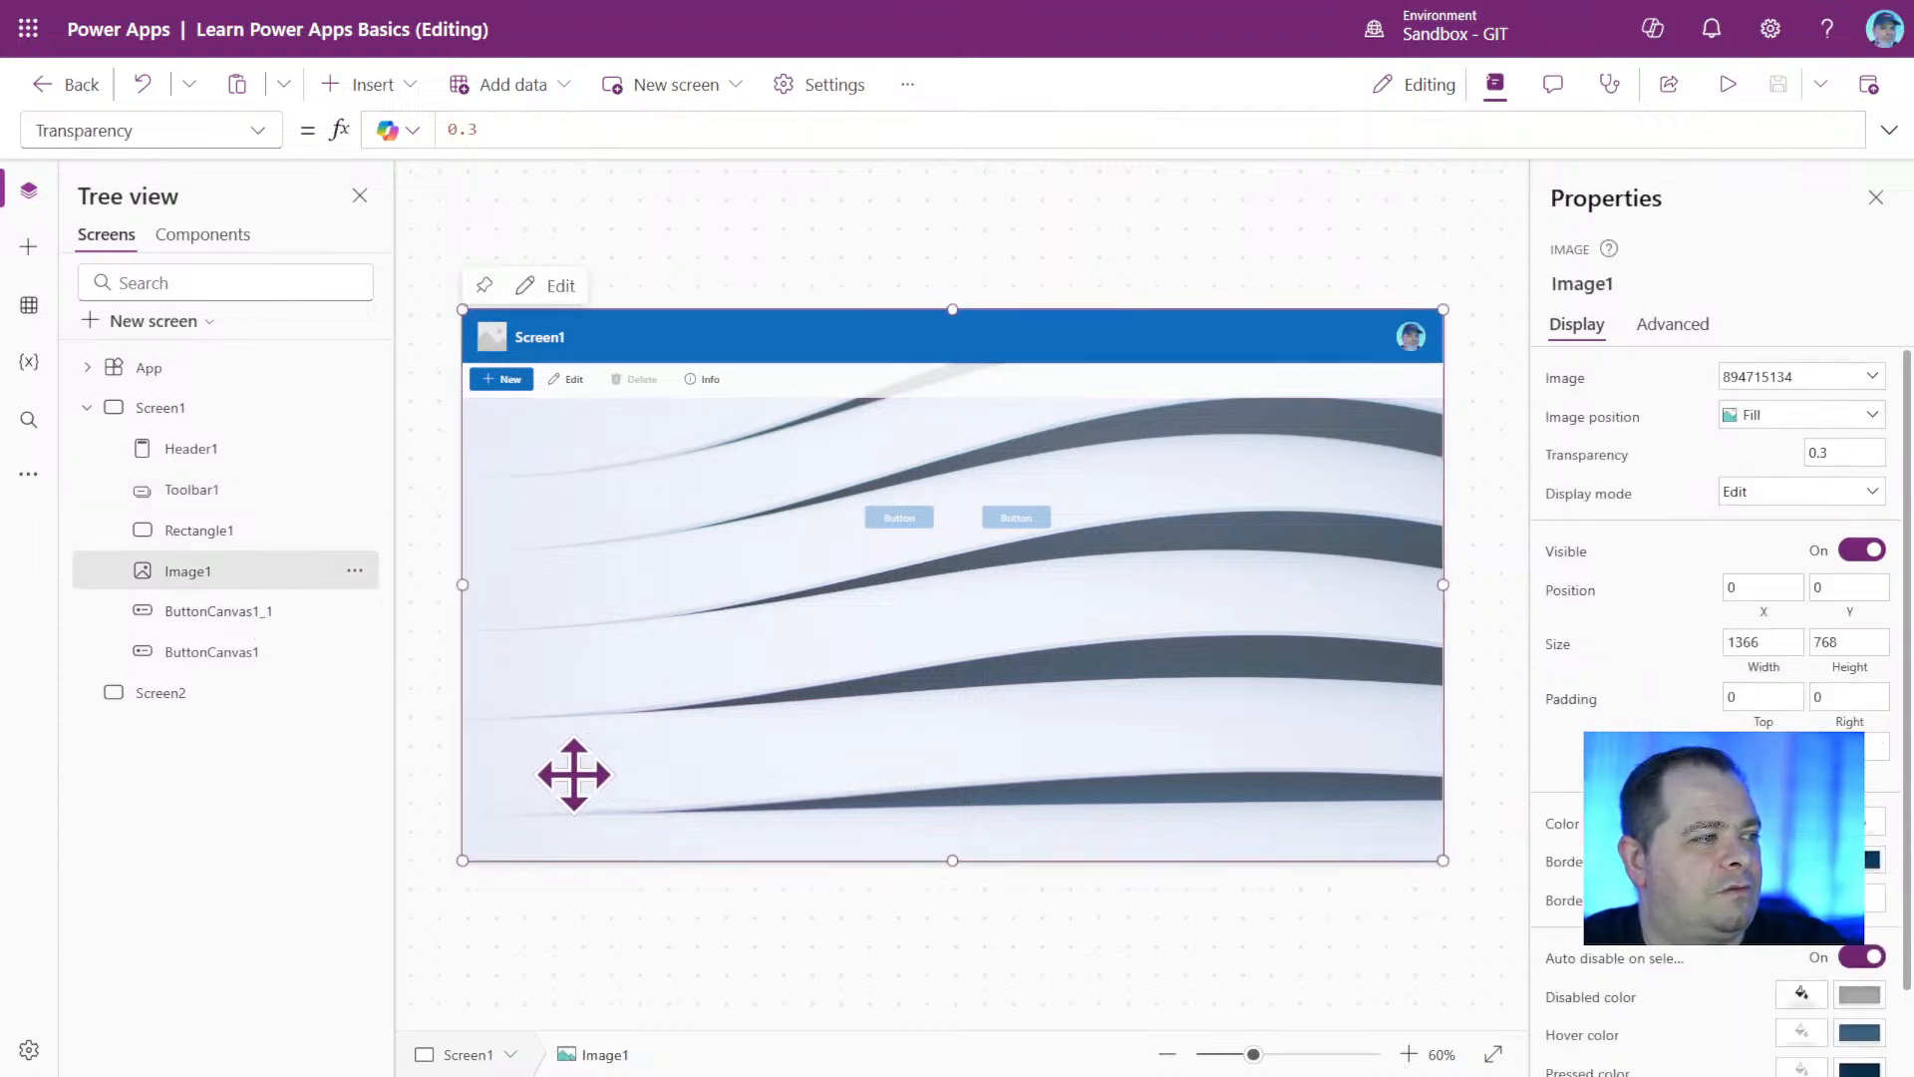
left_click(205, 612)
left_click(234, 653, "ctrl")
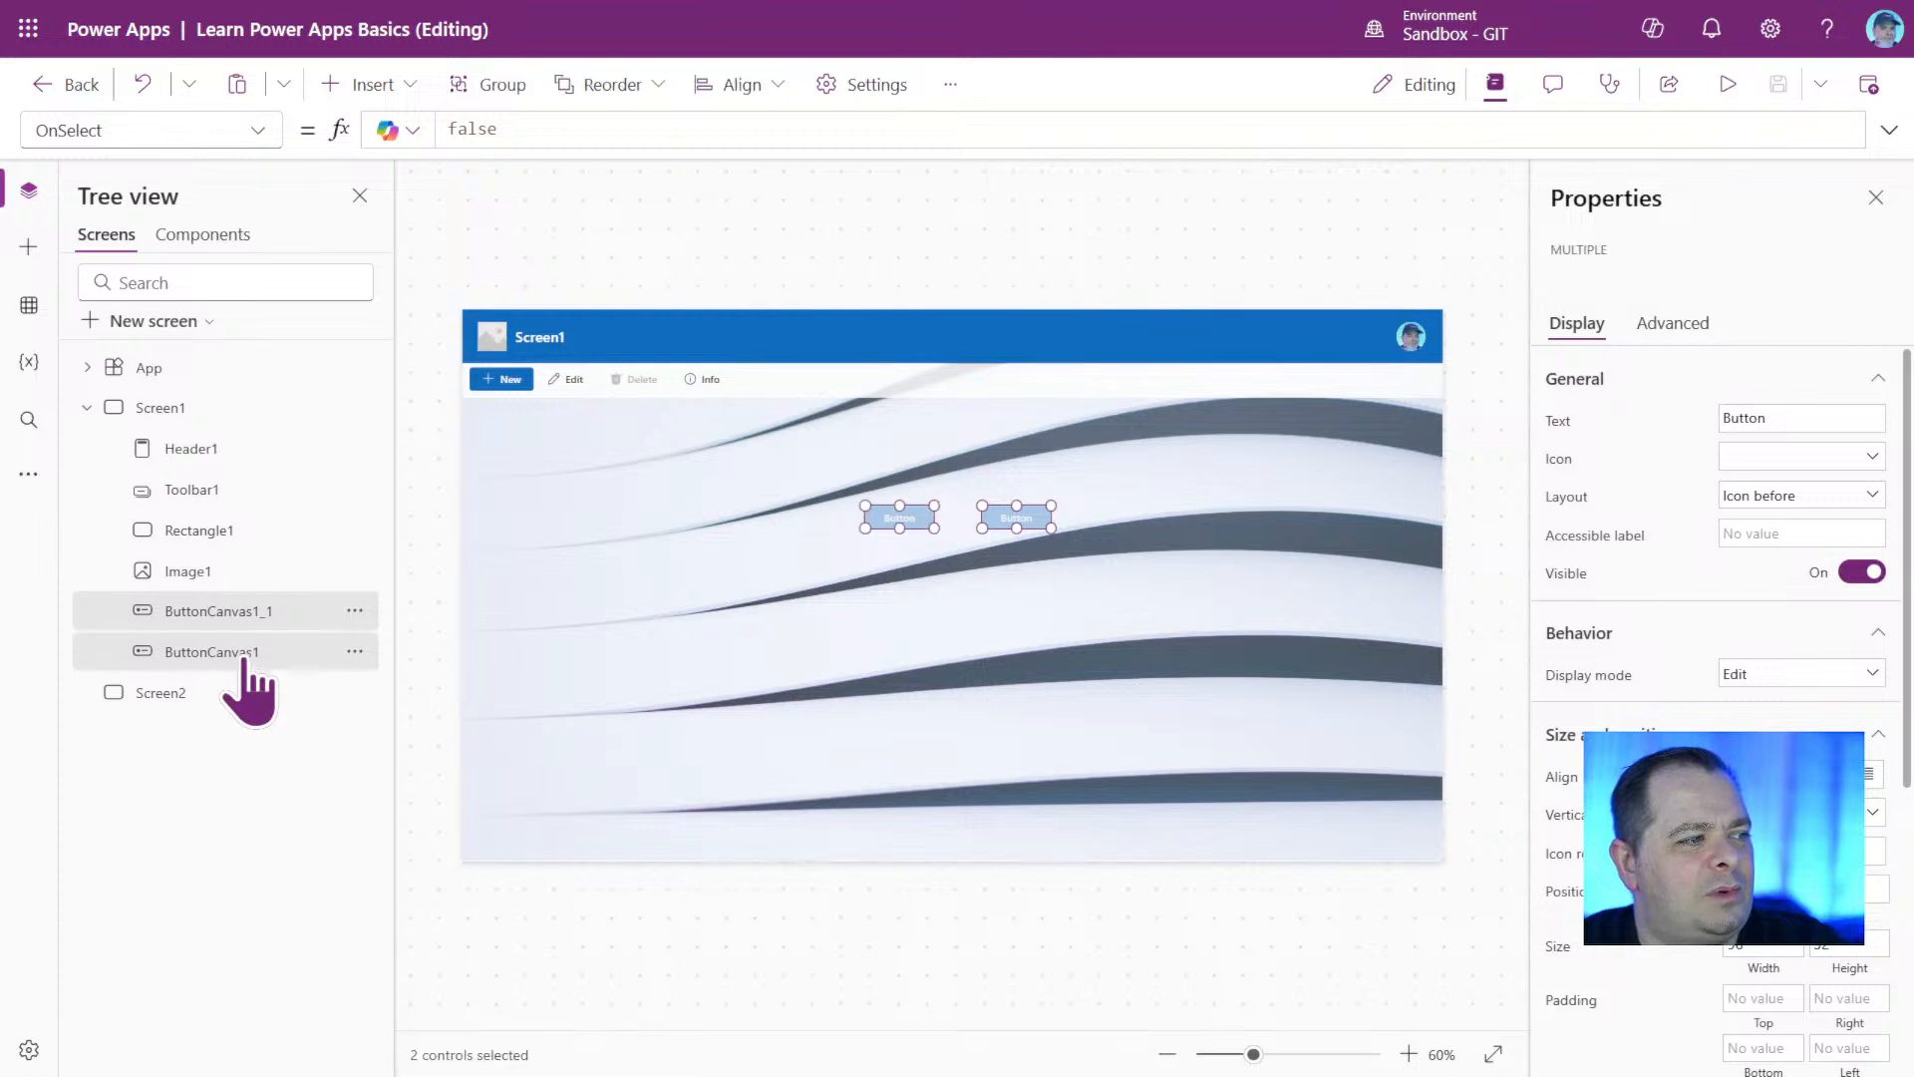
left_click_drag(237, 659, 249, 574)
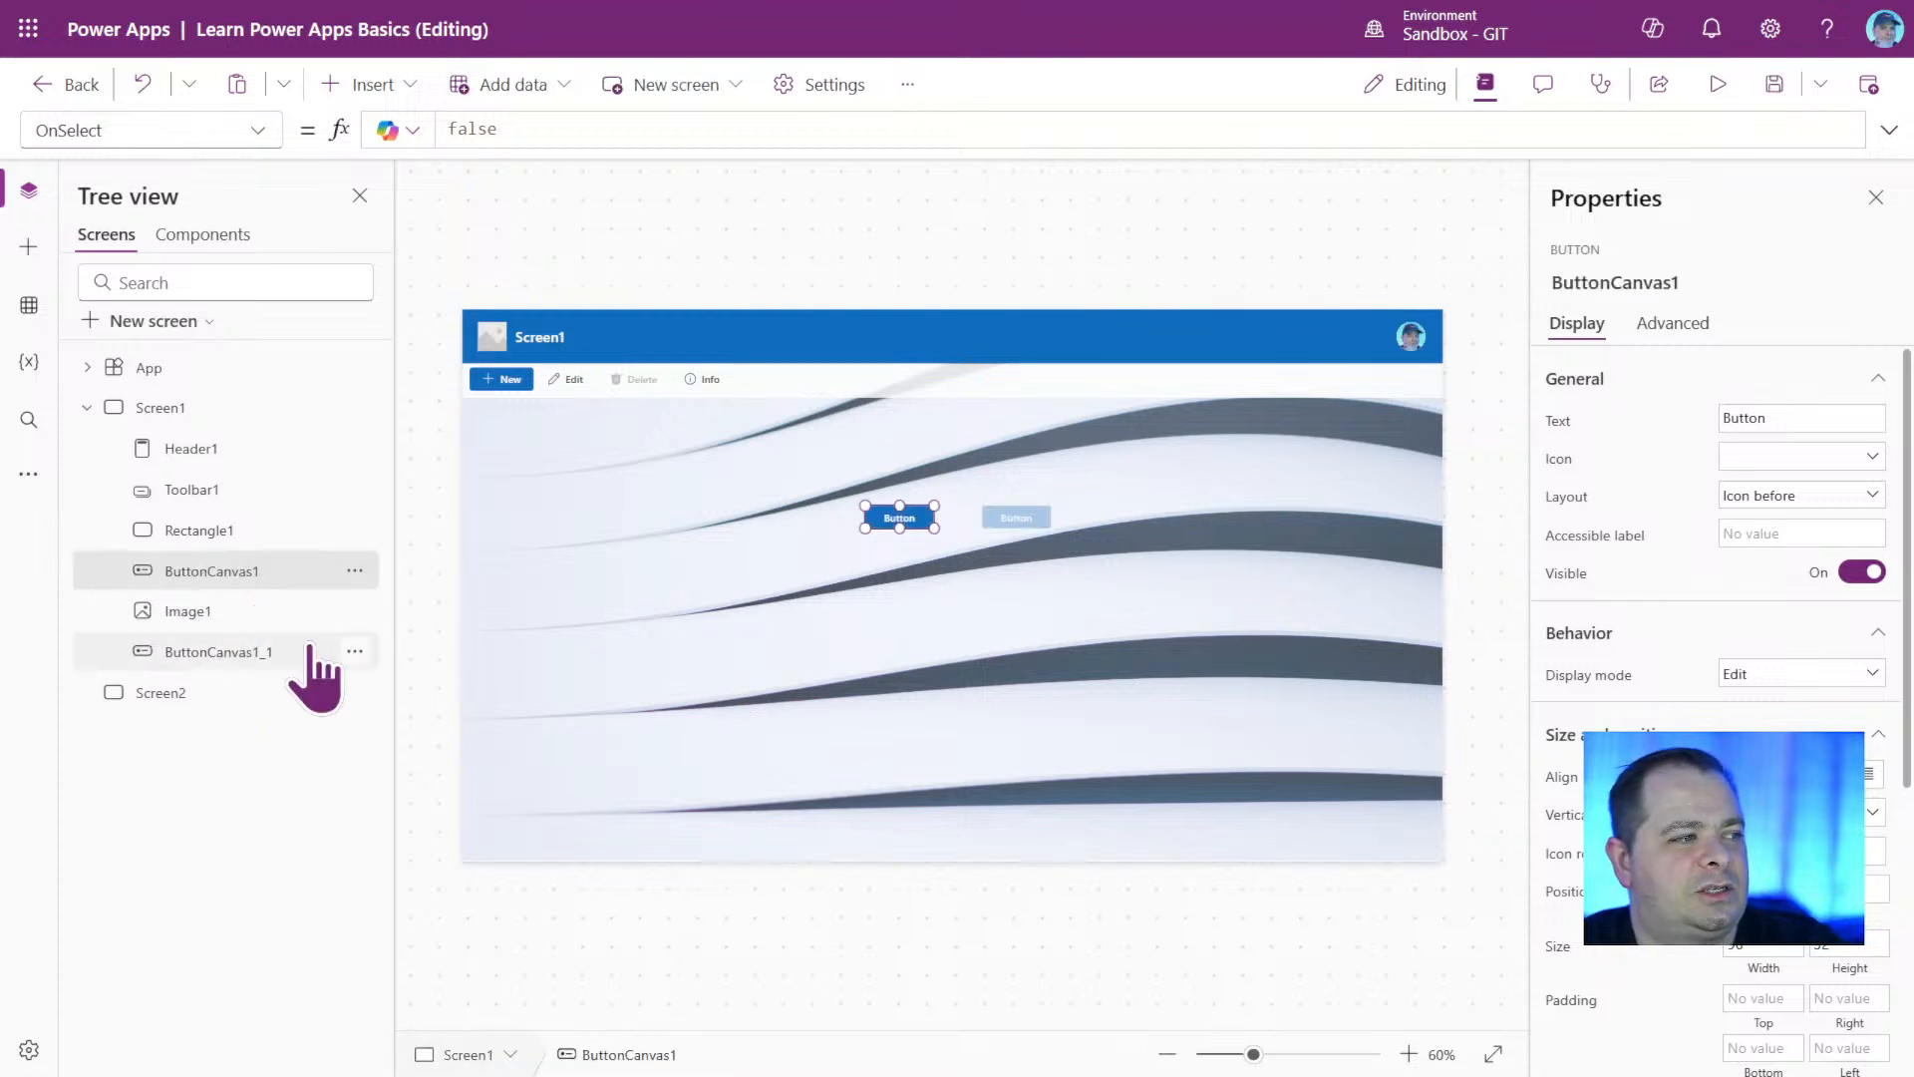
left_click_drag(249, 653, 269, 573)
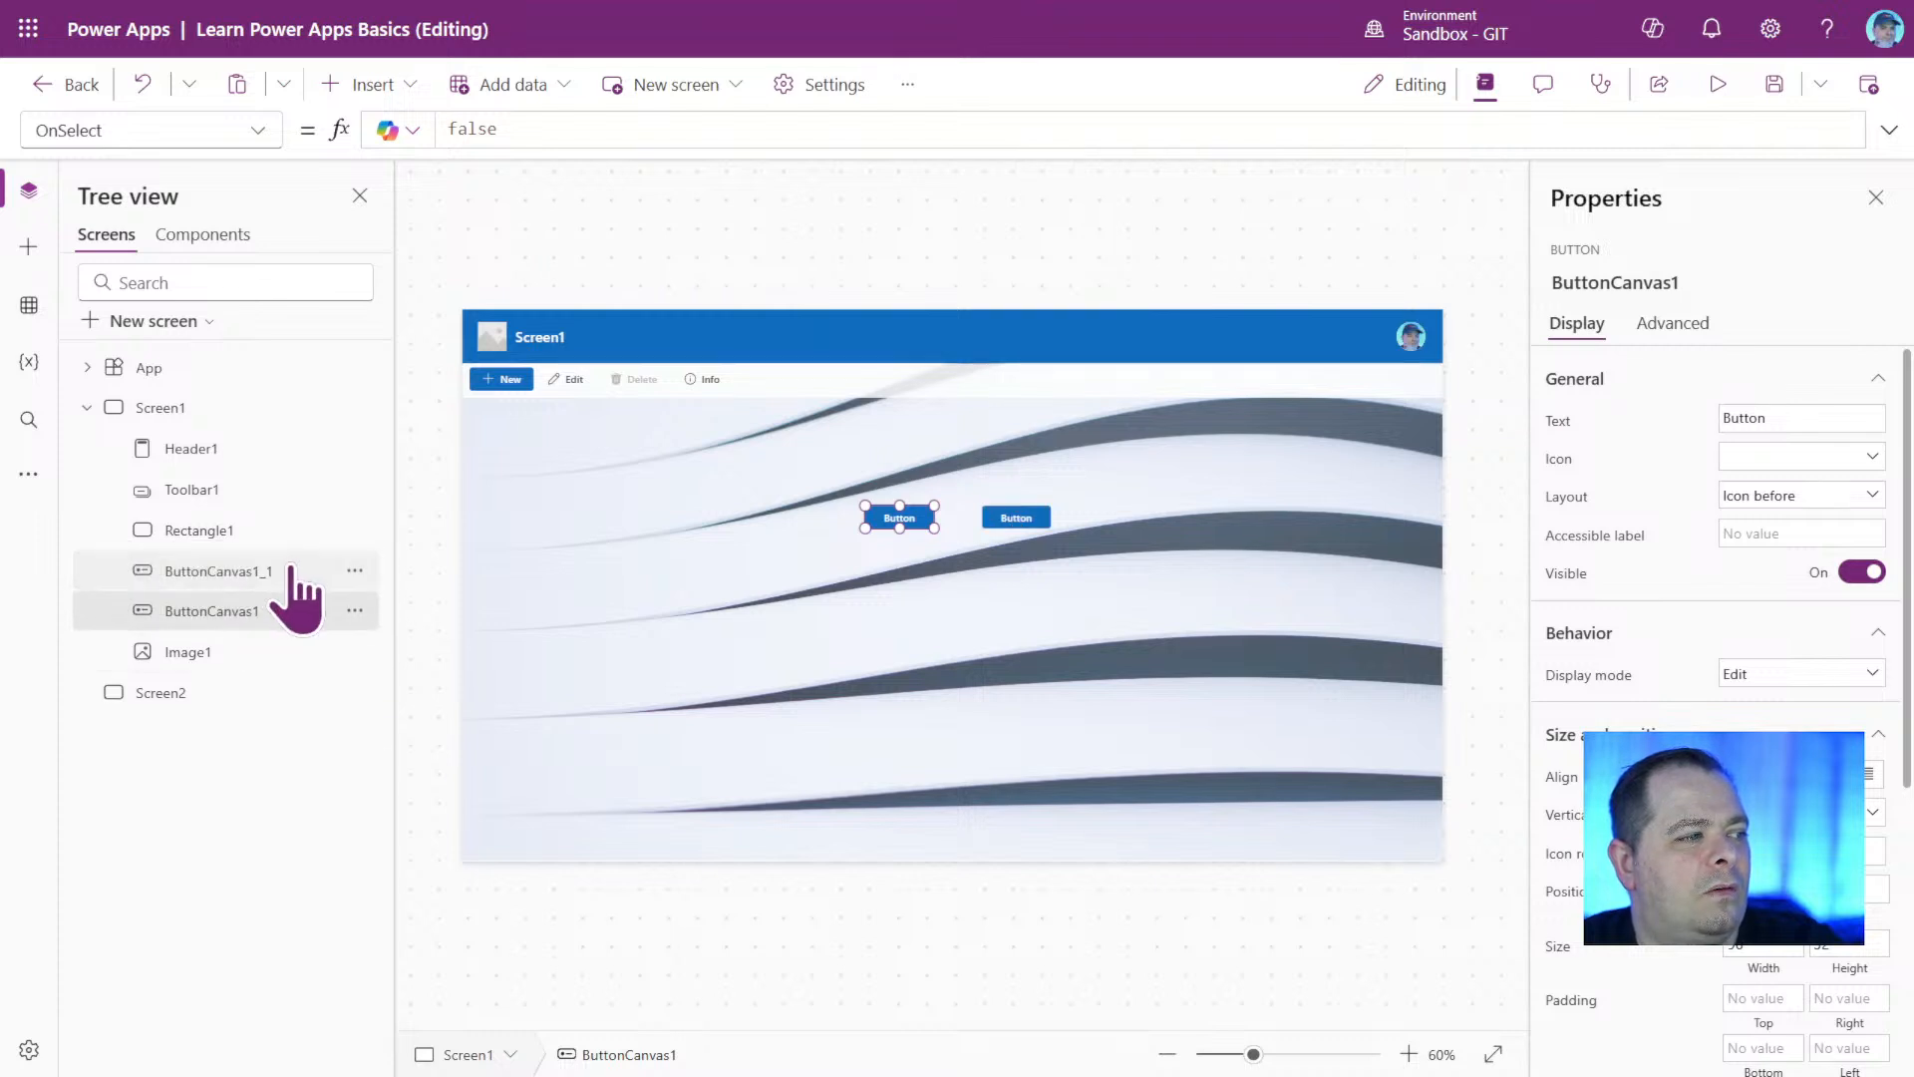
left_click(1231, 811)
left_click(838, 1002)
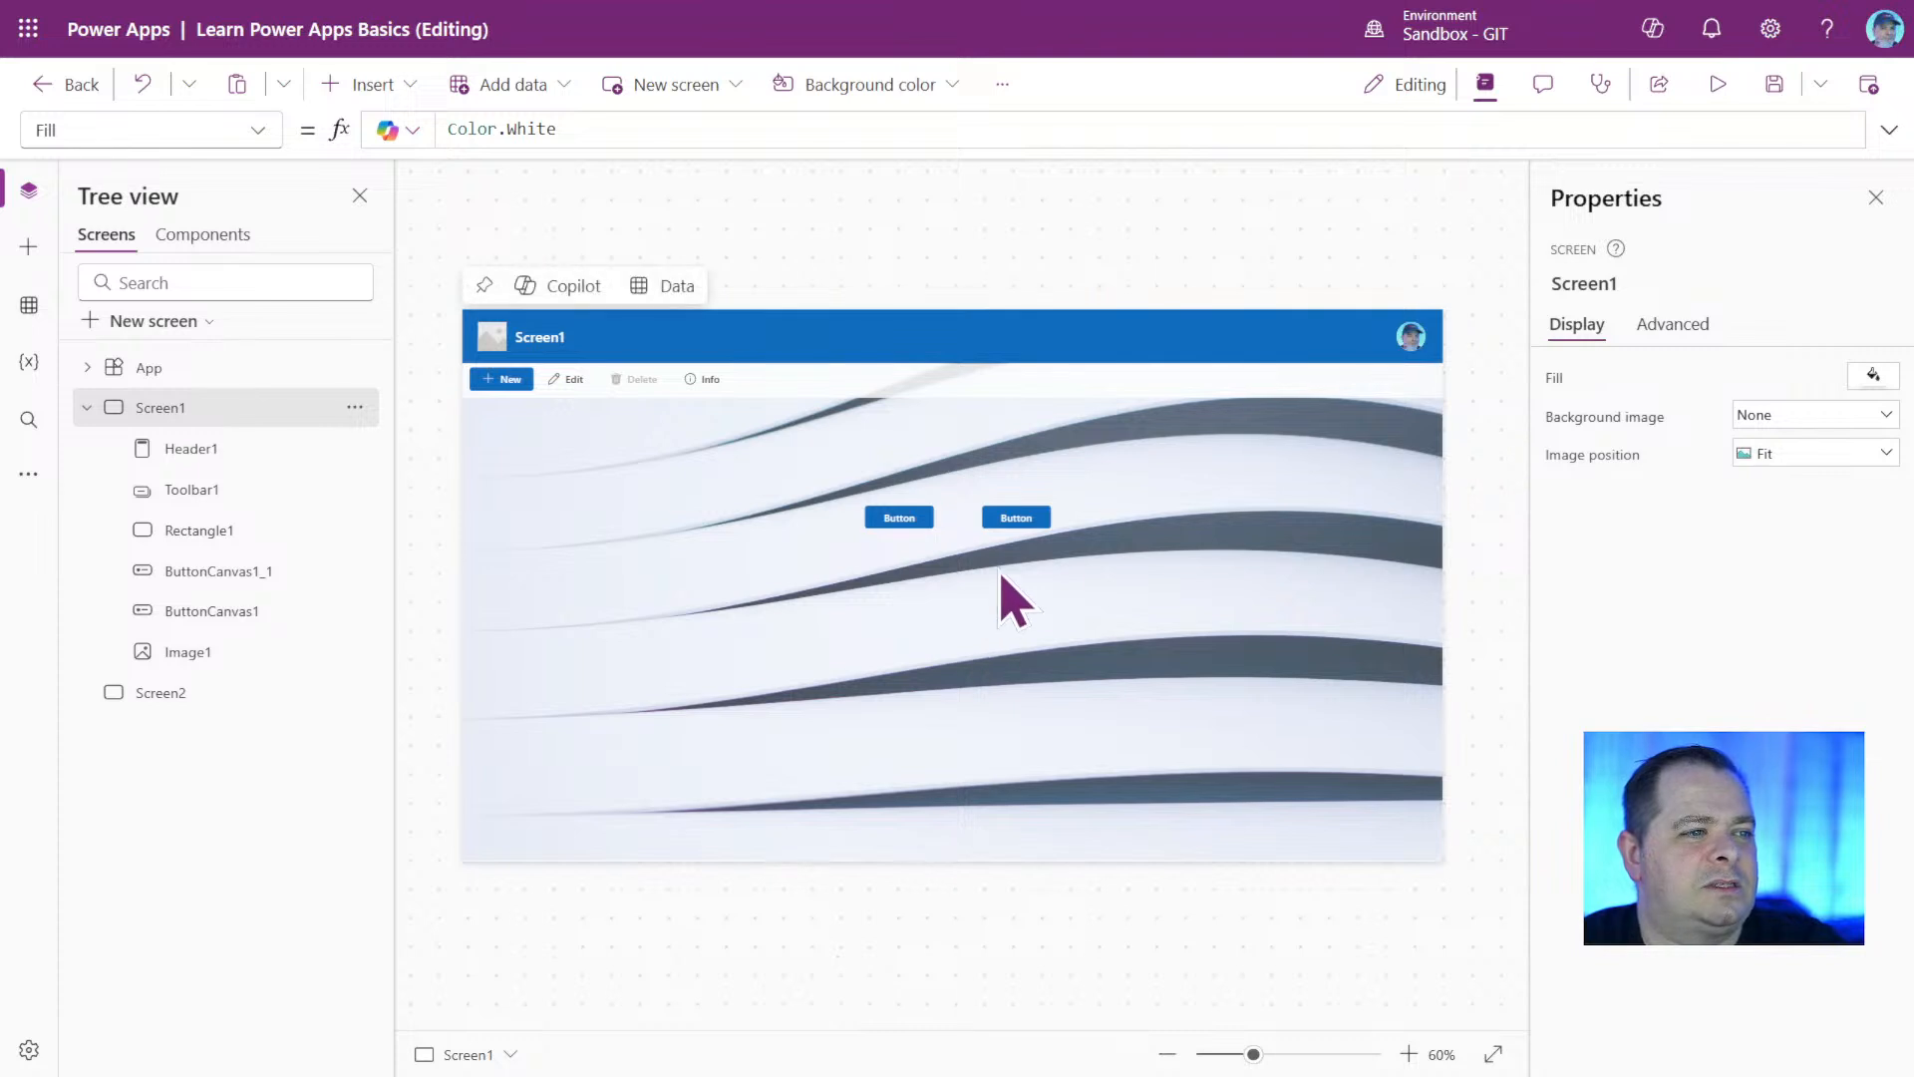
Place the two buttons side by side in the lower-right corner of Screen1, with ButtonCanvas1_1 on the right.
left_click(1017, 520)
left_click_drag(1017, 521, 1371, 822)
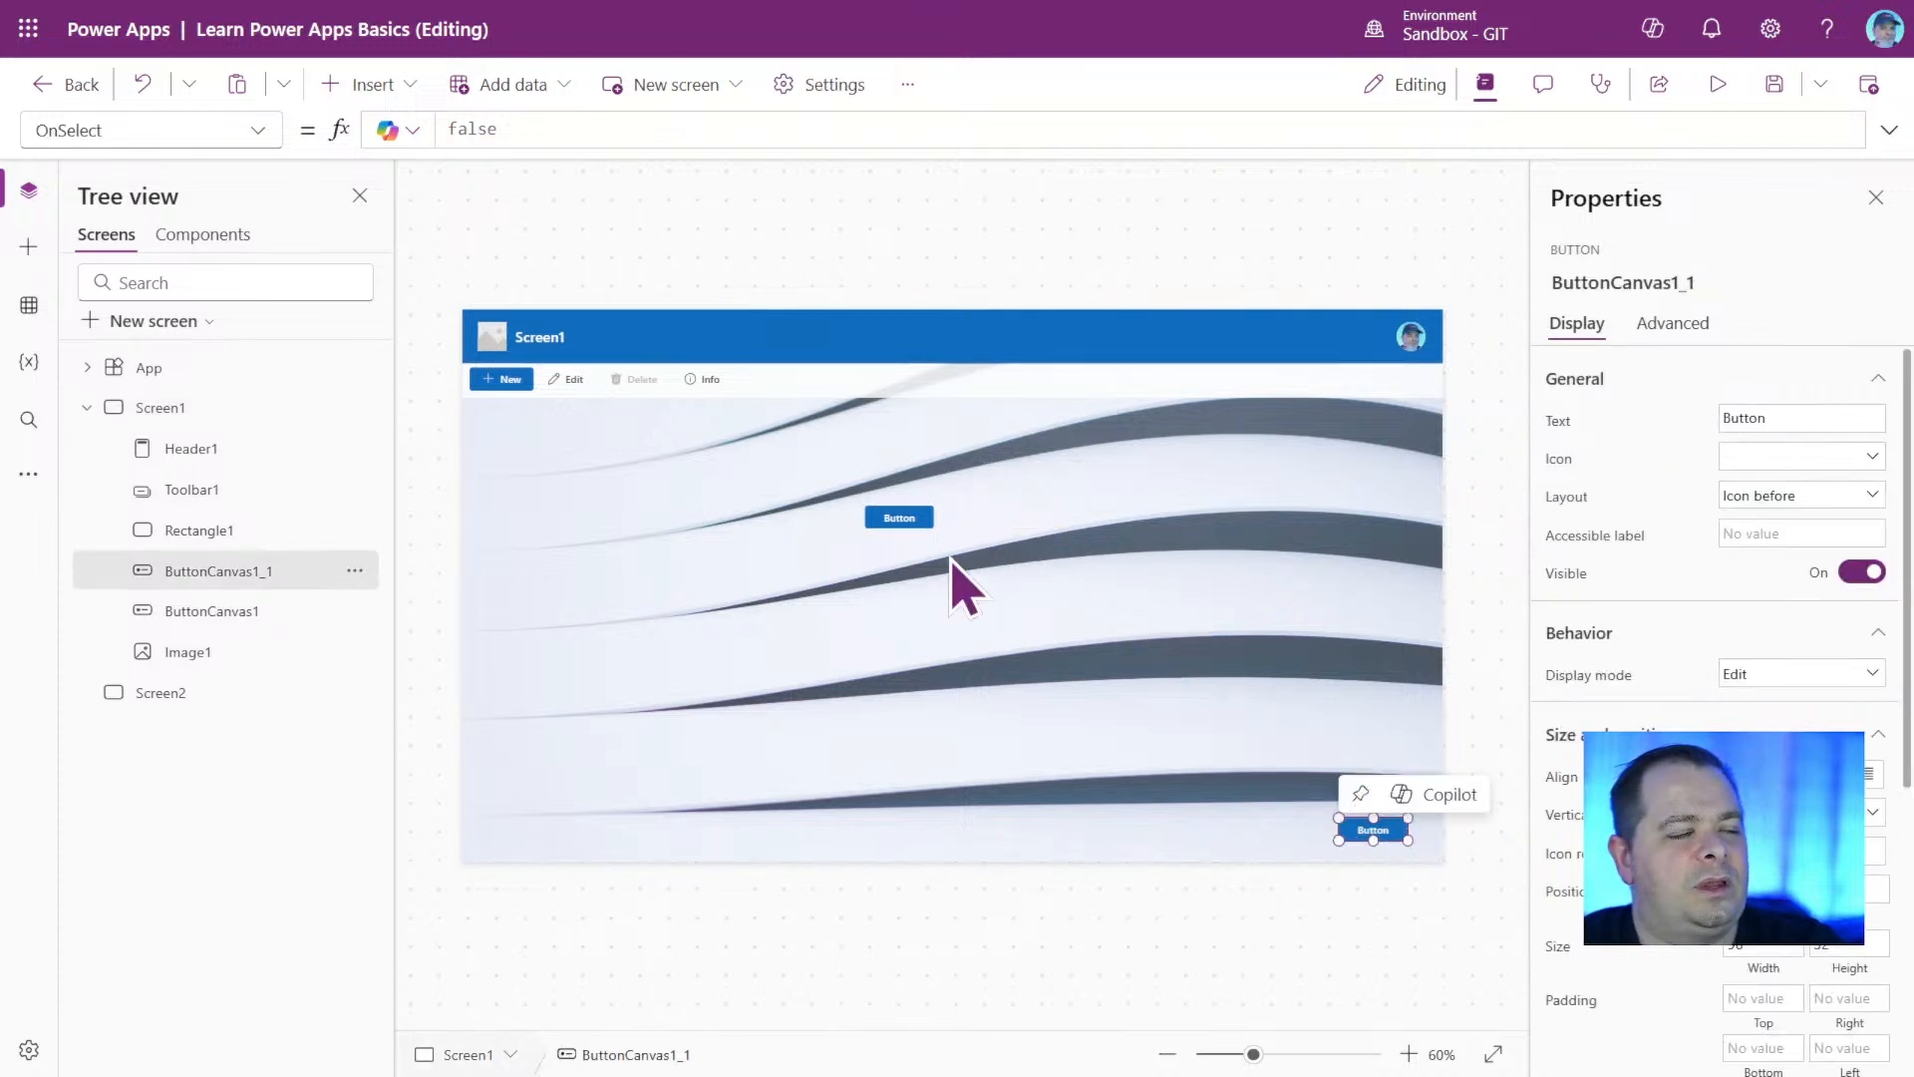
left_click_drag(910, 518, 1282, 831)
left_click(1206, 932)
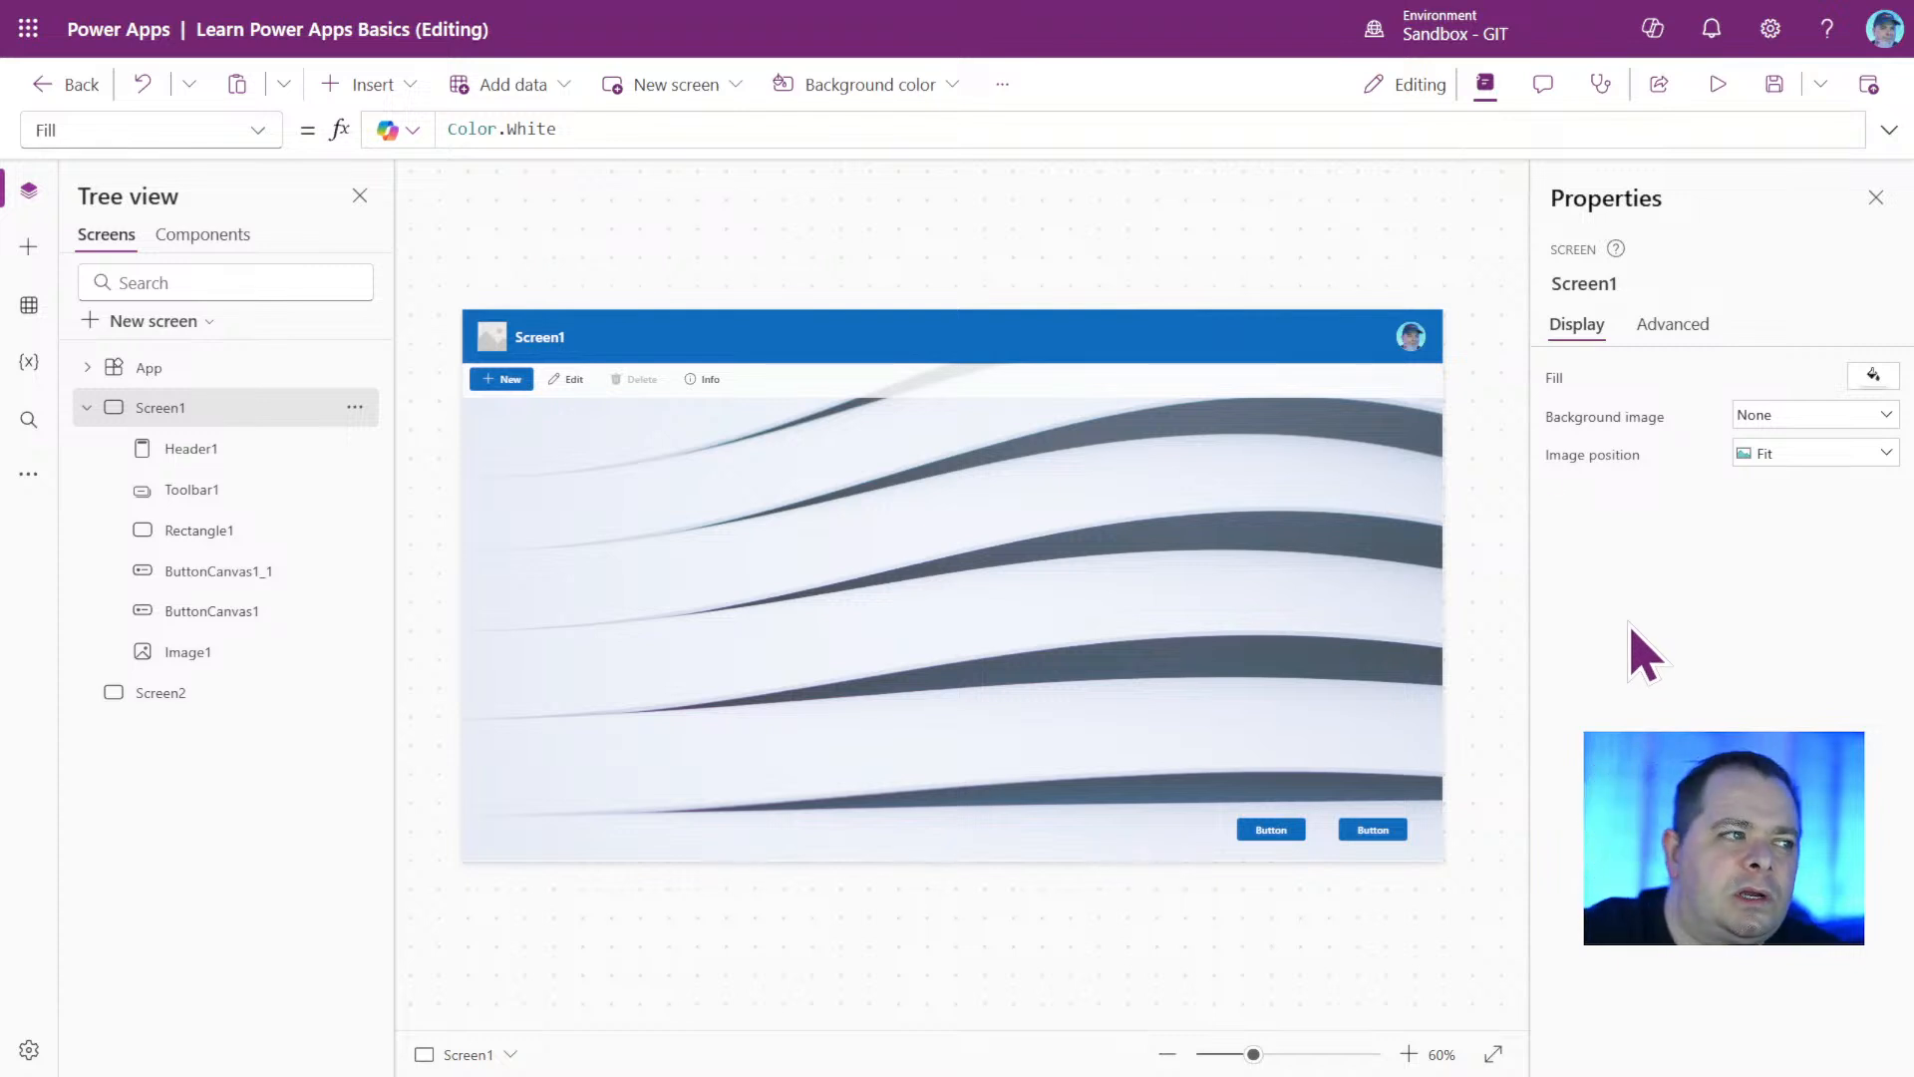
left_click(1271, 832)
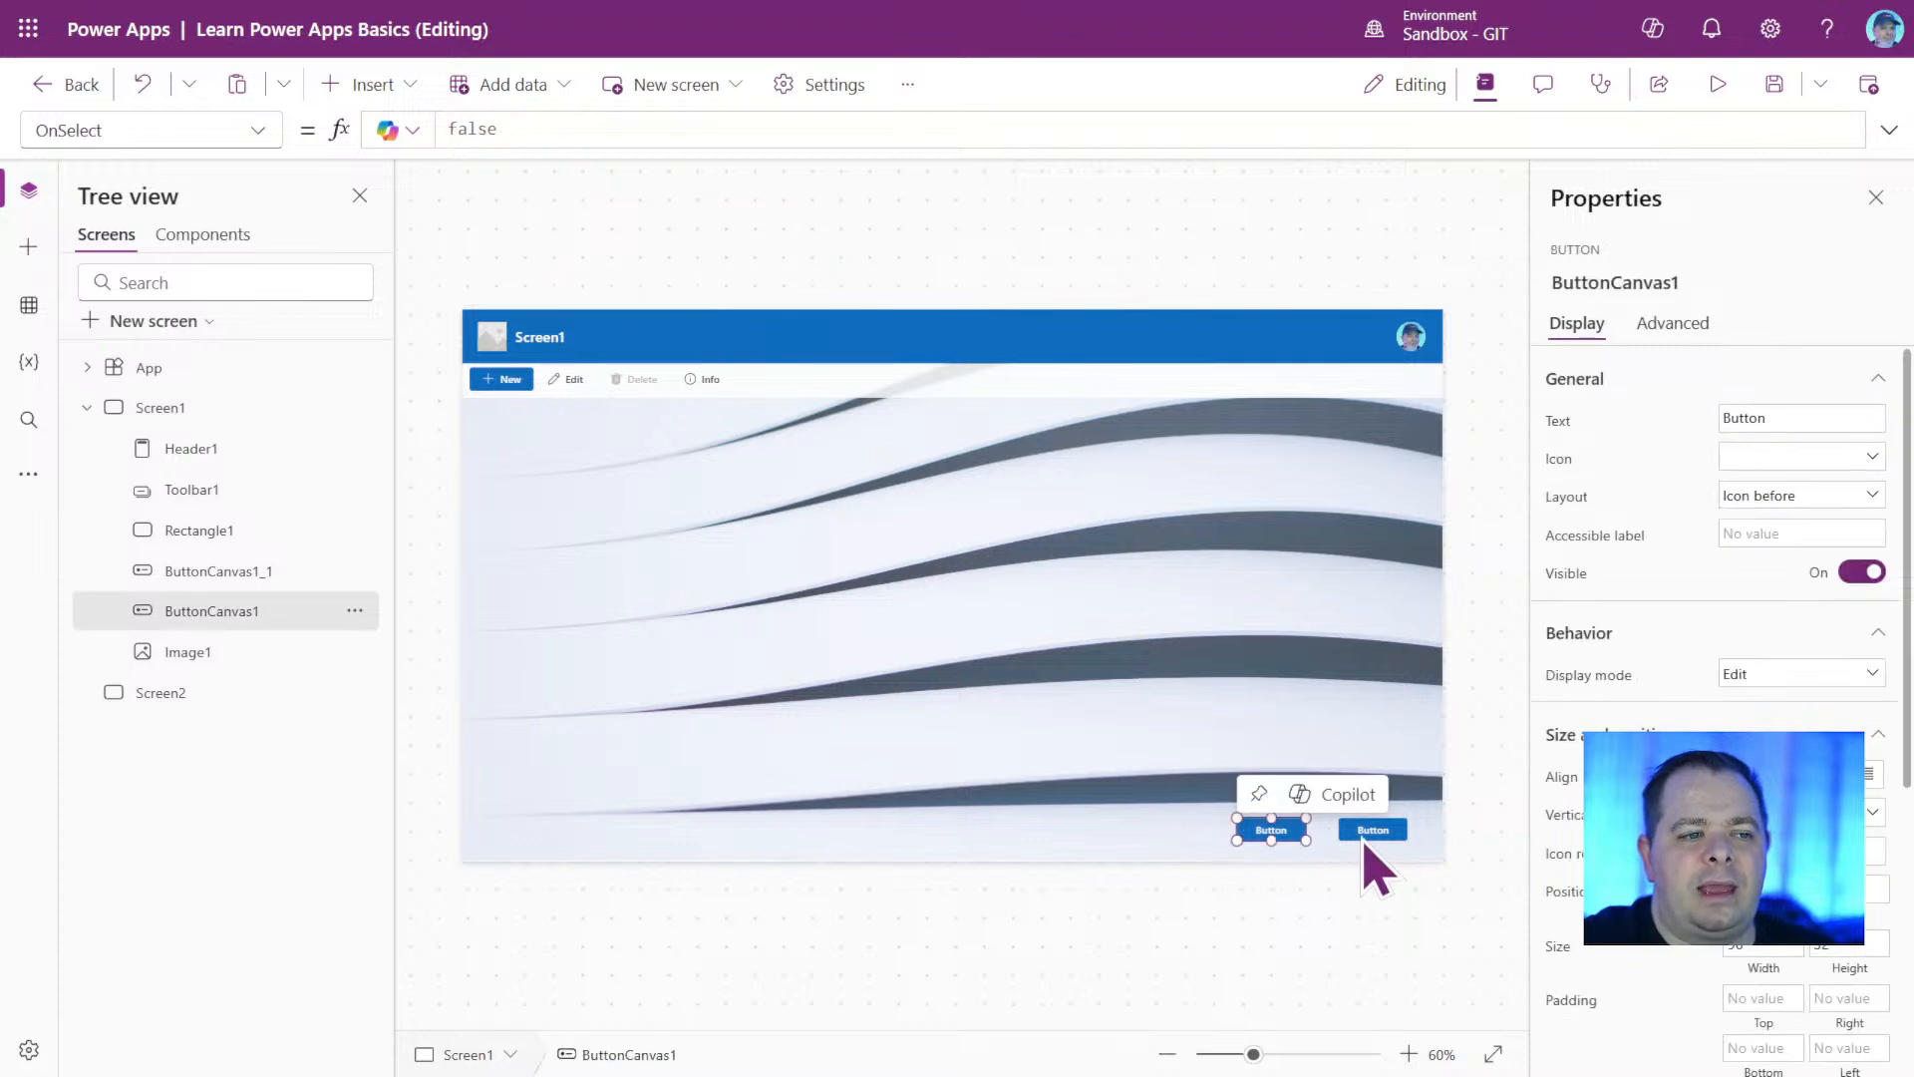
left_click(1368, 832)
left_click(854, 626)
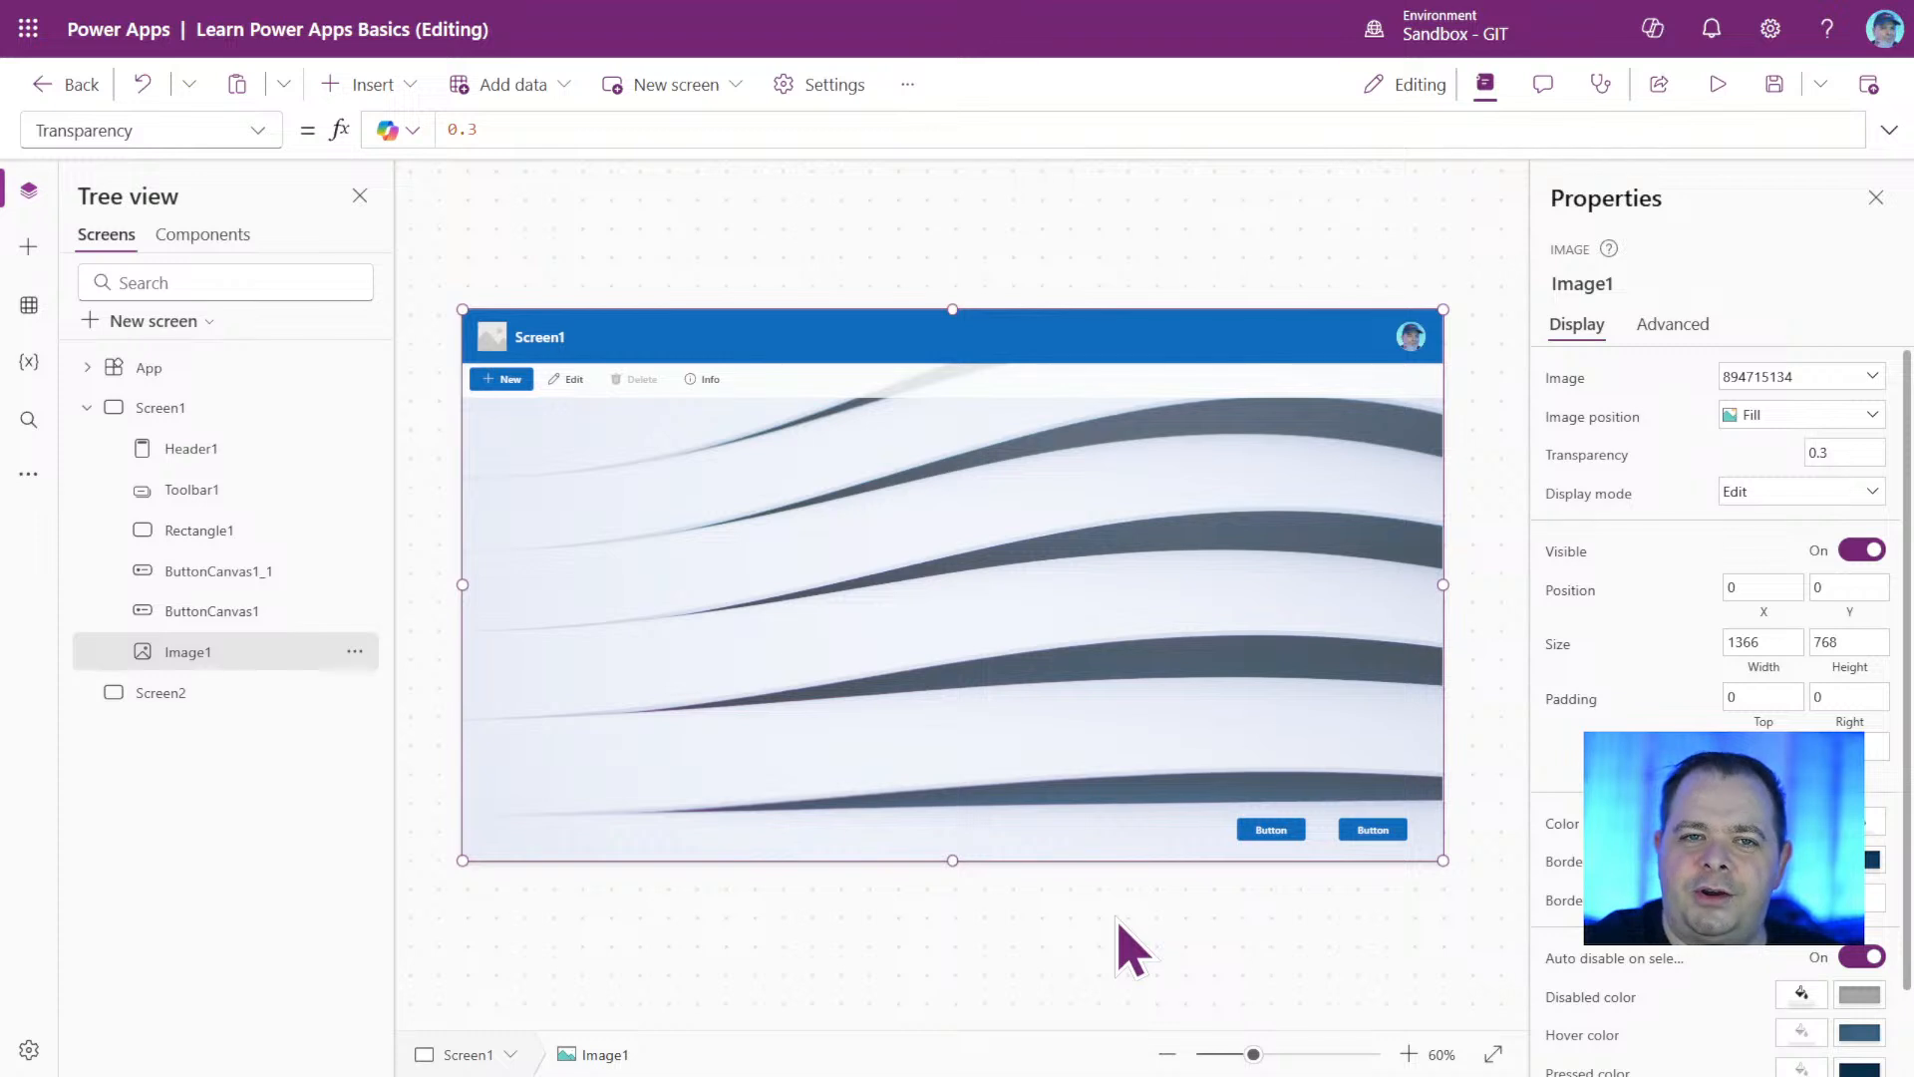
left_click(1101, 692)
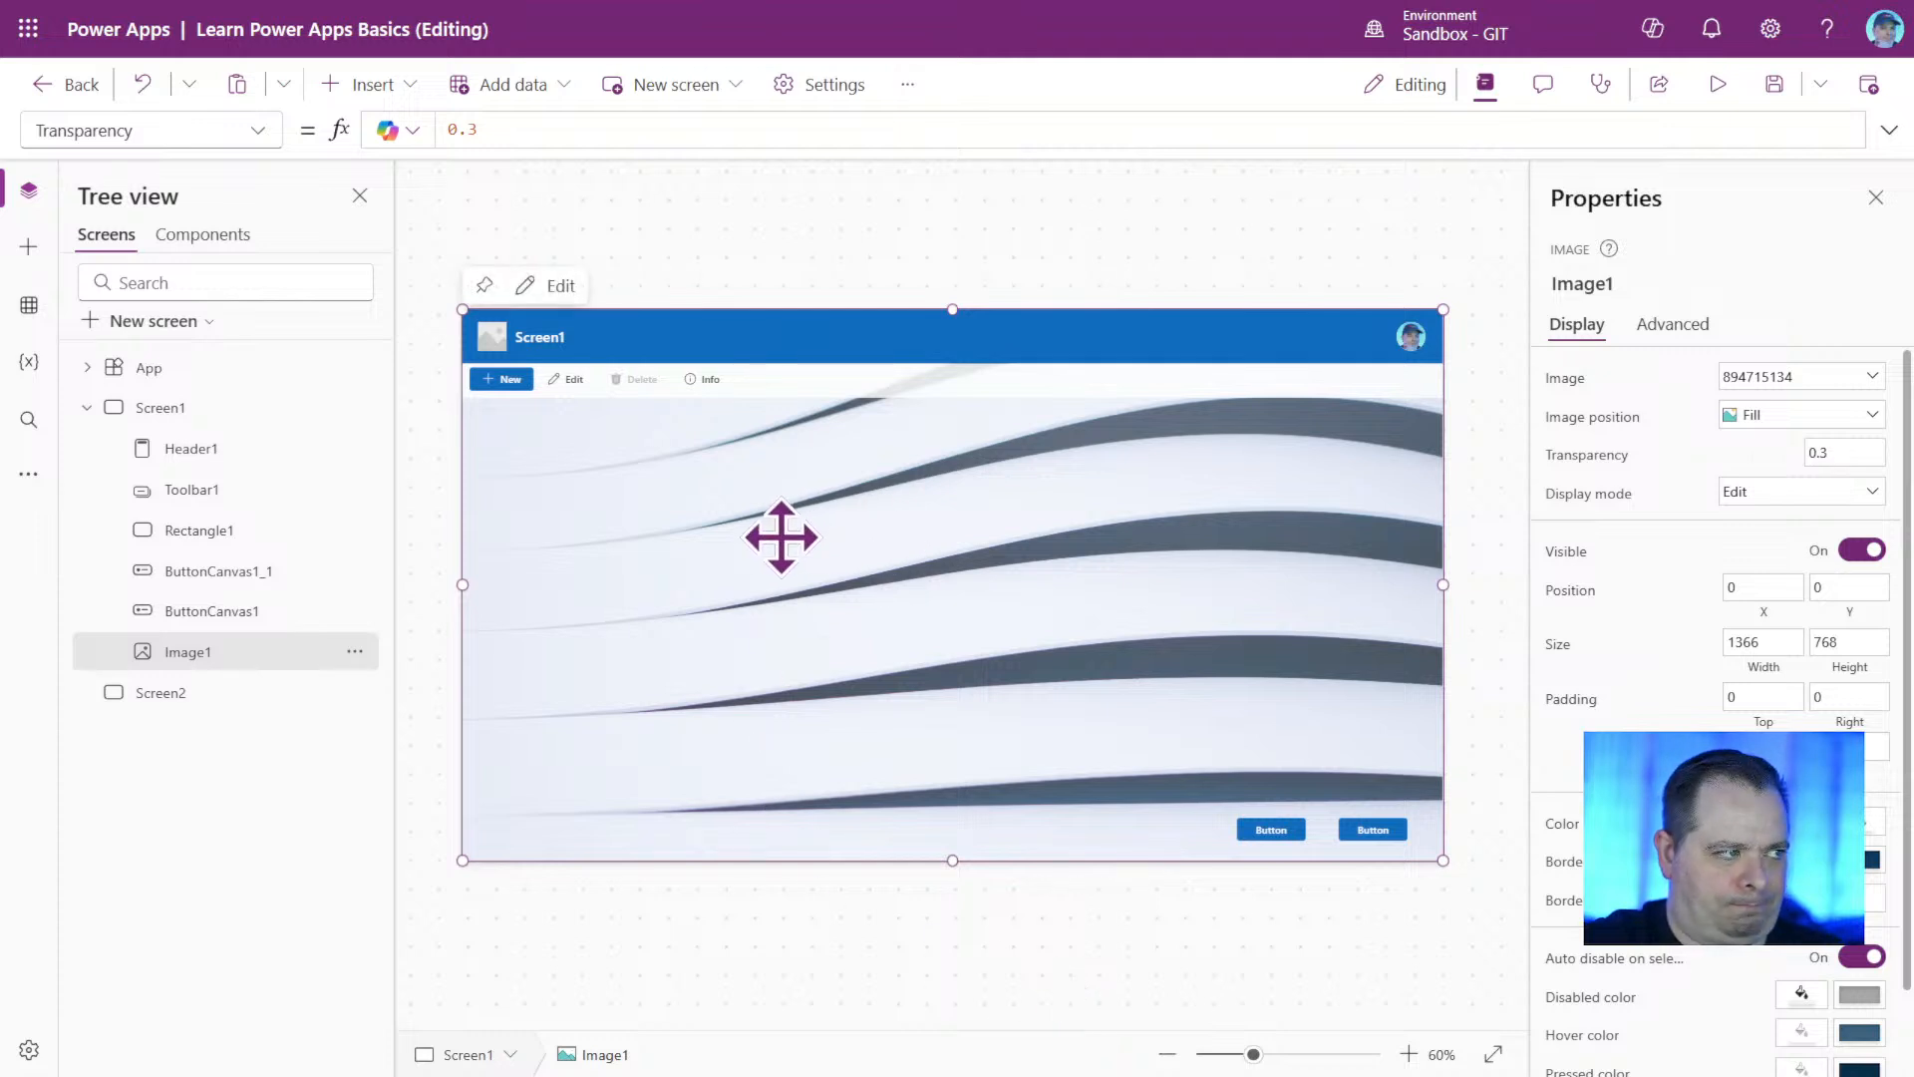
Create a new component in the app and set its height to 120.
left_click(211, 240)
left_click(172, 321)
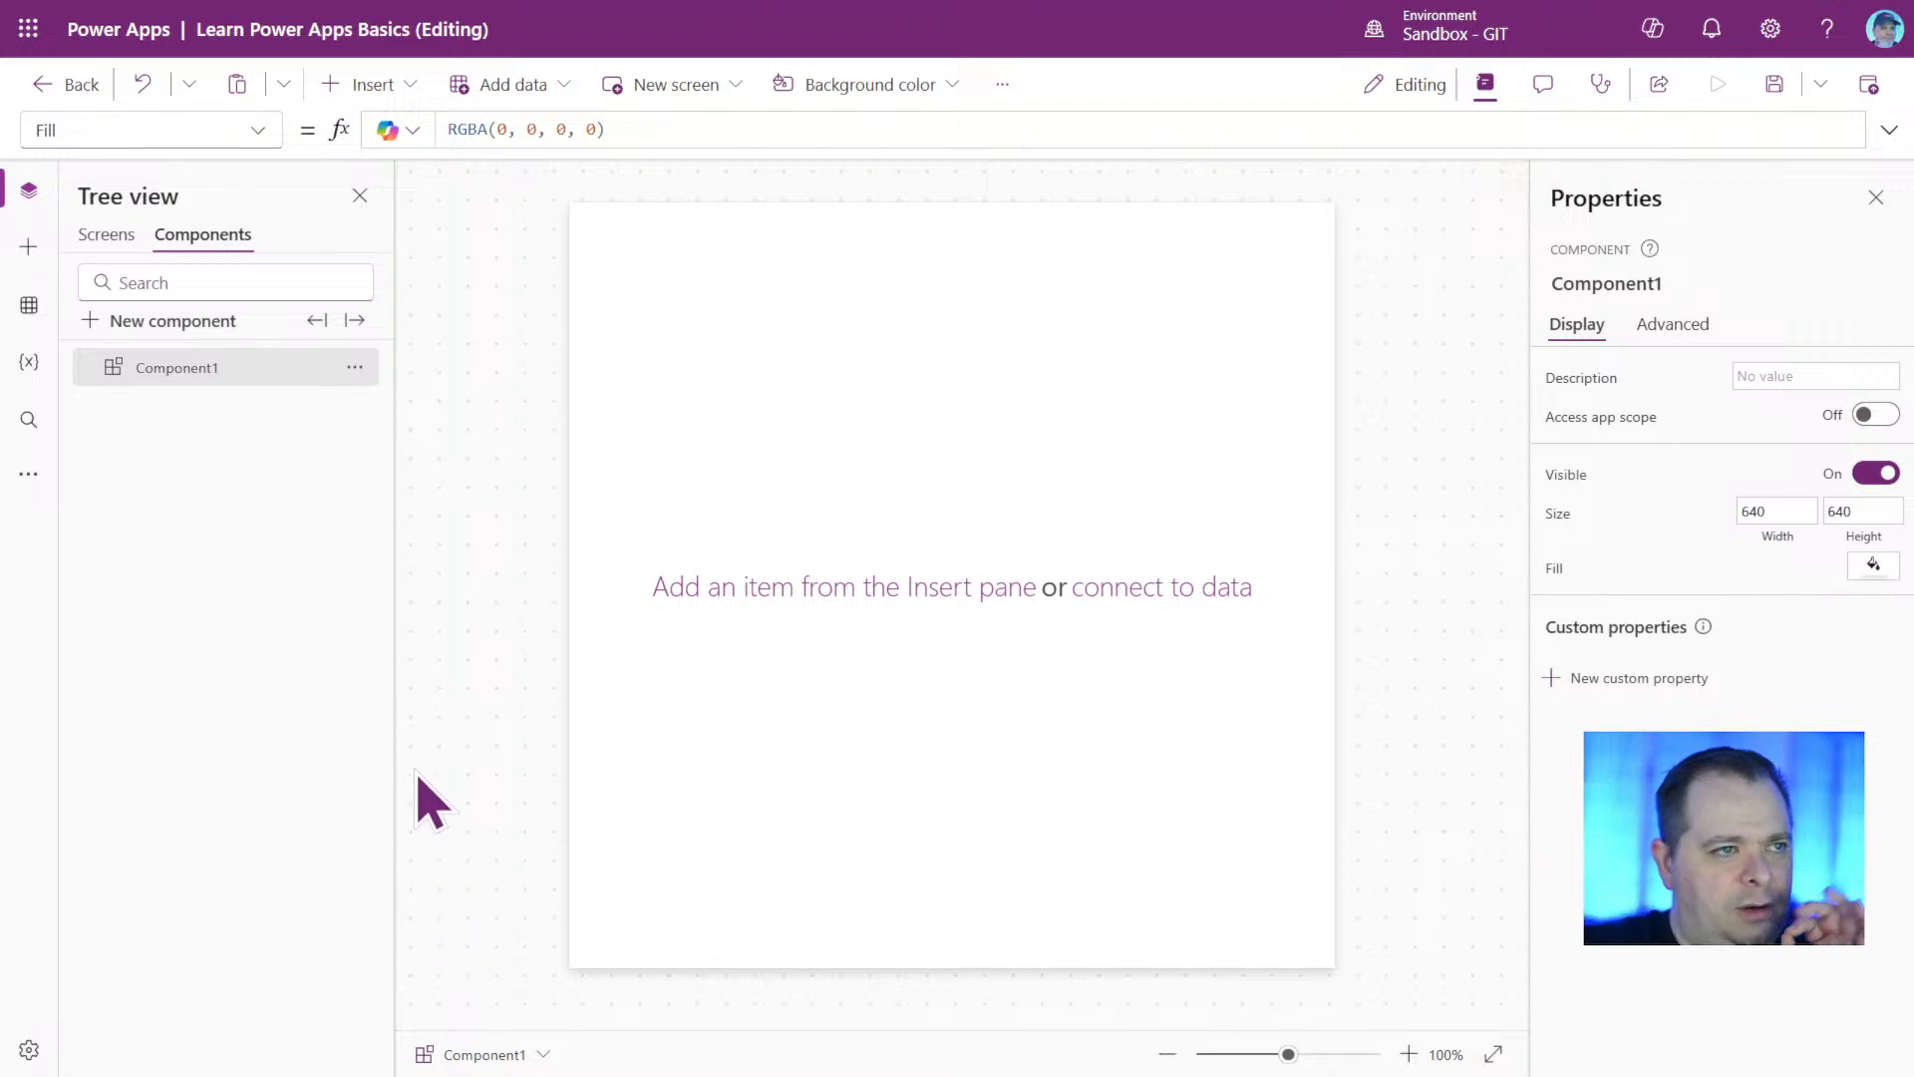
left_click(1785, 511)
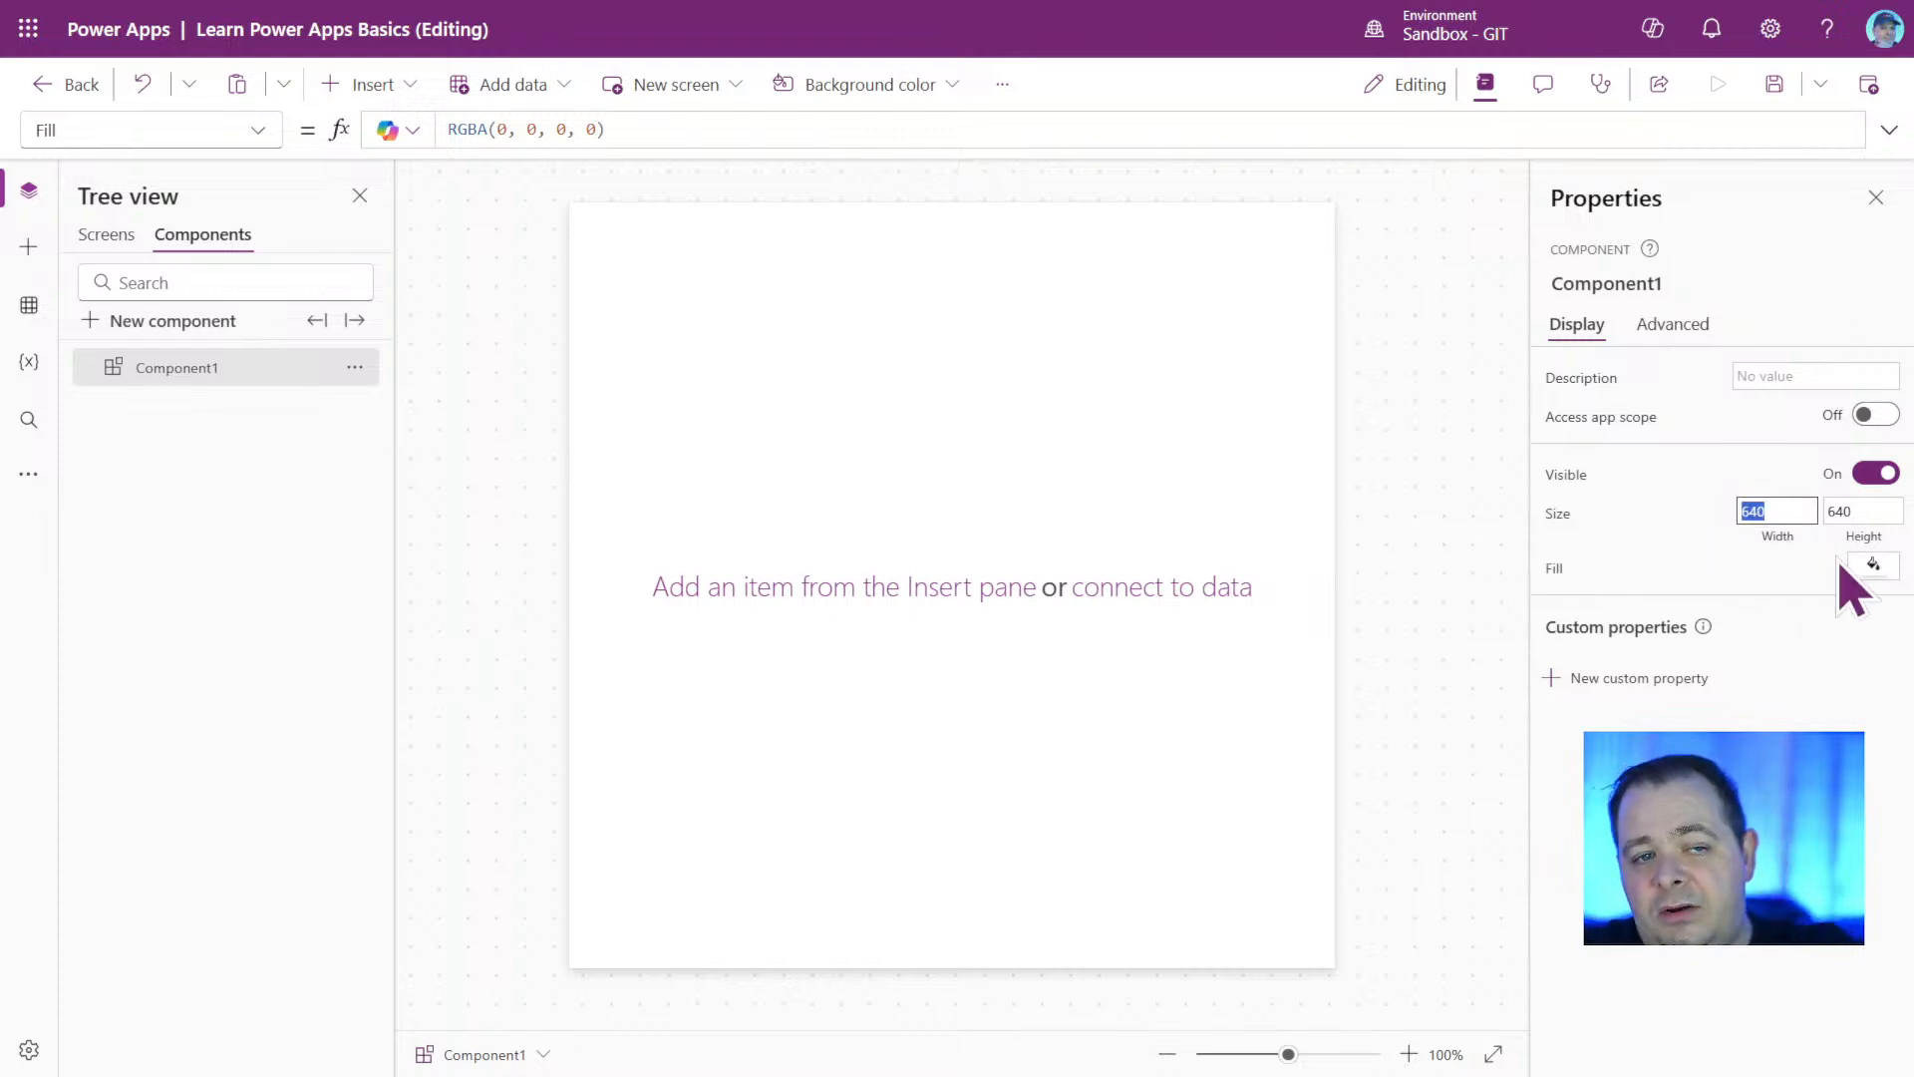
left_click(1849, 511)
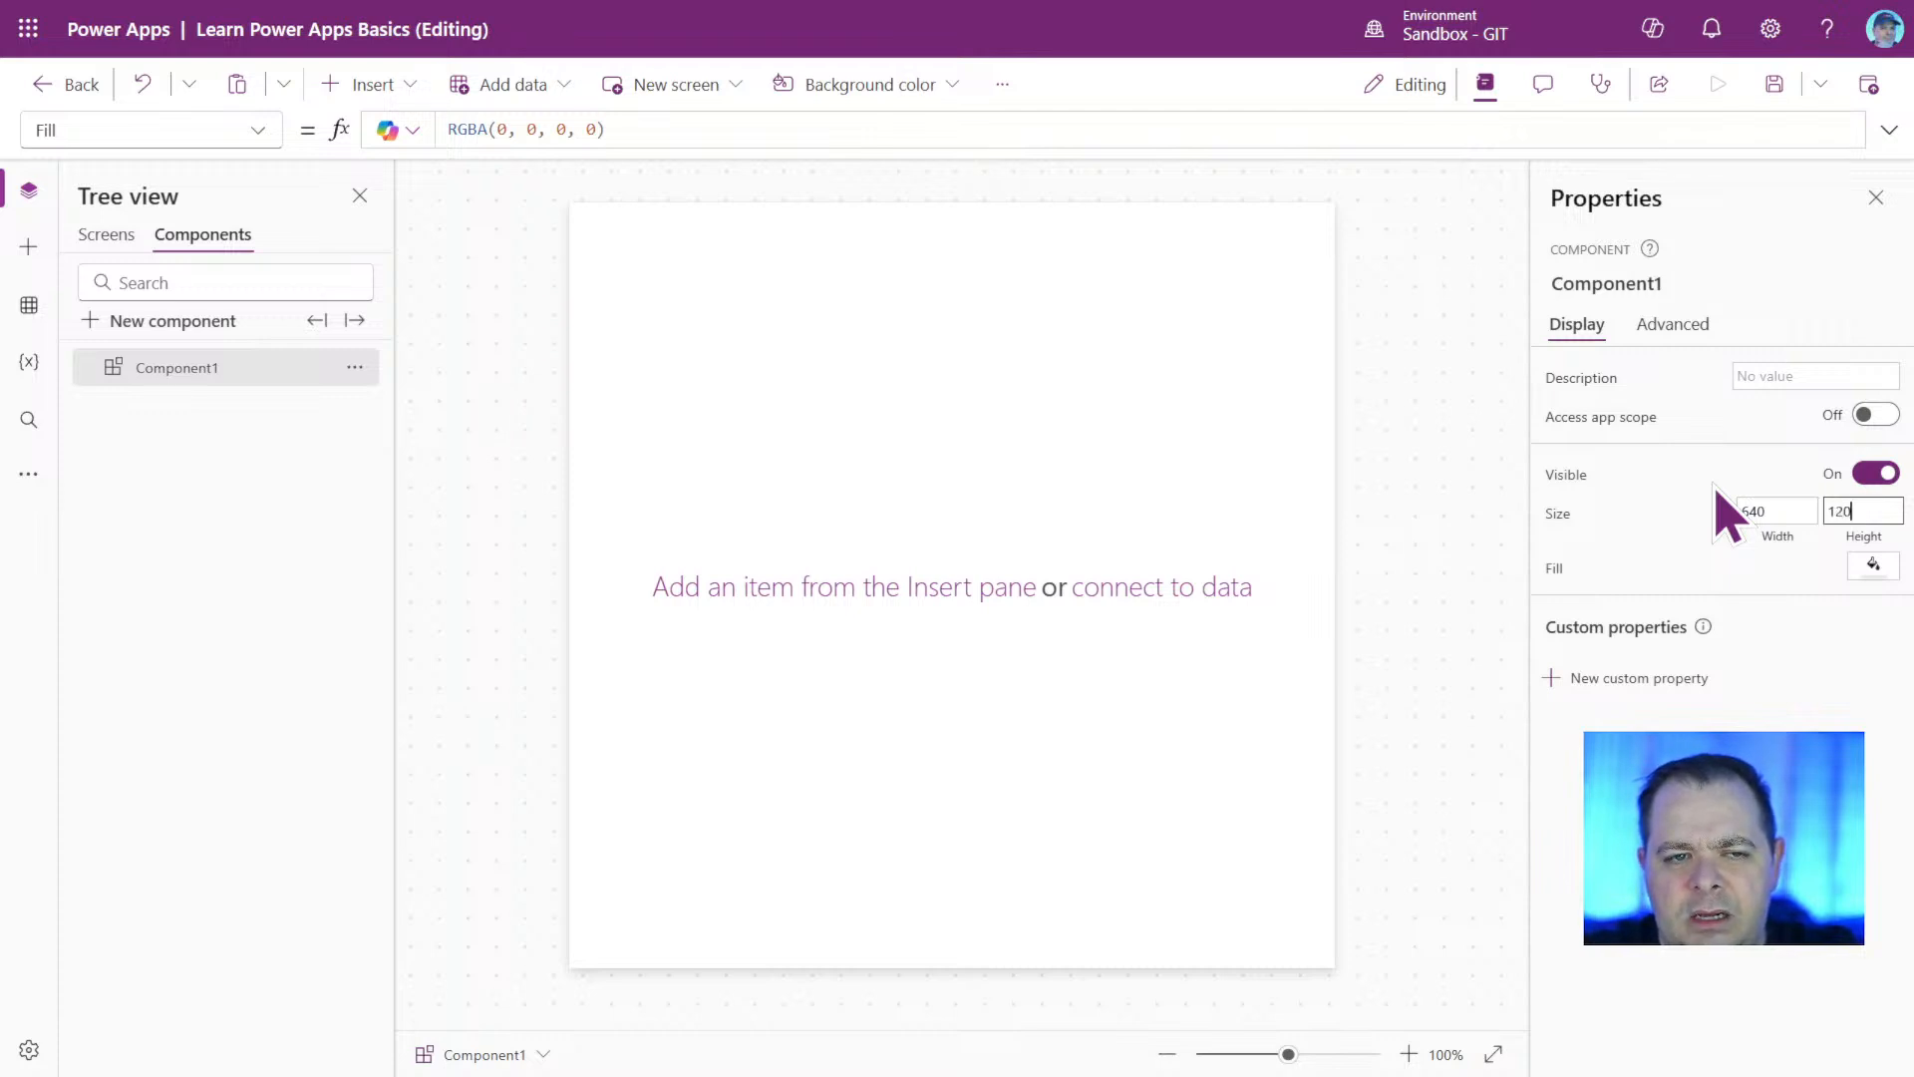
key("Return")
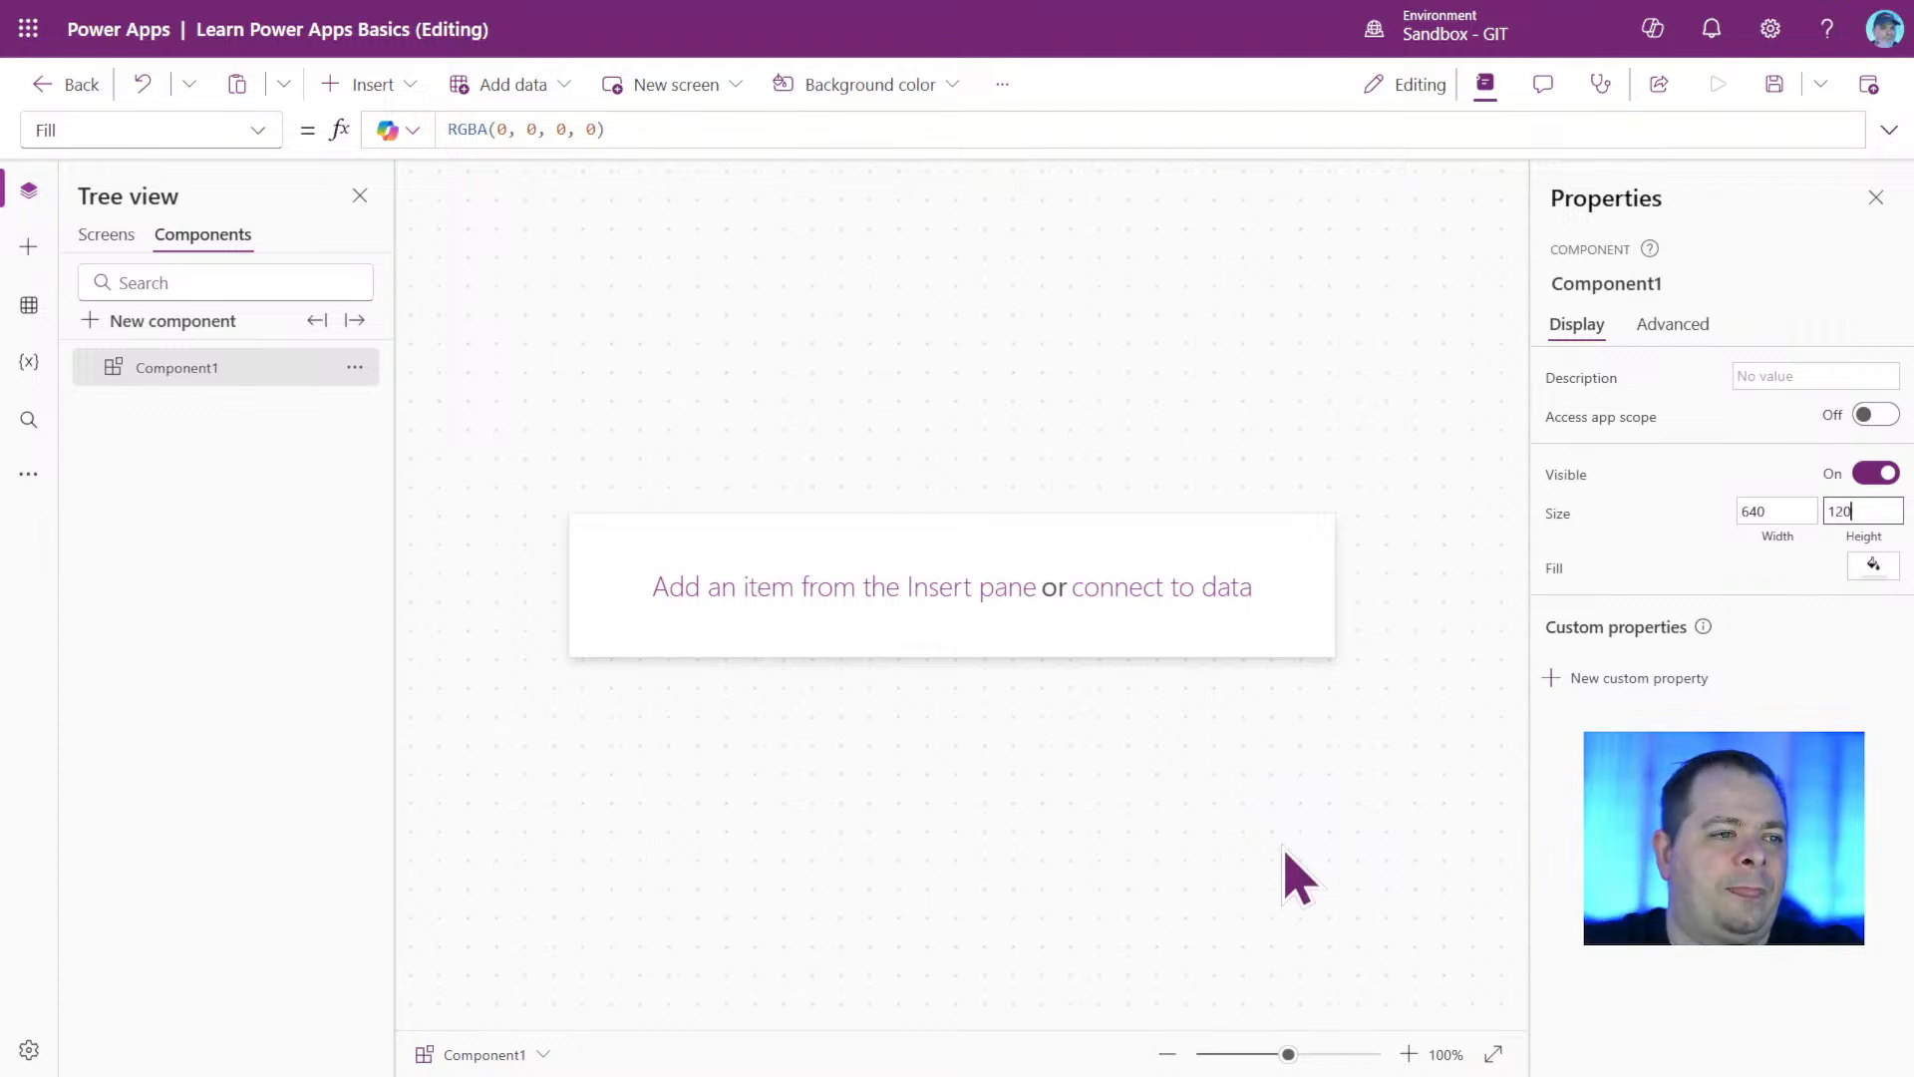
left_click(1274, 635)
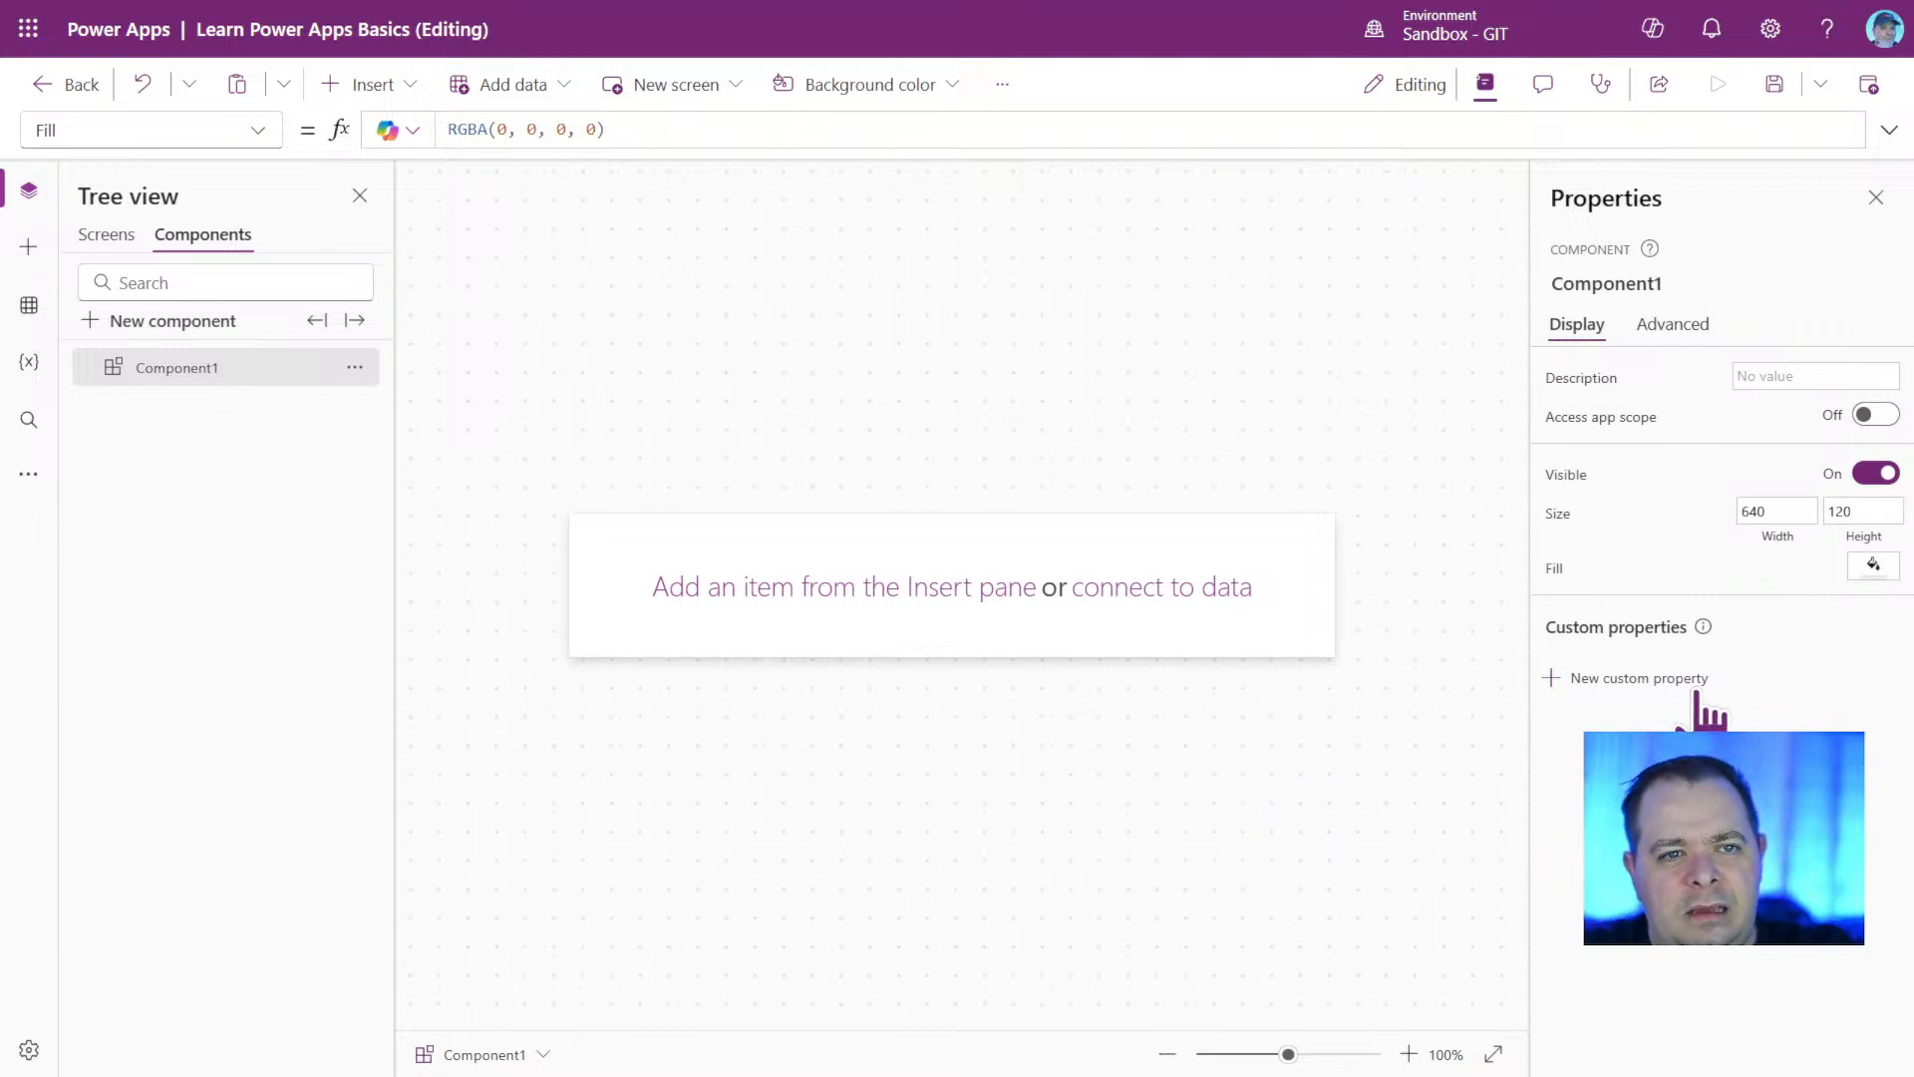
Fill the component with the light green theme color, RGBA(166, 215, 153, 1).
left_click(1872, 568)
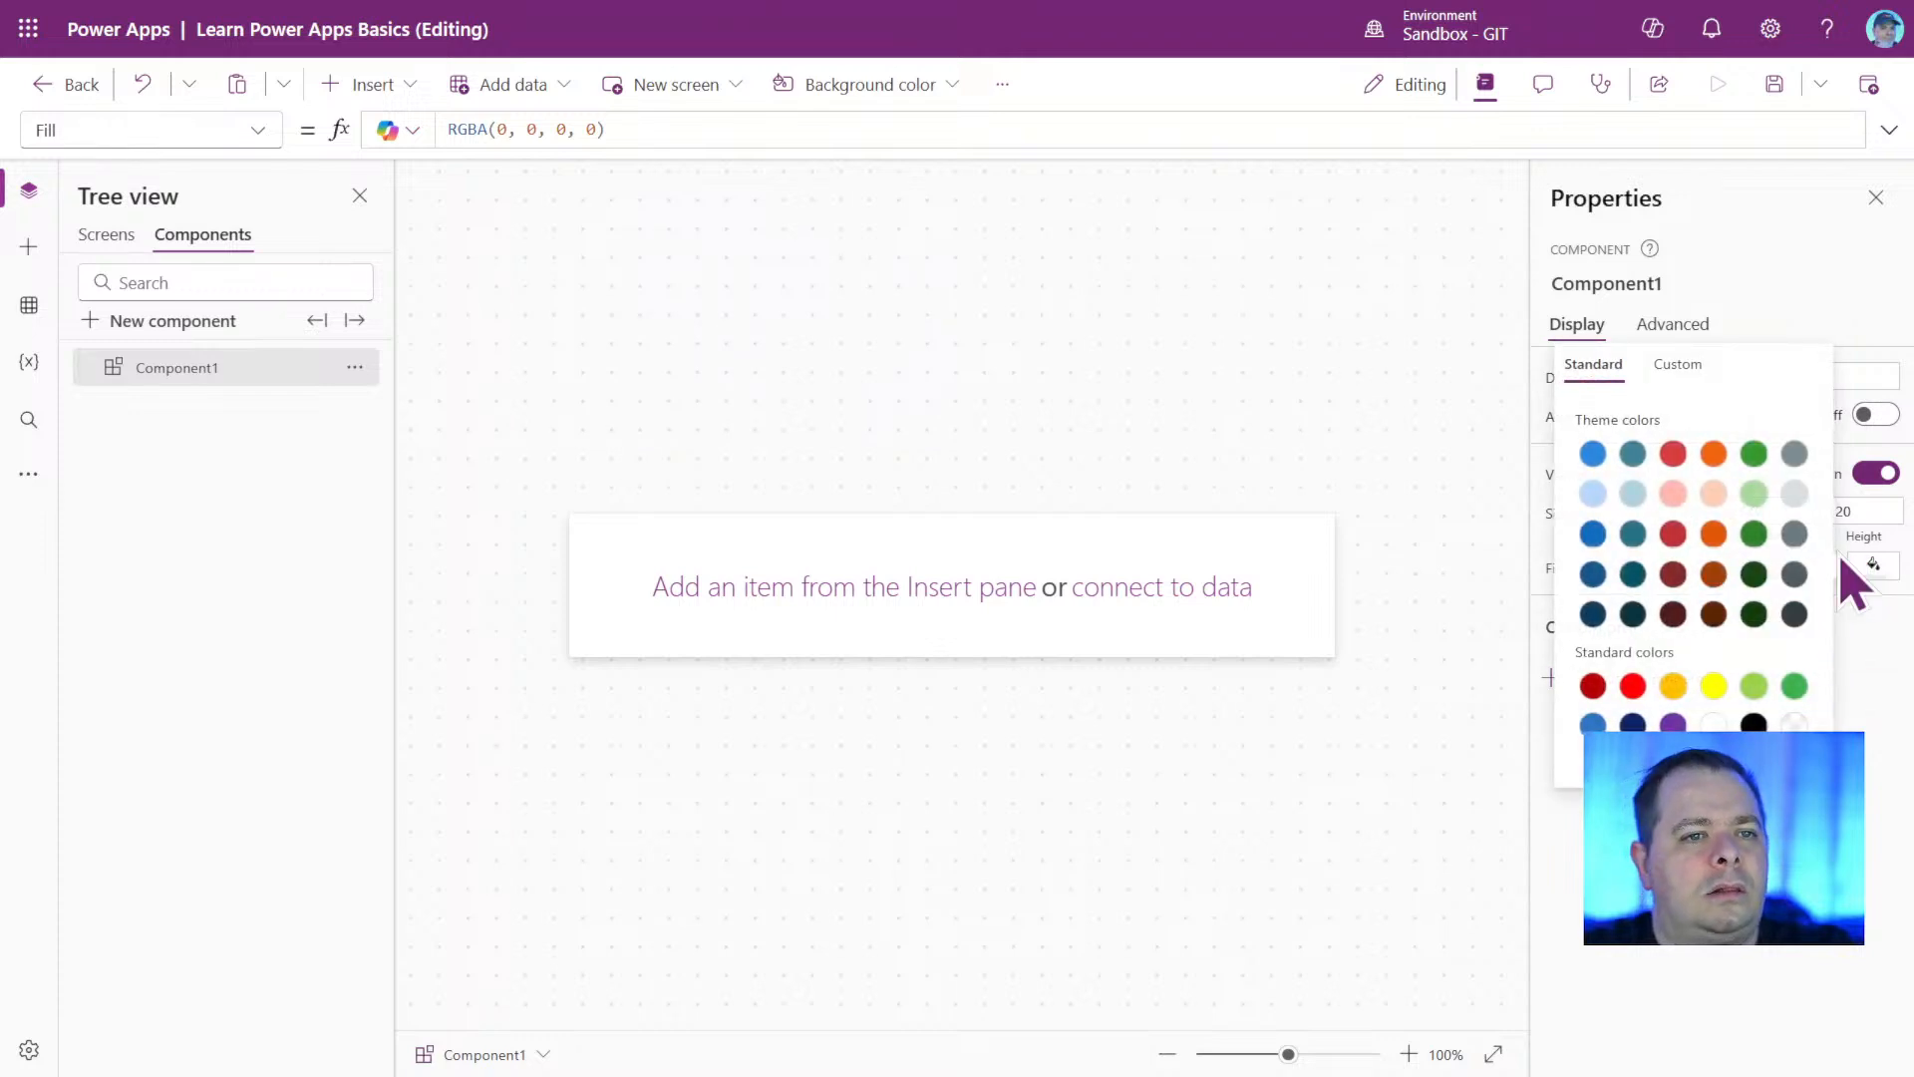
left_click(1754, 494)
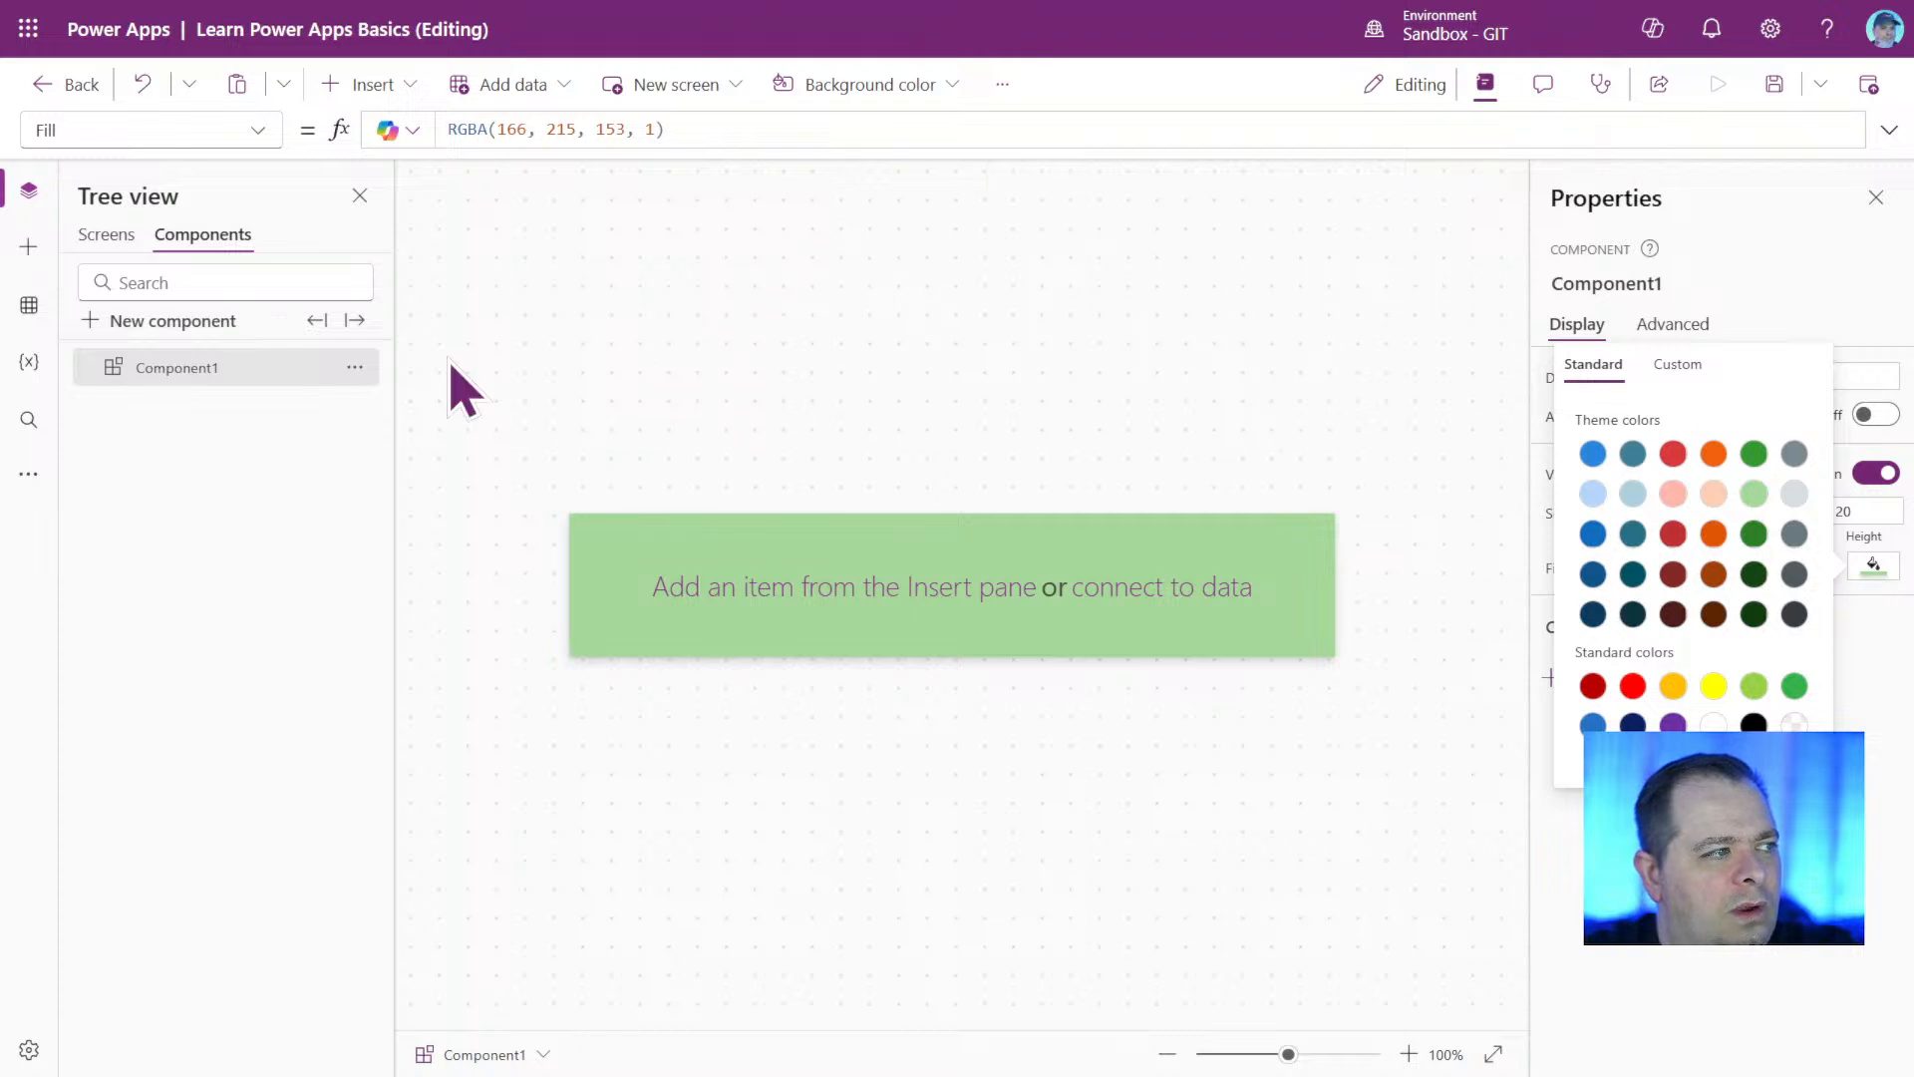
left_click(1355, 974)
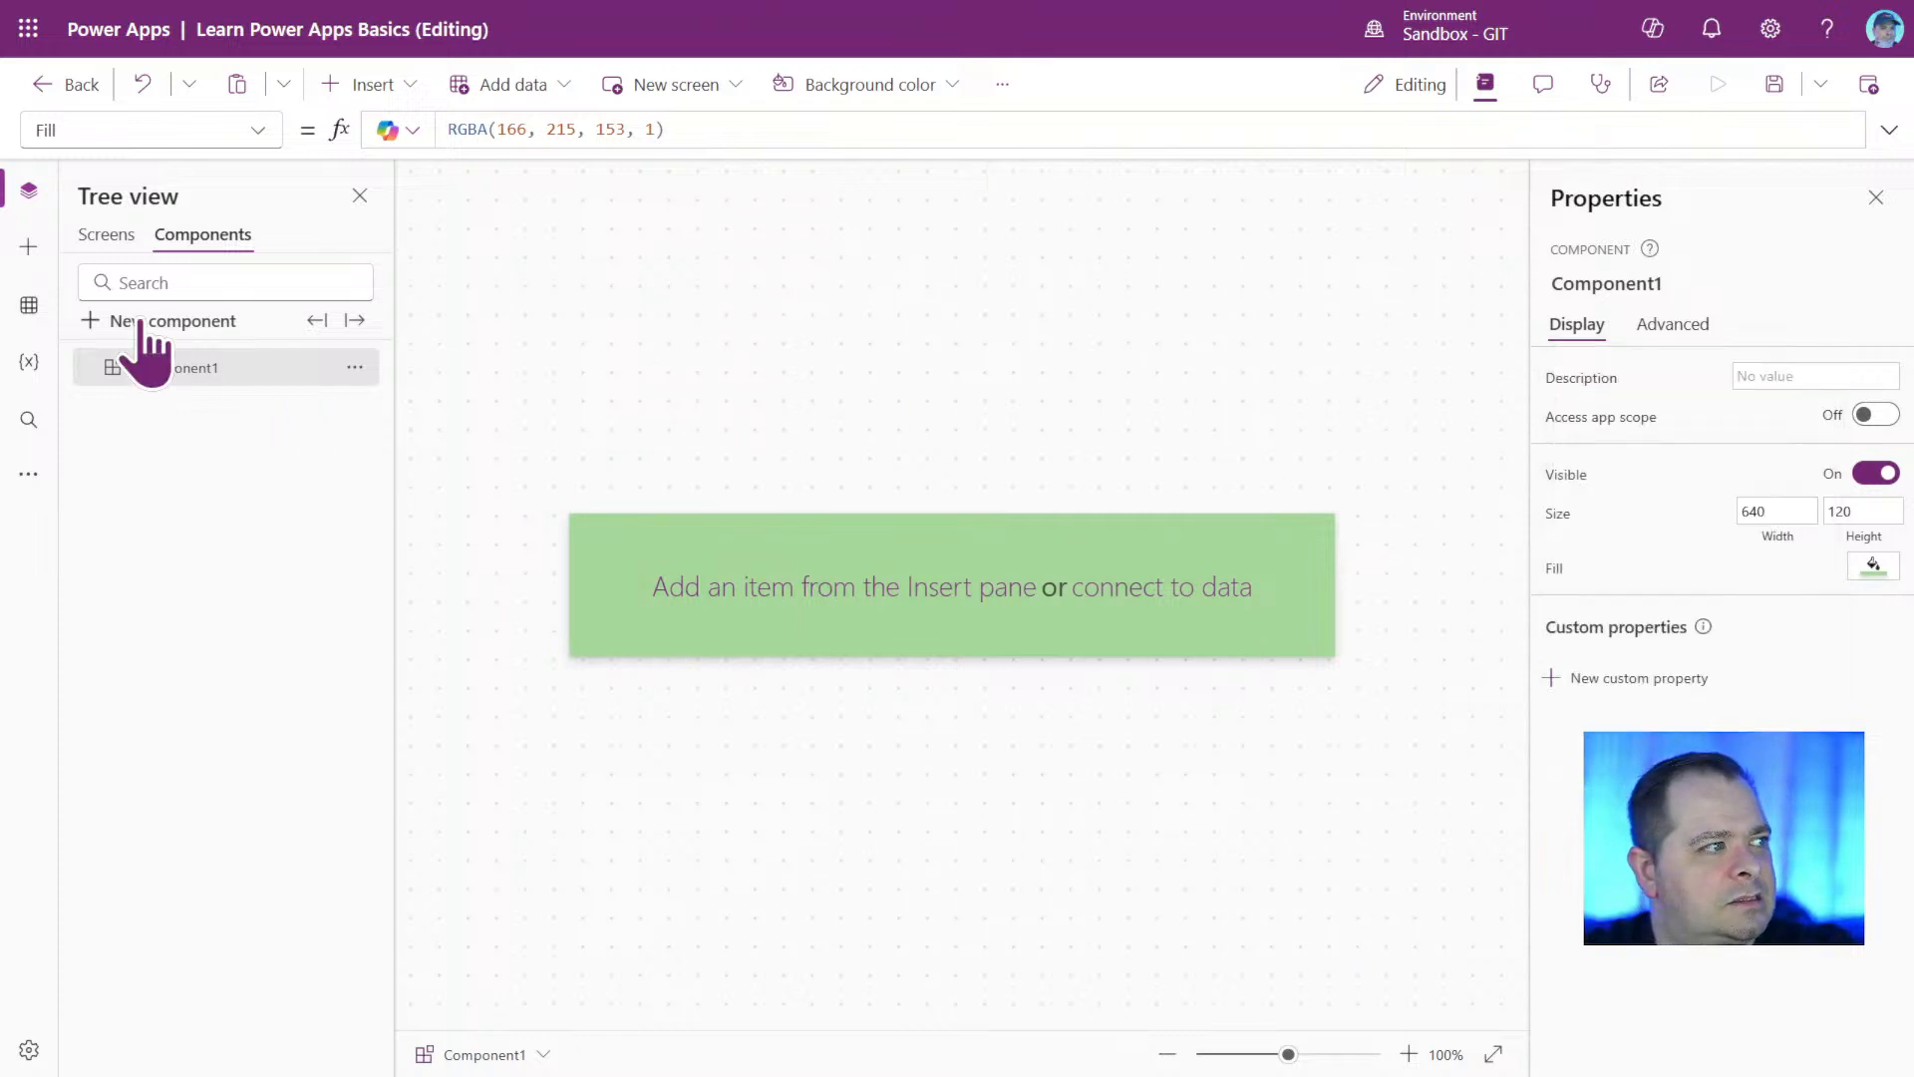
Return to Screen1 and insert the custom component Component1 on it.
left_click(105, 239)
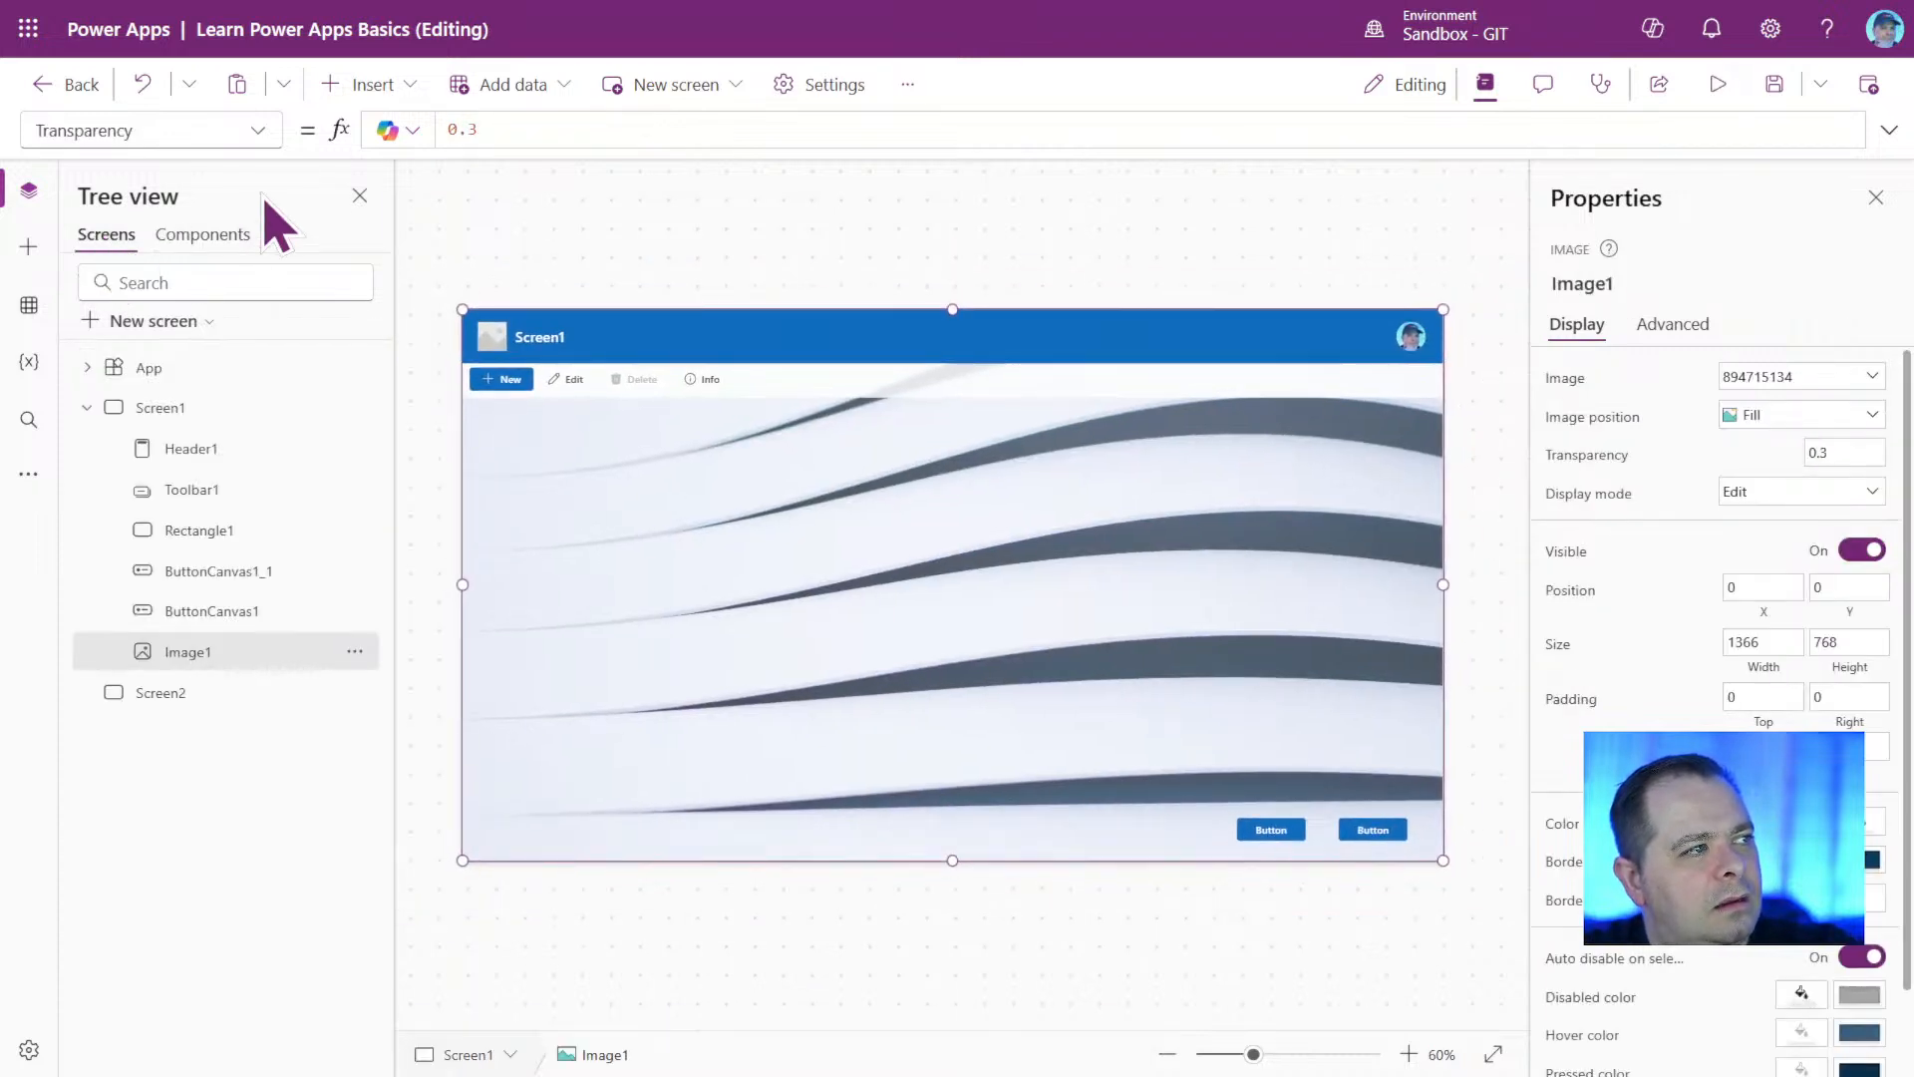
left_click(369, 86)
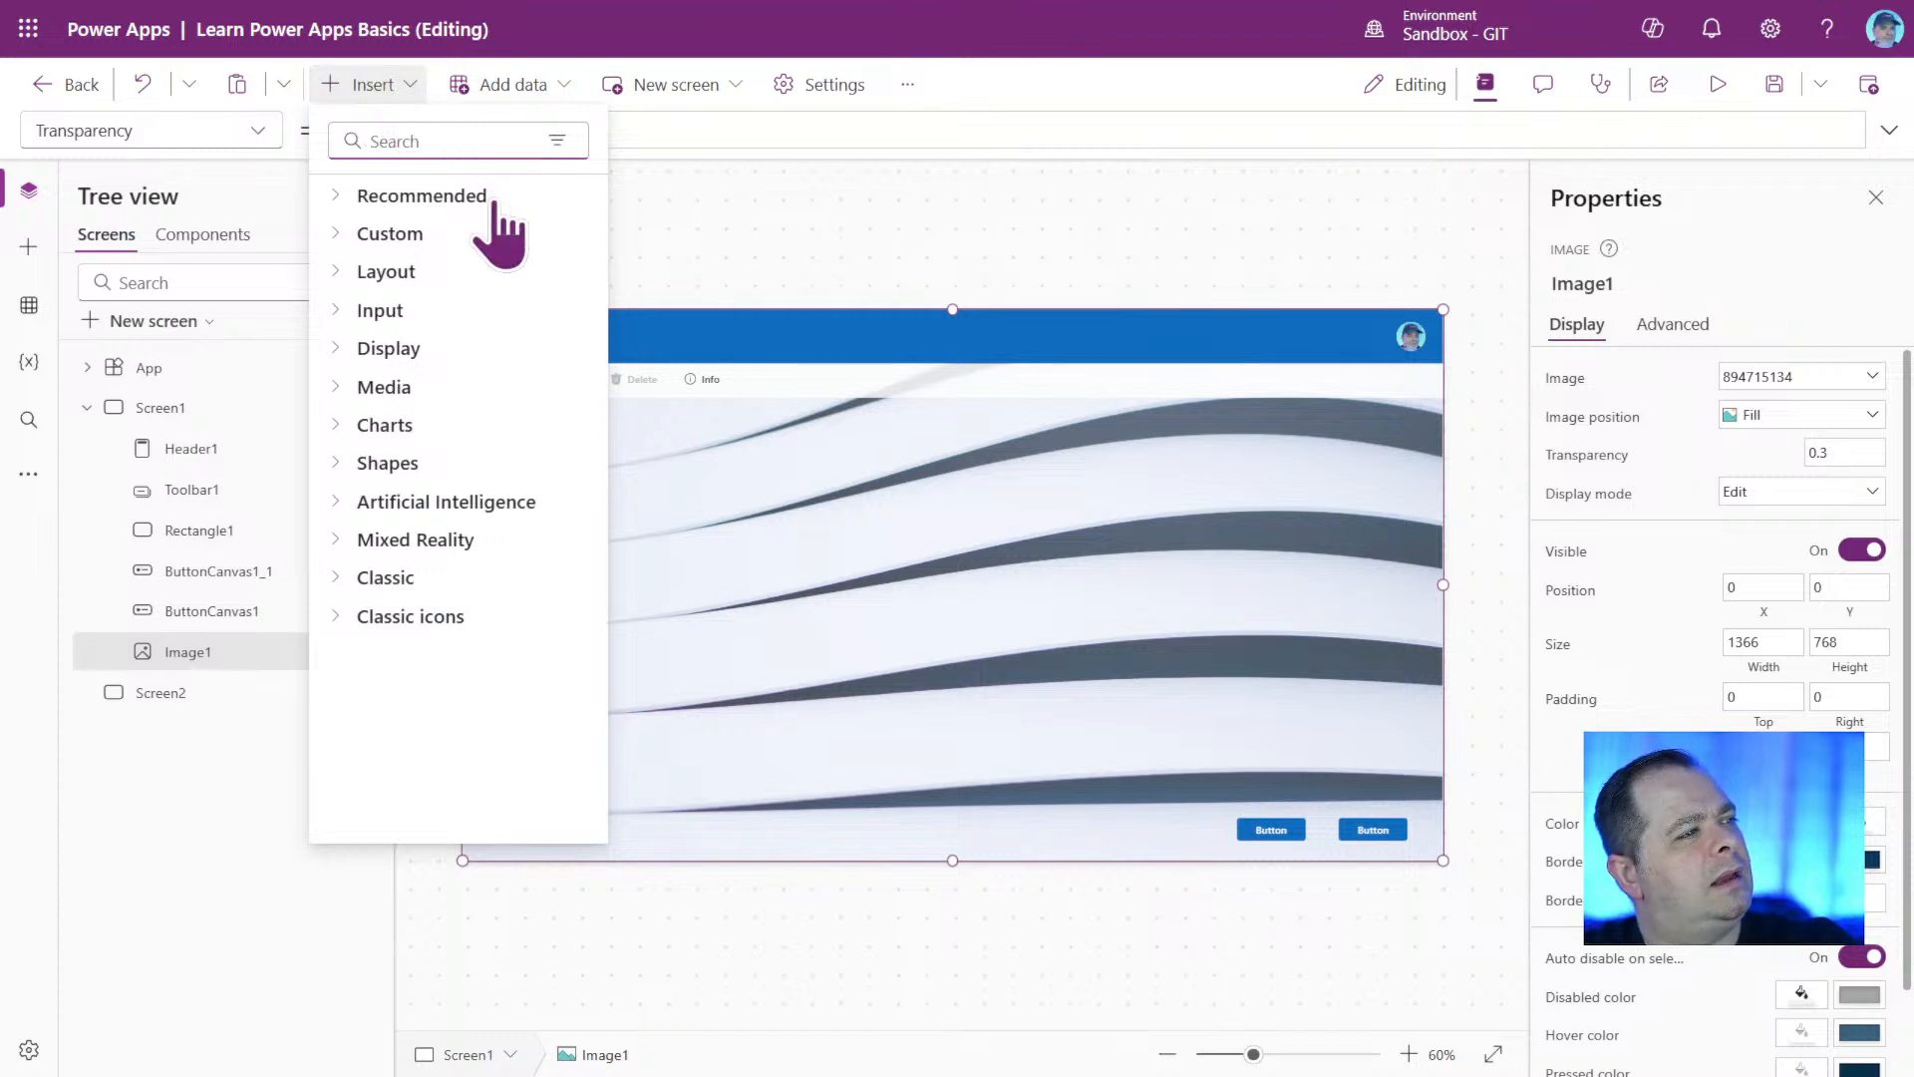
left_click(386, 239)
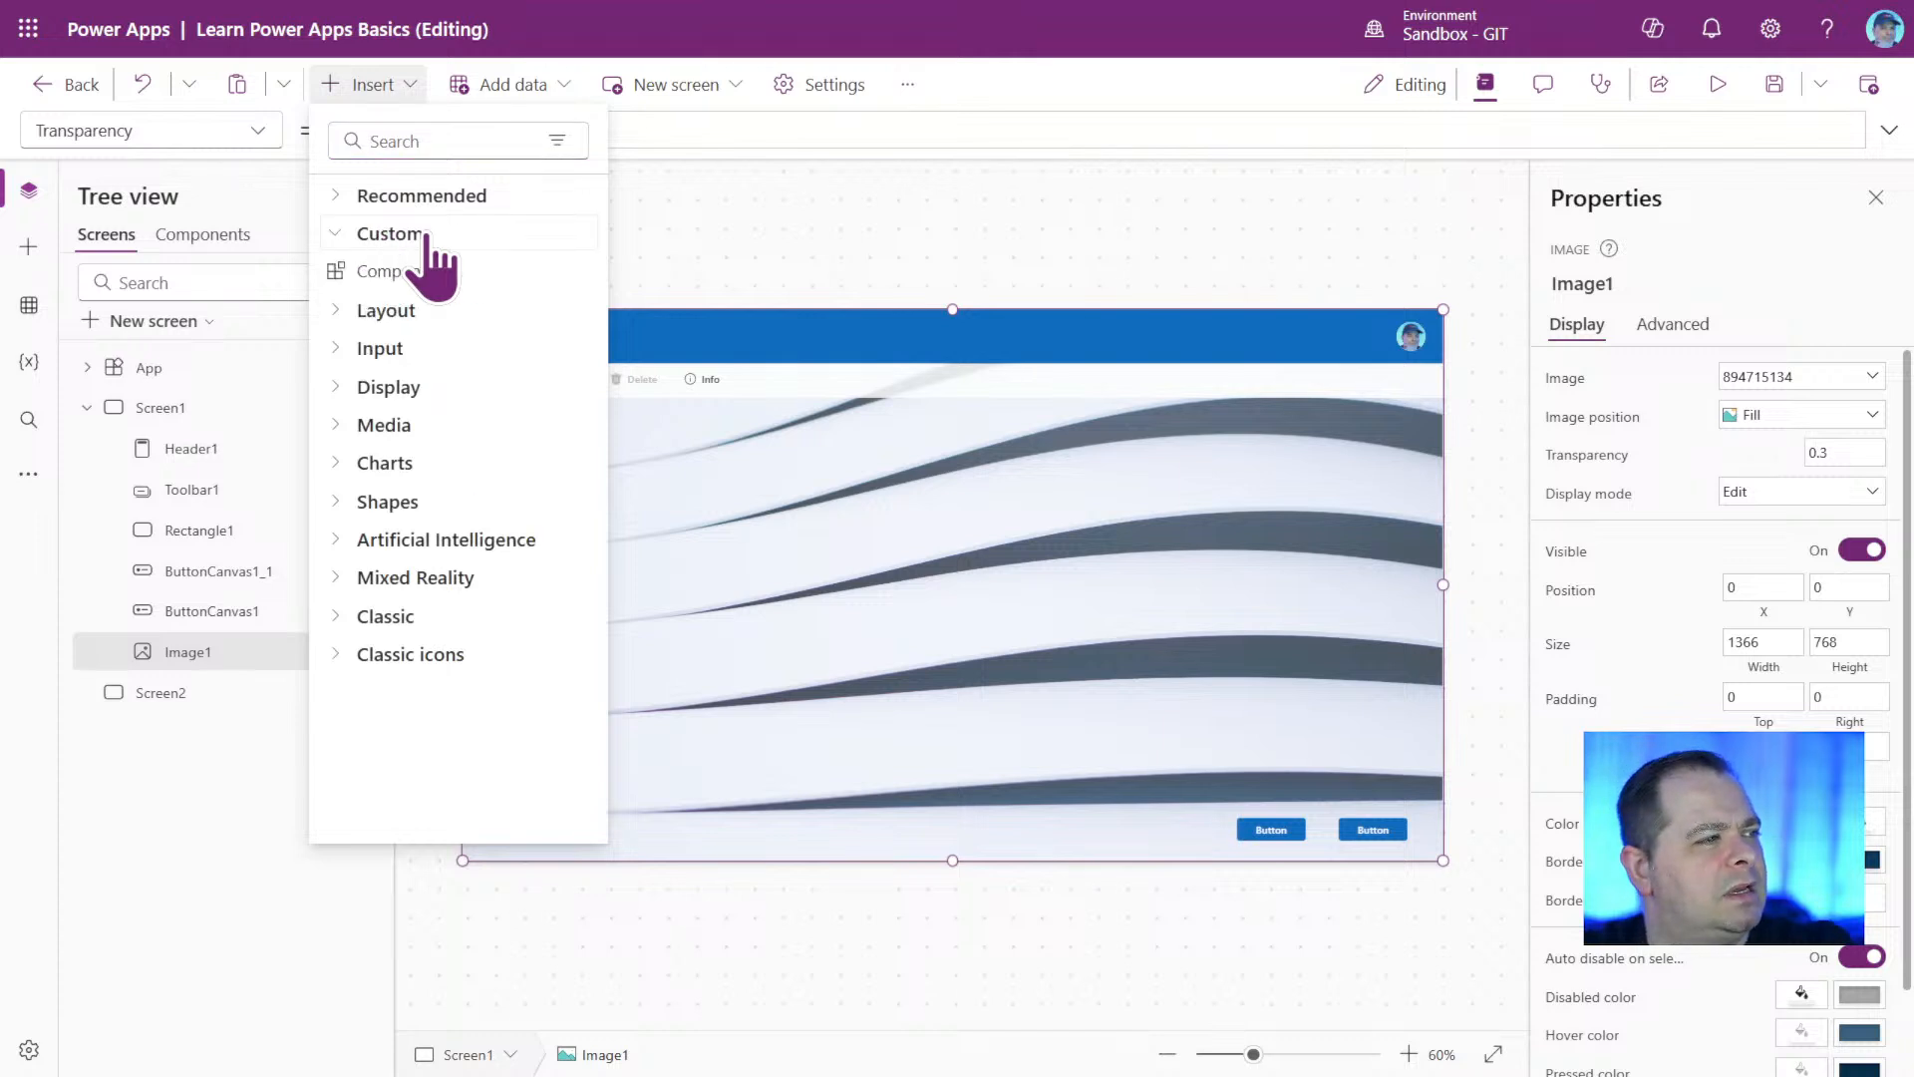
left_click(484, 284)
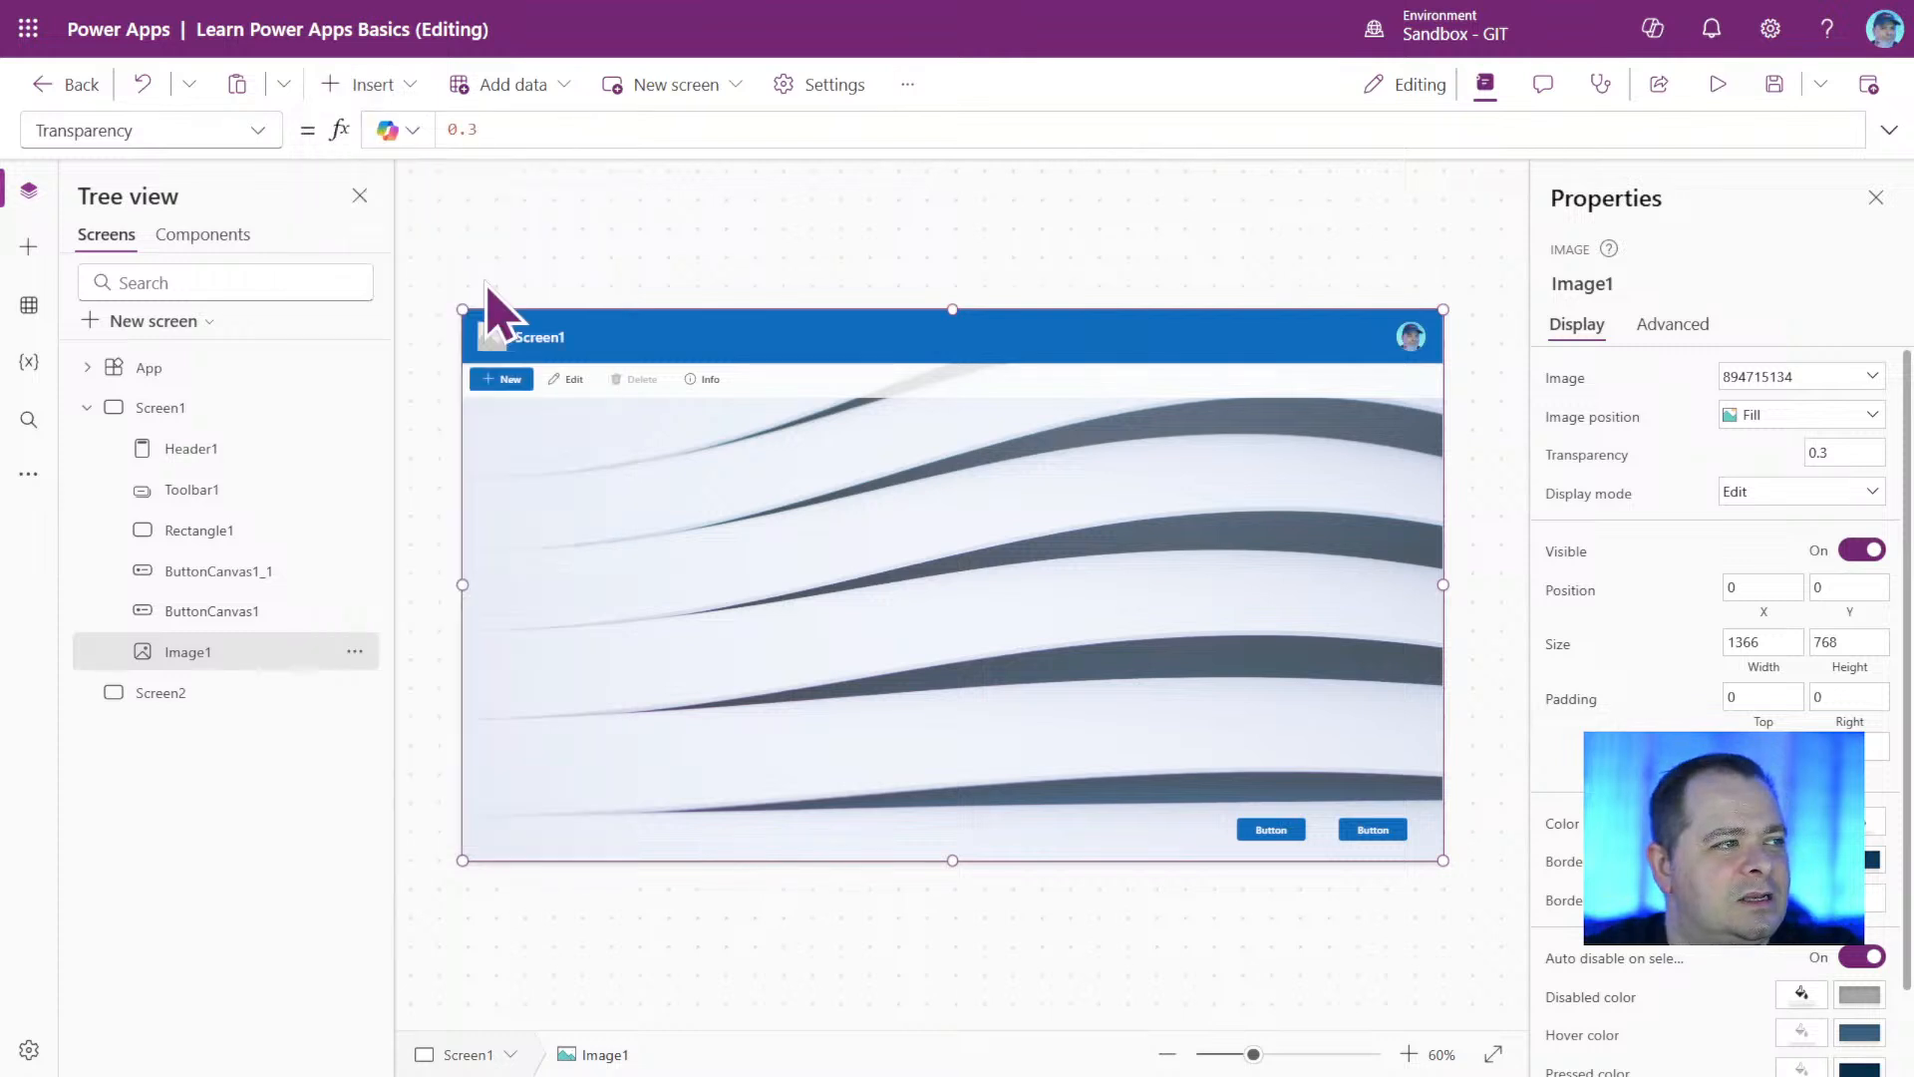
Move the green component to the bottom edge of Screen1 and send it to the back.
left_click_drag(752, 428, 738, 498)
left_click_drag(844, 458, 843, 429)
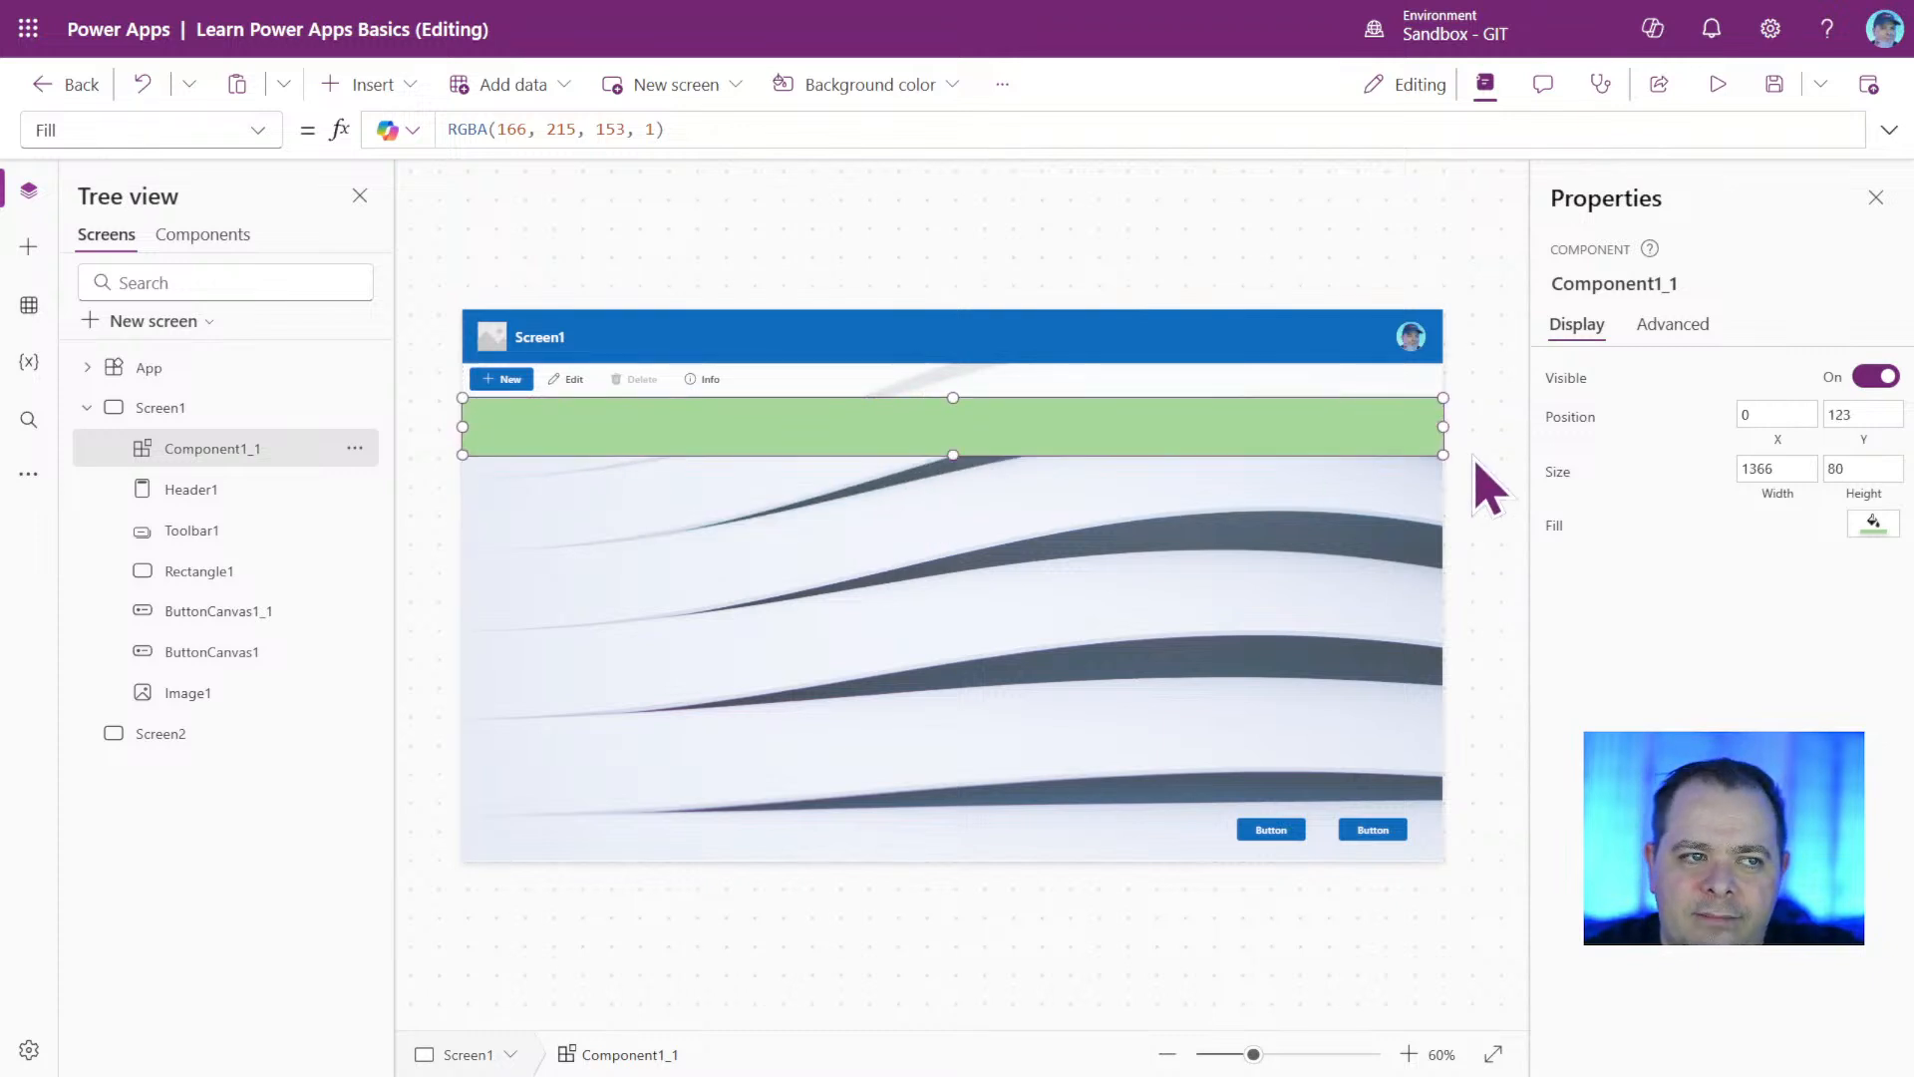
left_click_drag(1158, 424, 1221, 902)
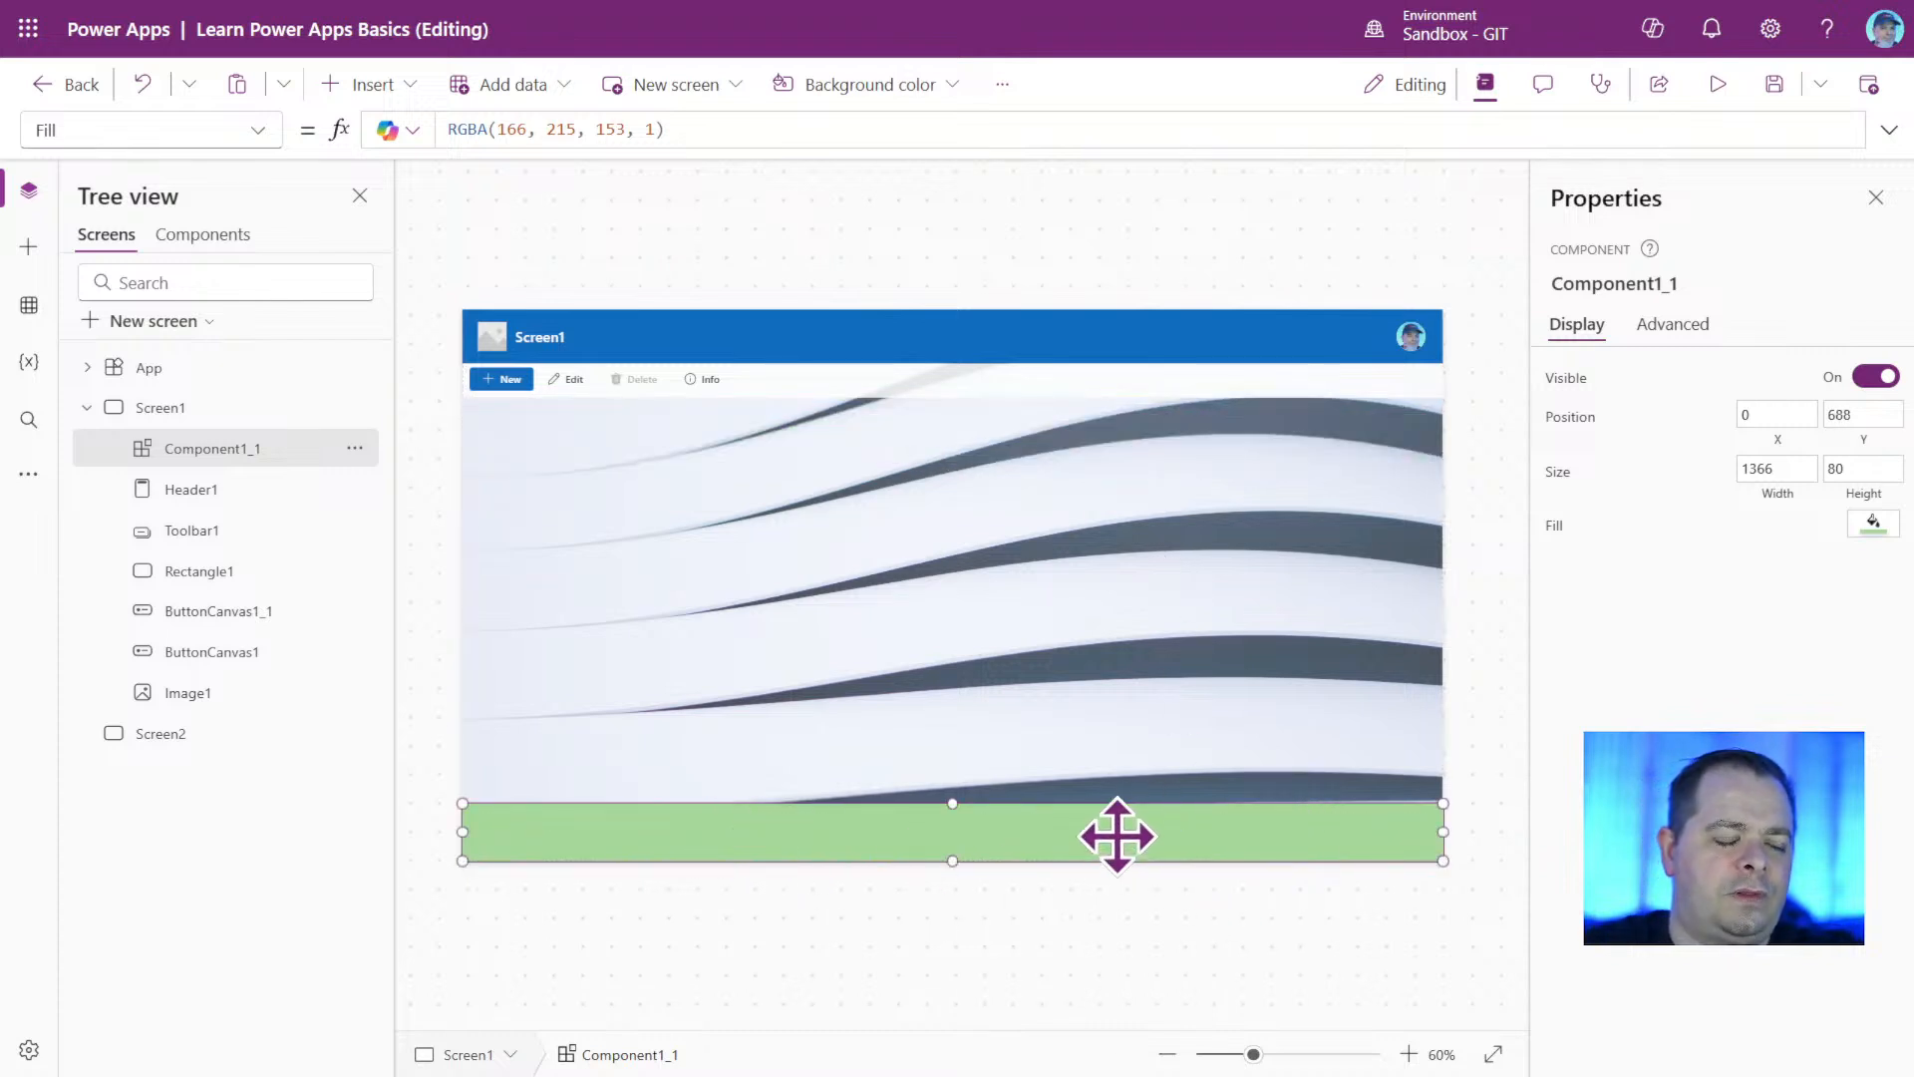
right_click(1118, 838)
mouse_move(1249, 910)
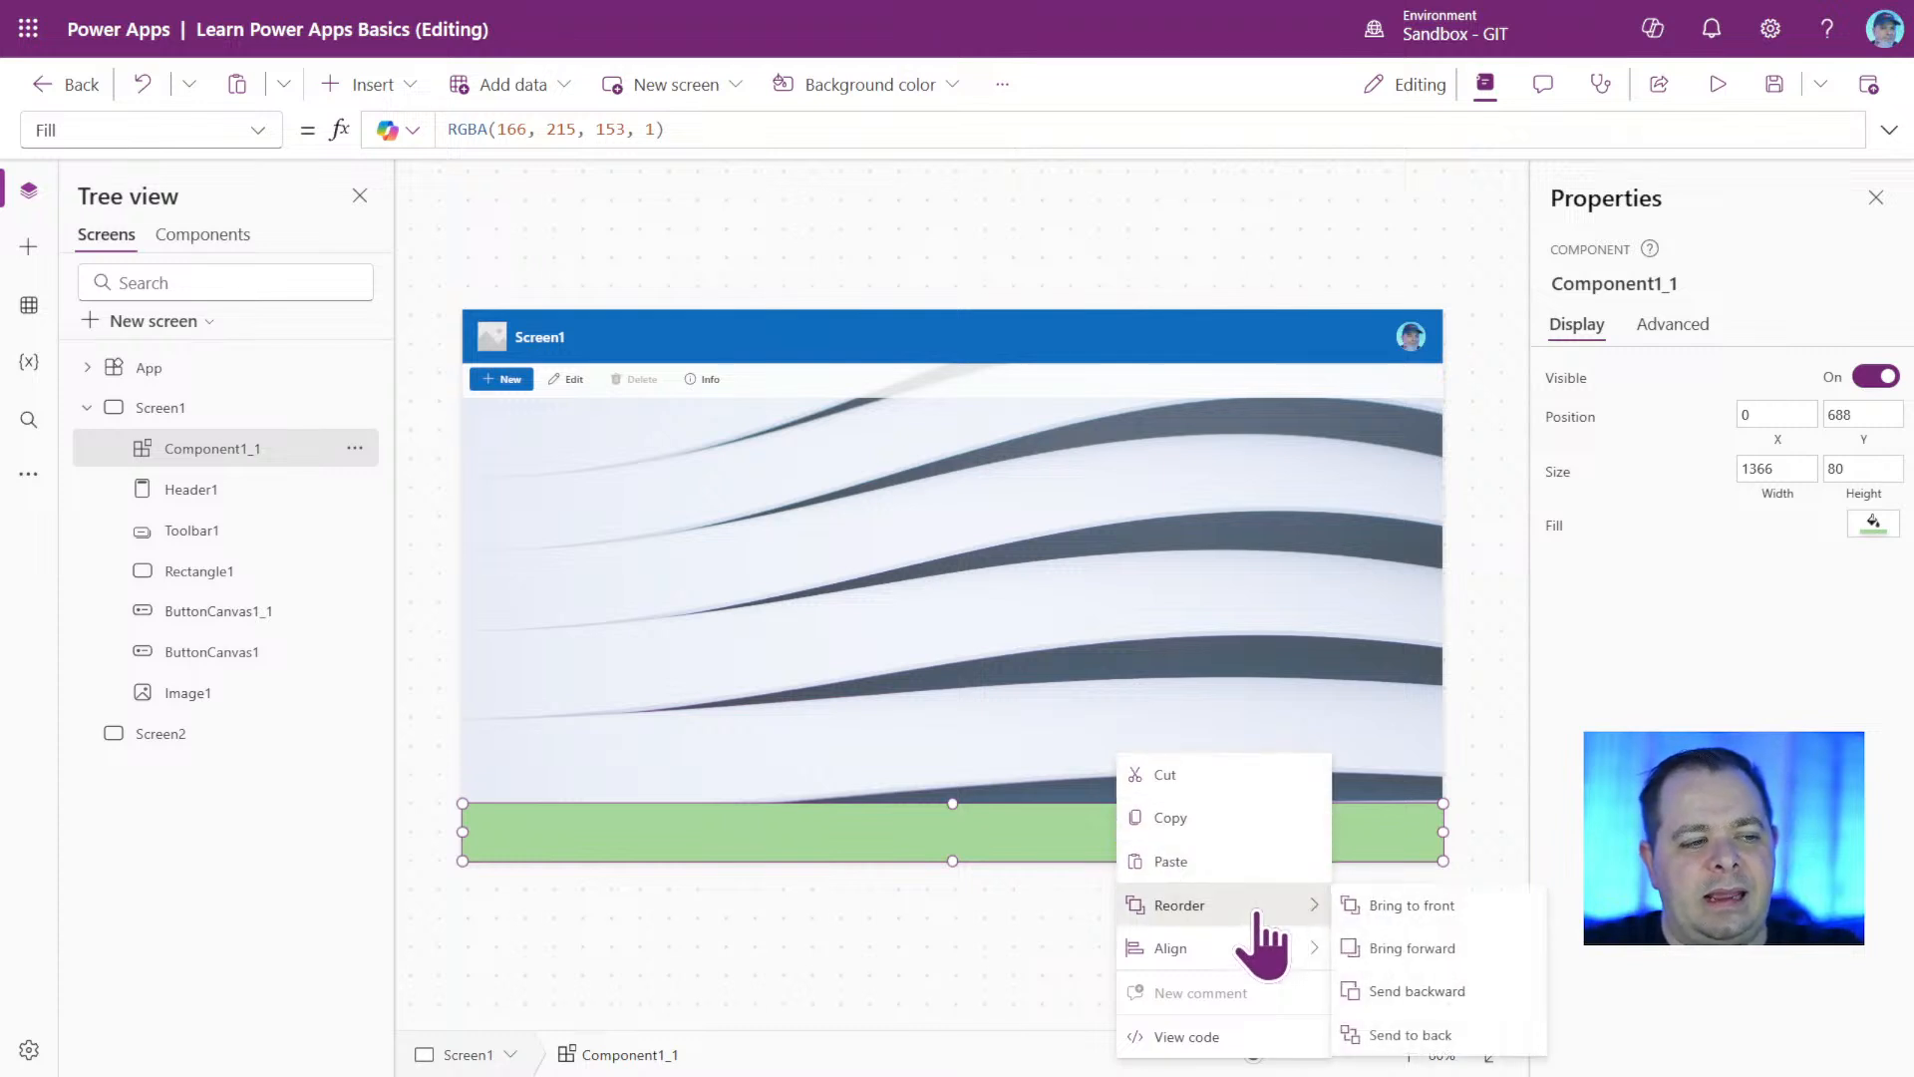
left_click(1456, 1034)
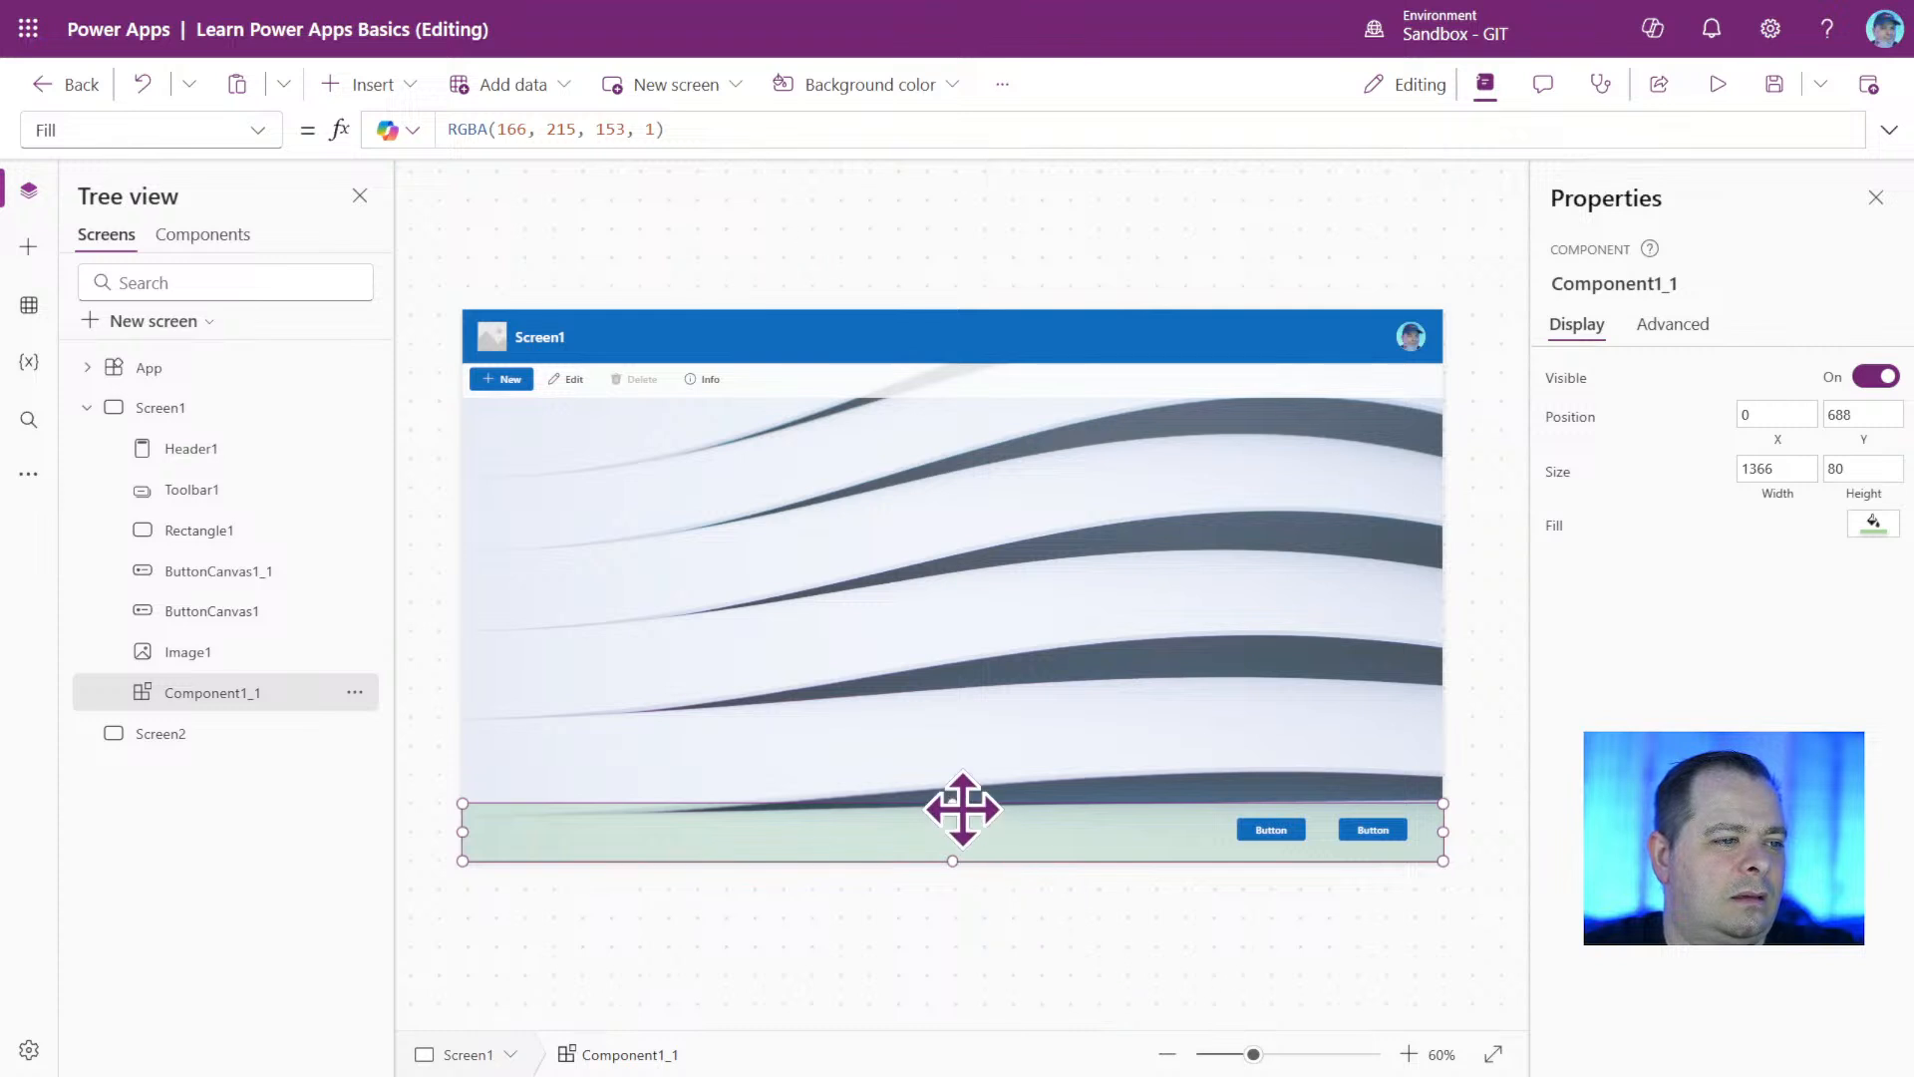
Shift both buttons slightly right and down so they sit on the green footer strip of Screen1.
left_click(1389, 877)
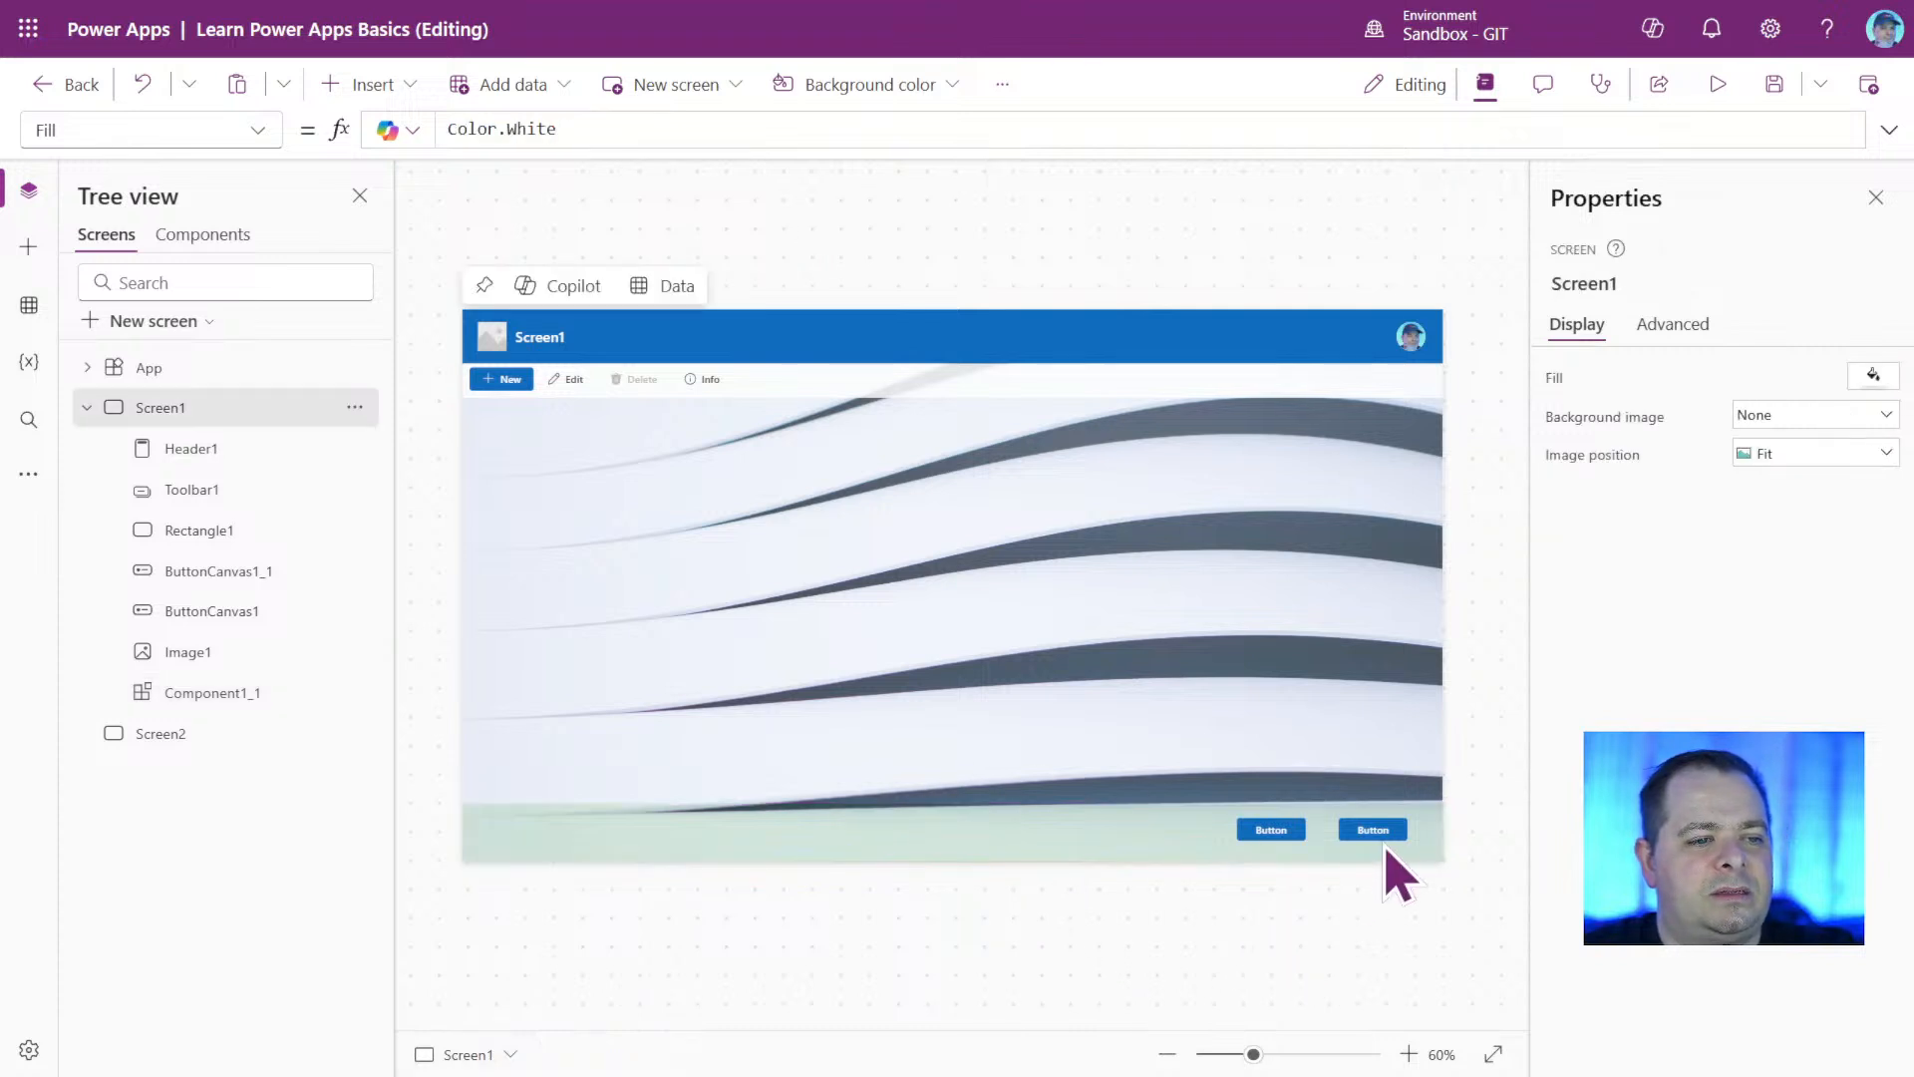
left_click_drag(1389, 830, 1389, 831)
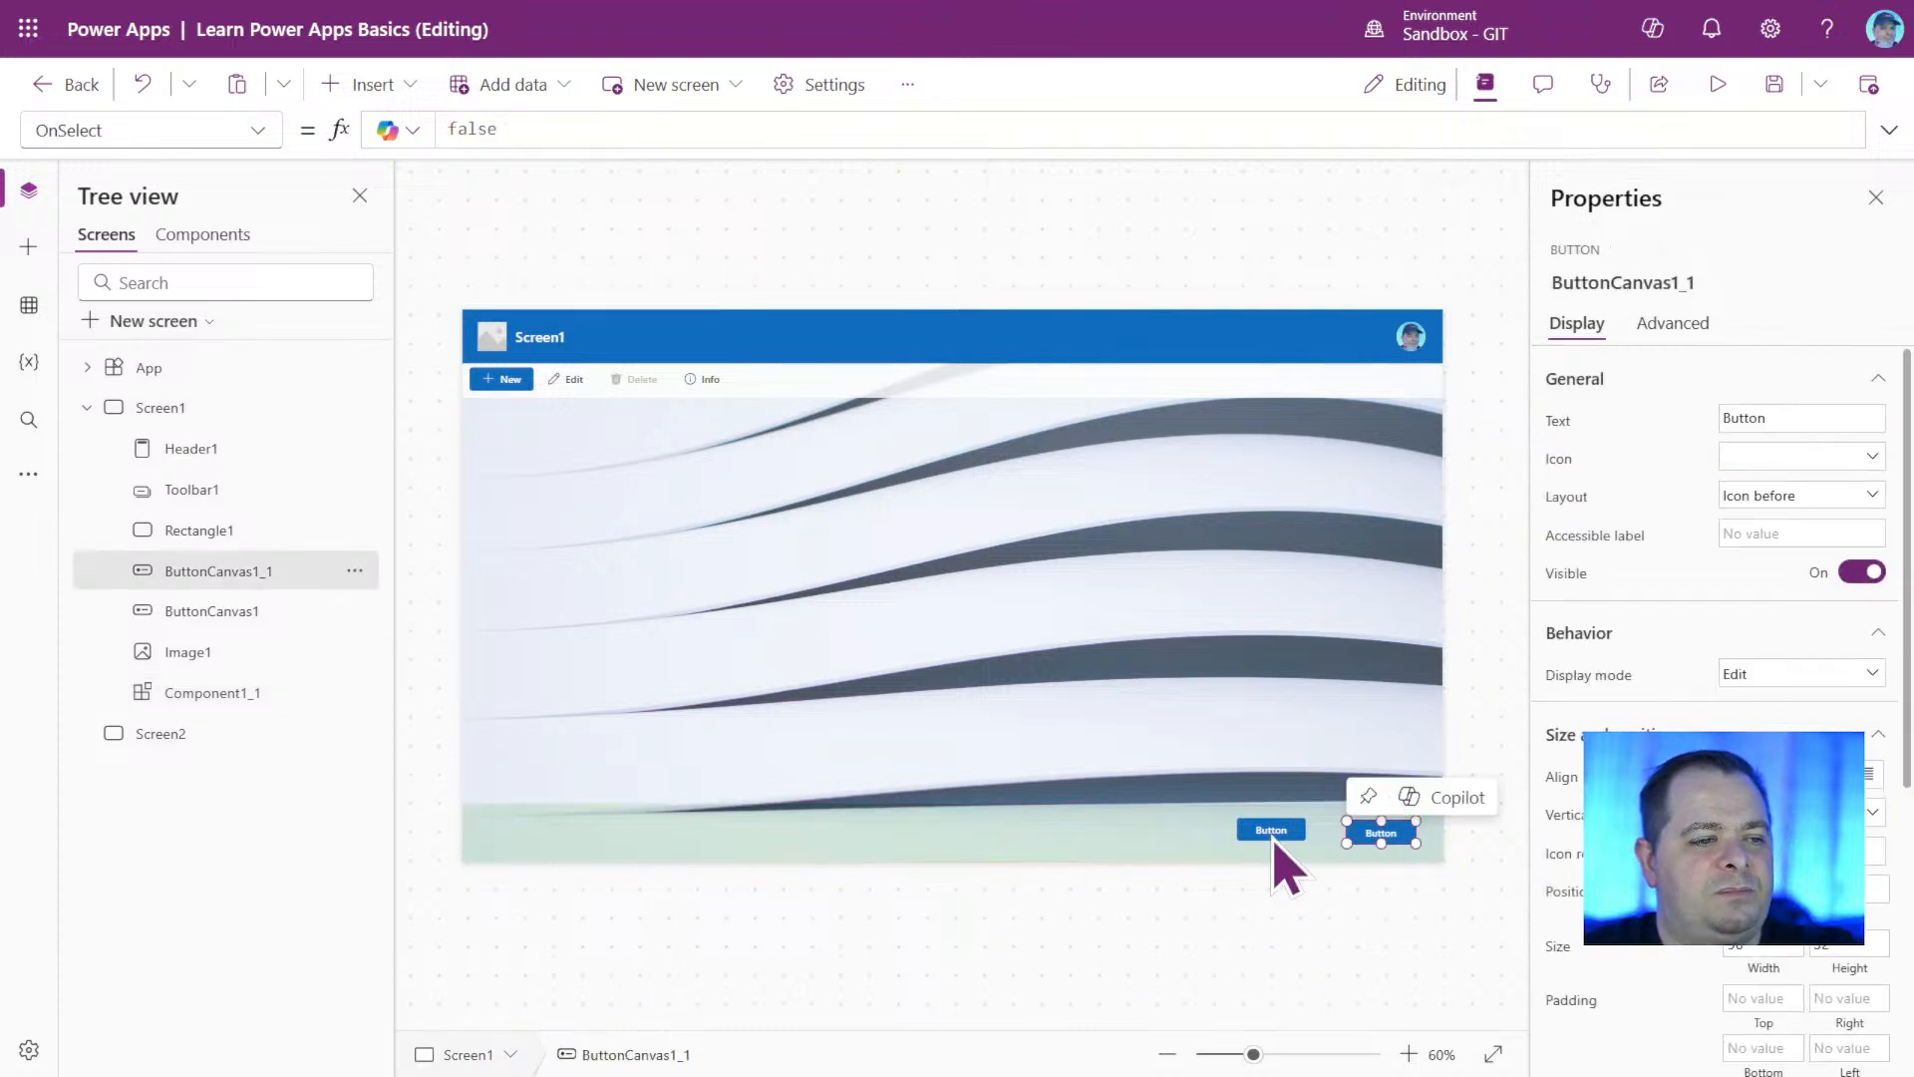
left_click(1271, 827)
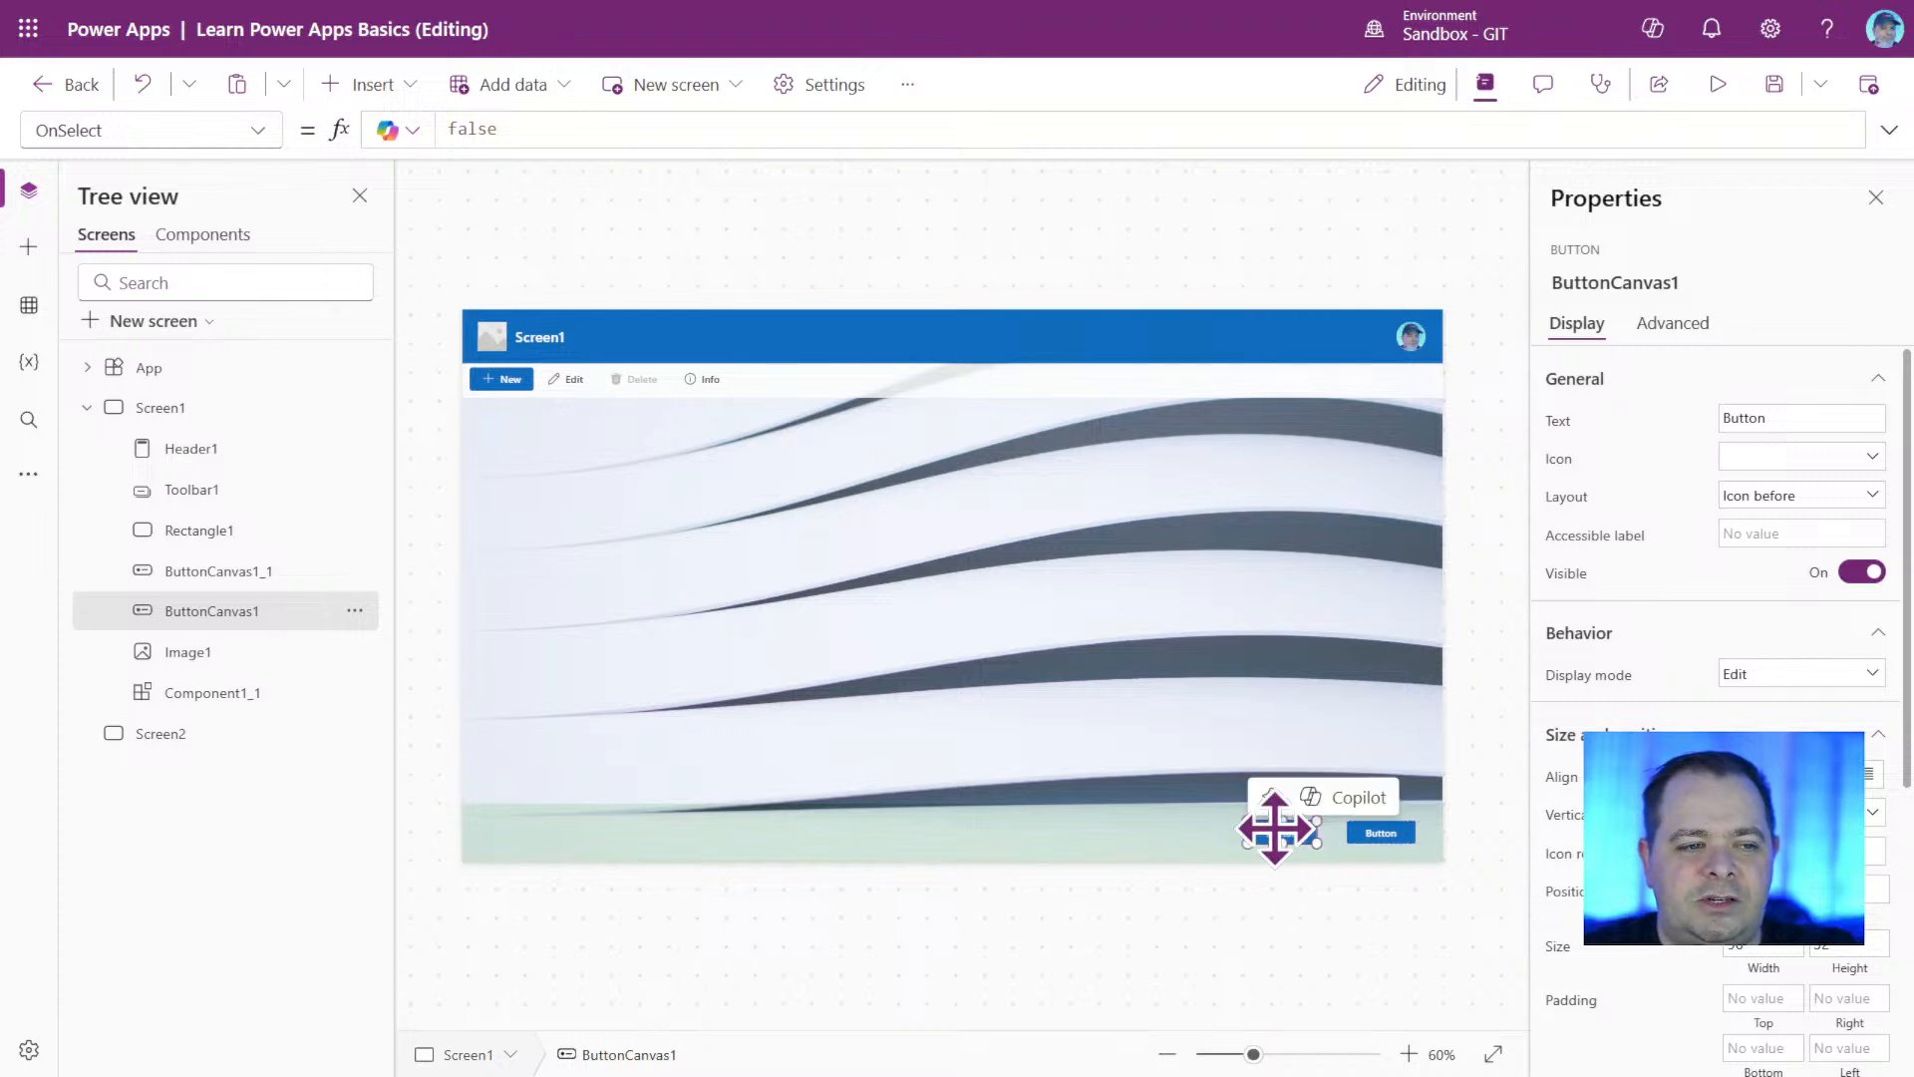
left_click(1000, 827)
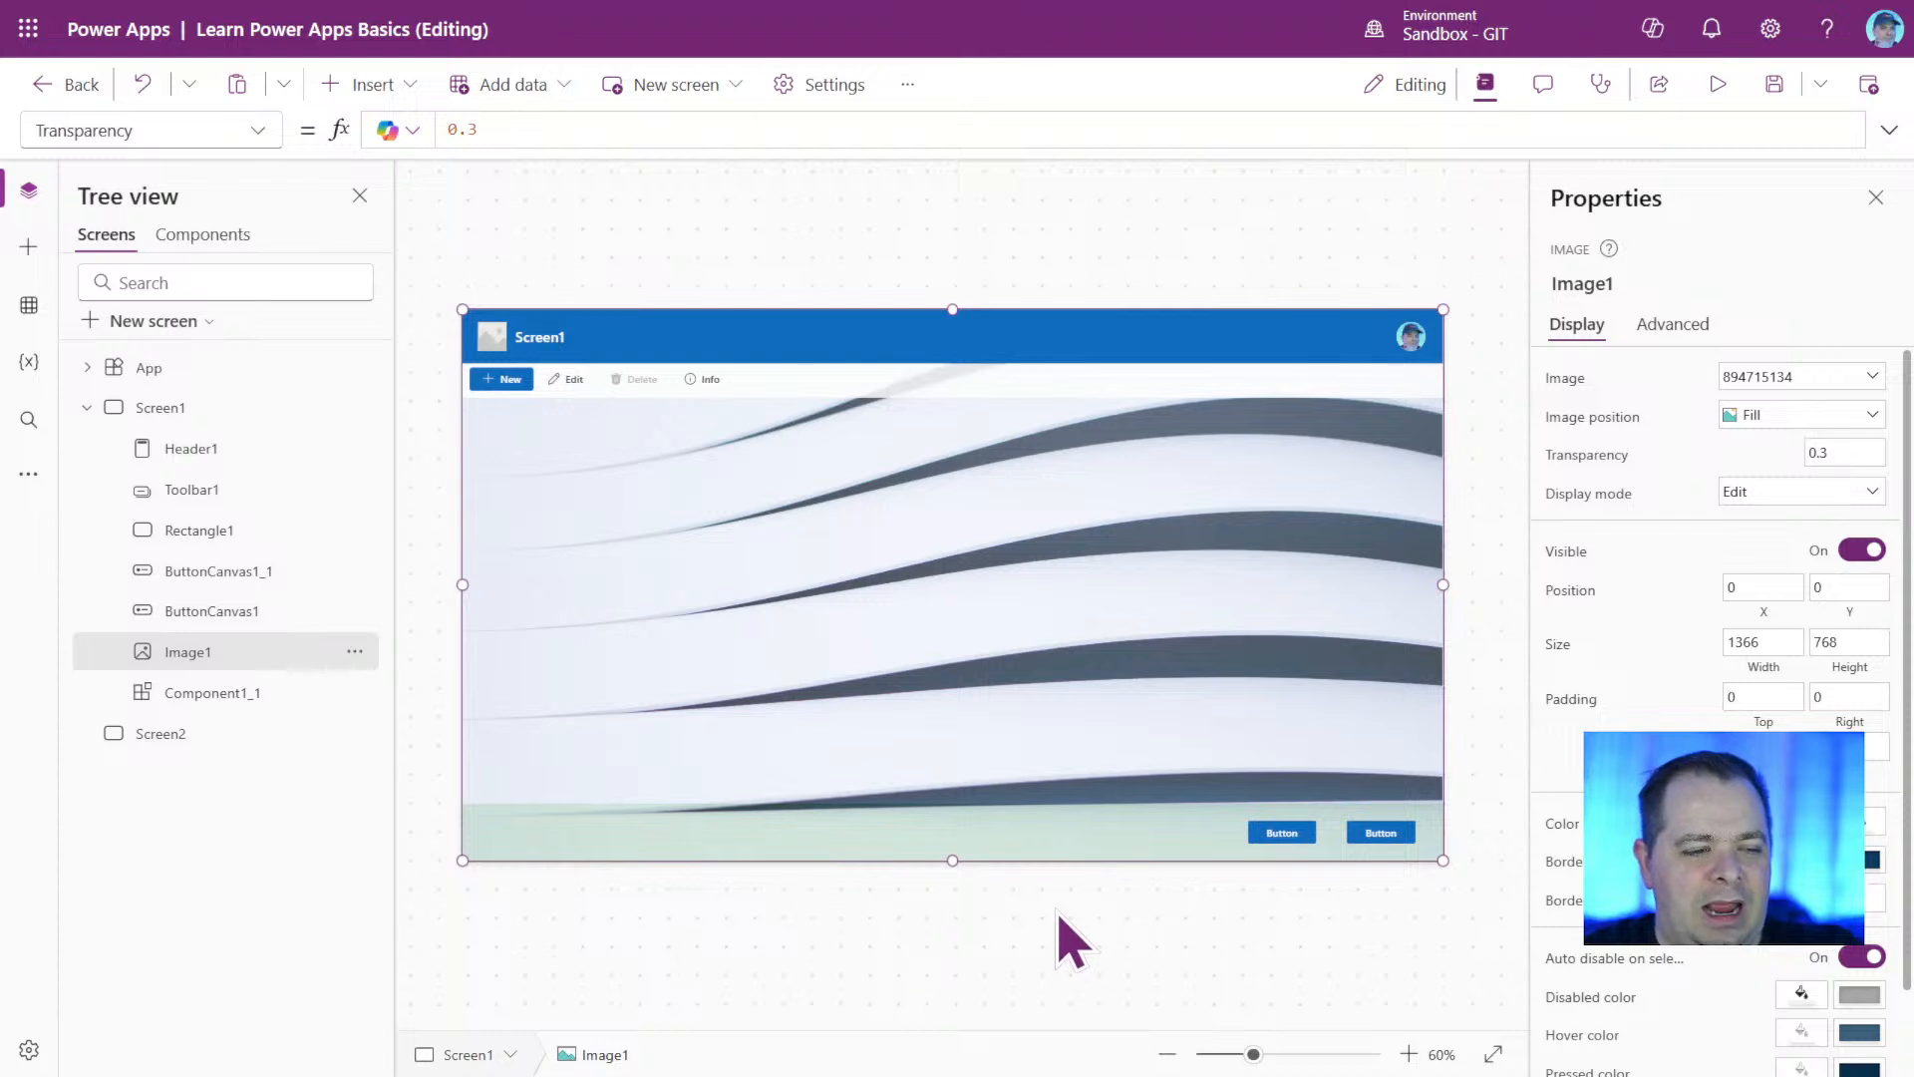
left_click(644, 1015)
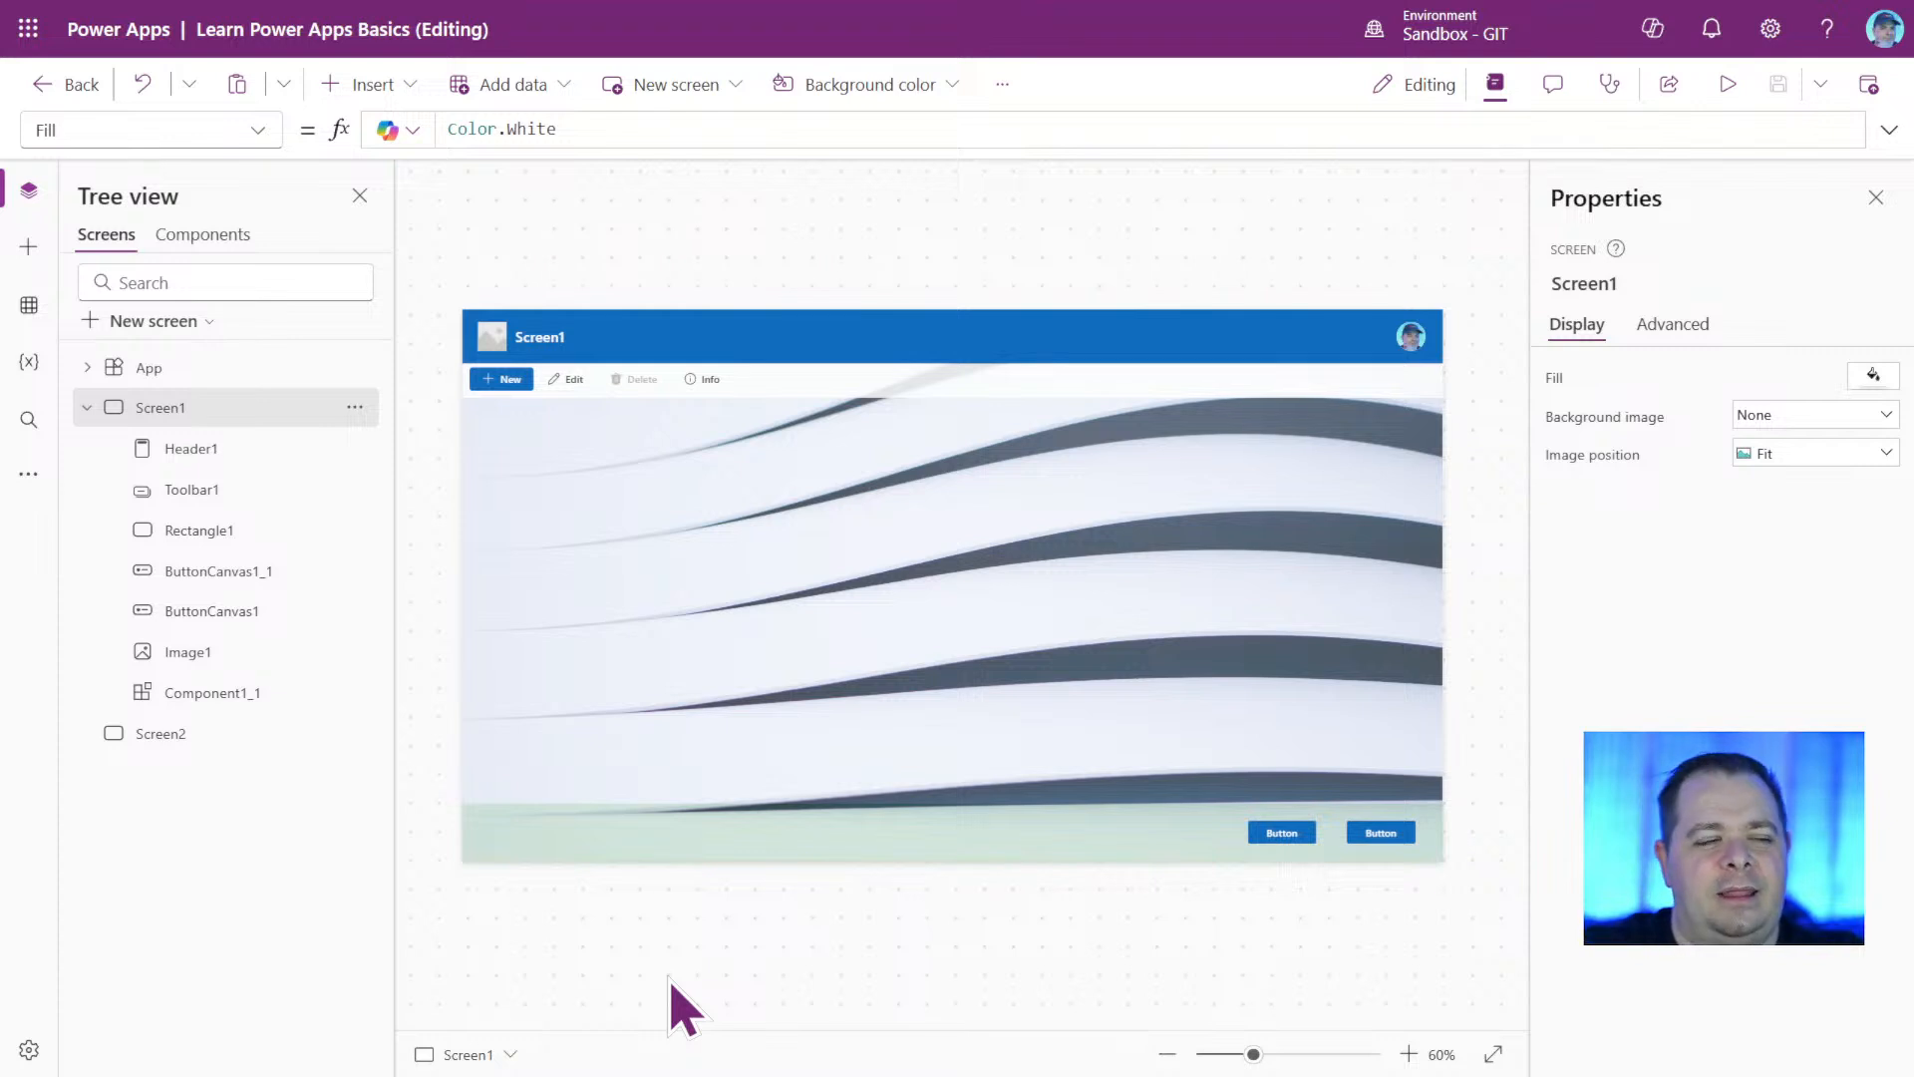
Try the uppercase value FALSE as the OnSelect formula of the right-hand button, ButtonCanvas1_1.
left_click(1382, 834)
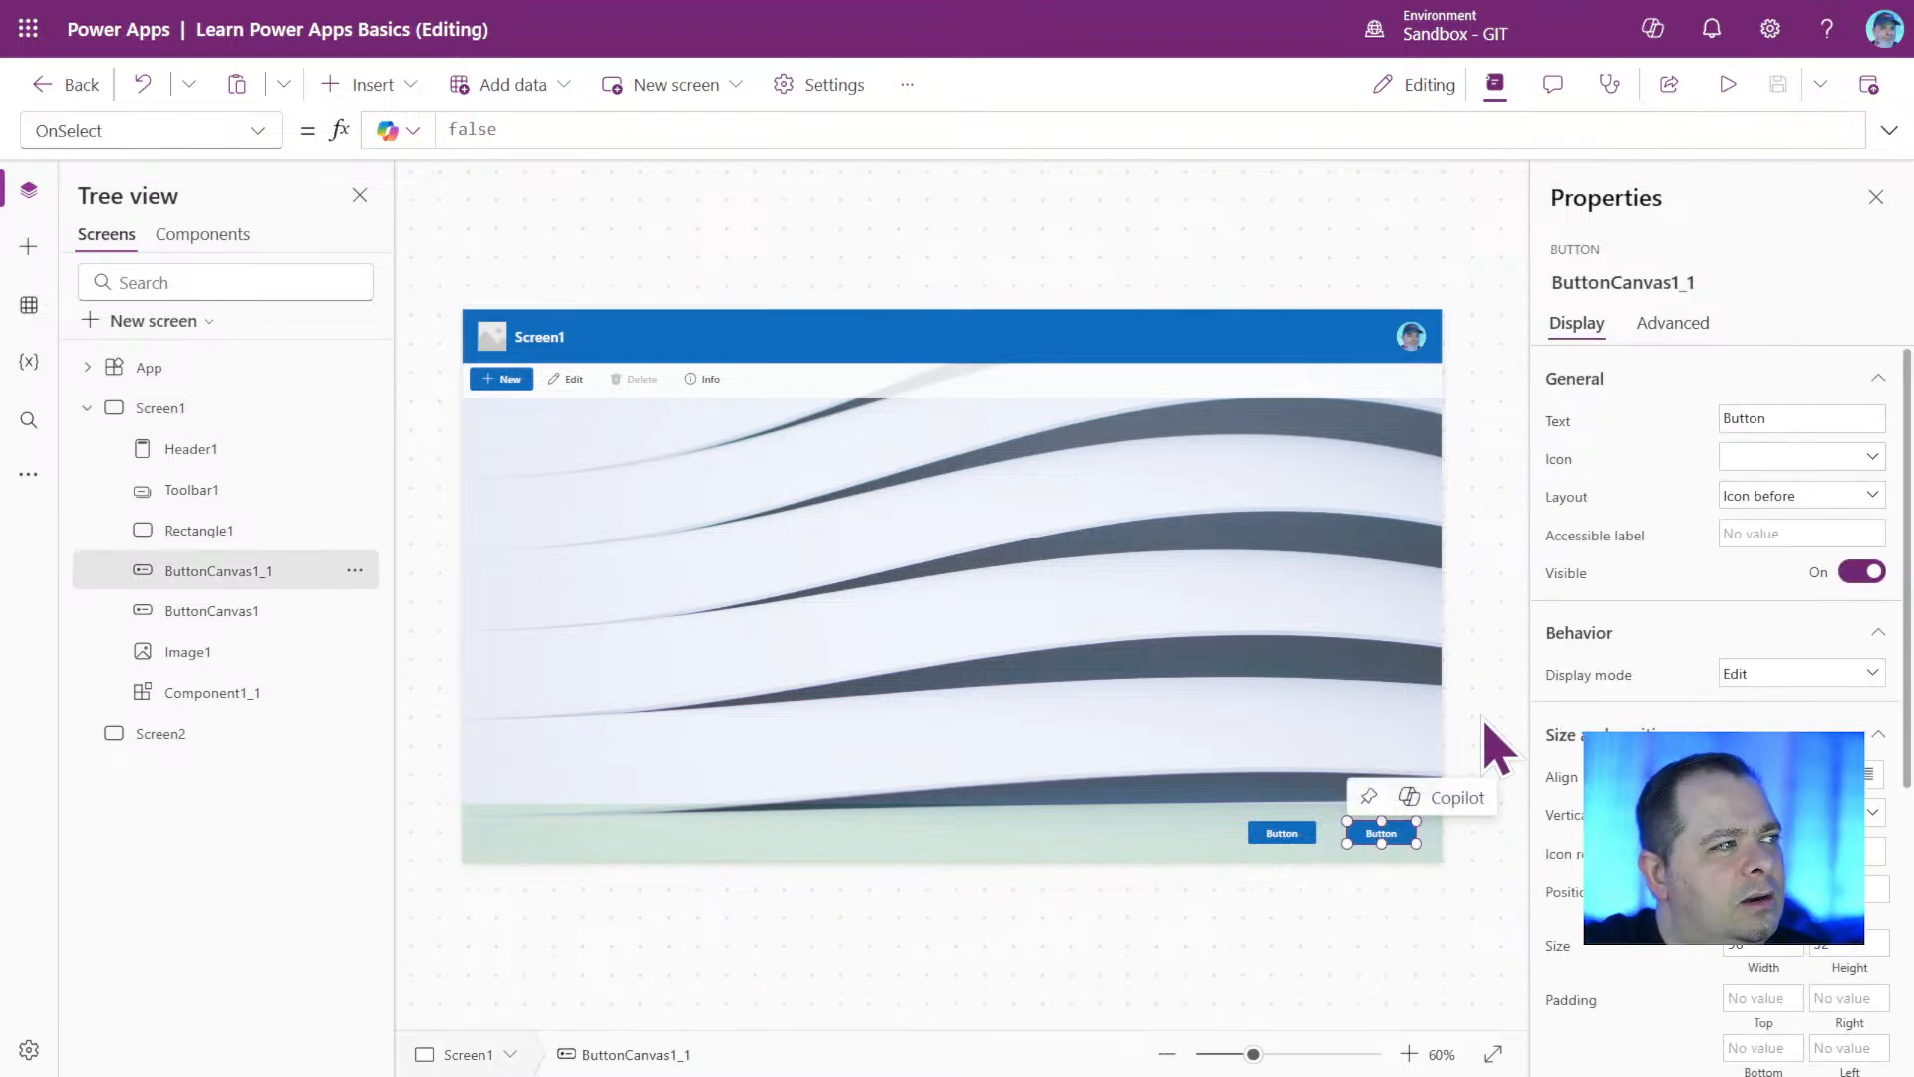
left_click(524, 128)
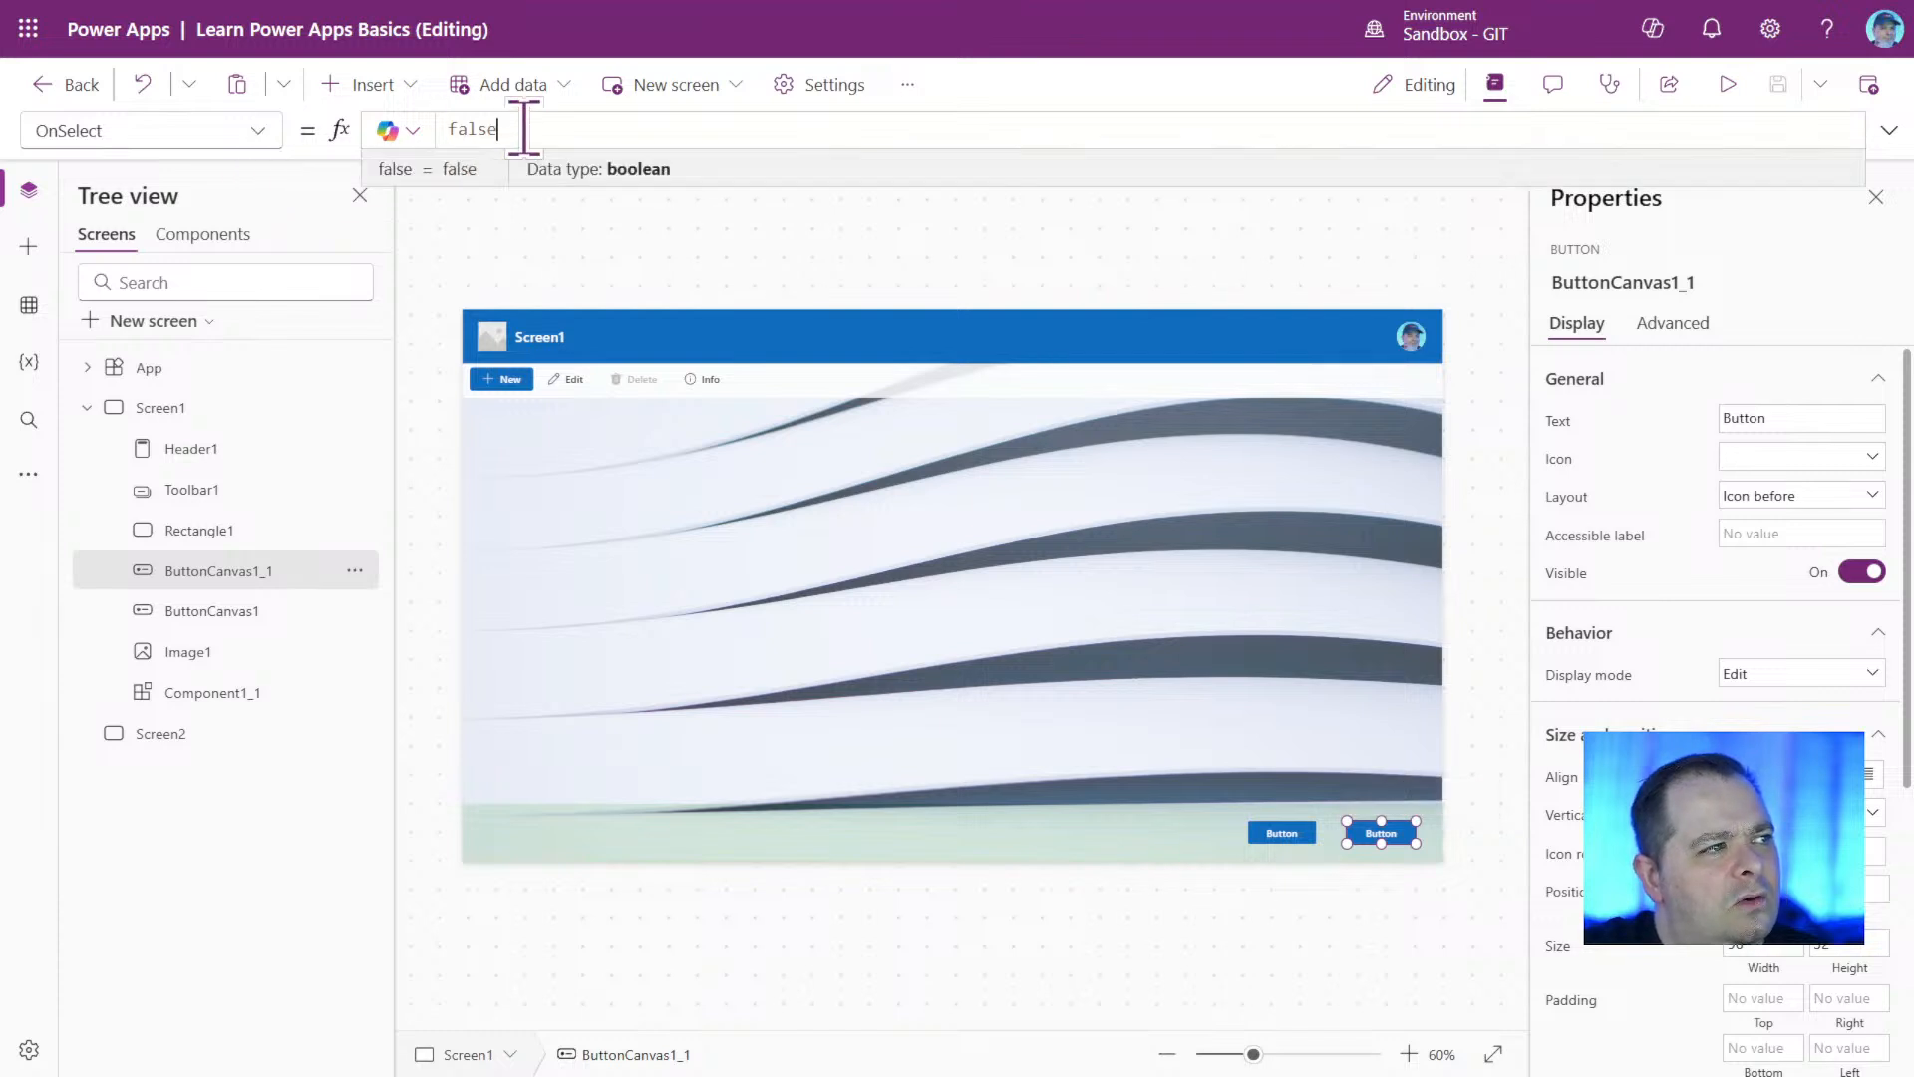
left_click(262, 132)
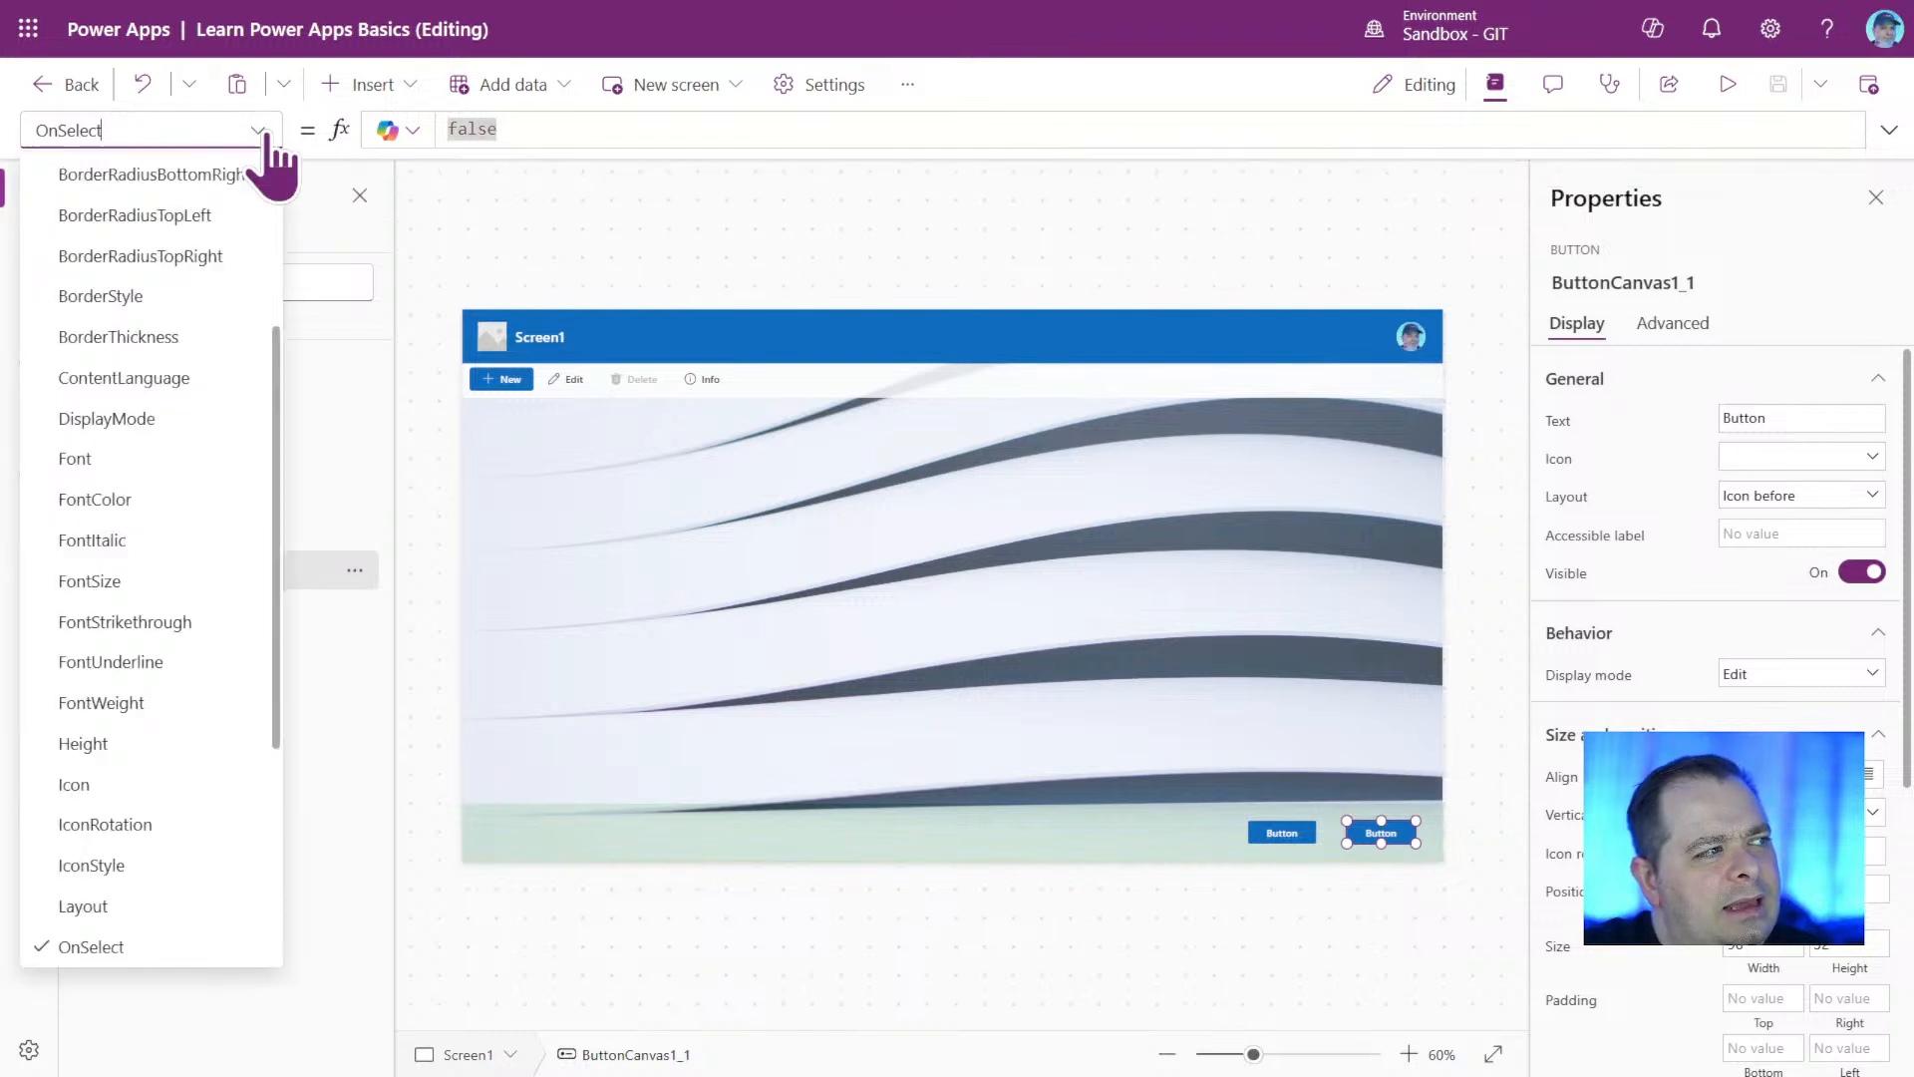
left_click(643, 127)
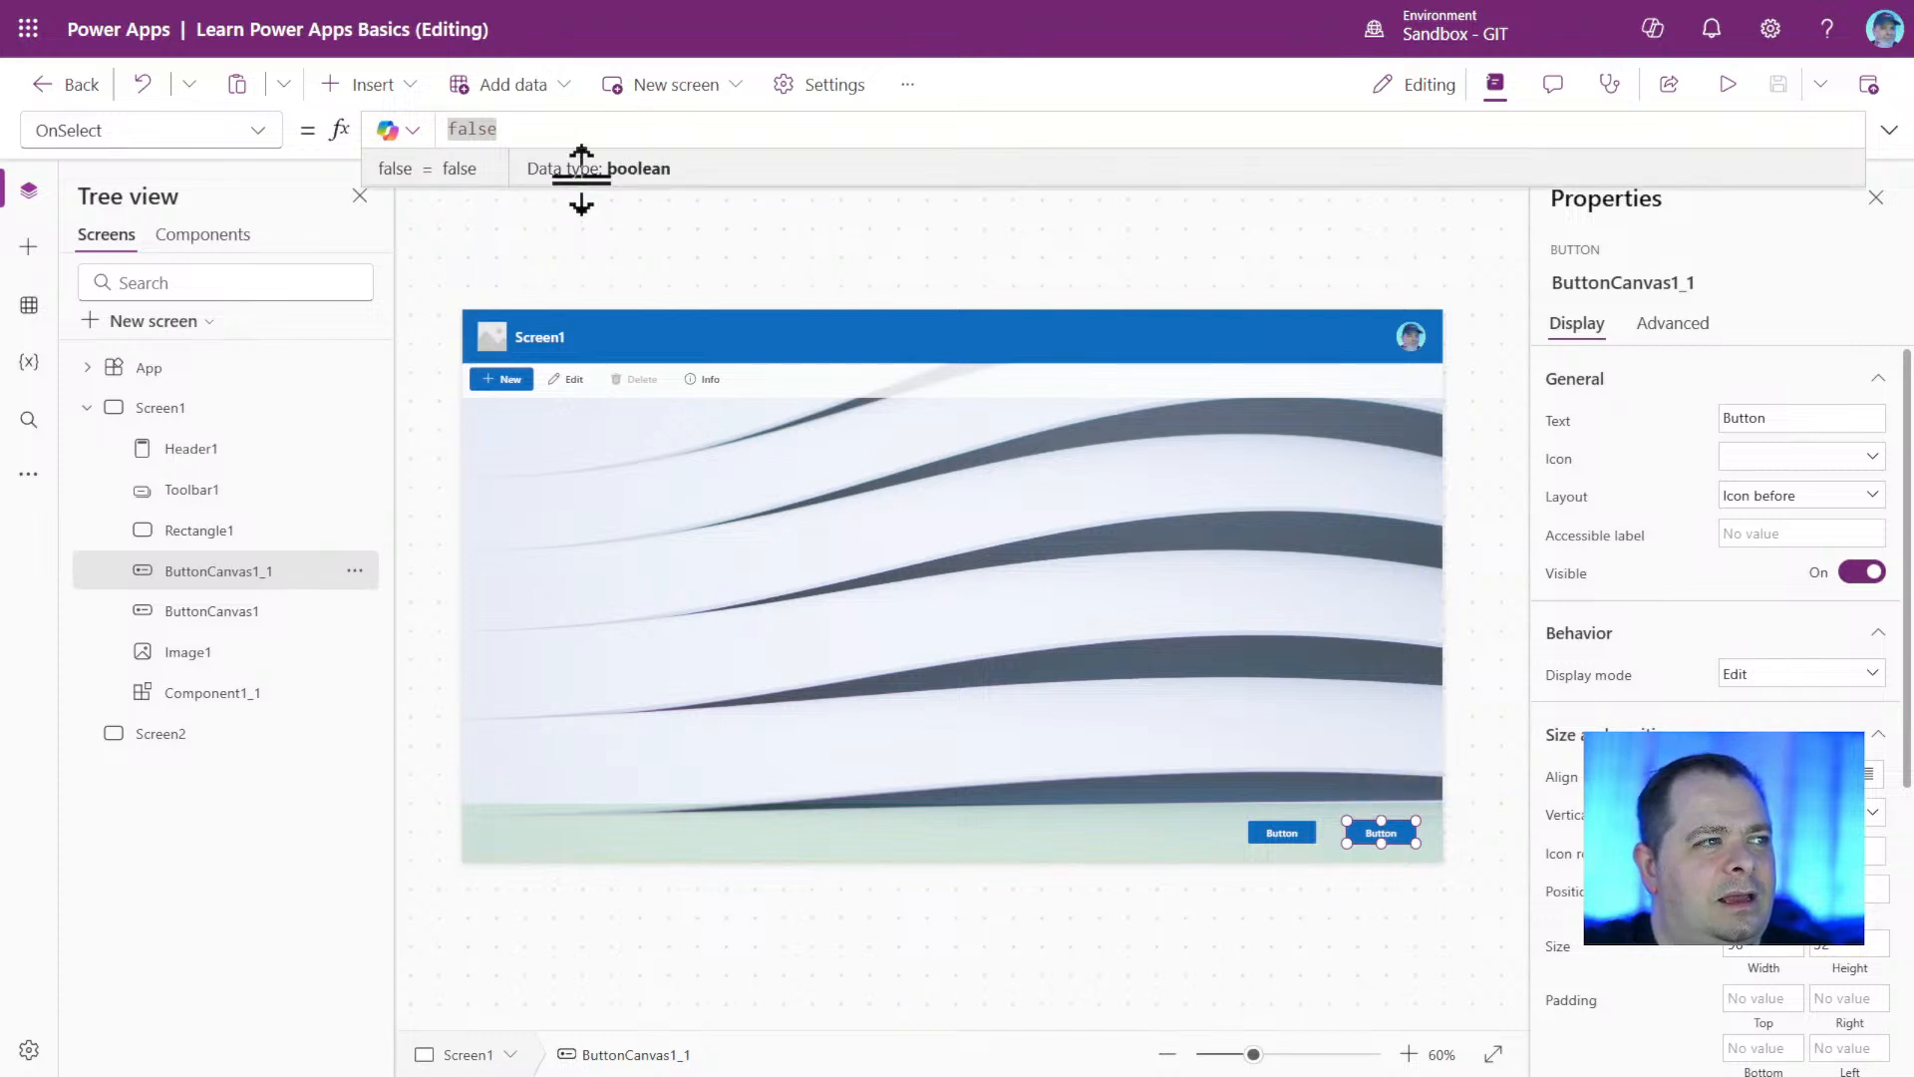
left_click_drag(460, 128, 446, 129)
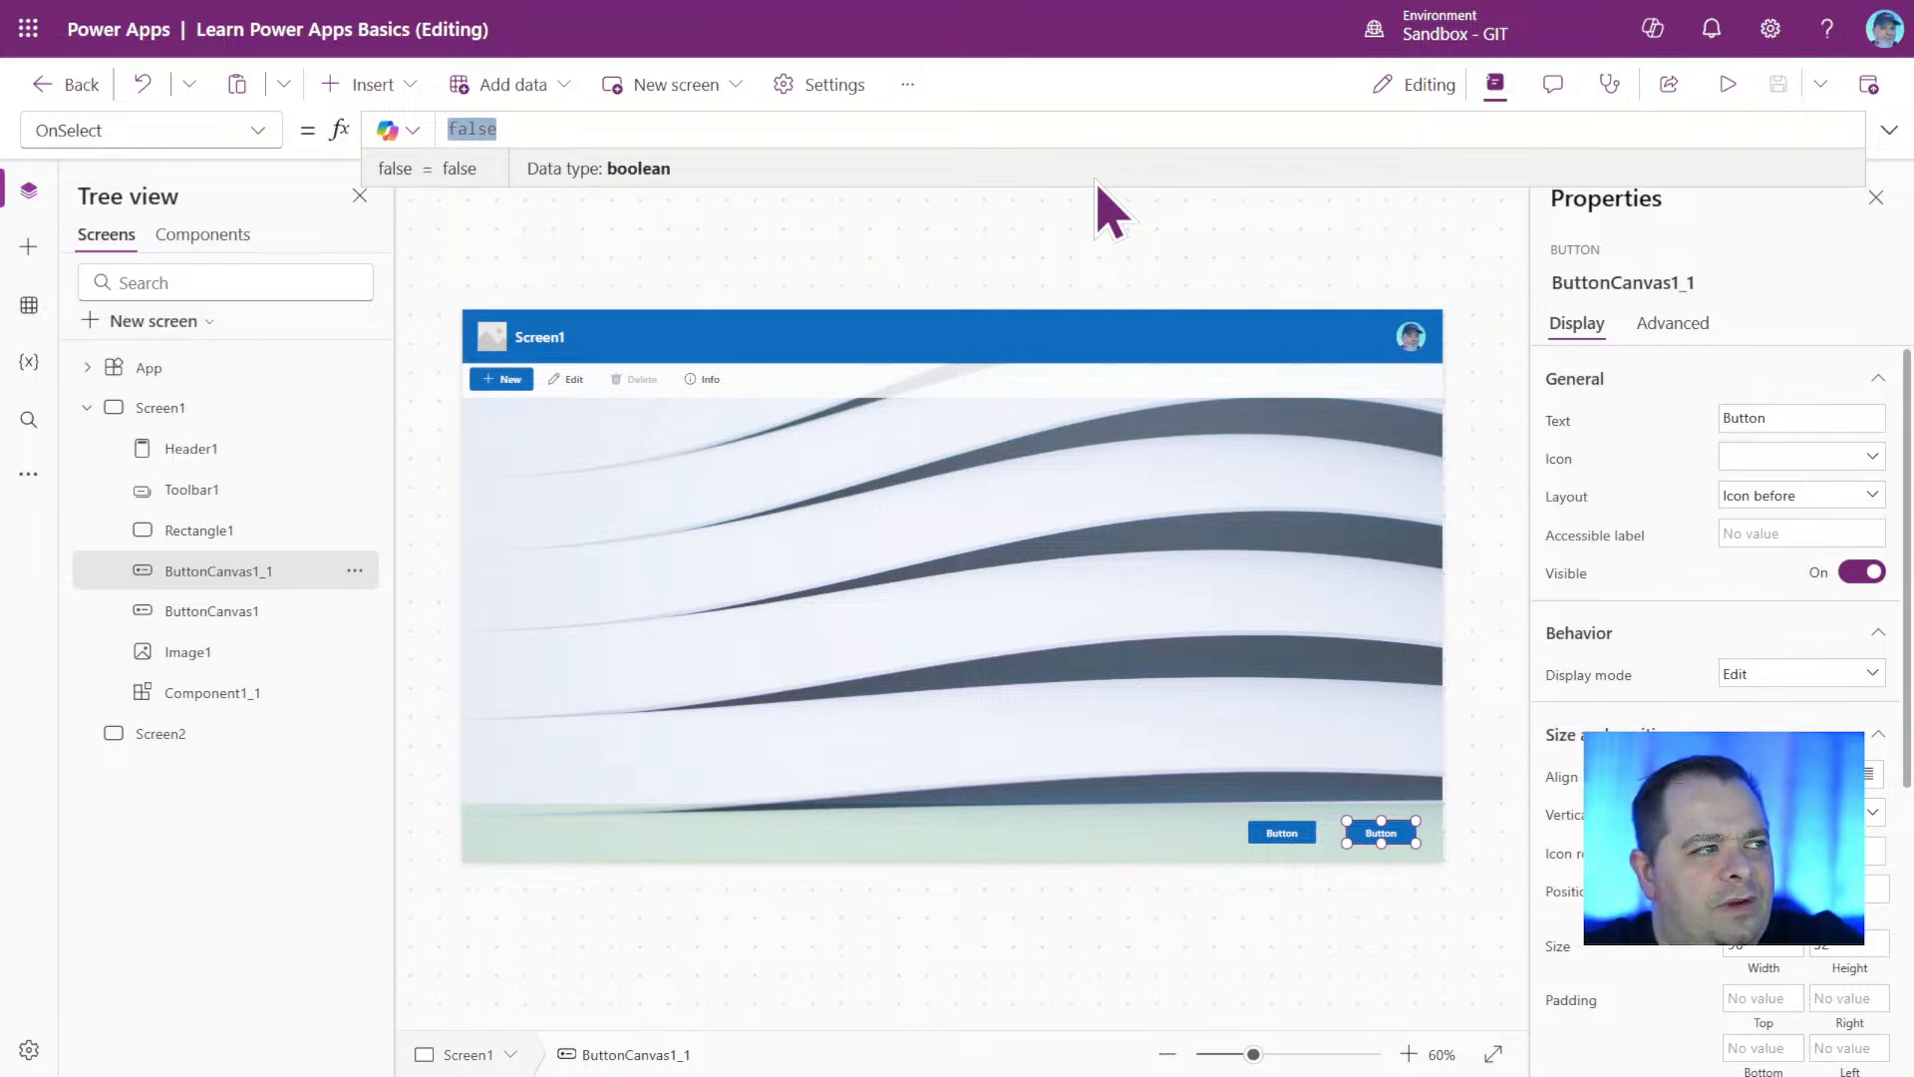
type("FALSE")
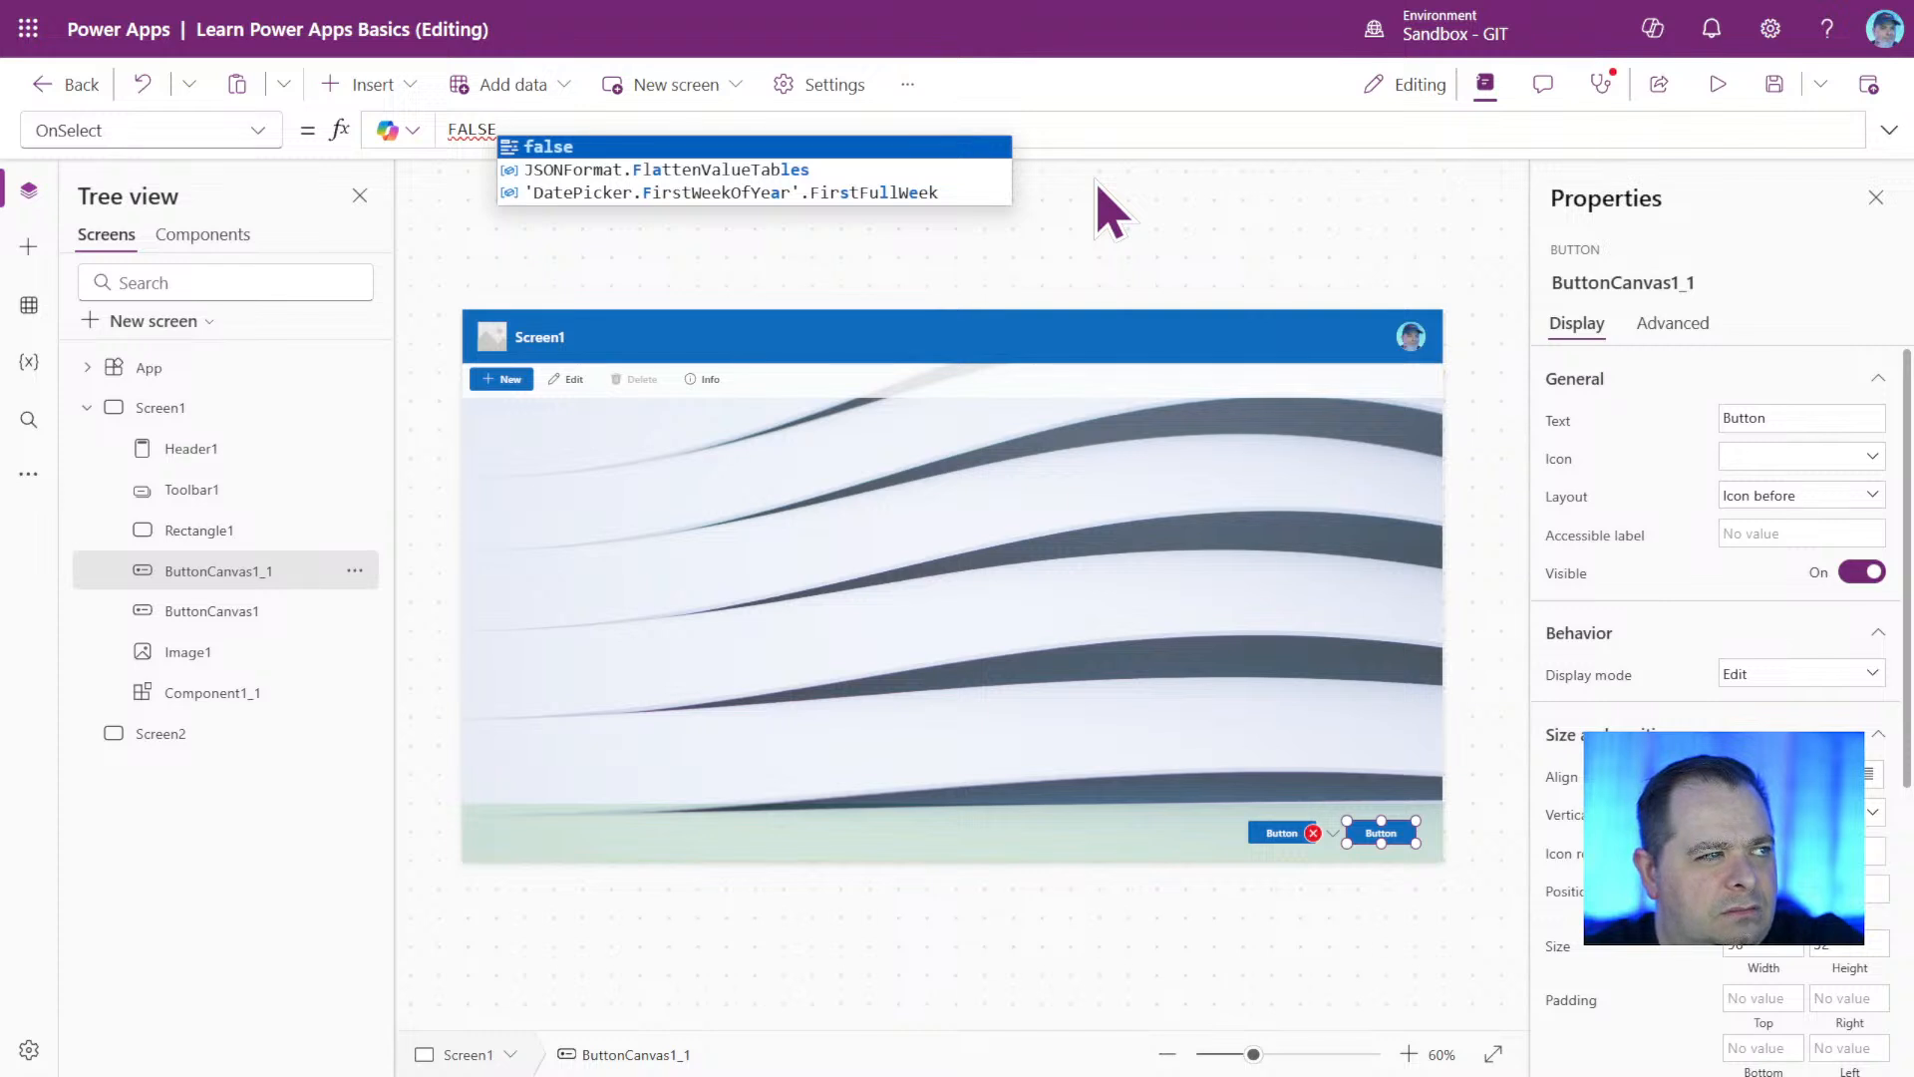
key("Escape")
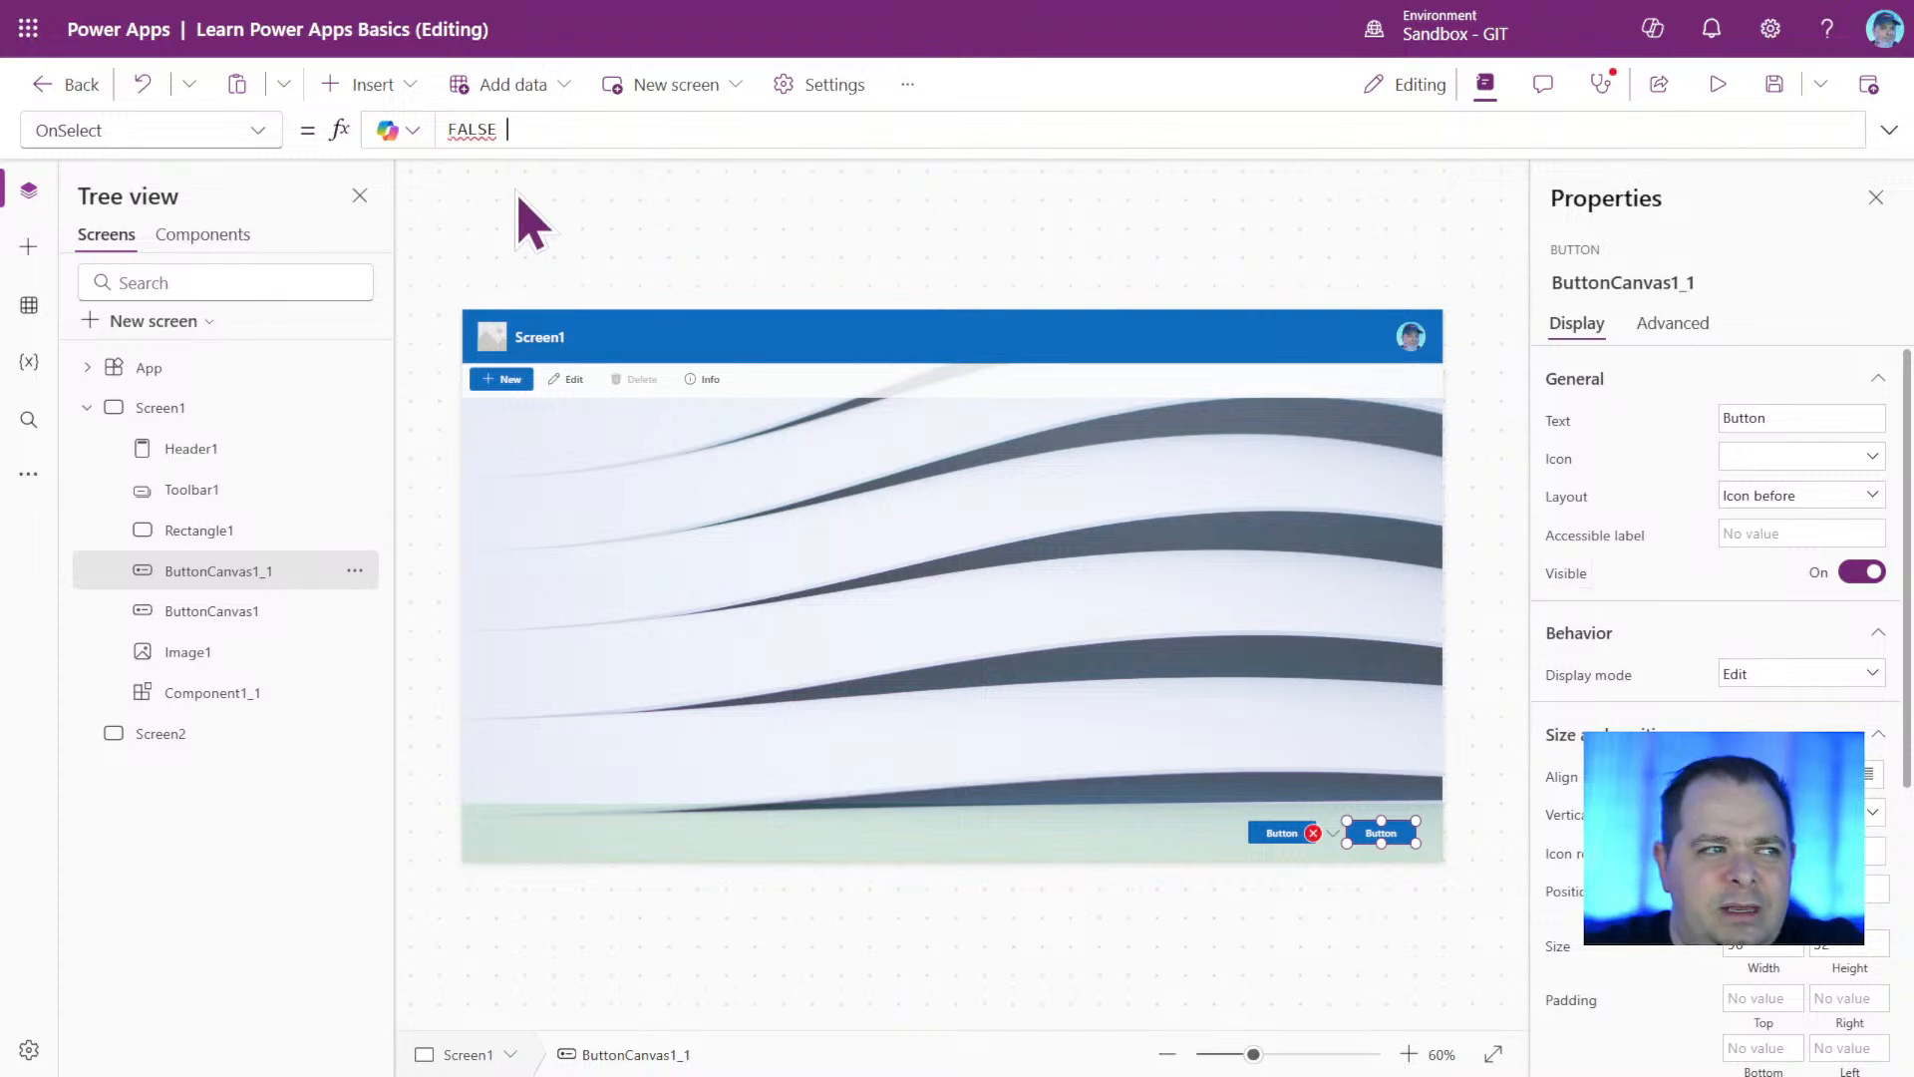
Replace the uppercase OnSelect value of ButtonCanvas1_1 with lowercase false, and change it to true.
mouse_move(469, 128)
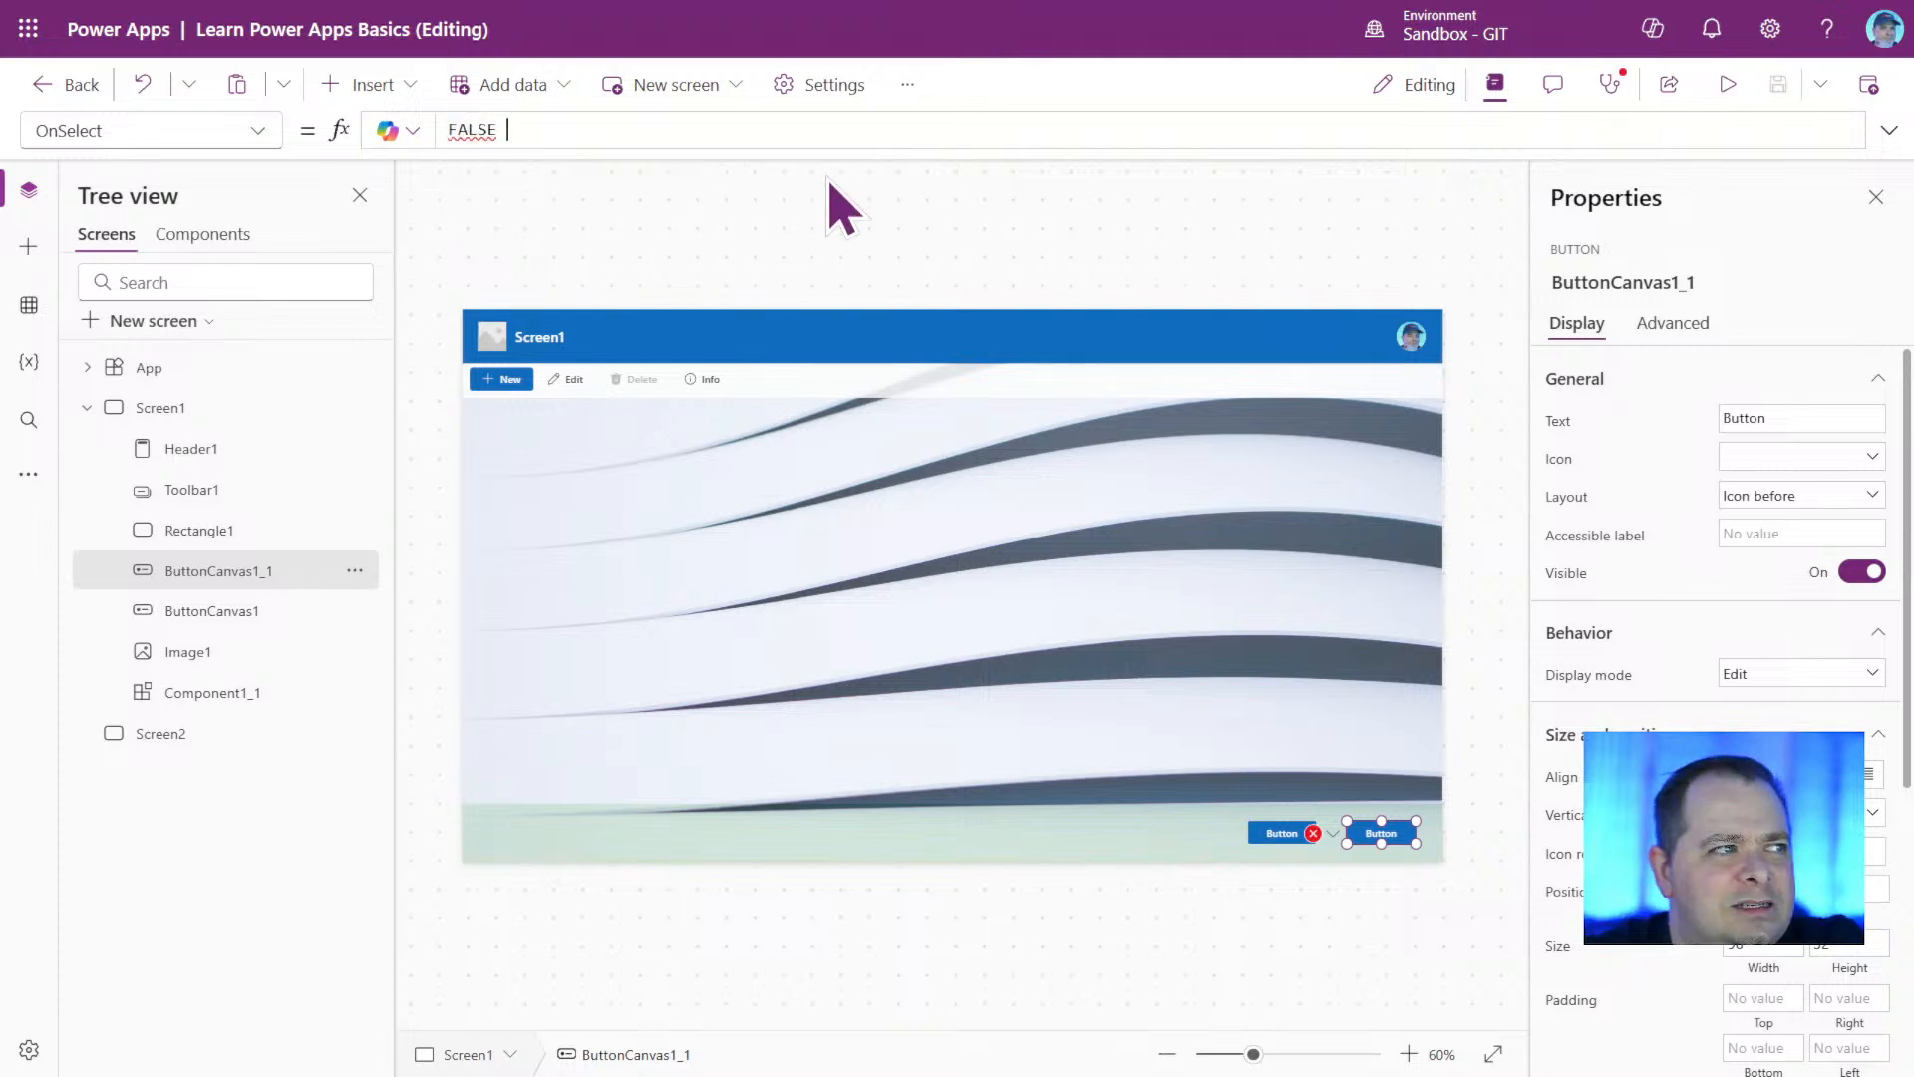
double_click(491, 131)
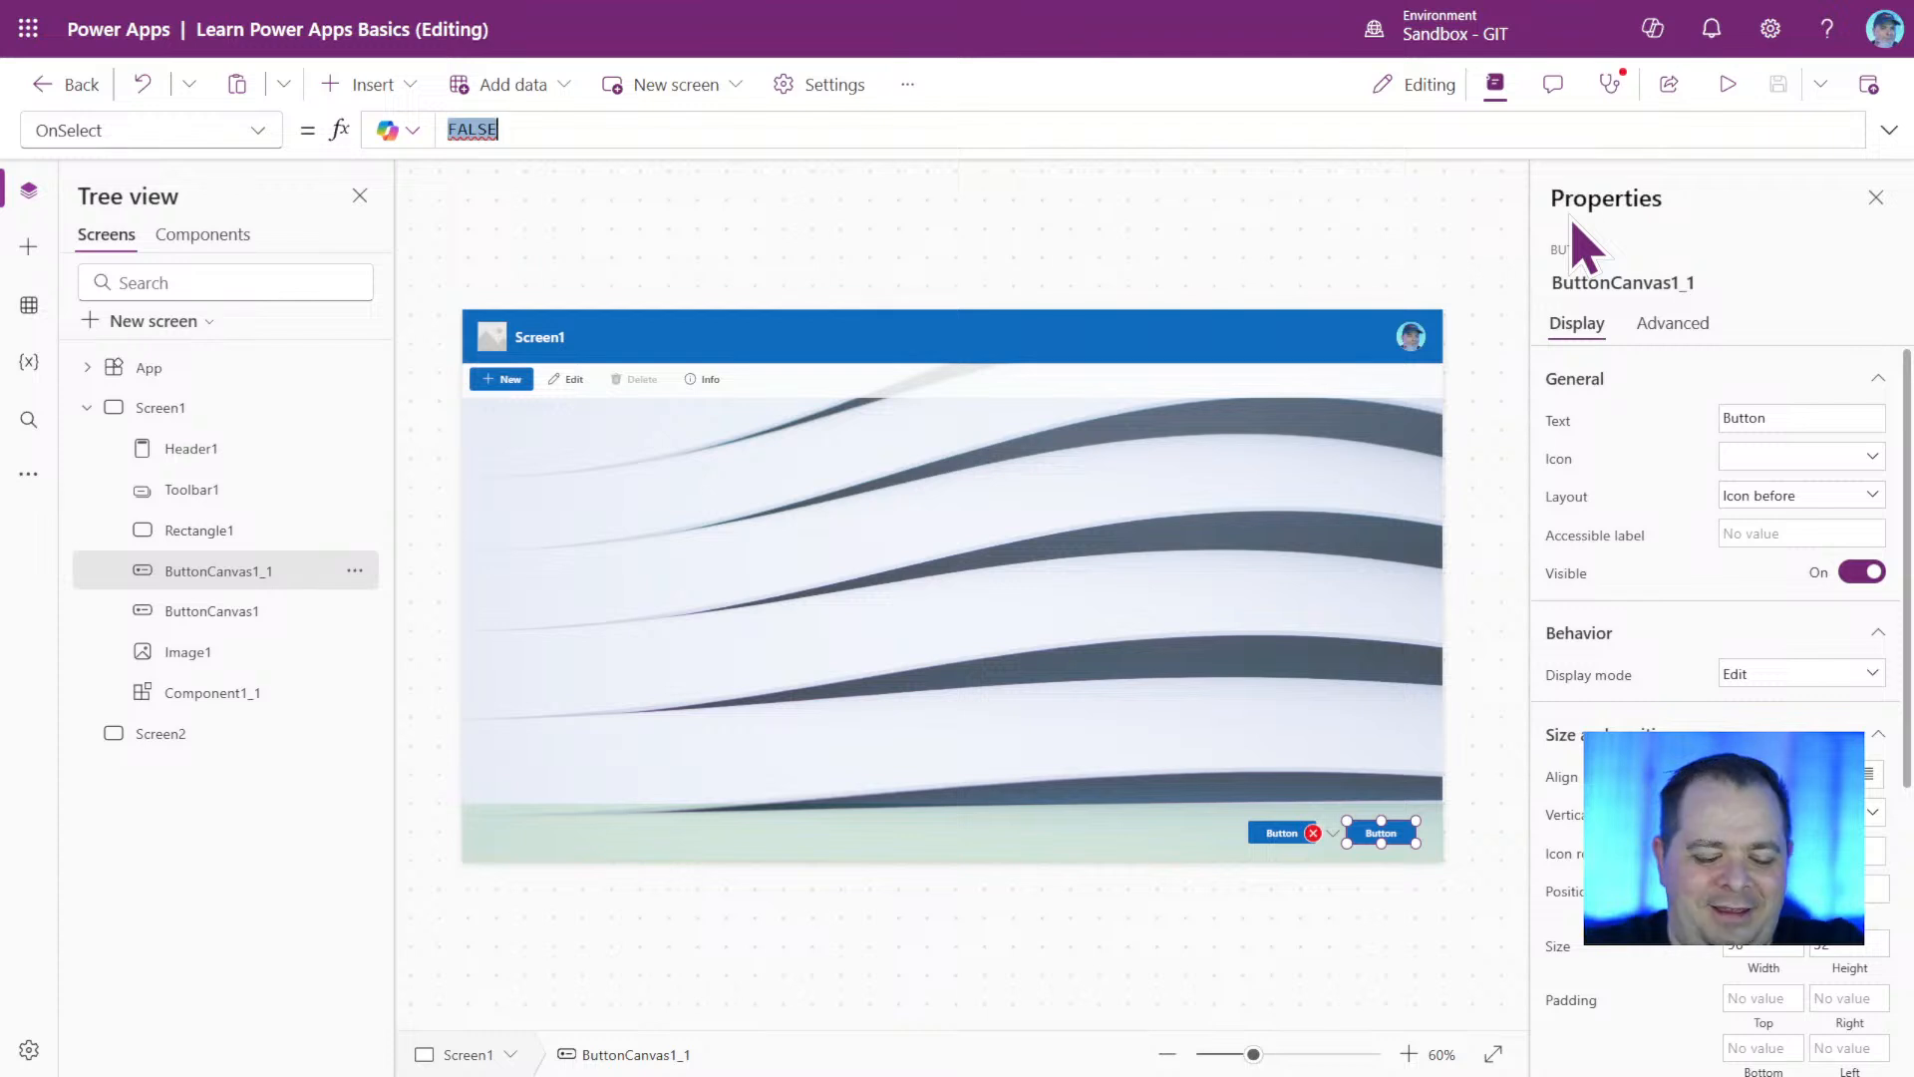
type("false")
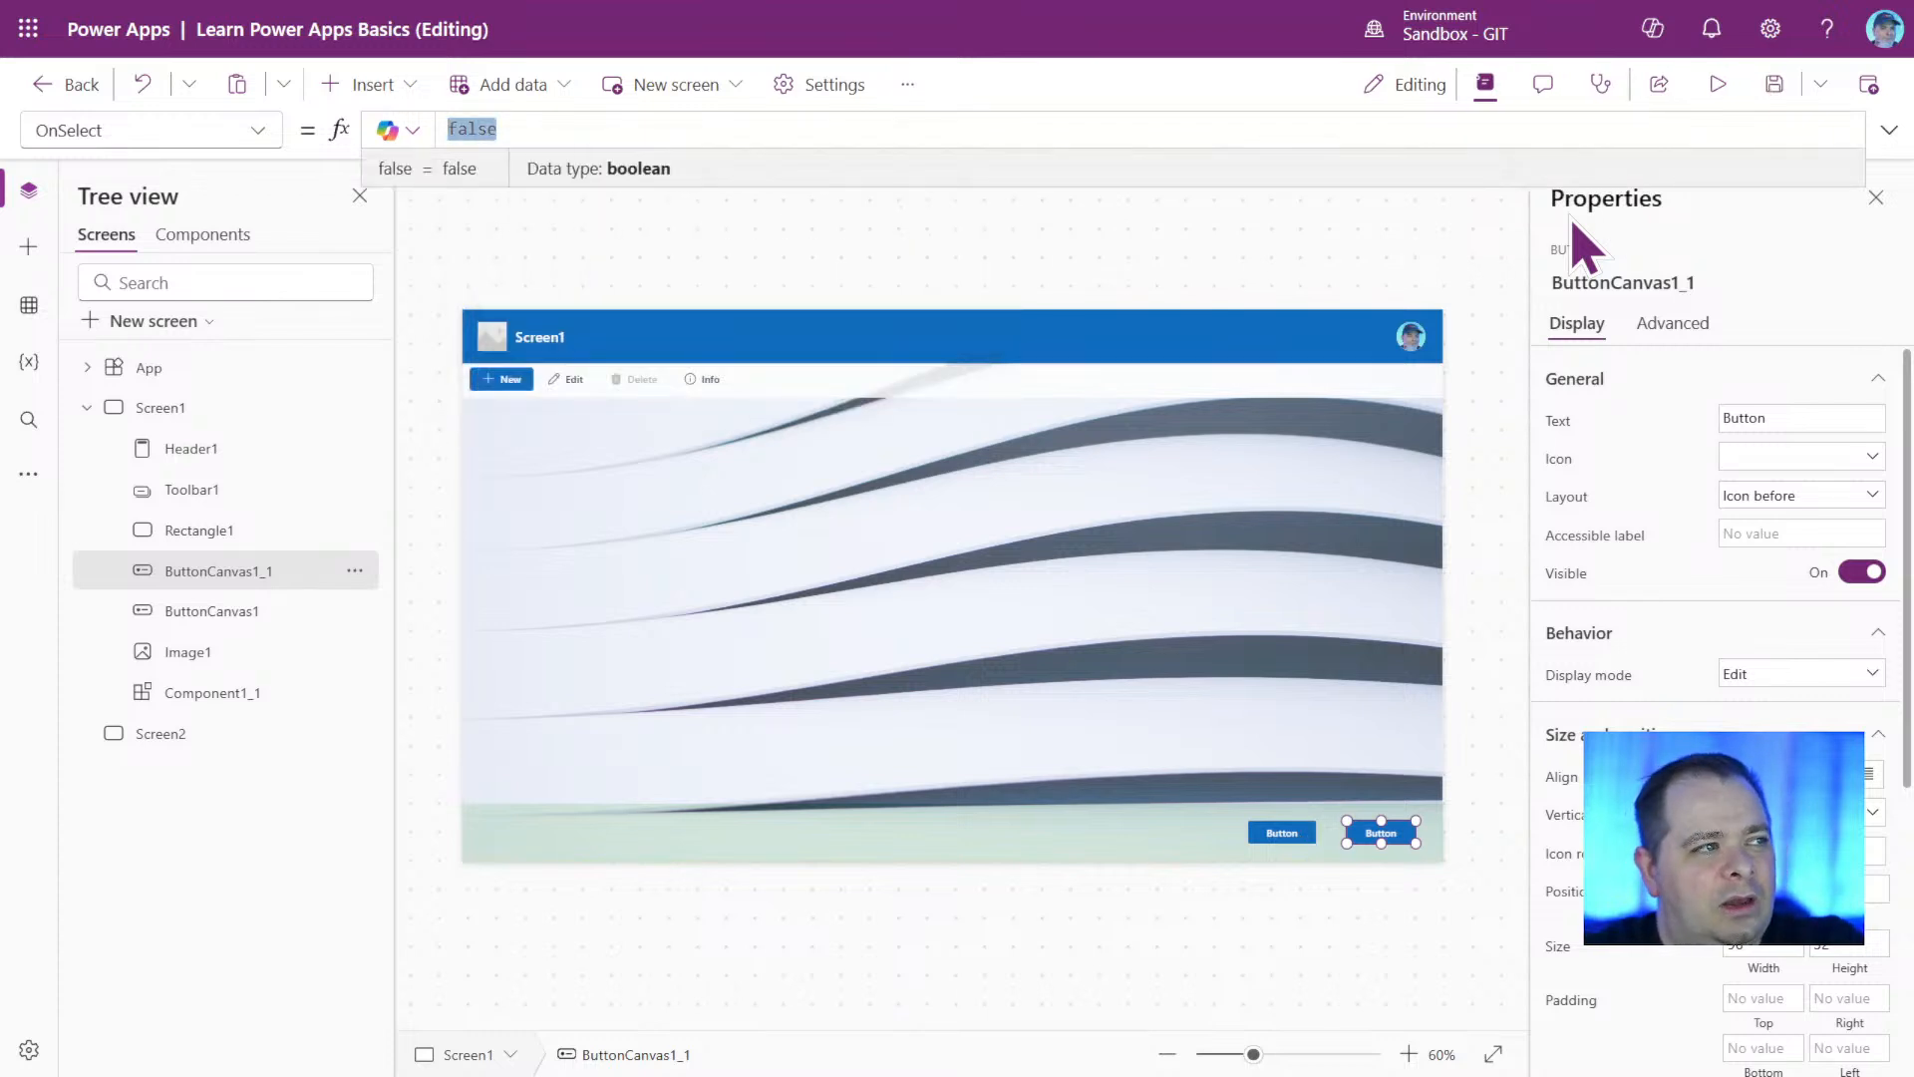
type("true")
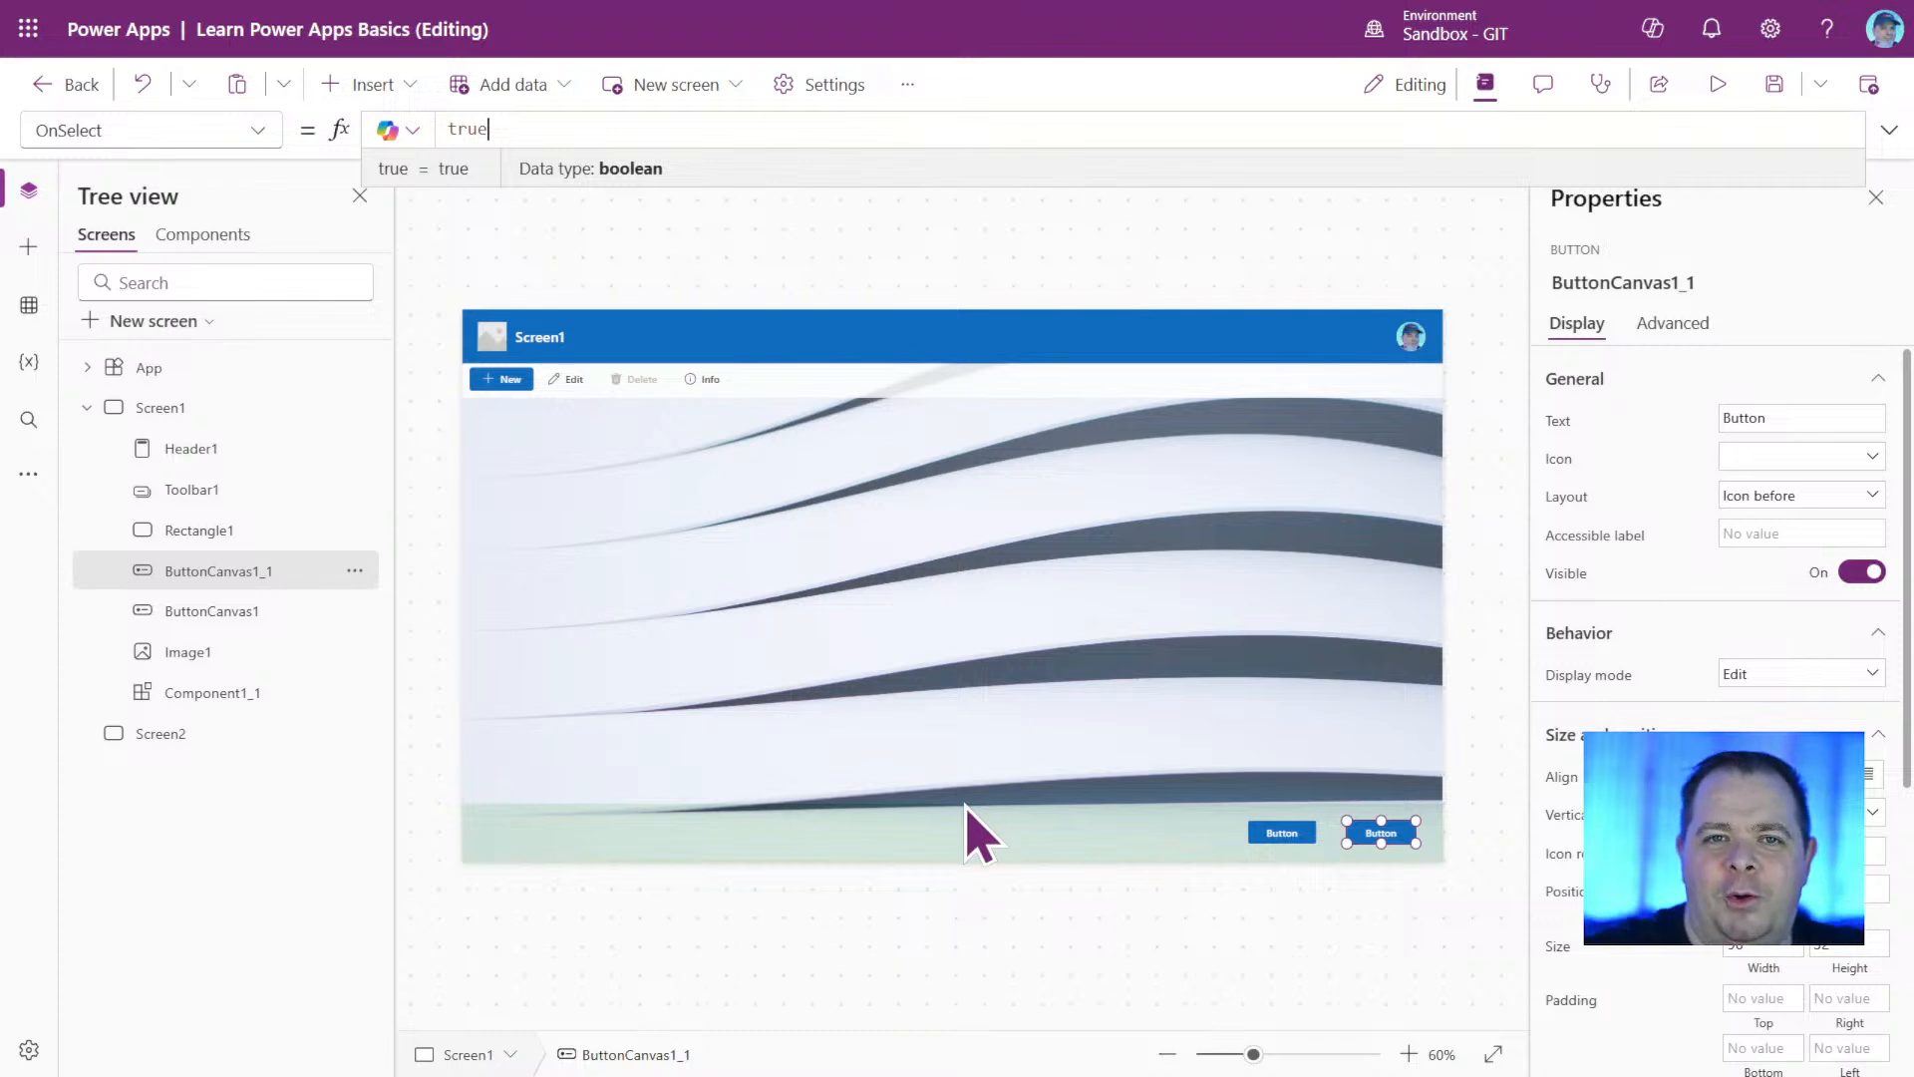
left_click(1447, 937)
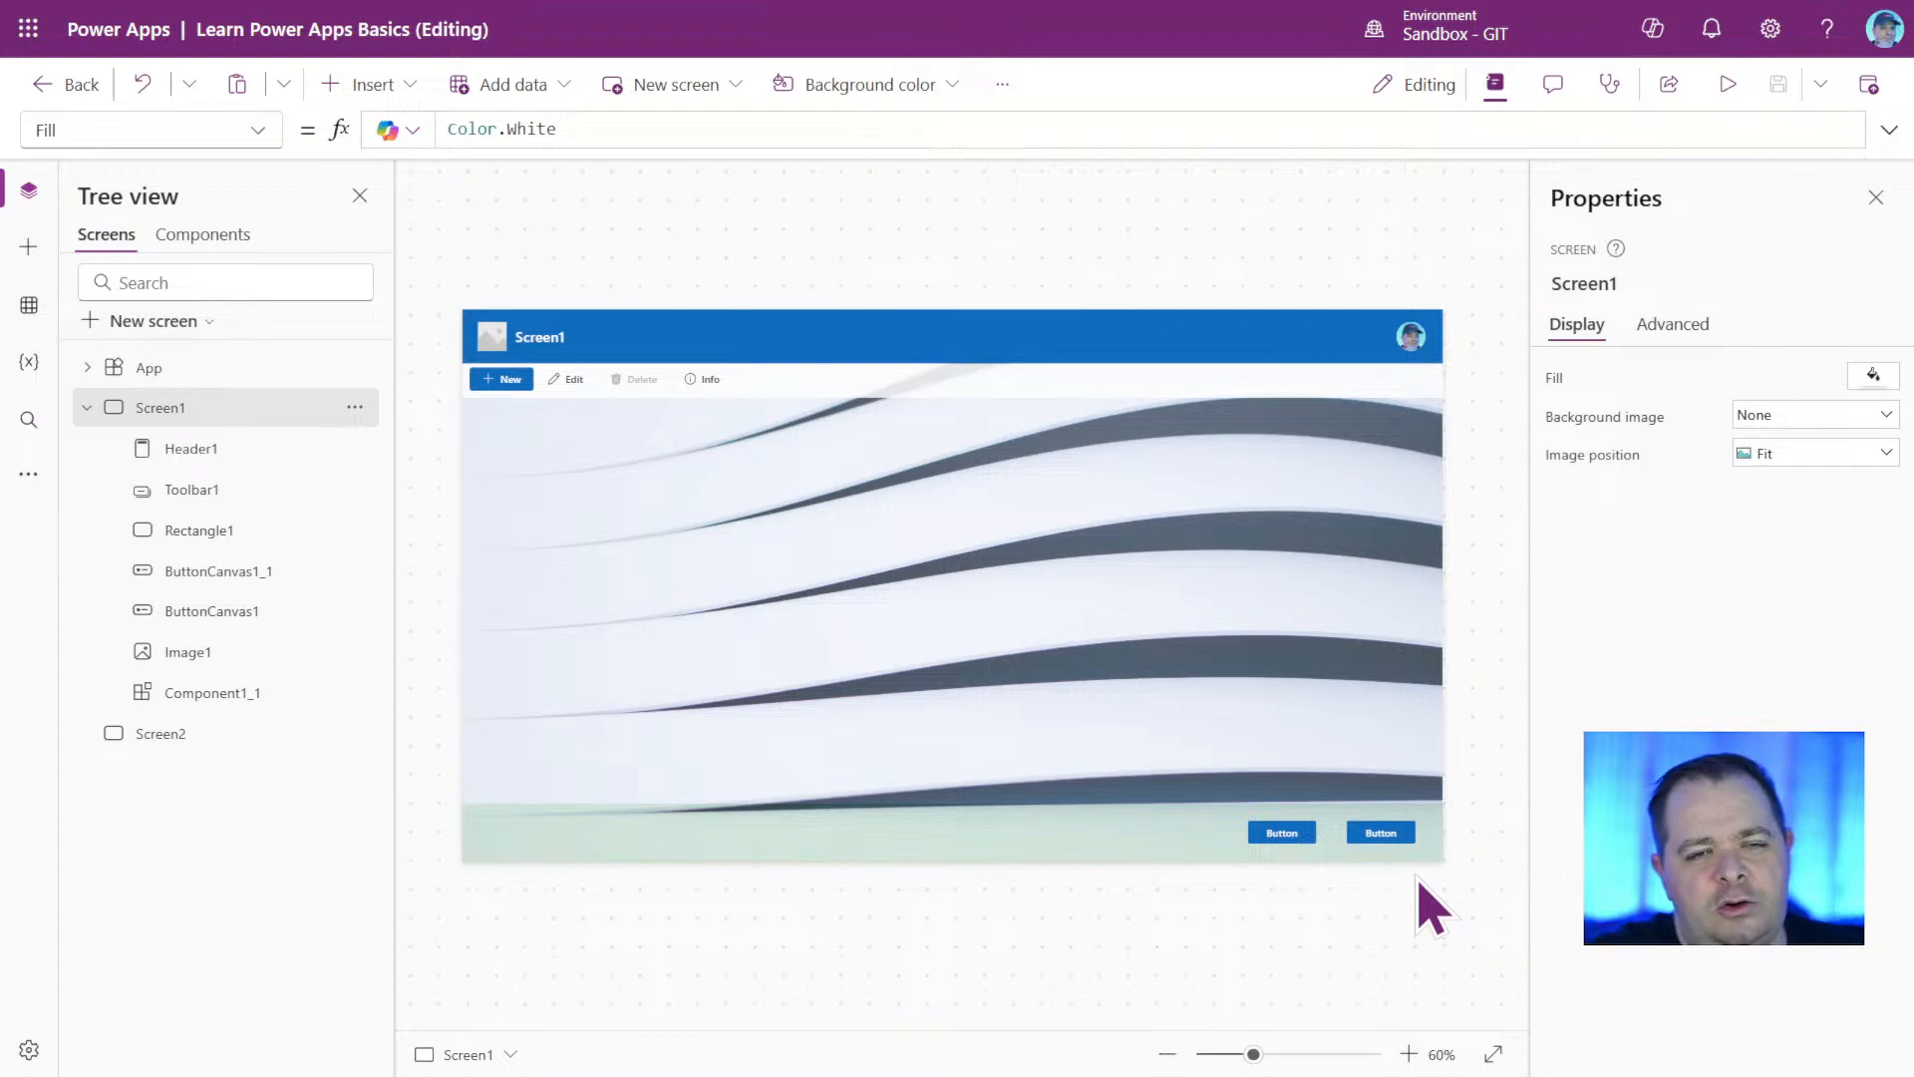
left_click(1384, 836)
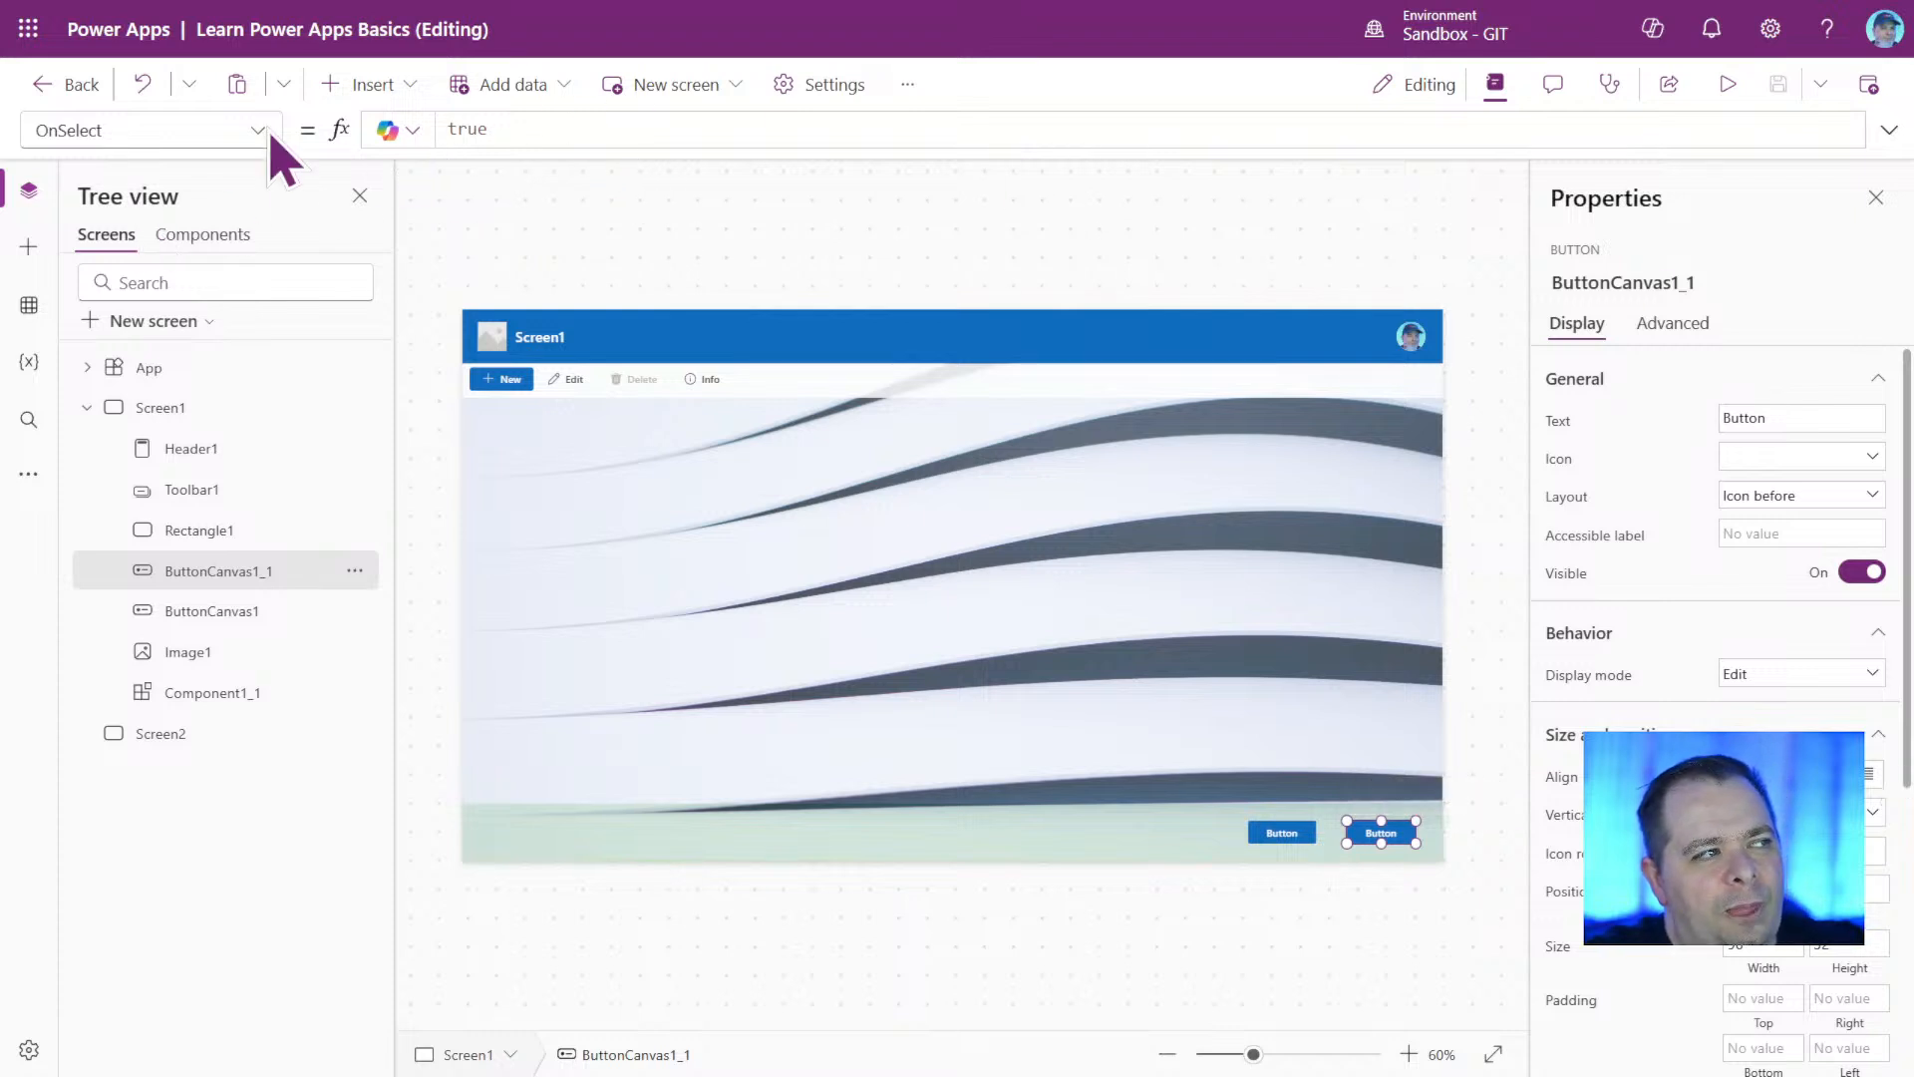
left_click(568, 129)
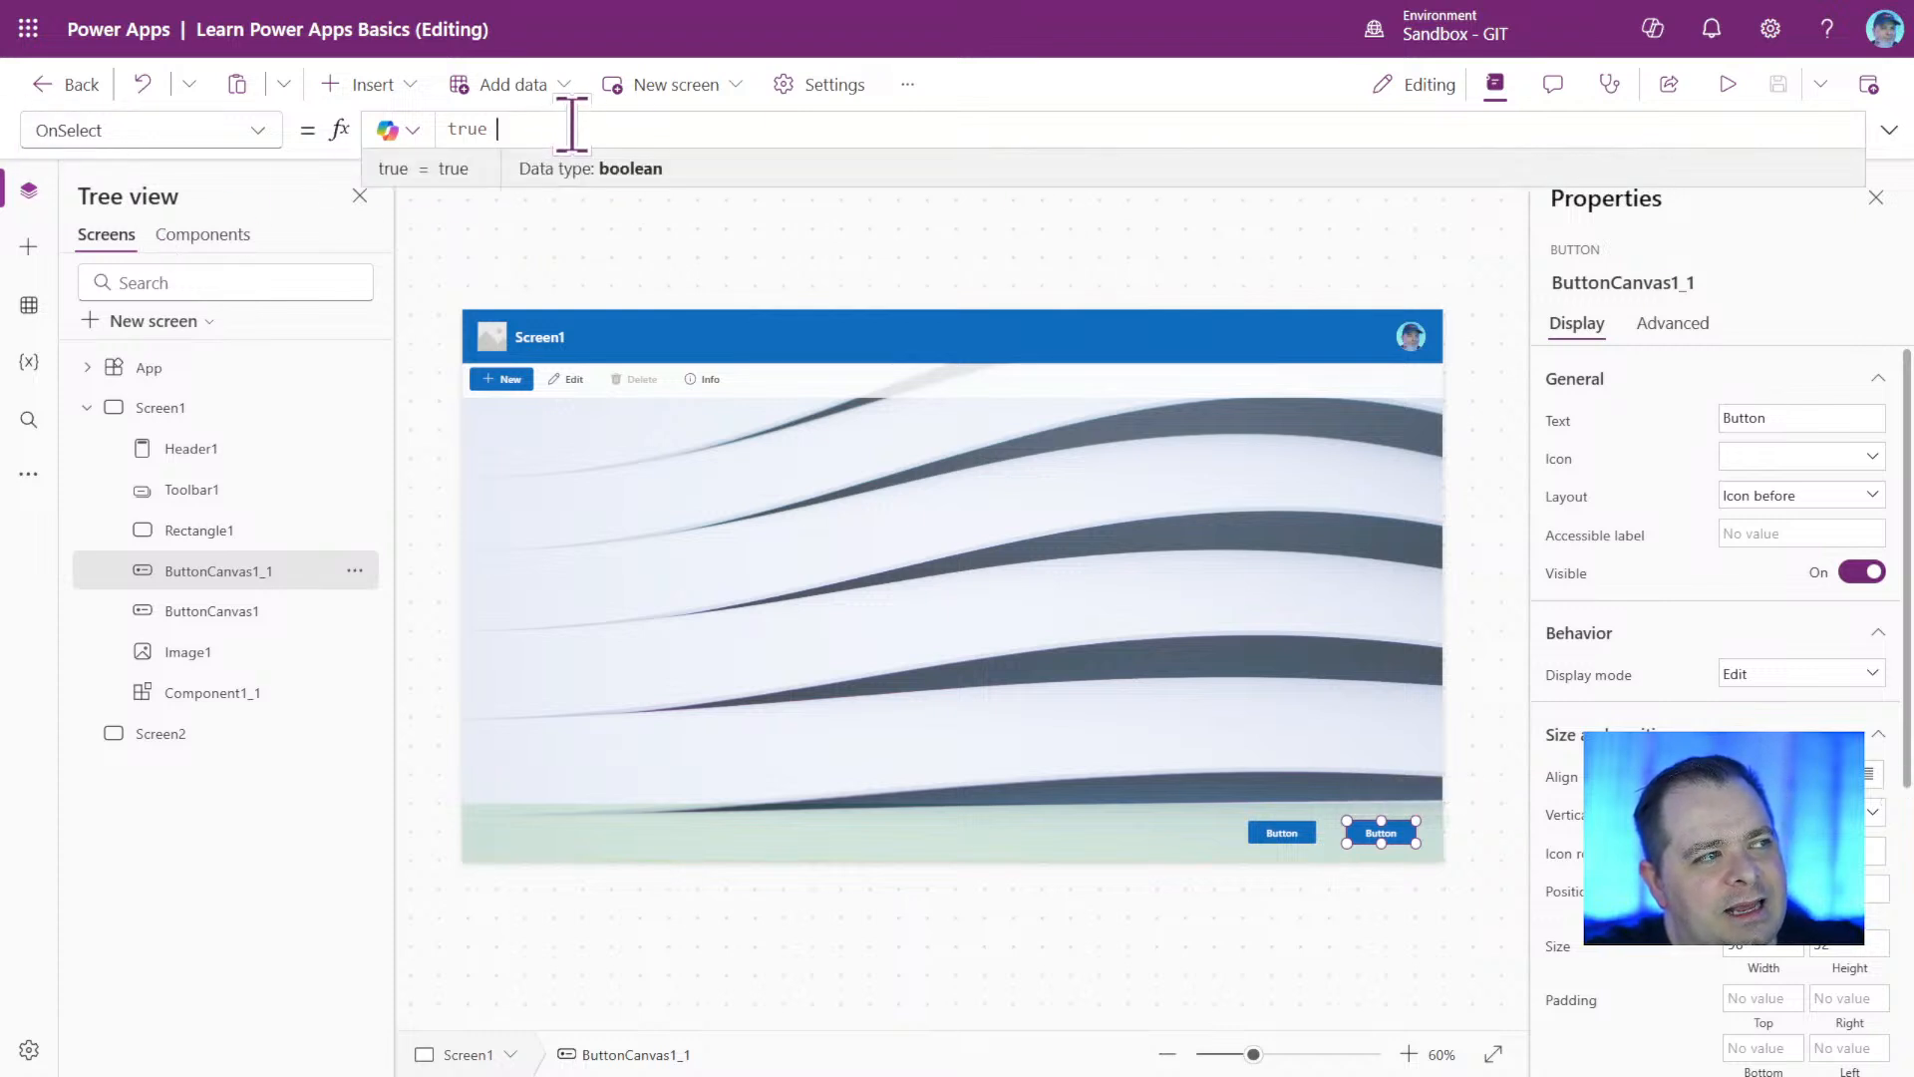
double_click(471, 129)
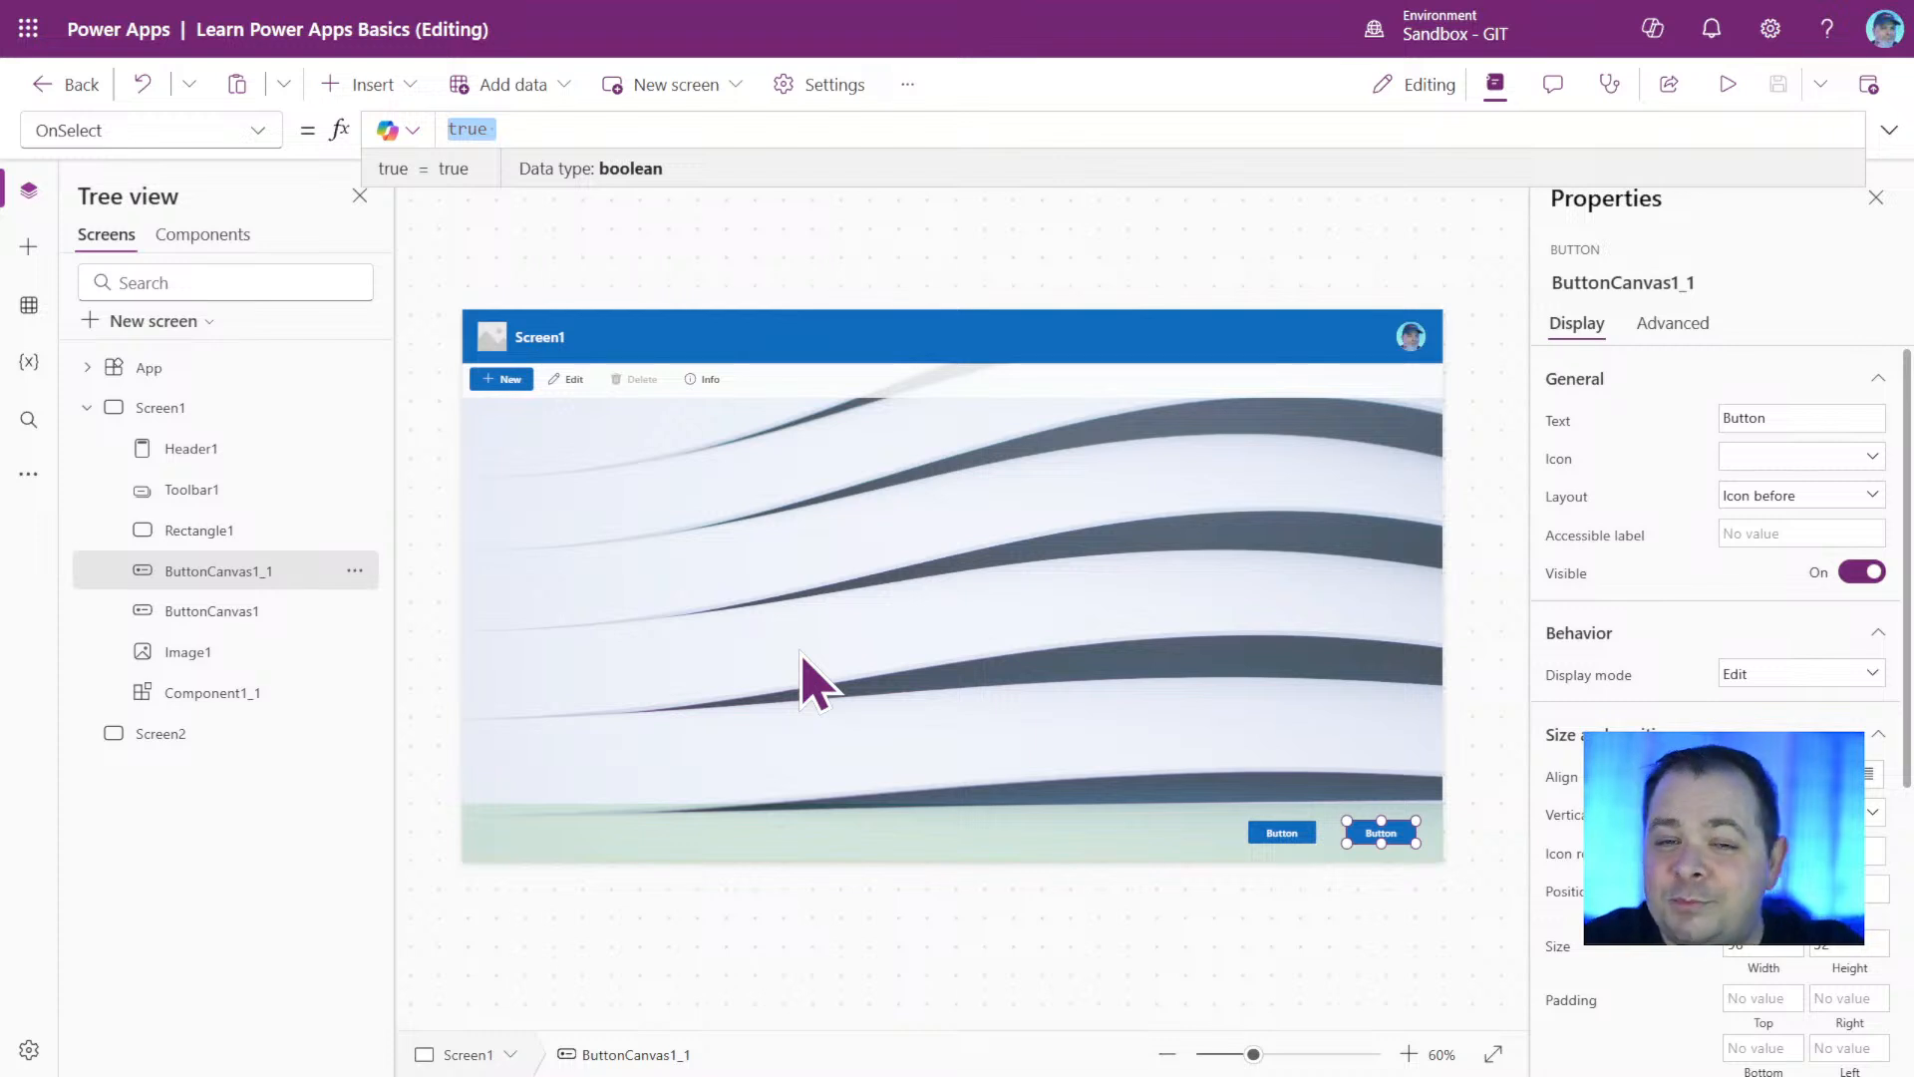
Collapse the control tree of Screen1 and rename the screen to Home Screen.
left_click(1127, 234)
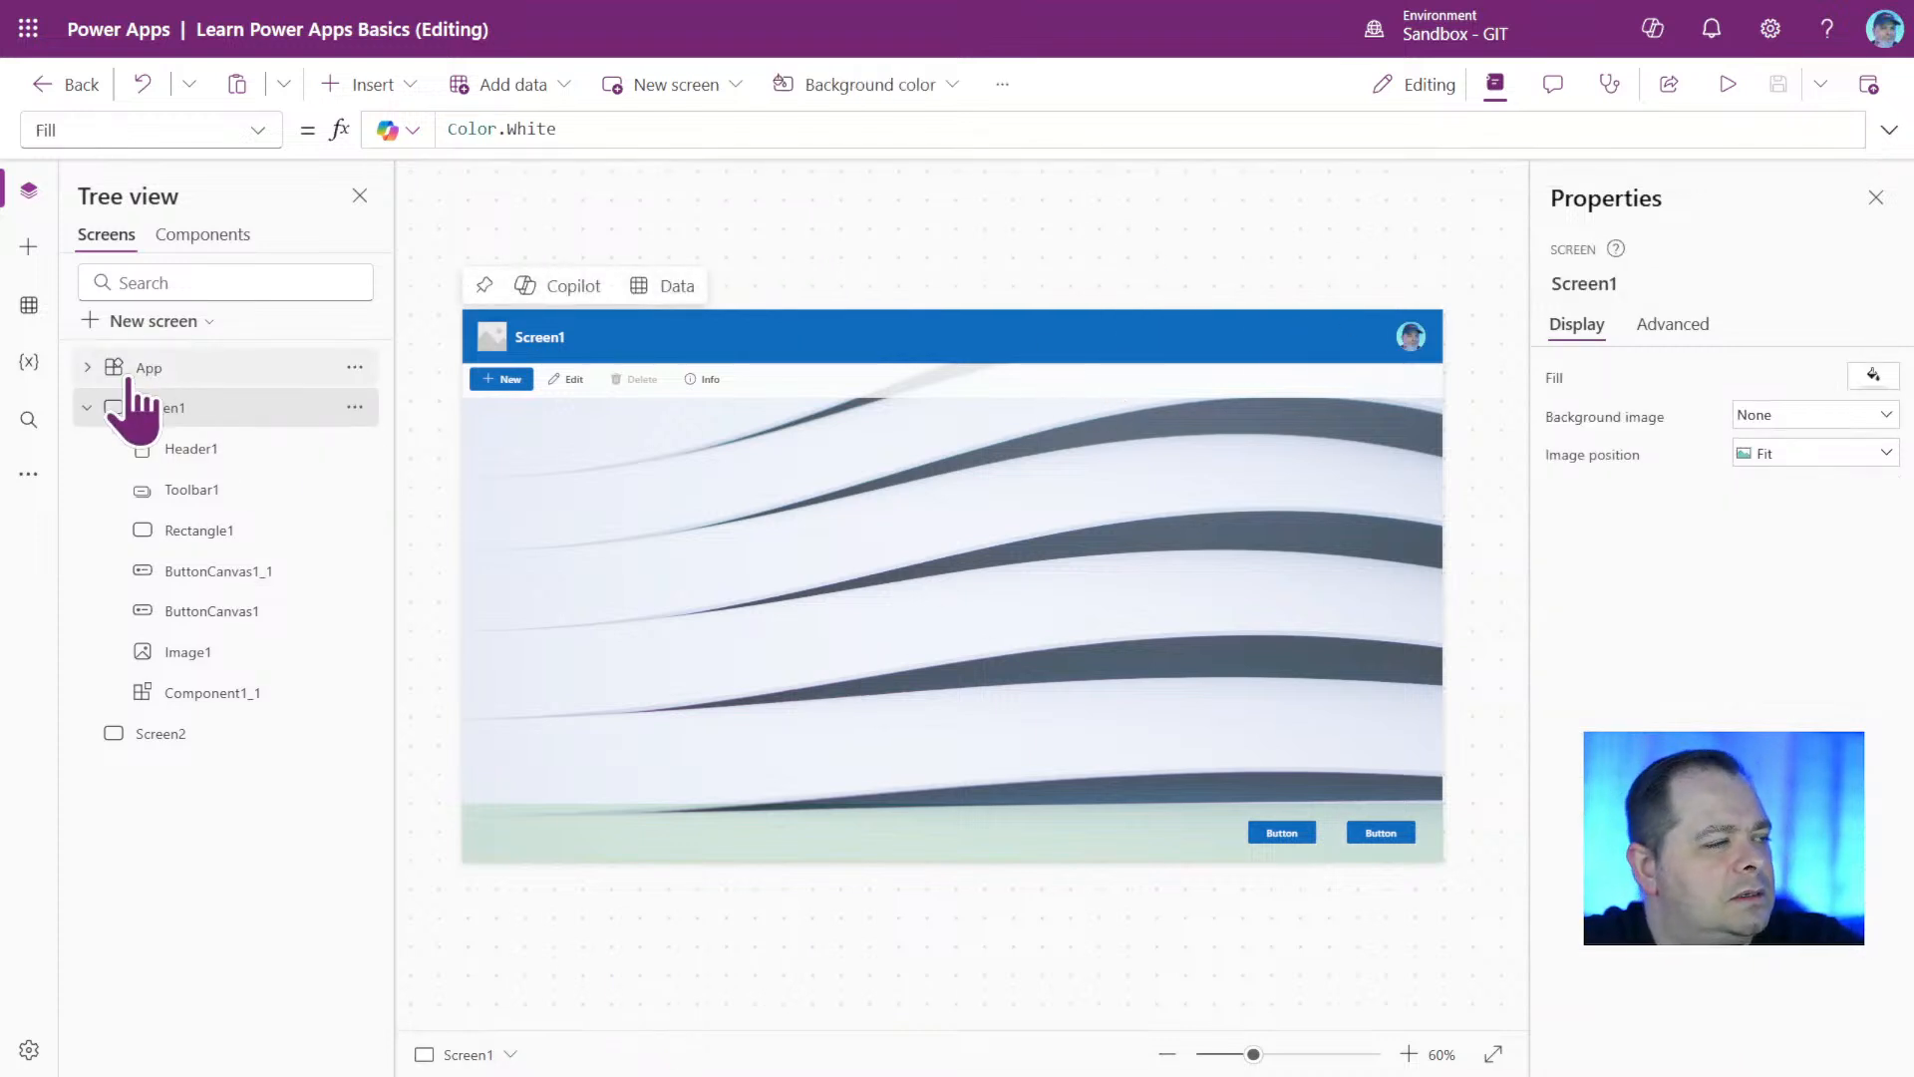
left_click(88, 407)
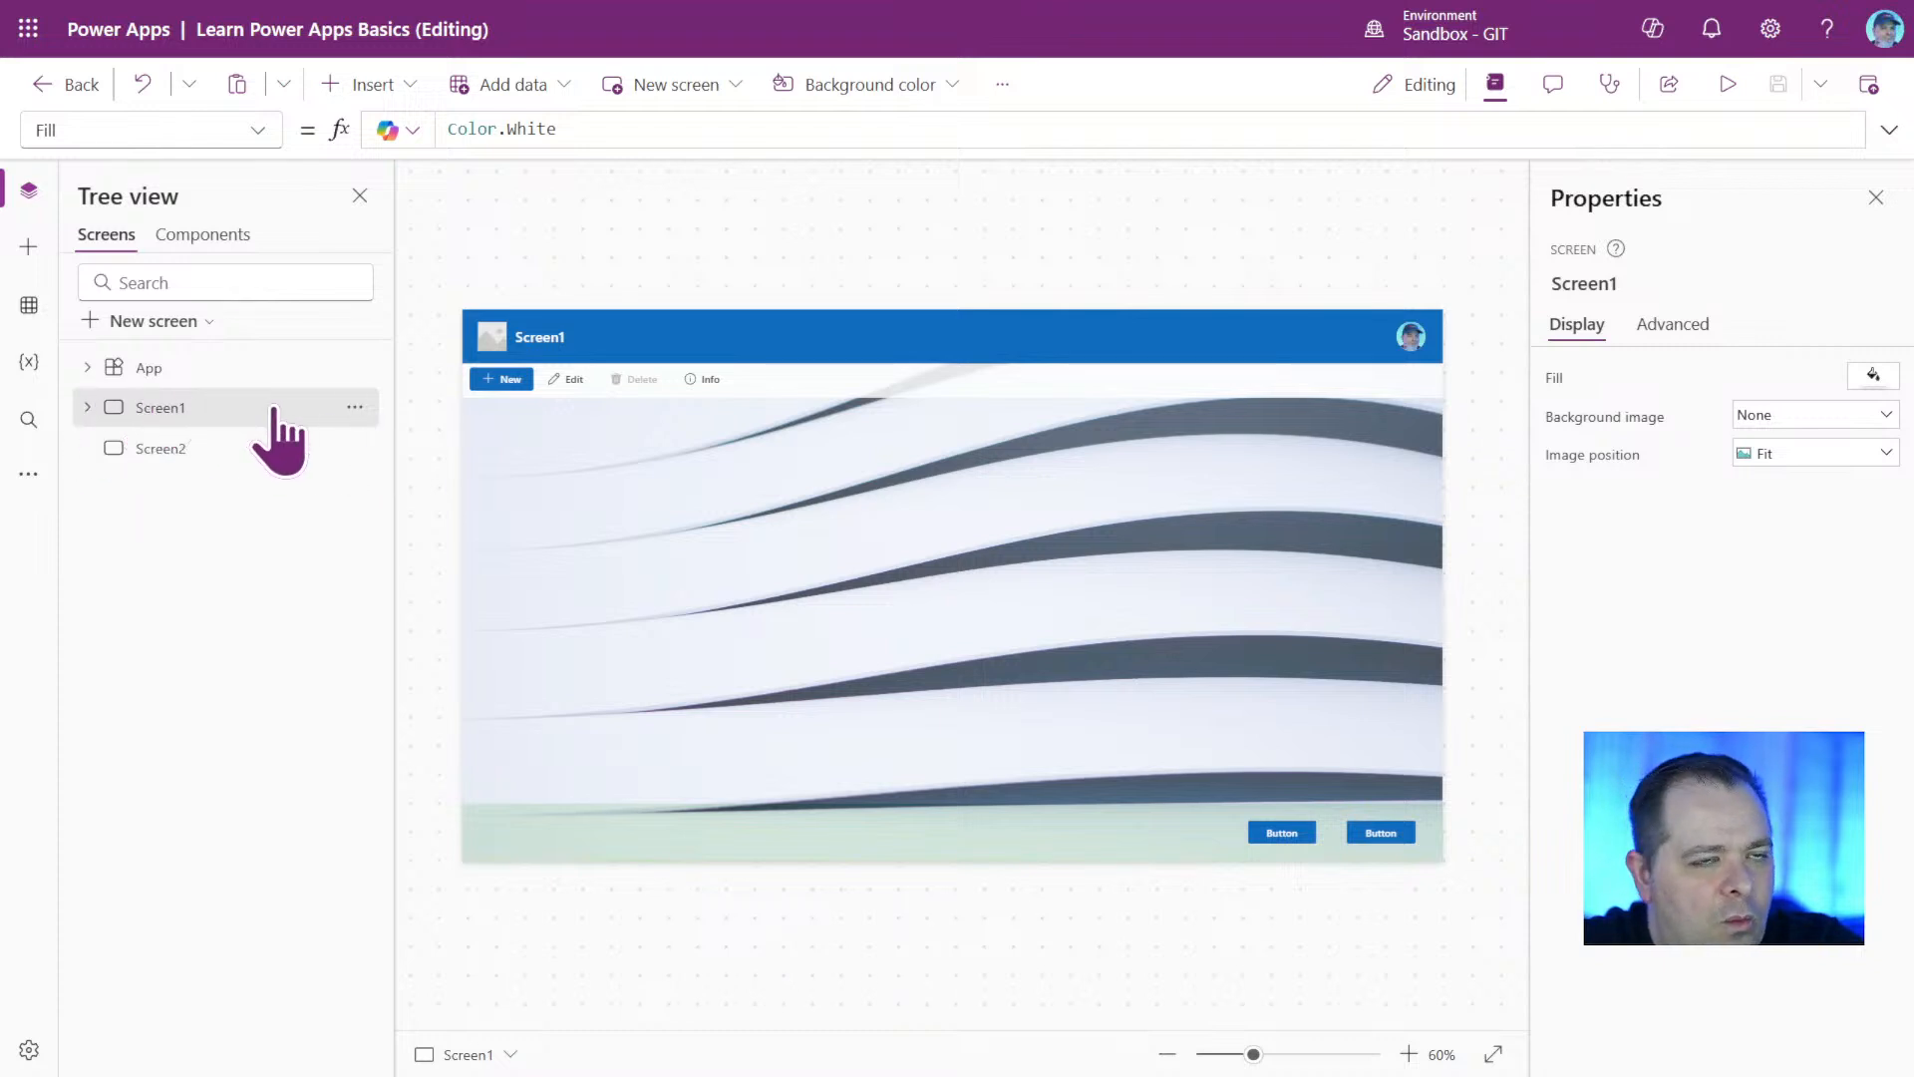
left_click(1583, 283)
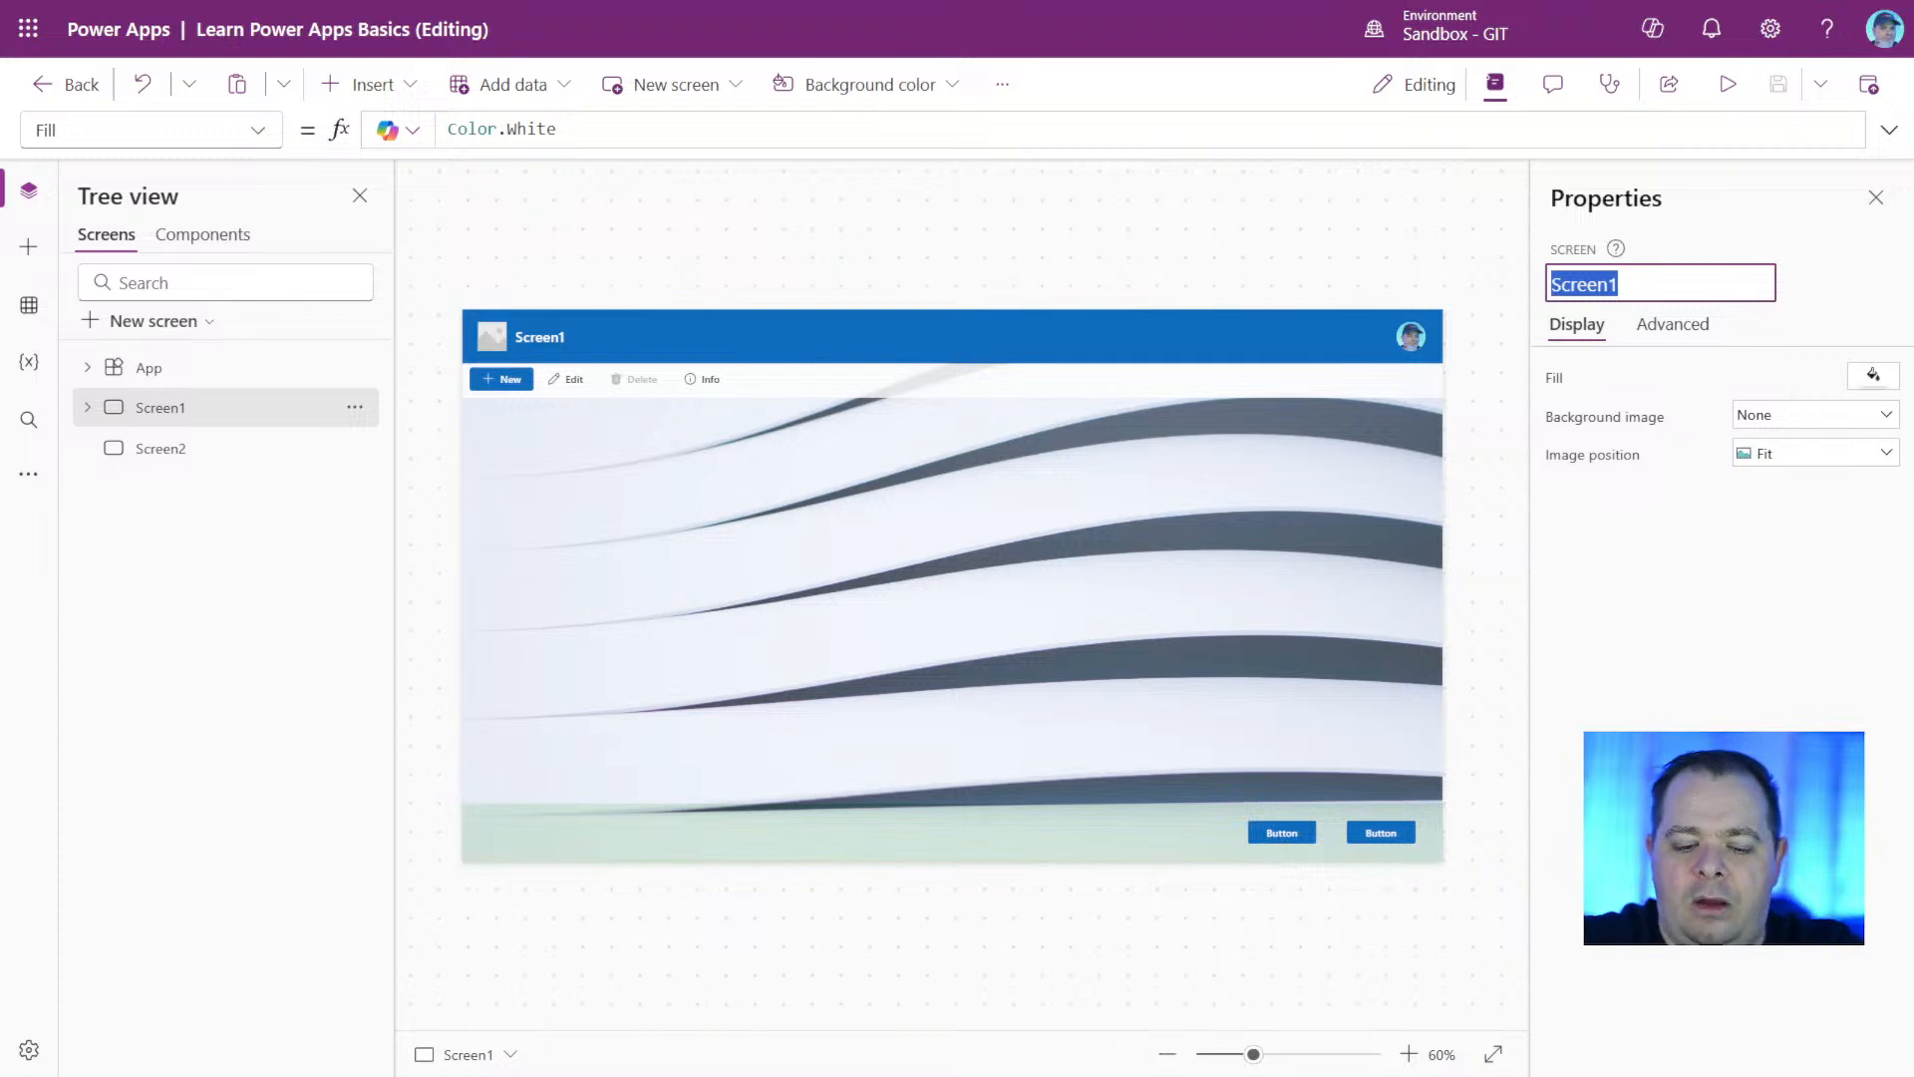
type("Home")
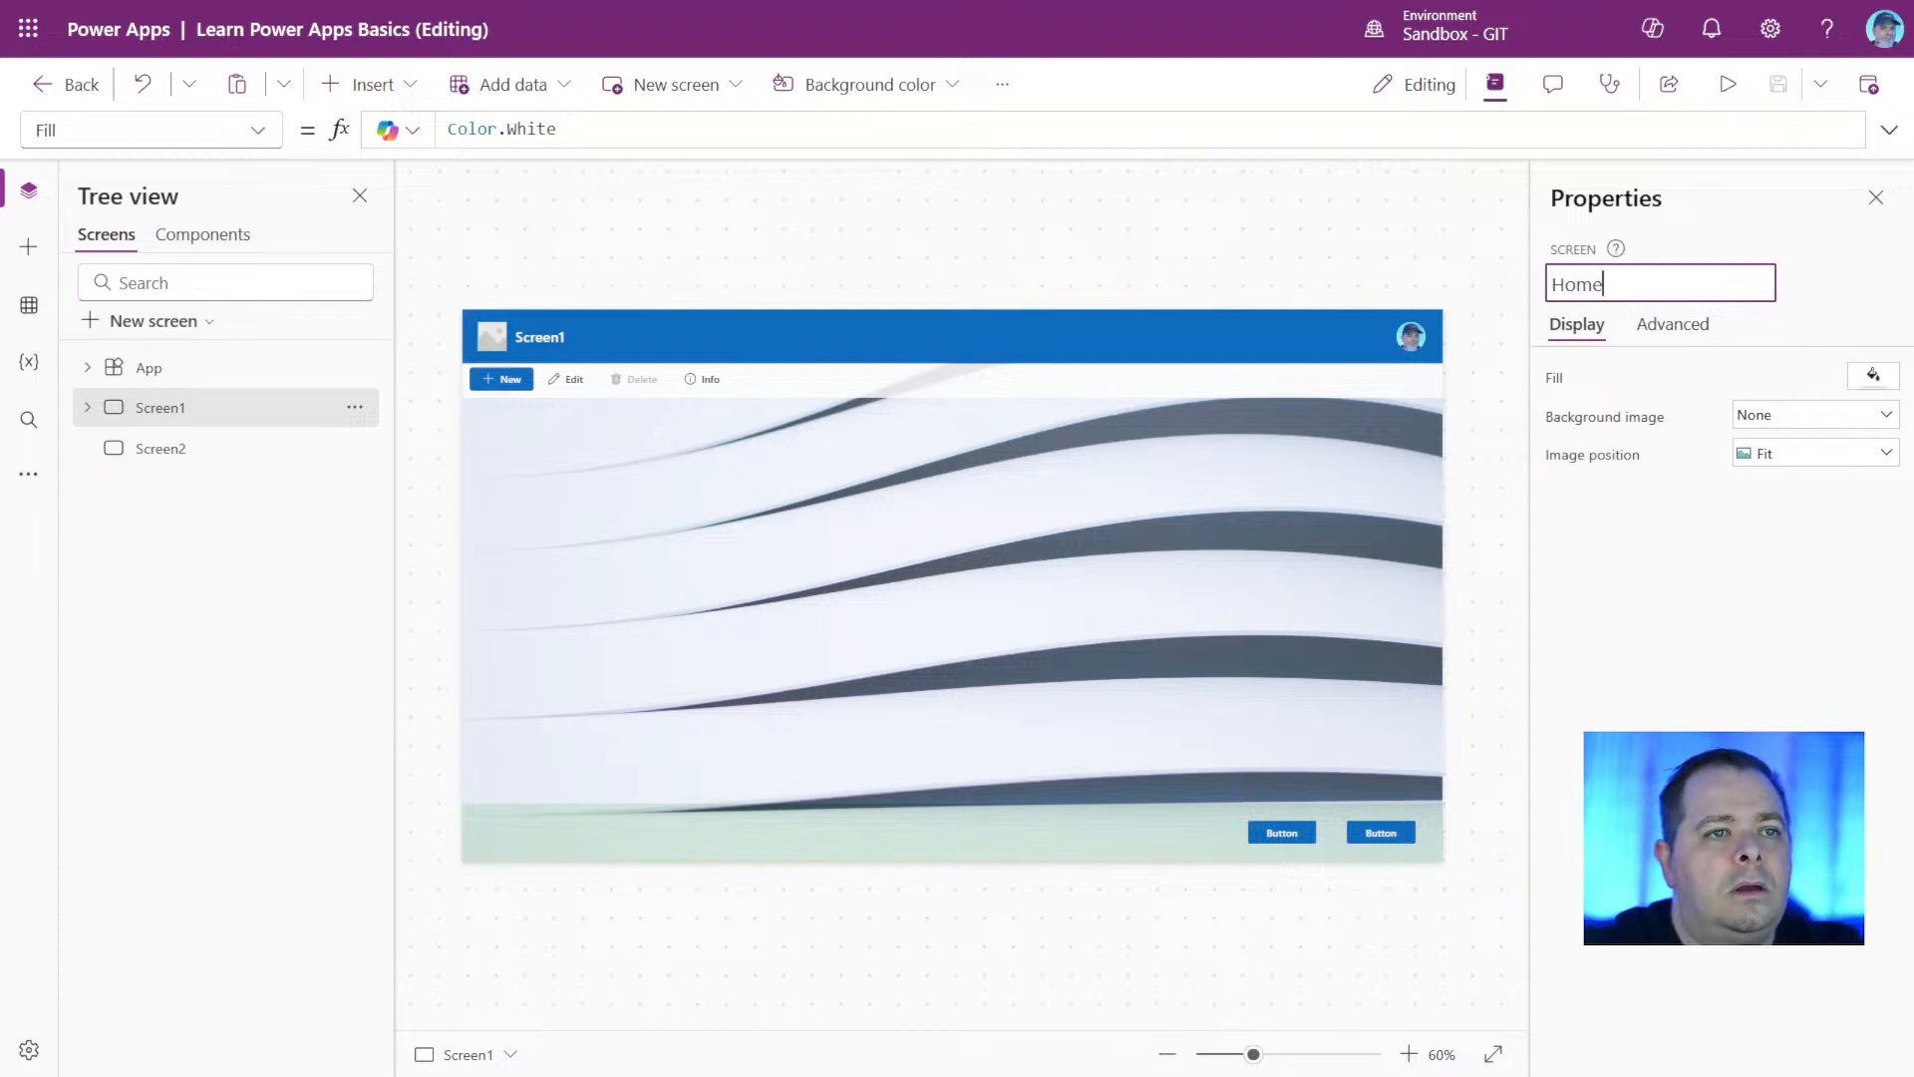
type(" Screen")
key("Return")
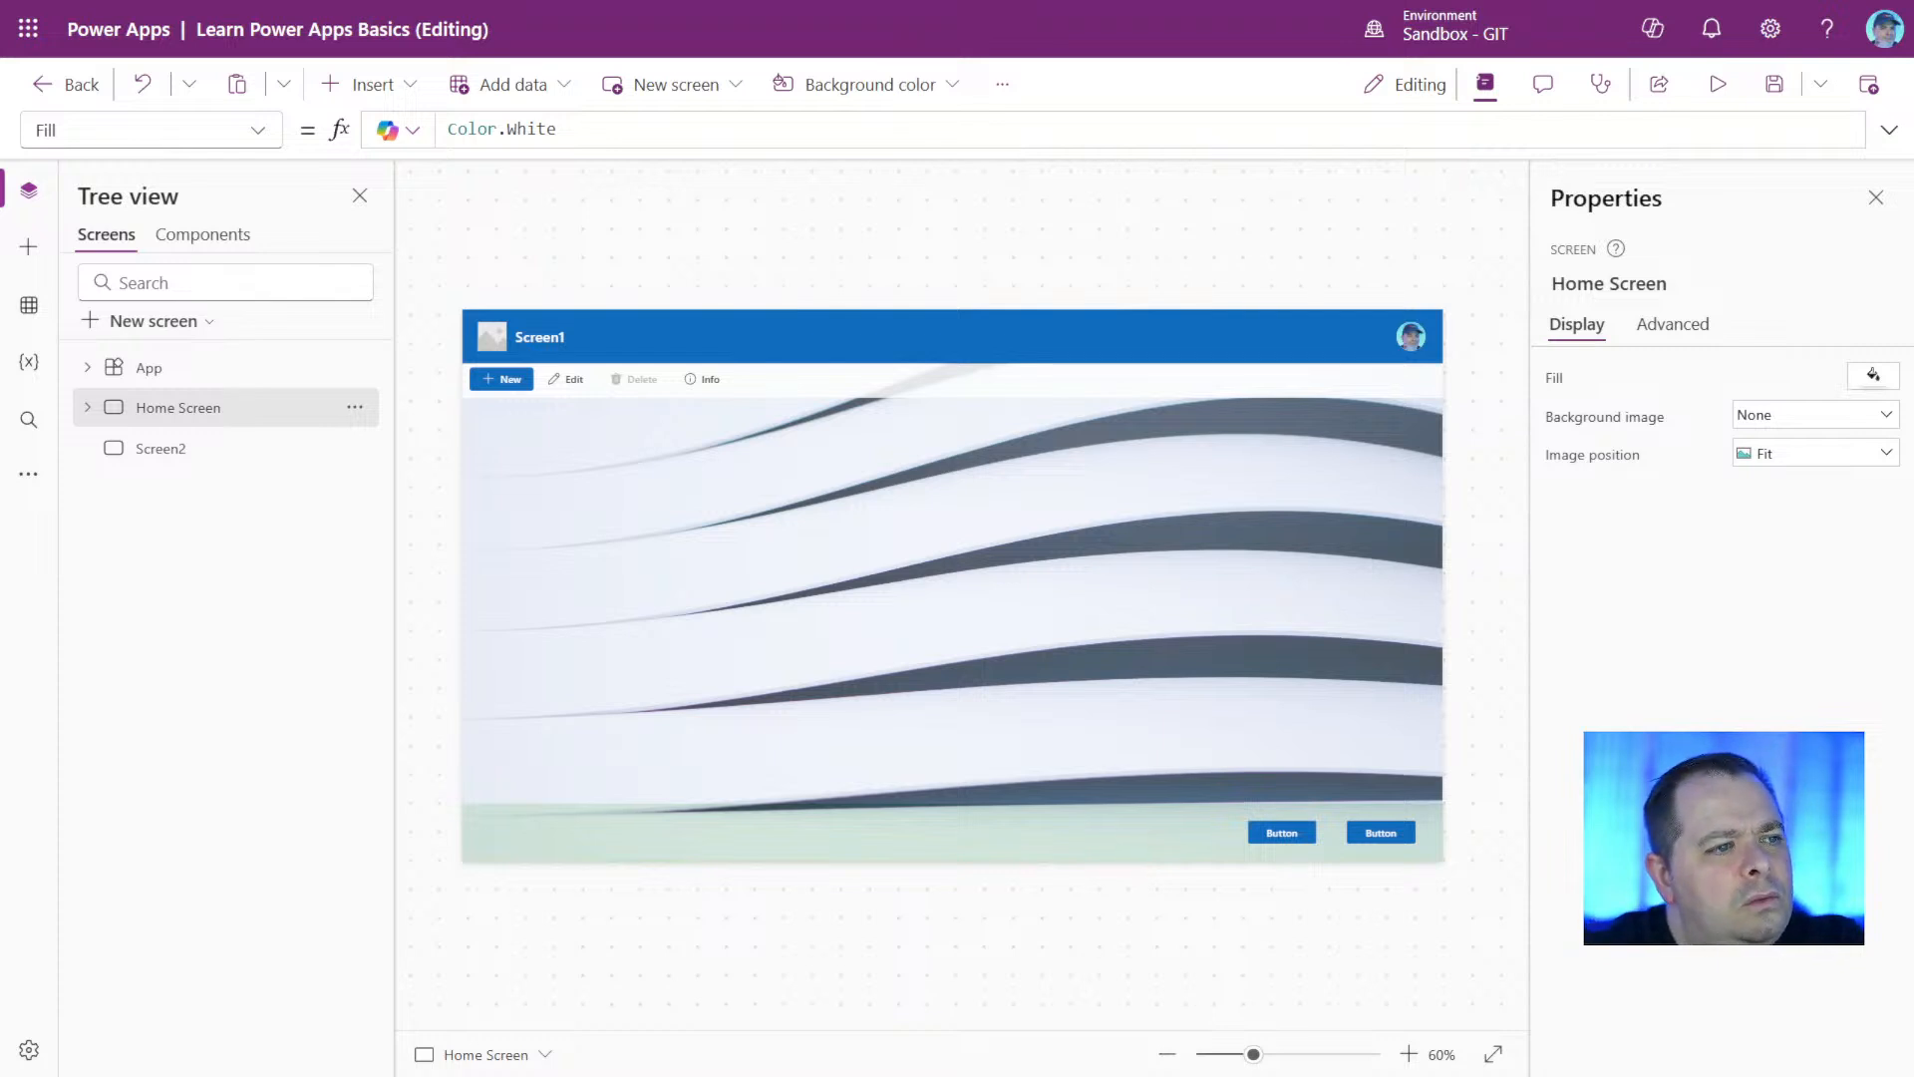
left_click(1384, 834)
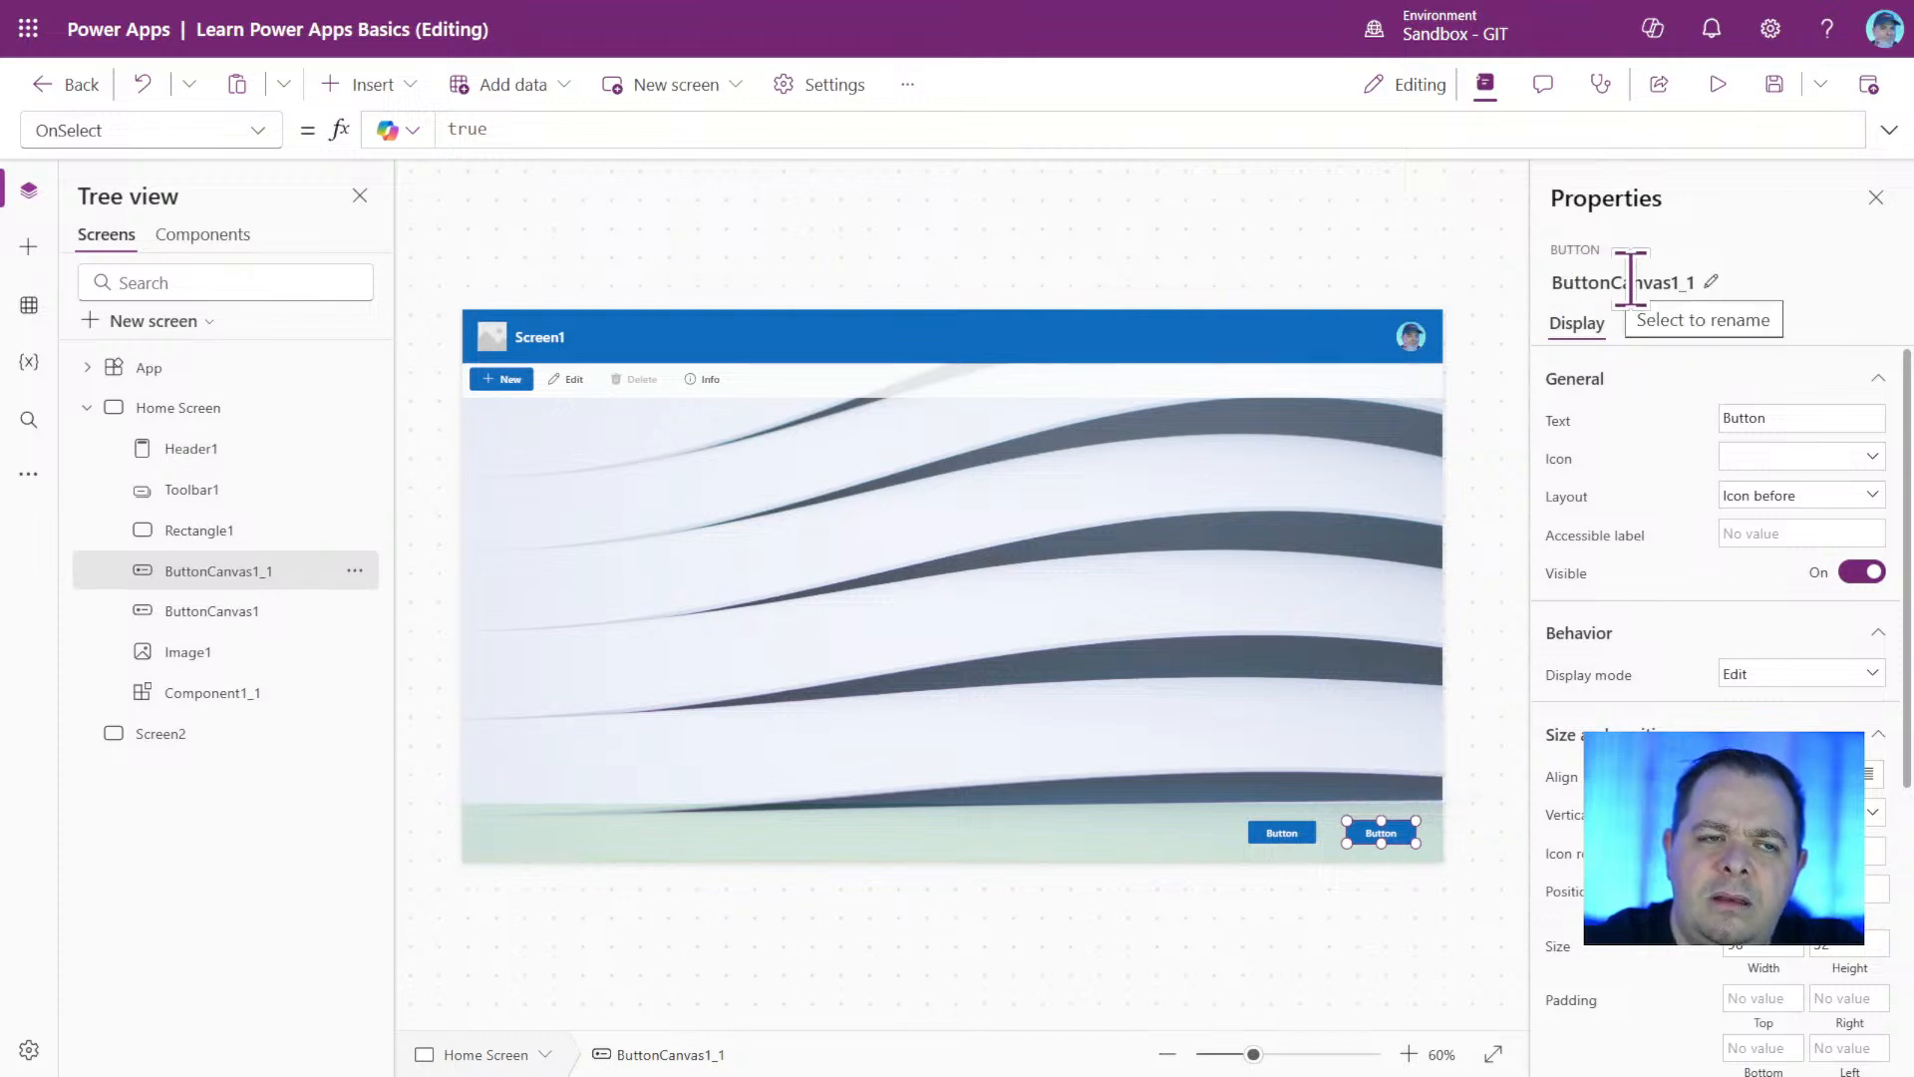
left_click(1293, 839)
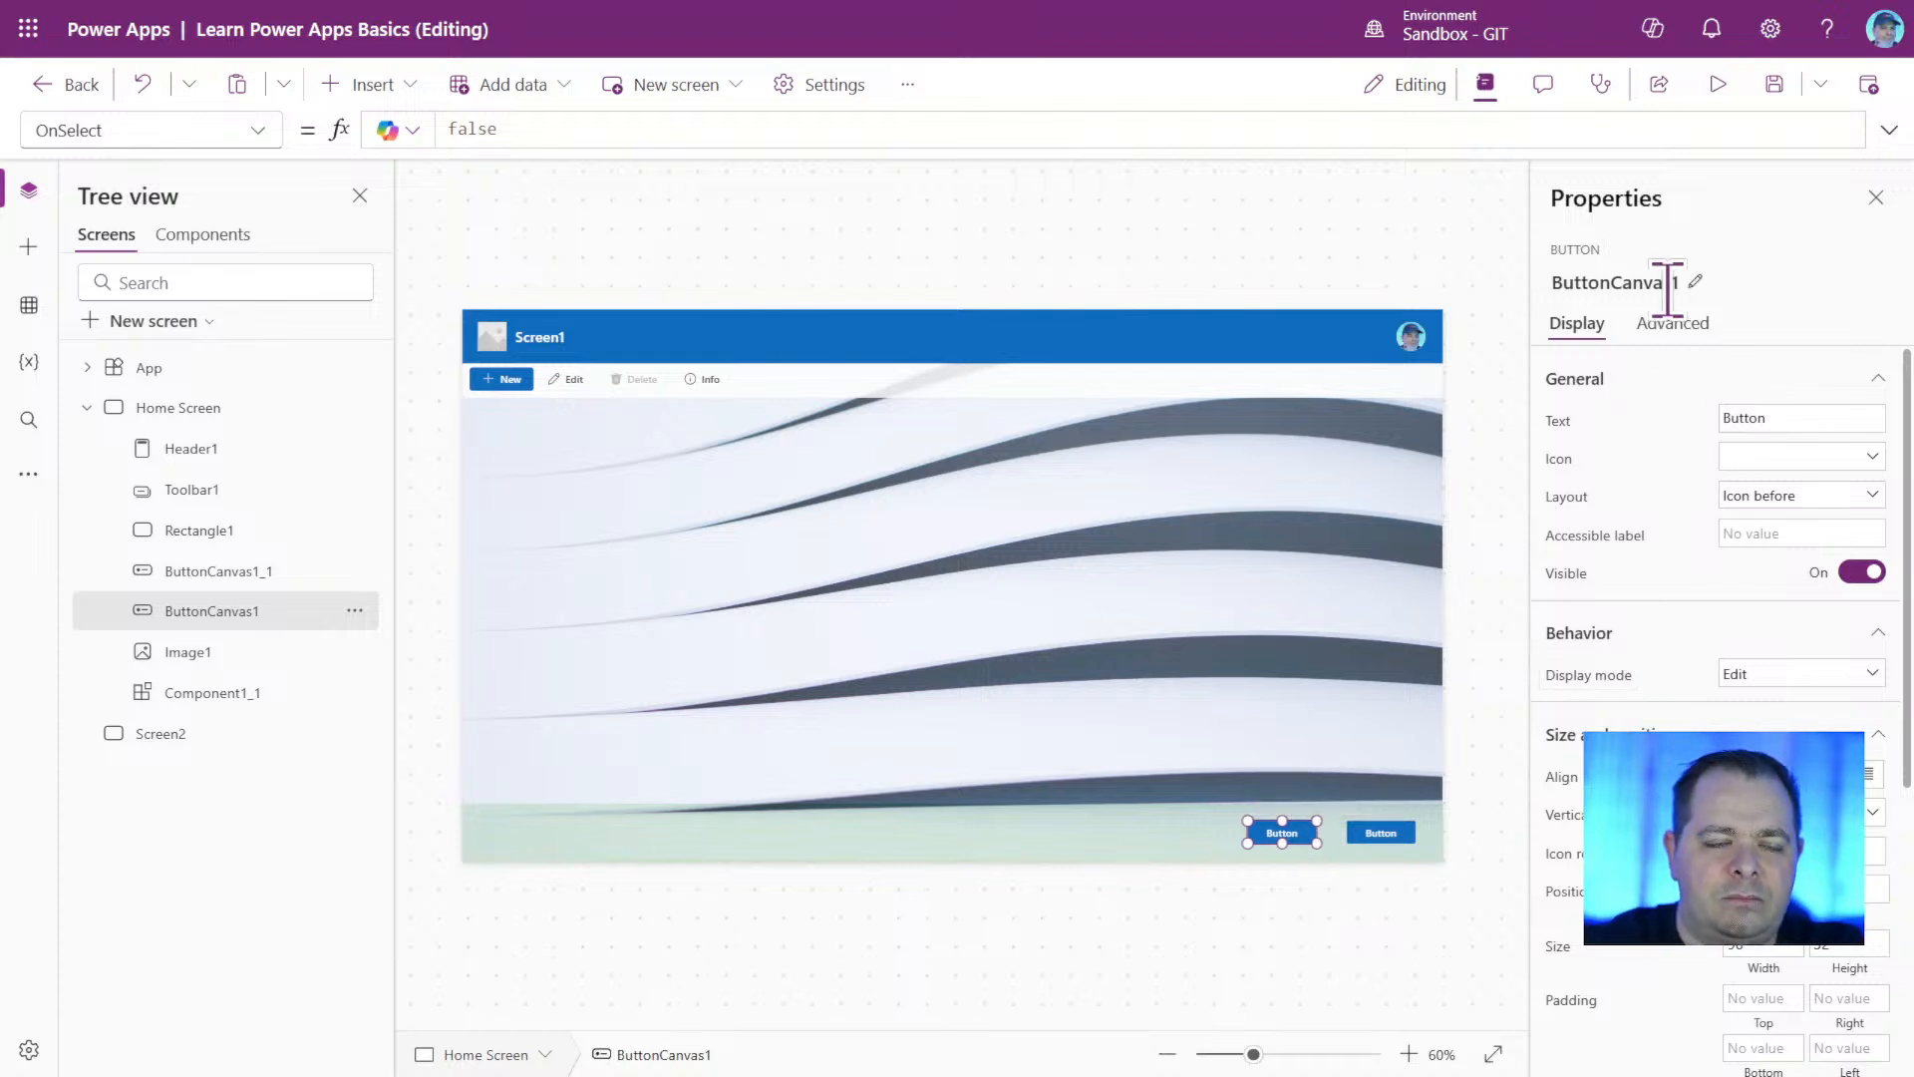
left_click(1616, 284)
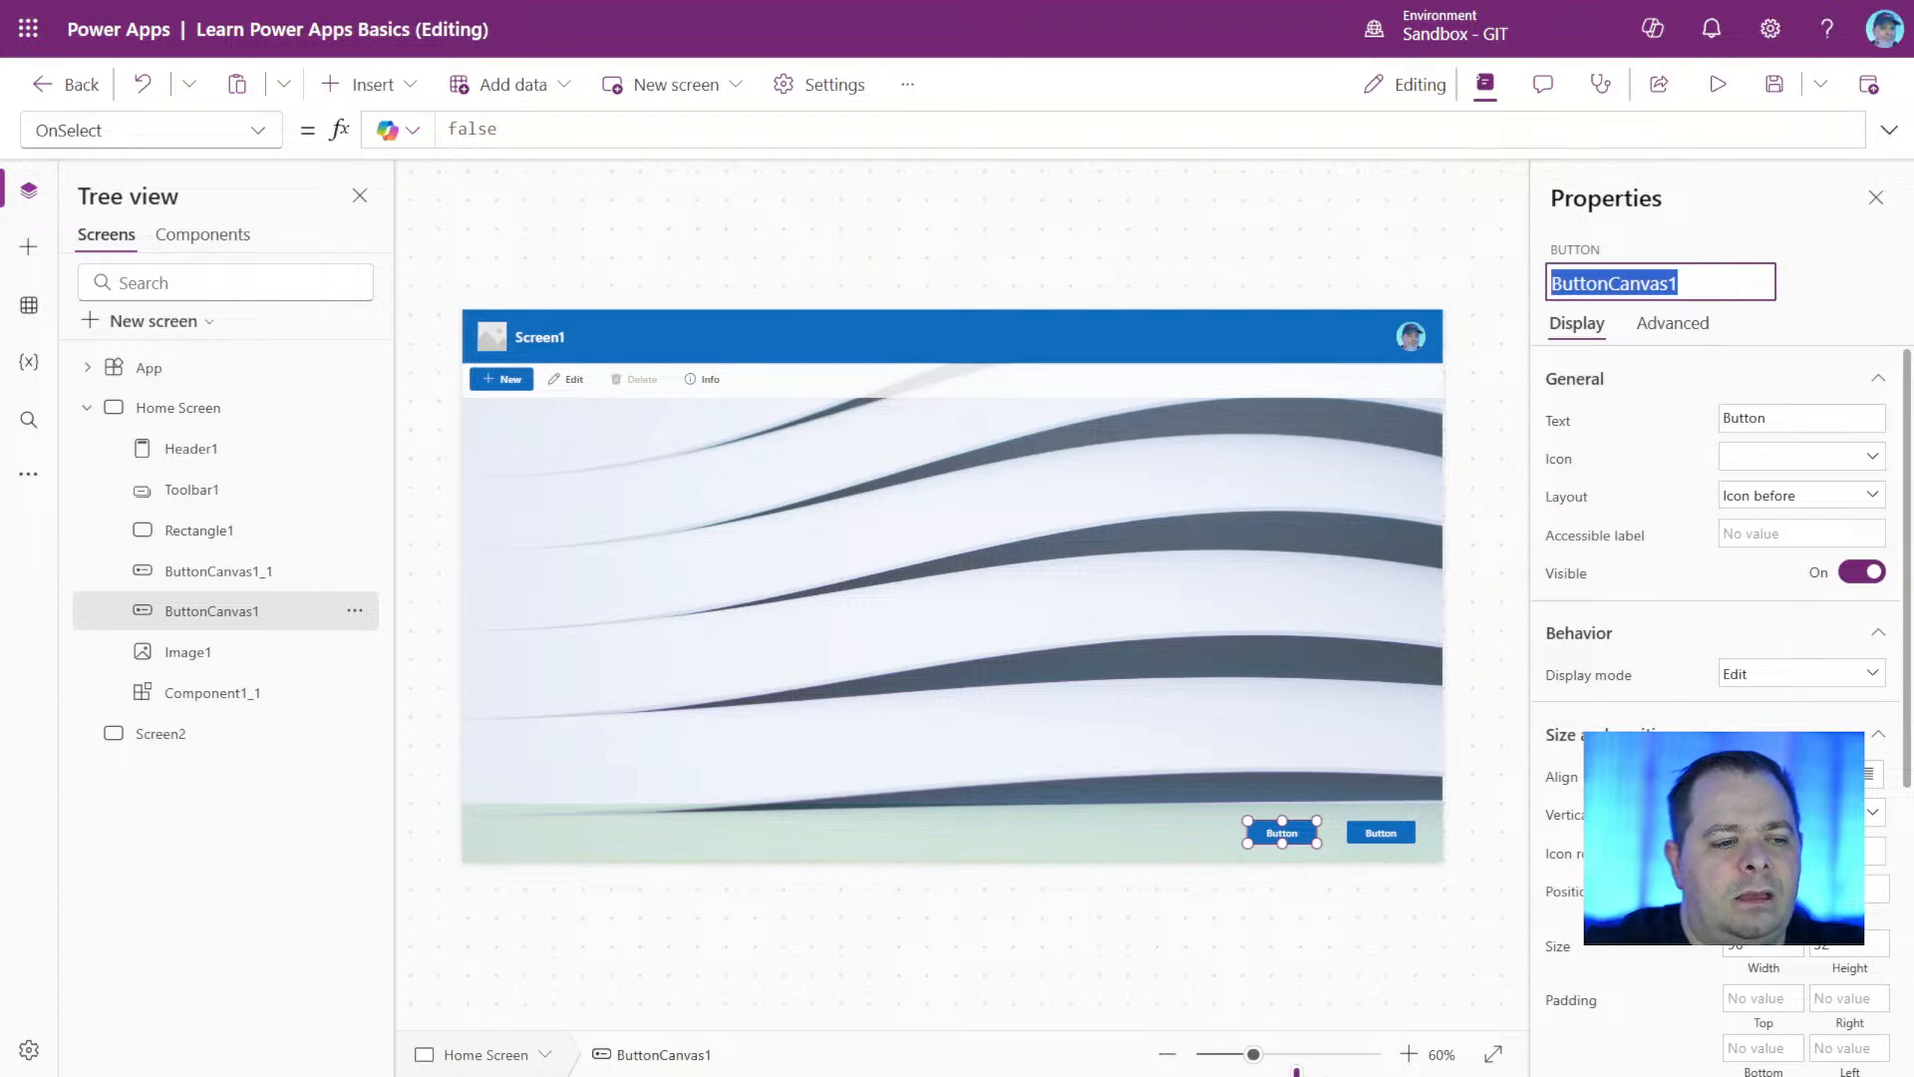
Insert a classic button and place it on the green footer strip beside the two modern buttons, at about X 887, Y 712.
left_click_drag(1290, 1054, 1492, 1031)
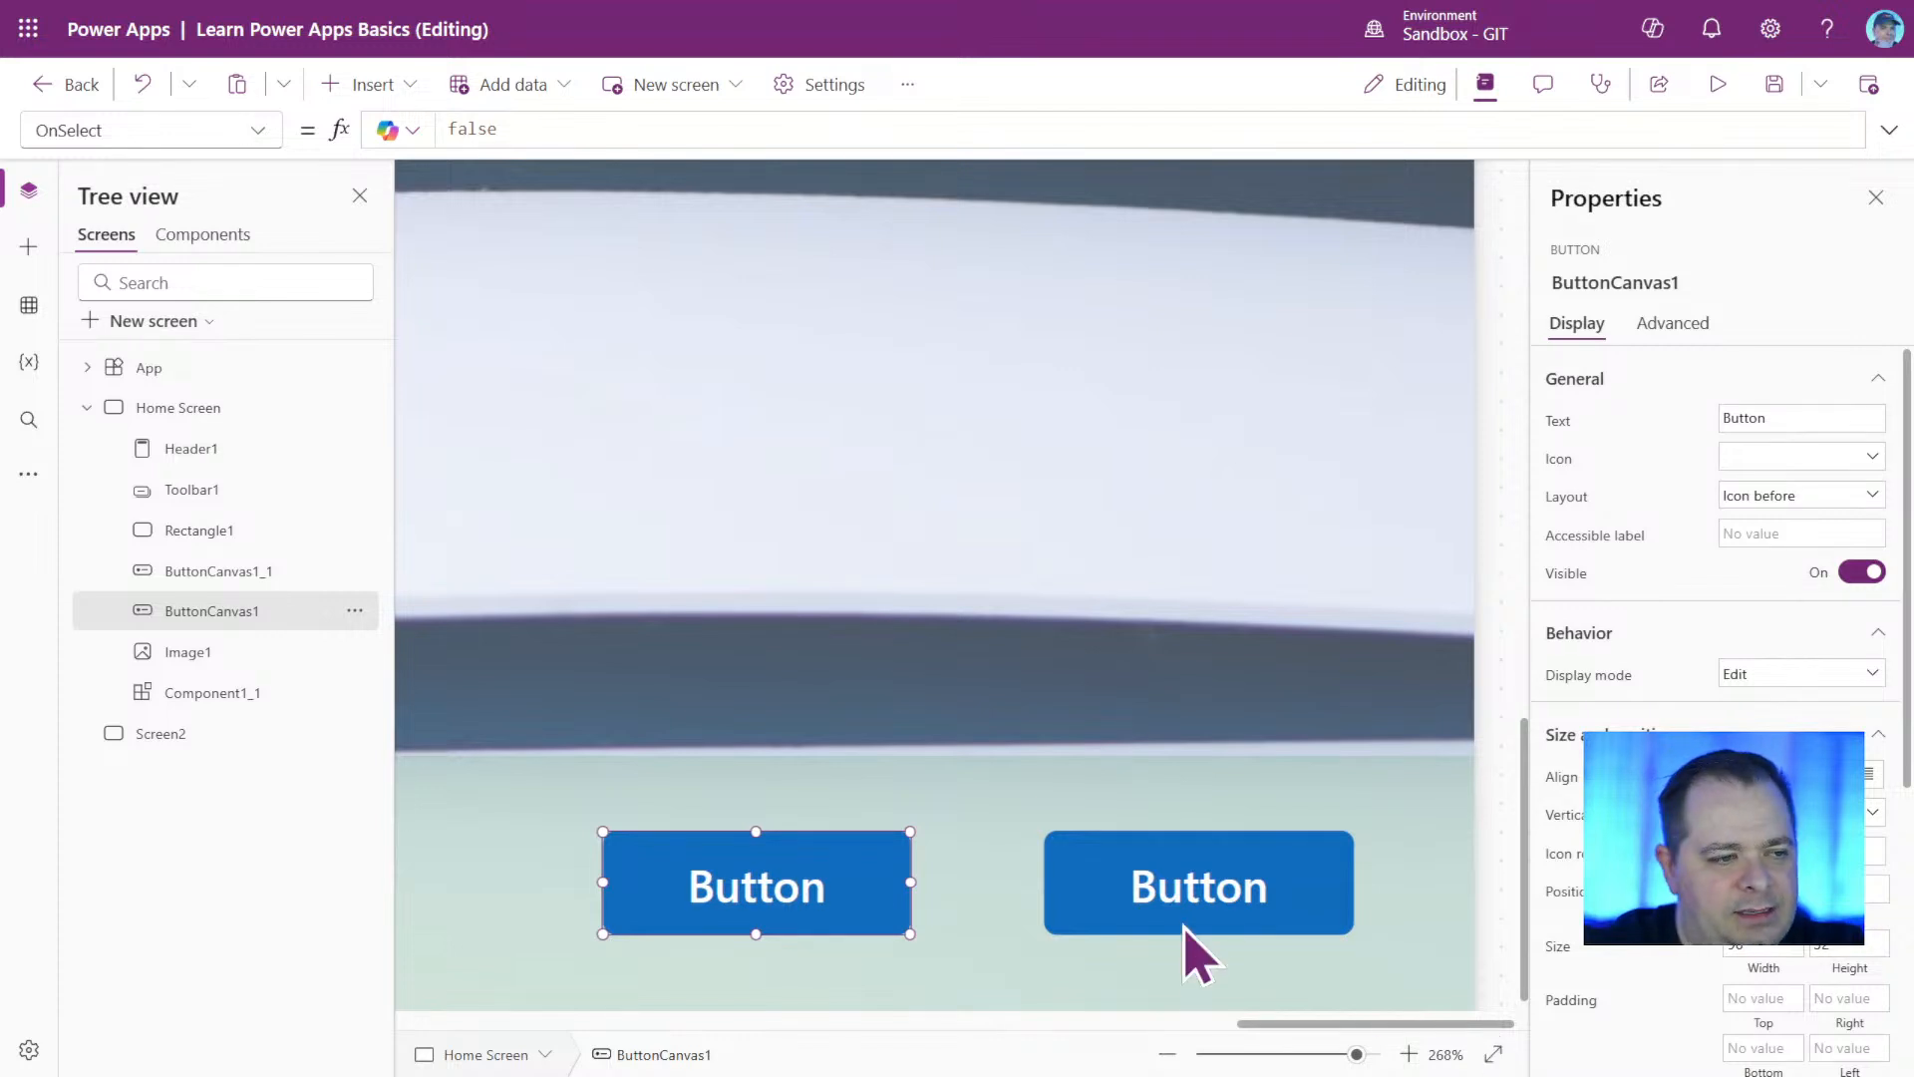
left_click(1203, 887)
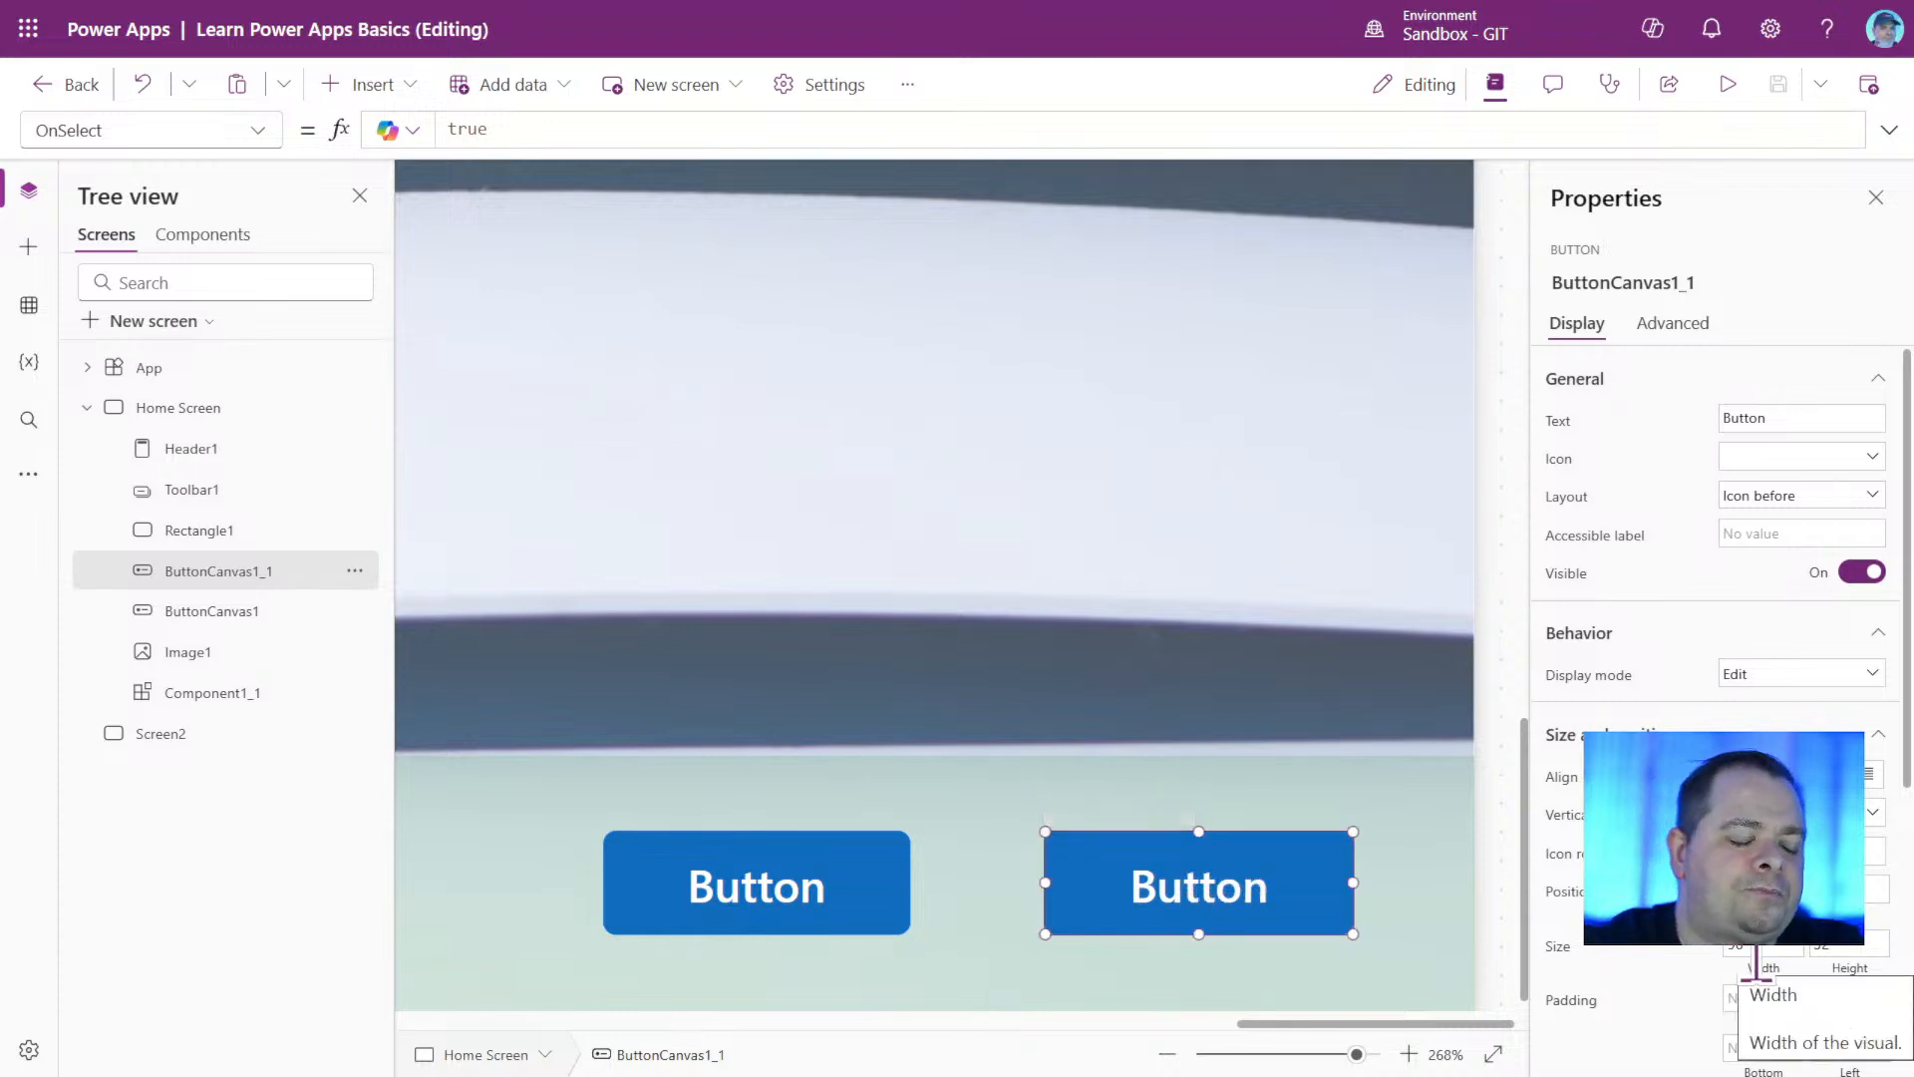
left_click(407, 90)
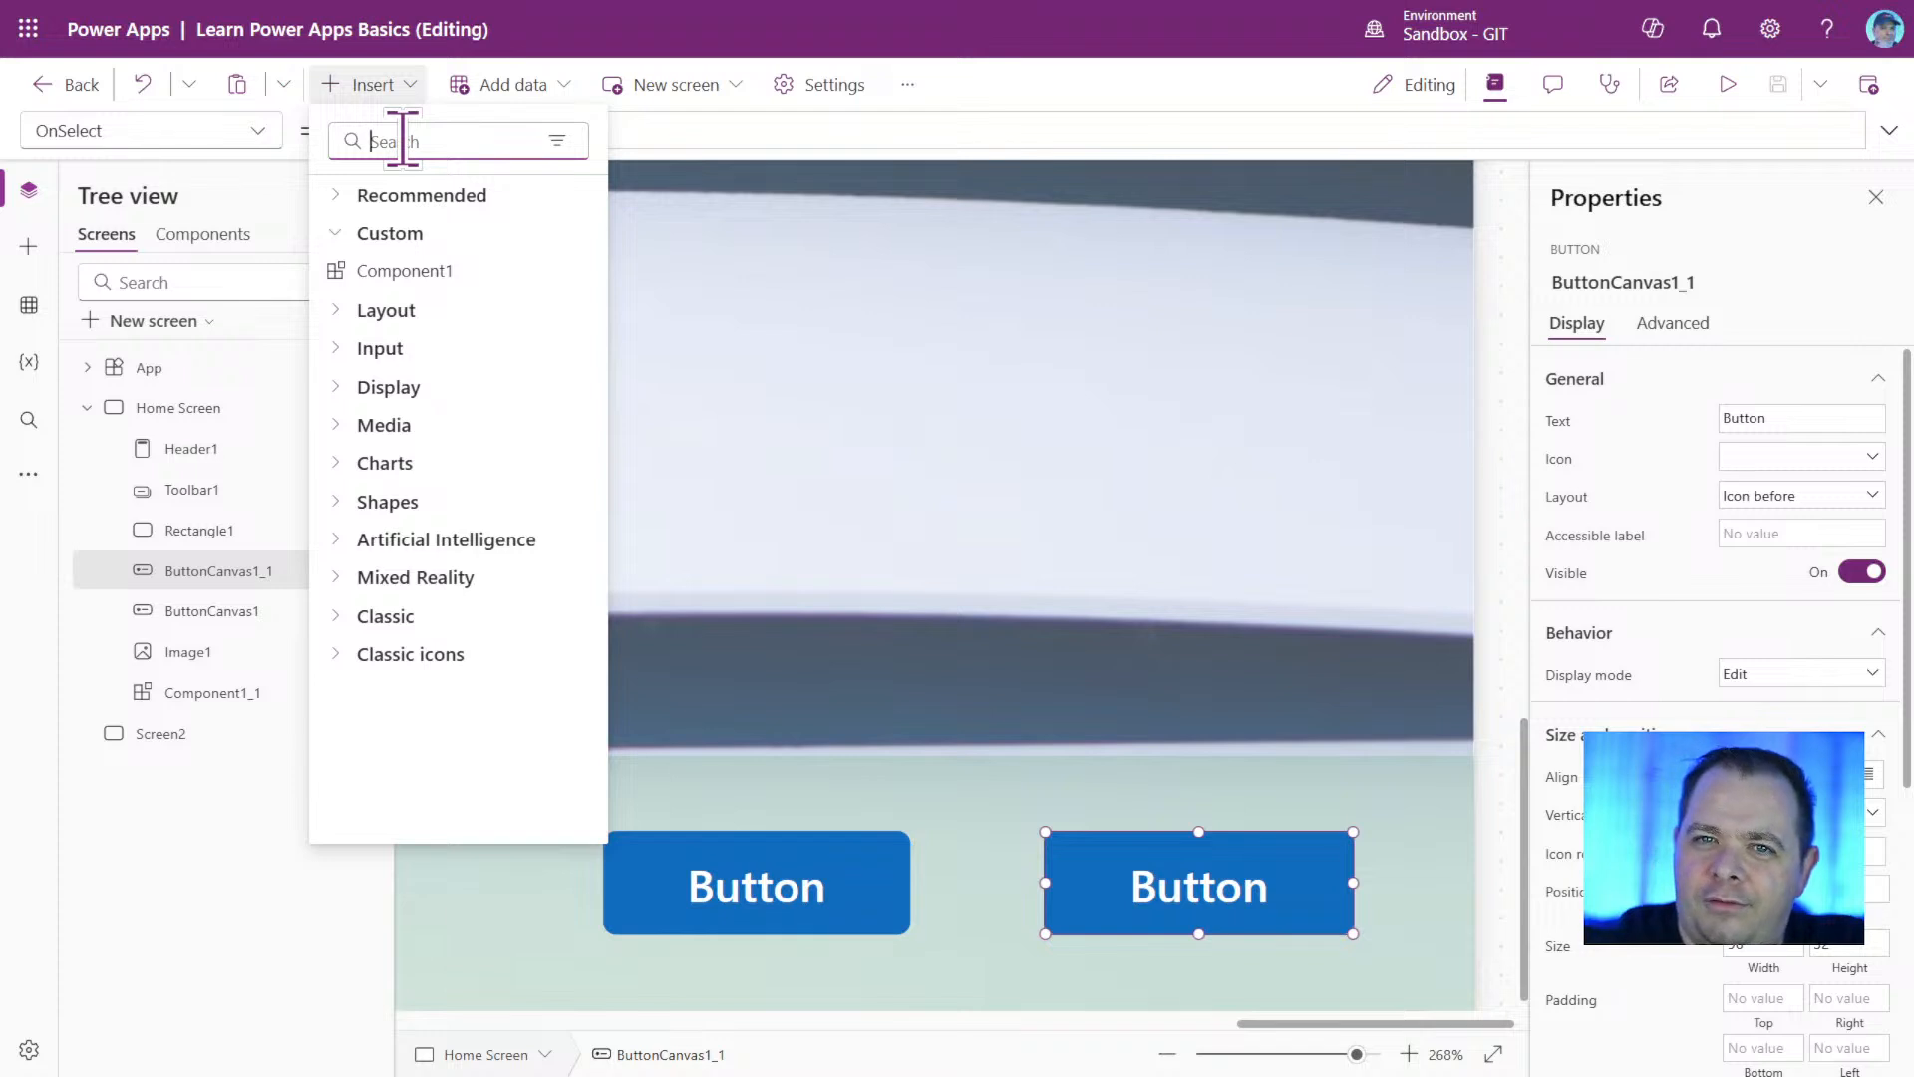
type("button")
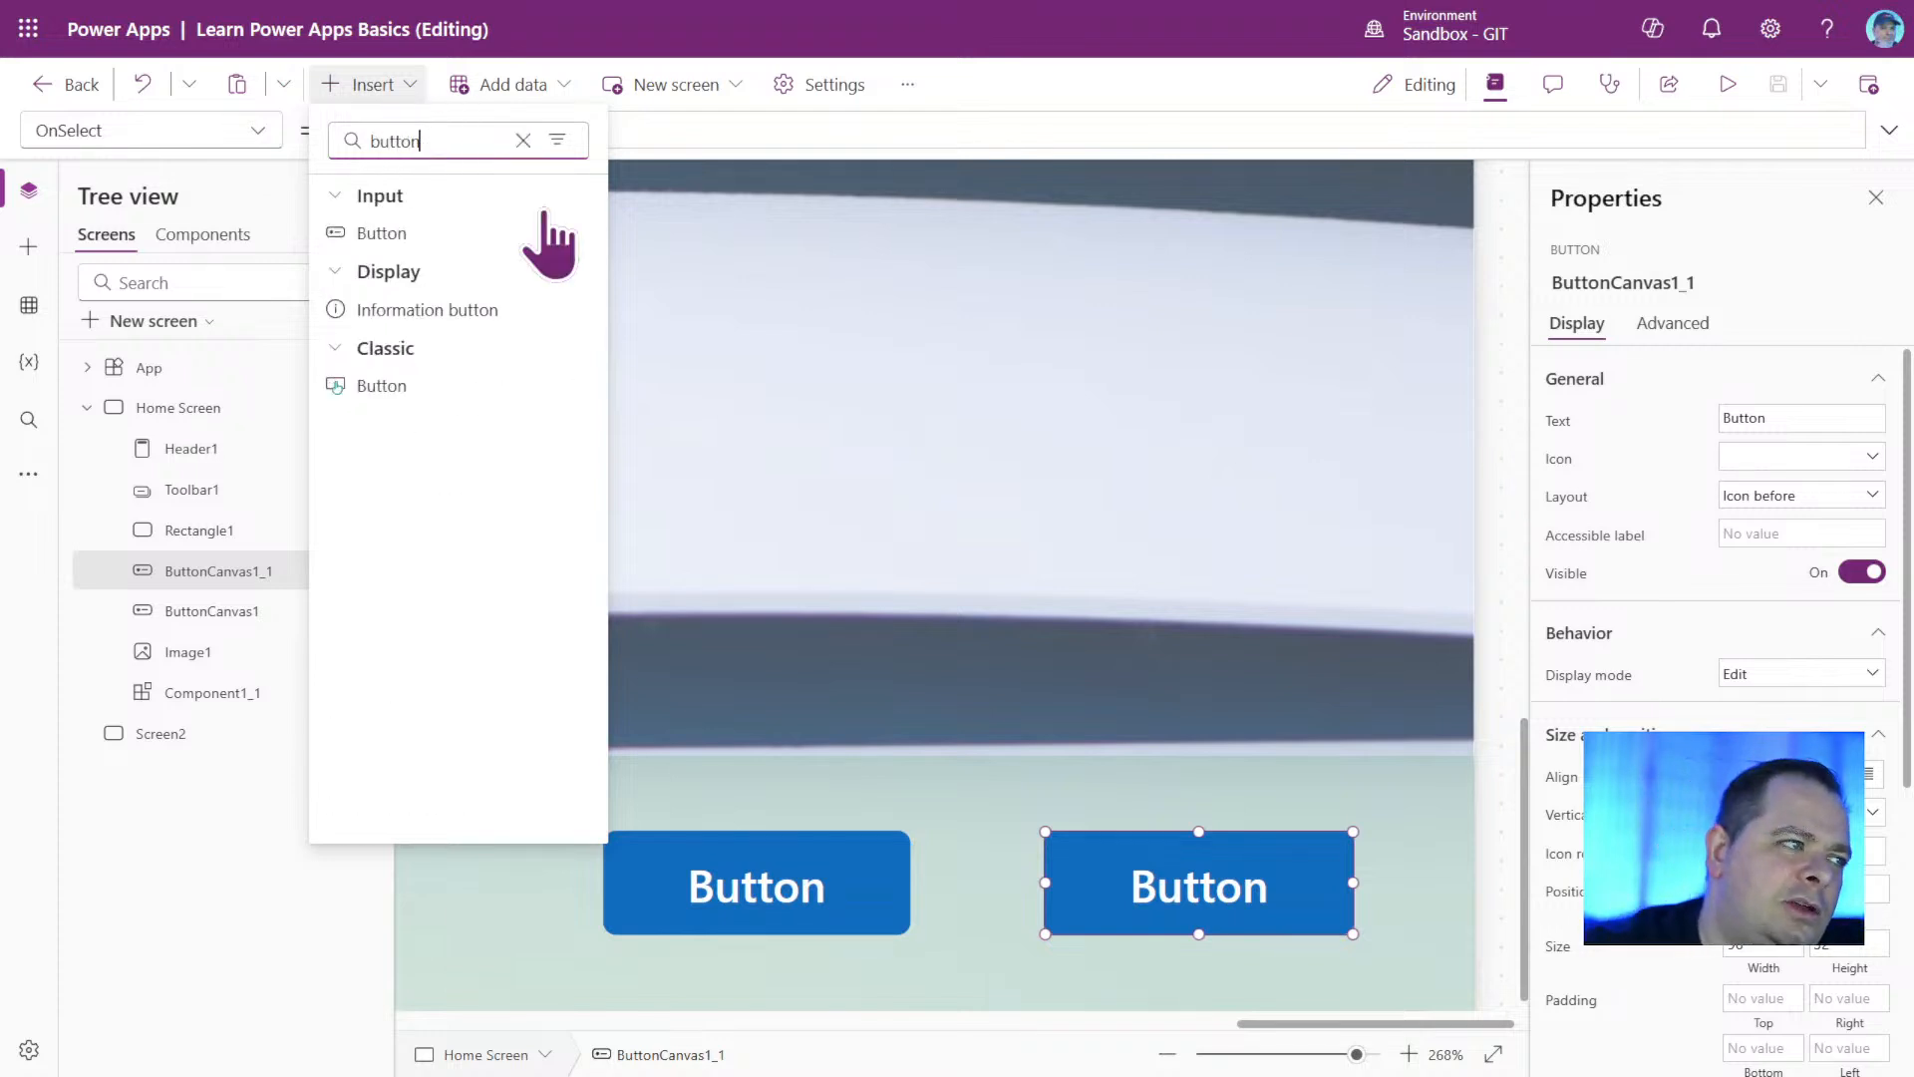
left_click(456, 389)
left_click_drag(1281, 1064, 1239, 1054)
left_click_drag(657, 401, 1119, 770)
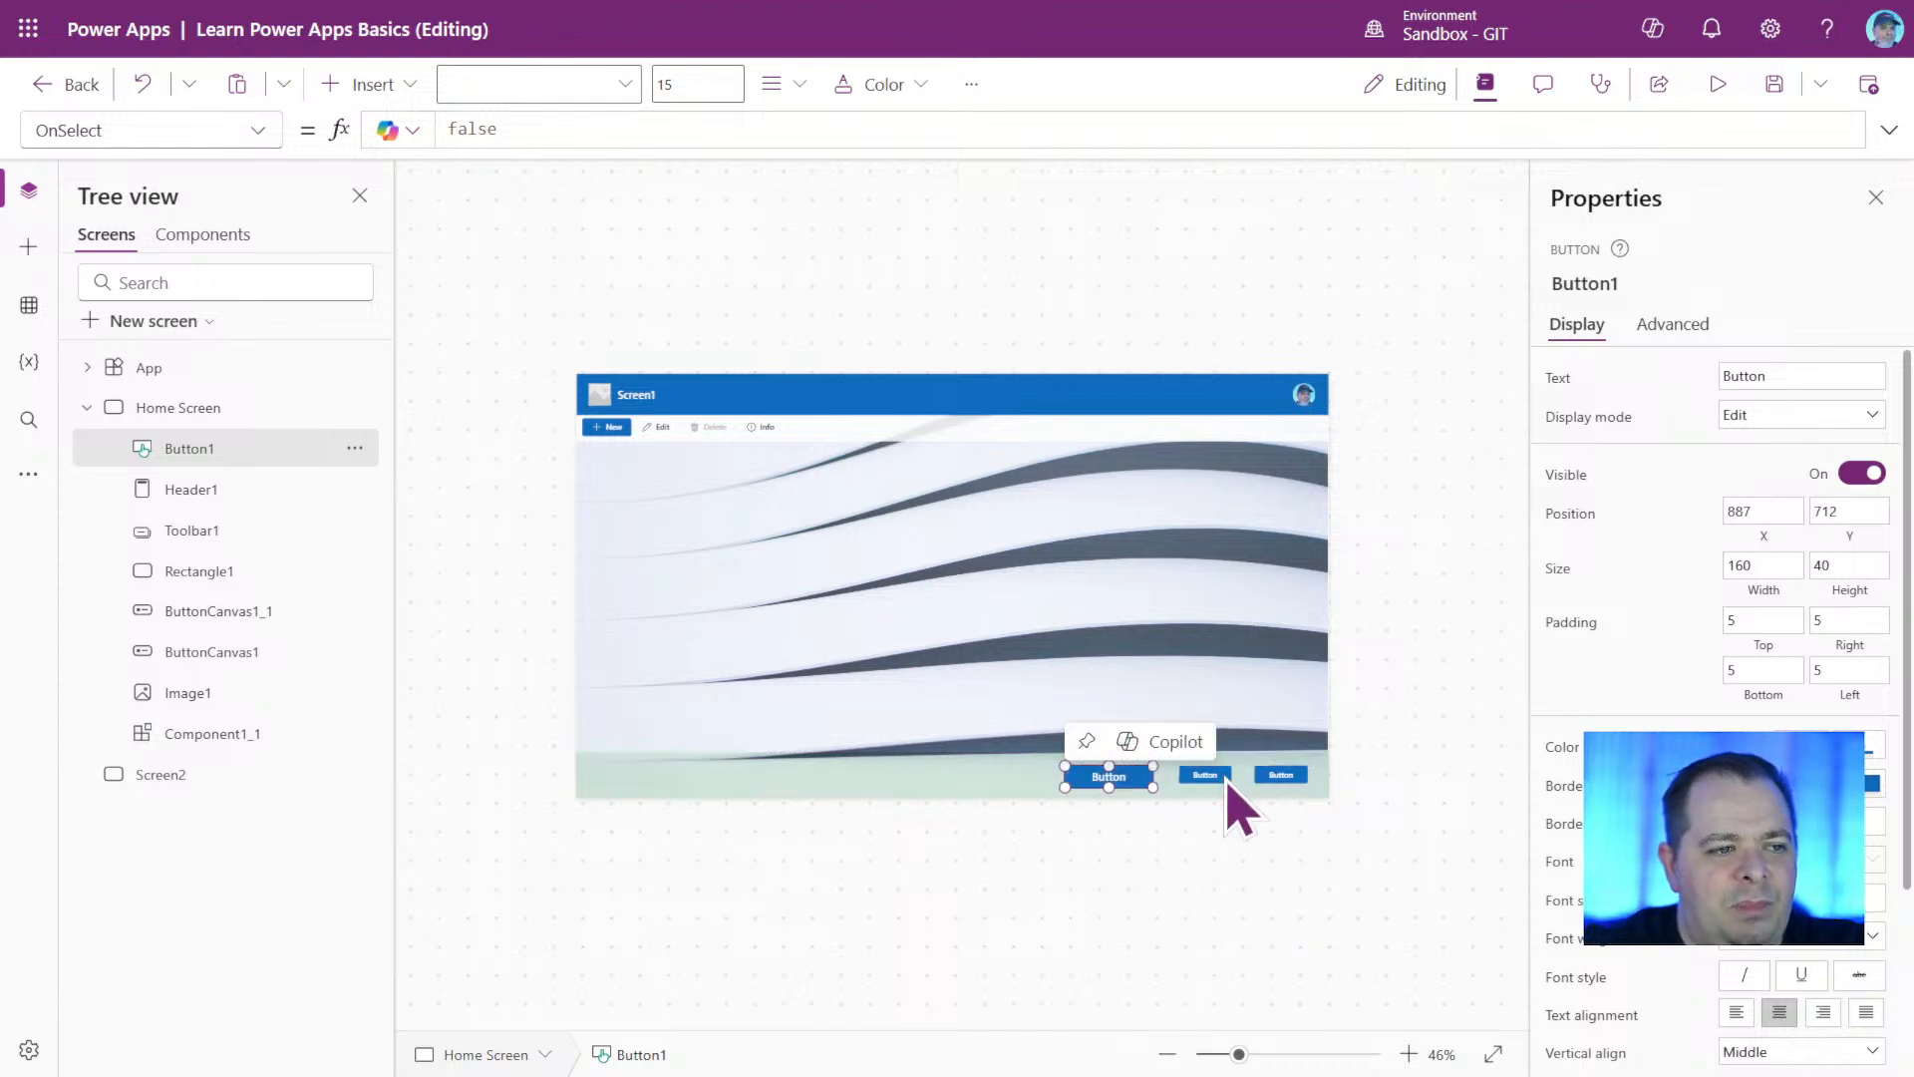
Compare the classic button's properties with those of the two modern buttons, and set its text to Change.
left_click_drag(1239, 1054, 1295, 1055)
scroll(1244, 851, "down", 1)
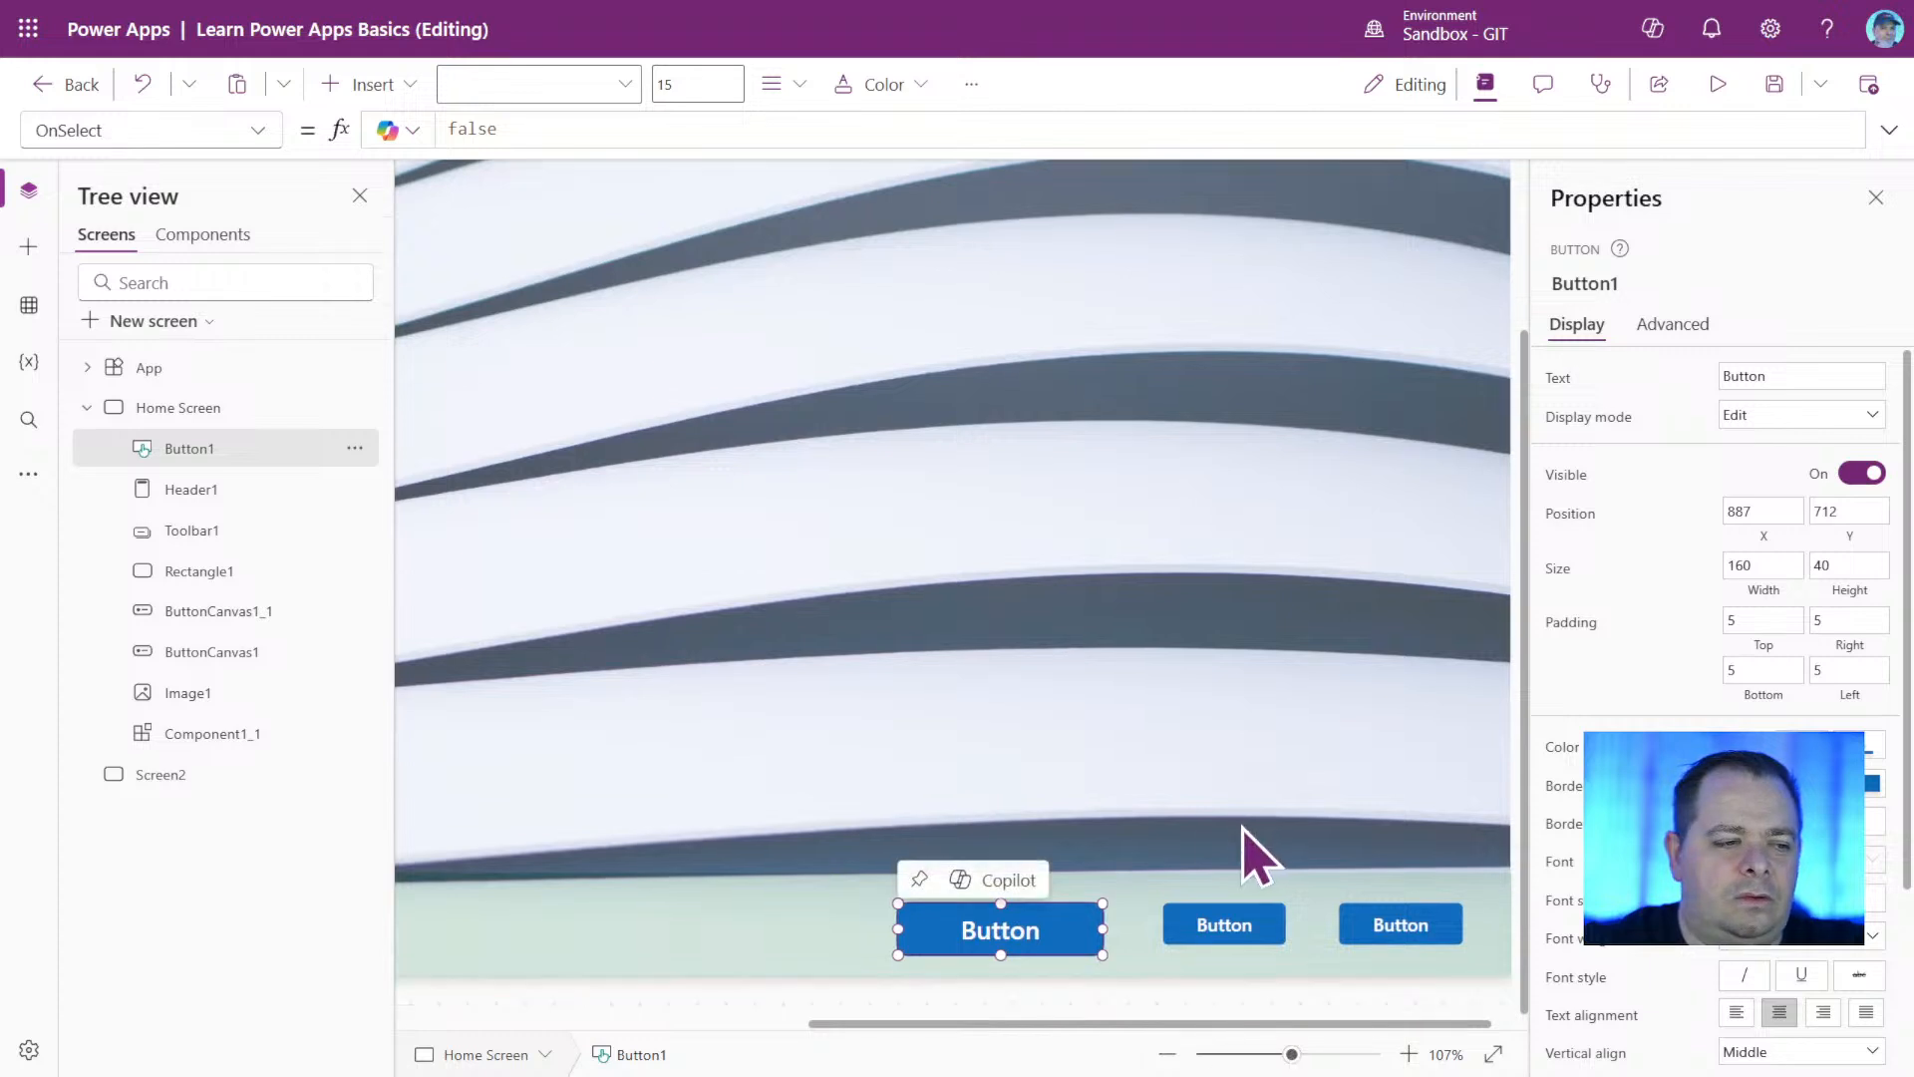
left_click(1252, 931)
left_click(1396, 924)
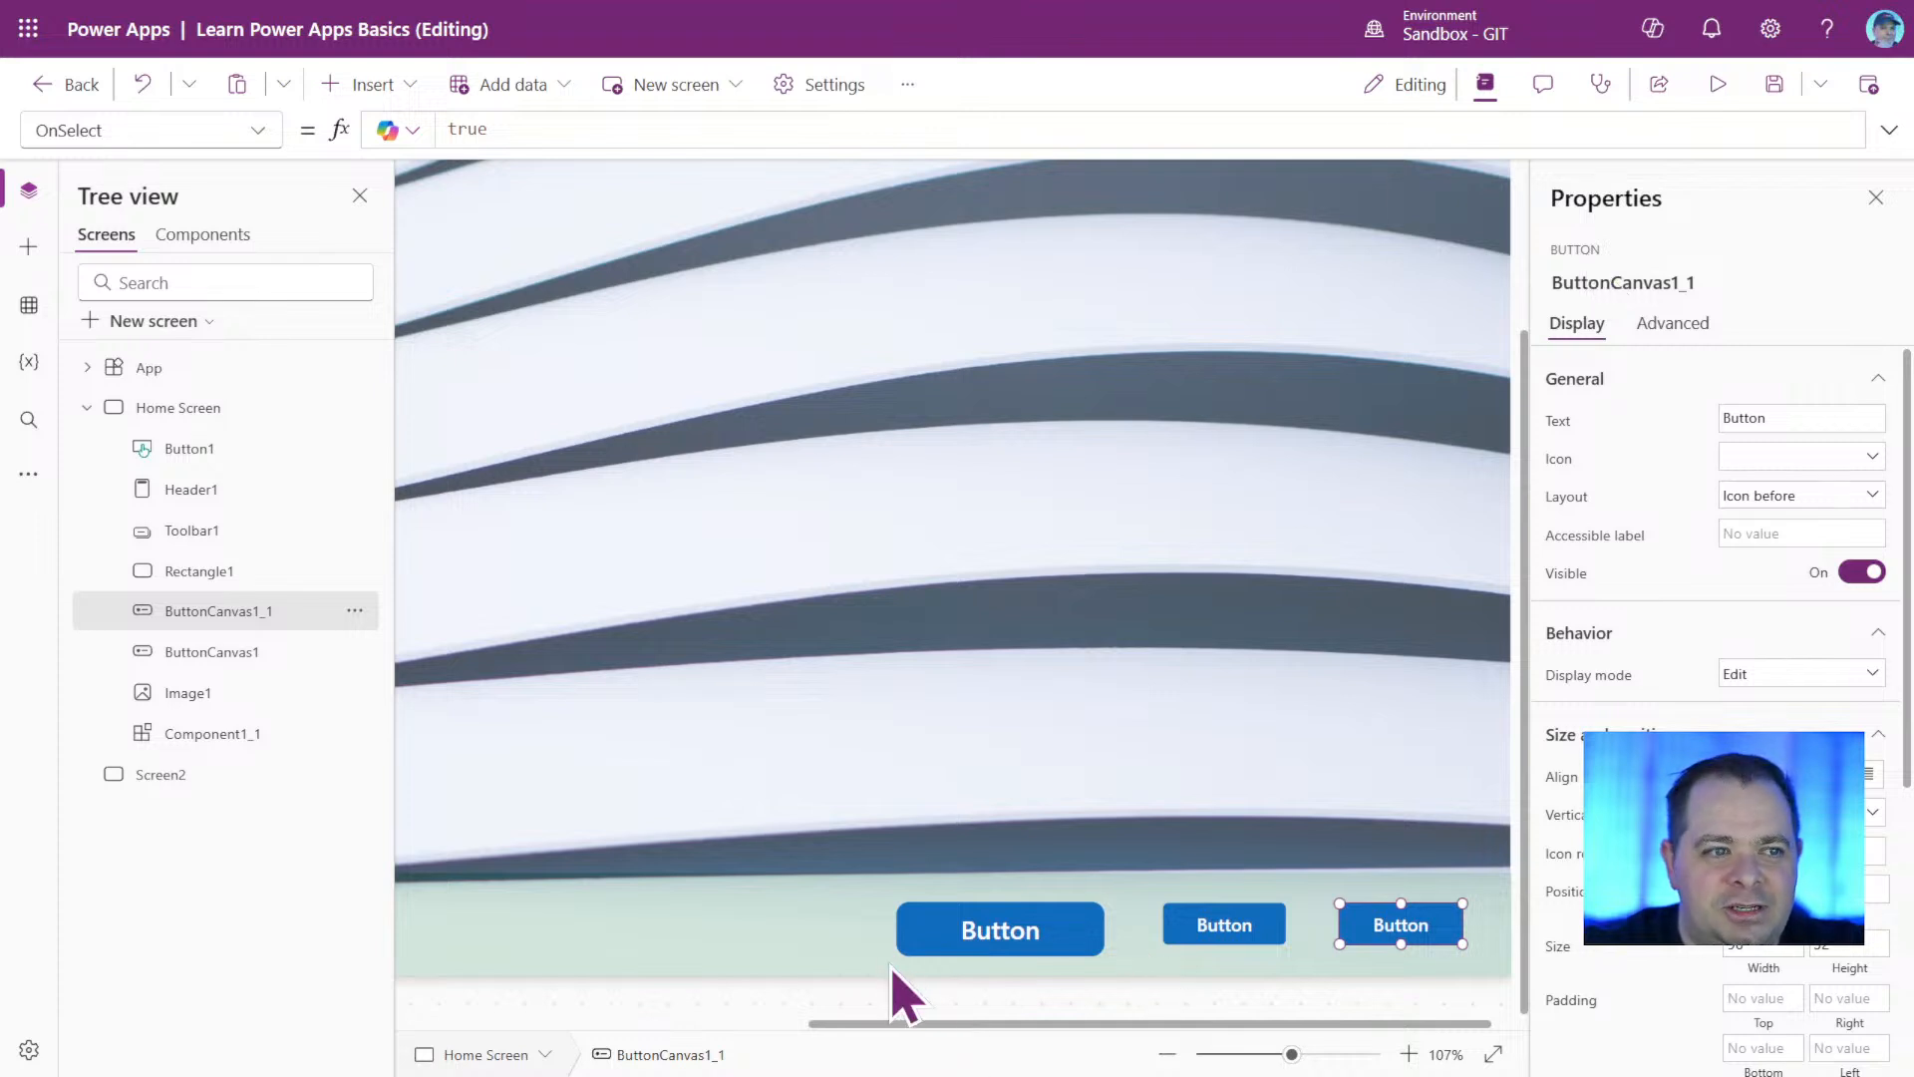
left_click(996, 927)
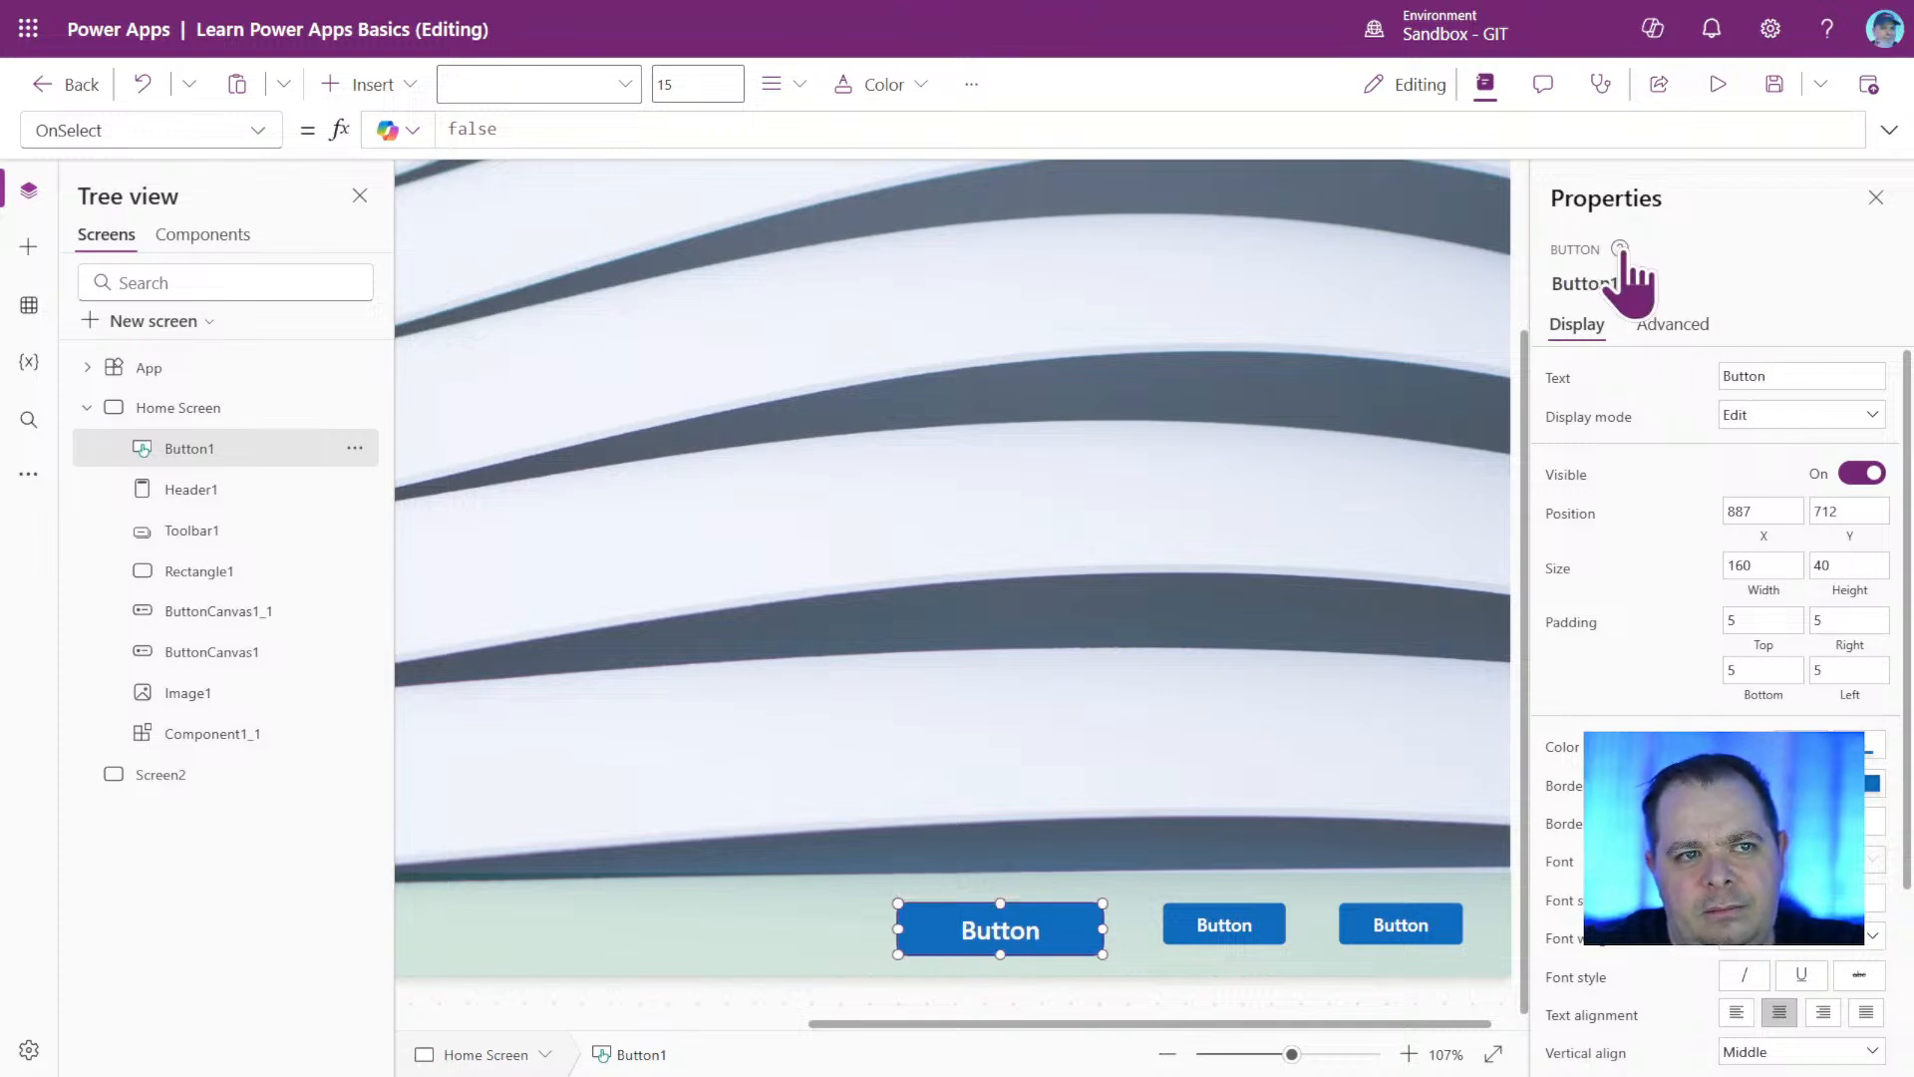
mouse_move(1620, 251)
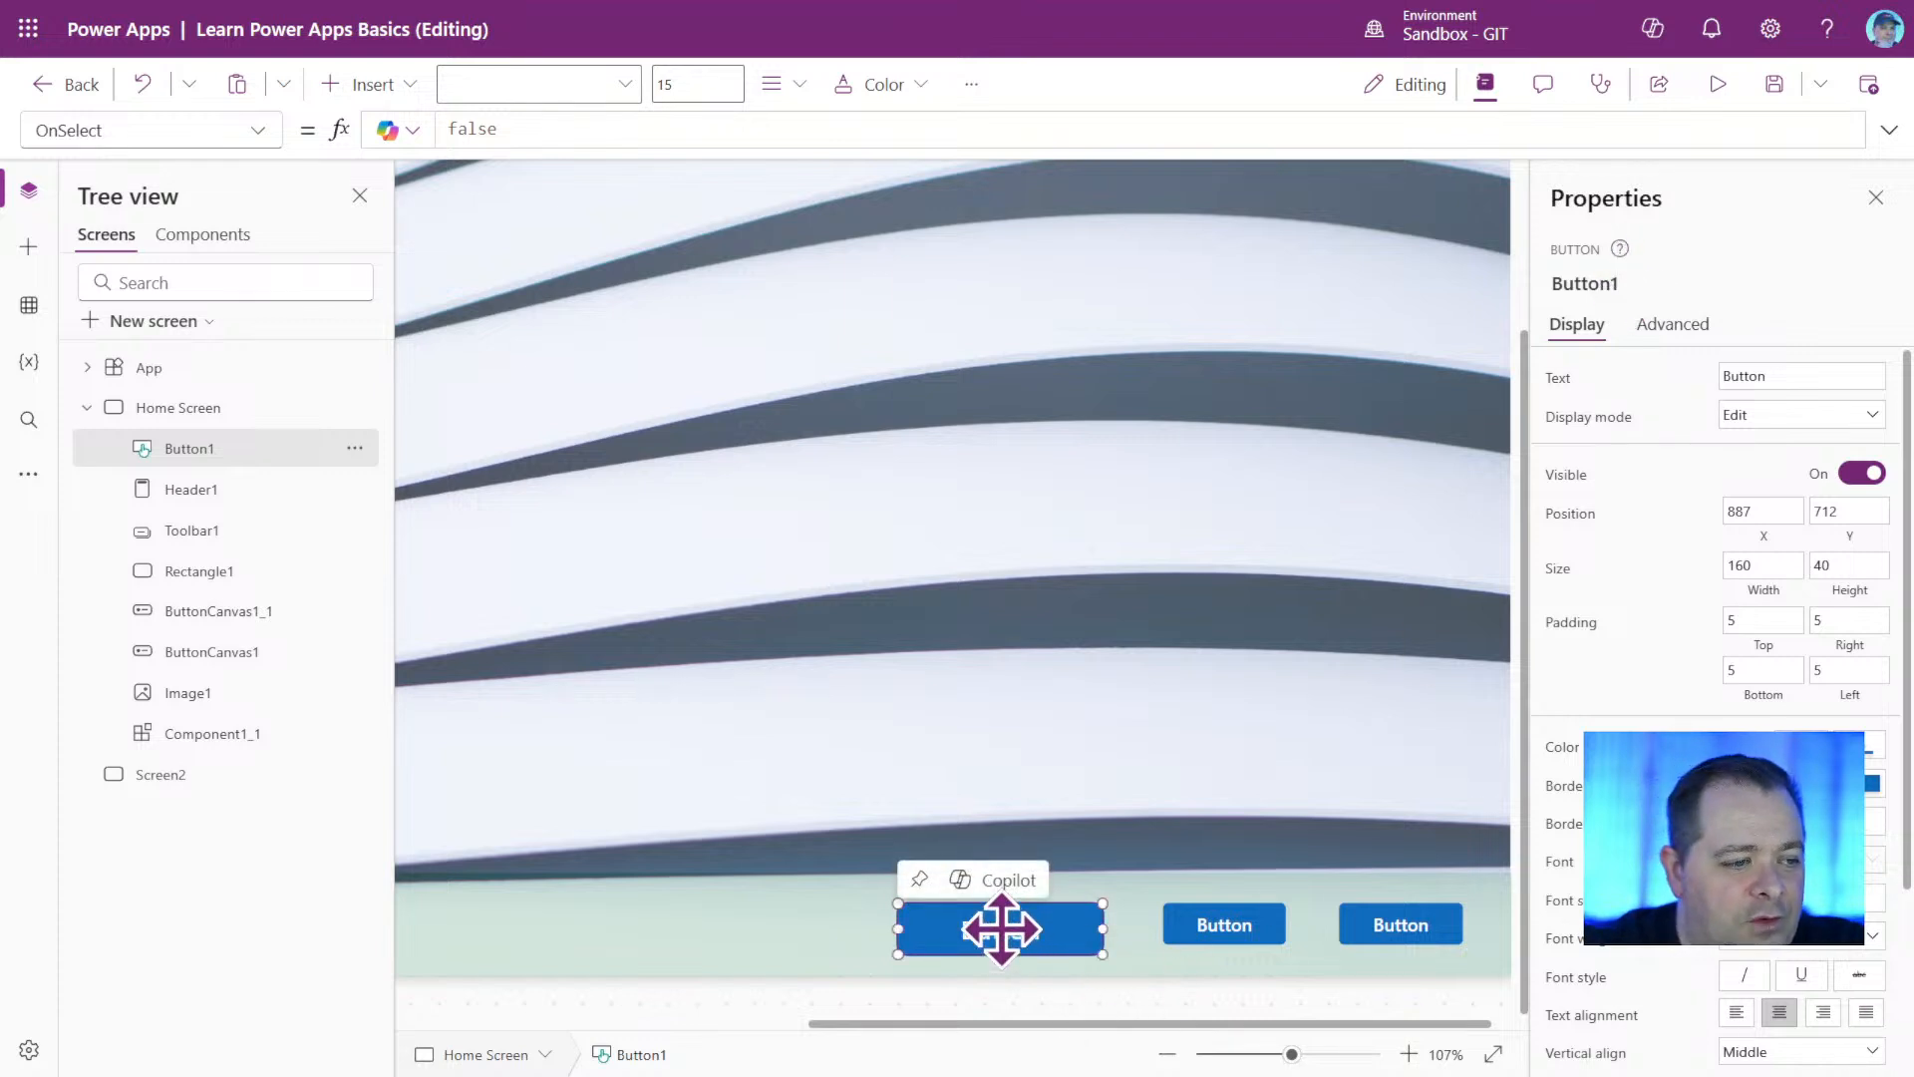
double_click(1014, 941)
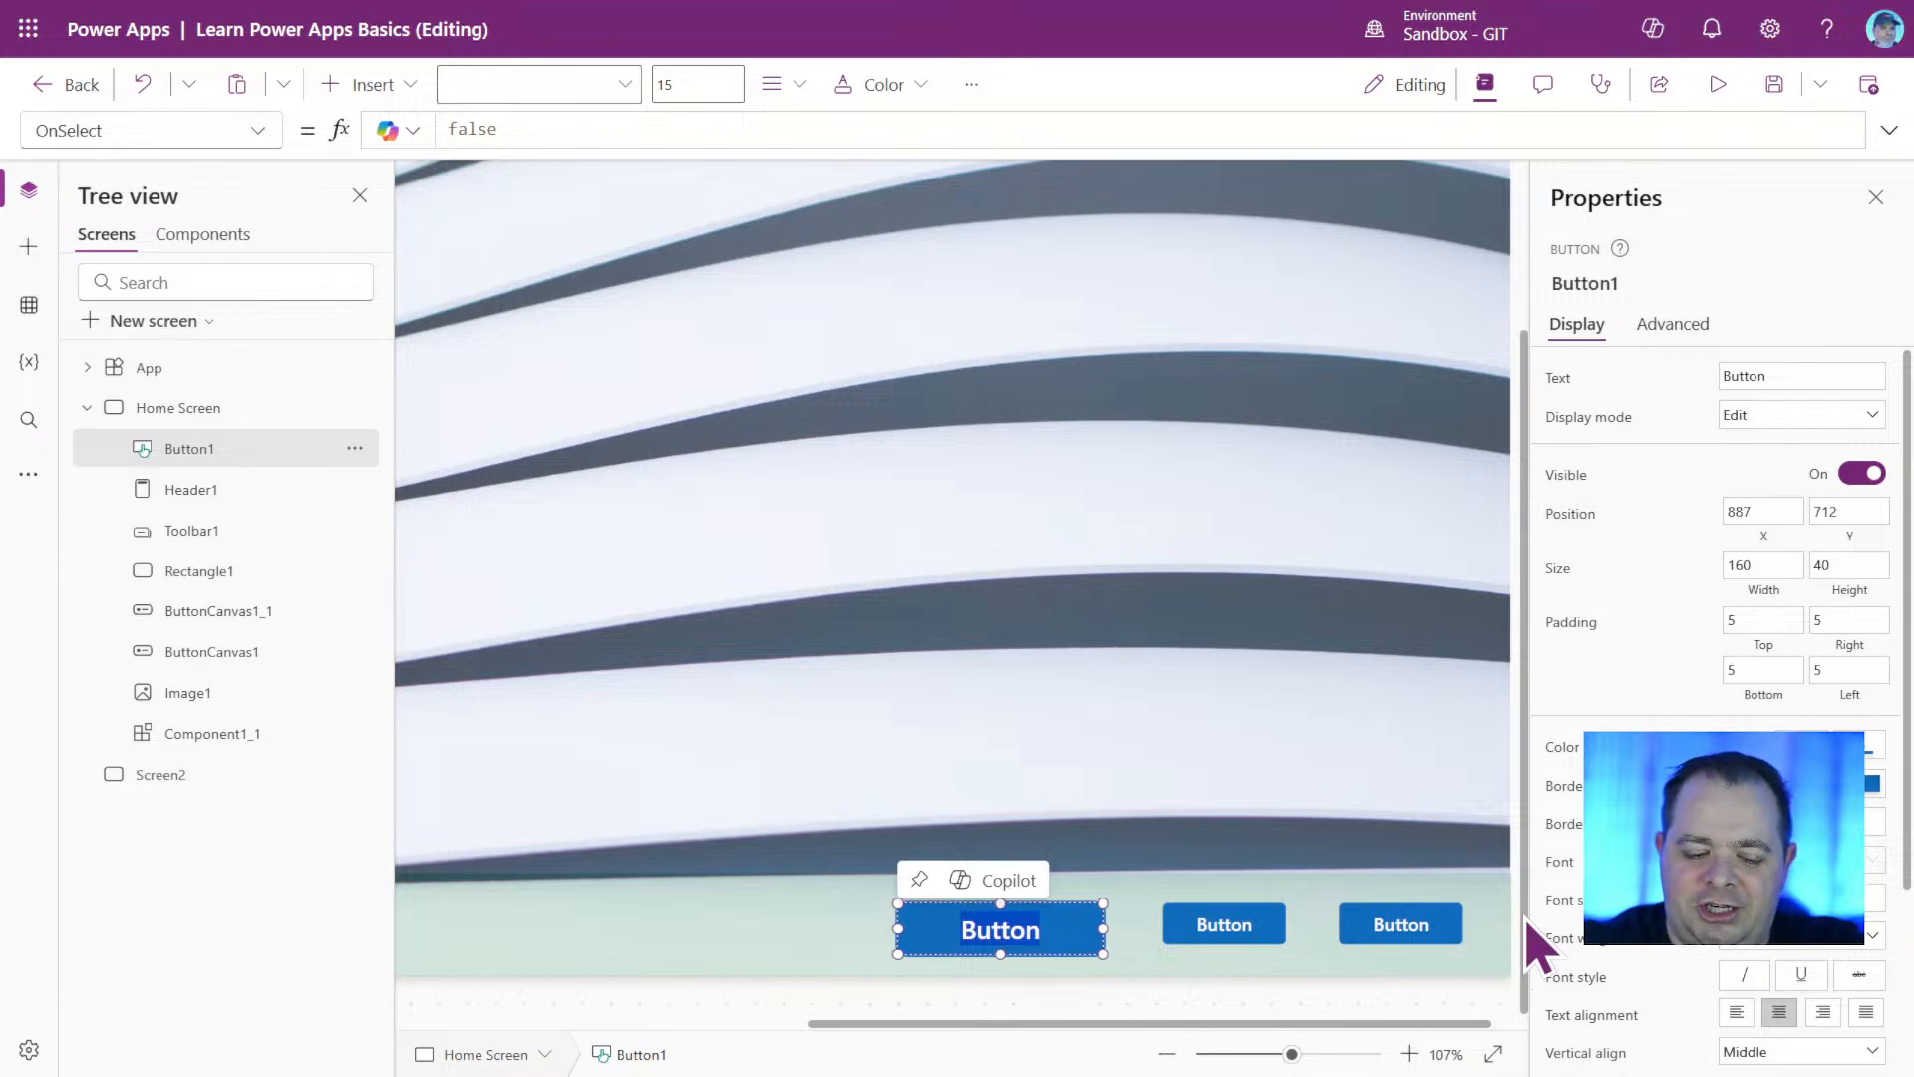
type("Changed")
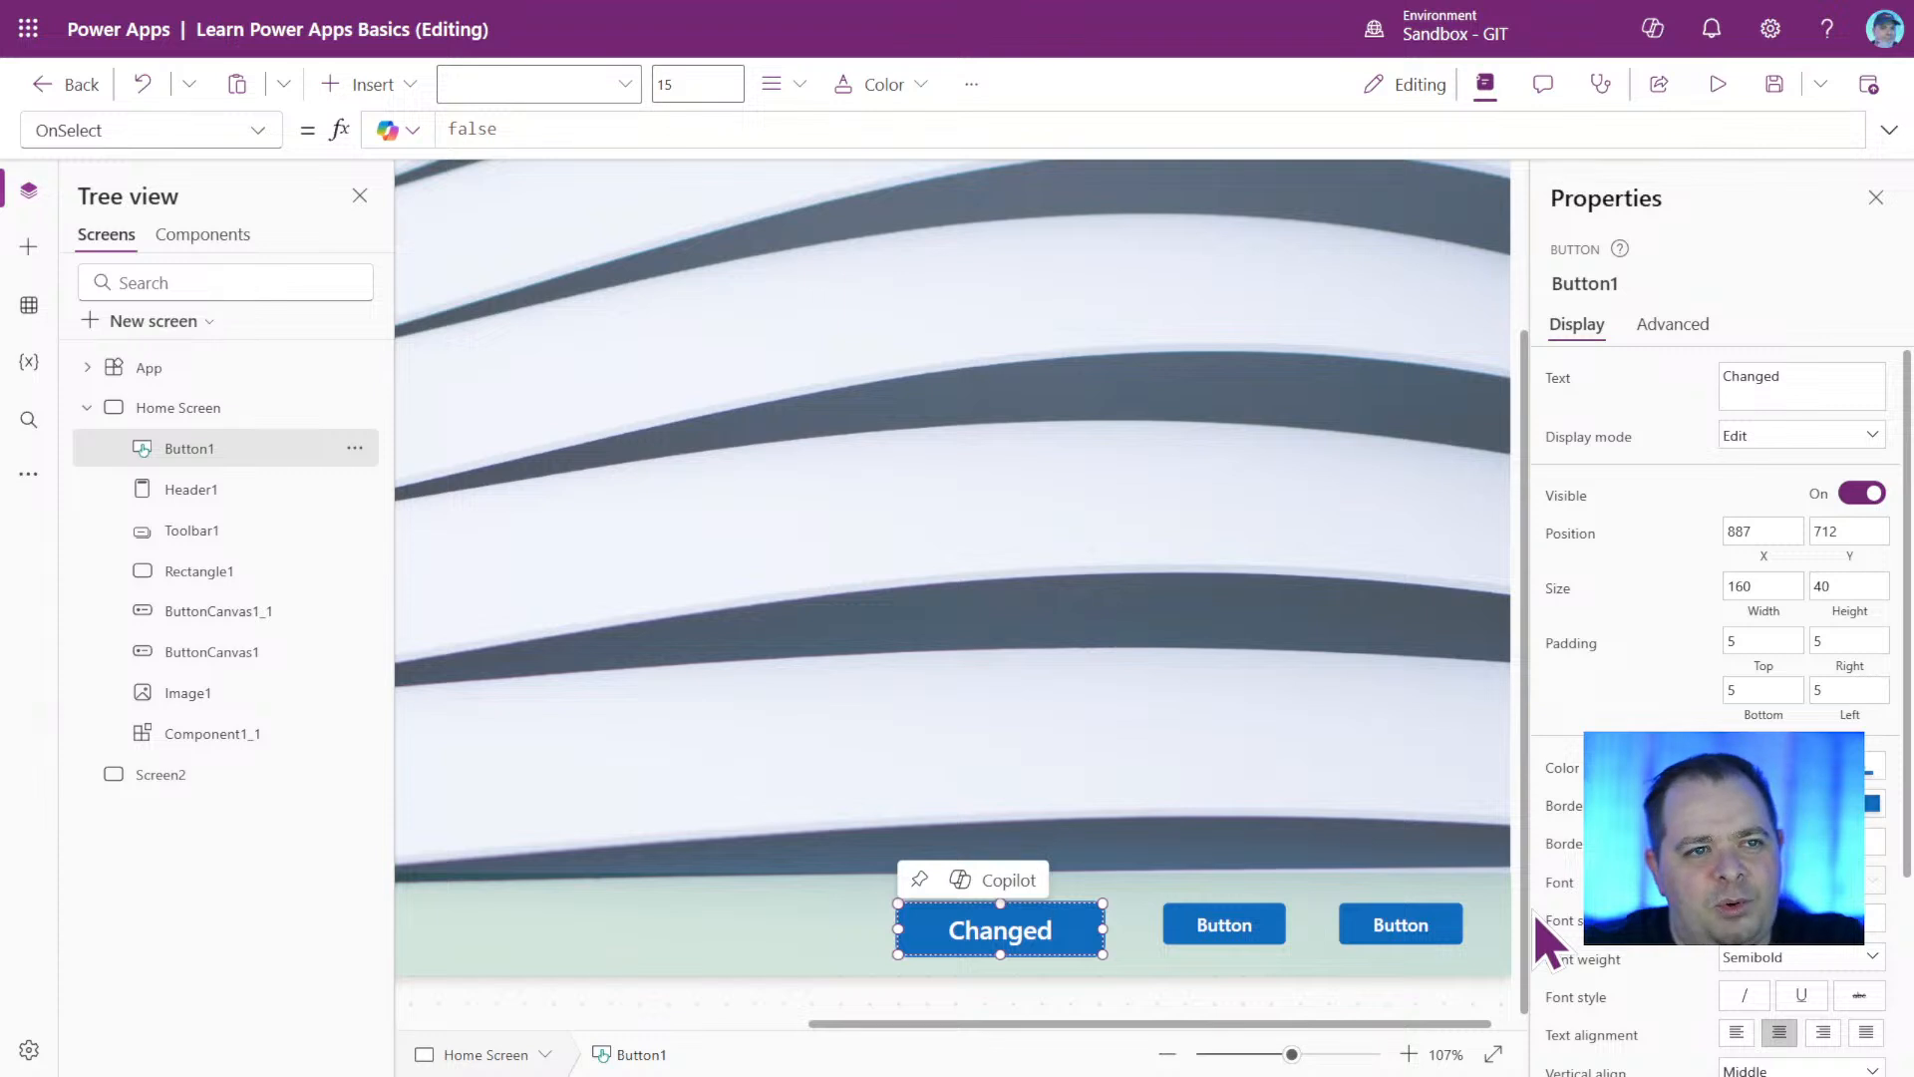
key("BackSpace")
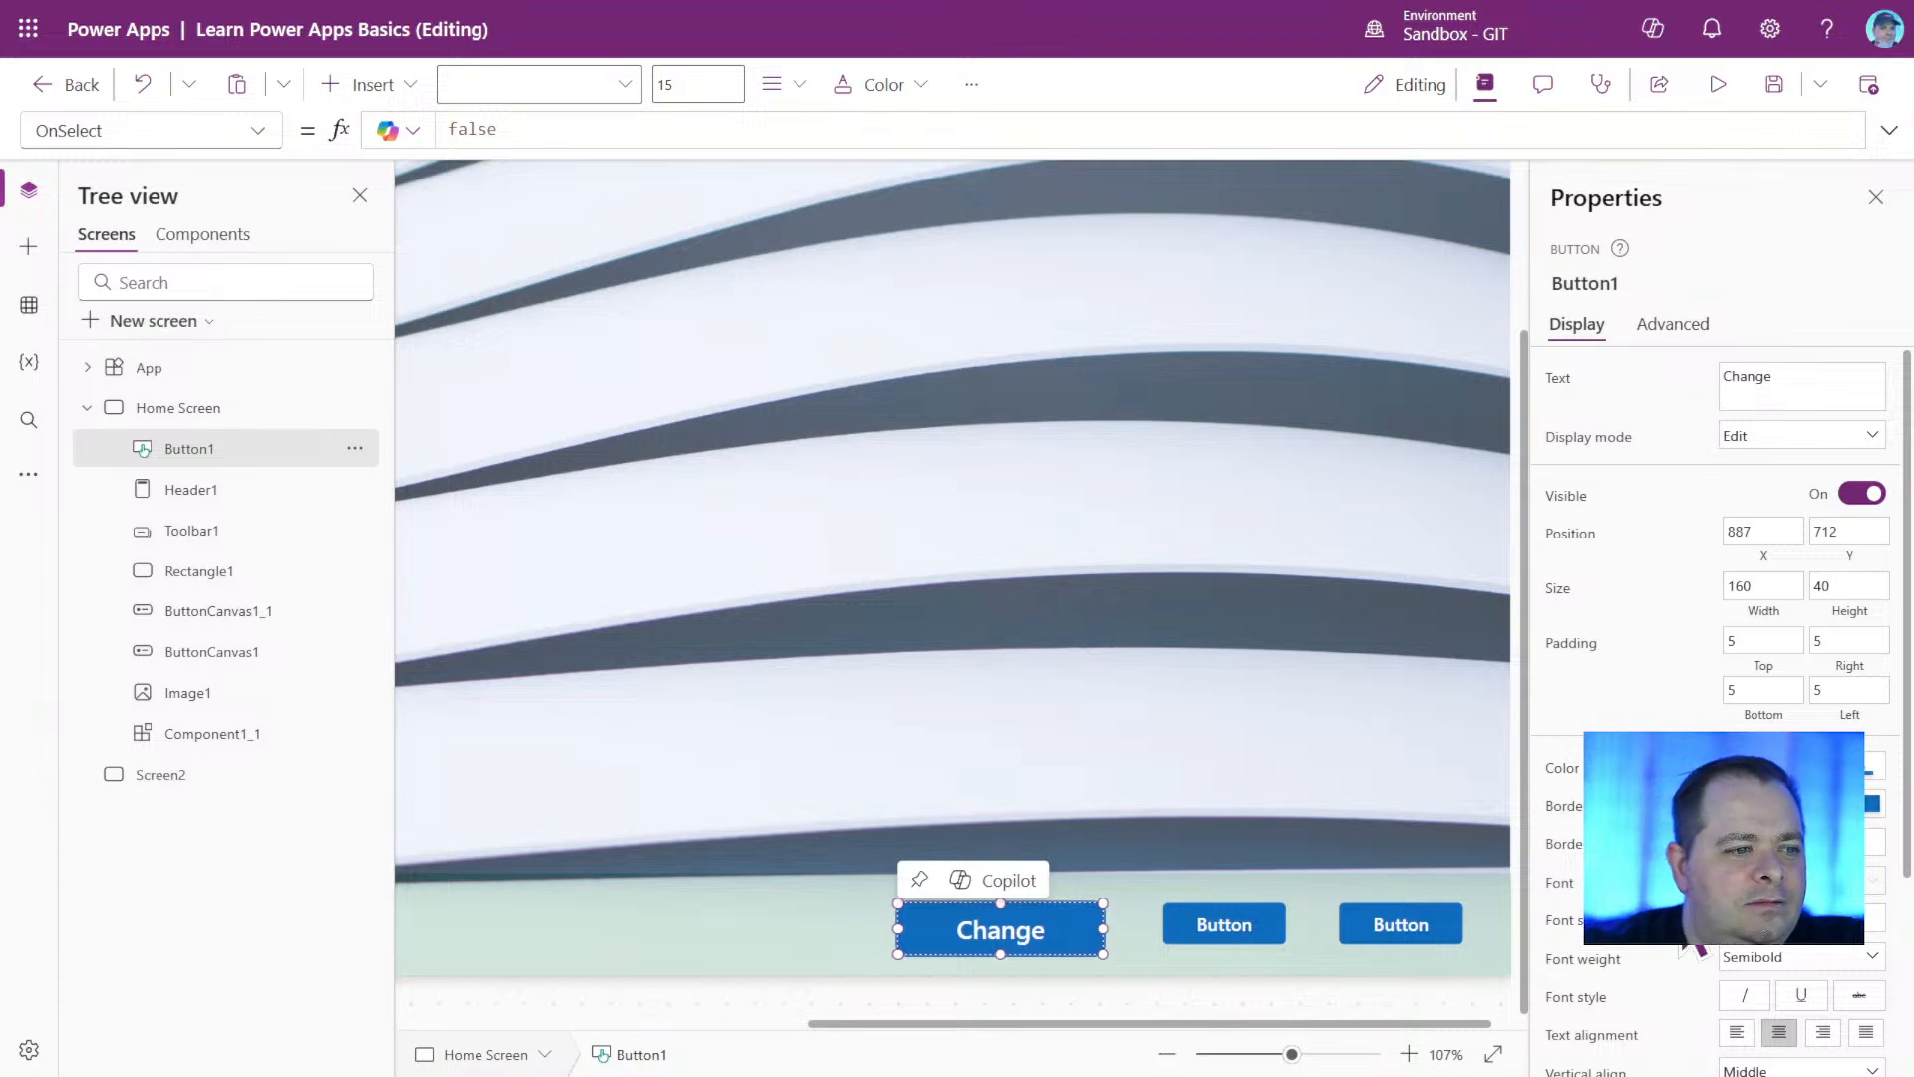
Check both modern footer buttons once more and delete the classic button labelled Change.
left_click(1206, 922)
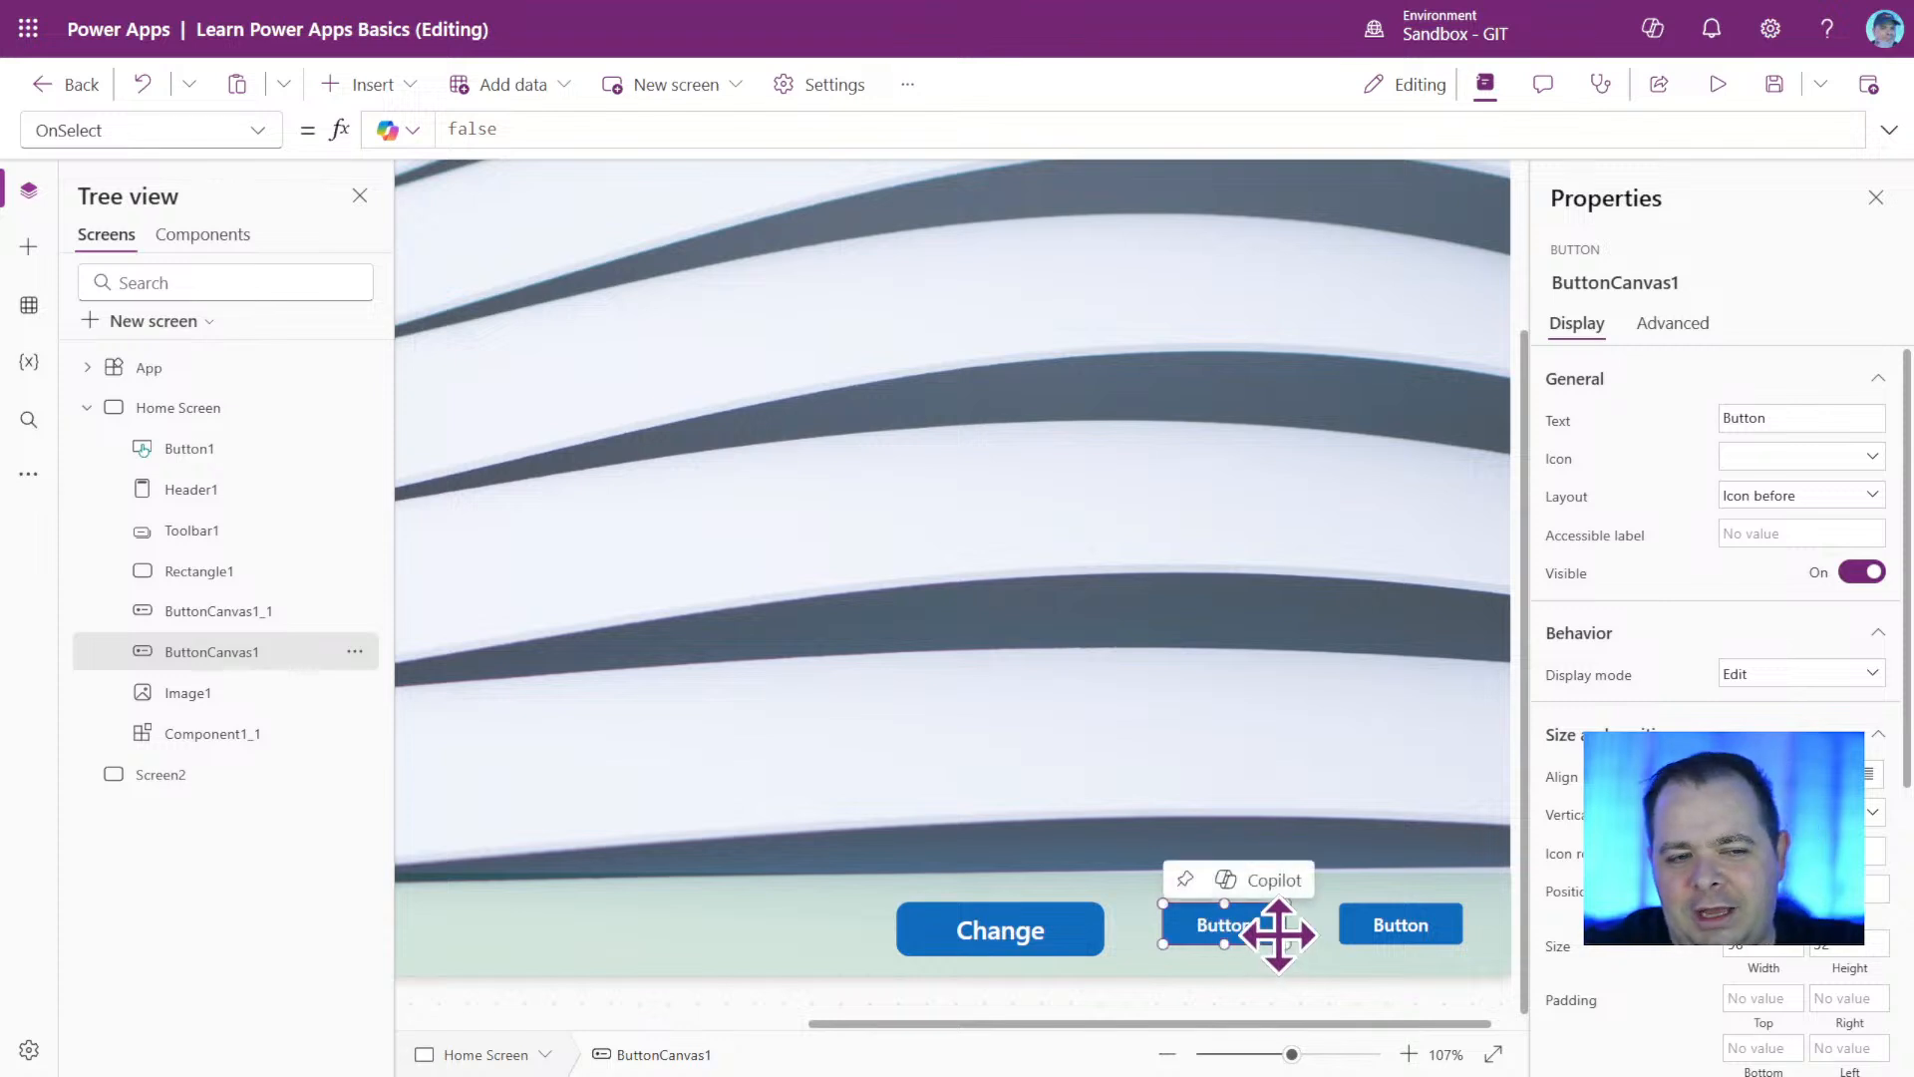
left_click(1399, 927)
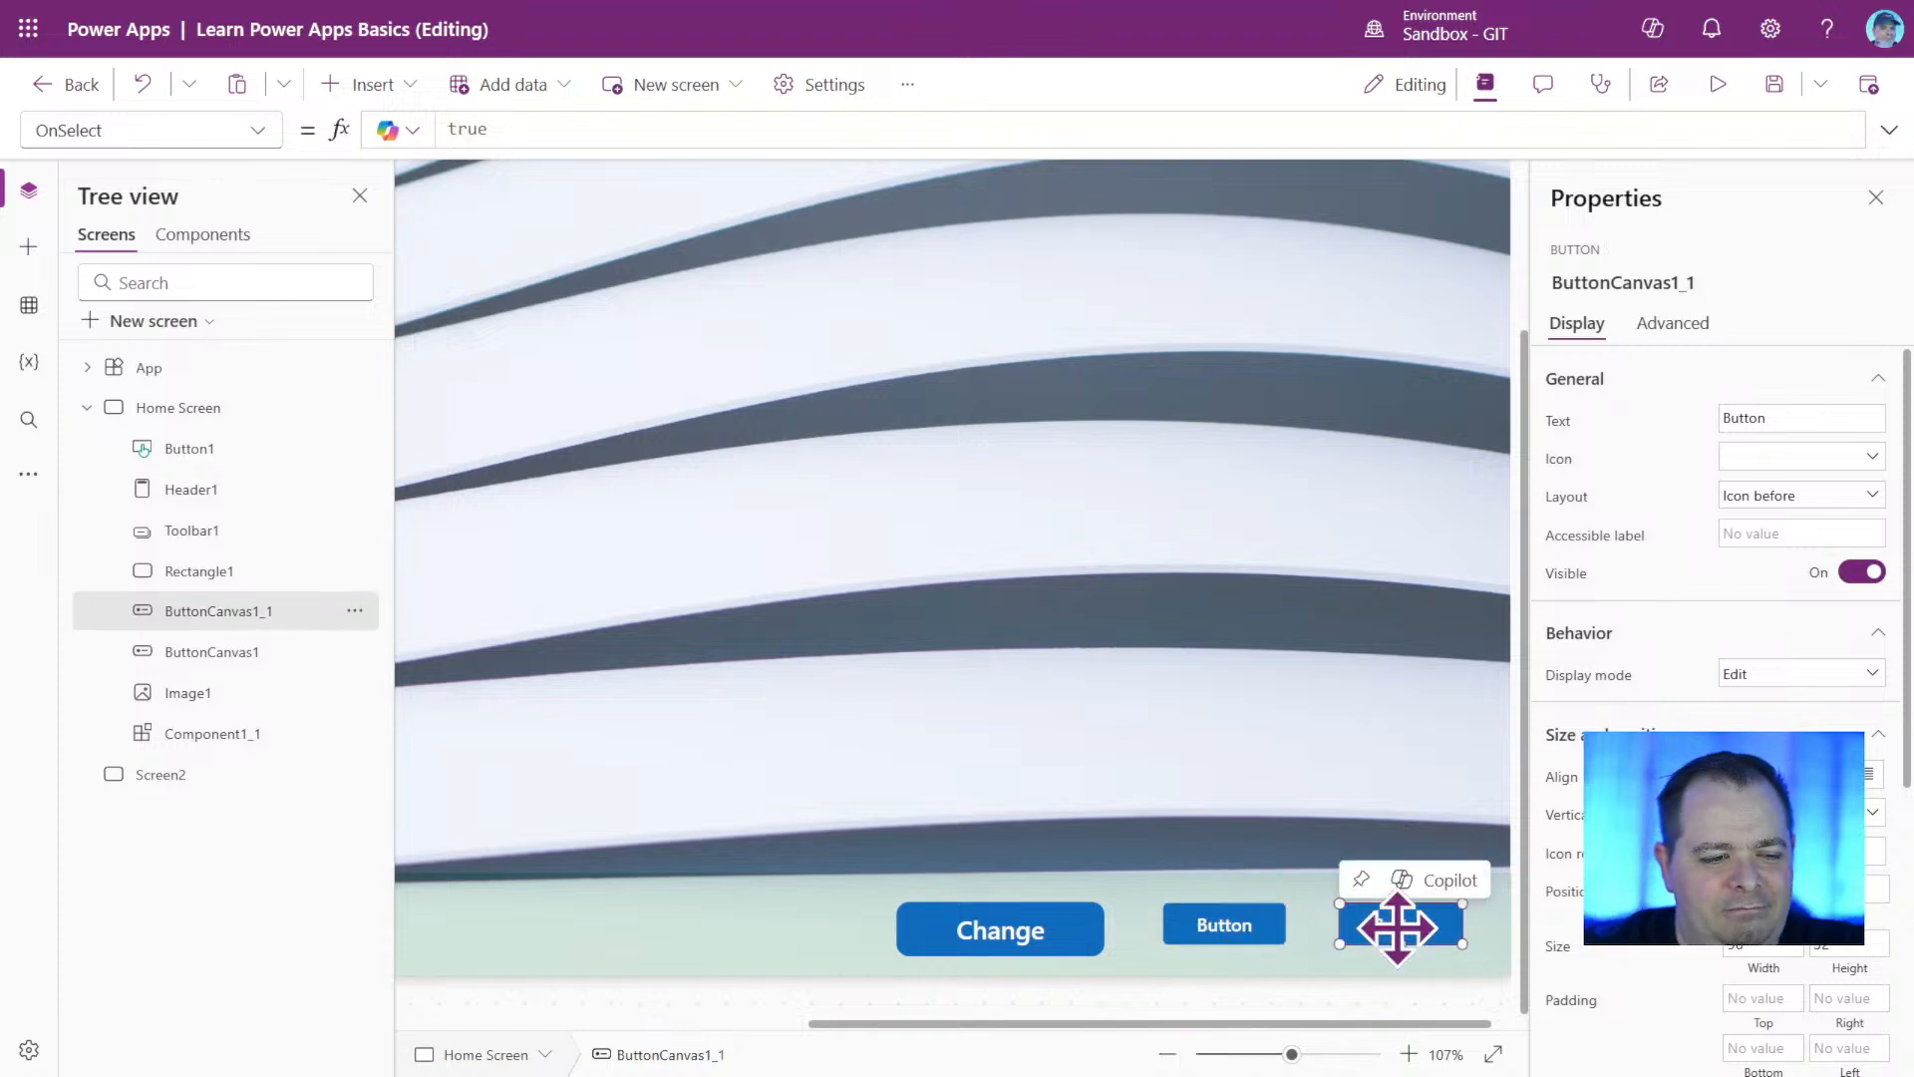
left_click(991, 933)
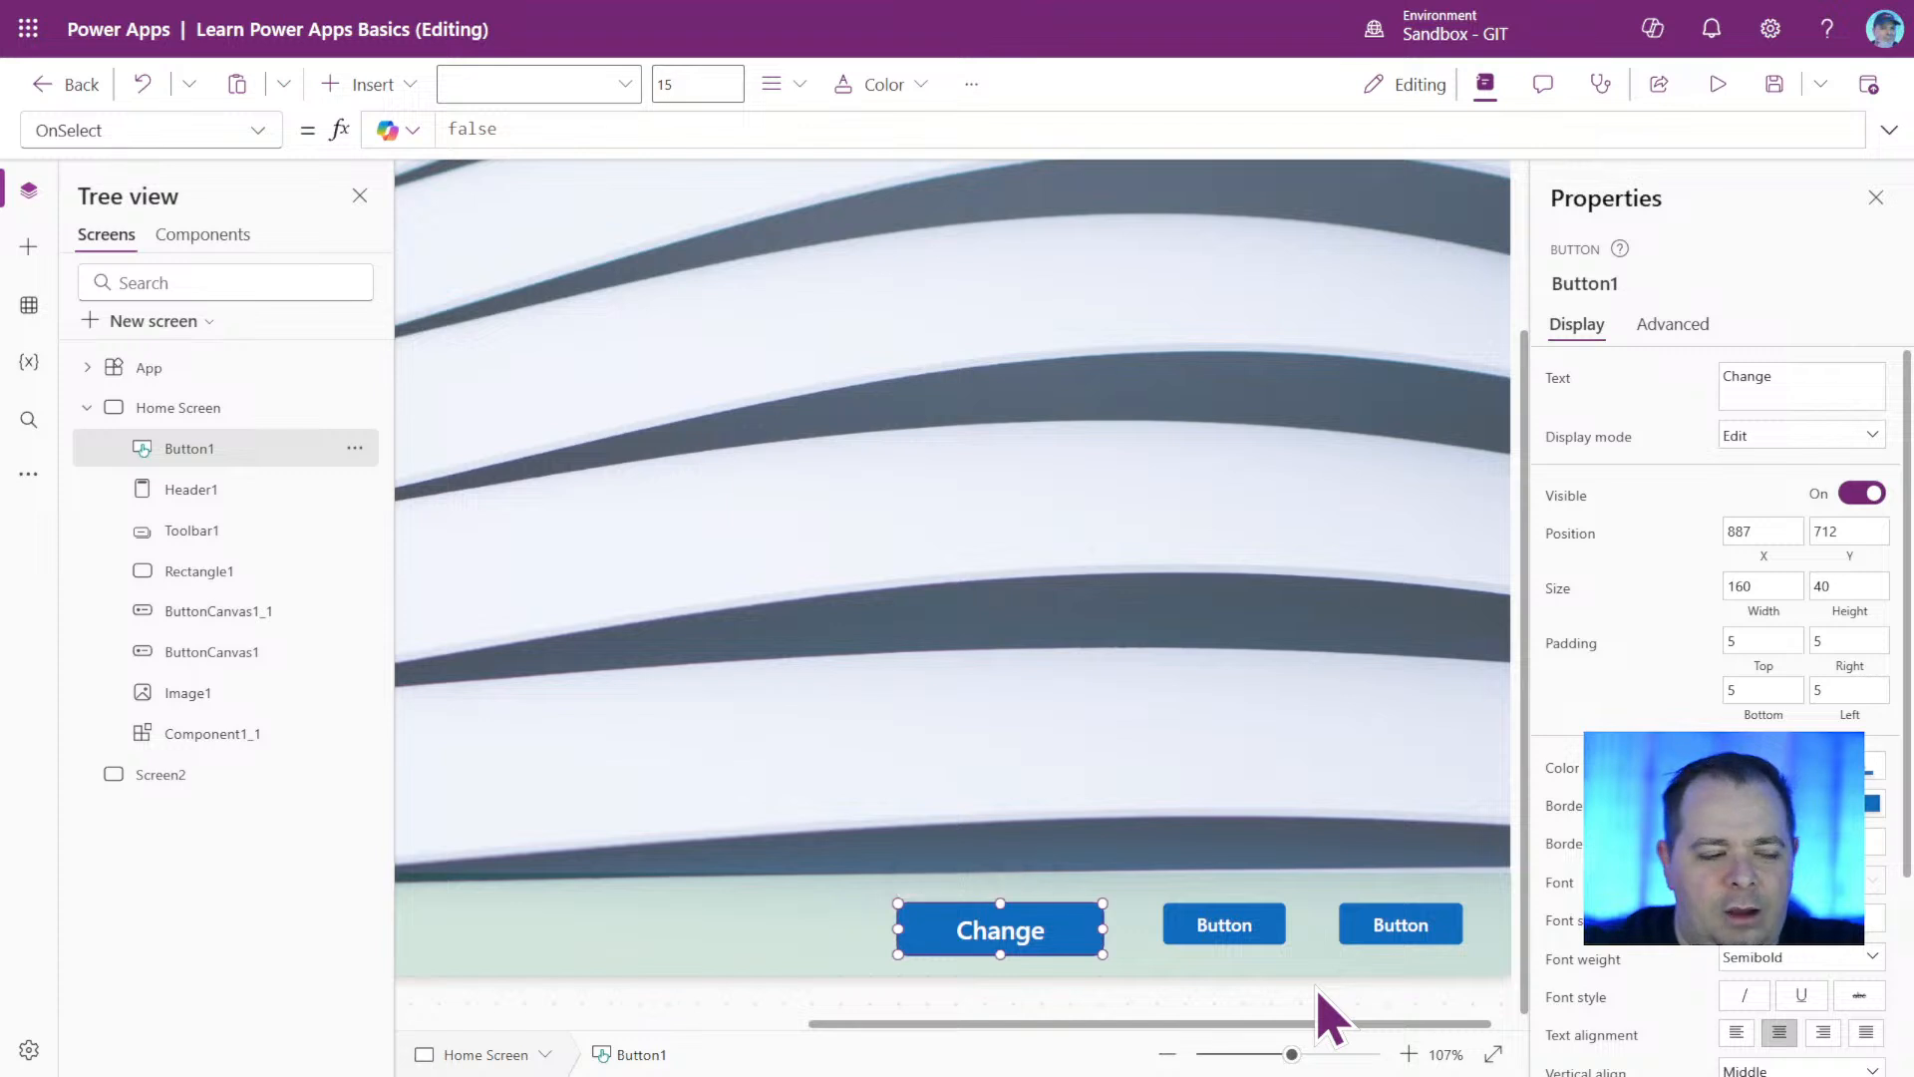
key("Delete")
Nudge ButtonCanvas1 slightly right on the footer strip, closer to ButtonCanvas1_1.
left_click(1428, 928)
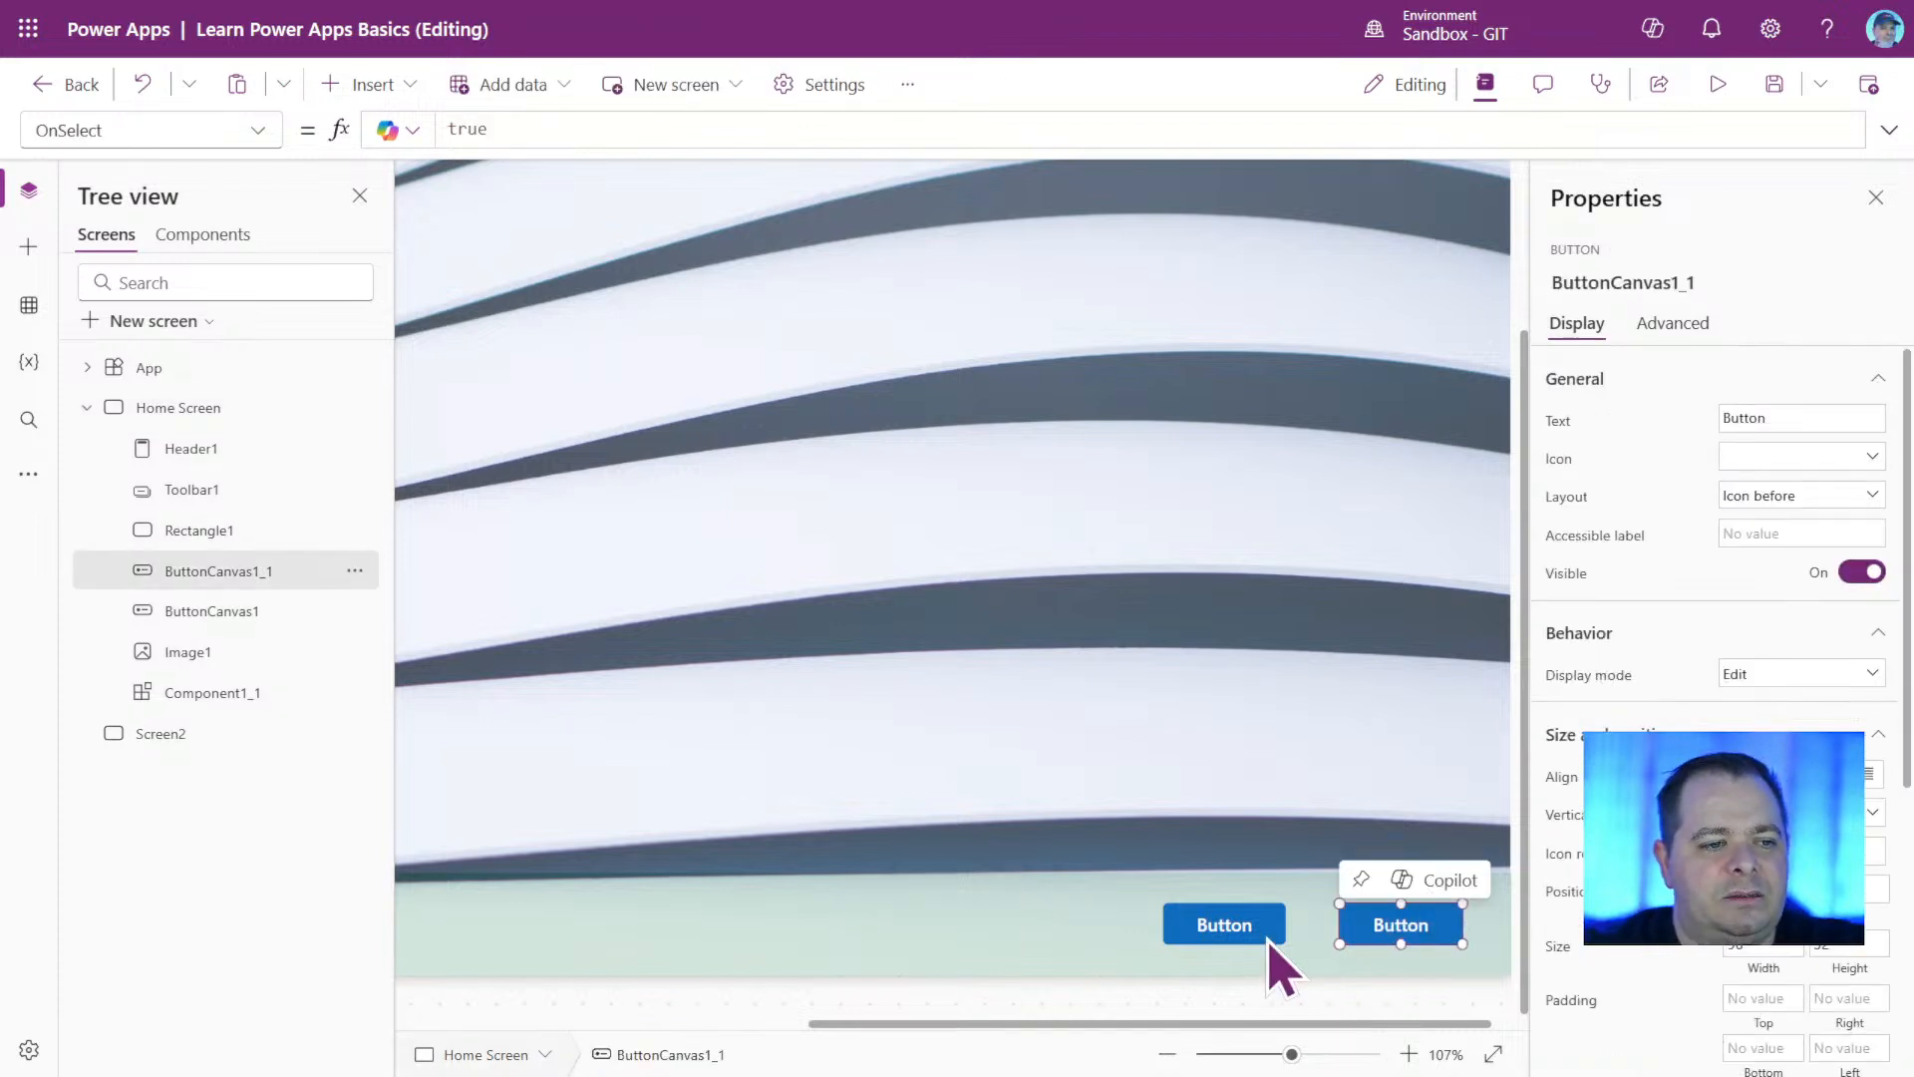
left_click(1241, 924)
left_click_drag(1237, 928, 1247, 927)
left_click_drag(1268, 1065, 1251, 1070)
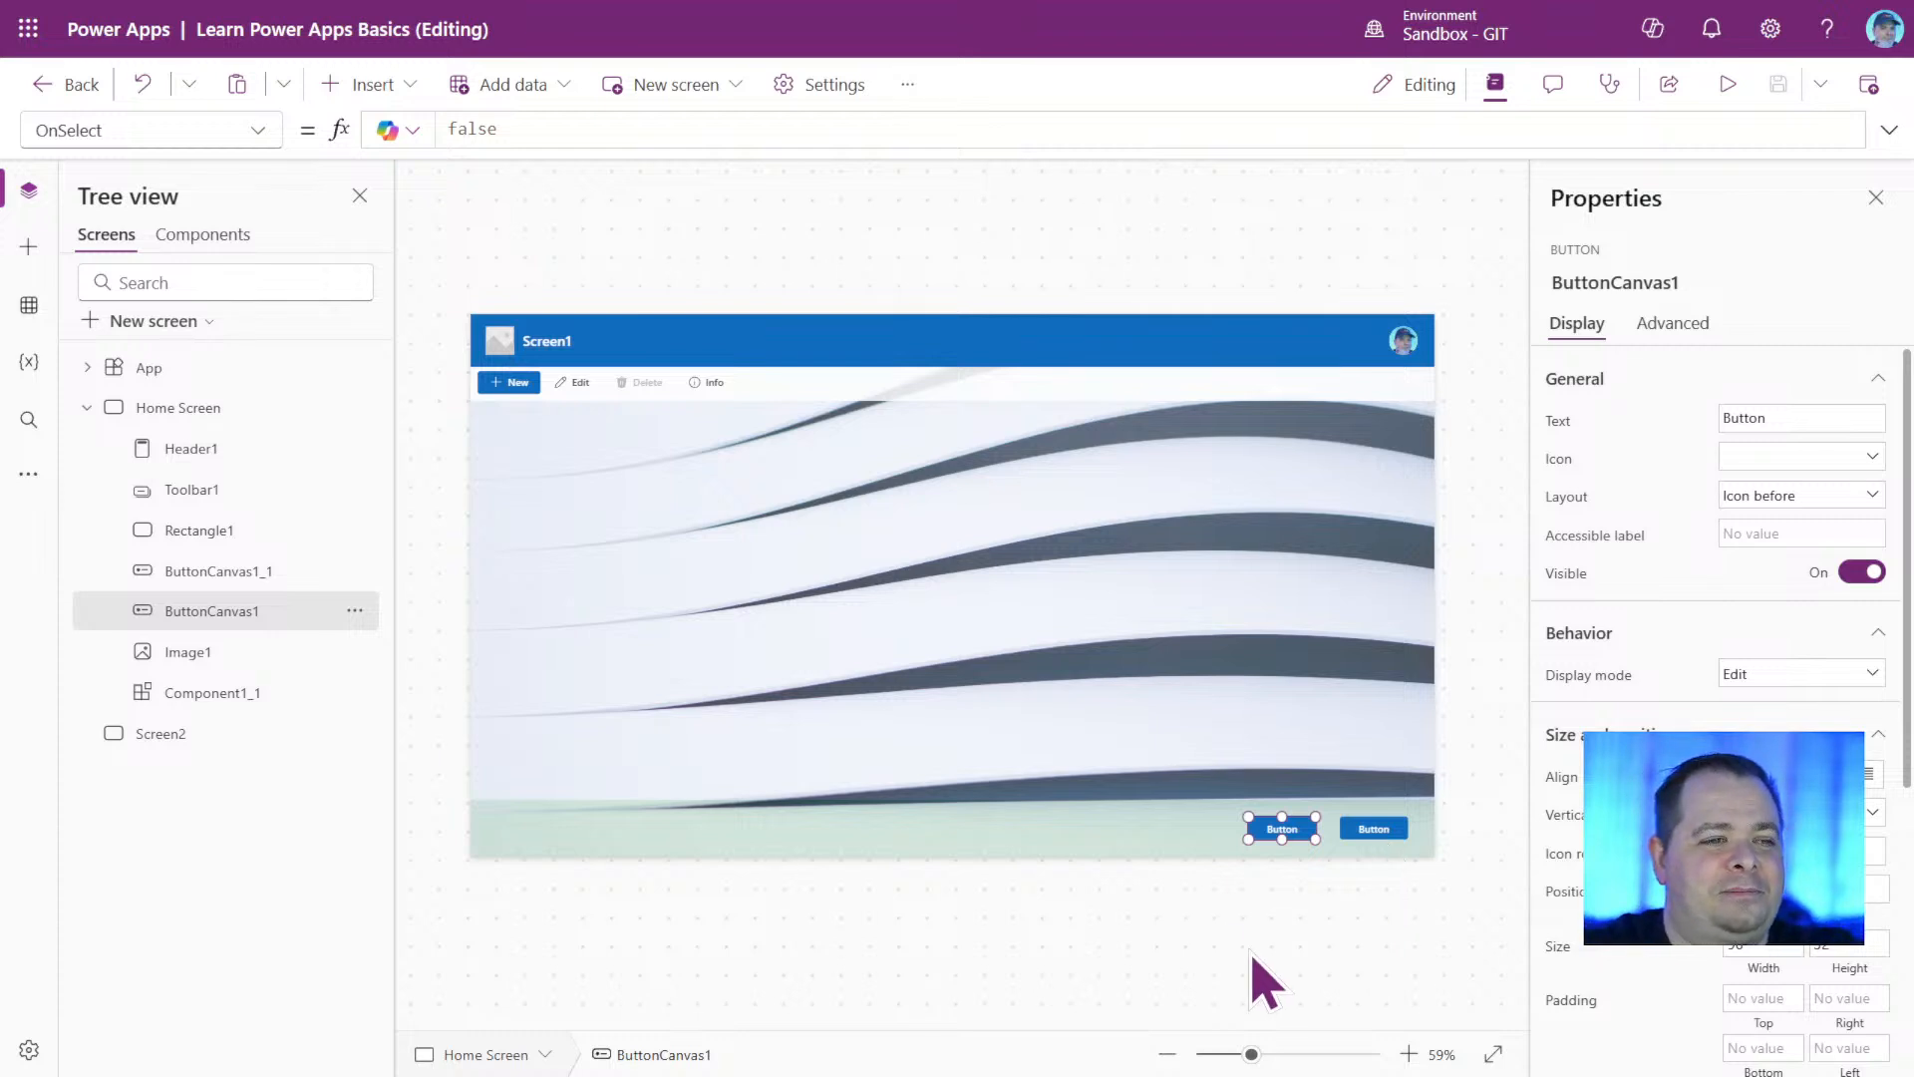
Look through the classic controls, insert a modern-layout vertical gallery, and move it to about X 302, Y 169 on Home Screen.
left_click(409, 99)
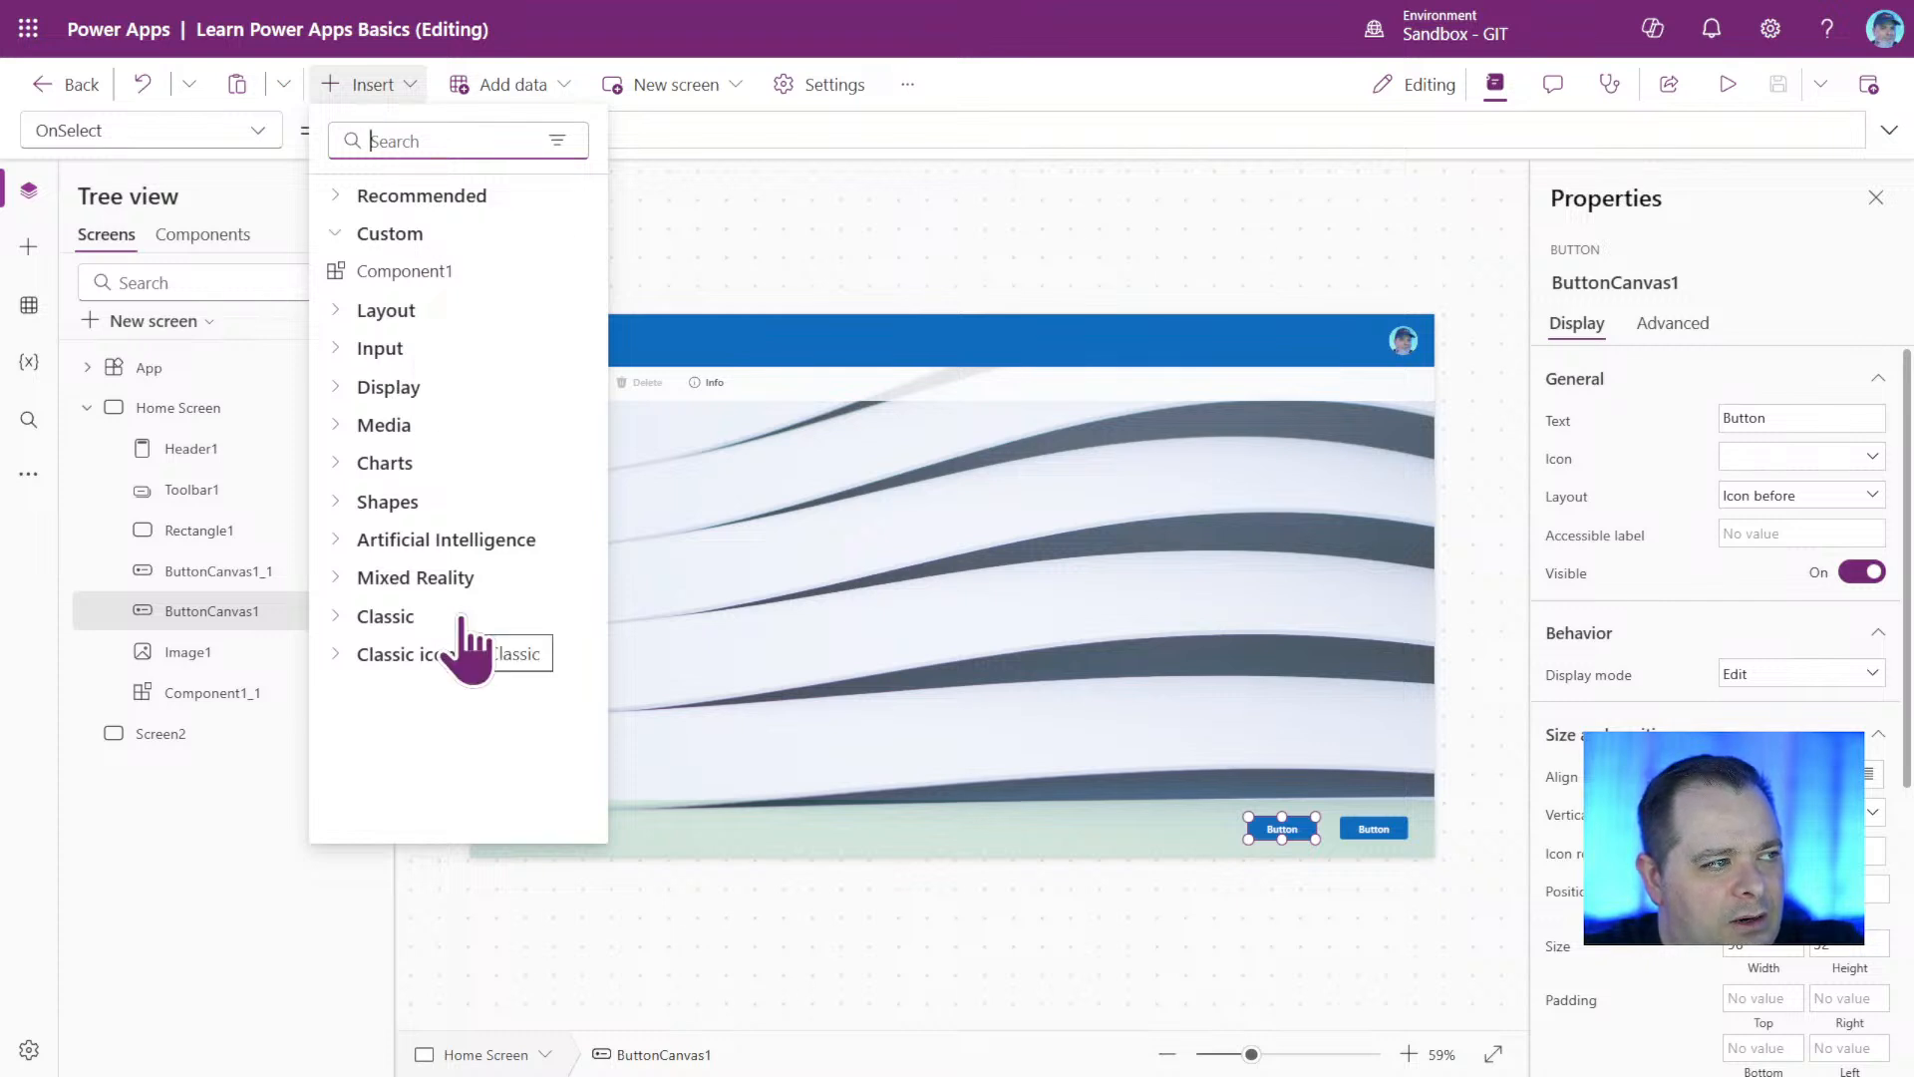
left_click(333, 618)
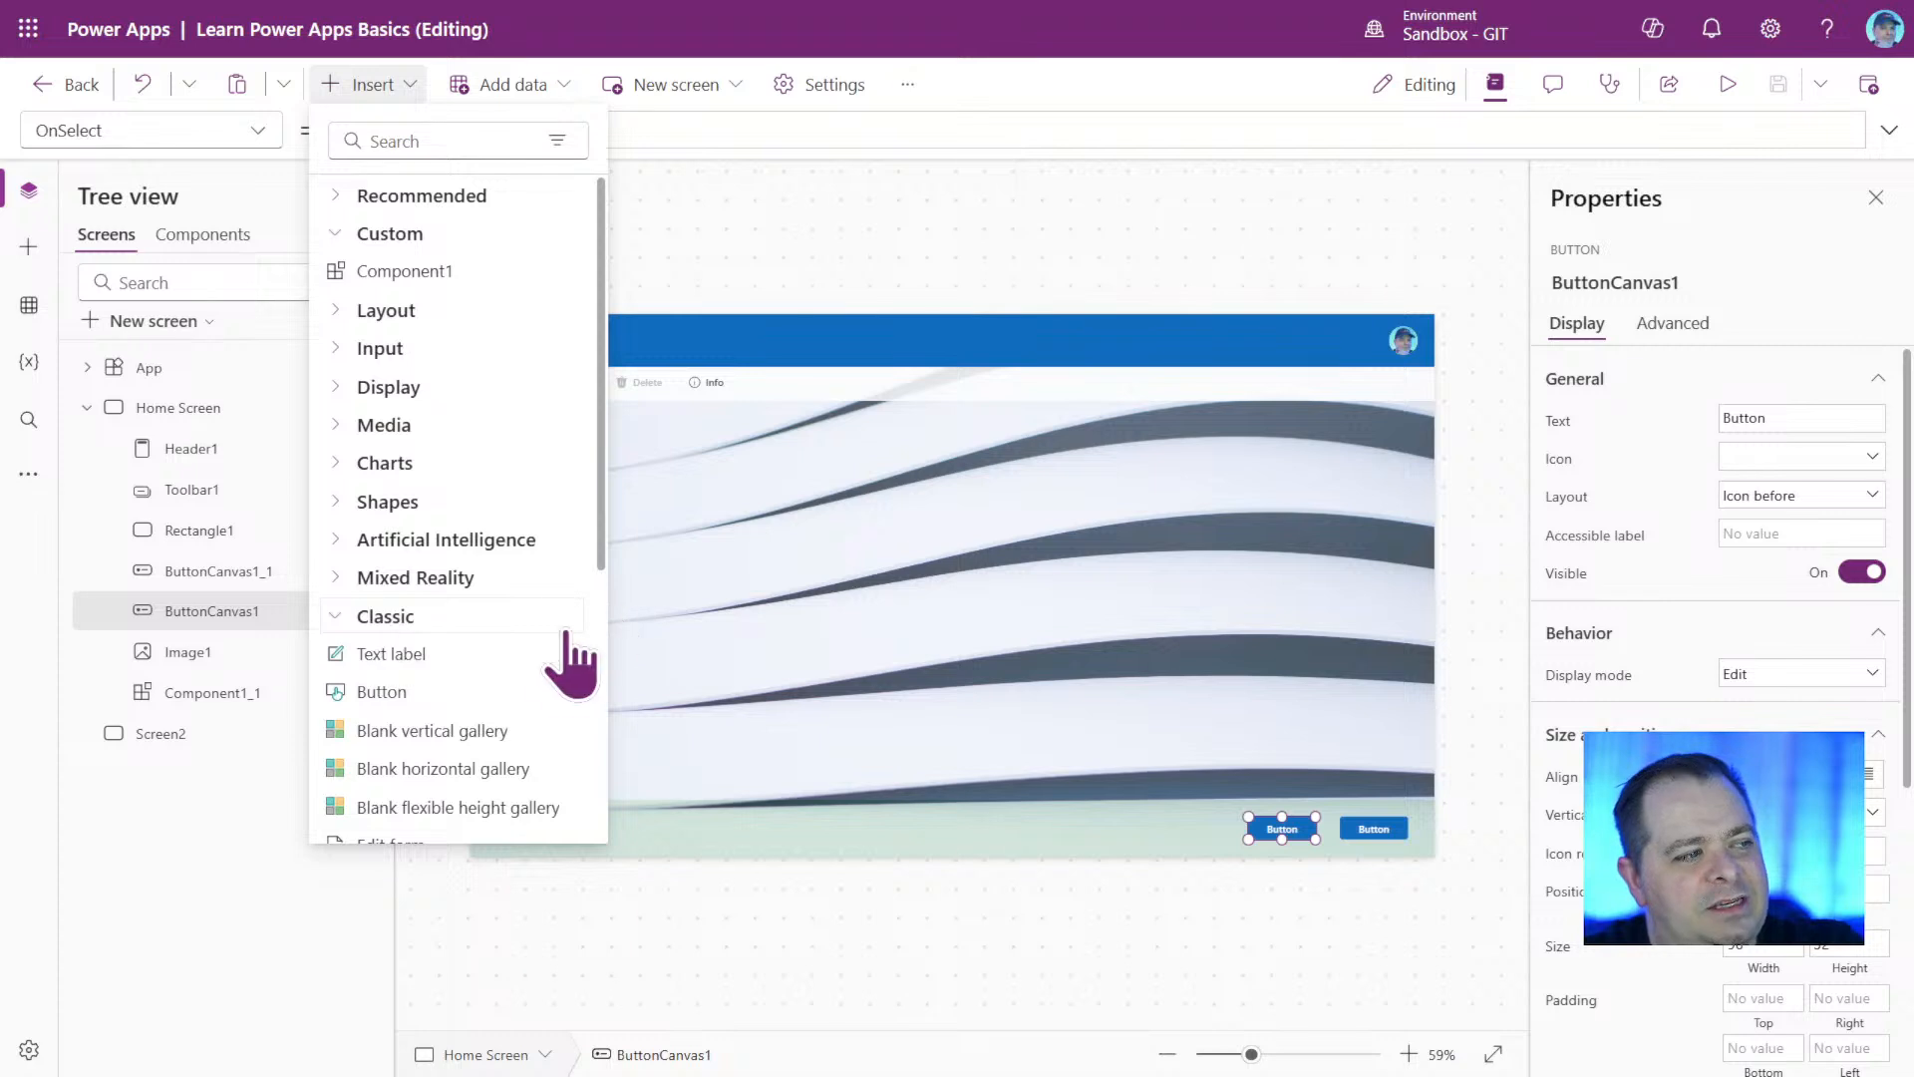
scroll(548, 678, "down", 5)
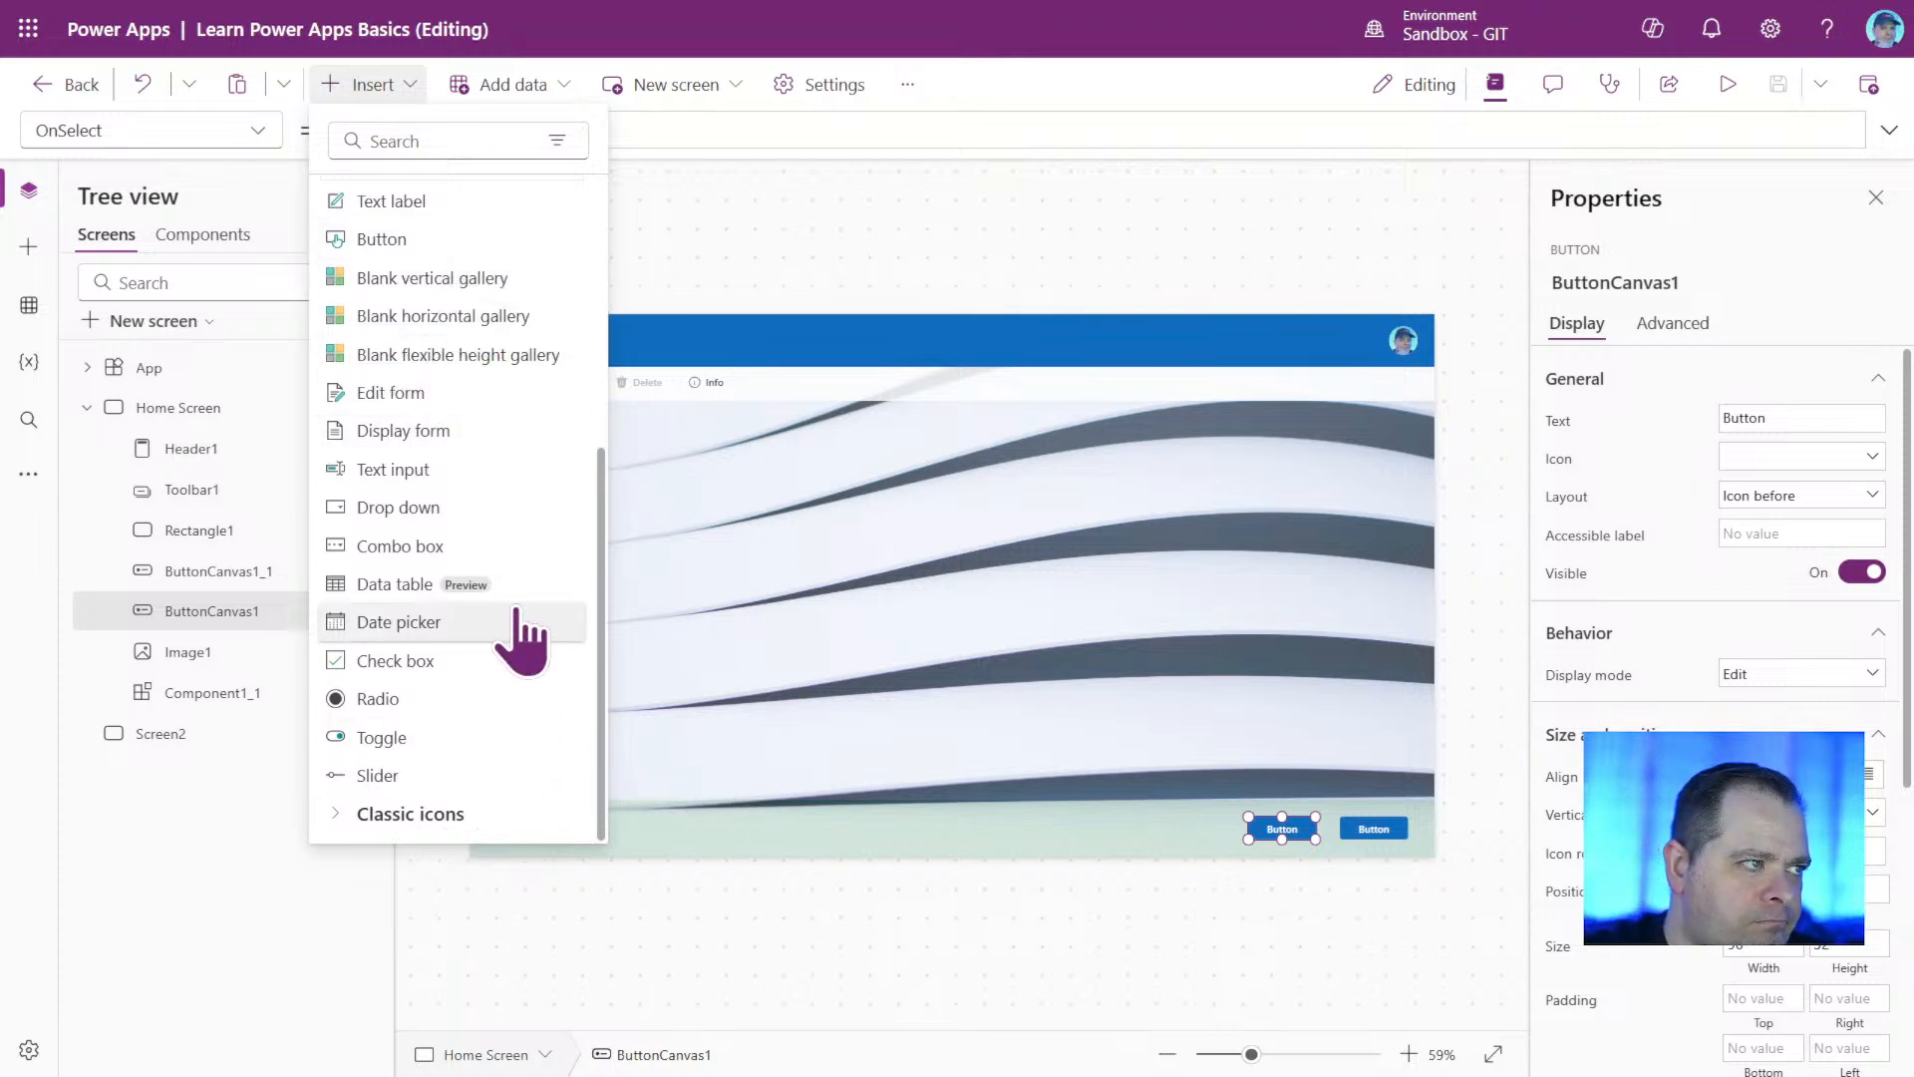
scroll(517, 628, "up", 5)
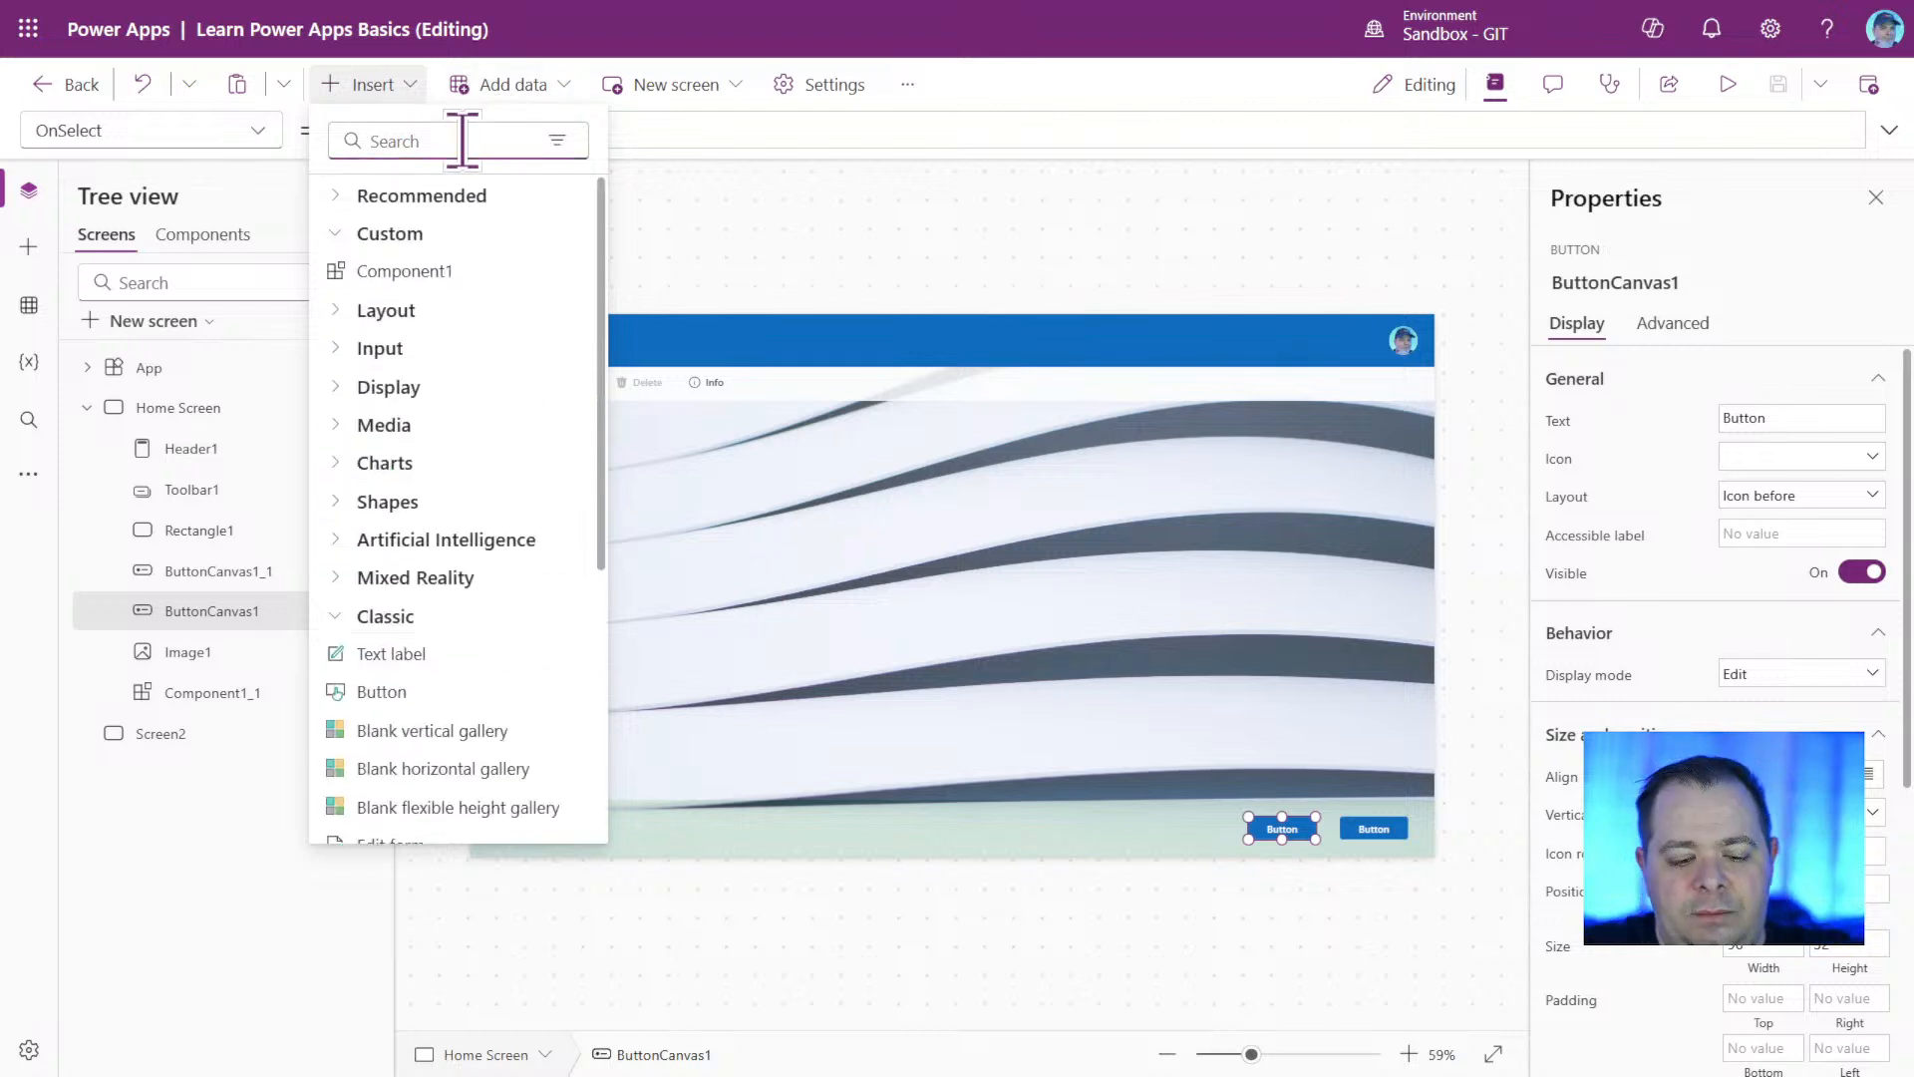
type("Gallery")
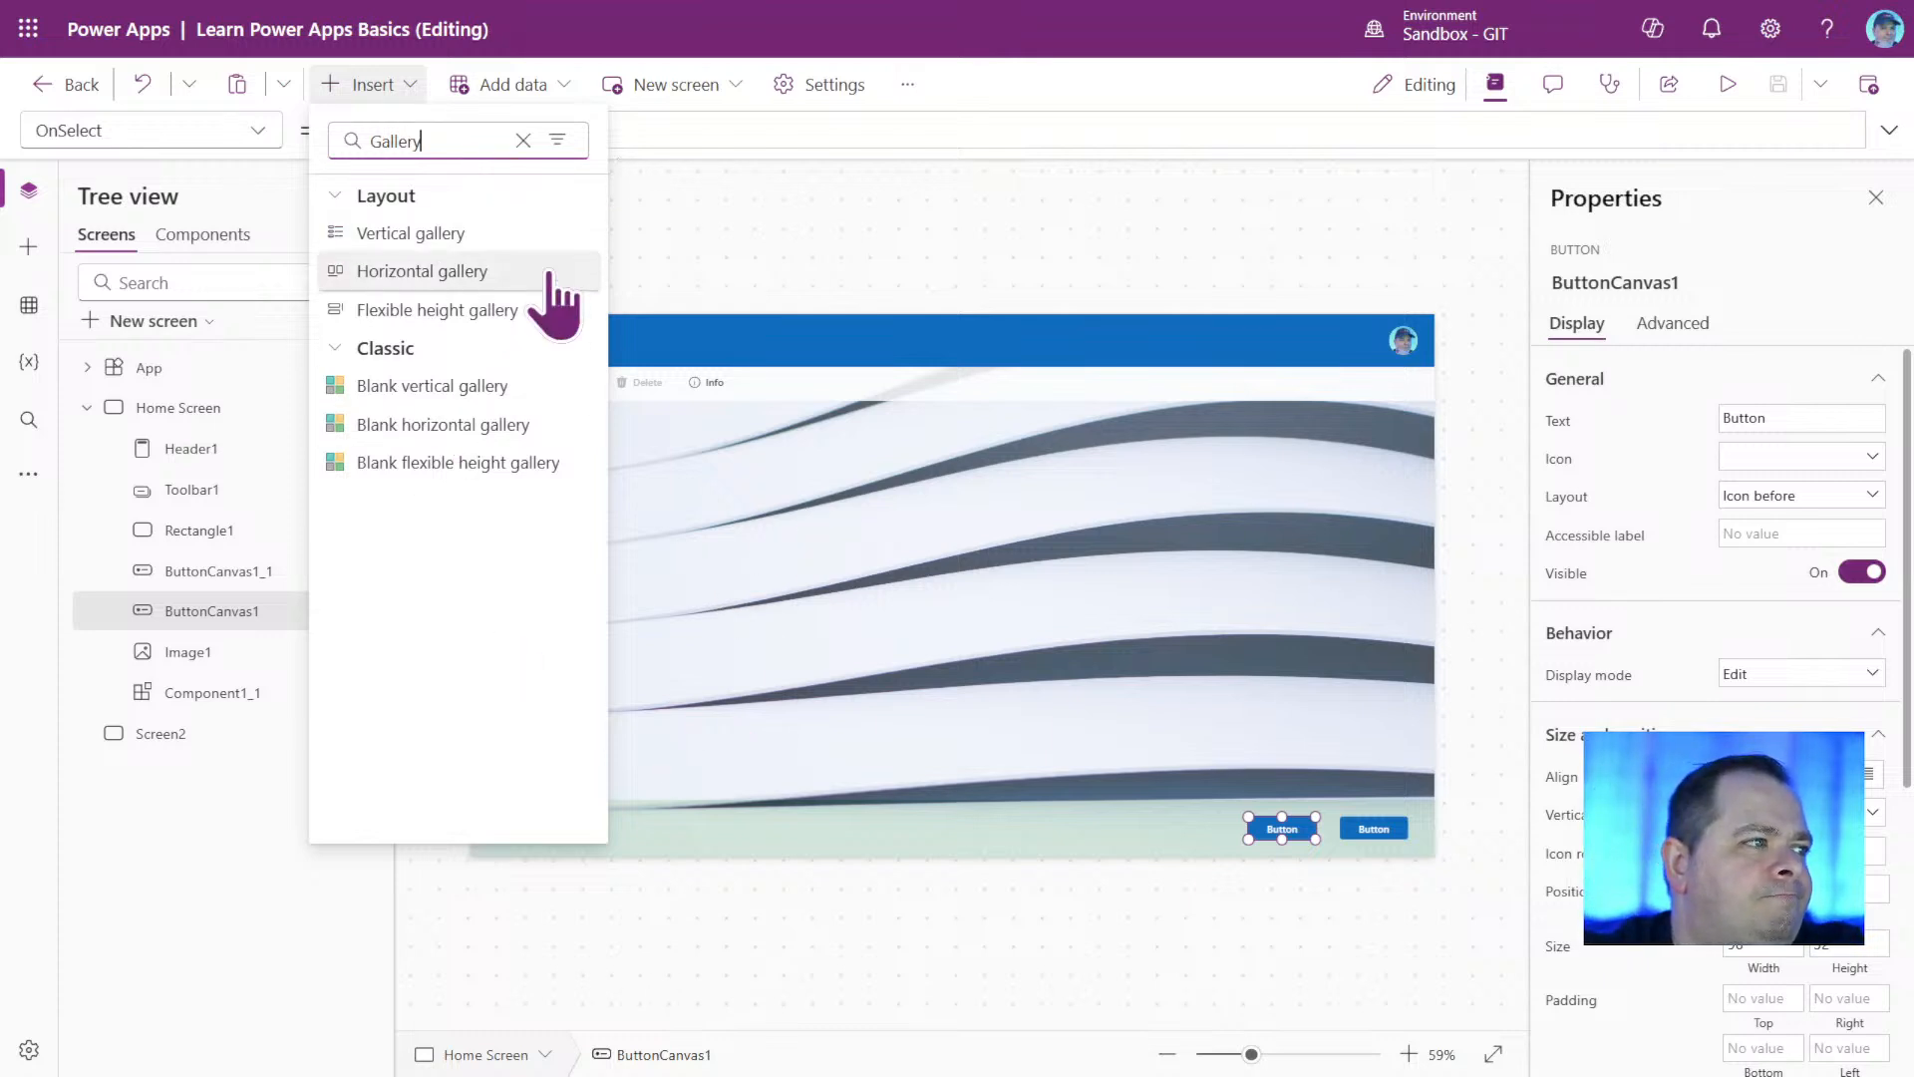
left_click(516, 243)
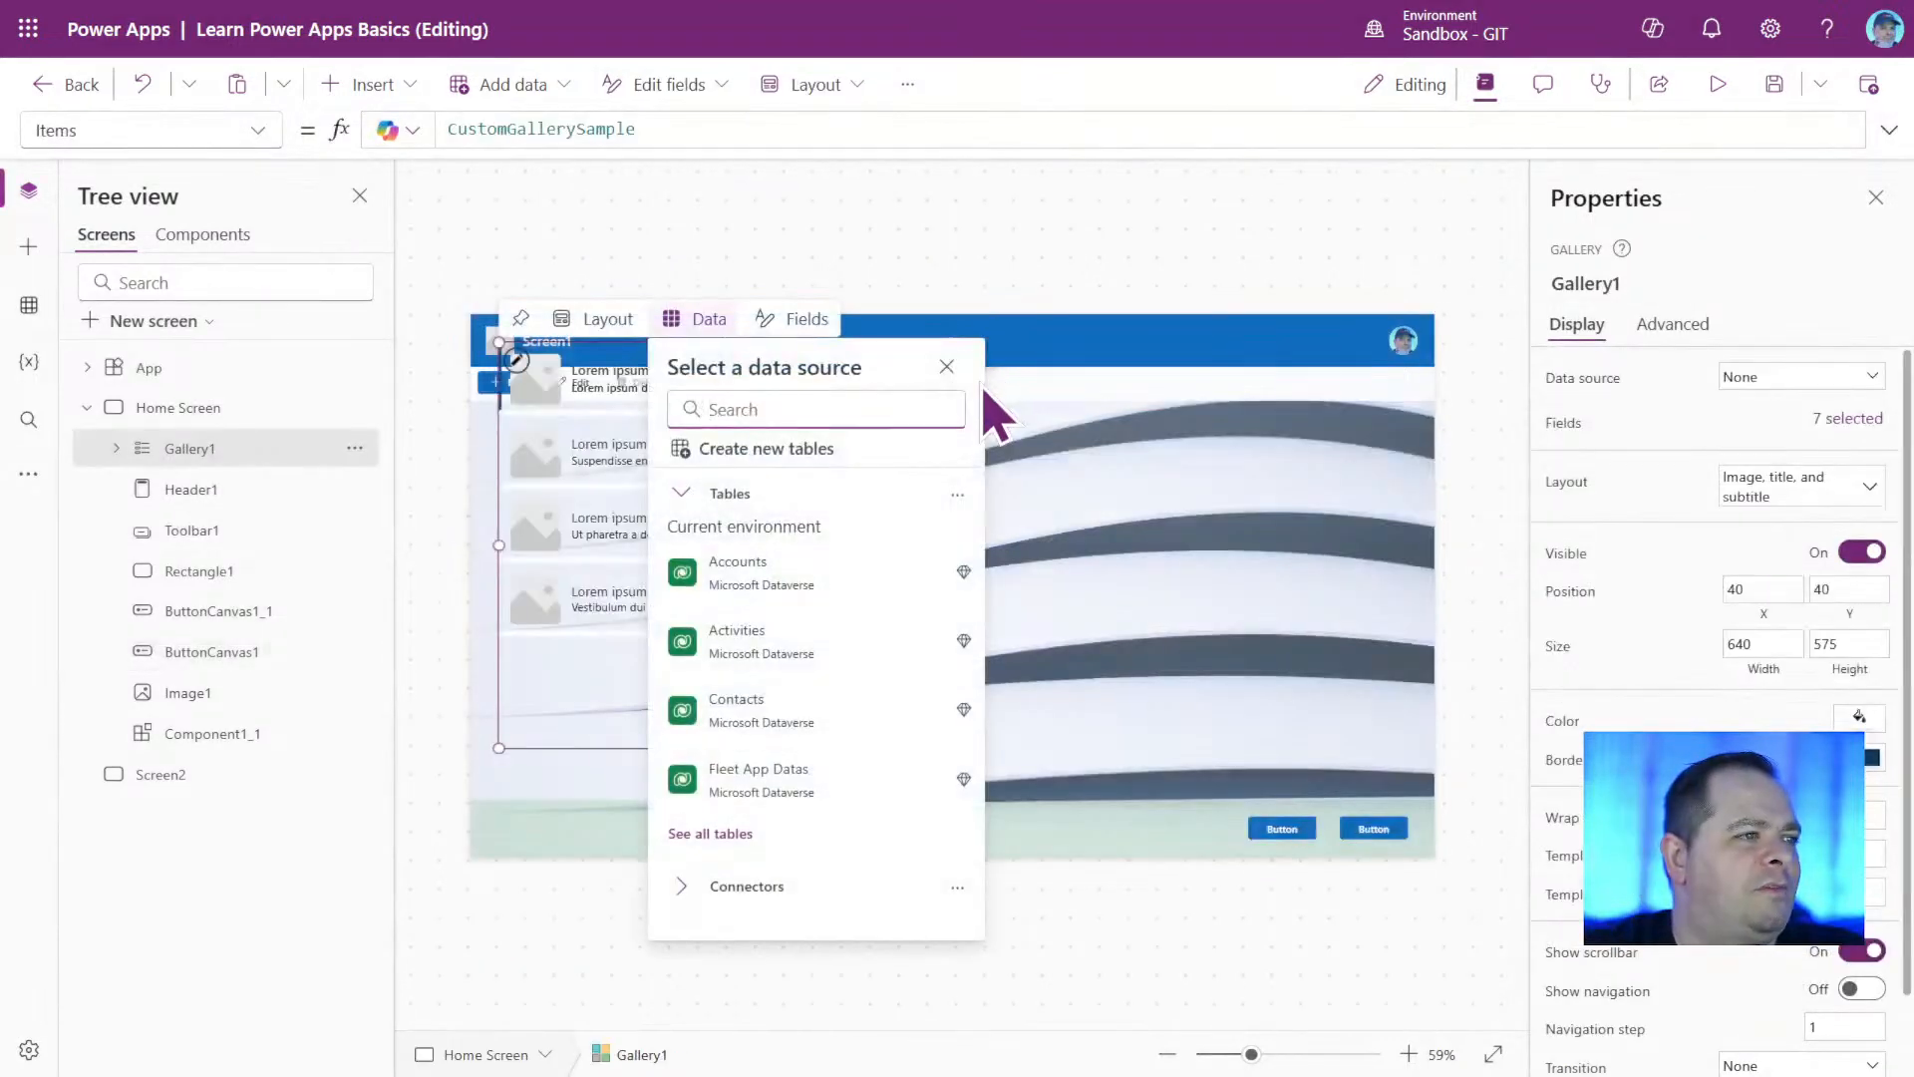
left_click_drag(585, 750, 773, 844)
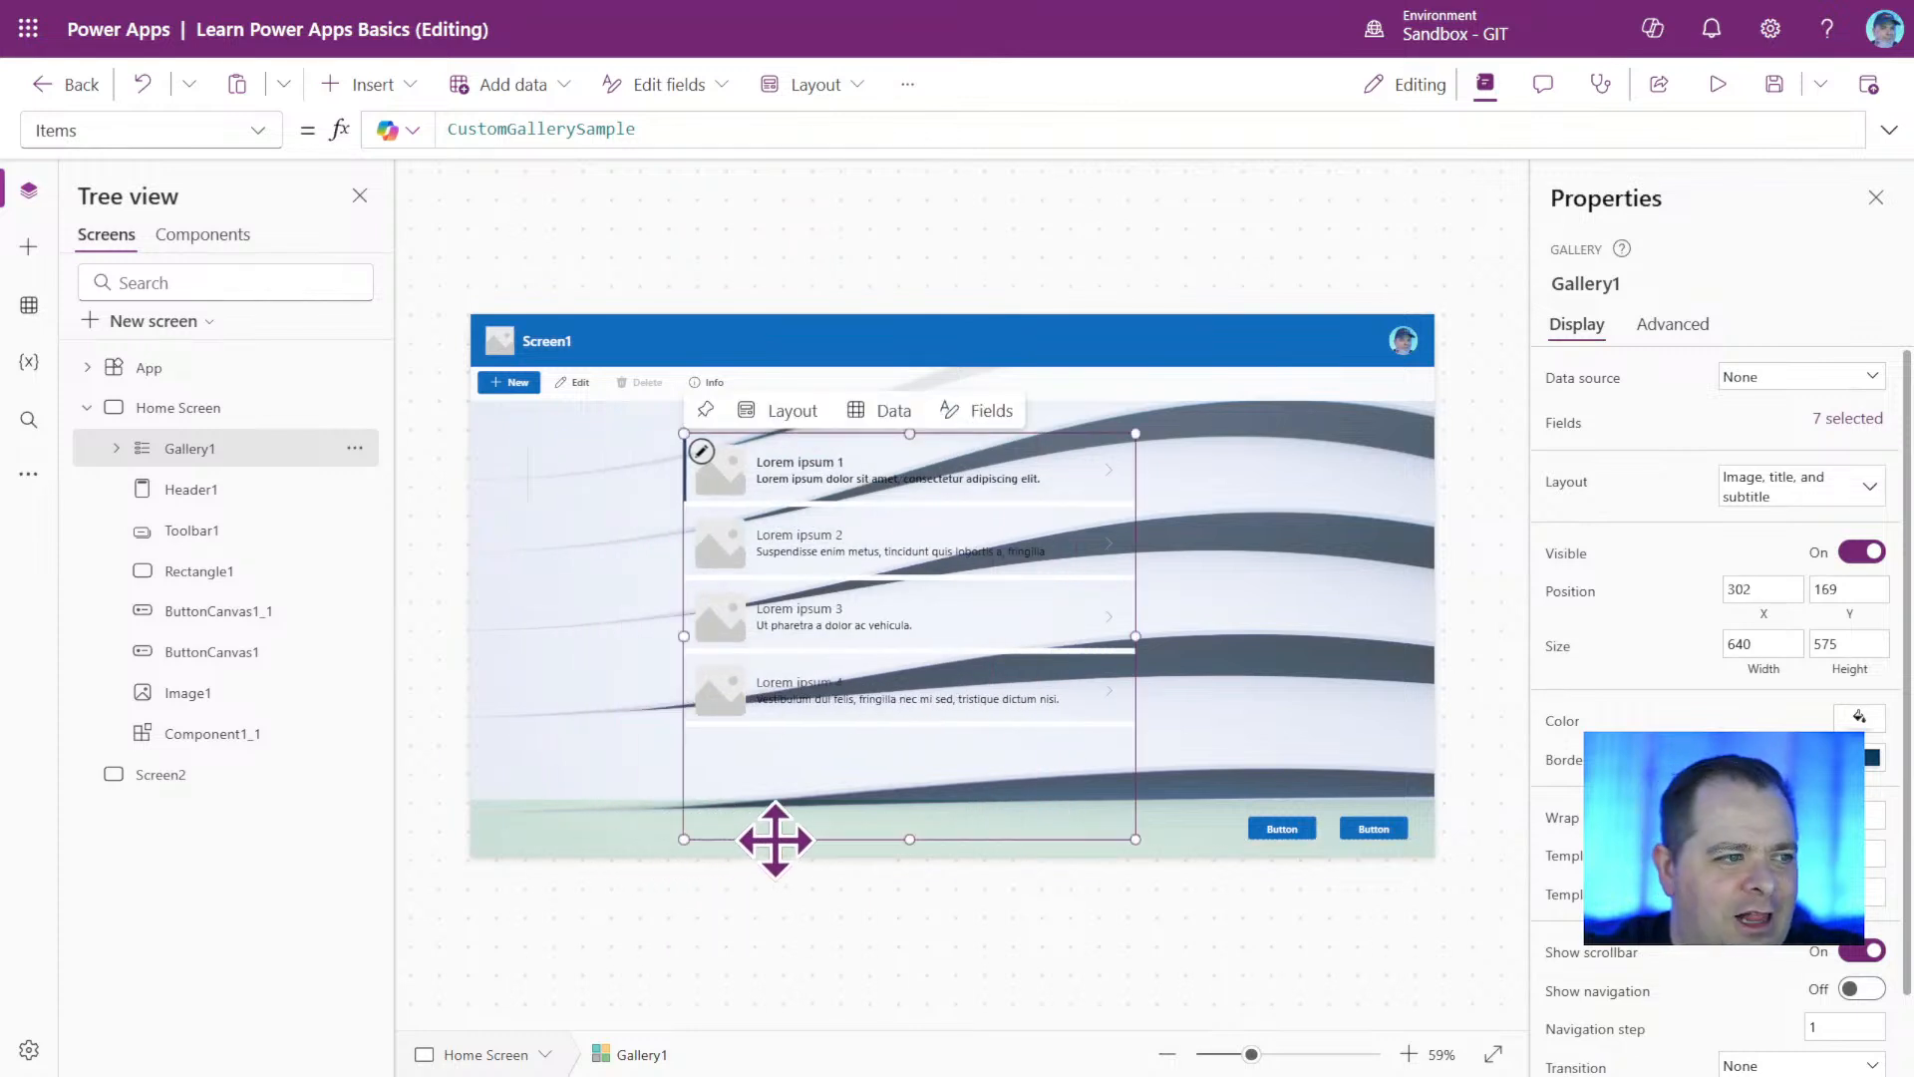
Set the vertical gallery's fill color to white, and change it to the dark gray theme color.
left_click(1860, 718)
left_click(1700, 881)
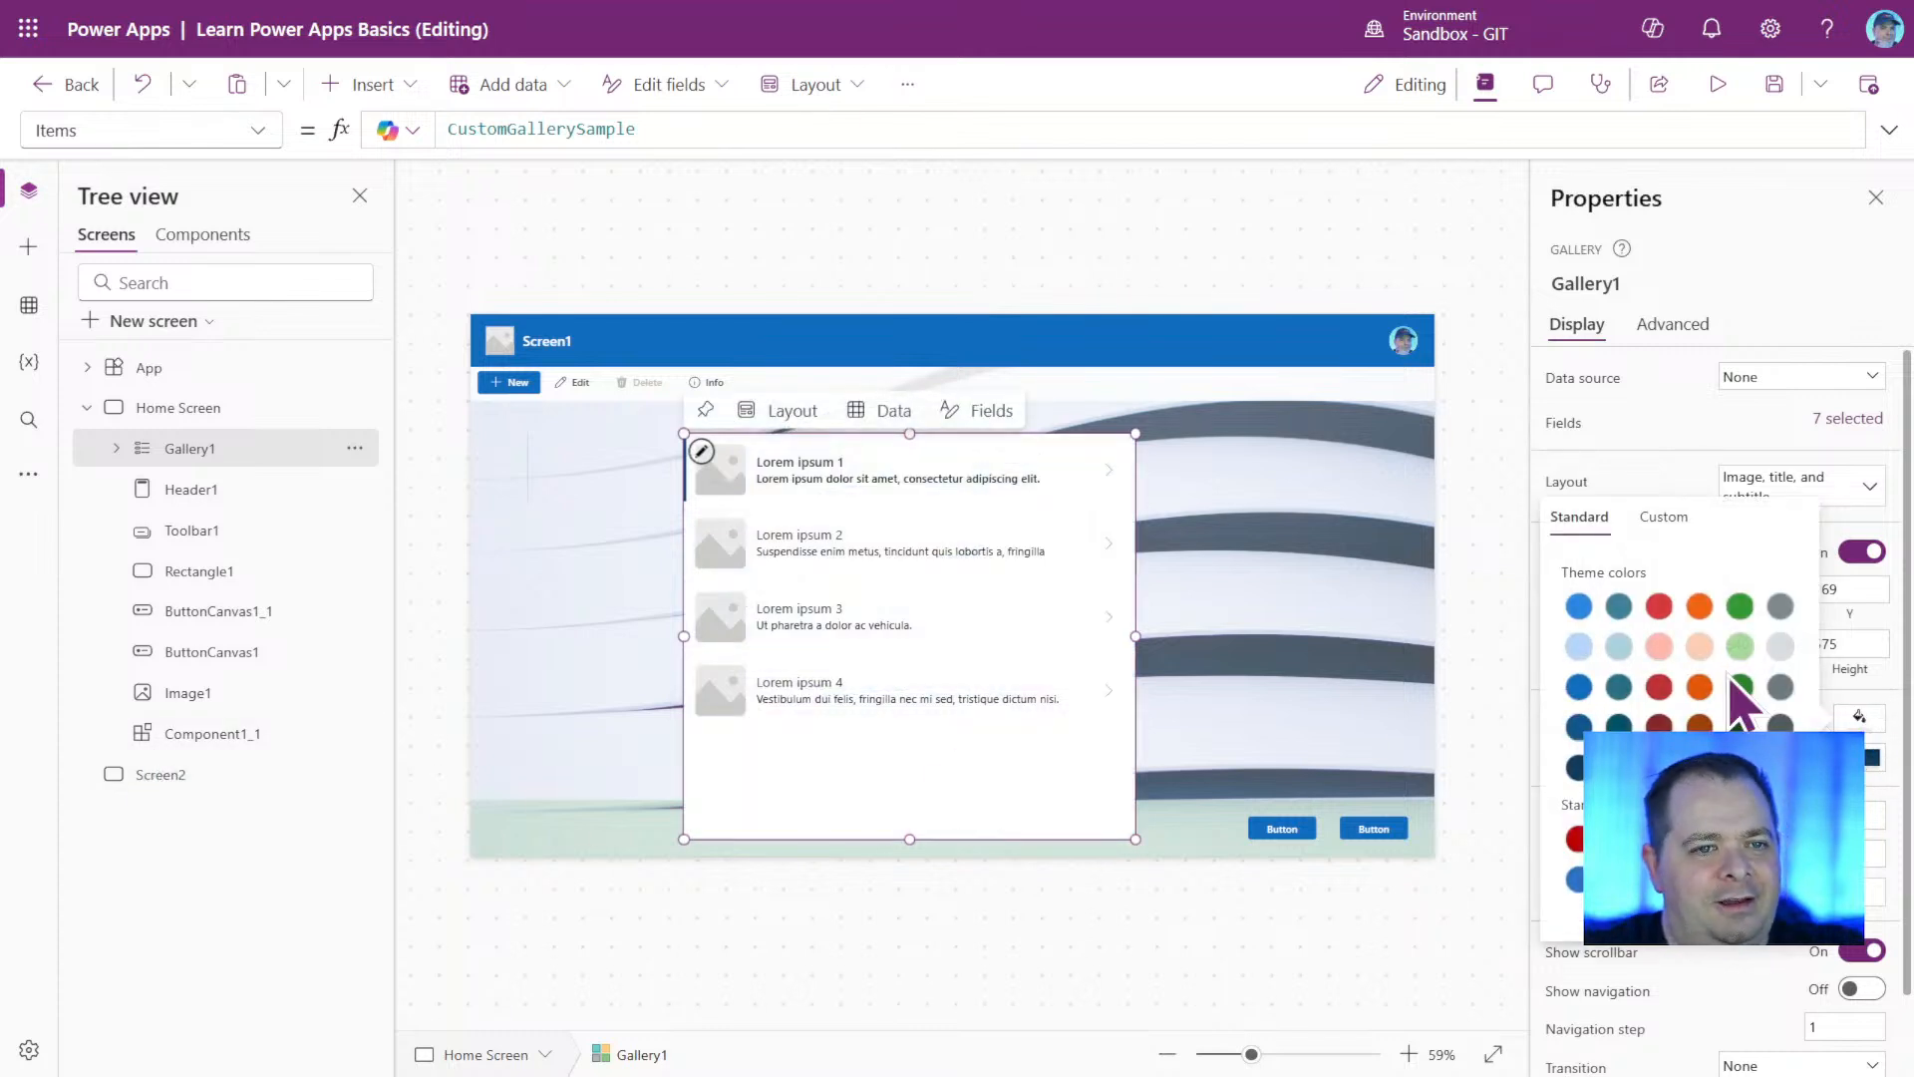
left_click(1780, 687)
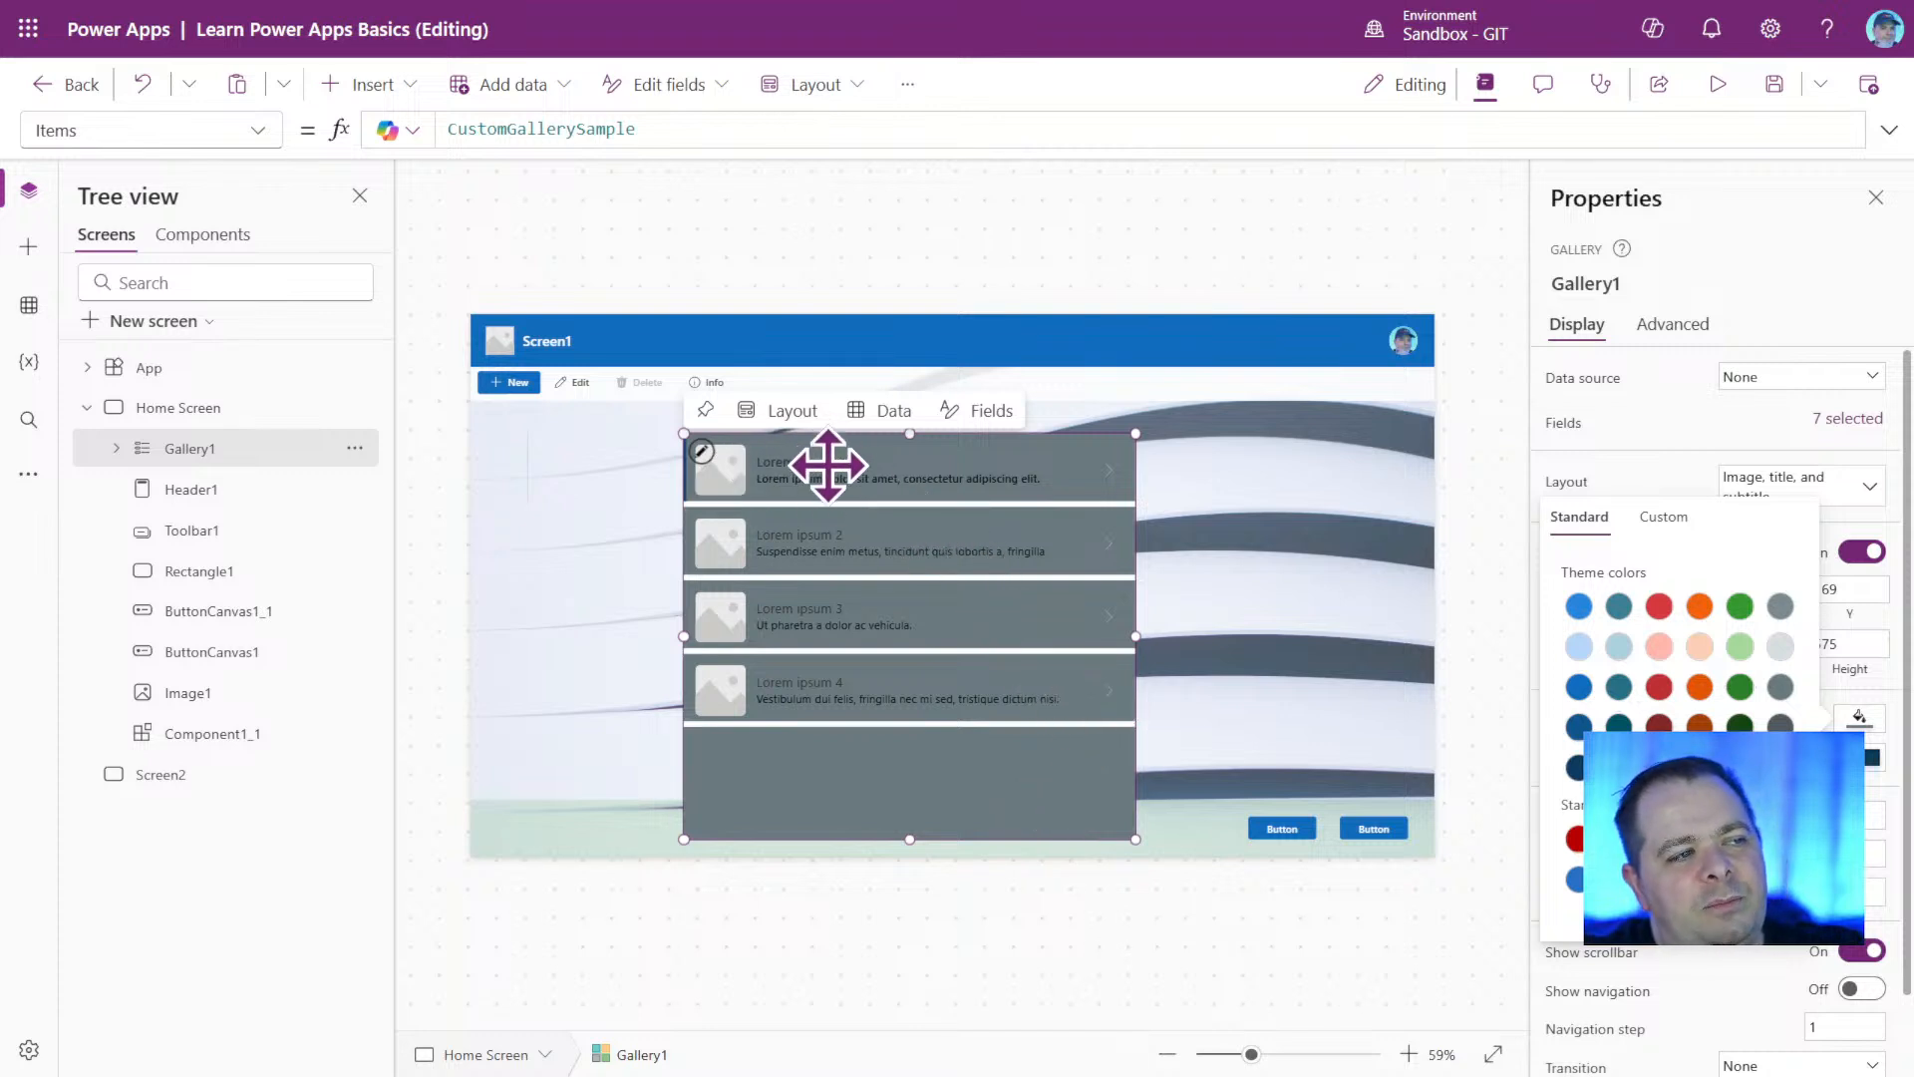
Inspect the arrow icon in the gallery's first row and delete the whole vertical gallery.
left_click(1112, 465)
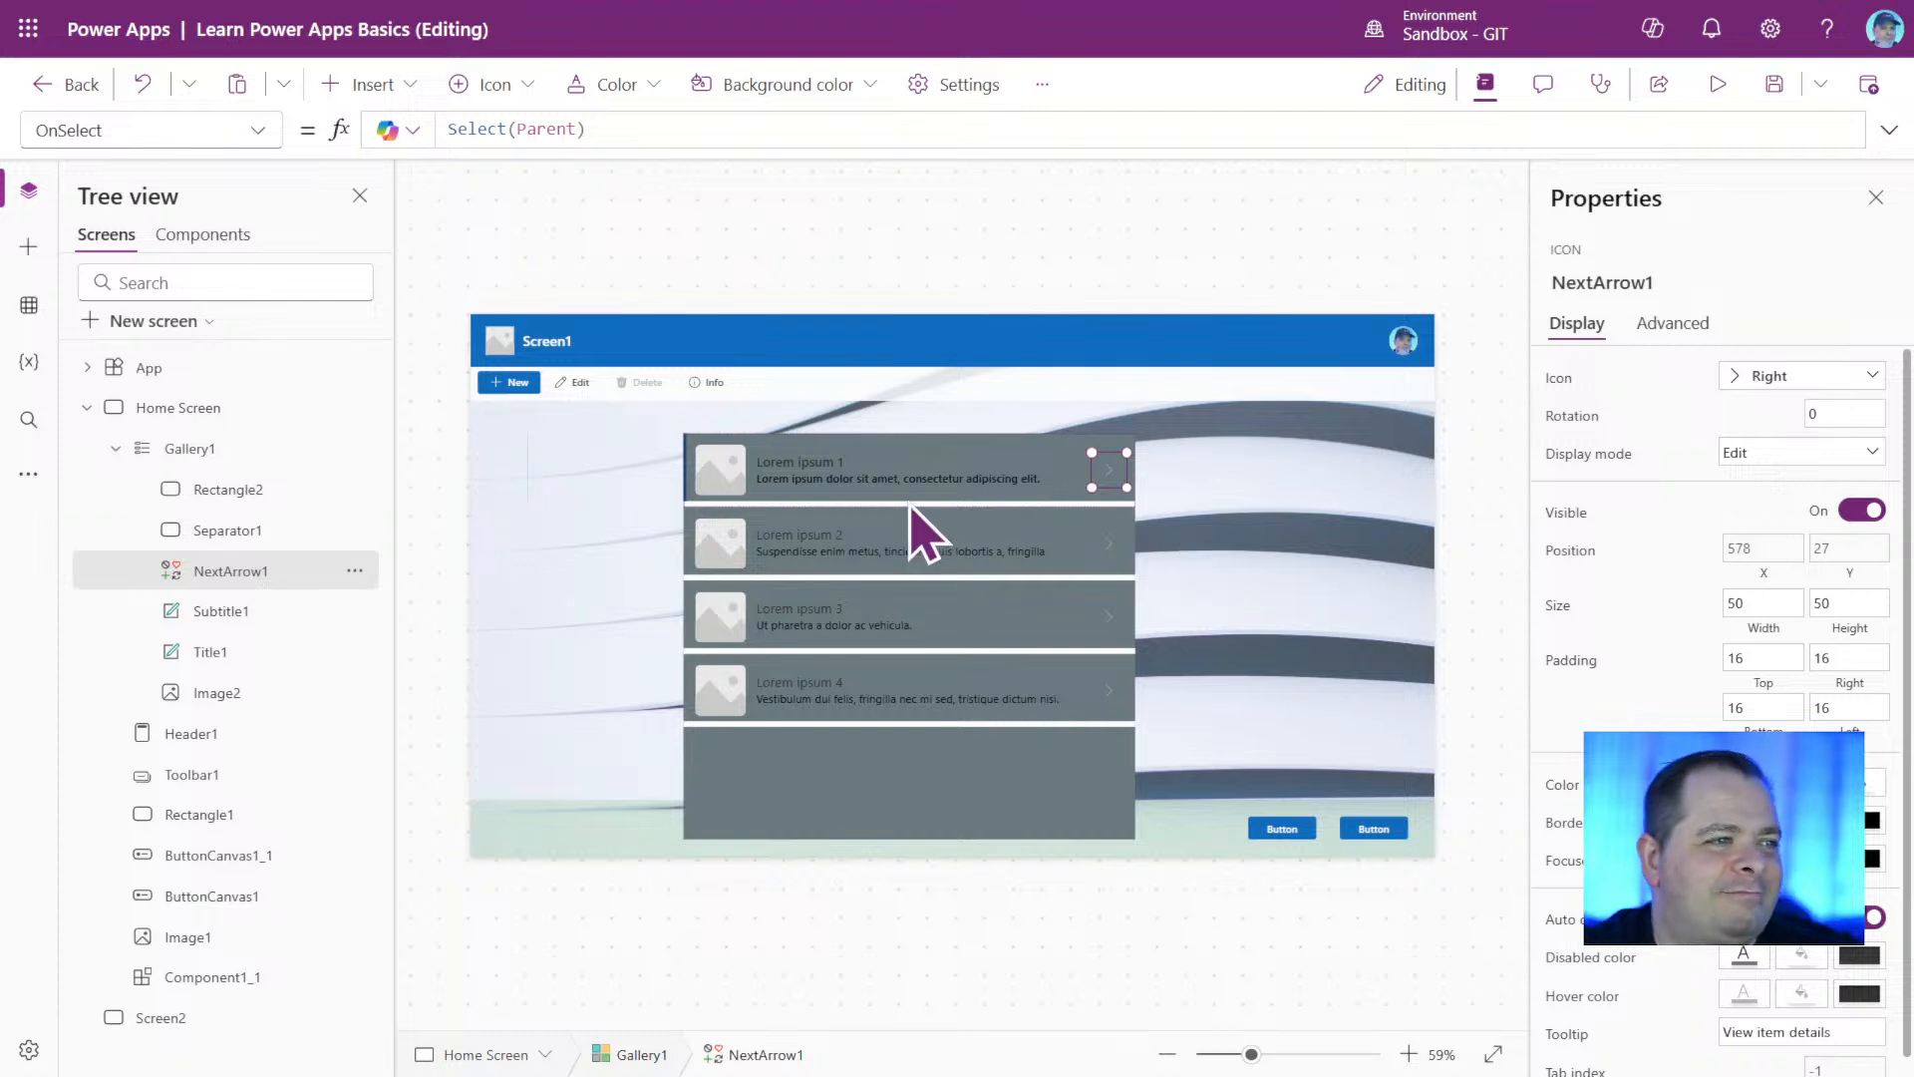
left_click(974, 811)
left_click(774, 802)
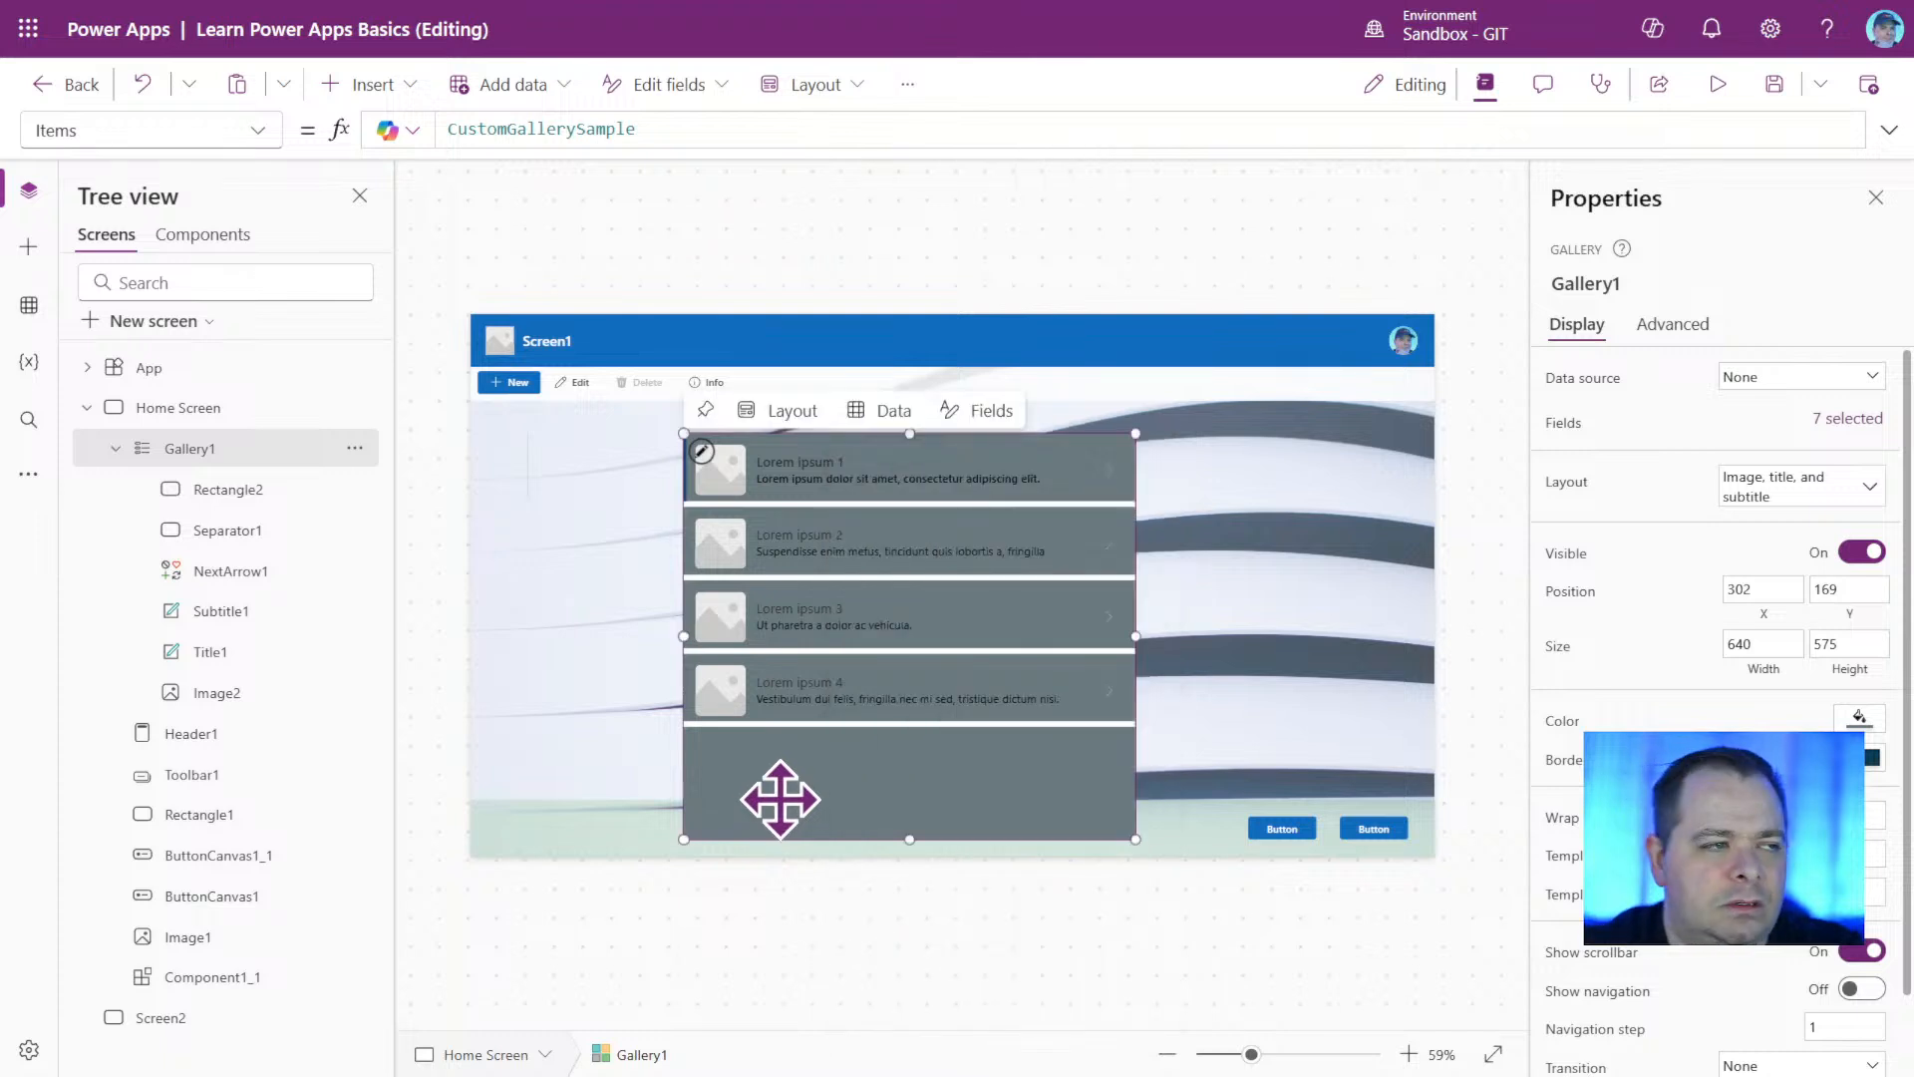
key("Delete")
Search the insertable controls for blank and add a blank vertical gallery to Home Screen.
left_click(371, 85)
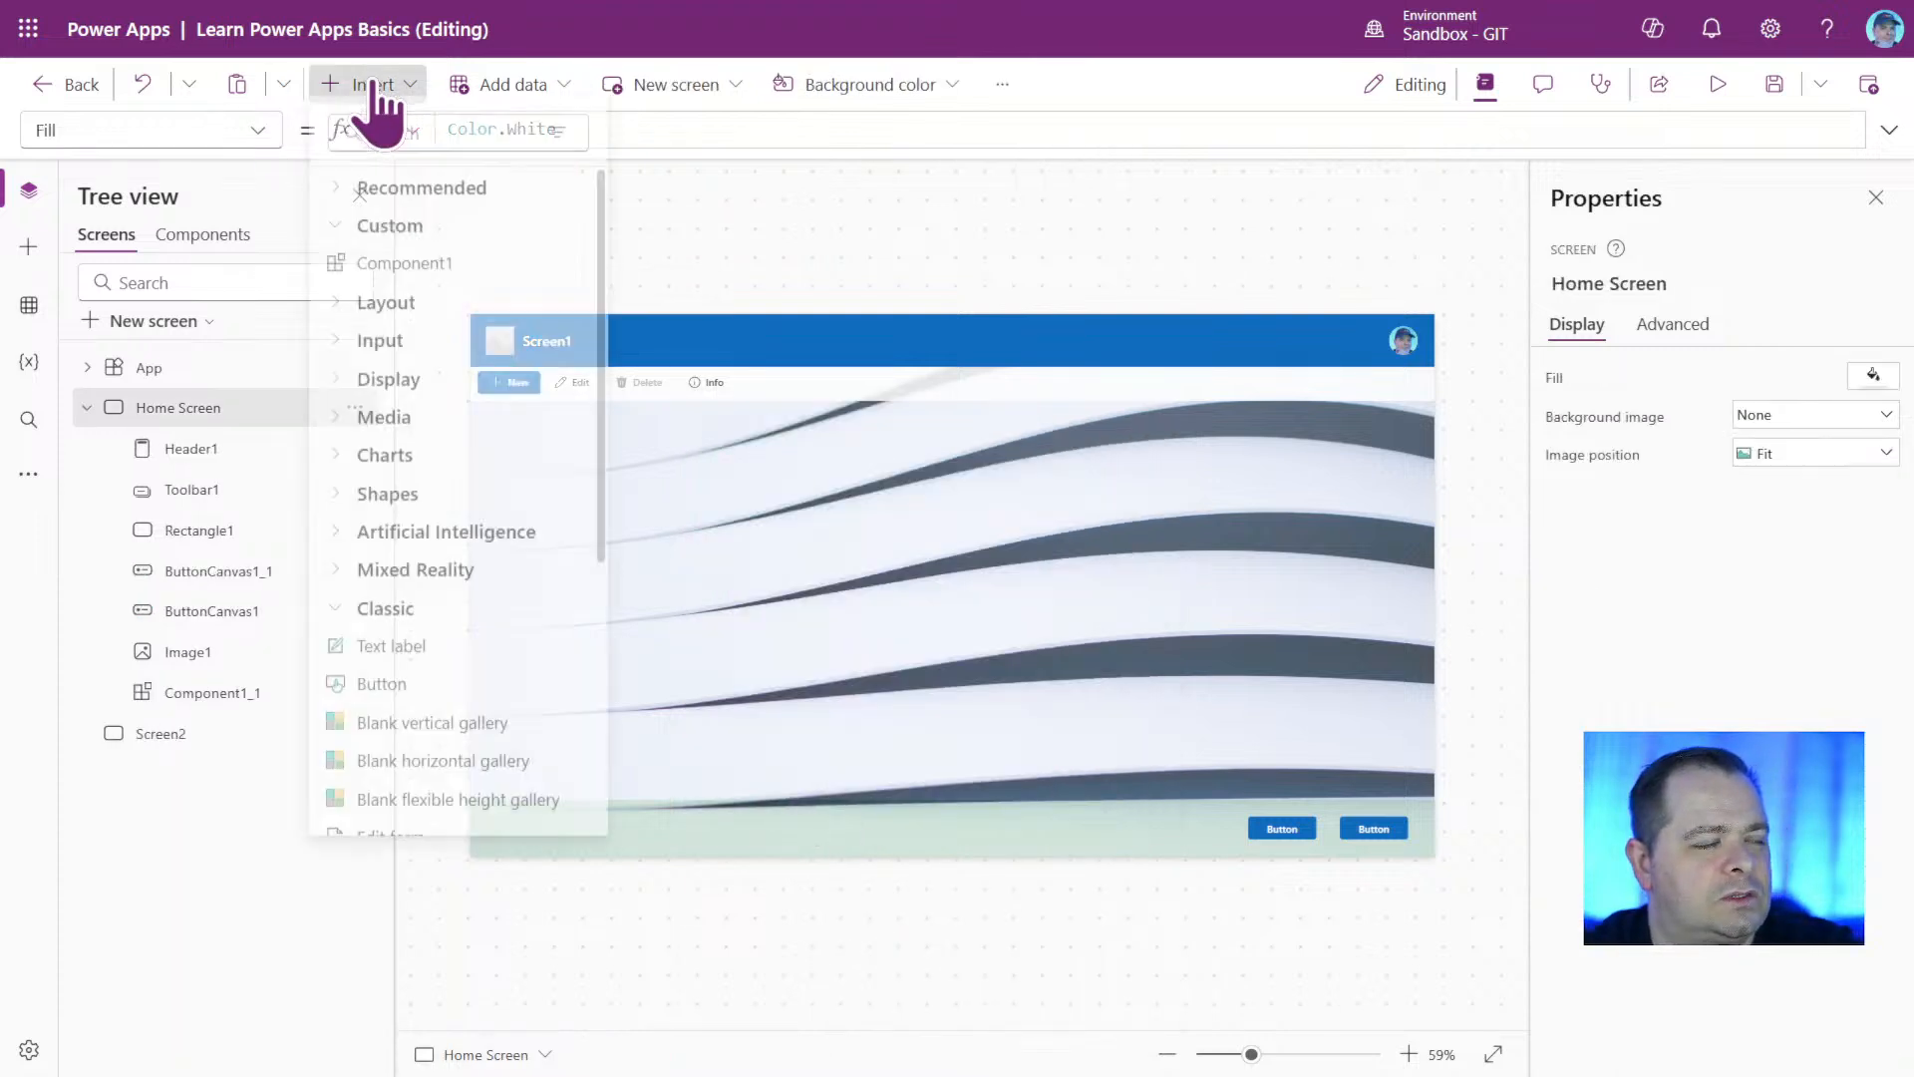
type("b")
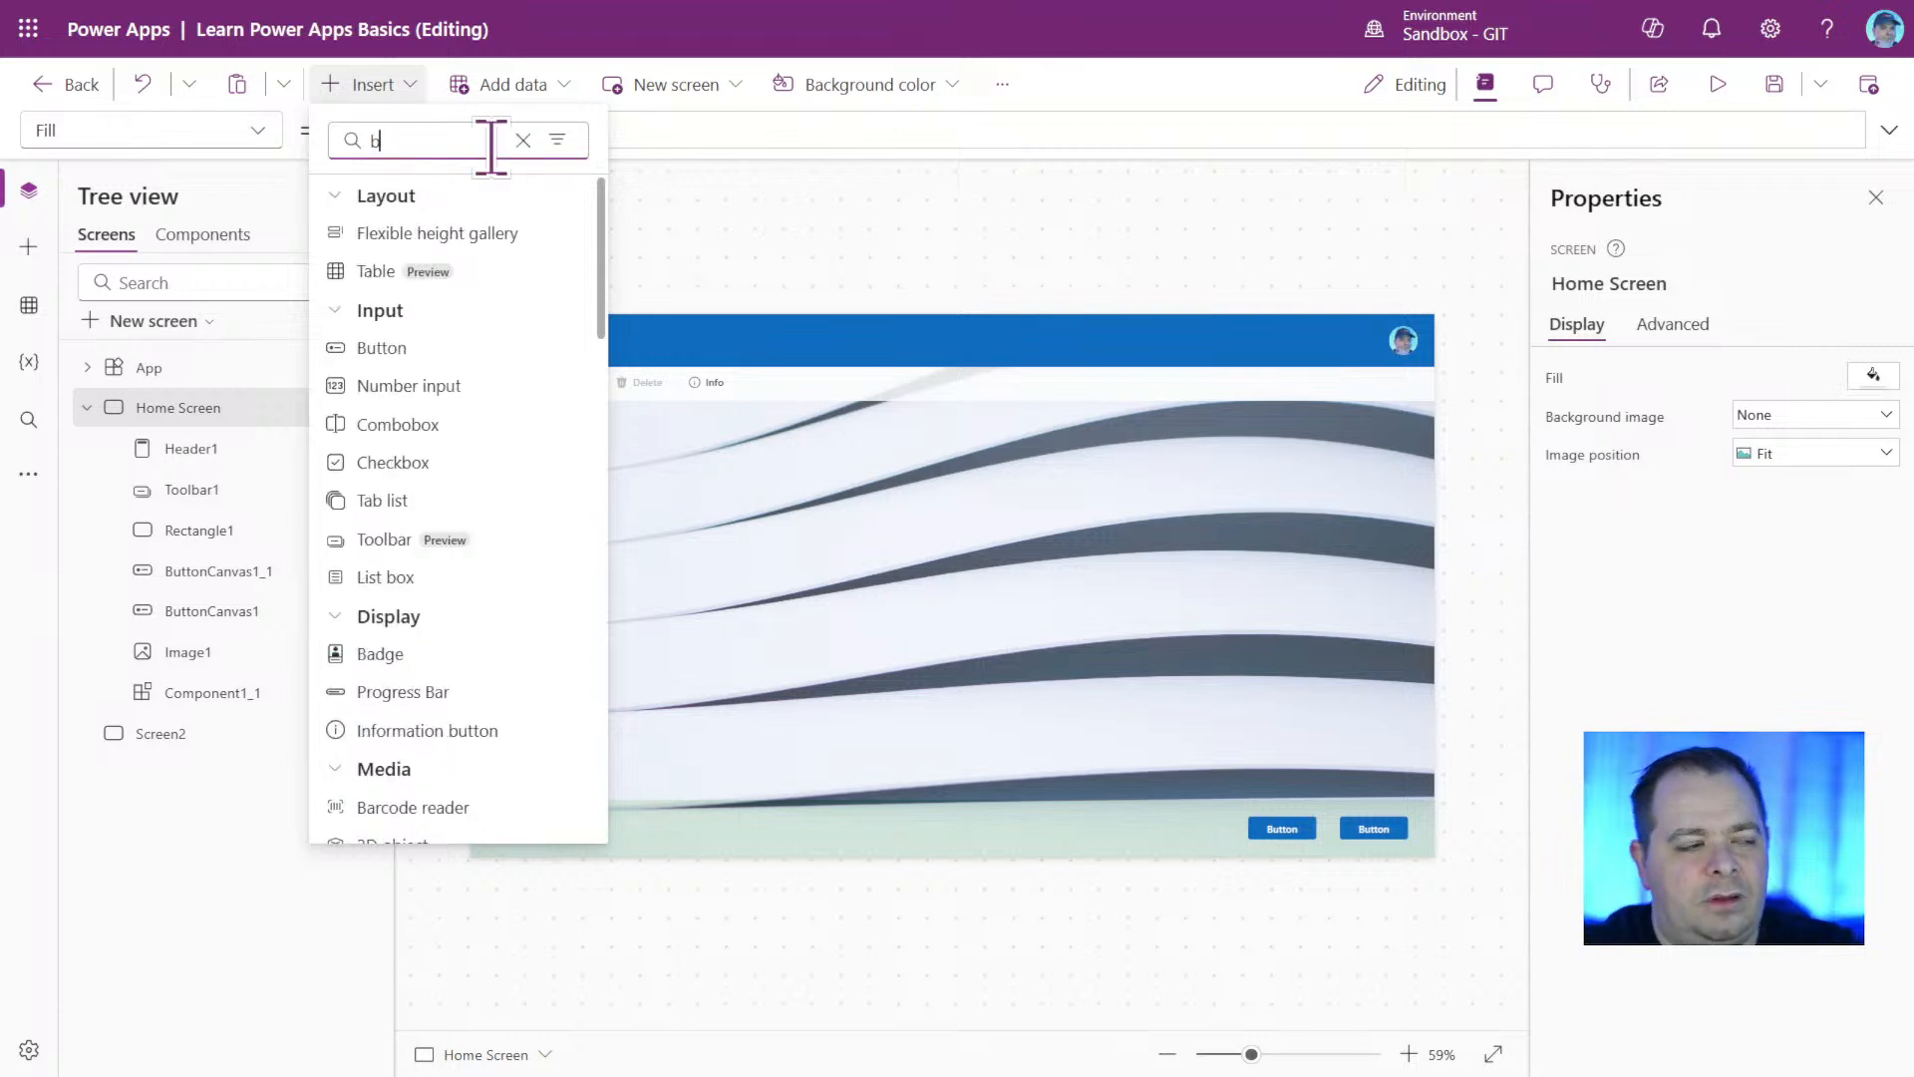
type("lank")
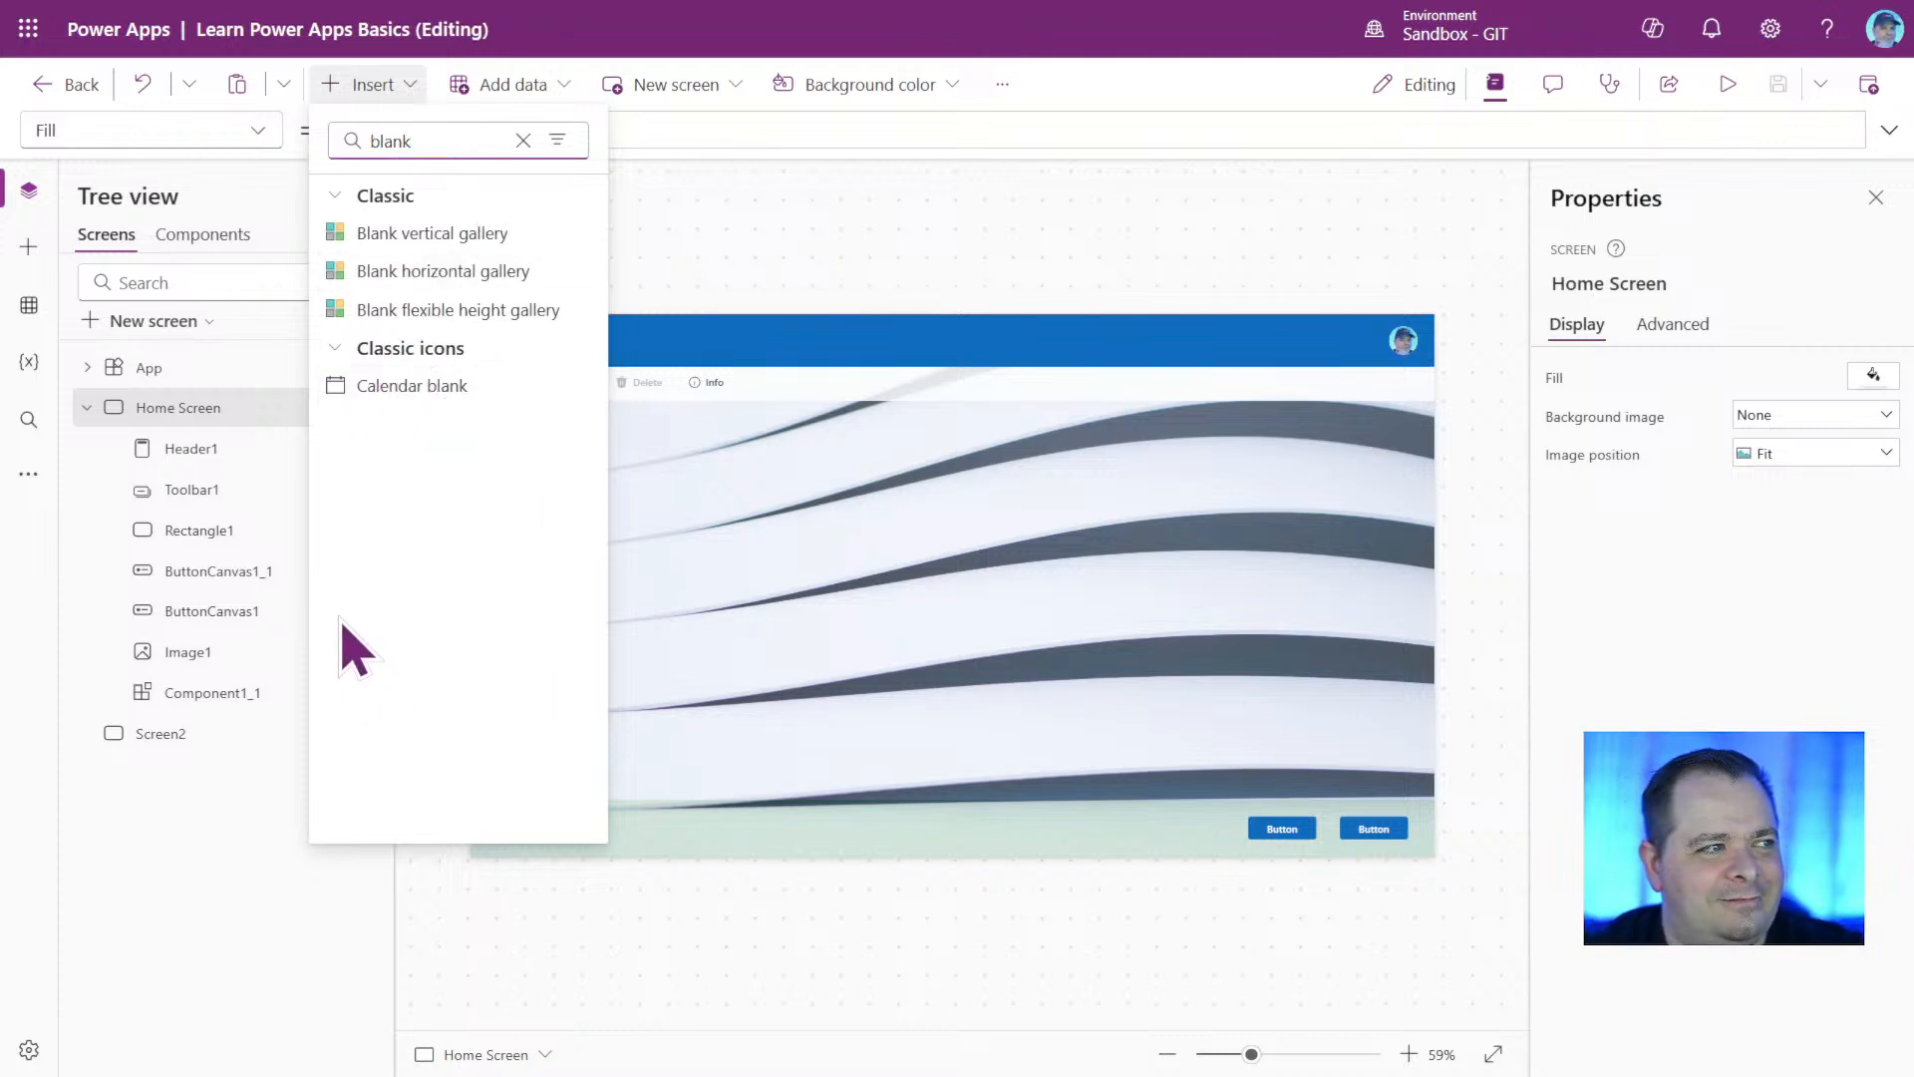
left_click(485, 242)
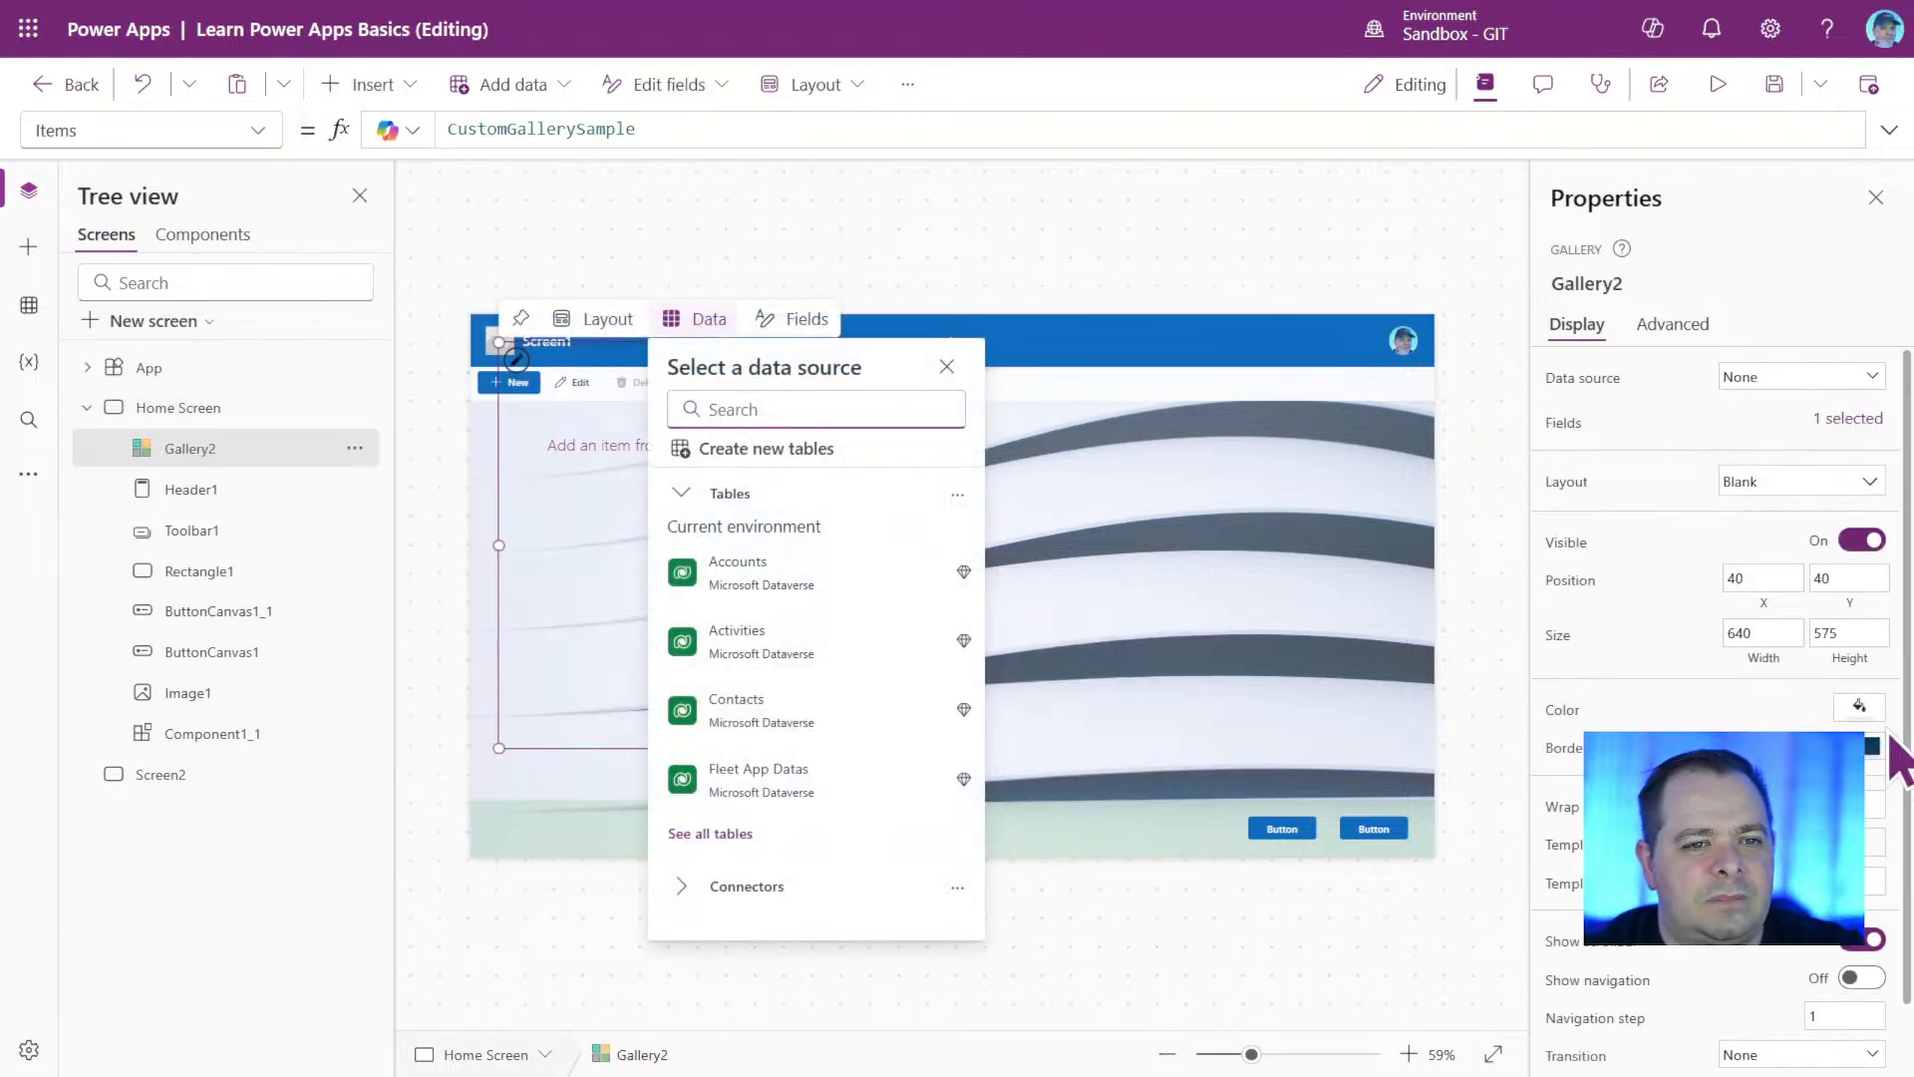
Fill the blank gallery with the light orange theme color and move it to about X 245, Y 193.
left_click(1859, 706)
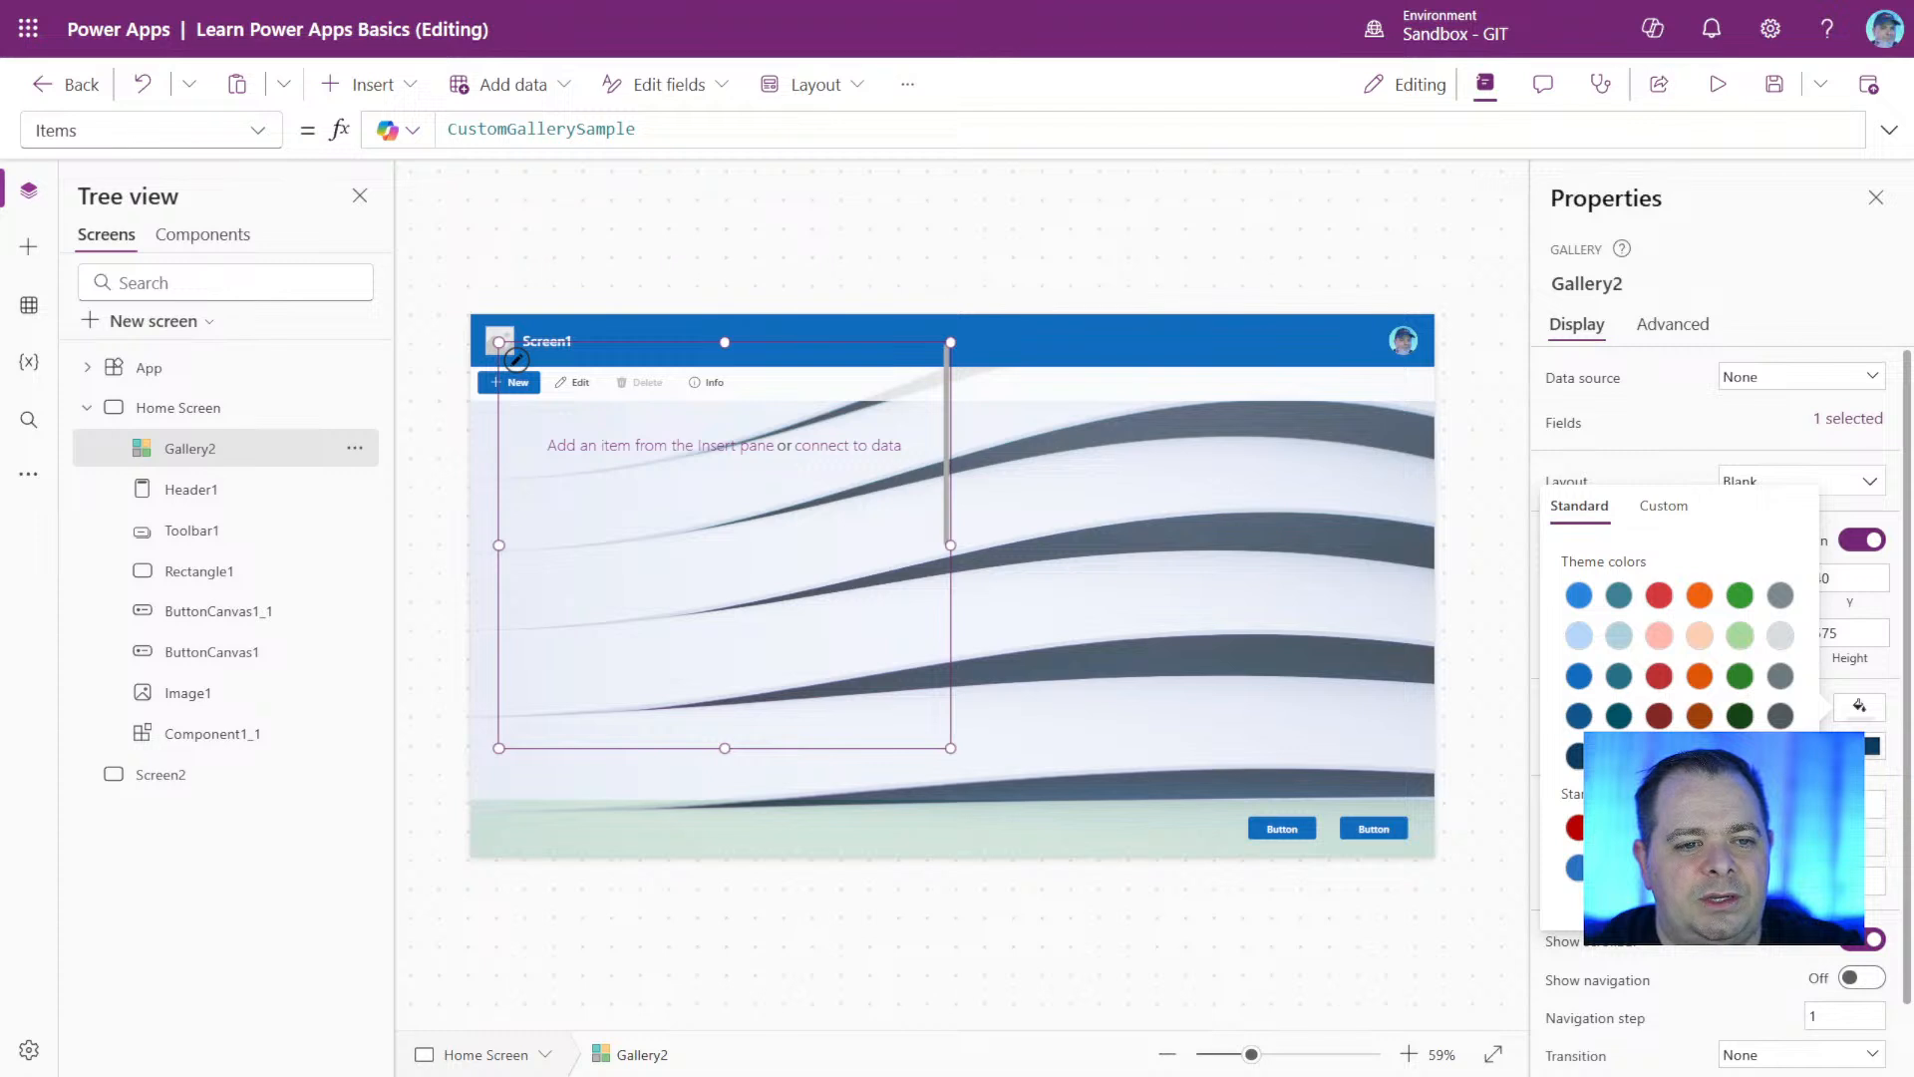
left_click(1700, 638)
left_click(675, 788)
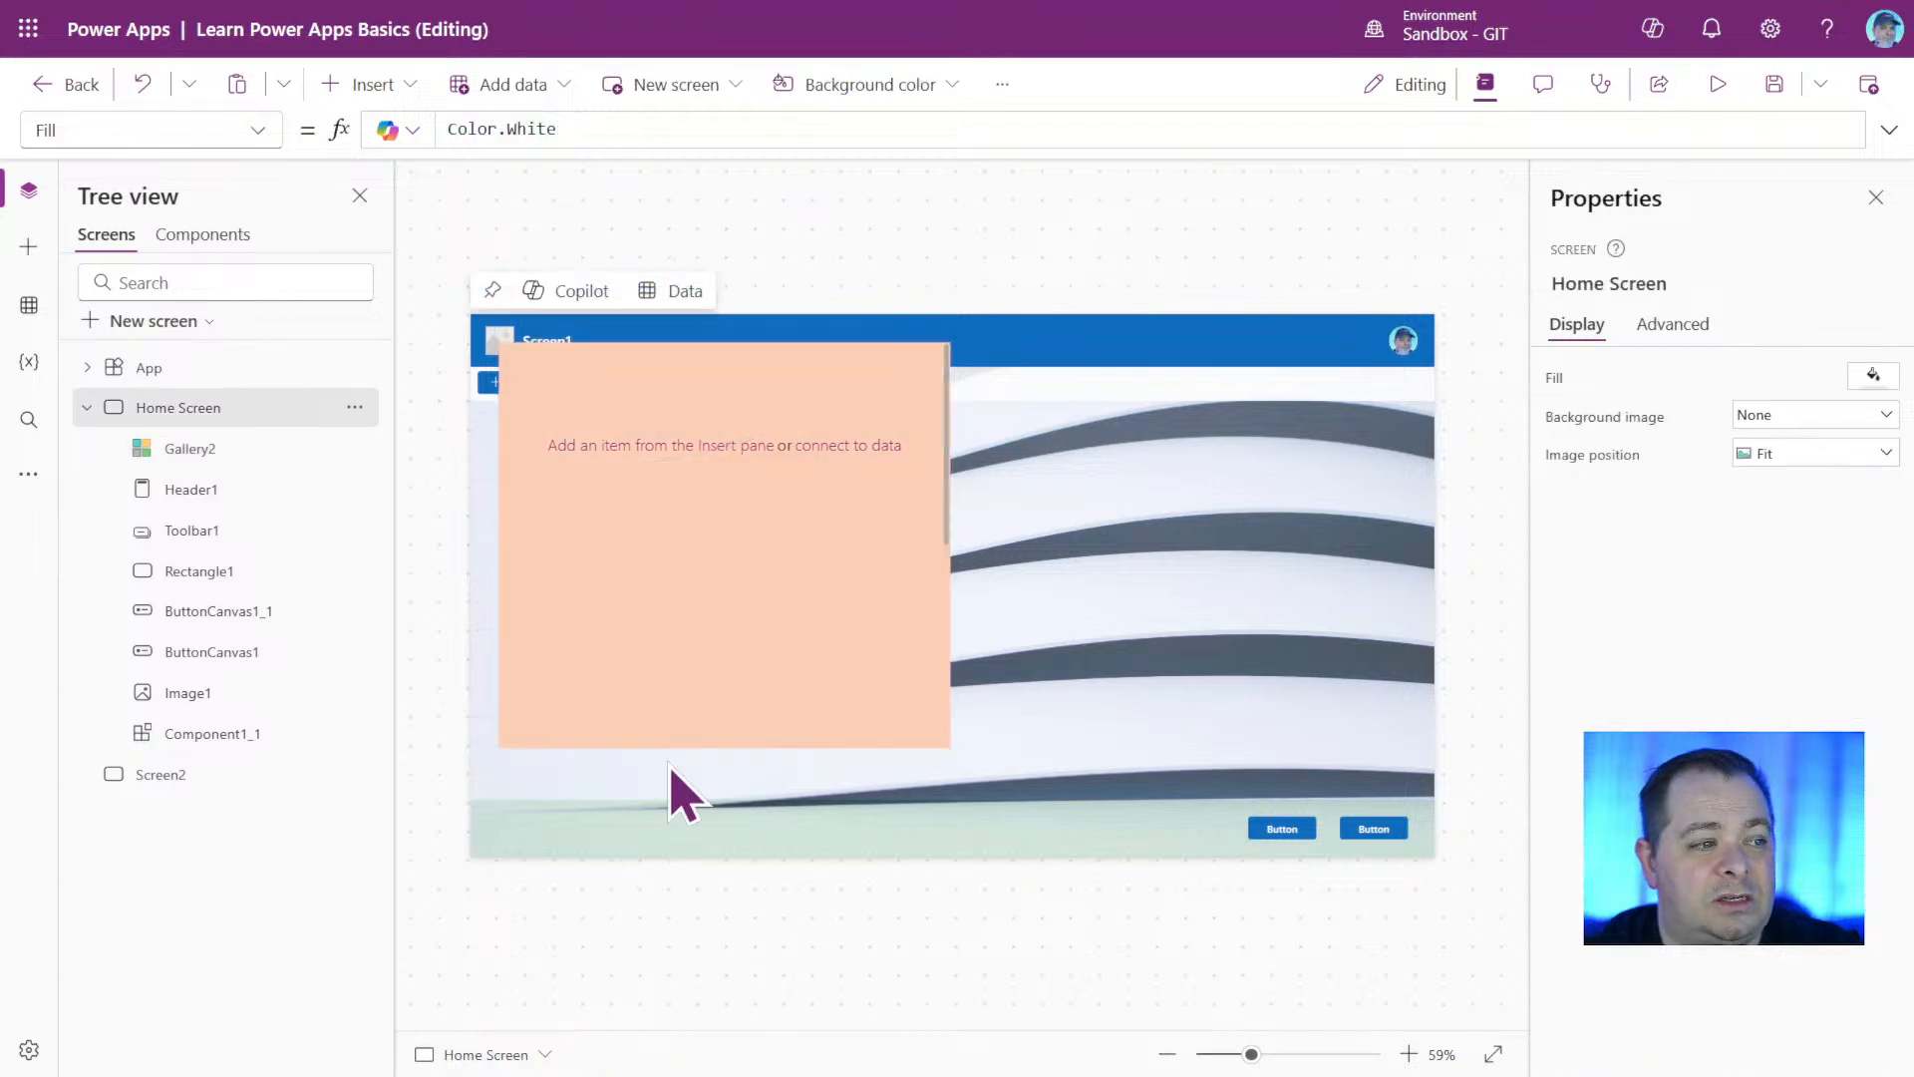
left_click(688, 678)
left_click_drag(555, 735, 703, 836)
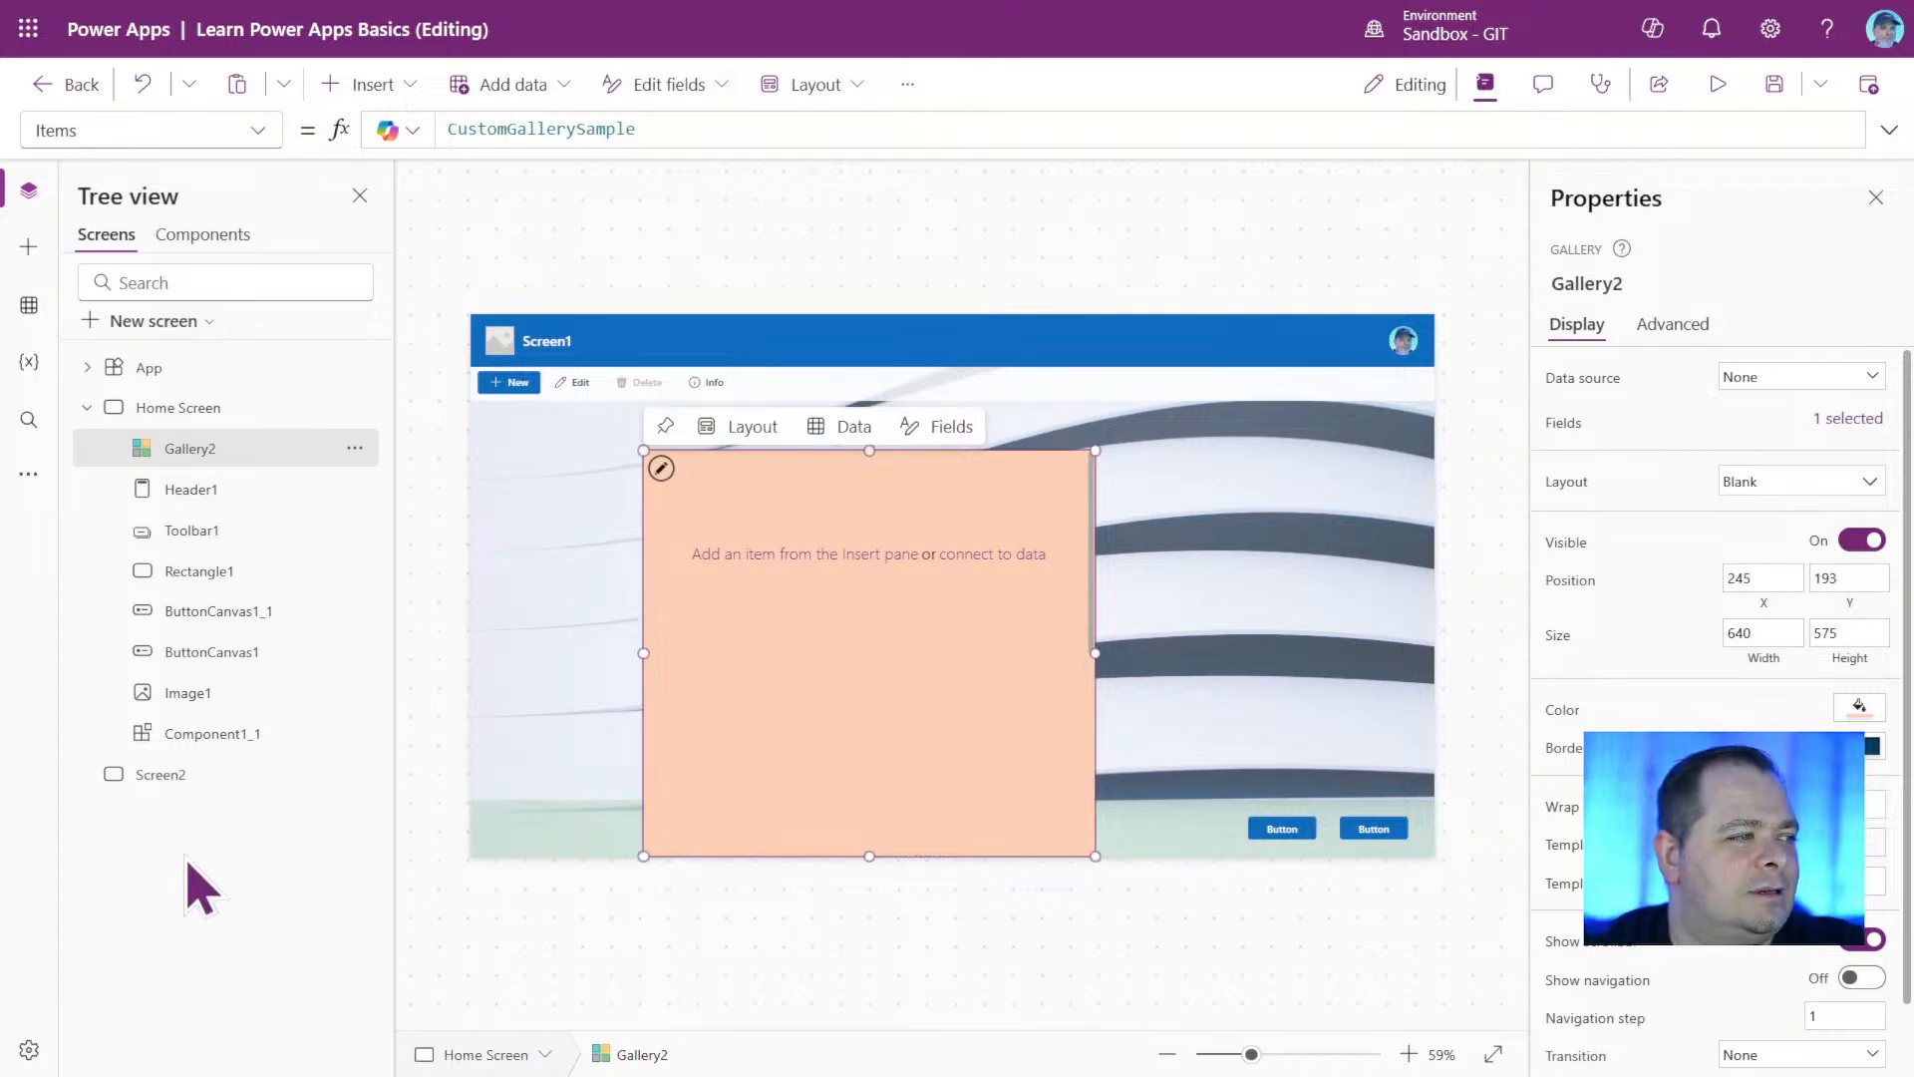
Search the insertable controls for gallery, add a blank vertical gallery to Screen2 without a data source, and select it.
left_click(167, 785)
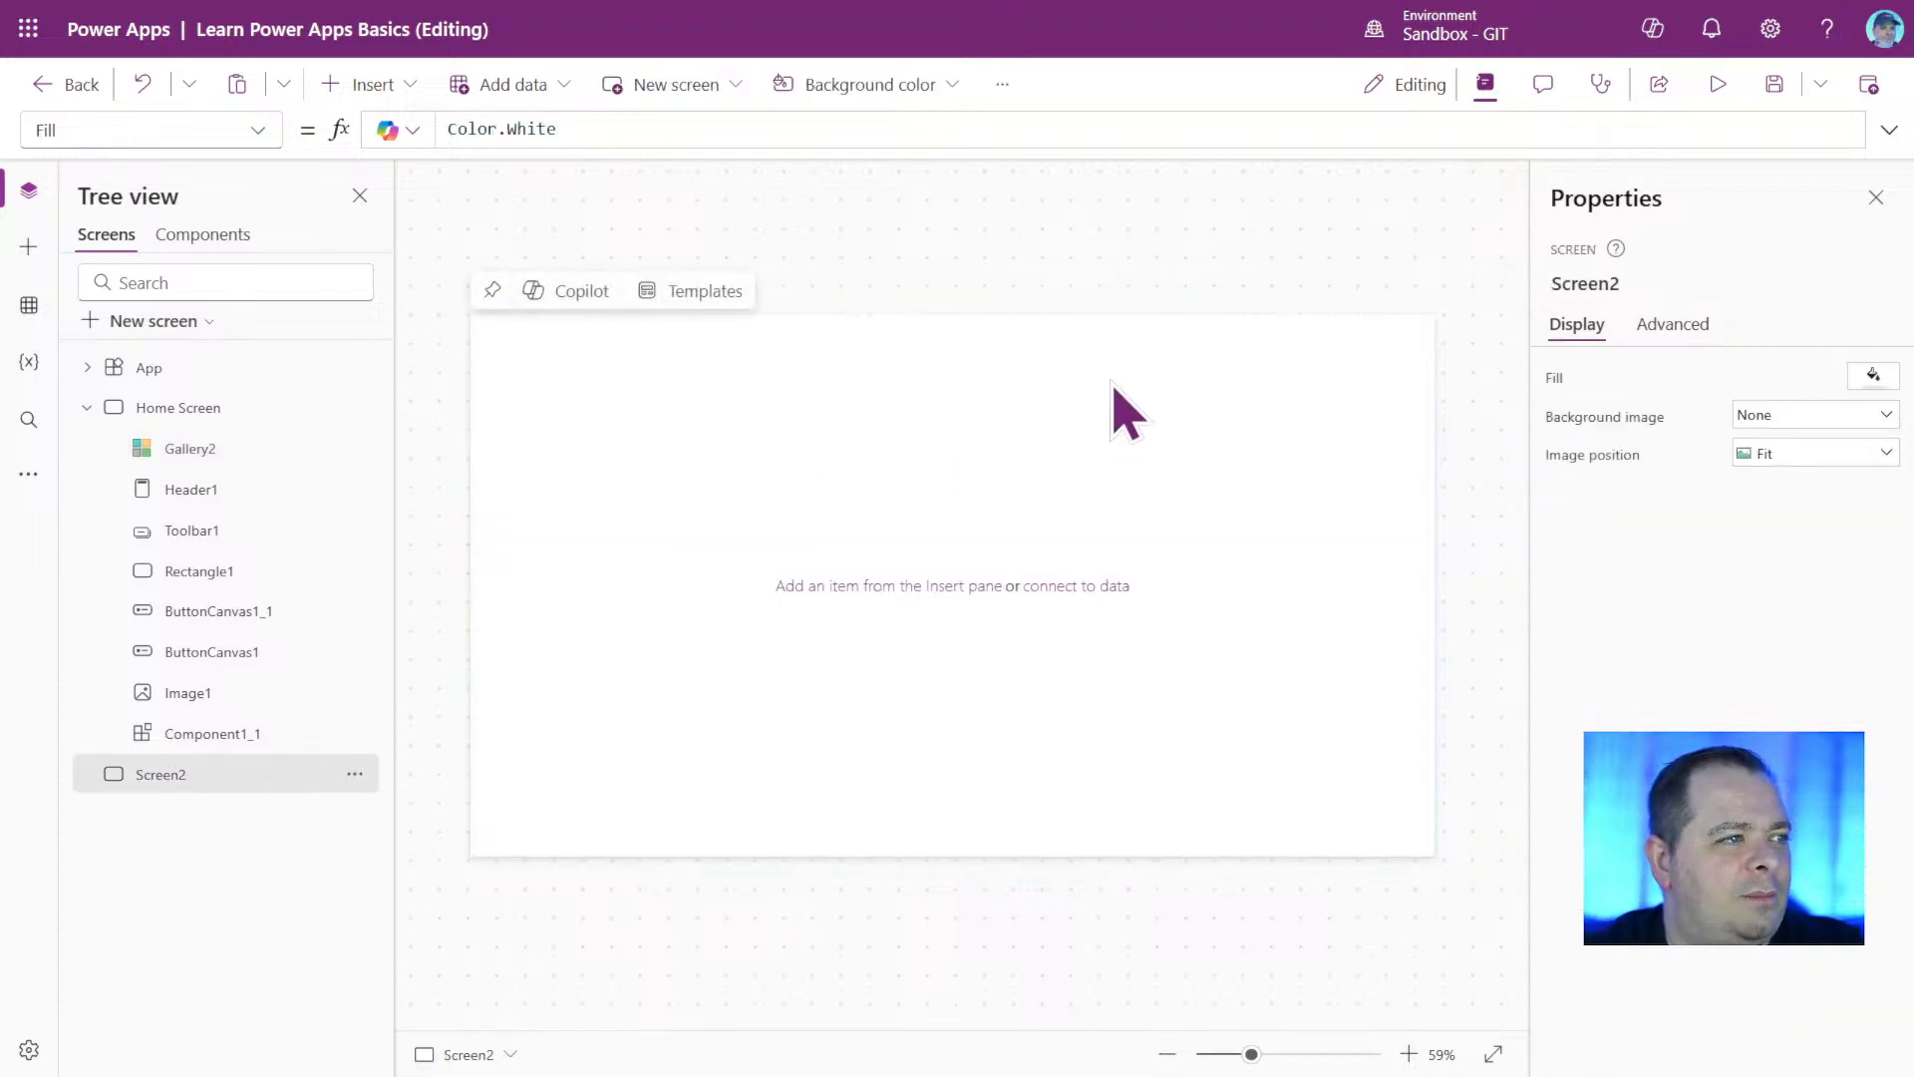
left_click(371, 88)
type("gallery")
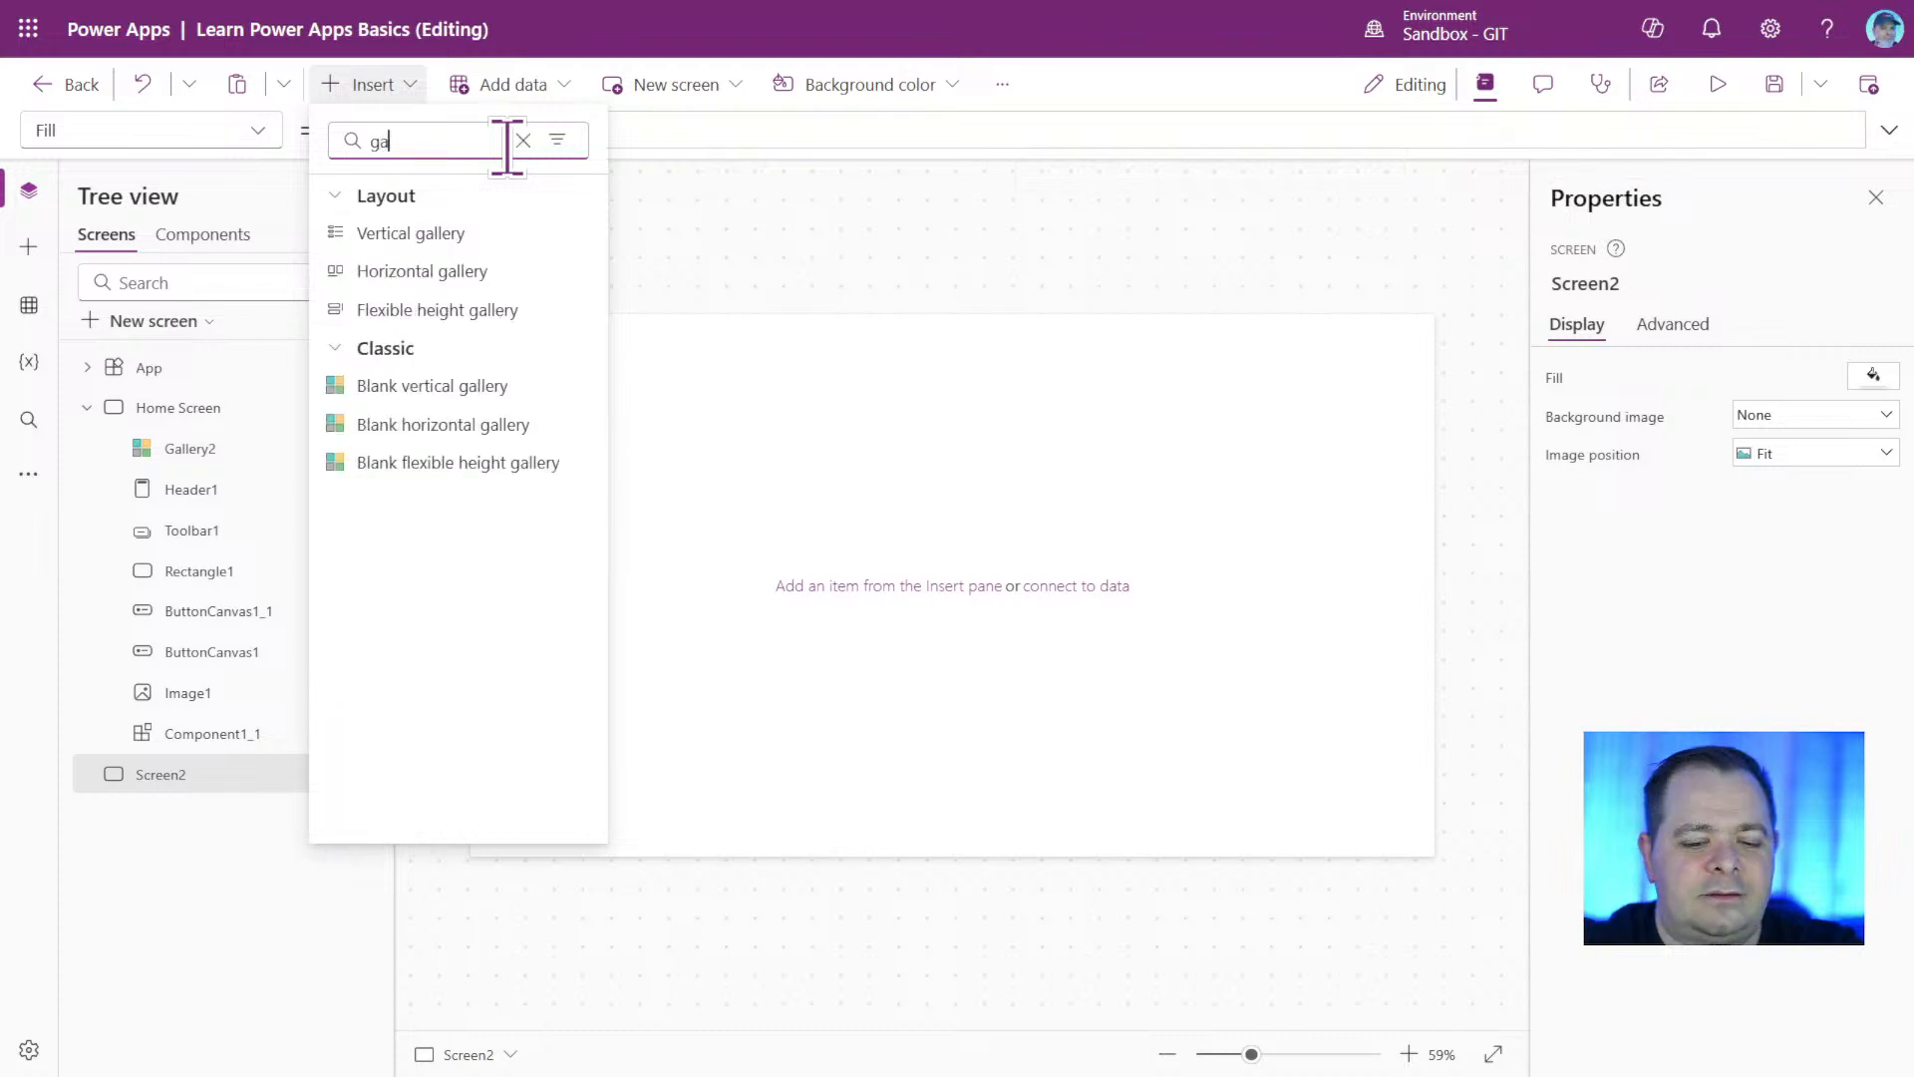
left_click(439, 387)
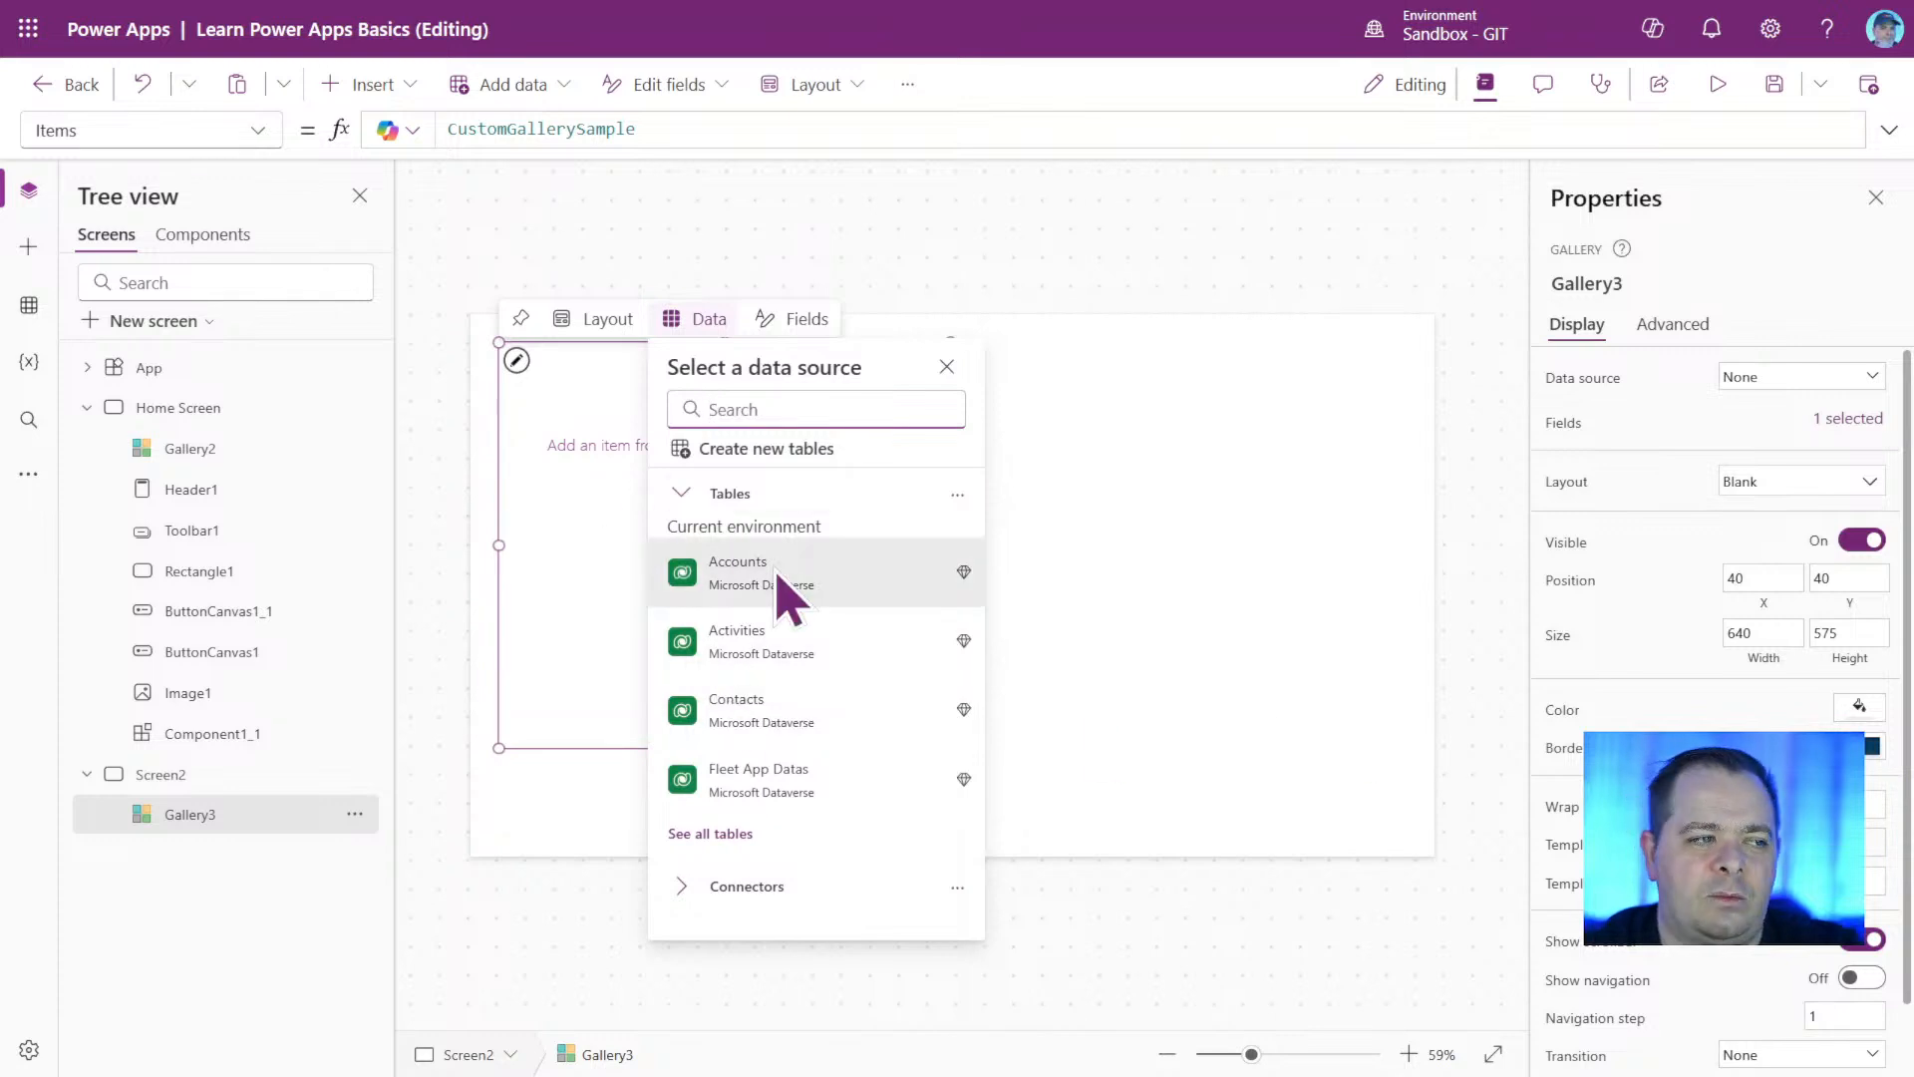
left_click(1291, 757)
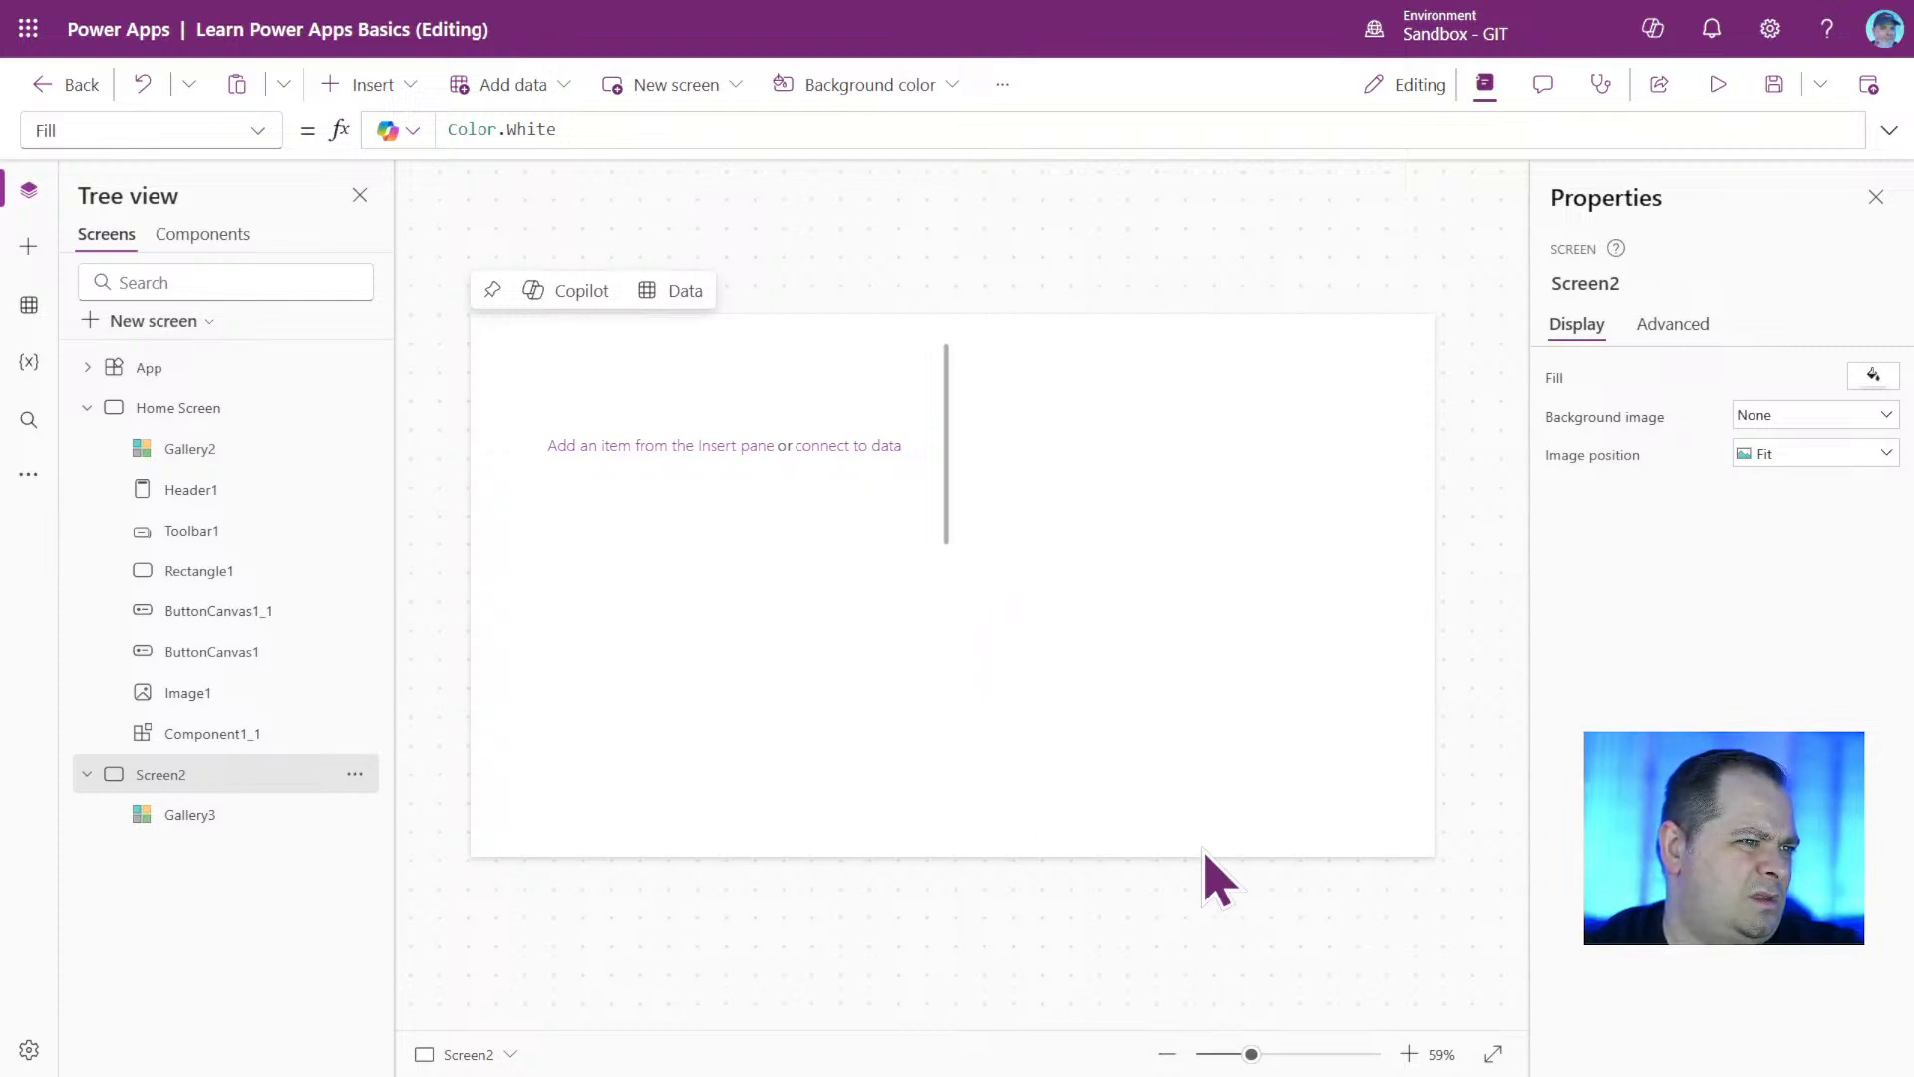
left_click(803, 698)
left_click(594, 714)
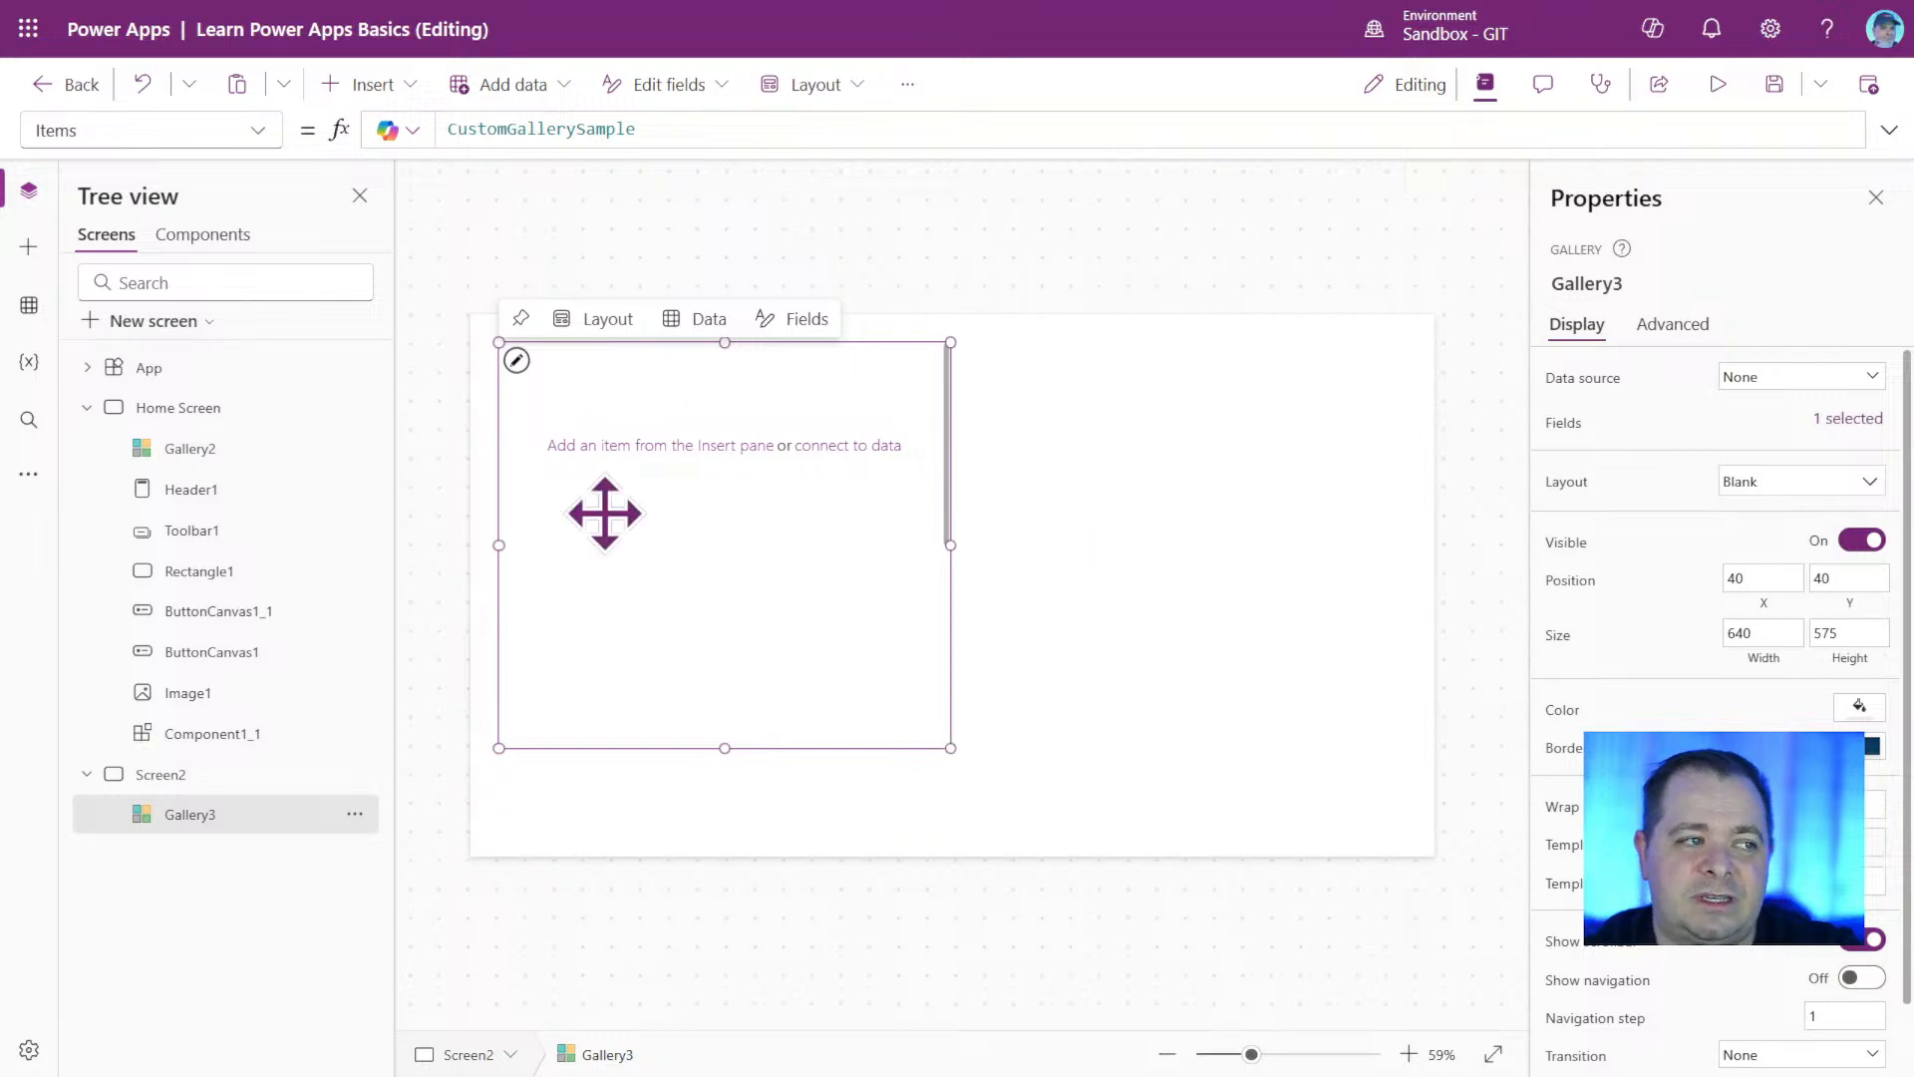
left_click(821, 690)
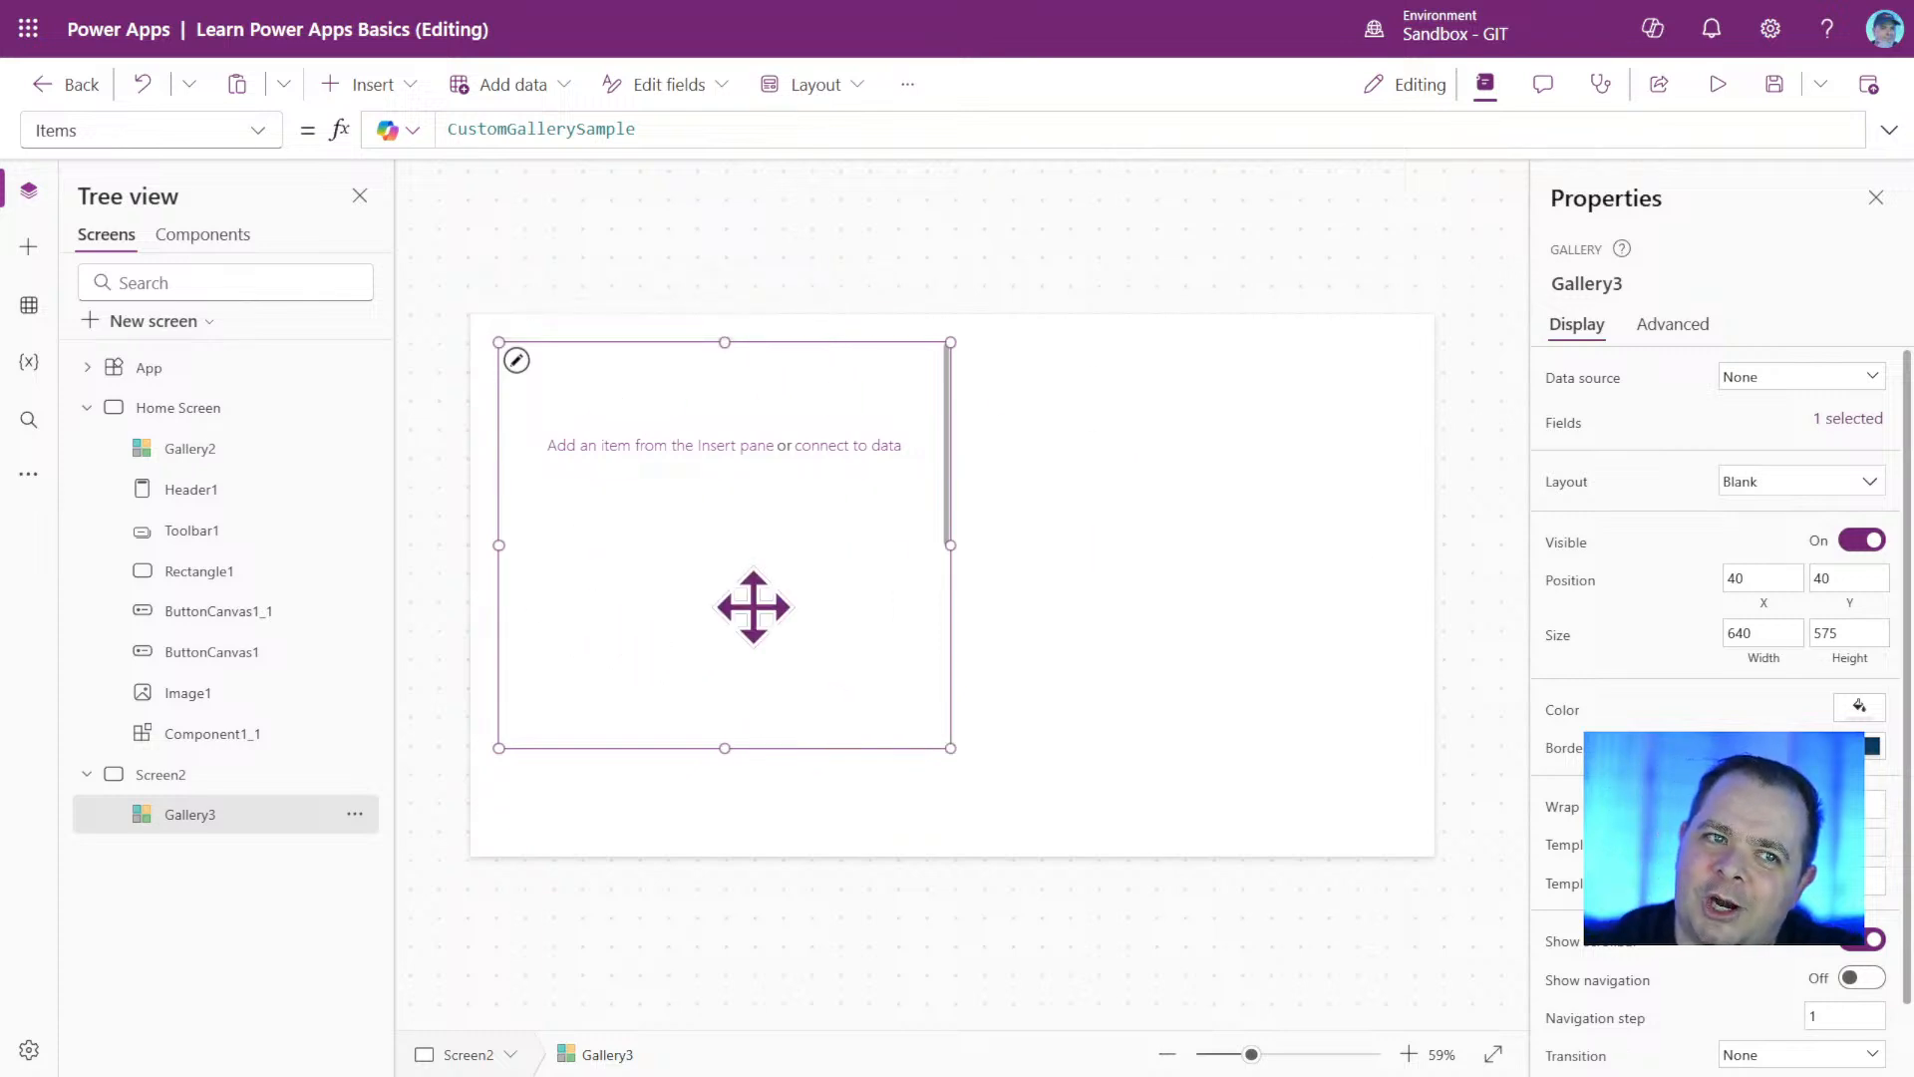
left_click(719, 508)
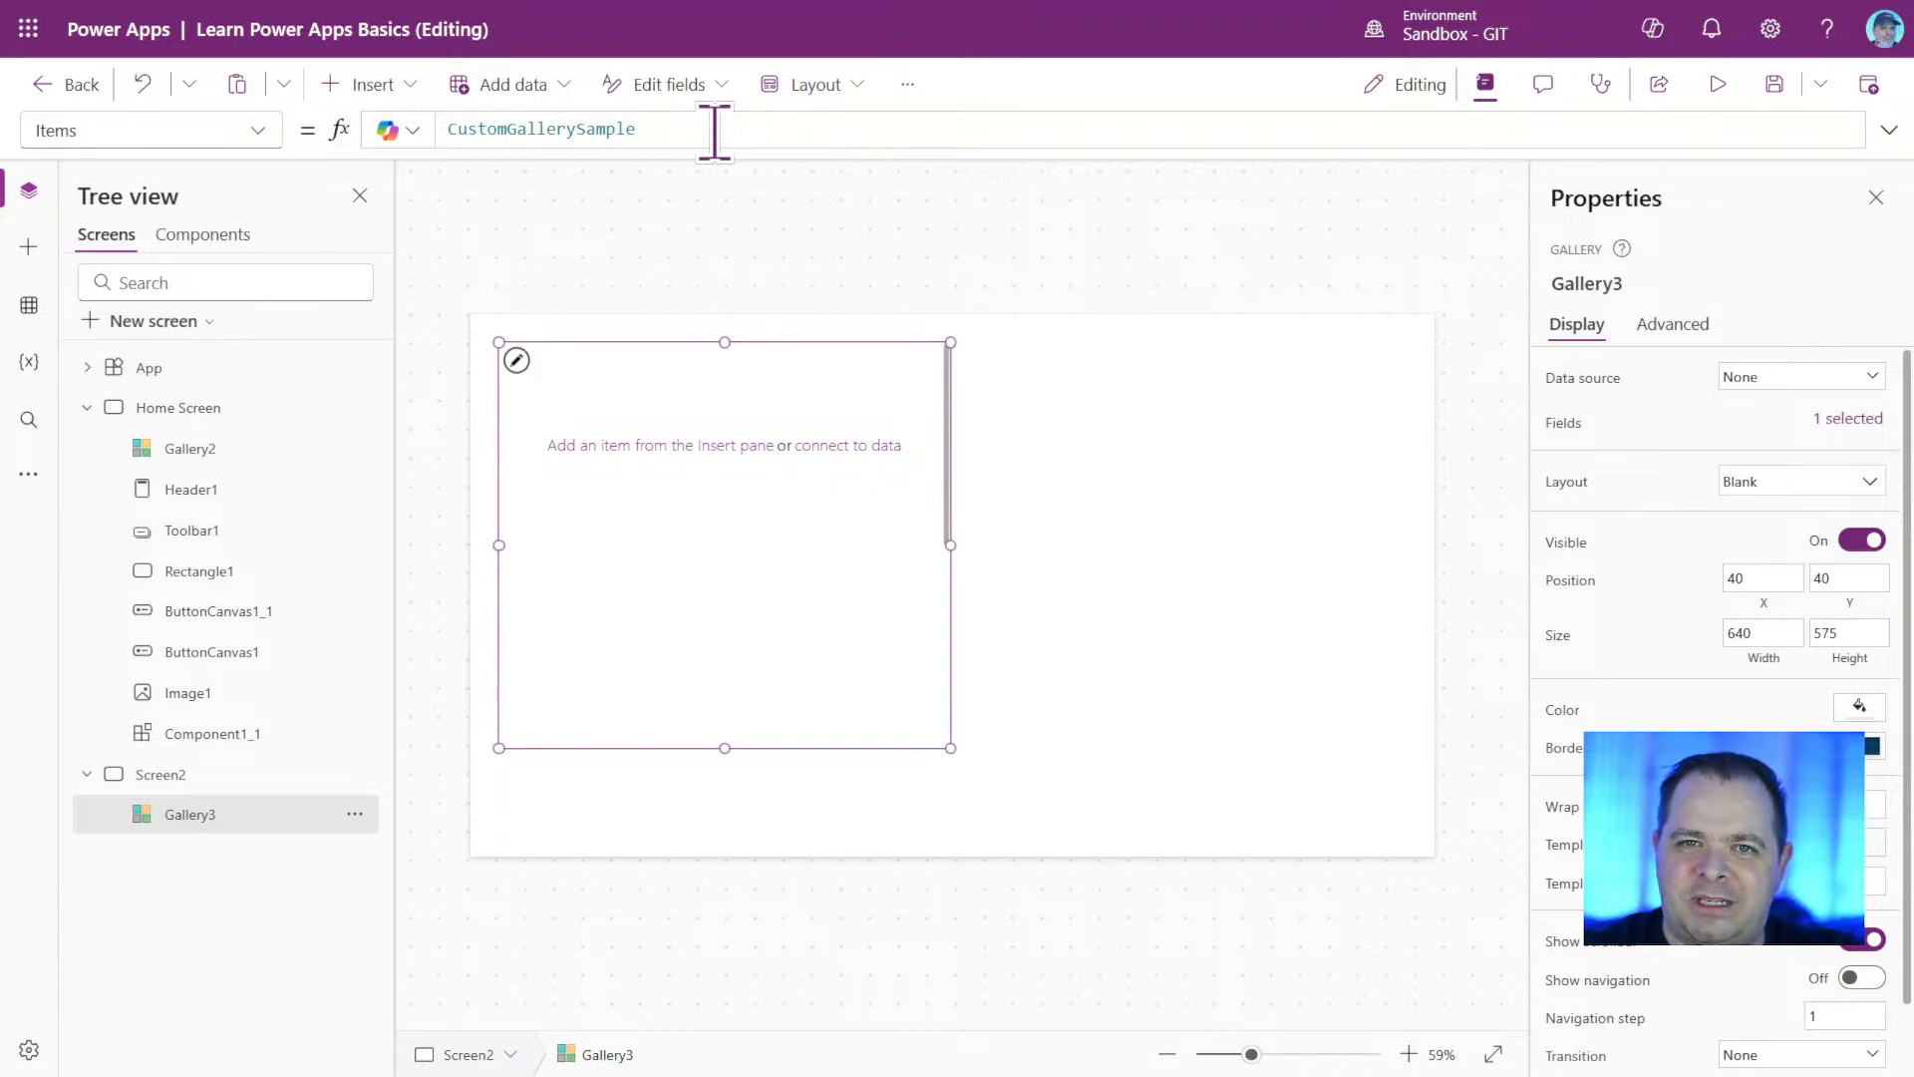
Preview the CustomGallerySample table behind the gallery's Items property, and briefly expand and collapse the formula bar.
double_click(523, 127)
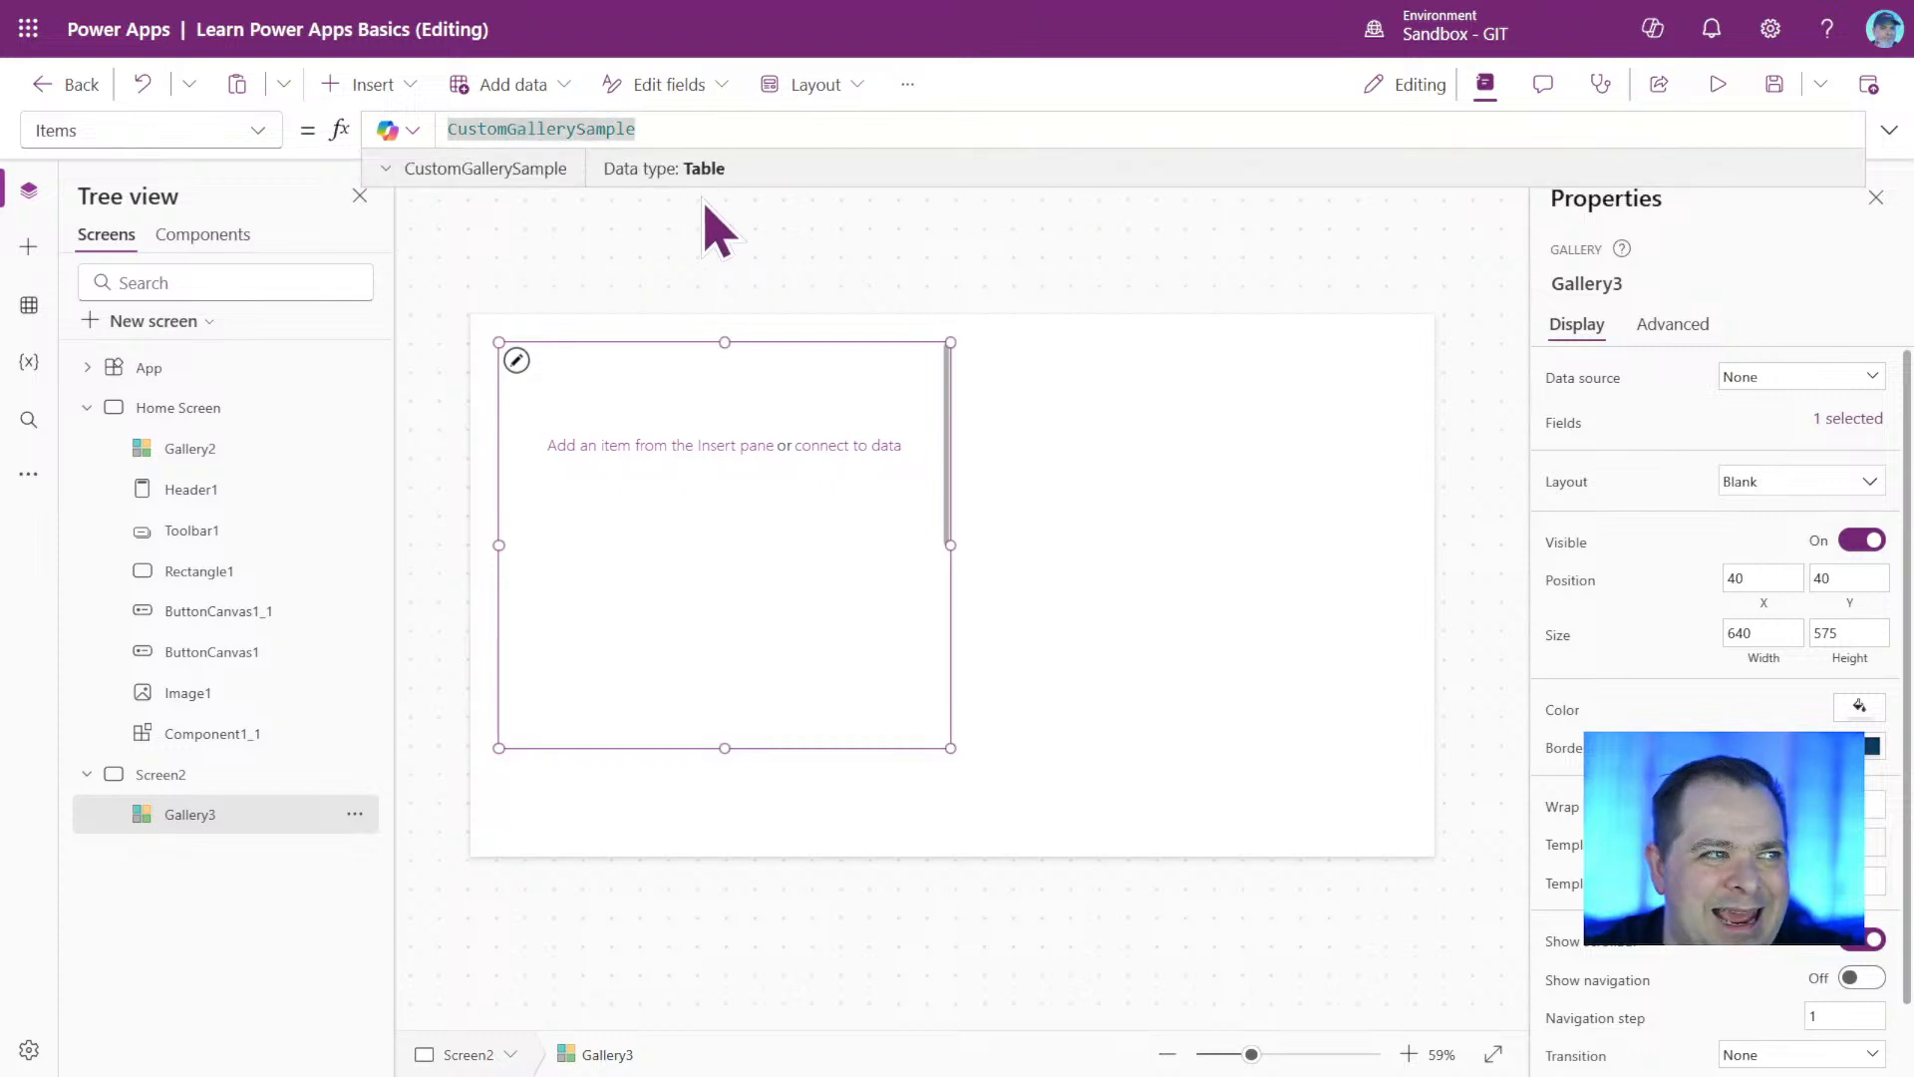
mouse_move(787, 429)
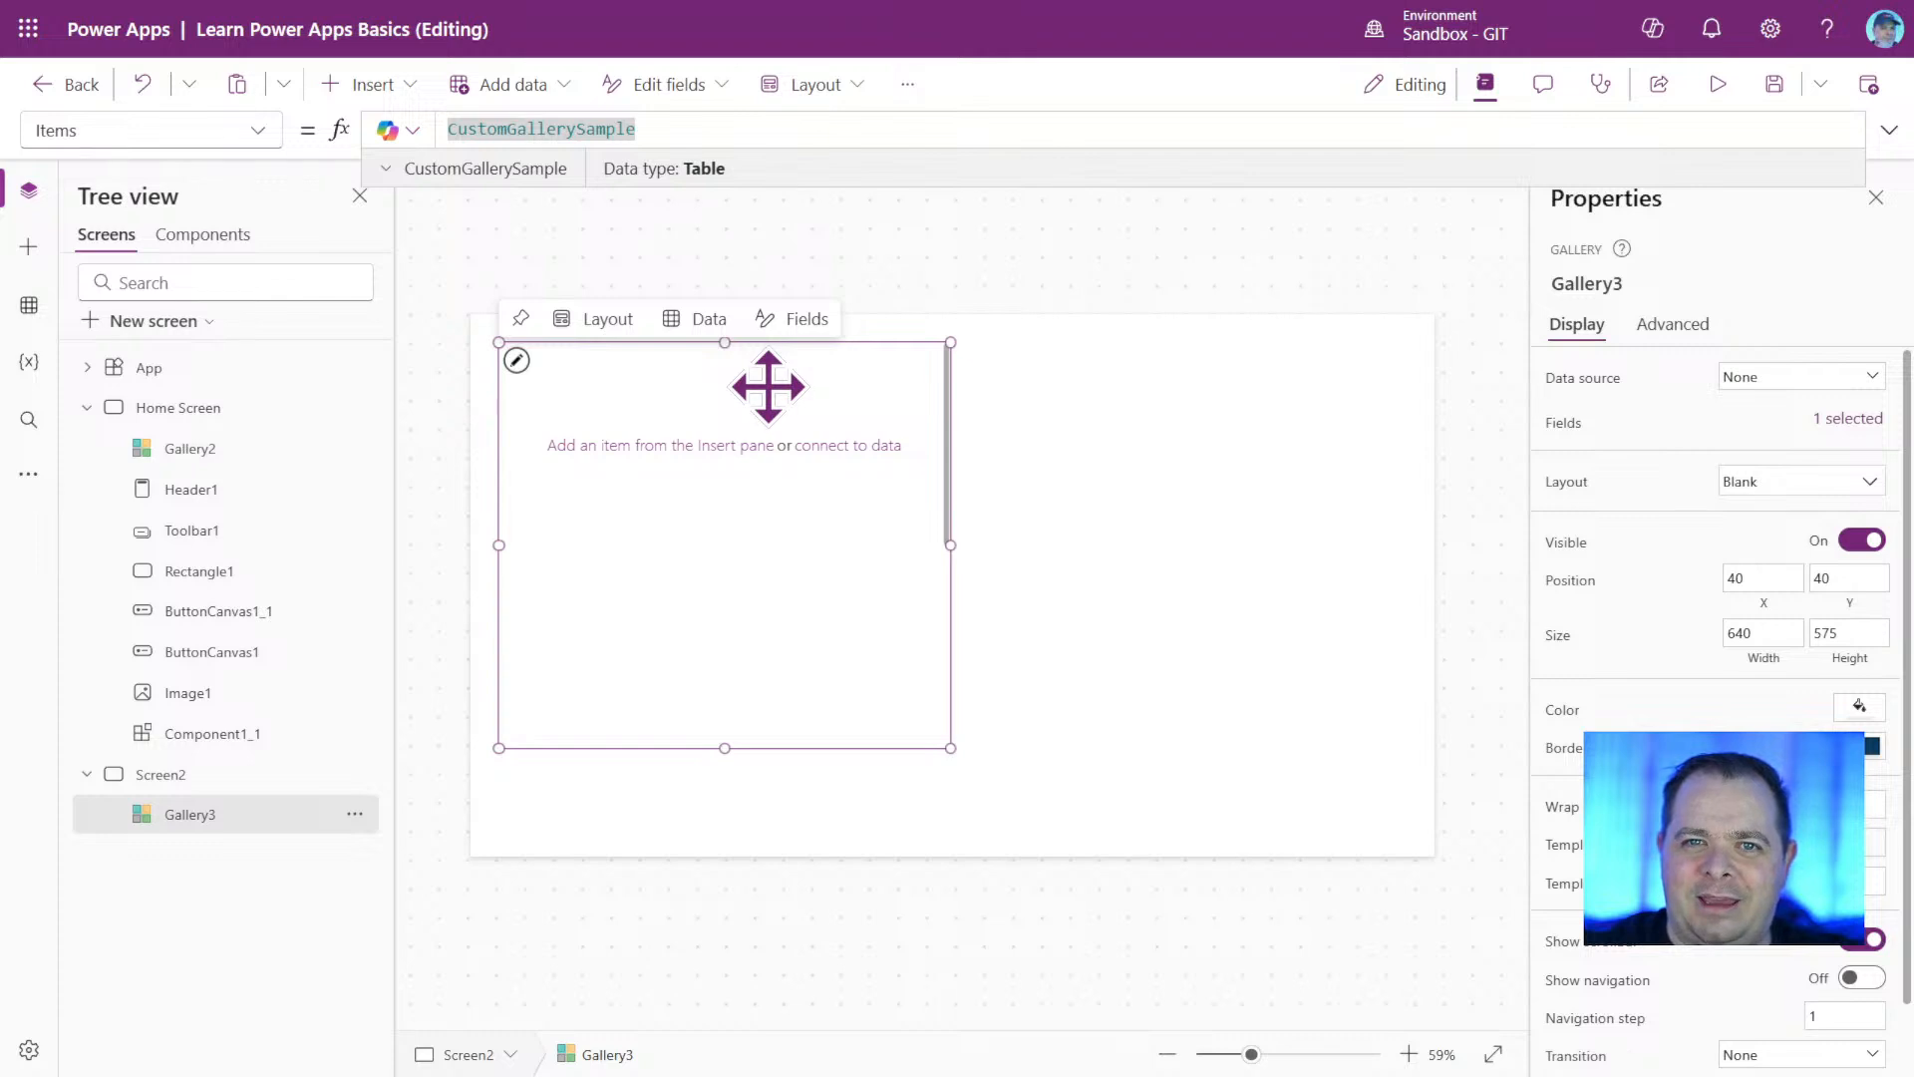
left_click(387, 170)
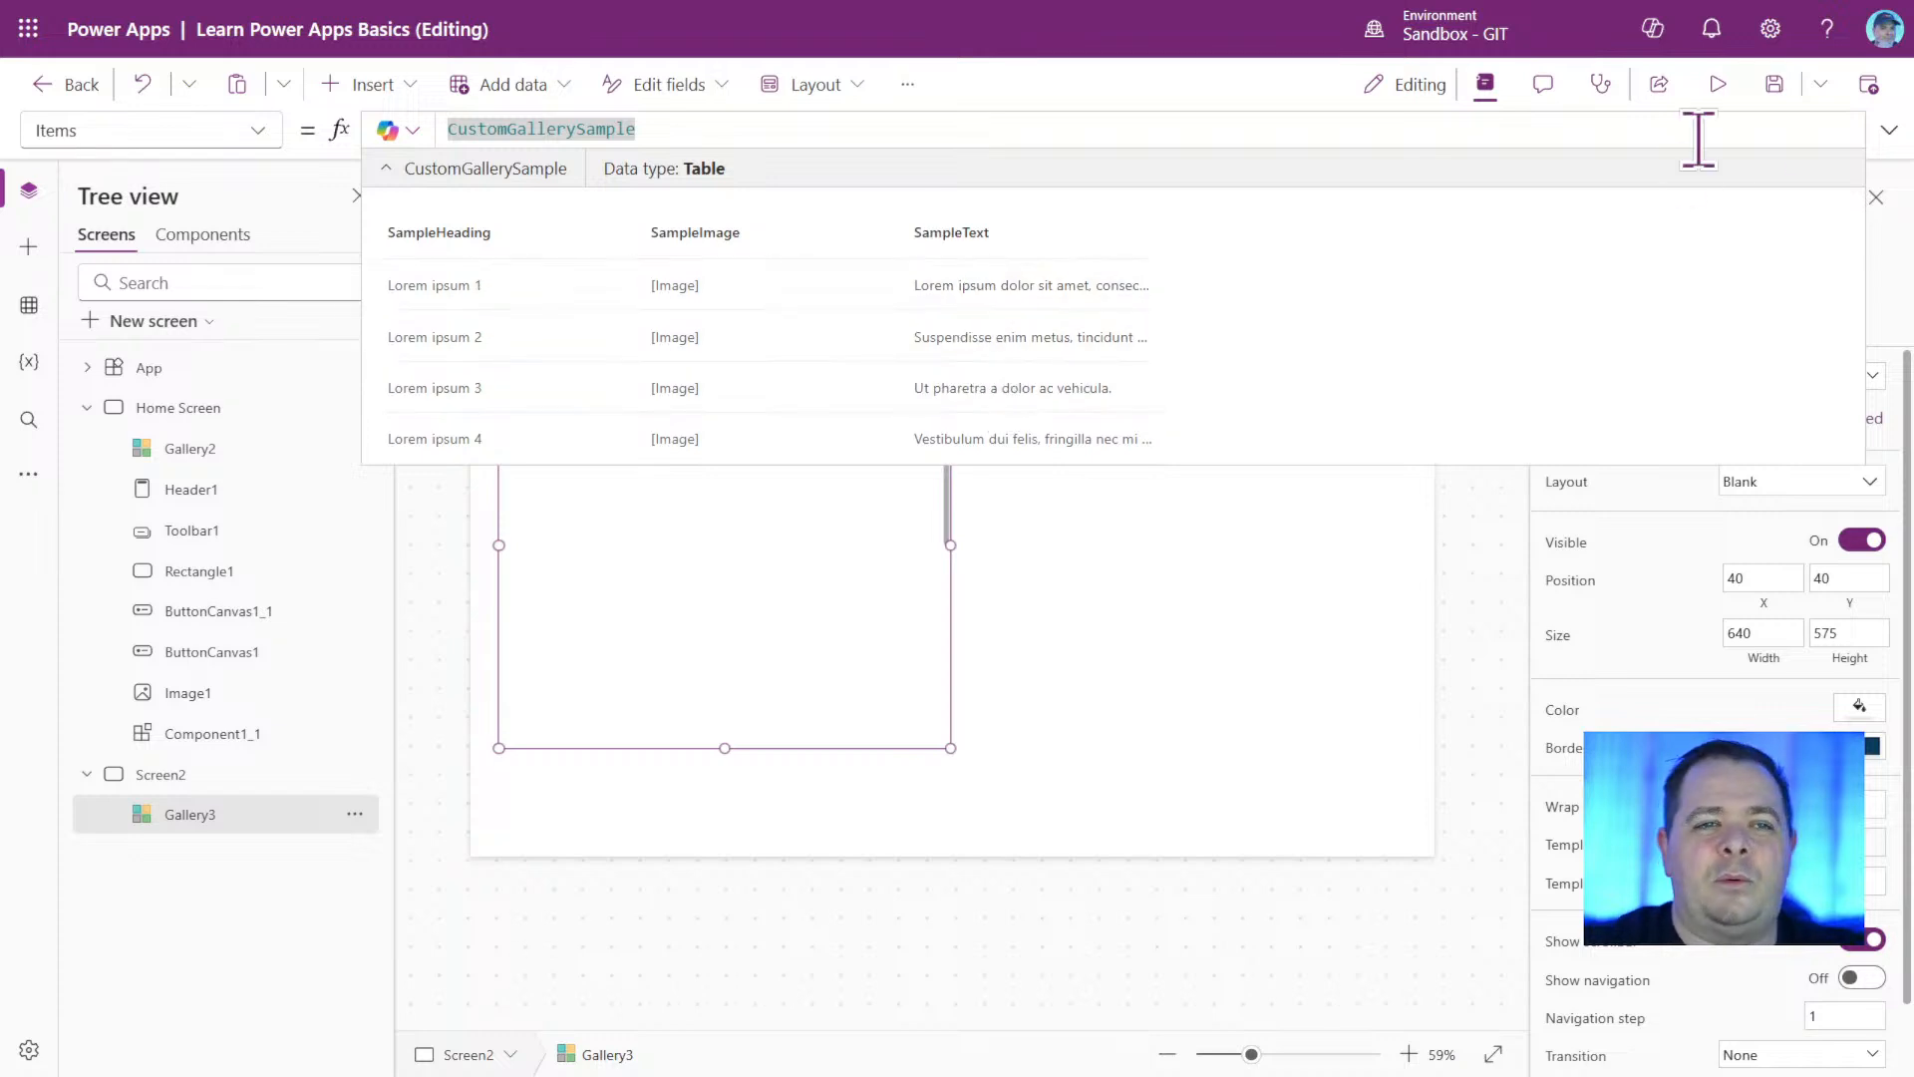
left_click(1884, 140)
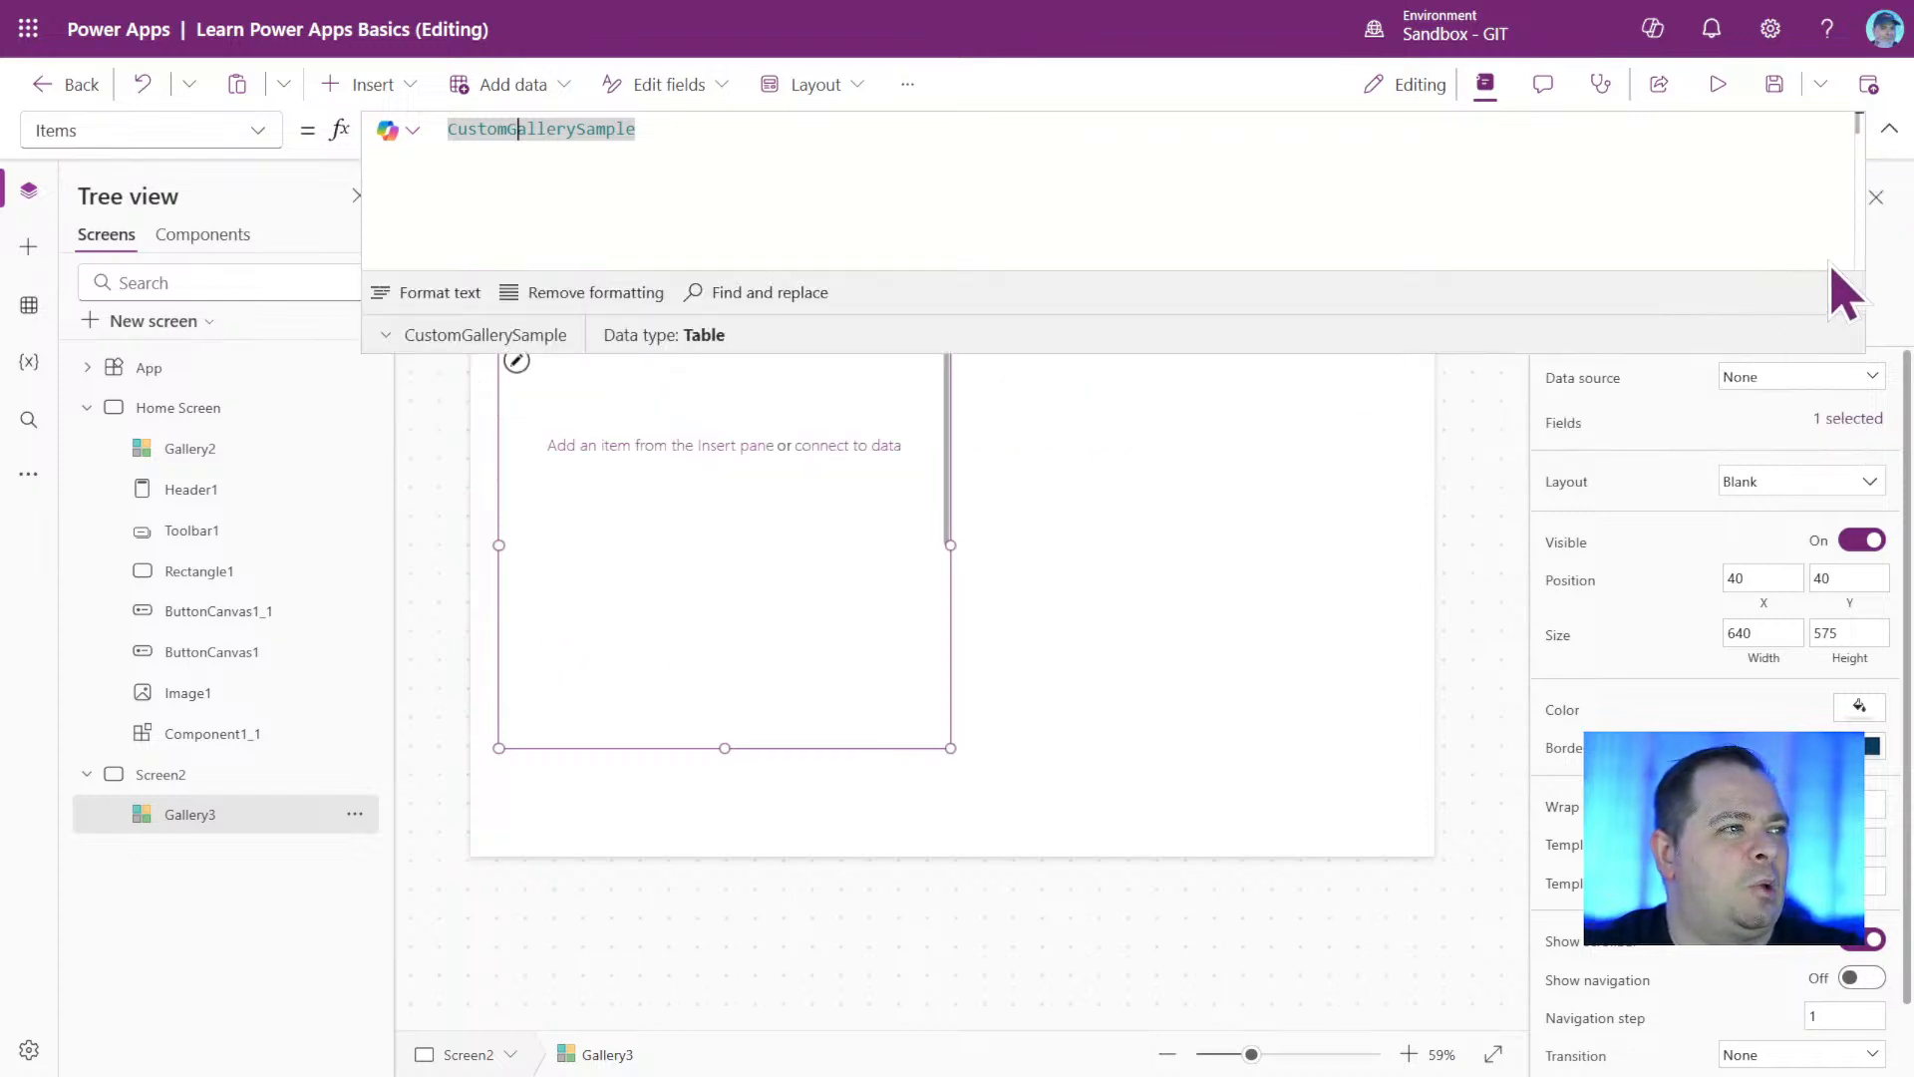
left_click(1885, 139)
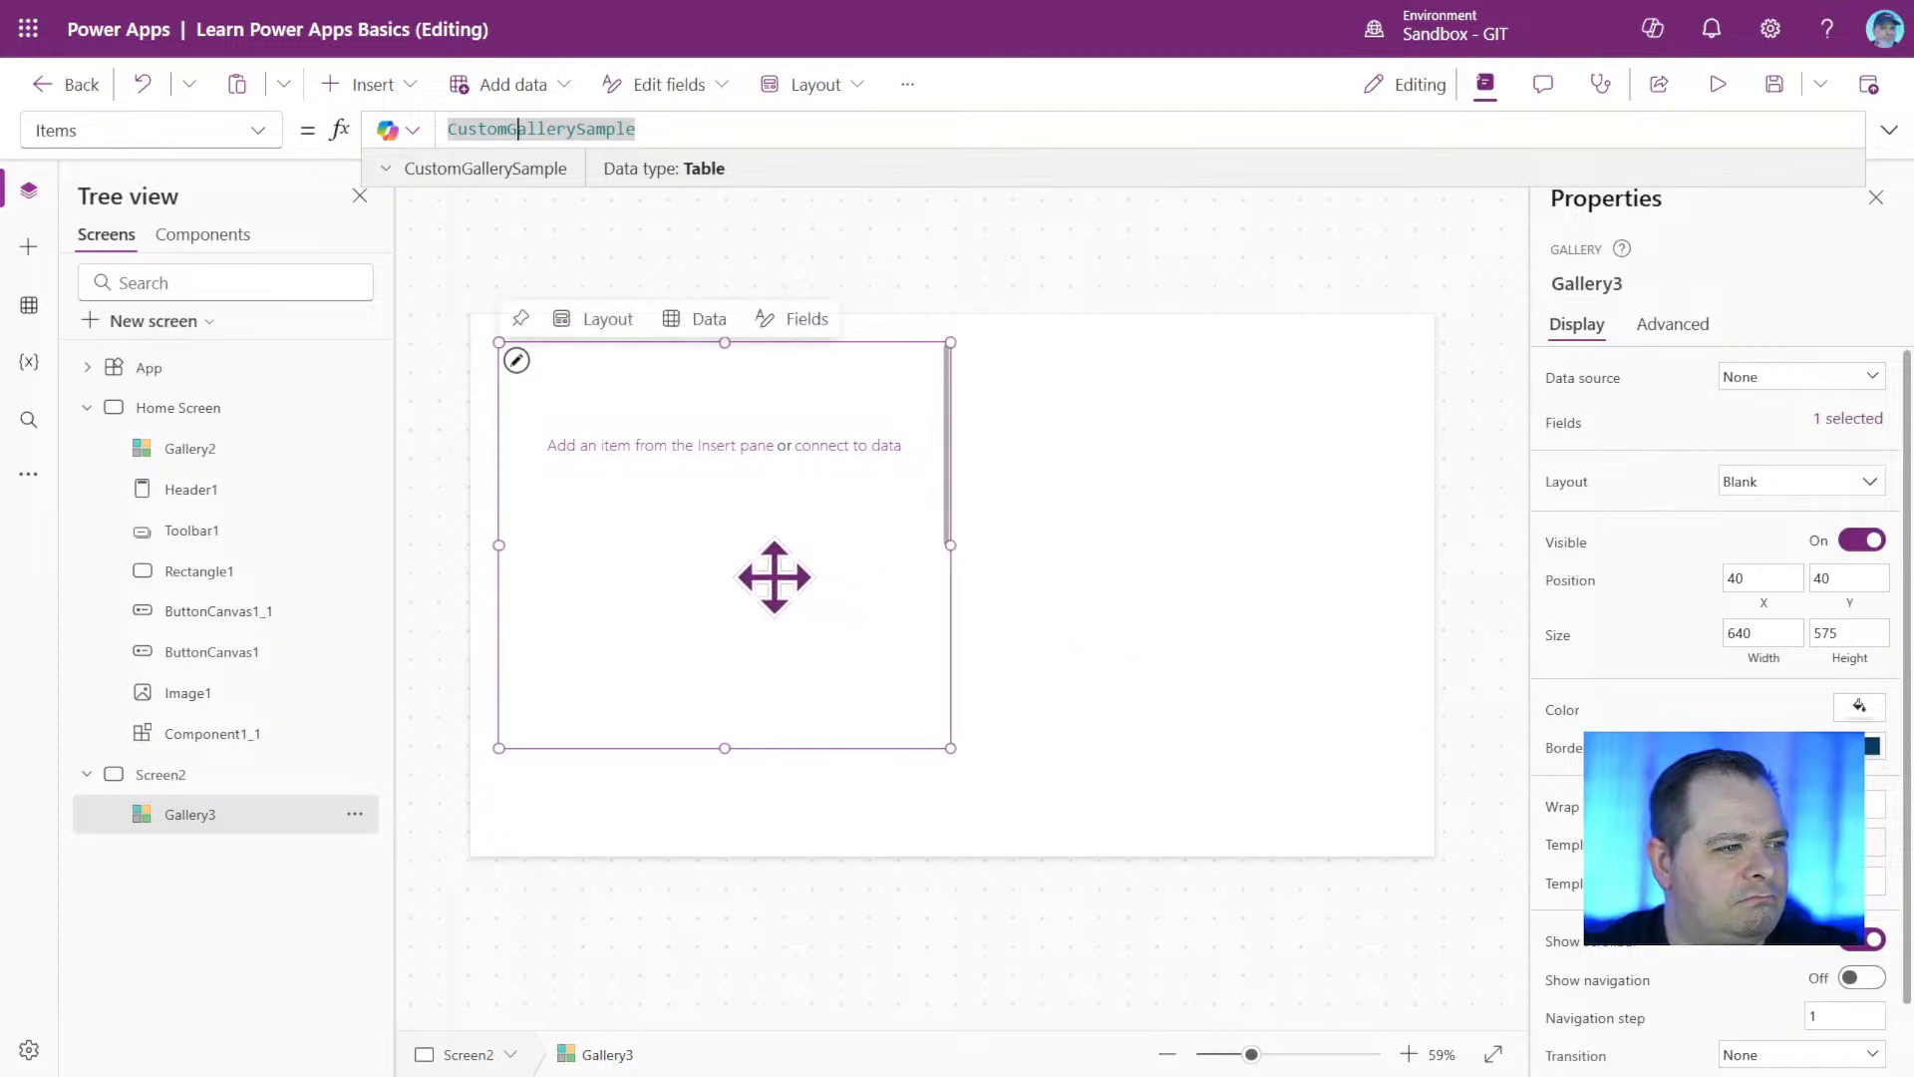
Move the Screen2 gallery to about X 93, Y 93 and fill it with the gray theme color RGBA(106, 122, 127, 1).
left_click_drag(774, 576, 812, 614)
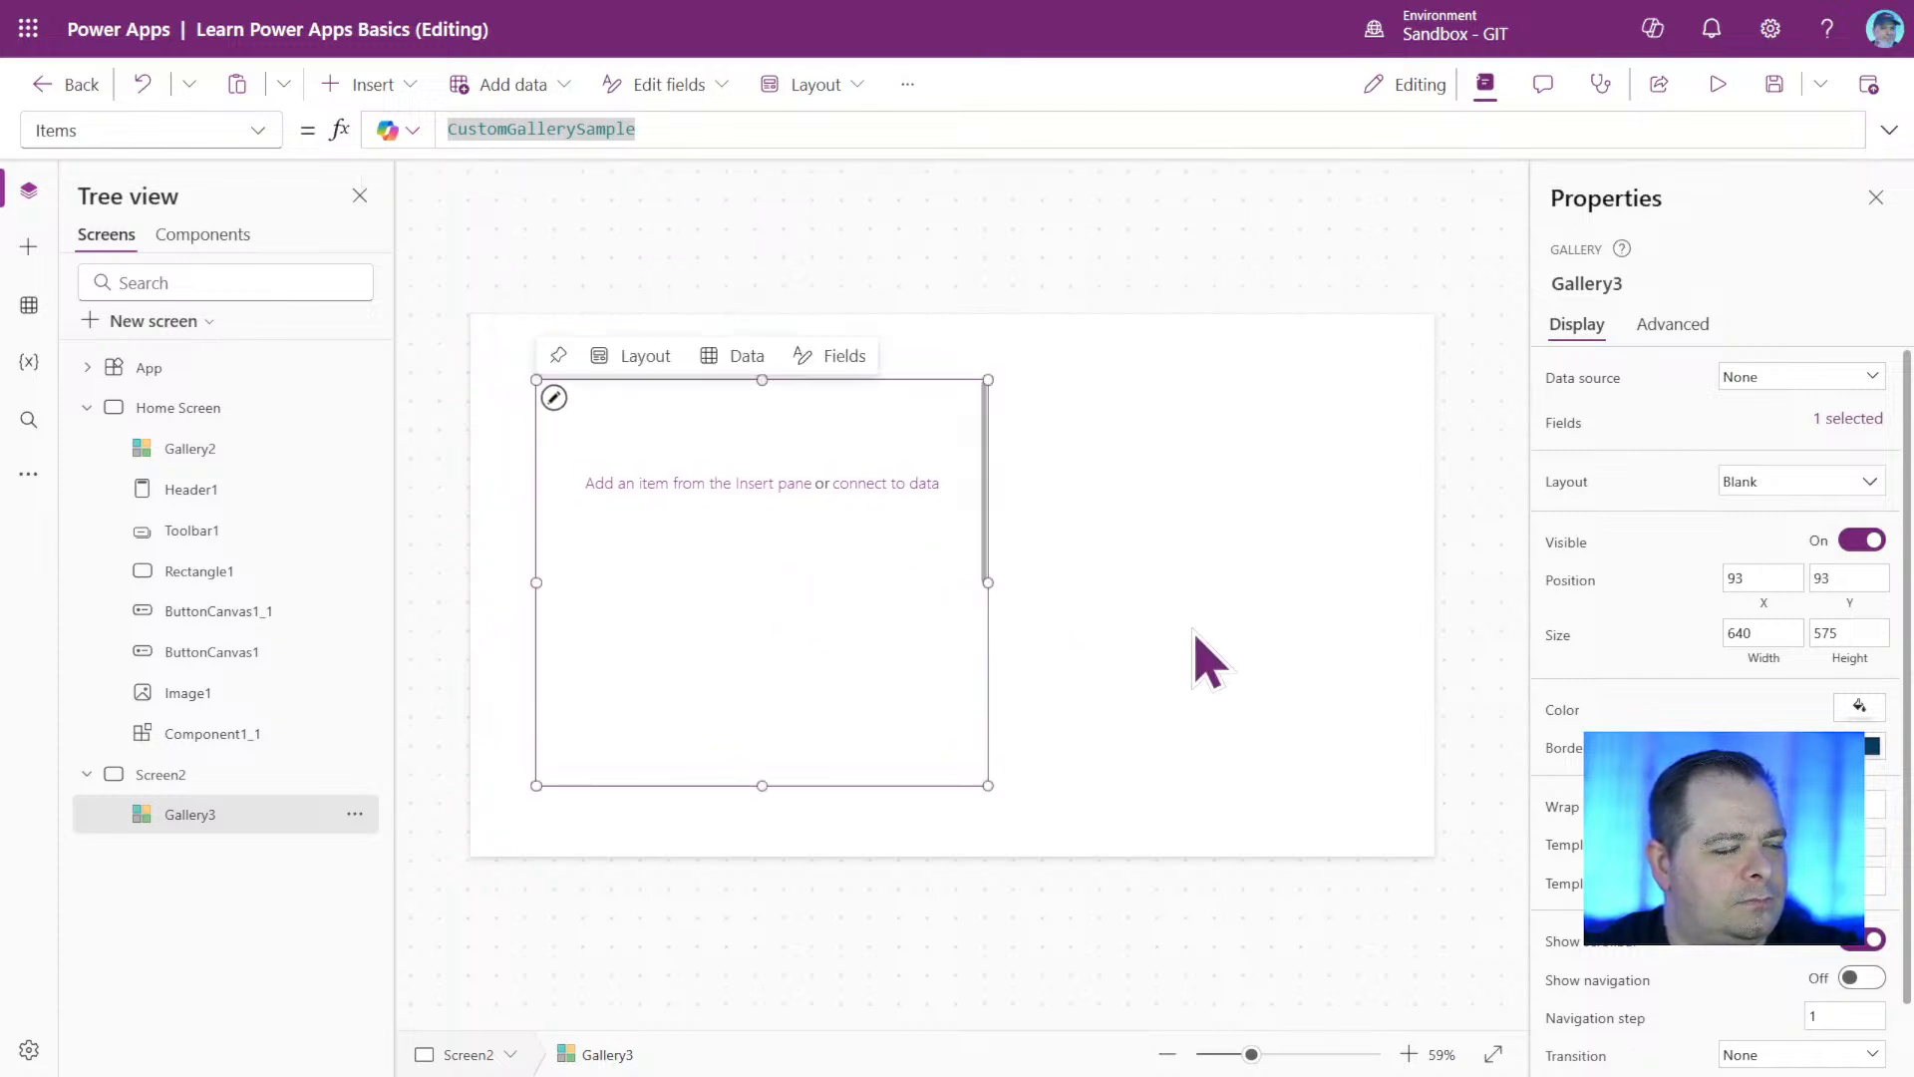
left_click(1859, 705)
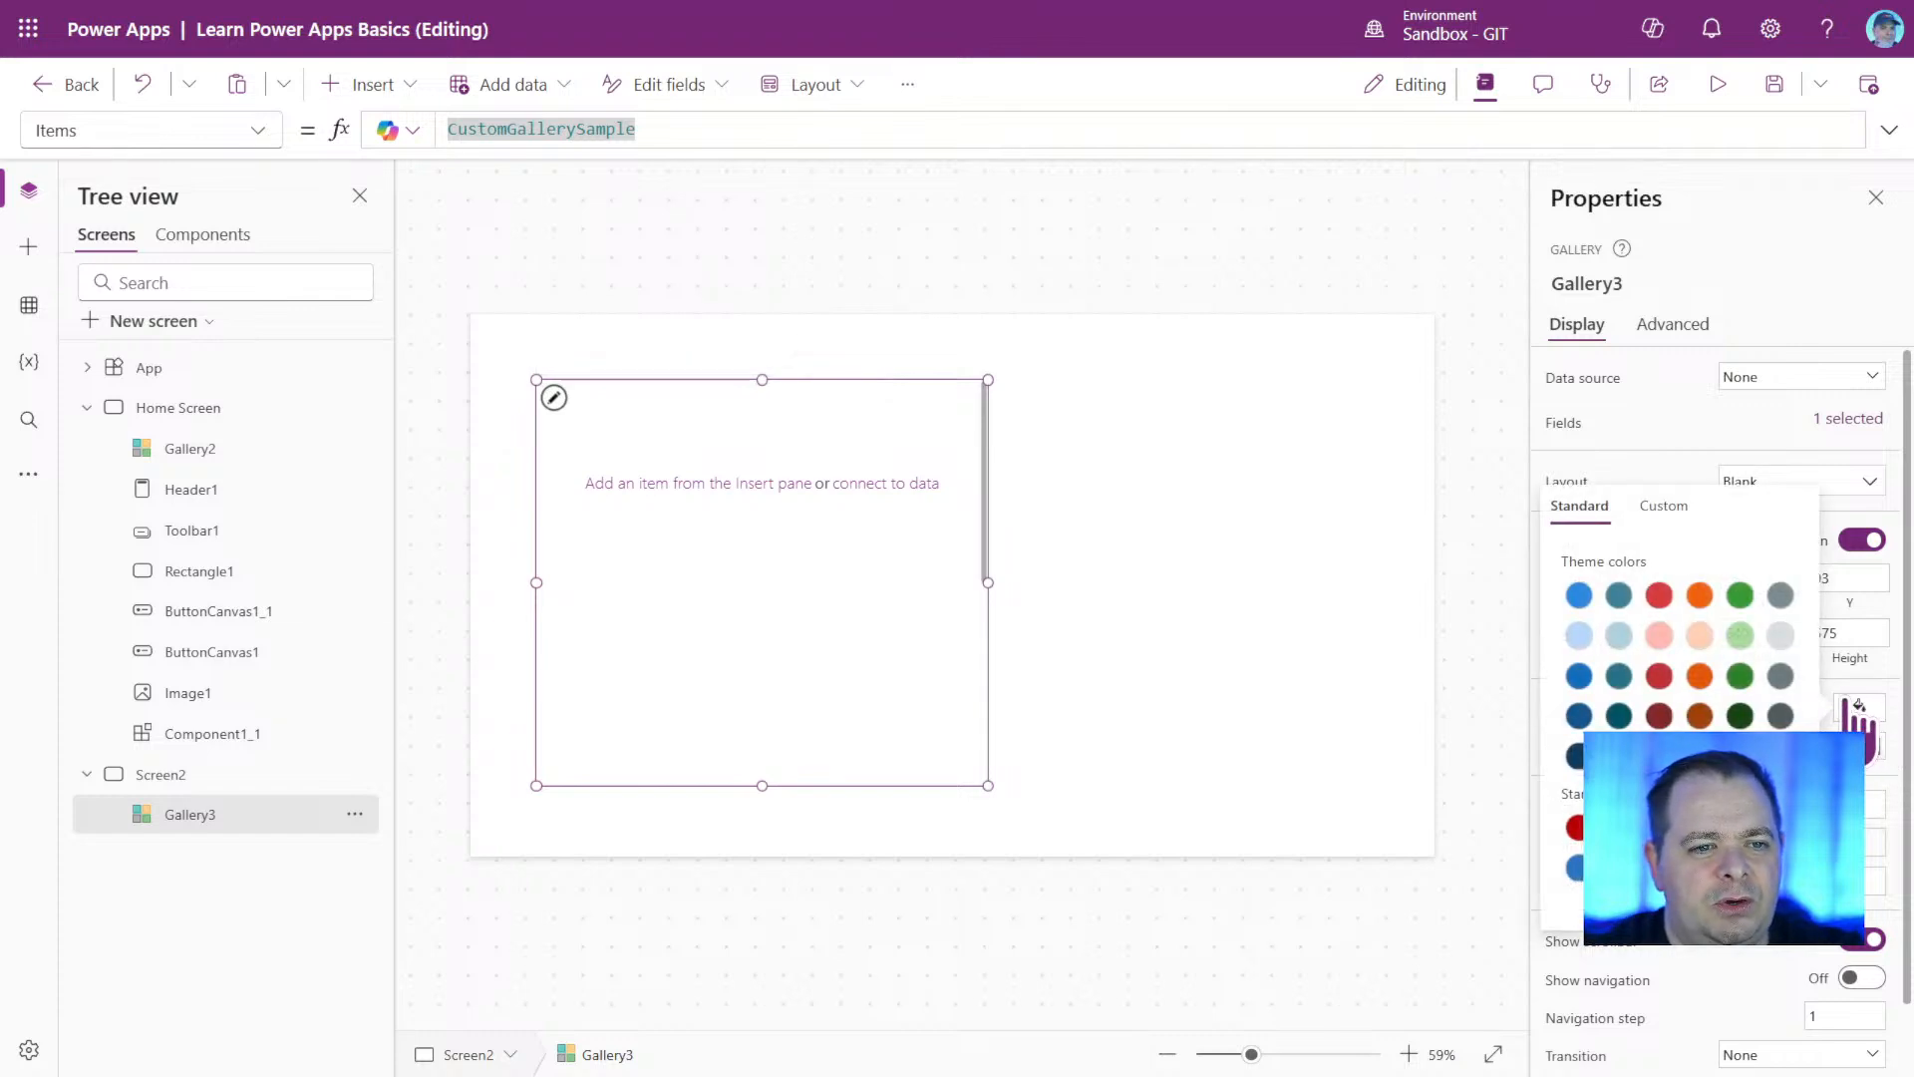
left_click(1780, 678)
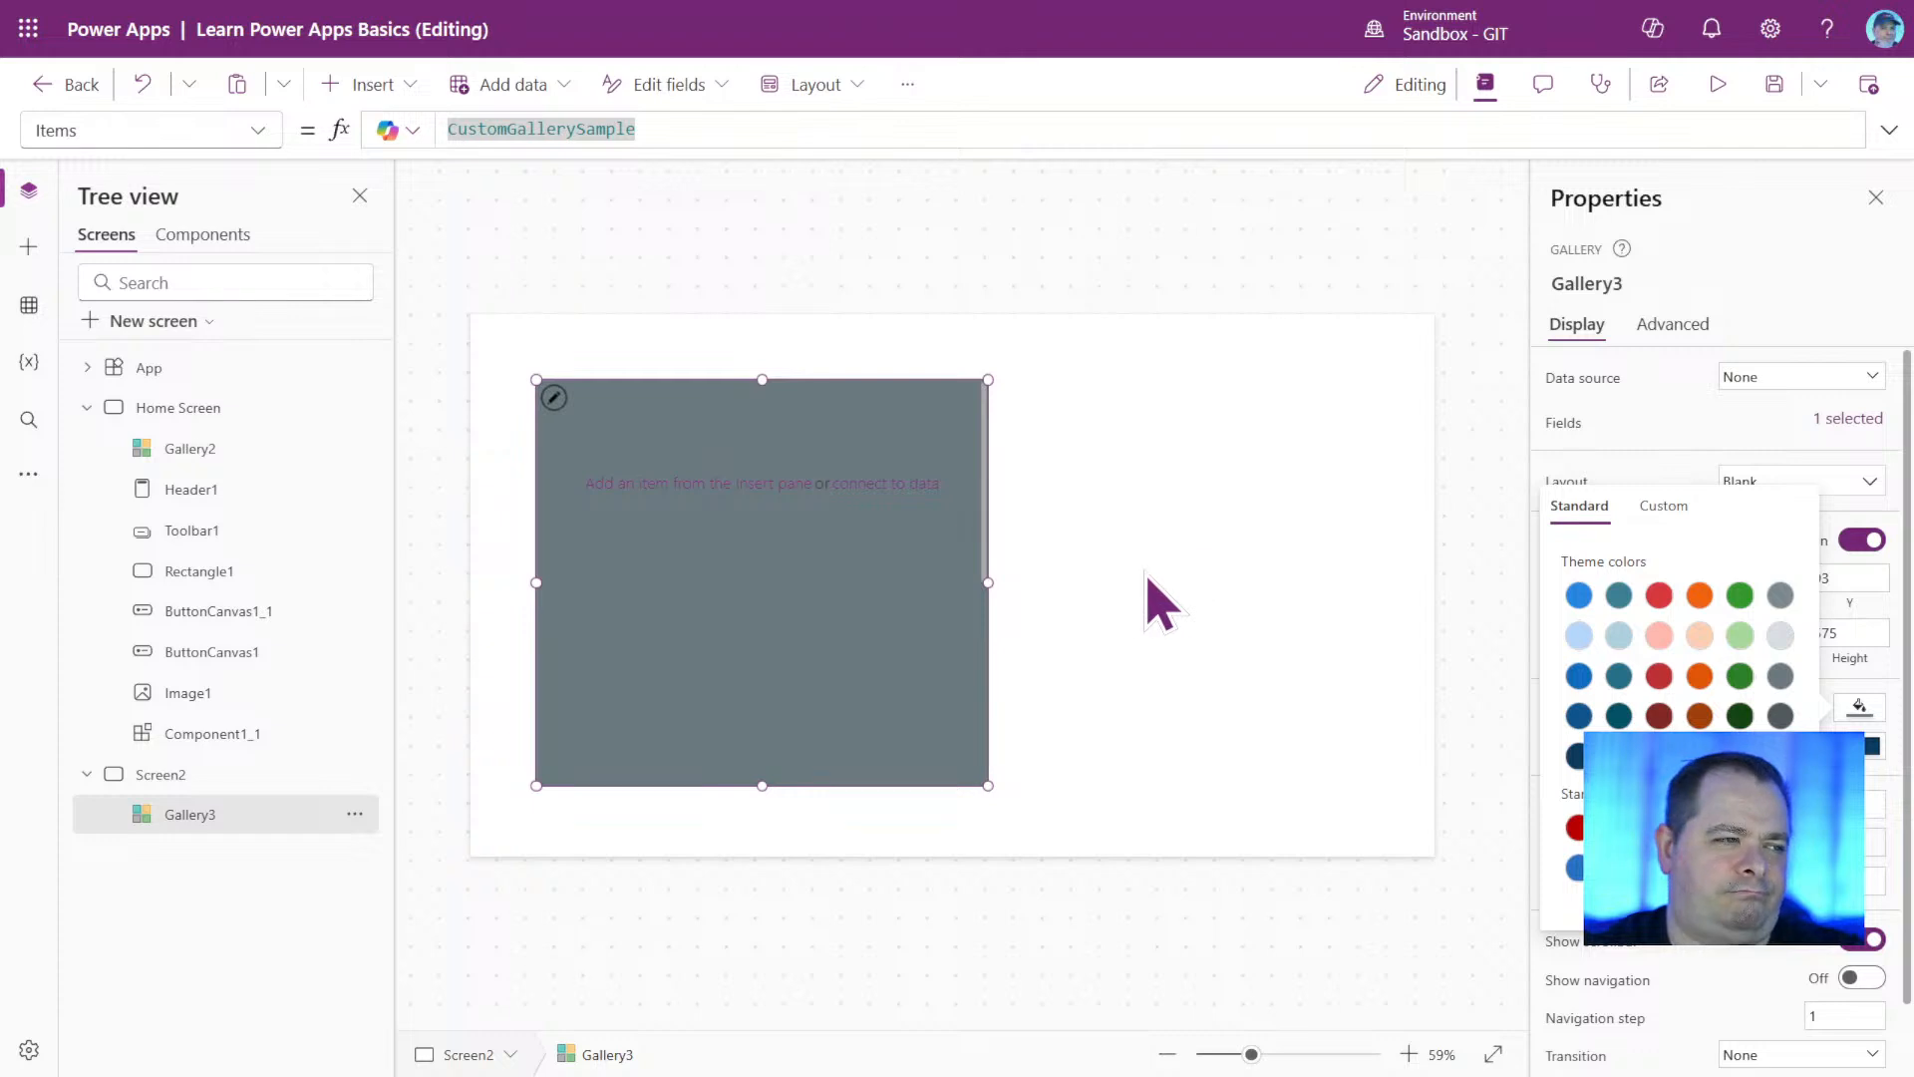
Show the TemplateFill formula of the Screen2 gallery, and reselect the gallery without choosing a data source.
left_click(257, 131)
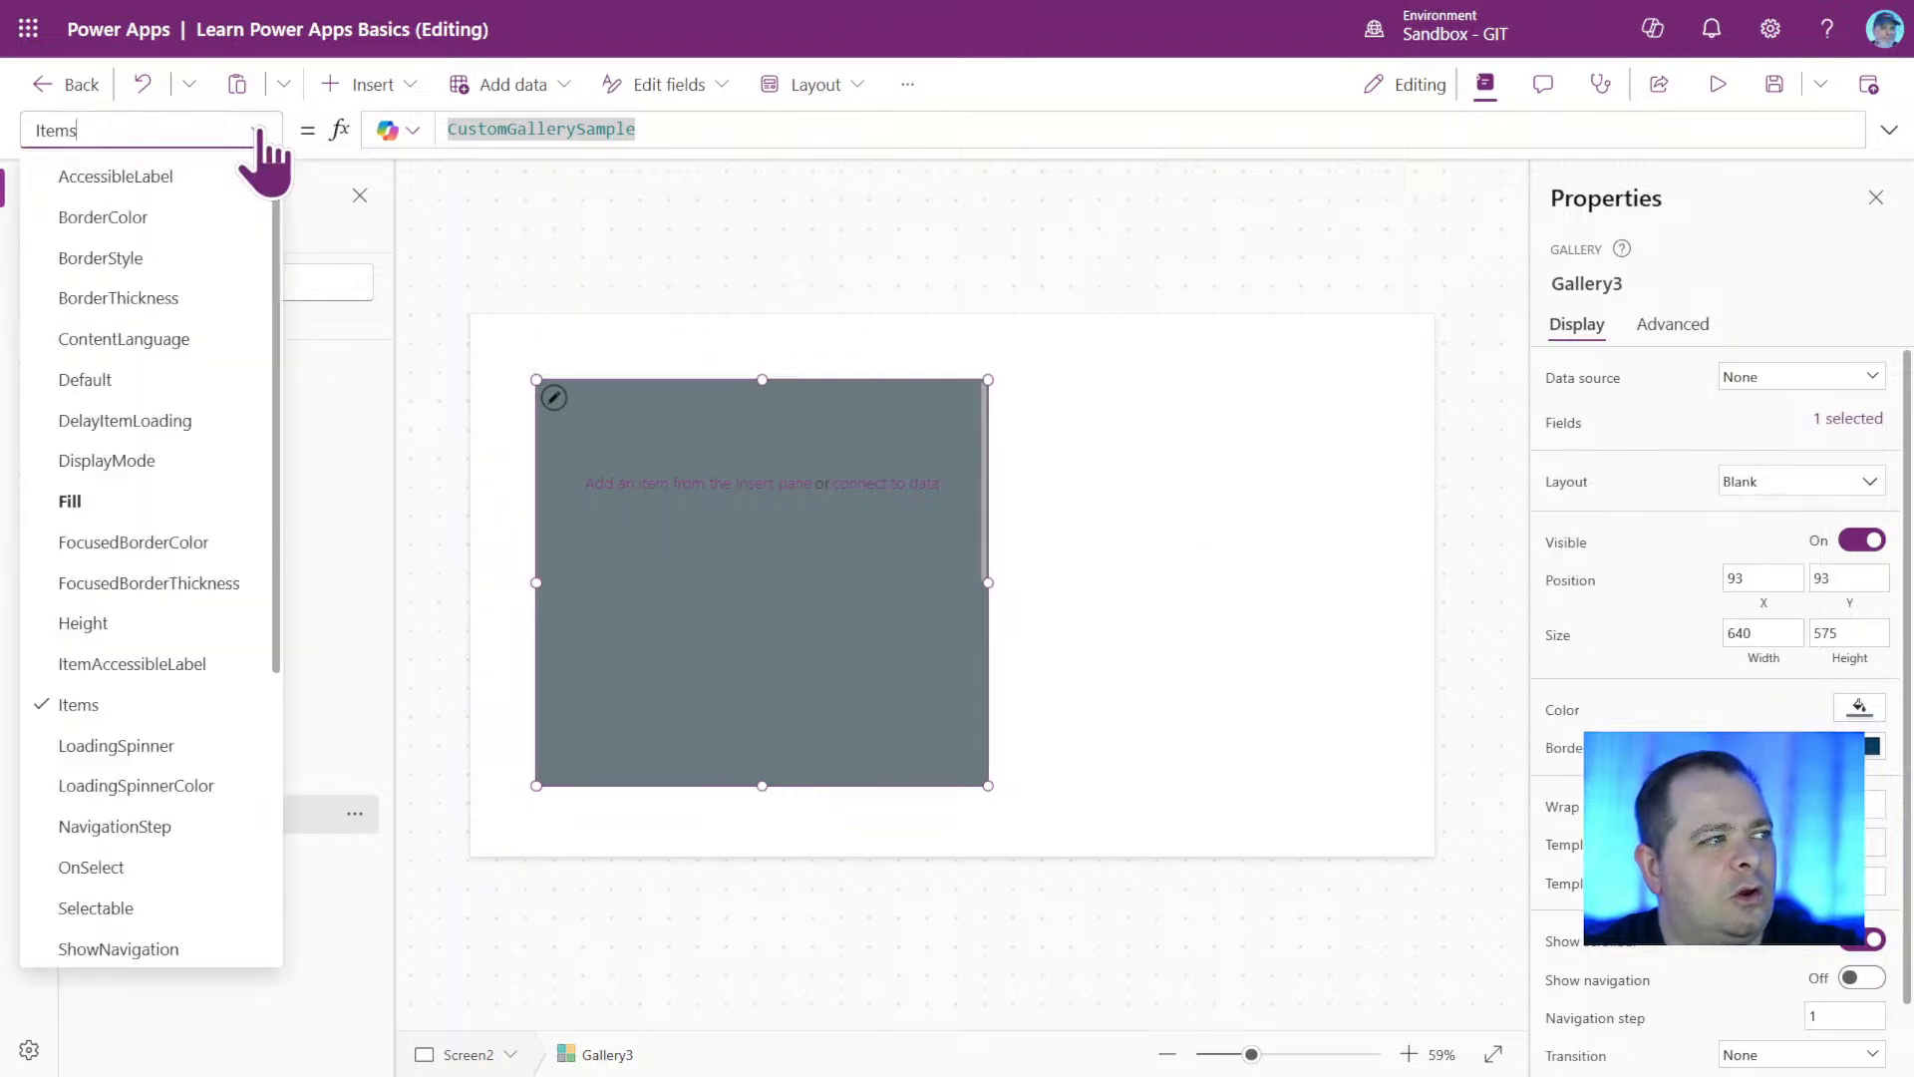
scroll(141, 671, "down", 5)
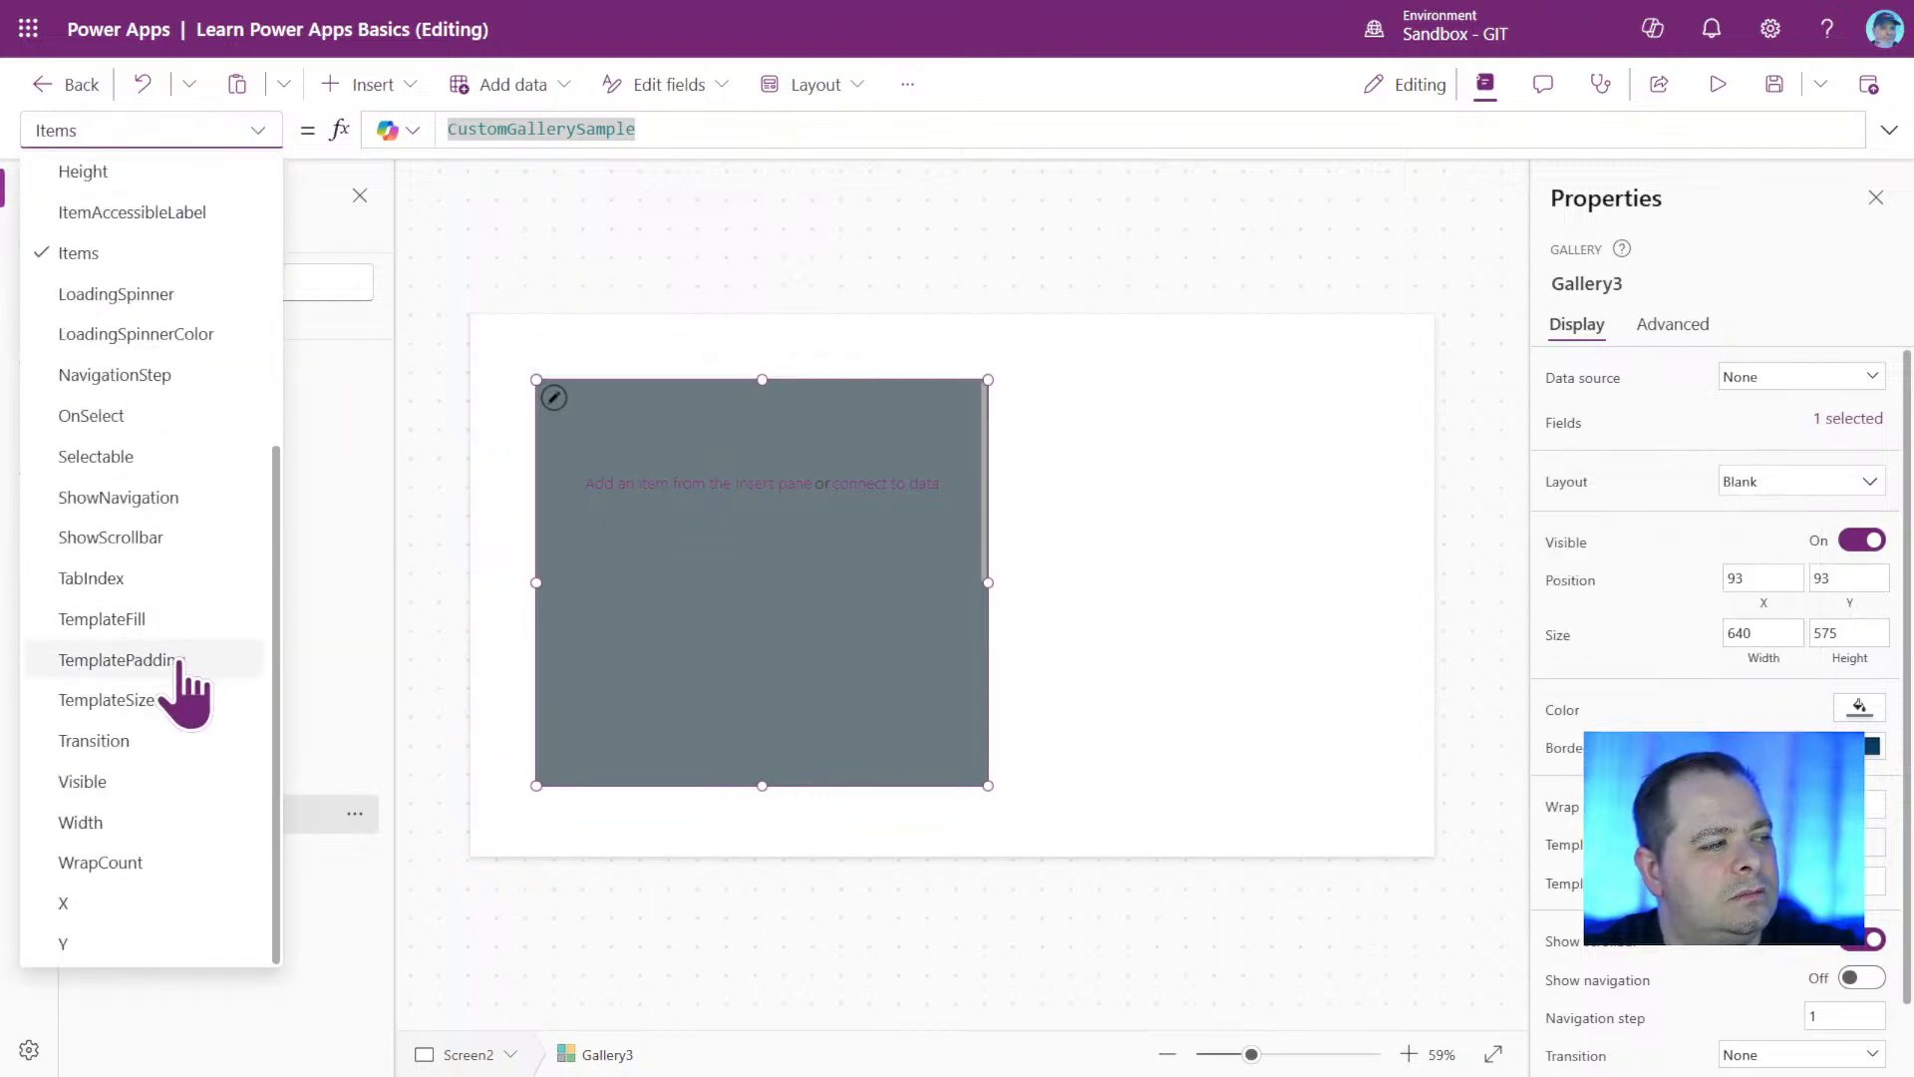
left_click(172, 626)
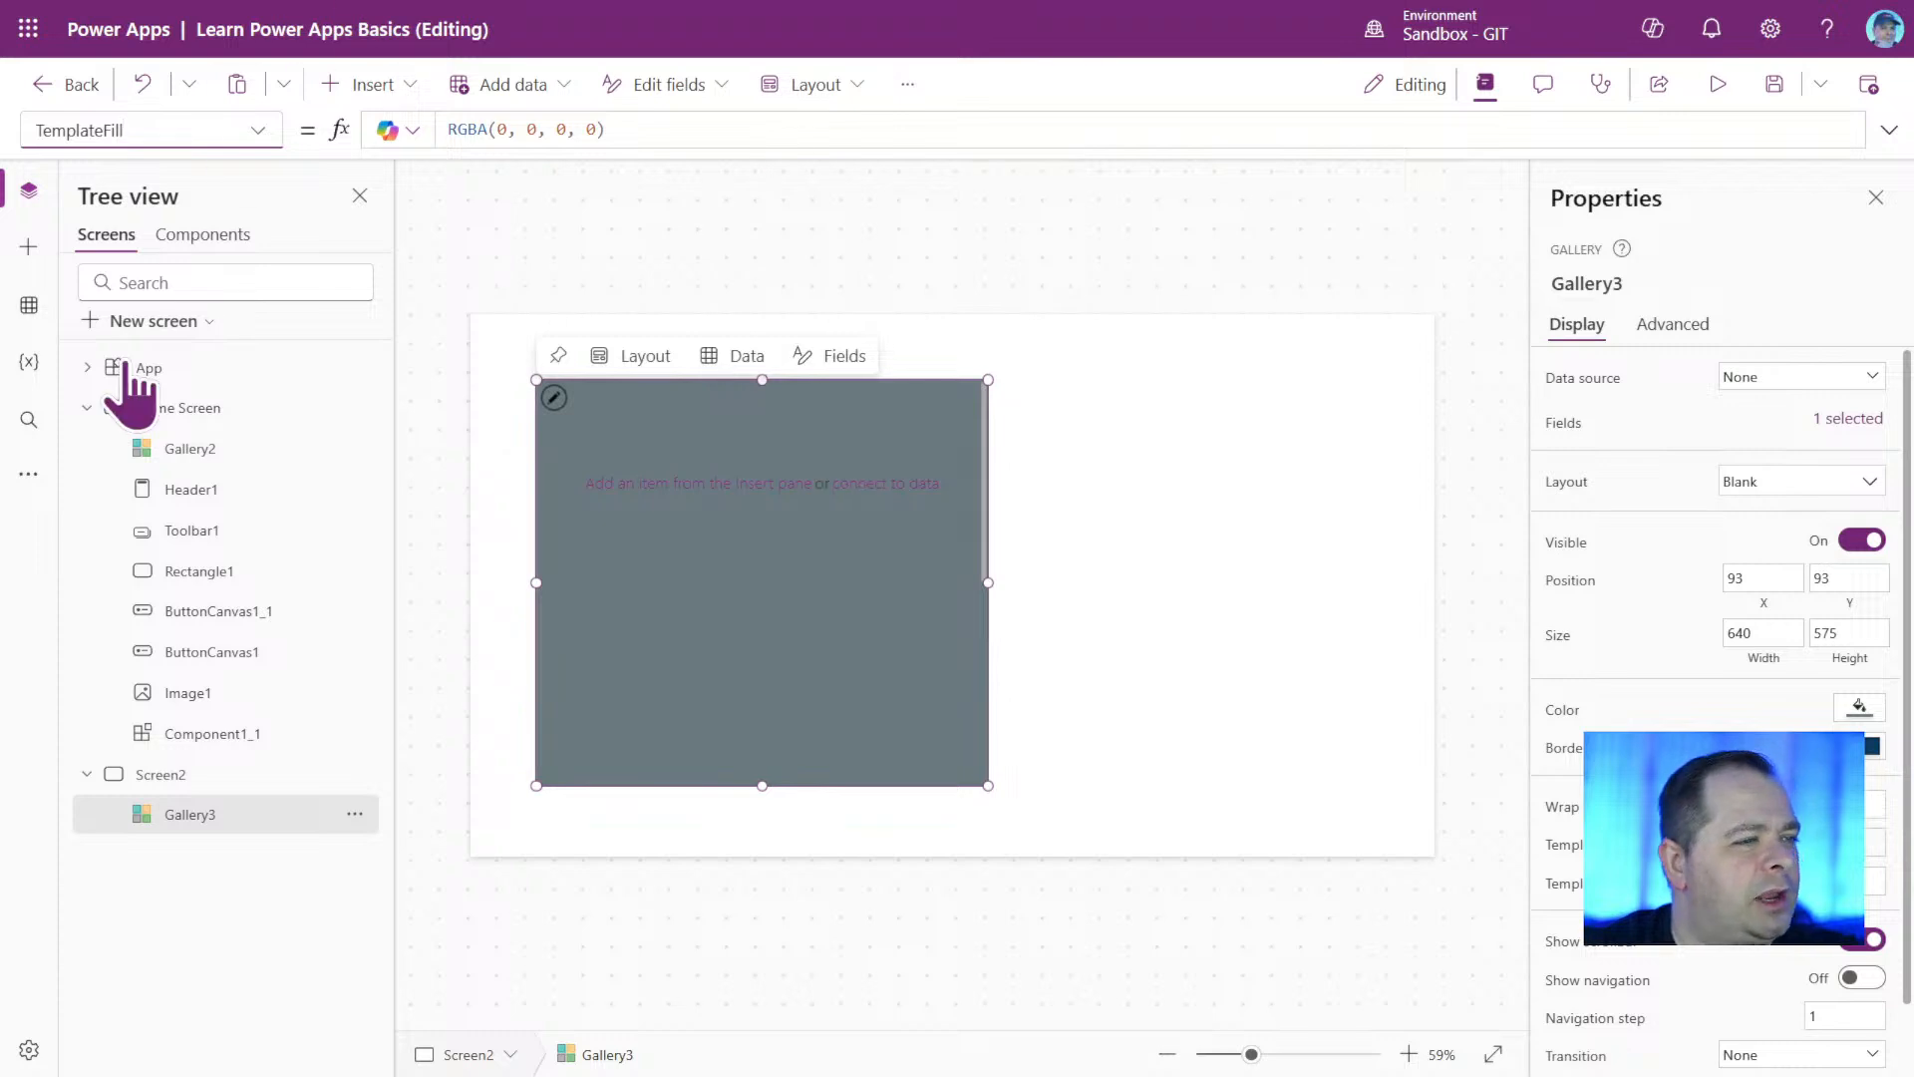
left_click(1147, 594)
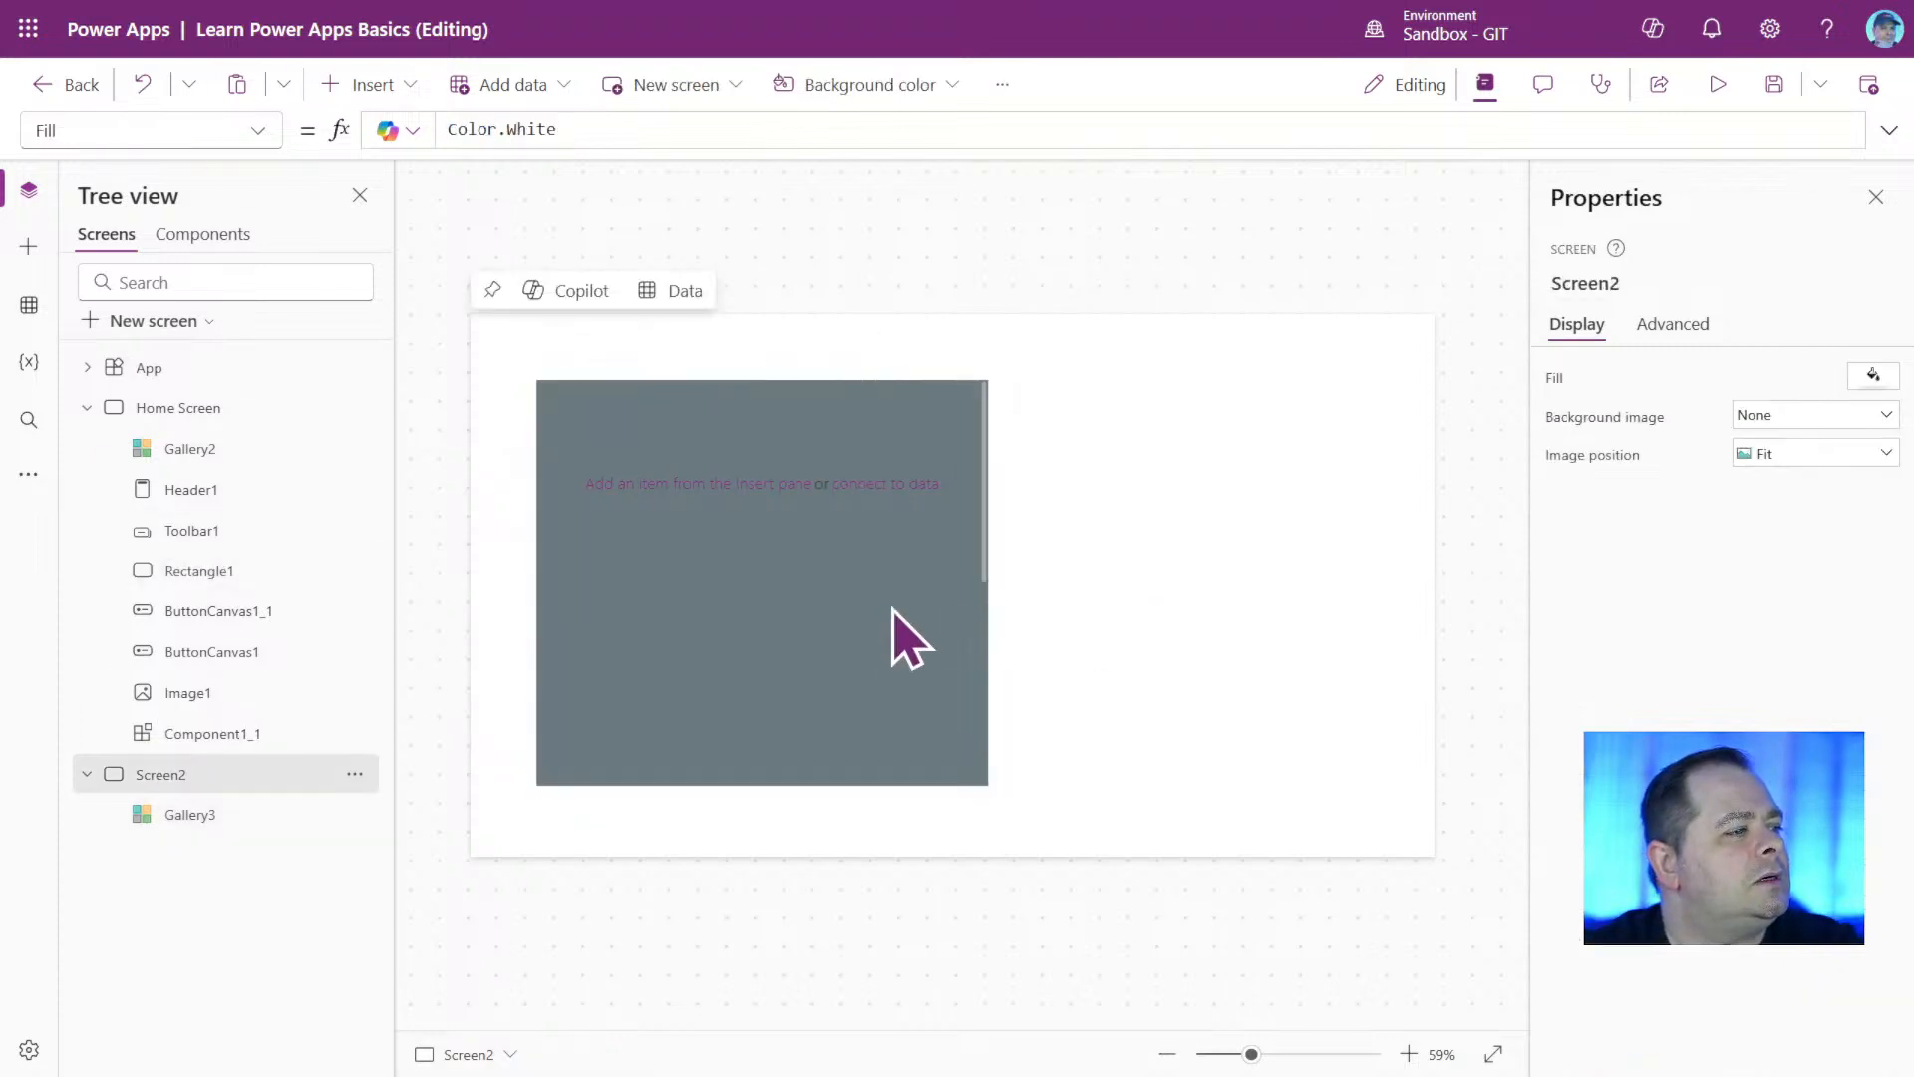
left_click(842, 633)
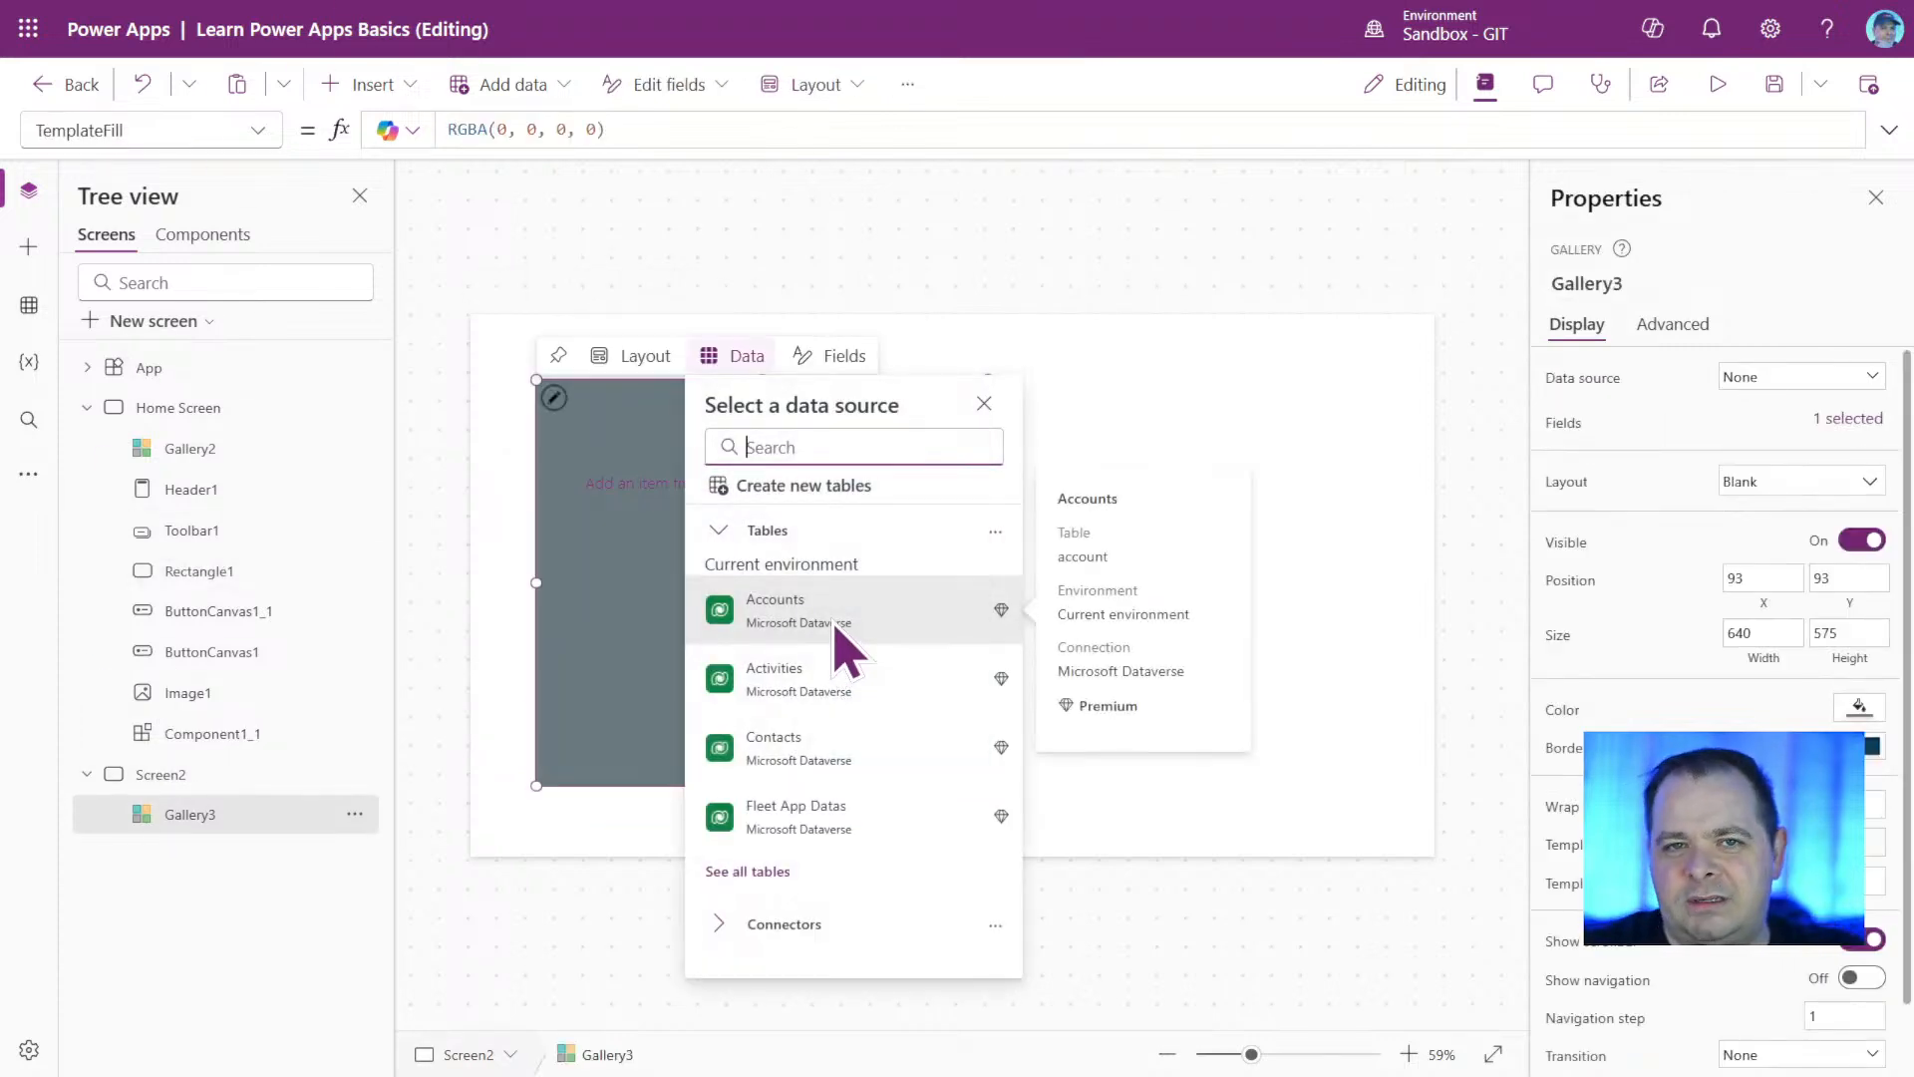
left_click(588, 653)
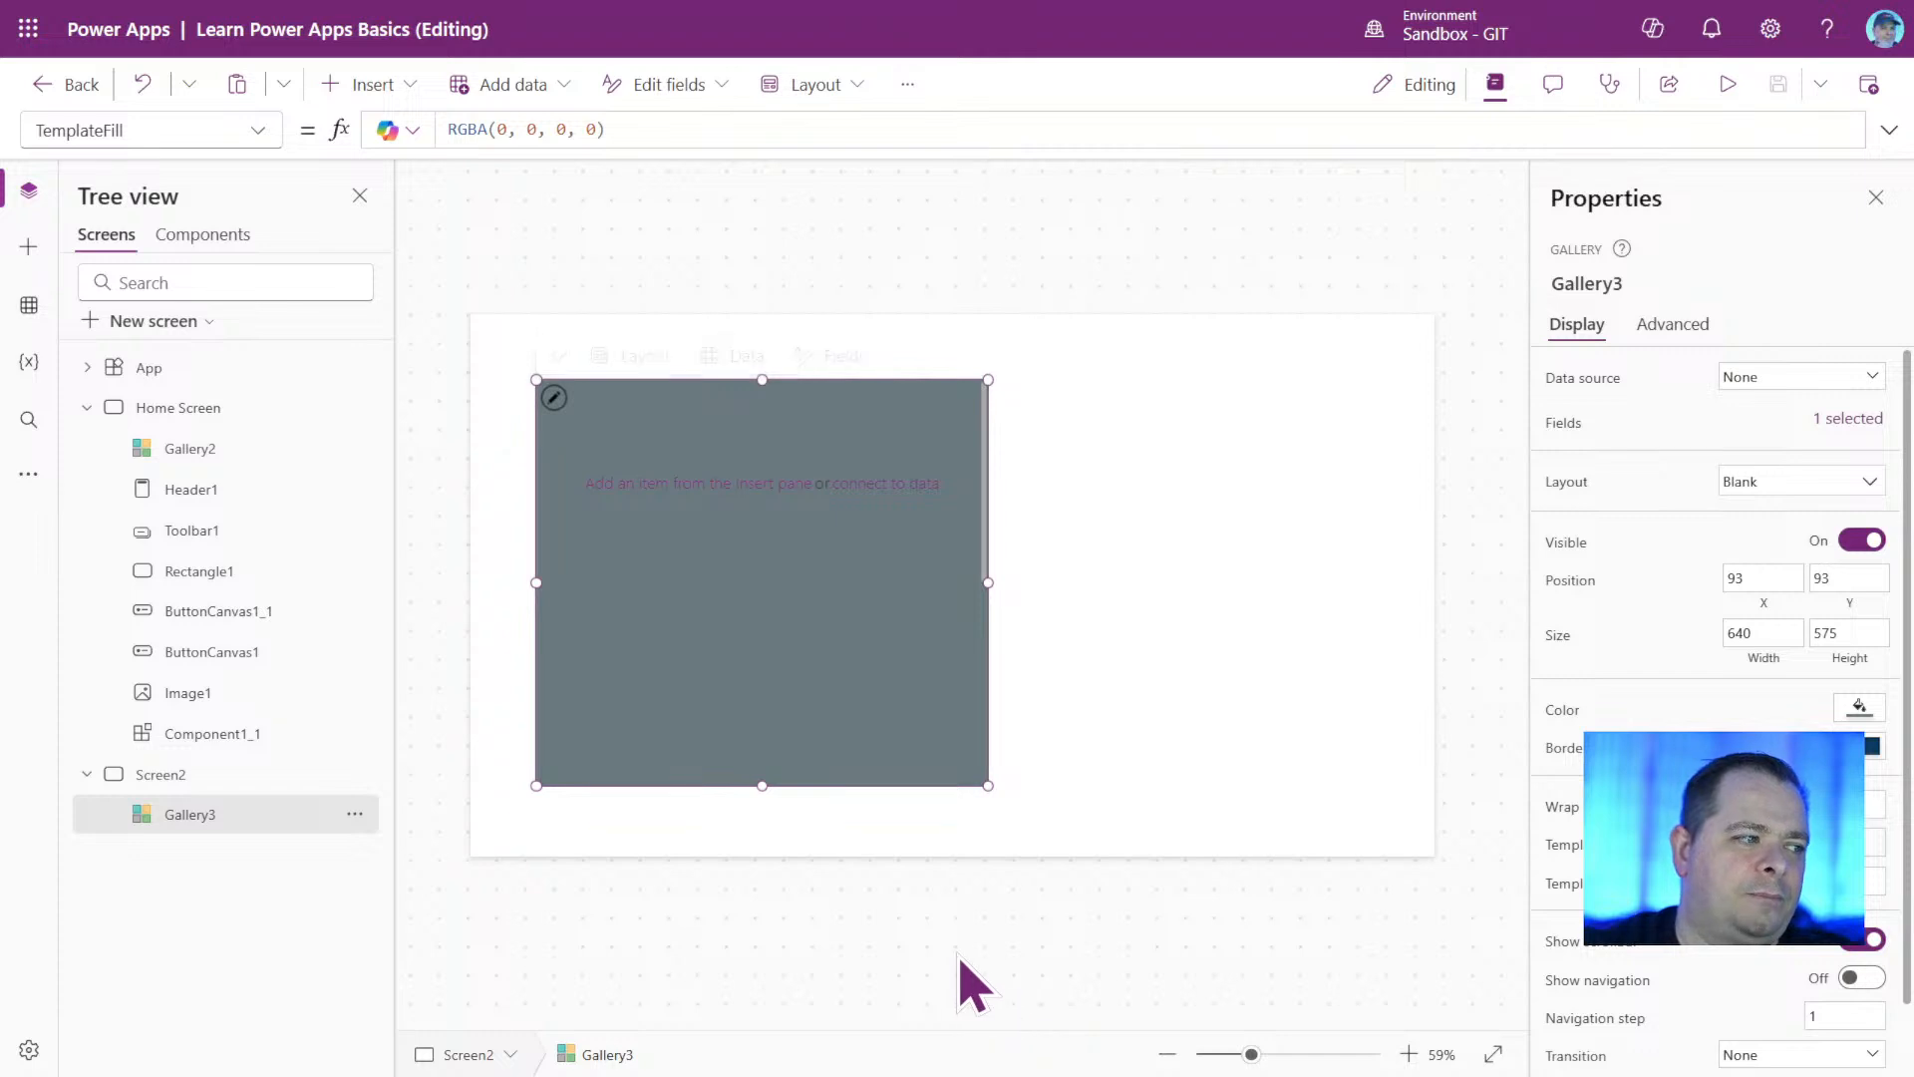
Look over the categories of insertable controls and the list of screens, and select Screen2.
left_click(366, 98)
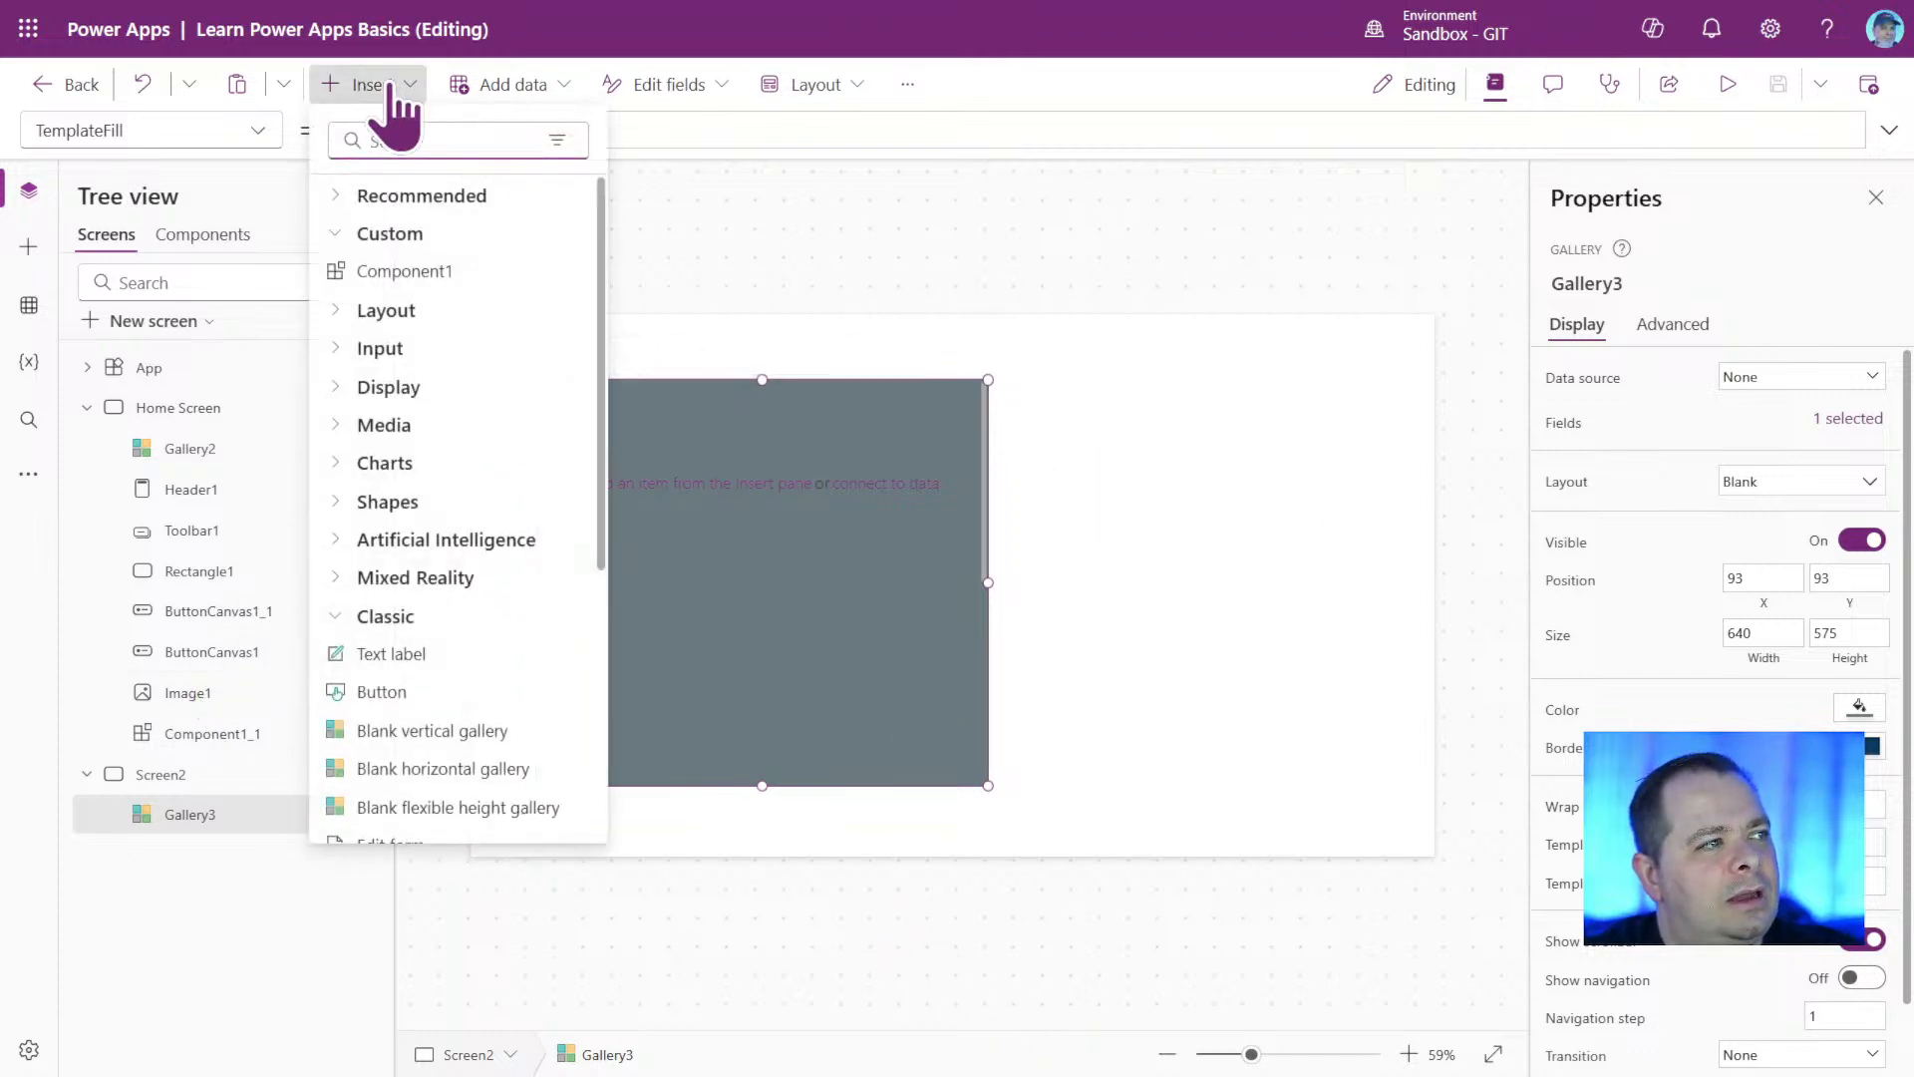
left_click(389, 88)
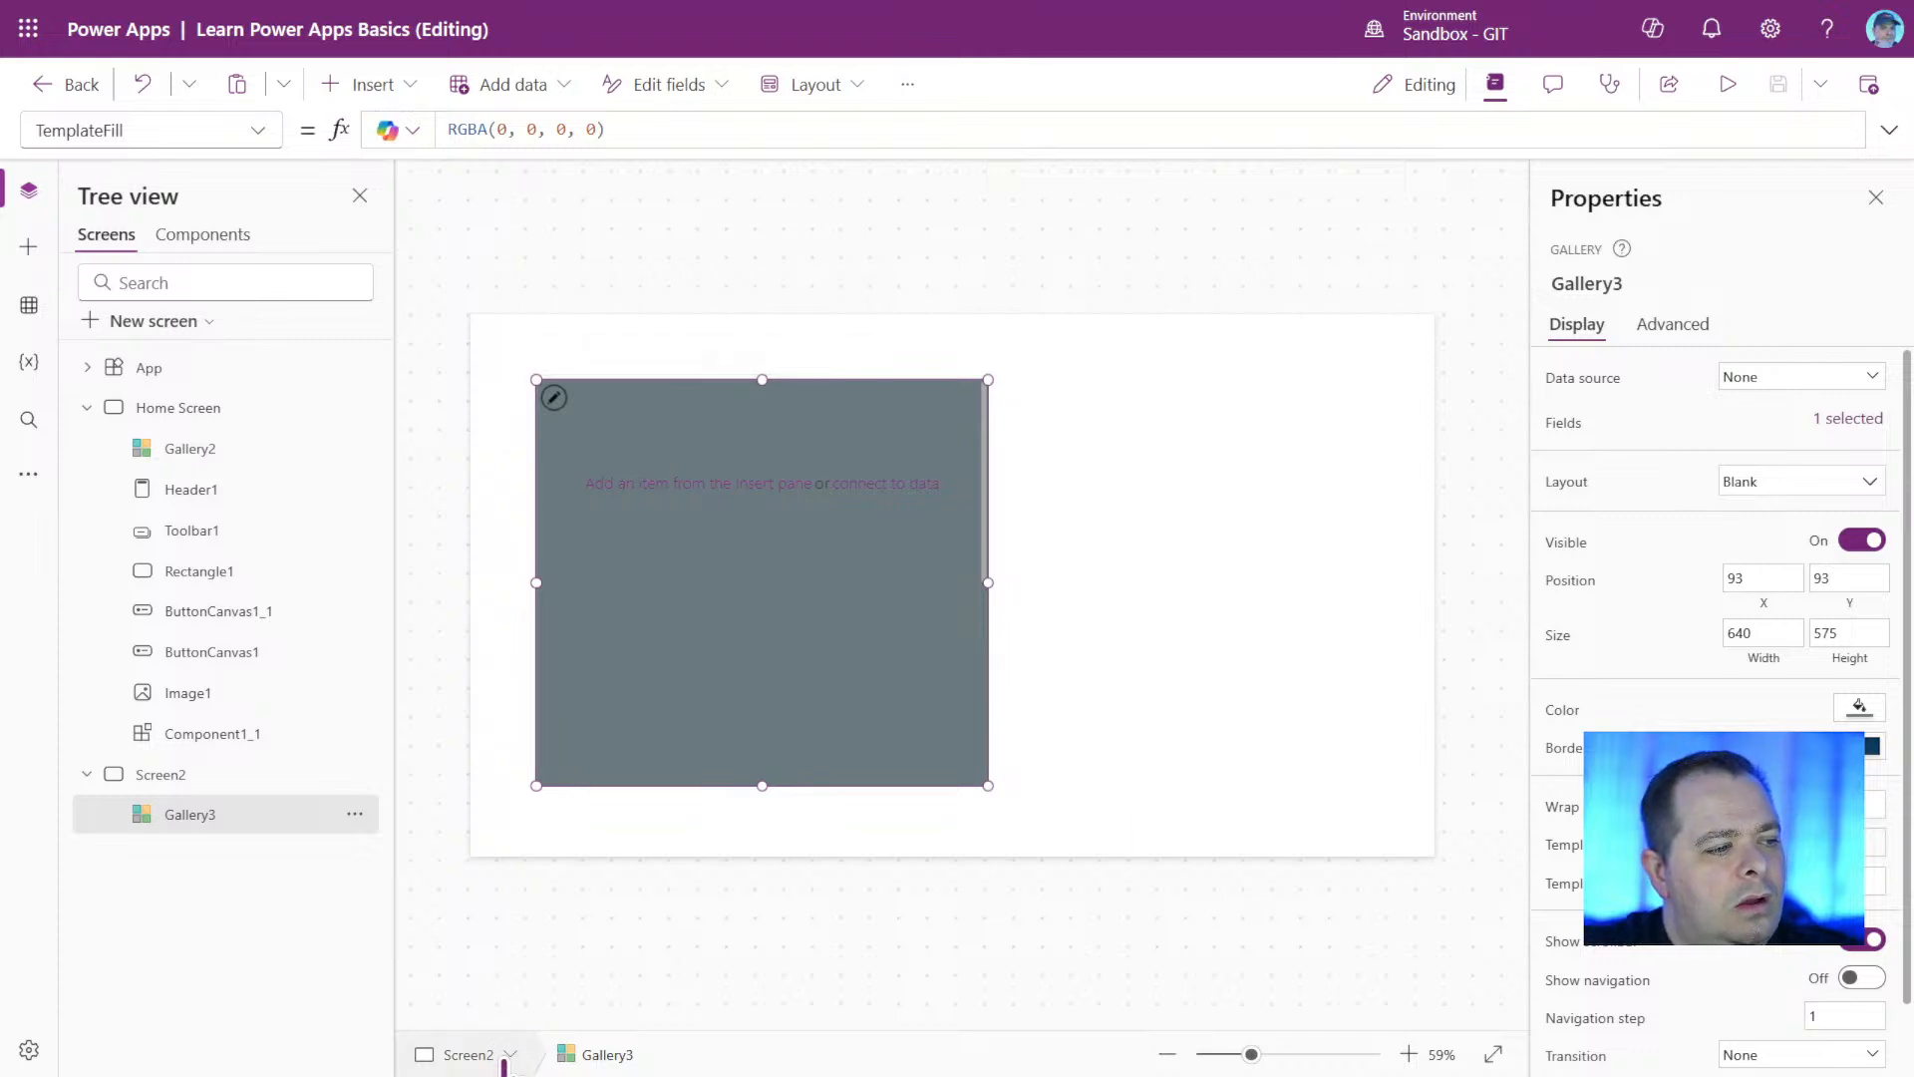
left_click(509, 1054)
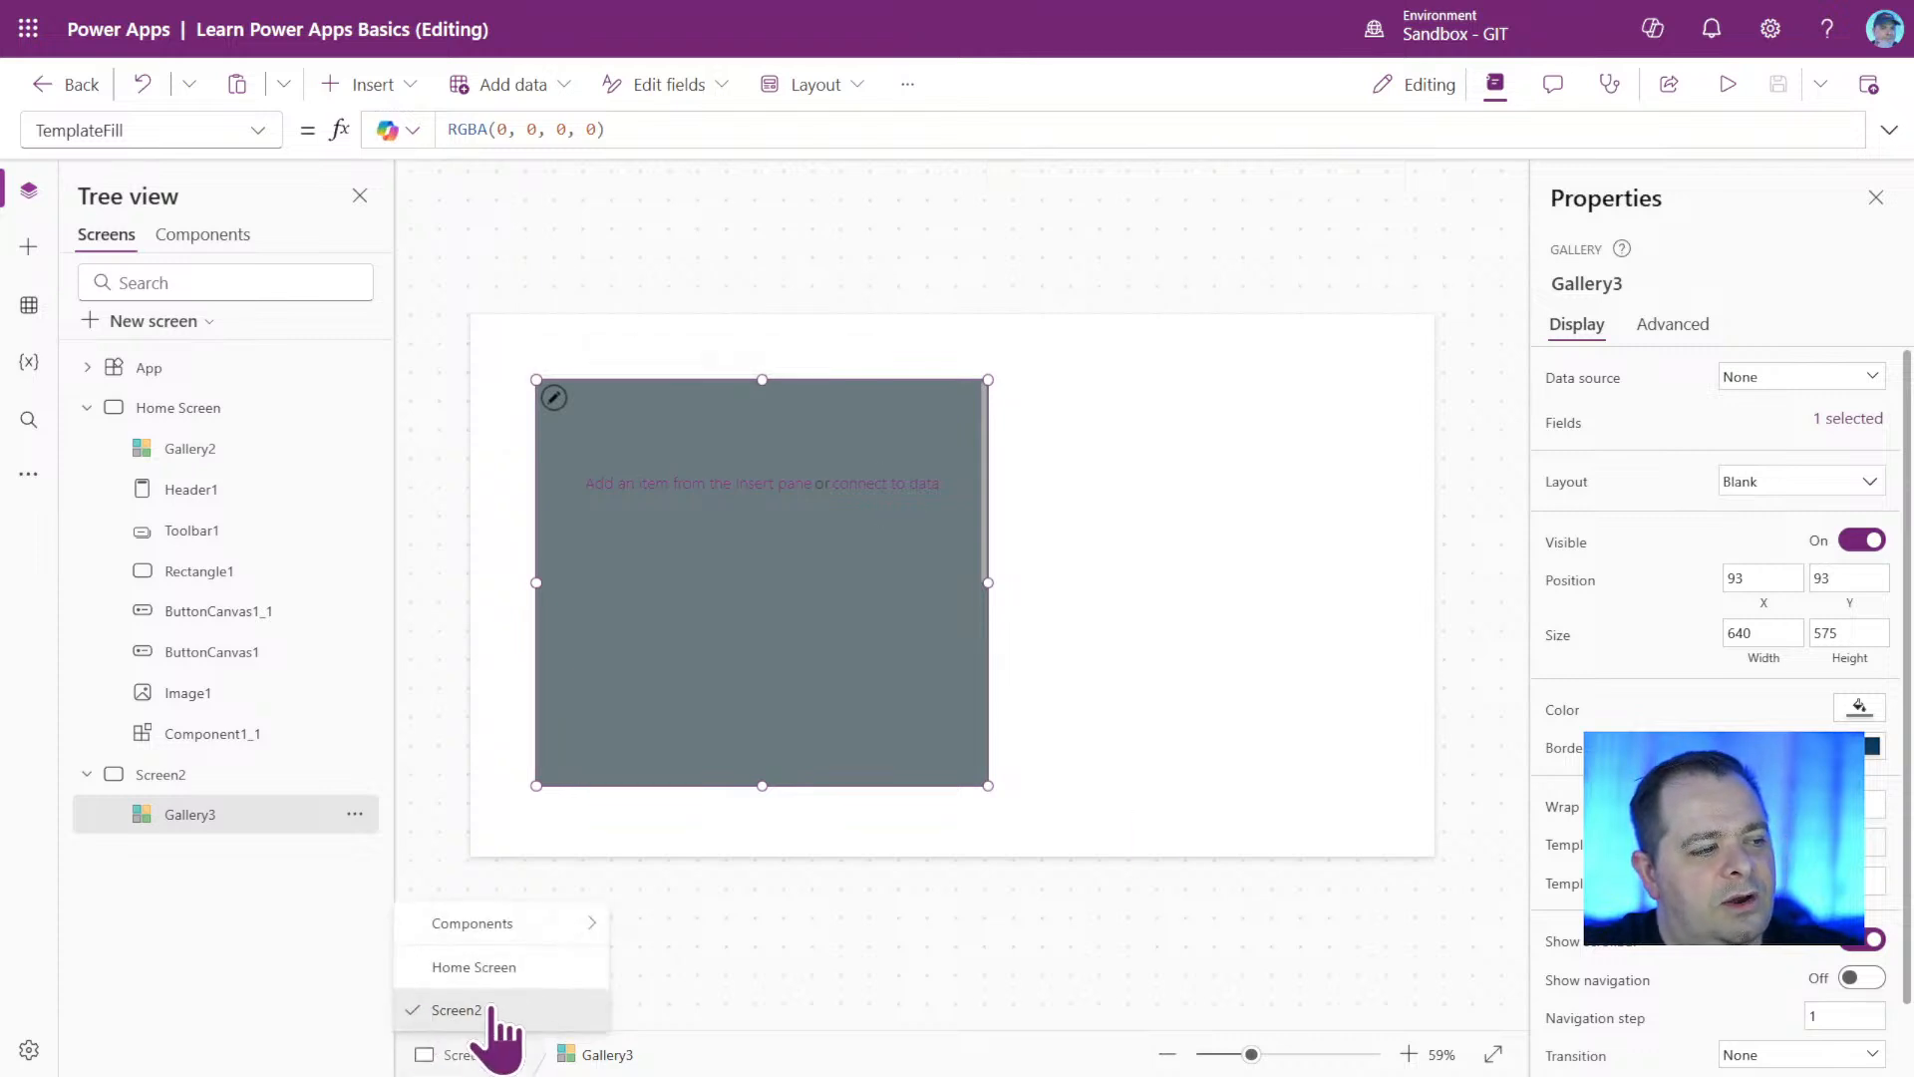
mouse_move(568, 929)
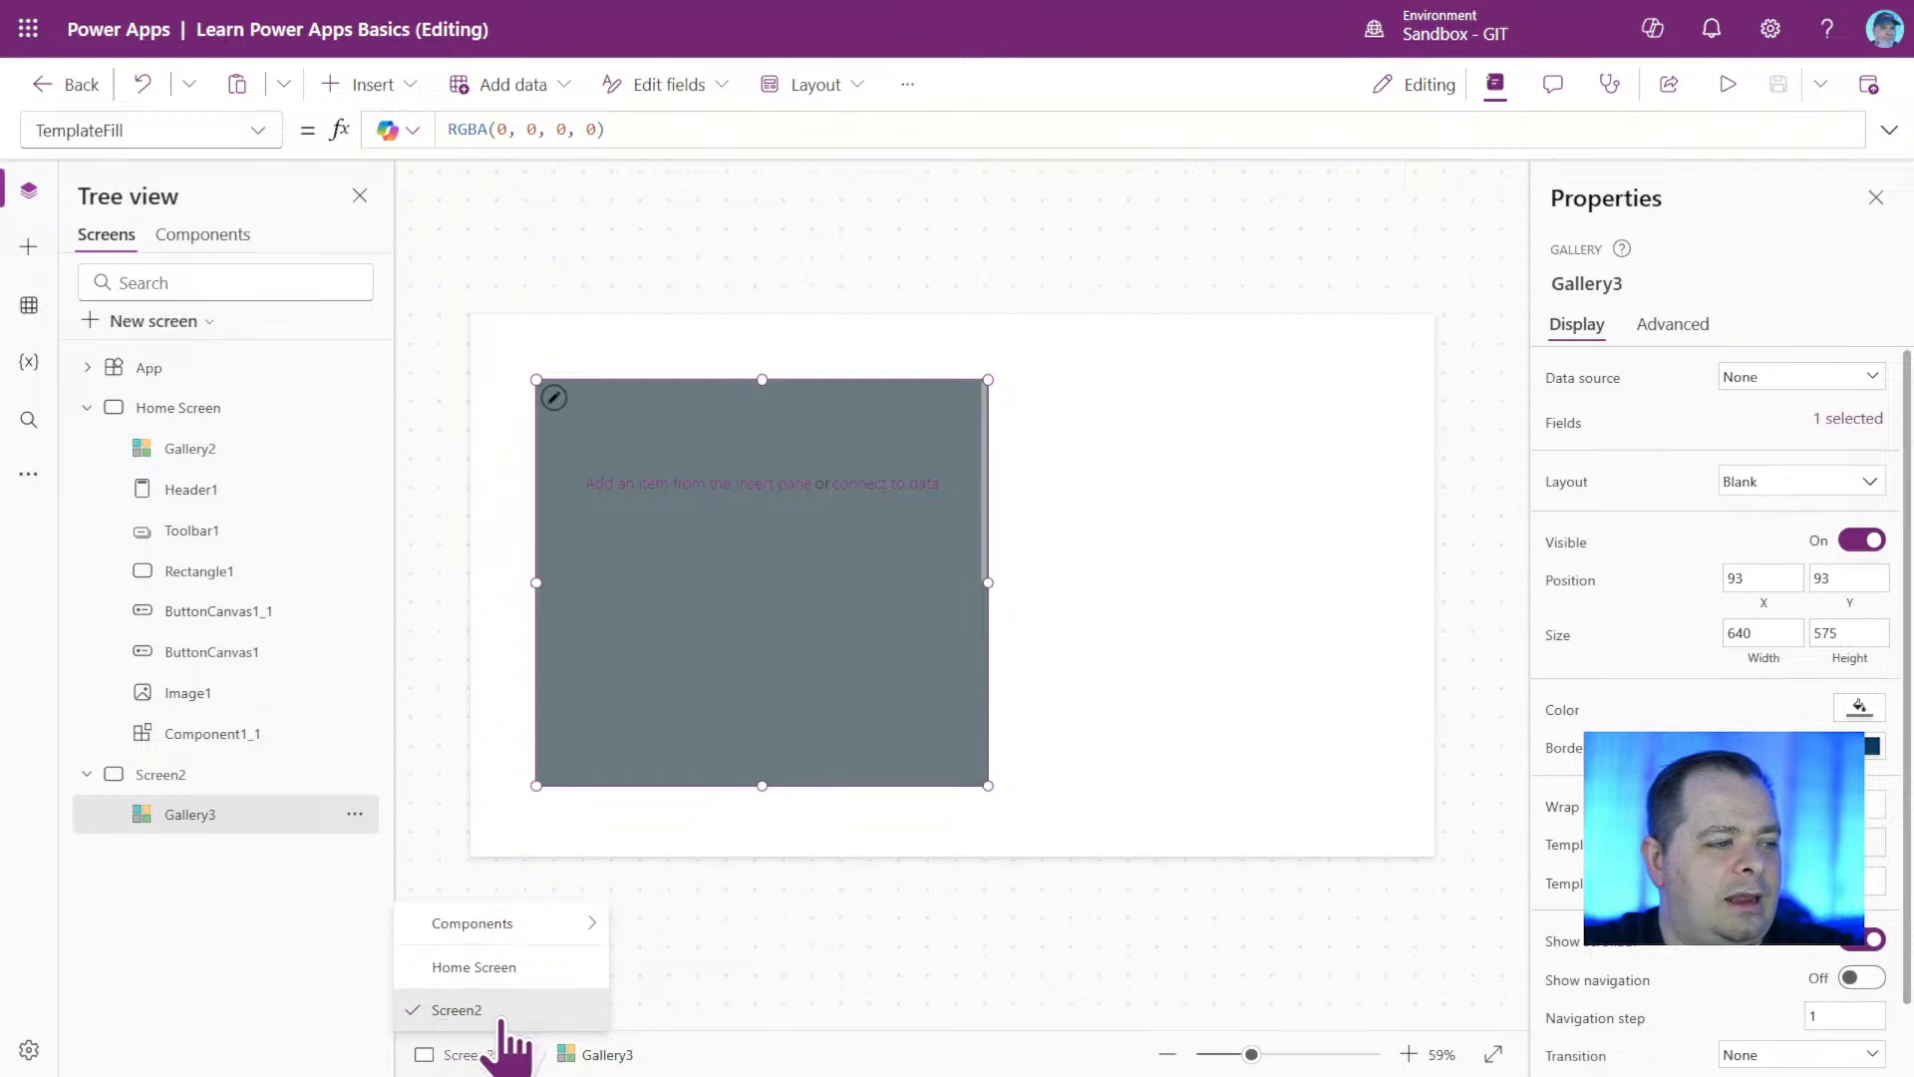
left_click(499, 1012)
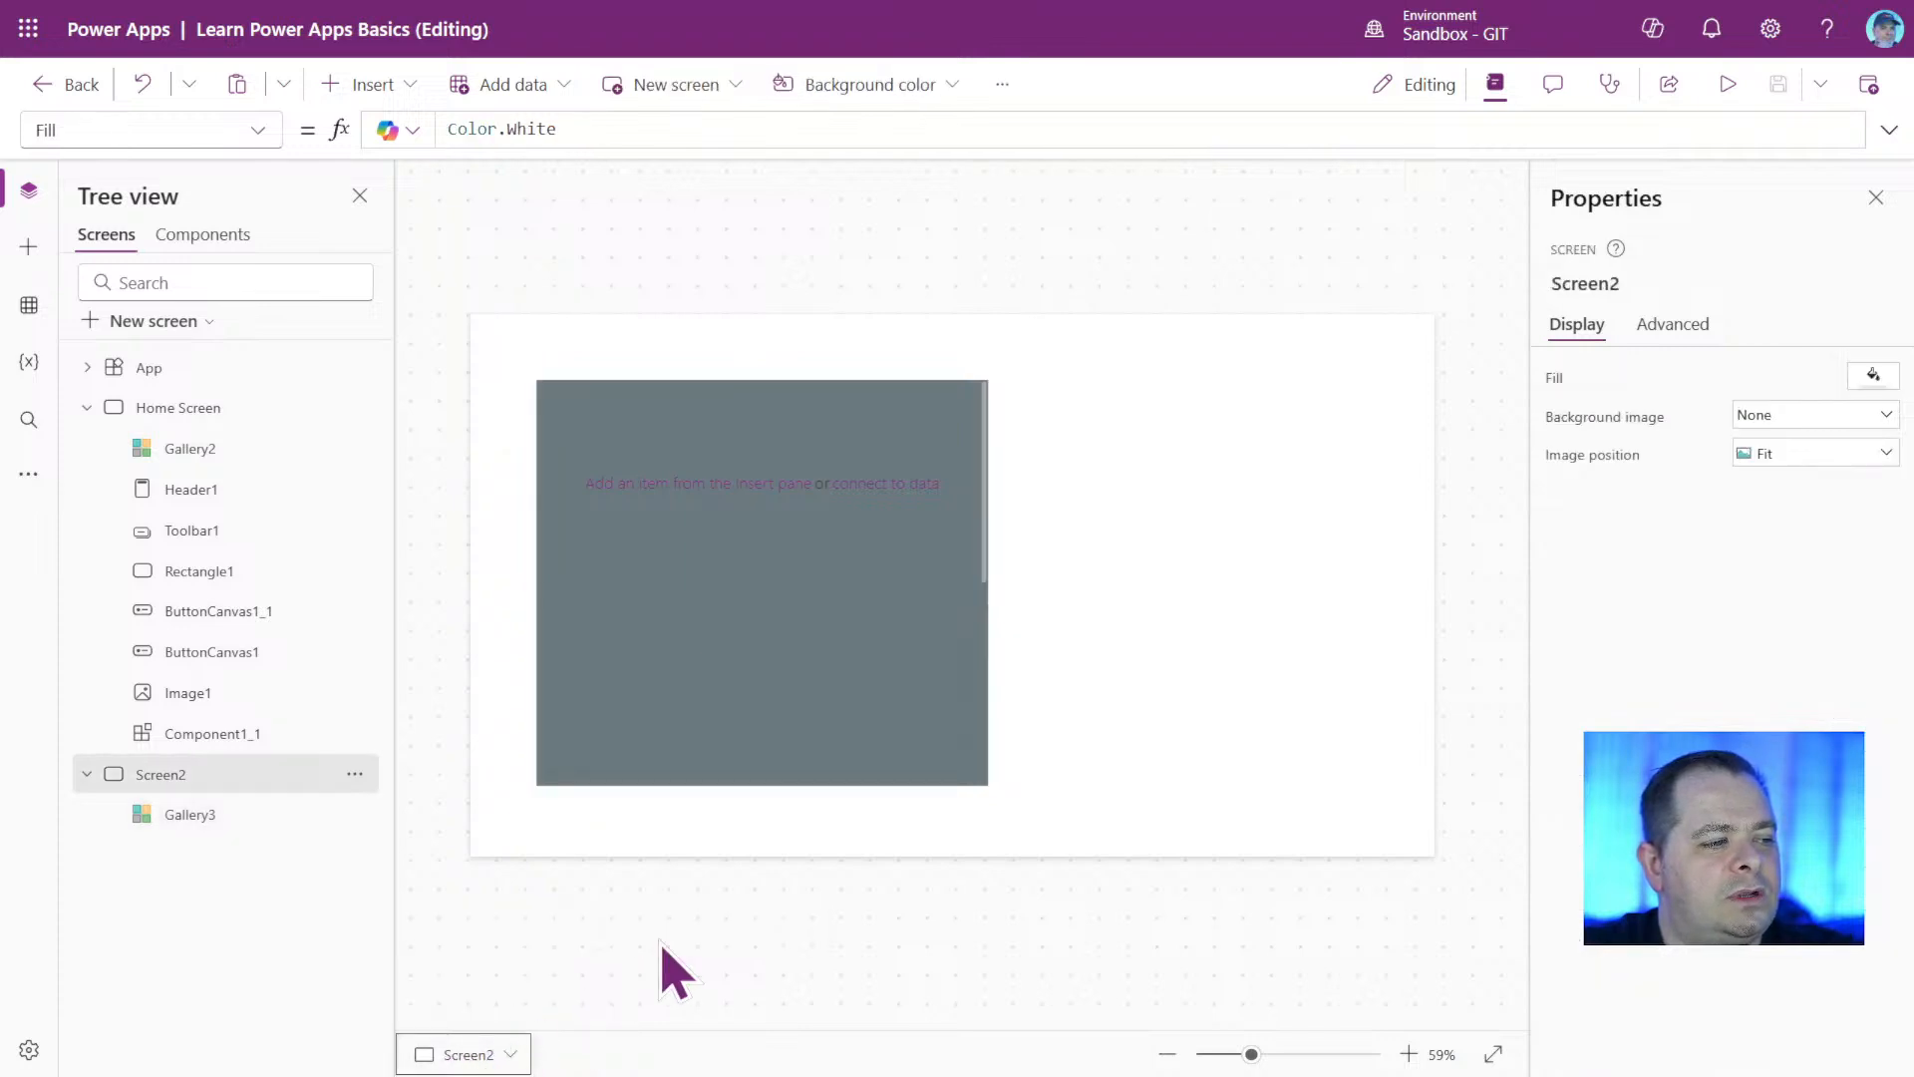
Move the Screen2 gallery to about X 30, Y 42 and enlarge it to about 865 wide by 673 high.
left_click(780, 678)
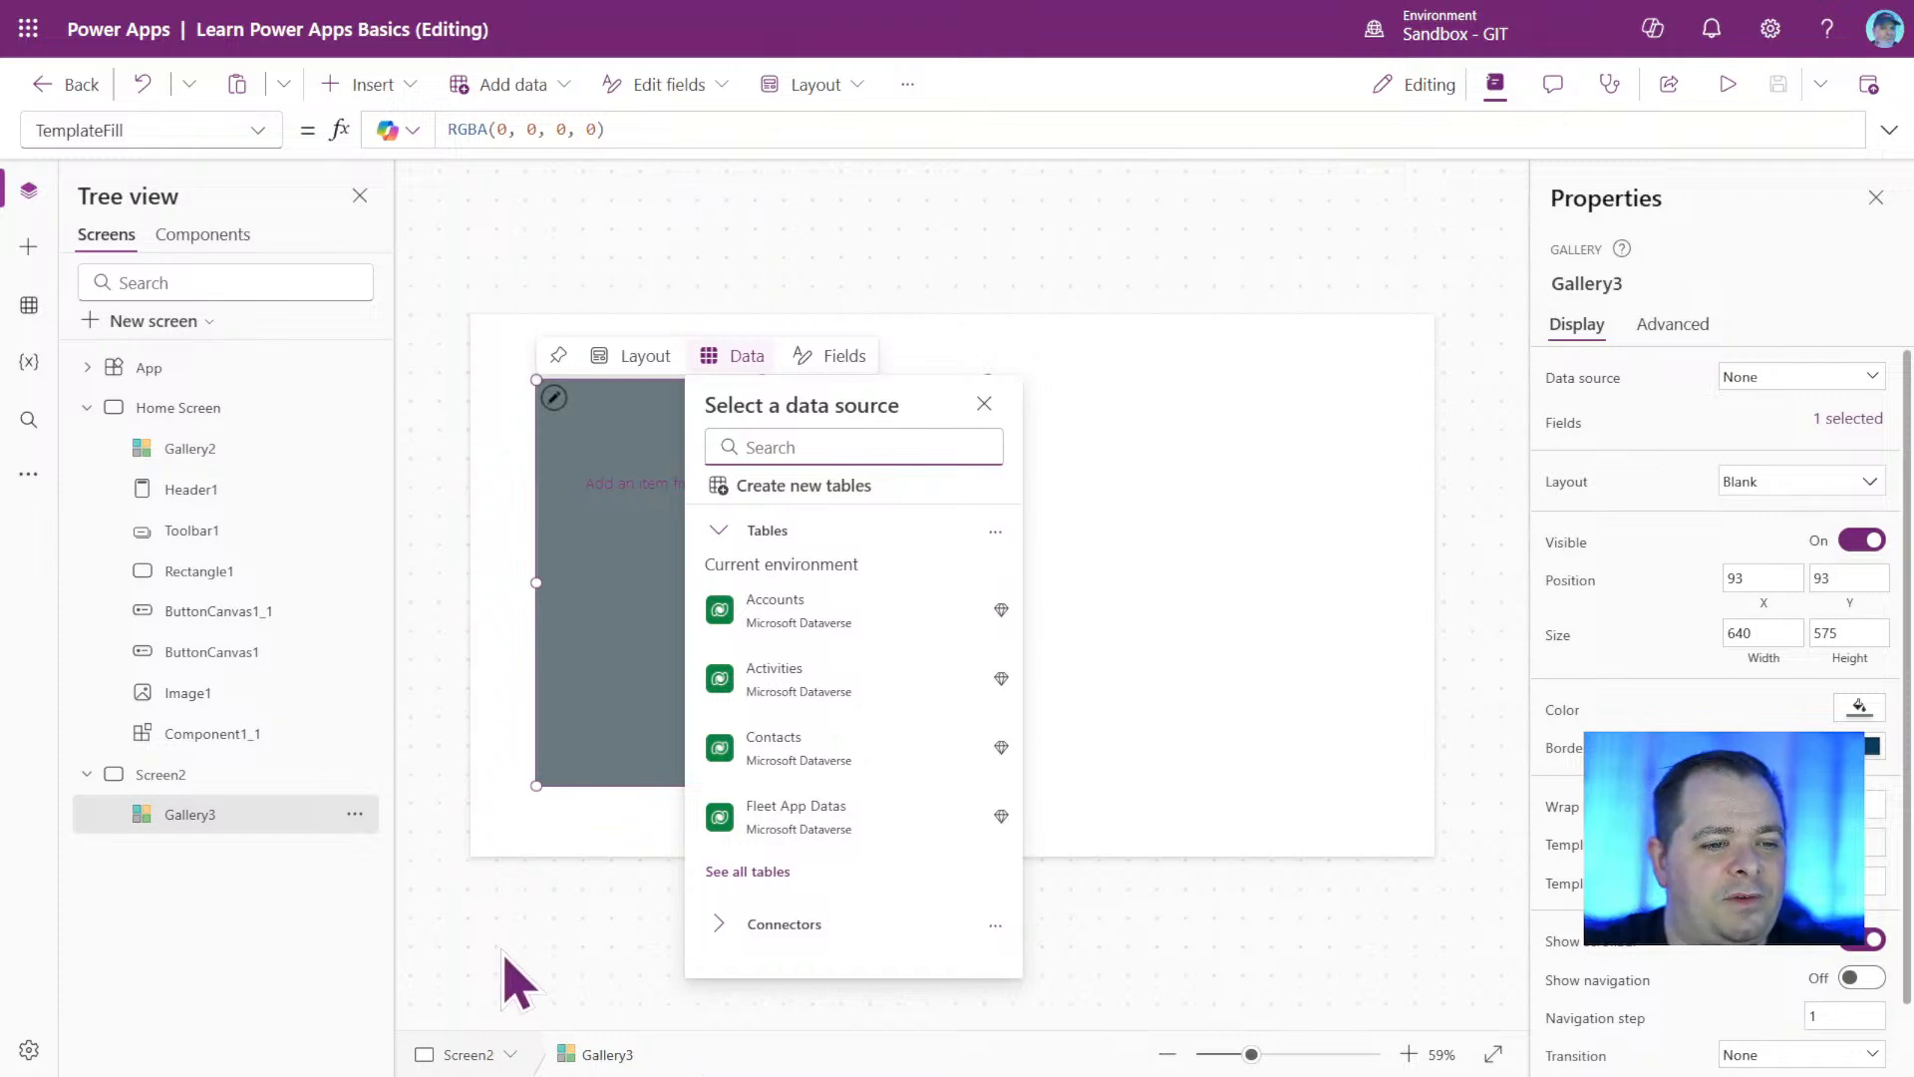
left_click(589, 598)
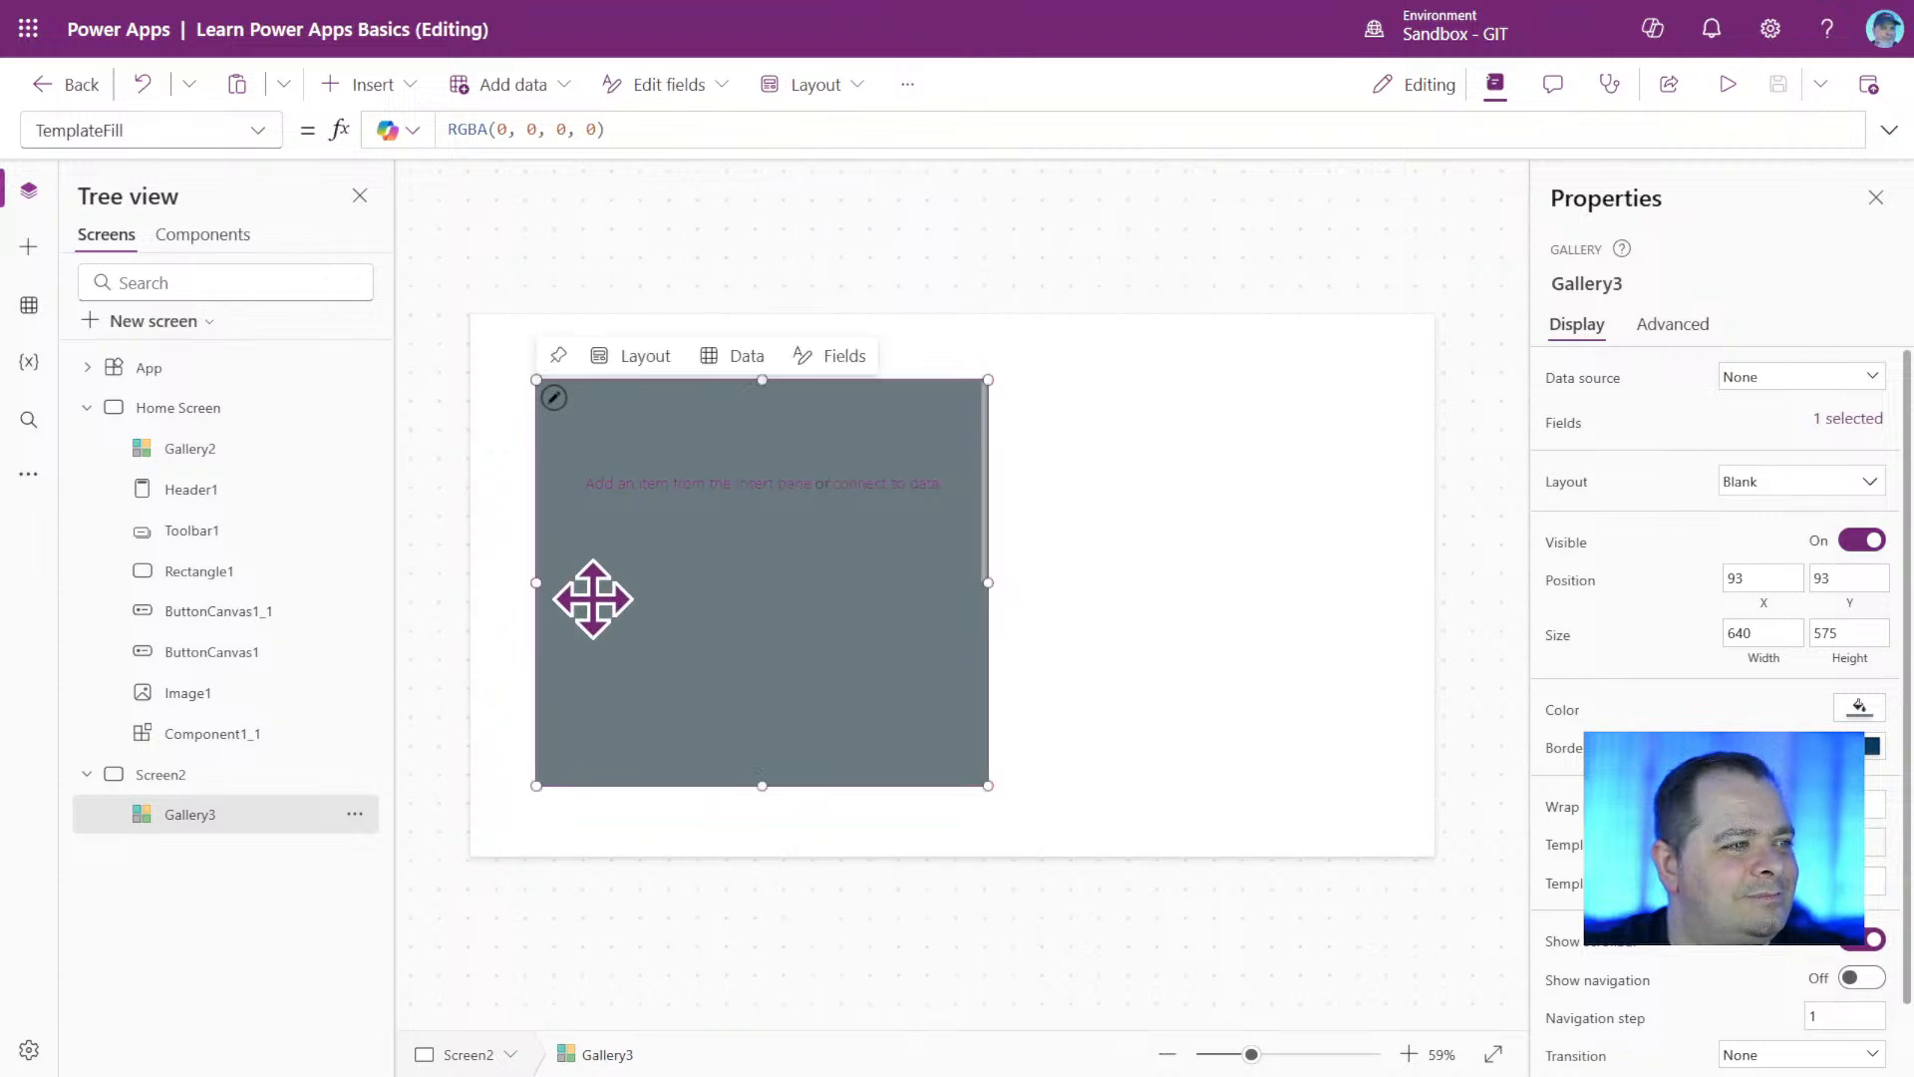
left_click_drag(812, 675, 764, 641)
left_click_drag(943, 749, 1101, 818)
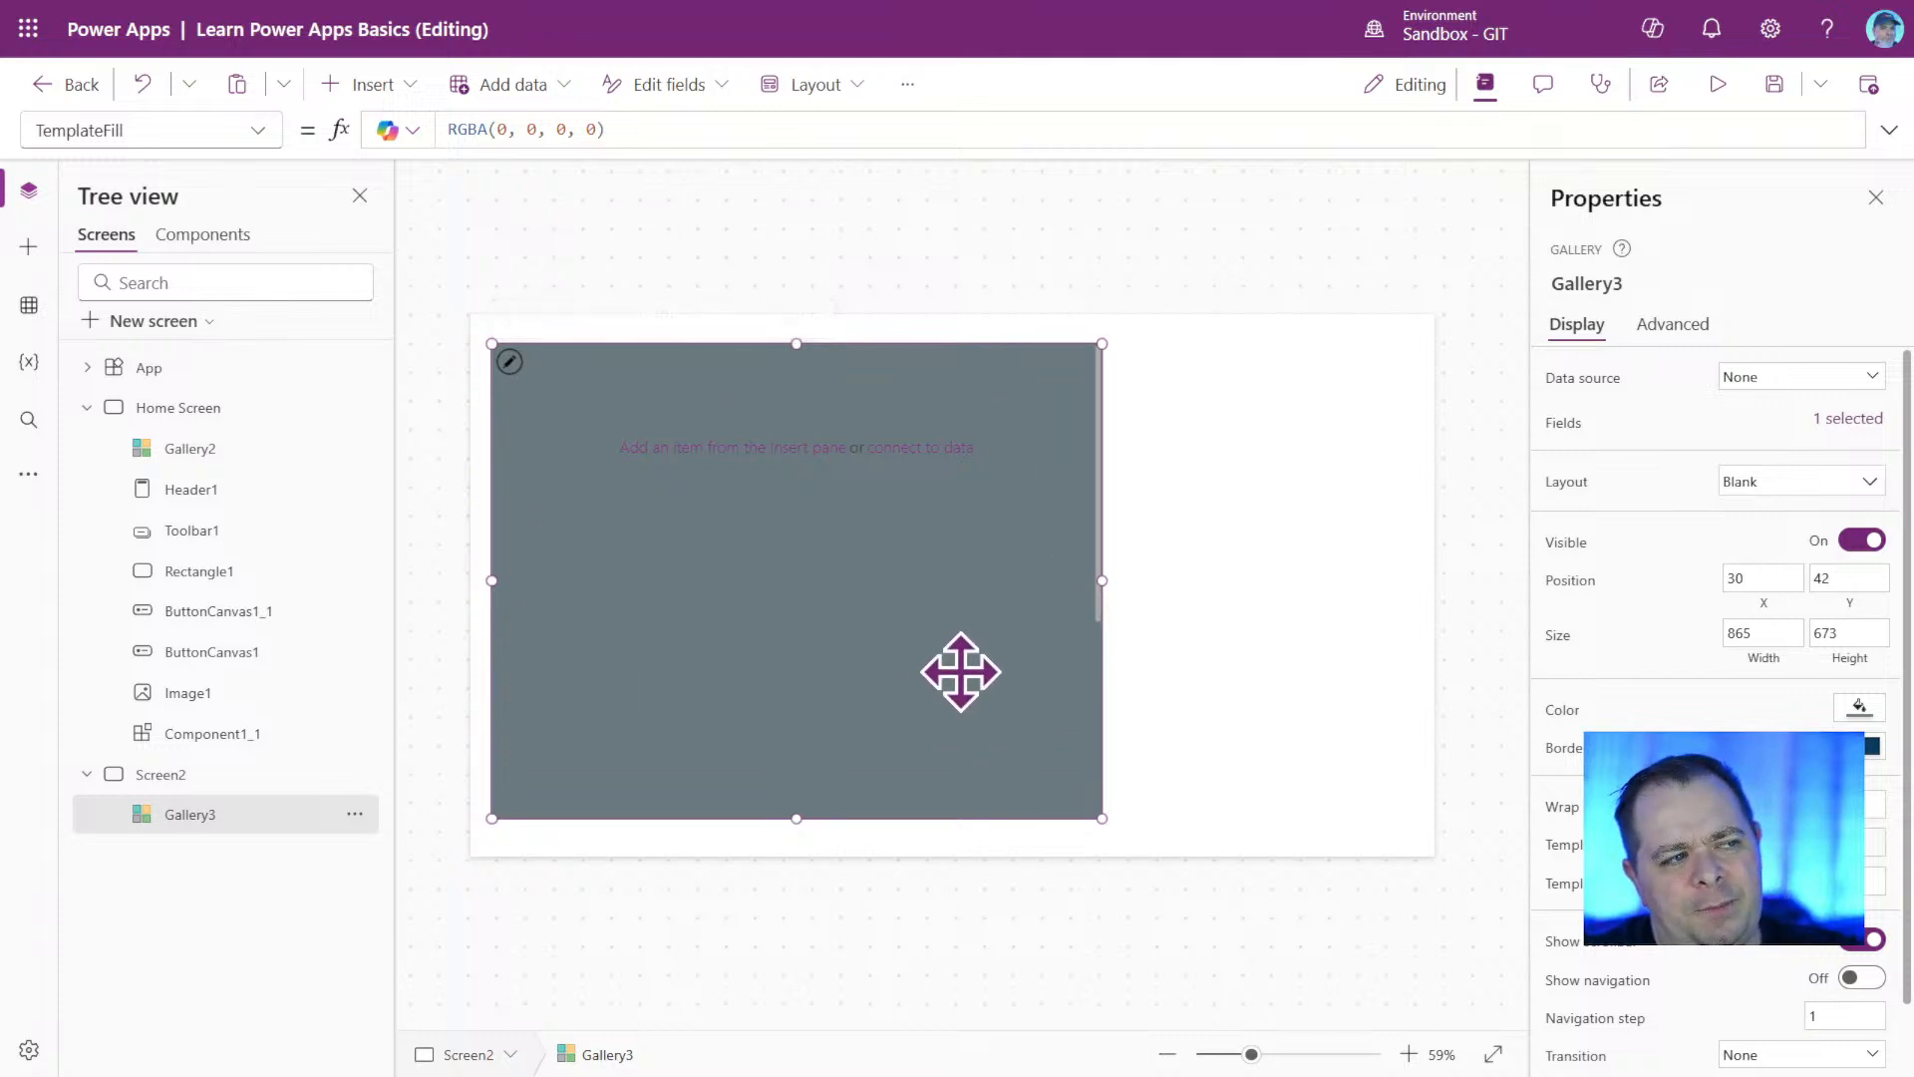
Set the red value of the gallery's custom fill color to 0.
left_click(1856, 710)
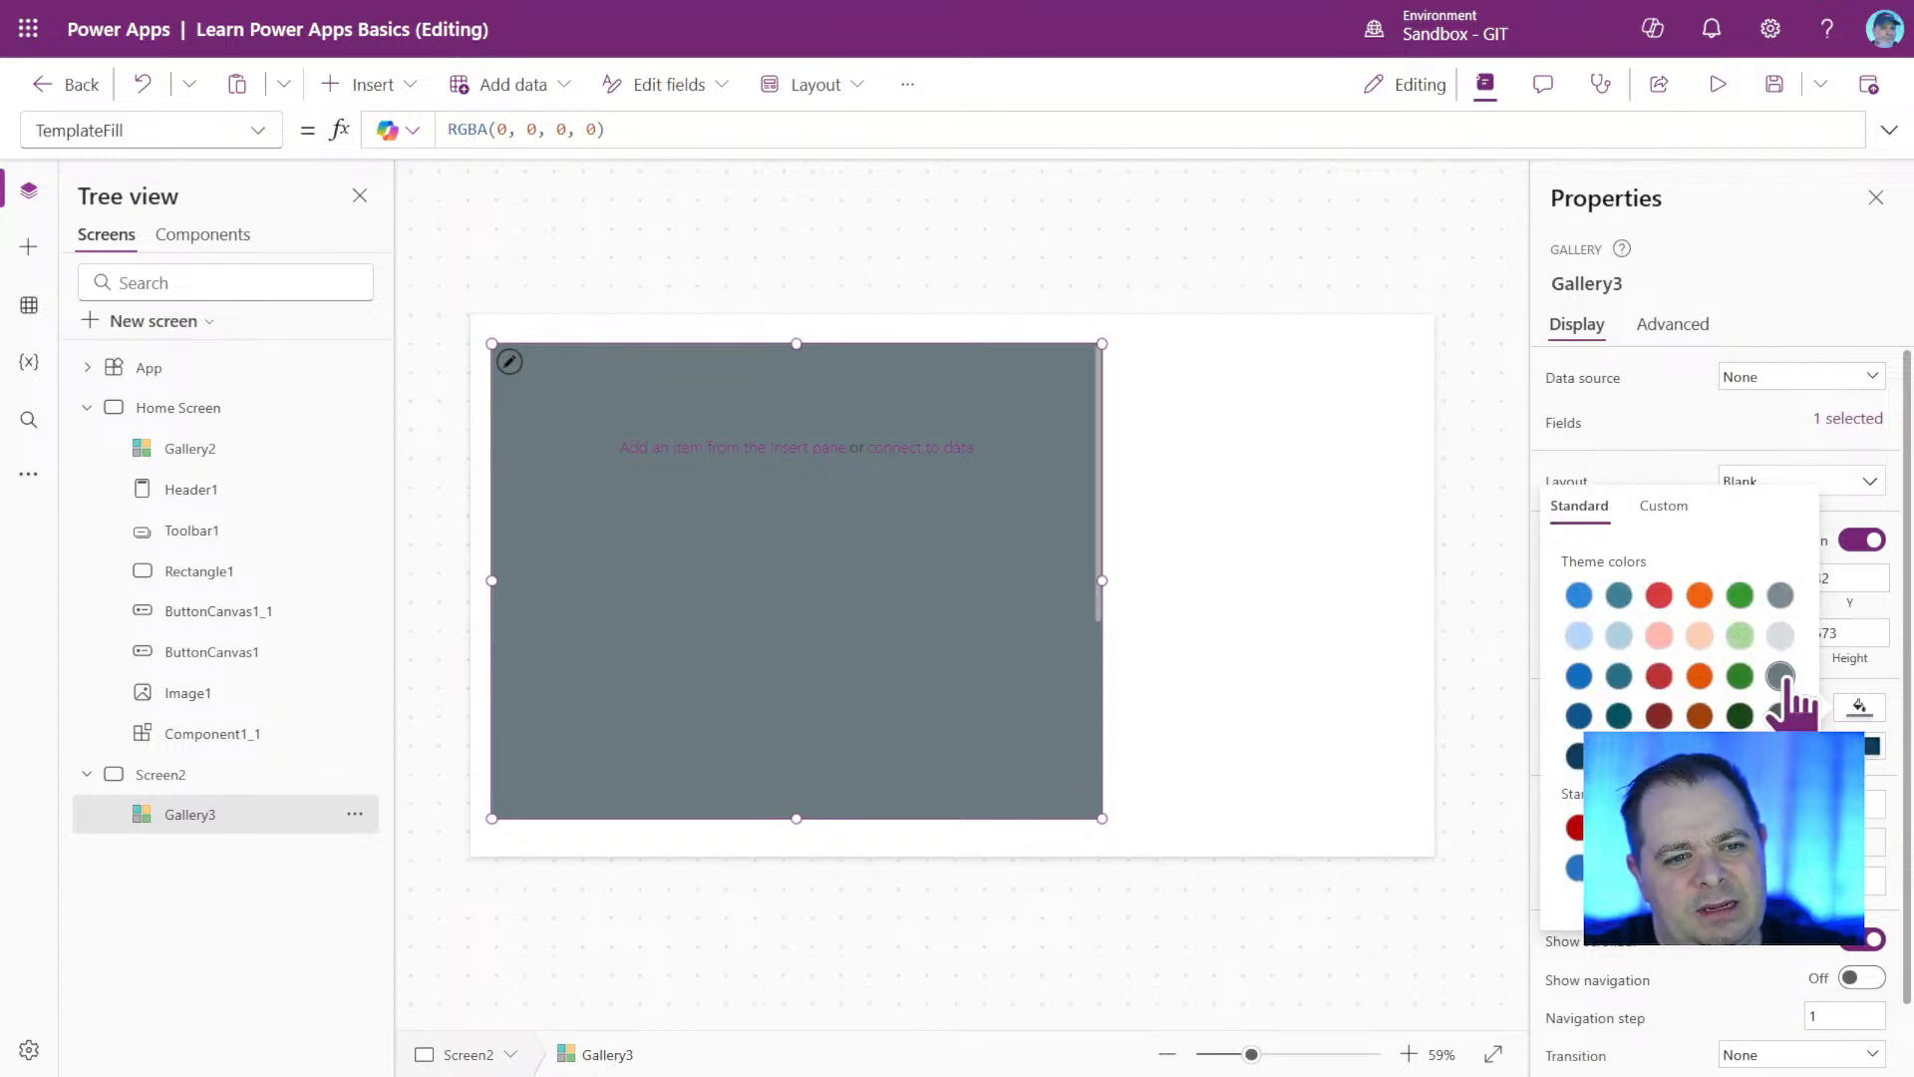
left_click(1667, 509)
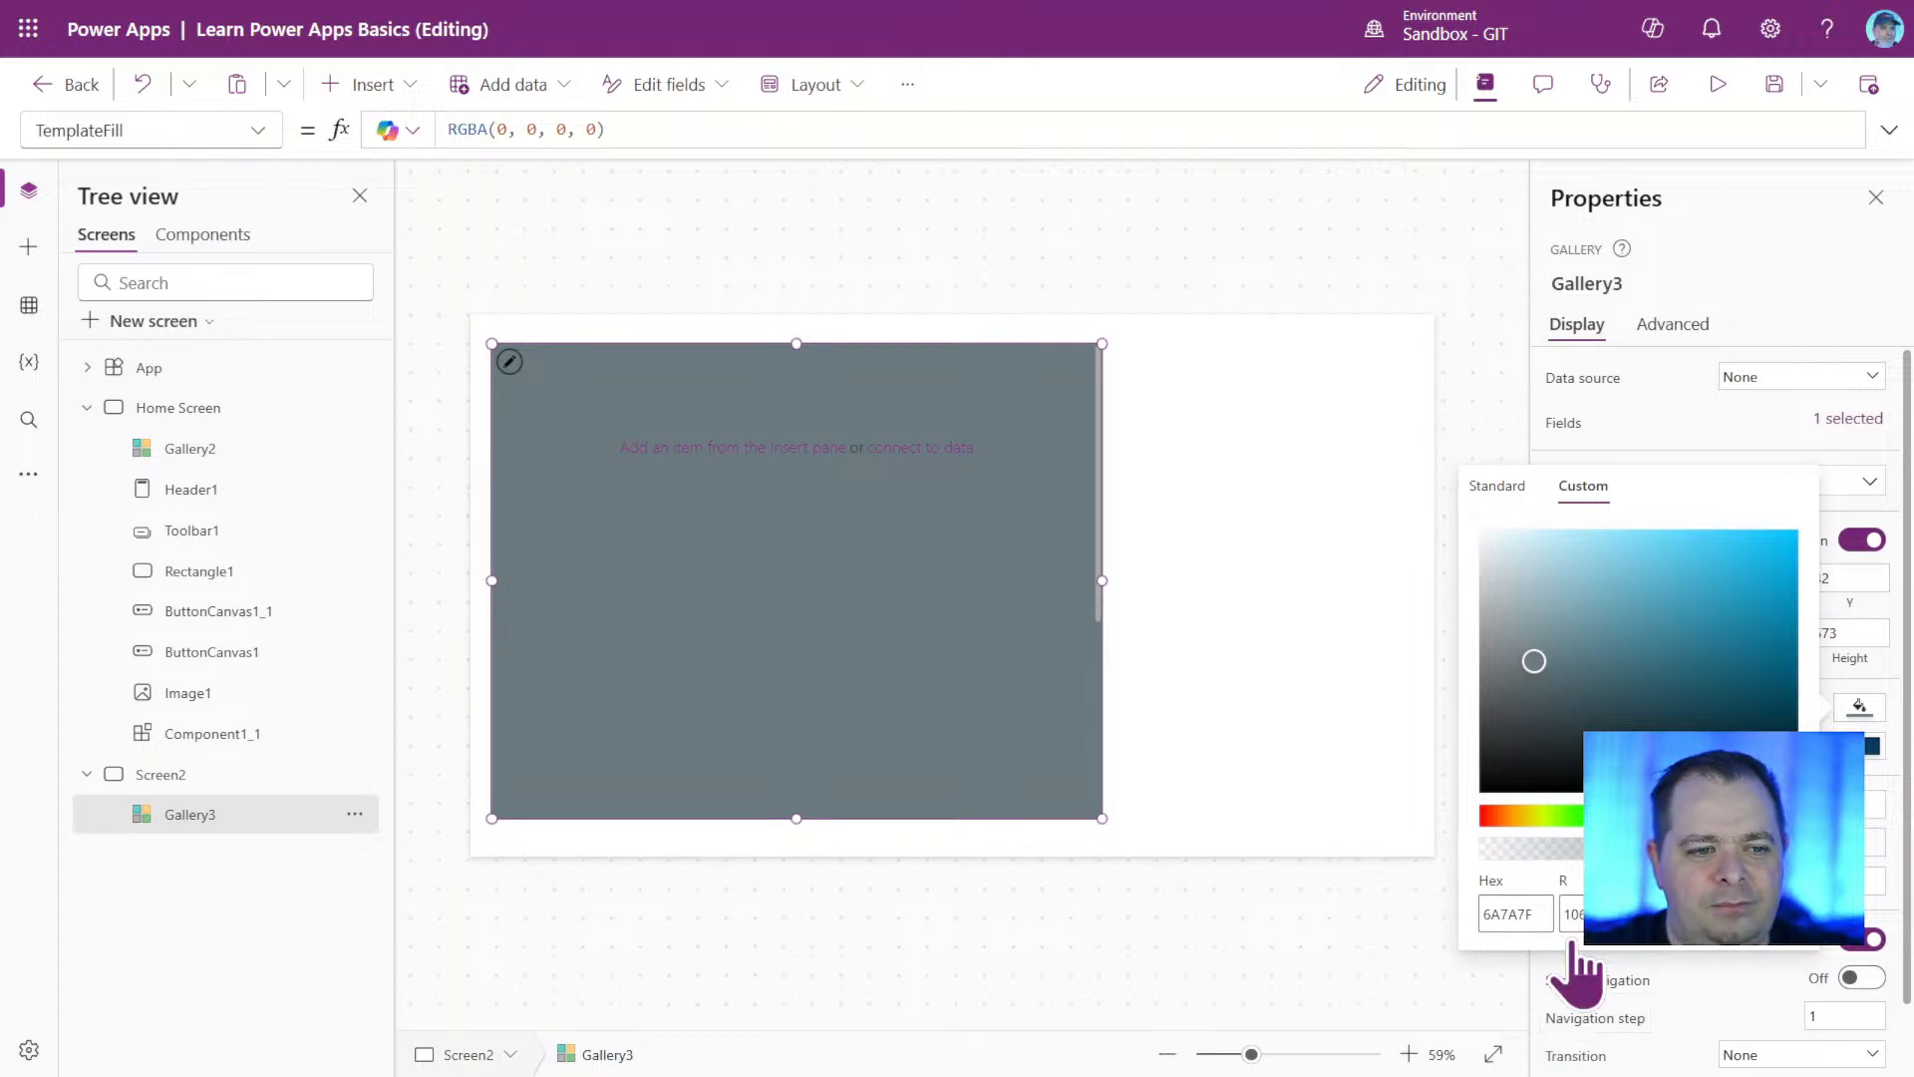
left_click(1572, 915)
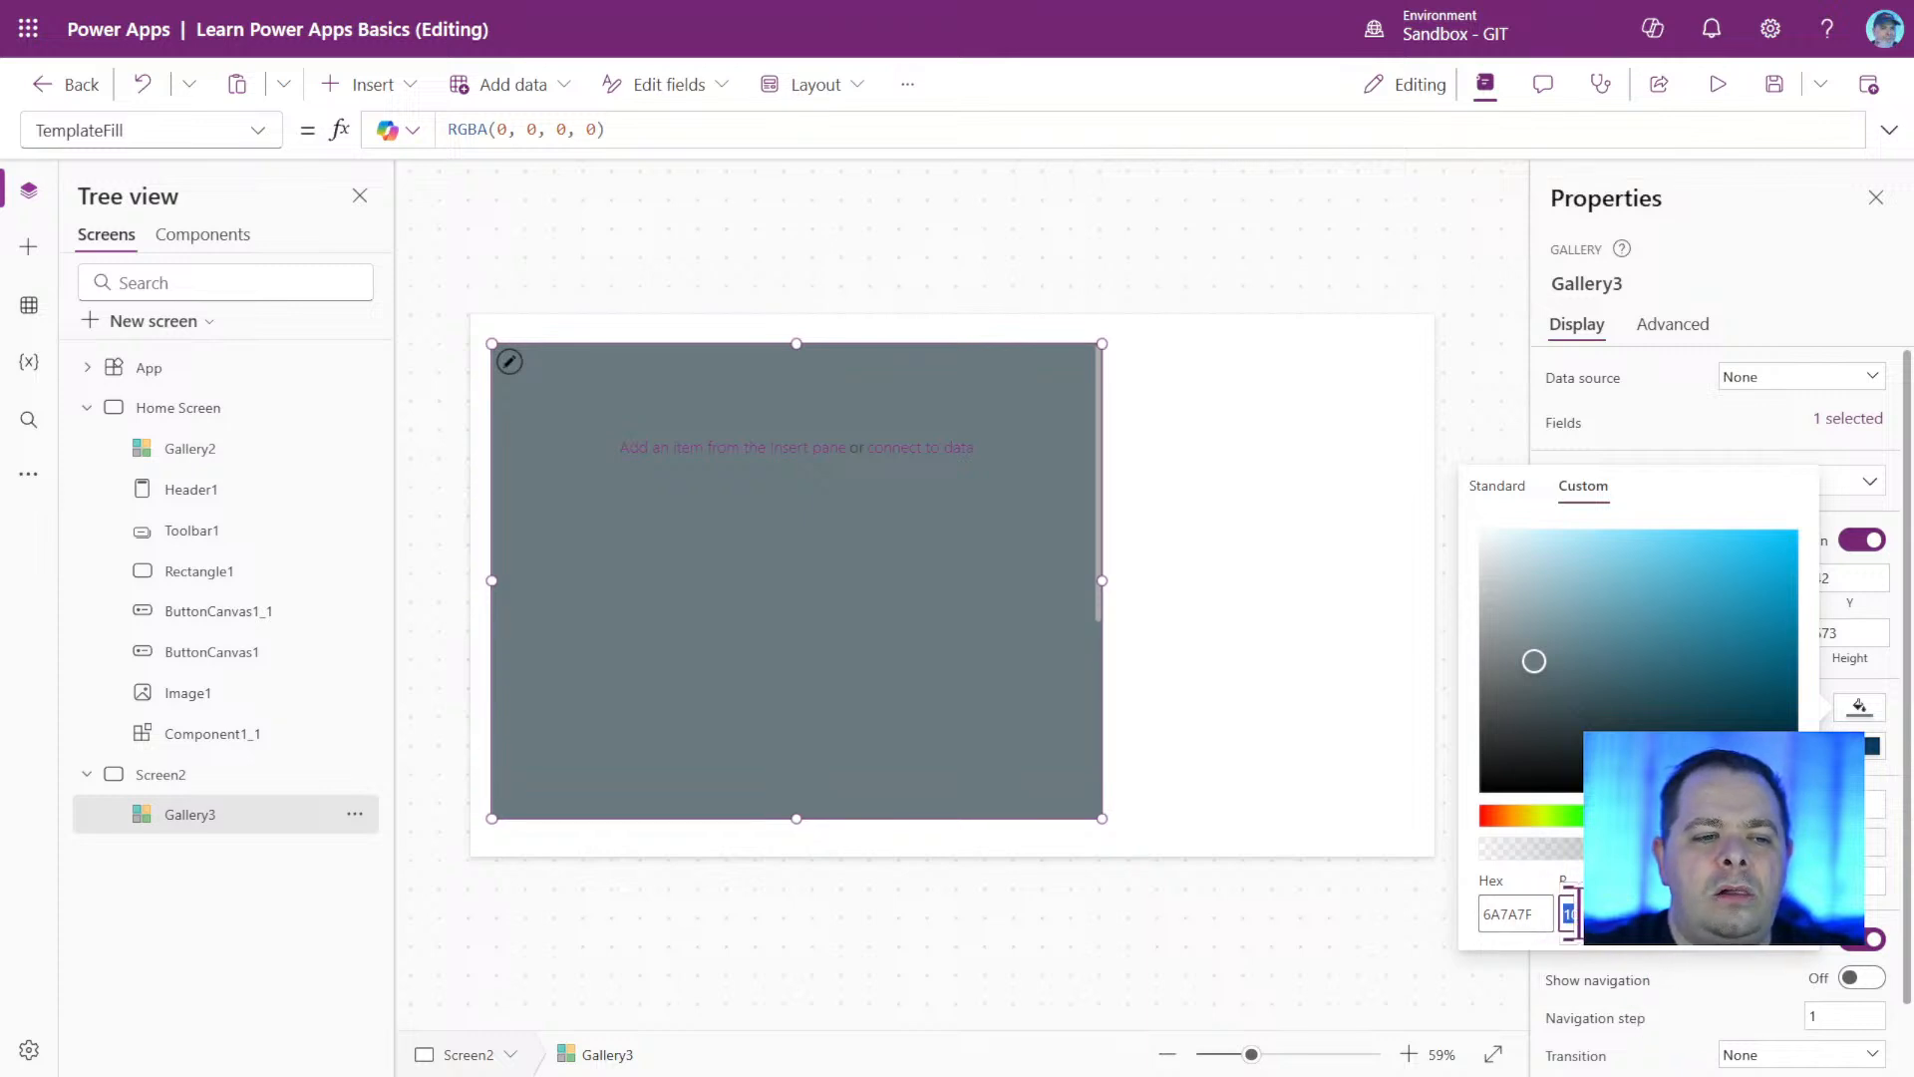
left_click(1645, 913)
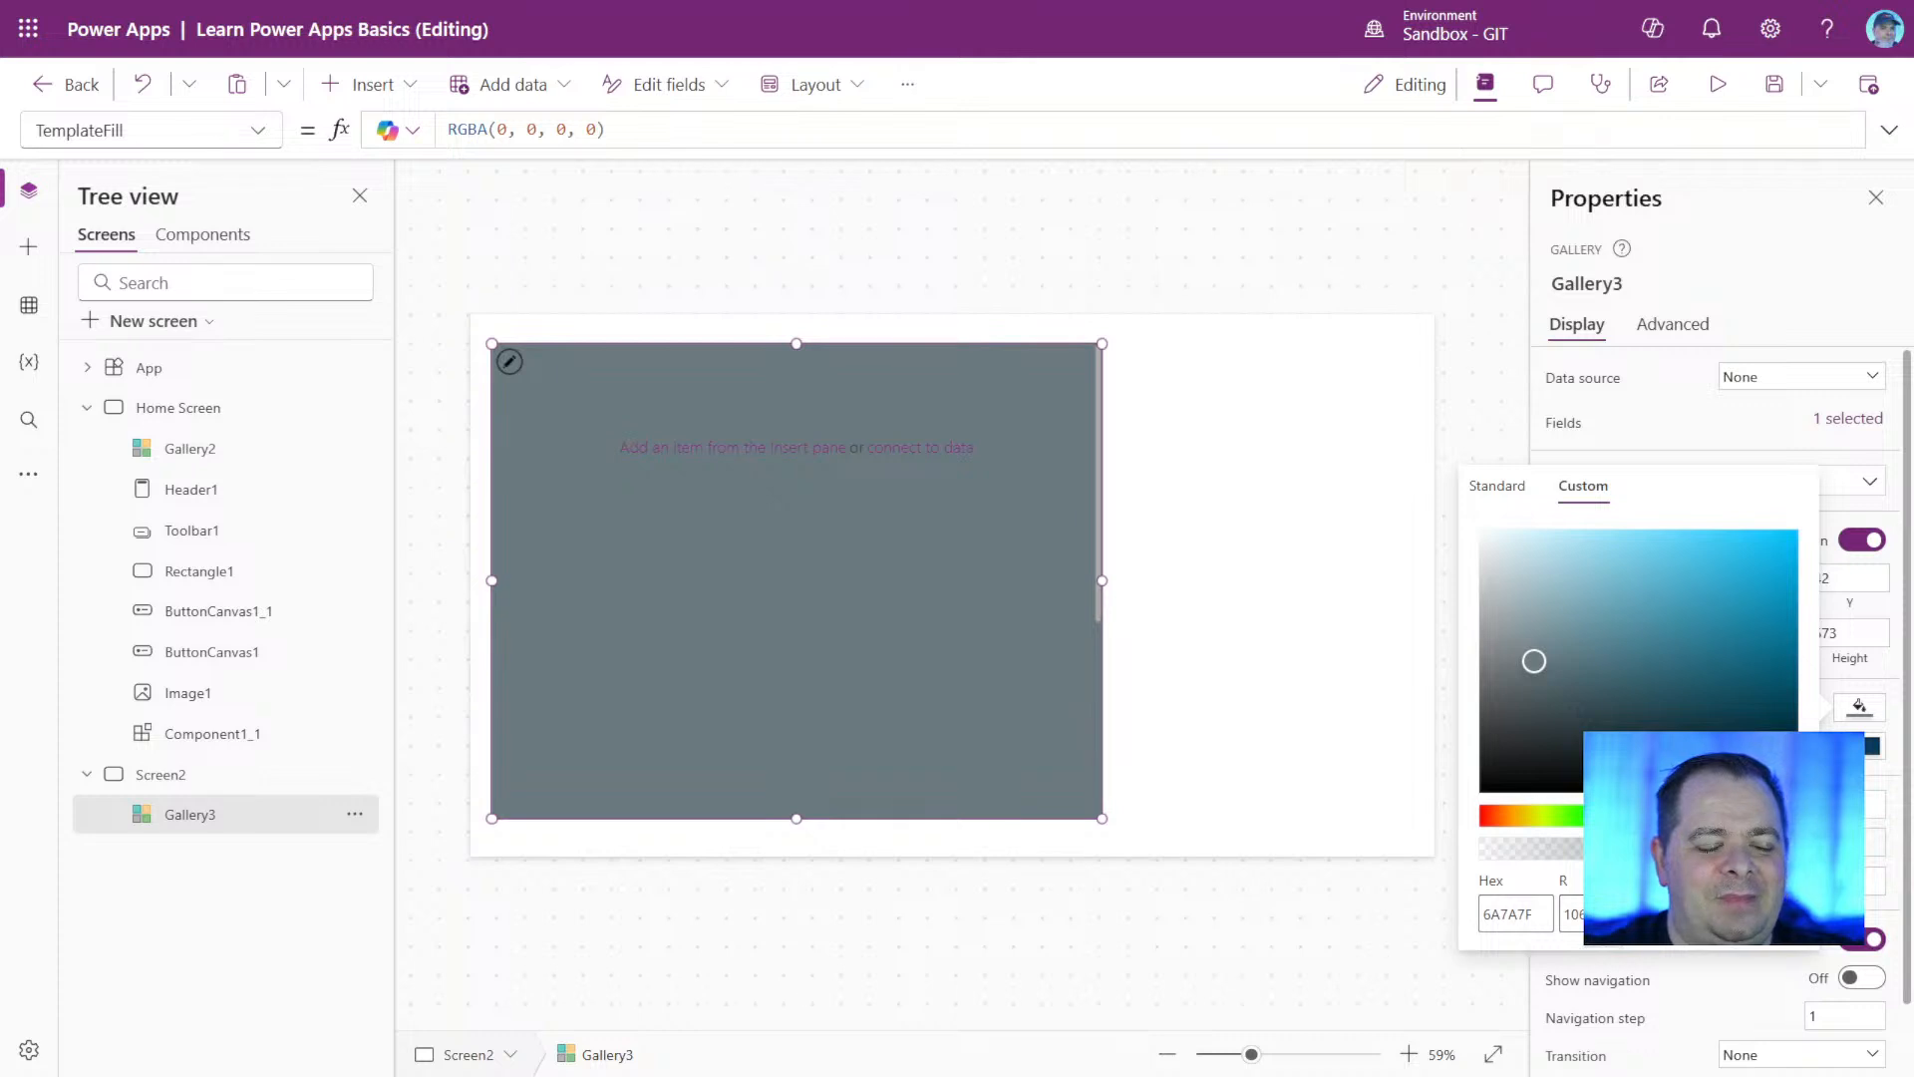
left_click(1570, 913)
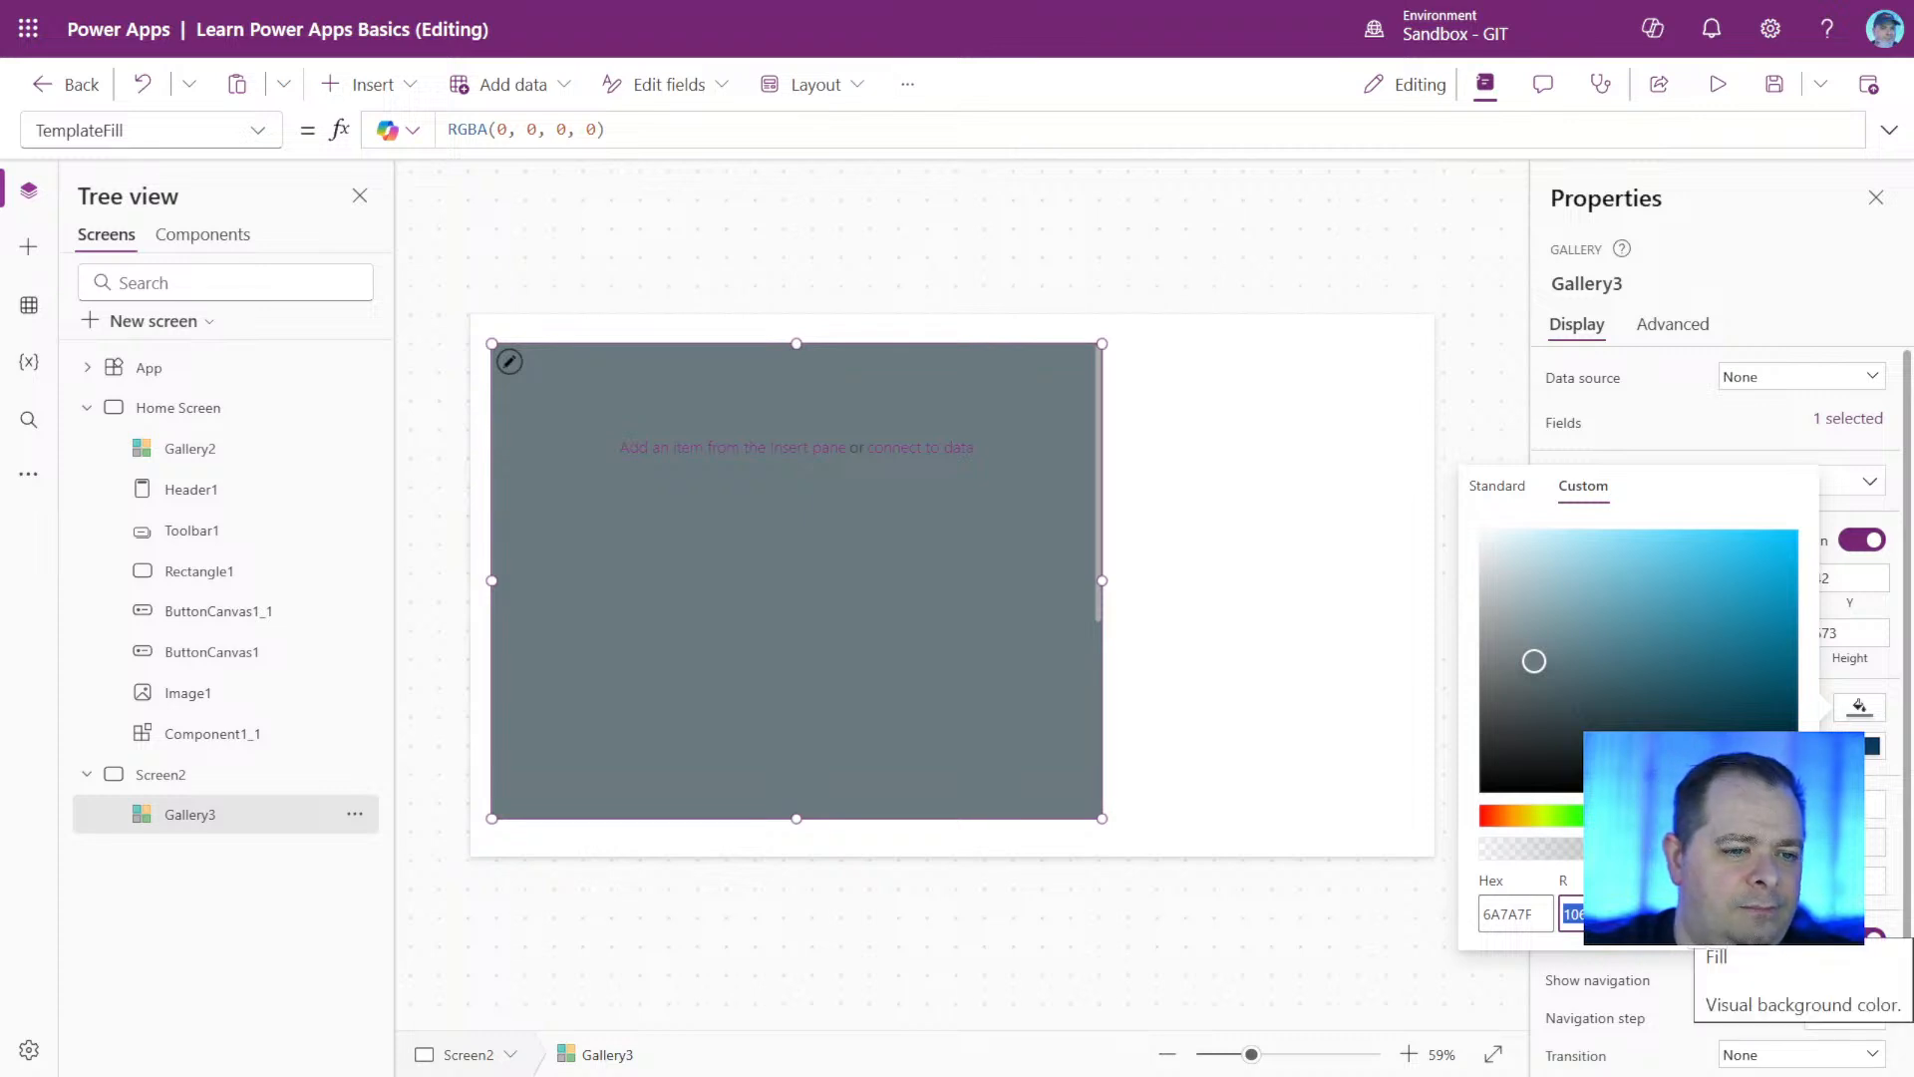
type("0")
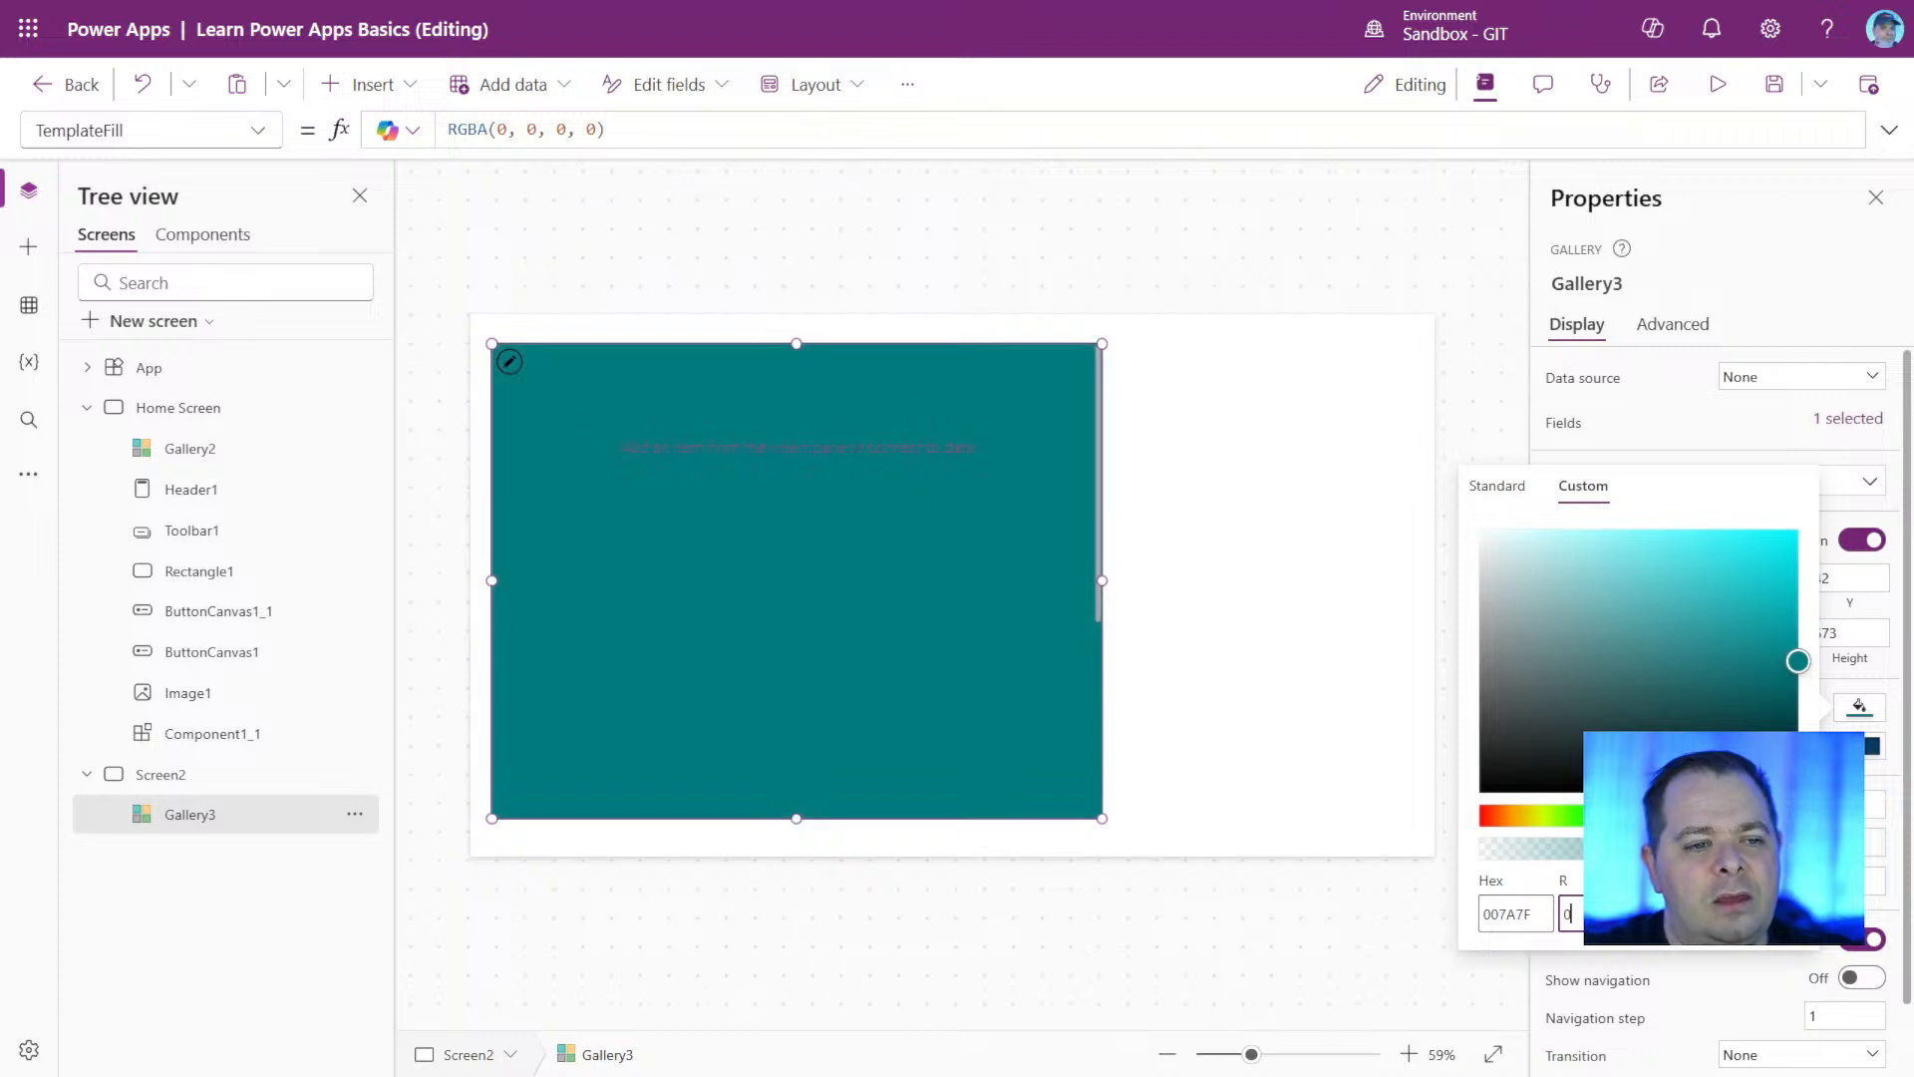
Set the green and blue values of the gallery's custom fill color to 0, and select its hex code.
key("Tab")
type("0")
key("Tab")
type("0")
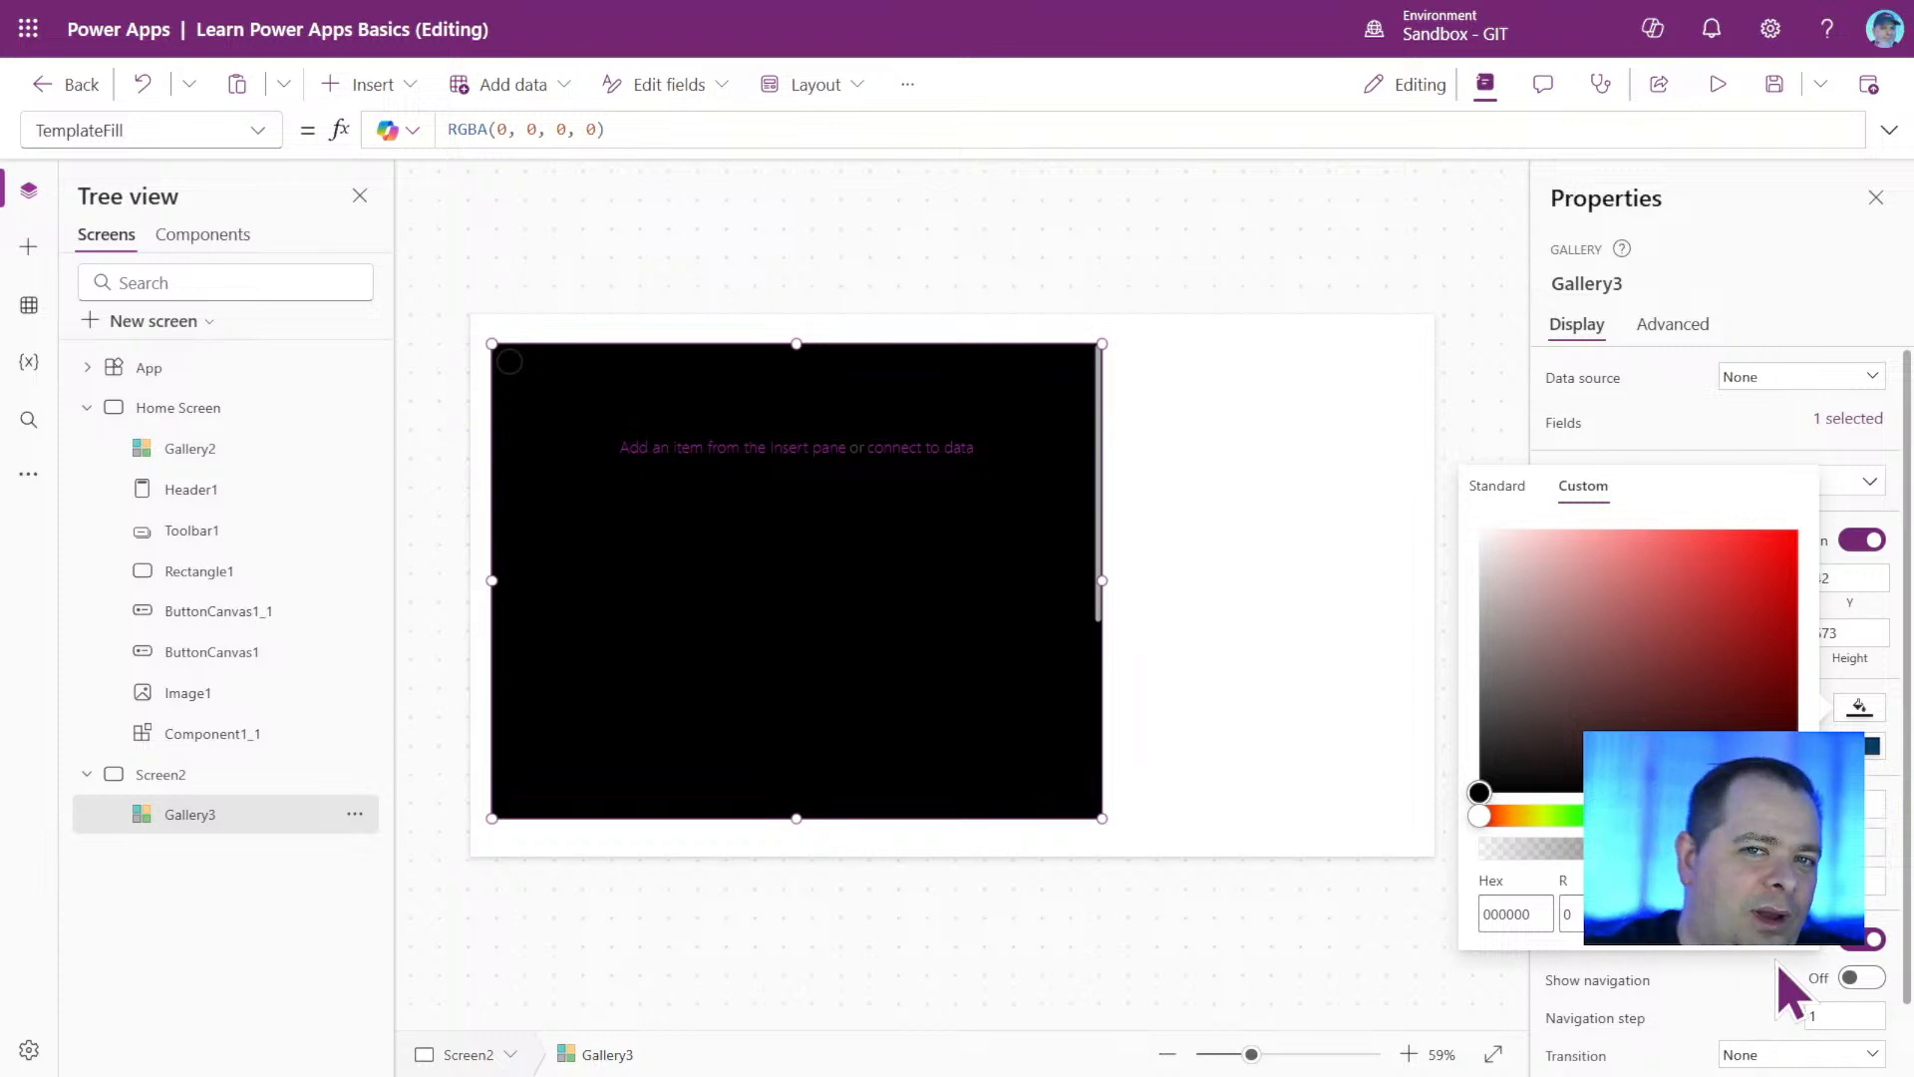
left_click(1568, 914)
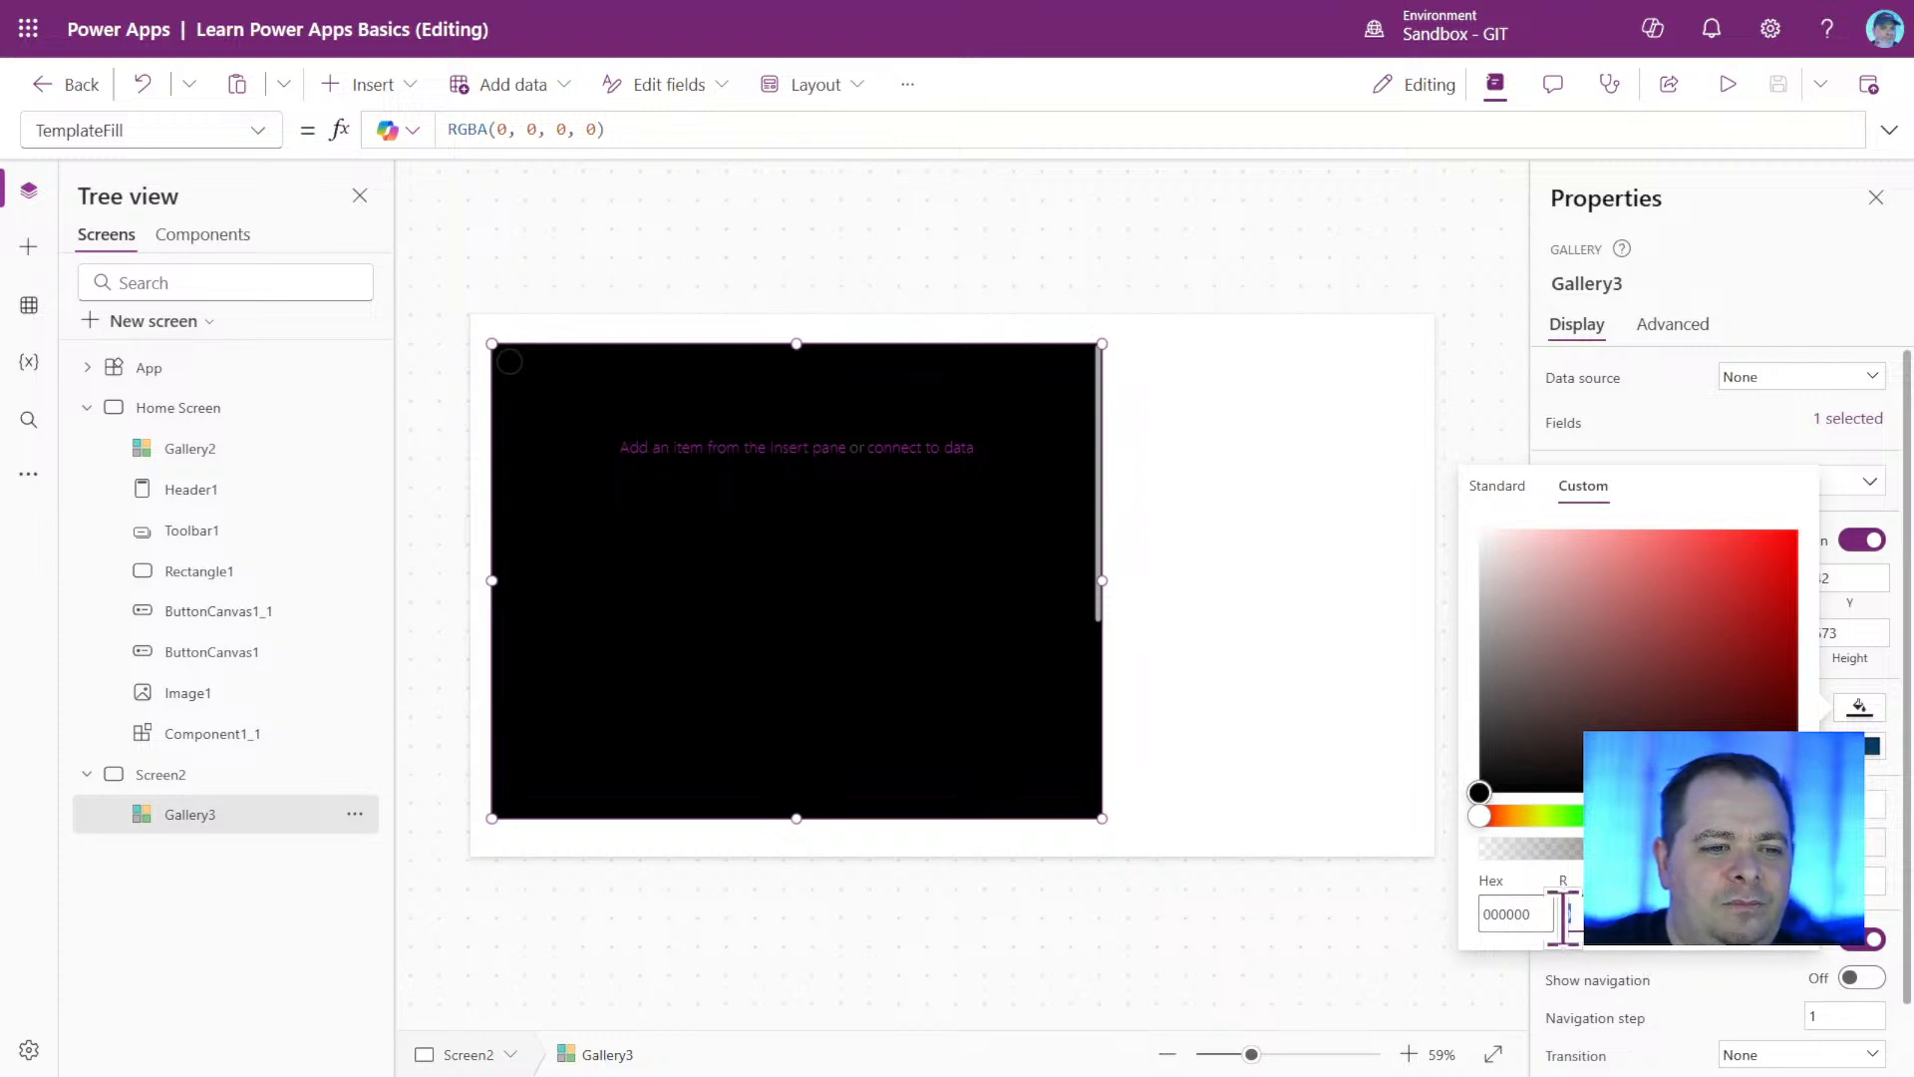
left_click_drag(1562, 916, 1735, 981)
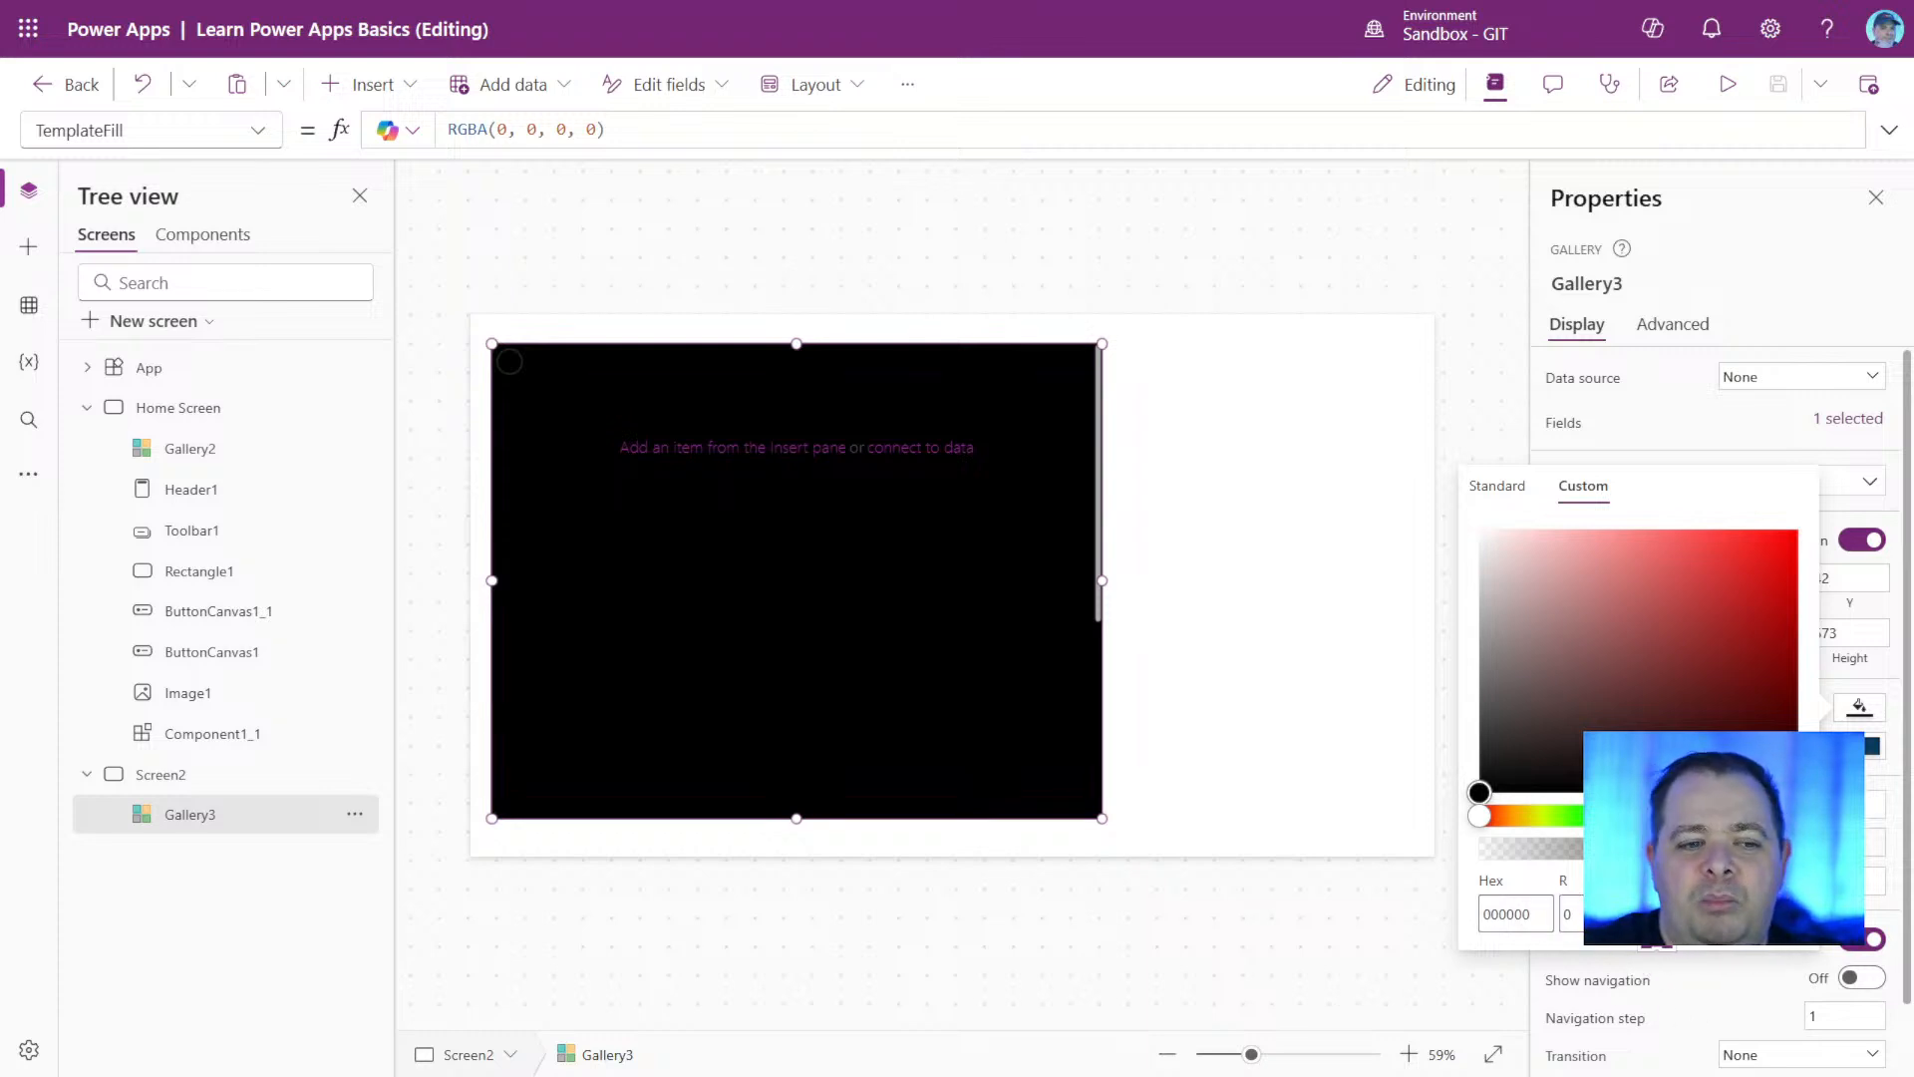
left_click(1505, 913)
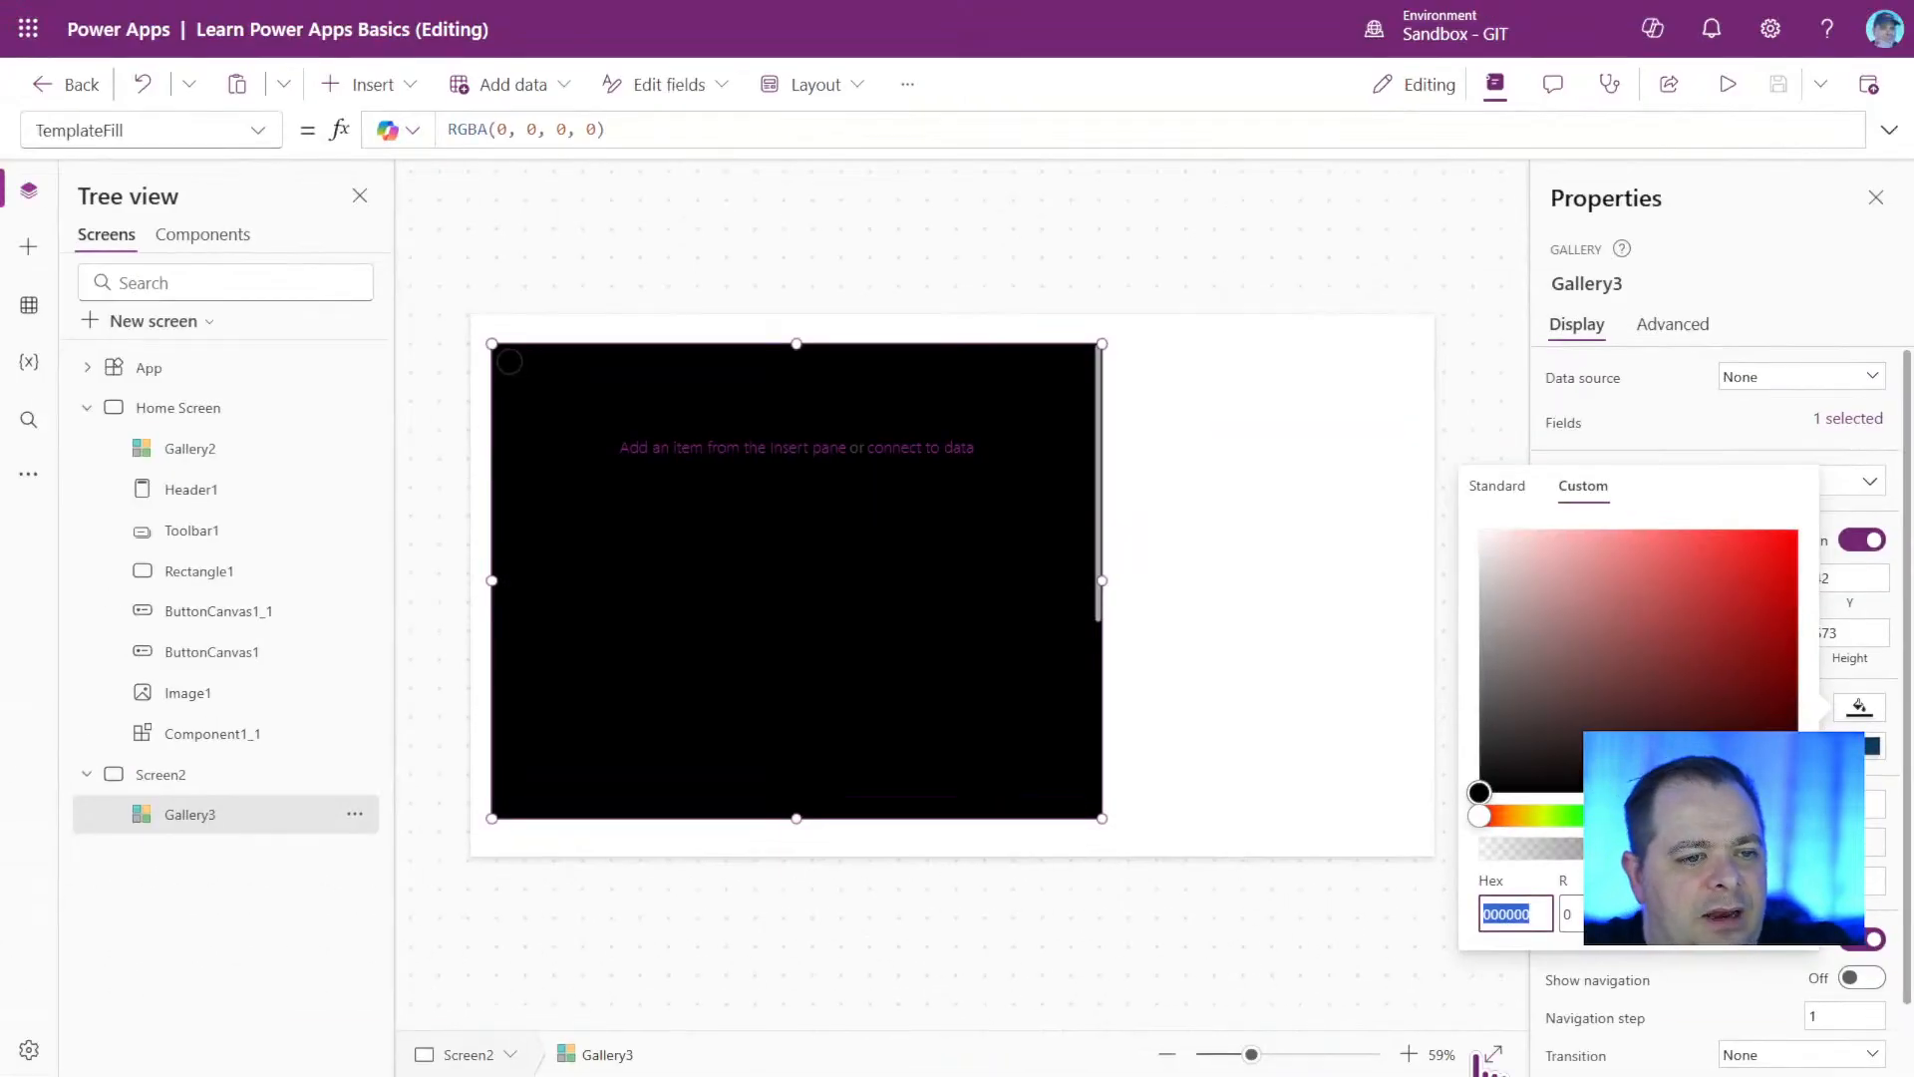
Set the red value of the gallery's custom fill to 240 and highlight the first two digits of the hex code.
left_click(1222, 752)
double_click(1571, 914)
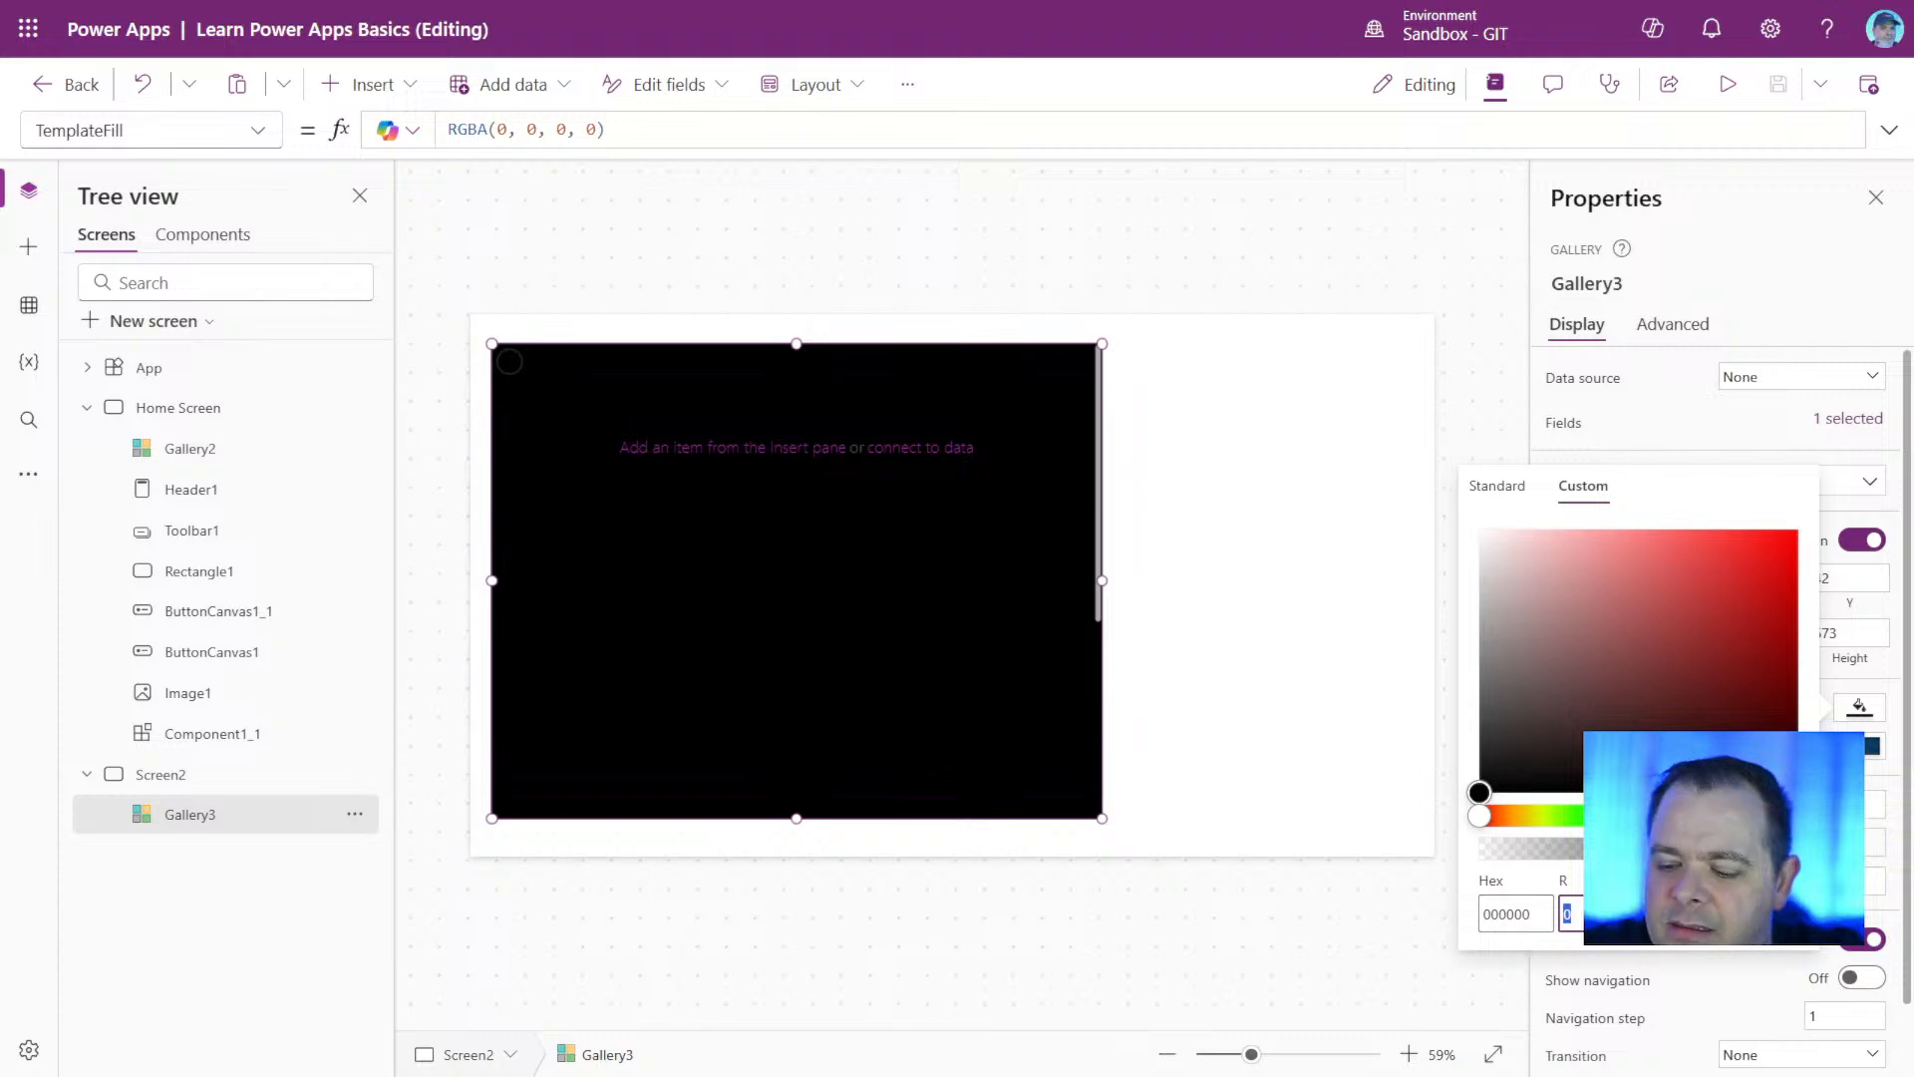
type("240")
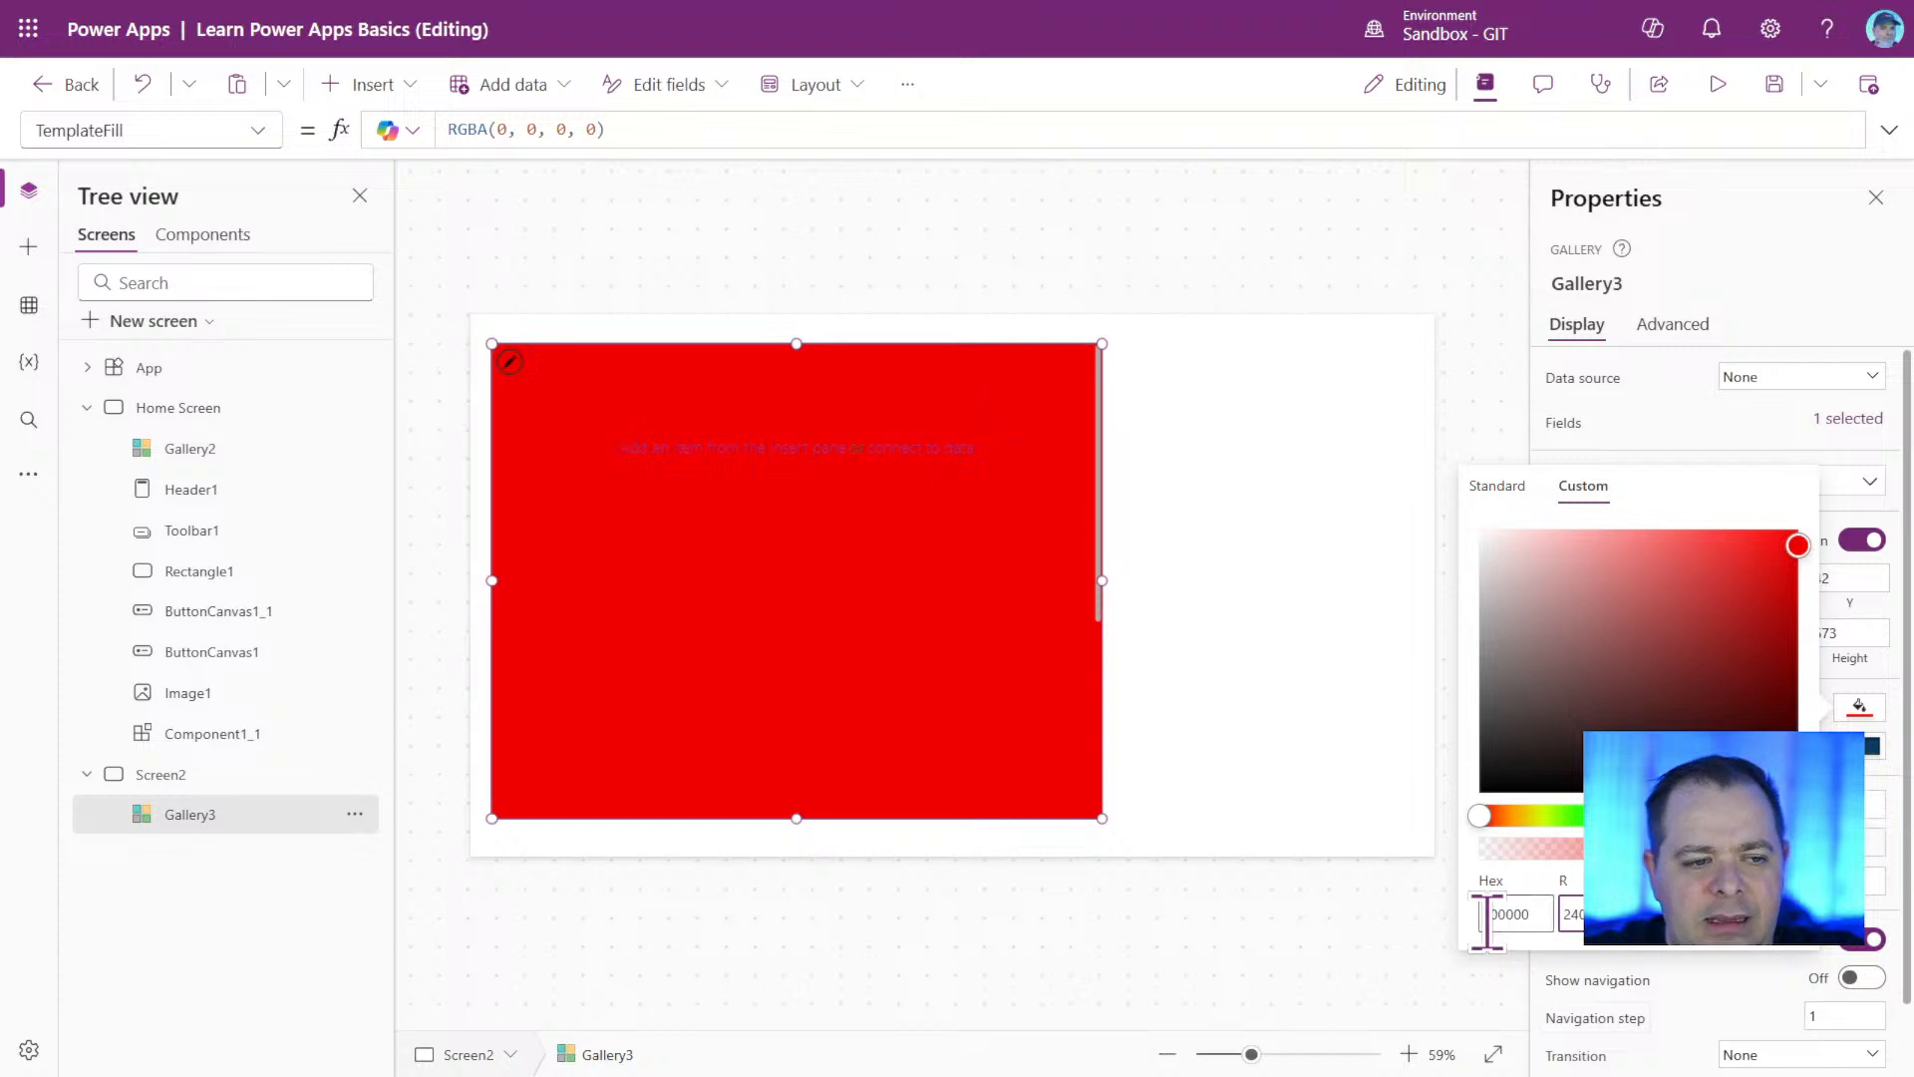
left_click_drag(1500, 914, 1481, 914)
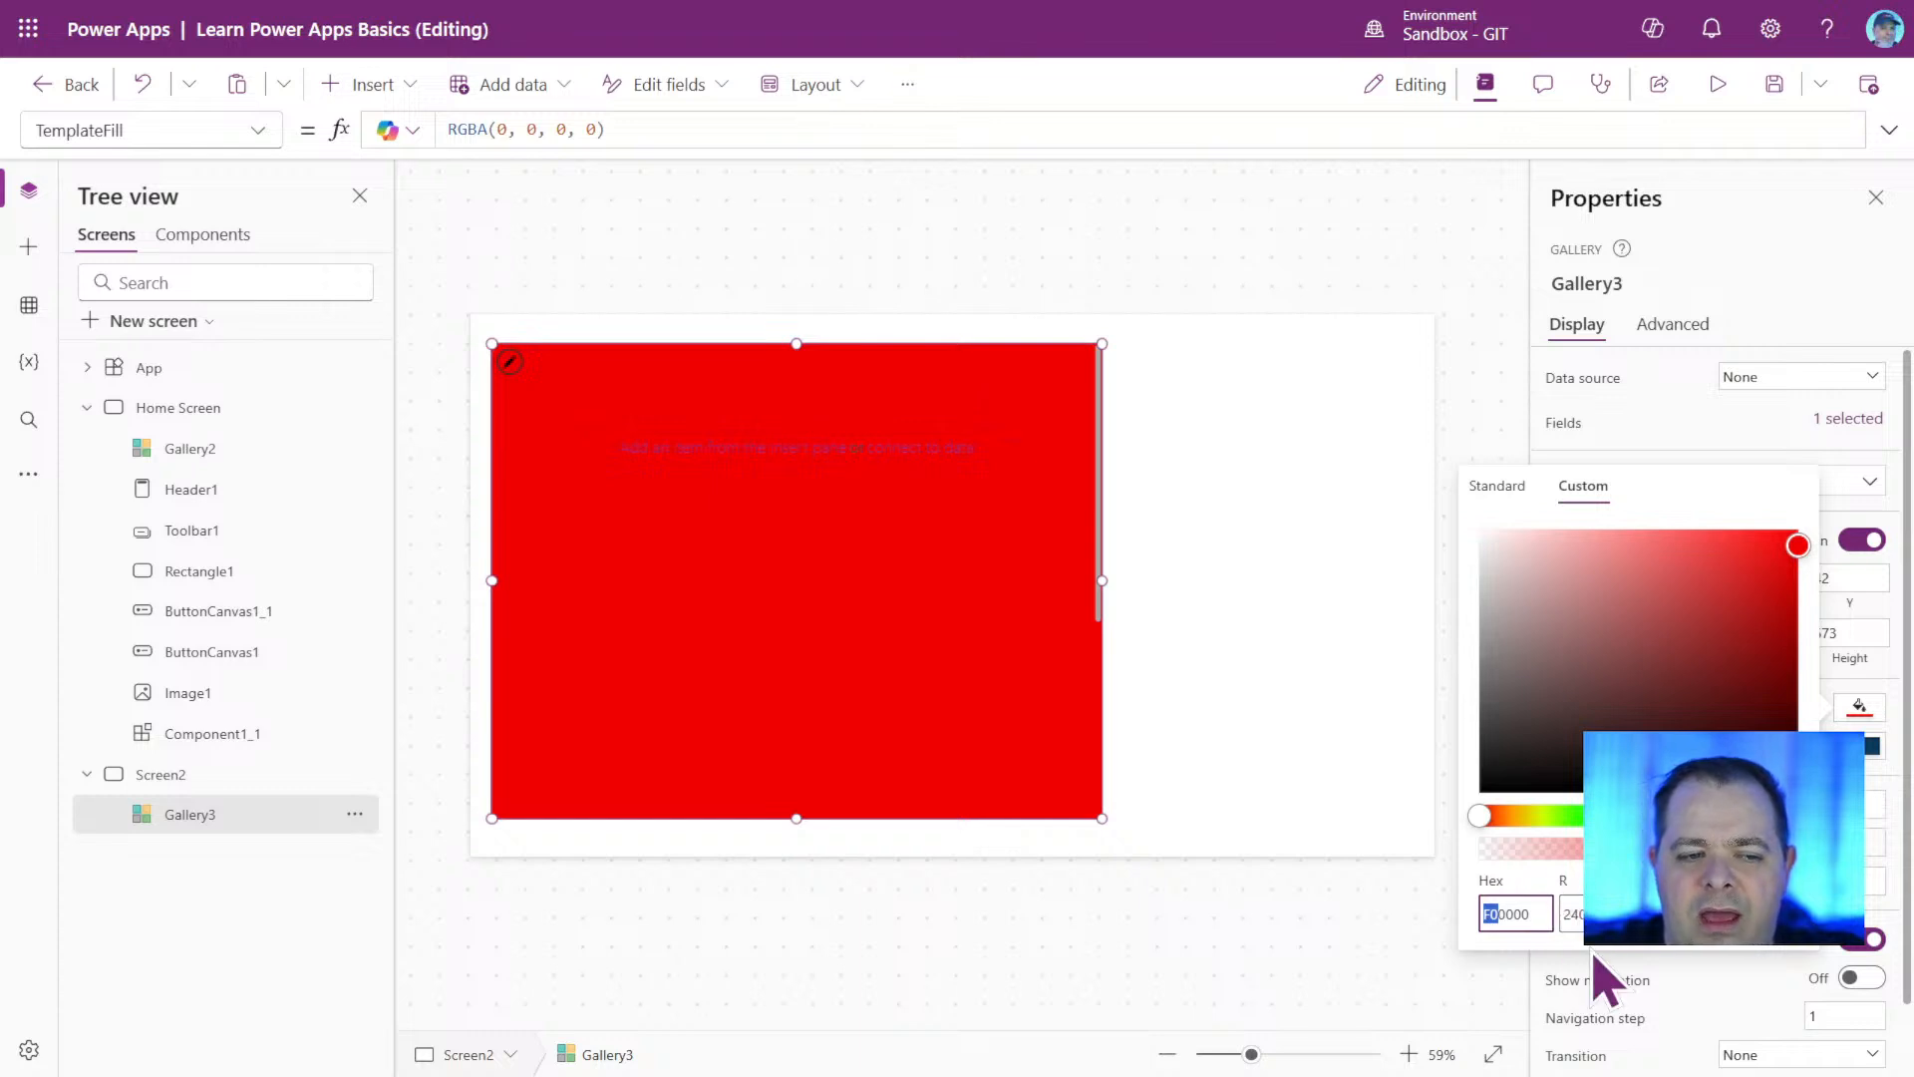
Raise the red value of the gallery's custom fill to 255 and highlight the hex code's red pair.
left_click(1570, 914)
type("255")
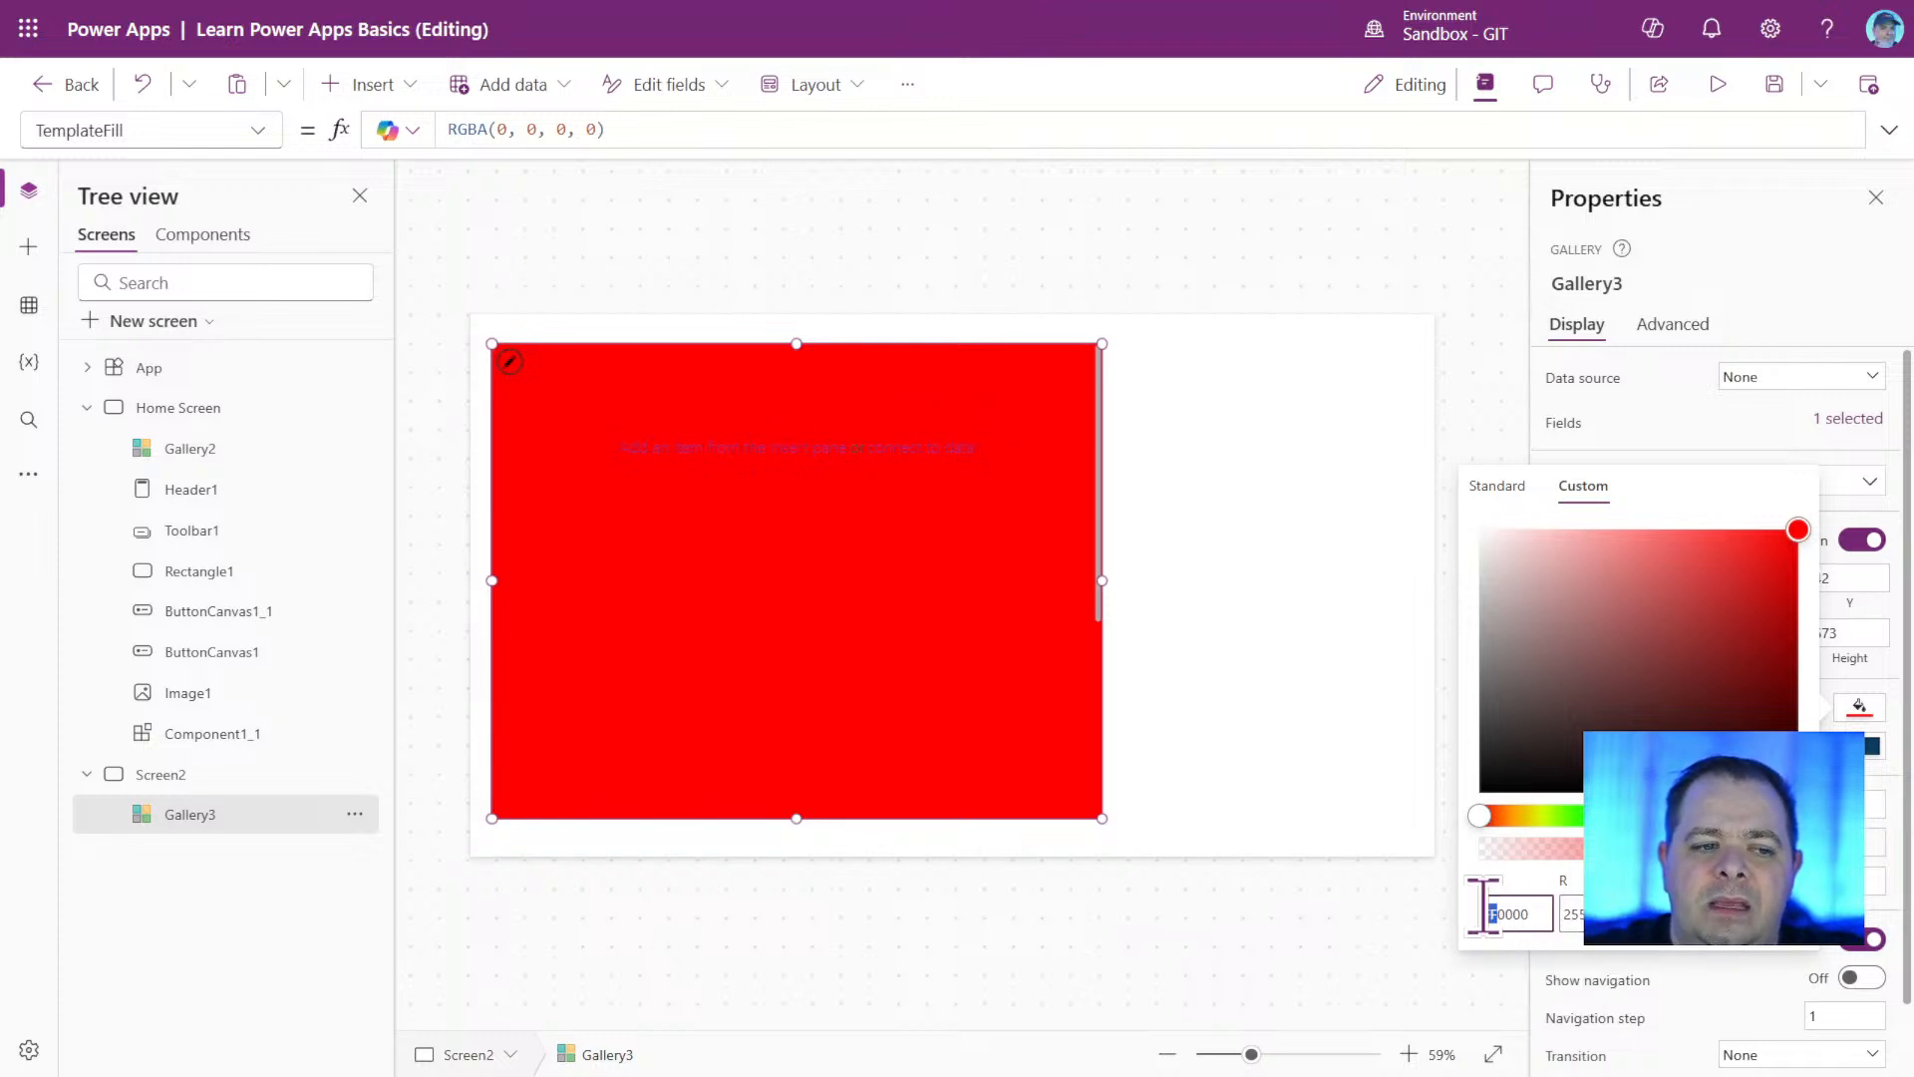
left_click_drag(1498, 914, 1474, 943)
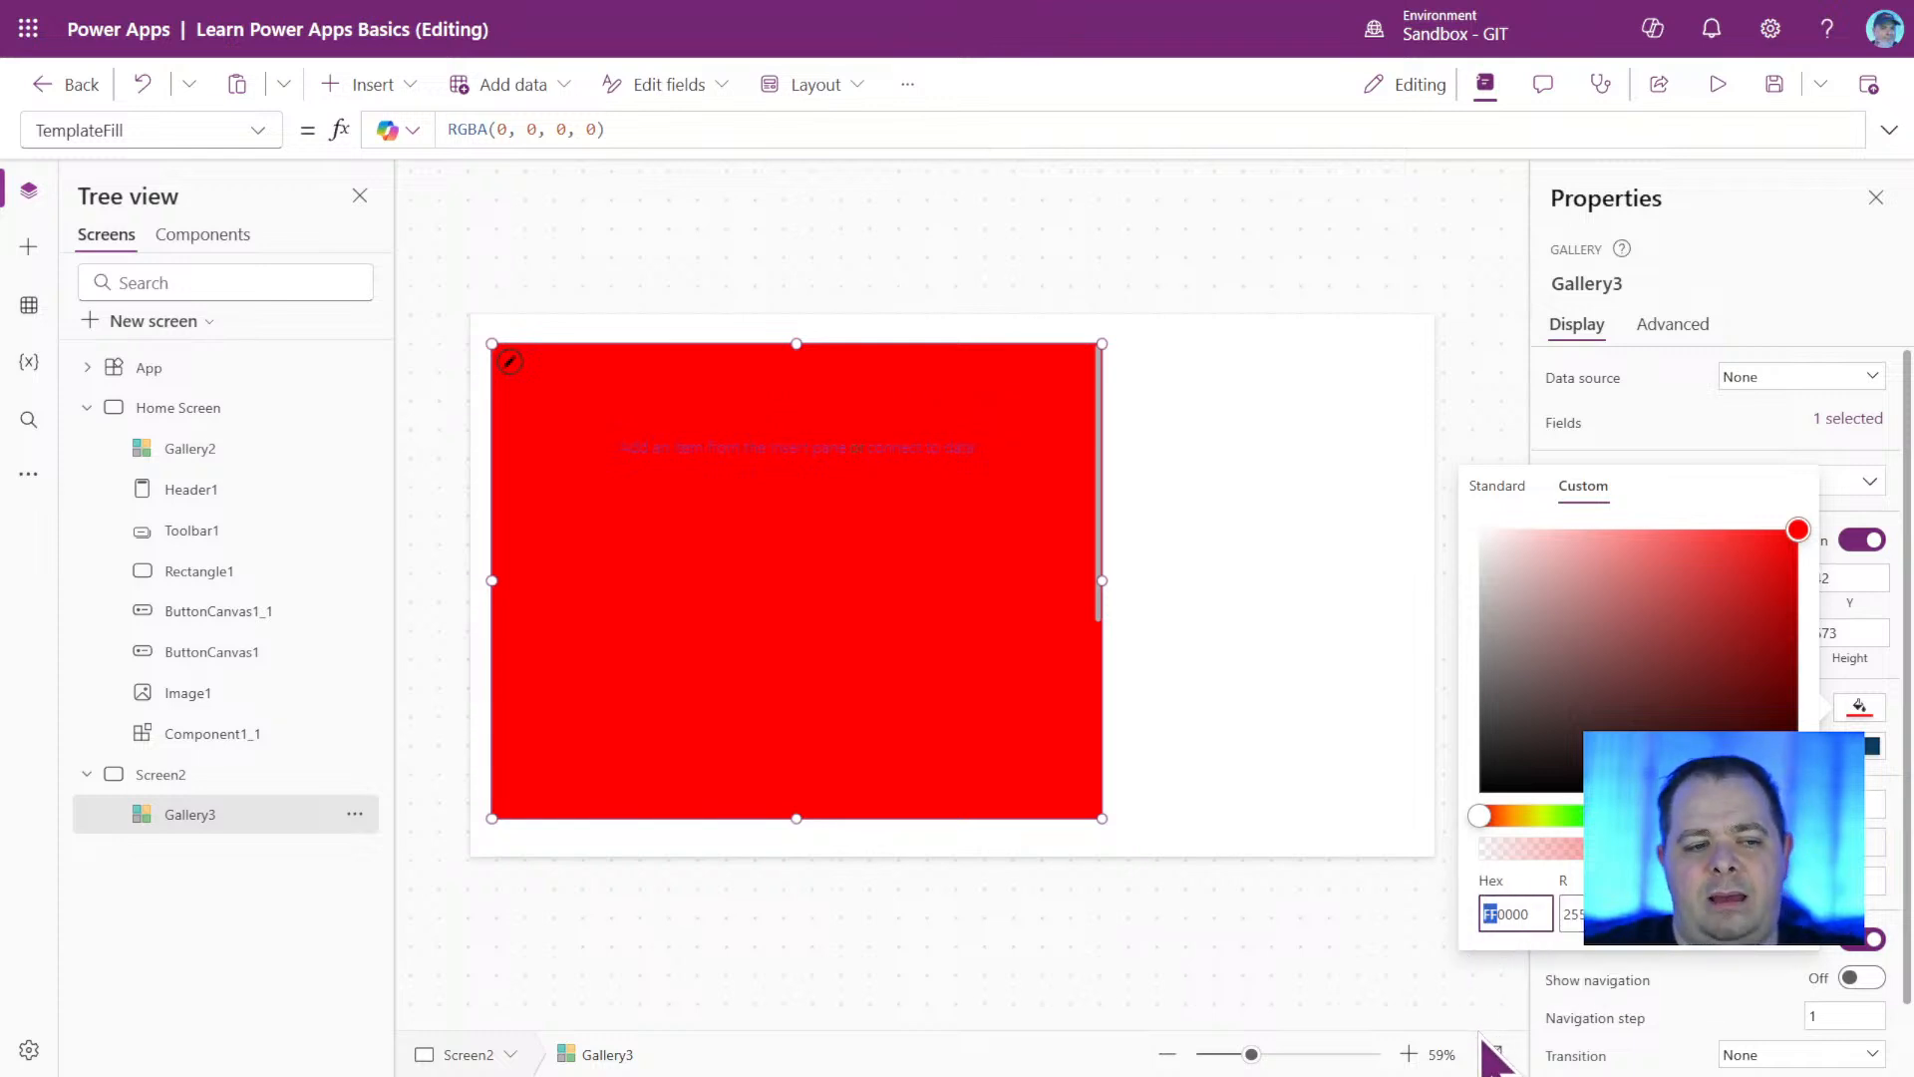
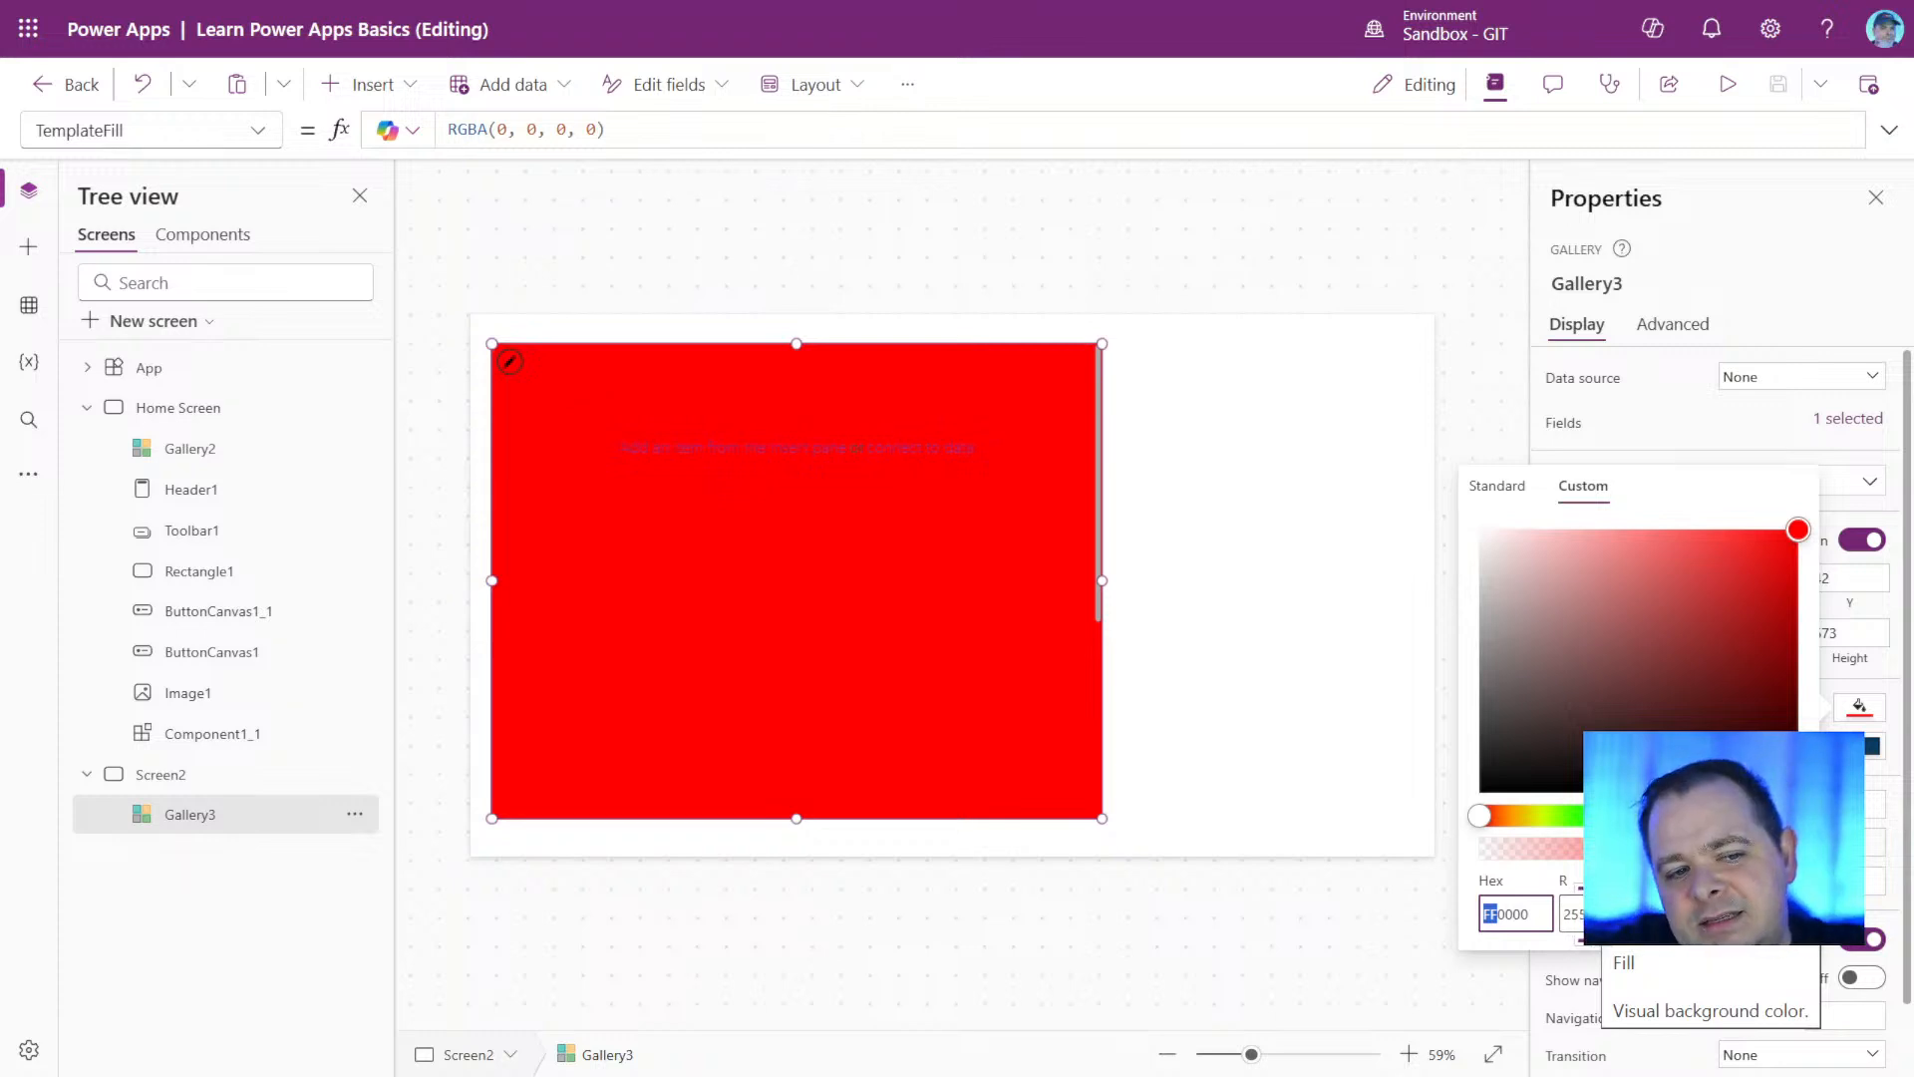
Set the red pair of the gallery's fill hex code to 01, highlight its second digit, and select the whole code.
type("01")
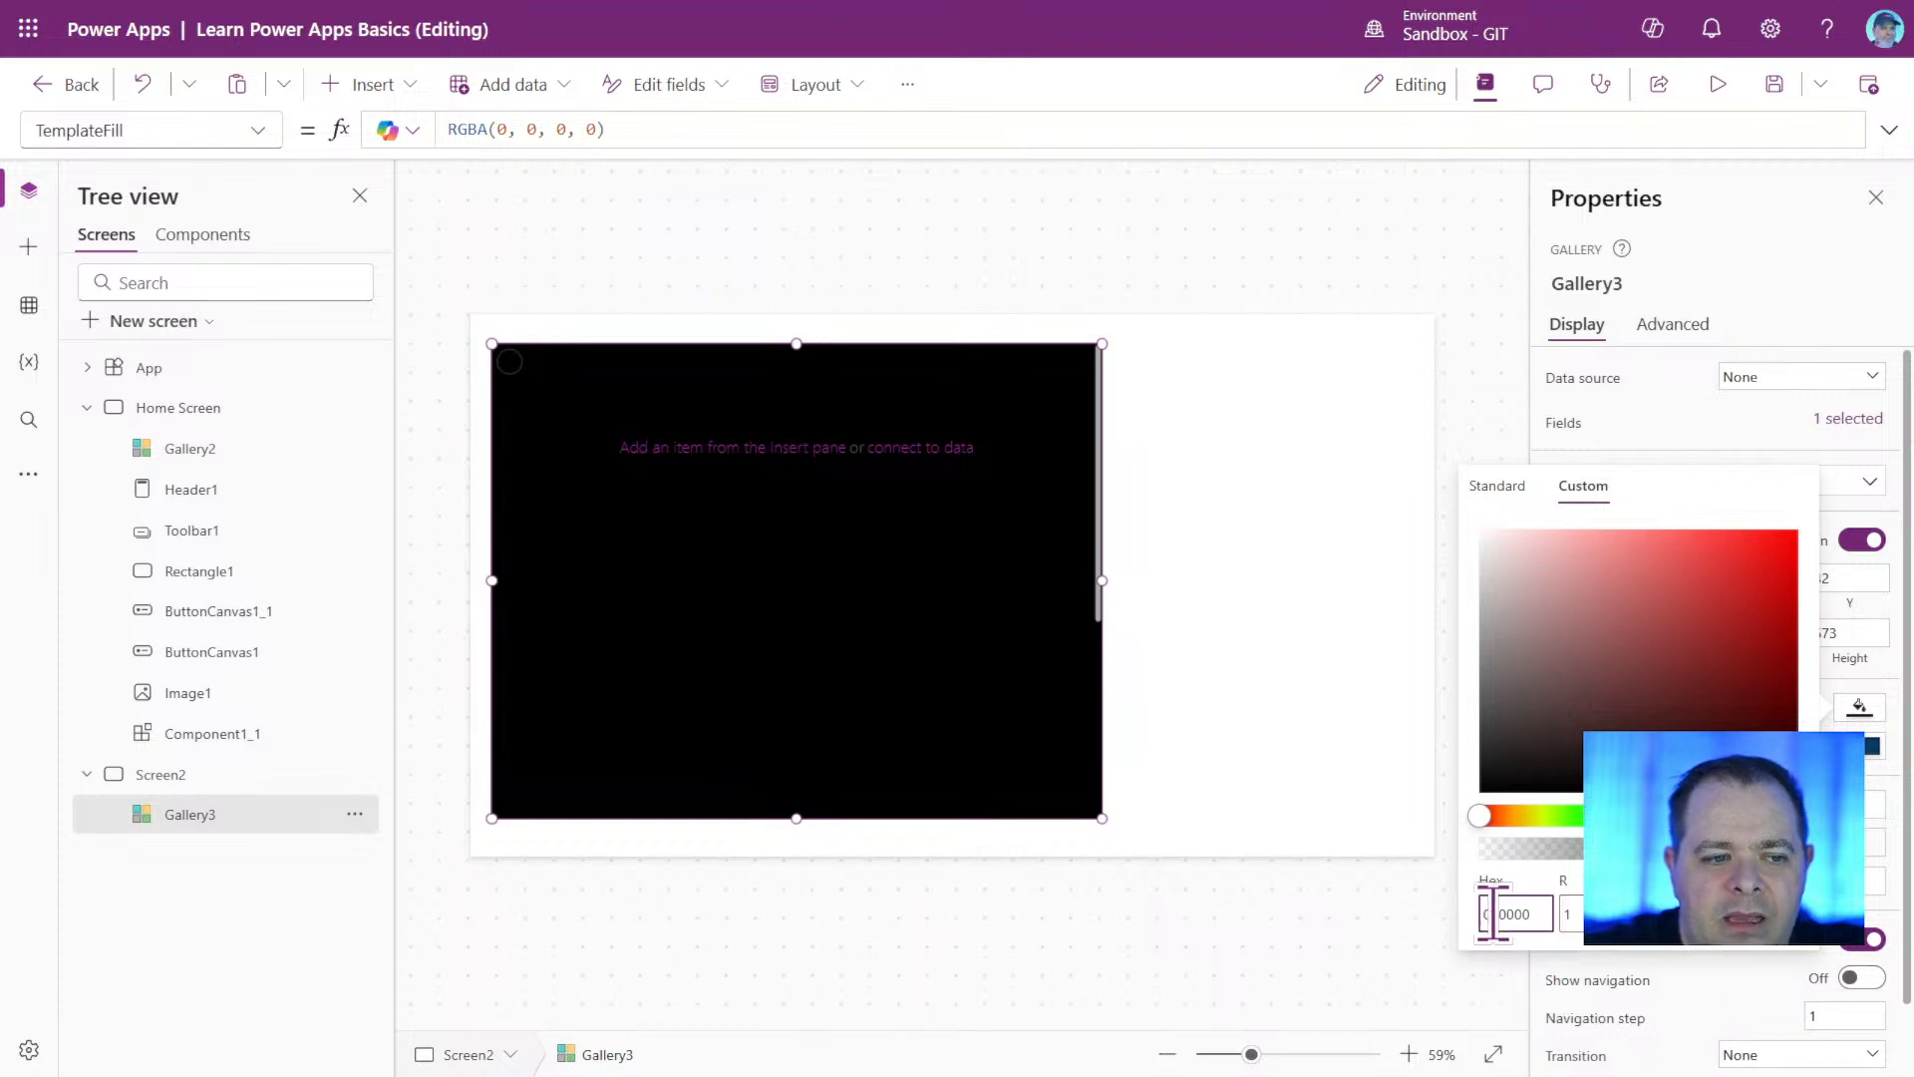
left_click_drag(1491, 913, 1498, 913)
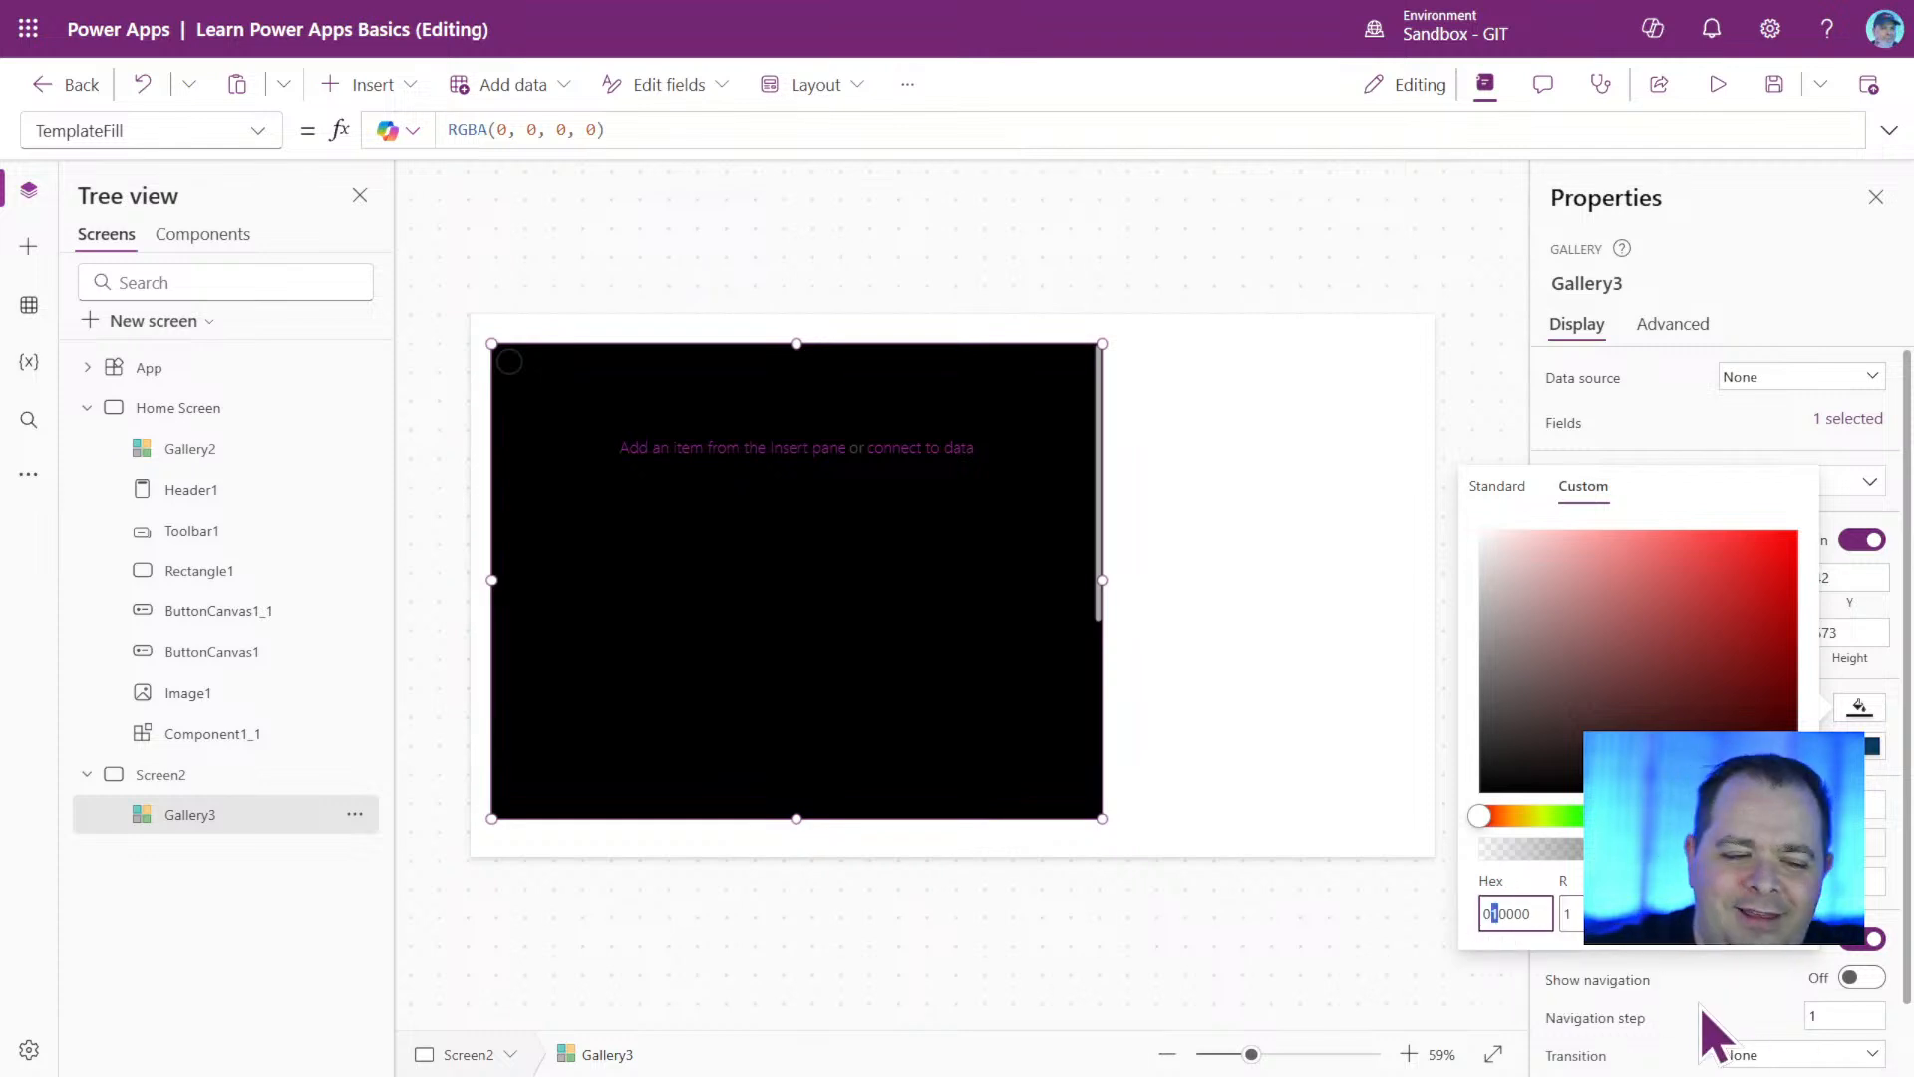
left_click(1569, 913)
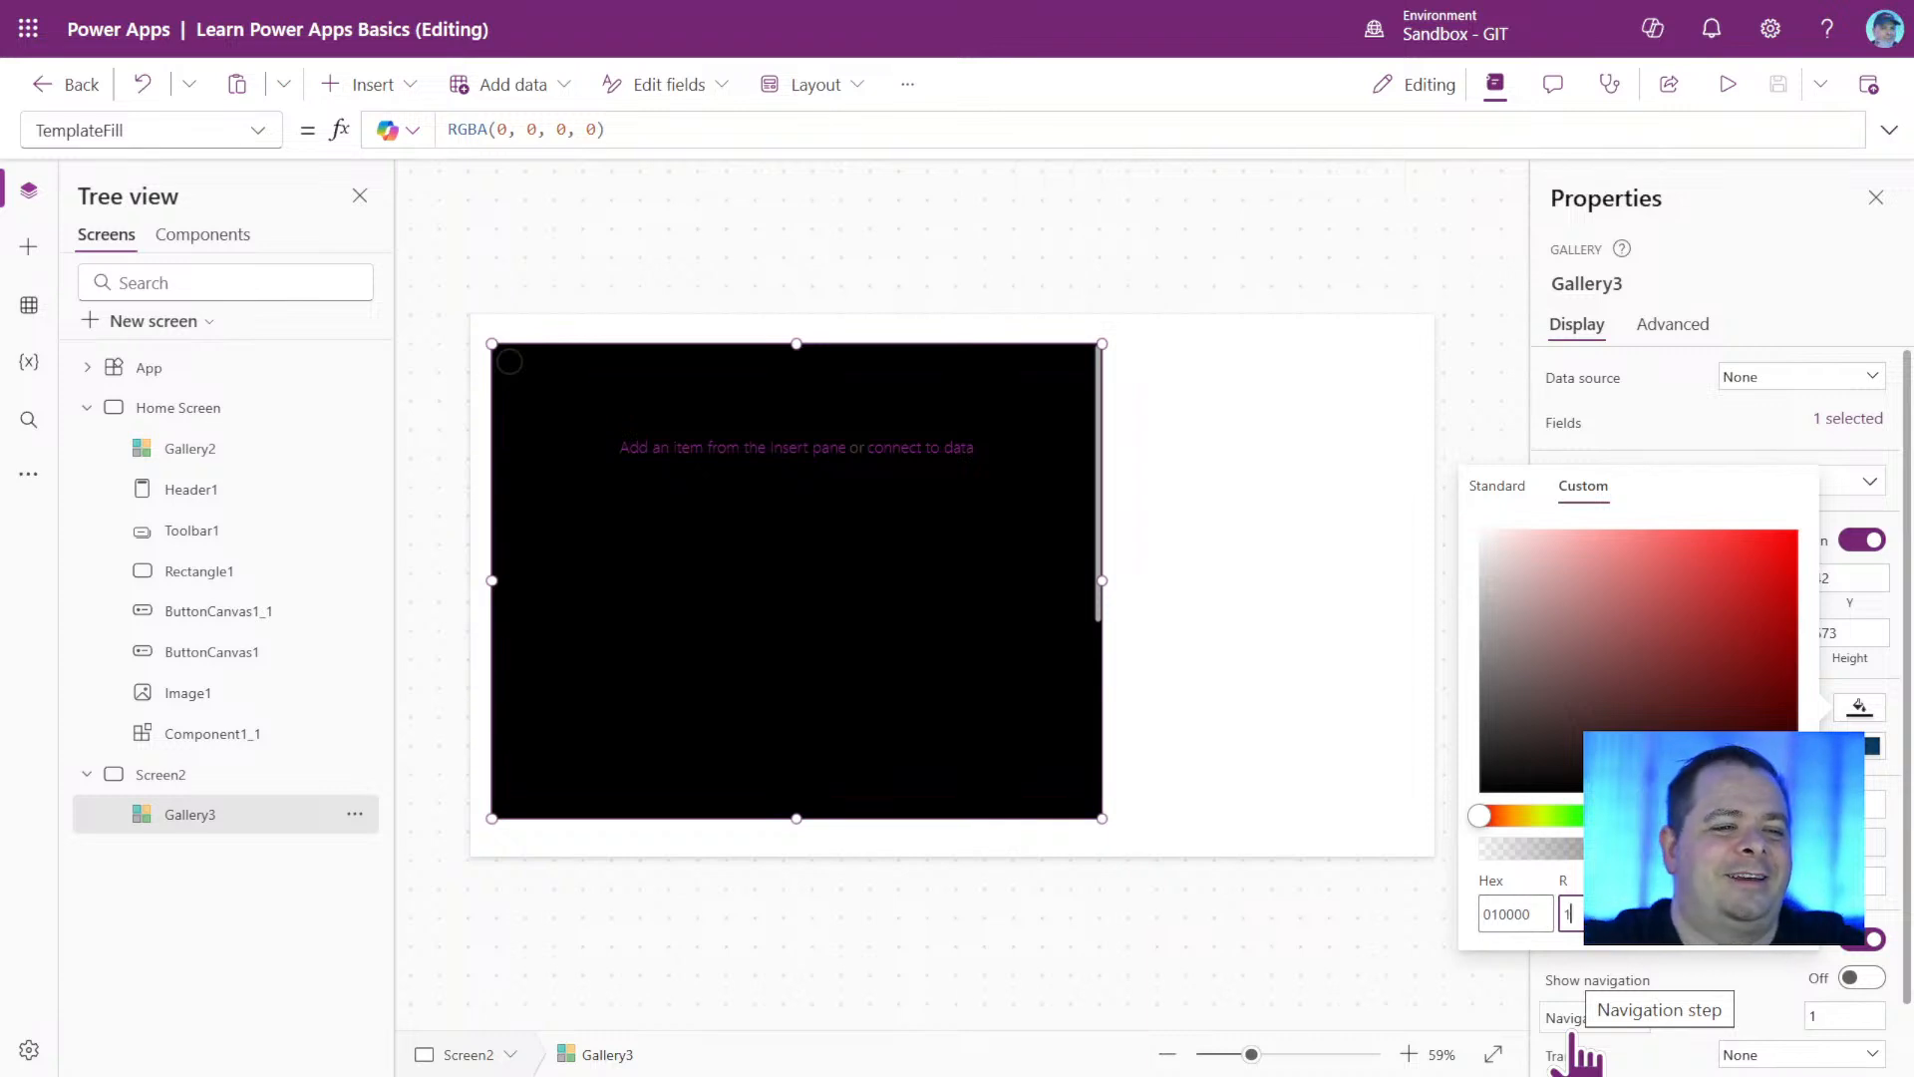
double_click(1512, 913)
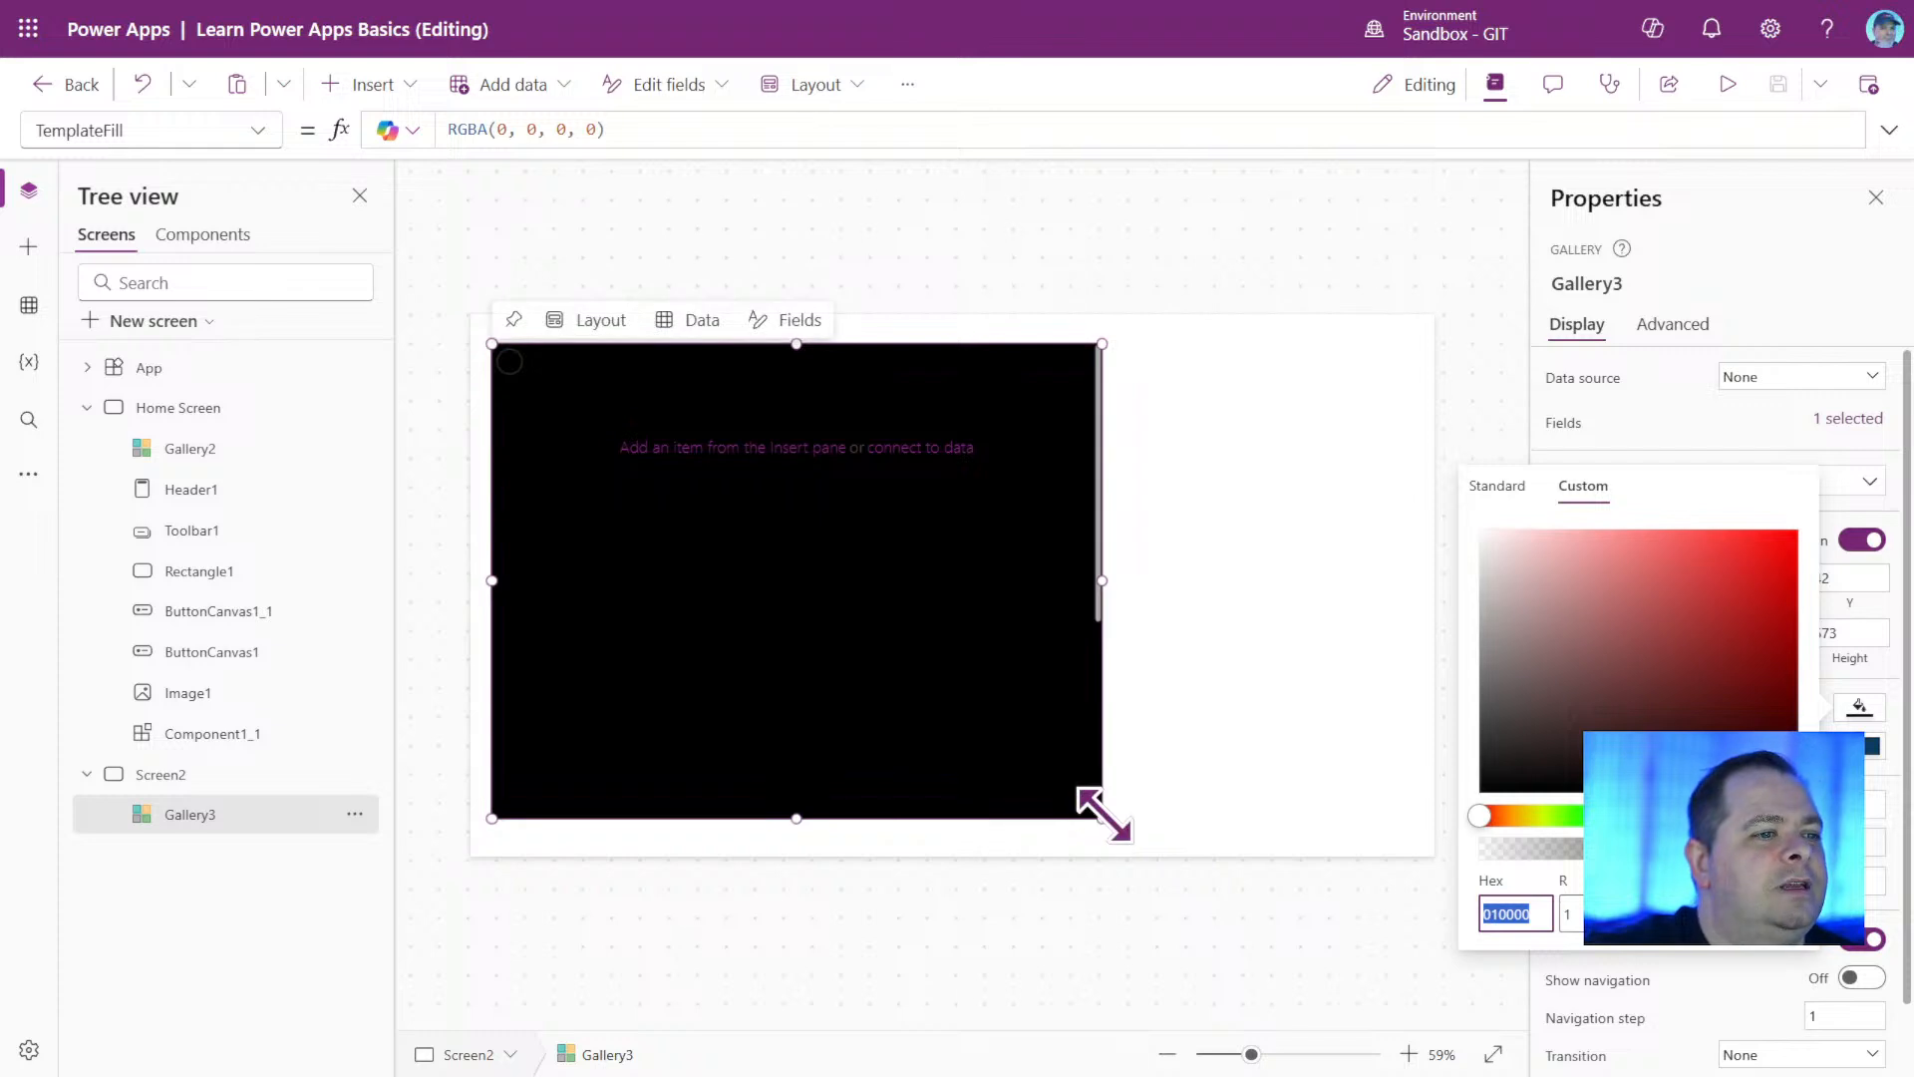
Enlarge the gallery to about 953 by 686 and set the red value of its custom fill to 255.
left_click(1102, 815)
left_click_drag(1102, 817, 1164, 827)
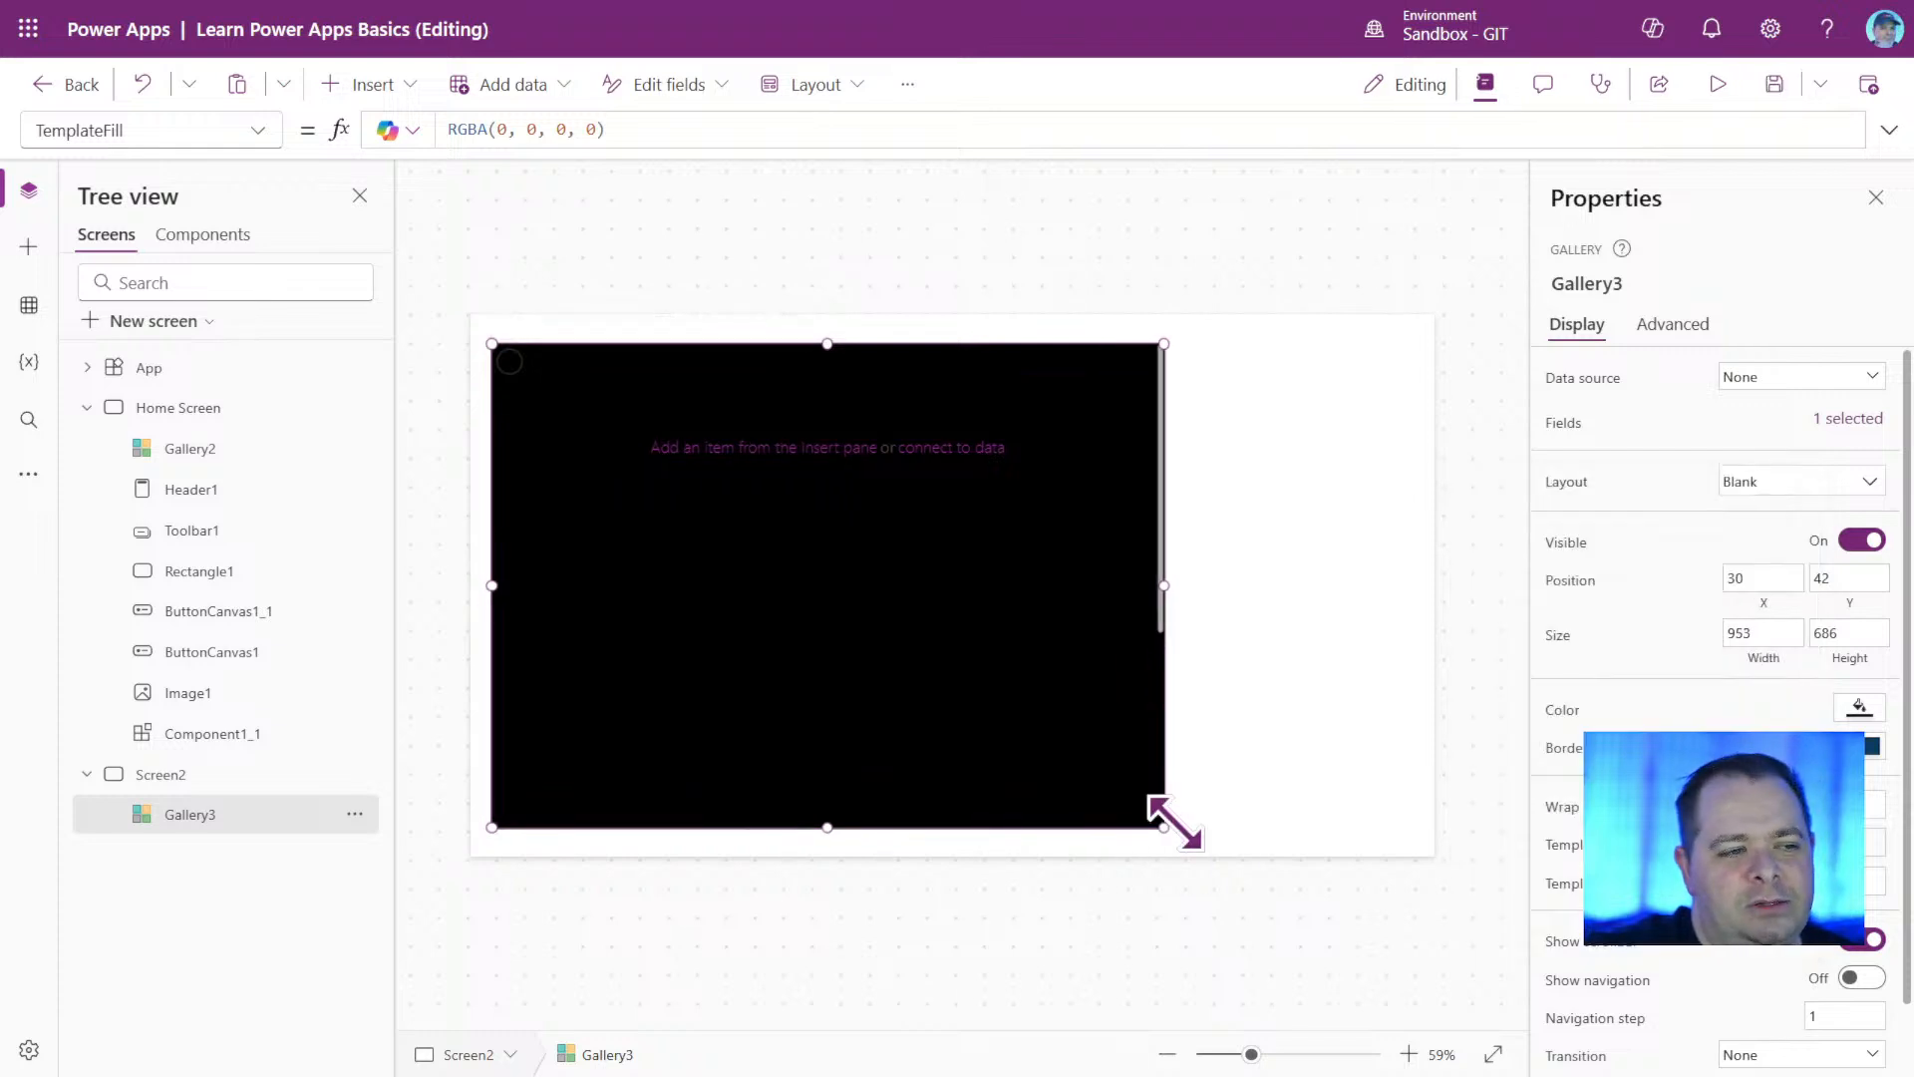
left_click(1861, 706)
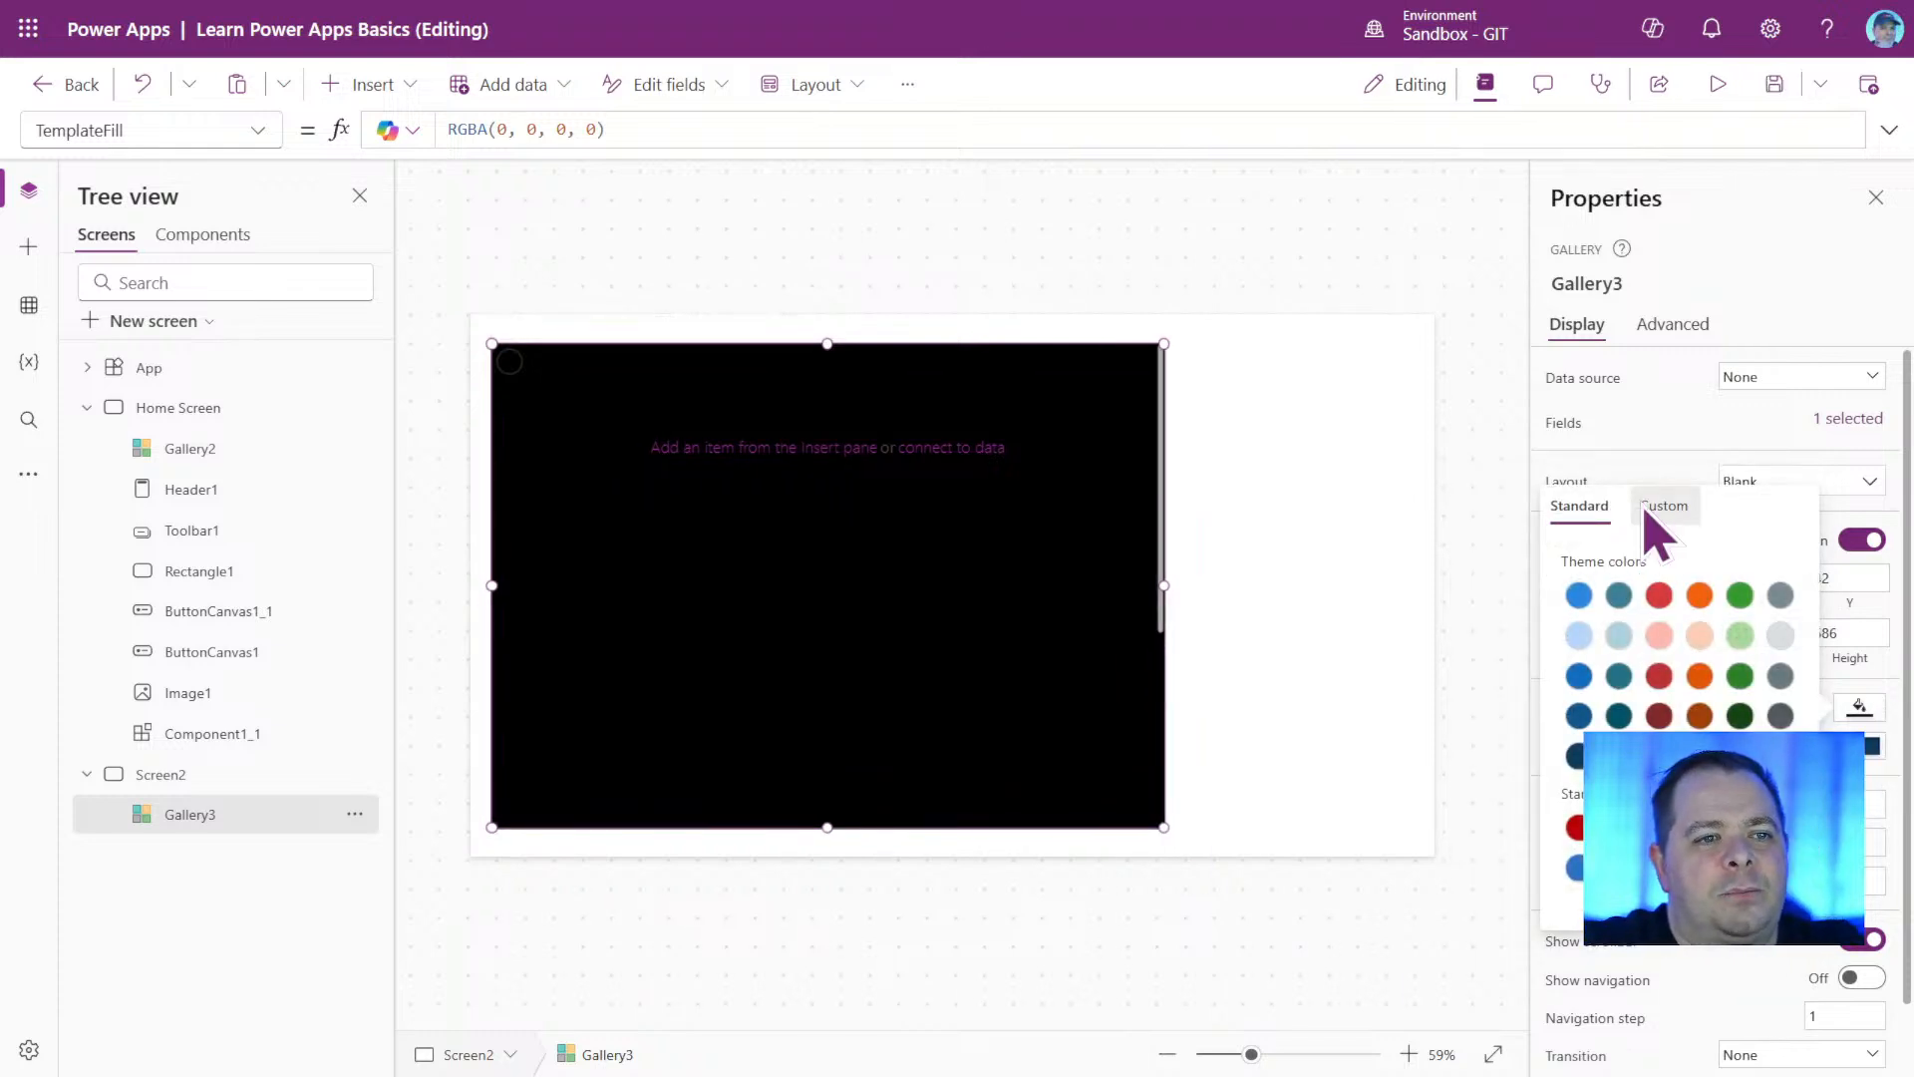
left_click(1647, 512)
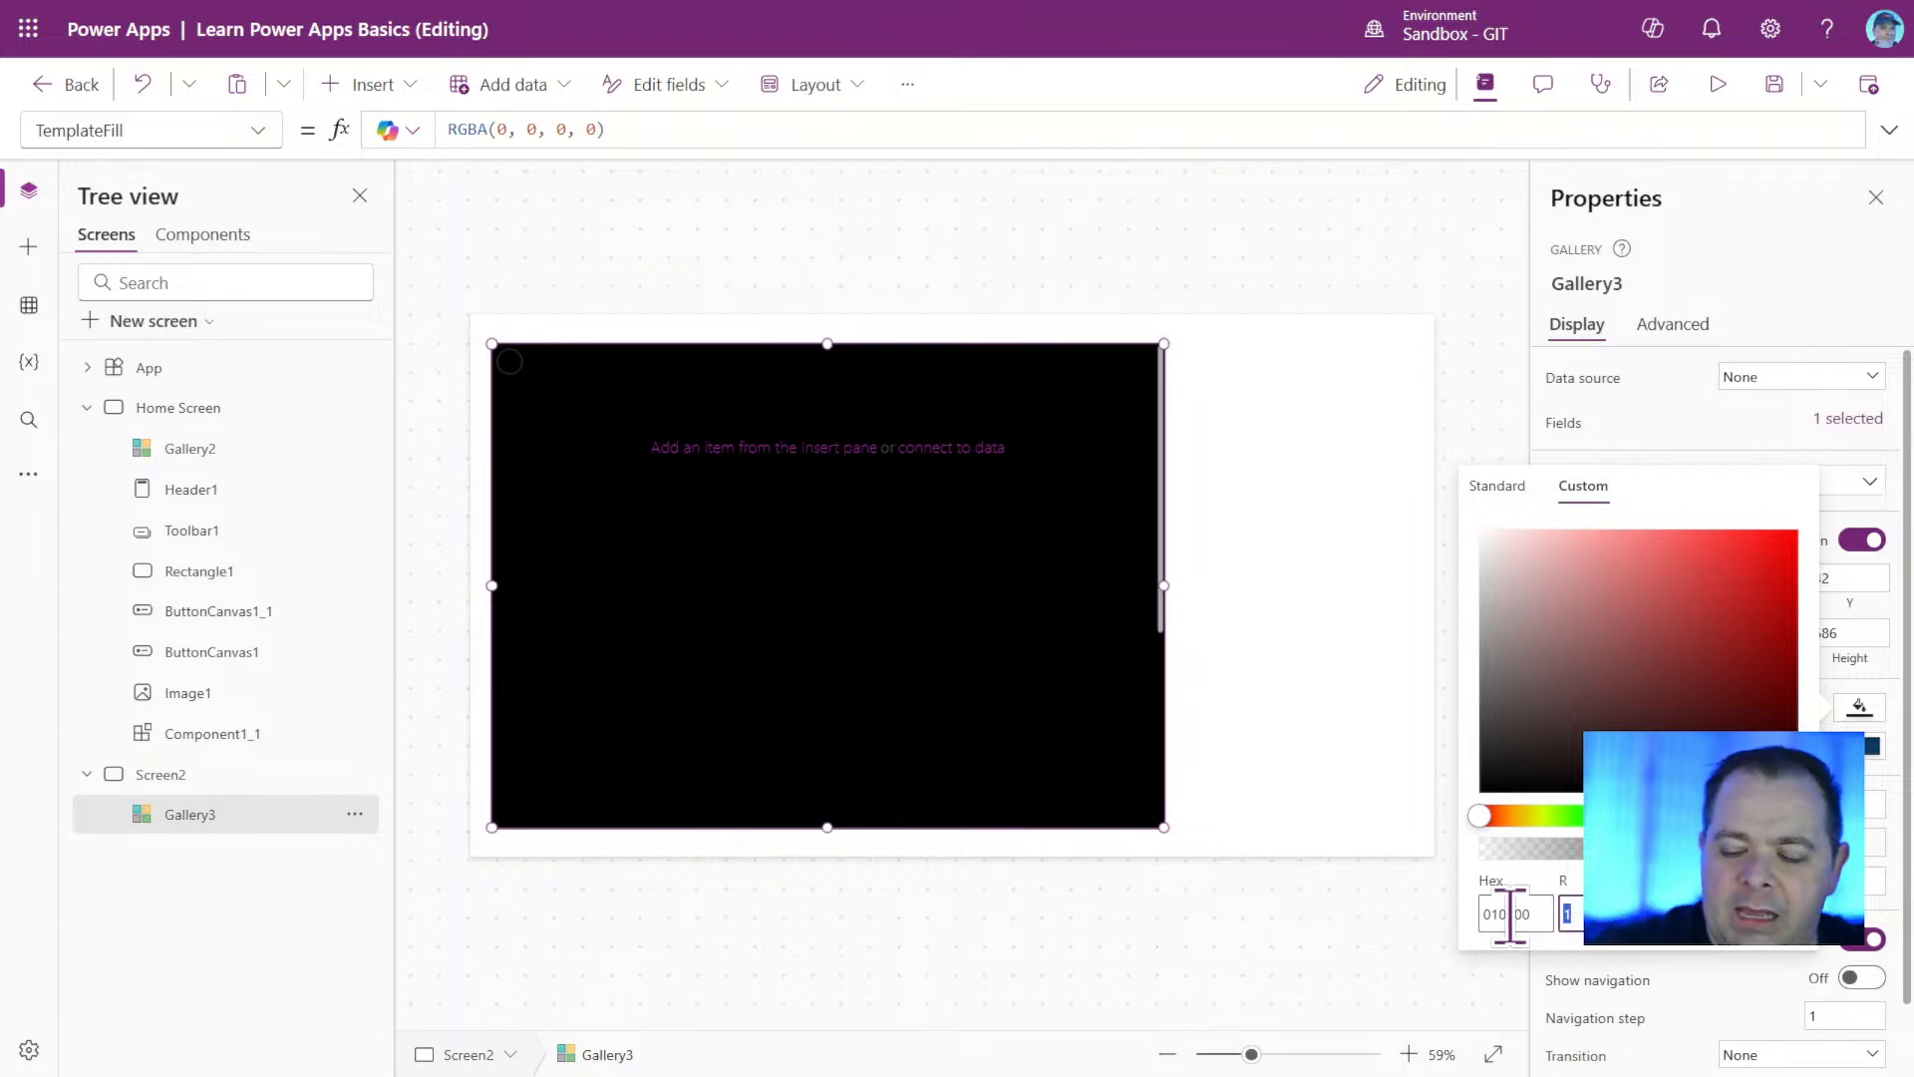
type("2")
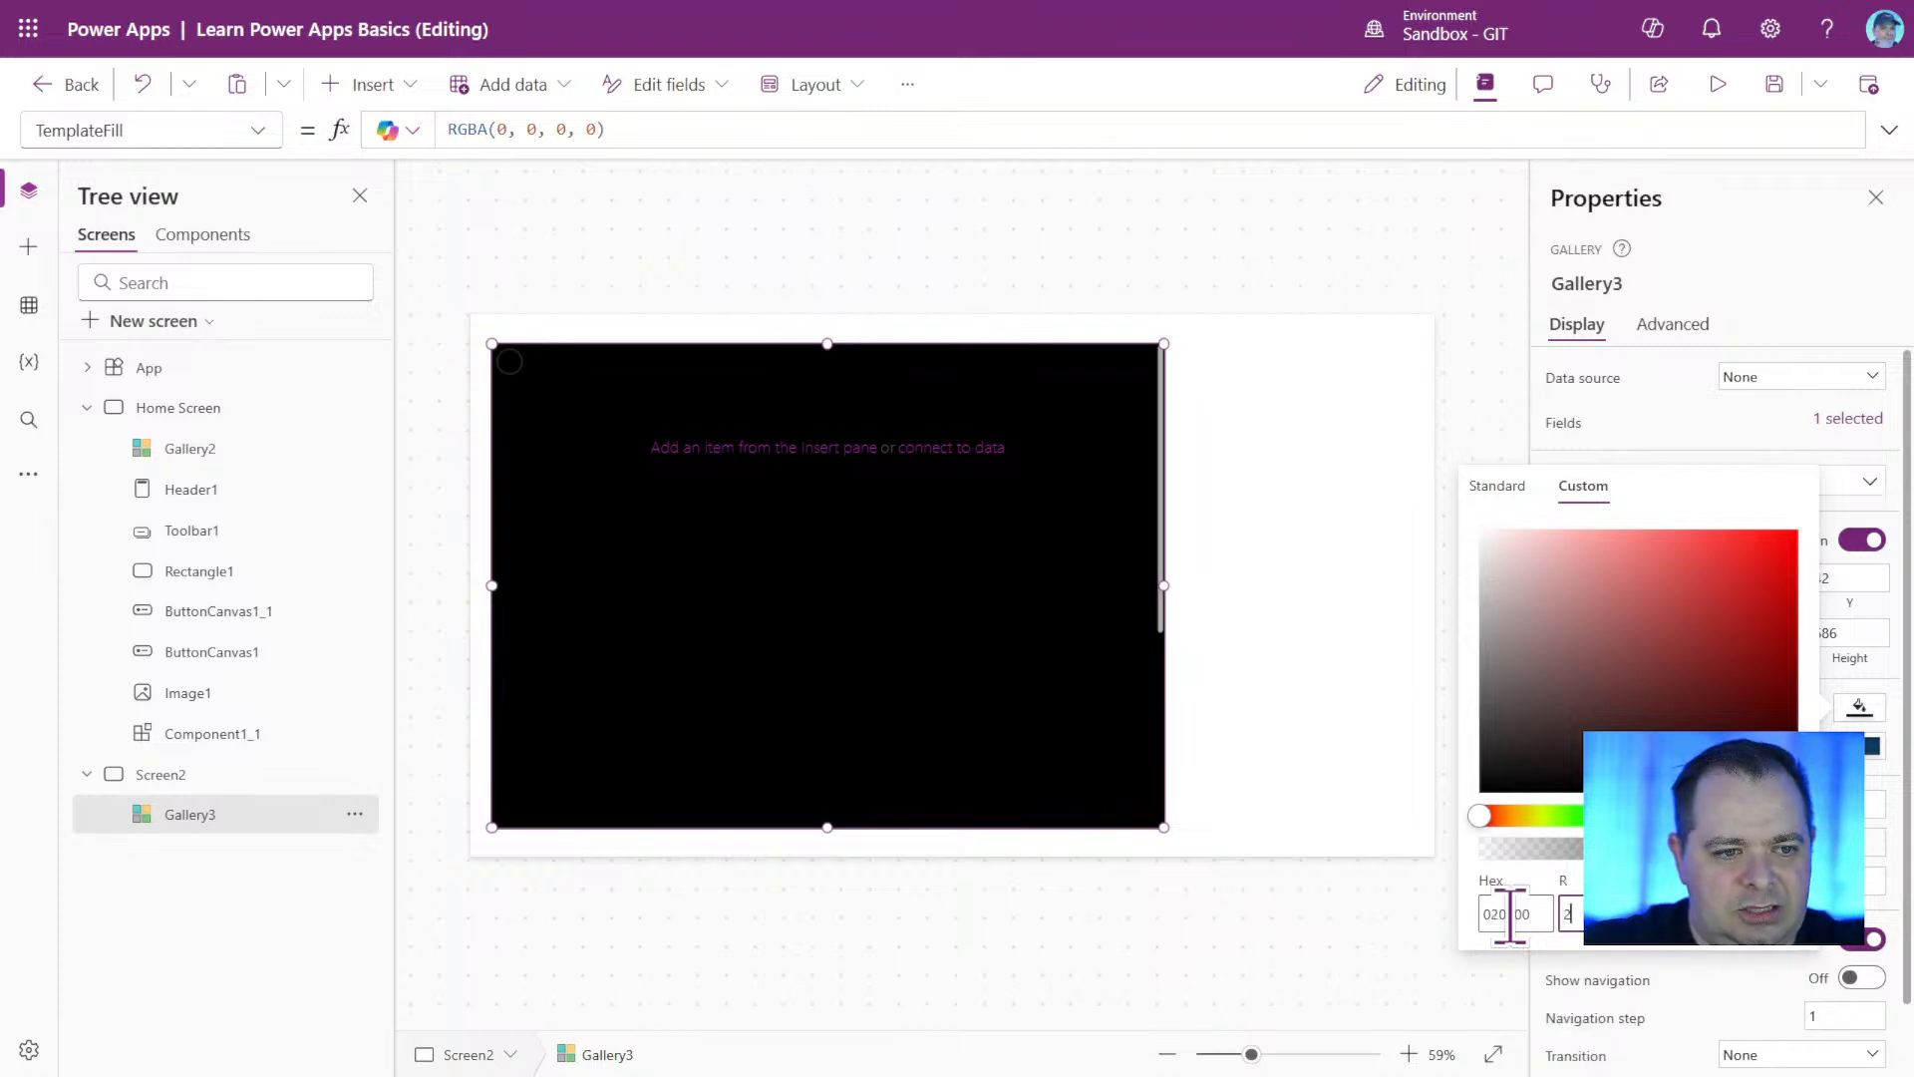
type("55")
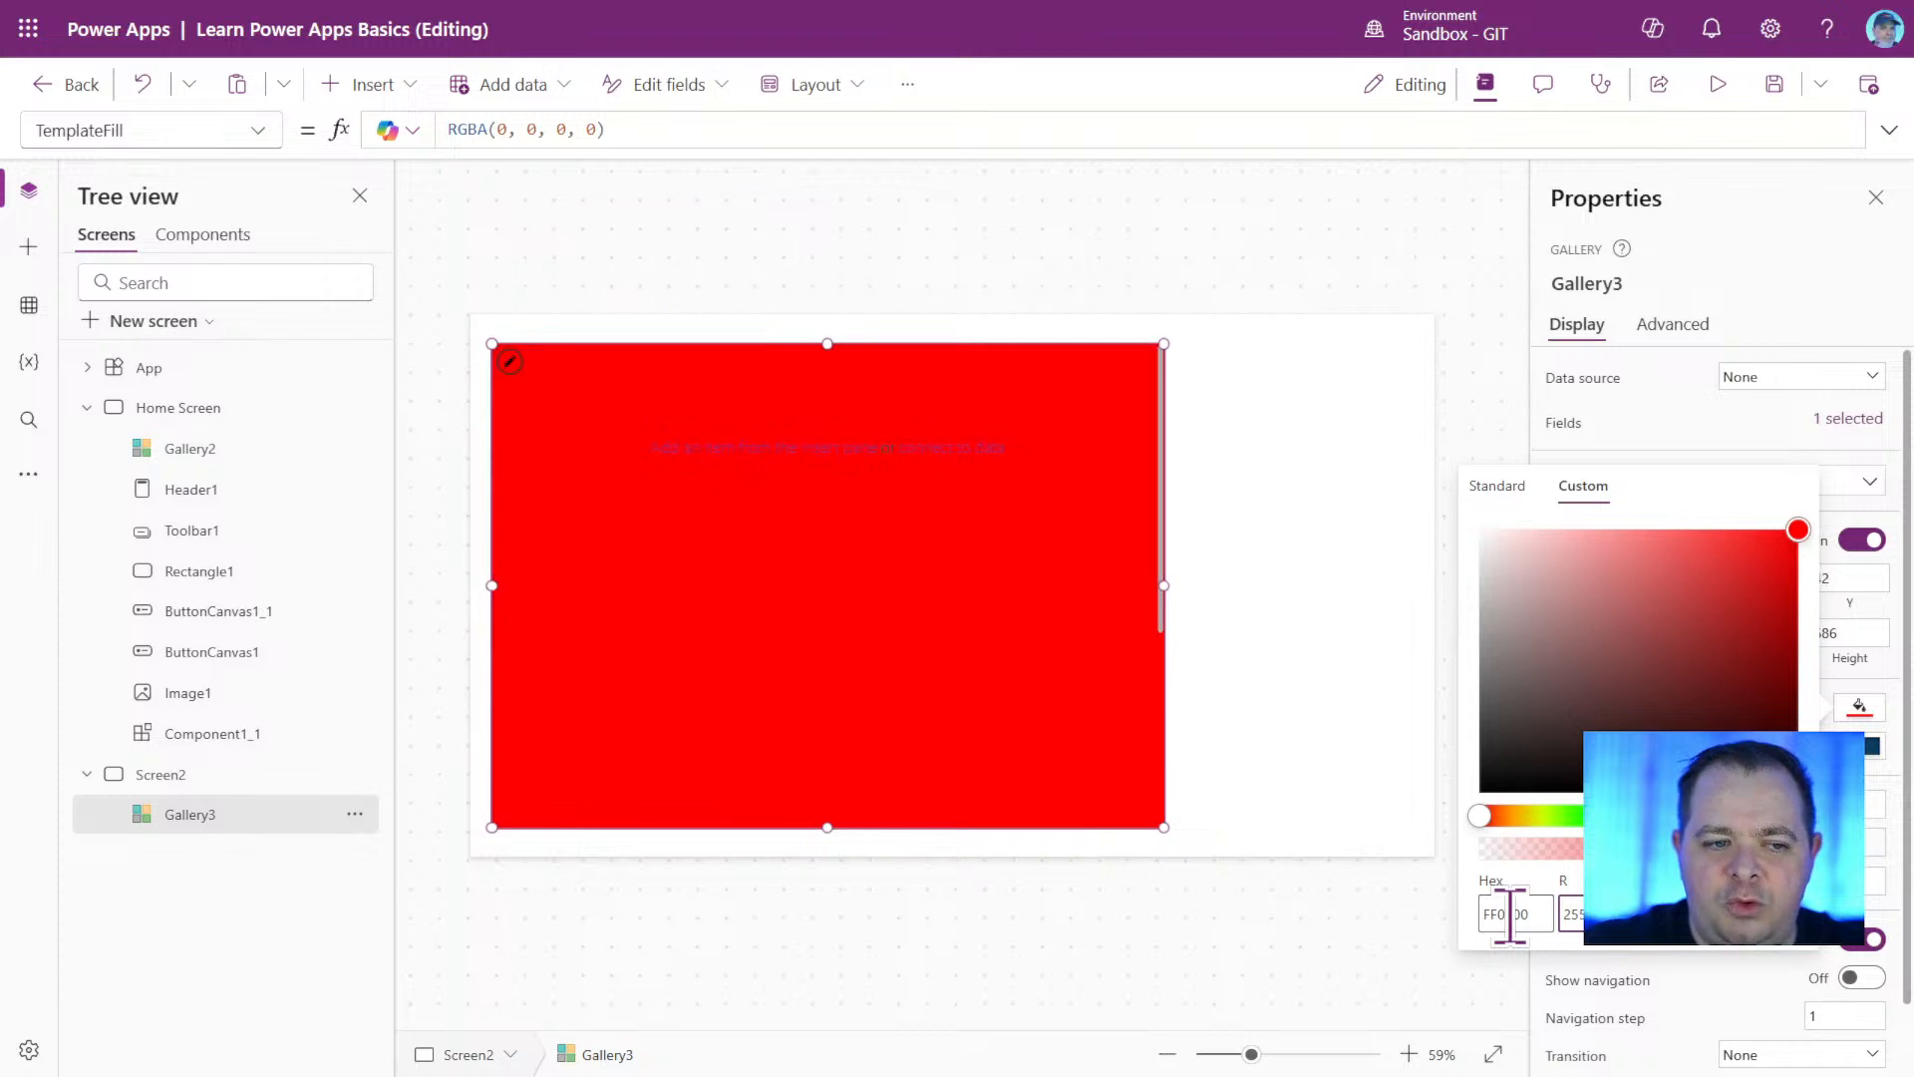
Highlight the red pair of the fill's hex code, and set the custom fill's red value to 10.
mouse_move(1504, 917)
left_mouse_down()
mouse_move(1483, 937)
mouse_move(1474, 907)
mouse_move(1483, 938)
left_mouse_up()
left_click(1500, 915)
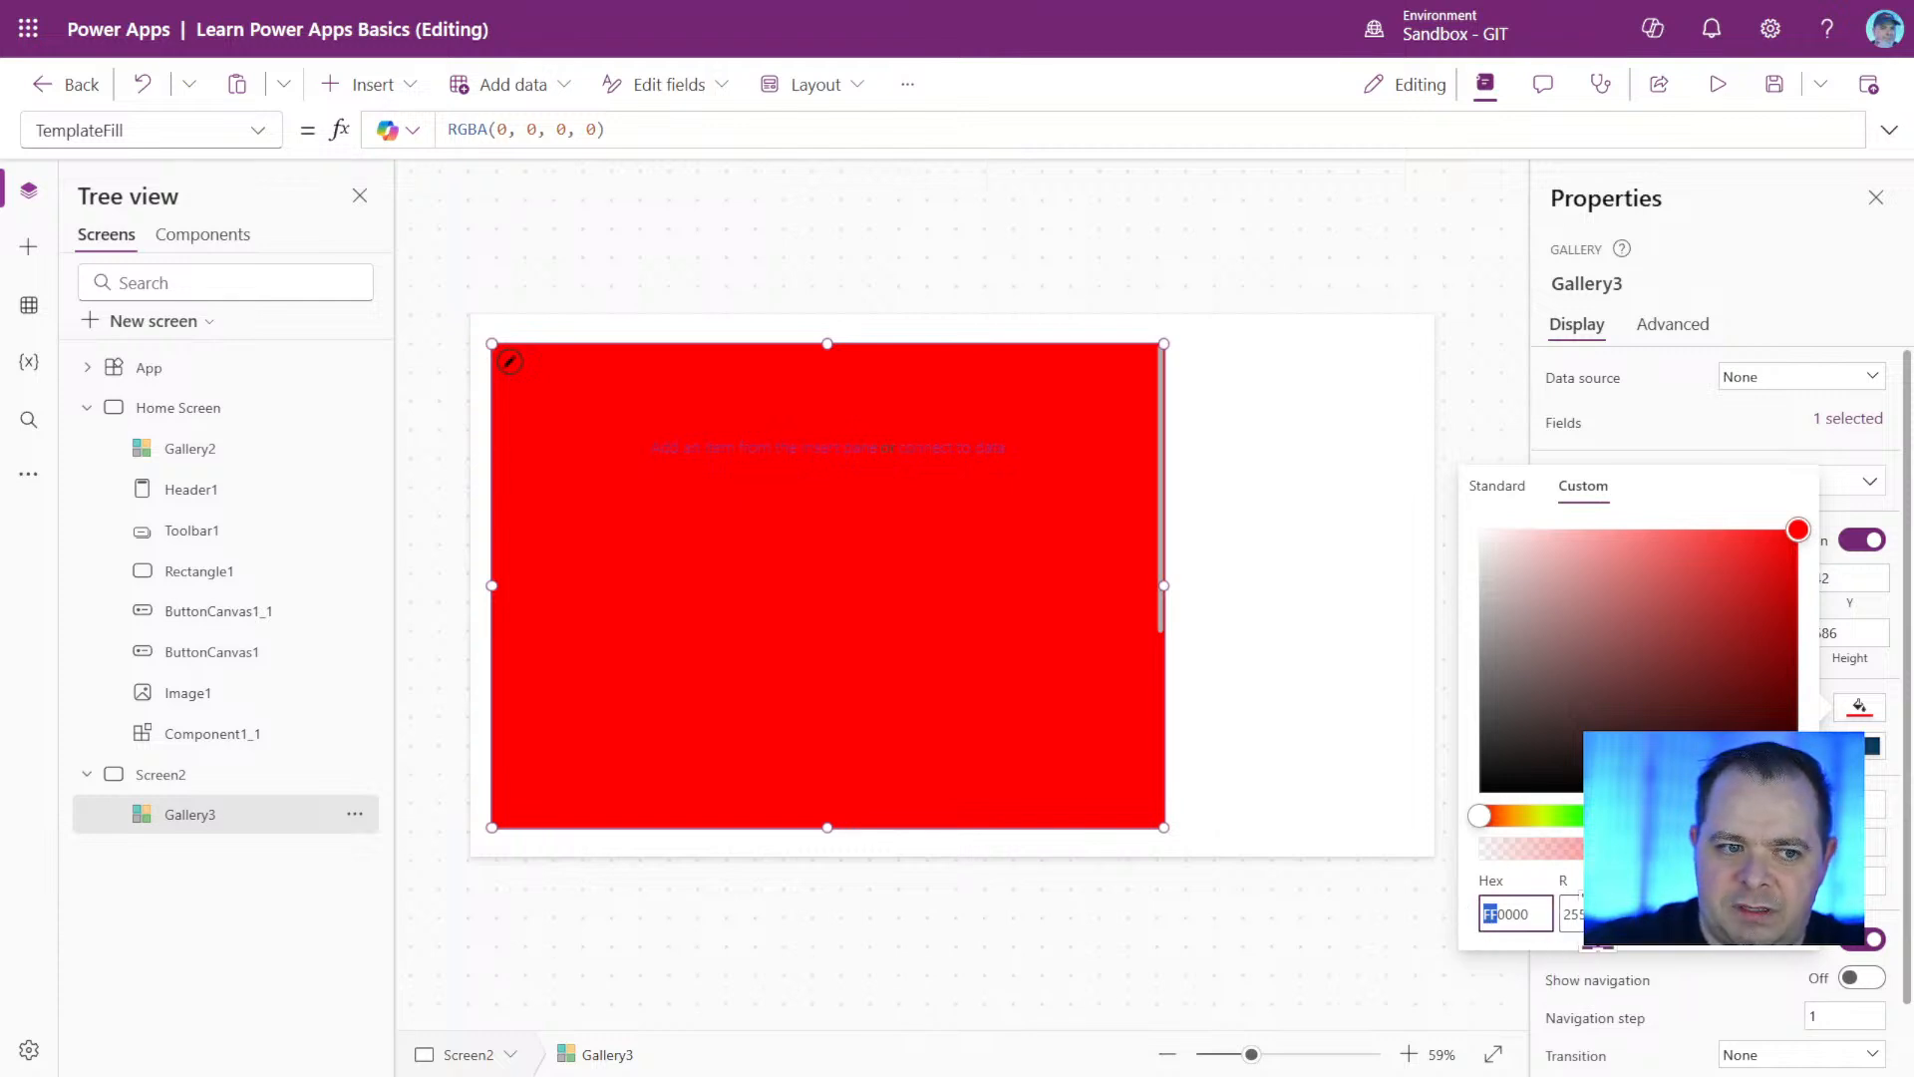
left_click(1562, 918)
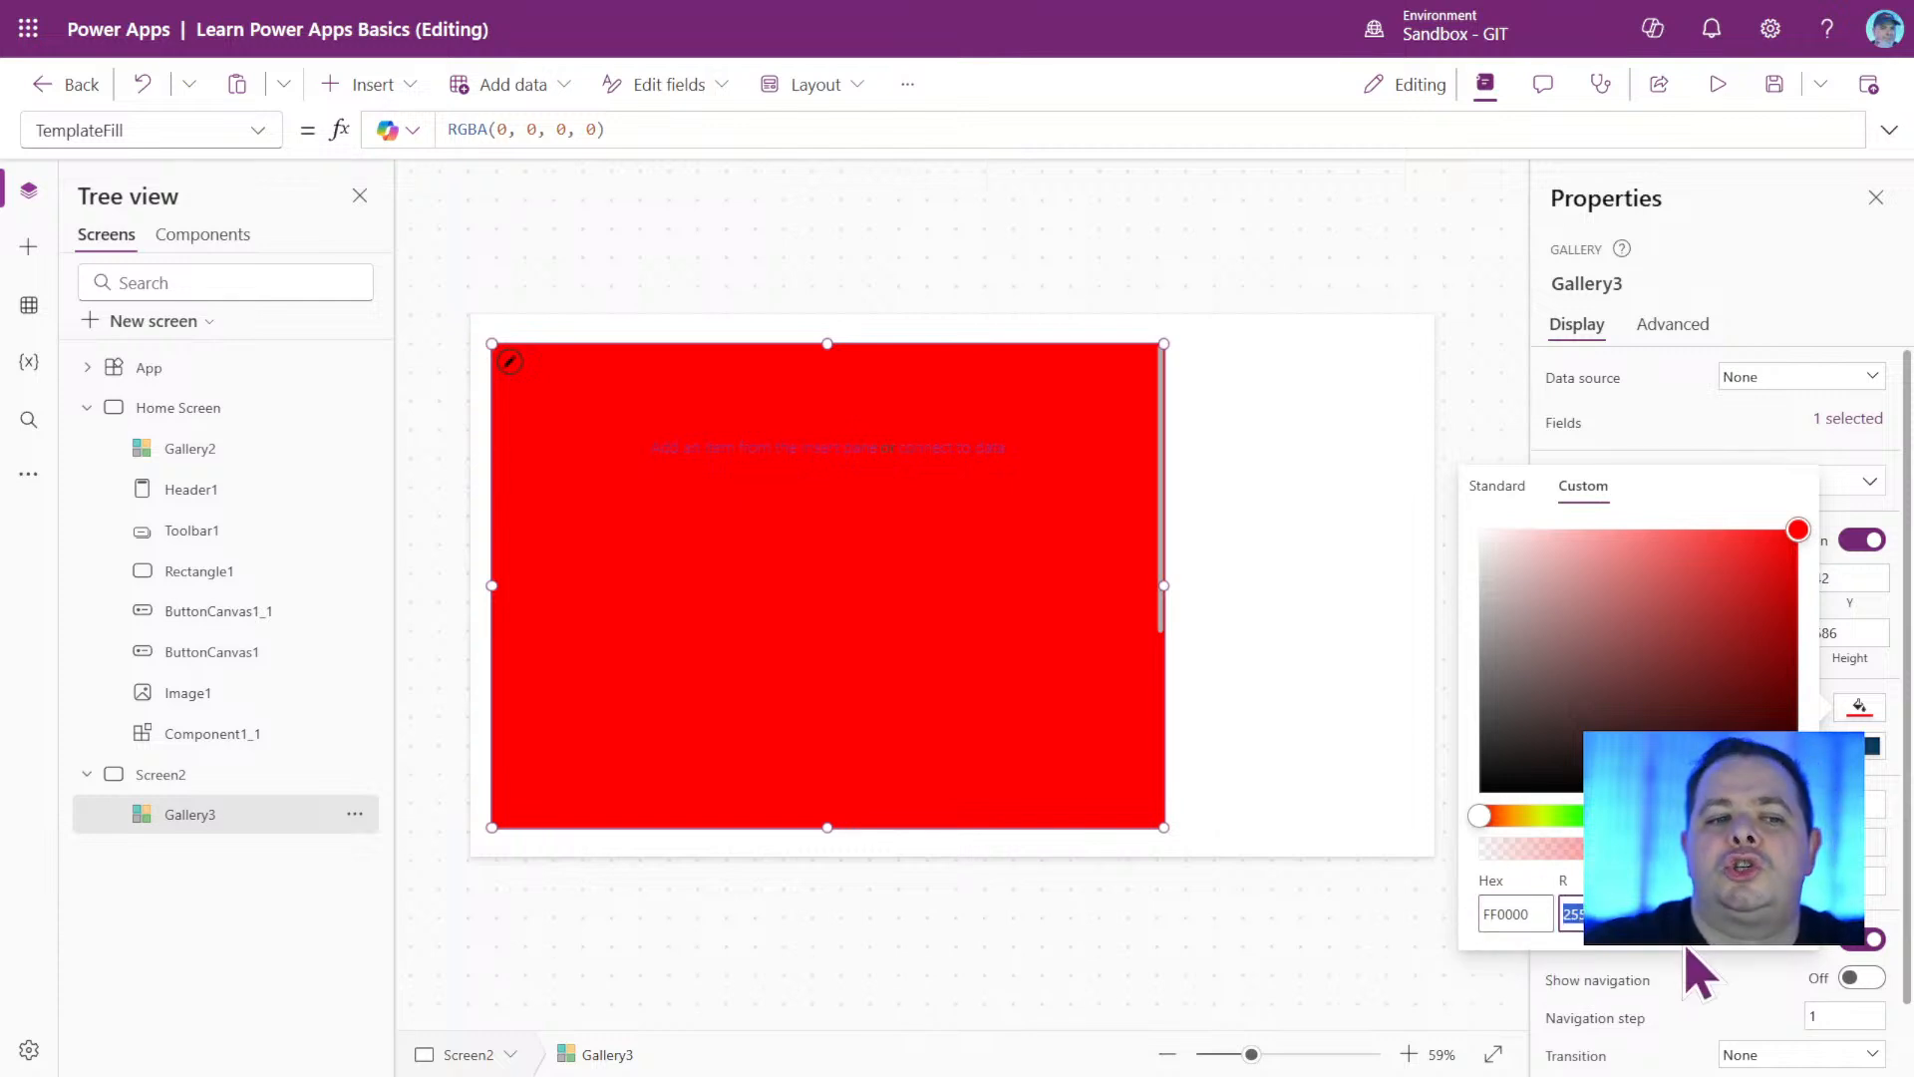
type("10")
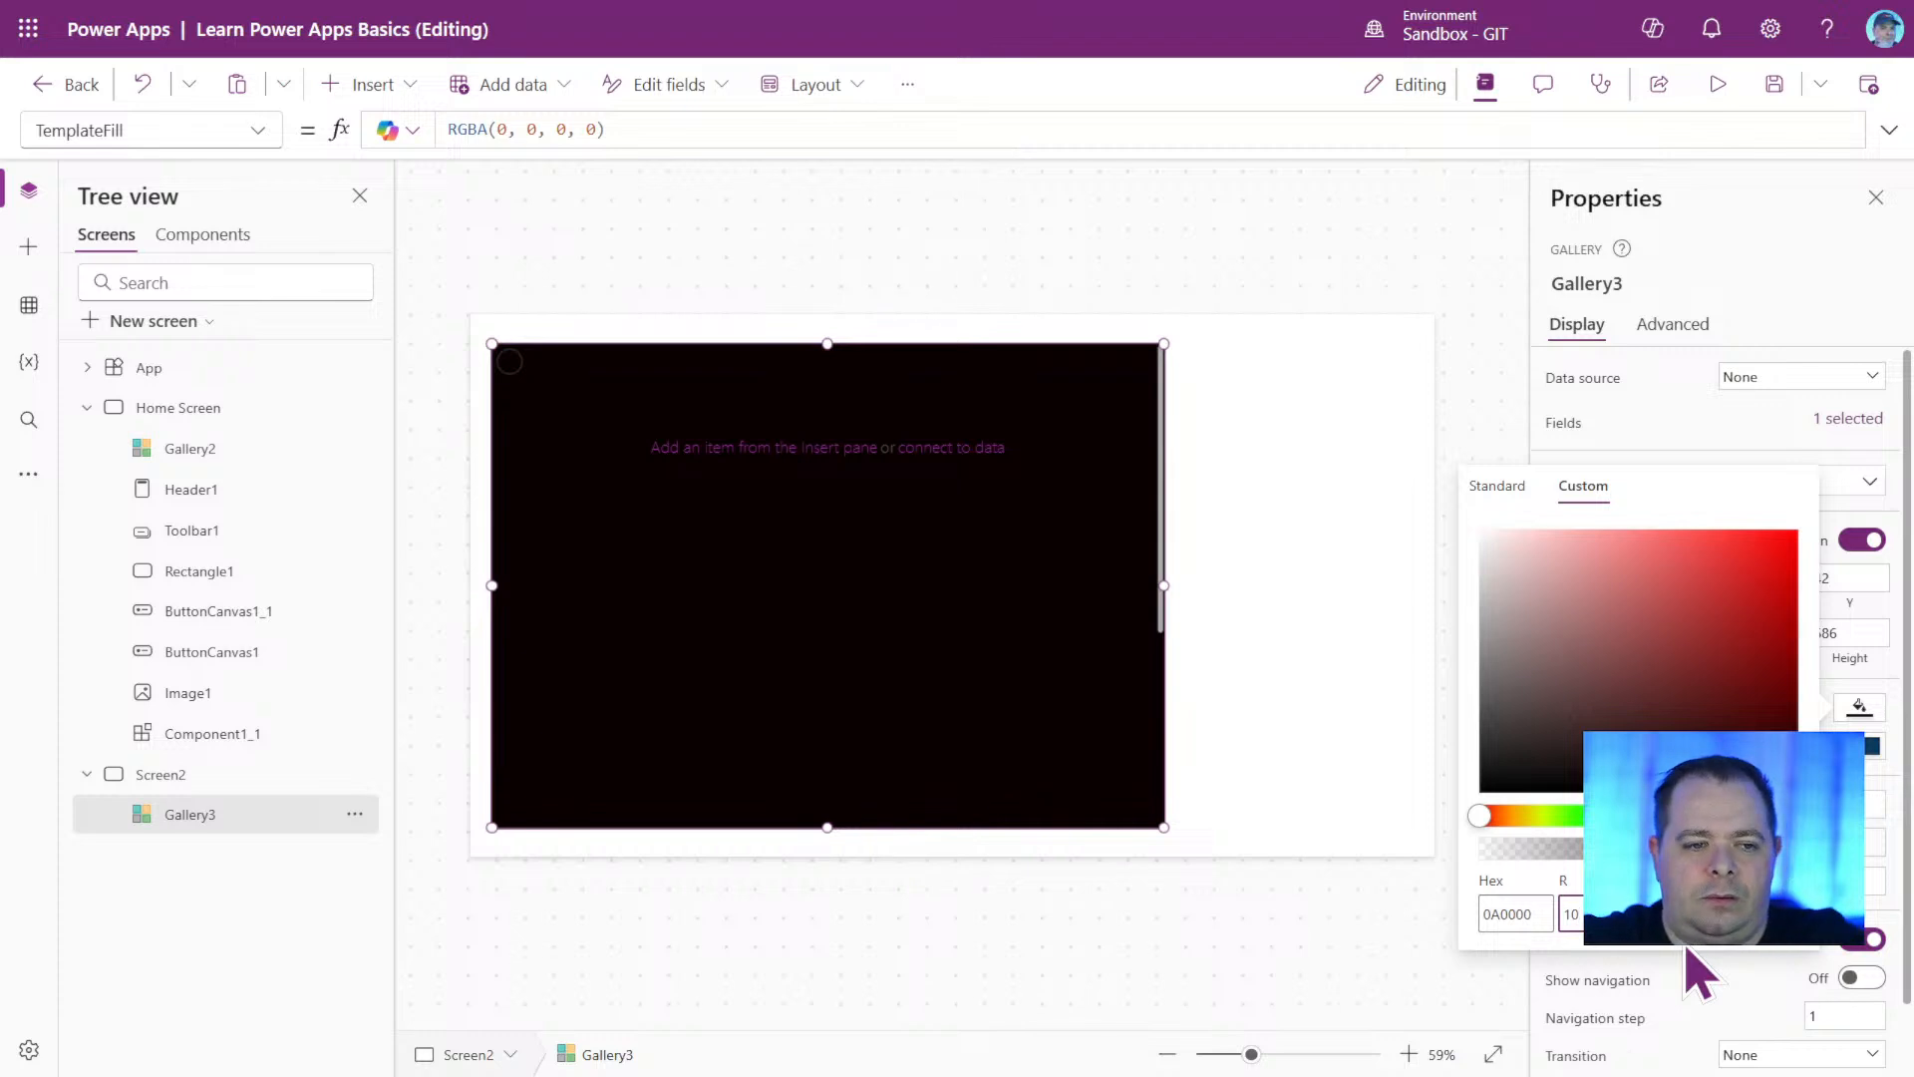
key("Return")
Reopen the gallery's custom fill, select its hex code, and set the red value to 0.
left_click(1859, 707)
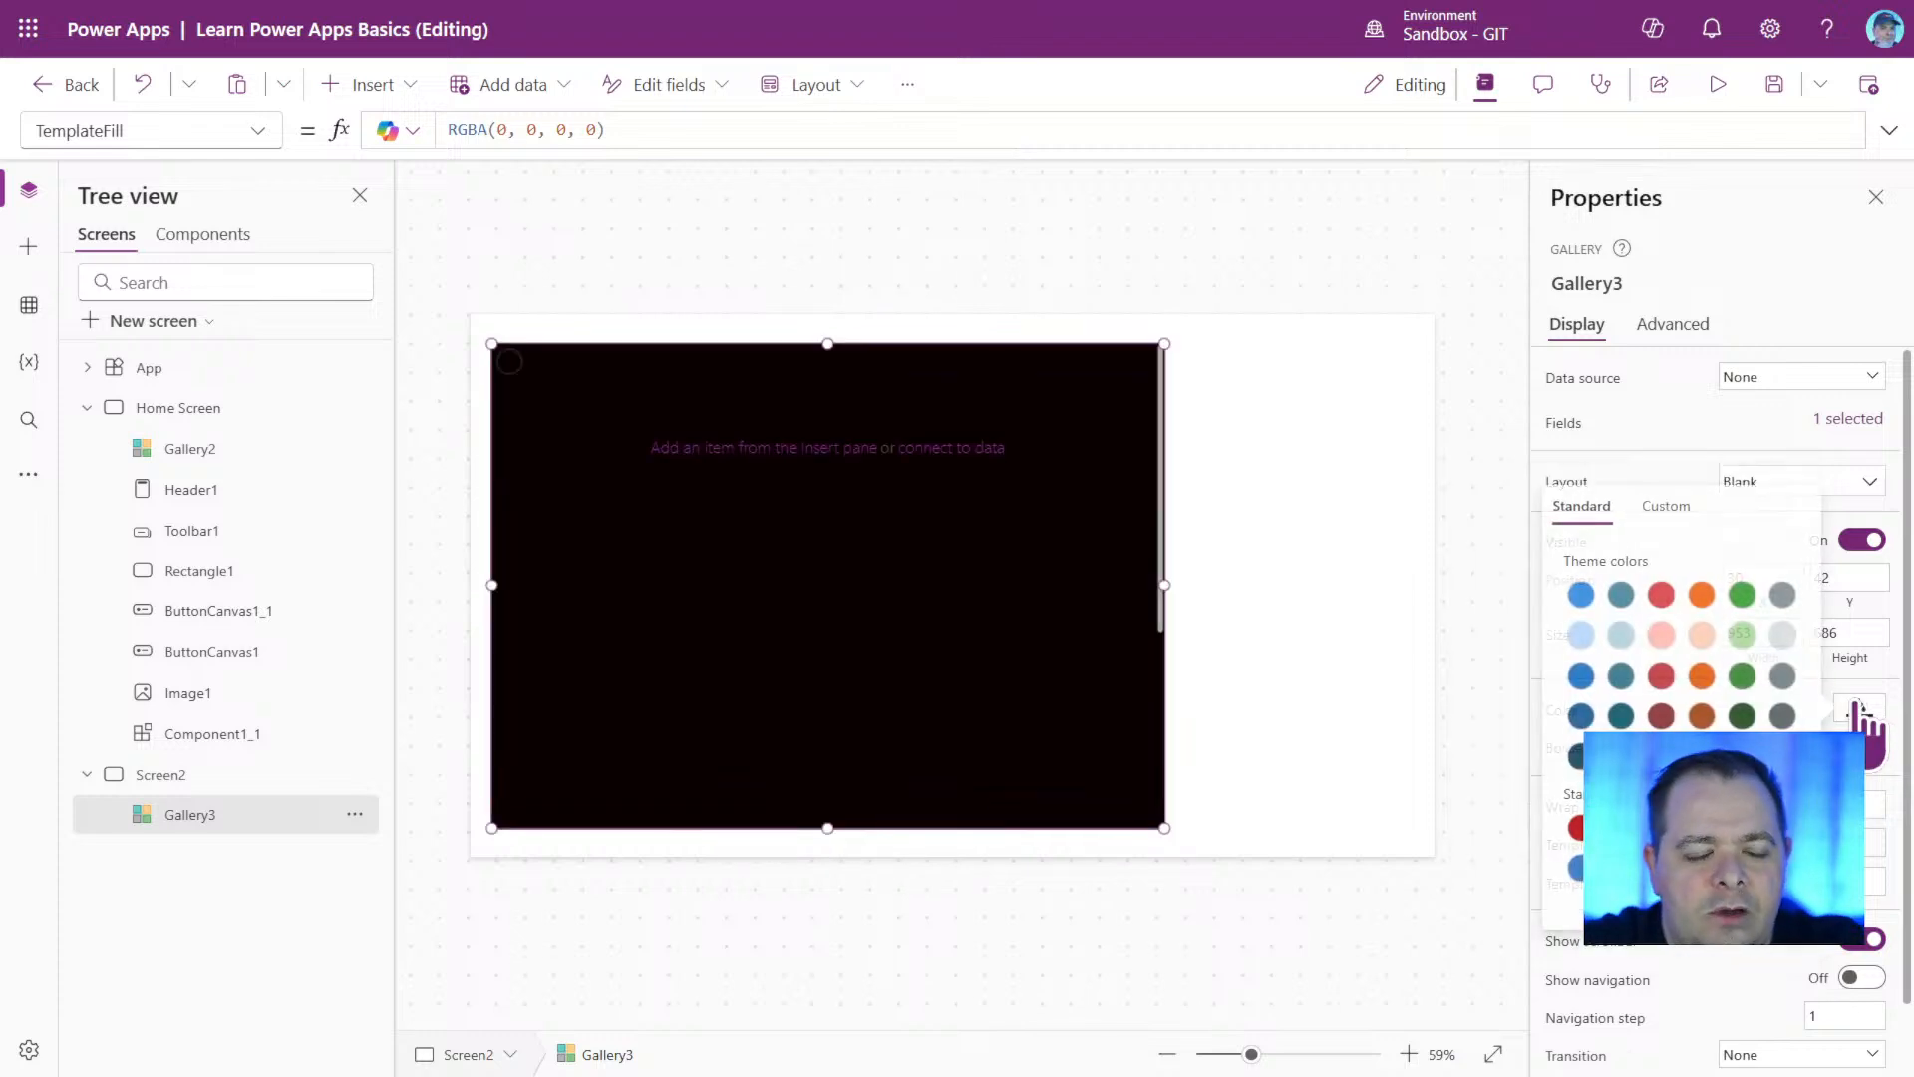
left_click(1677, 510)
double_click(1508, 915)
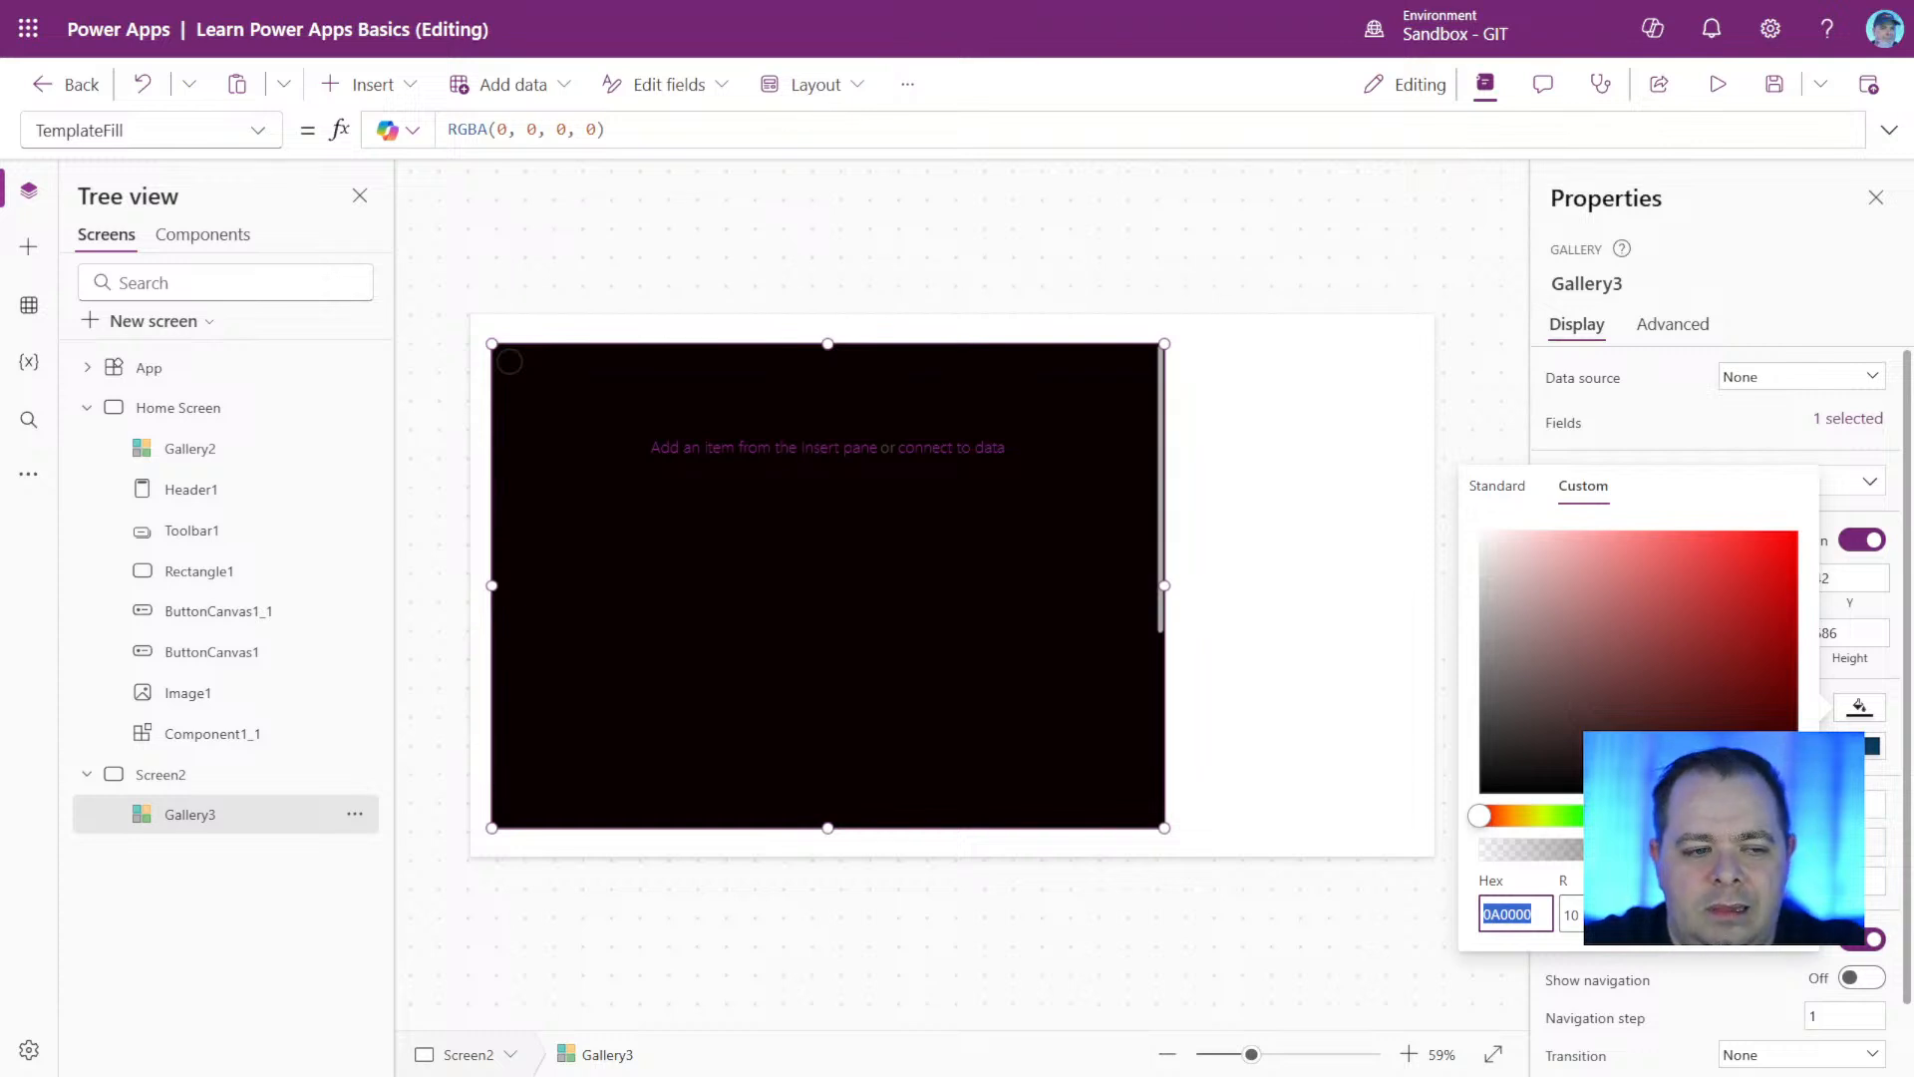
key("Tab")
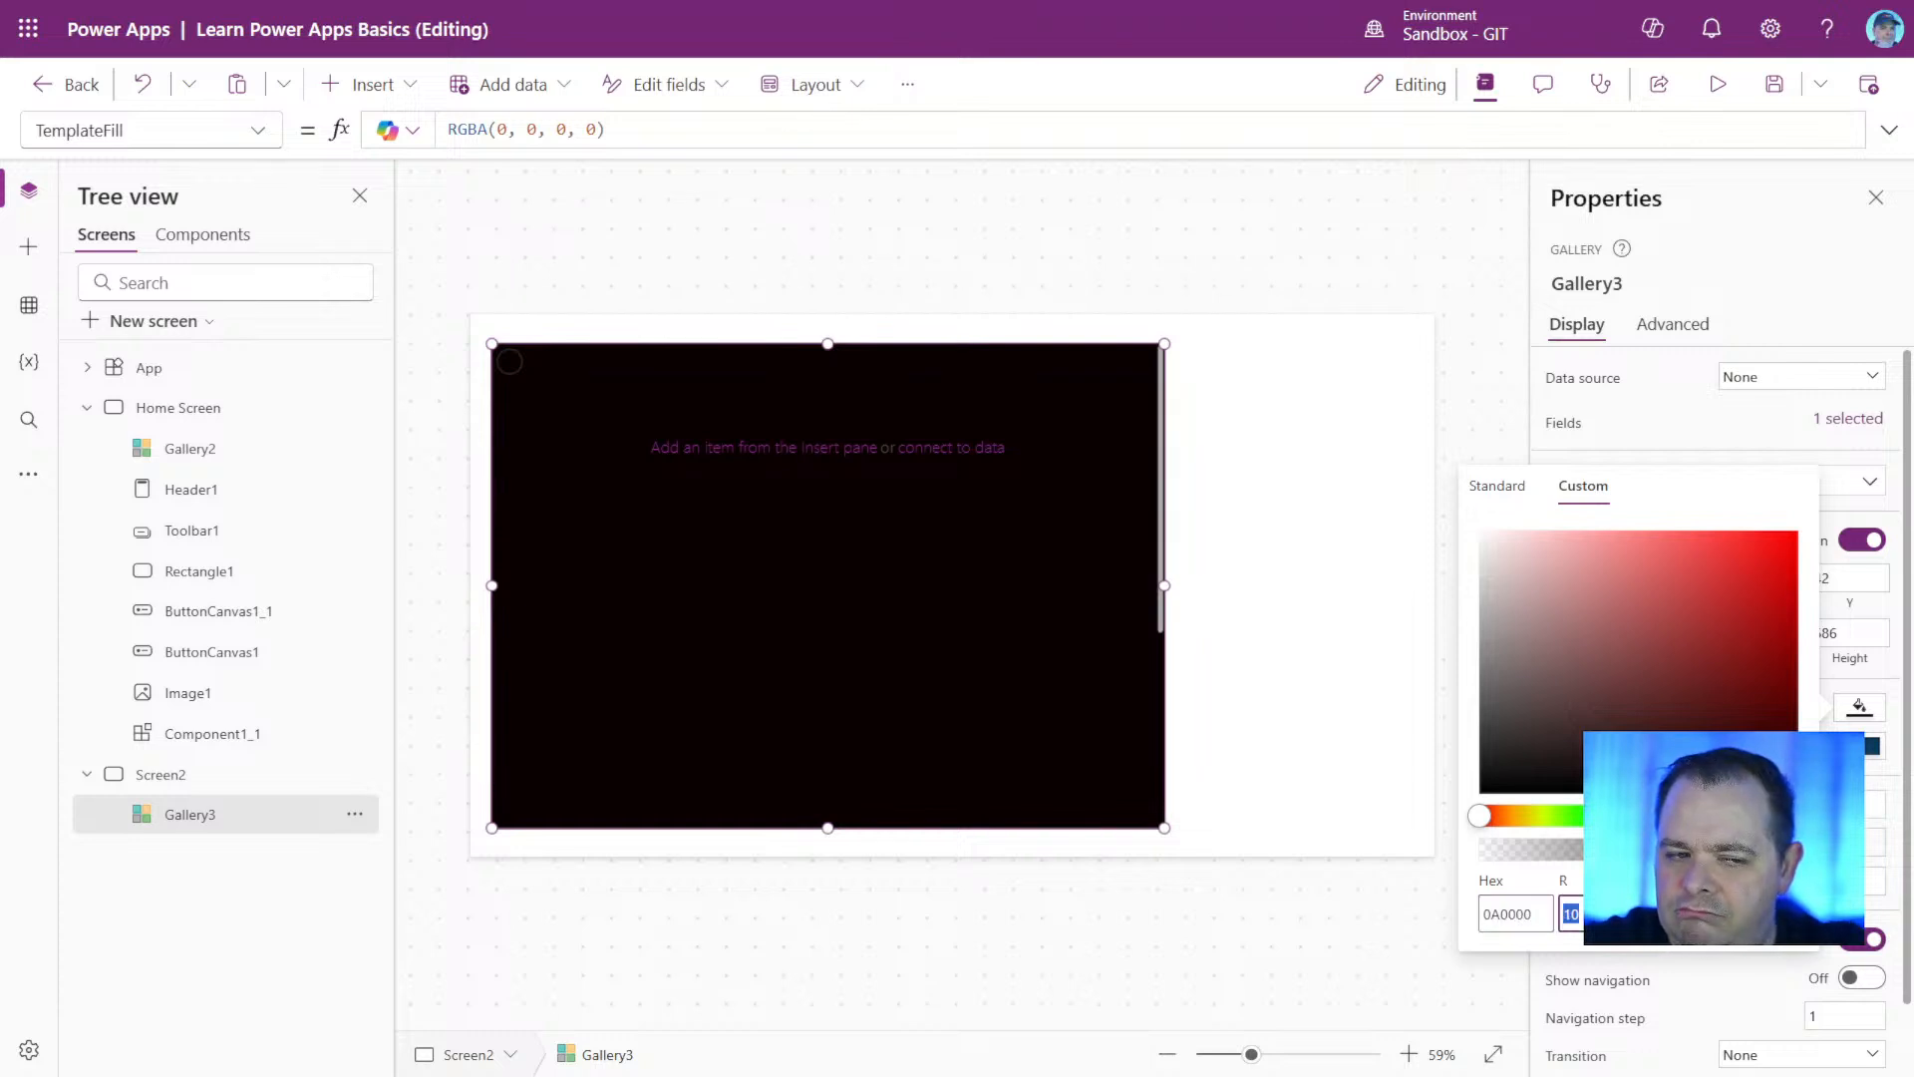
type("0")
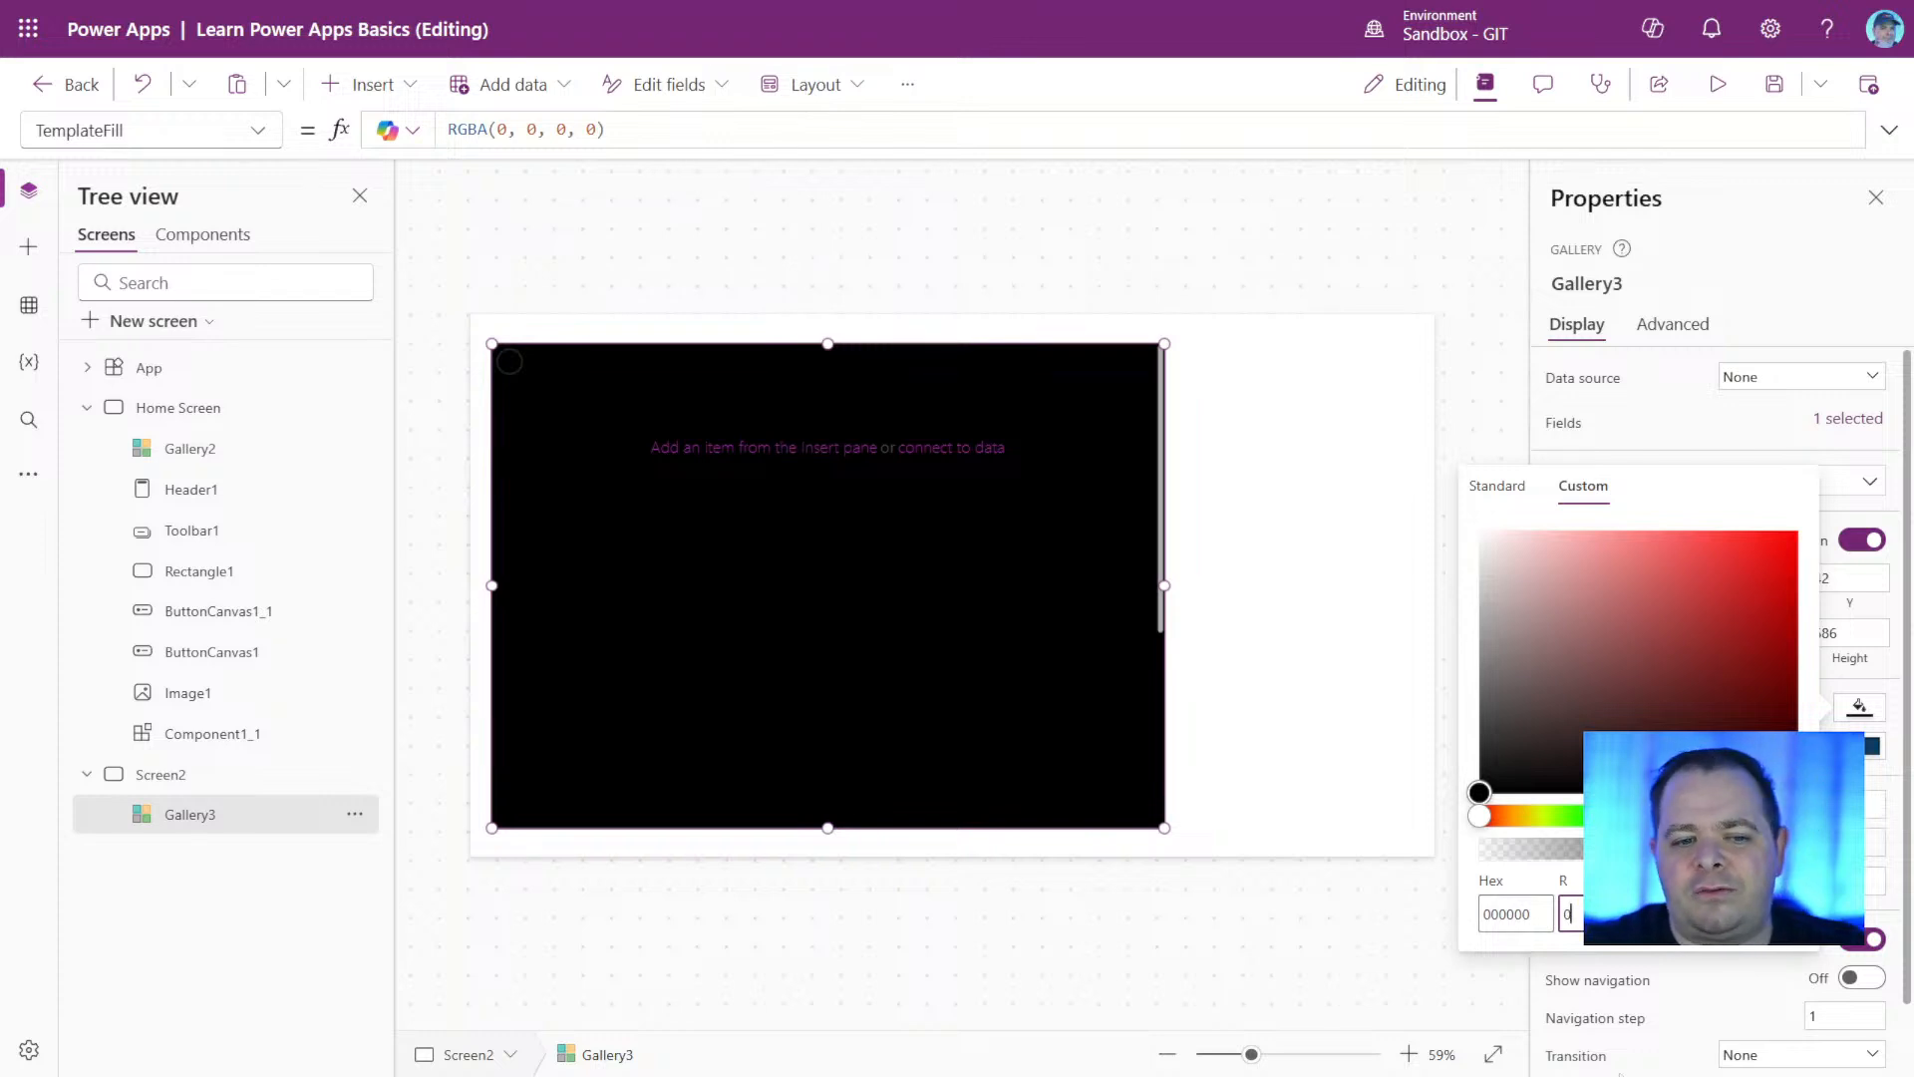
Raise the red value of the gallery's custom fill through 1 to 2, and save the app.
key("BackSpace")
type("1")
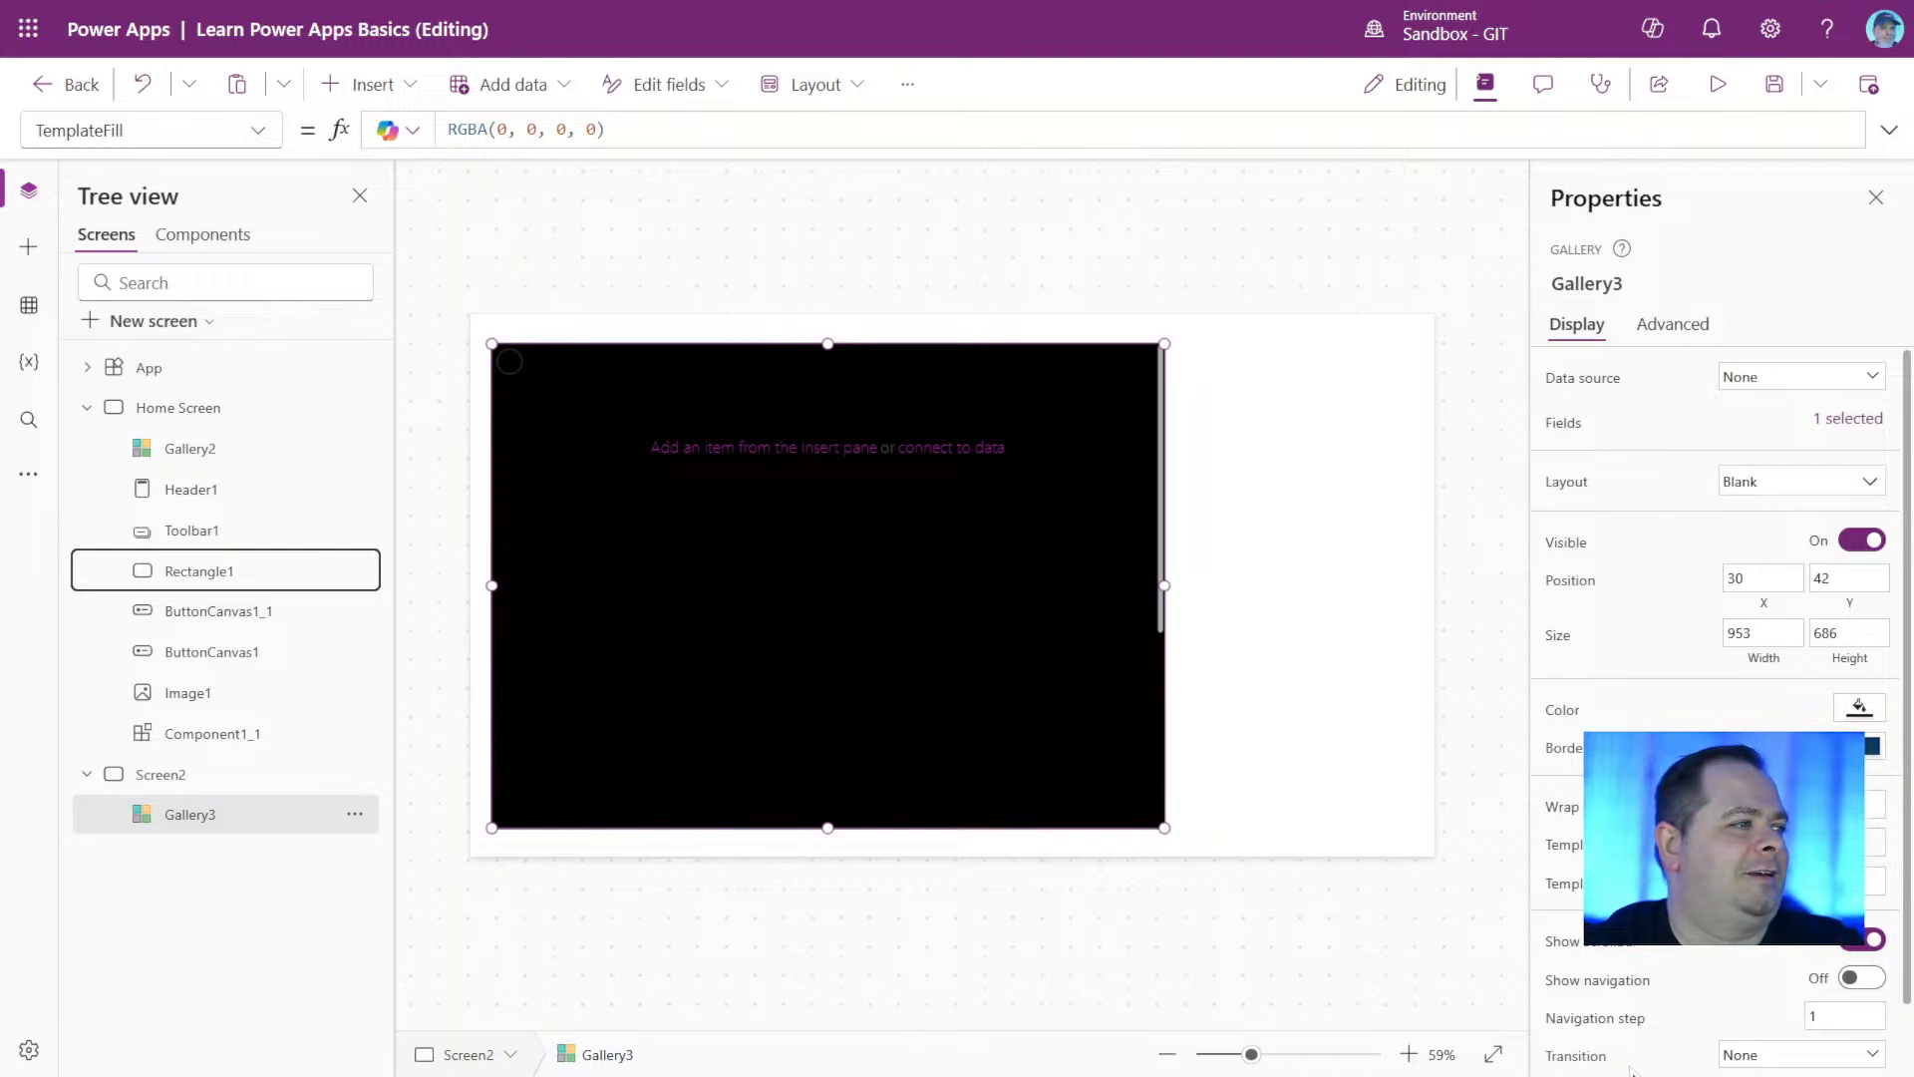
left_click(1771, 87)
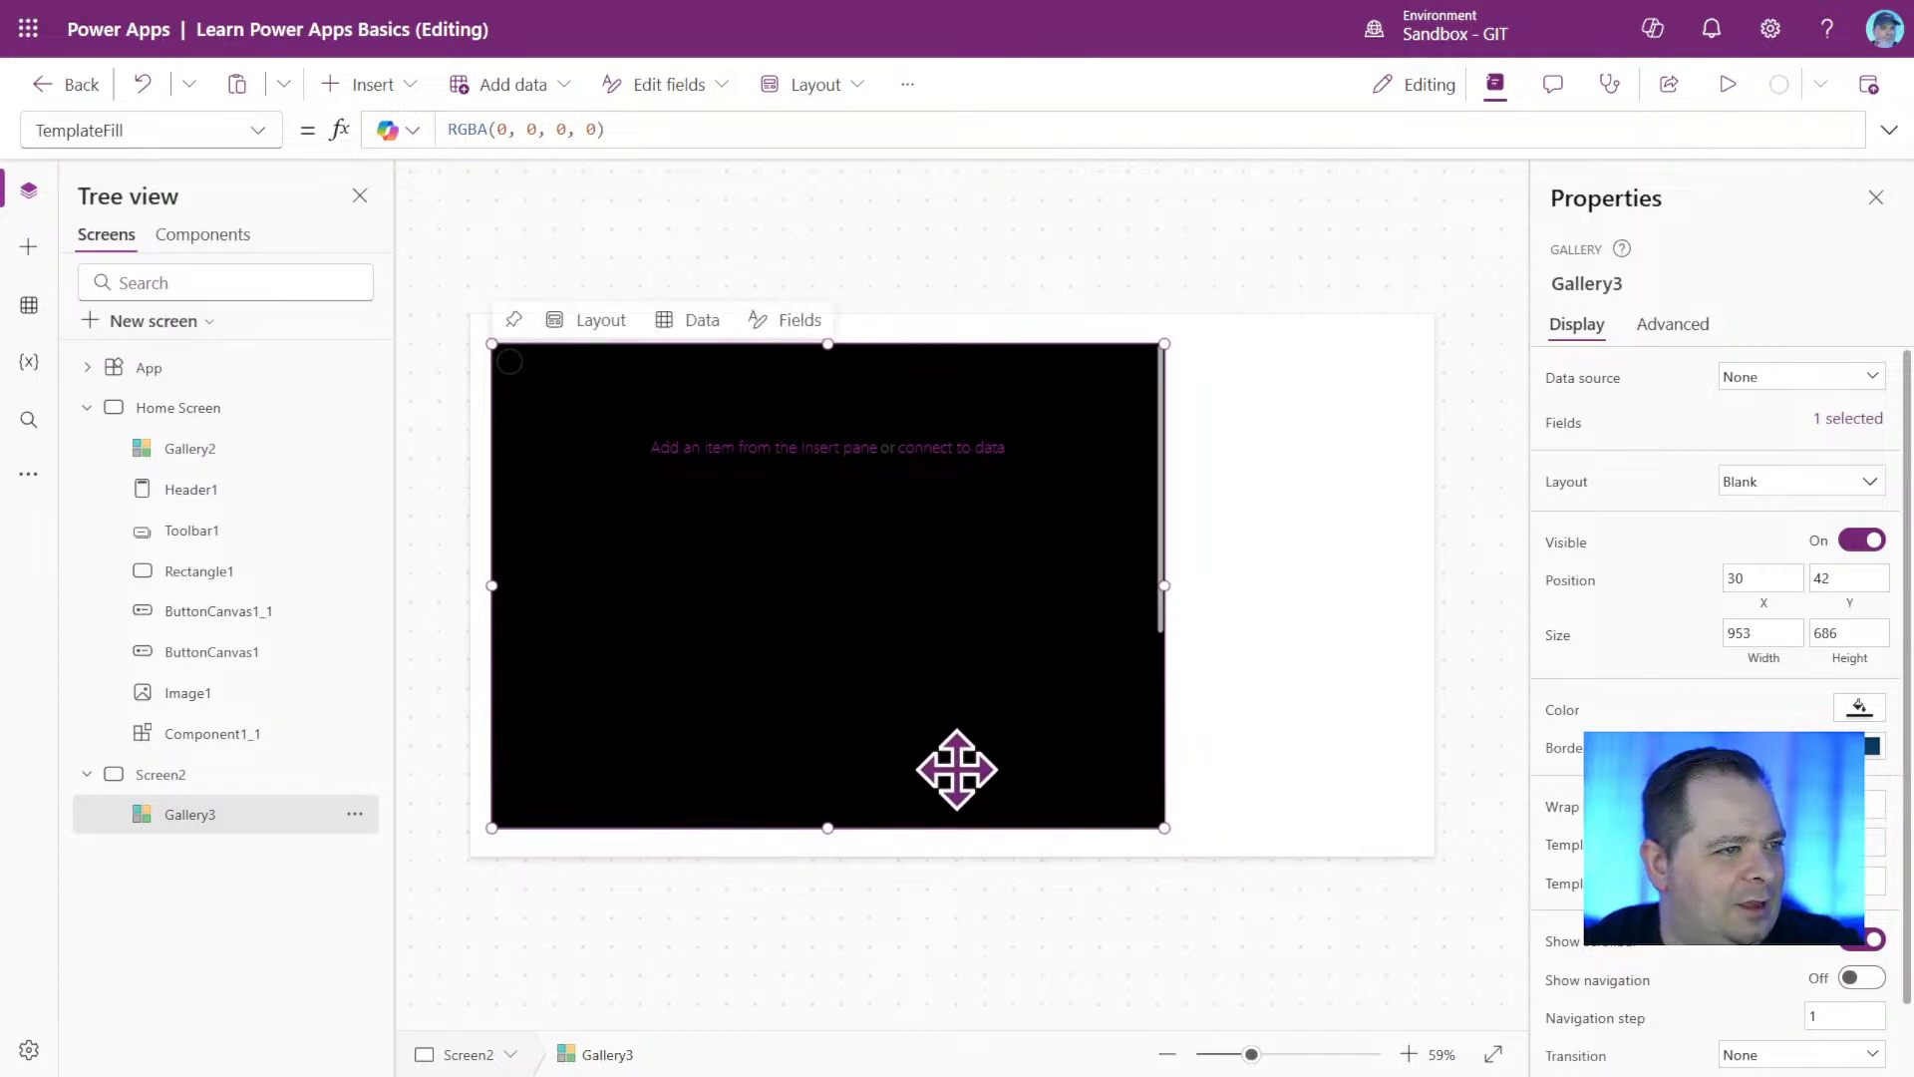
Reopen the gallery's custom fill and raise its red value from 3 up to 10.
left_click(1860, 710)
left_click(1660, 504)
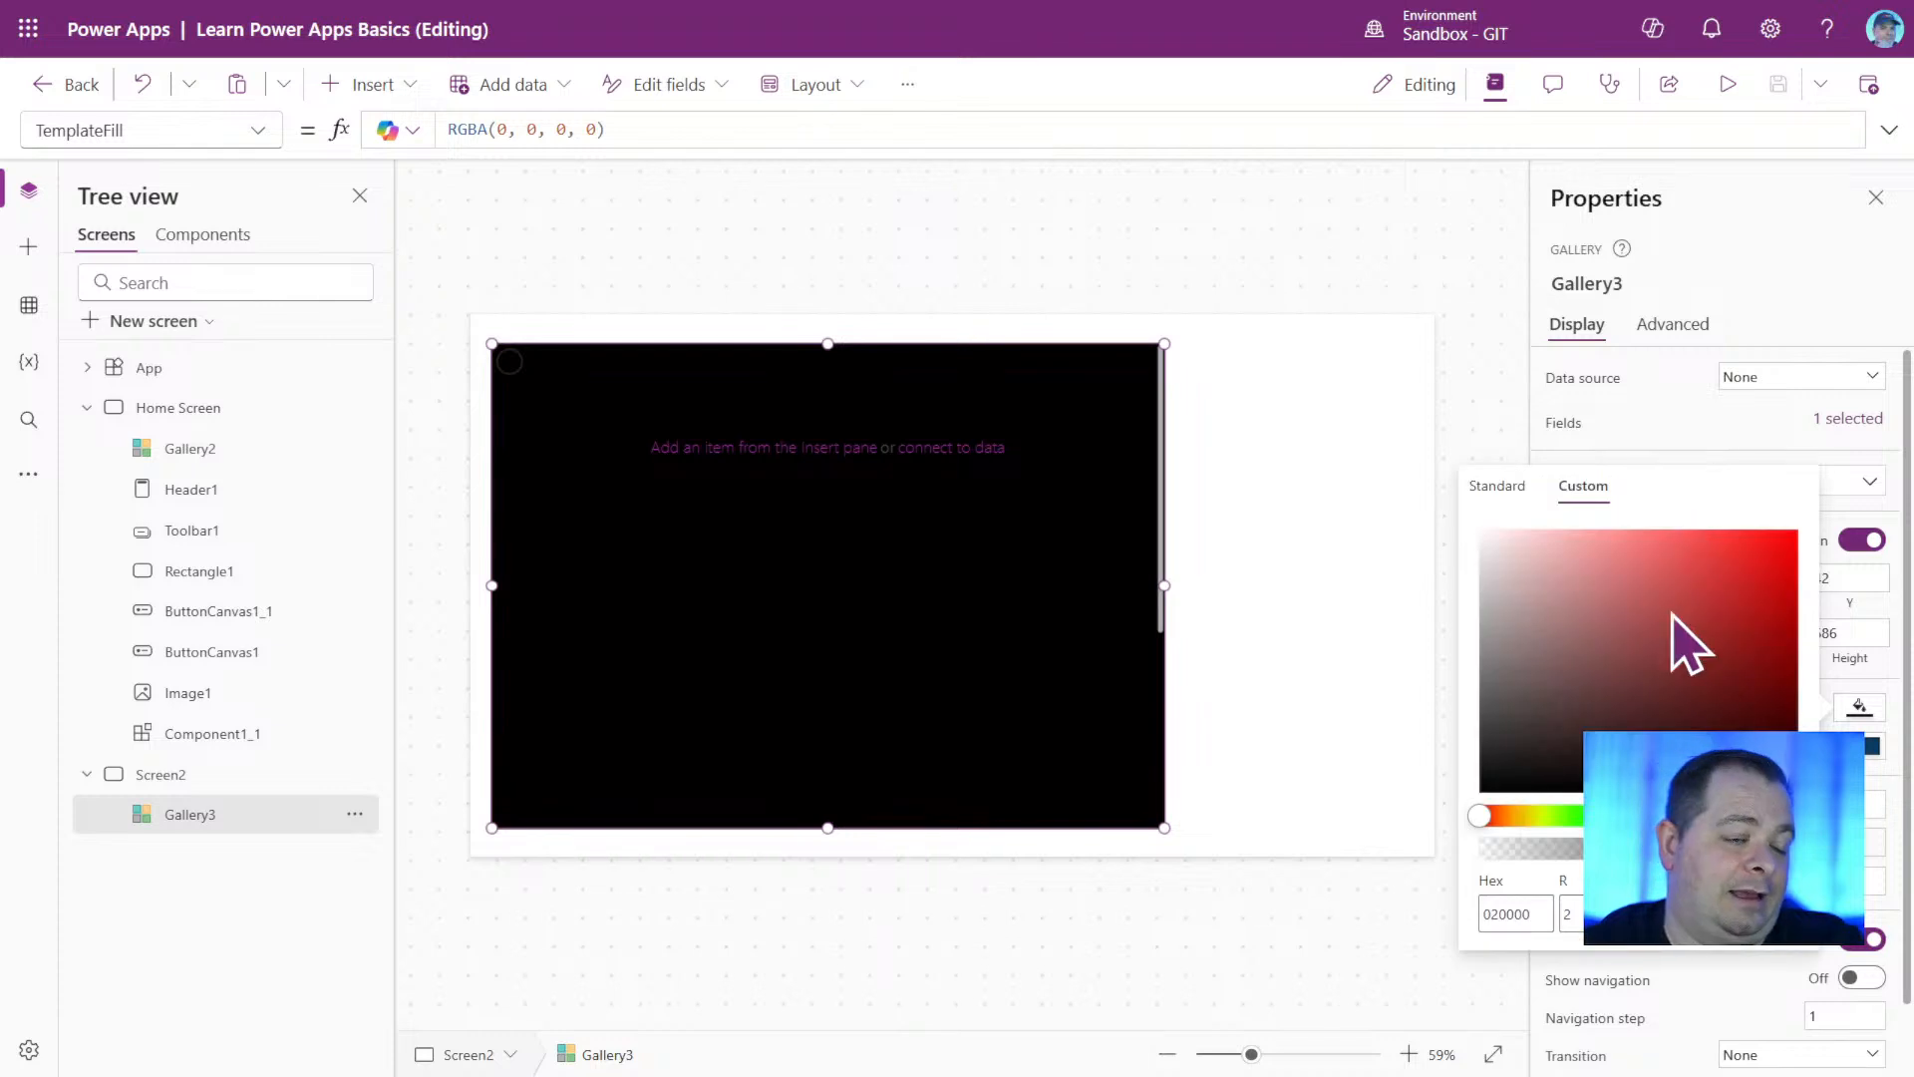
double_click(1568, 913)
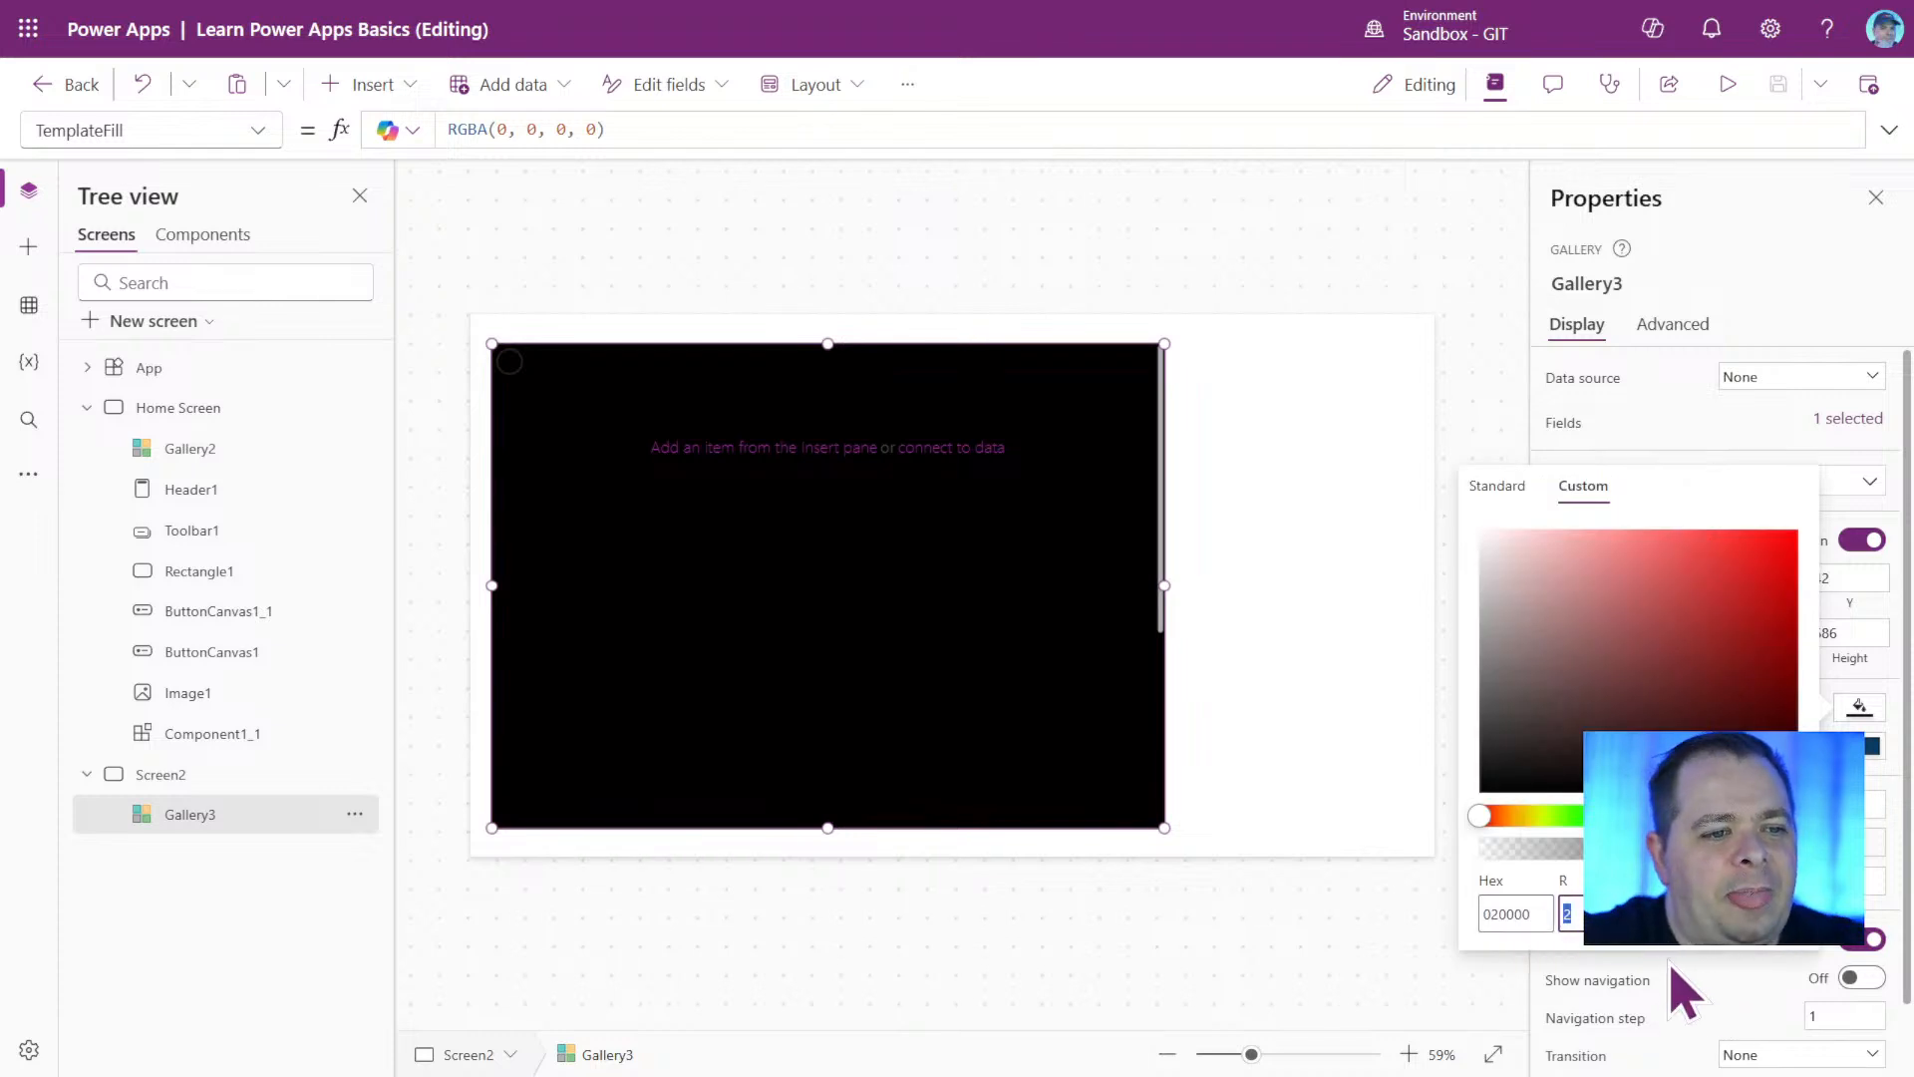
type("3")
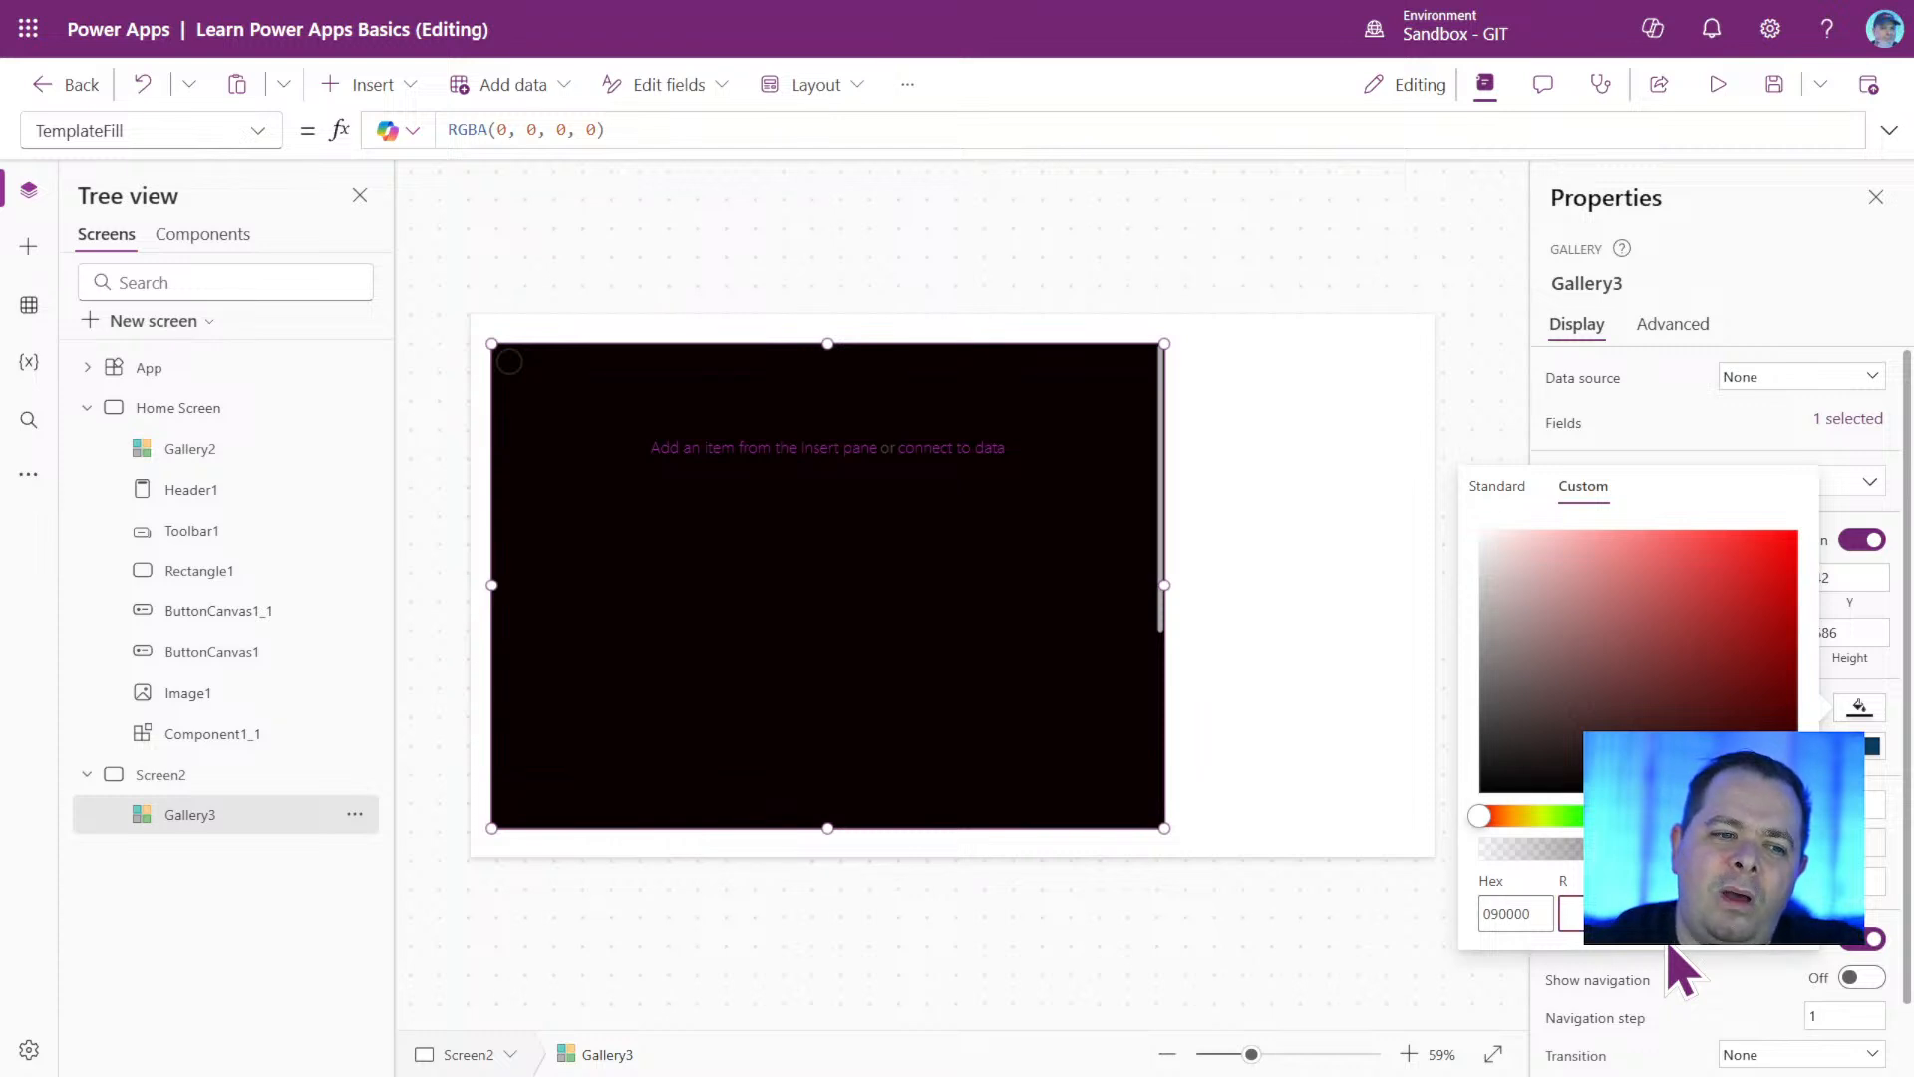
type("10")
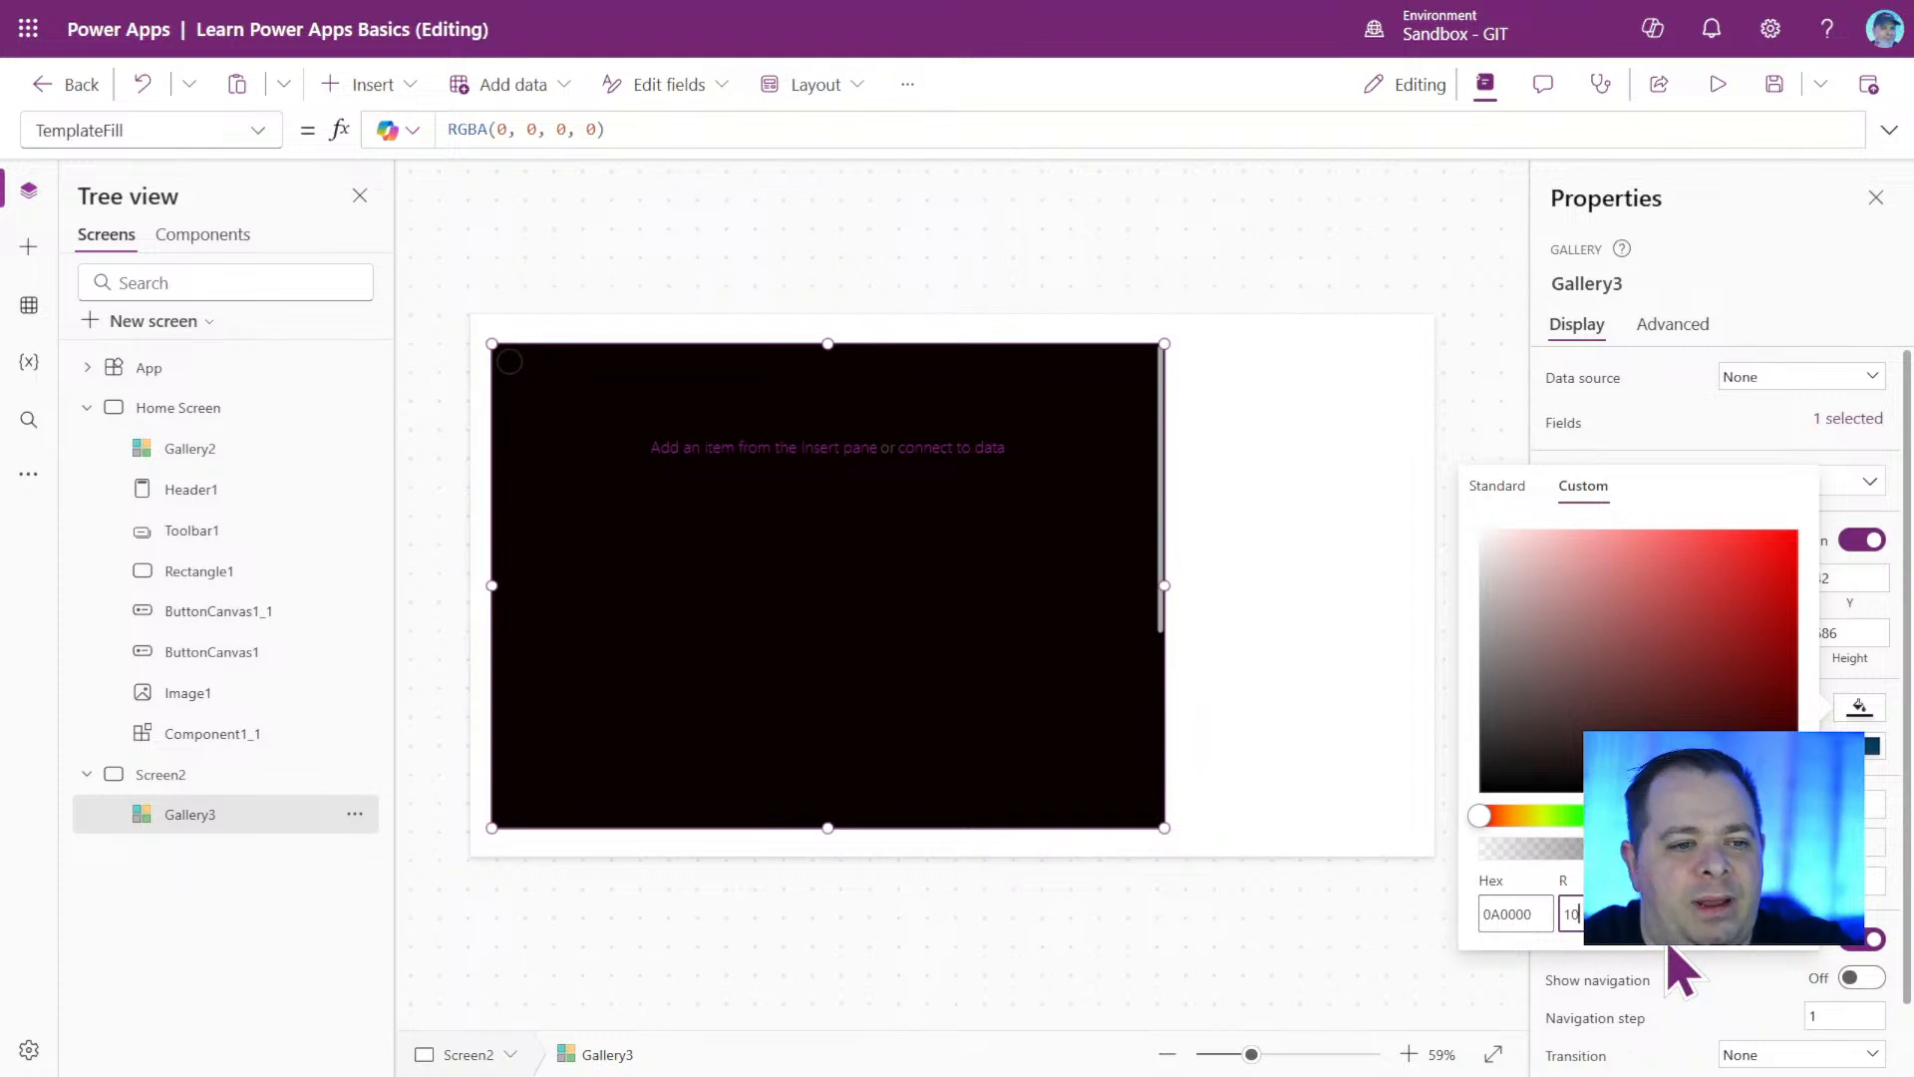
Raise the gallery fill's red value one unit at a time to 16, and set it back to 15.
key("Up")
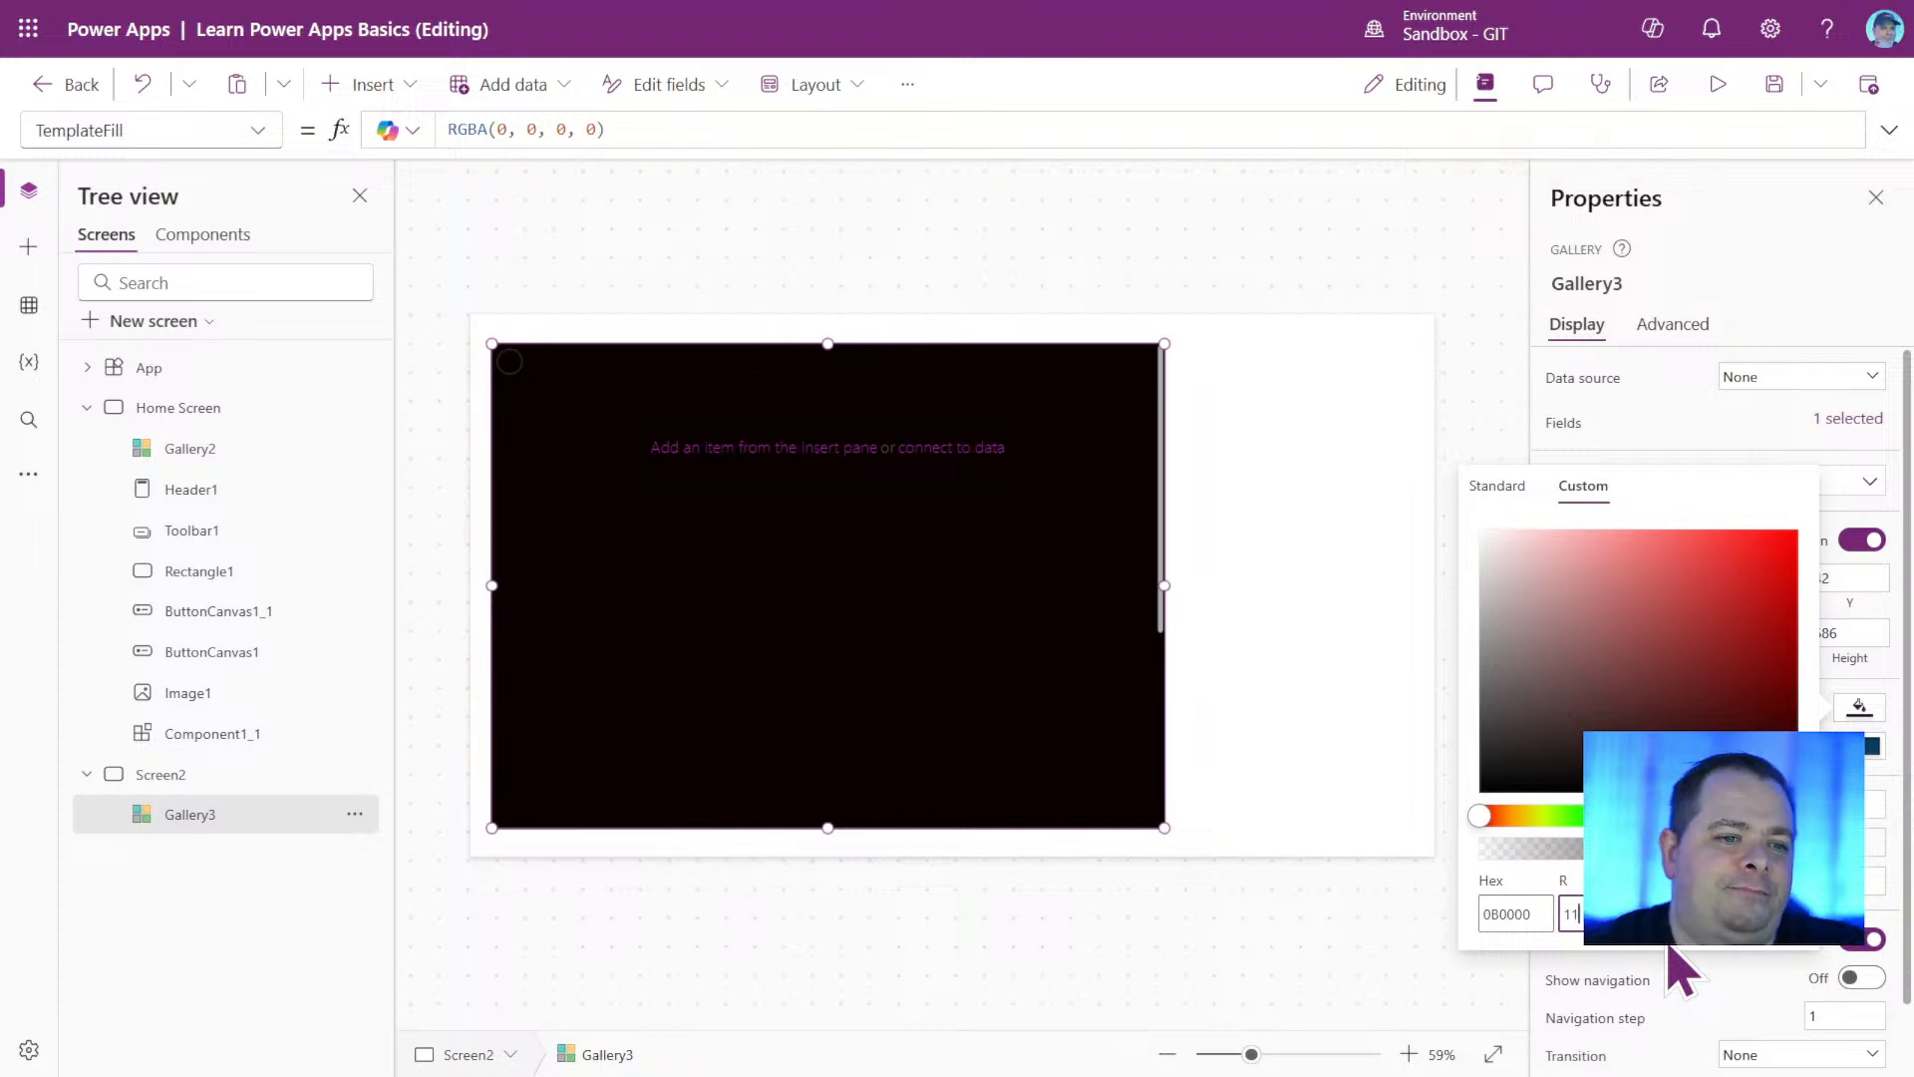
key("Up")
key("Up")
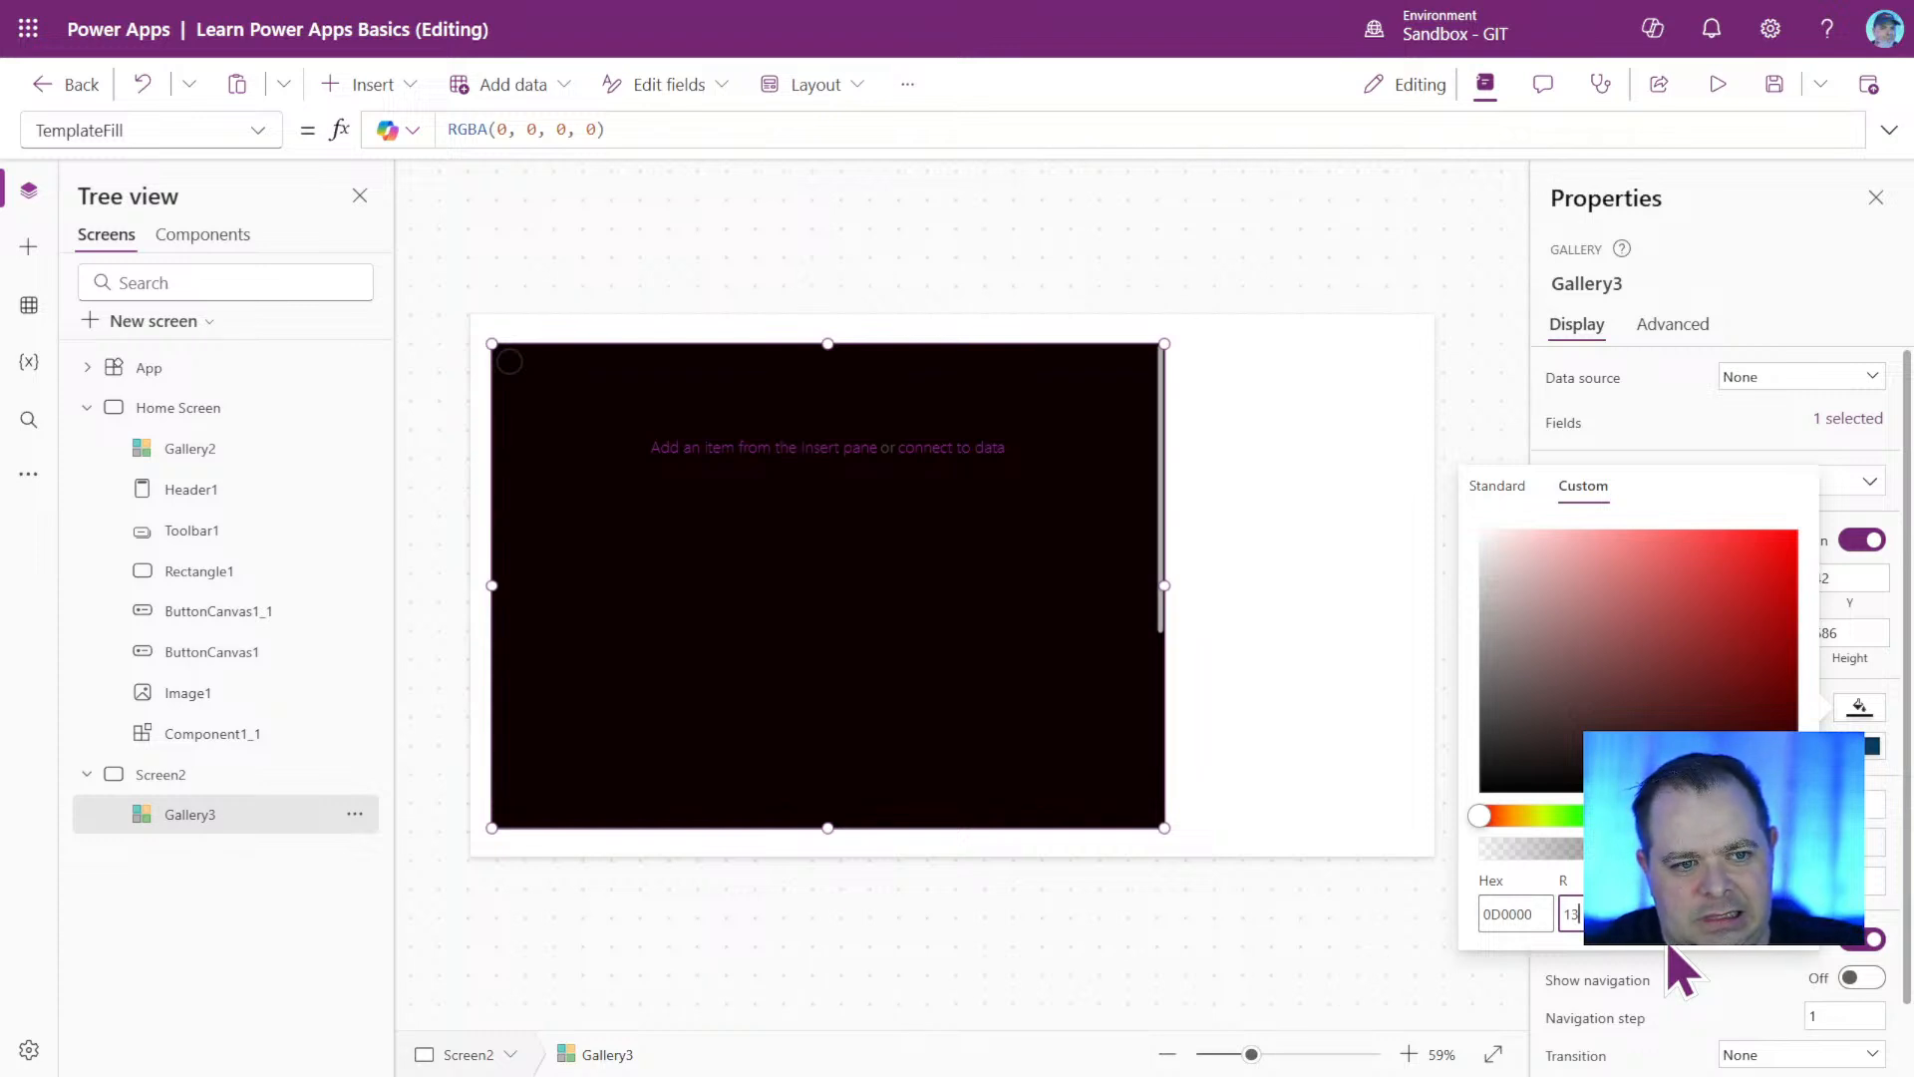
key("BackSpace")
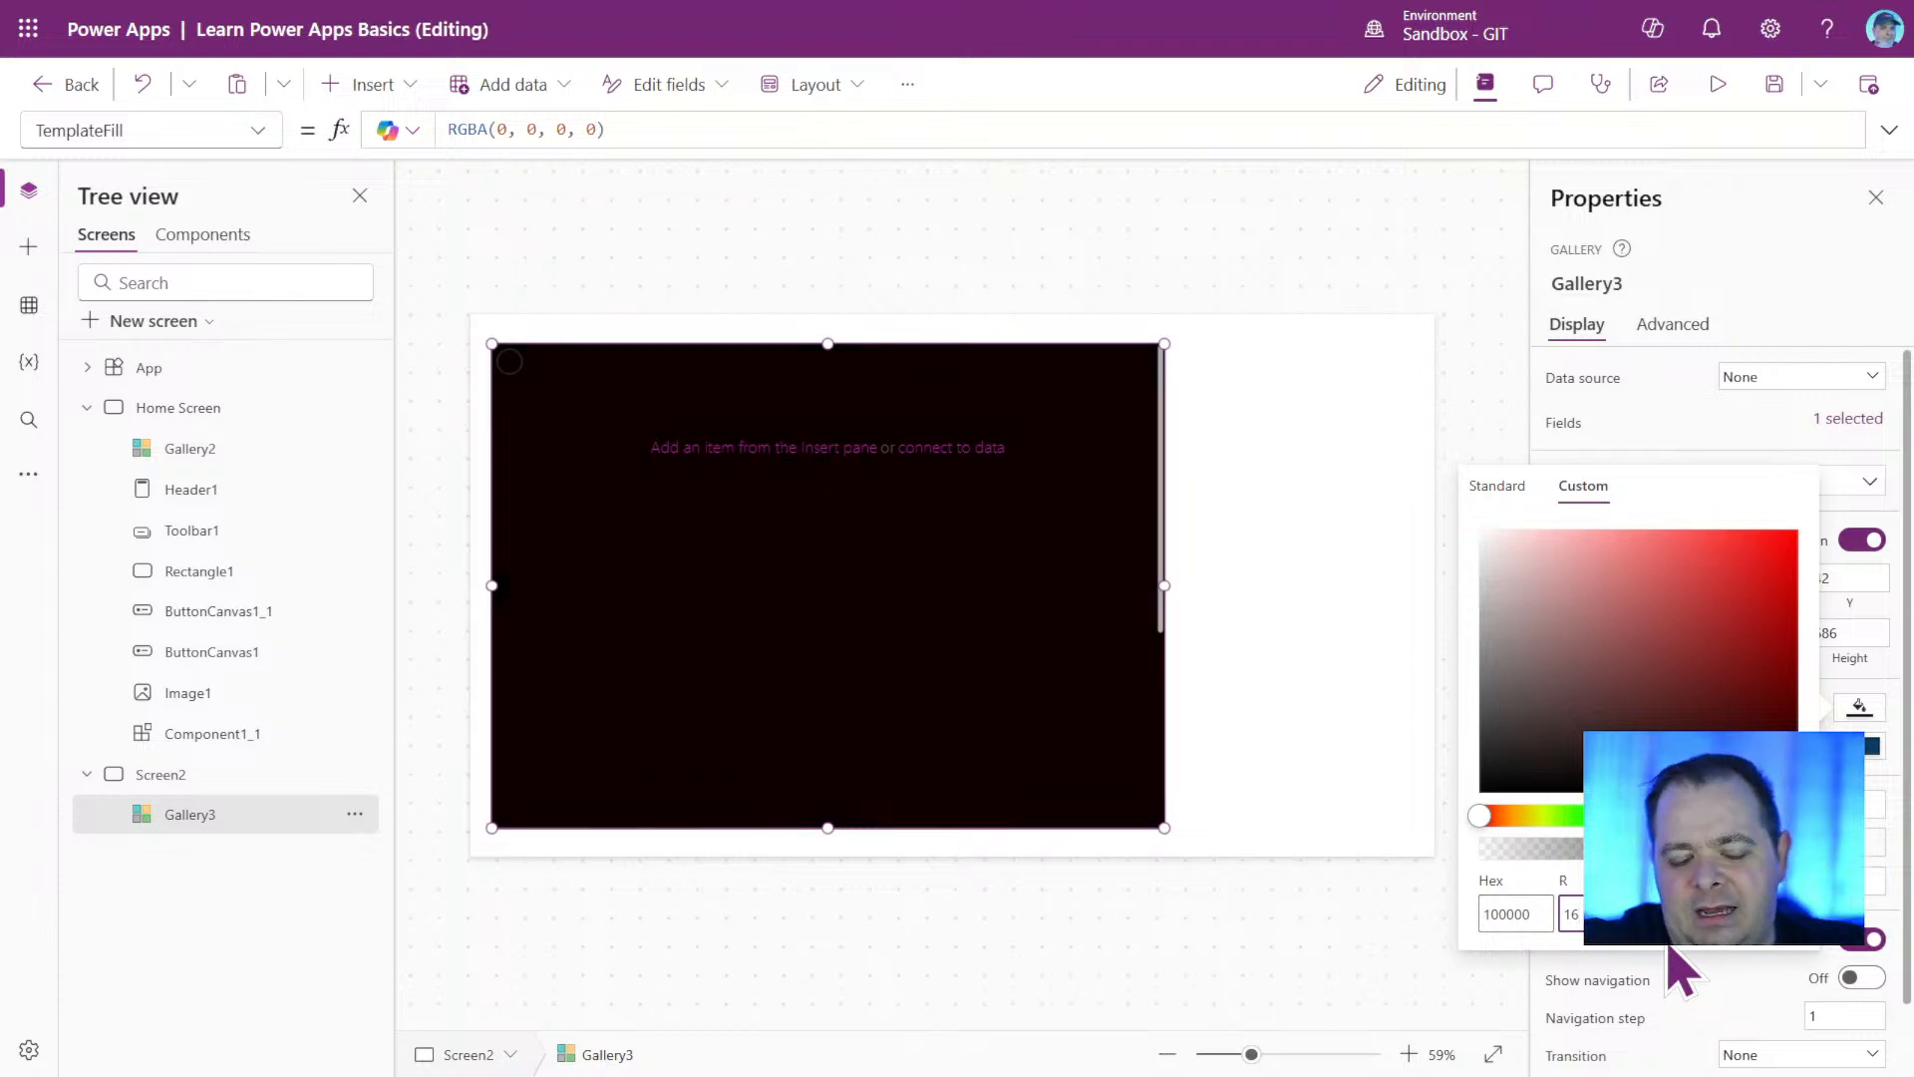
key("BackSpace")
type("5")
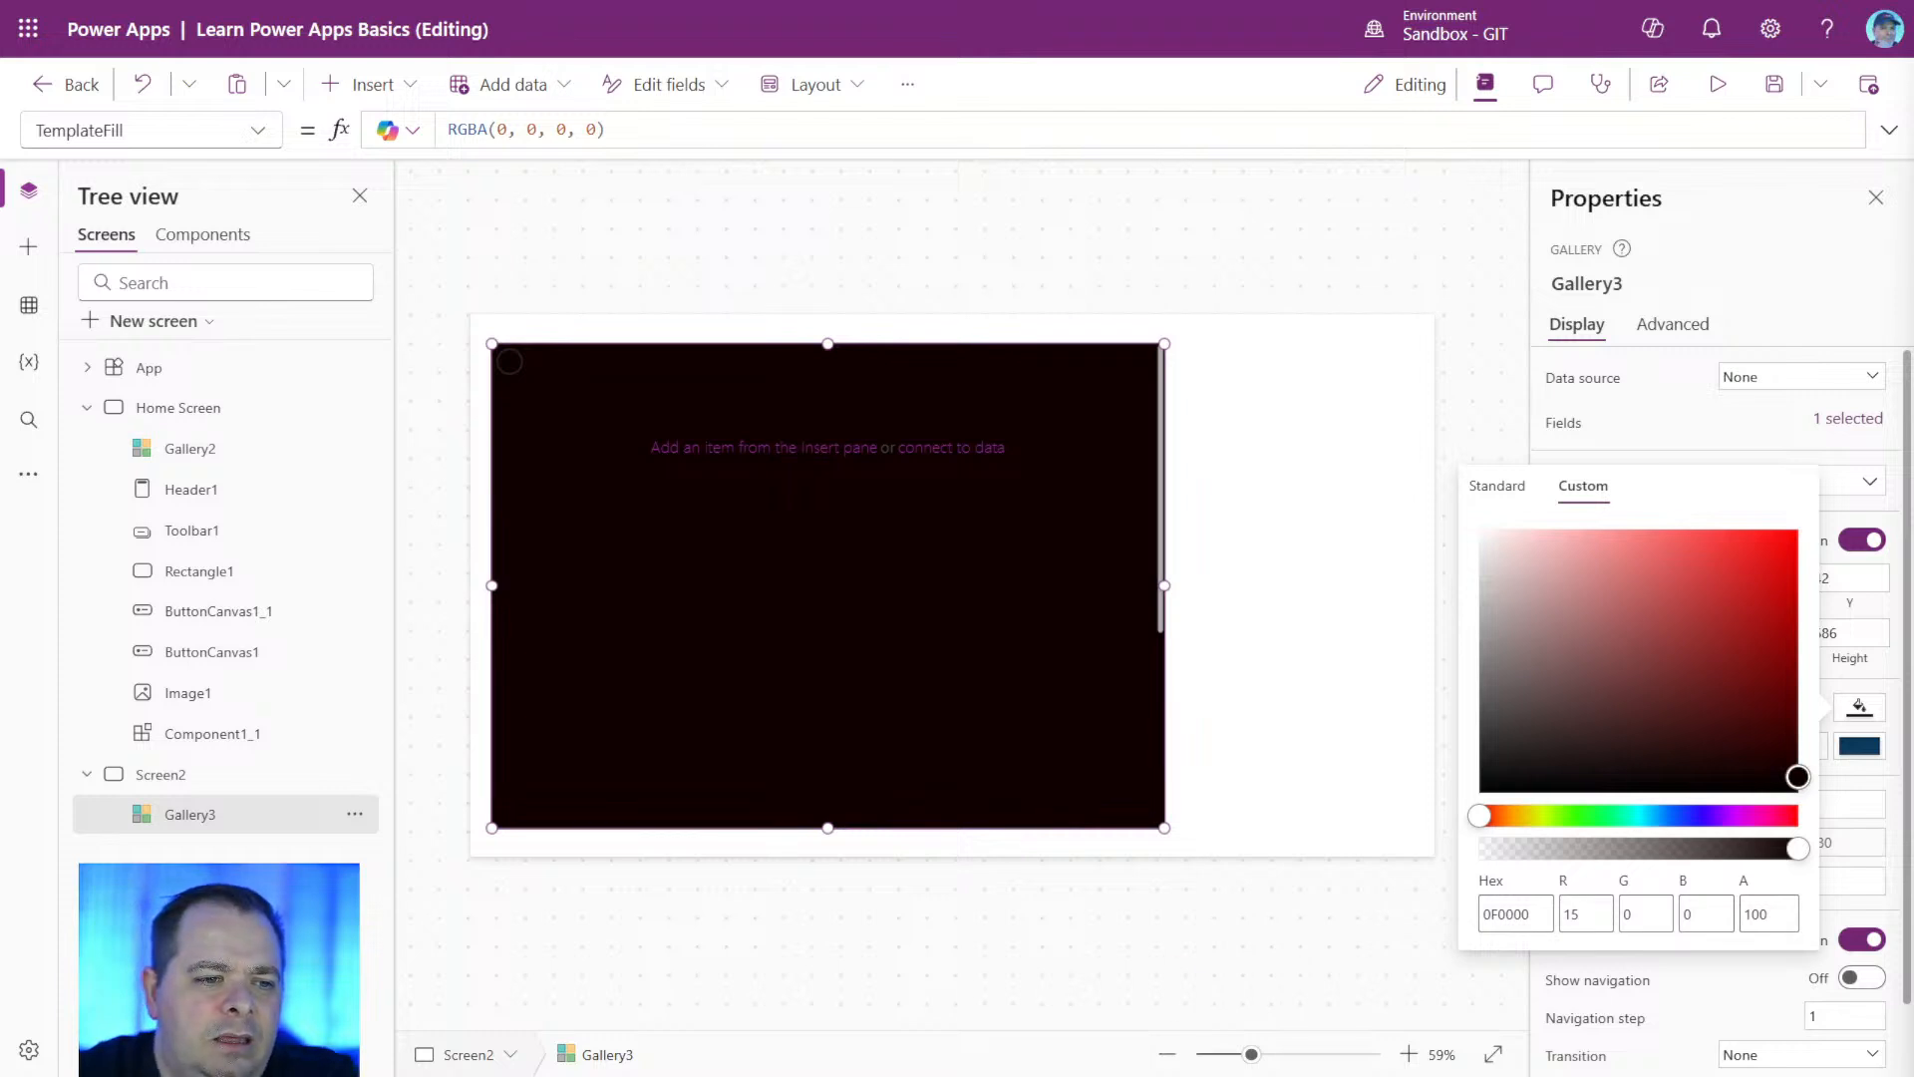
Compare the gallery fill's red value with its hex code, highlighting the second hex digit.
left_click(1589, 913)
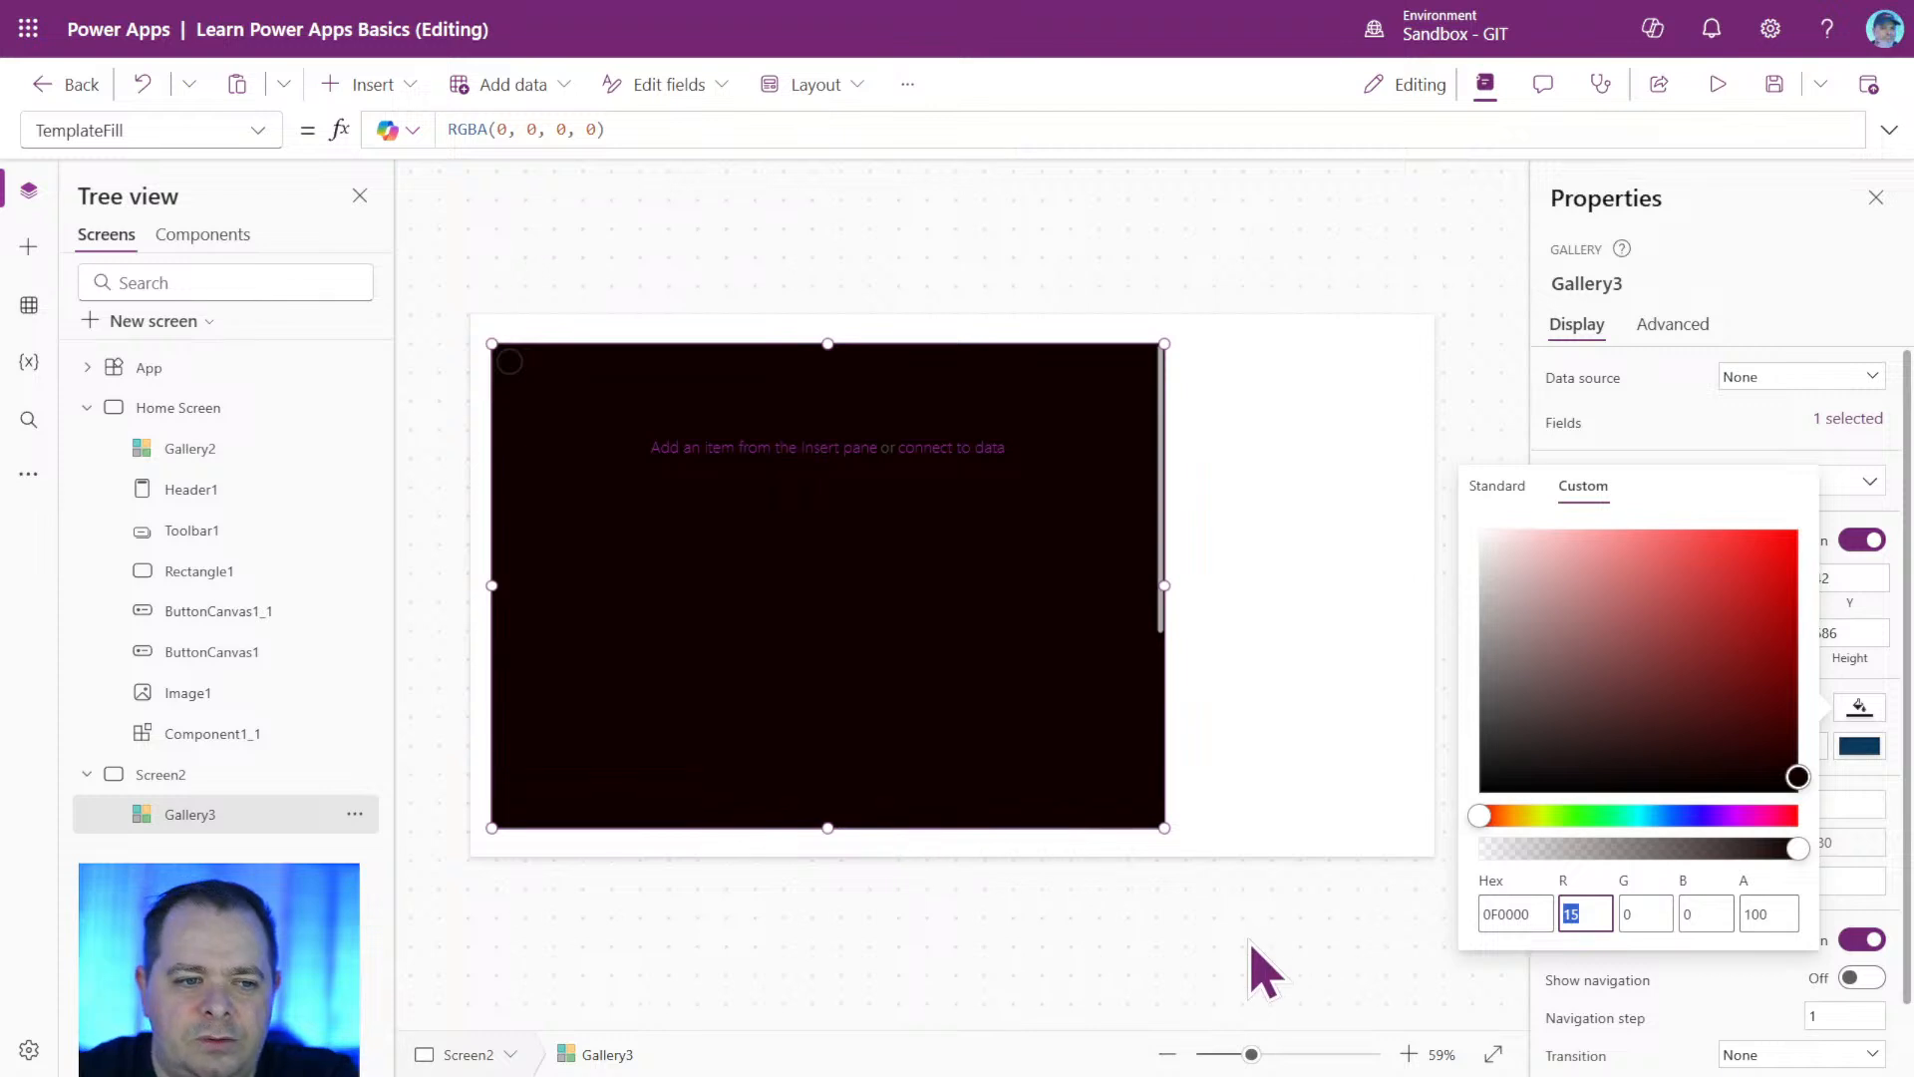
left_click(1493, 913)
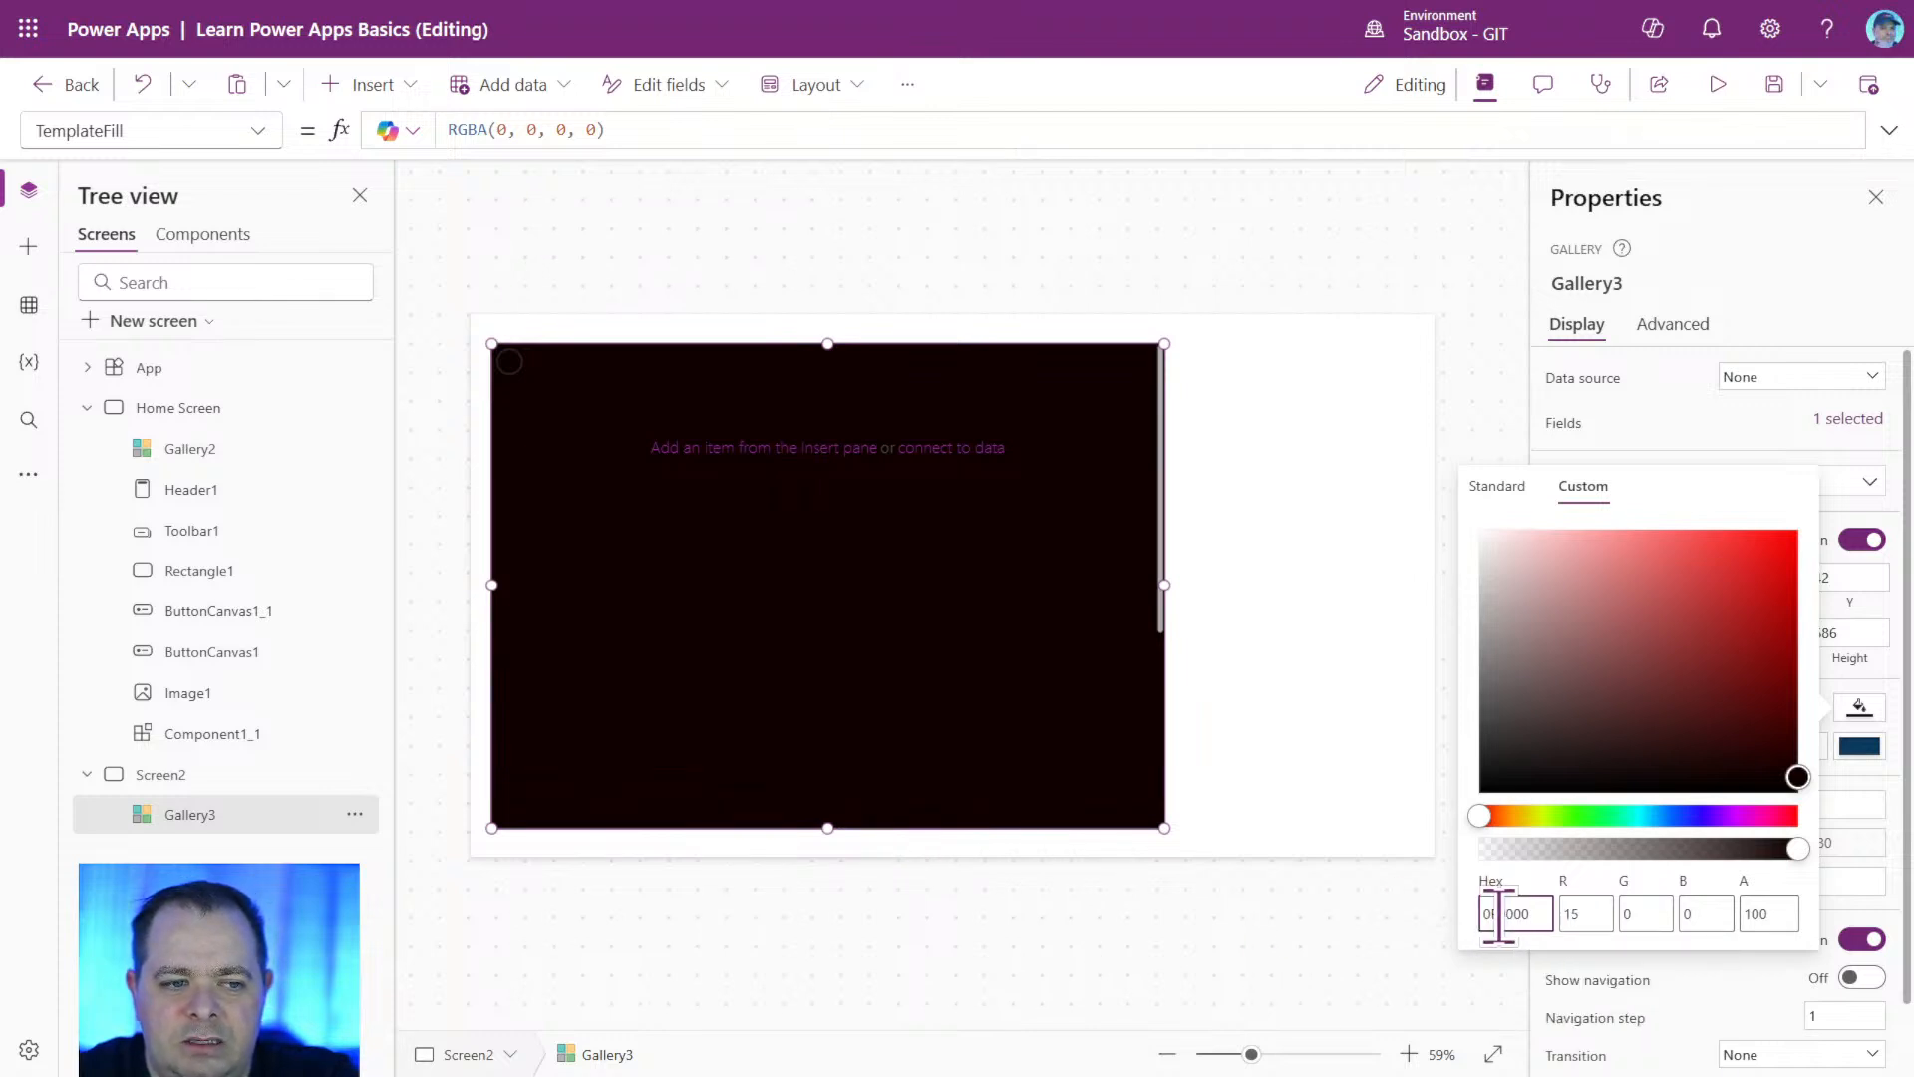
left_click_drag(1496, 916, 1500, 915)
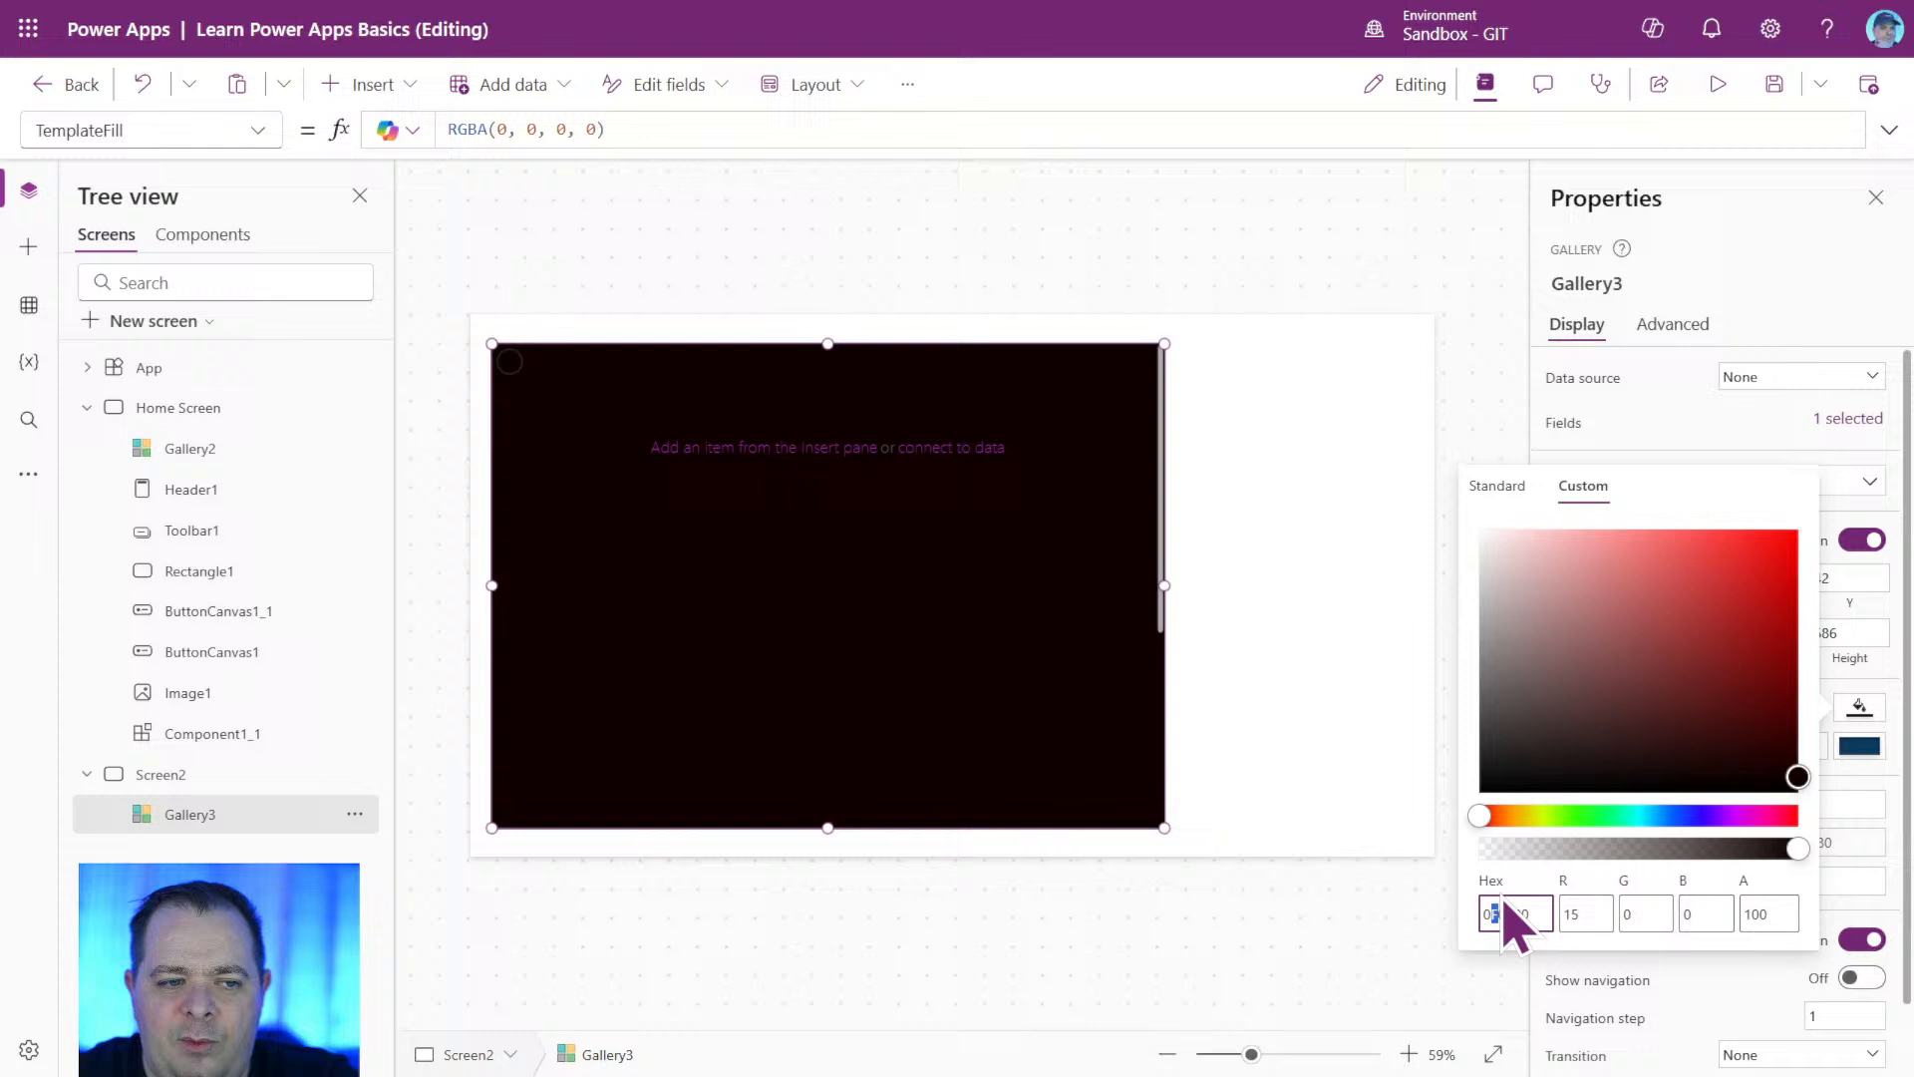
Set the red value of the gallery's custom fill to 16, 17 and finally 18.
left_click(1585, 913)
type("16")
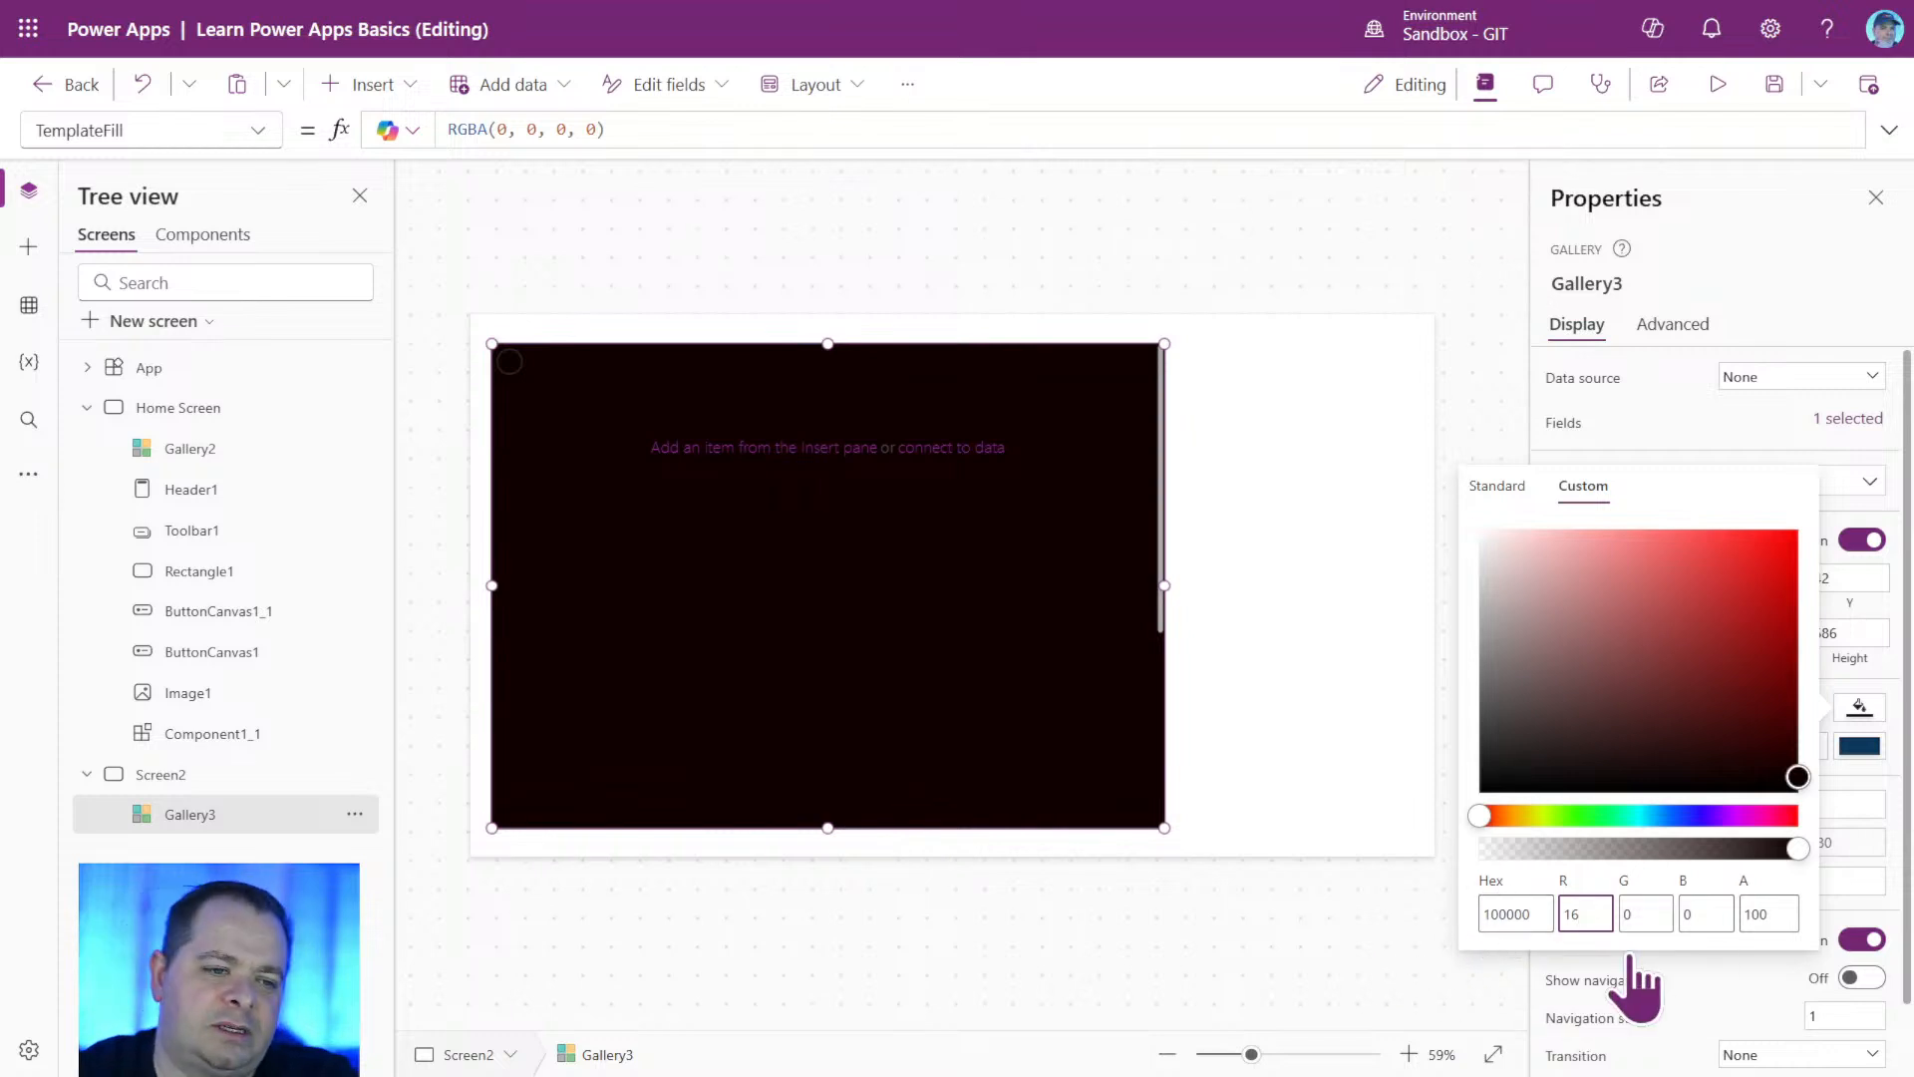
key("BackSpace")
type("7")
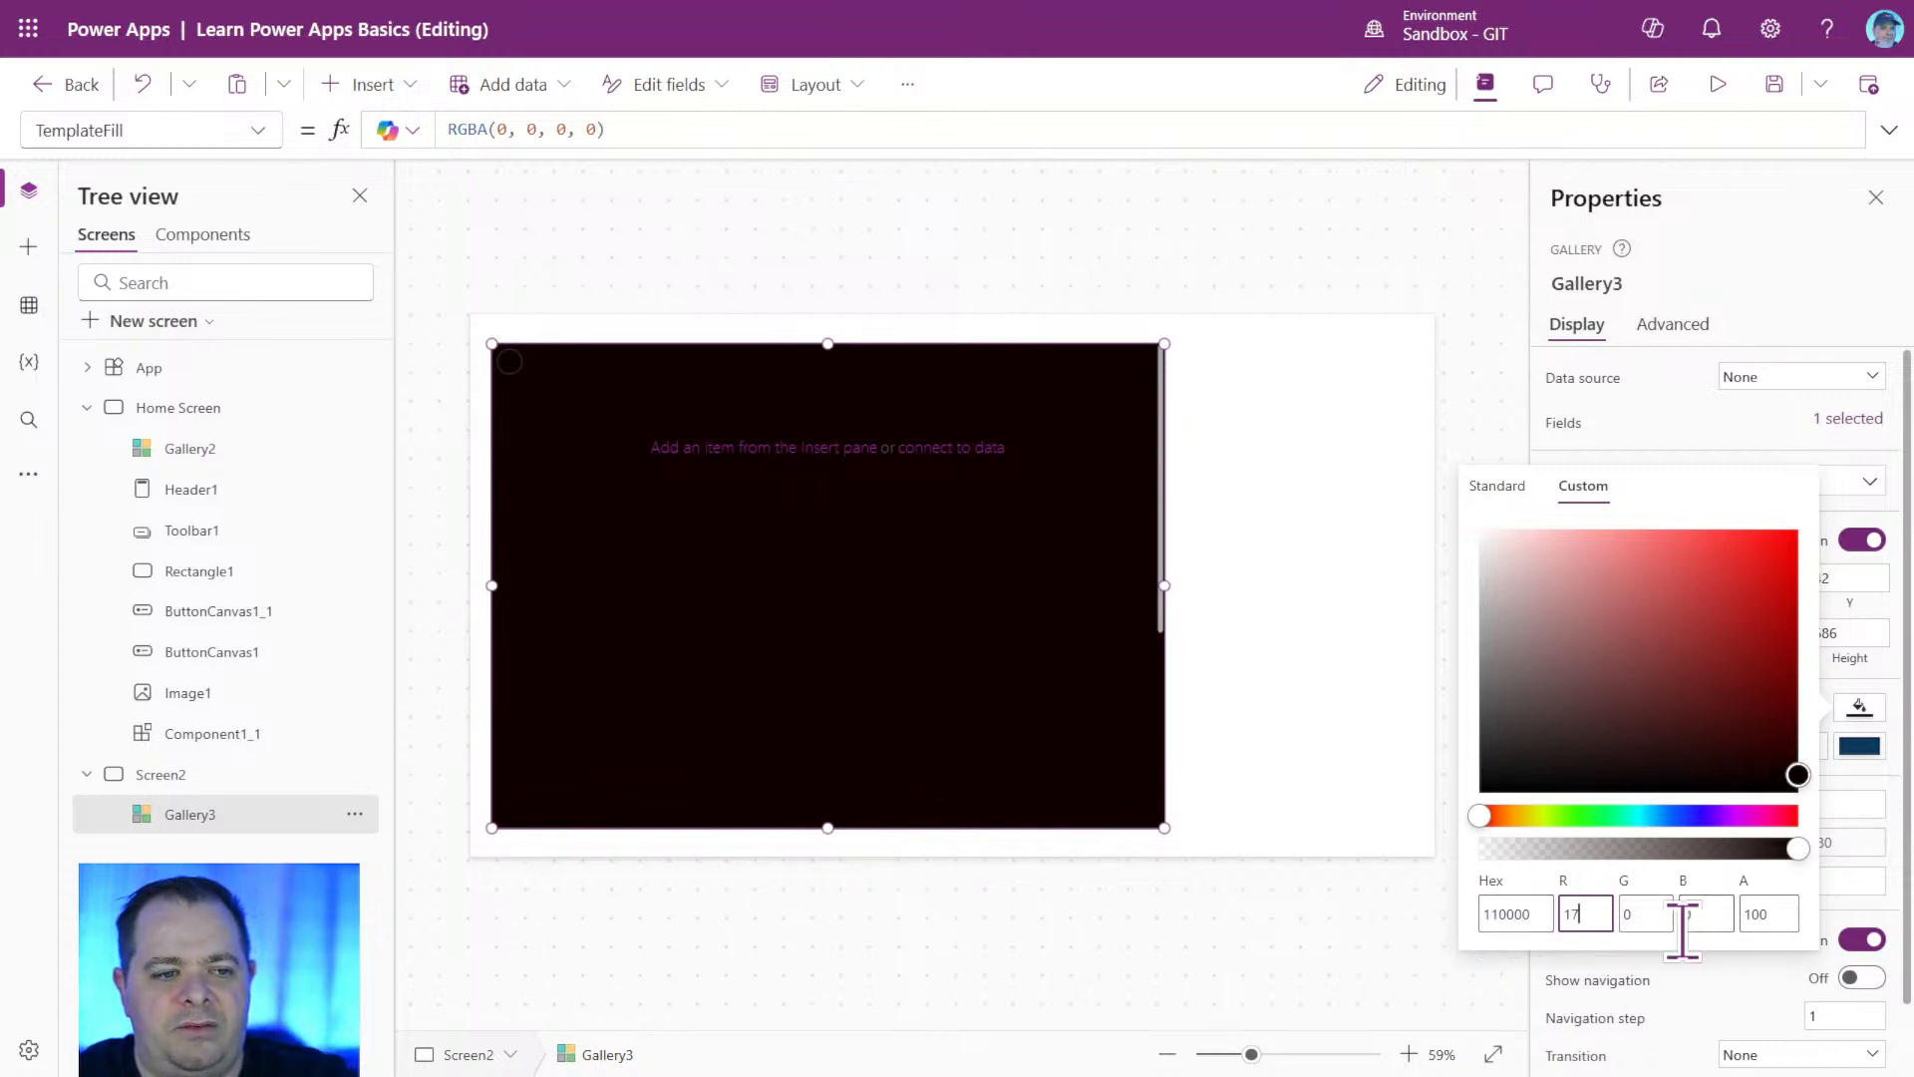
key("BackSpace")
type("8")
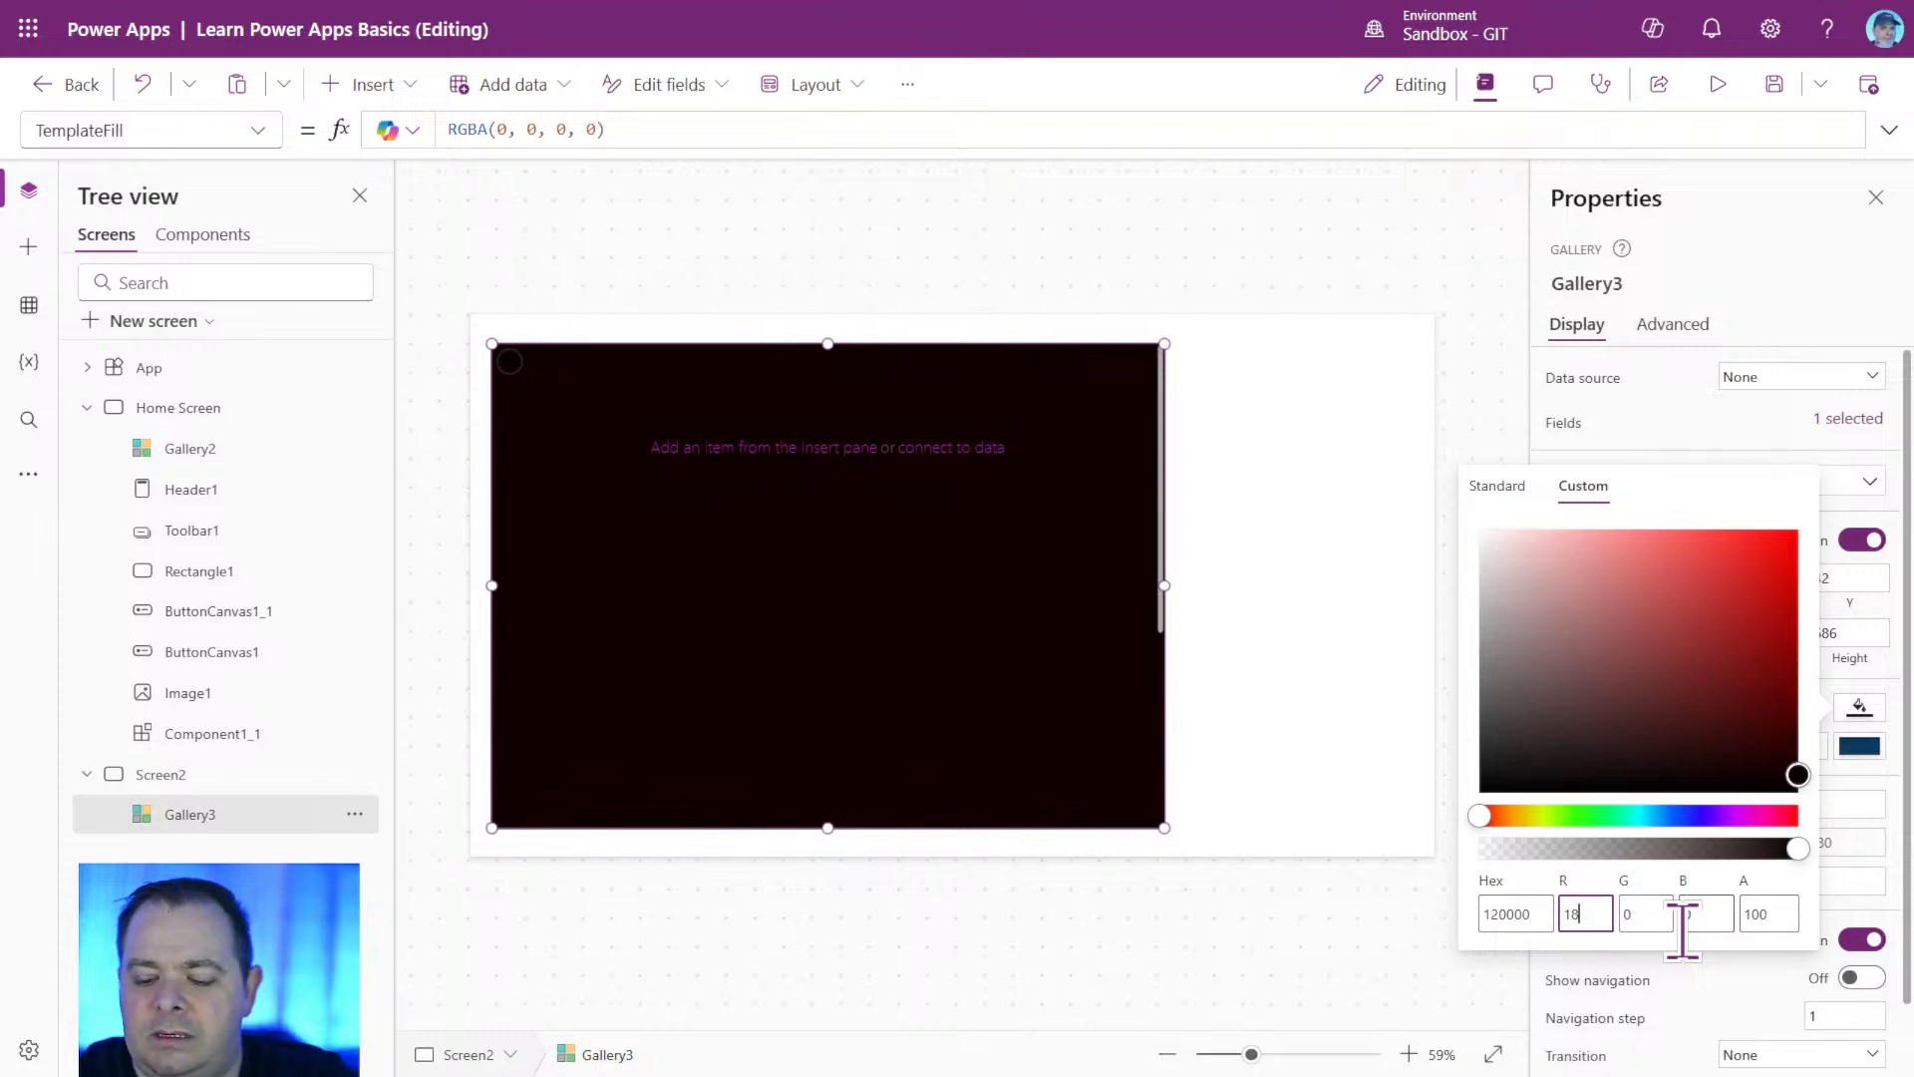
key("Return")
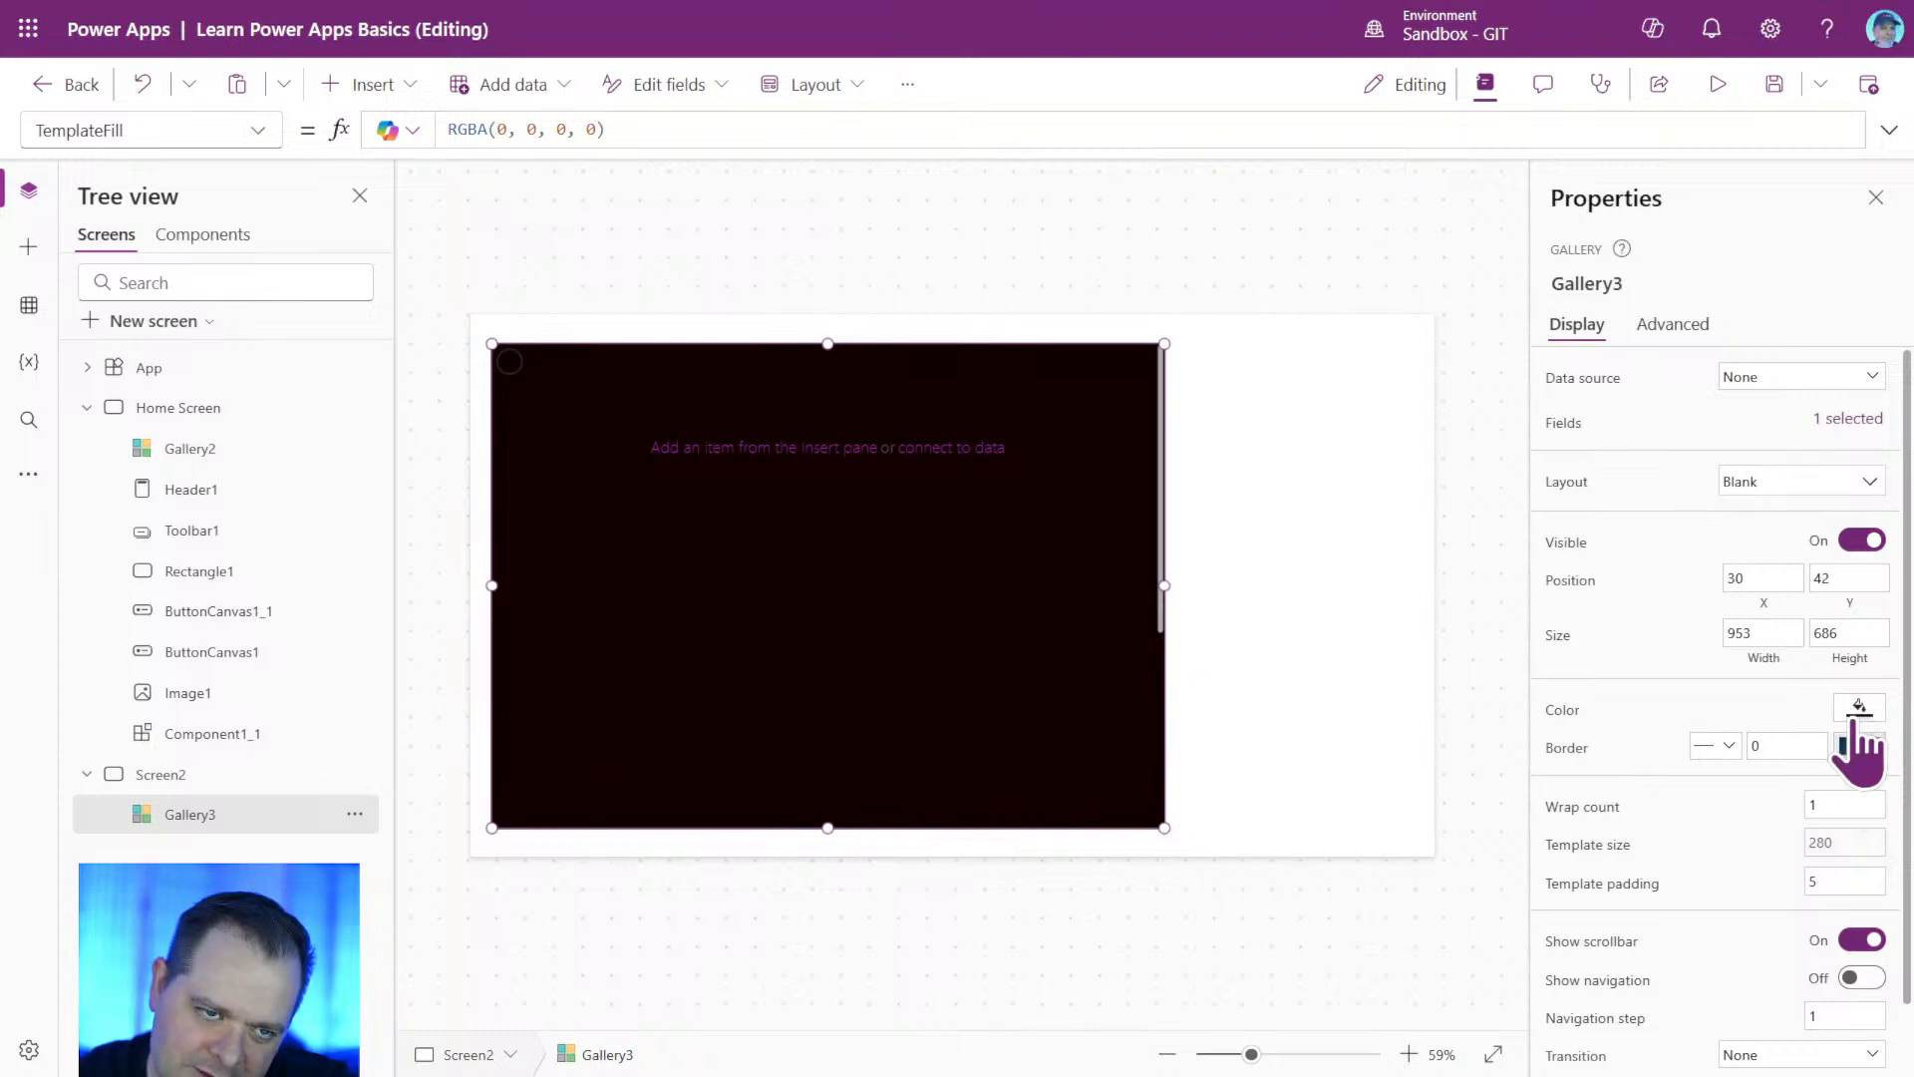
Reopen the gallery's custom fill color and enter 120000 as its hex code.
left_click(1856, 713)
left_click(1640, 504)
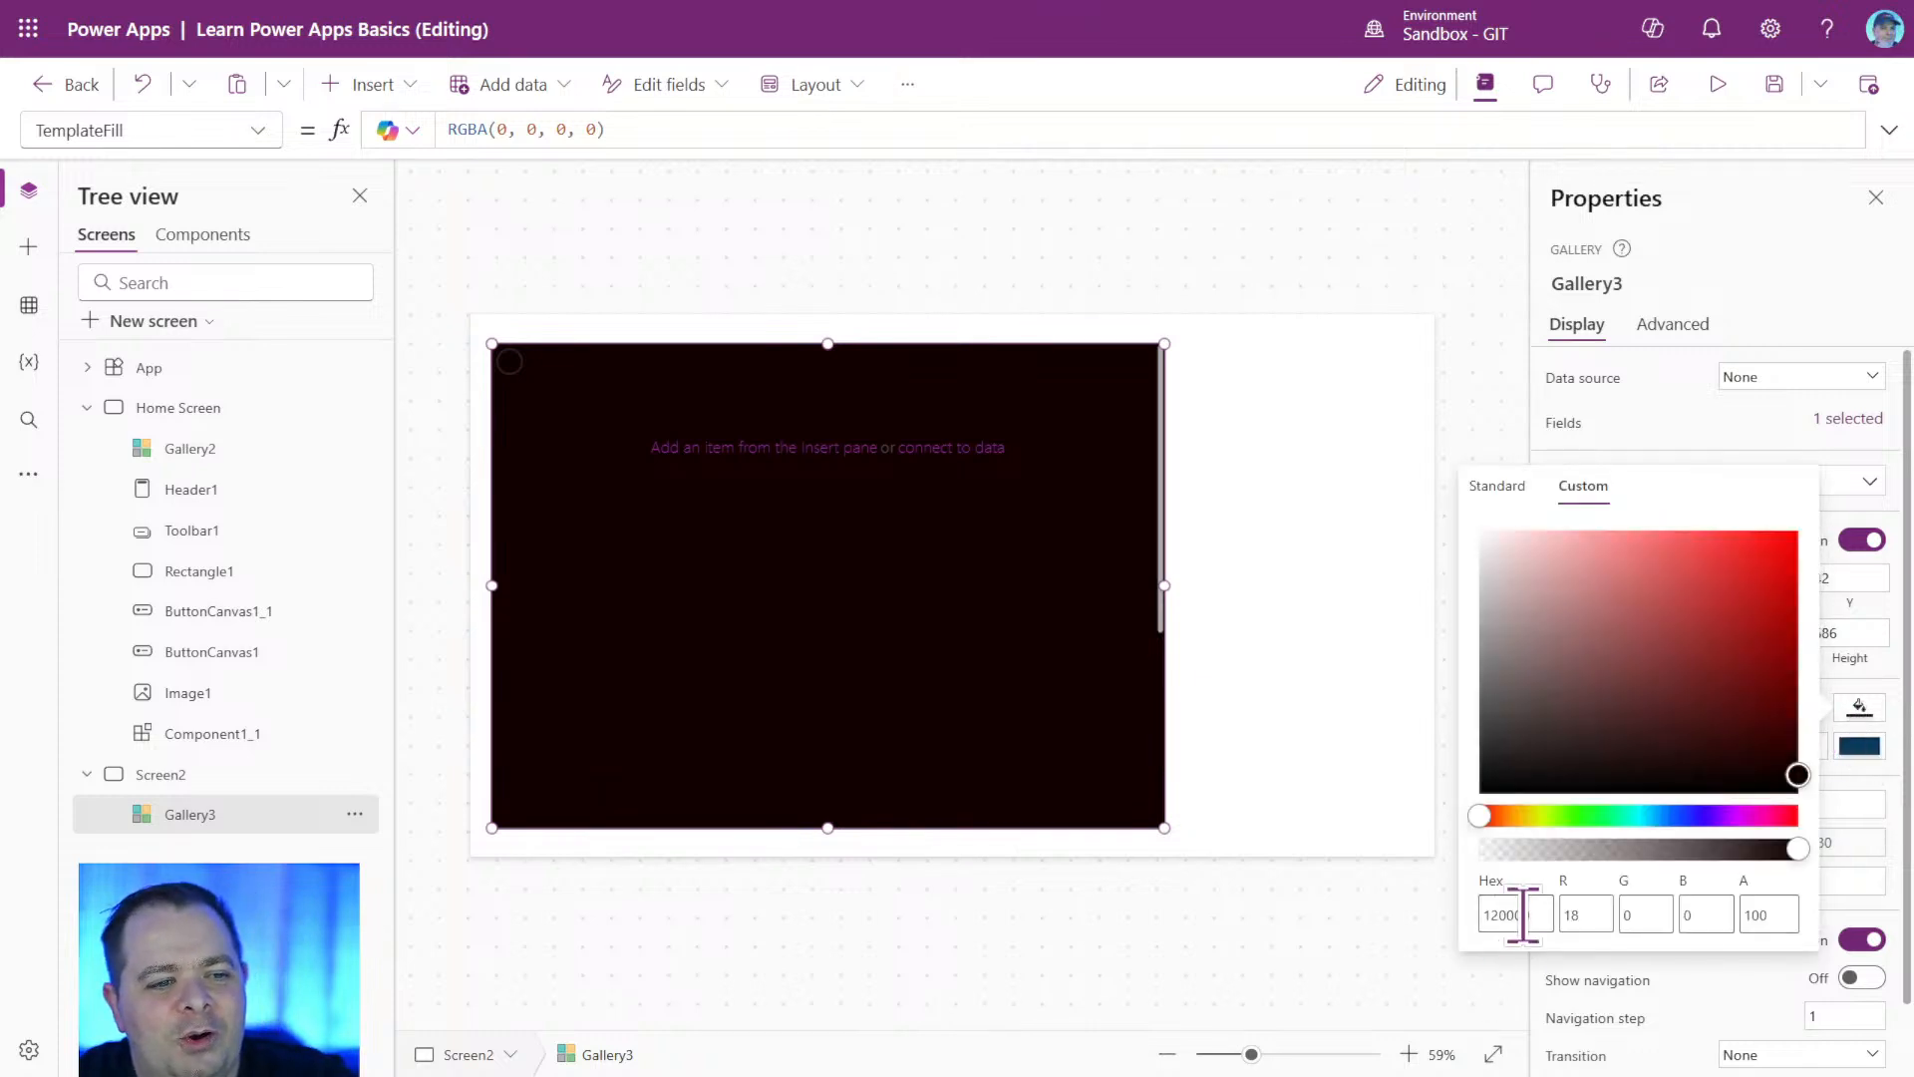
left_click(1522, 914)
type("120000")
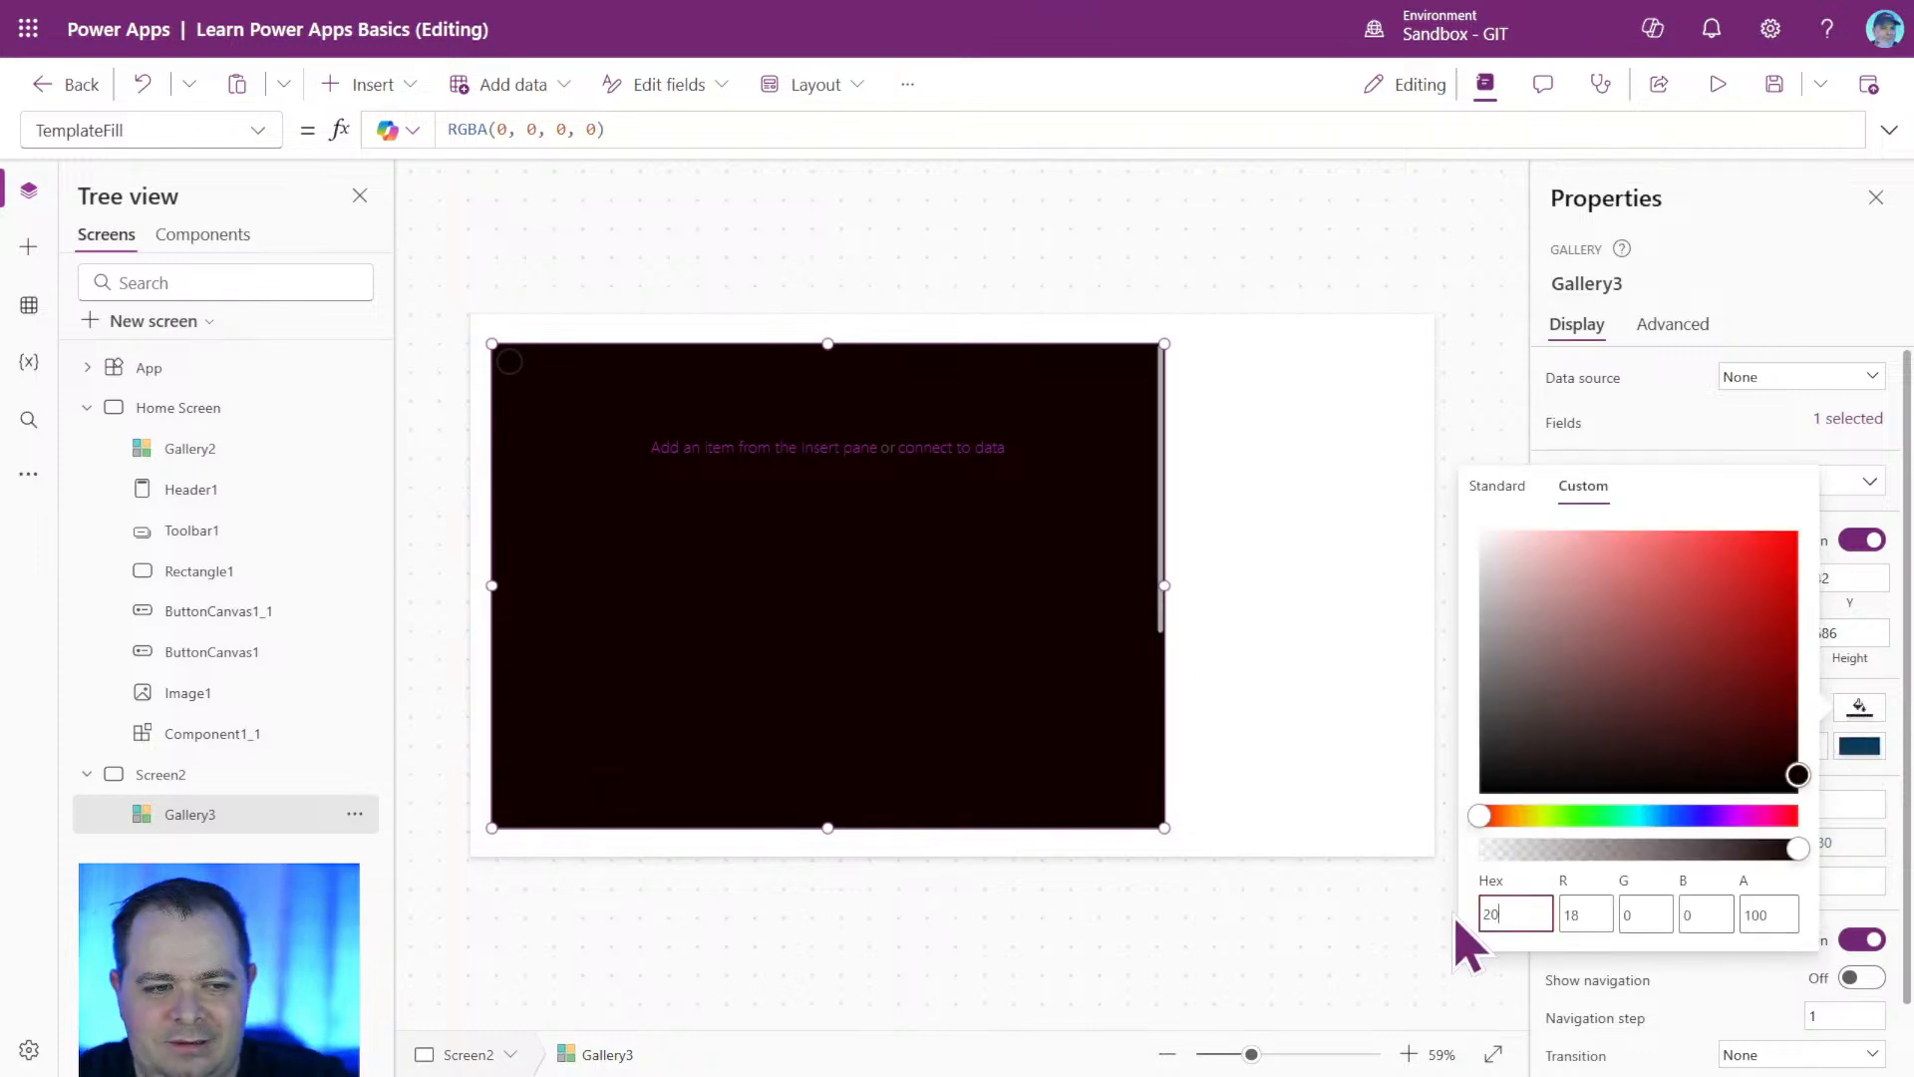
Set the red value of the gallery's custom fill to 25, 50 and finally 75, and save the app.
left_click(1576, 912)
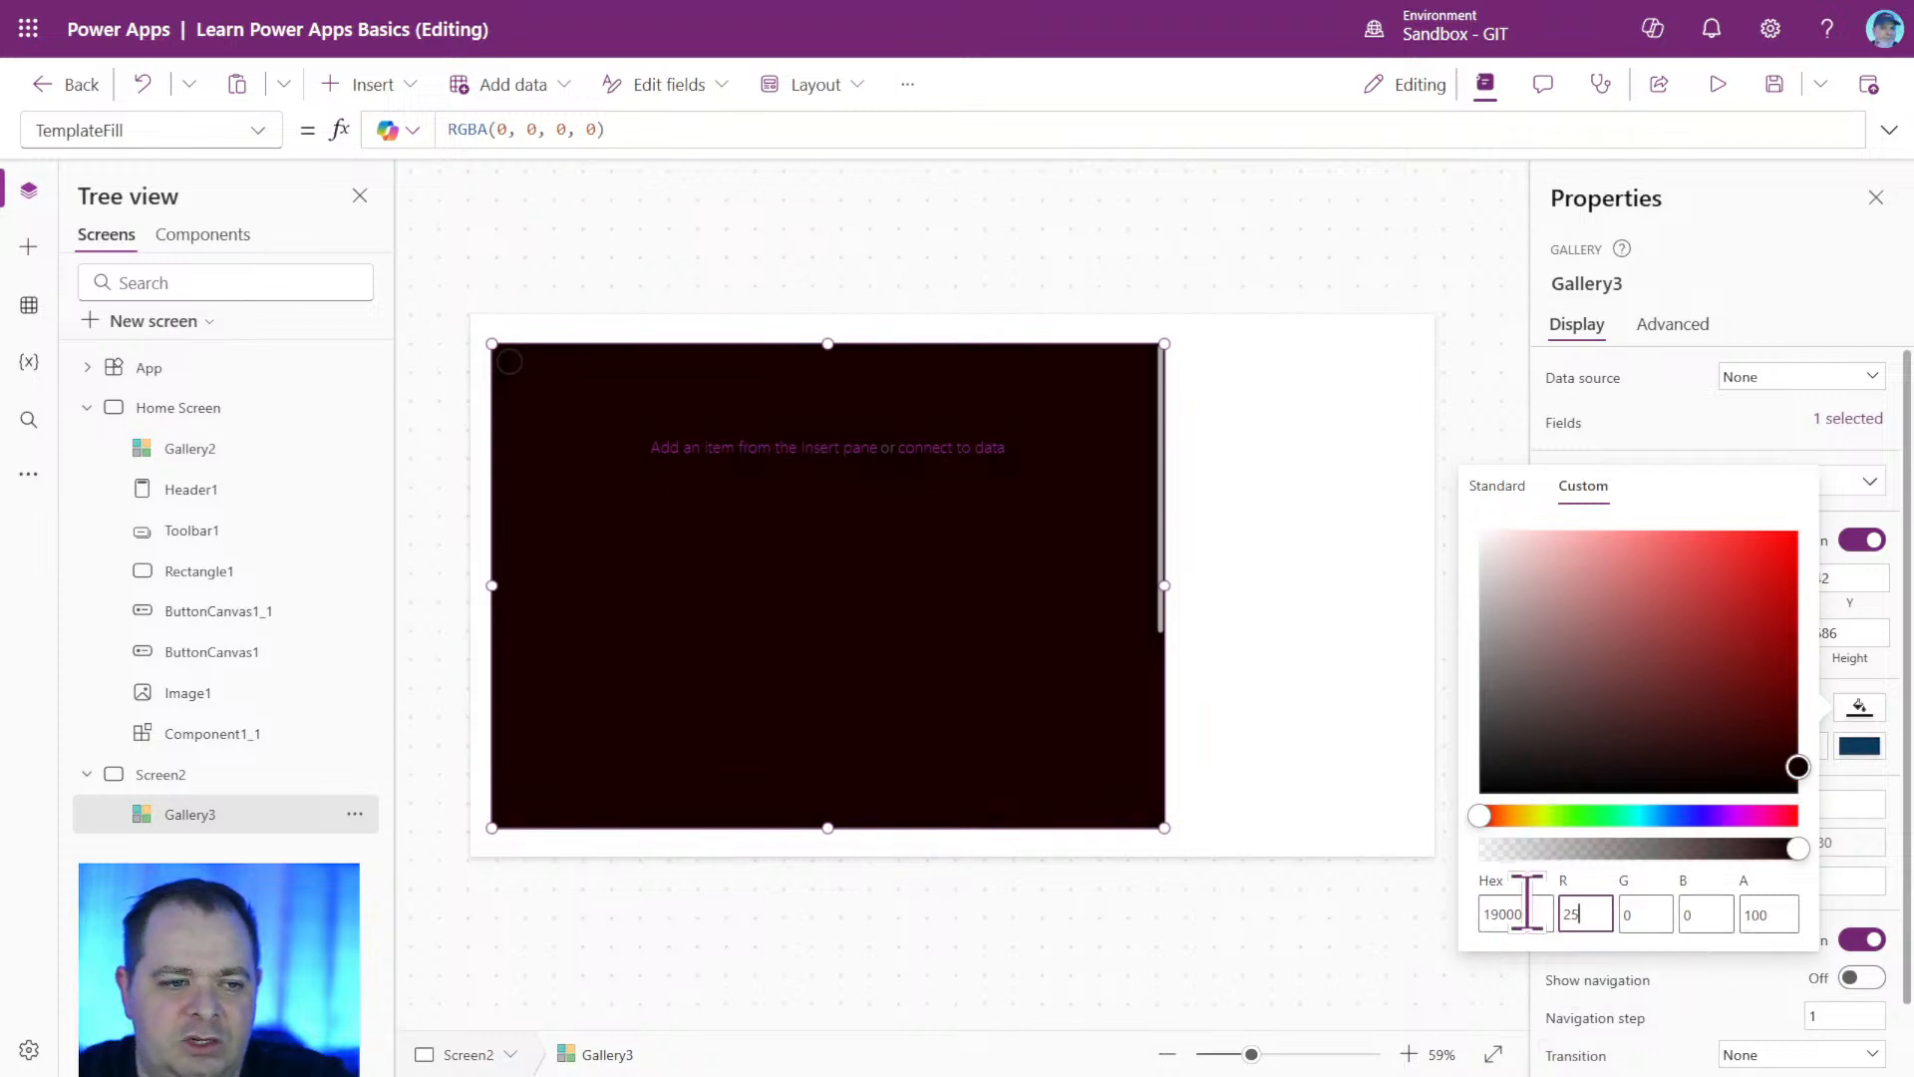
left_click_drag(1618, 909, 1530, 910)
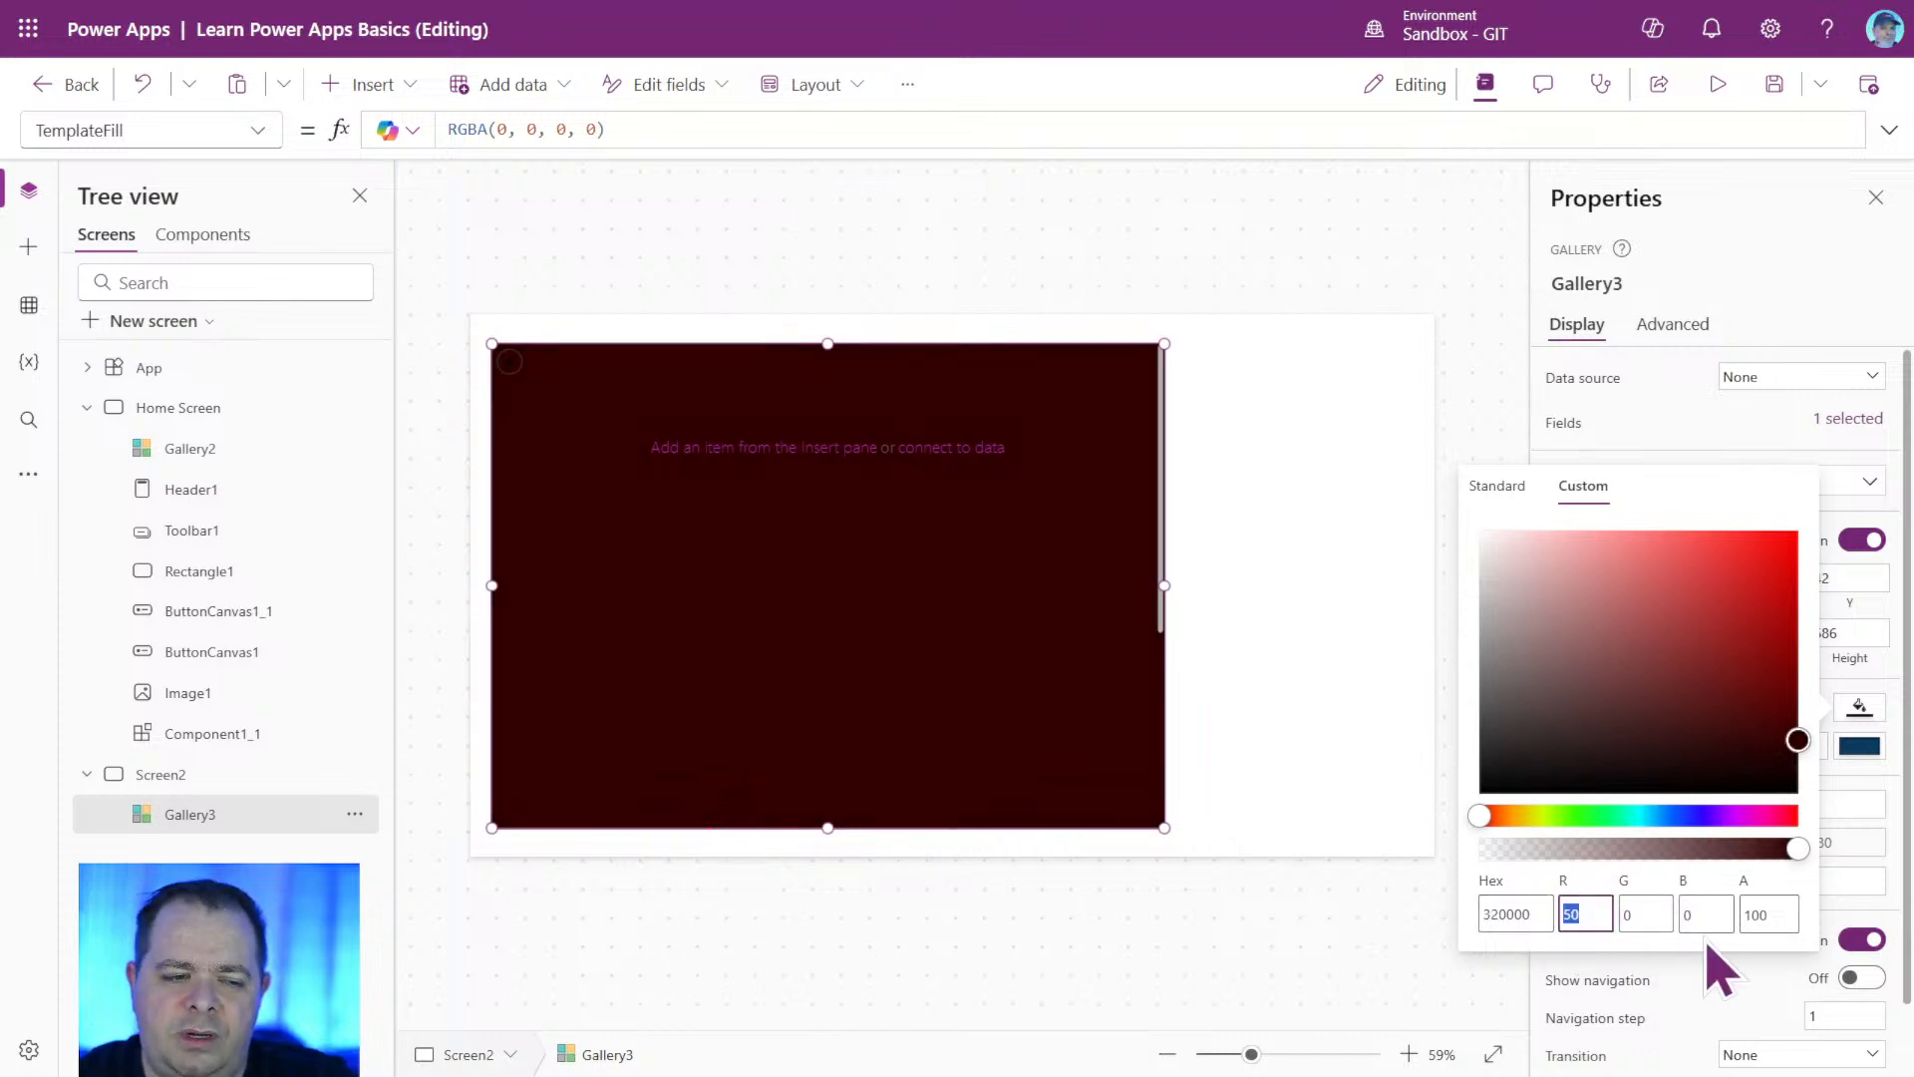
type("75")
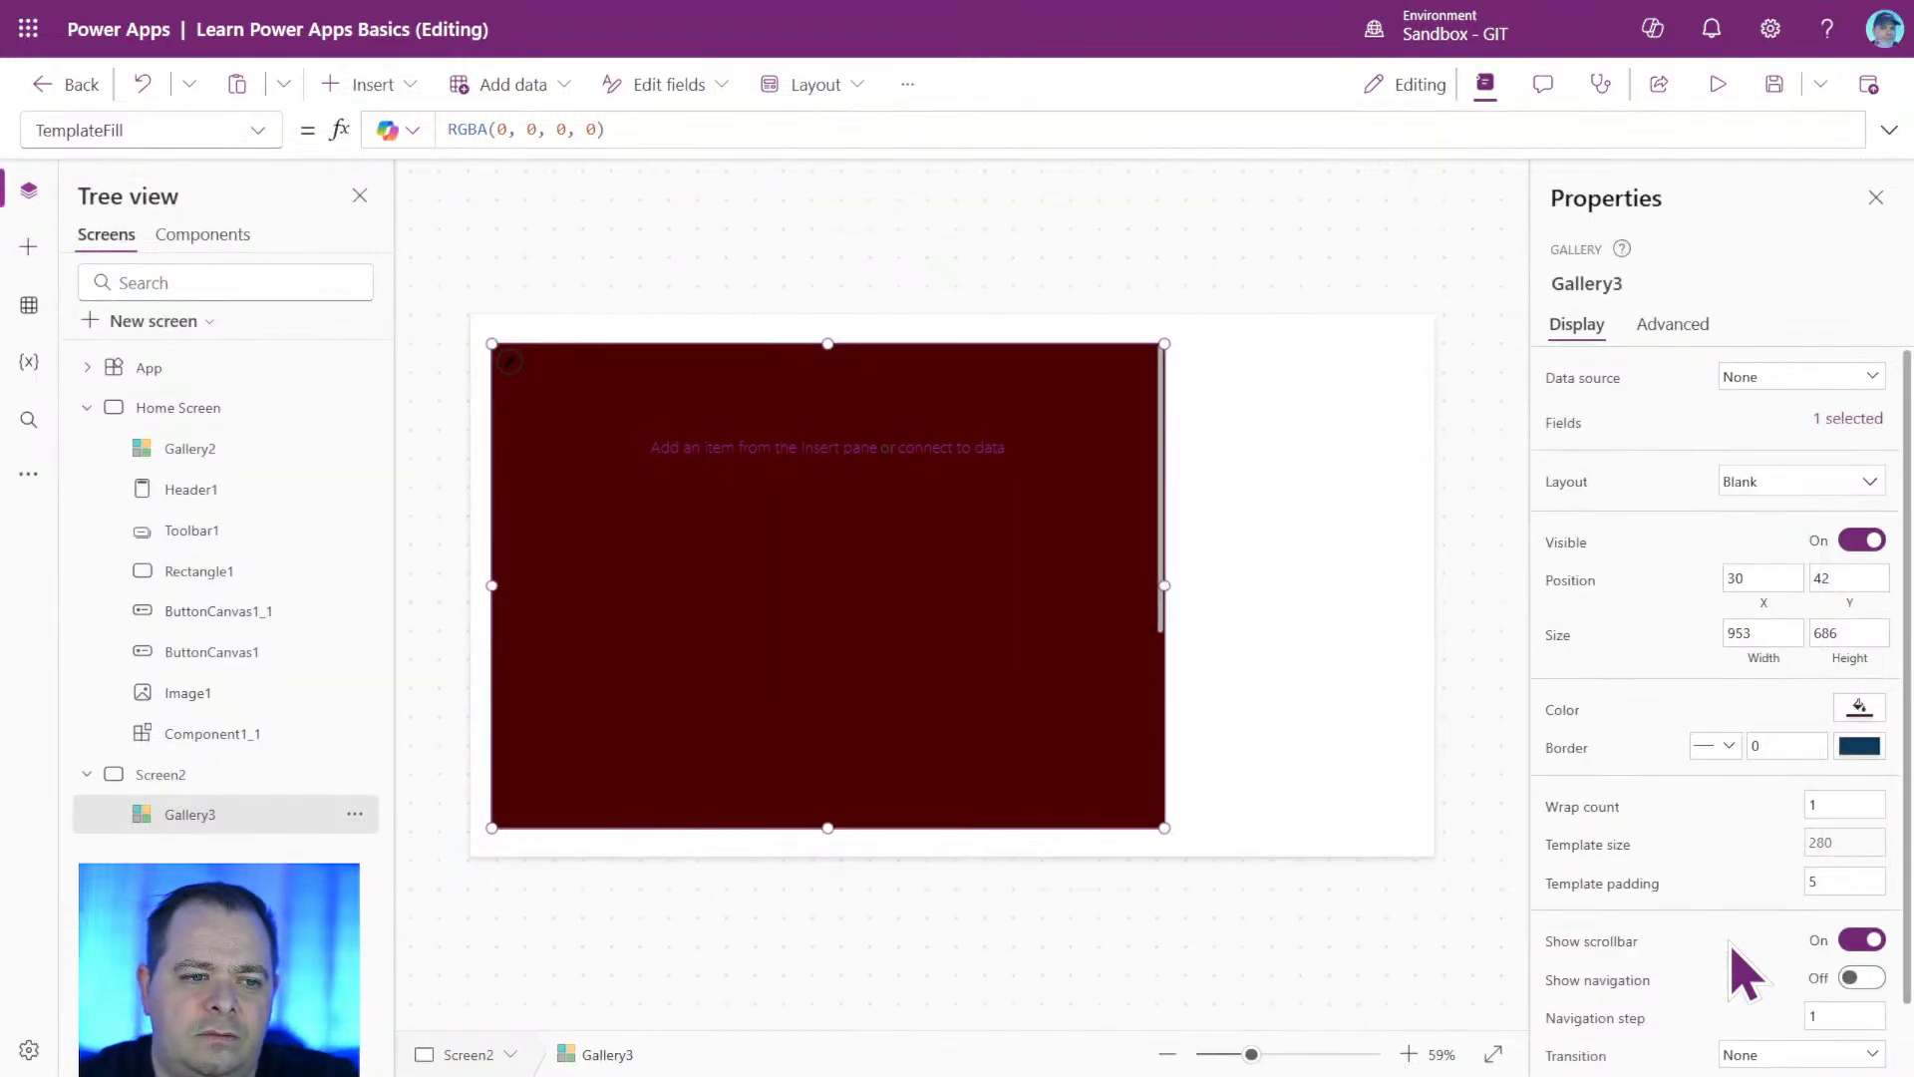
left_click(1774, 84)
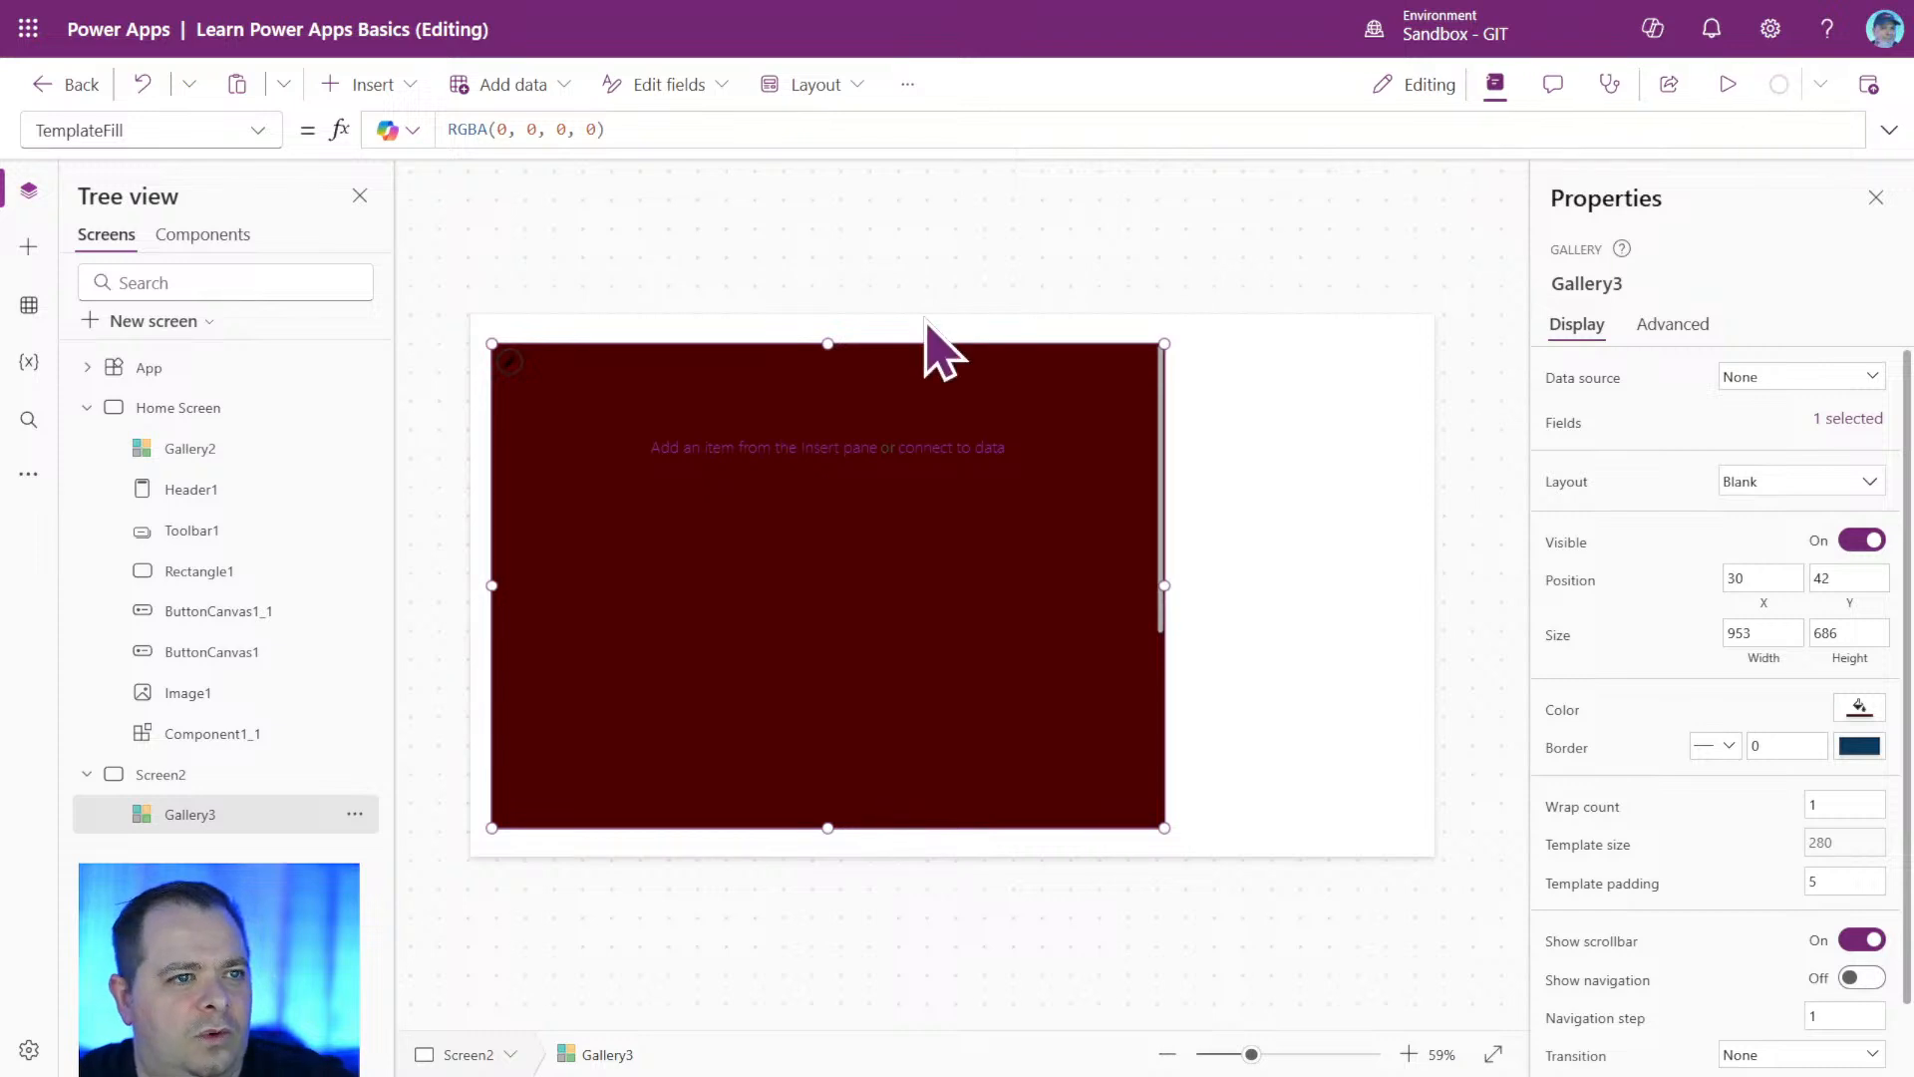
Reopen the gallery's custom fill color and set its red value to 100, followed by 250.
left_click(1859, 708)
left_click(1663, 507)
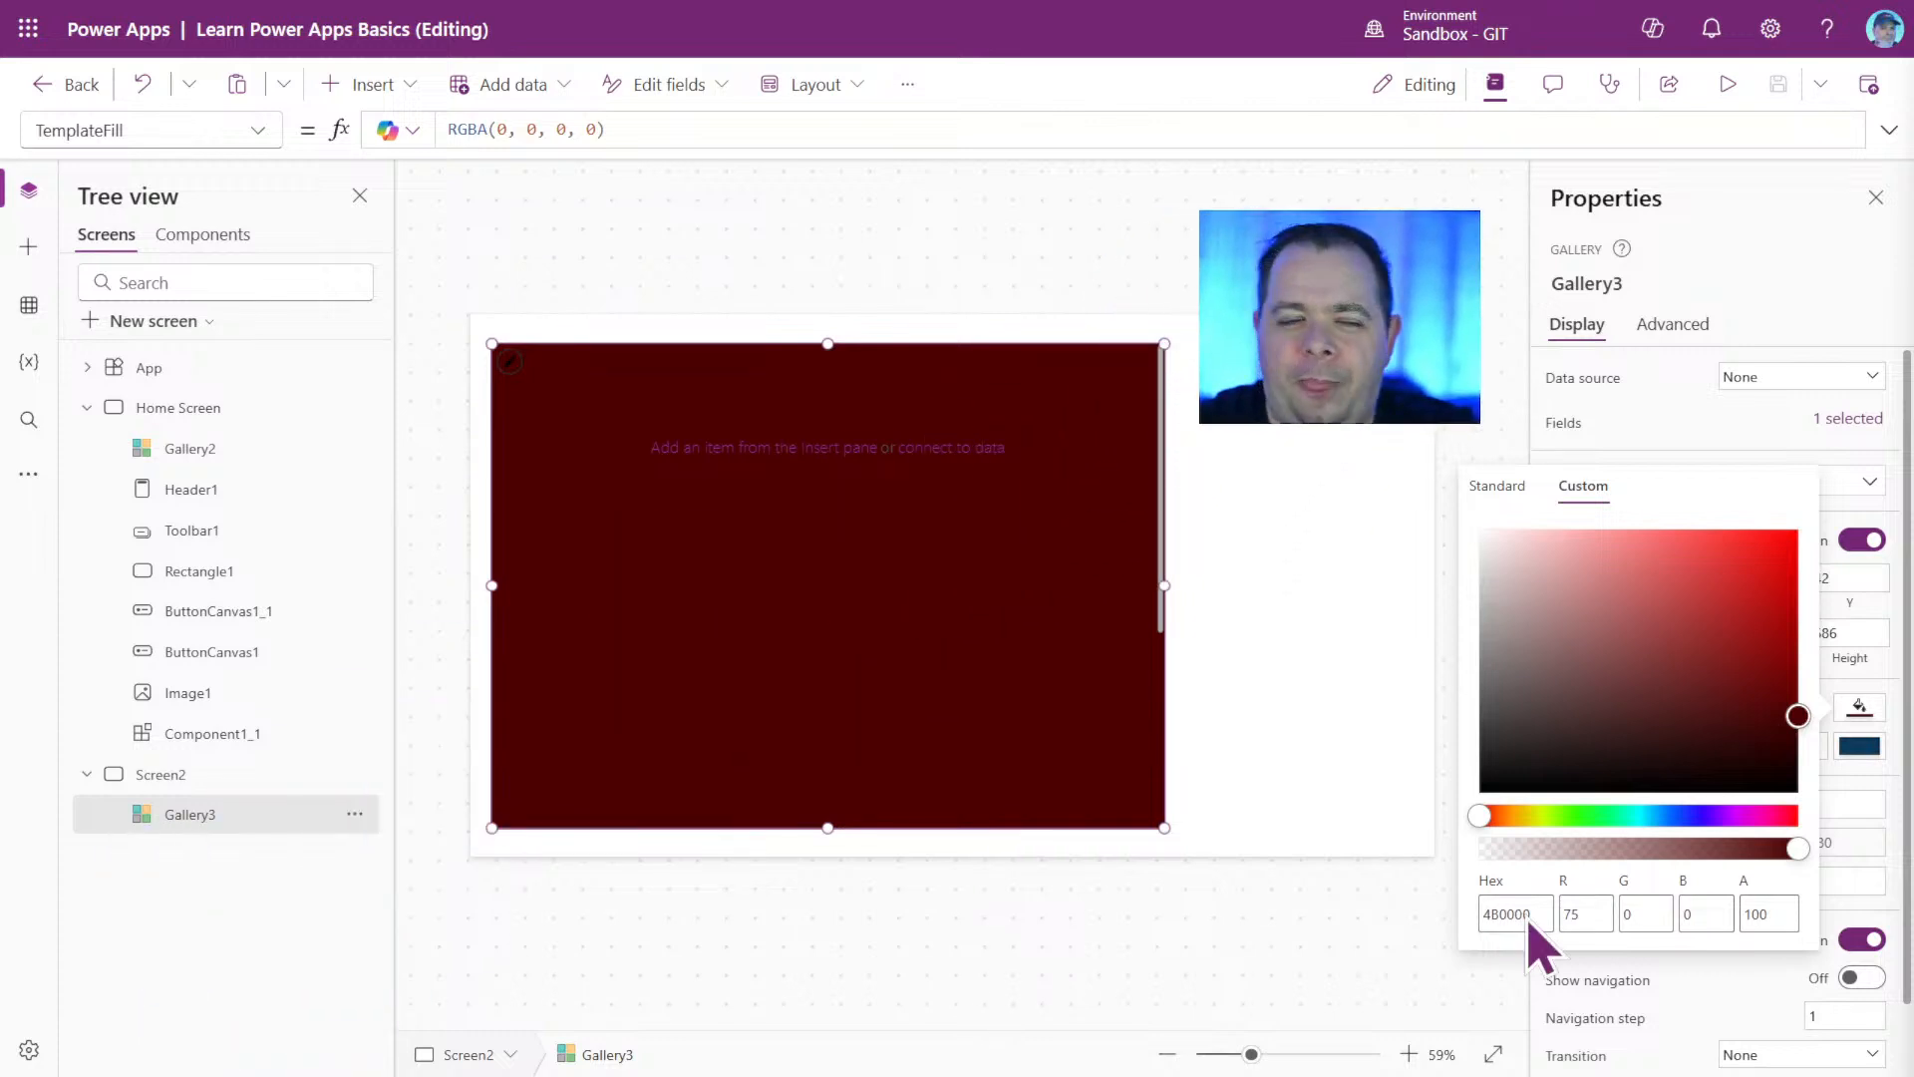
left_click(1601, 913)
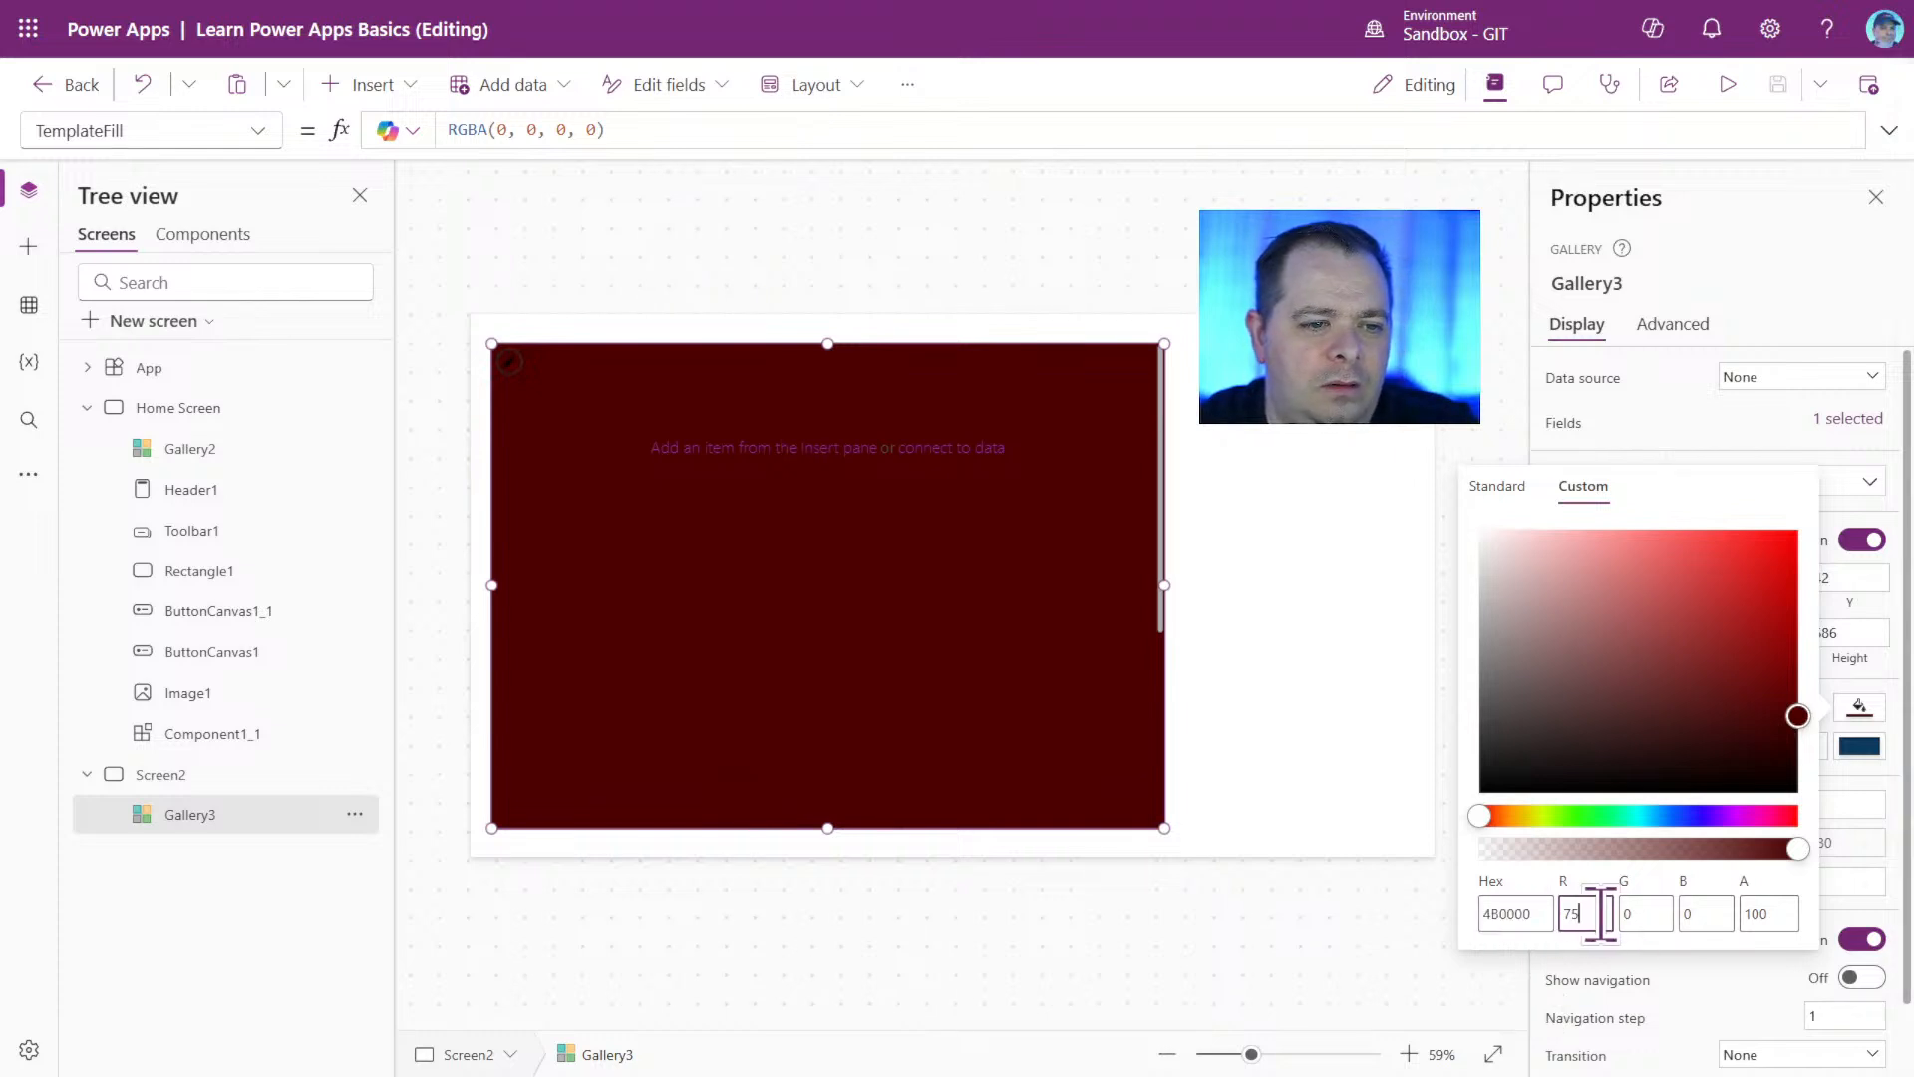
type("100")
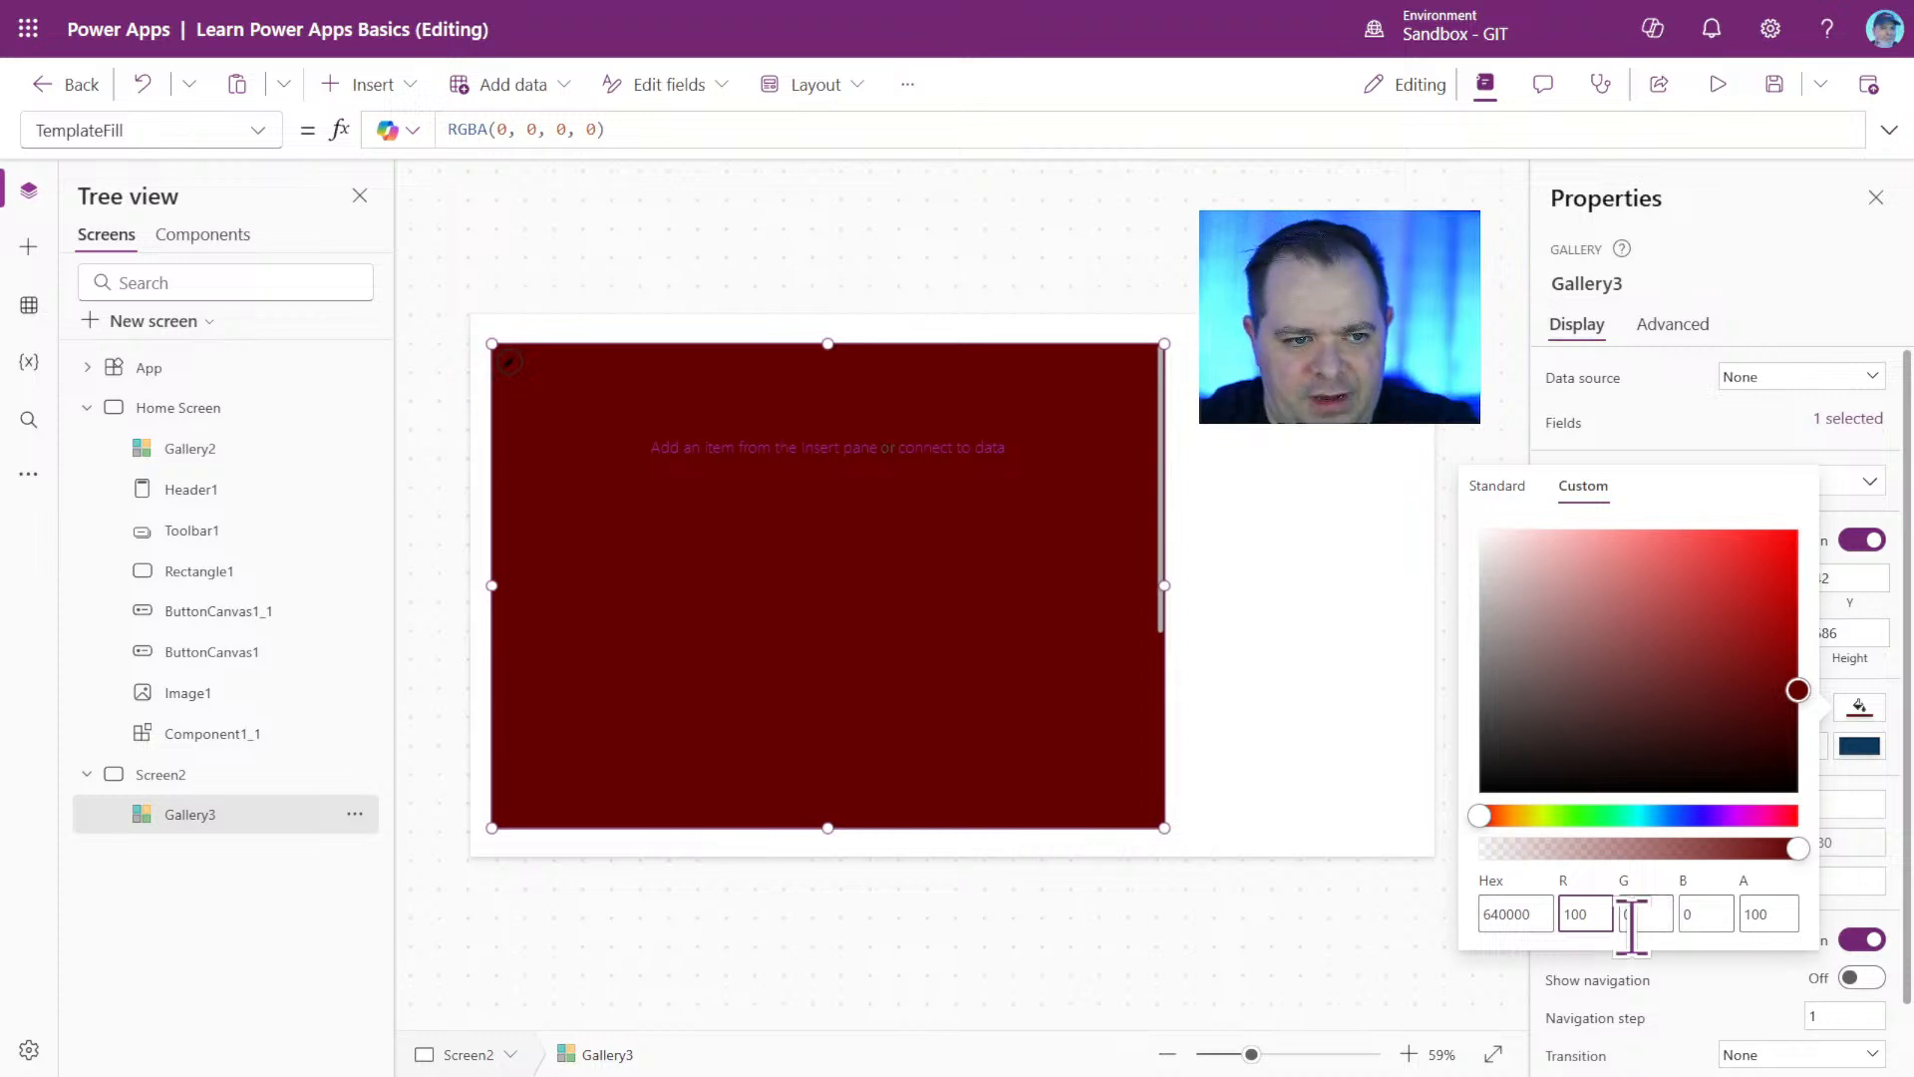
double_click(1565, 915)
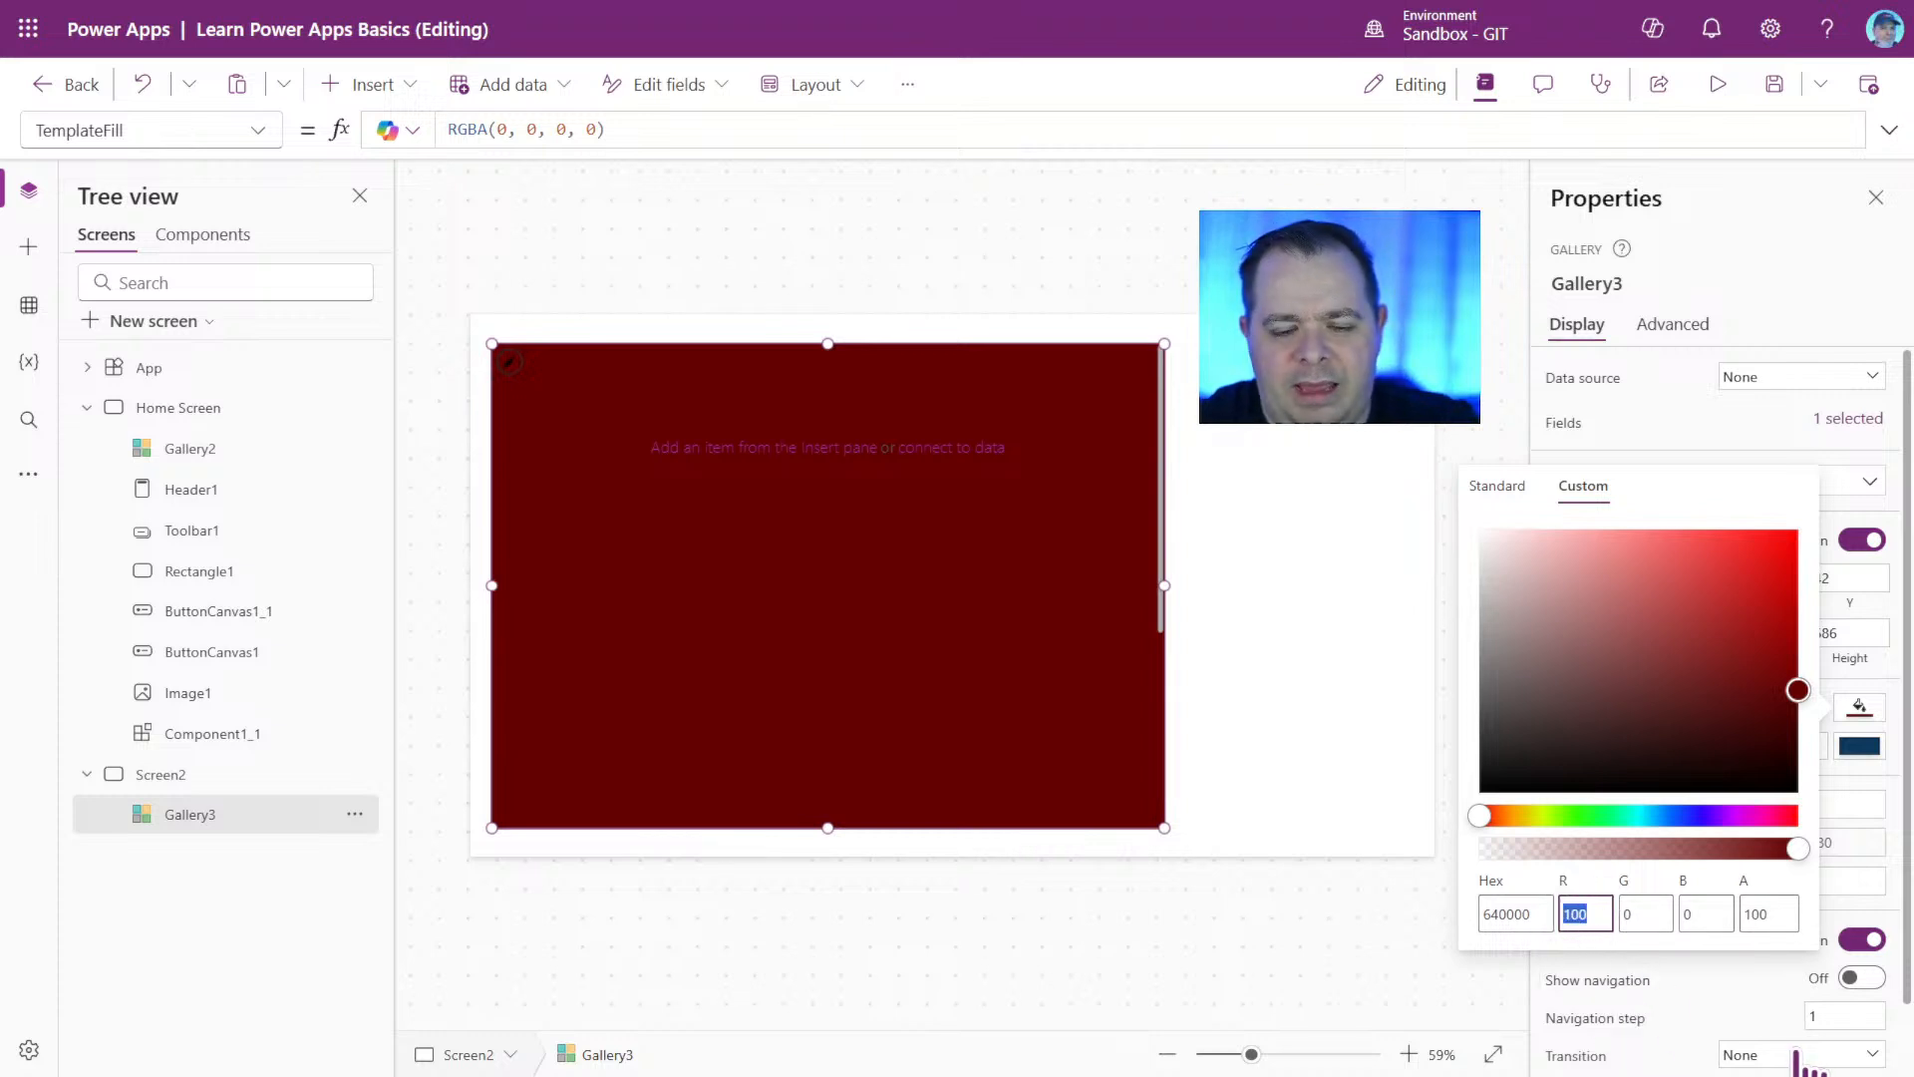
type("250")
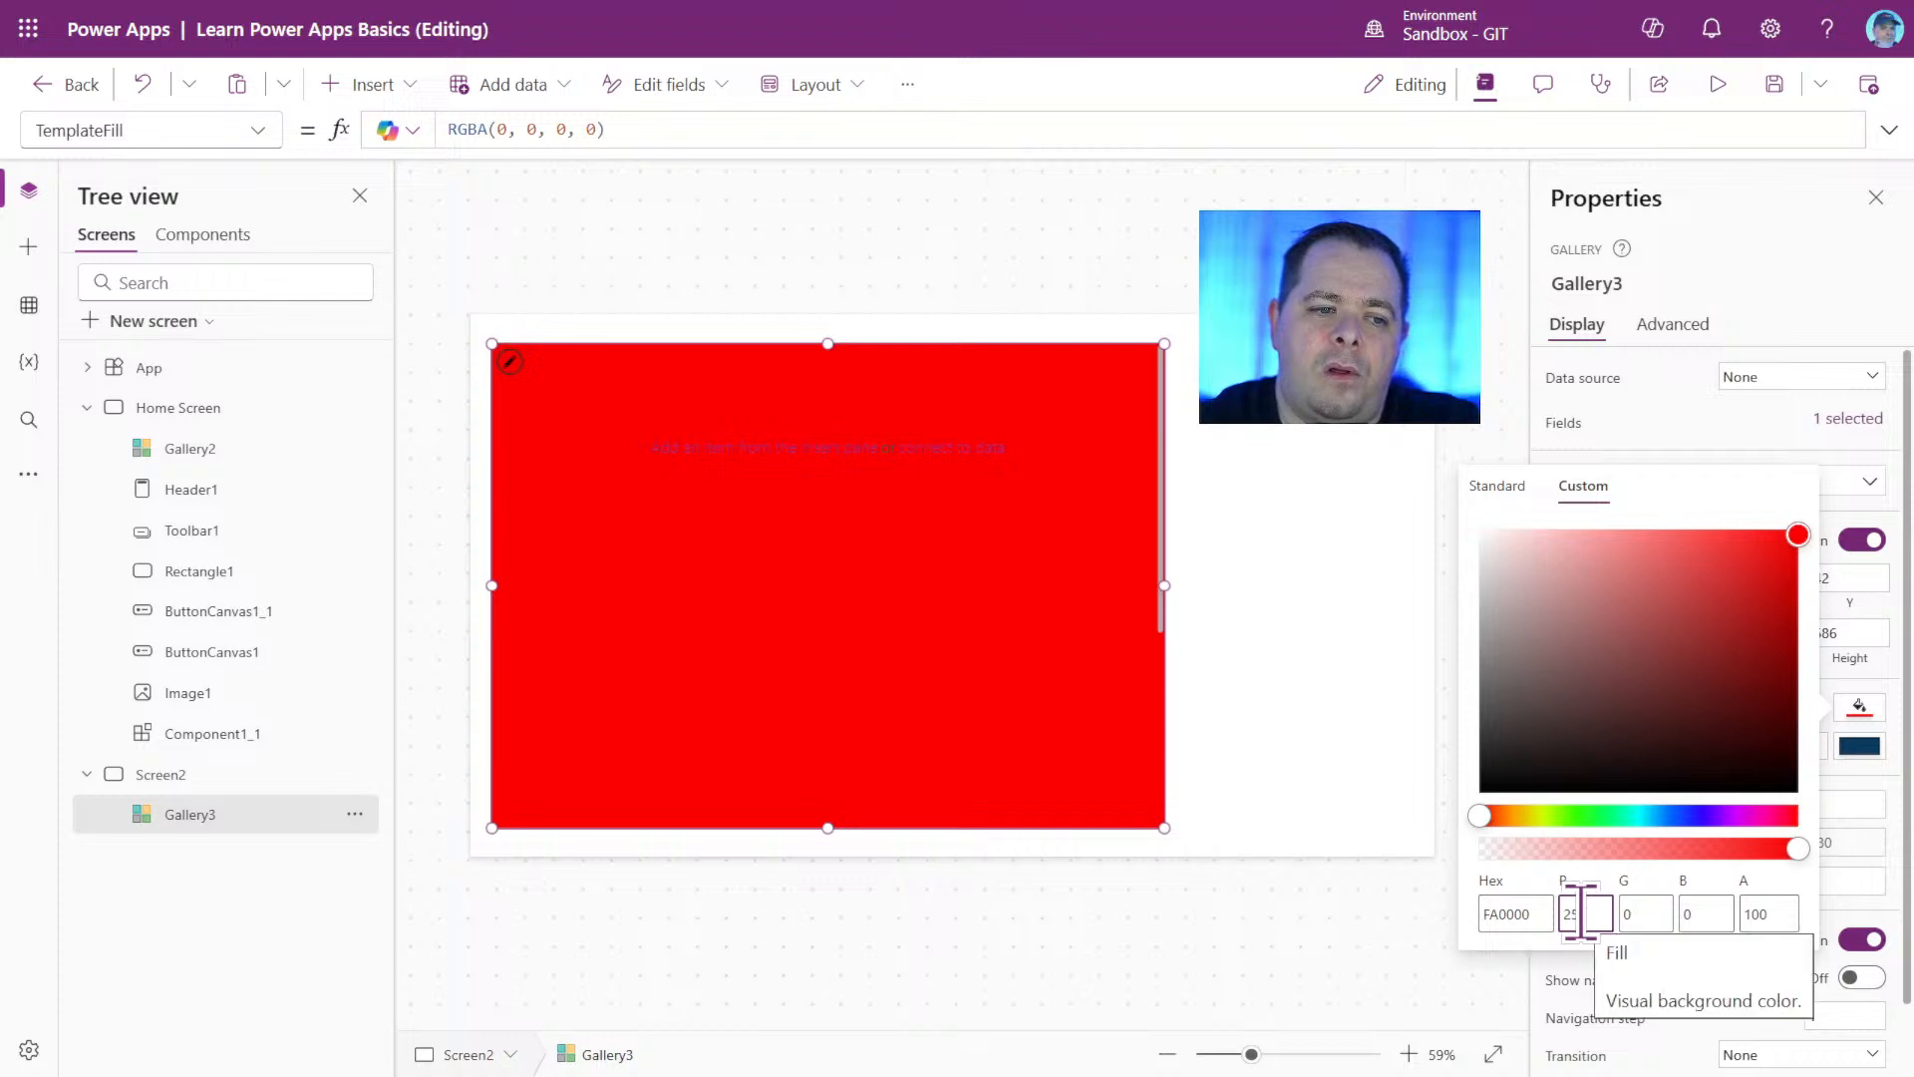
Set both the green and the blue value of the gallery's custom fill to 250.
left_click_drag(1580, 909, 1612, 910)
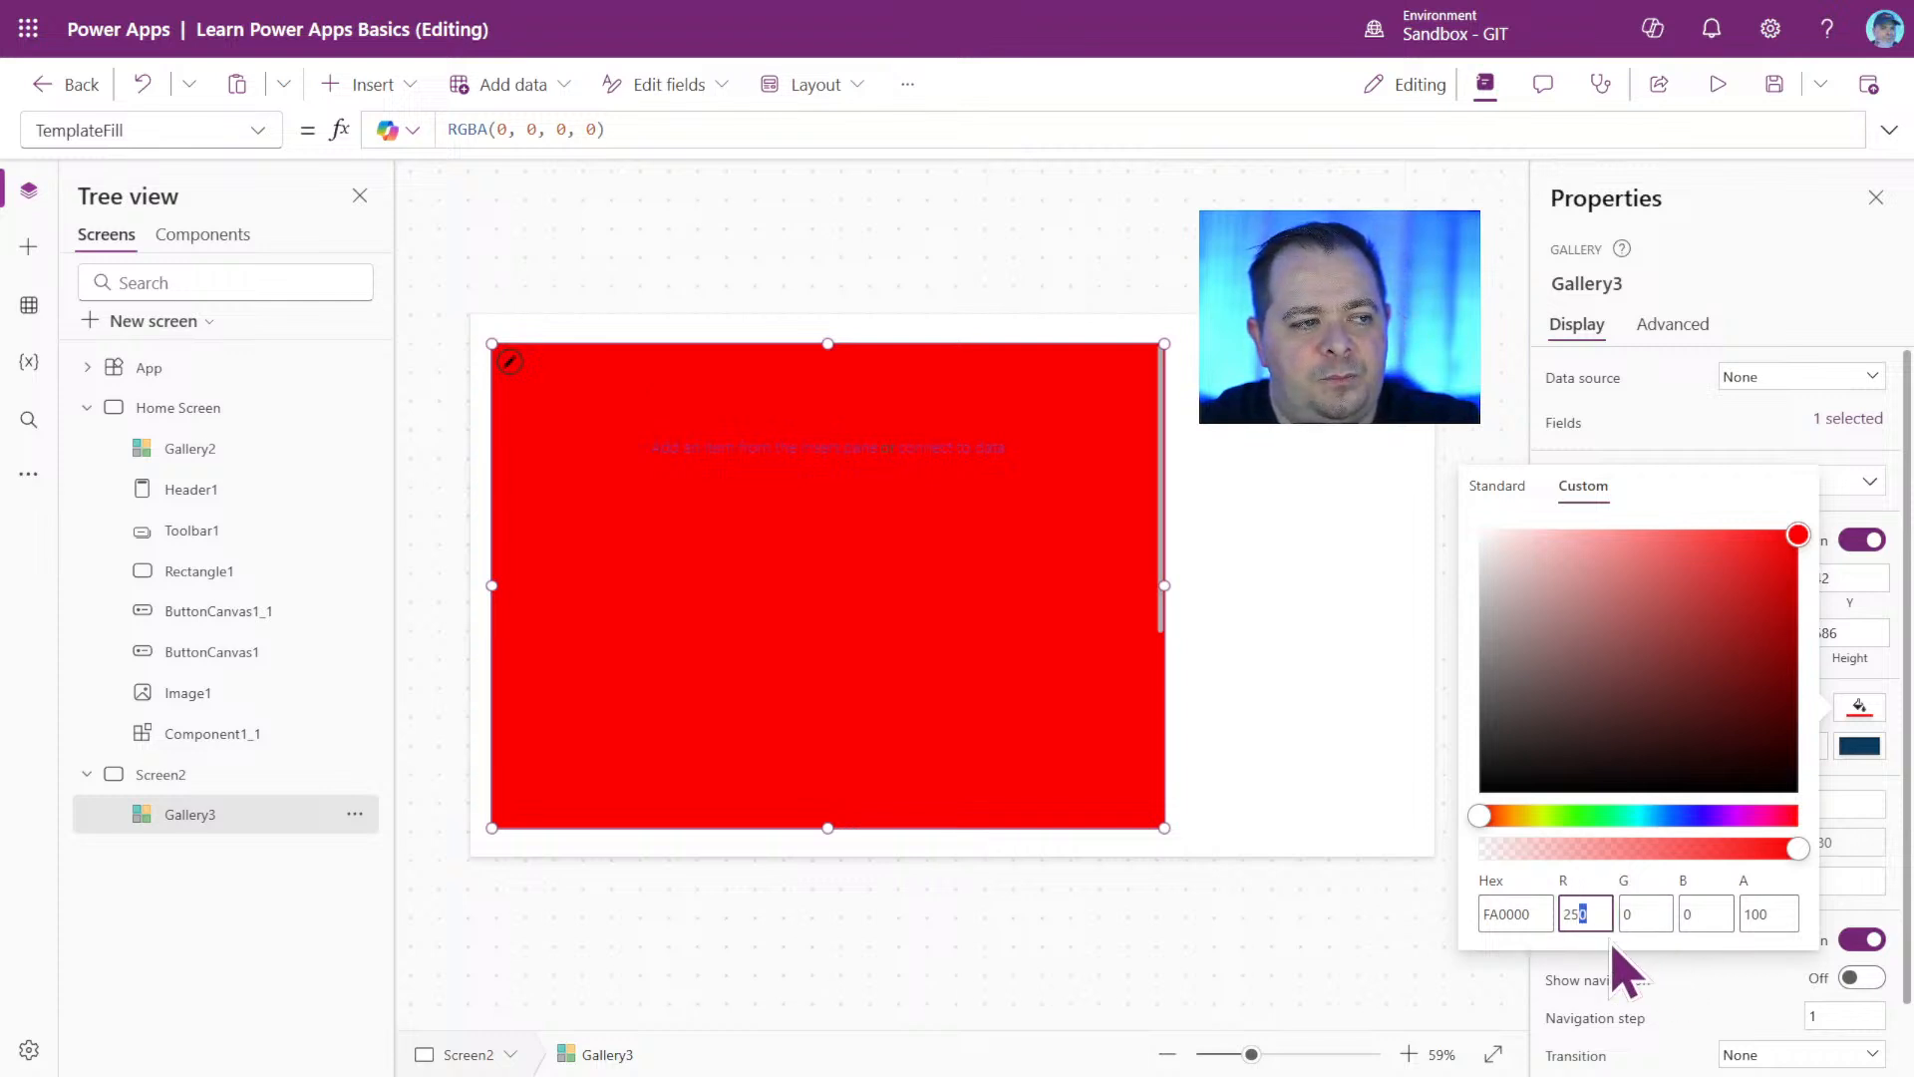
left_click_drag(1645, 912, 1610, 912)
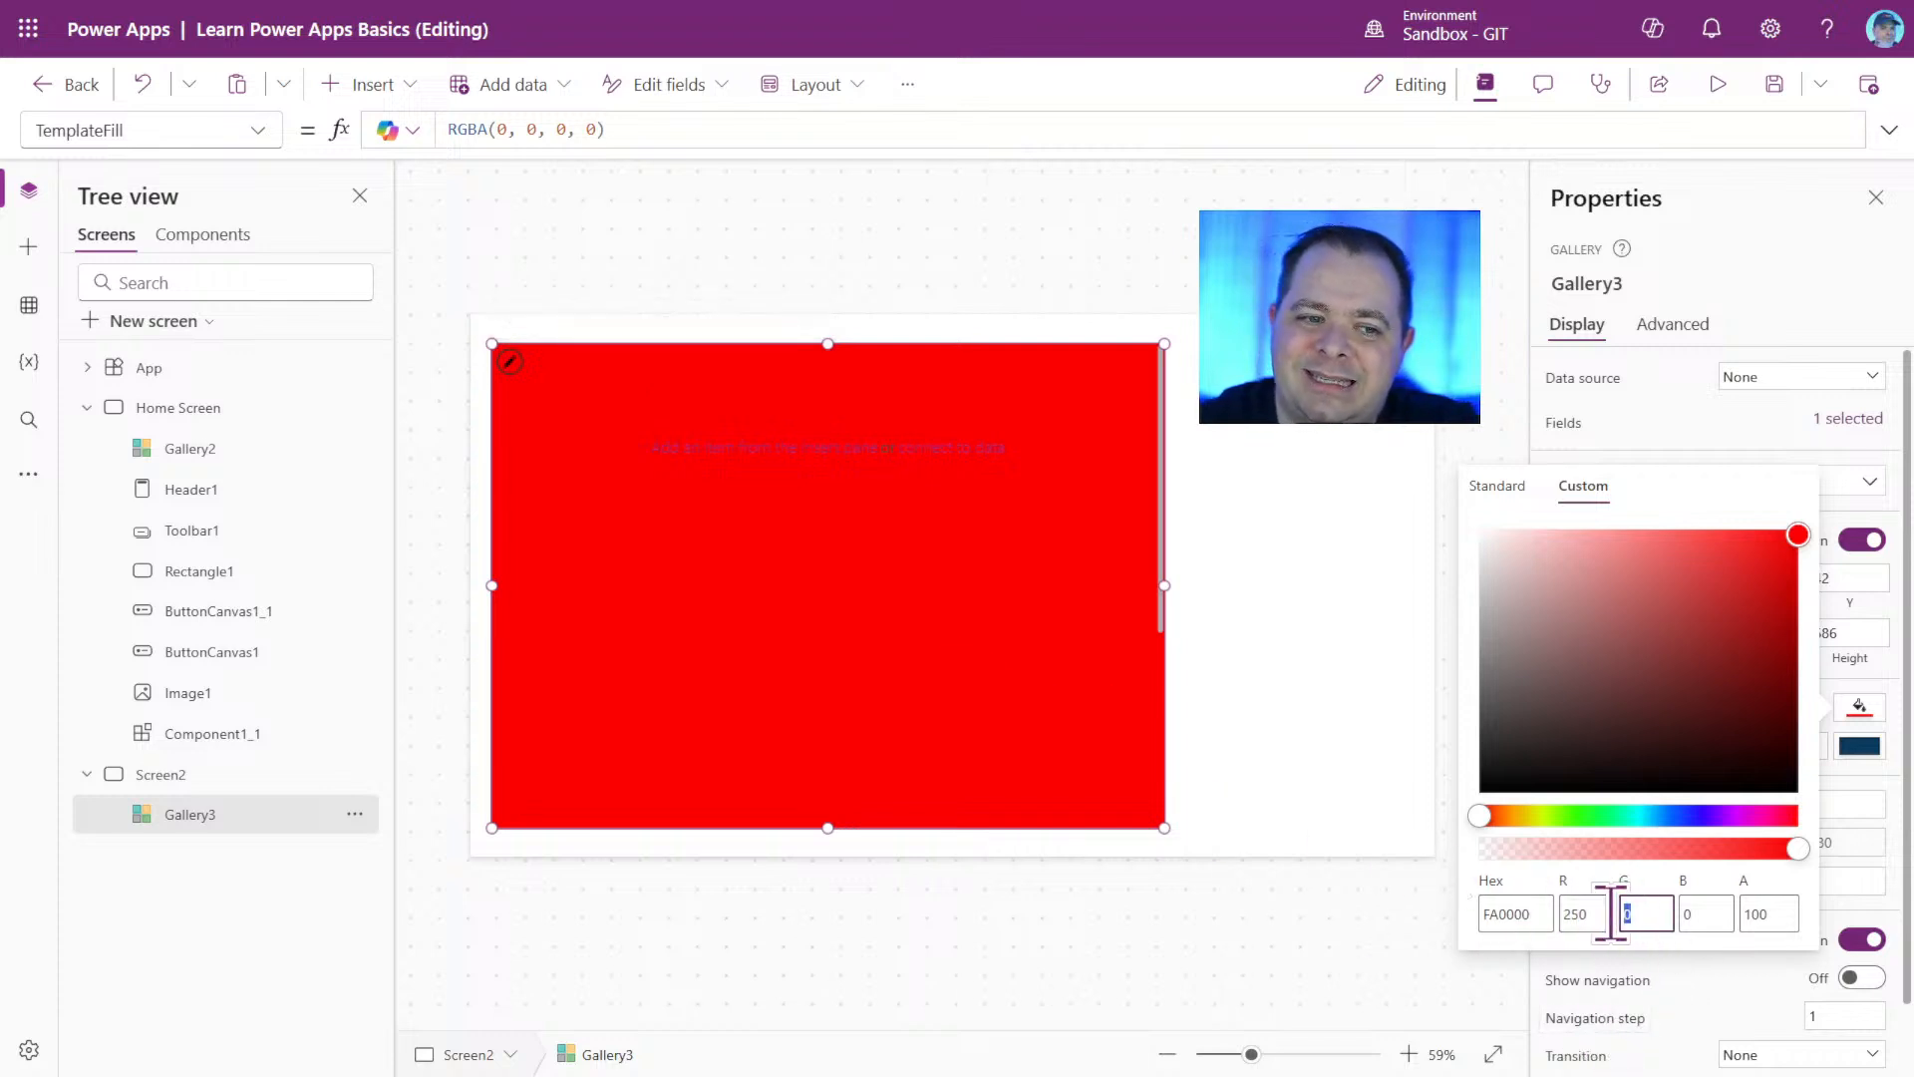
type("2")
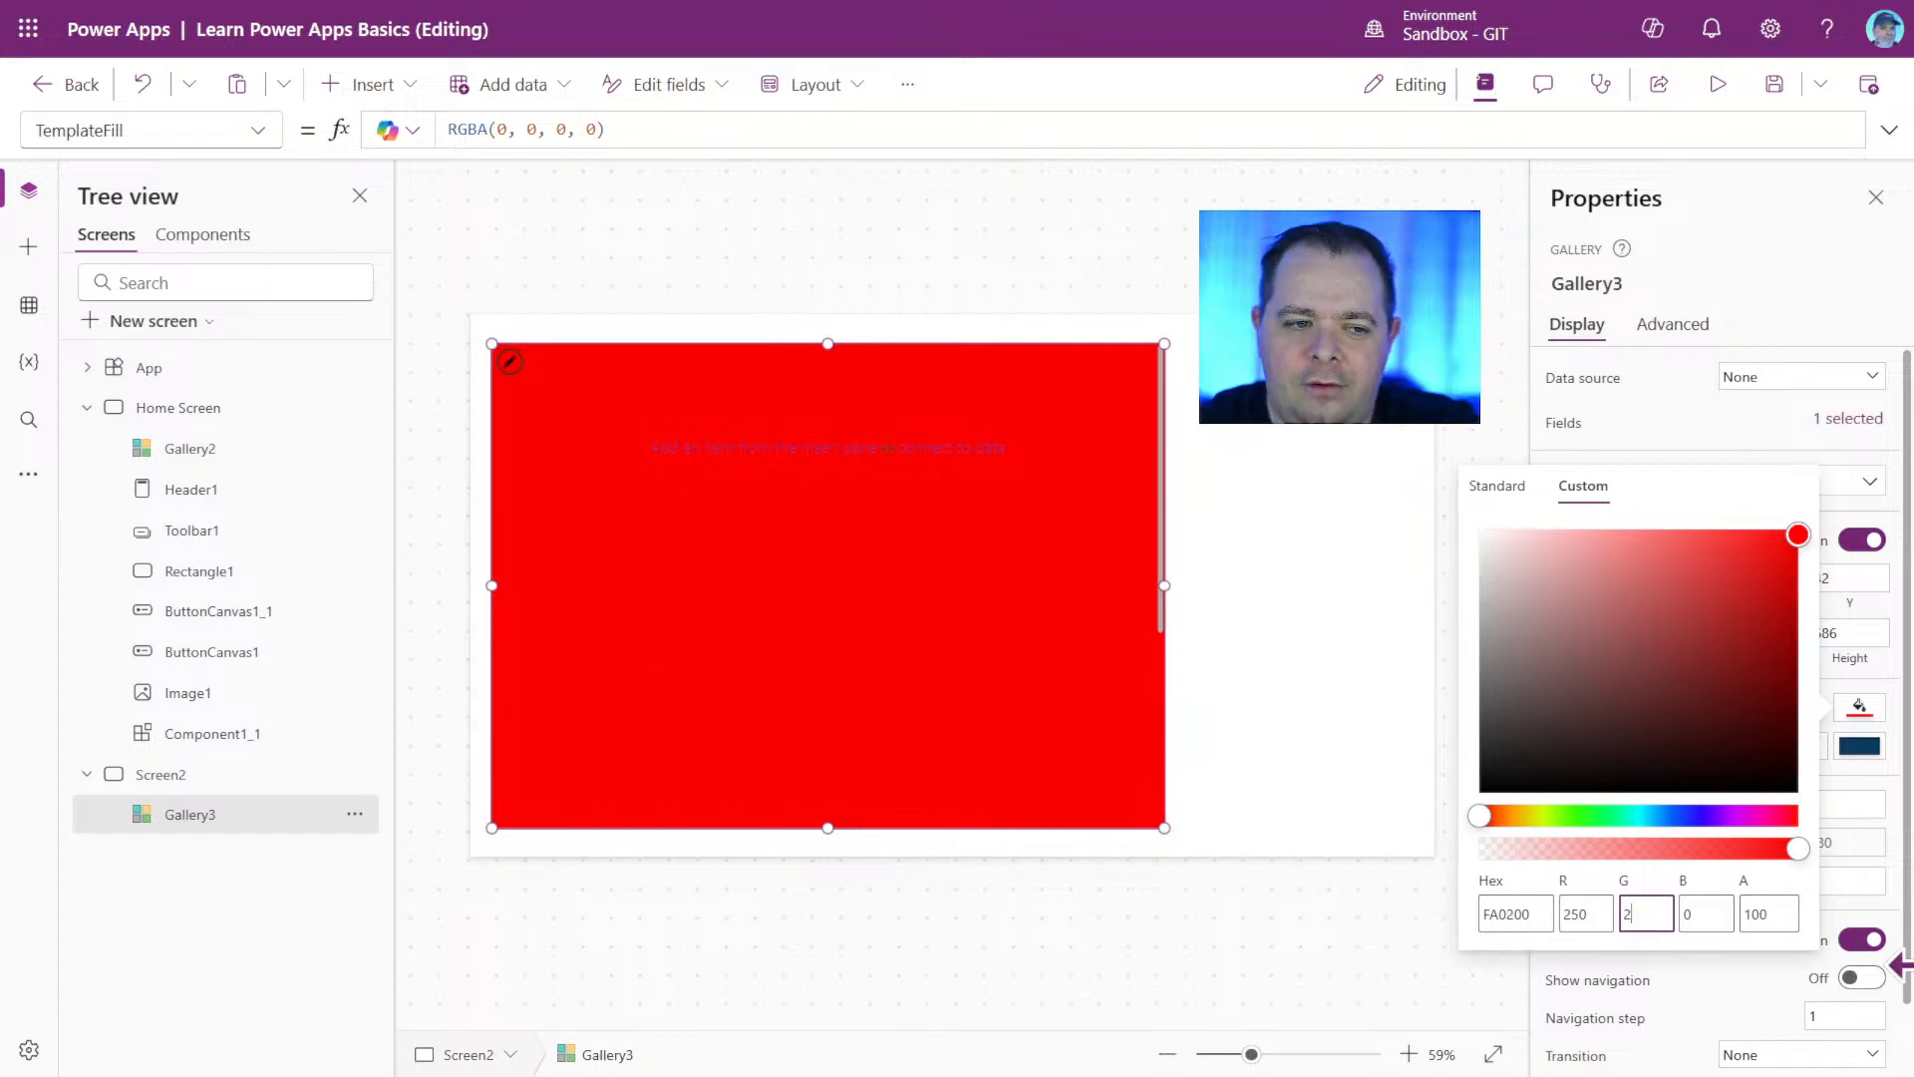
type("50")
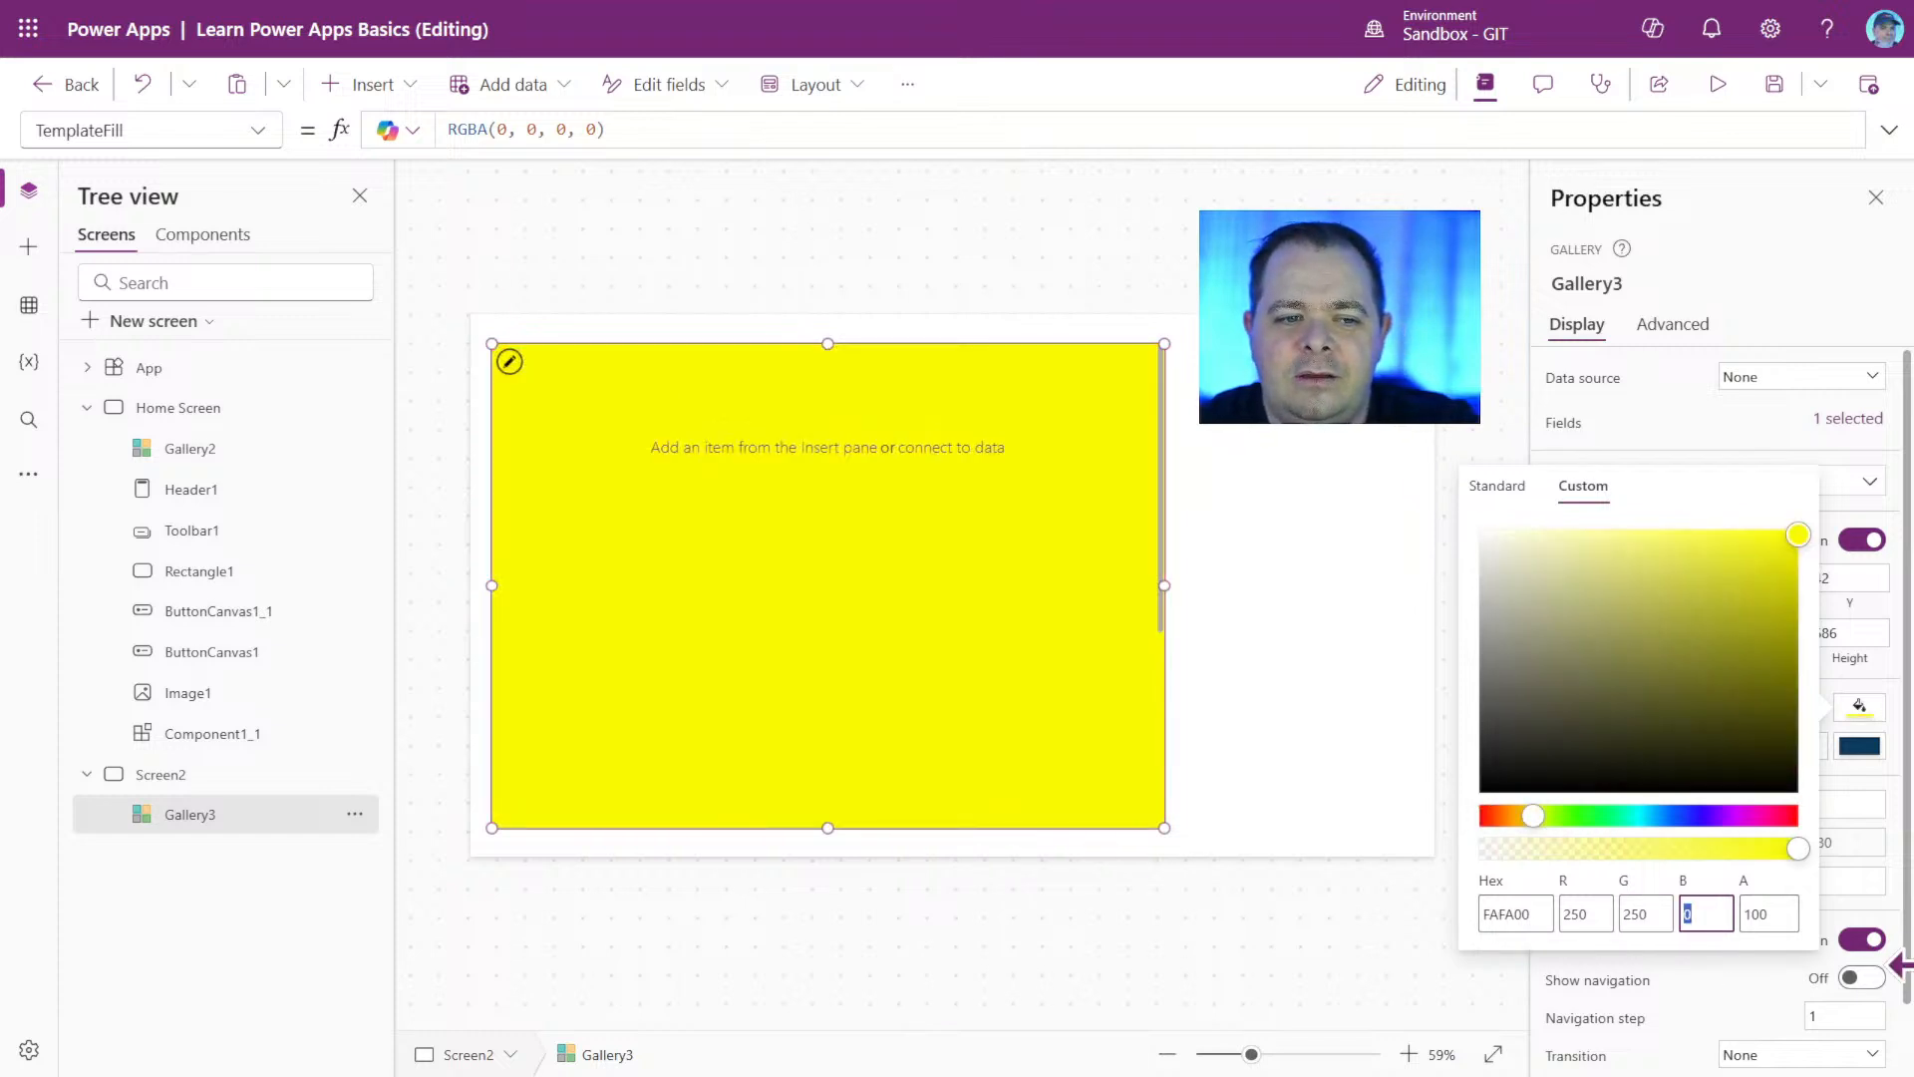
type("250")
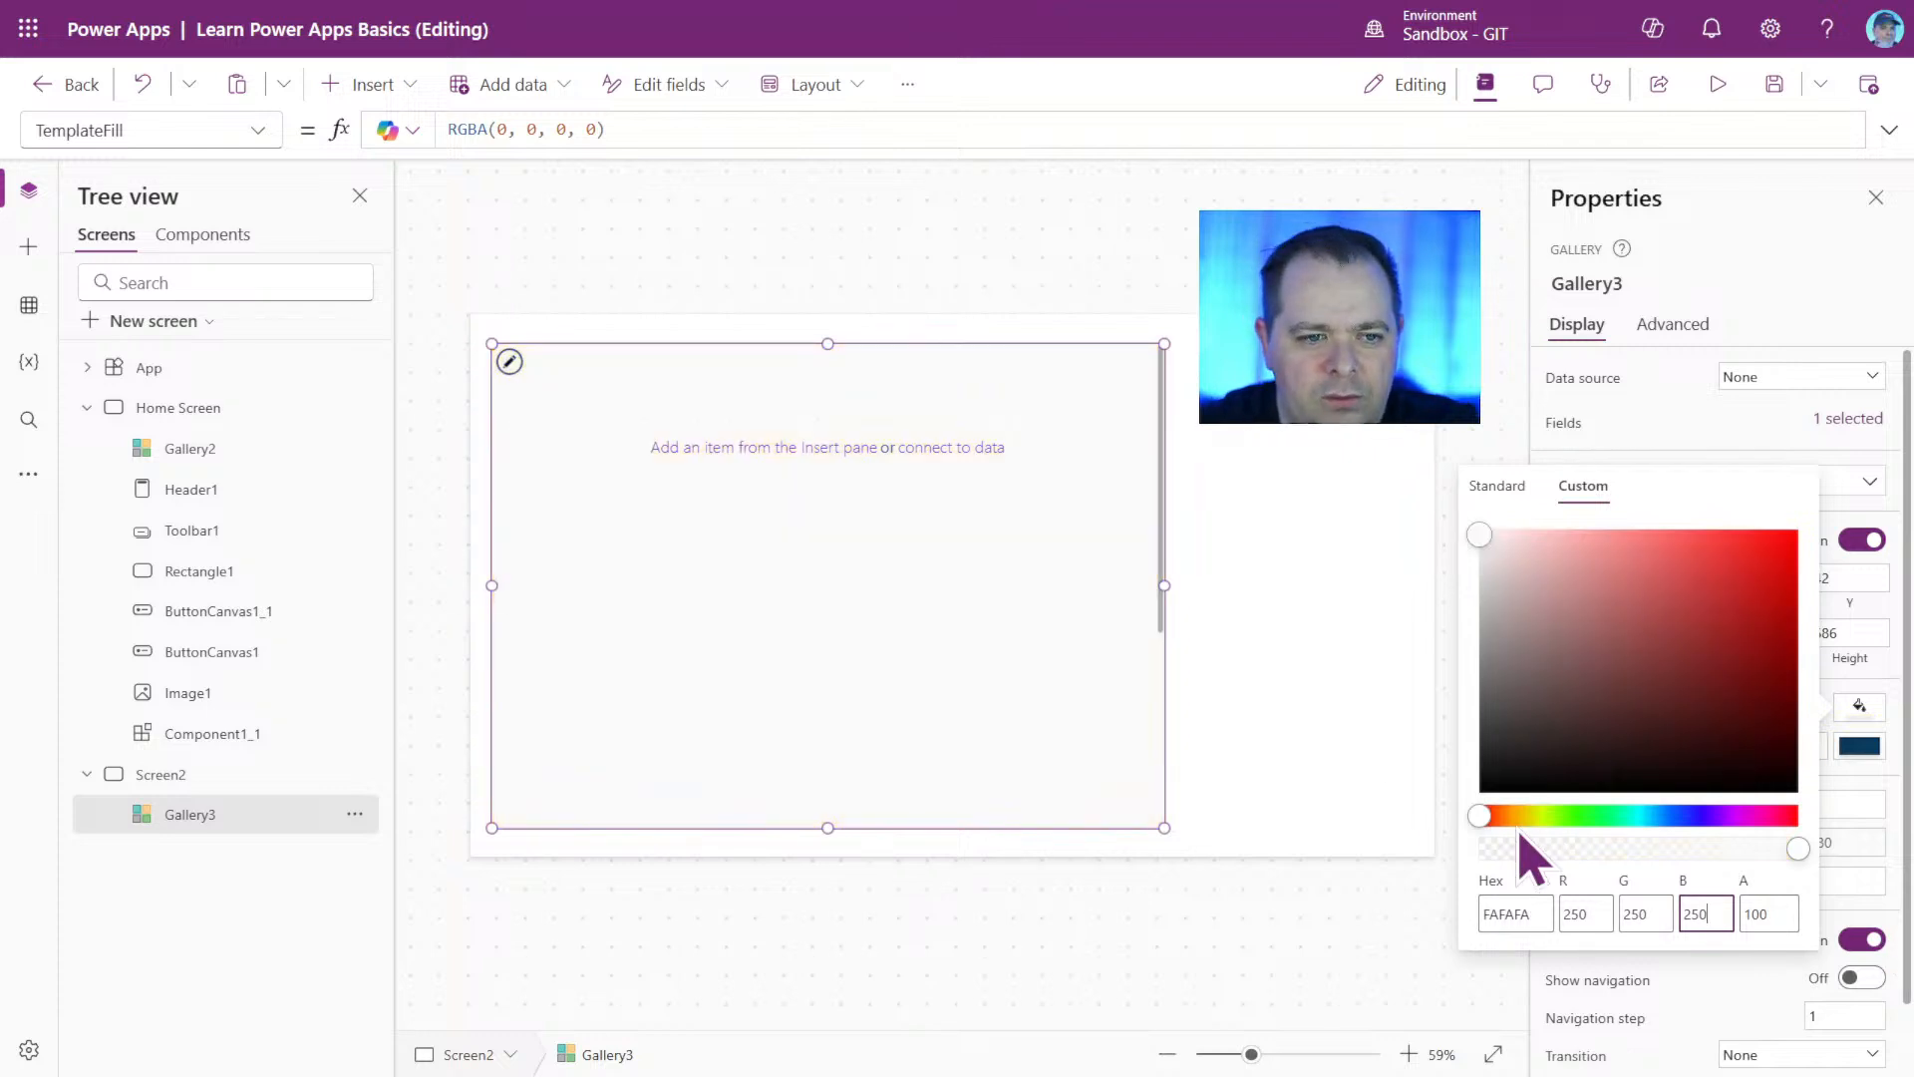
Close the color picker and deselect the gallery to compare its fill with the screen background.
left_click(1379, 777)
left_click(1321, 718)
left_click(1097, 703)
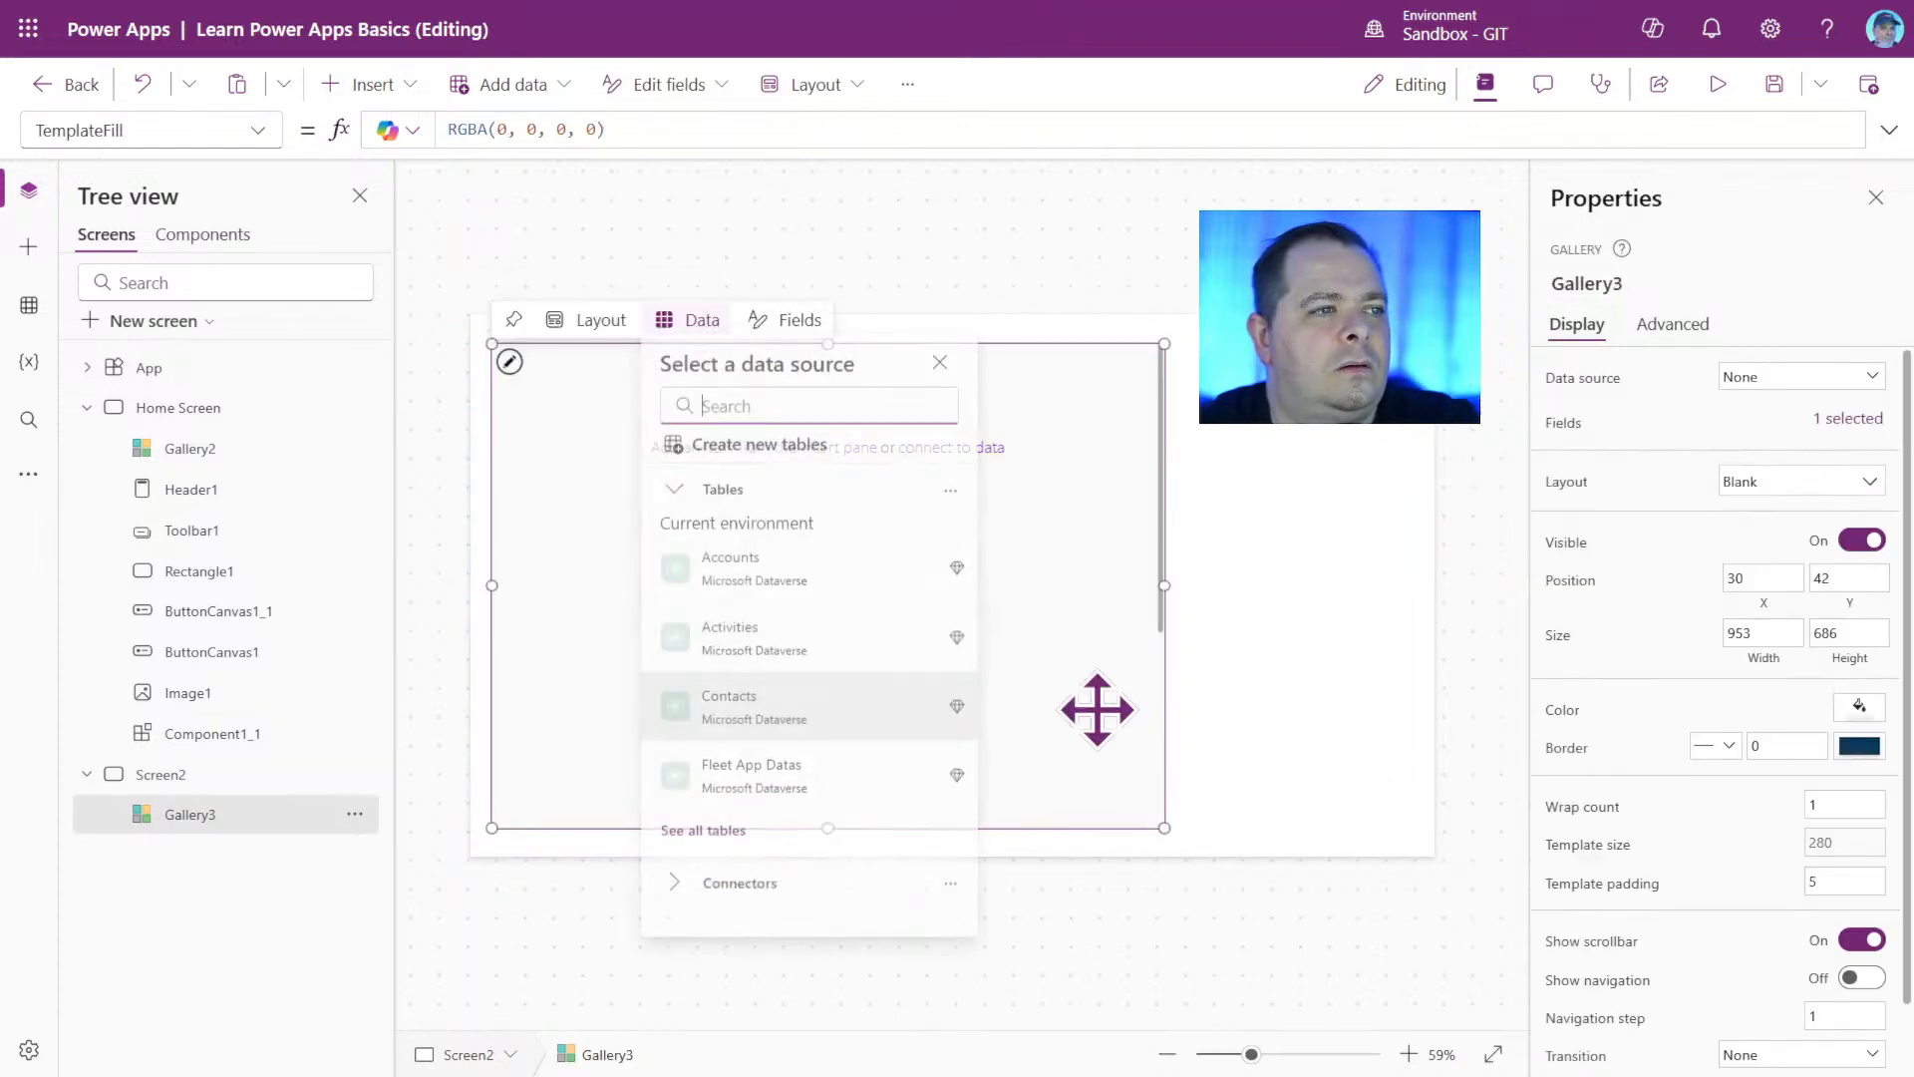
left_click(1271, 972)
left_click(957, 668)
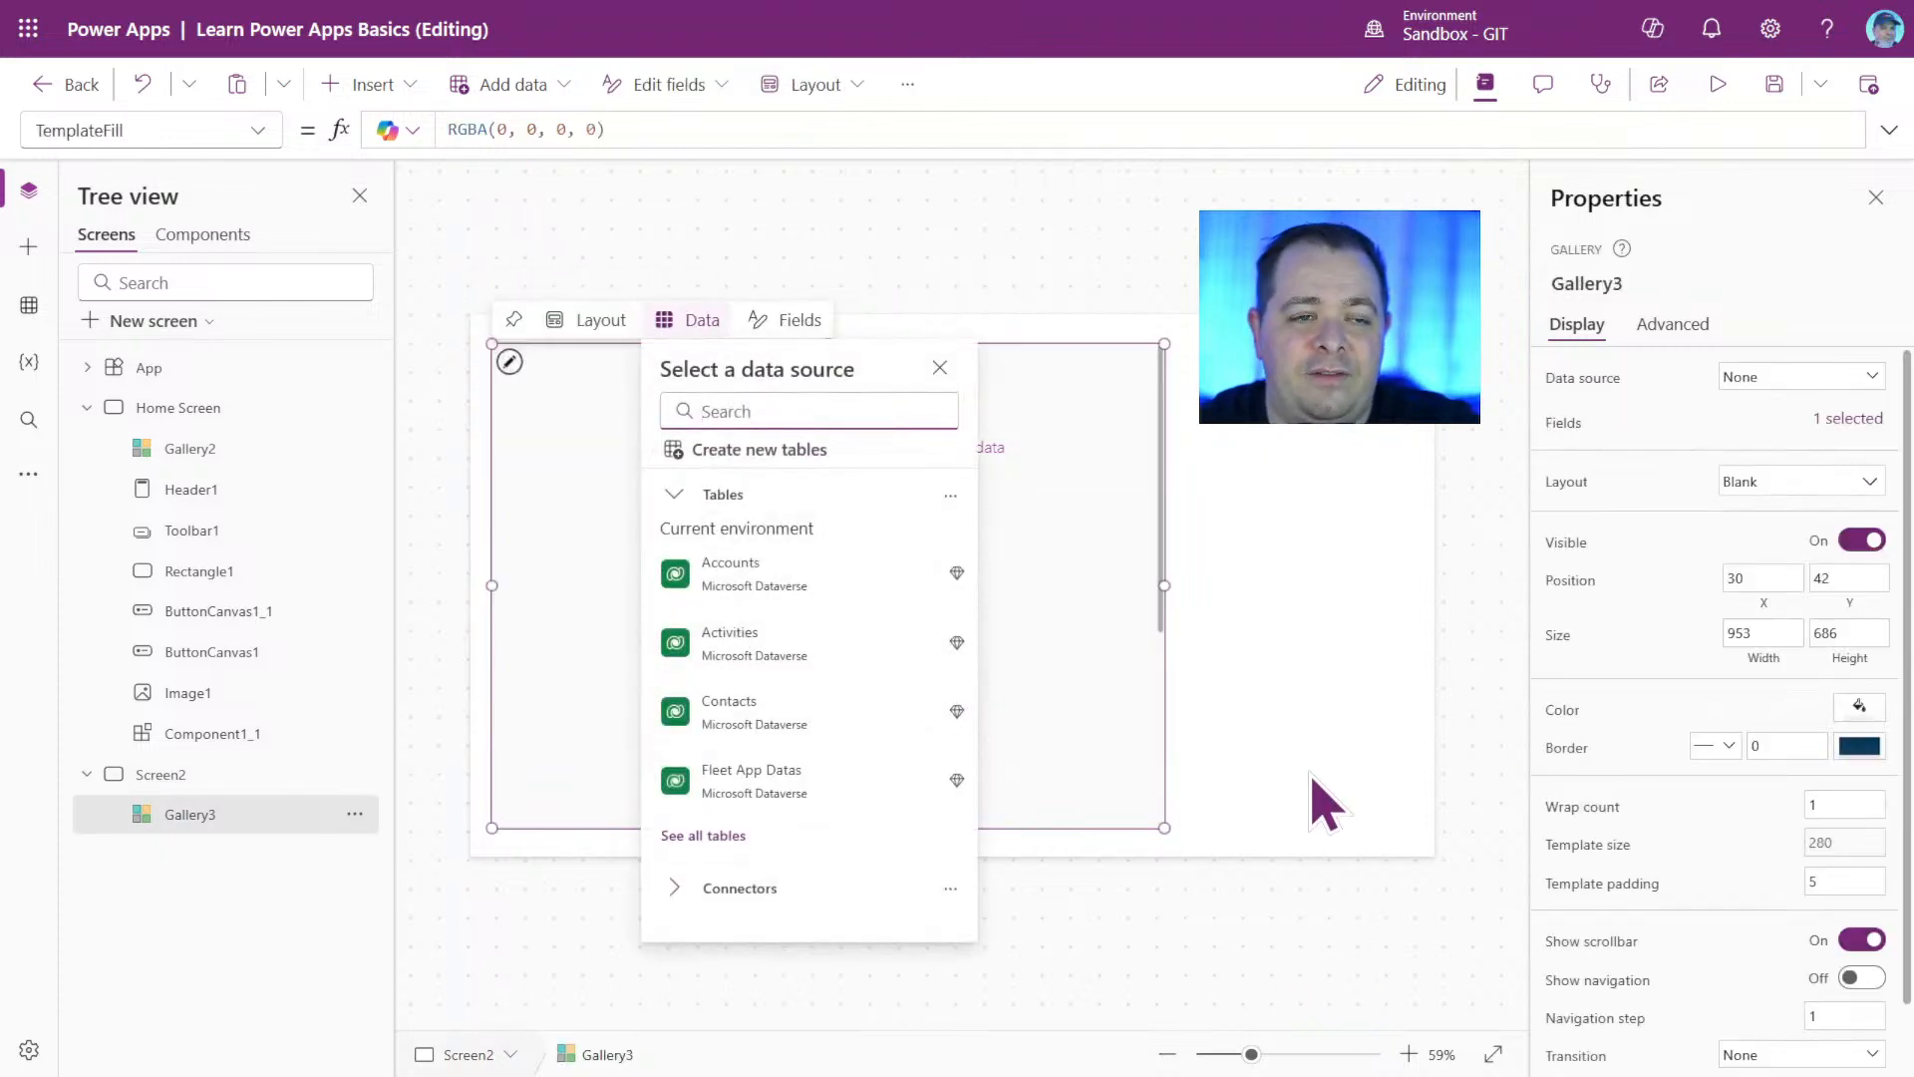
left_click(1273, 758)
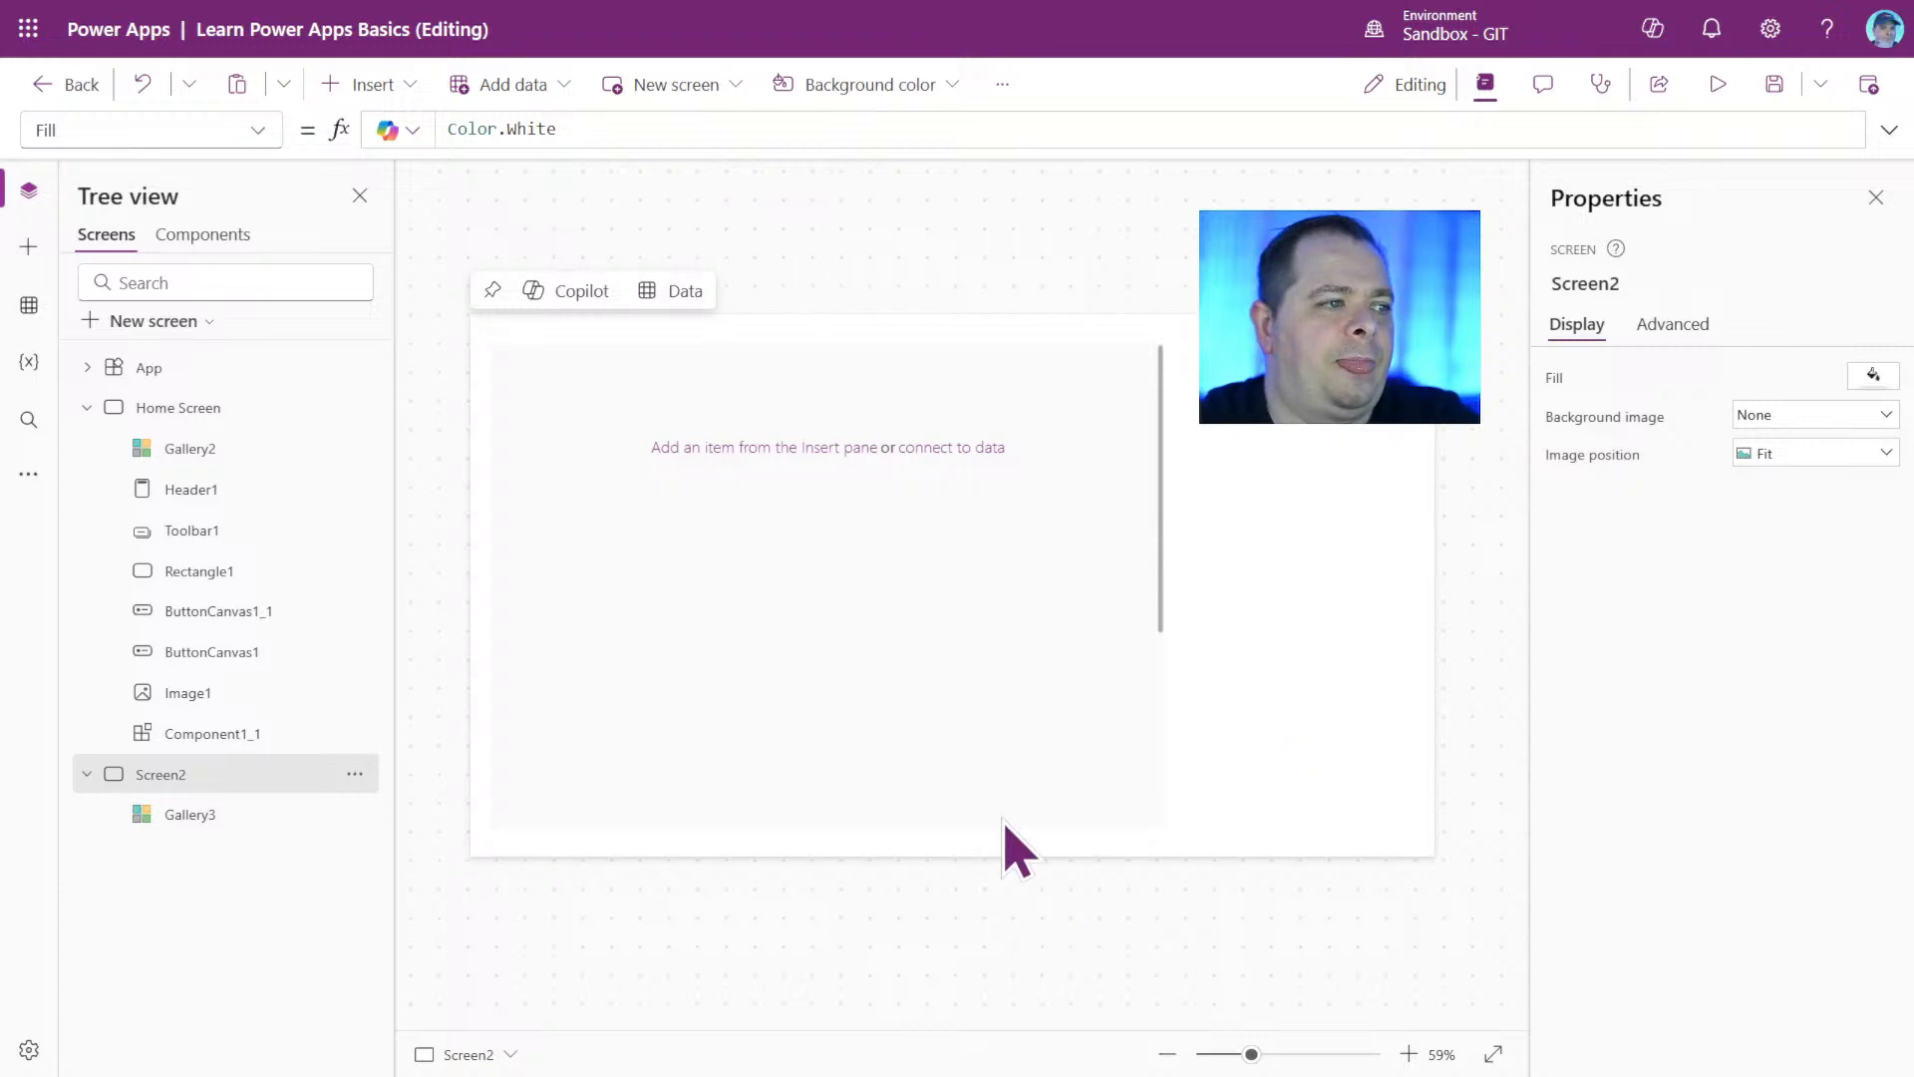
Set the gallery's custom fill to red 225, green 225 and blue 225 with an alpha of 15, and deselect the gallery.
left_click(973, 626)
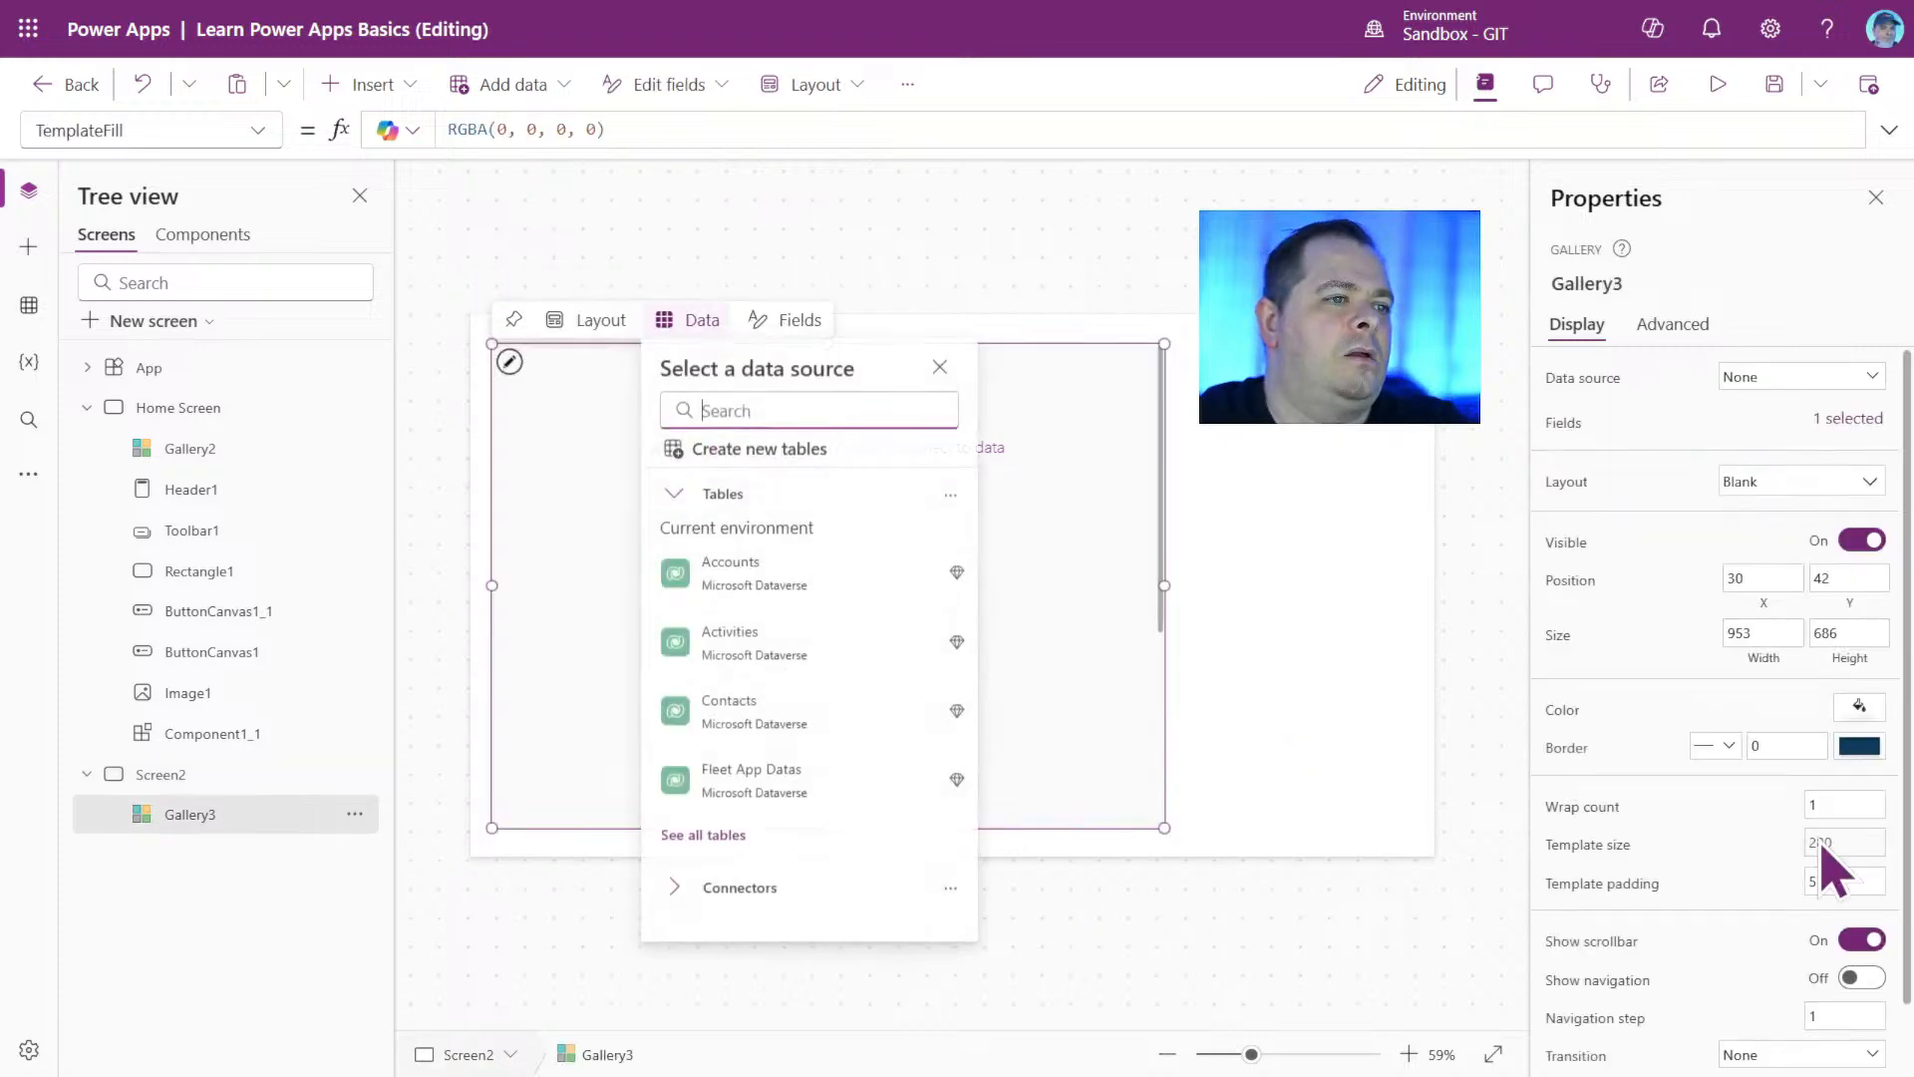
left_click(1850, 756)
left_click(1593, 486)
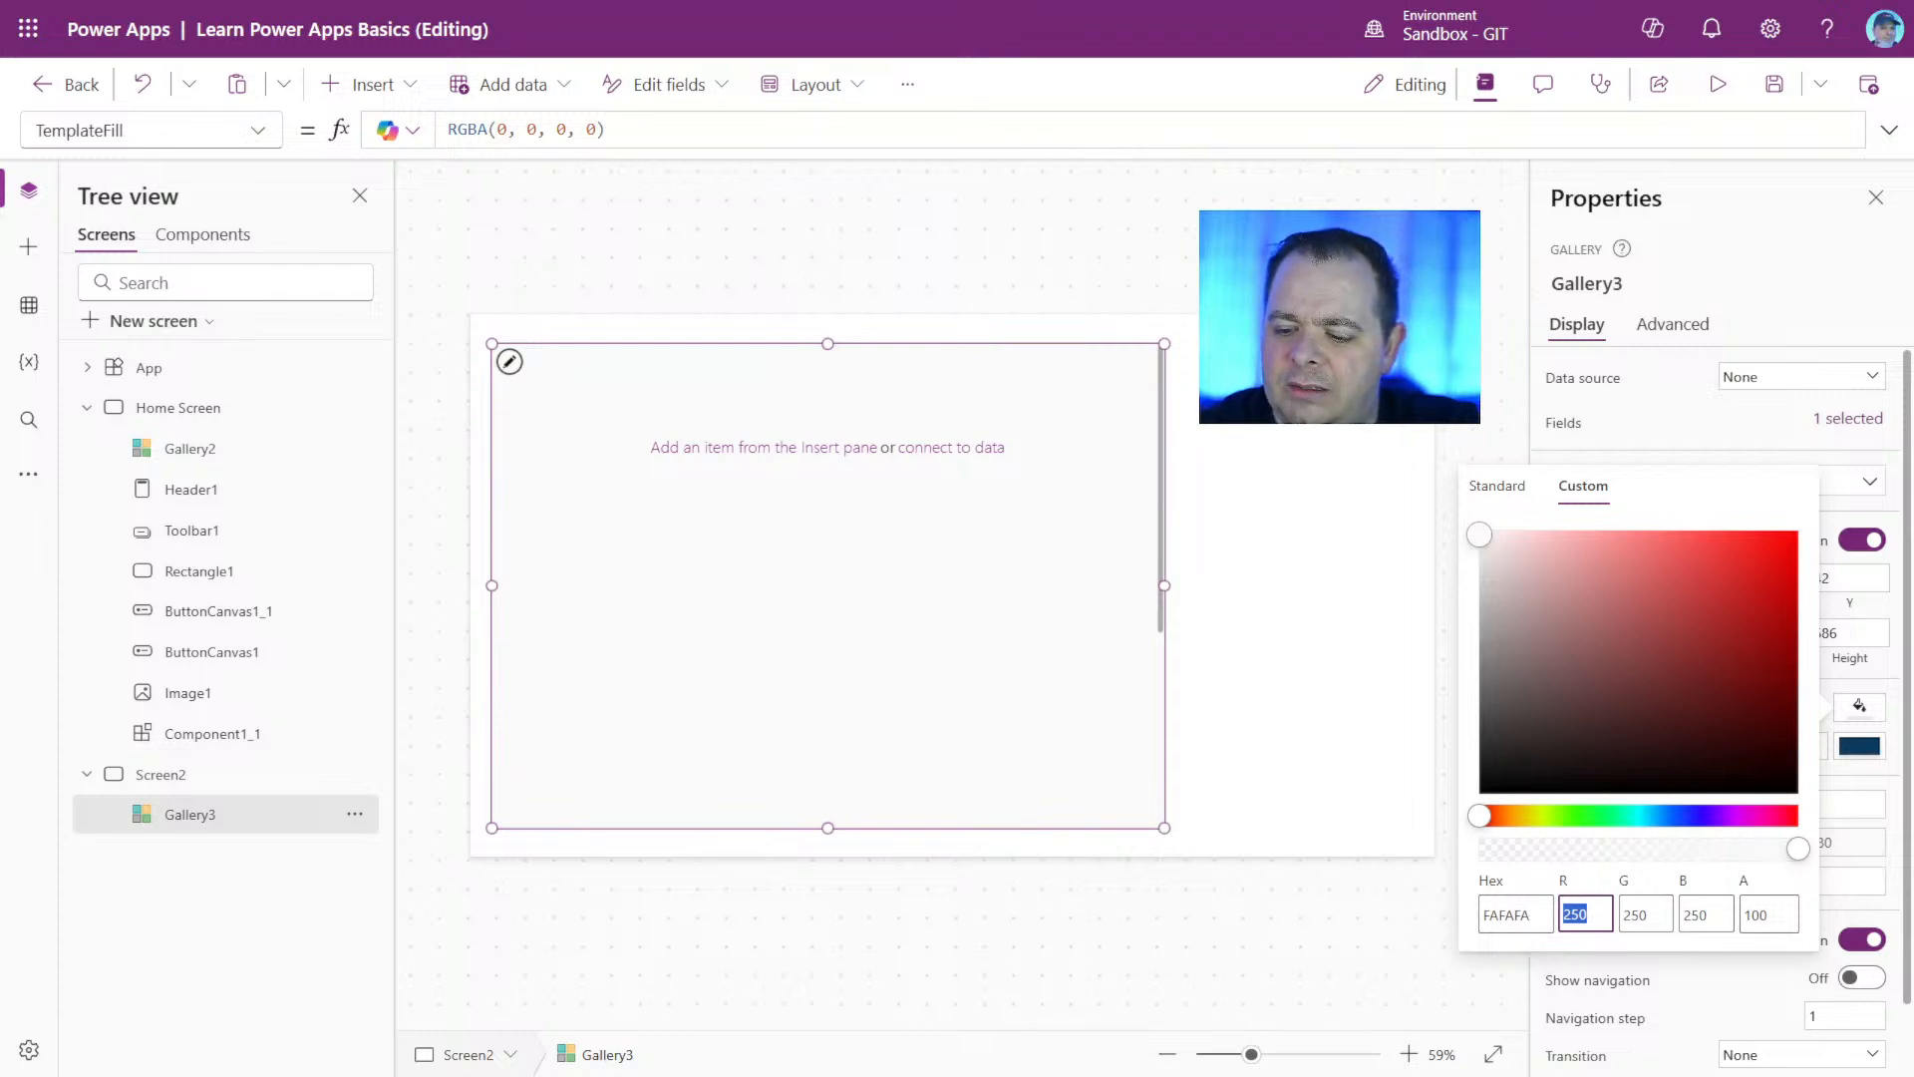
type("225")
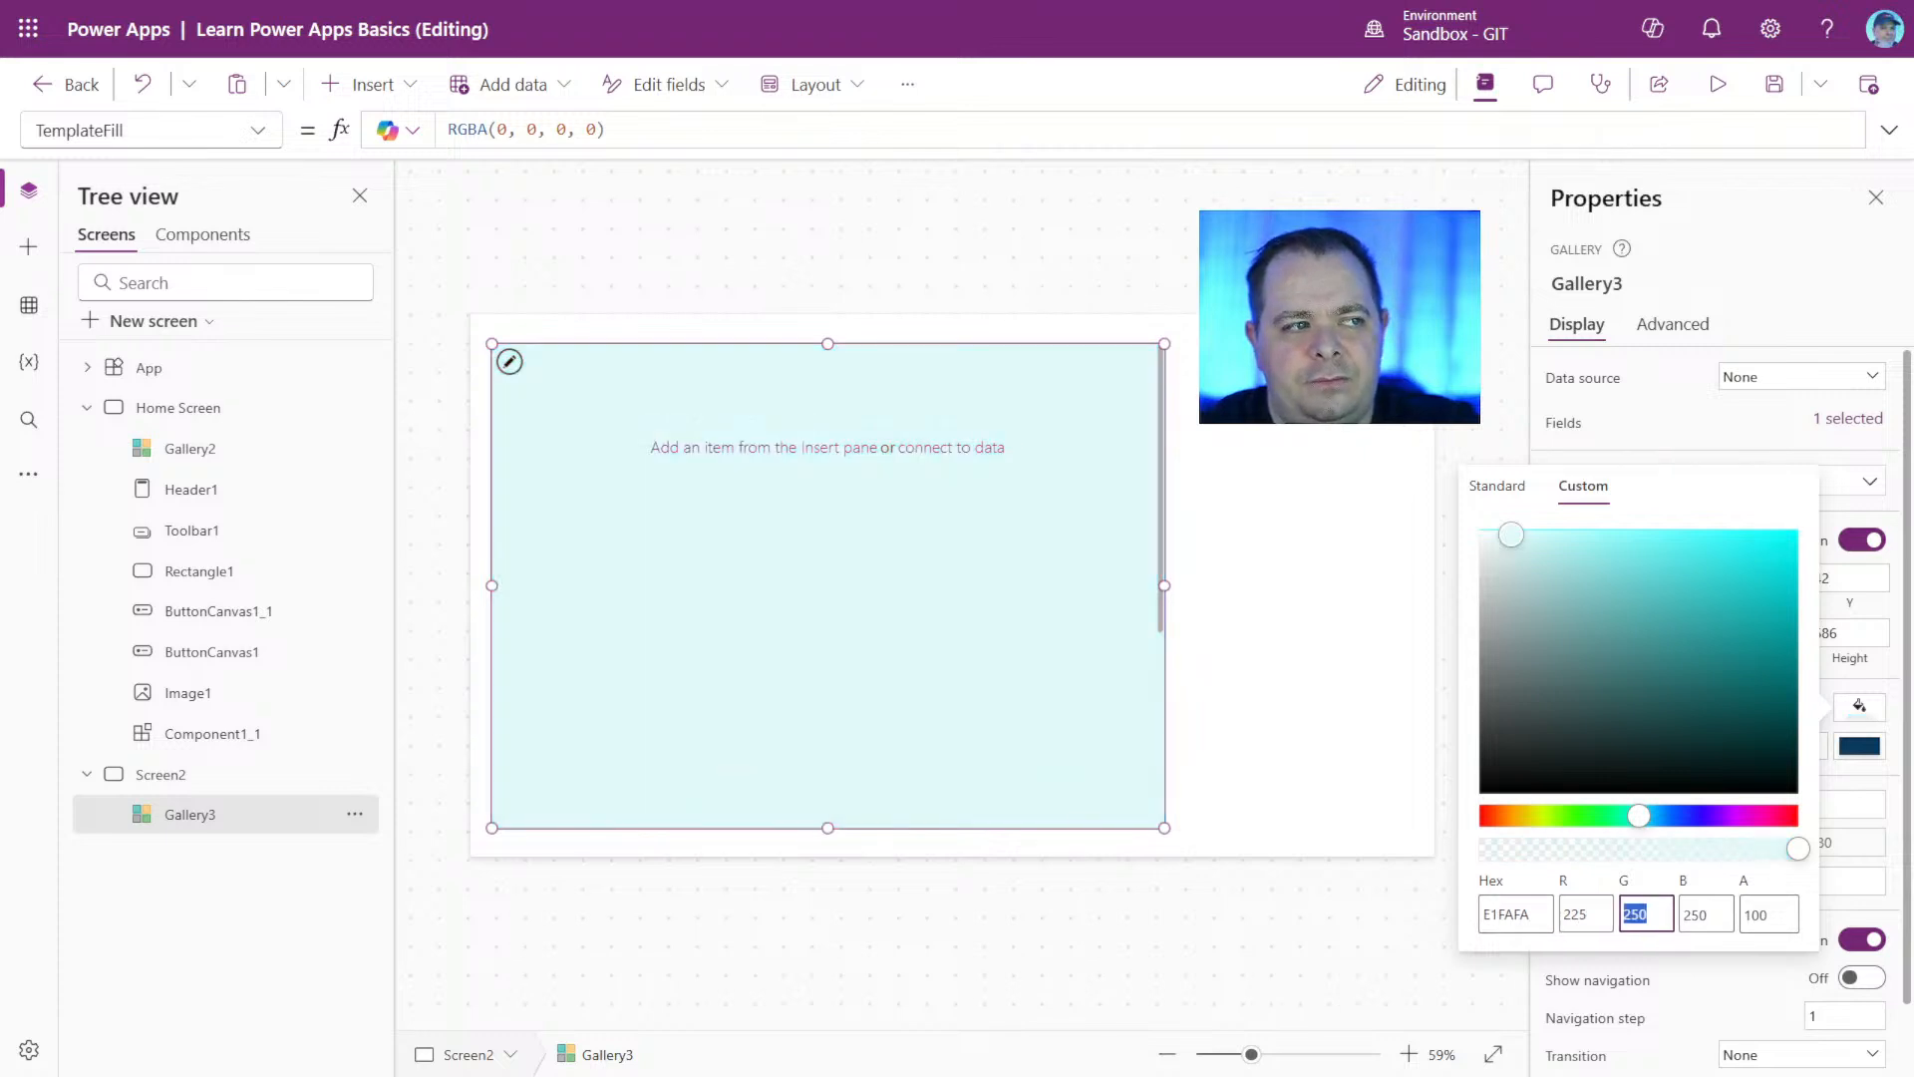
type("255")
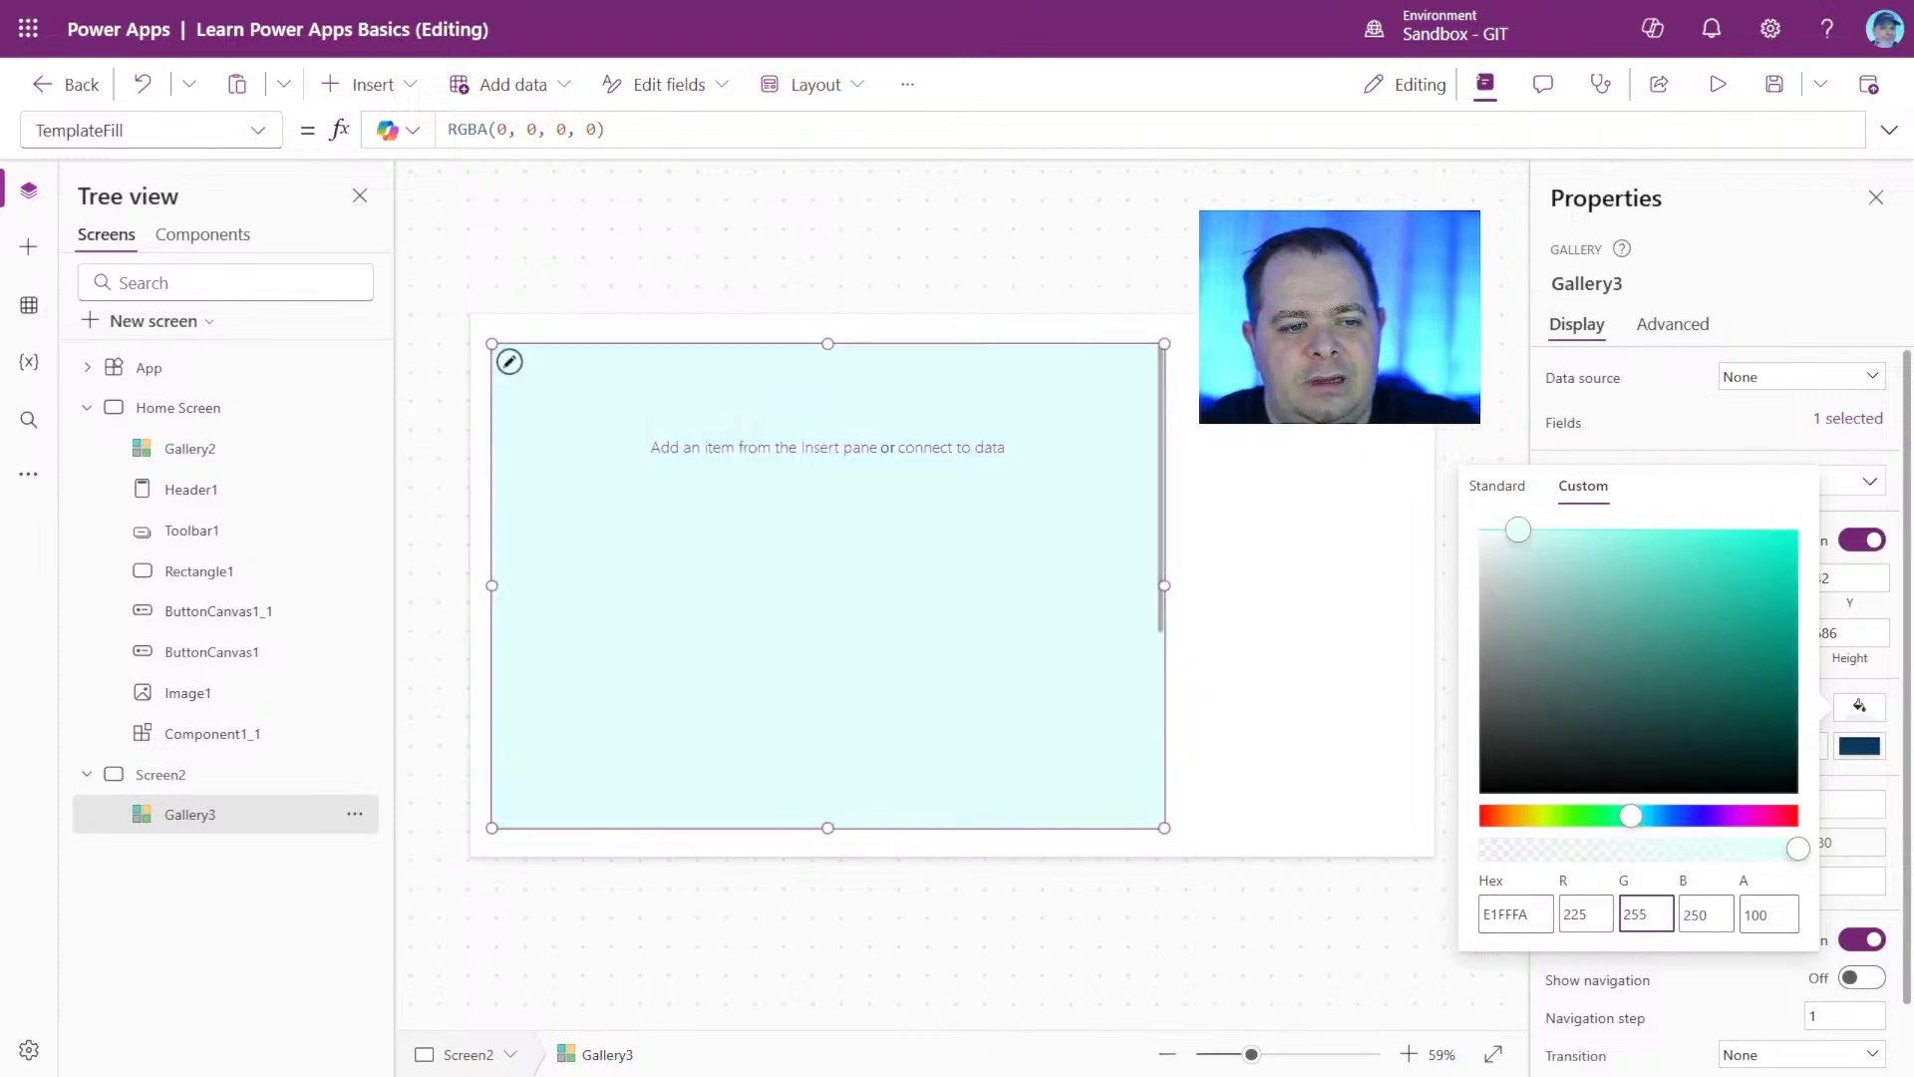
key("BackSpace")
key("BackSpace")
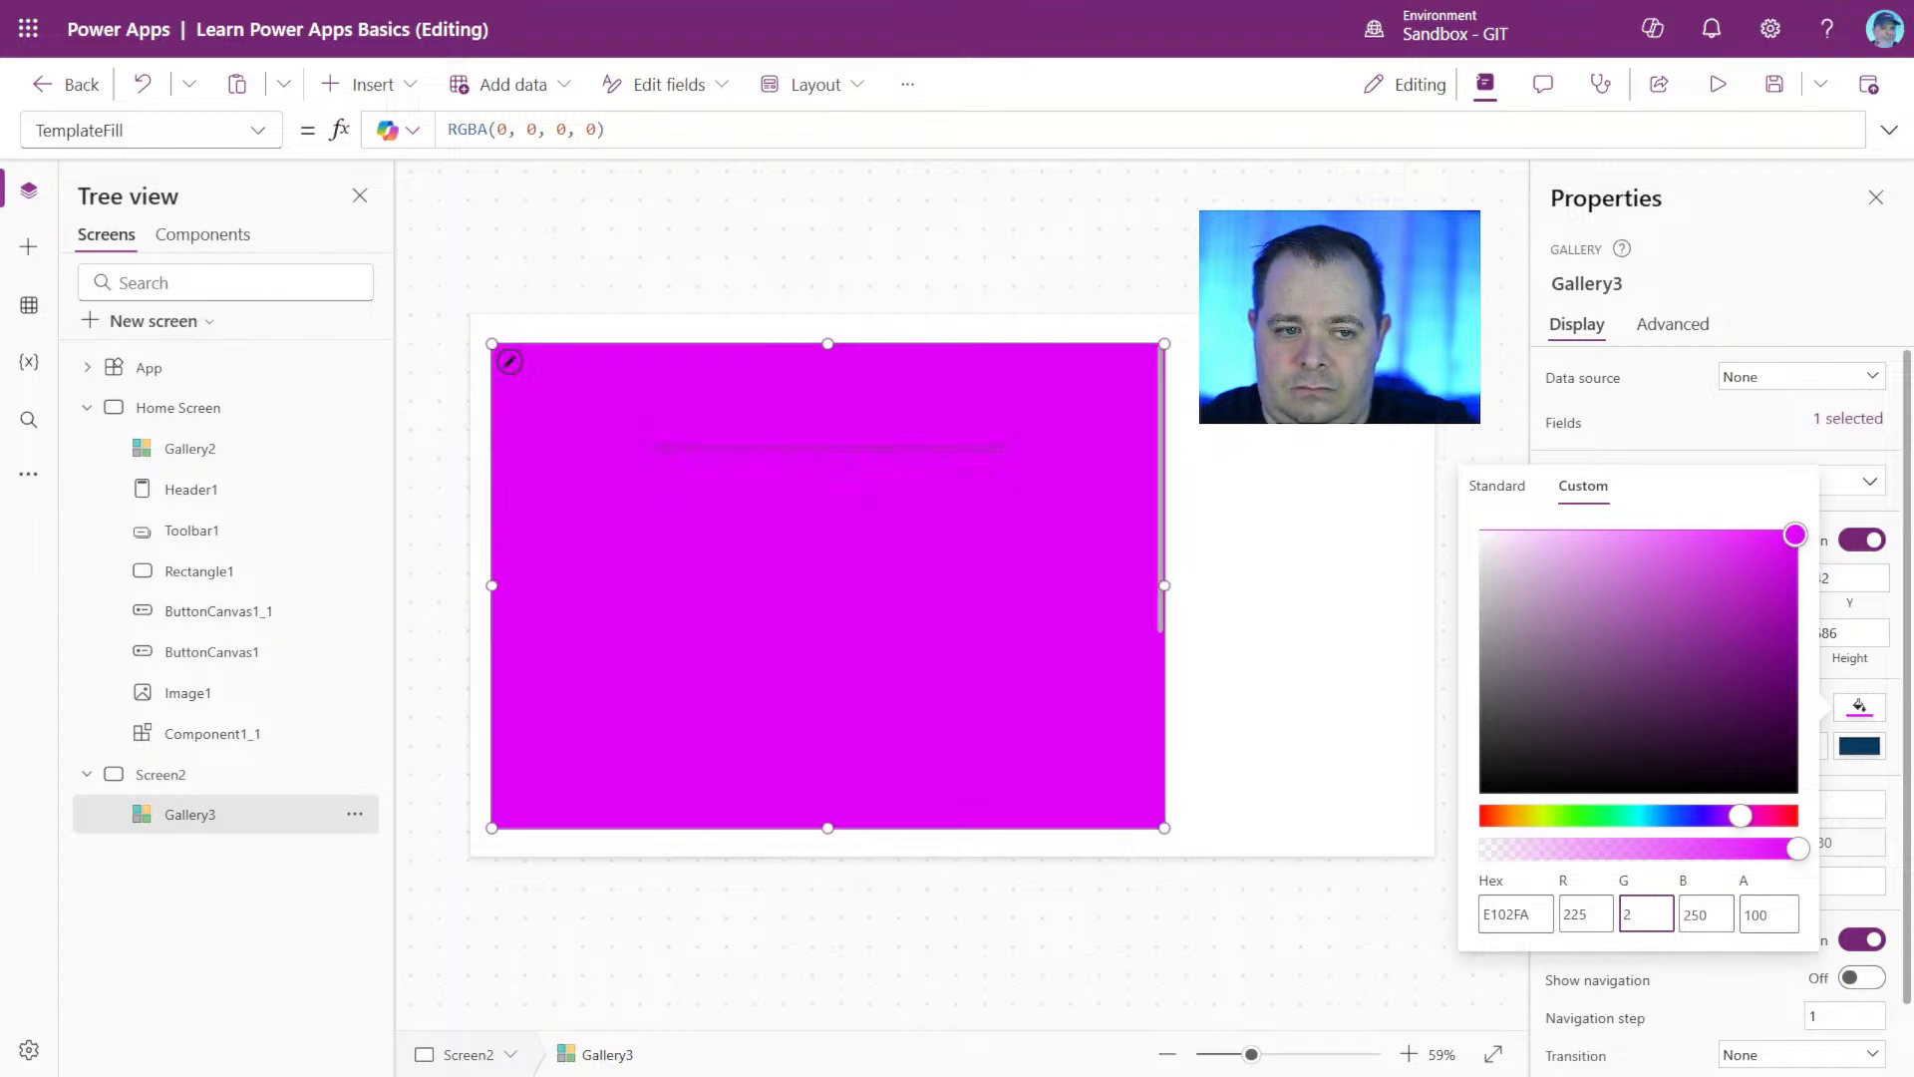
type("25")
key("Tab")
type("2")
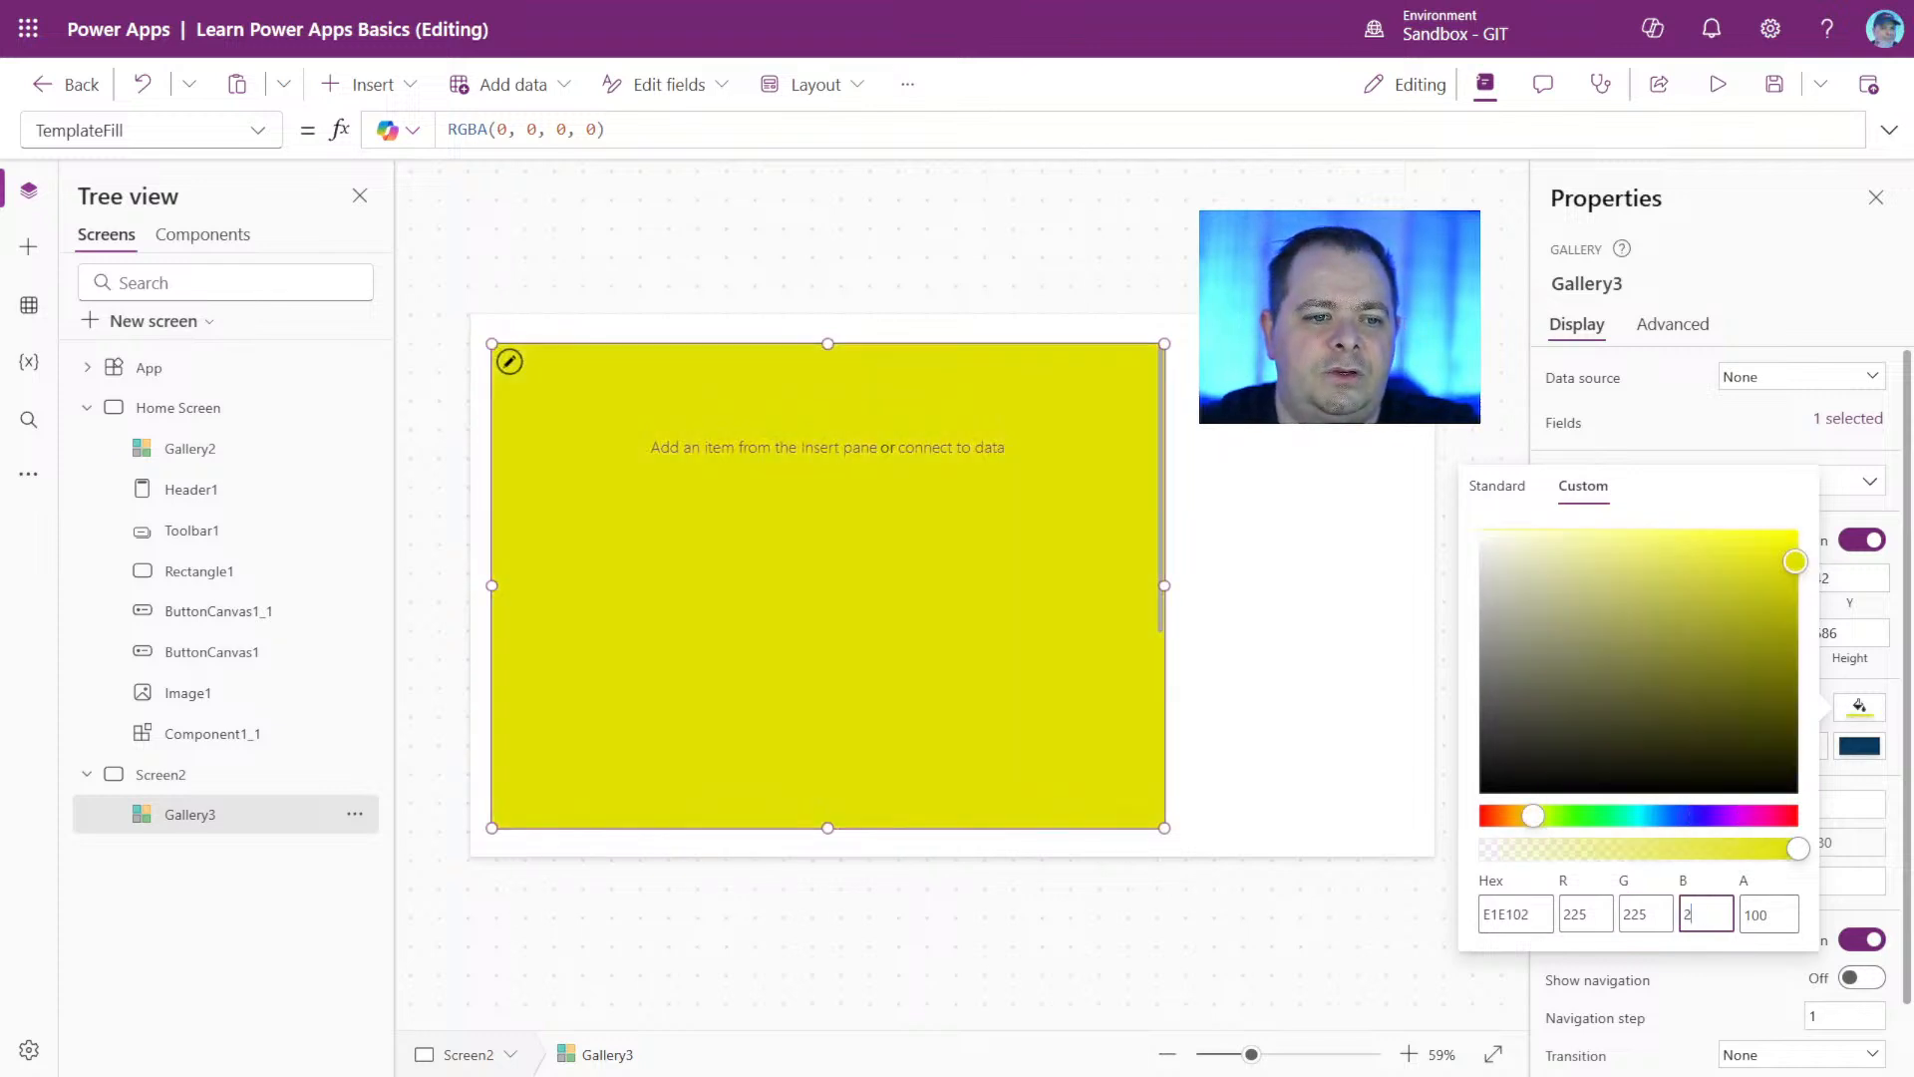
type("25")
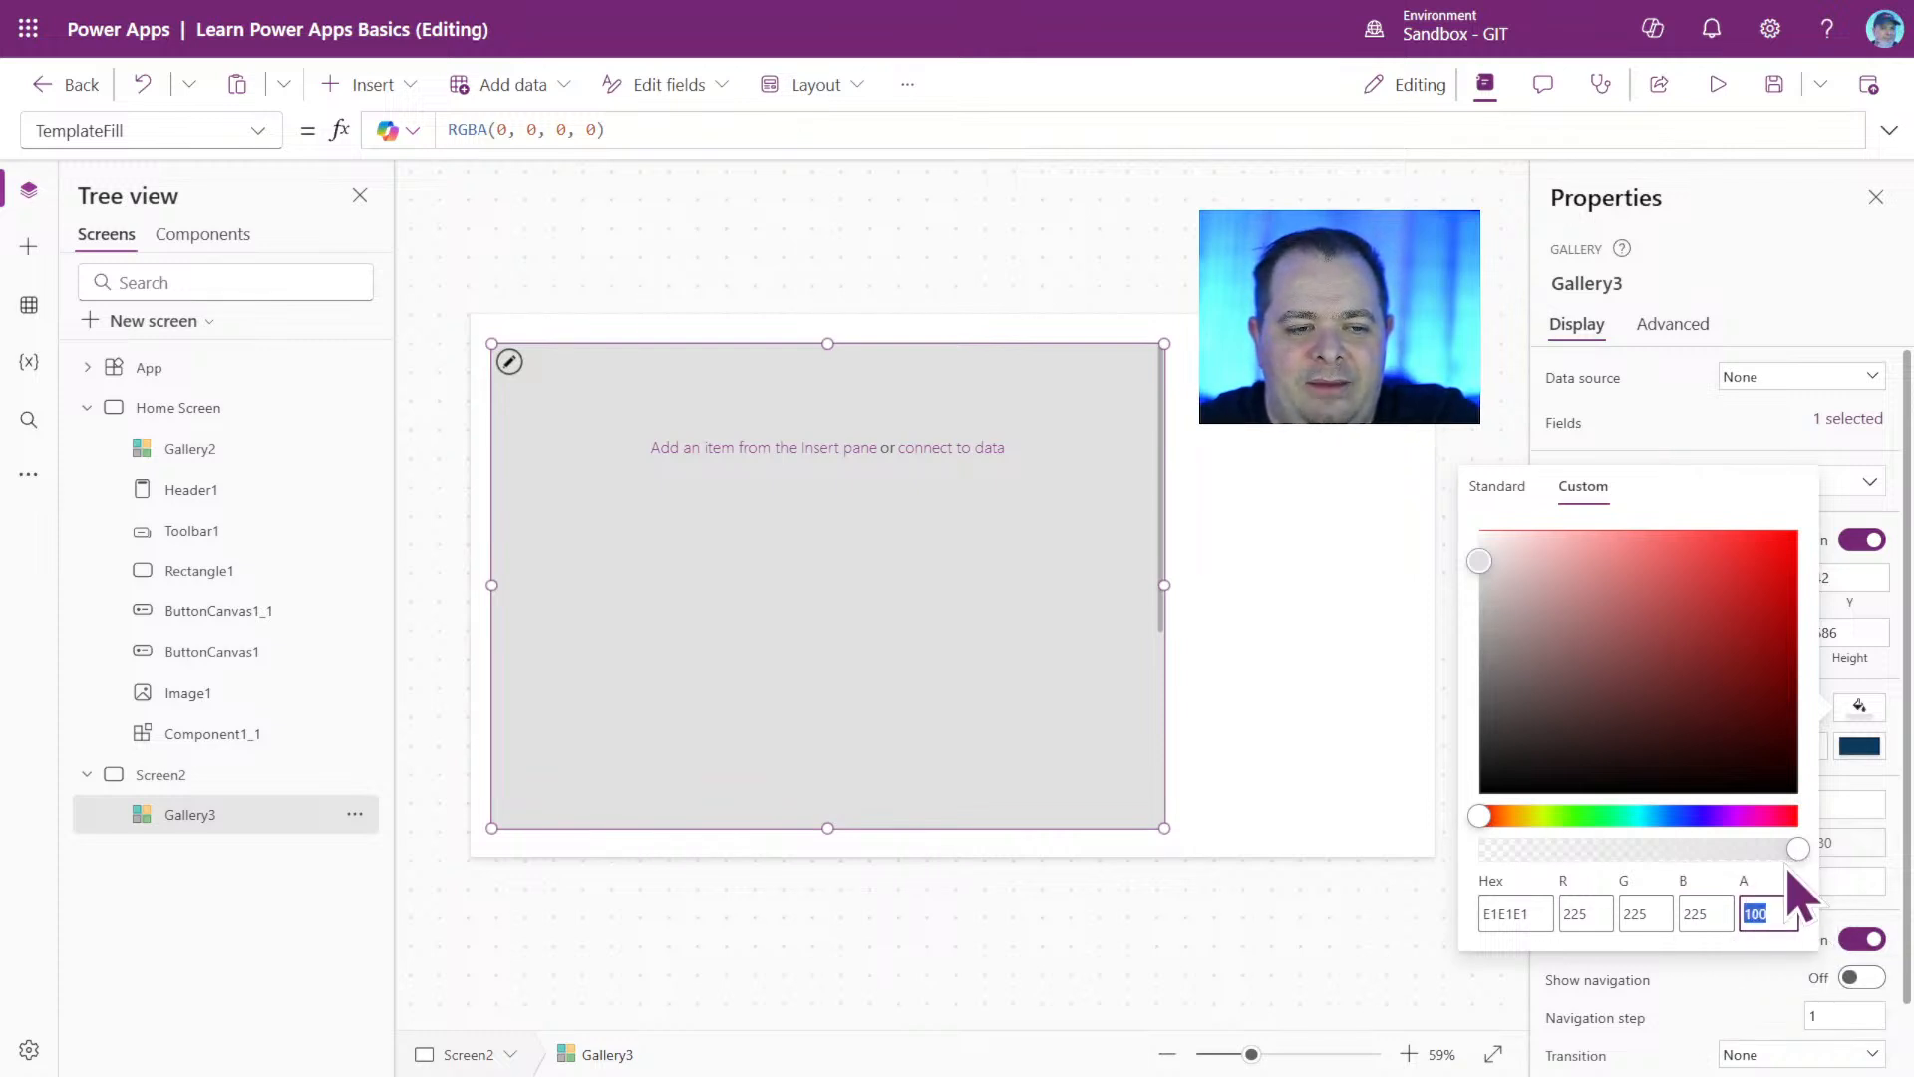
left_click_drag(1799, 855, 1527, 853)
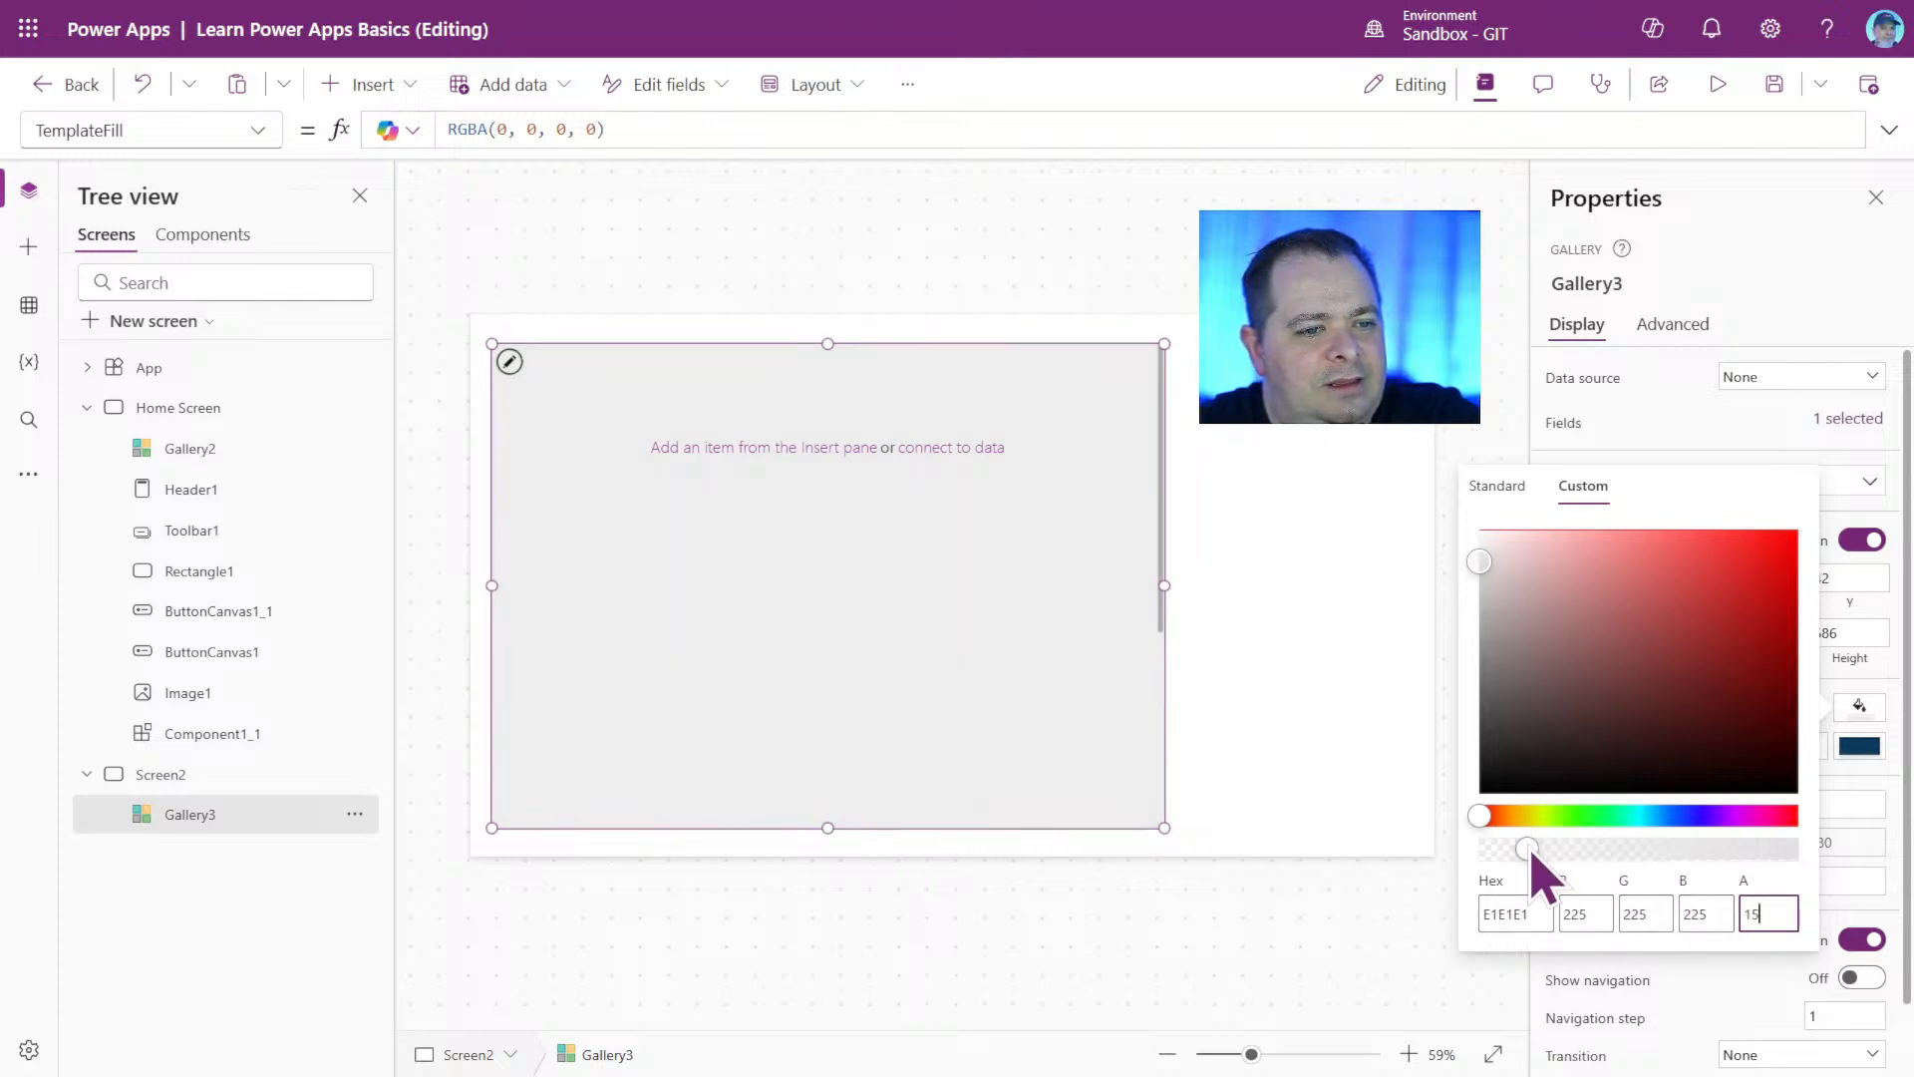
left_click(1291, 579)
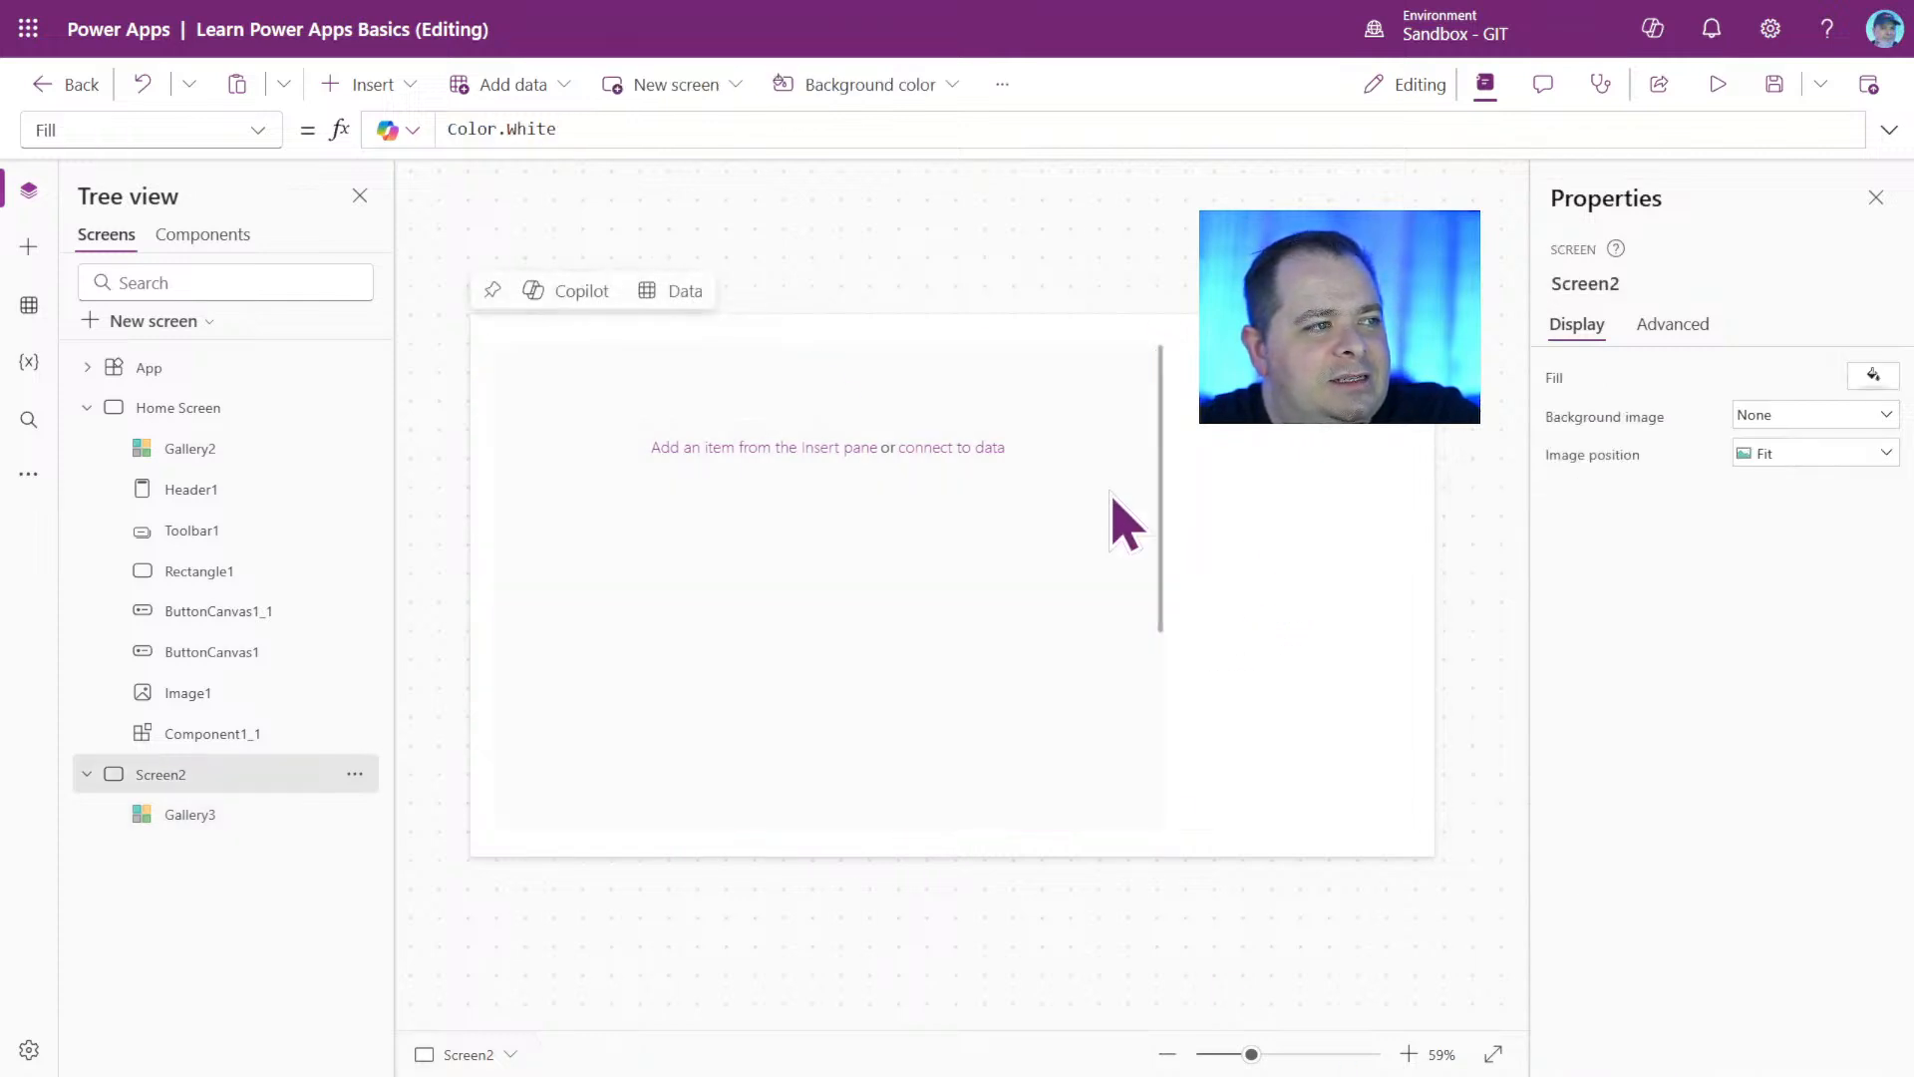
Insert a button on Screen2 and place it across the gallery's right edge at X 930, Y 141.
left_click(403, 94)
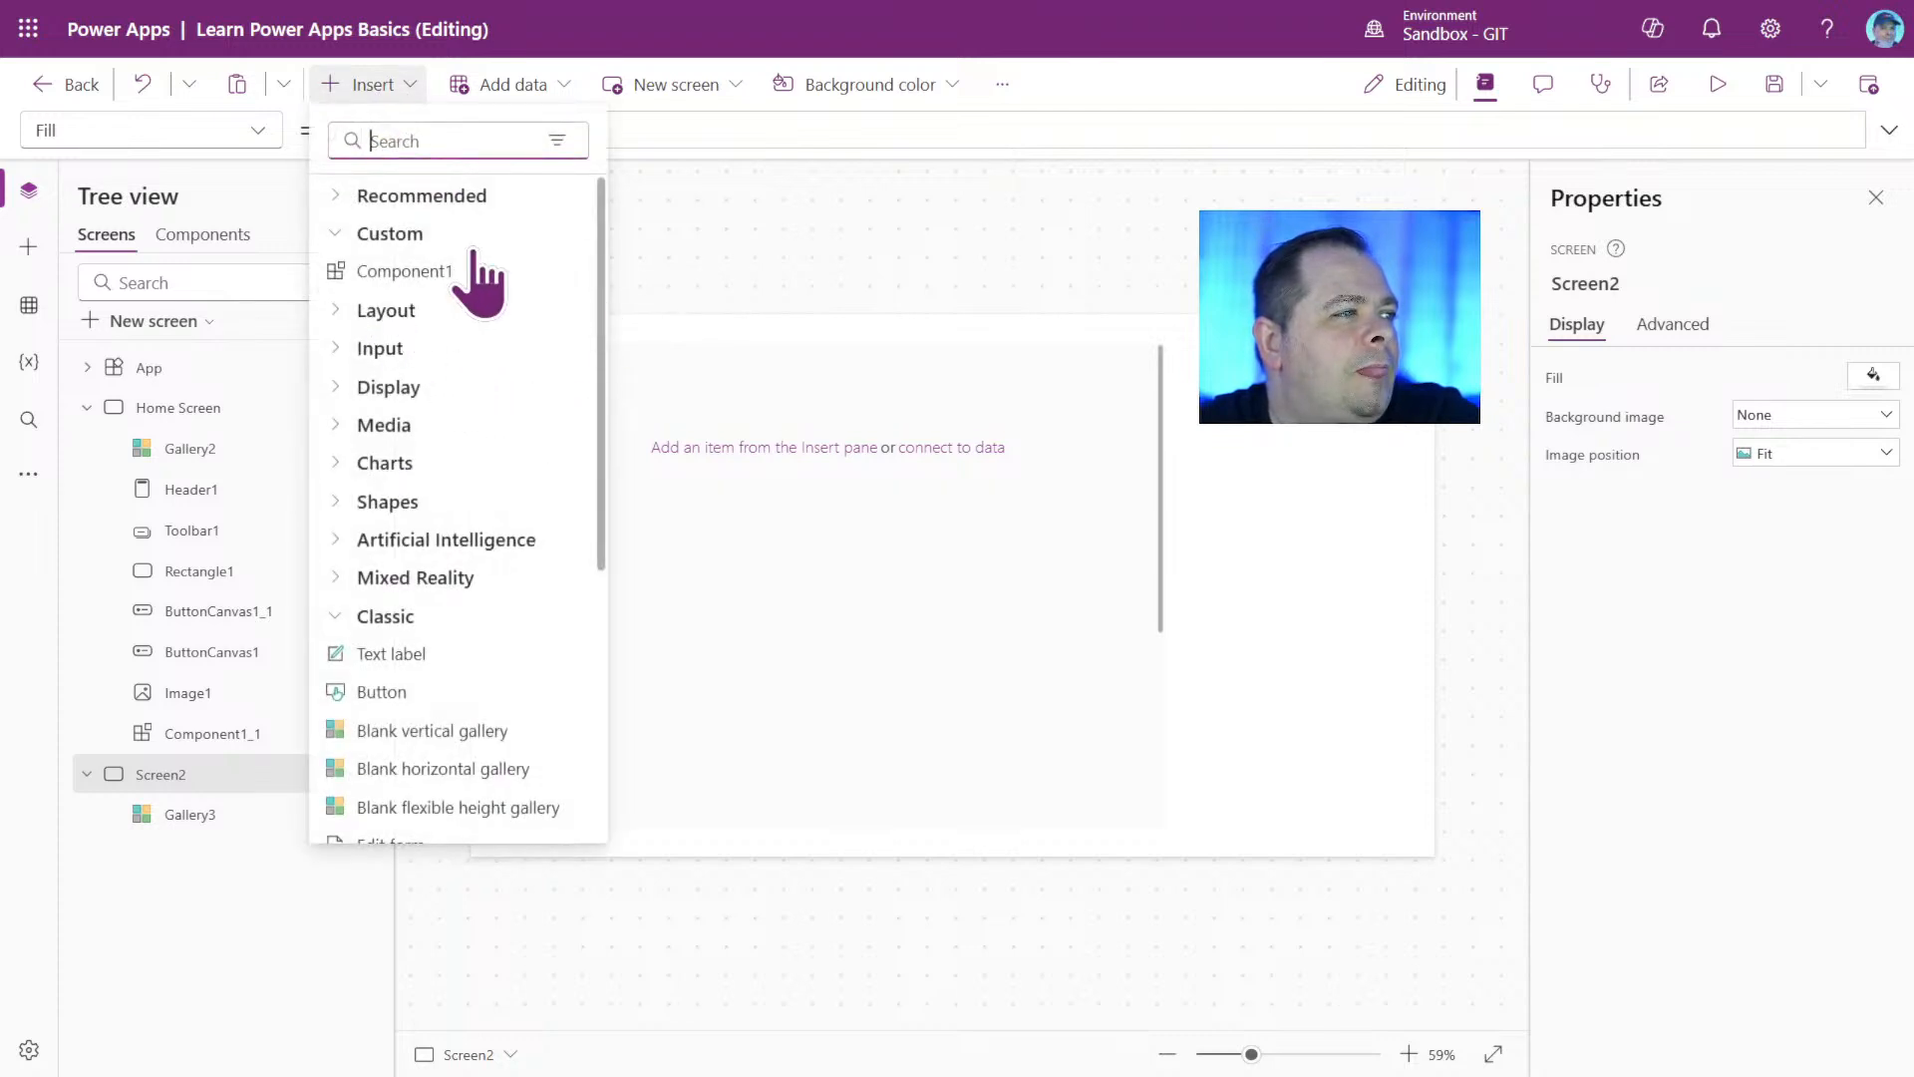
left_click(384, 200)
left_click(423, 271)
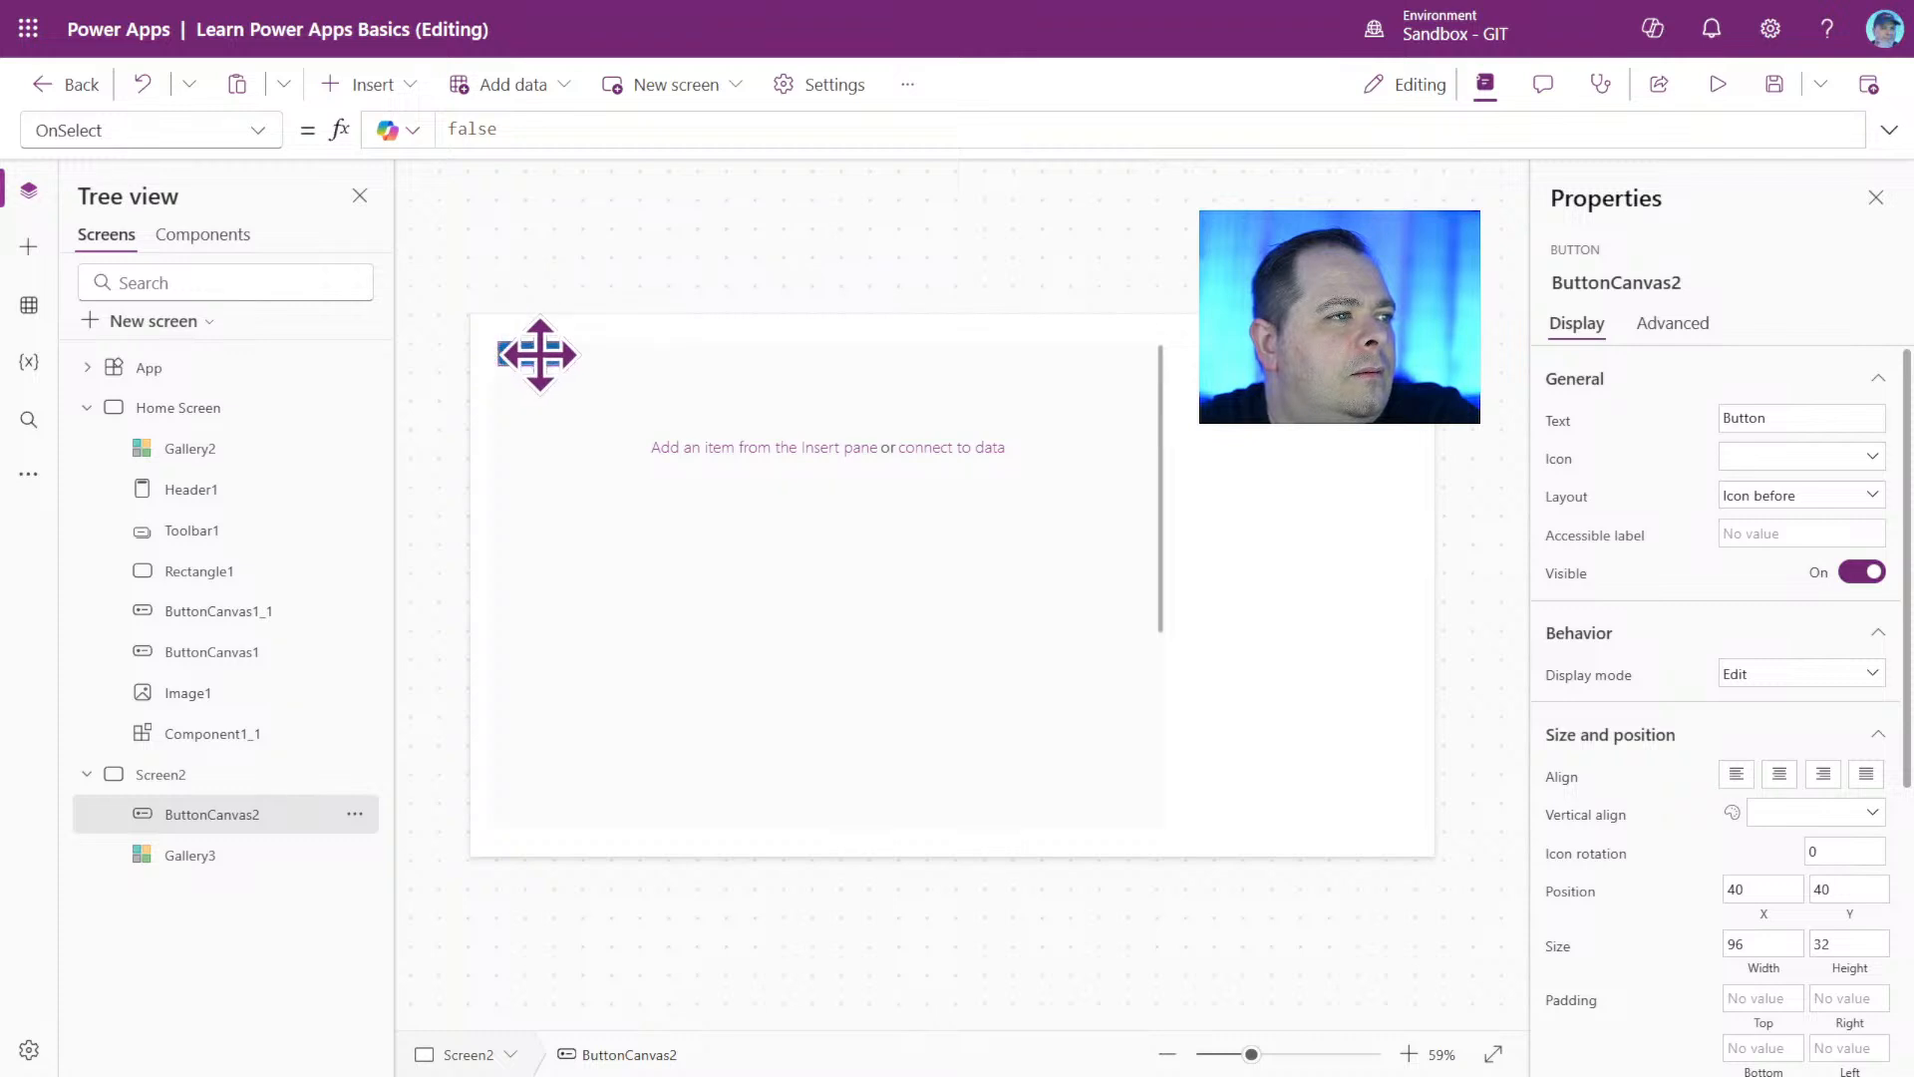
left_click_drag(538, 359, 1164, 427)
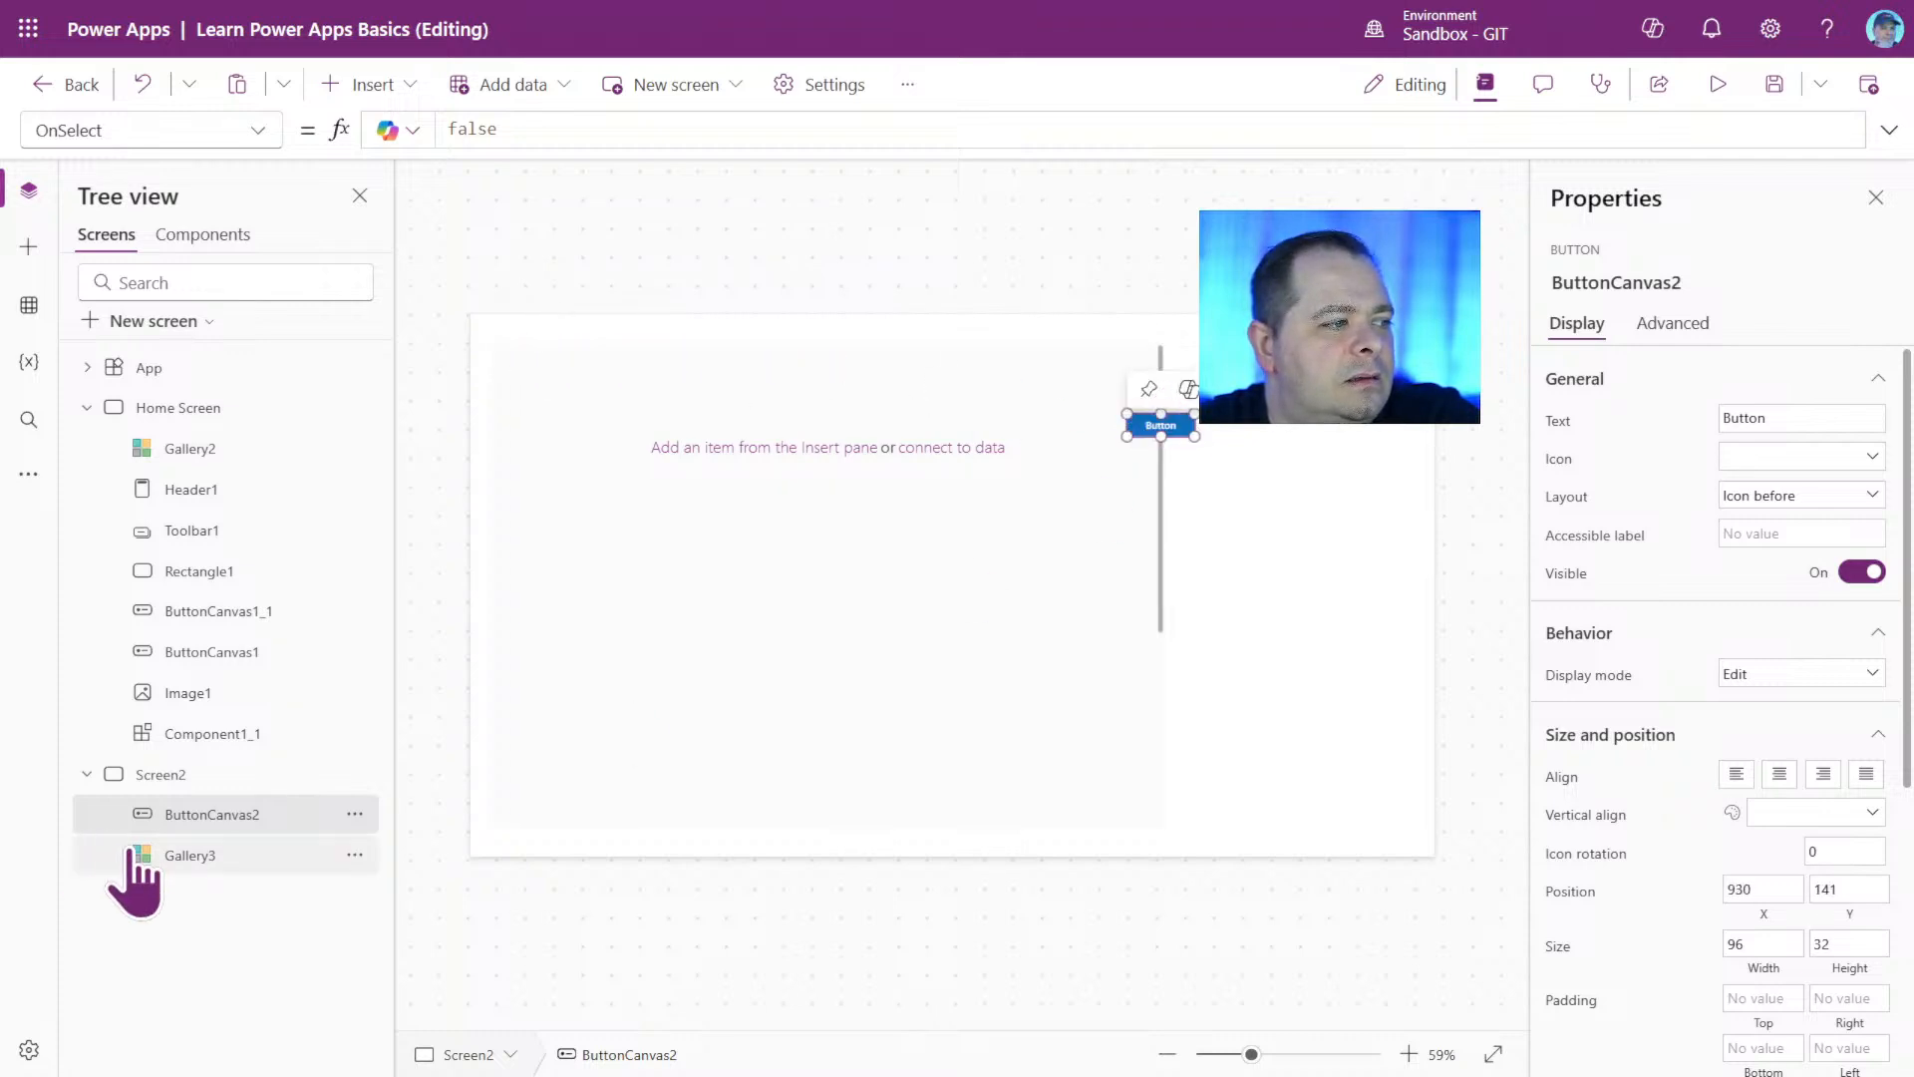
Reorder Gallery3 above ButtonCanvas2 so it overlaps the button, and examine the button through the gallery's transparent fill.
left_click_drag(130, 860, 170, 794)
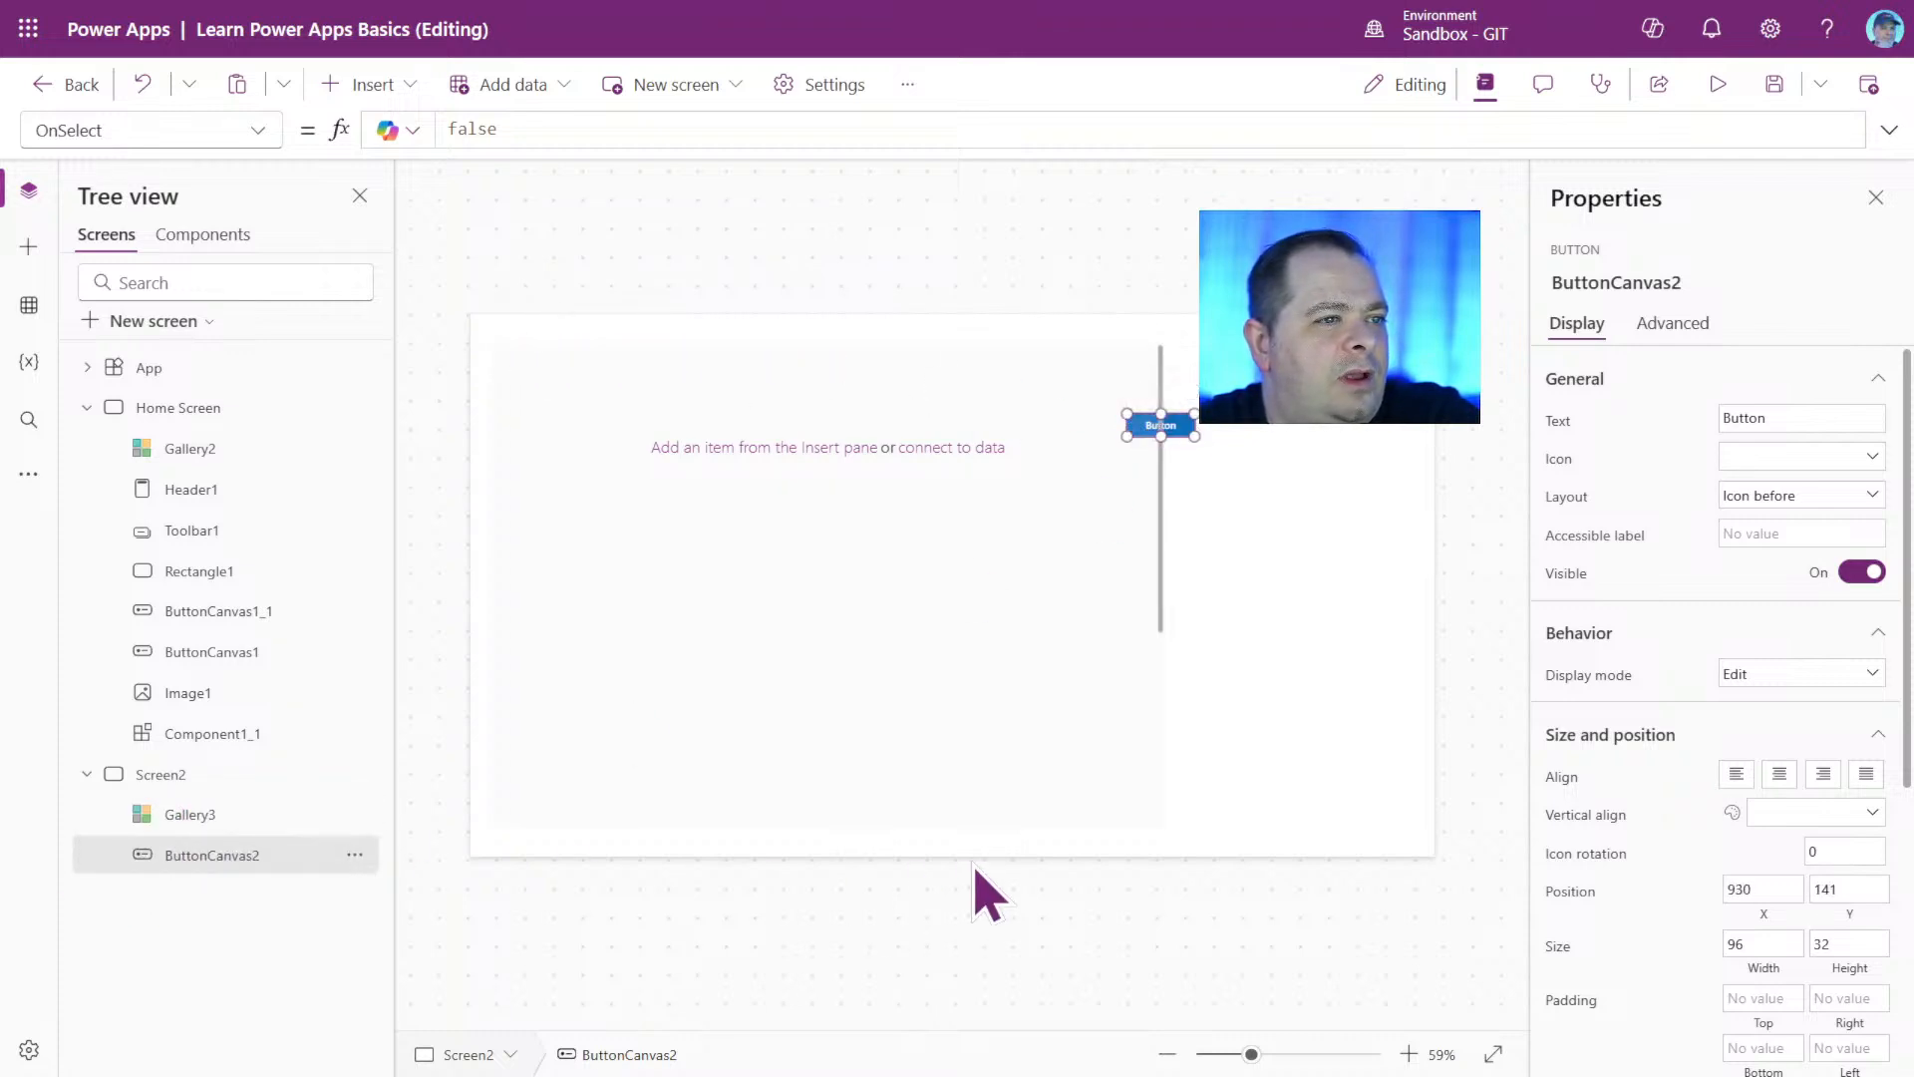
left_click(1316, 481)
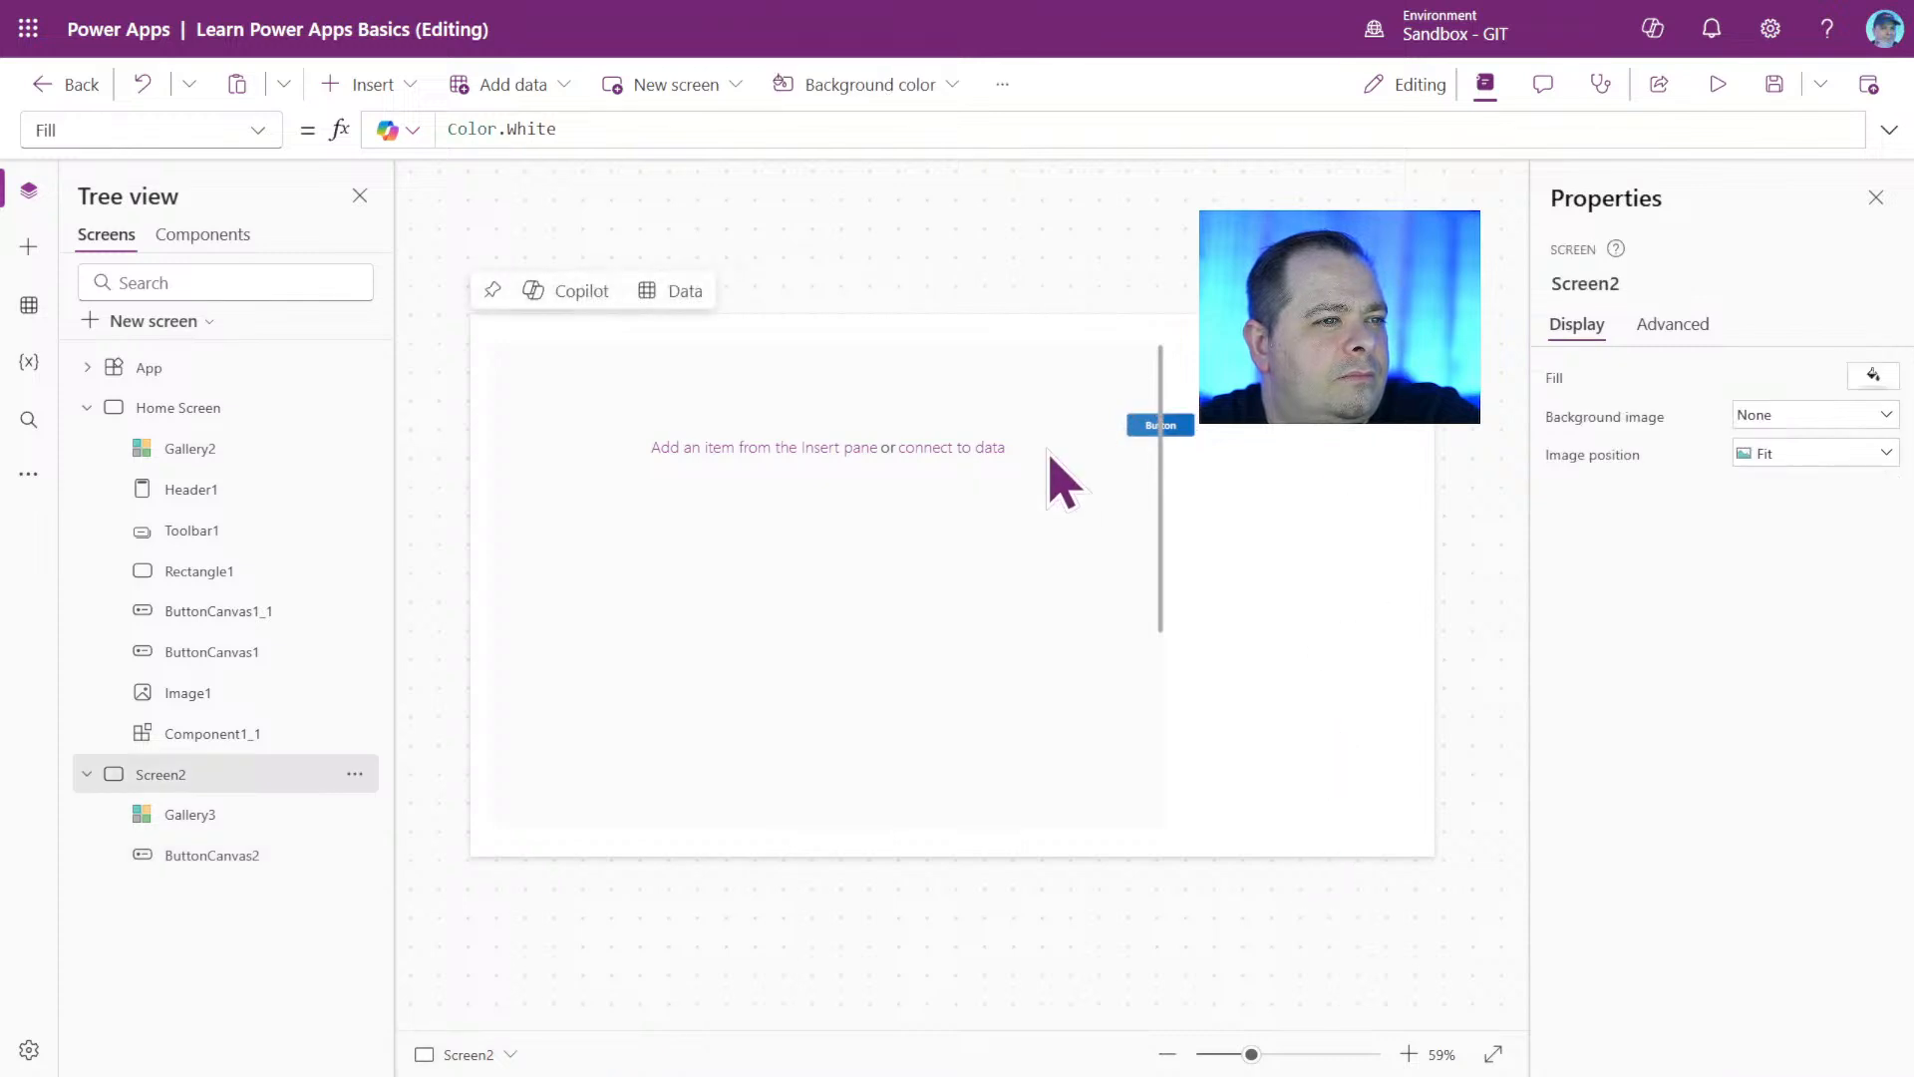
left_click(1325, 1054)
scroll(1237, 650, "up", 3)
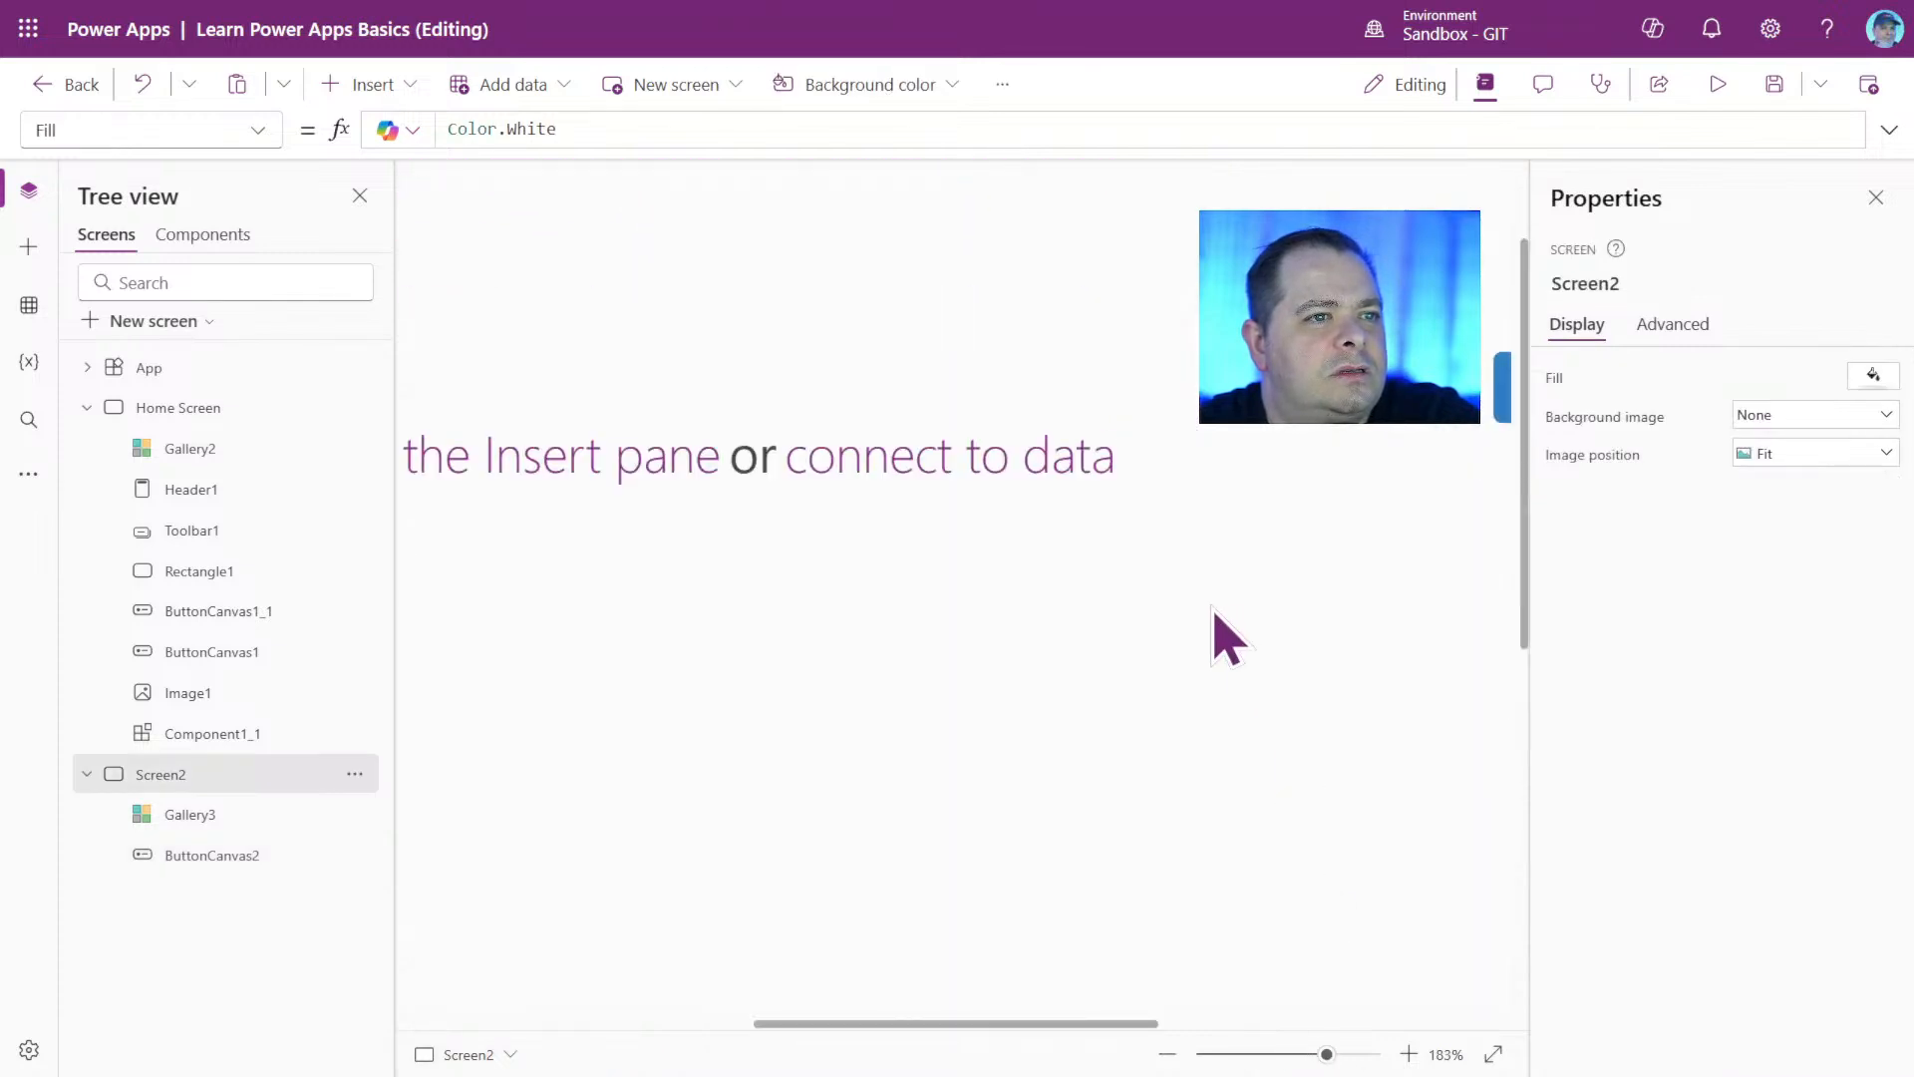
scroll(1236, 650, "right", 6)
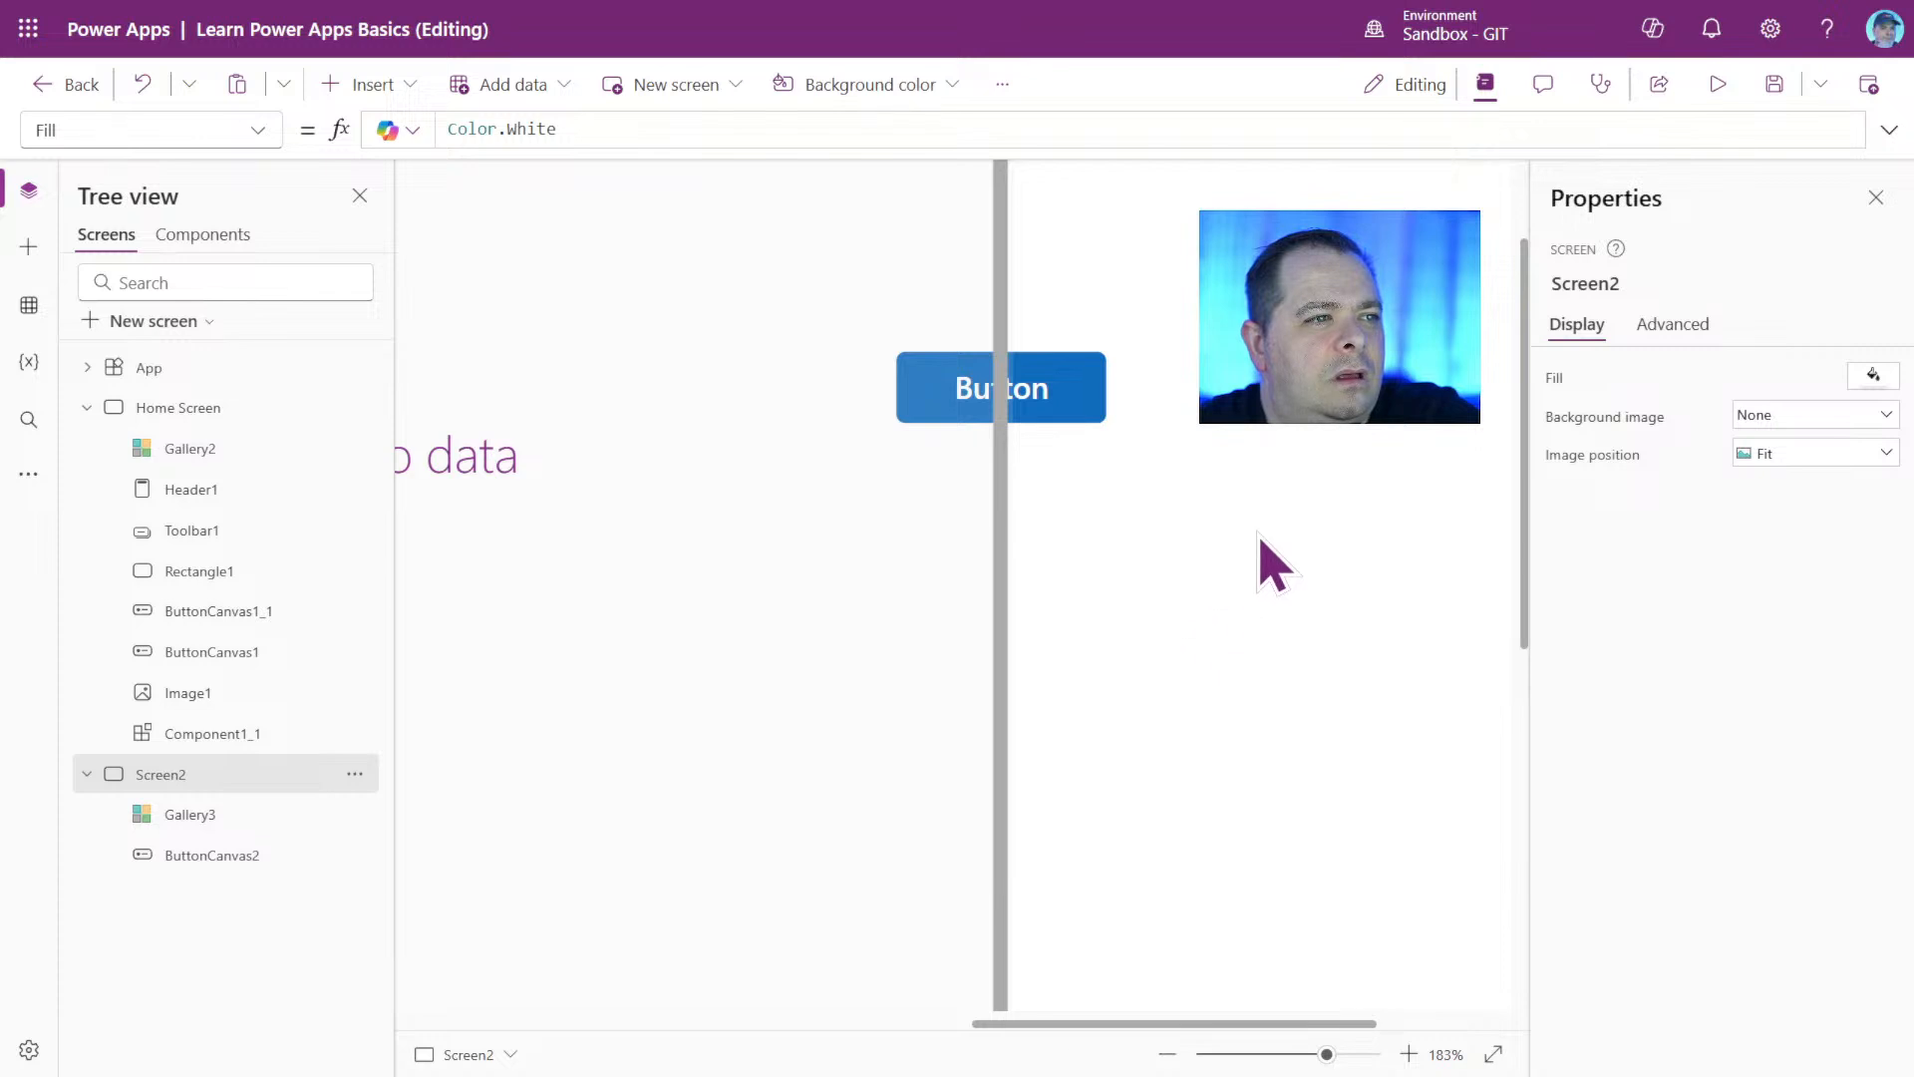
left_click(1095, 384)
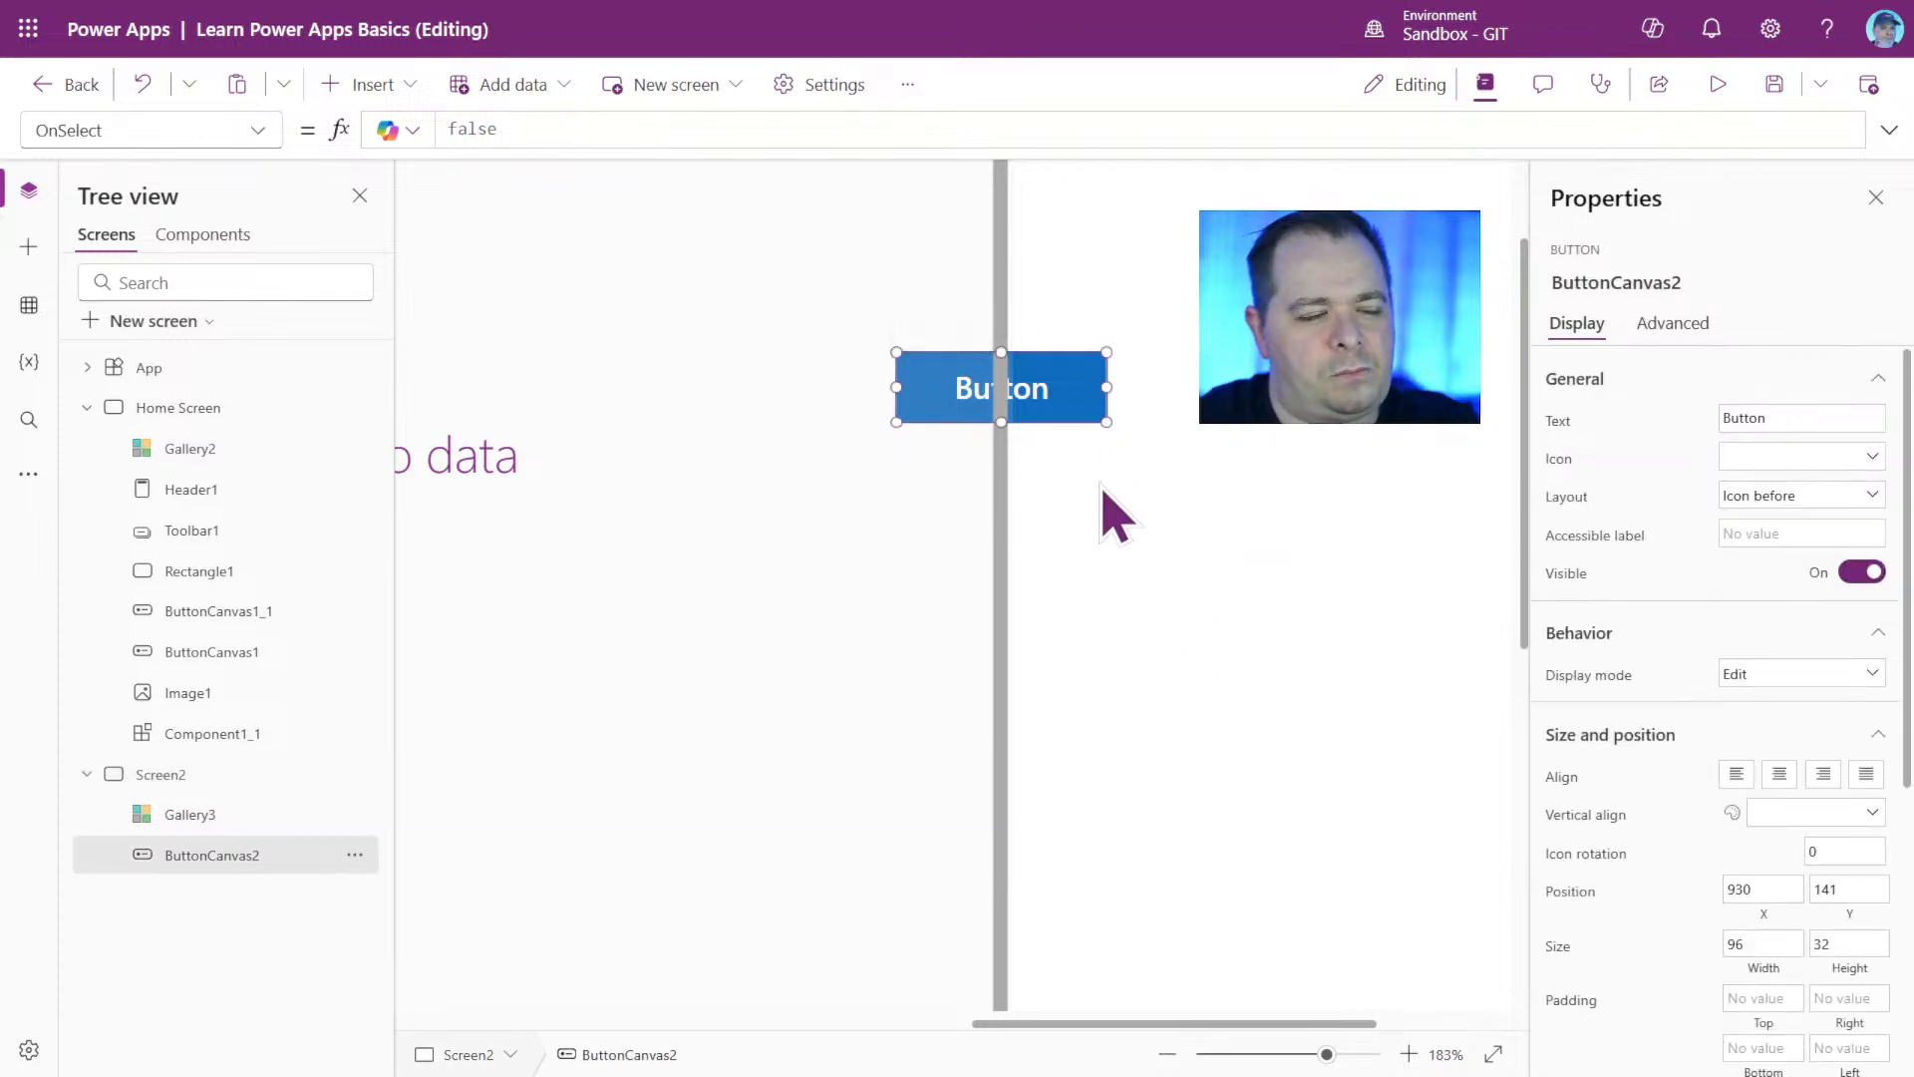
left_click_drag(1326, 1054, 1381, 1054)
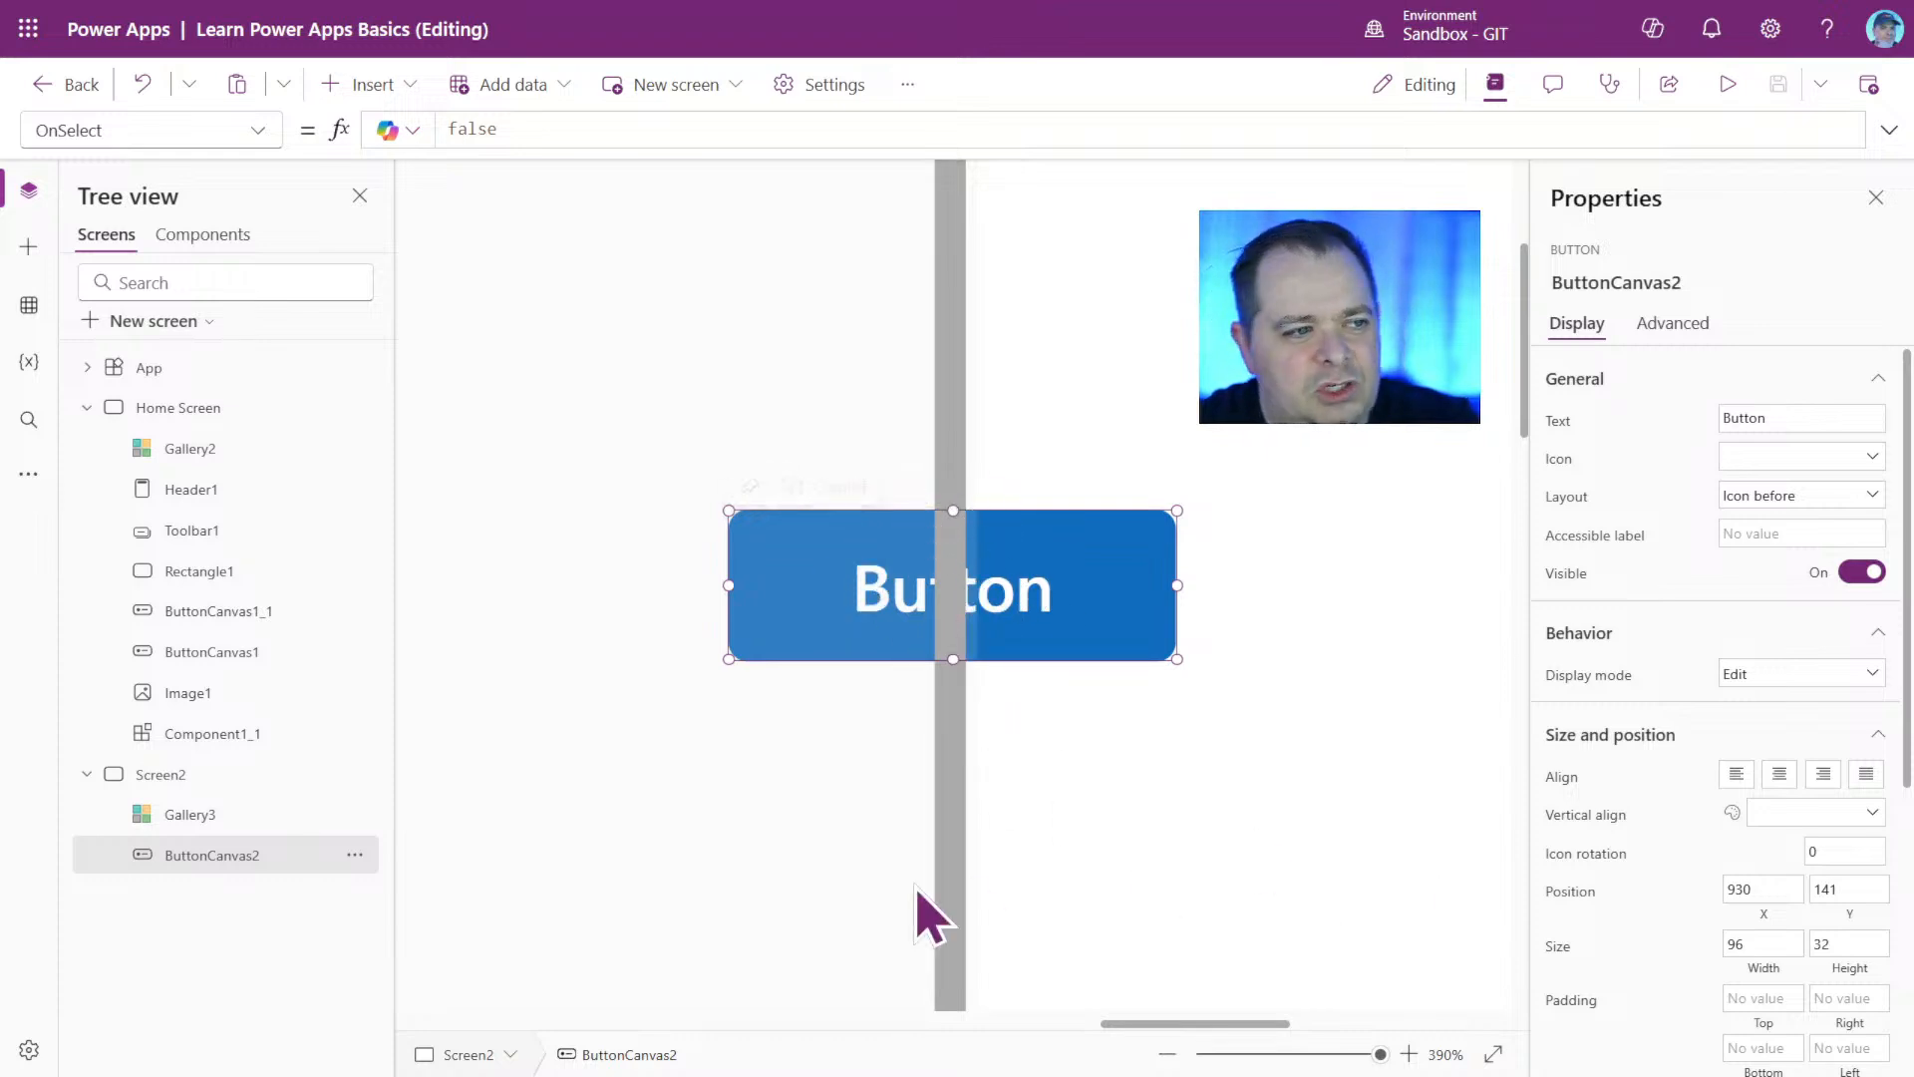
Widen ButtonCanvas2 to about 173 and move it to about X 854, Y 110 across the gallery's edge.
left_click_drag(1098, 598, 1247, 463)
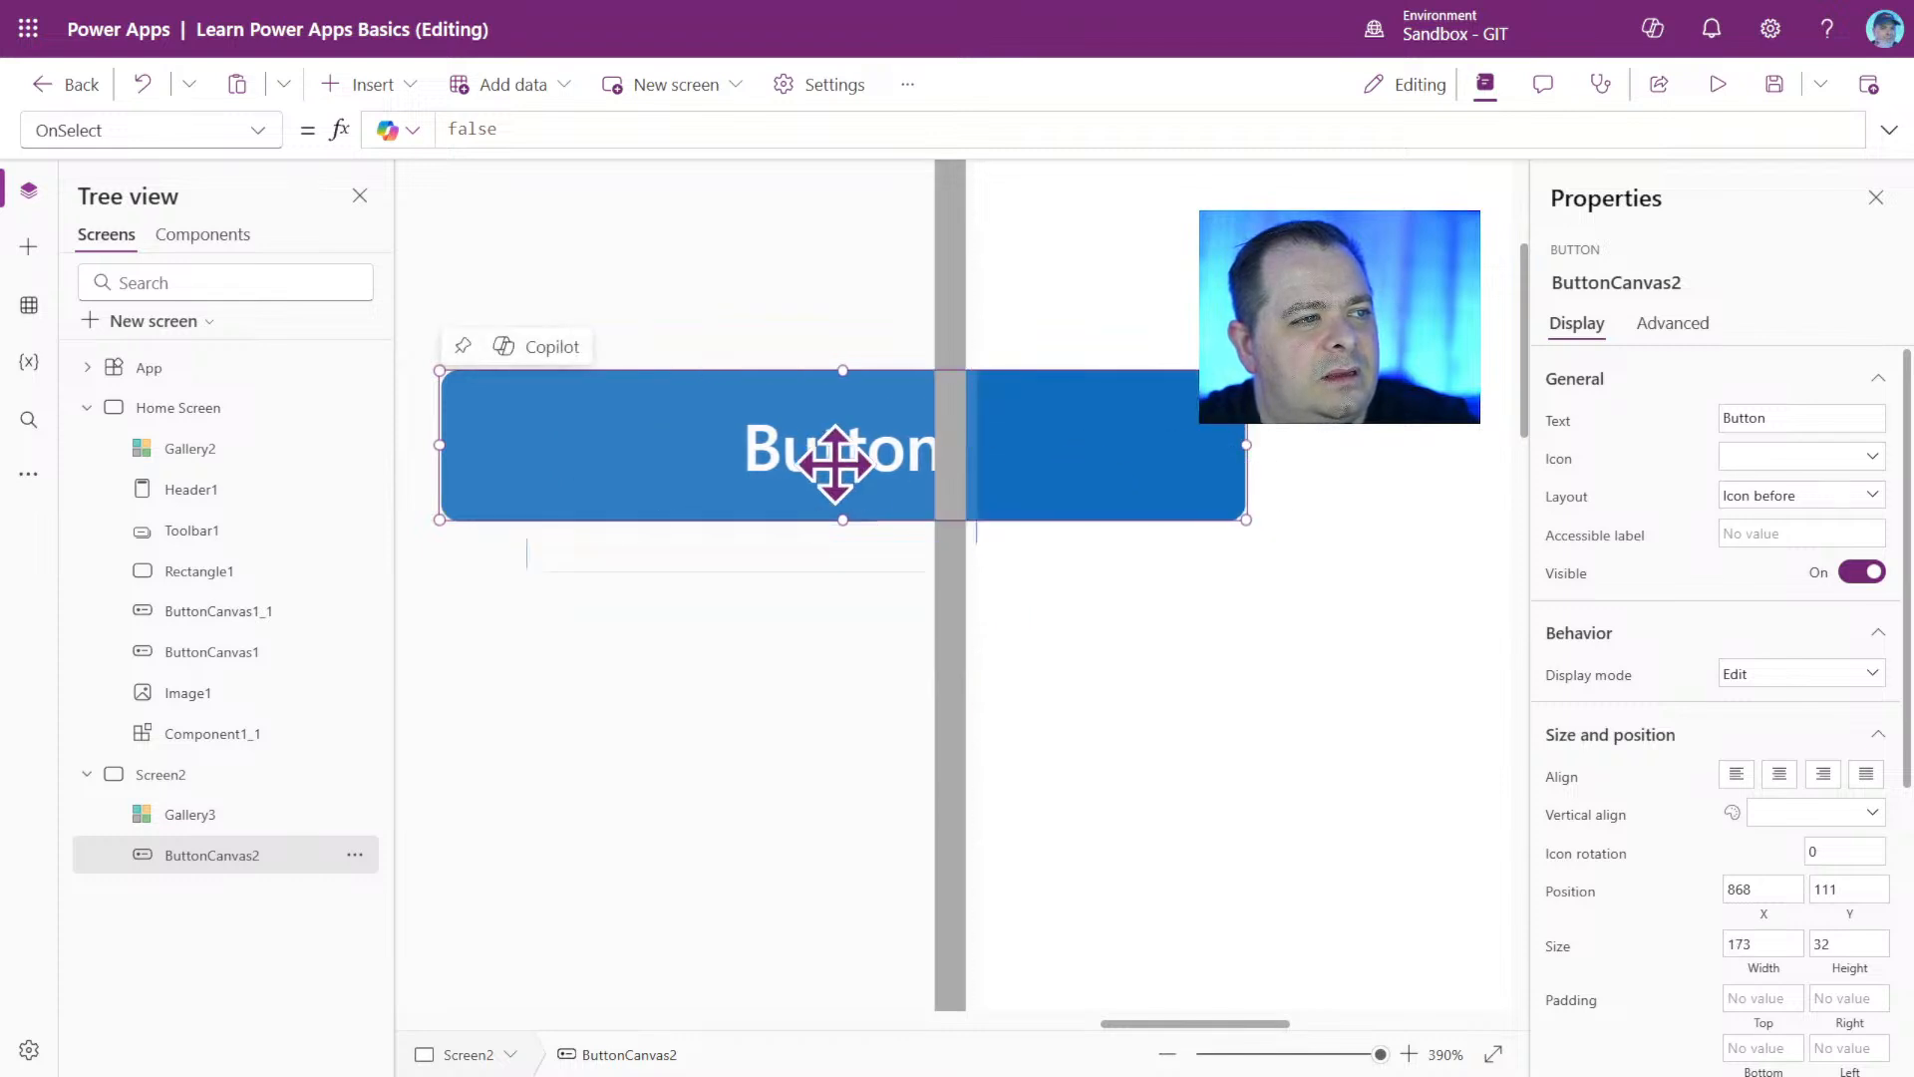
left_click_drag(837, 456, 771, 455)
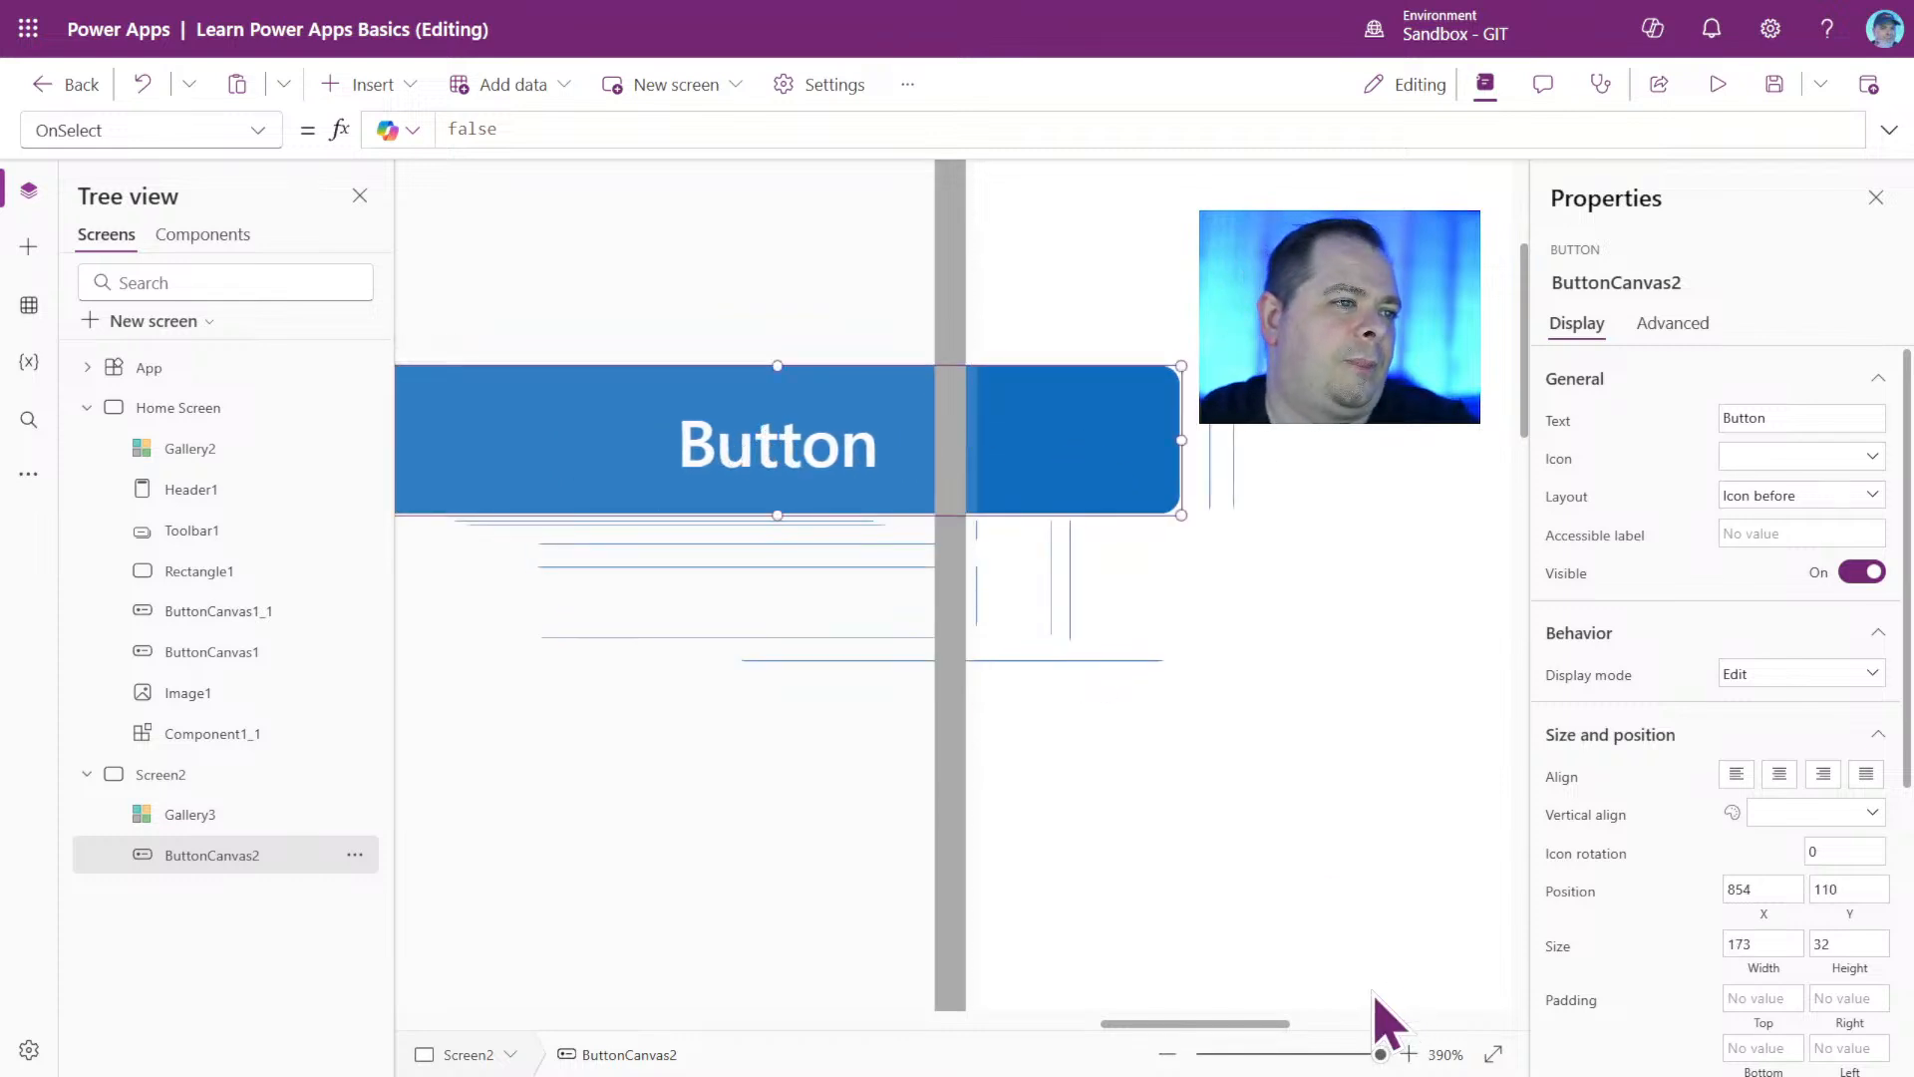
left_click(1333, 769)
left_click(1290, 1055)
left_click_drag(1290, 1063, 1246, 1062)
Set the alpha of Gallery3's custom fill to 100 and deselect the gallery.
left_click(947, 608)
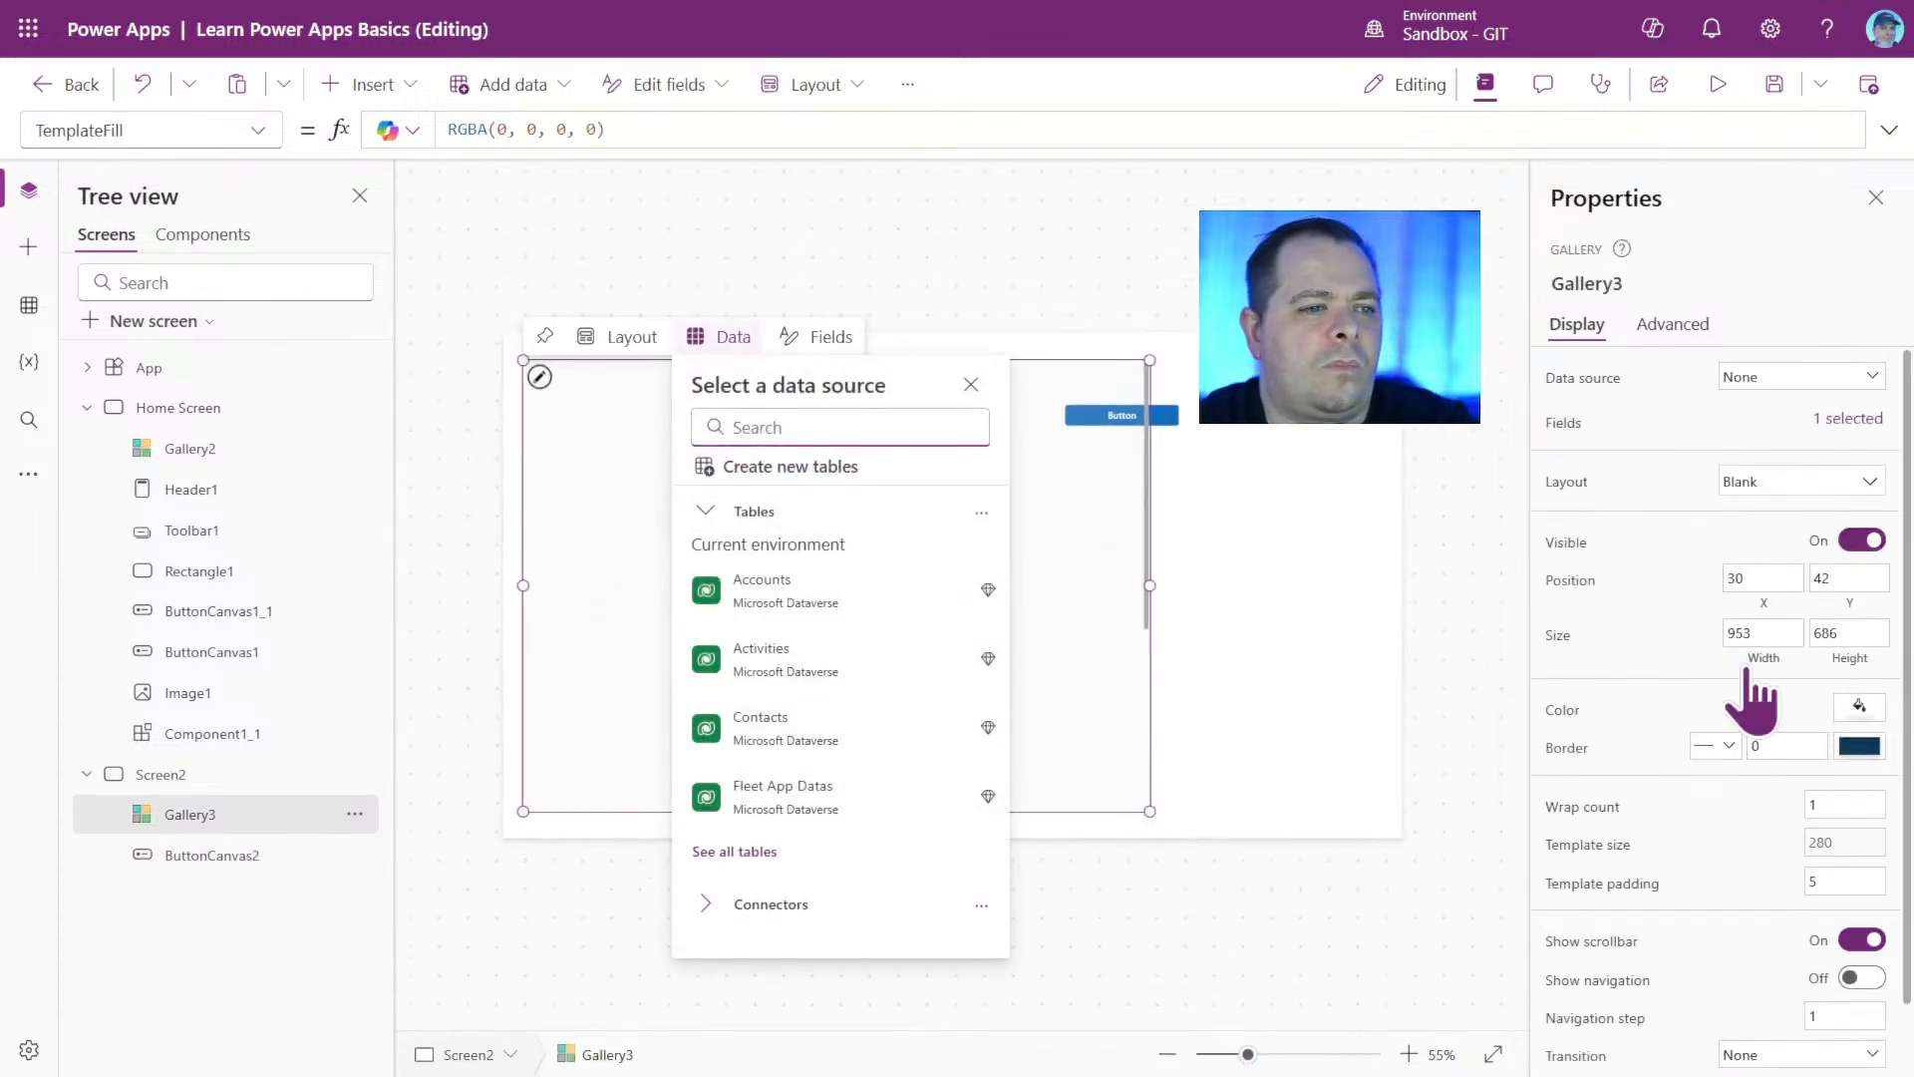
left_click(1858, 706)
left_click(1664, 507)
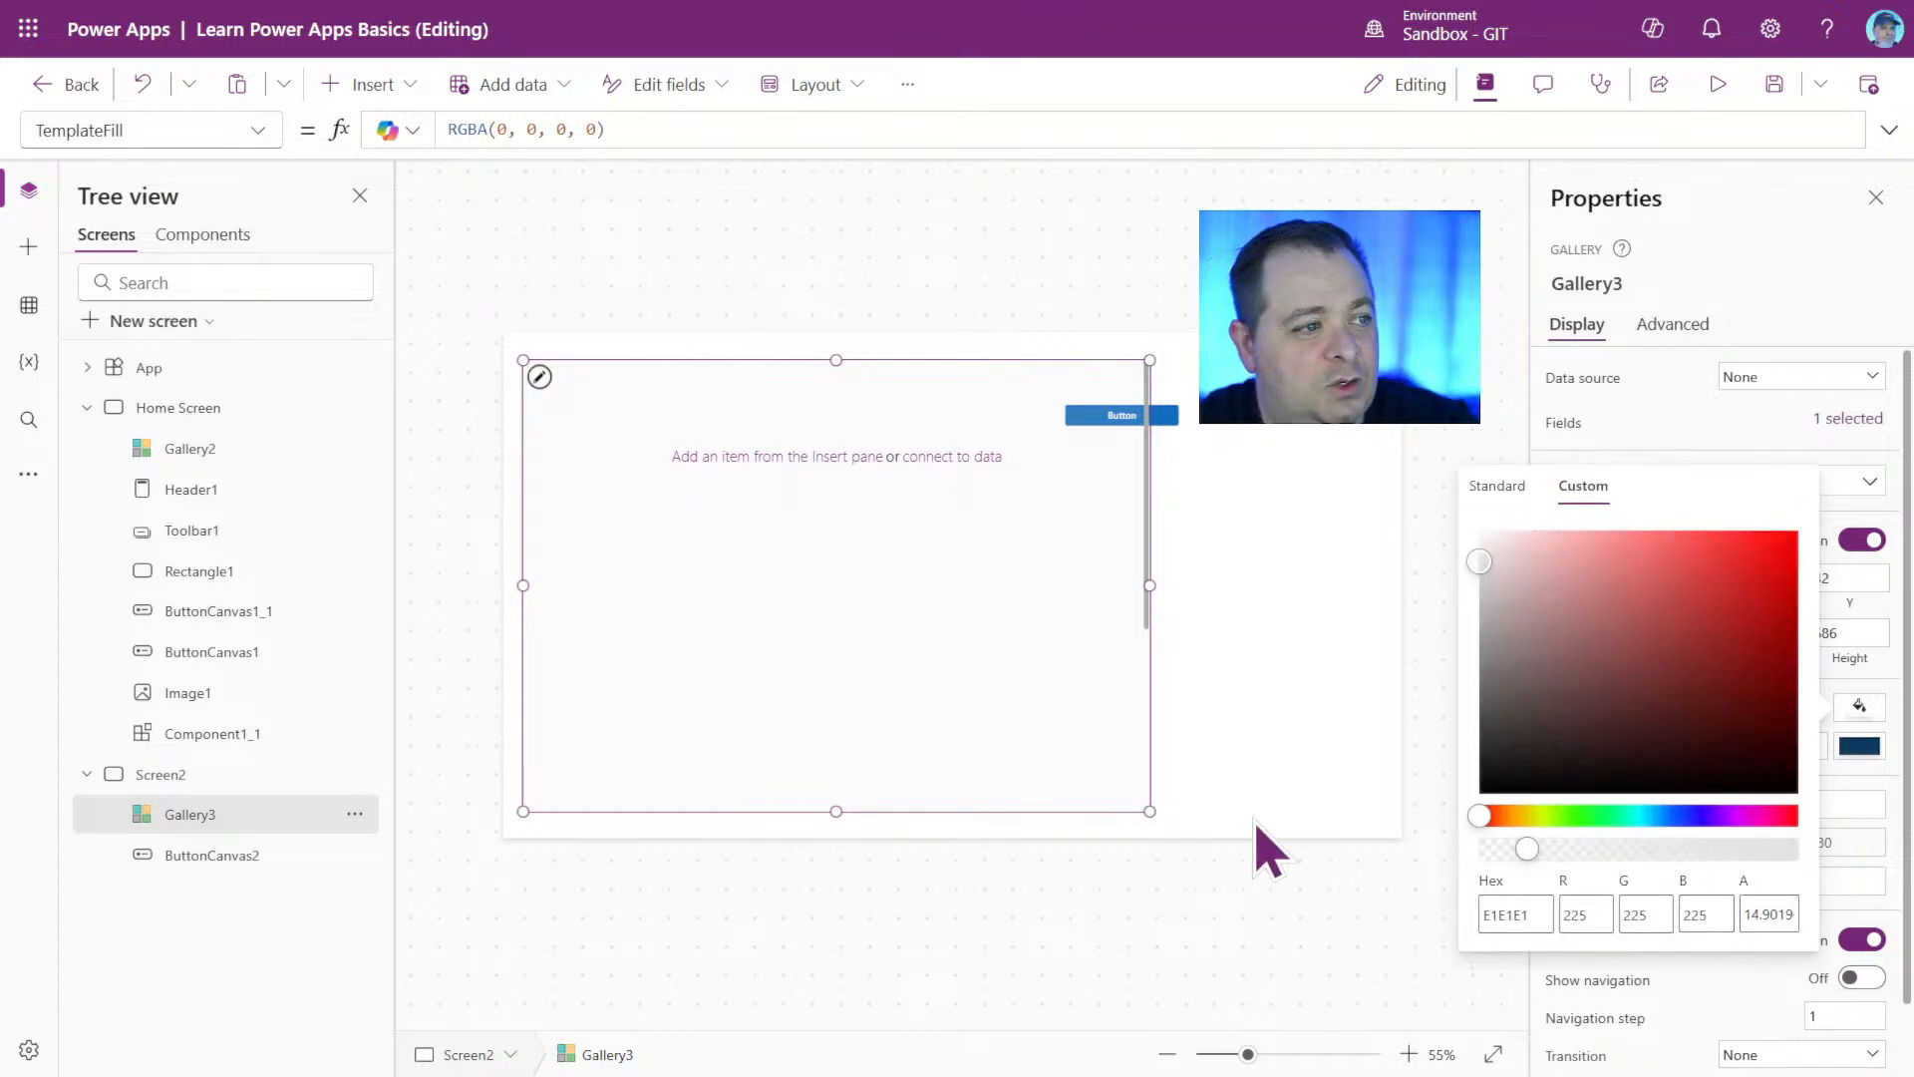
left_click_drag(1533, 855, 1784, 882)
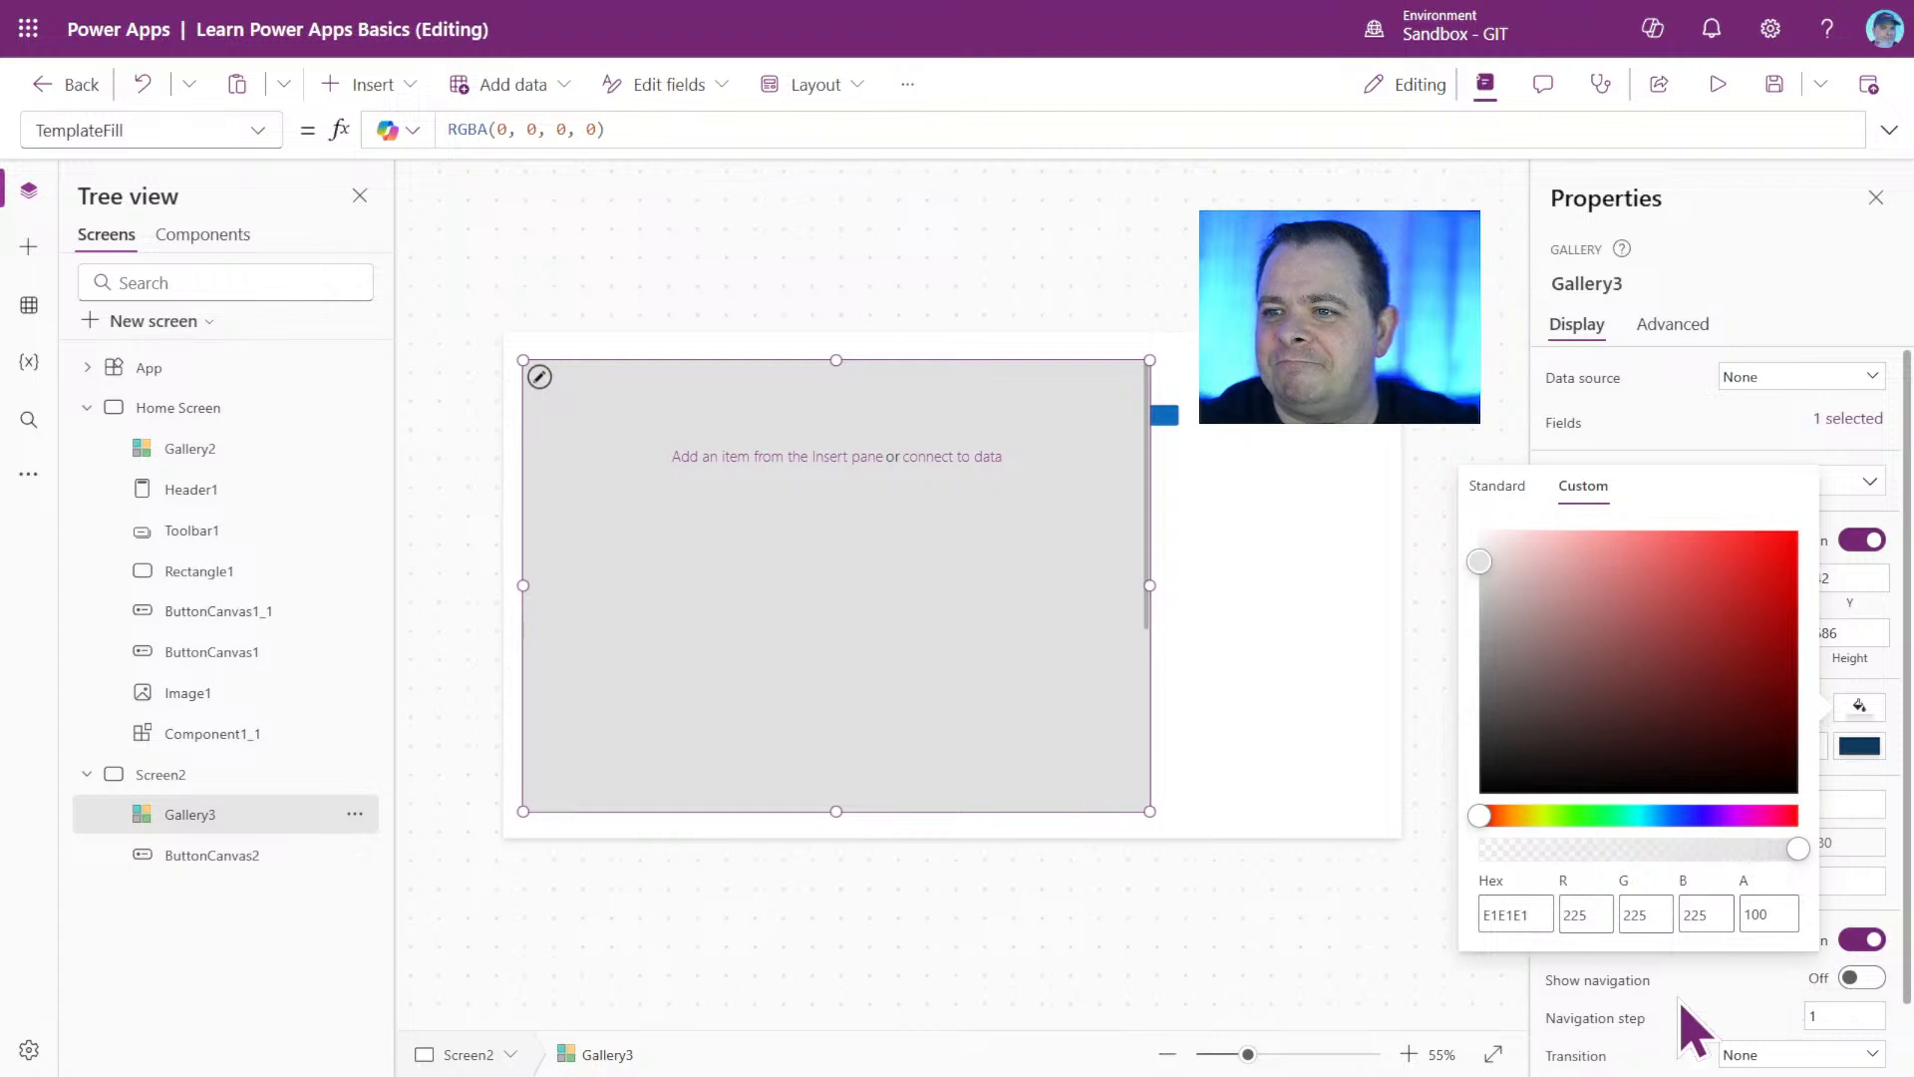
left_click(1338, 668)
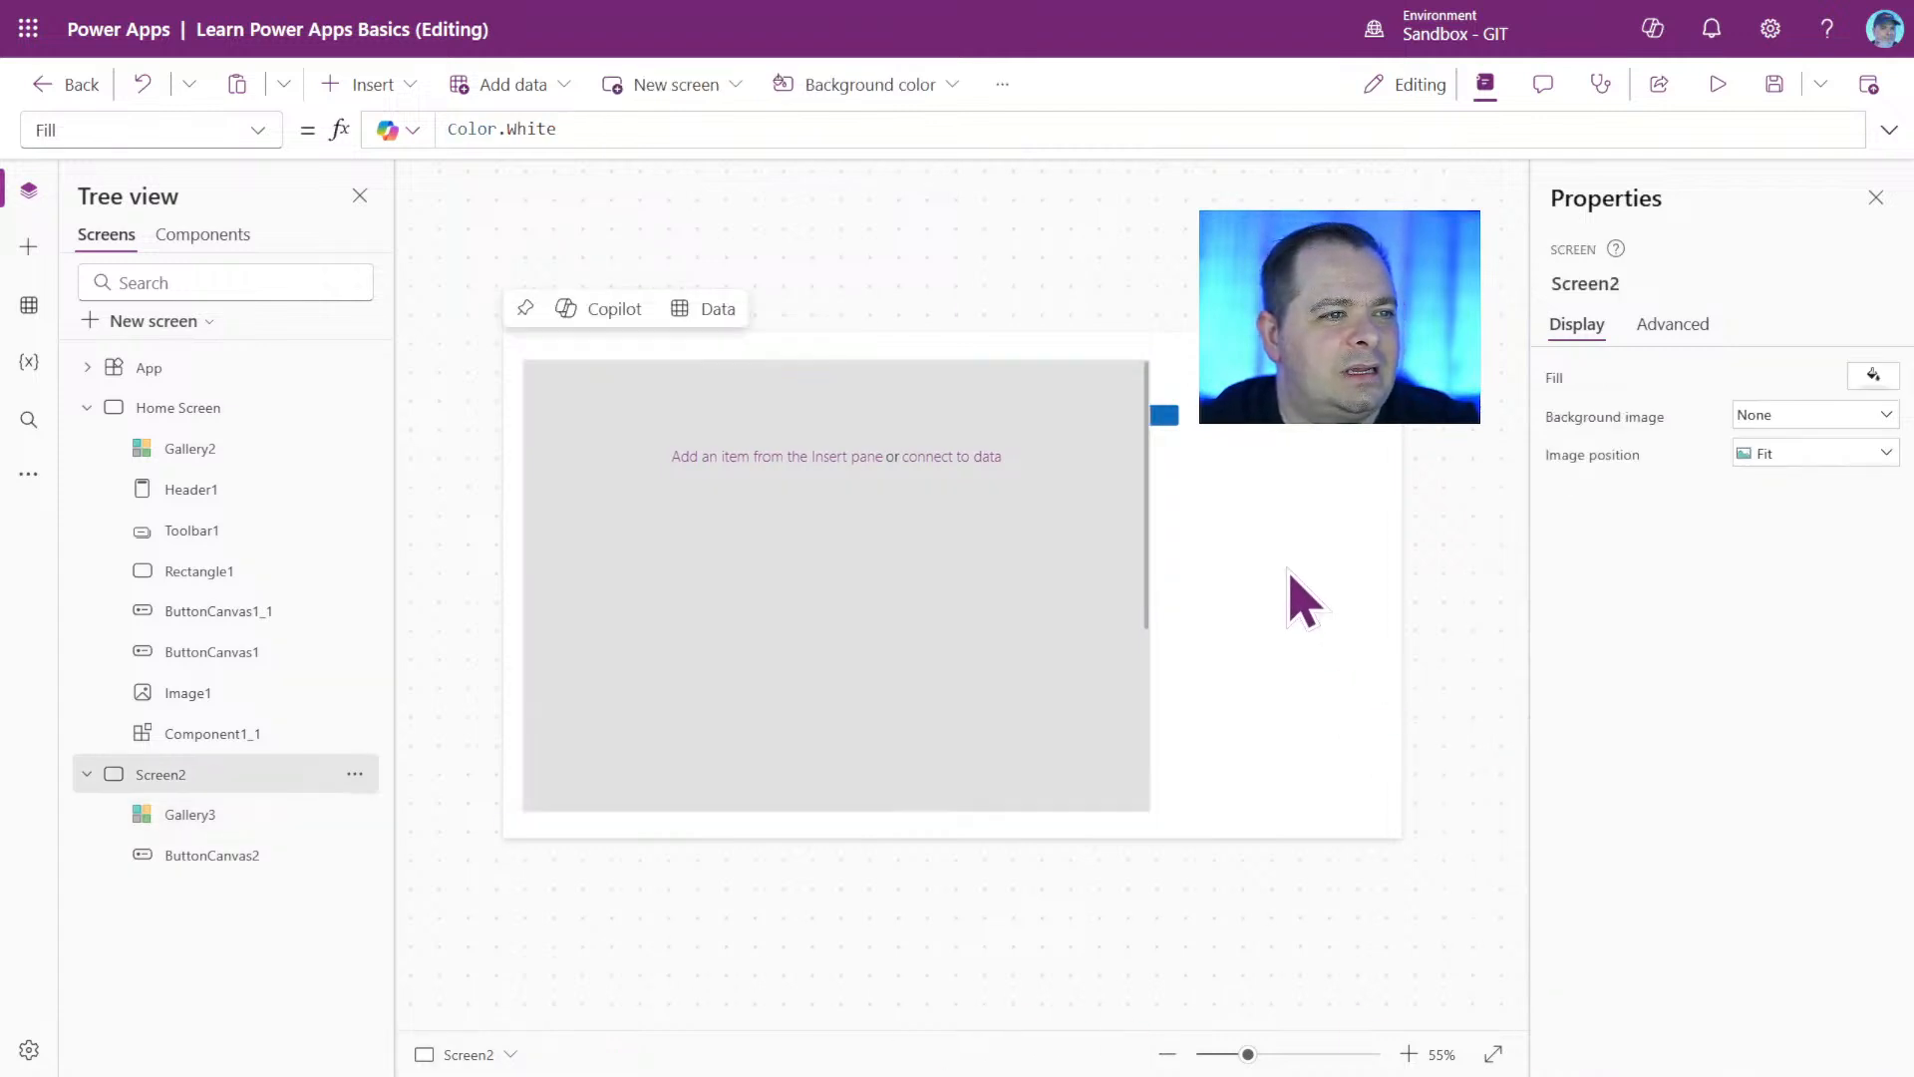
Move ButtonCanvas2 off the gallery to about X 1070, Y 42 and deselect it.
left_click(1173, 417)
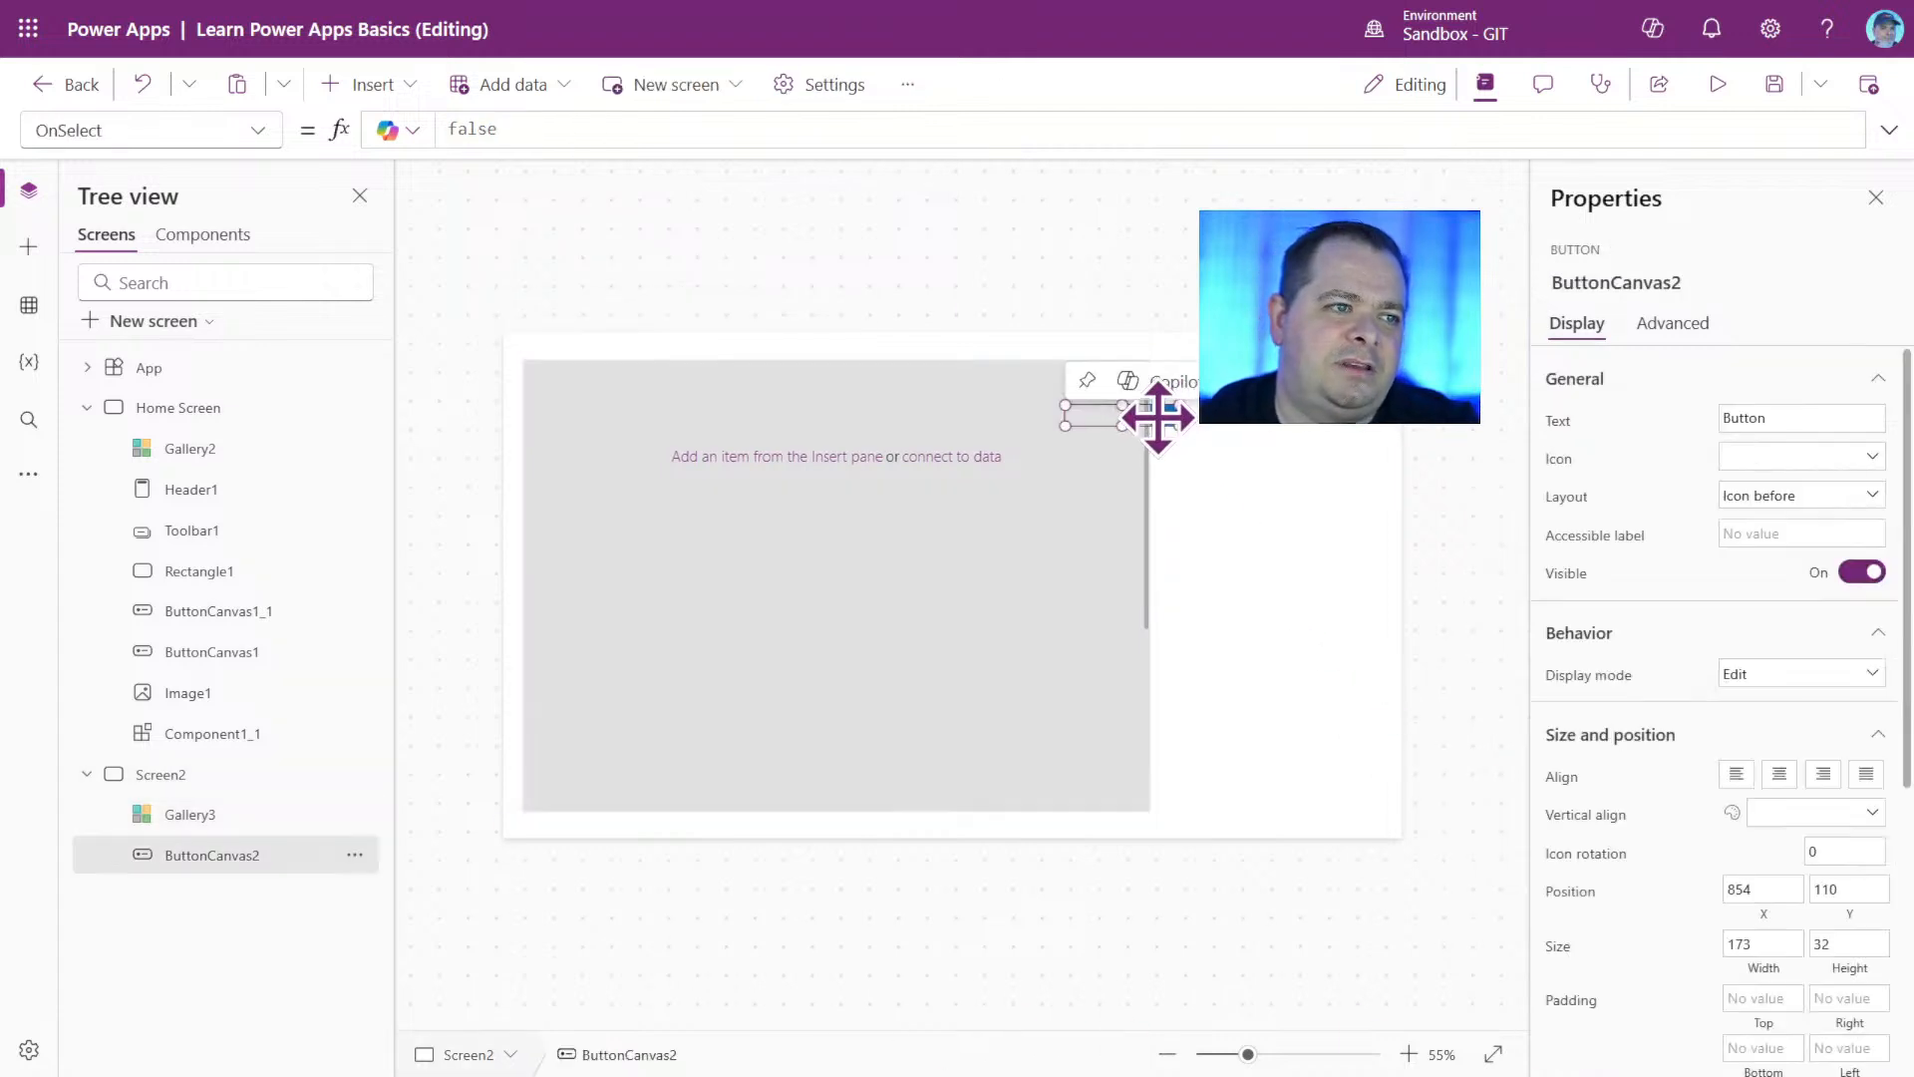
left_click_drag(1158, 417, 1294, 438)
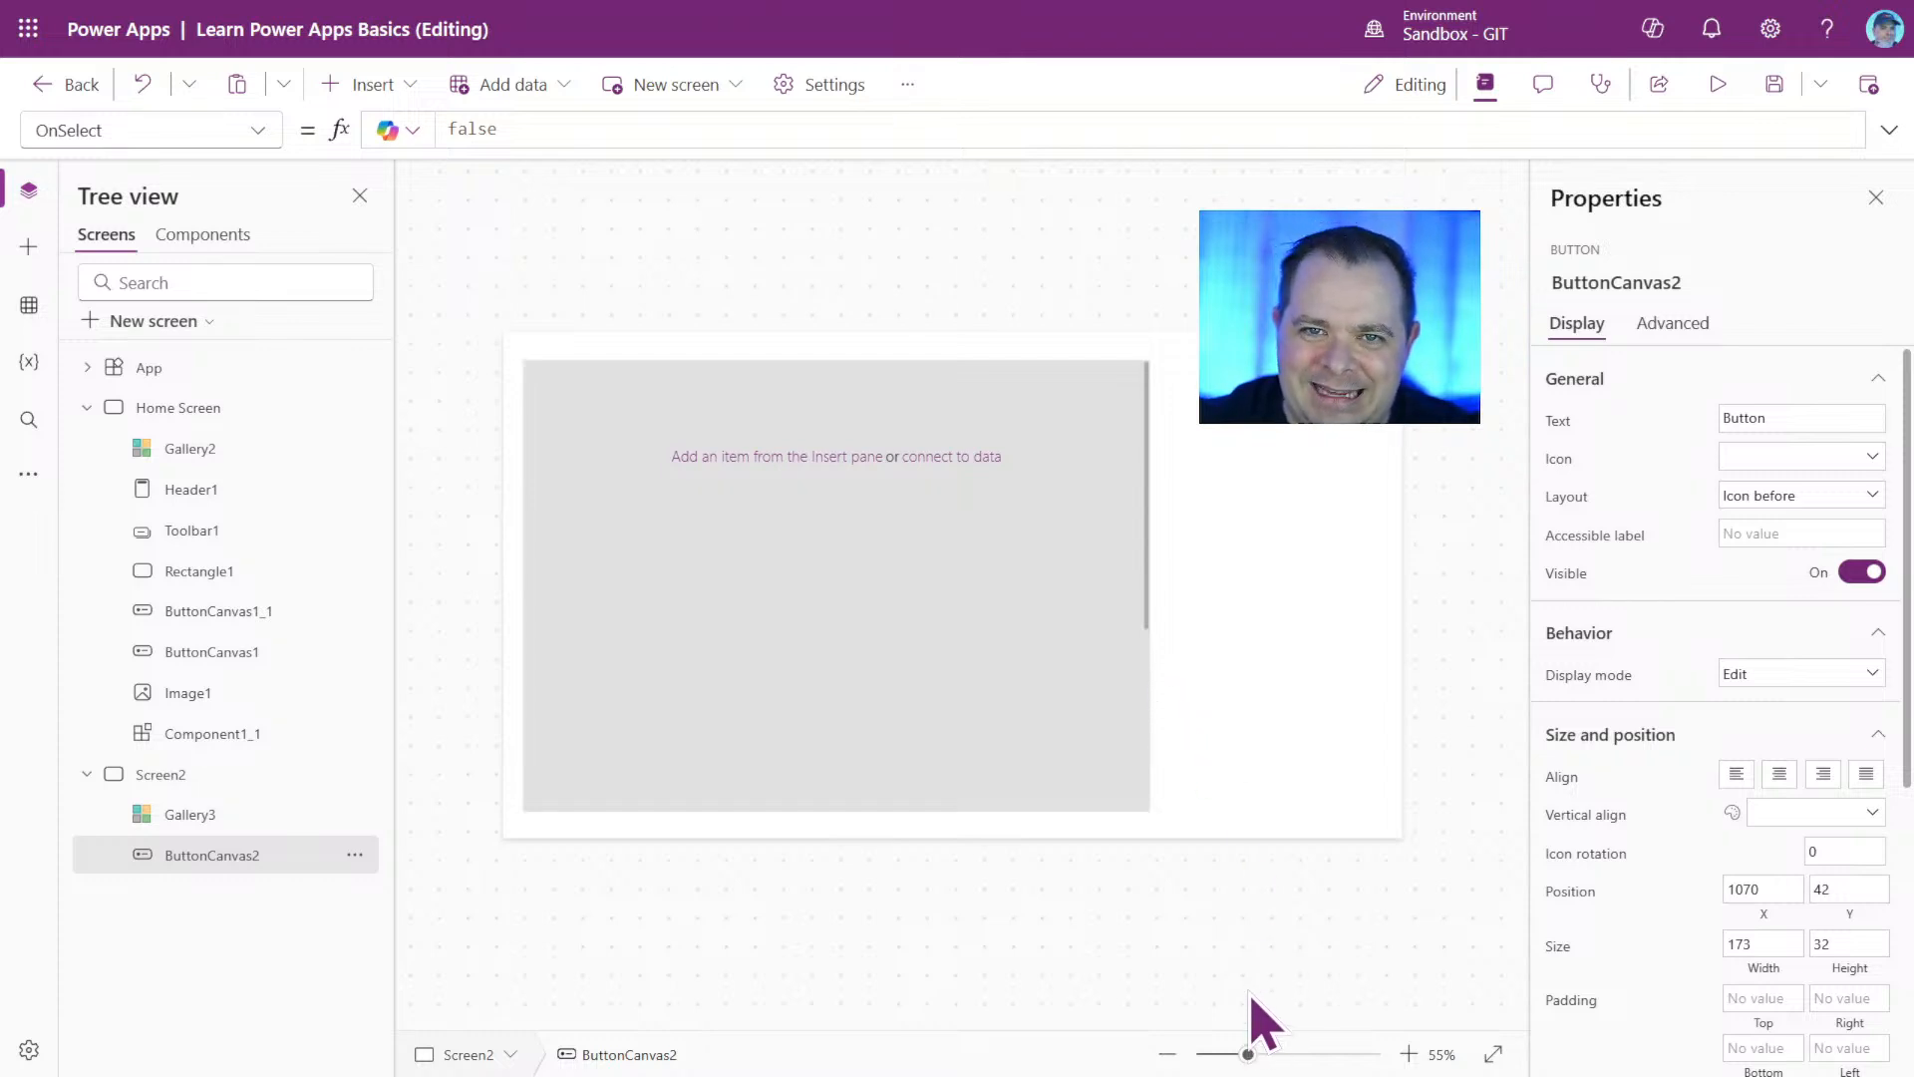
left_click(1256, 546)
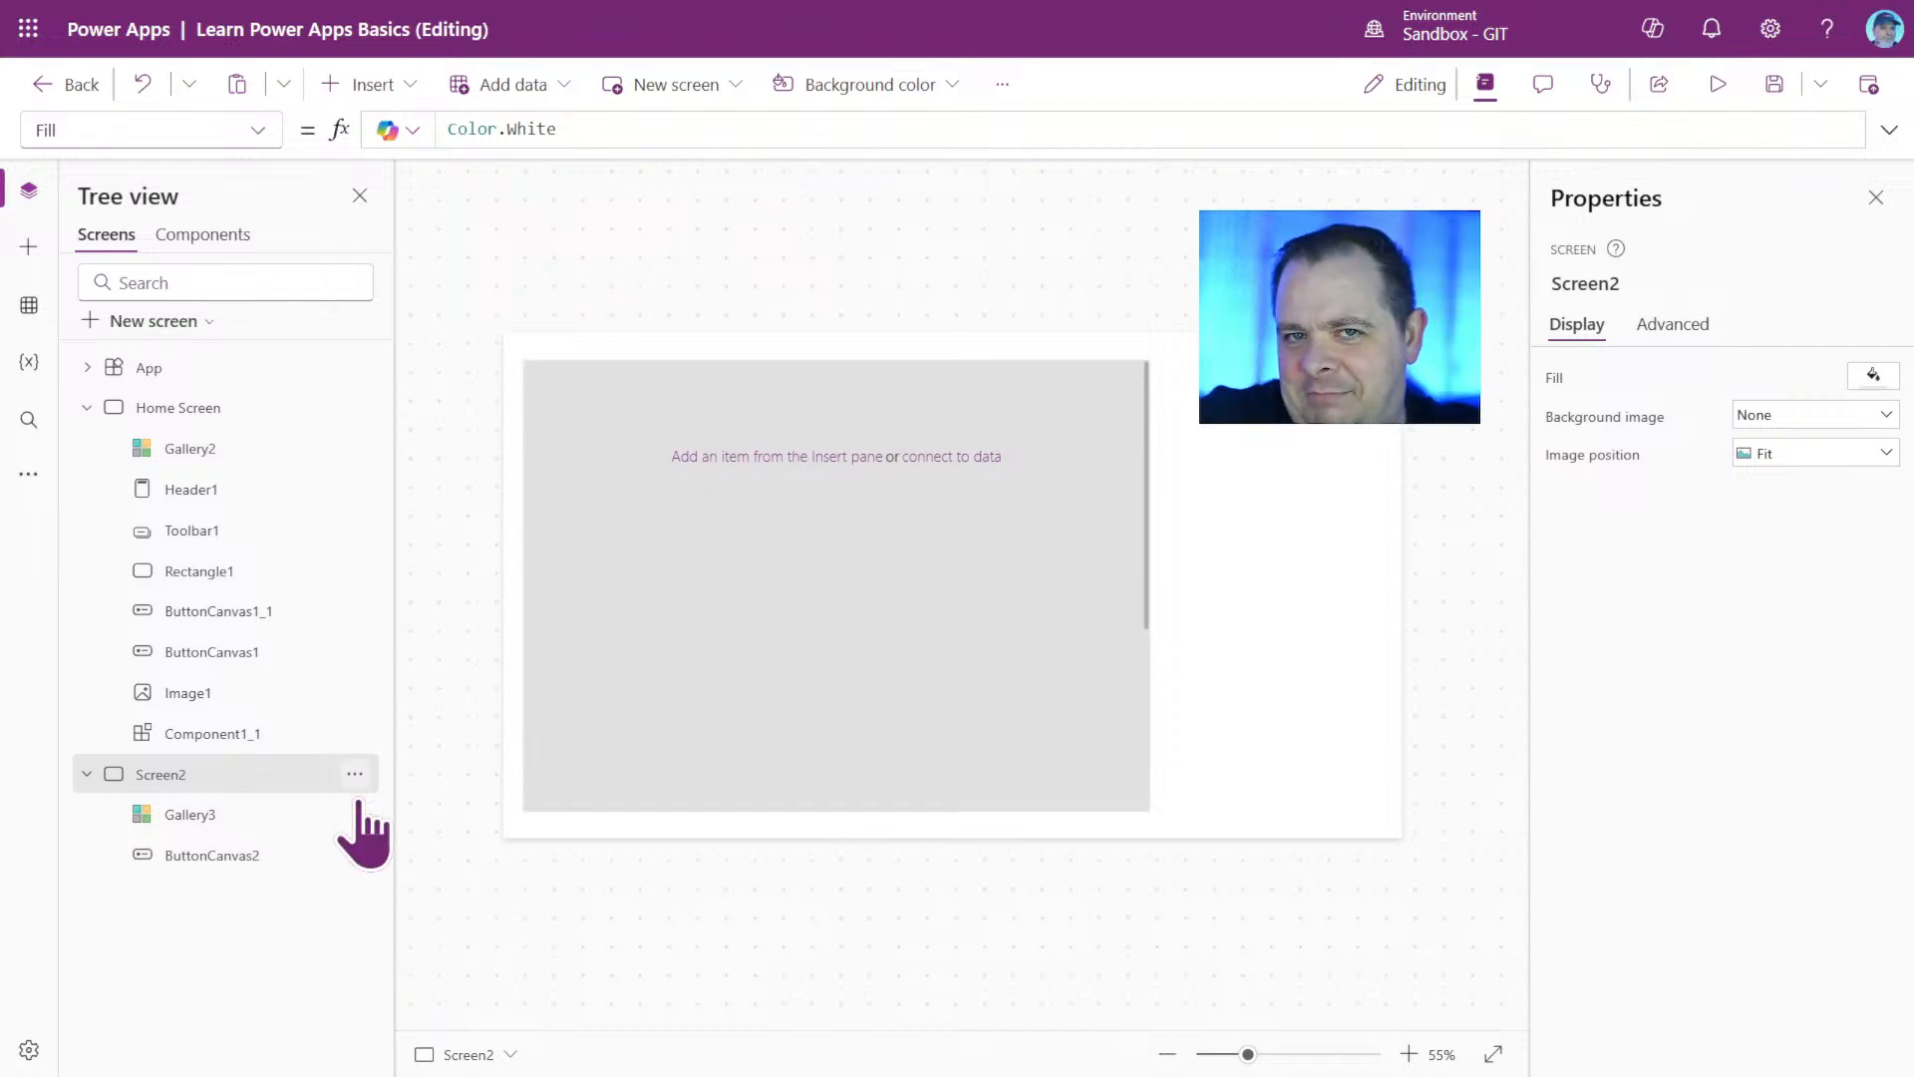
Open Home Screen and move Gallery2 to about X 85, Y 169.
left_click(211, 414)
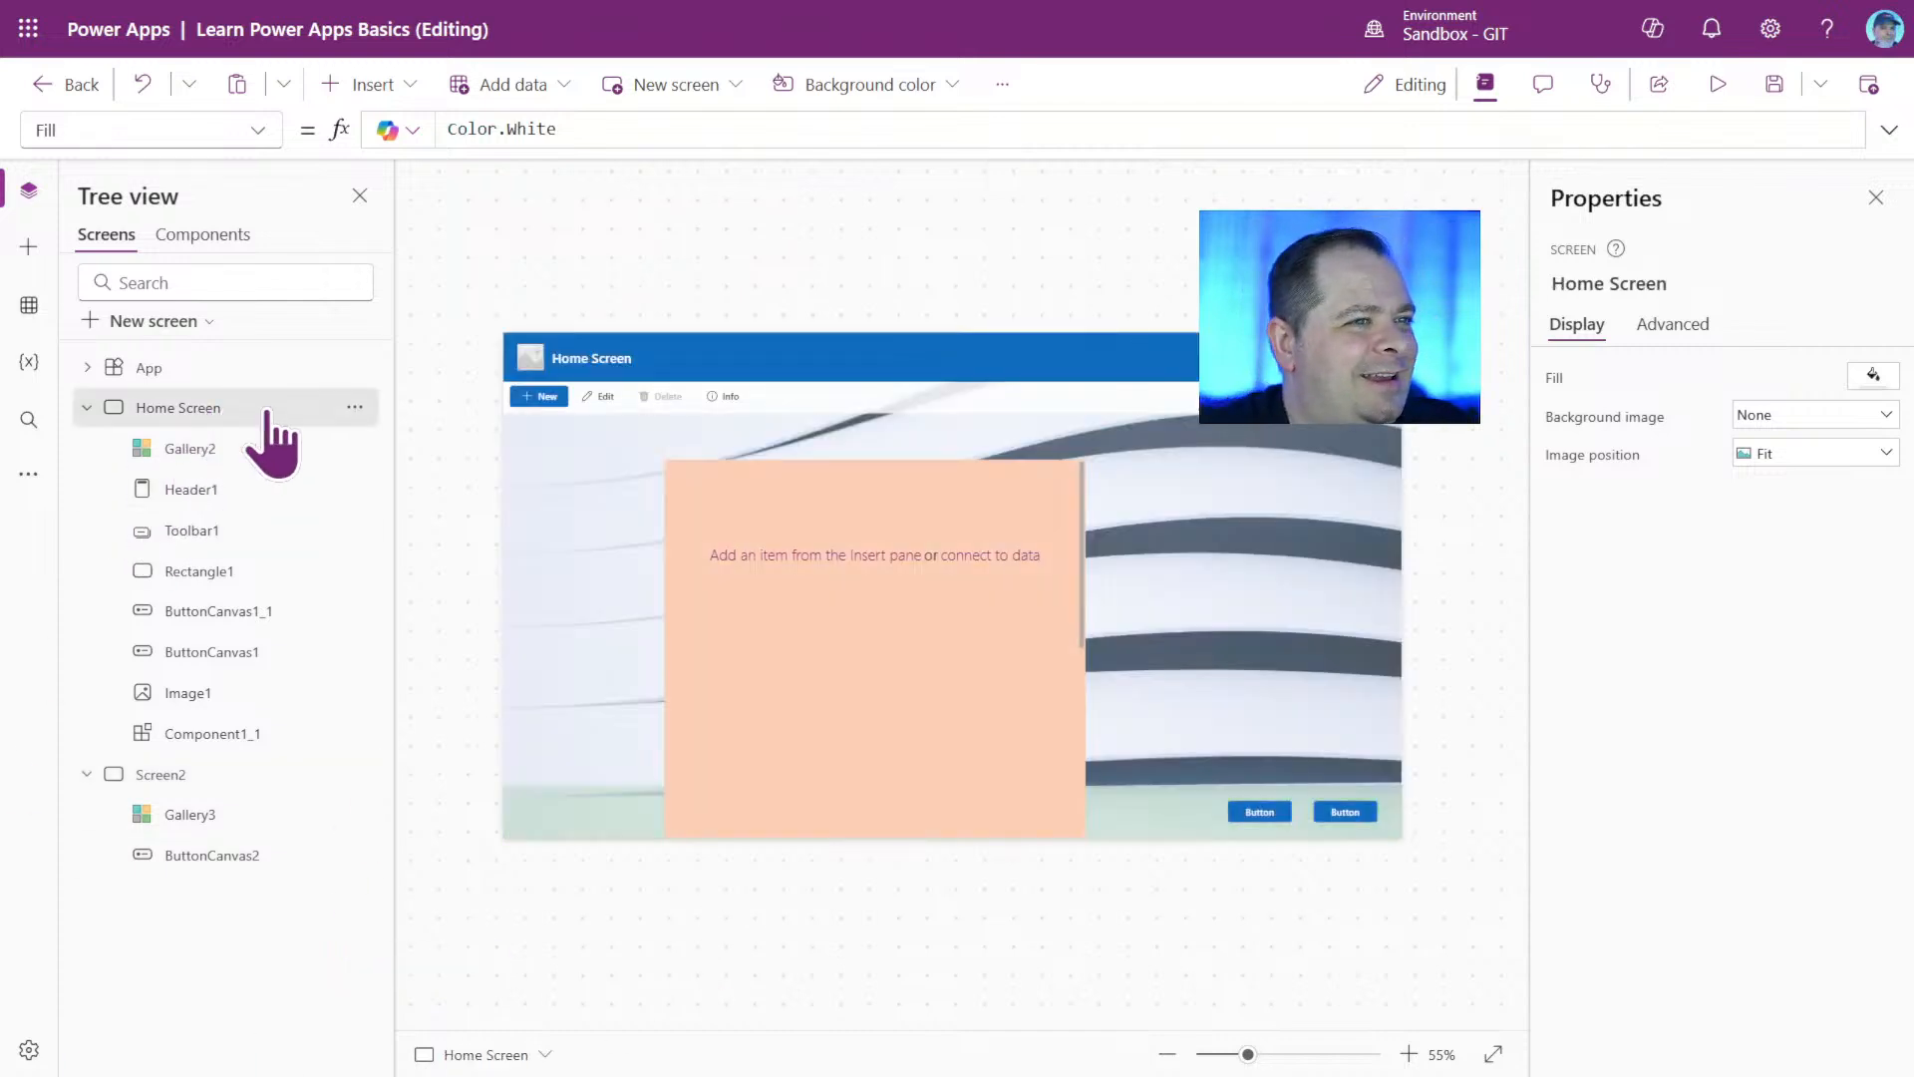
left_click(748, 753)
left_click_drag(748, 754, 638, 728)
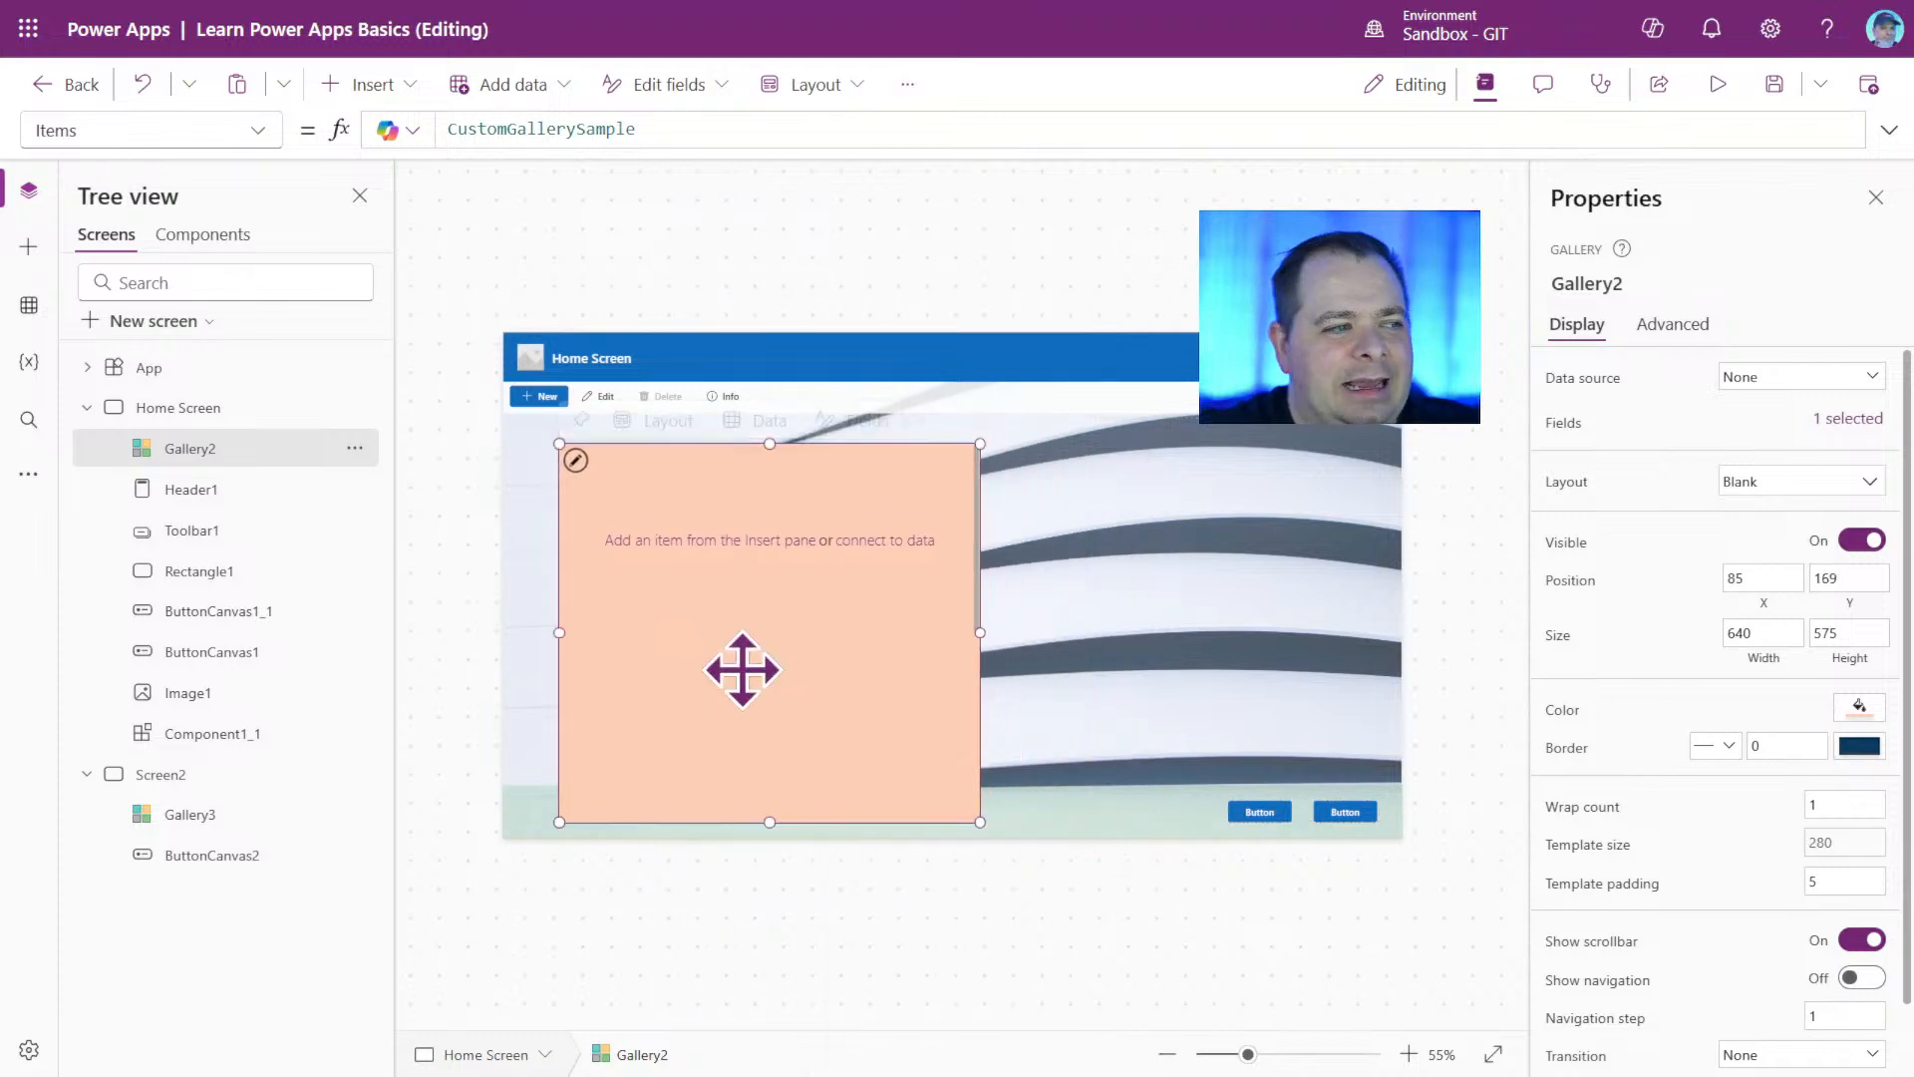
Set Gallery2's custom fill to red 240, green 240 and blue 240, and close the color picker.
left_click(1860, 708)
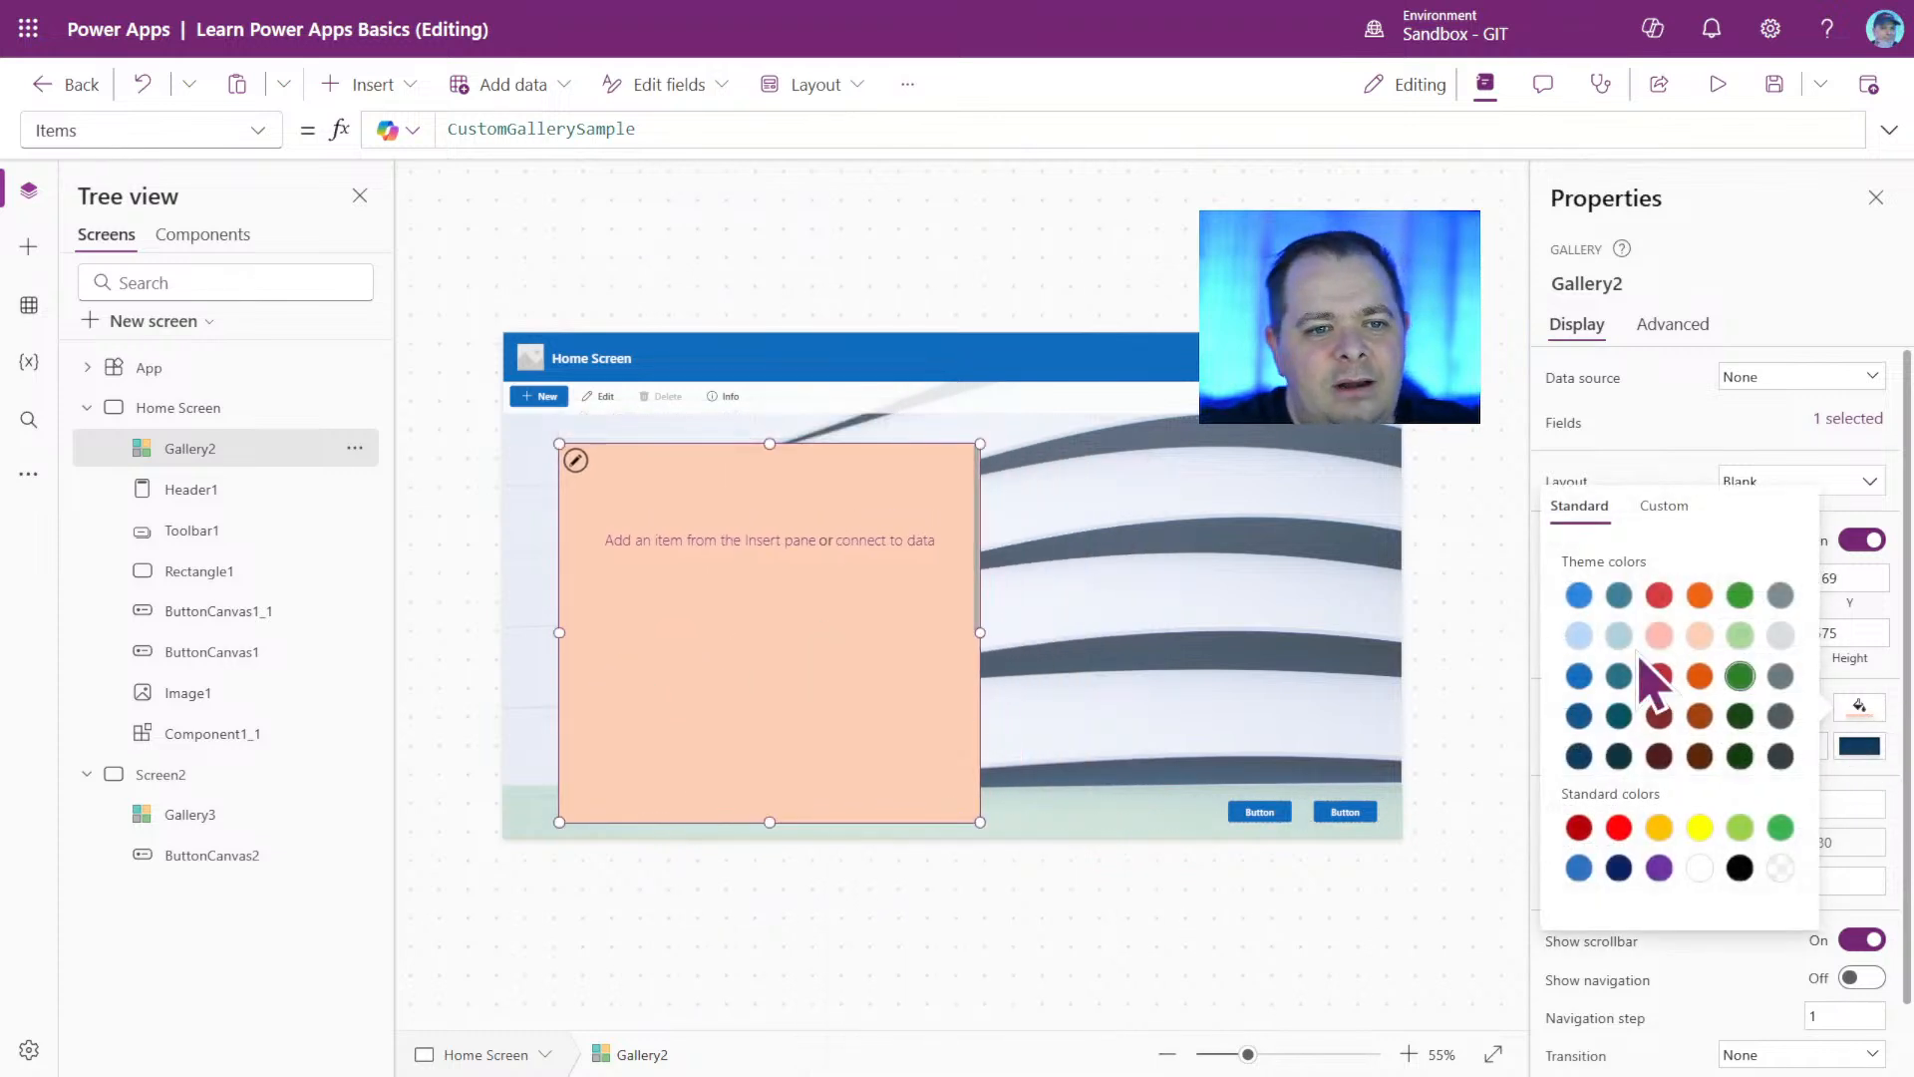
left_click(1664, 506)
left_click(1510, 914)
left_click(1585, 914)
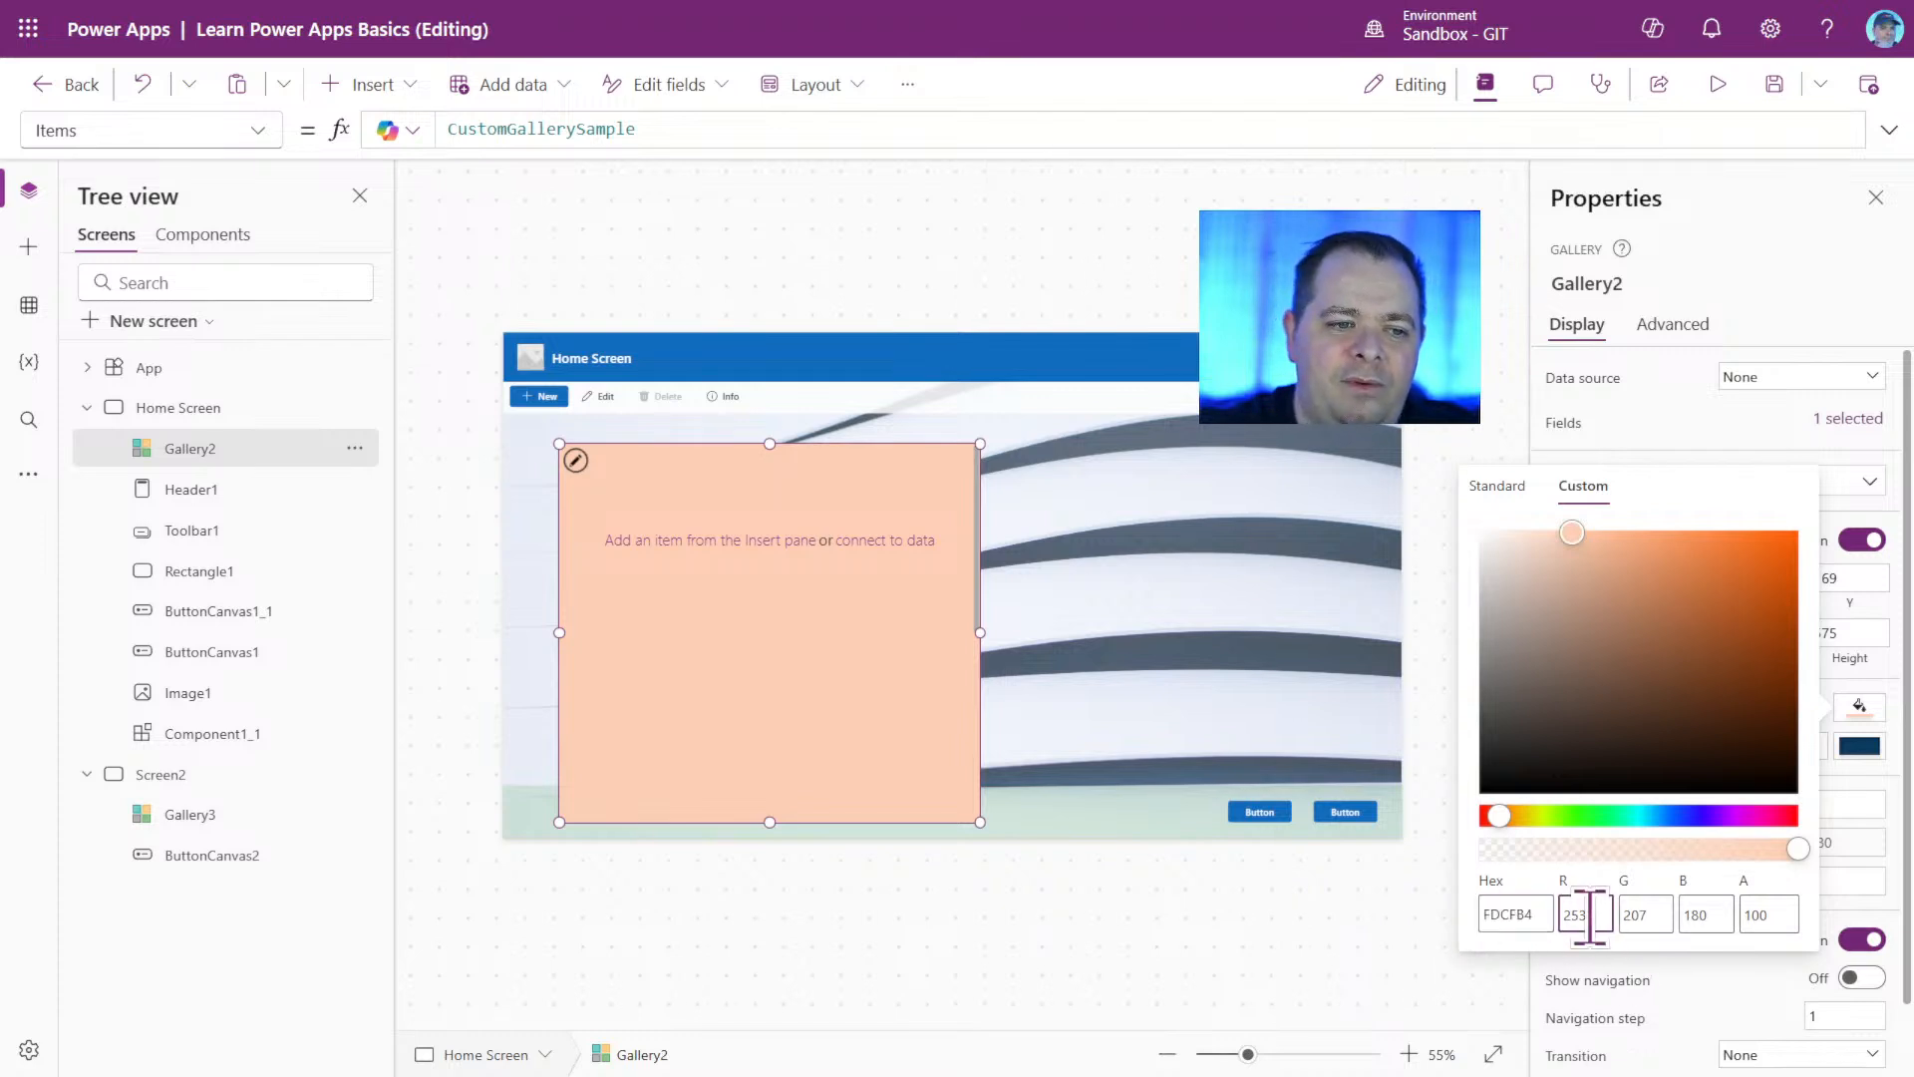
type("2")
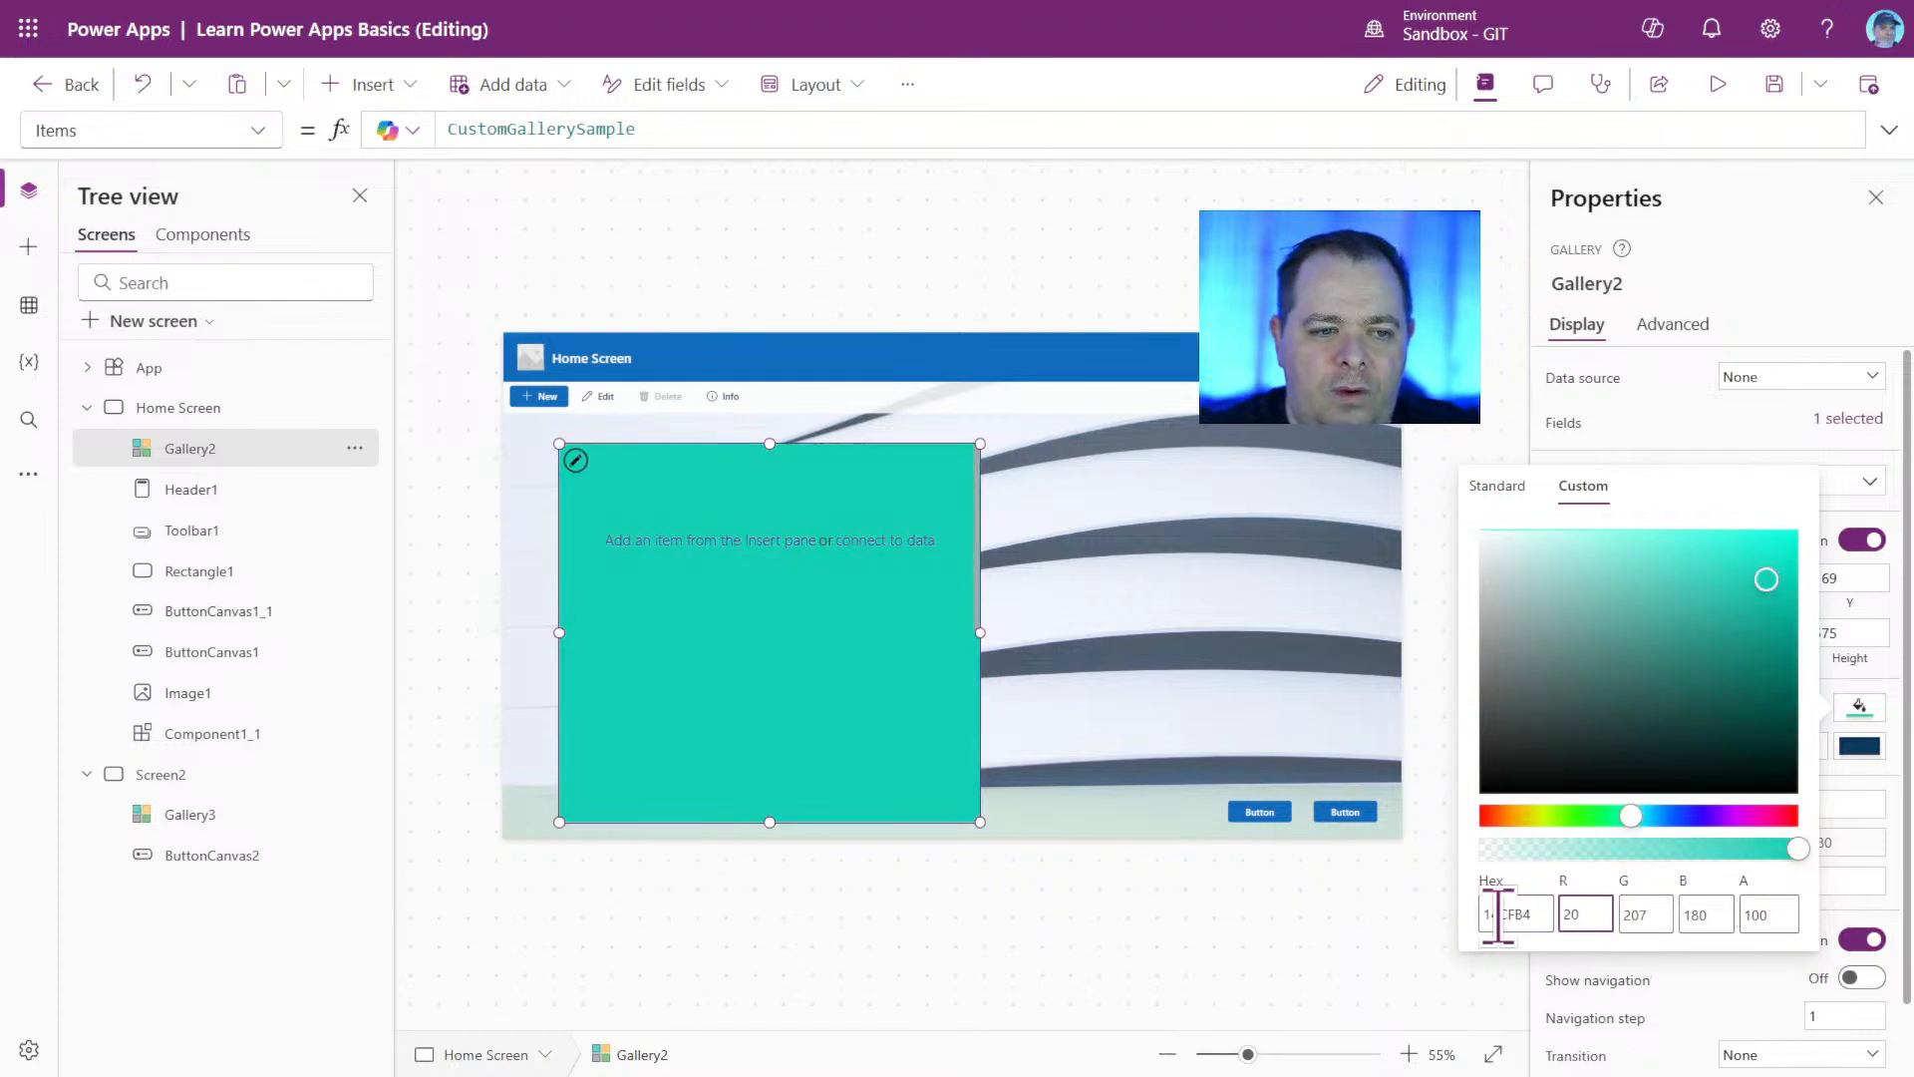
type("40")
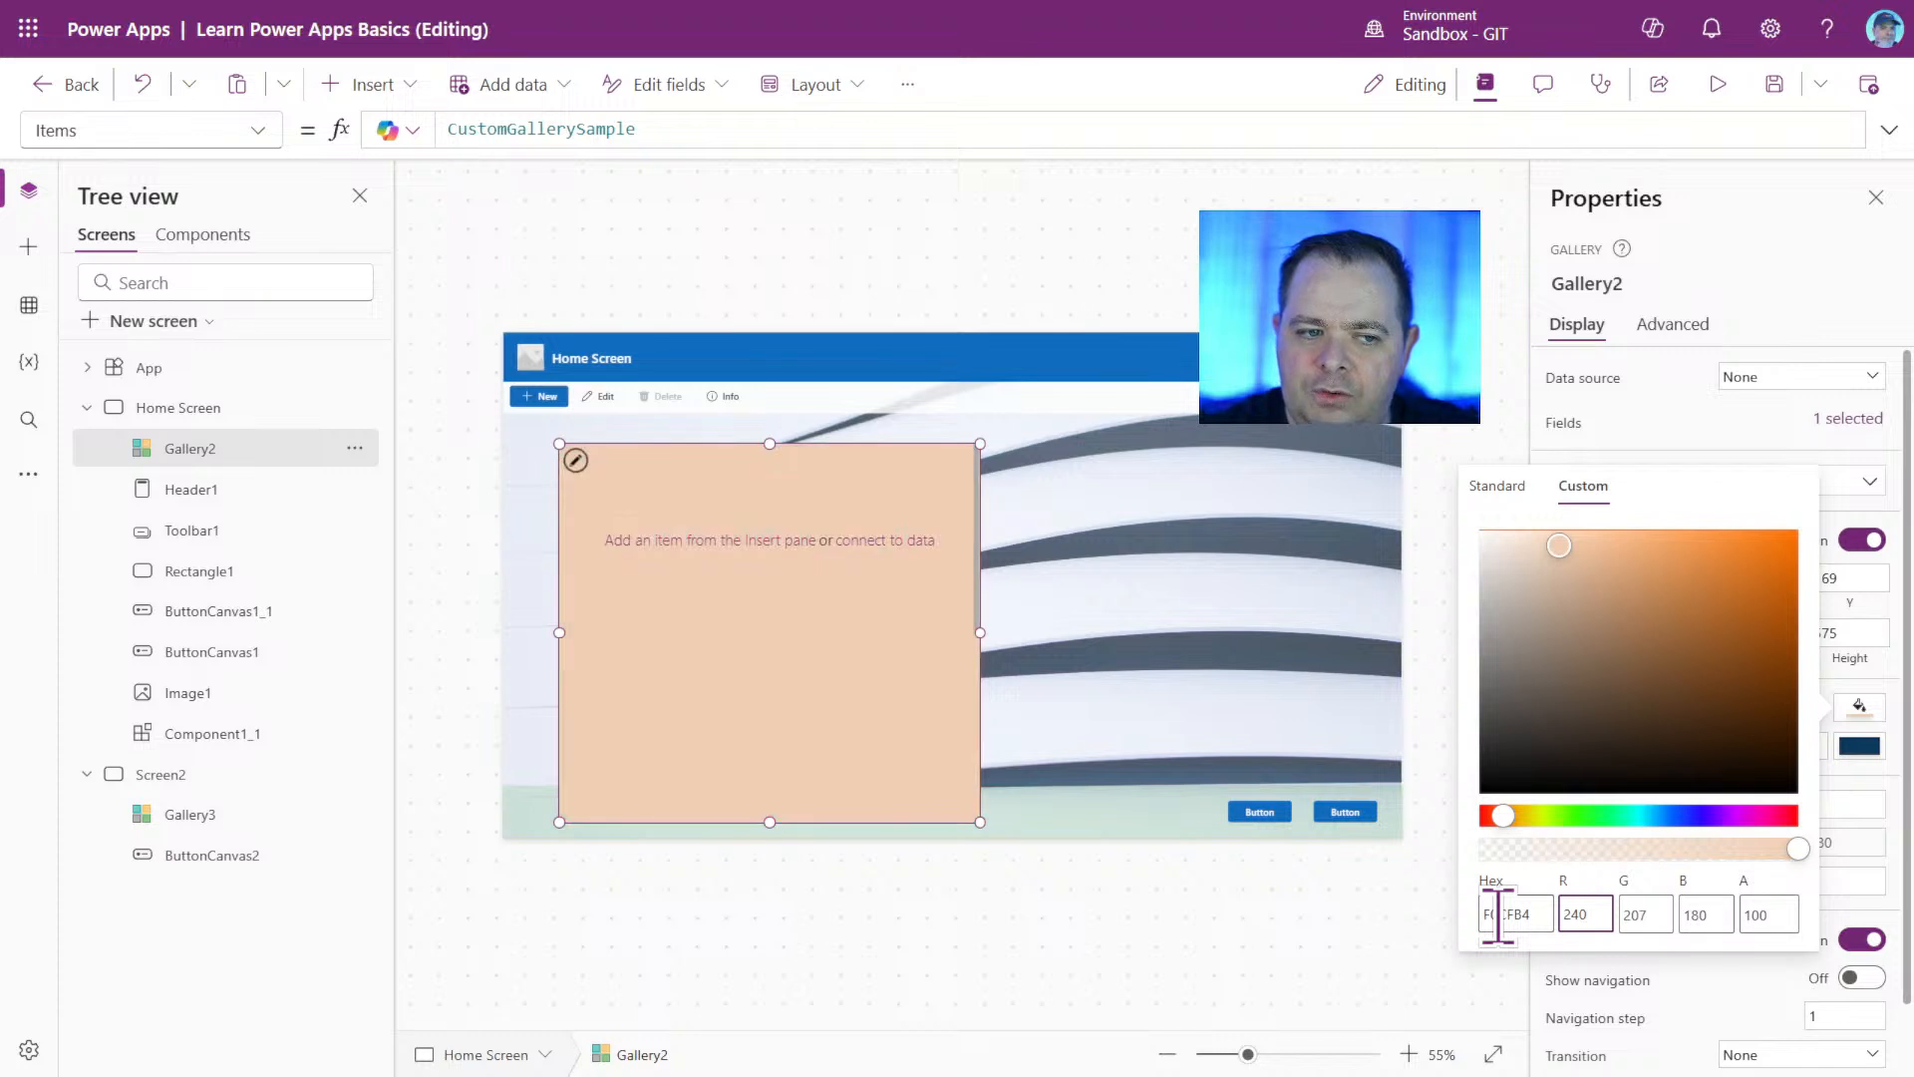
type("240")
key("Tab")
type("240")
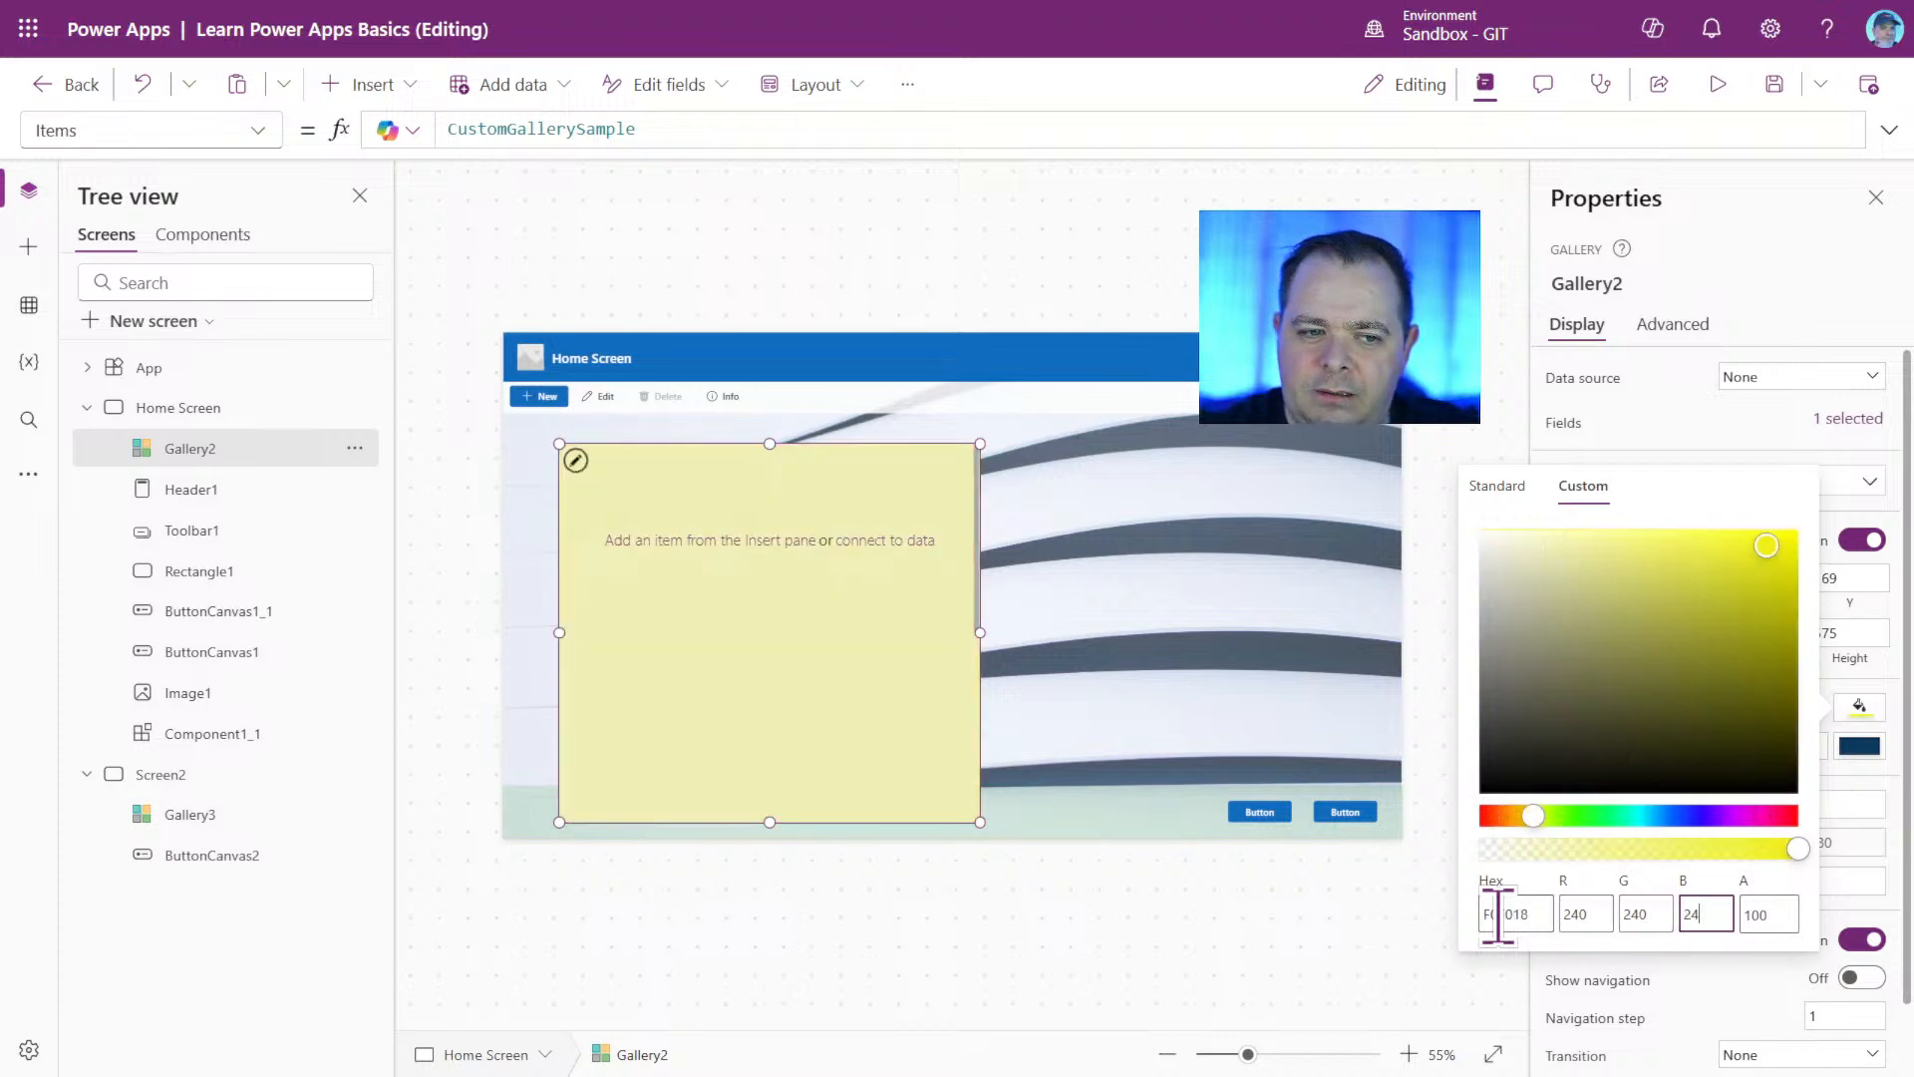
key("Tab")
left_click(765, 797)
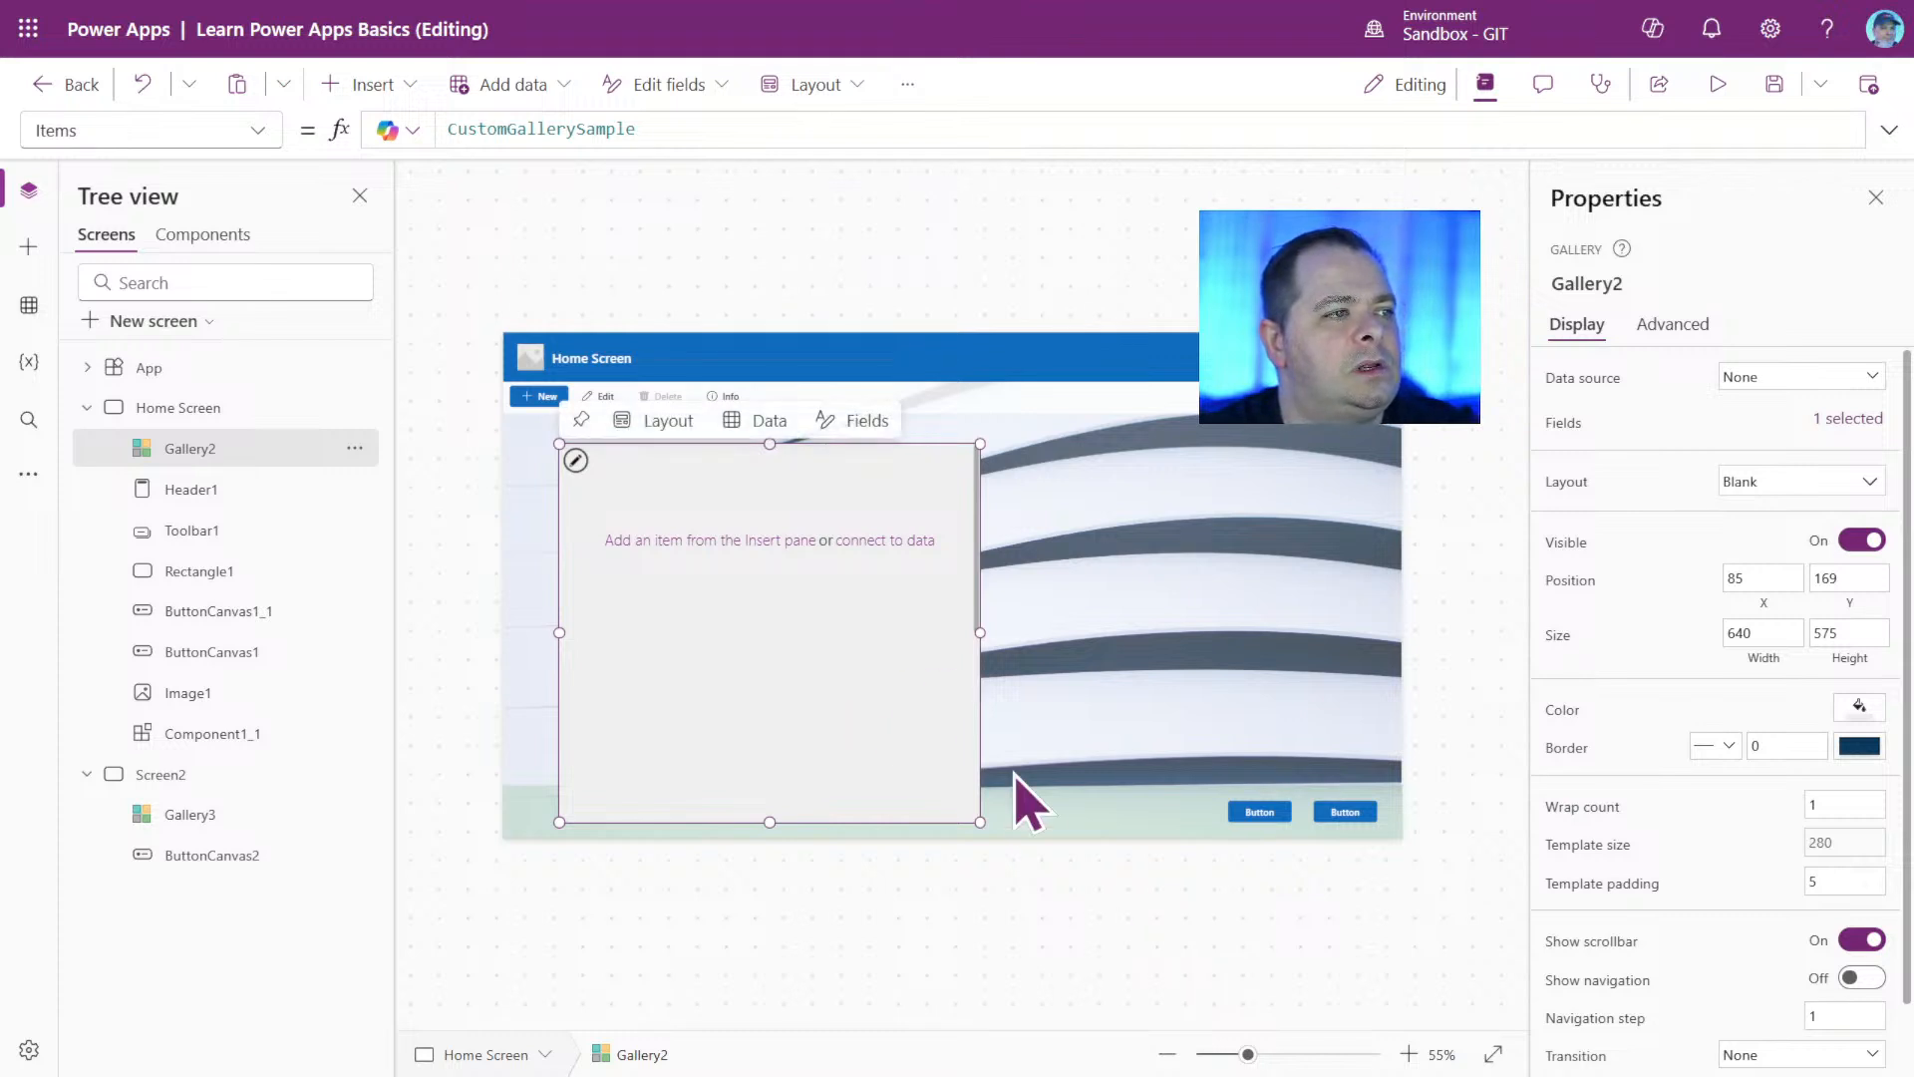
Resize Gallery2 to about 654 by 458 and move it to about X 54, Y 164.
left_click_drag(980, 821, 990, 744)
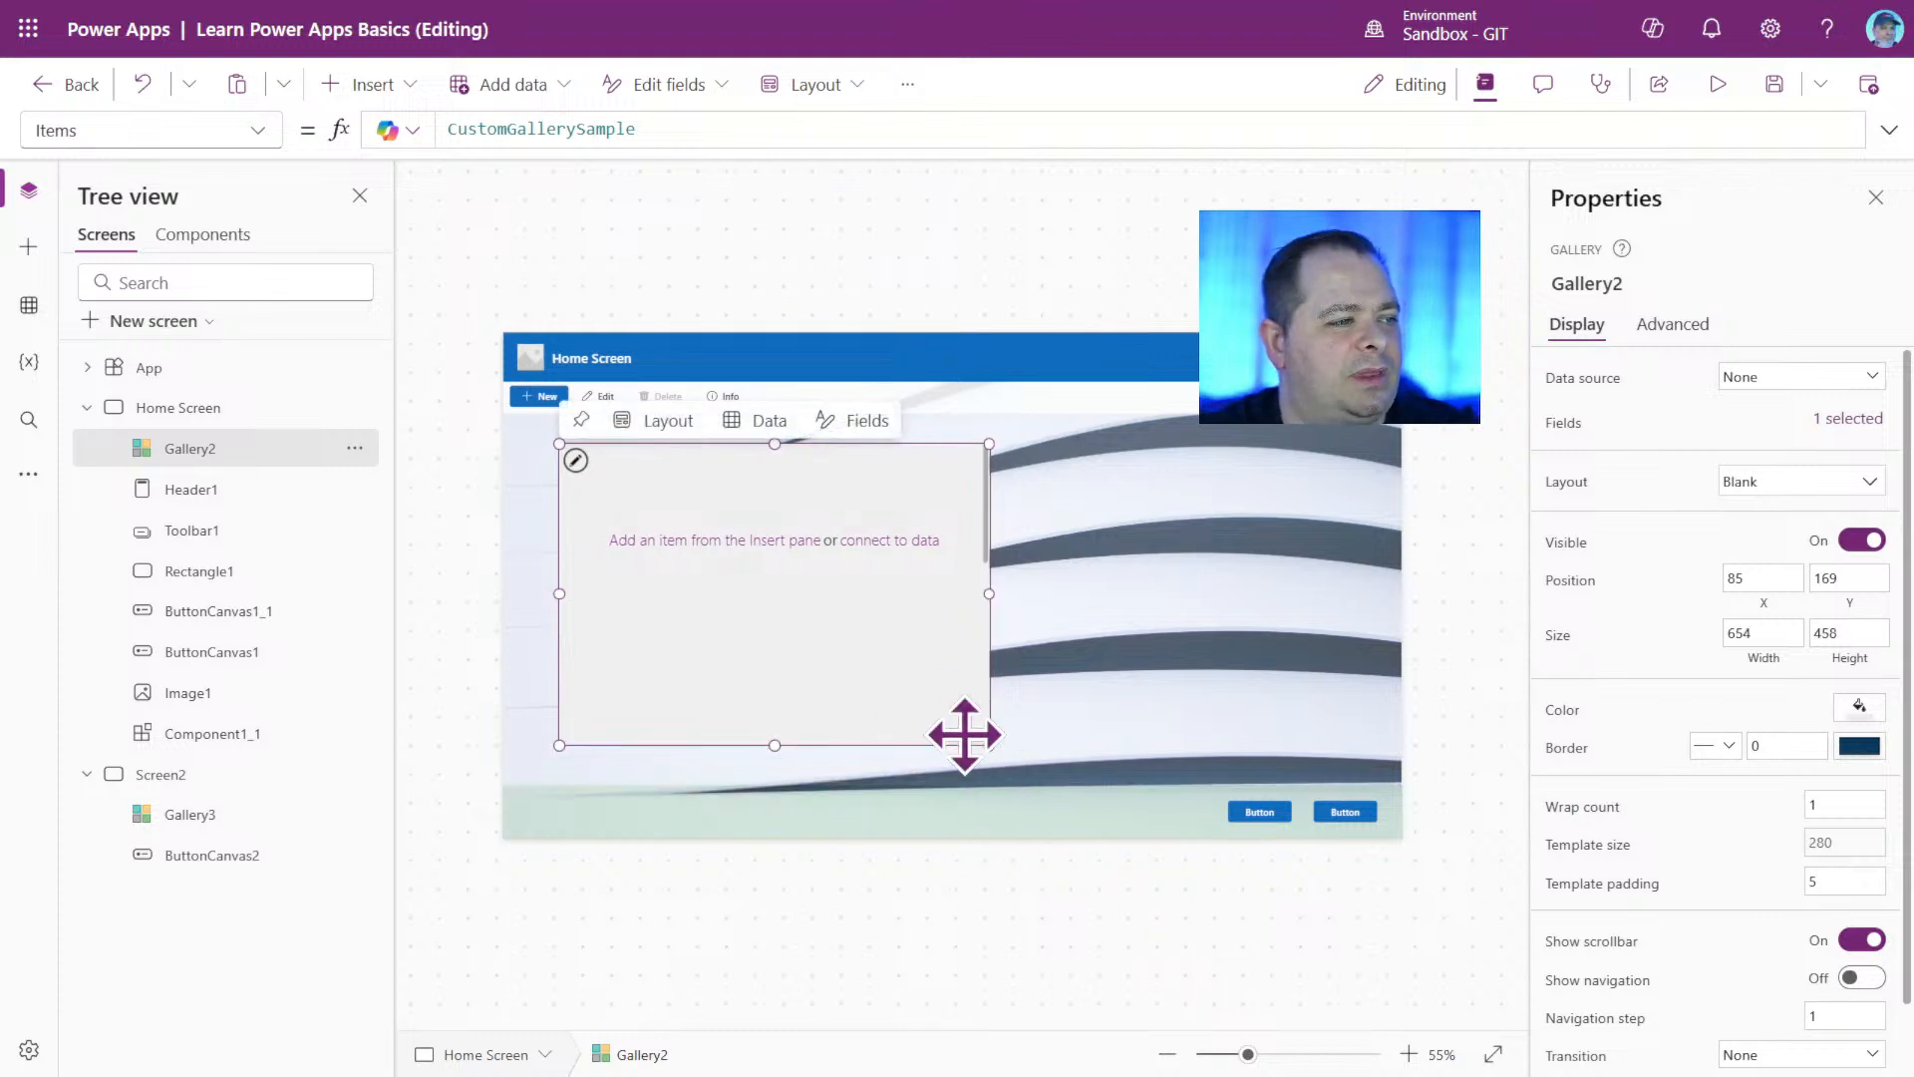
left_click_drag(857, 684, 846, 684)
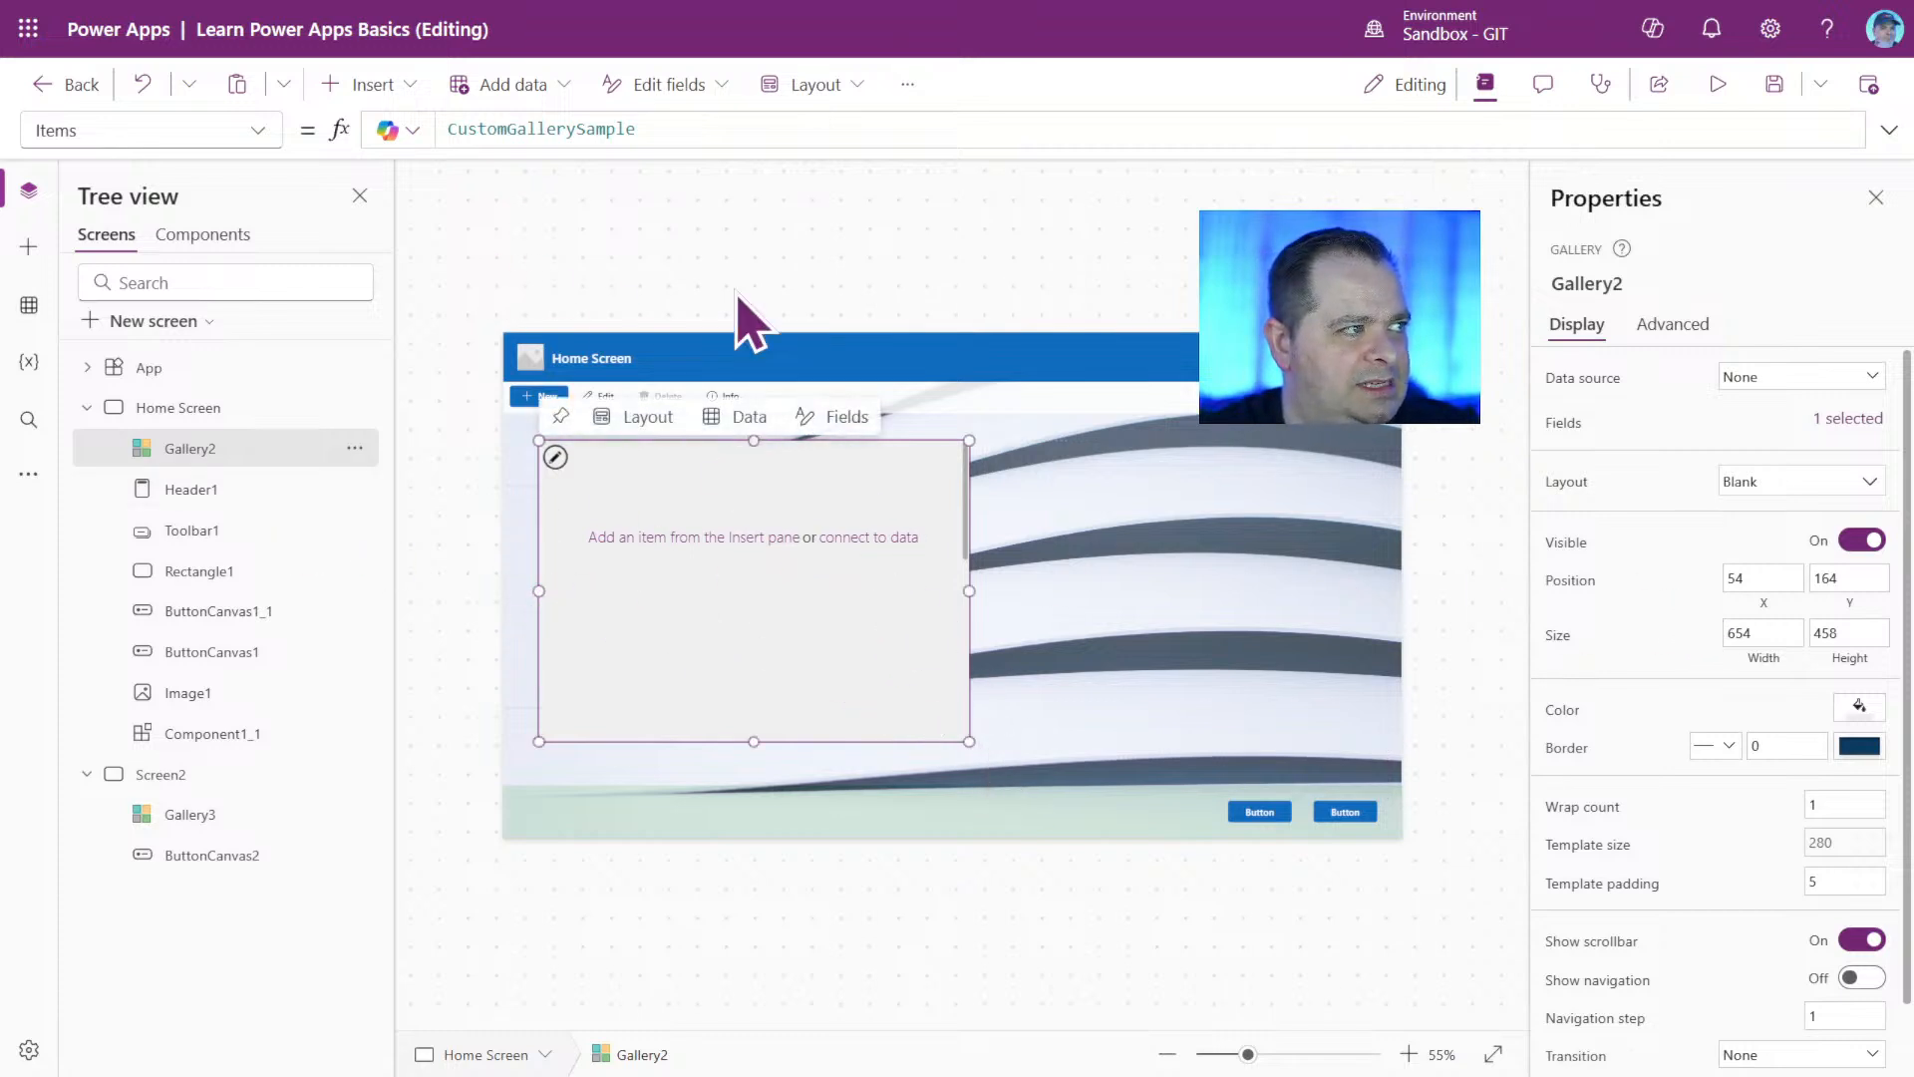
Examine Gallery2's Items formula and list of properties, as well as the properties available for the background image Image1.
left_click(742, 631)
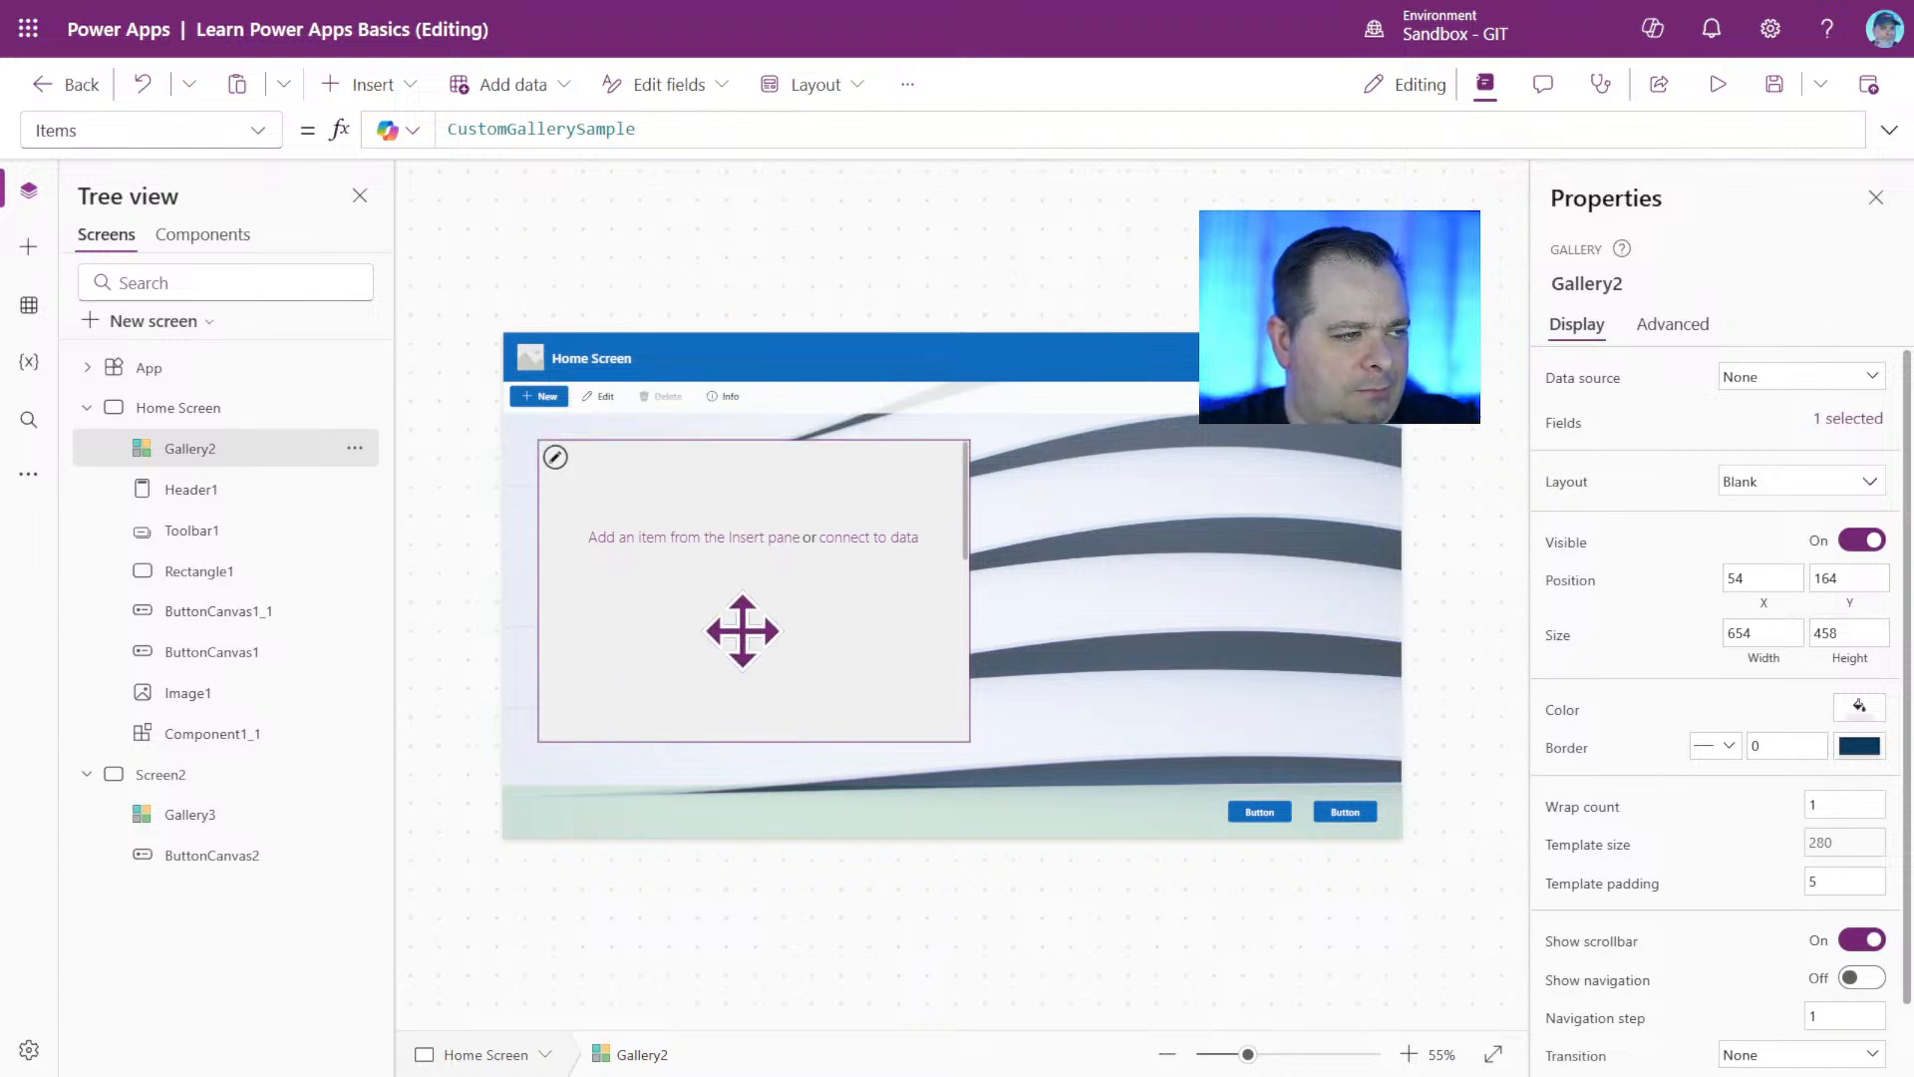
left_click(695, 128)
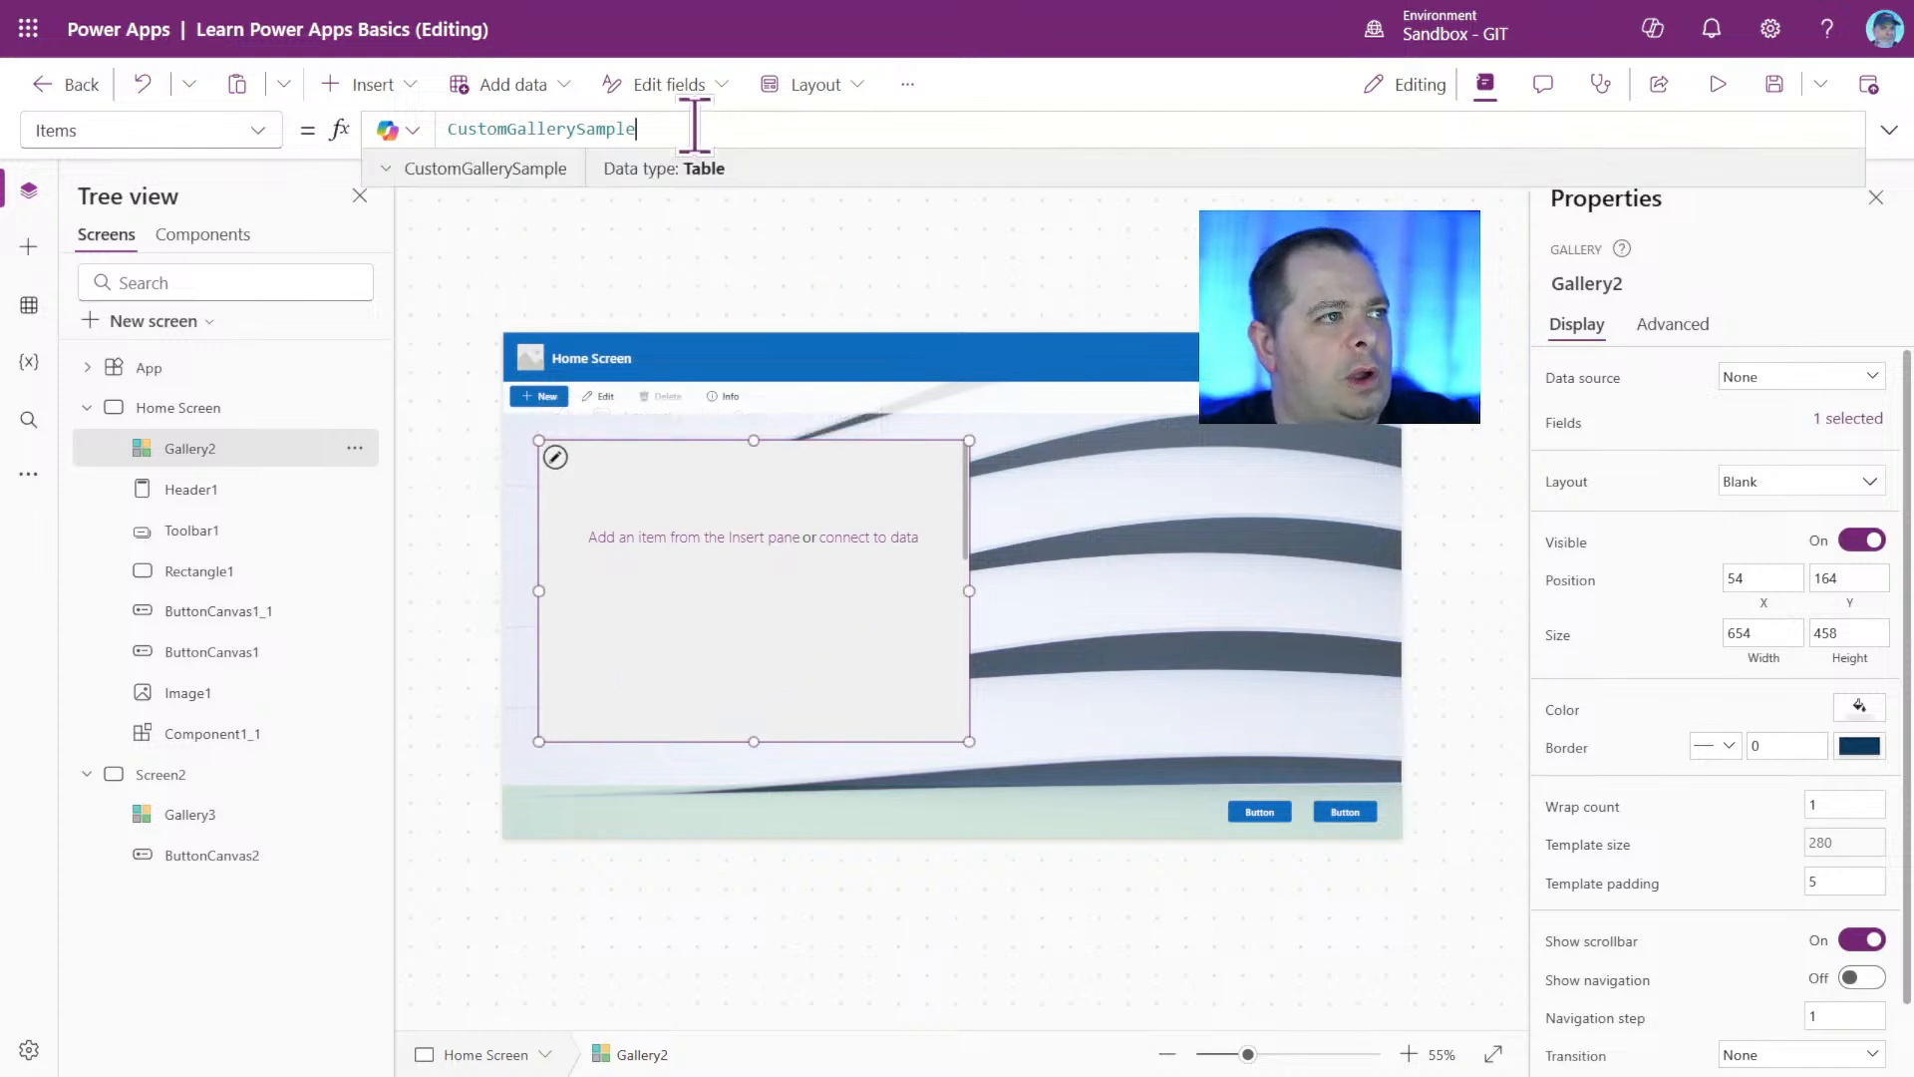
left_click_drag(695, 128, 375, 128)
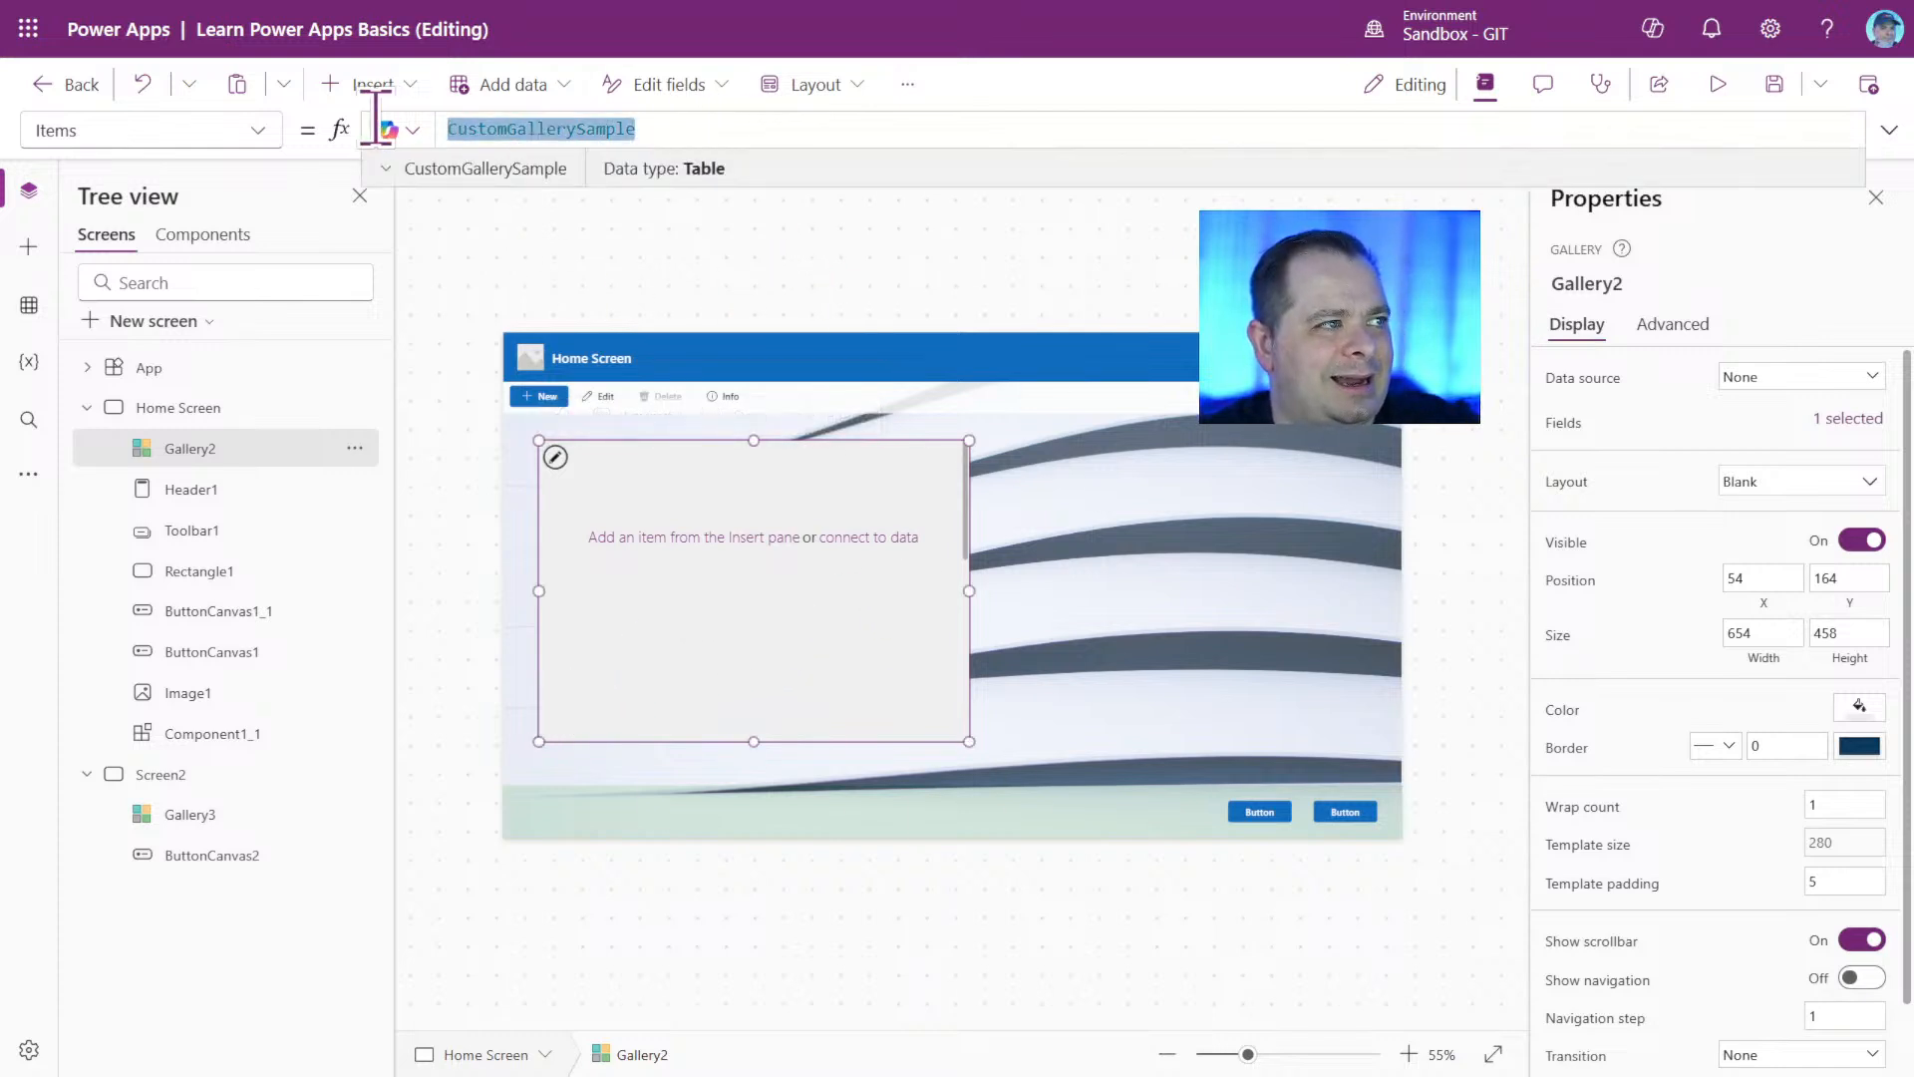
left_click(258, 131)
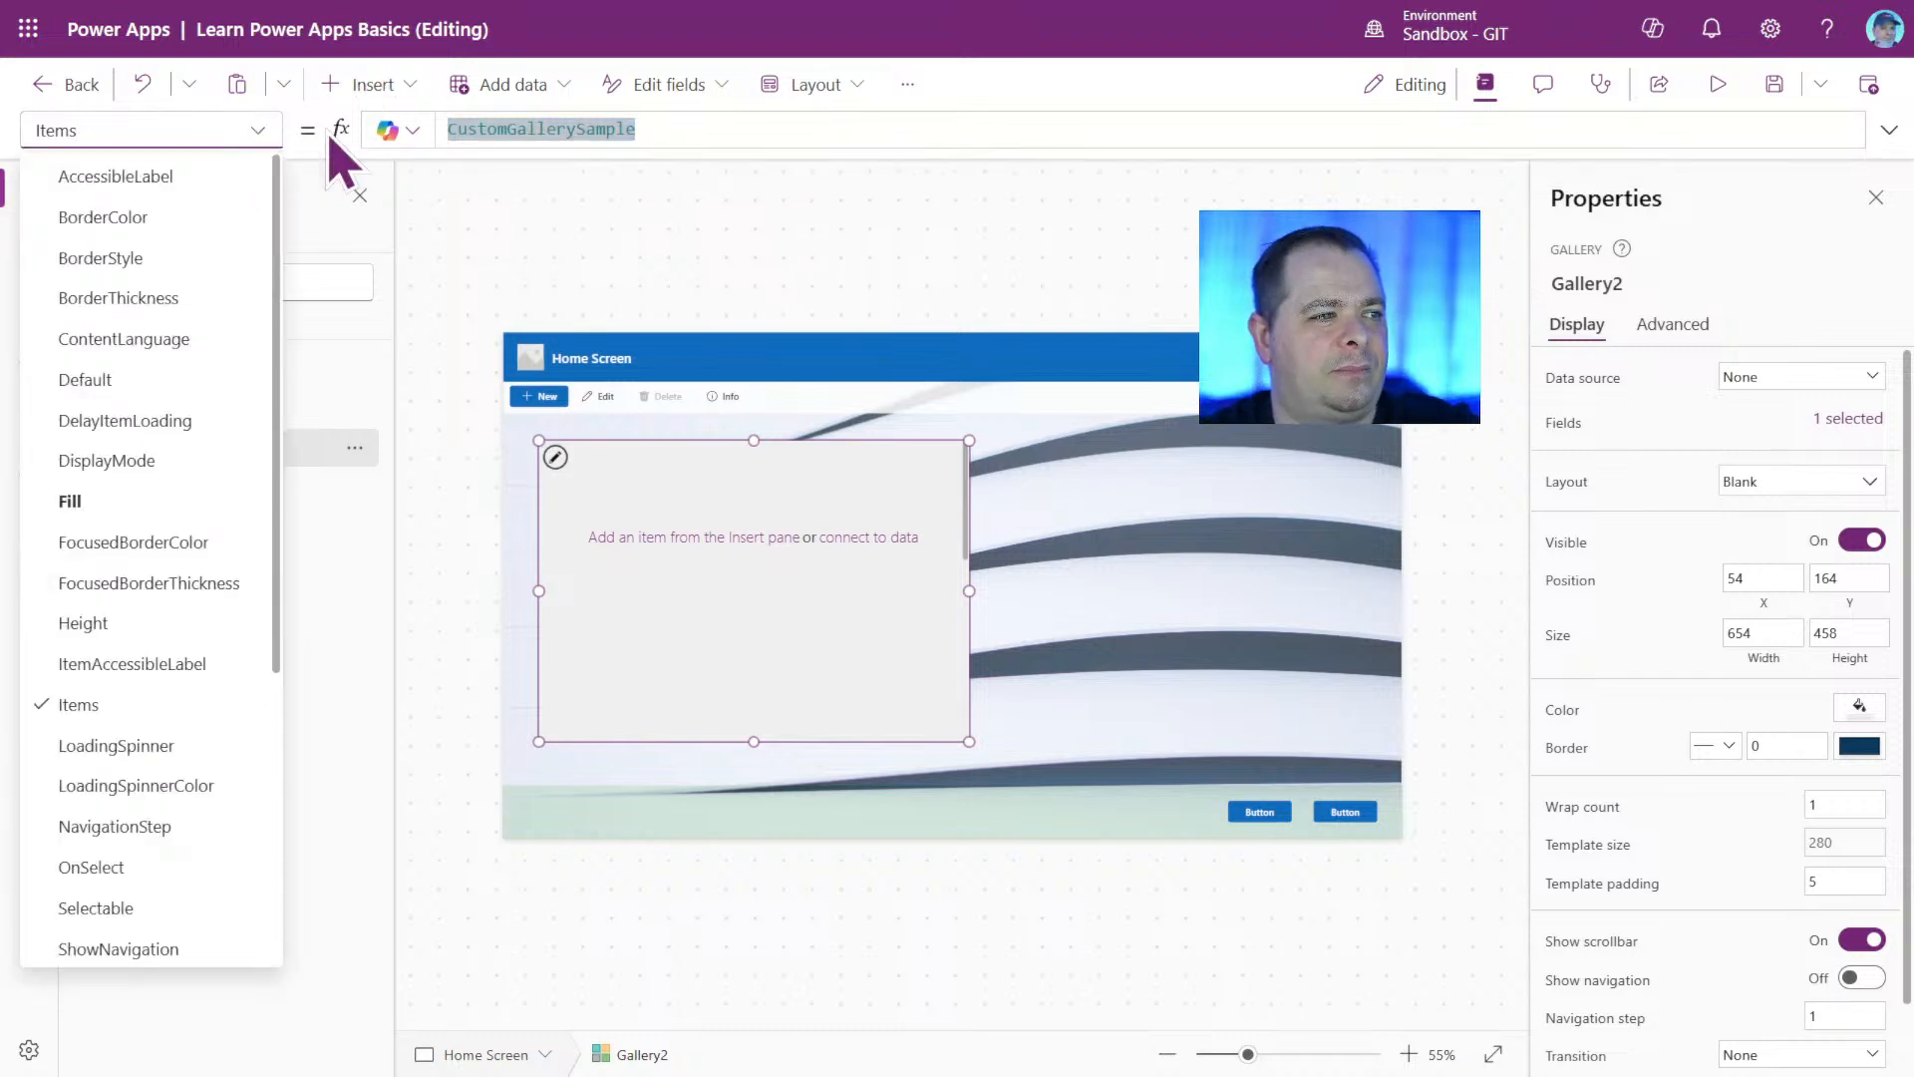
left_click(1282, 812)
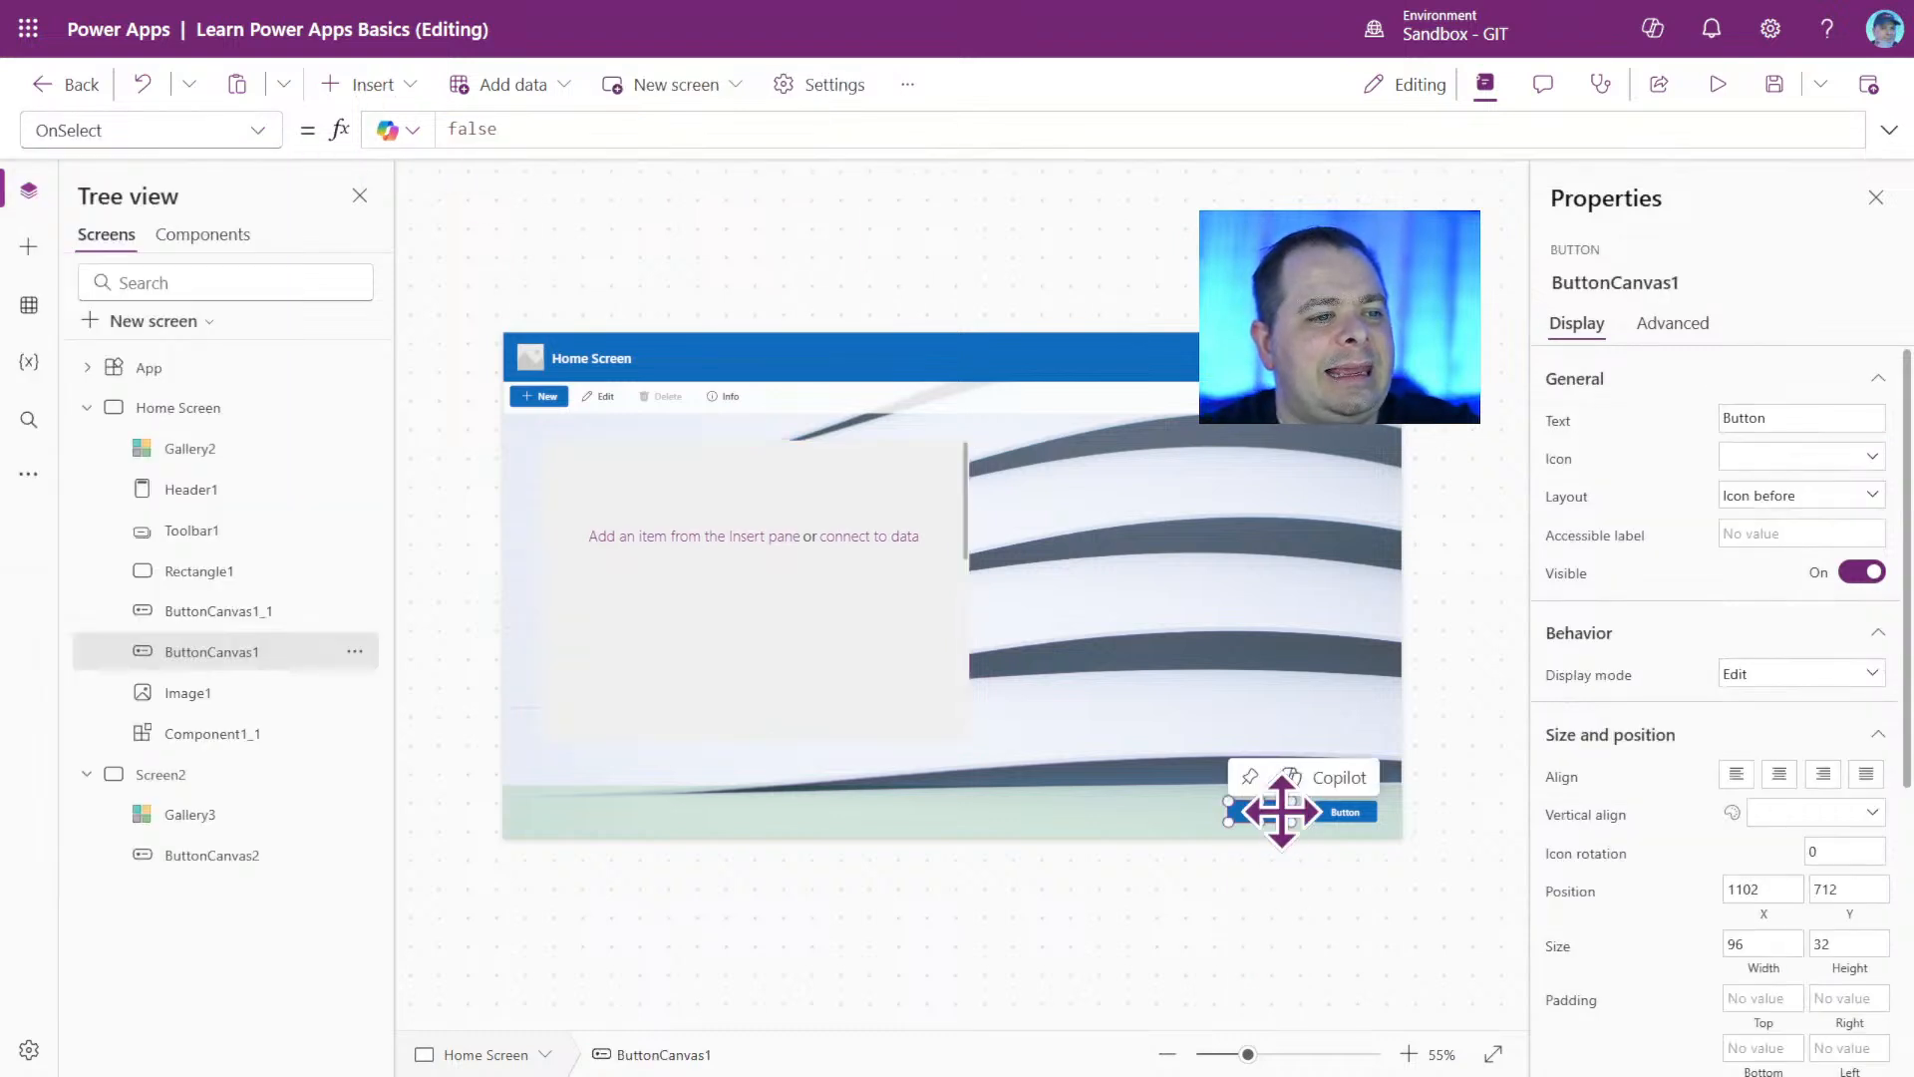
left_click(1184, 534)
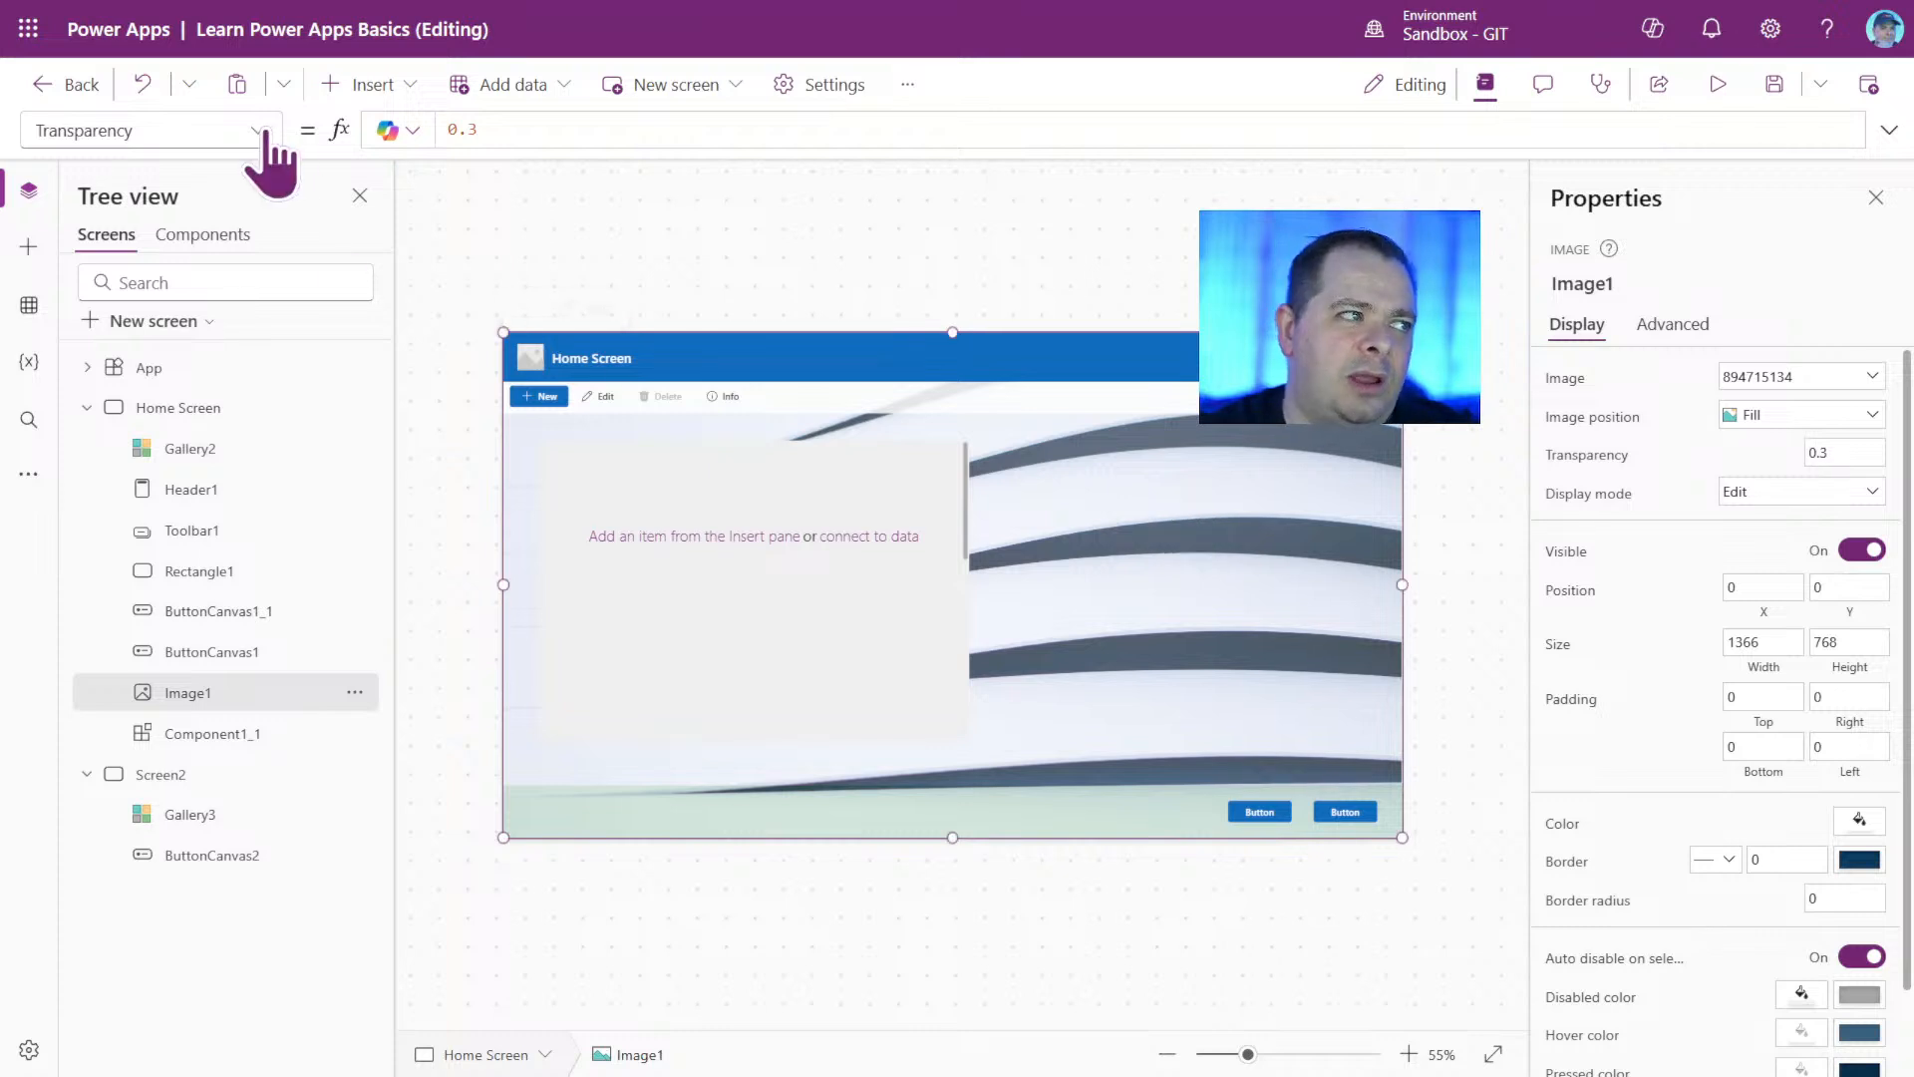
left_click(258, 130)
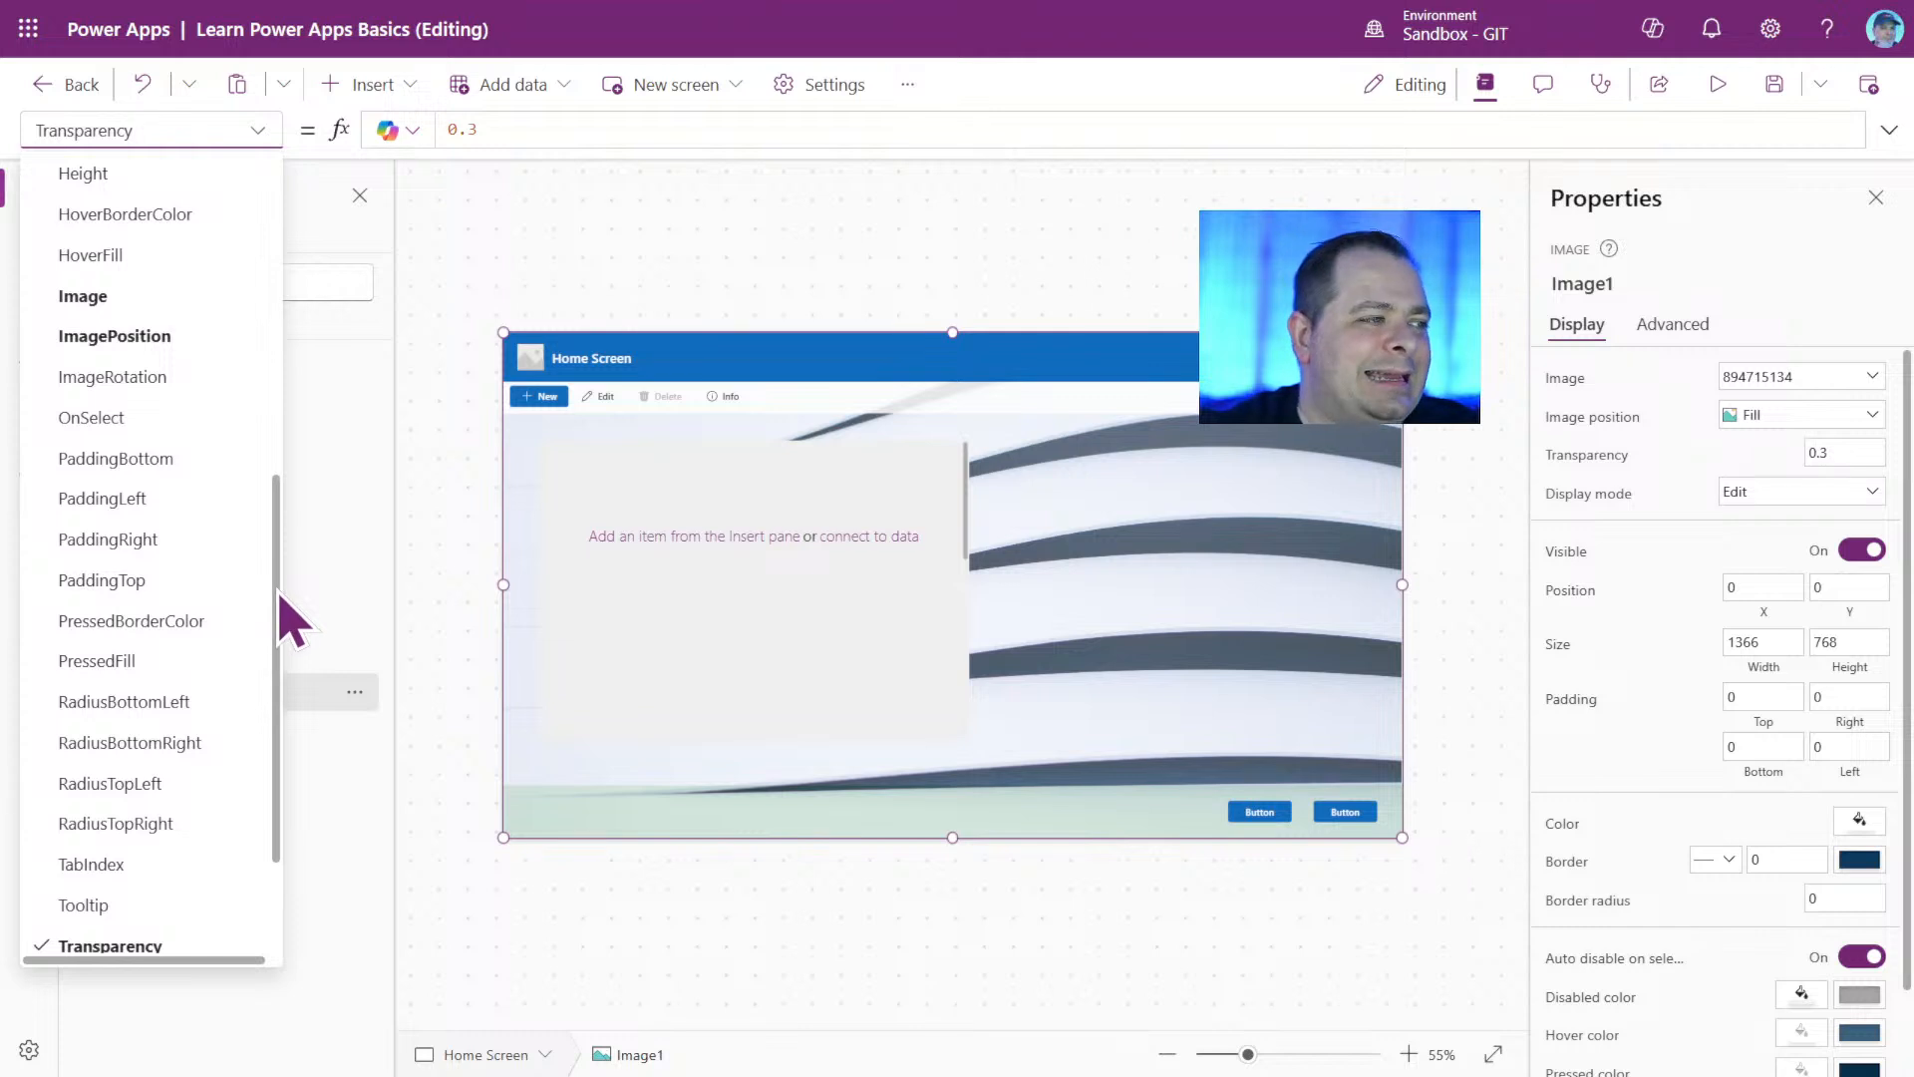
left_click_drag(278, 595, 303, 184)
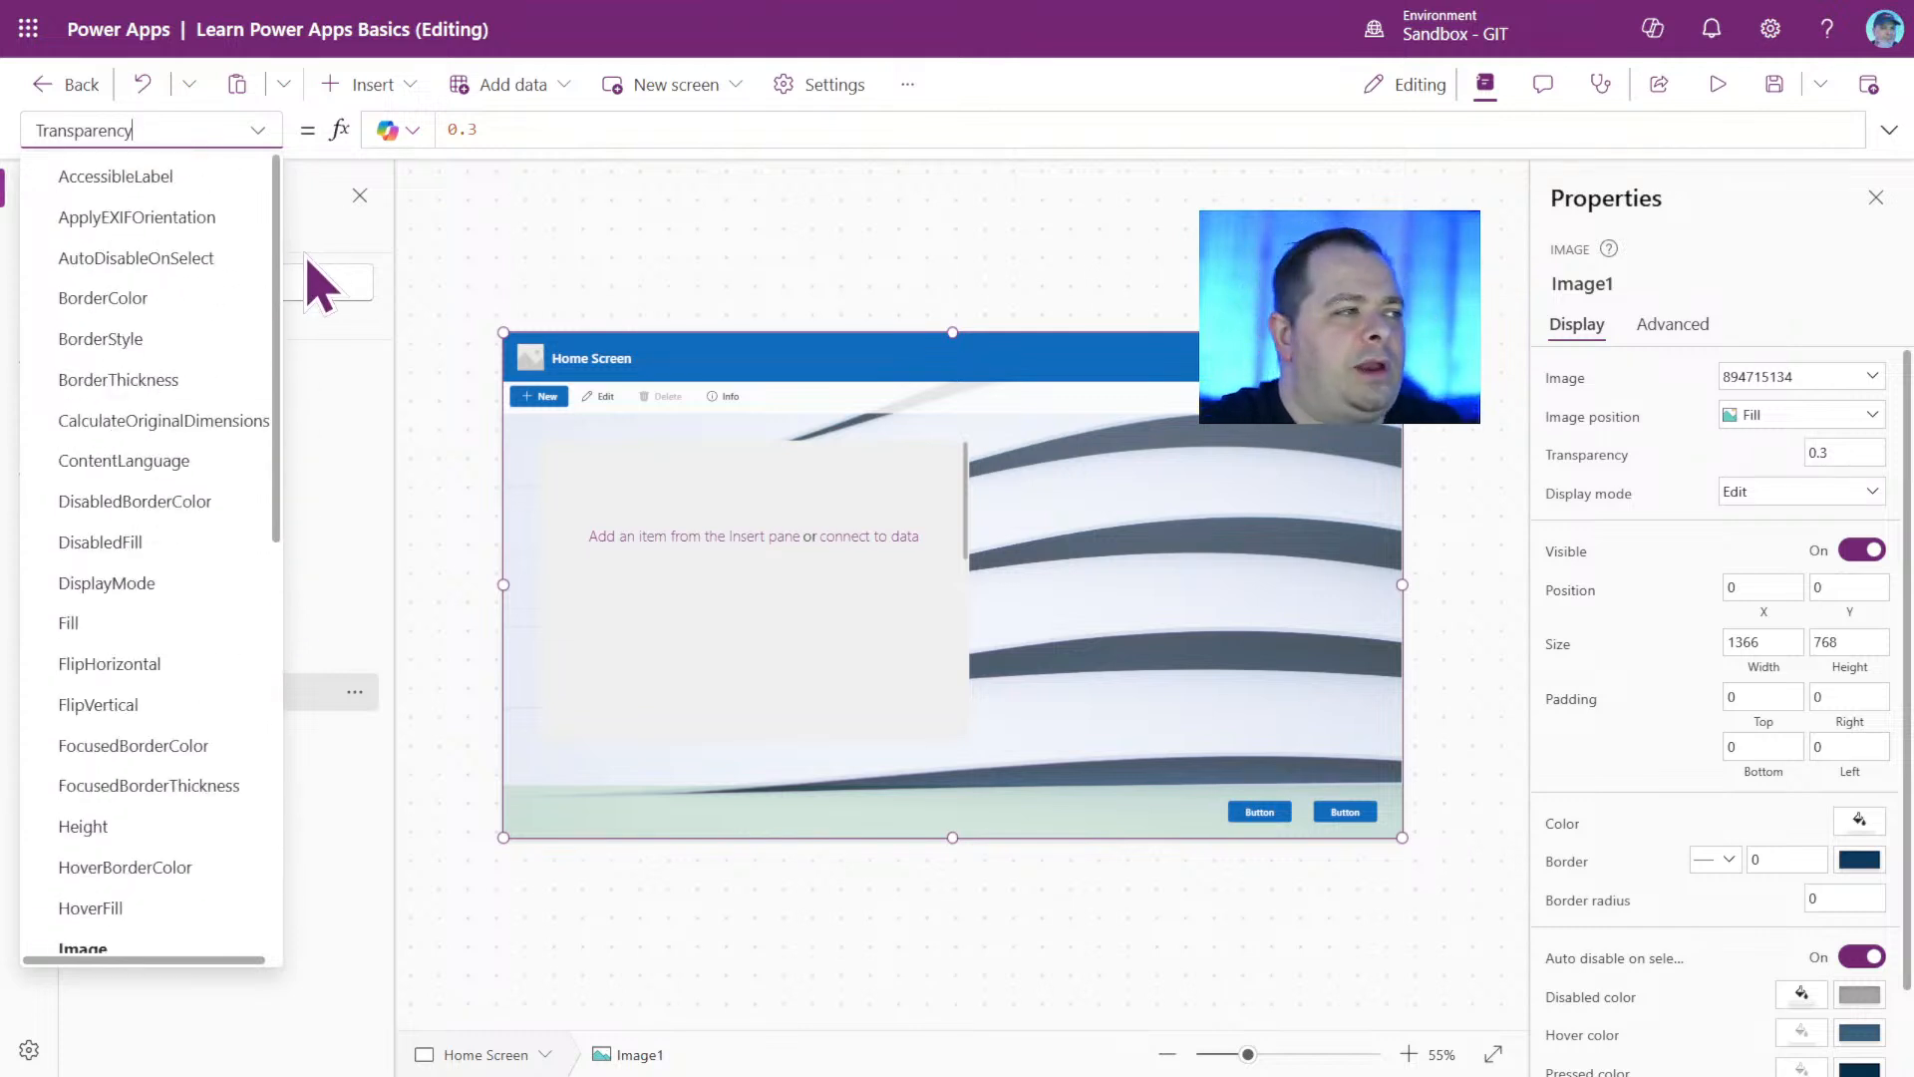
left_click_drag(306, 259, 335, 718)
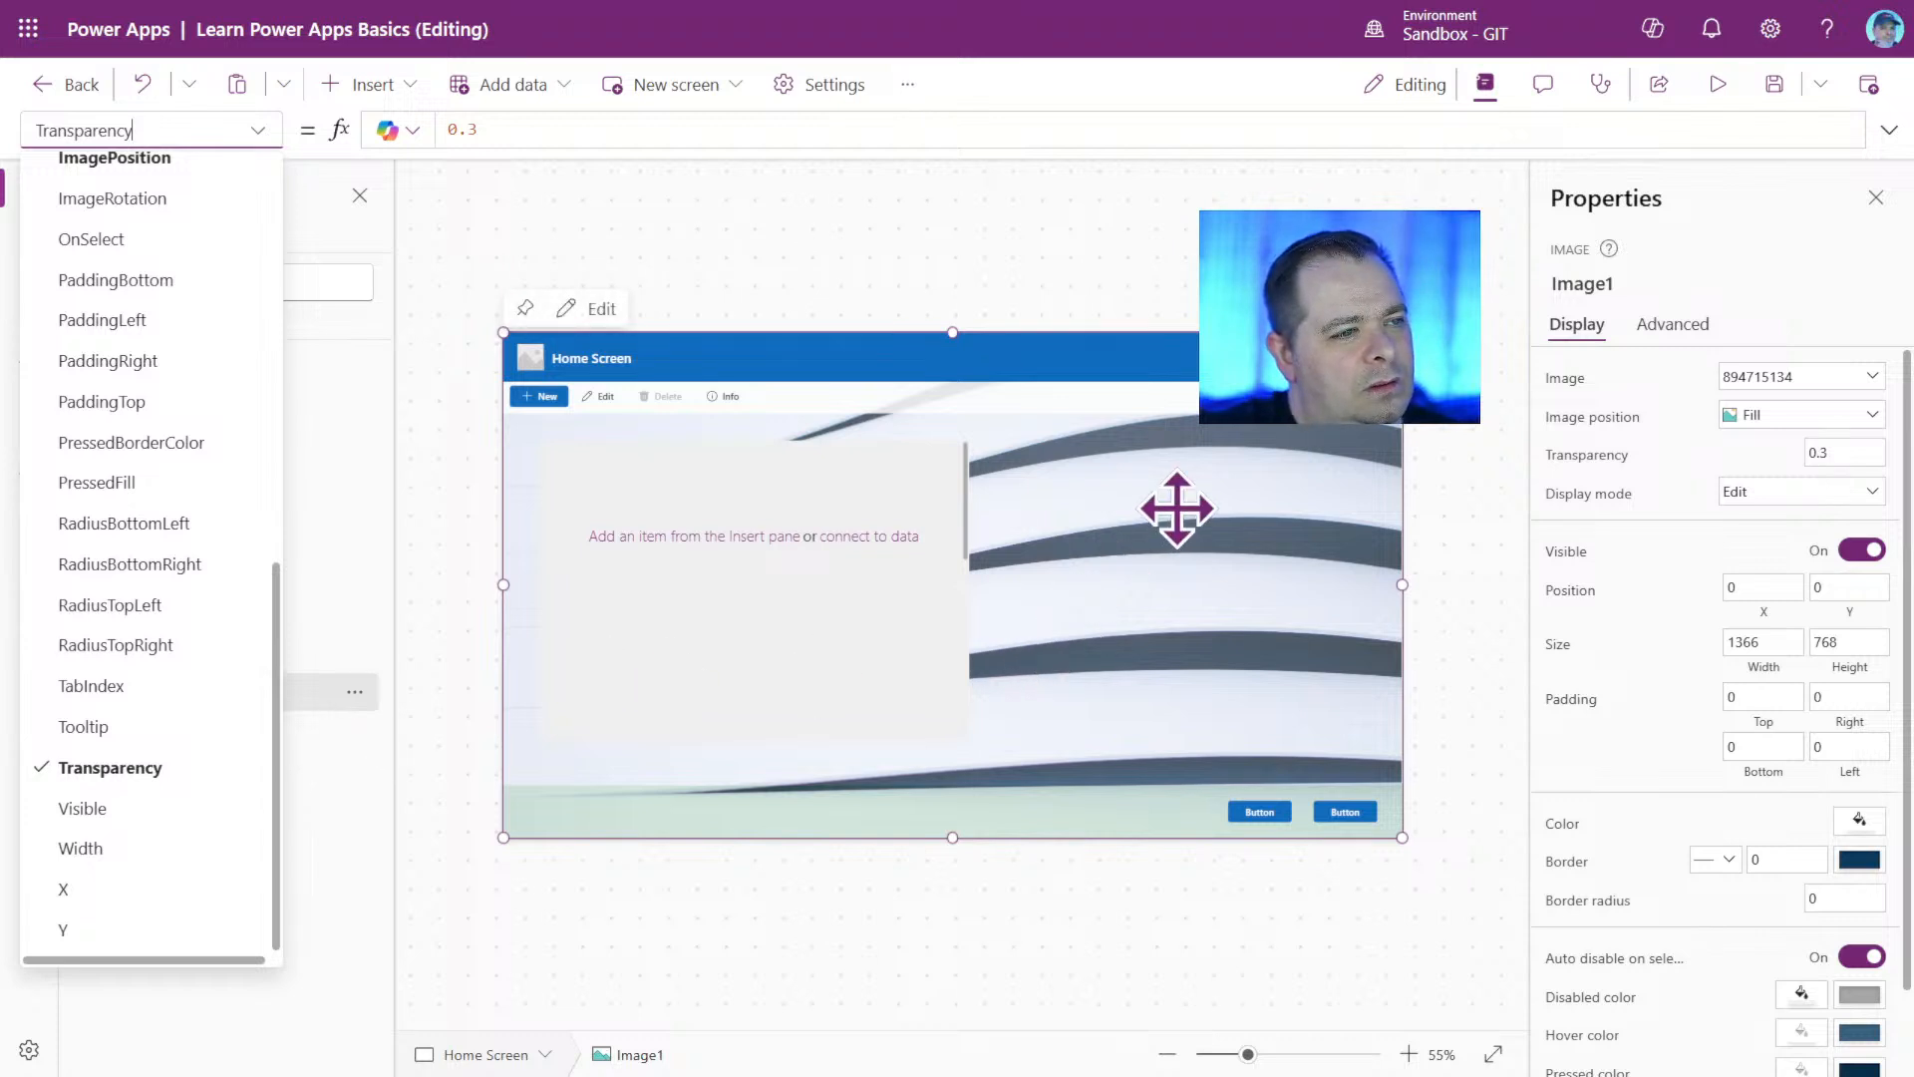
left_click(1472, 487)
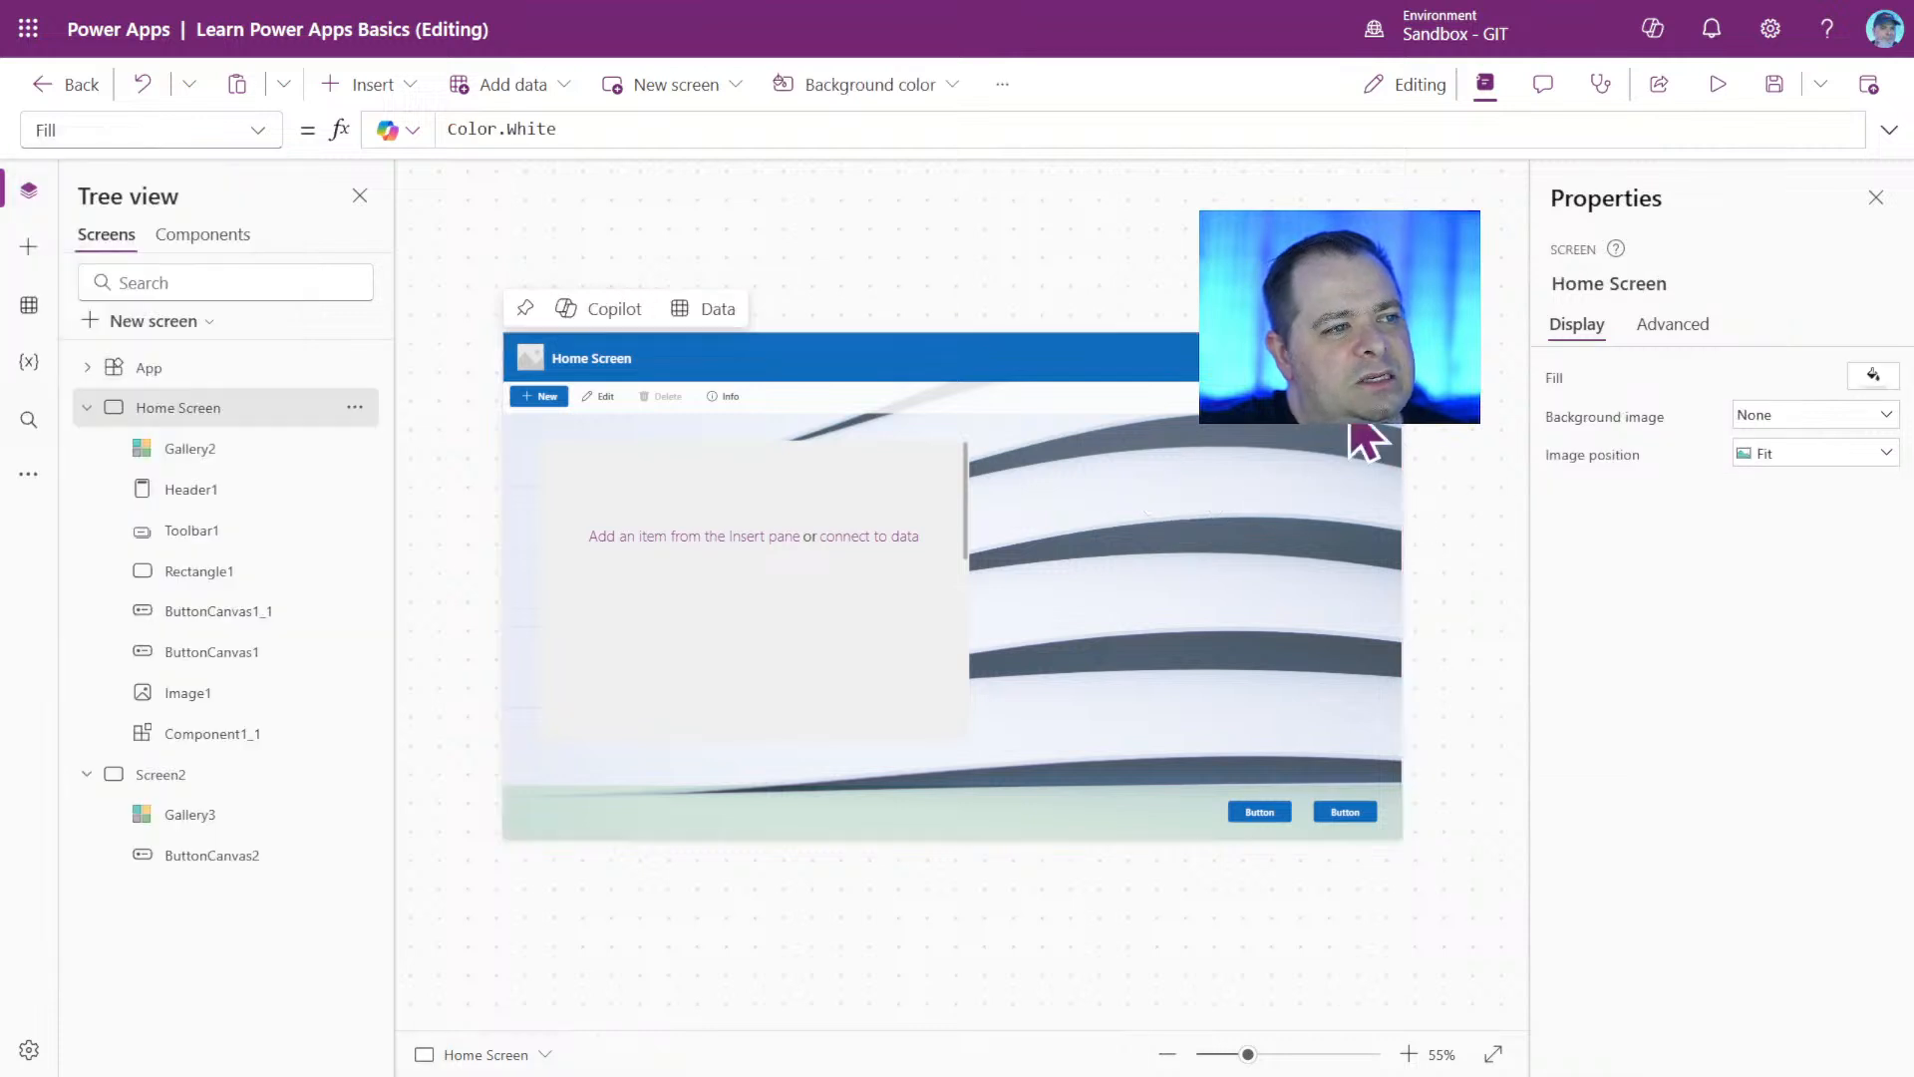
left_click(374, 85)
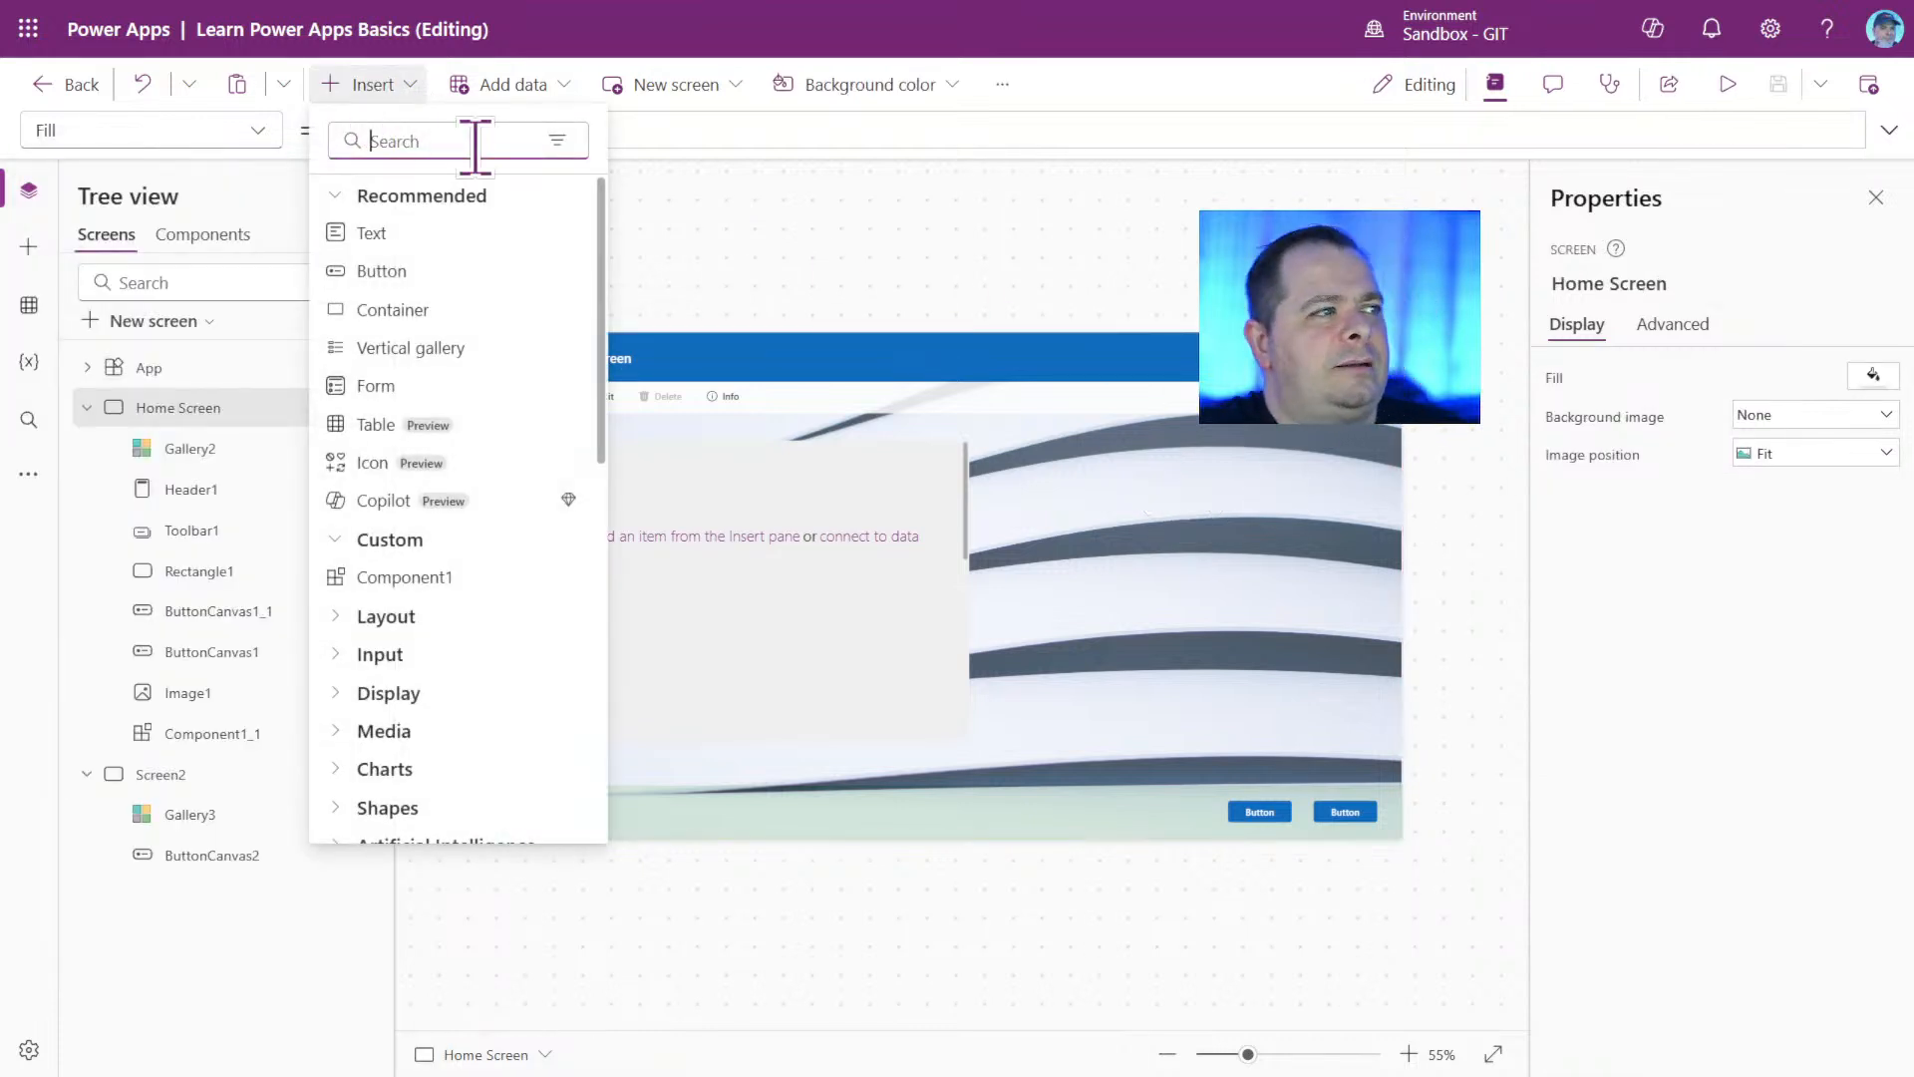
type("text")
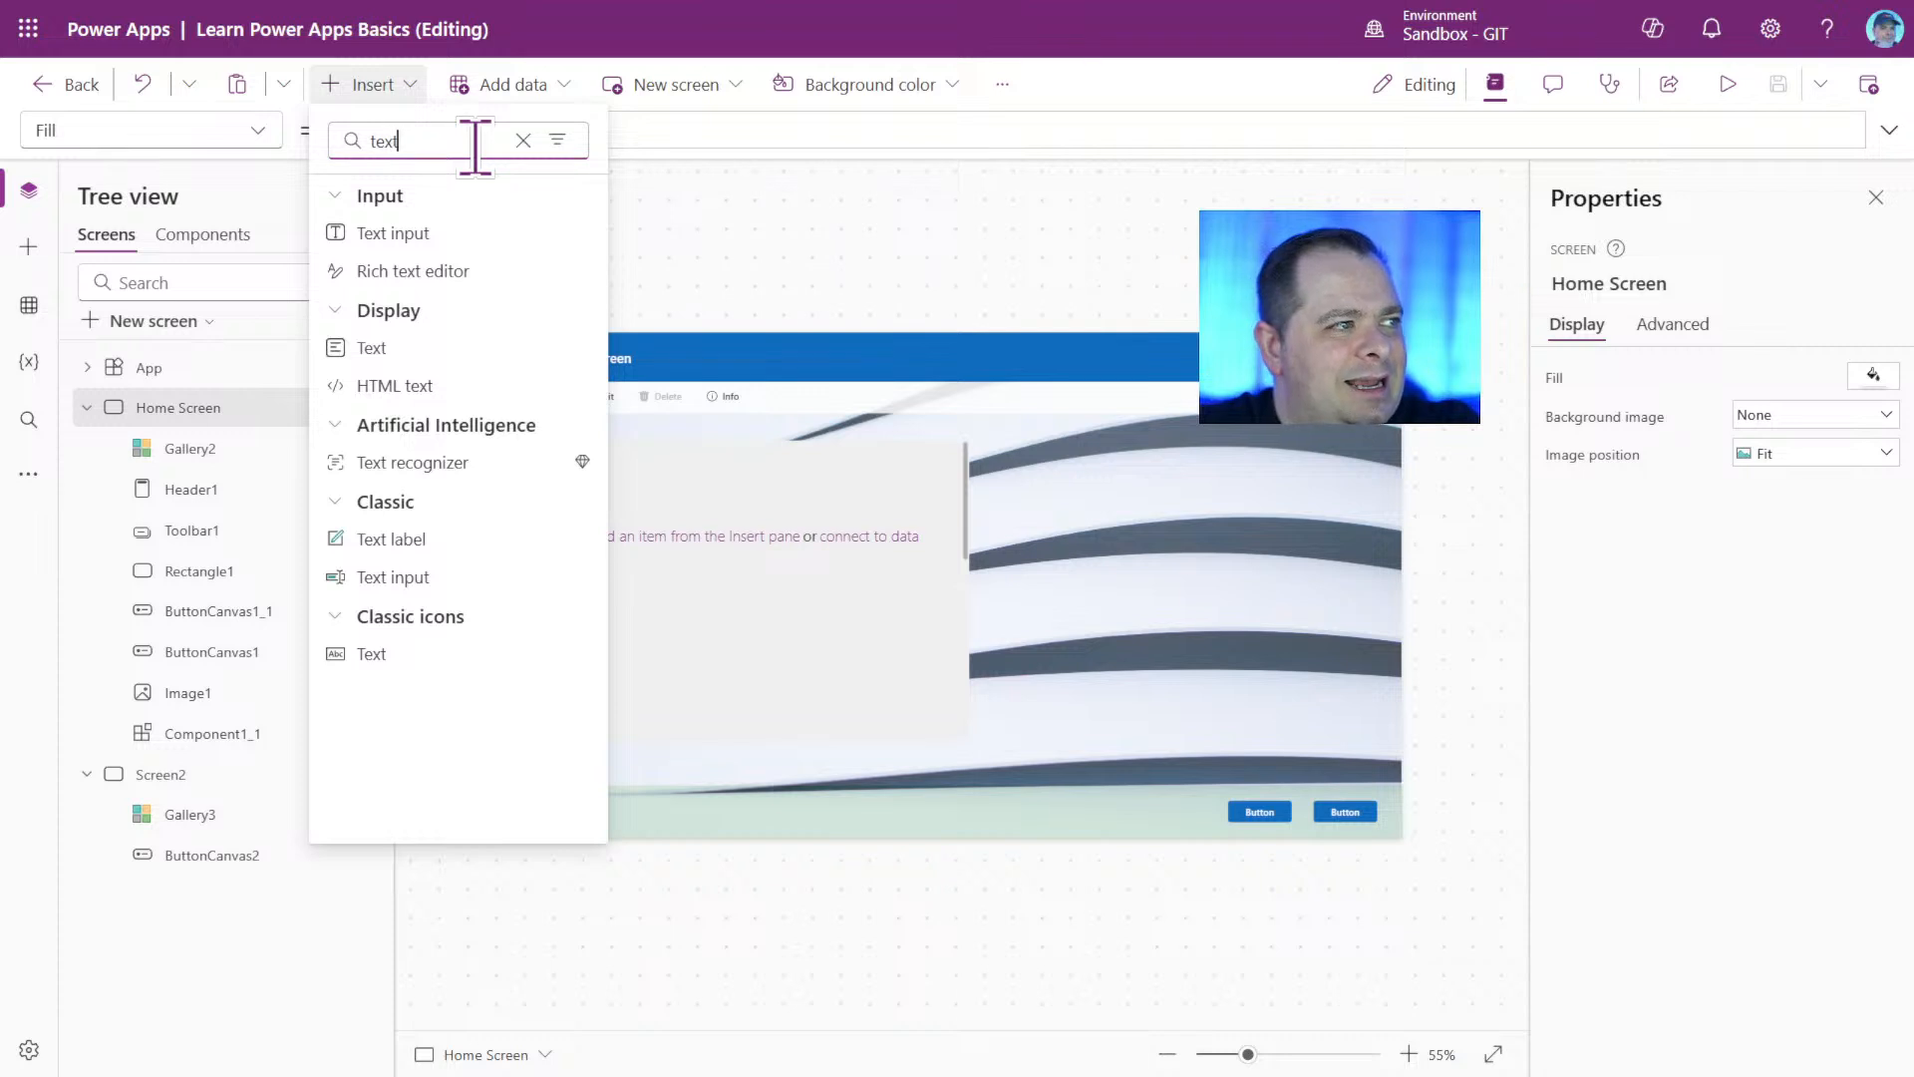
type(" b")
key("BackSpace")
key("BackSpace")
type("bo")
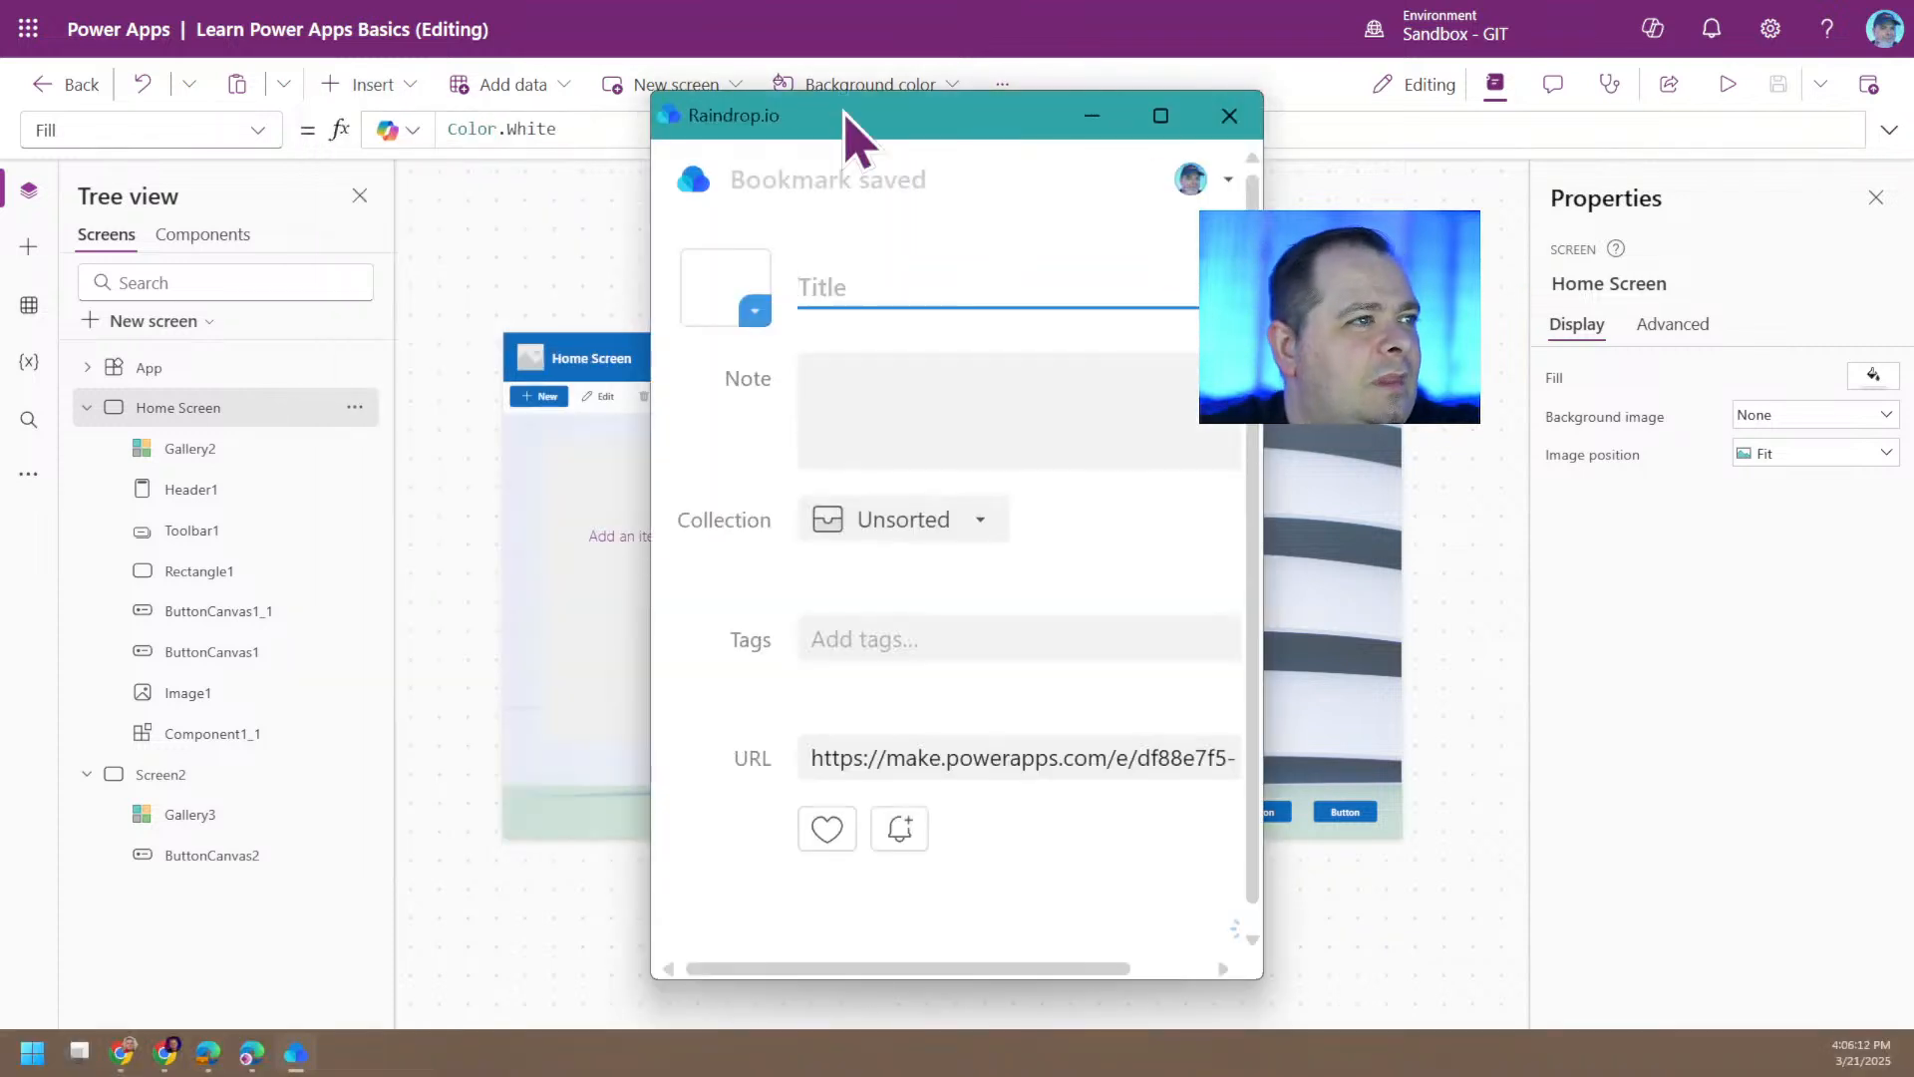
left_click(1229, 116)
Search the insertable controls for "text" and add a classic text input to Home Screen.
left_click(370, 83)
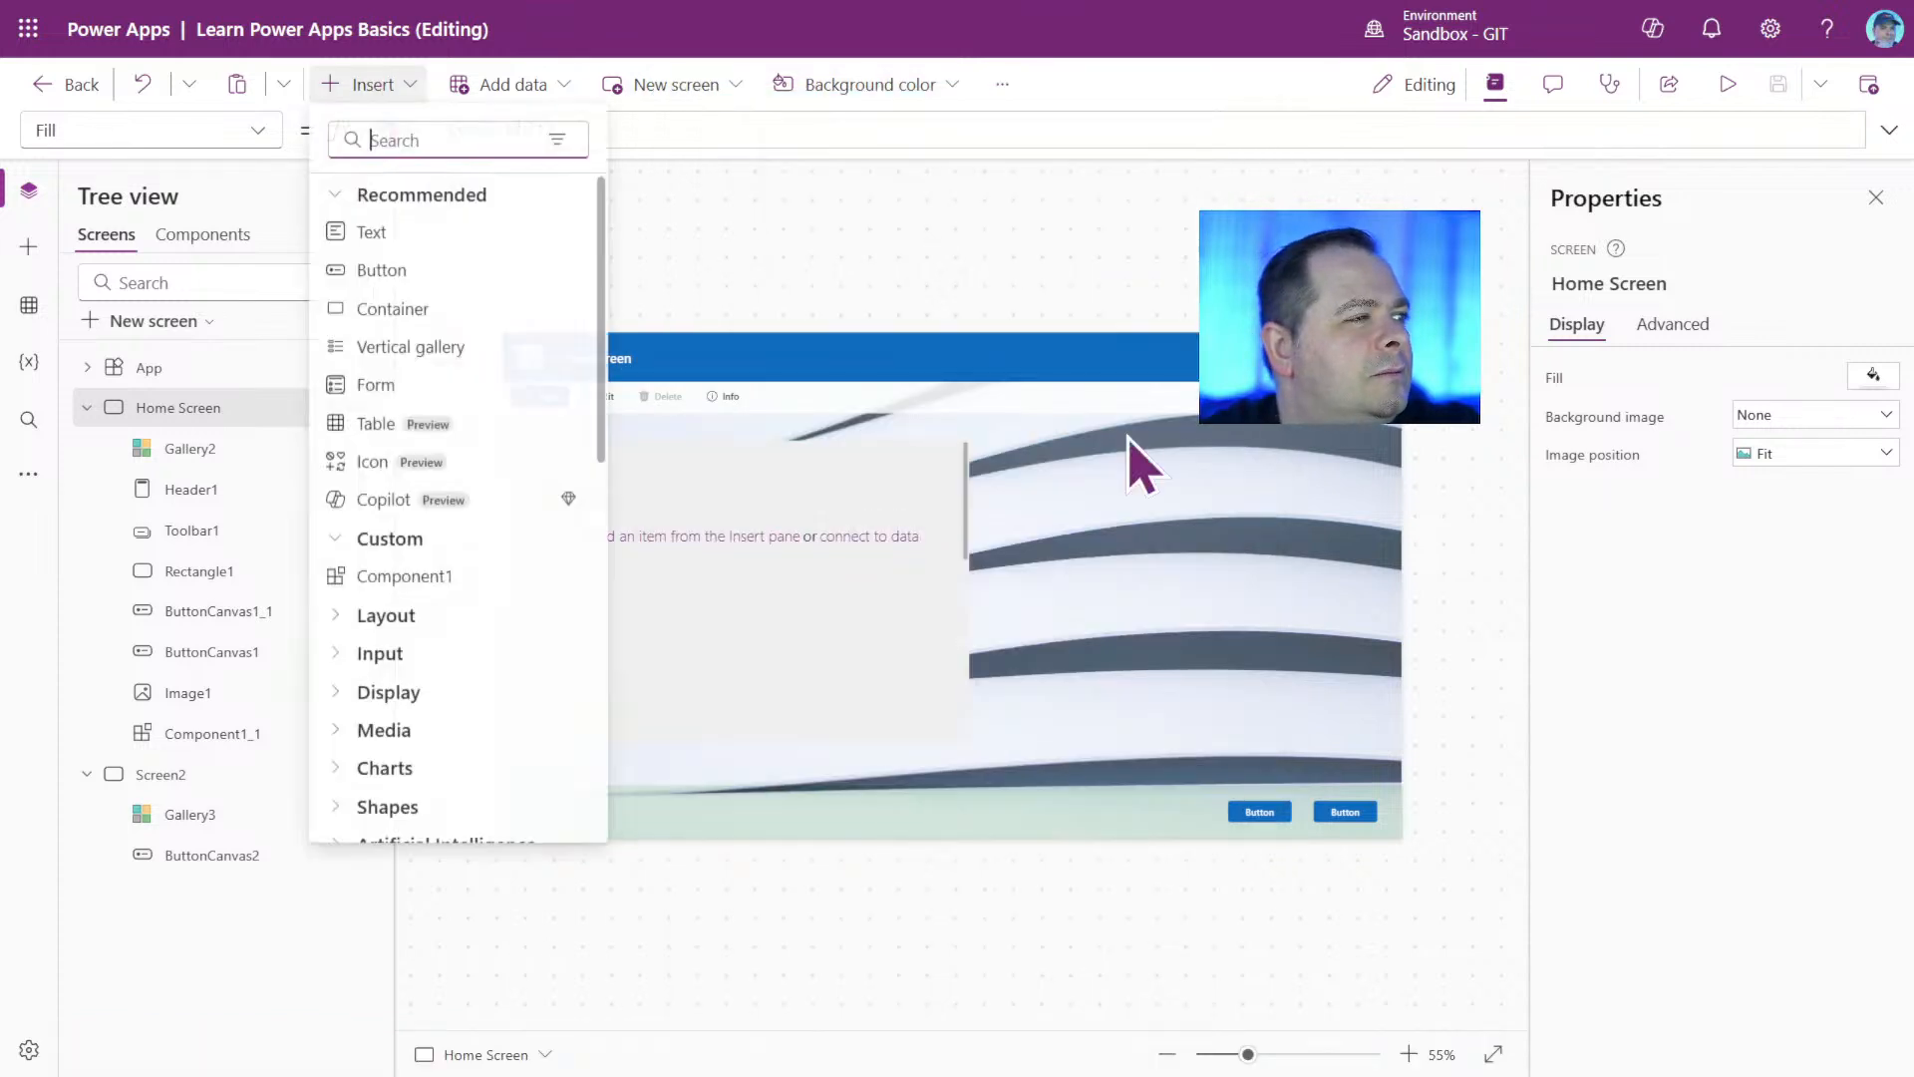
type("text")
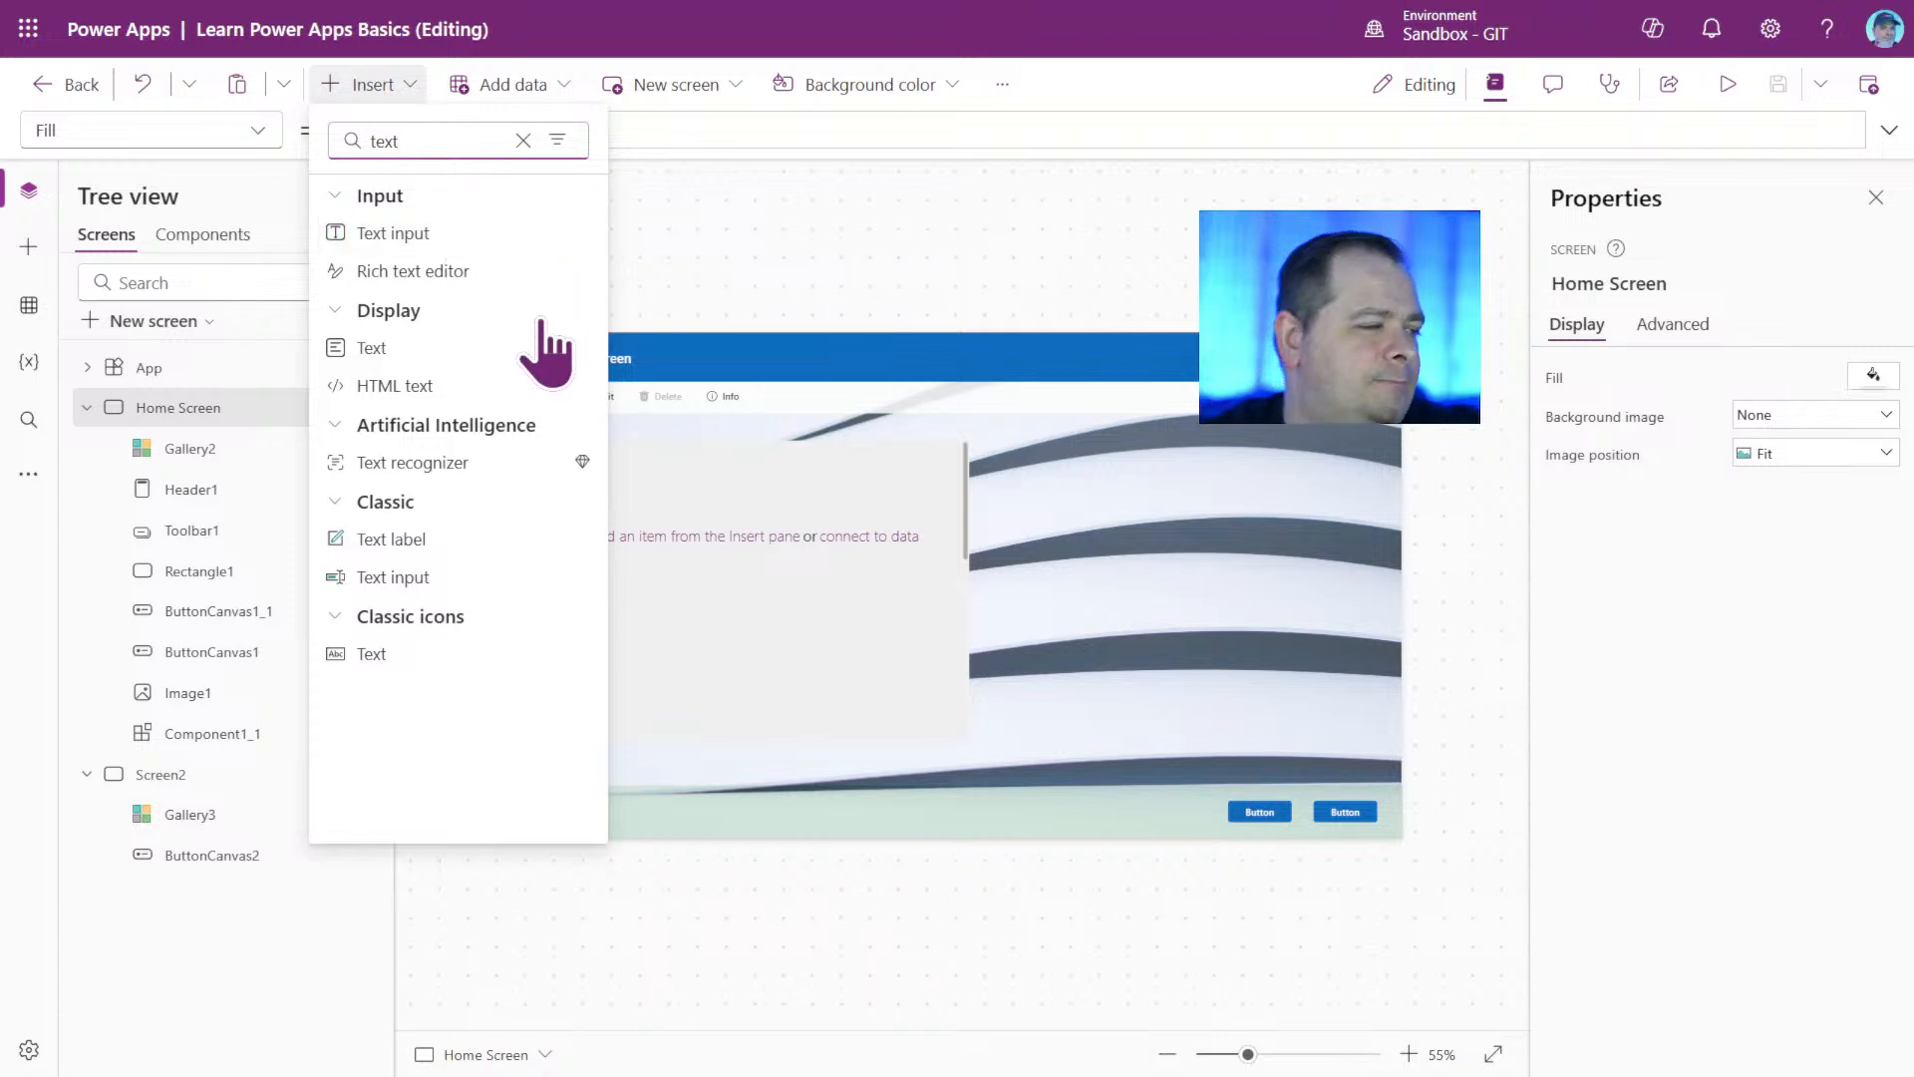
left_click(423, 586)
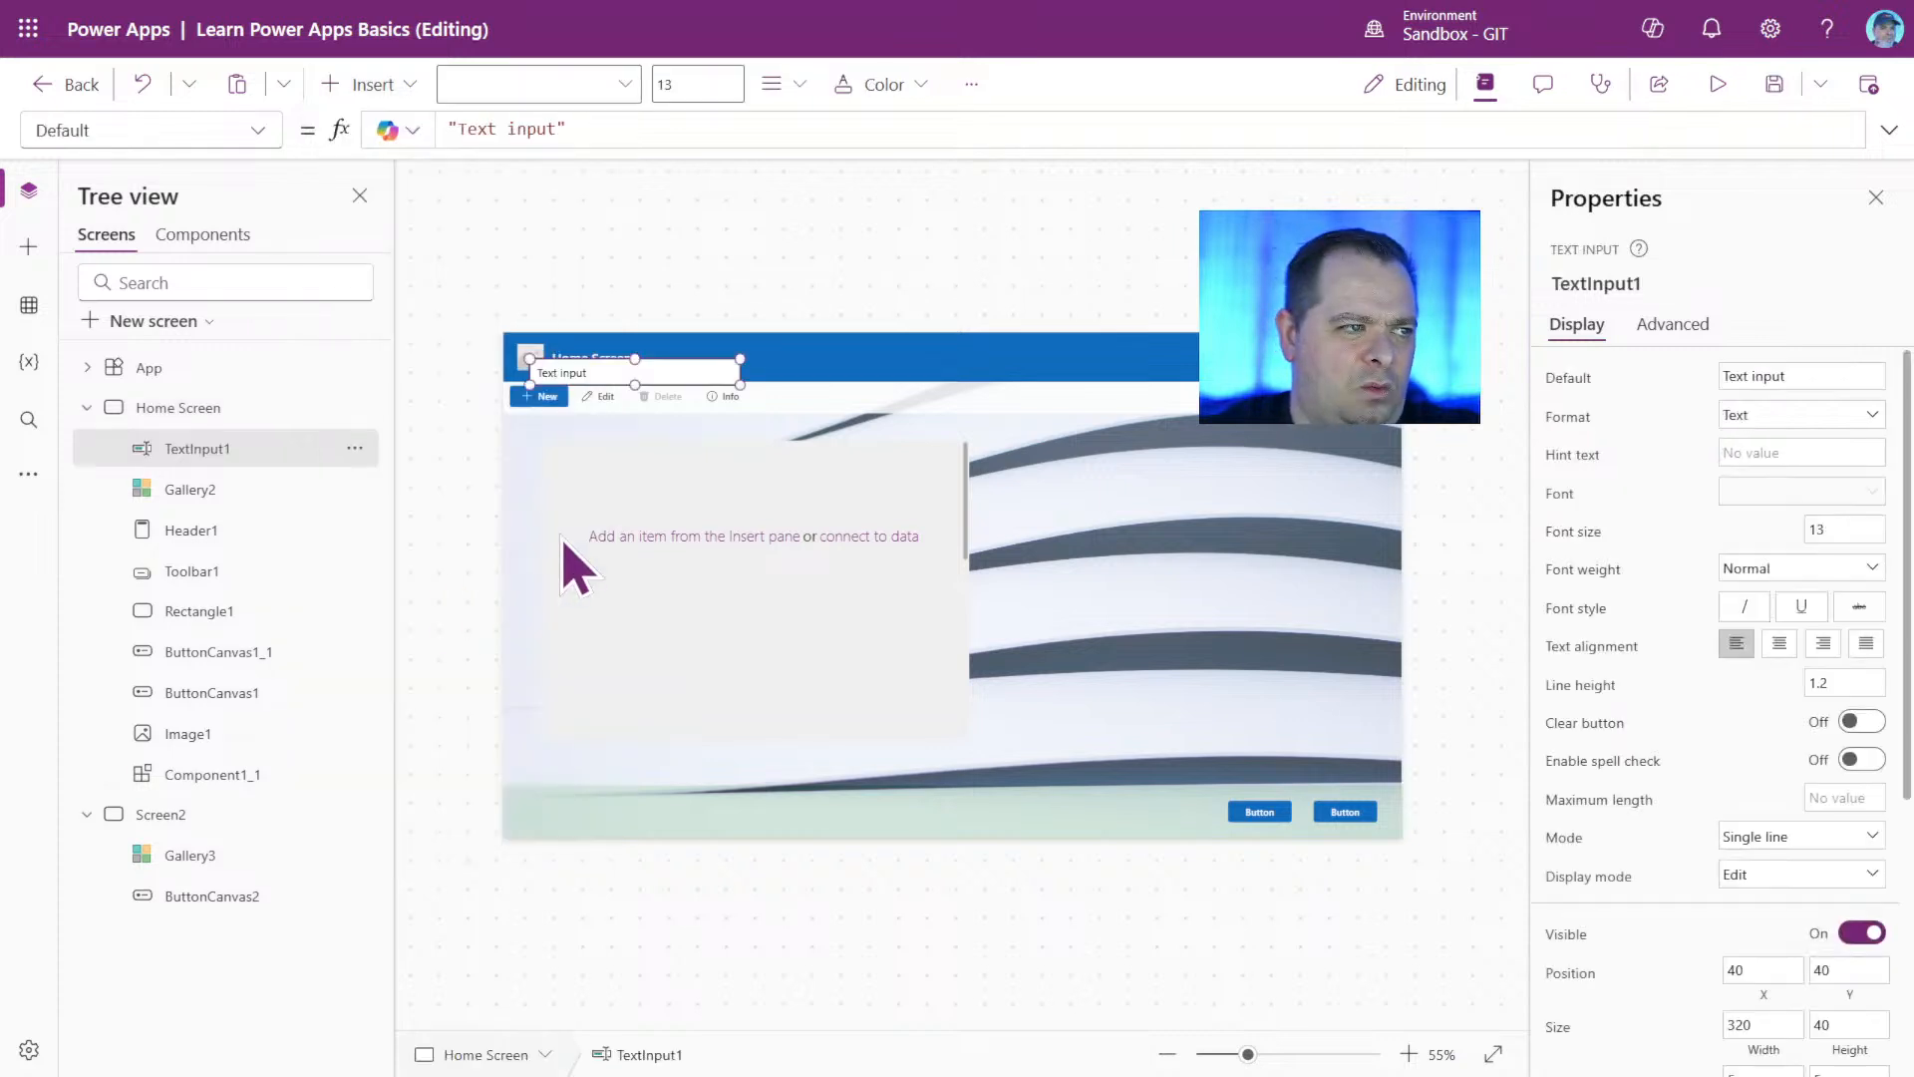
Move TextInput1 into the header bar at about X 694, Y 17, and show its Default formula.
left_click_drag(682, 366, 1109, 343)
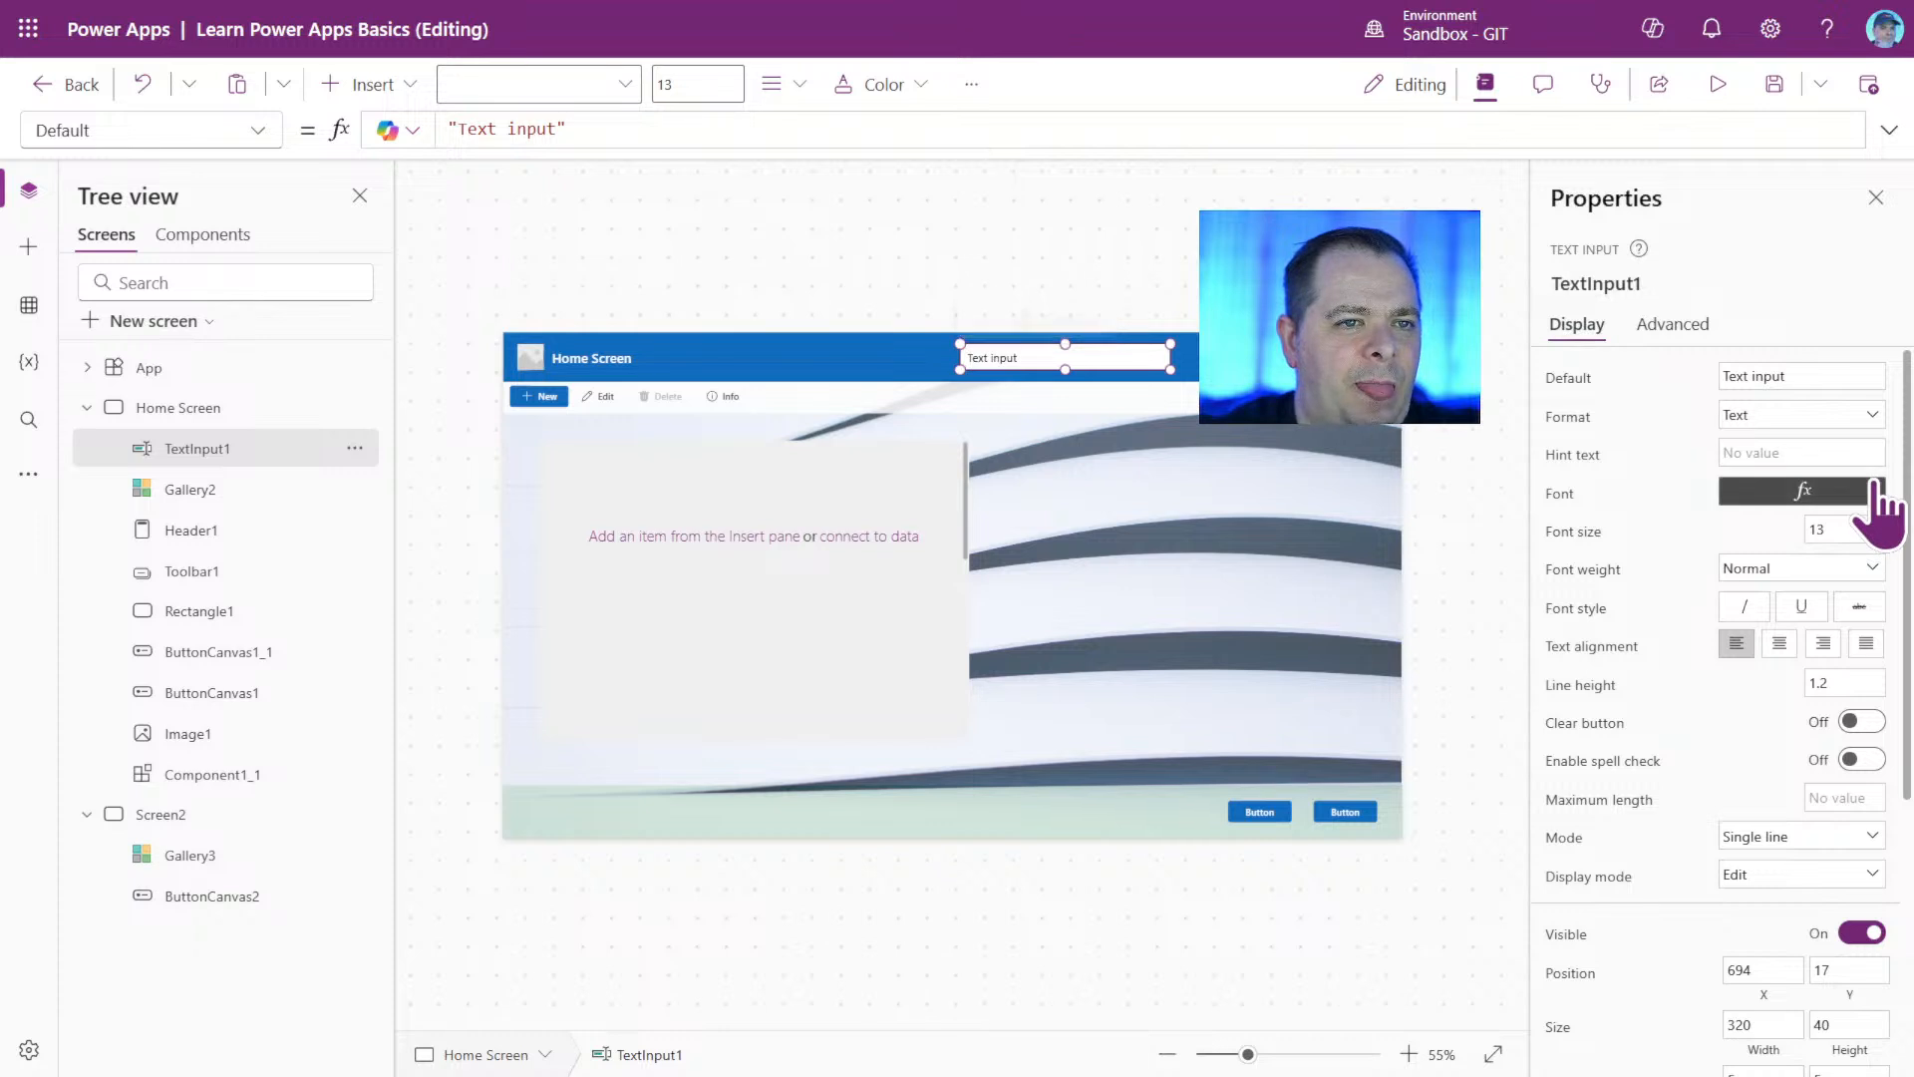
left_click(1571, 379)
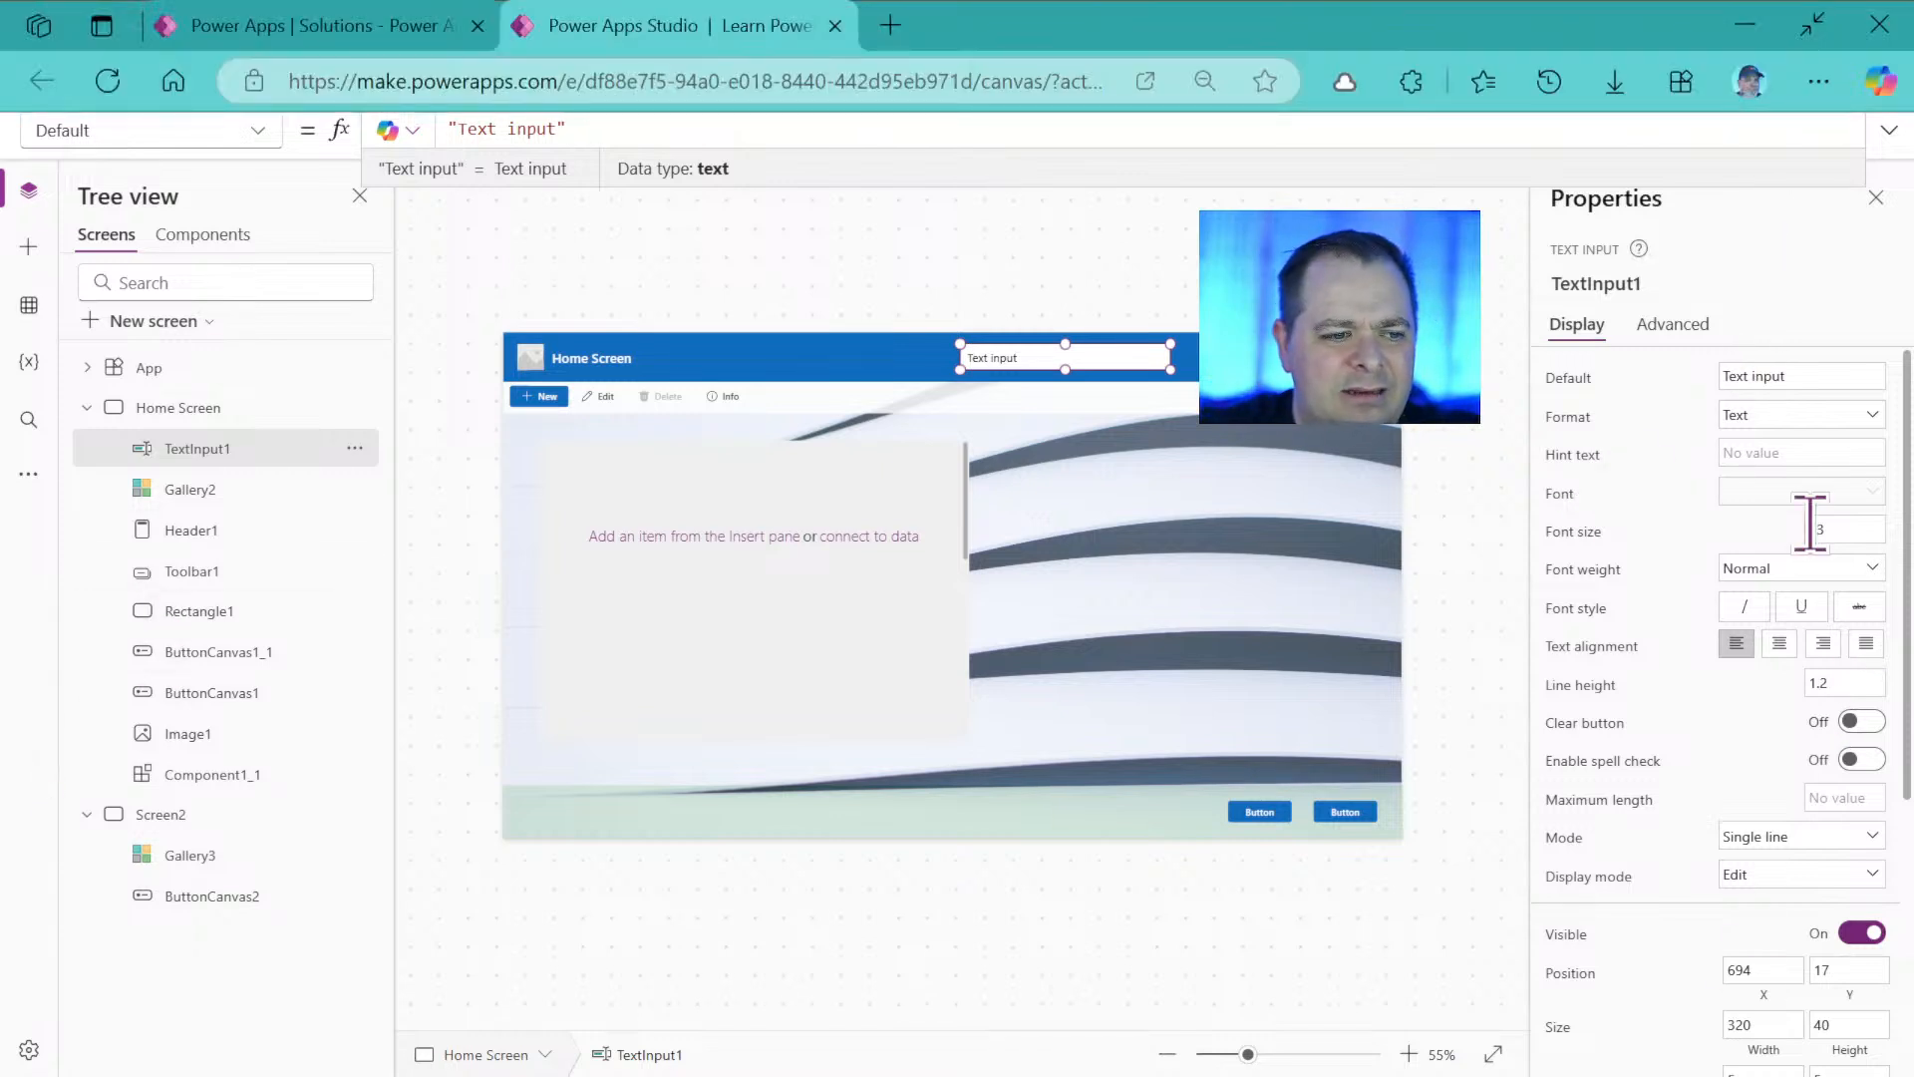
mouse_move(1248, 1063)
left_mouse_down()
mouse_move(1299, 1063)
mouse_move(1196, 1062)
mouse_move(1260, 1062)
left_mouse_up()
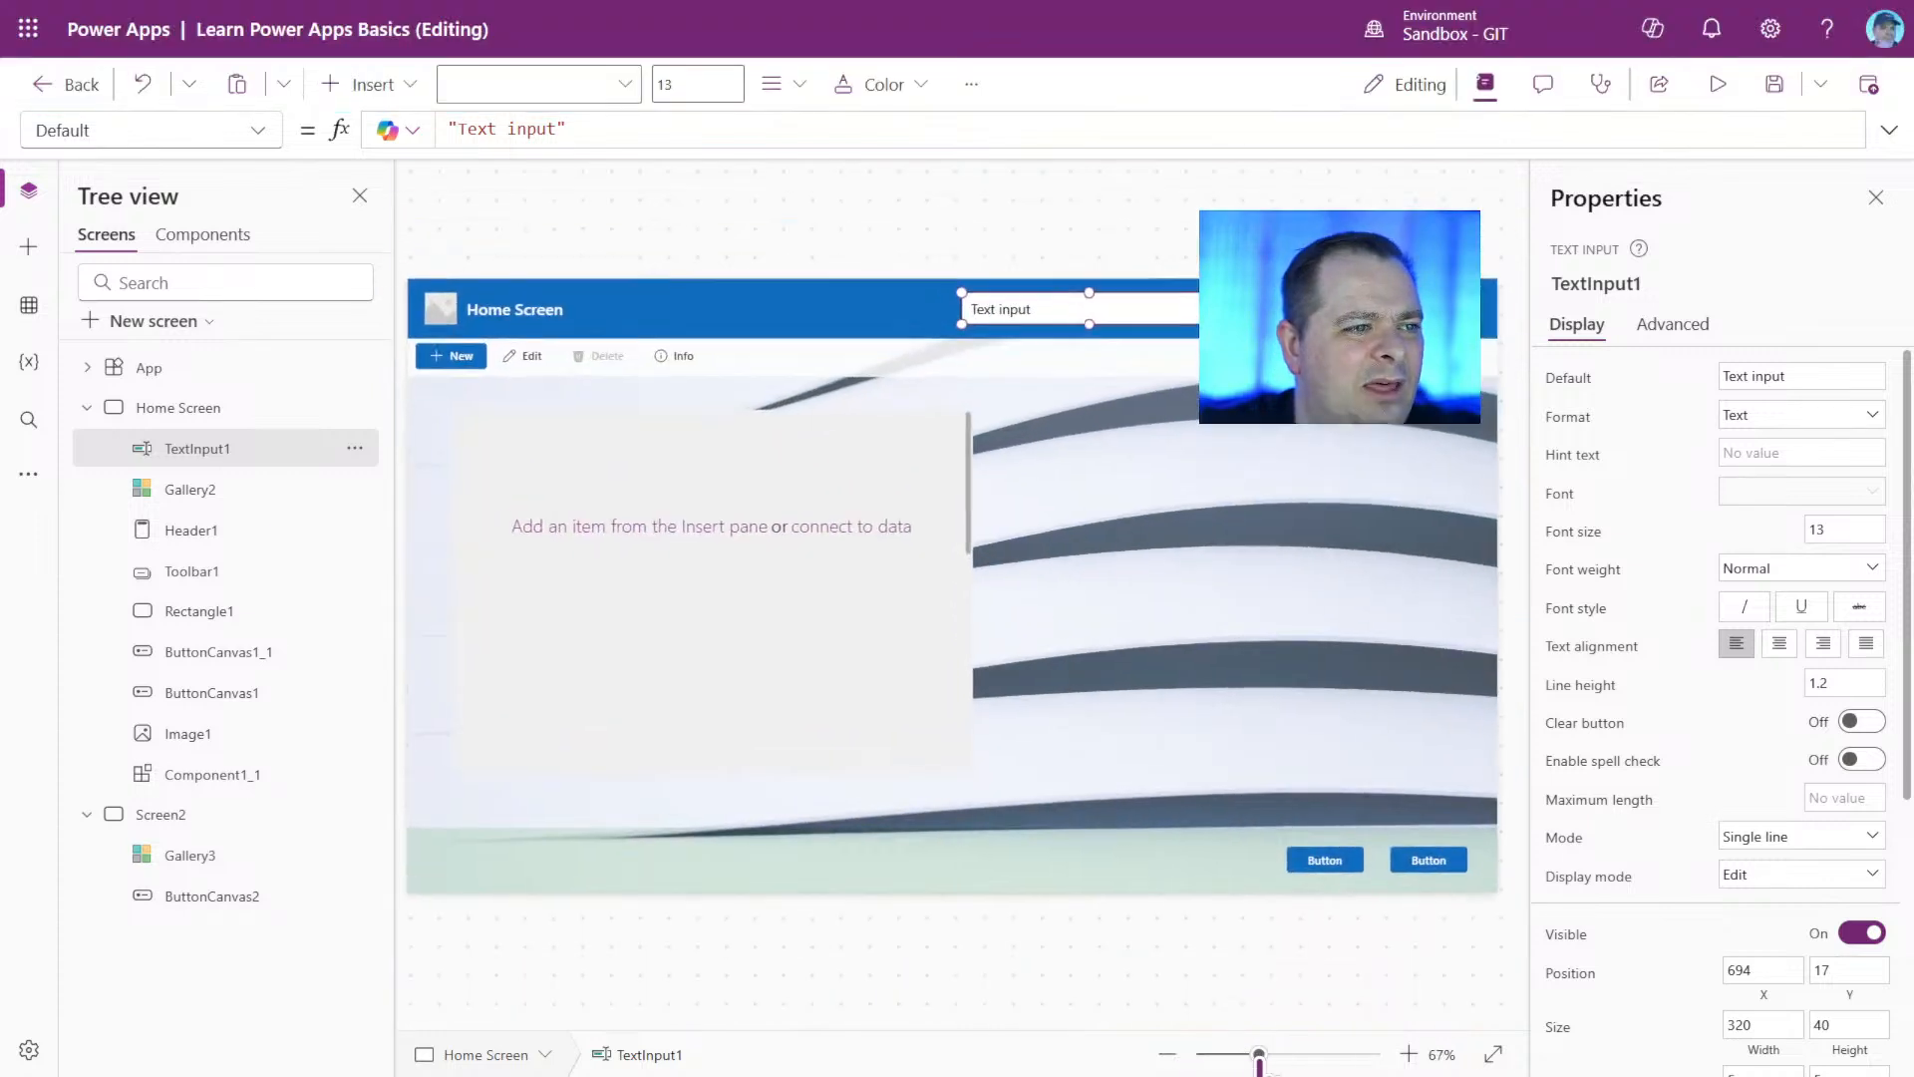
left_click(375, 88)
left_click(375, 87)
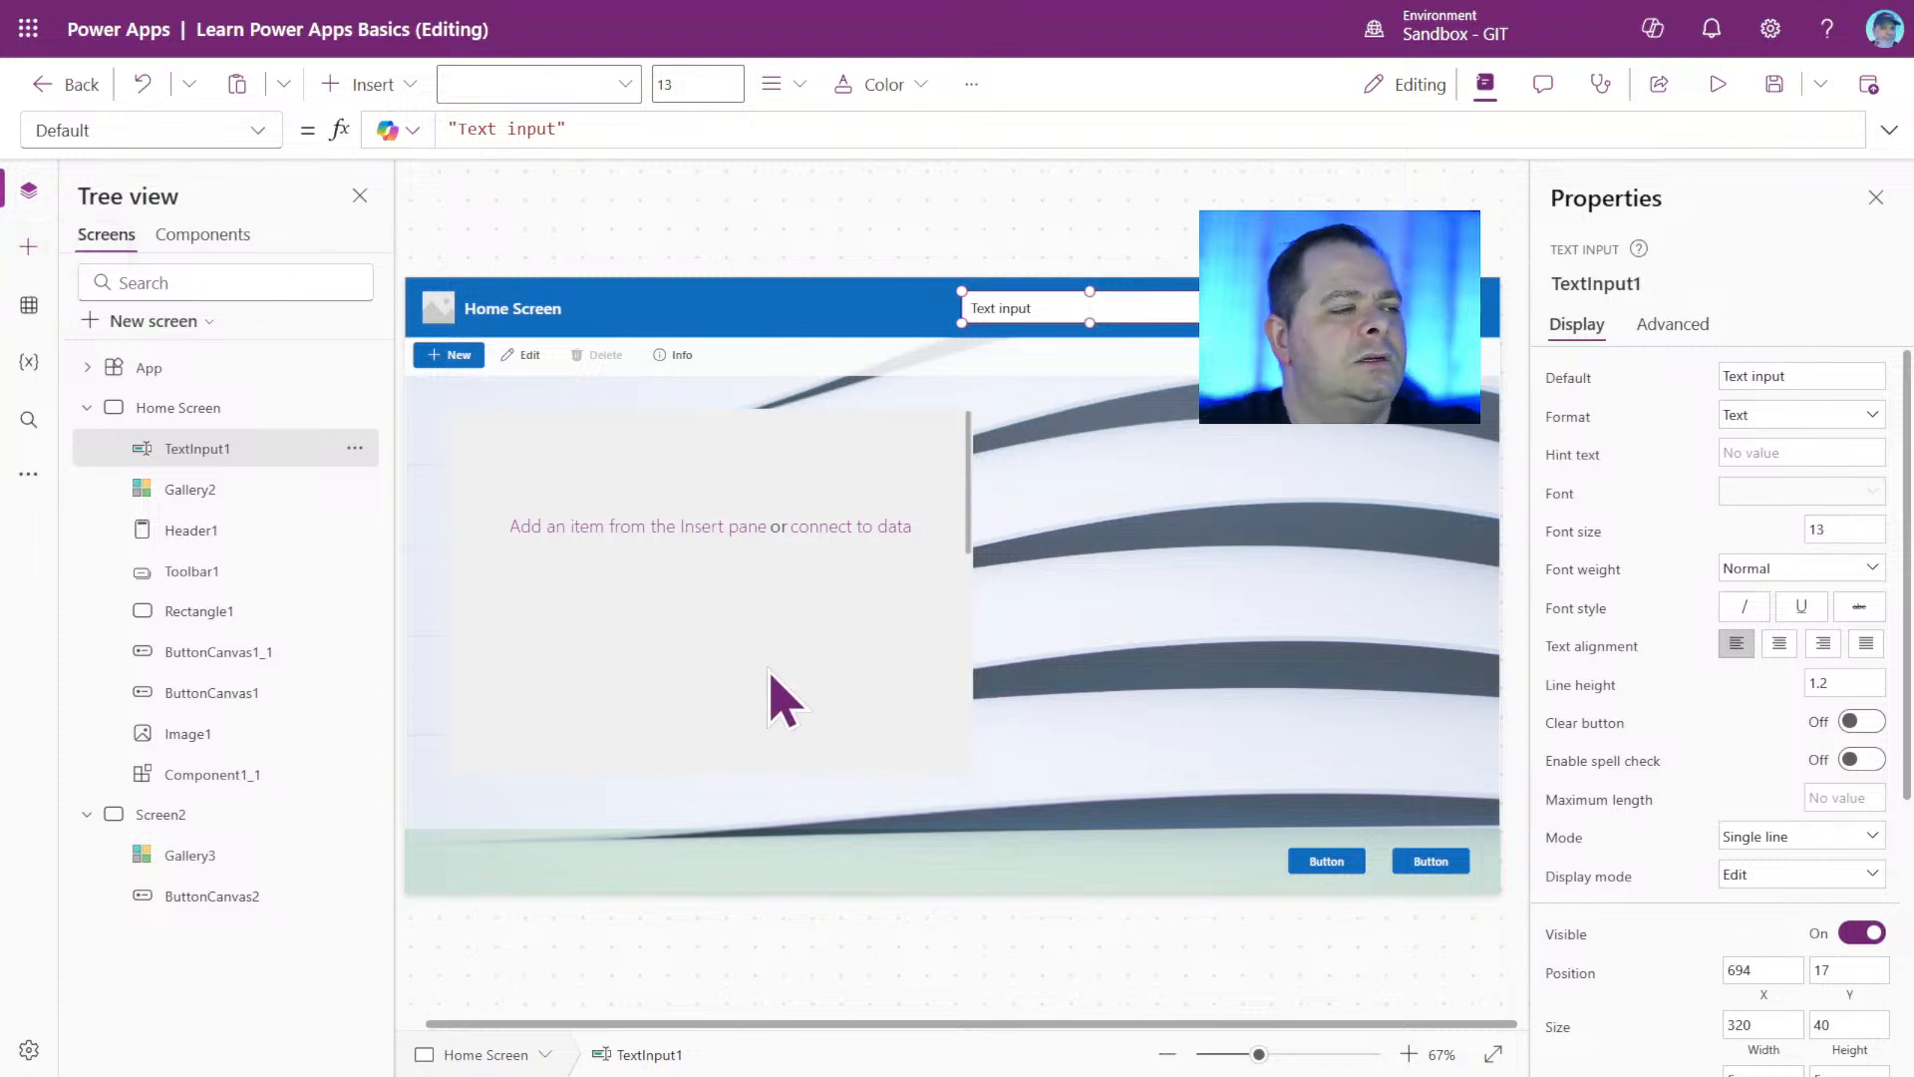
left_click(778, 618)
left_click(1296, 610)
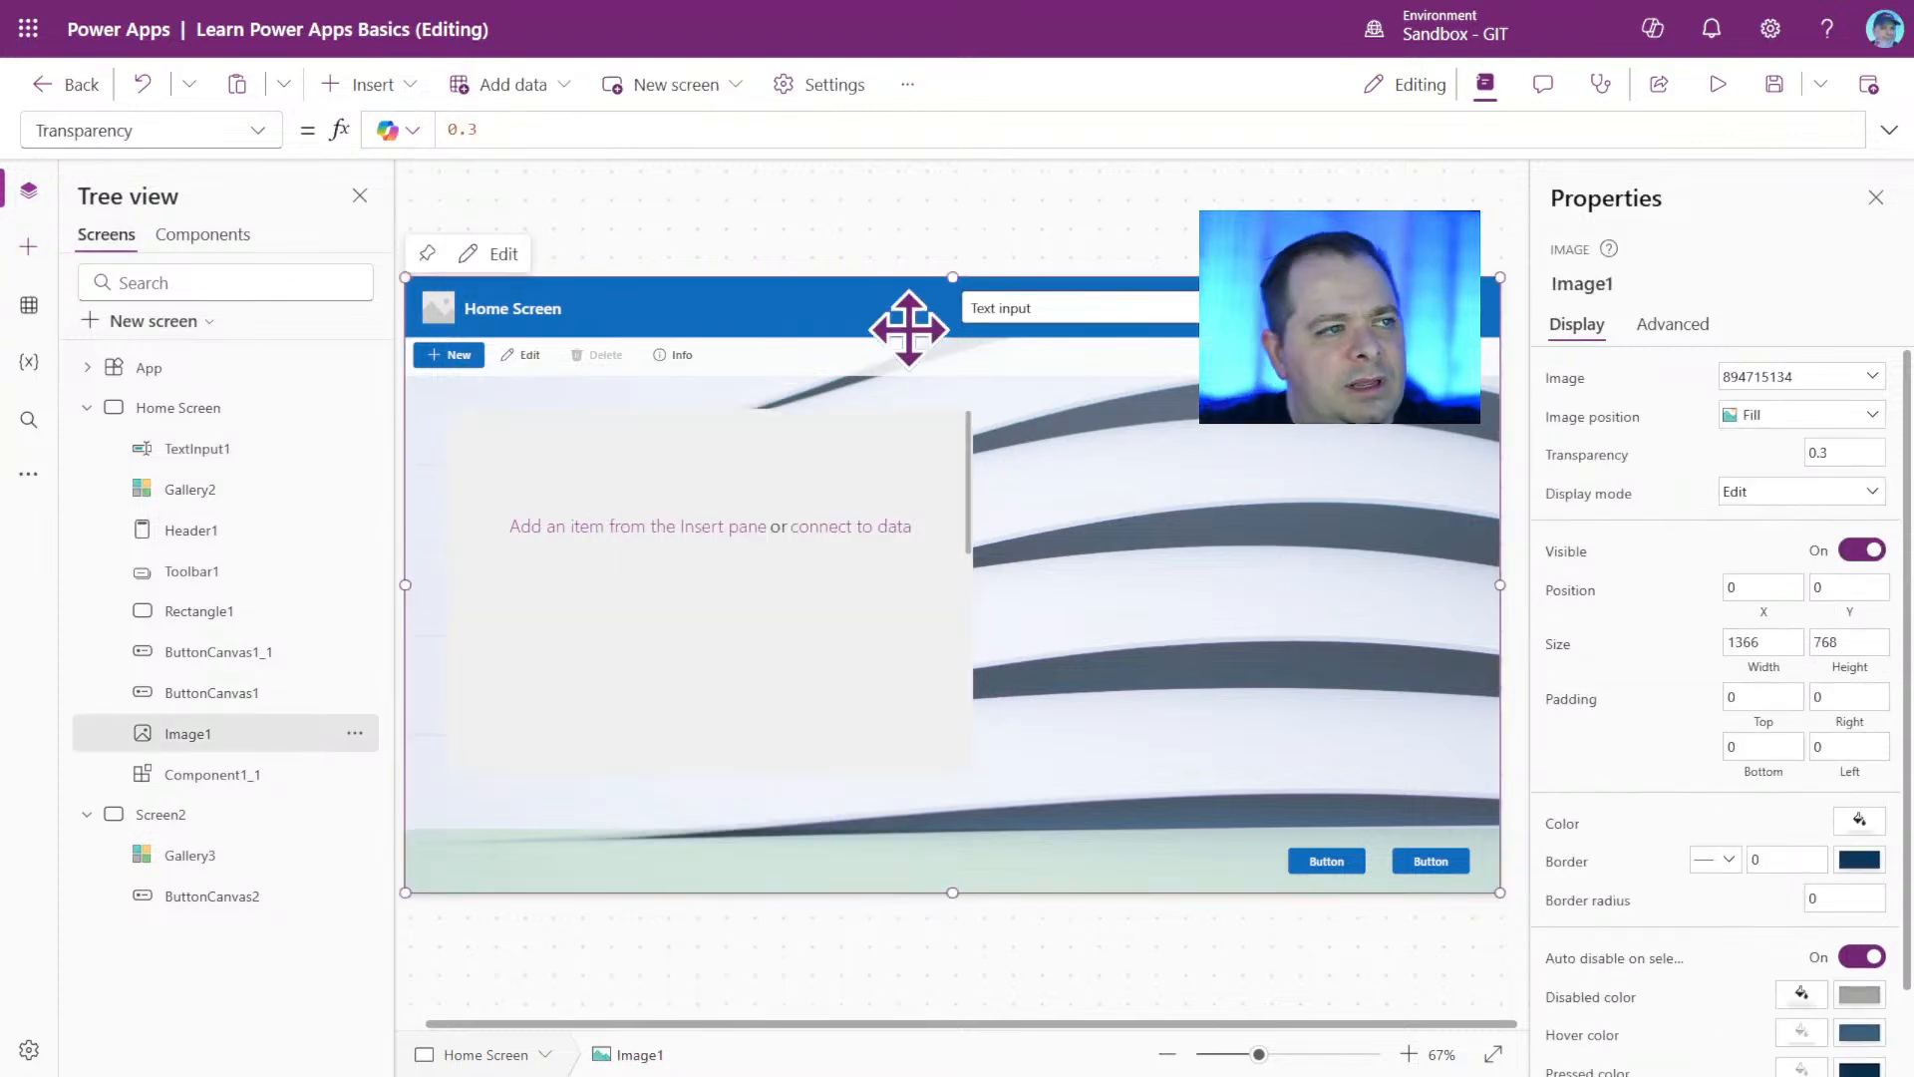
left_click(847, 959)
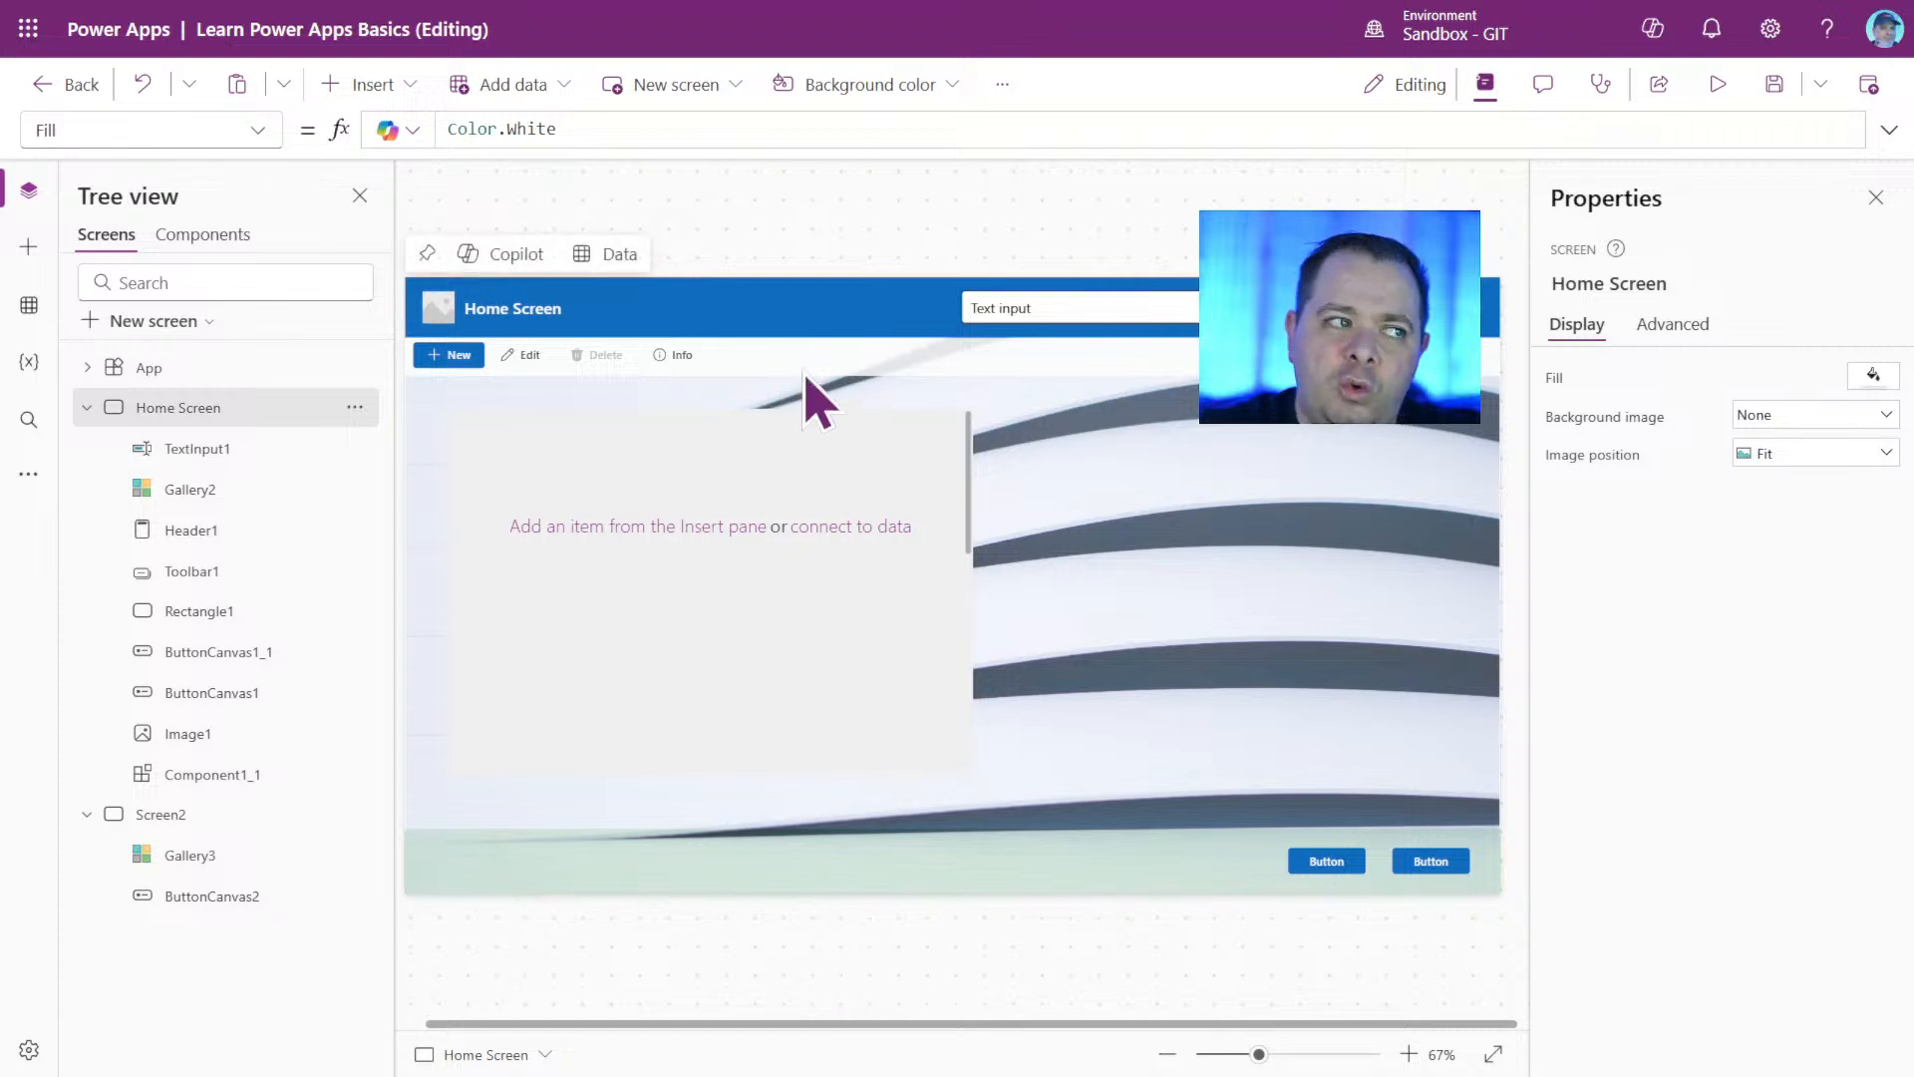
left_click(833, 307)
left_click(1122, 261)
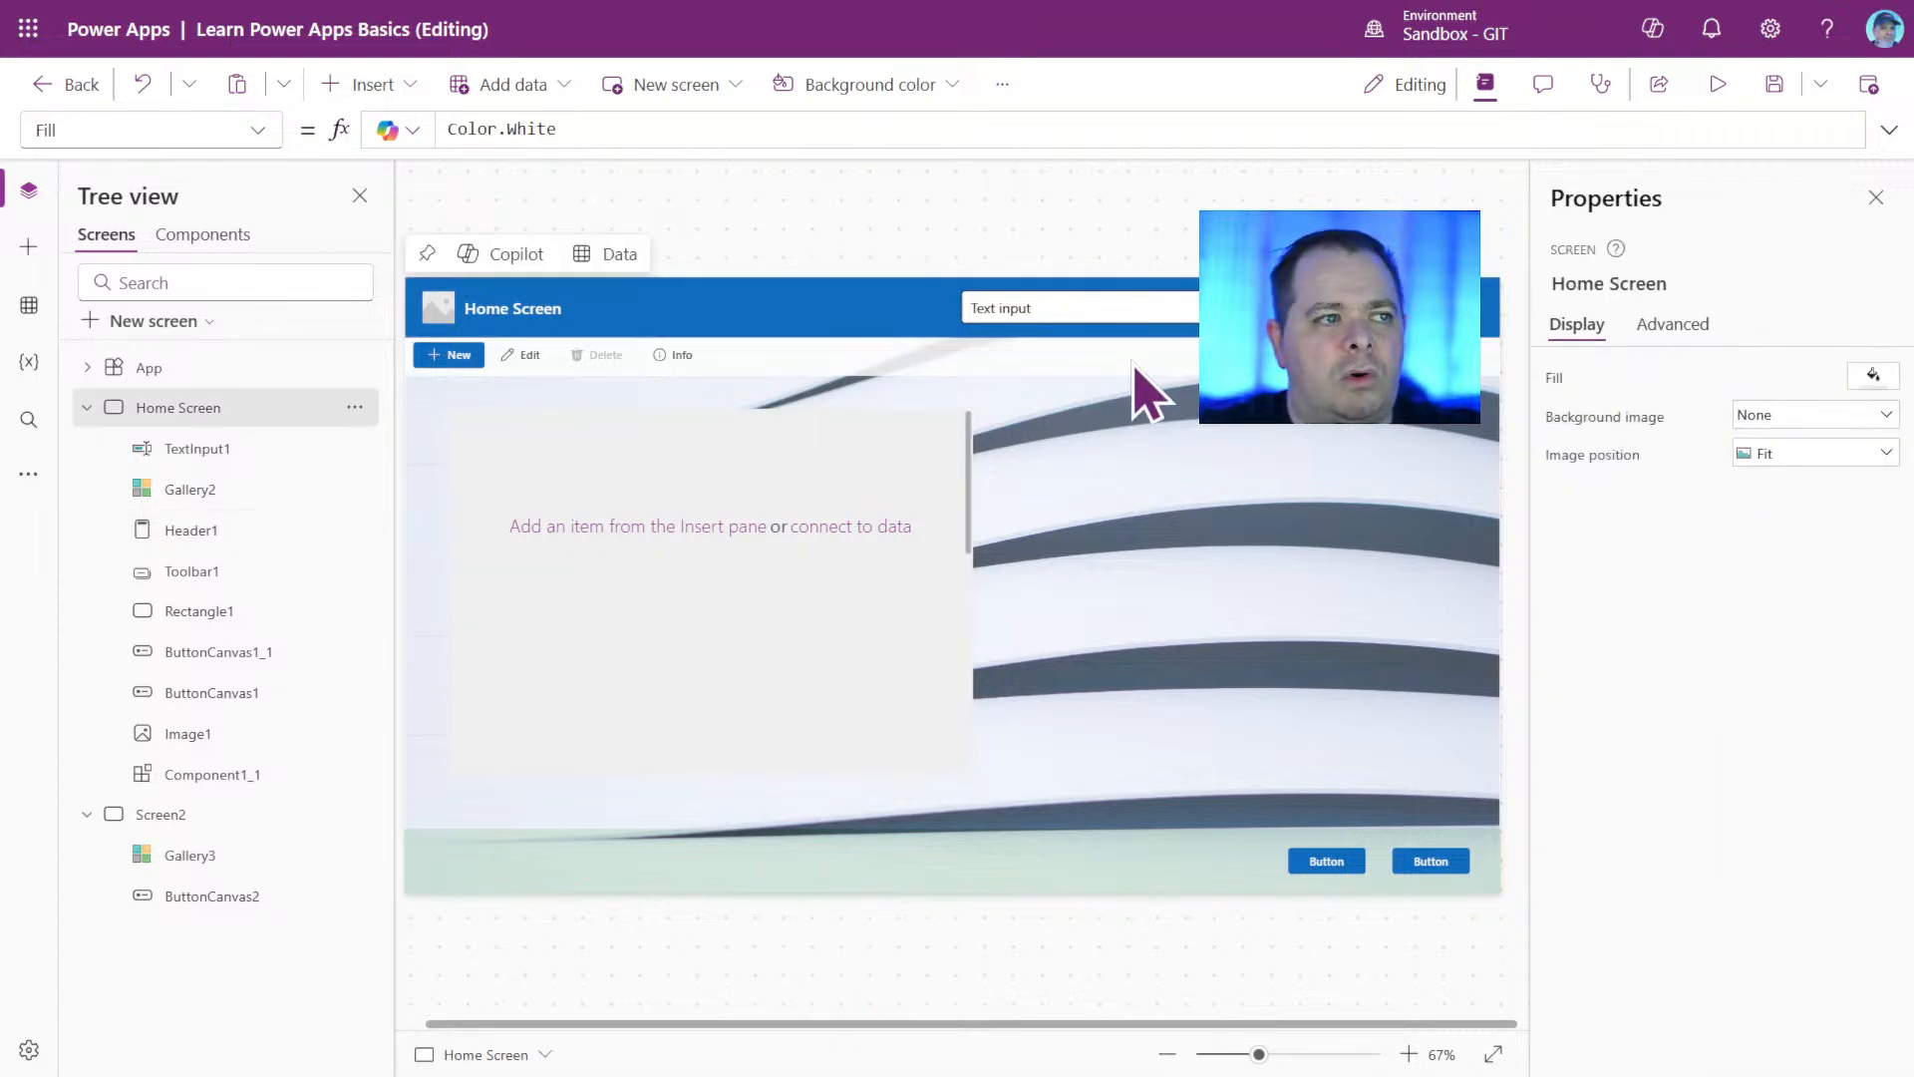
left_click(1124, 357)
Select TextInput1 and examine its Default formula alongside its full list of properties.
left_click(1125, 314)
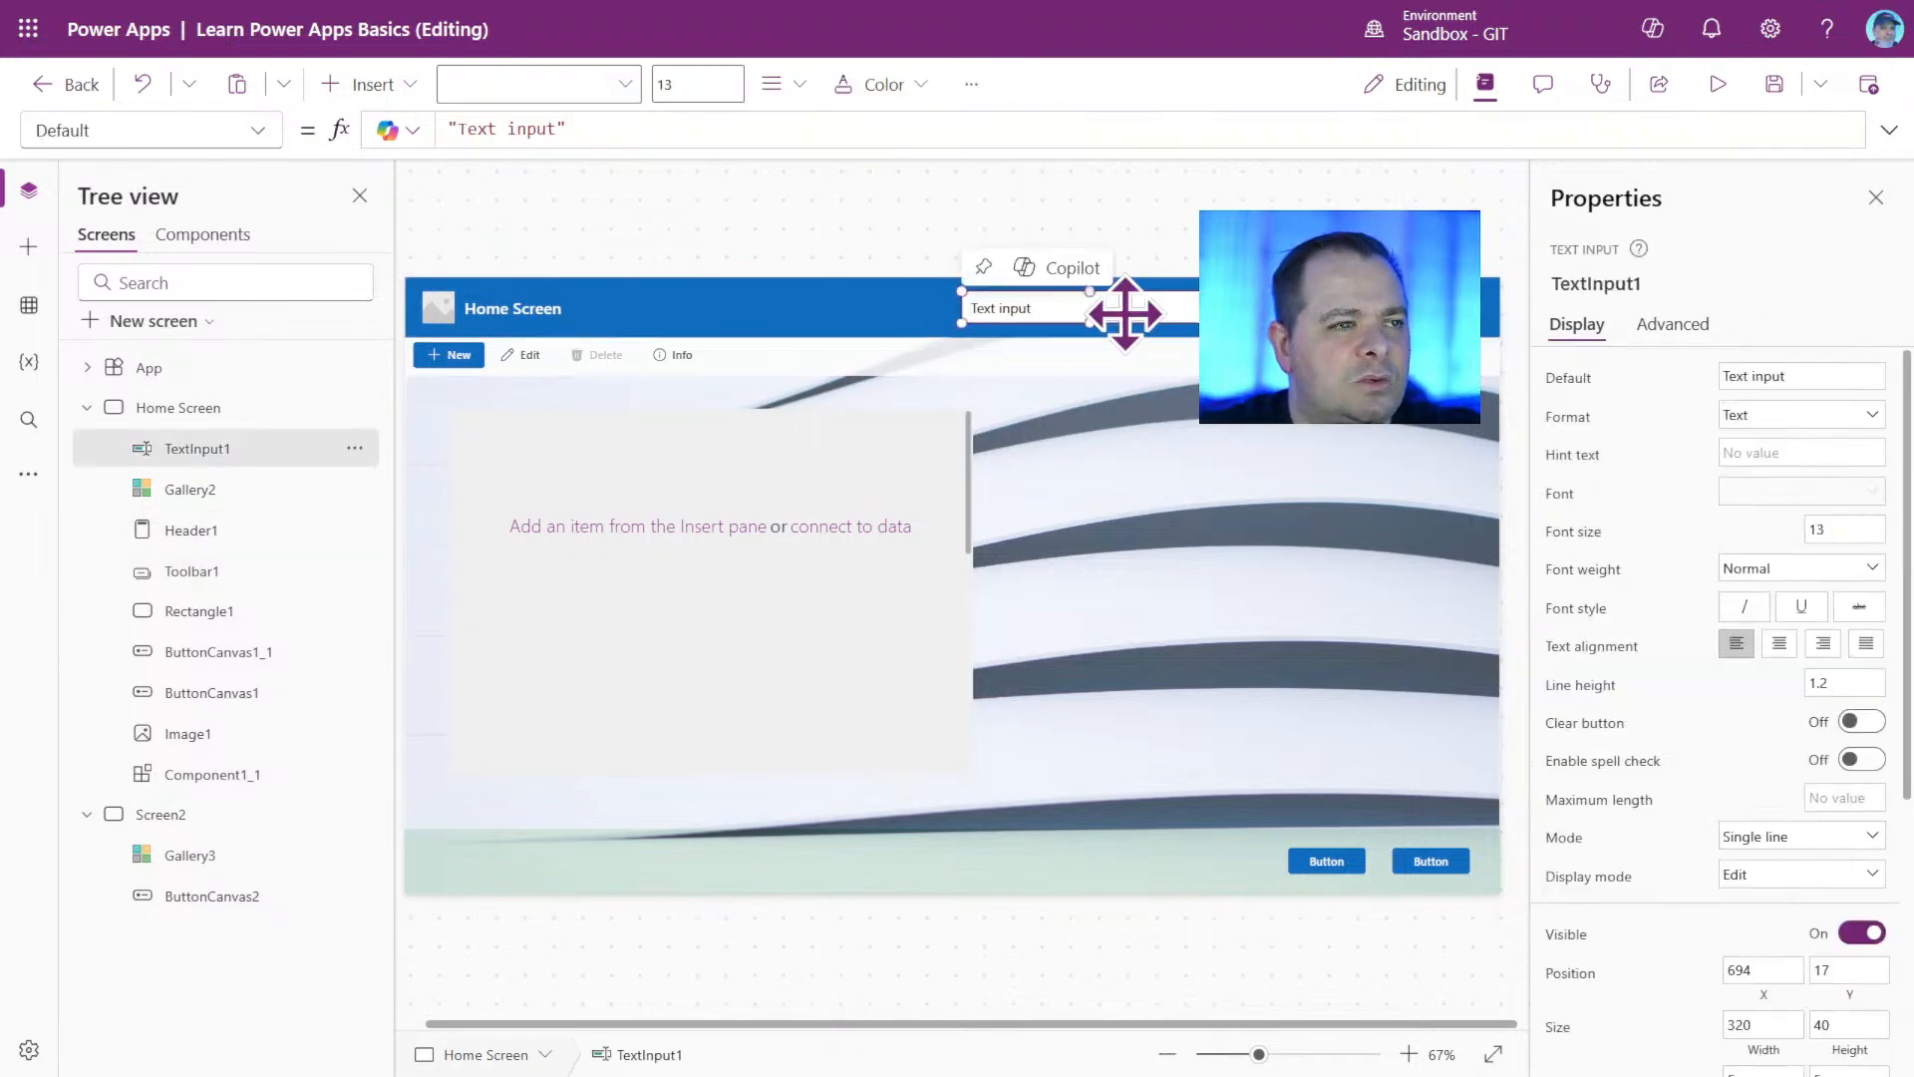
left_click(259, 132)
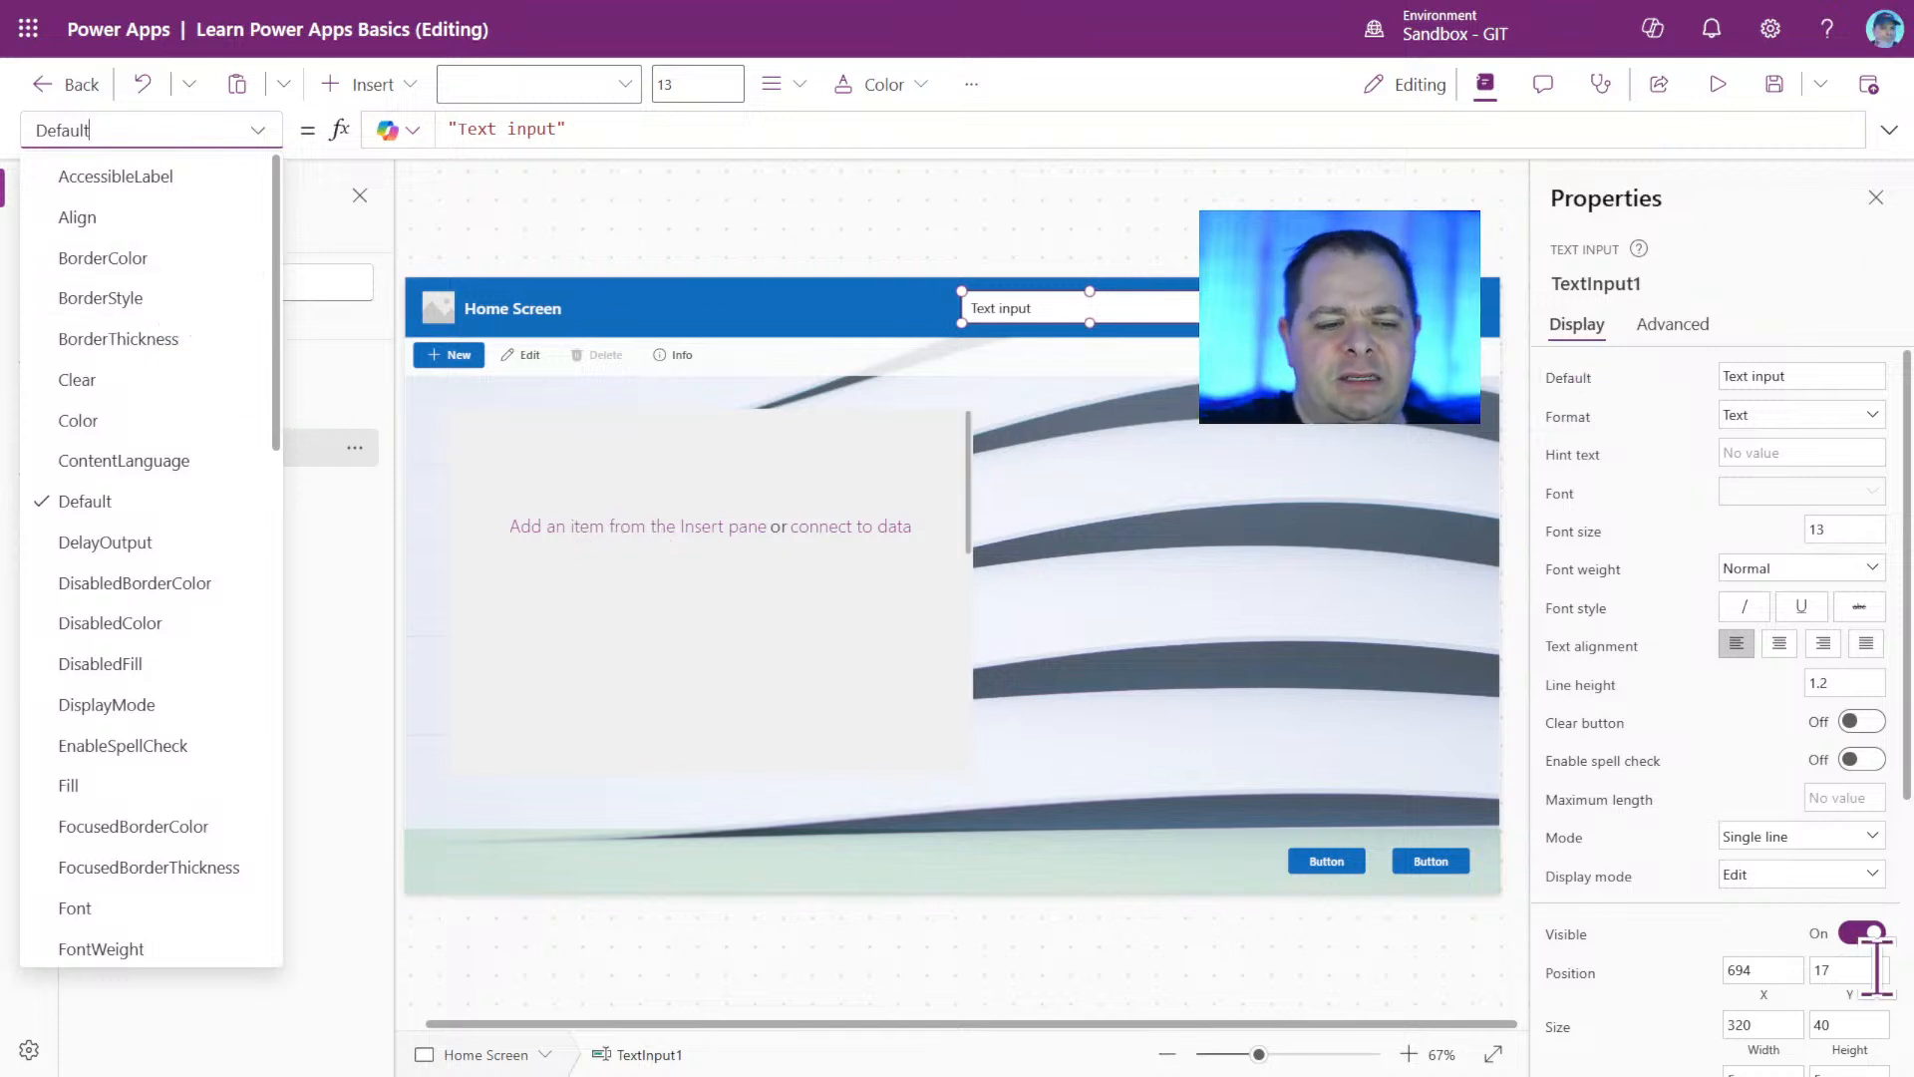
left_click(1572, 387)
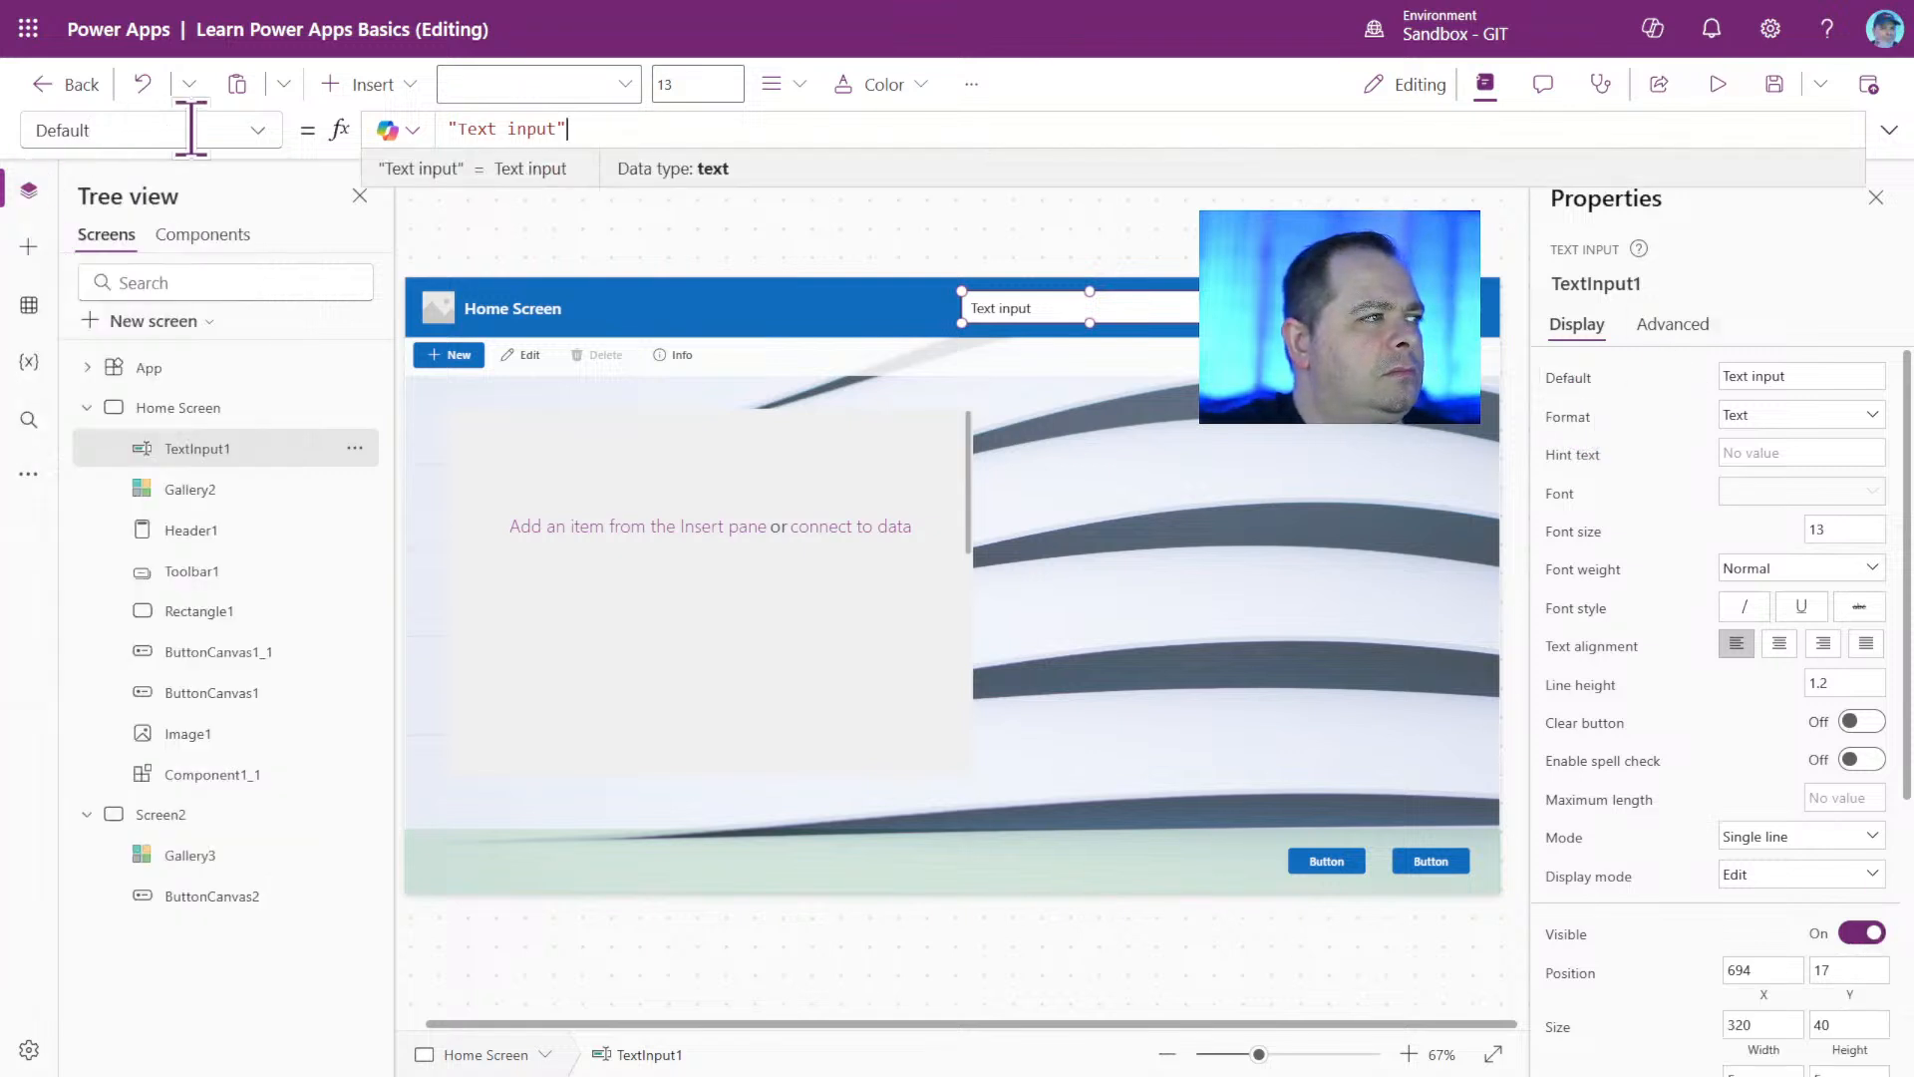
left_click(261, 130)
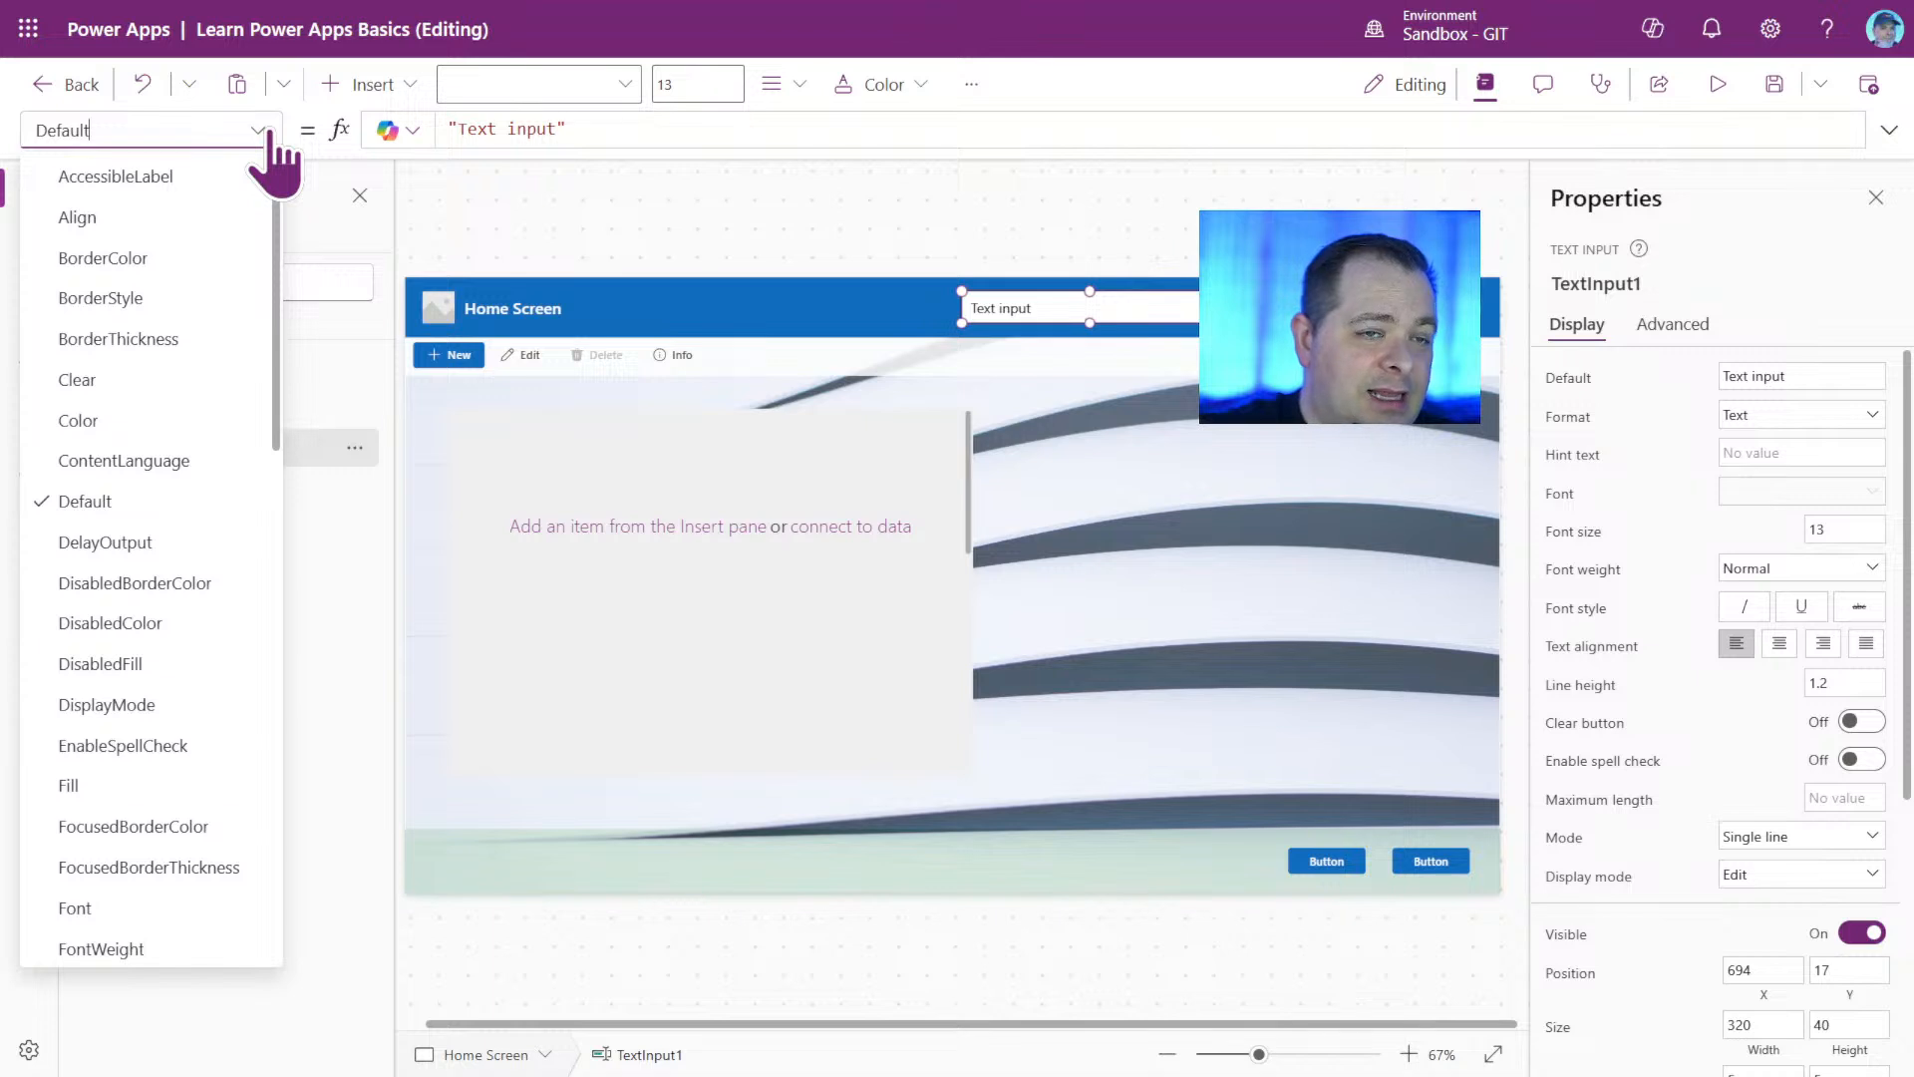
left_click(269, 132)
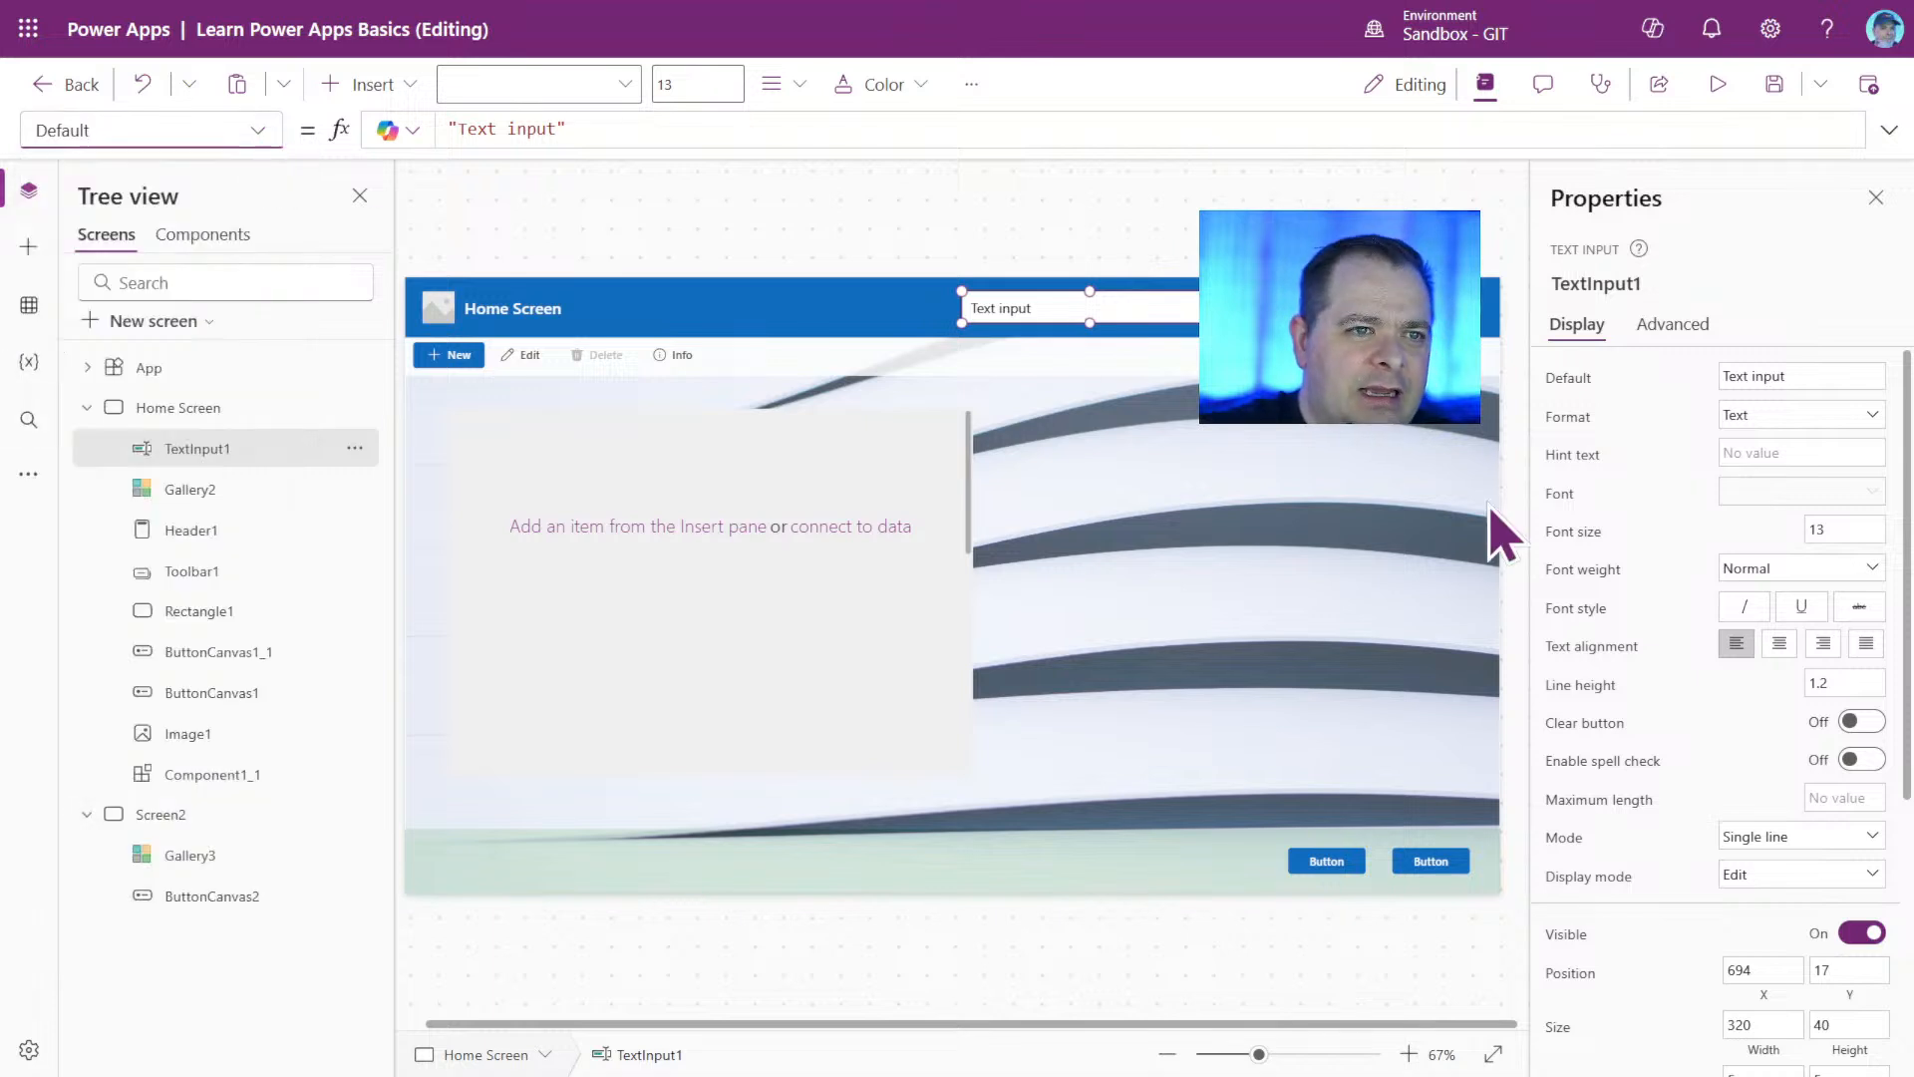
left_click(1581, 389)
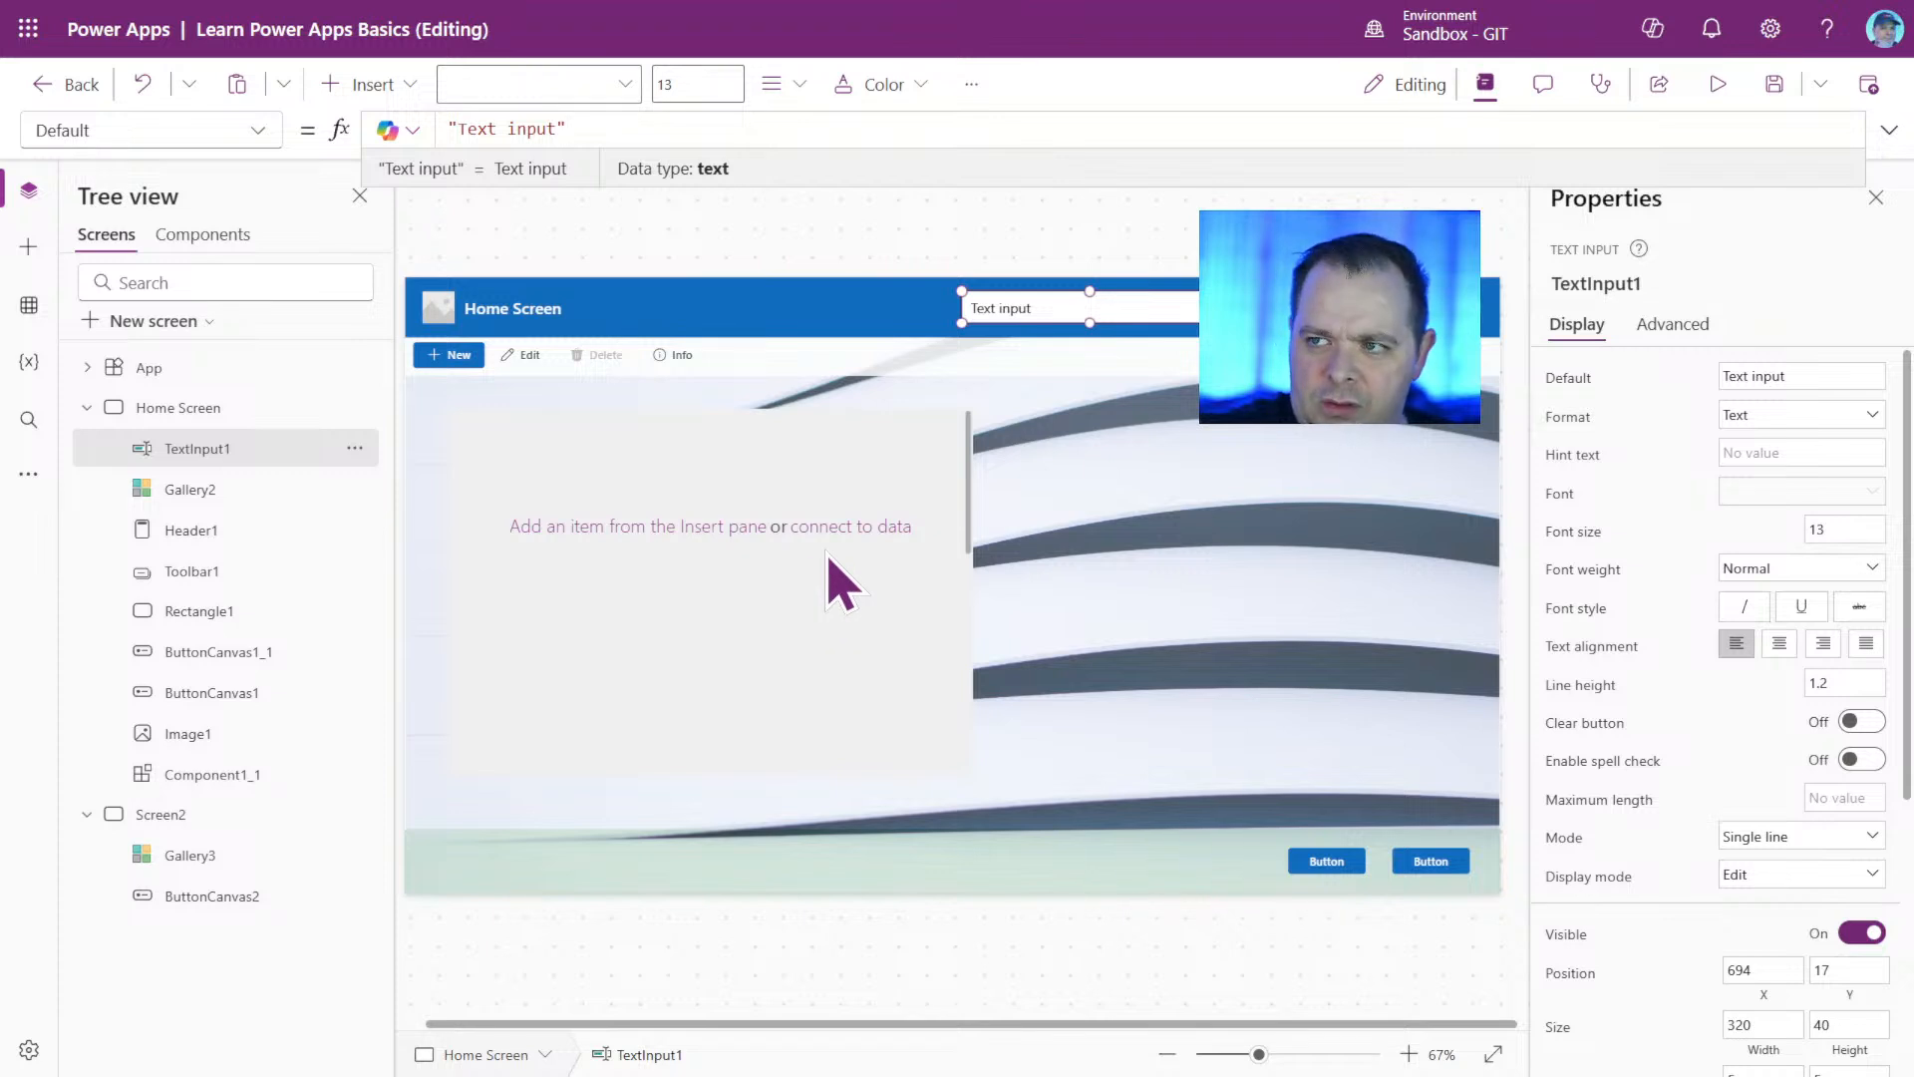
Clear TextInput1's default text and check the Default property in its list of properties.
left_click(1826, 377)
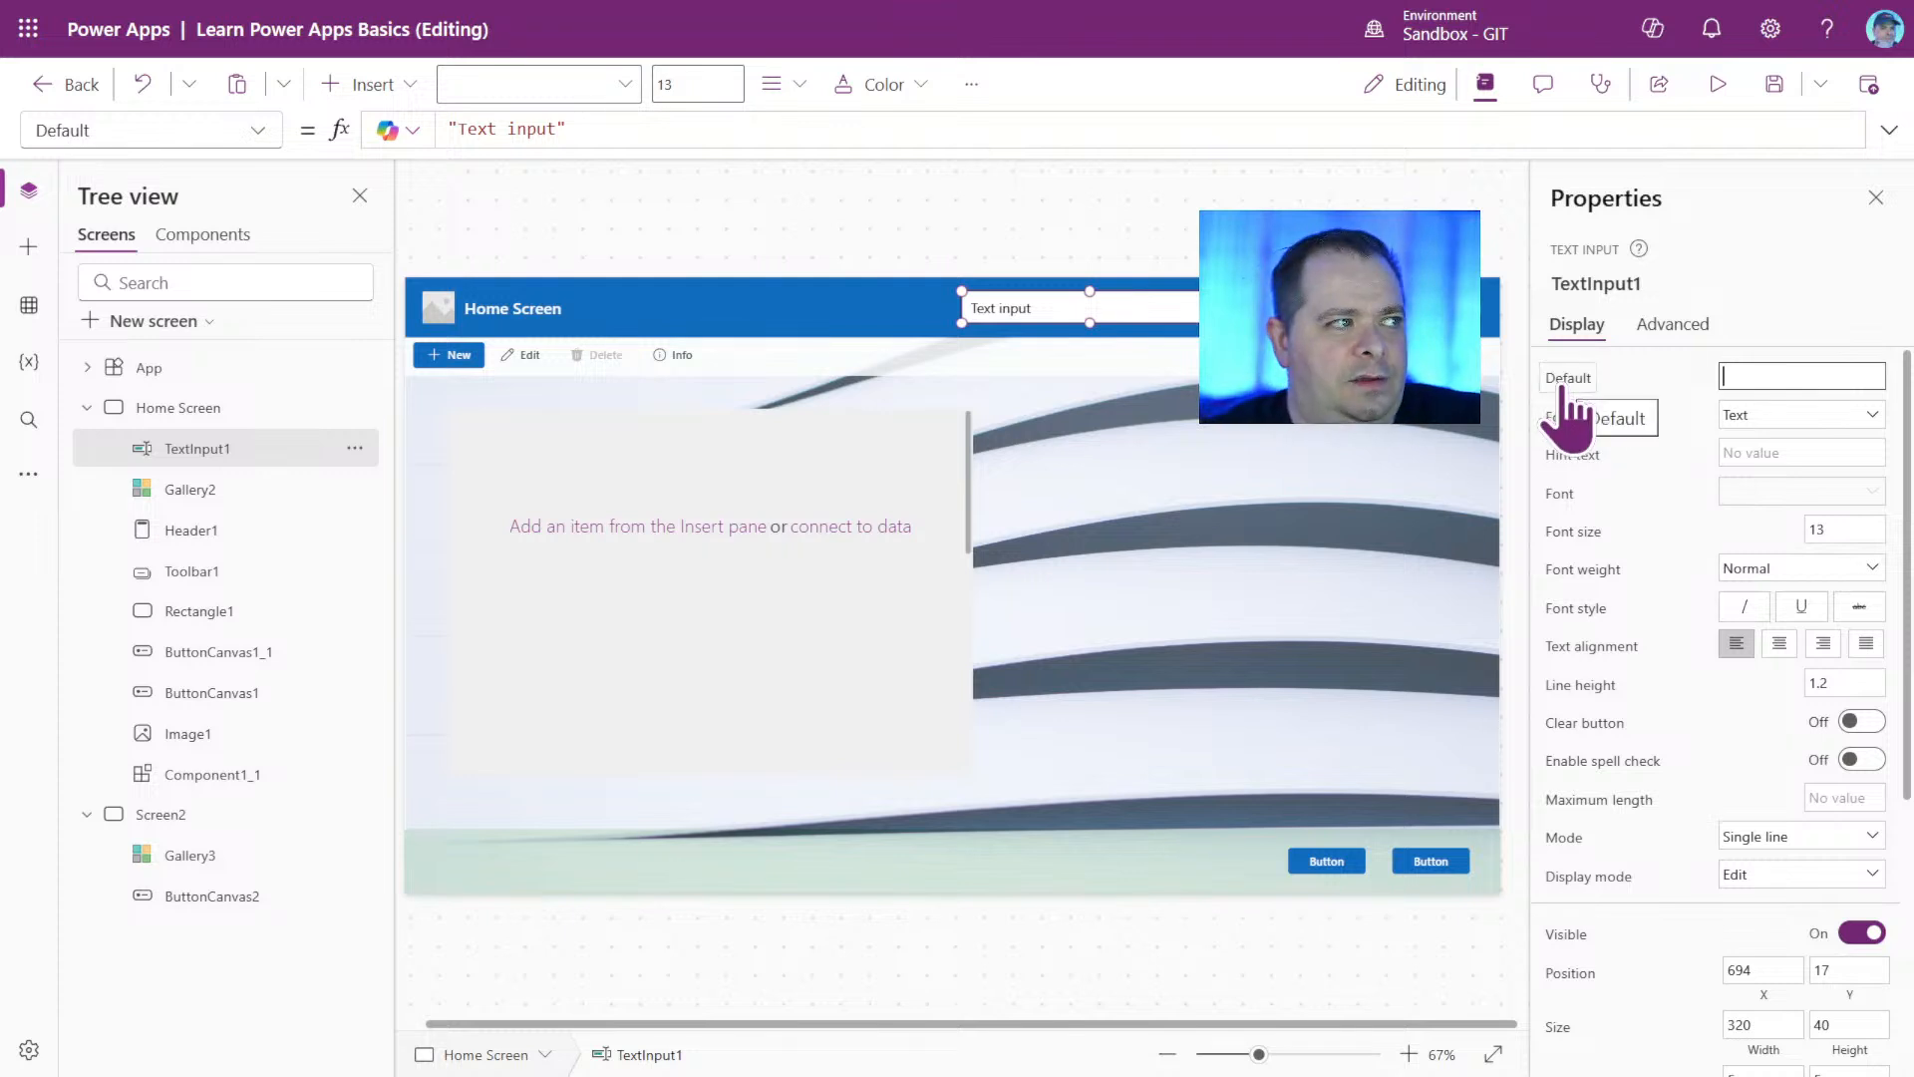
left_click(1563, 387)
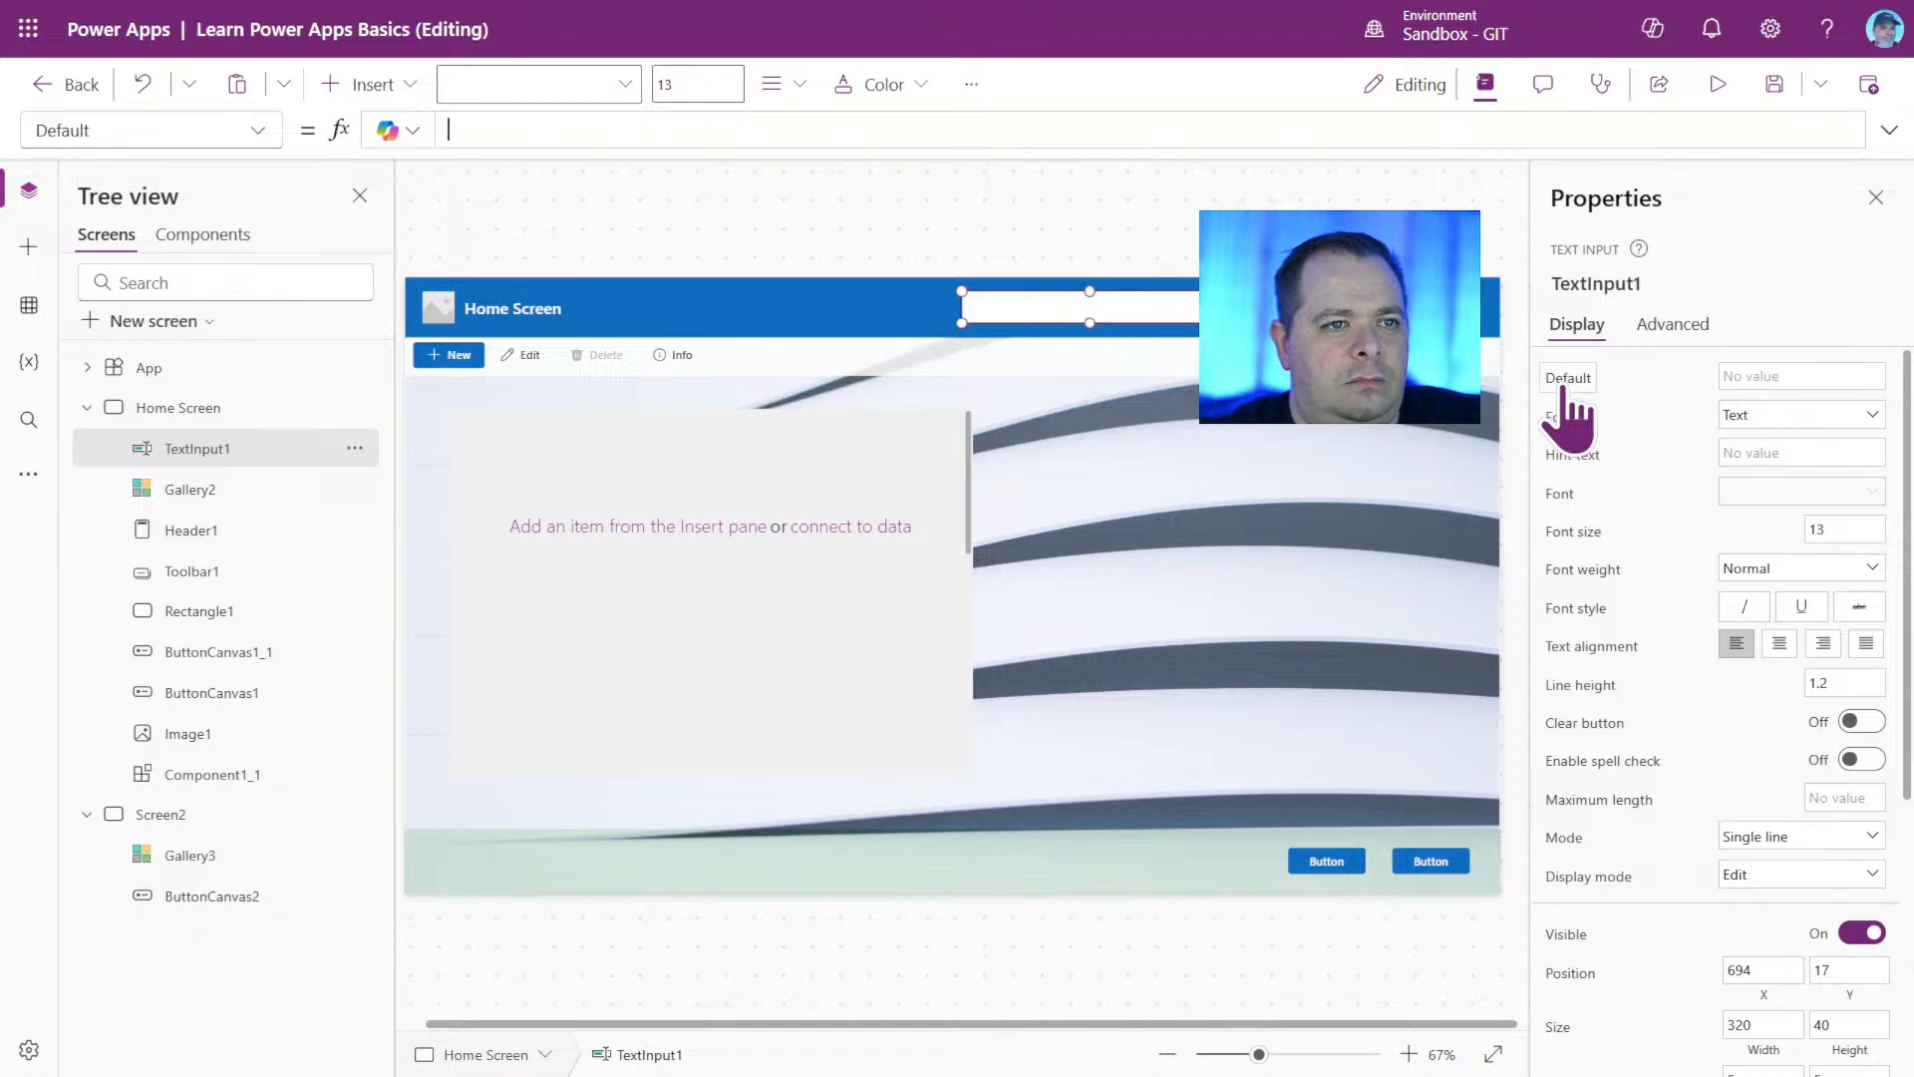
left_click(257, 131)
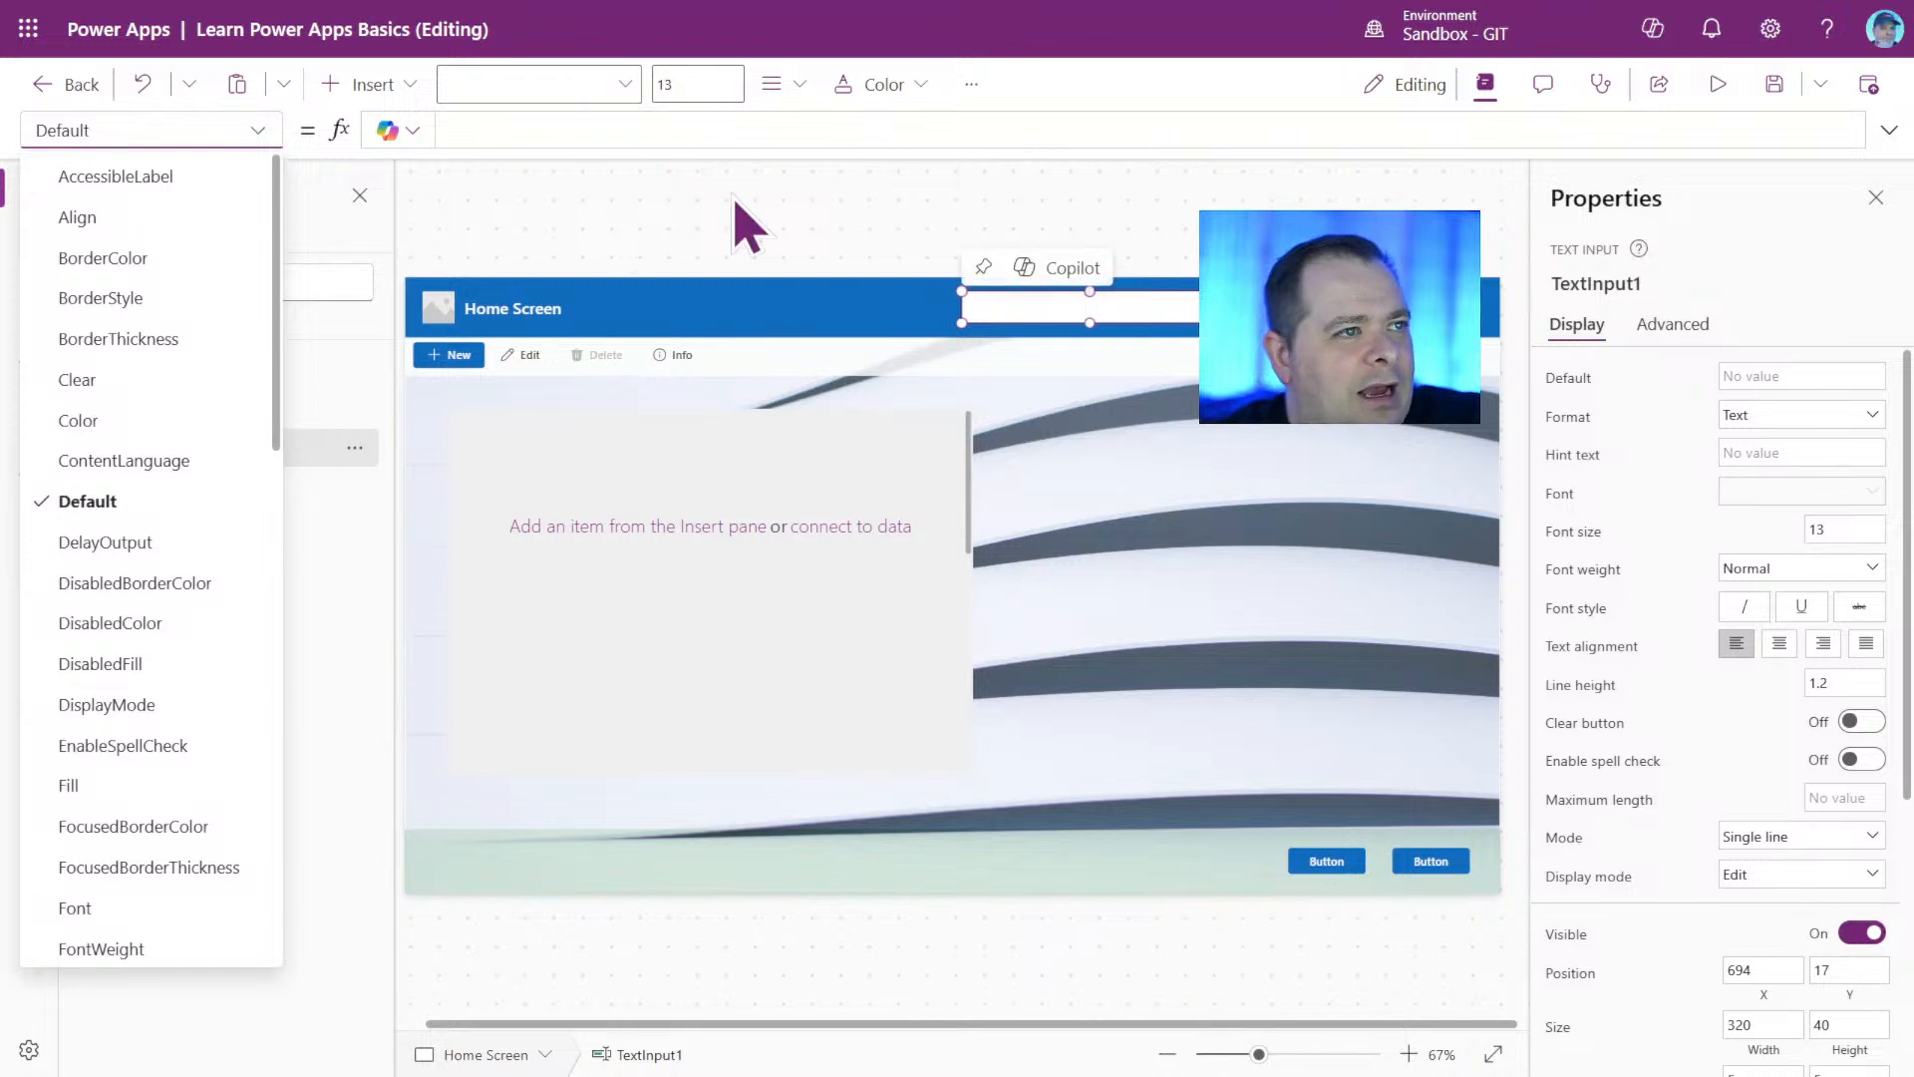
left_click(259, 131)
left_click(260, 131)
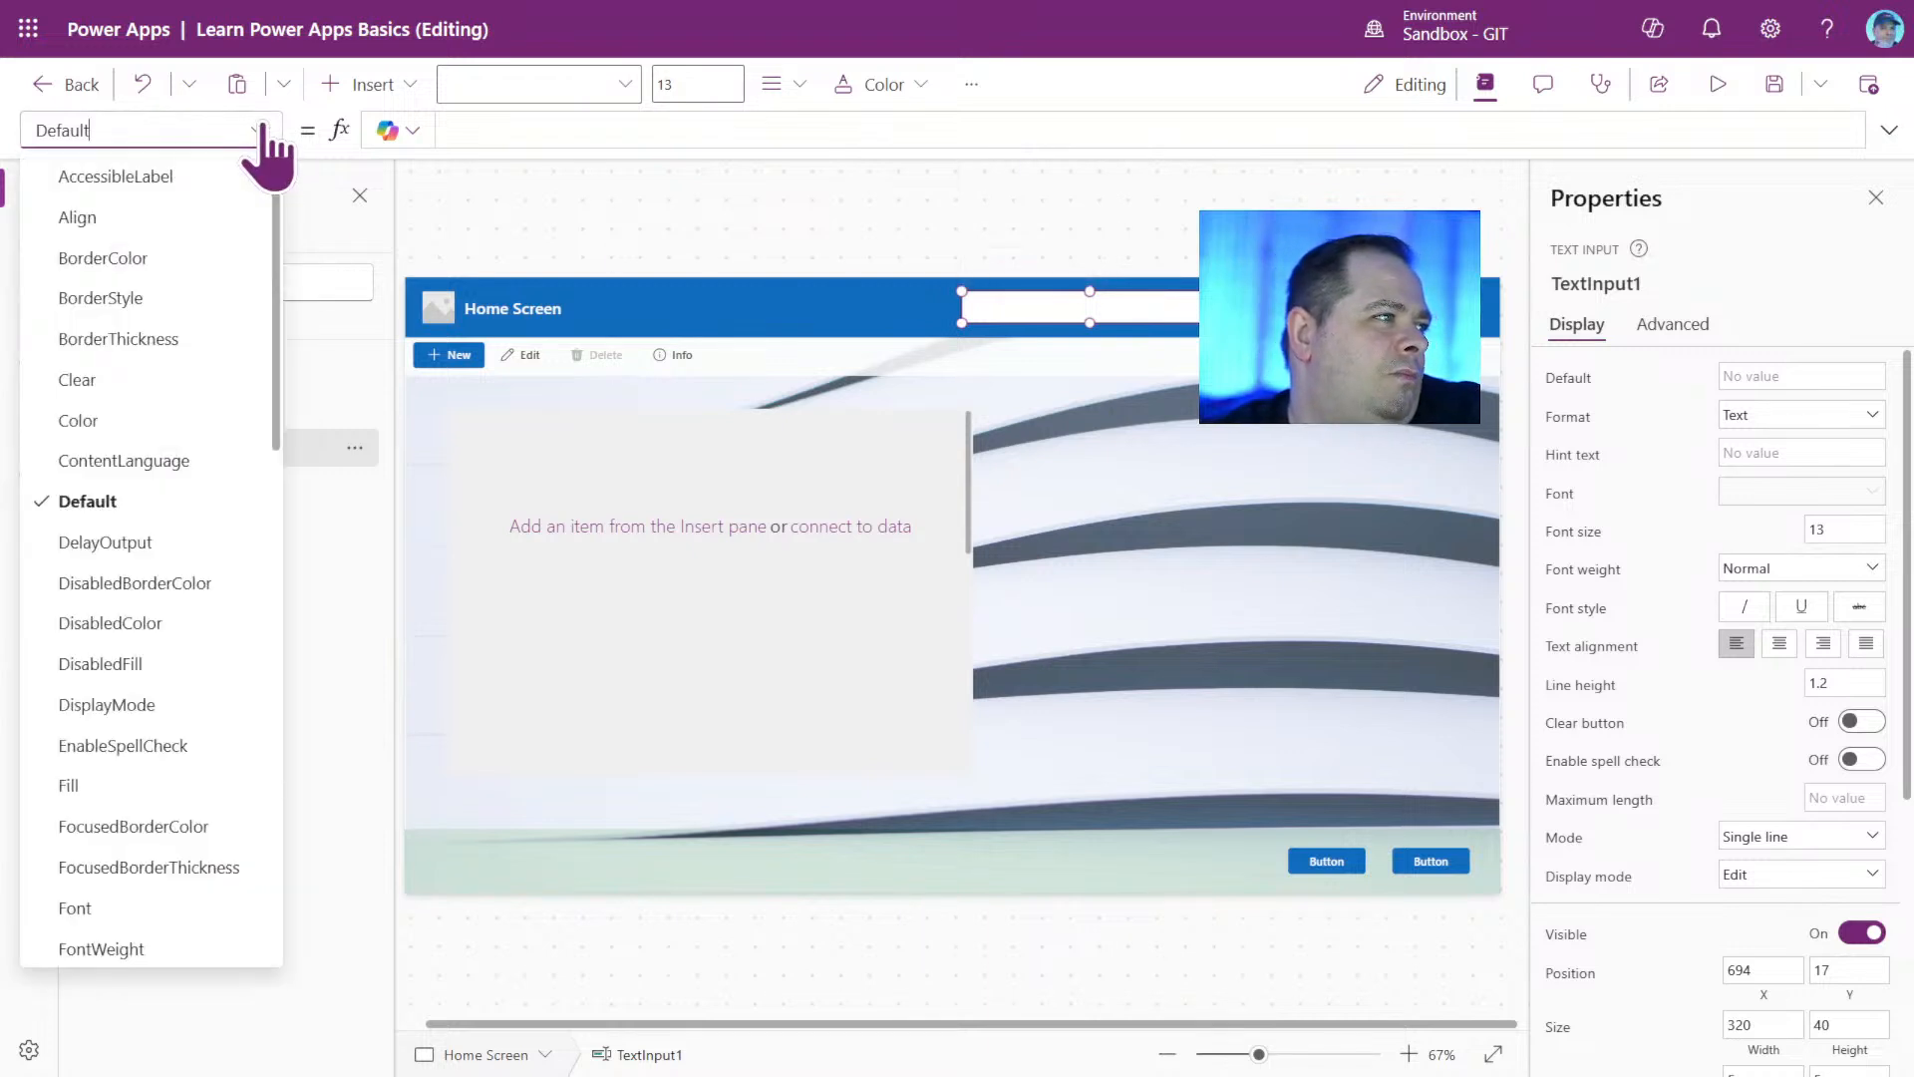
left_click(259, 131)
left_click(259, 130)
left_click(259, 131)
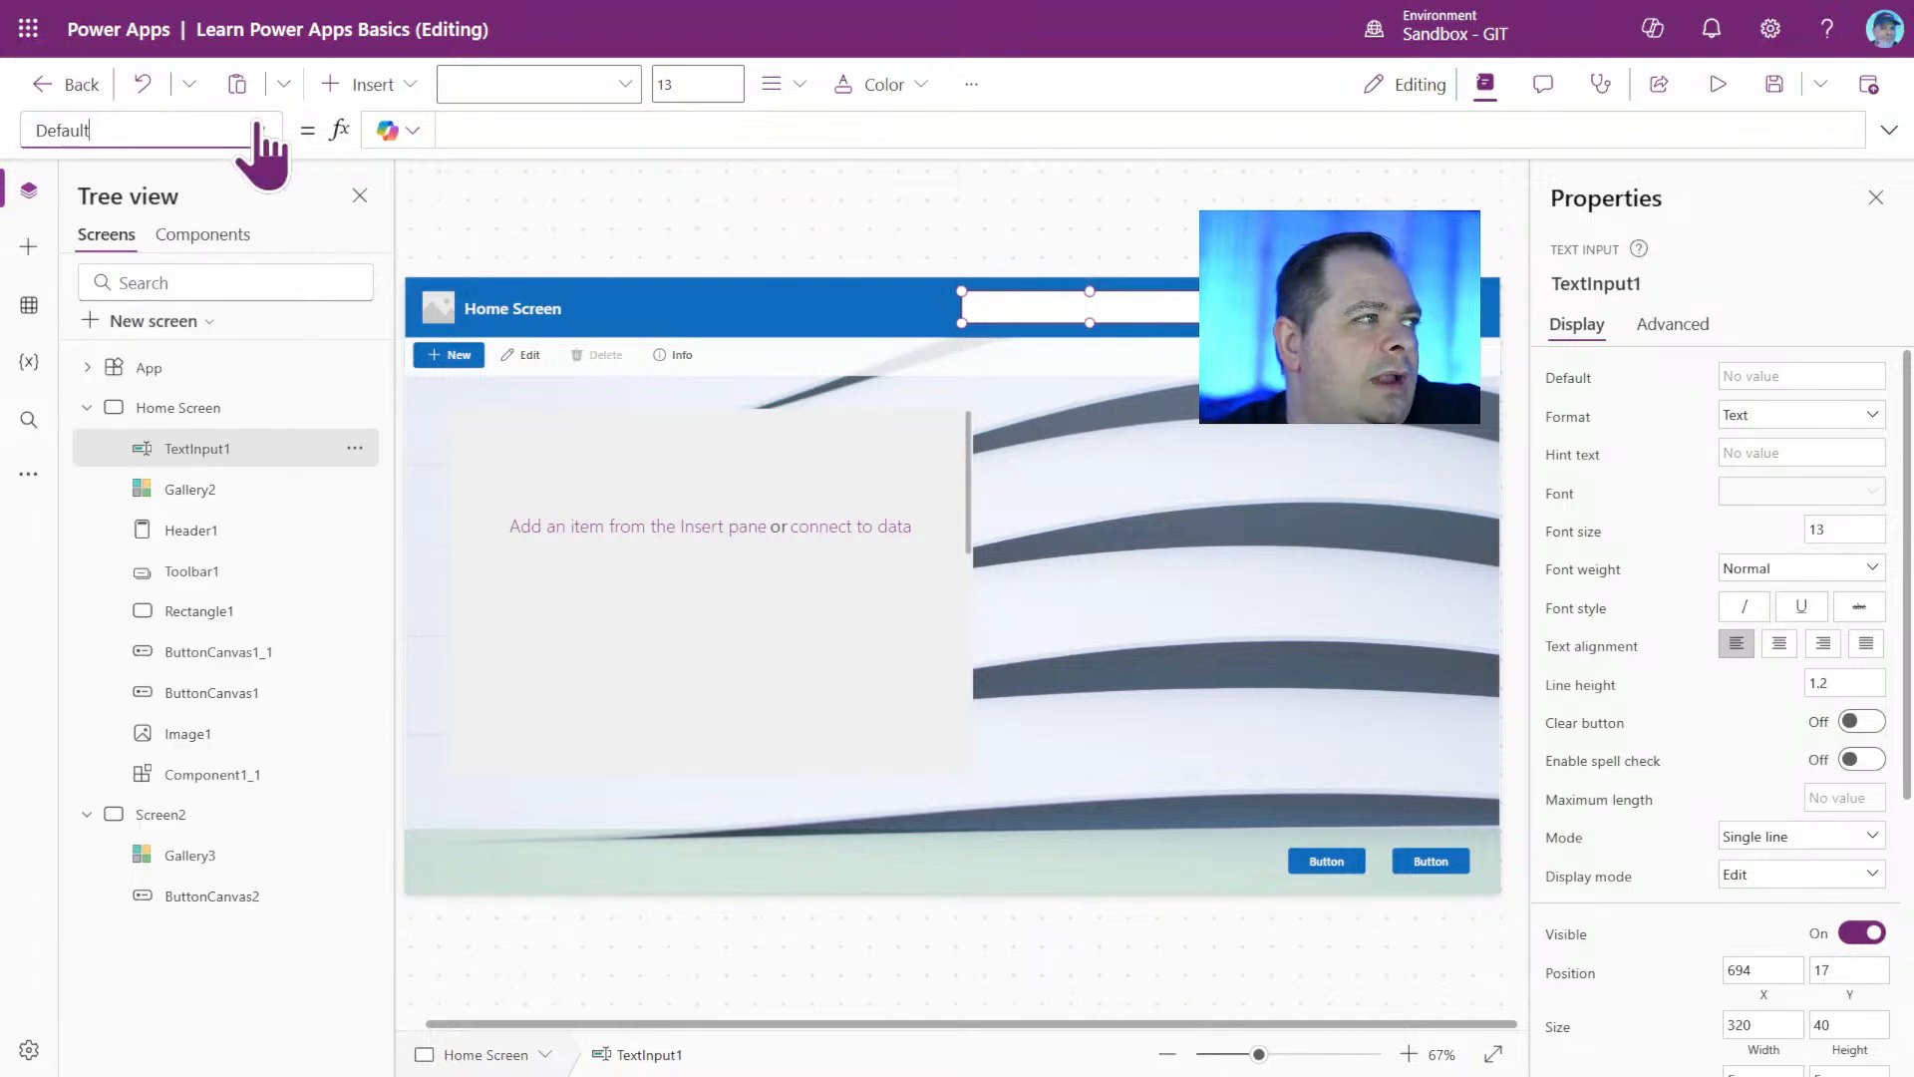
Look up TextInput1's Color property by name and examine the red, green, blue and alpha arguments of its RGBA formula.
double_click(50, 130)
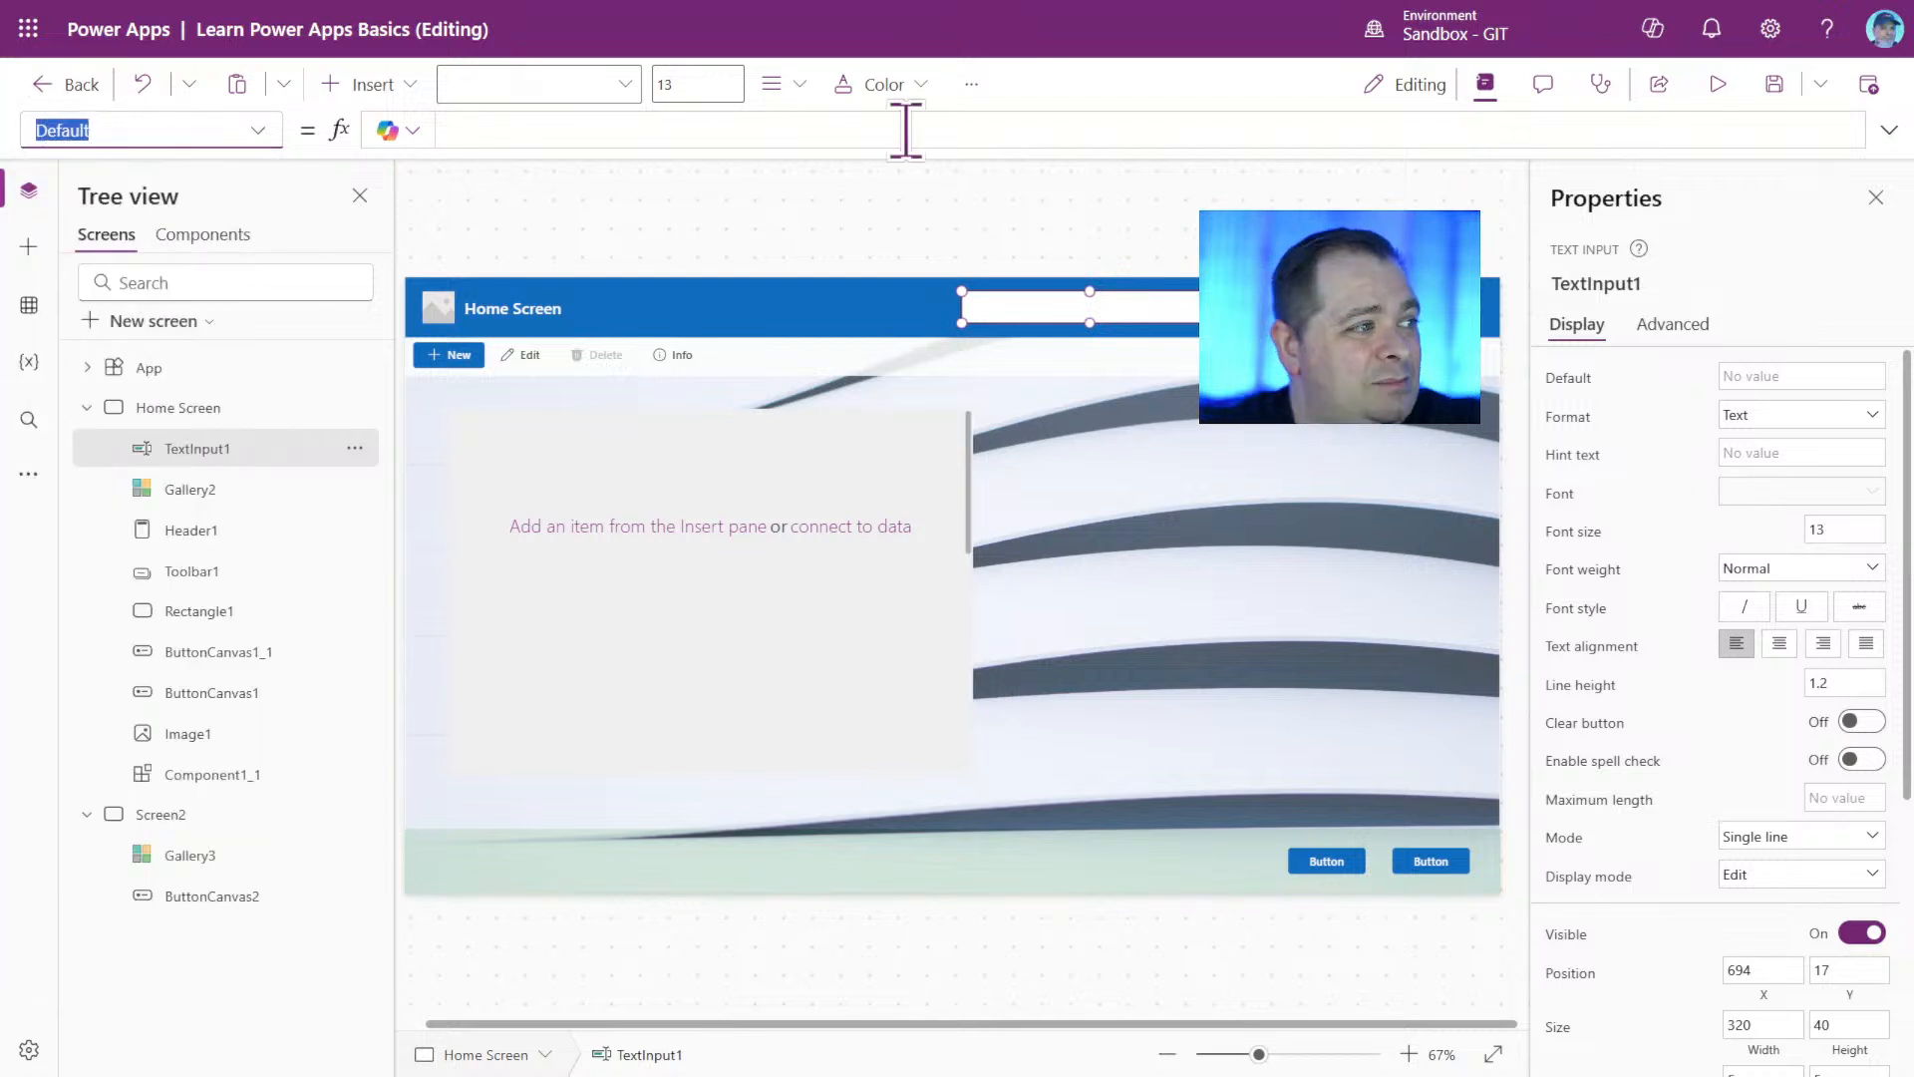
type("Fill")
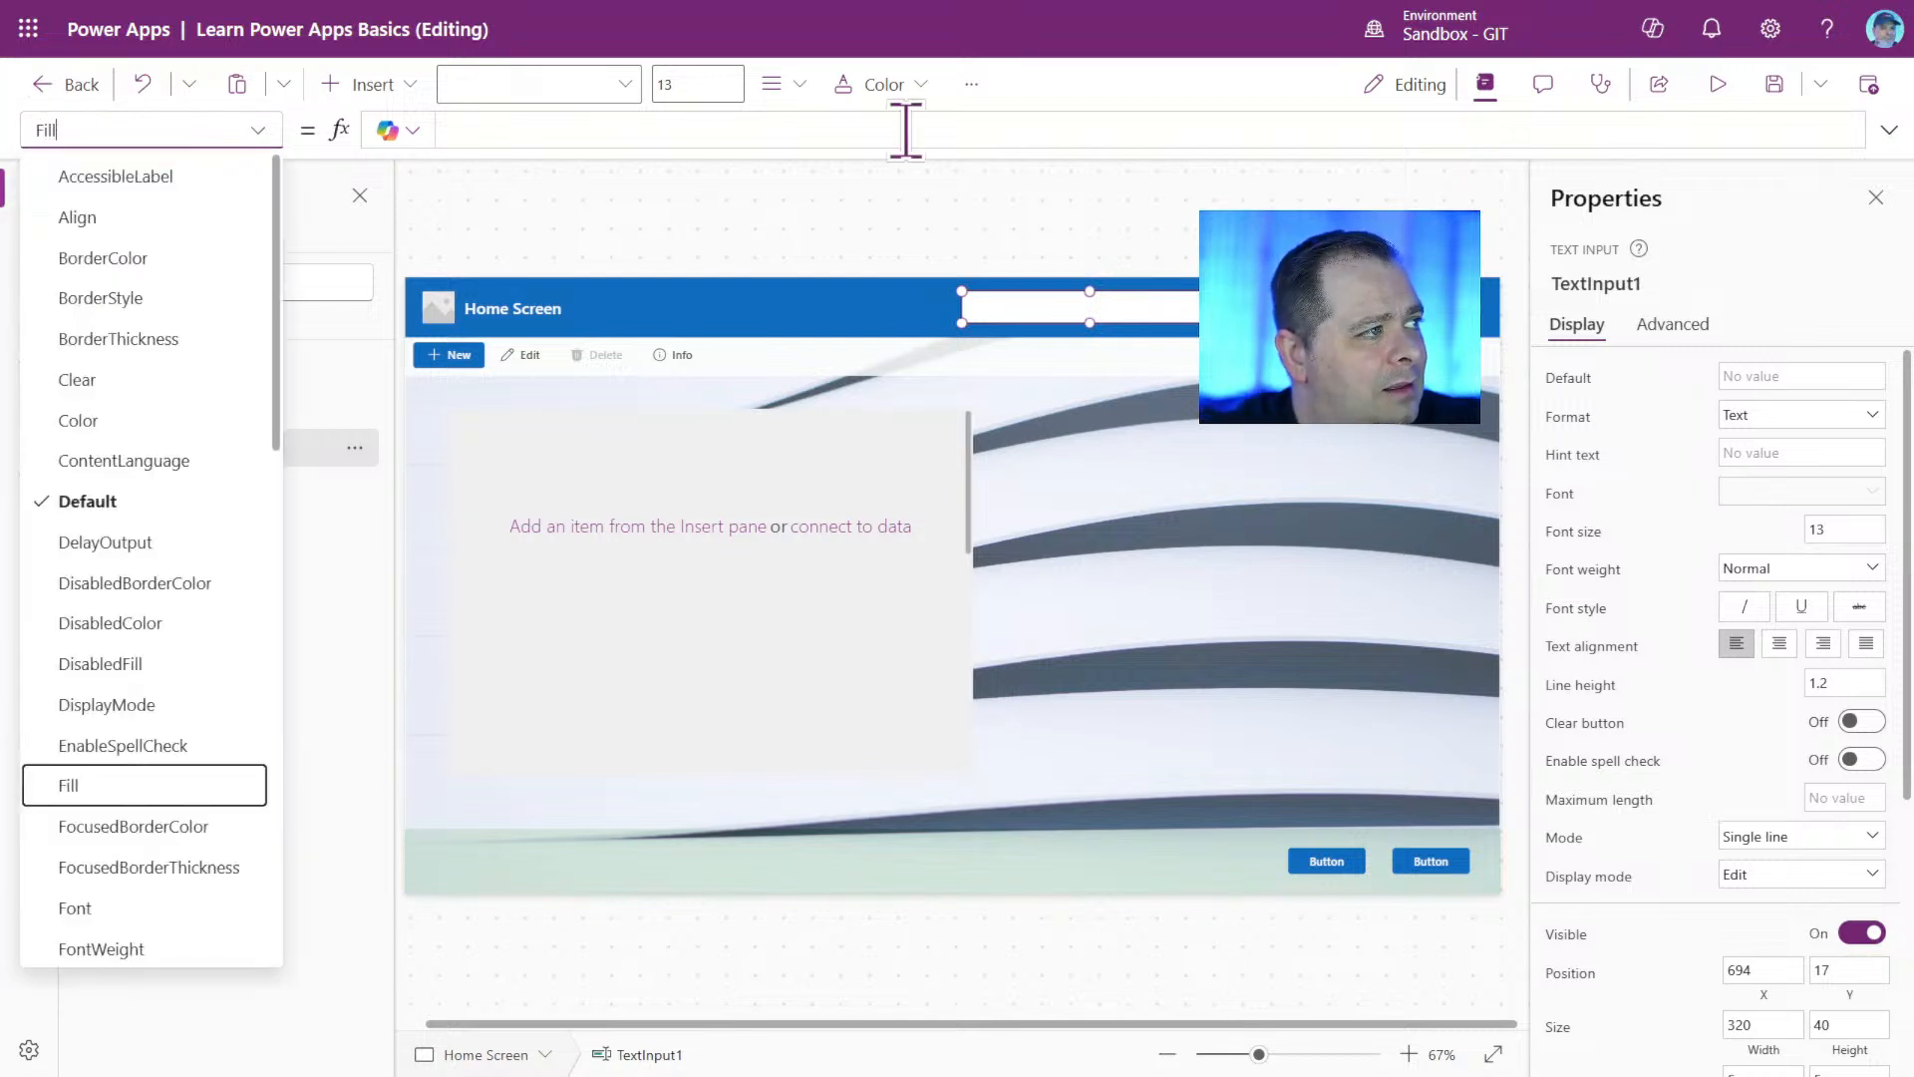
key("BackSpace")
key("BackSpace")
key("BackSpace")
key("BackSpace")
type("Color")
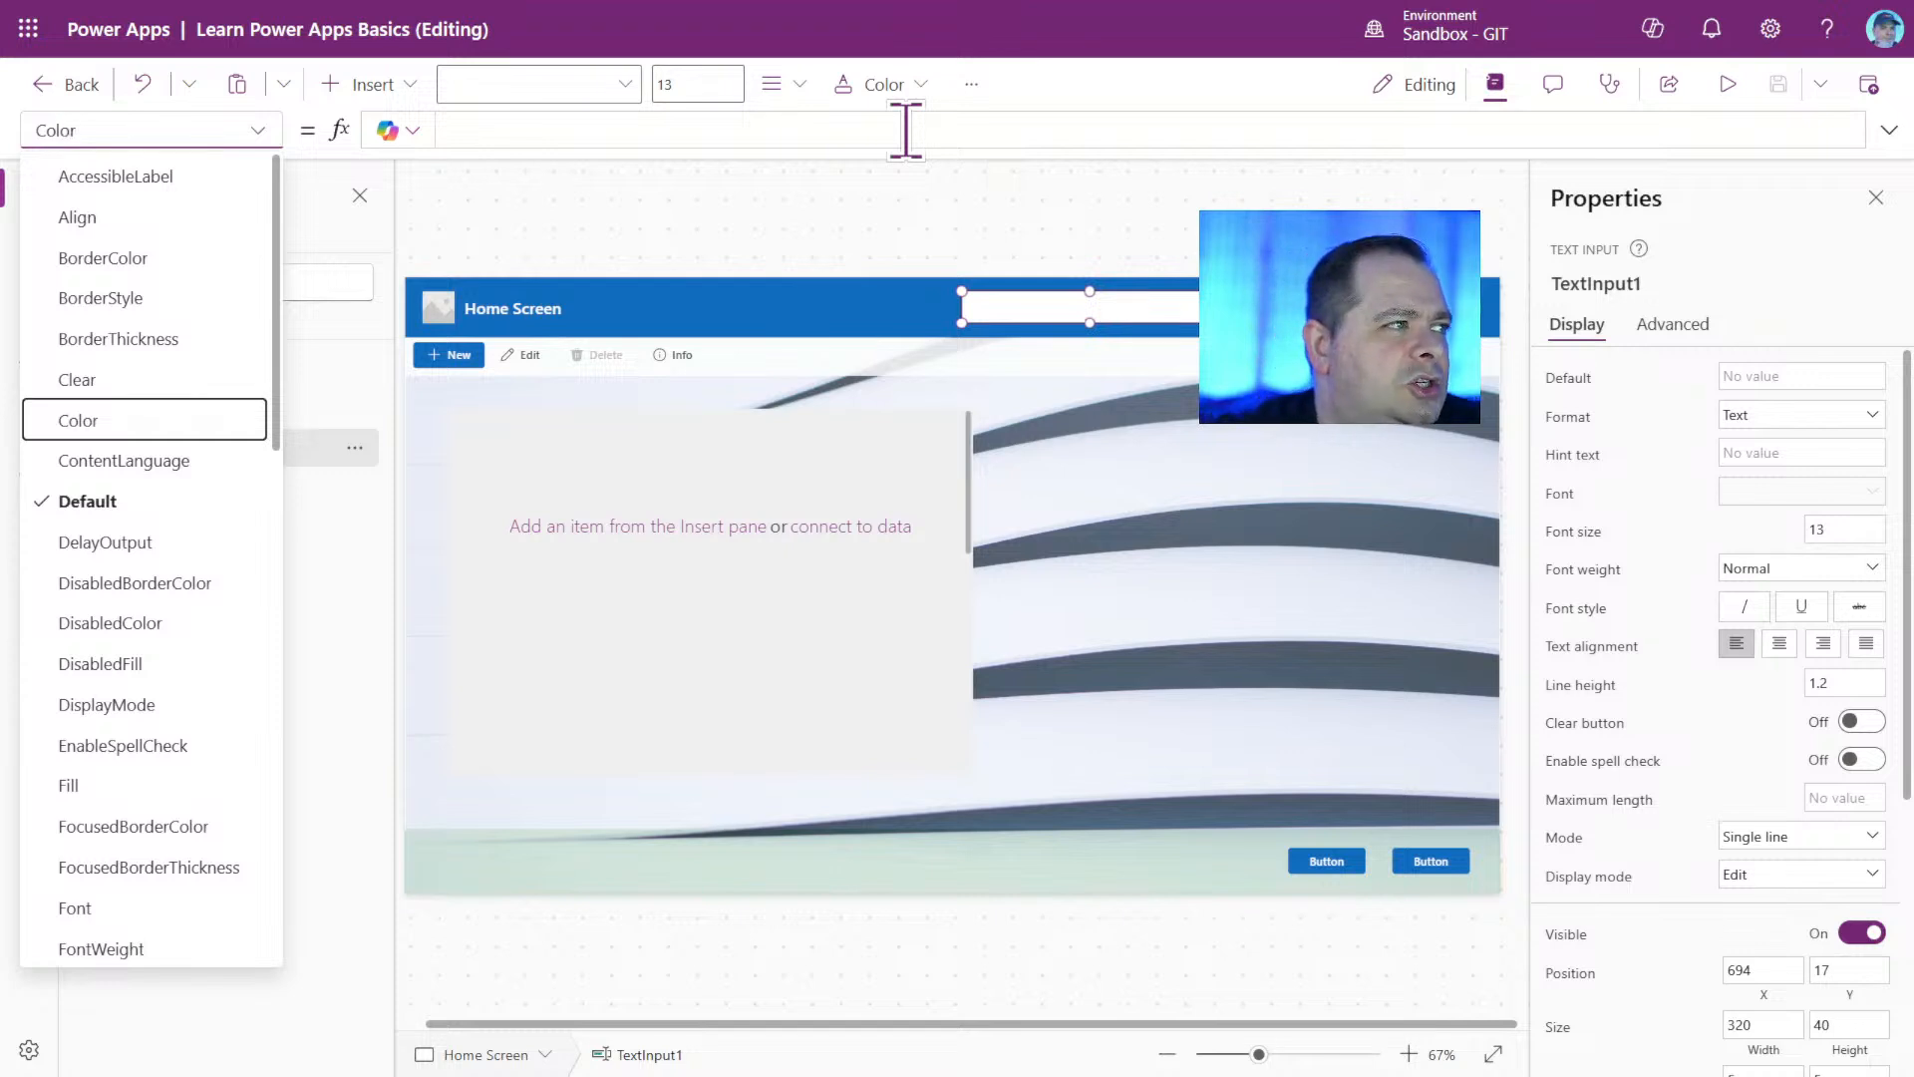
key("Return")
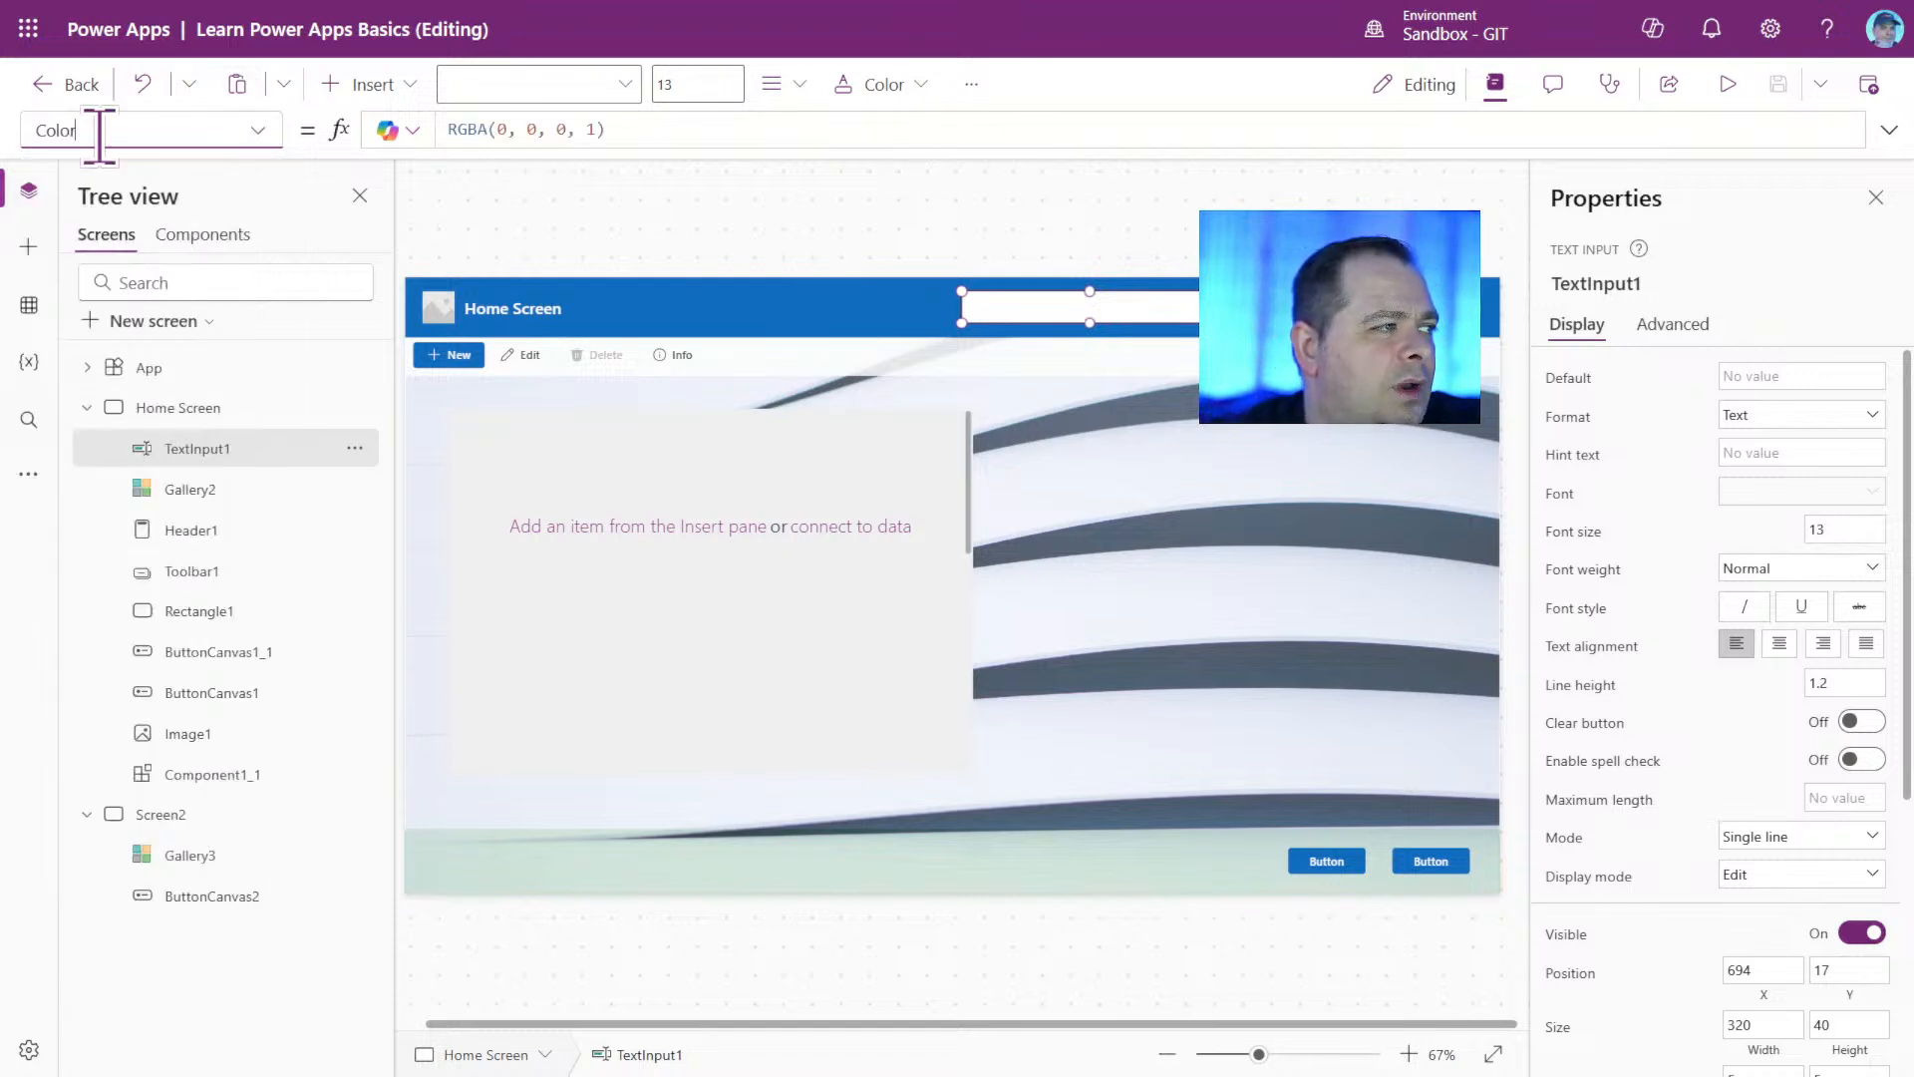
left_click(66, 130)
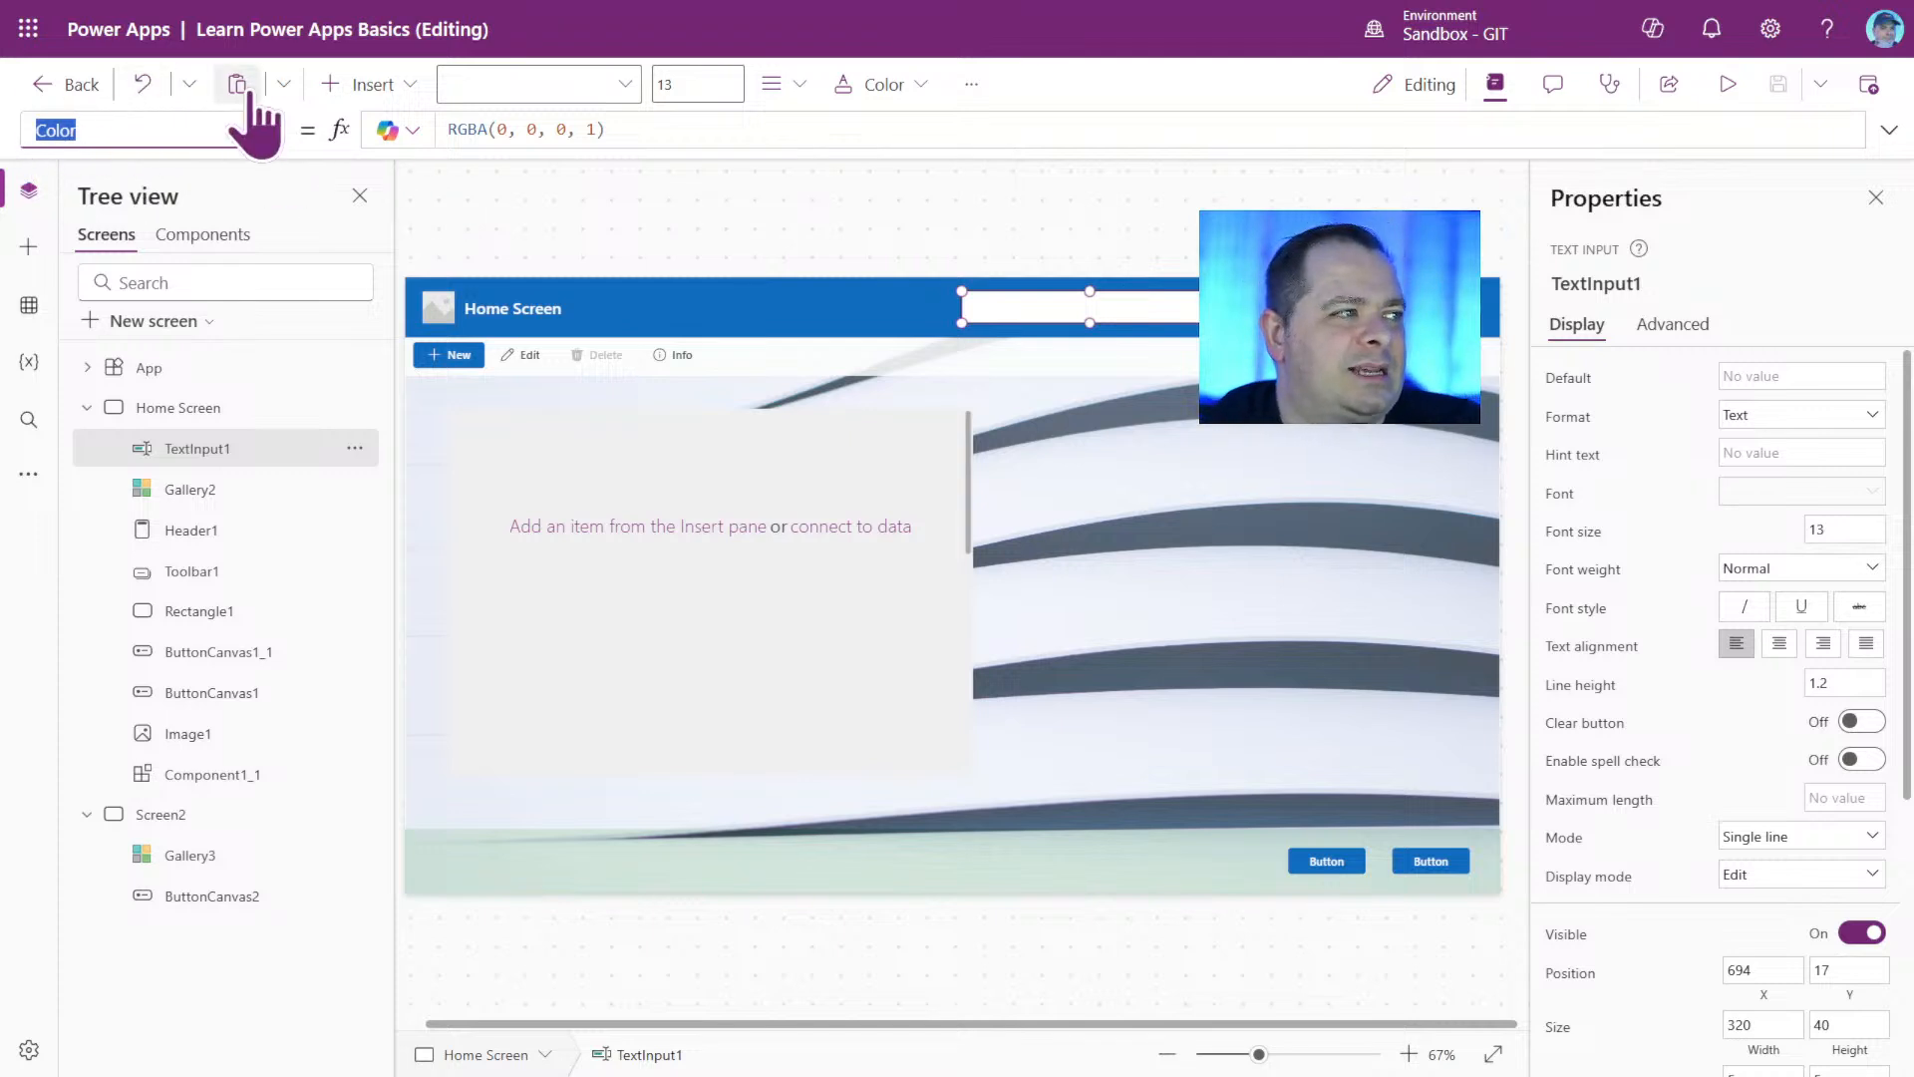
left_click(663, 130)
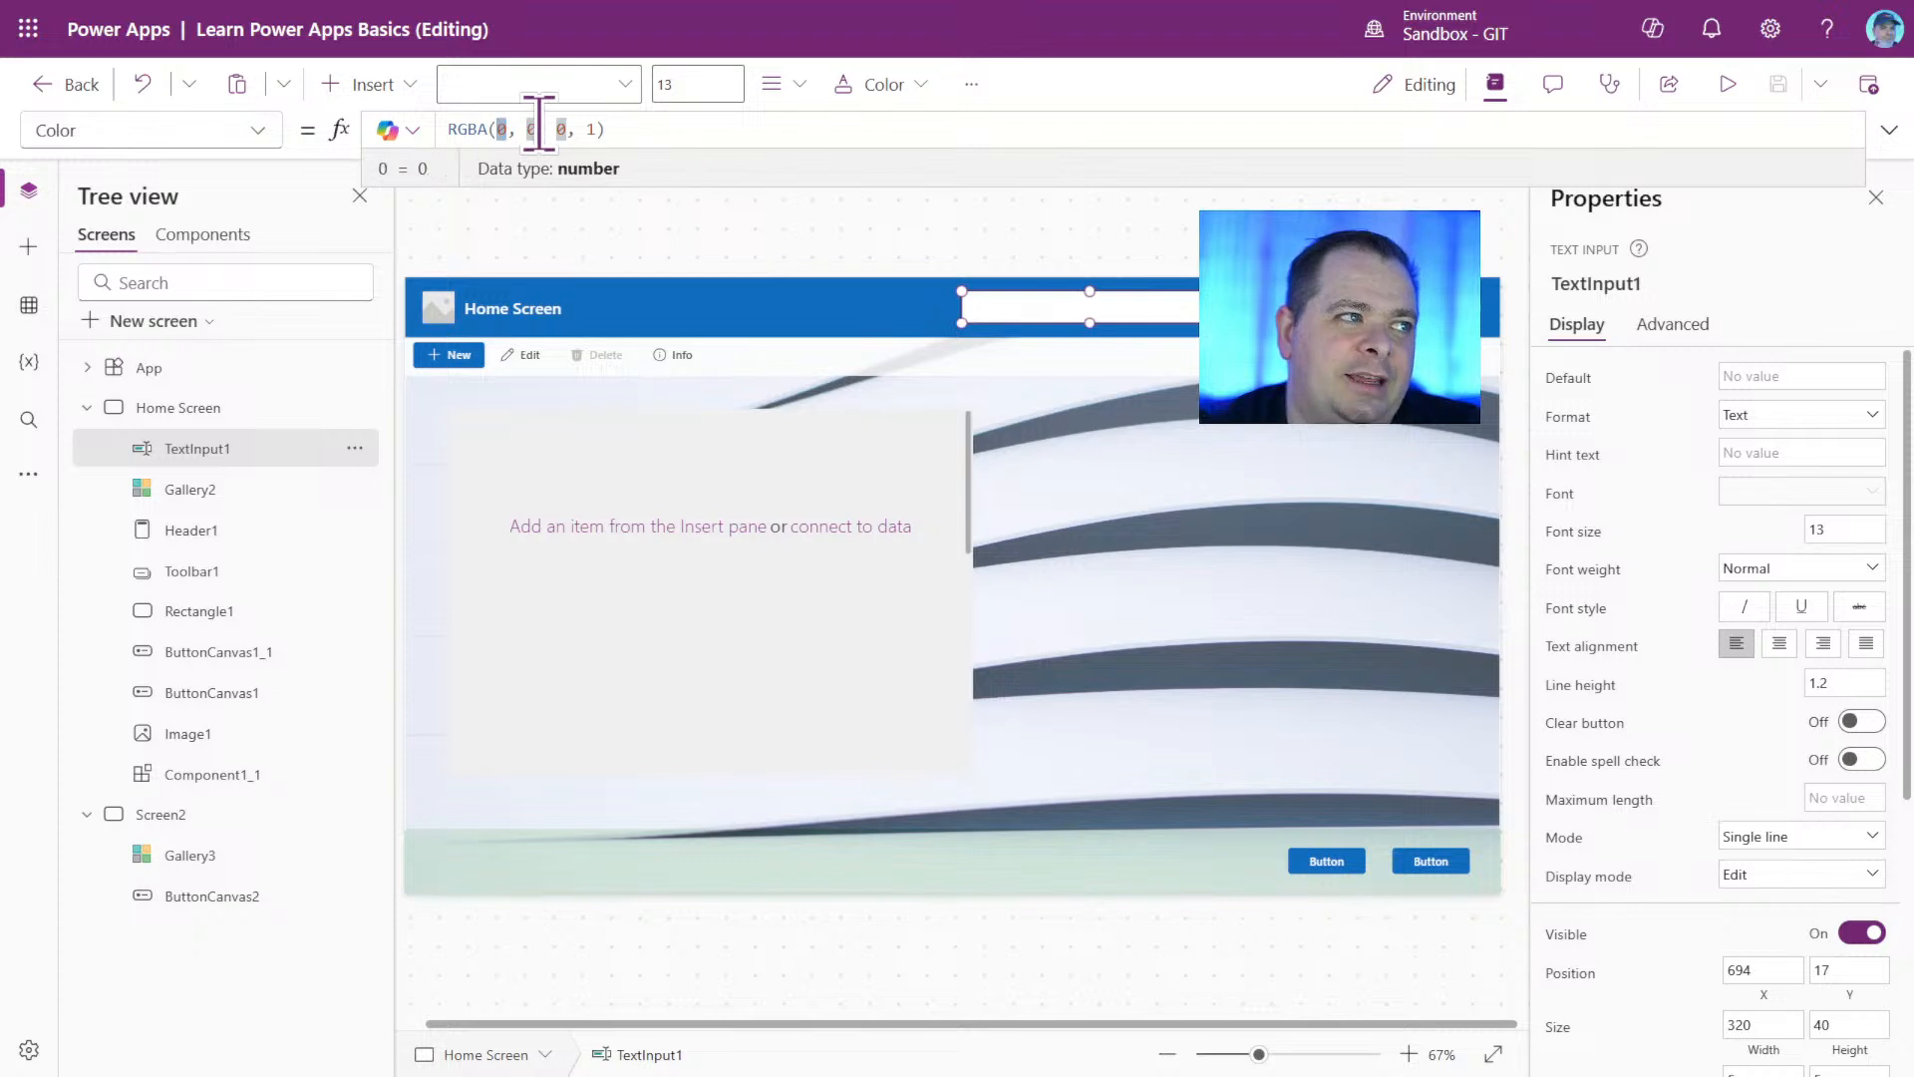
left_click_drag(538, 129, 556, 129)
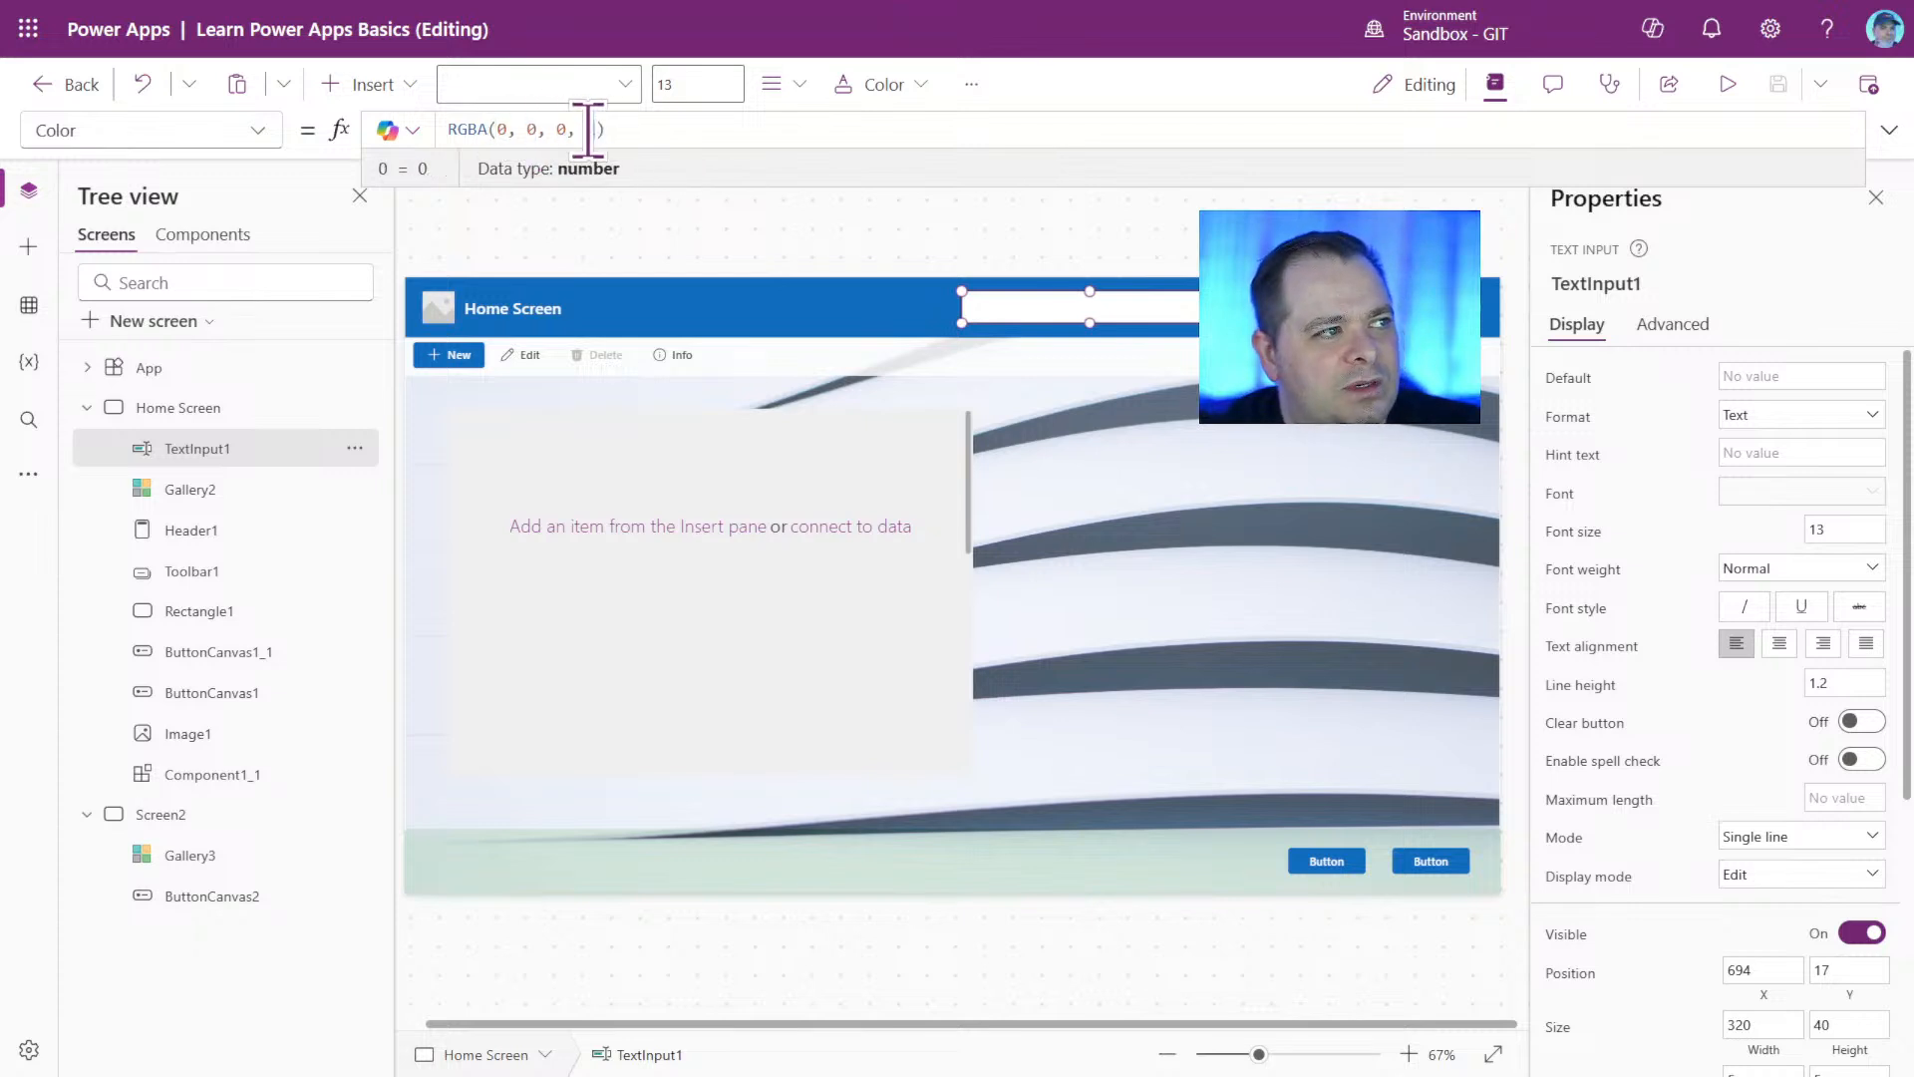
left_click_drag(594, 128, 585, 130)
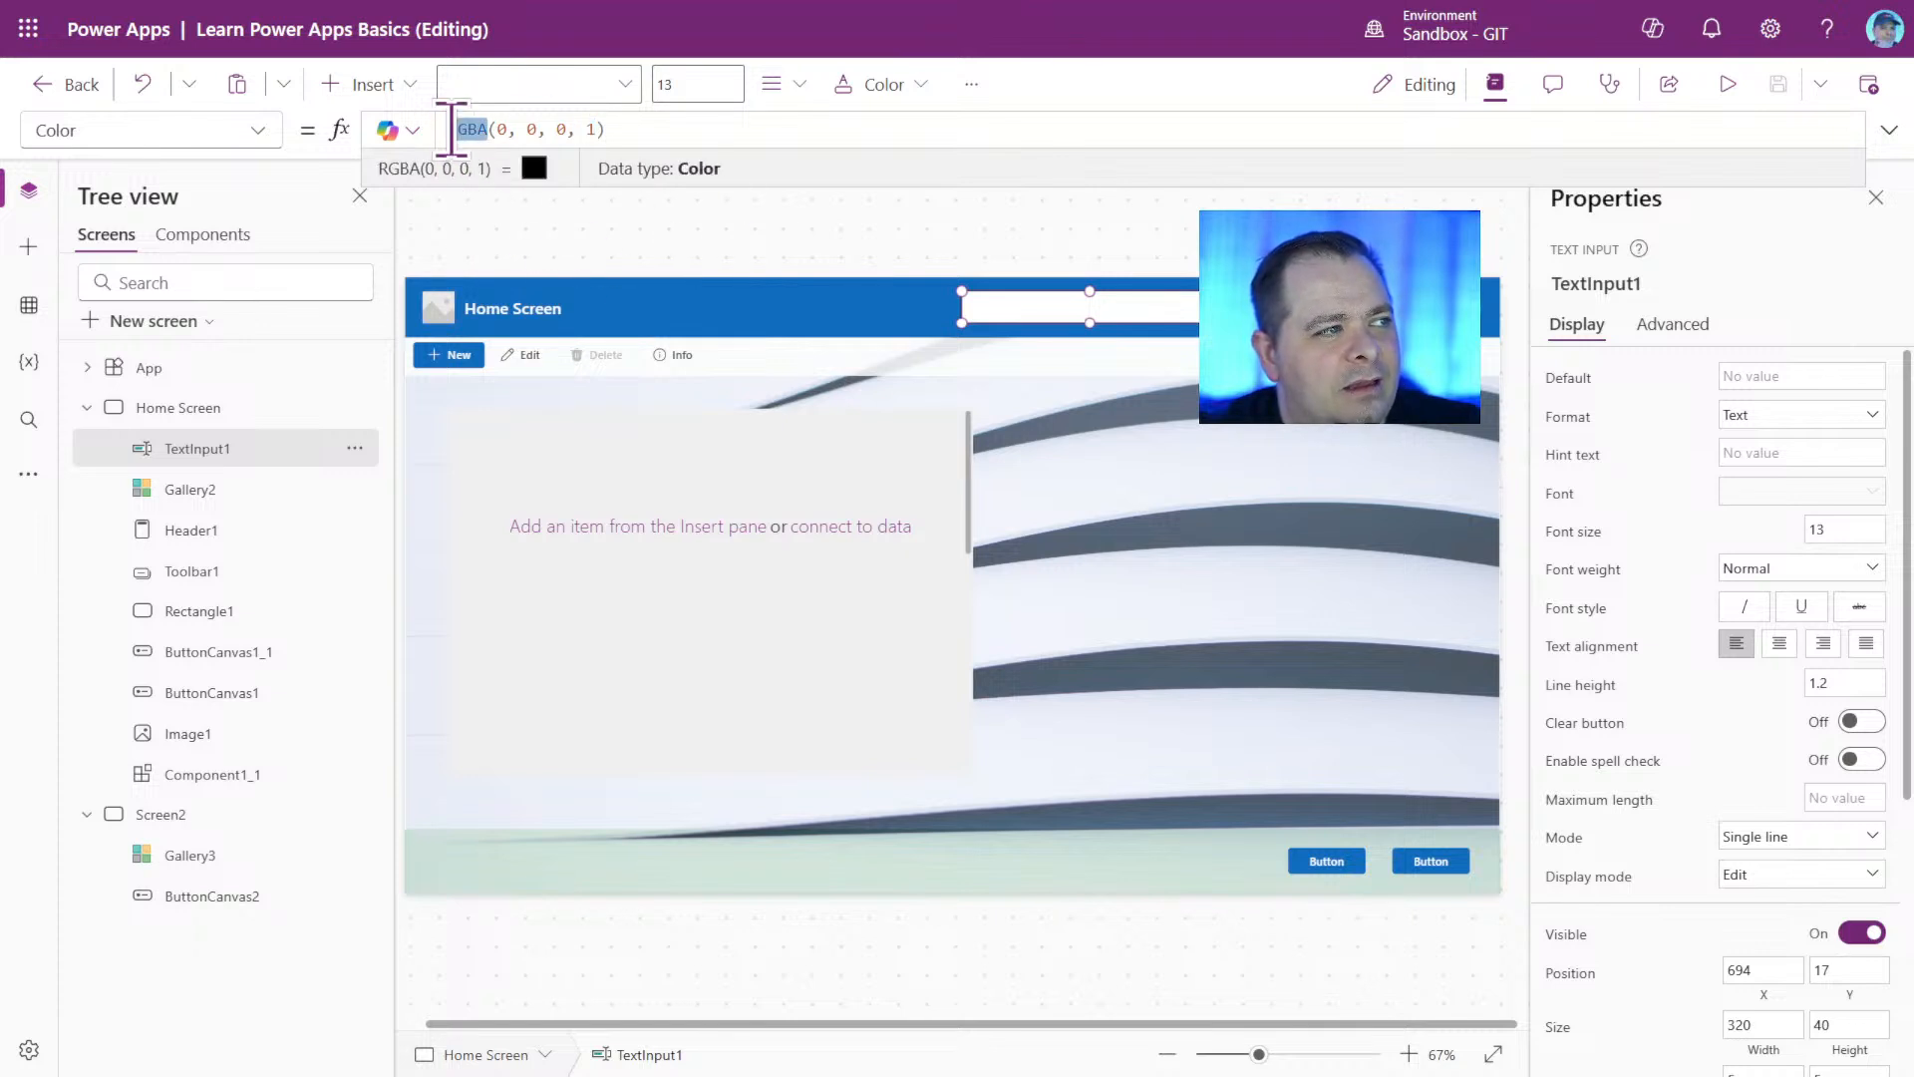
left_click(703, 129)
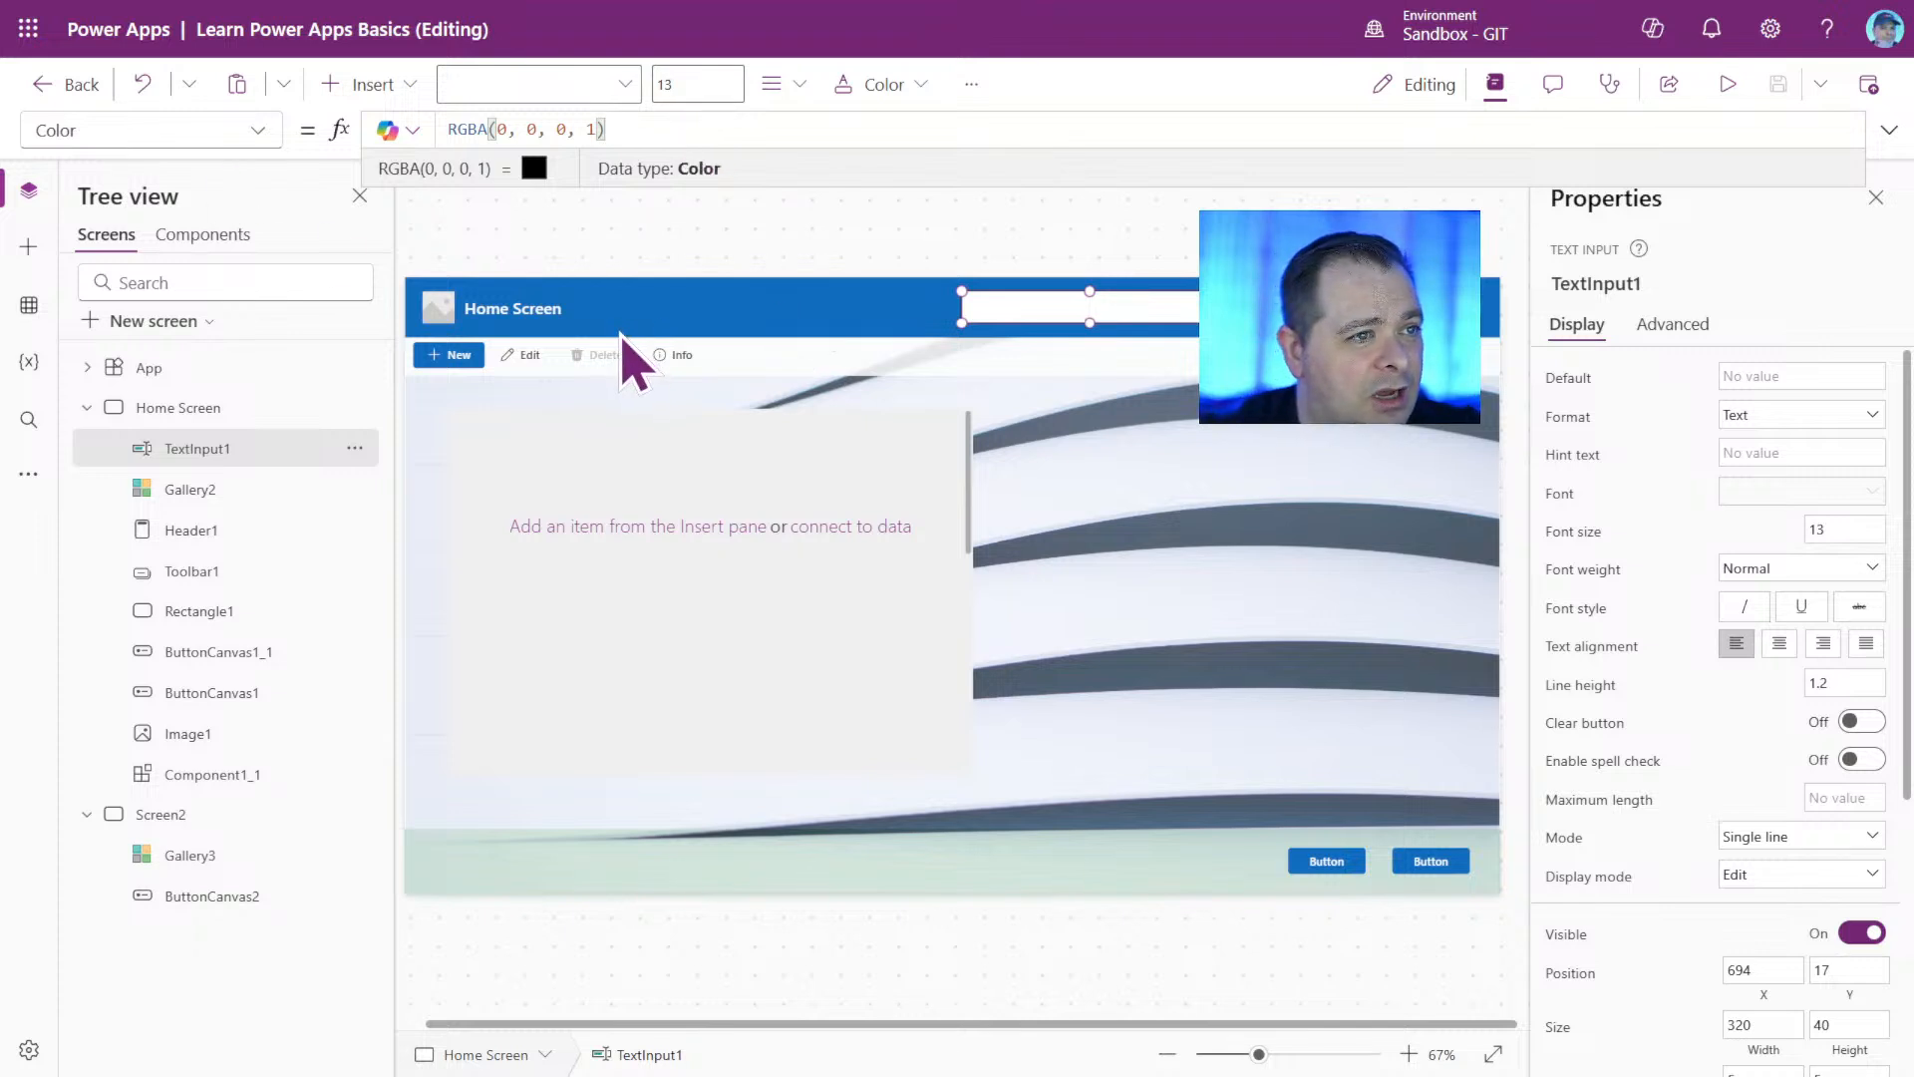
Return to TextInput1's Default property and set its default text to asdfasd.
left_click(1561, 381)
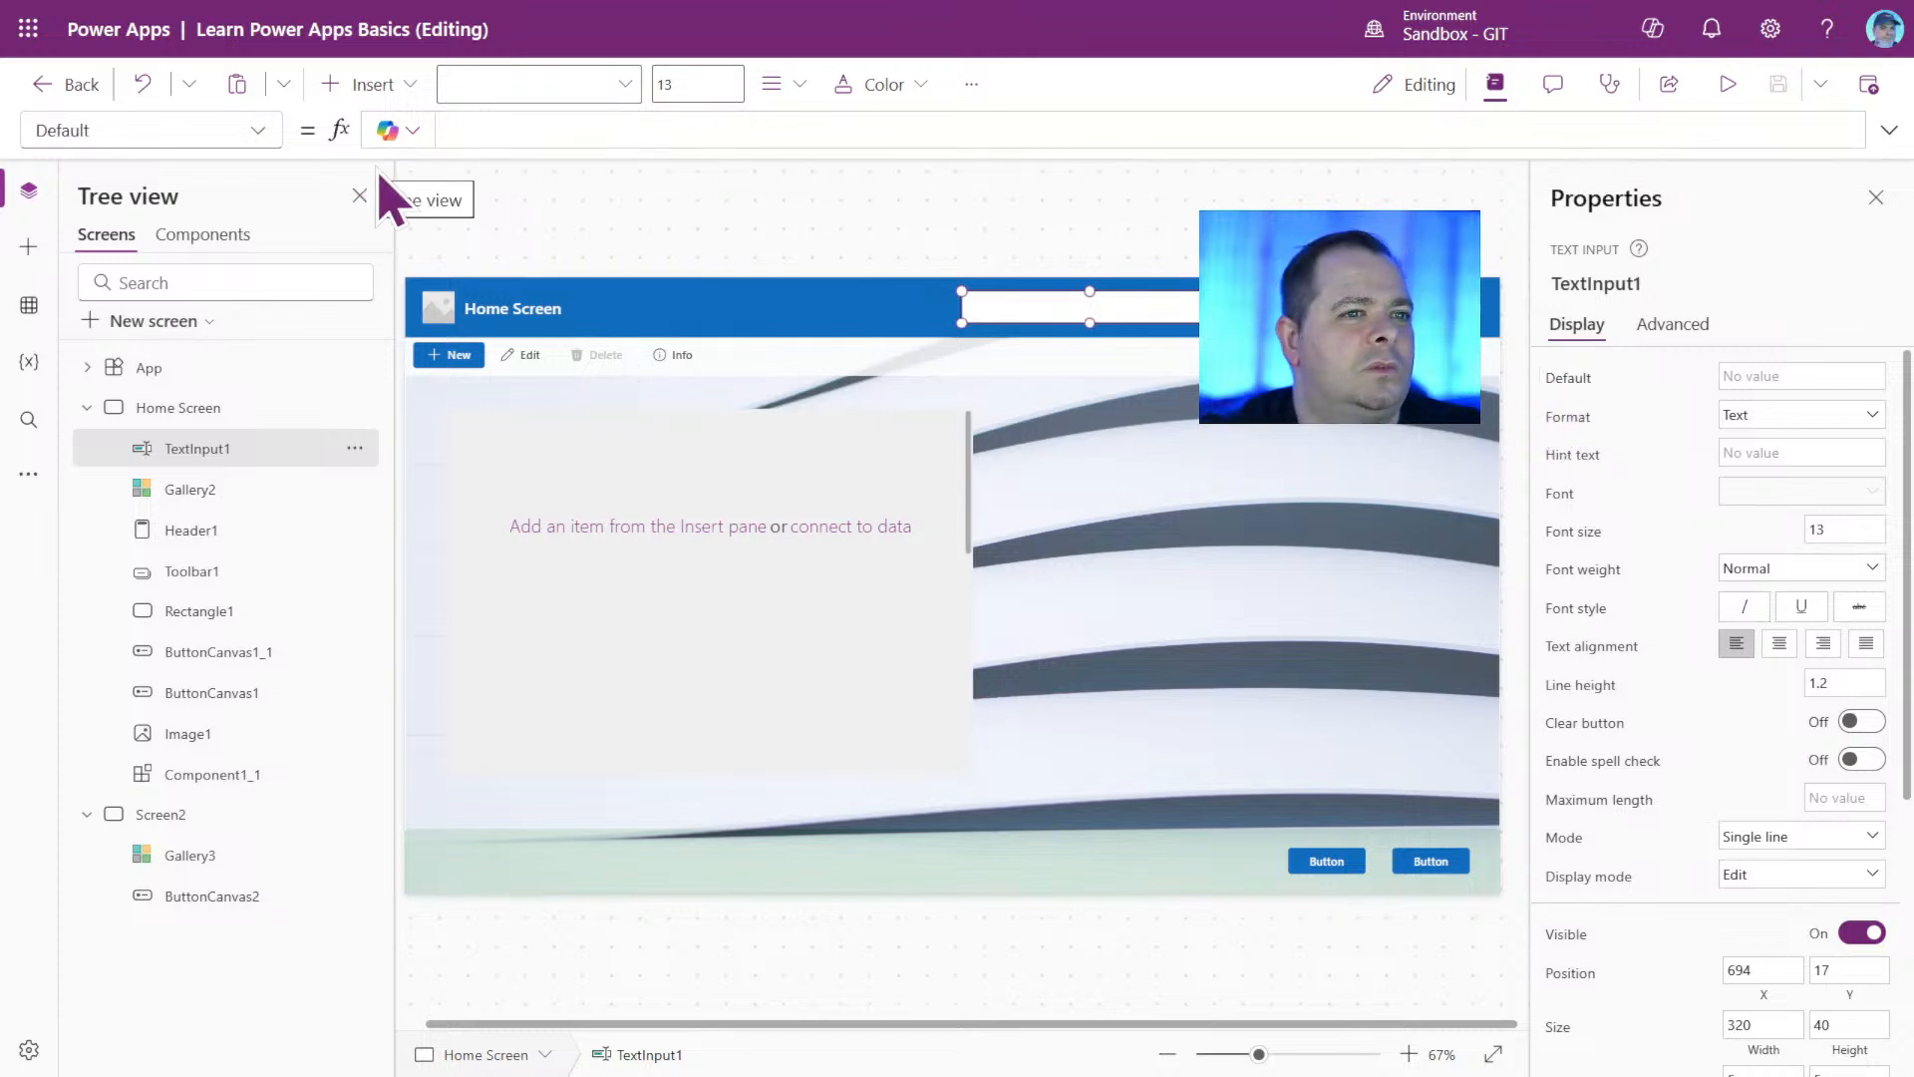
left_click(1799, 377)
type("asdfasd")
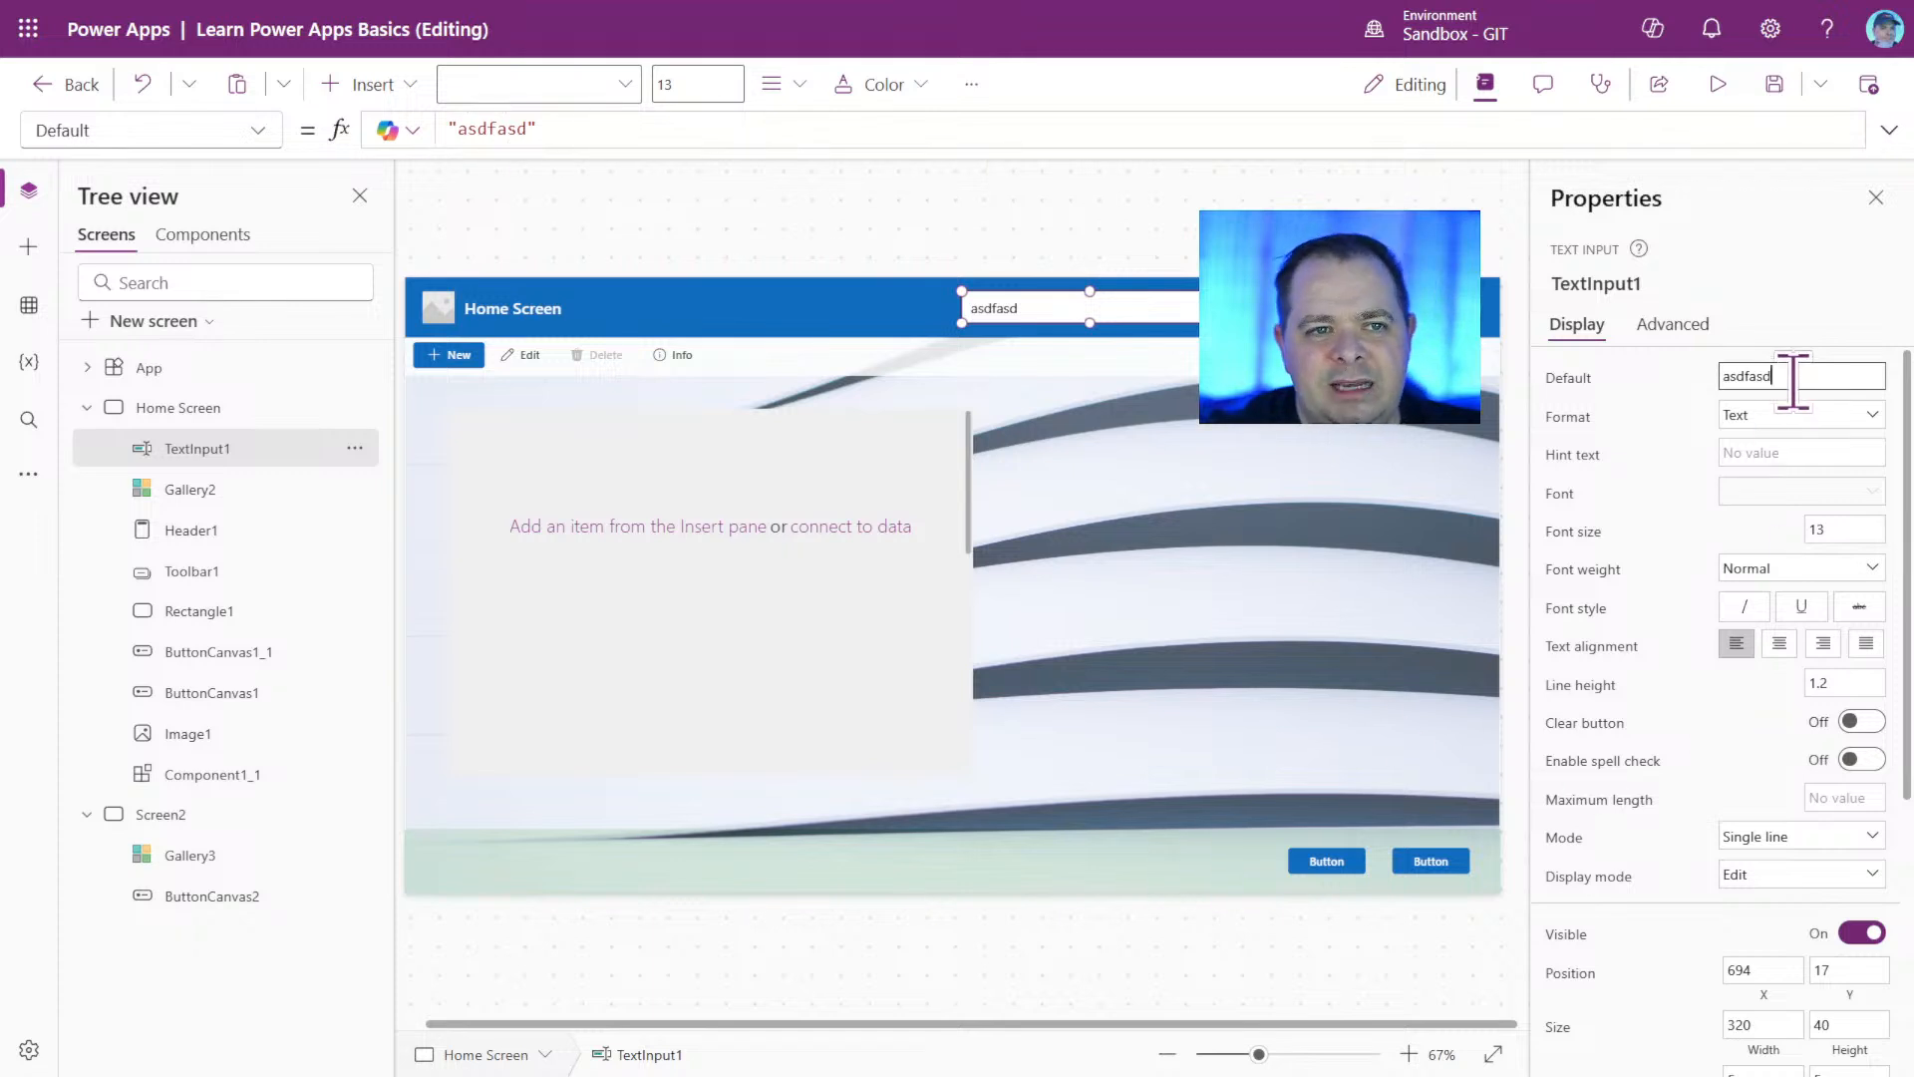
Remove the quotation marks around asdfasd in TextInput1's Default formula.
left_click(620, 130)
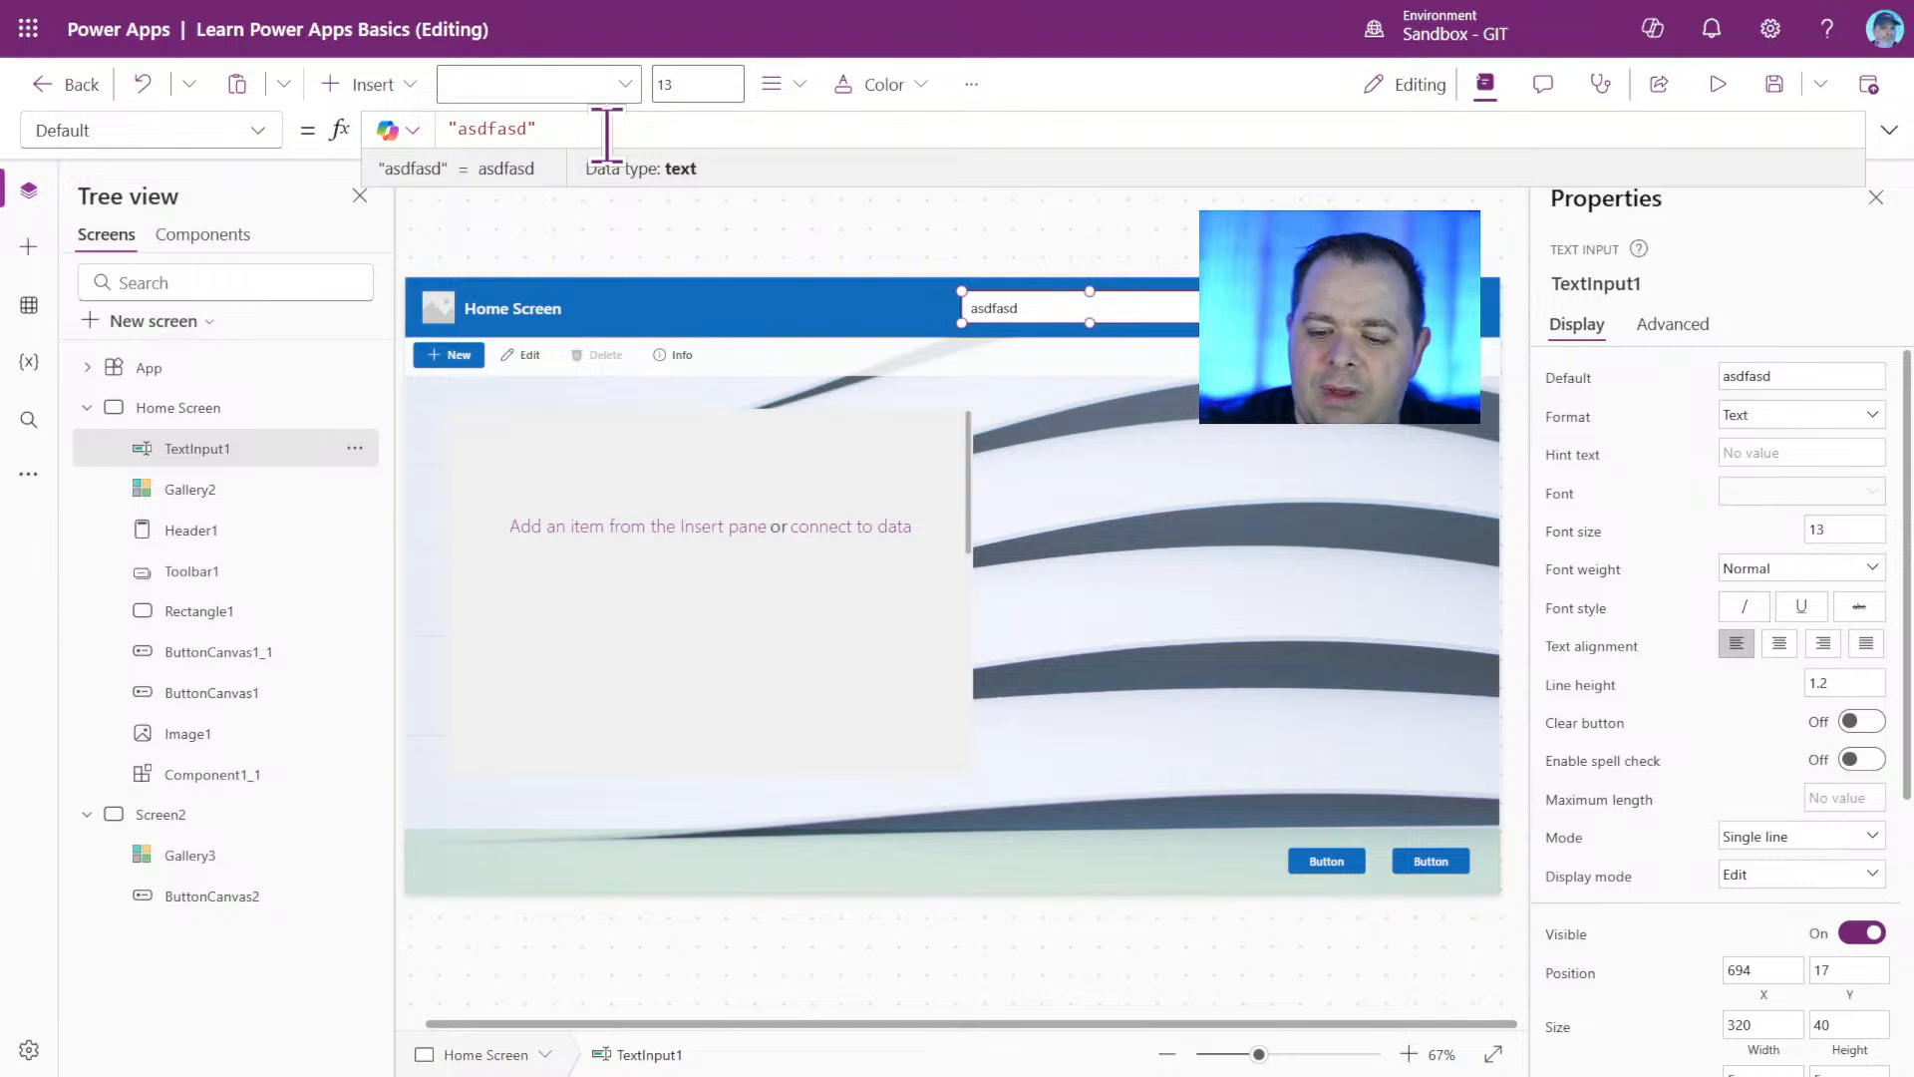
key("Home")
key("Delete")
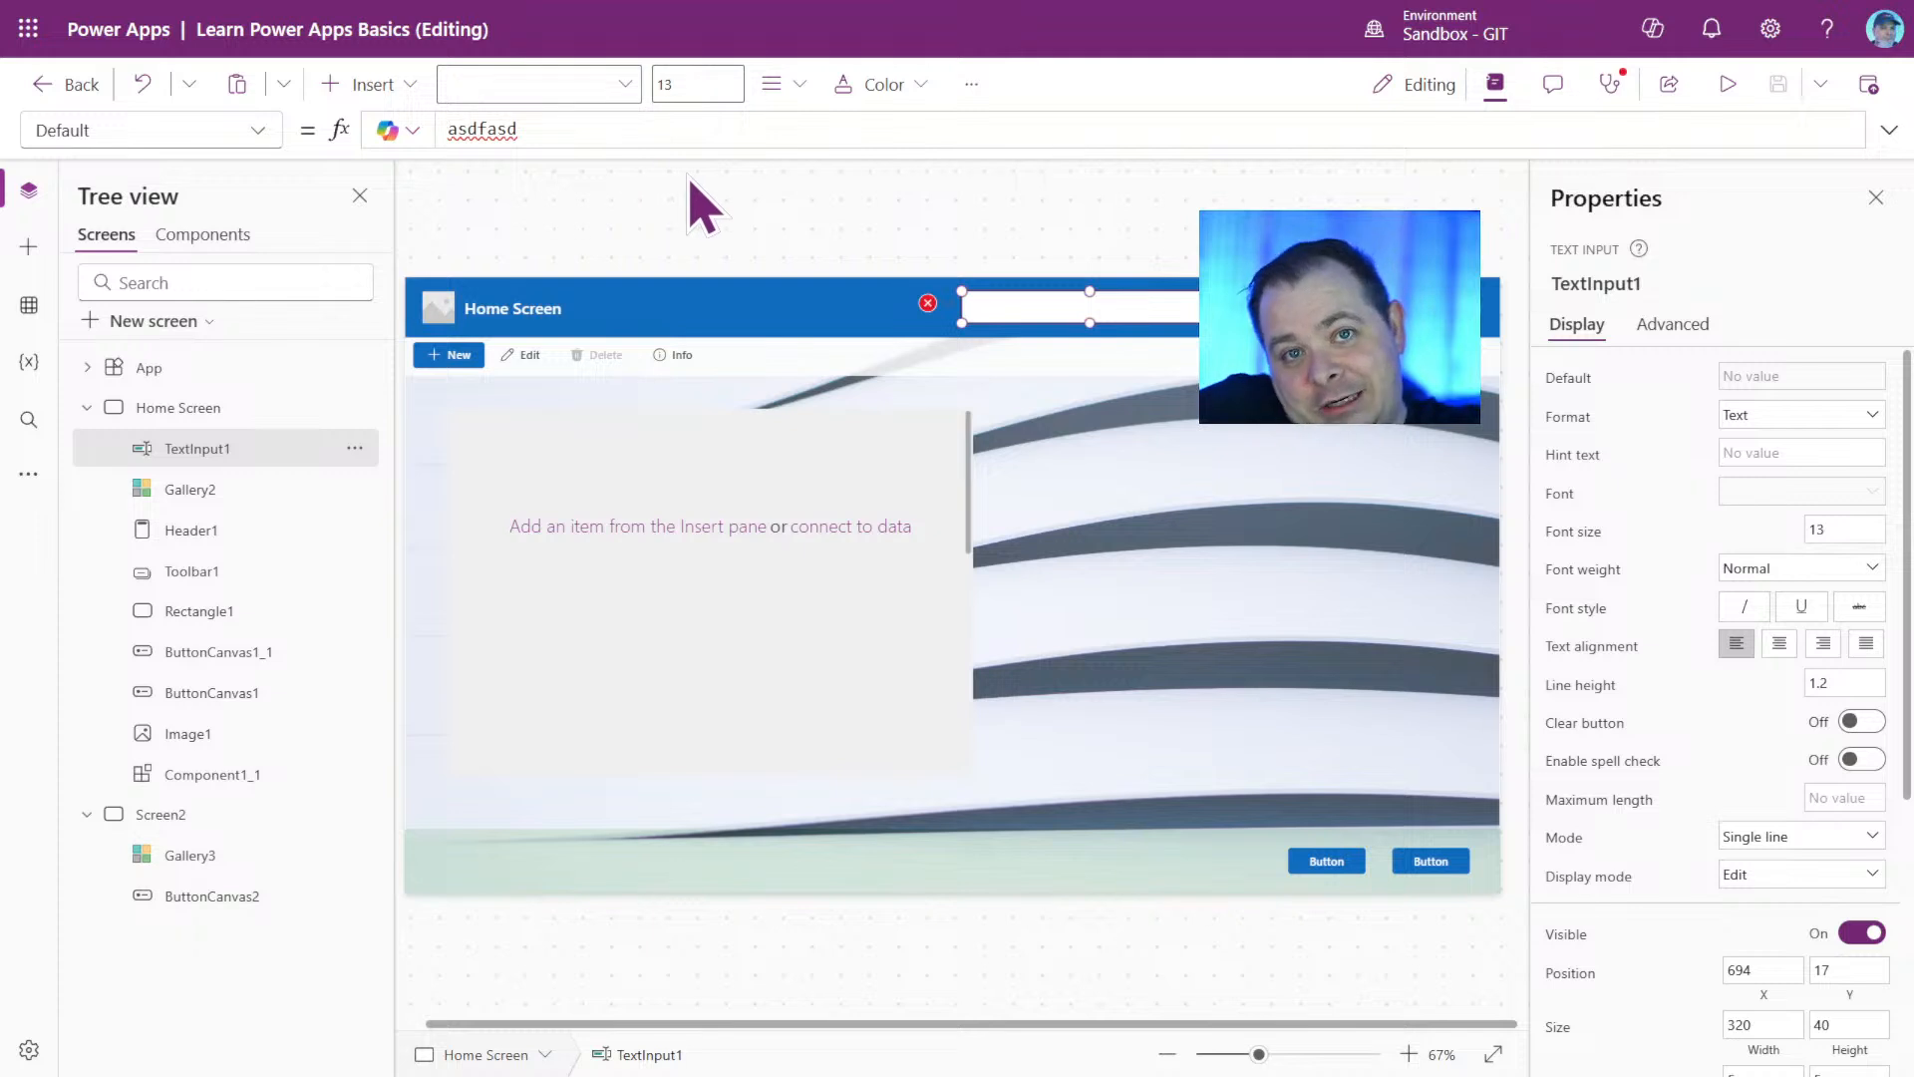
Restore the quotation marks in TextInput1's Default formula so that it reads "asdfasd".
double_click(505, 128)
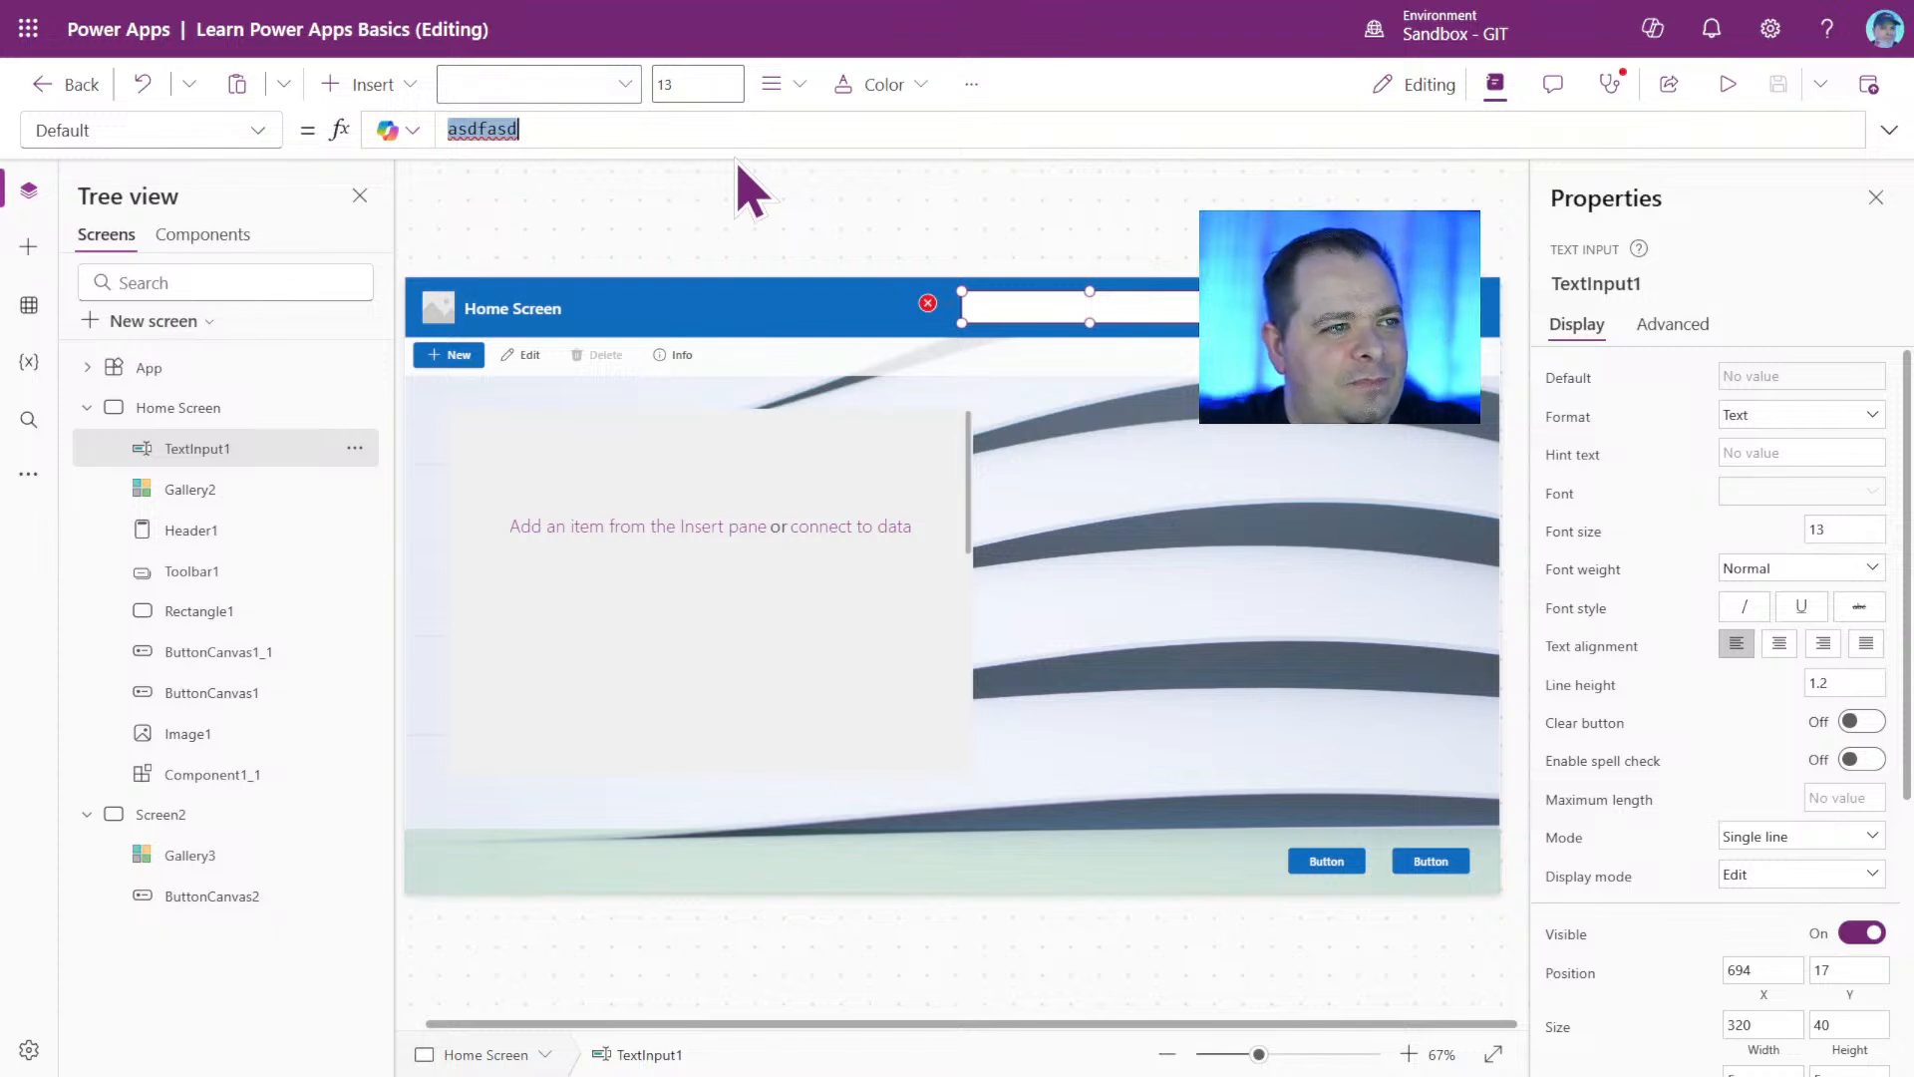
key("Home")
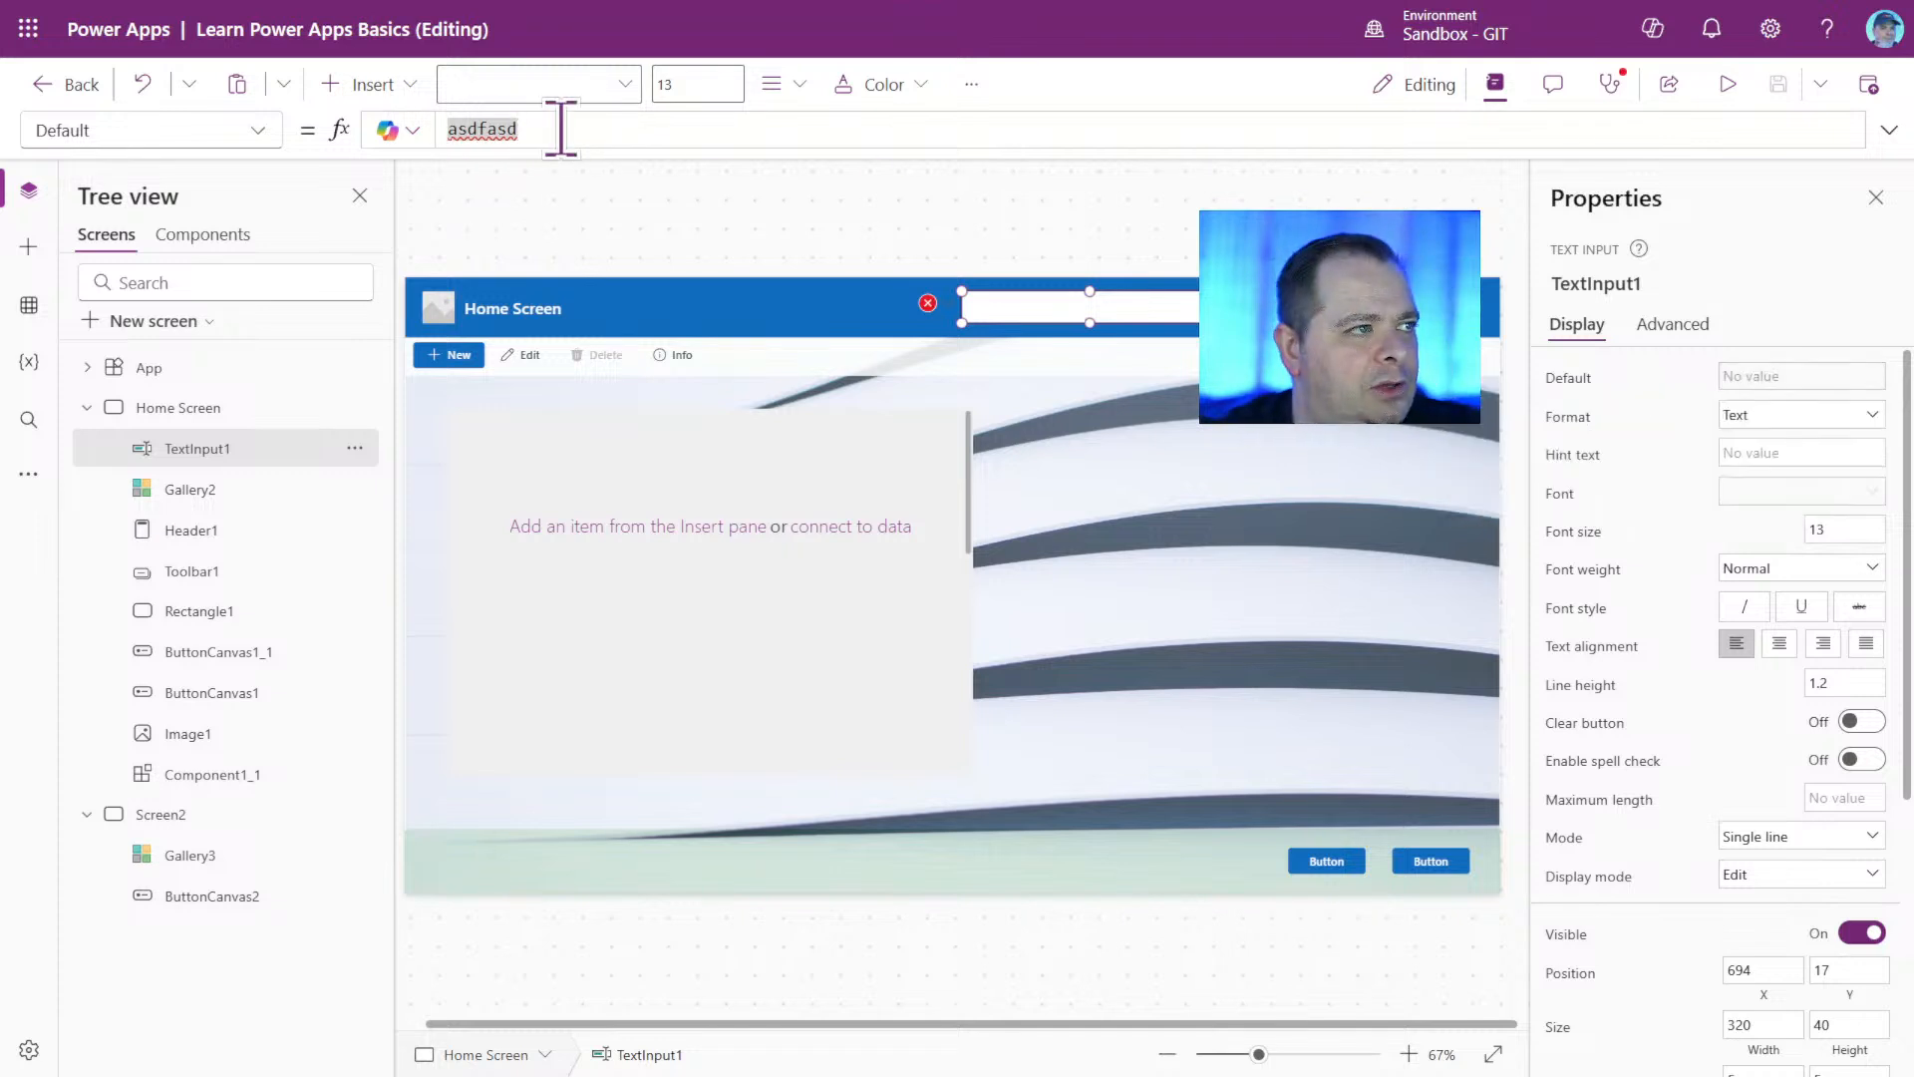
type("\"")
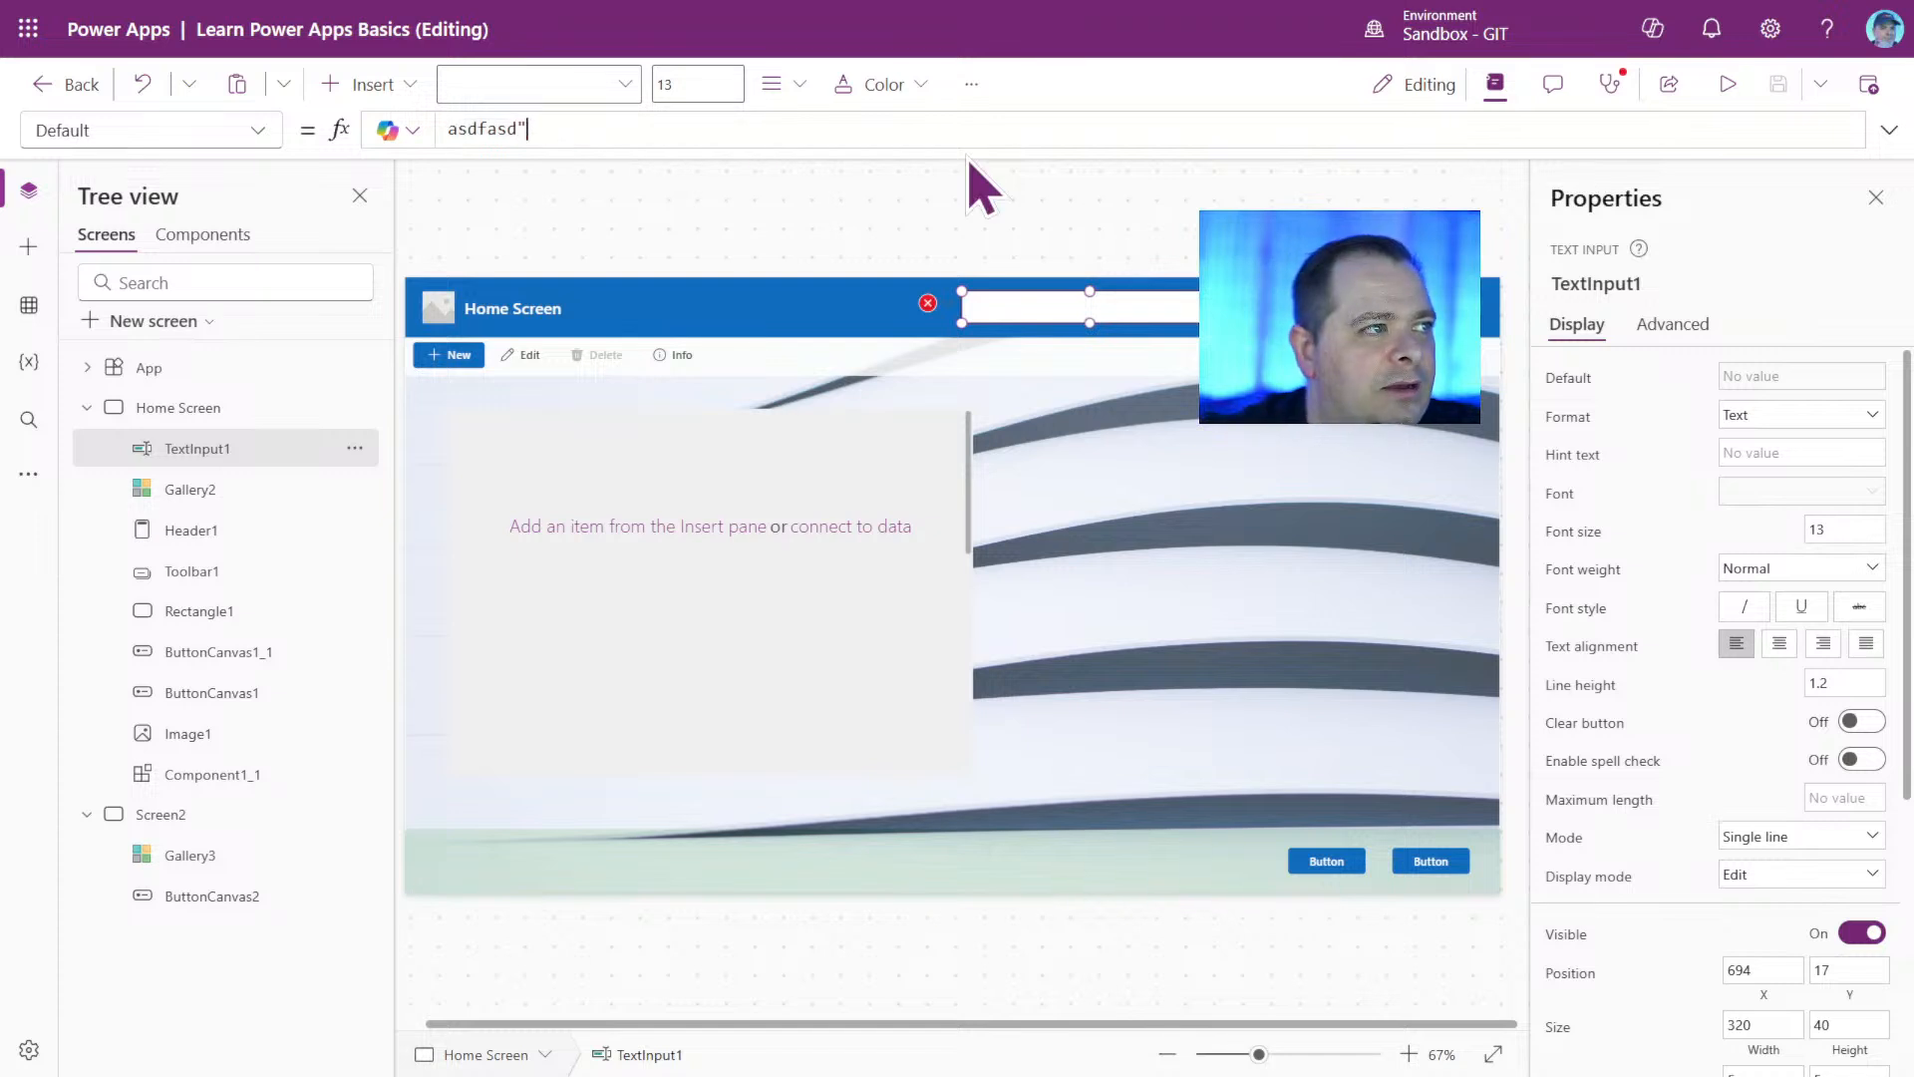
key("Home")
type("\"")
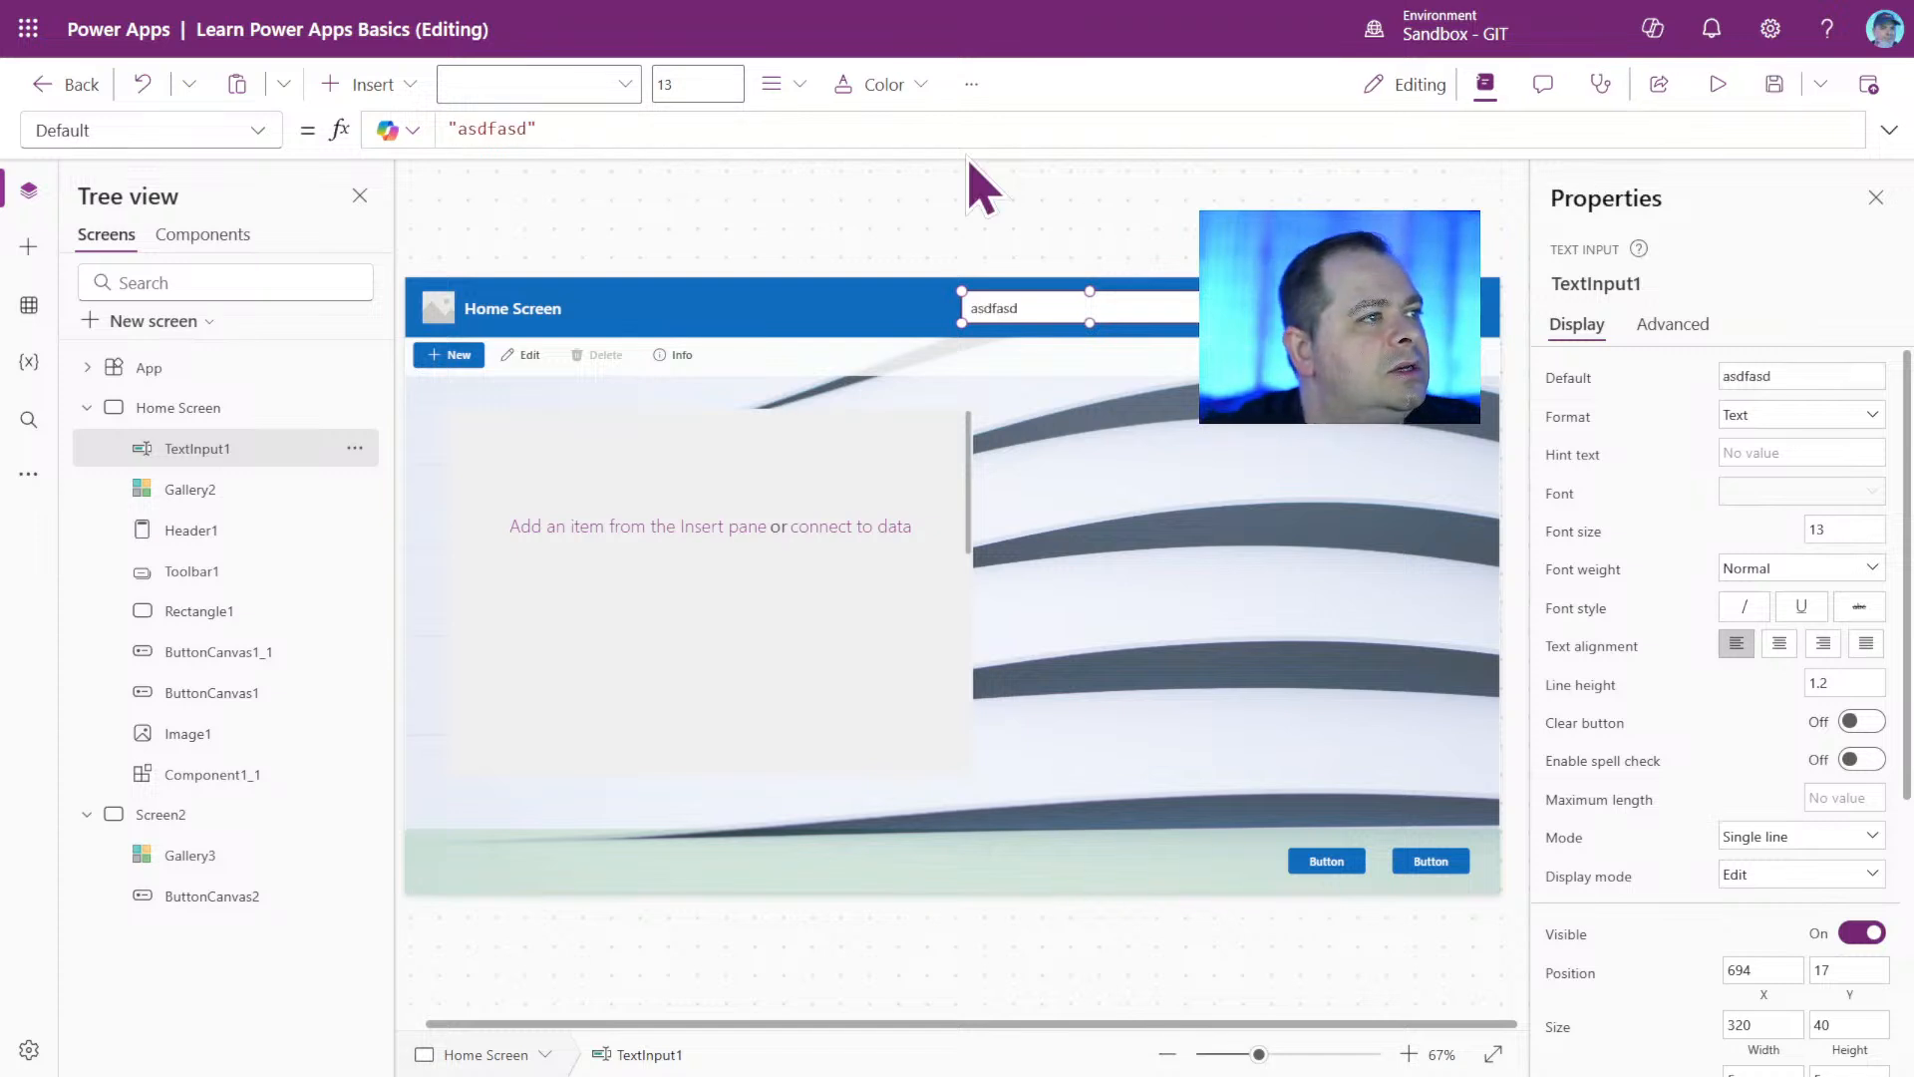
Insert hjhjhjhjj after the first letter of TextInput1's Default text so the formula reads "ahjhjhjhjjsdfasd".
left_click(596, 130)
left_click_drag(594, 129, 444, 130)
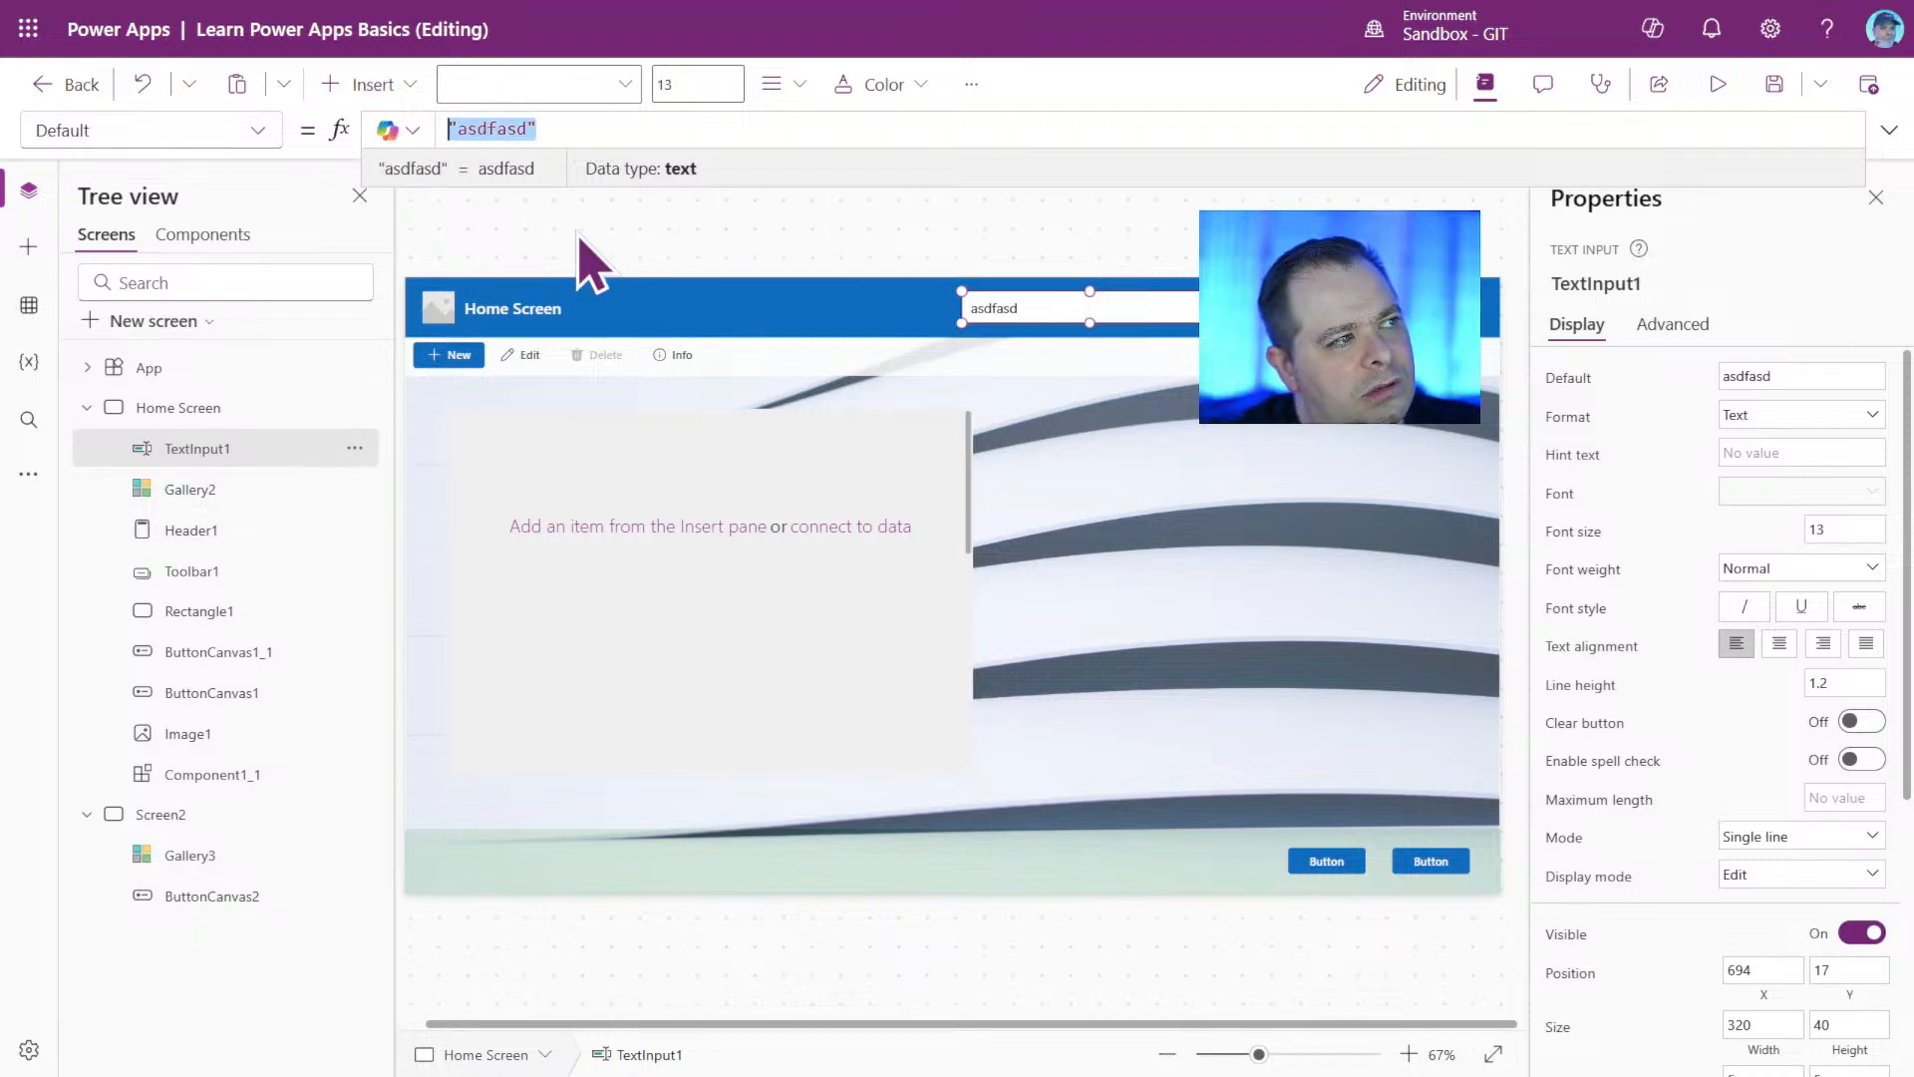
left_click(598, 127)
left_click_drag(527, 128, 414, 128)
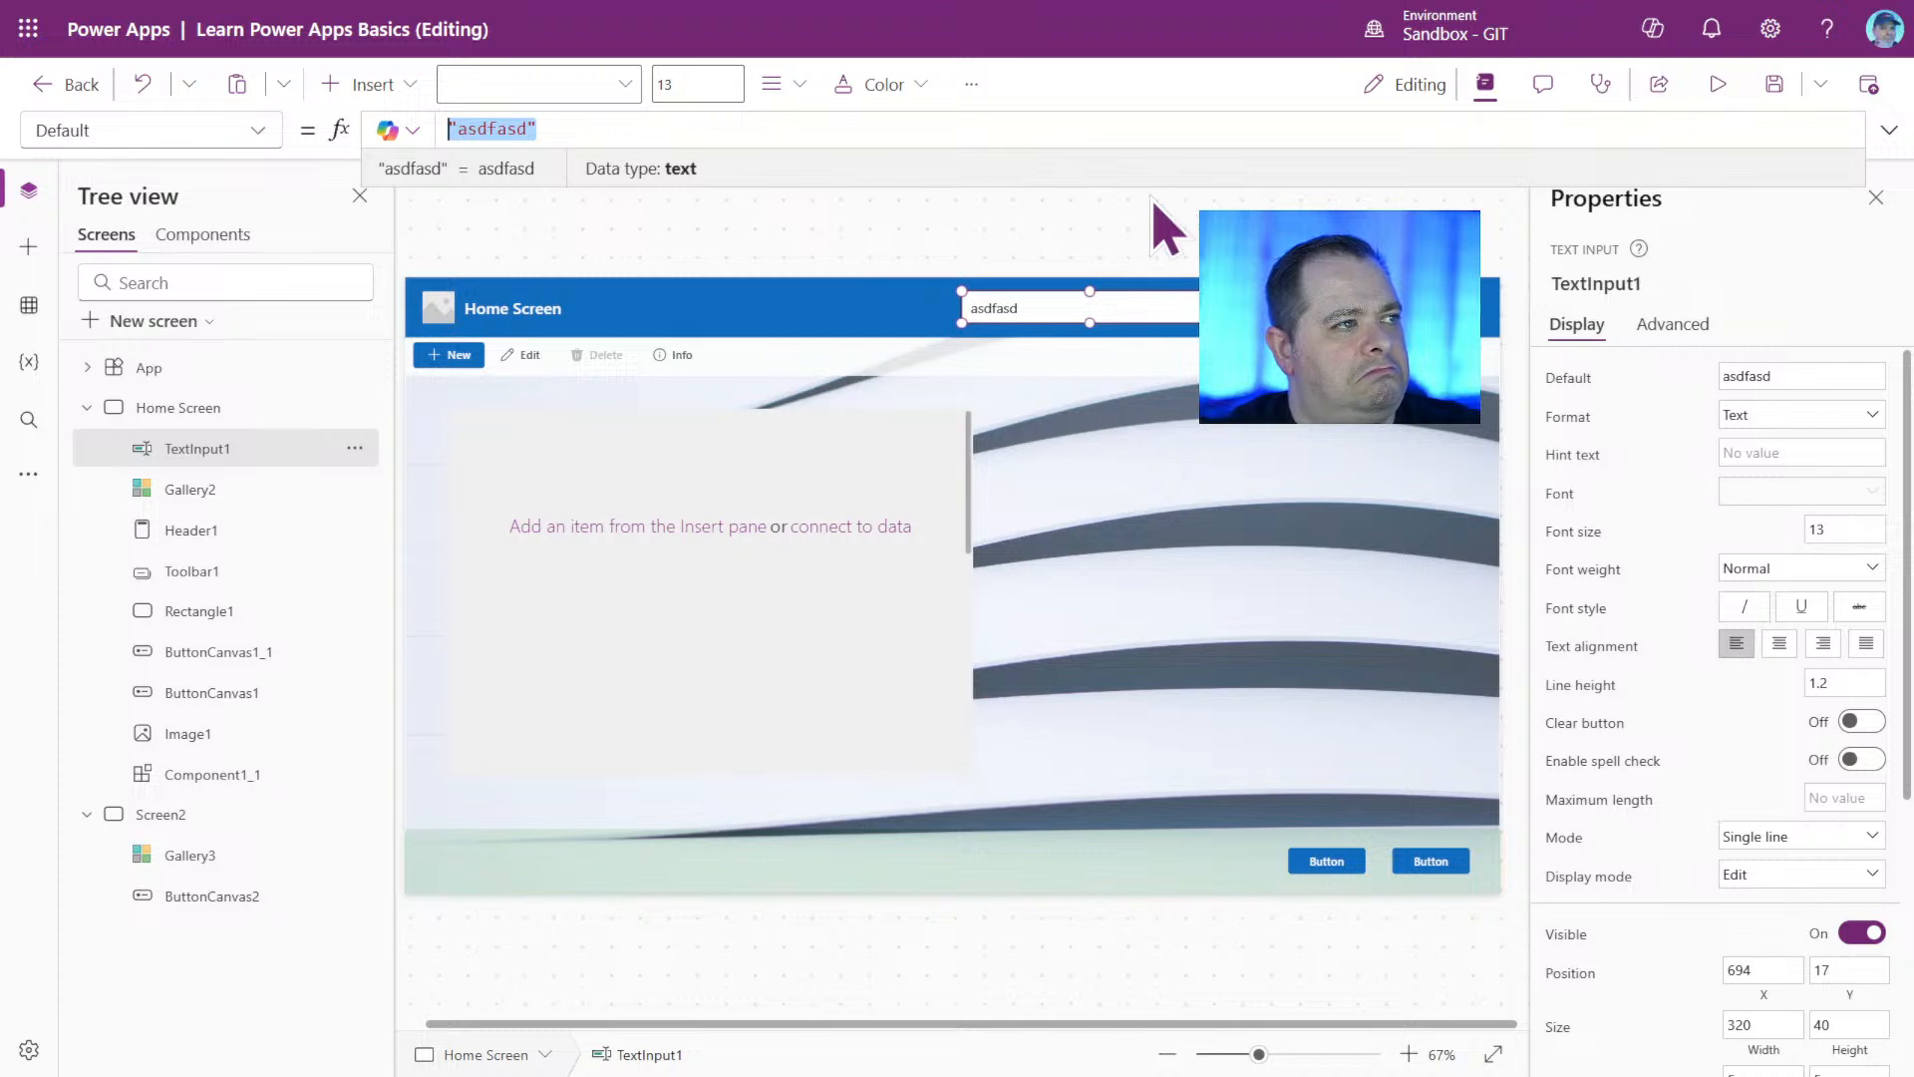
left_click(557, 128)
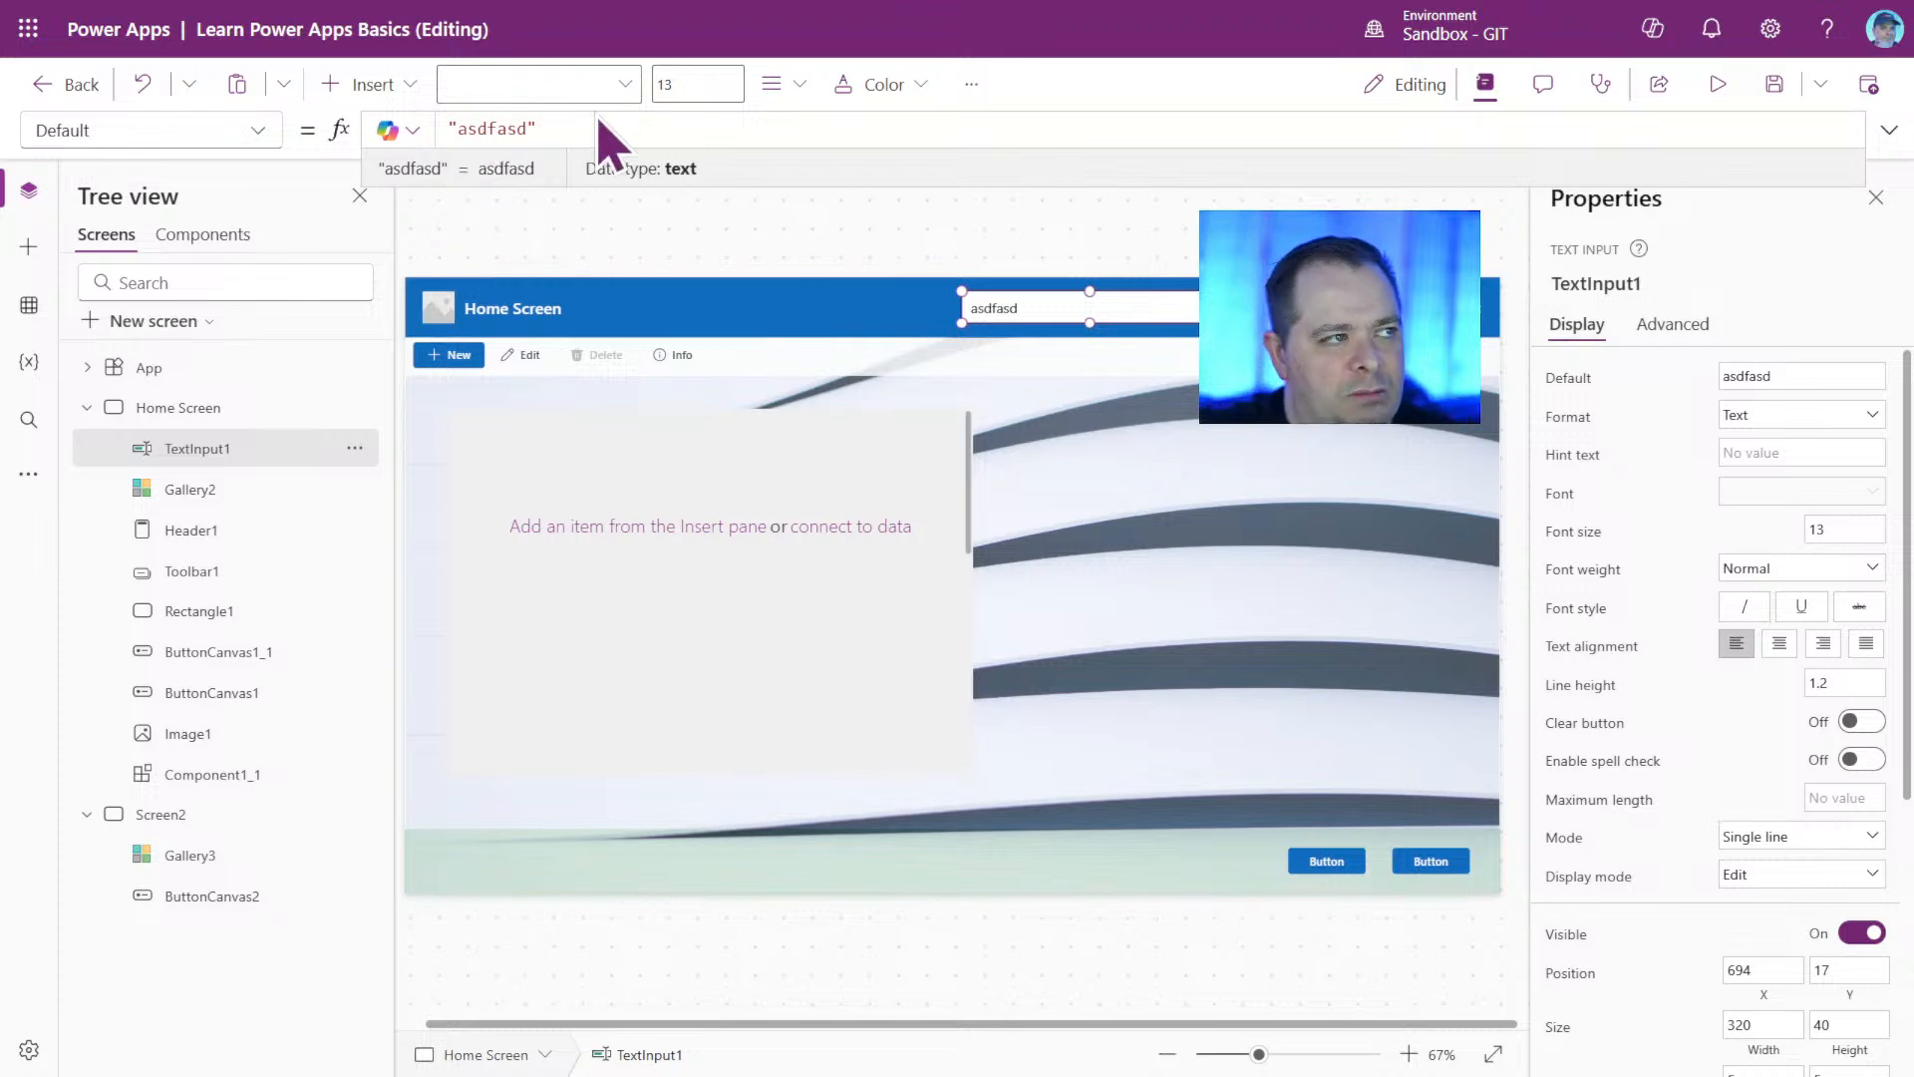
left_click(467, 128)
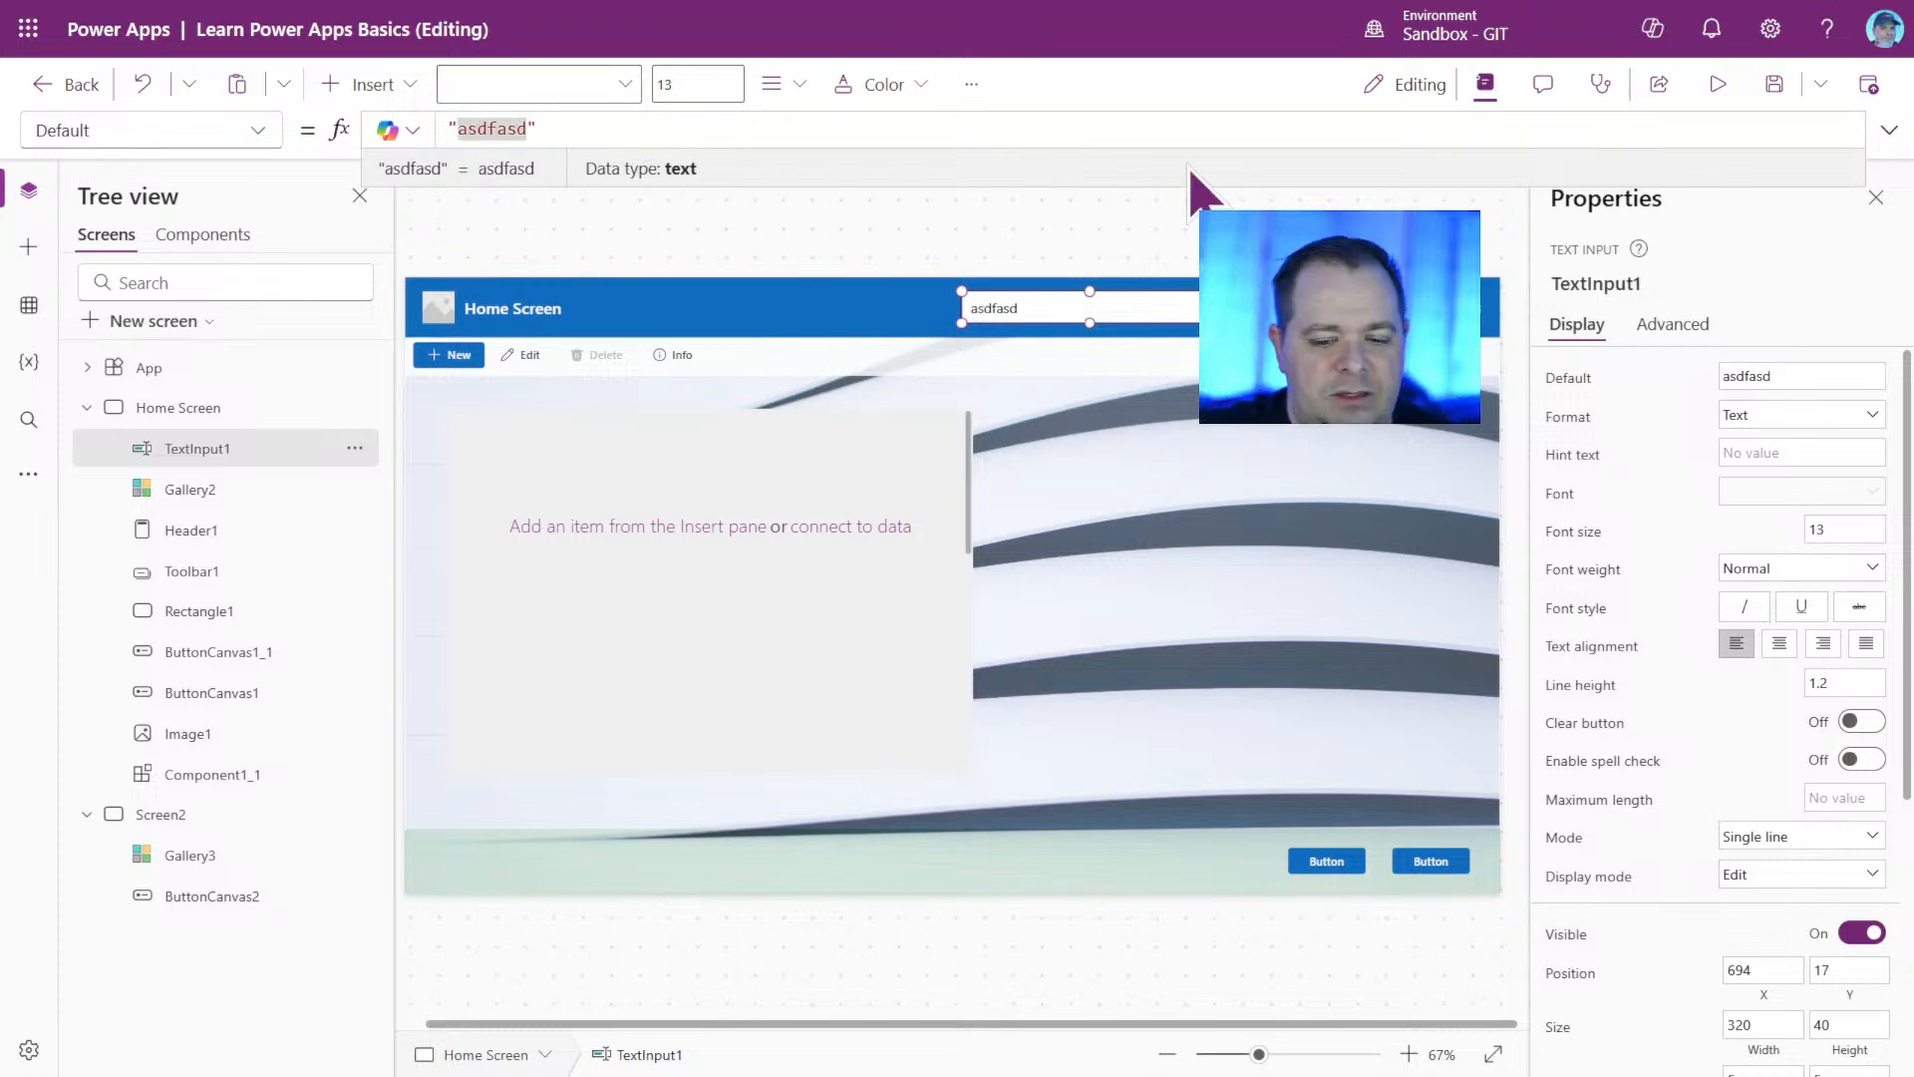
type("hjhjhjhjj")
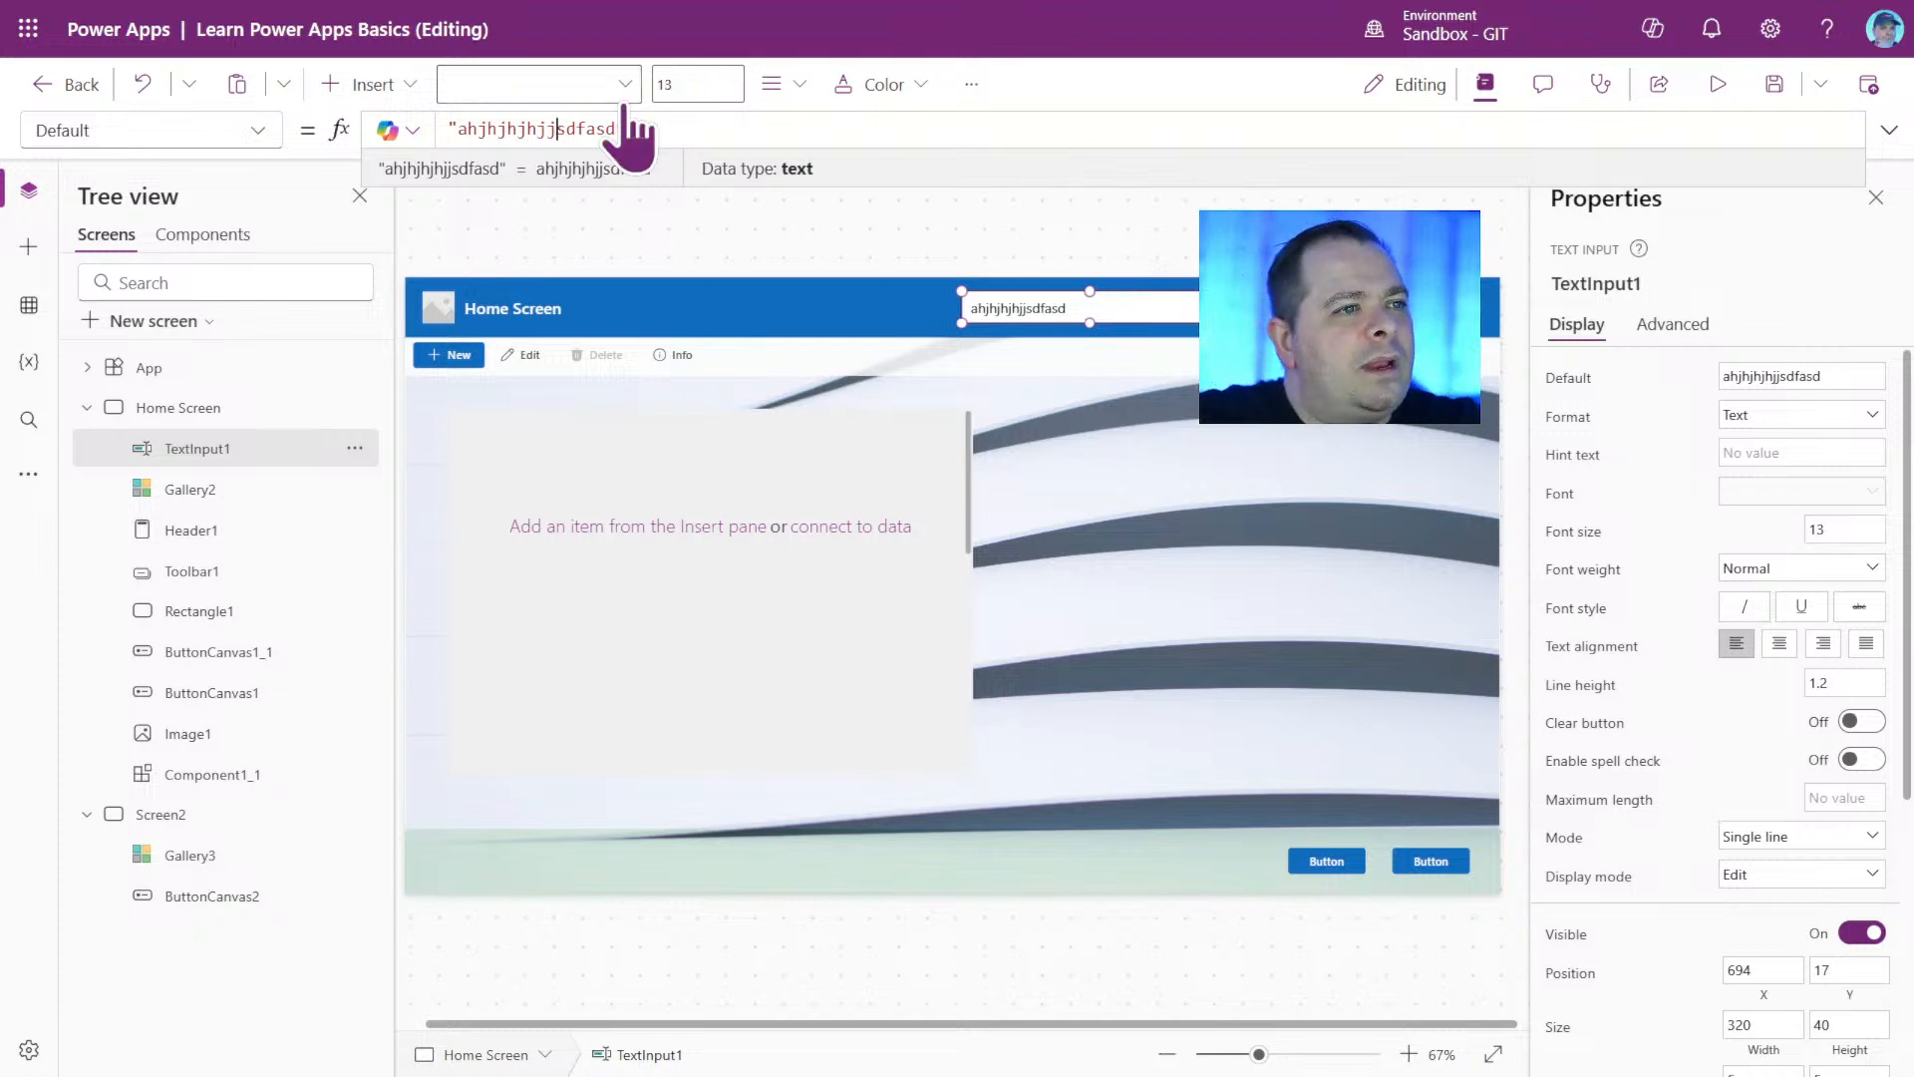
Replace TextInput1's whole Default formula with the date and time function Now().
left_click_drag(656, 128, 417, 128)
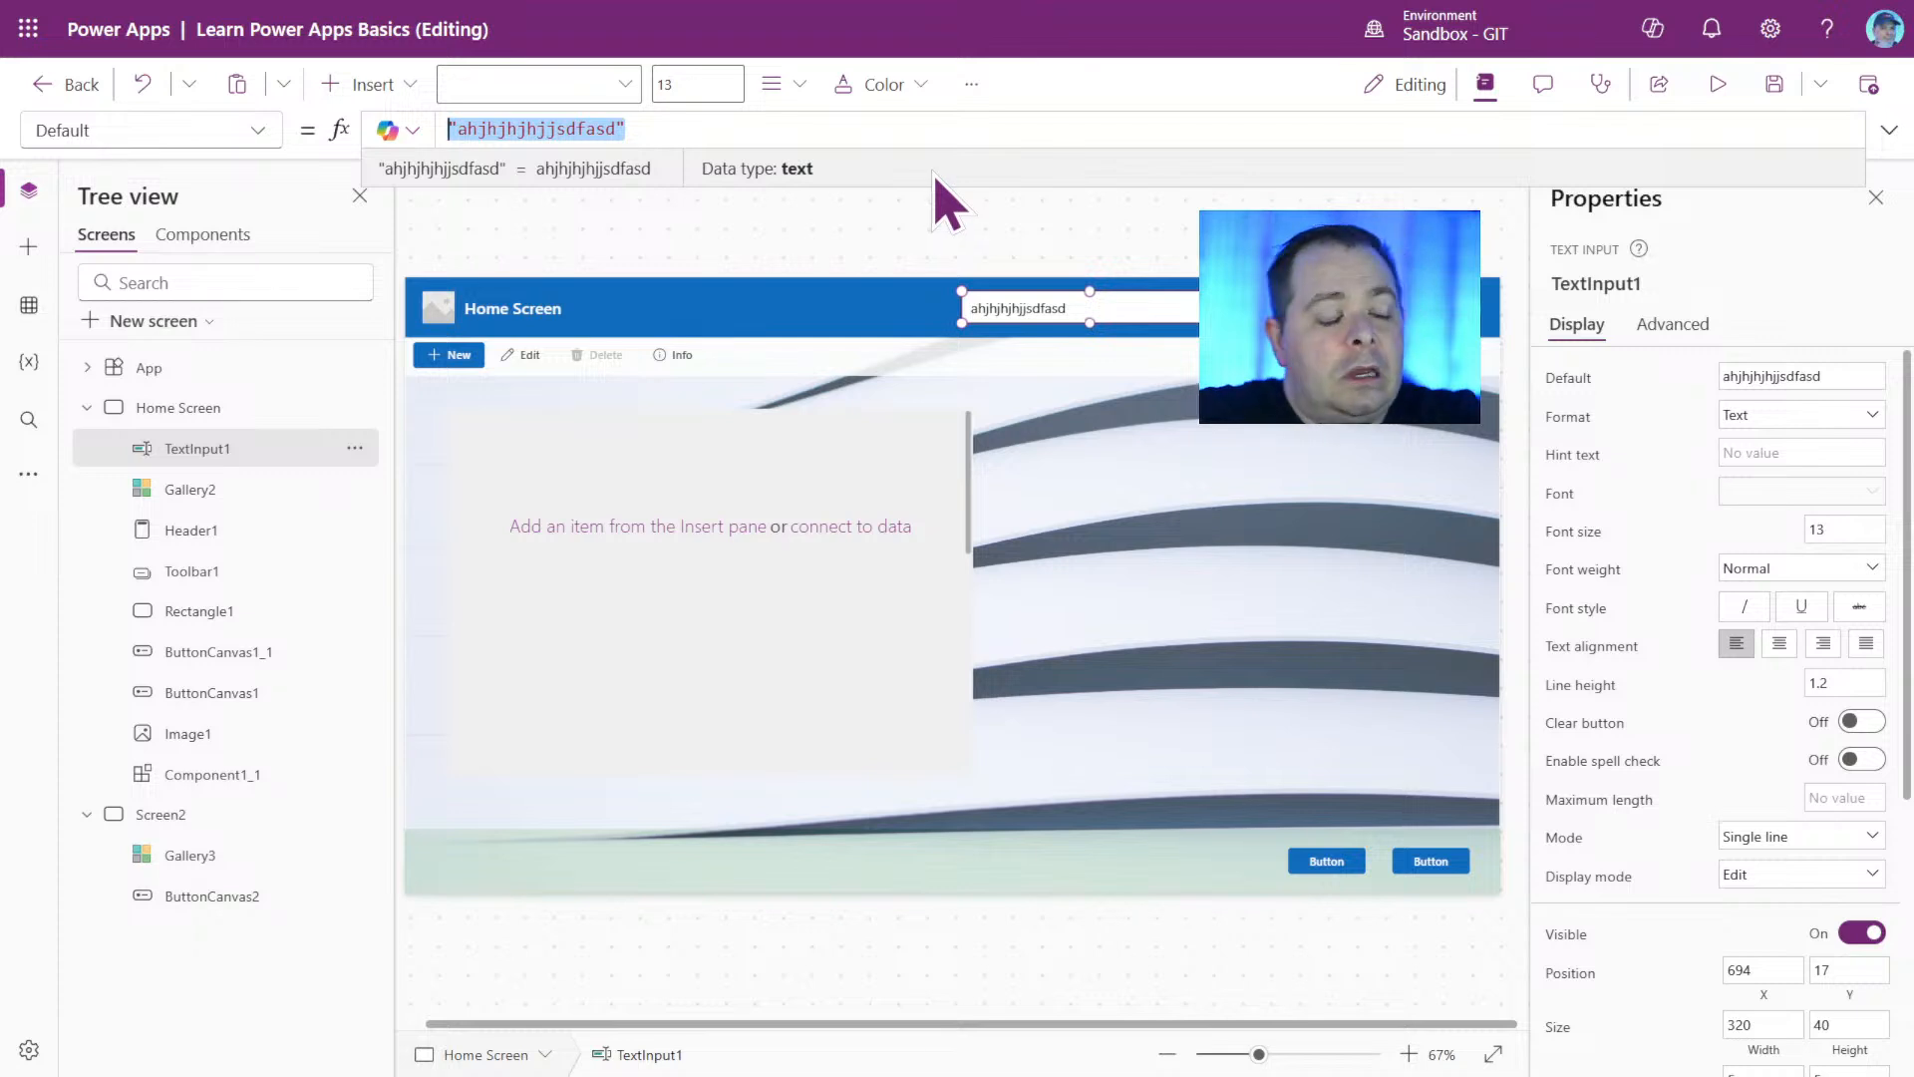
type("ow")
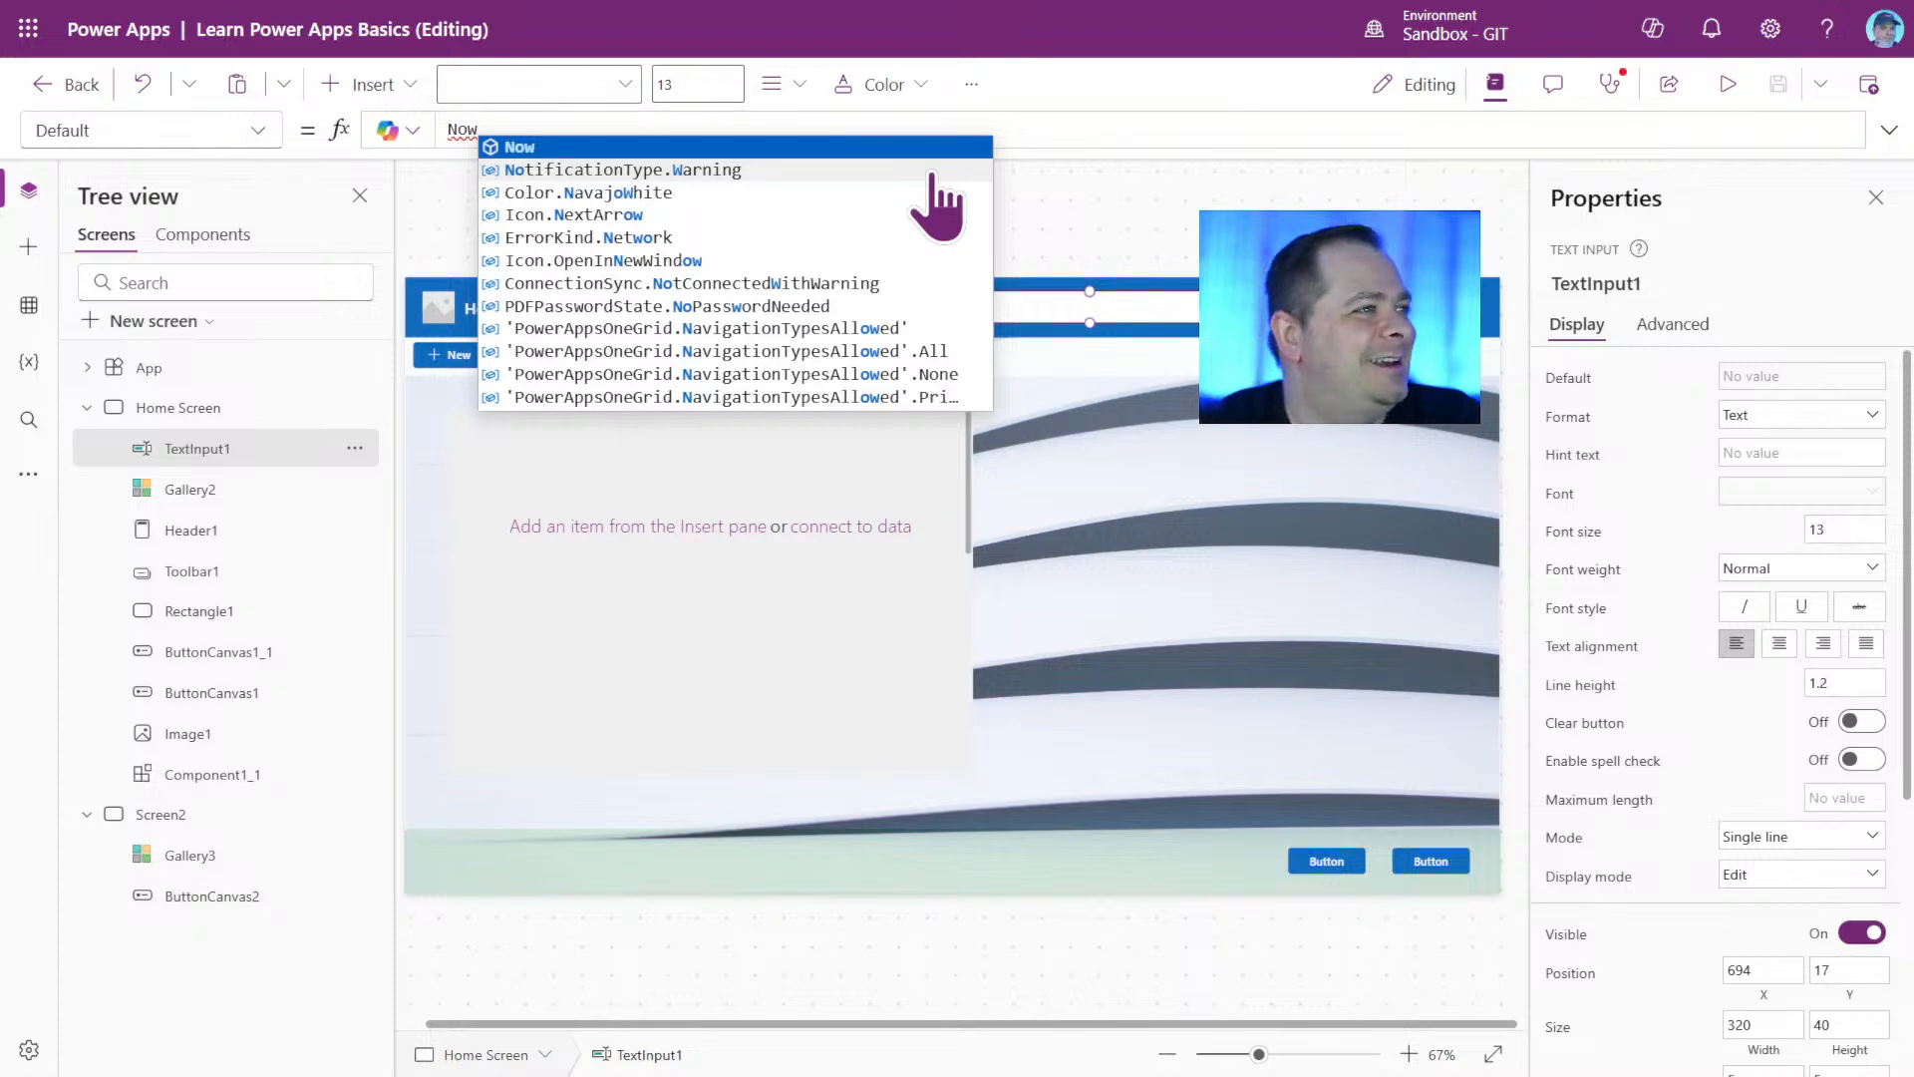
type("()")
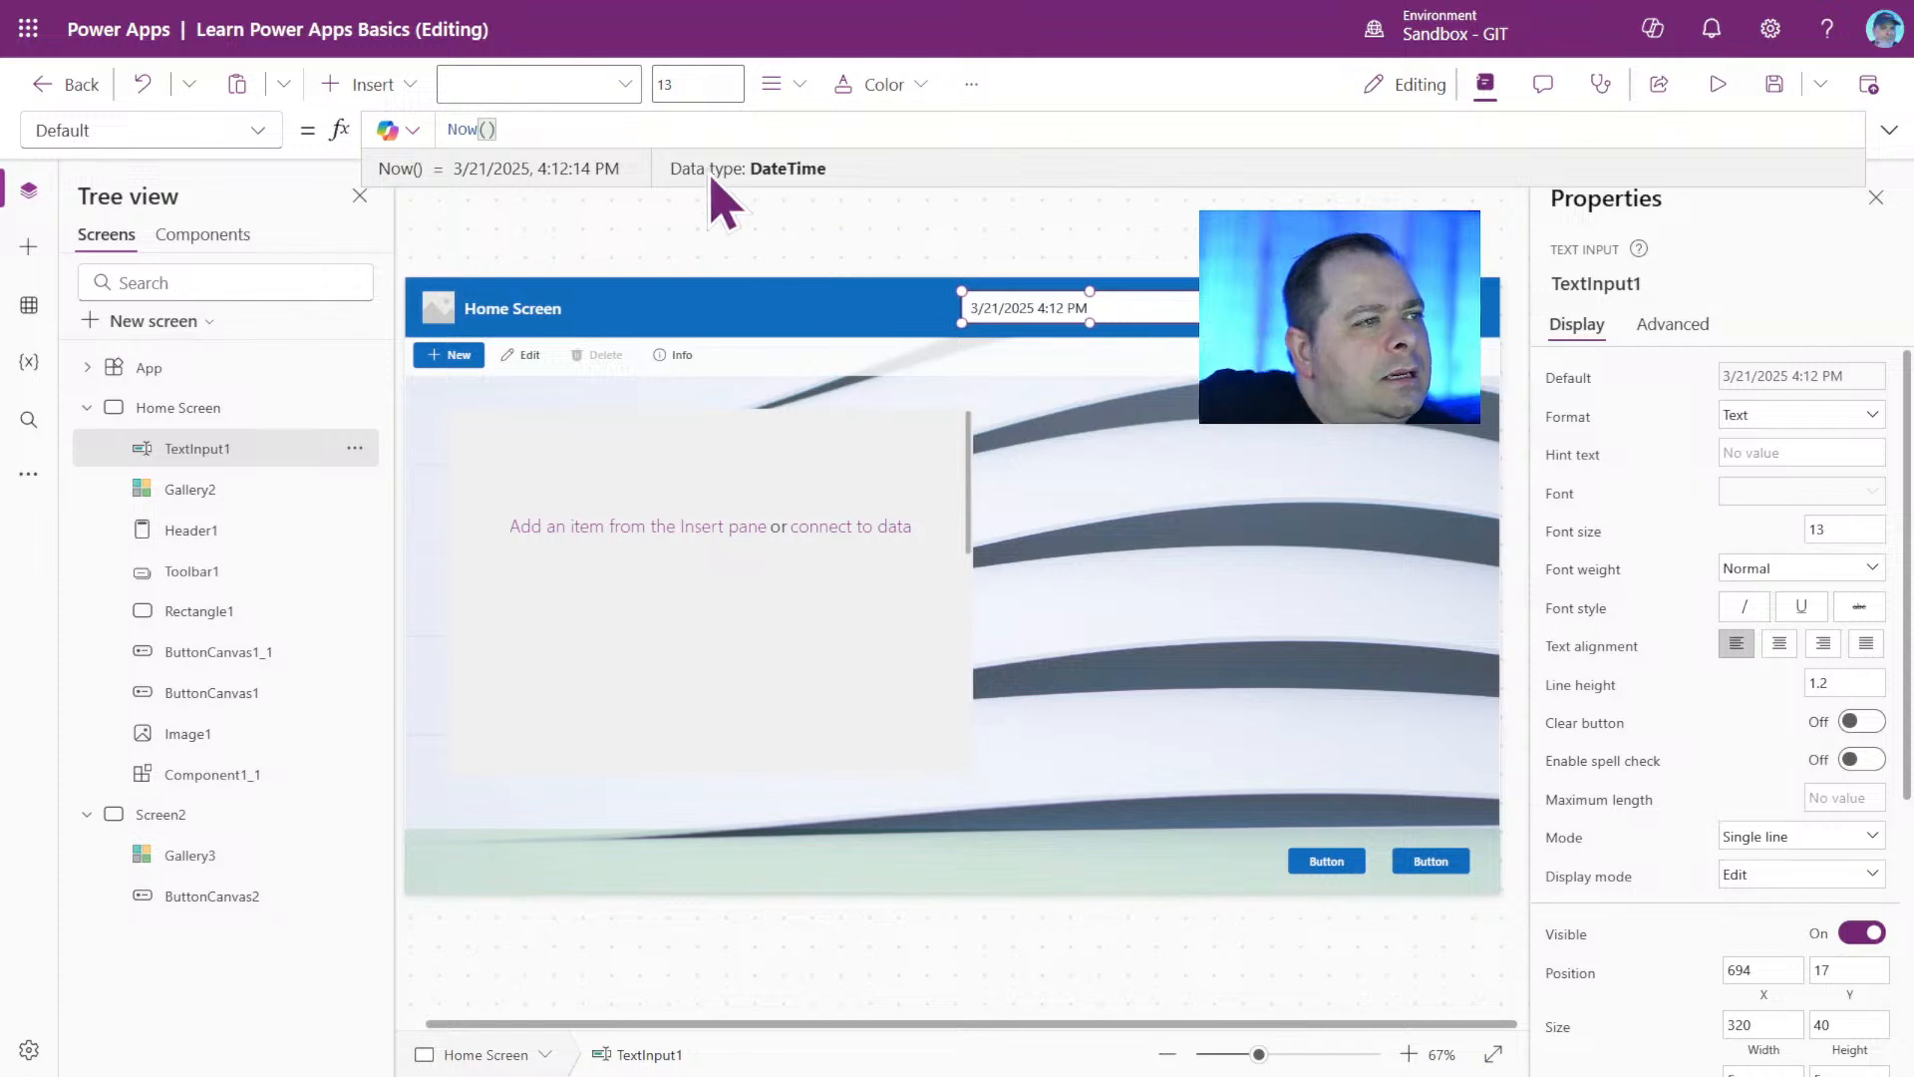
Enlarge the formula bar and examine TextInput1's Now() formula, including its evaluated result and data type.
left_click_drag(535, 130, 410, 129)
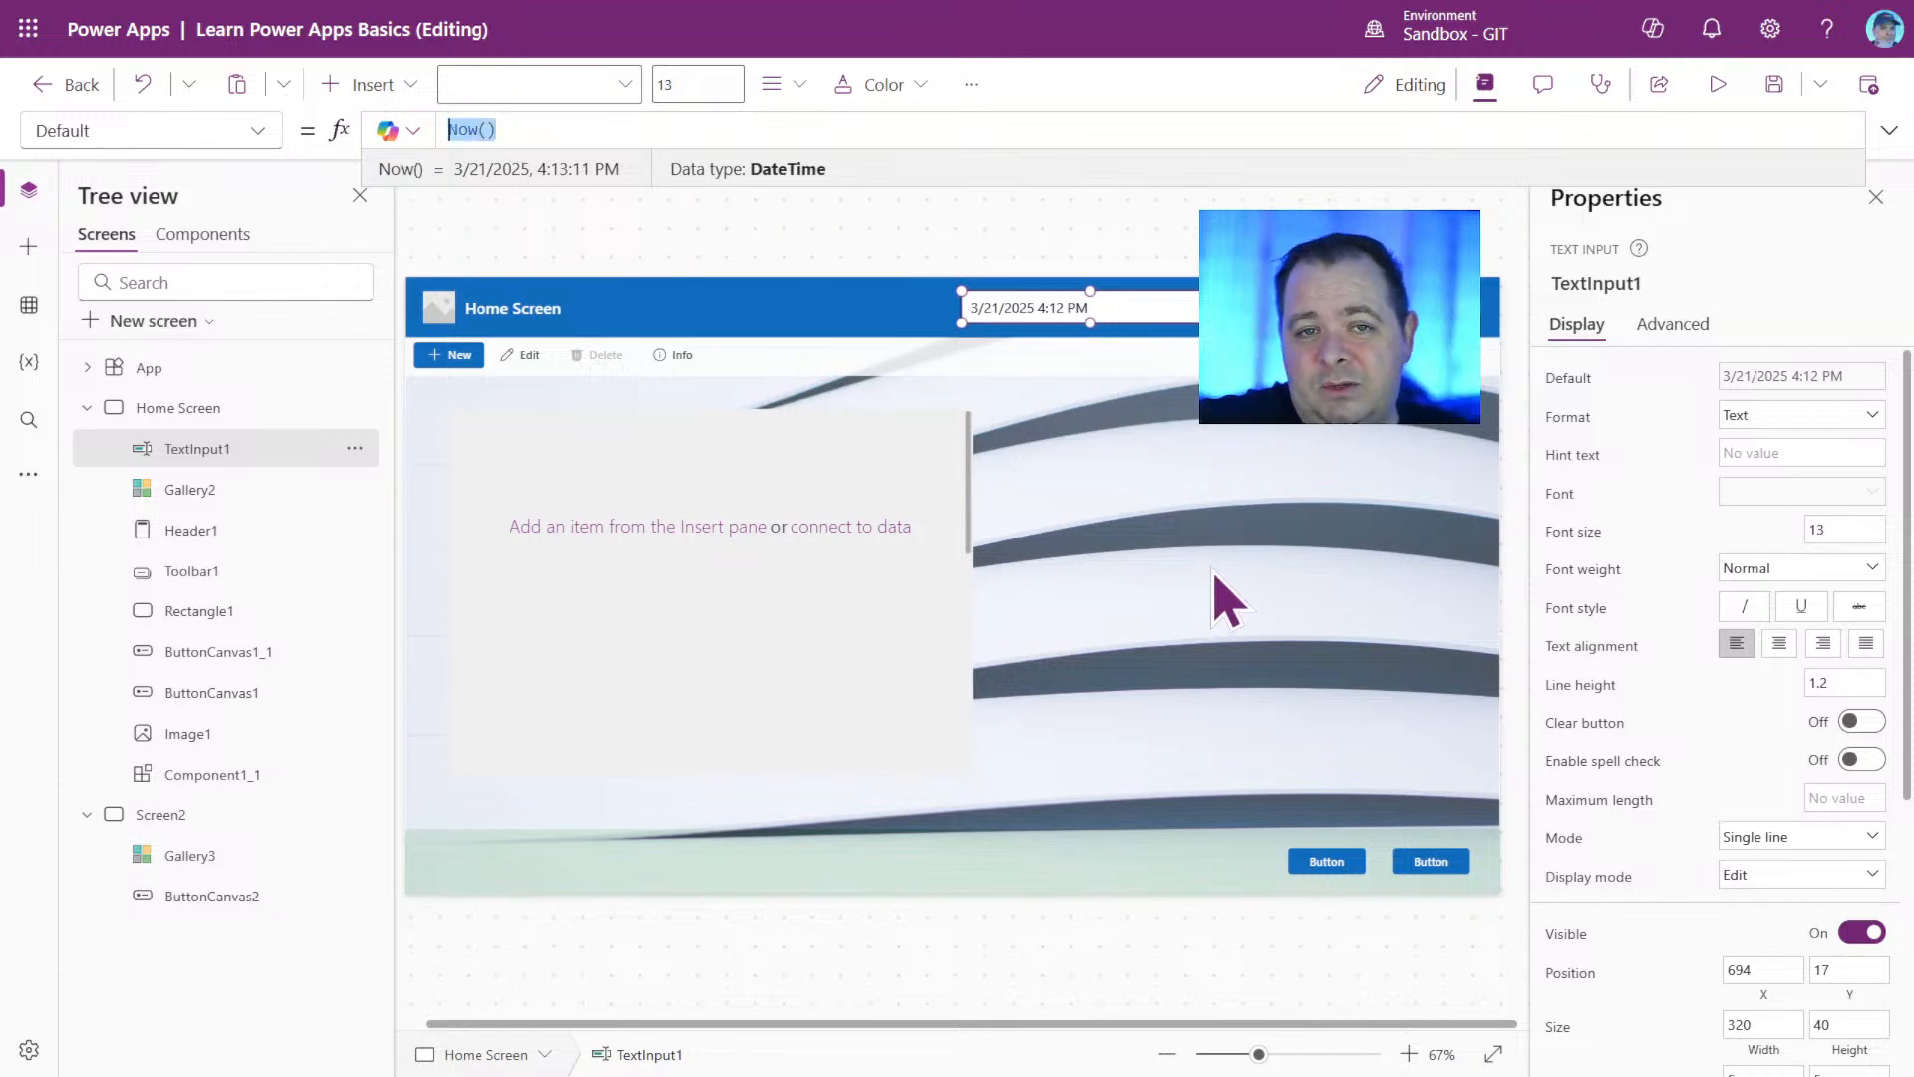
double_click(458, 127)
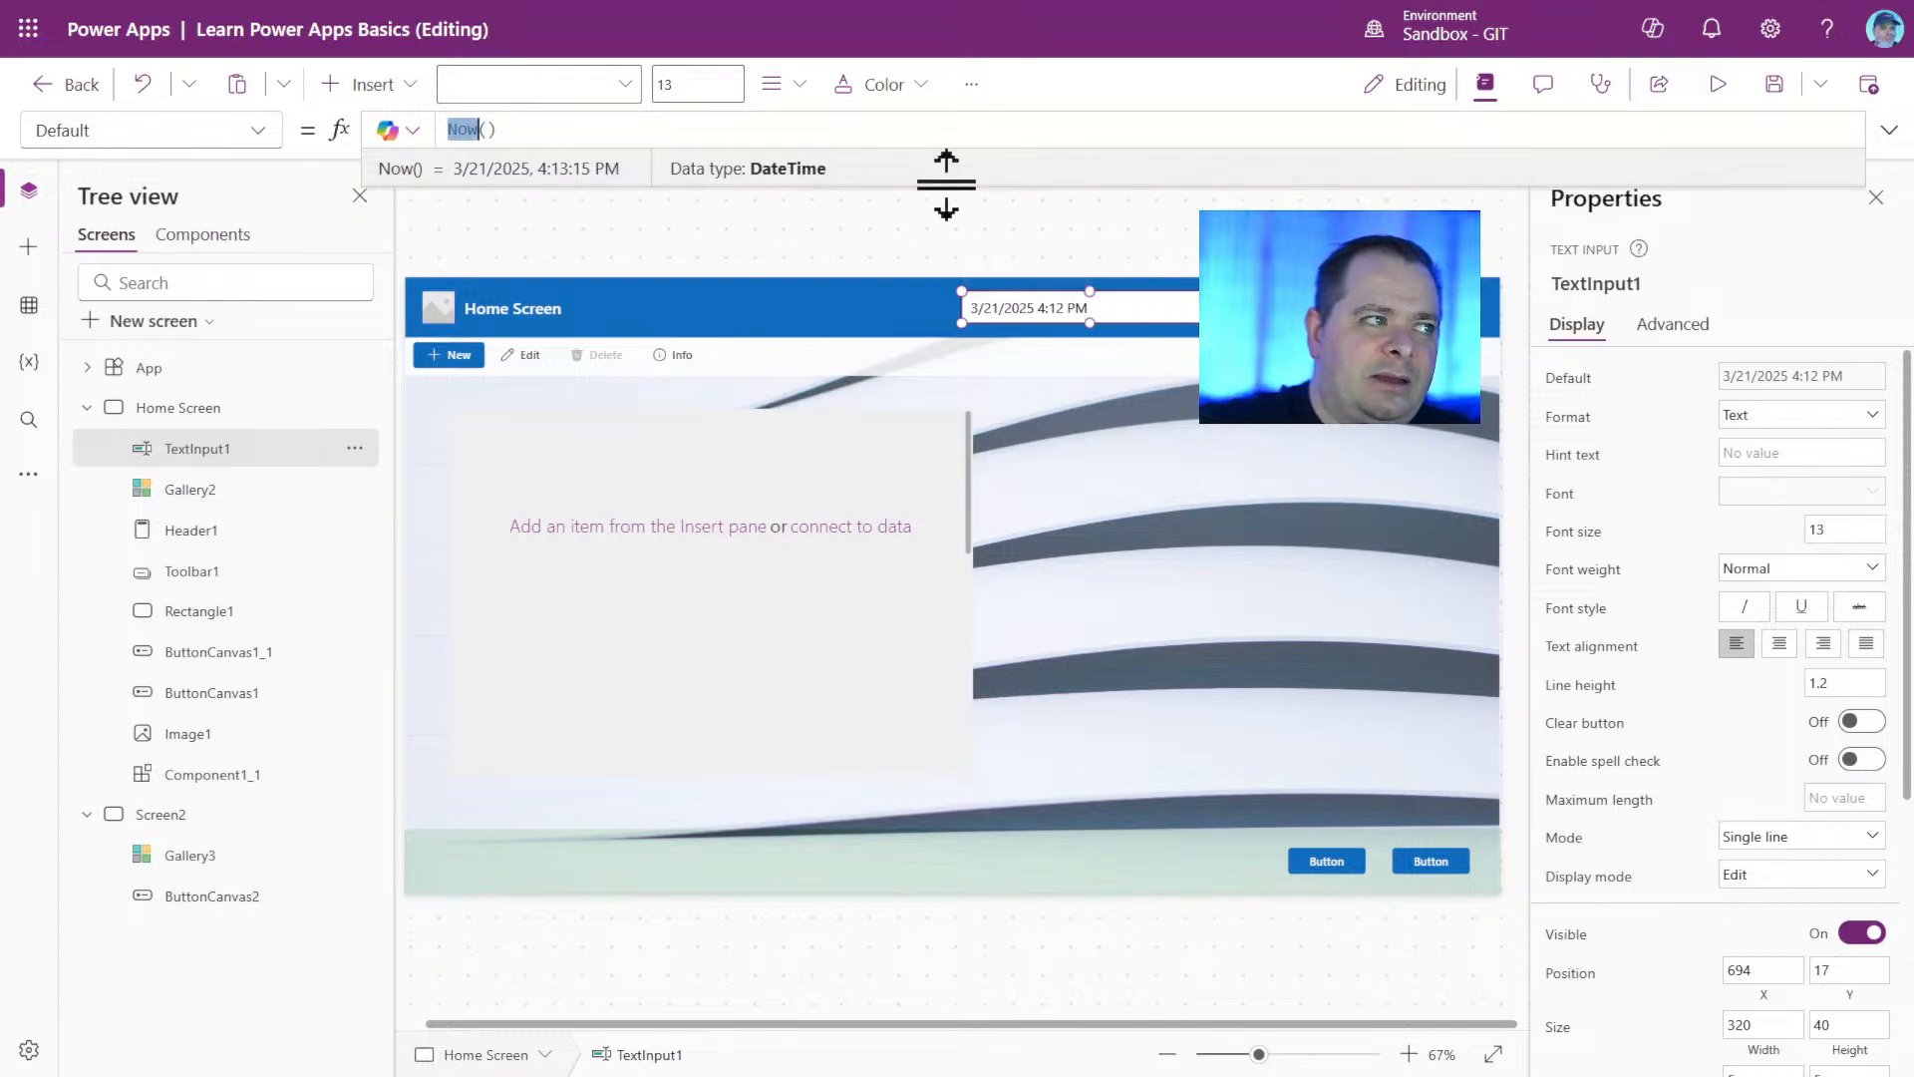
left_click_drag(1017, 182, 1047, 658)
left_click(879, 296)
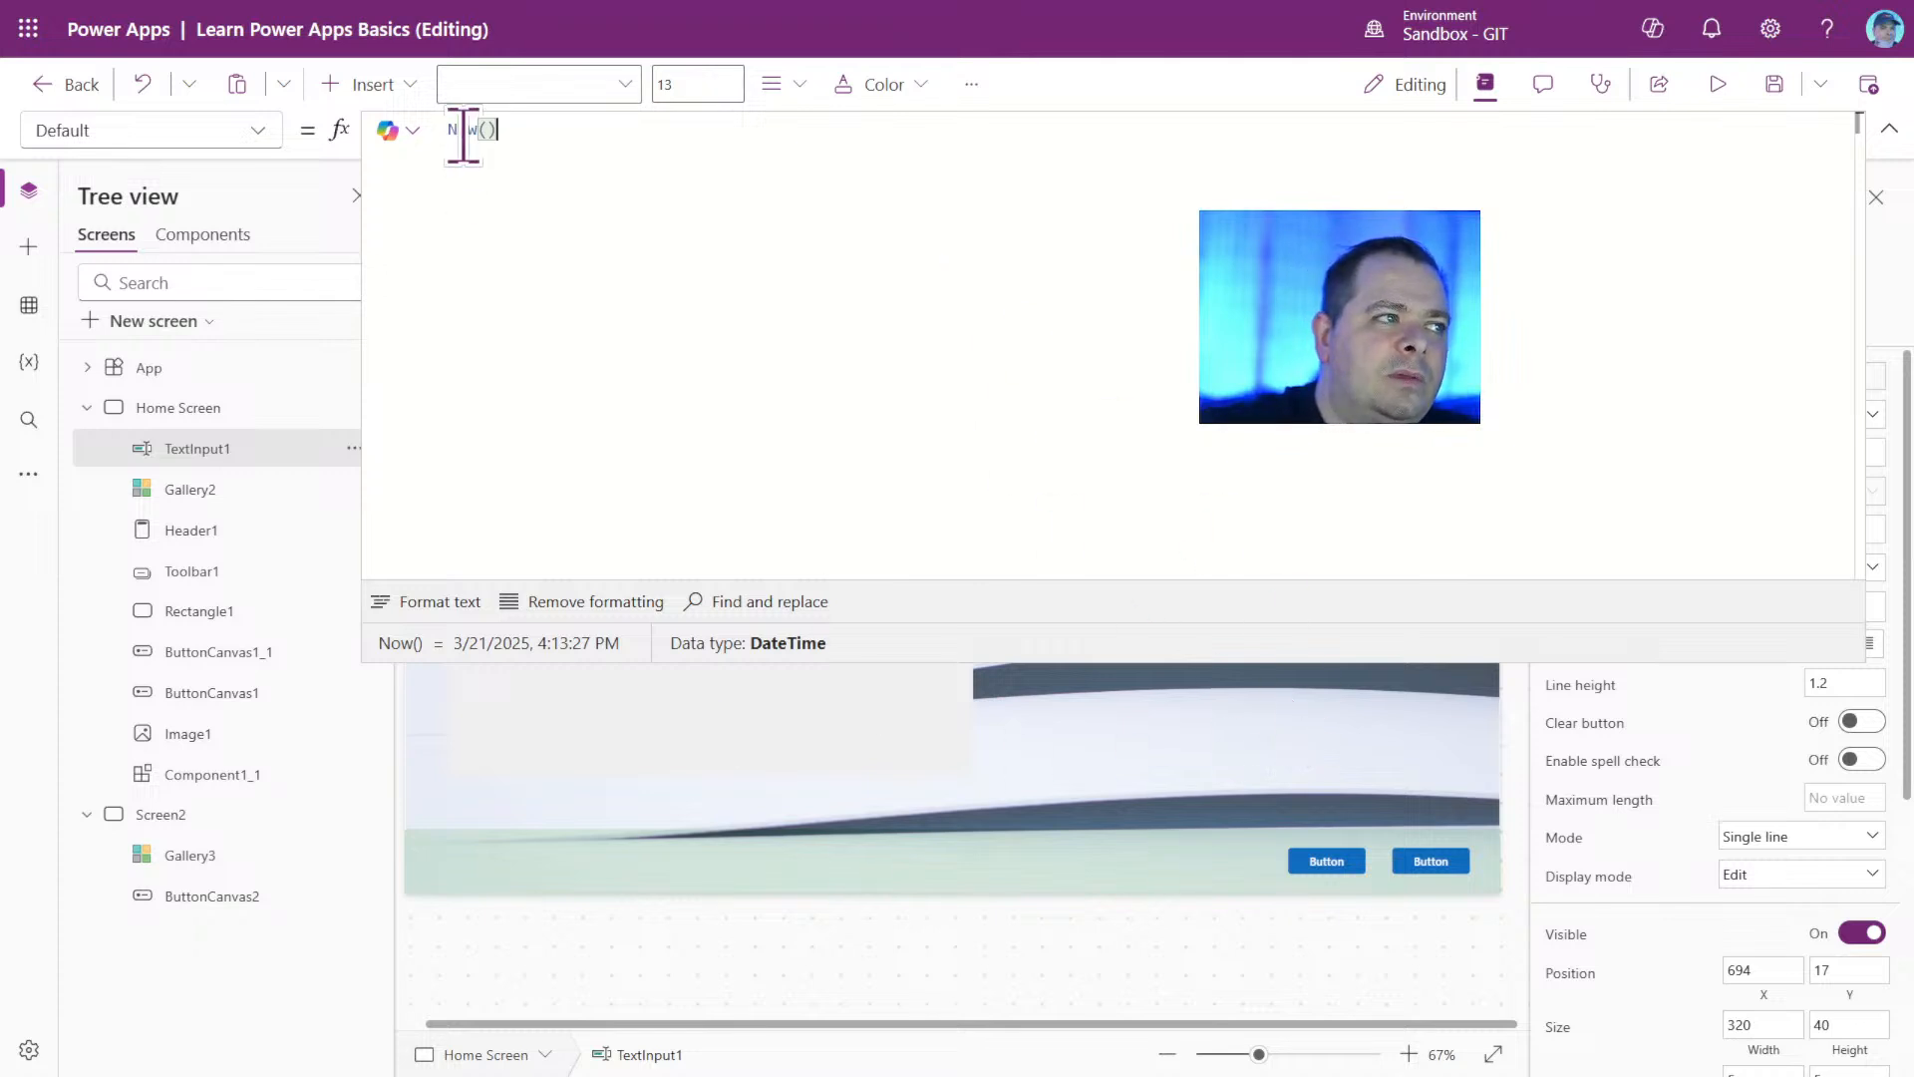
left_click_drag(498, 129, 402, 127)
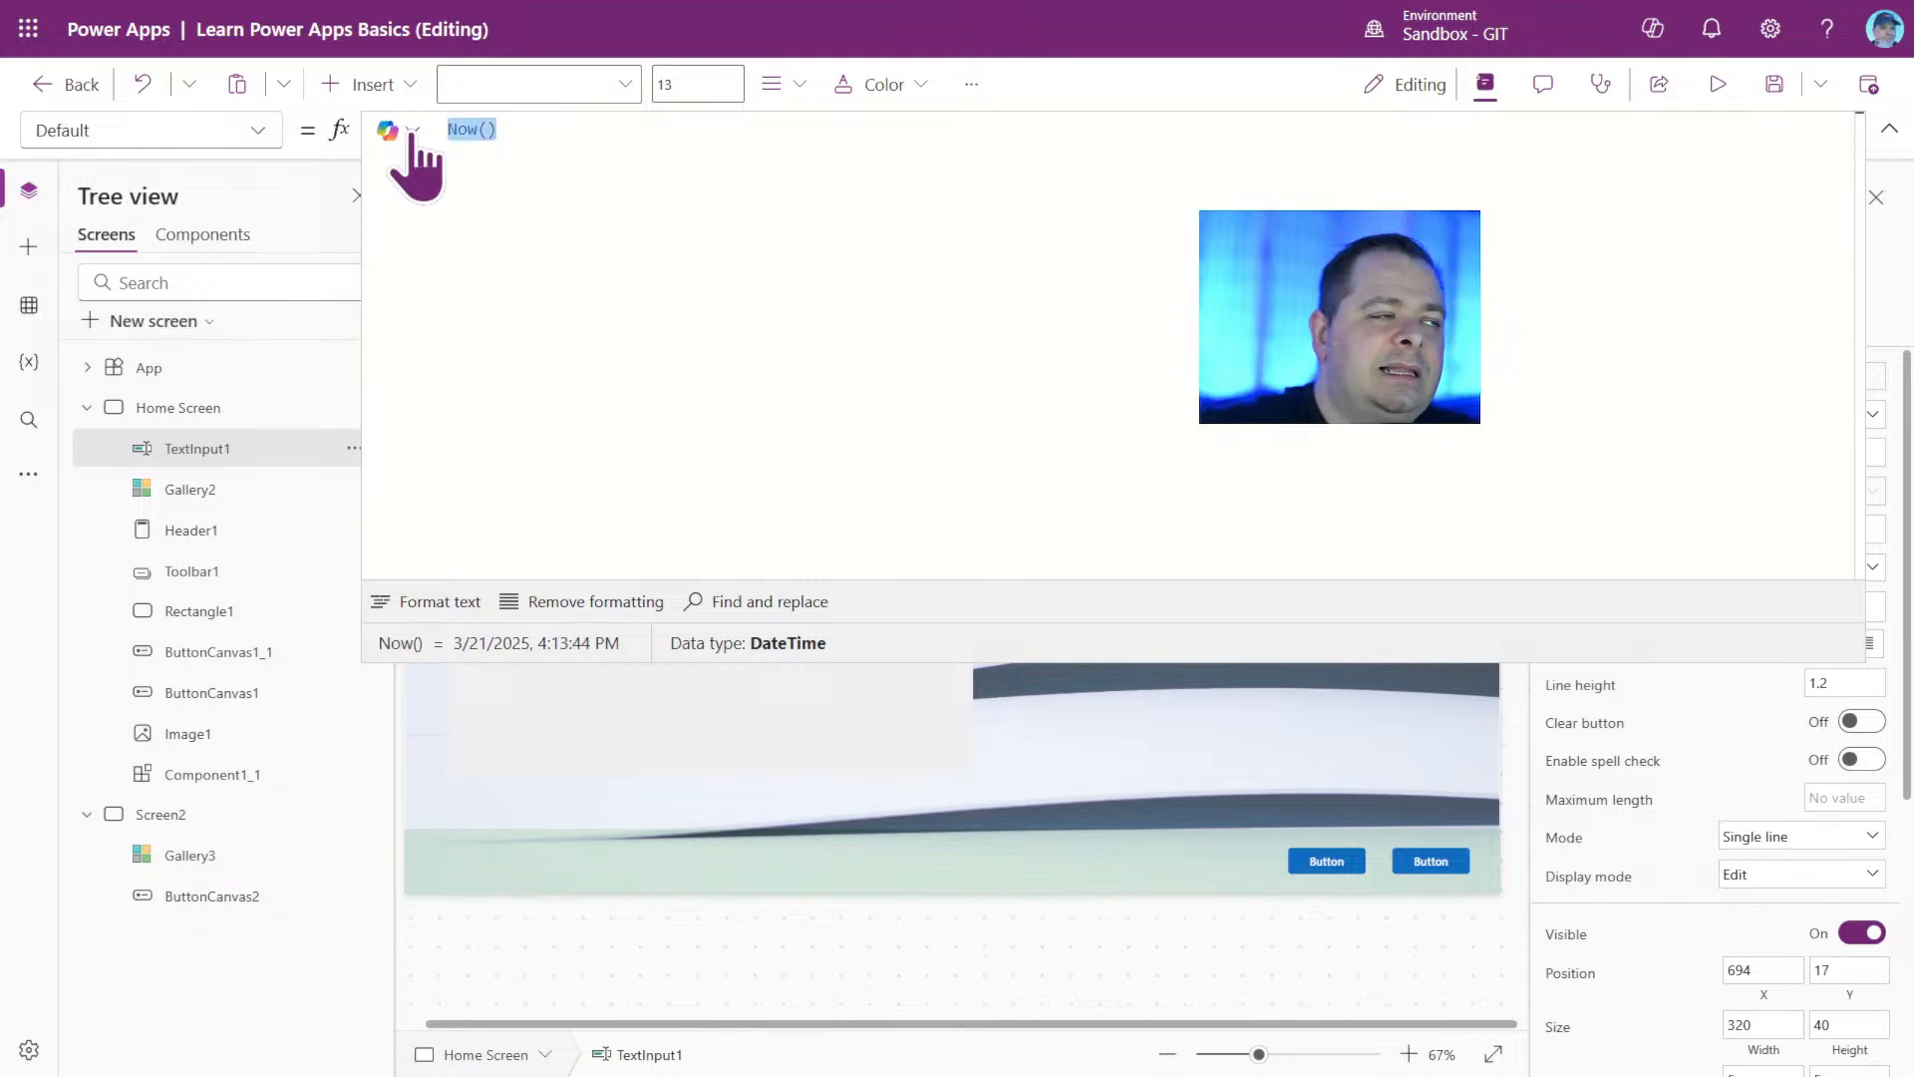
left_click(486, 128)
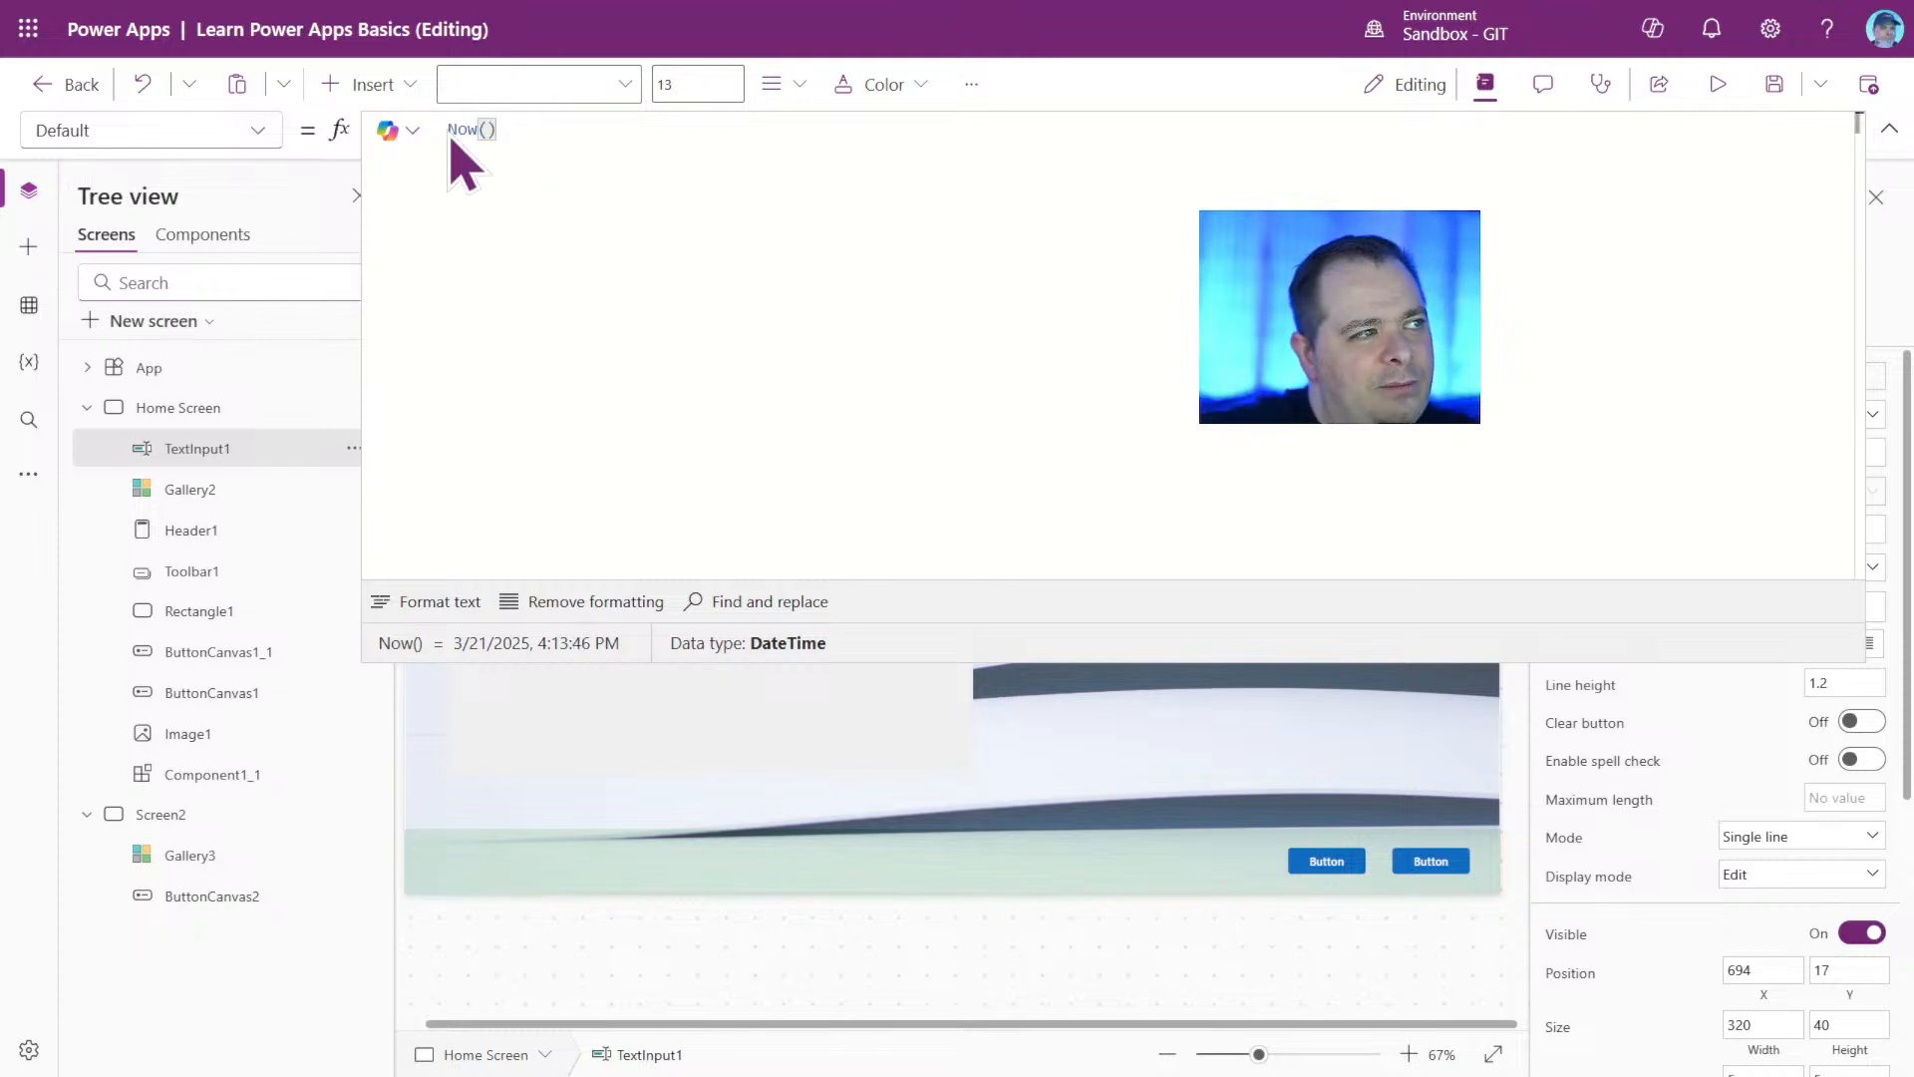
left_click(465, 129)
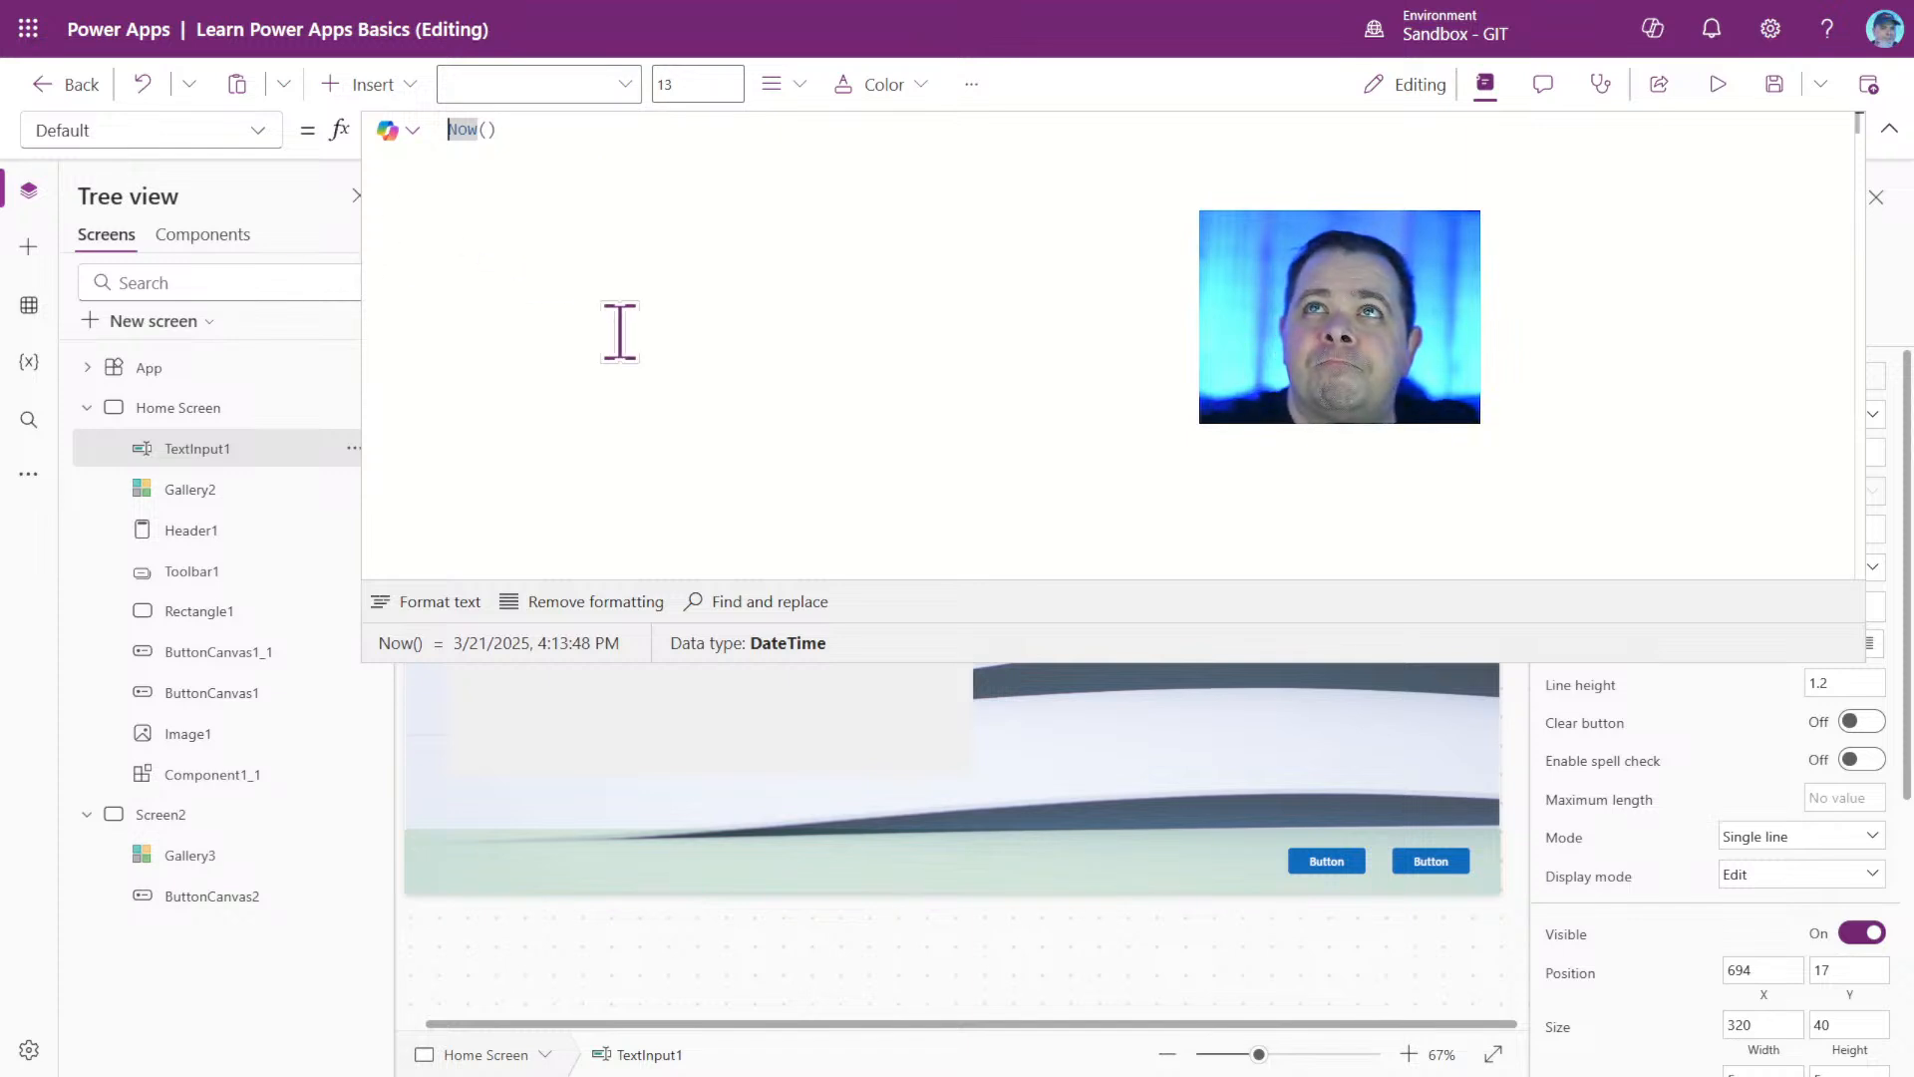
left_click(603, 293)
left_click_drag(560, 141, 415, 129)
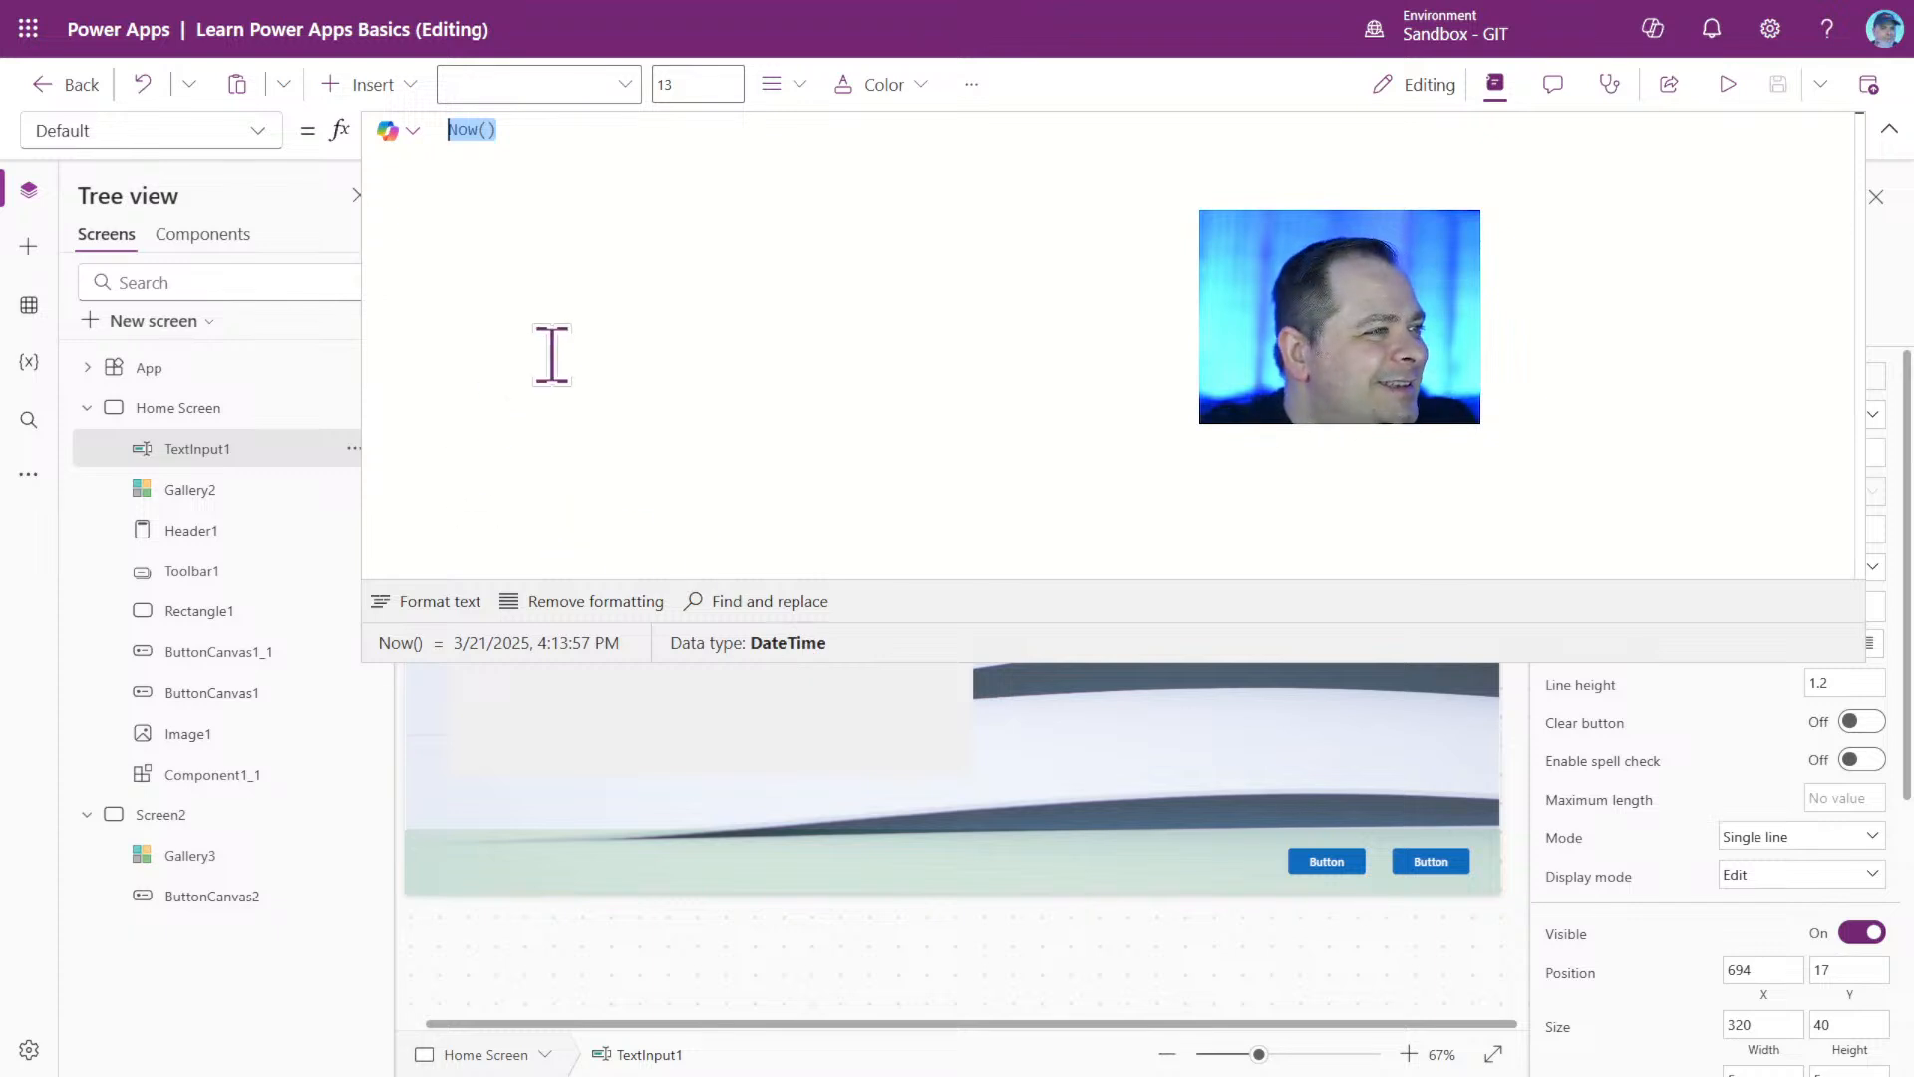
left_click(634, 347)
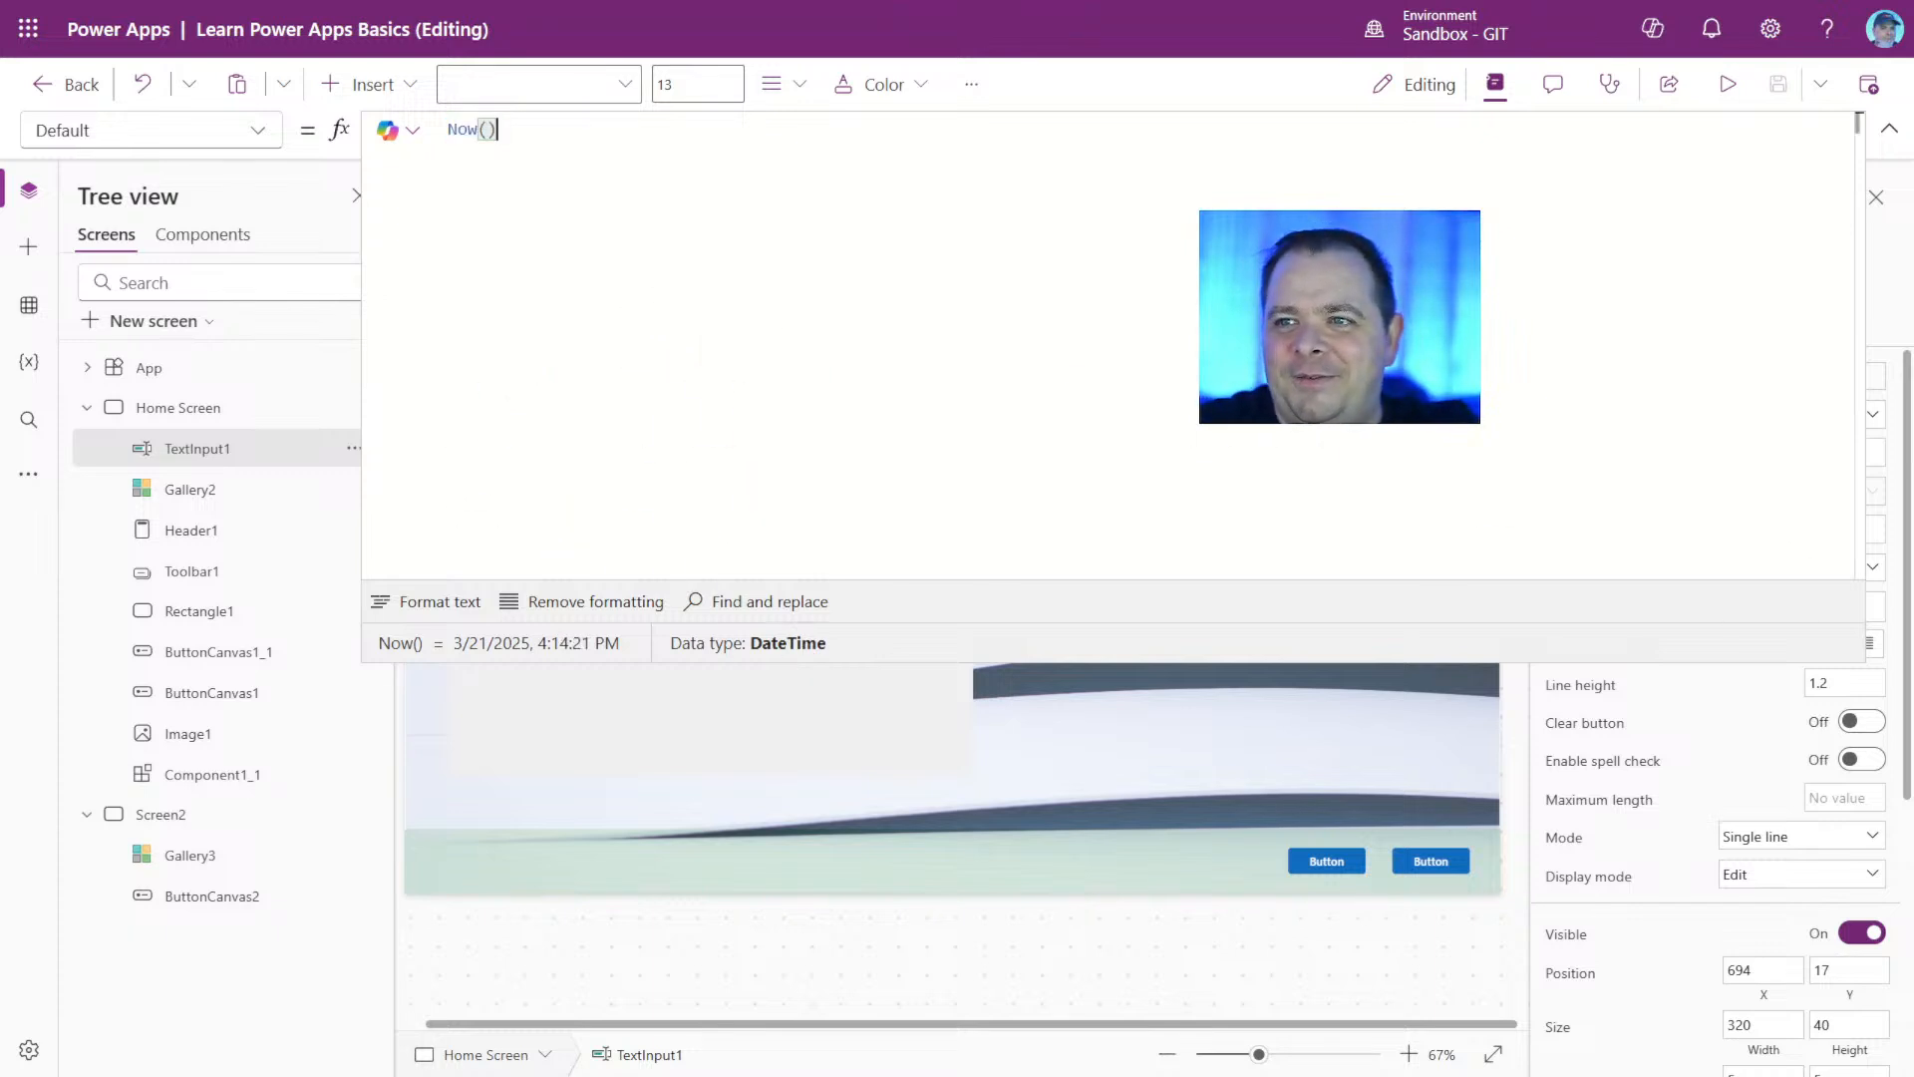
left_click_drag(1340, 317, 224, 950)
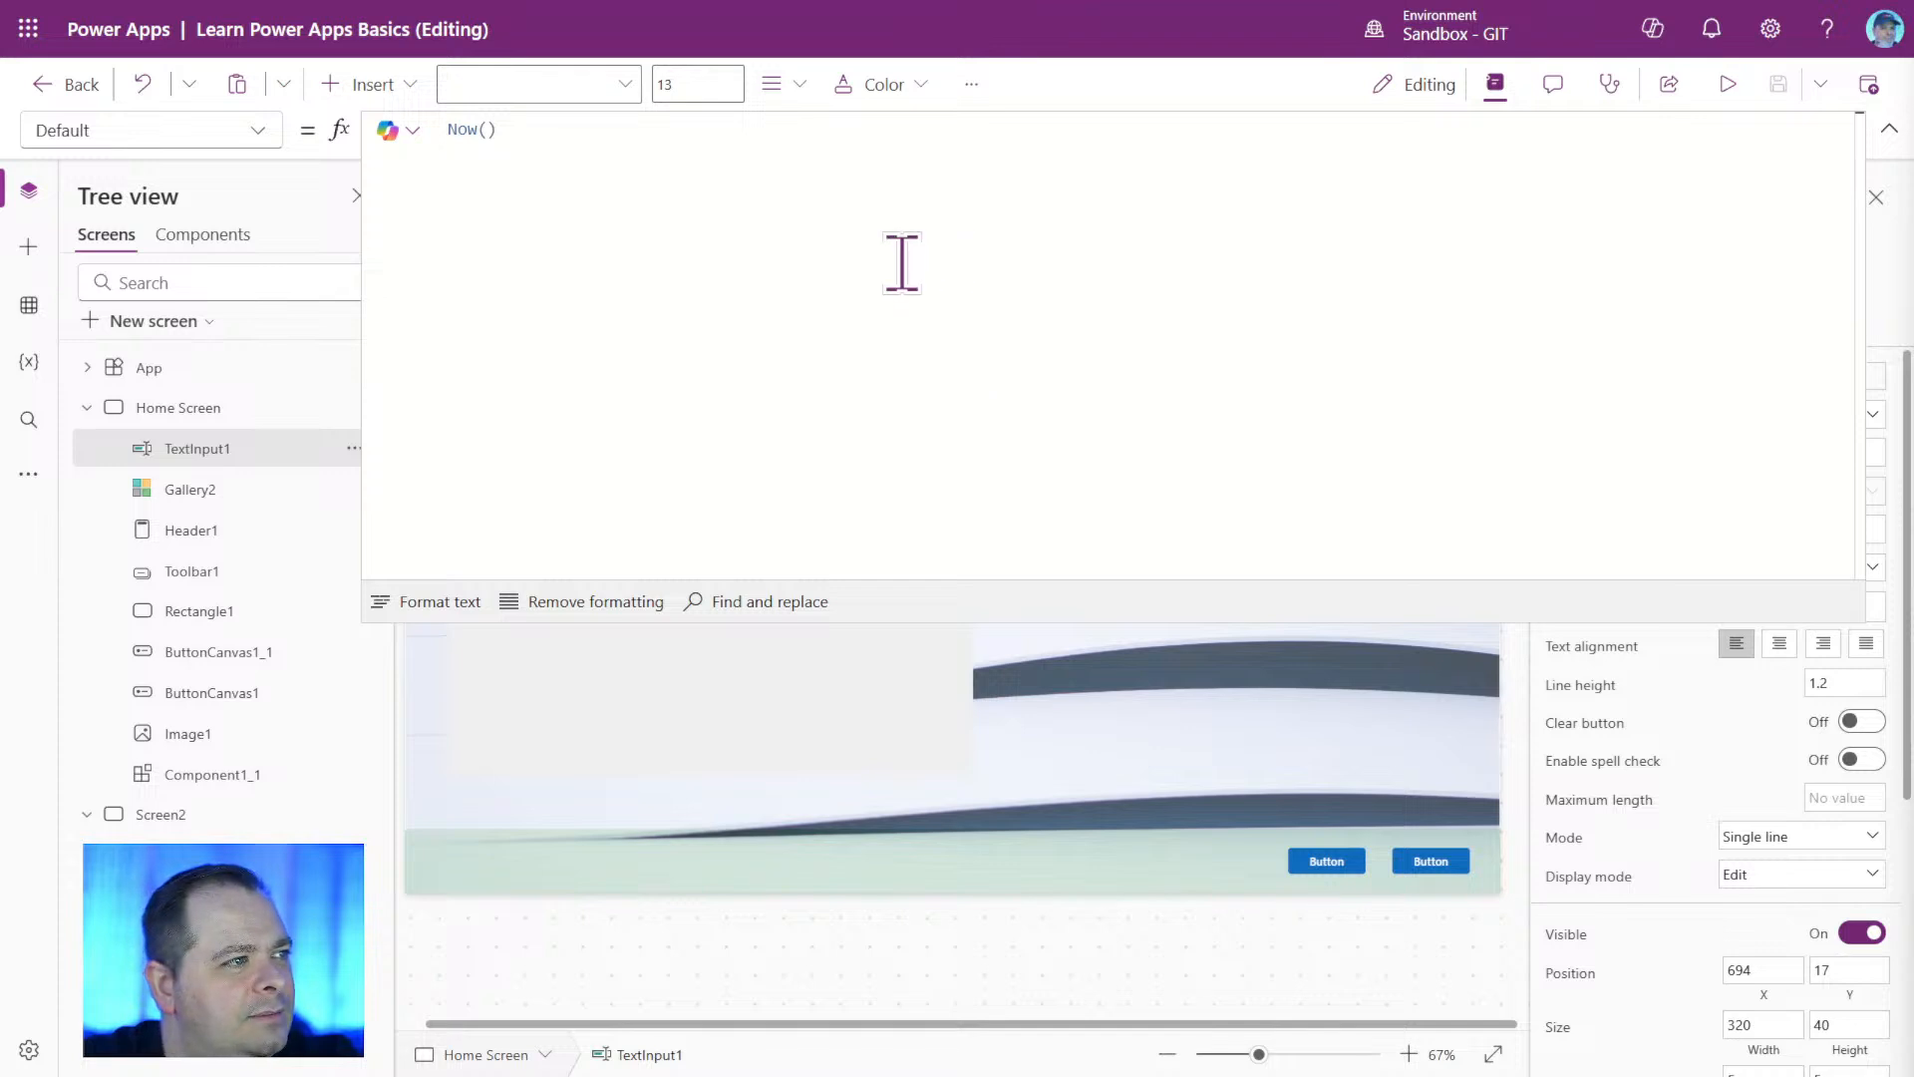
left_click(547, 129)
left_click_drag(547, 128, 406, 125)
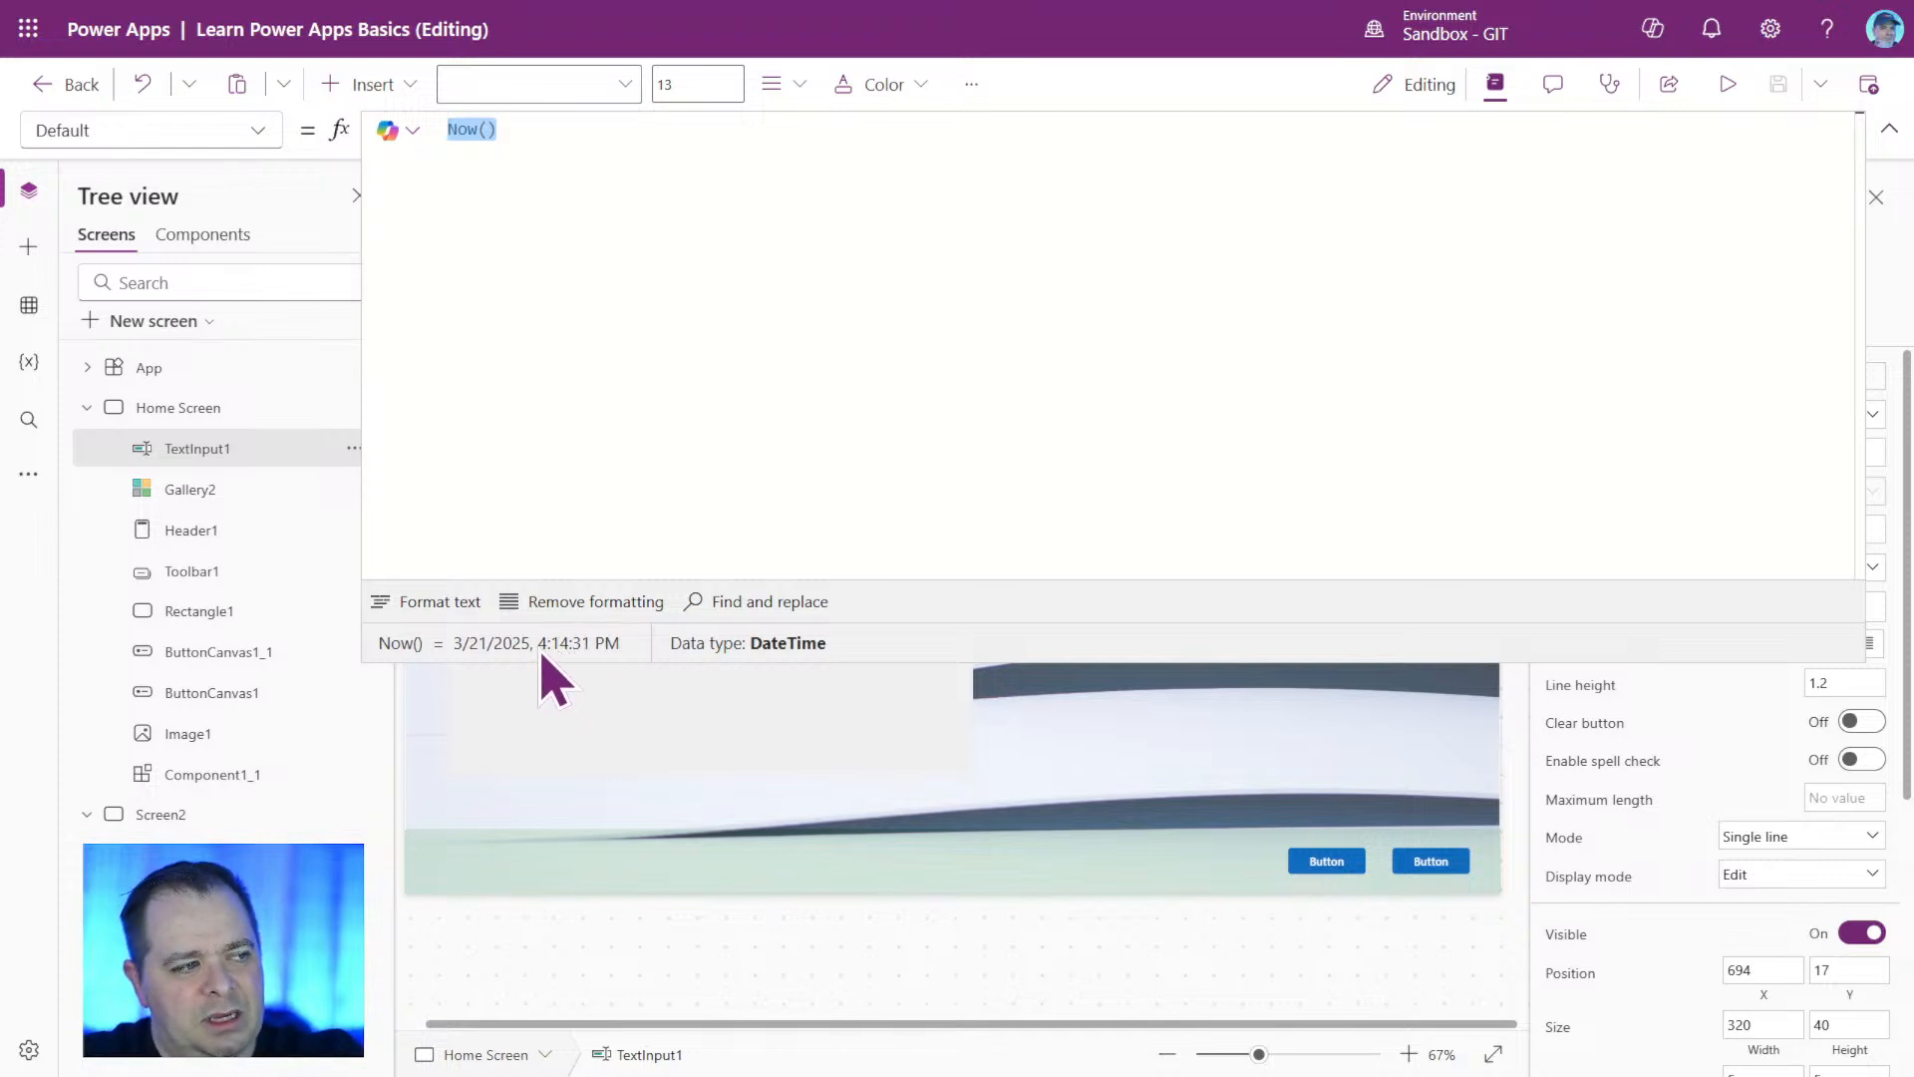
Select Home Screen and switch its formula bar between expanded and collapsed, leaving it collapsed.
left_click(765, 947)
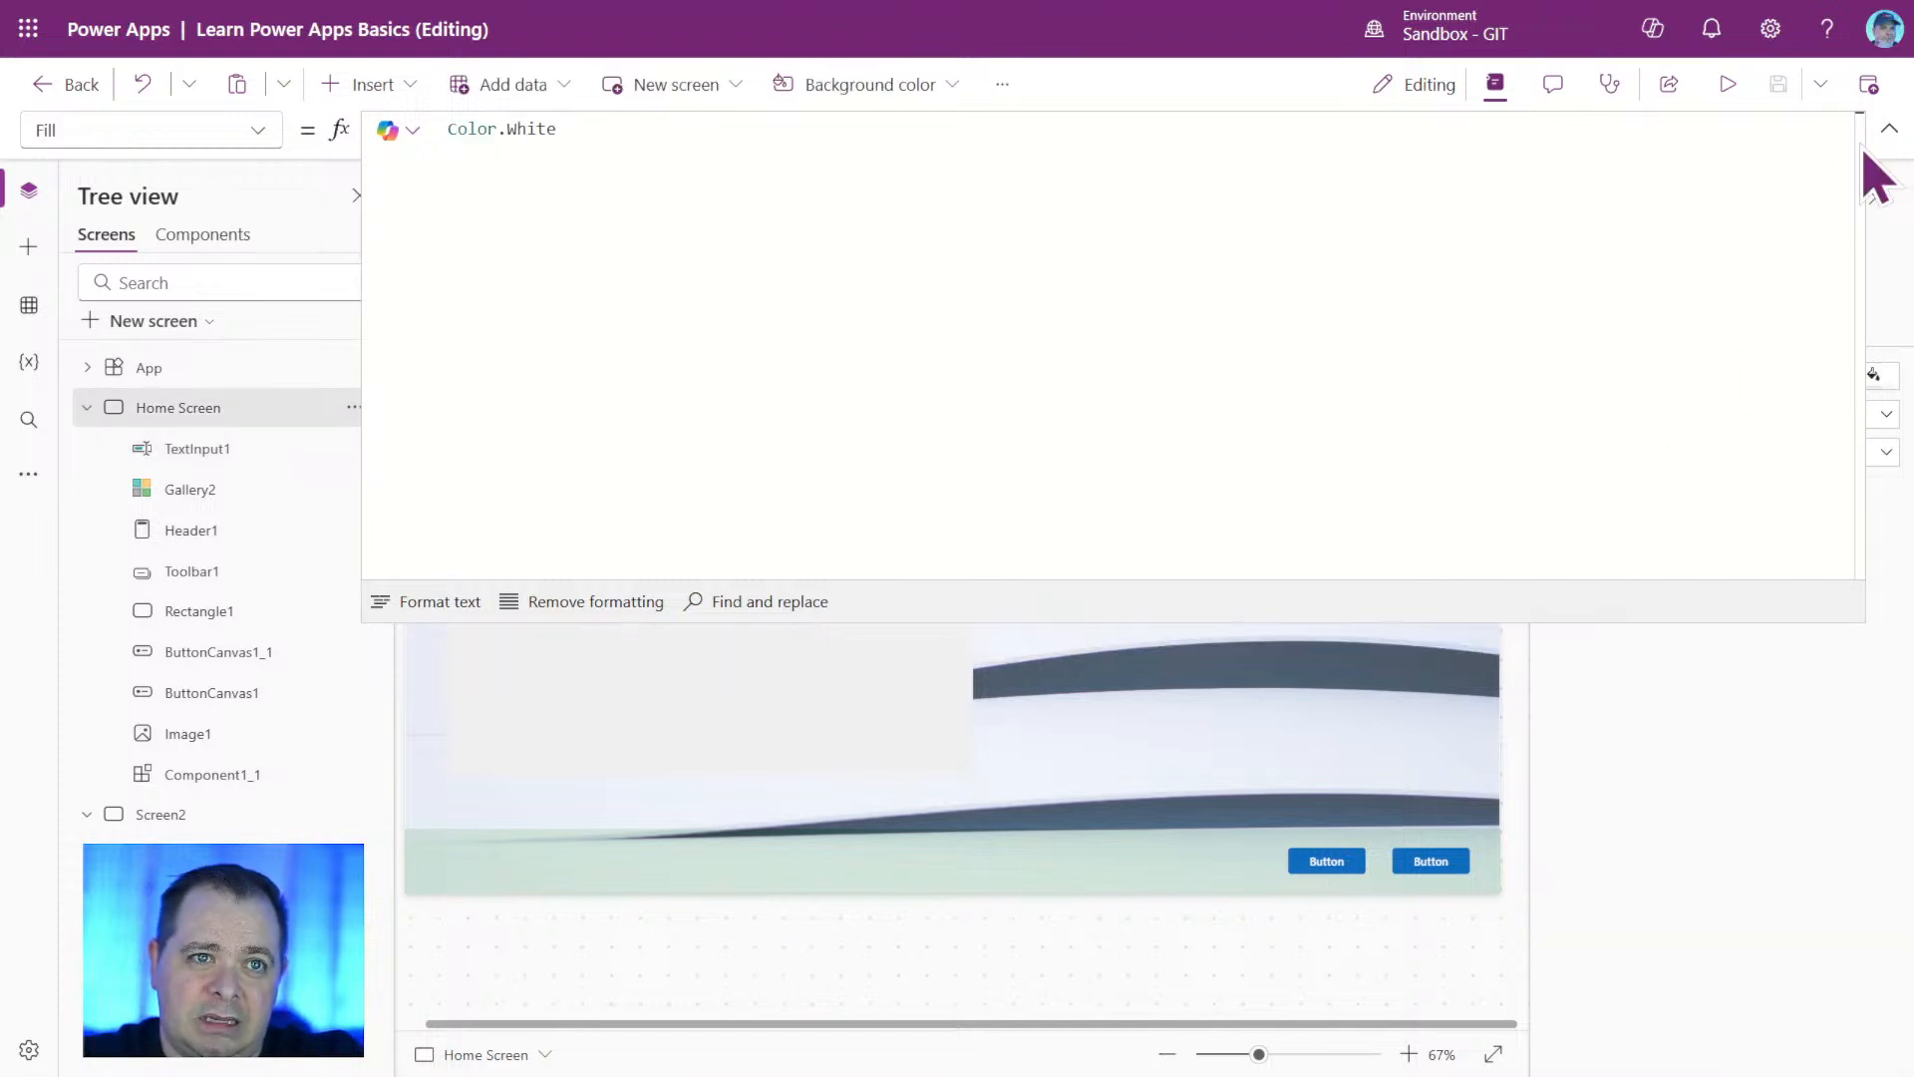
left_click(1885, 132)
left_click(1886, 133)
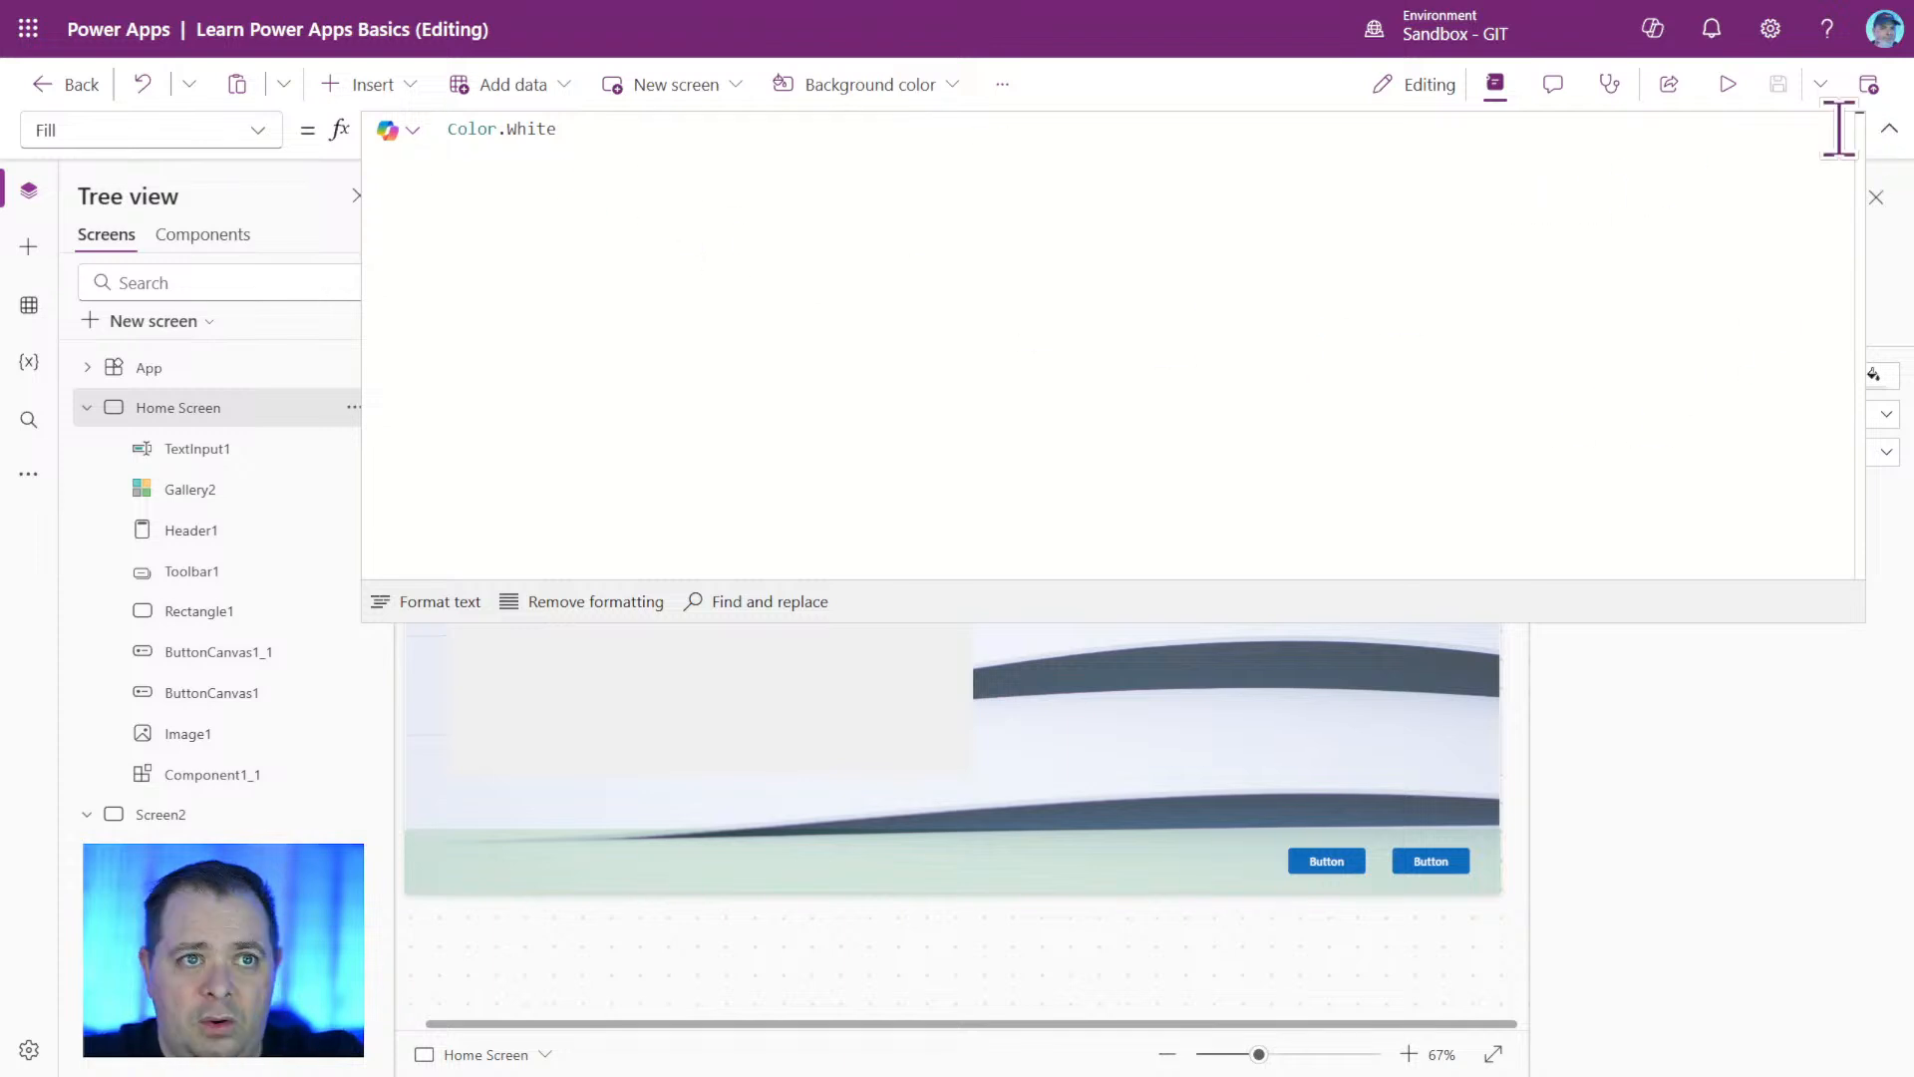
left_click(1892, 132)
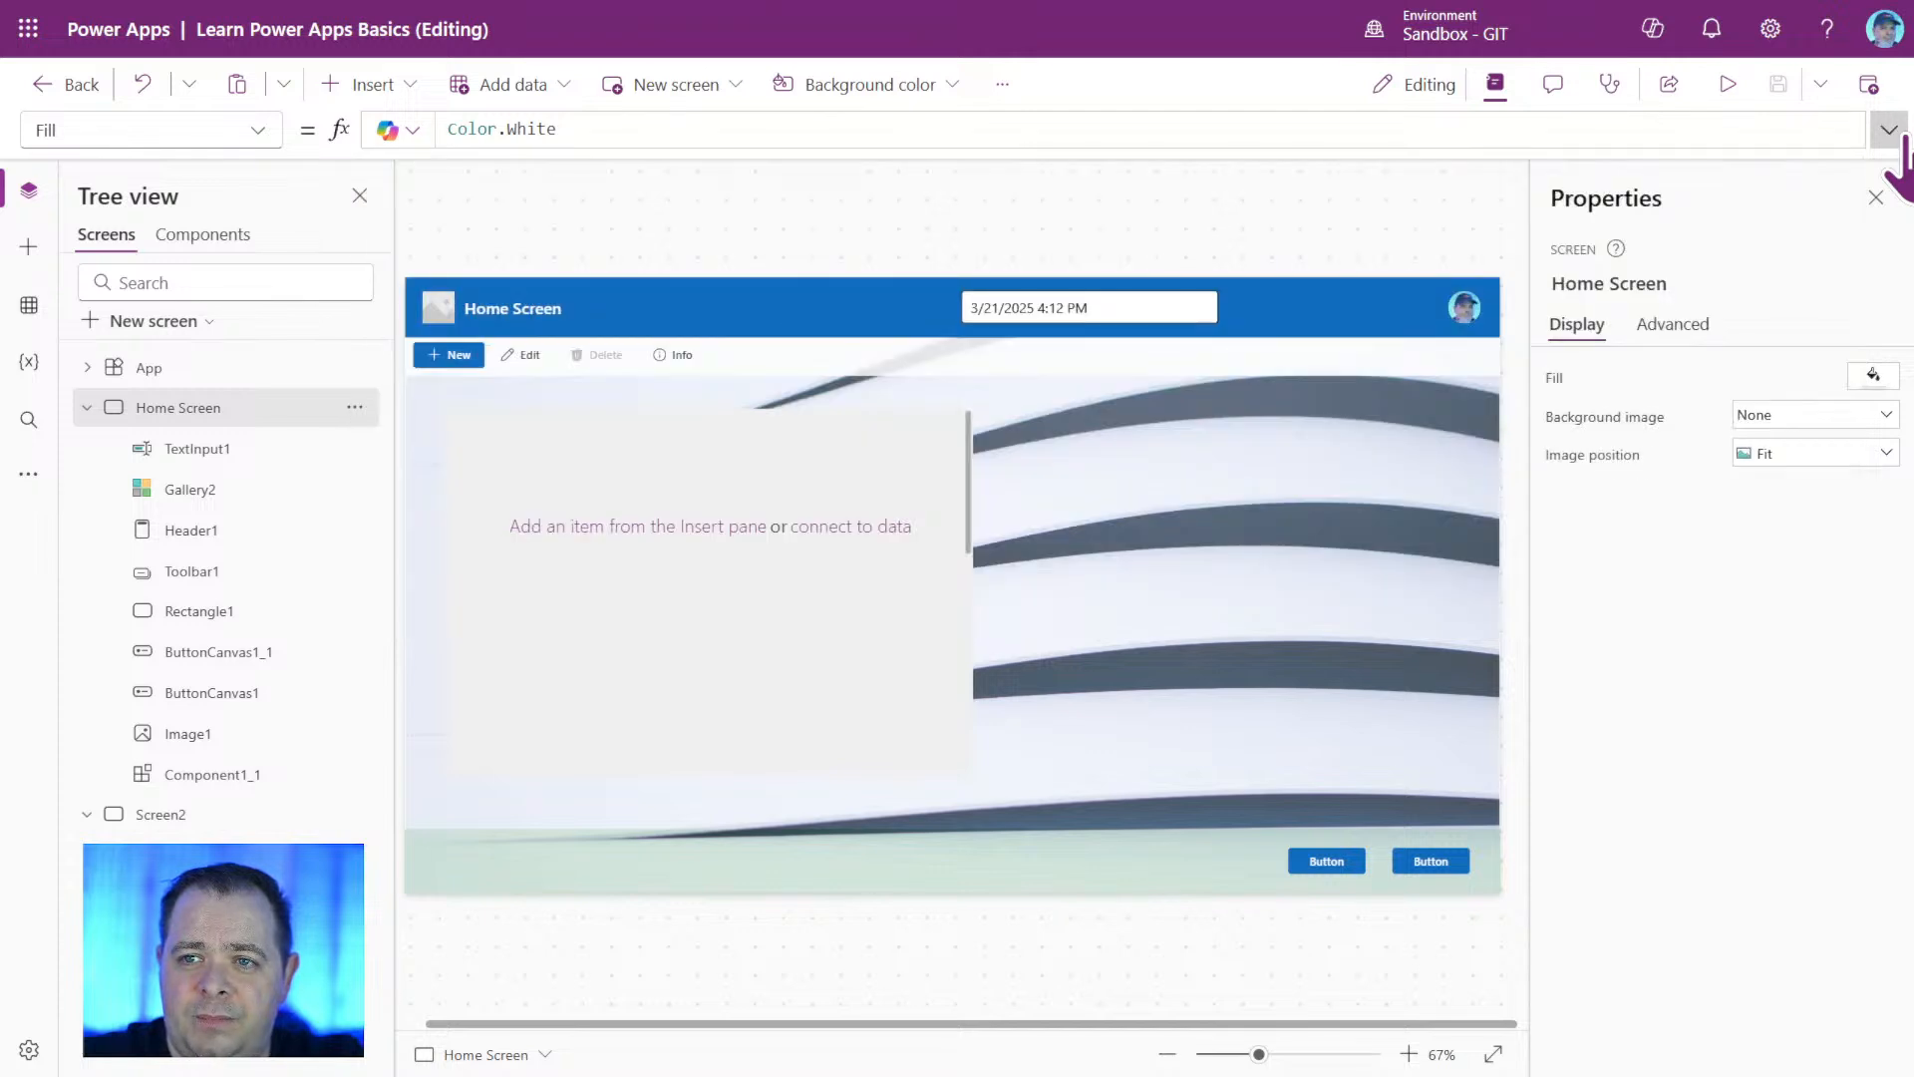
left_click(1892, 132)
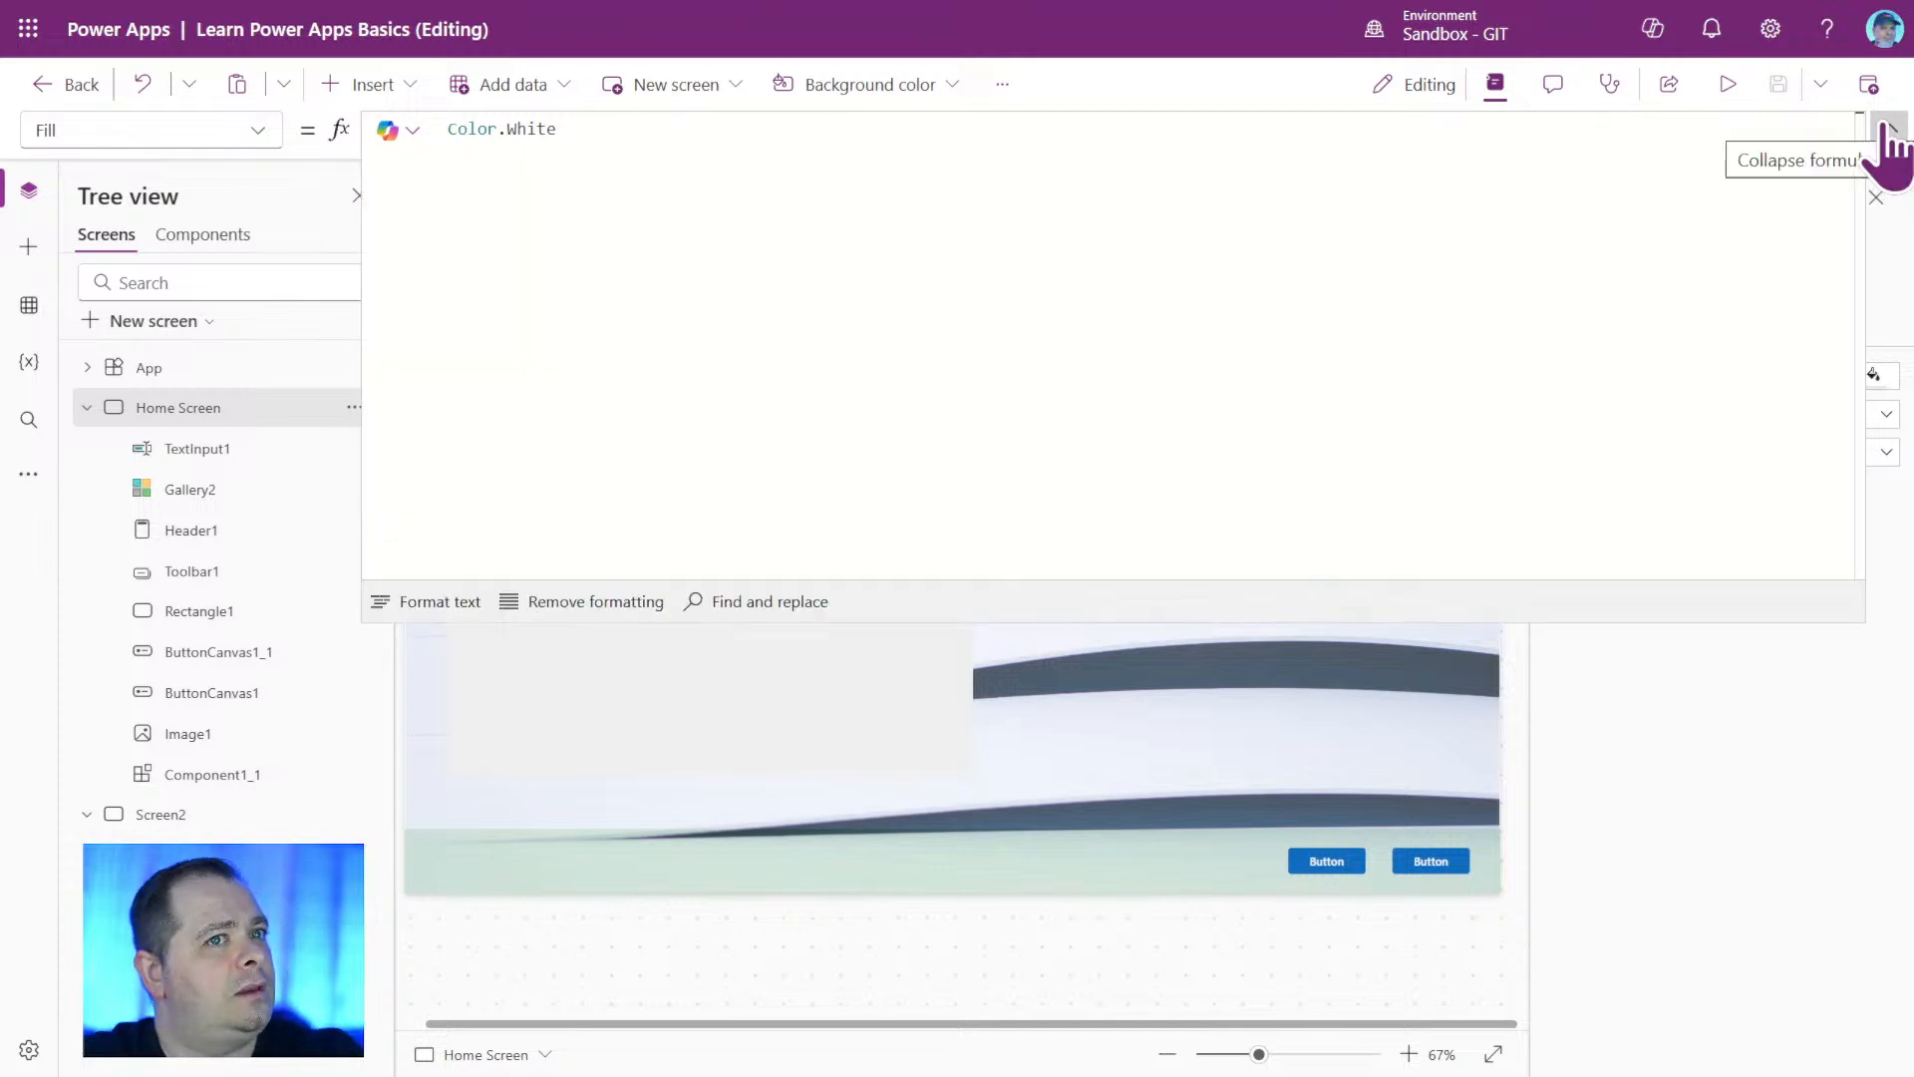
left_click(1892, 133)
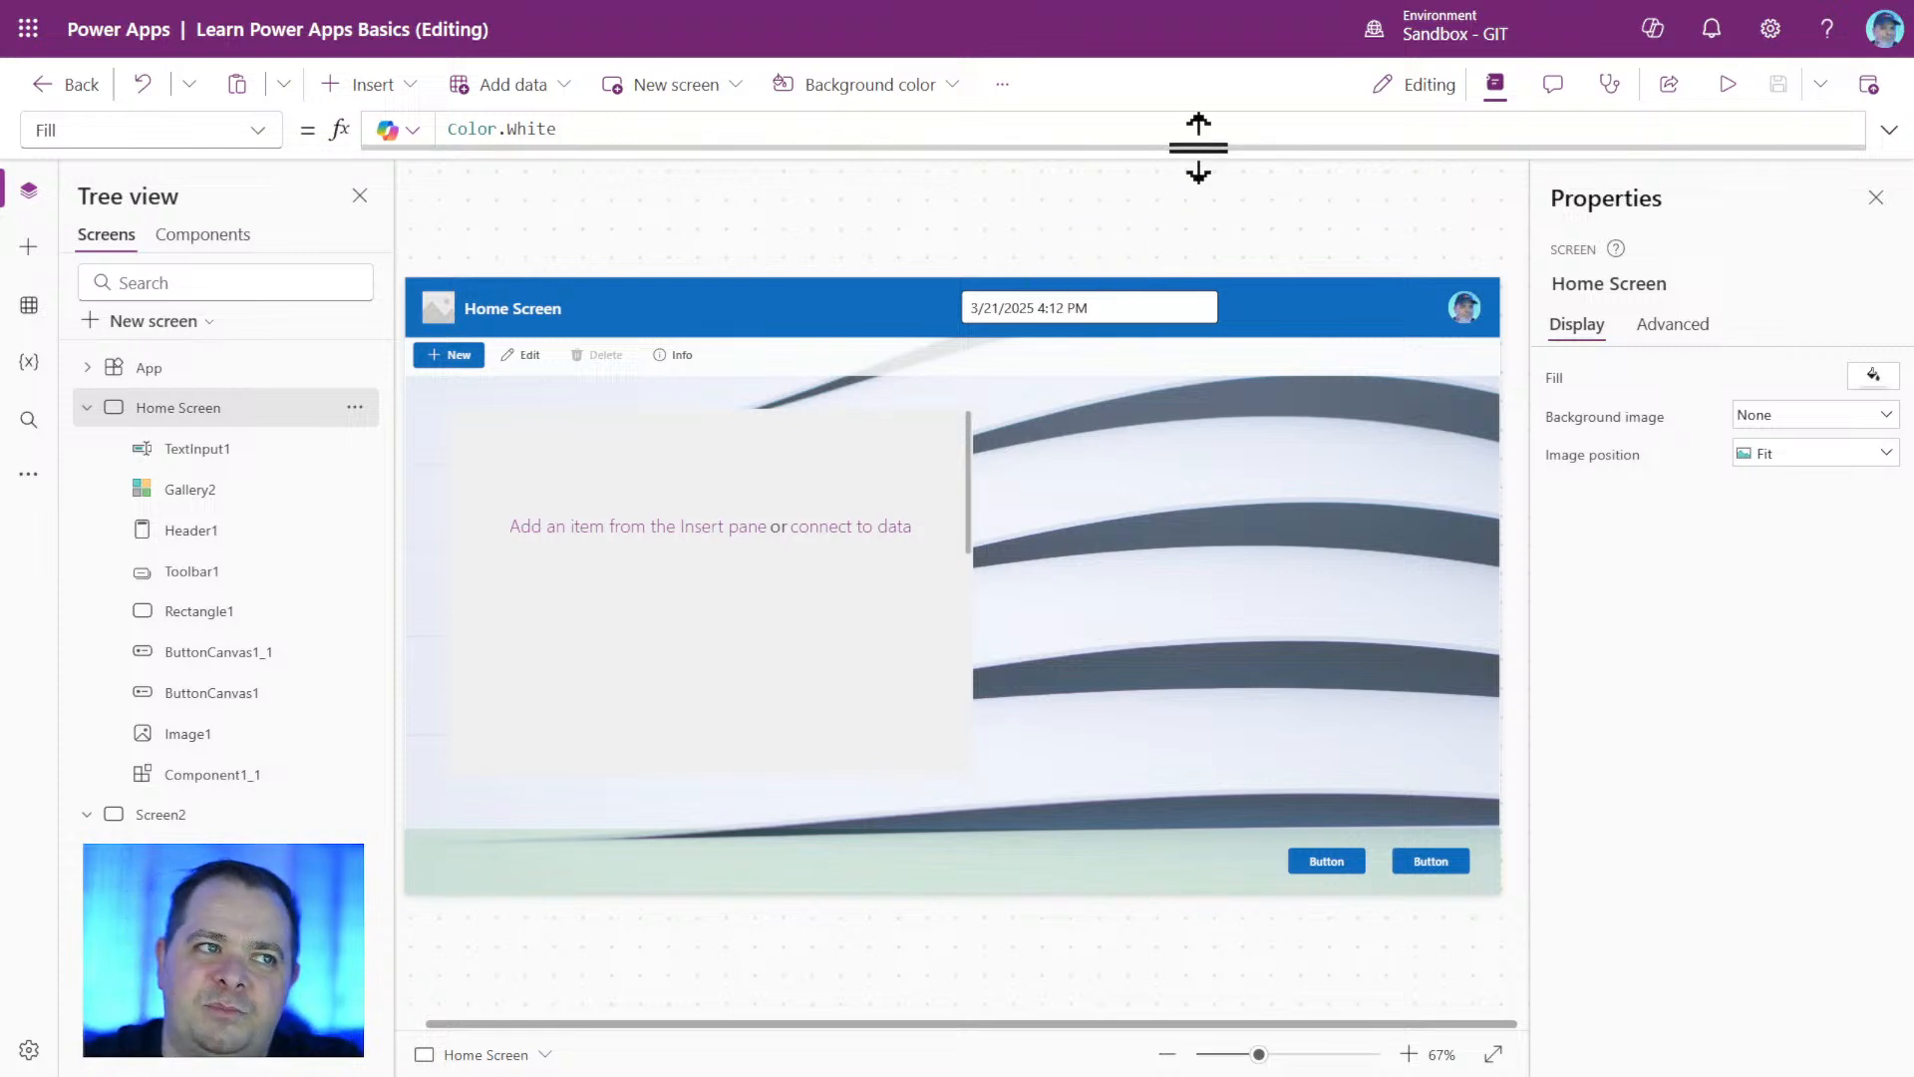
Stretch the formula bar to many lines in height and shrink it back to a single line.
left_click_drag(1198, 147, 1176, 606)
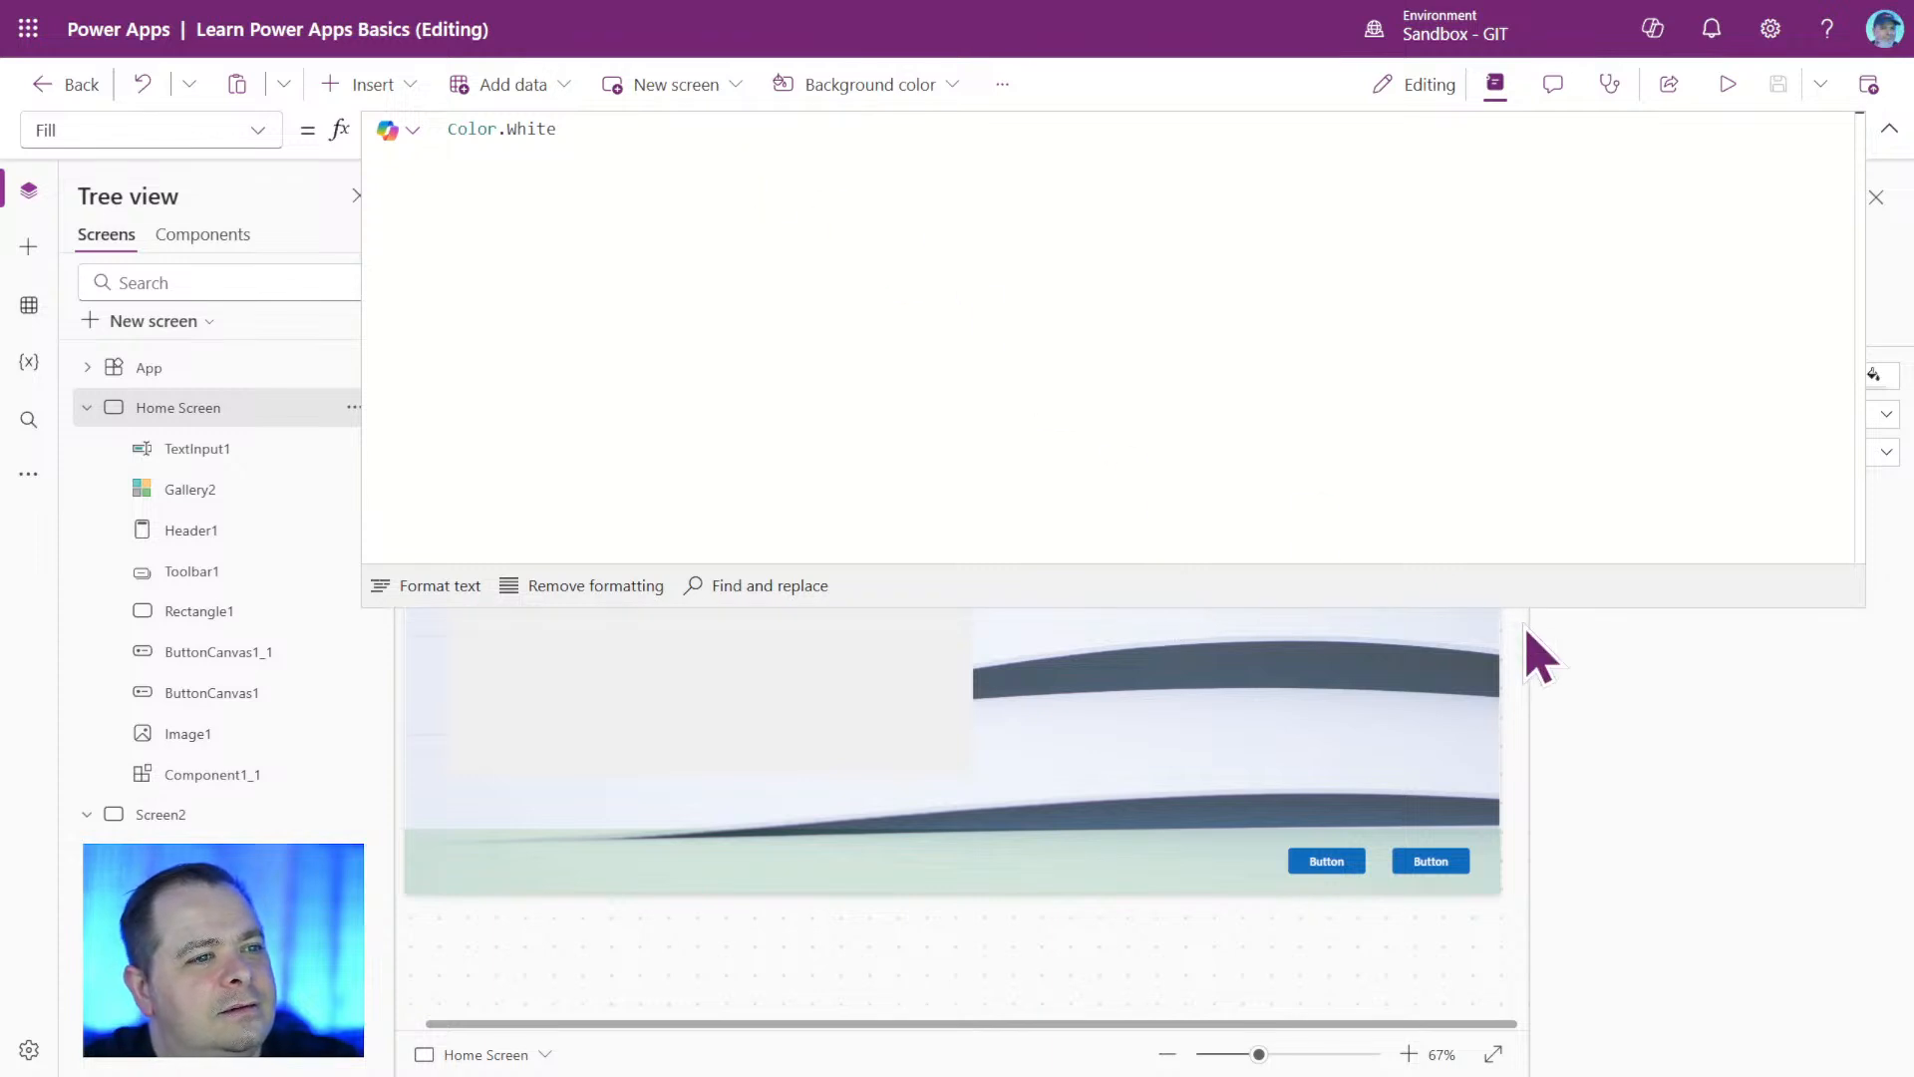
left_click_drag(1512, 451, 1465, 189)
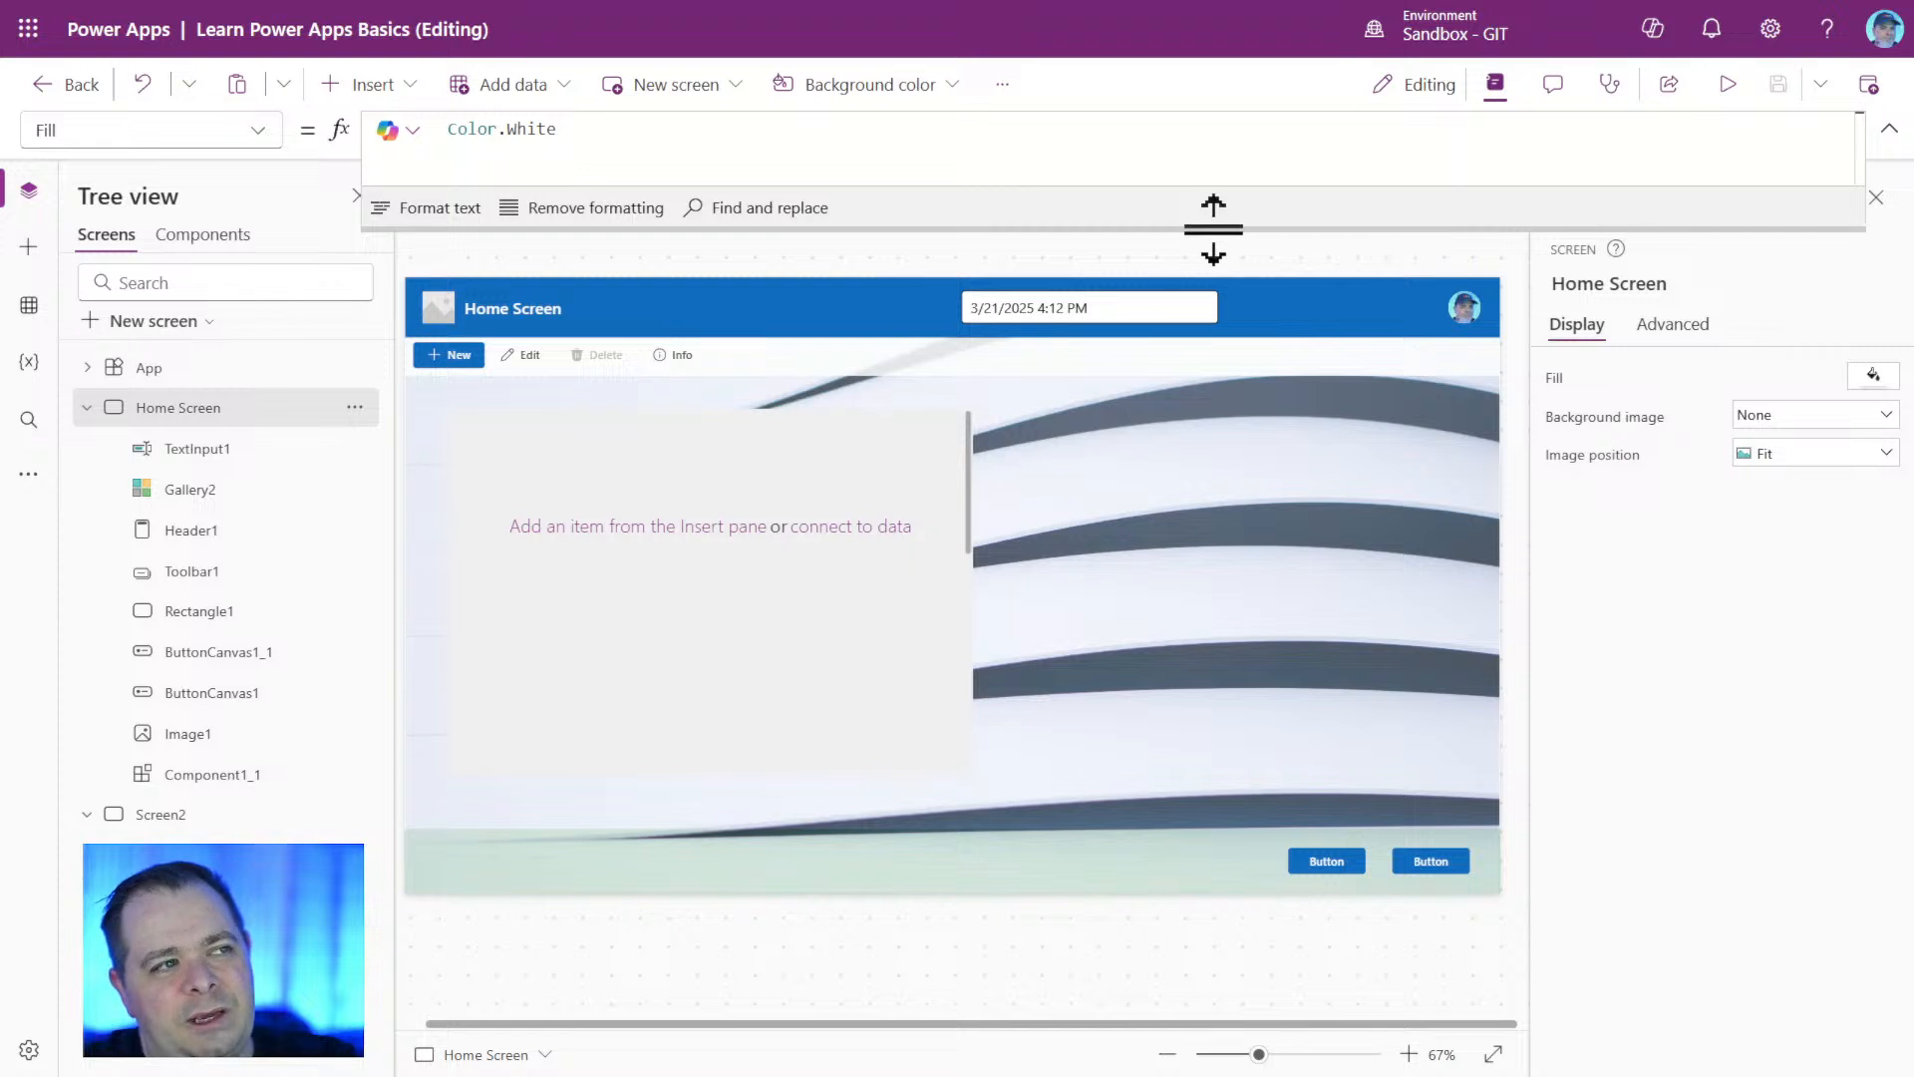
left_click_drag(1213, 229, 1213, 150)
Insert a classic Slider on Home Screen and move it over the gallery's lower part, at about X 246, Y 522.
left_click(344, 85)
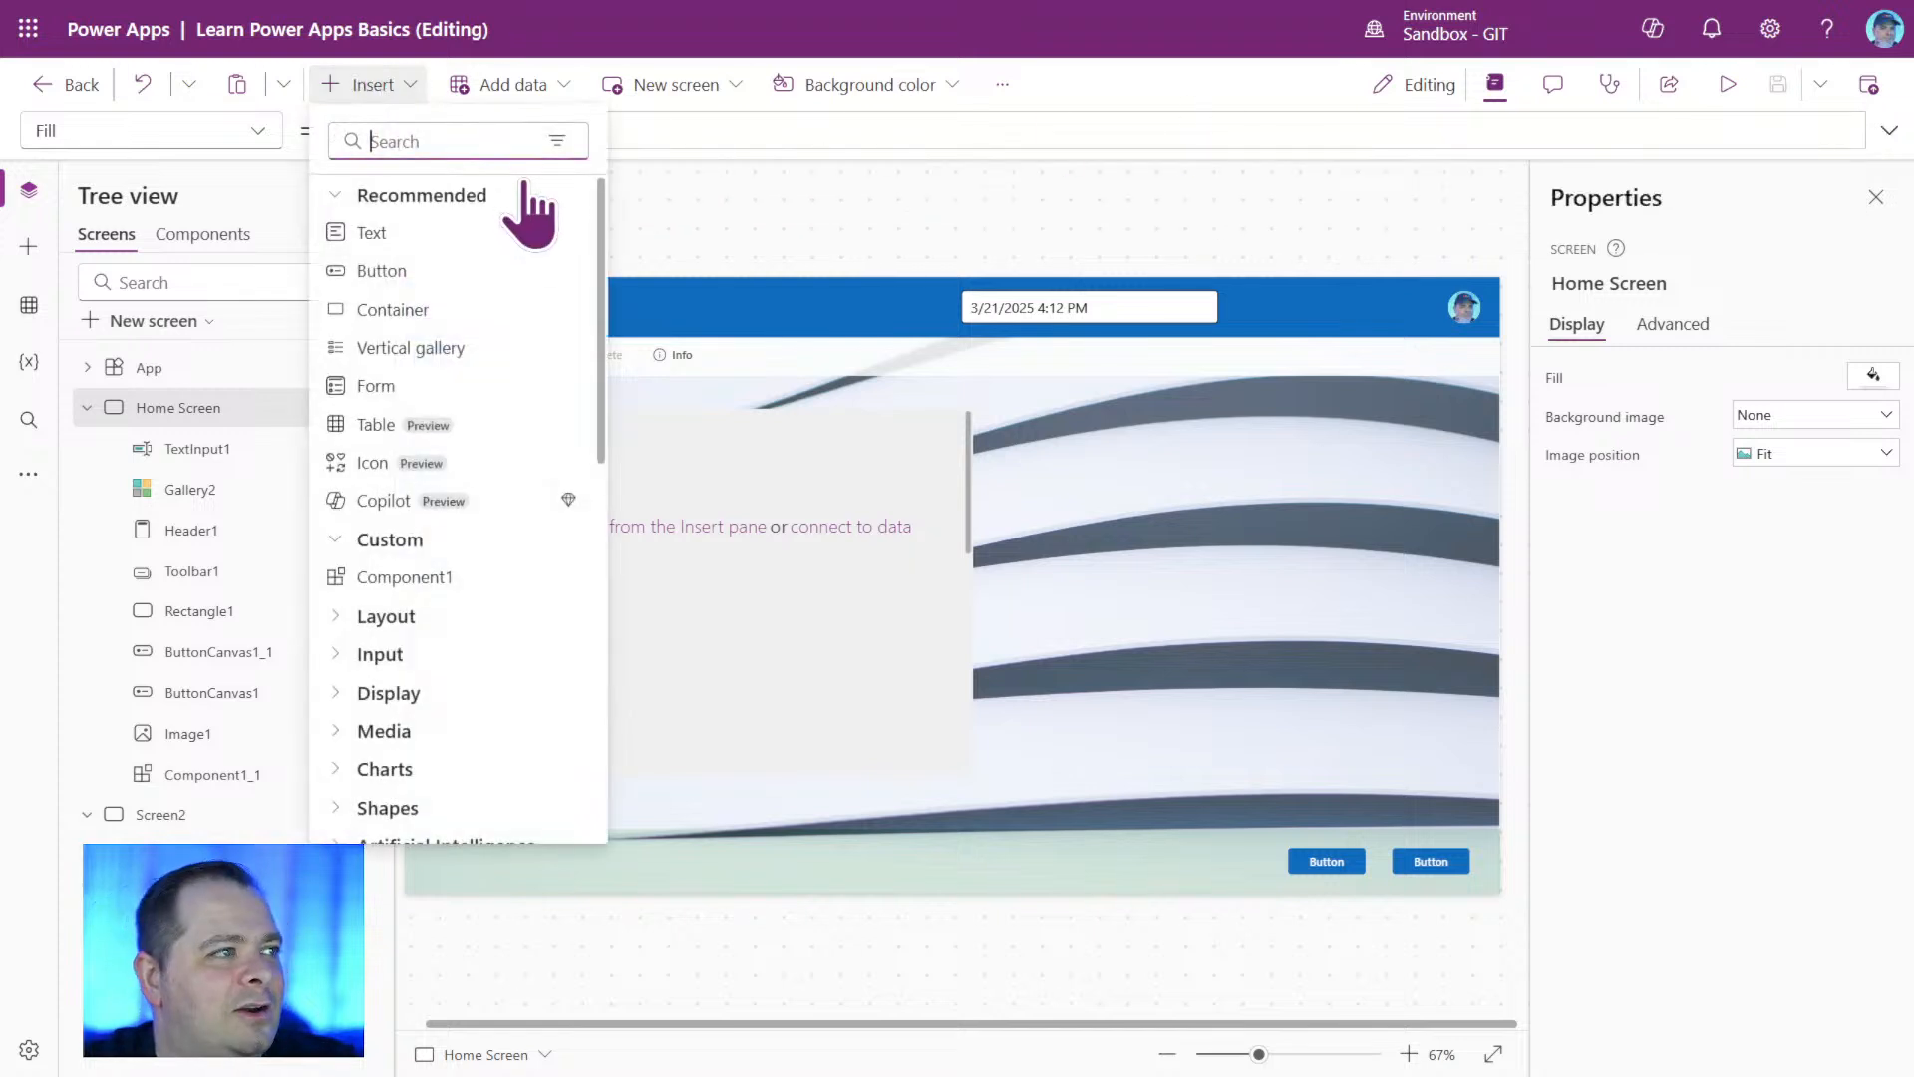
type("slider")
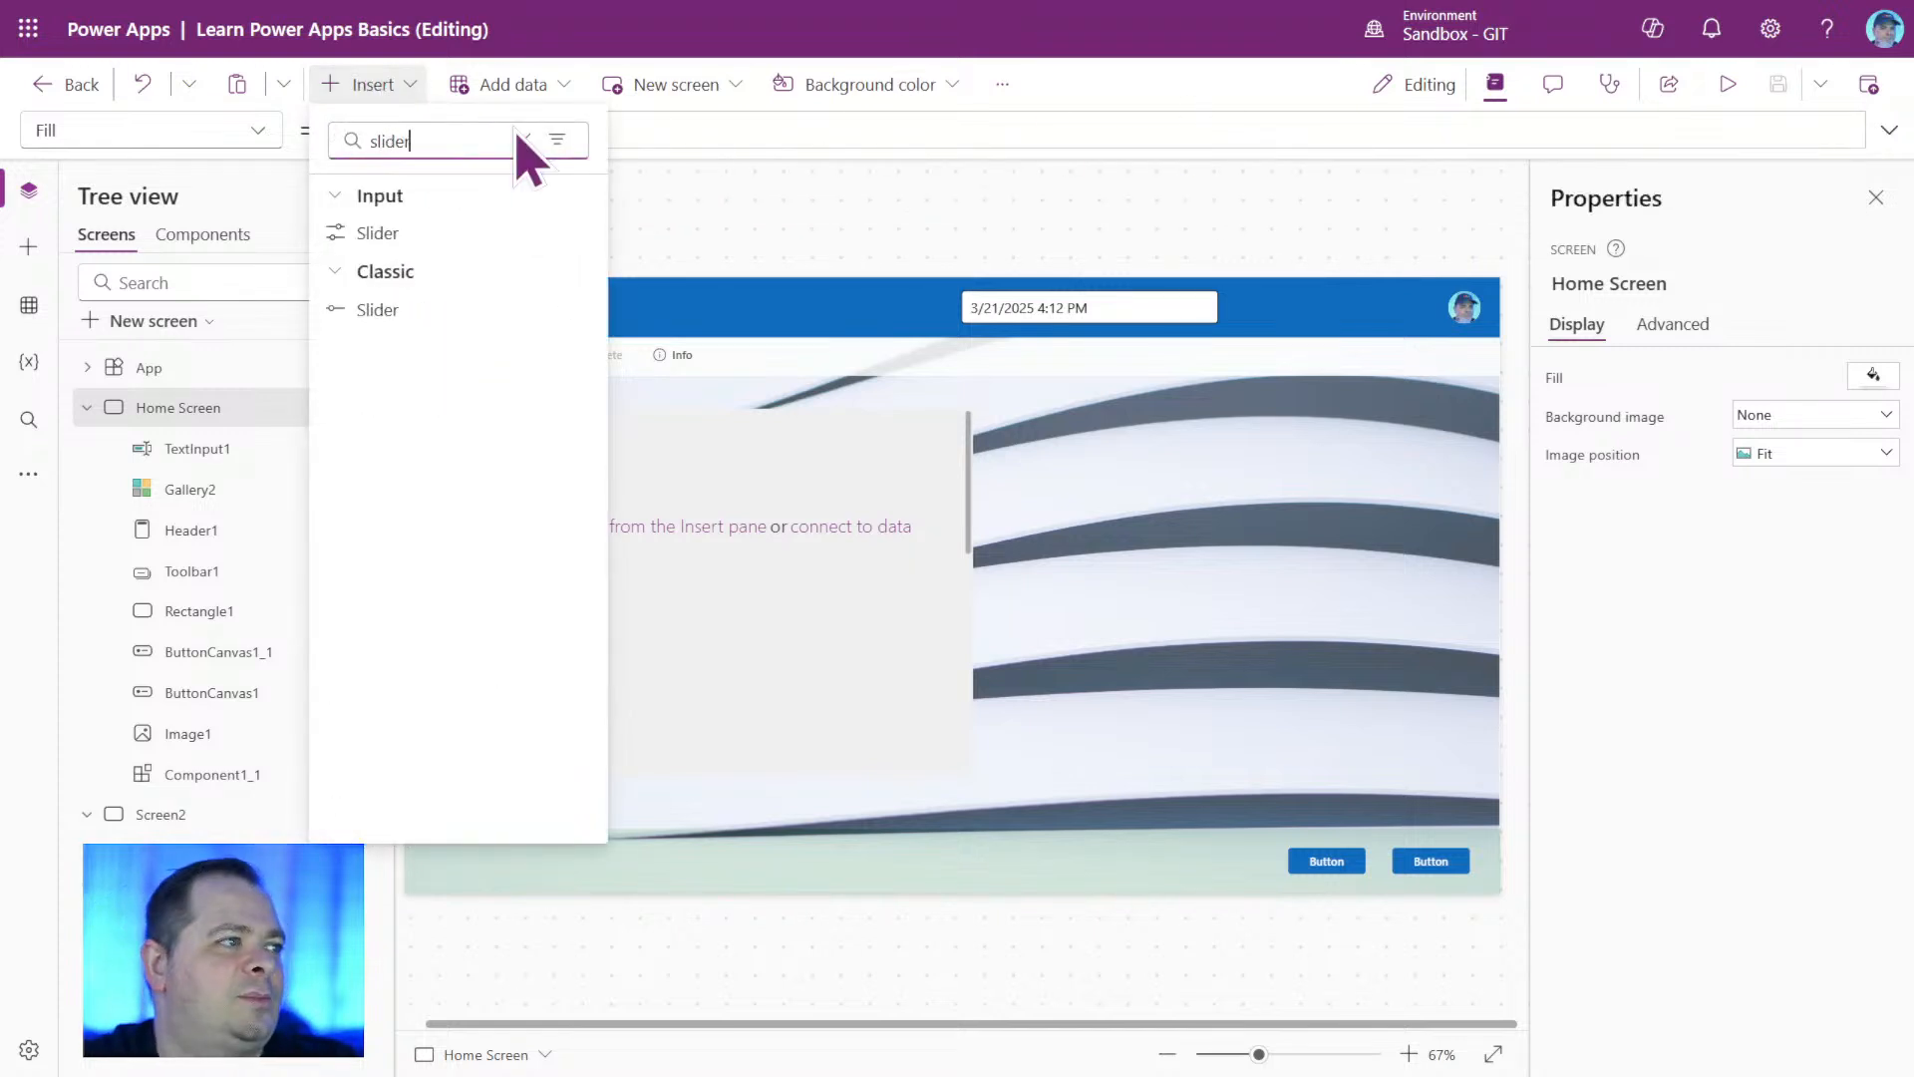
left_click(377, 309)
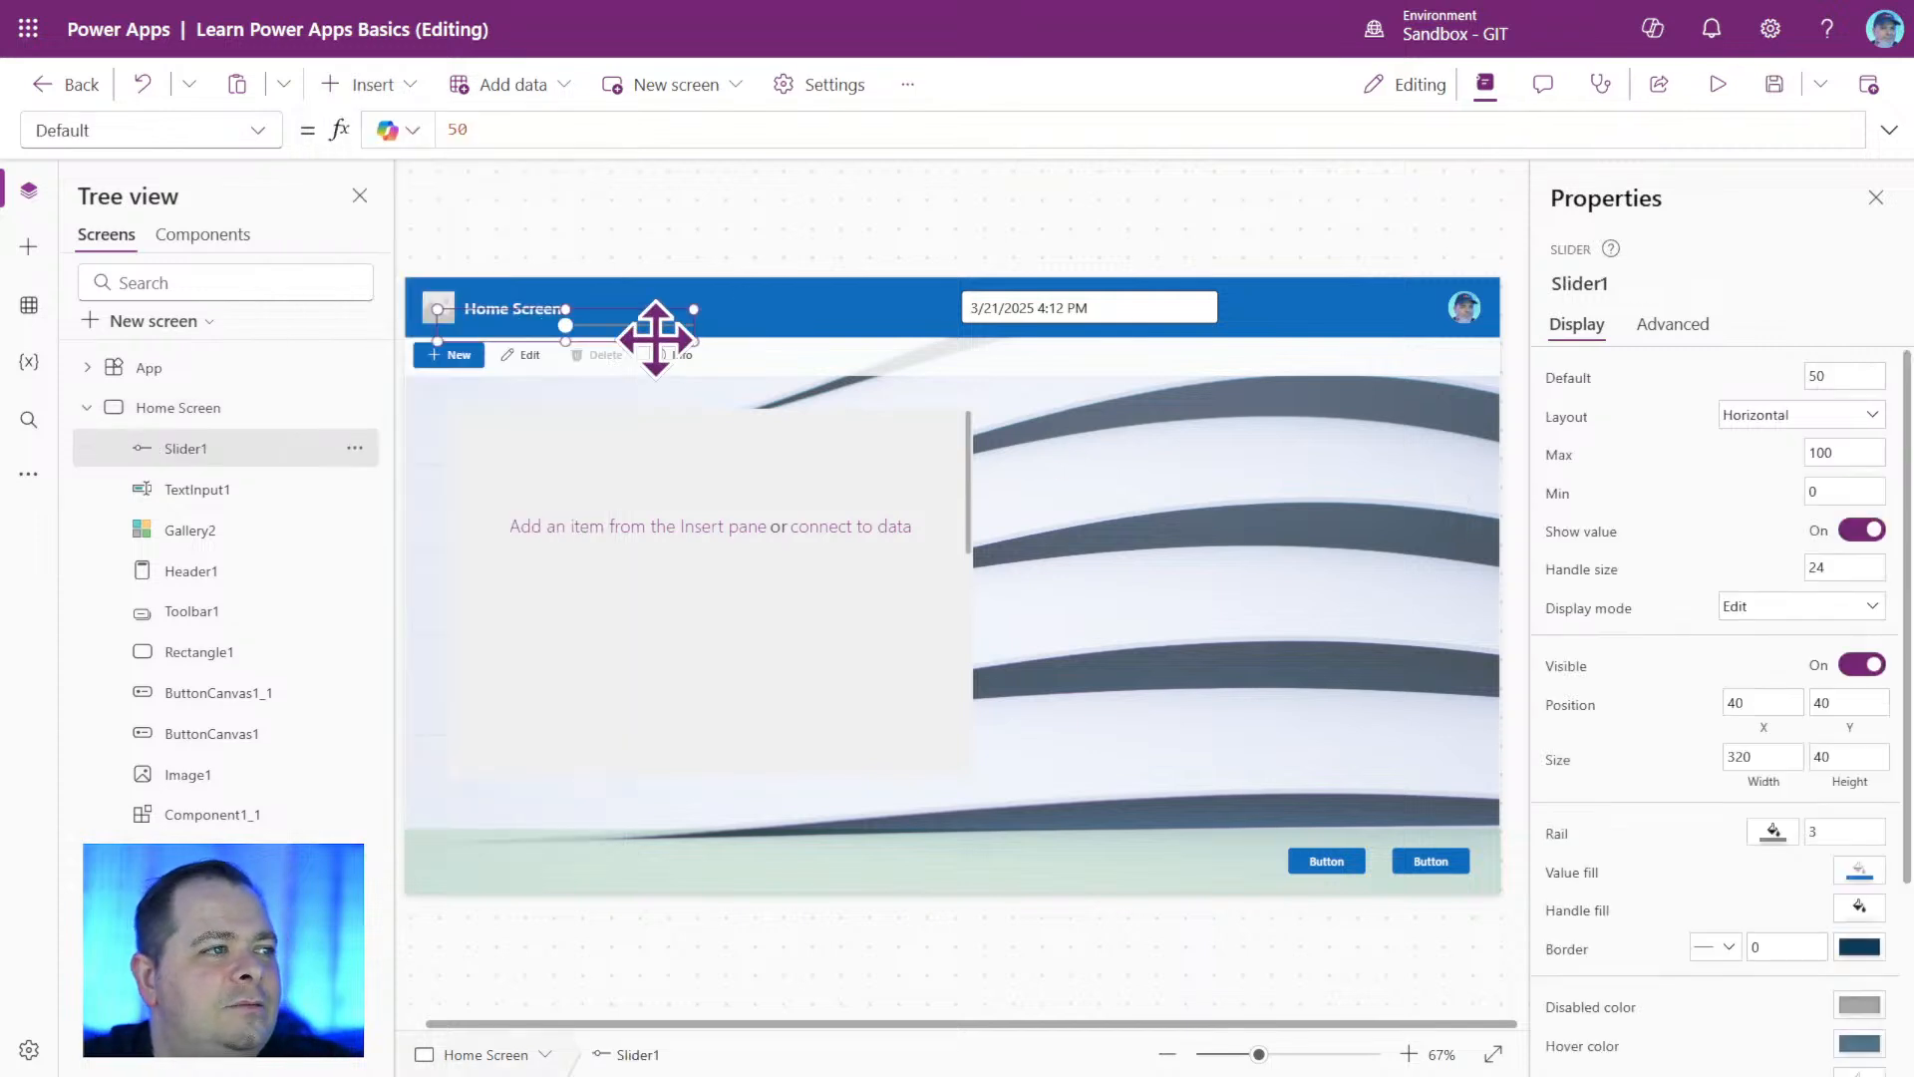
left_click_drag(656, 338, 786, 714)
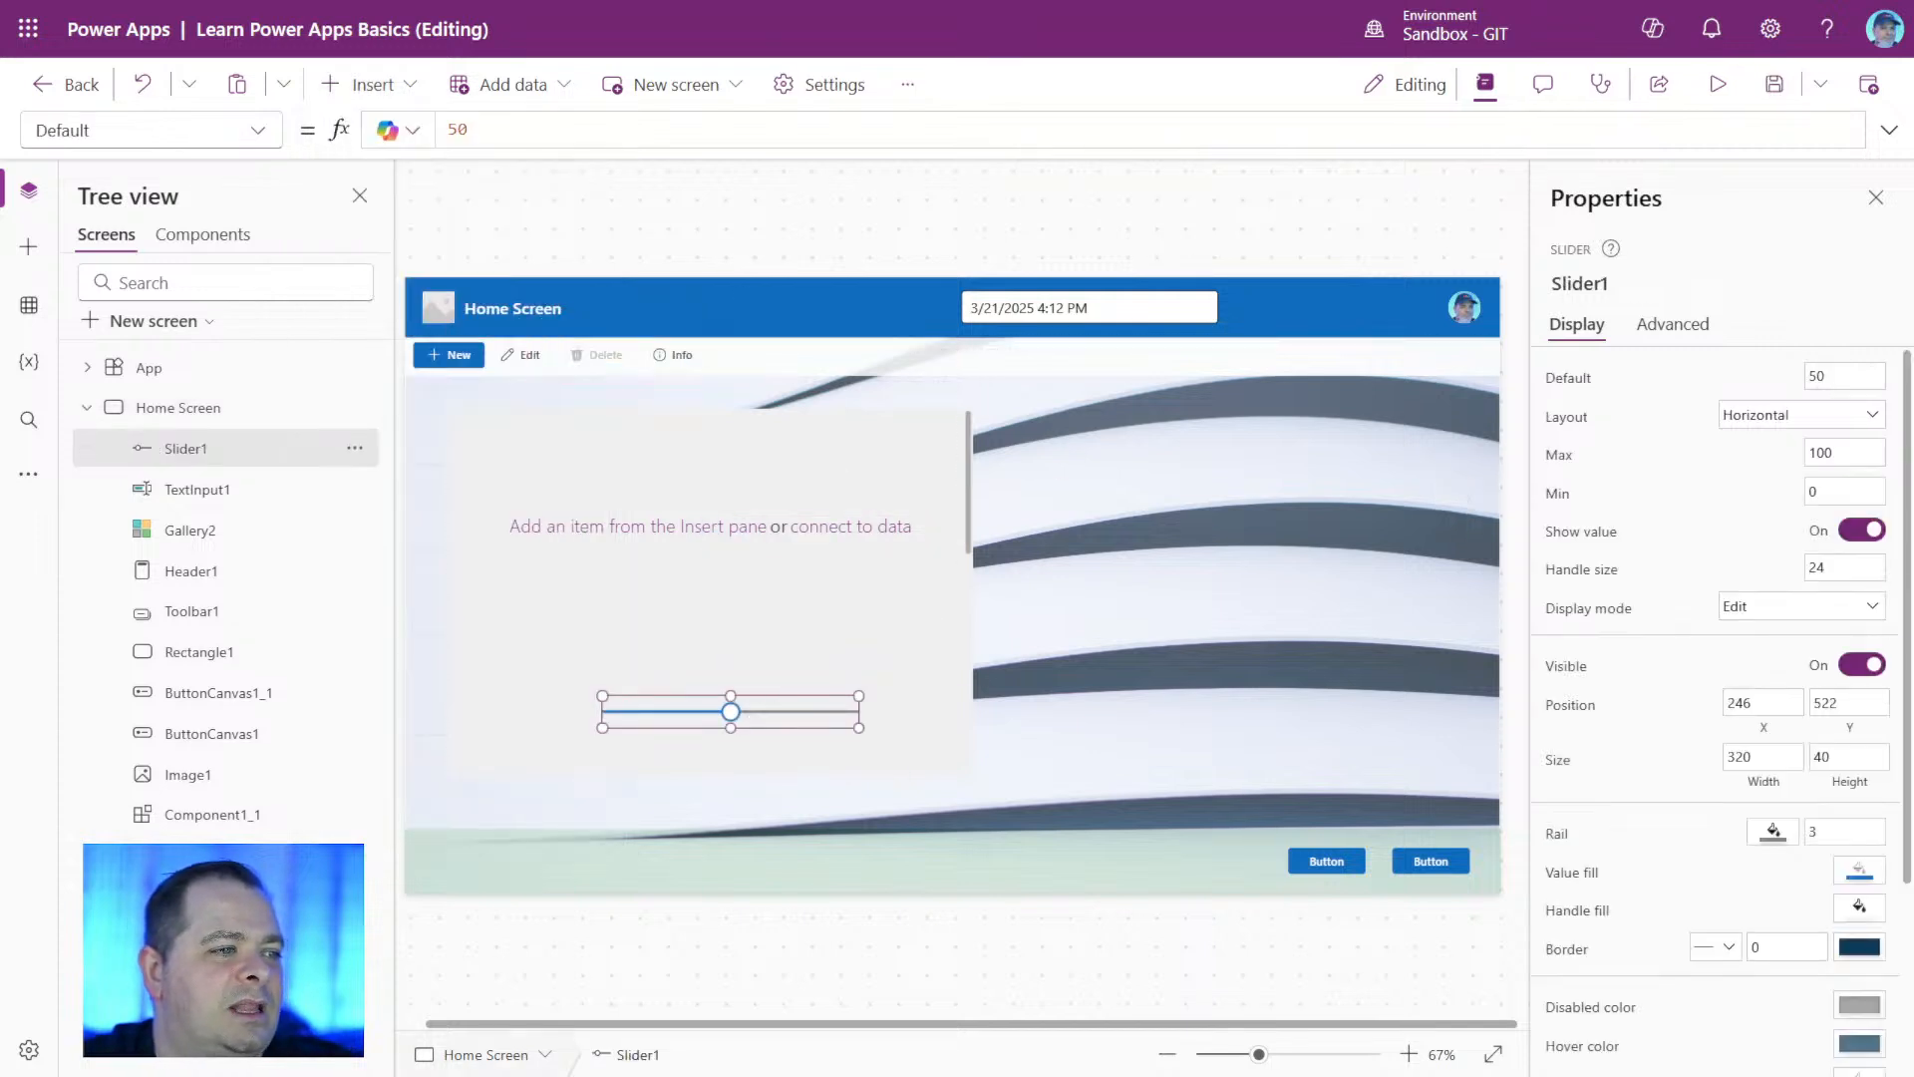
Preview the app, move the slider handle to its maximum end, and return to editing.
left_click(1717, 84)
left_click_drag(653, 759, 1043, 786)
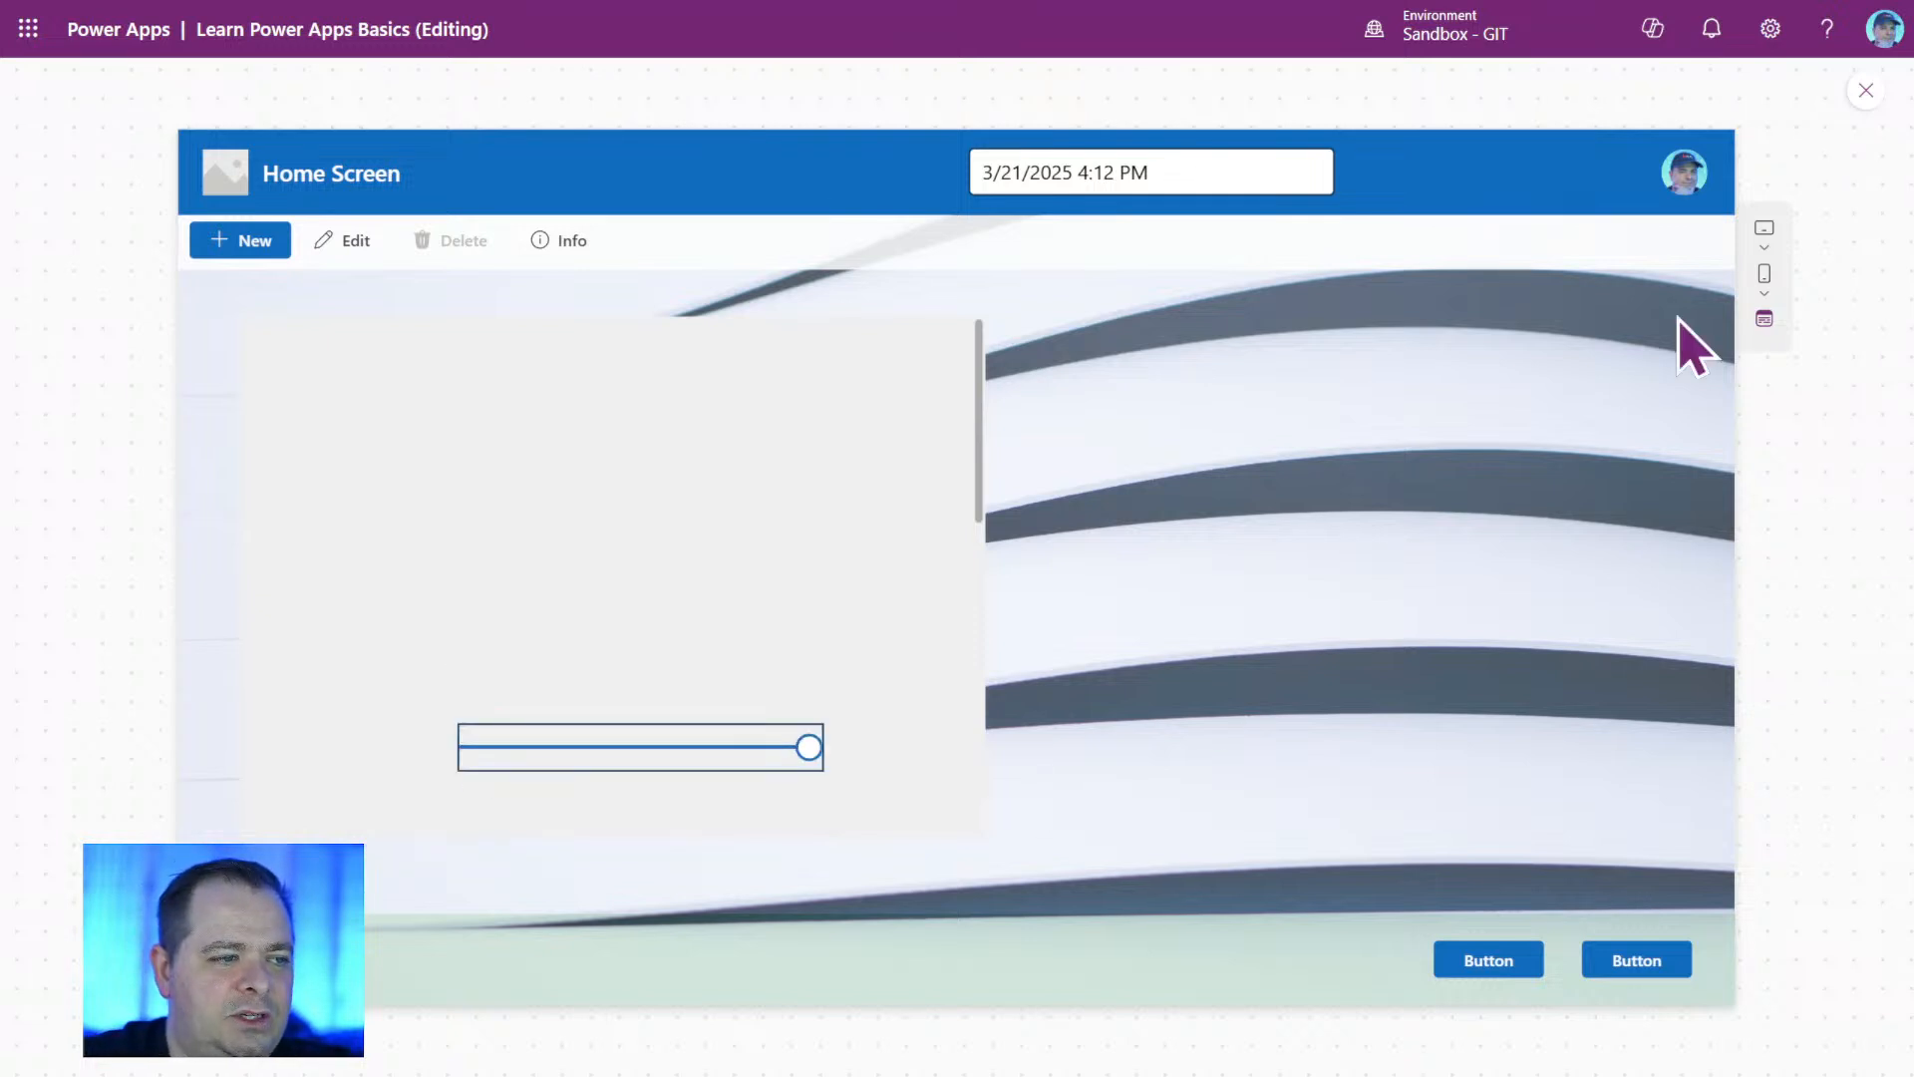
left_click(1866, 92)
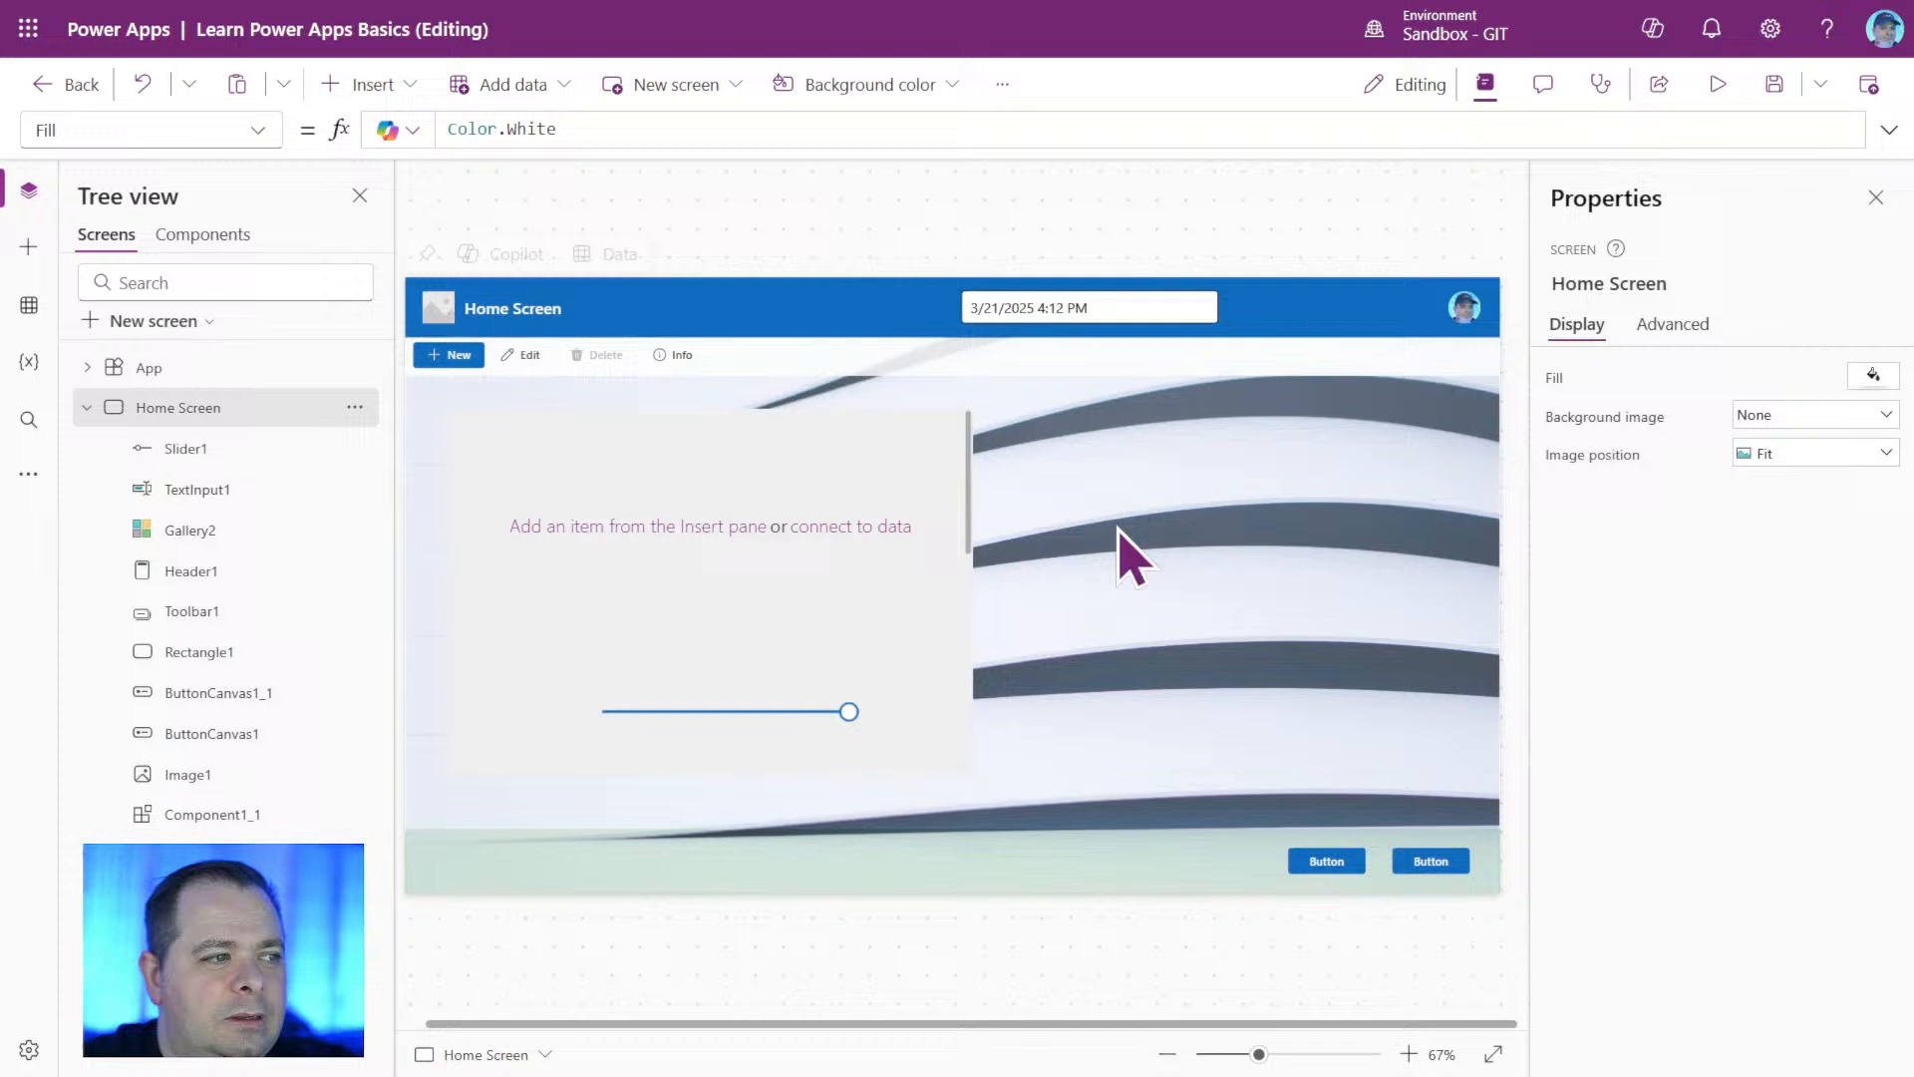
Set Slider1's Max to 1000 and move the slider slightly lower, to about X 252, Y 555.
left_click(749, 714)
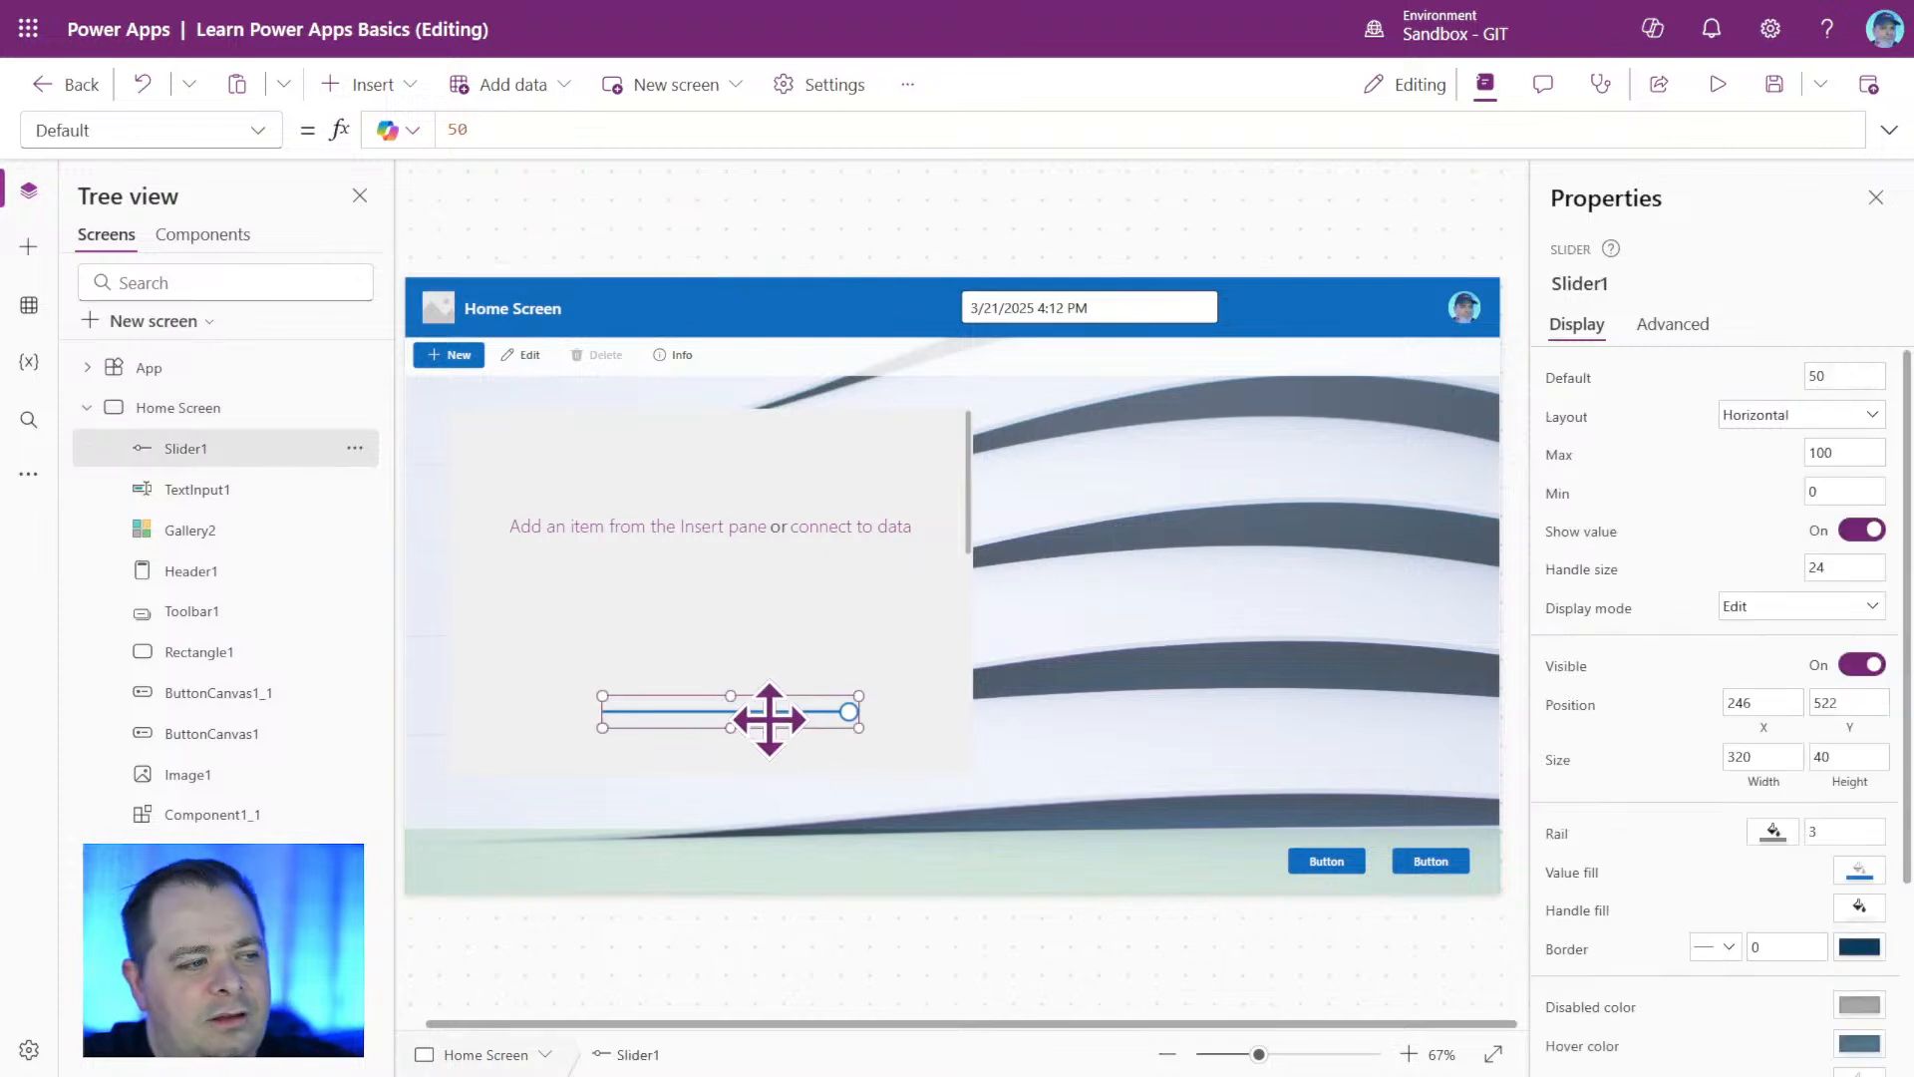
left_click(1870, 452)
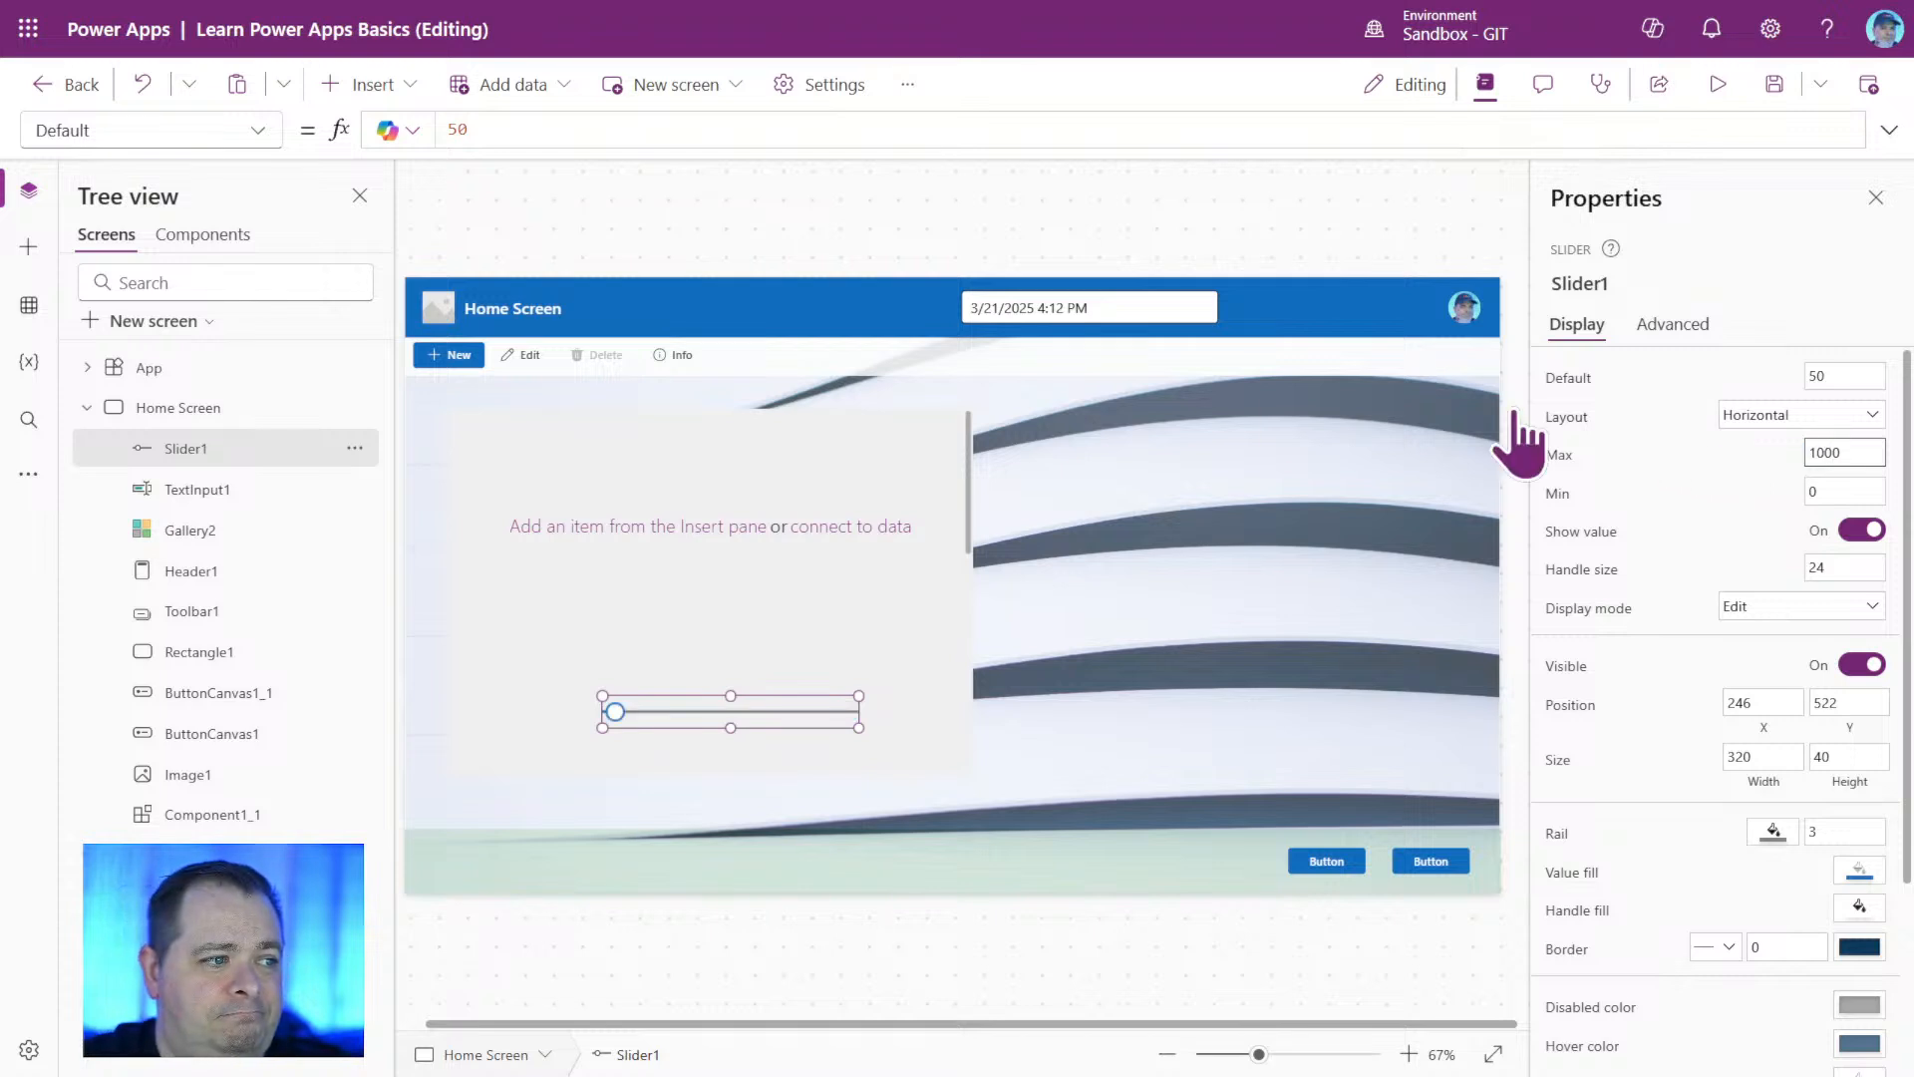
left_click_drag(794, 710, 799, 738)
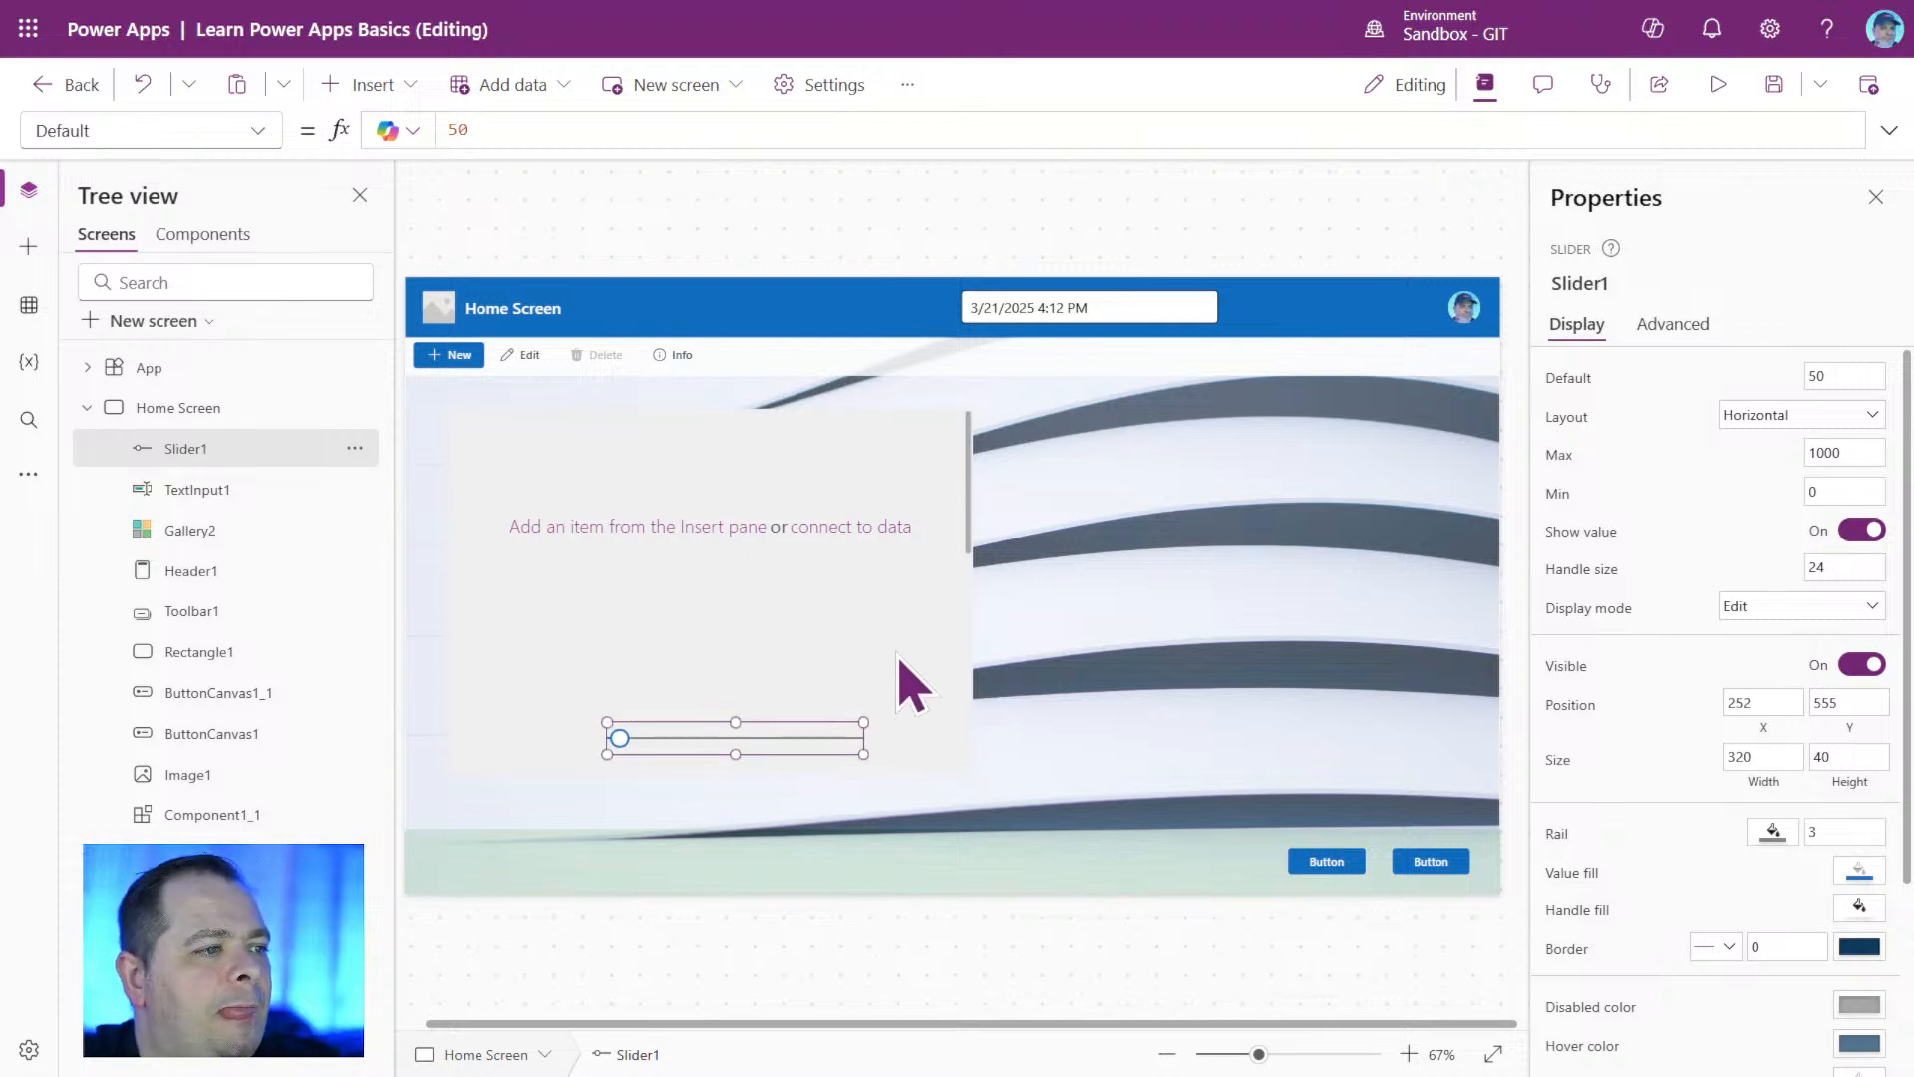
Move Slider1 slightly up and to the left, to about X 240, Y 548.
left_click(795, 632)
left_click(1110, 727)
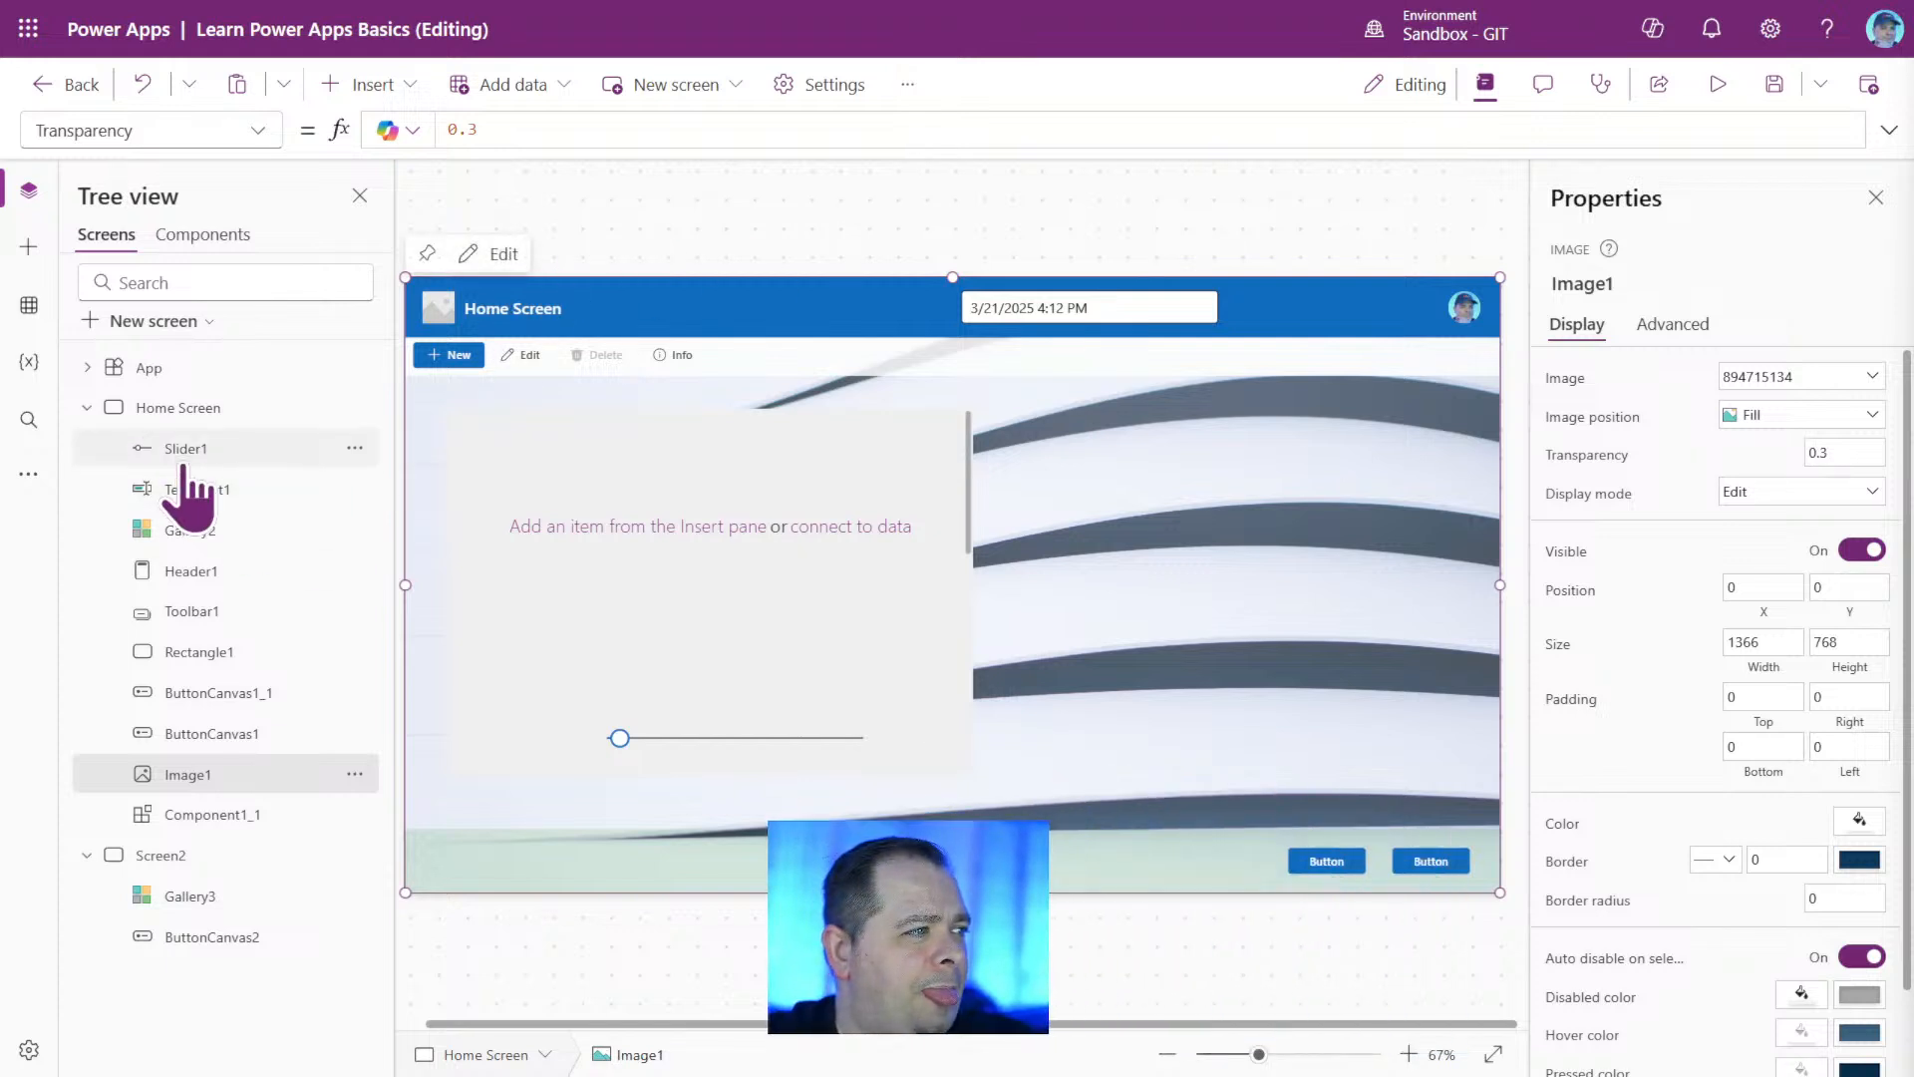
left_click(244, 450)
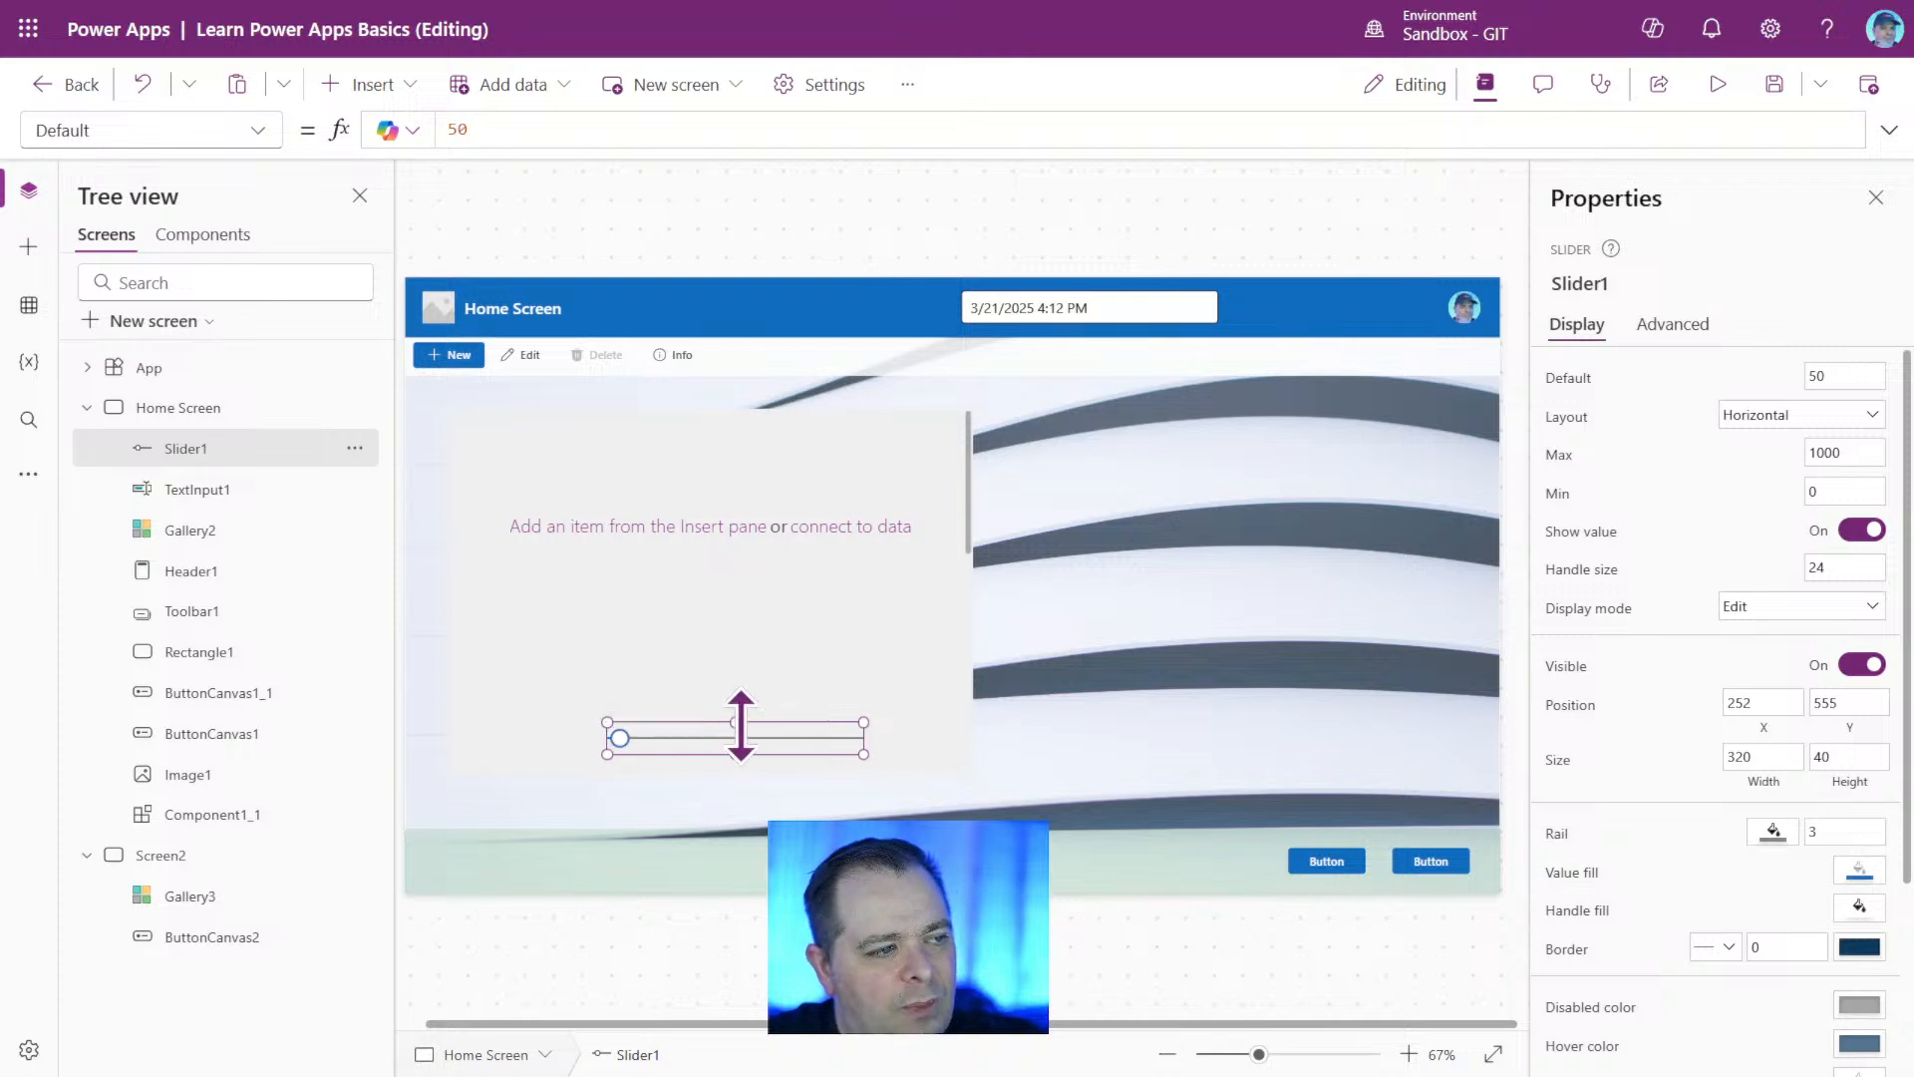
left_click(1346, 1054)
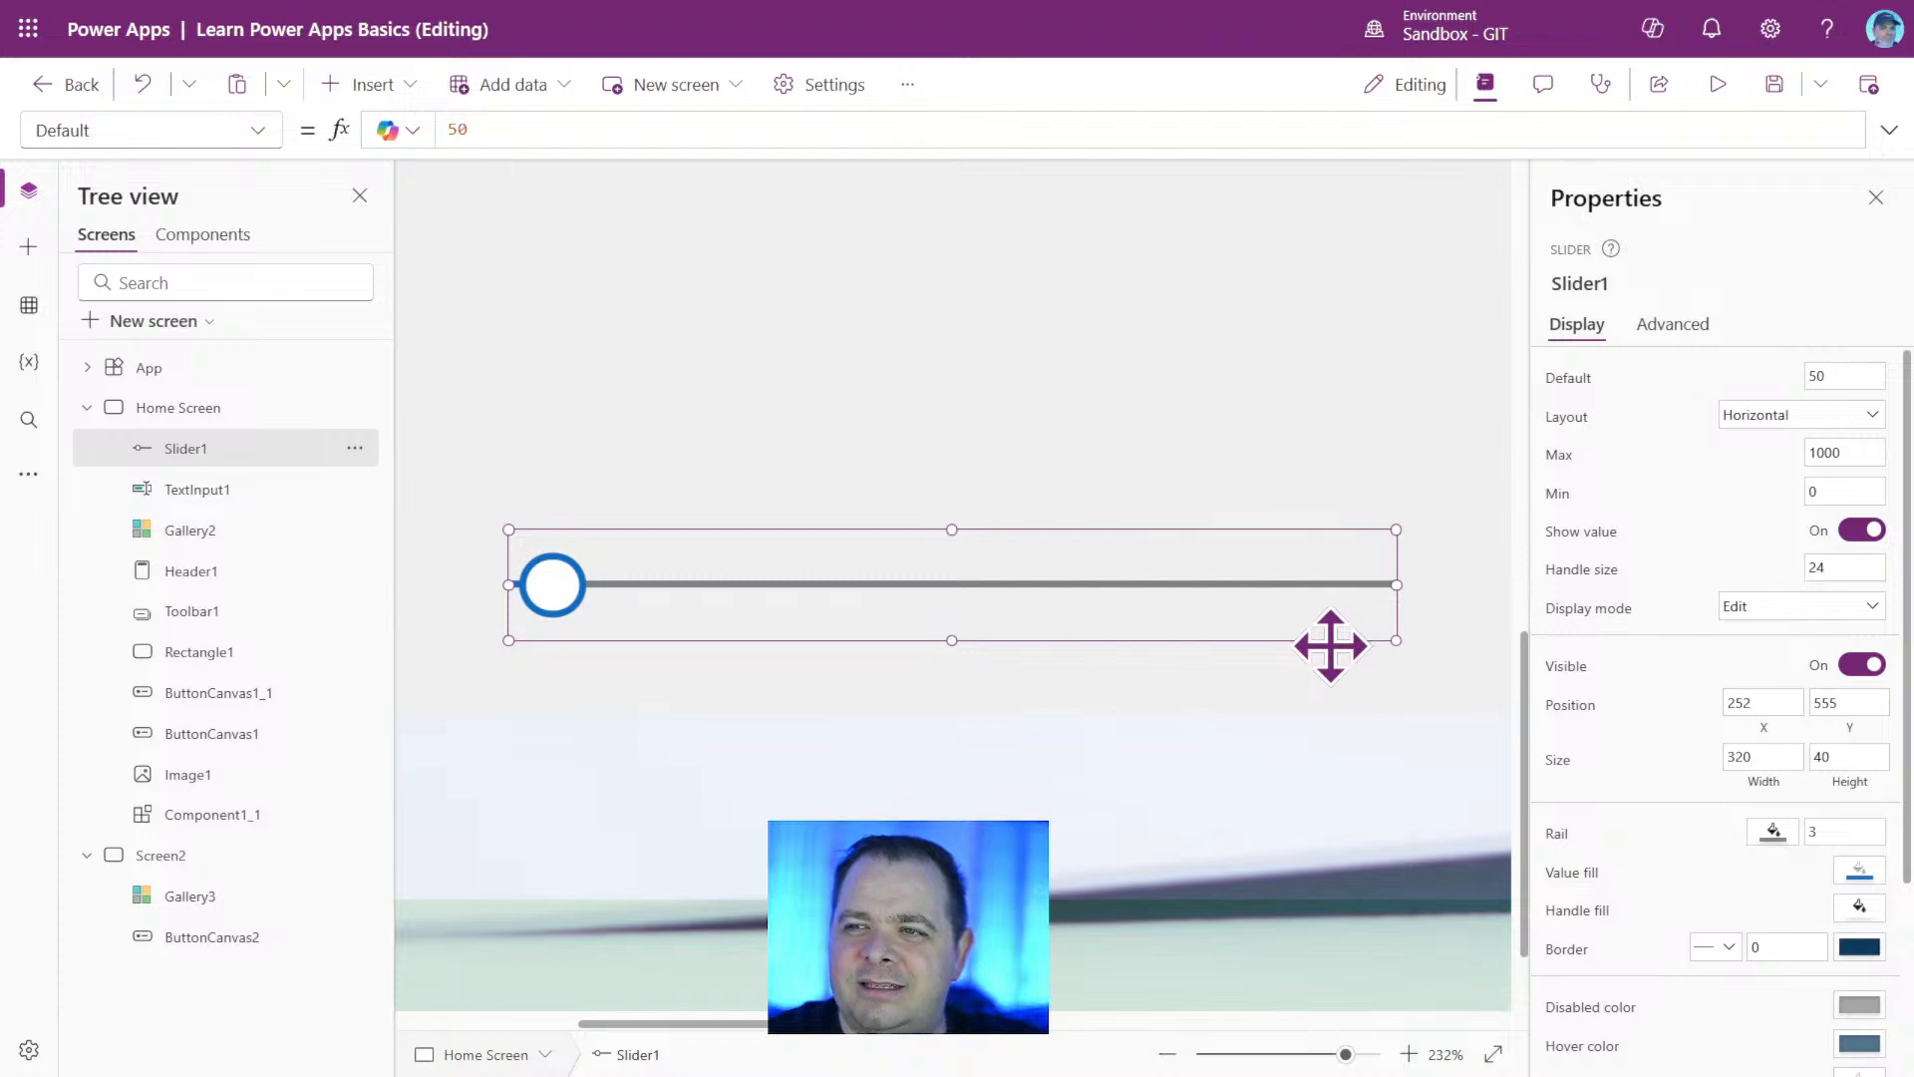
left_click_drag(1085, 592, 1051, 571)
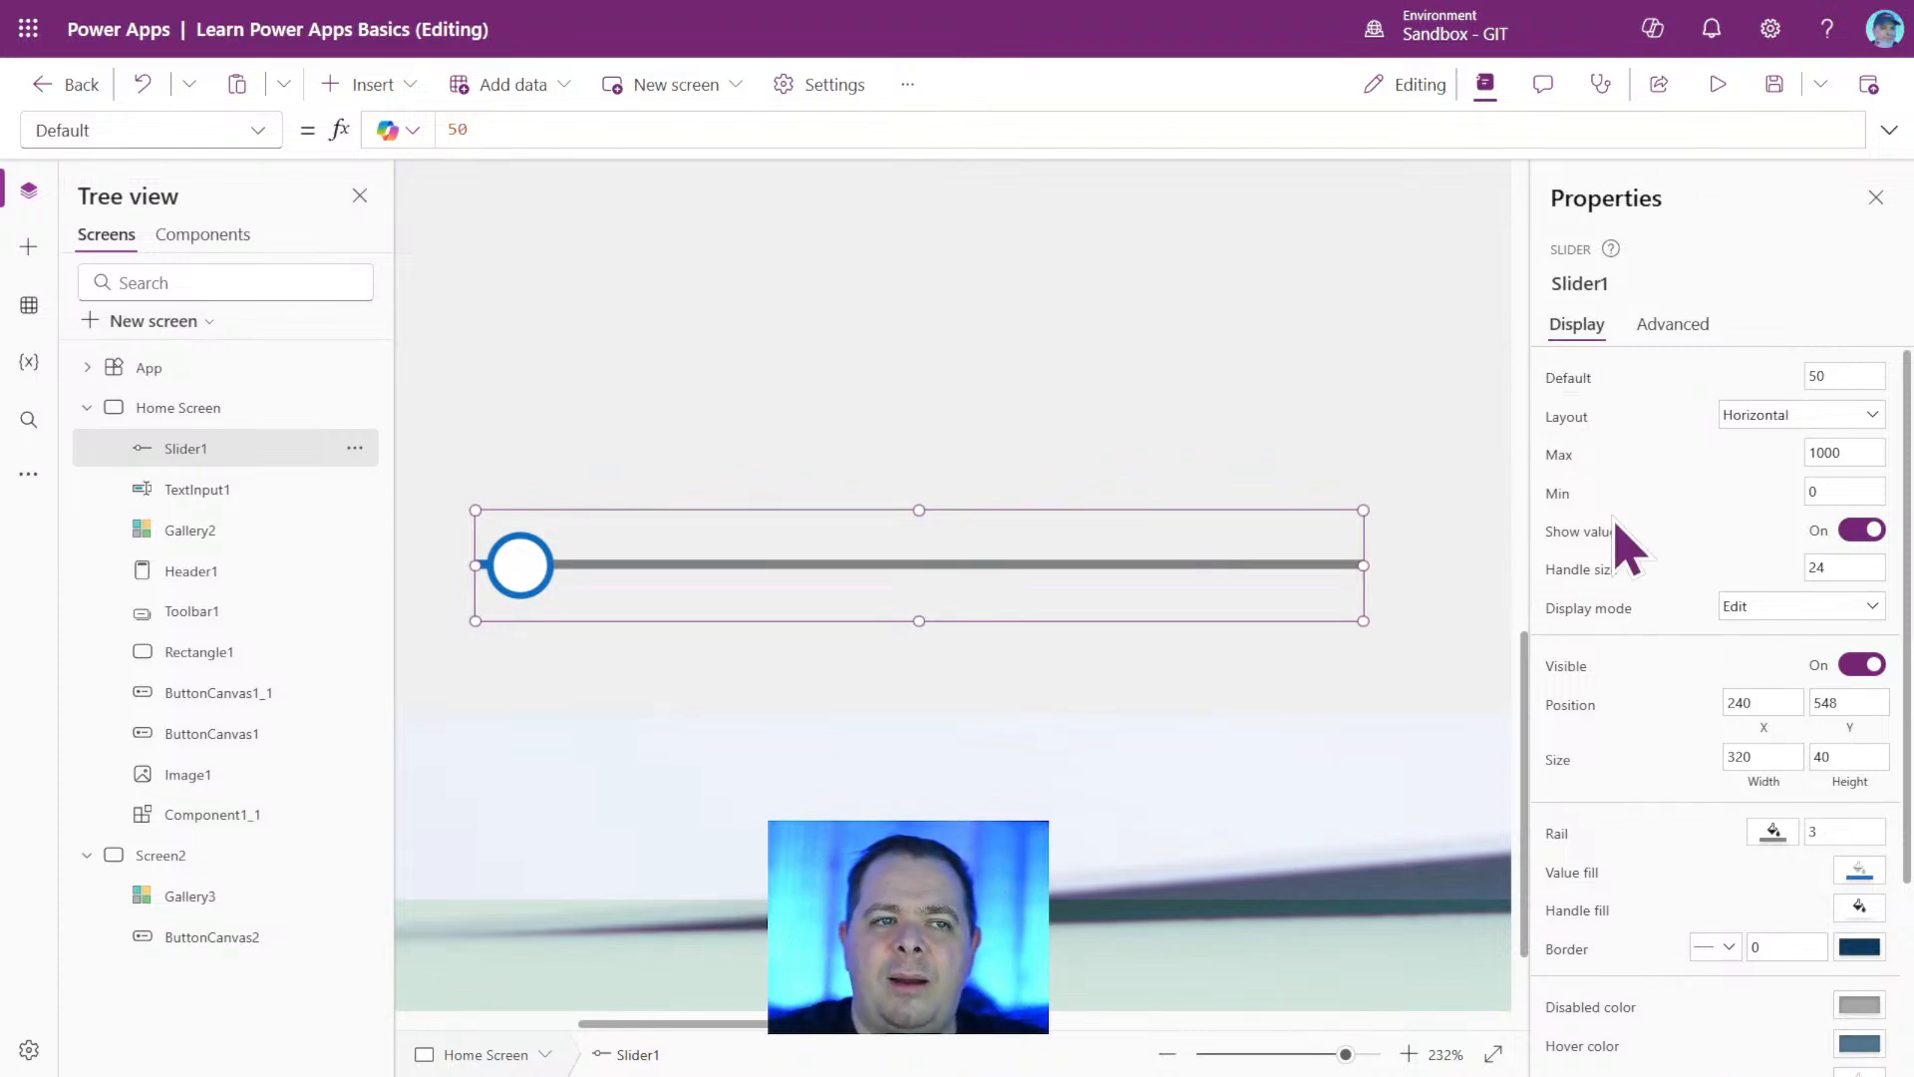
Examine Slider1's display and advanced properties and its full list of formula properties.
scroll(1703, 668, "down", 3)
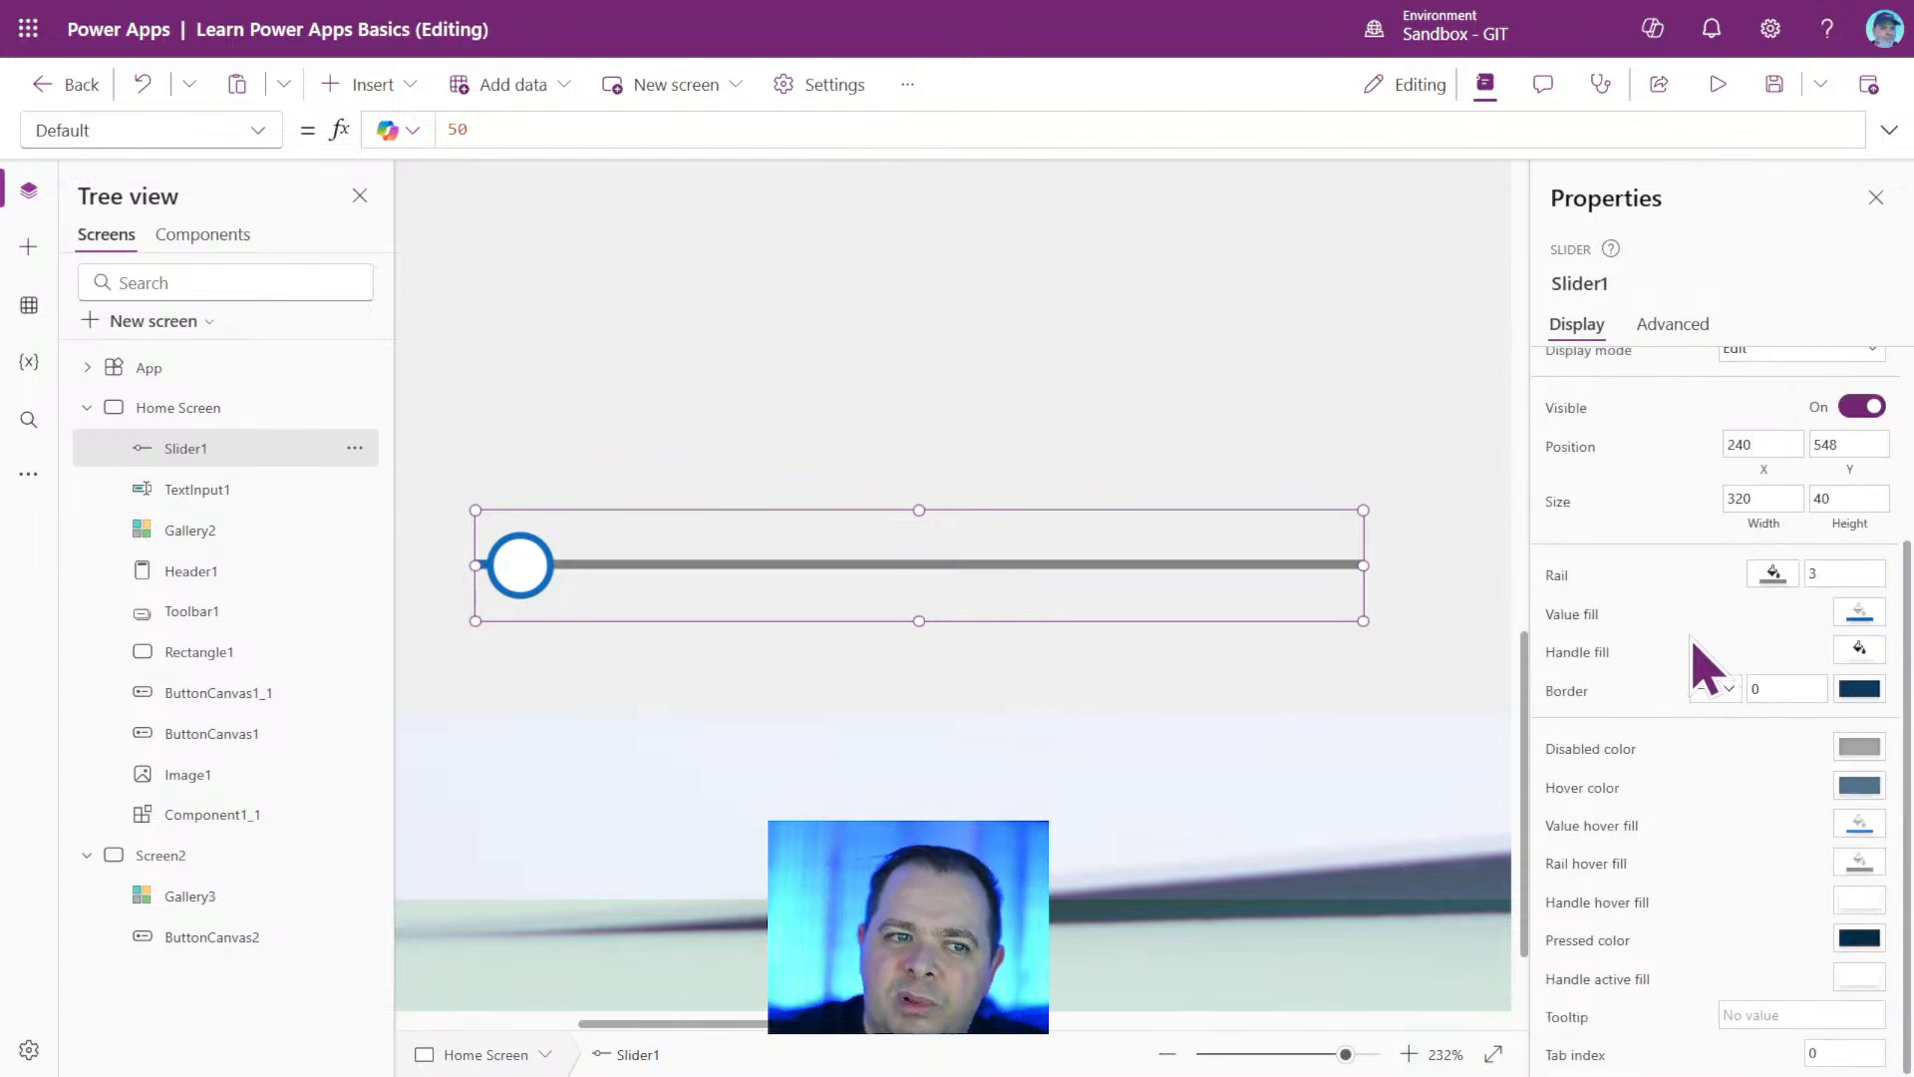
scroll(1705, 668, "up", 3)
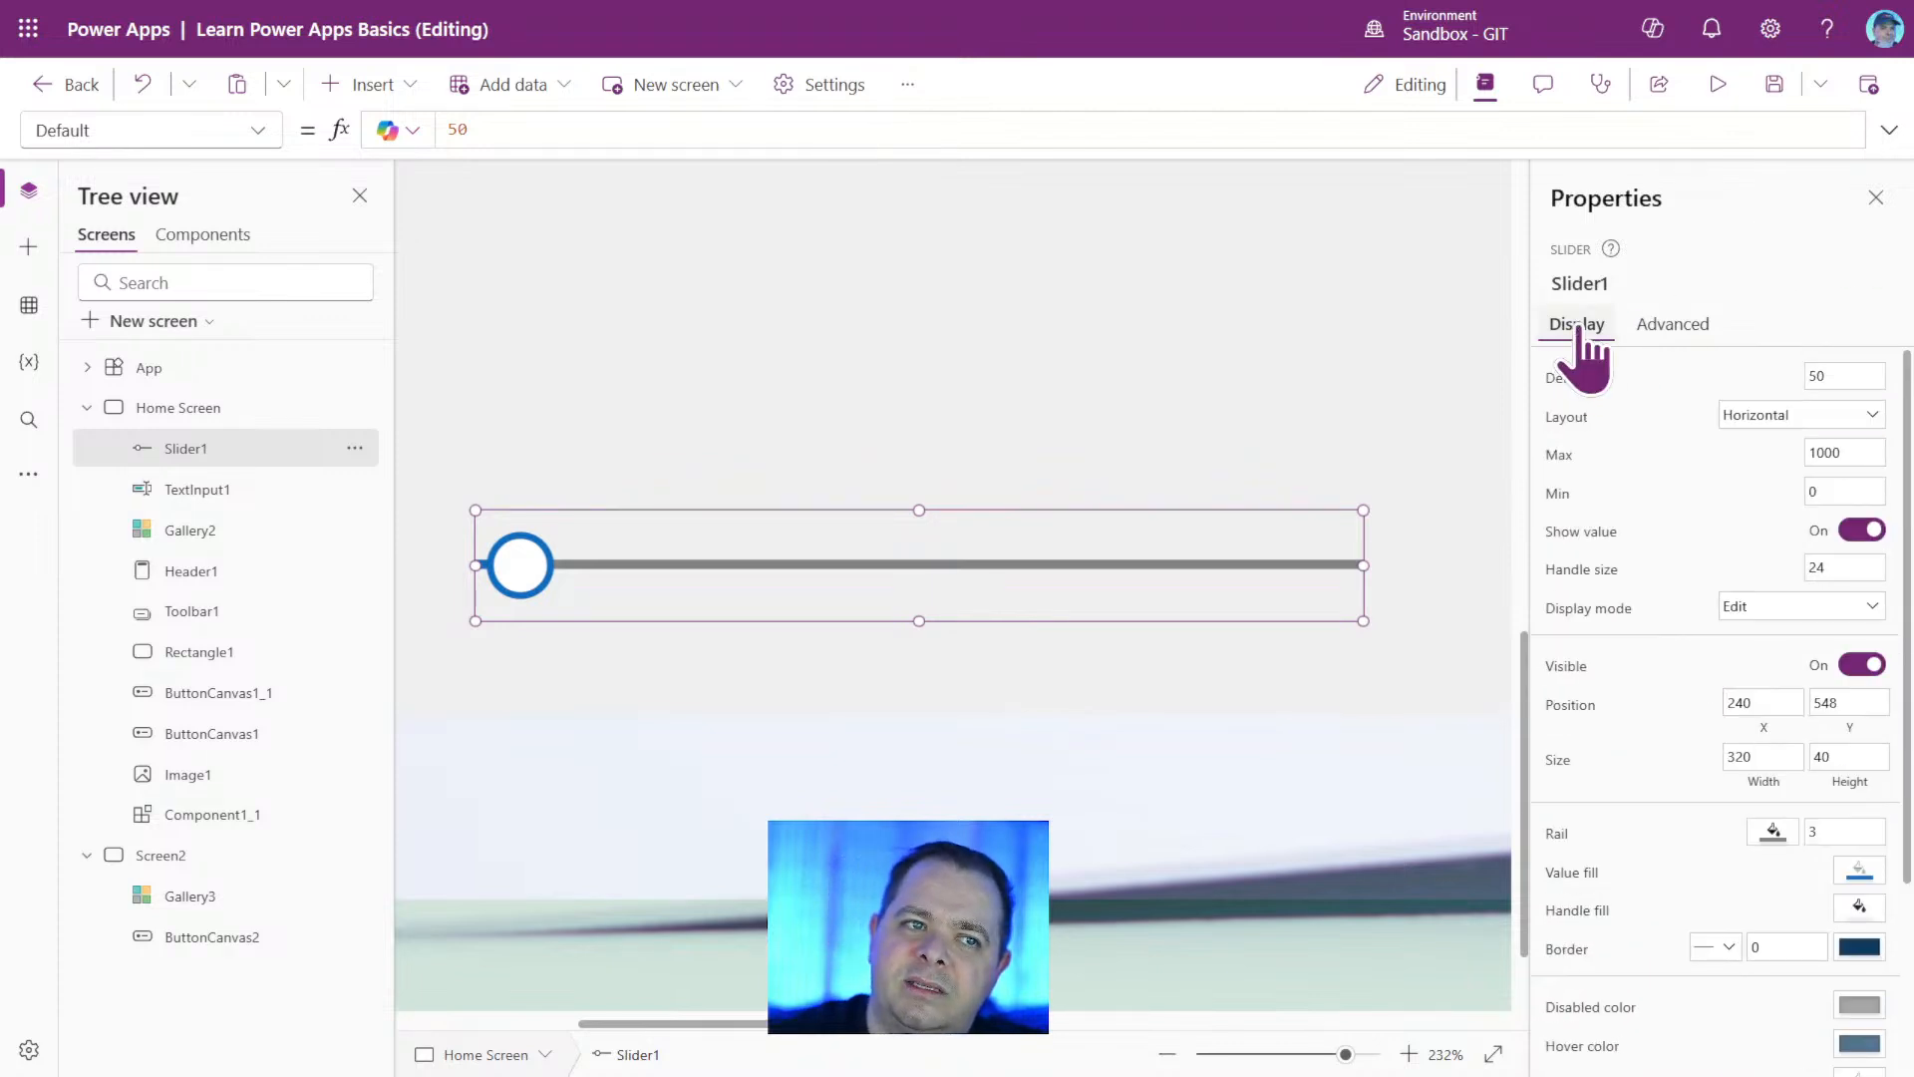
left_click(1677, 327)
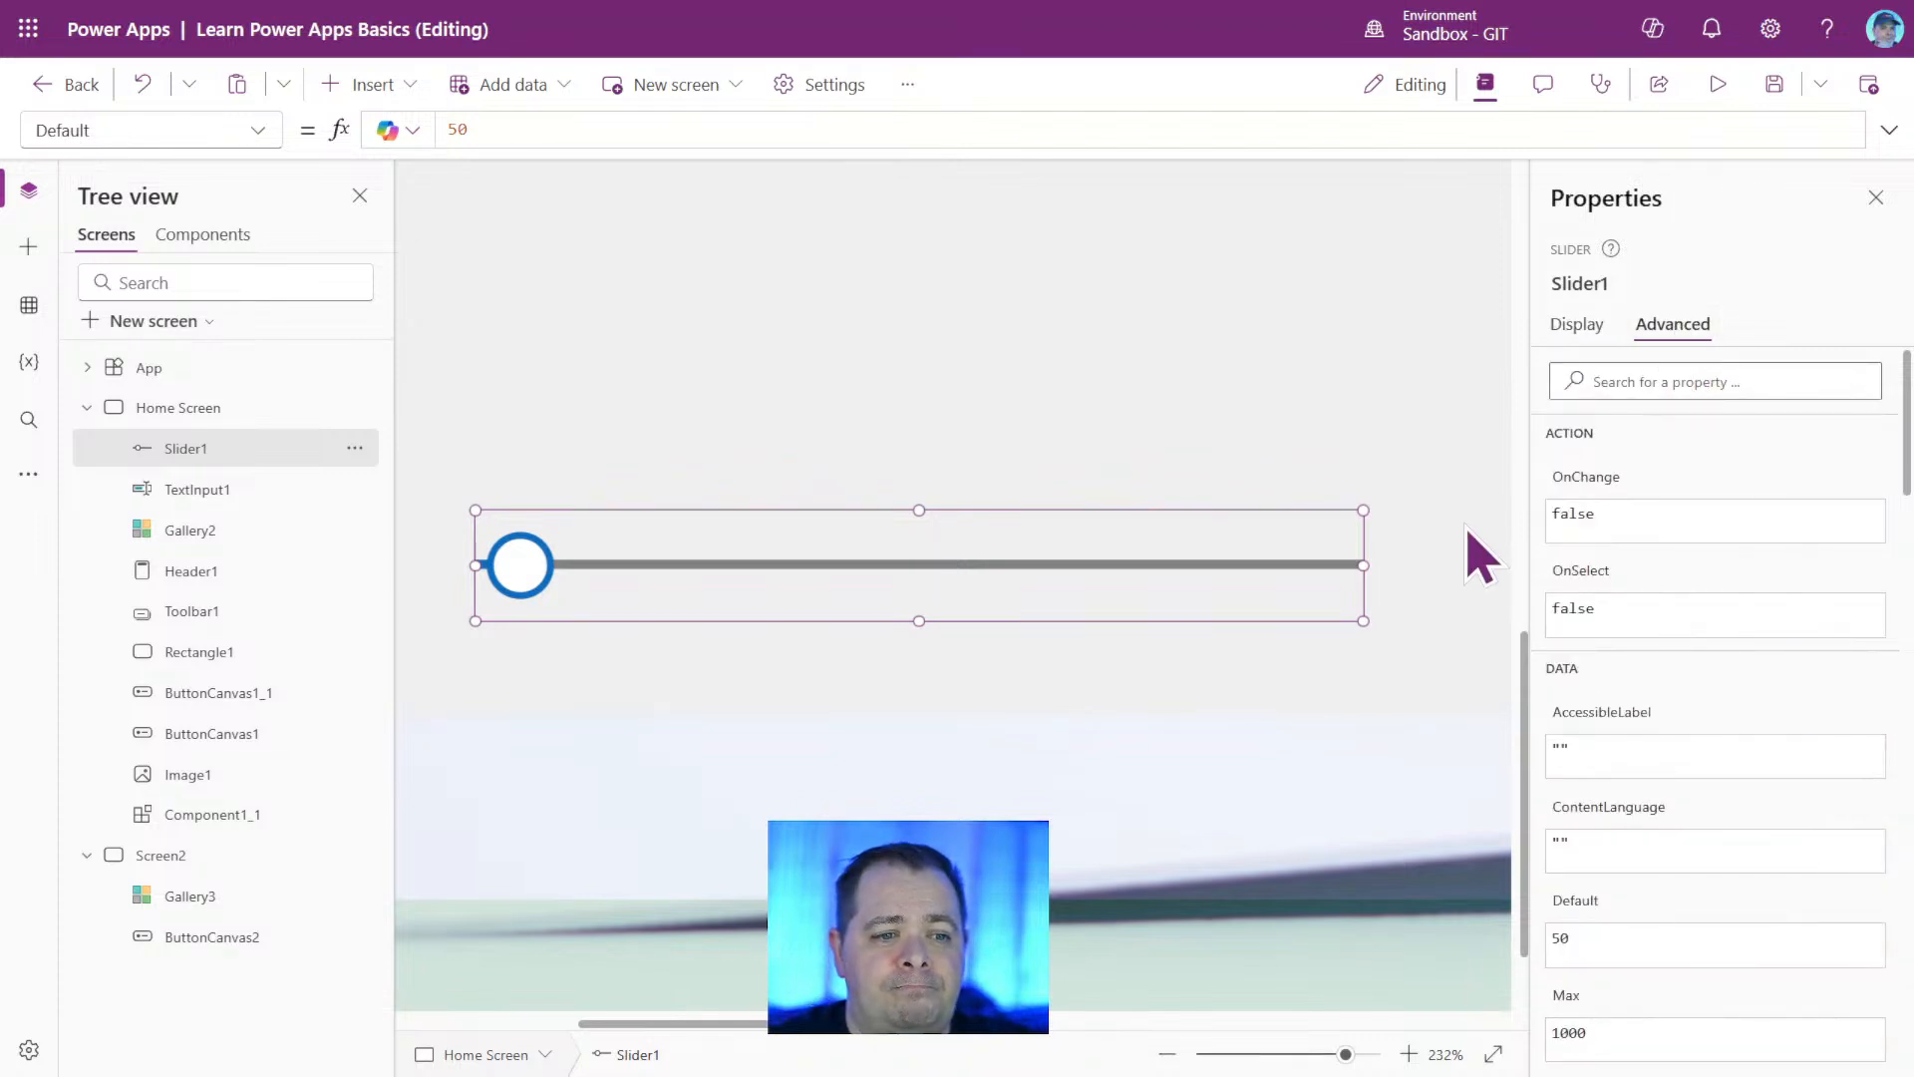
left_click(1579, 283)
left_click(1576, 327)
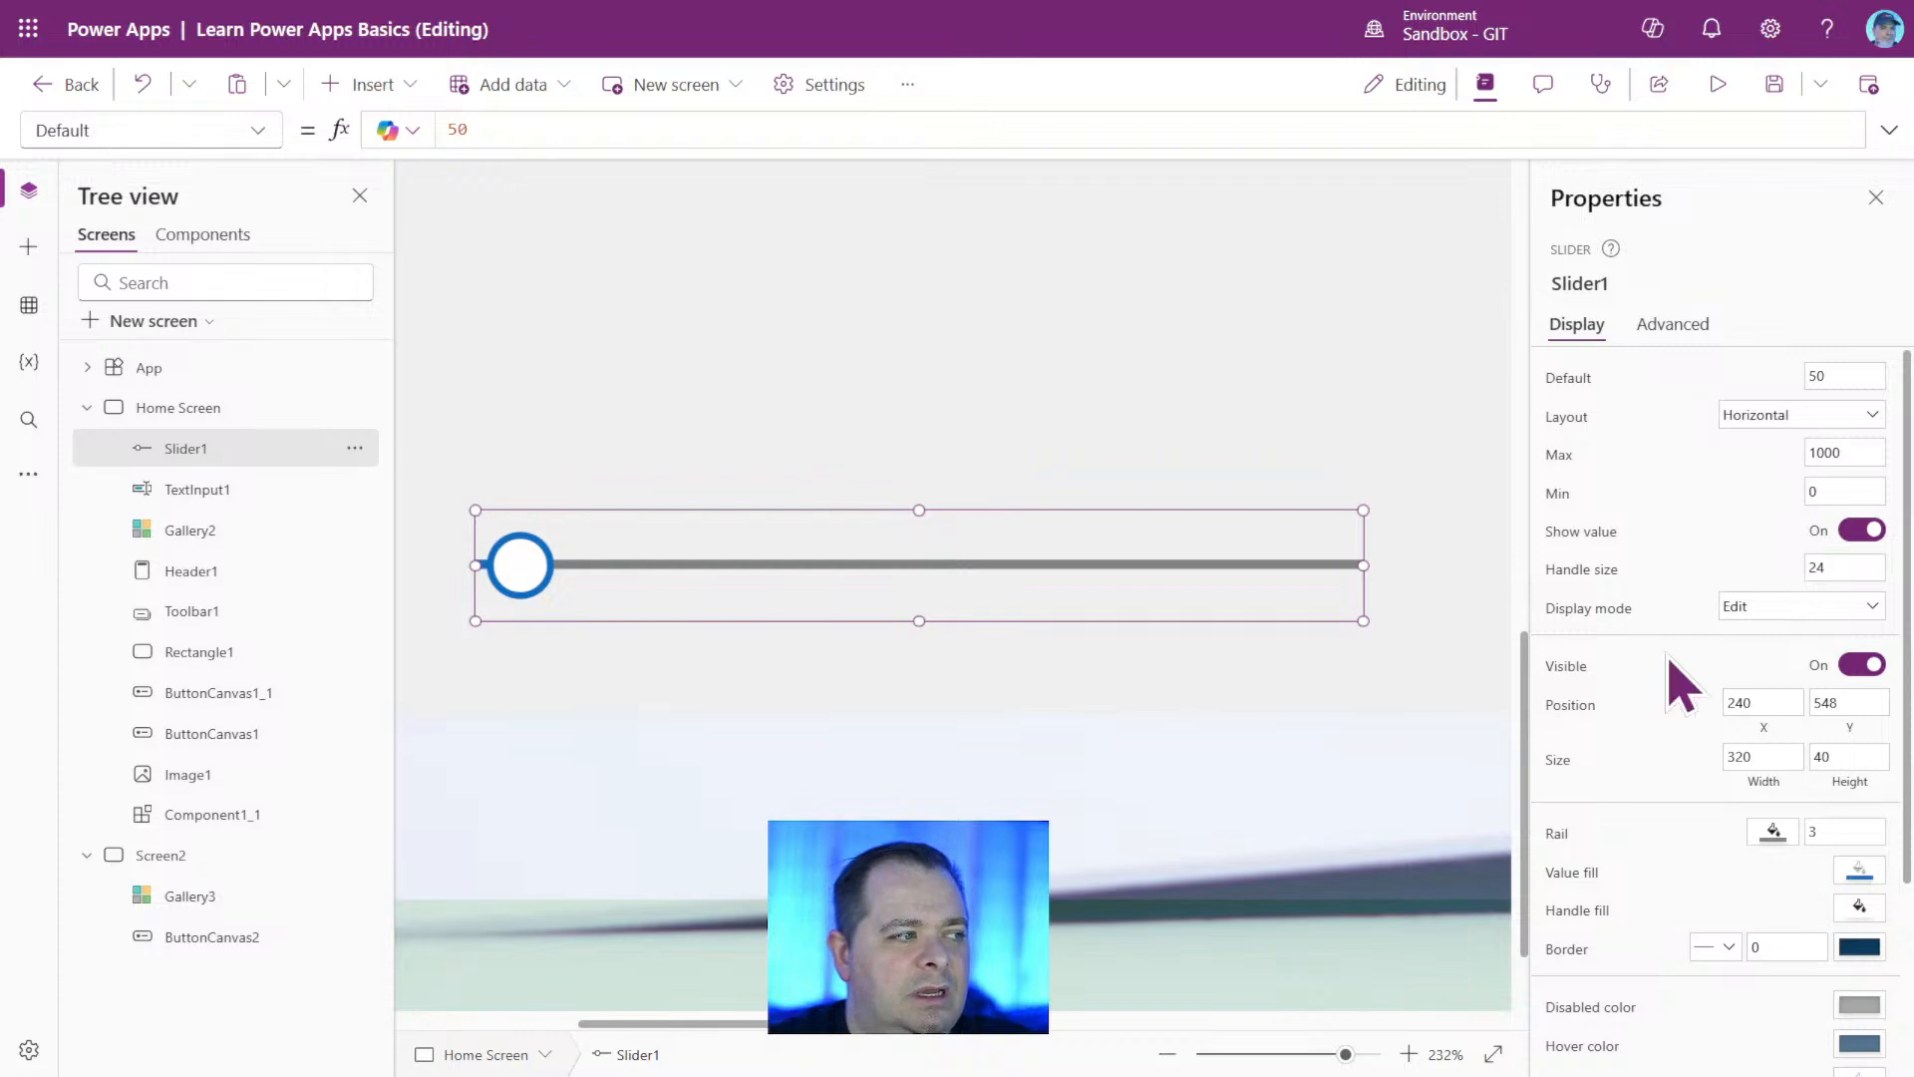
scroll(1666, 812, "down", 3)
scroll(1666, 811, "up", 3)
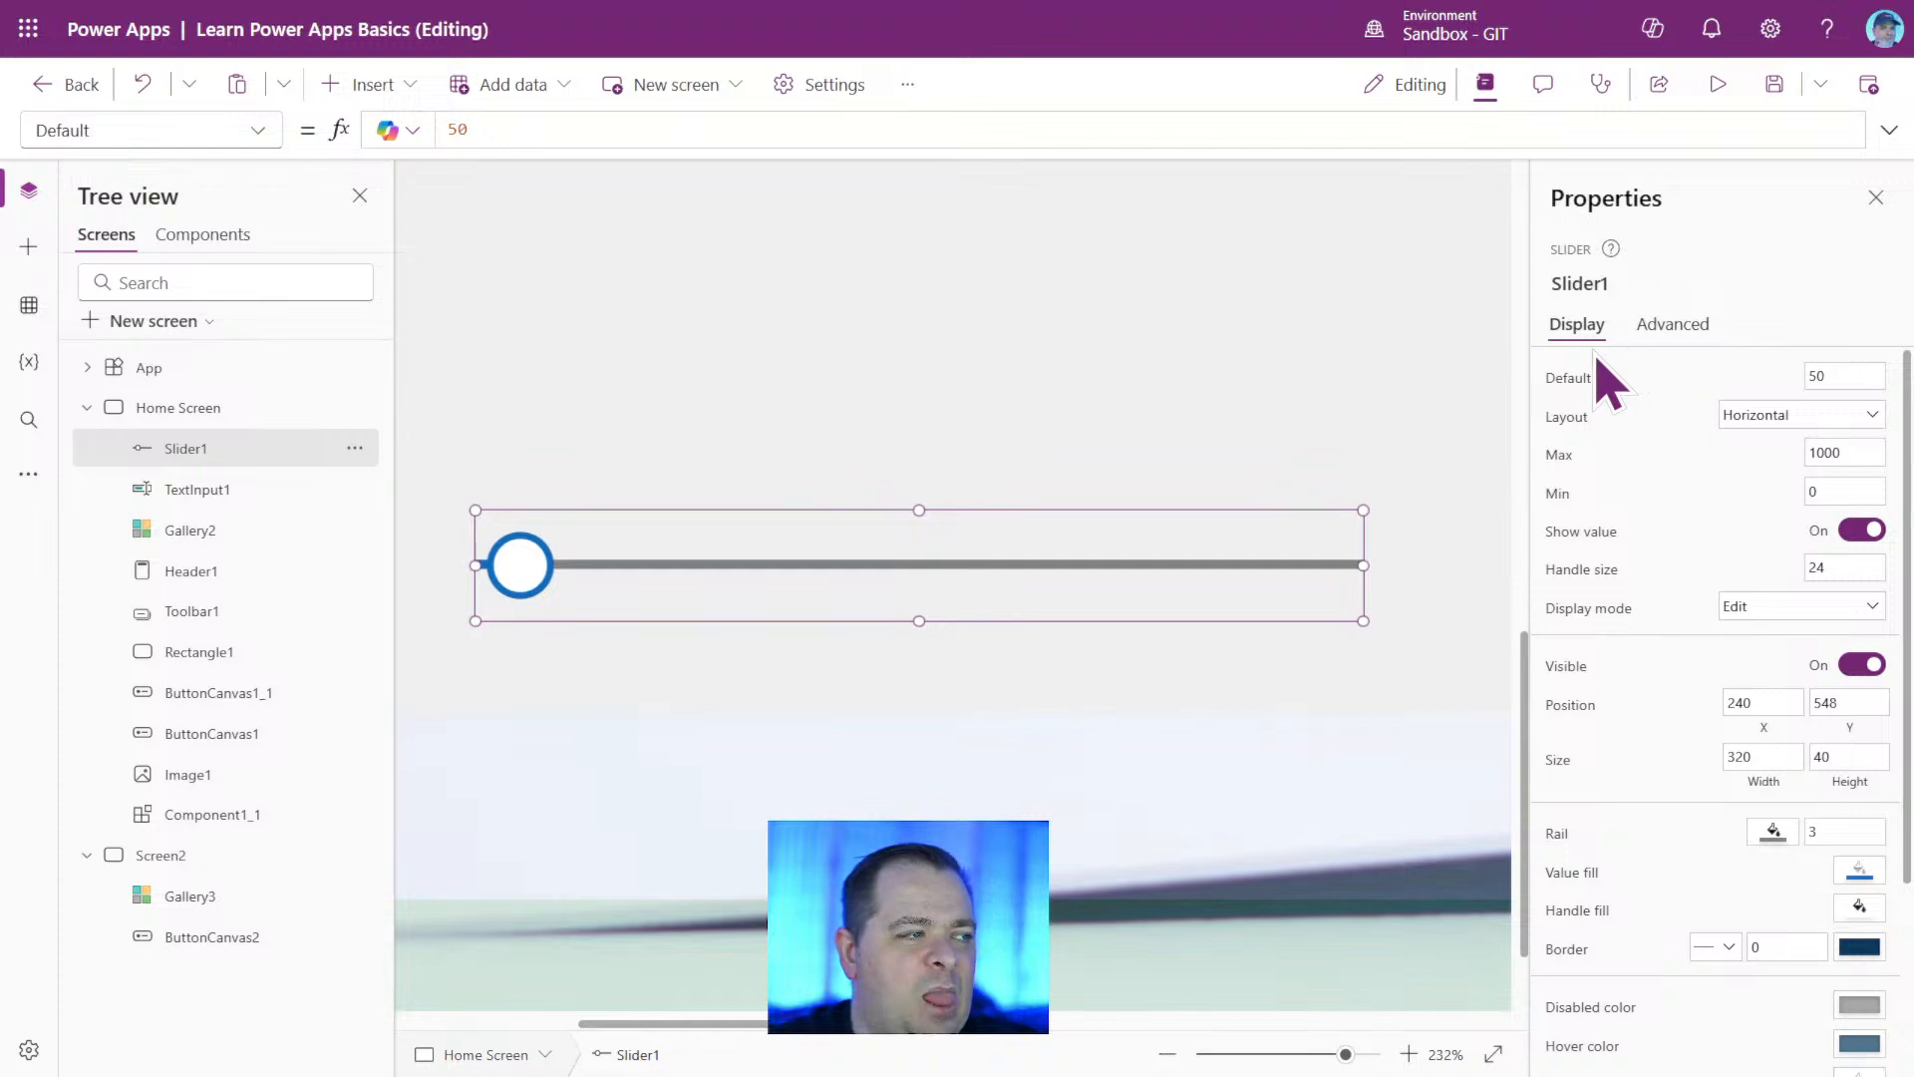
left_click(255, 134)
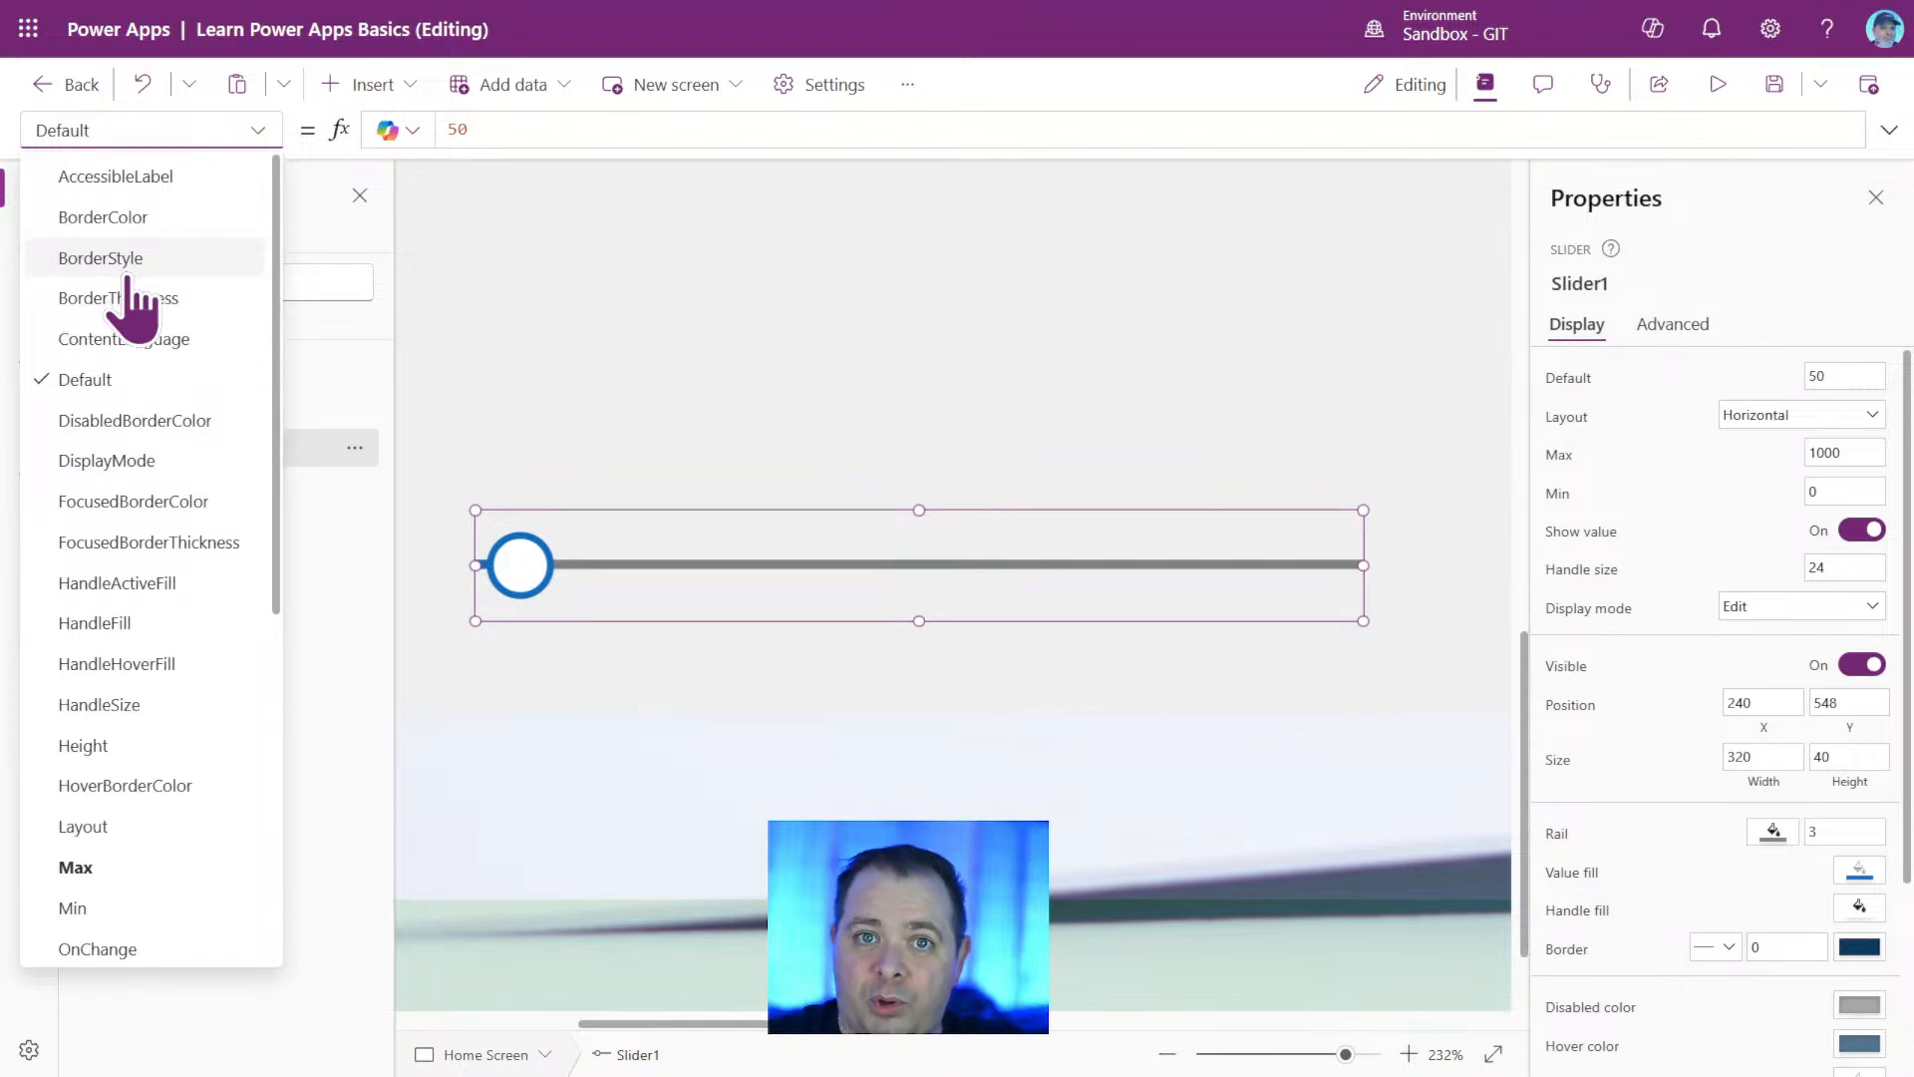
left_click_drag(1282, 1054, 1236, 1056)
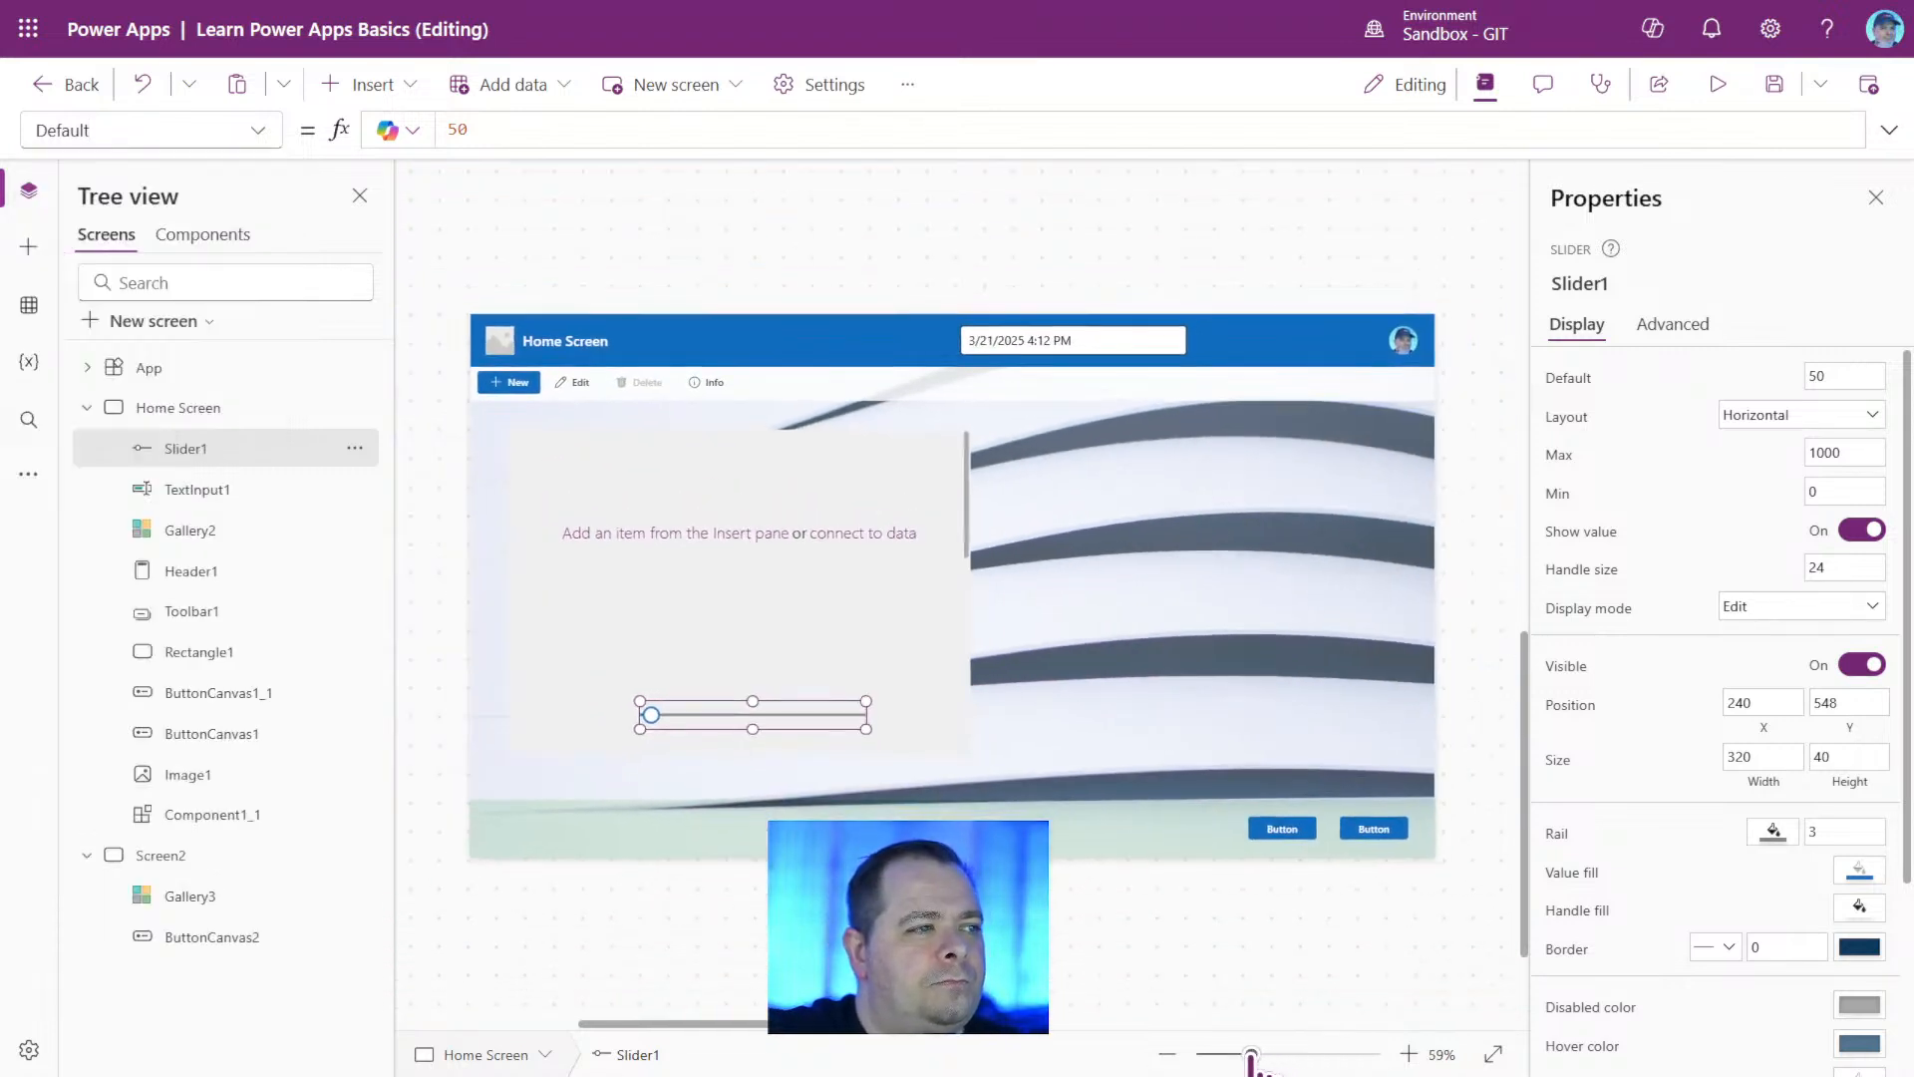
Look through the formula properties of the header's text input, preview the app and return to editing.
left_click(1058, 342)
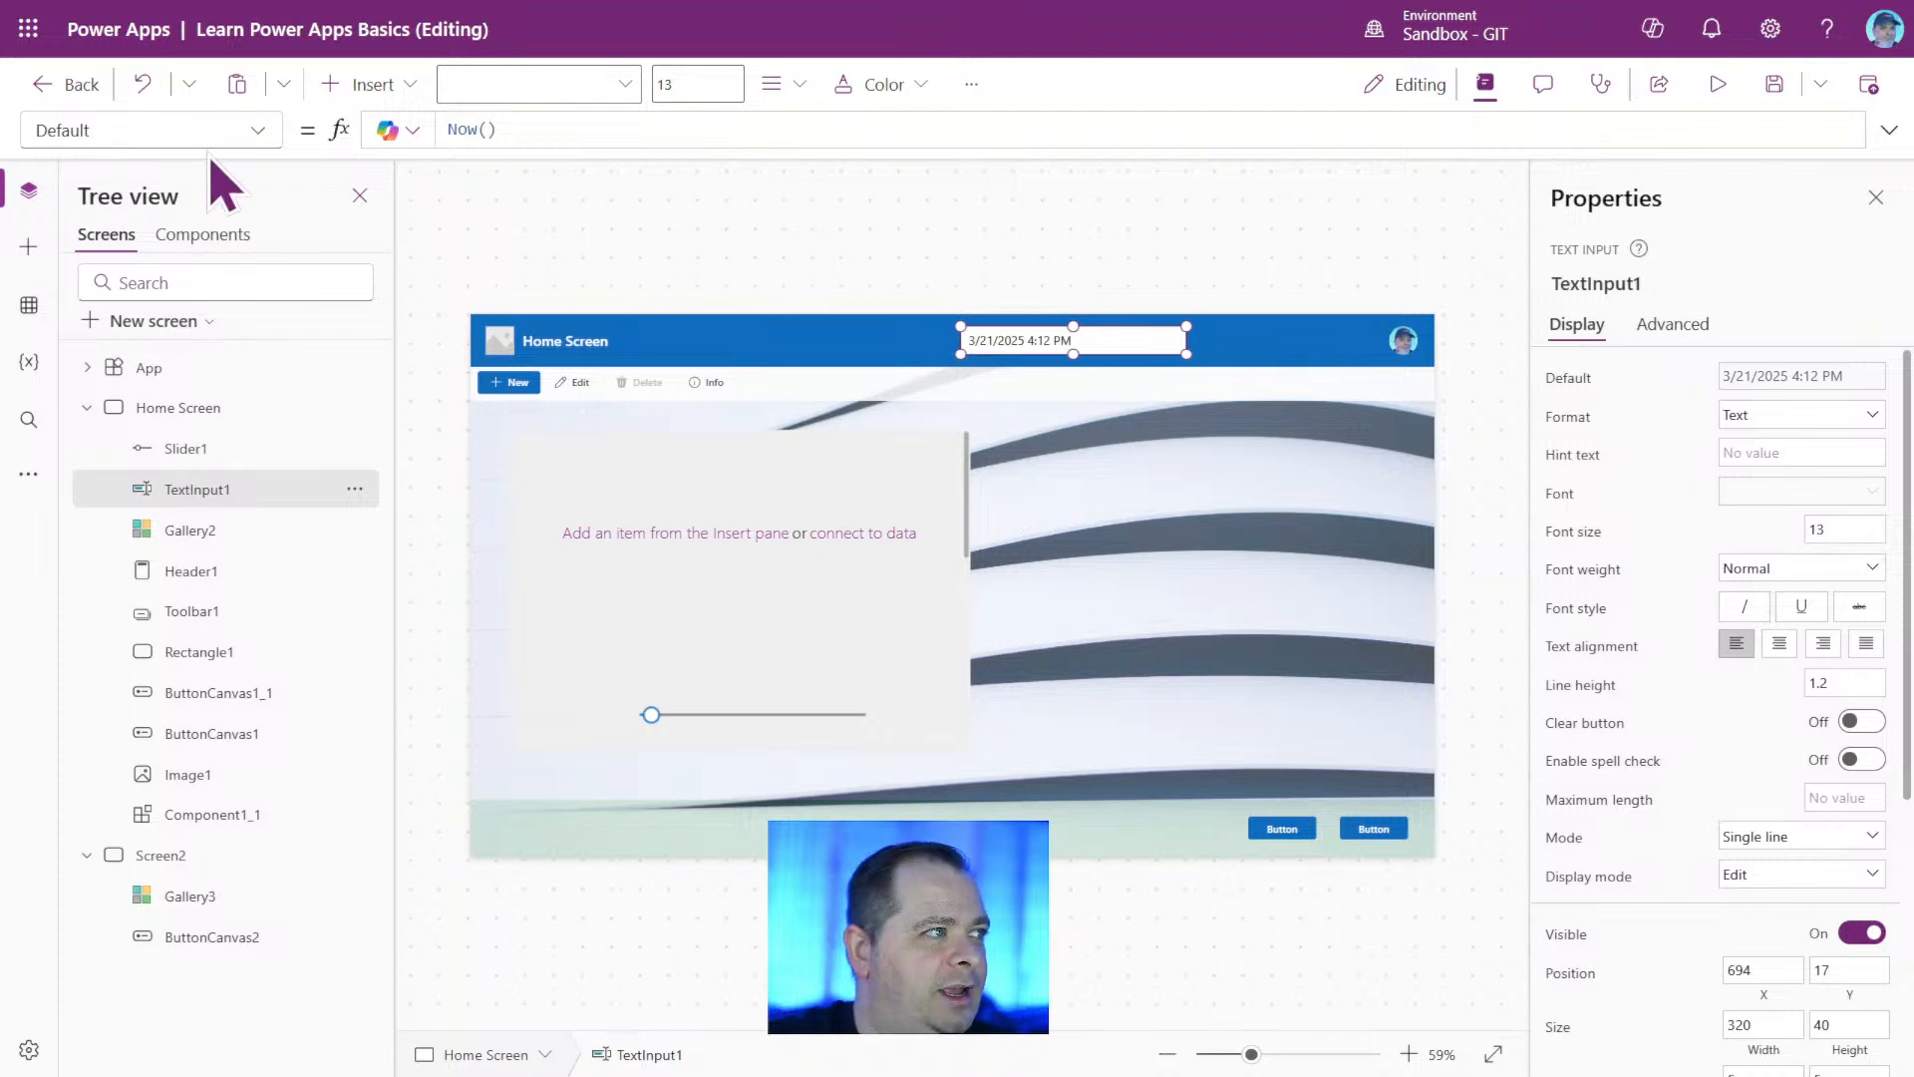
left_click(257, 132)
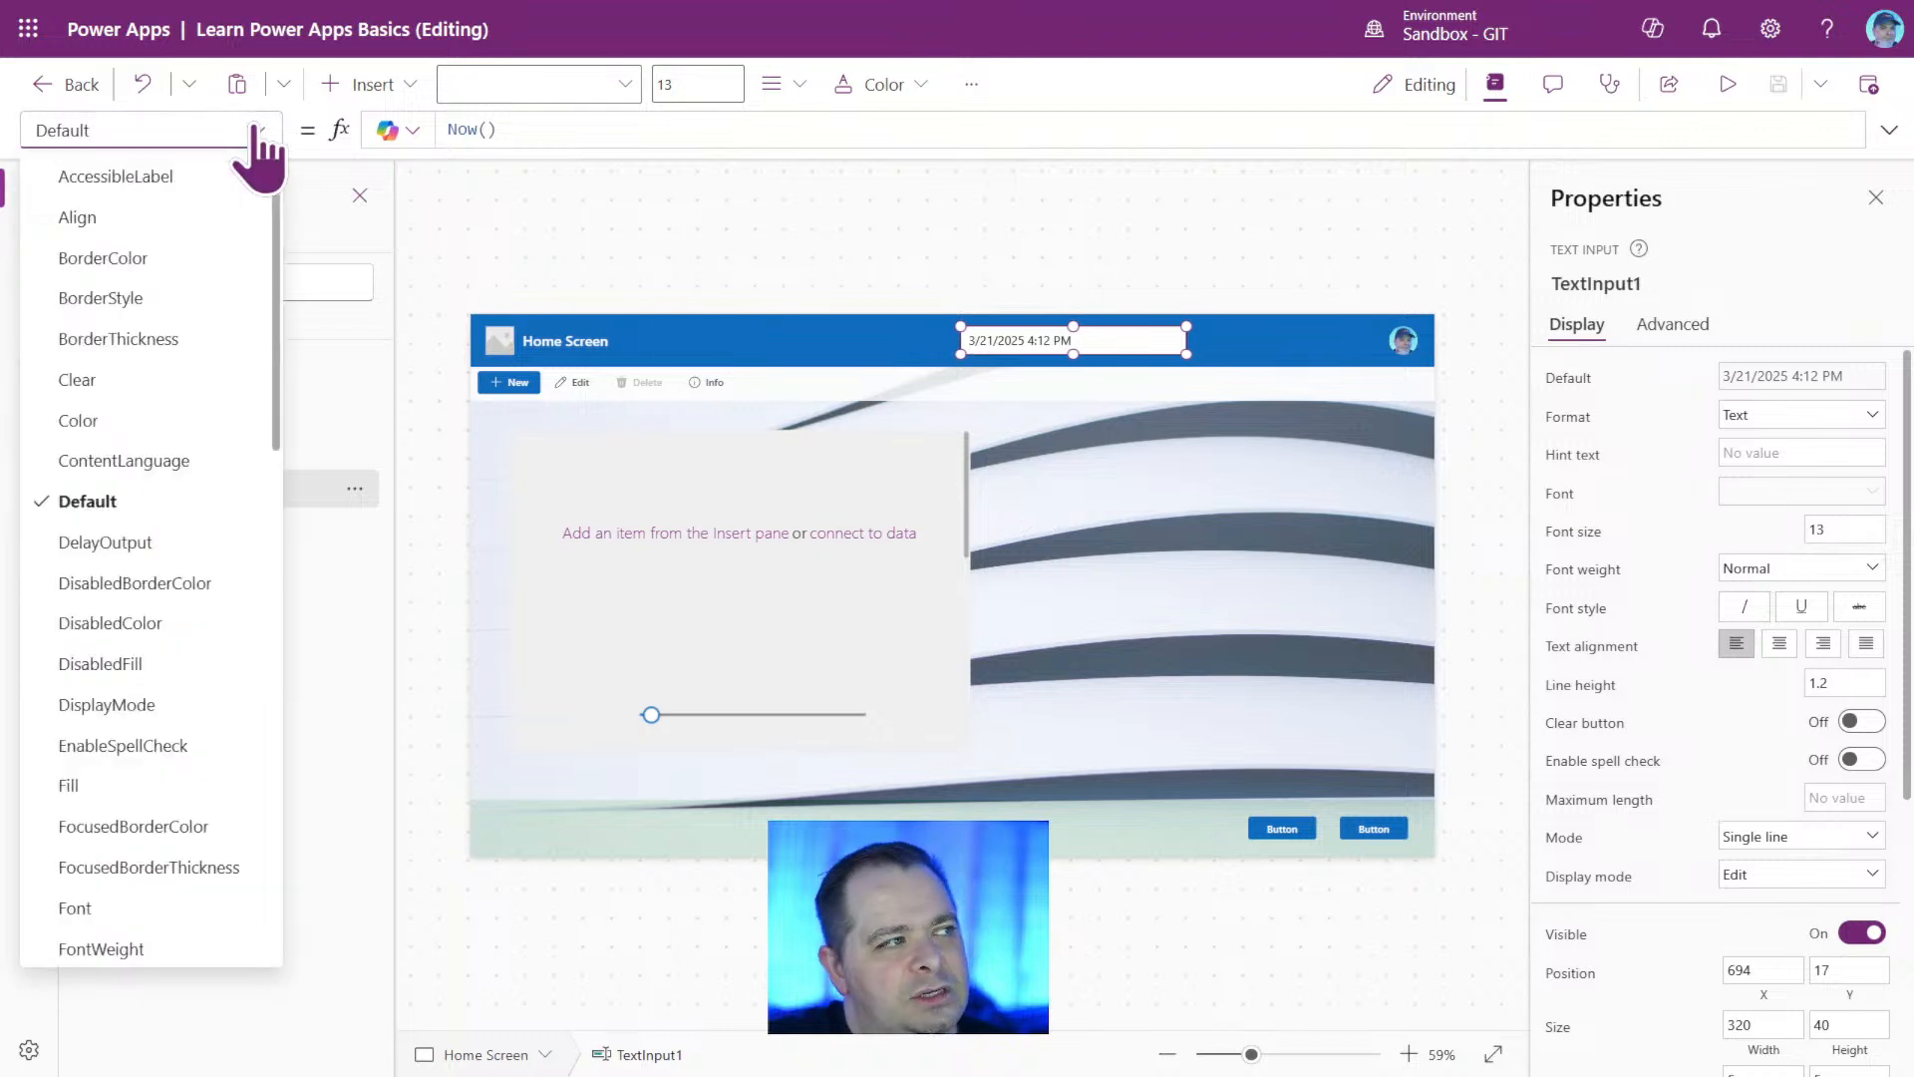
right_click(255, 130)
left_click(166, 130)
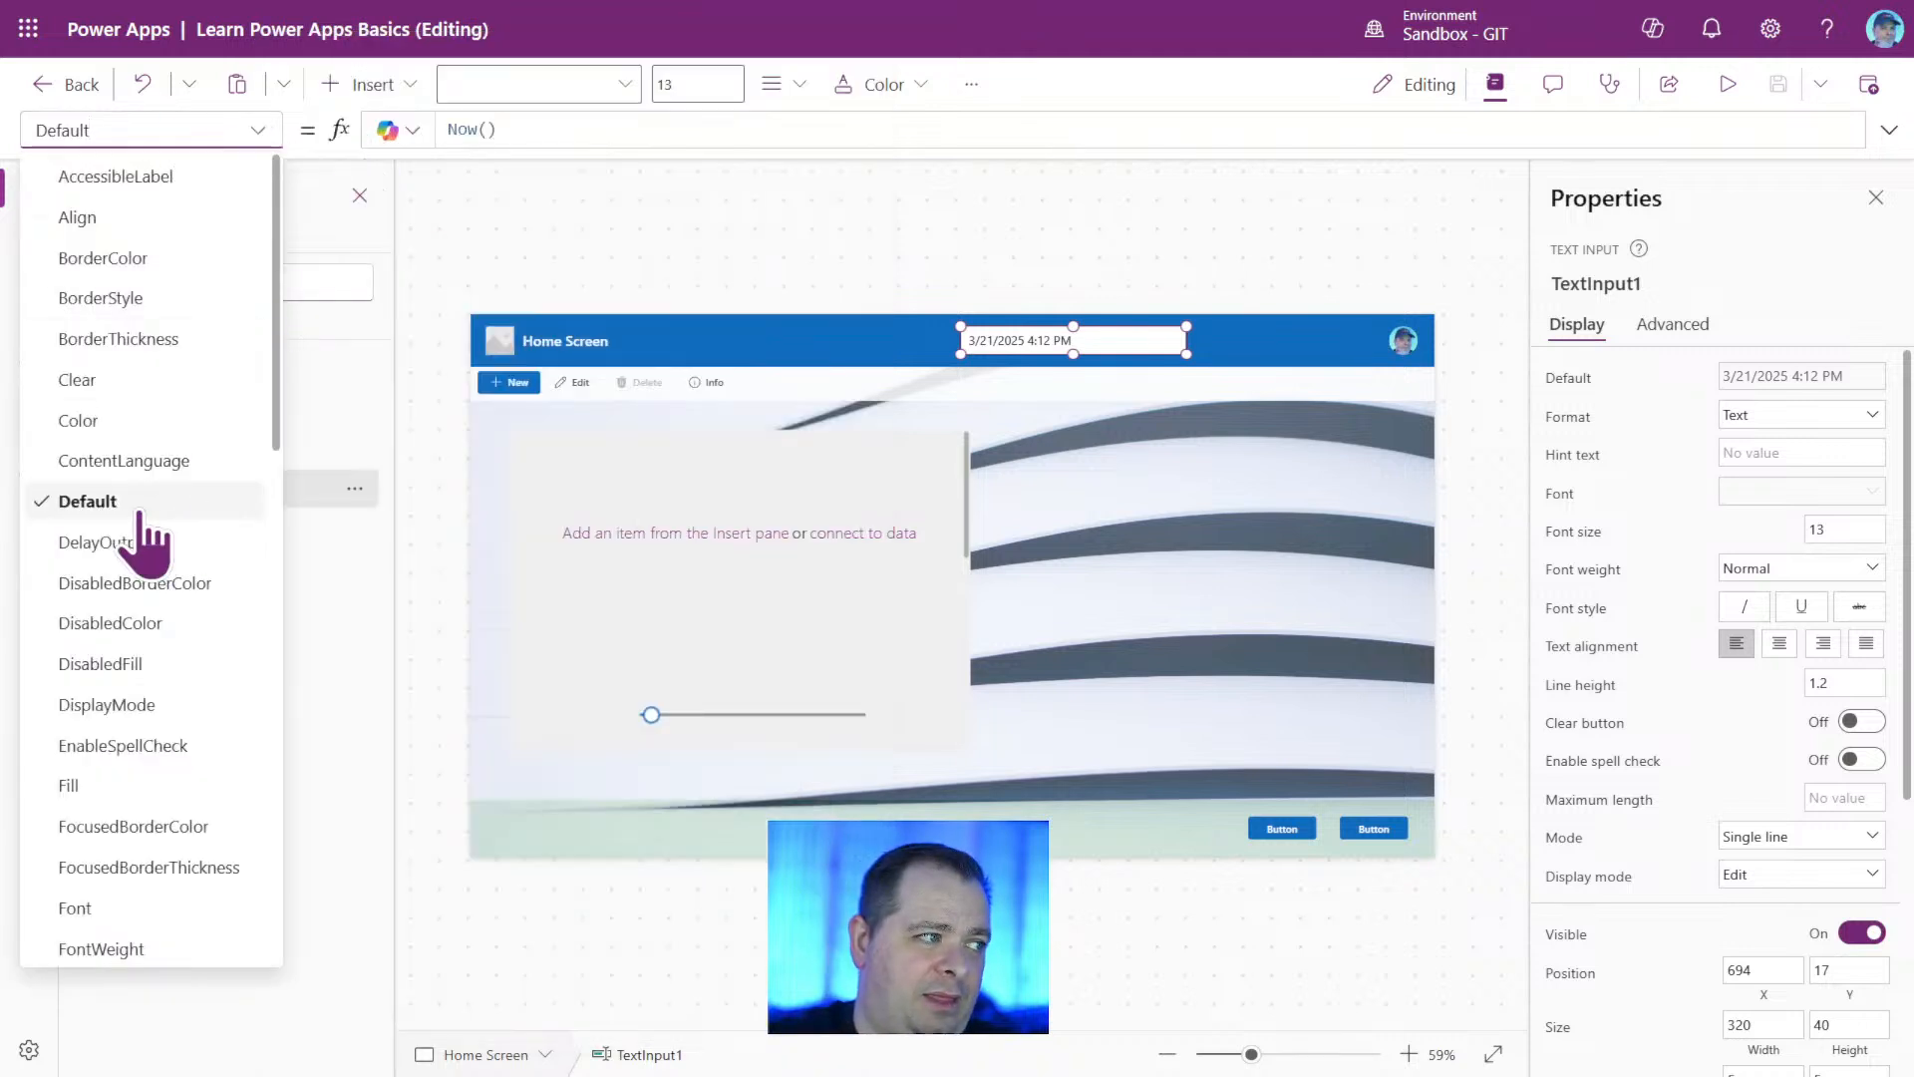
left_click(1106, 343)
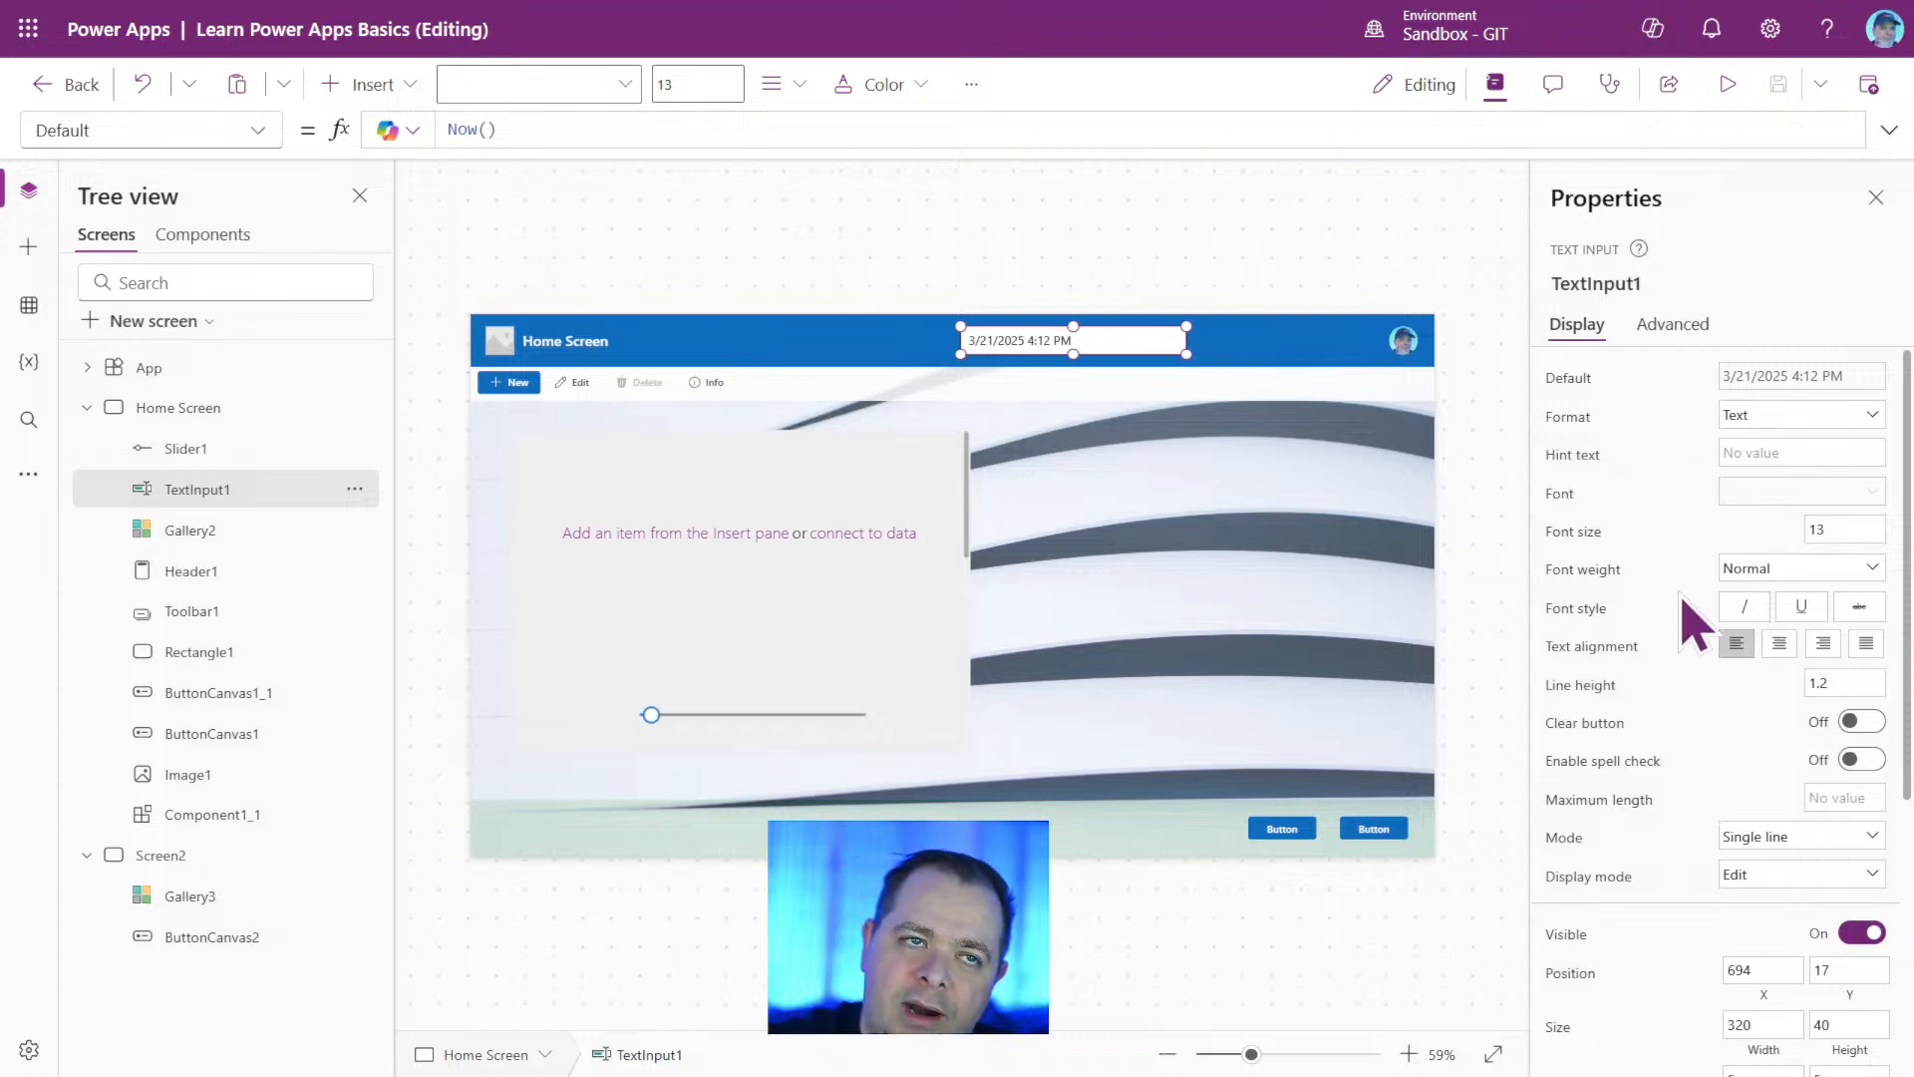
left_click(1726, 87)
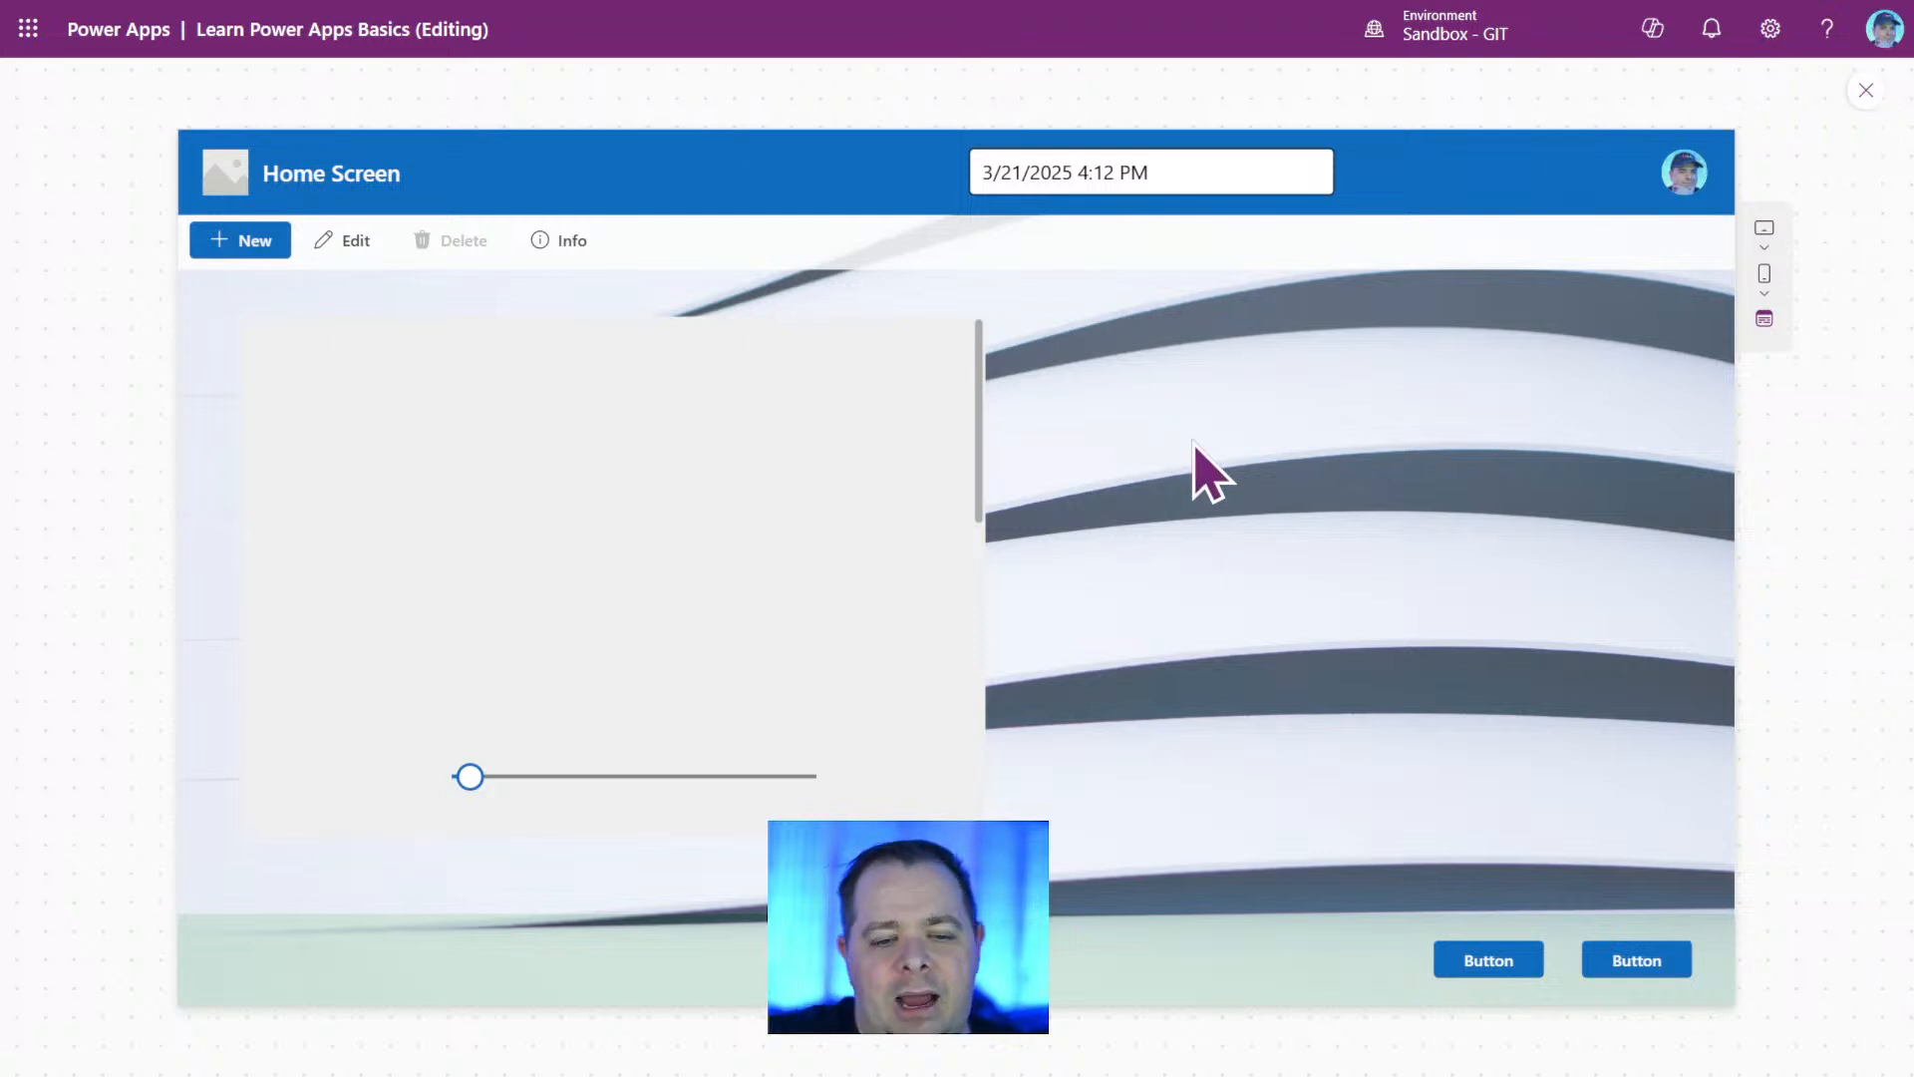
key("Escape")
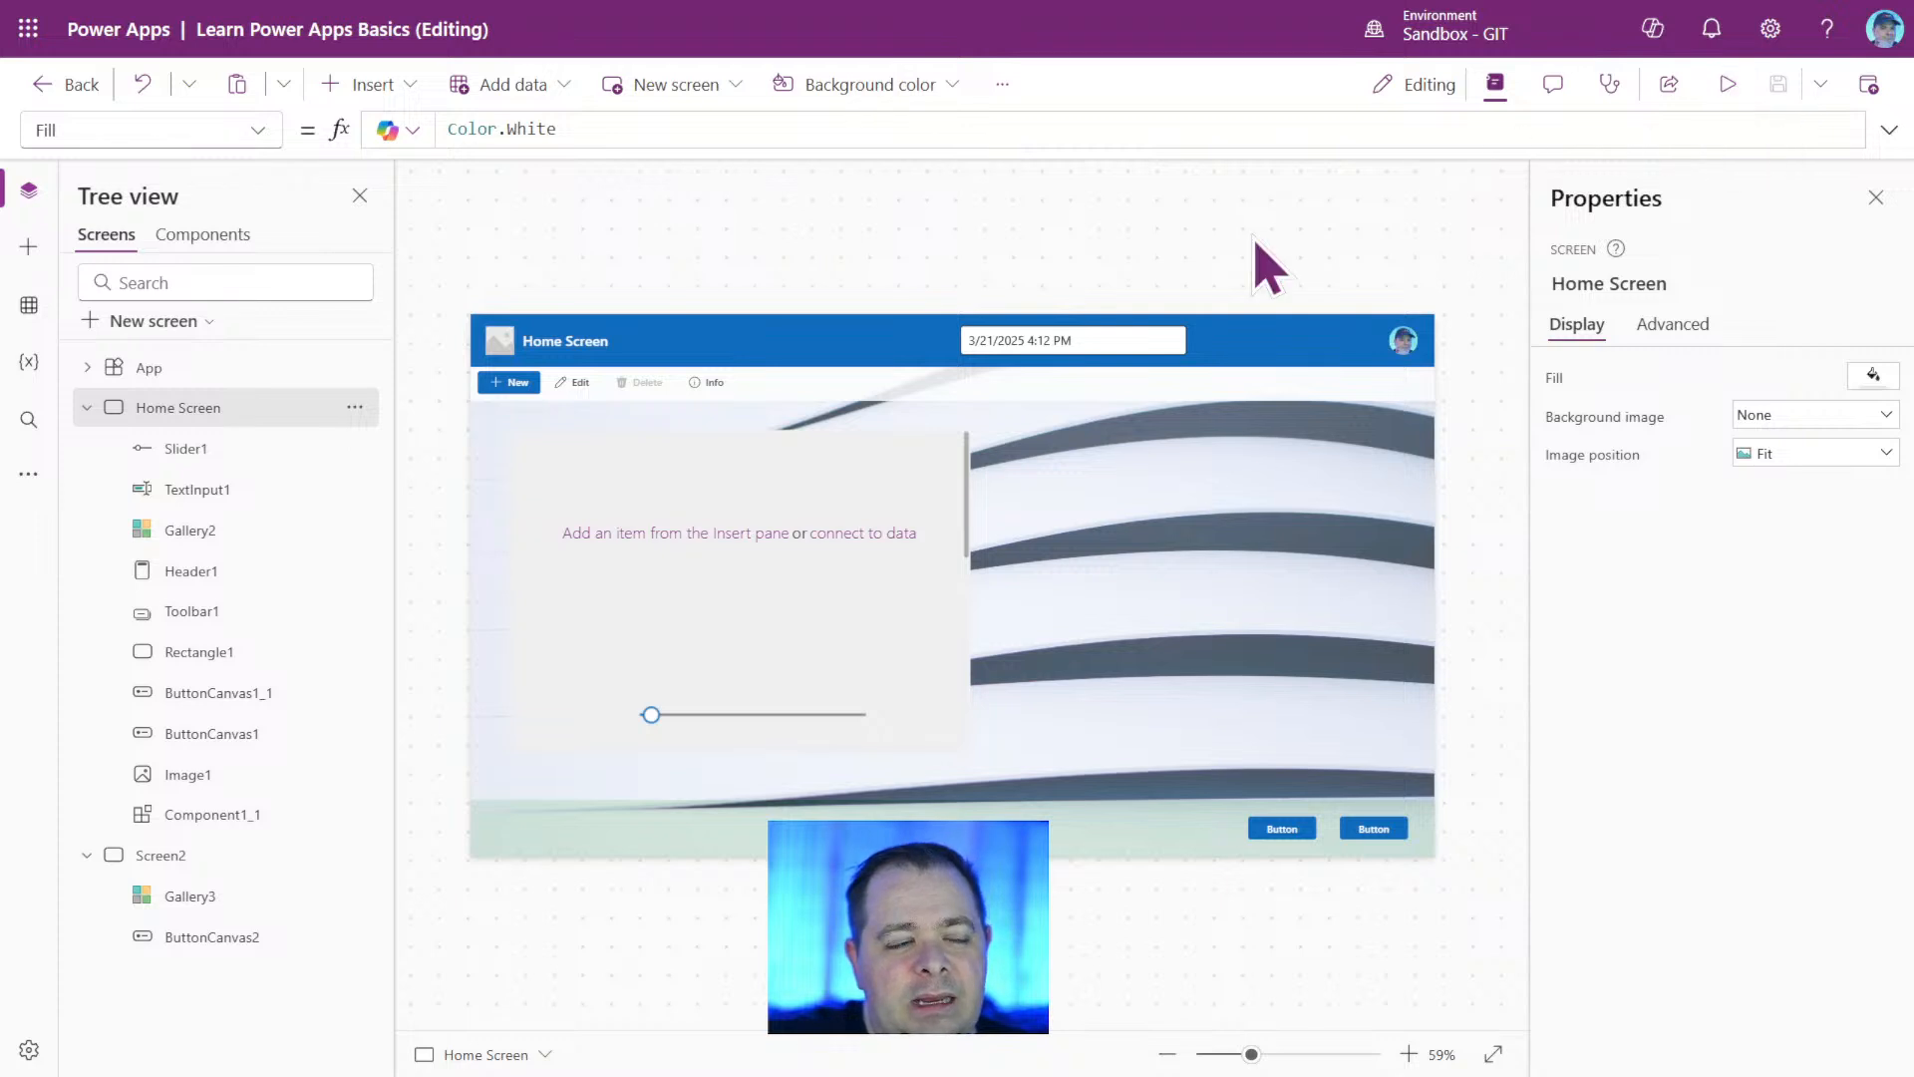
Preview the app, clear the date and time from the header's text input, and return to editing.
left_click(1066, 341)
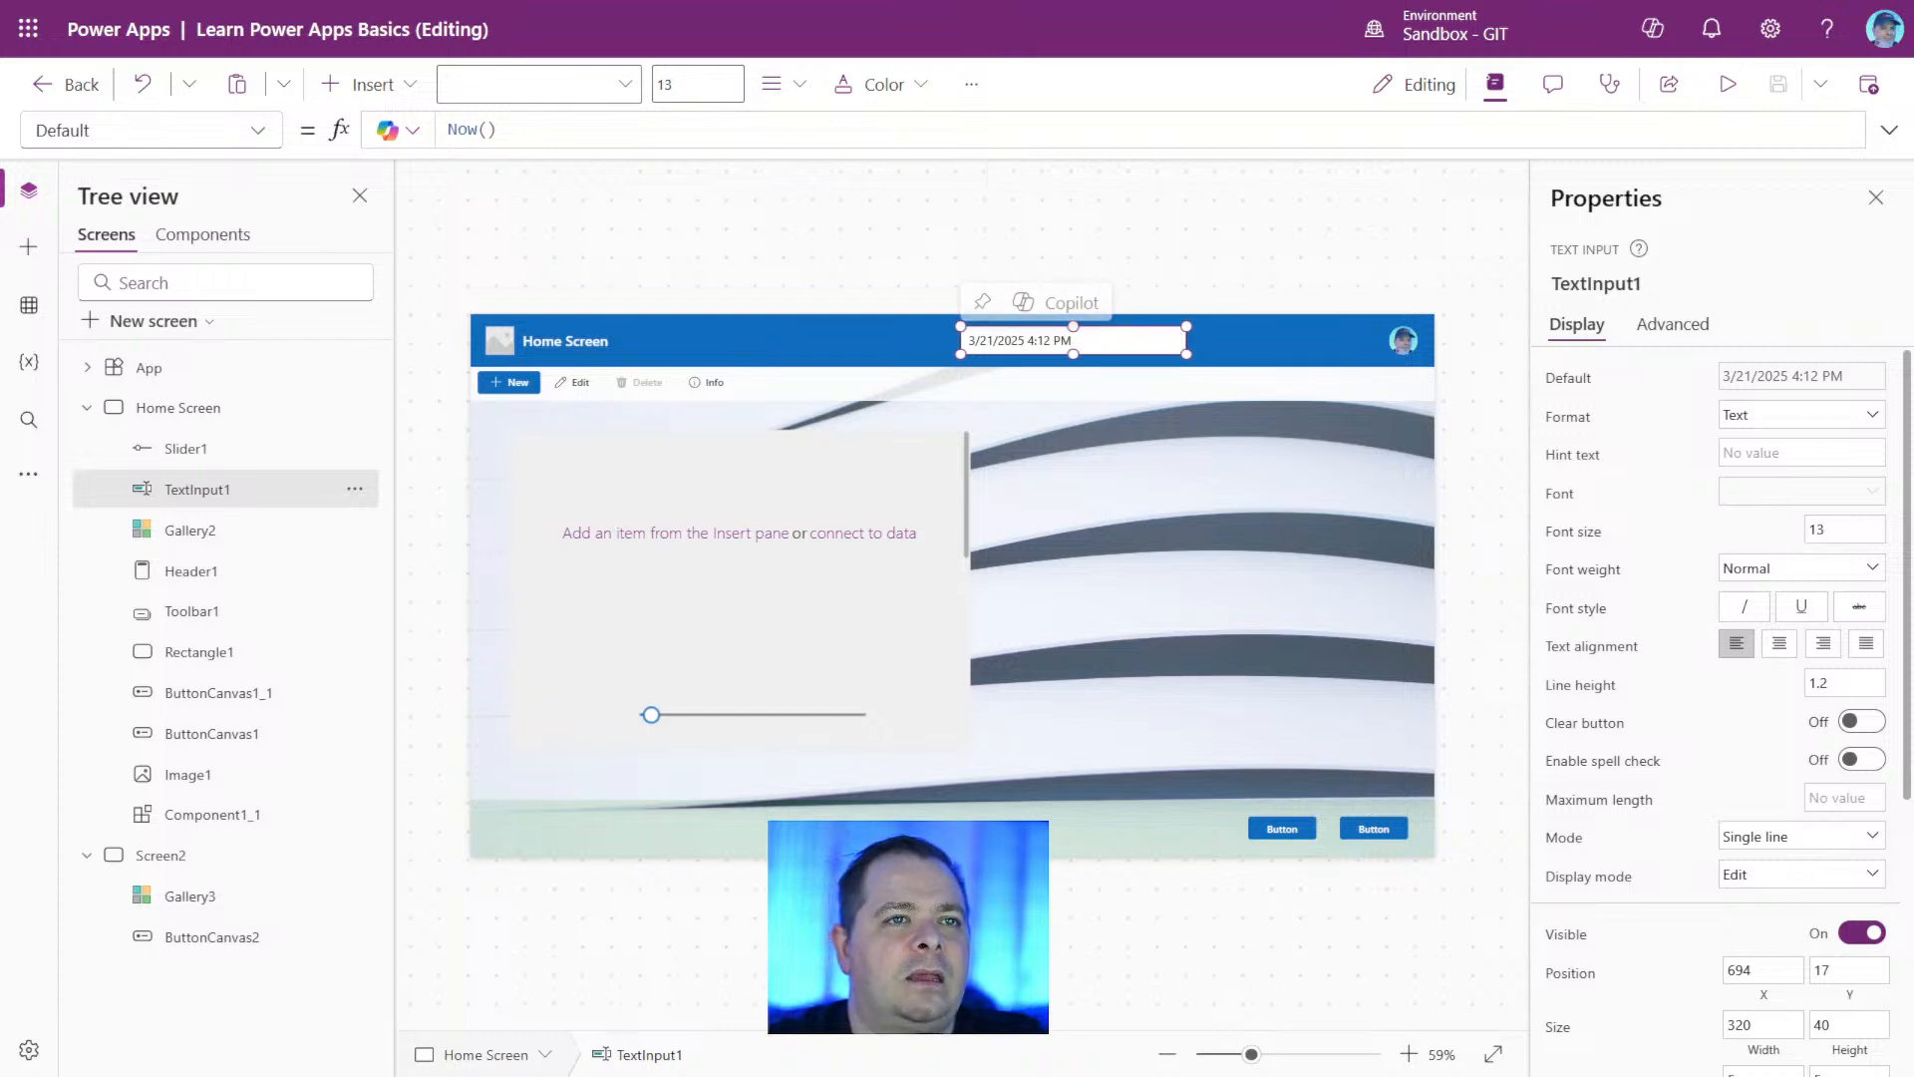
left_click(1730, 85)
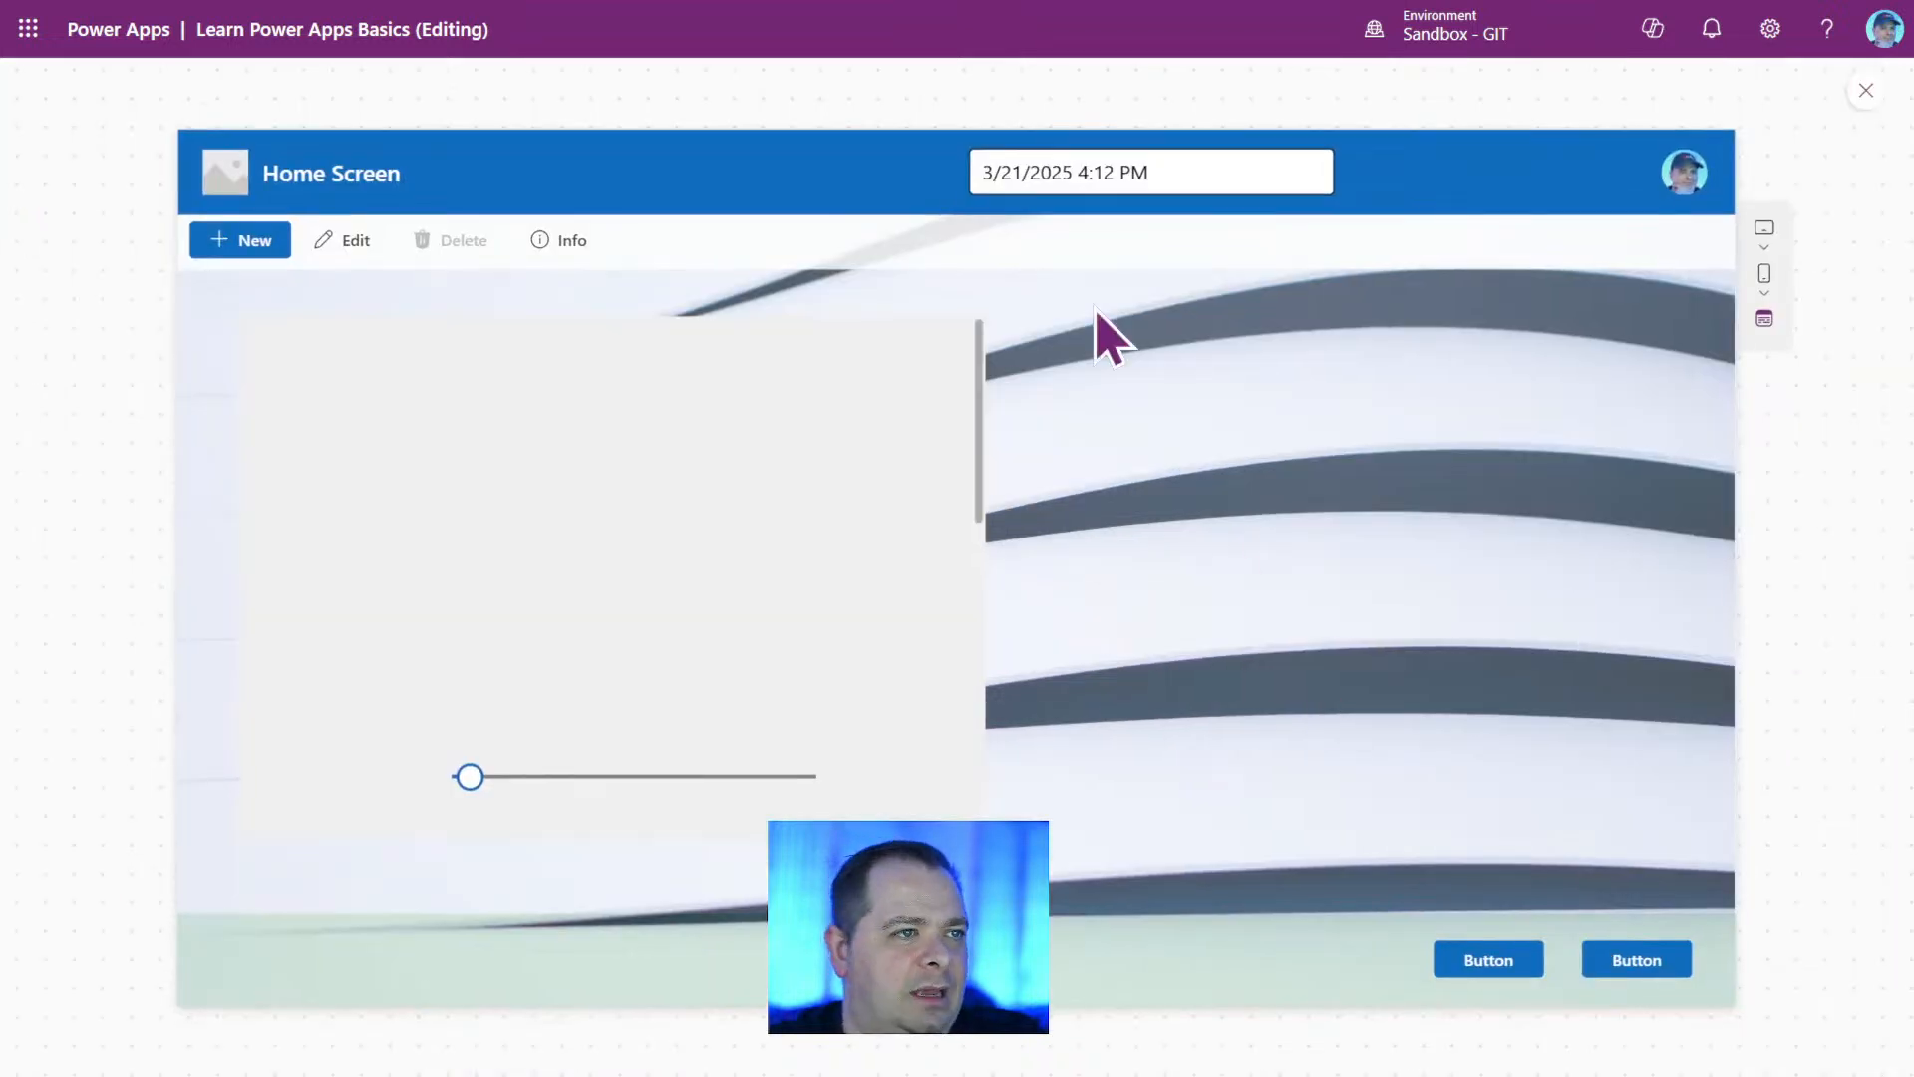
left_click(1247, 164)
left_click_drag(1236, 172, 867, 170)
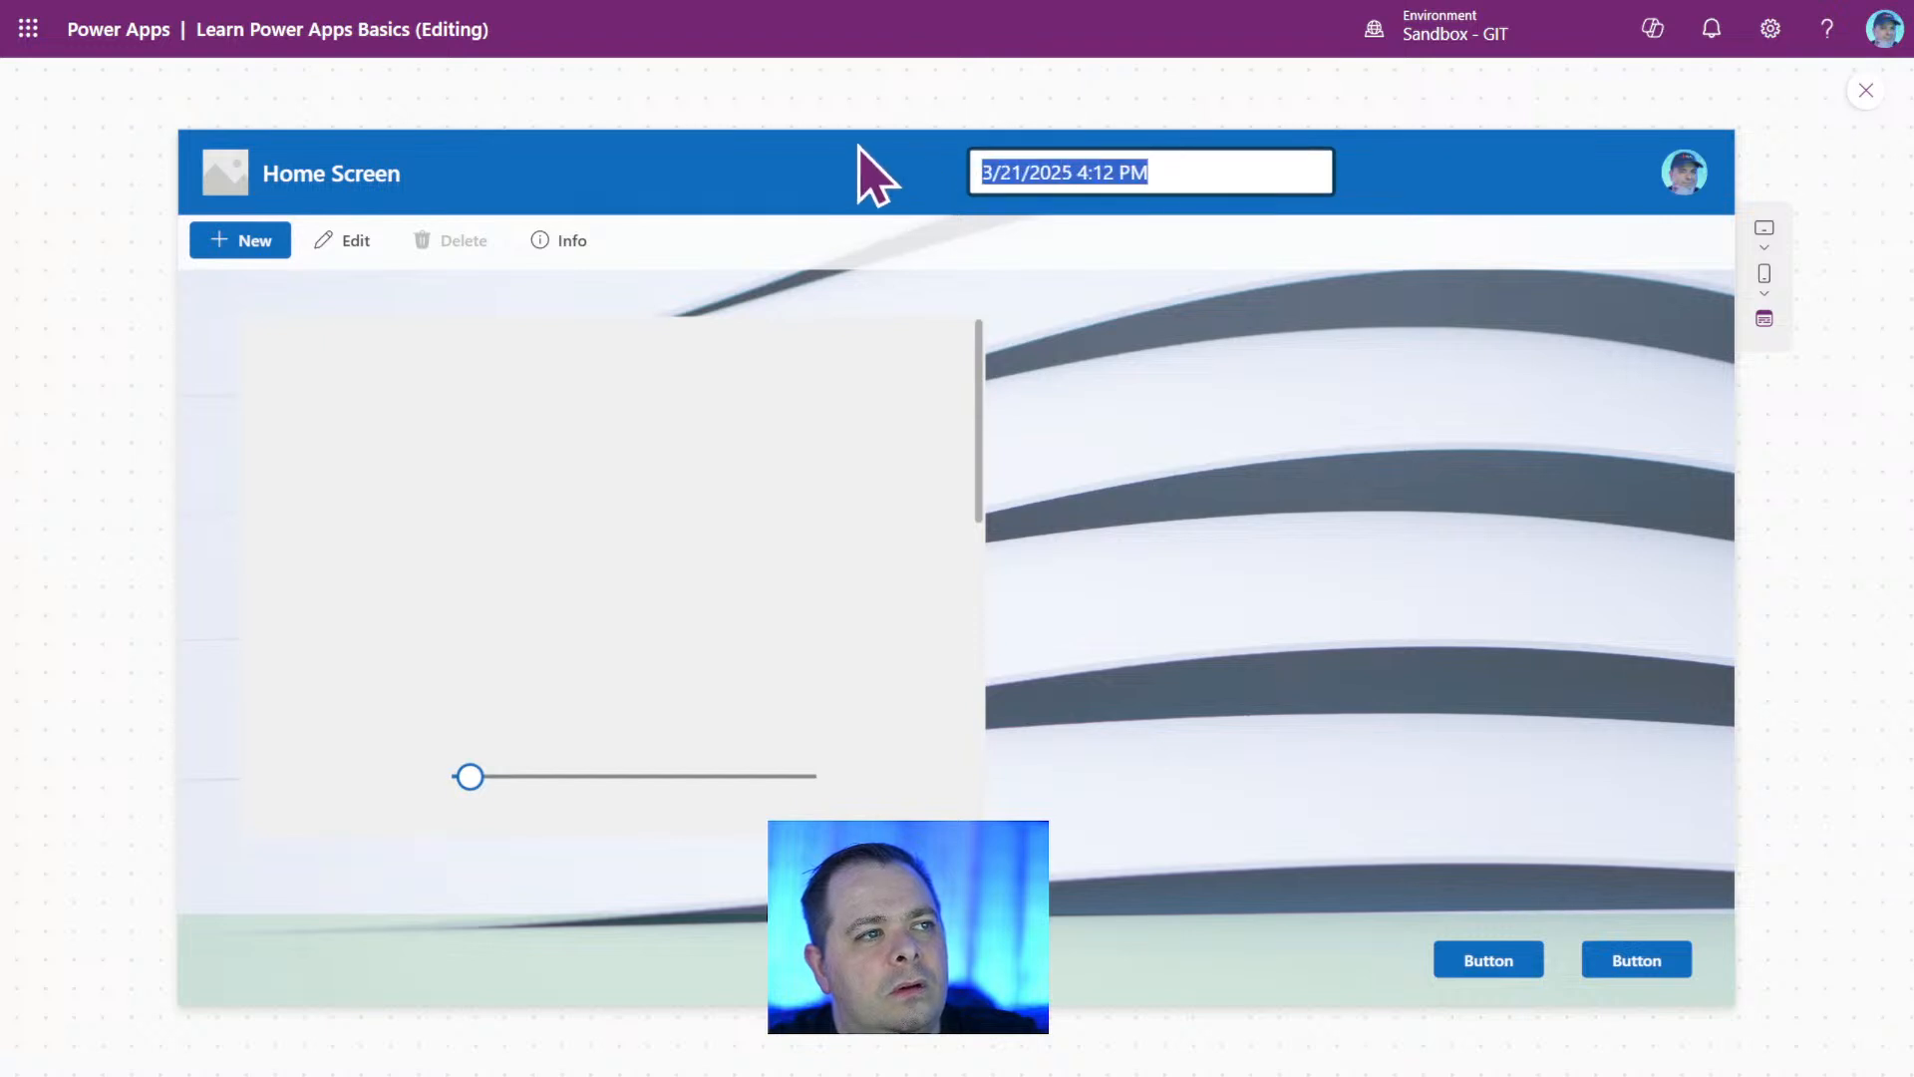
key("BackSpace")
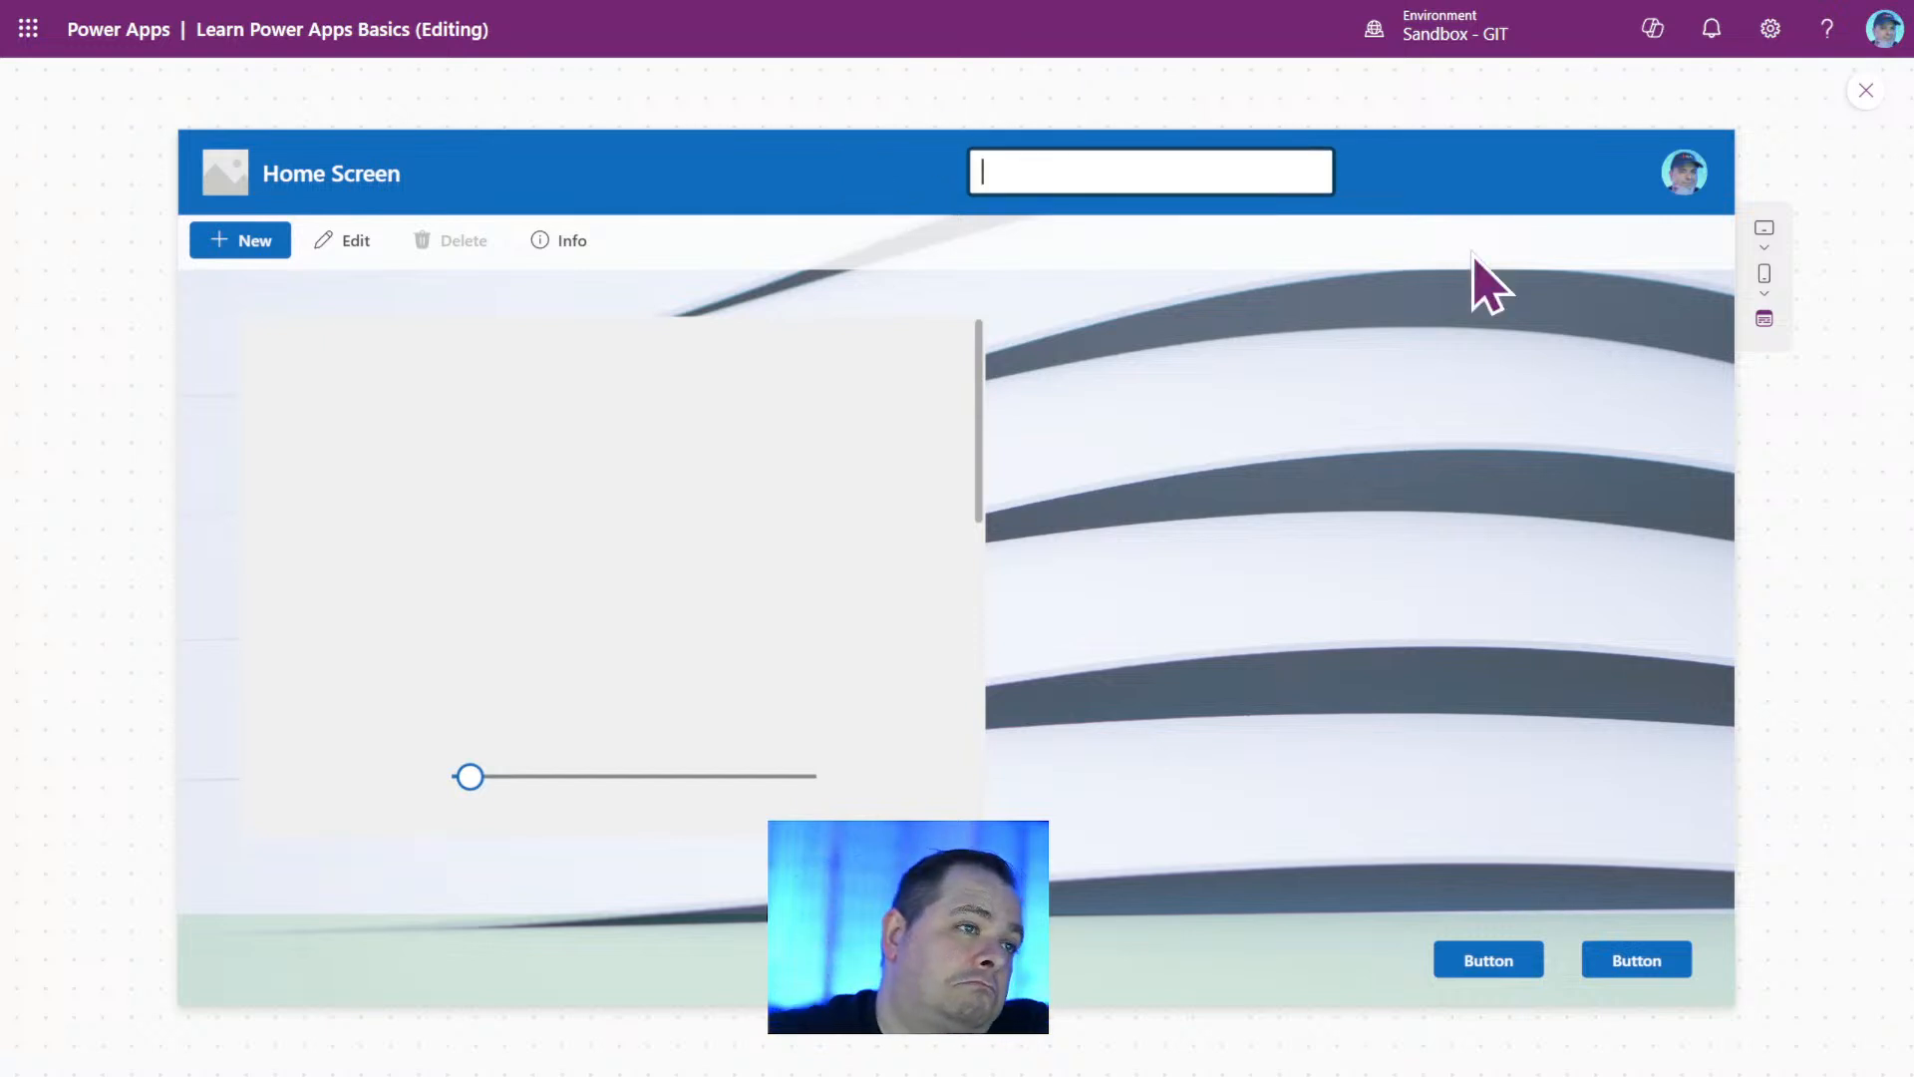
left_click(1867, 91)
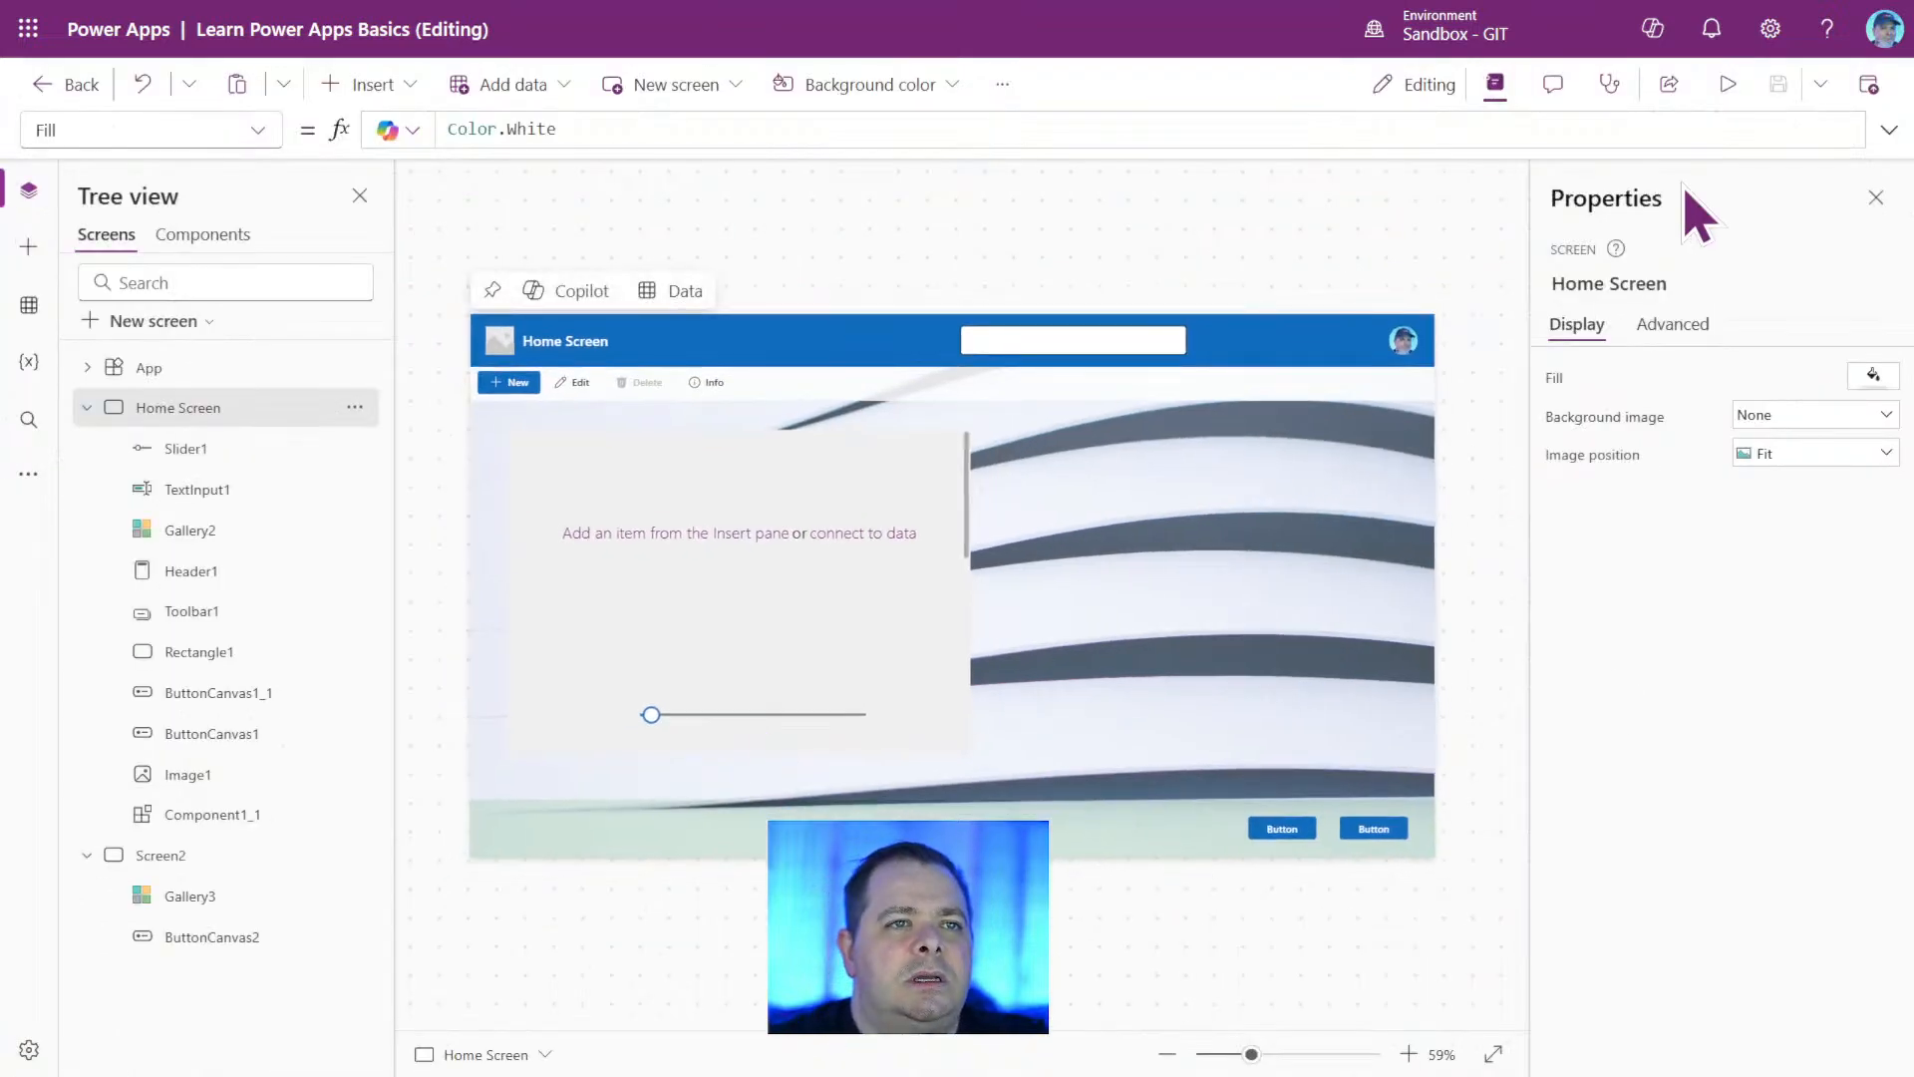
Move the text input from the header to the green footer beside the buttons, at about X 736, Y 708.
left_click(1125, 339)
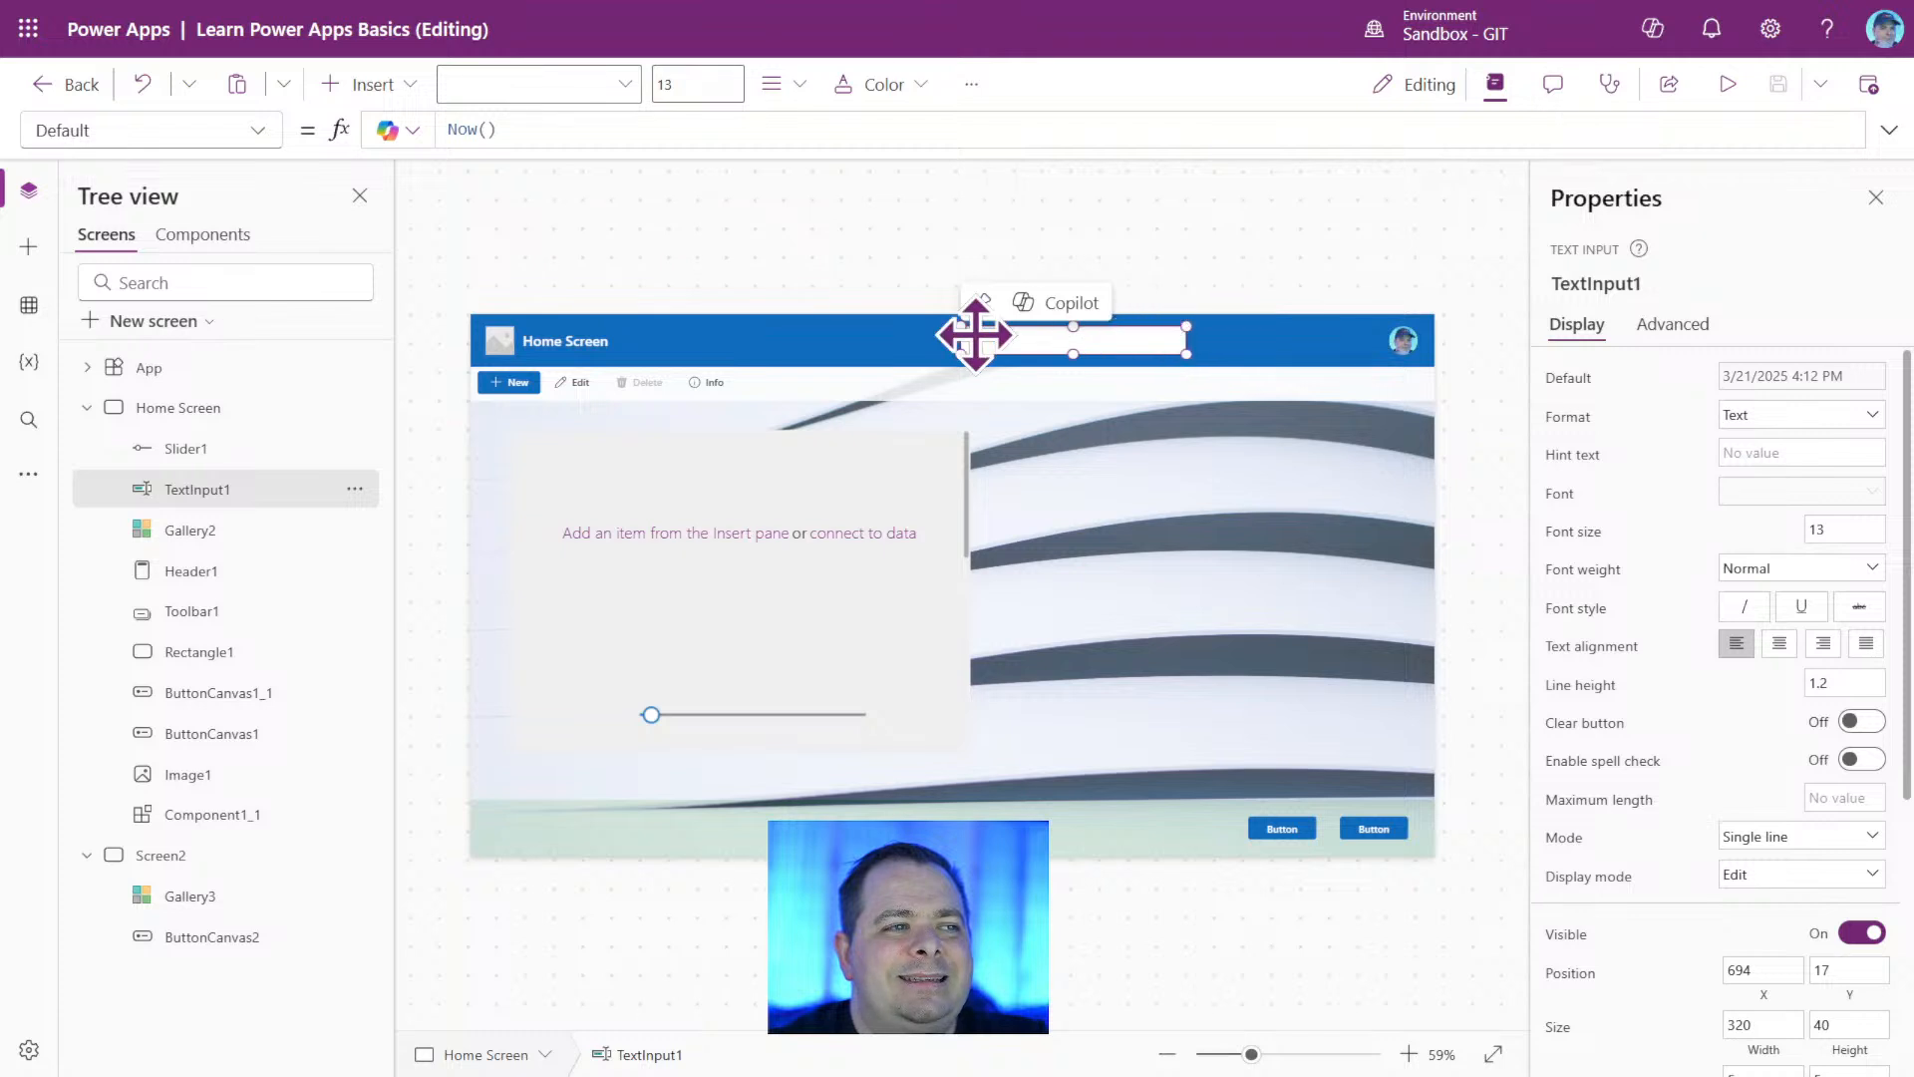
left_click(1120, 335)
left_click_drag(1120, 335, 1151, 824)
Insert a classic Text label on Home Screen and move it to the footer, at about X 485, Y 708.
left_click(371, 84)
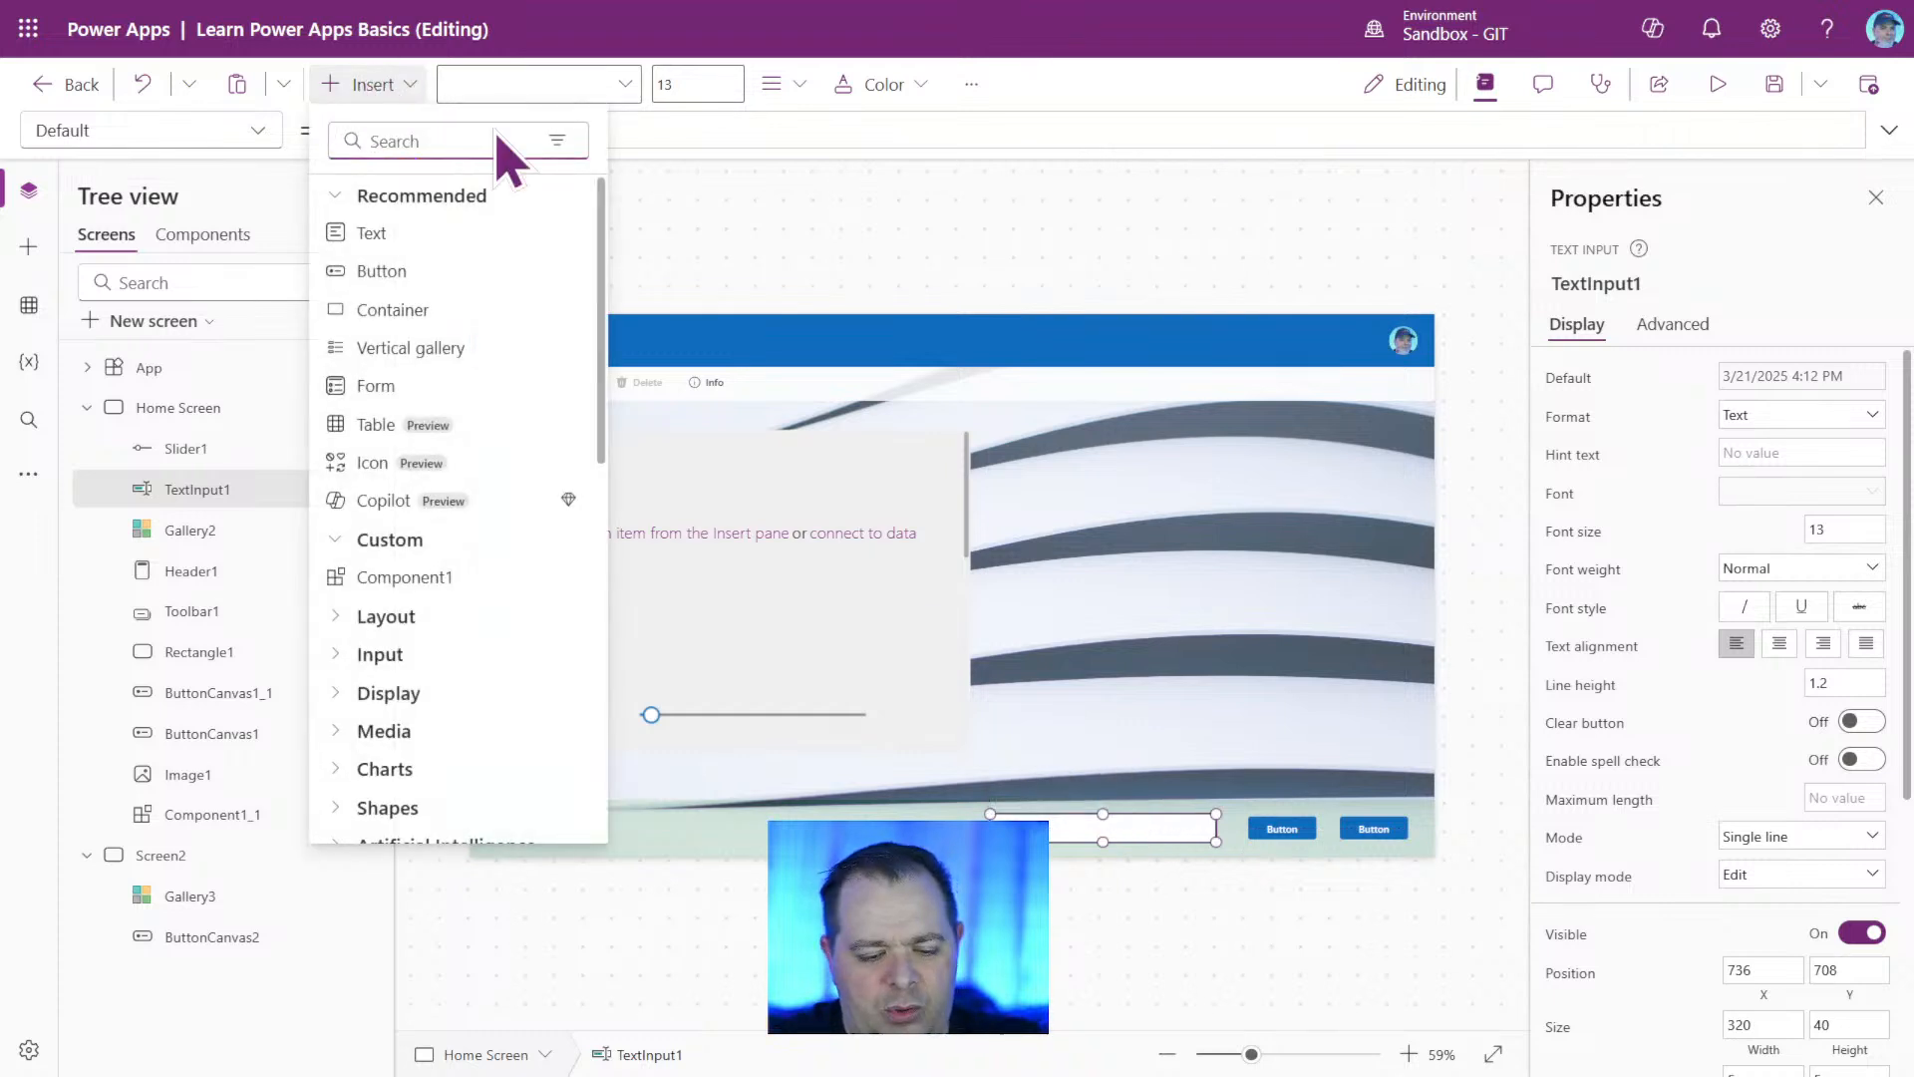
type("label")
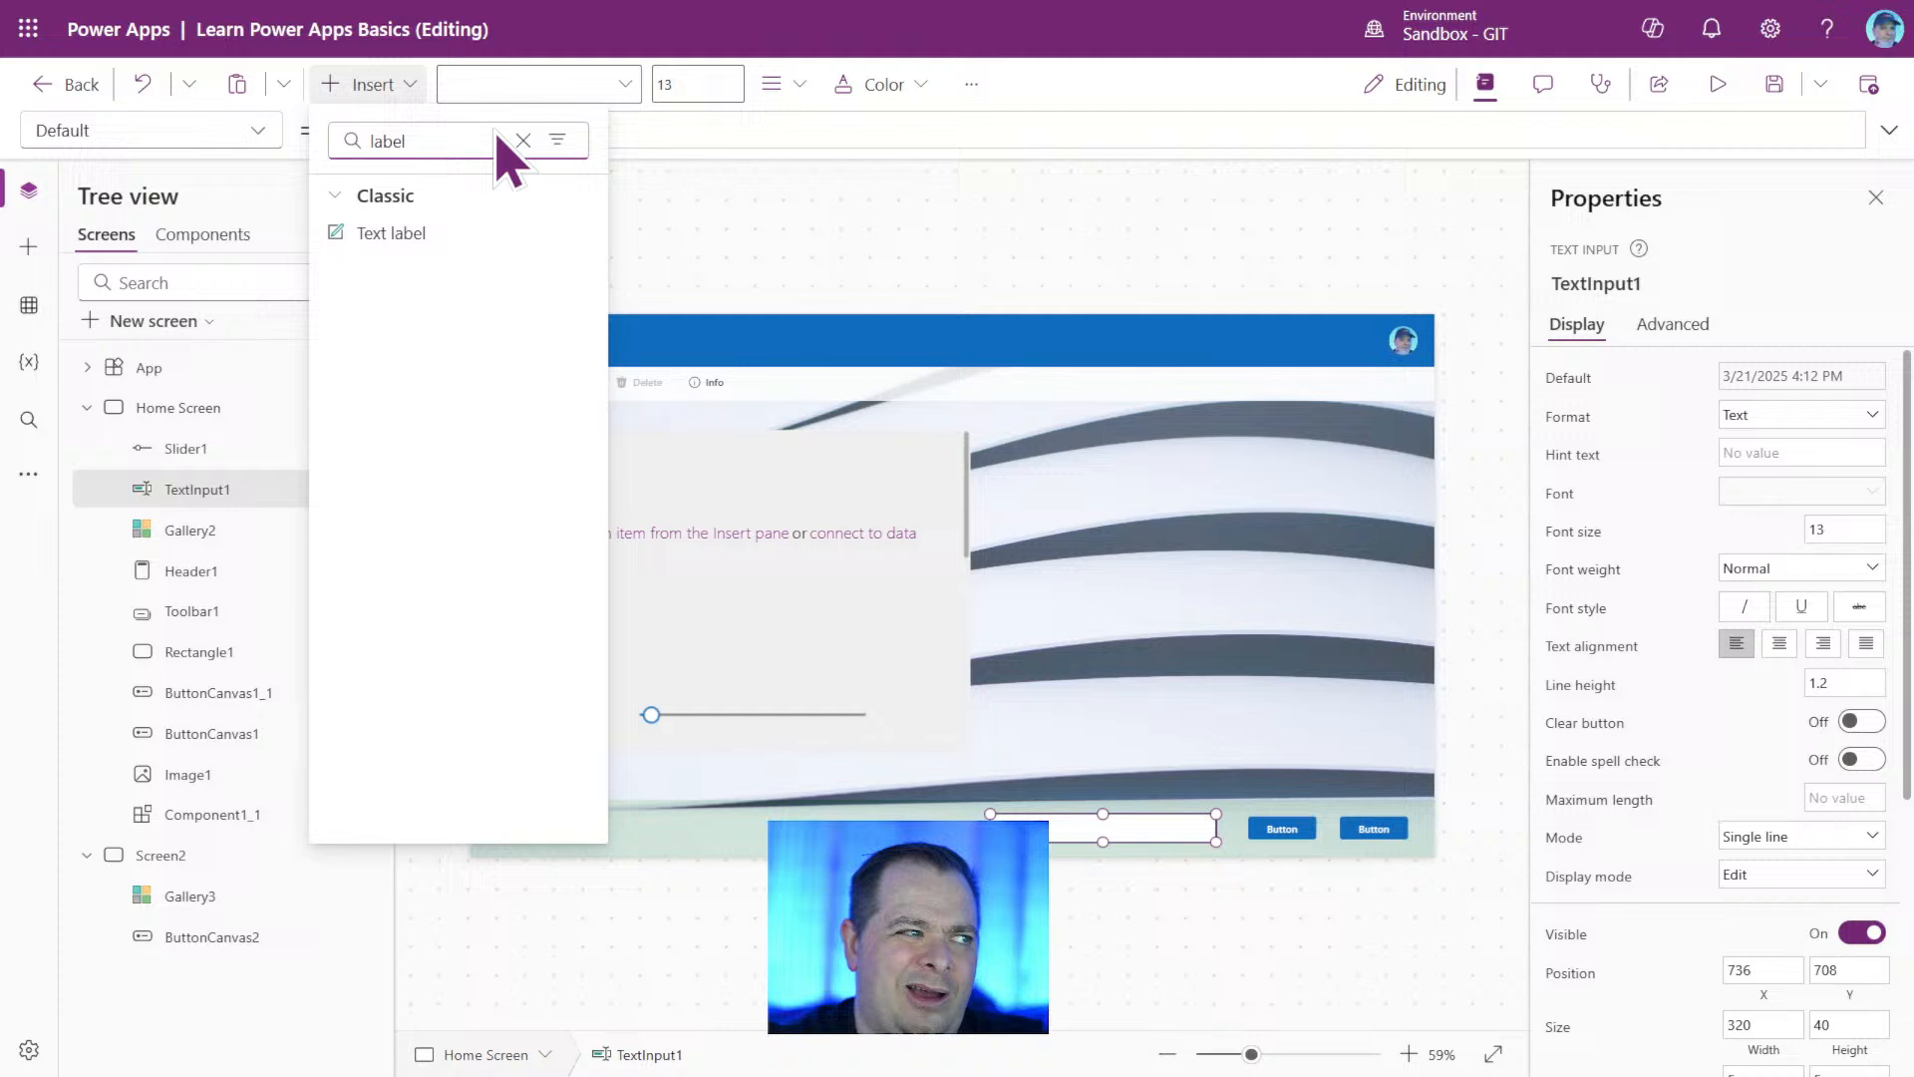
left_click(476, 237)
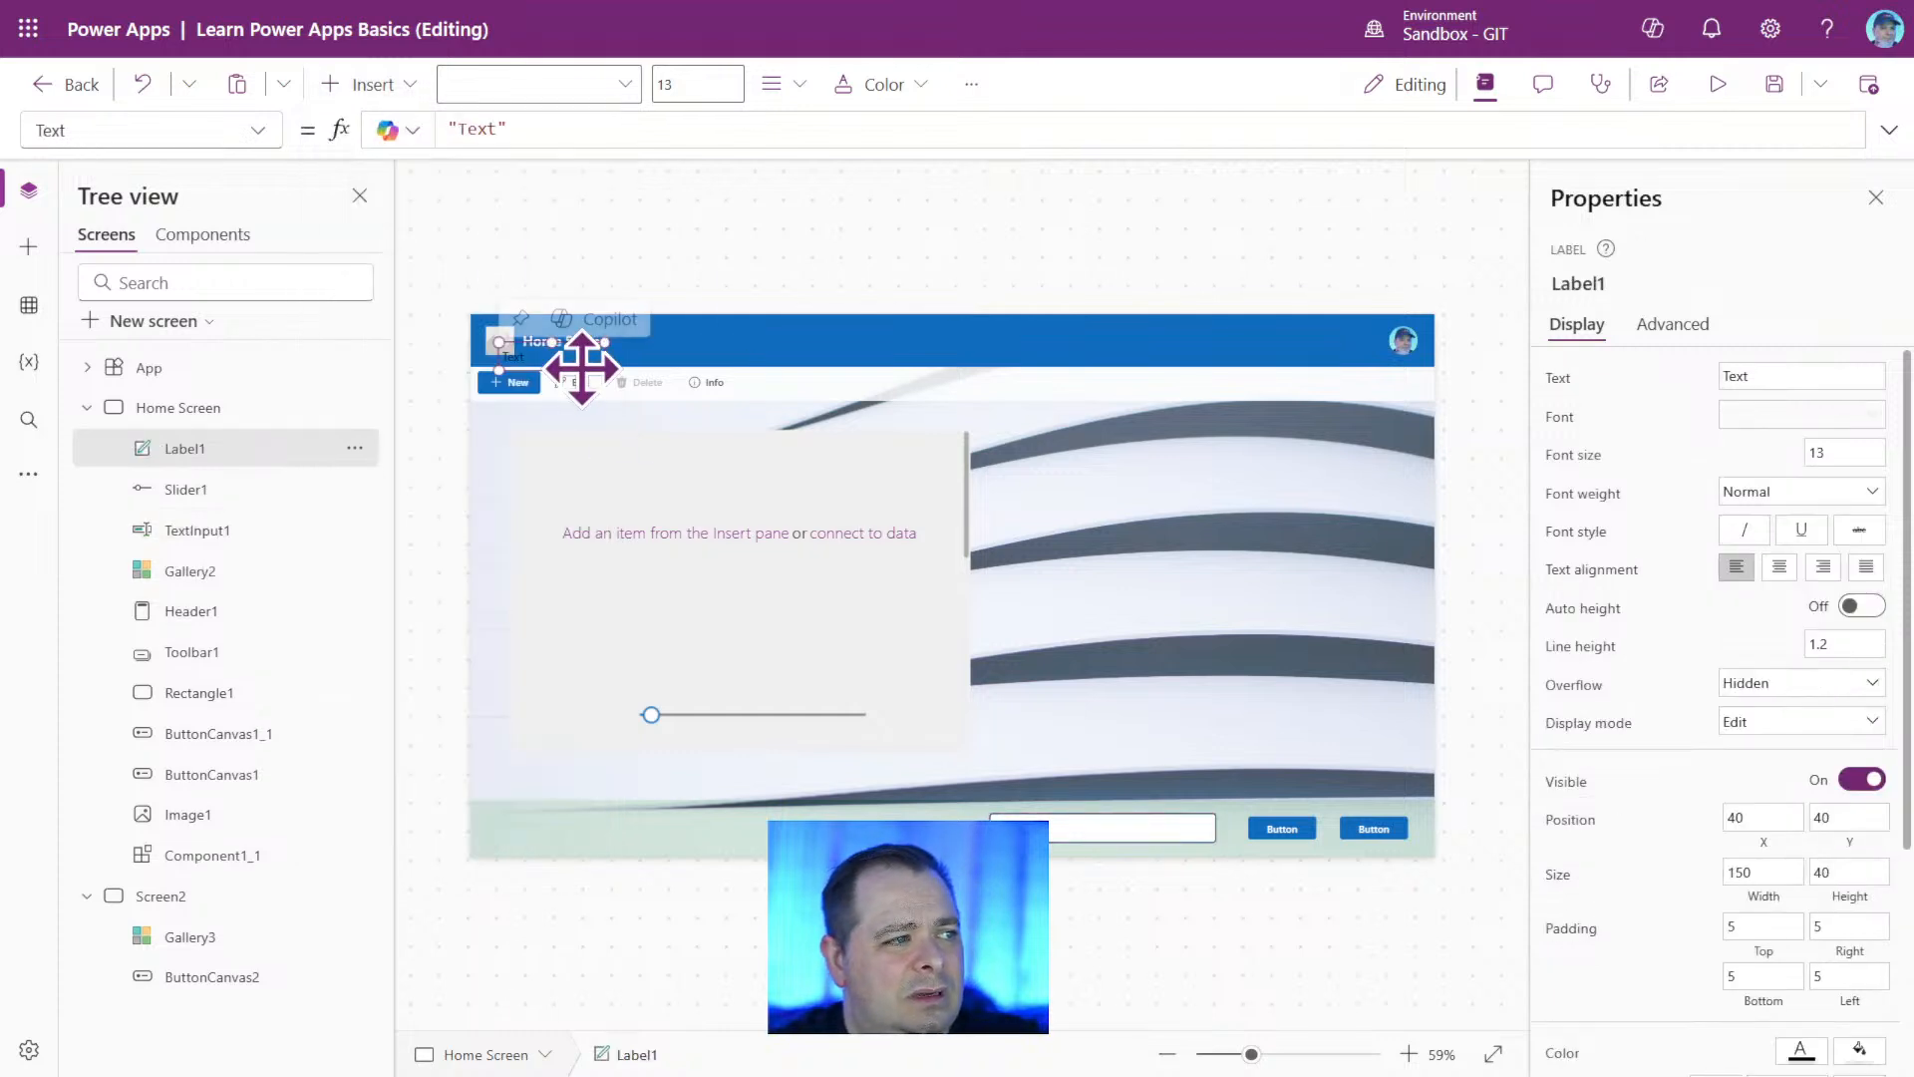
left_click_drag(577, 363, 893, 803)
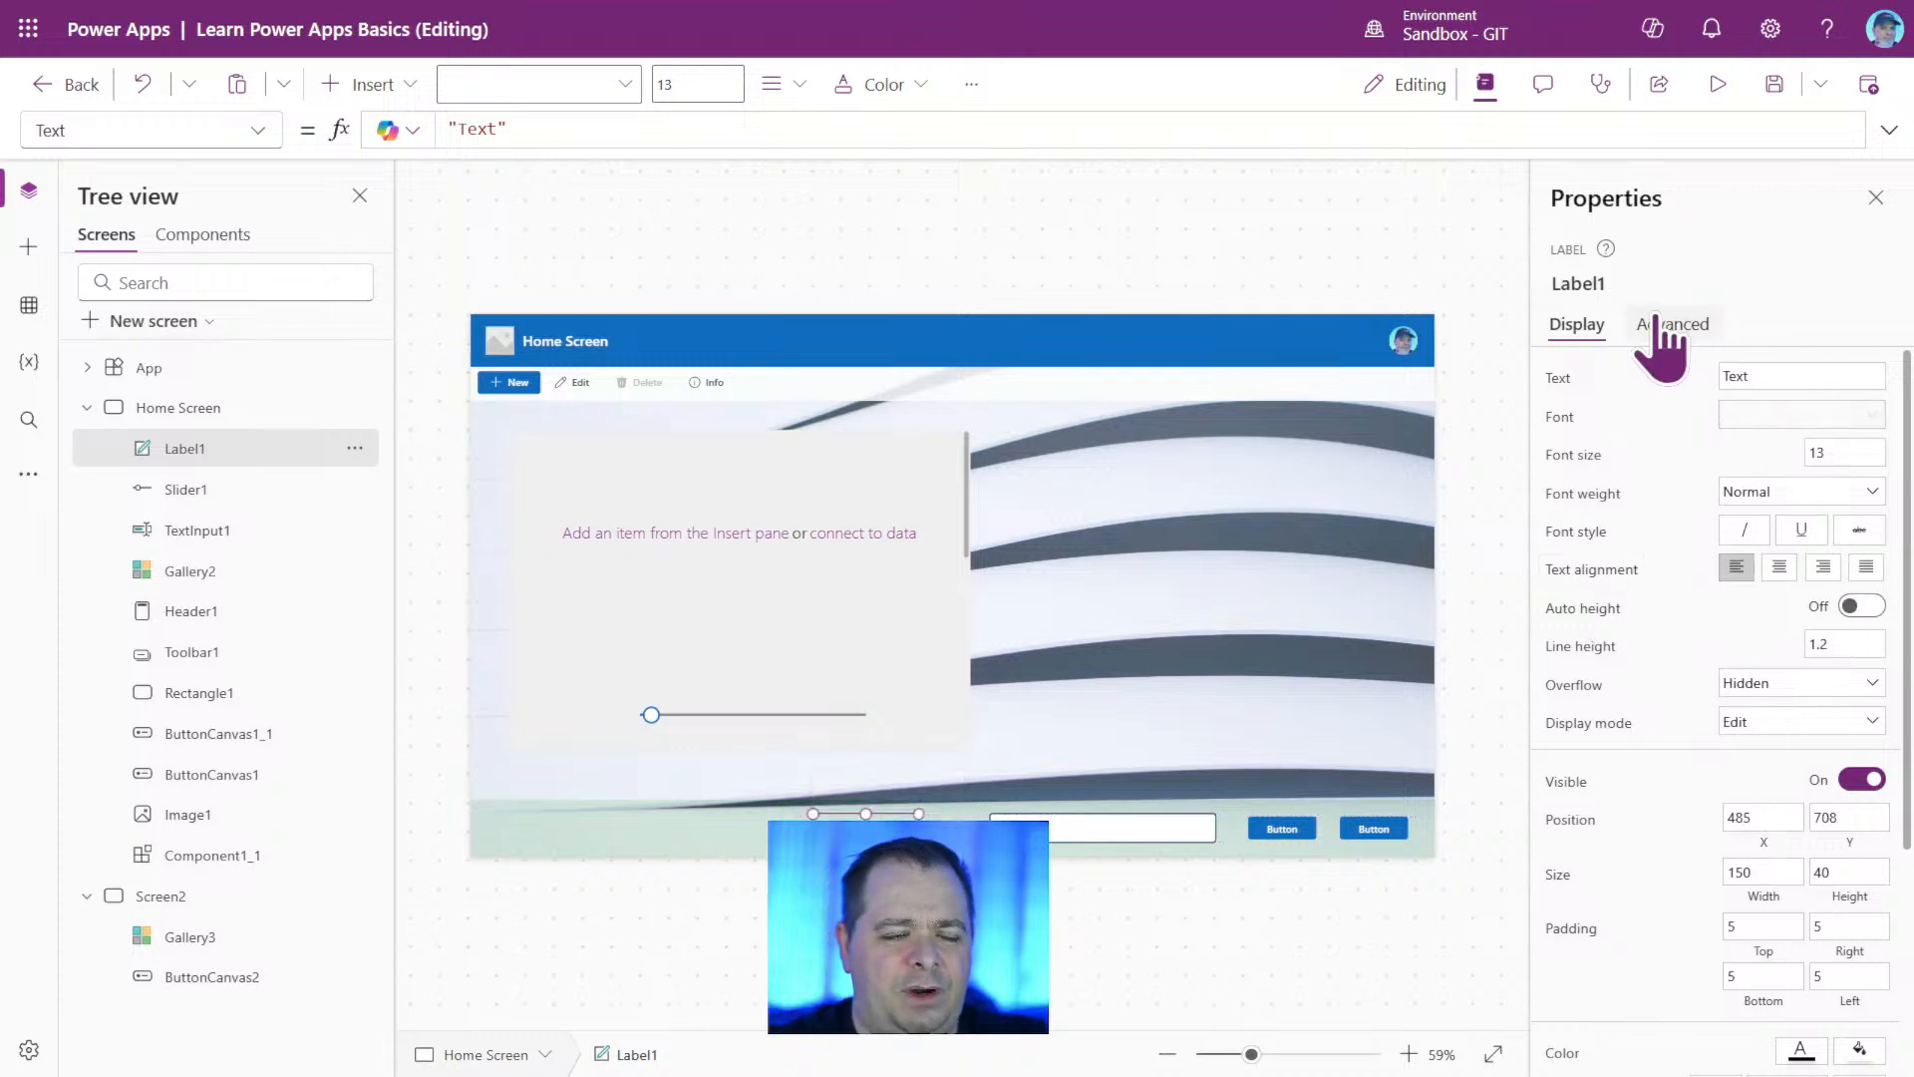
Fill the footer label with the light orange theme color and move it closer to the text input, to about X 523, Y 708.
scroll(1887, 628, "down", 5)
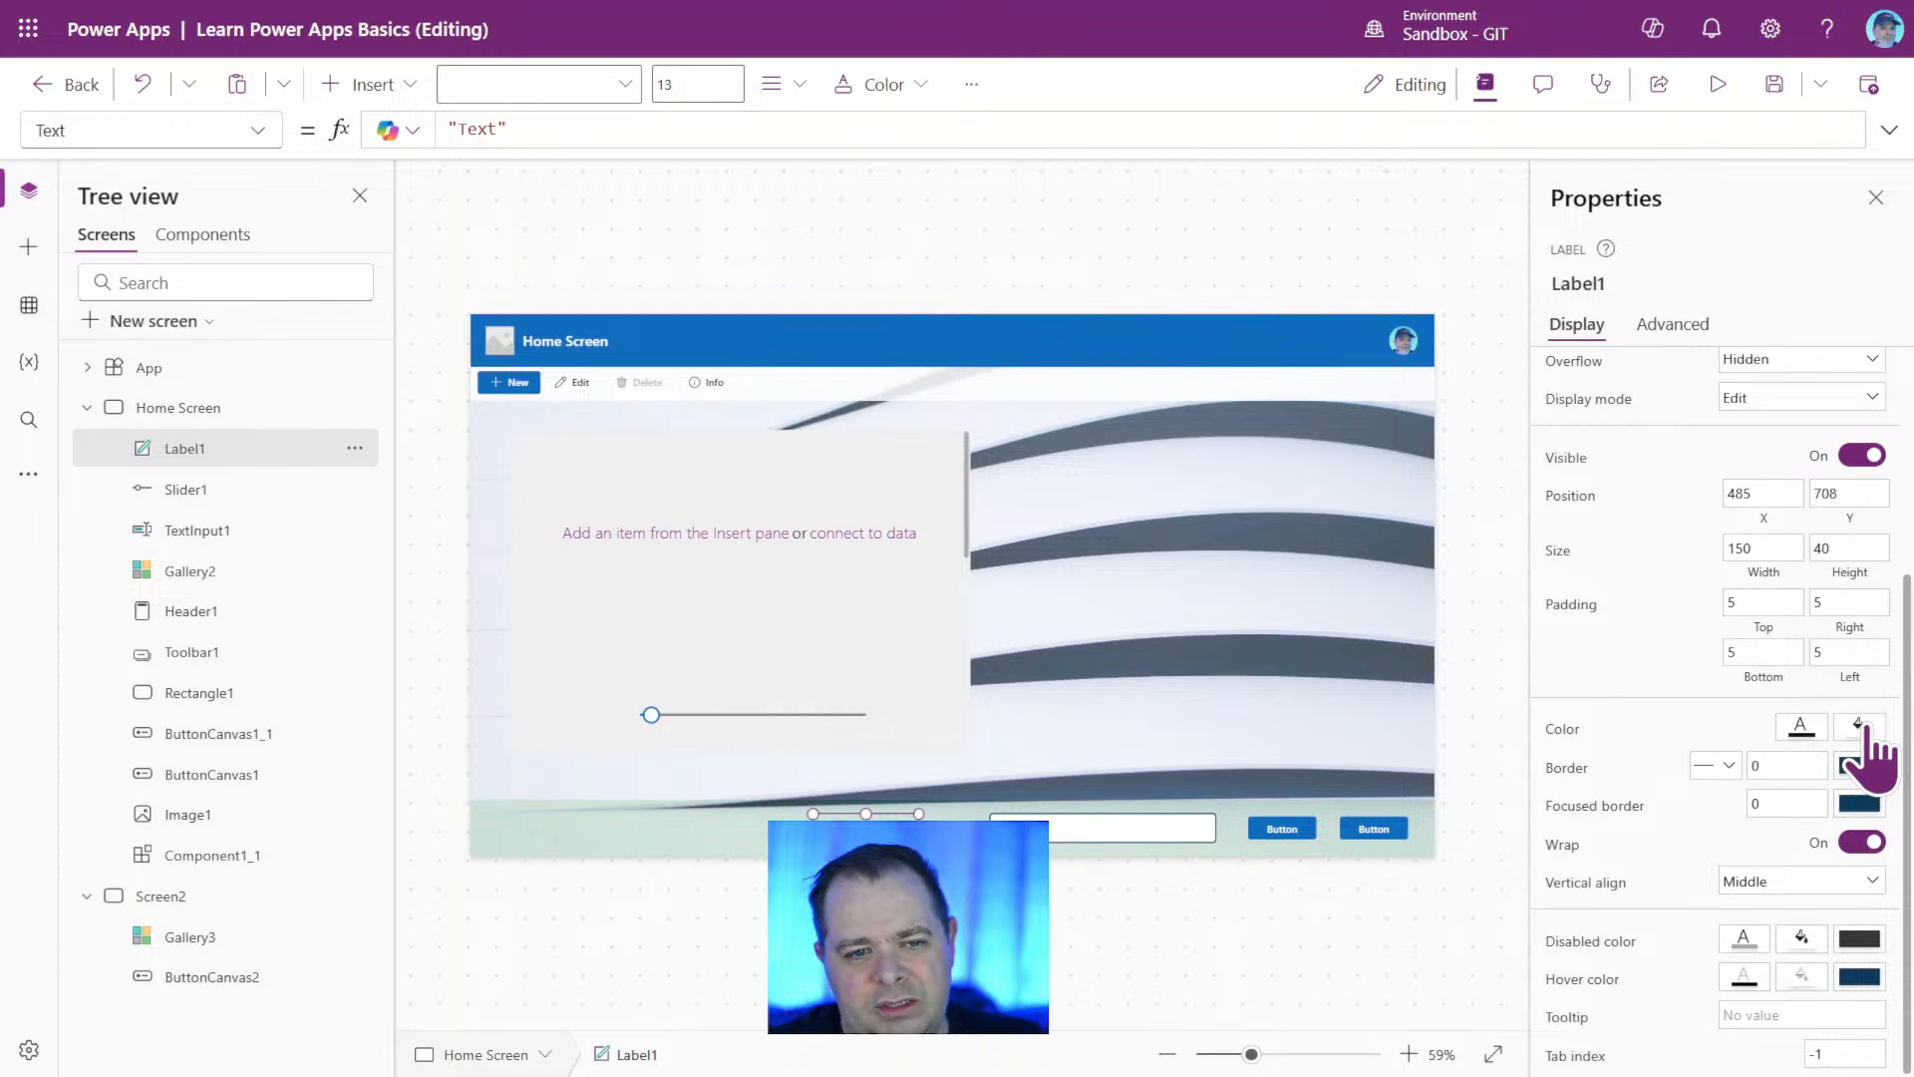
left_click(1860, 728)
left_click(1703, 658)
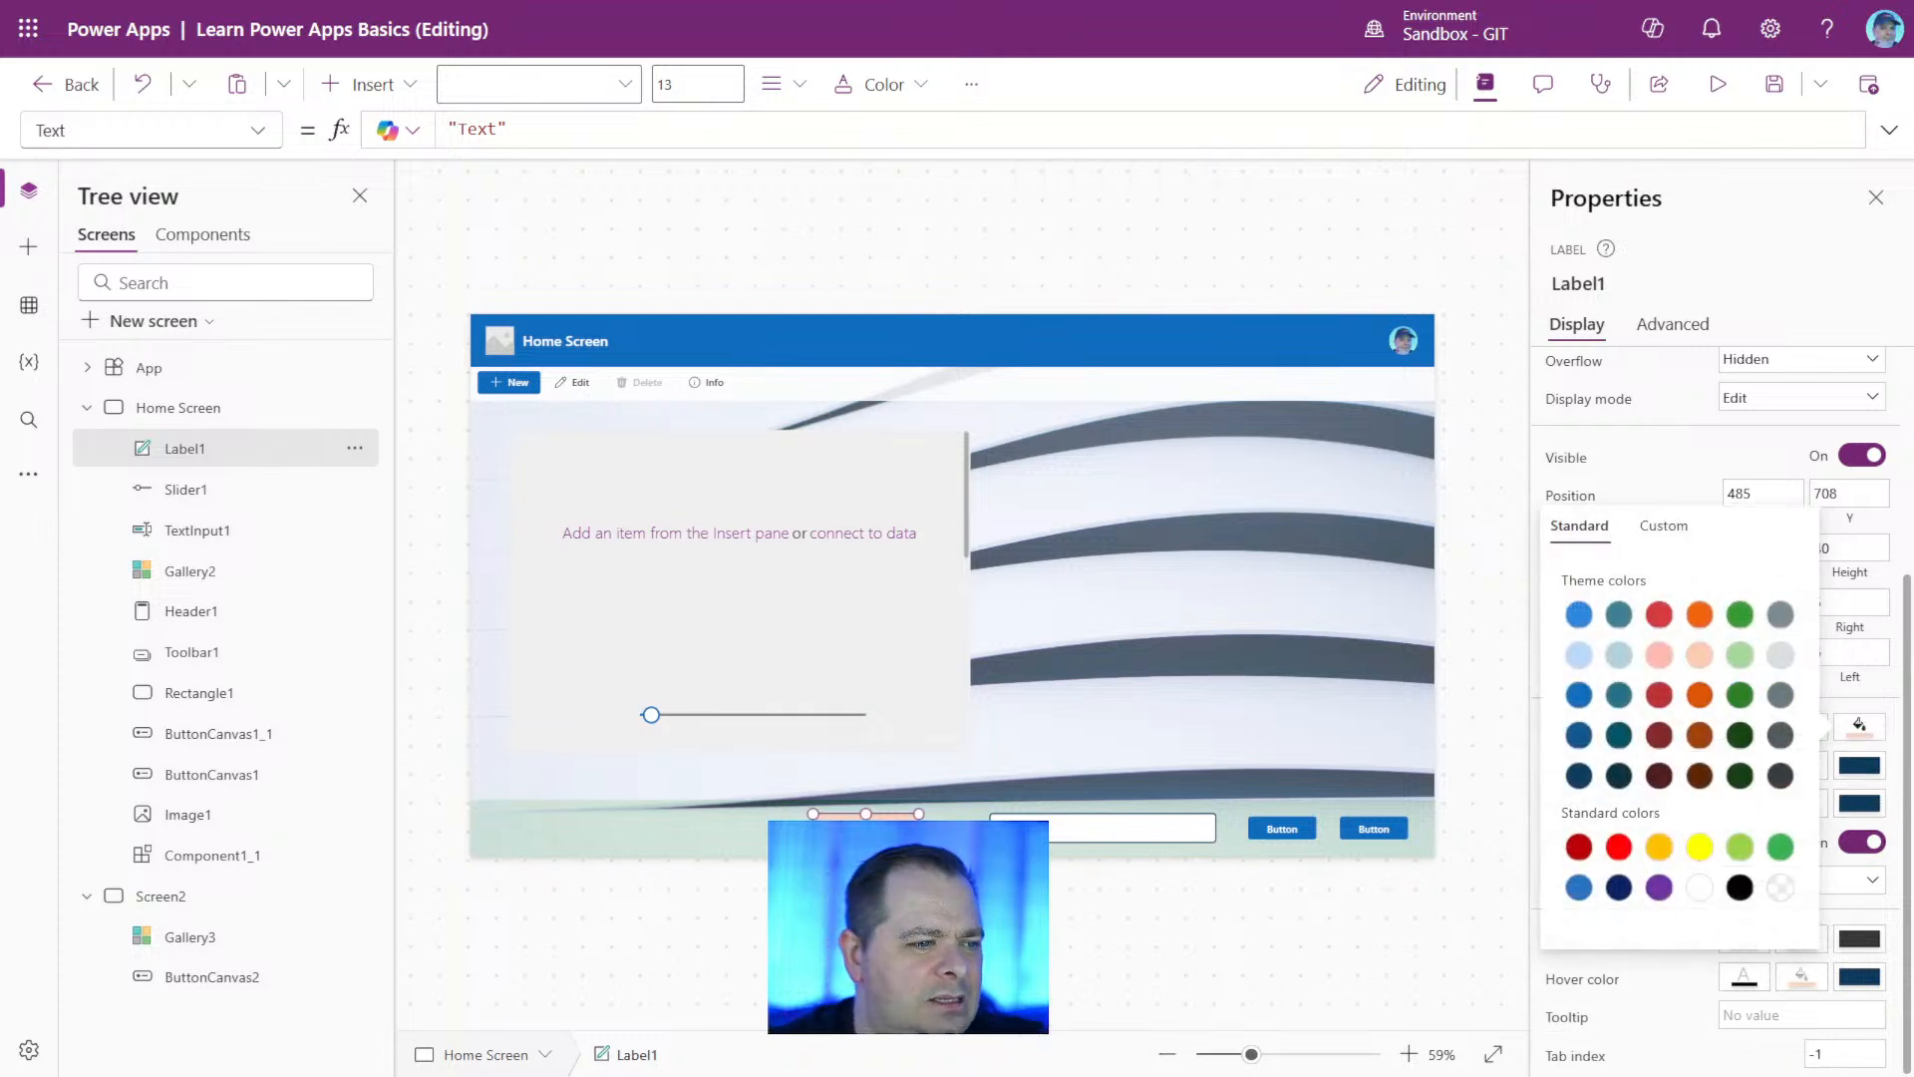
left_click_drag(897, 798, 925, 806)
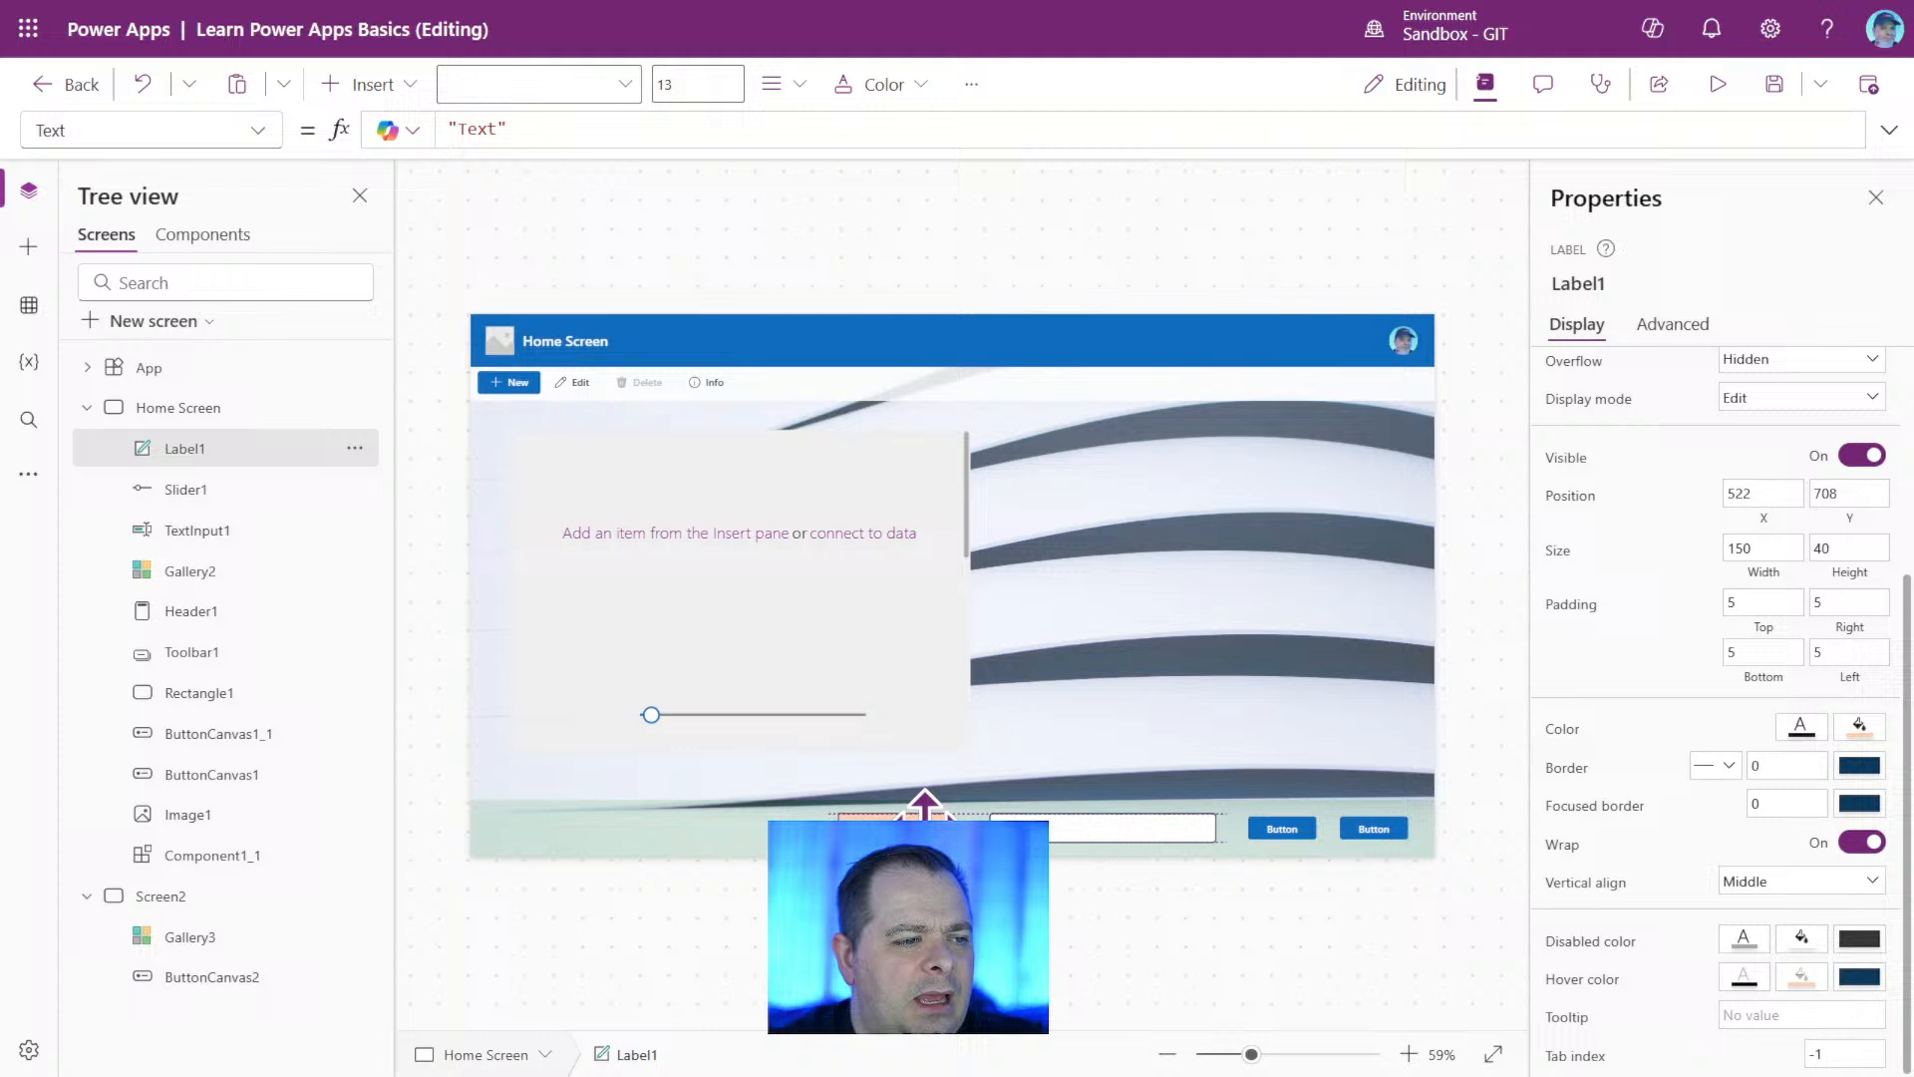
Rename the footer's text input as txtCurrentDateTime.
left_click(1120, 830)
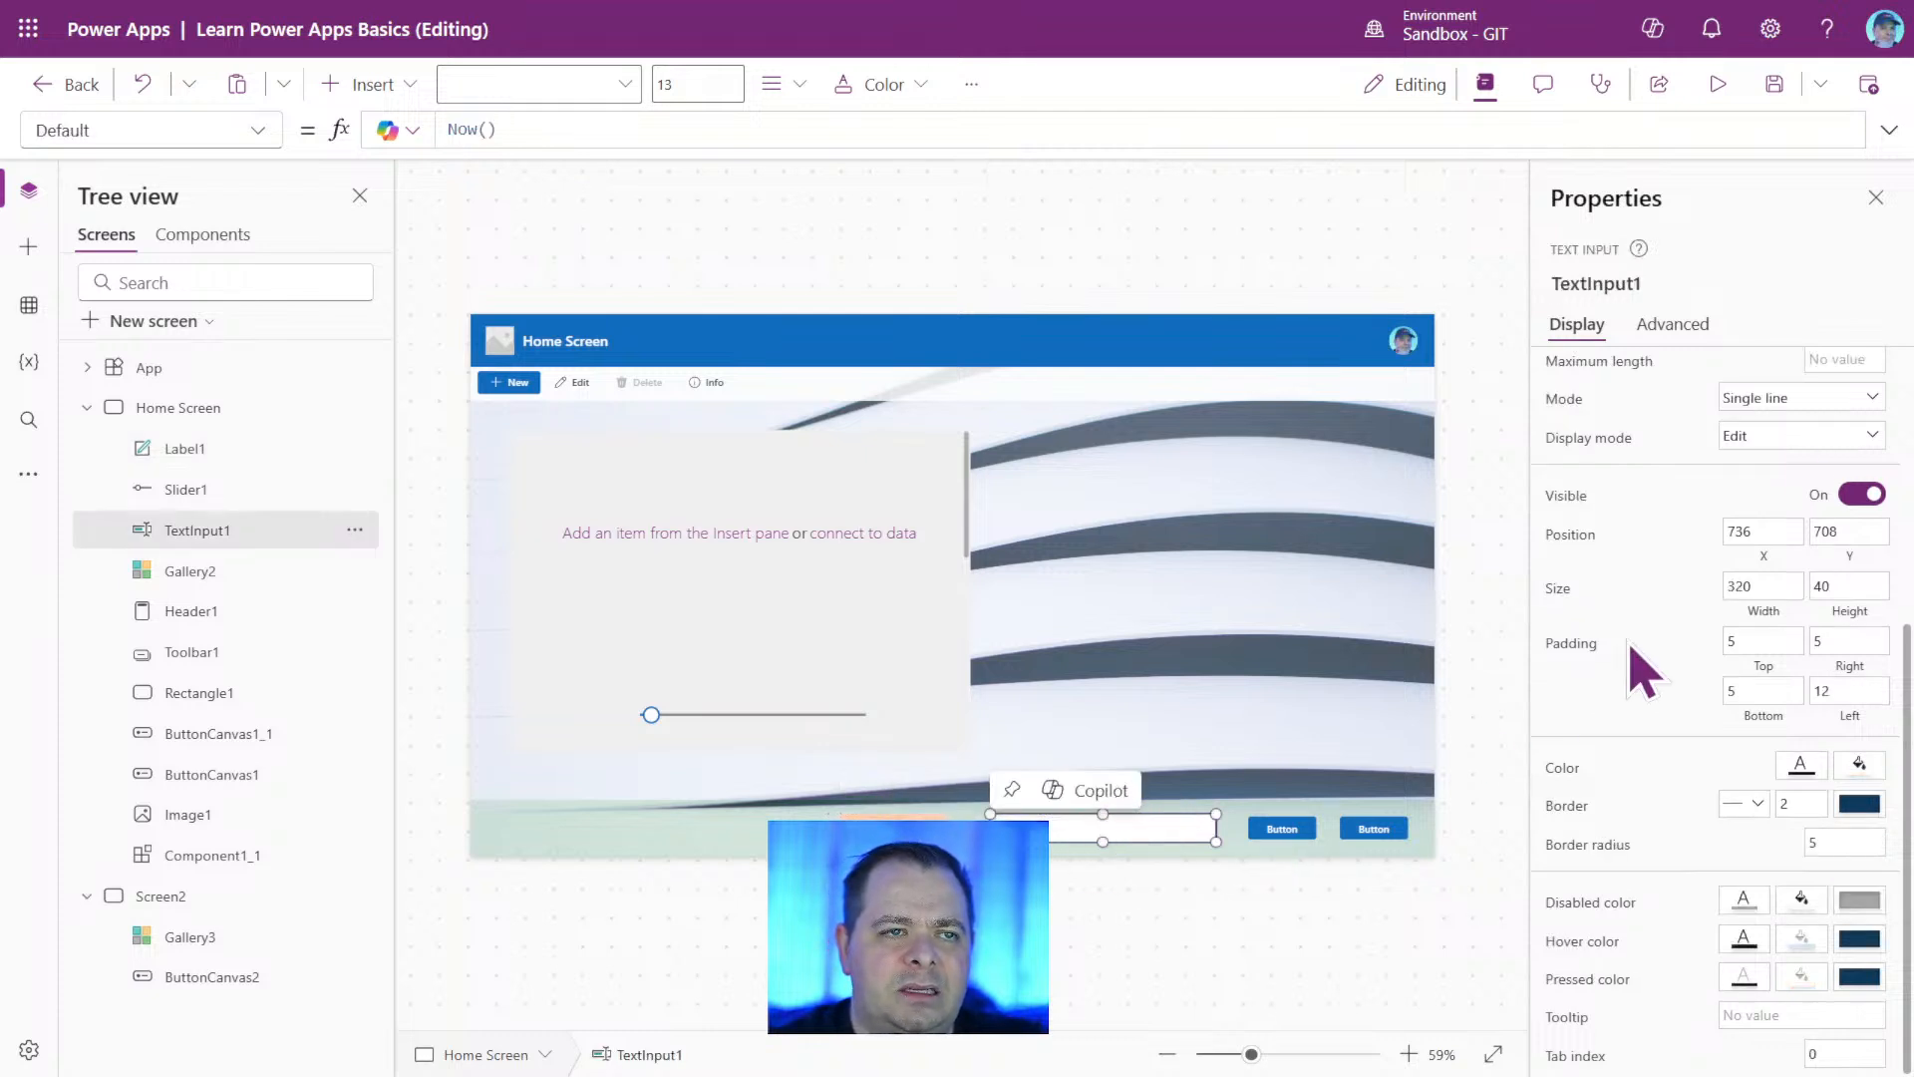
left_click(1610, 283)
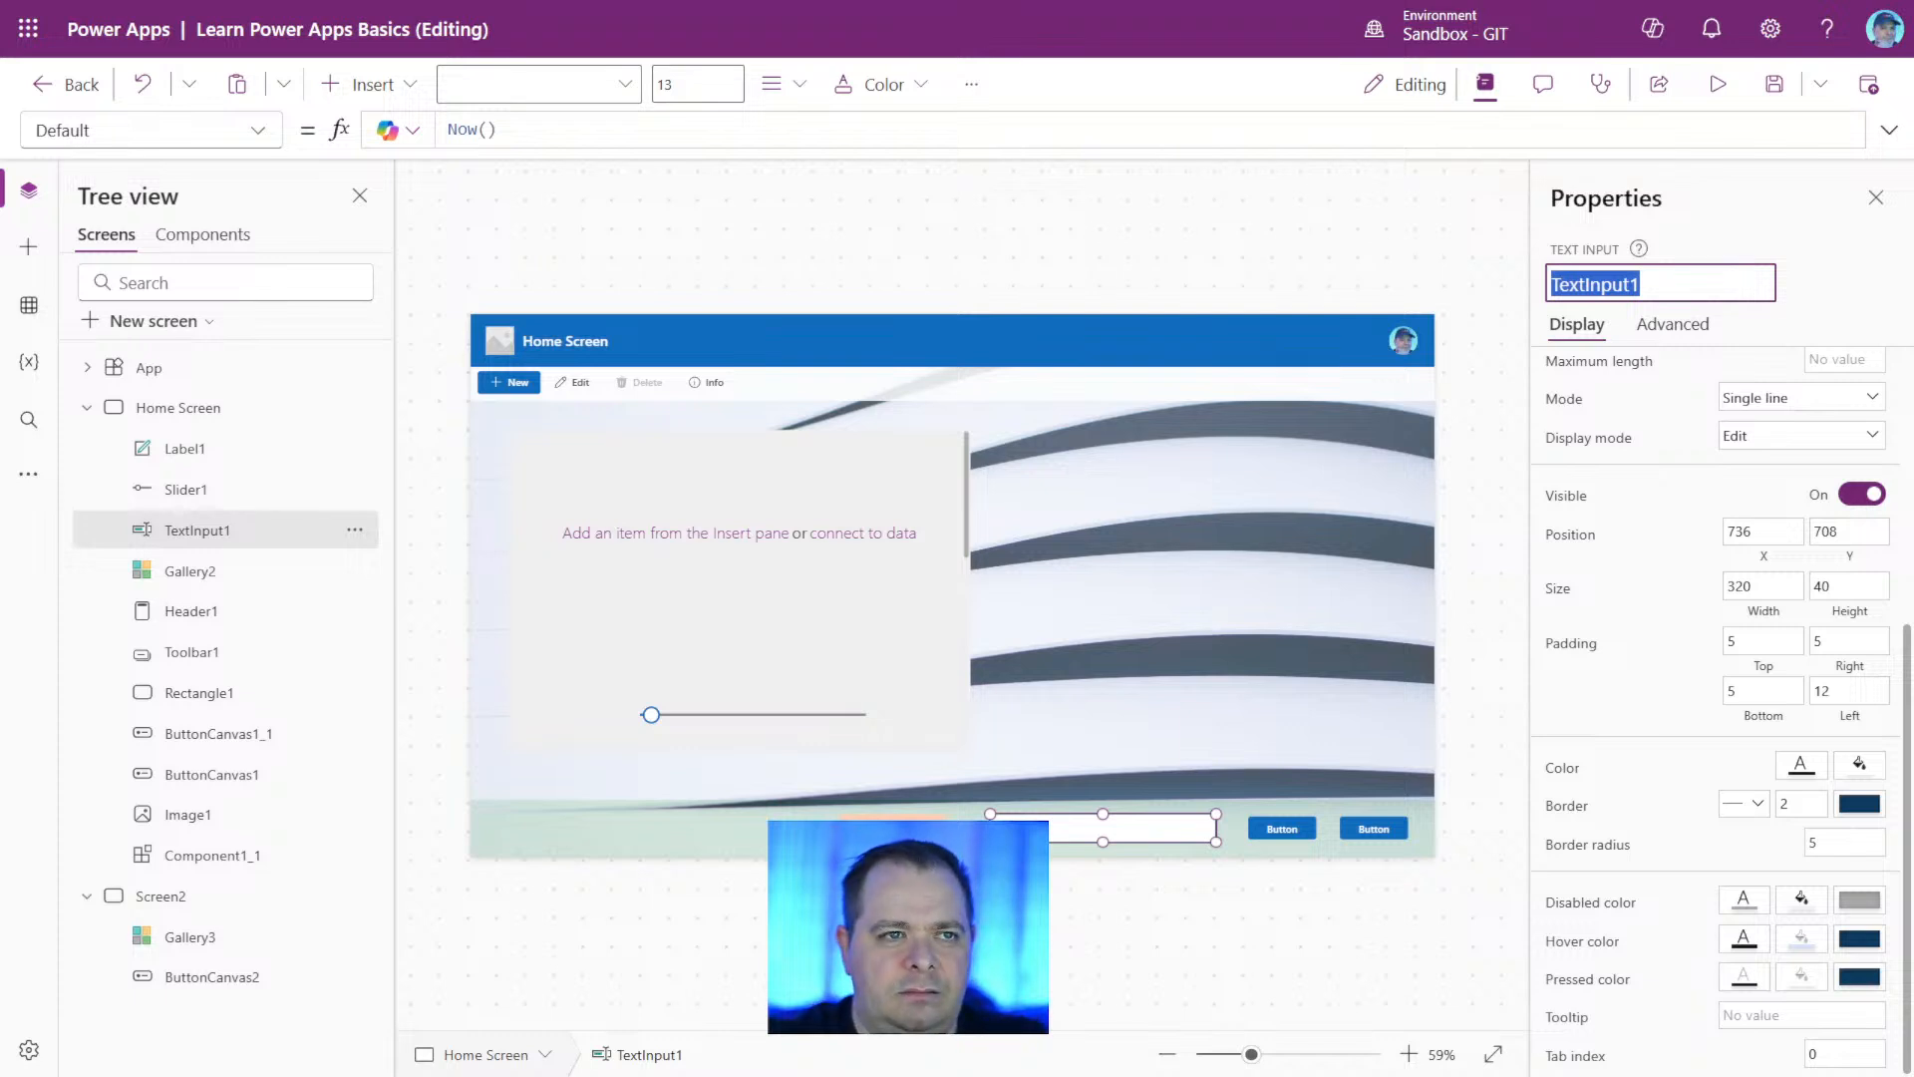
type("txt")
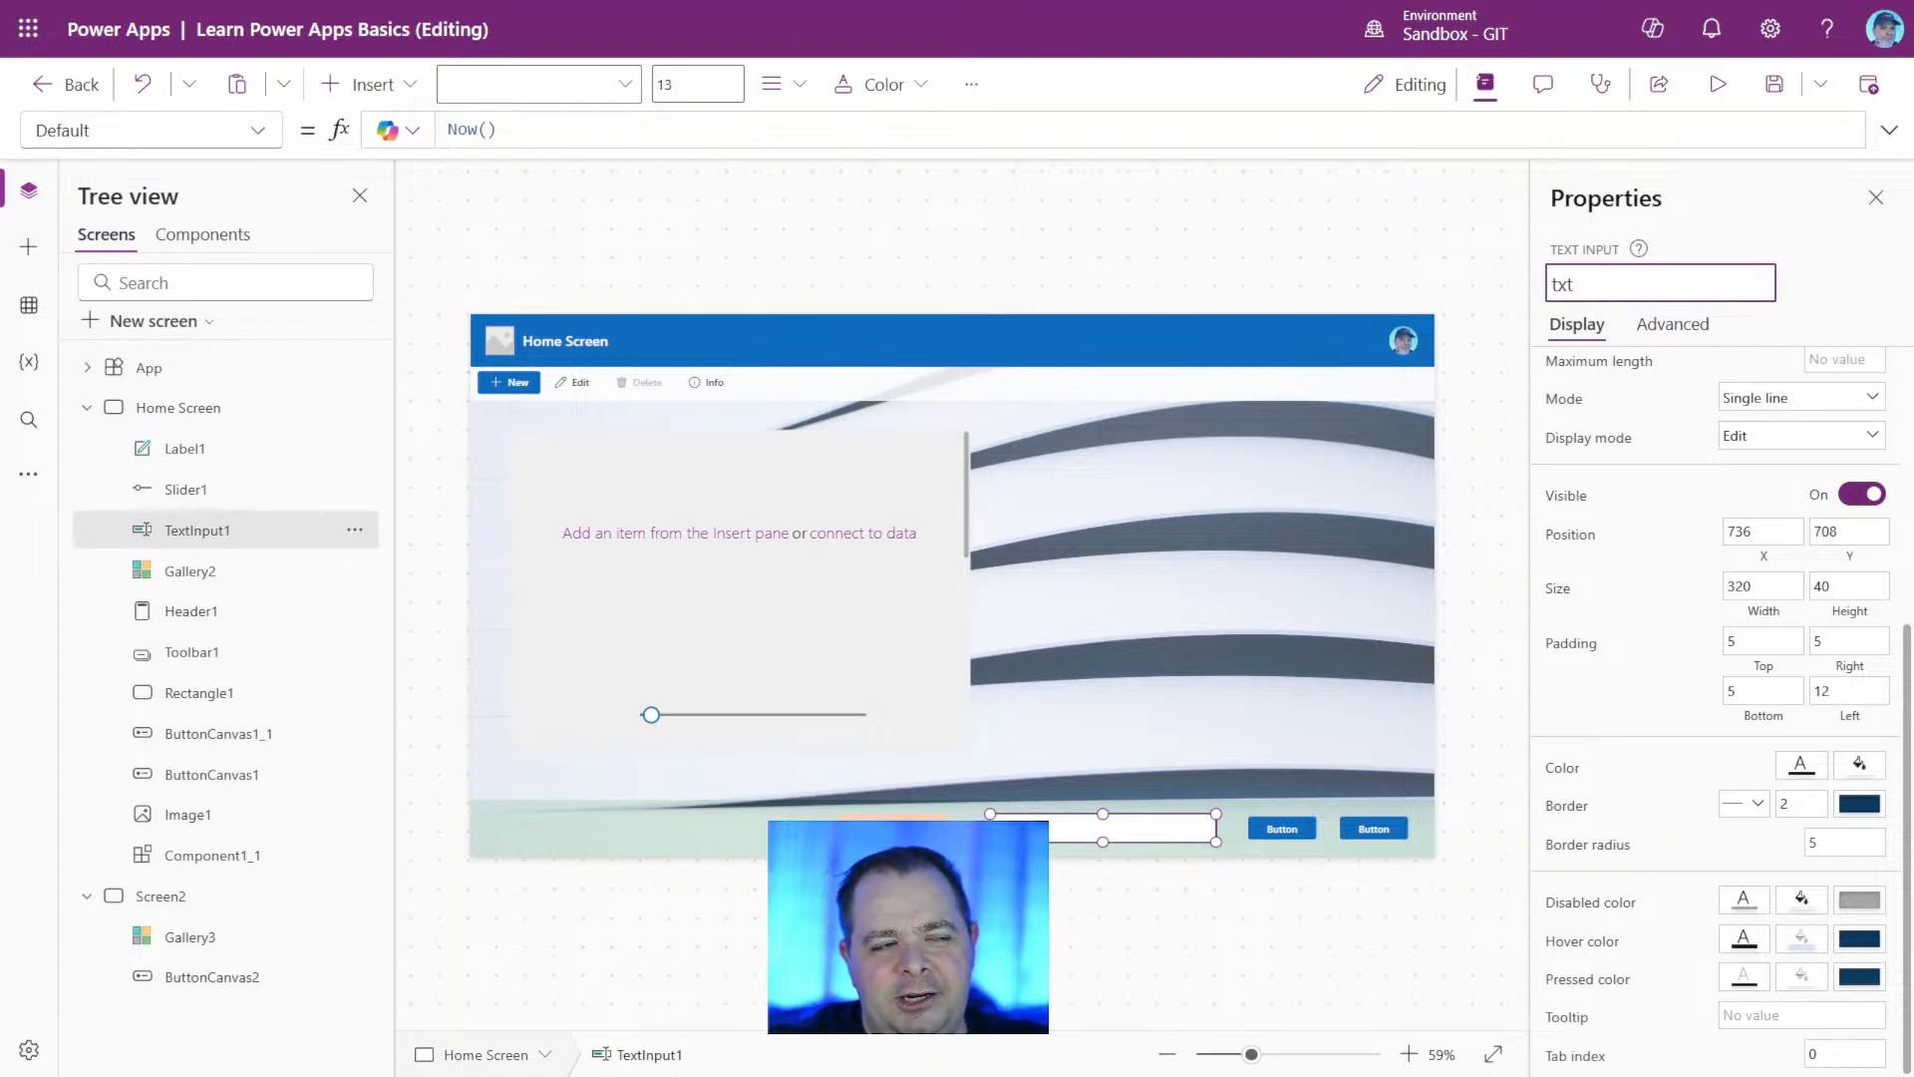
type("Current")
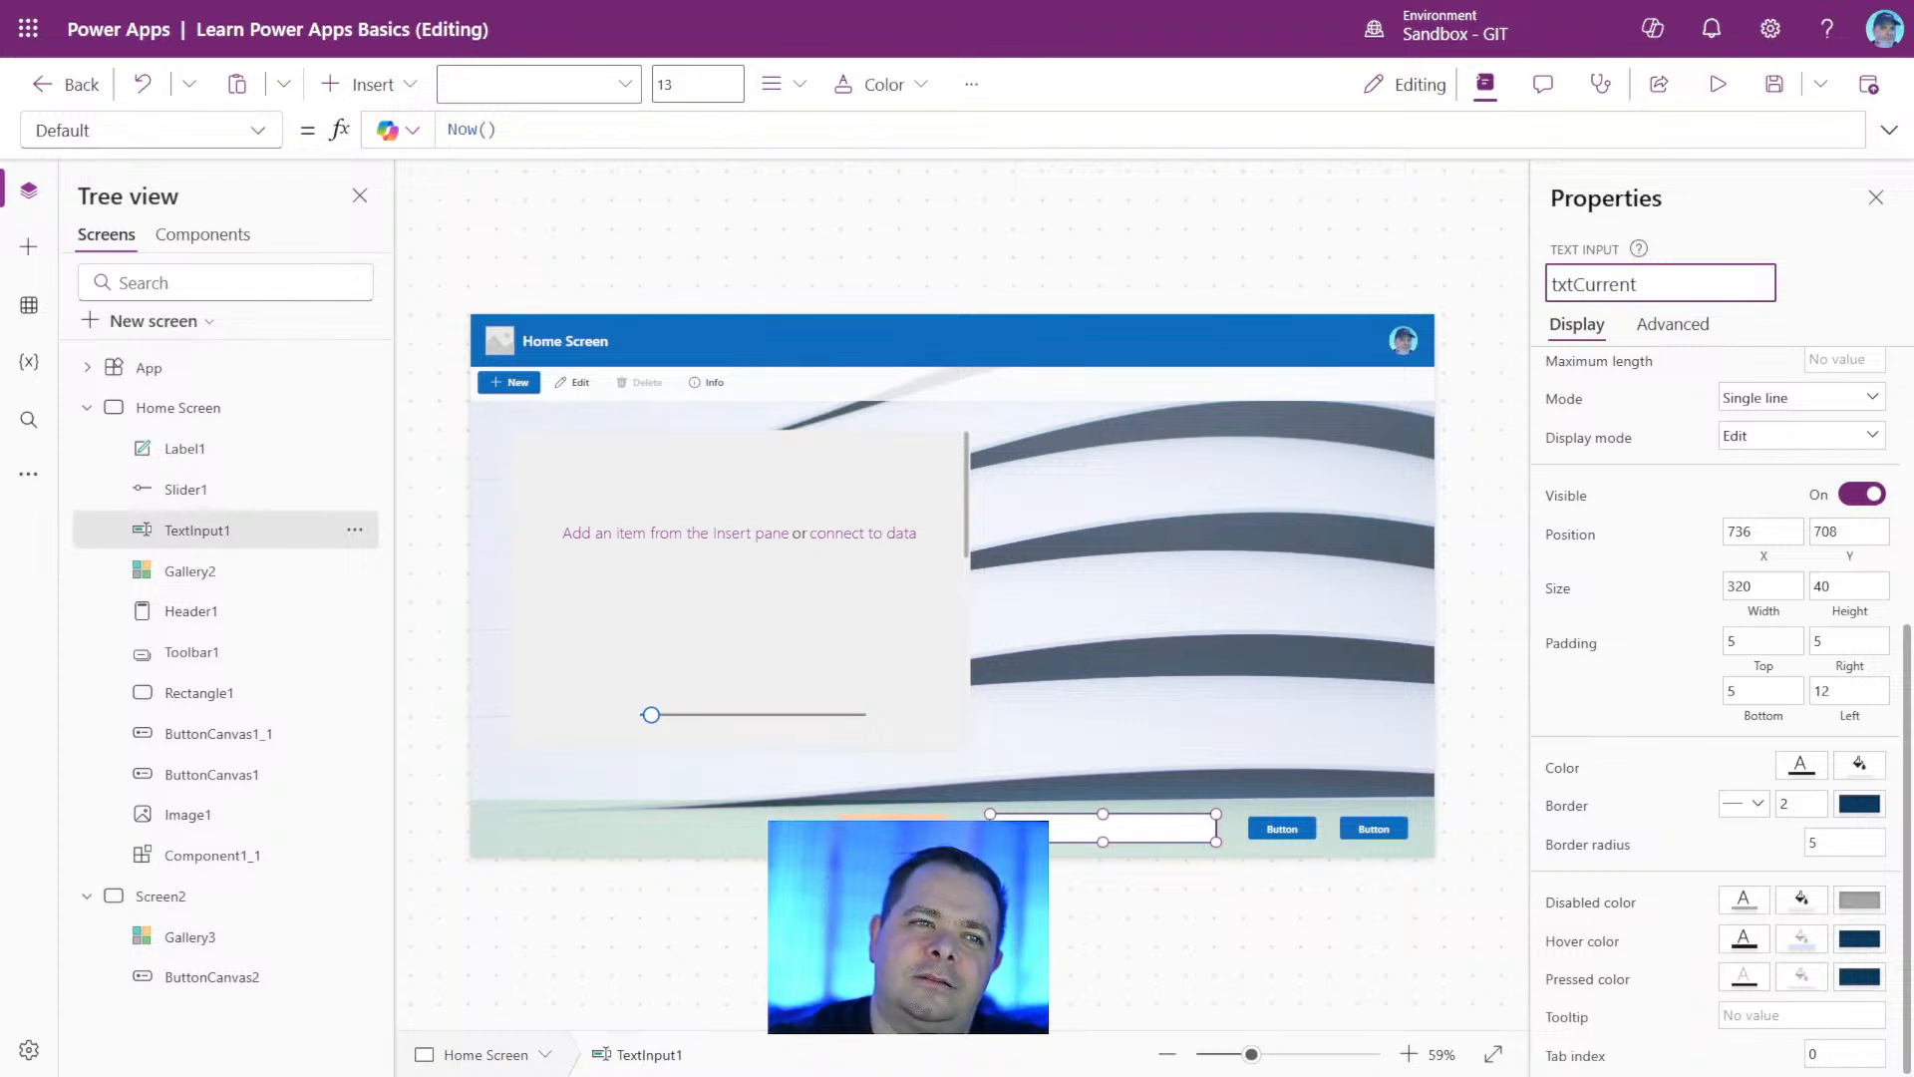
type("DateTime")
key("Escape")
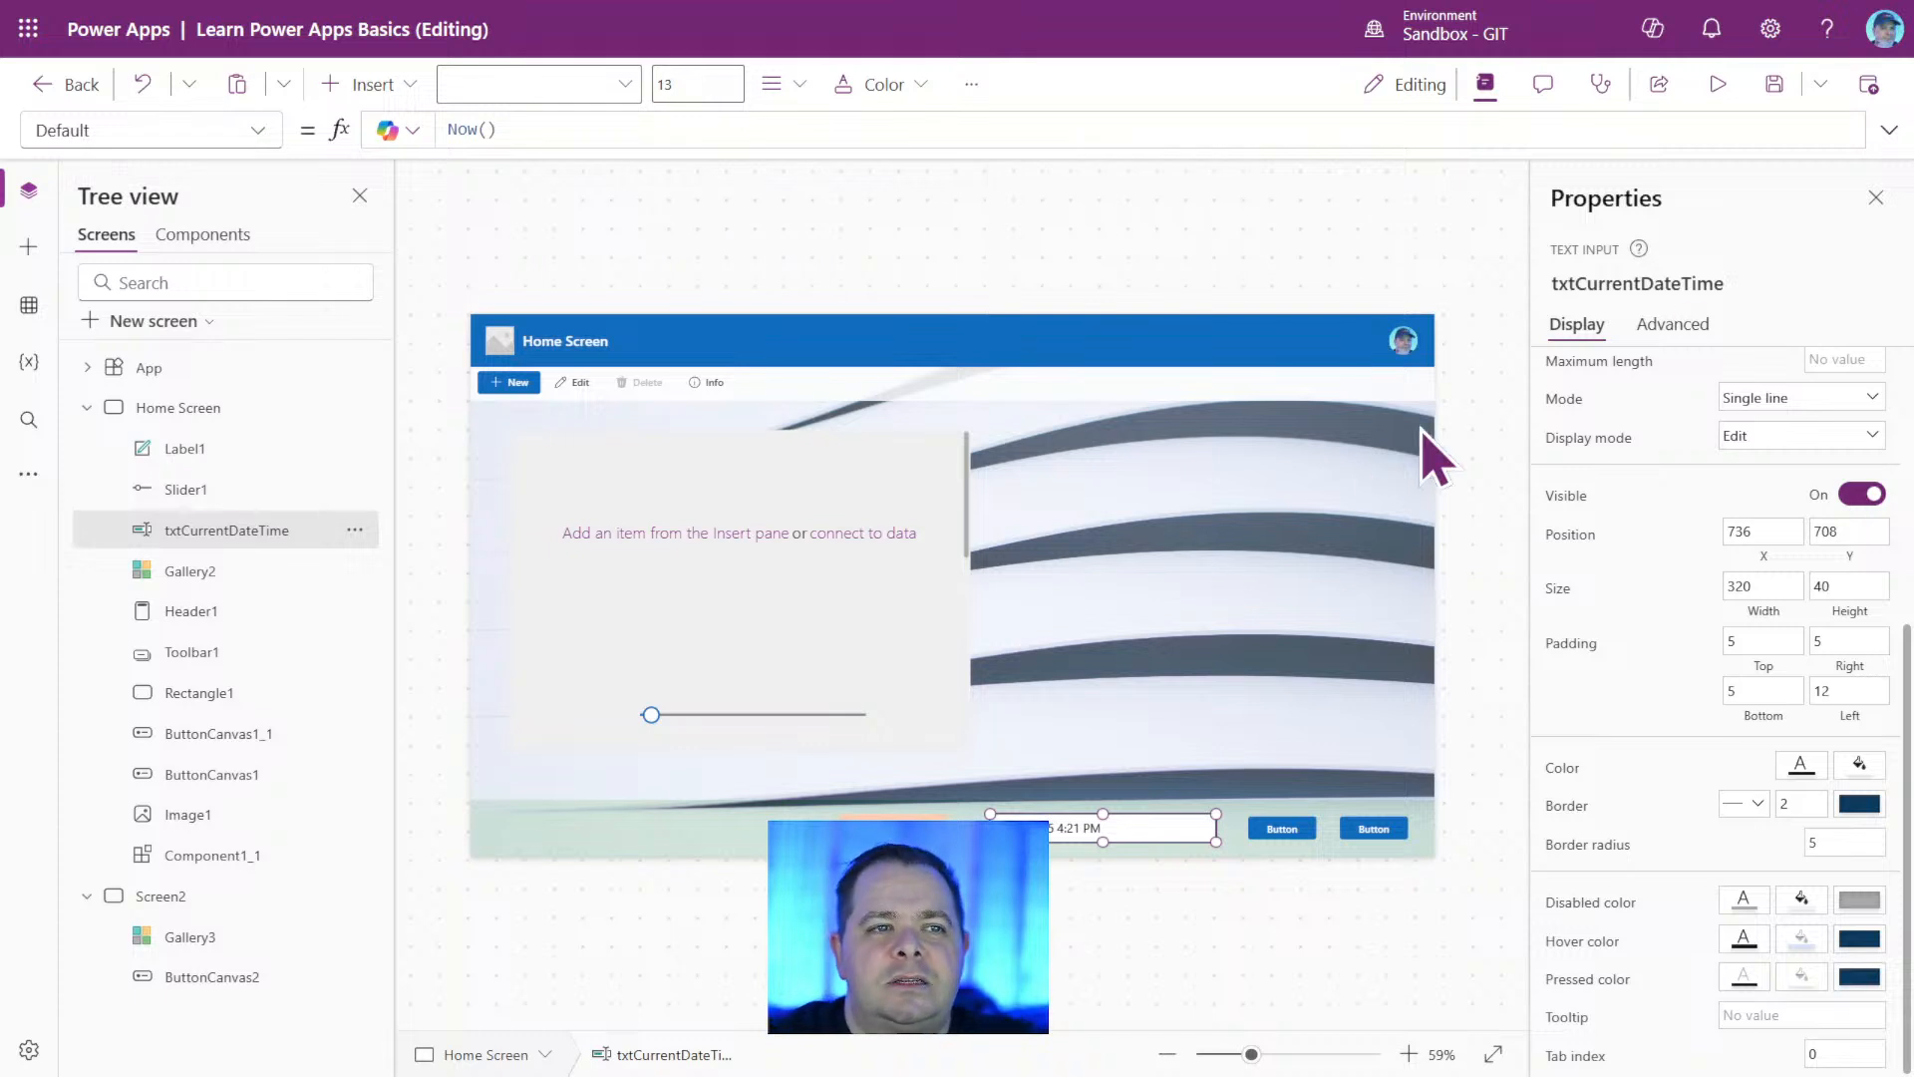
Set the footer label's Text property to the formula txtCurrentDateTime.Text.
left_click(1635, 283)
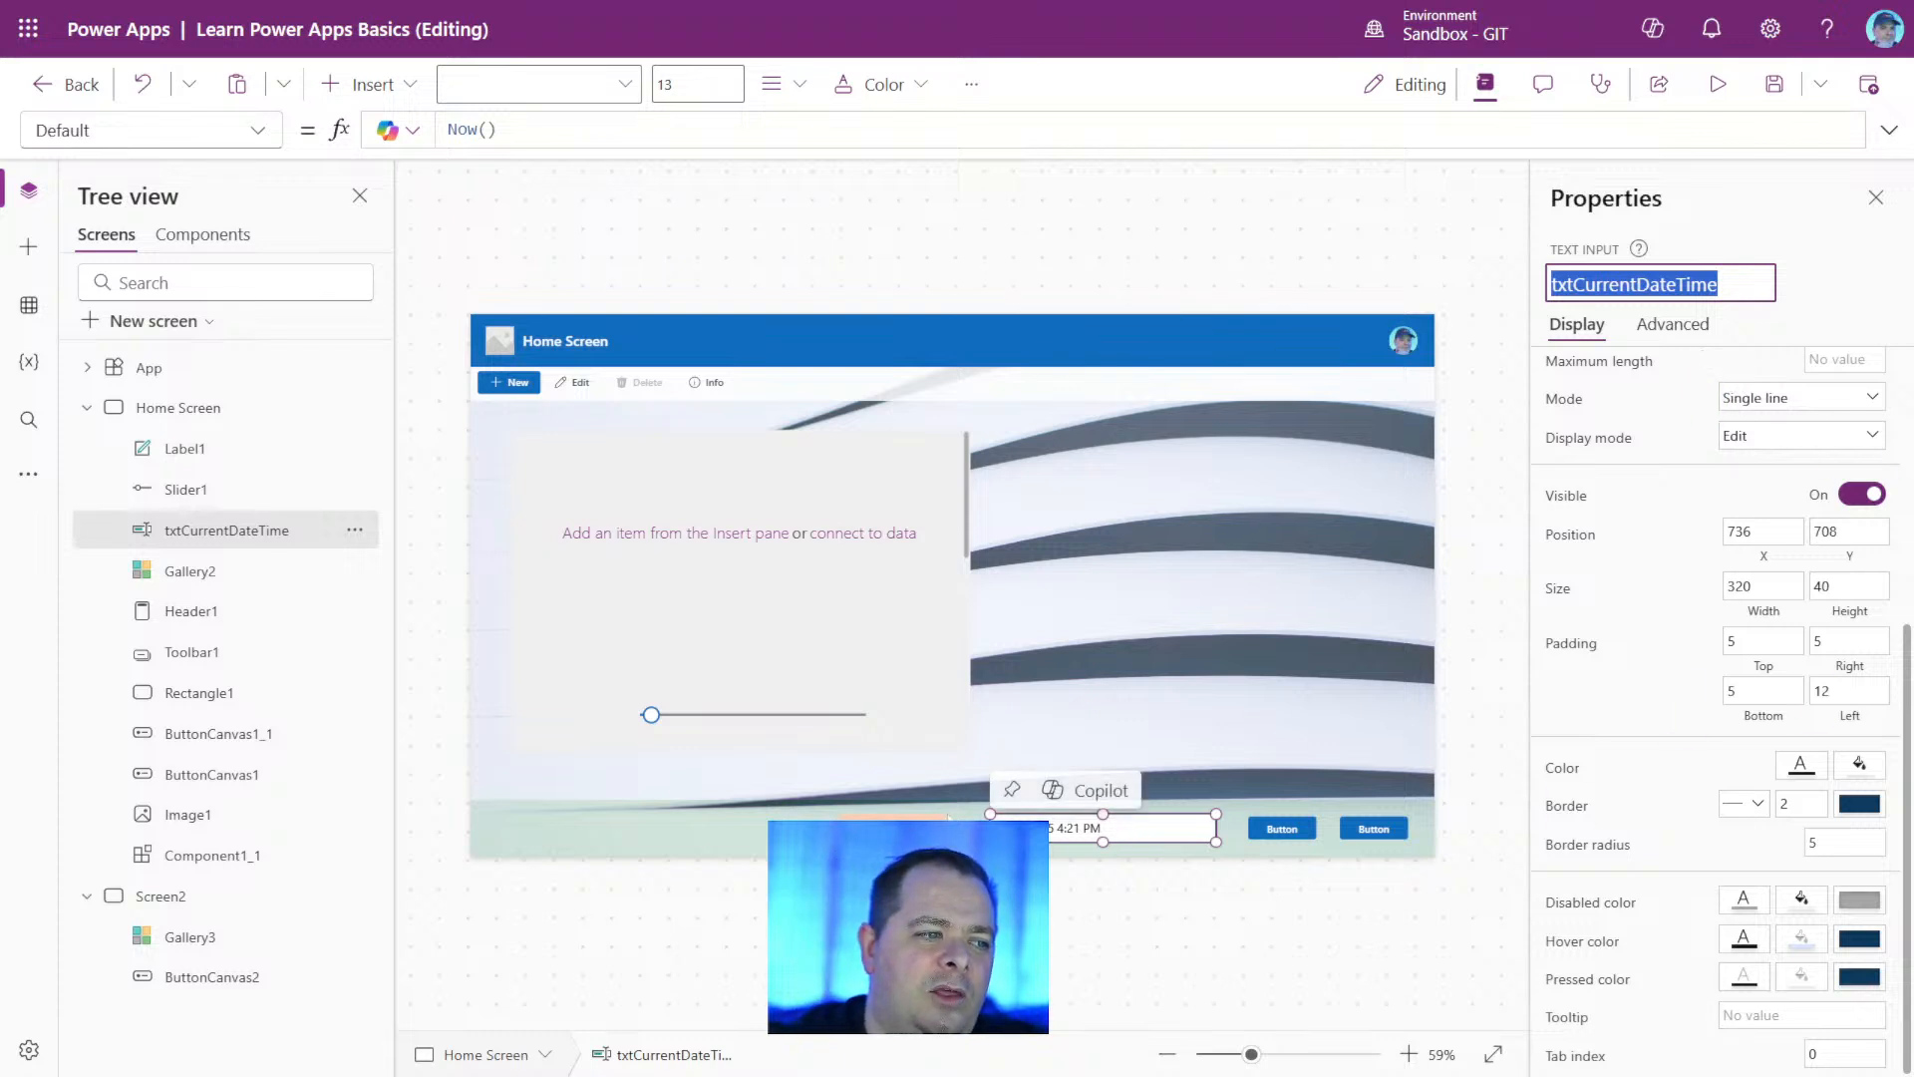
left_click(909, 809)
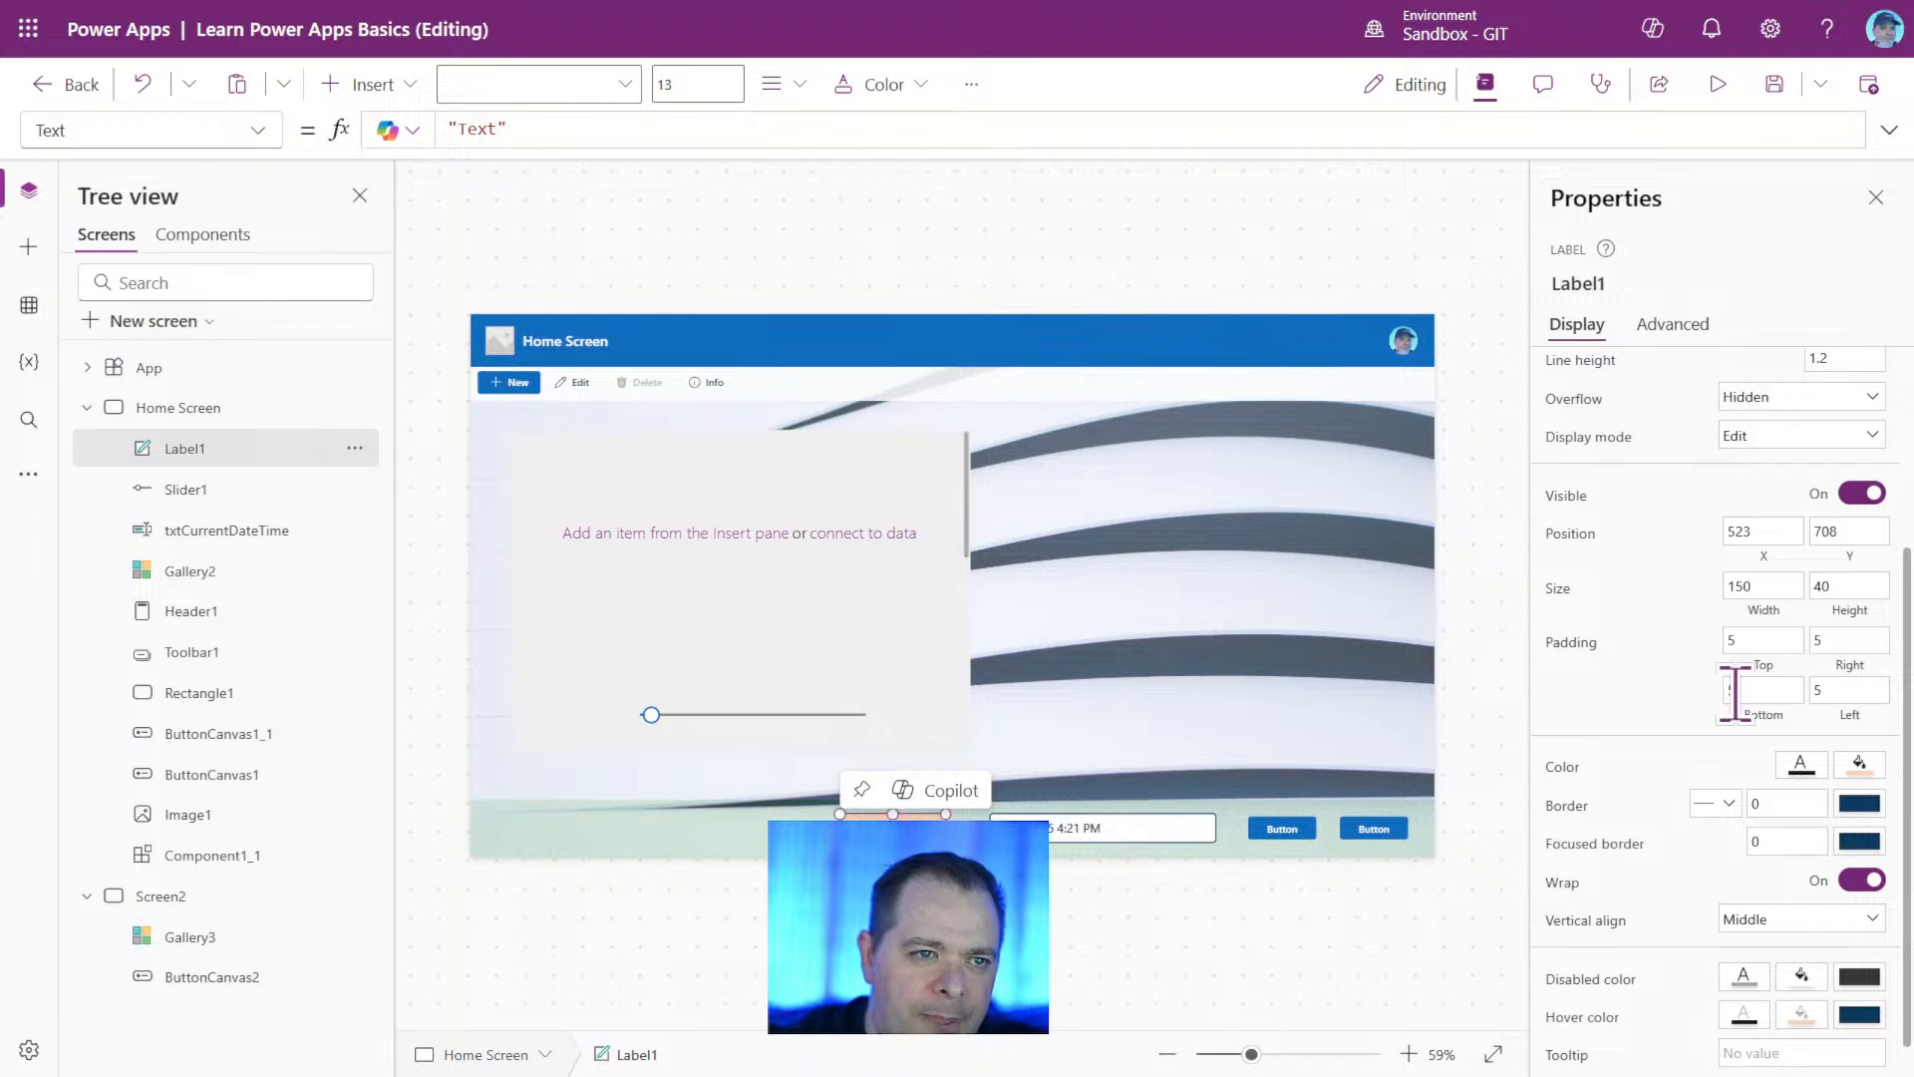
scroll(1744, 718, "up", 3)
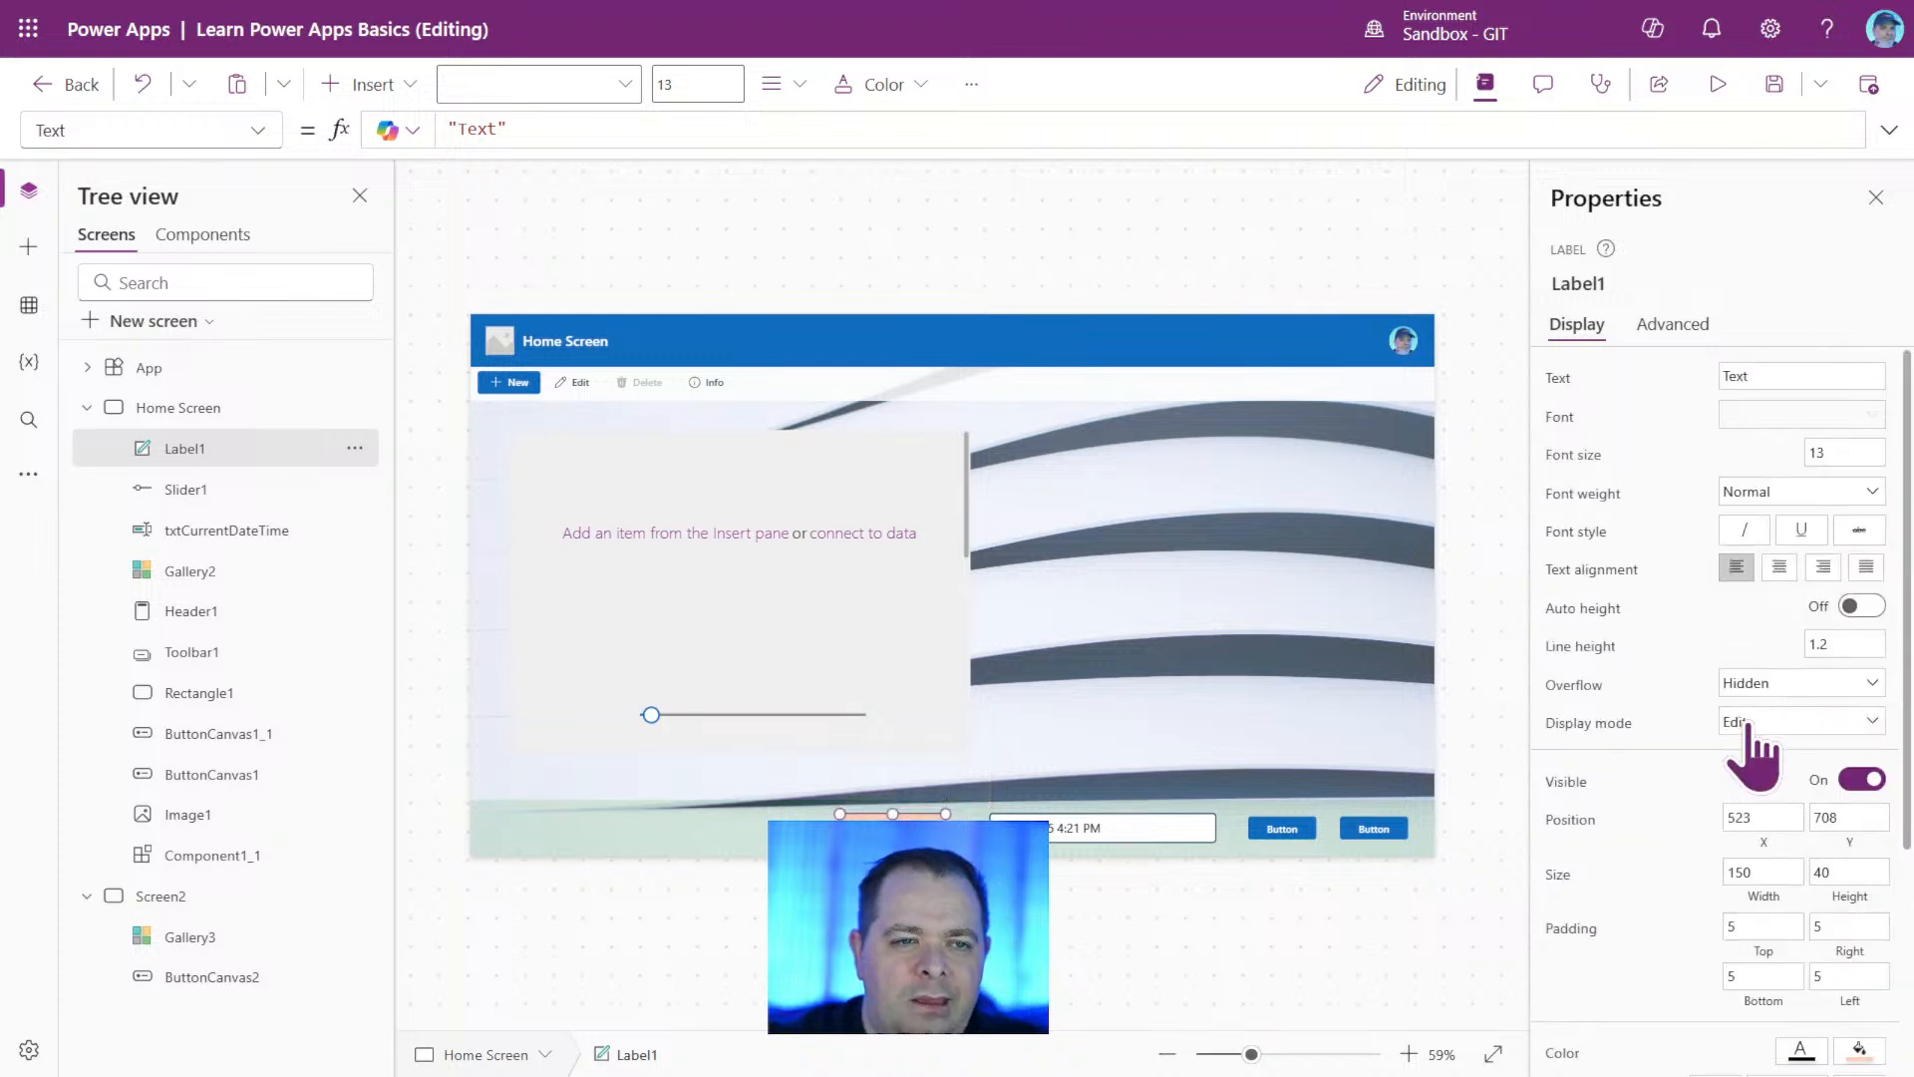
left_click(1557, 384)
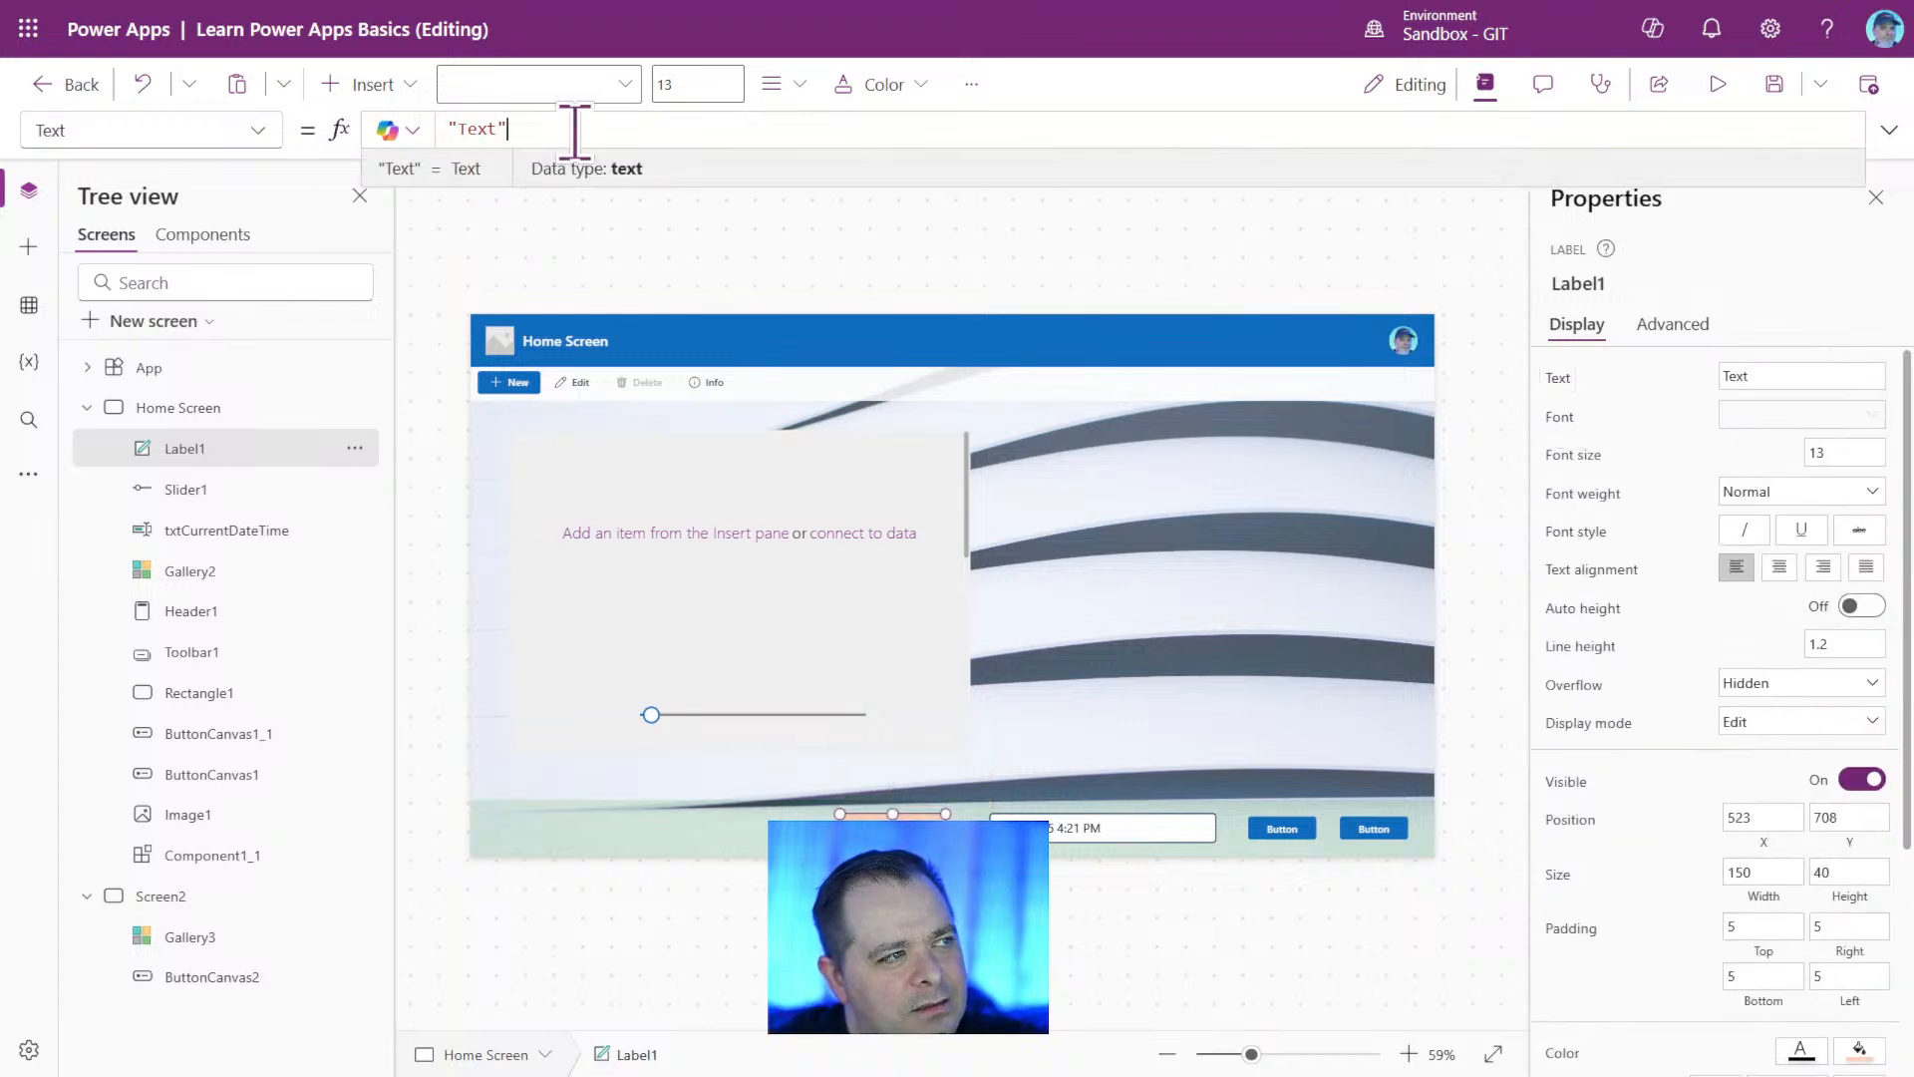
left_click_drag(547, 128, 349, 130)
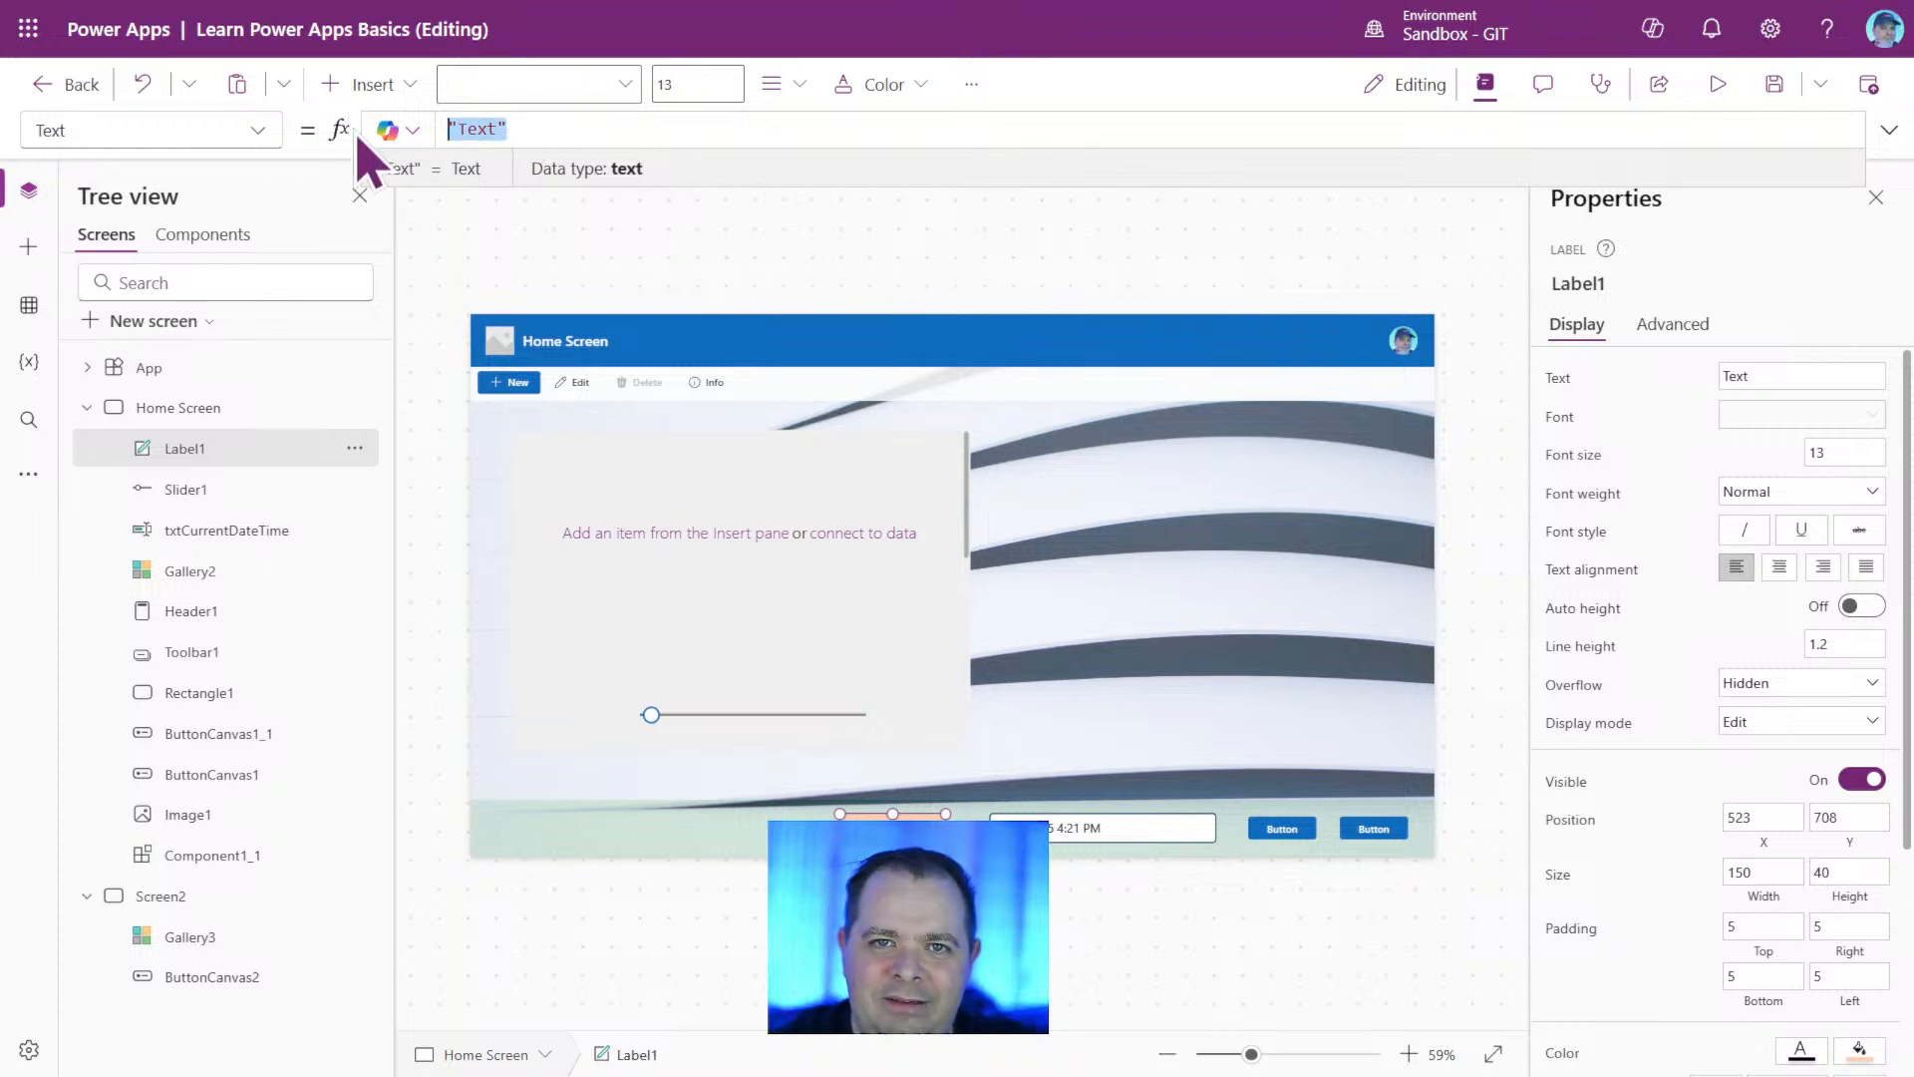
type("txtCurrentDateTime")
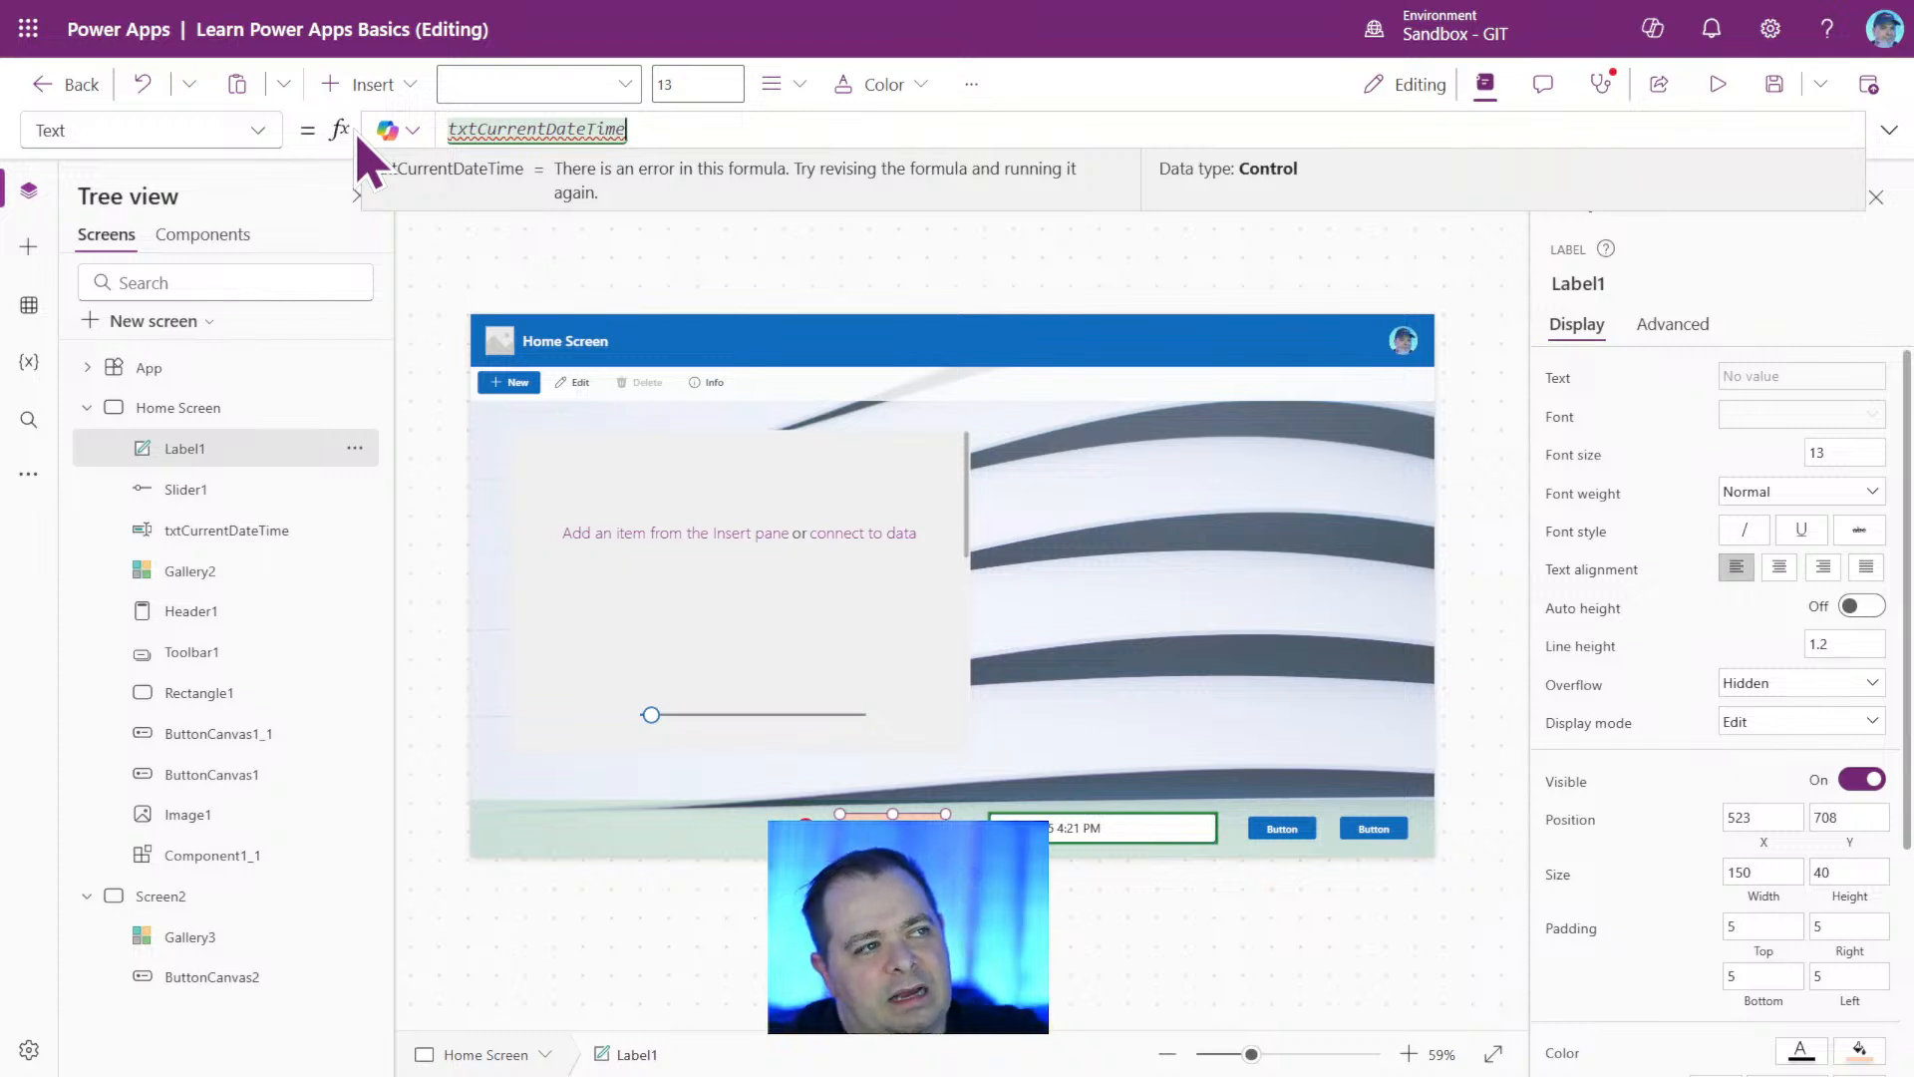
mouse_move(528, 128)
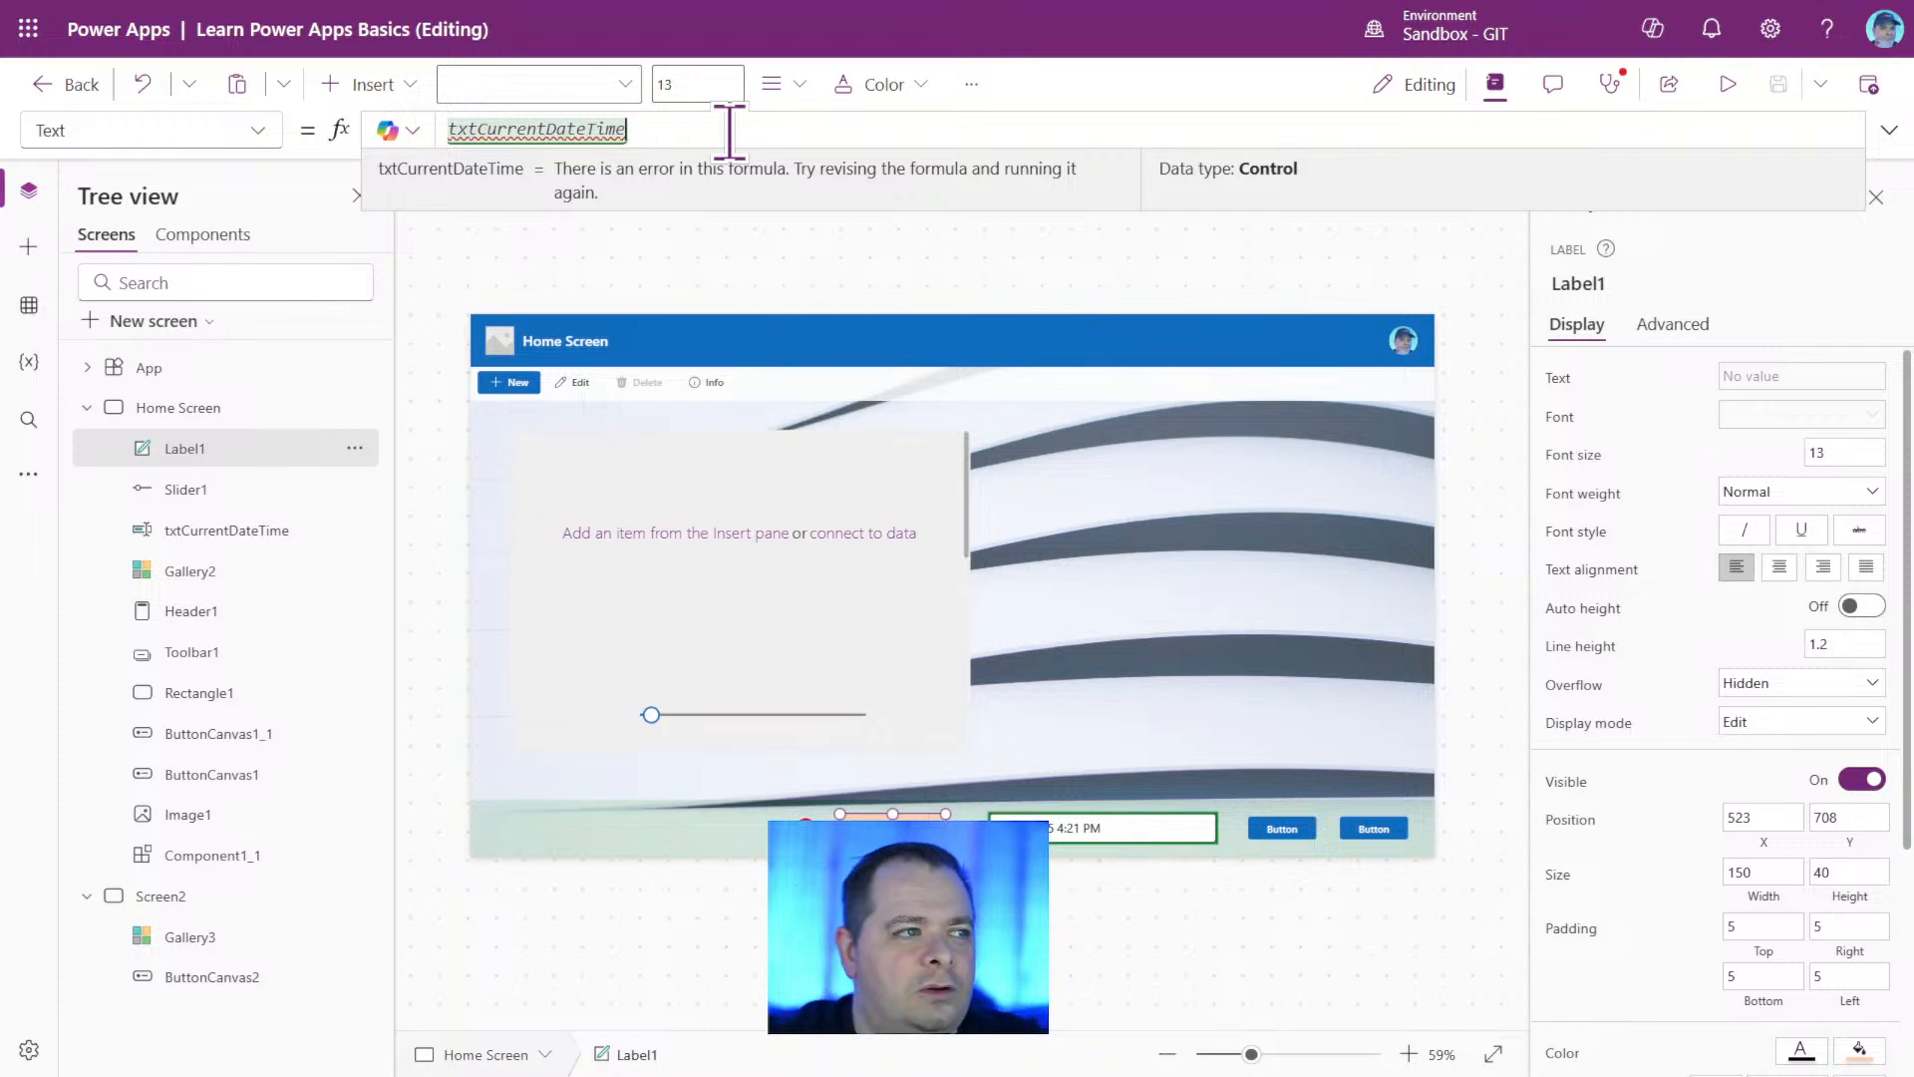
type(".")
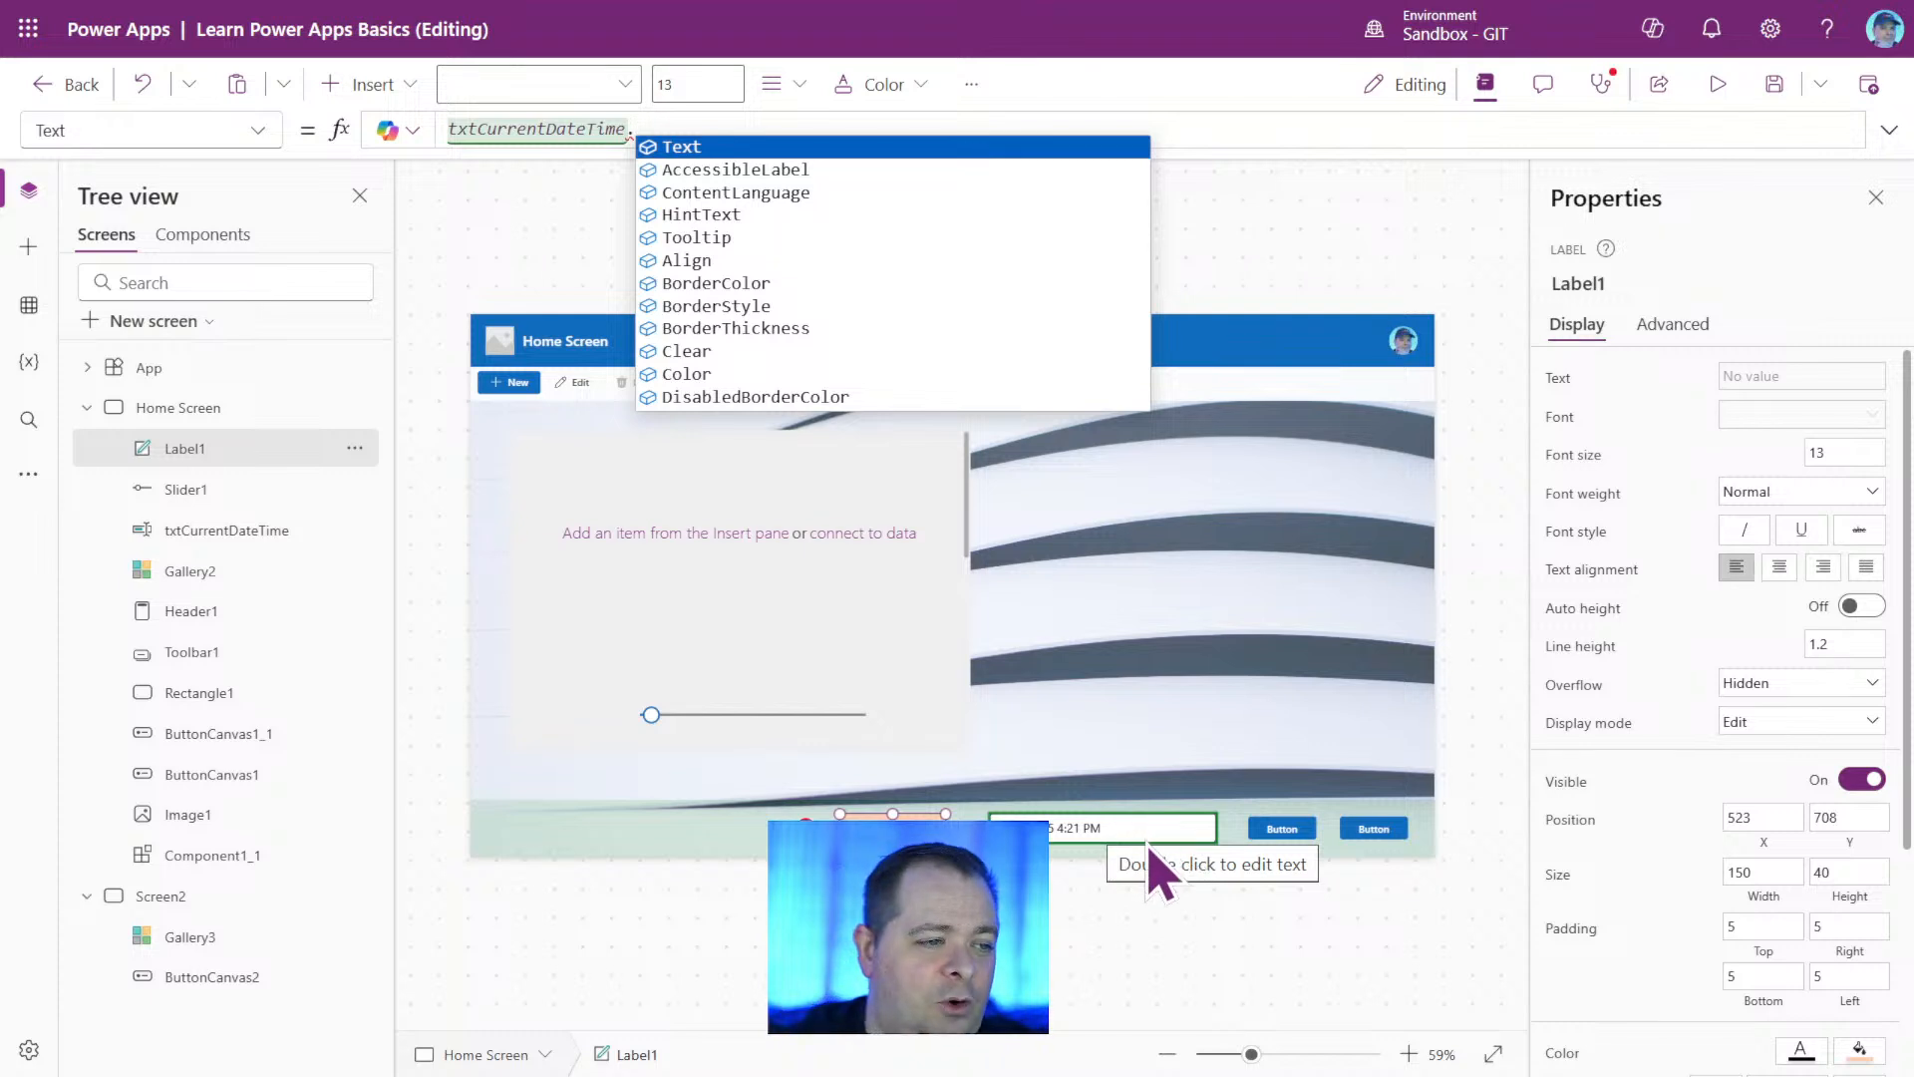
left_click(740, 150)
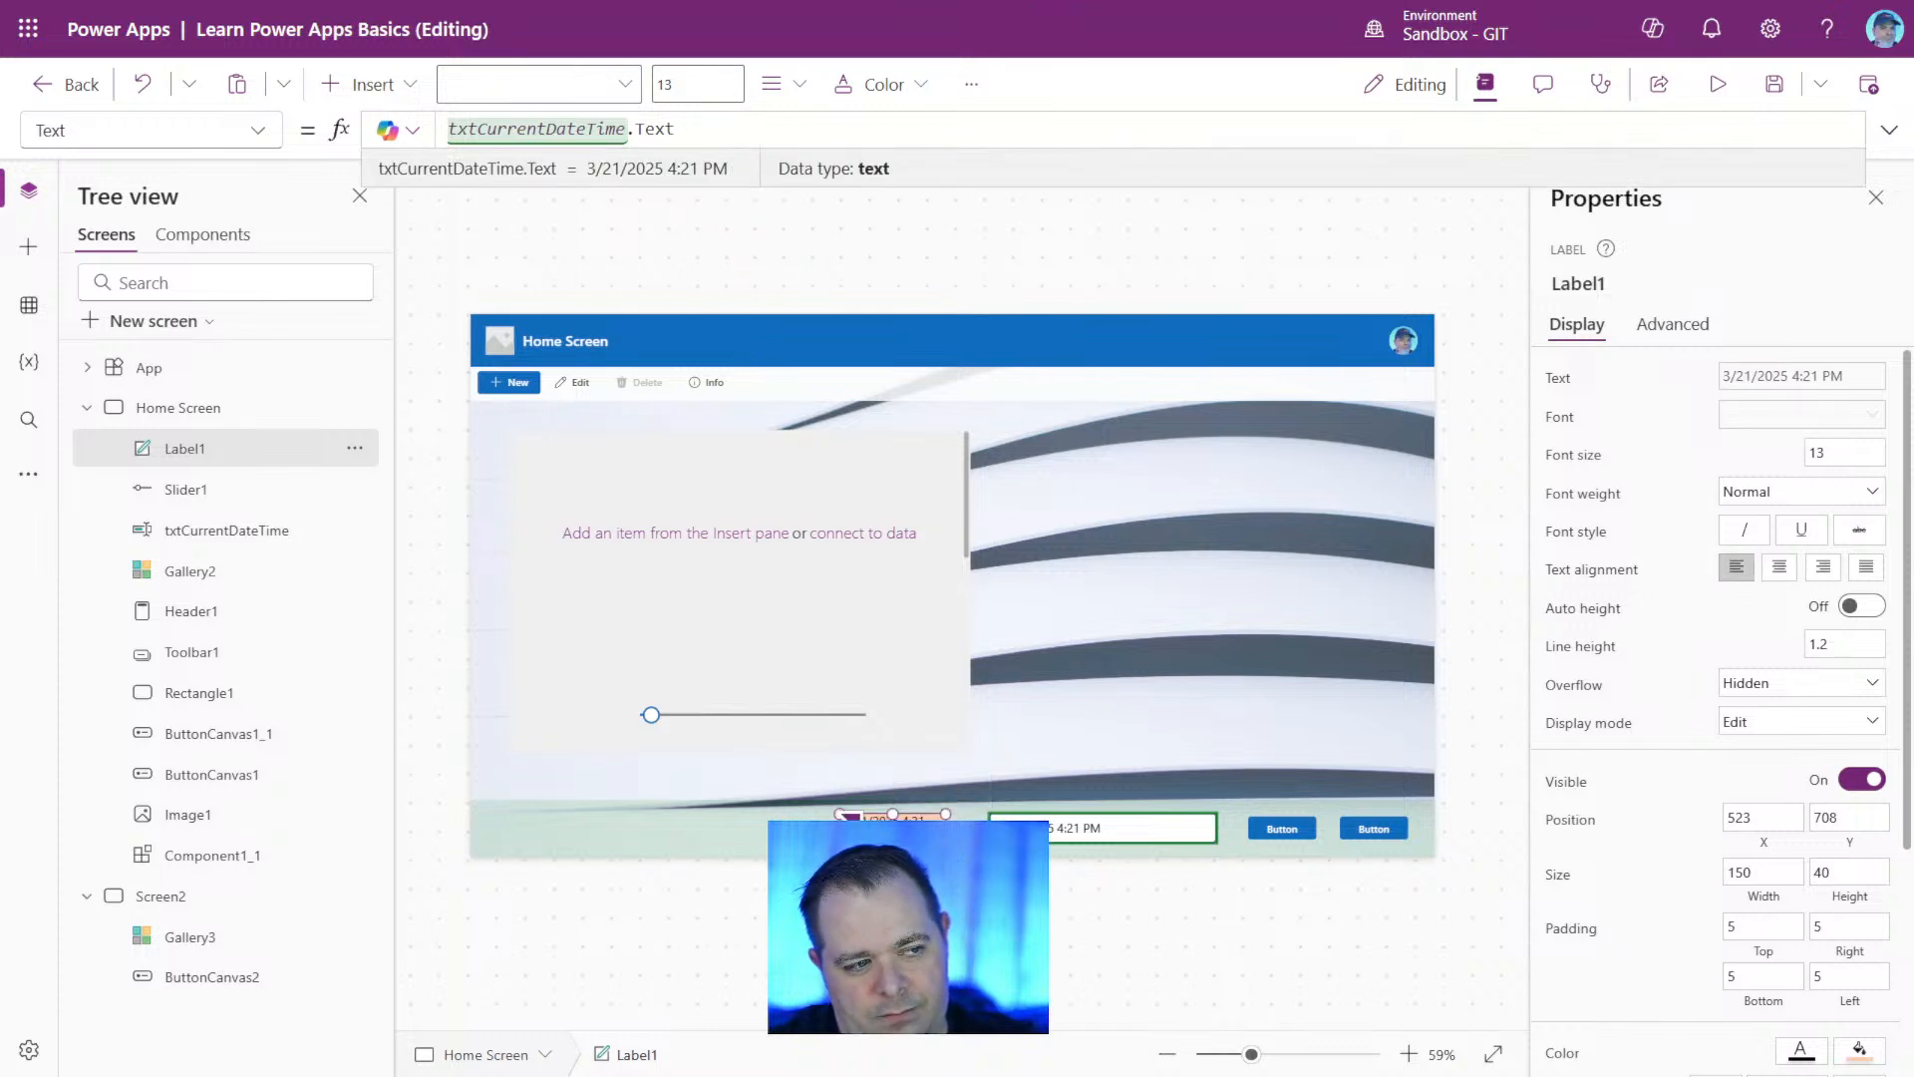
Widen the footer label to about 270 and align it with the text input at about X 438, Y 708.
left_click_drag(840, 815, 746, 840)
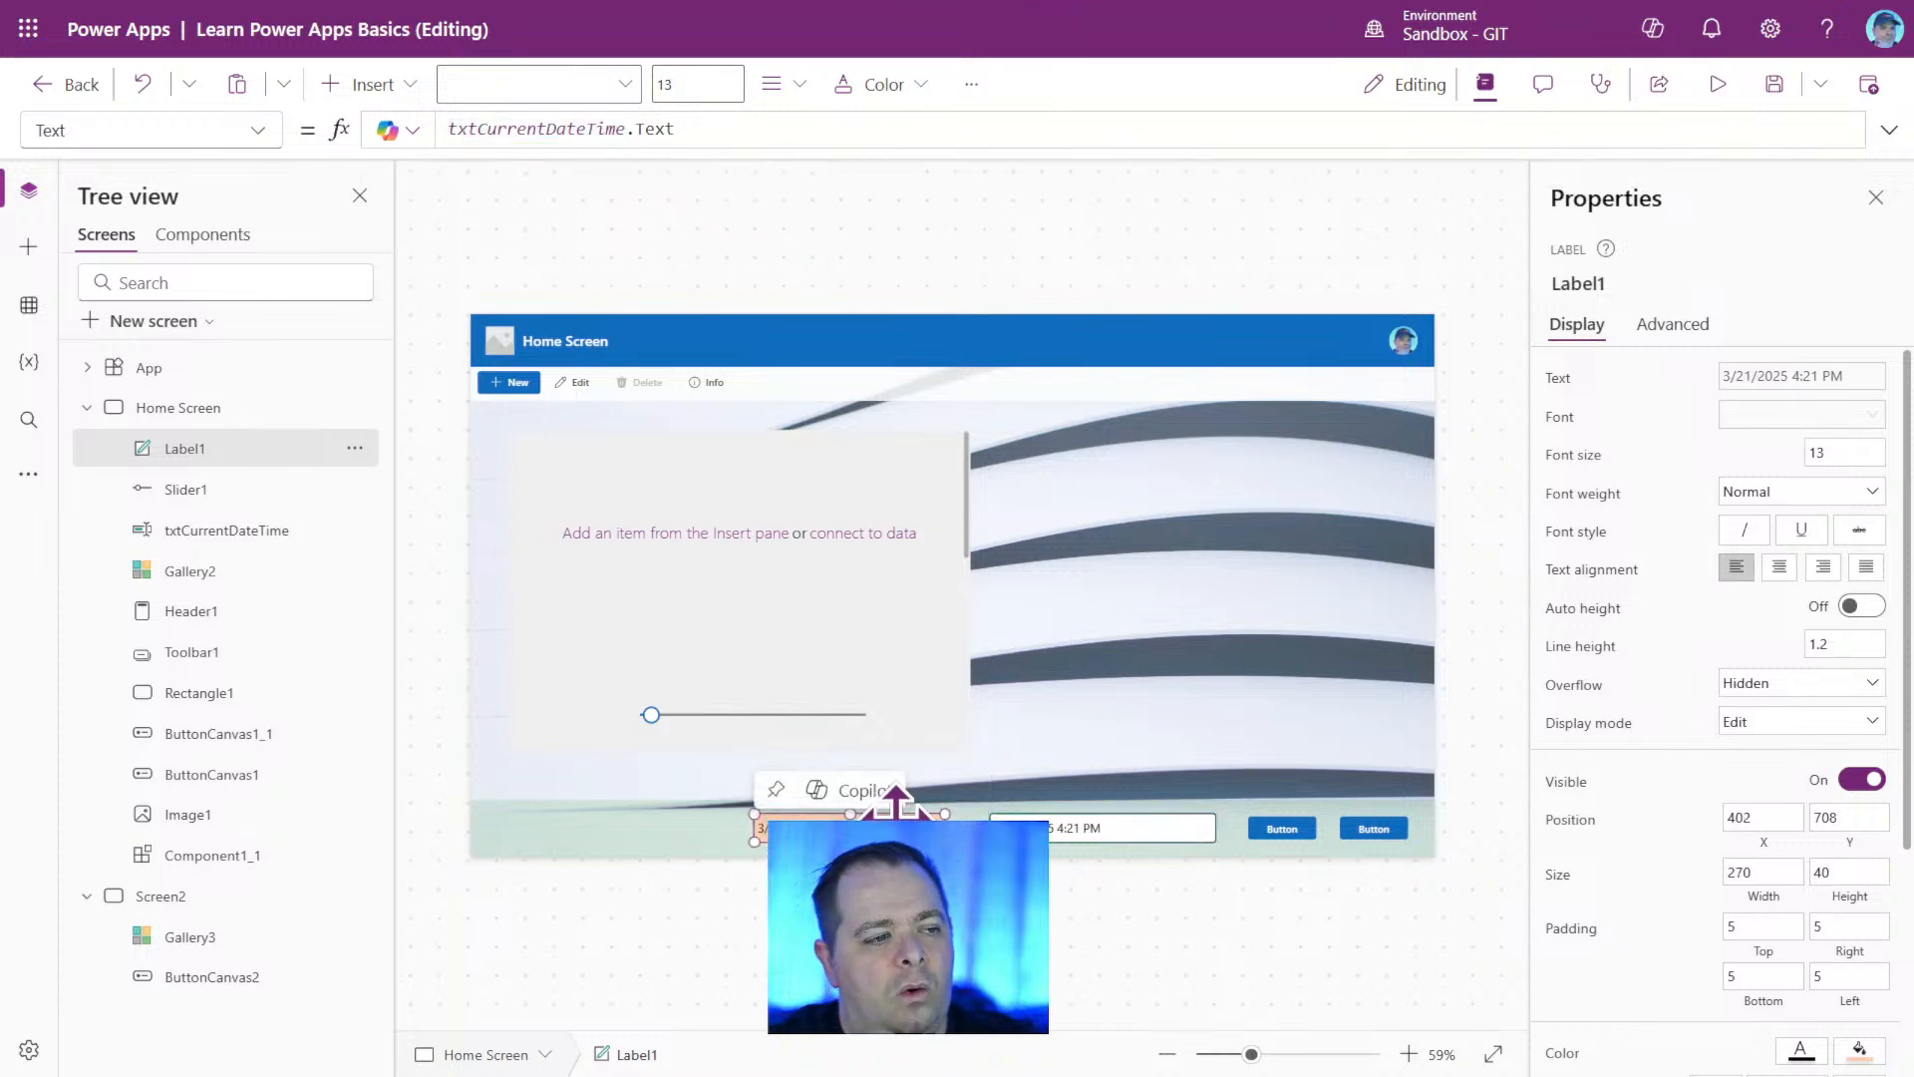
left_click(1319, 1057)
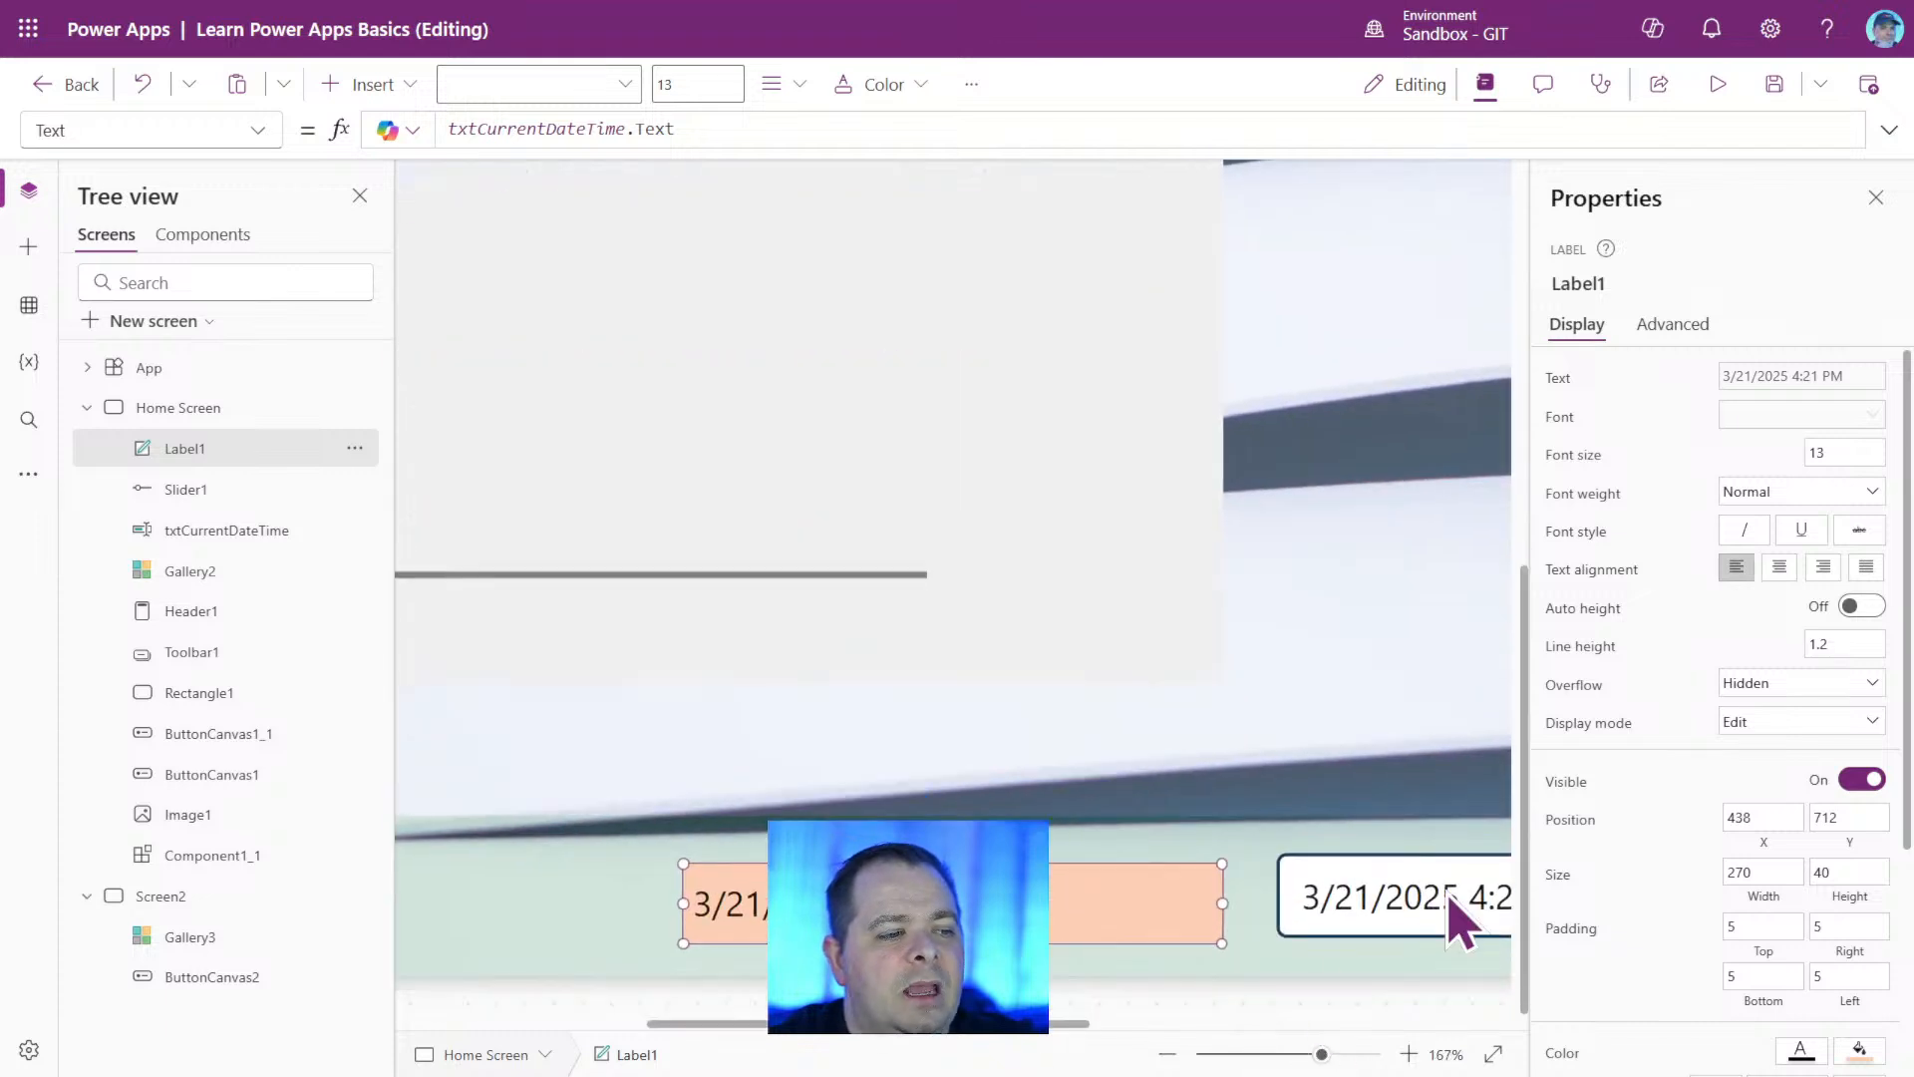
left_click_drag(1057, 1037, 1174, 1038)
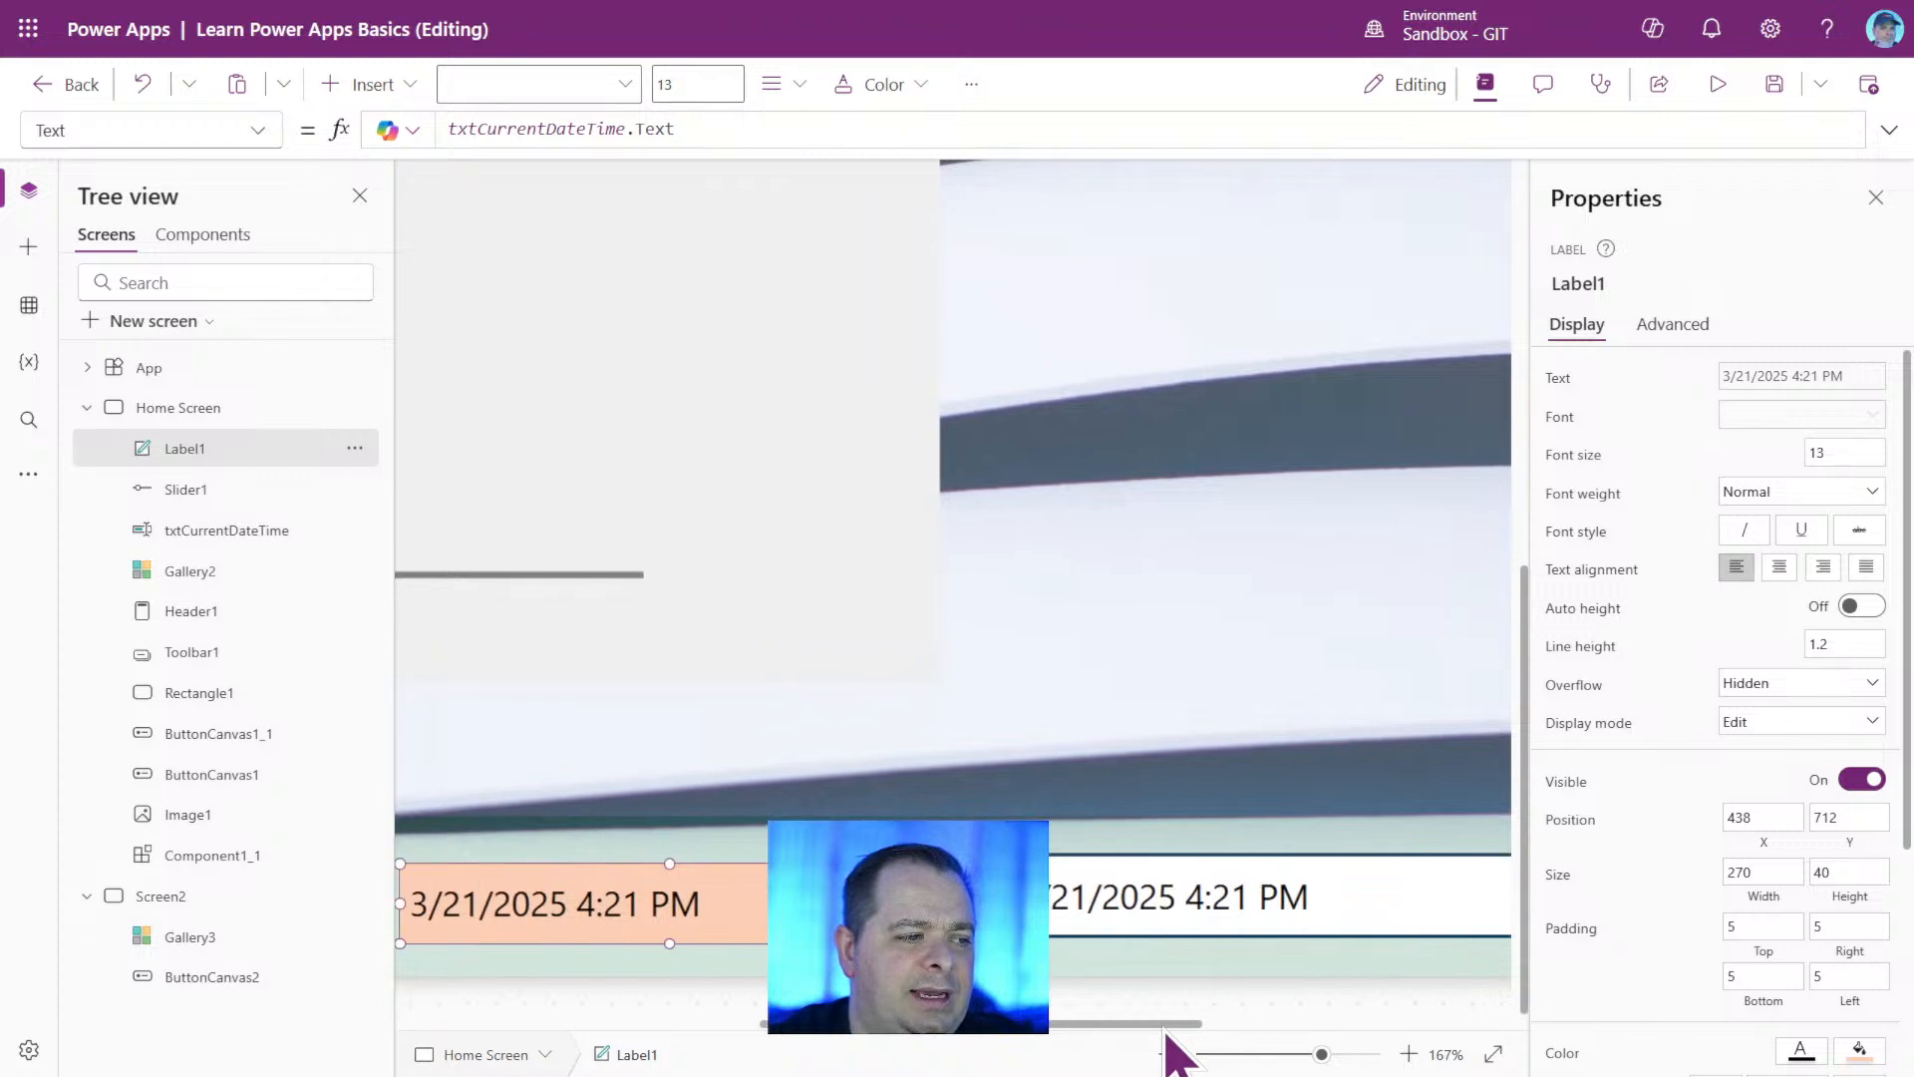
left_click_drag(847, 906, 847, 897)
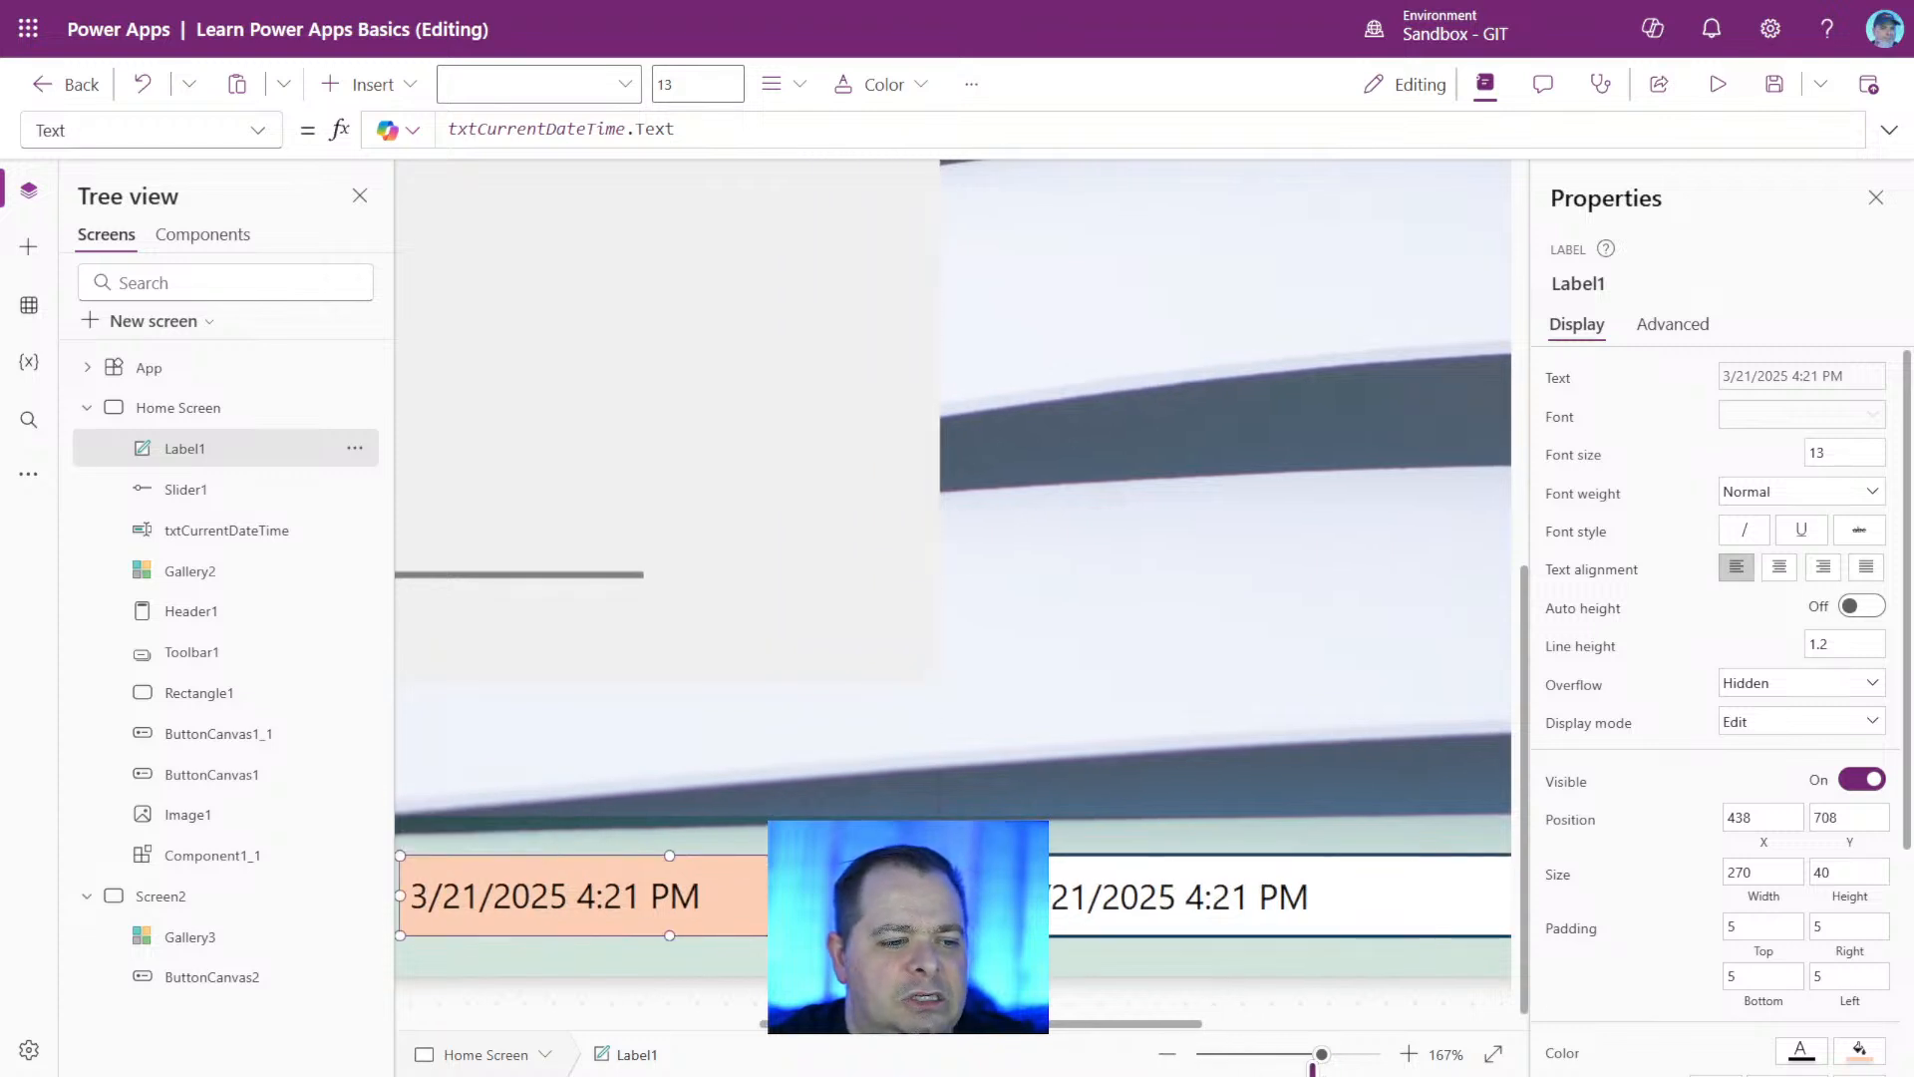
left_click_drag(1321, 1055, 1258, 1059)
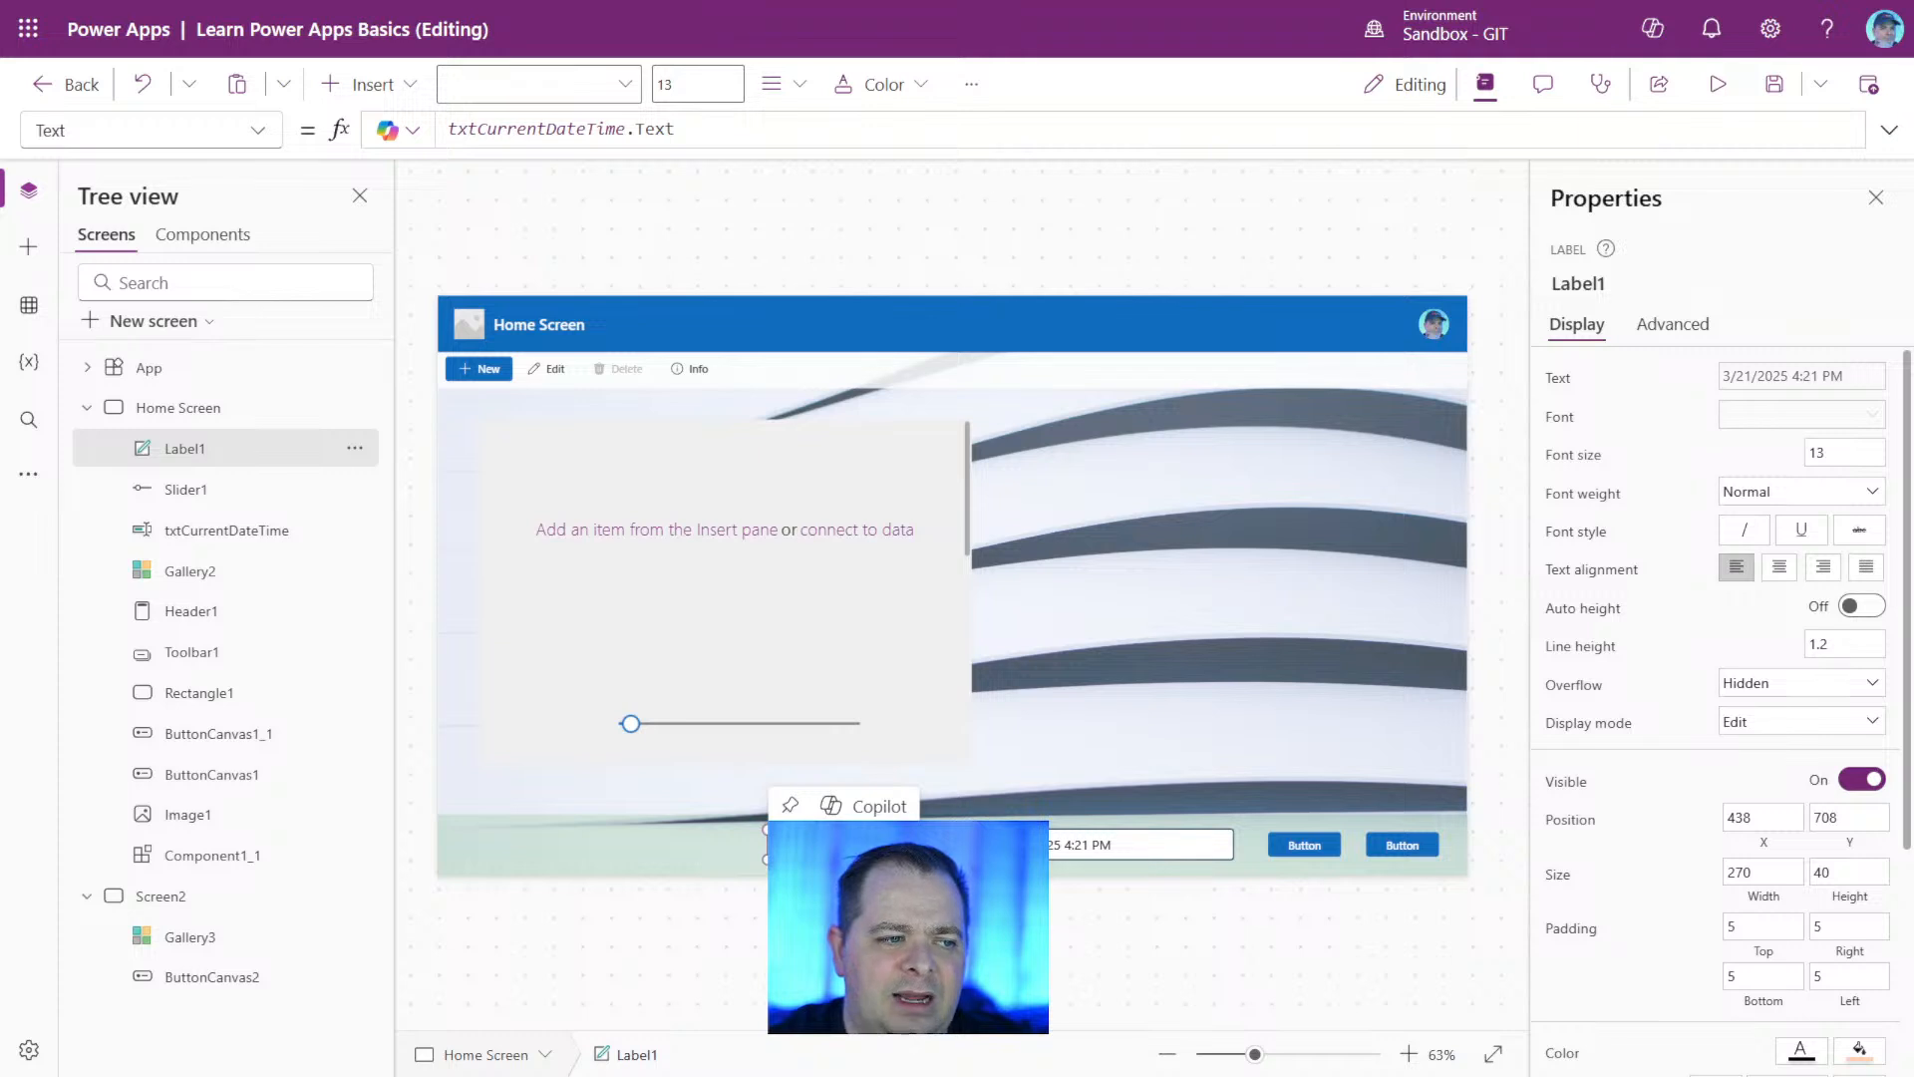
left_click(1307, 1055)
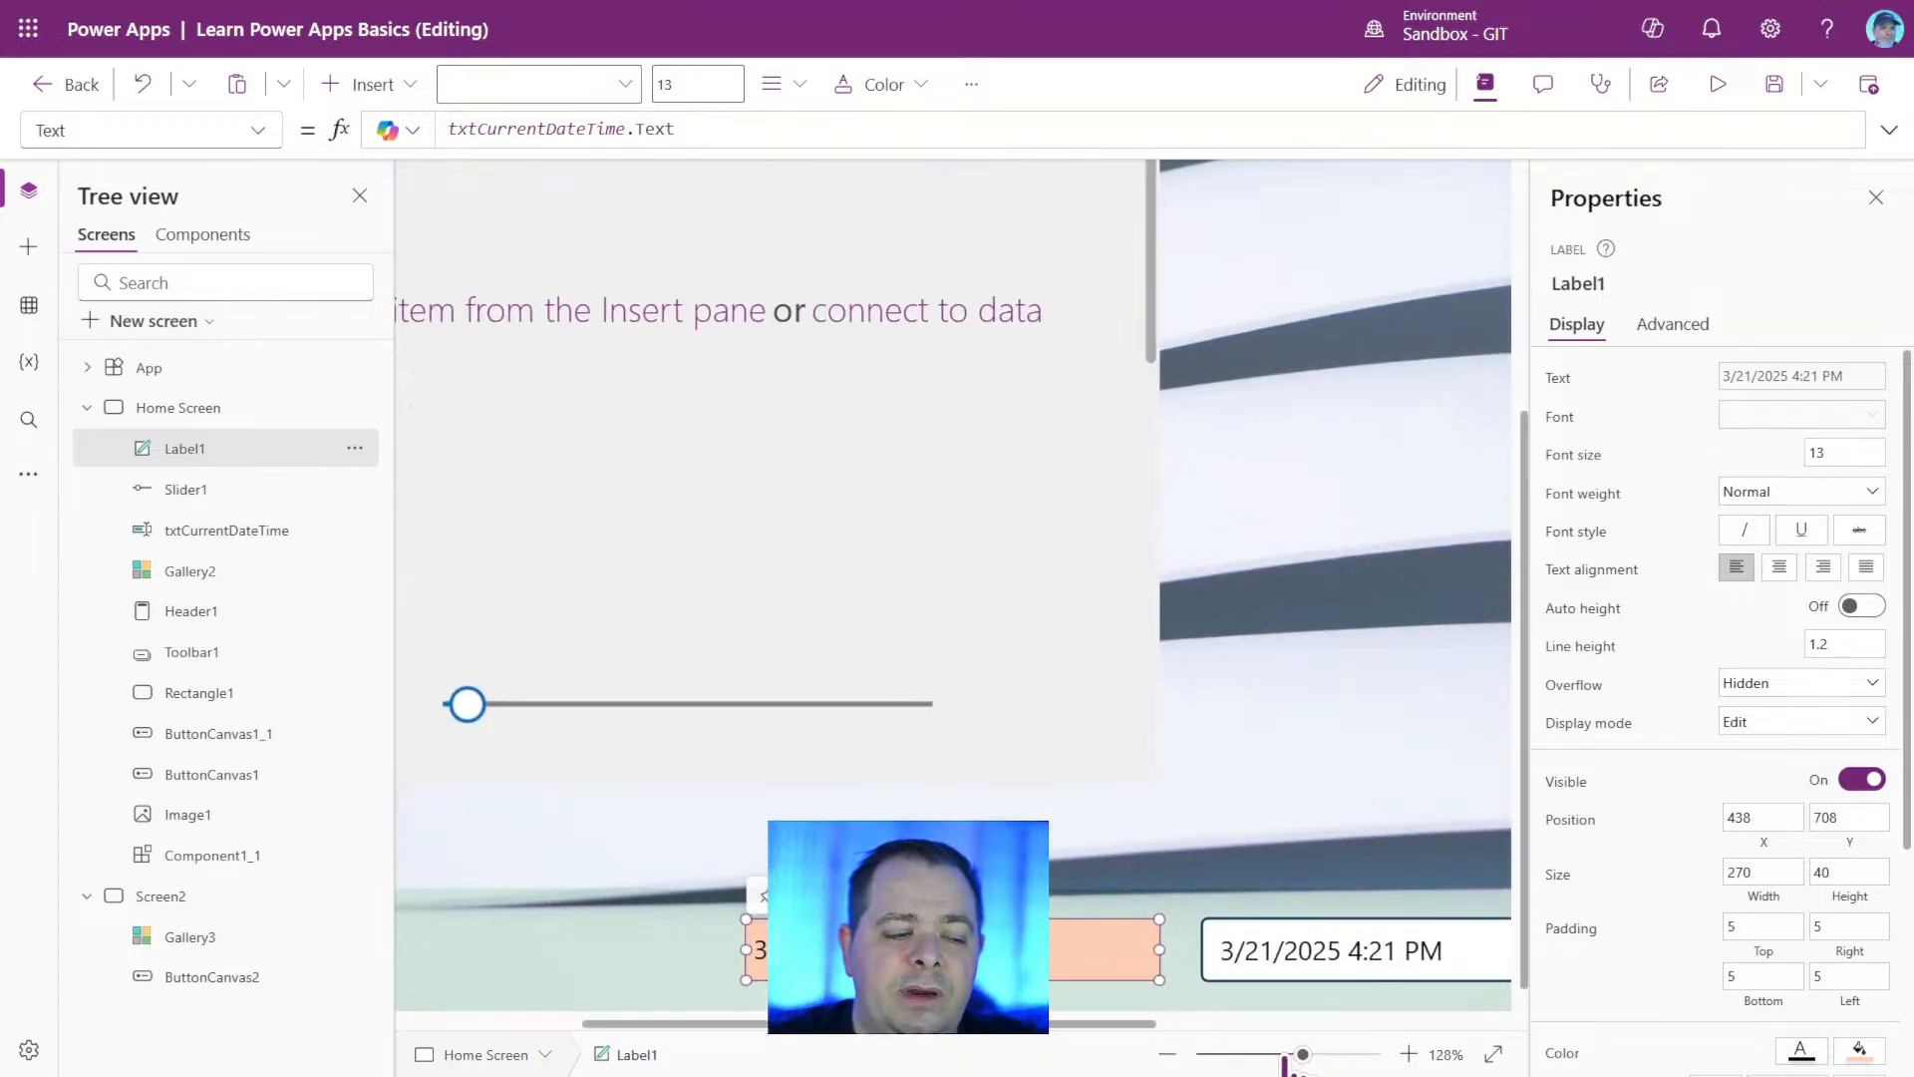
left_click_drag(1289, 1063, 1236, 1063)
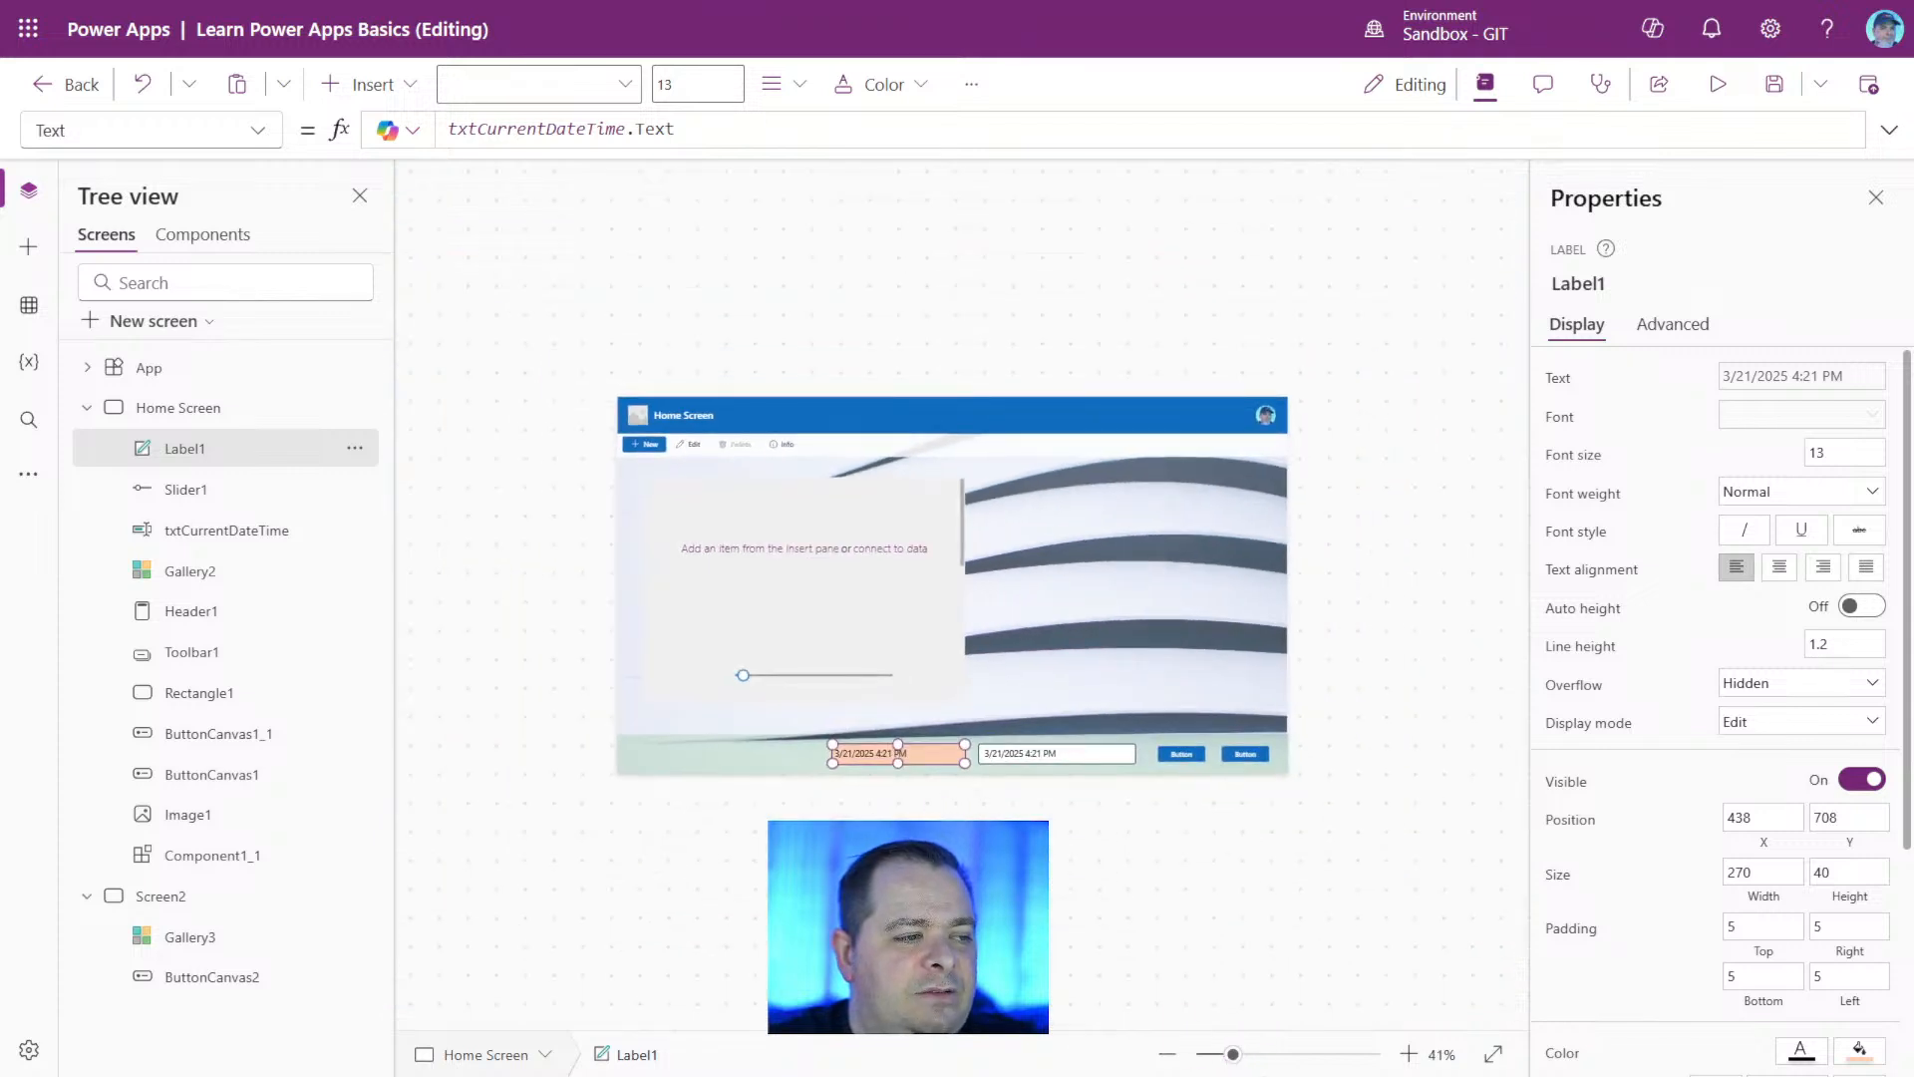
Stretch the footer label toward the screen's left edge, to about 610 wide and 40 high at X 97, Y 708.
left_click(1022, 768)
left_click(940, 757)
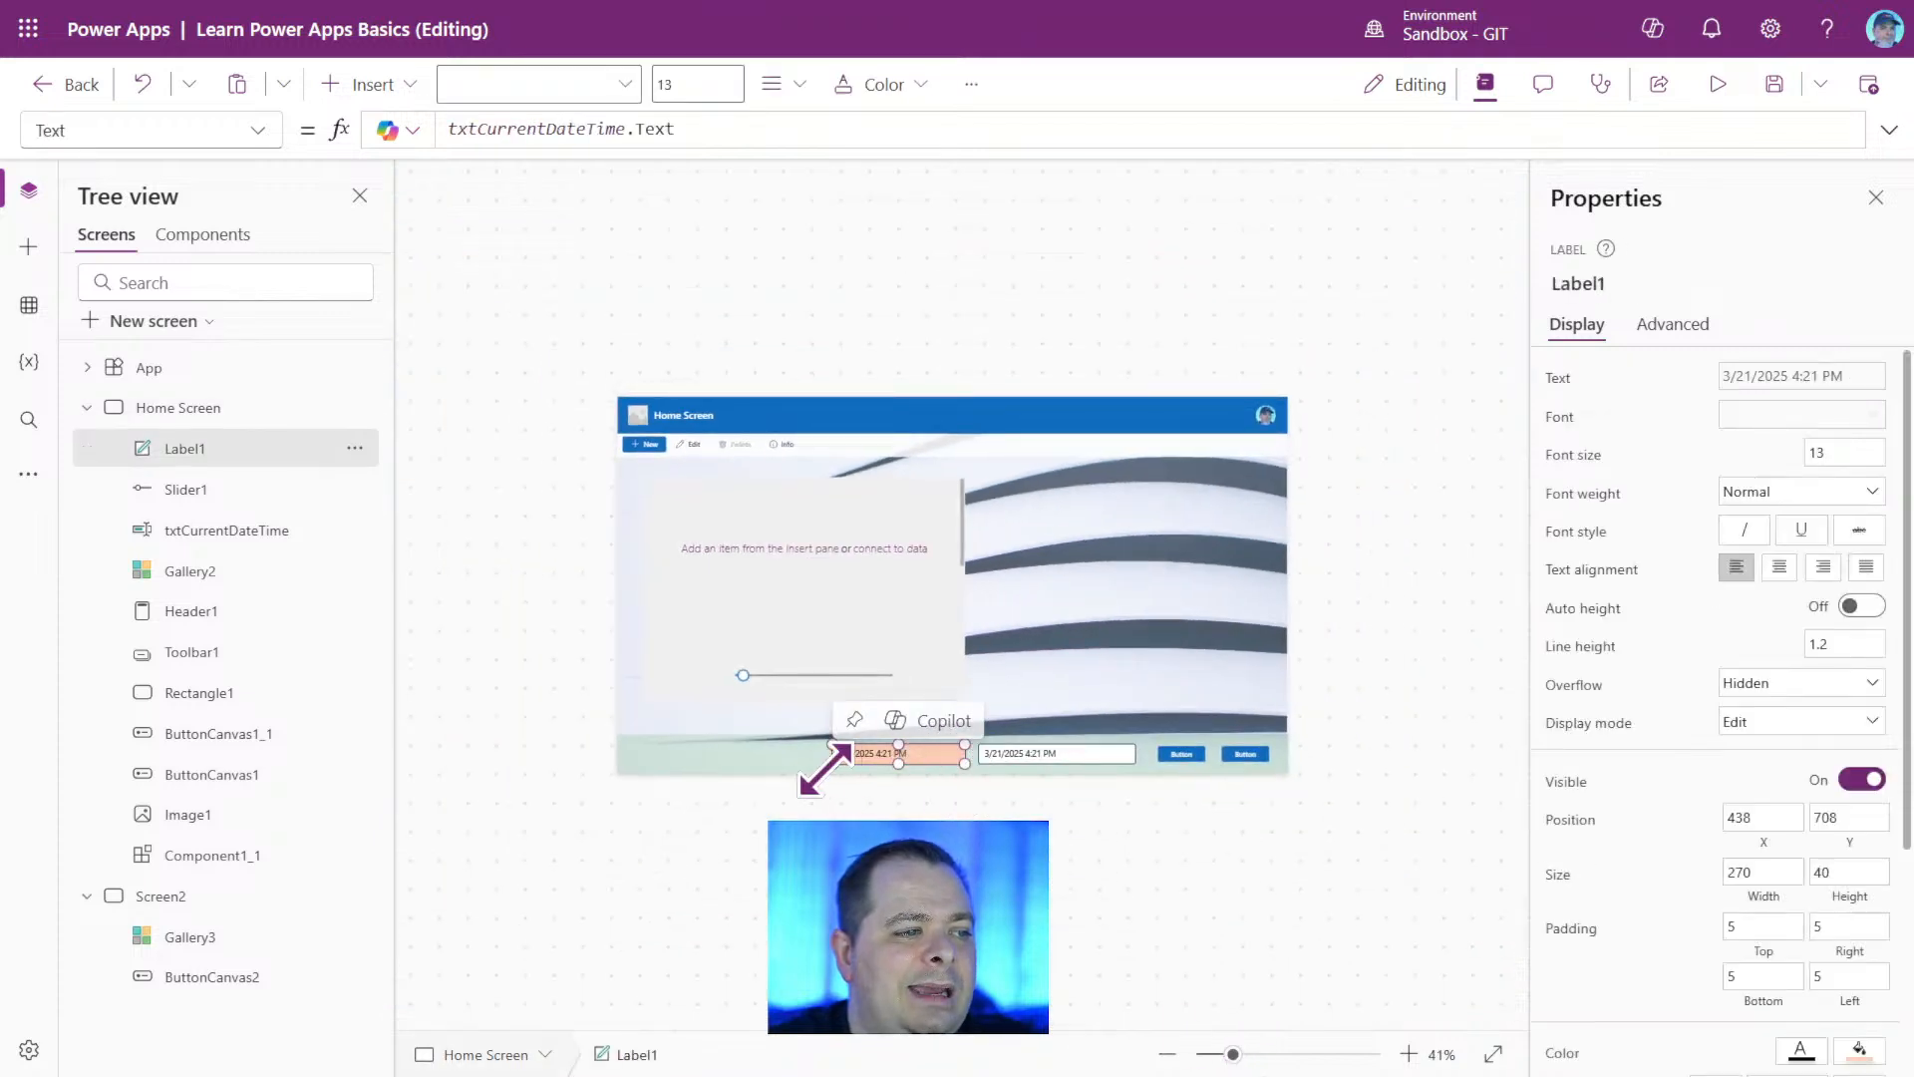
left_click_drag(827, 769, 619, 756)
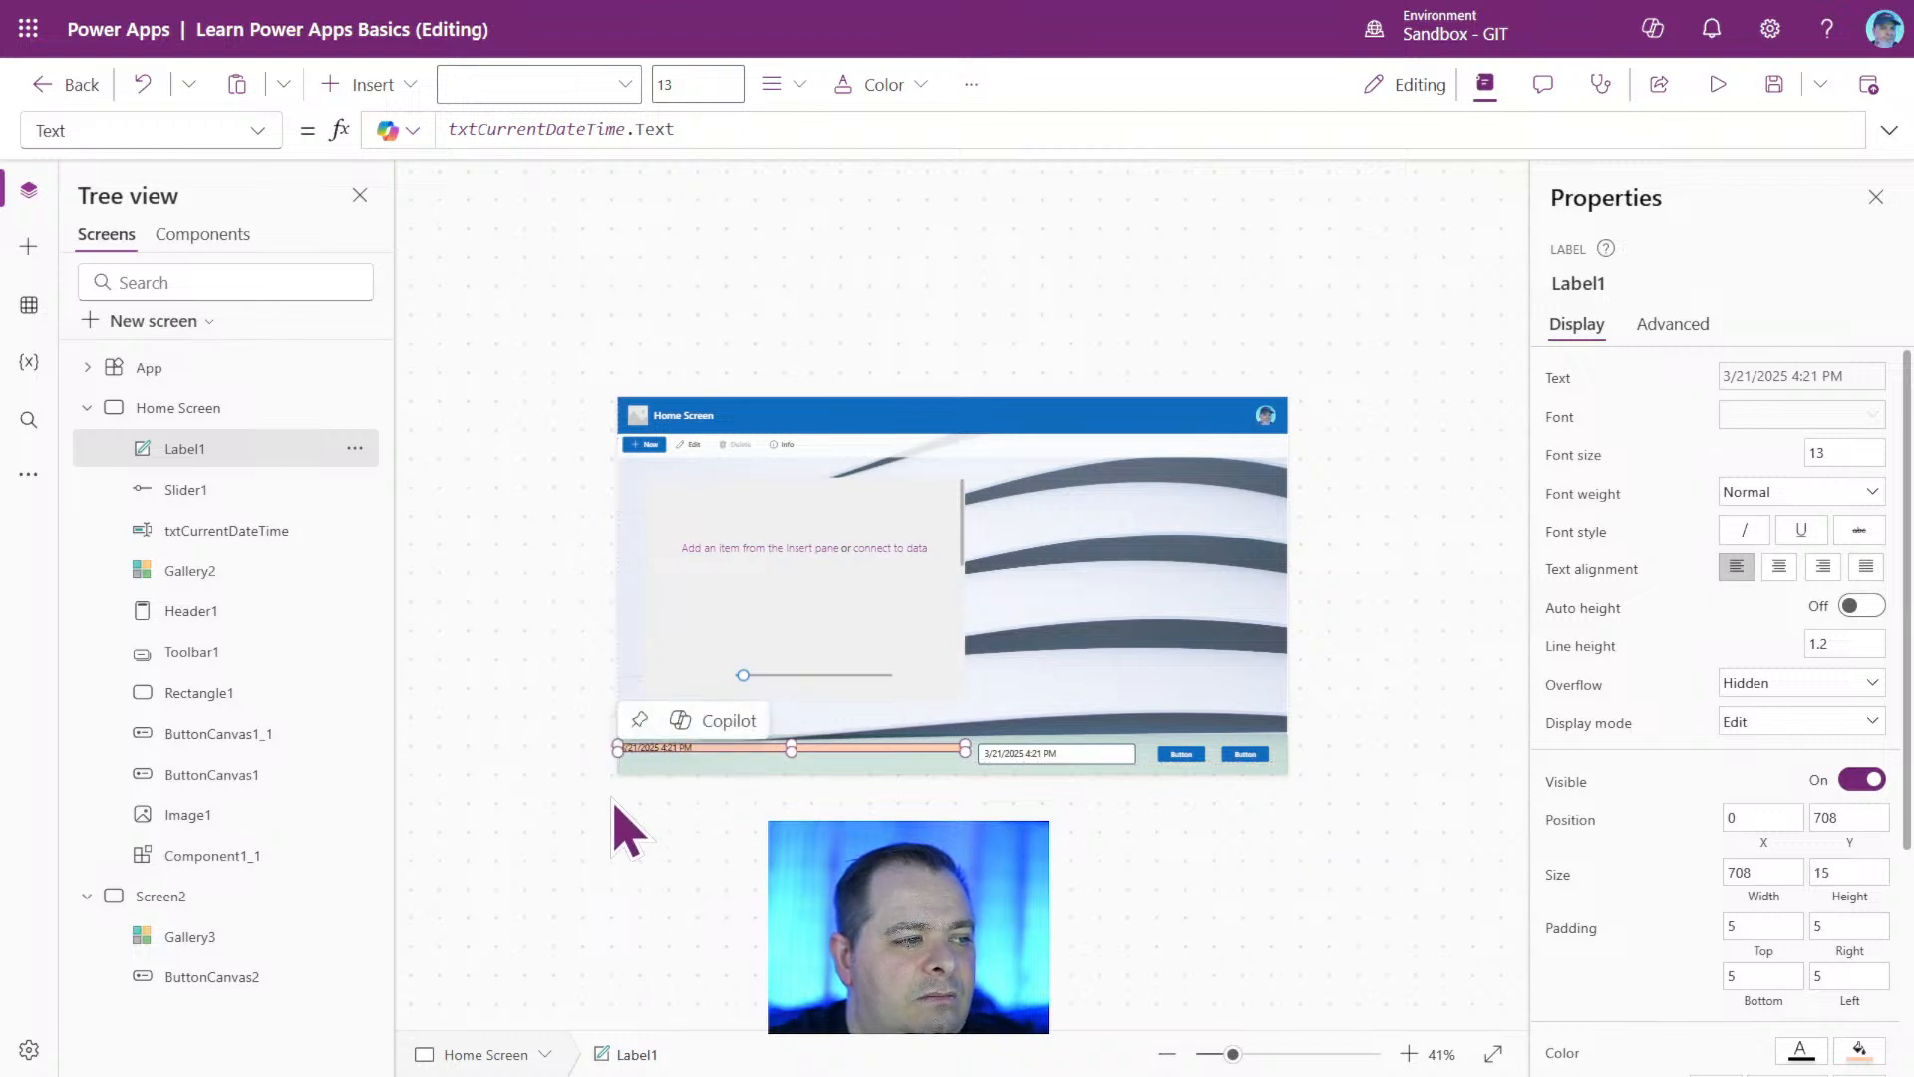
left_click_drag(614, 749, 614, 778)
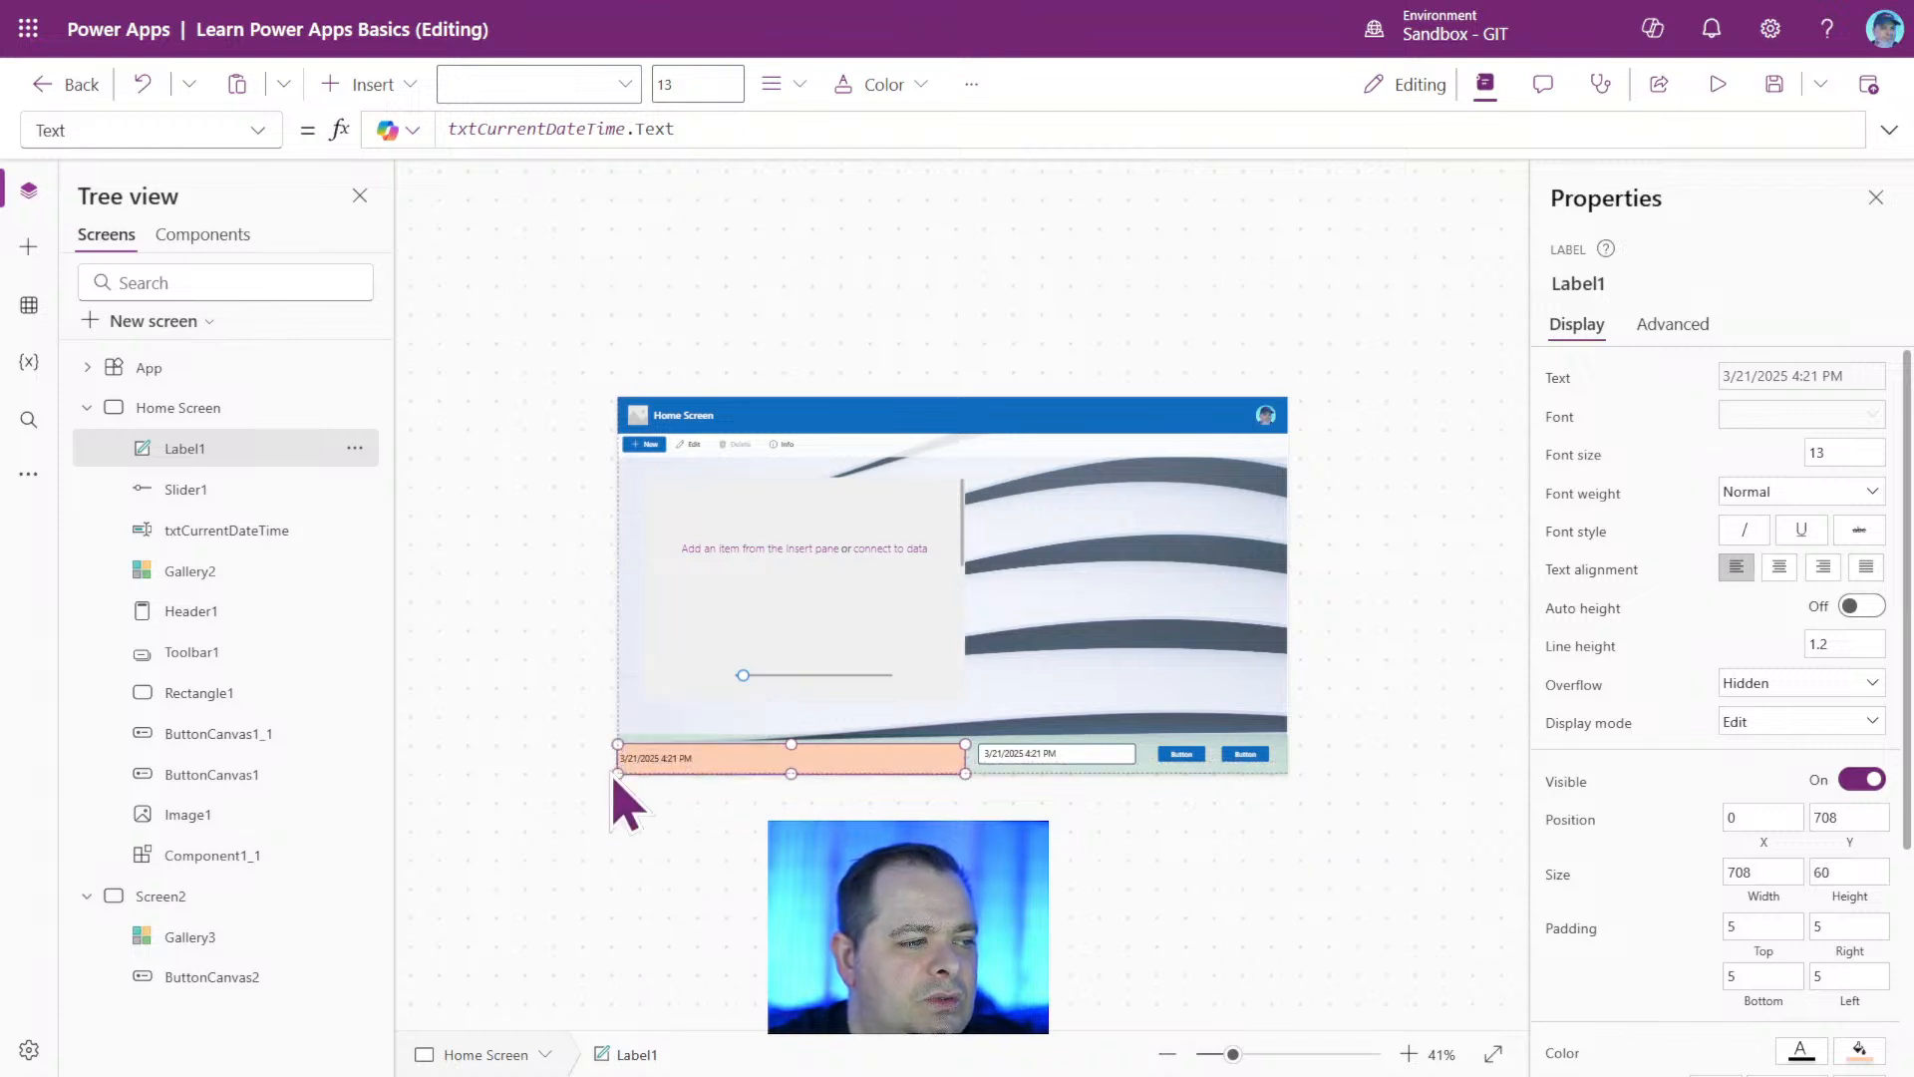
left_click(612, 779)
left_click(649, 761)
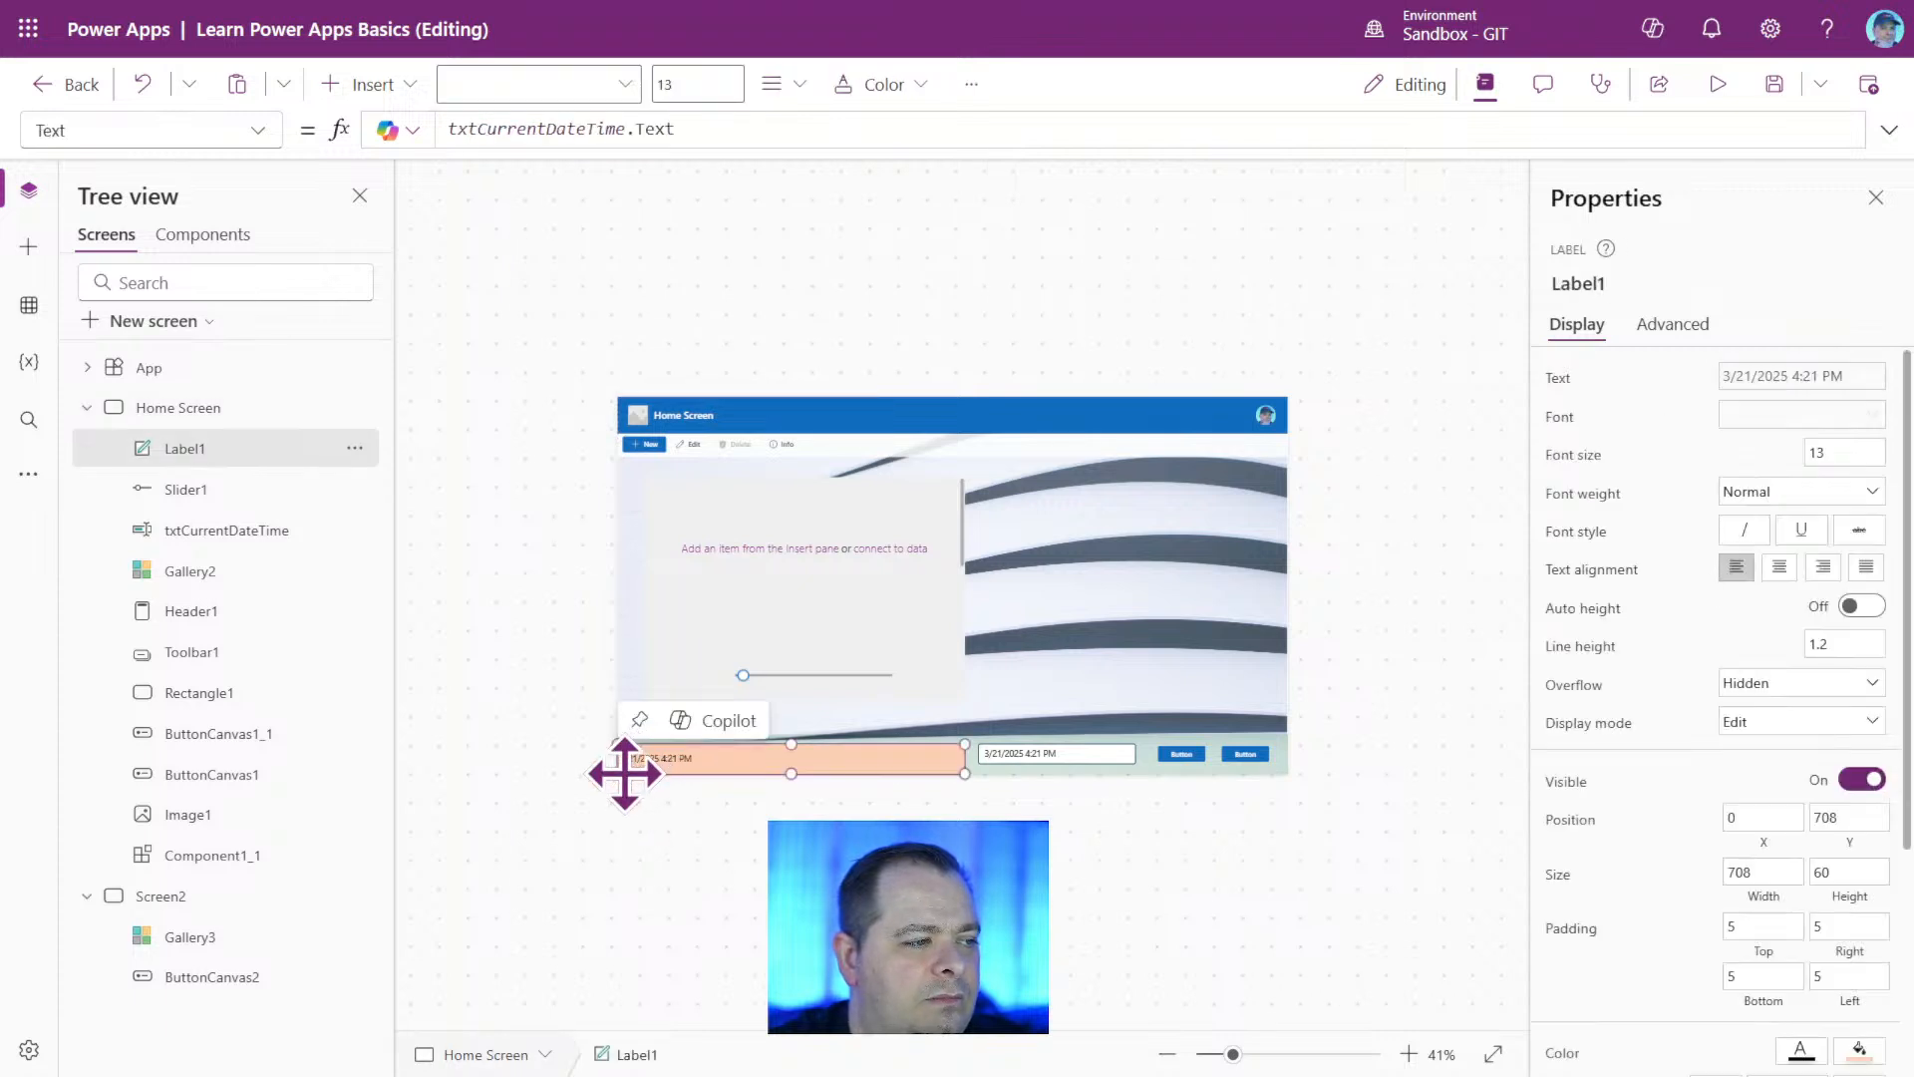
left_click_drag(622, 774, 666, 764)
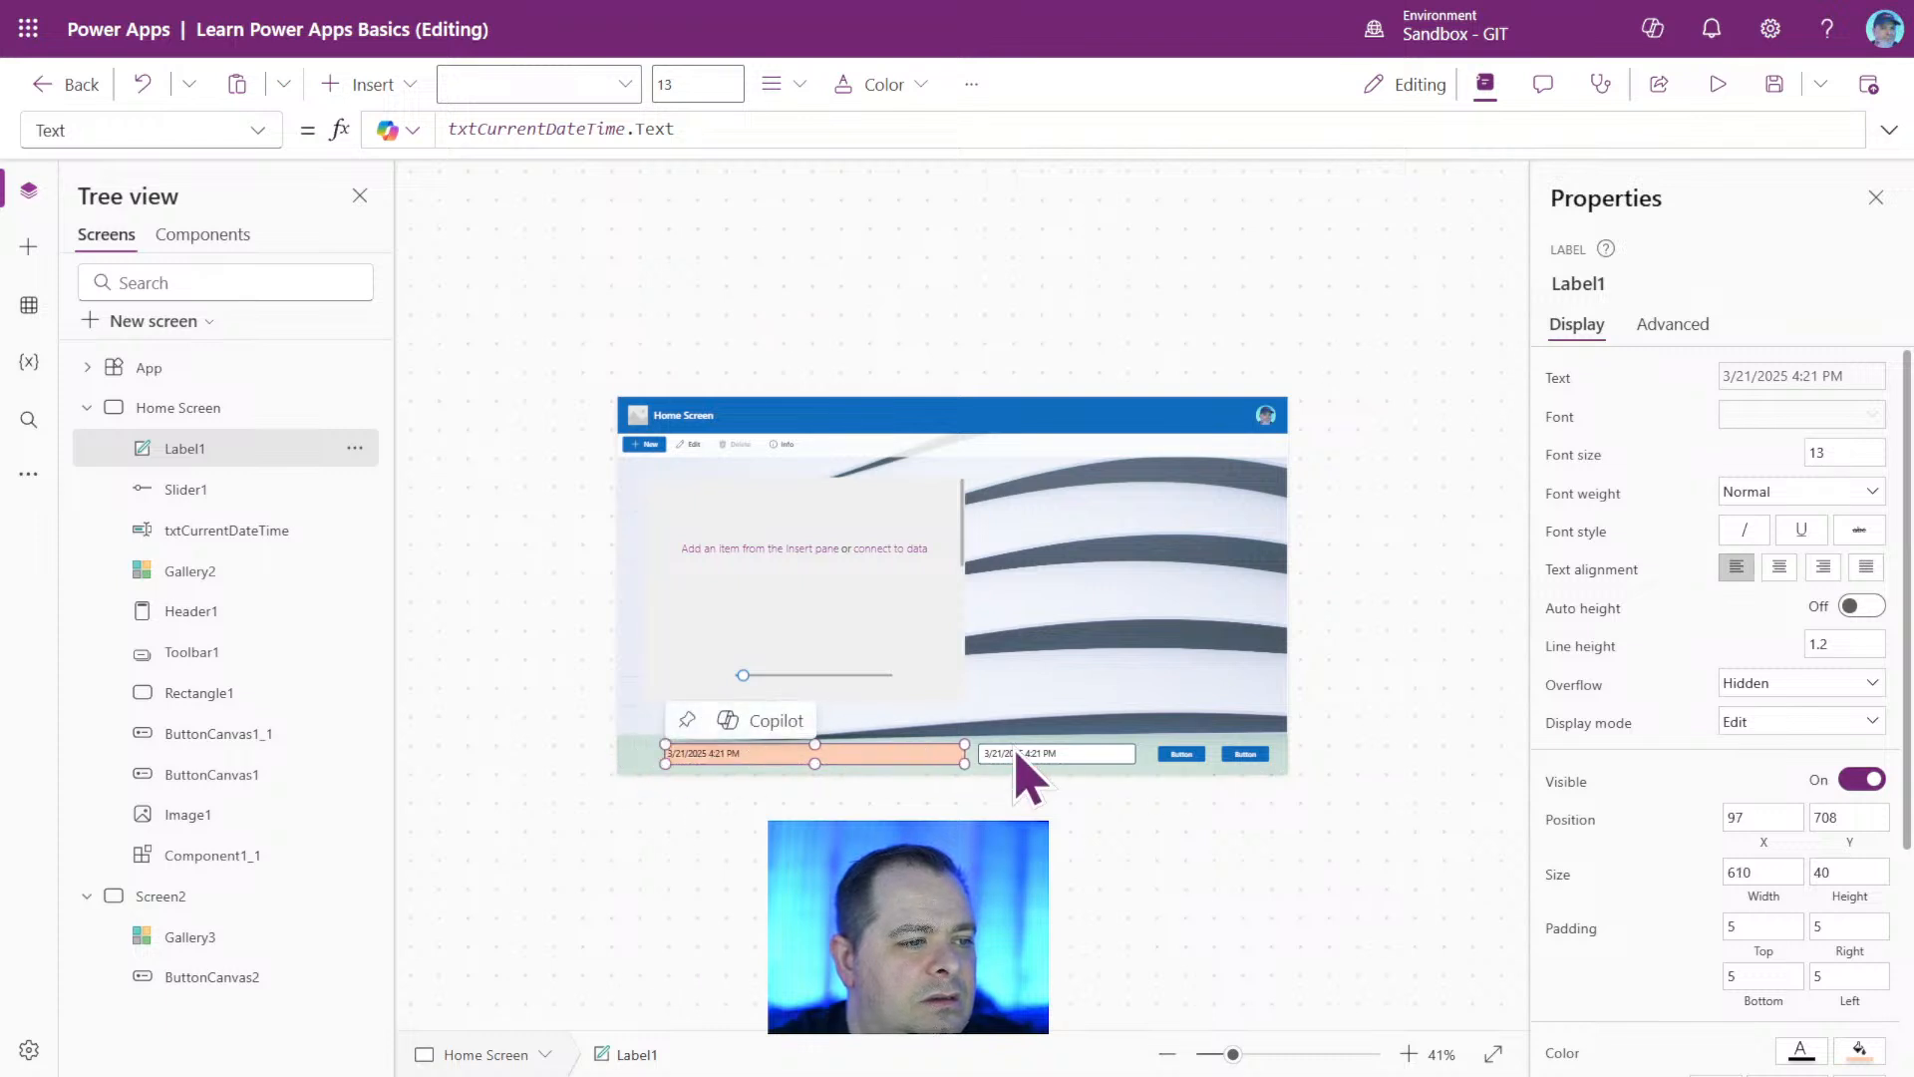
Widen the txtCurrentDateTime text input in the footer to about 346 and set its height to 50.
left_click(1047, 764)
left_click_drag(1135, 764, 1147, 761)
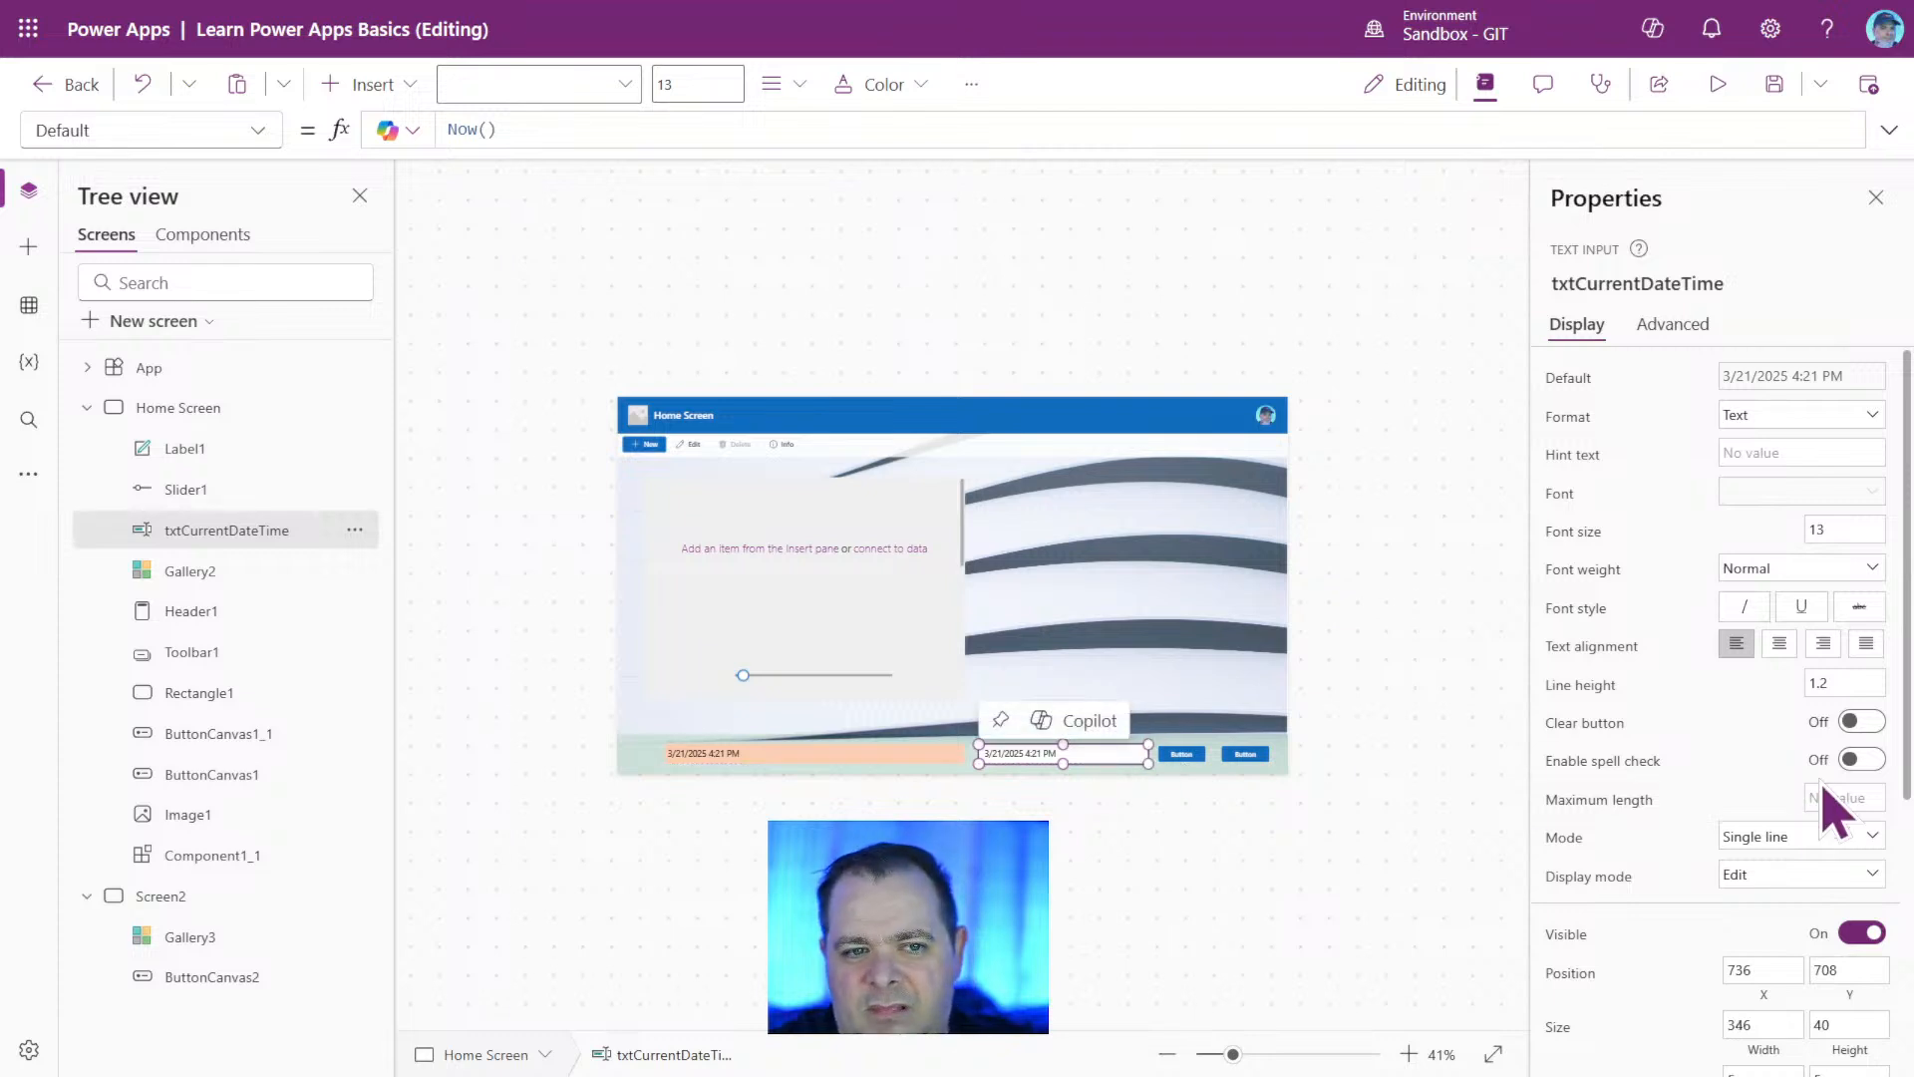
scroll(1760, 782, "down", 5)
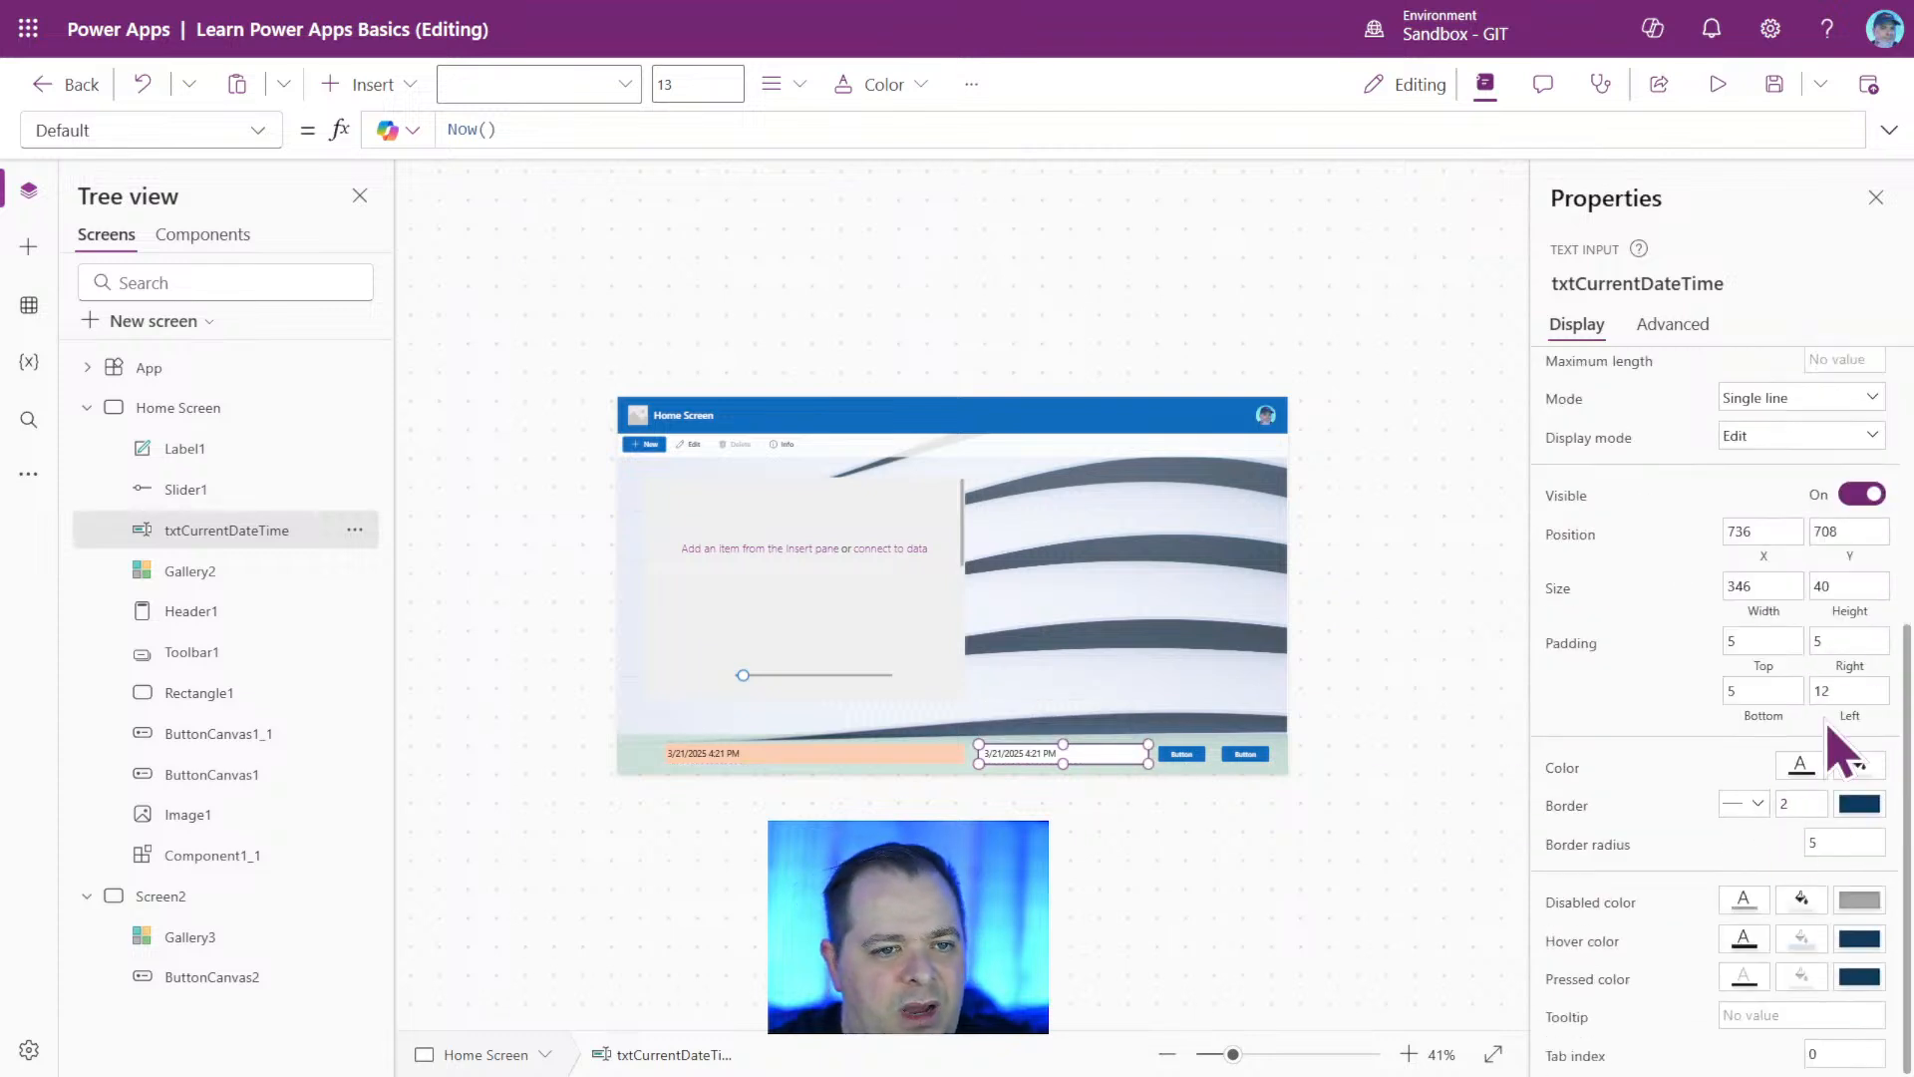
left_click(1869, 586)
left_click_drag(1869, 586, 1650, 583)
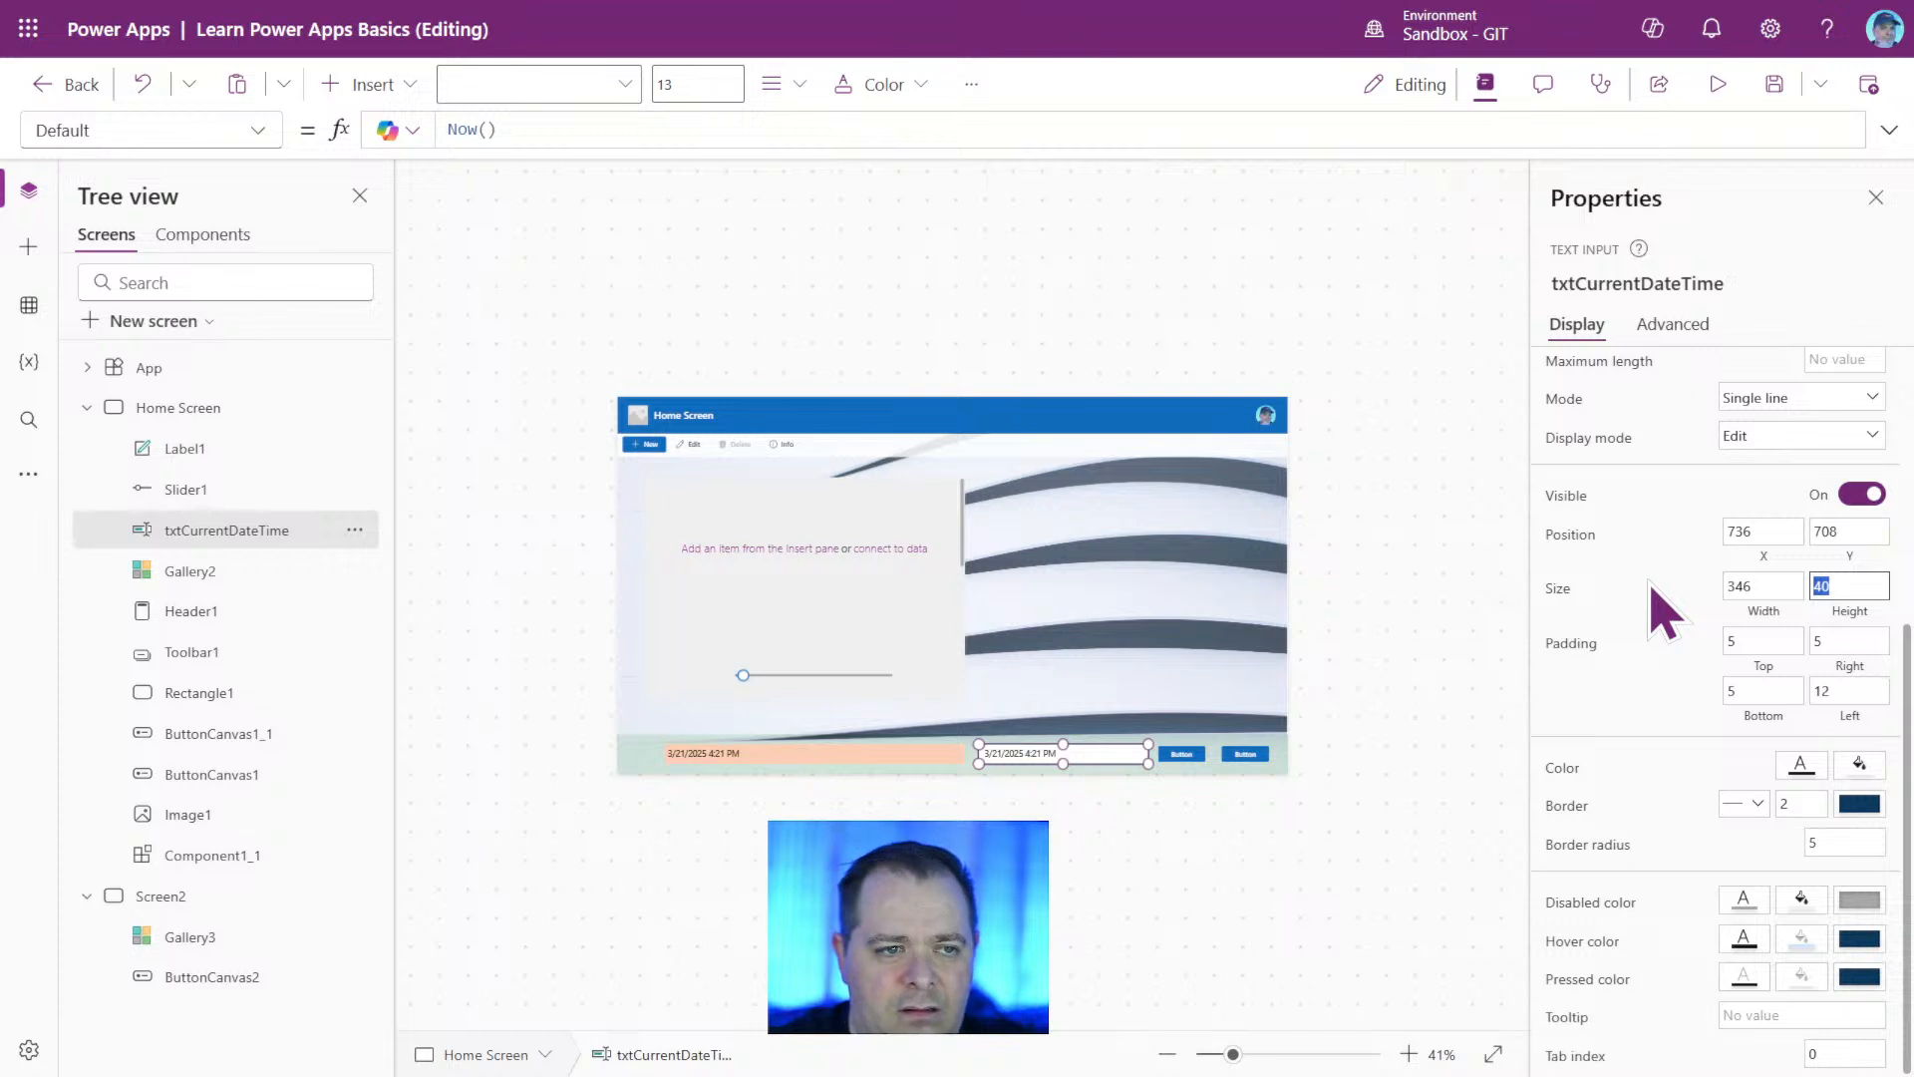
type("50")
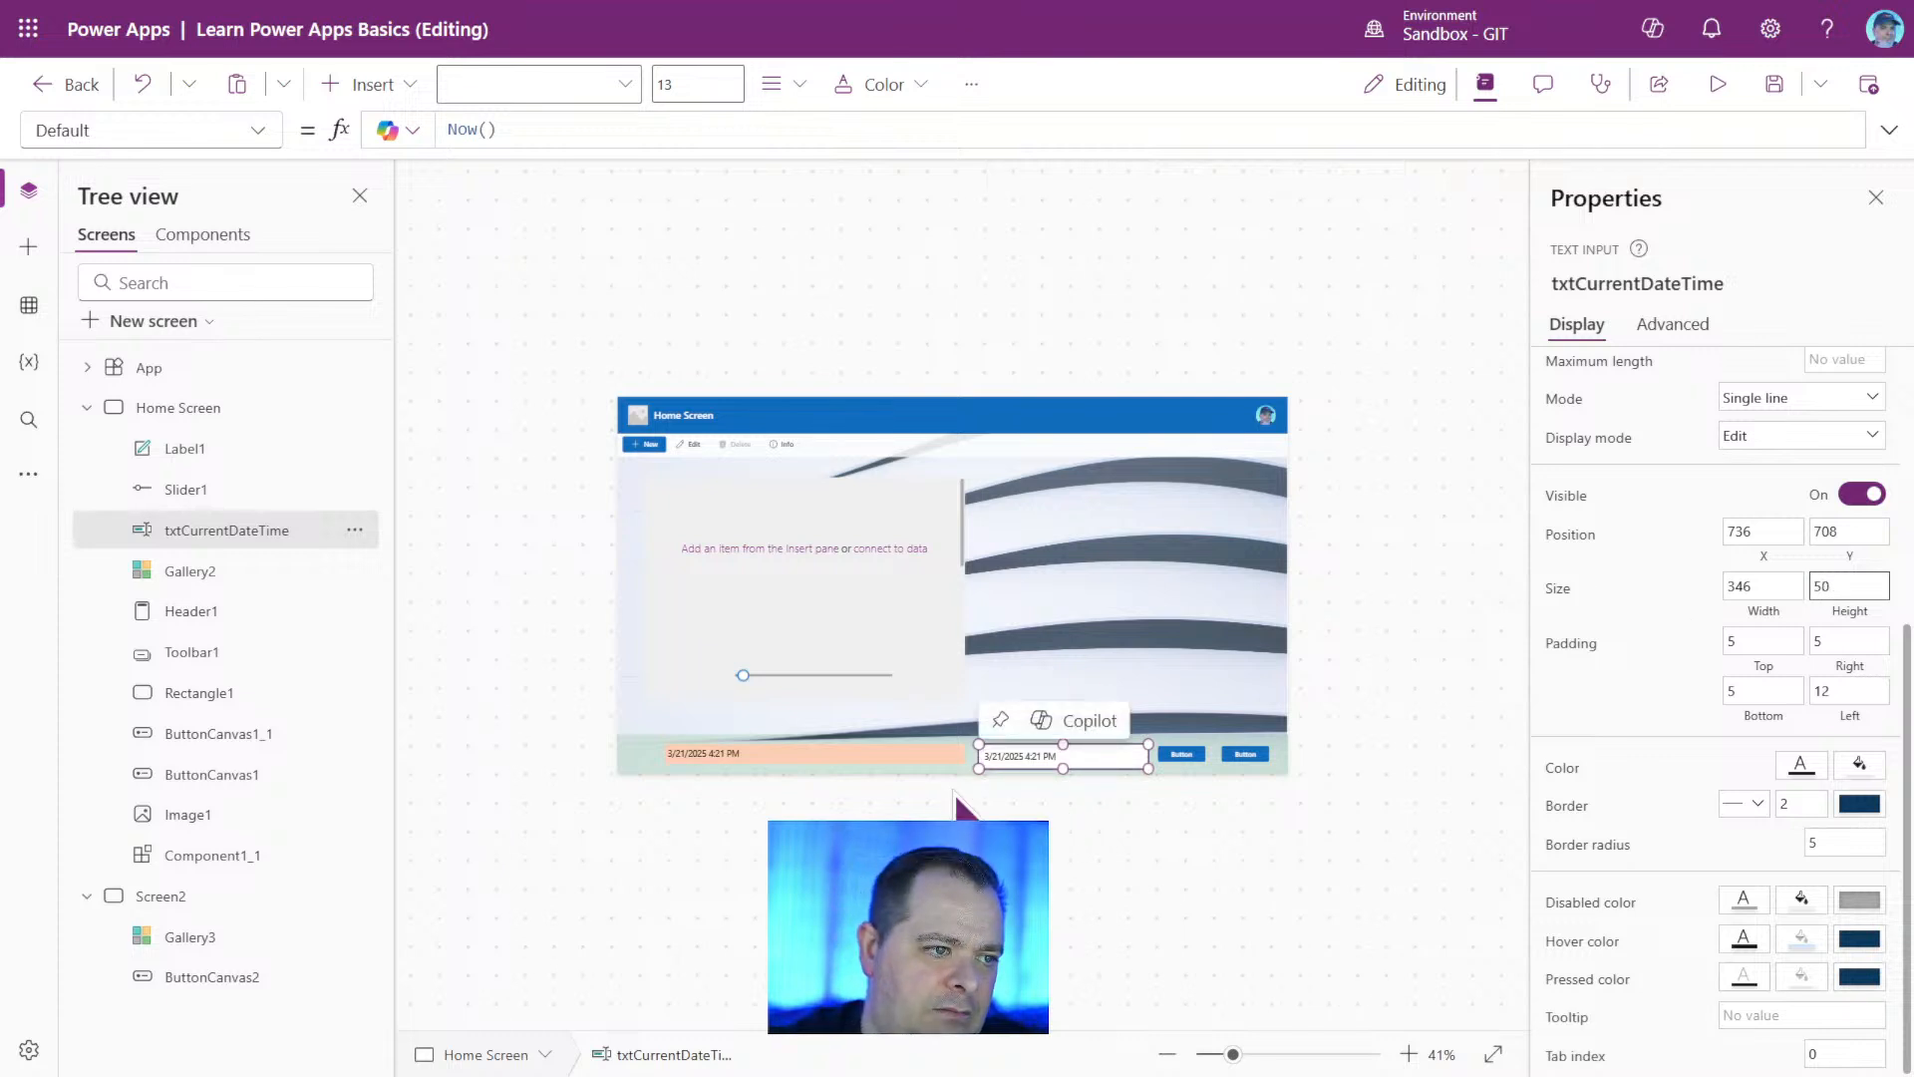
Resize the footer label to about 352 wide and 50 high at X 356, Y 708, matching the text input's height.
left_click(922, 756)
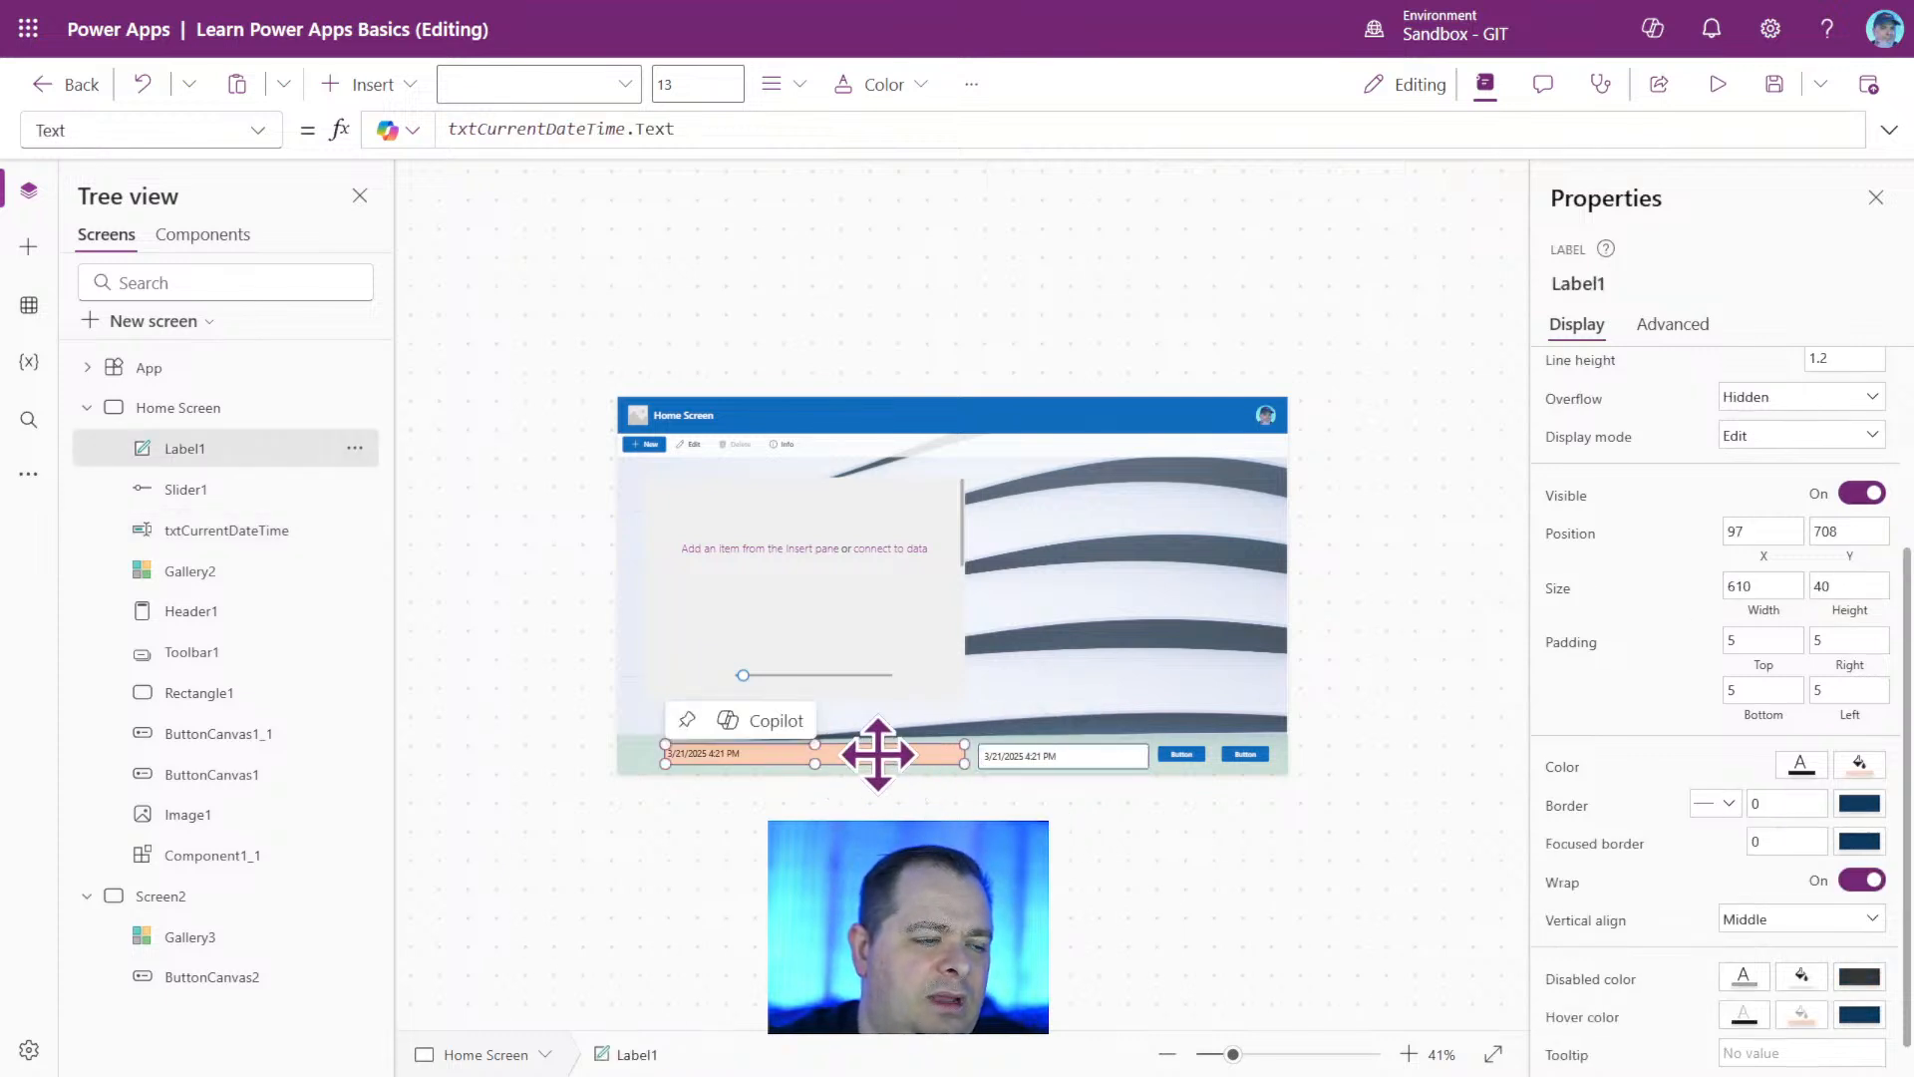
left_click(1324, 1055)
scroll(1177, 1002, "down", 1)
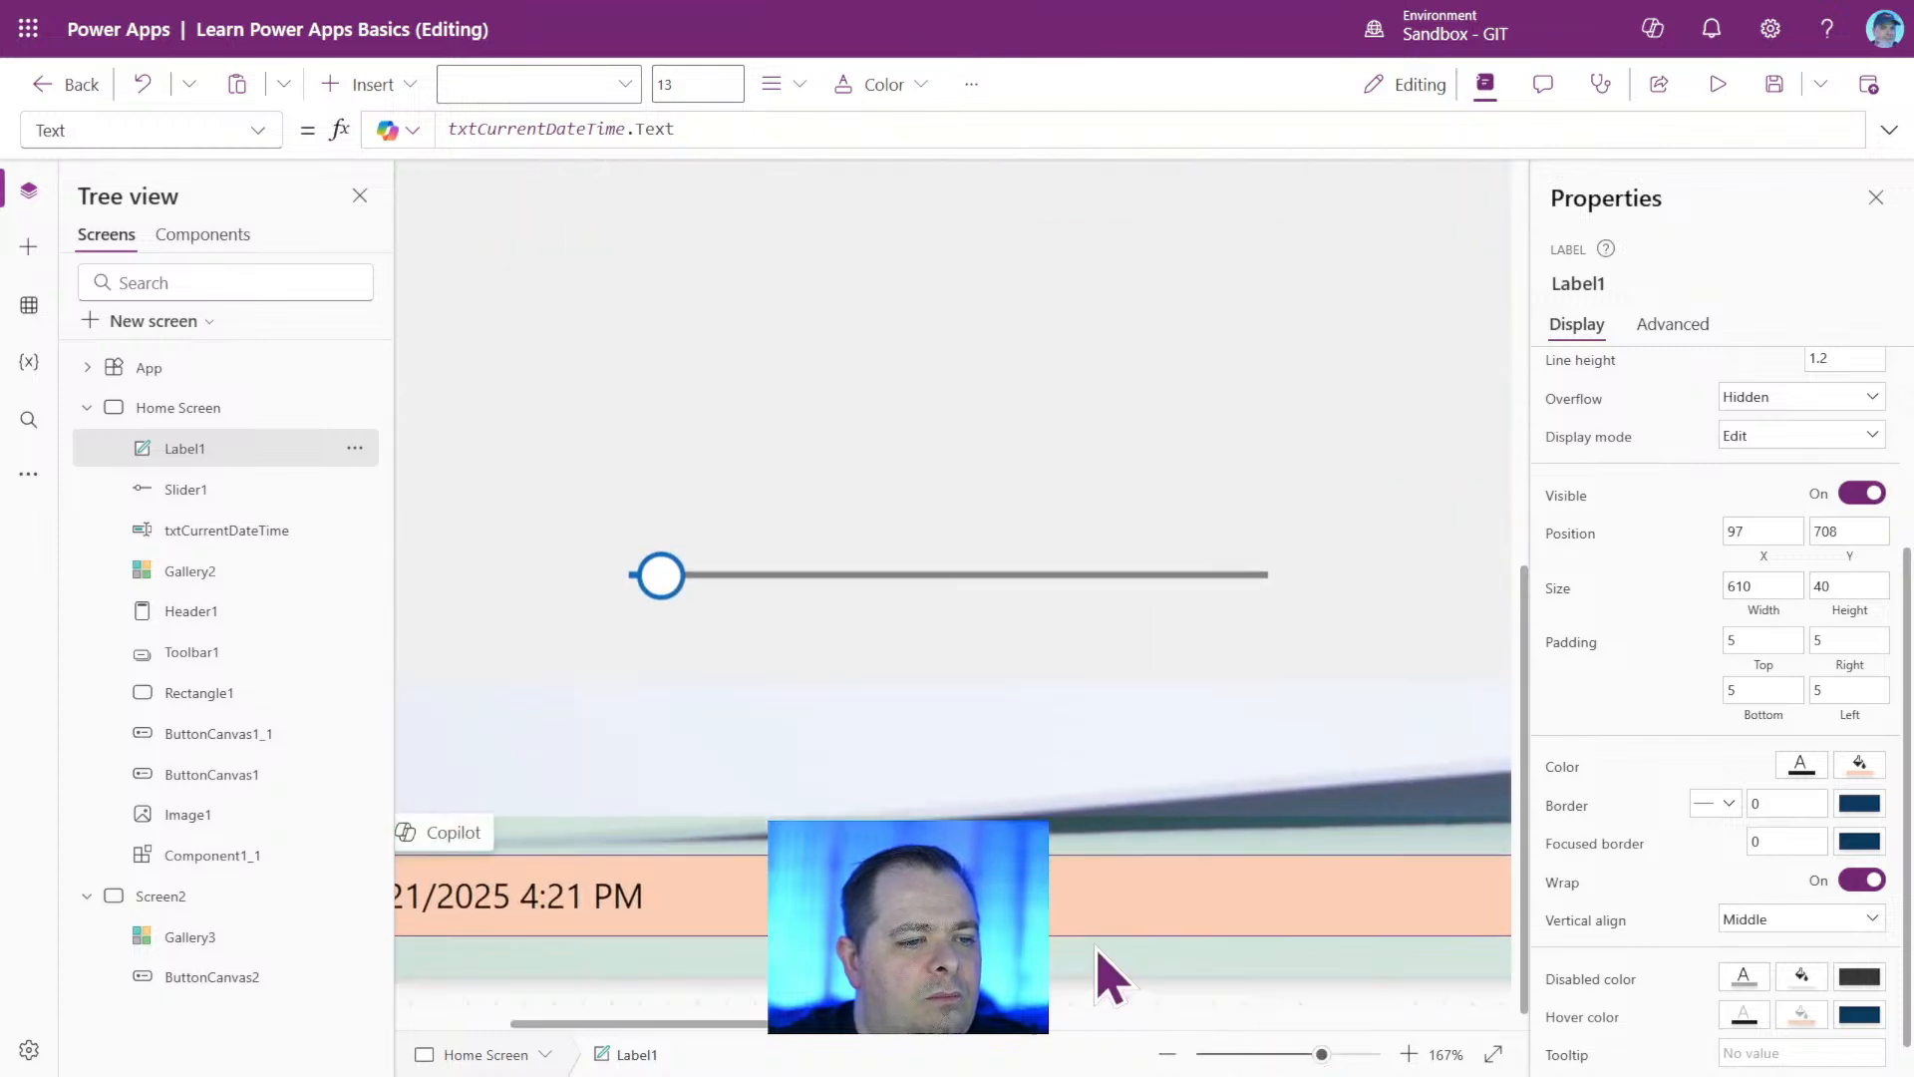
scroll(1102, 922, "up", 4)
scroll(1101, 922, "down", 4)
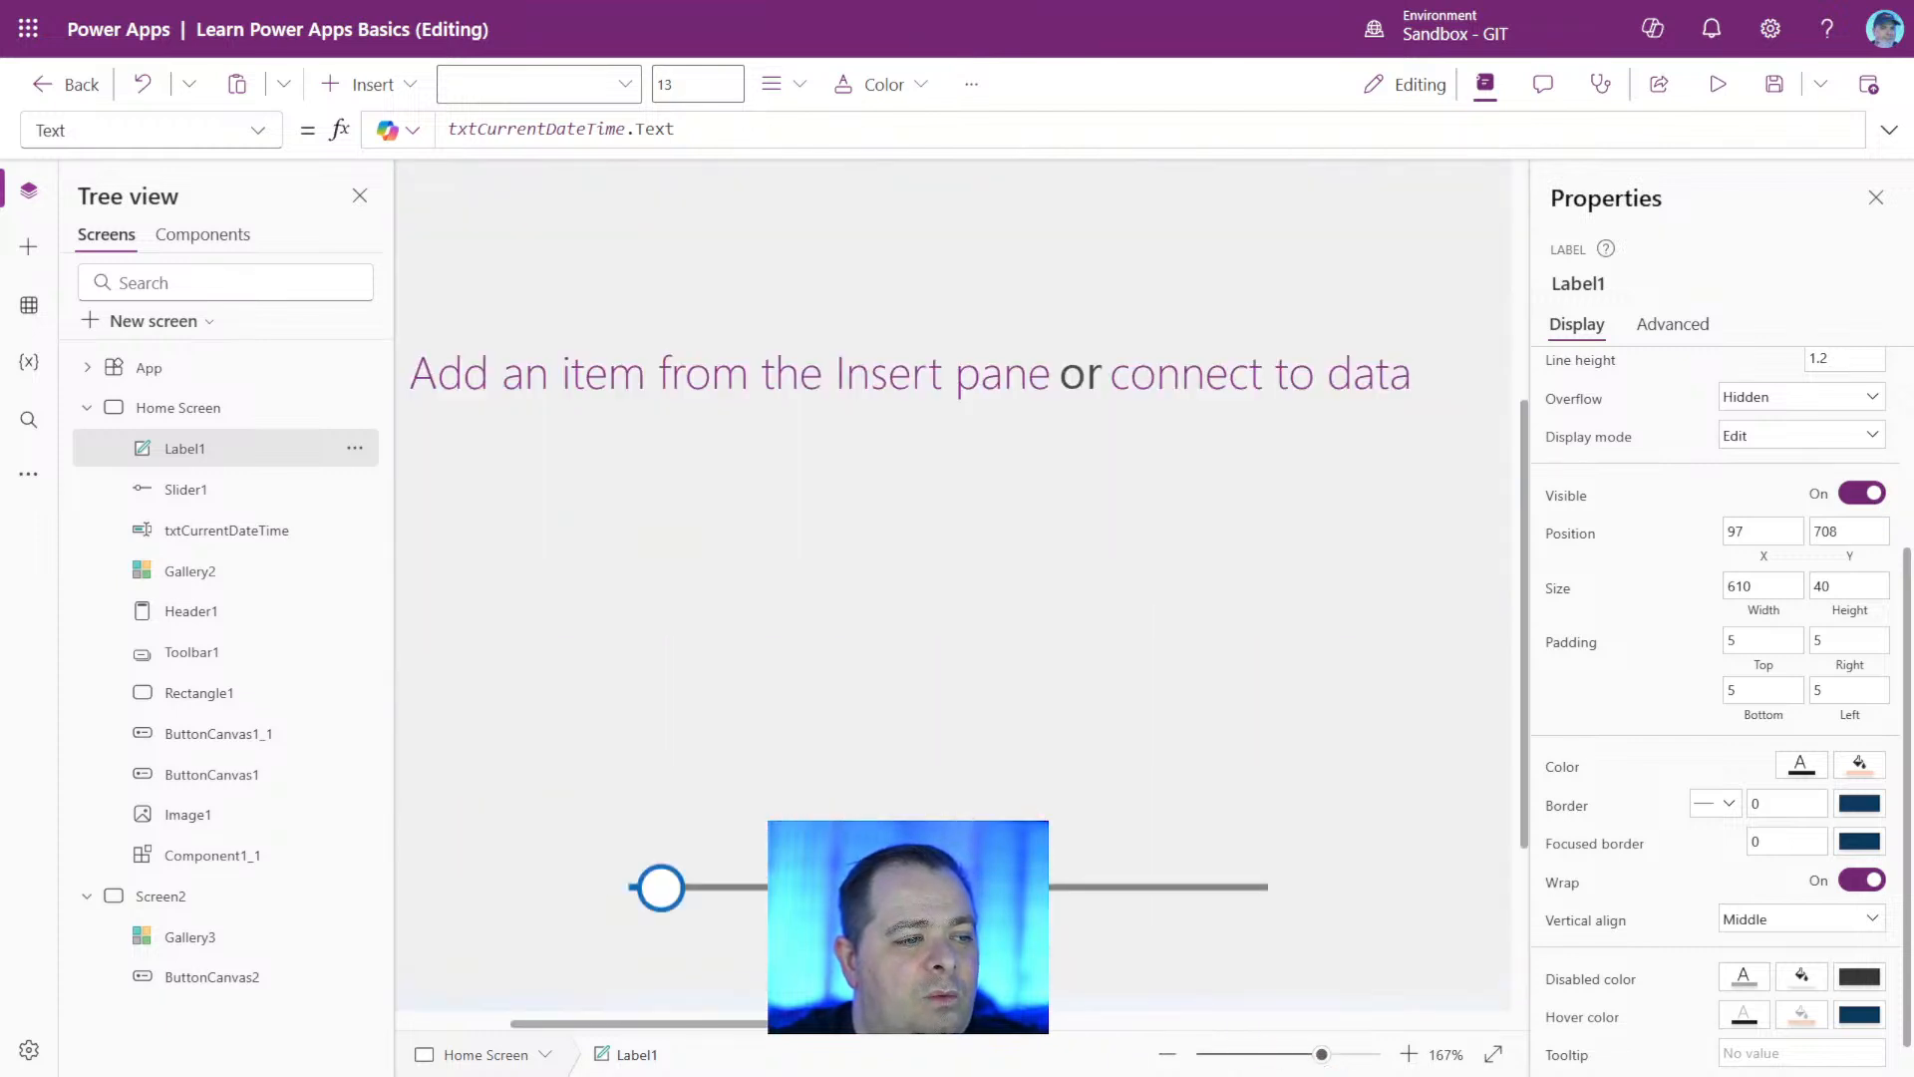
scroll(1174, 995, "right", 4)
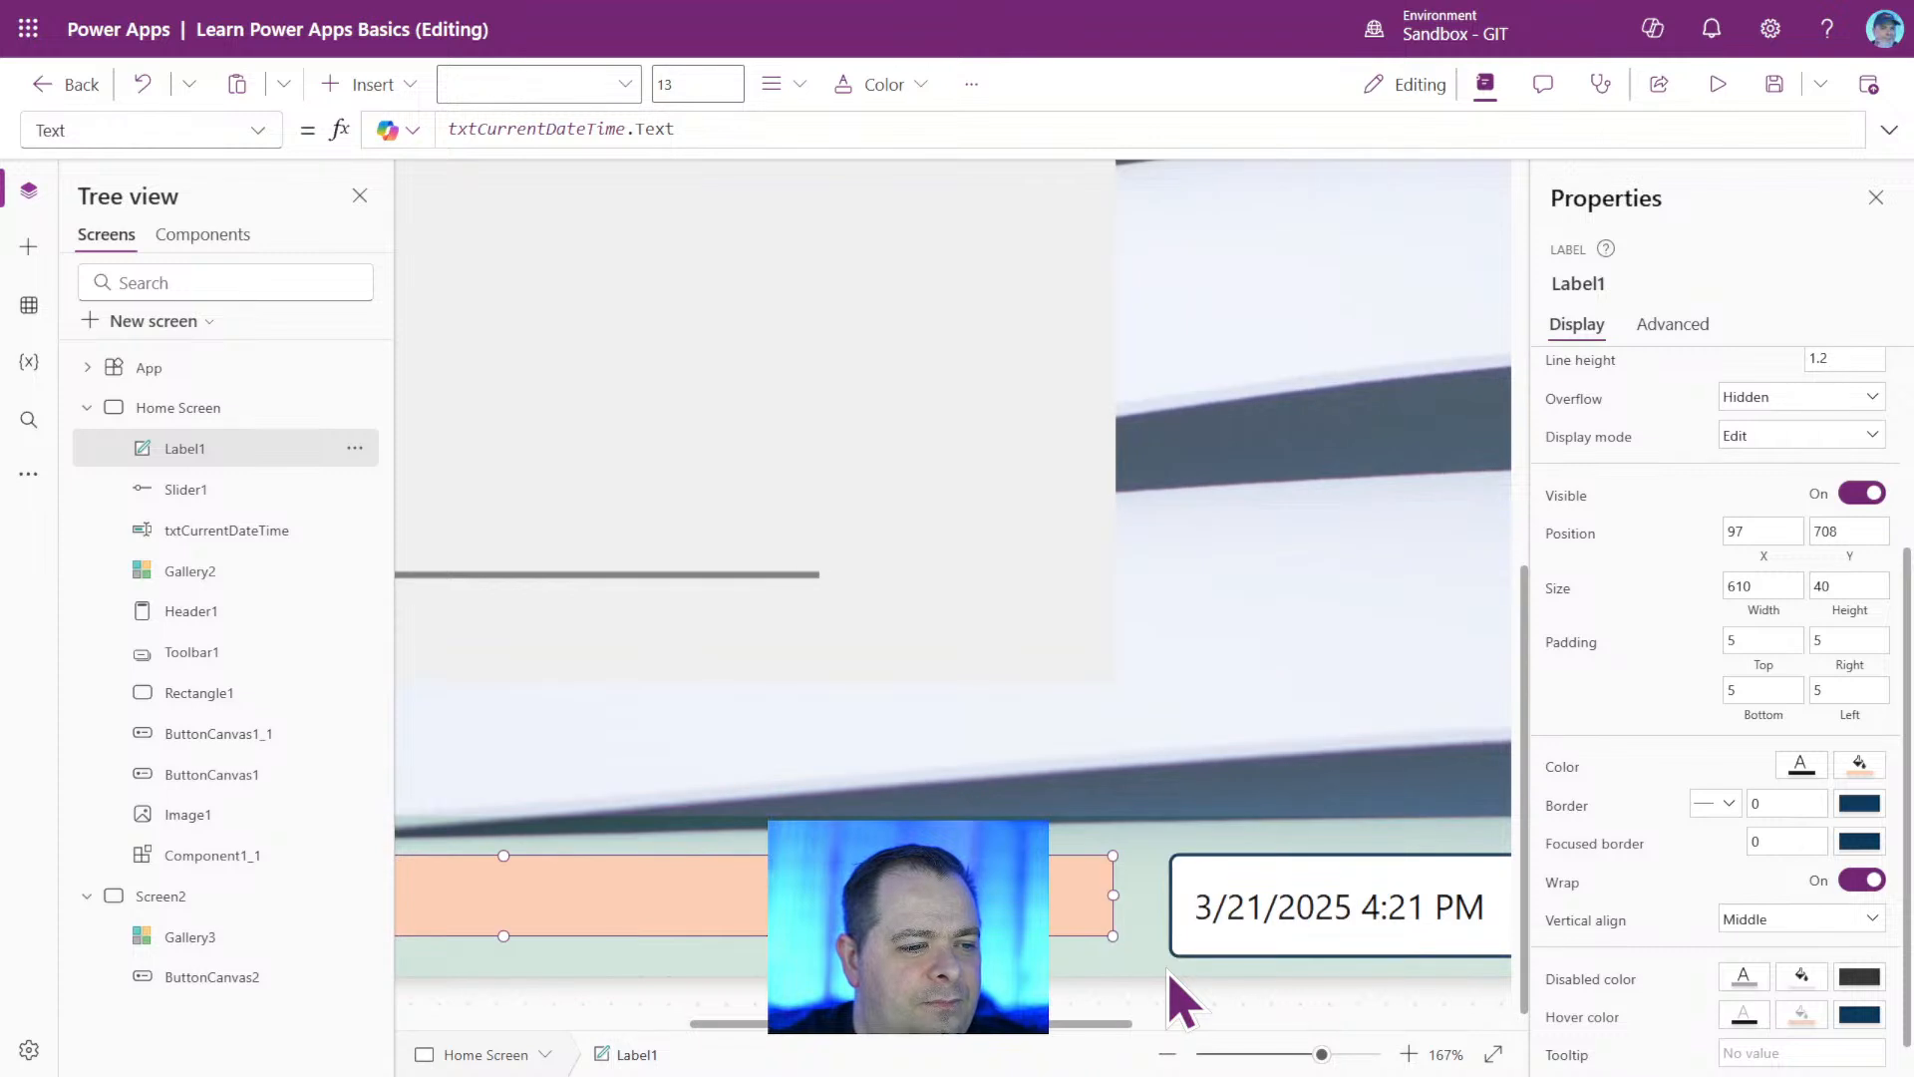
left_click(1346, 915)
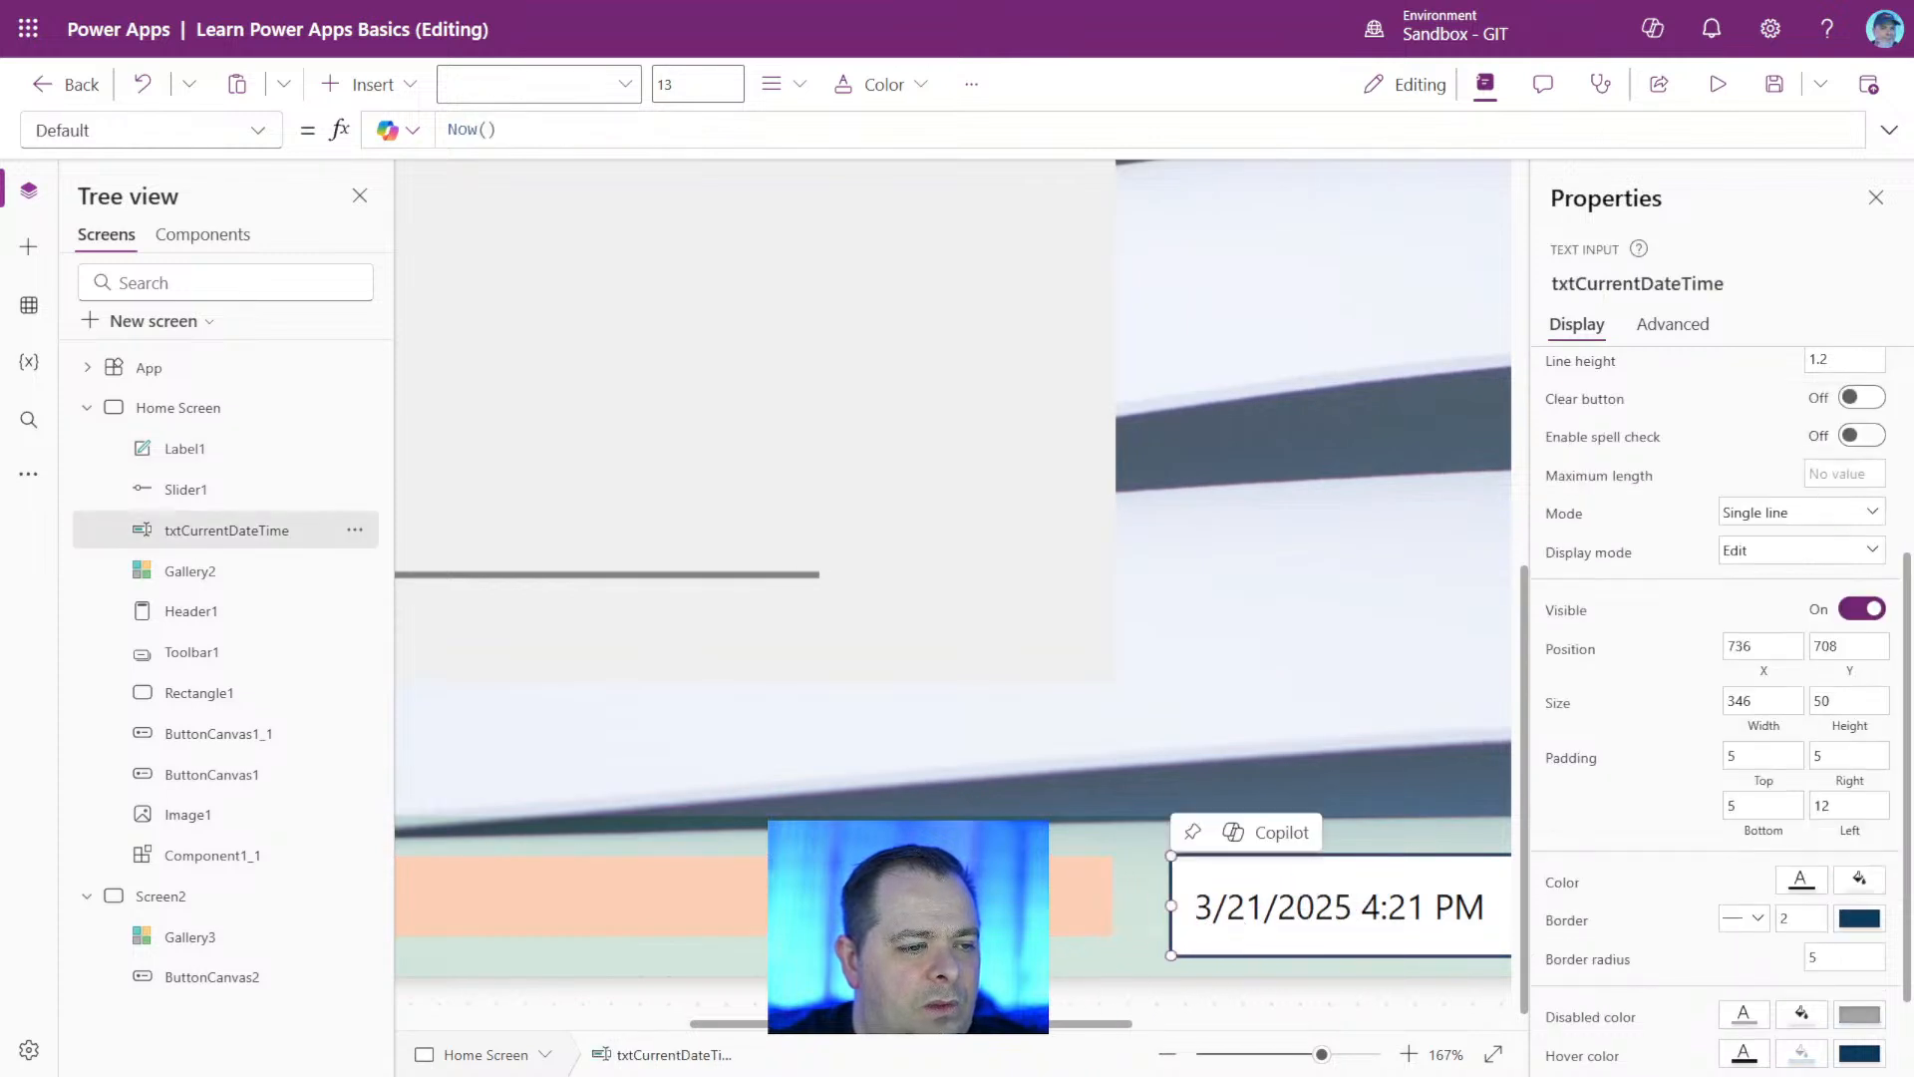
left_click(982, 897)
left_click_drag(1117, 895, 525, 893)
left_click_drag(835, 916, 1068, 897)
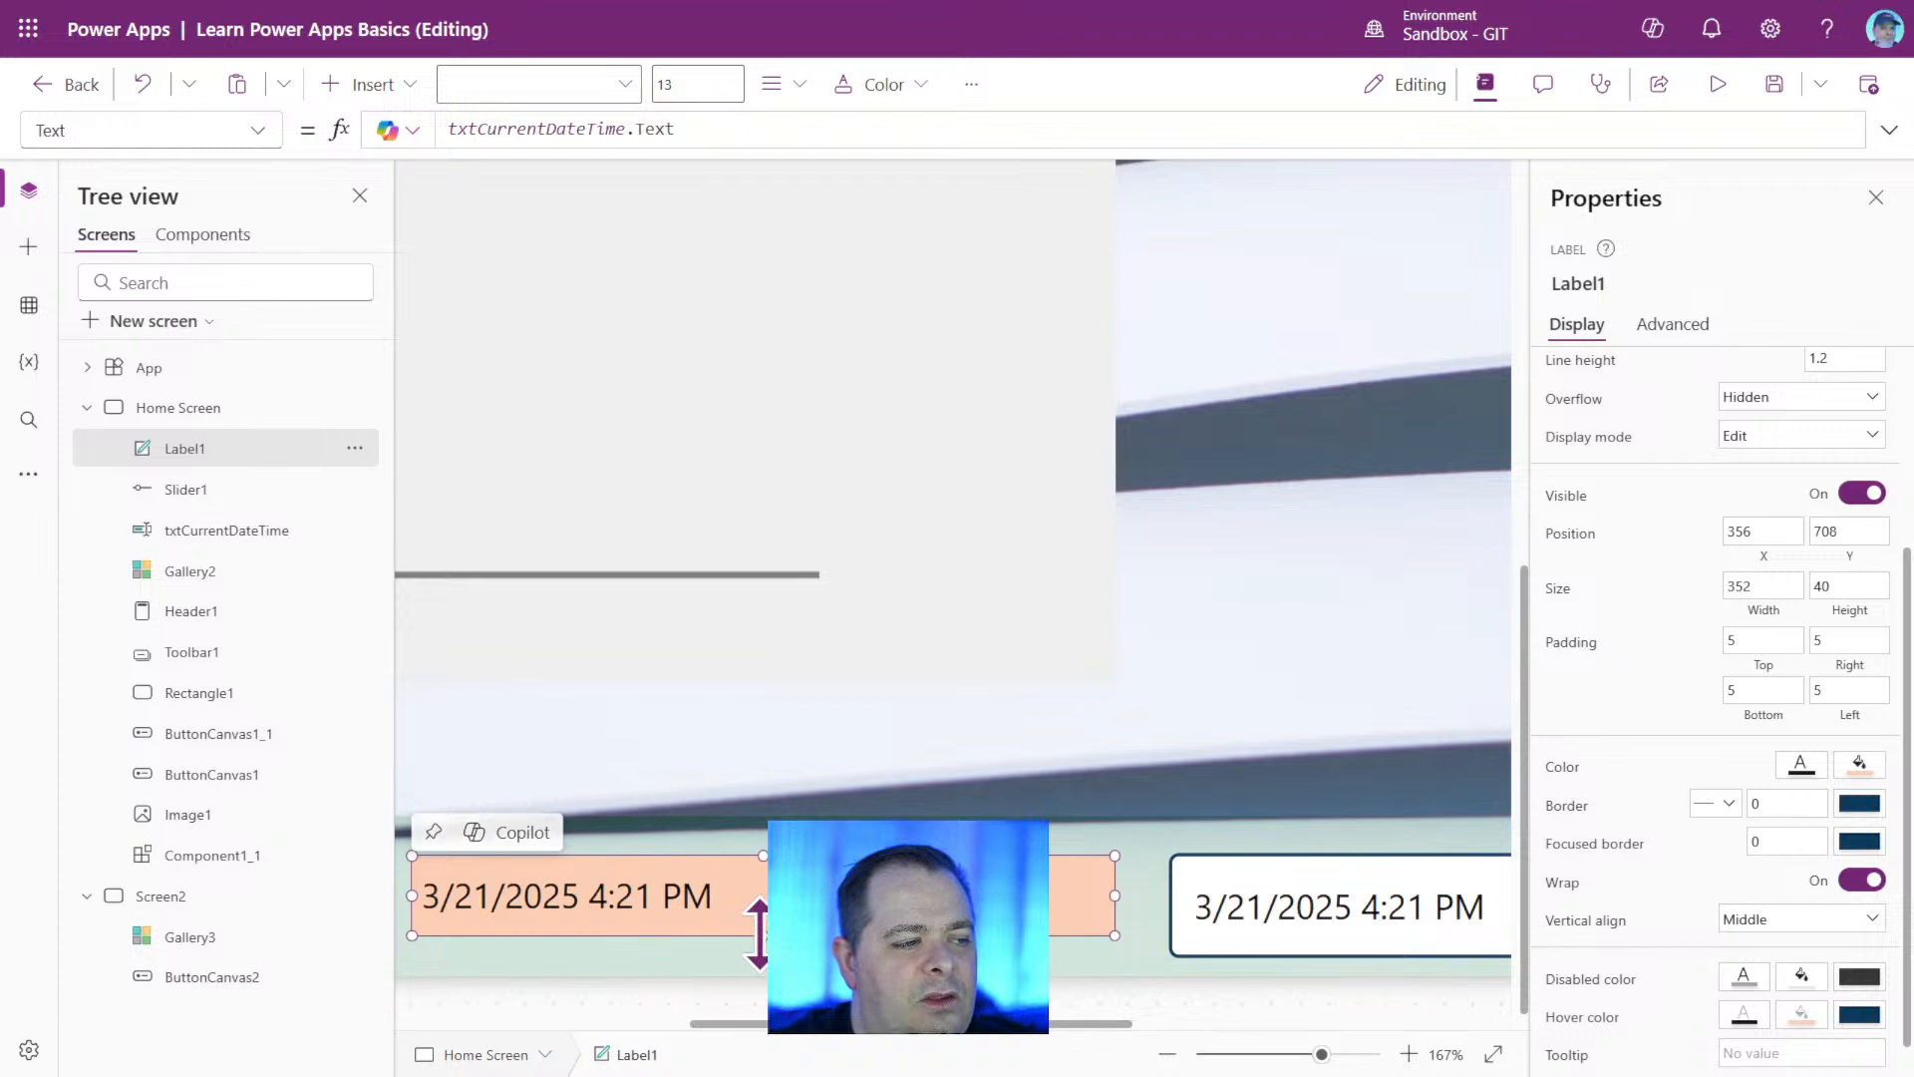
left_click_drag(763, 935, 762, 955)
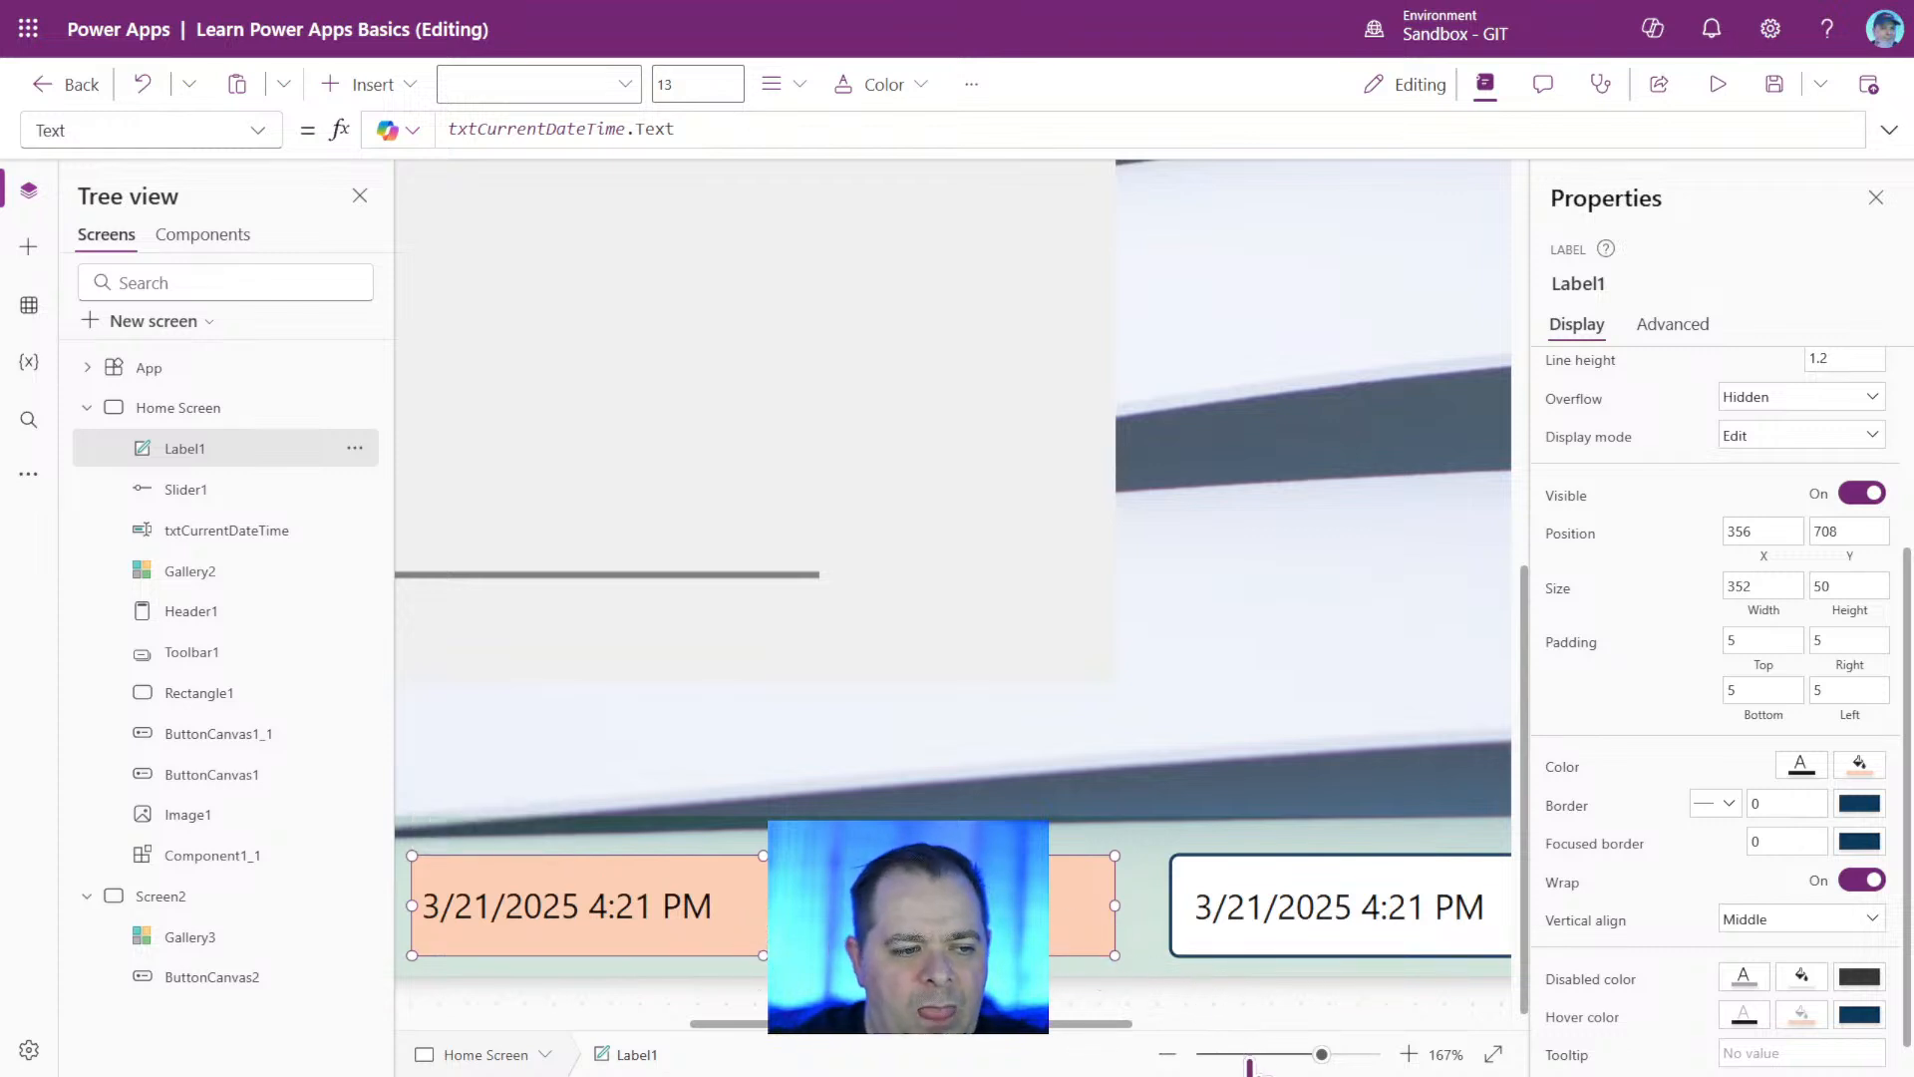
left_click_drag(1233, 1055, 1255, 1055)
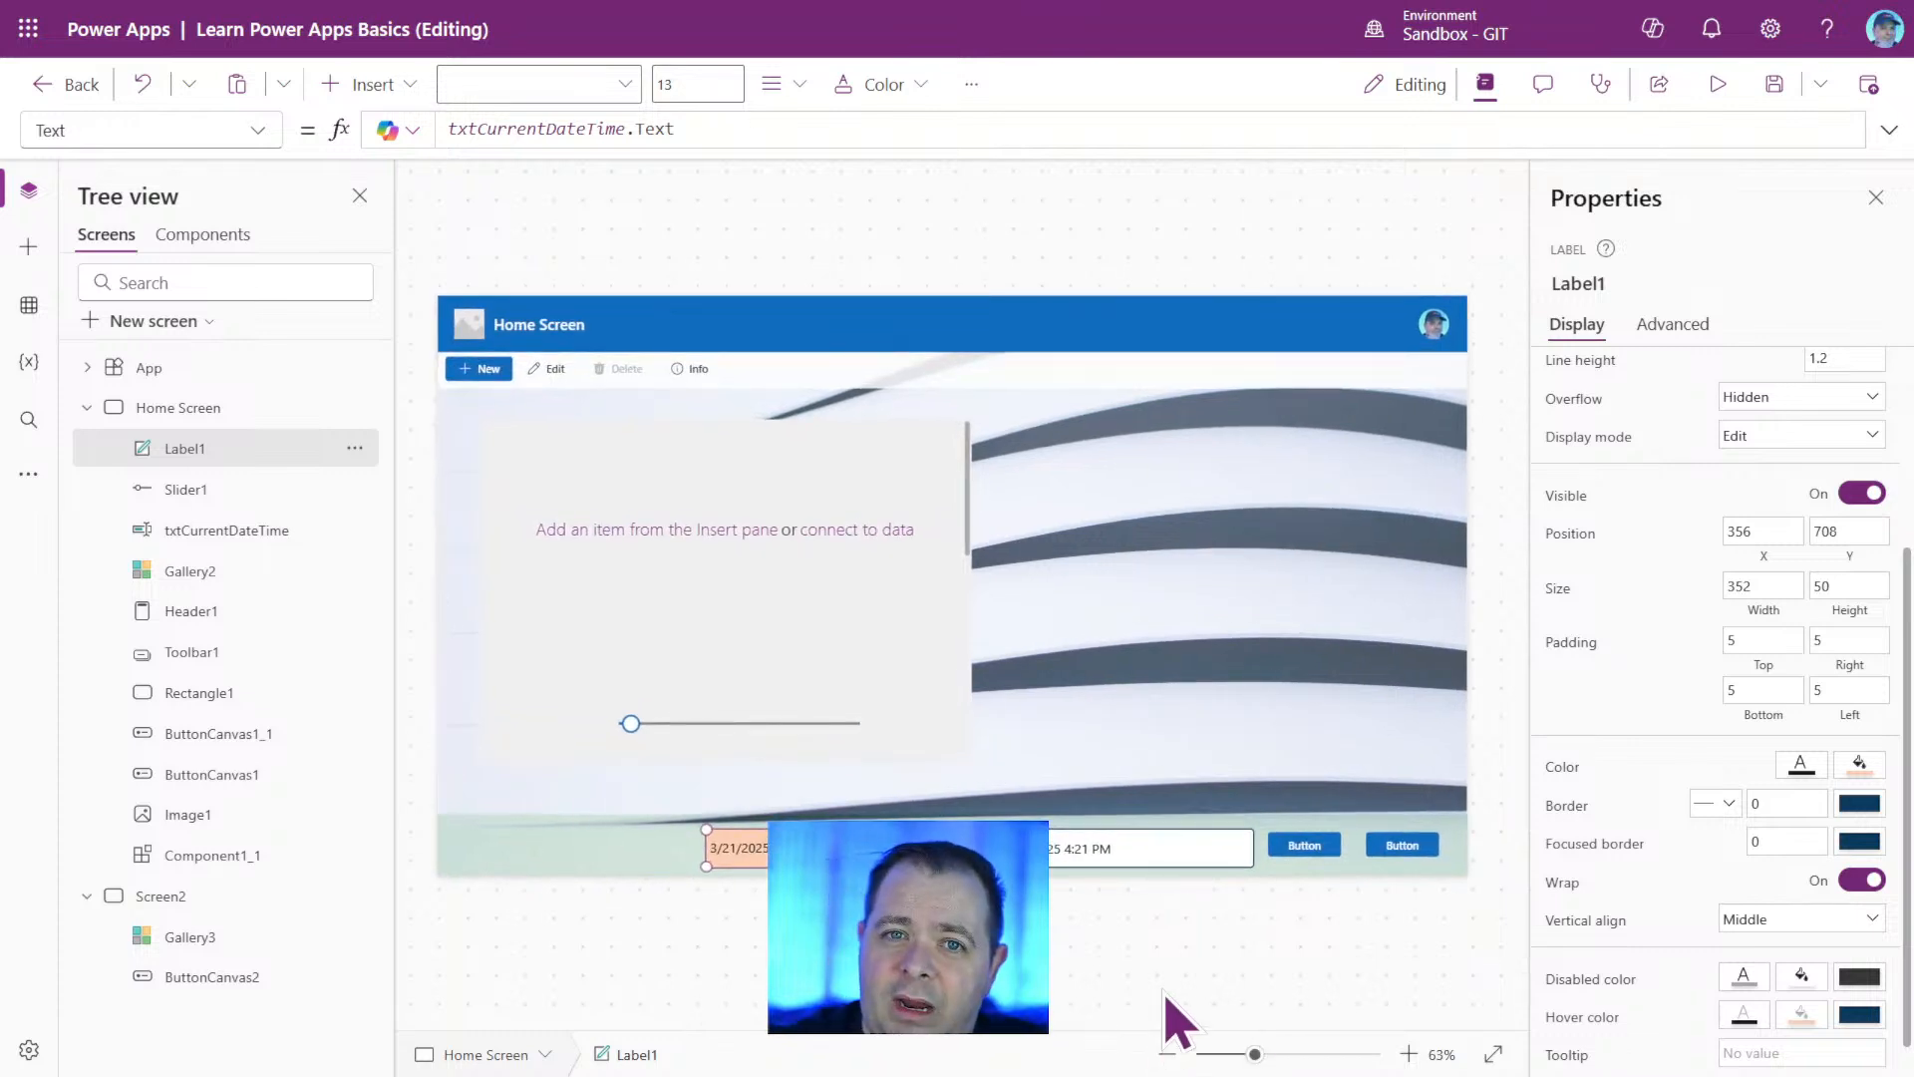
left_click(1107, 853)
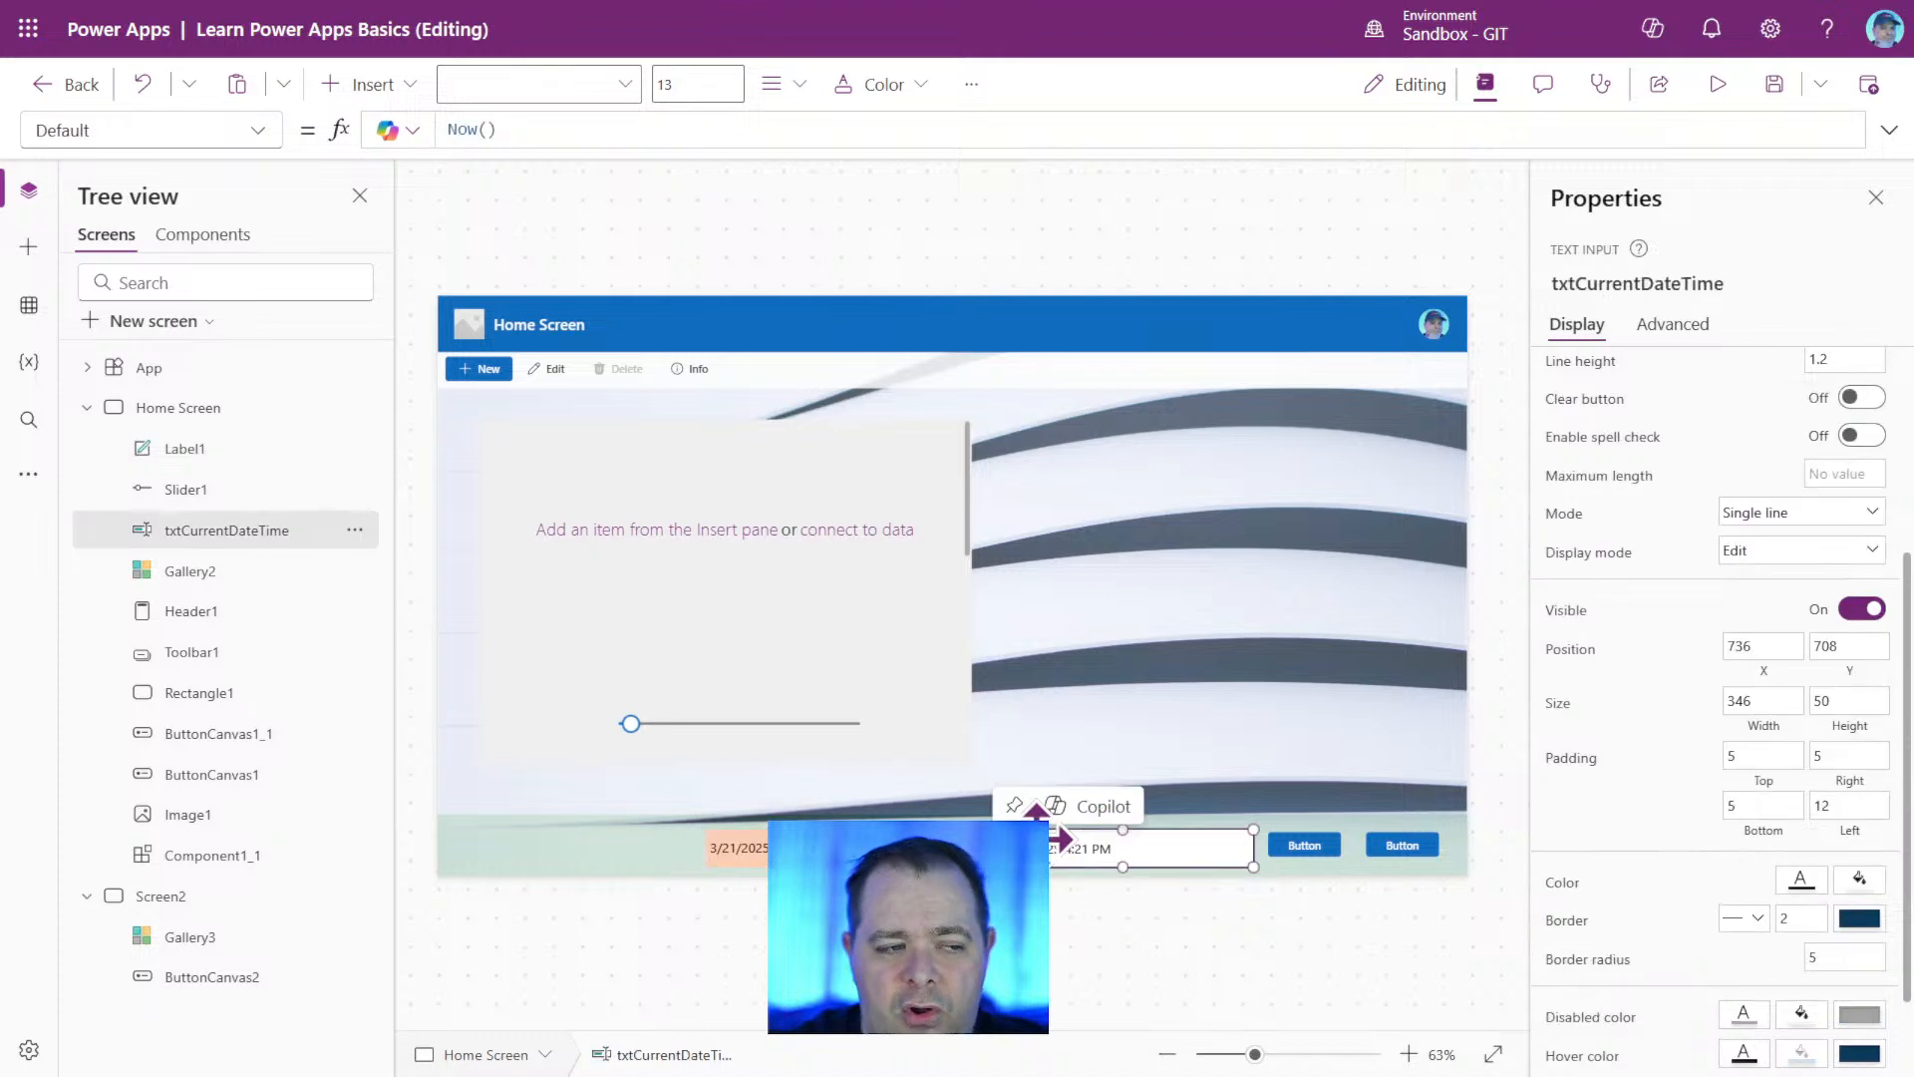
left_click(905, 843)
left_click(1082, 853)
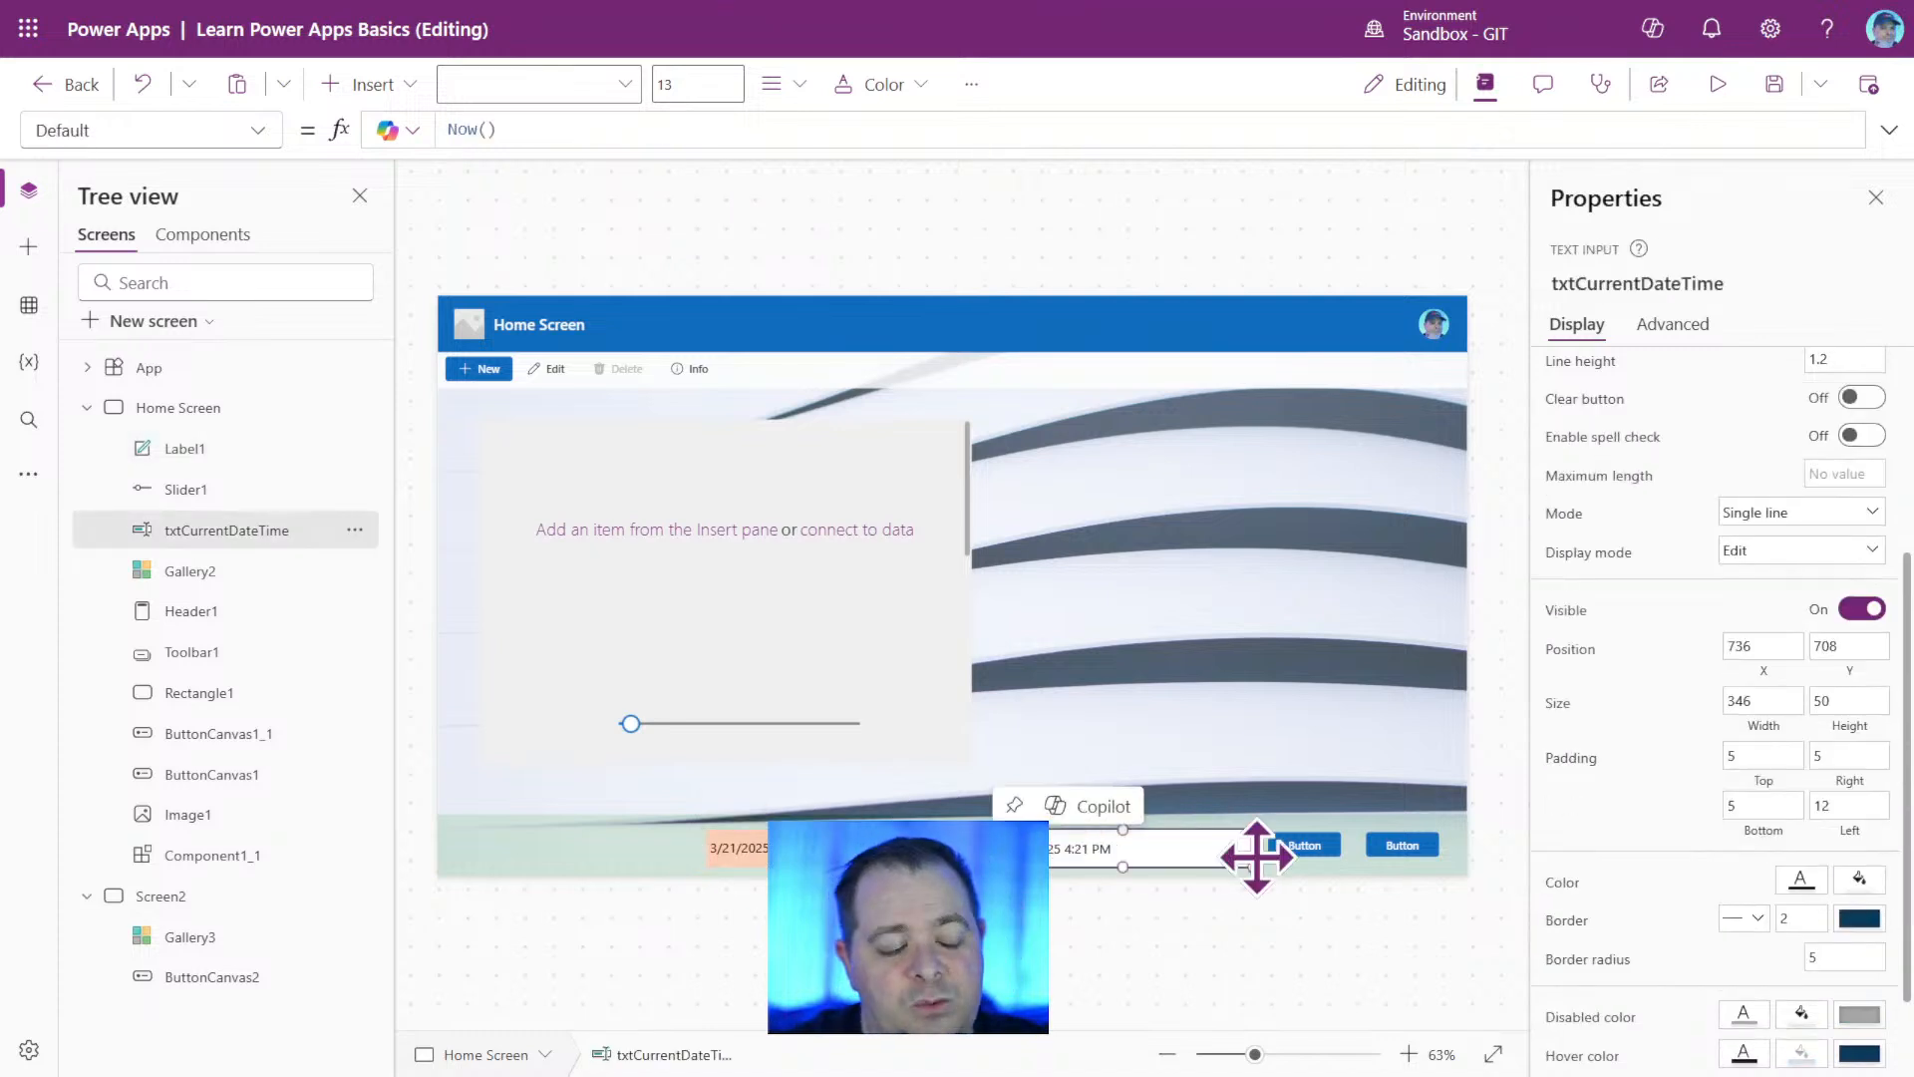
Try small position shifts of the footer label against the alignment guides beside the txtCurrentDateTime input.
left_click(742, 850)
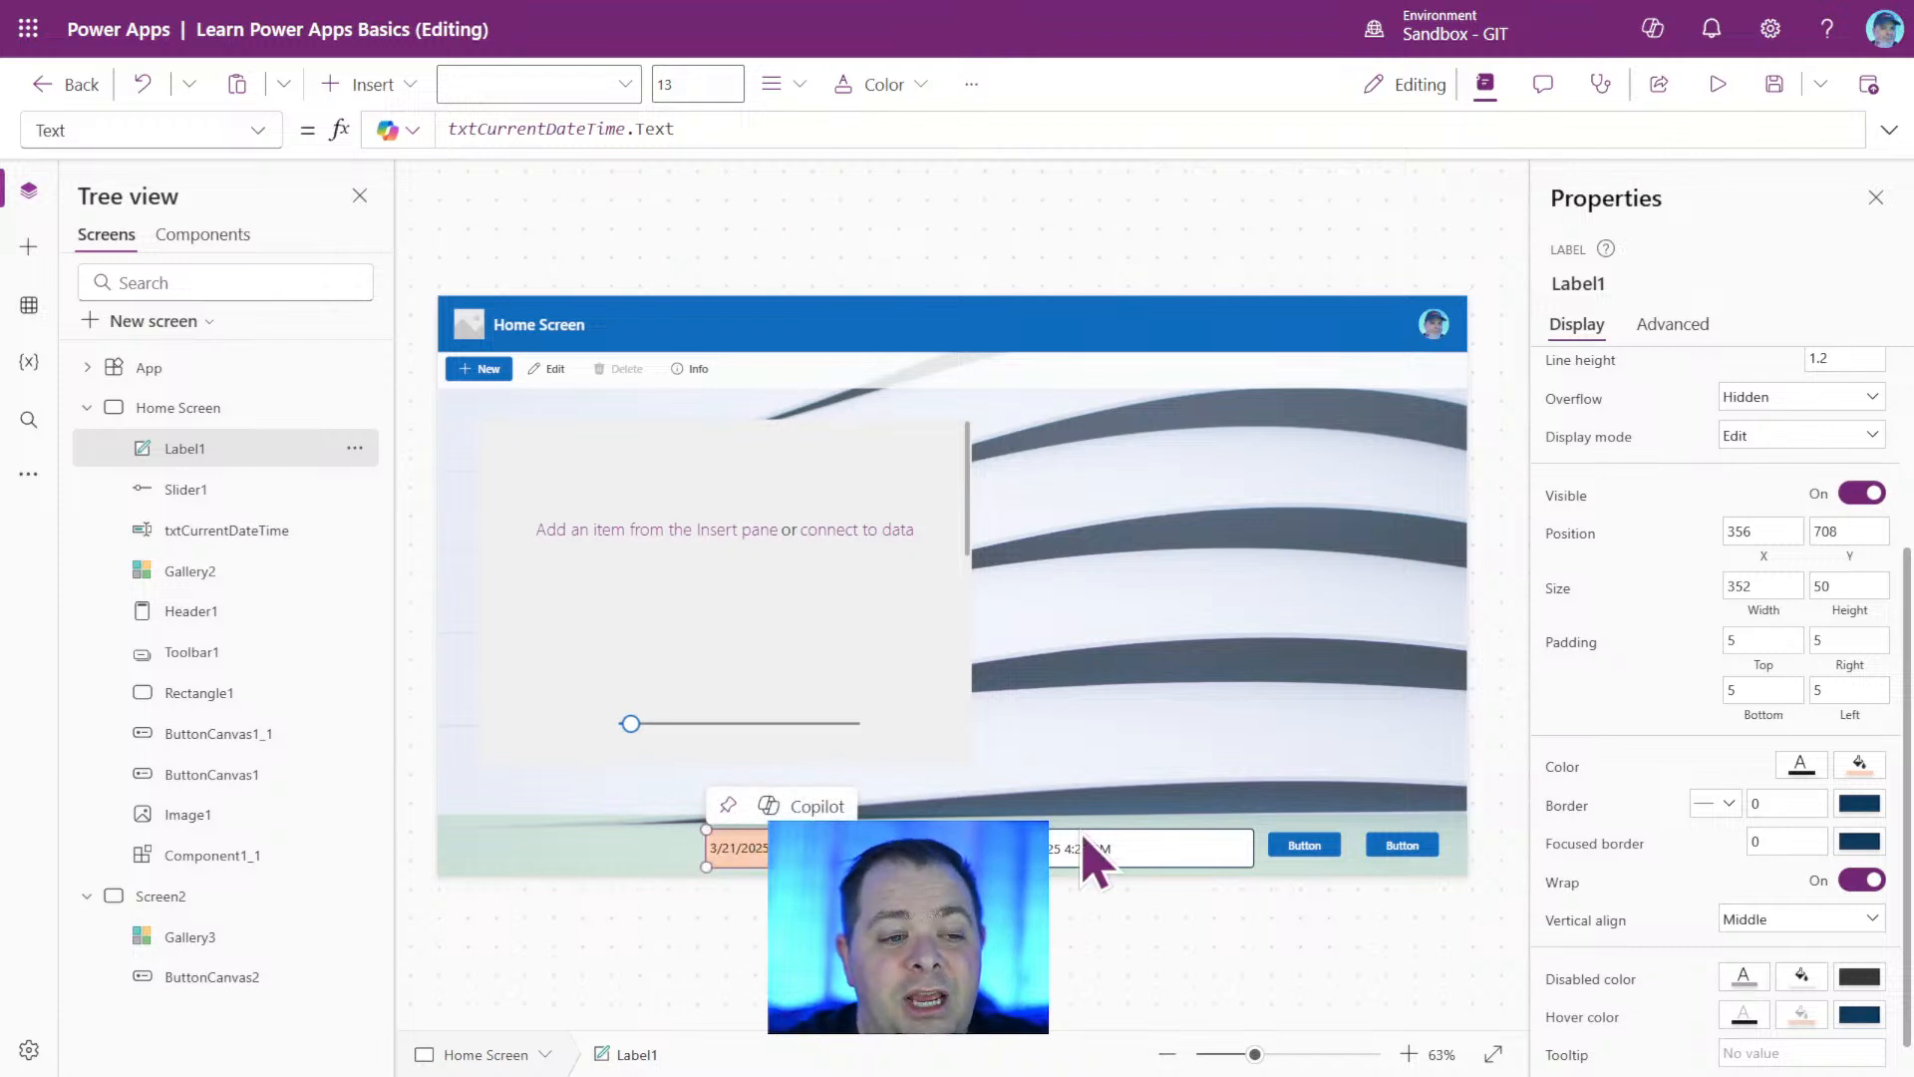
left_click(1321, 1055)
left_click_drag(1321, 1054, 1325, 1055)
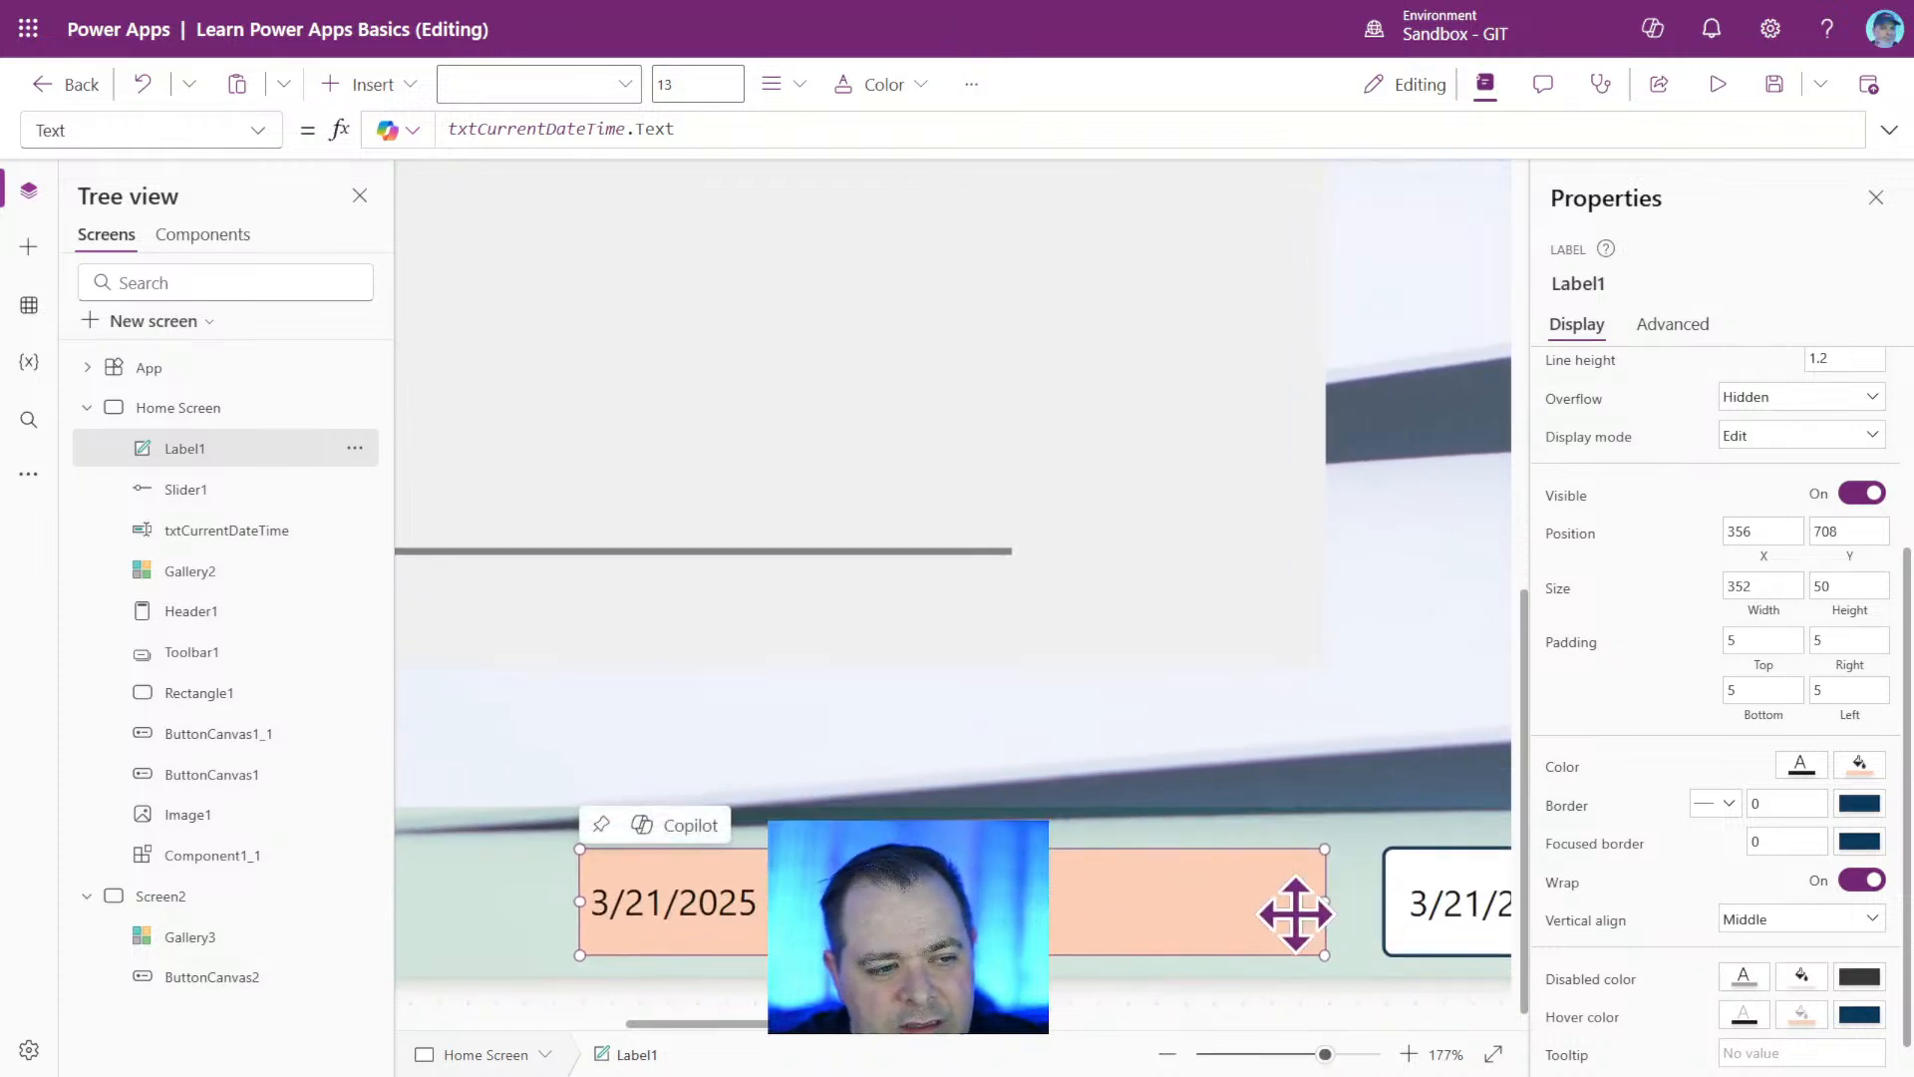
left_click_drag(1105, 920, 1087, 920)
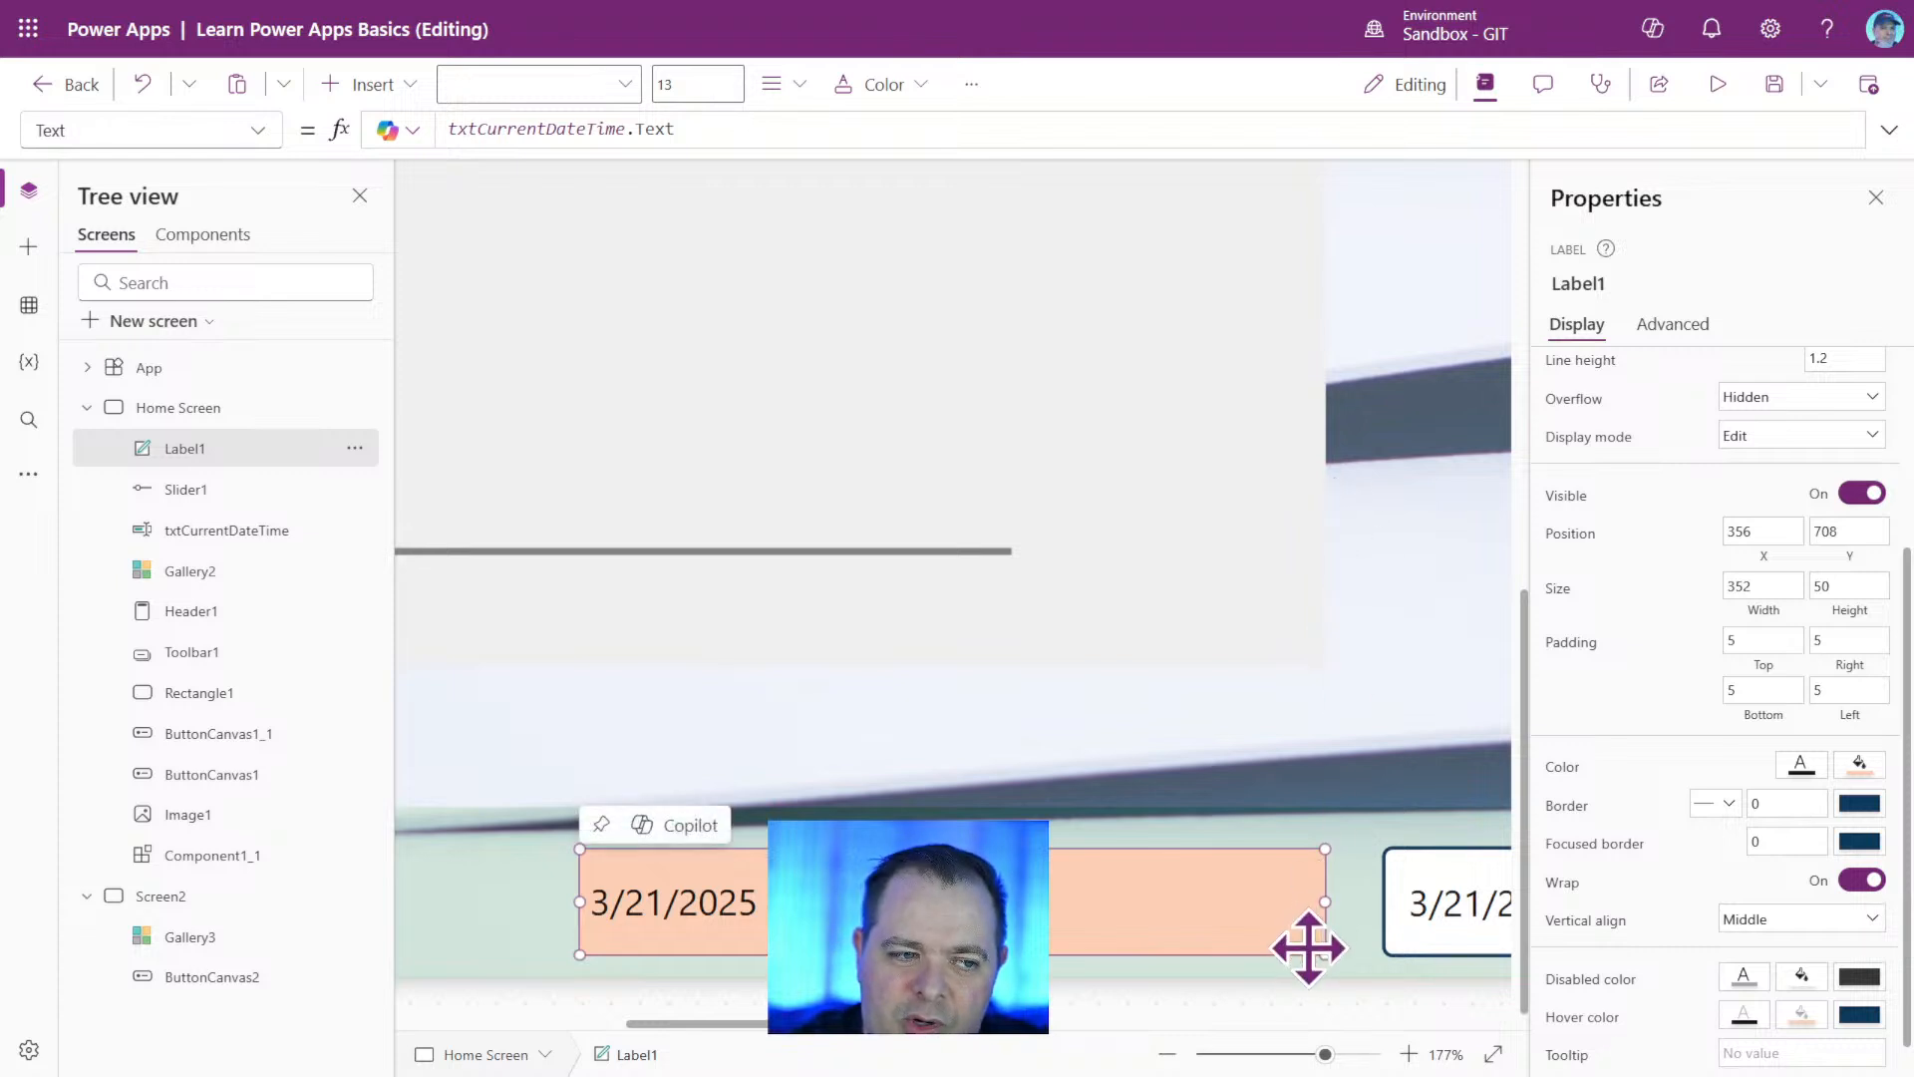
left_click_drag(1191, 886, 1176, 890)
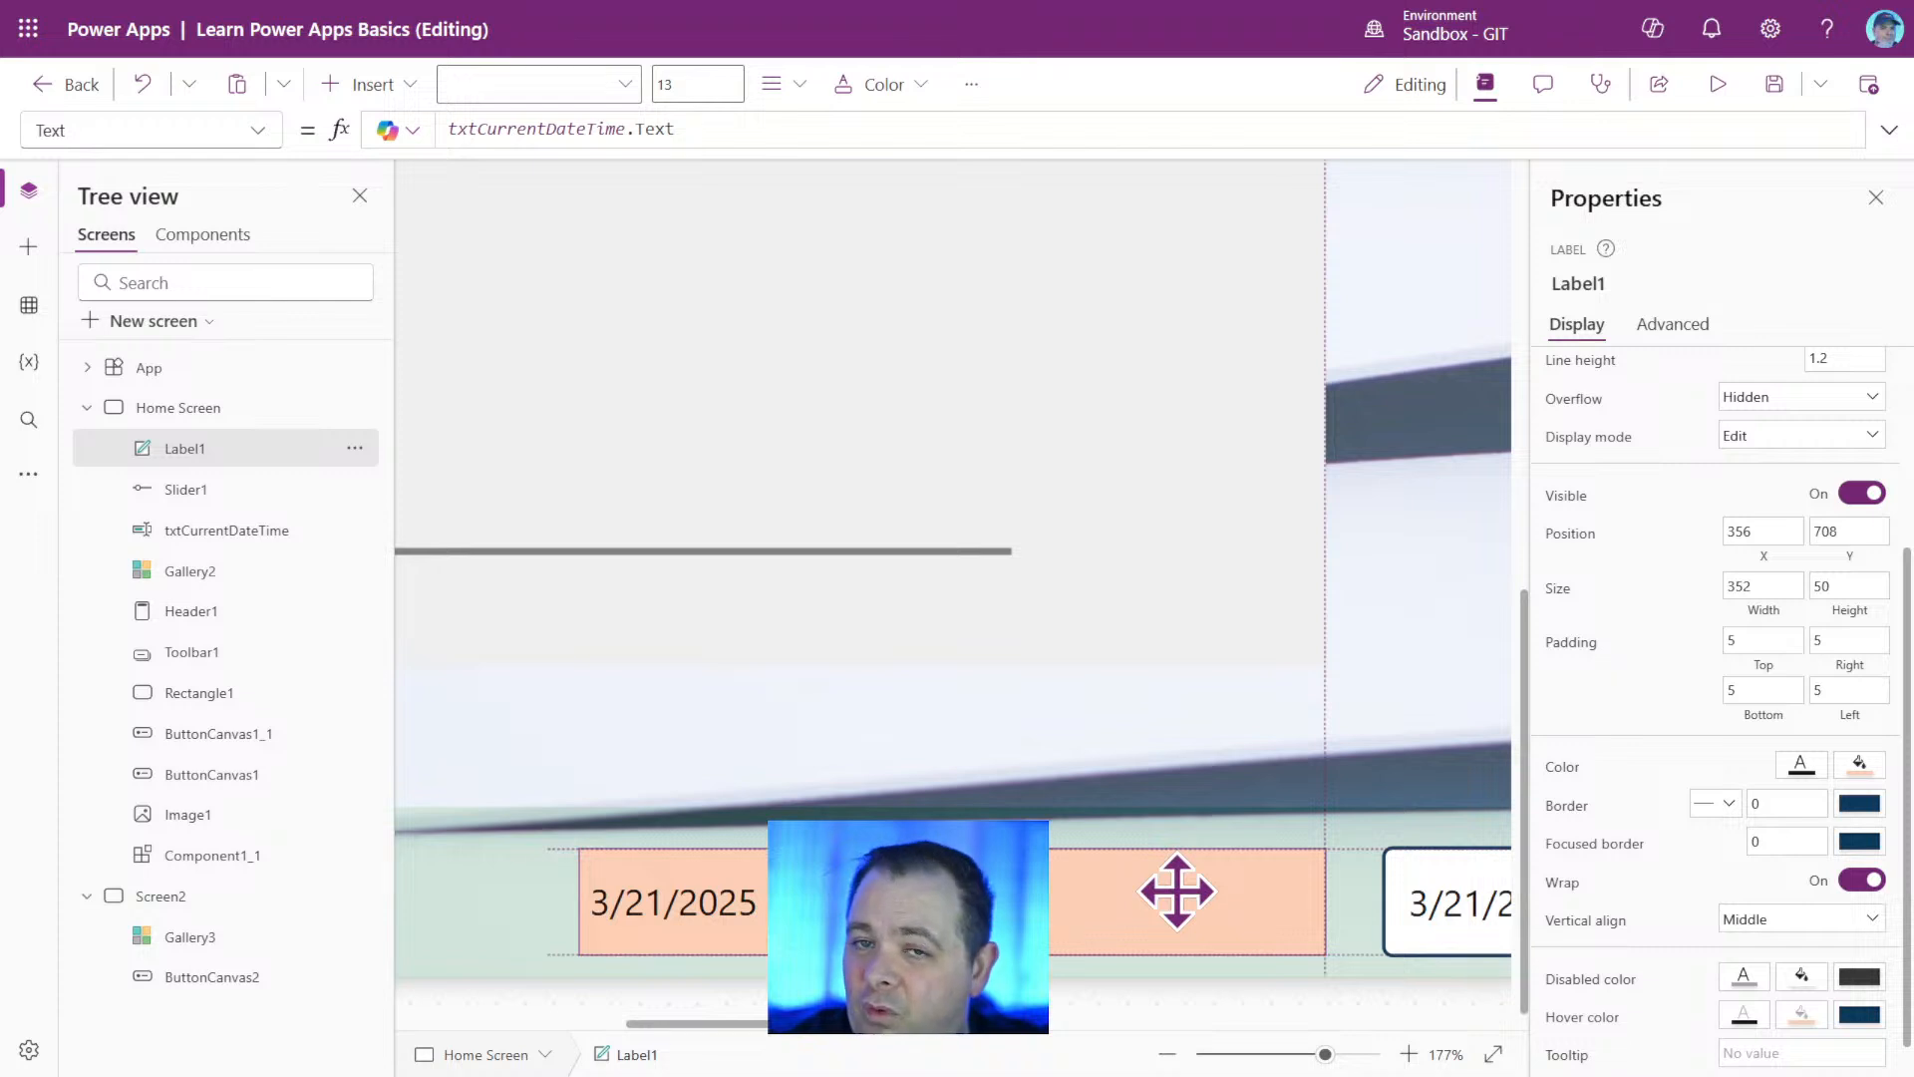
left_click_drag(1176, 891, 1191, 883)
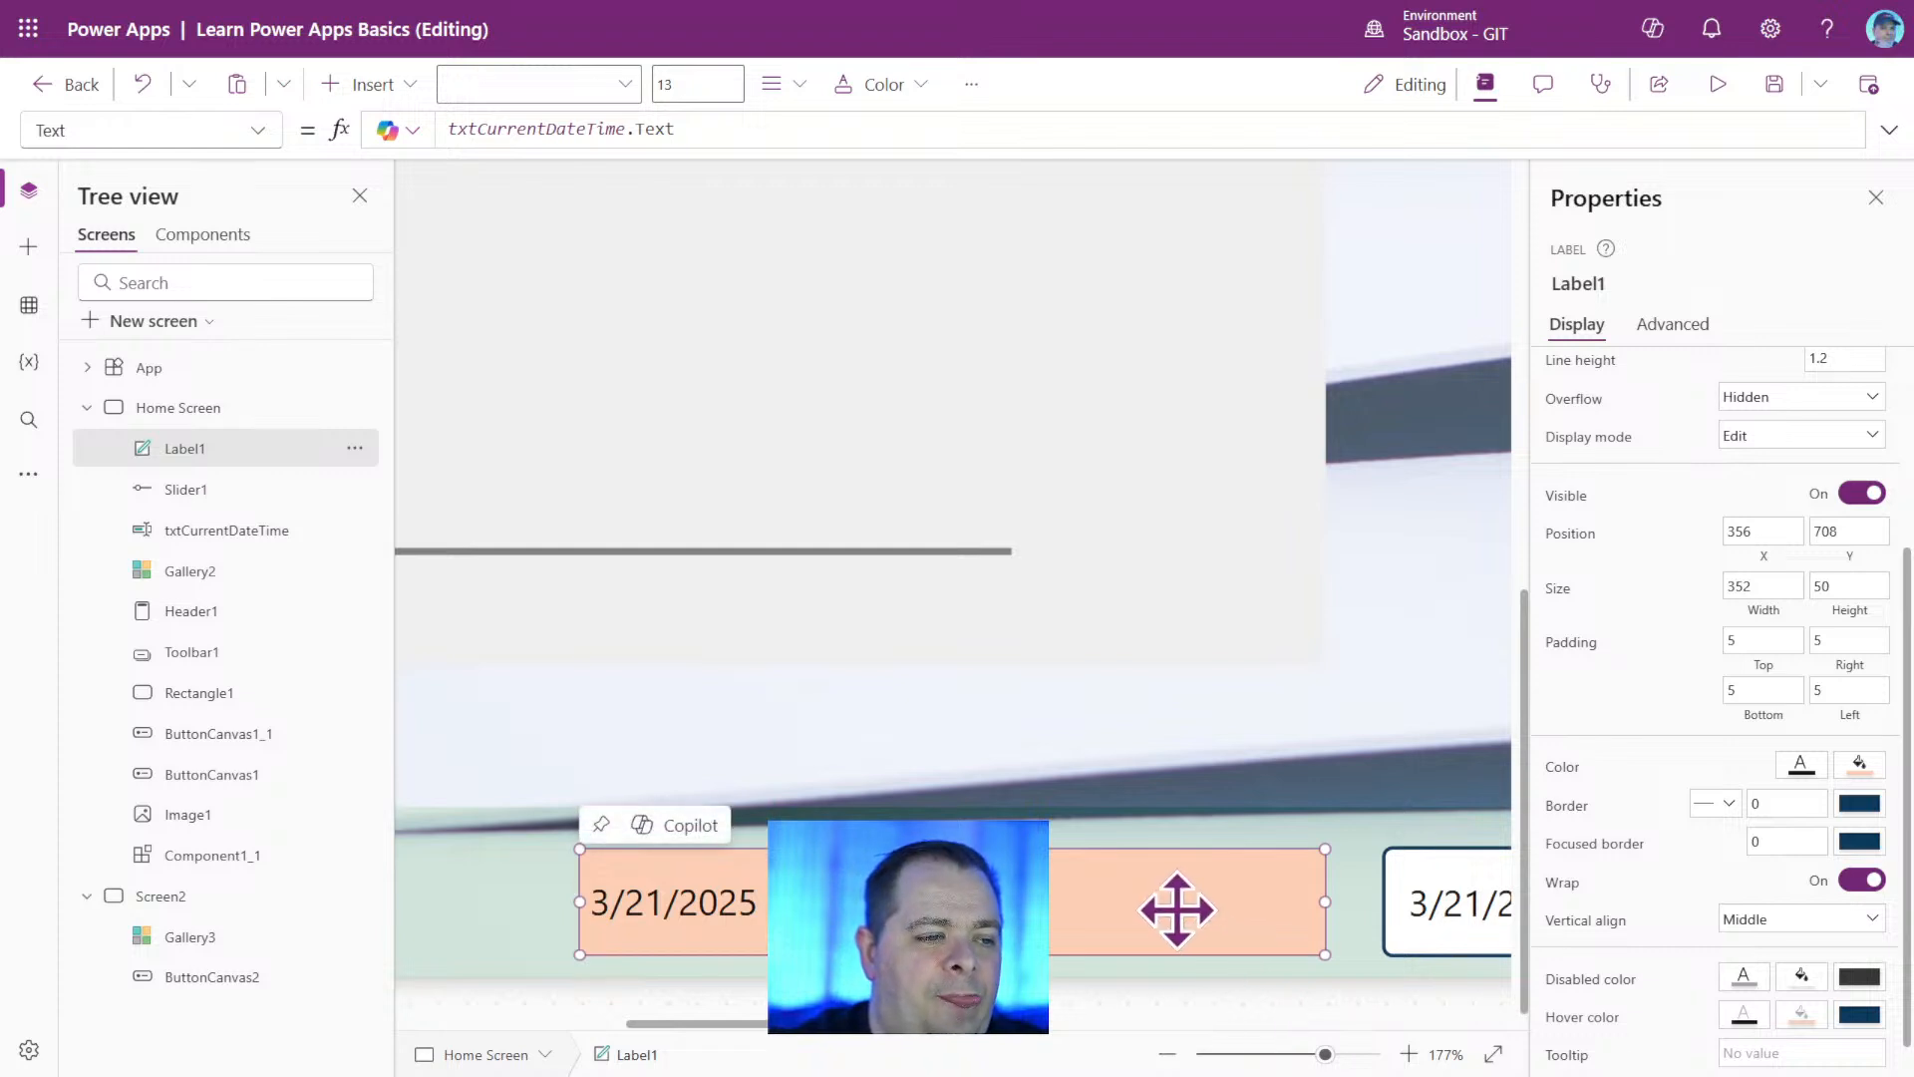
left_click_drag(1157, 900, 1164, 900)
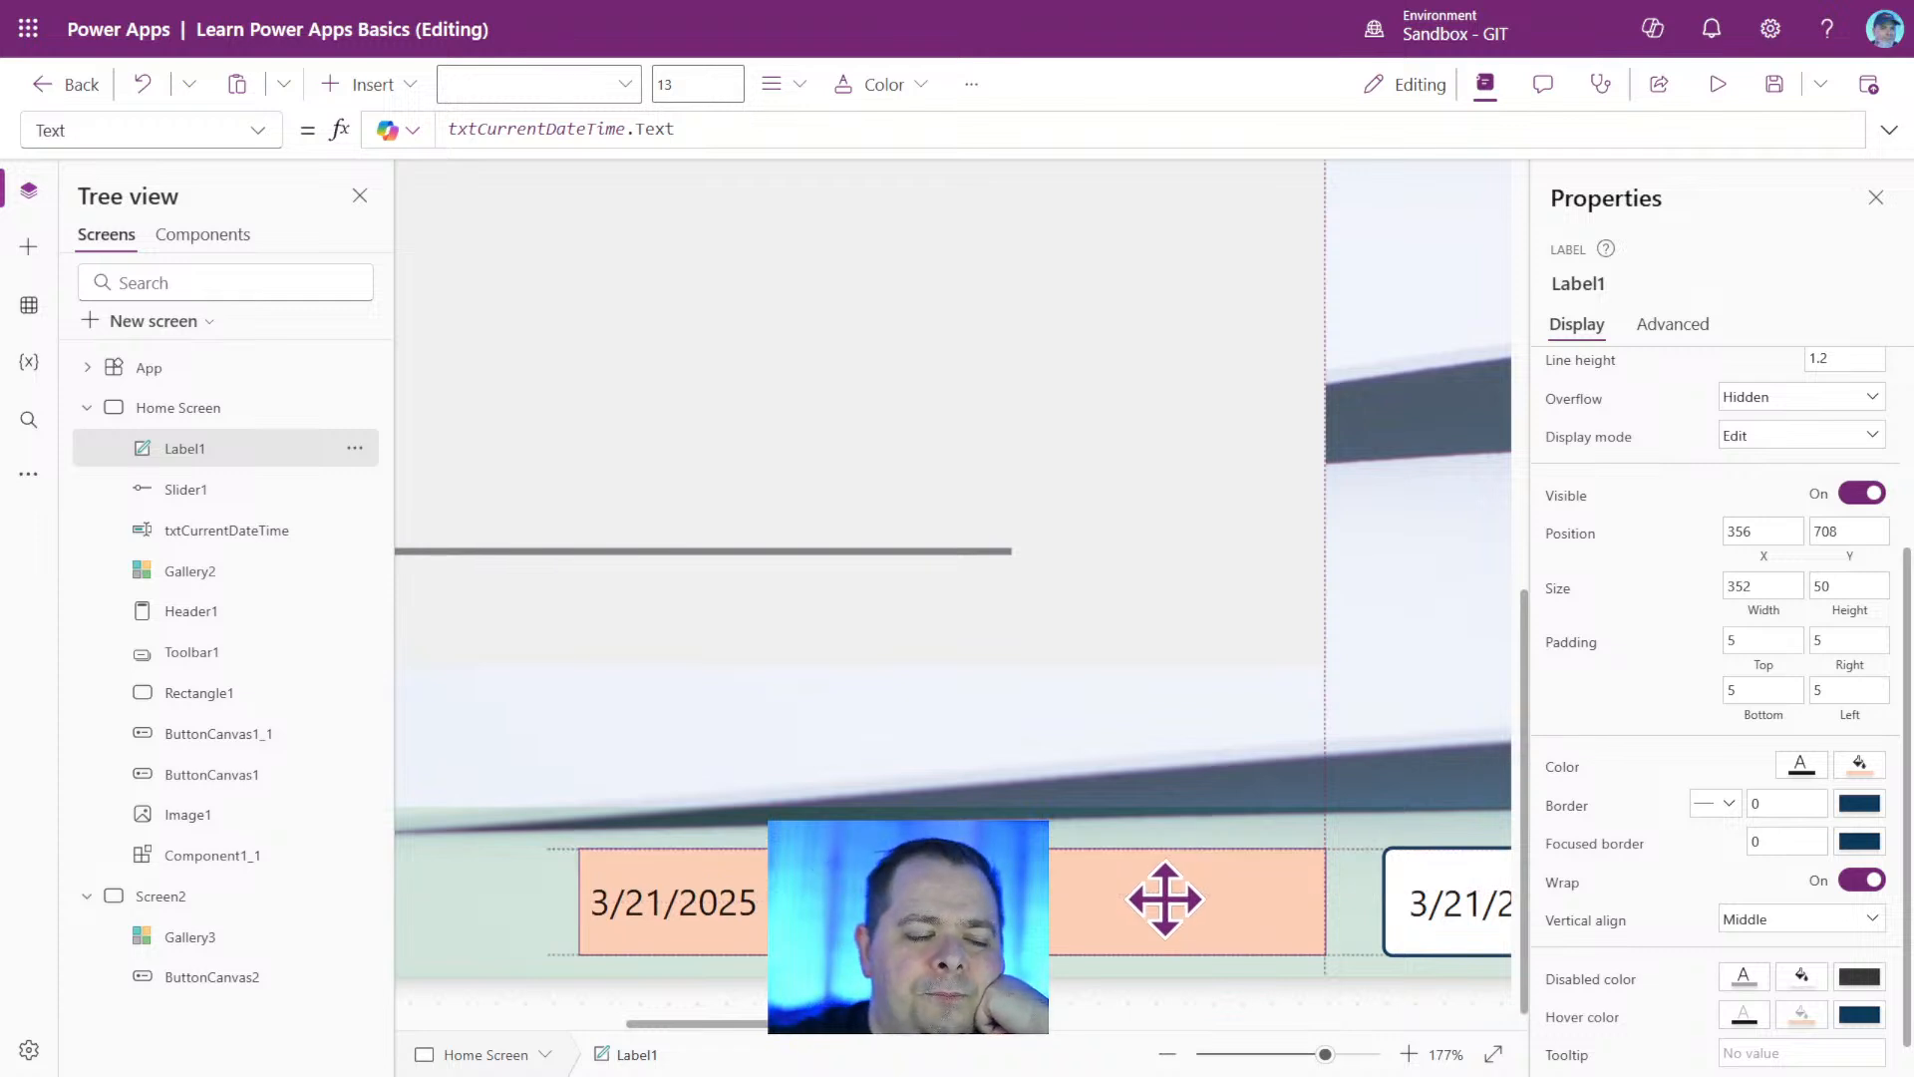
left_click_drag(1165, 899, 1165, 900)
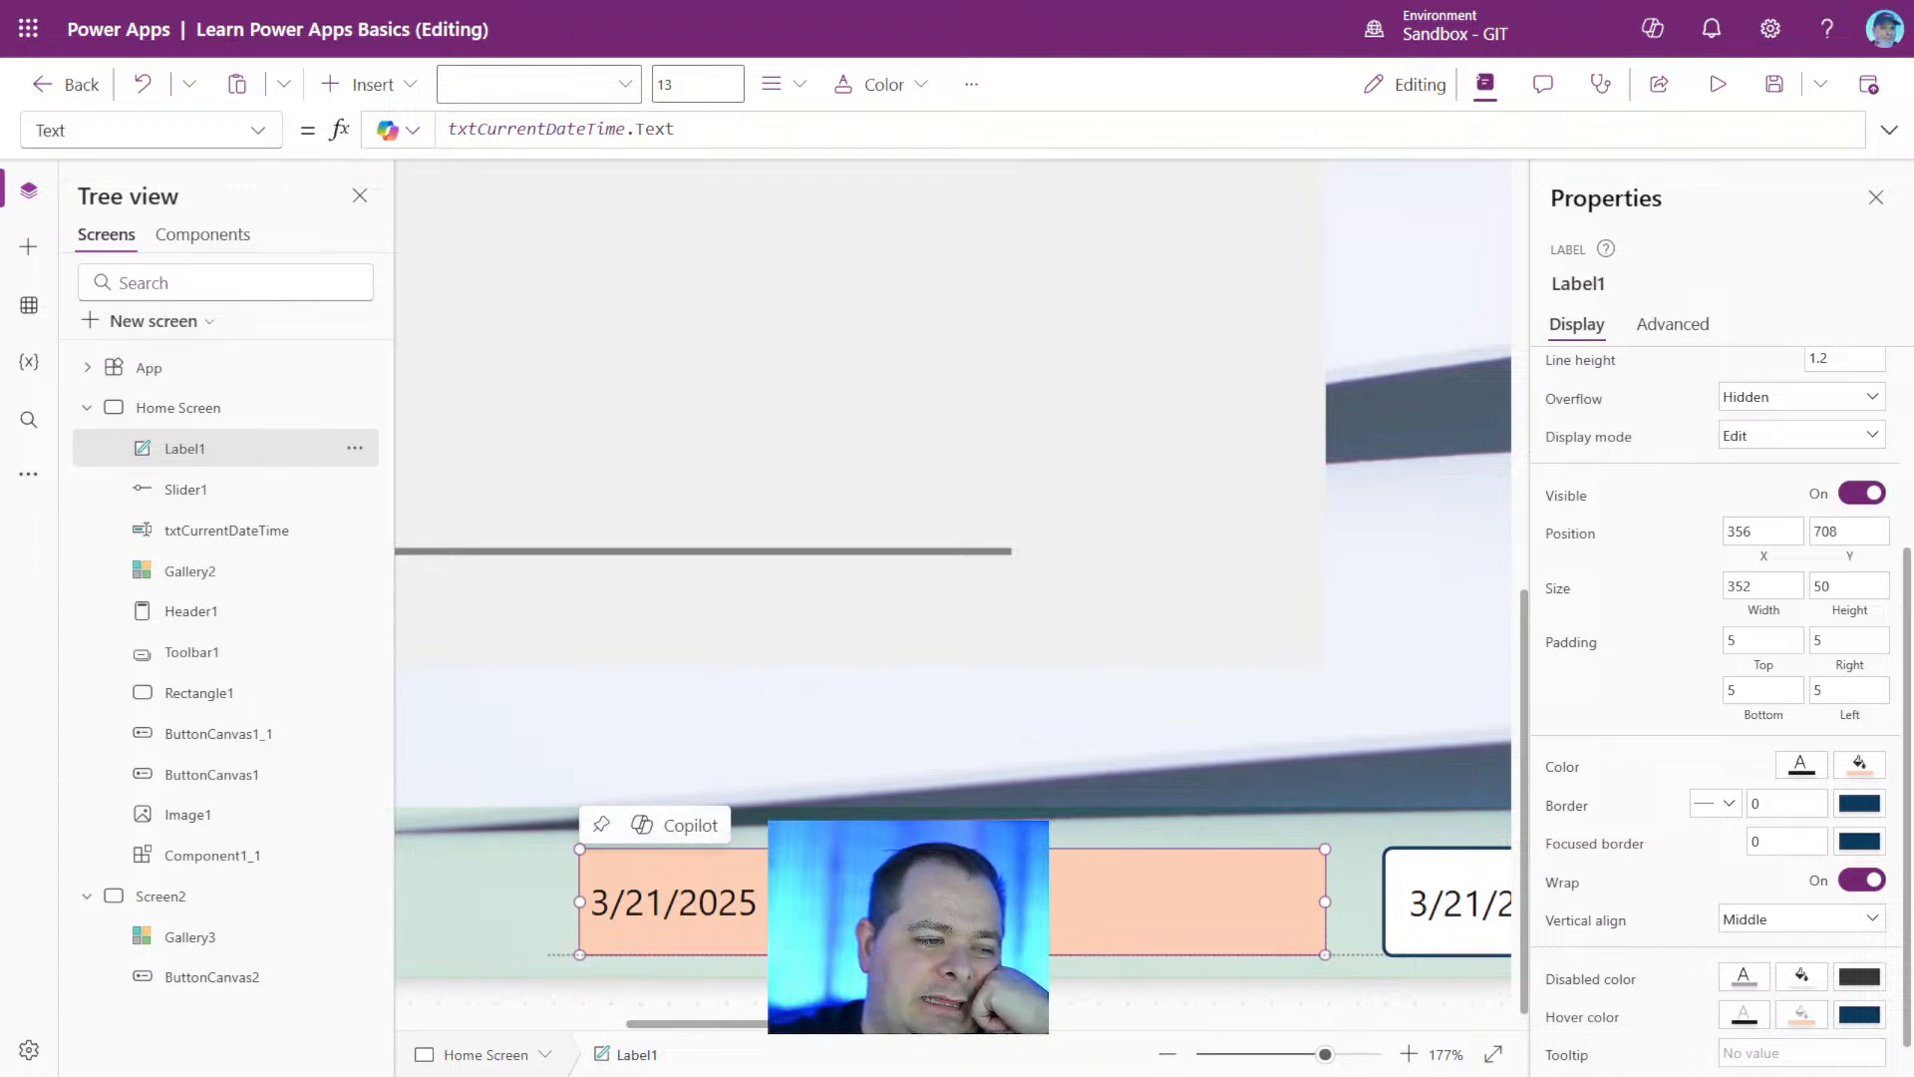
Reduce the footer label's height to about 36 and reposition it at about X 367, Y 715, centred vertically against the text input.
left_click_drag(953, 954, 952, 924)
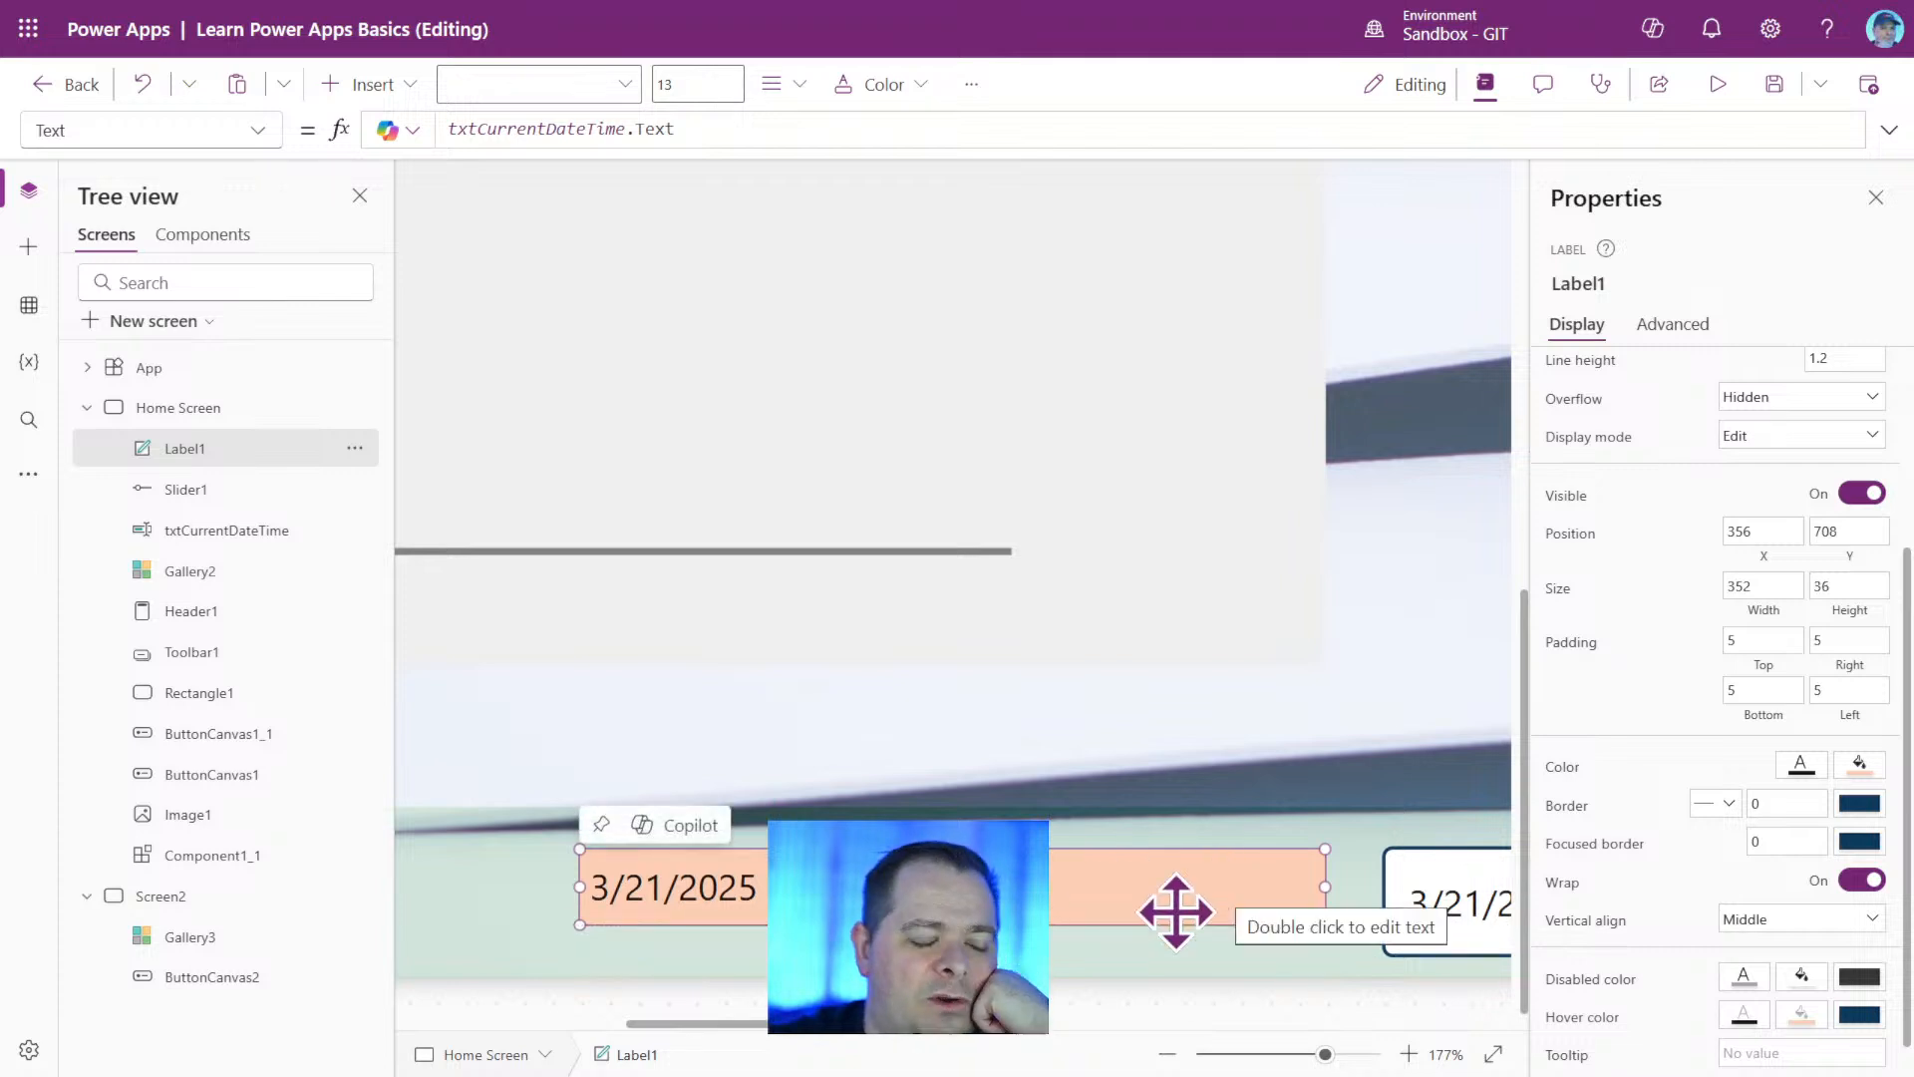
left_click_drag(1081, 895, 1102, 907)
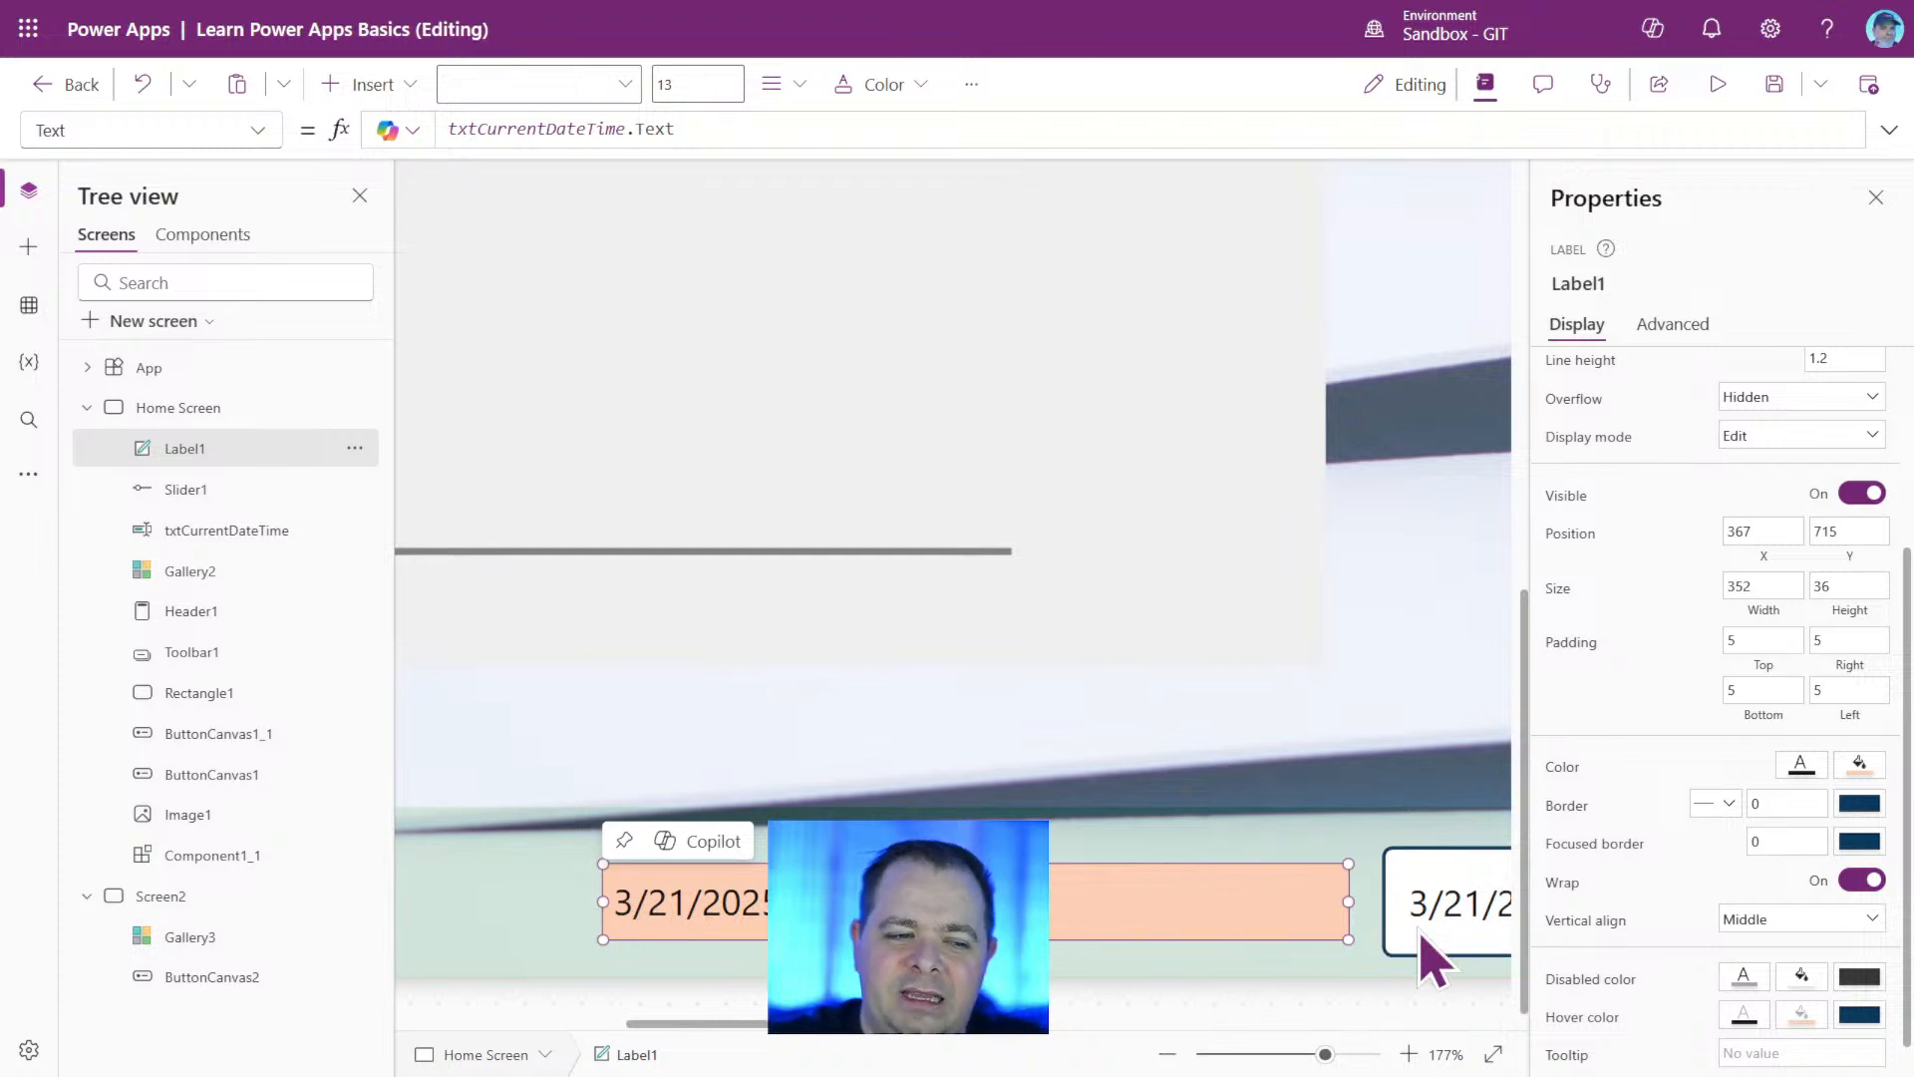
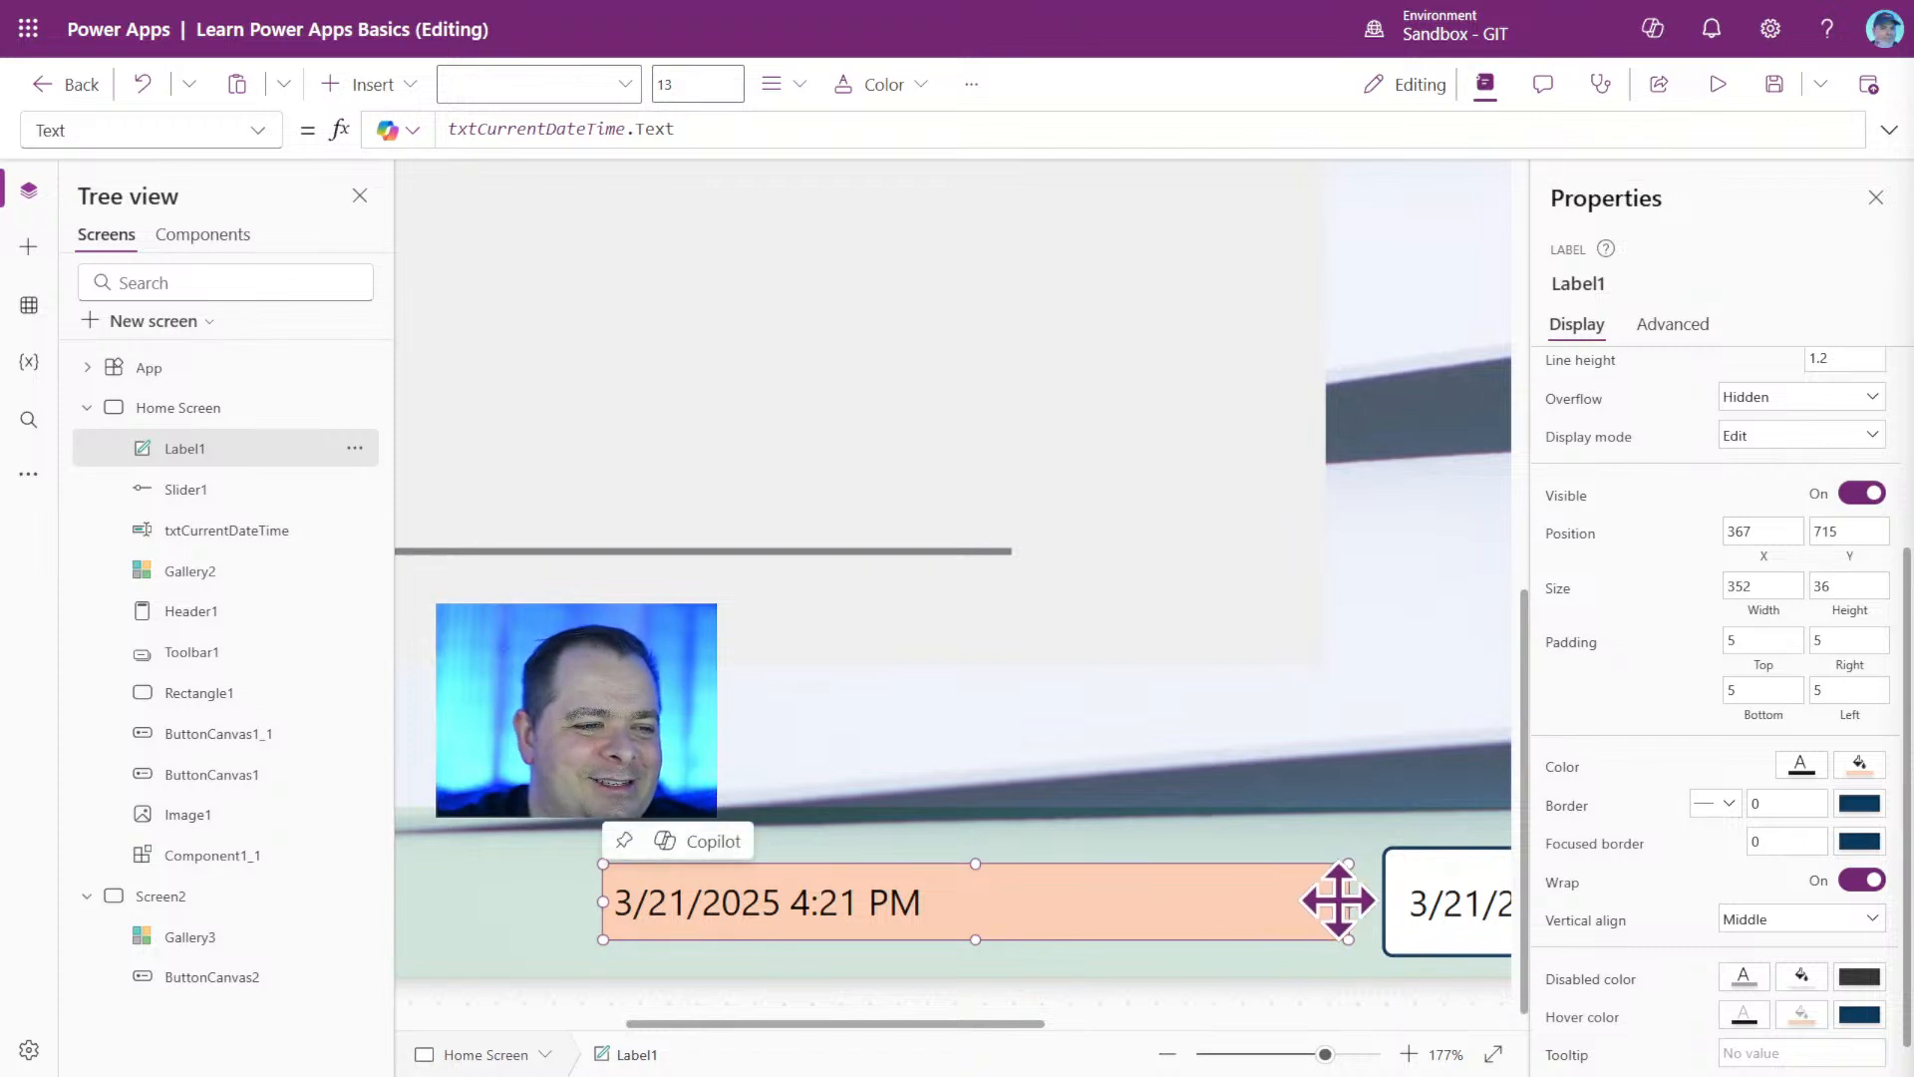
Narrow the footer label to about 318 and move it up to about X 370, Y 688.
left_click_drag(1348, 901, 1271, 902)
mouse_move(1098, 888)
left_mouse_down()
mouse_move(1223, 879)
mouse_move(1124, 889)
mouse_move(1200, 854)
mouse_move(1140, 876)
mouse_move(1106, 859)
left_mouse_up()
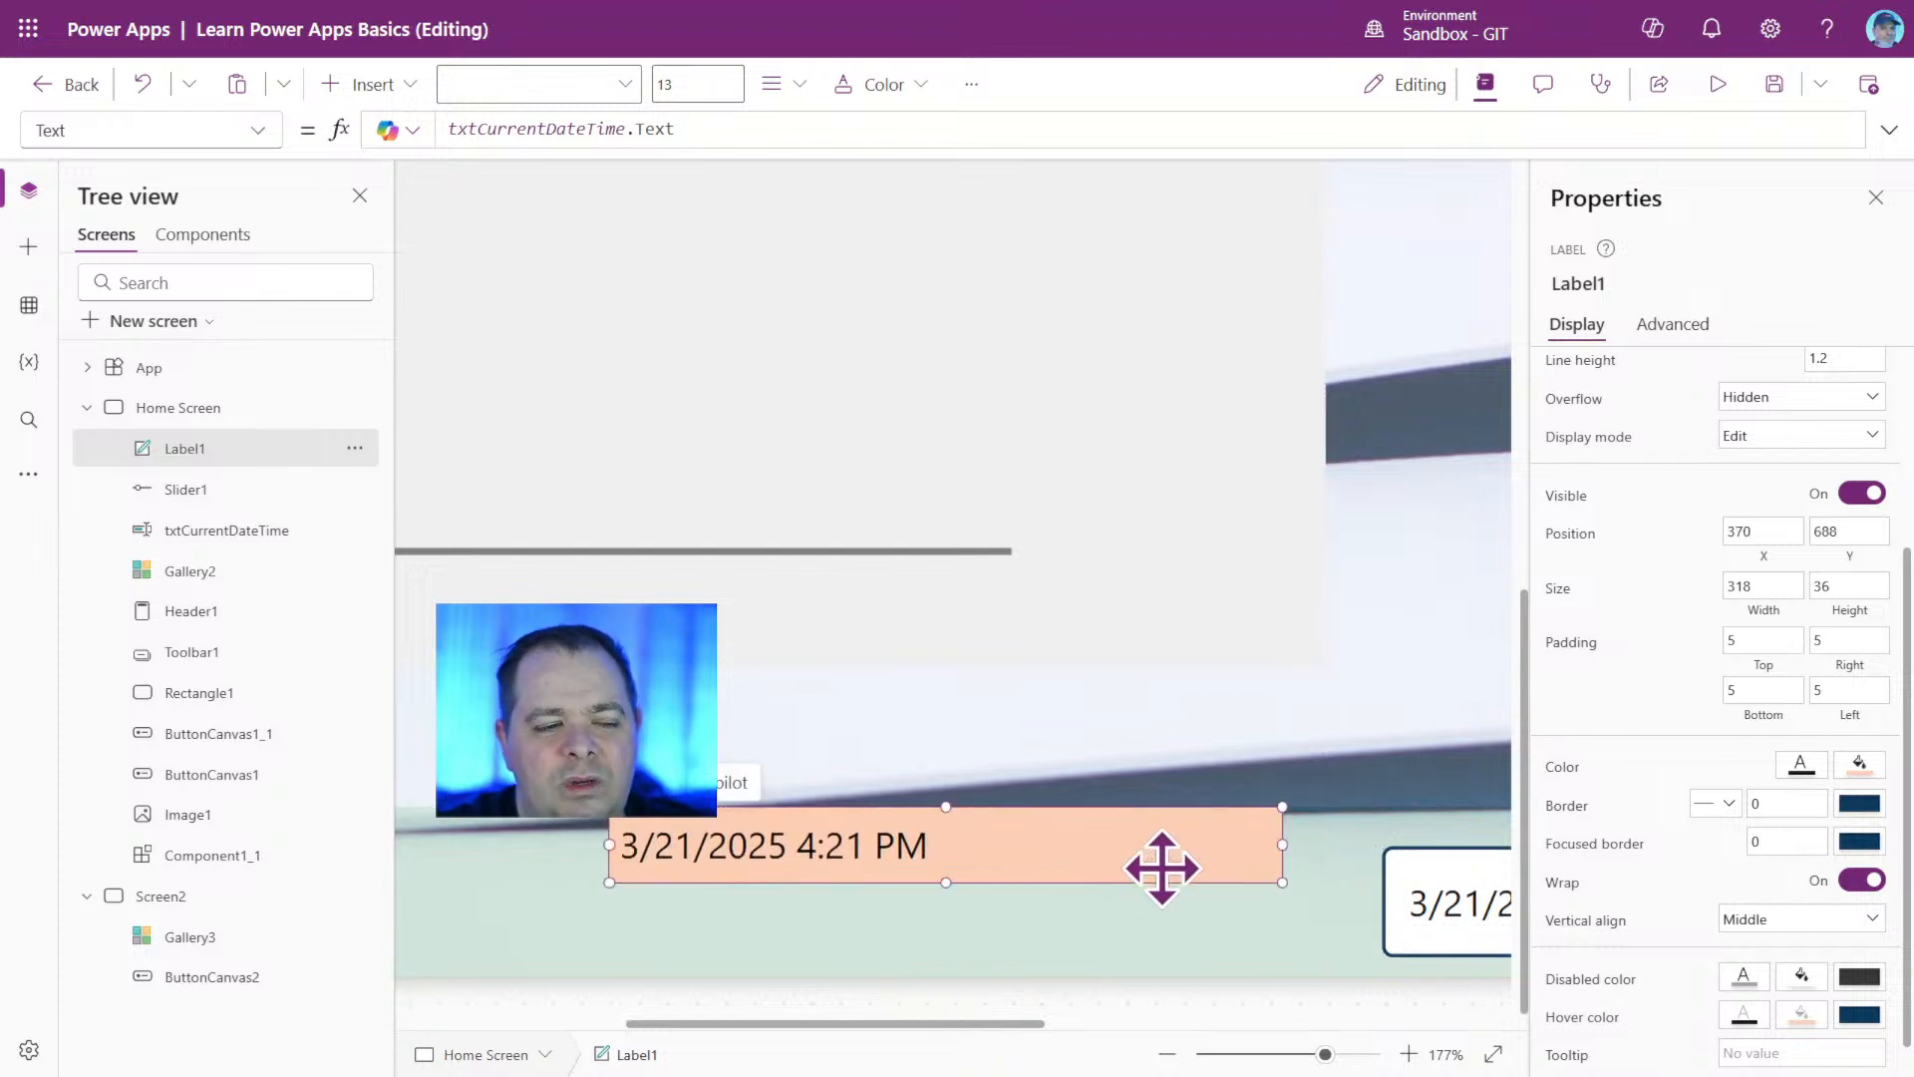
Align the top edges of the footer label and the txtCurrentDateTime input.
left_click(1456, 902, "shift")
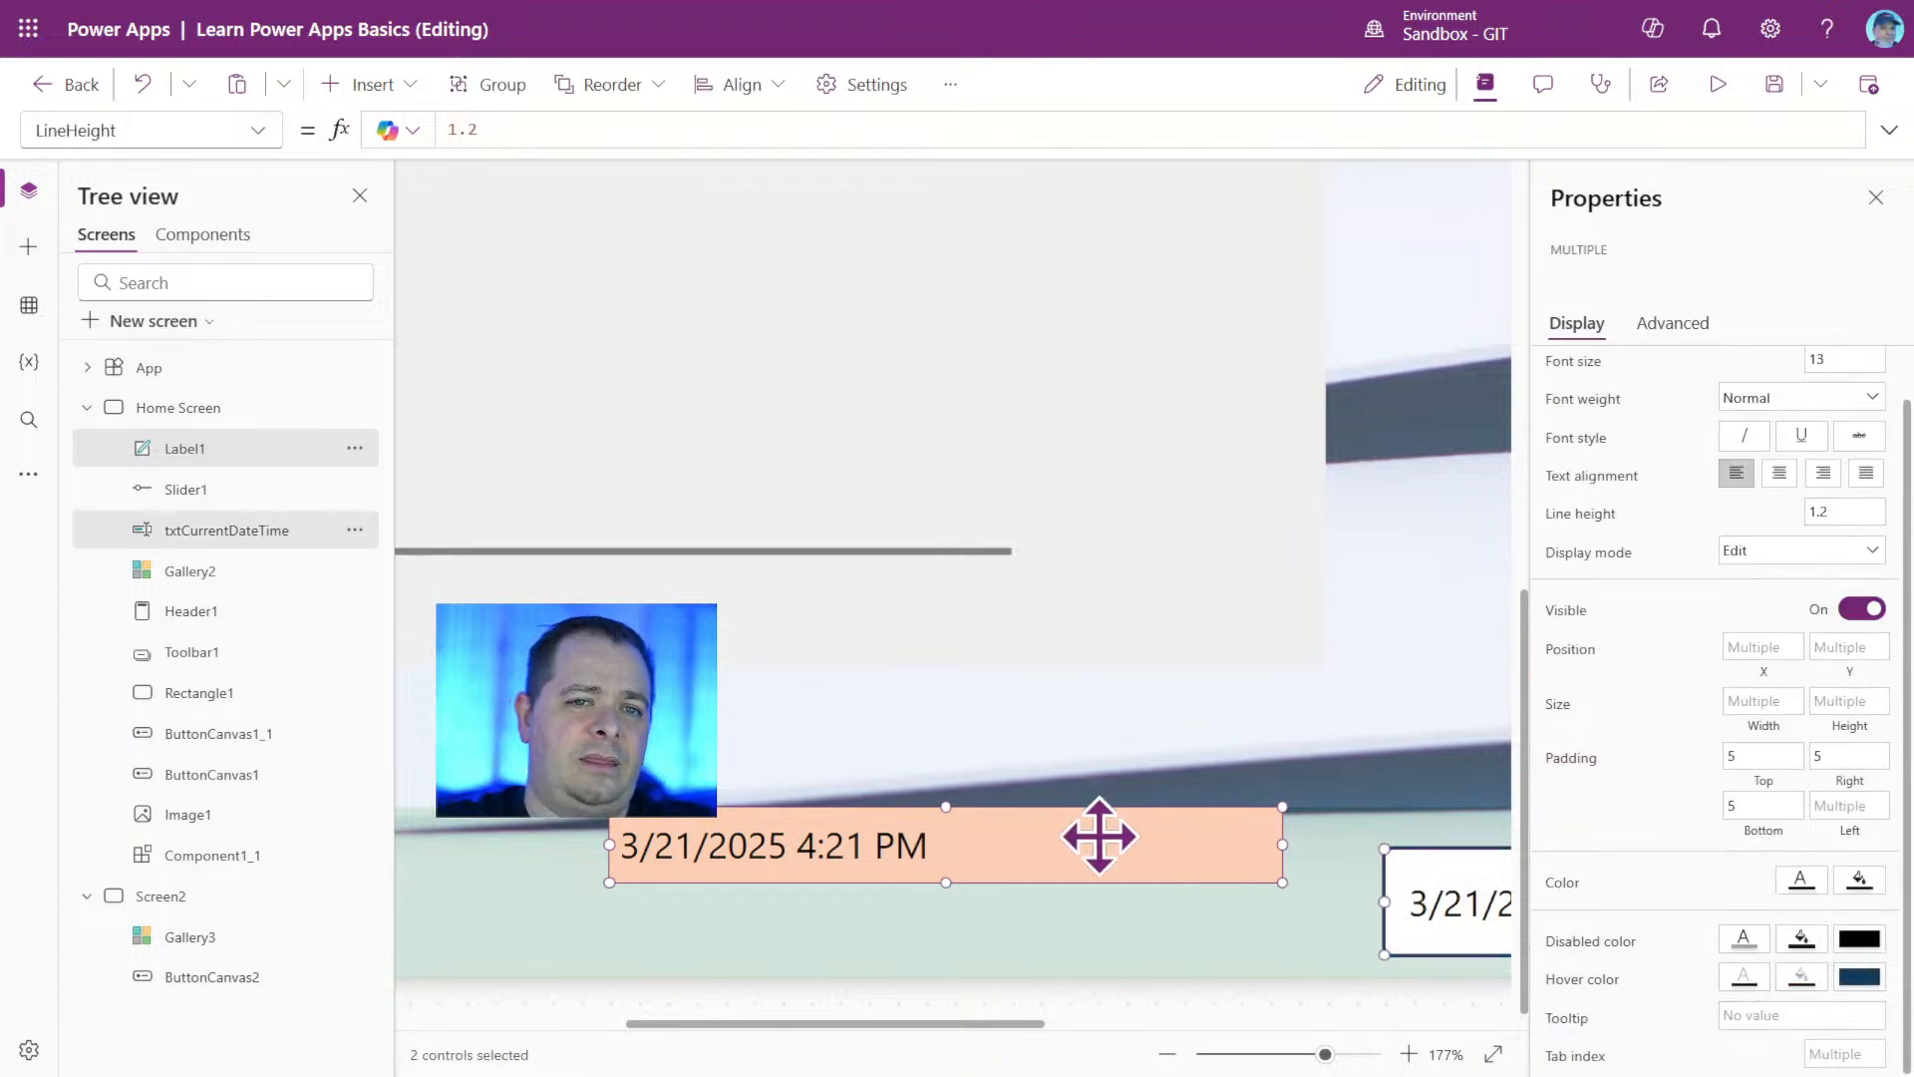
right_click(1097, 836)
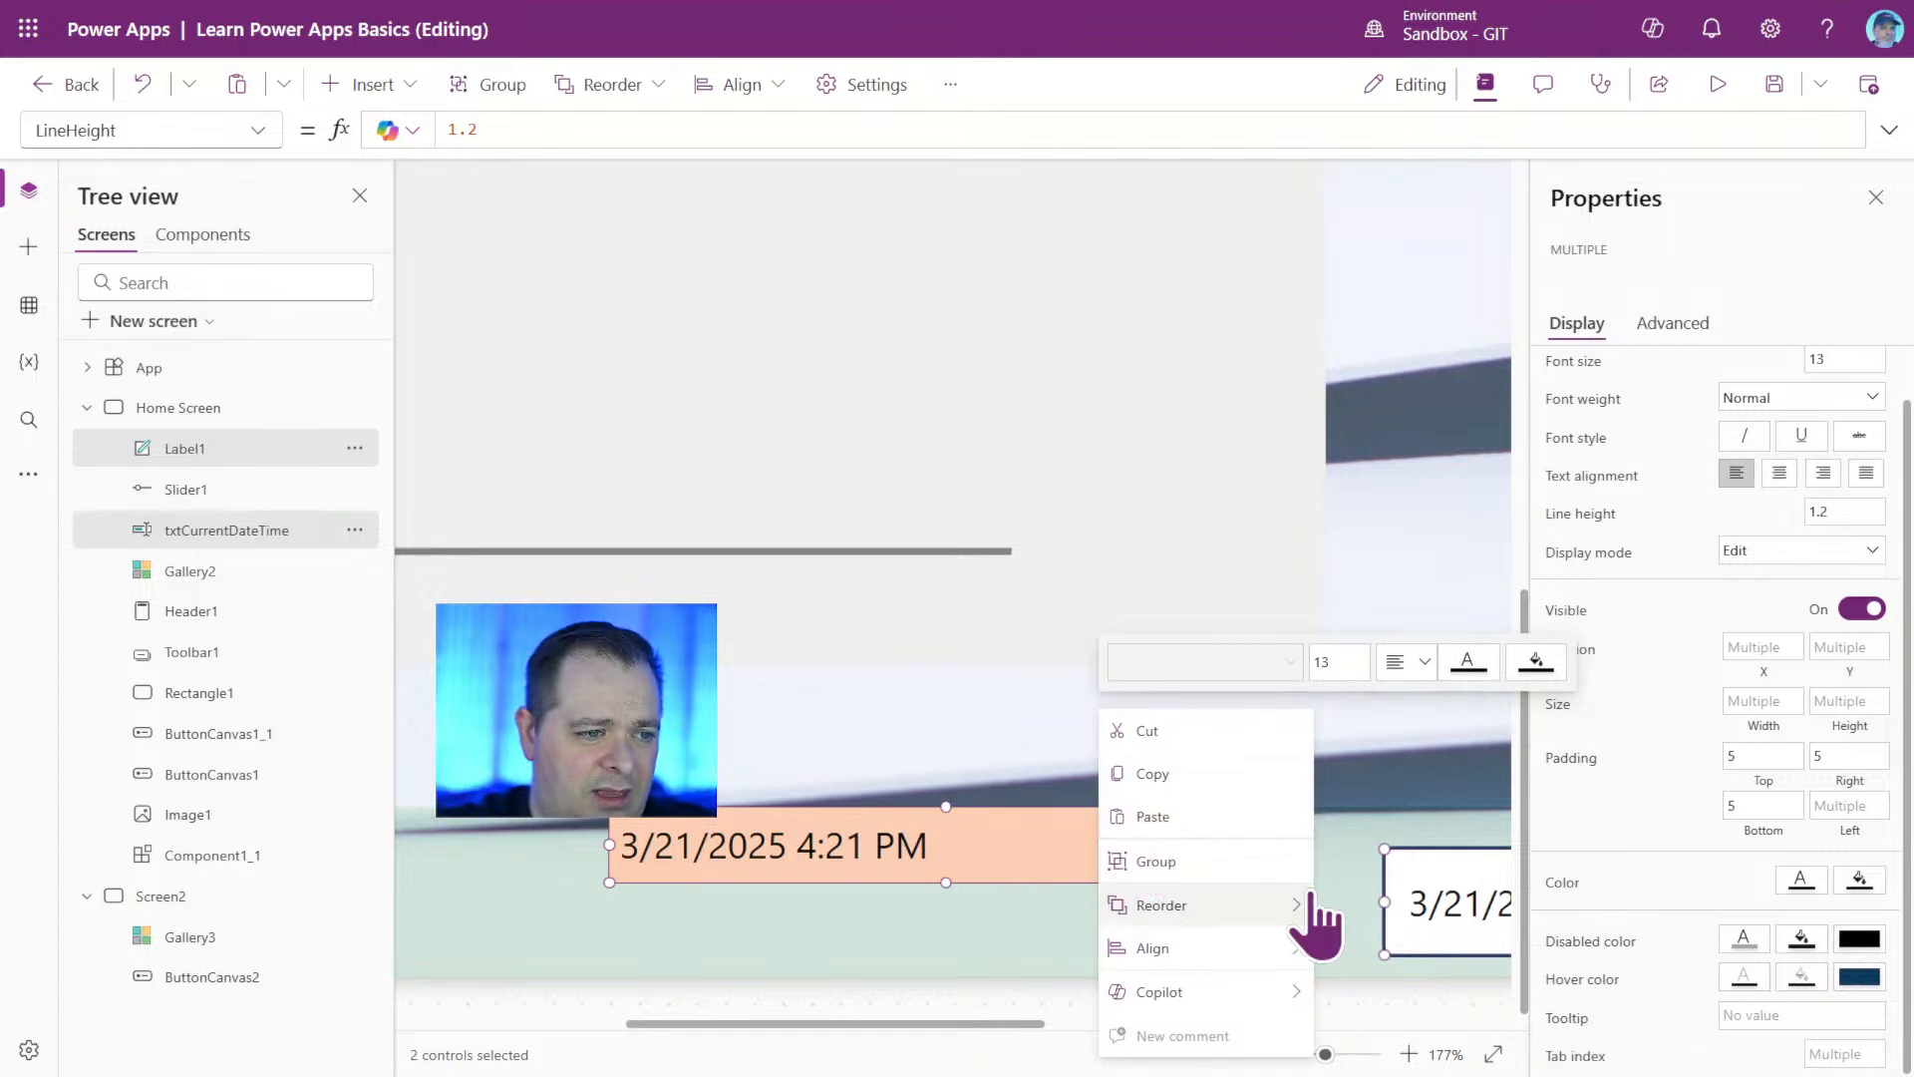
mouse_move(1296, 907)
mouse_move(1280, 945)
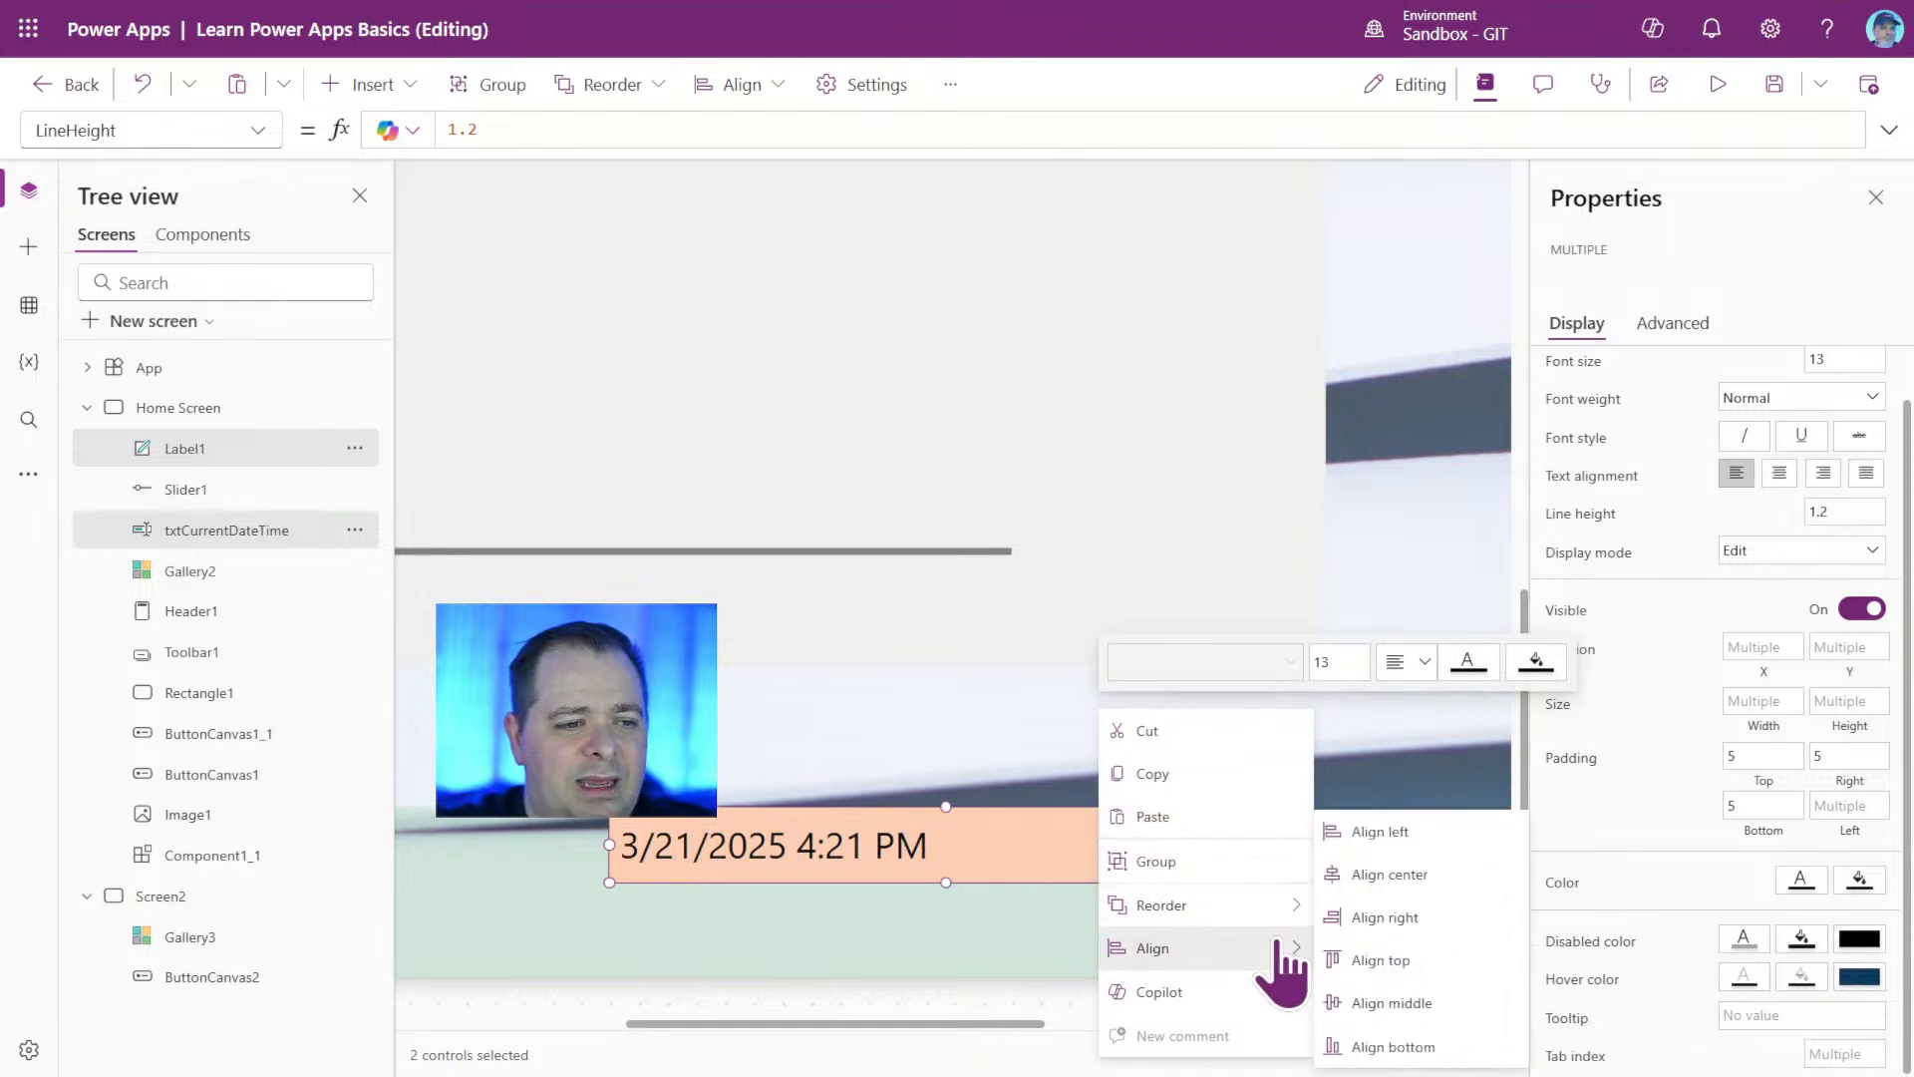
left_click(1379, 959)
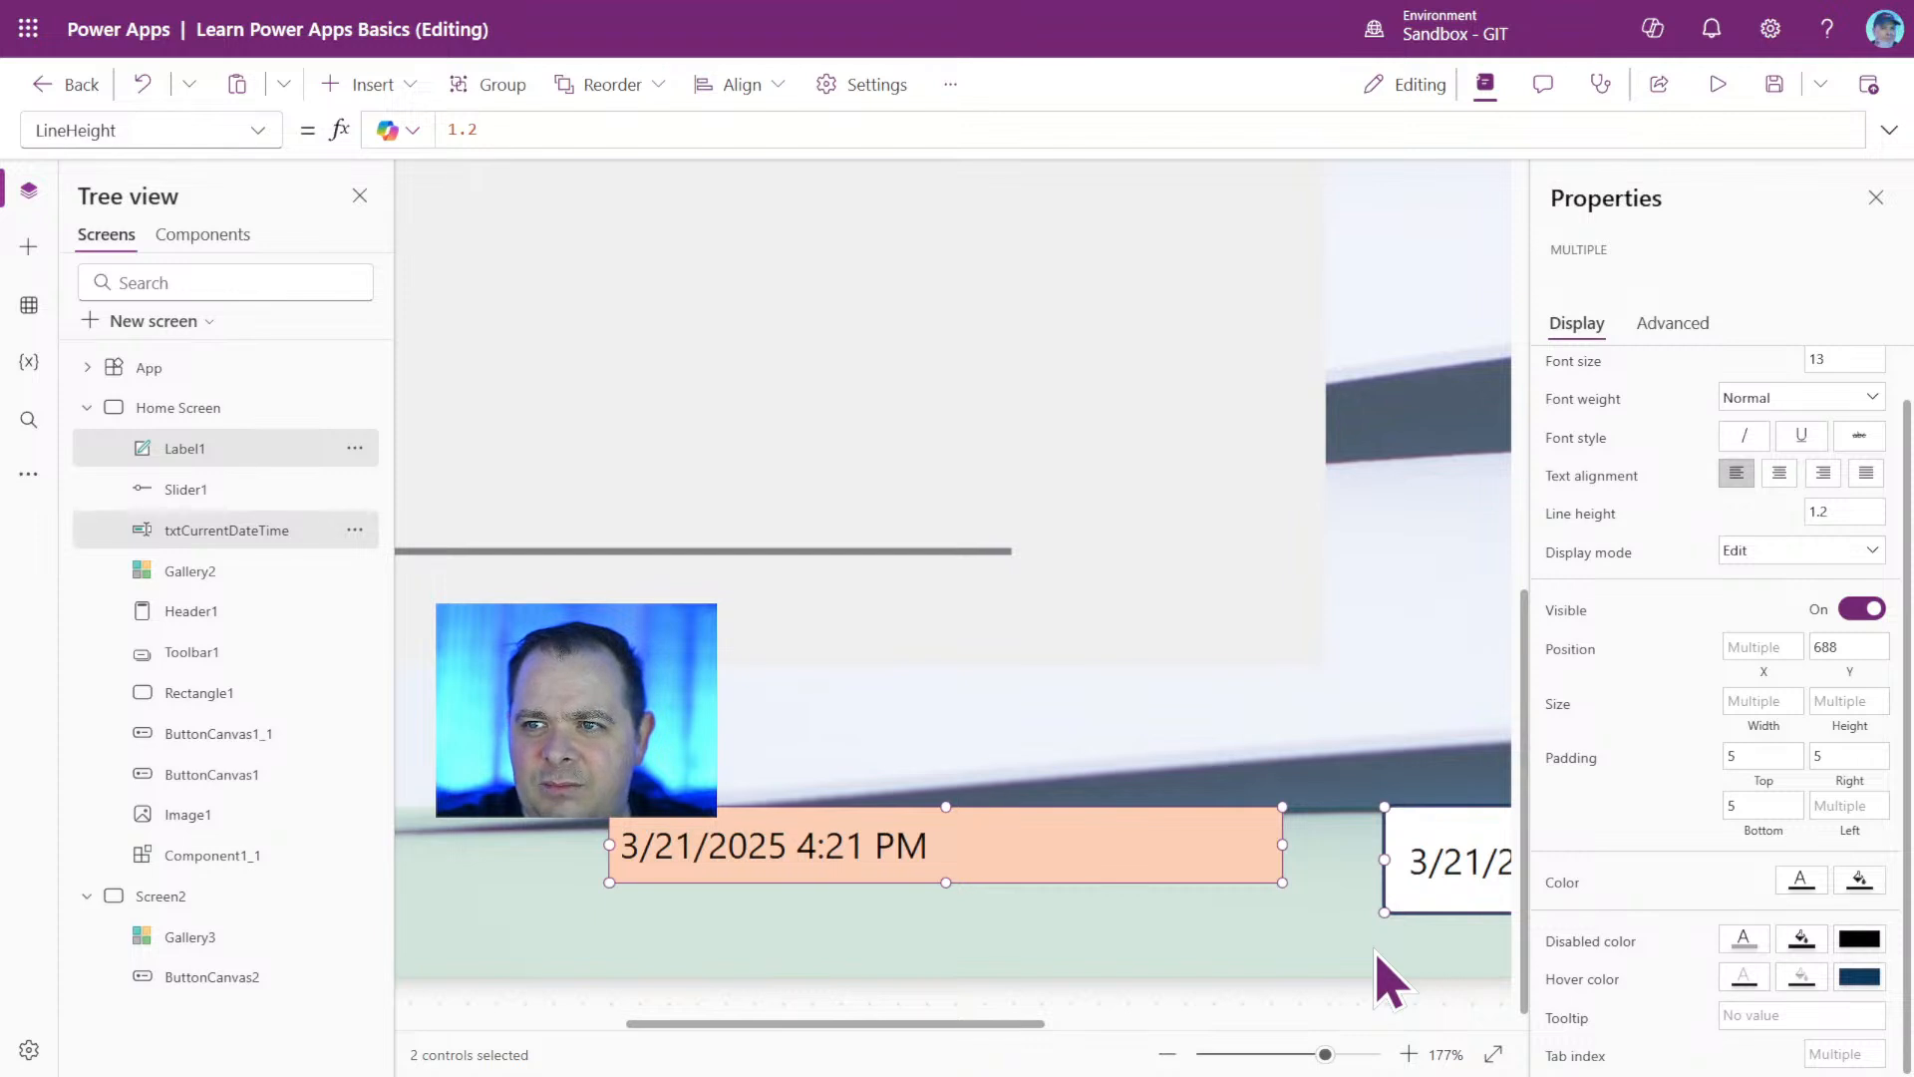
right_click(1199, 848)
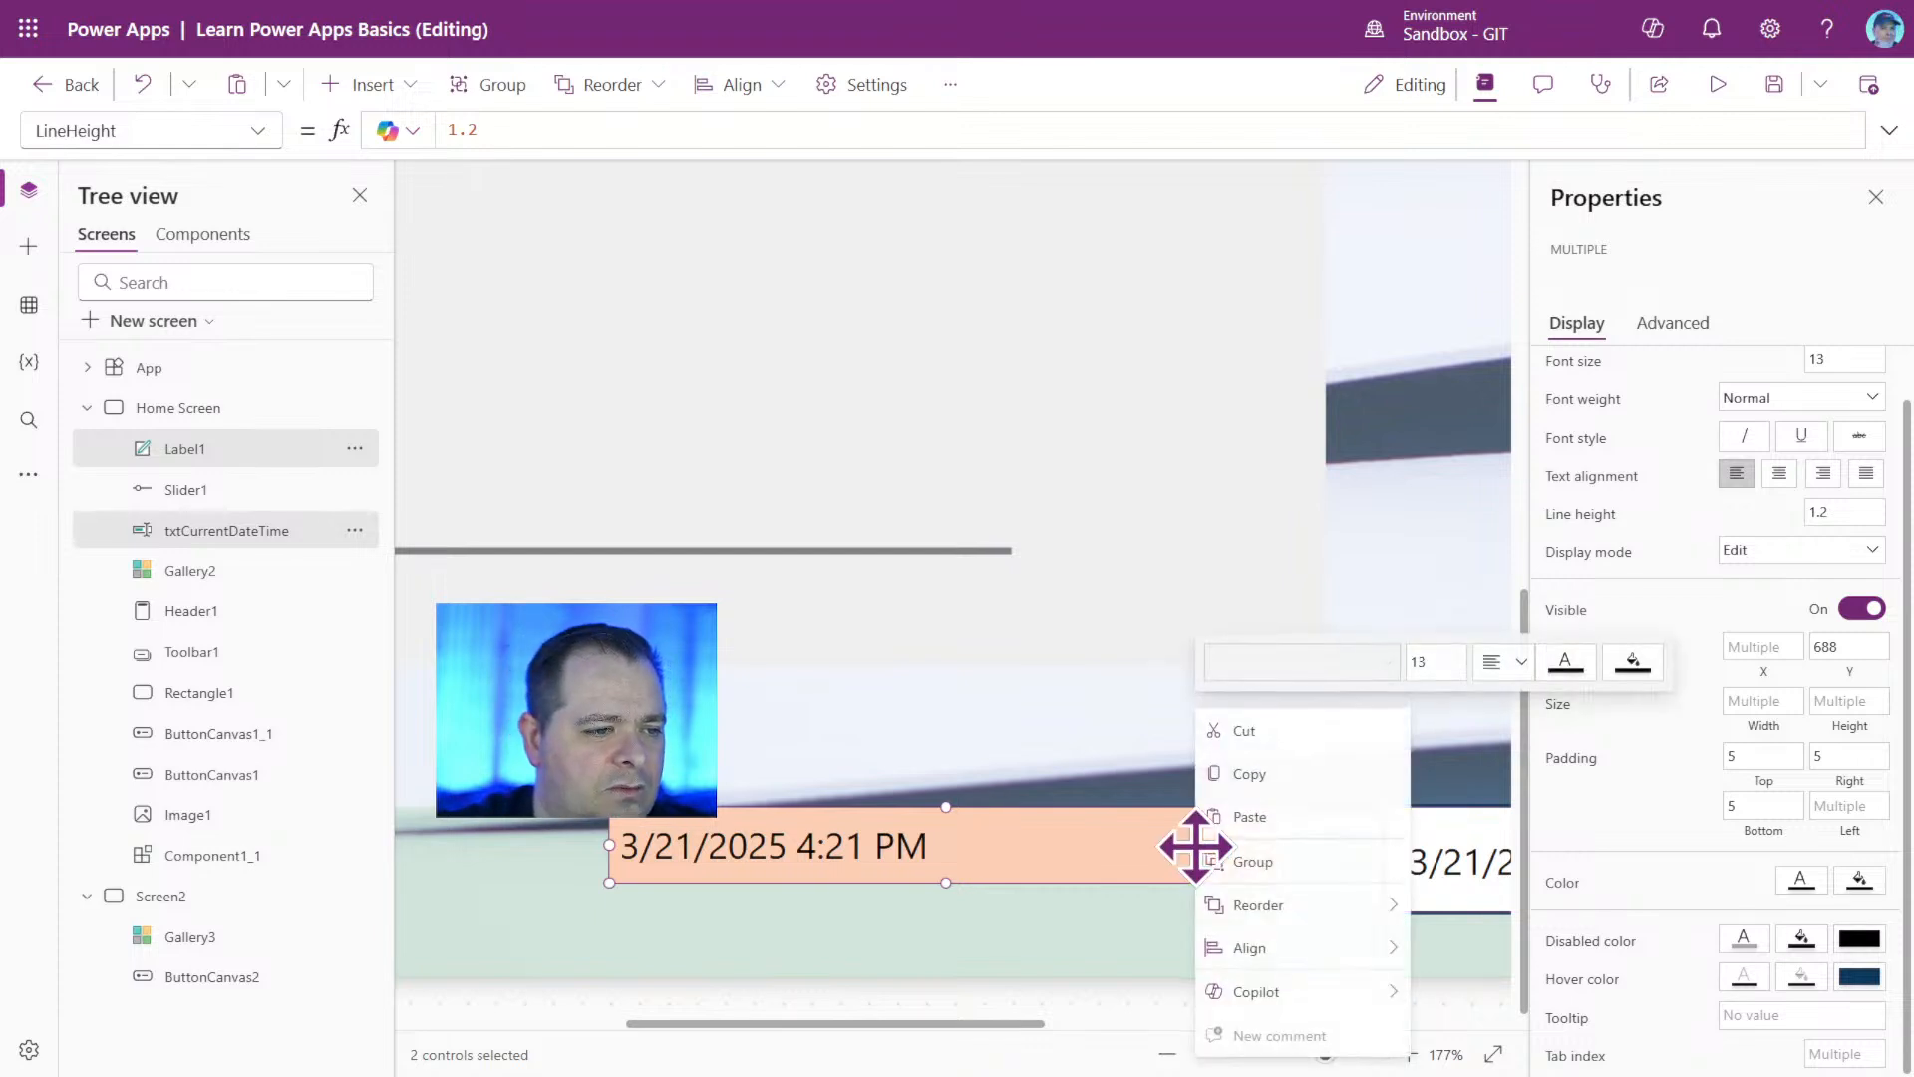
mouse_move(1388, 955)
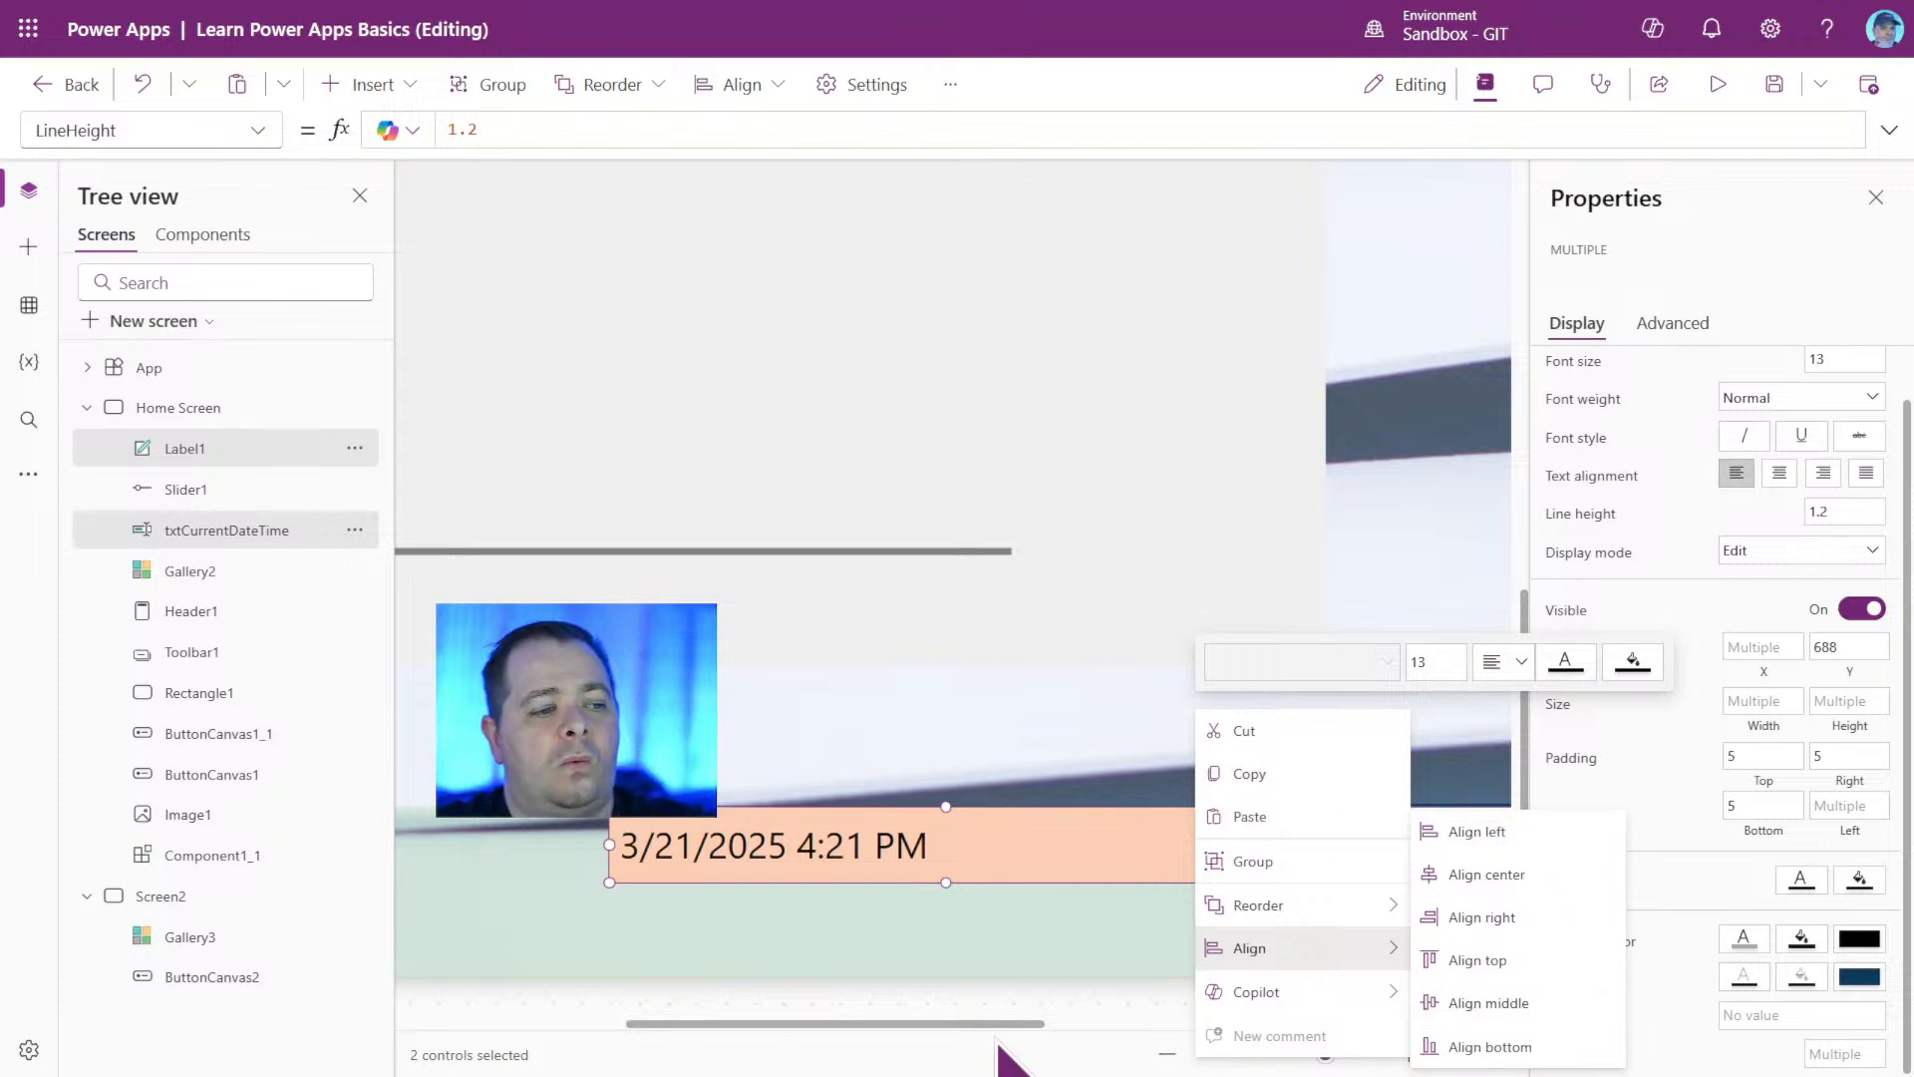
Group the footer label, the txtCurrentDateTime input and the two footer buttons.
left_click(1170, 1057)
left_click_drag(1279, 1056, 1253, 1058)
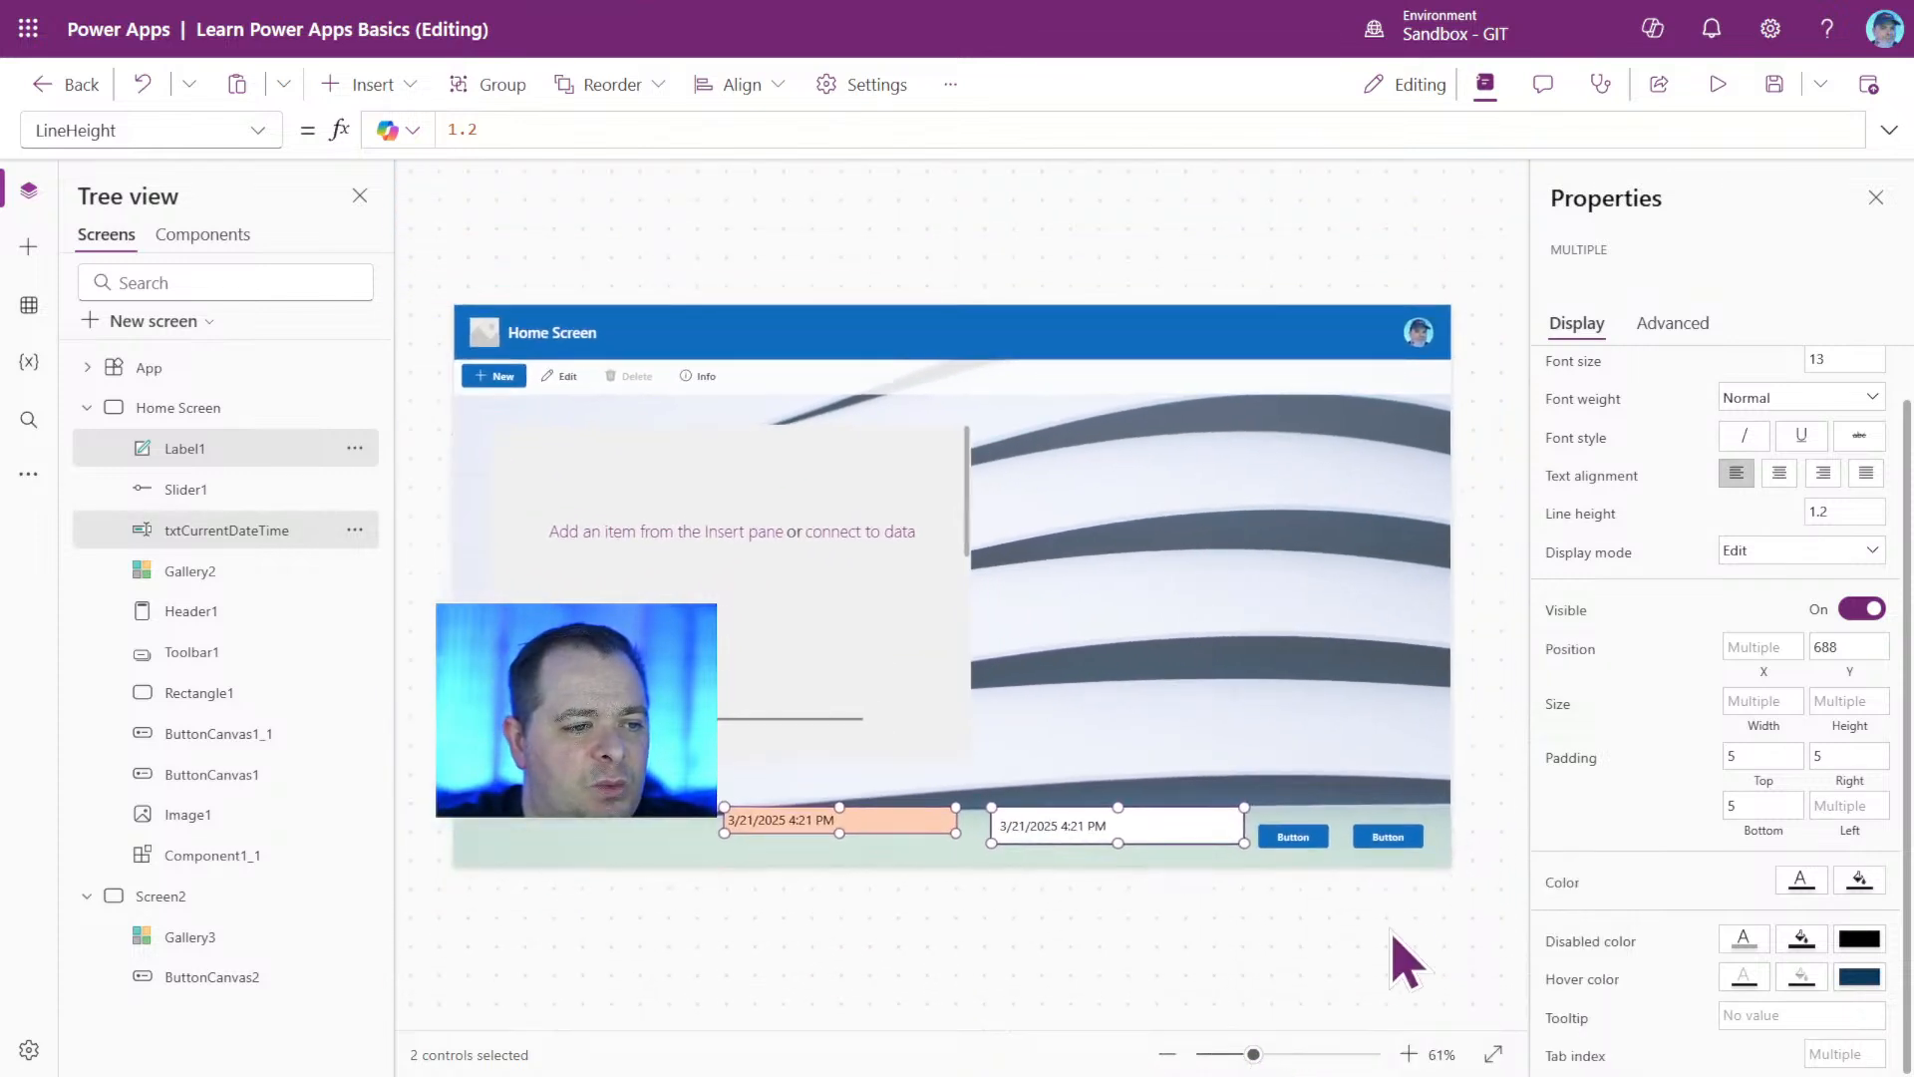
left_click(1445, 859)
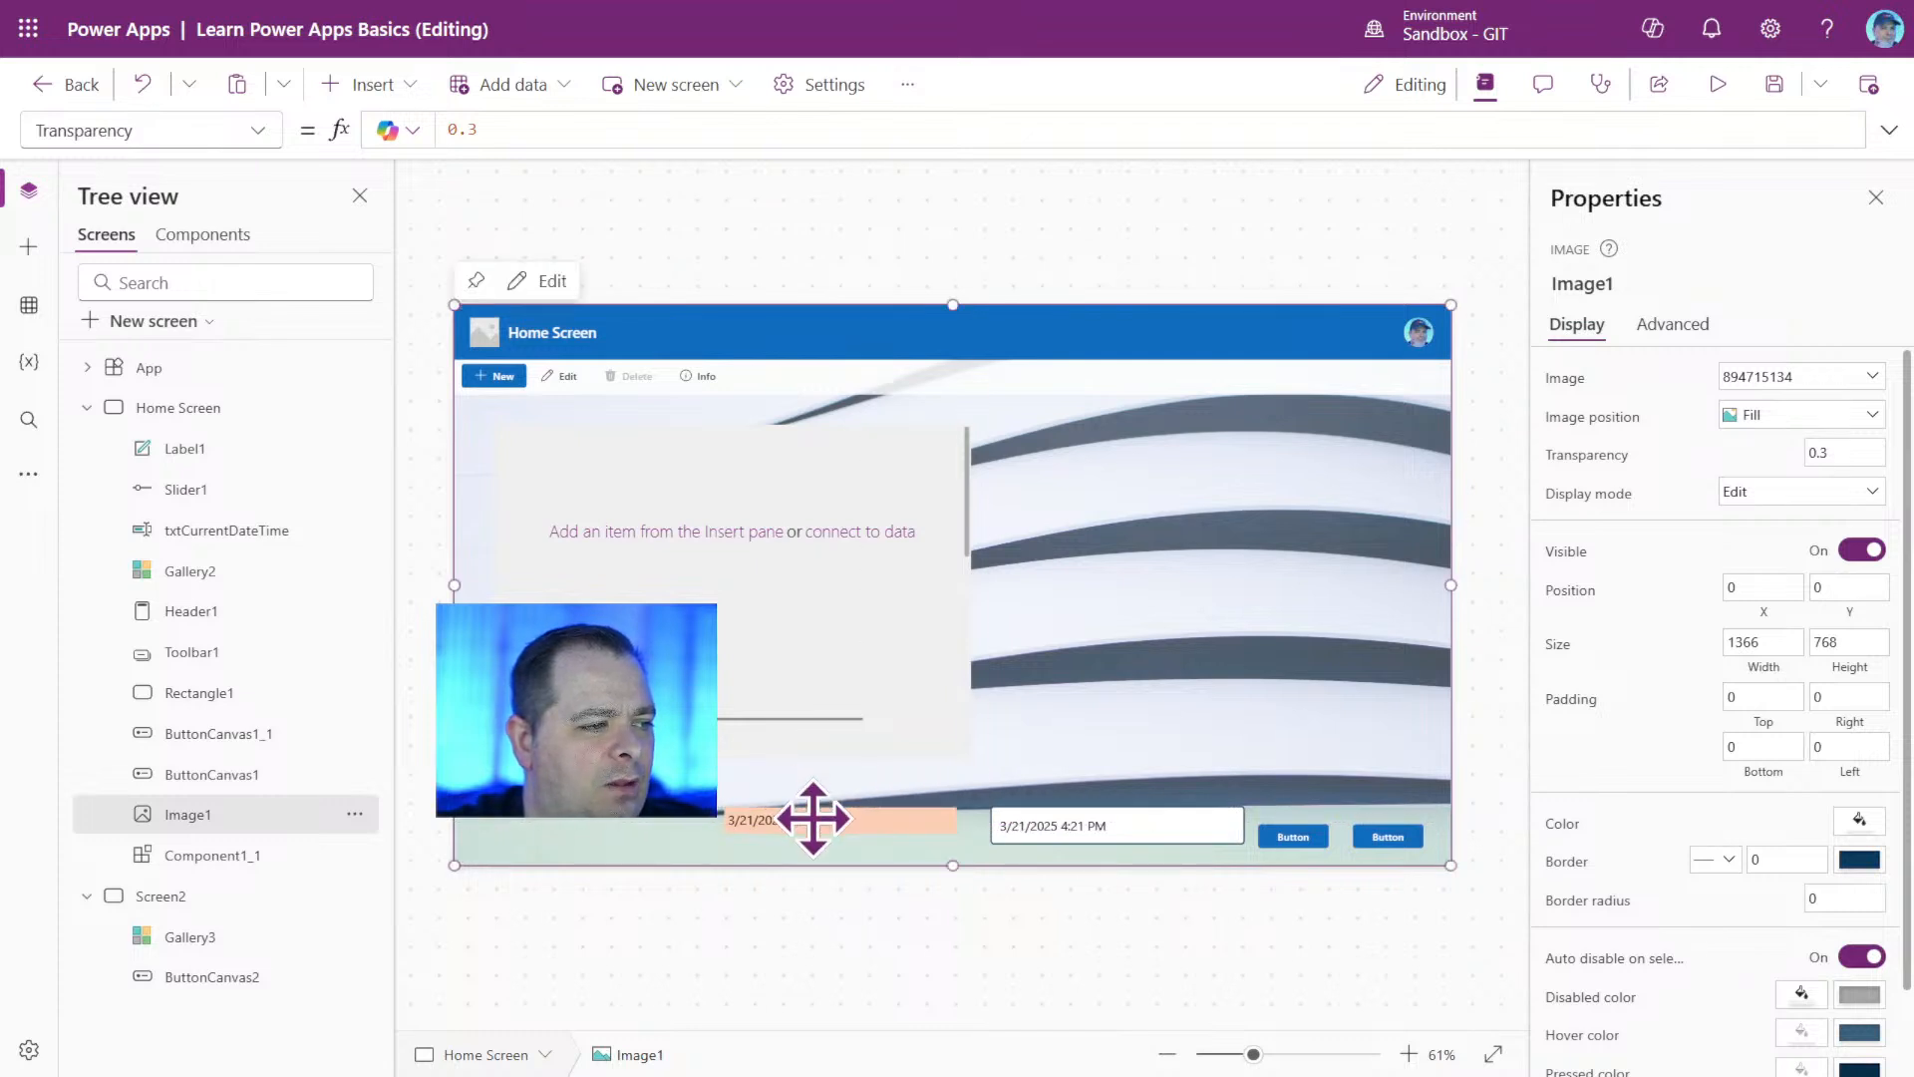
left_click(876, 932)
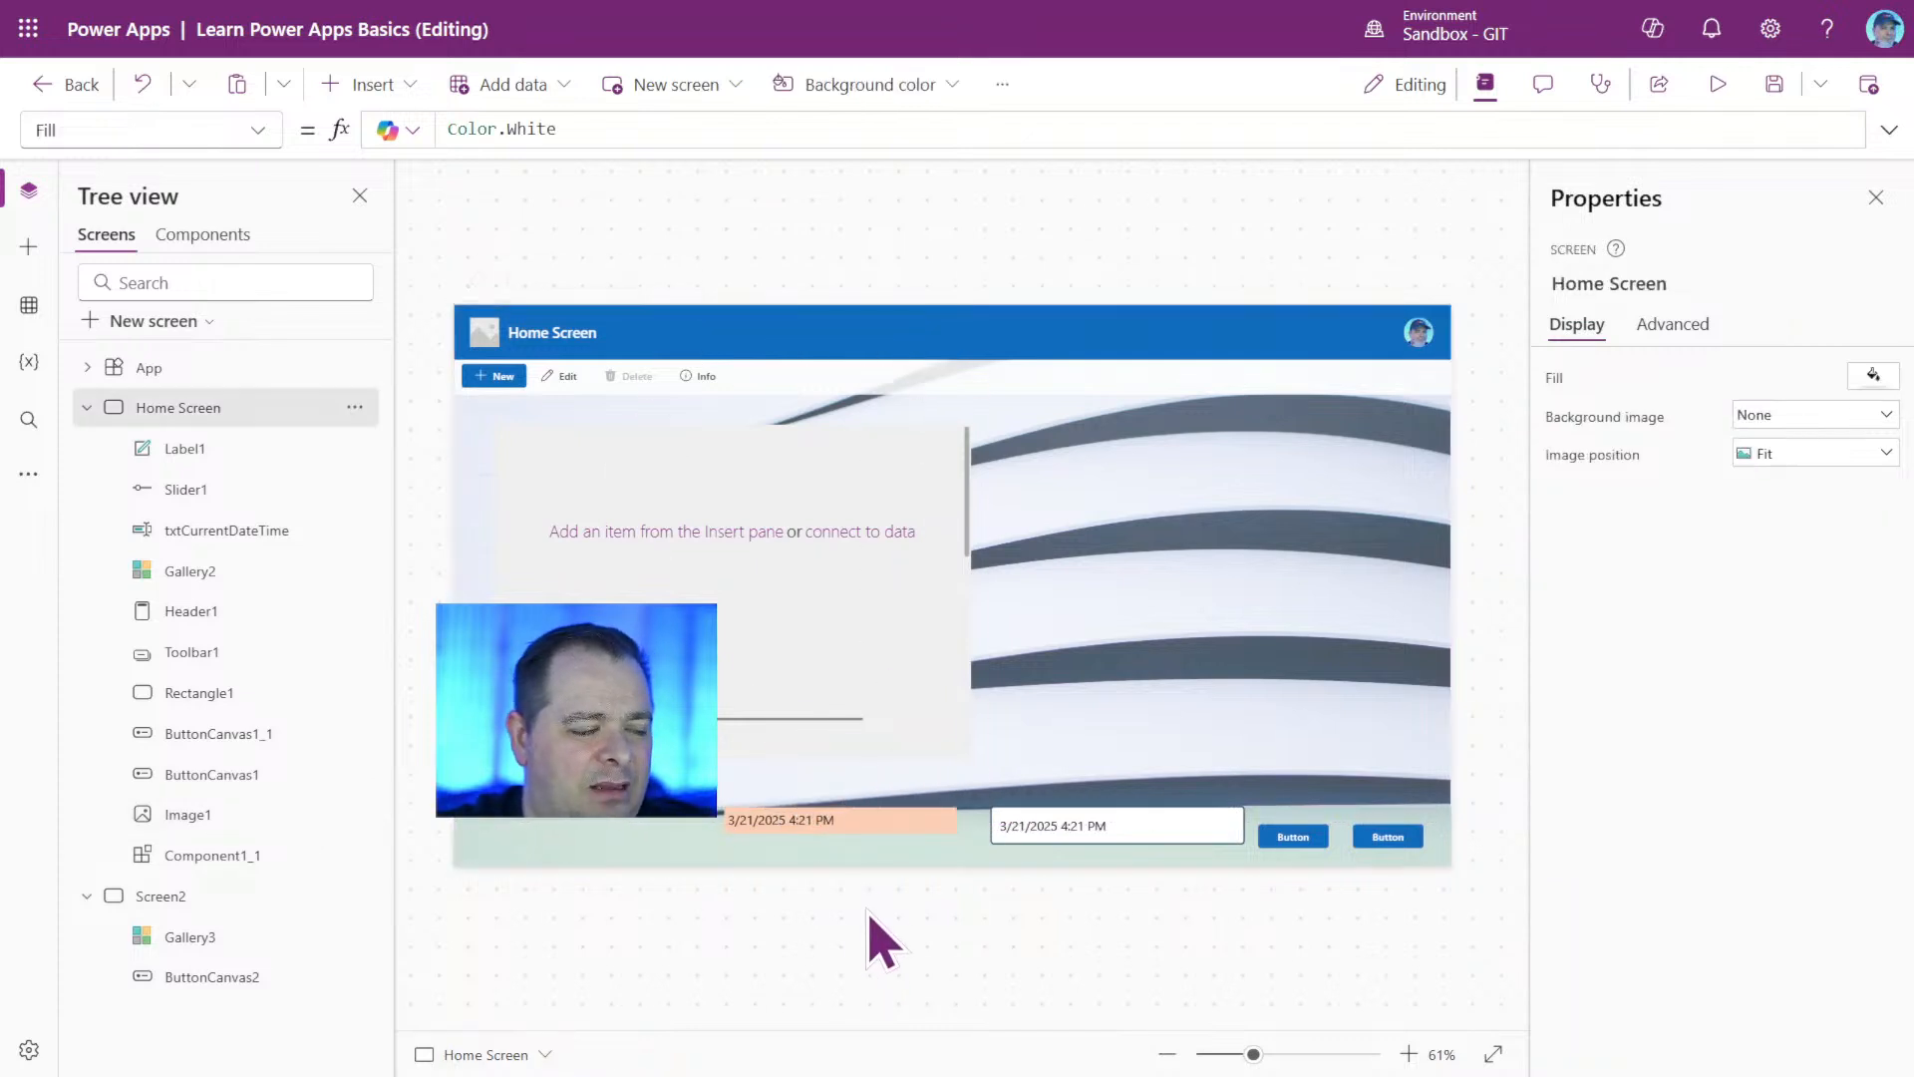
left_click(871, 824)
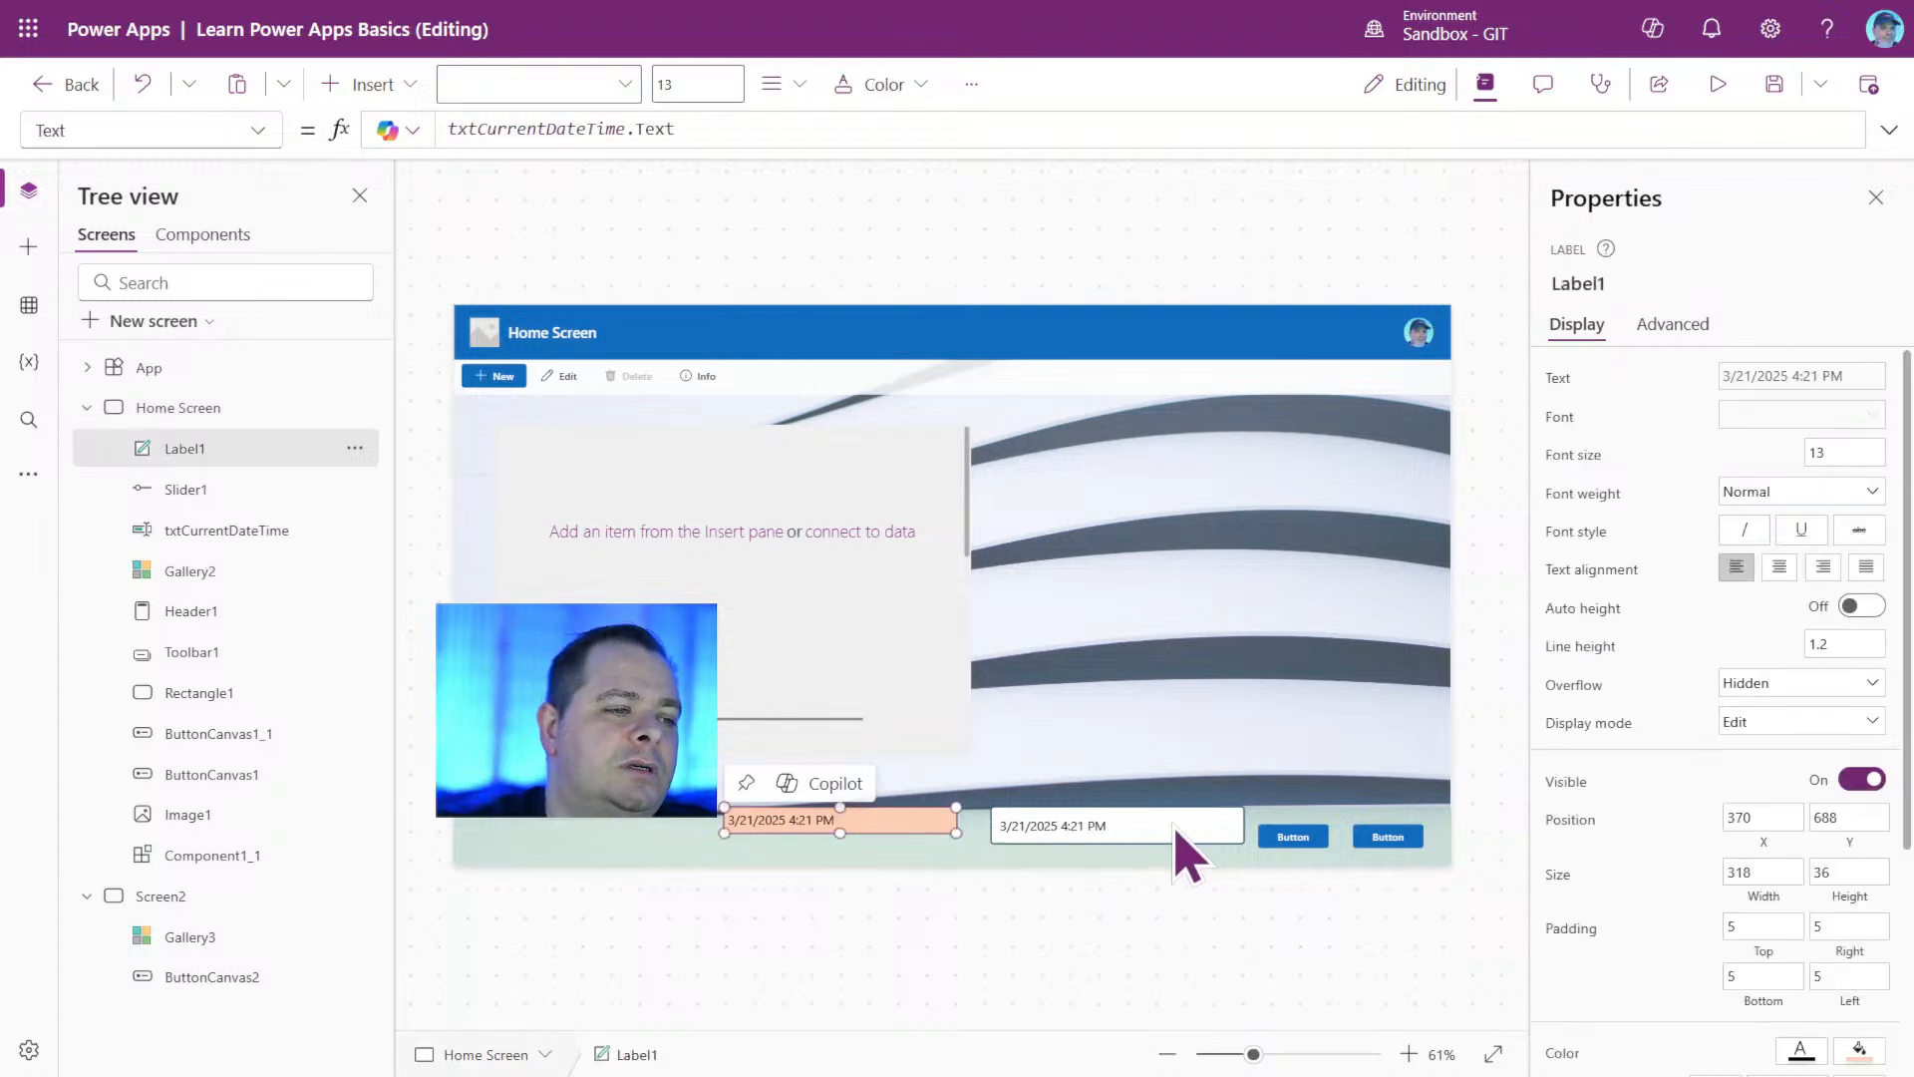
left_click(1182, 828, "shift")
left_click(1296, 842, "shift")
left_click(1384, 837, "shift")
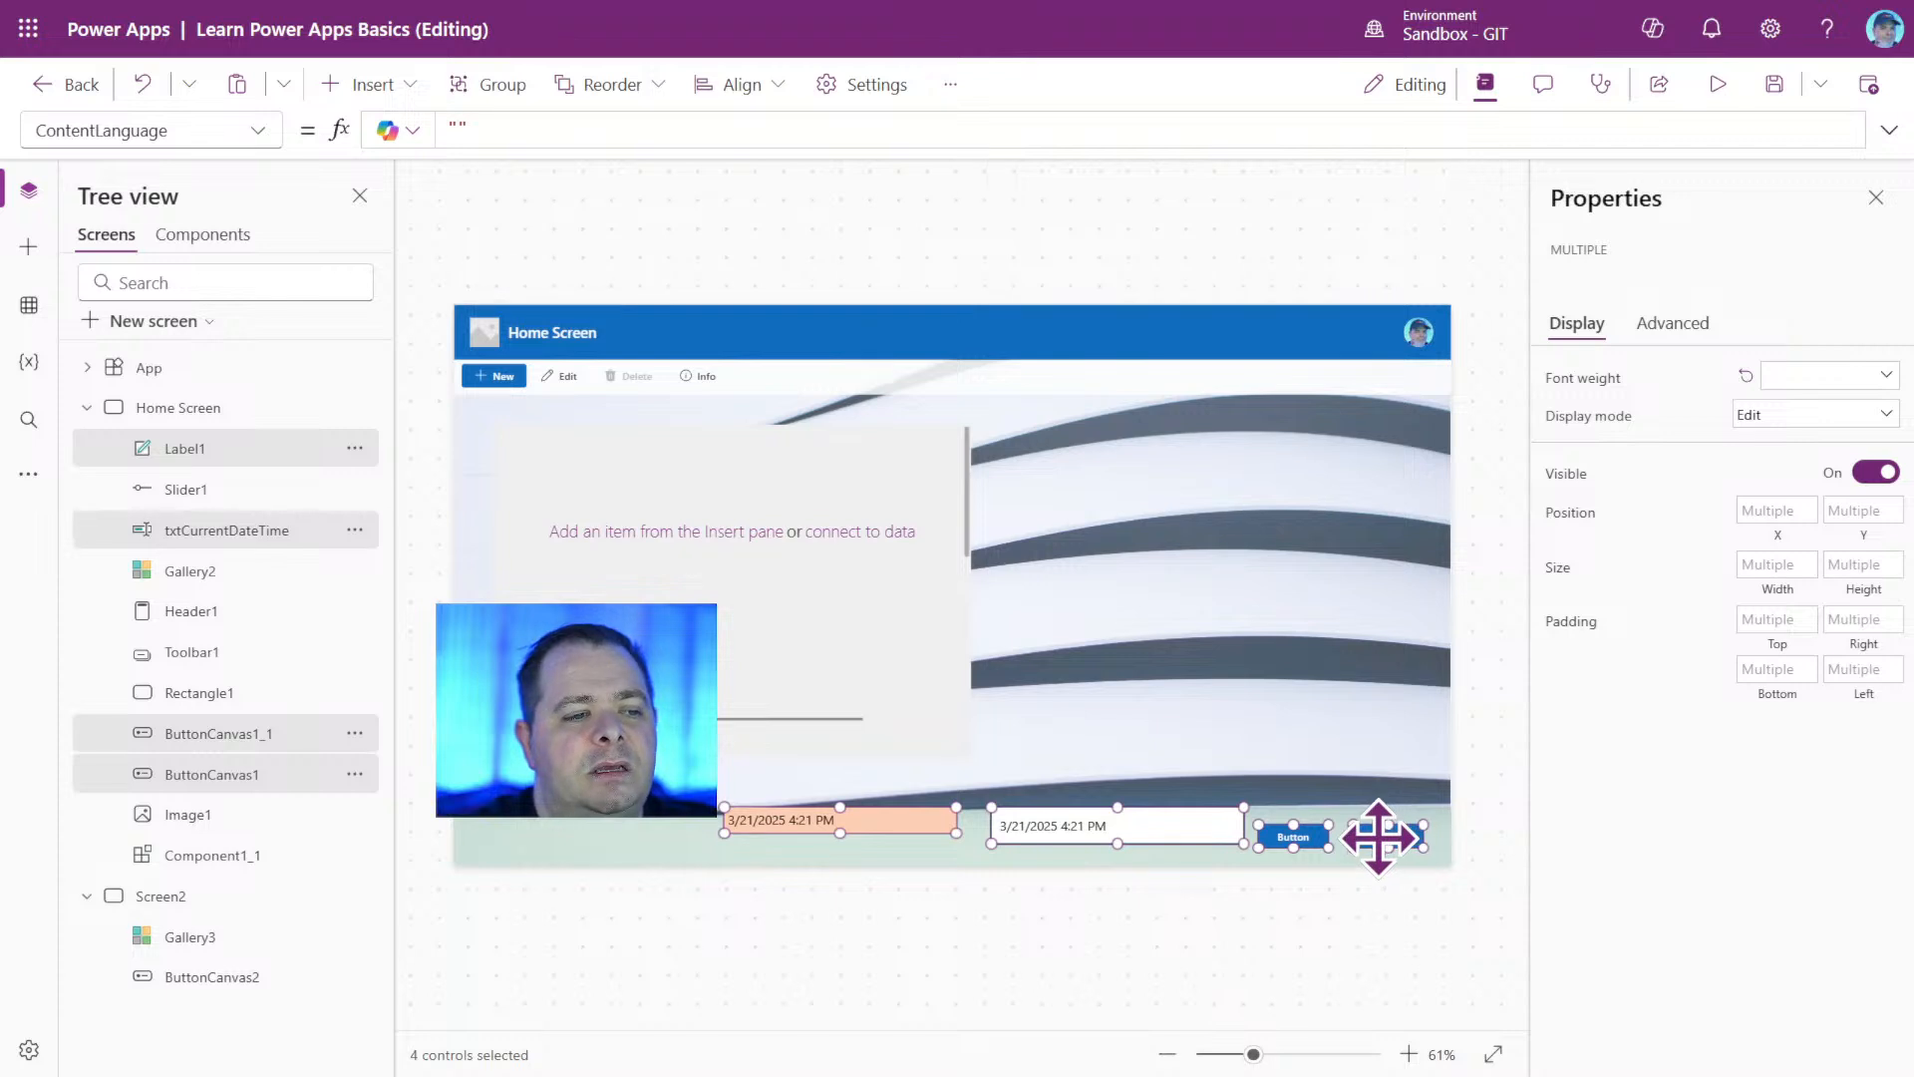
right_click(1373, 838)
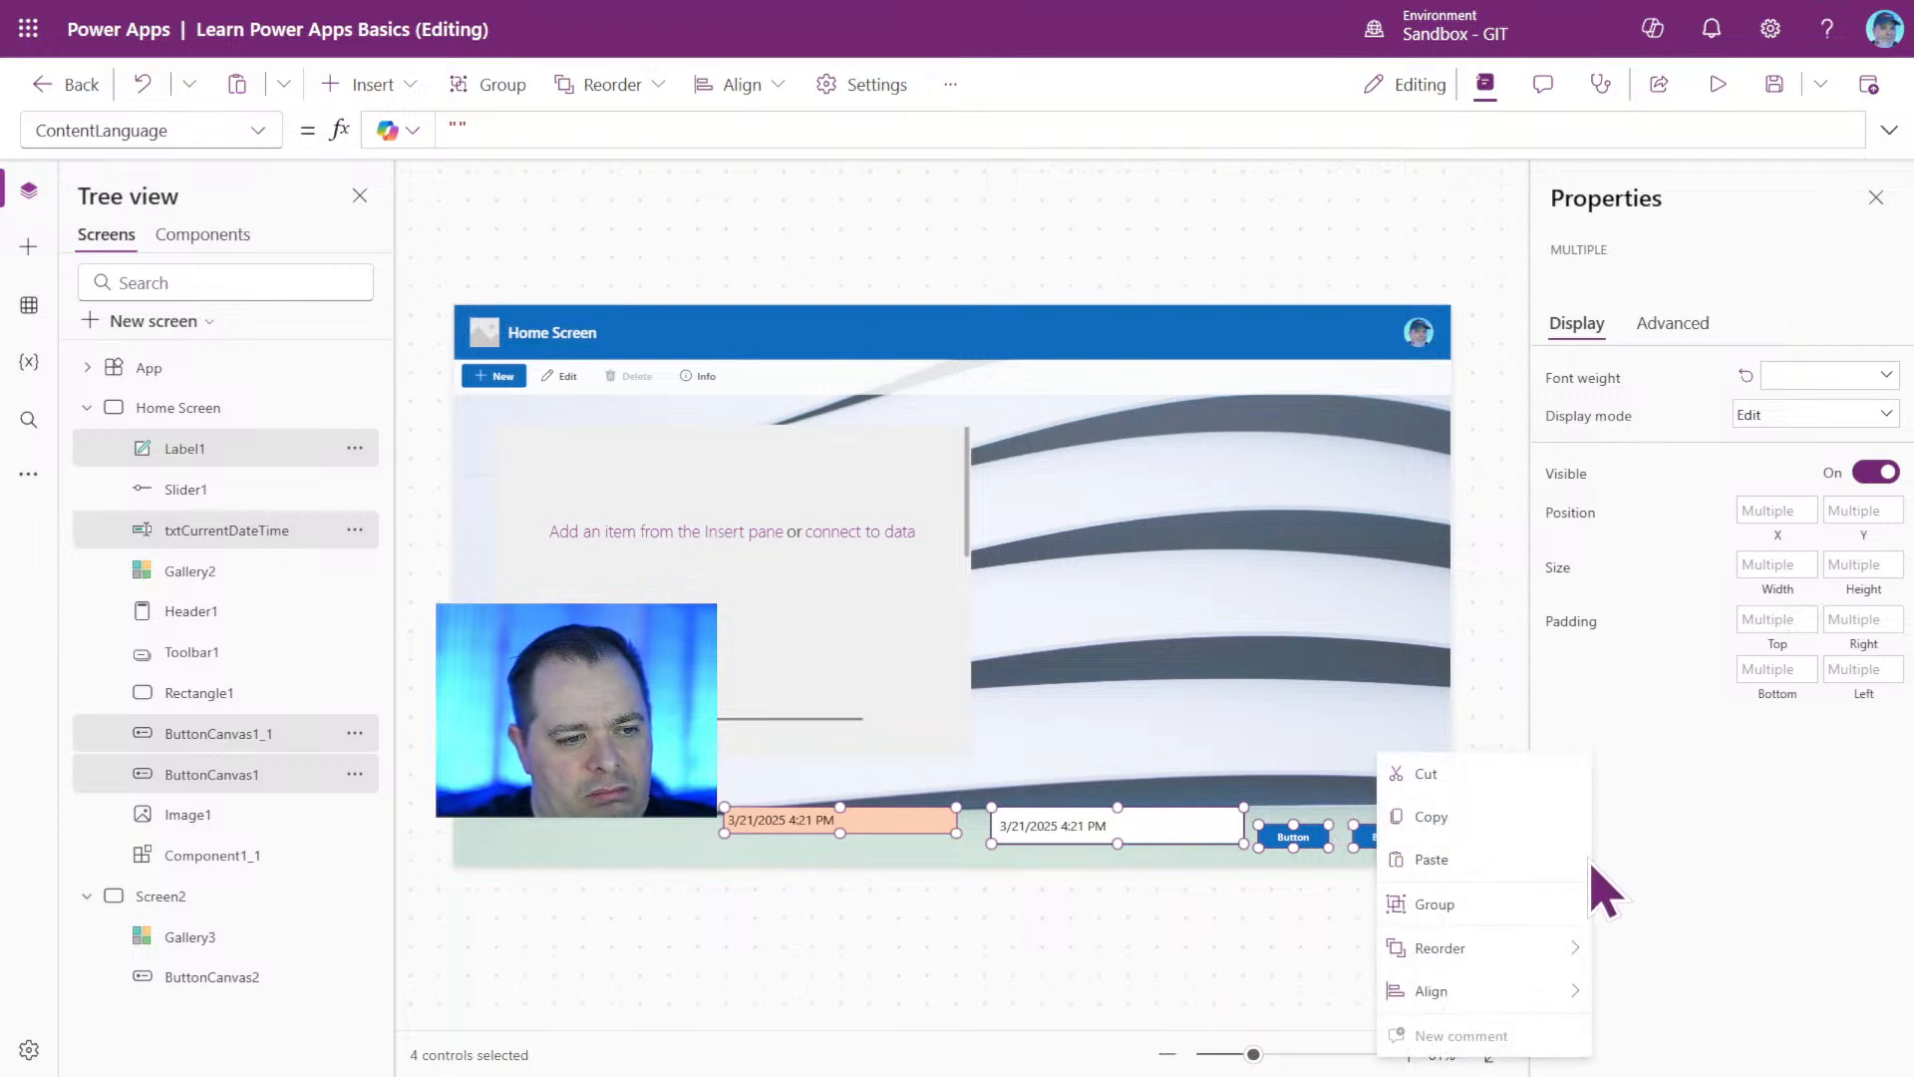
mouse_move(1521, 947)
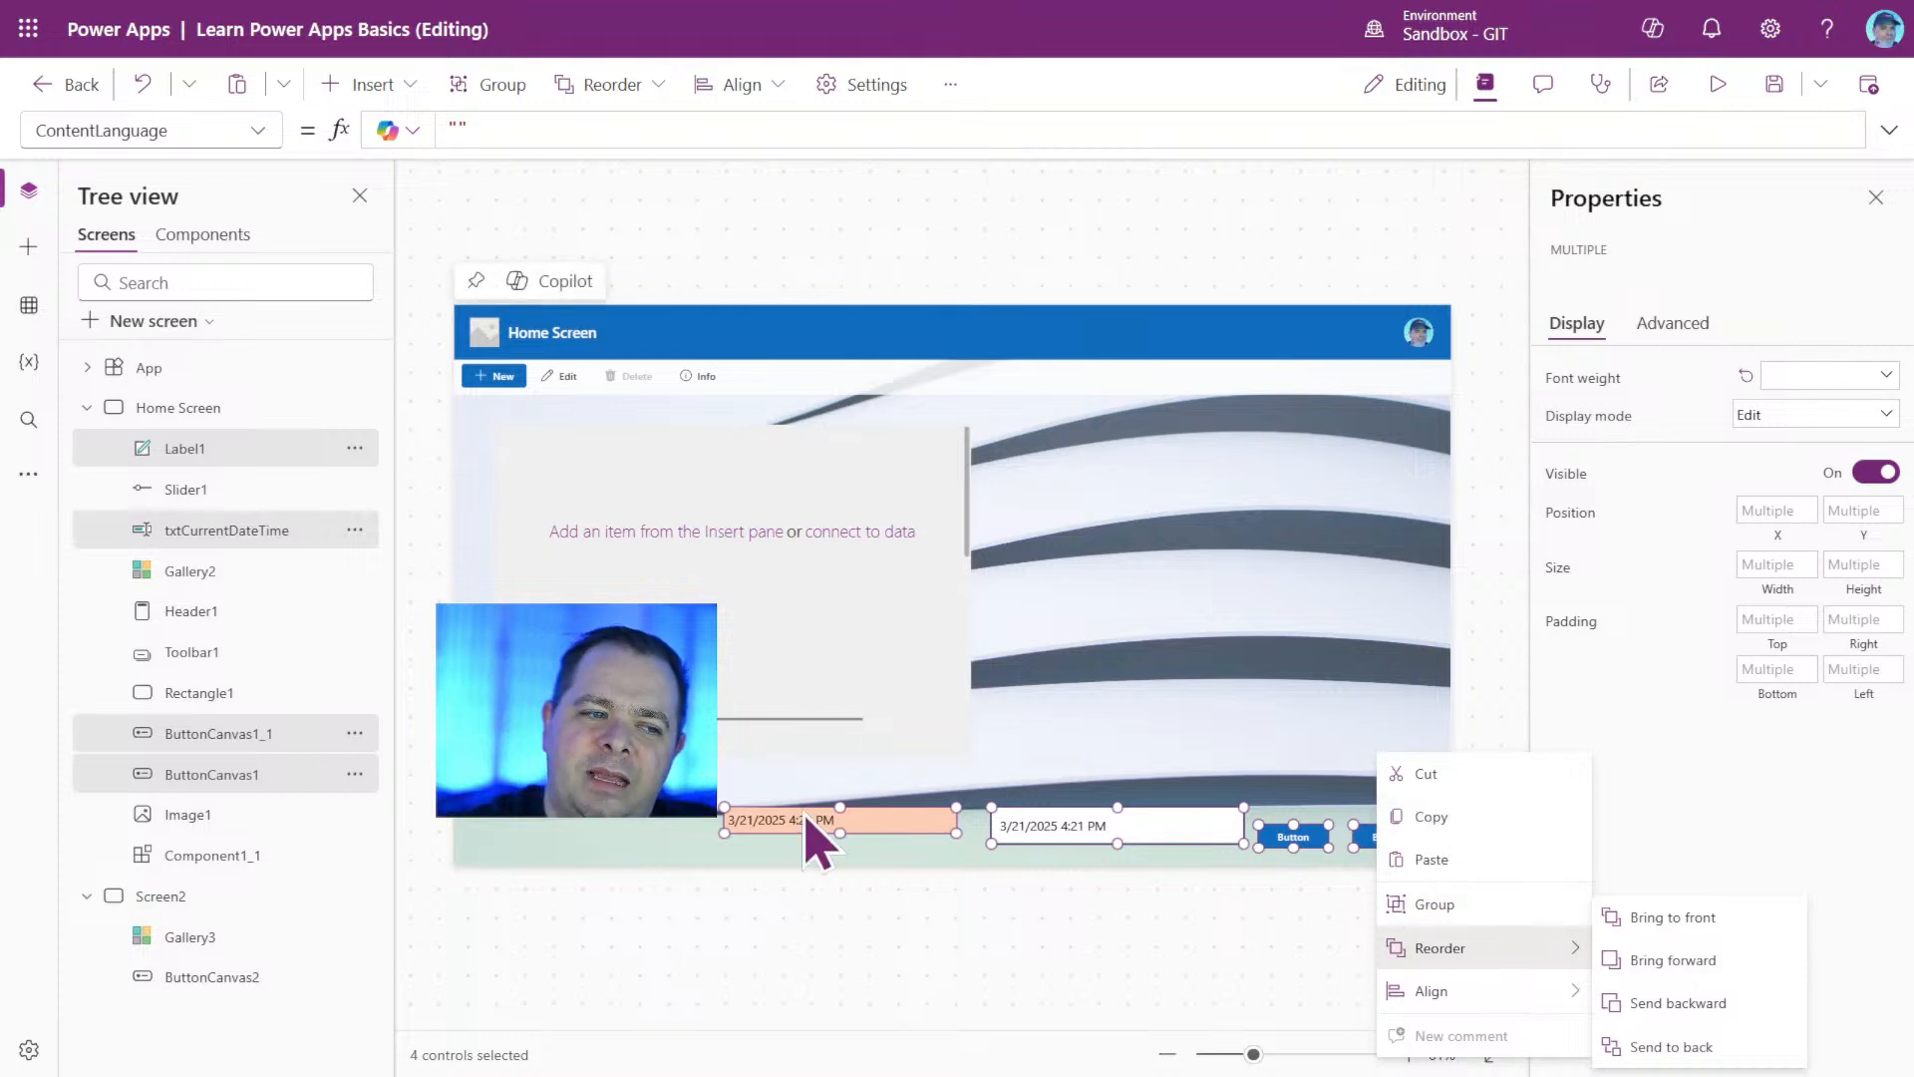
mouse_move(1570, 990)
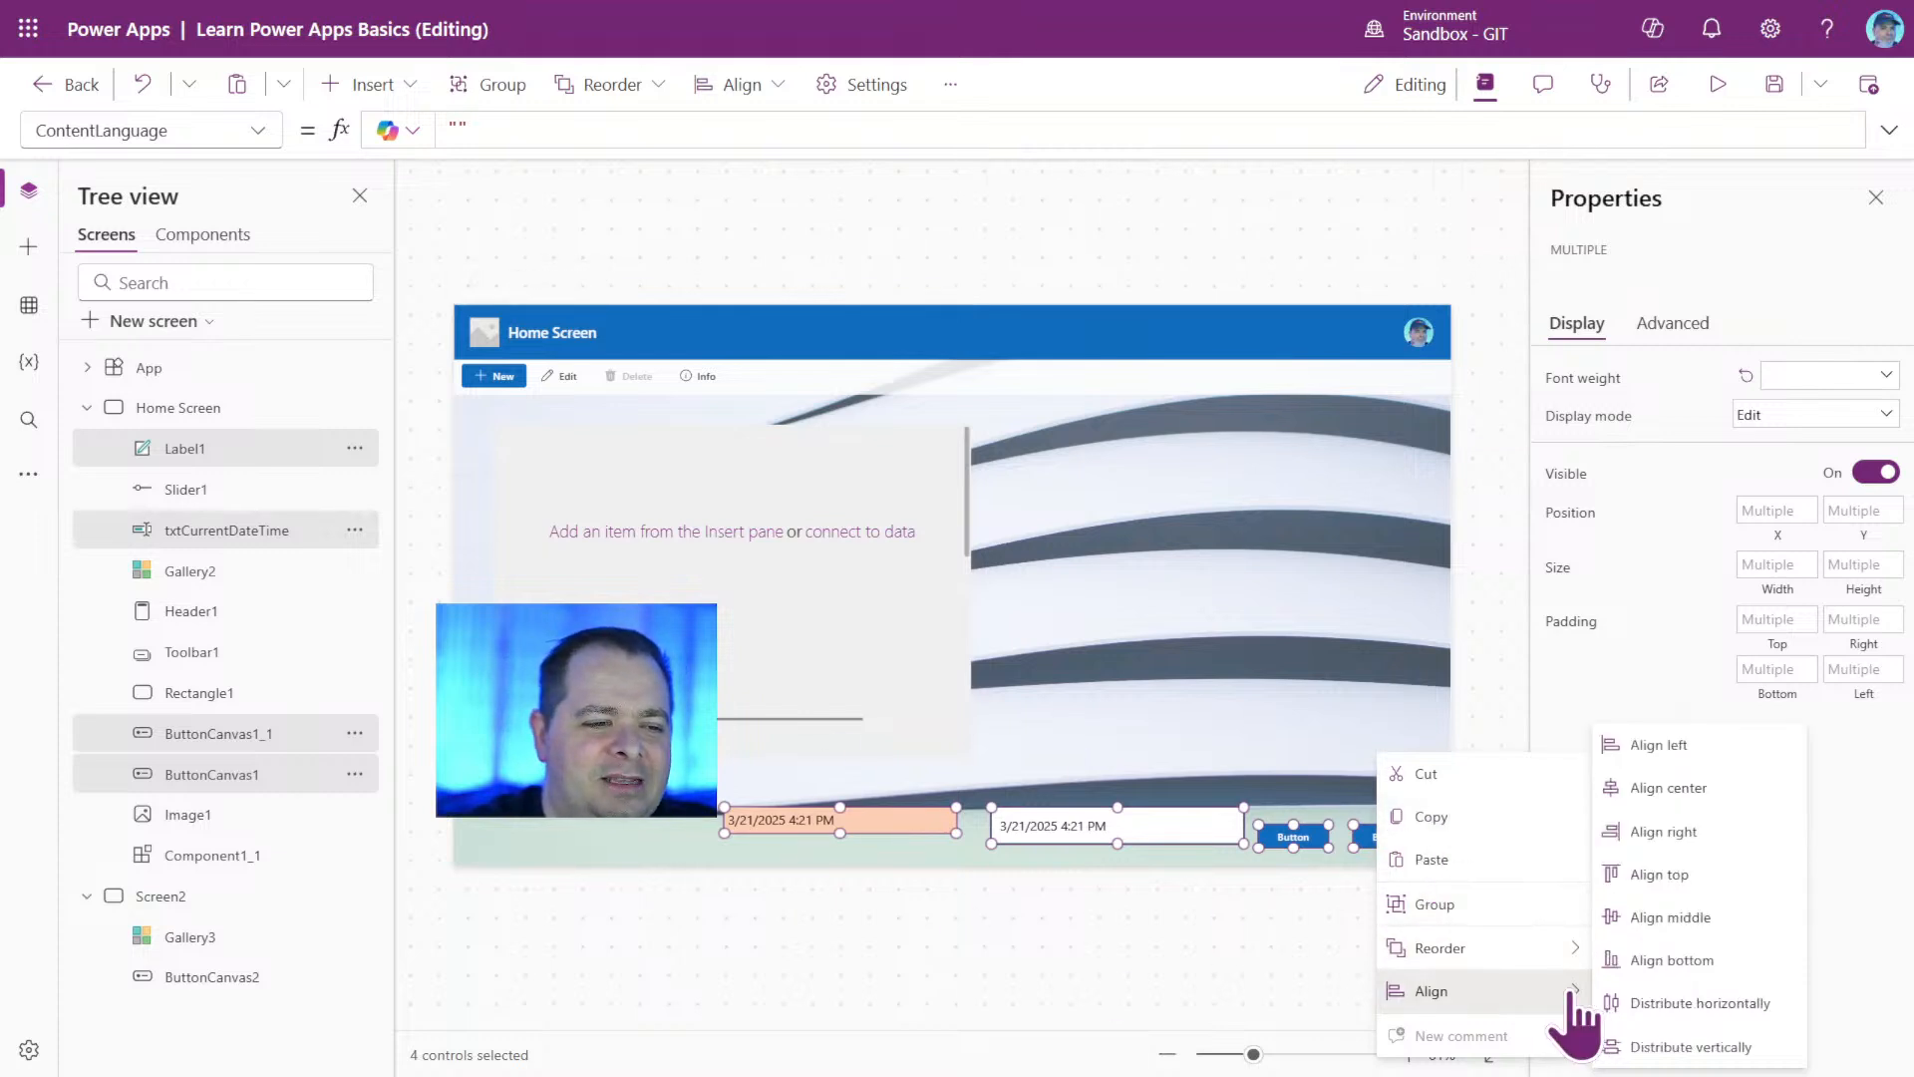
mouse_move(1411, 952)
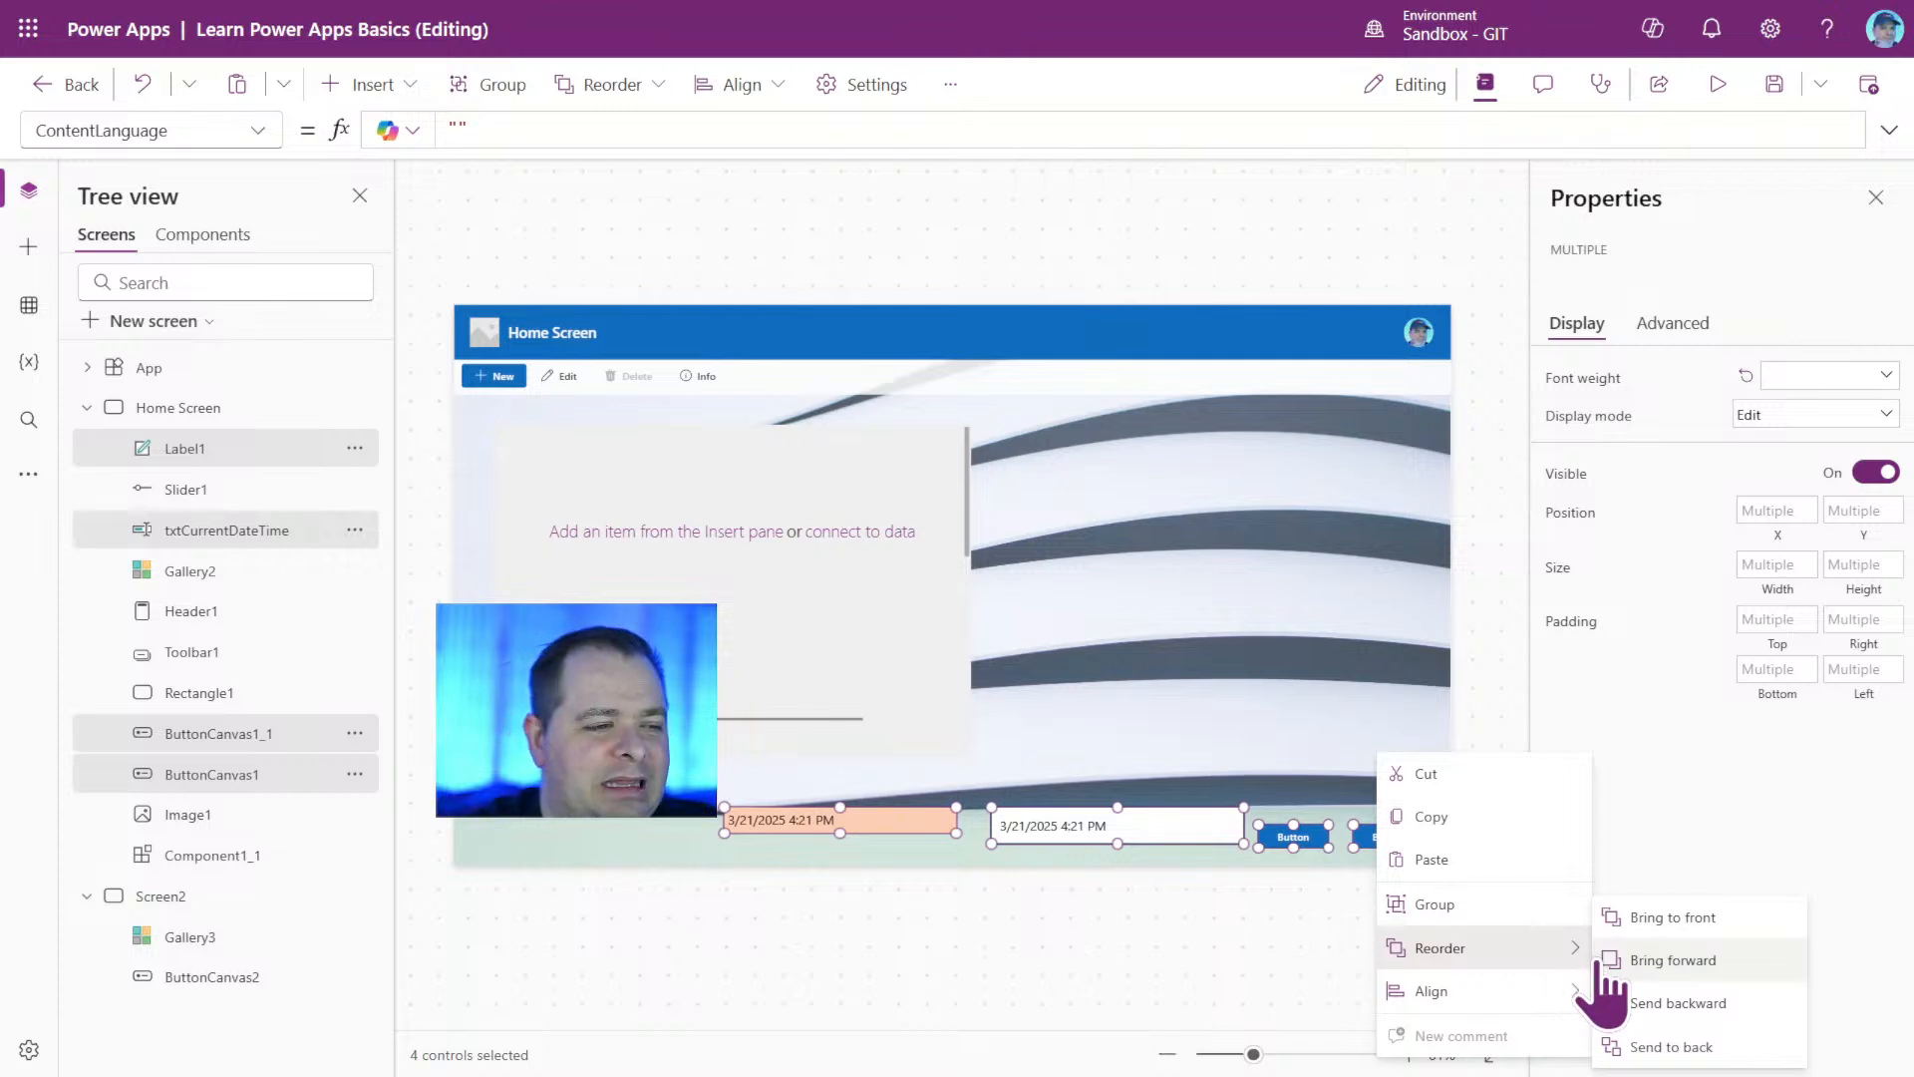
left_click(1491, 906)
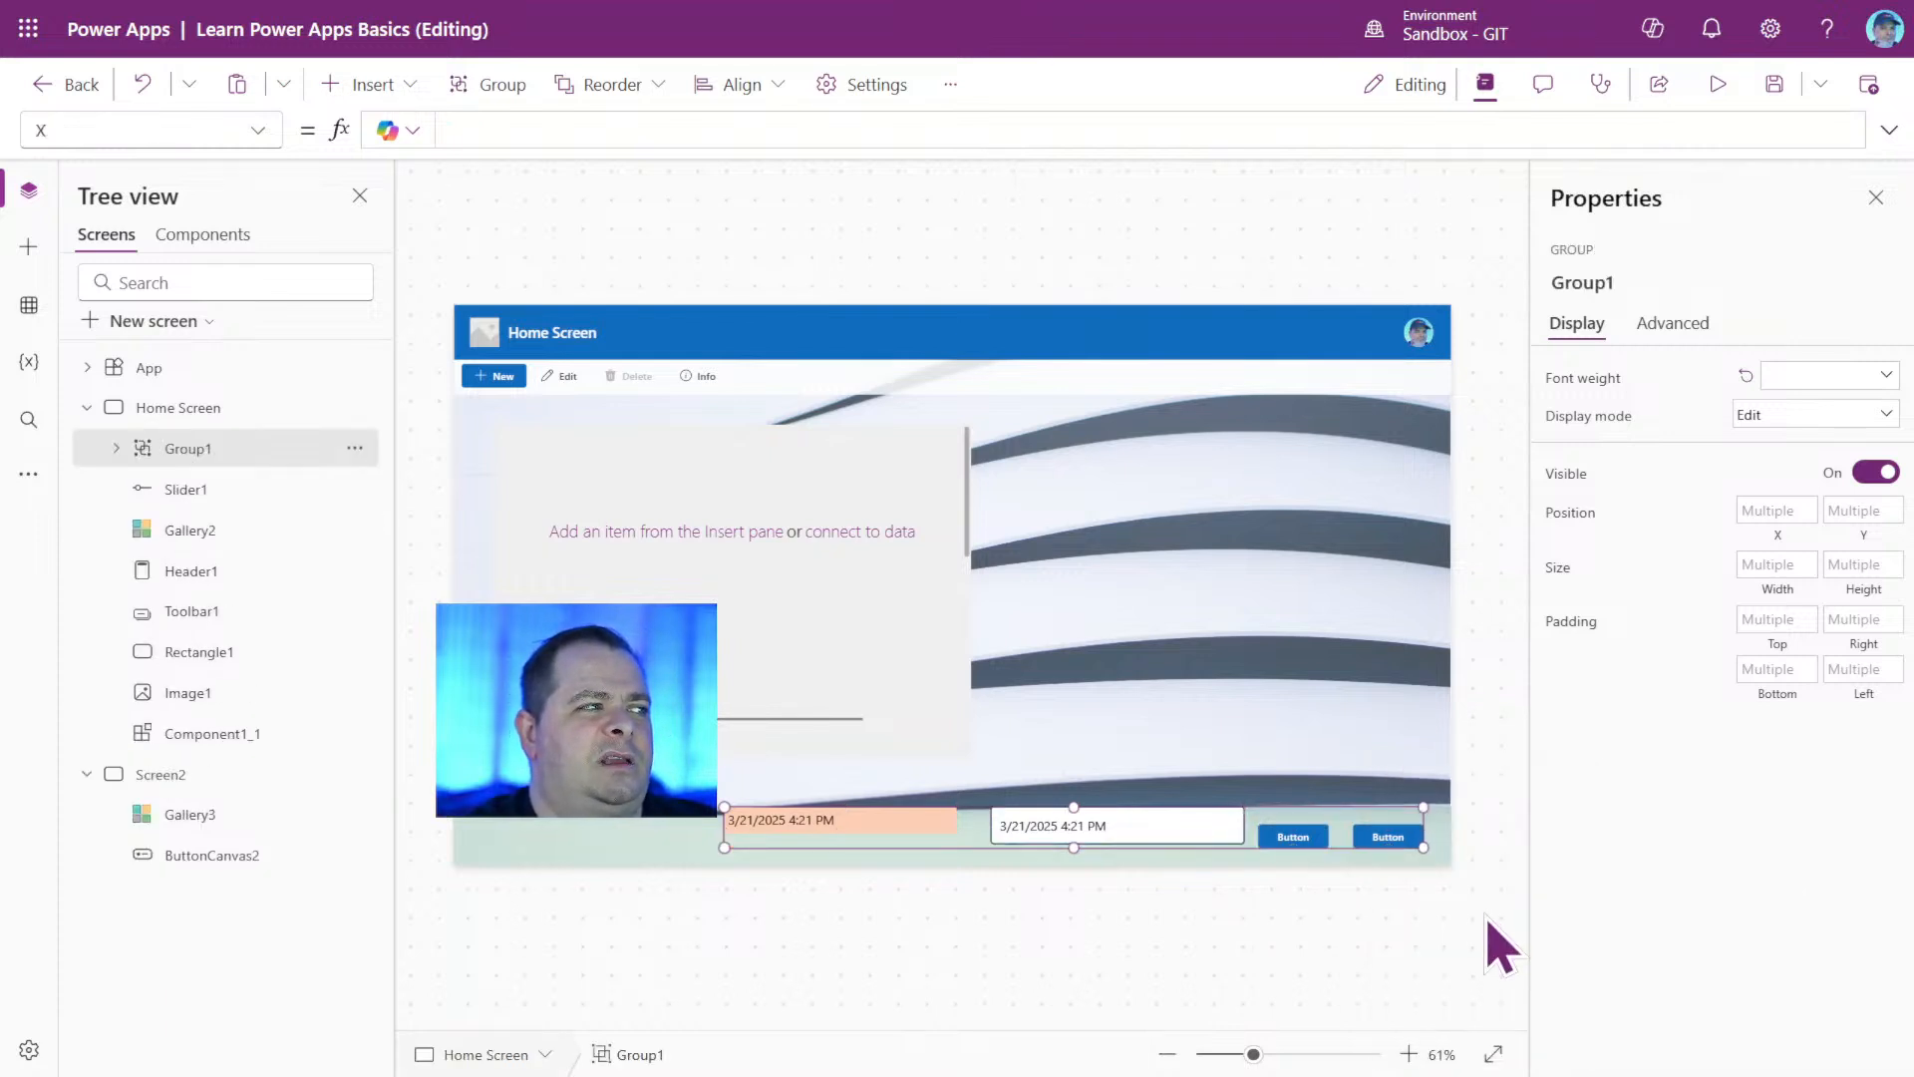
left_click(1194, 983)
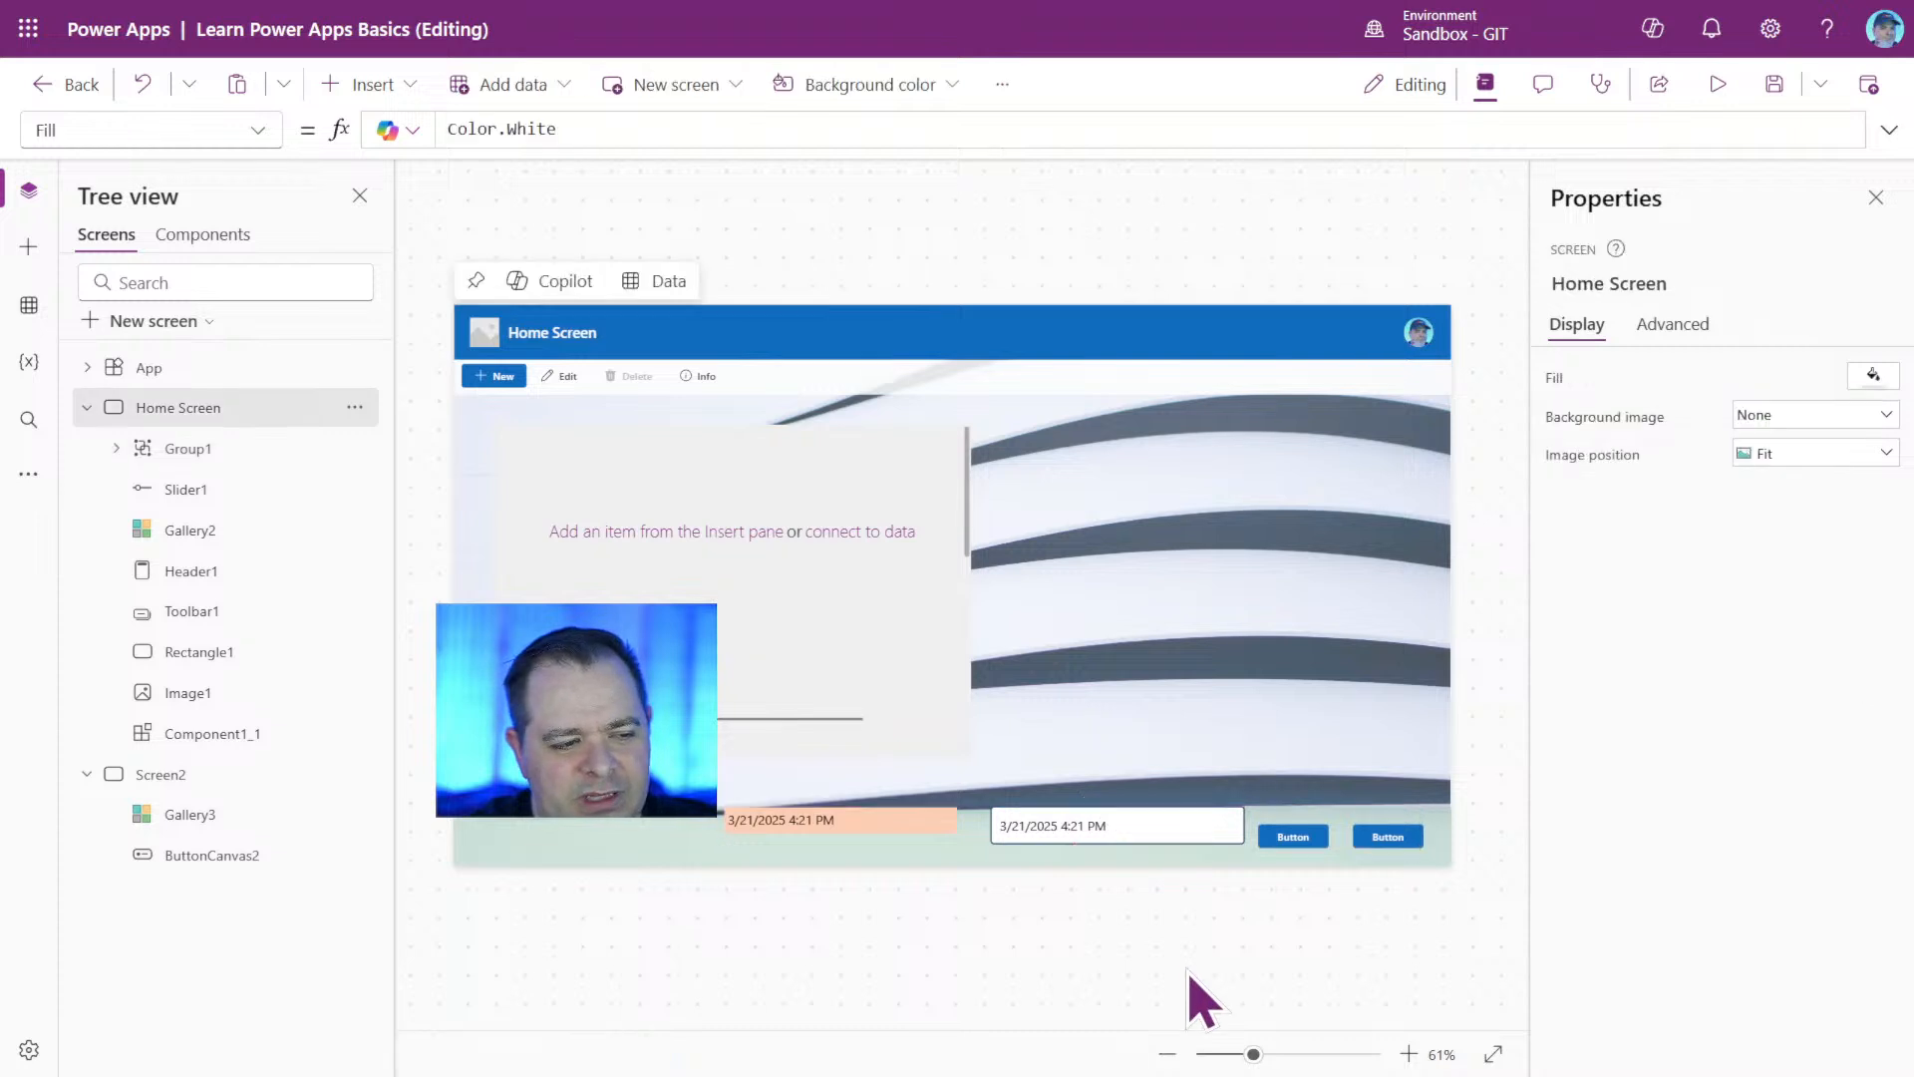
Turn the group of footer controls into a container holding the label, text input and two buttons.
left_click(1196, 828)
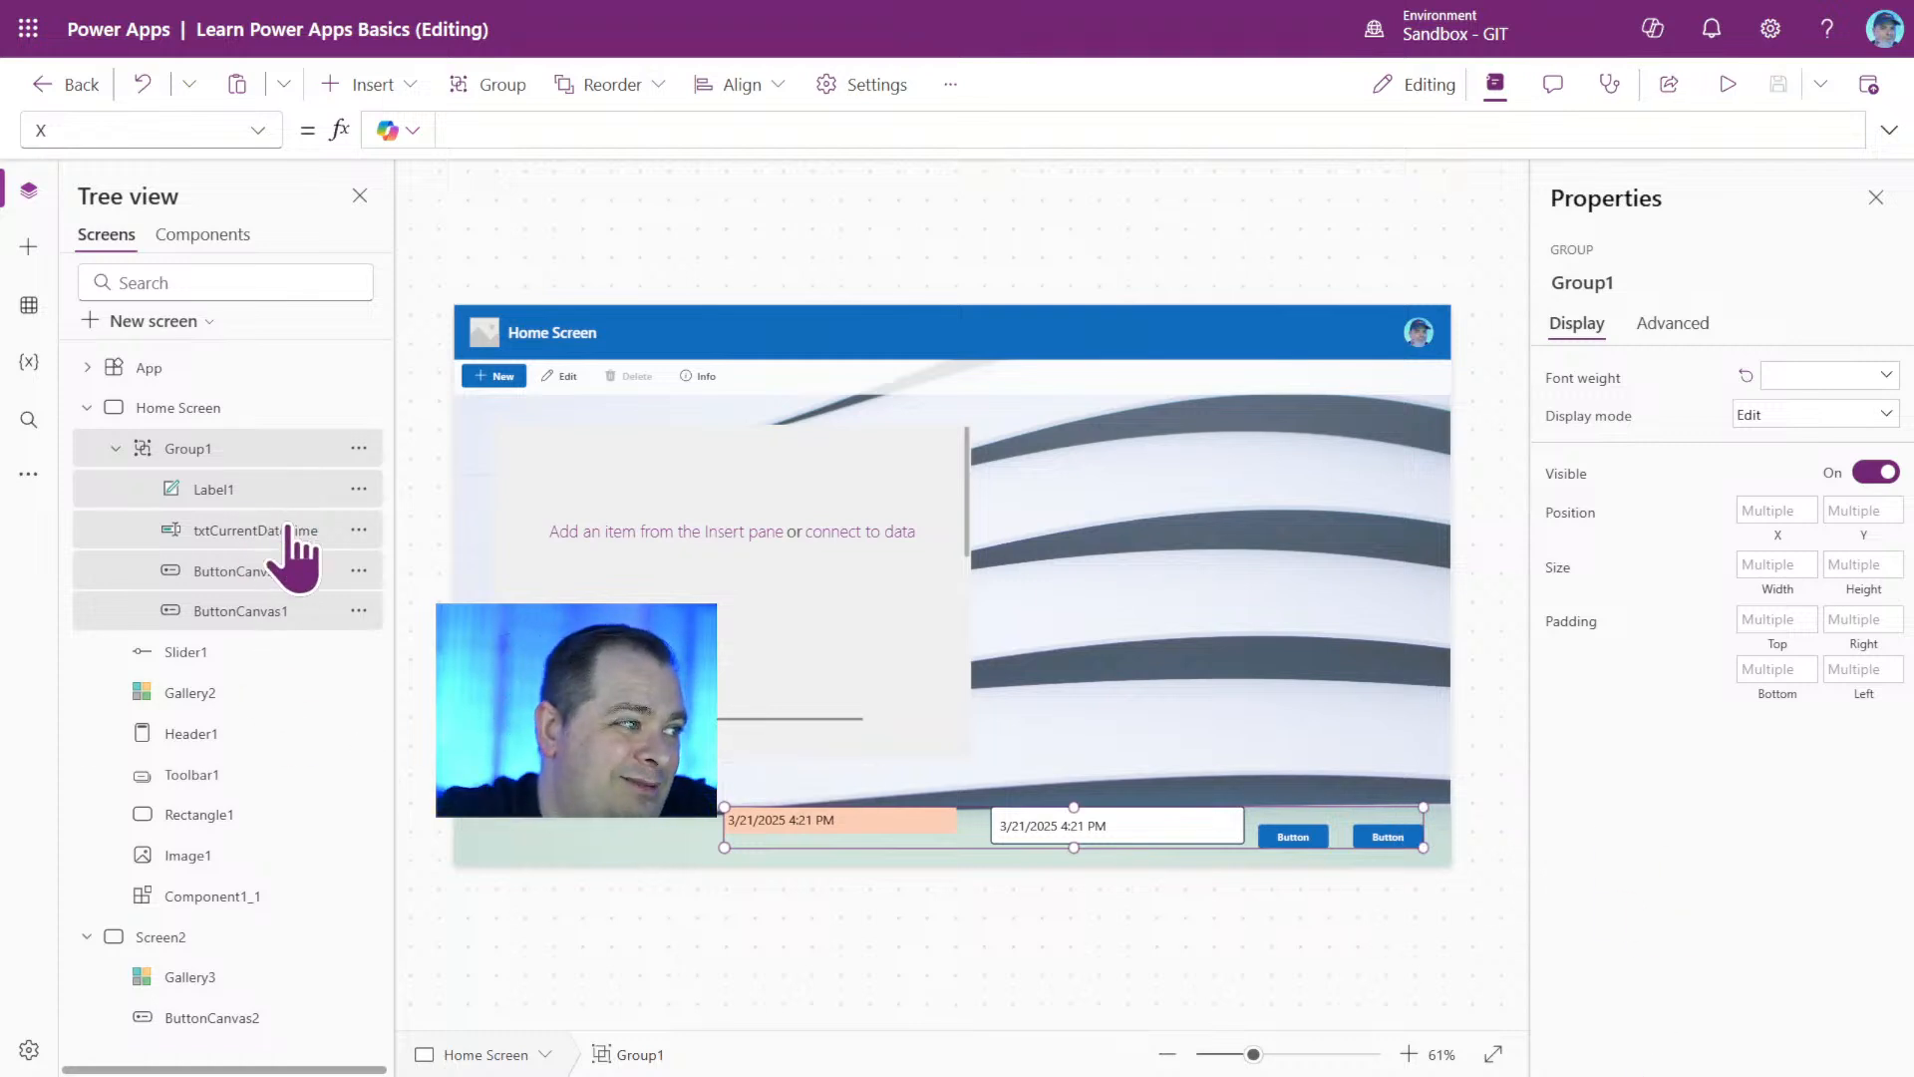
right_click(257, 453)
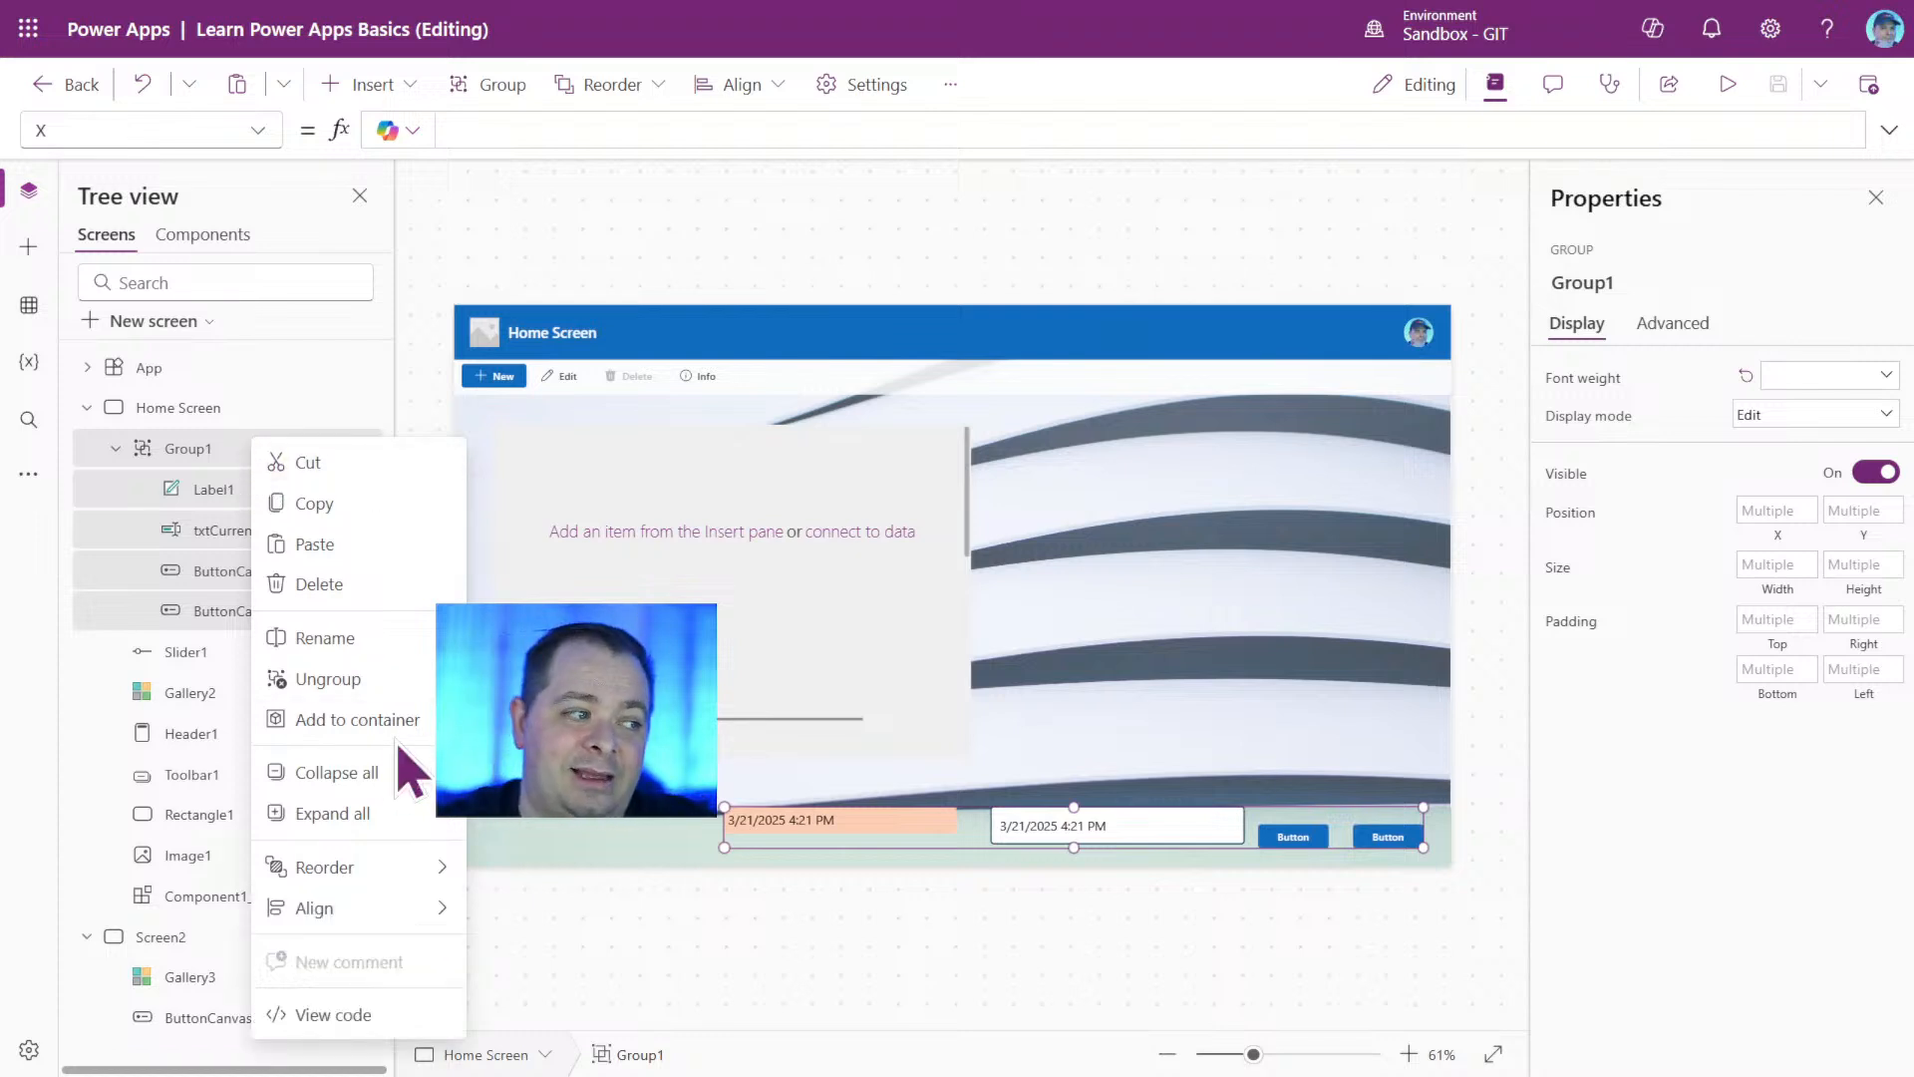
left_click(399, 679)
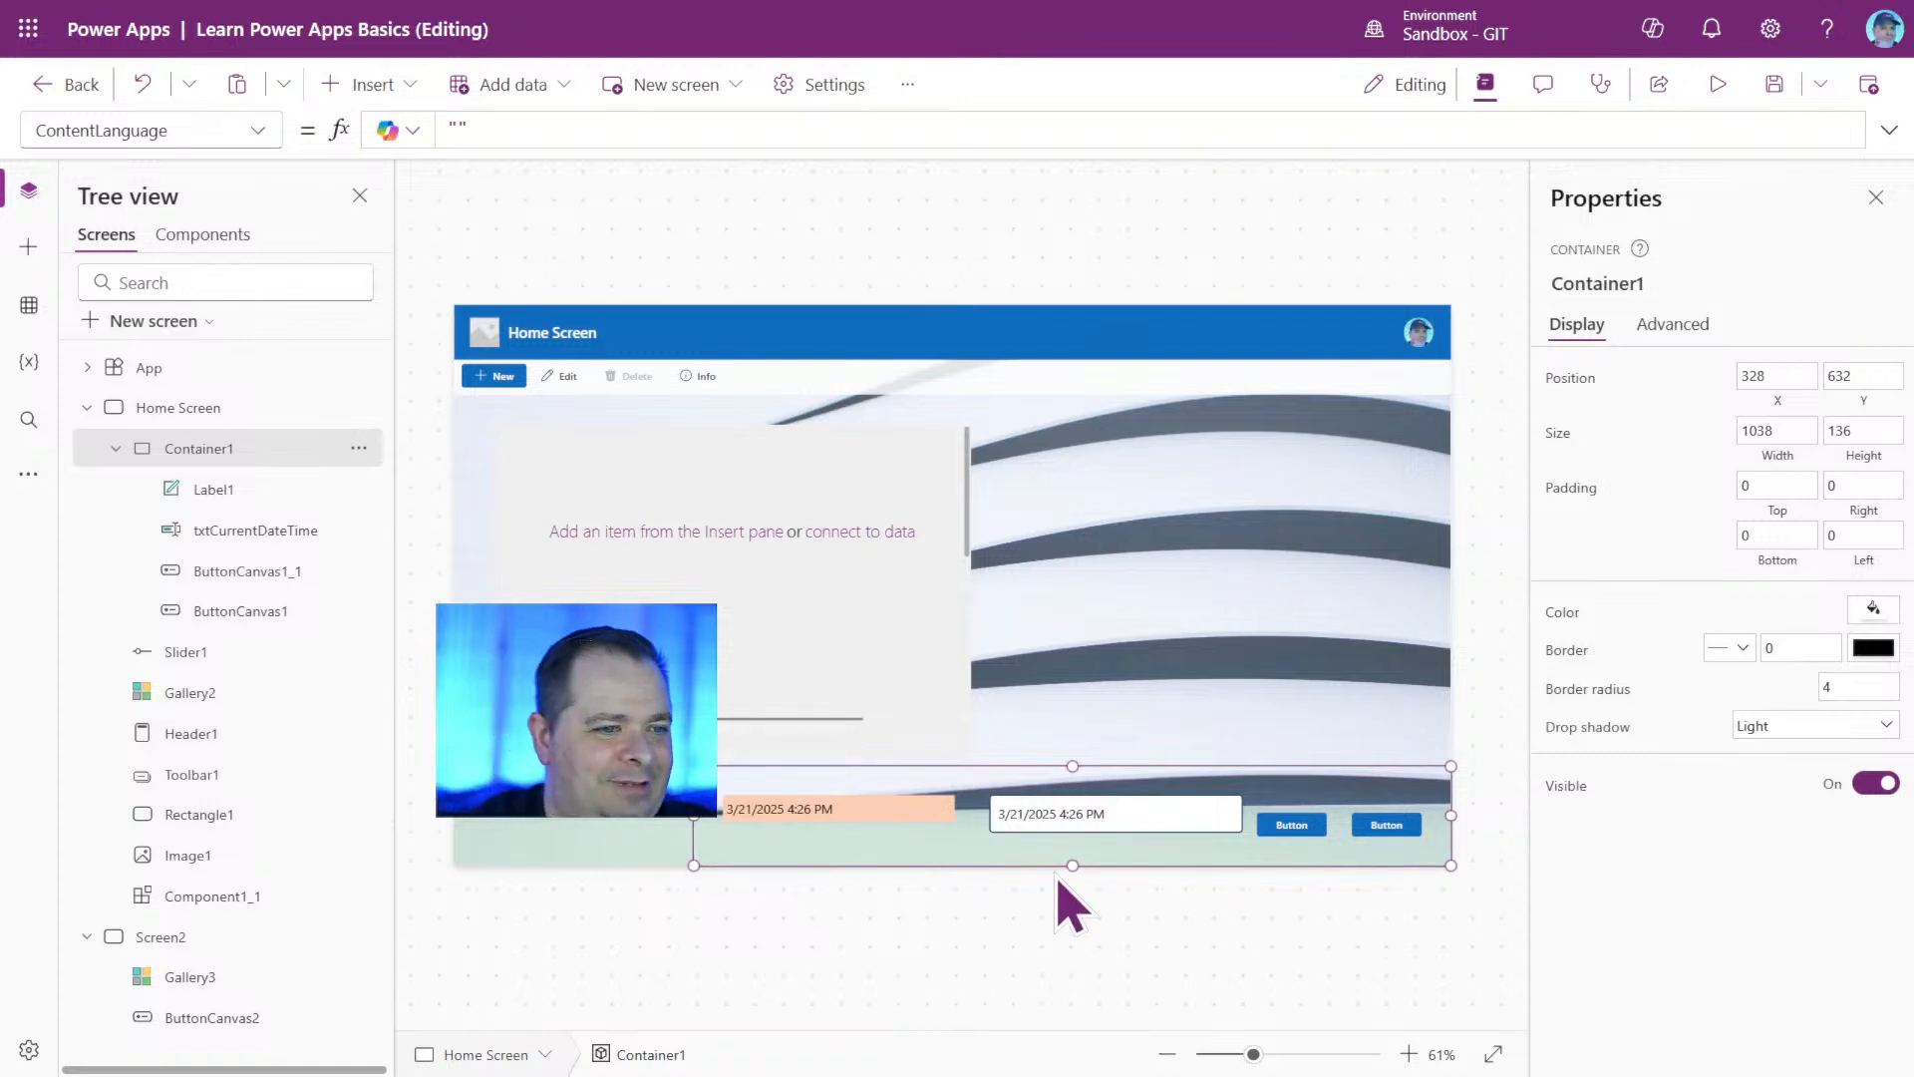
left_click(1167, 911)
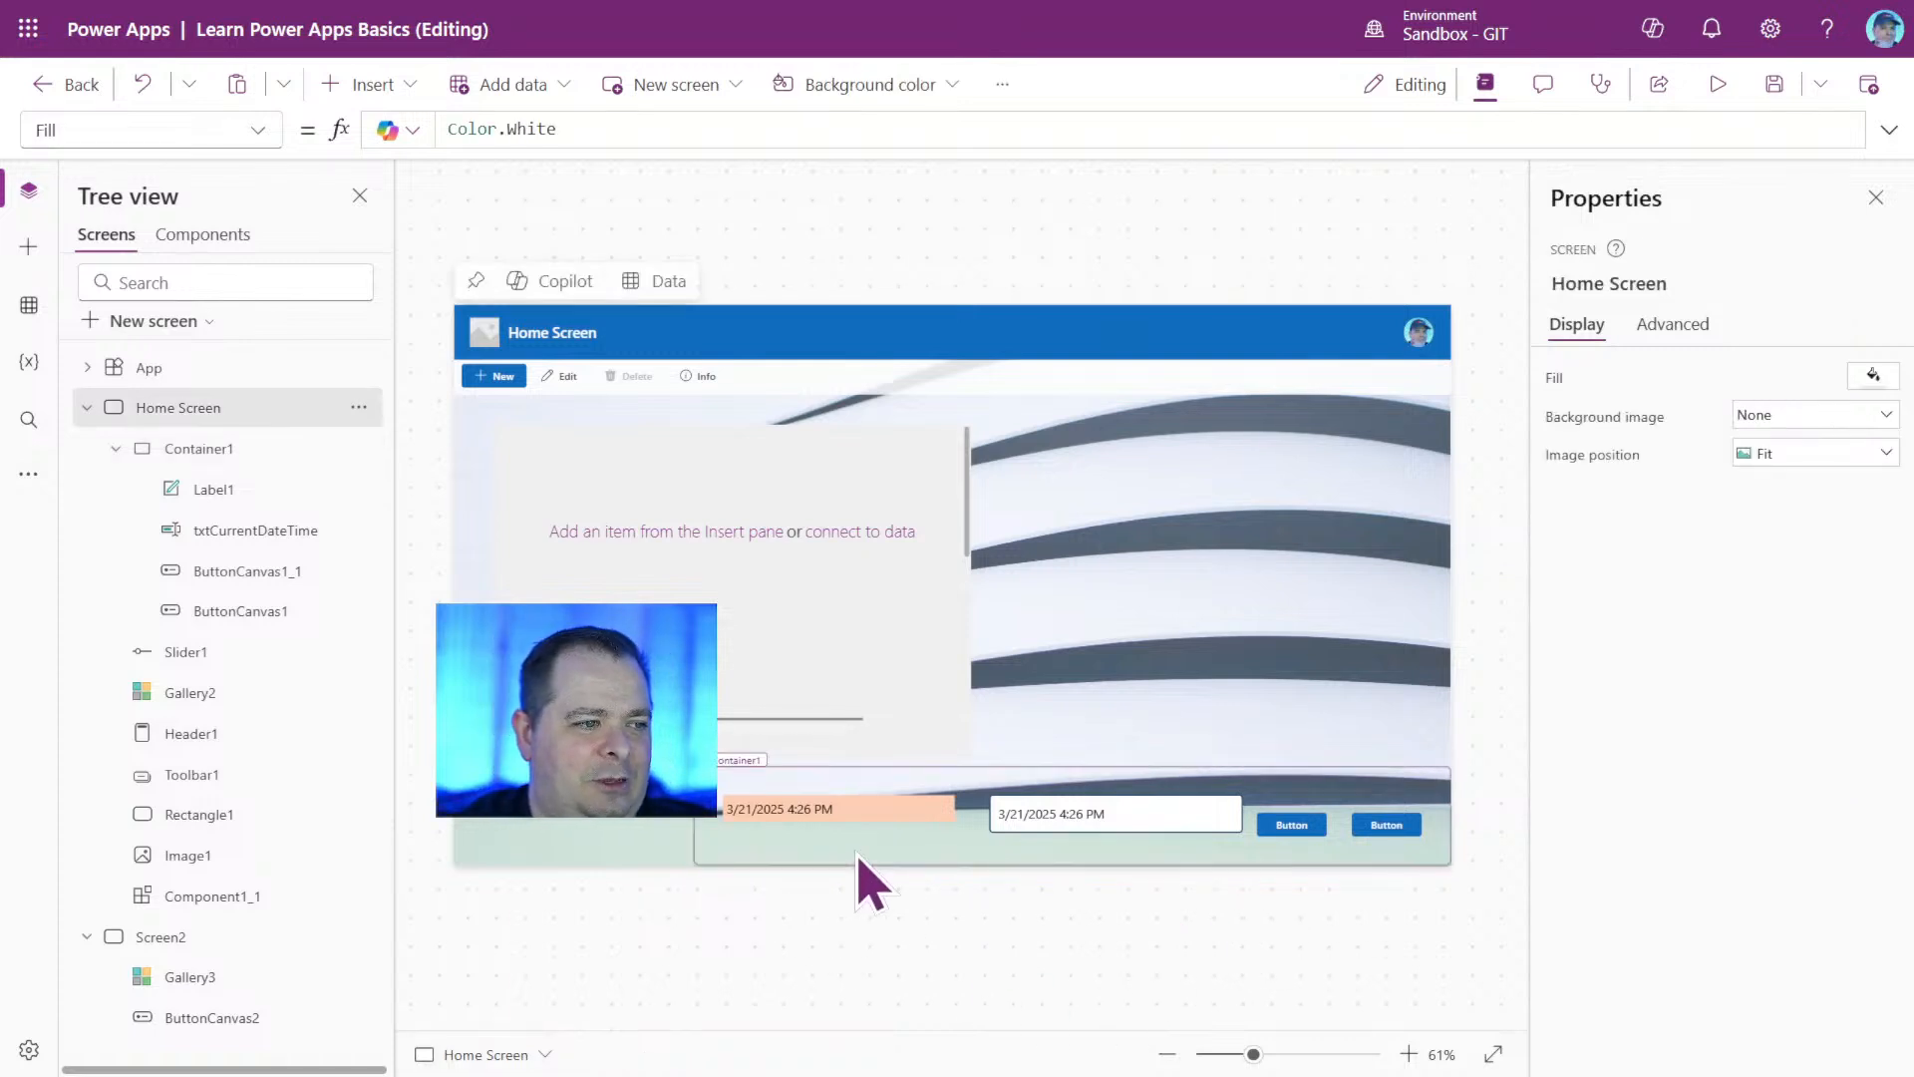
Set the footer container's fill colour to white.
left_click(955, 853)
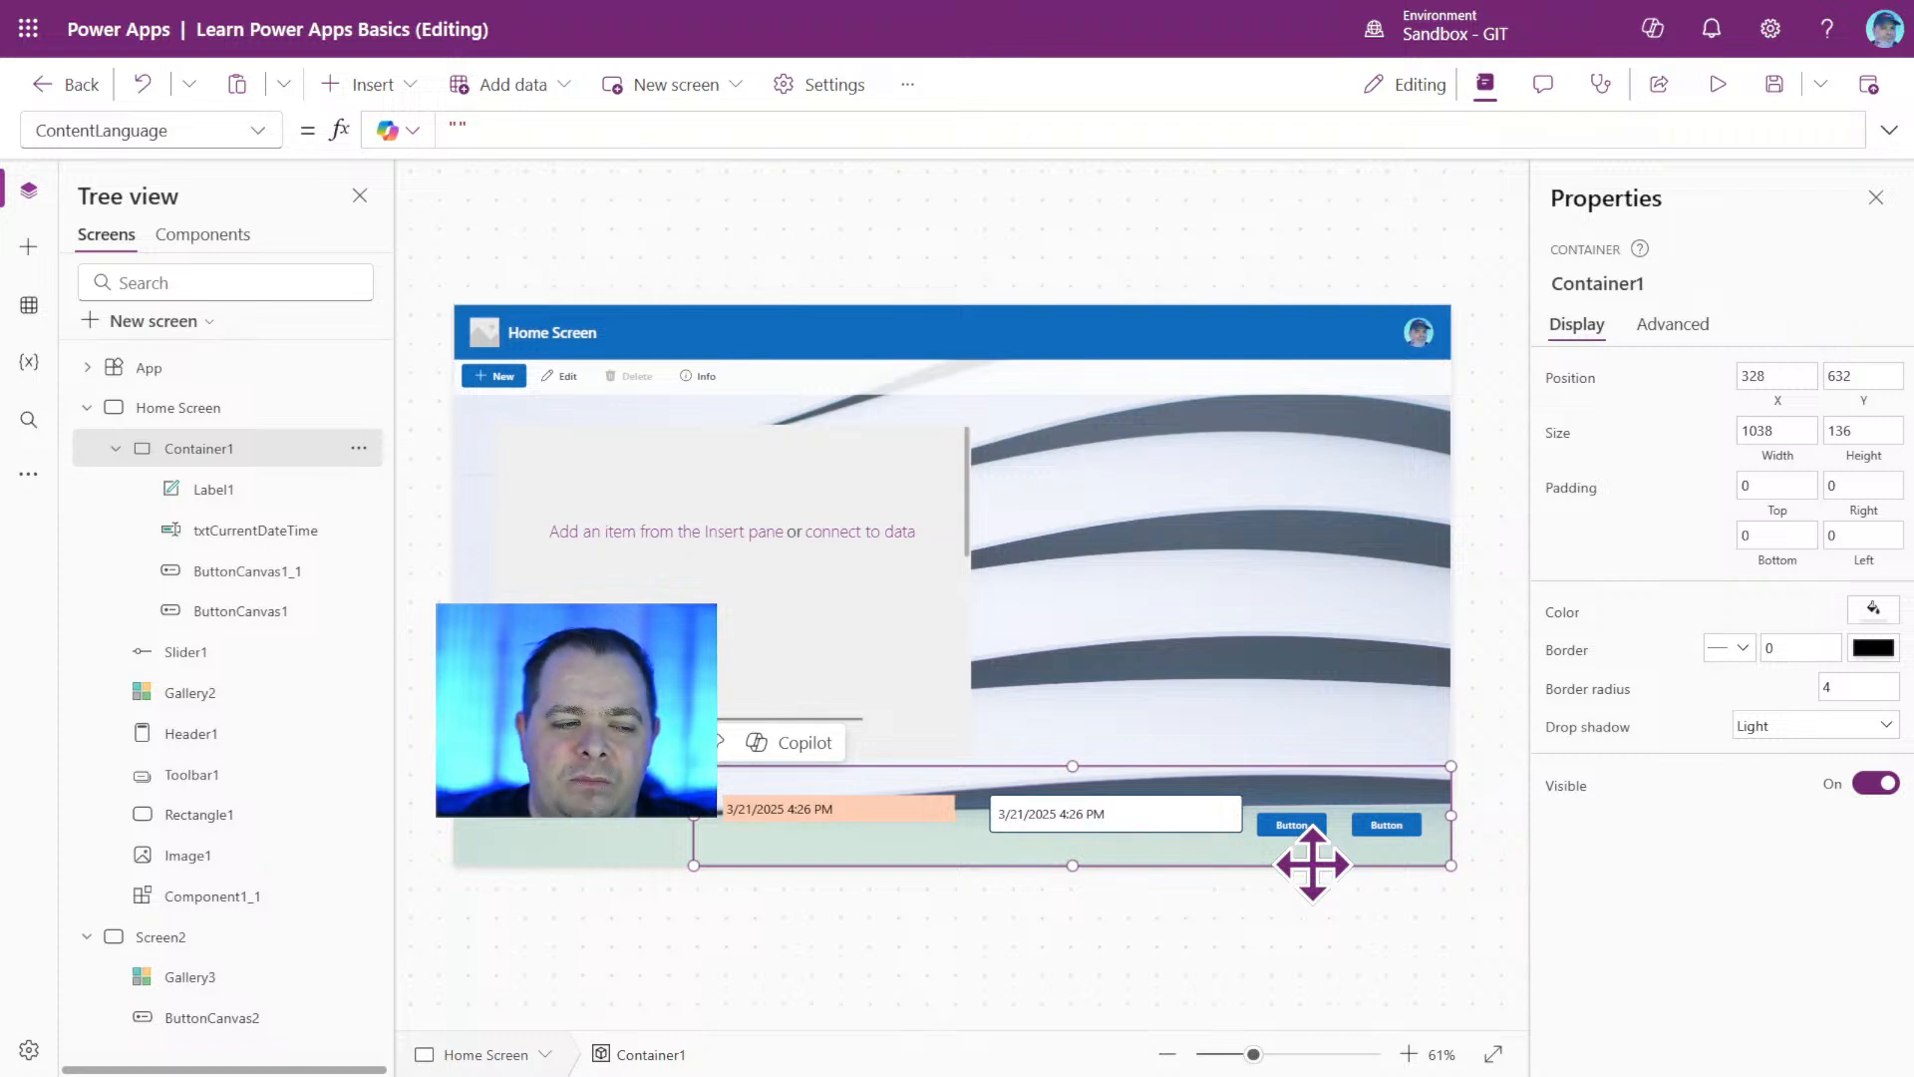
left_click_drag(1313, 864, 913, 674)
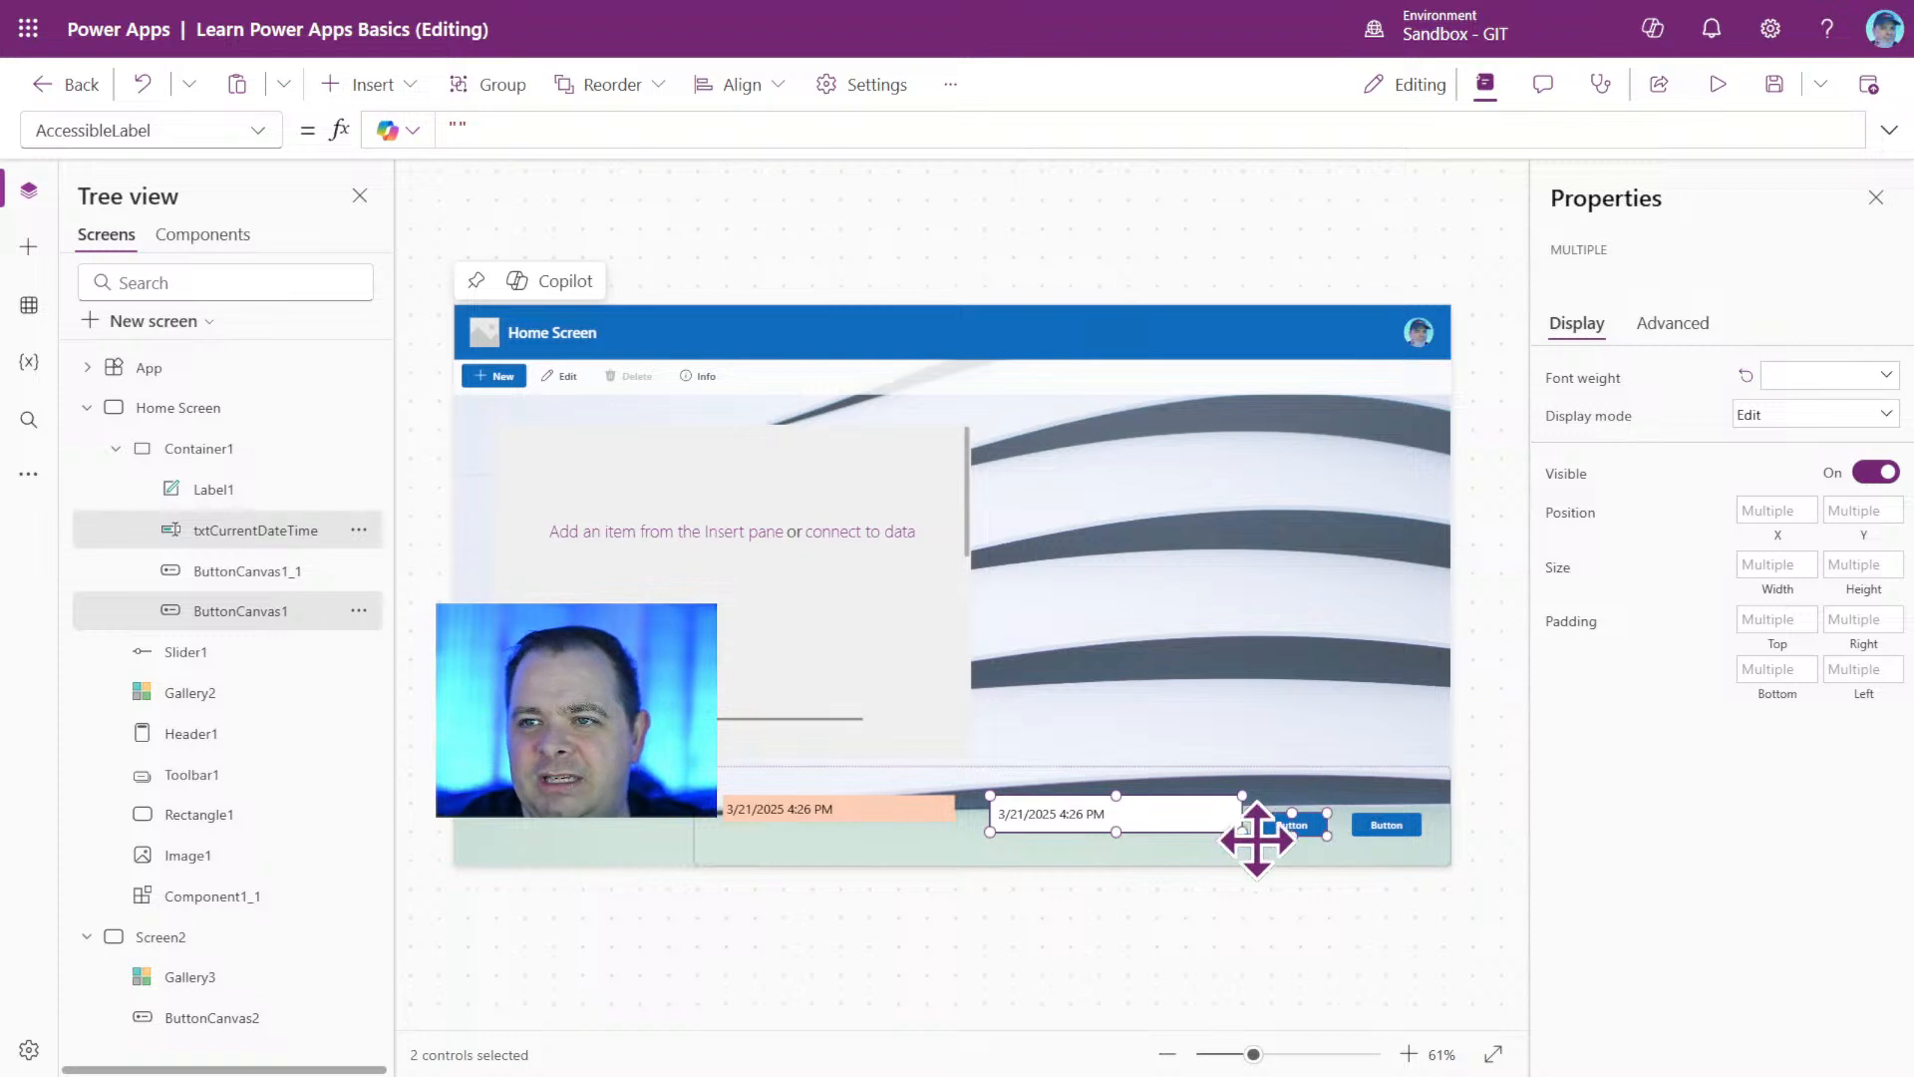
left_click(980, 853)
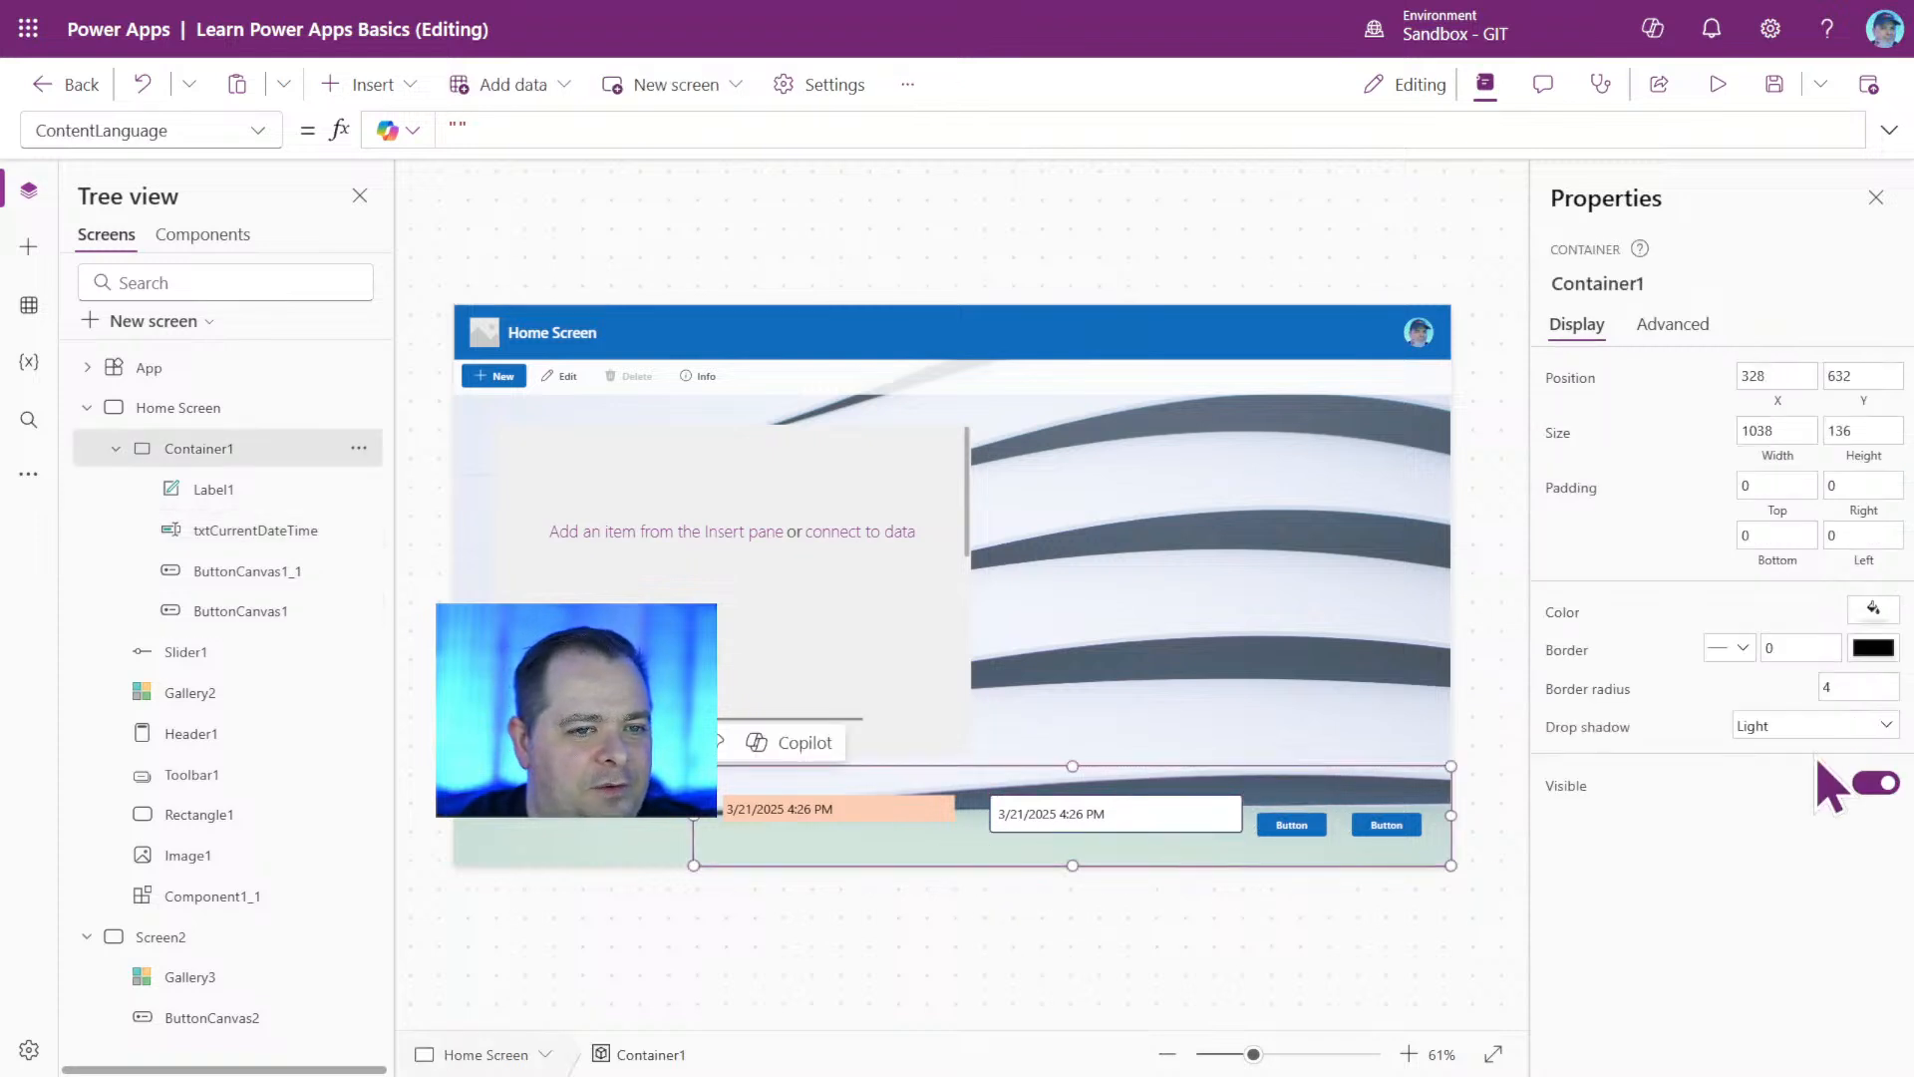
left_click(1873, 608)
left_click(1713, 773)
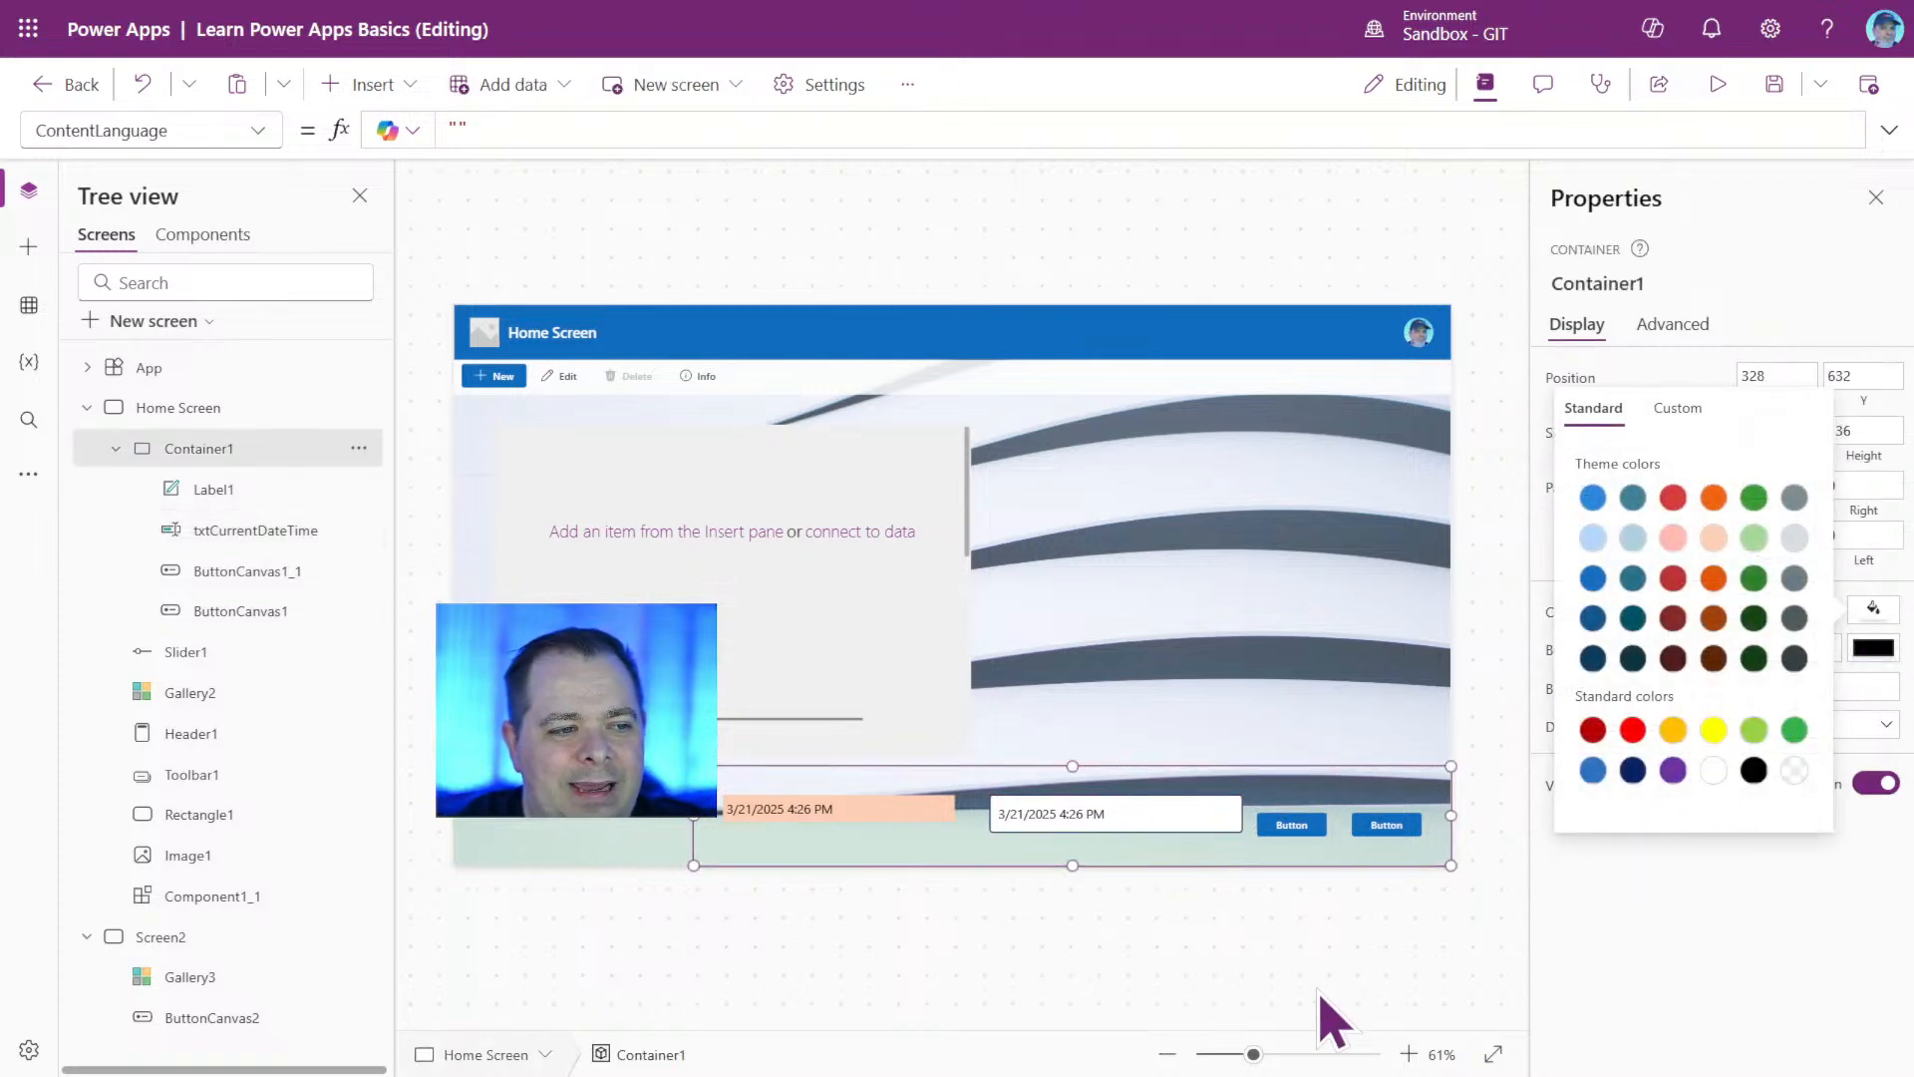
left_click(1127, 962)
left_click(829, 854)
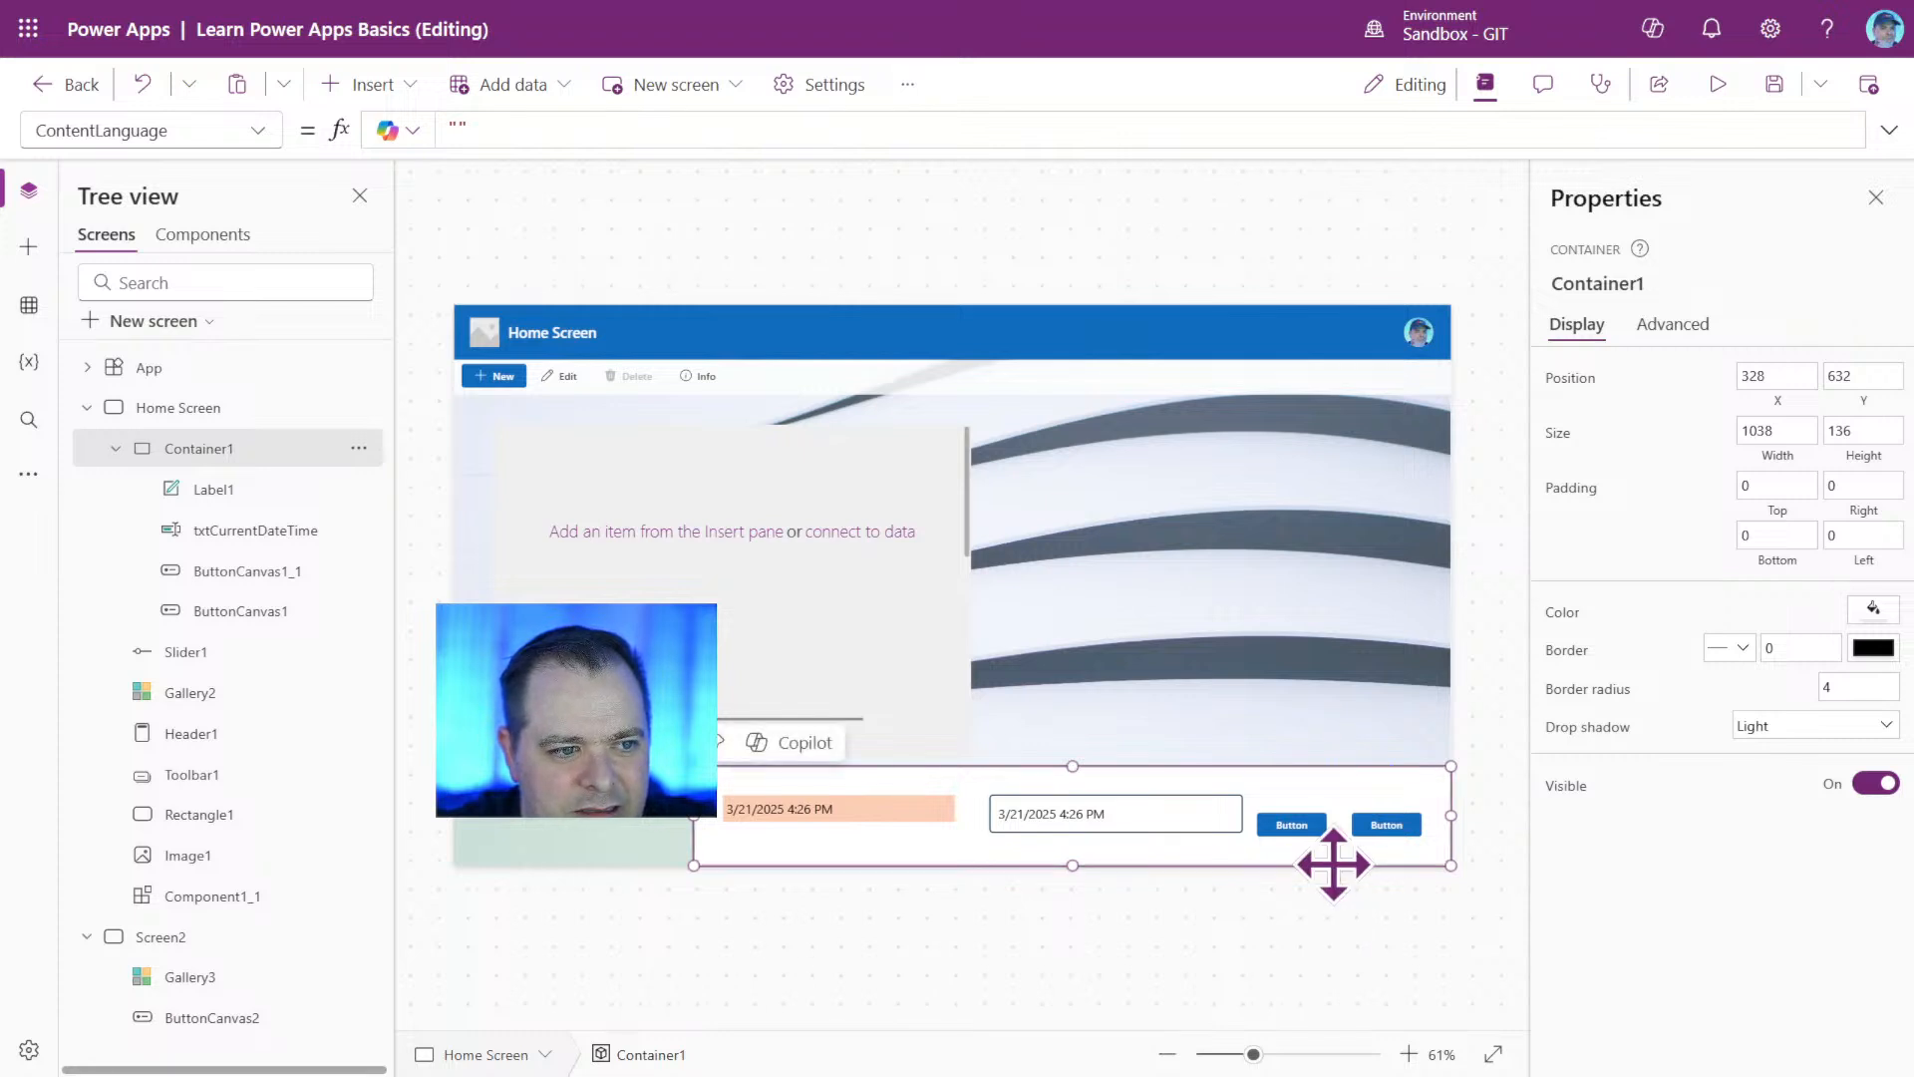
Resize the container vertically so it sits at about Y 164 with a height of about 153.
left_click(1292, 824)
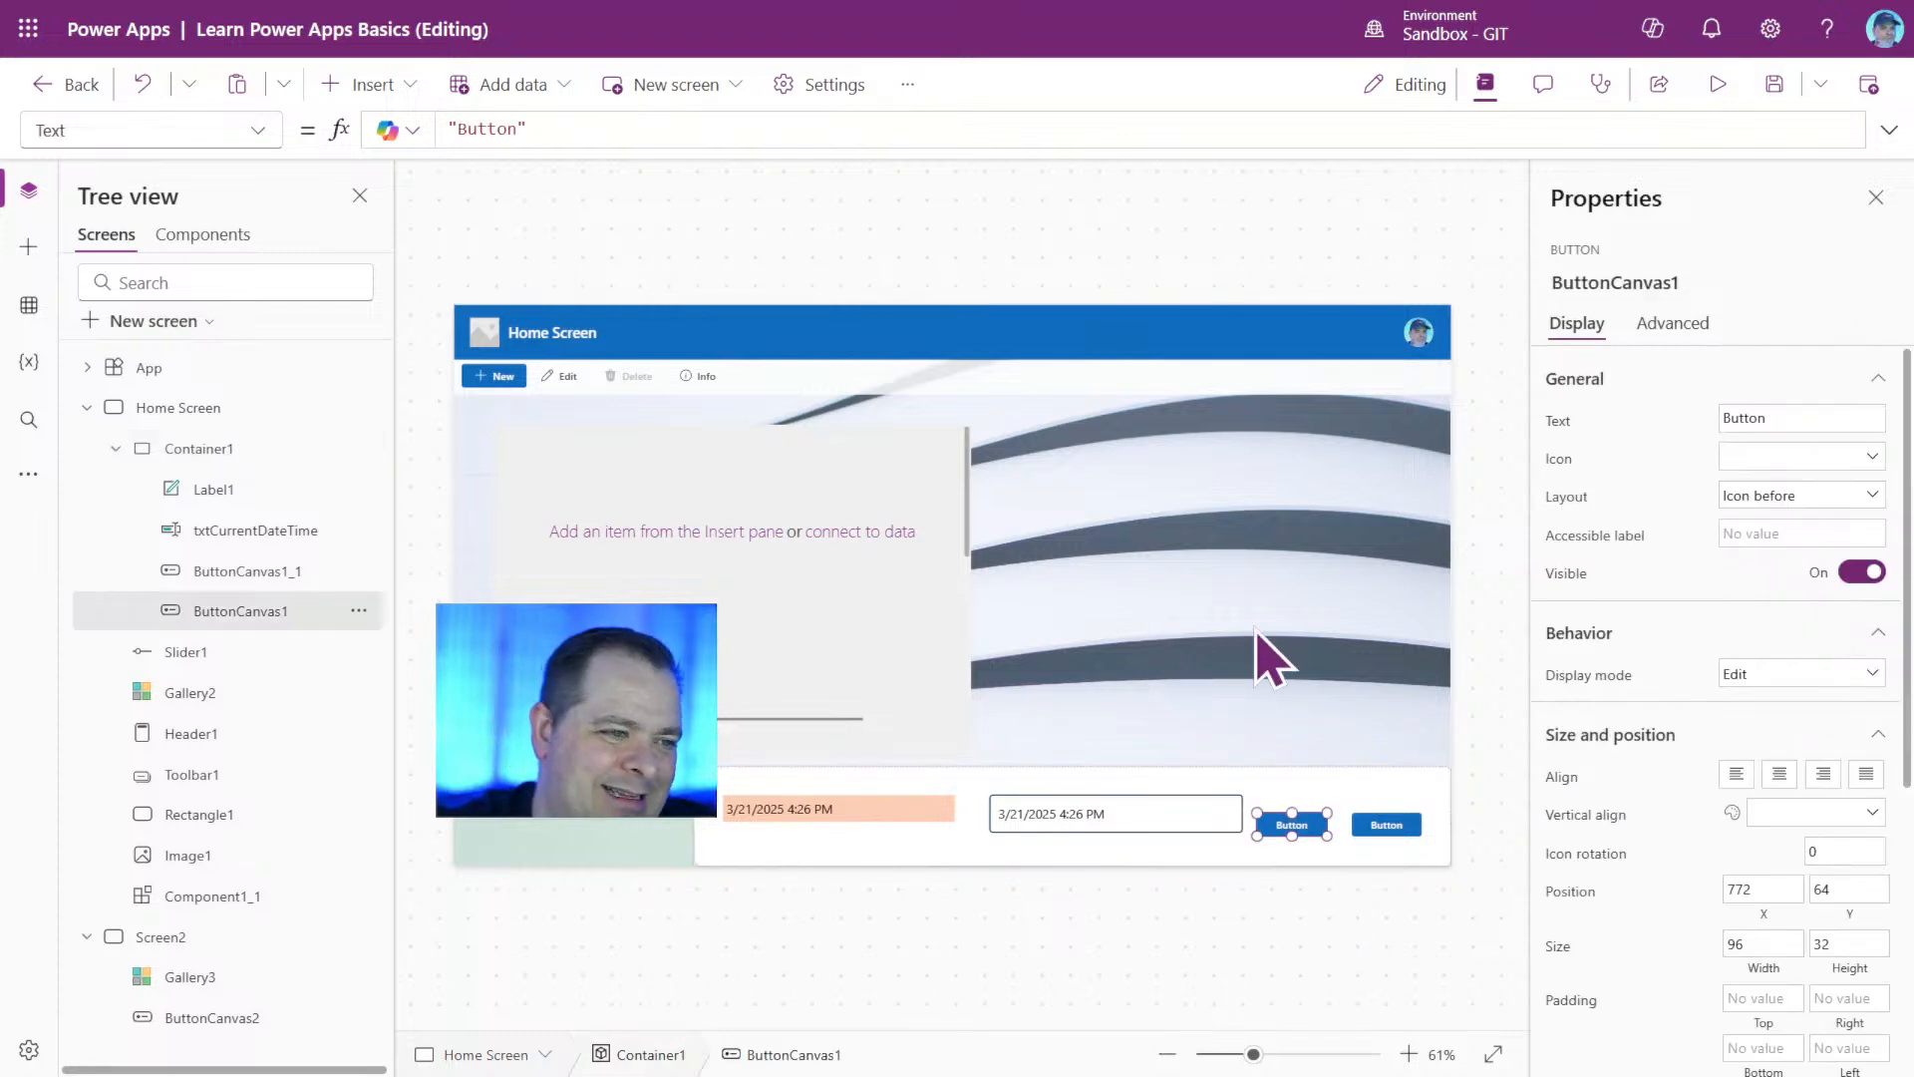
left_click(254, 454)
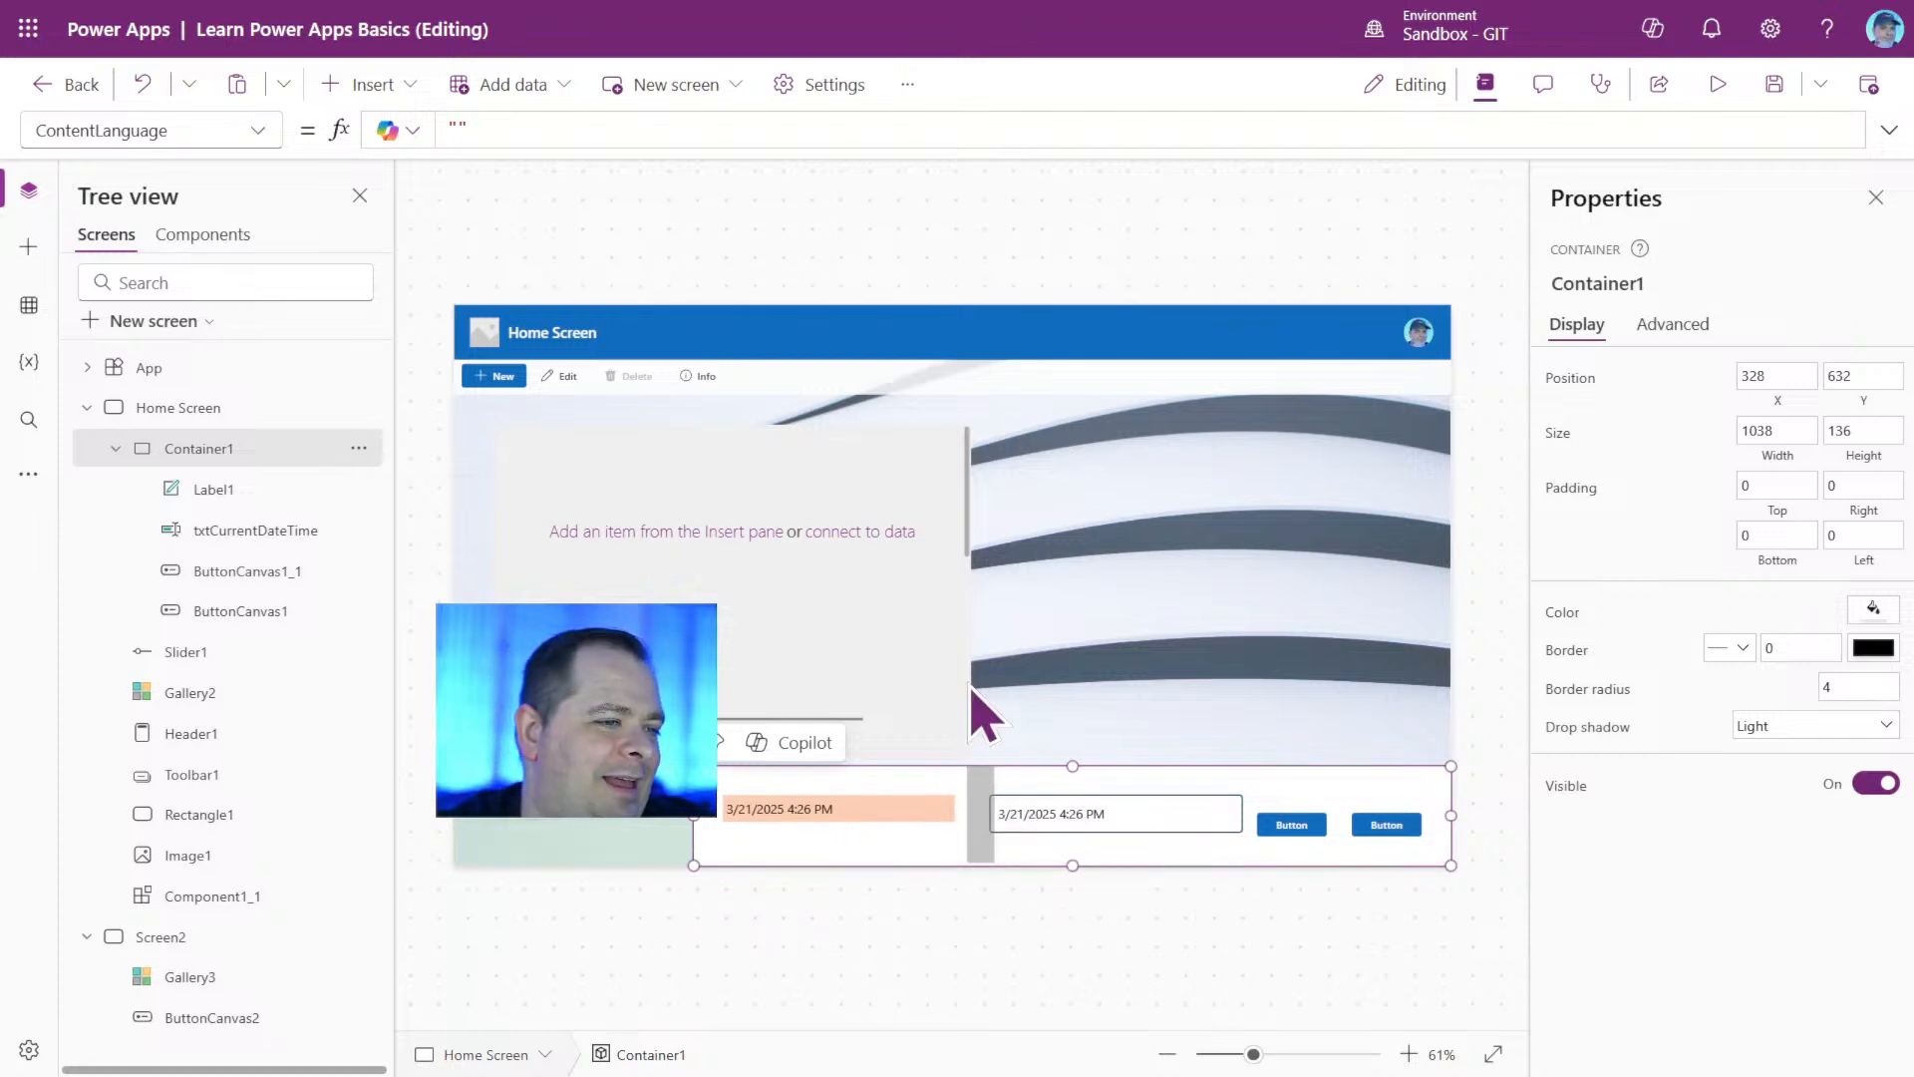
left_click_drag(1075, 763, 1073, 424)
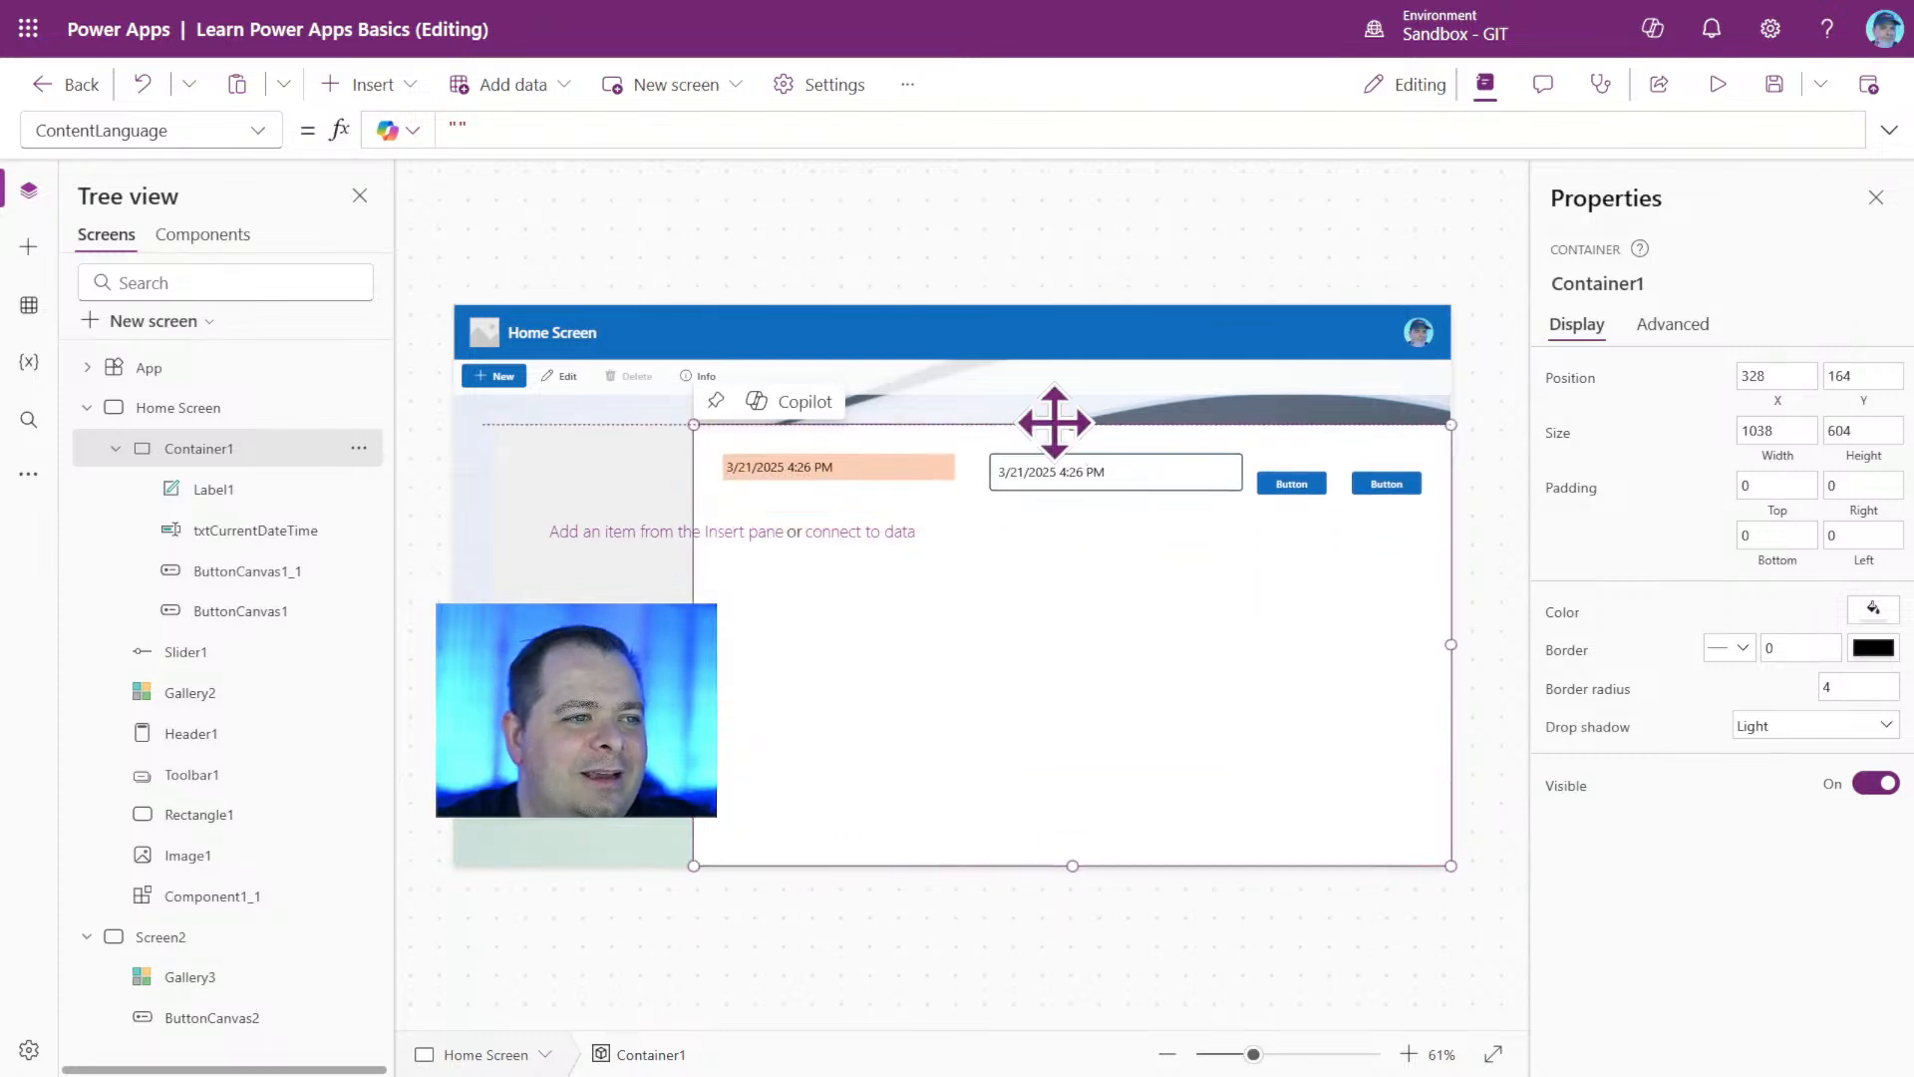
left_click_drag(1071, 865, 1072, 536)
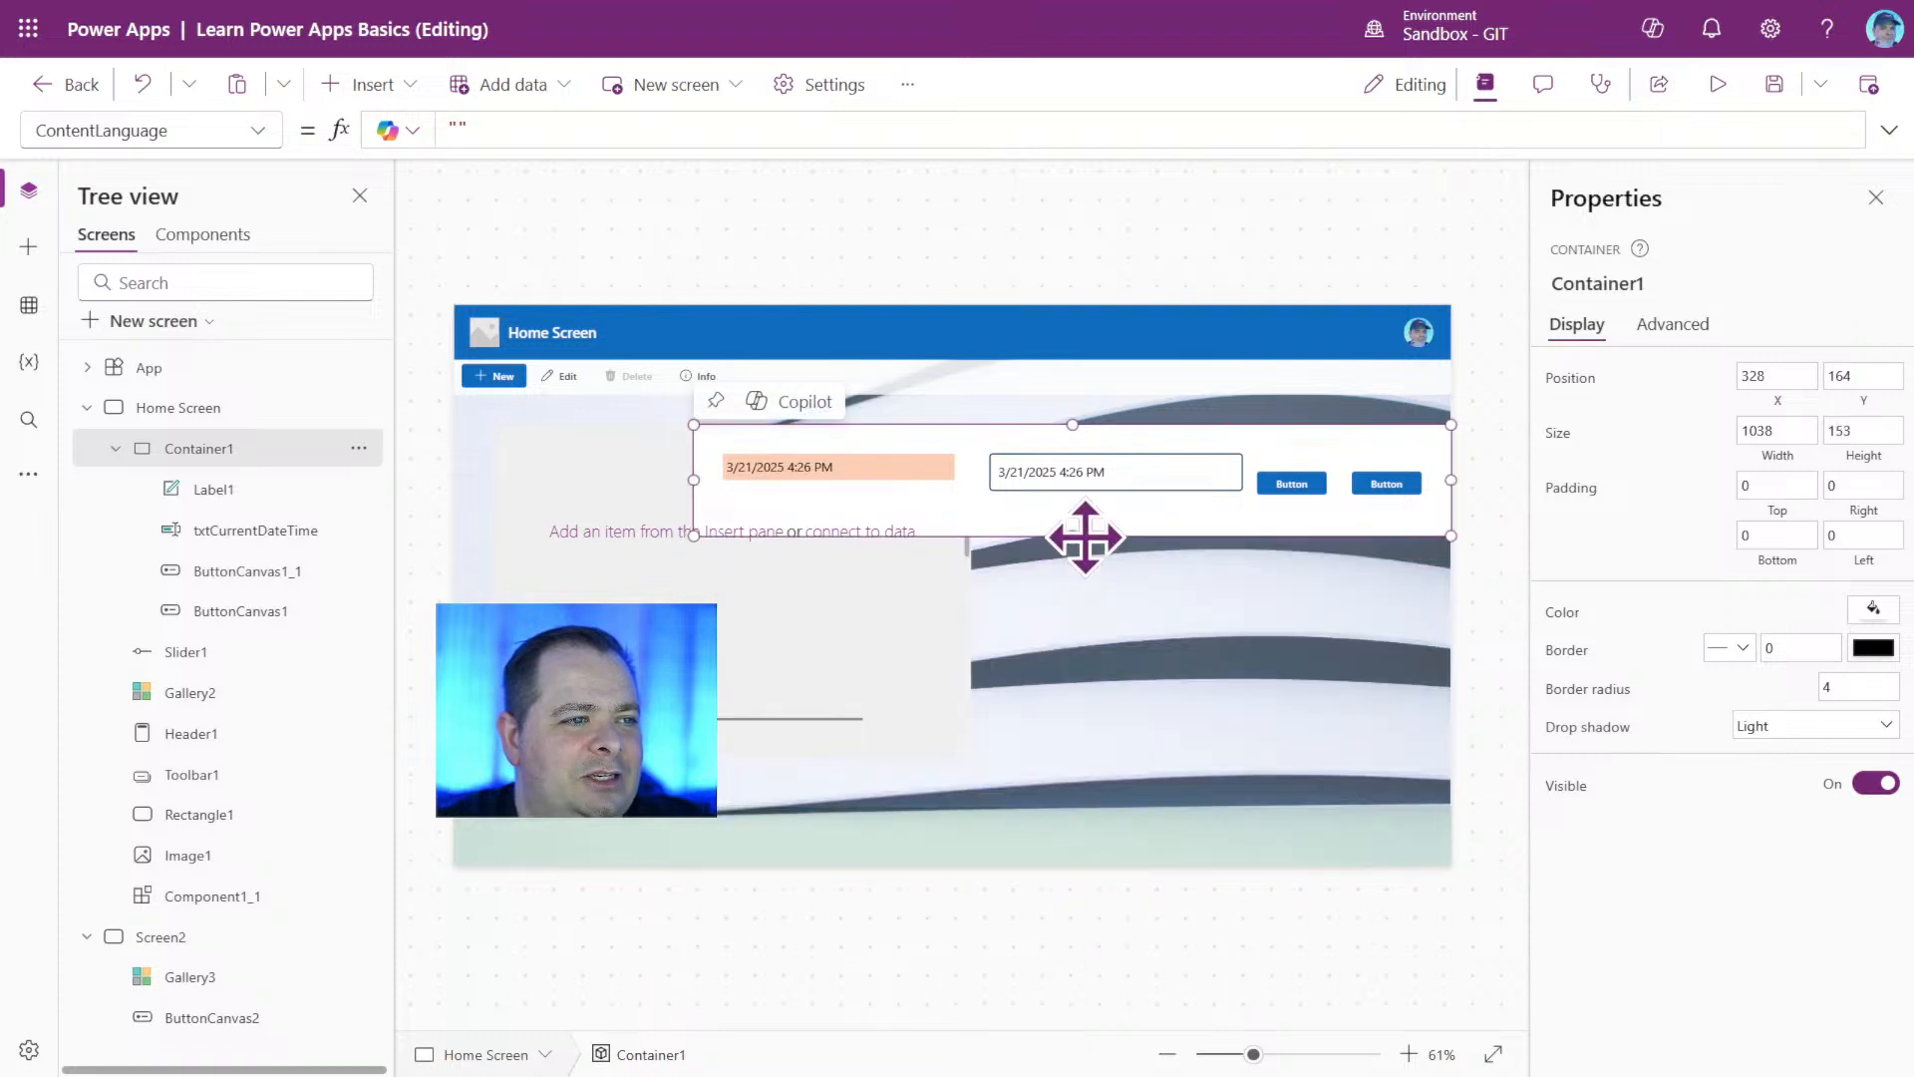
Move the label inside the container beneath the txtCurrentDateTime input, at about X 420, Y 96.
left_click(865, 472)
left_click_drag(868, 467, 1164, 513)
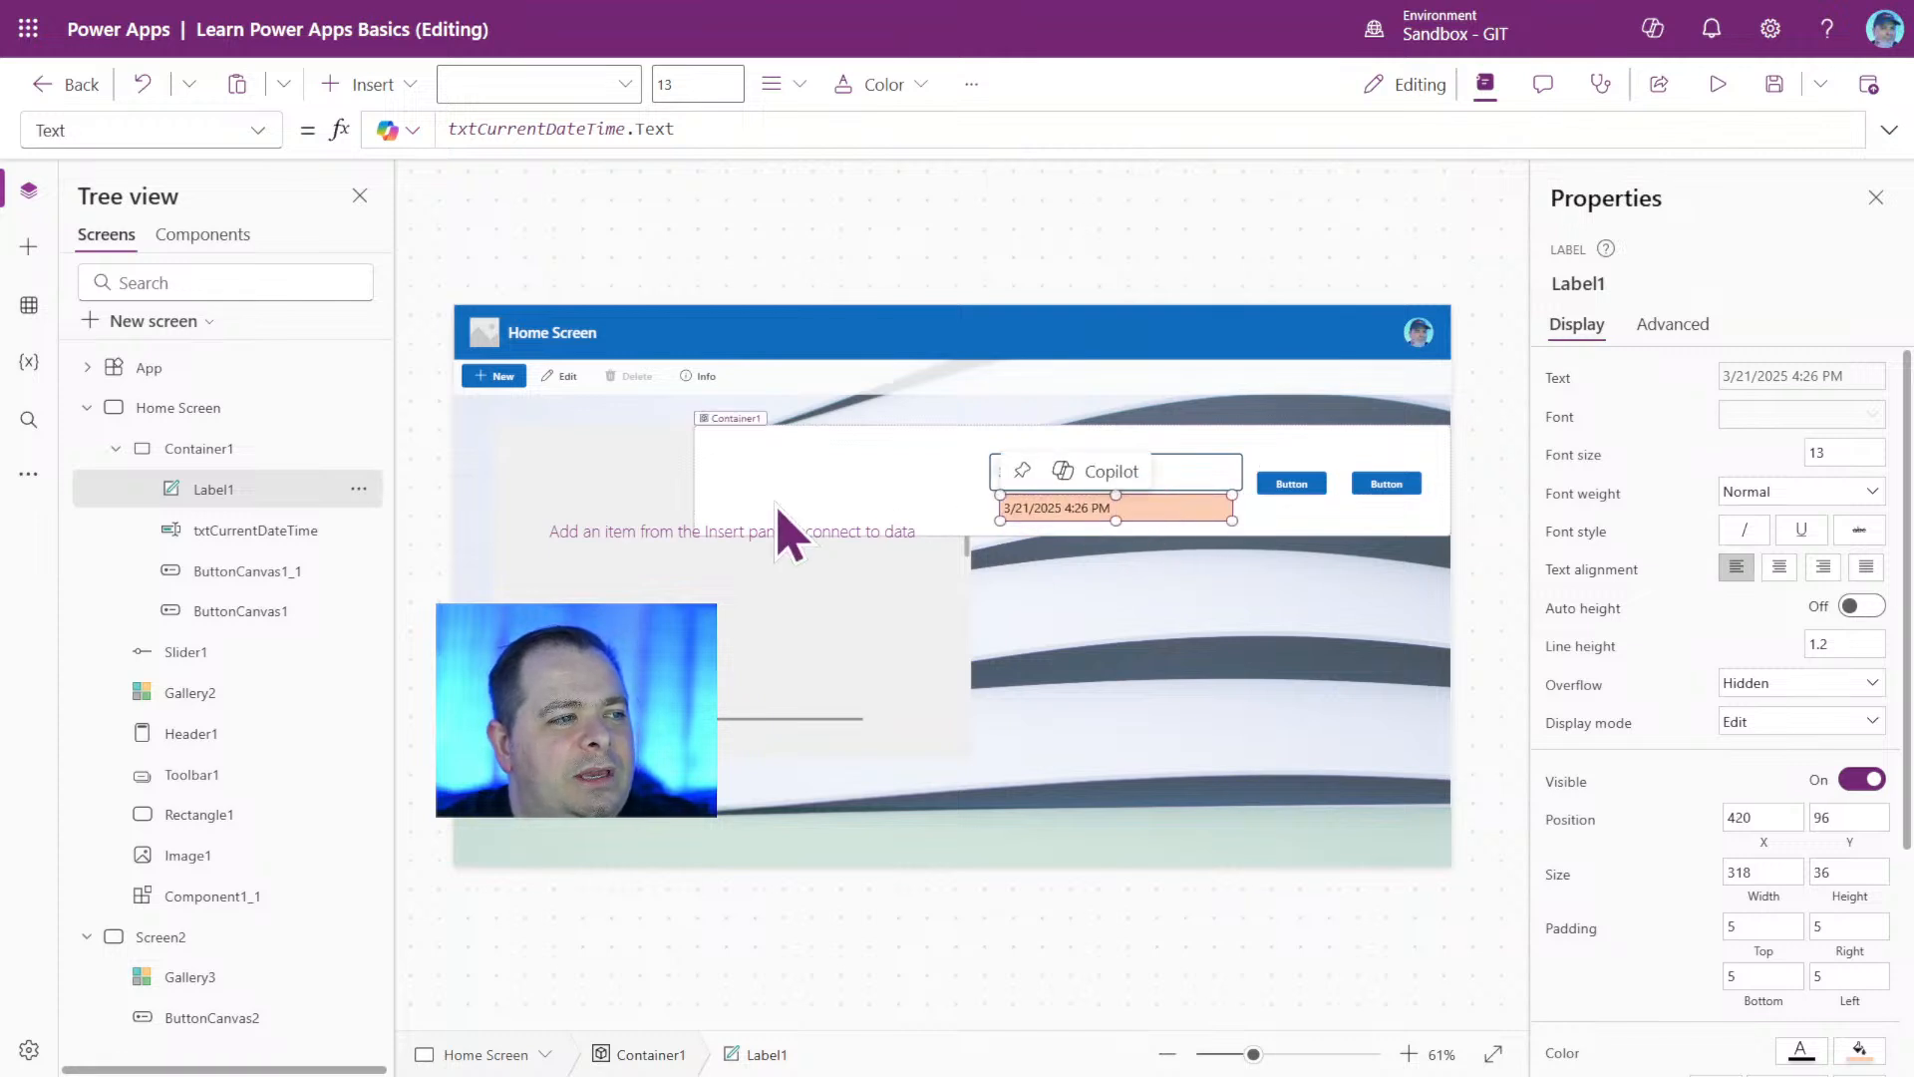
Extend the container leftward to about X 108 with a width of about 1257, and select its rightmost button.
left_click(700, 430)
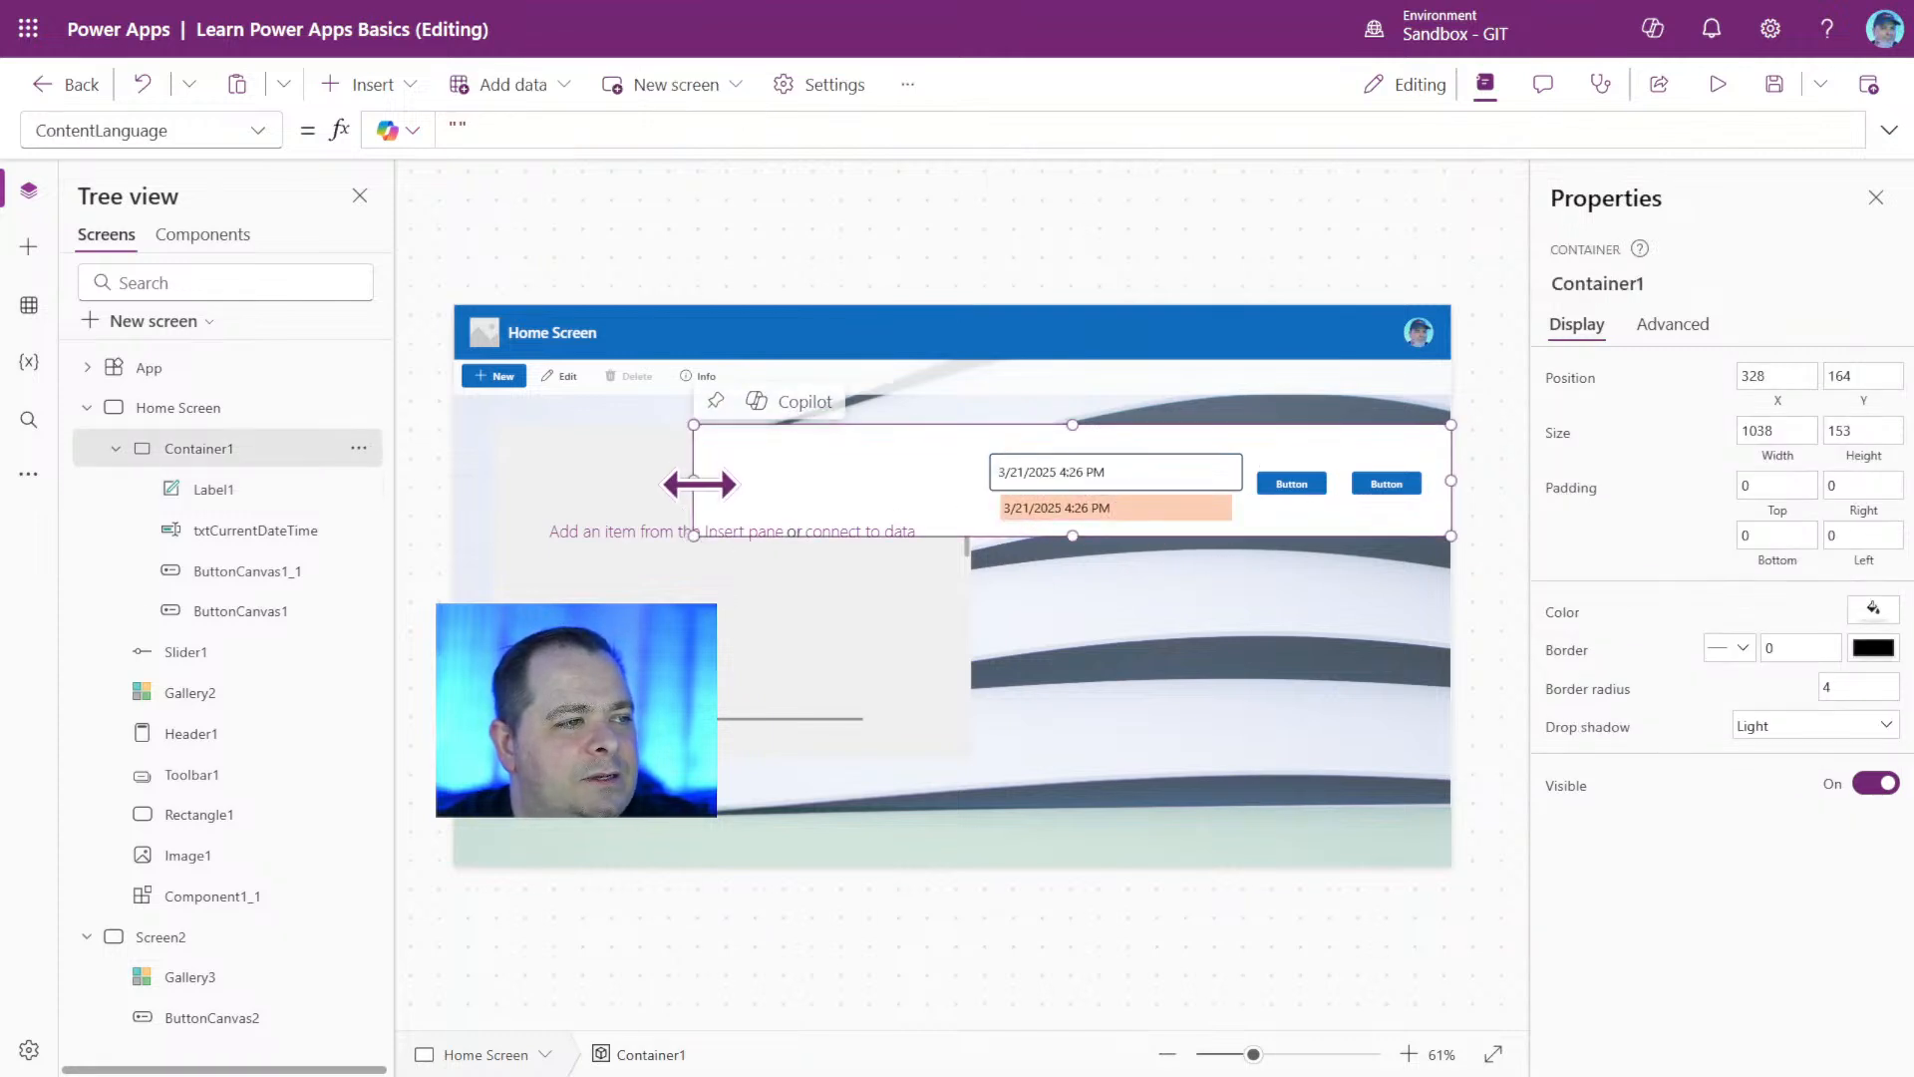
left_click_drag(705, 483, 982, 481)
left_click_drag(816, 491, 534, 476)
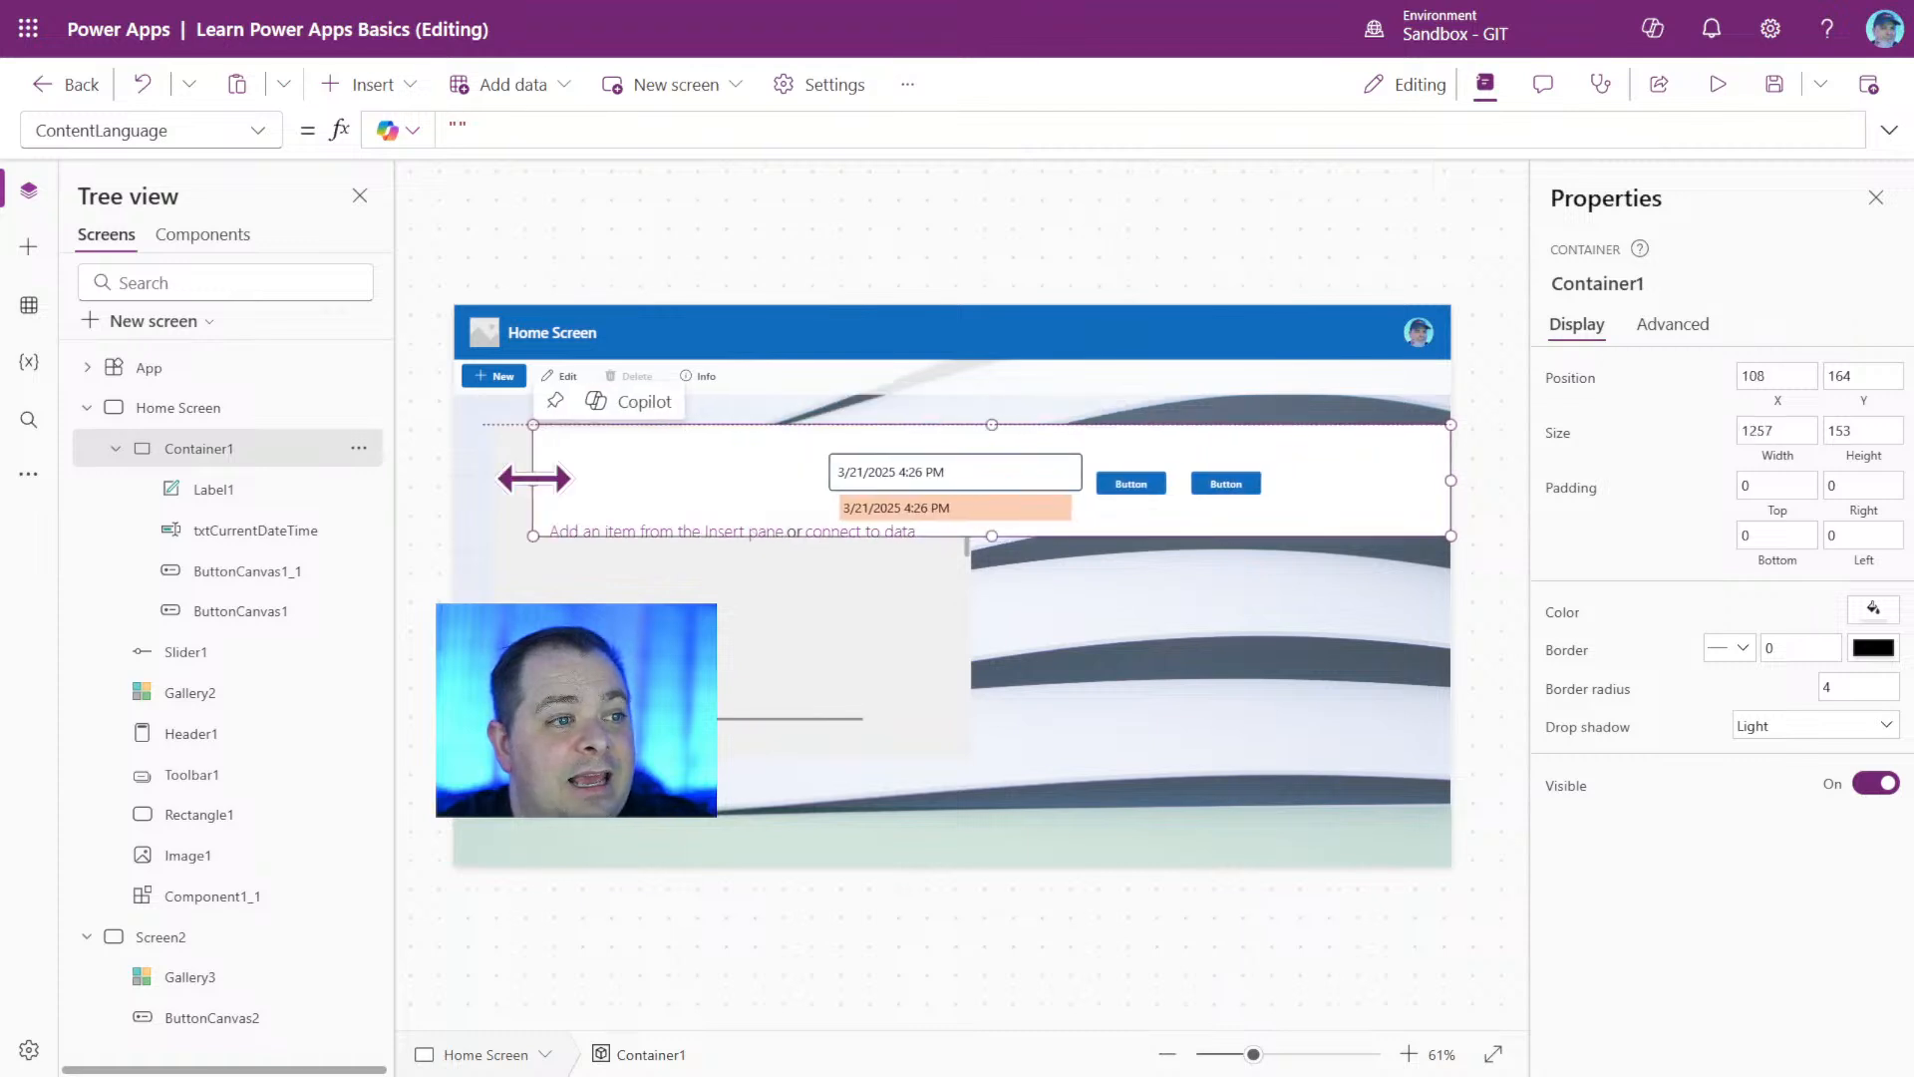
left_click(1214, 485)
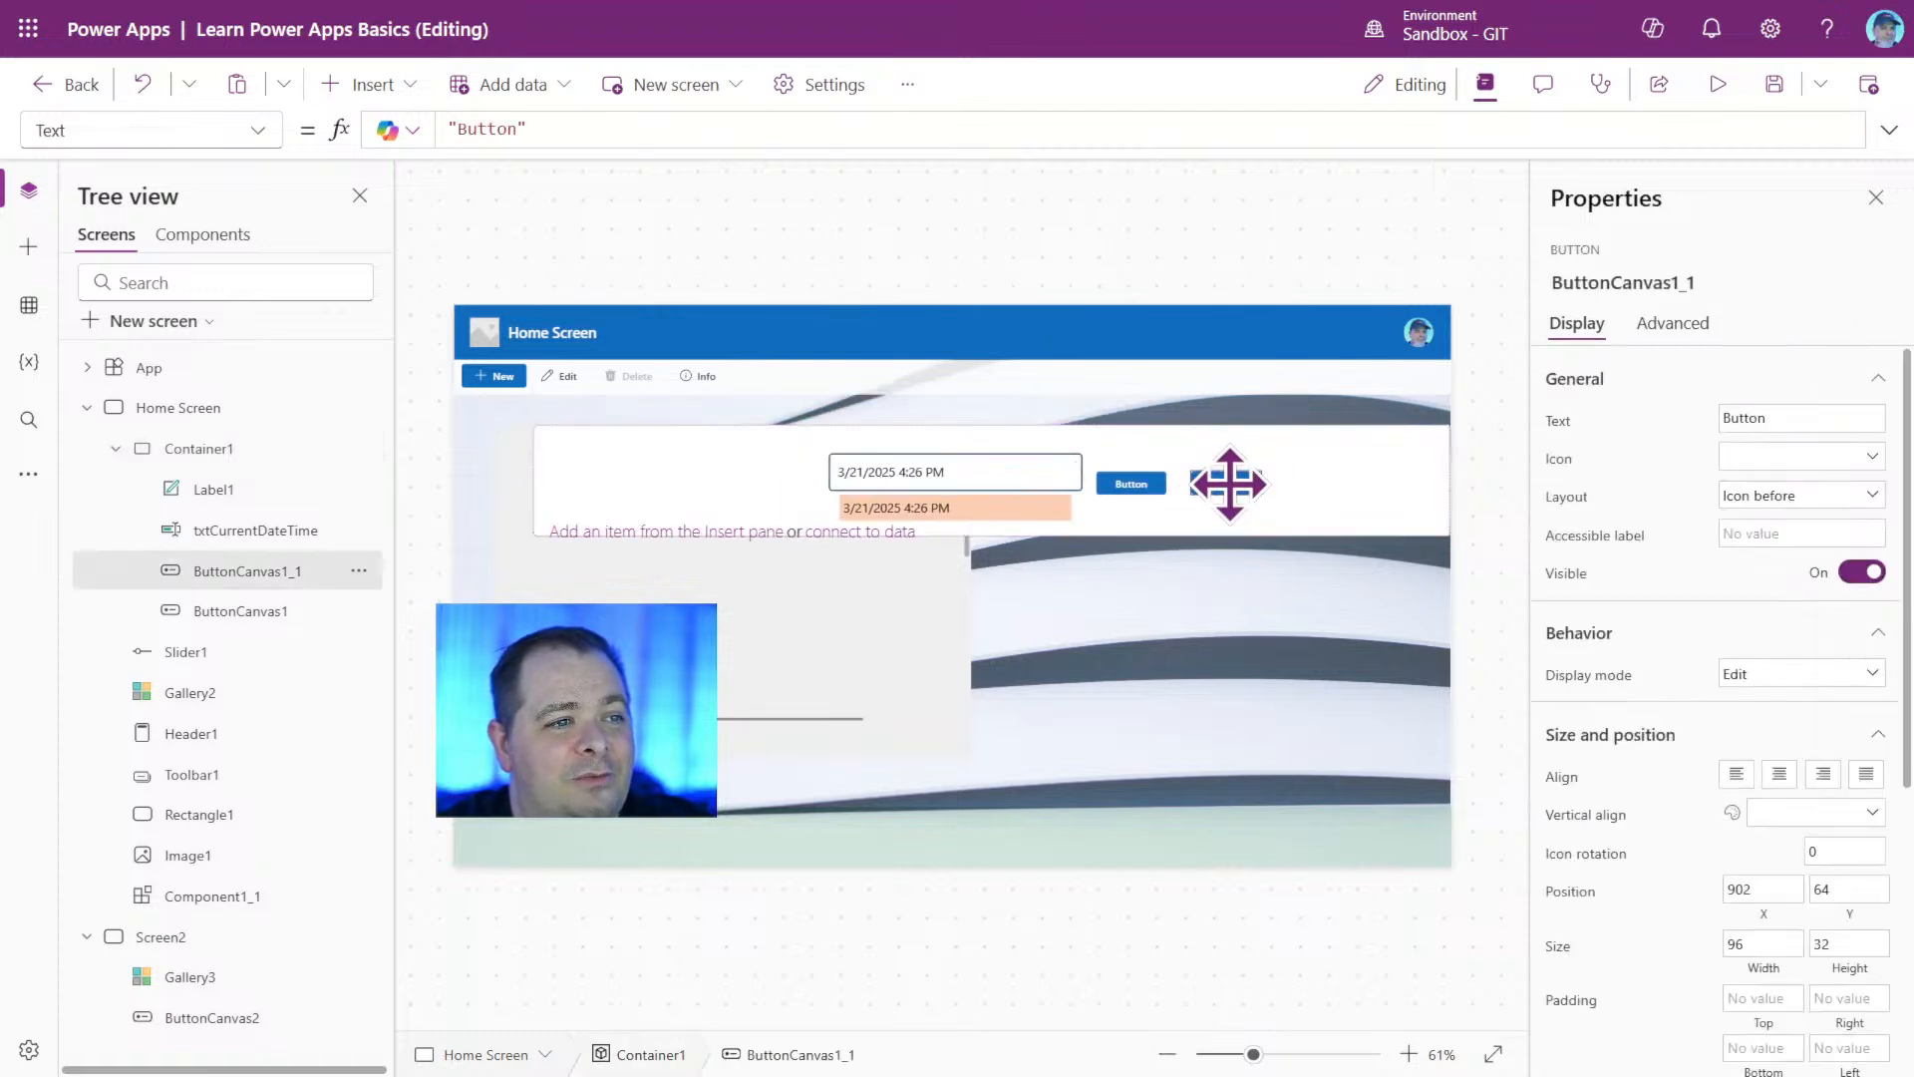
Select the label, the txtCurrentDateTime input and both buttons together and move them to the left edge of the footer container.
left_click(1141, 488, "shift")
left_click(1029, 485, "shift")
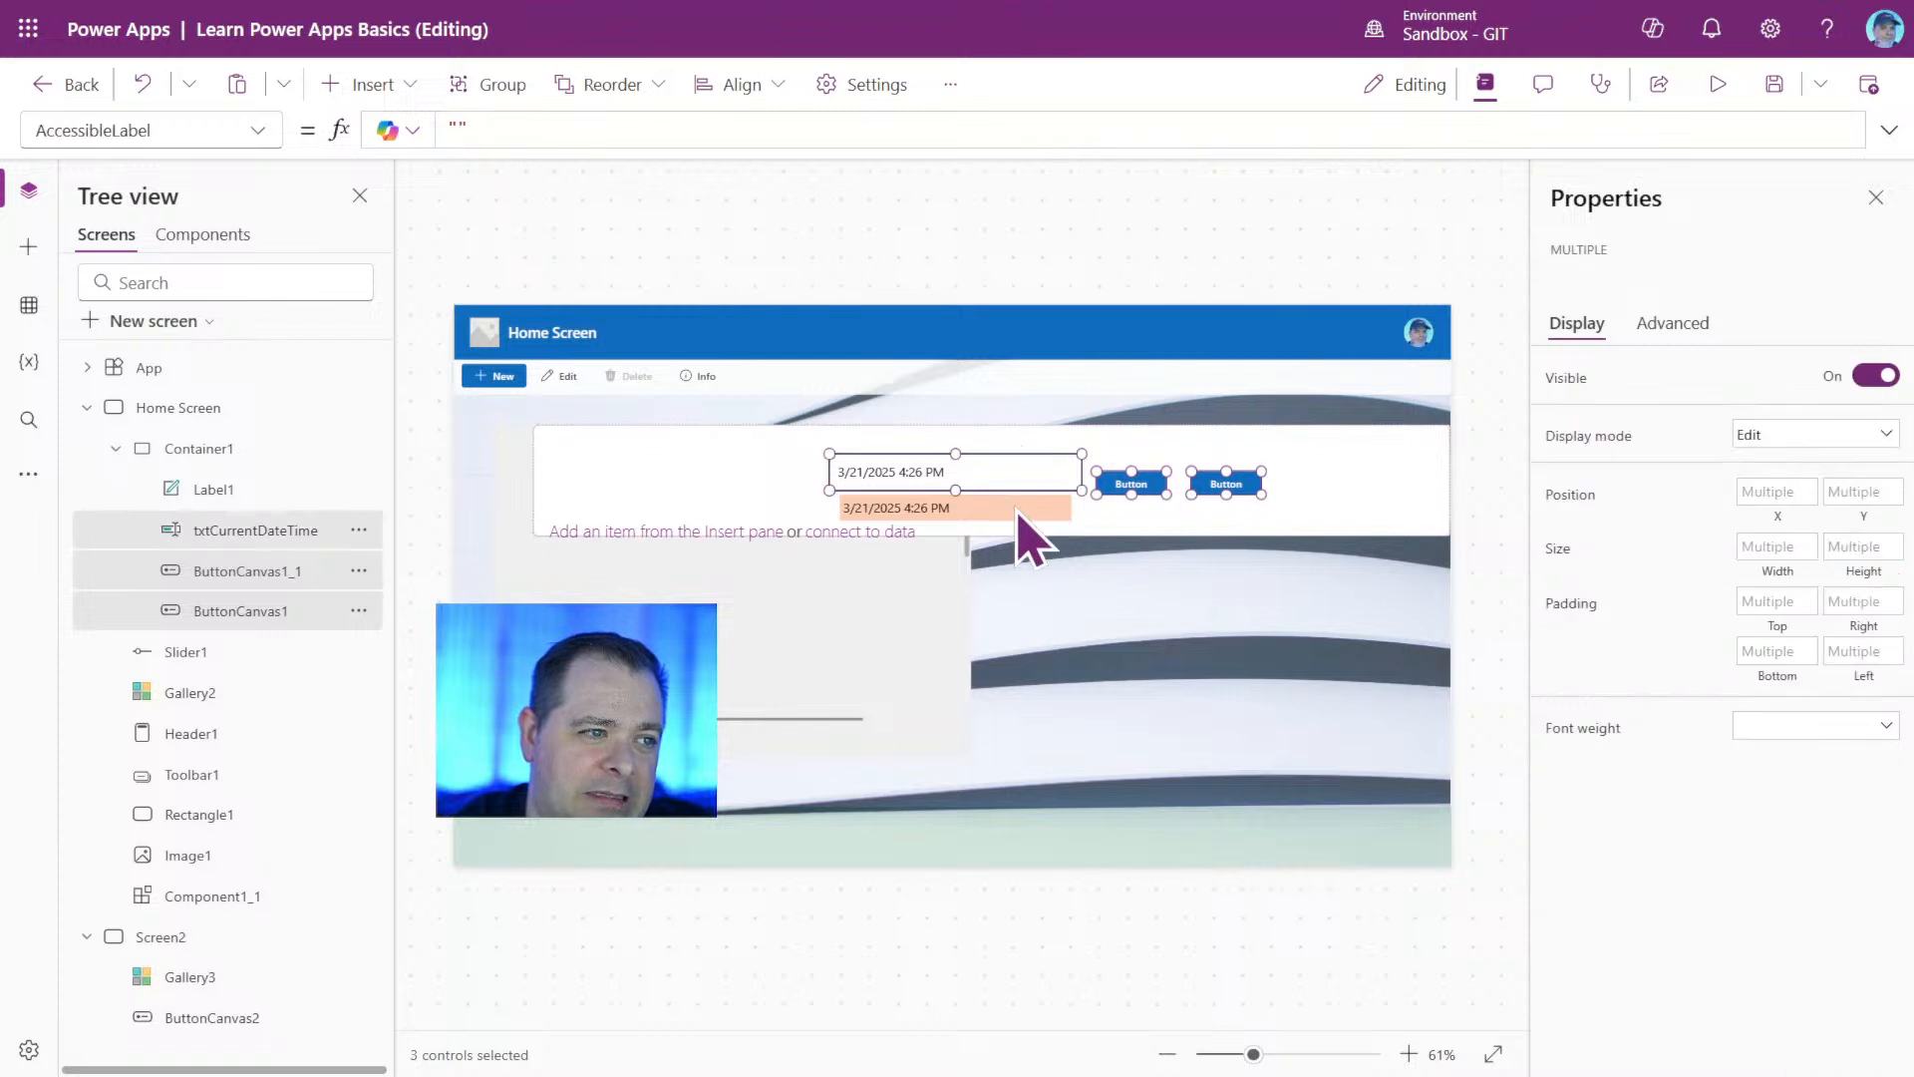
left_click(1017, 508, "shift")
left_click_drag(1142, 483, 853, 472)
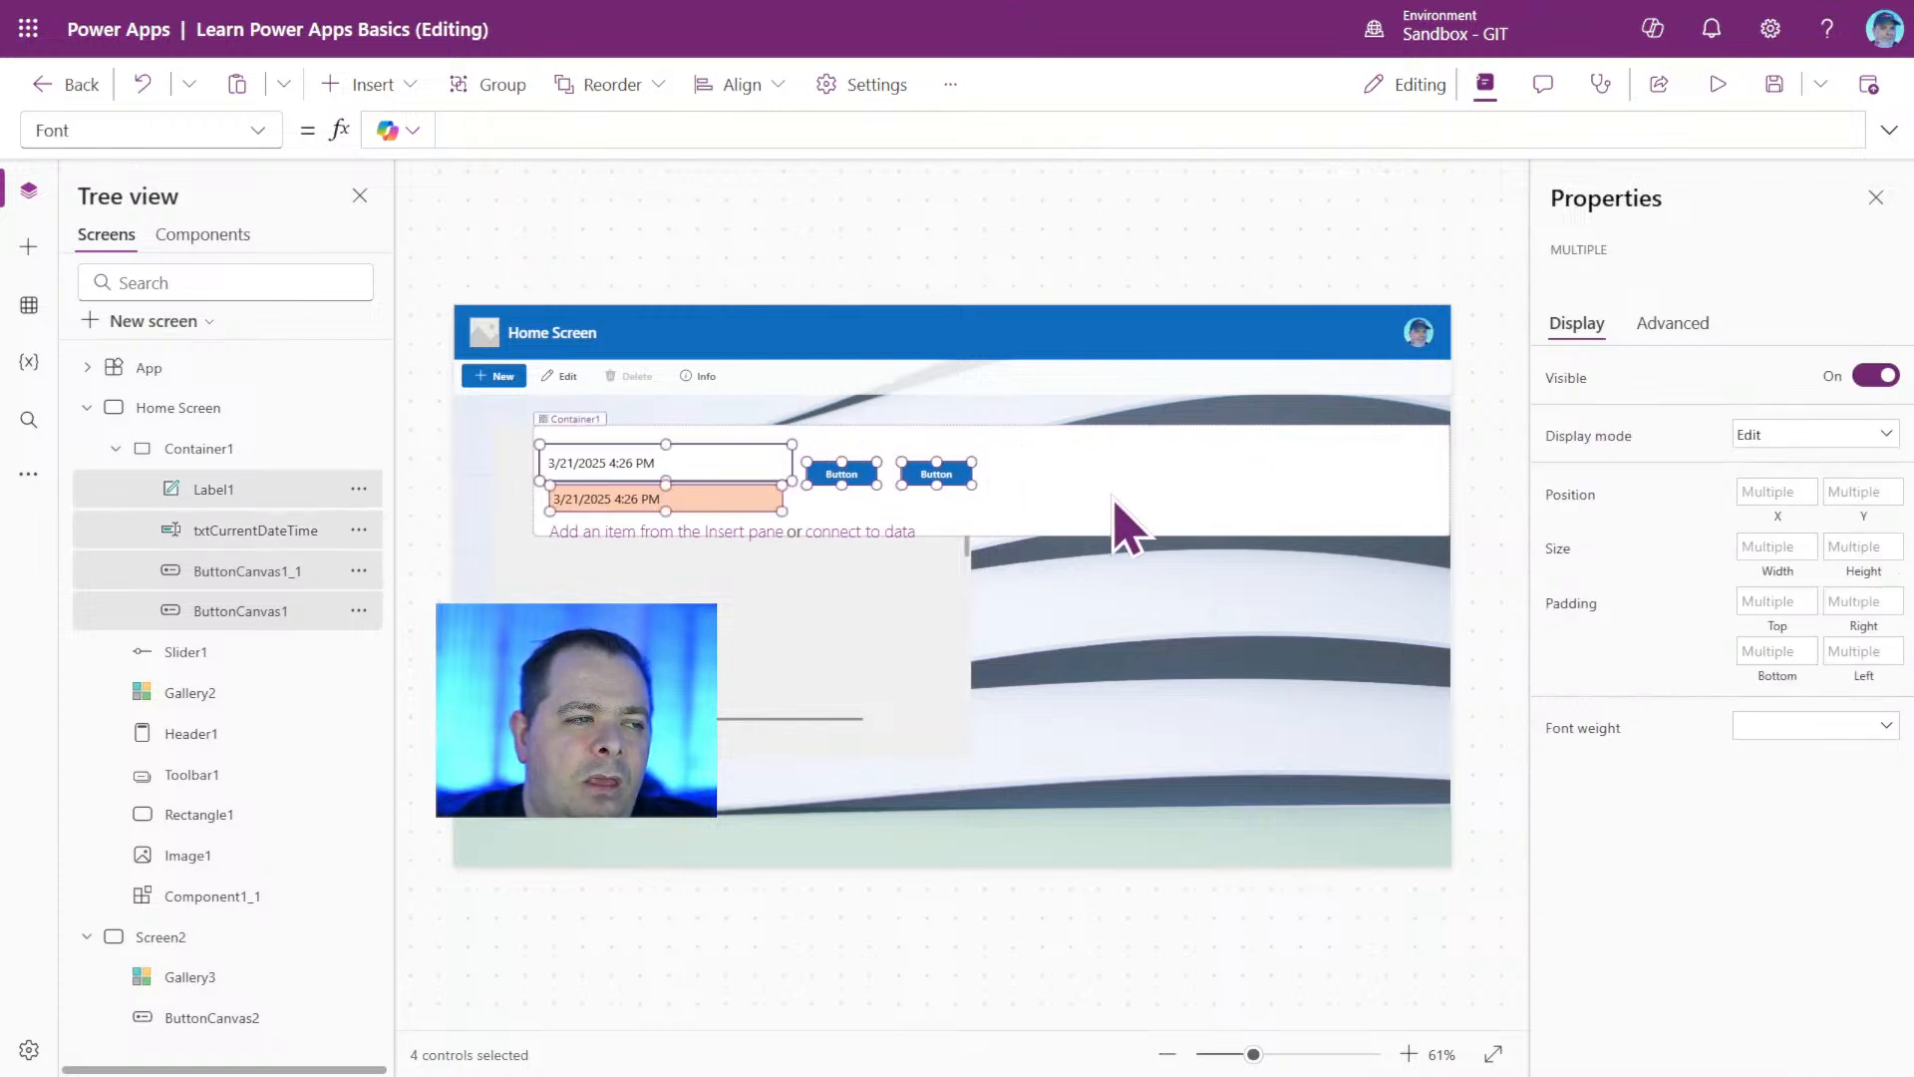
Narrow the footer container to a width of about 704 and move it to about X 619, Y 588.
left_click(1209, 492)
left_click_drag(1444, 482, 1359, 842)
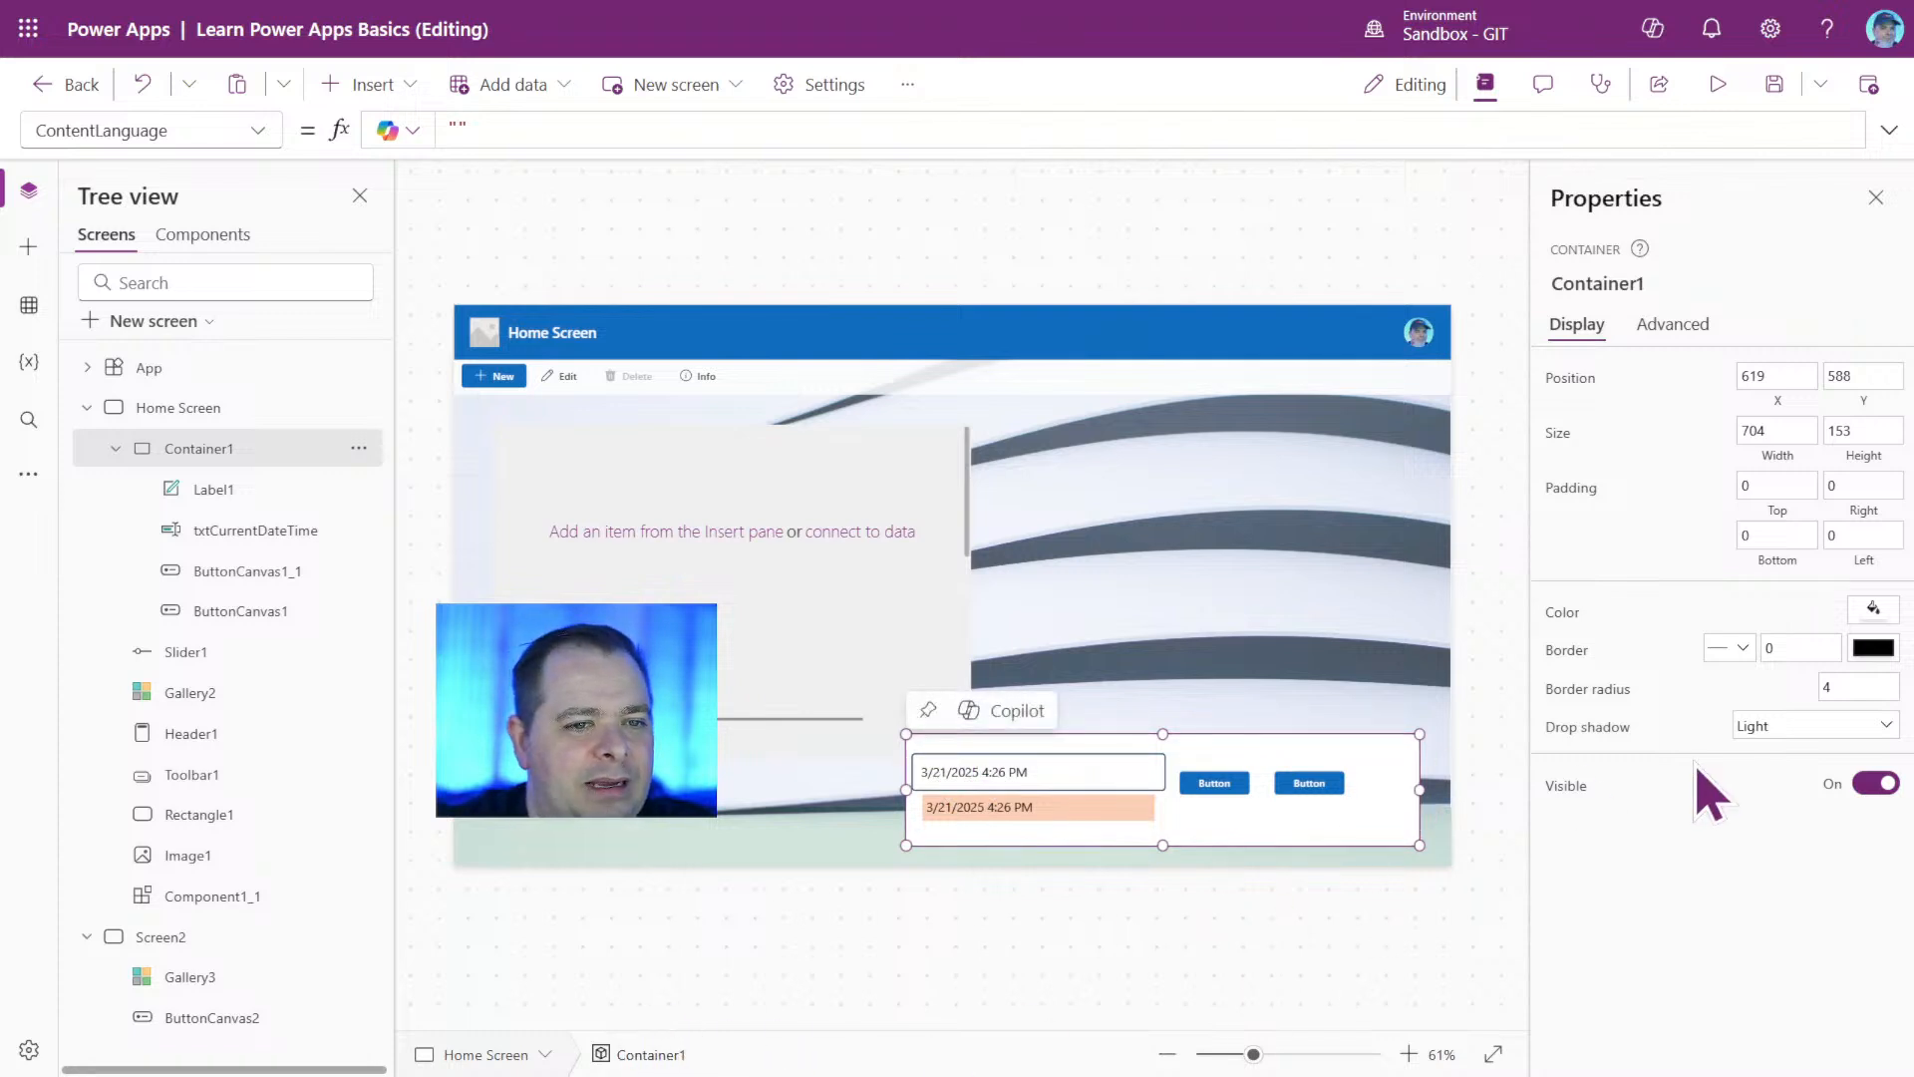
Set the footer container's drop shadow to ExtraBold.
left_click(1816, 731)
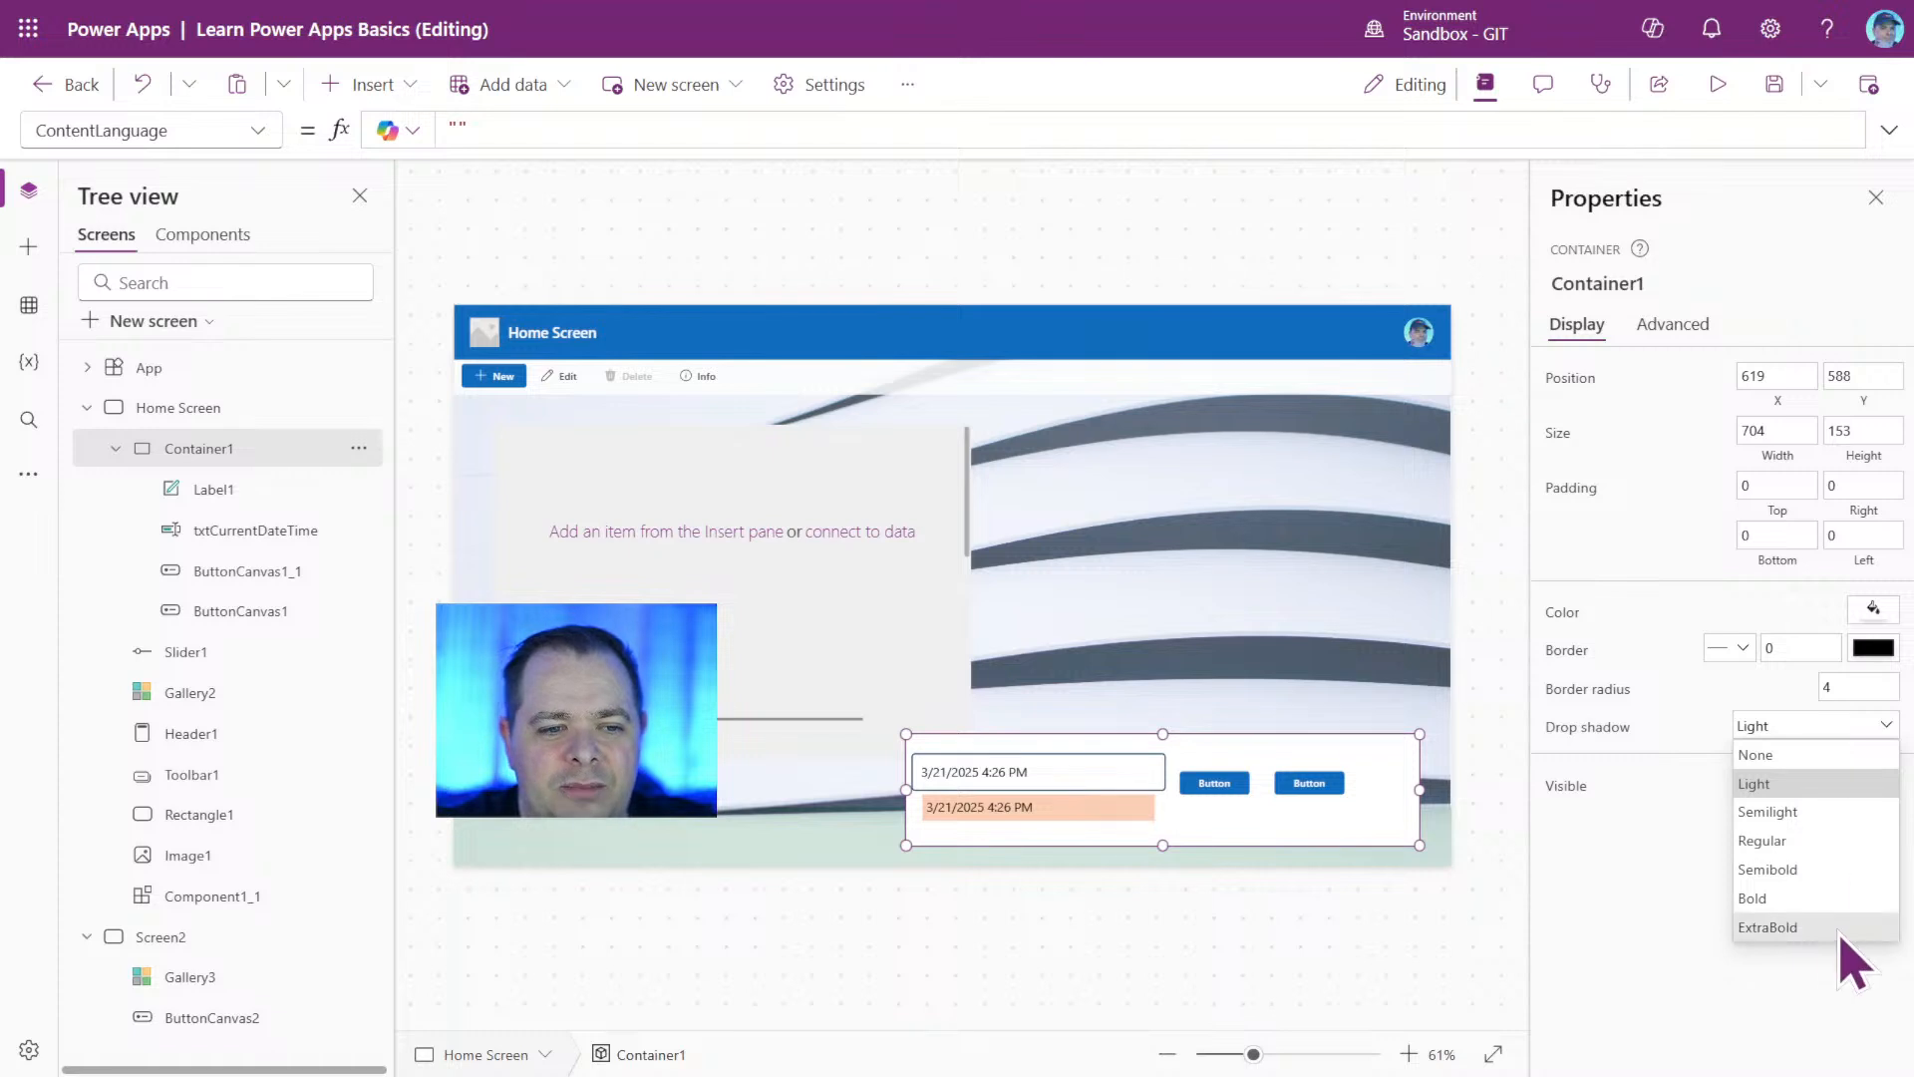
left_click(1770, 927)
left_click(1202, 962)
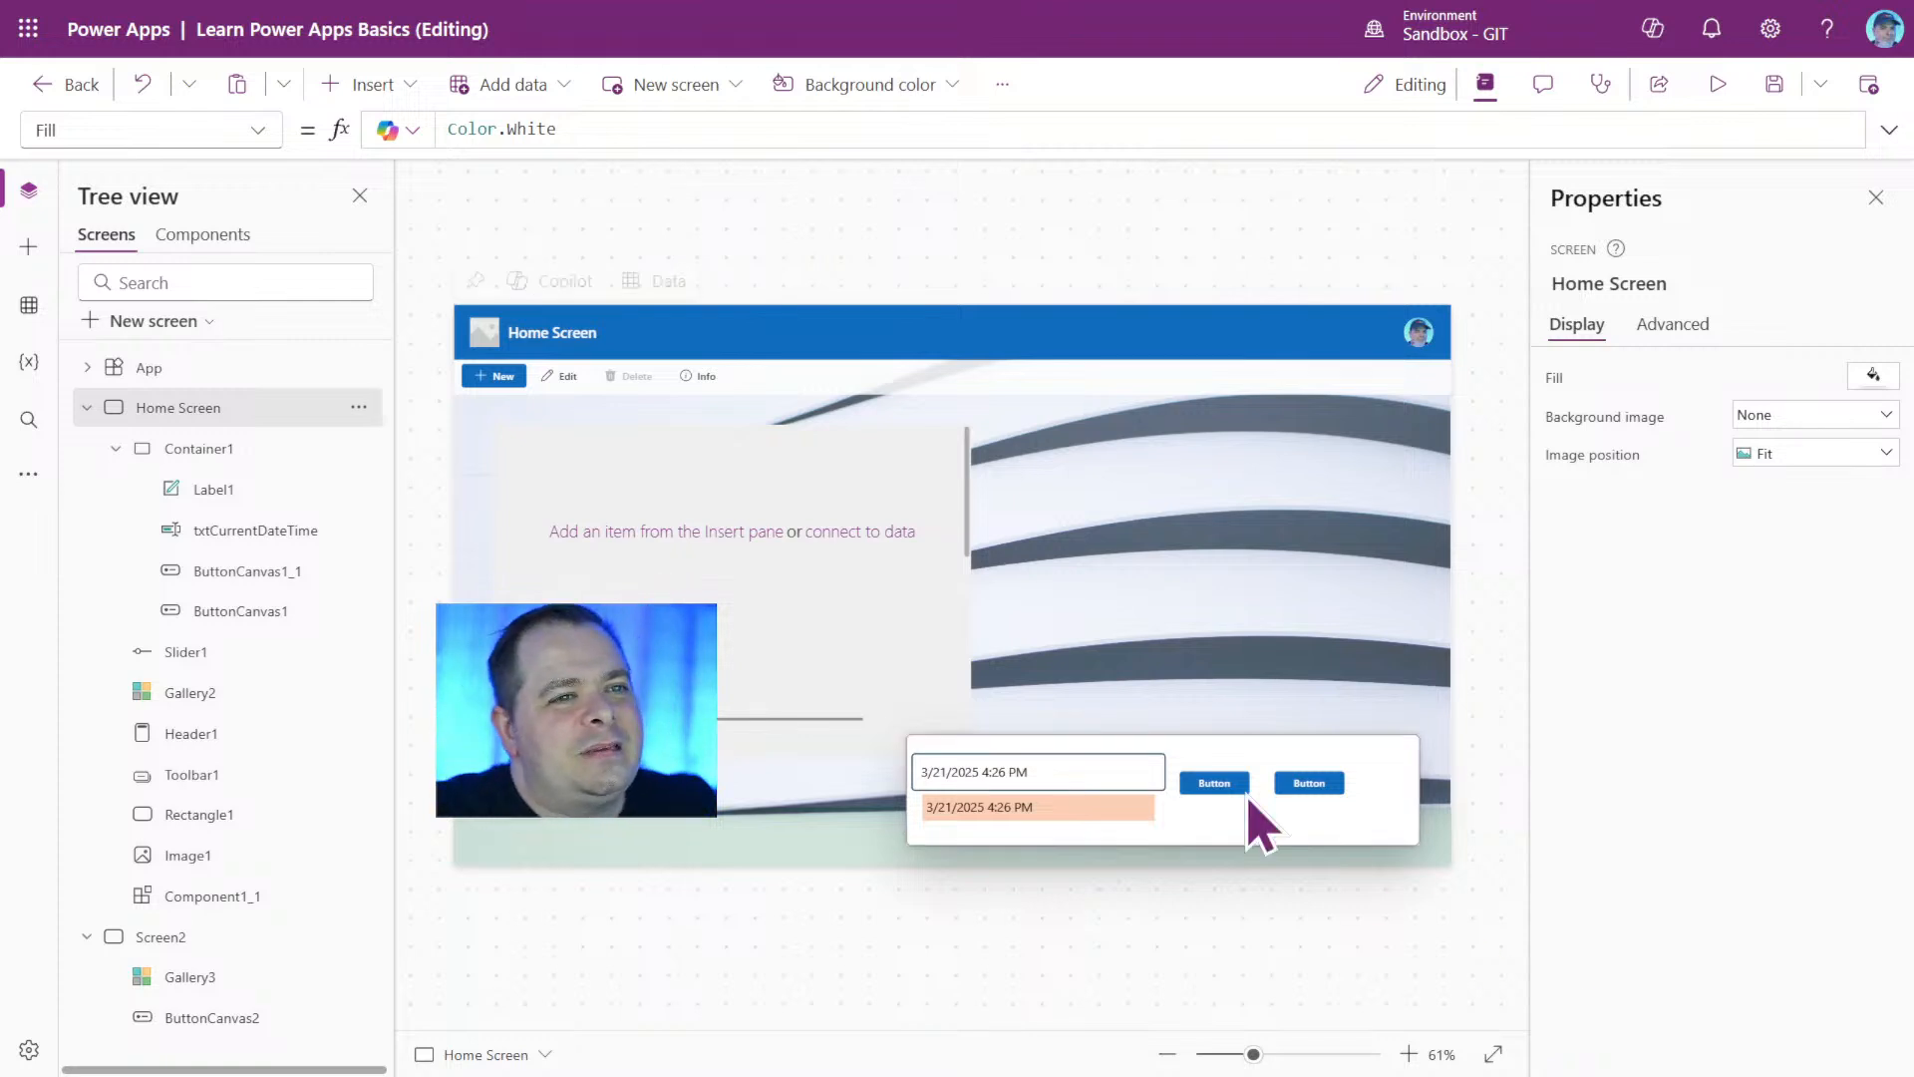
Narrow Gallery2 to a width of about 373 and move it to about X 0, Y 201.
left_click(813, 638)
left_click(807, 648)
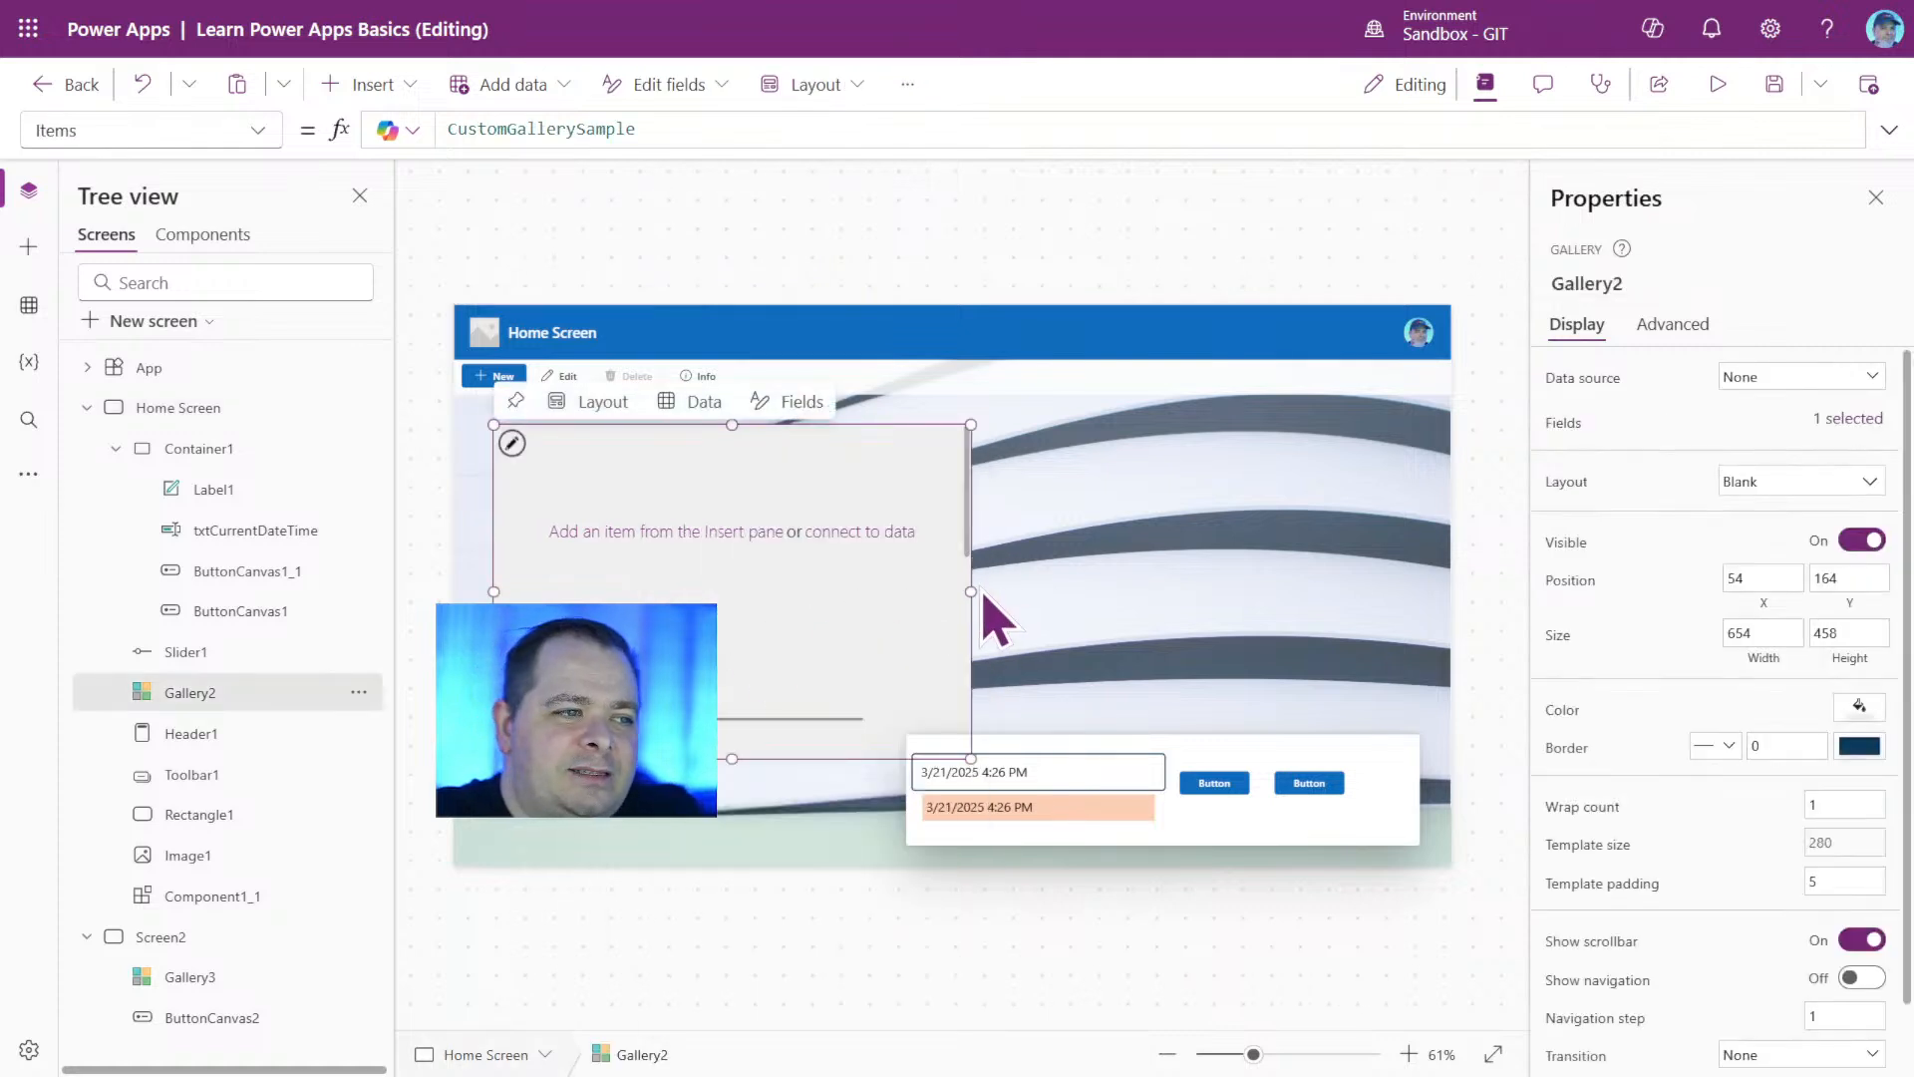
left_click_drag(971, 591, 766, 591)
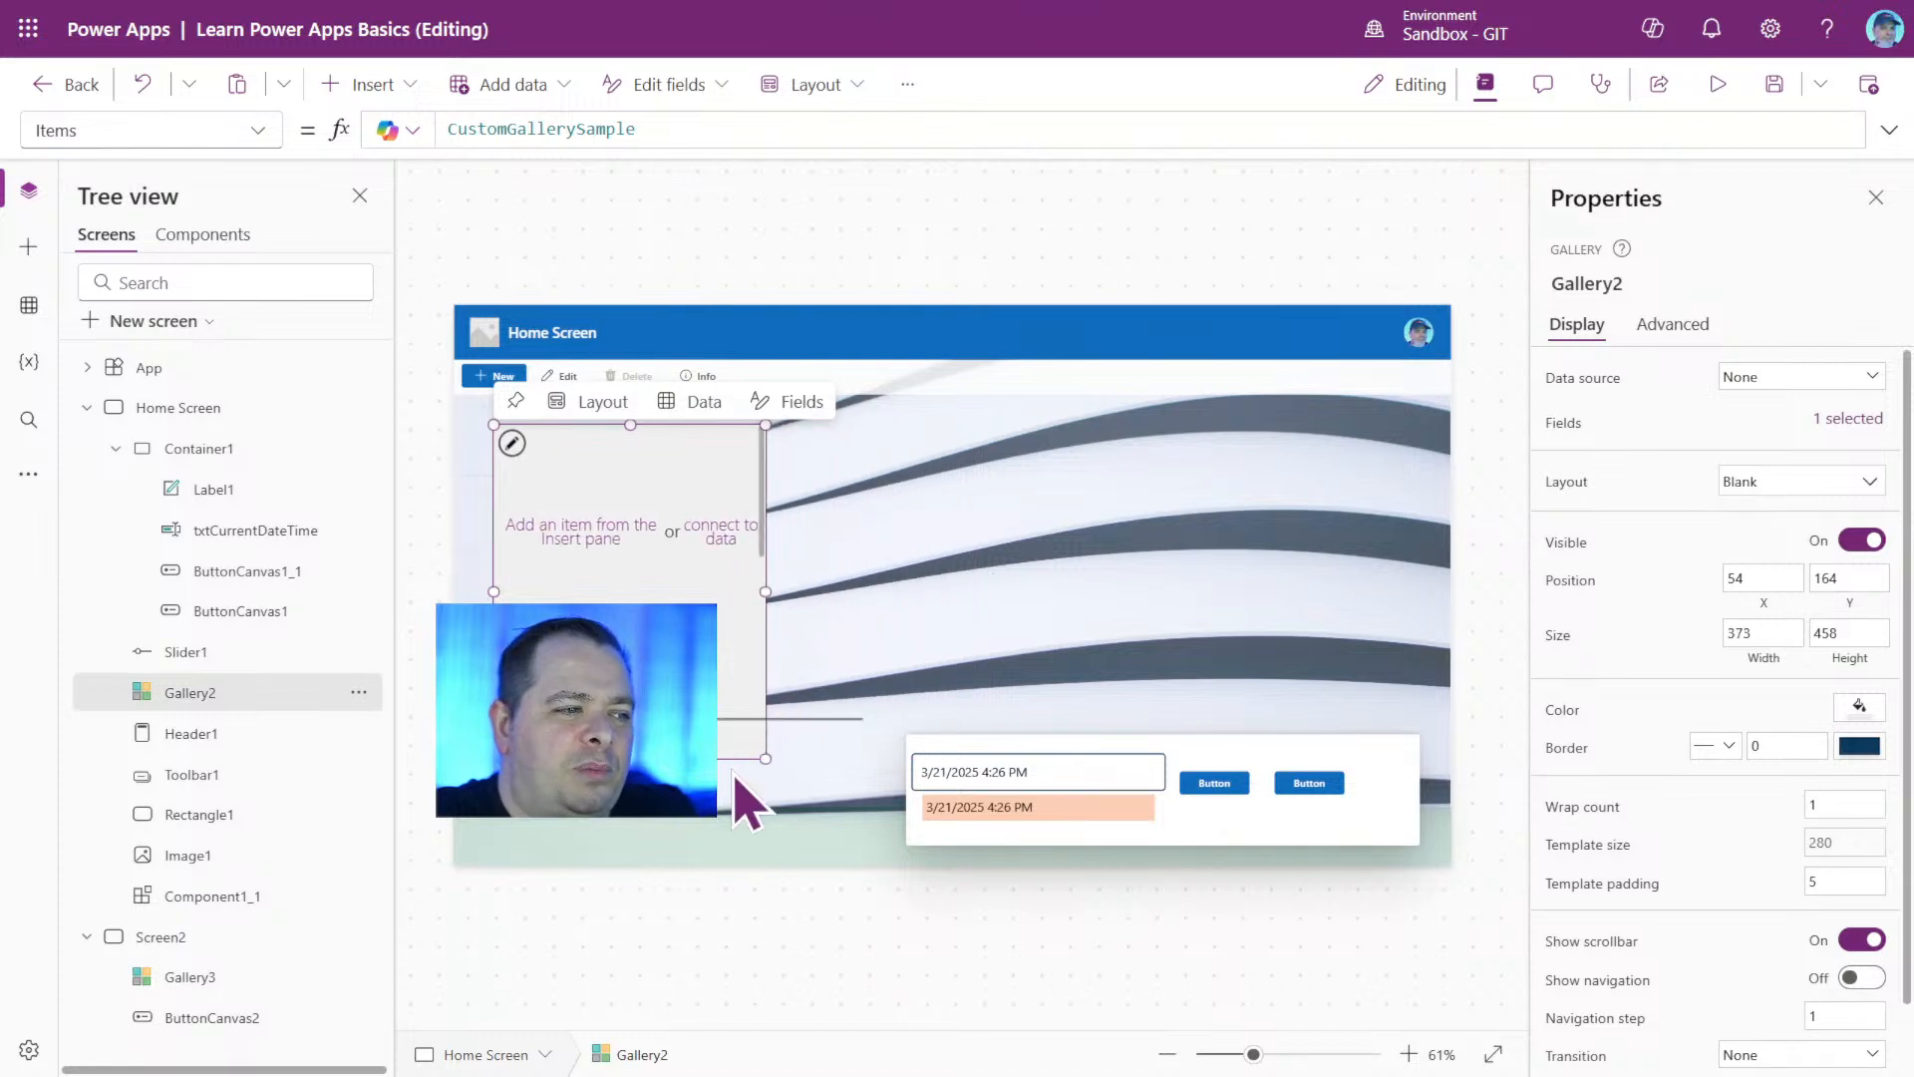
left_click_drag(743, 755, 703, 782)
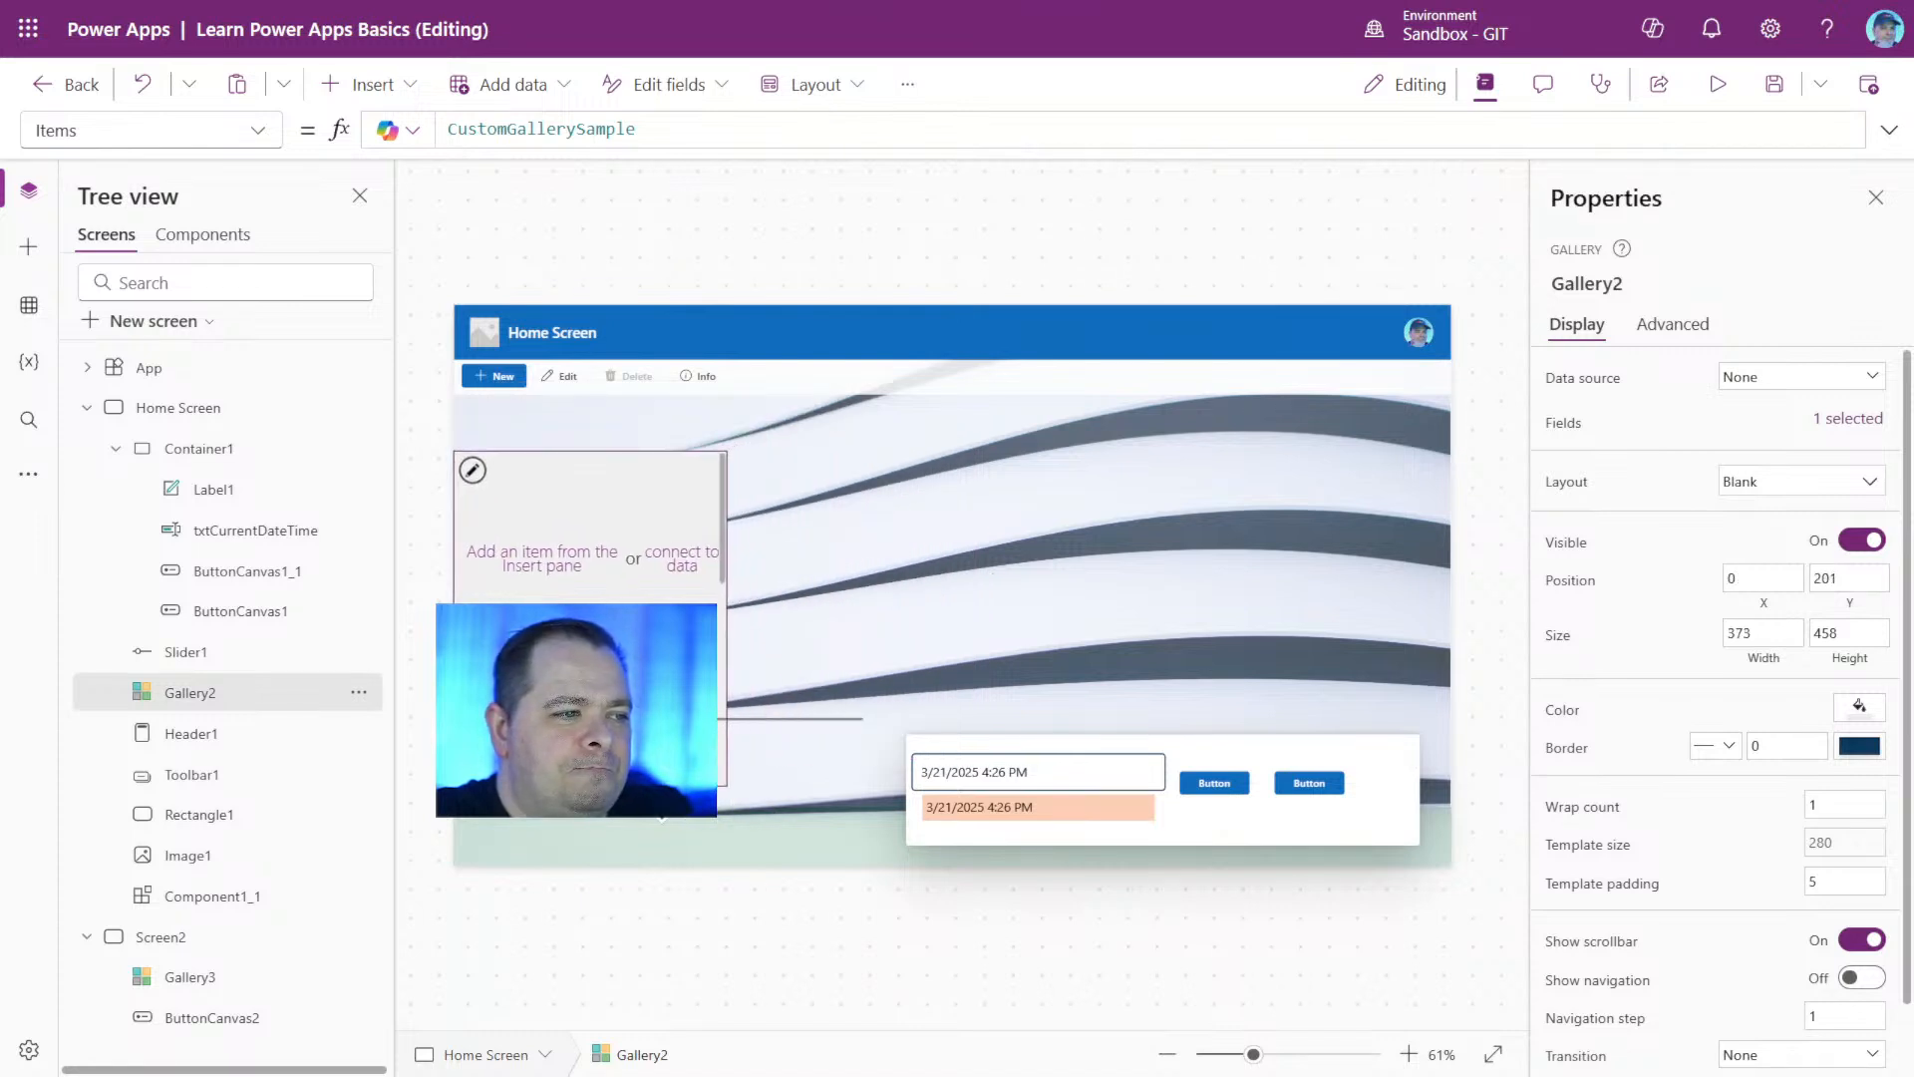
Insert a horizontal container on the Home Screen and place it above the footer container at about X 619, Y 364.
left_click(1194, 376)
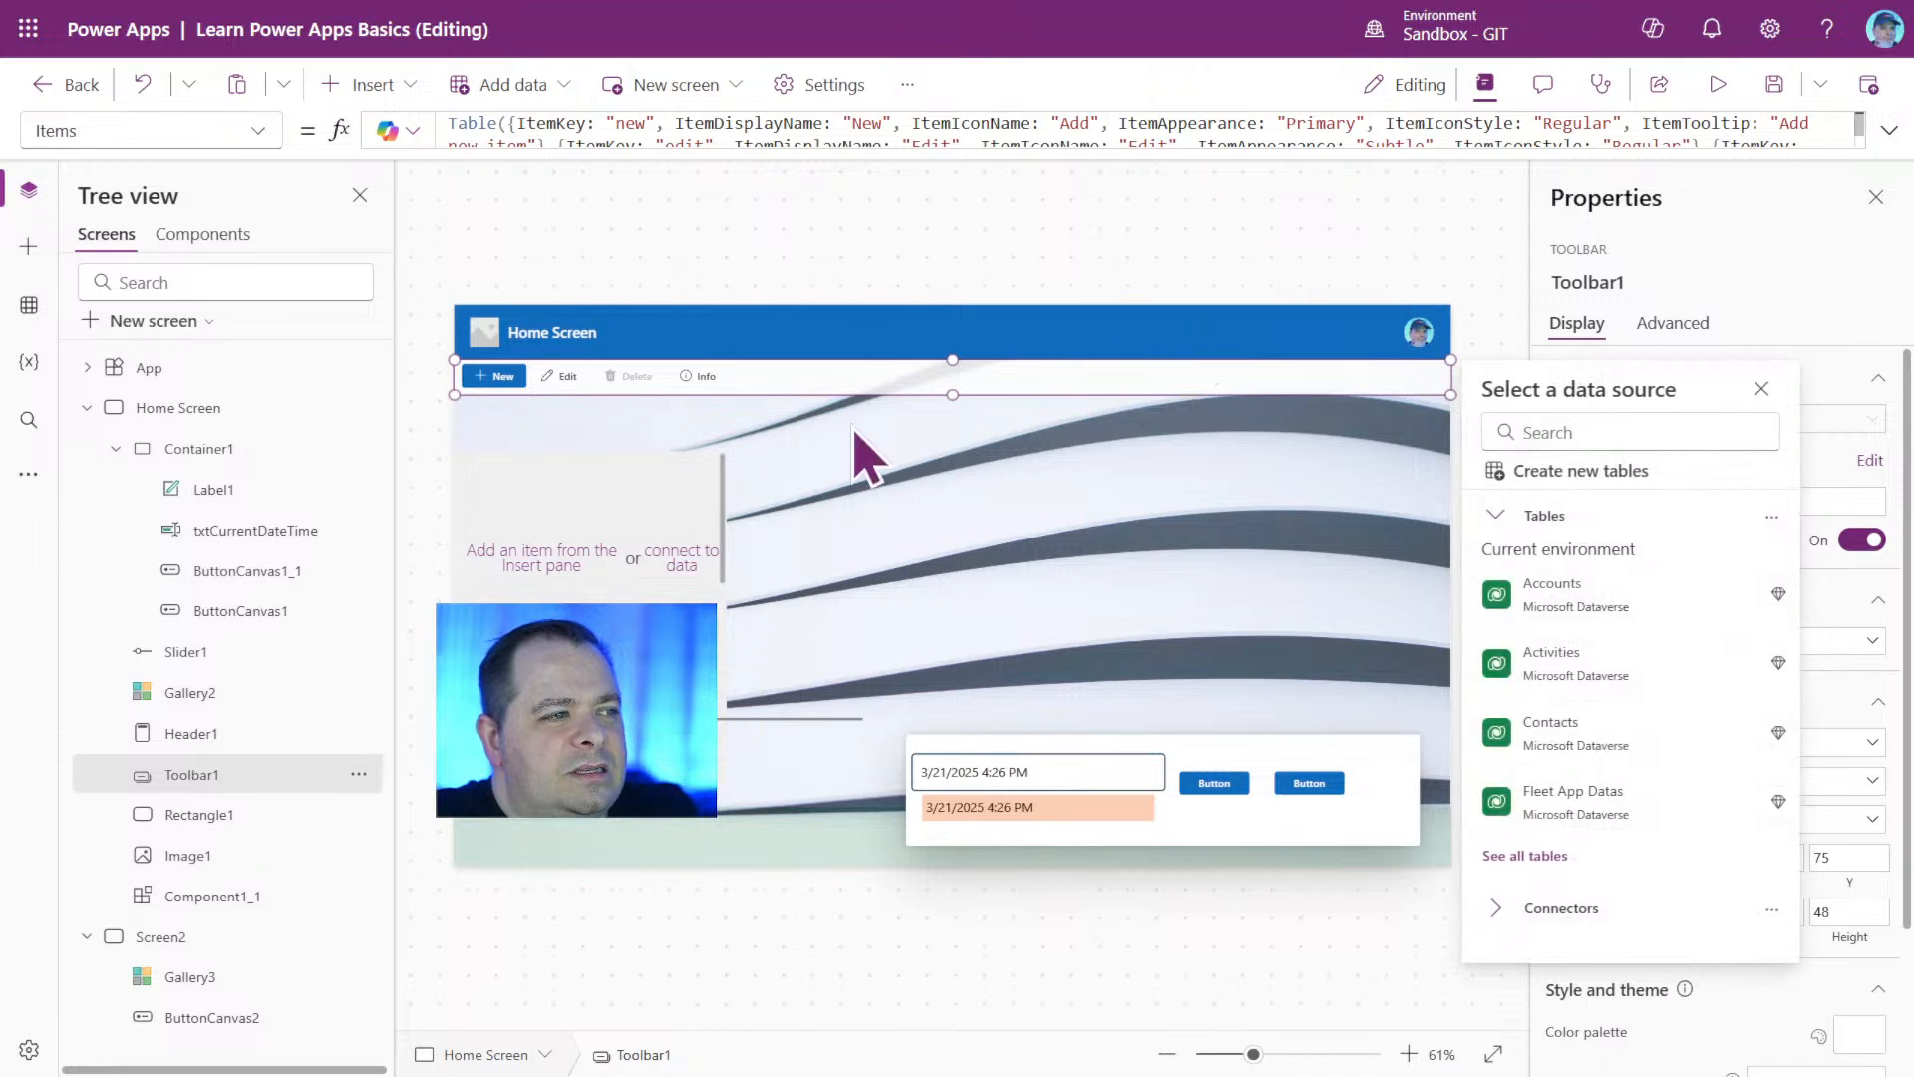
left_click(185, 738)
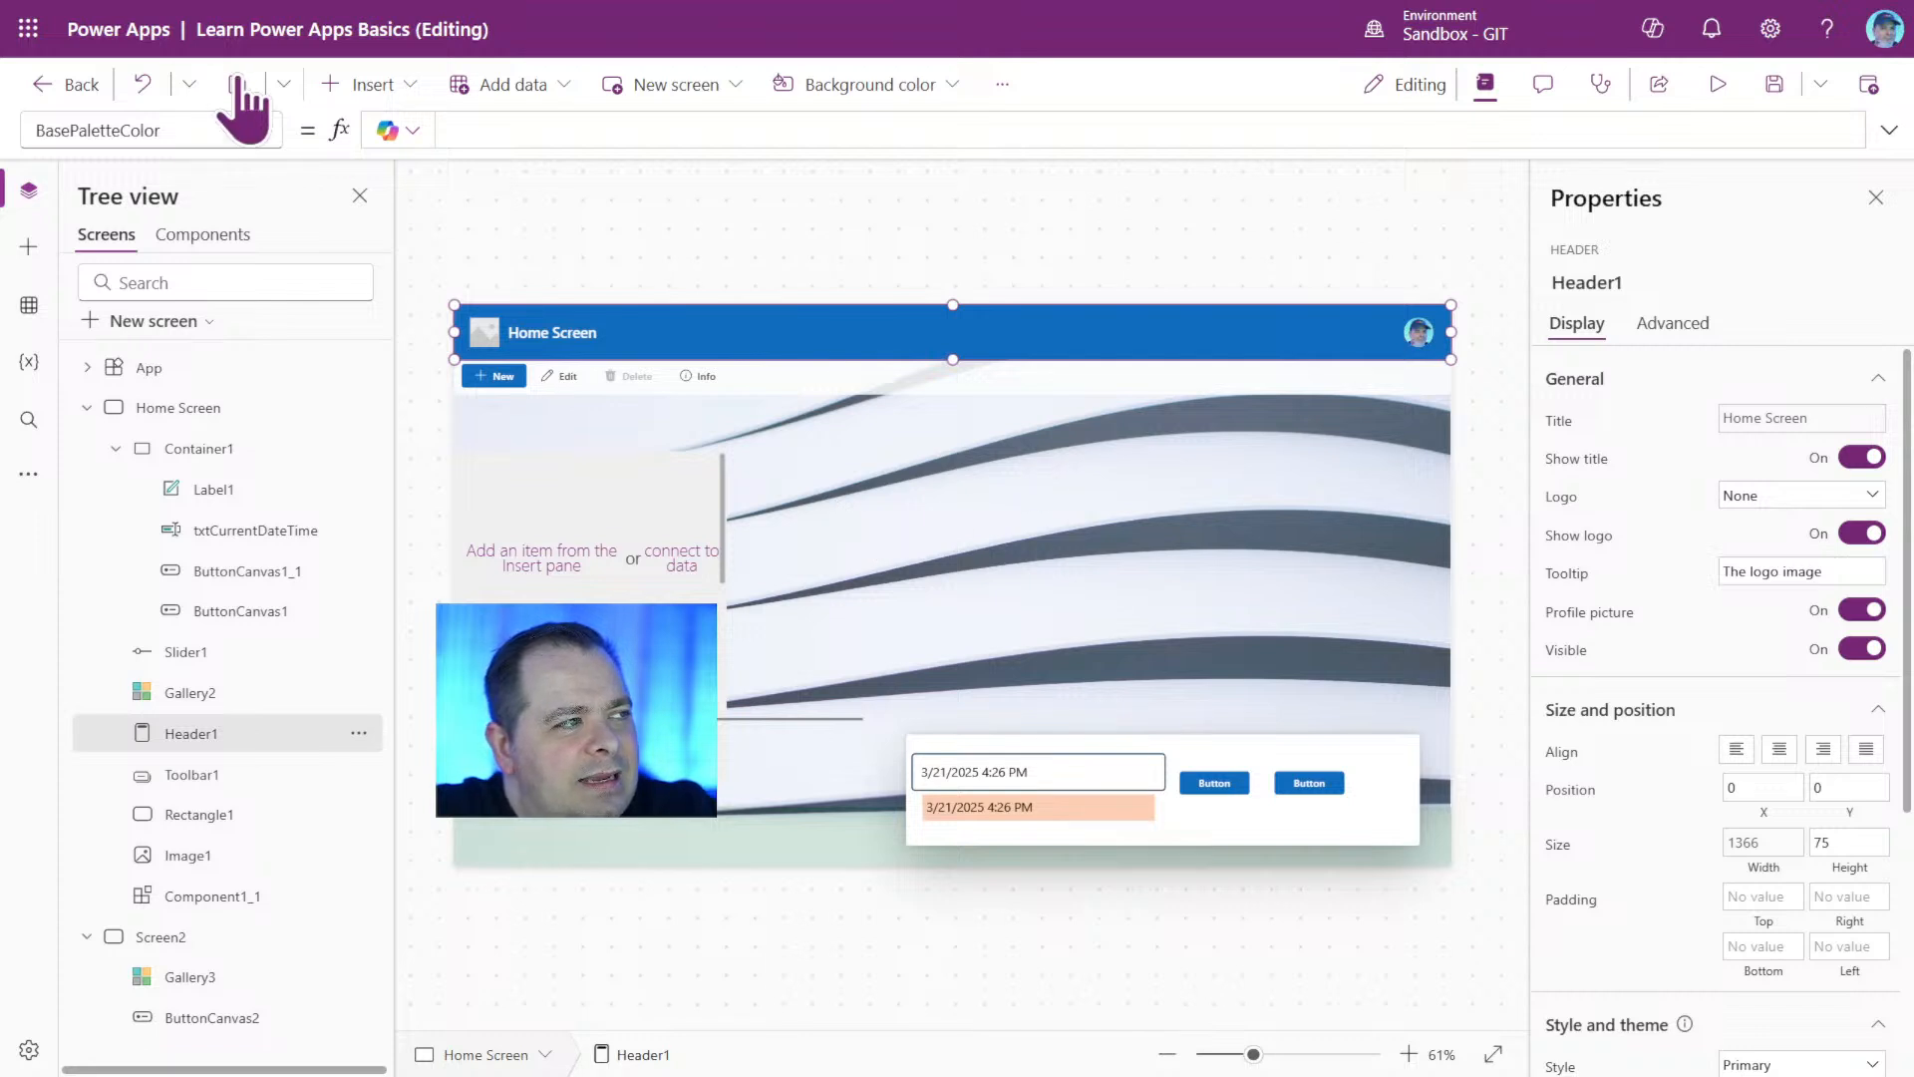
left_click(371, 84)
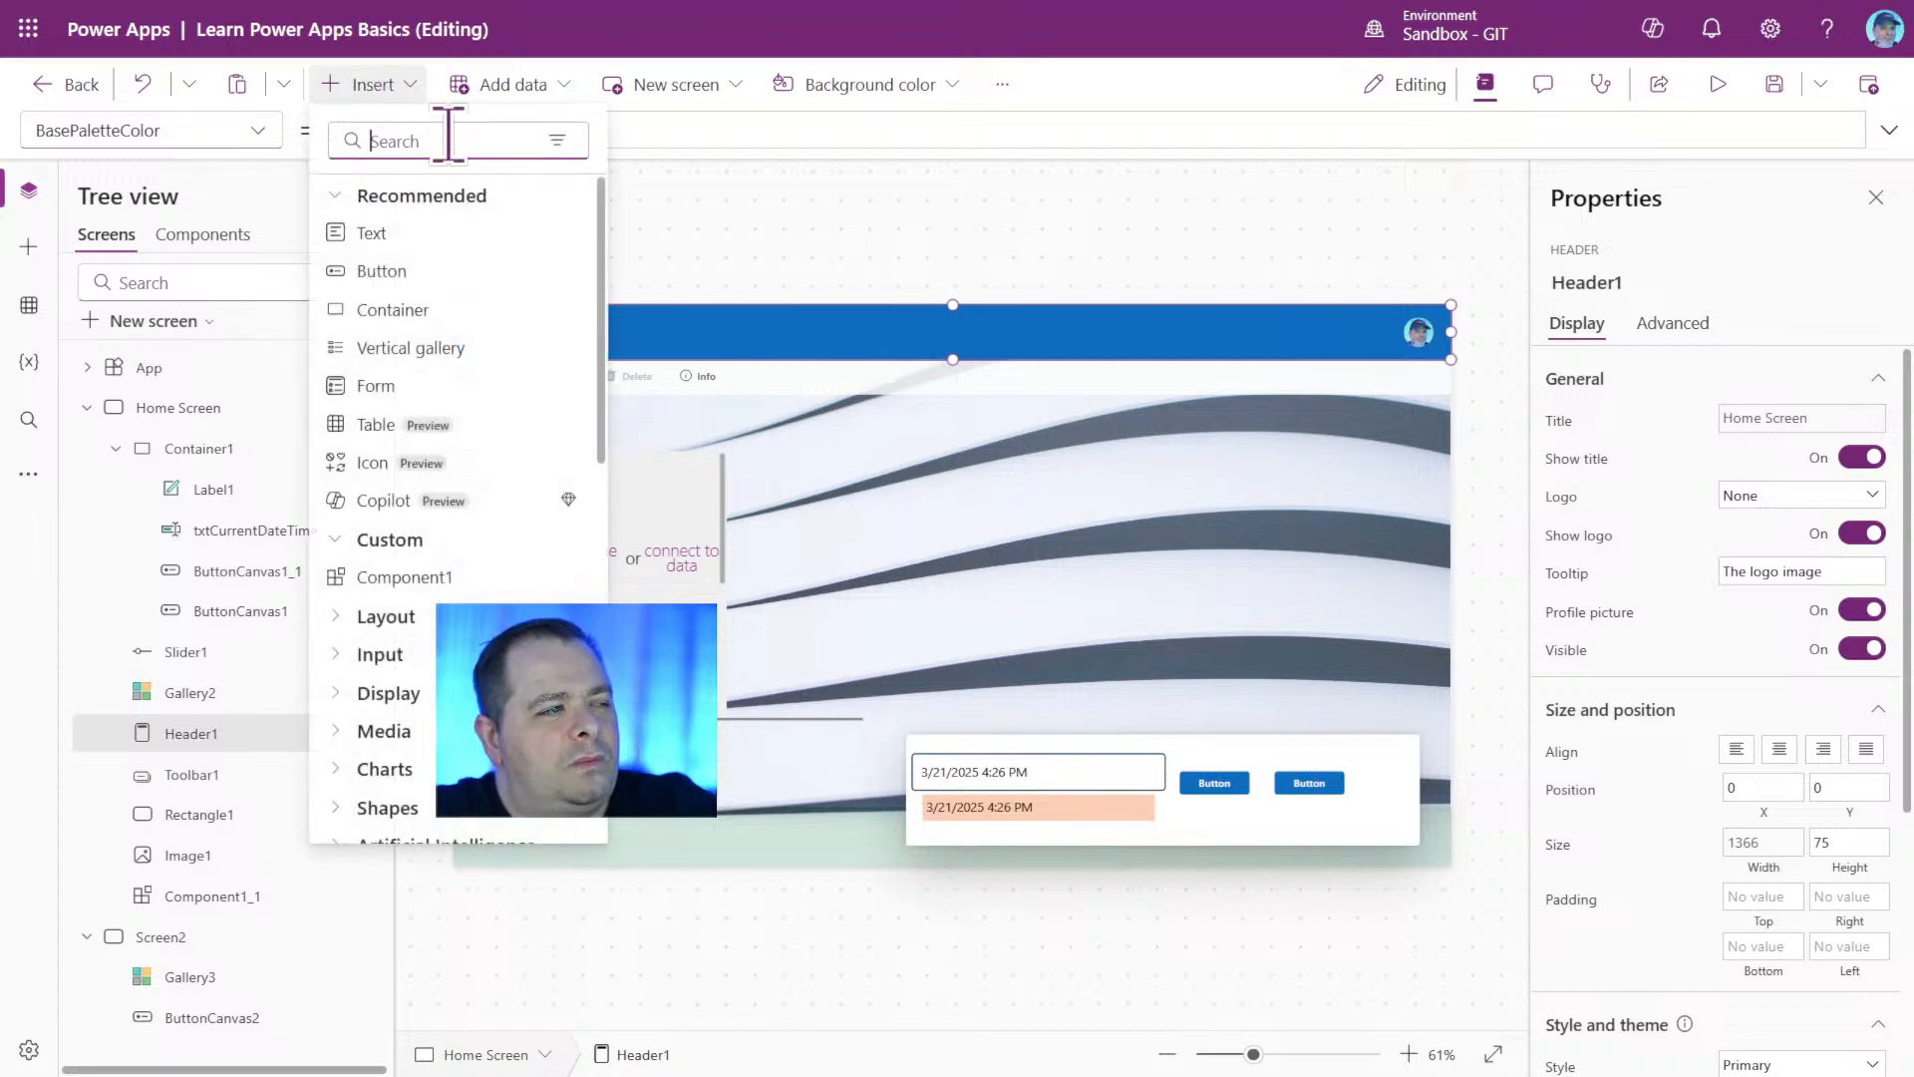
type("cont")
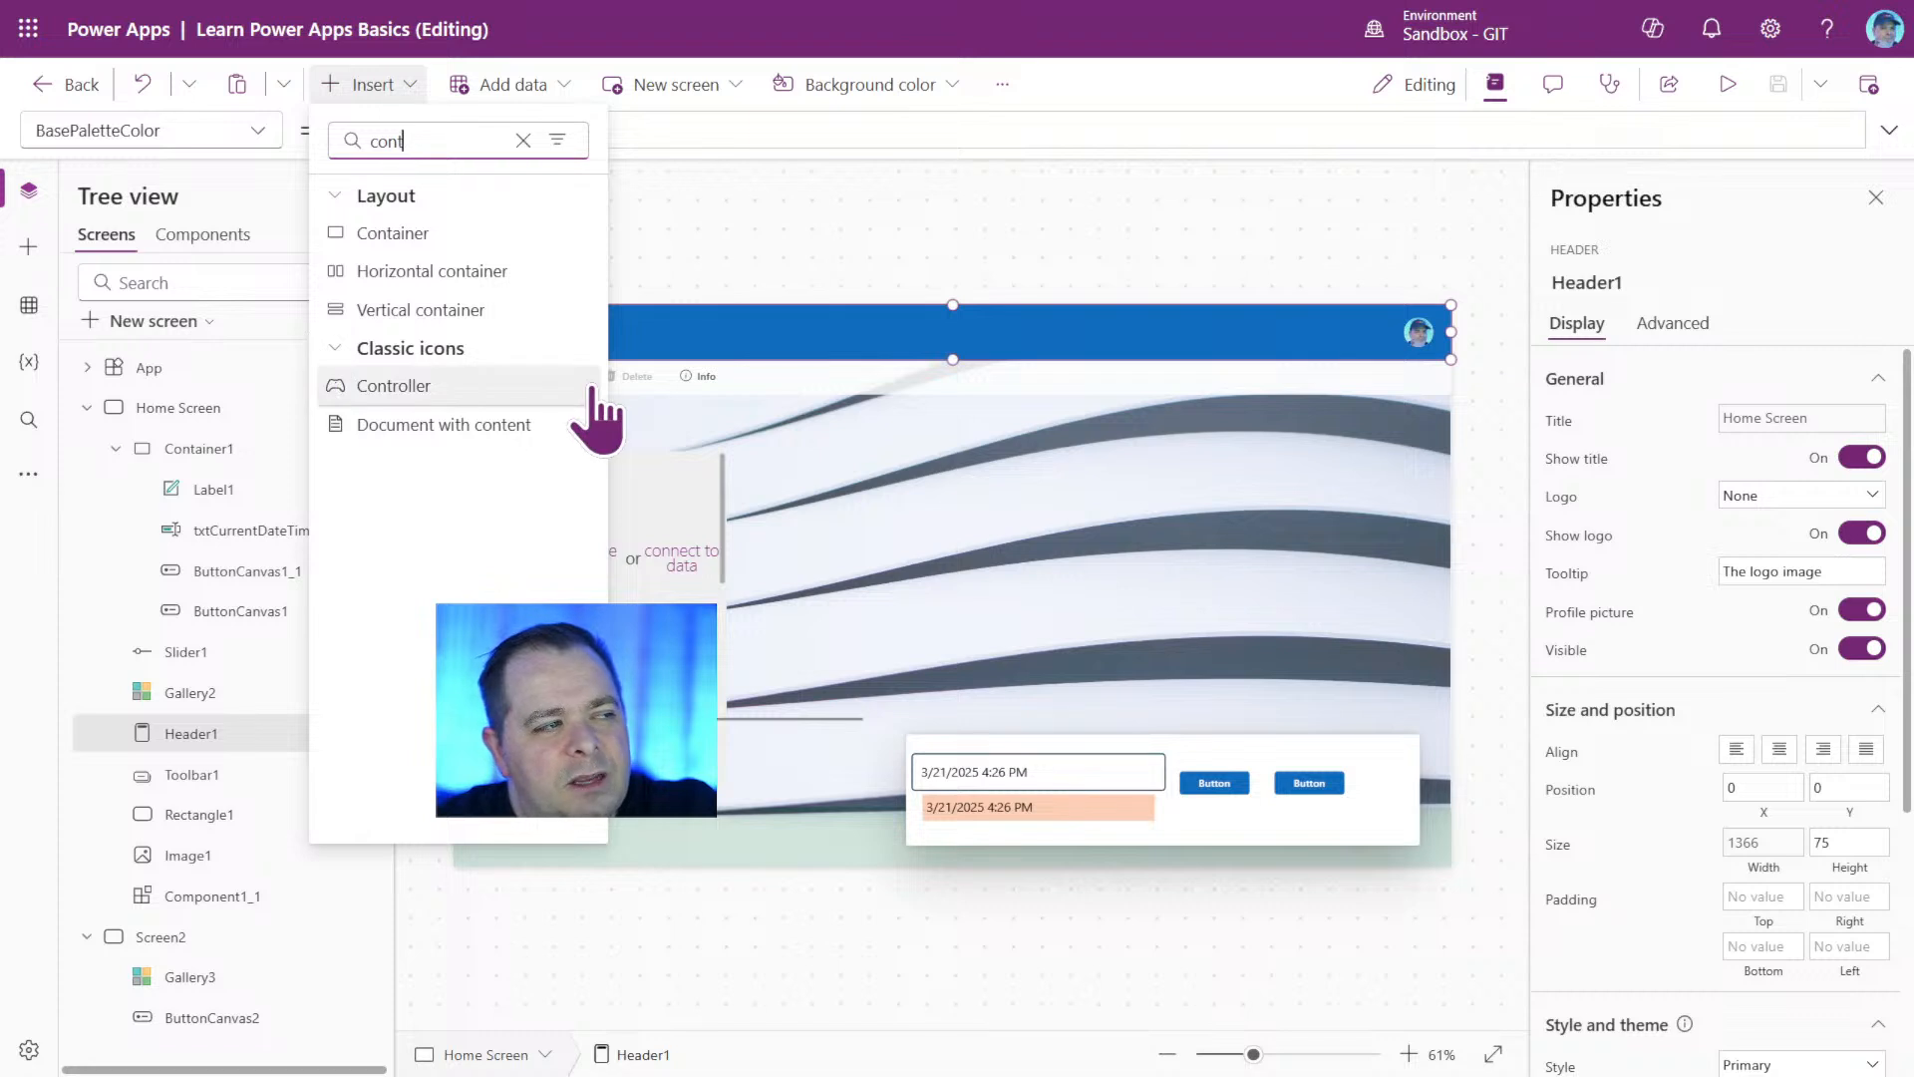
left_click(479, 276)
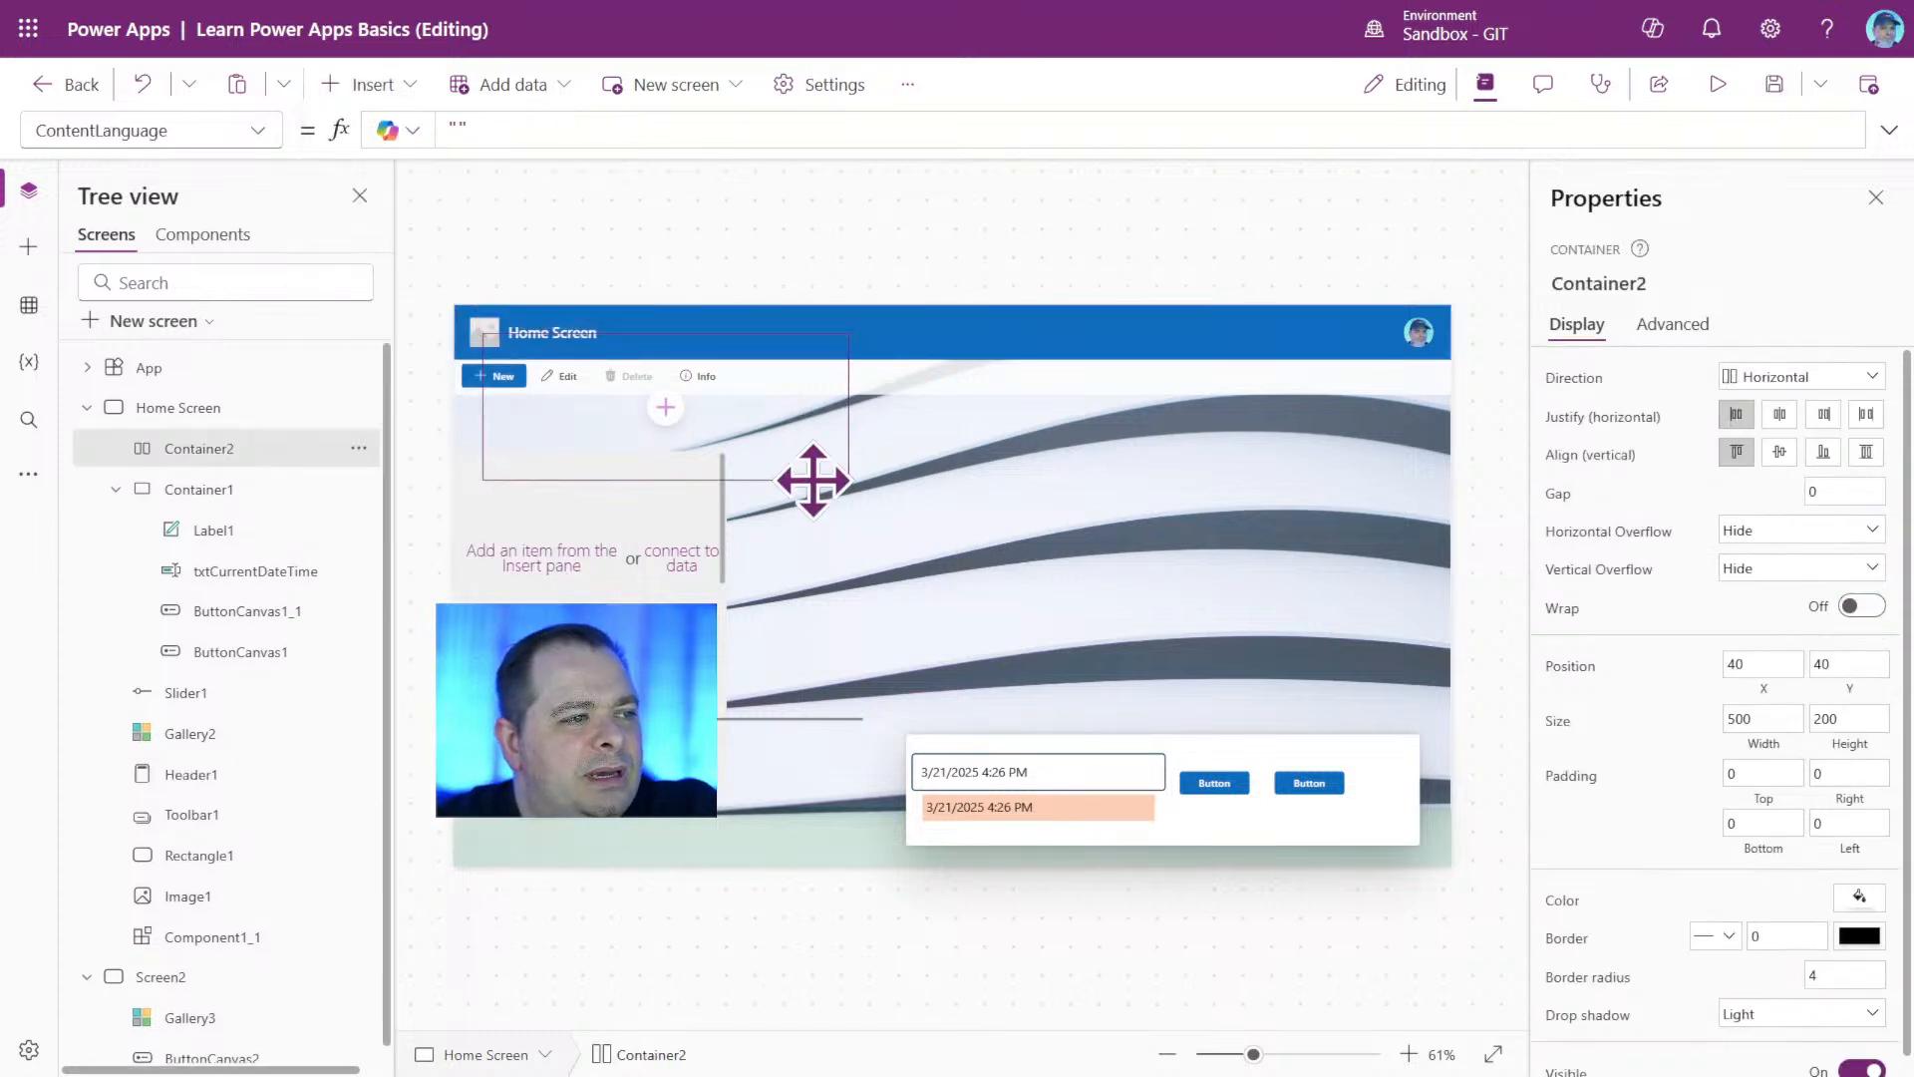
left_click_drag(812, 481, 1239, 716)
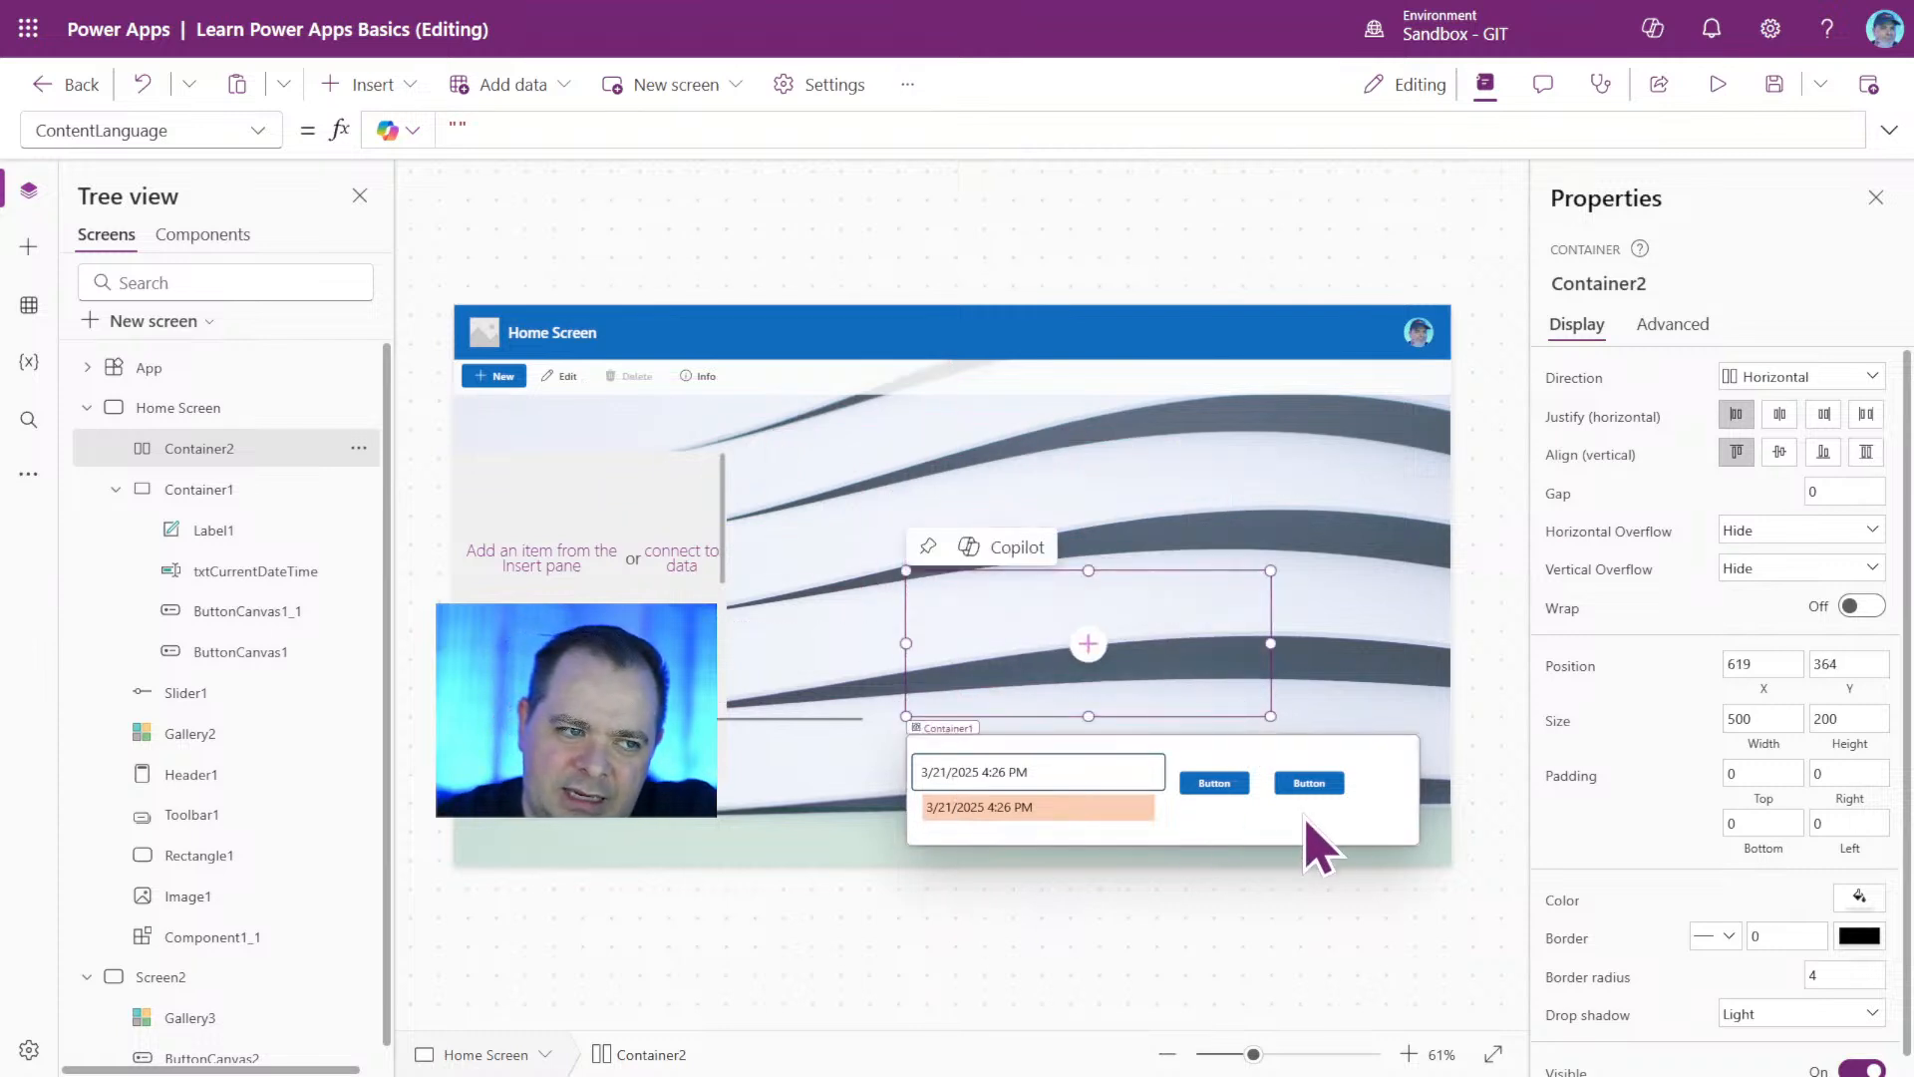
Cut Header1 and paste it into the new horizontal container, and move that container to X 0, Y 0.
left_click(1864, 378)
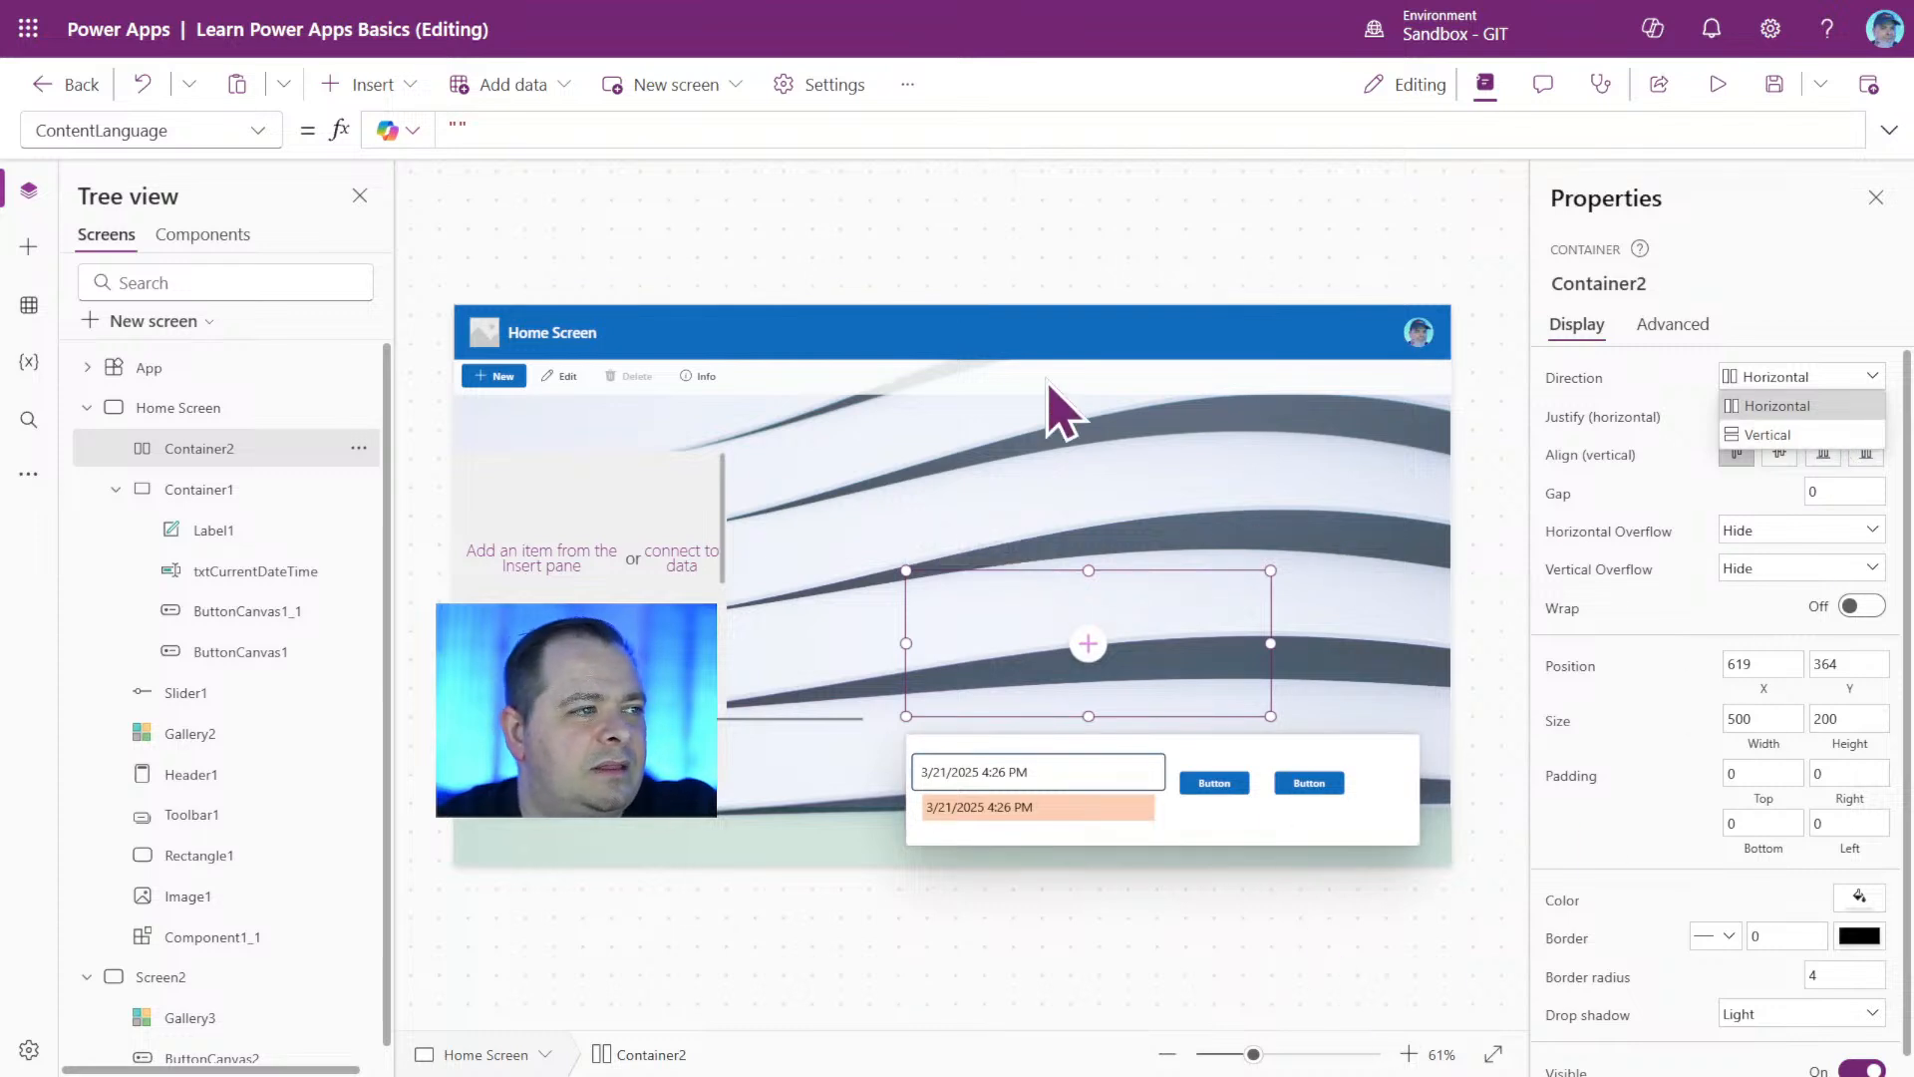
left_click(1037, 333)
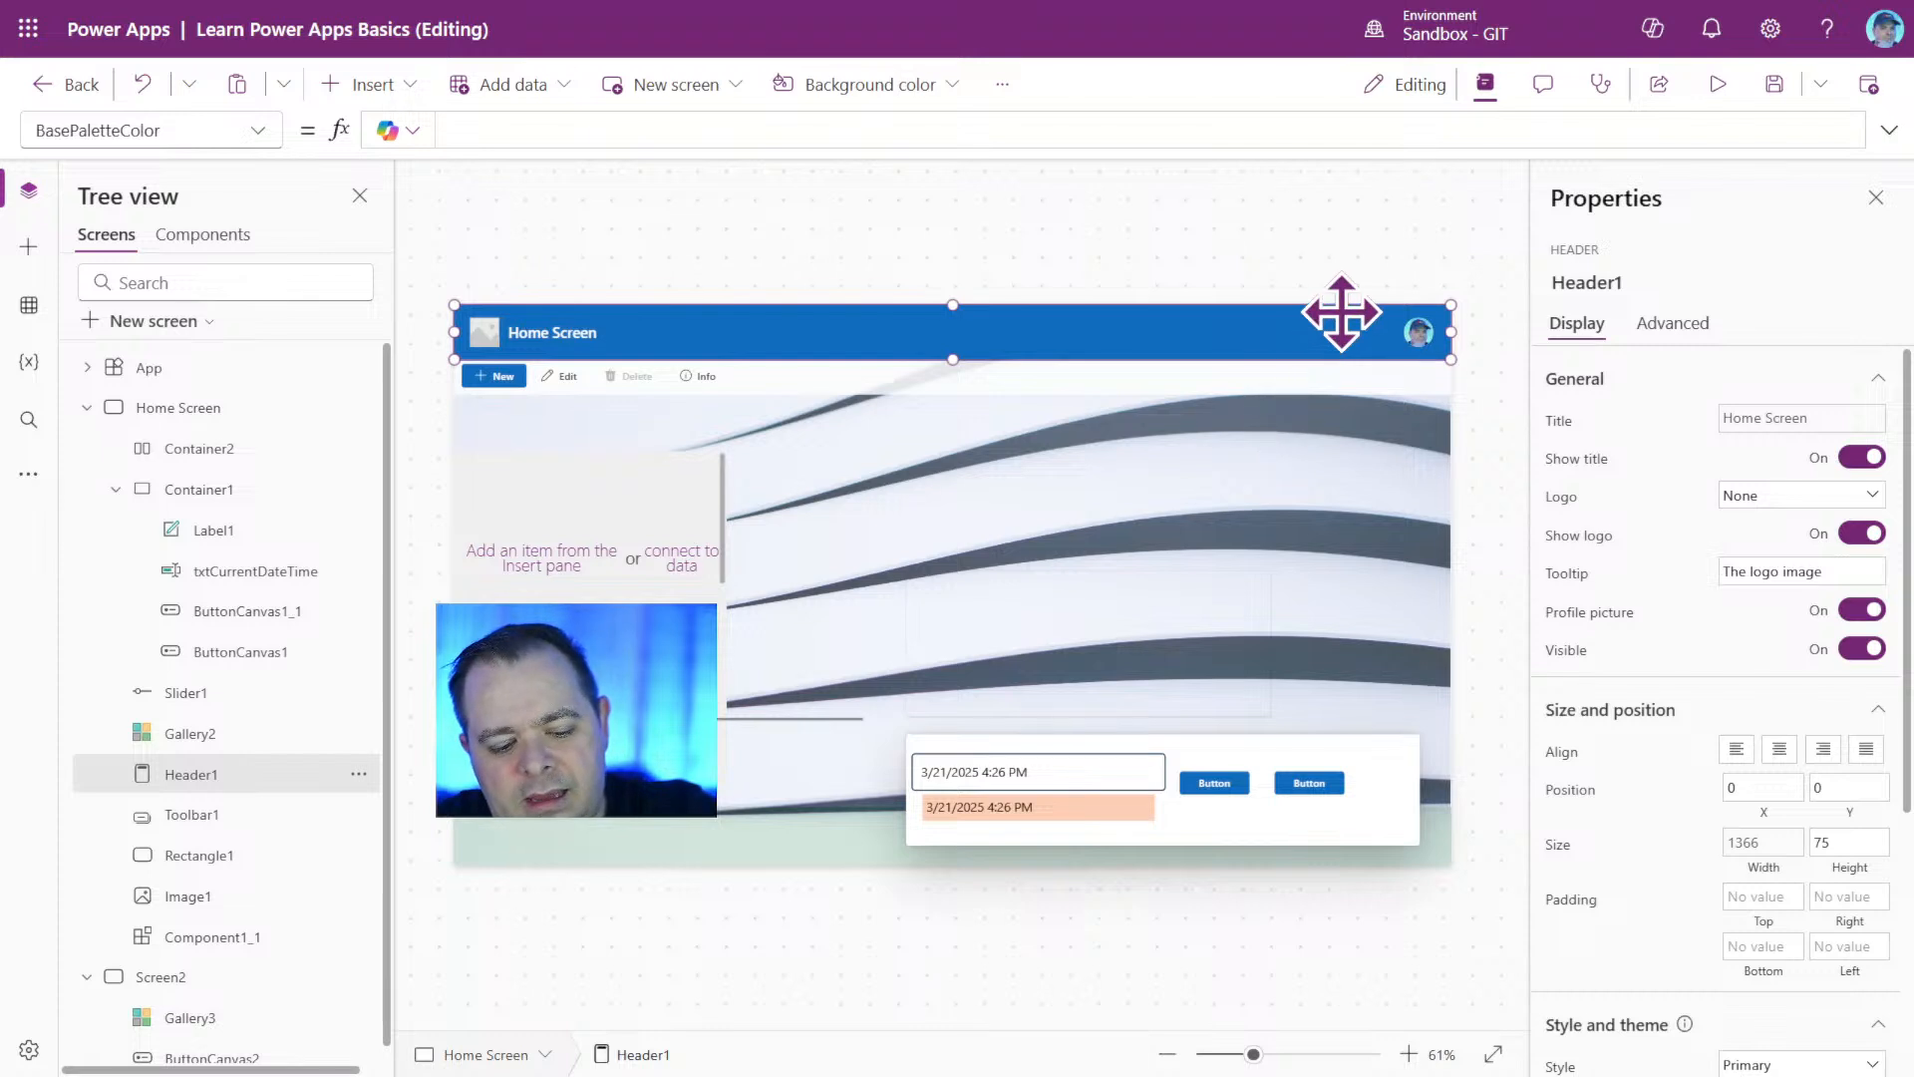
key("Delete")
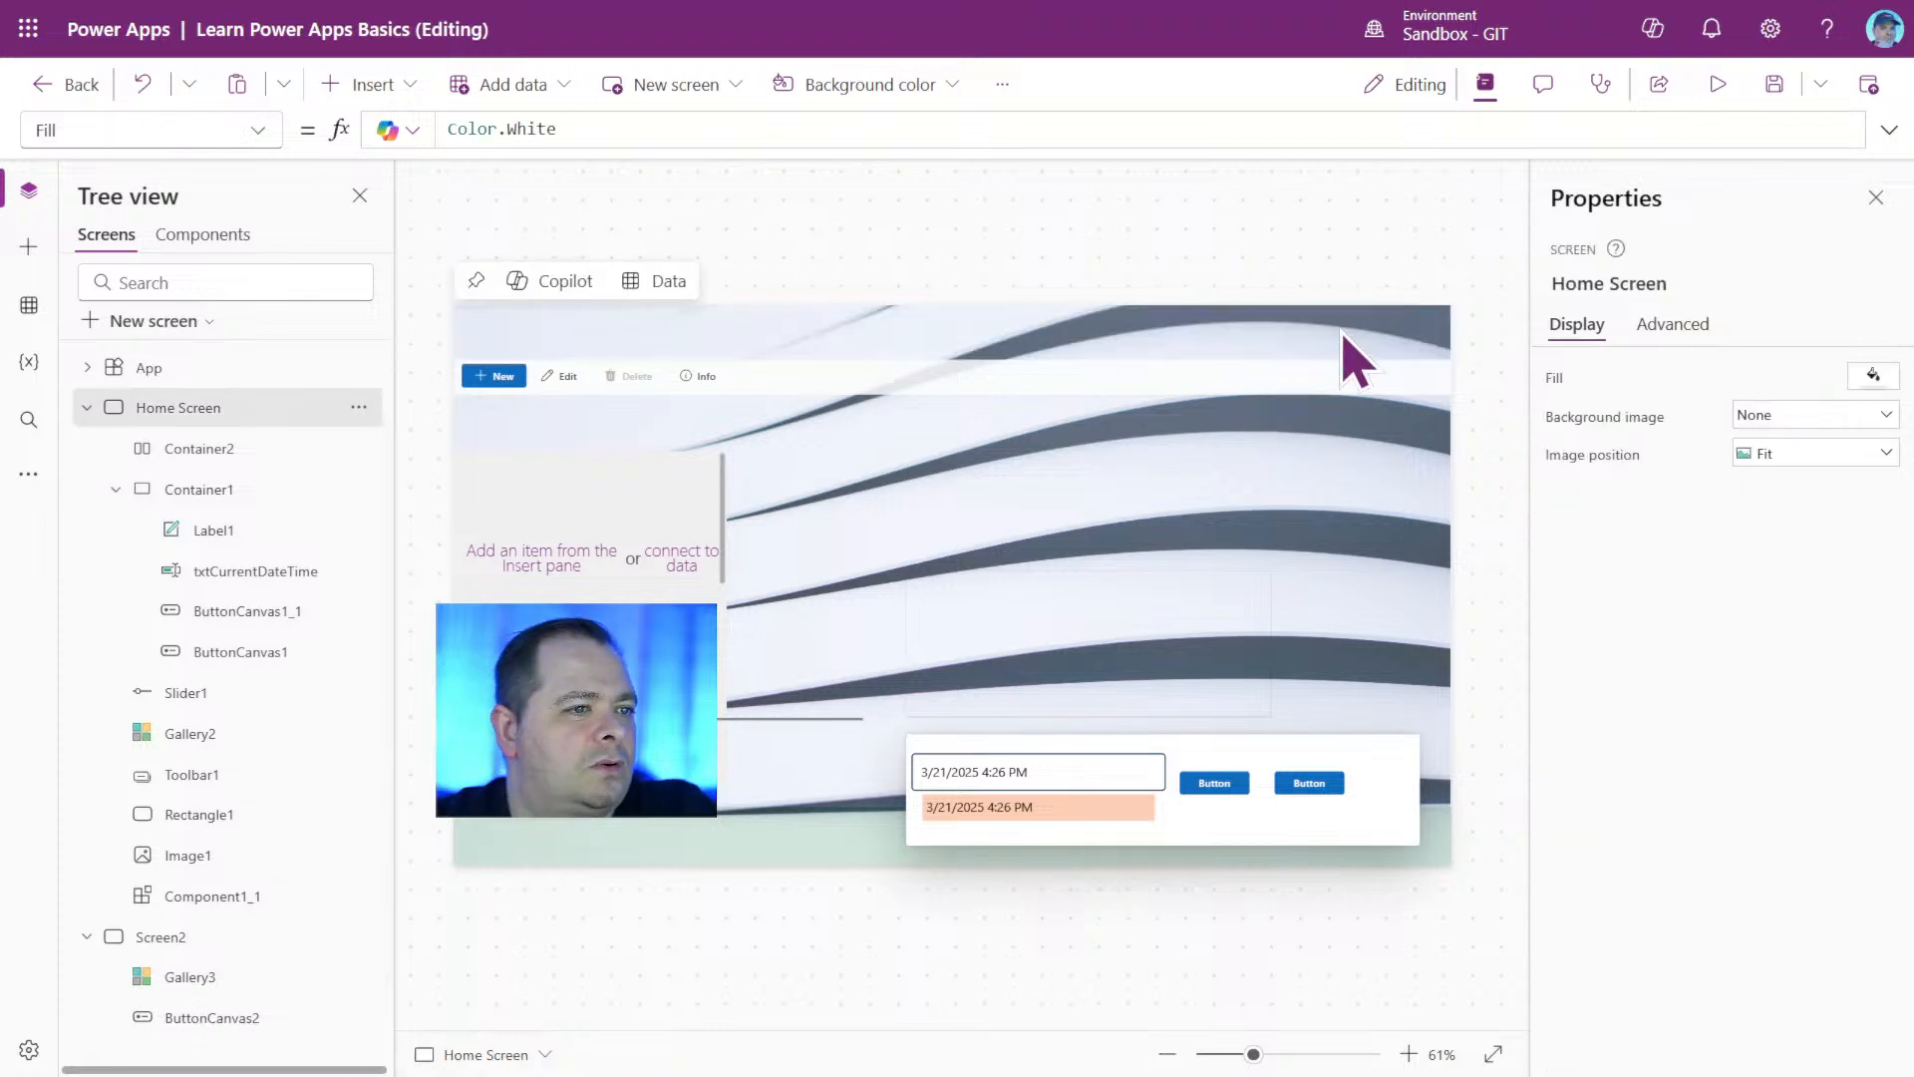
left_click(1000, 630)
key("ctrl+v")
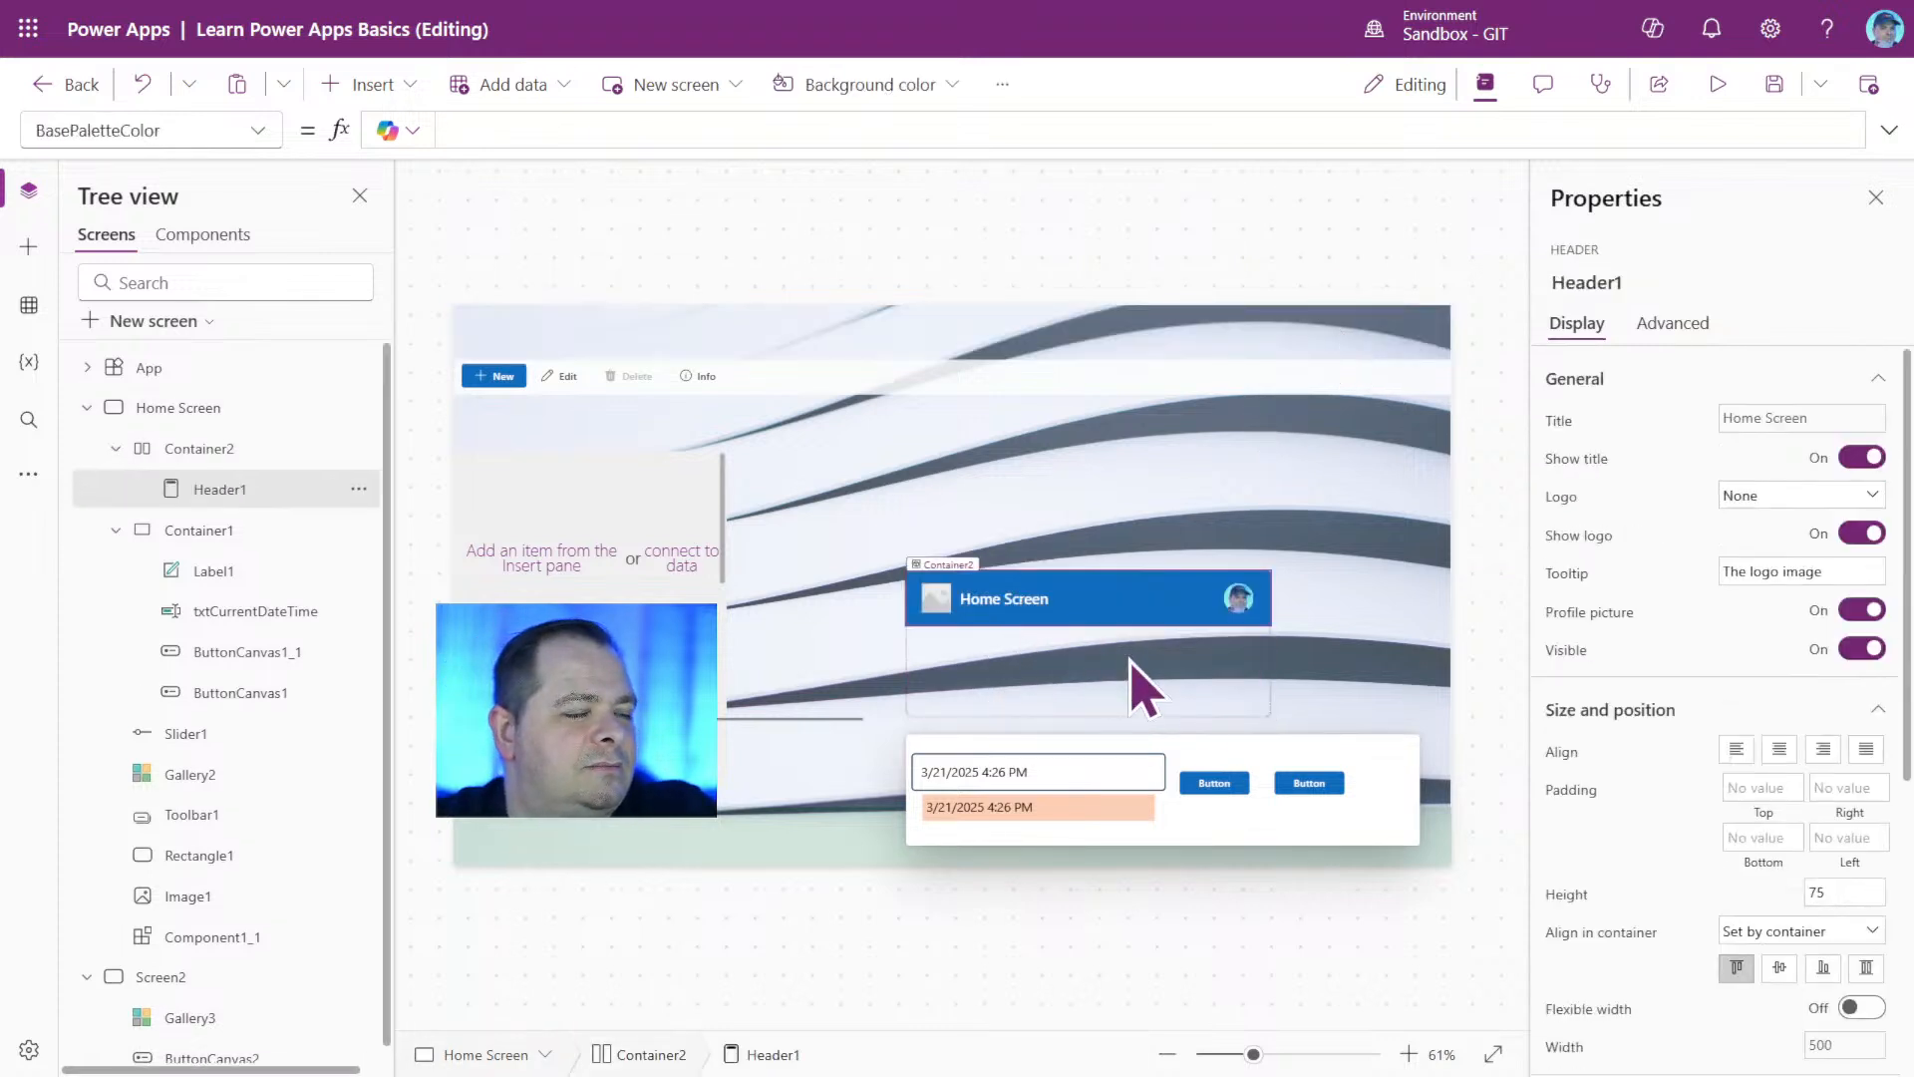
left_click_drag(1236, 715, 671, 384)
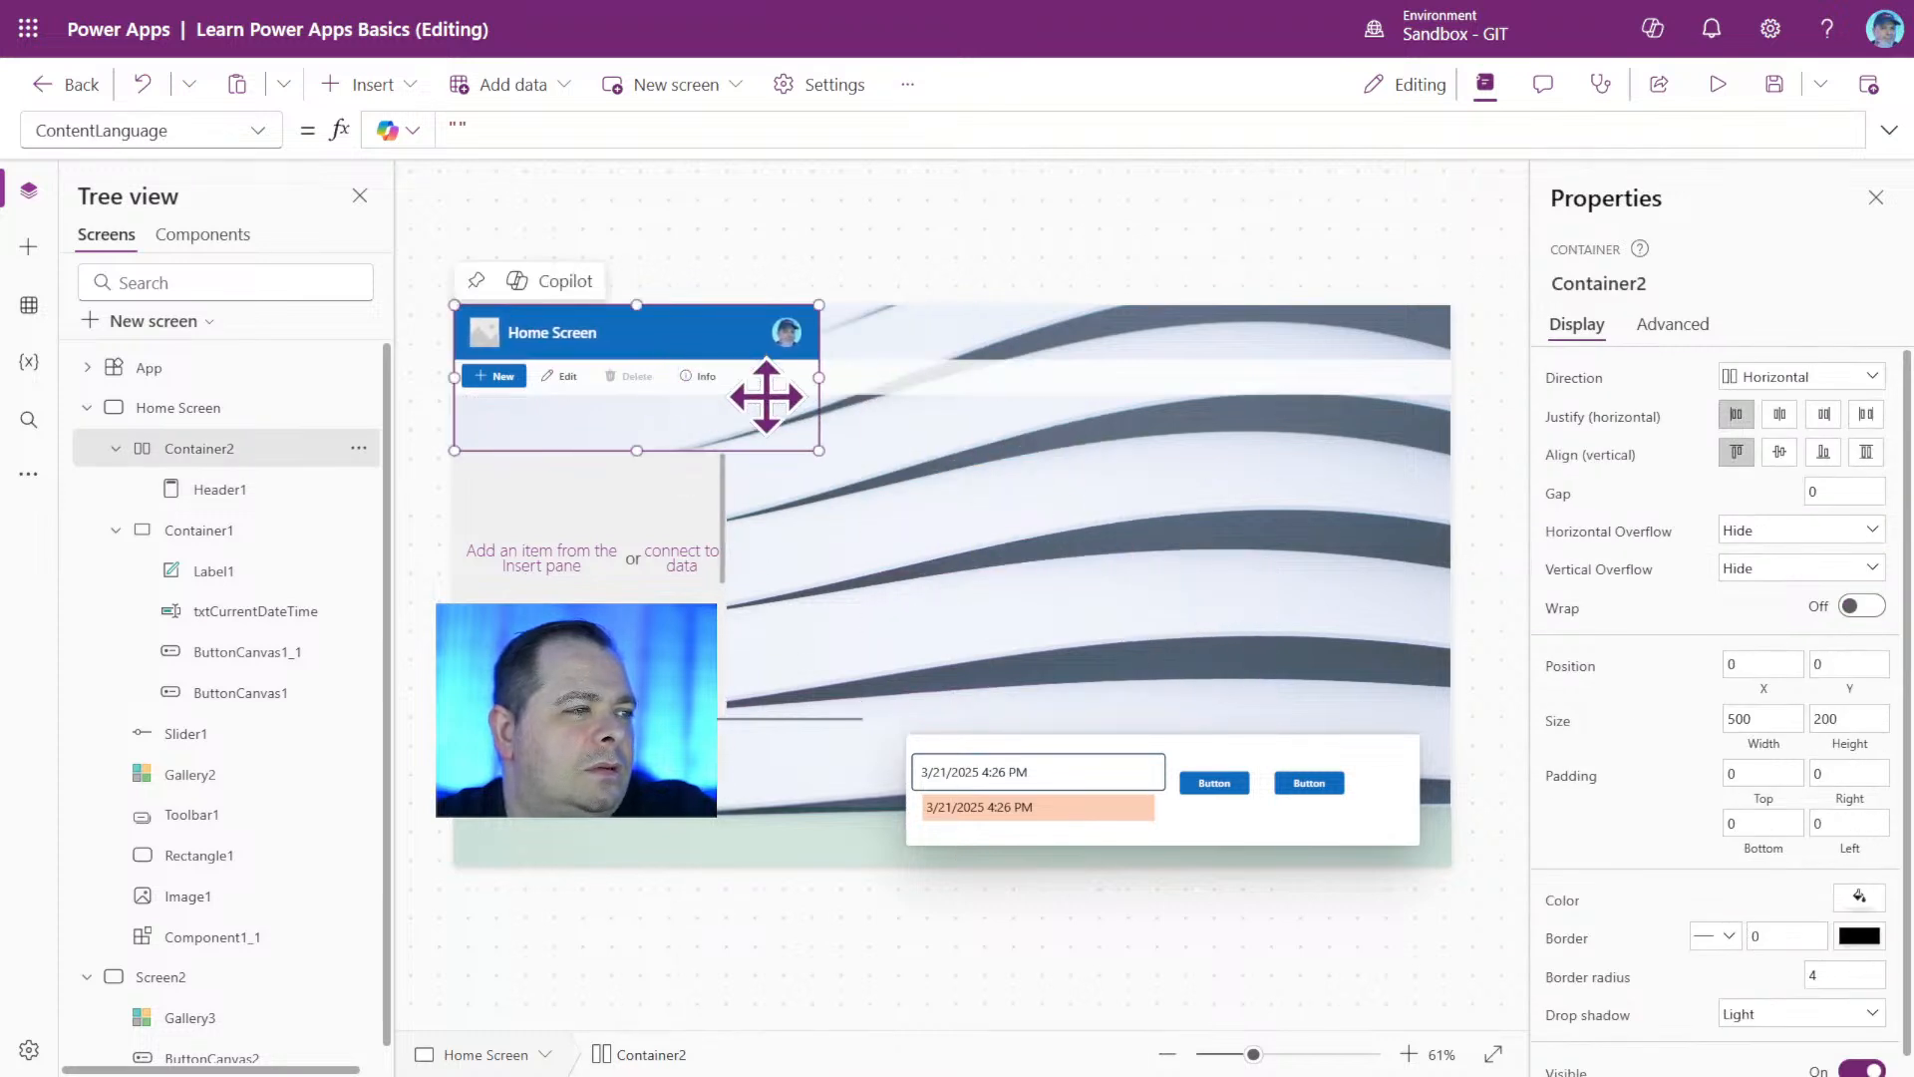
Try the Vertical direction on the header container, and switch it back to Horizontal.
left_click(1845, 379)
left_click(1813, 439)
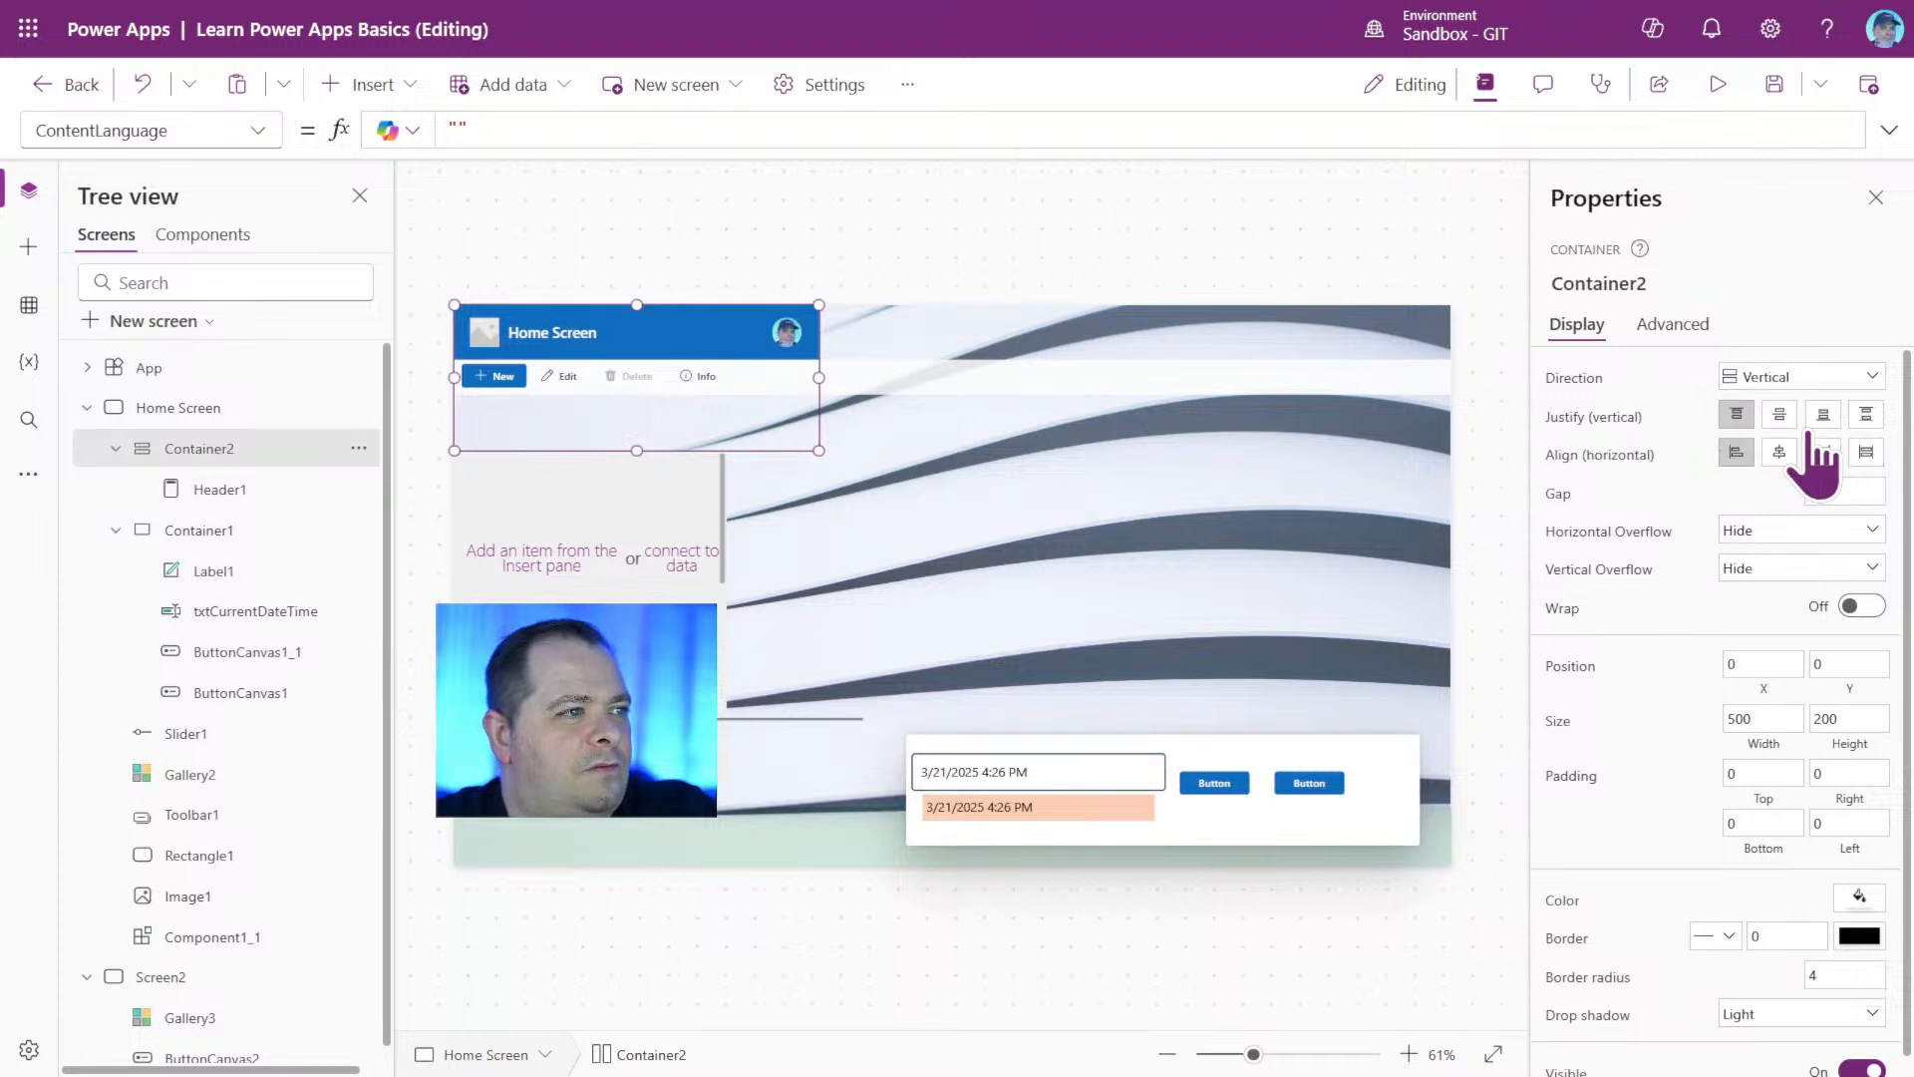
left_click(1824, 379)
left_click(1816, 406)
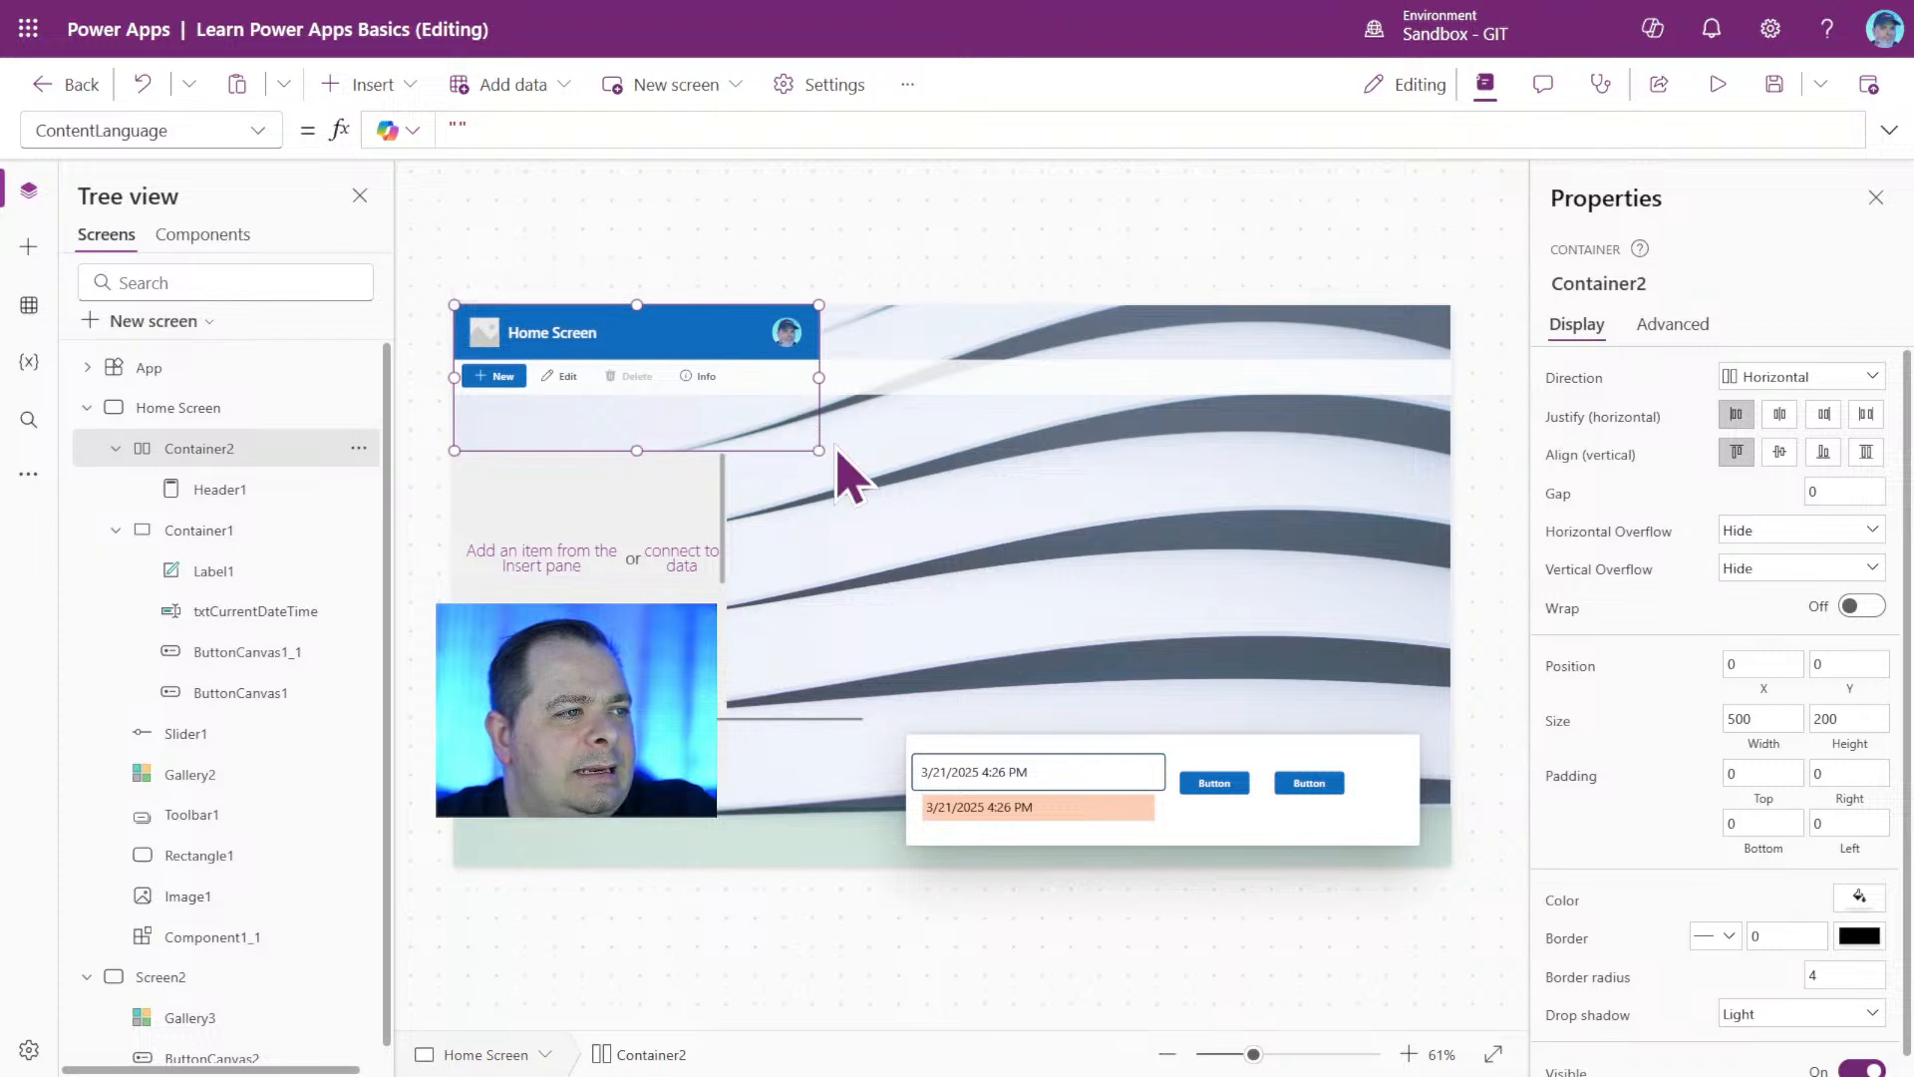
Resize the header container to 1366 wide by 75 high and set its border radius to 20.
left_click_drag(836, 450, 1468, 369)
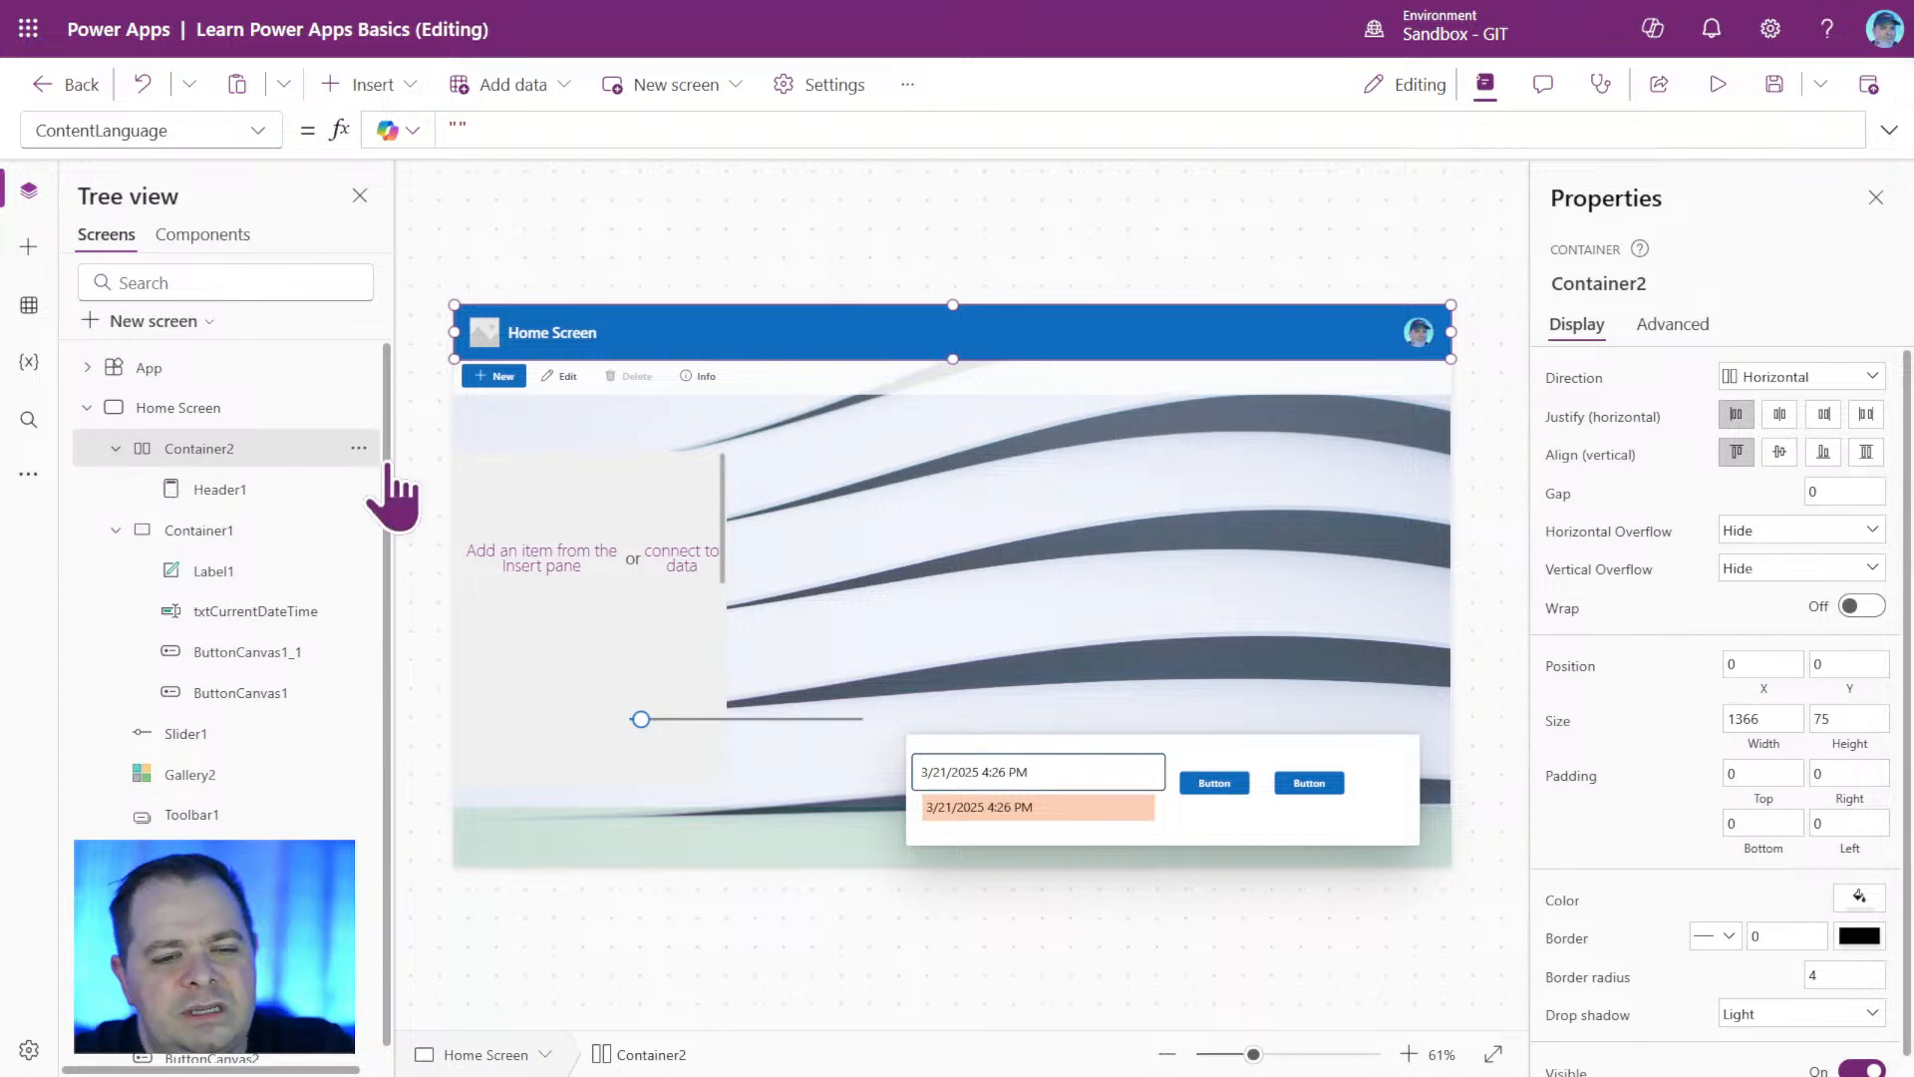
scroll(1685, 839, "down", 1)
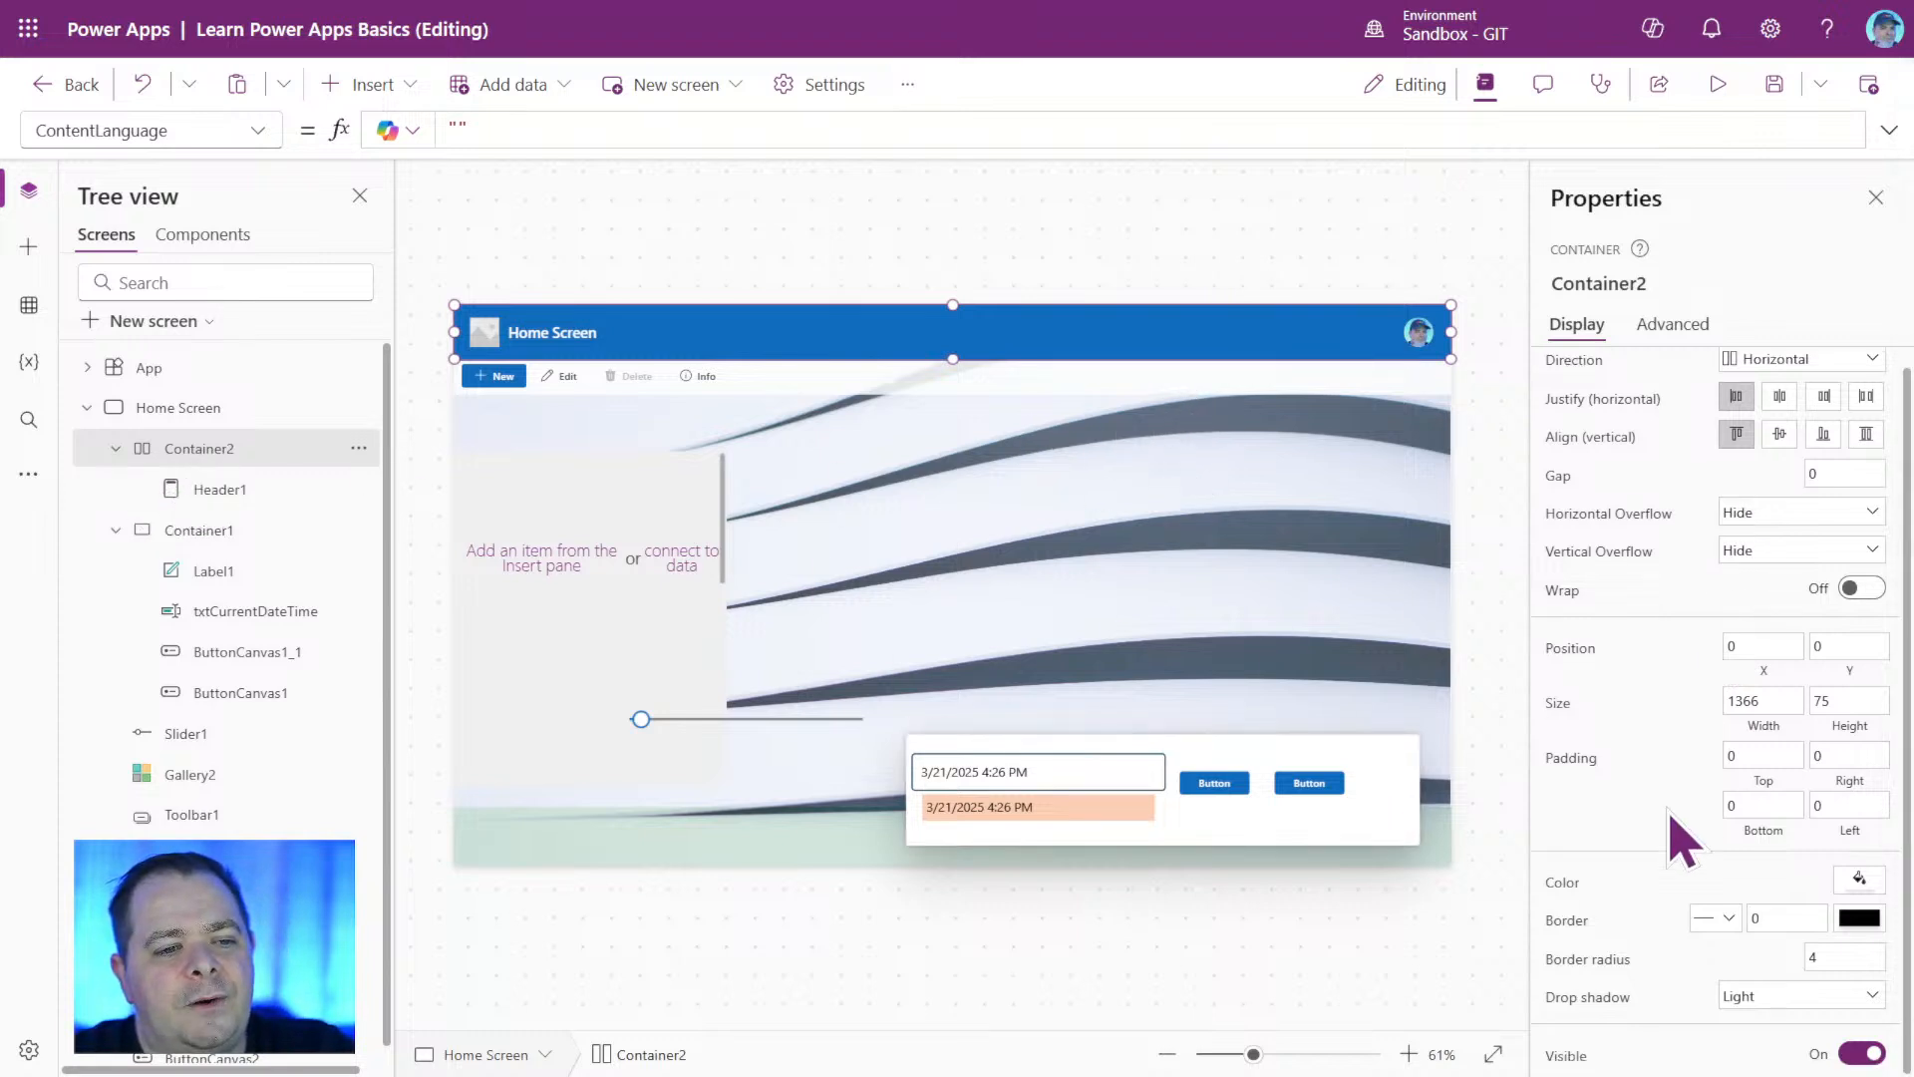
left_click(1858, 957)
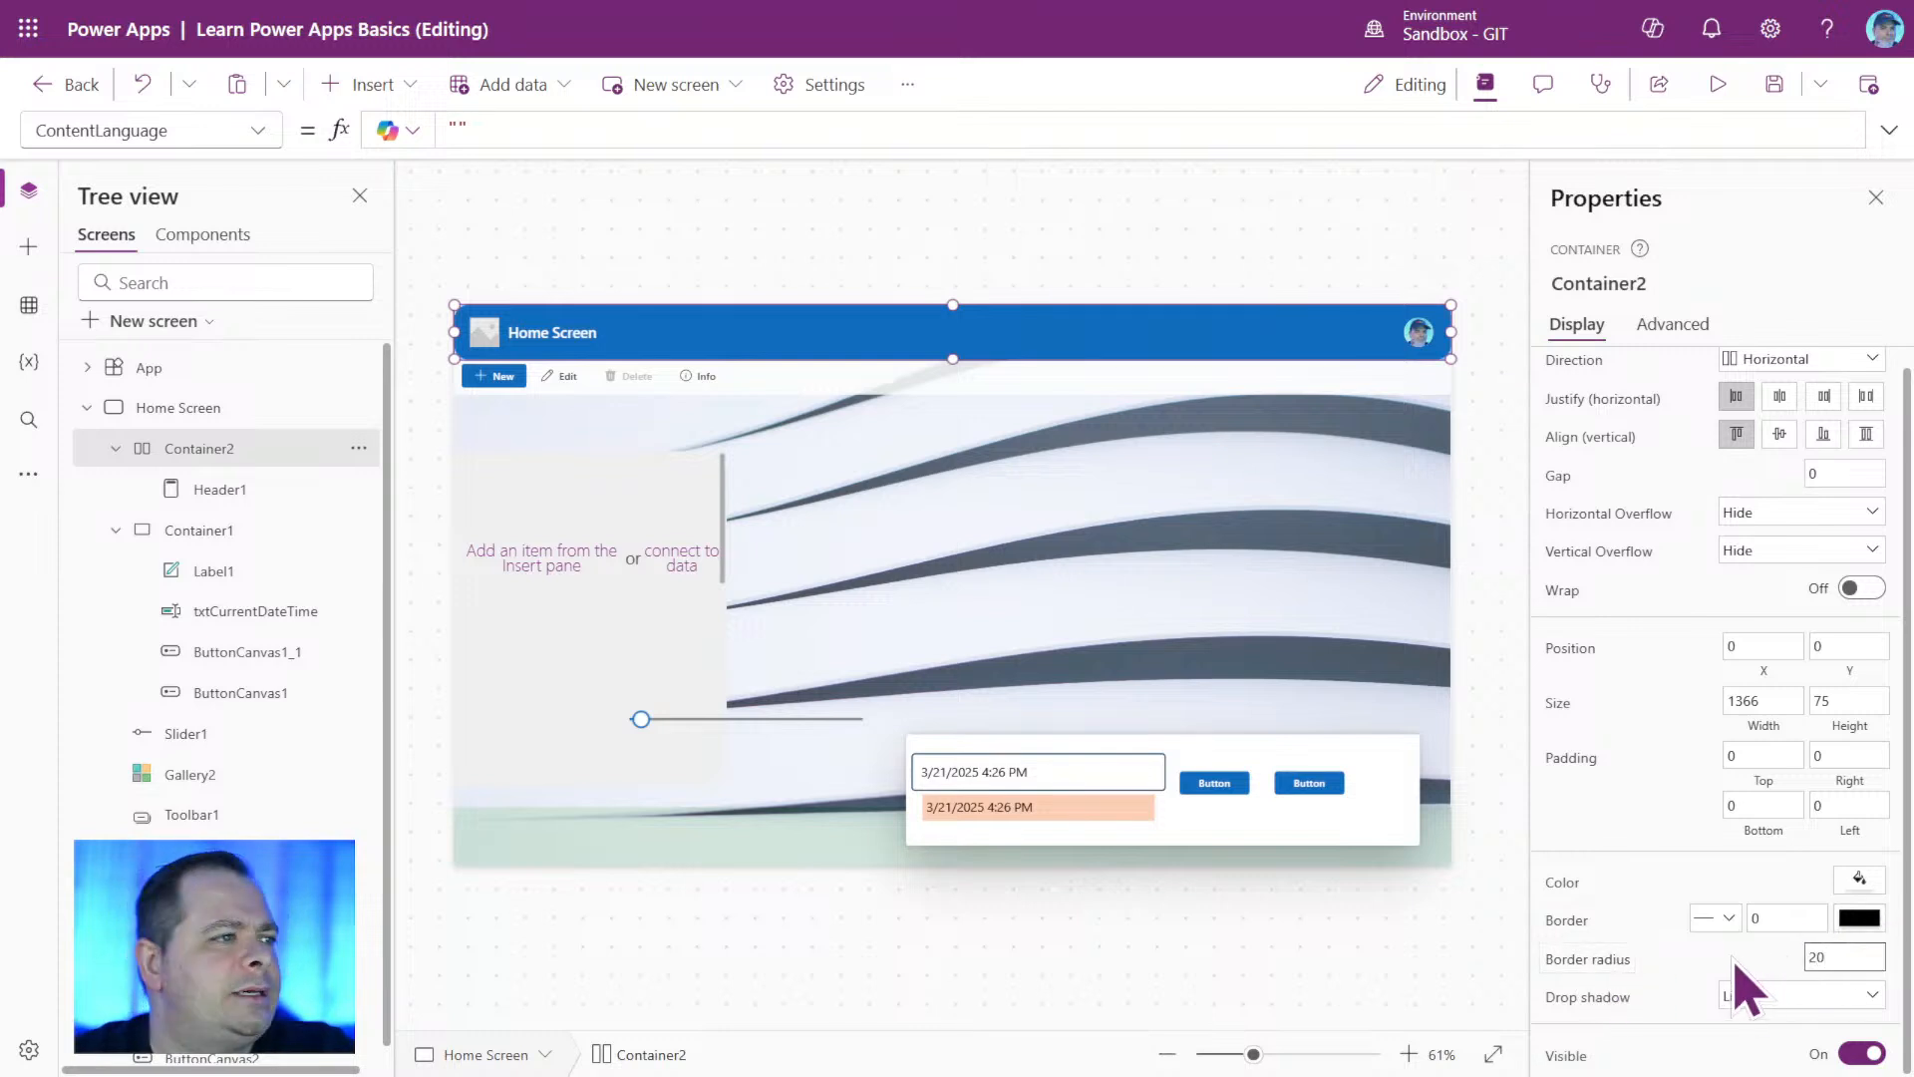
left_click(1340, 1007)
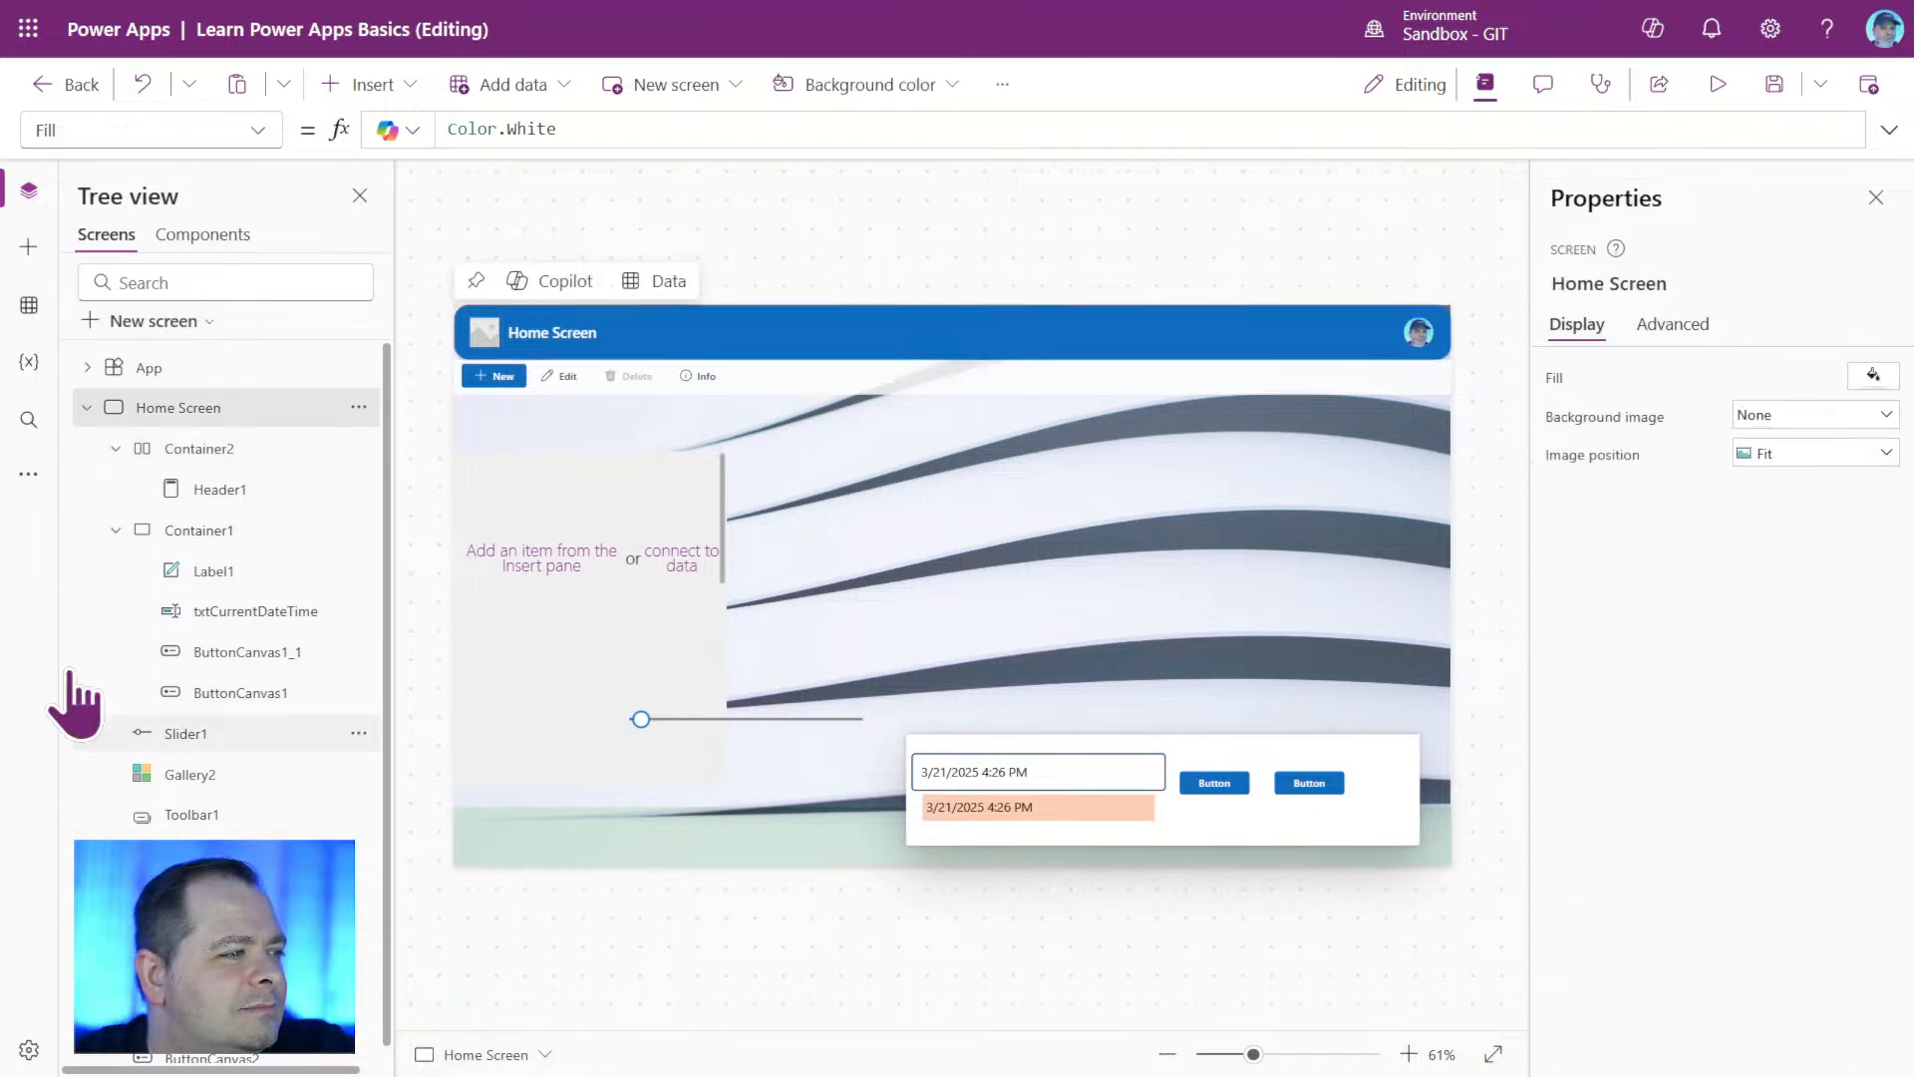
Select Toolbar1 together with Rectangle1 behind it and move both down to just above the gallery, leaving a gap below the header.
left_click(232, 481)
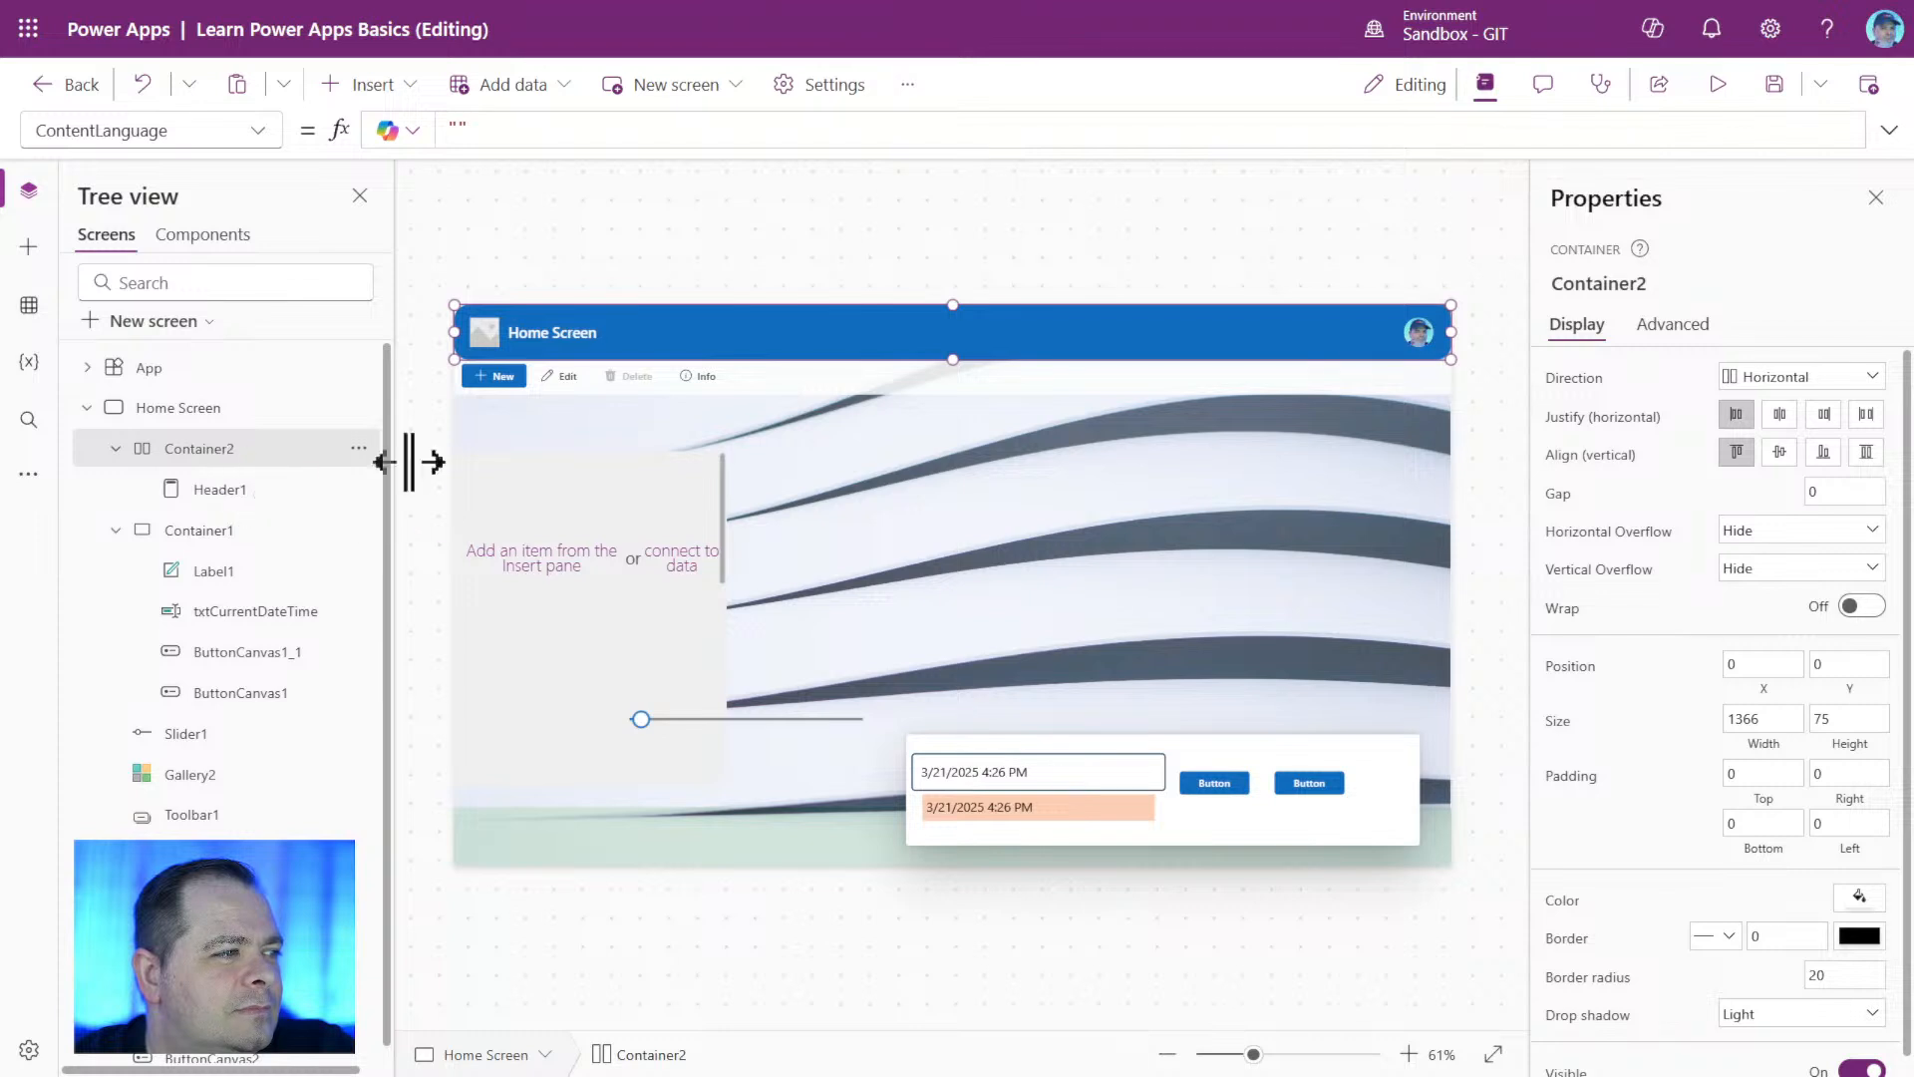
left_click(247, 497)
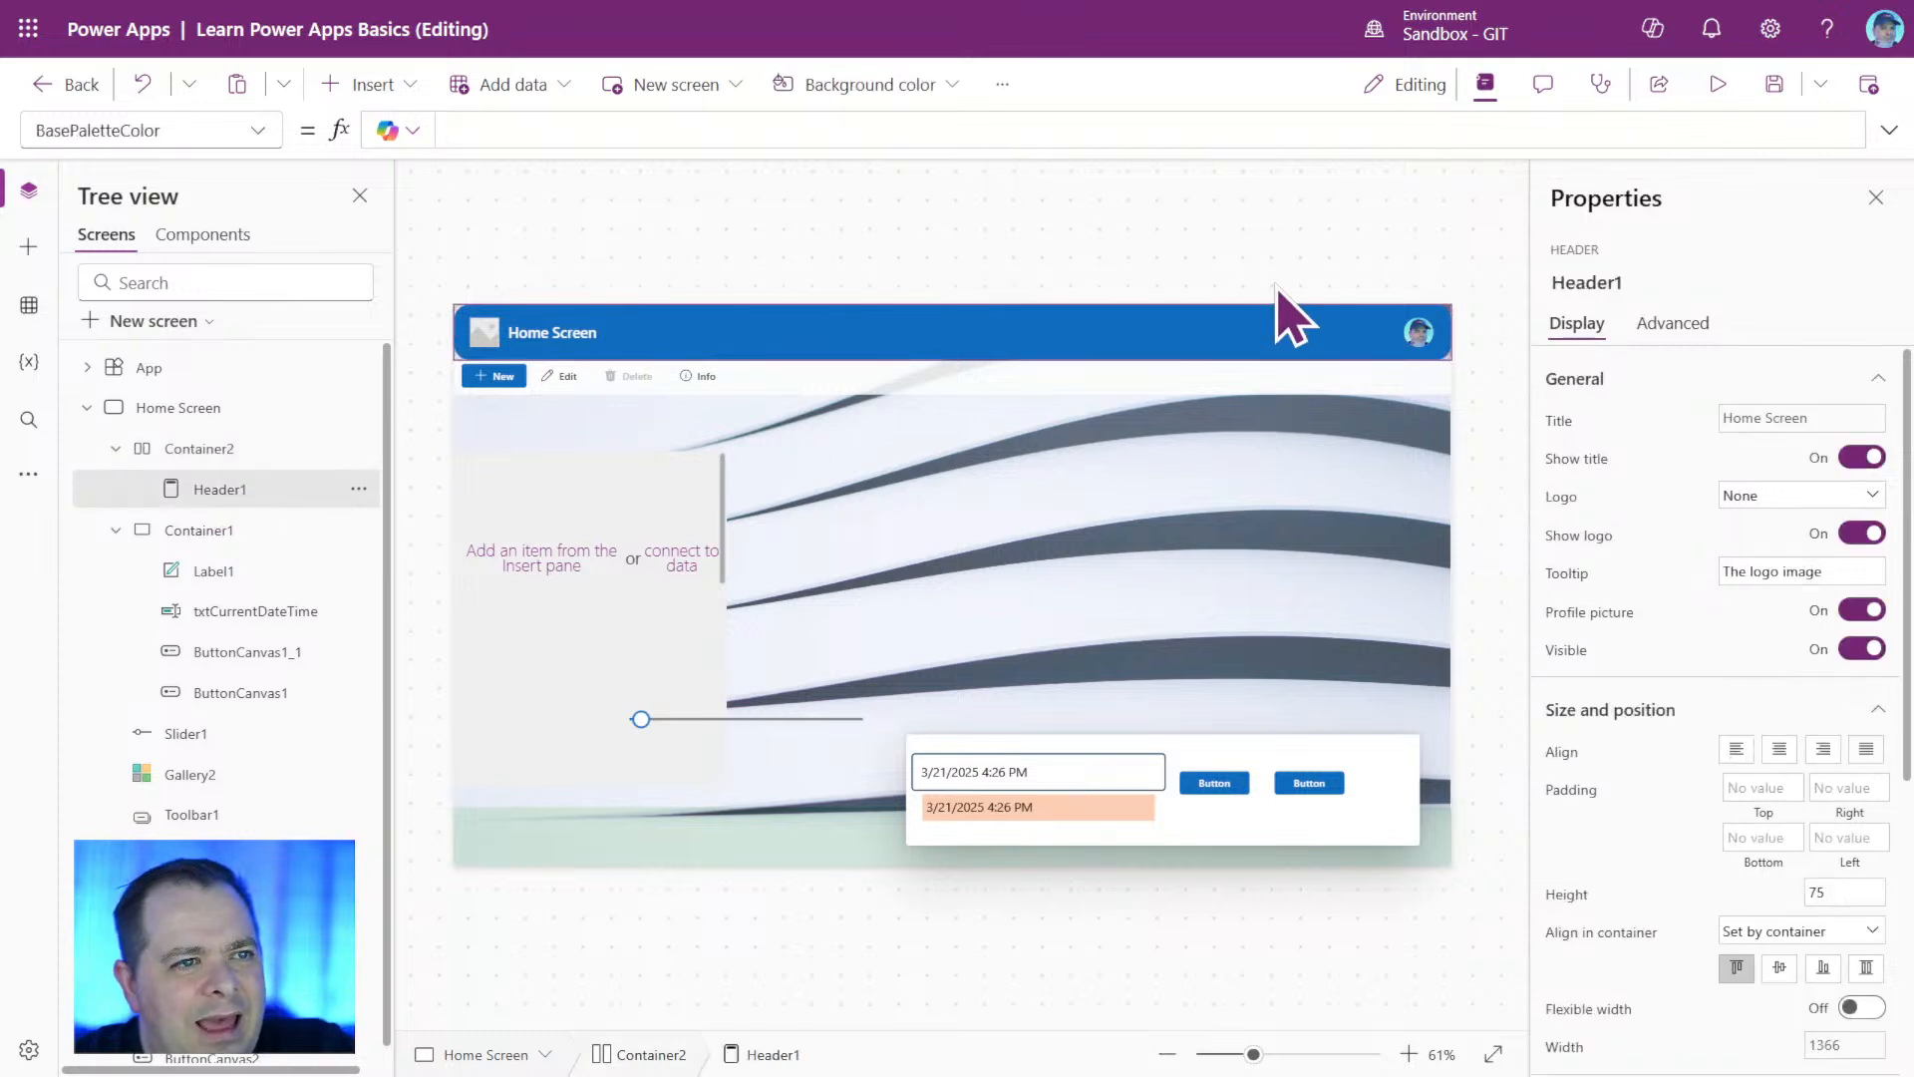
left_click(648, 379)
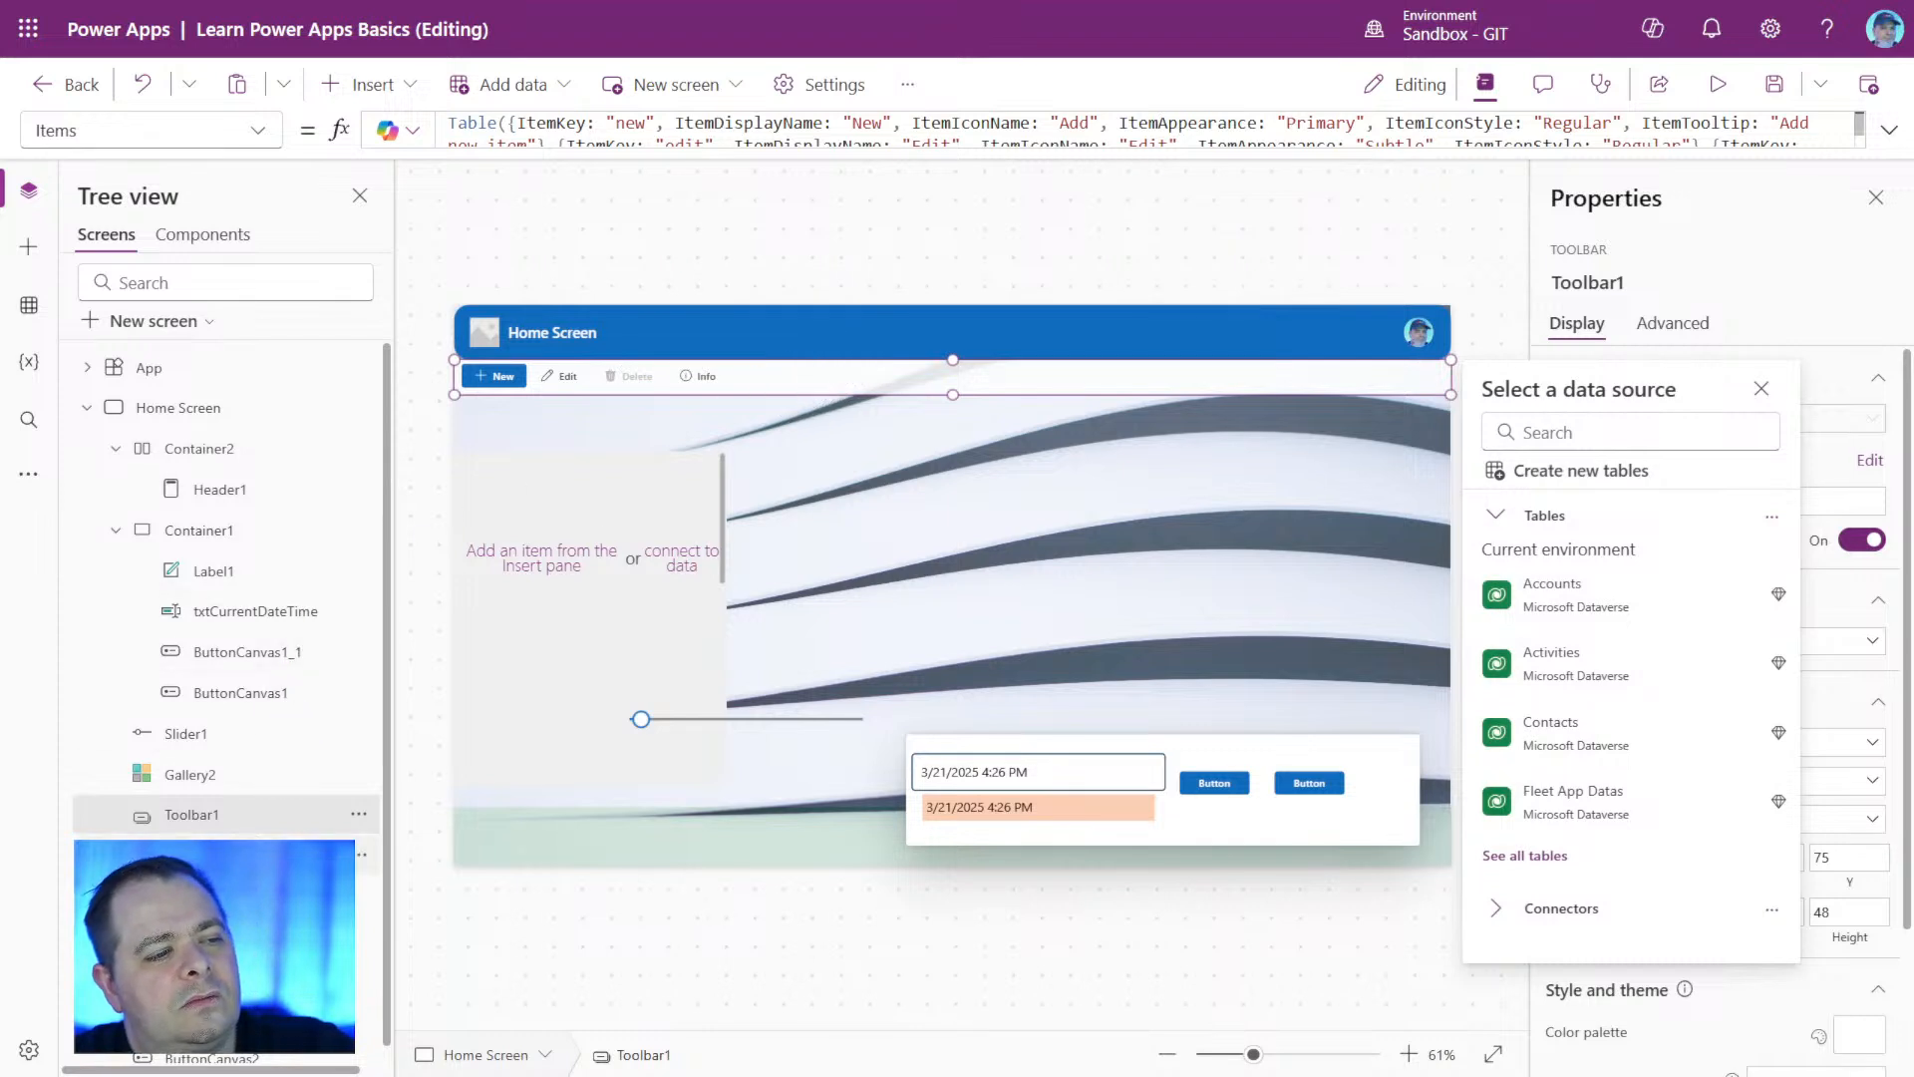
left_click(210, 854, "ctrl")
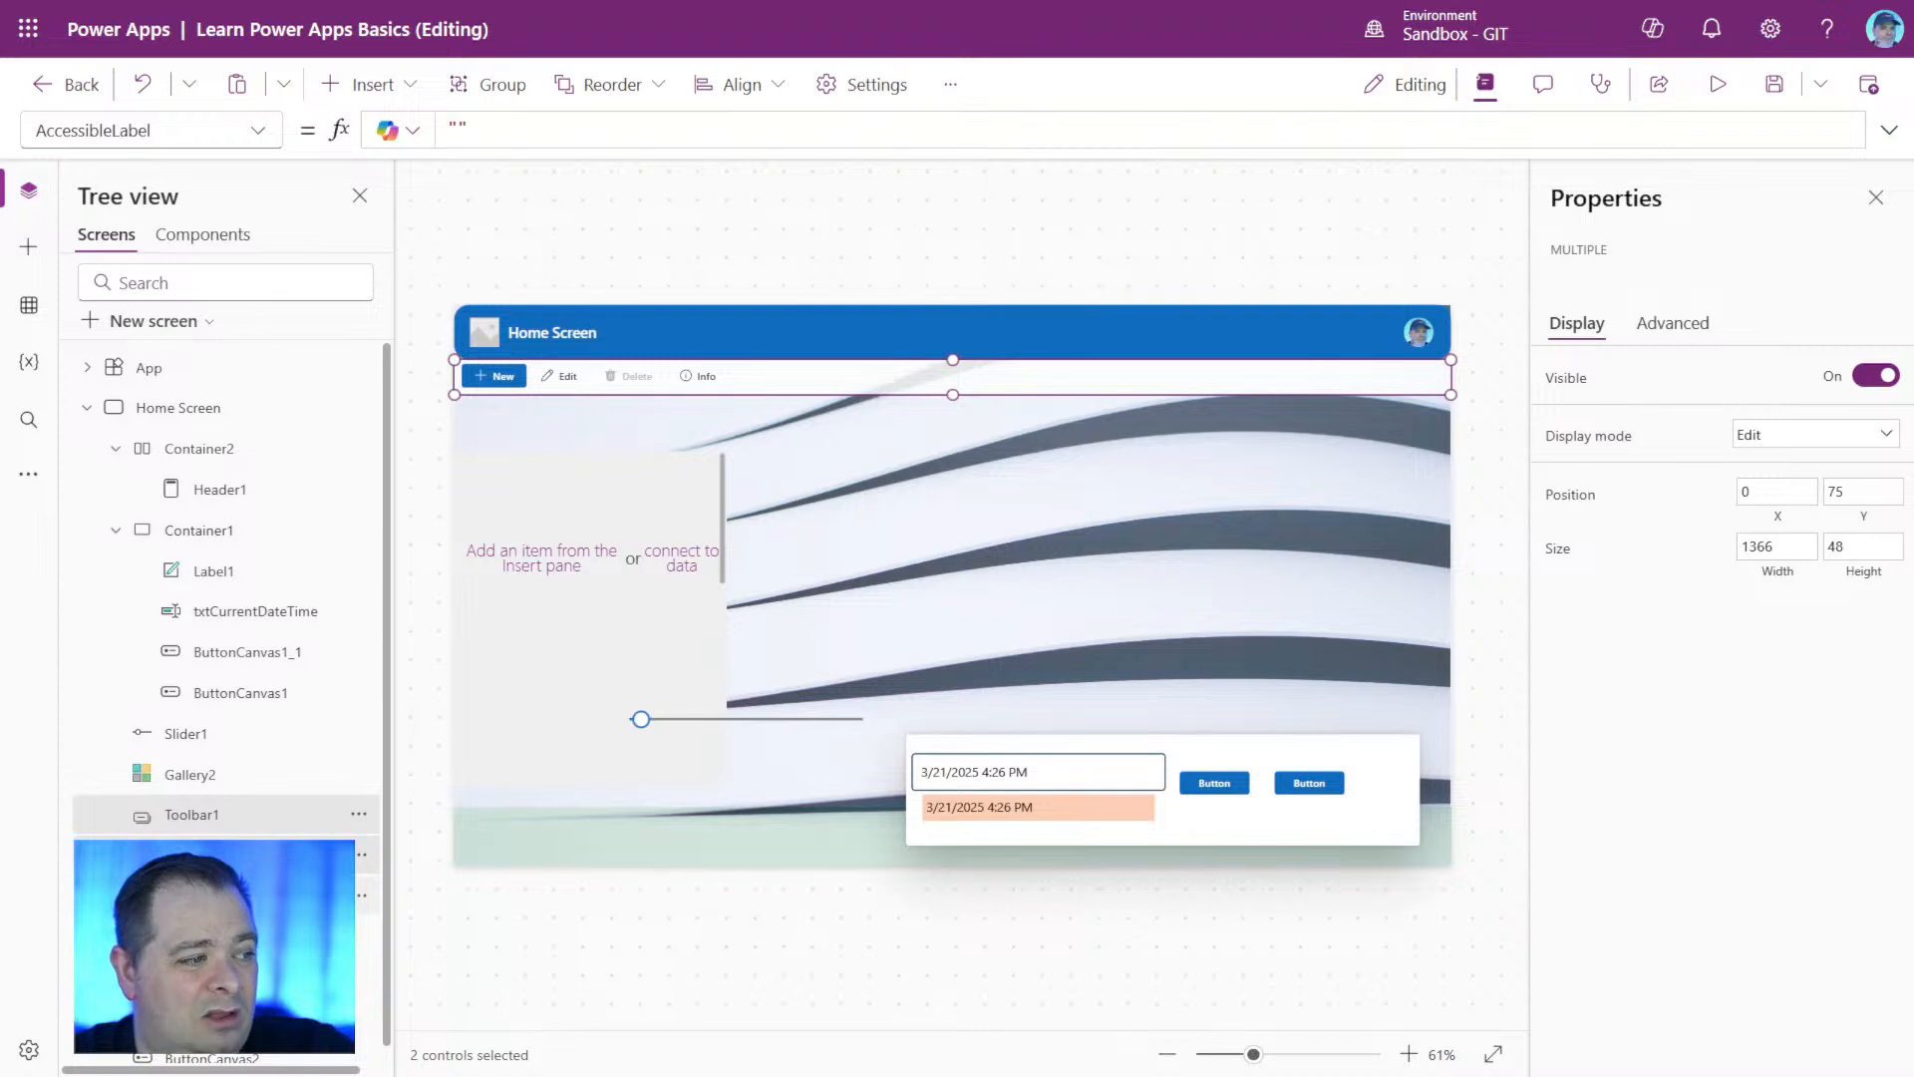
left_click_drag(864, 385, 948, 439)
left_click(1026, 619)
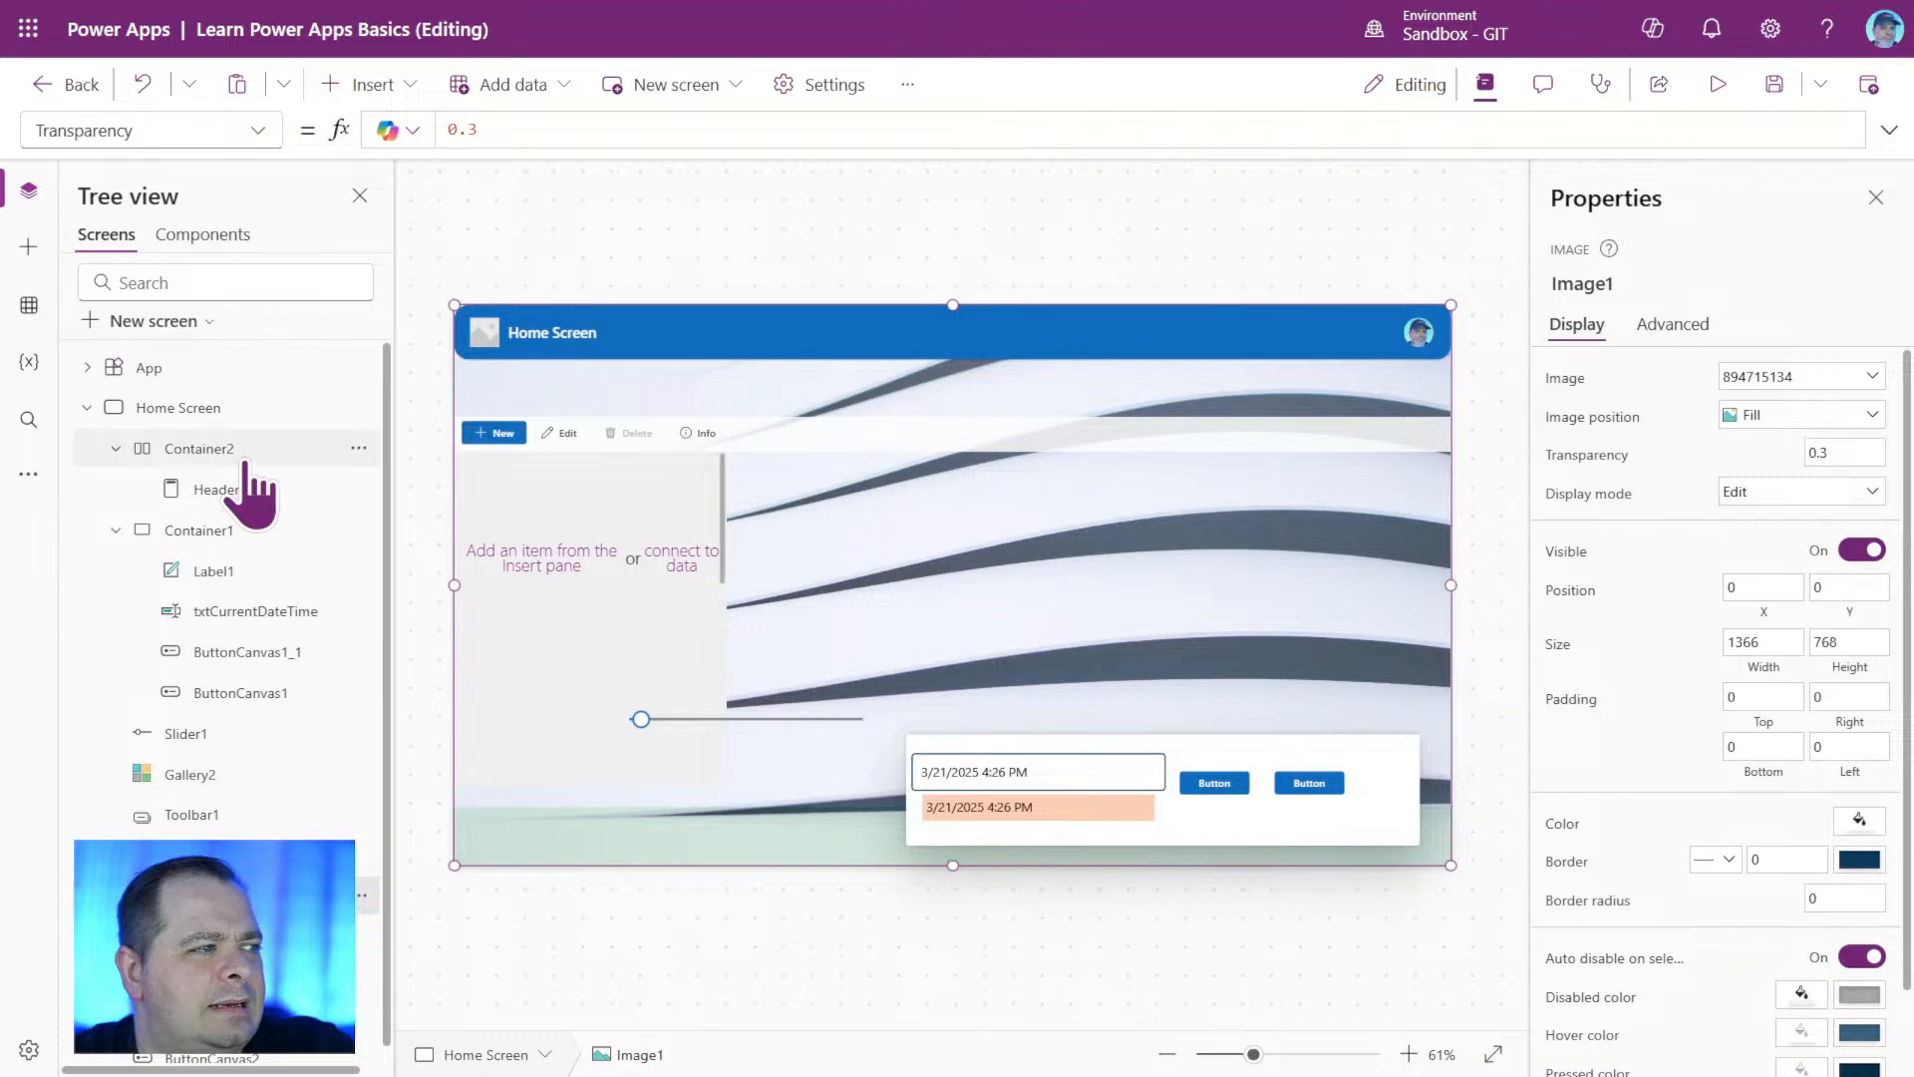
Inset the header container on both sides so it starts at about X 21 with a width of about 1302.
left_click(181, 456)
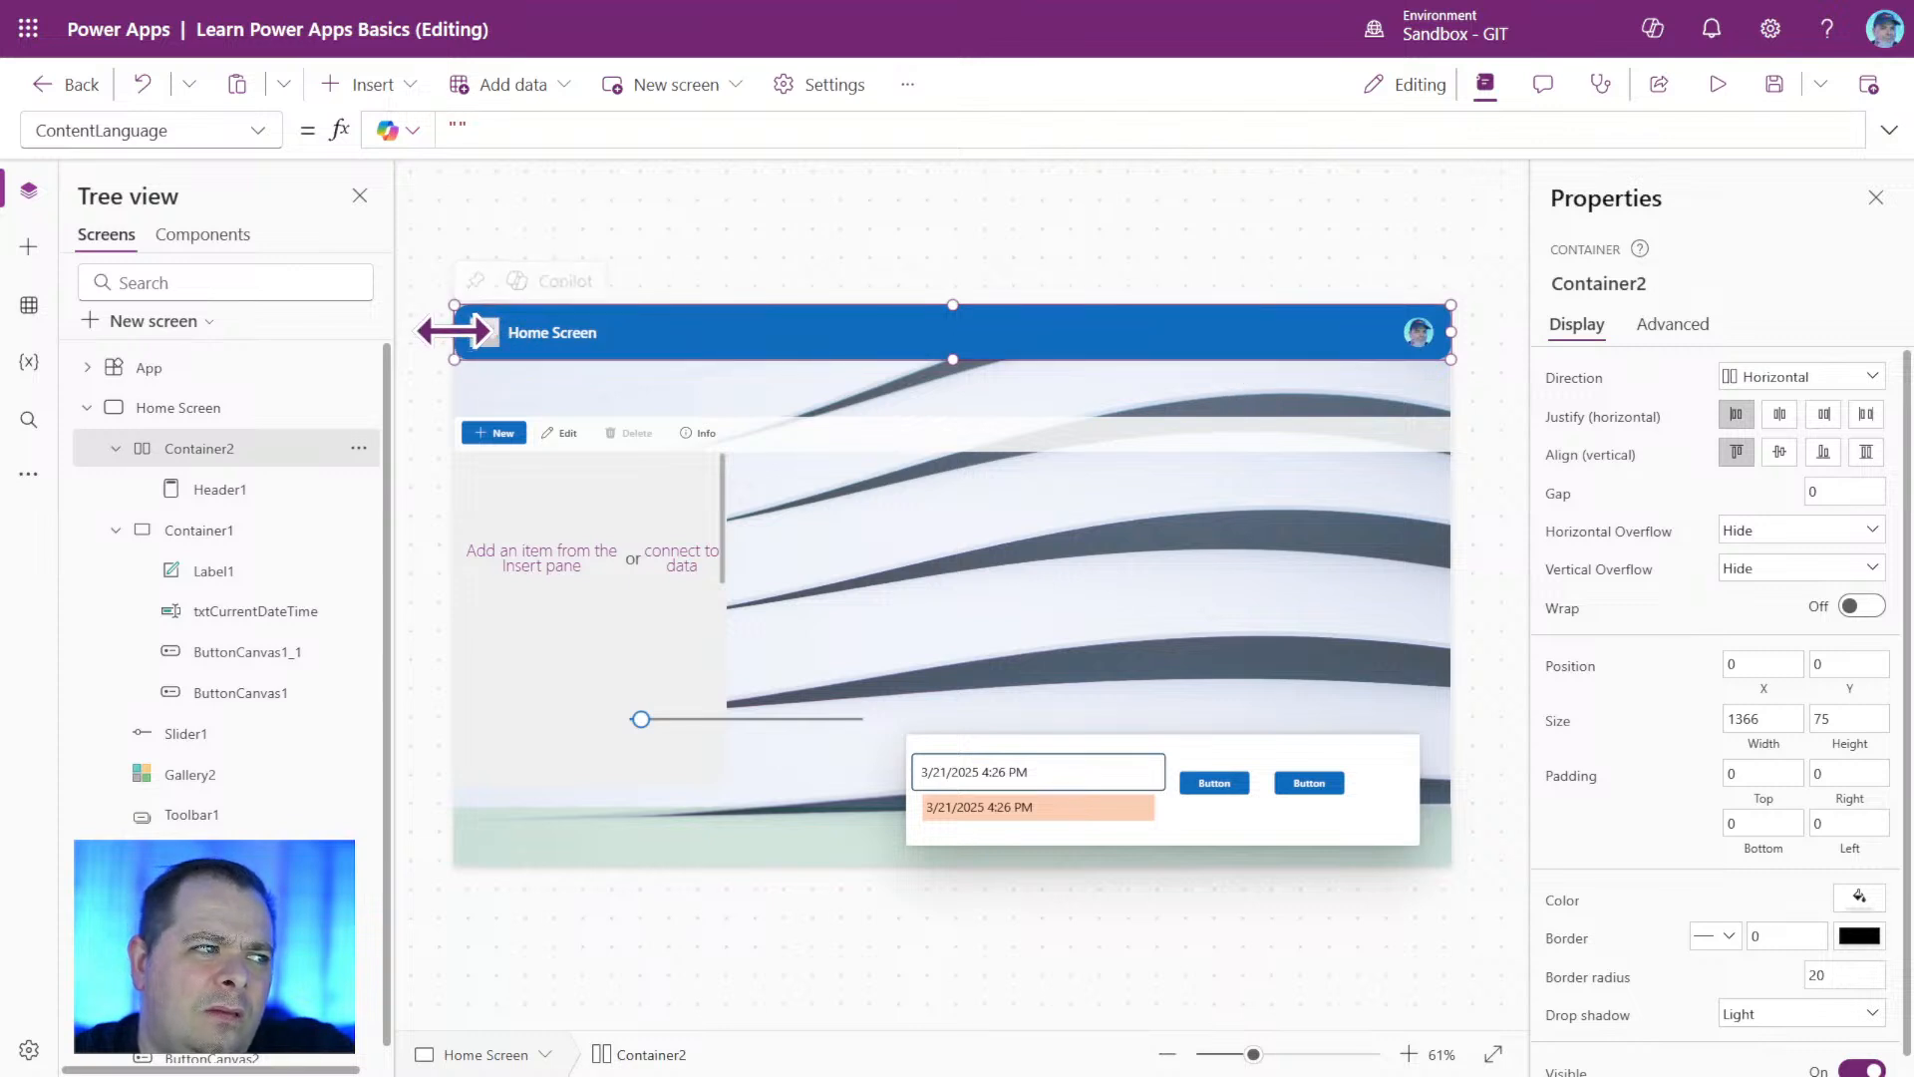
left_click_drag(458, 329, 471, 327)
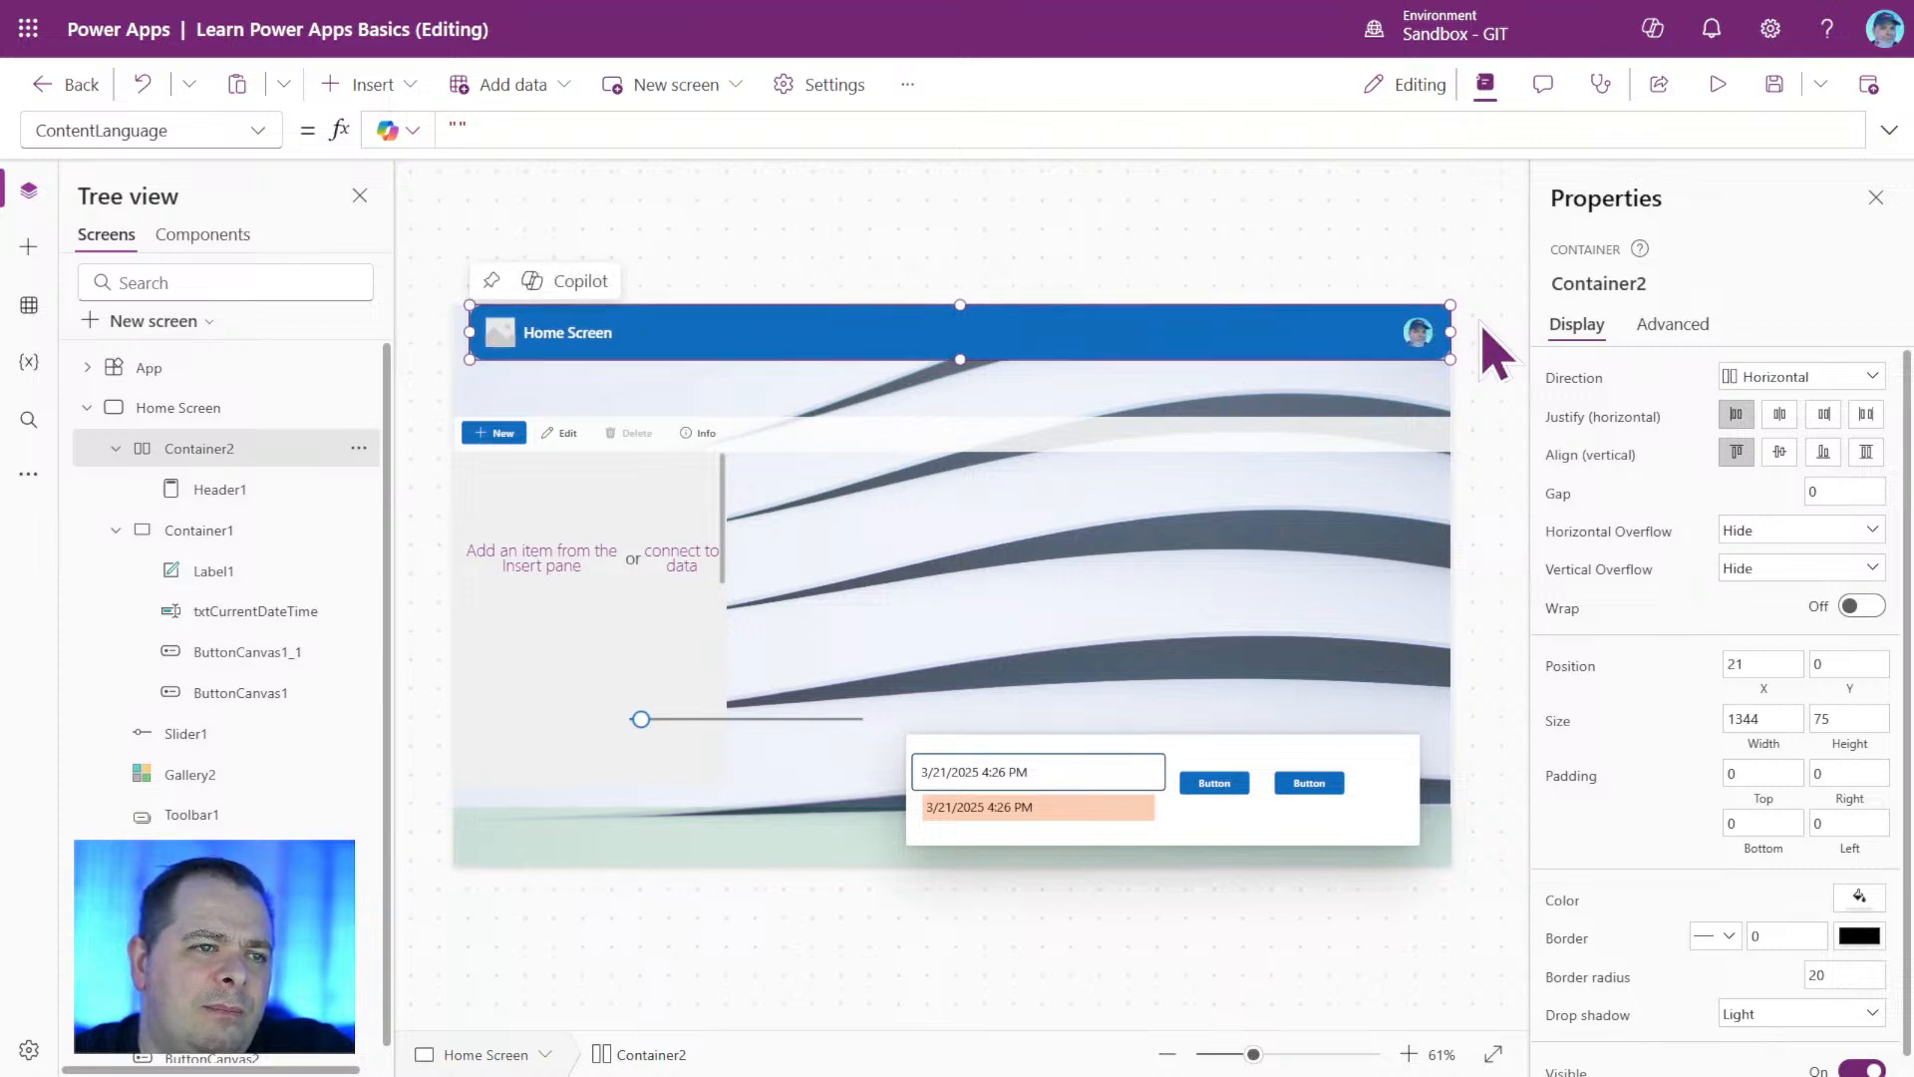
left_click_drag(1448, 332, 1419, 331)
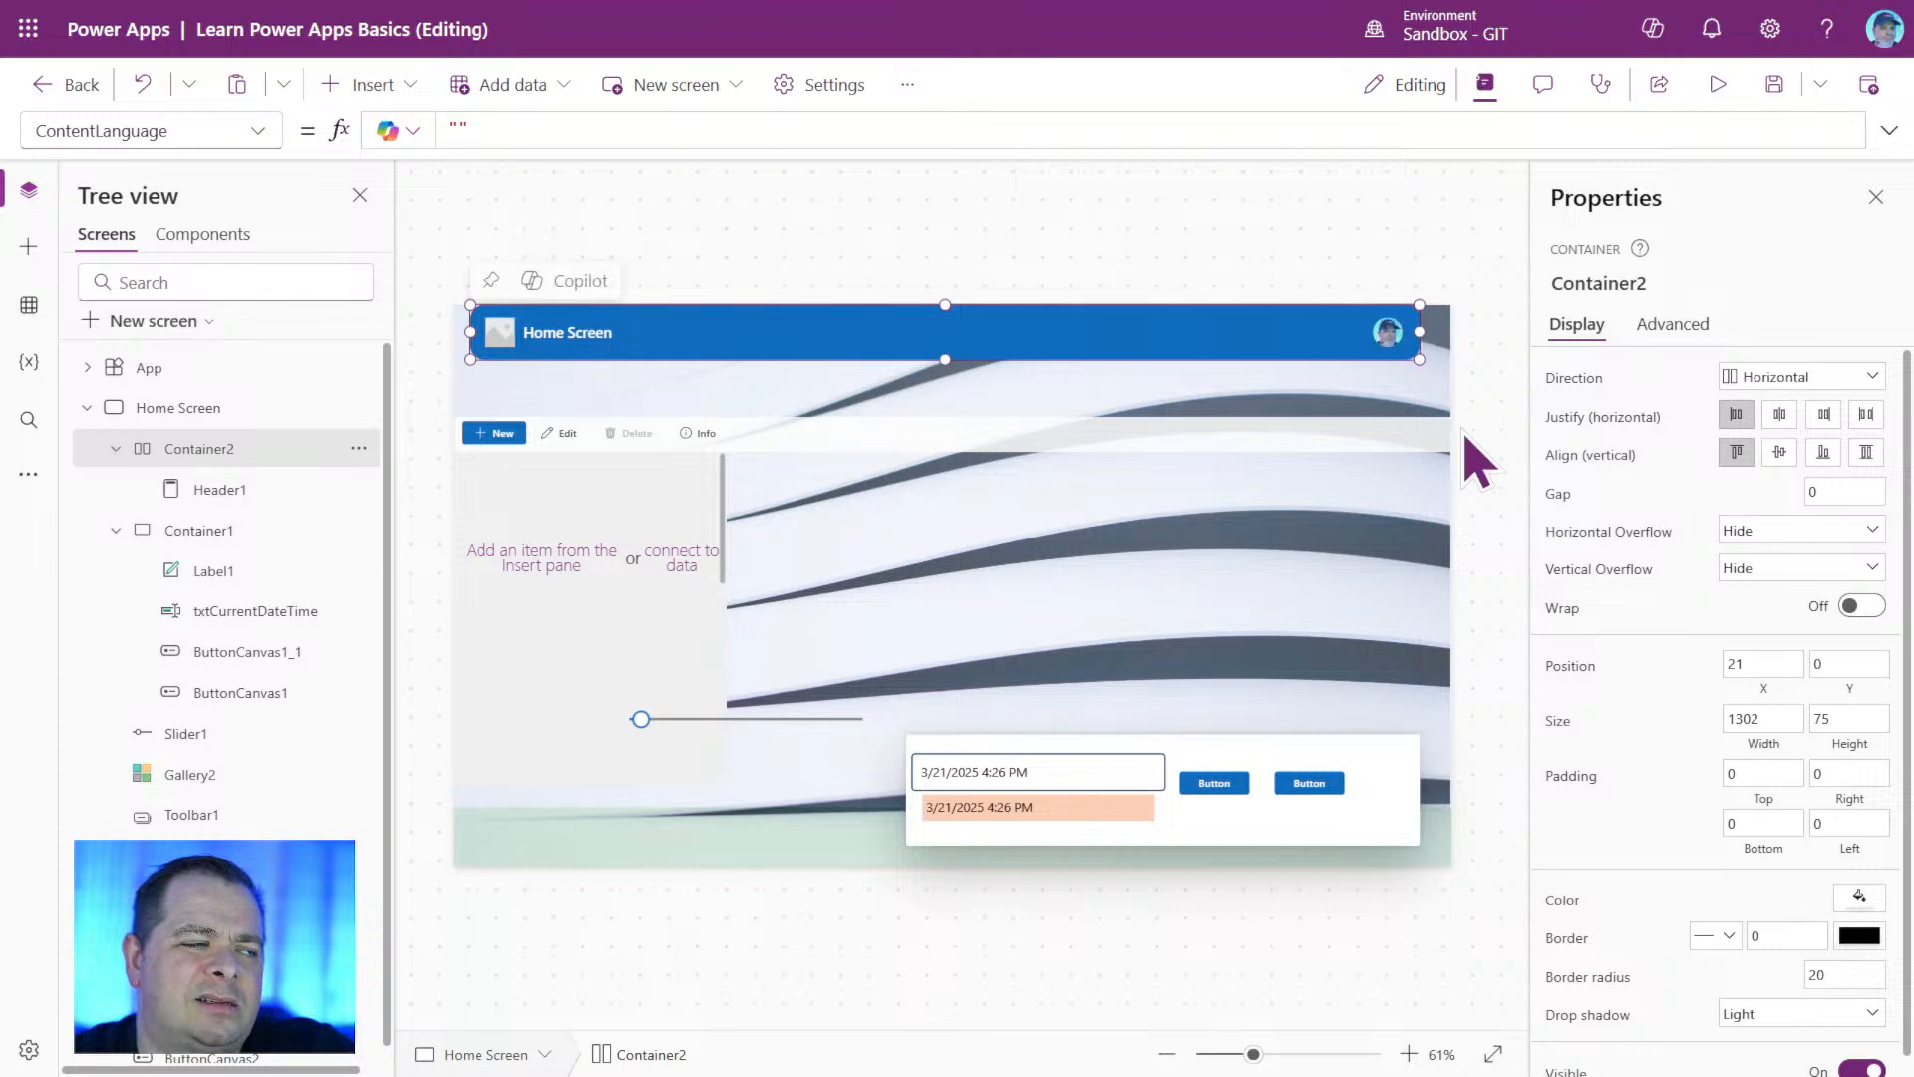
left_click(1199, 561)
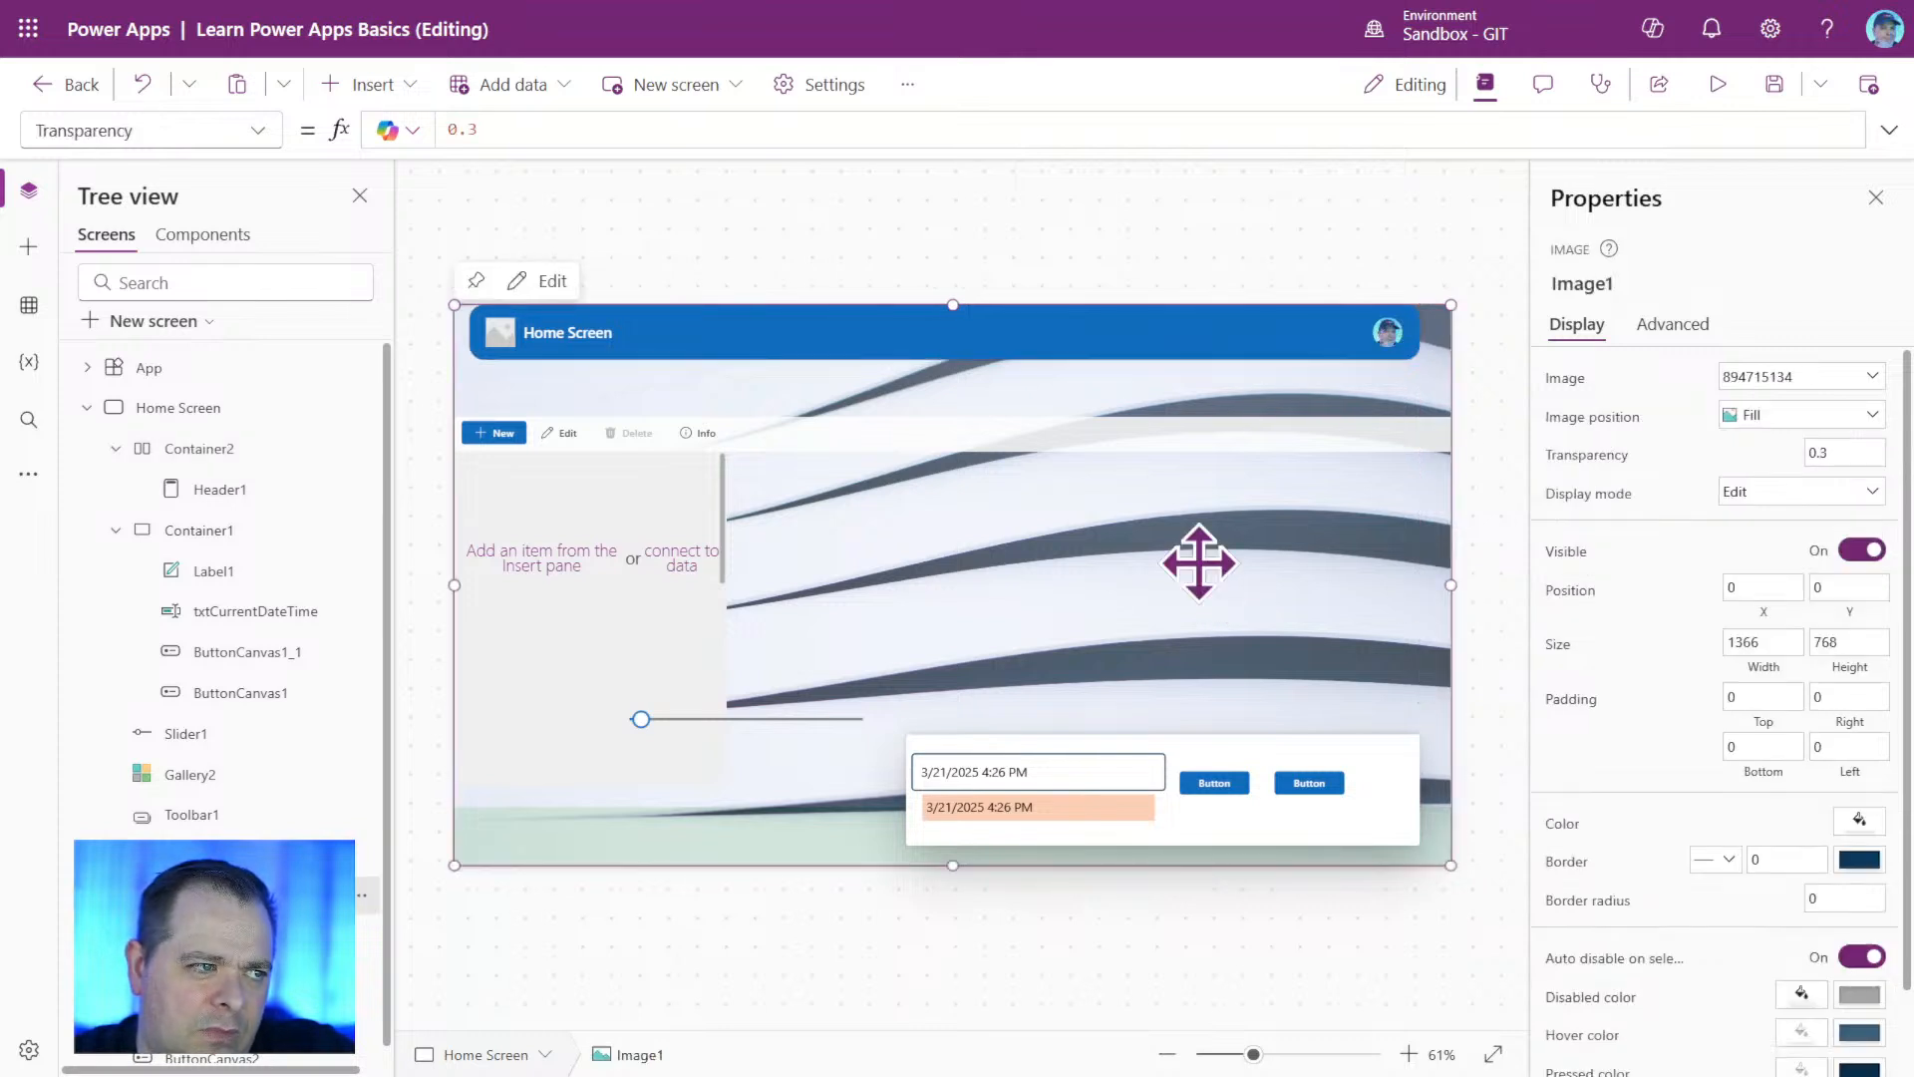
left_click(125, 409)
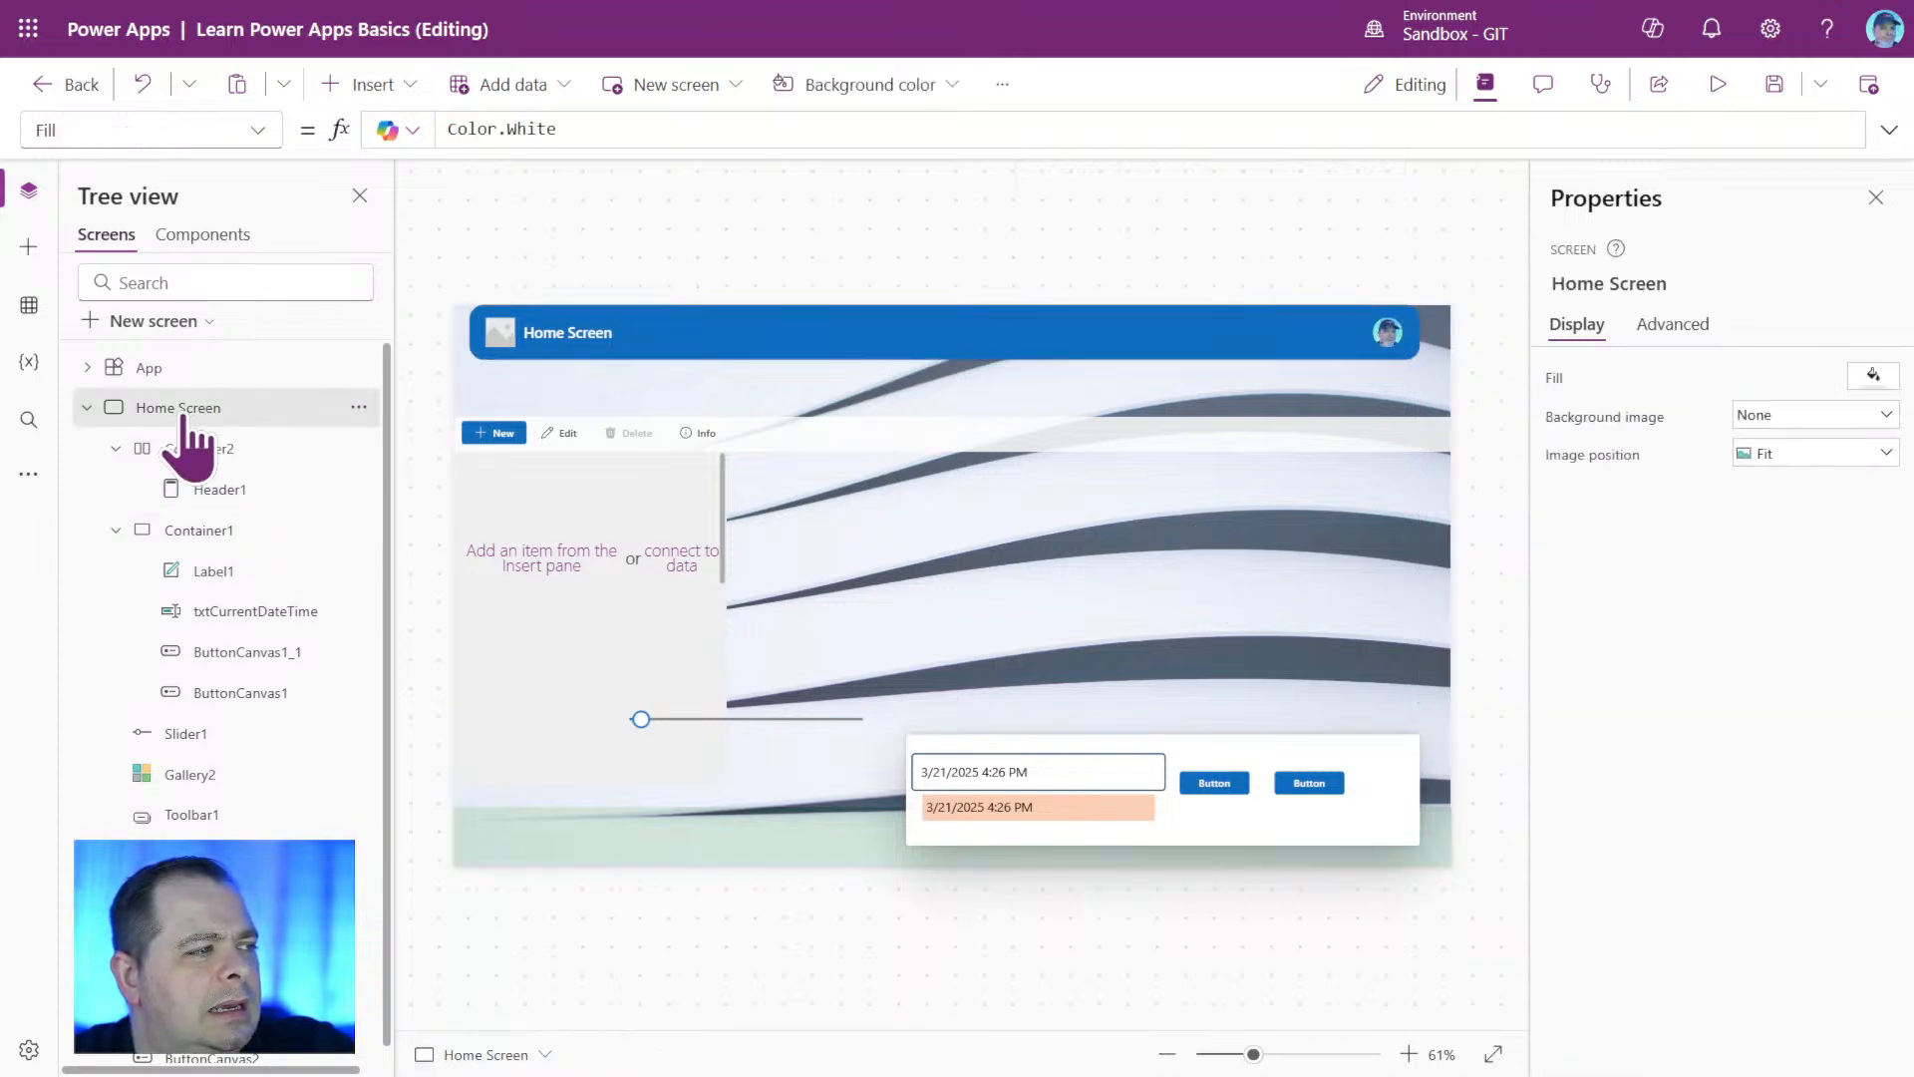
Collapse Home Screen and Screen2 in the screen tree and duplicate Home Screen.
left_click(88, 408)
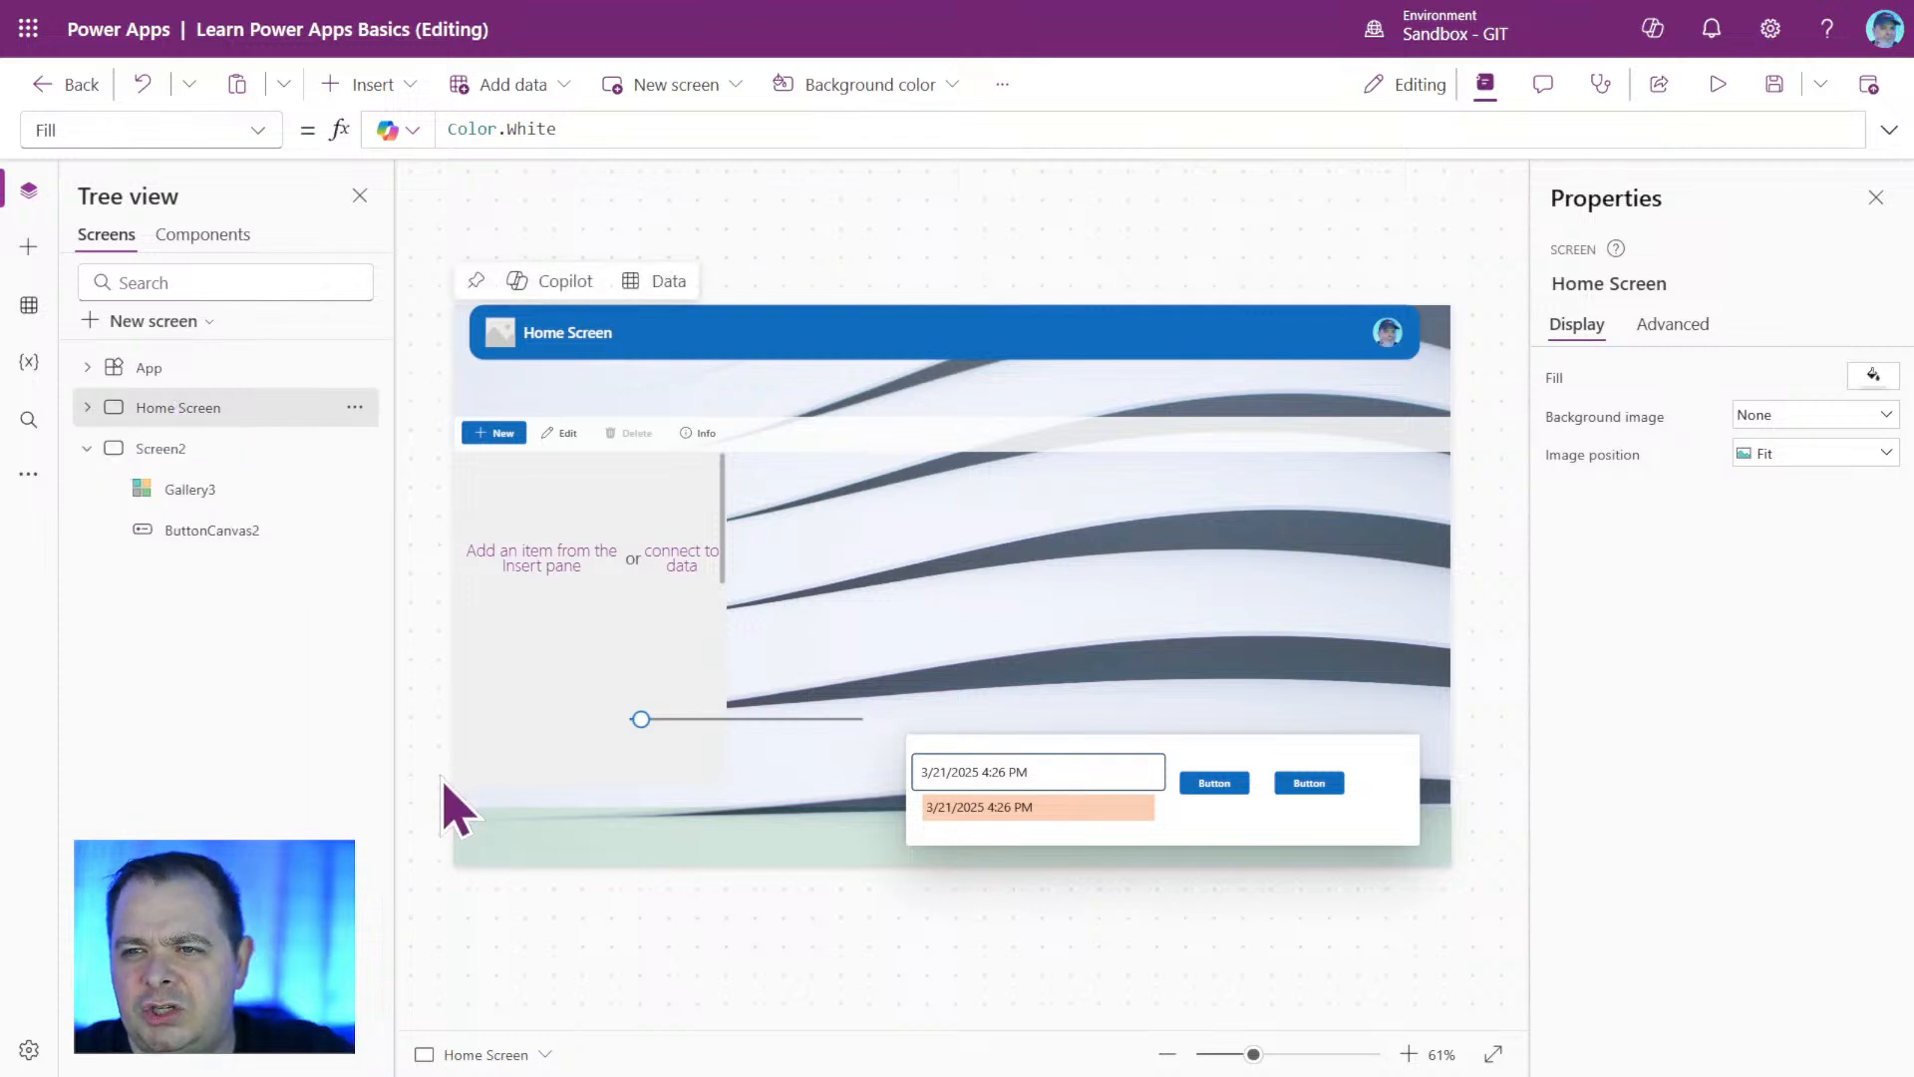
left_click(88, 448)
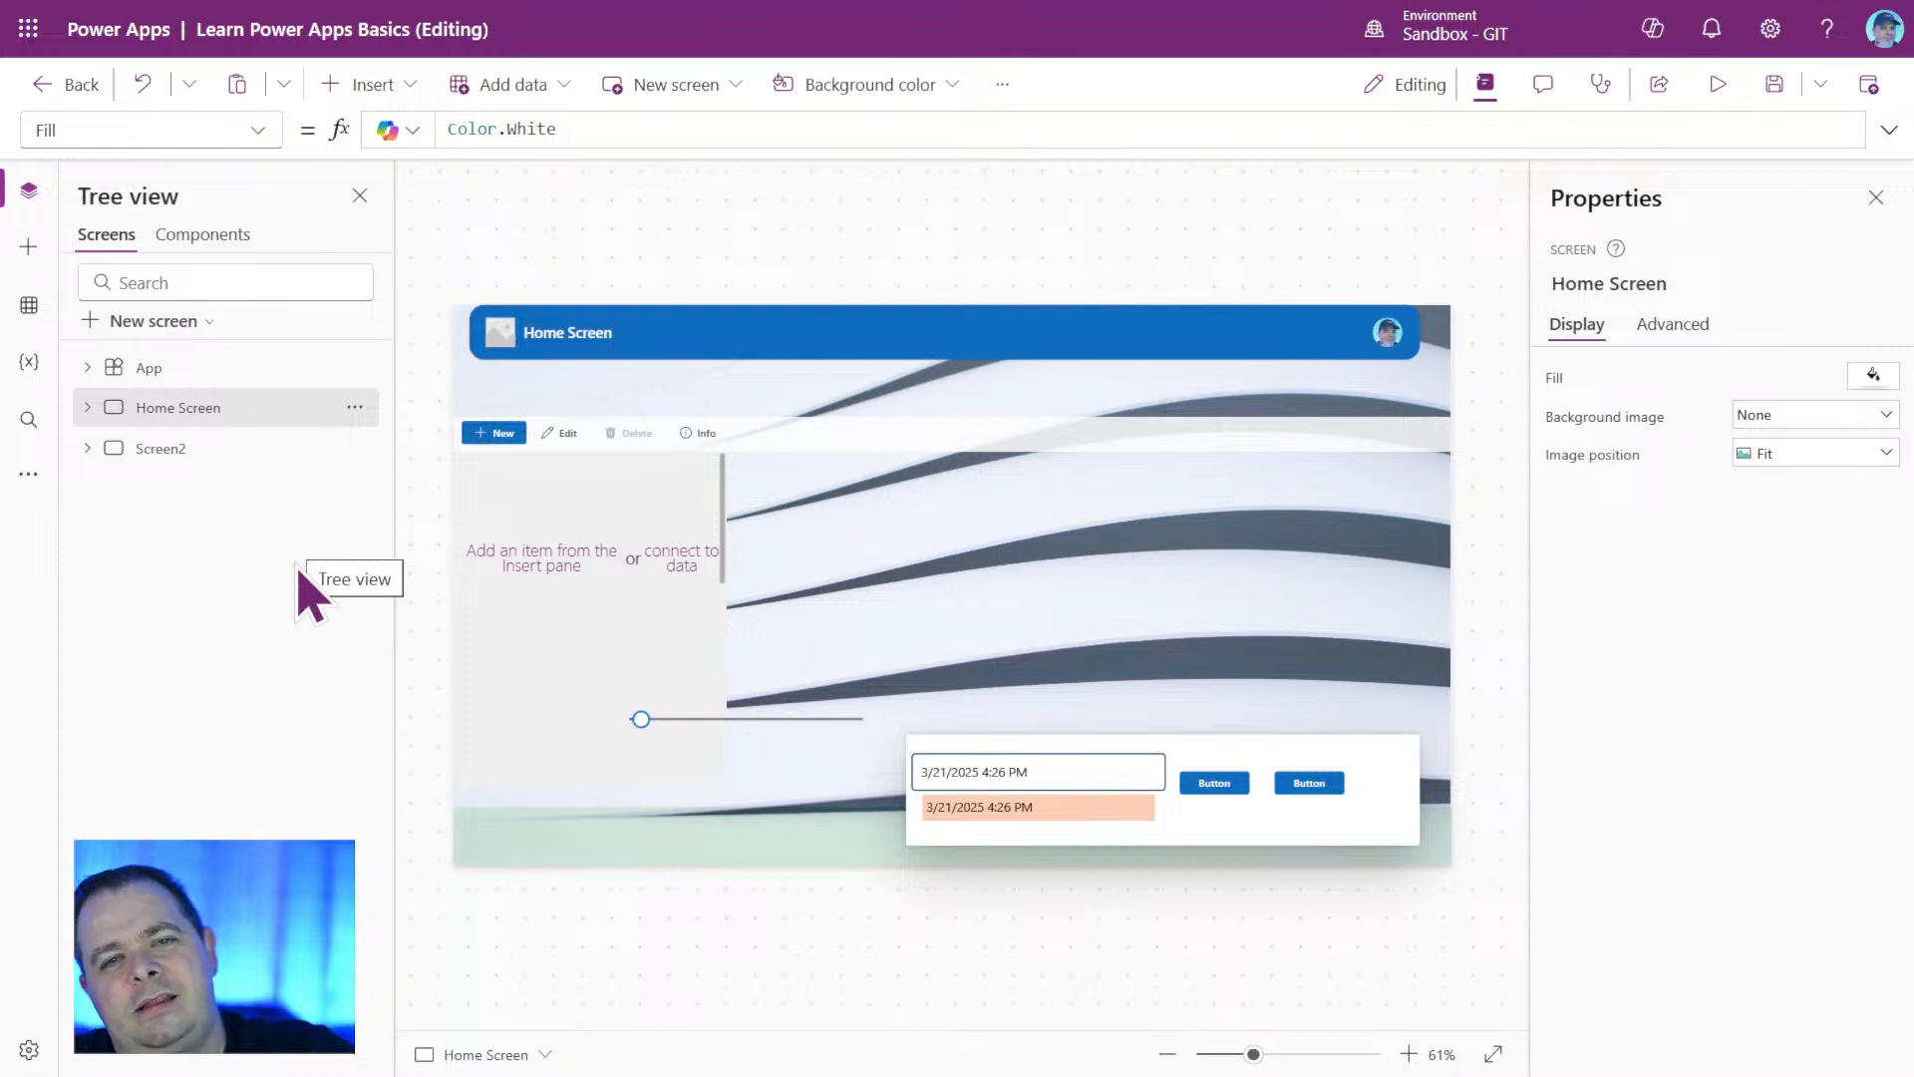
right_click(245, 413)
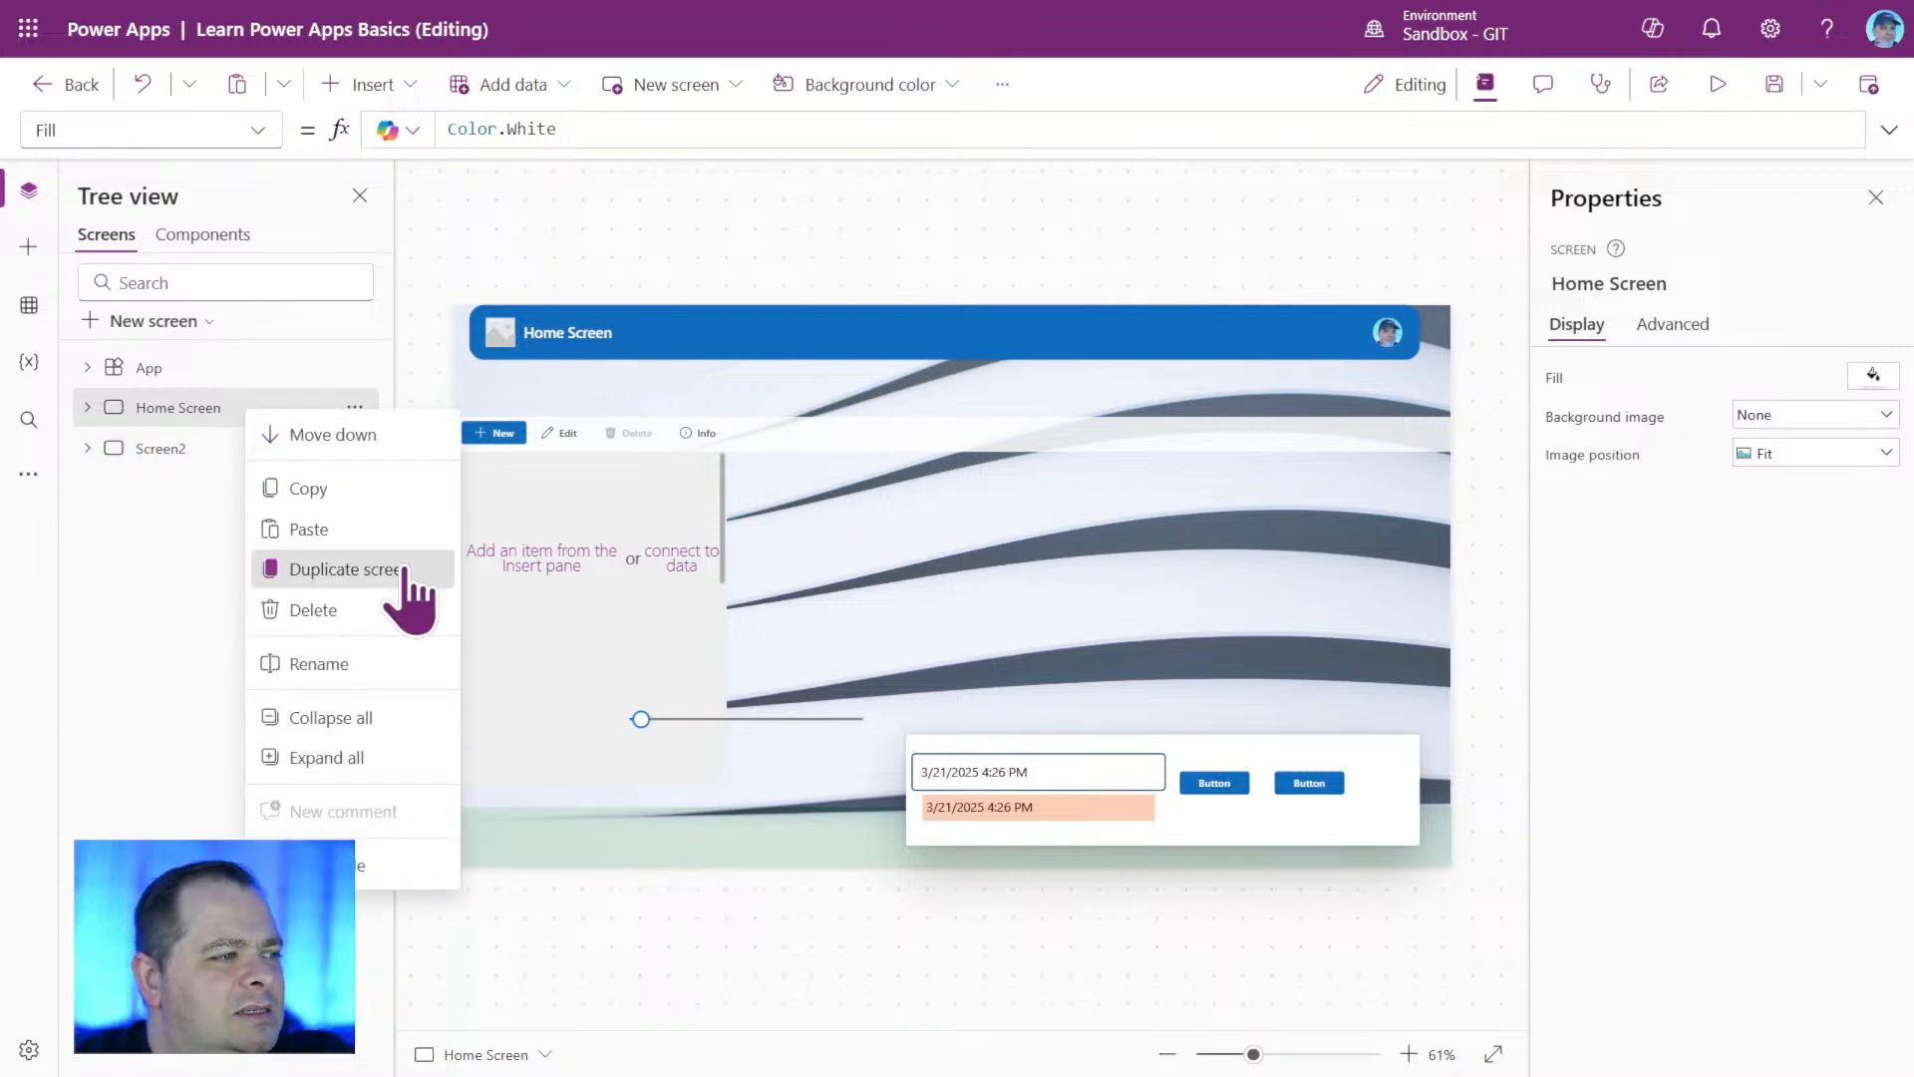
left_click(329, 569)
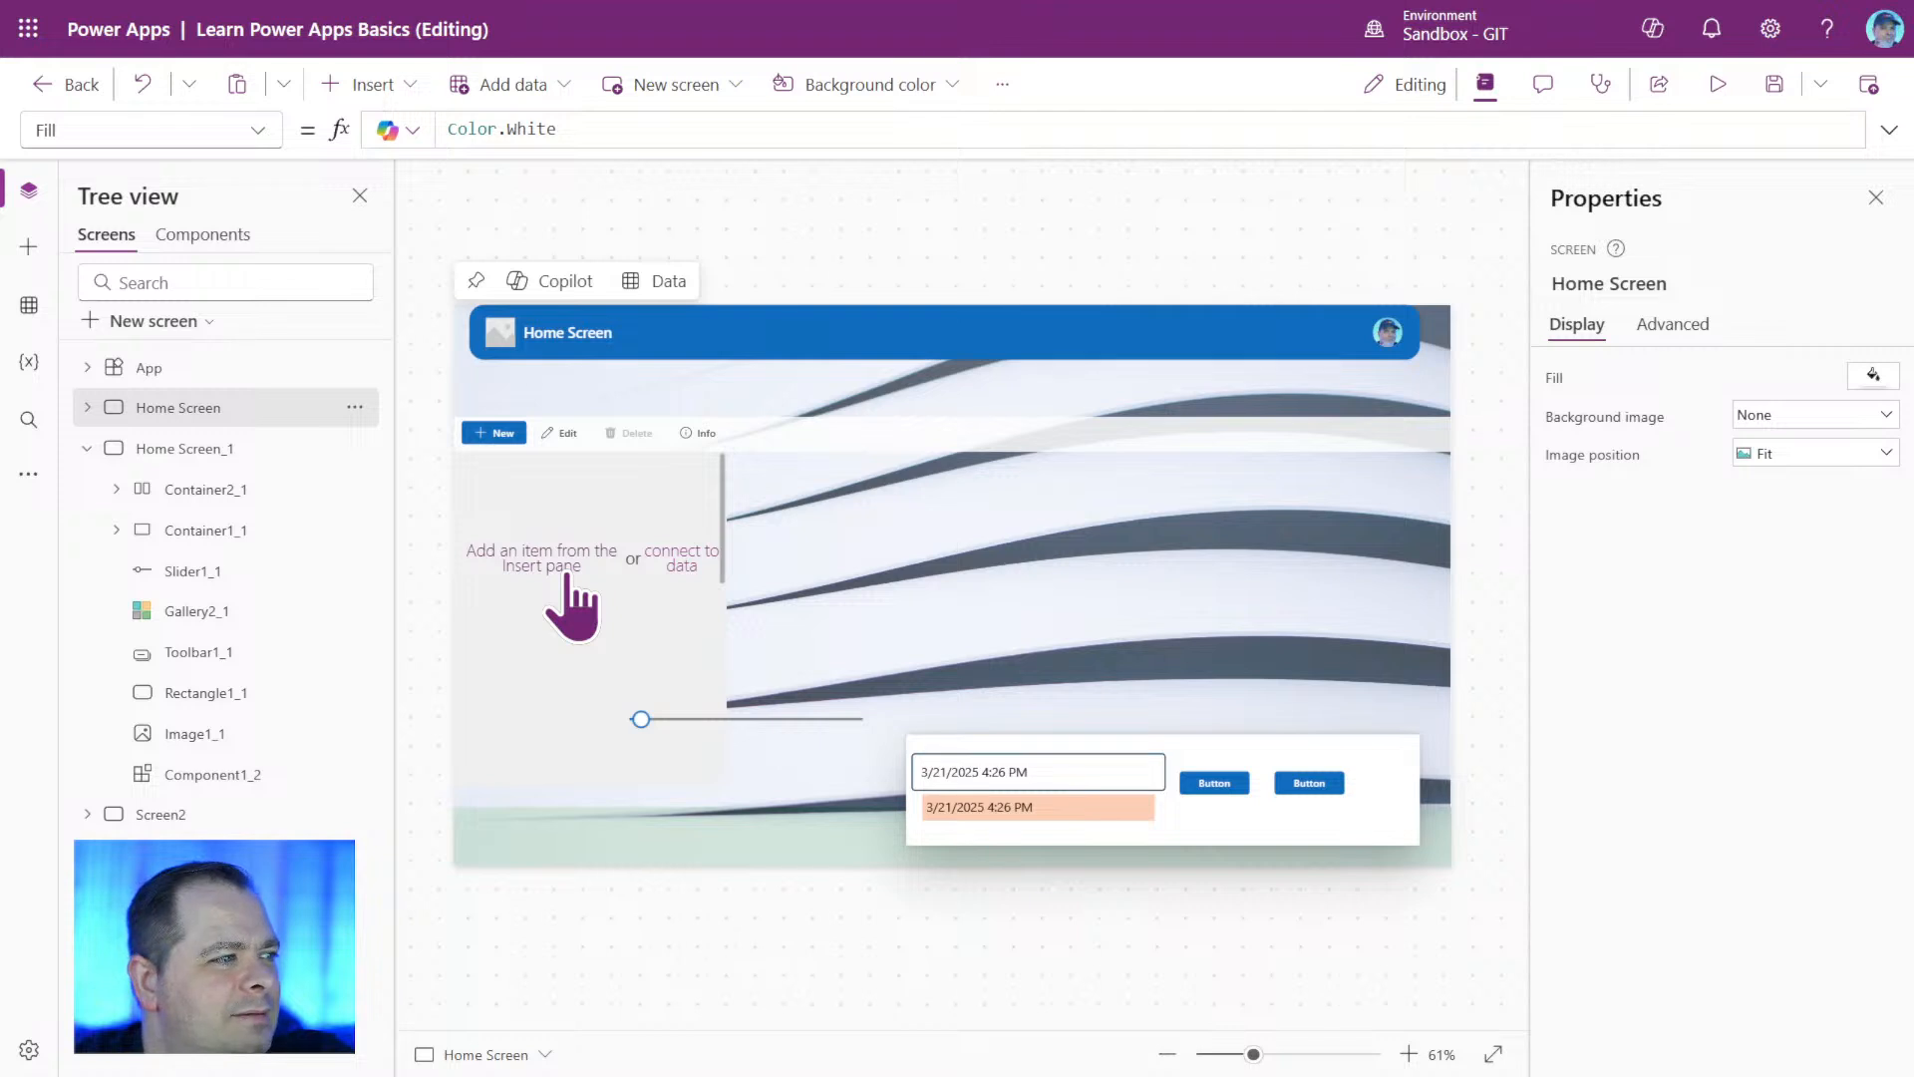
Delete the background image from Home Screen.
left_click(1430, 613)
key("Delete")
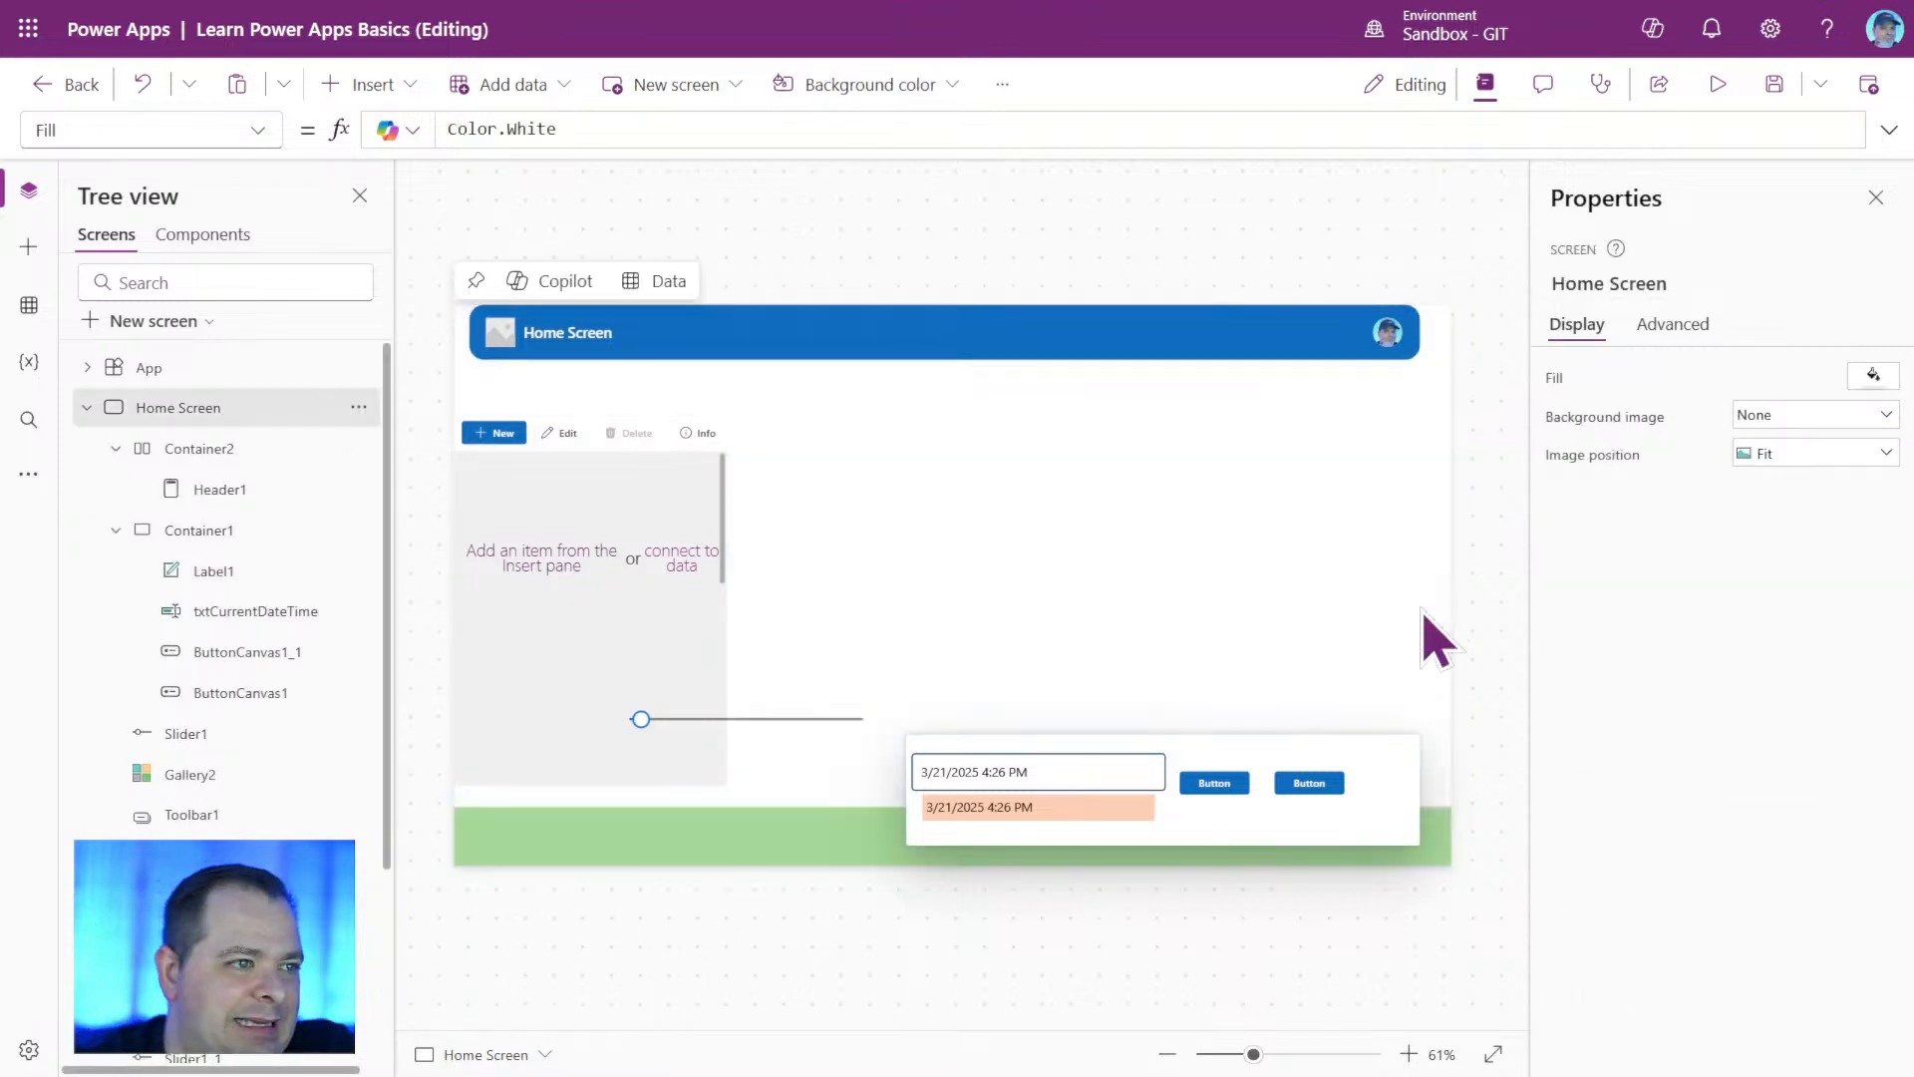
left_click(558, 768)
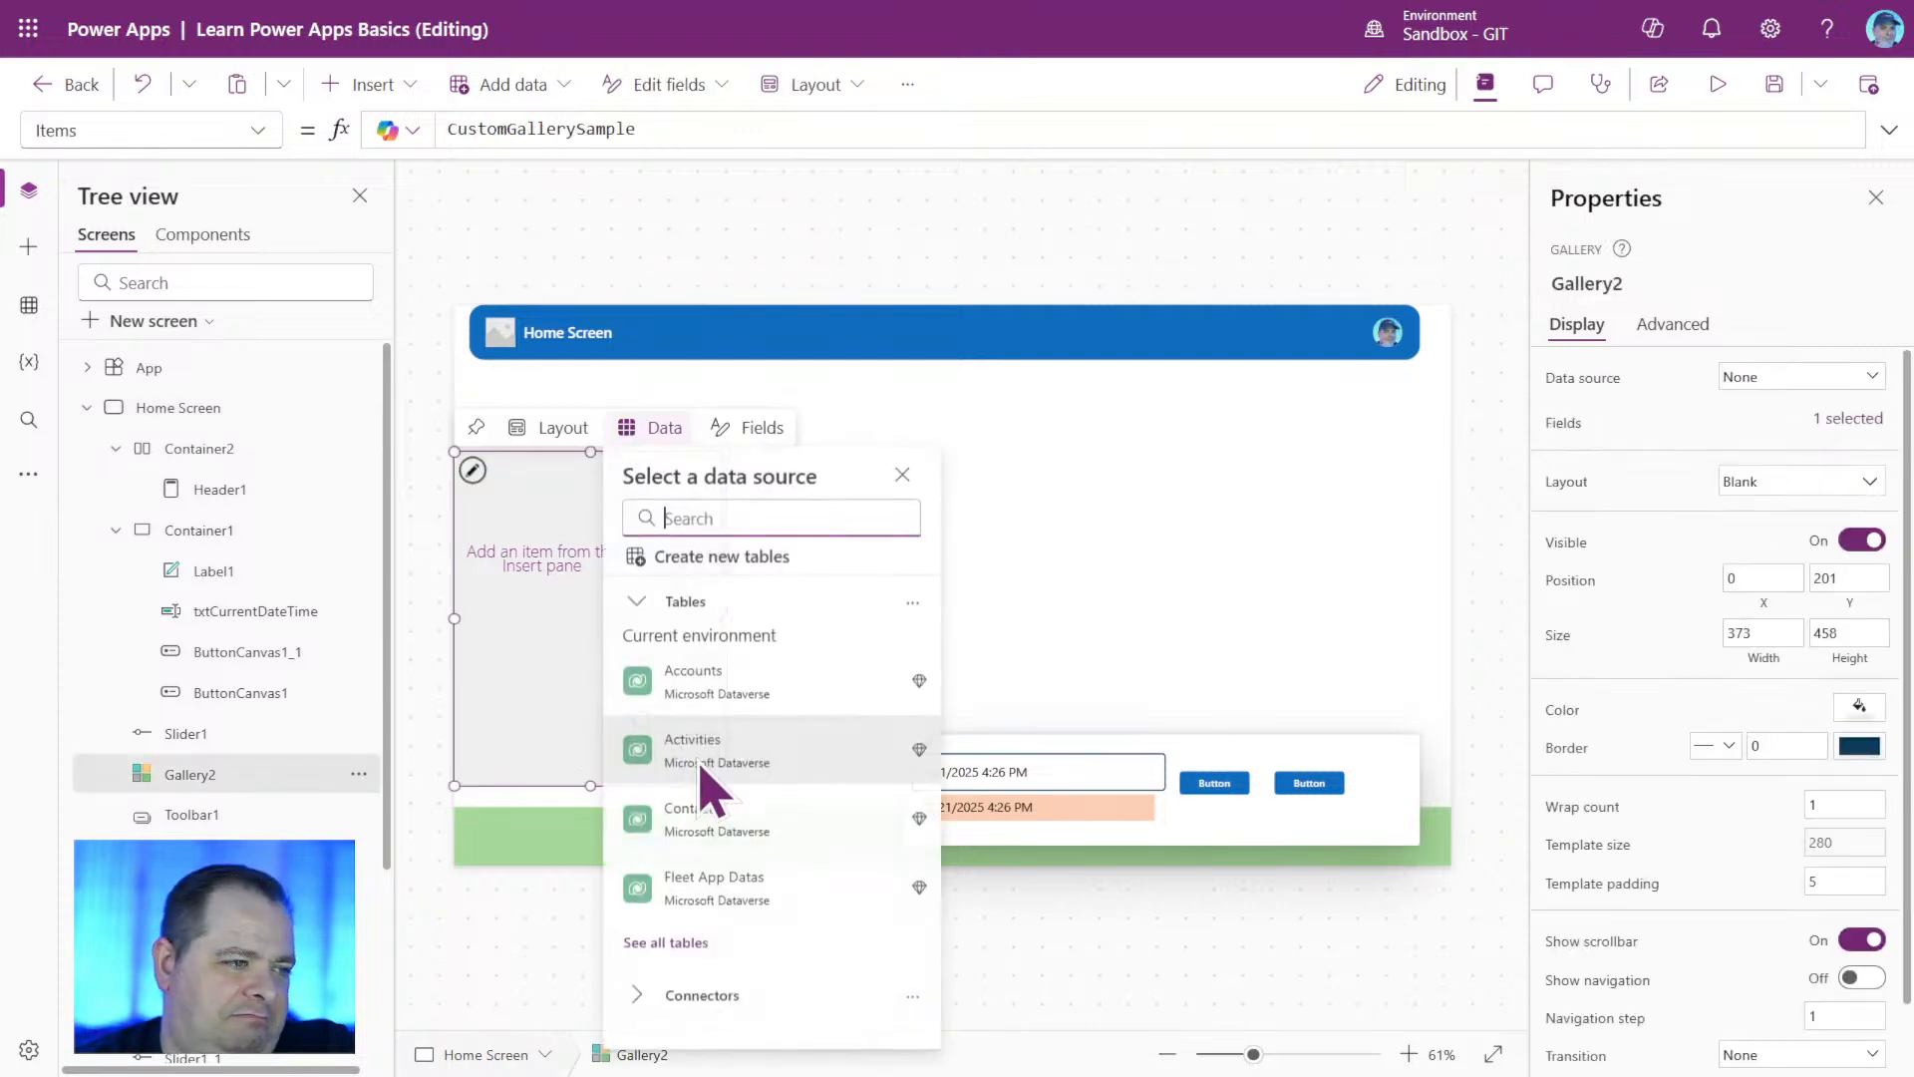
left_click(1209, 698)
Move Container1 up off the green footer to about X 594, Y 201, and delete the footer component.
left_click(1353, 850)
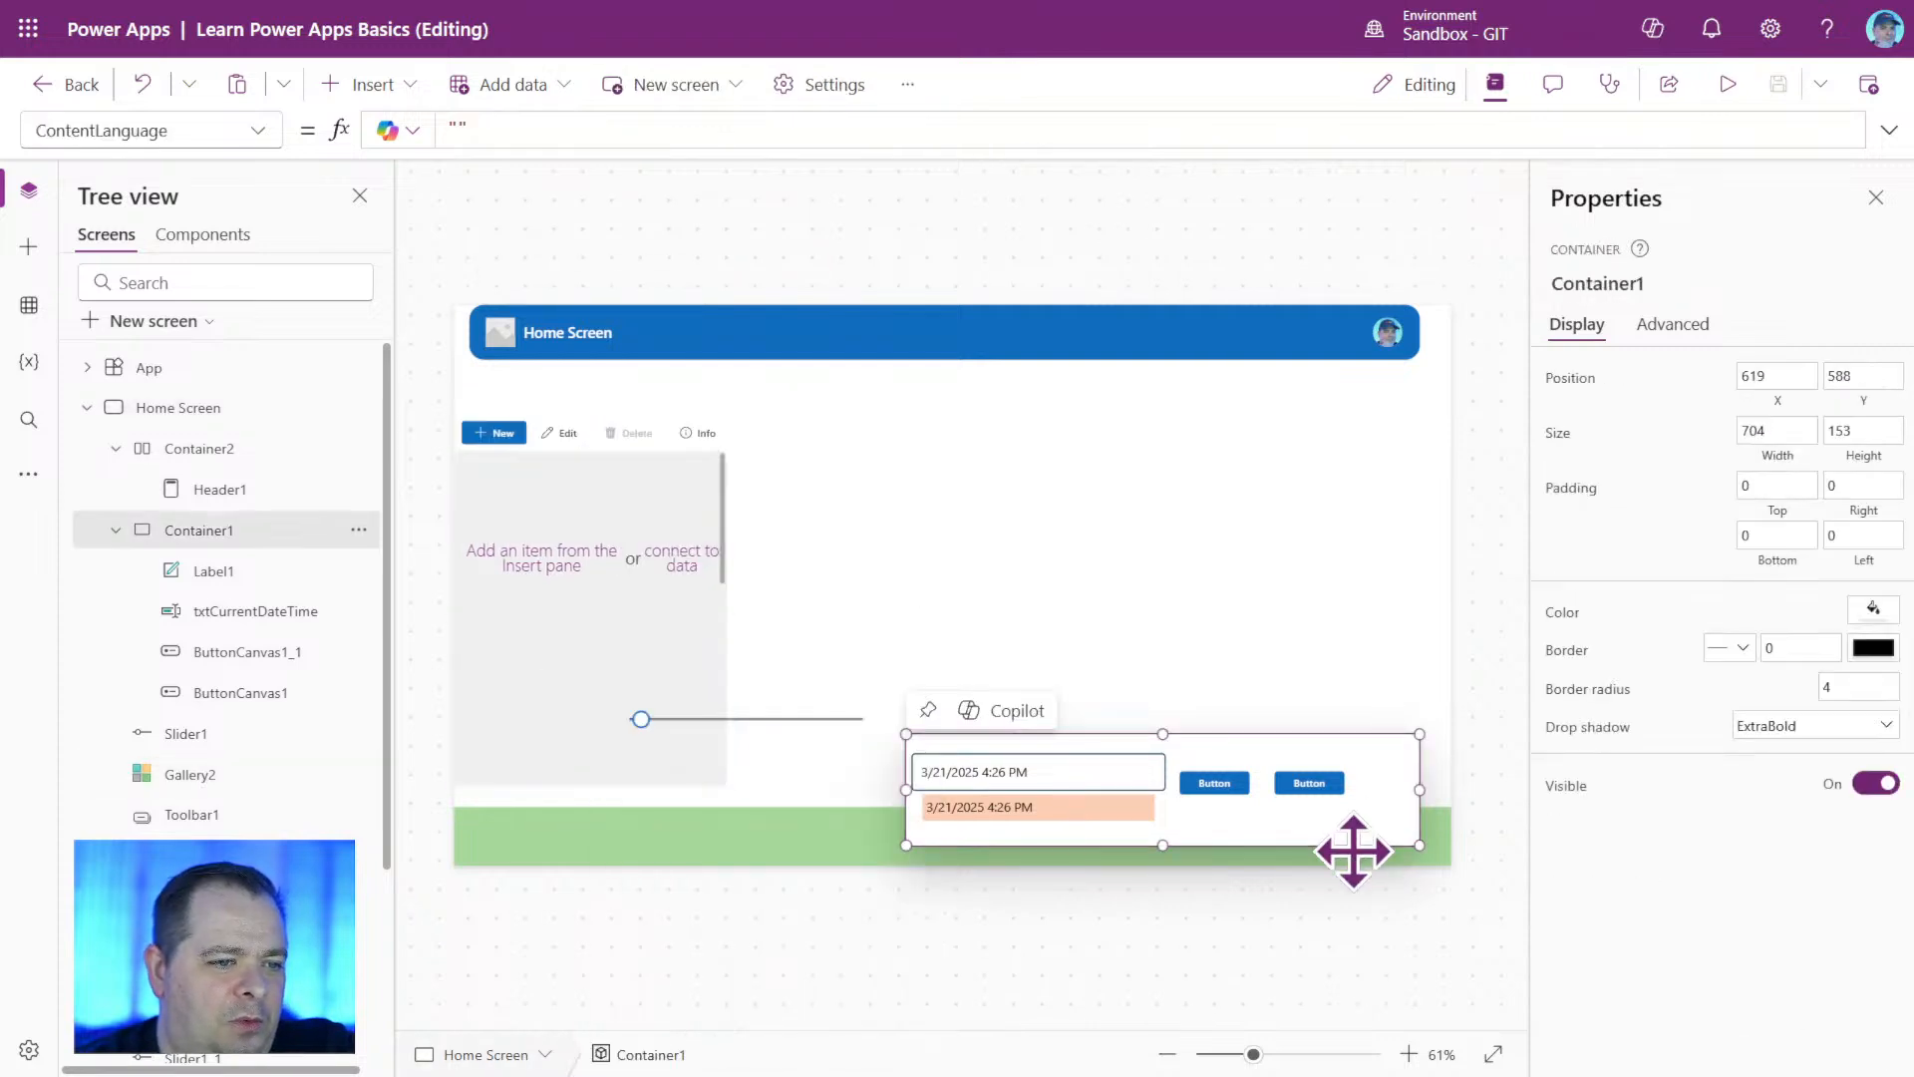
left_click_drag(1353, 850, 1336, 568)
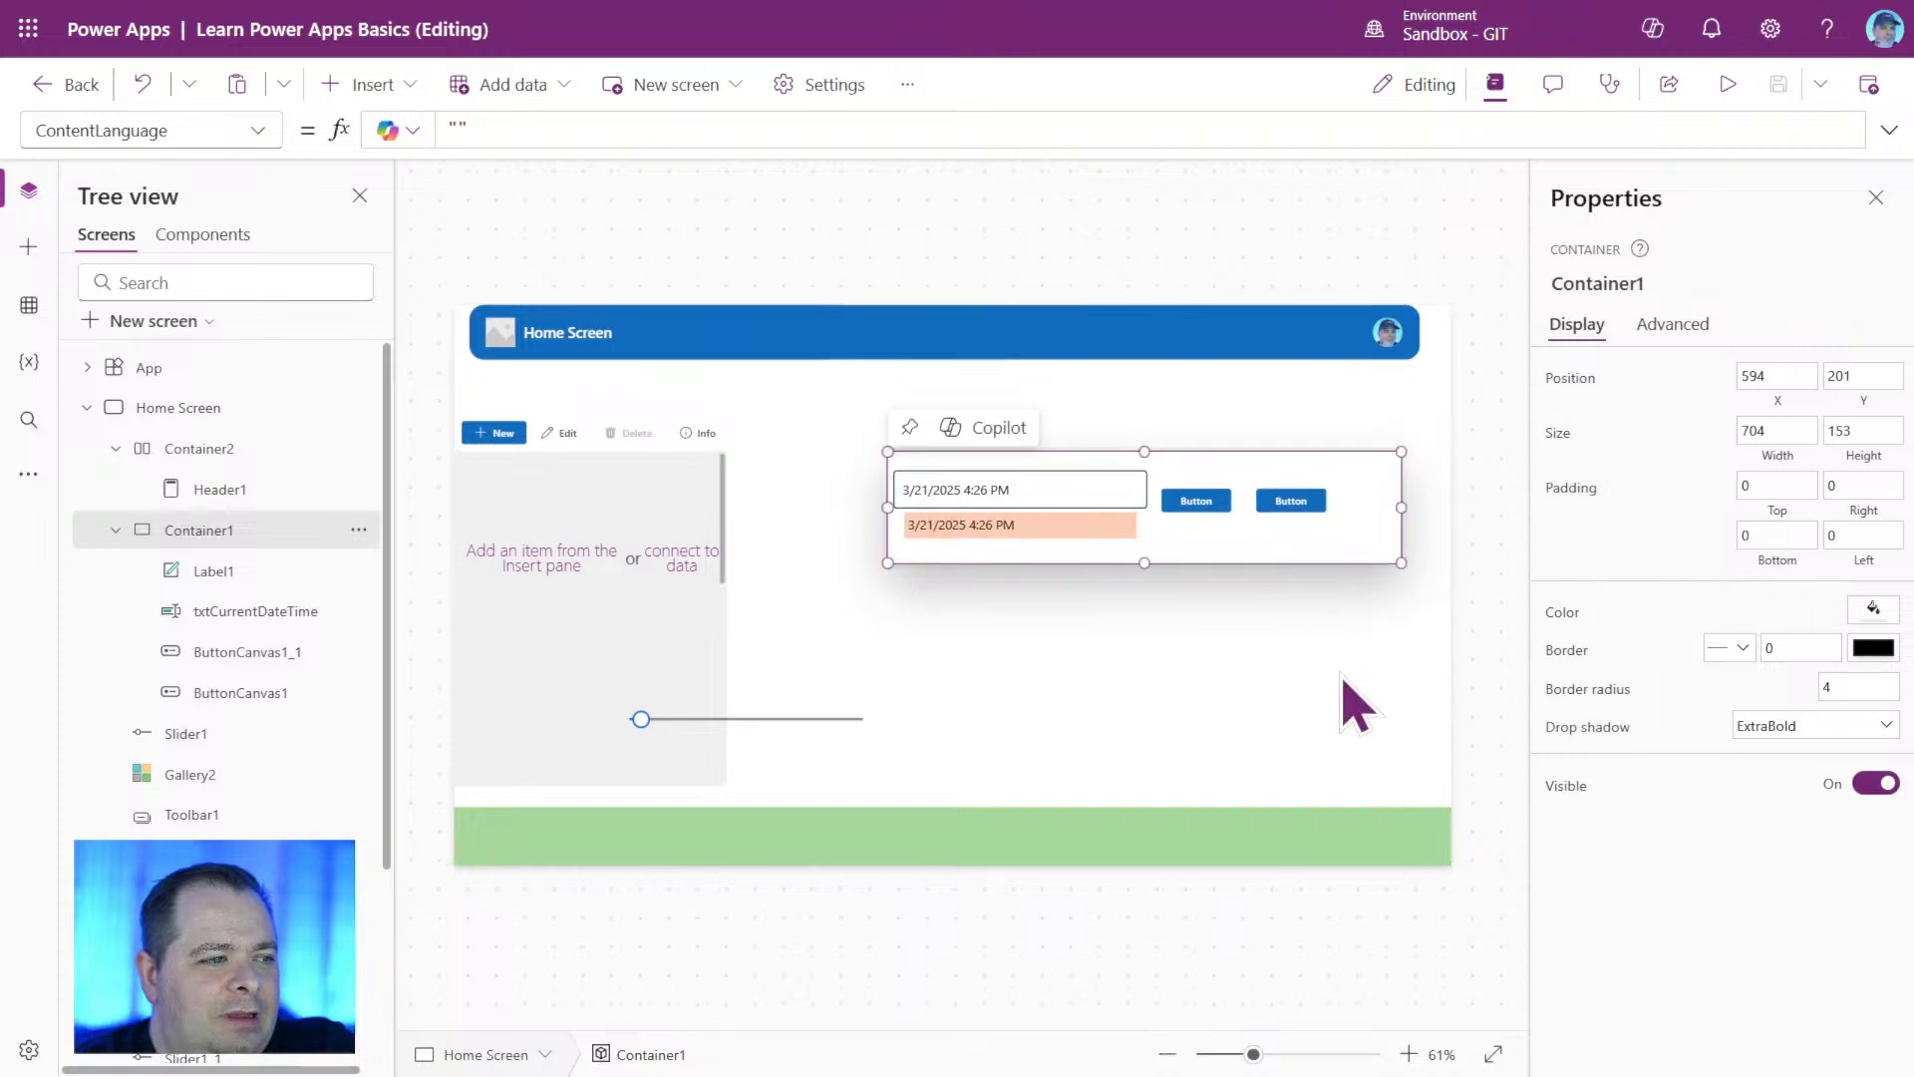
left_click(1290, 827)
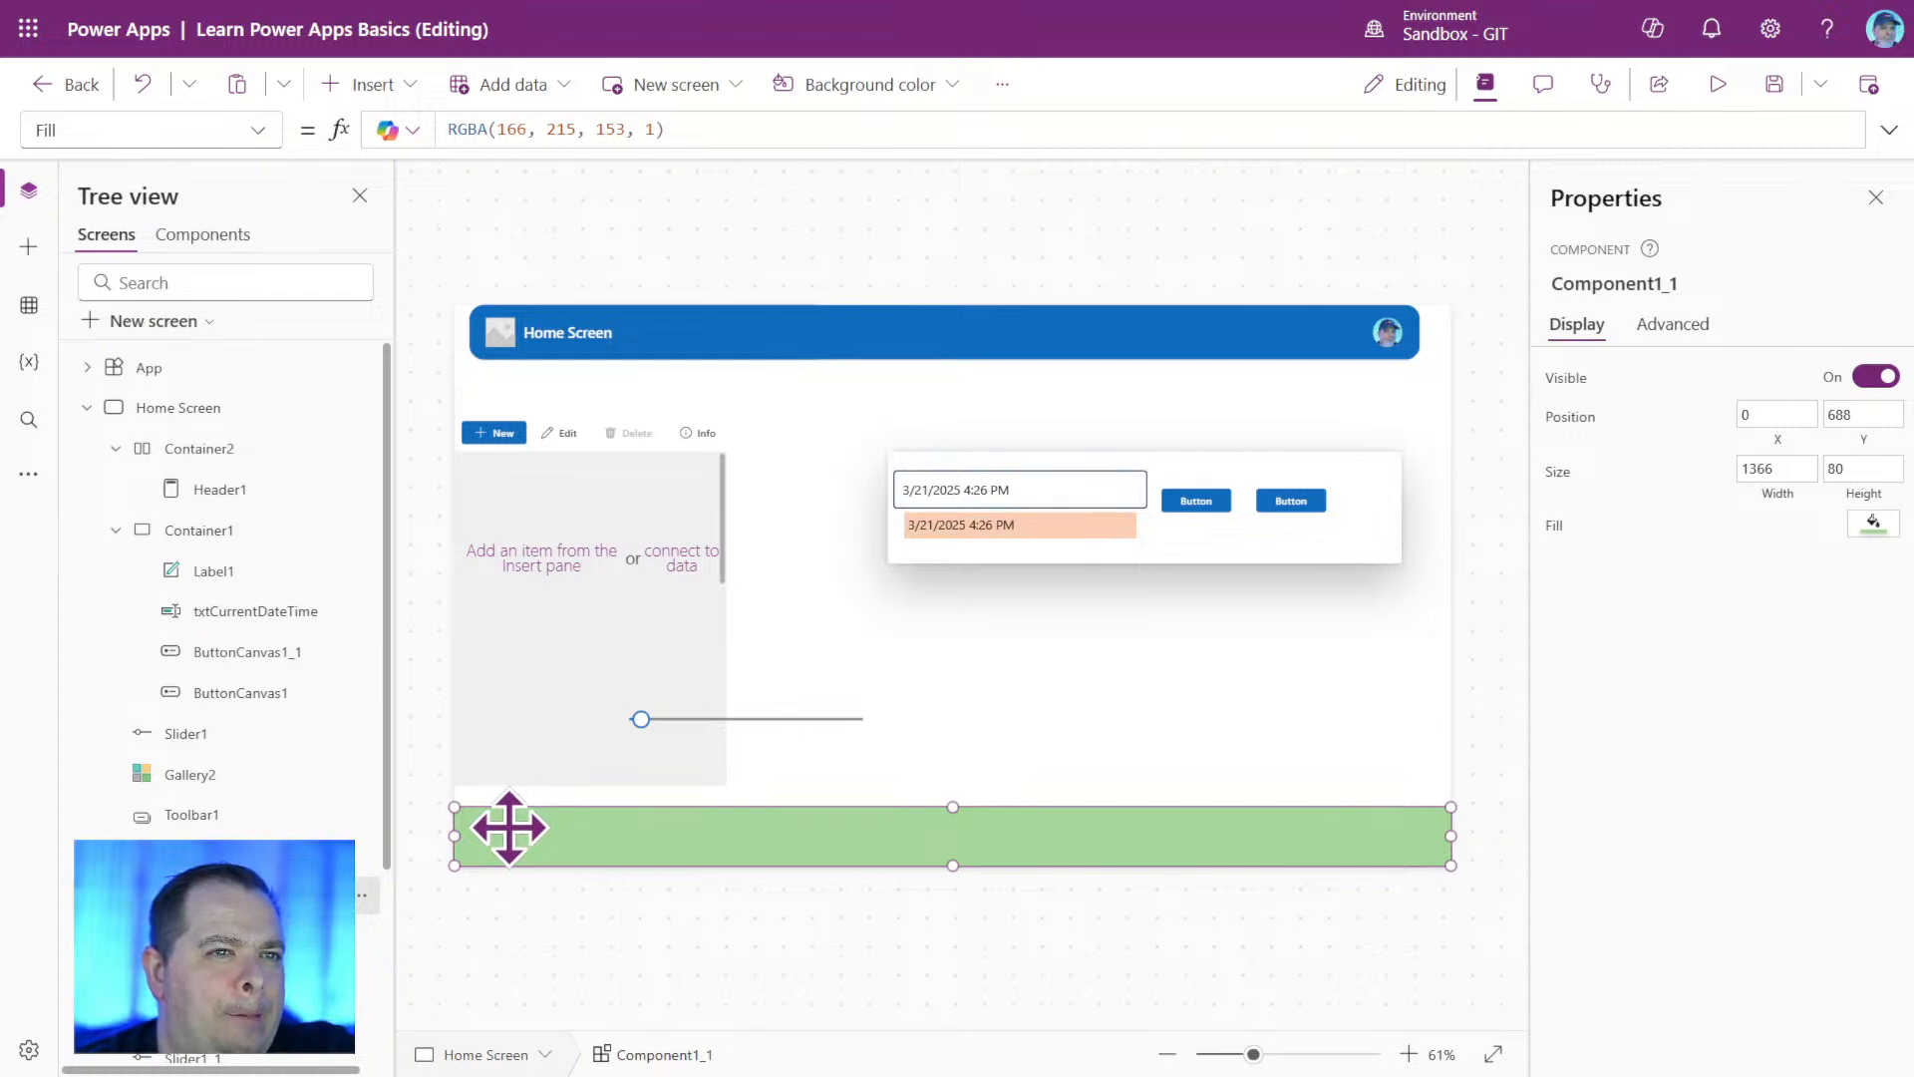
left_click(1368, 920)
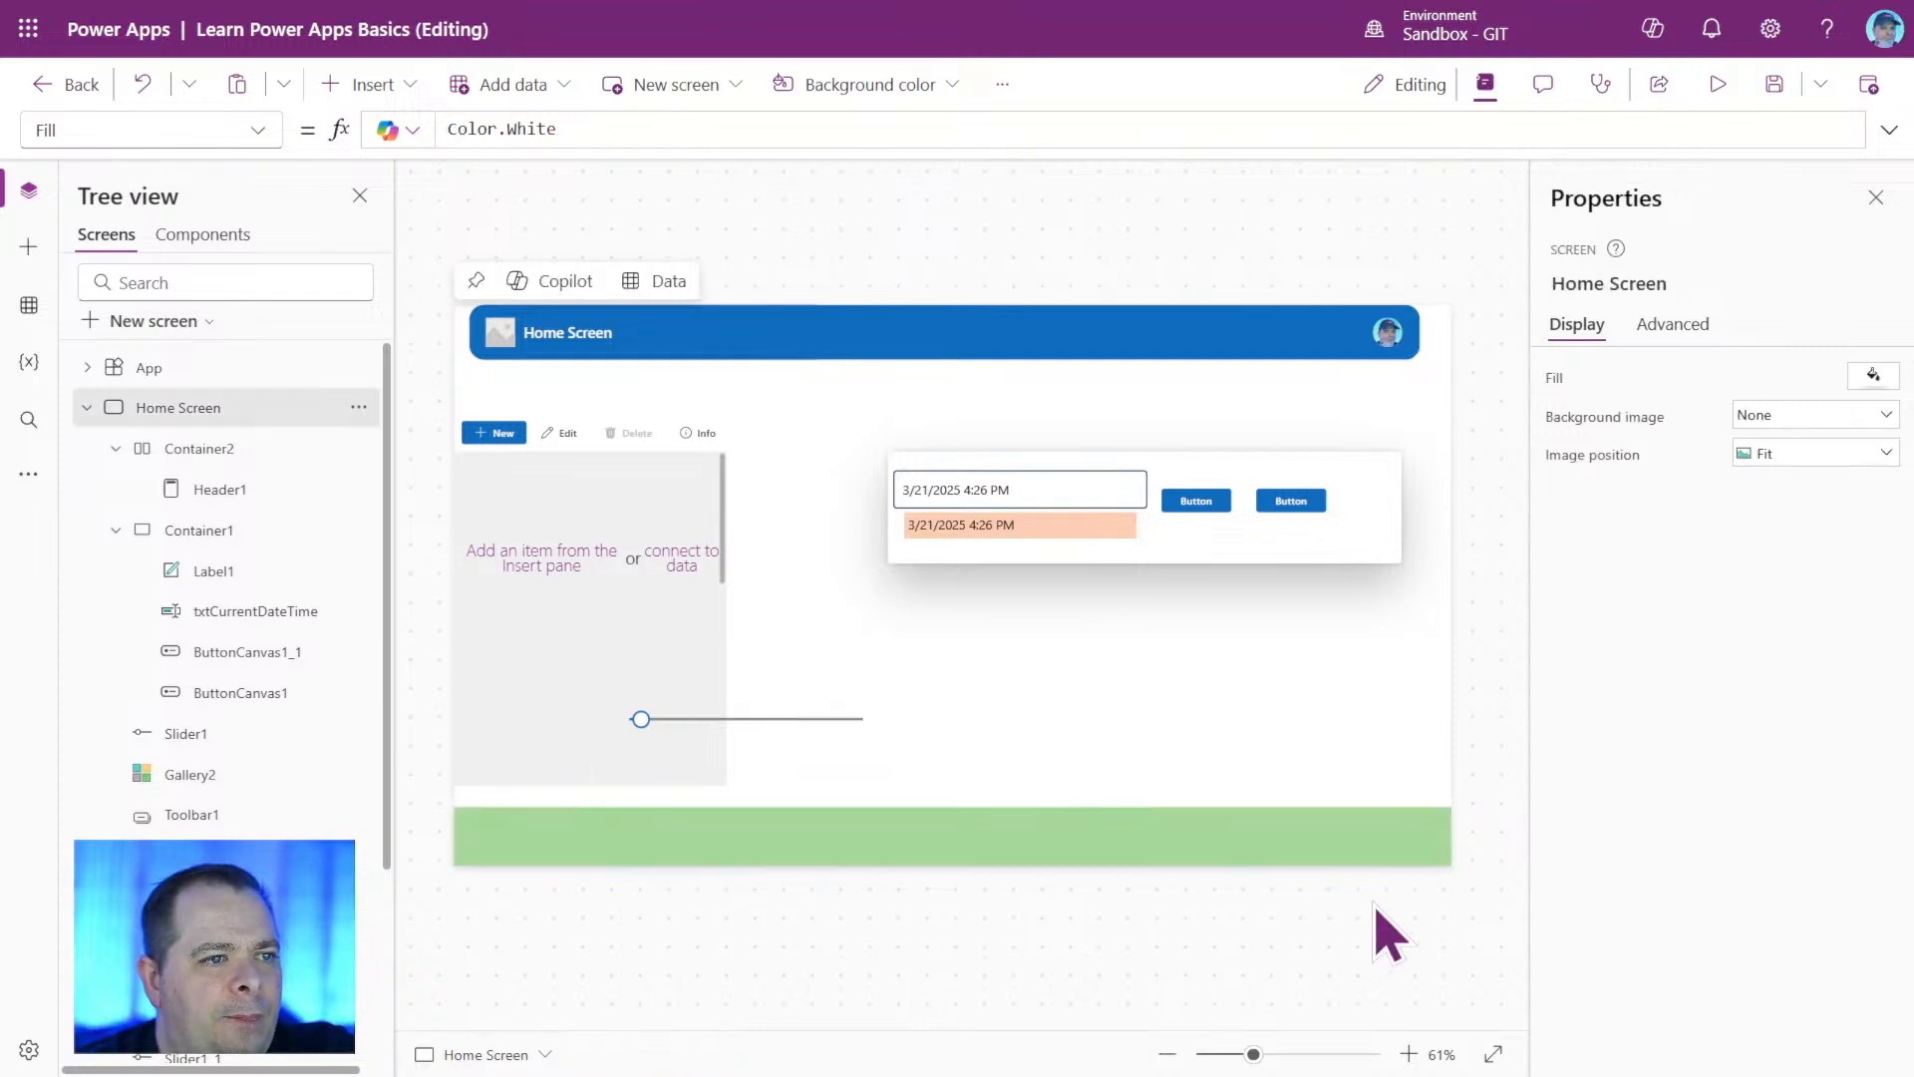
left_click(1314, 848)
key("Delete")
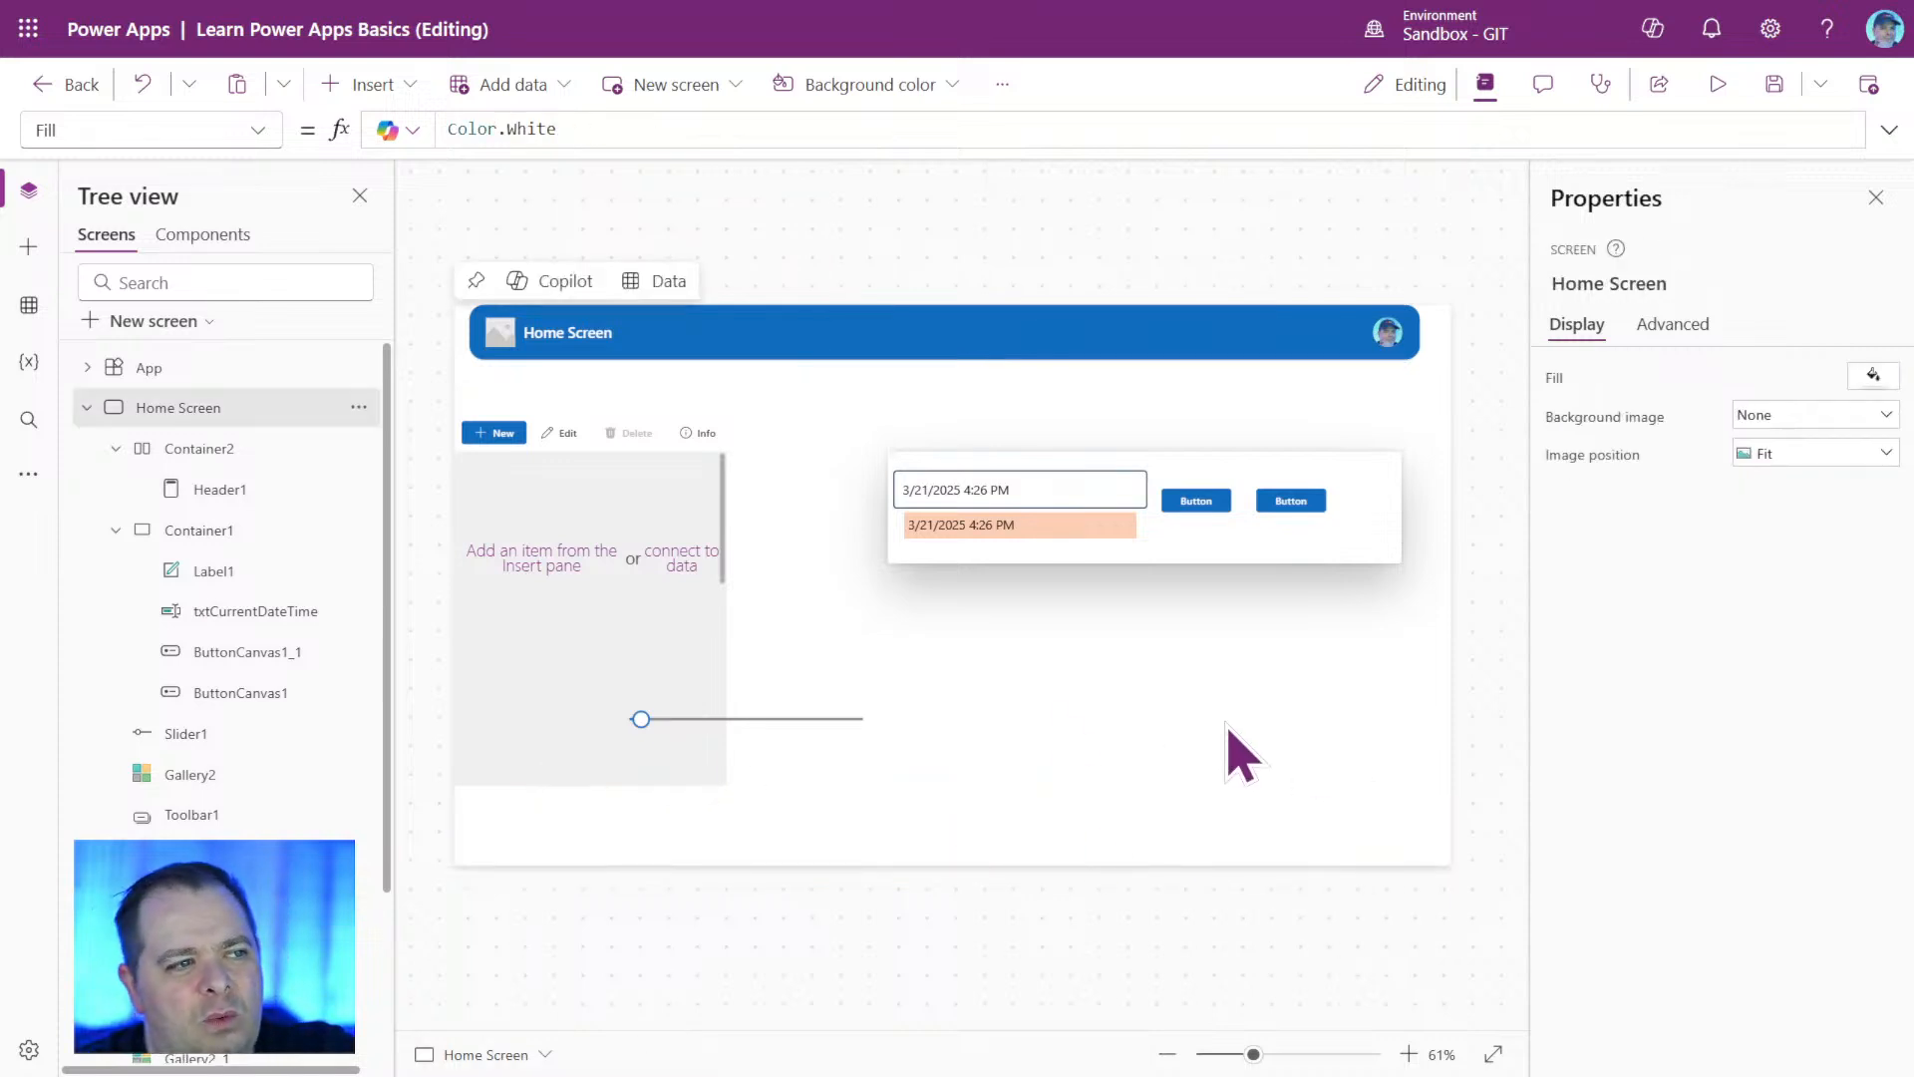
Move the header container Container2 to about X 15, Y 12 and widen it to about 1333.
left_click(198, 448)
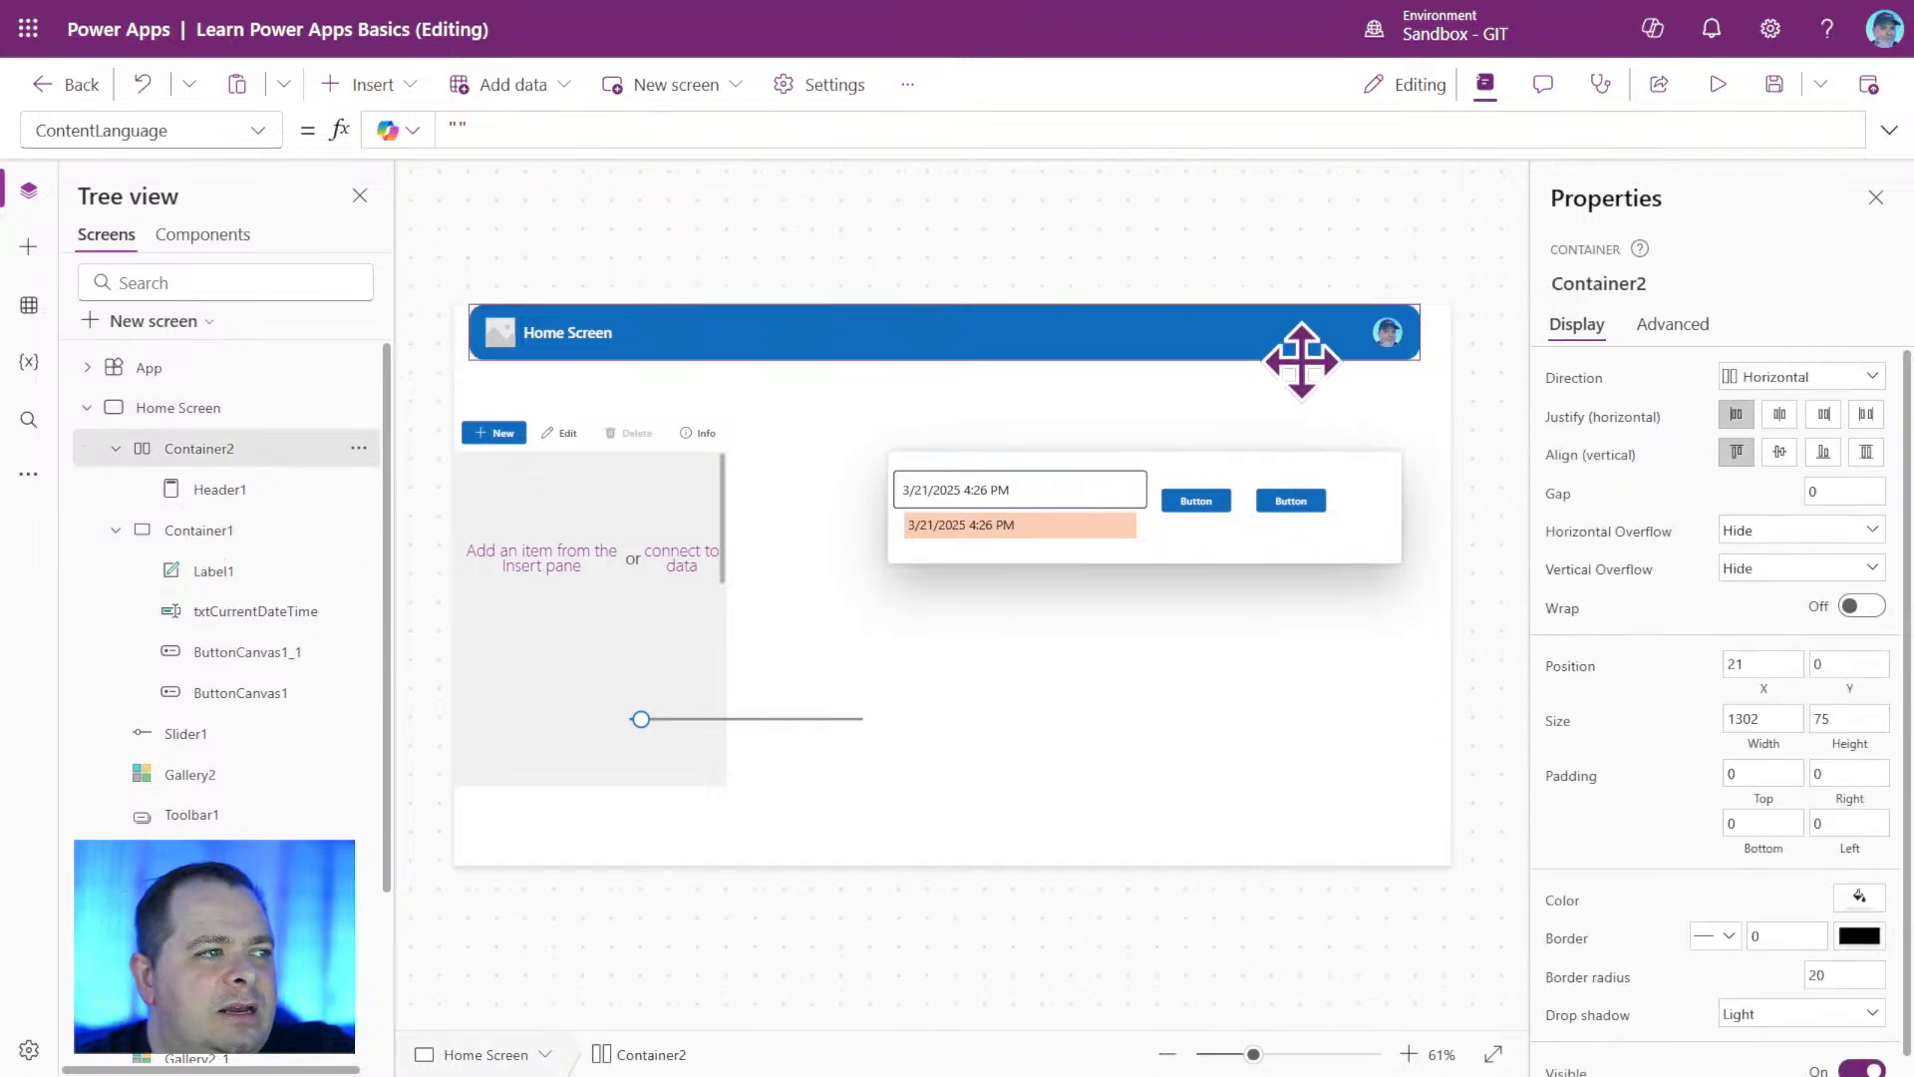
mouse_move(1301, 359)
left_mouse_down()
mouse_move(1299, 397)
mouse_move(1296, 370)
left_mouse_up()
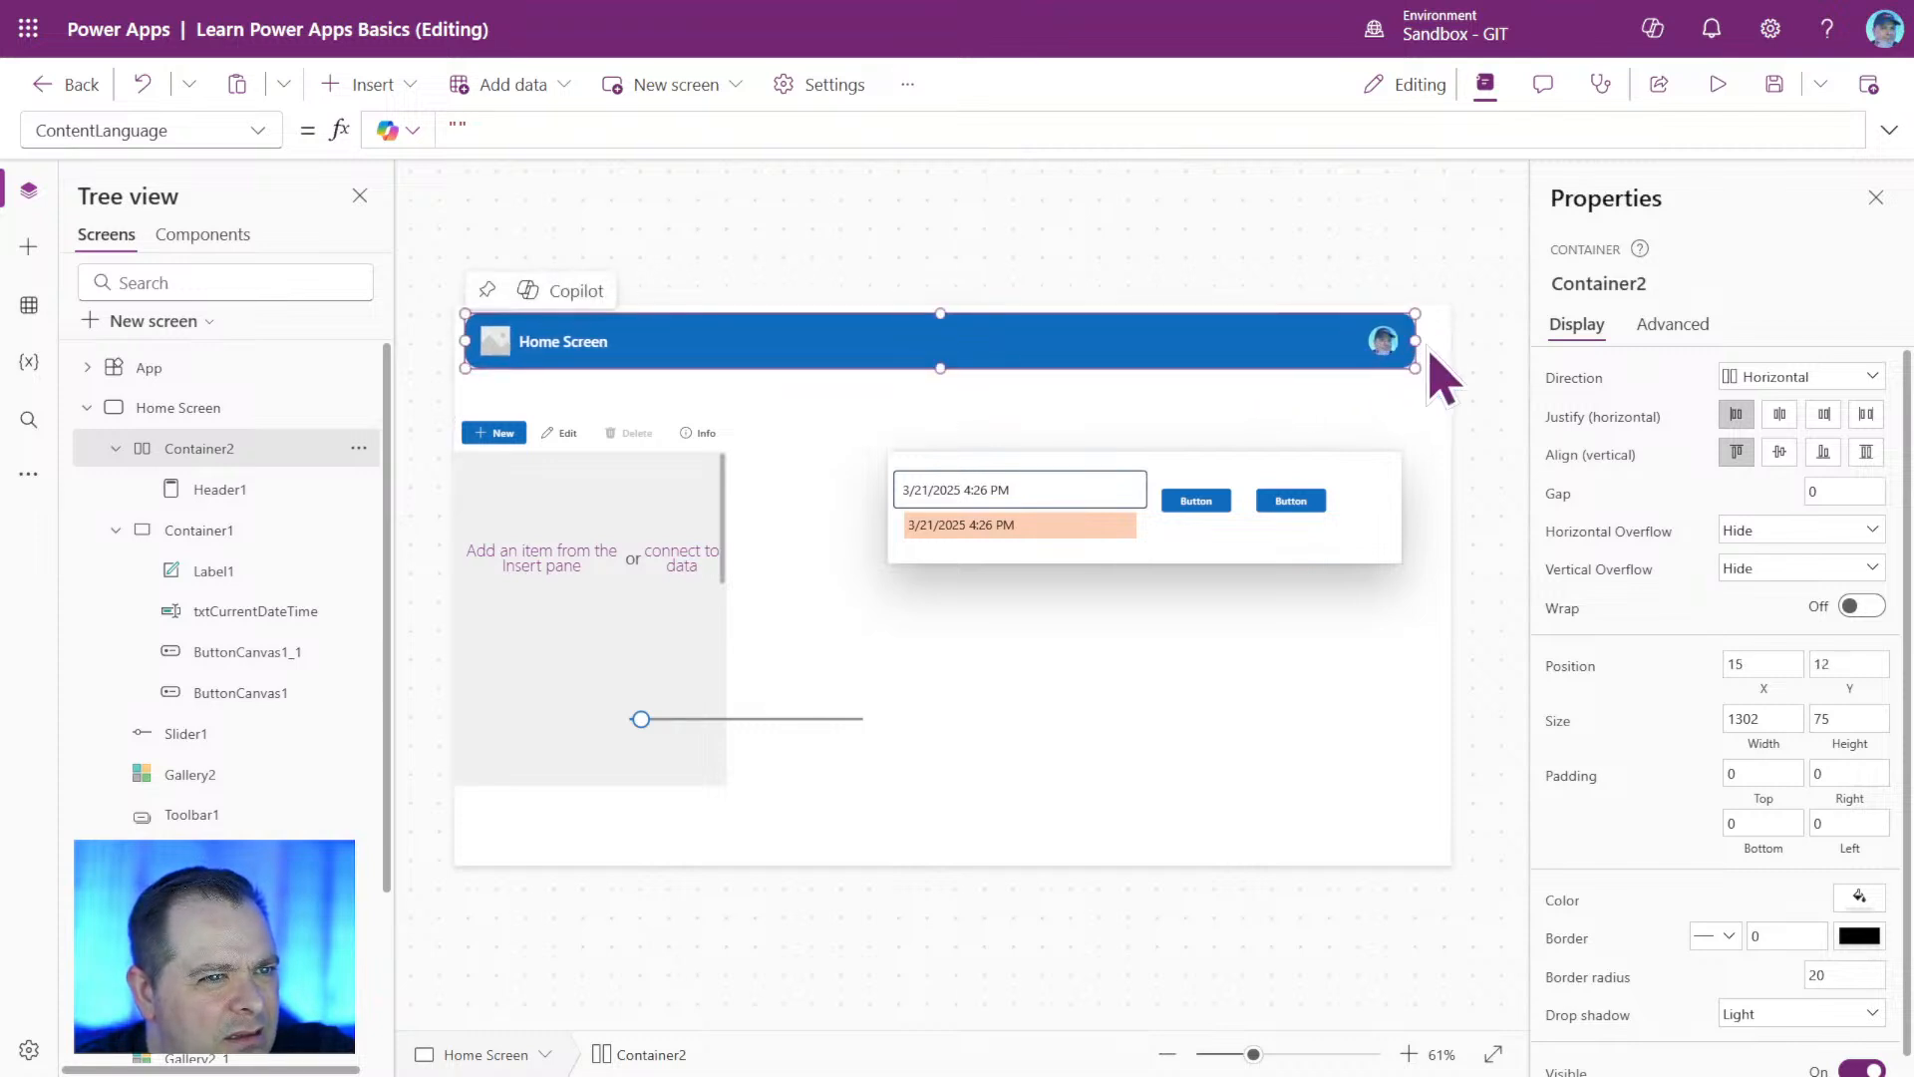
left_click_drag(1417, 341, 1437, 343)
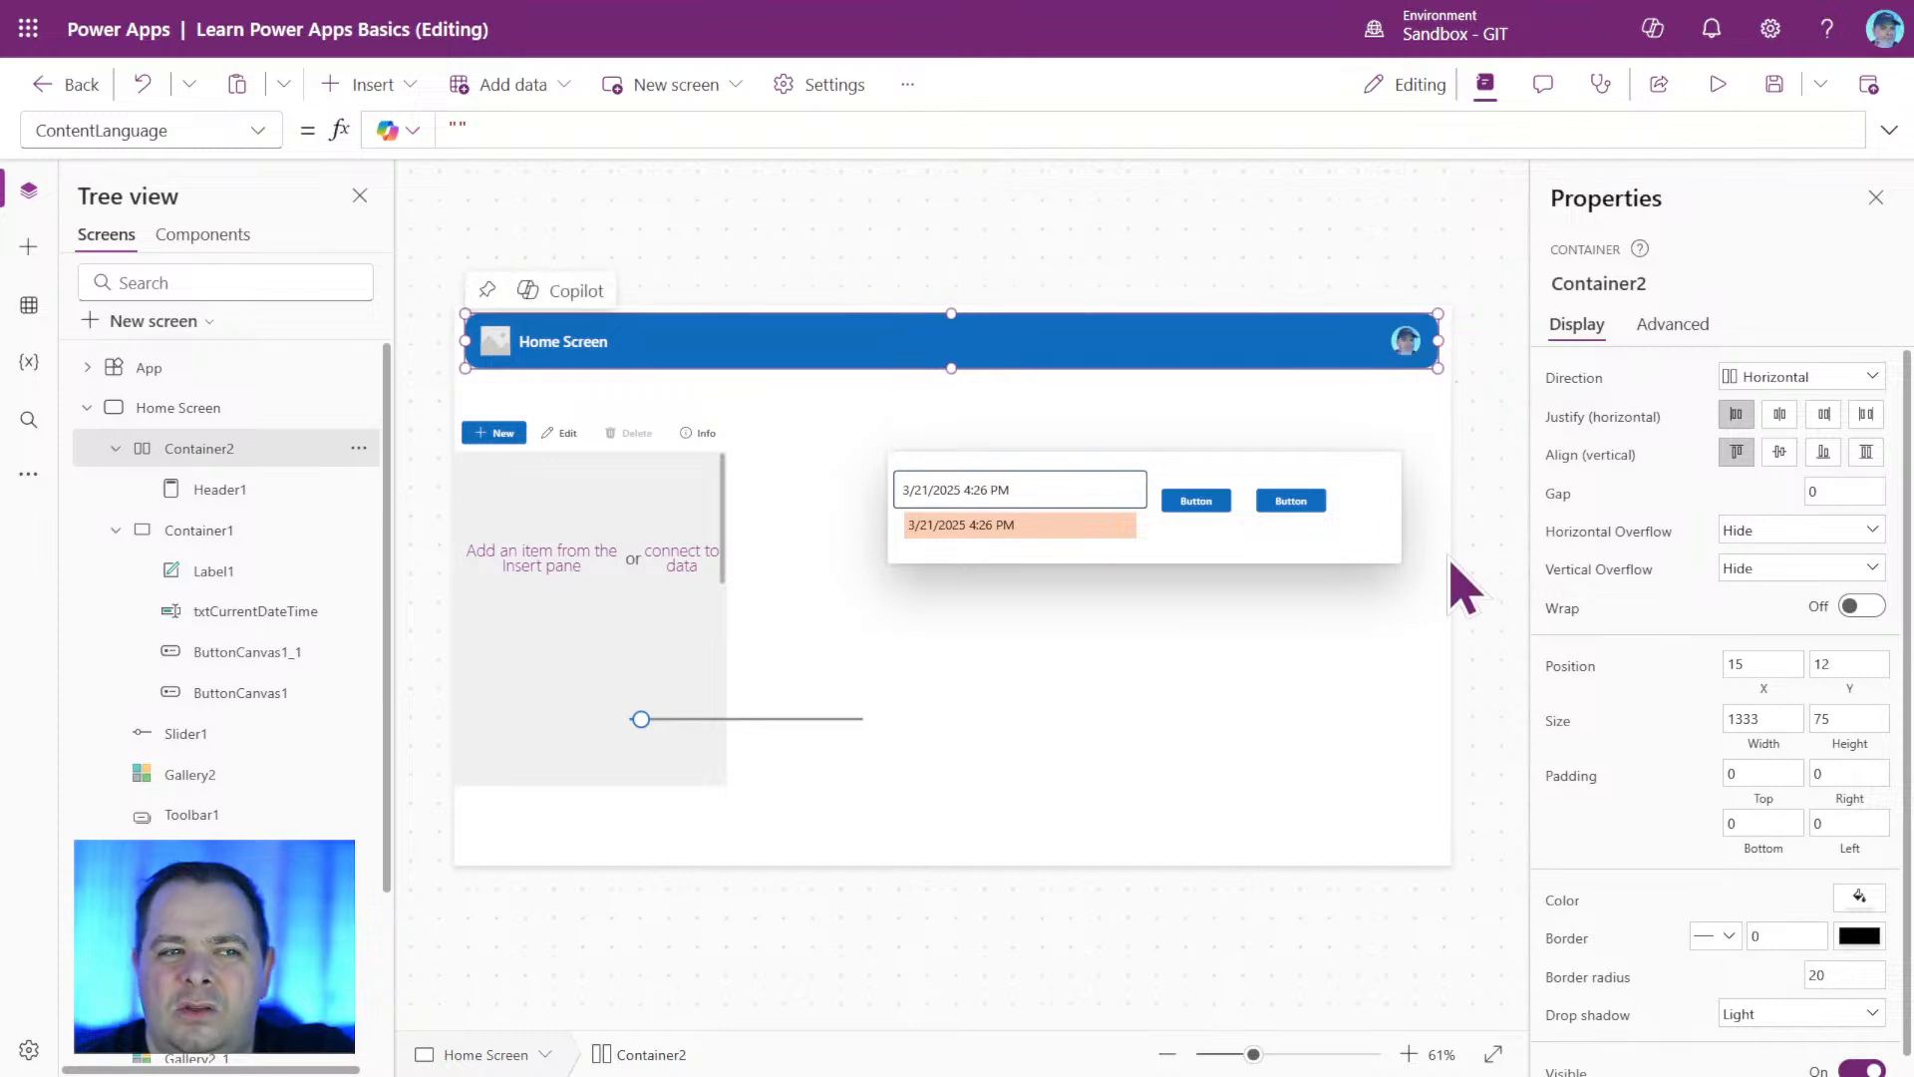
left_click(1511, 603)
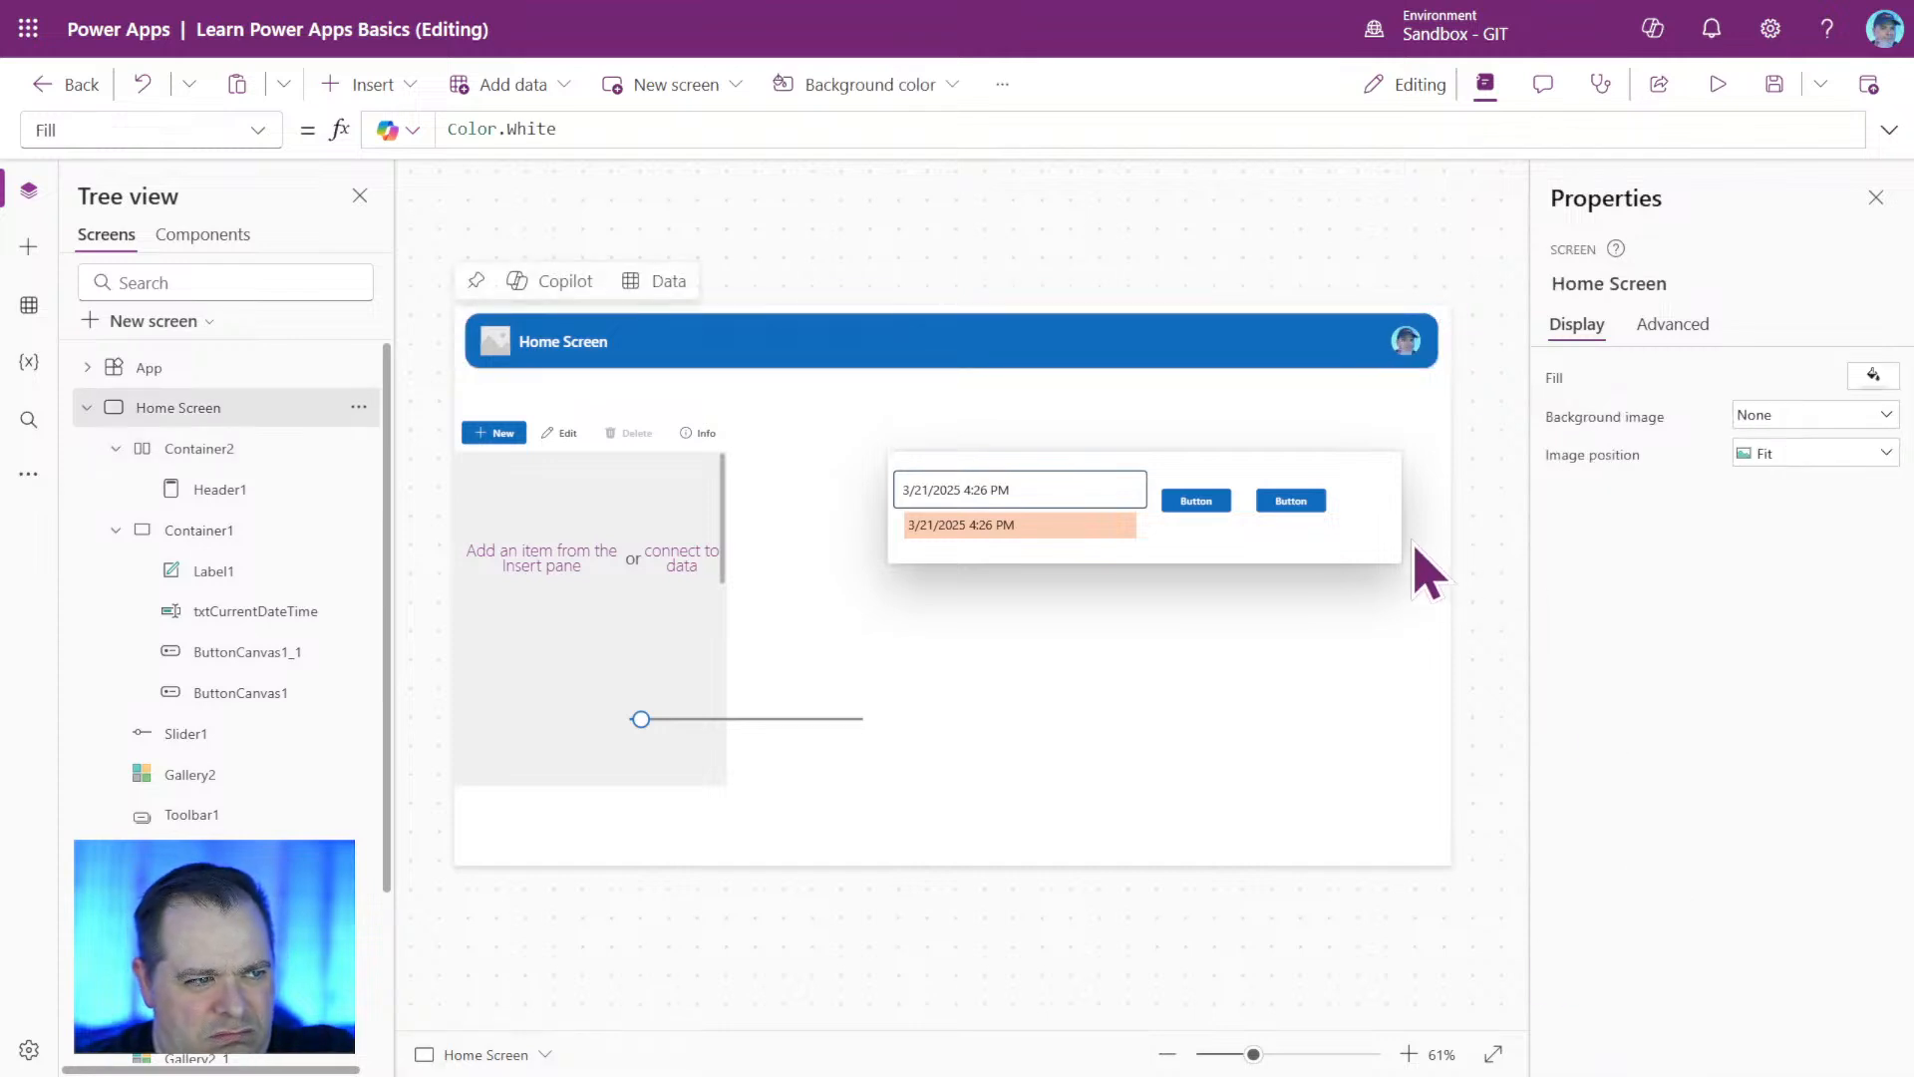
Nudge Container1 to about X 609, Y 183, and place Gallery2 at about X 870, Y 548 with a height of about 135.
mouse_move(1351, 556)
left_mouse_down()
mouse_move(1372, 825)
mouse_move(1366, 548)
left_mouse_up()
left_click(536, 726)
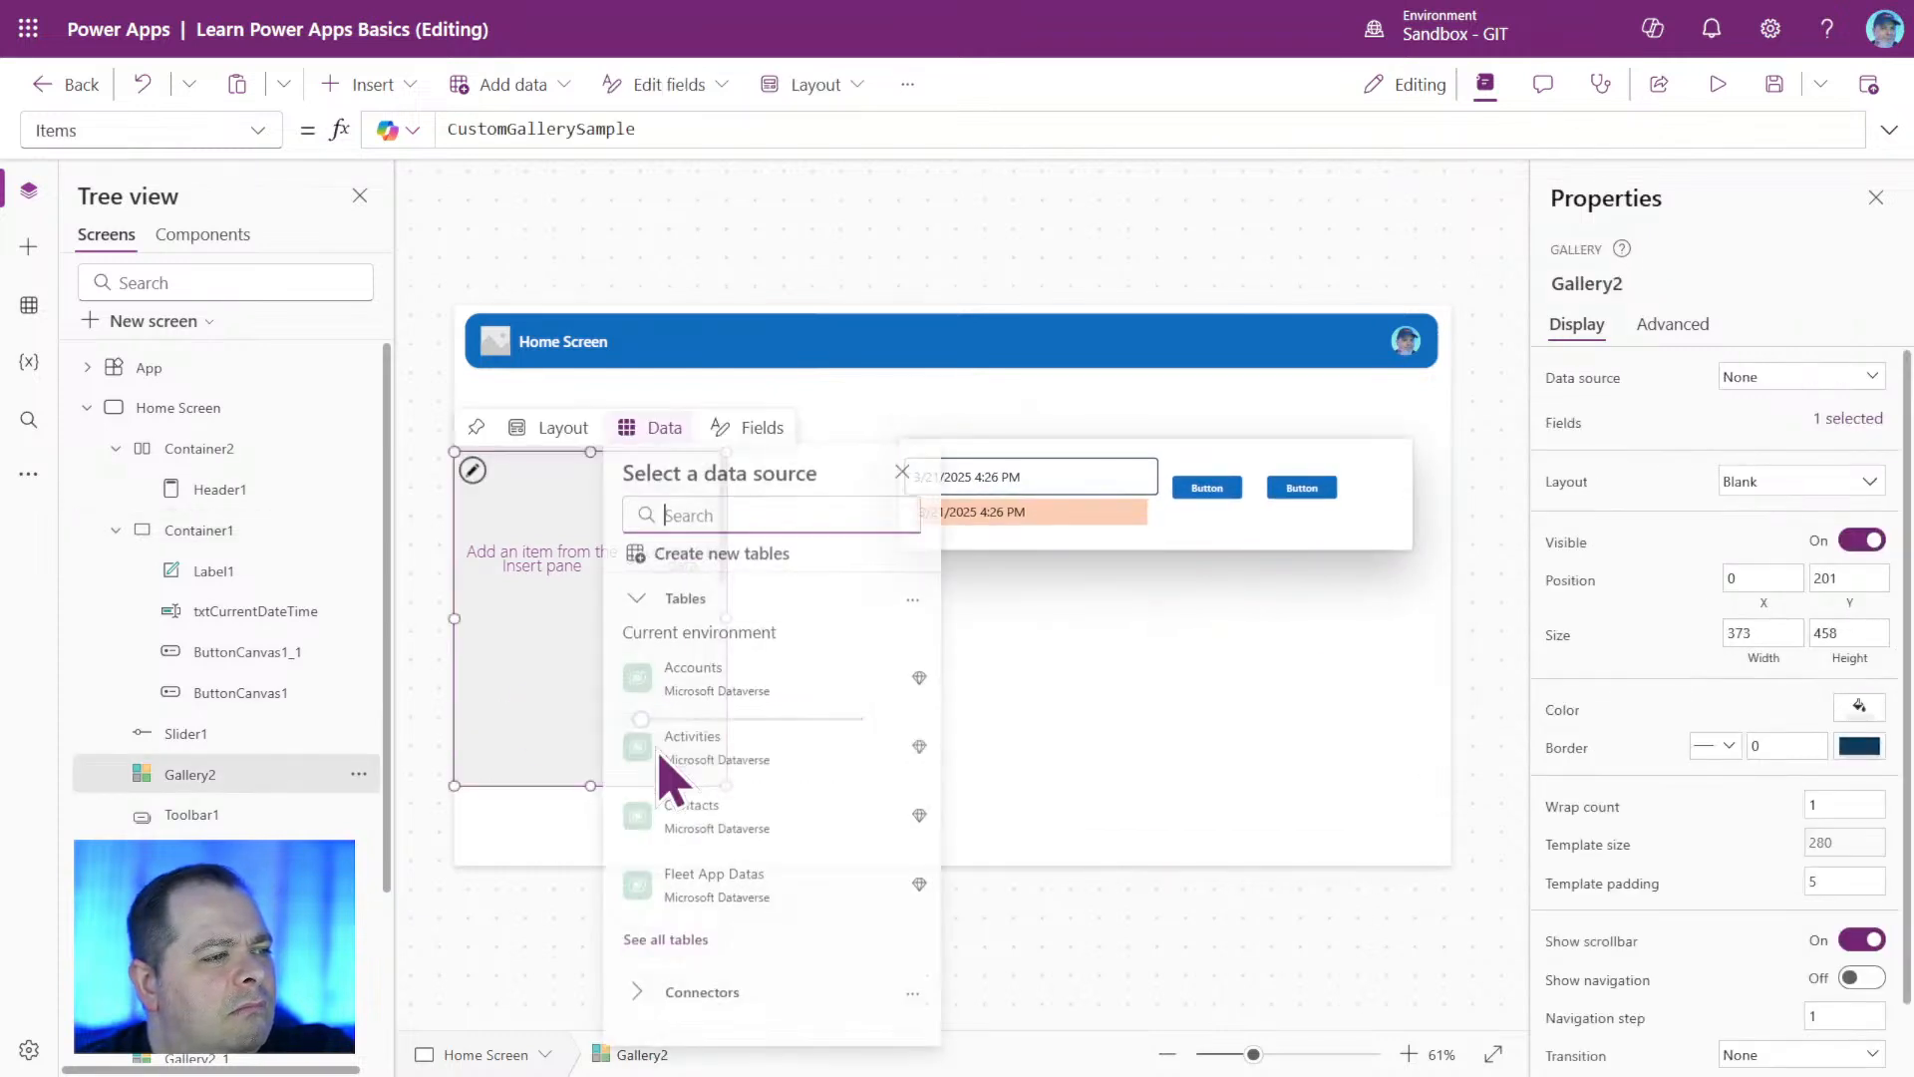
left_click(594, 668)
left_click_drag(594, 668, 830, 653)
left_click_drag(957, 748, 1303, 803)
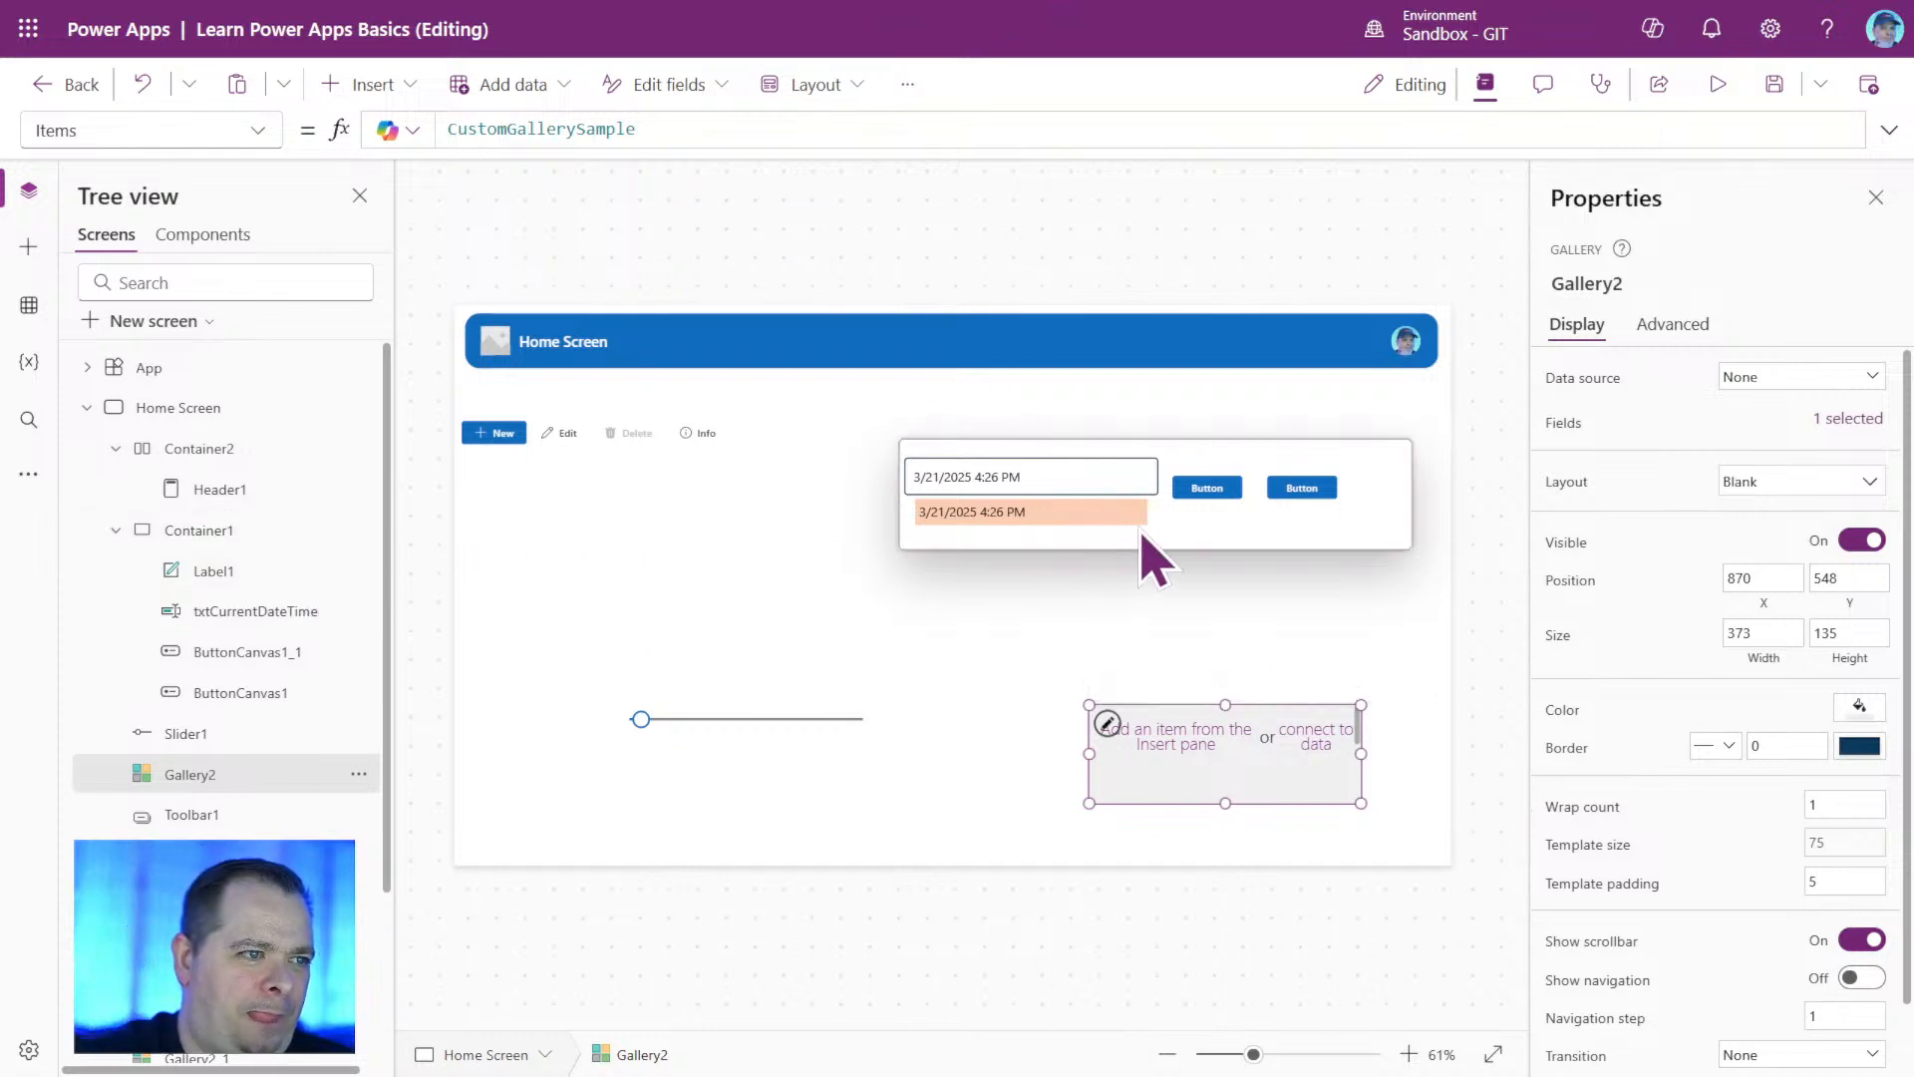
Set Container1's drop shadow to Regular.
left_click(1358, 550)
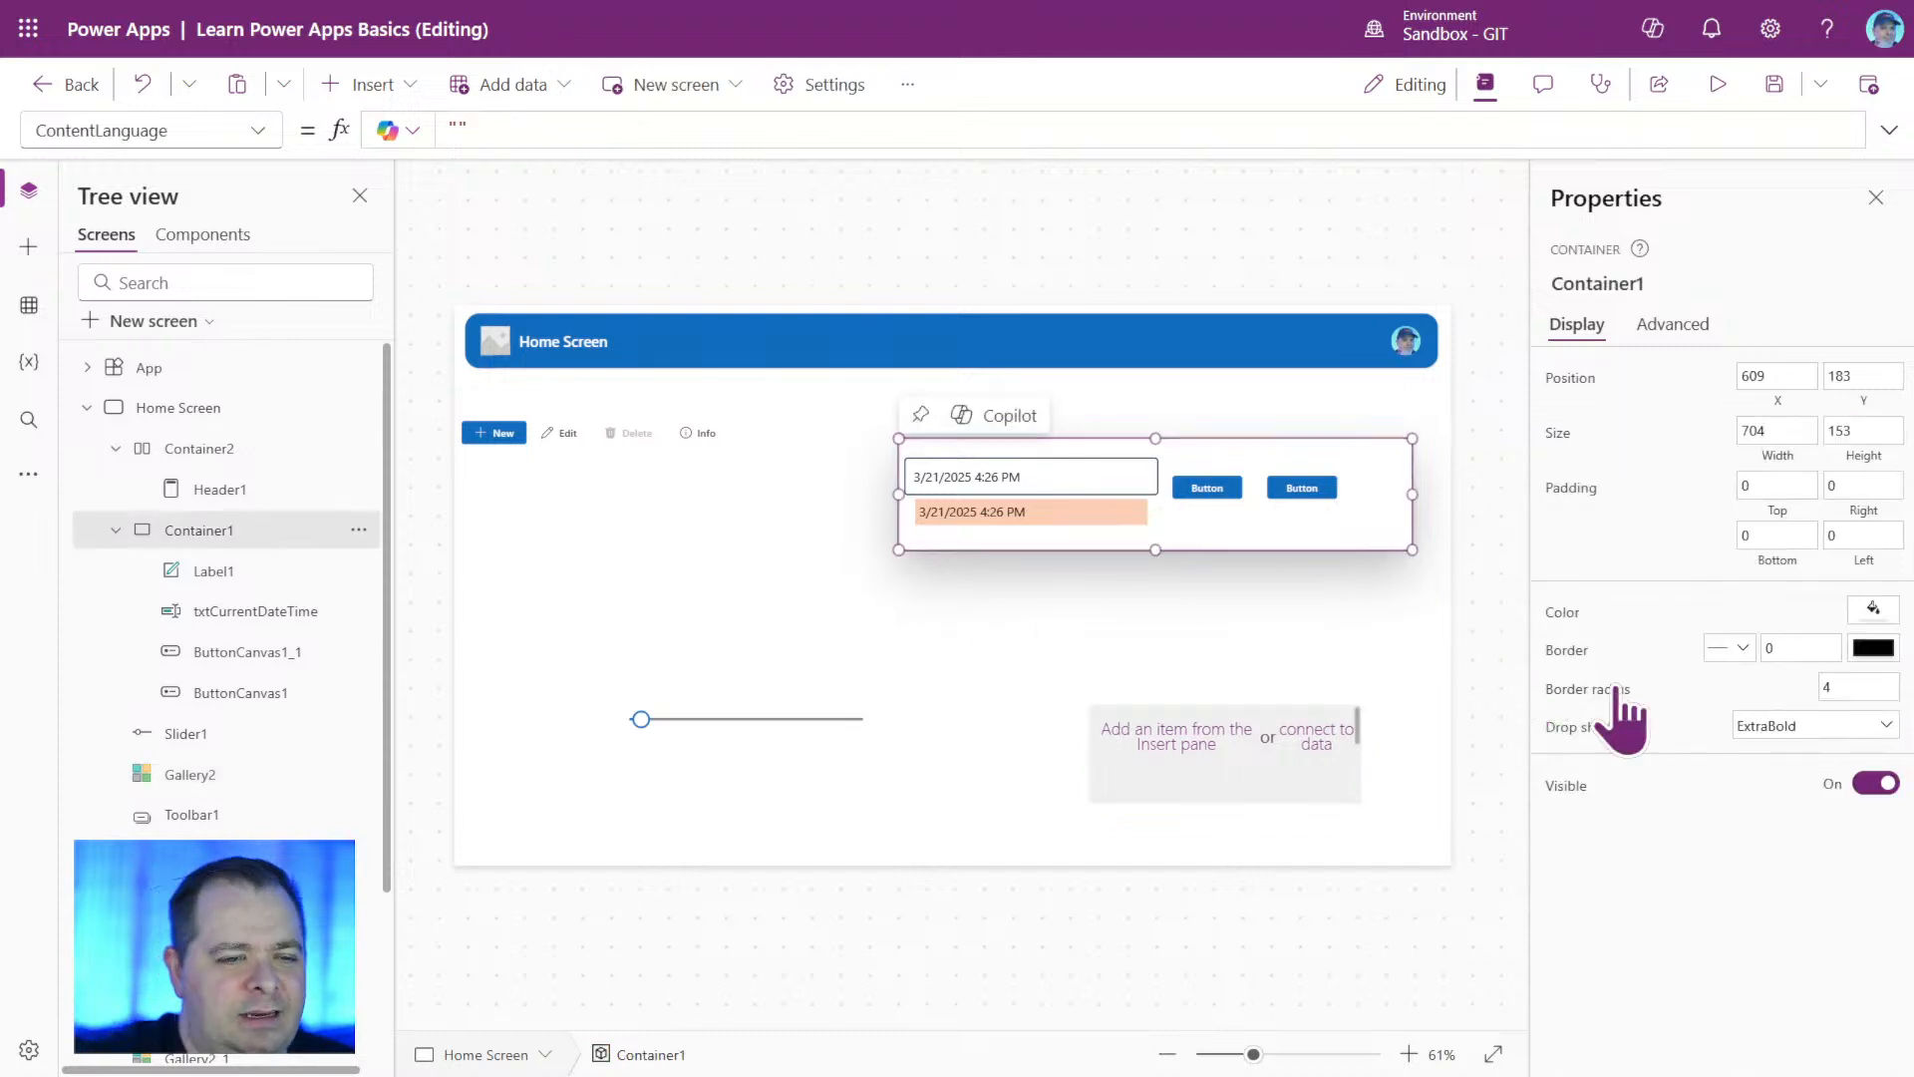
left_click(1863, 726)
left_click(1830, 842)
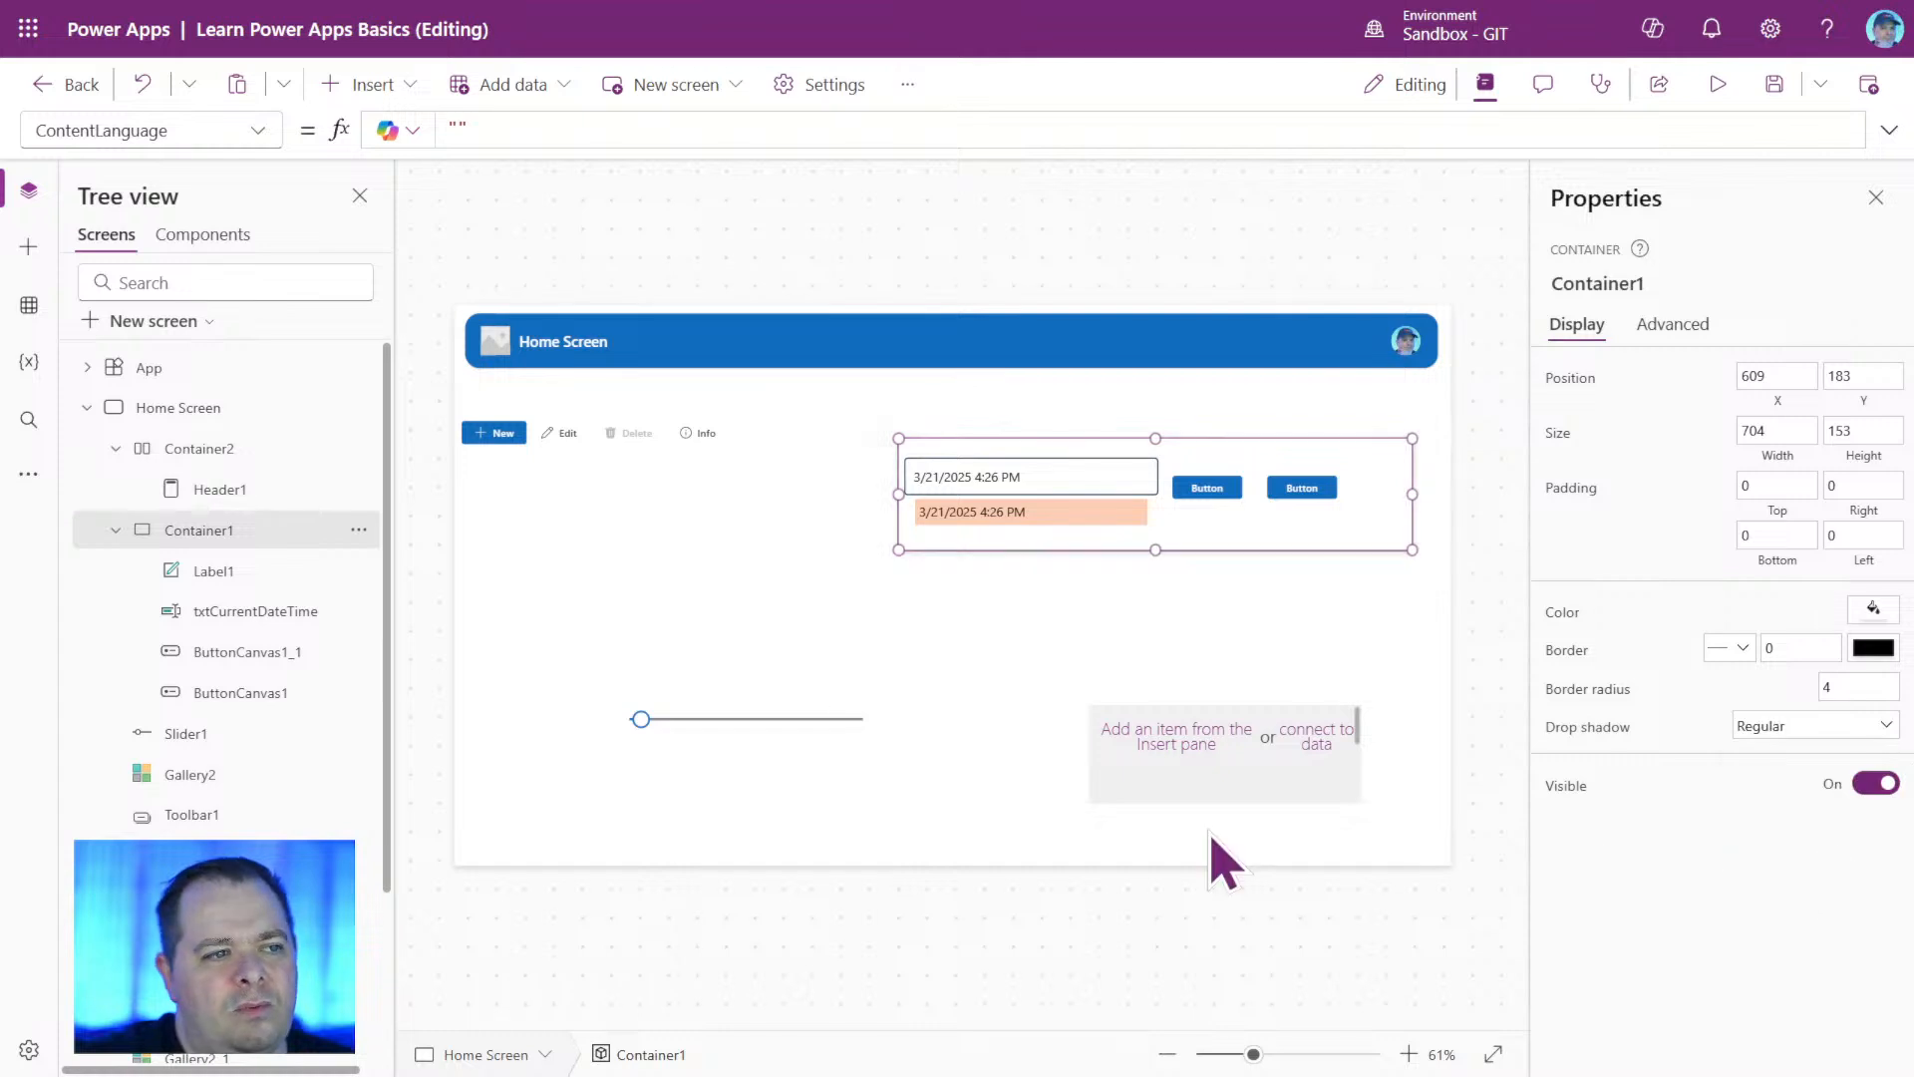
left_click(727, 982)
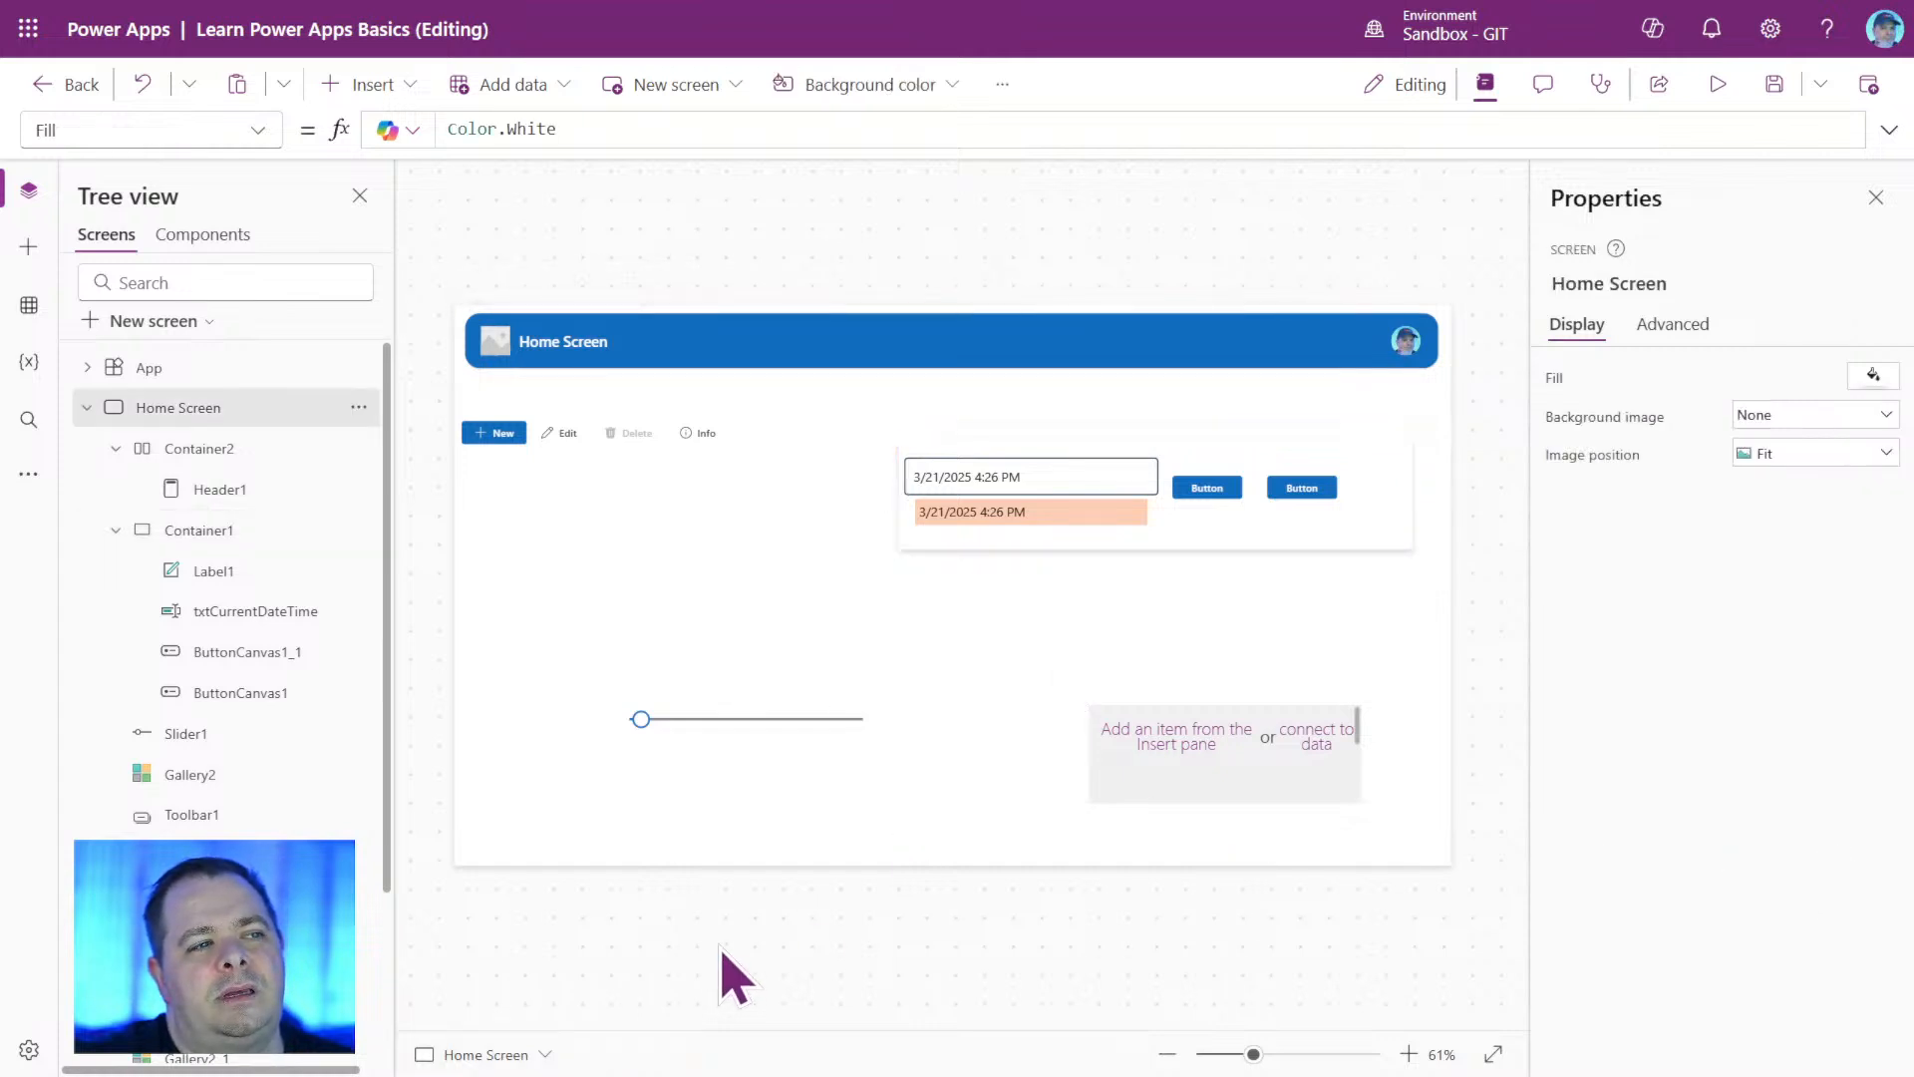
Review the standard and custom color options for Container1's fill.
left_click(1414, 549)
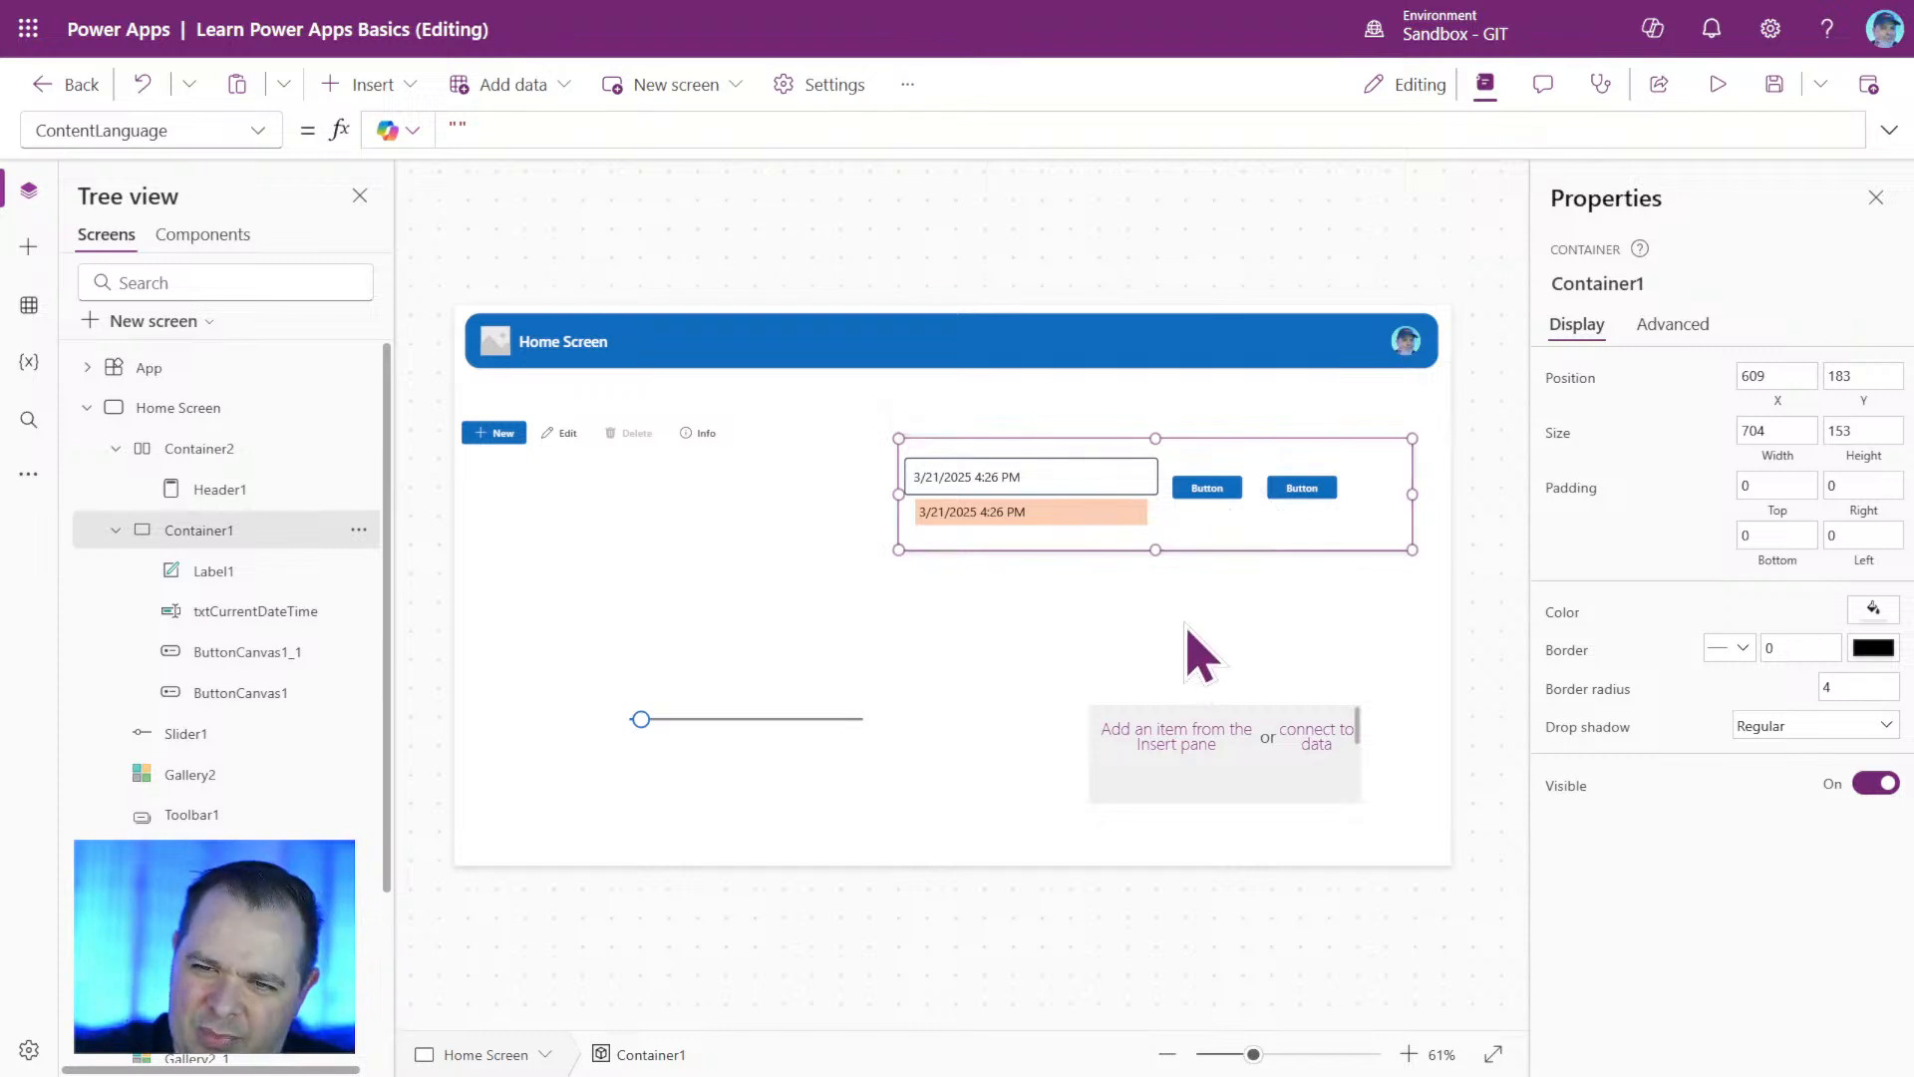
left_click(1874, 608)
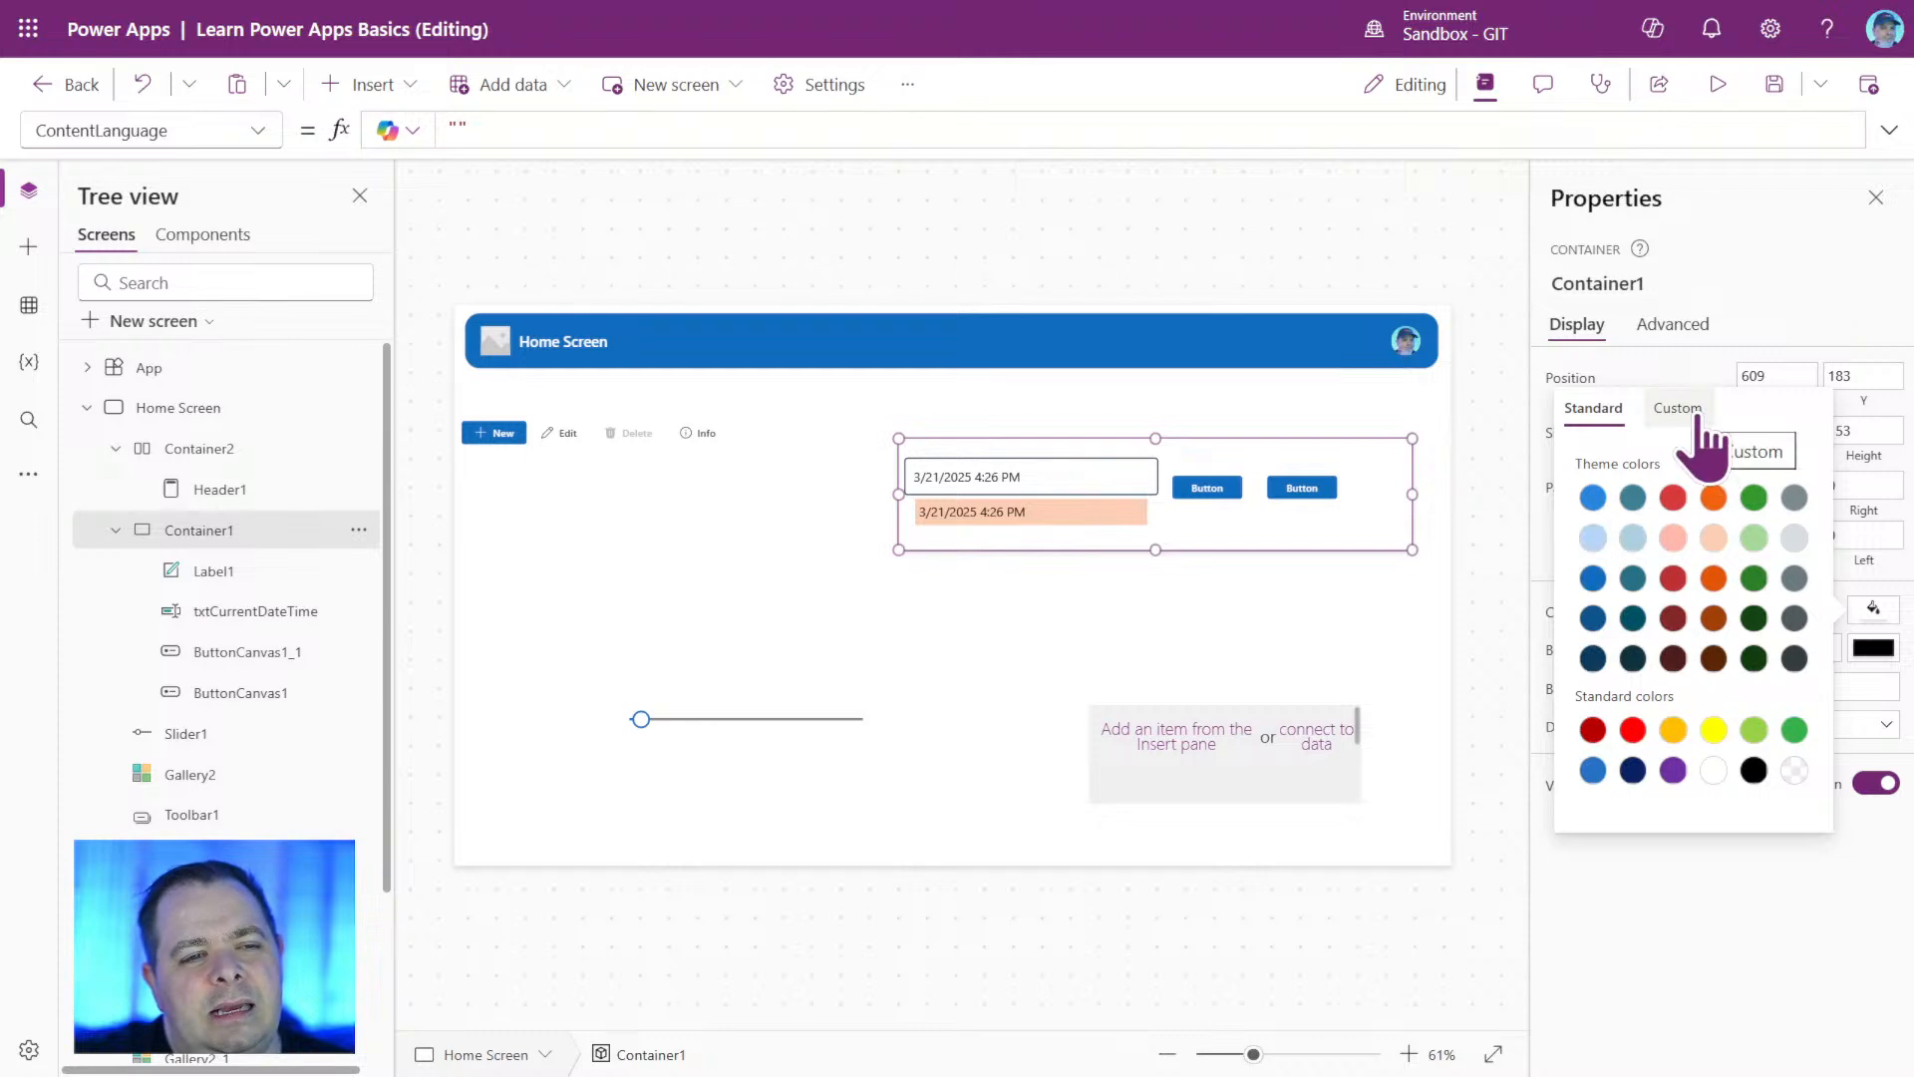
left_click(1770, 1027)
left_click(1876, 610)
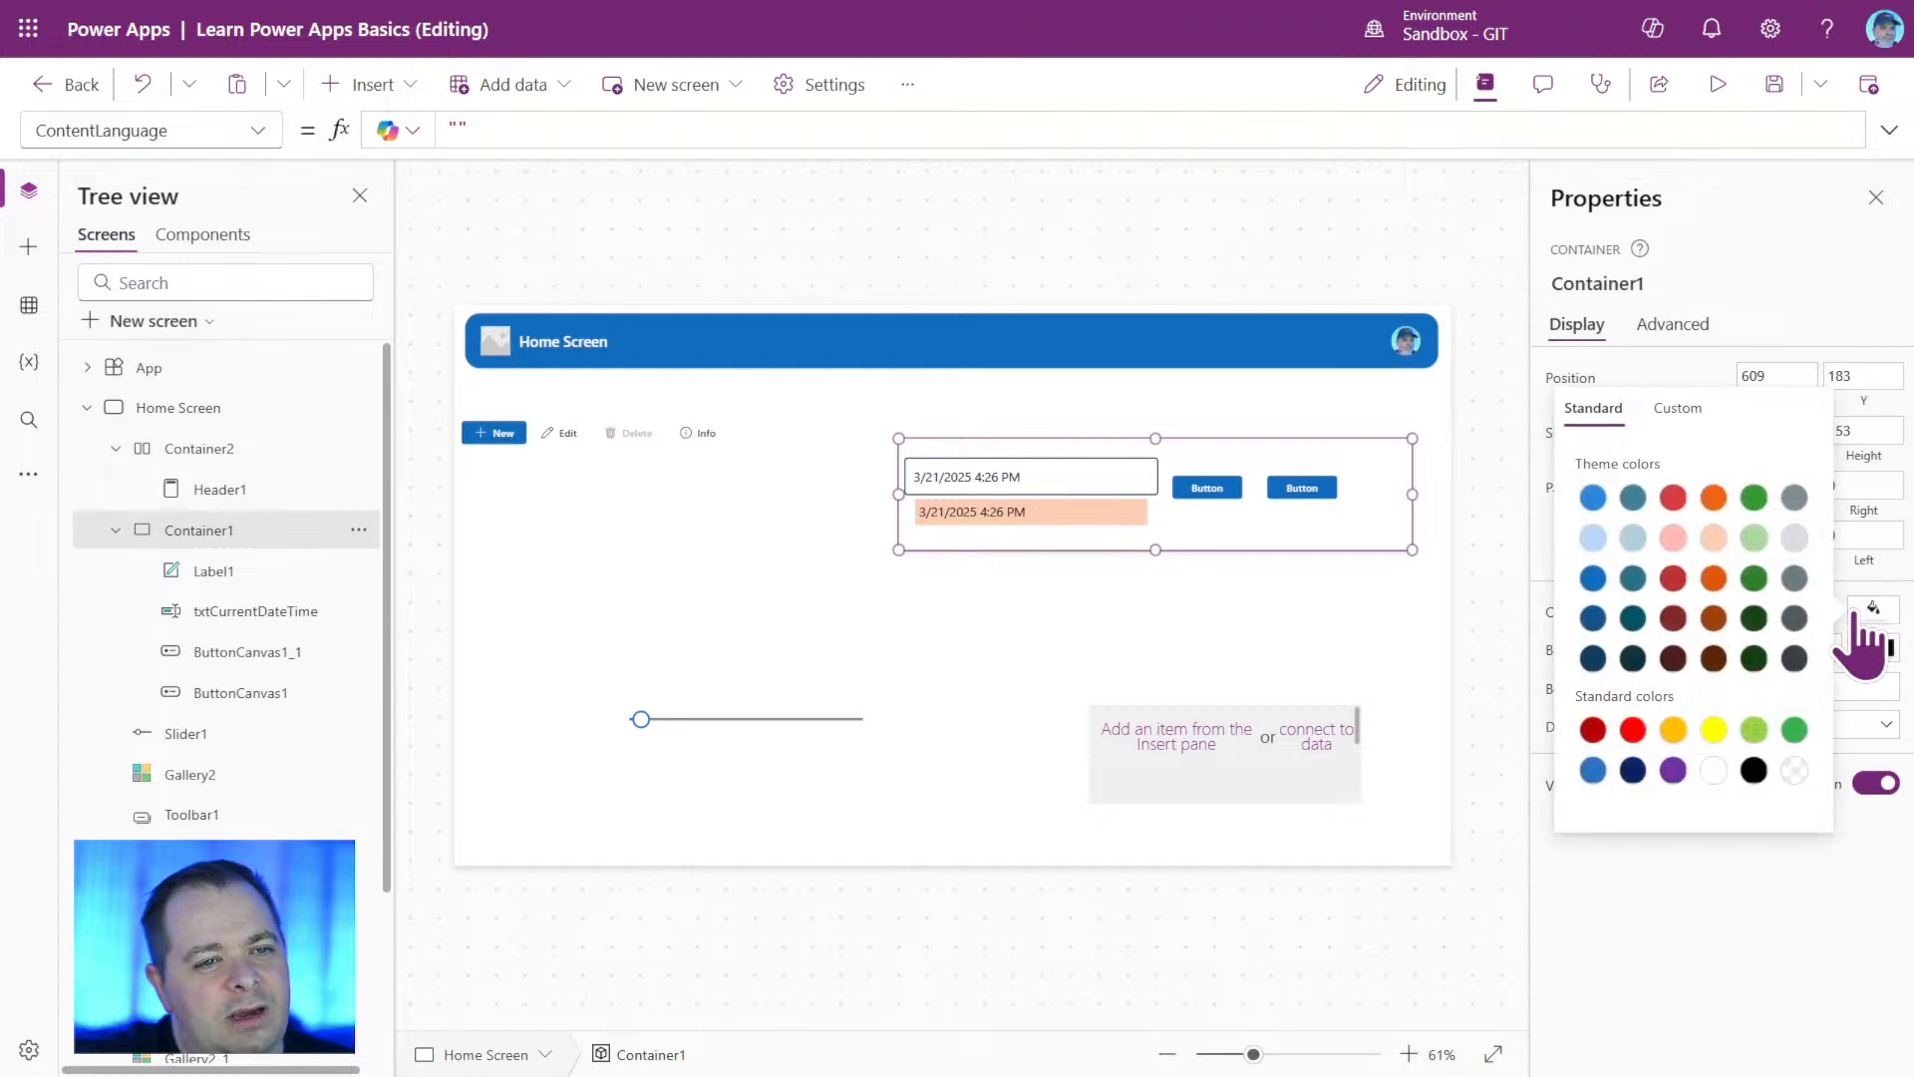
left_click(1677, 407)
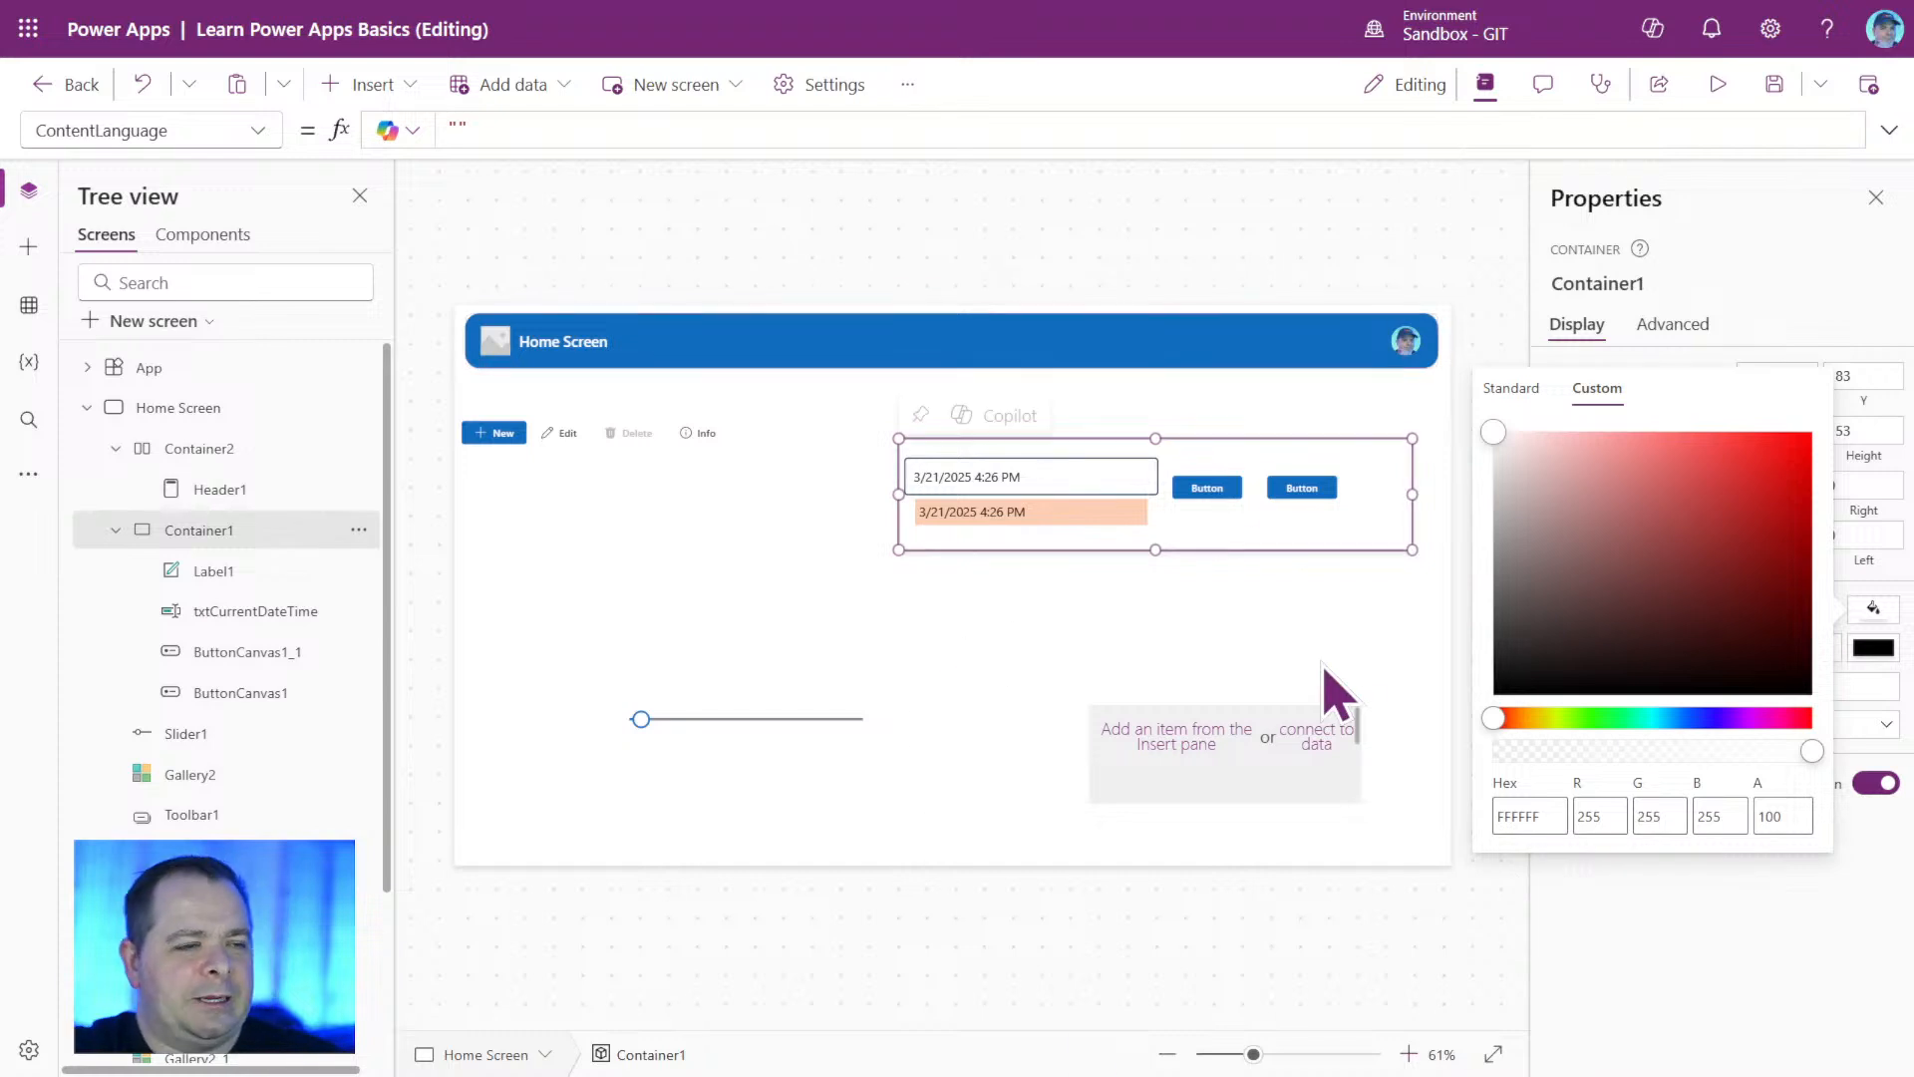
left_click(1331, 633)
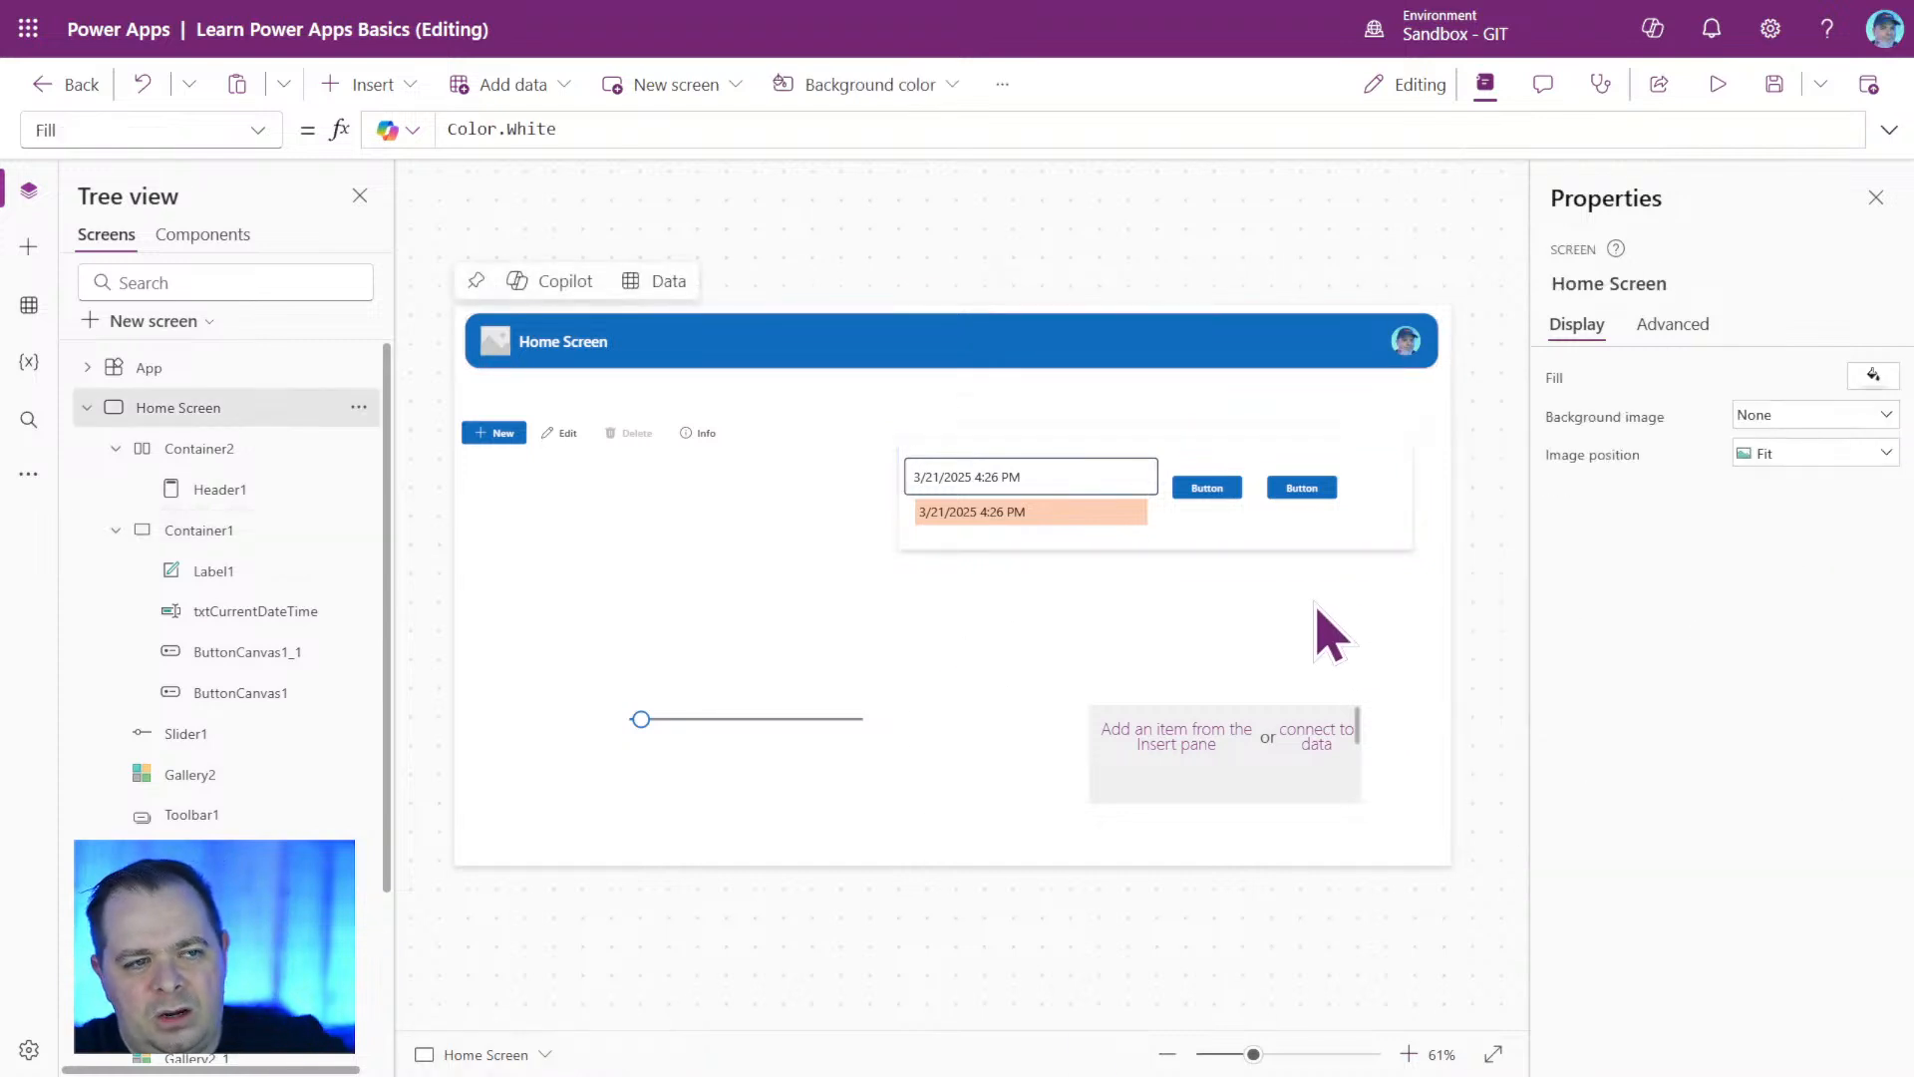
Set Container1's Fill formula to Color.WhiteSmoke.
left_click(1321, 548)
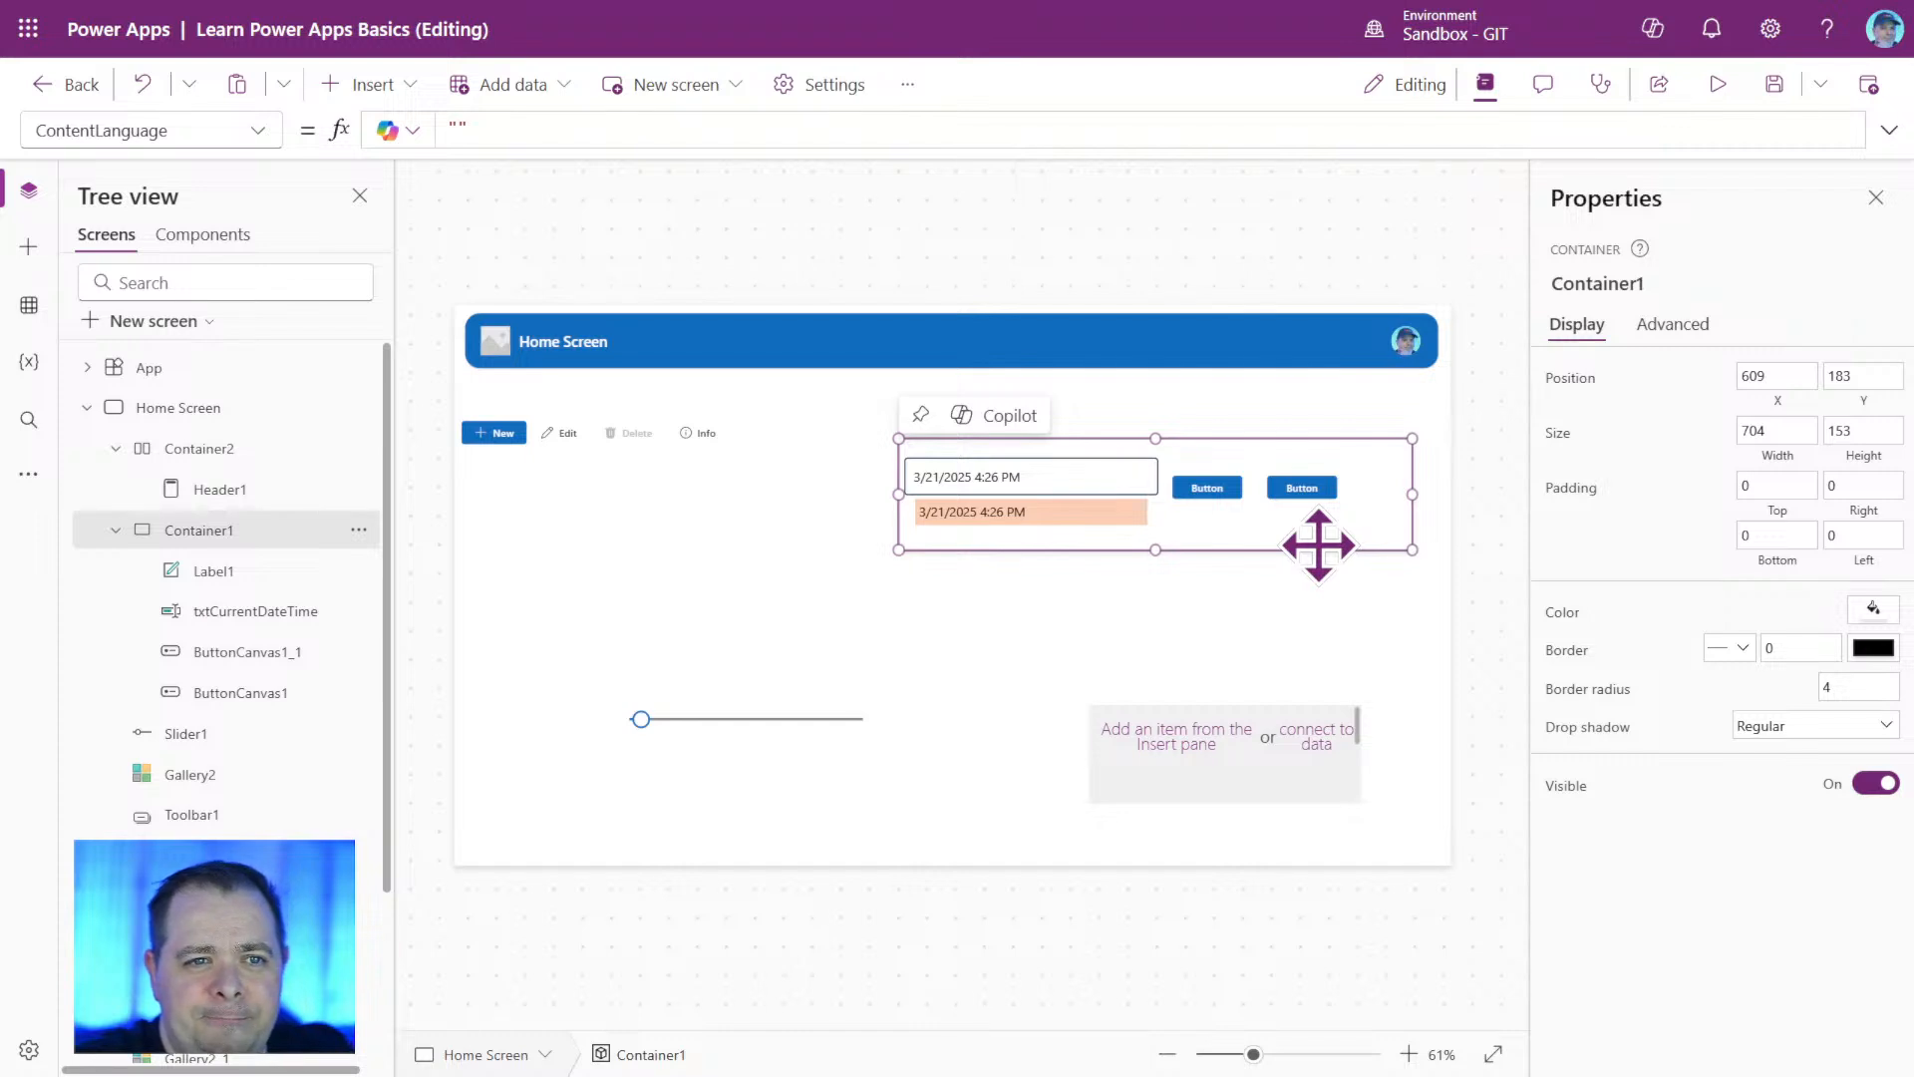
left_click(1564, 617)
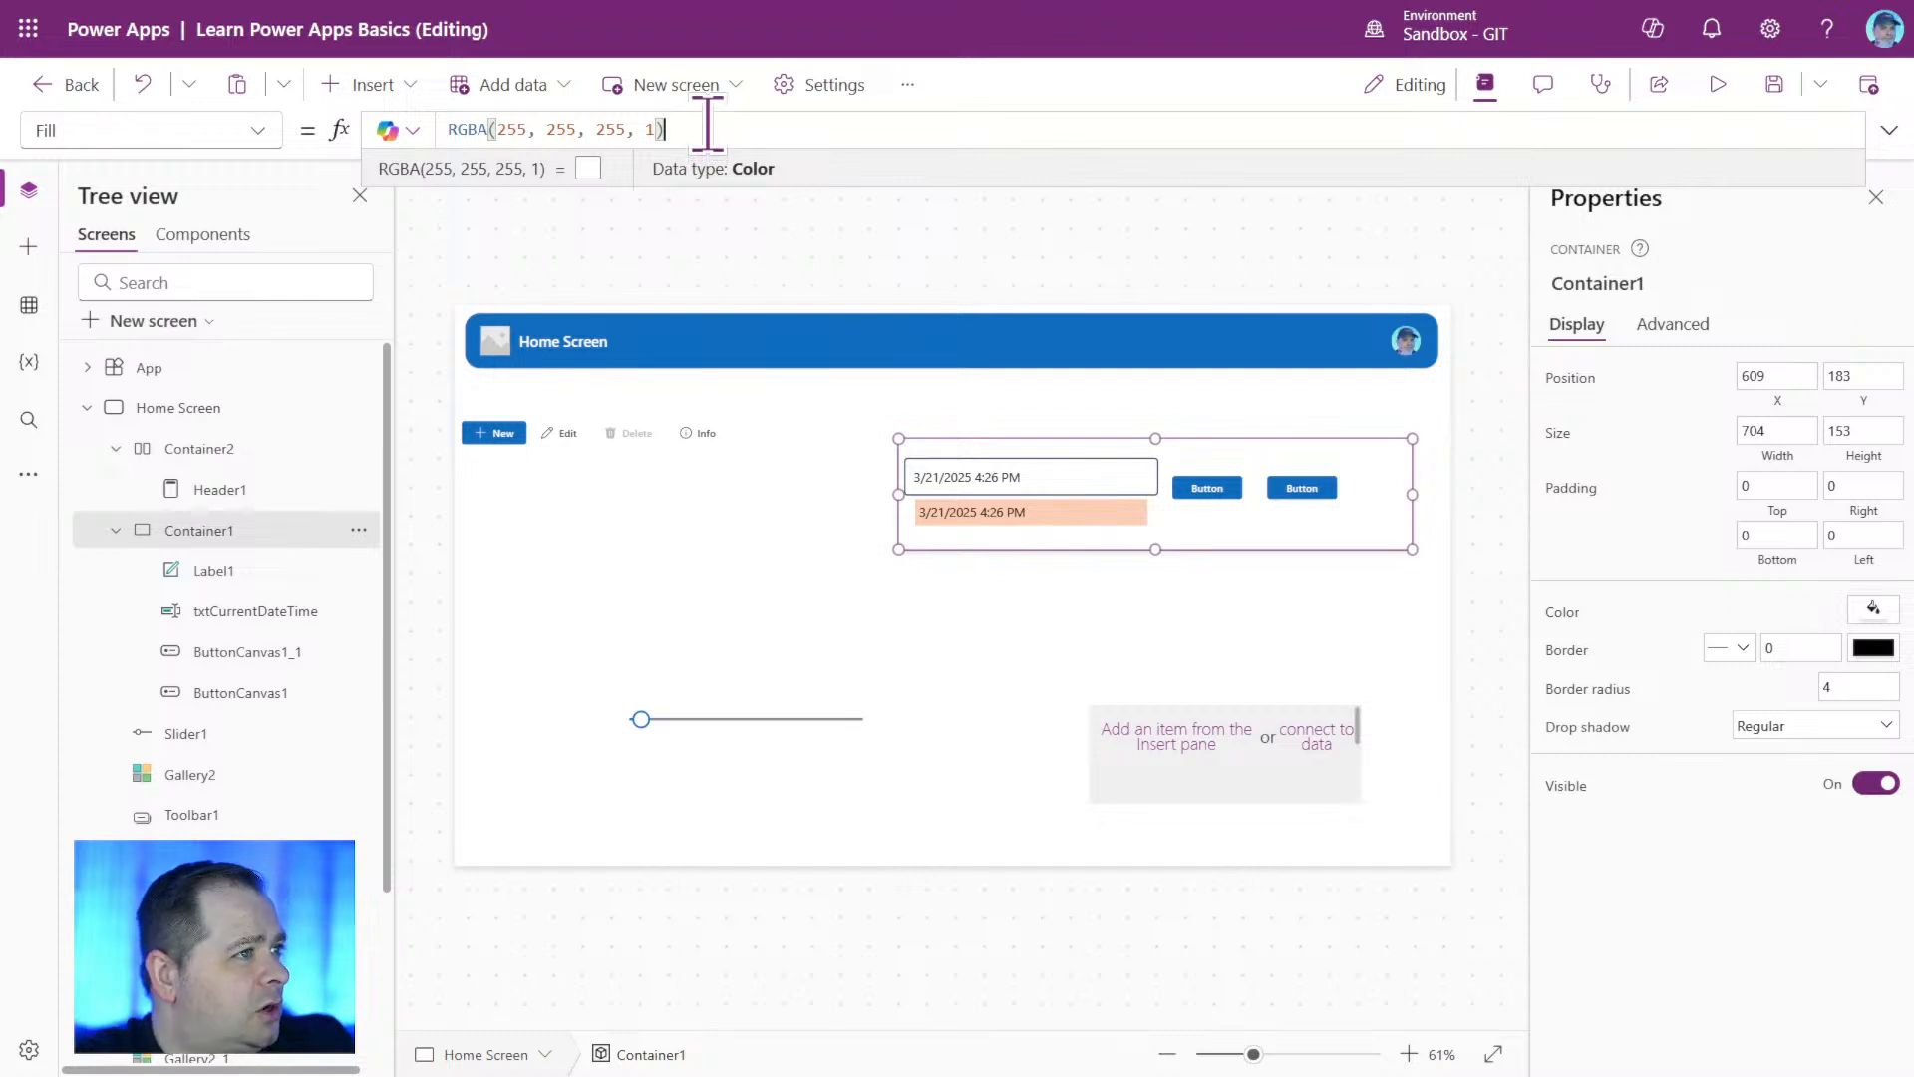
left_click_drag(717, 125, 436, 117)
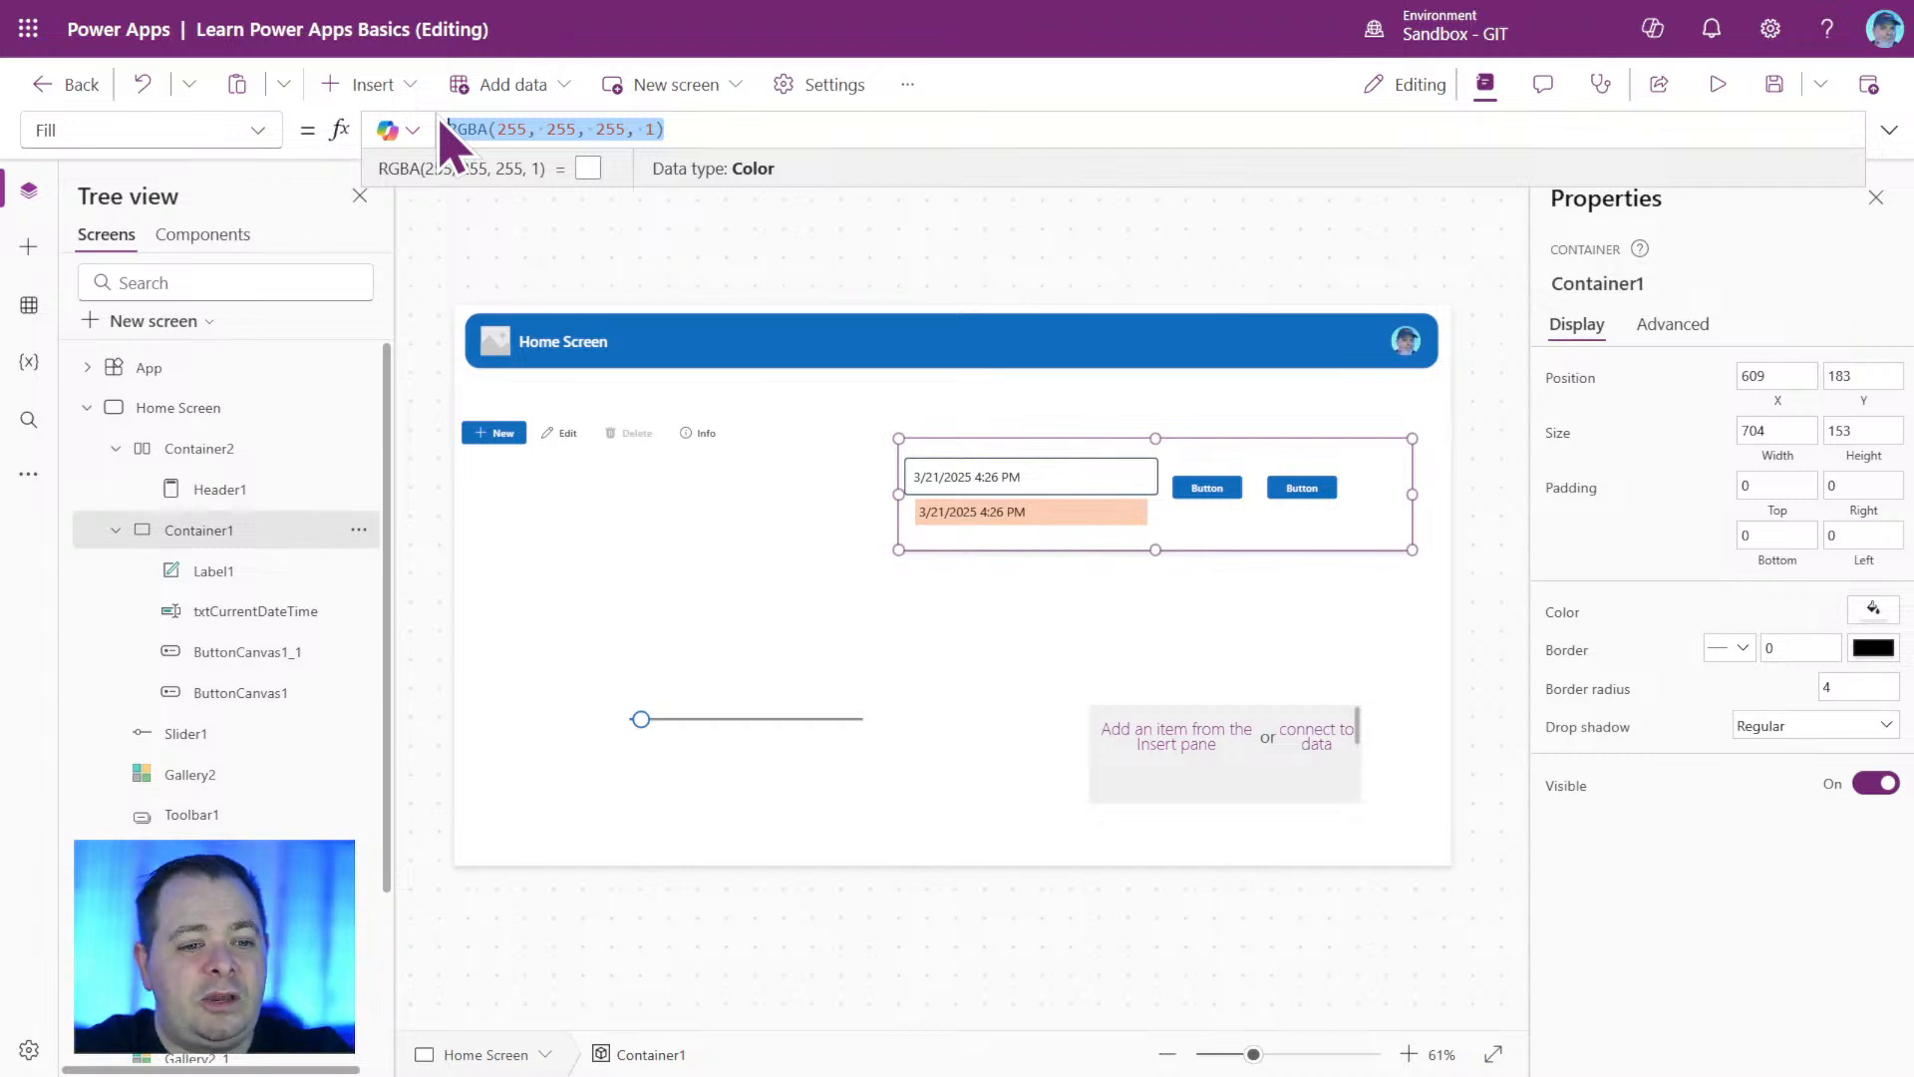
type("Color.")
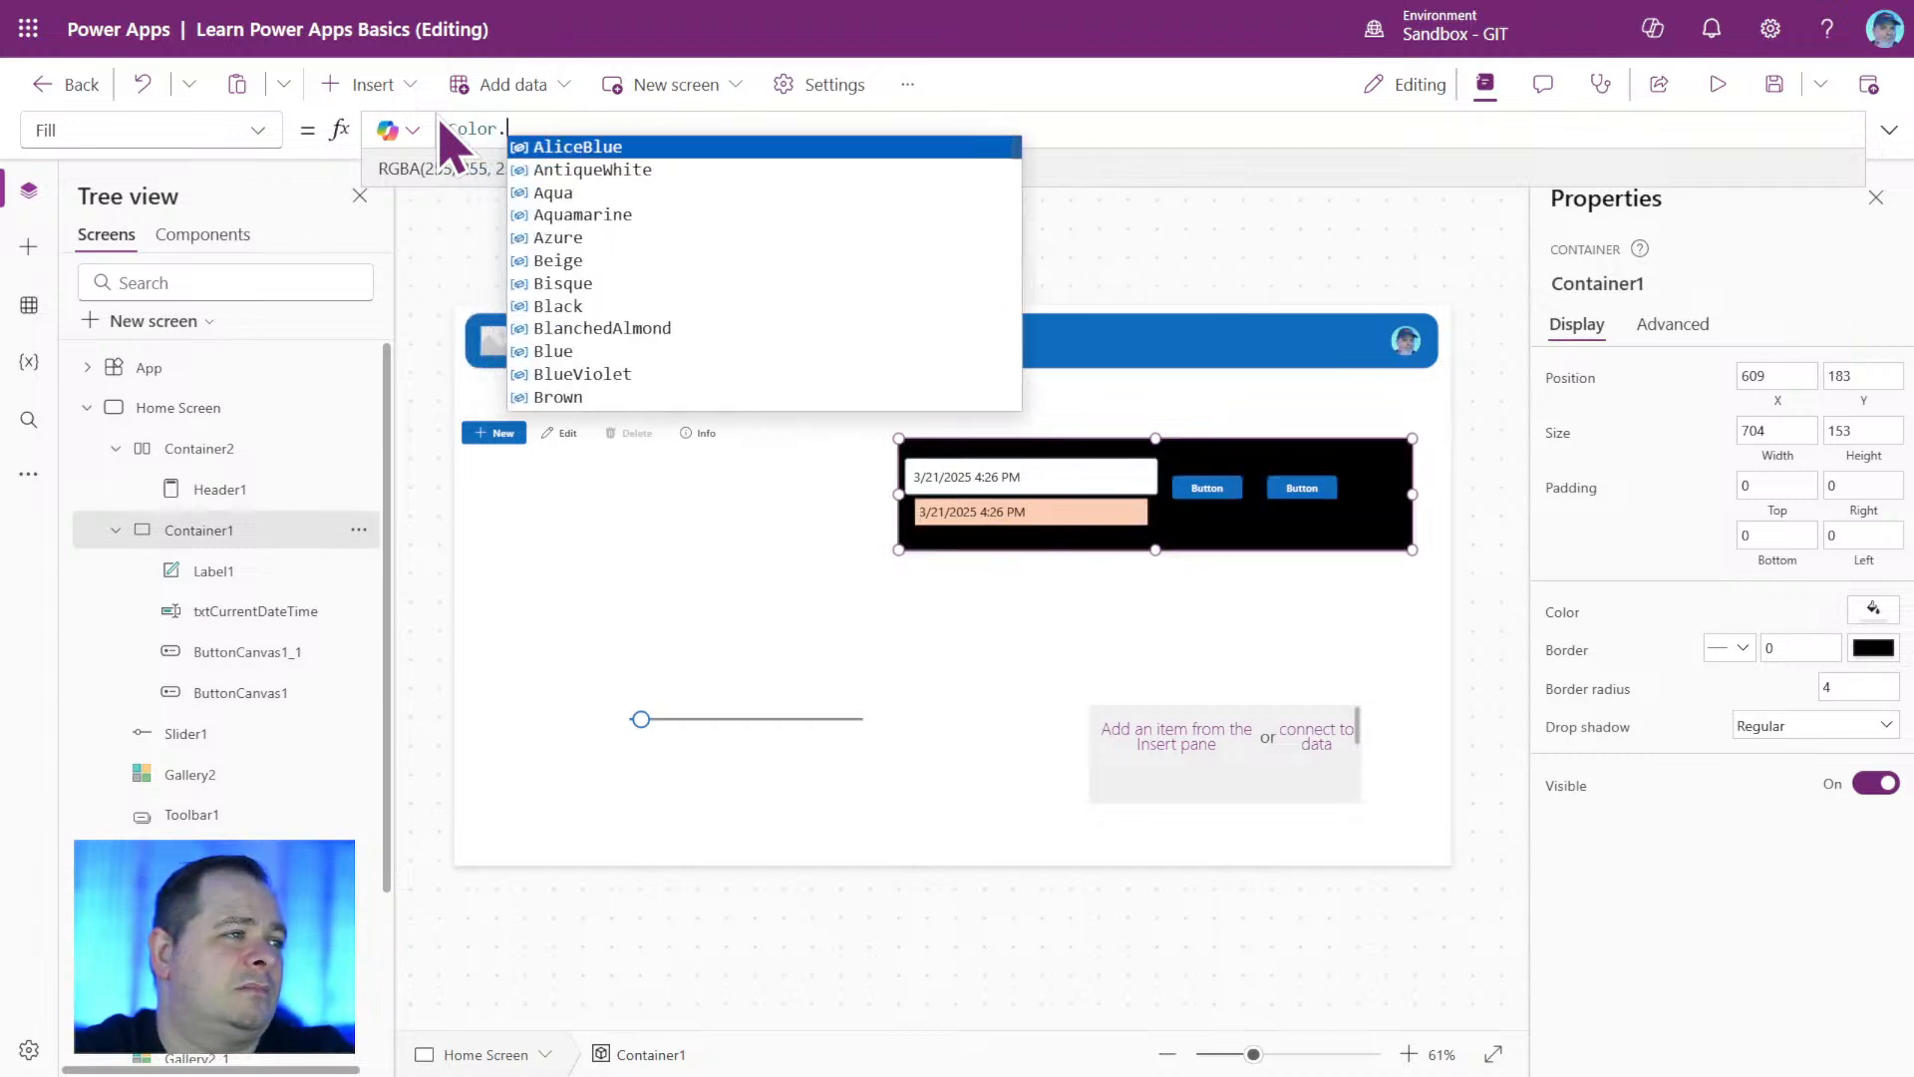
type("White")
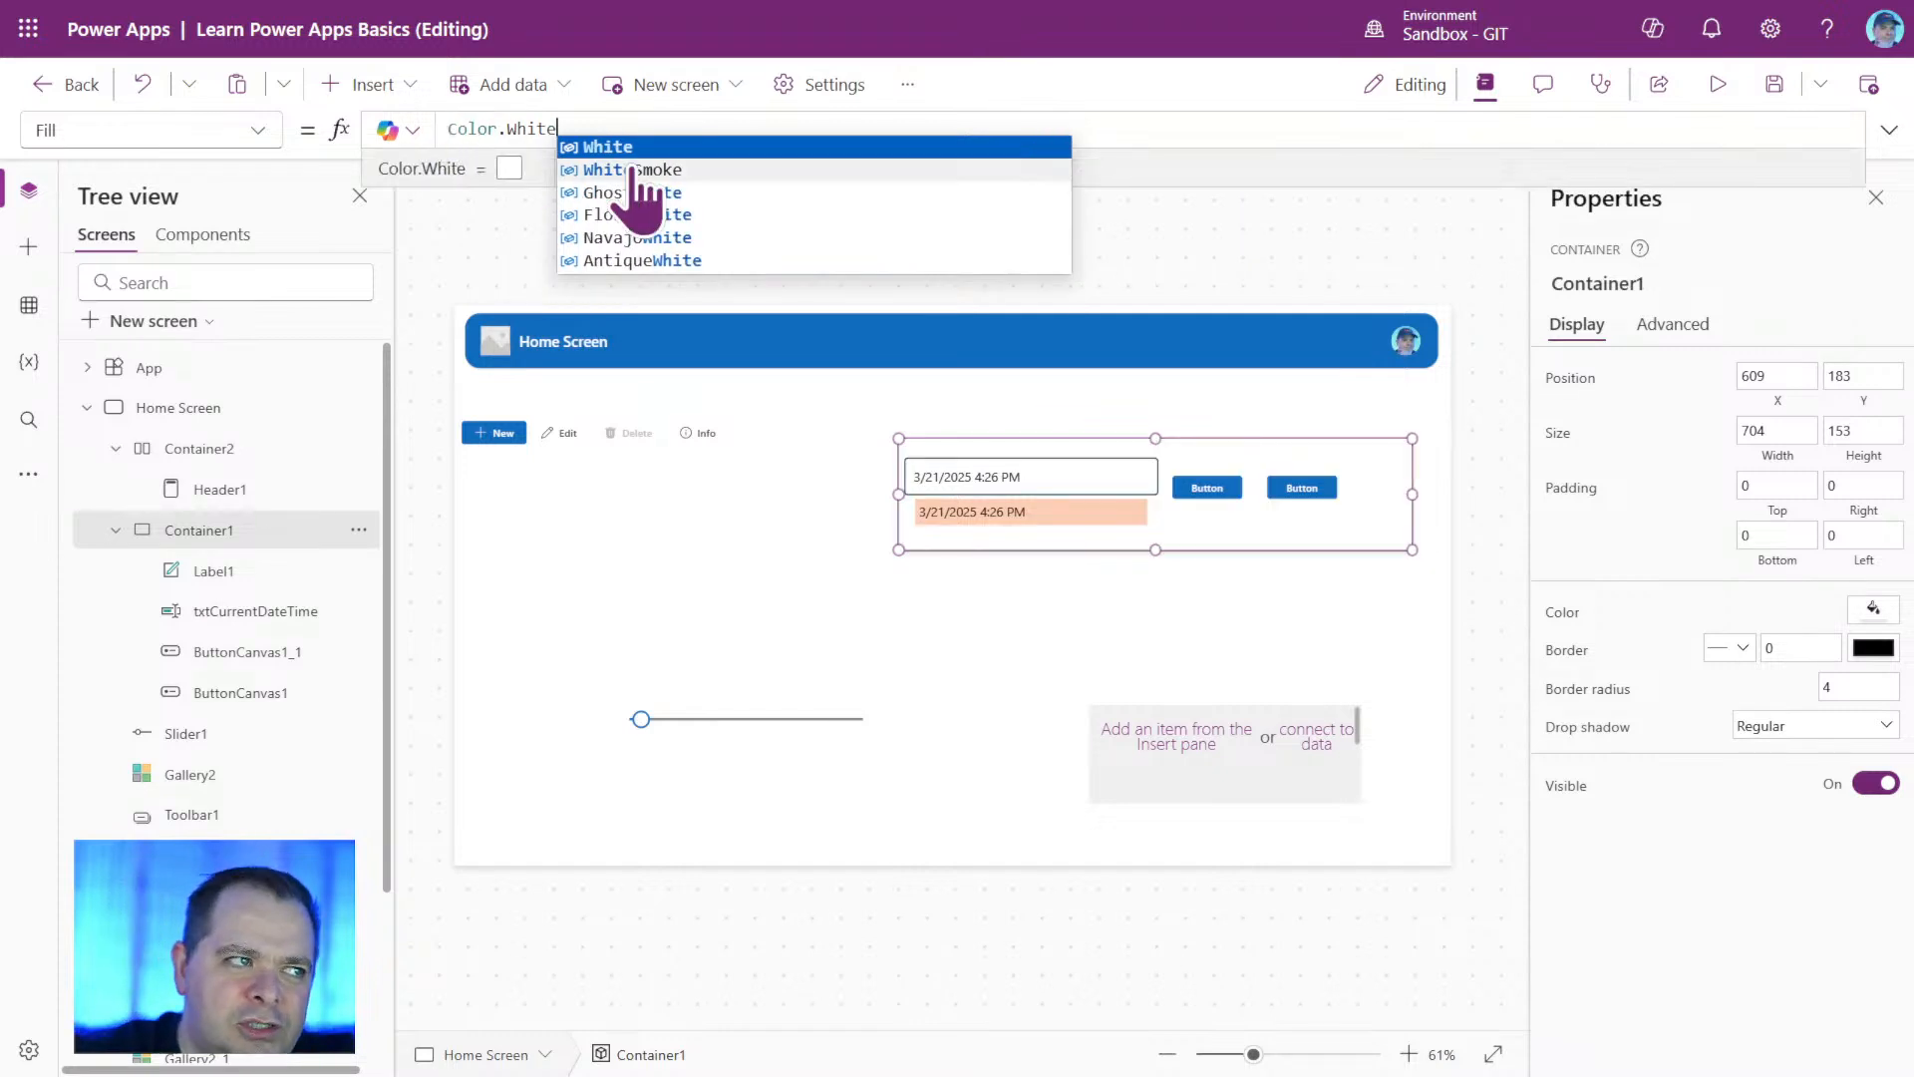
left_click(688, 171)
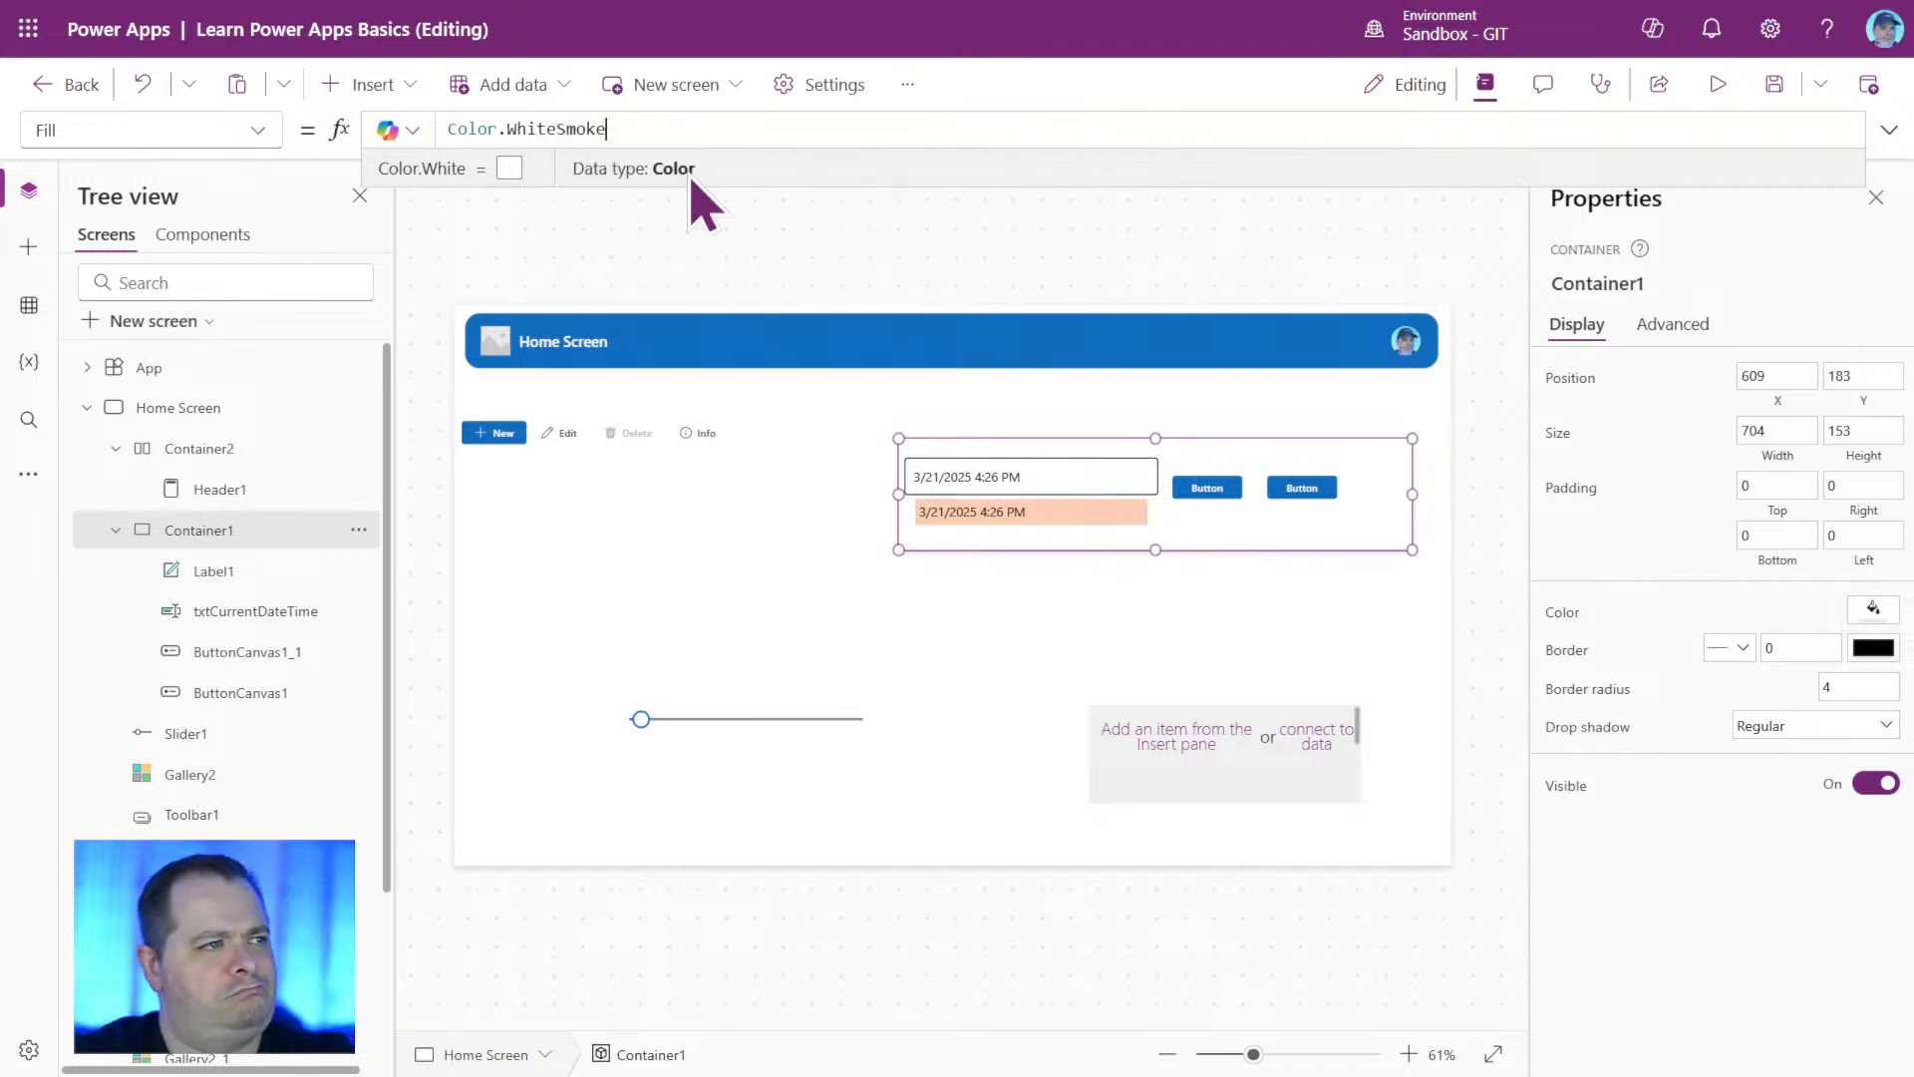
left_click(1092, 638)
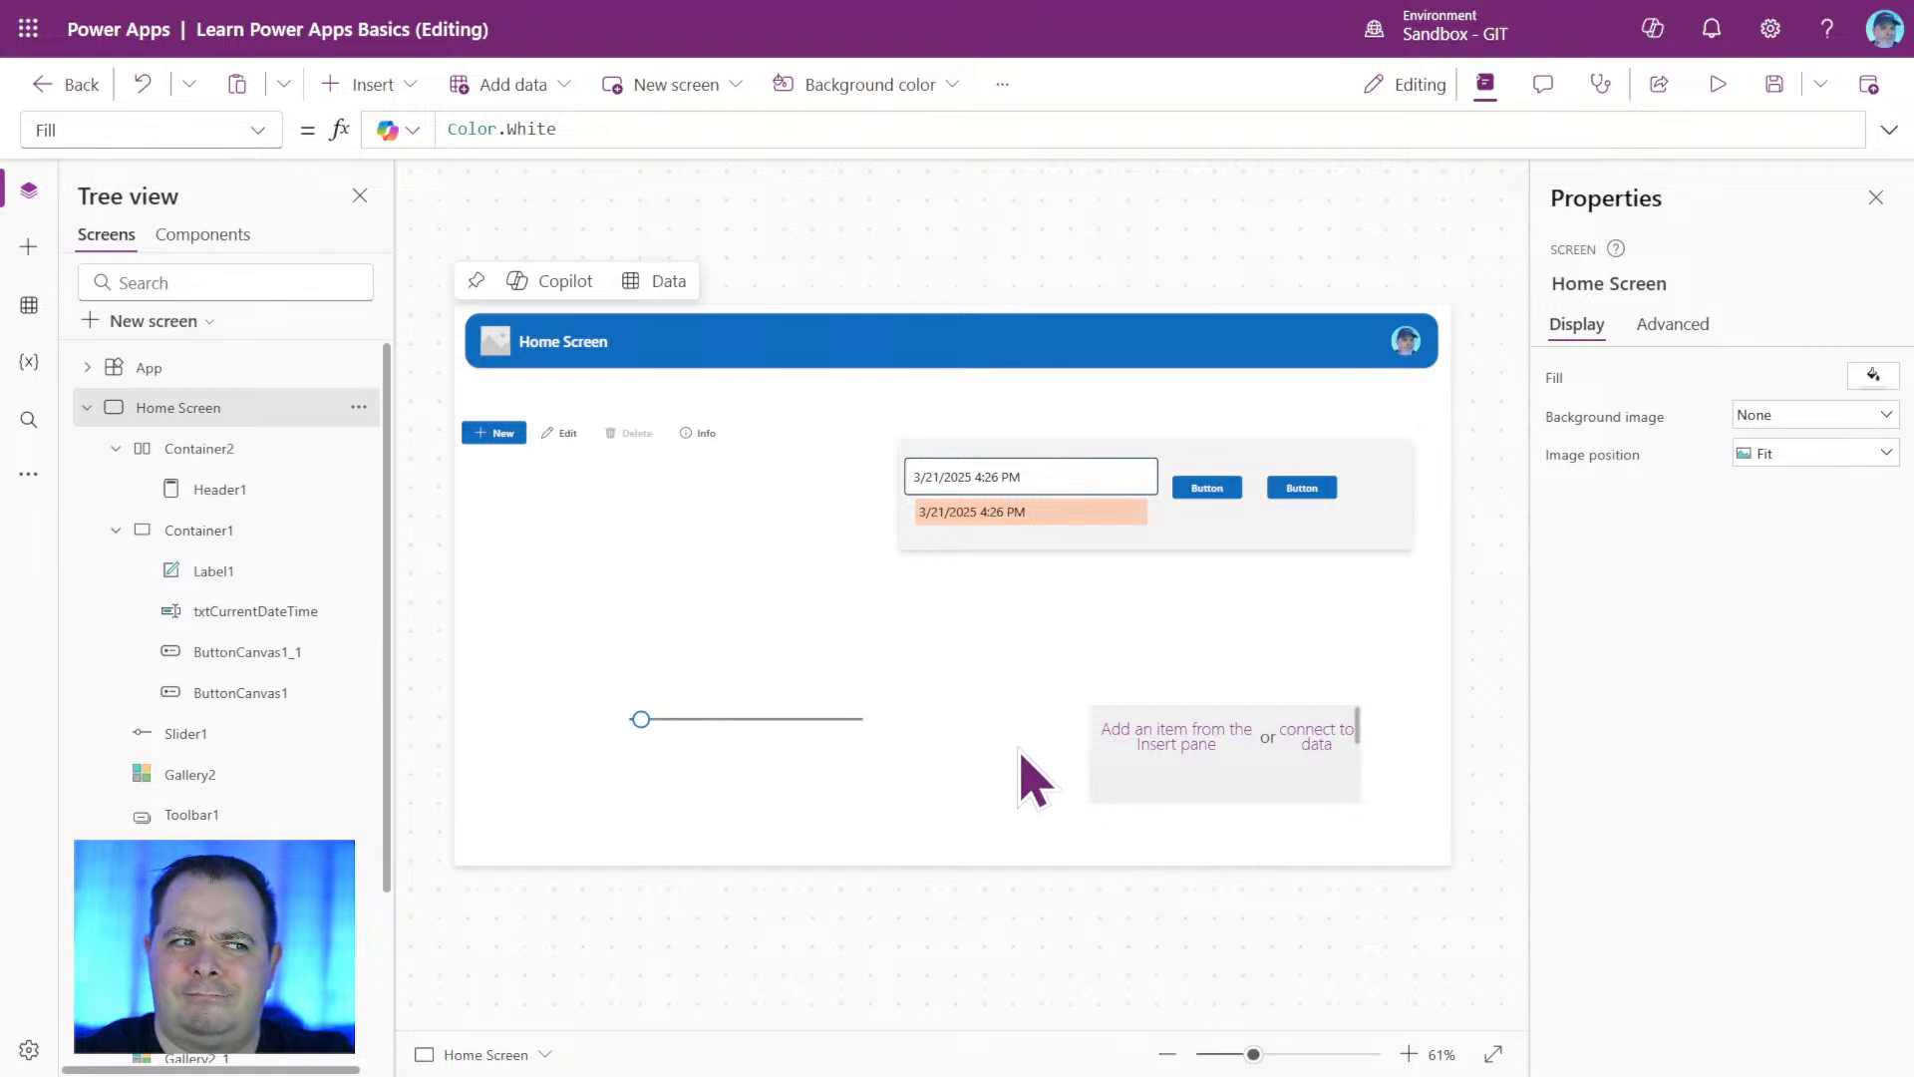
Extend Container1 leftward to about X 537 and 776 wide, and shift its date-time fields and two buttons further right inside it.
left_click(955, 528)
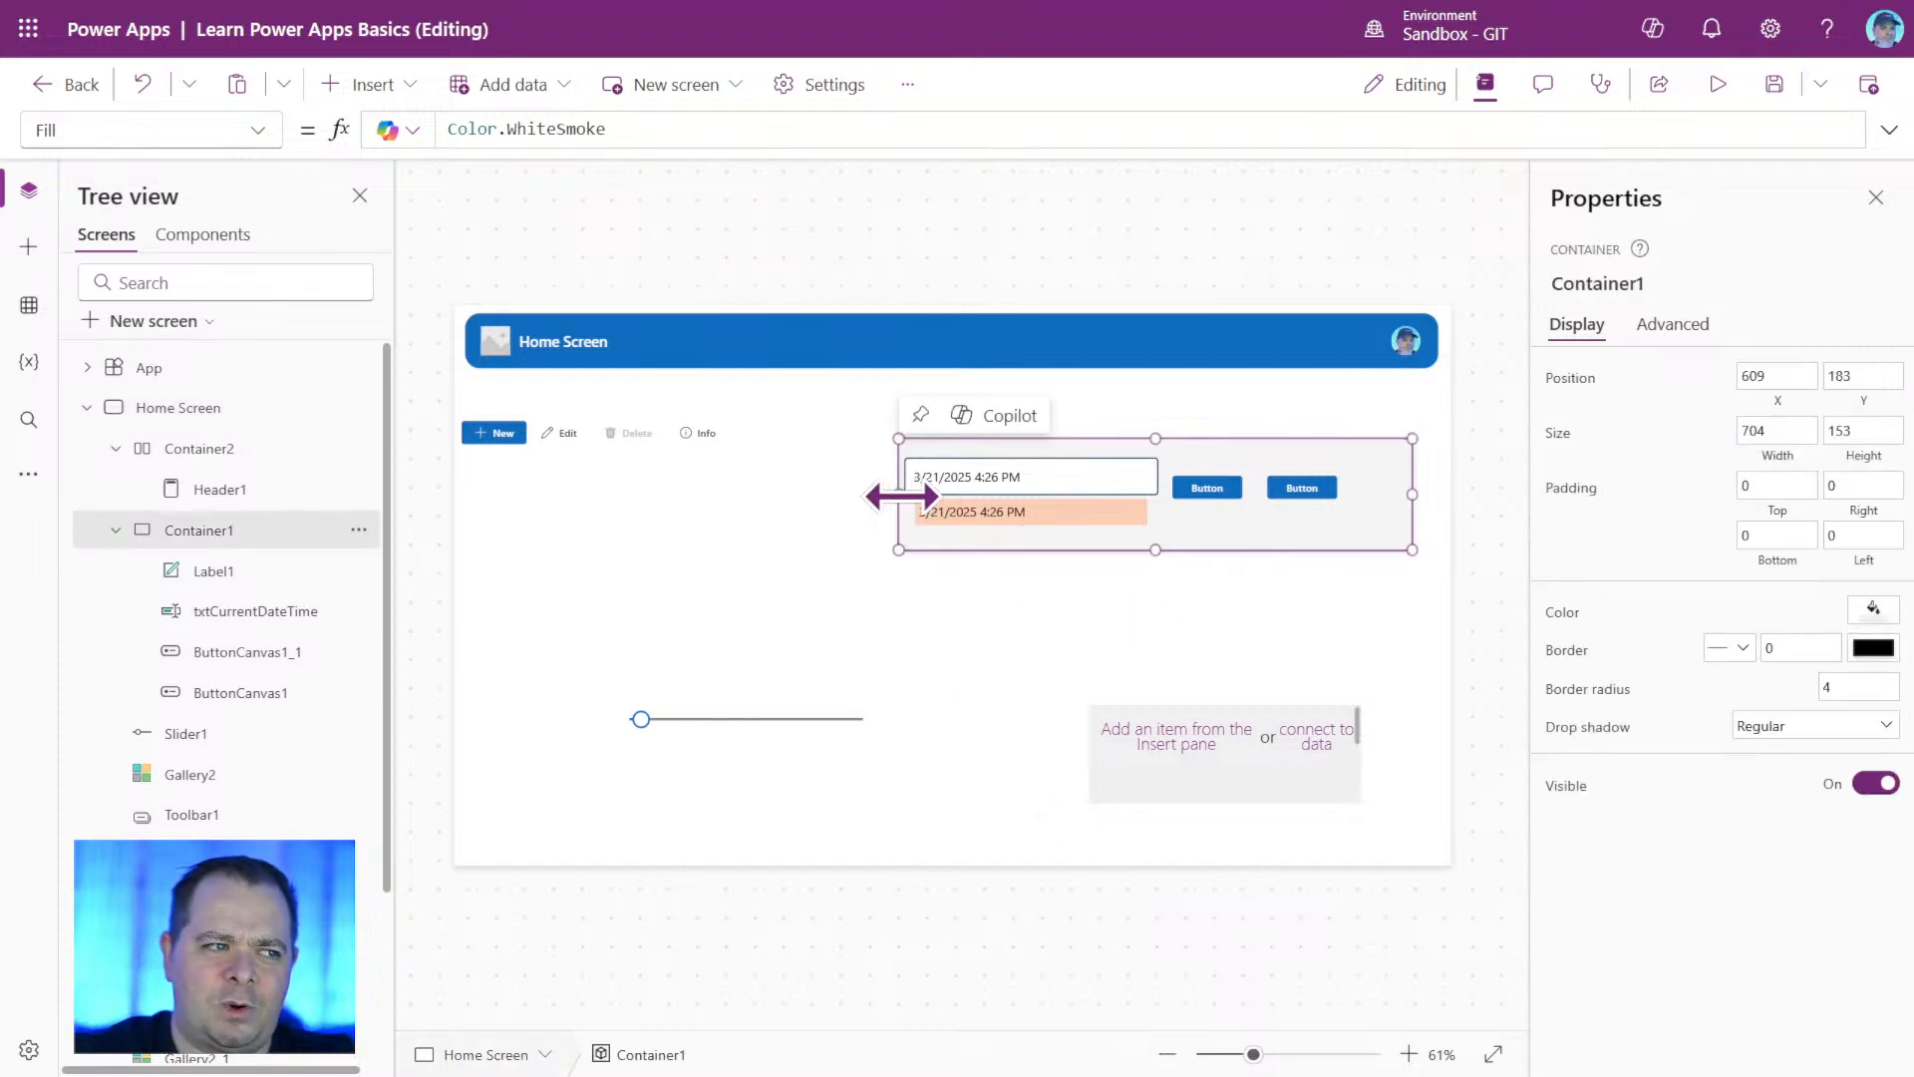
left_click_drag(898, 494, 846, 493)
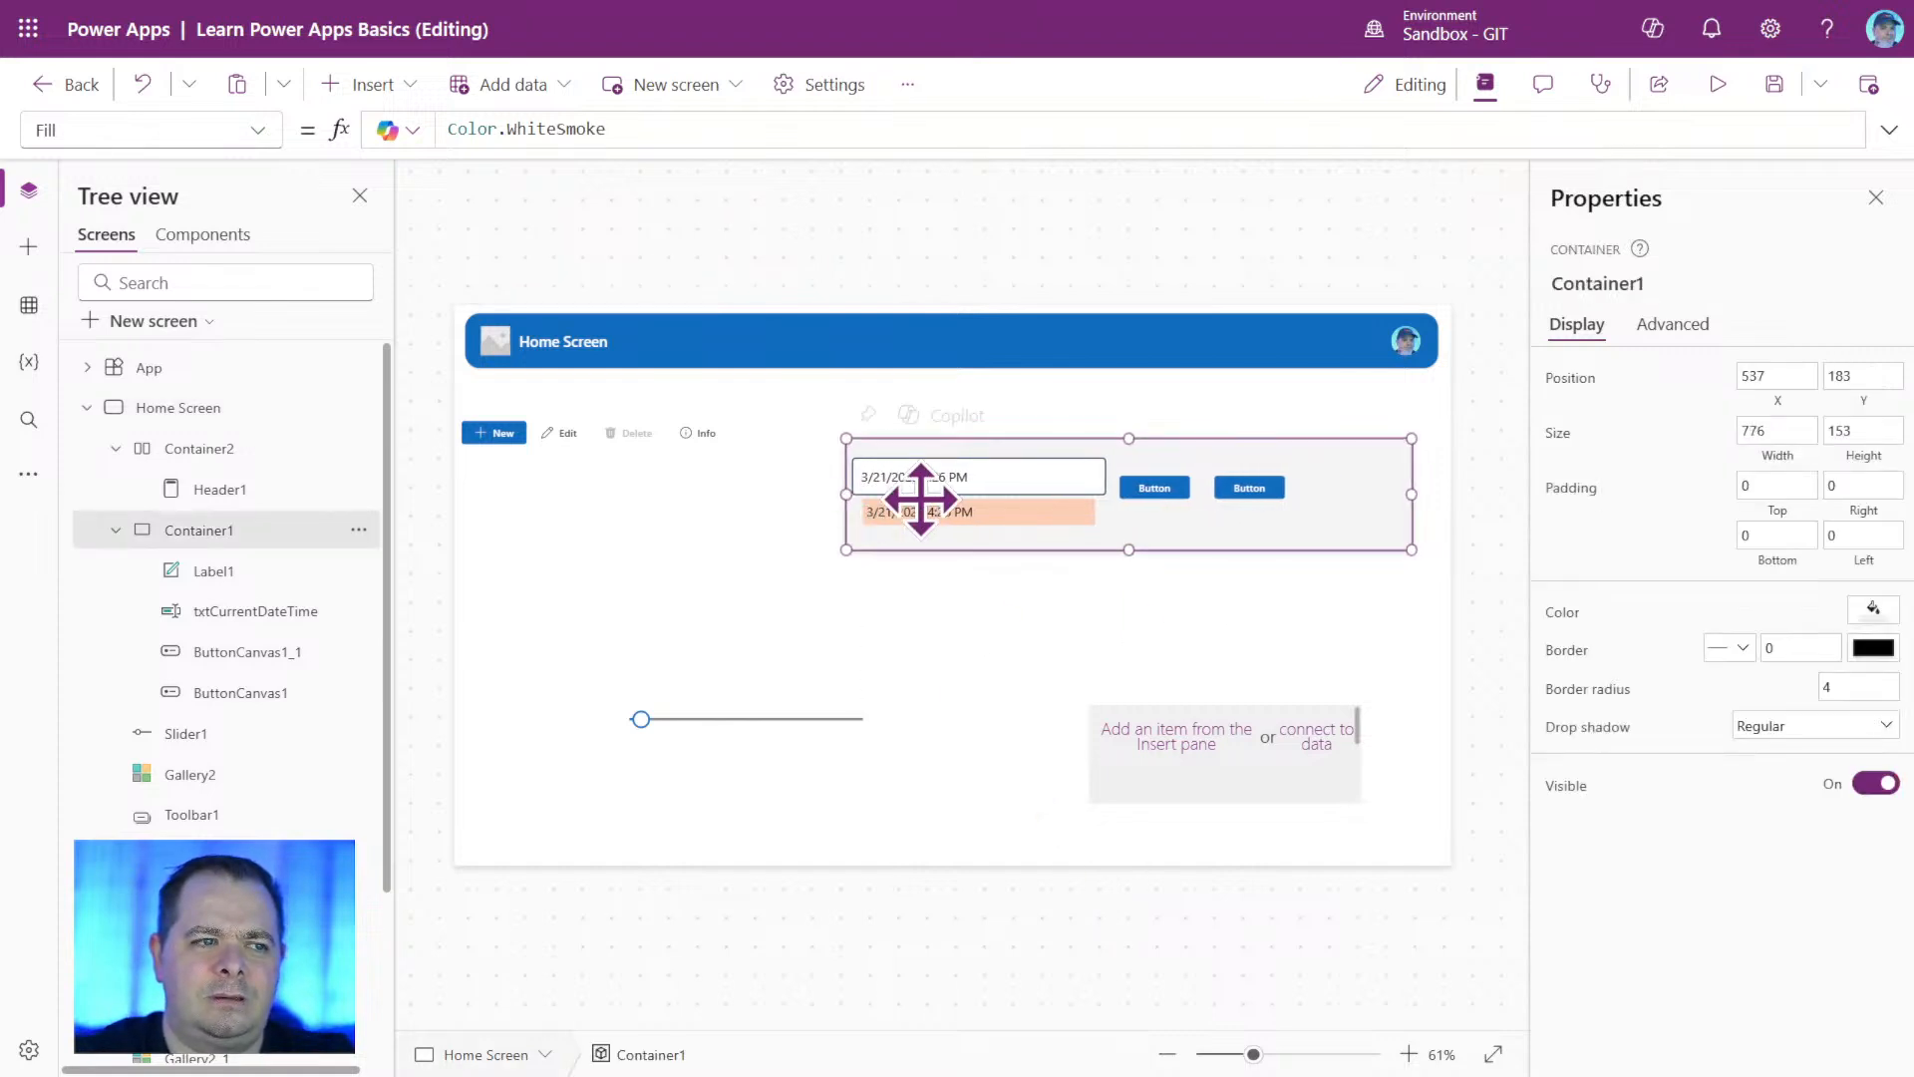
left_click(997, 476)
left_click(1012, 511, "shift")
left_click_drag(1038, 511, 1254, 492)
left_click(1168, 490)
left_click(1236, 486, "shift")
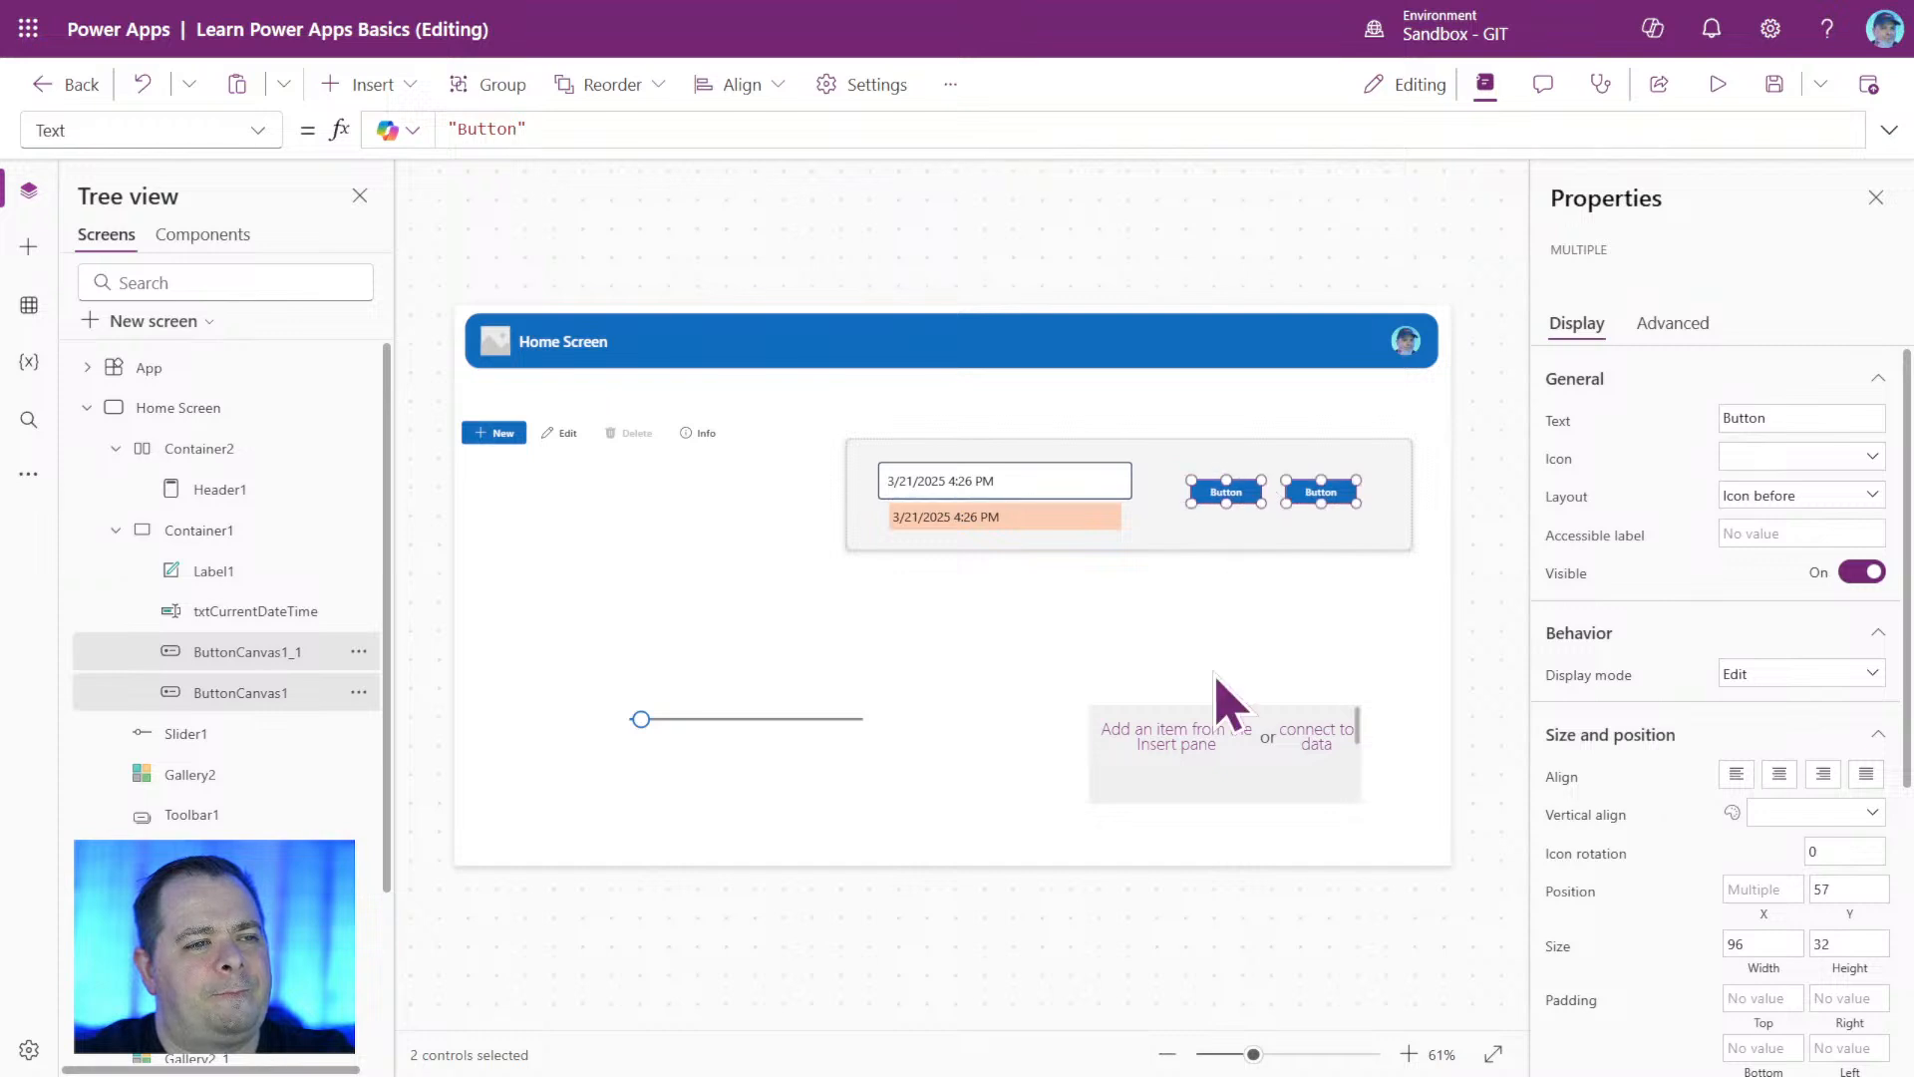
Give Container1 a border 2 thick in dark blue from the theme colors.
left_click(1193, 702)
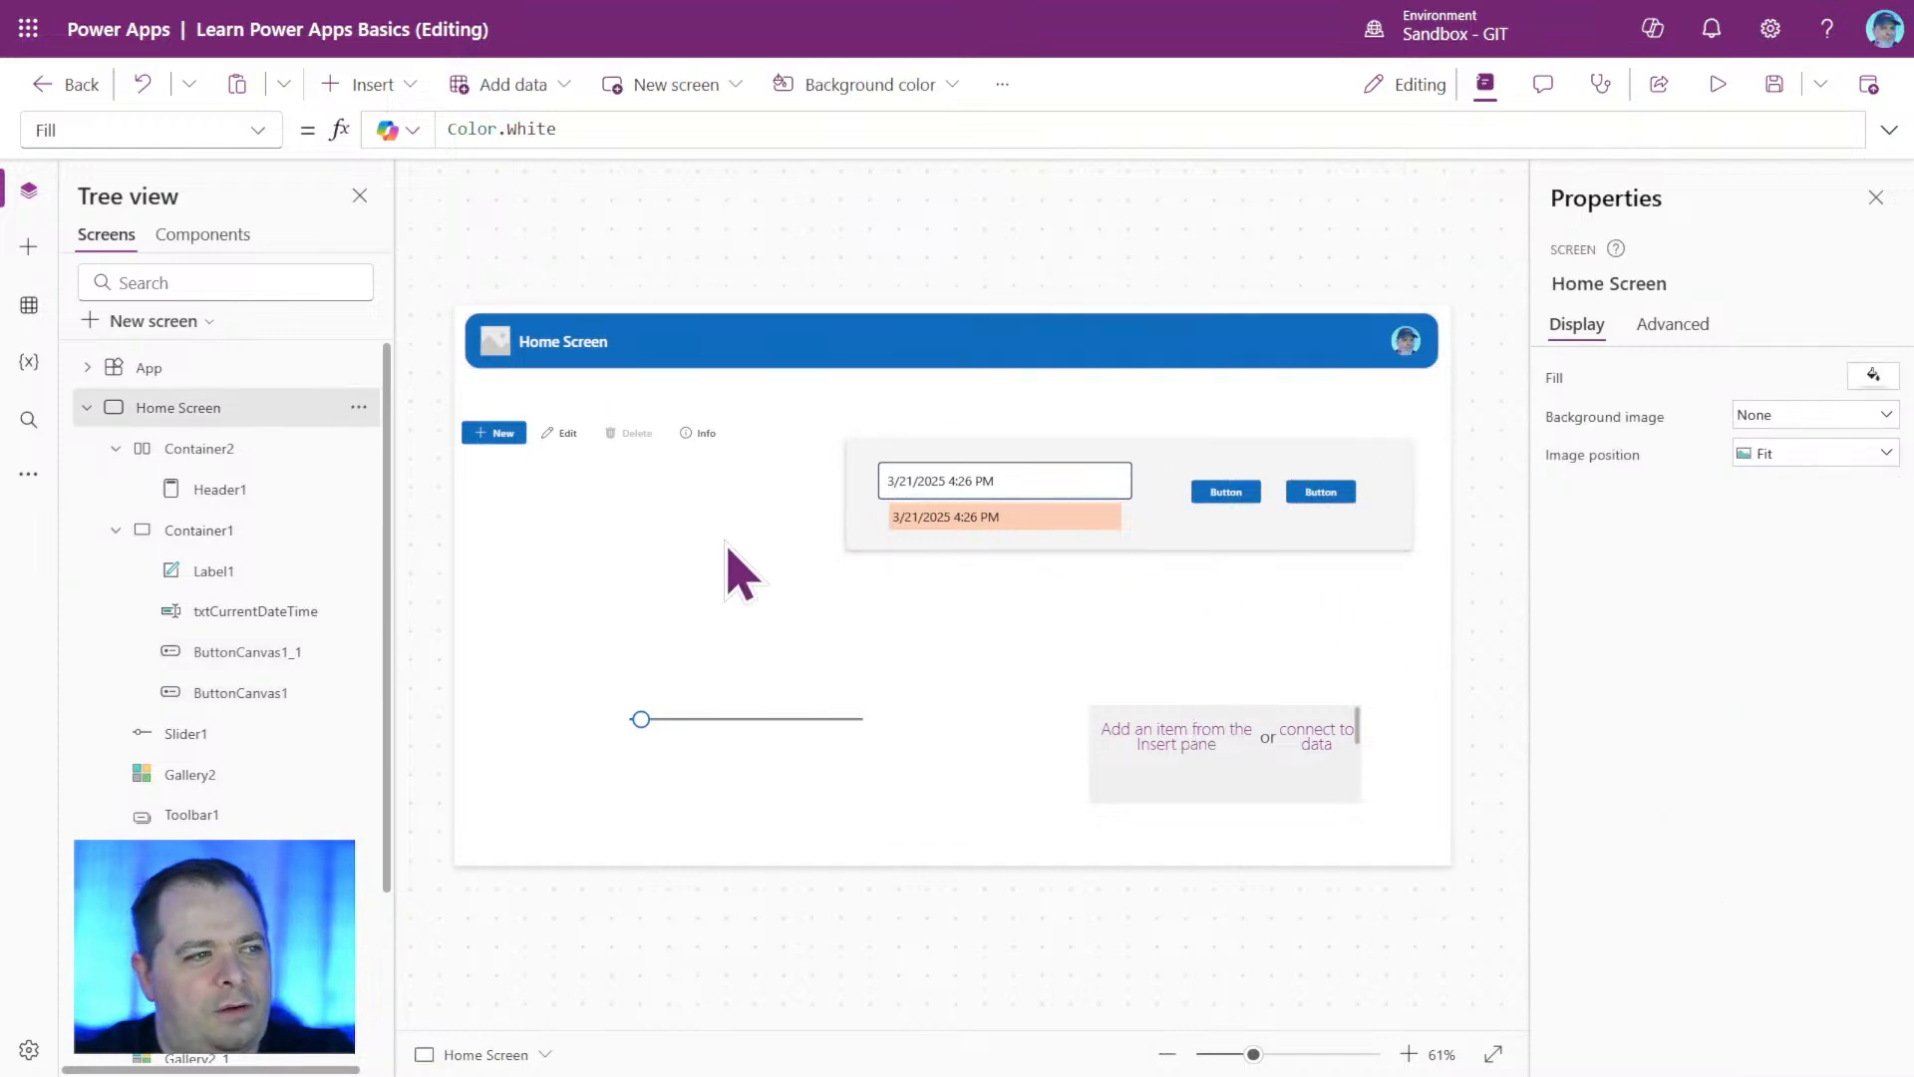
left_click(1358, 540)
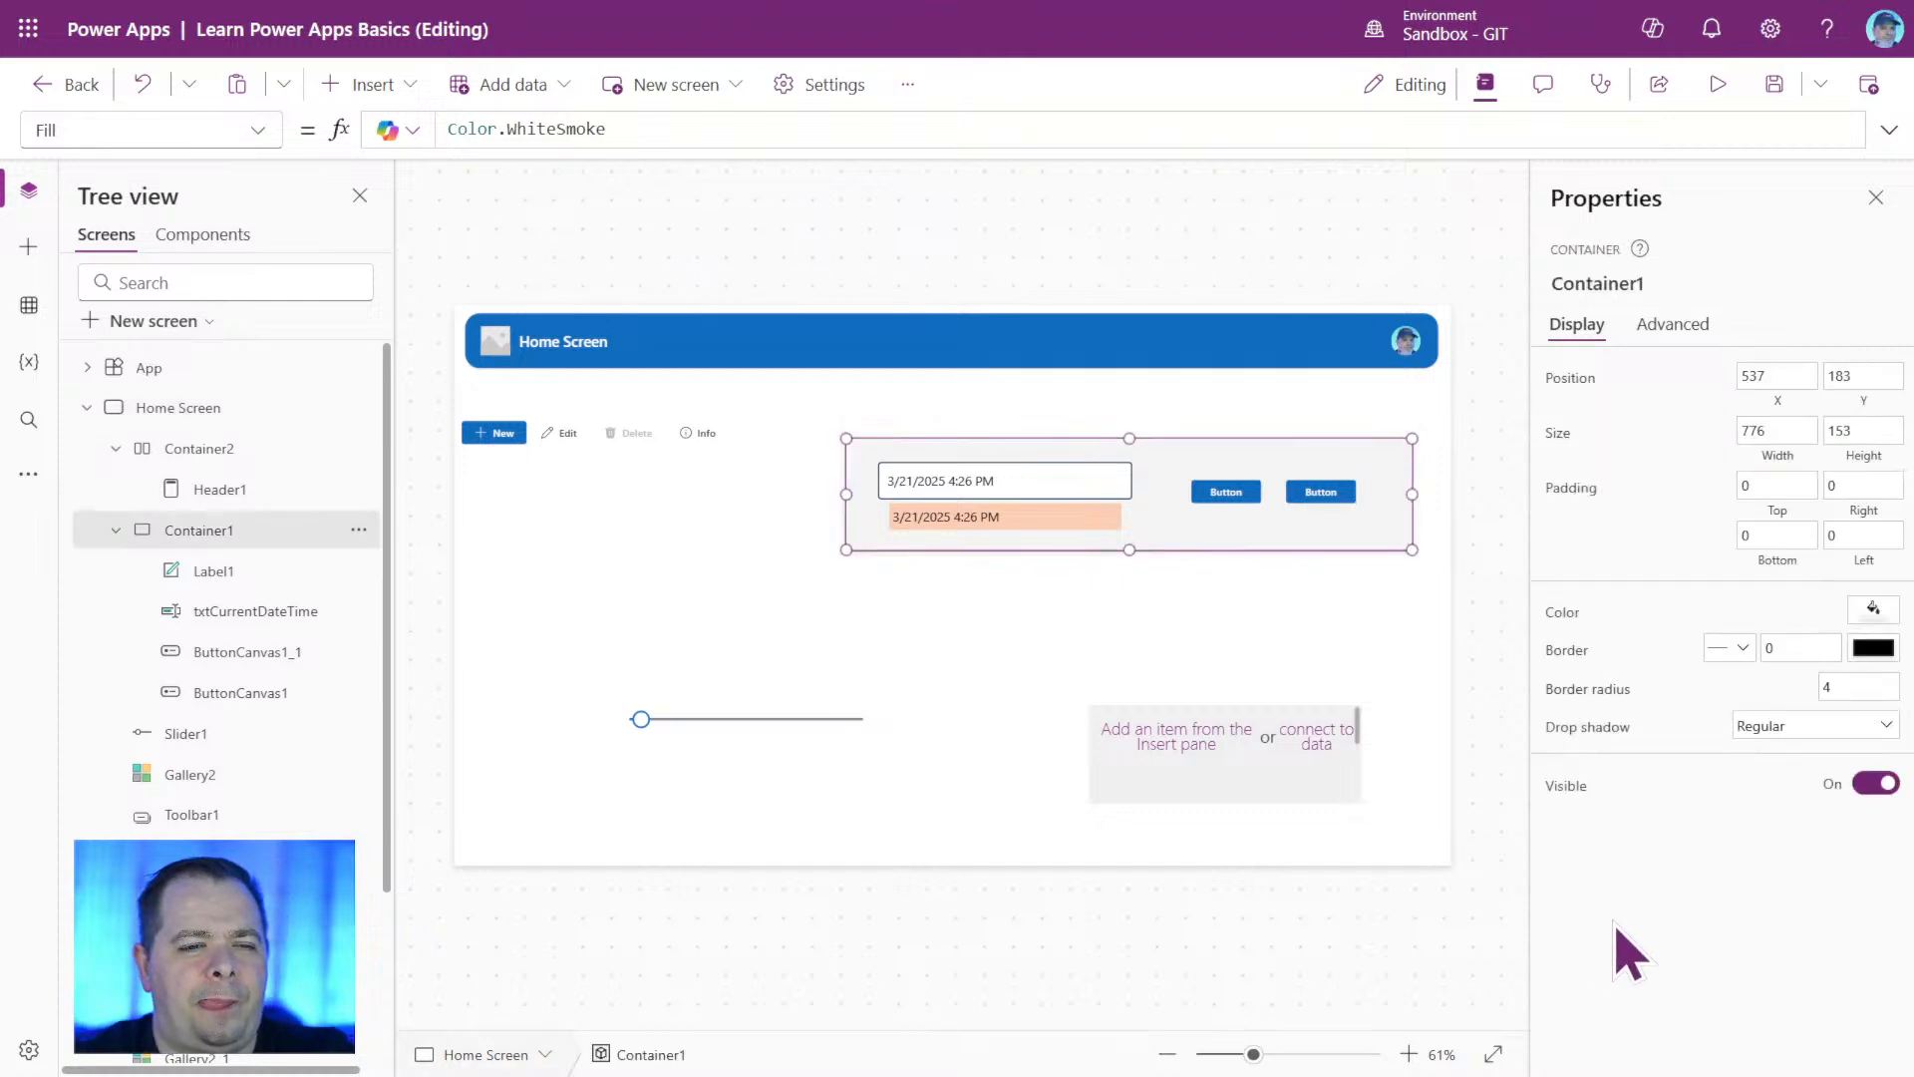
double_click(1780, 648)
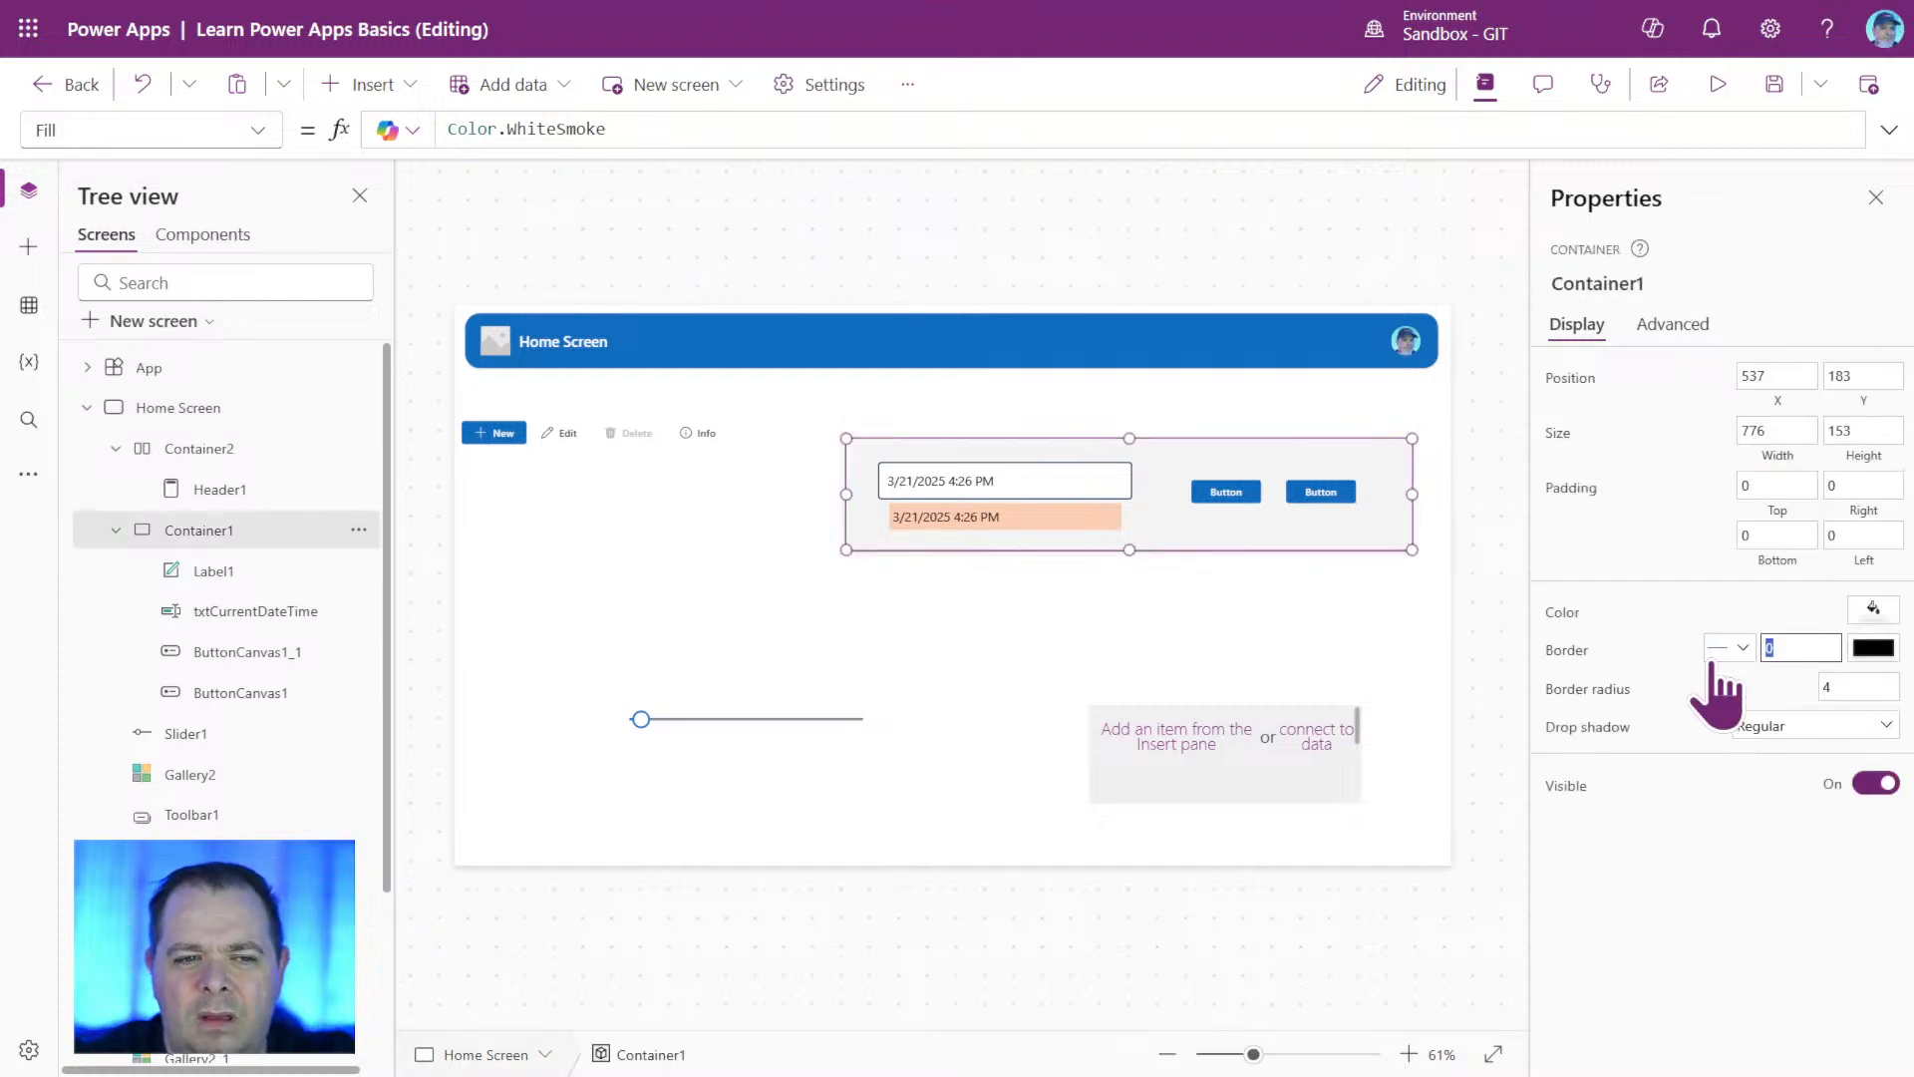
type("2")
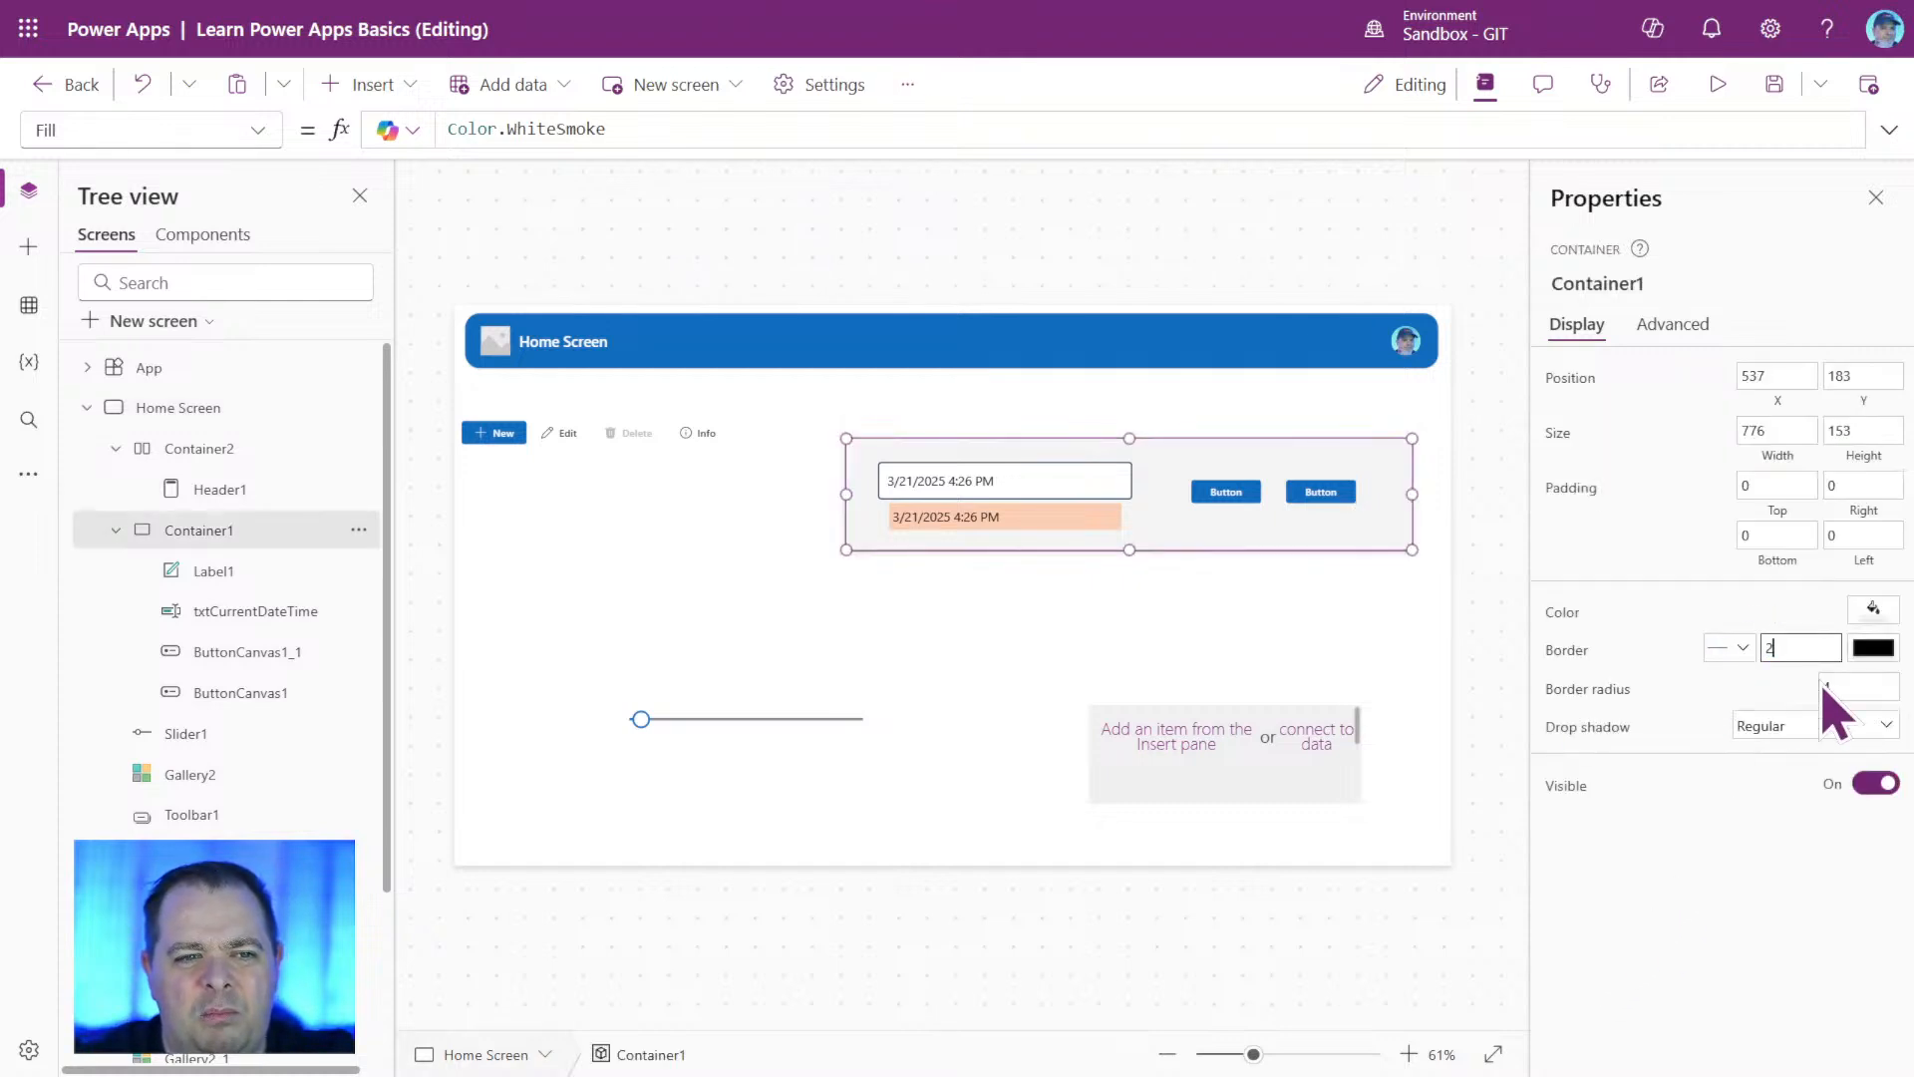
left_click(1875, 650)
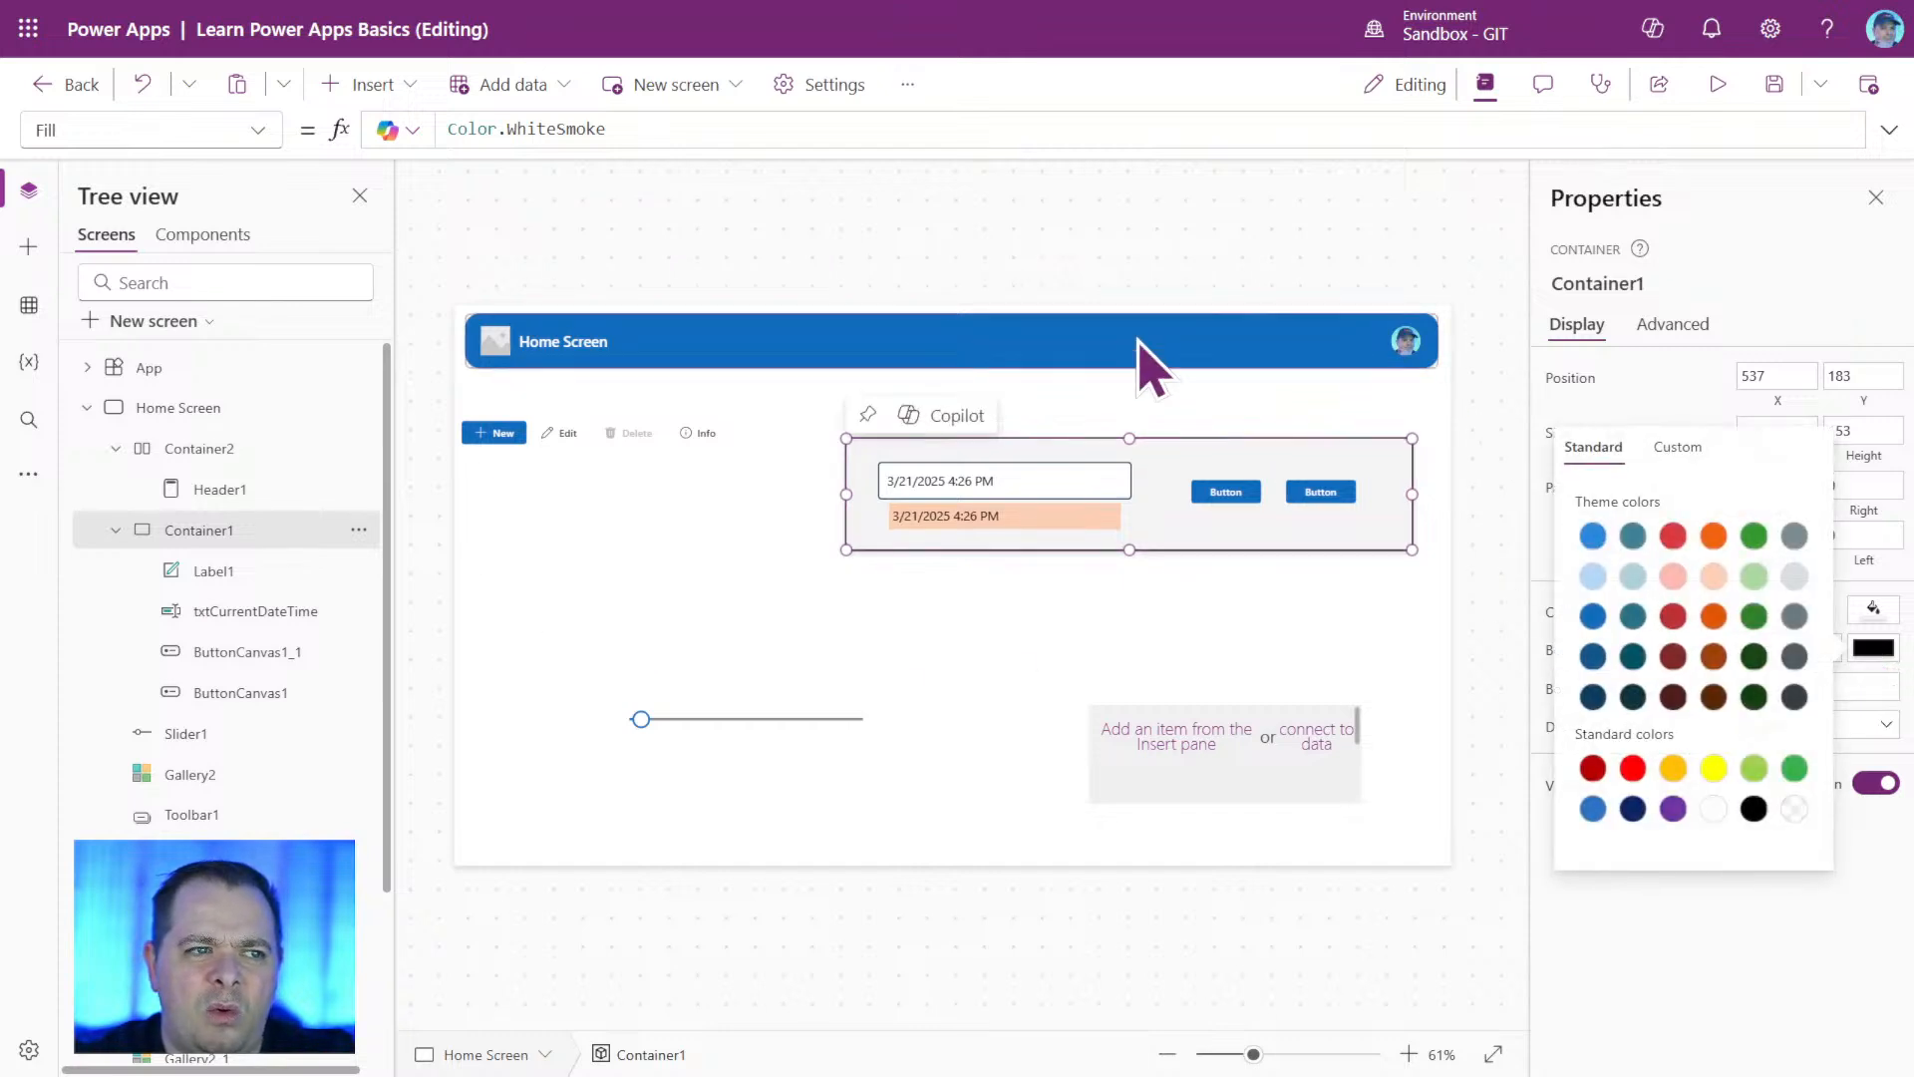
left_click(1594, 657)
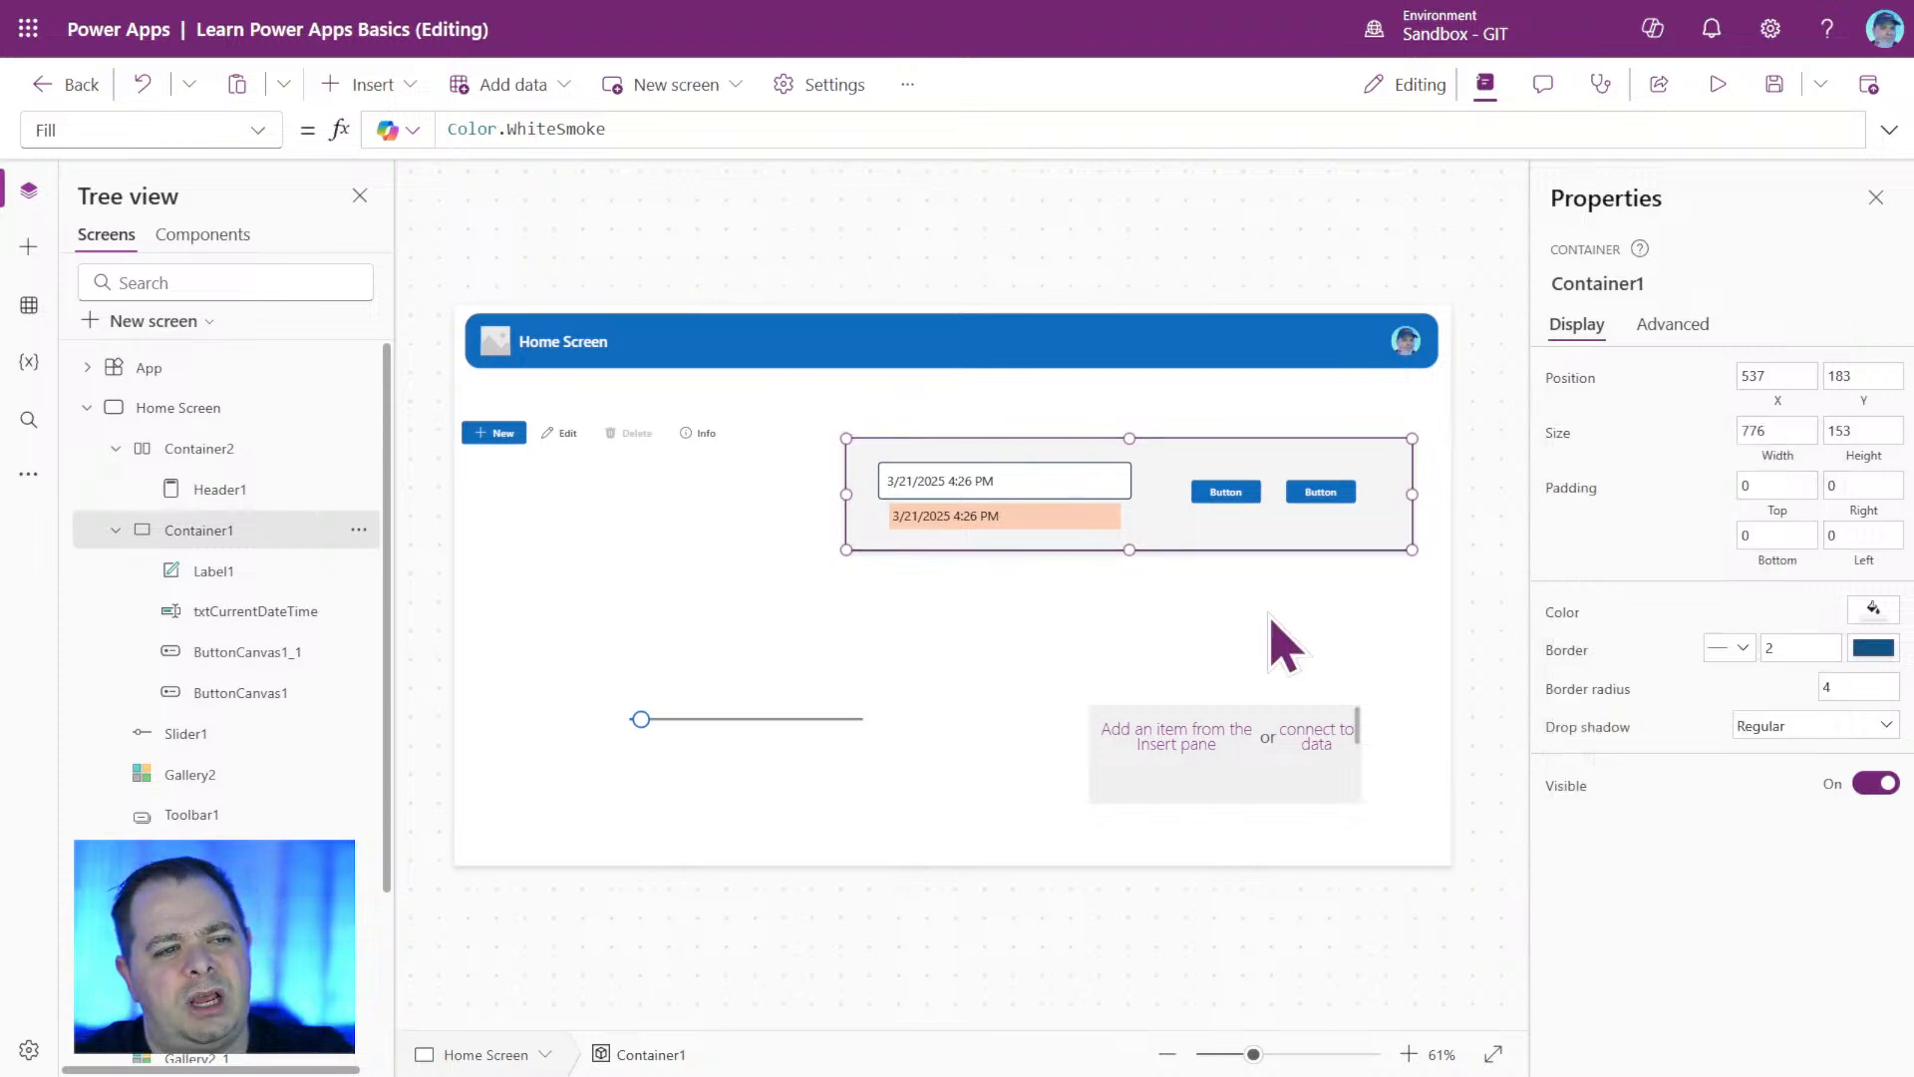
left_click(1273, 645)
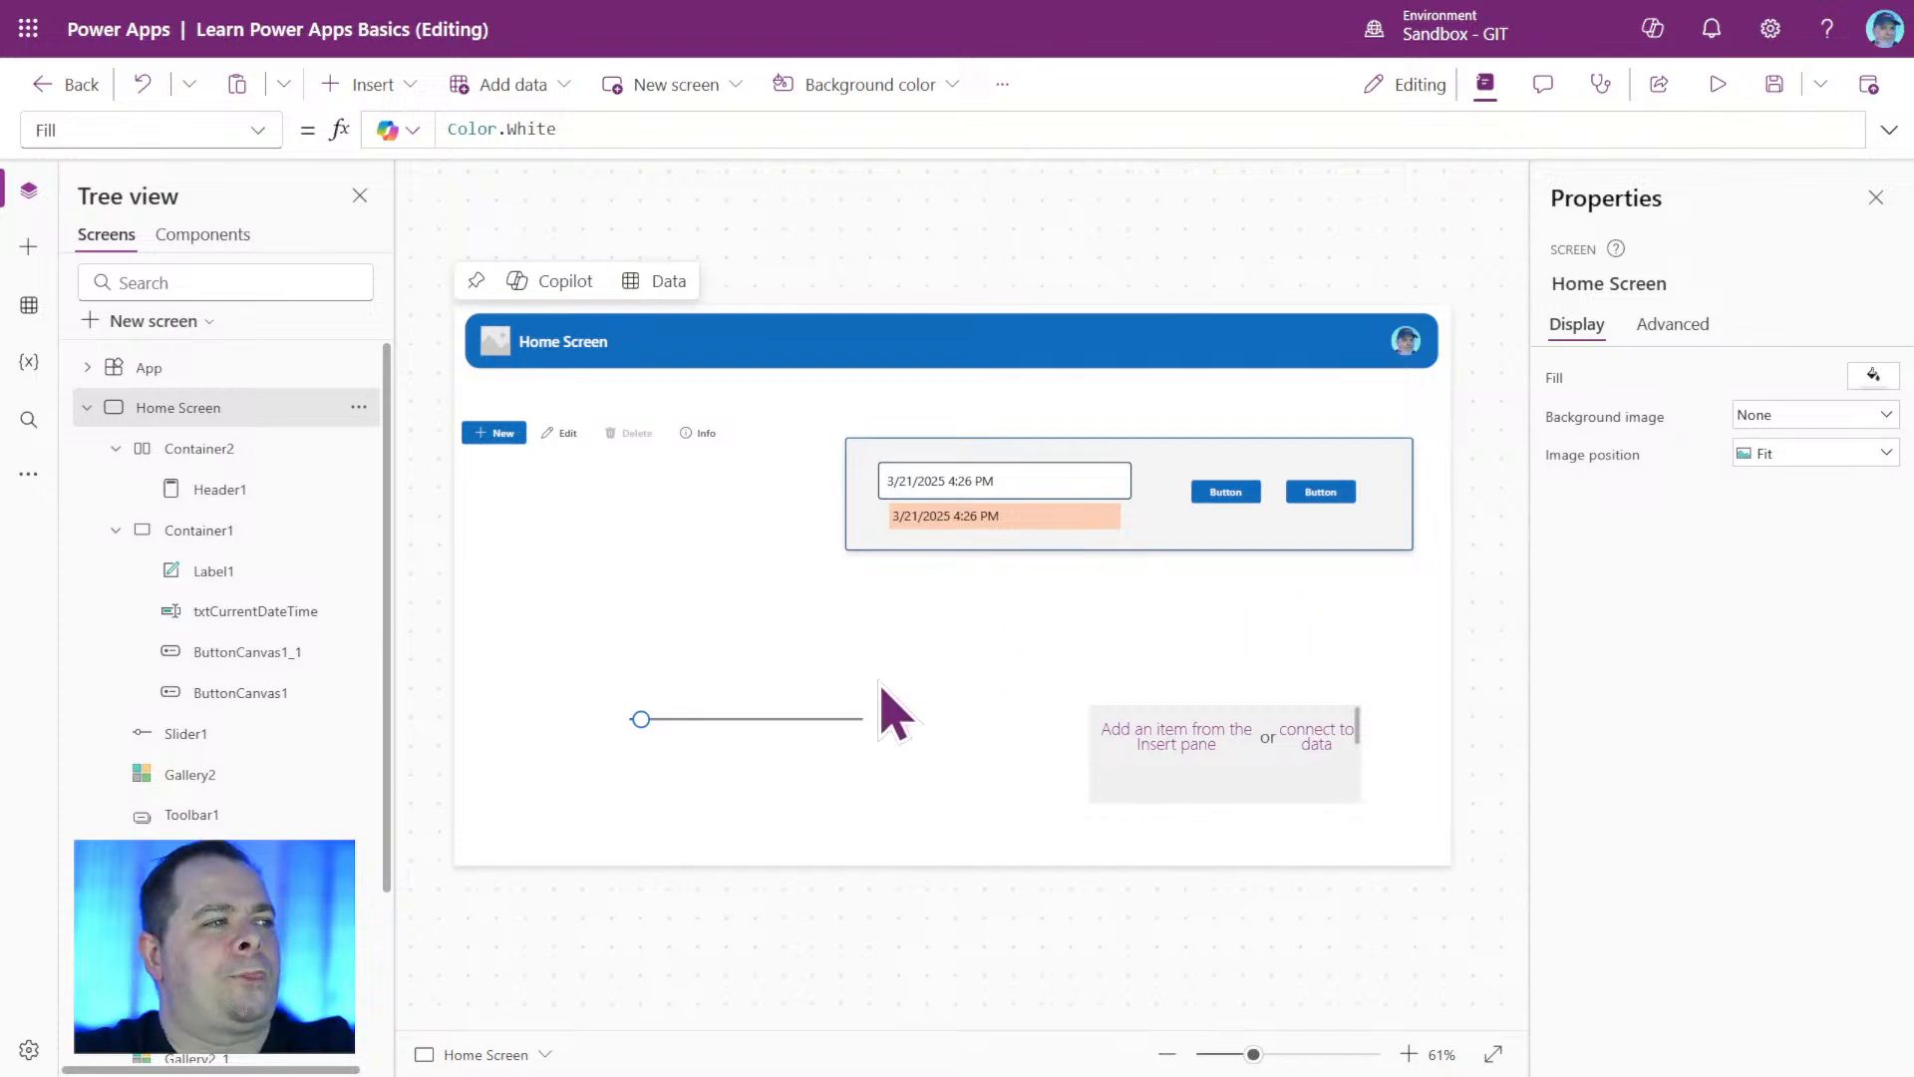
Set Container1's border radius to 12.
left_click(1267, 533)
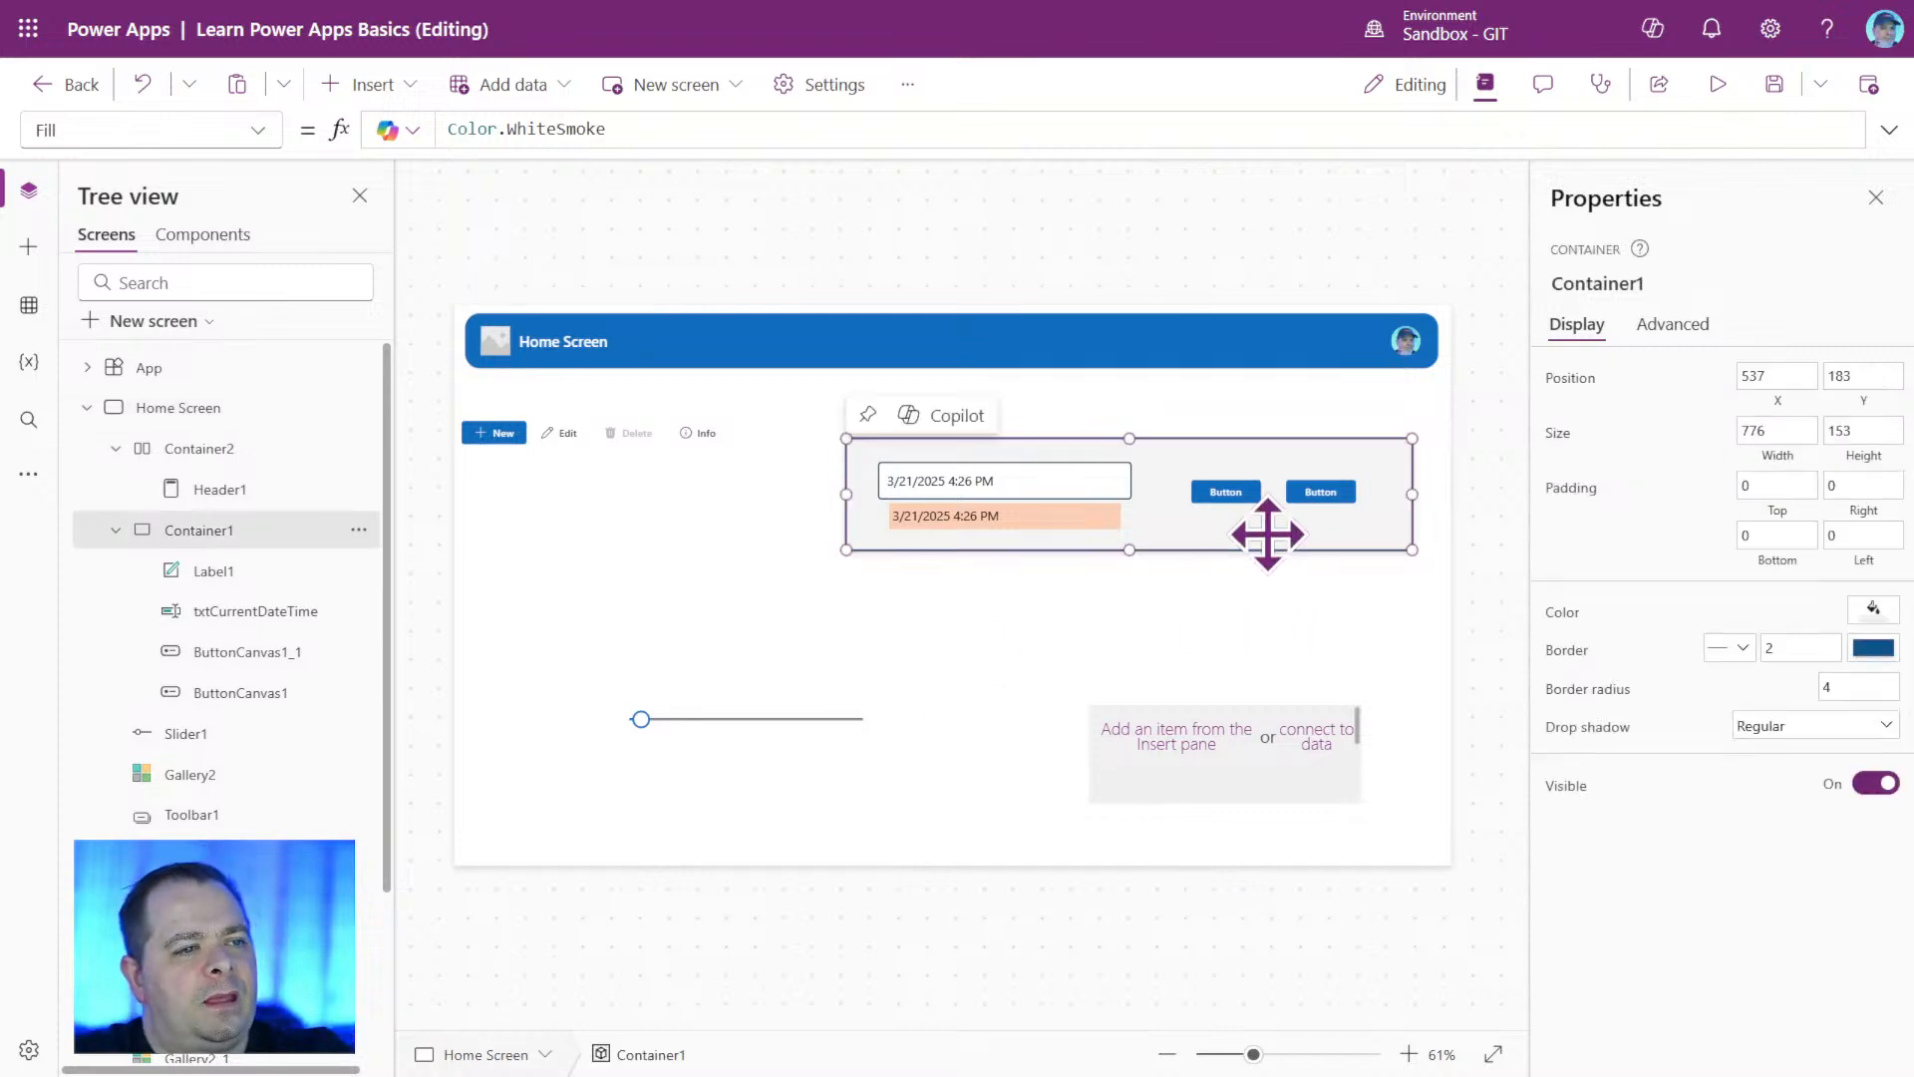
left_click(1856, 687)
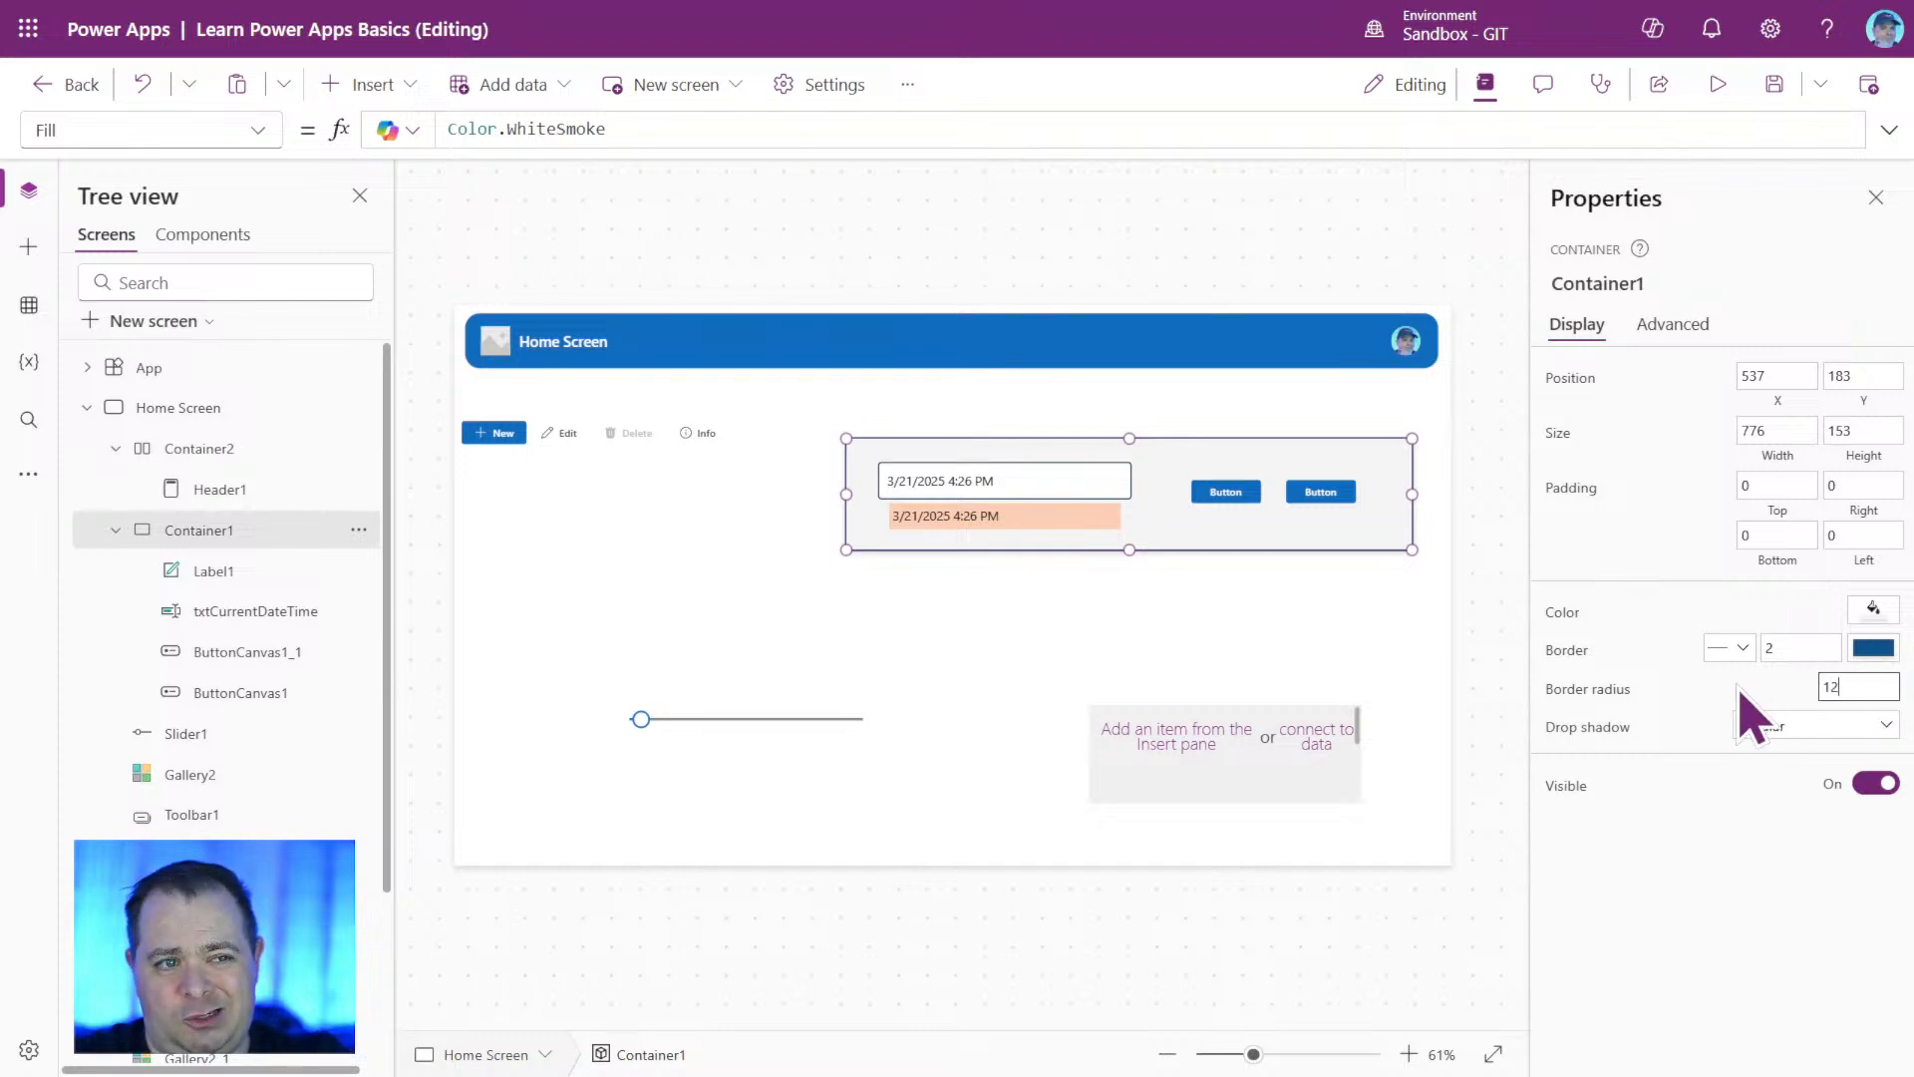
left_click(1242, 676)
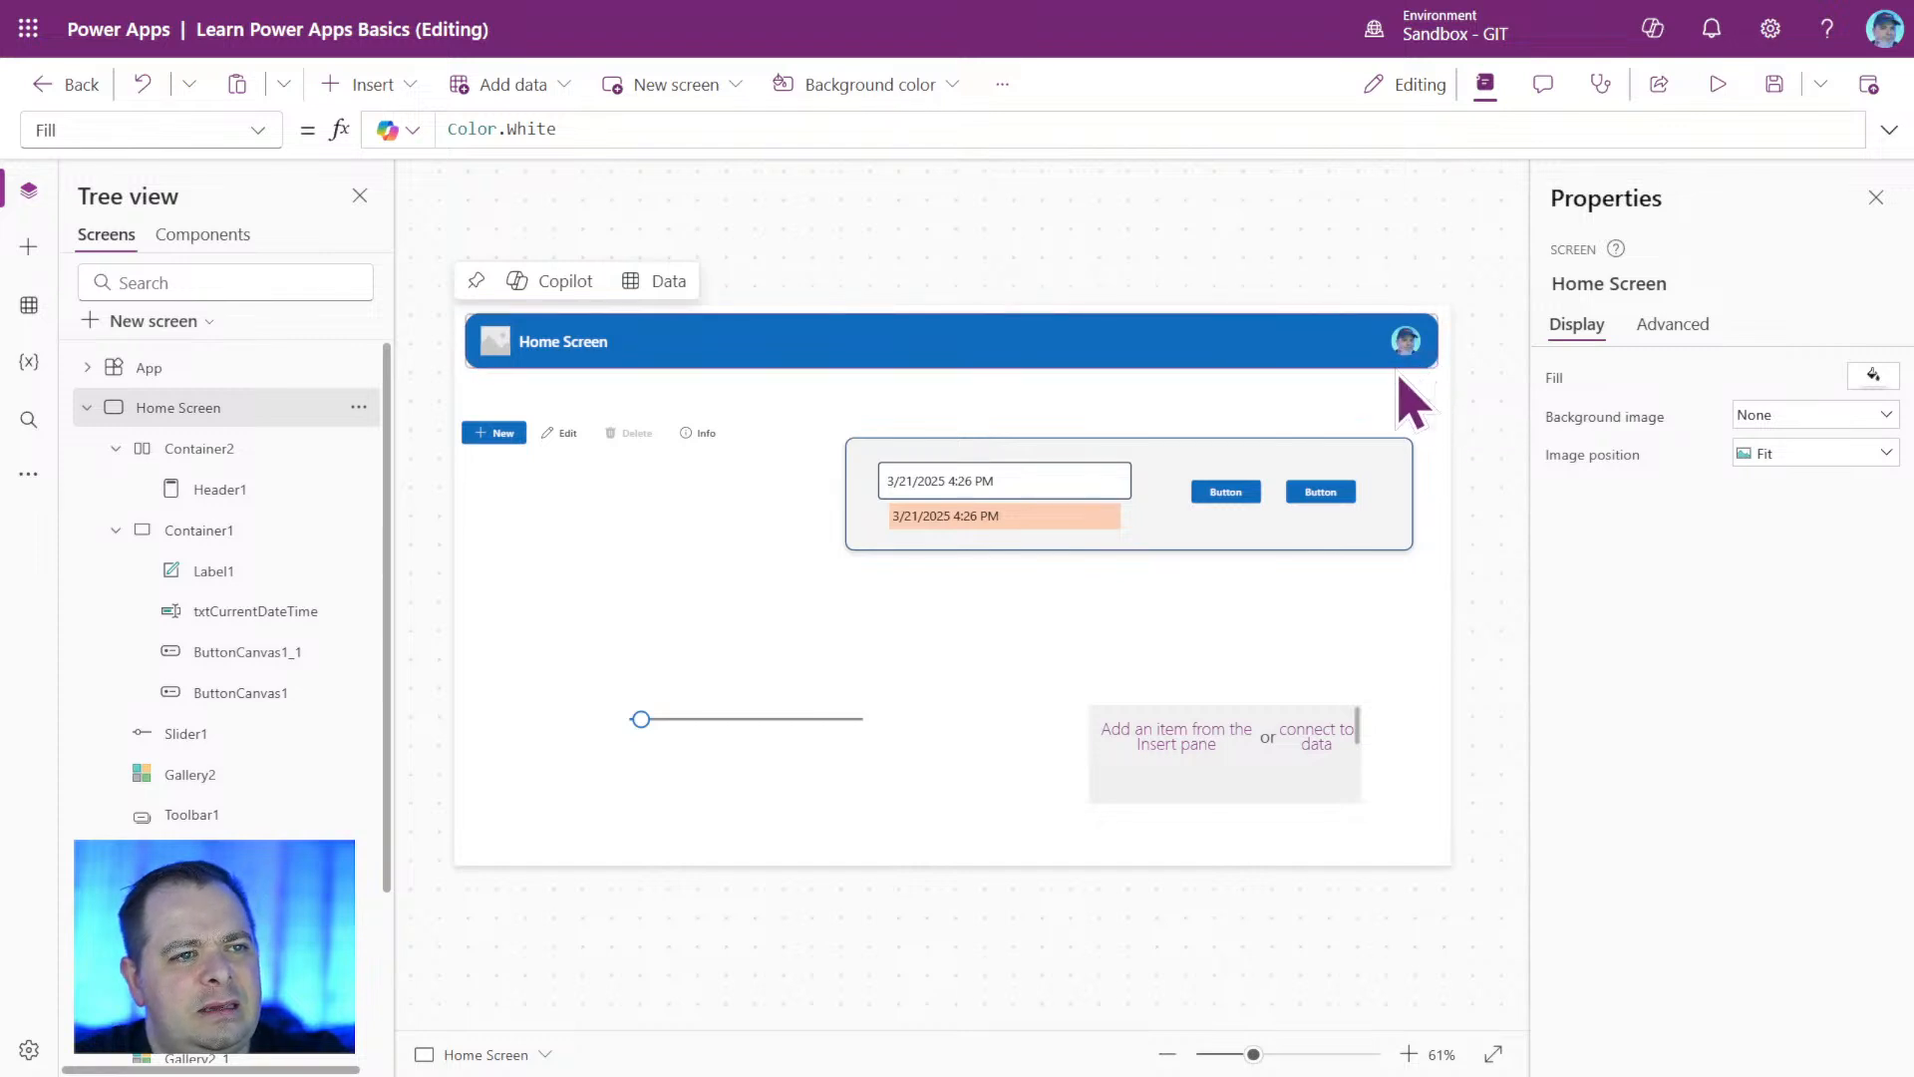
Set the border radius of the header's Container2 to 12.
left_click(198, 449)
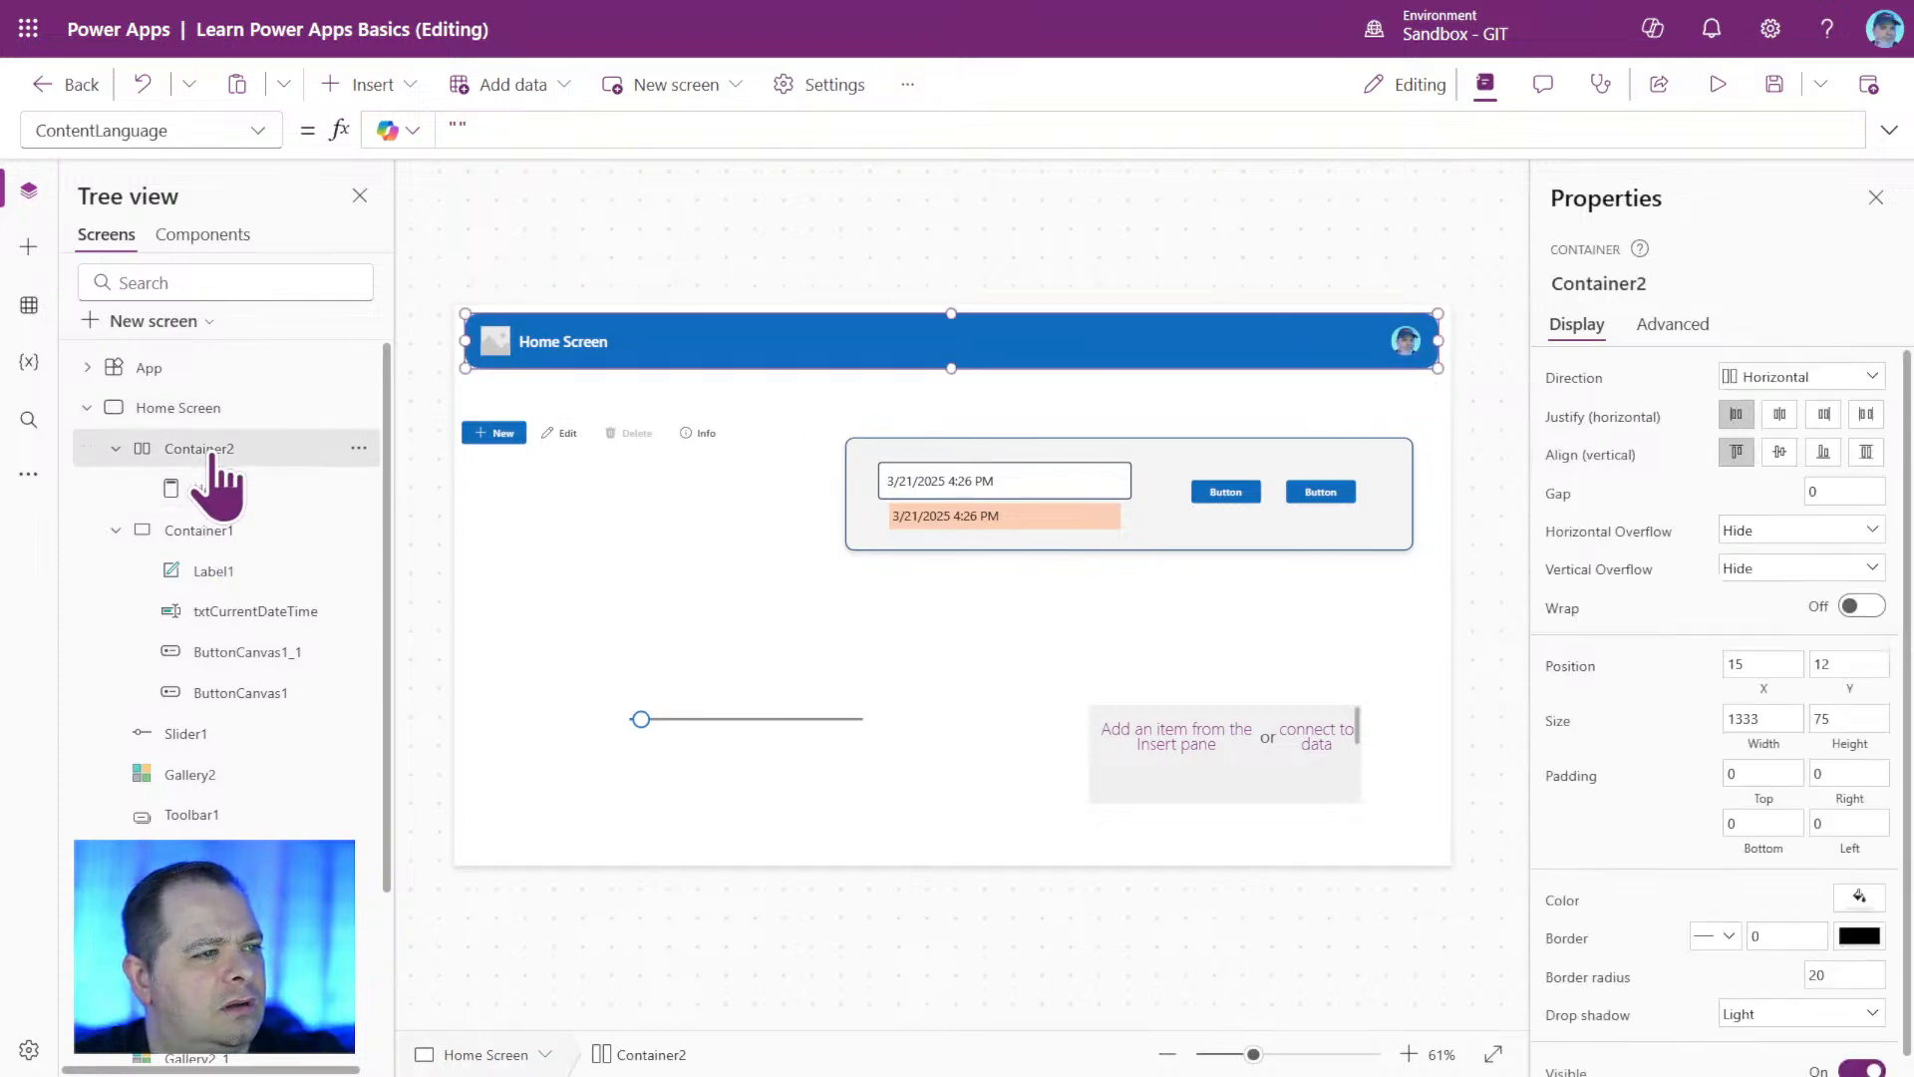
double_click(1857, 975)
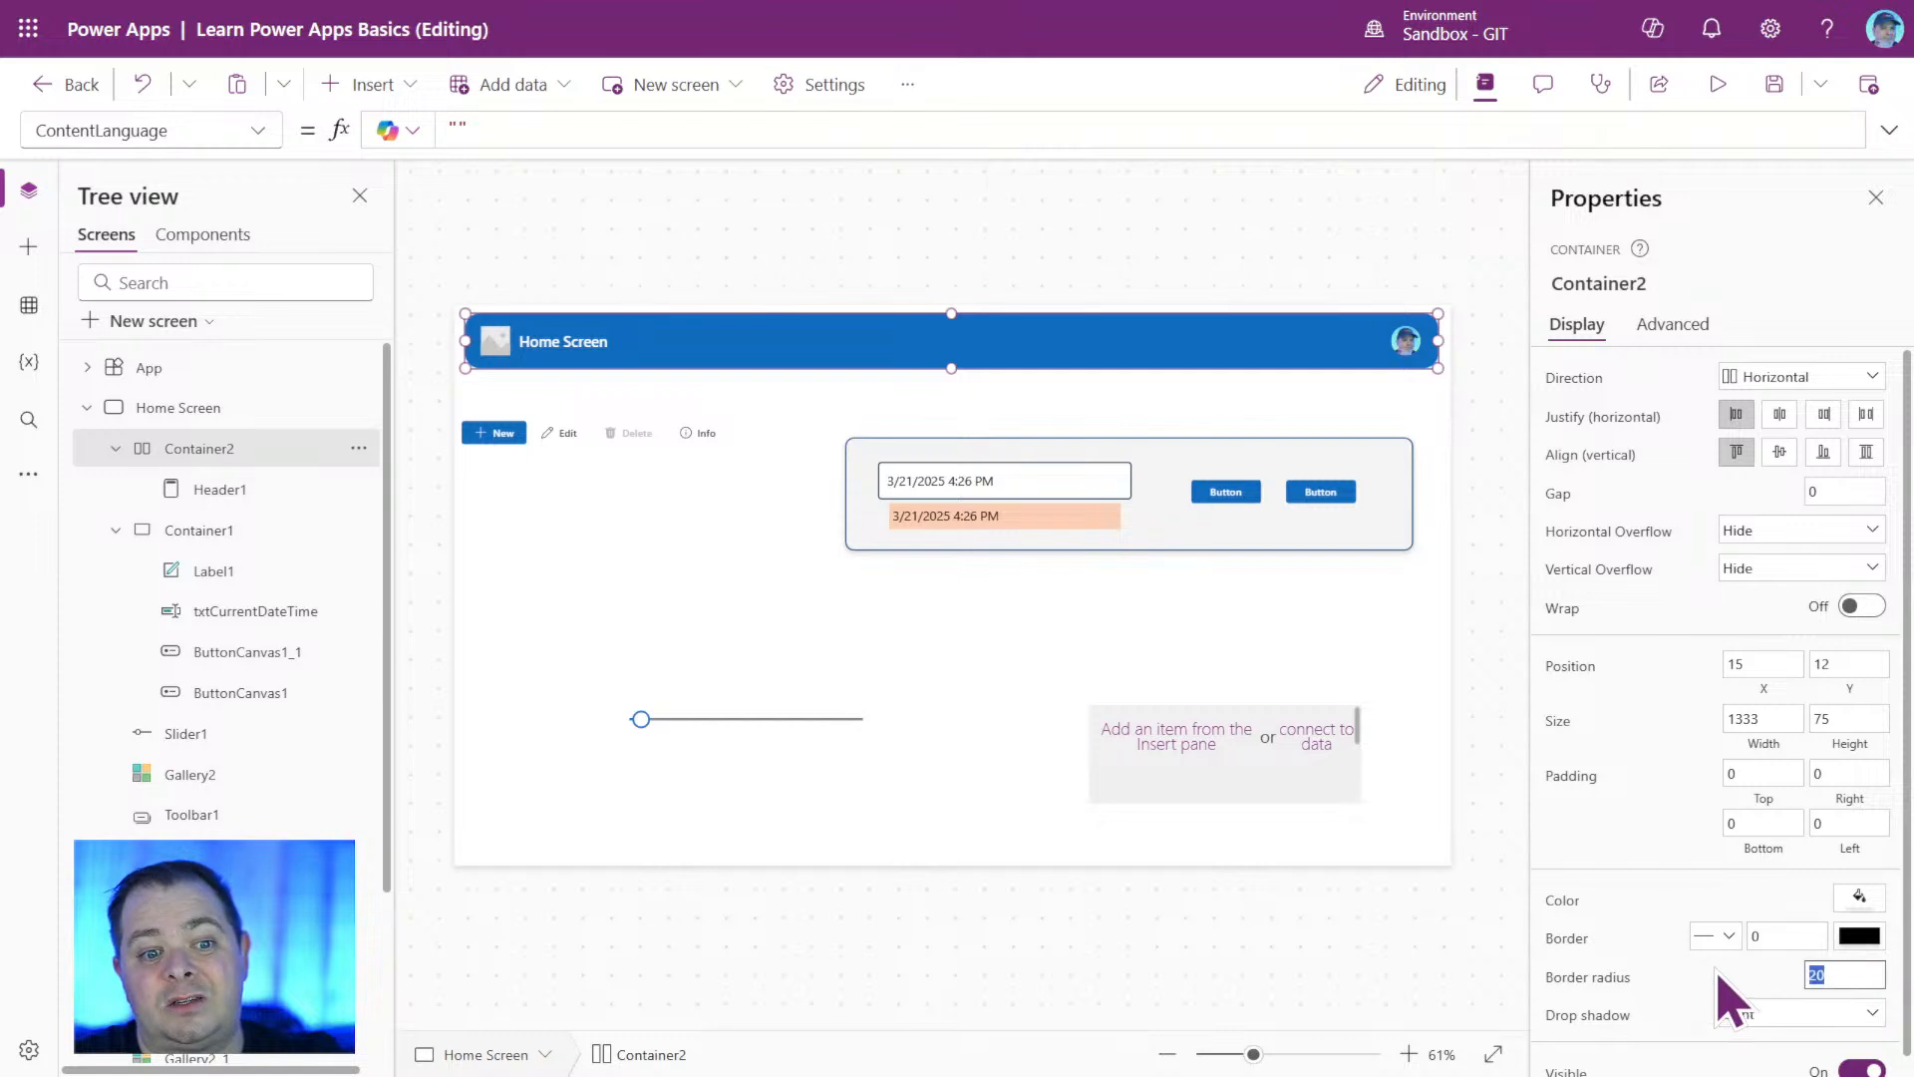
type("12")
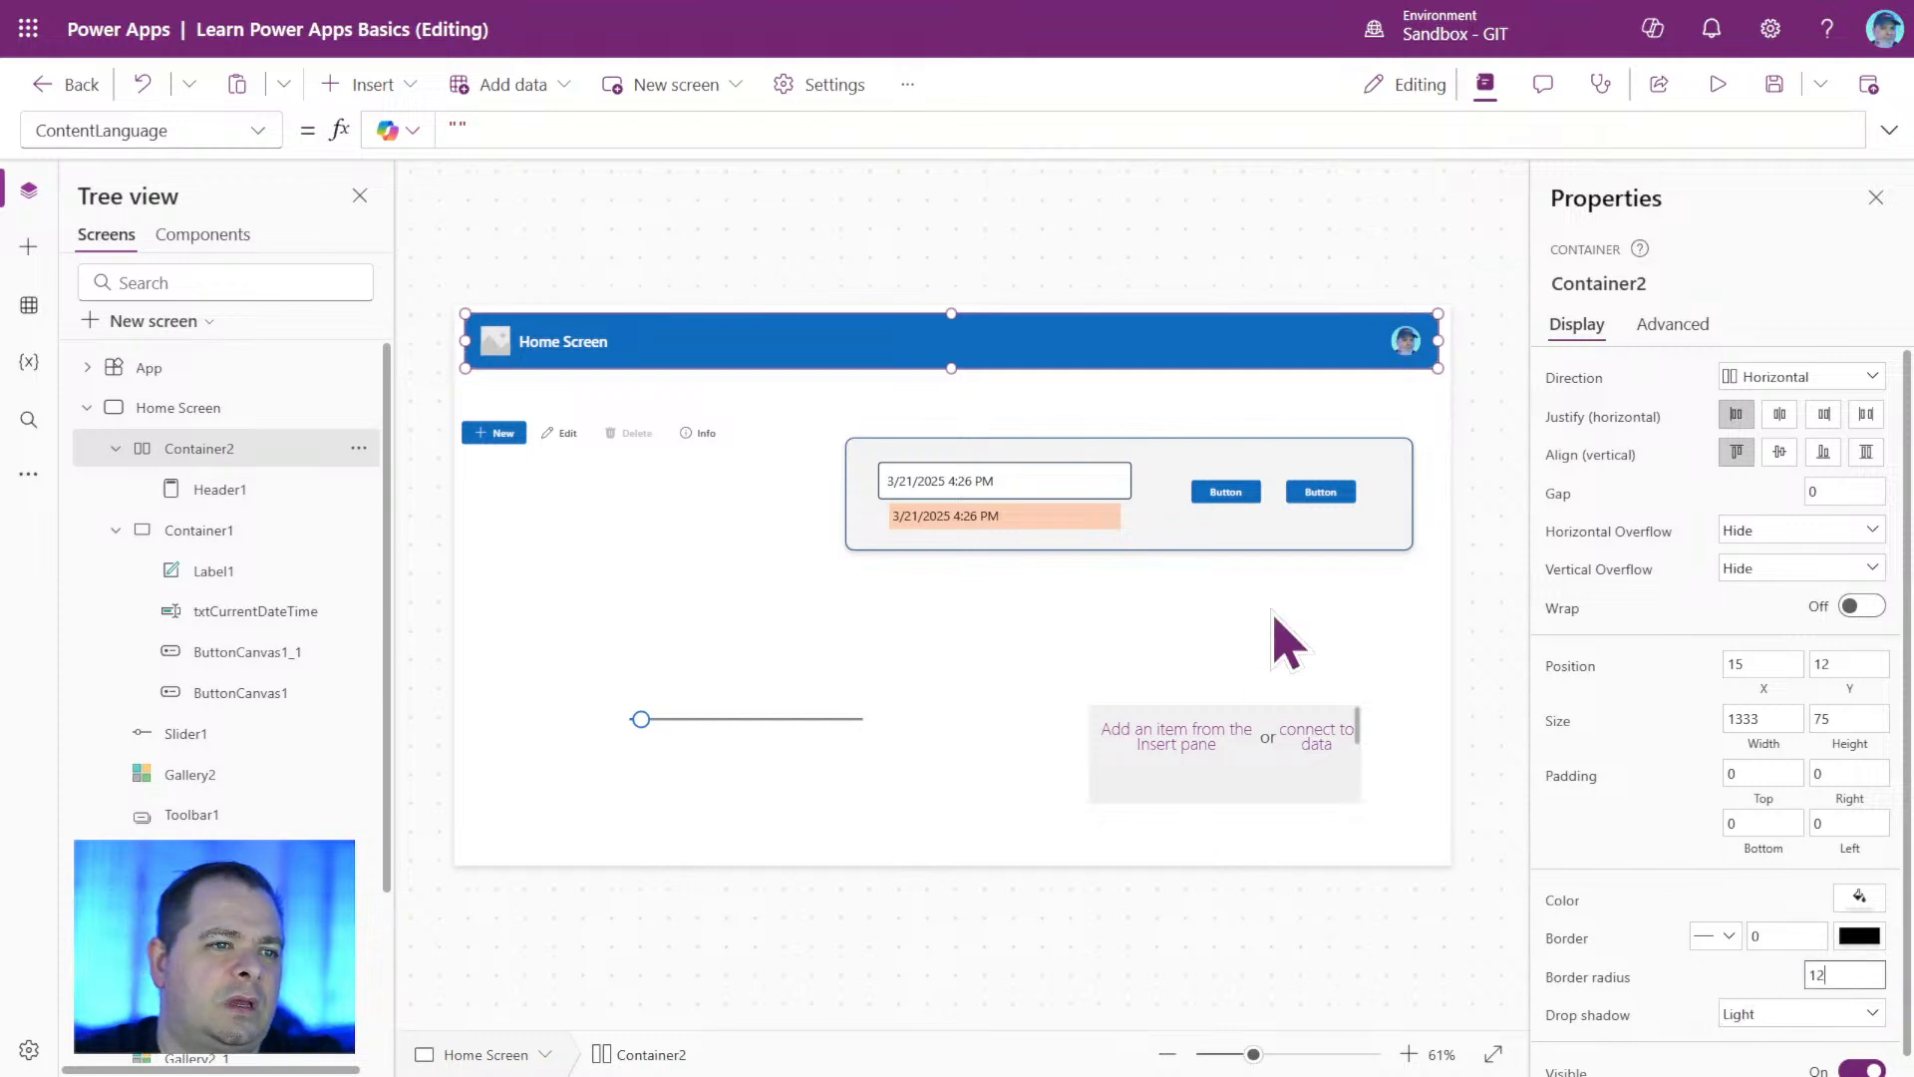
left_click(1274, 615)
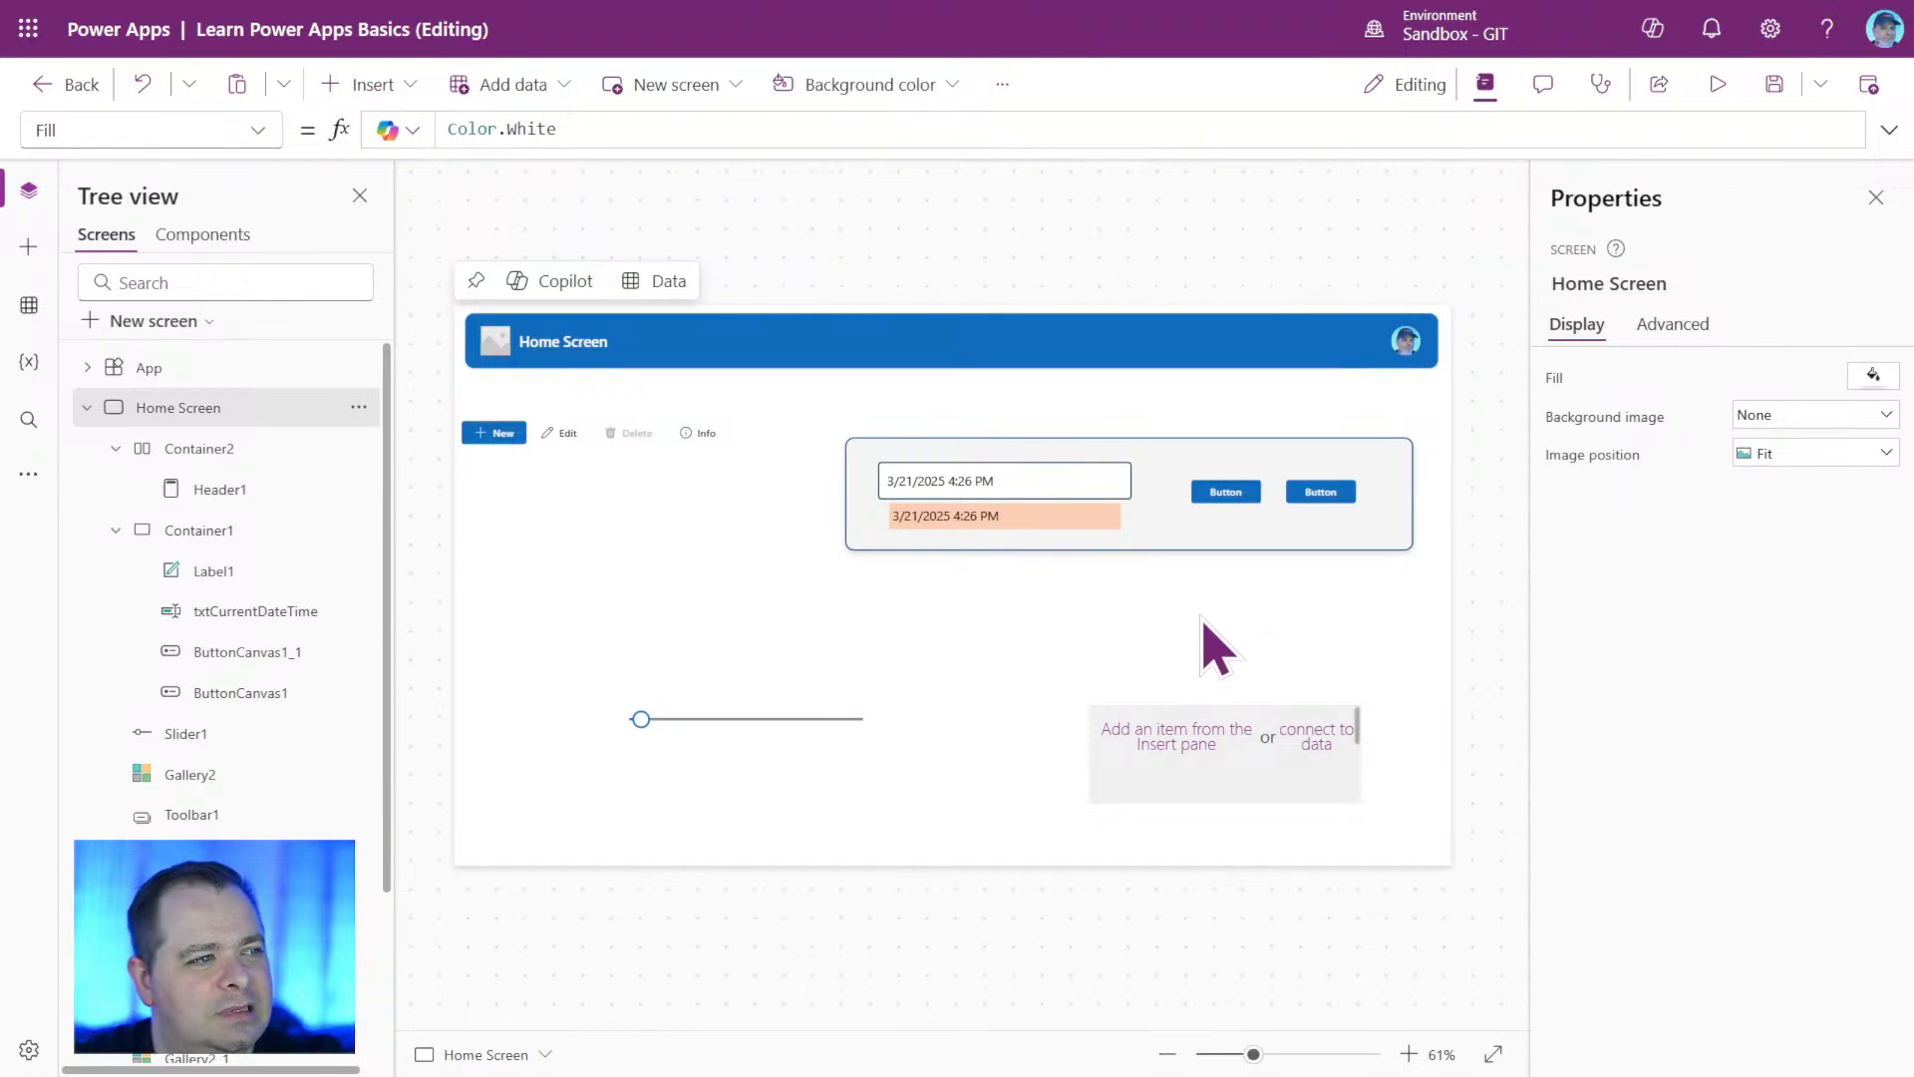
Move Container1 down to about X 489, Y 333, and place a screen-level copy of it directly above at about X 489, Y 133.
left_click(1362, 544)
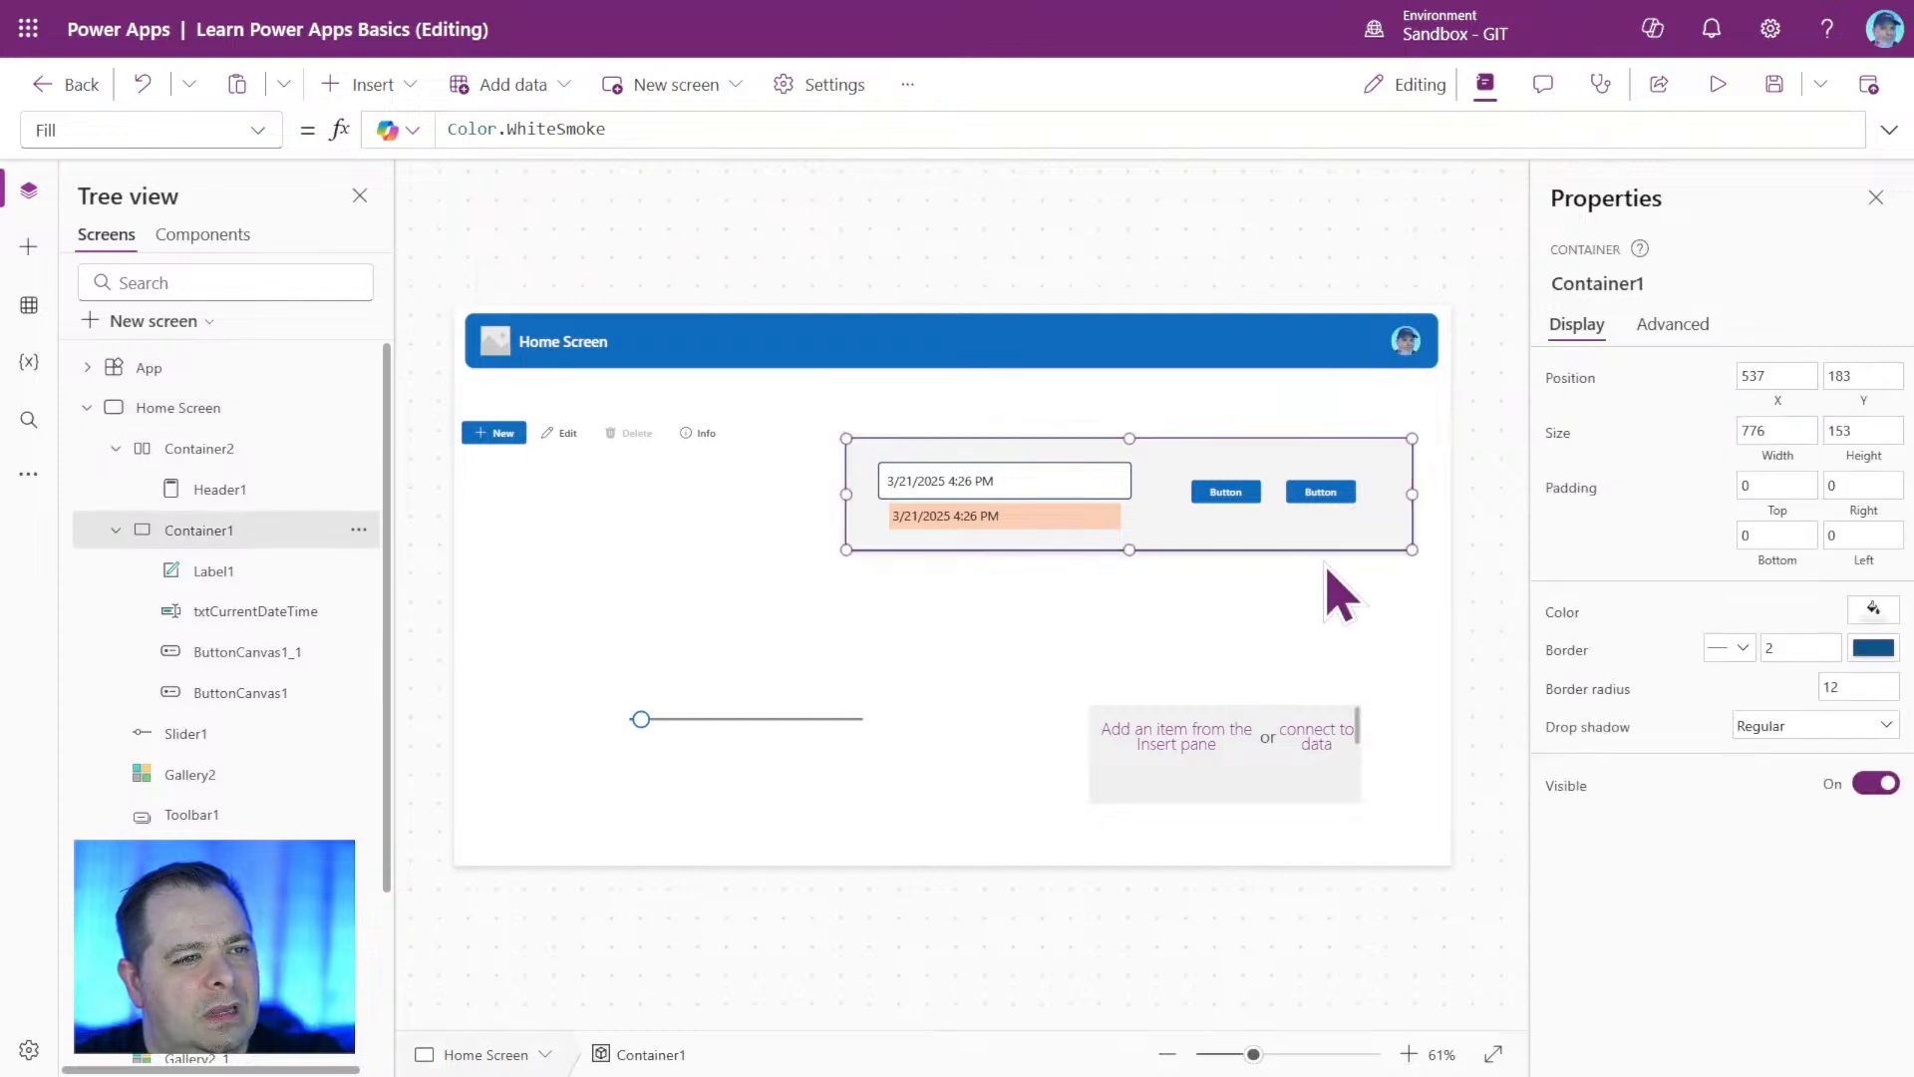
left_click_drag(1325, 561, 1284, 665)
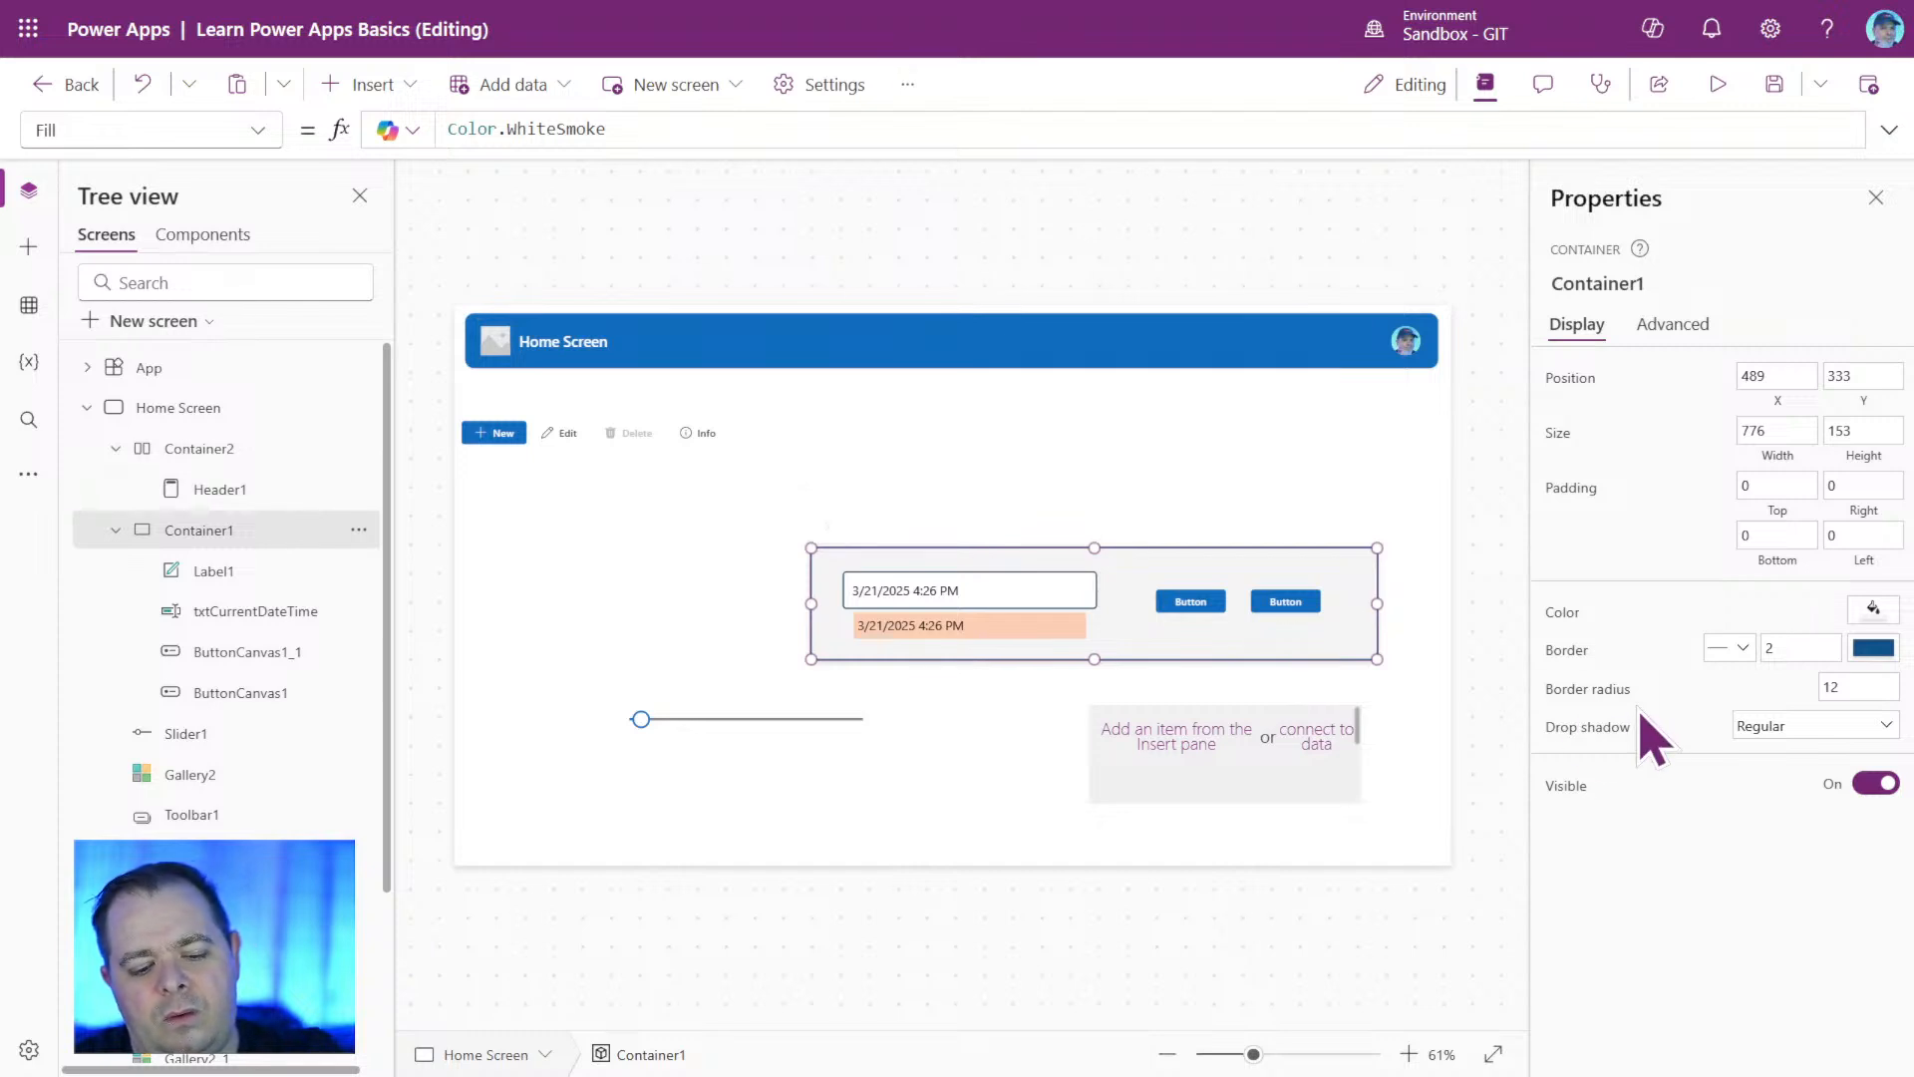
key("ctrl+v")
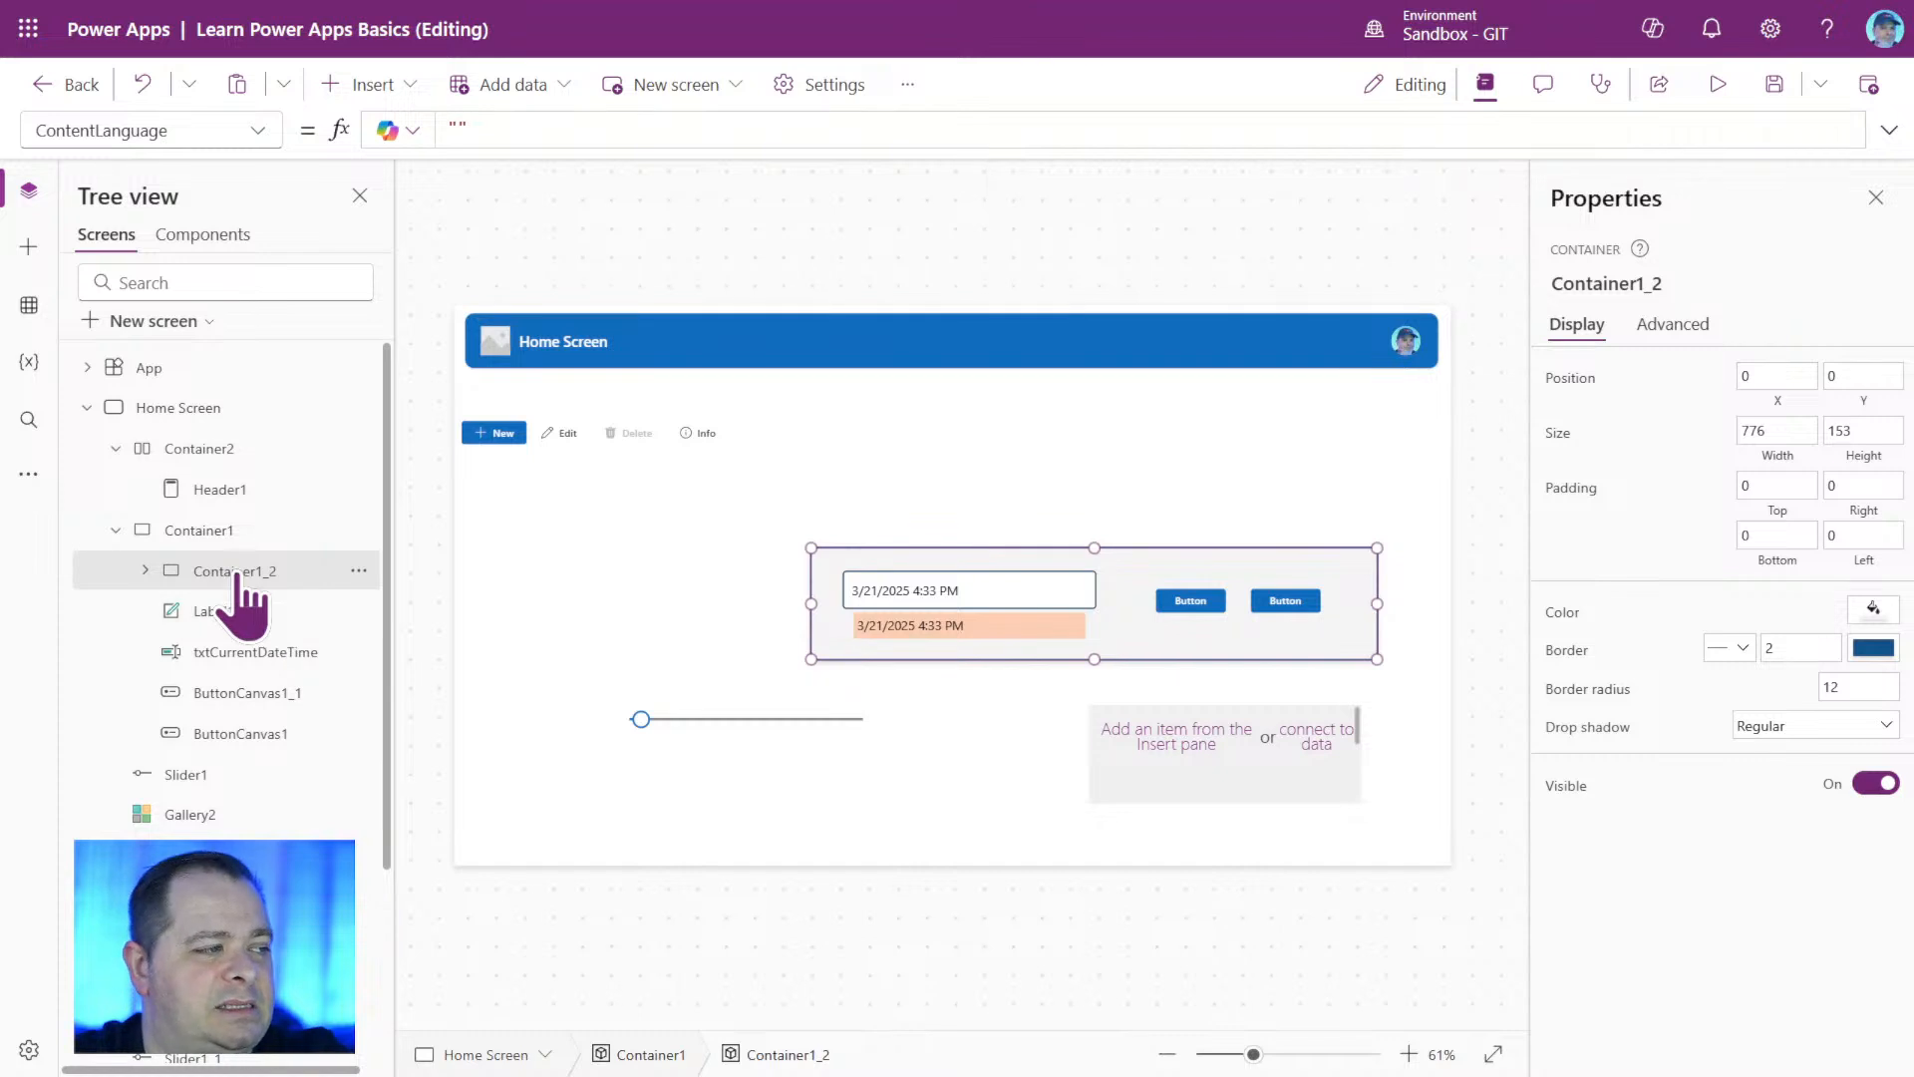
key("Delete")
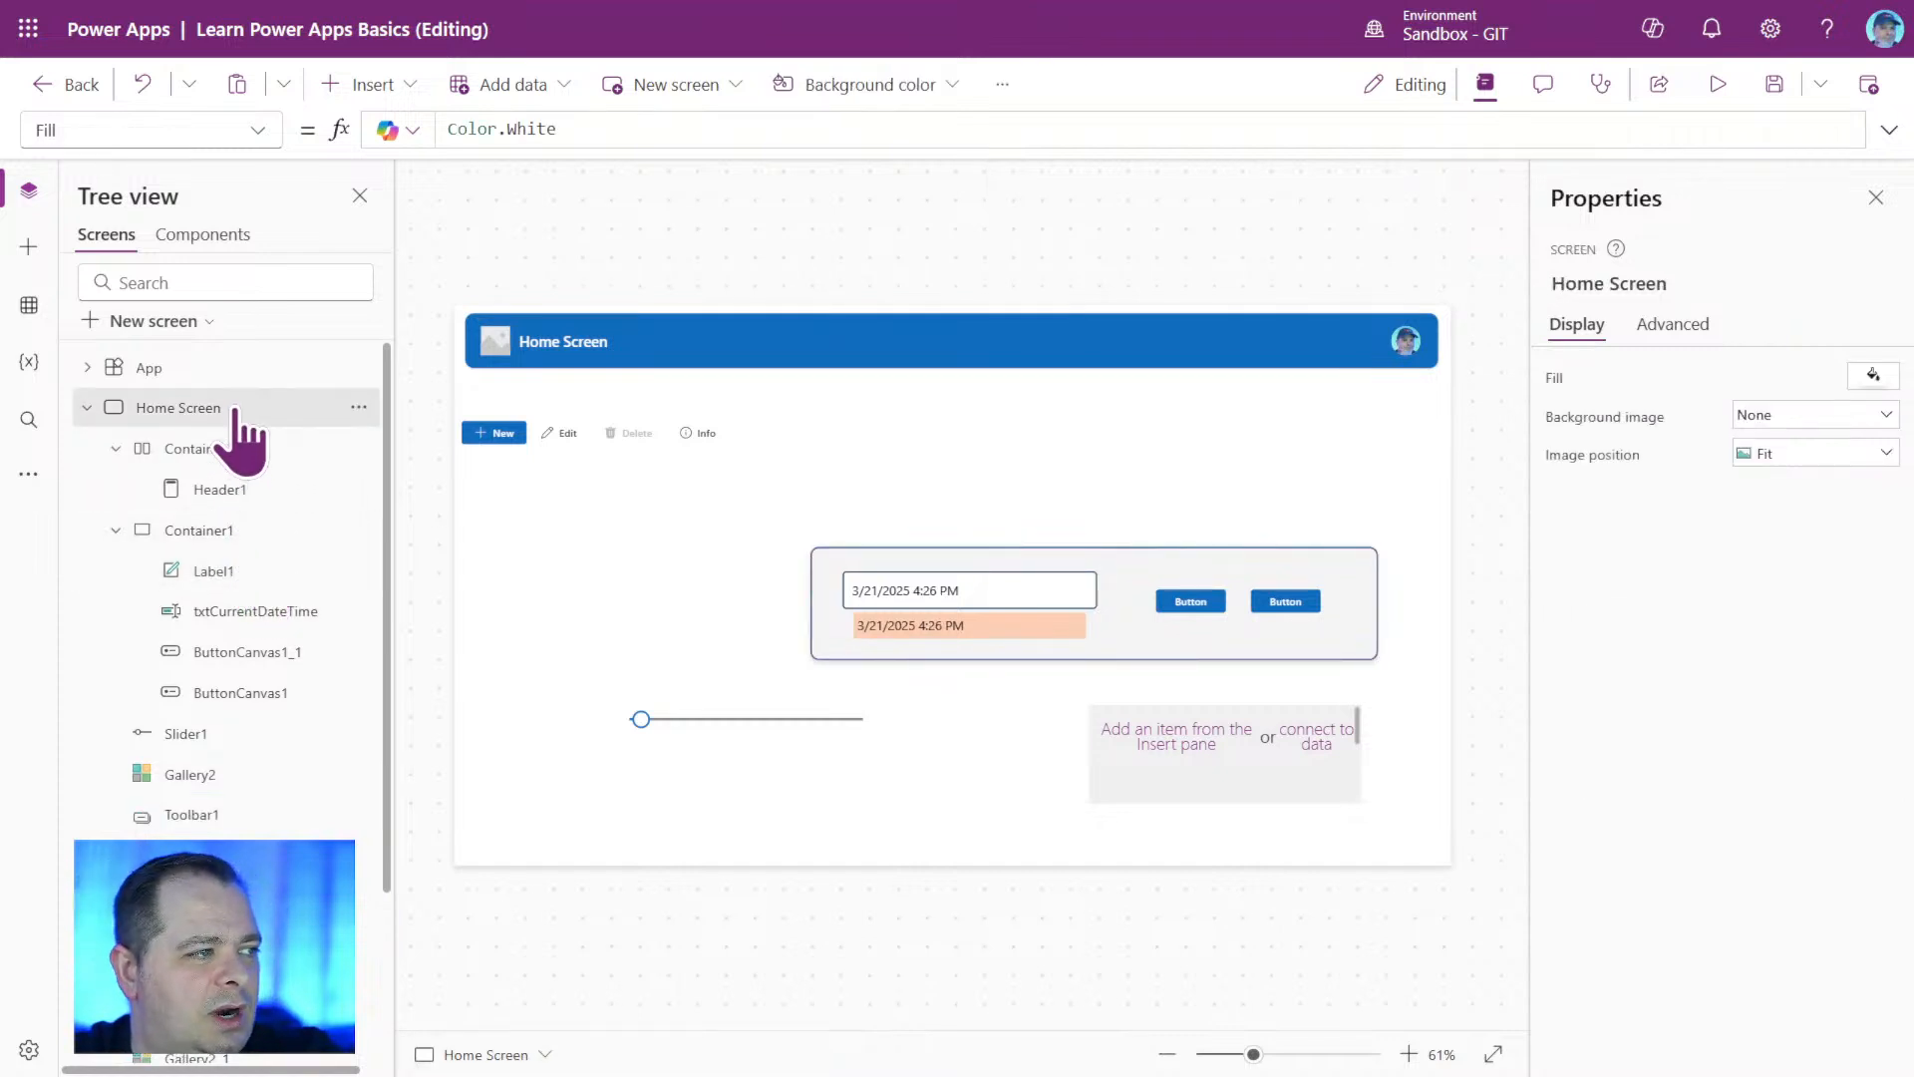
key("ctrl+z")
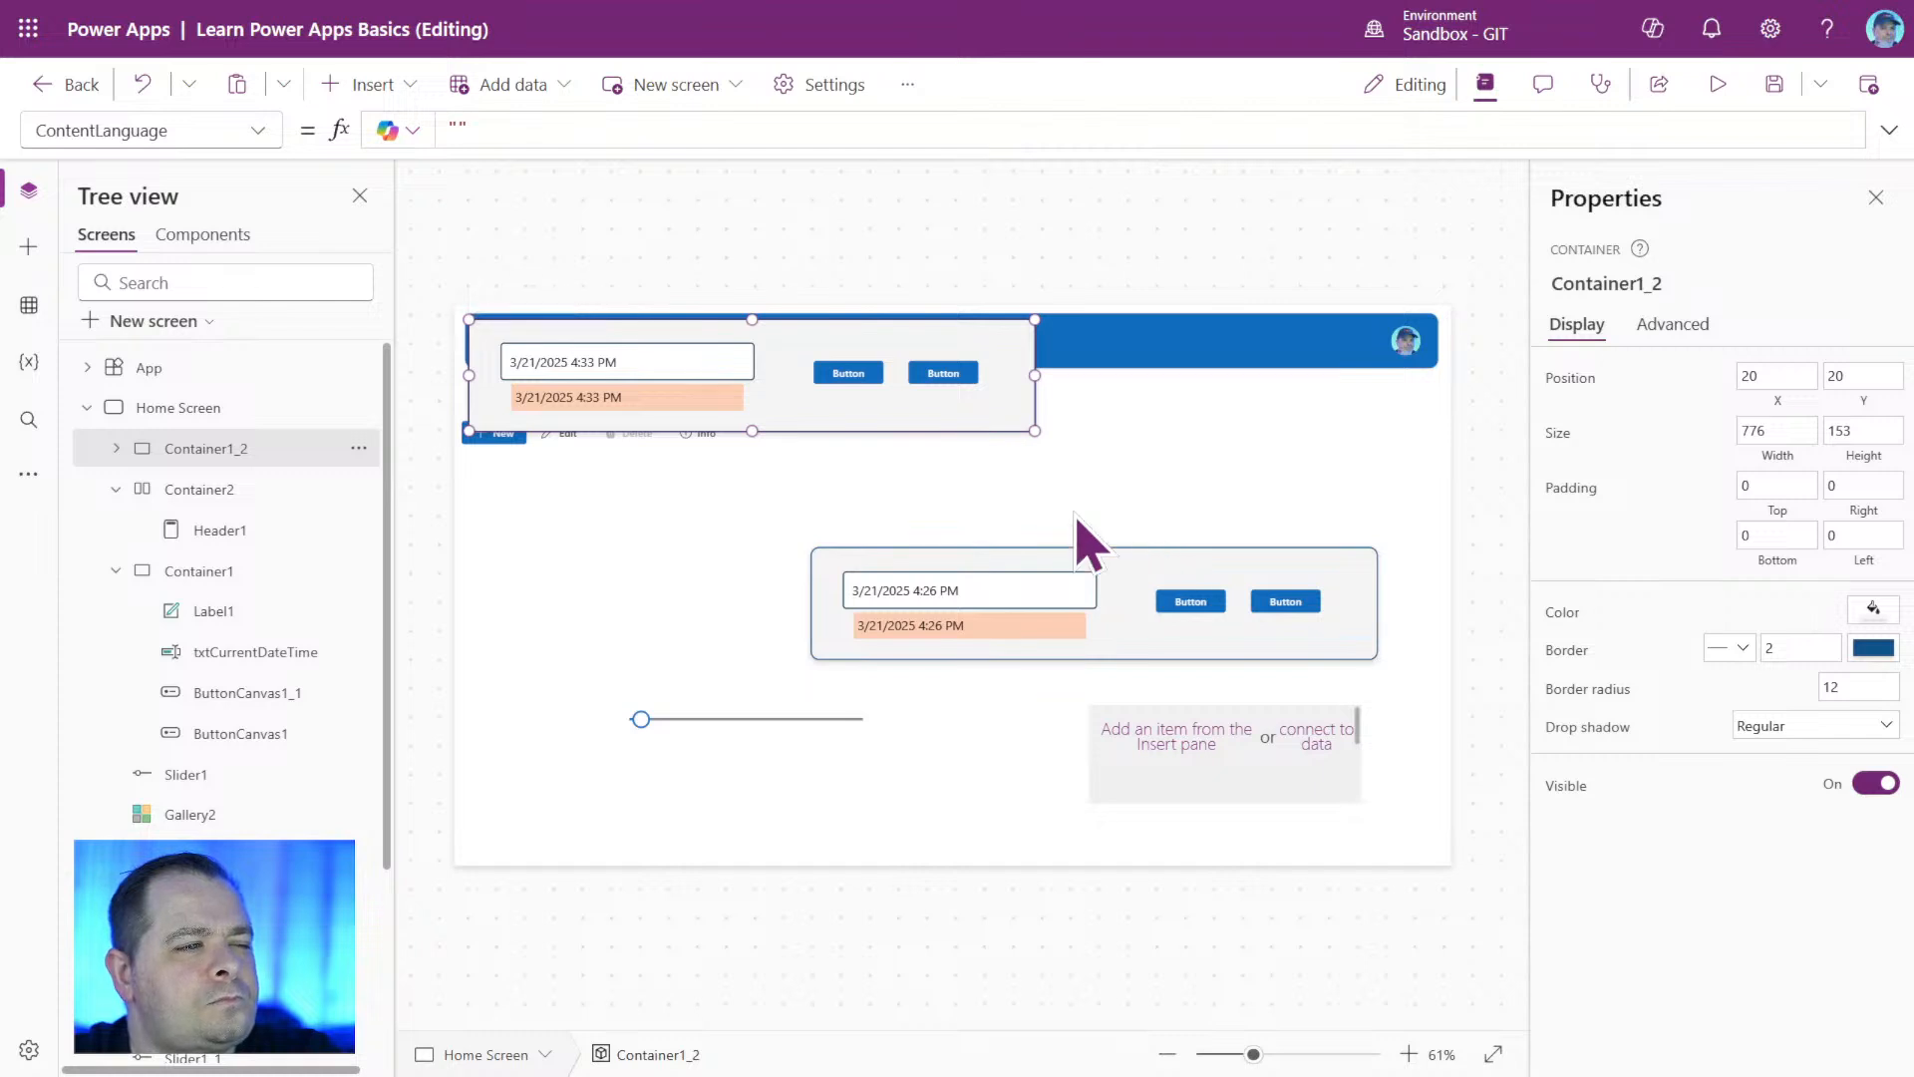
left_click_drag(897, 414, 1226, 534)
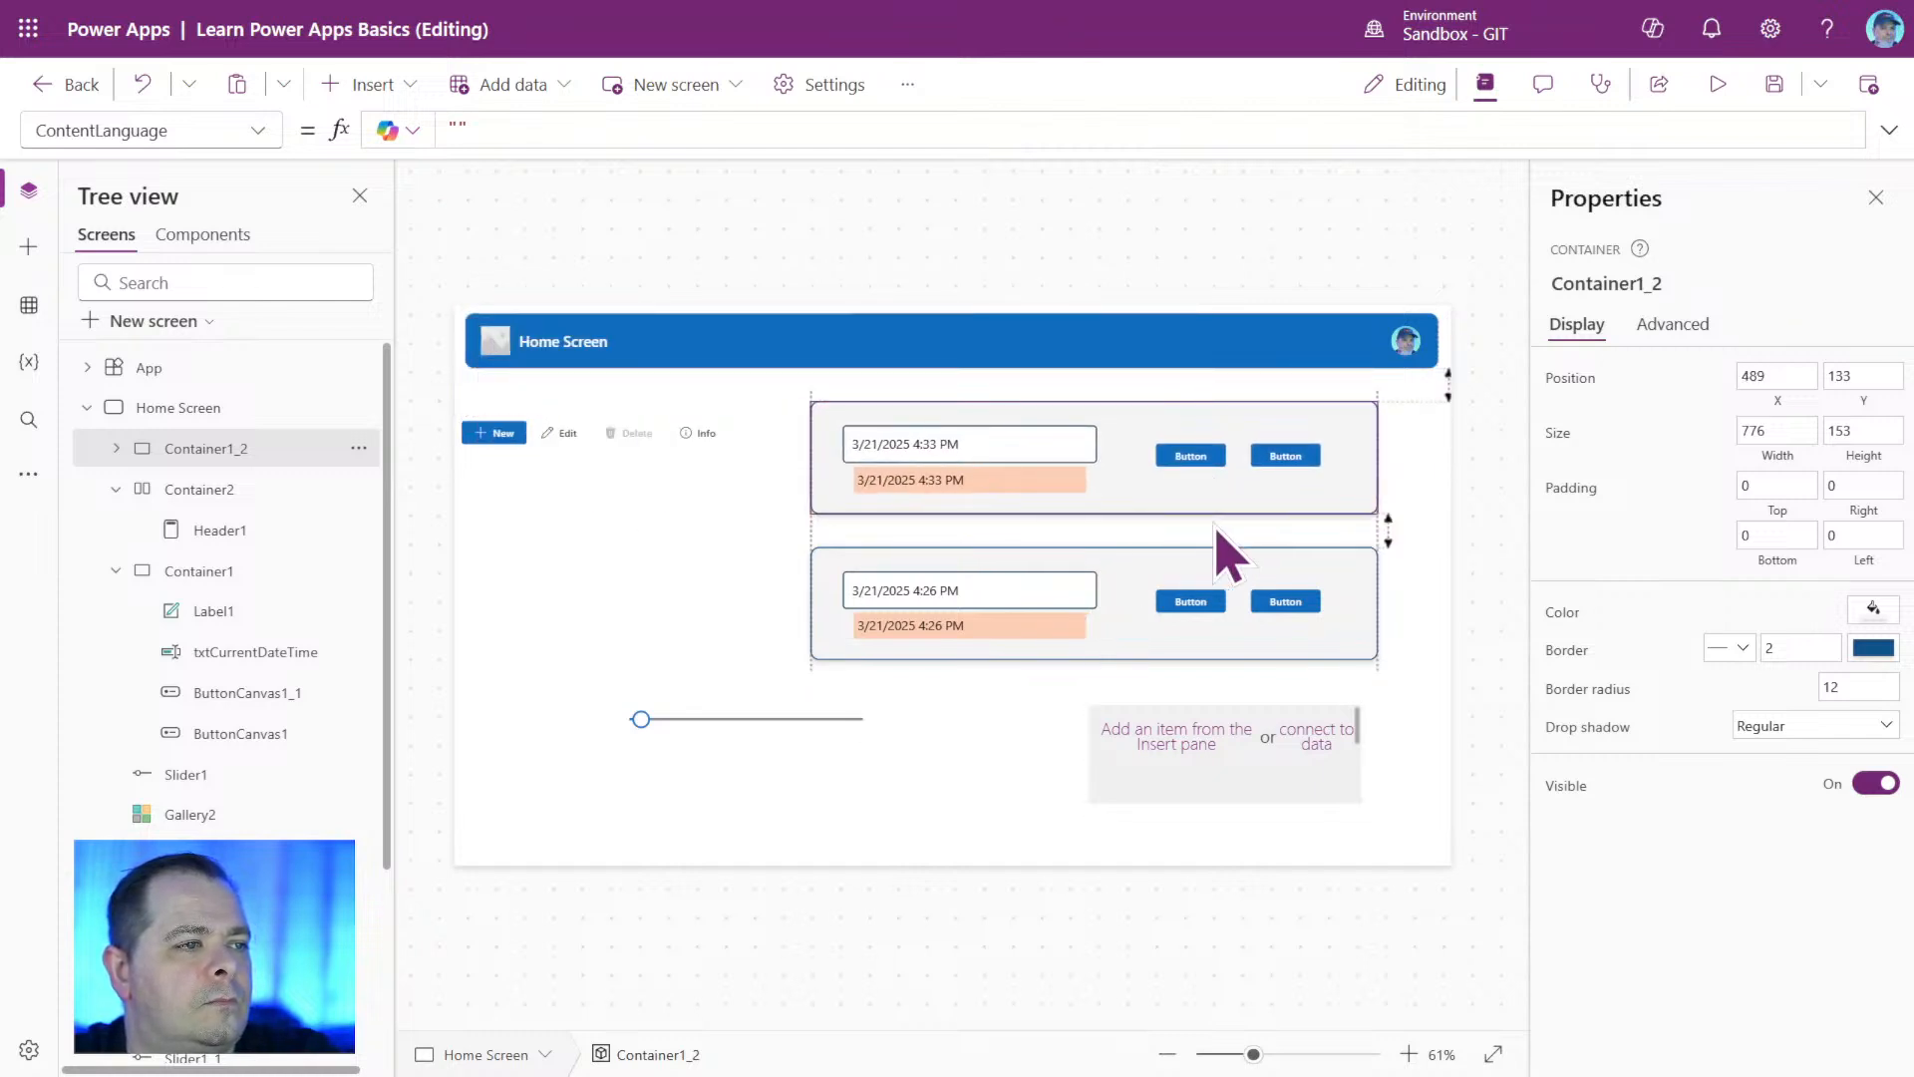
Delete the two date-time fields and both buttons from the copied container, Container1_2.
left_click(932, 443)
left_click(970, 479, "shift")
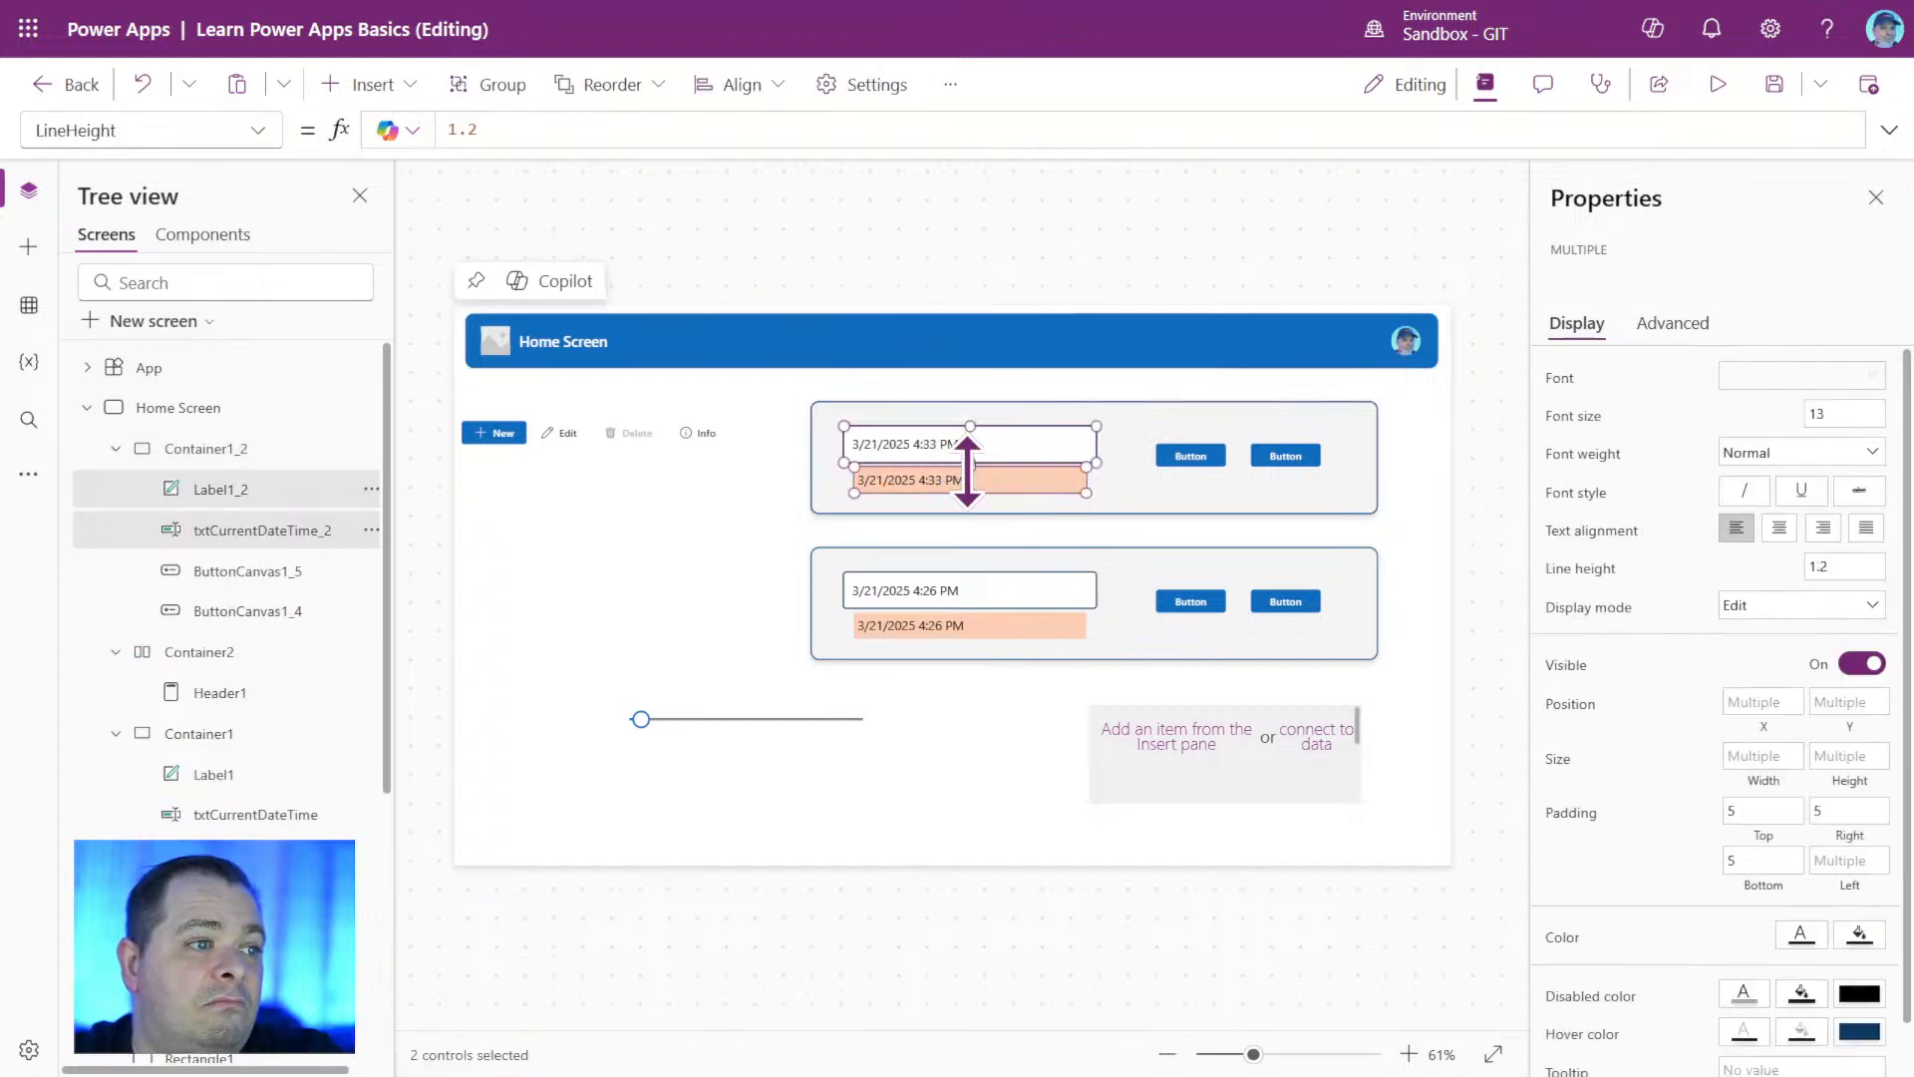
left_click(1186, 458, "shift")
left_click(1269, 461, "shift")
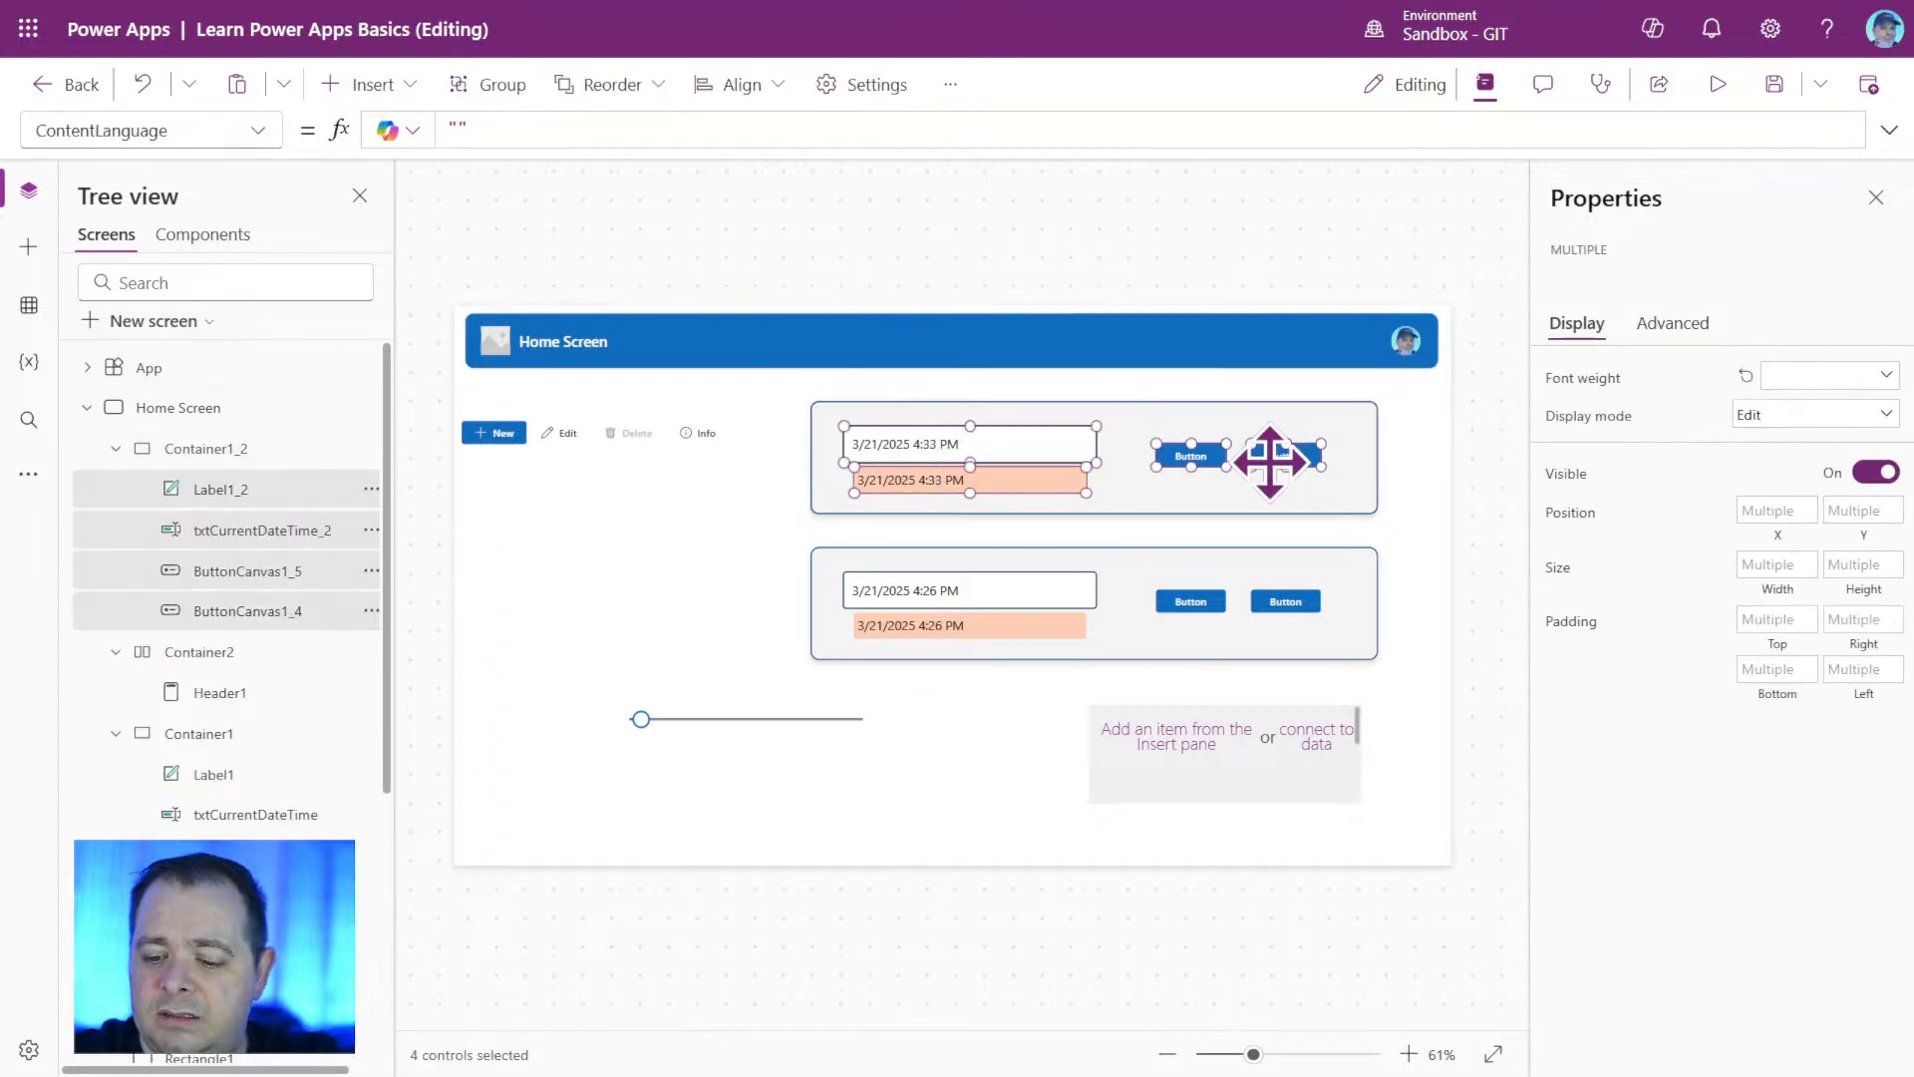
key("Delete")
Move Toolbar1 from the screen into Container1_2 and align it with the container's top edge at X 0, Y 0.
left_click(626, 439)
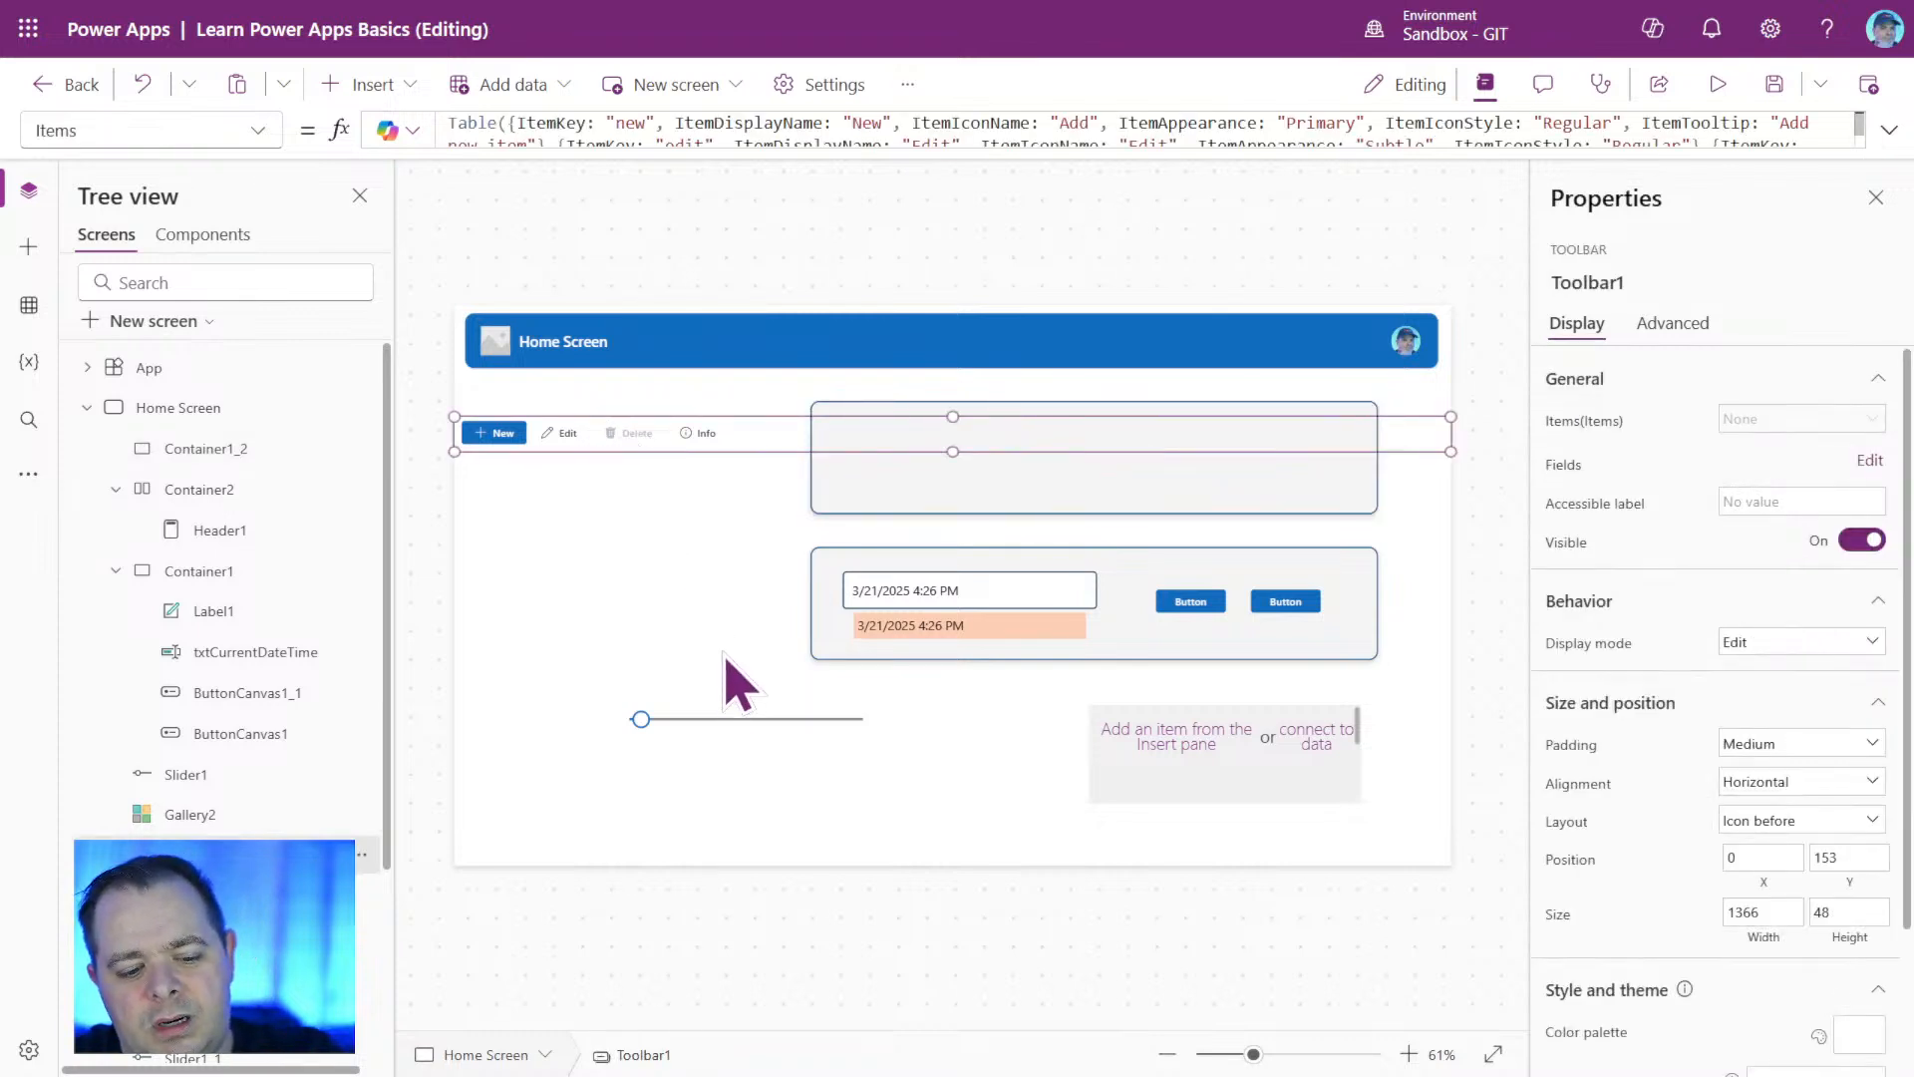
key("ctrl+x")
left_click(969, 464)
key("ctrl+v")
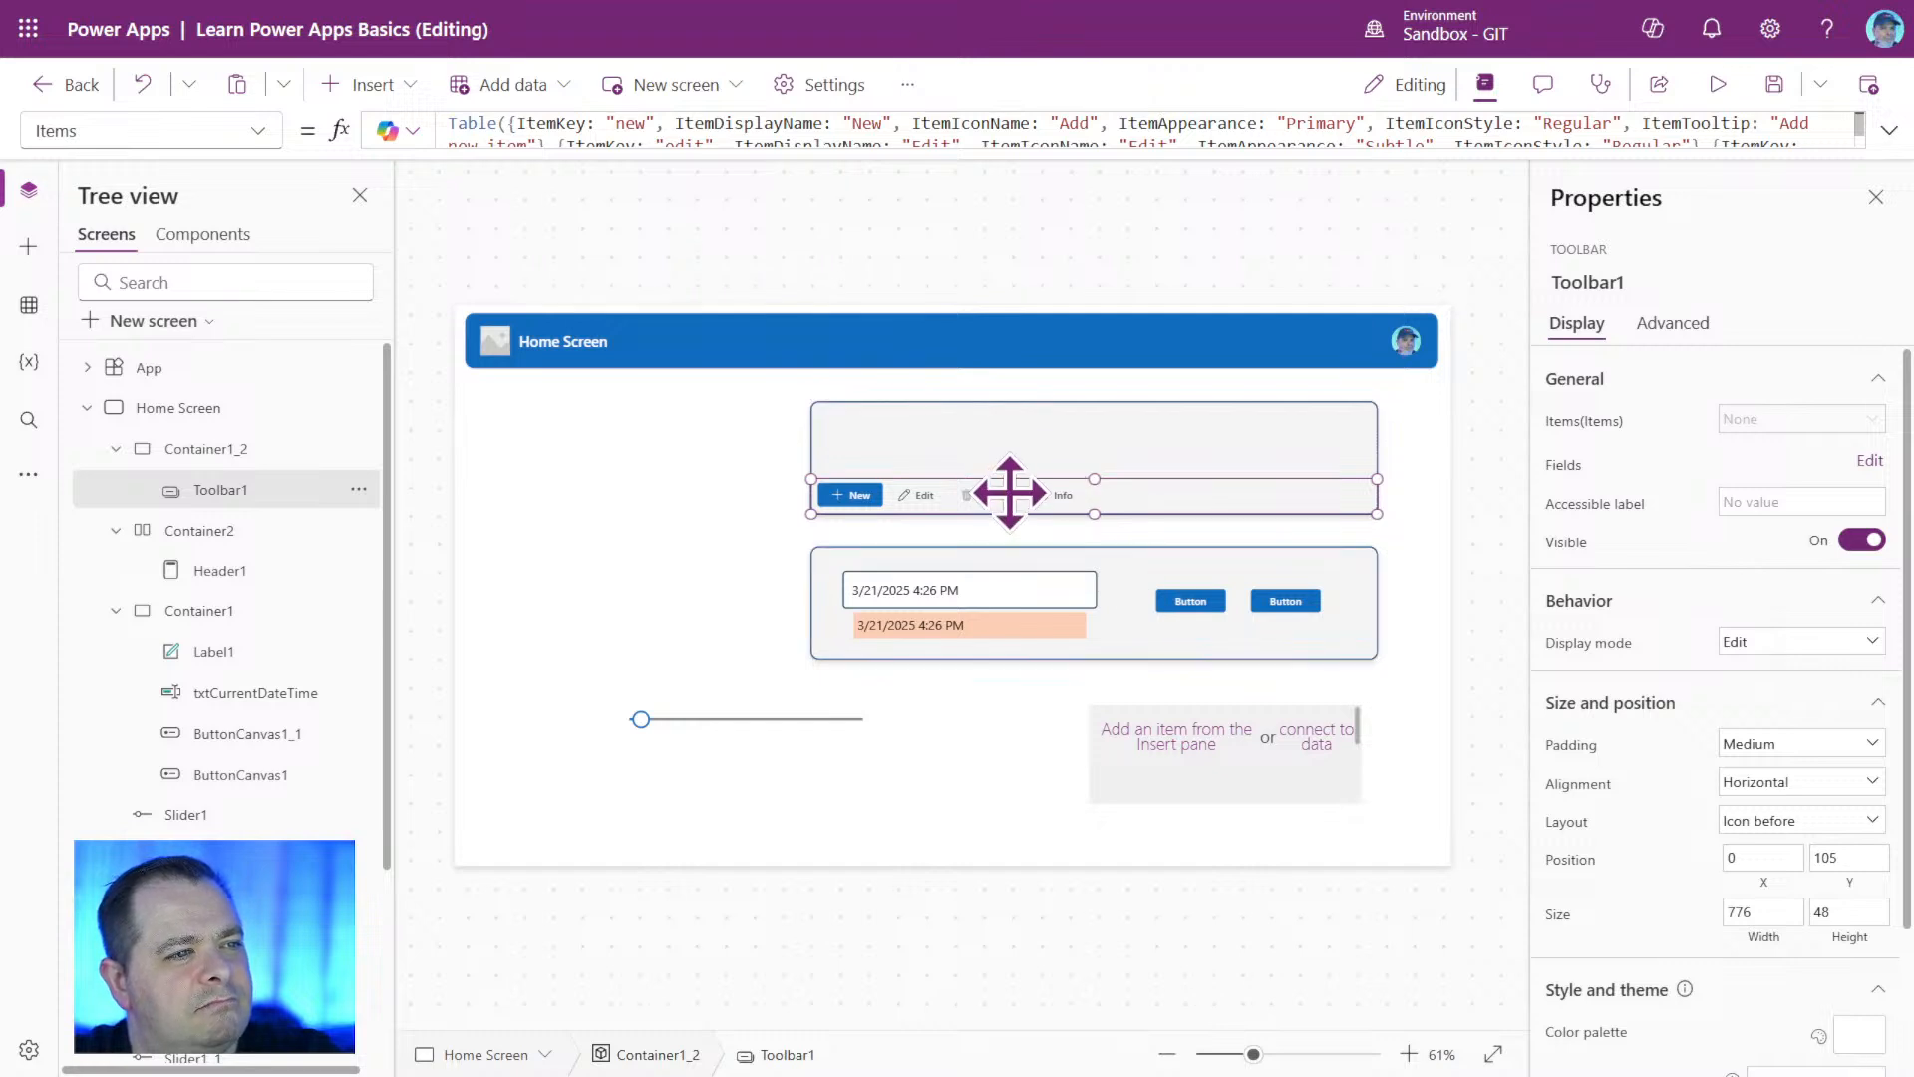
left_click_drag(1008, 483, 1009, 424)
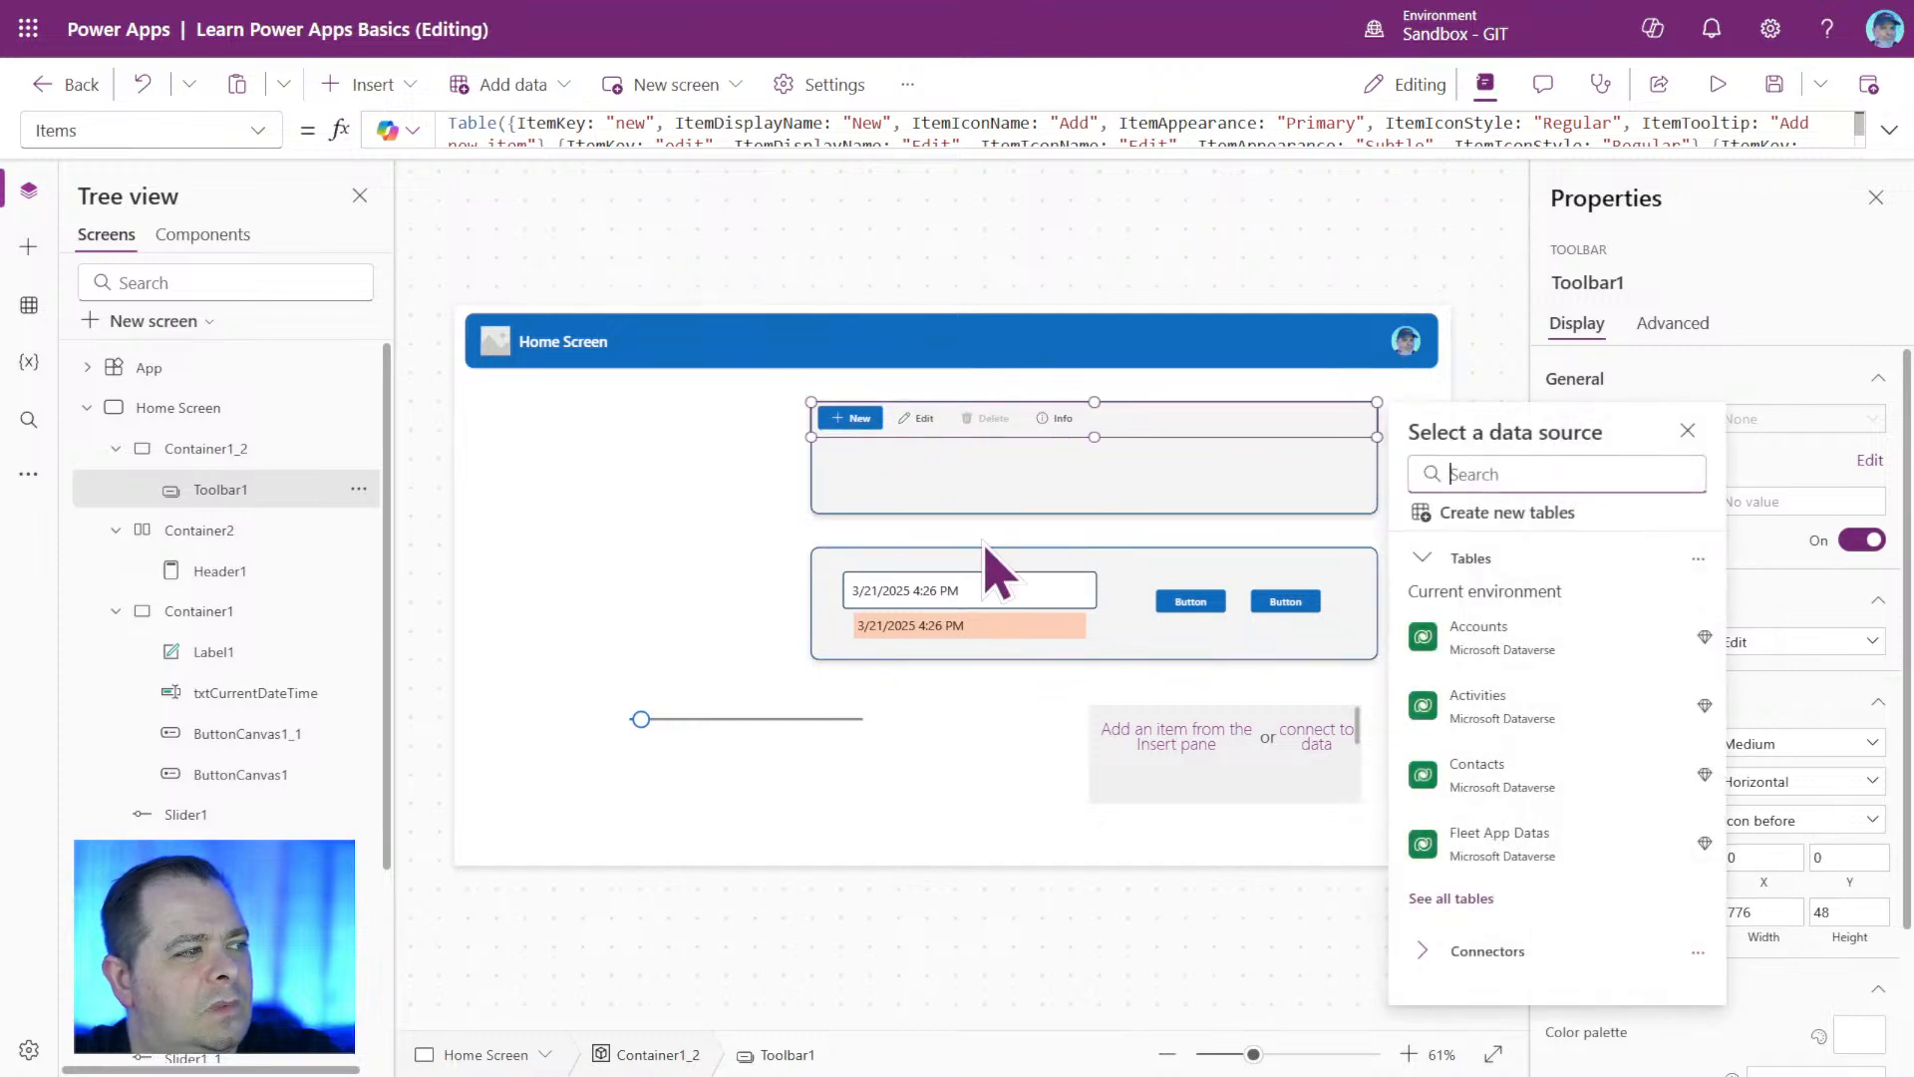
Place Container1_2 just below the header at X 15, Y 100, and resize it to 1333 wide and 53 high.
left_click(995, 471)
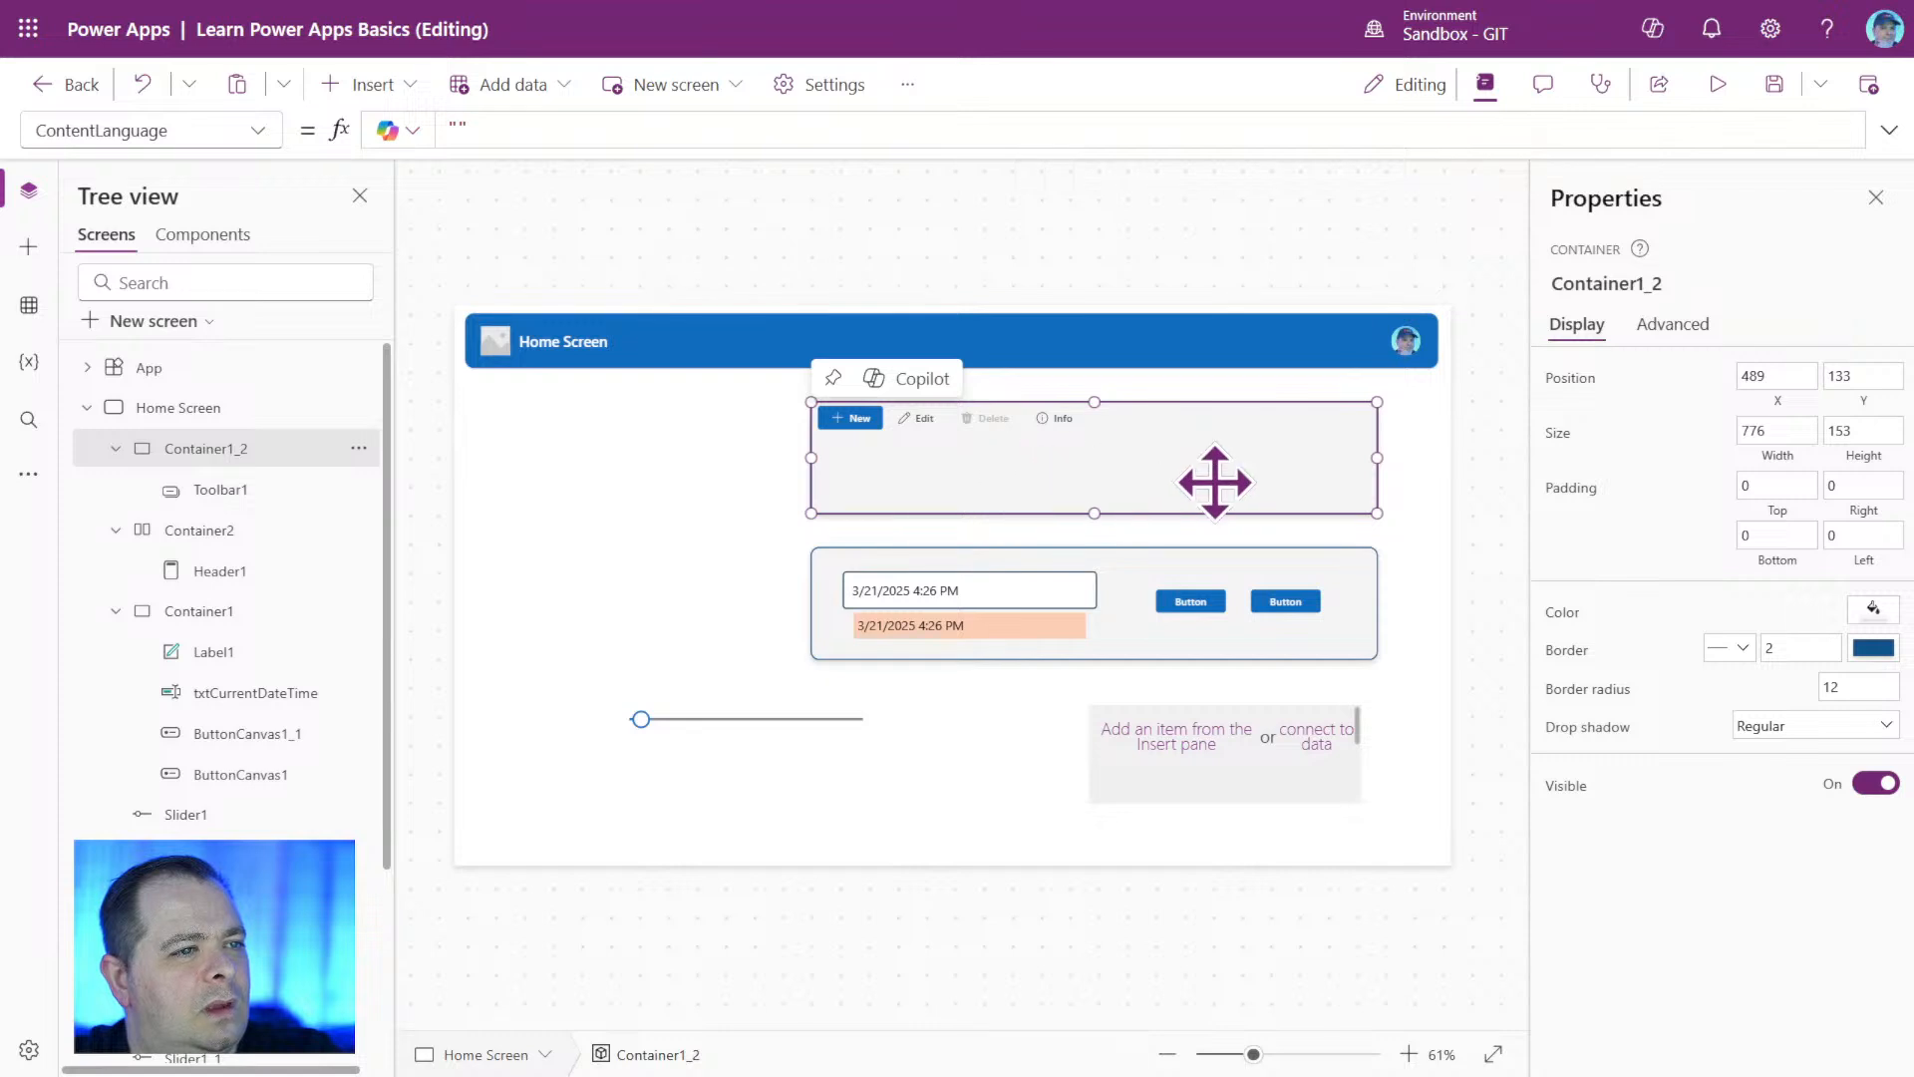
left_click_drag(1290, 514, 948, 495)
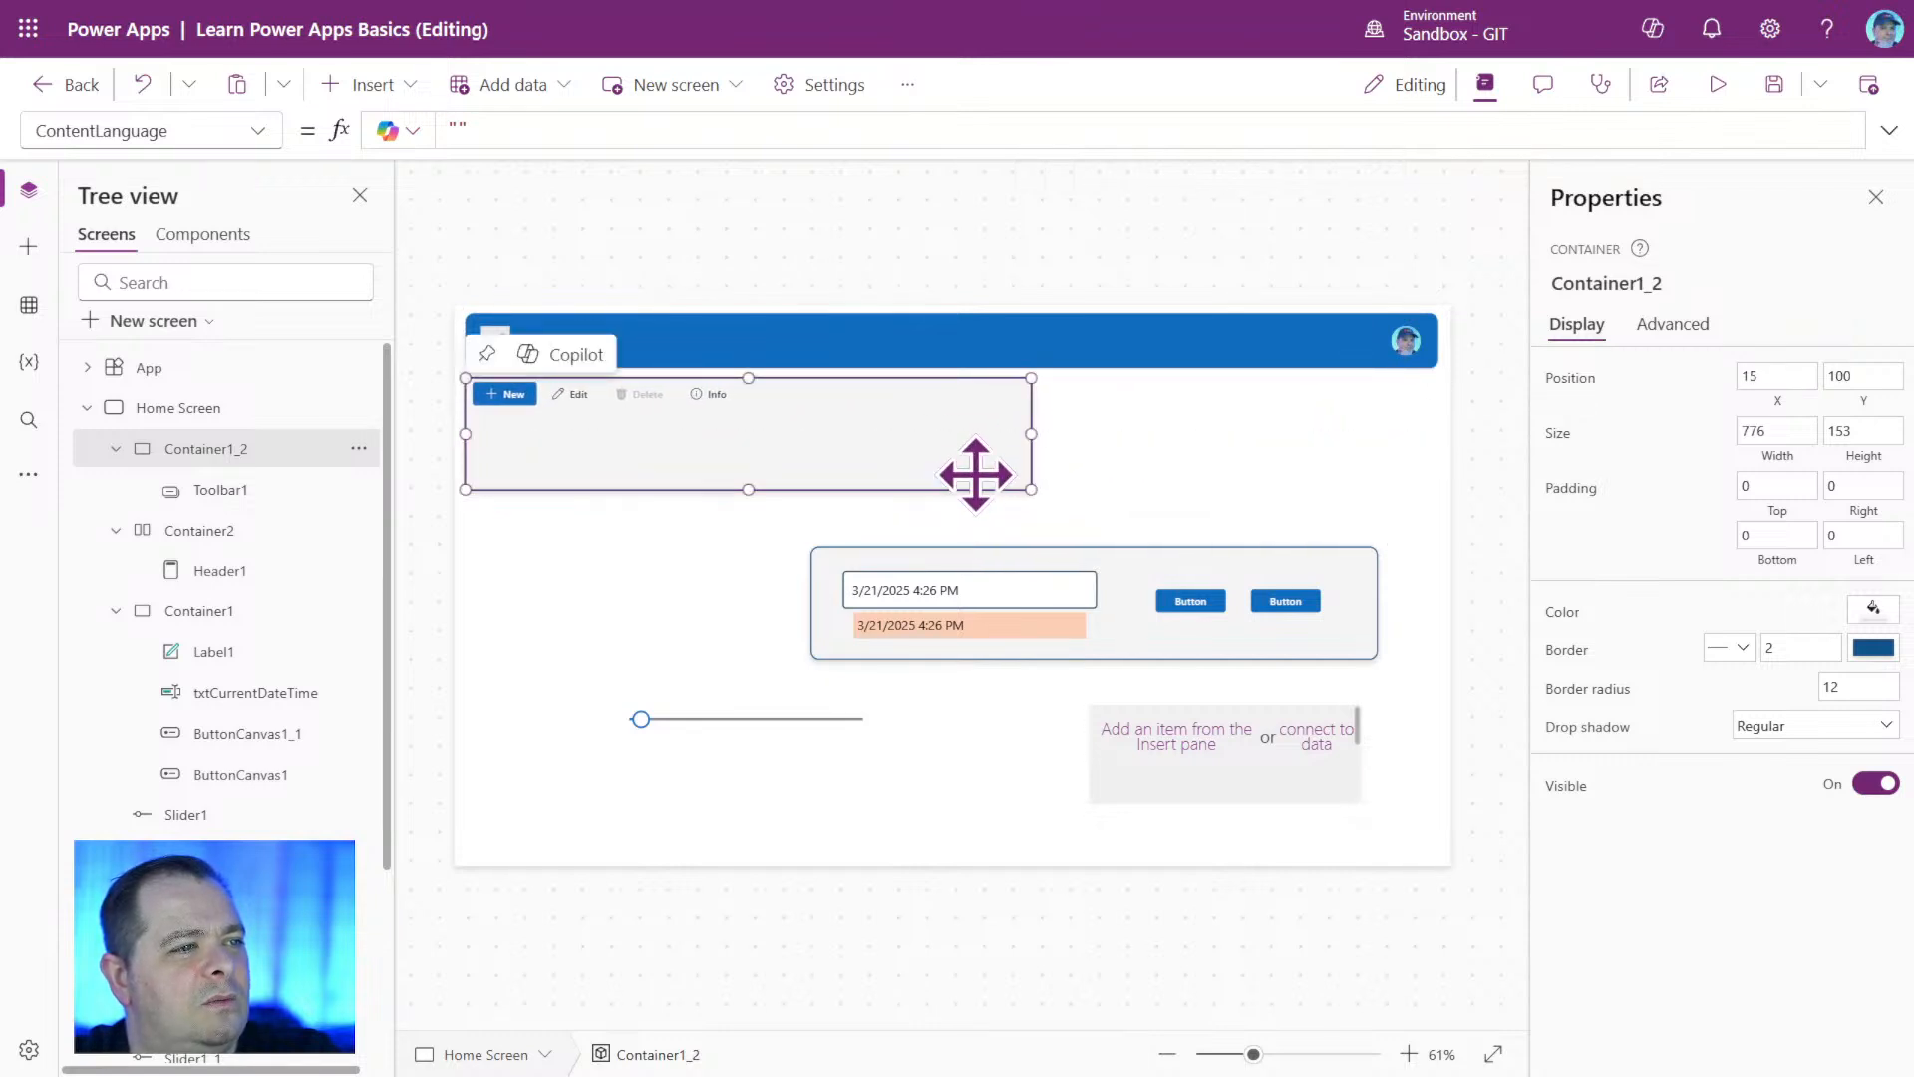
left_click_drag(1031, 434, 1431, 459)
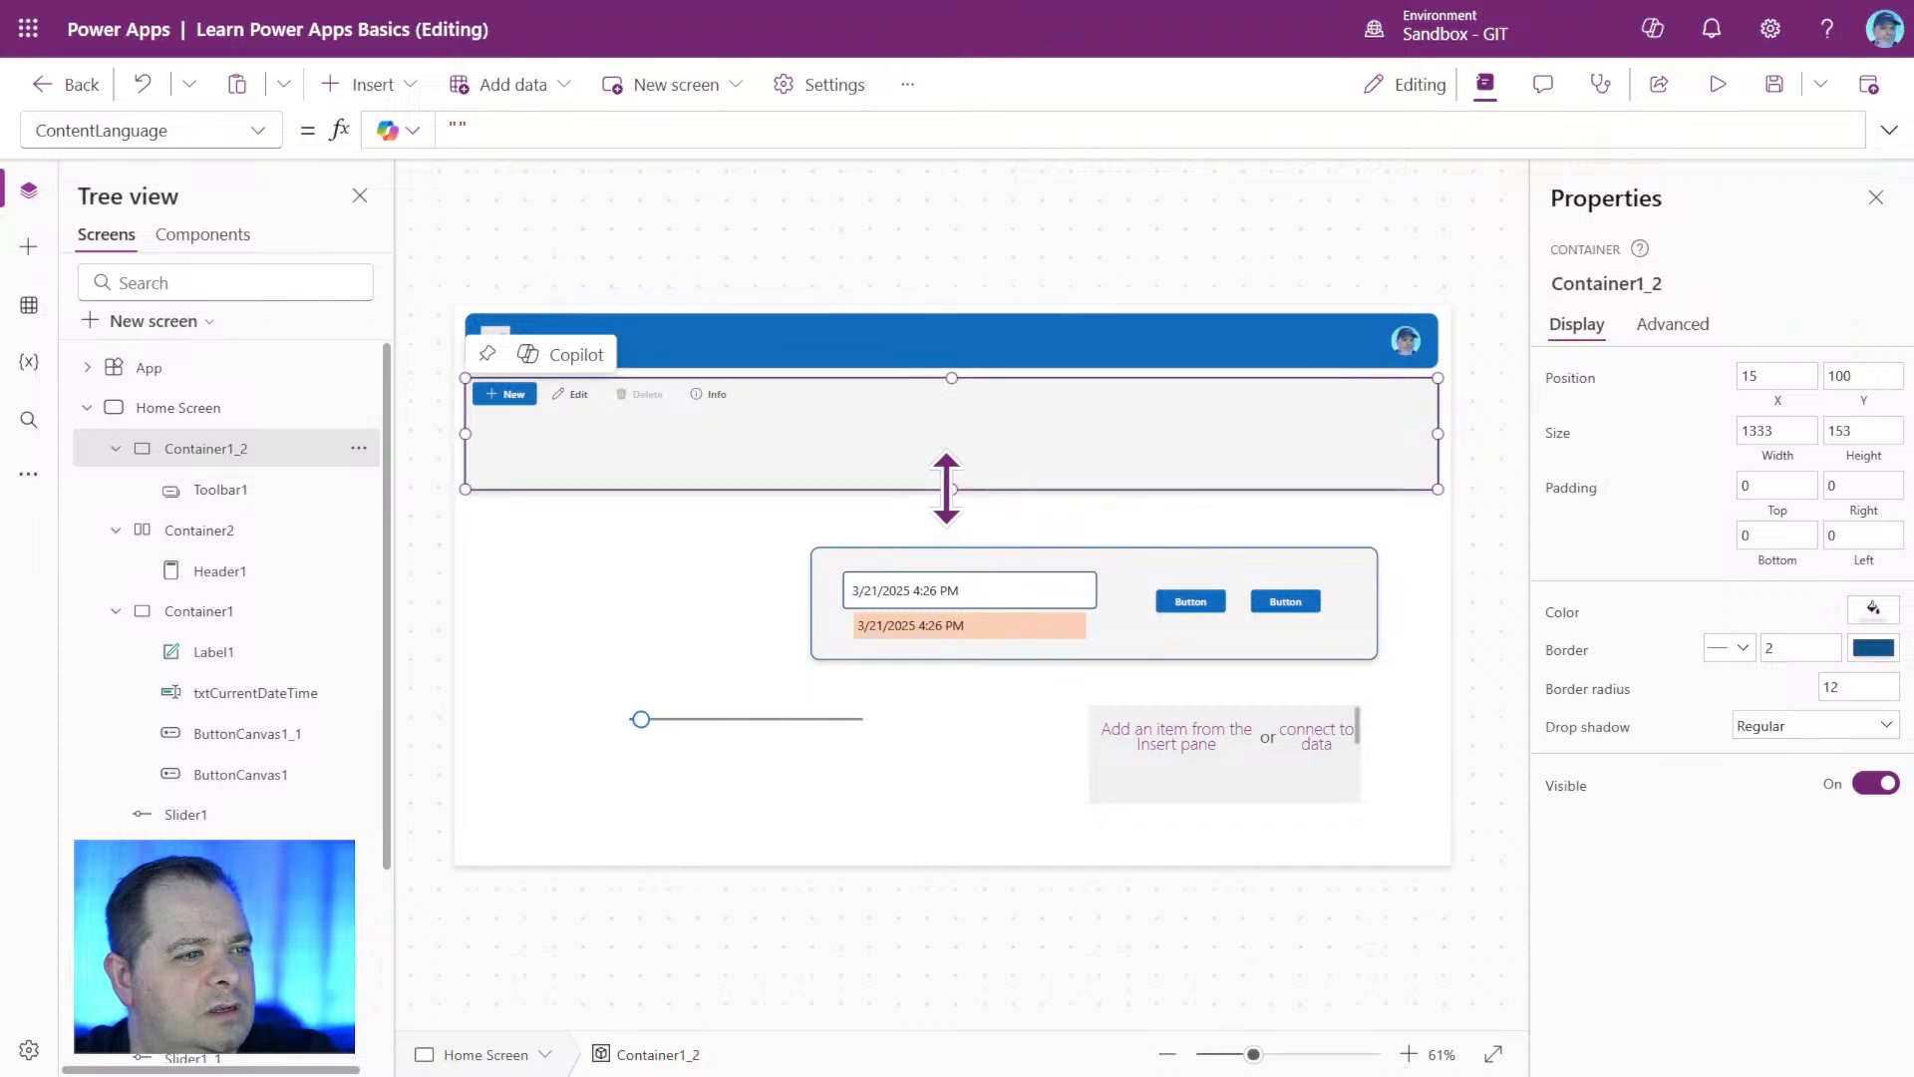
left_click_drag(947, 489, 952, 419)
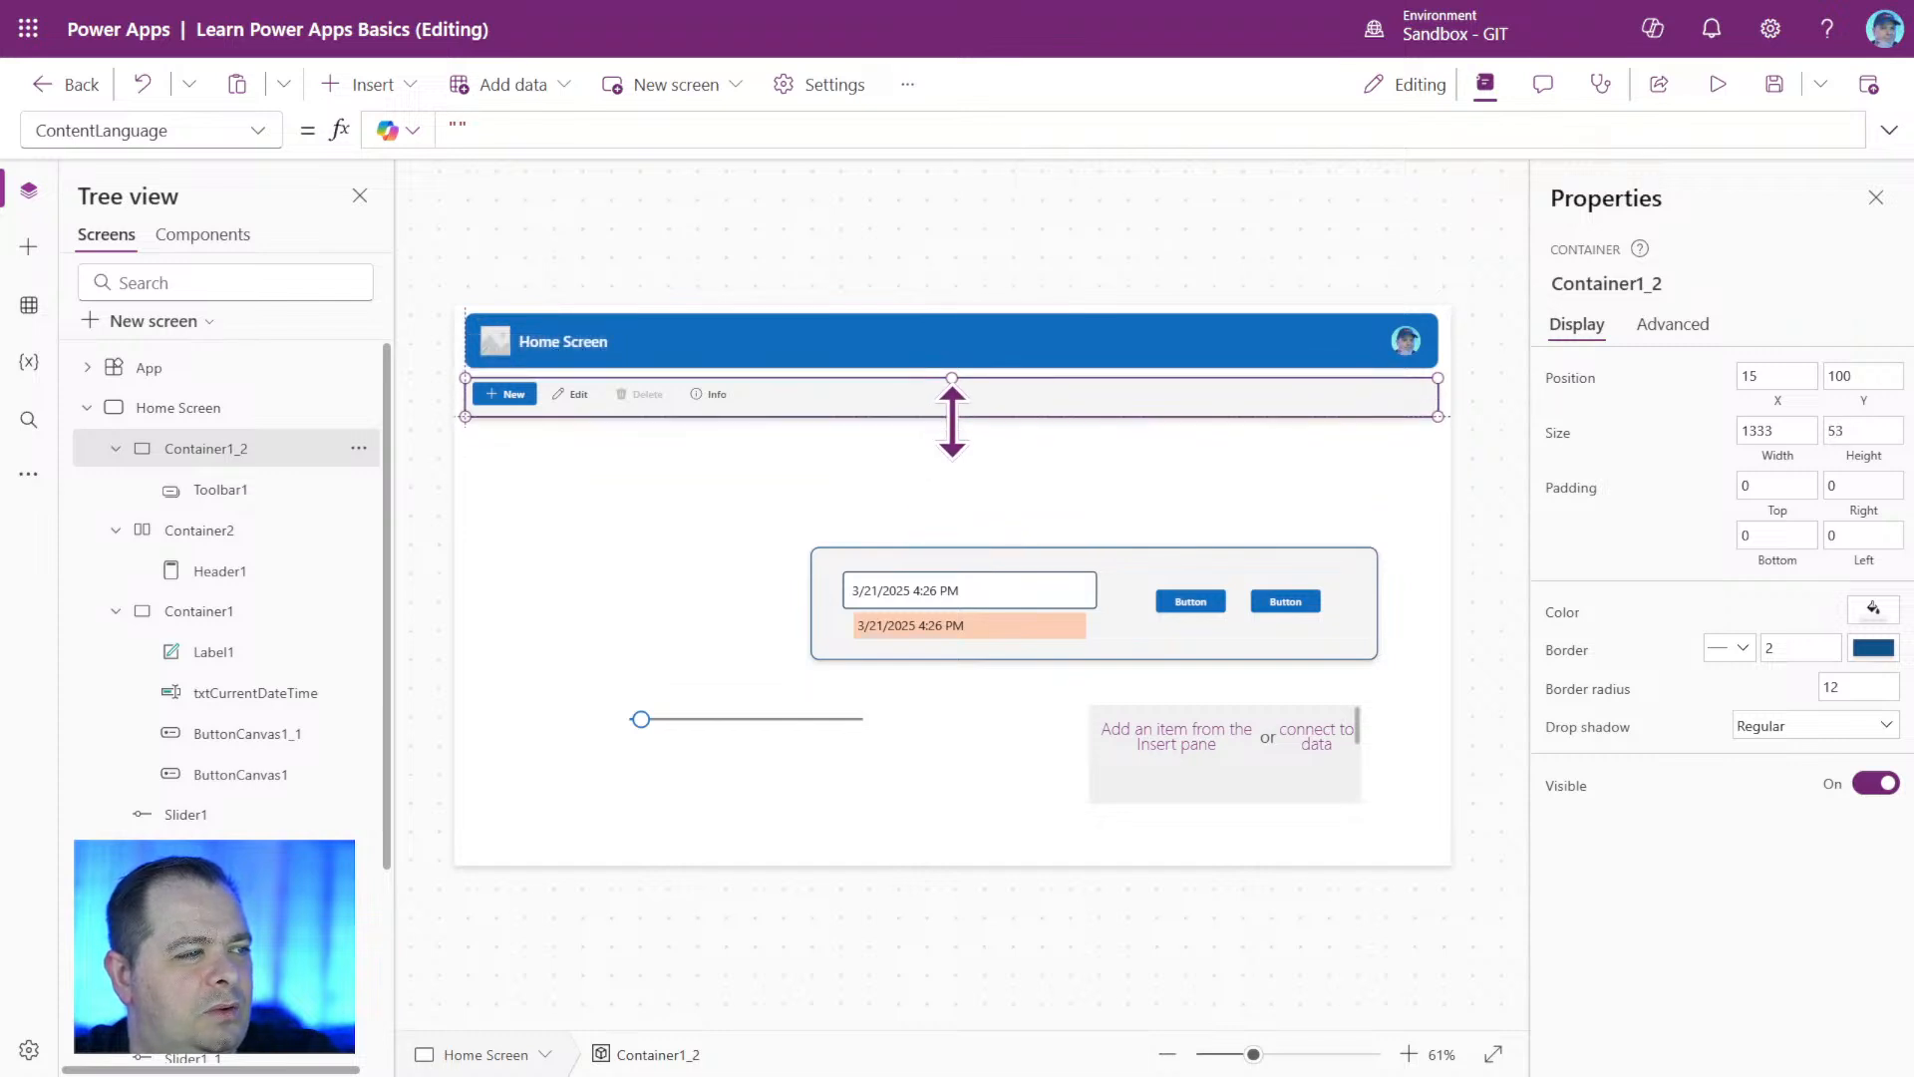
Shift Toolbar1 slightly down to Y 5 inside Container1_2.
left_click(756, 413)
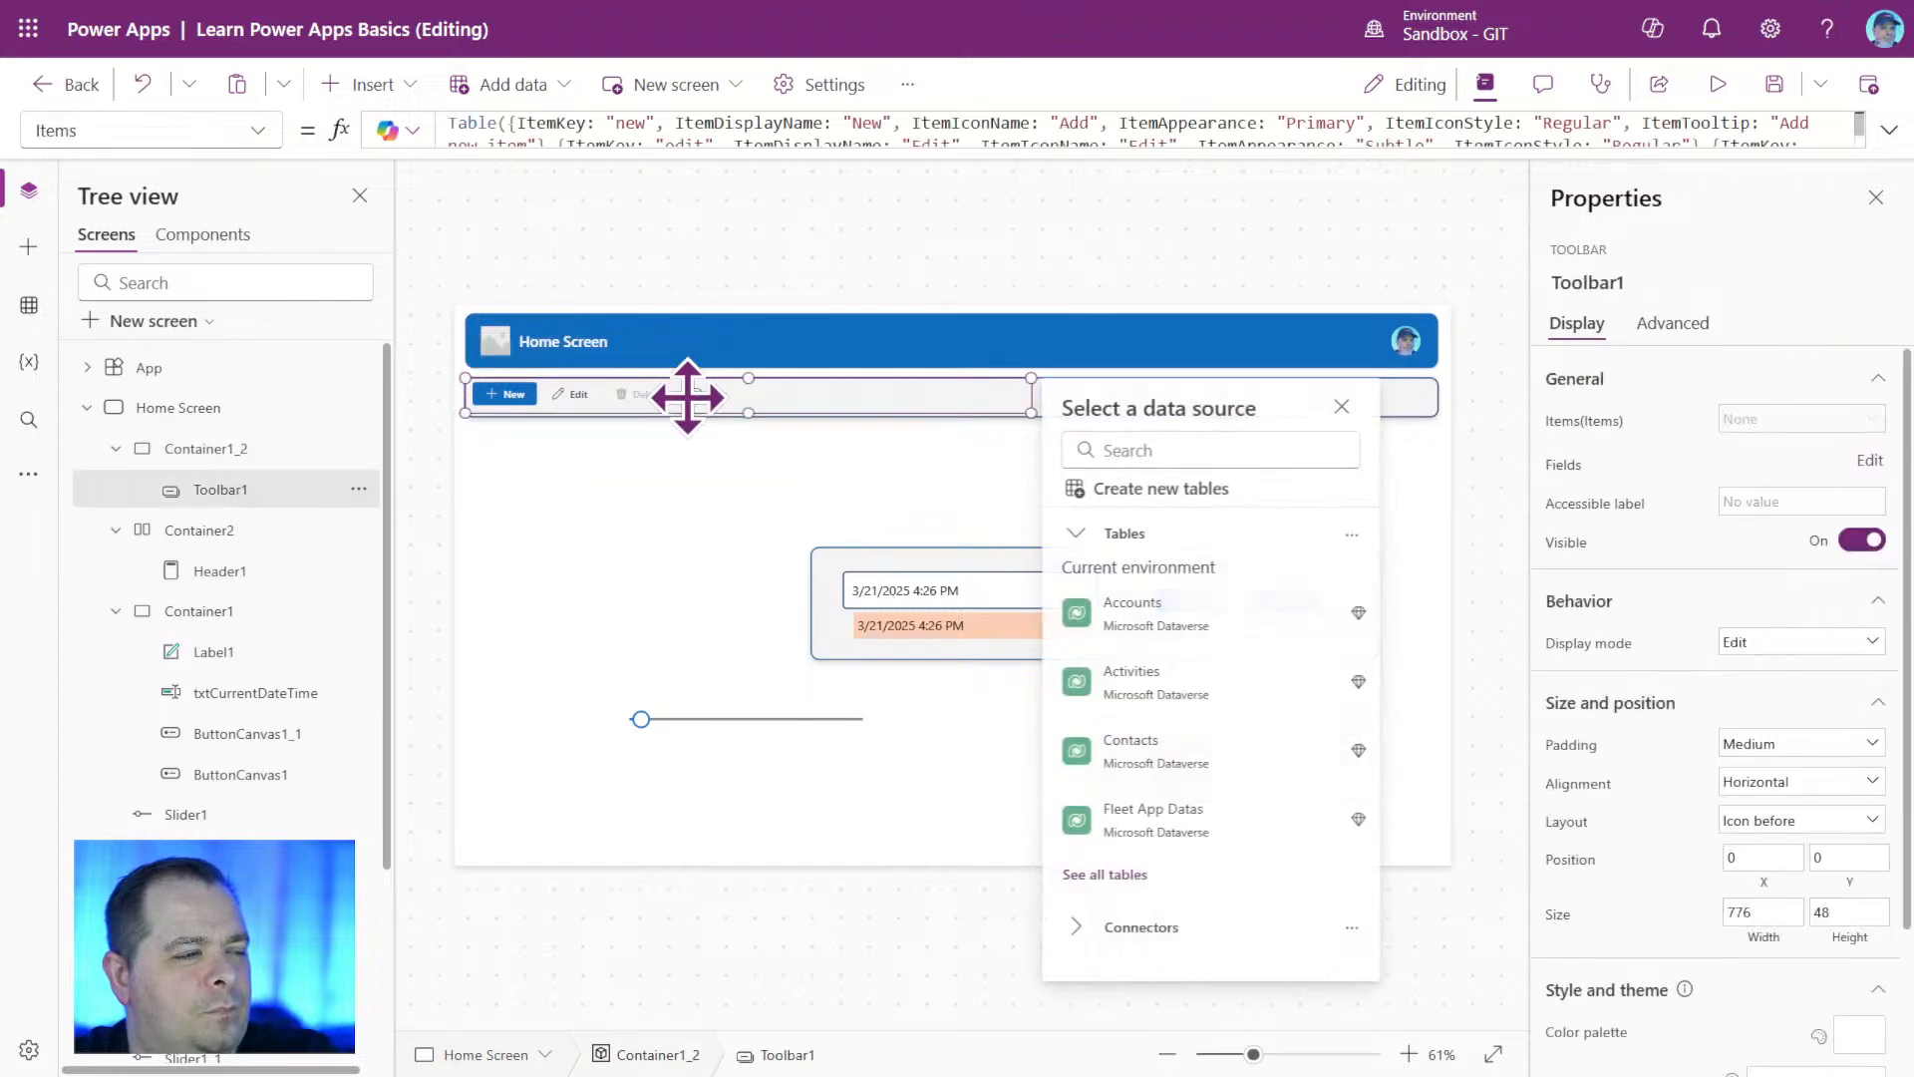
left_click(1523, 493)
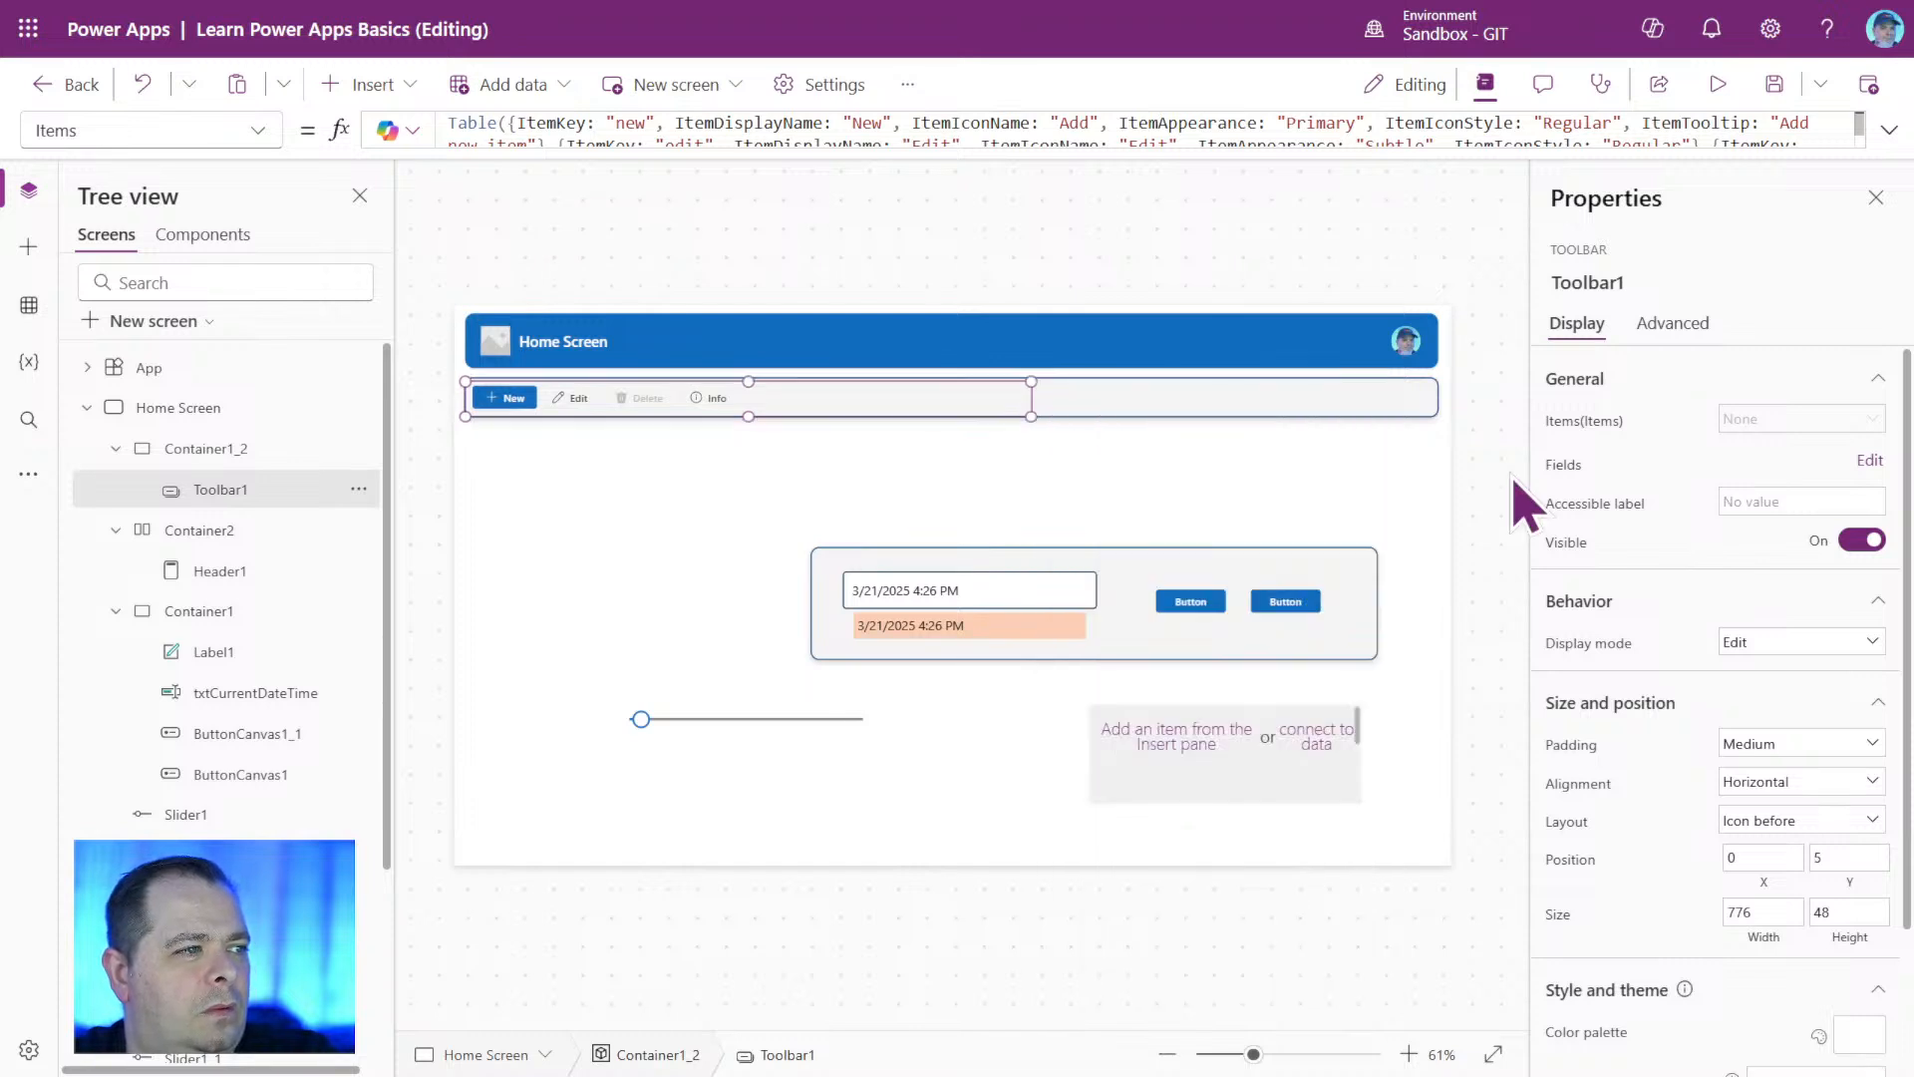
left_click(1435, 768)
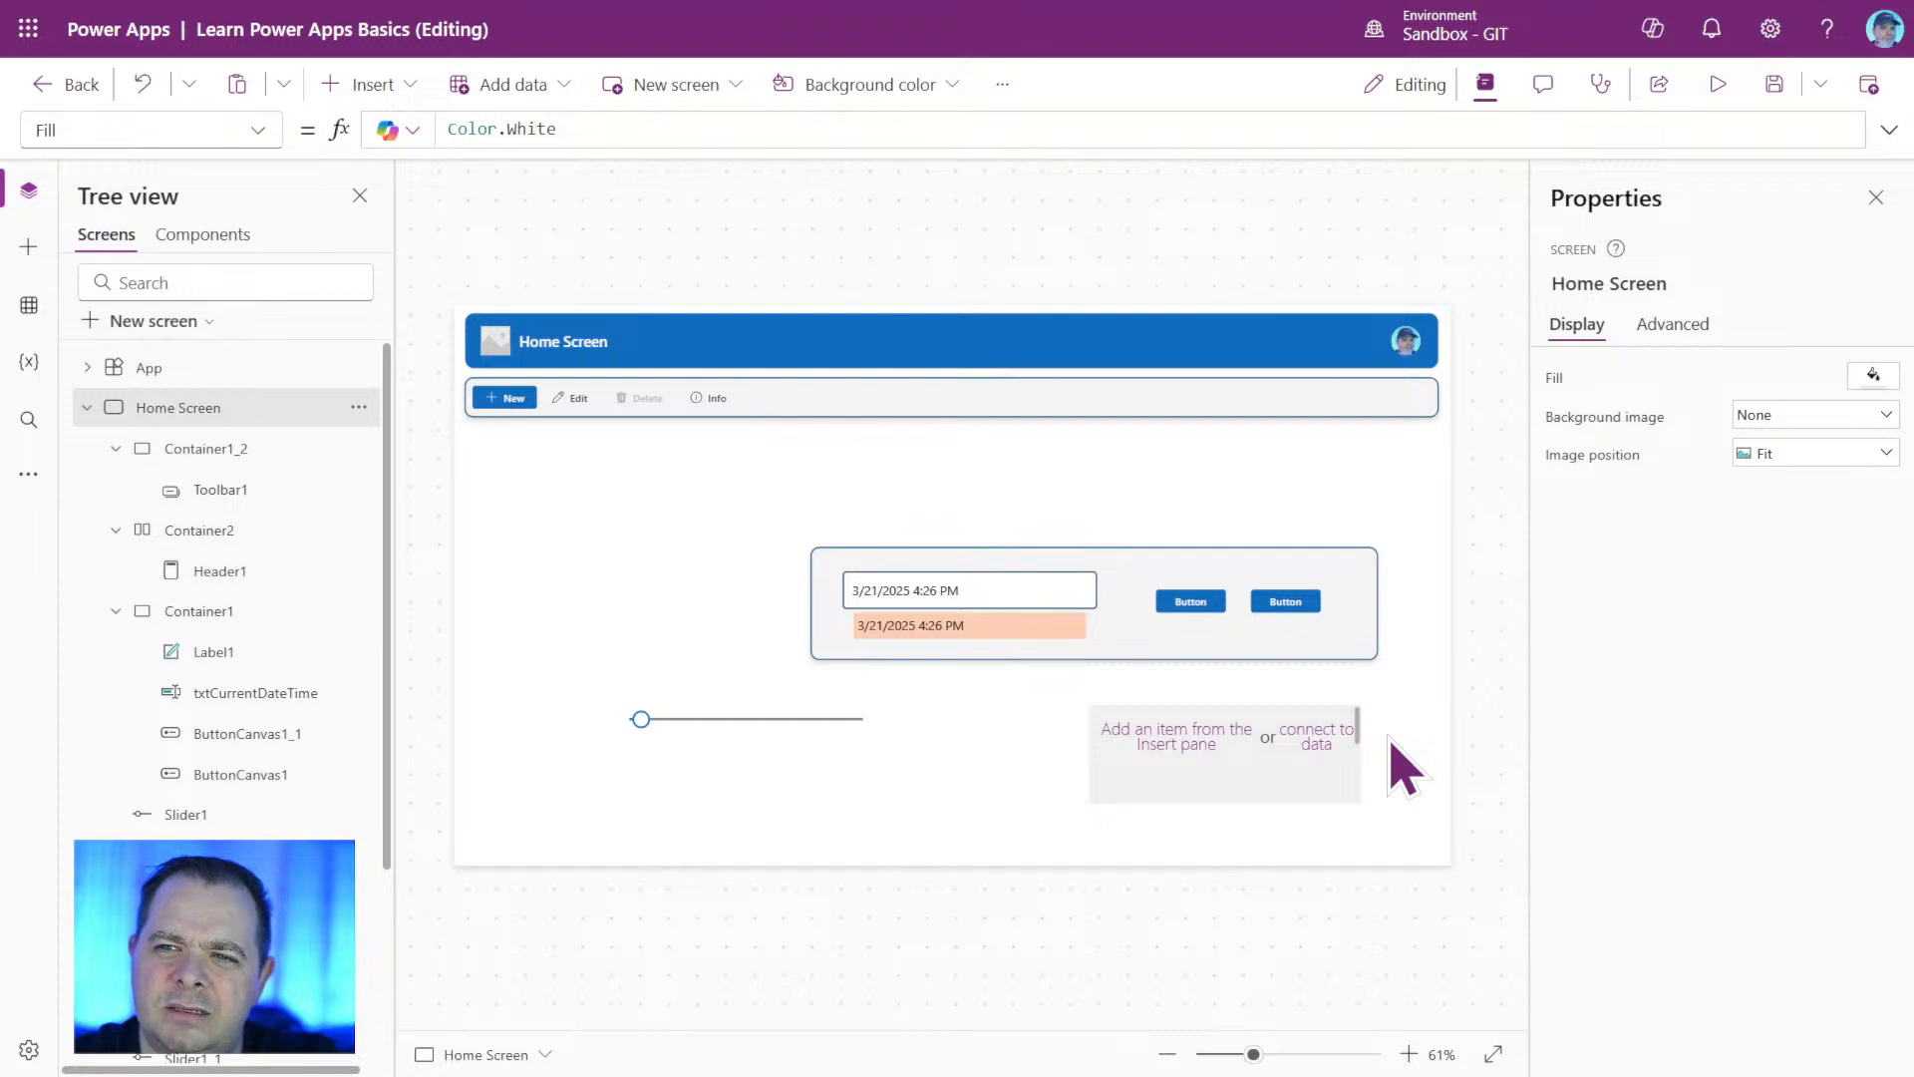
Examine the Fill and BorderColor formulas of Container1_2 around the toolbar.
left_click(1391, 404)
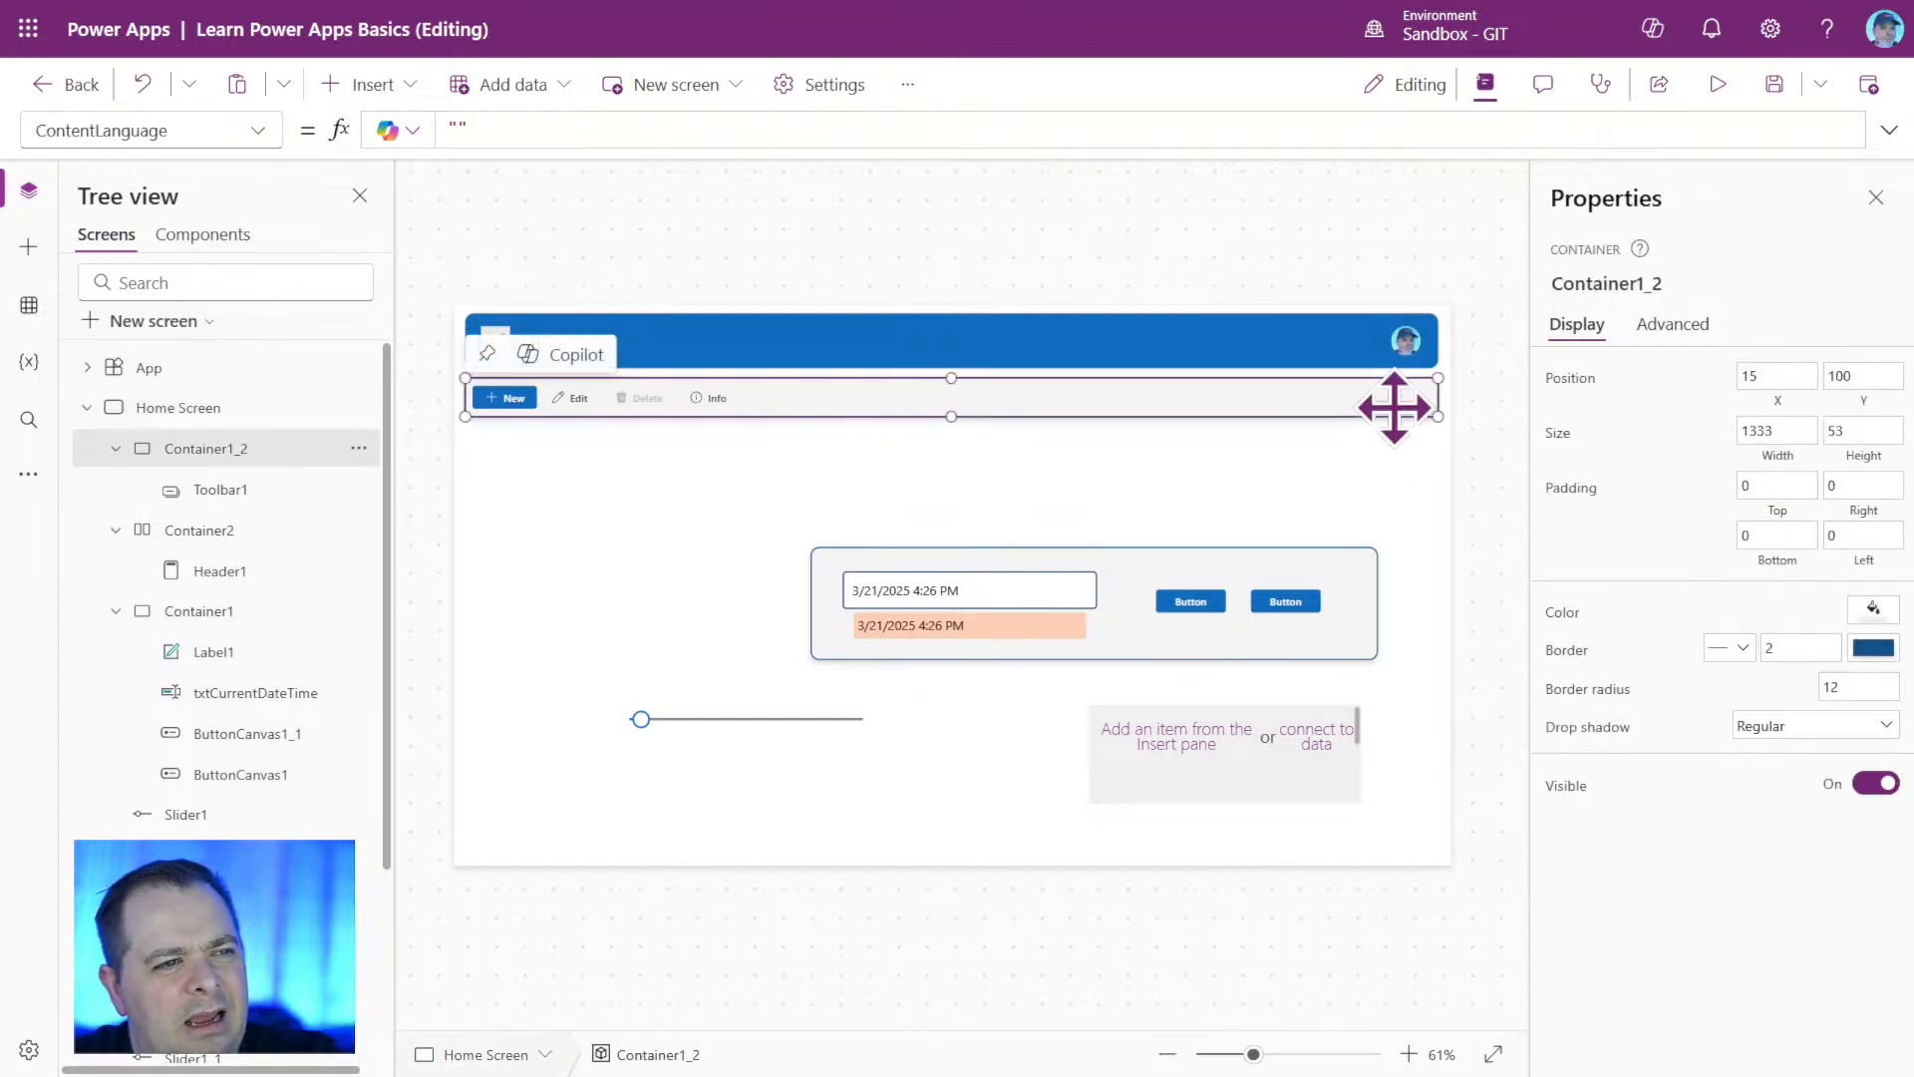
left_click(1800, 646)
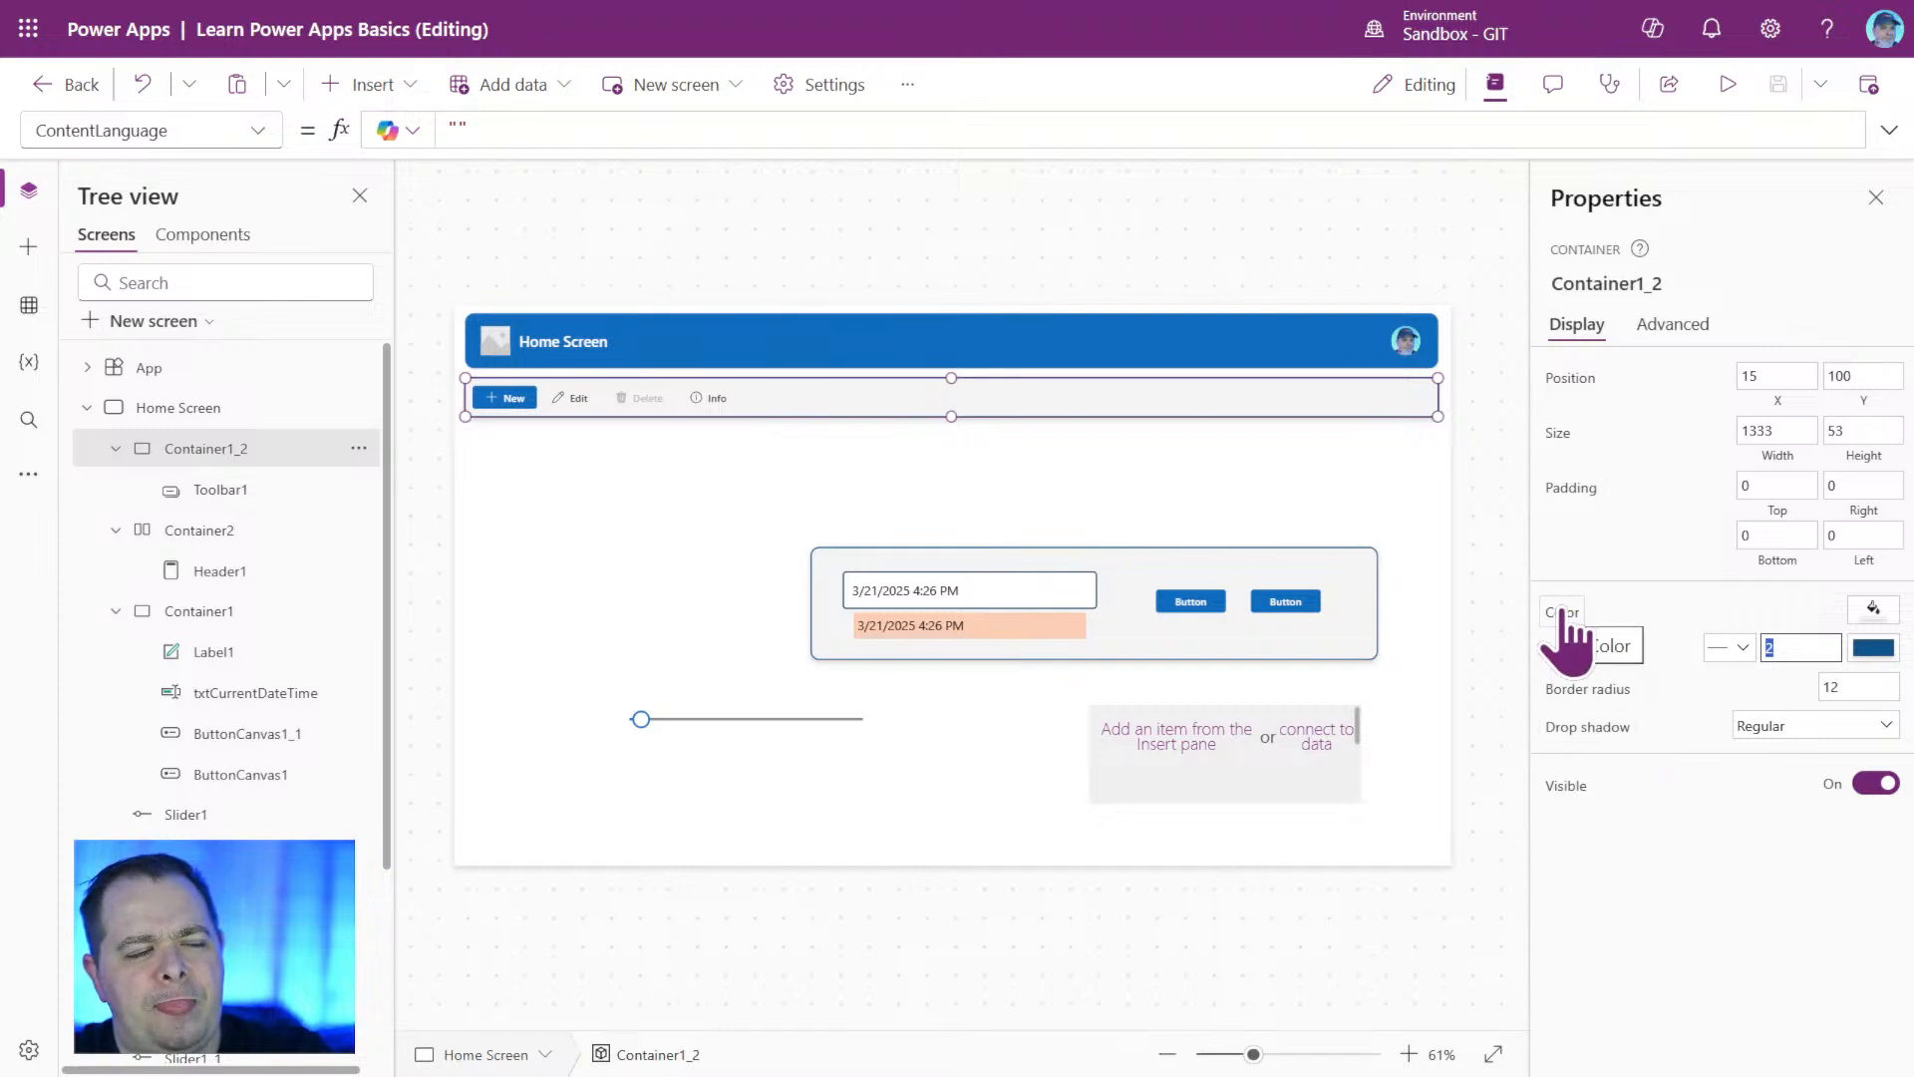
left_click(1562, 610)
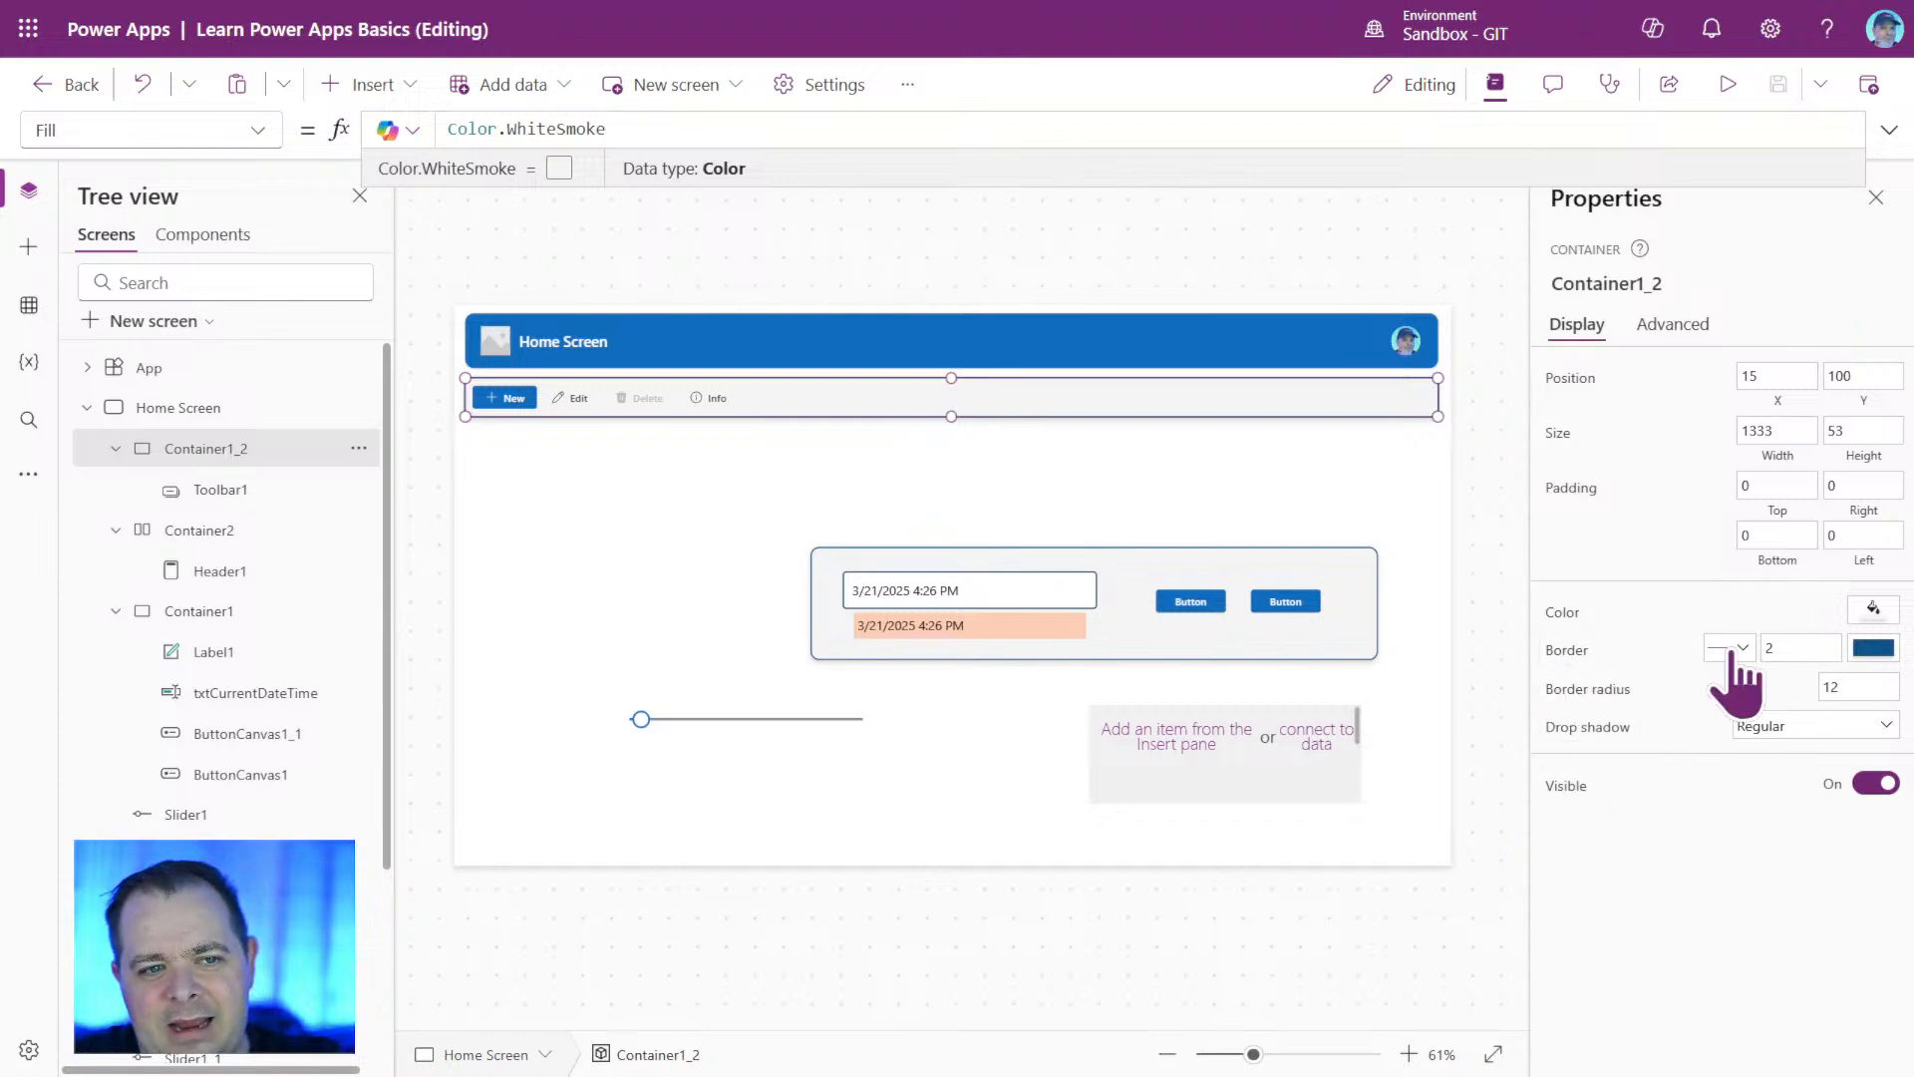
left_click(1887, 648)
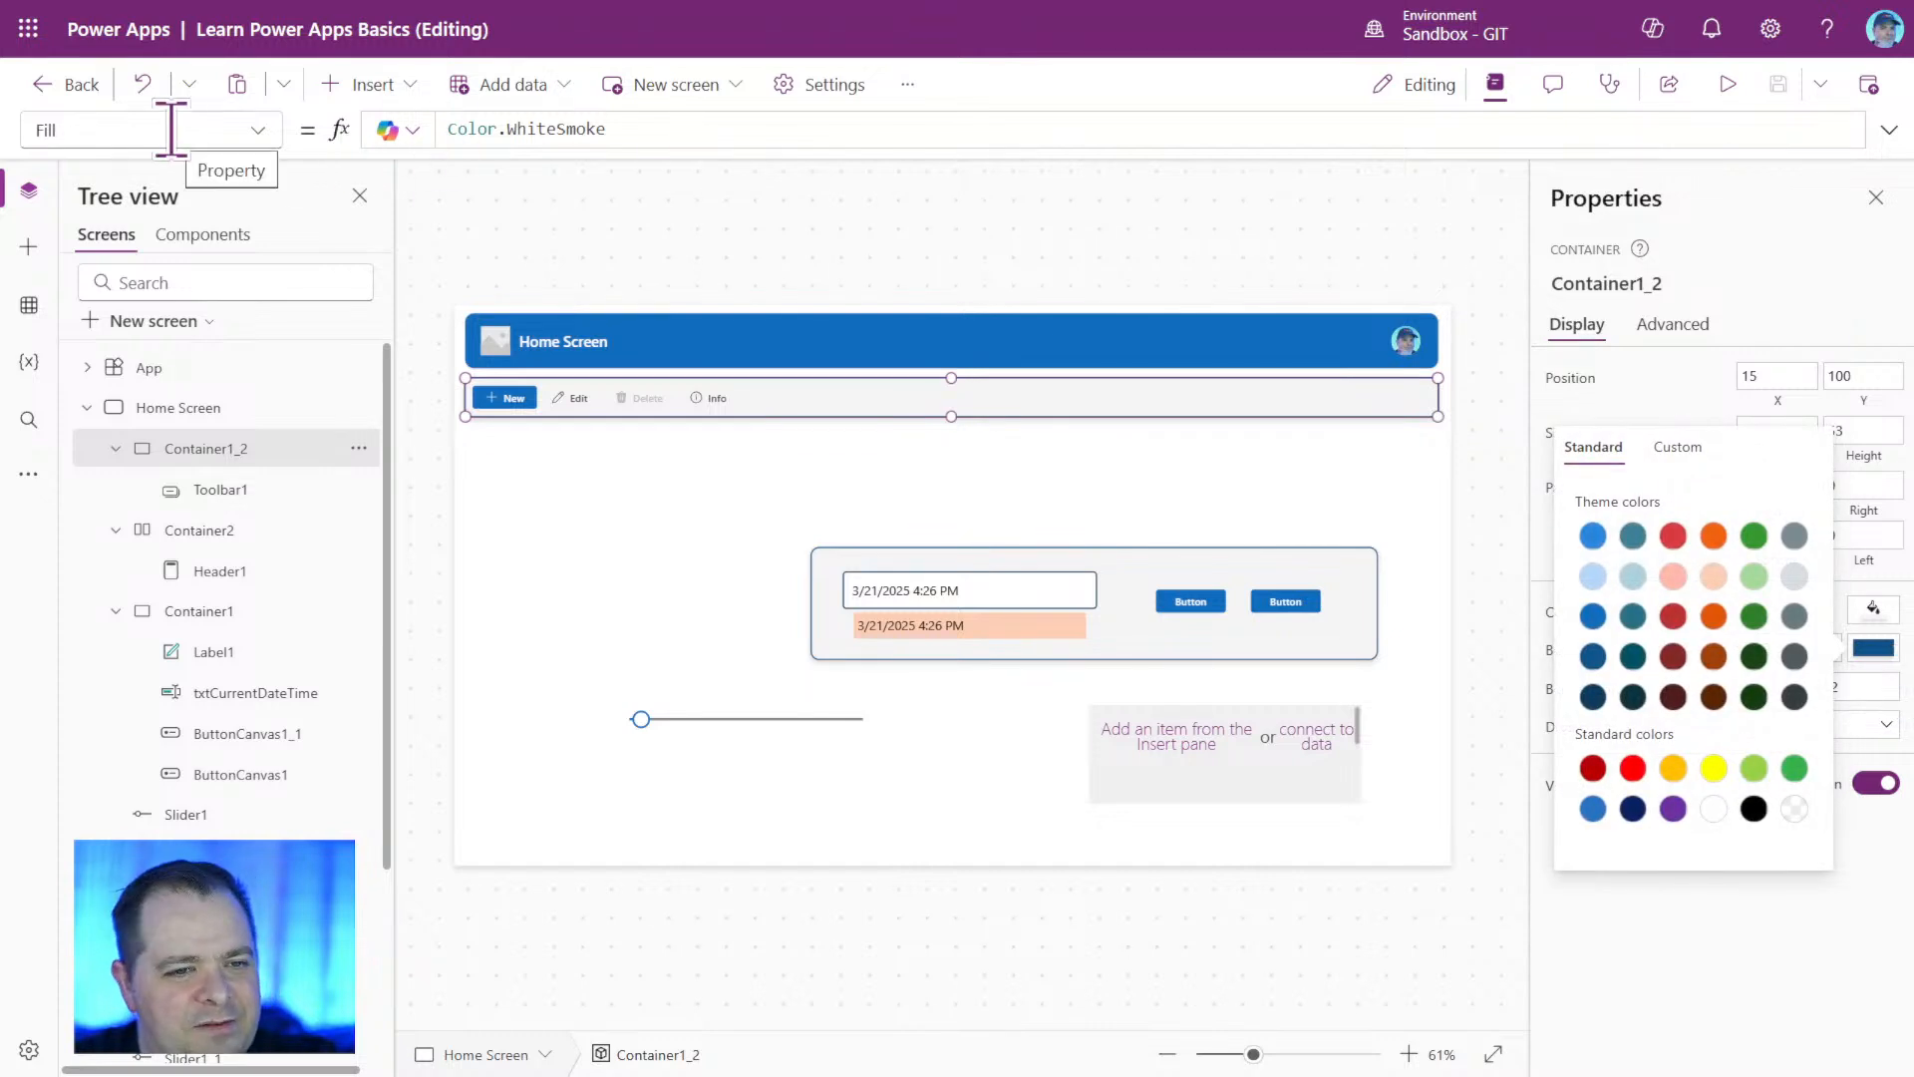
left_click(236, 132)
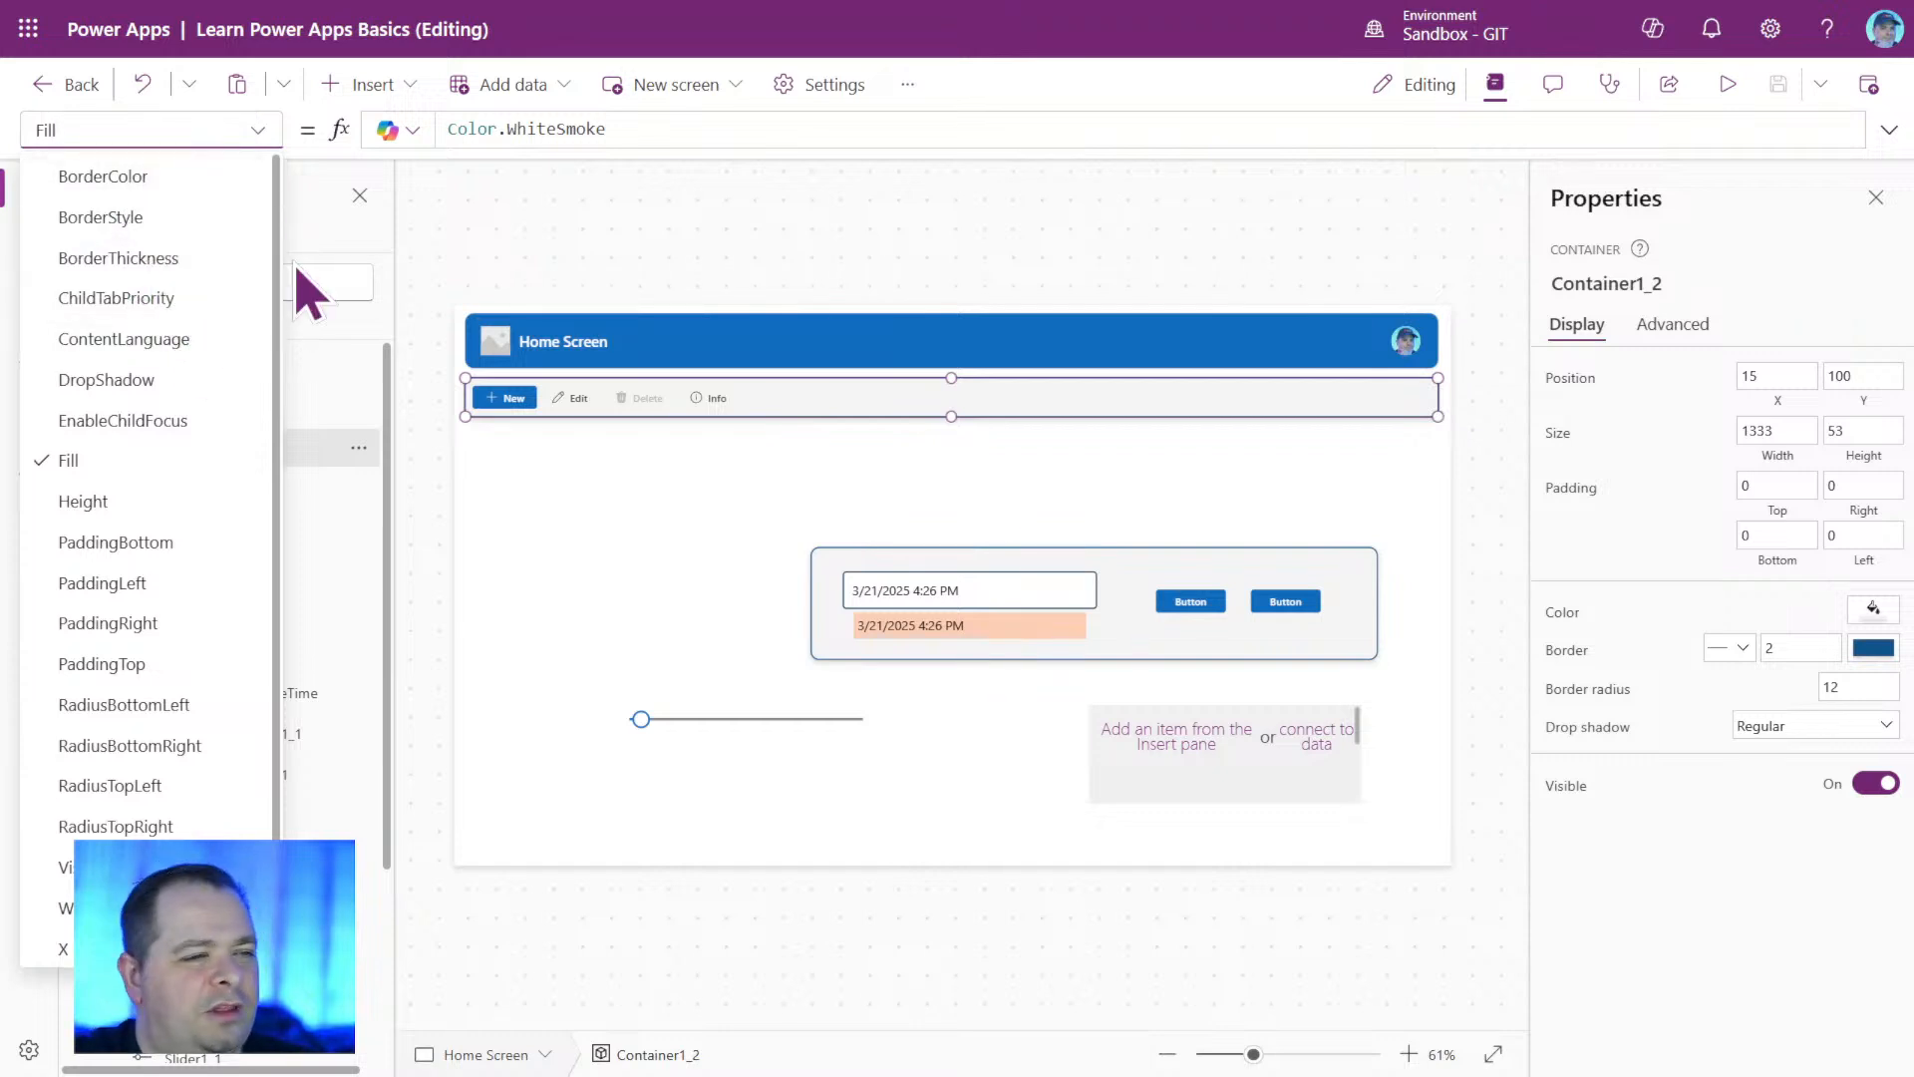
left_click(170, 179)
left_click(722, 128)
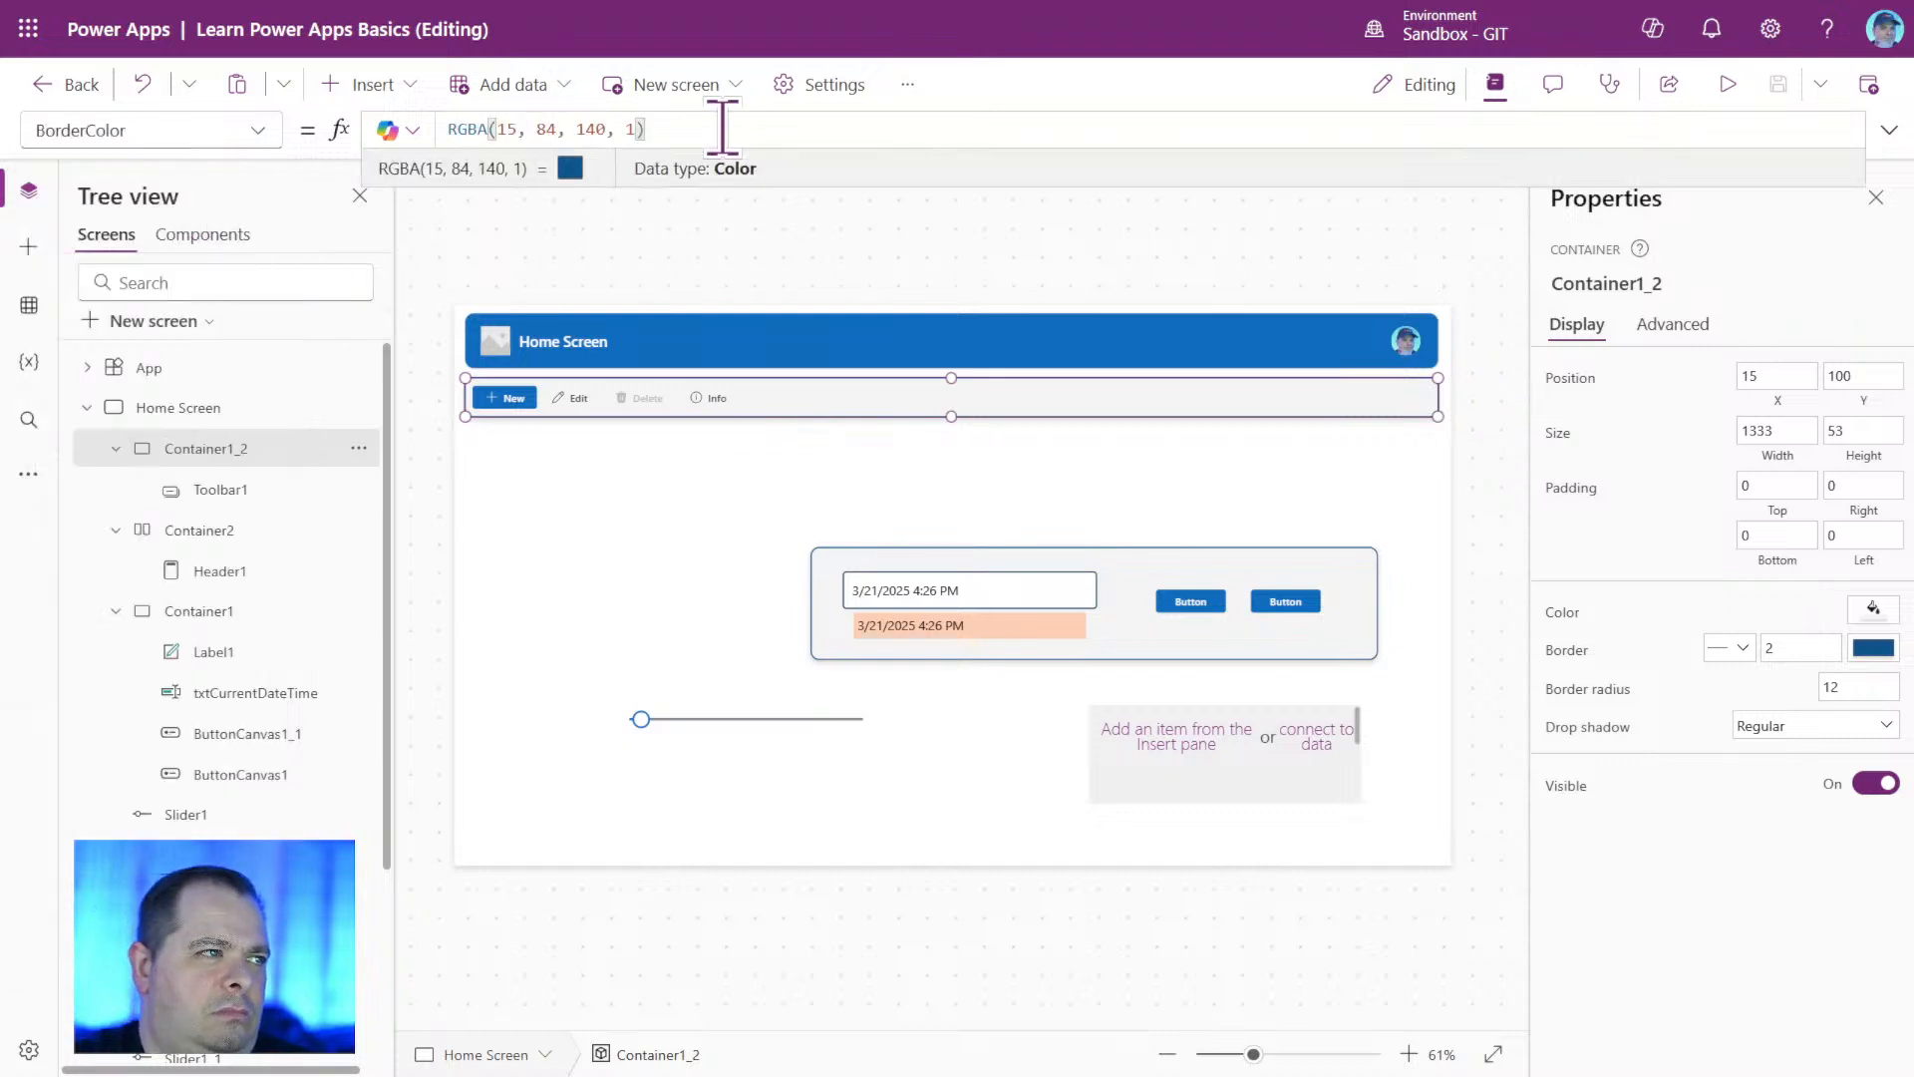
left_click(546, 129)
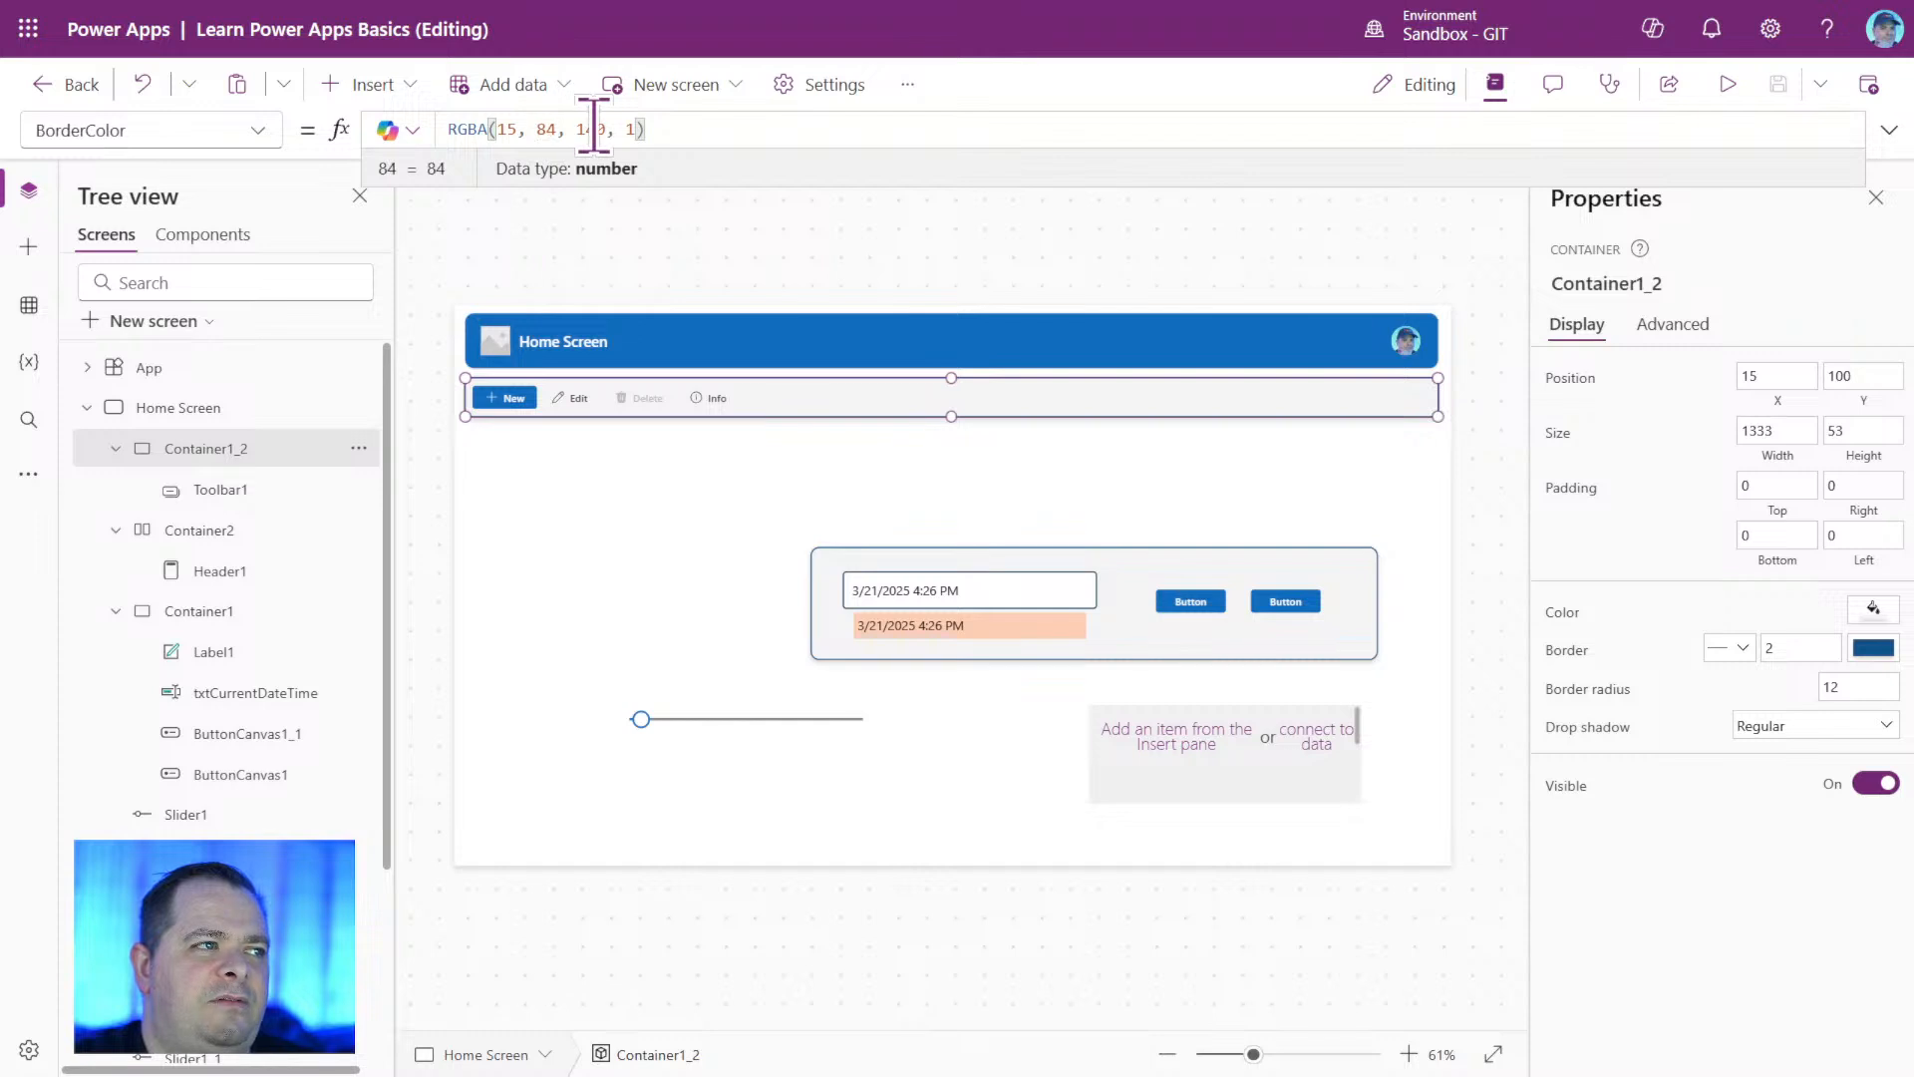
left_click_drag(648, 129, 418, 130)
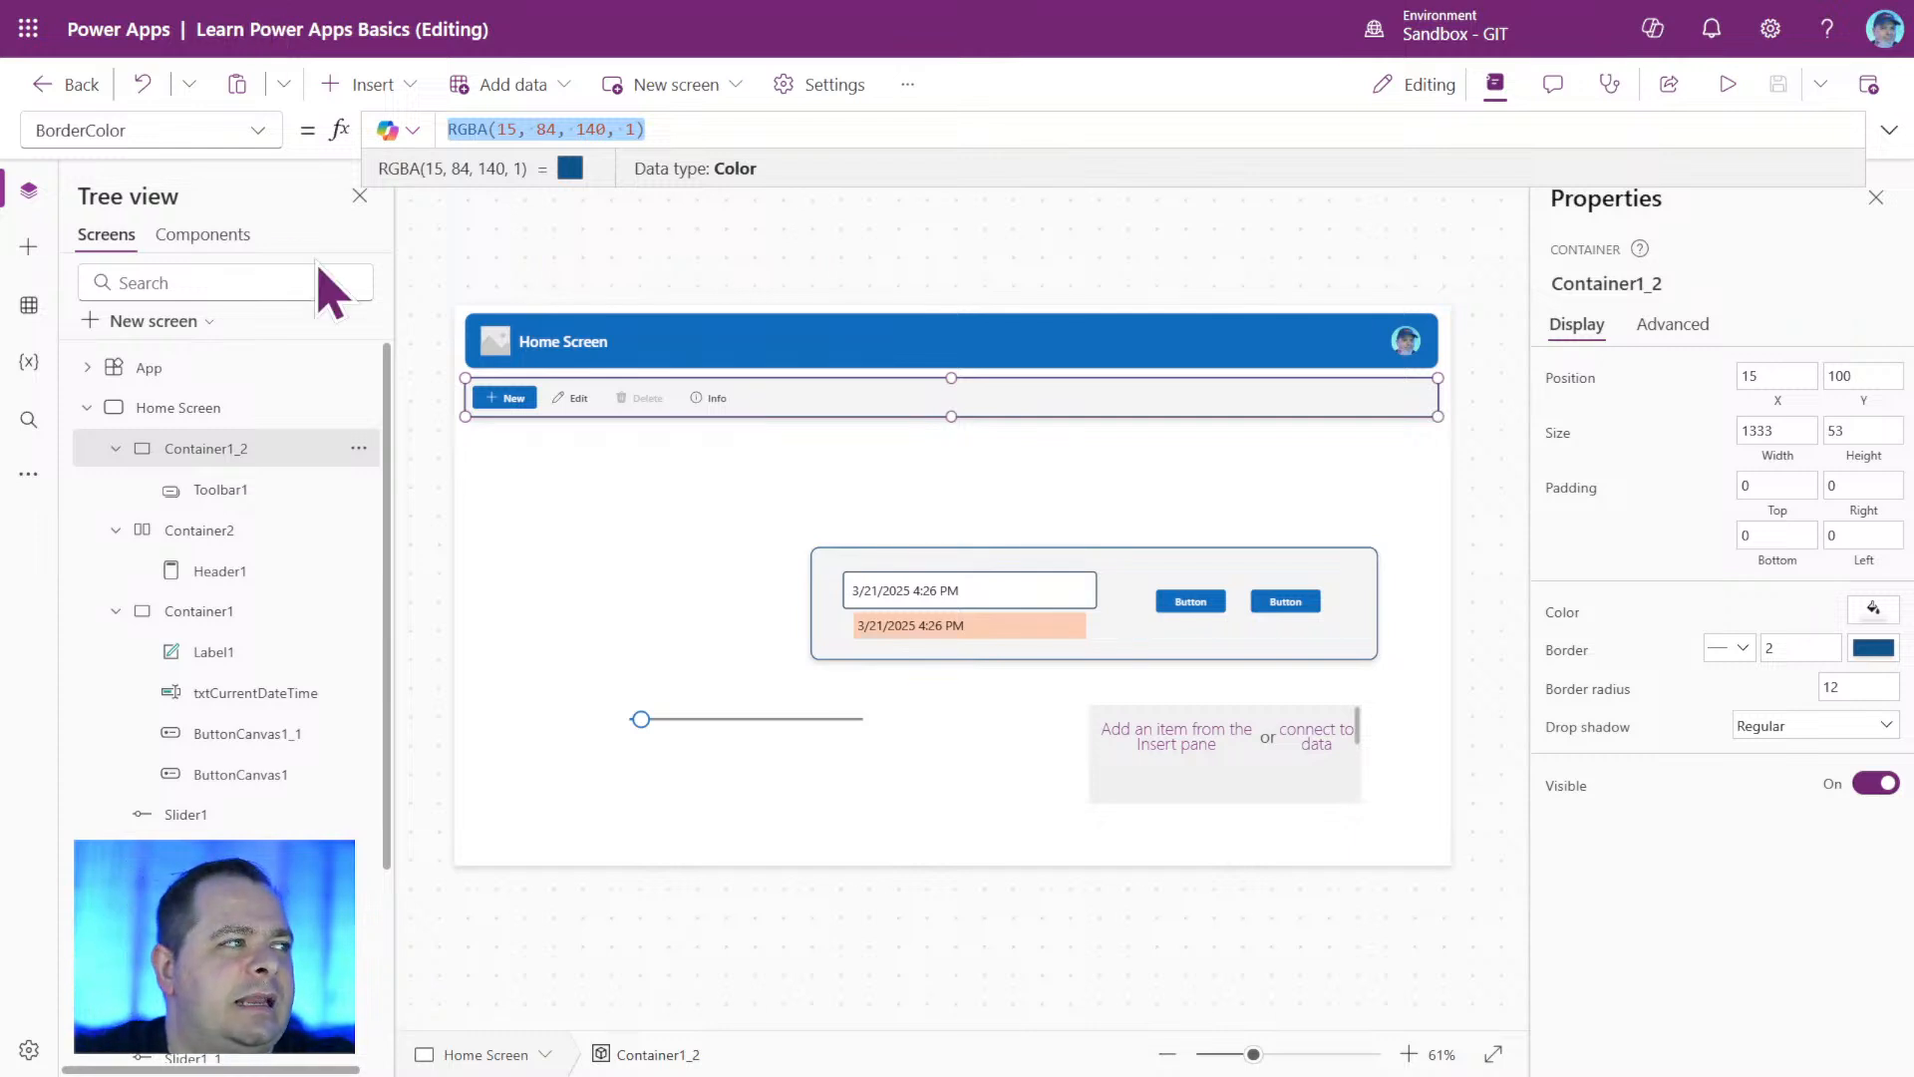
left_click(1561, 615)
Replace Container1_2's BorderColor formula with Self.Fill so the border matches its background.
left_click(131, 130)
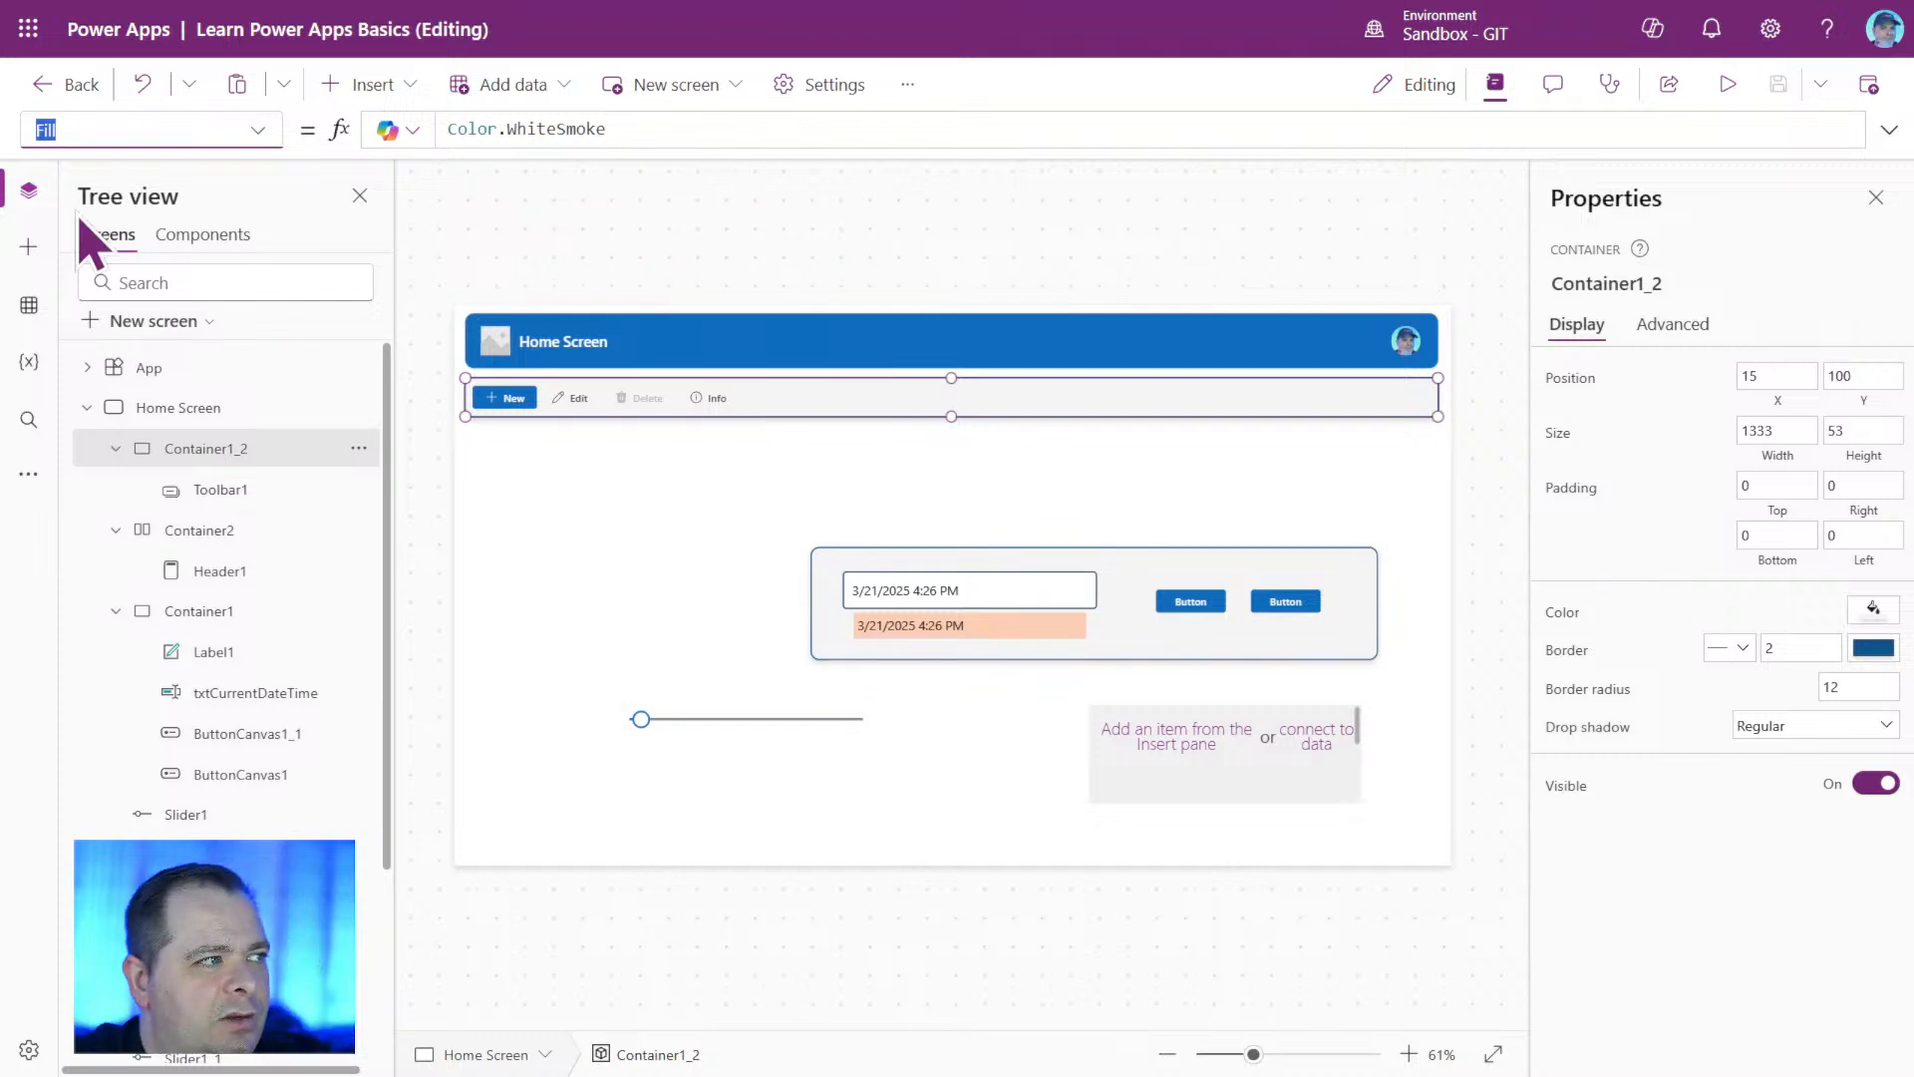
left_click(257, 131)
left_click(96, 176)
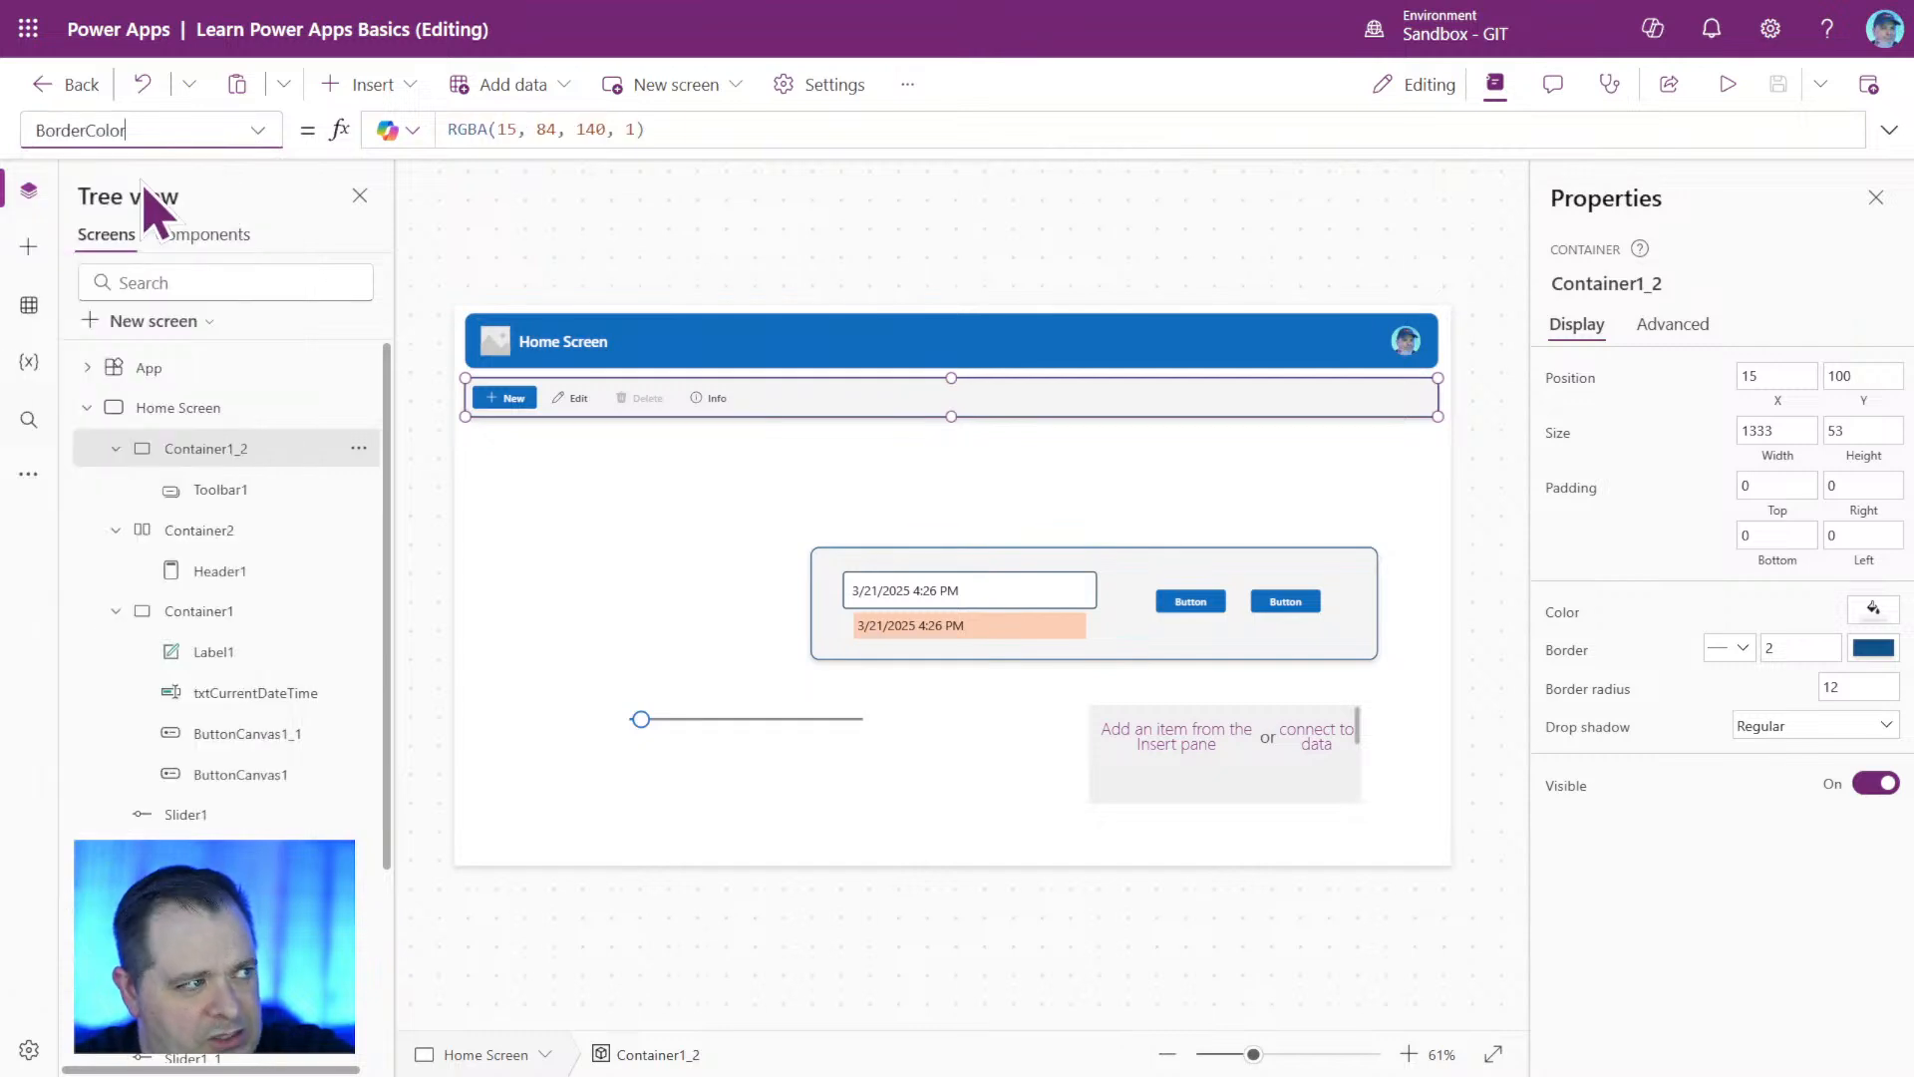
left_click_drag(646, 129, 376, 127)
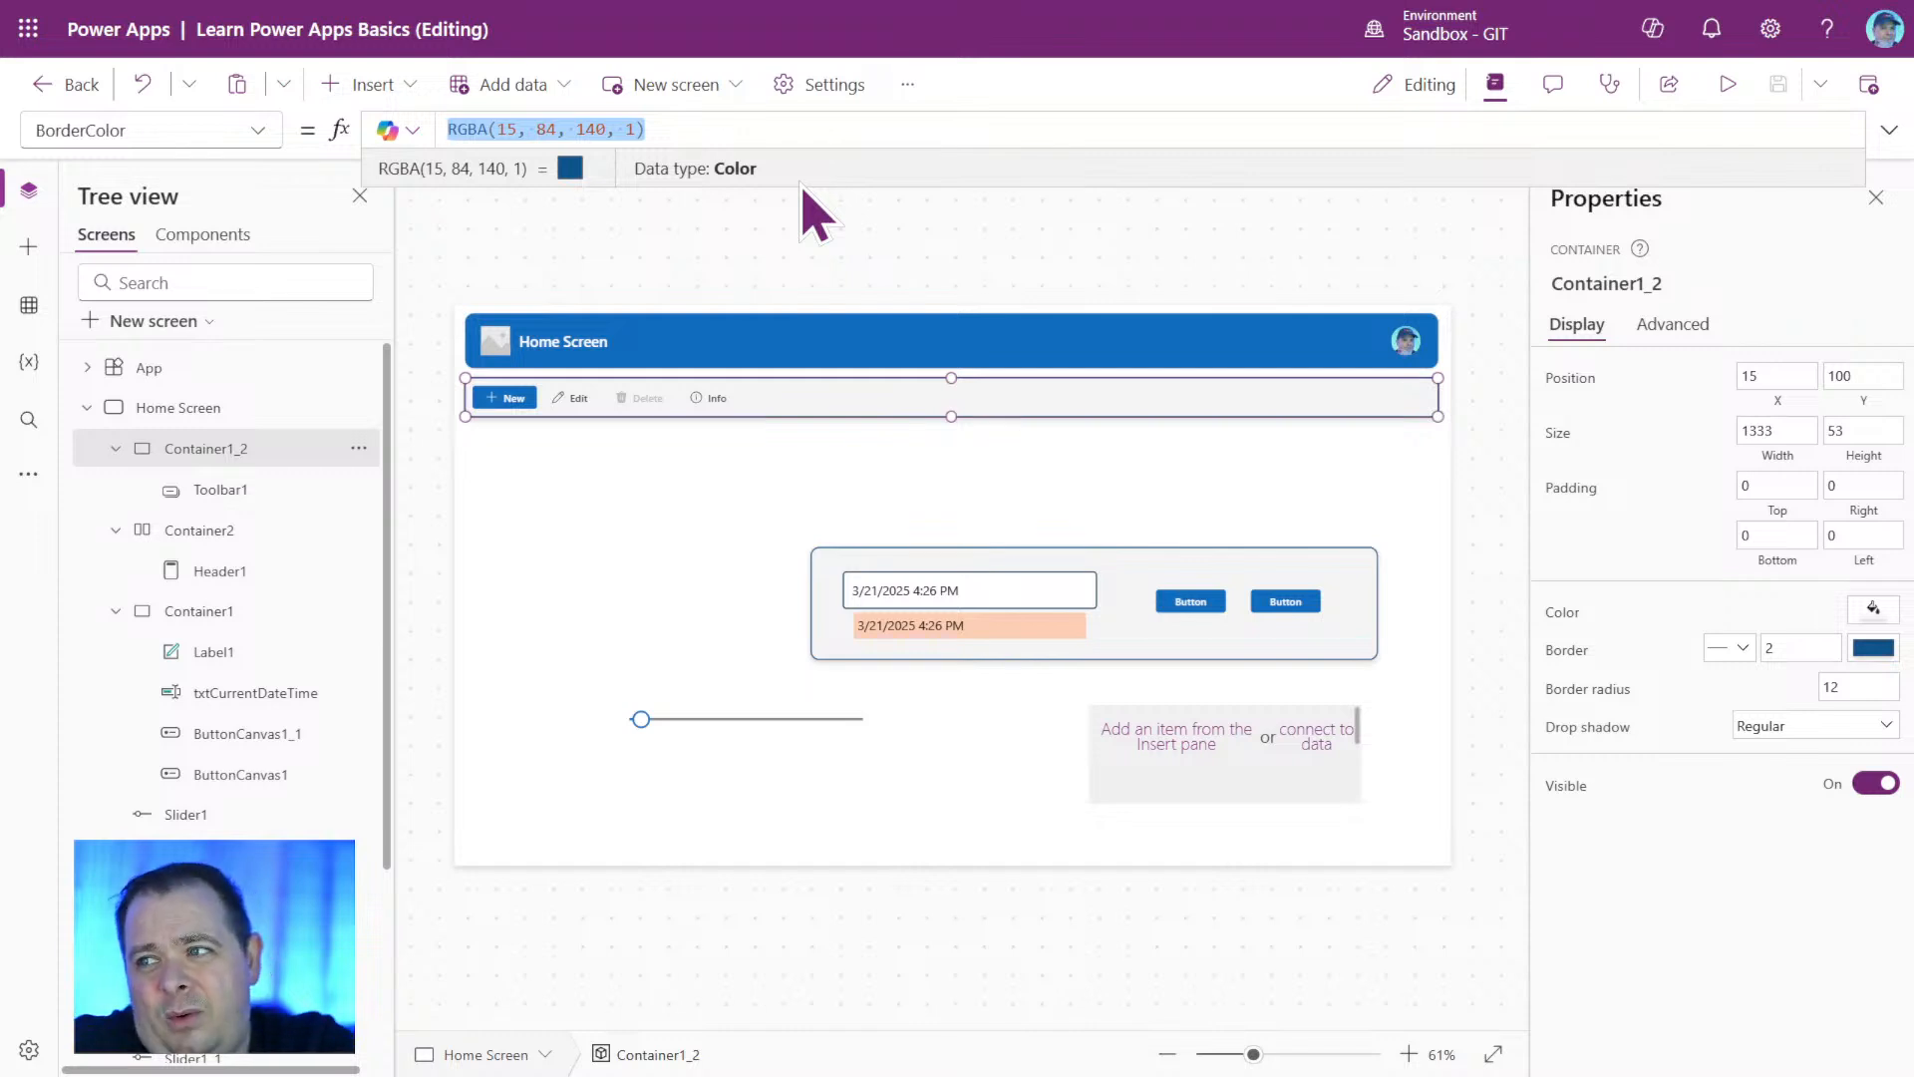
key("BackSpace")
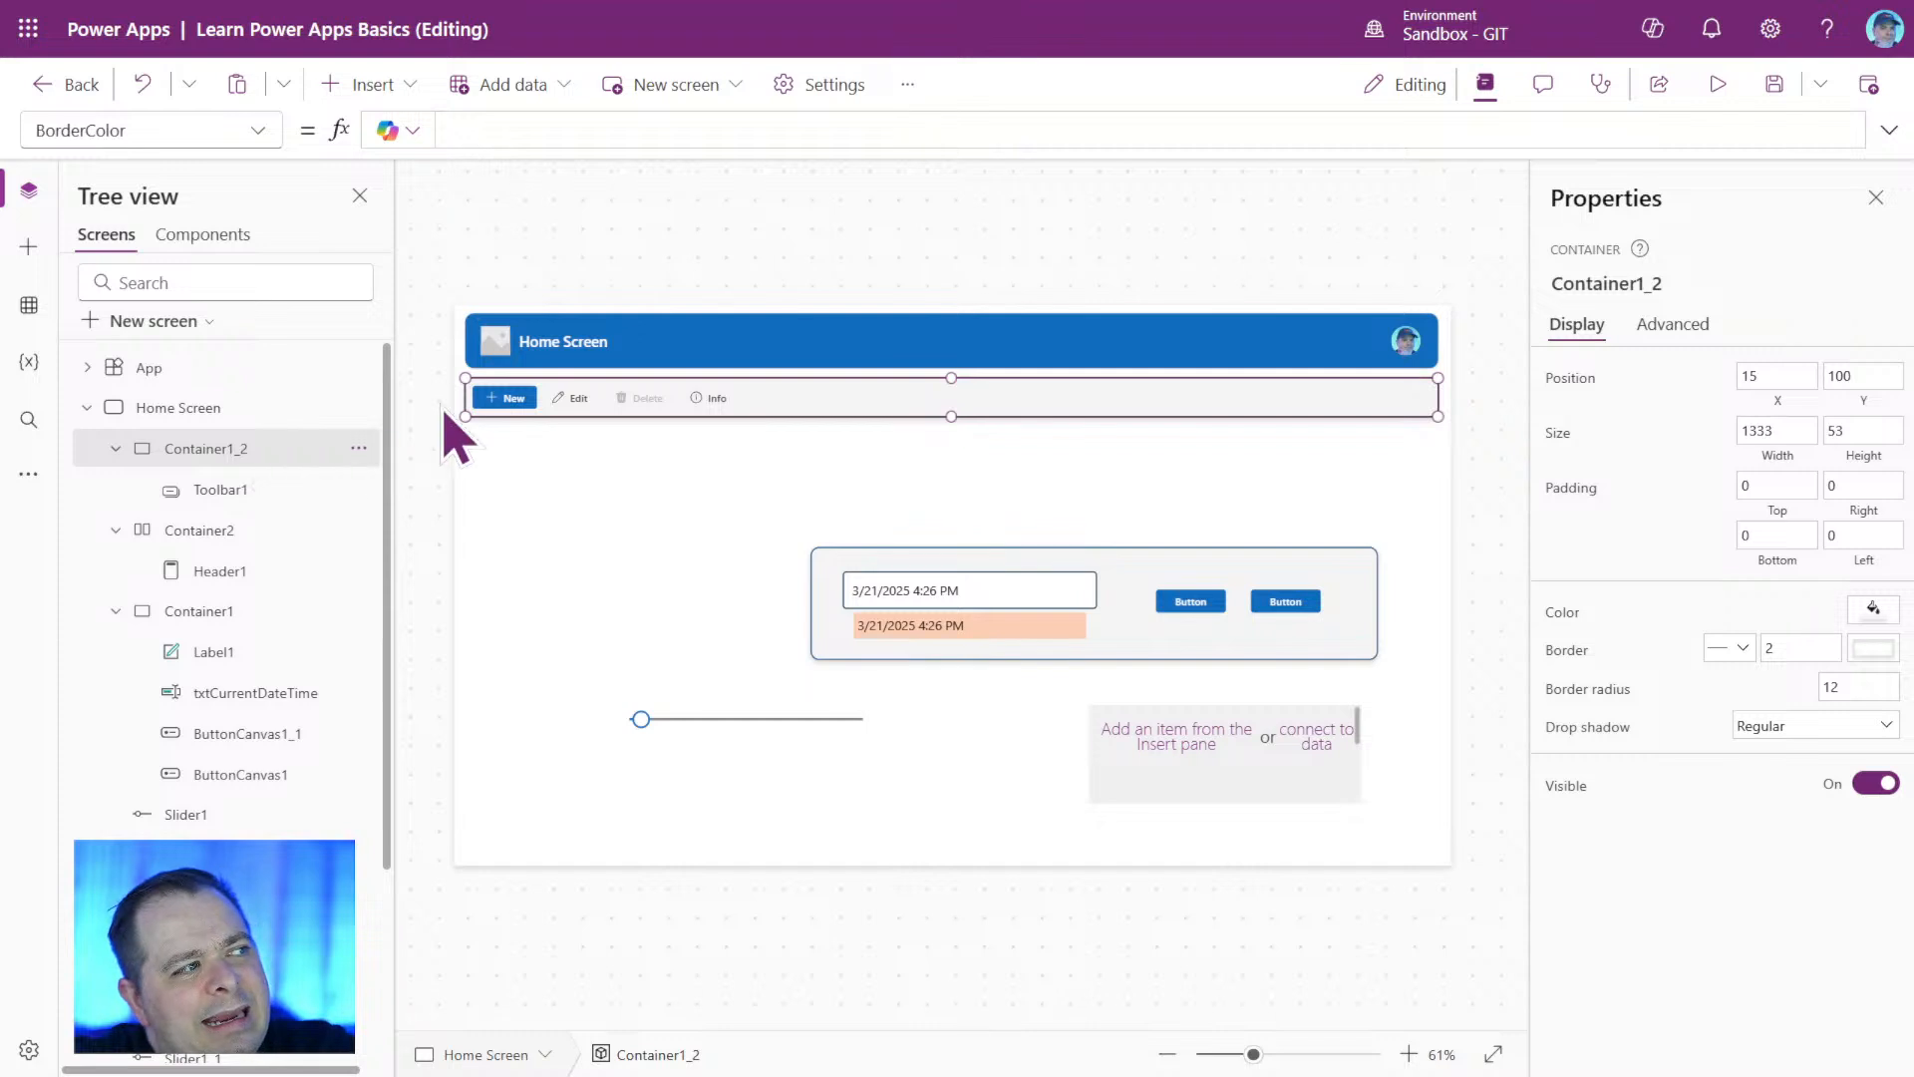
left_click(258, 132)
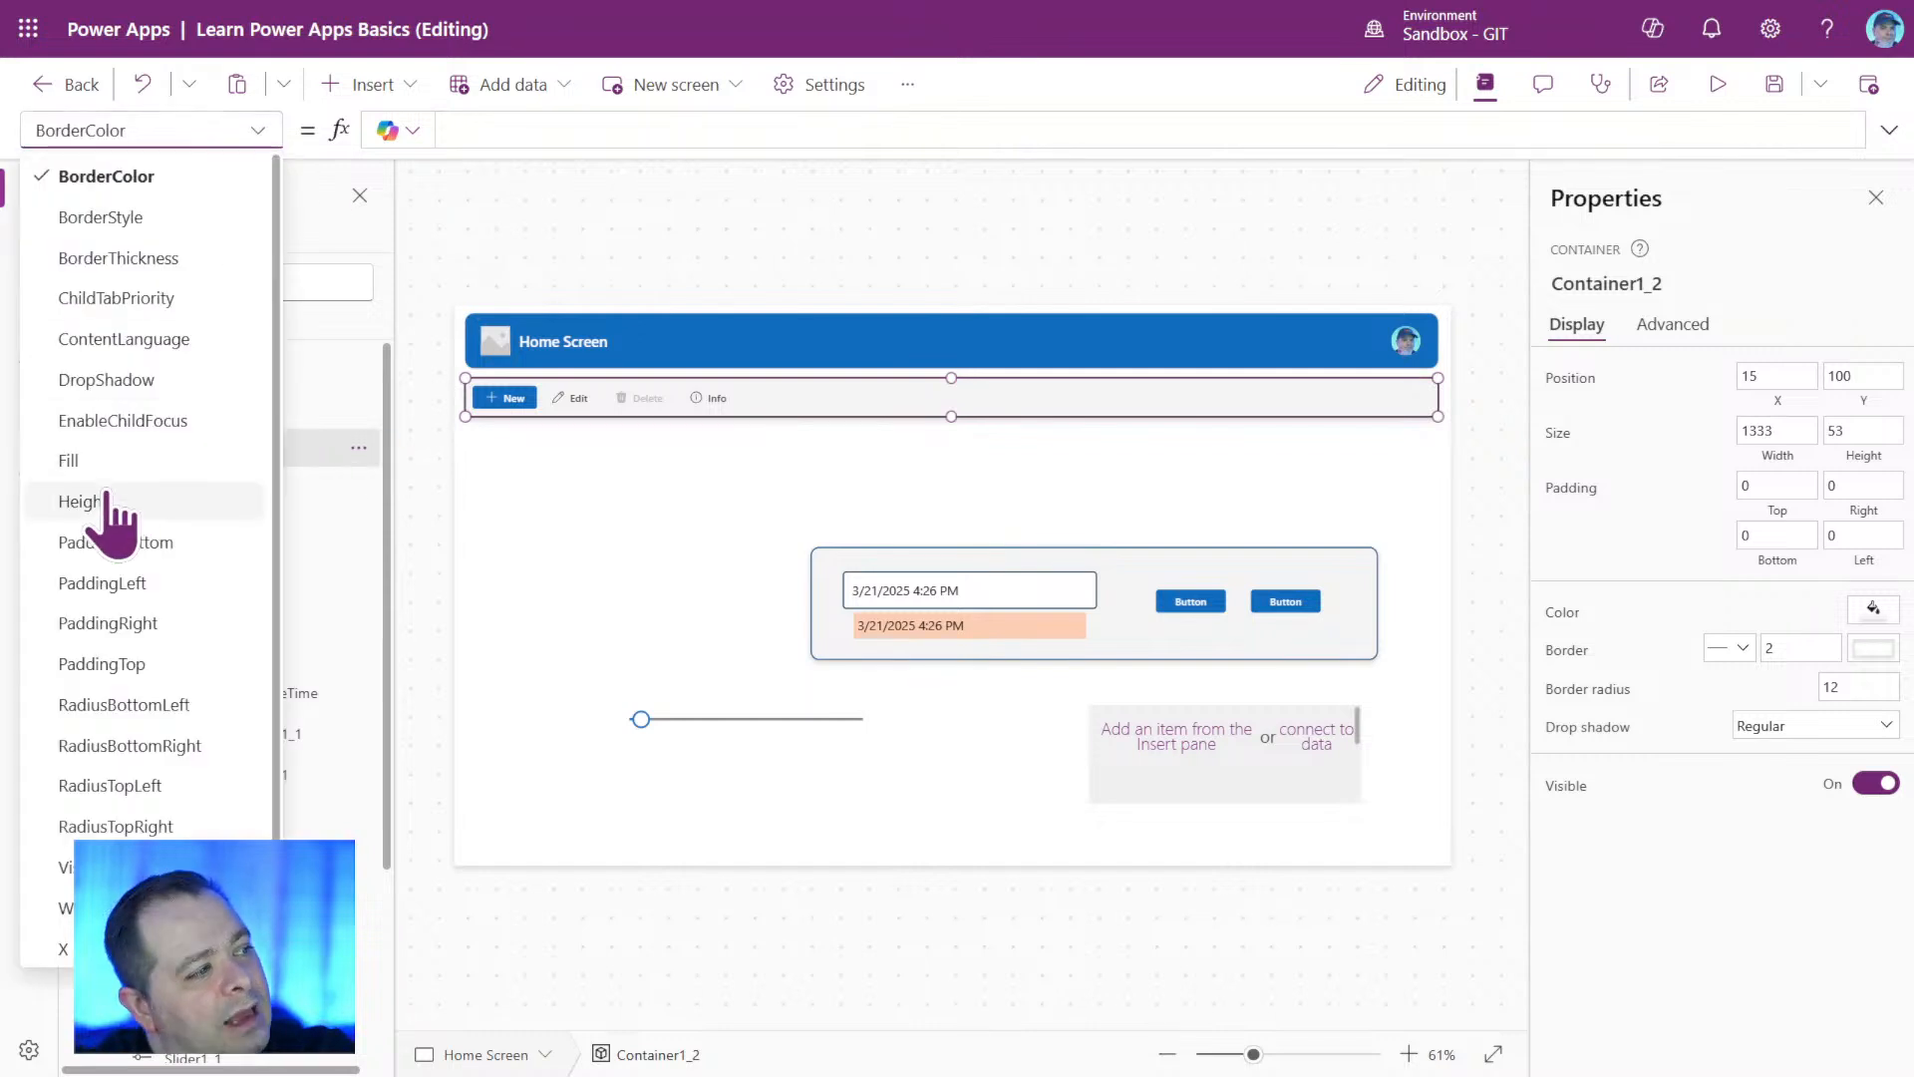
left_click(258, 132)
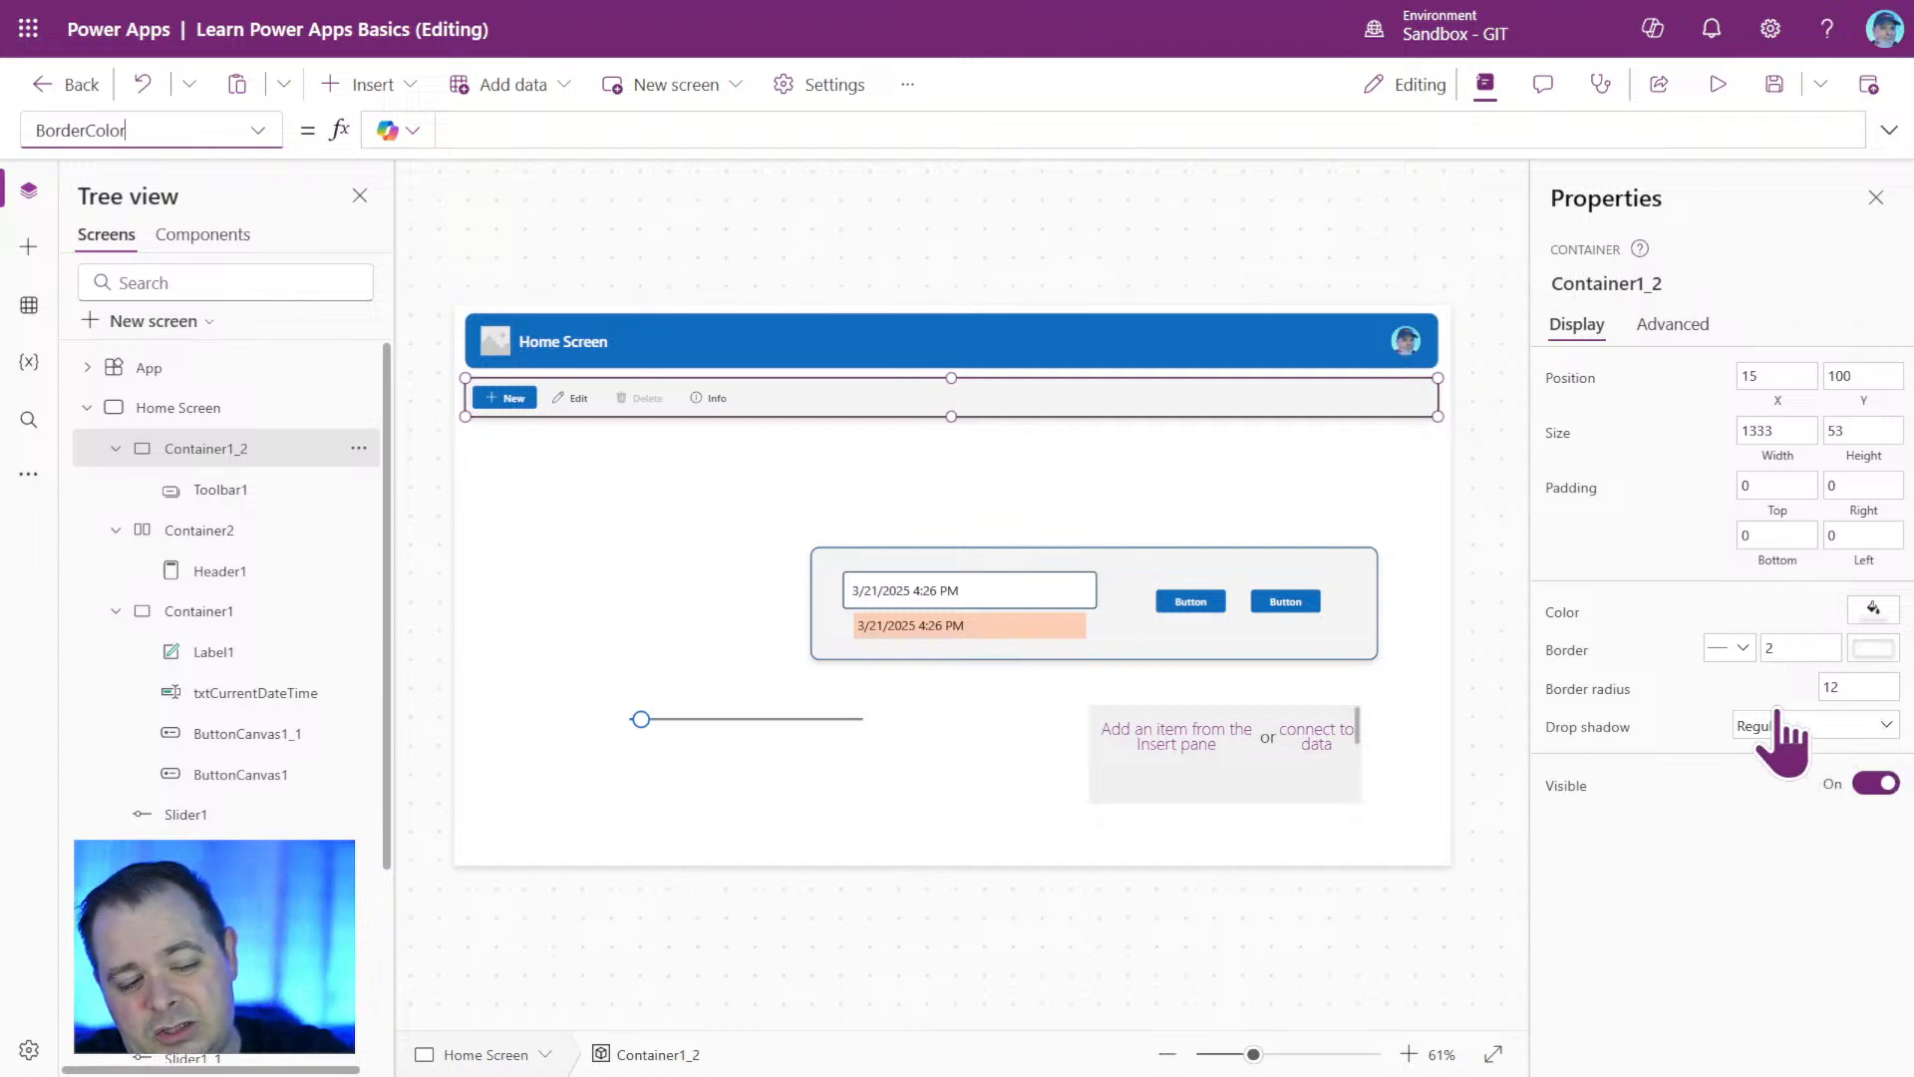
left_click(547, 130)
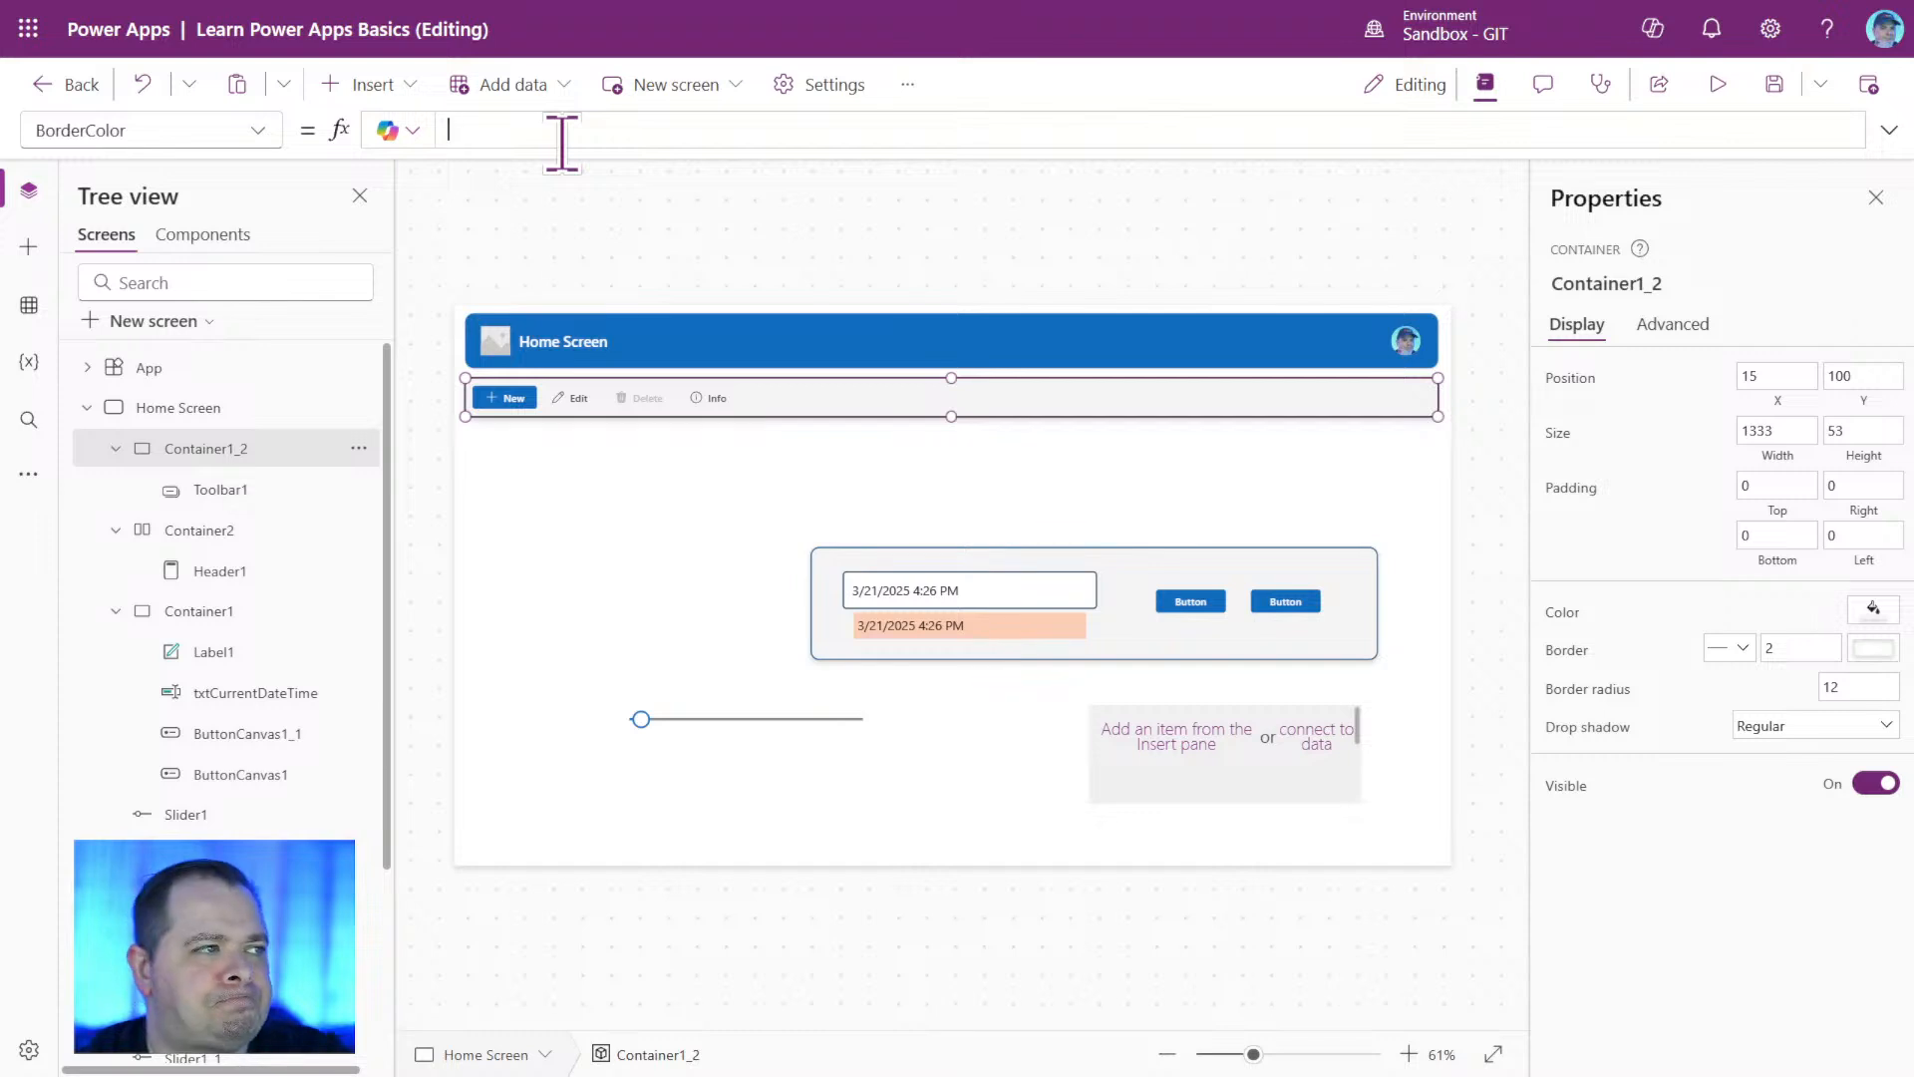
type("Self")
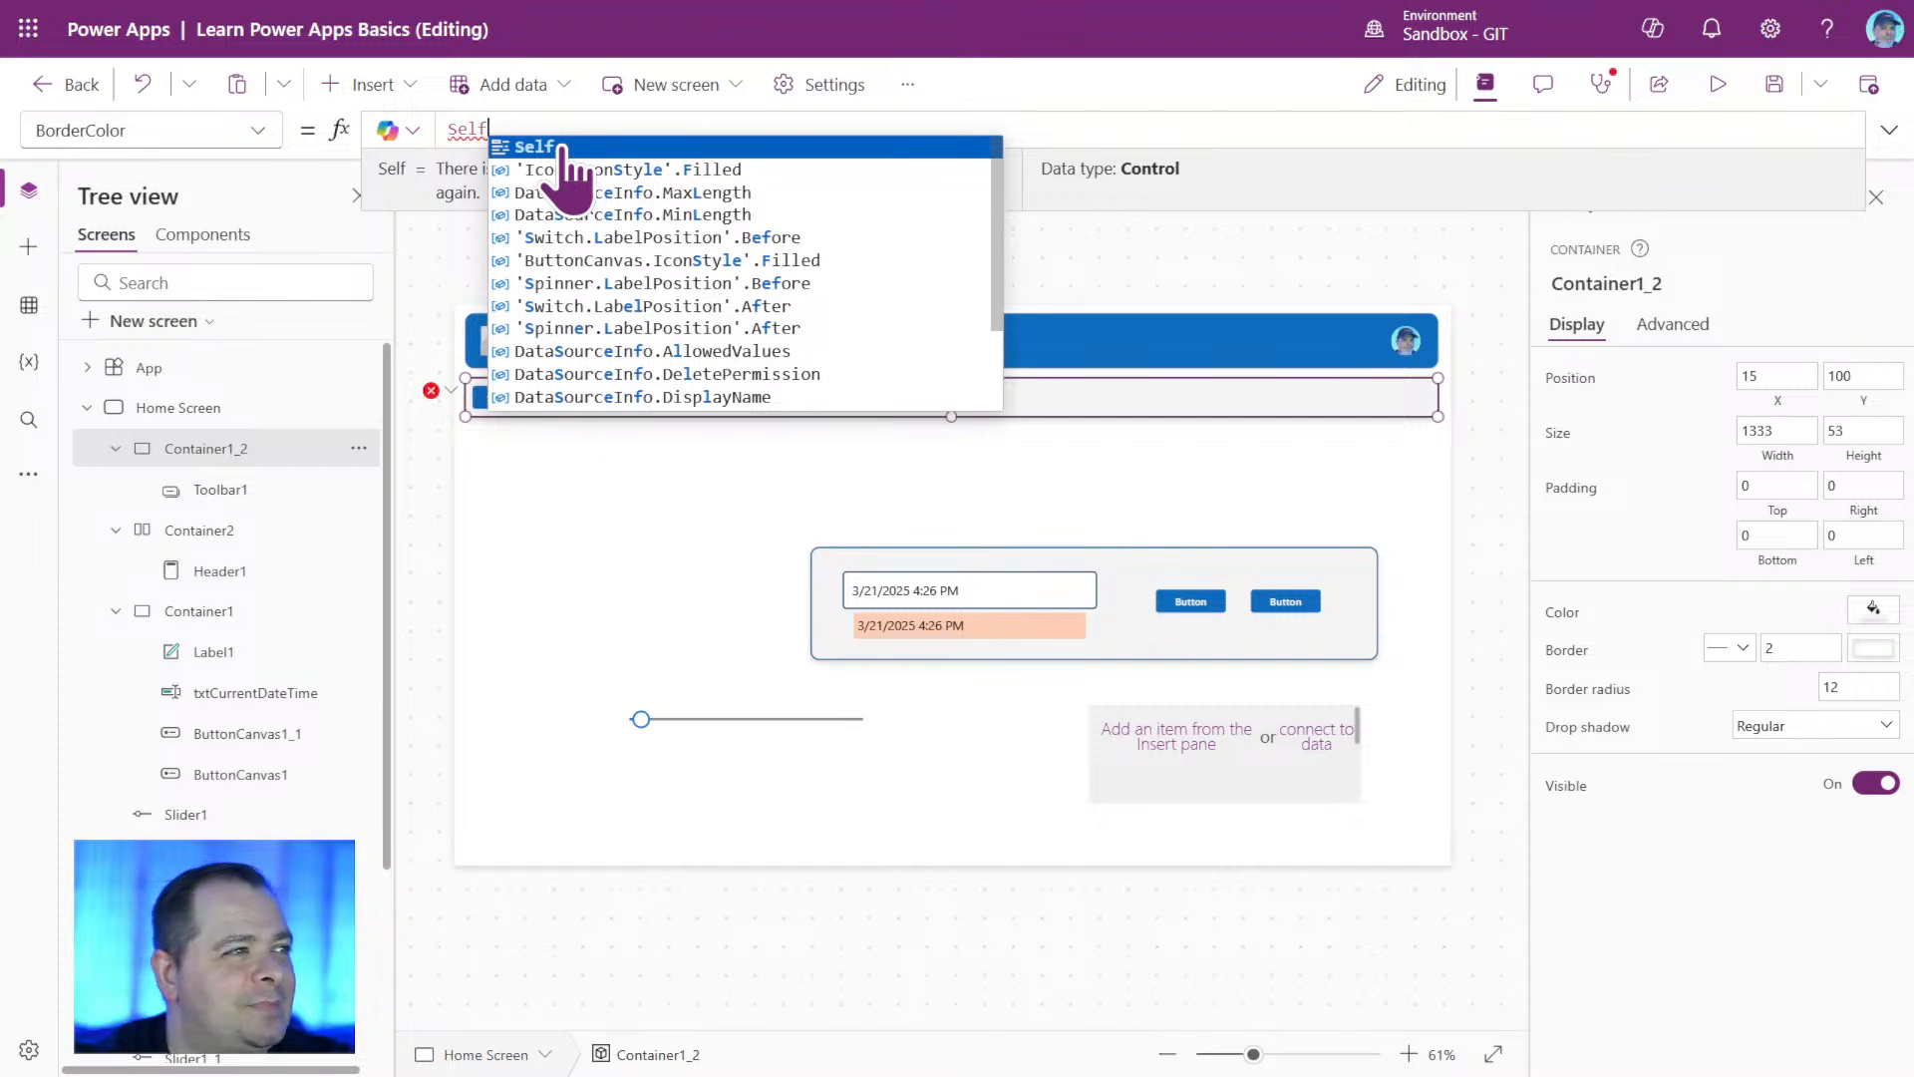
type(".")
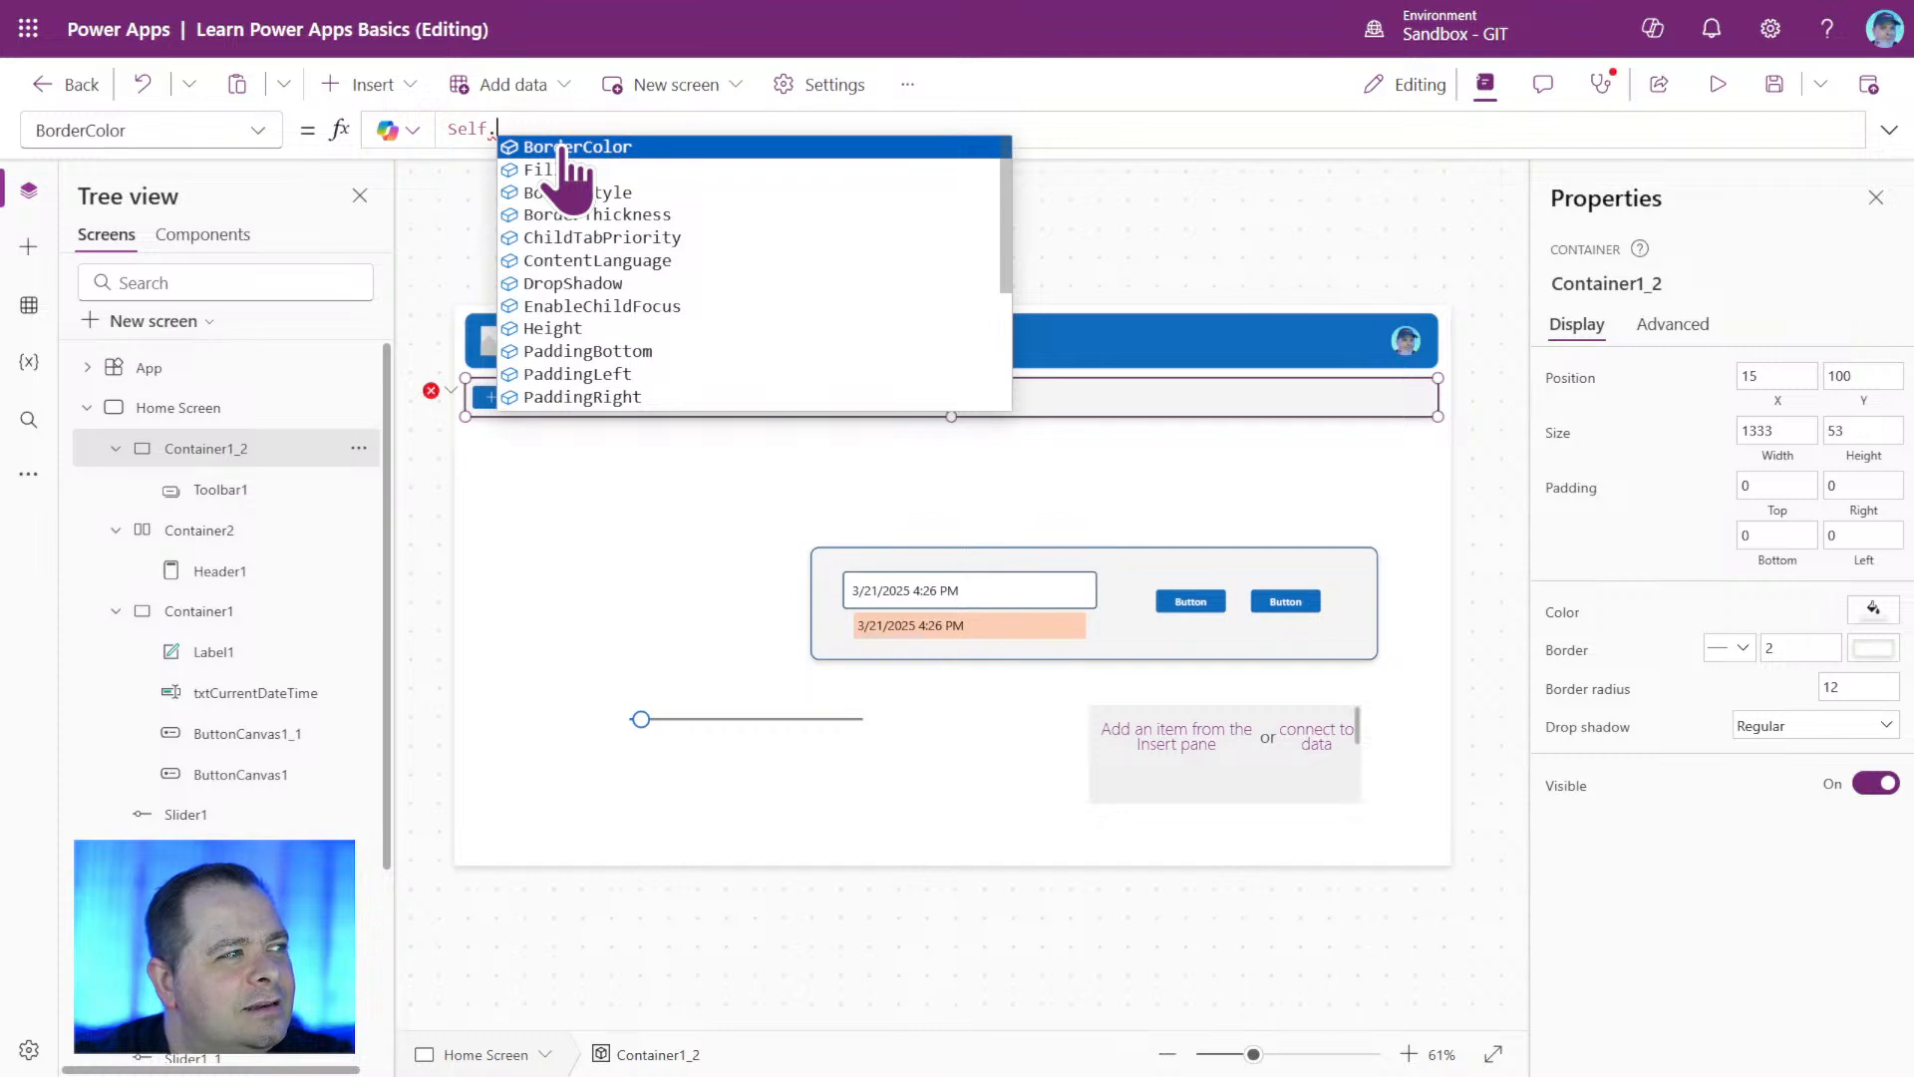
left_click(563, 170)
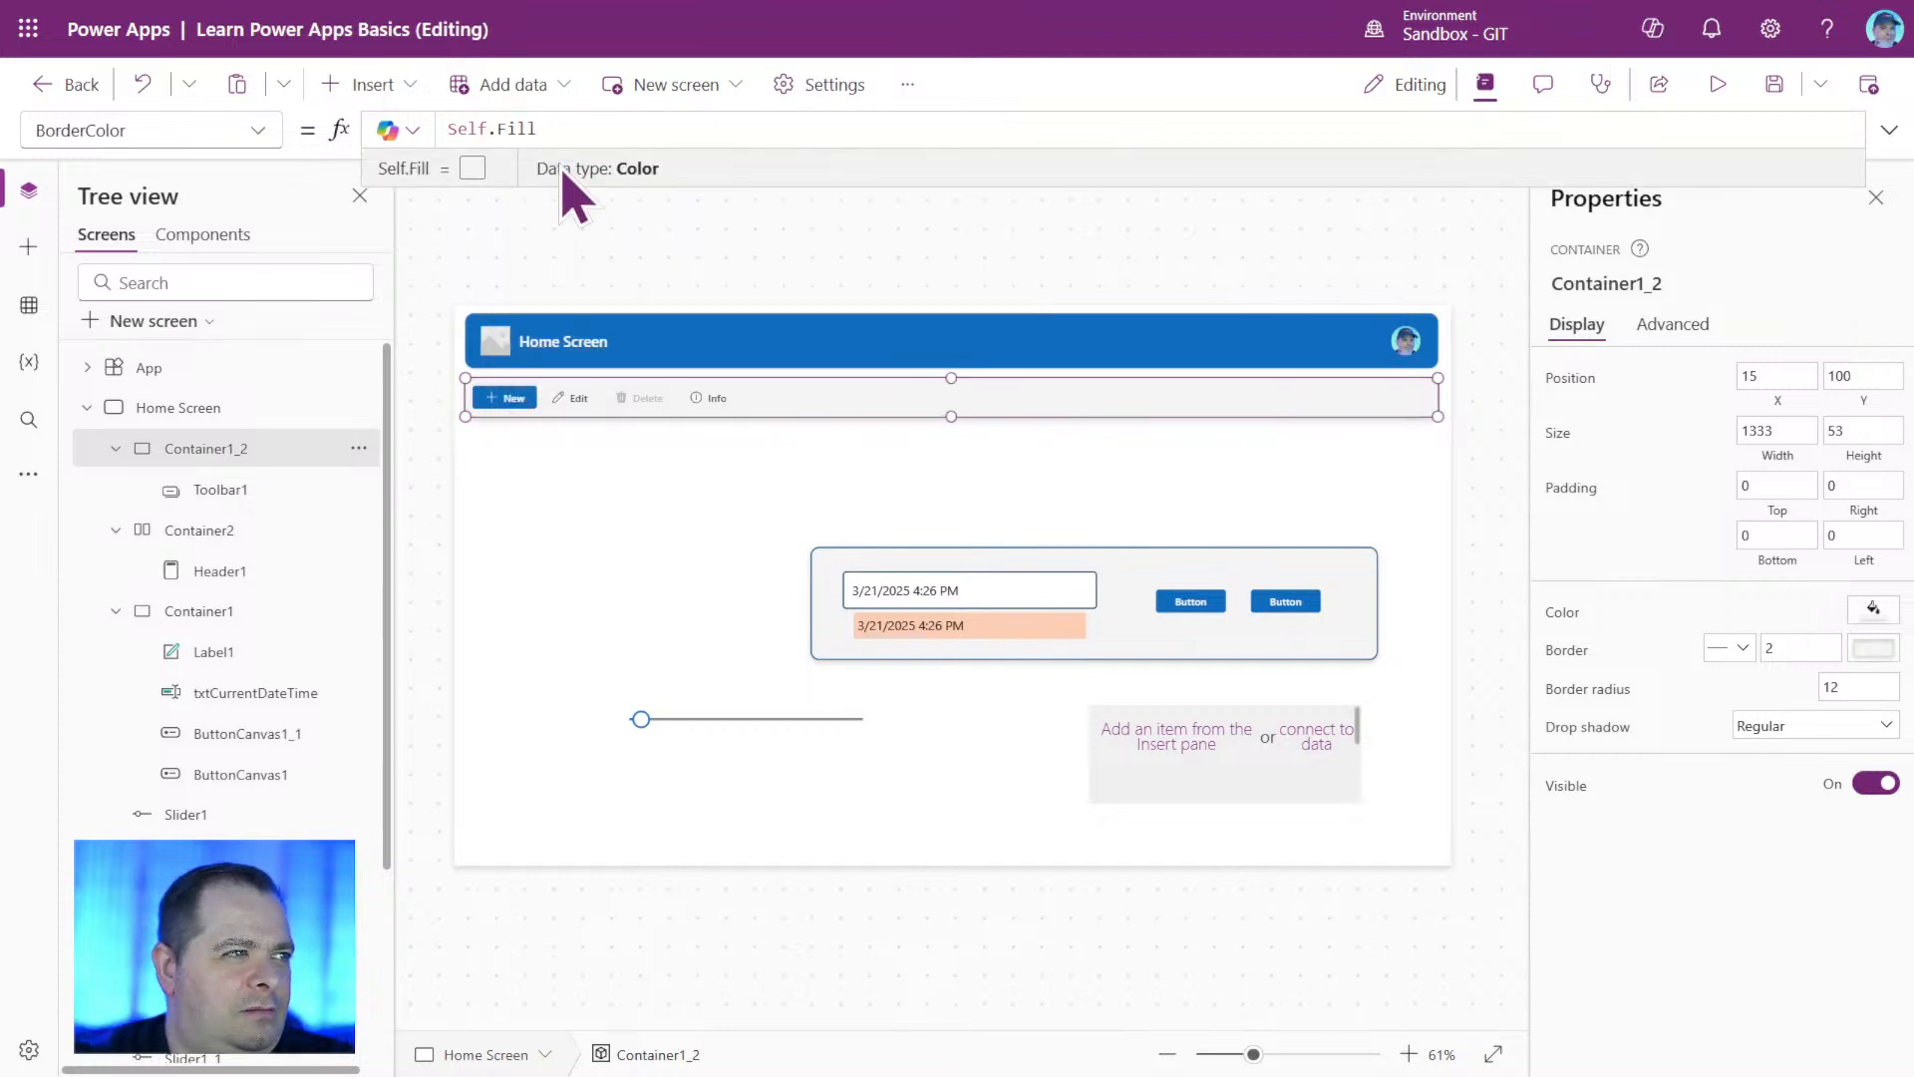
left_click(1367, 527)
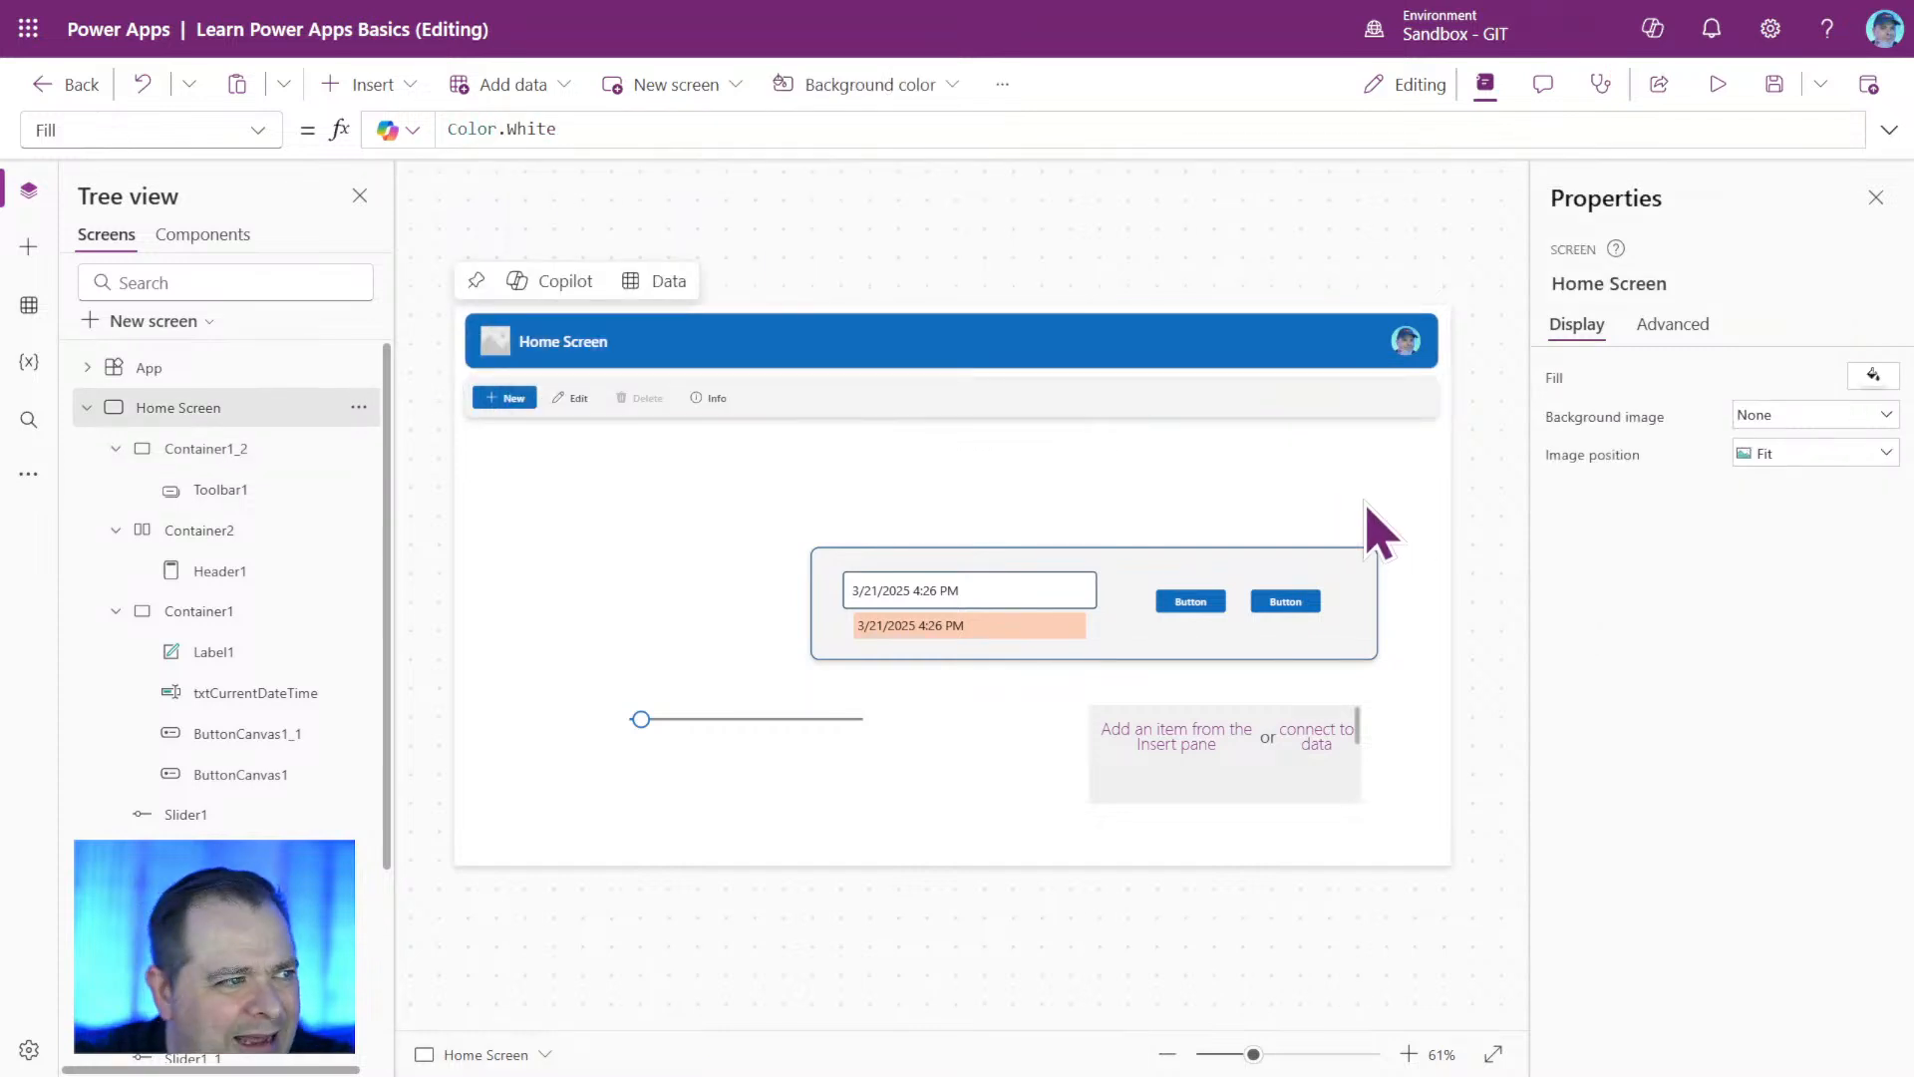
Set Container1_2's Fill formula to Color.GhostWhite.
left_click(1379, 403)
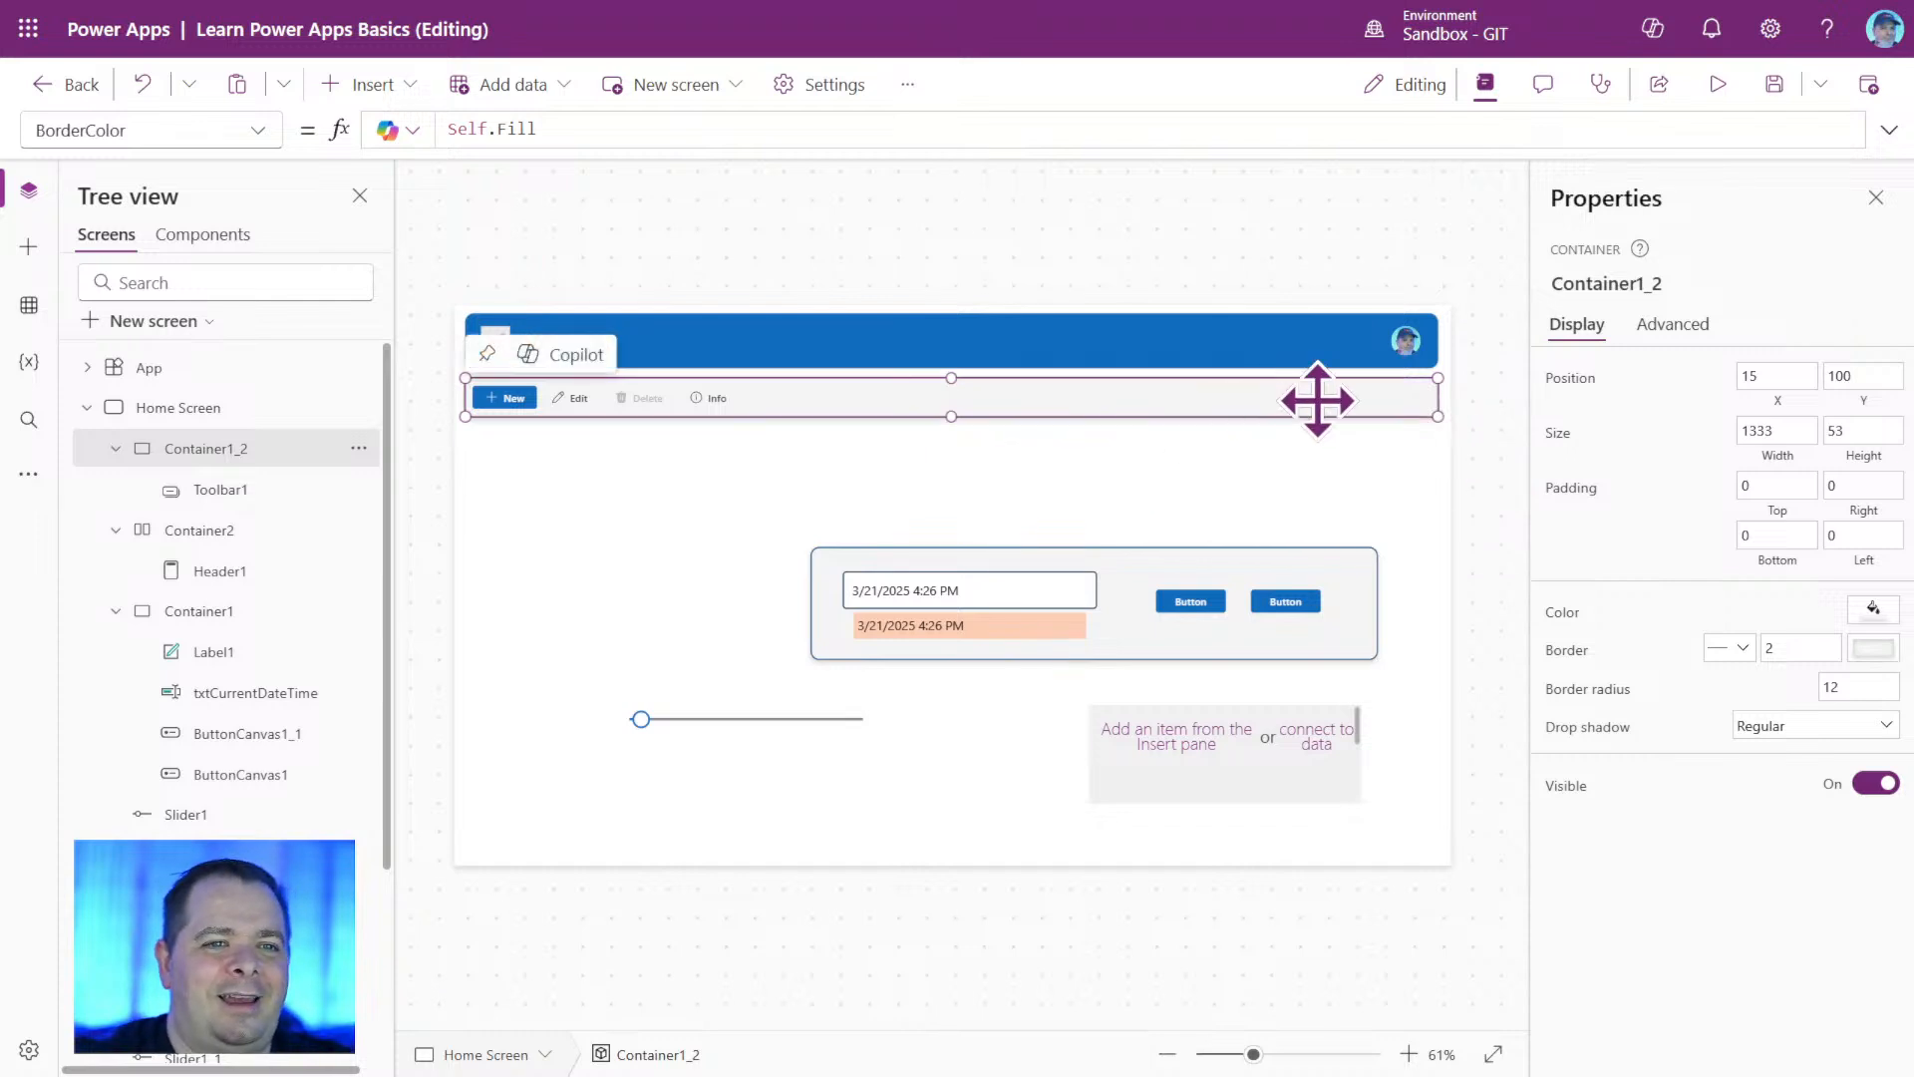
left_click(1560, 620)
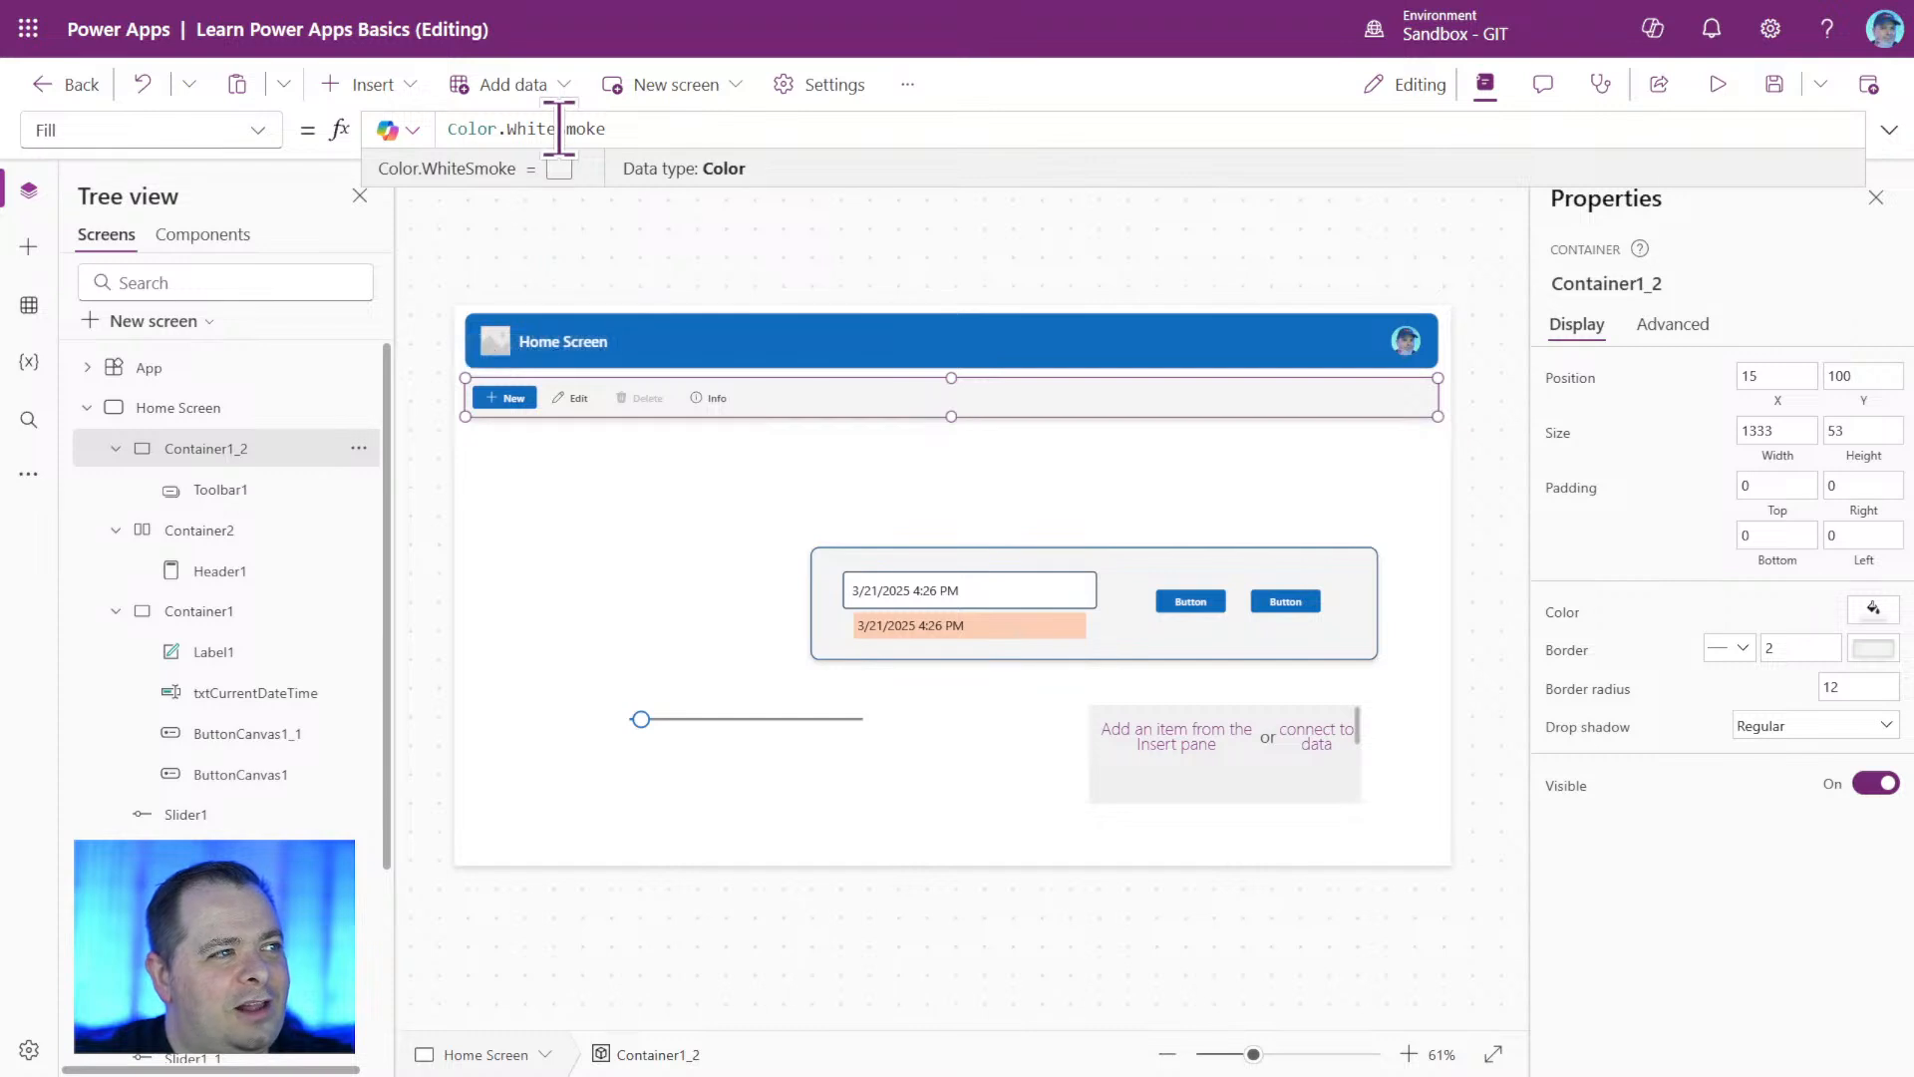
left_click_drag(499, 129, 1068, 136)
key("BackSpace")
type(".")
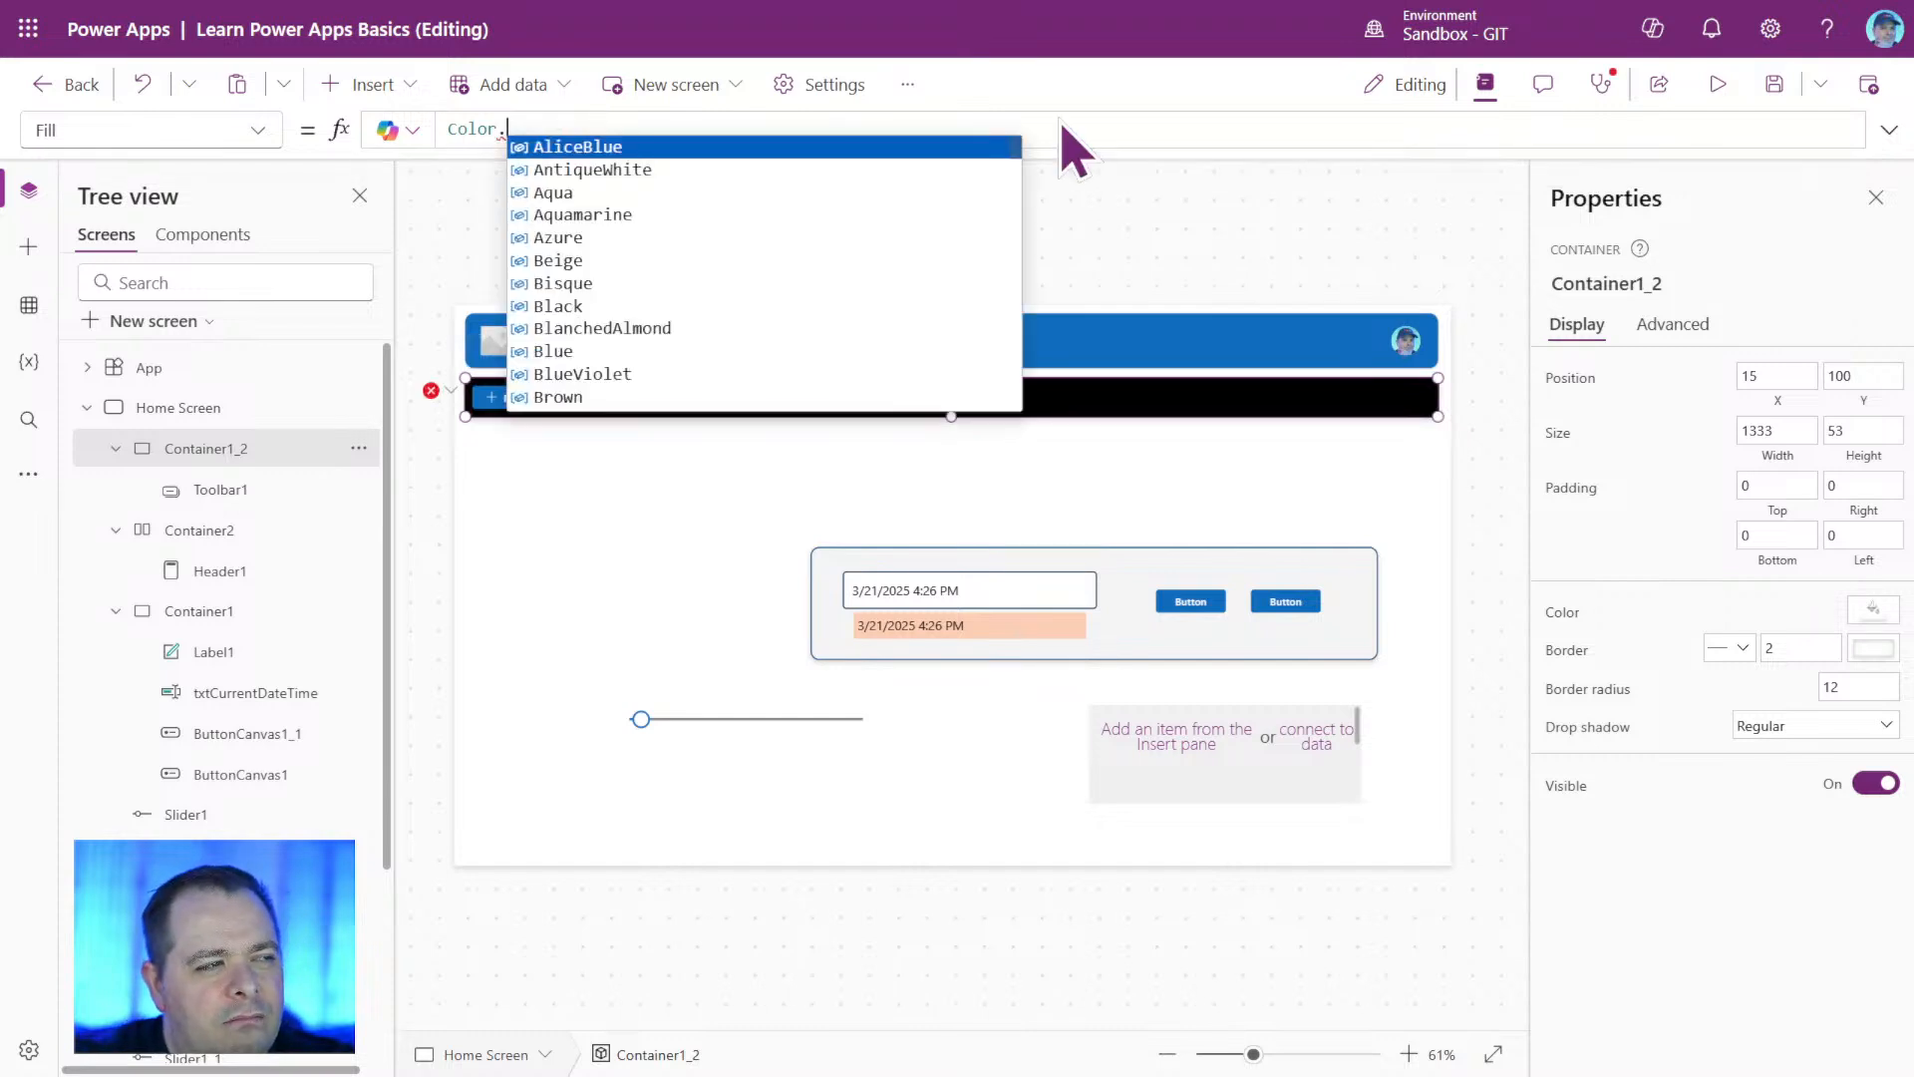
type("white")
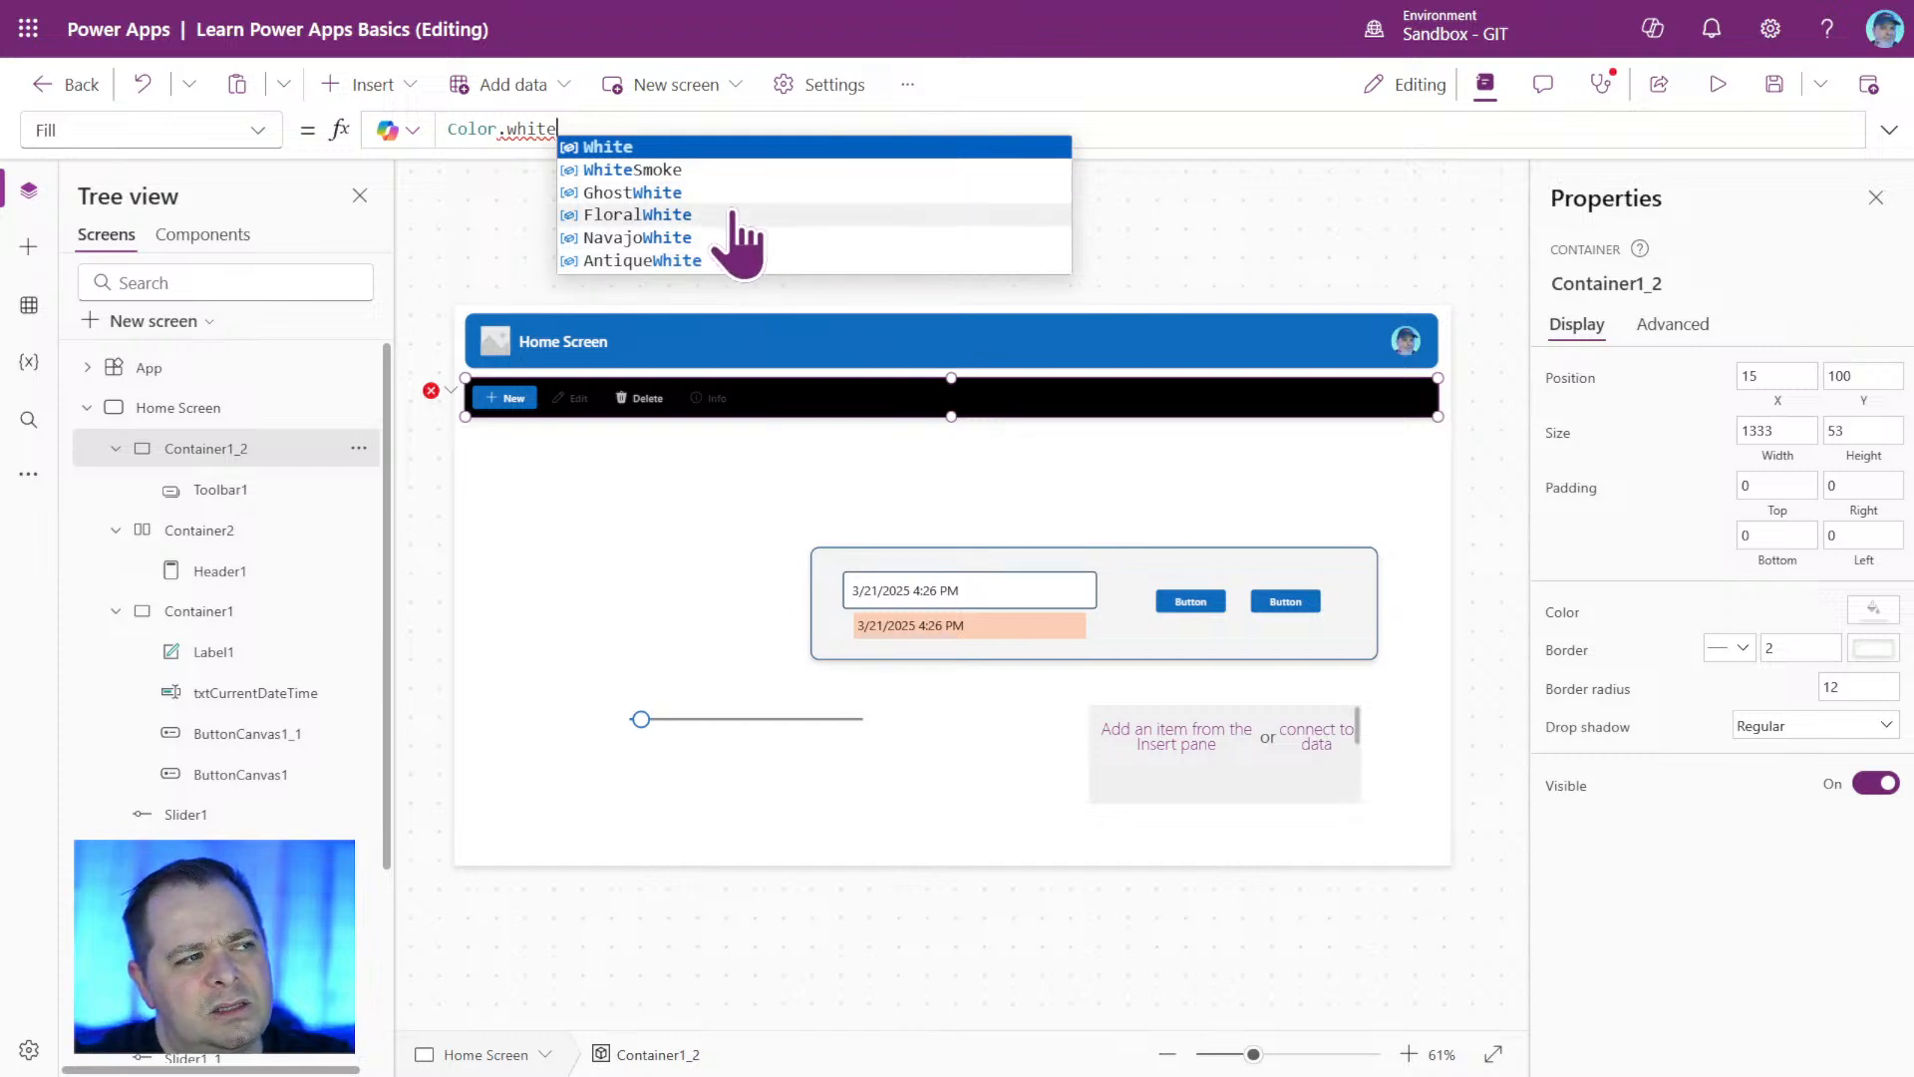
left_click(743, 193)
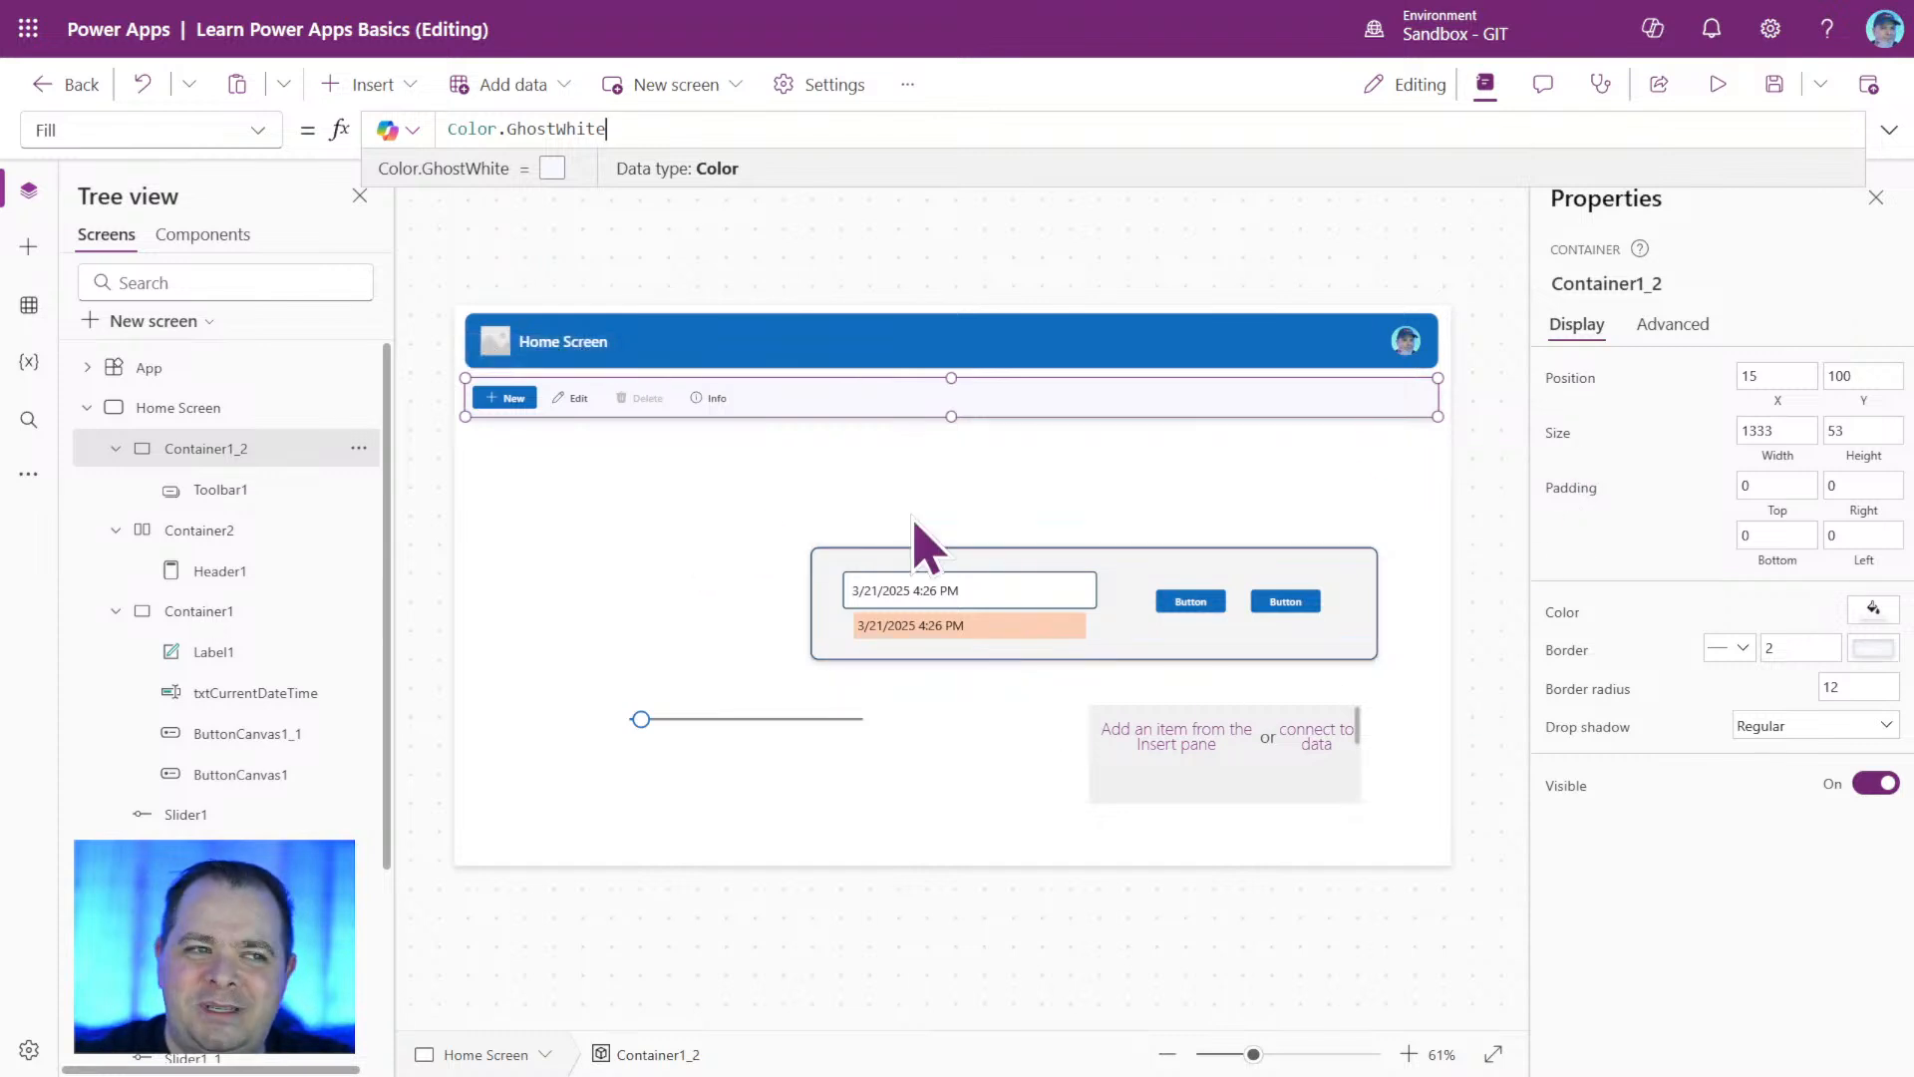
Move Rectangle1 down, away from the toolbar container, to Y 219.
left_click(1202, 444)
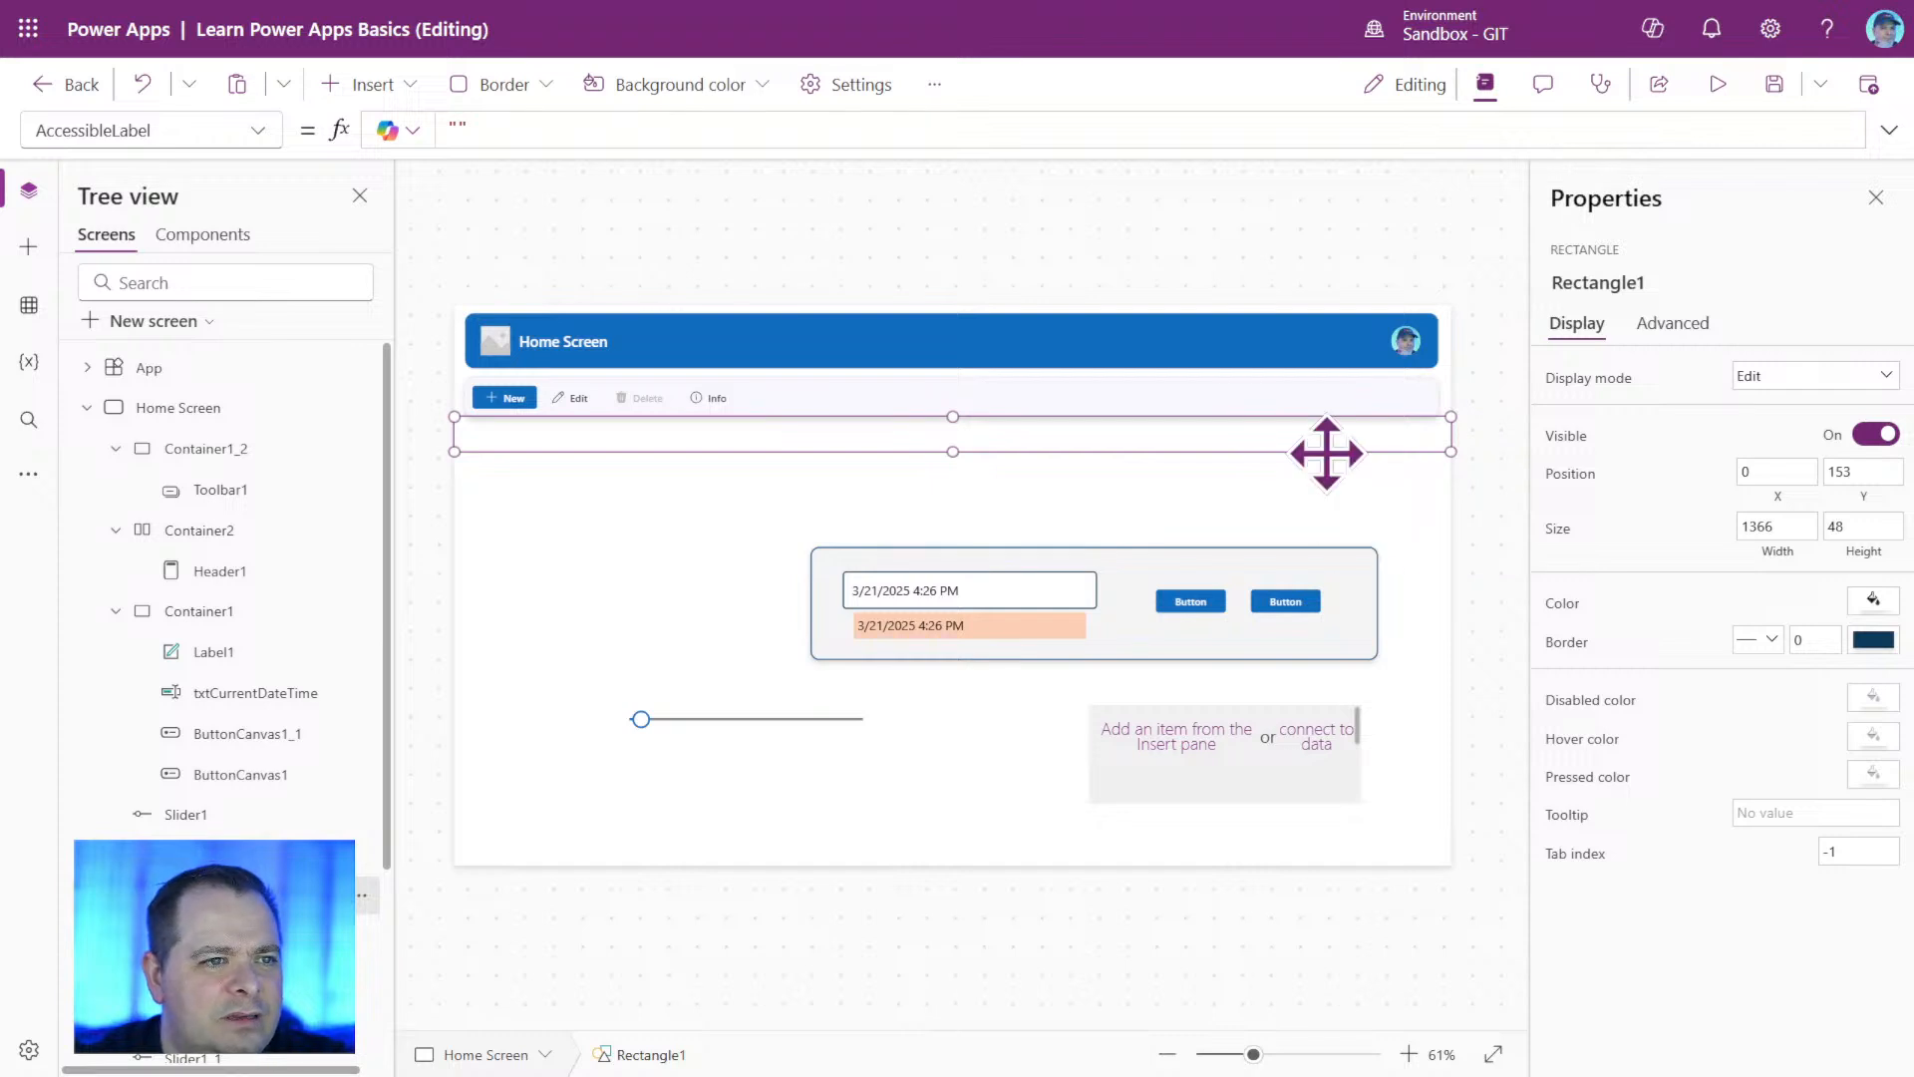
left_click_drag(1326, 453, 1320, 497)
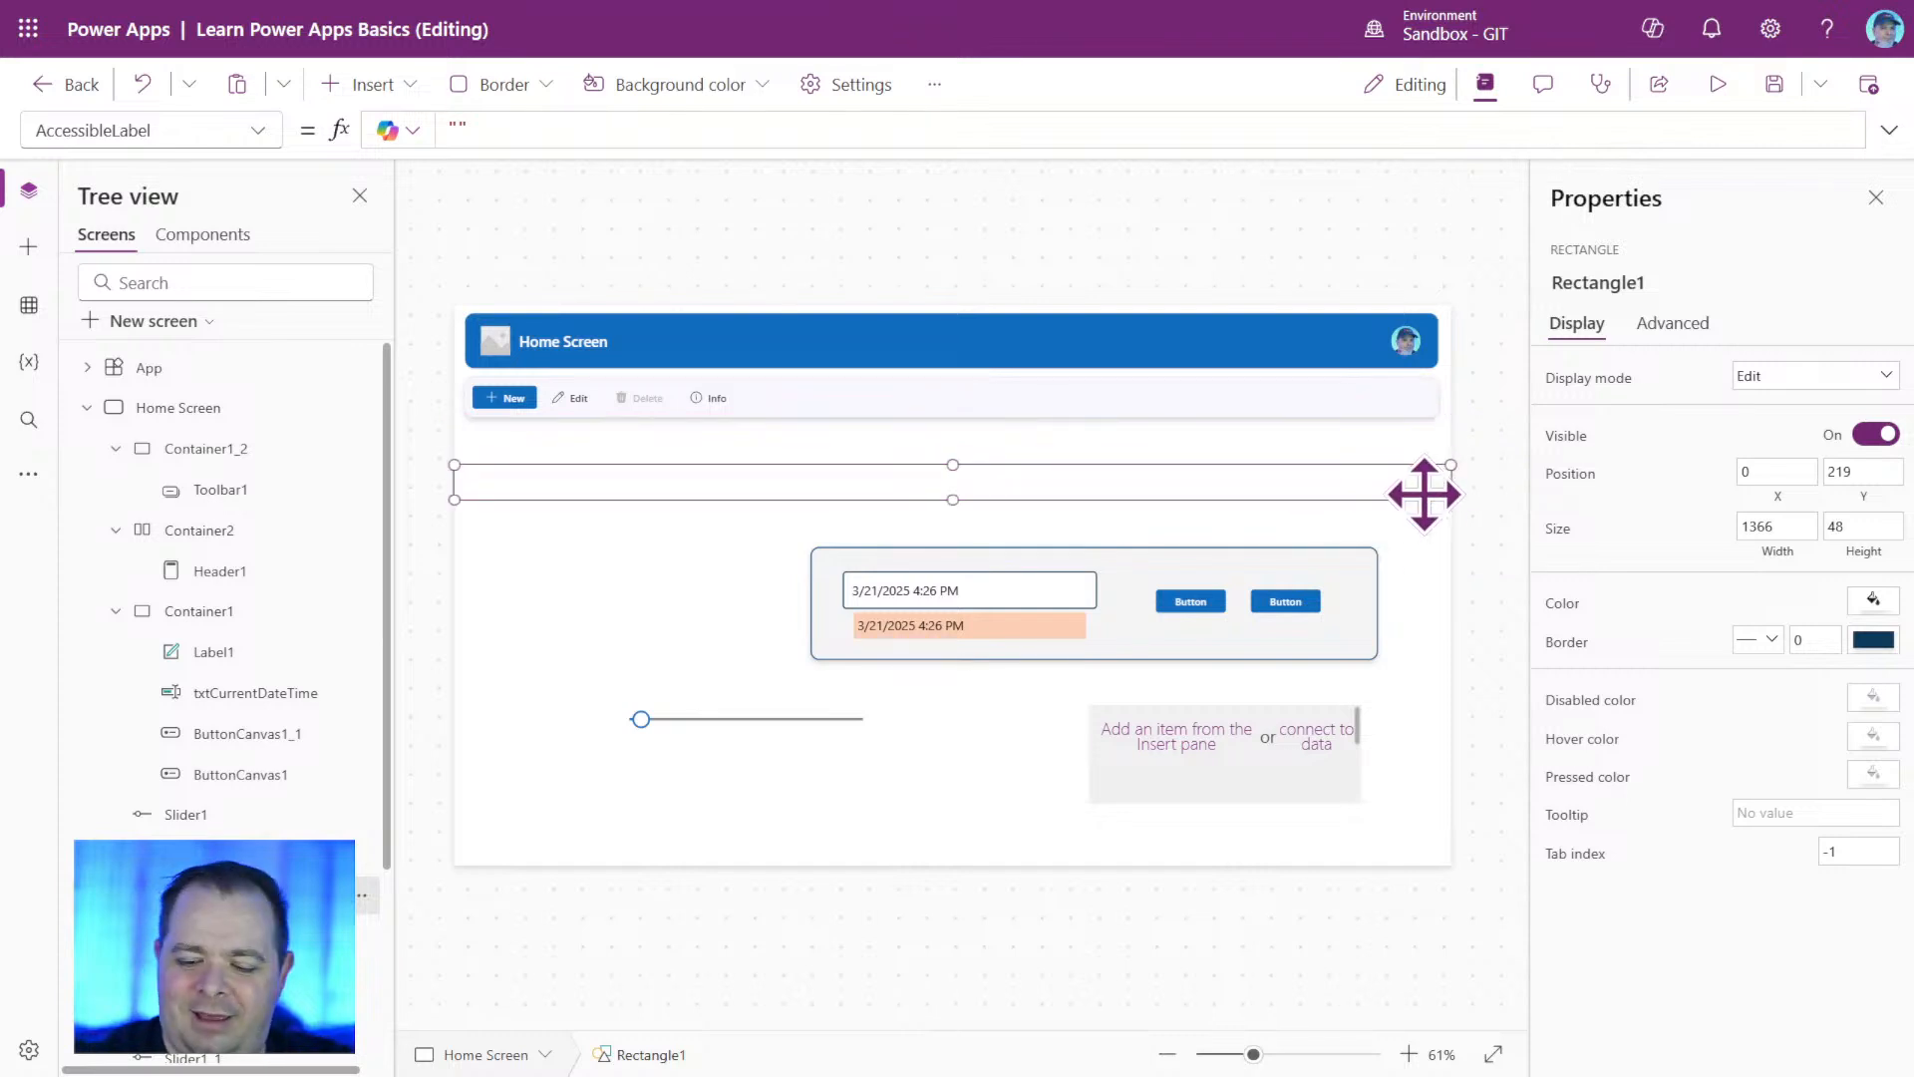
left_click(1427, 439)
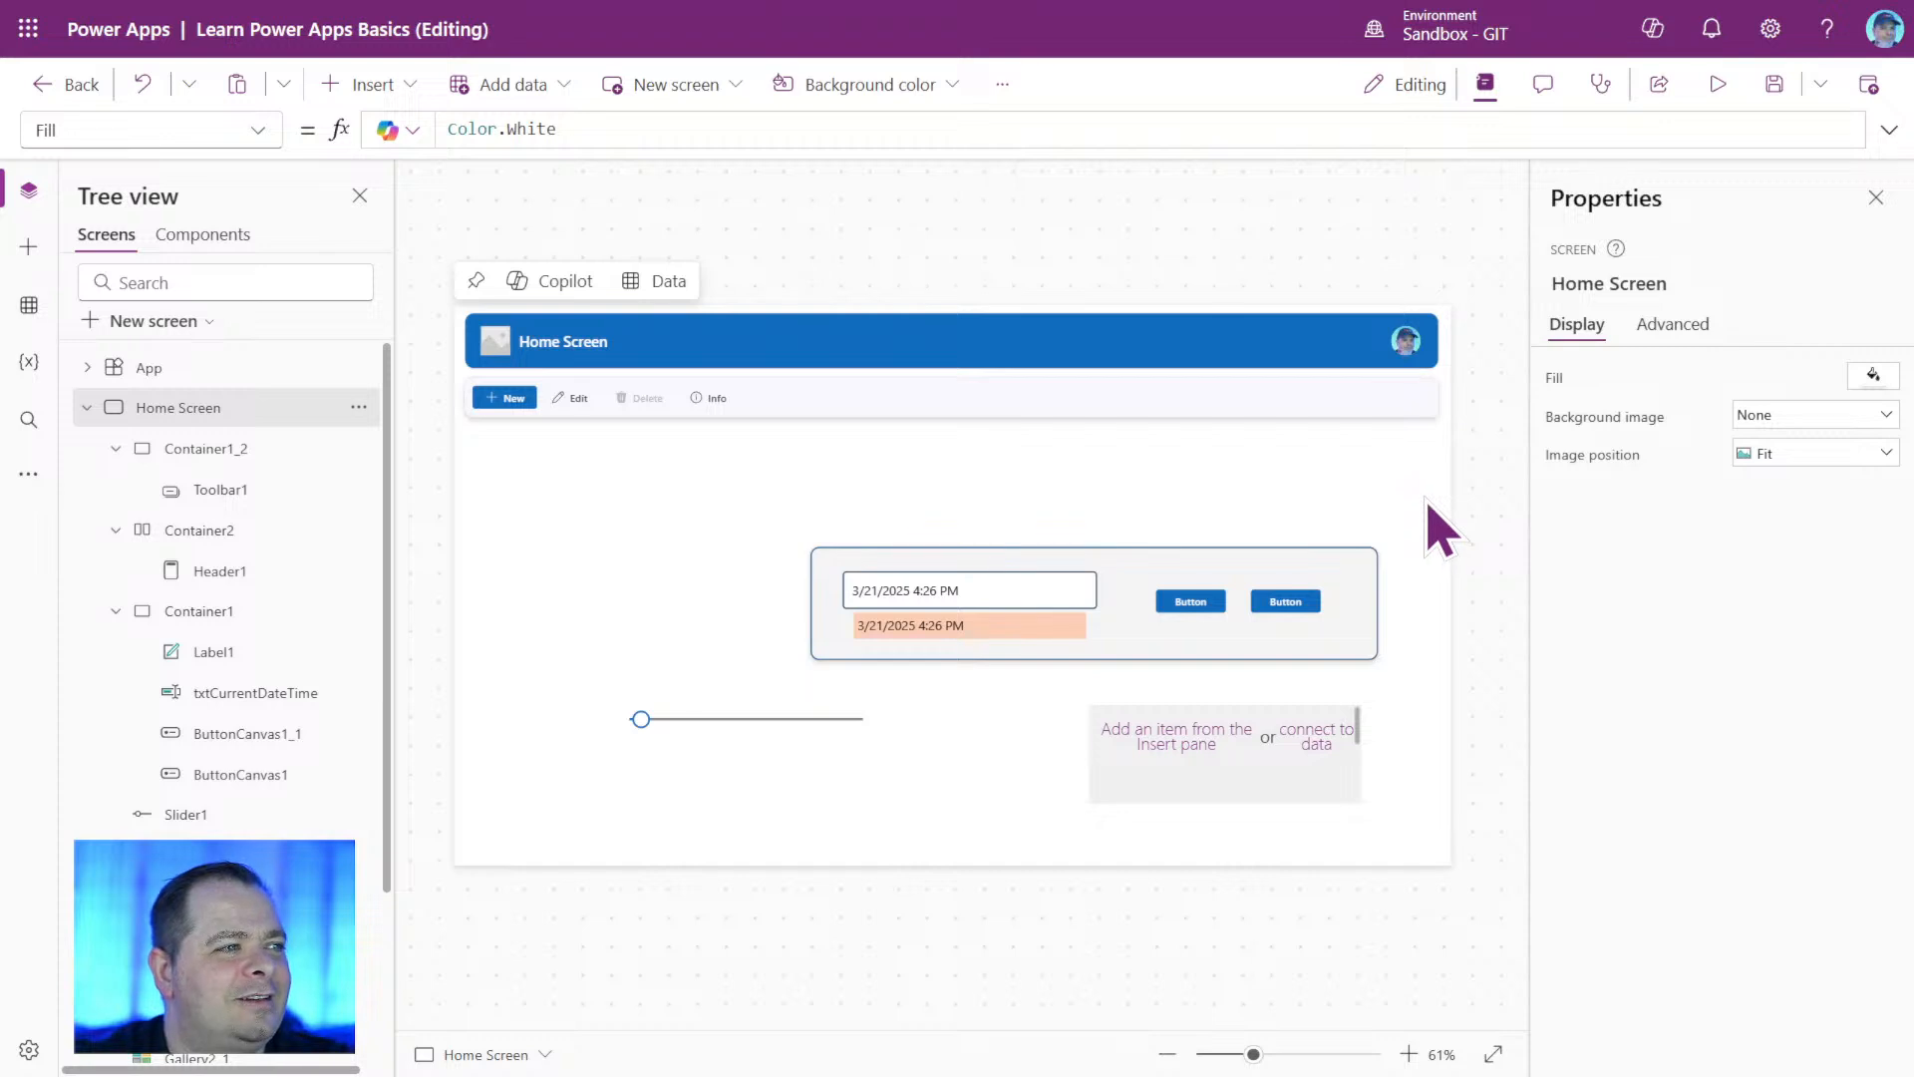
Inspect the custom RGB components of Container1_2's fill color.
left_click(1230, 400)
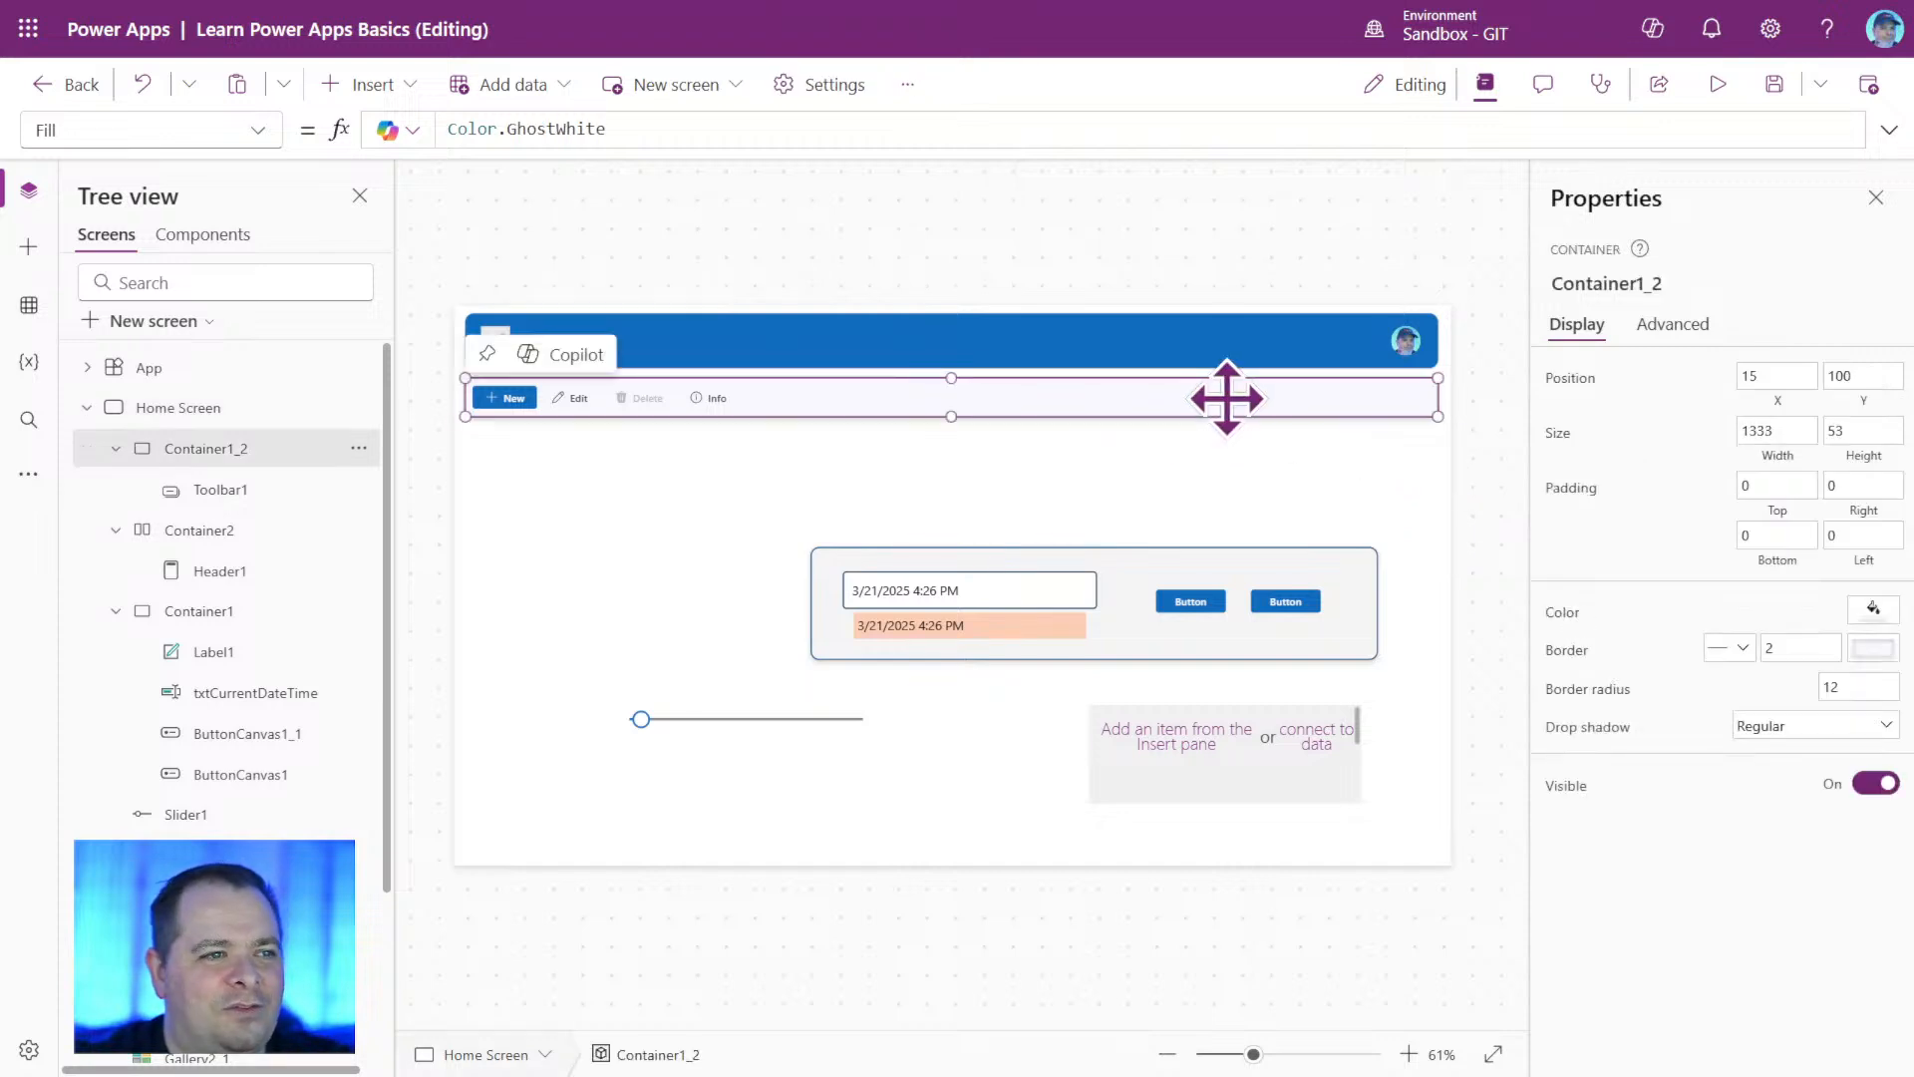
left_click(1874, 610)
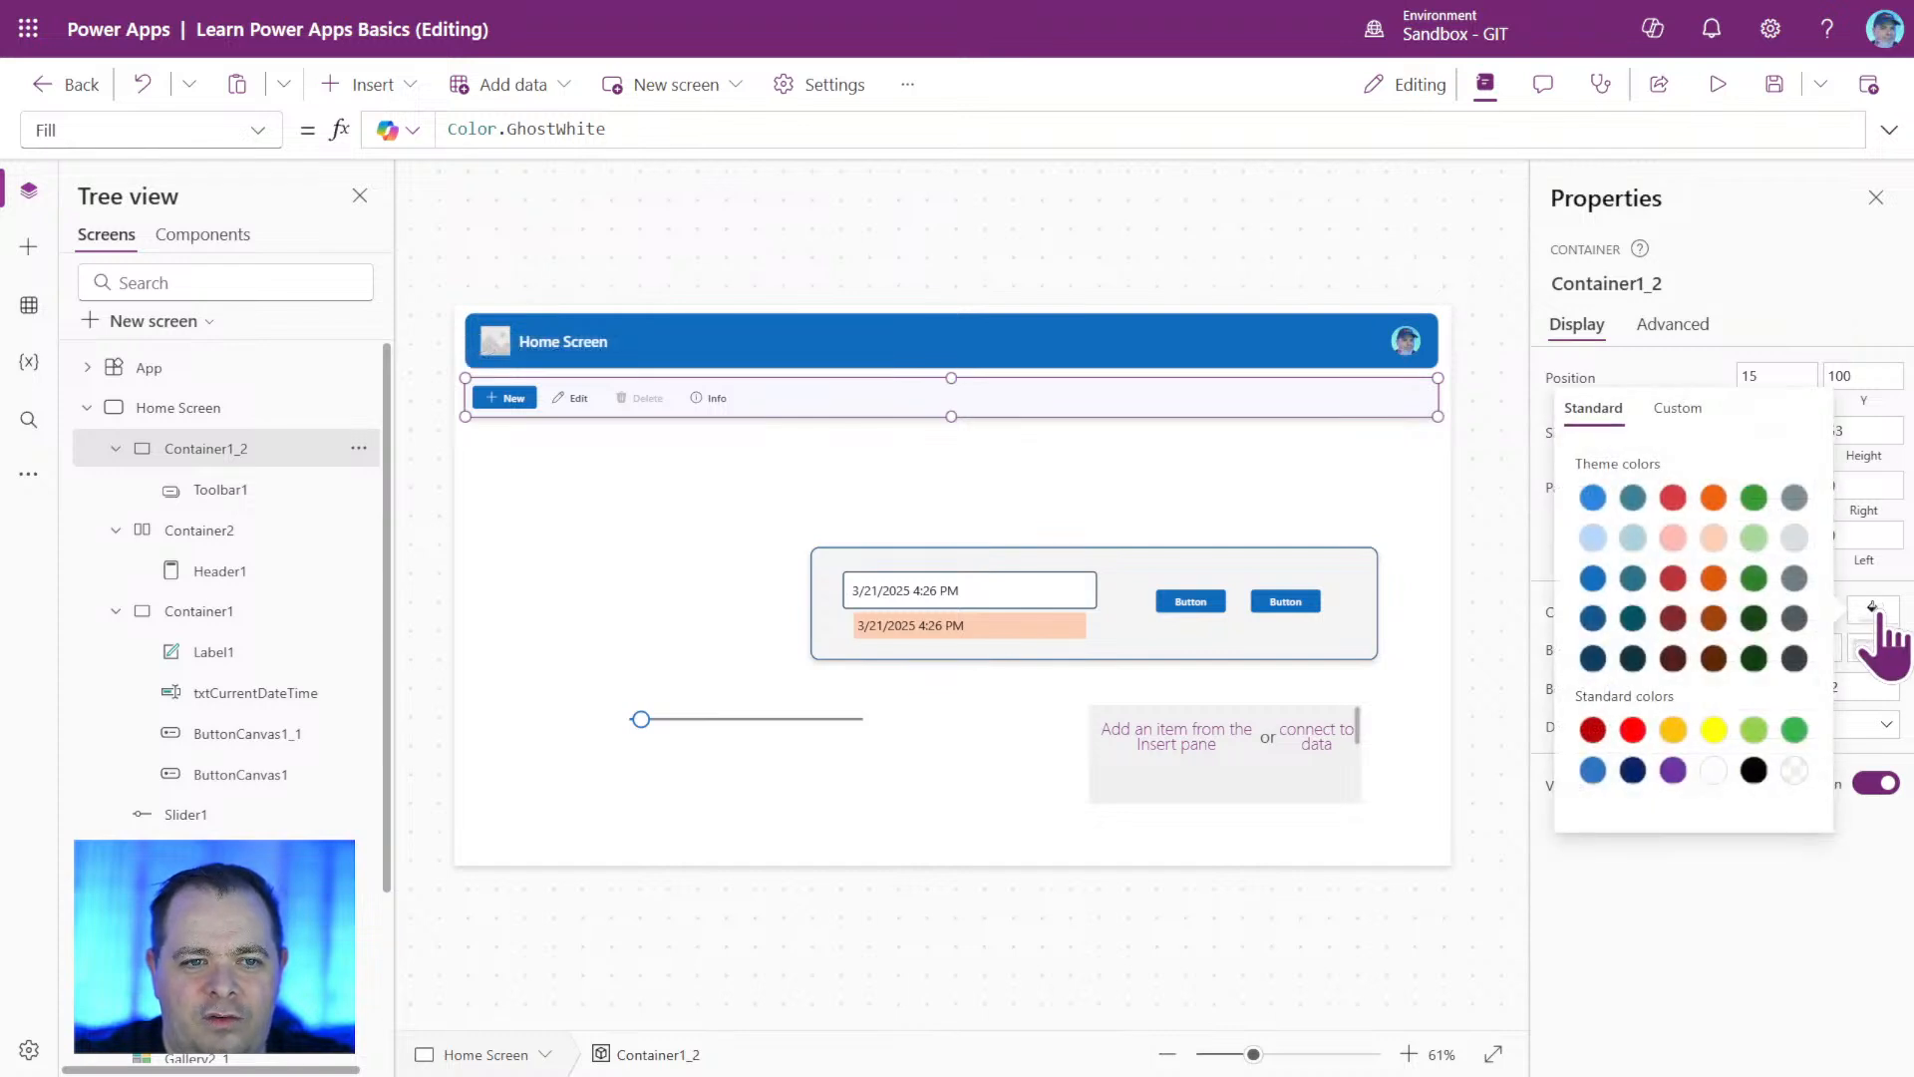
left_click(1685, 408)
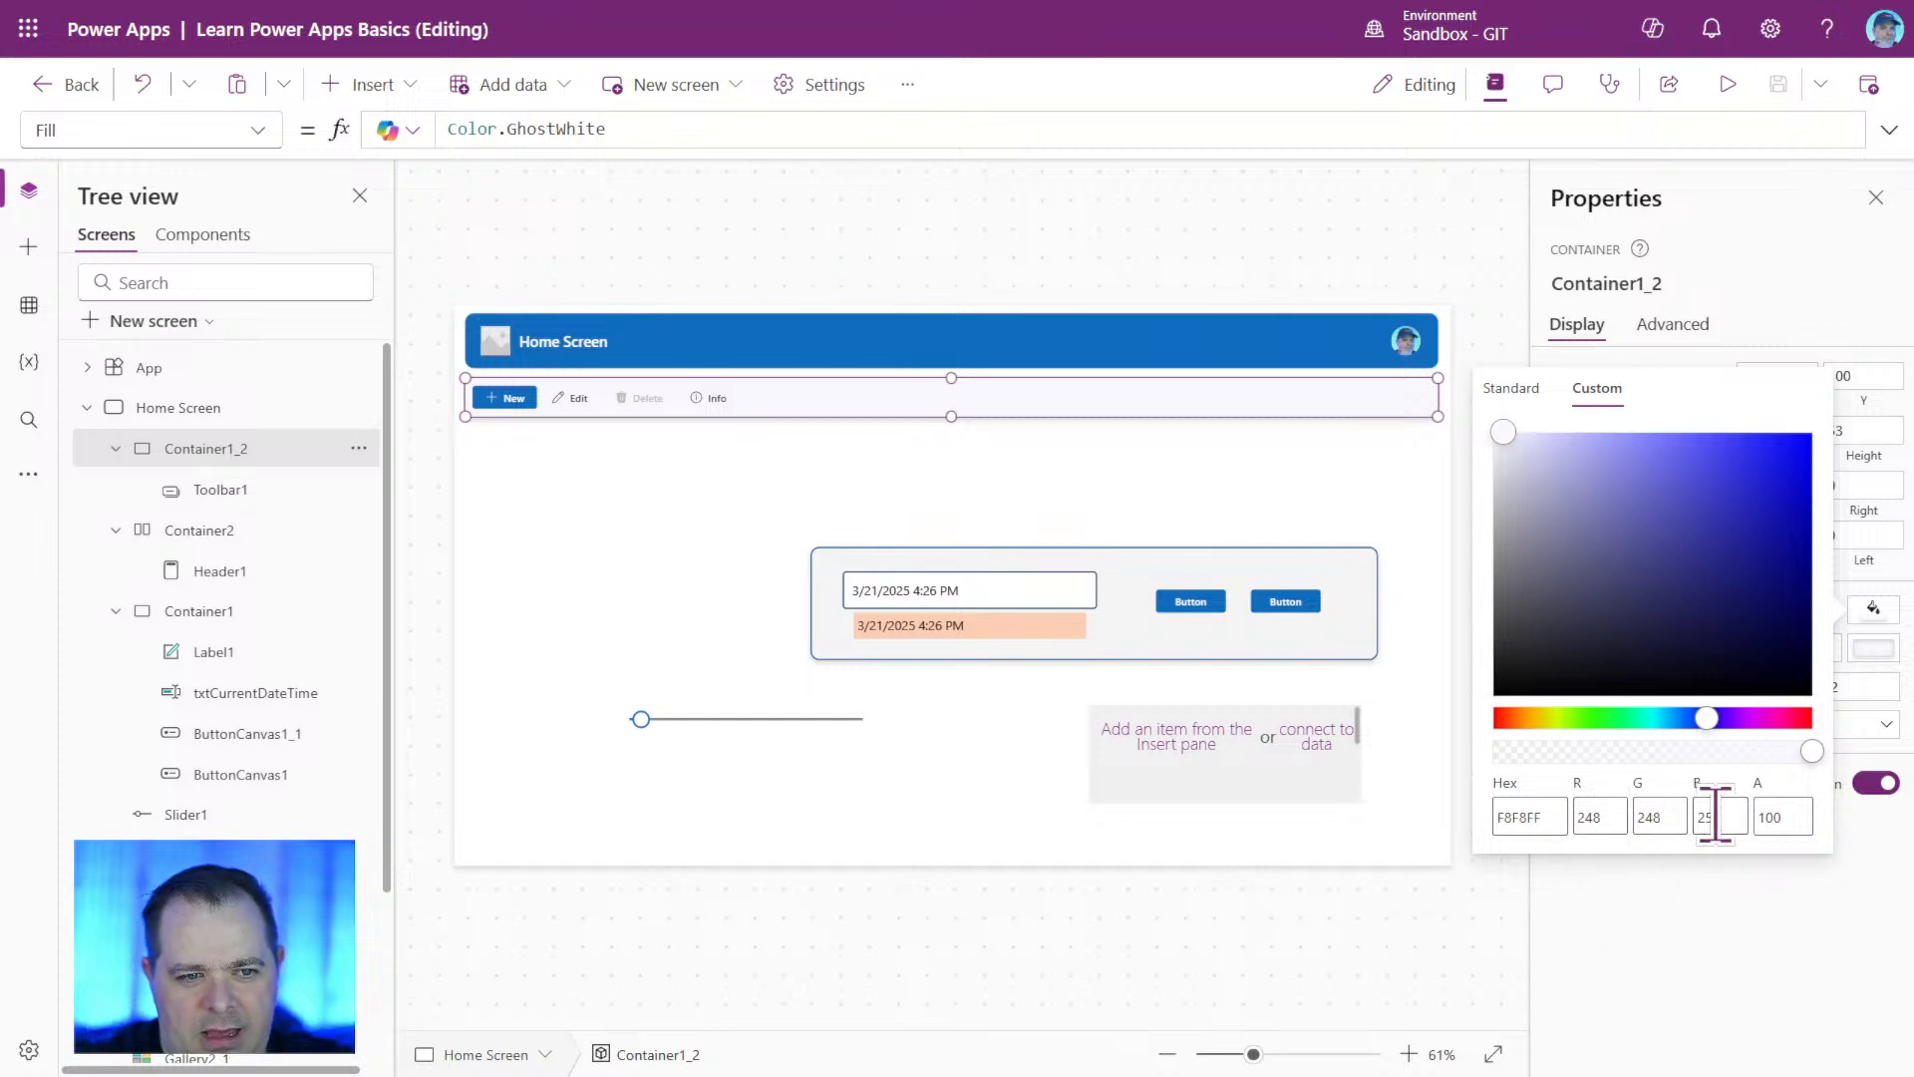
left_click_drag(1722, 818, 1695, 817)
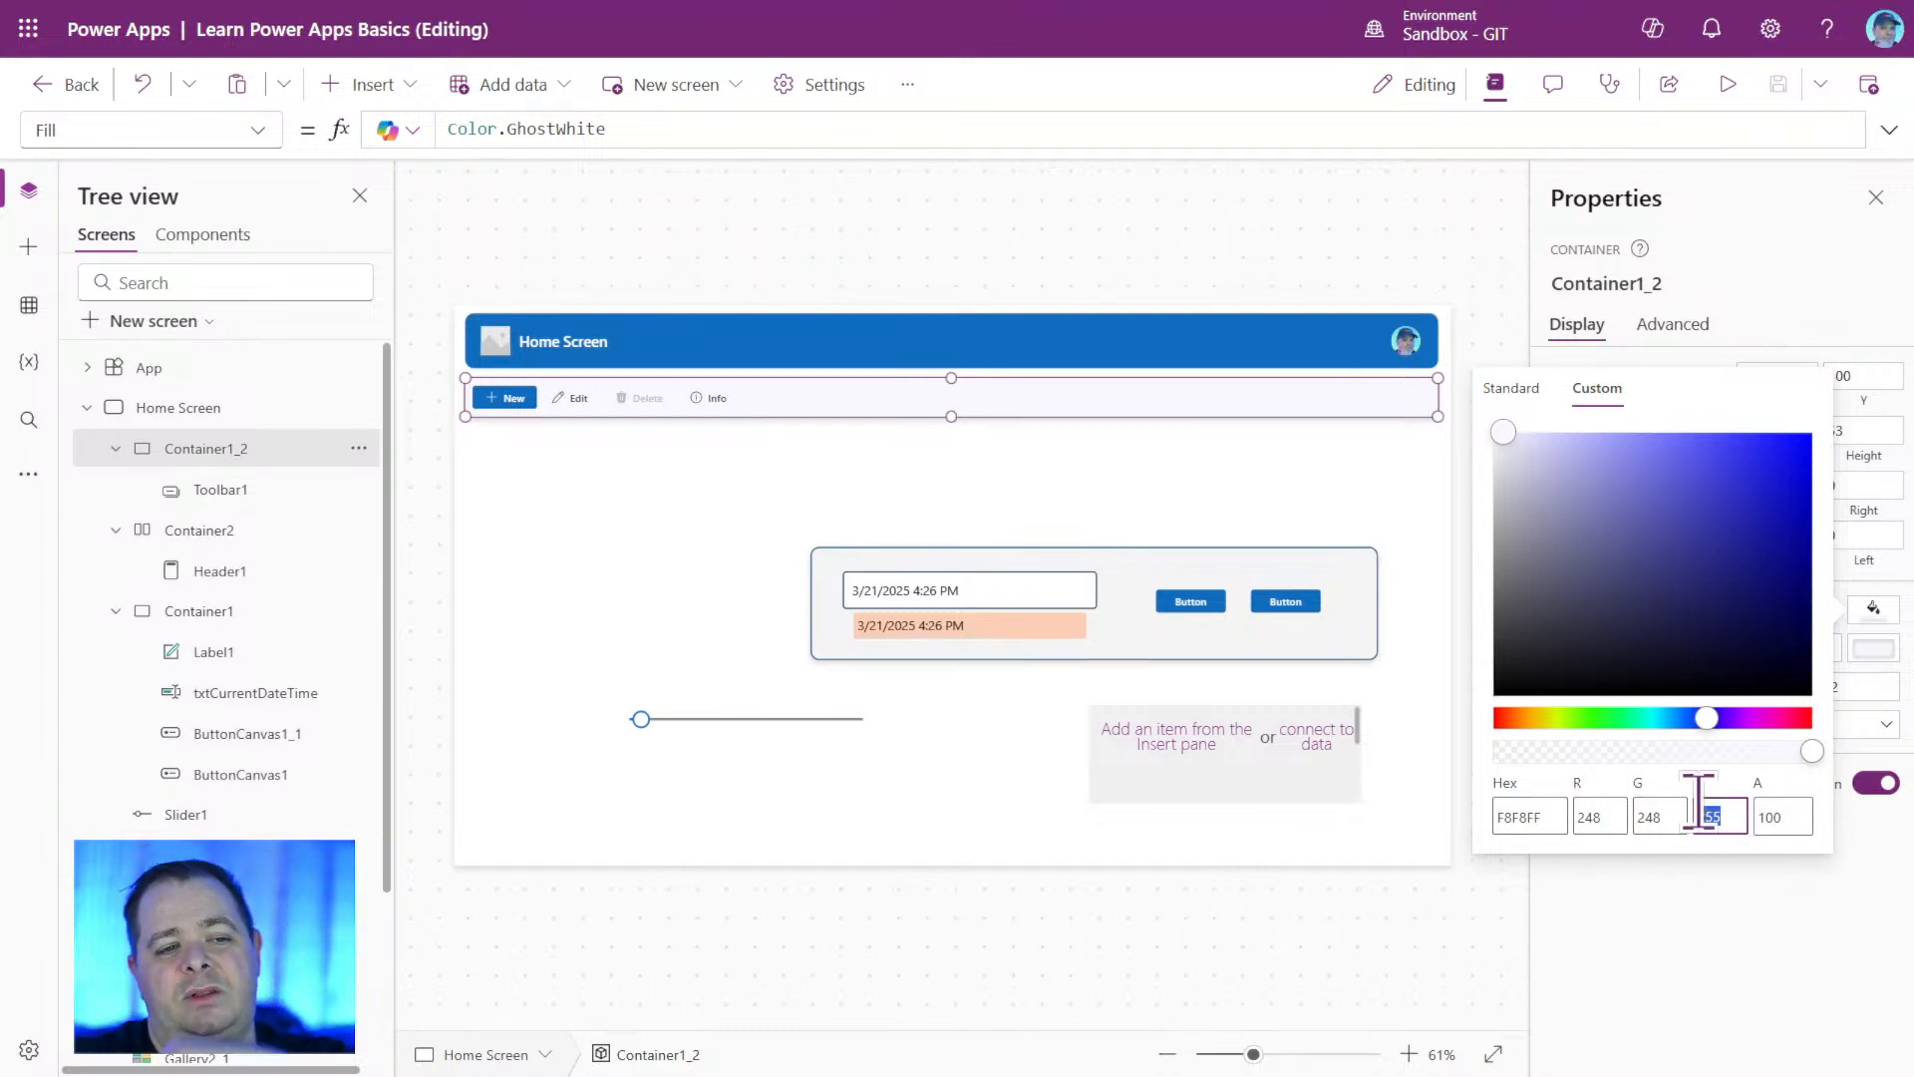
left_click(972, 474)
Set Container1_2's BorderColor formula to ColorFade(Self.Fill, 50%).
left_click(1184, 406)
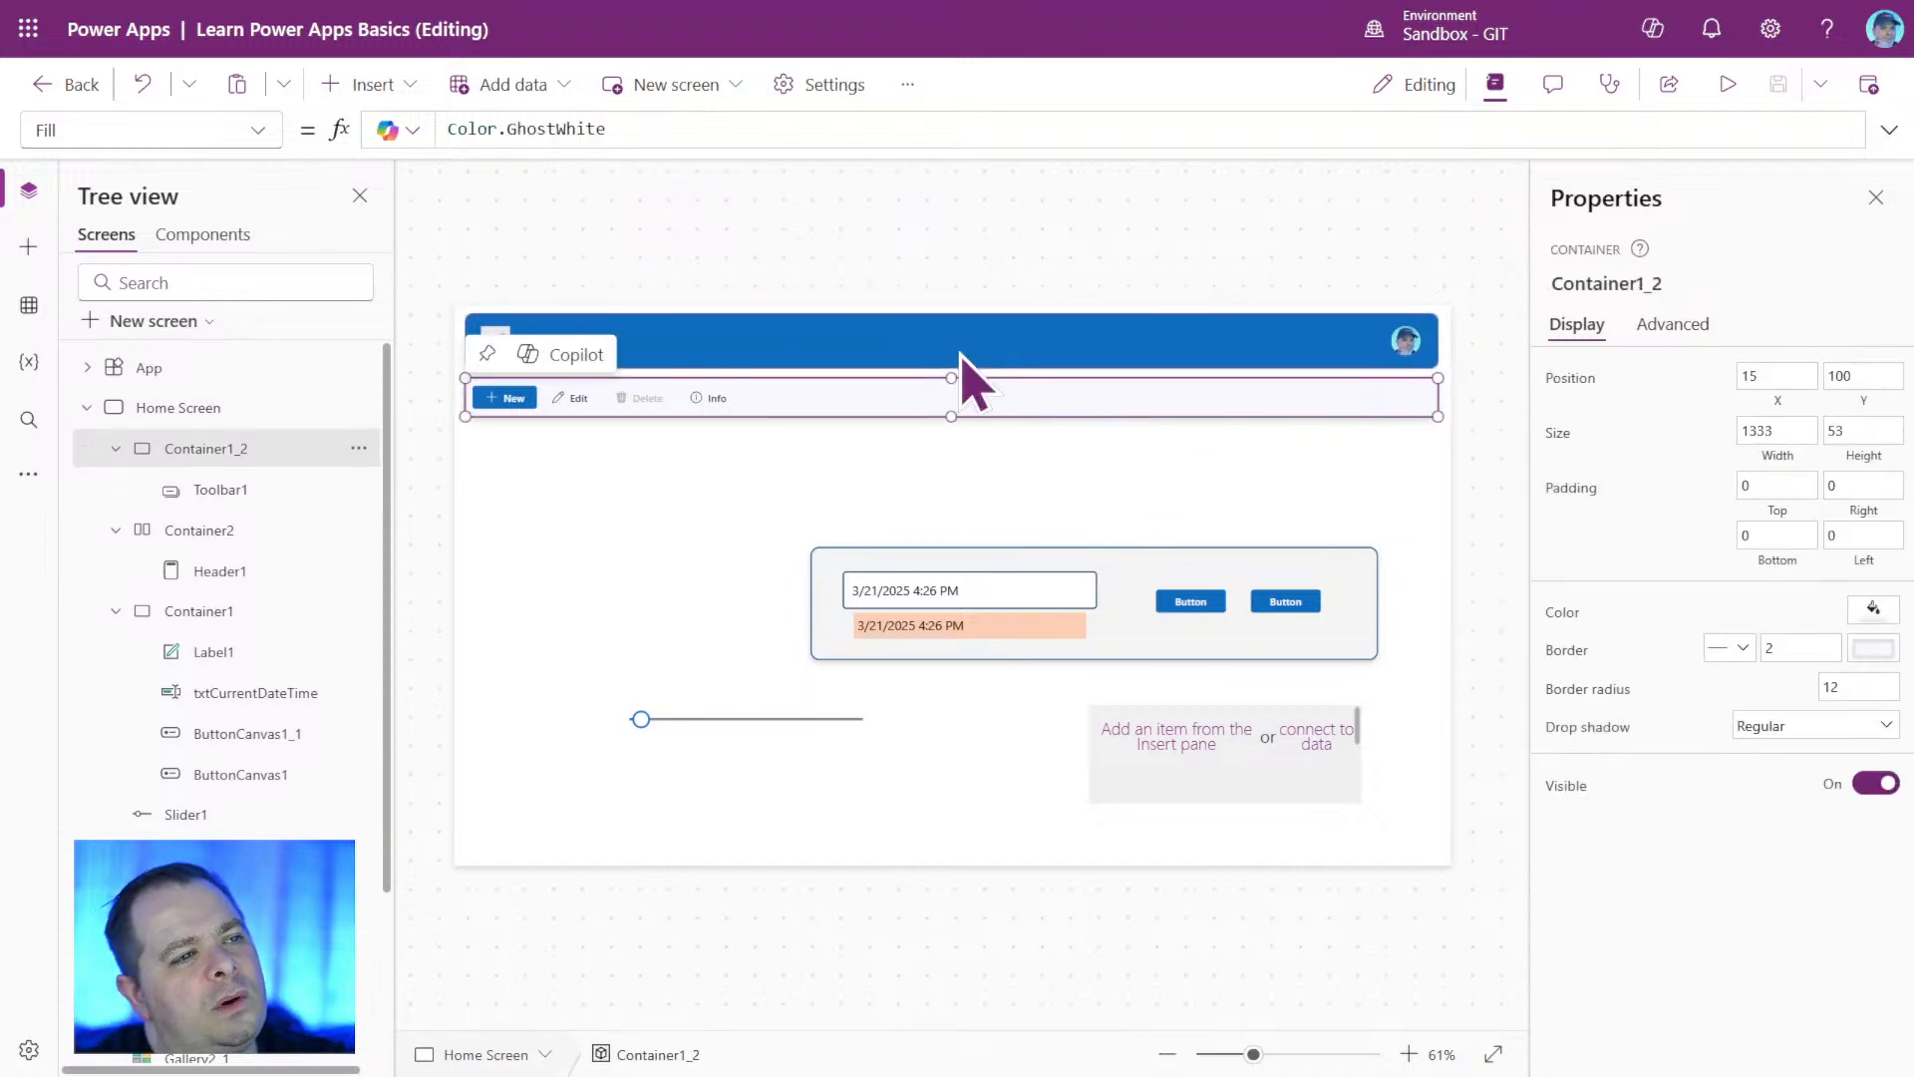
left_click(254, 133)
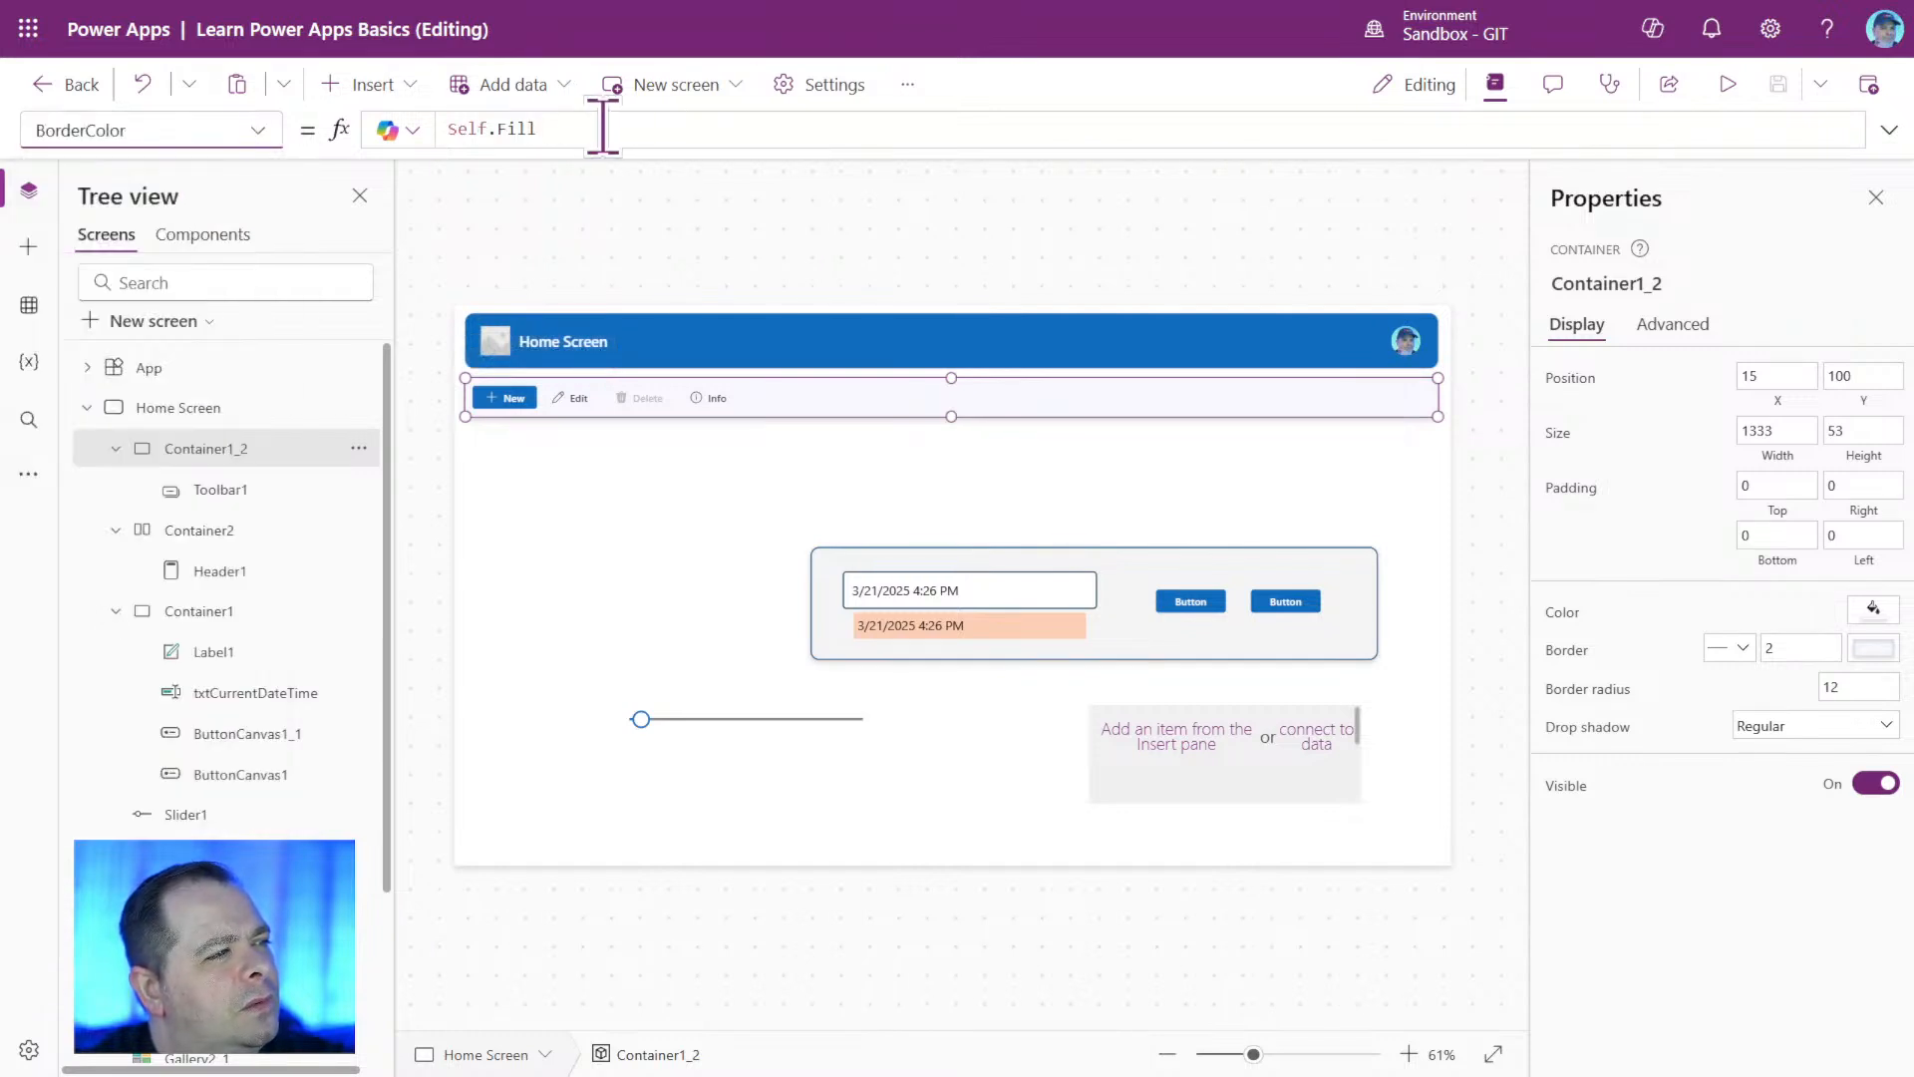
left_click(597, 128)
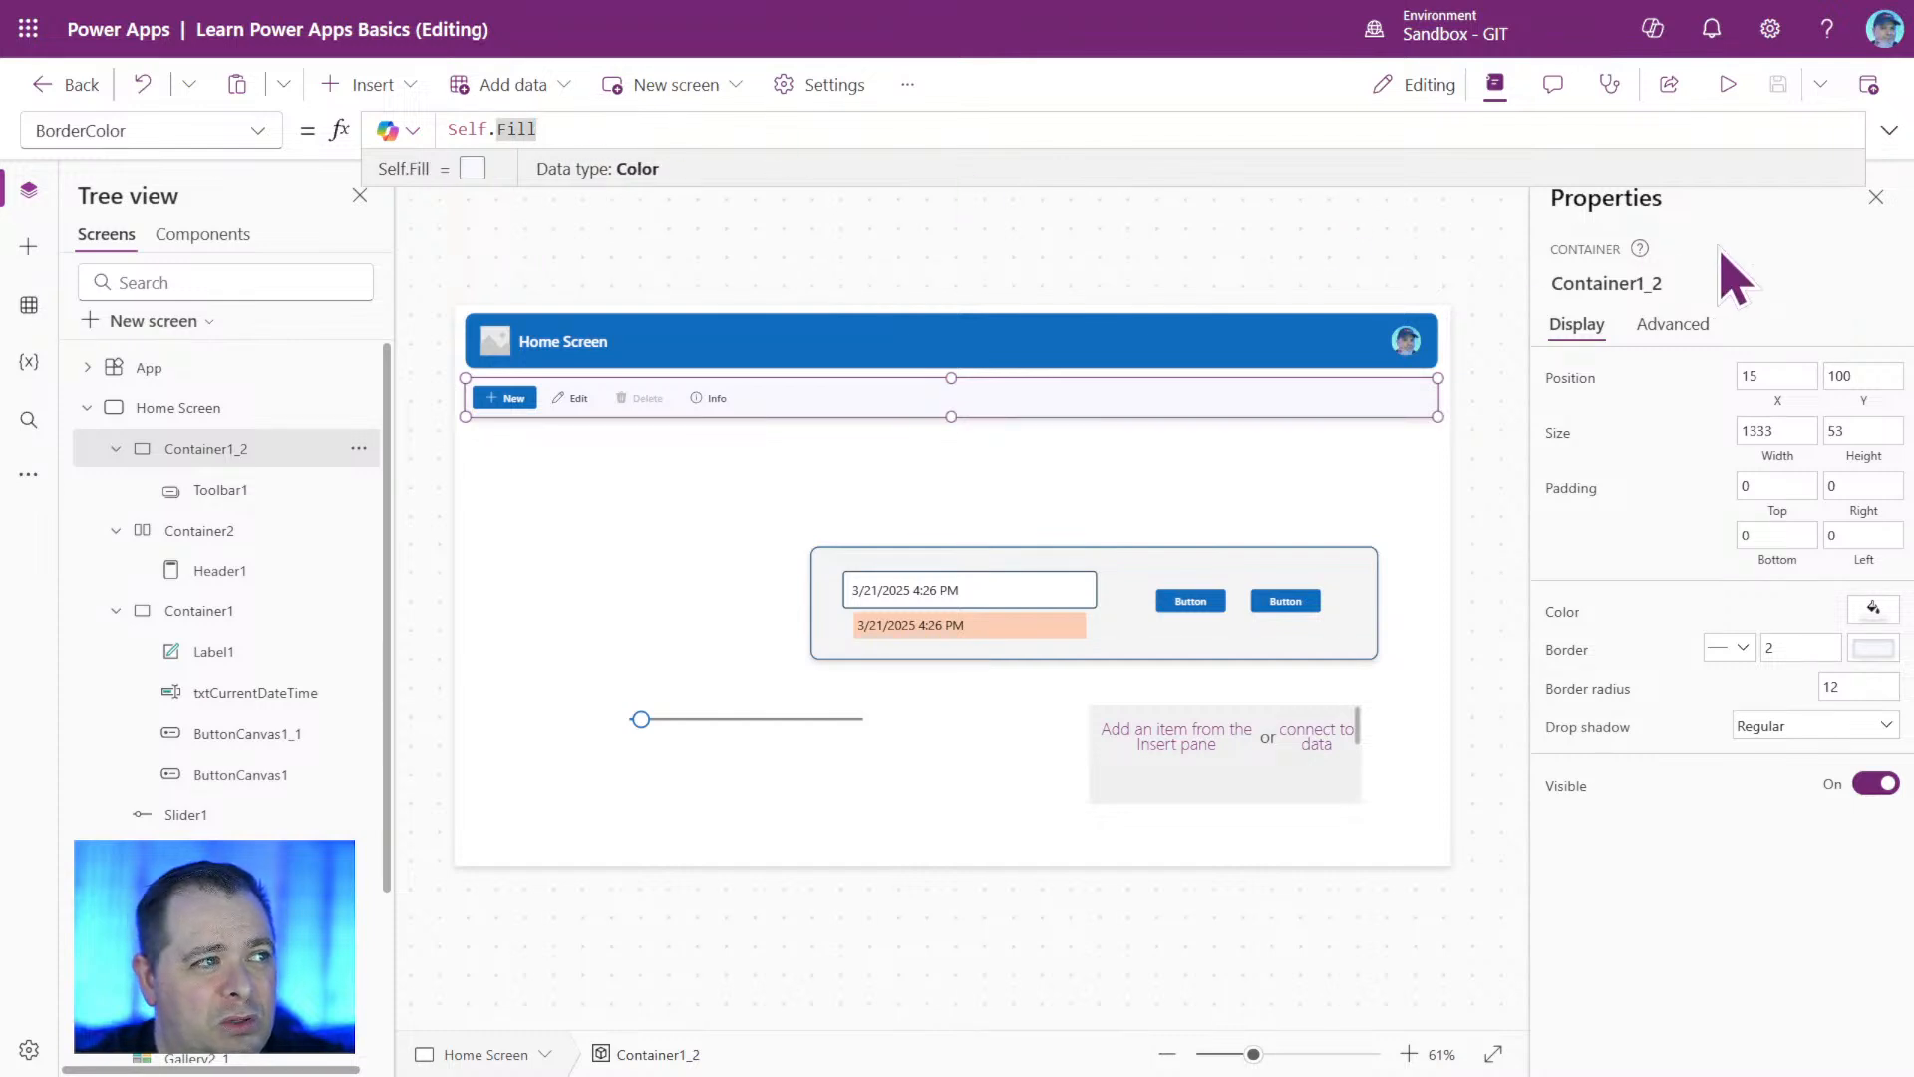
key("Home")
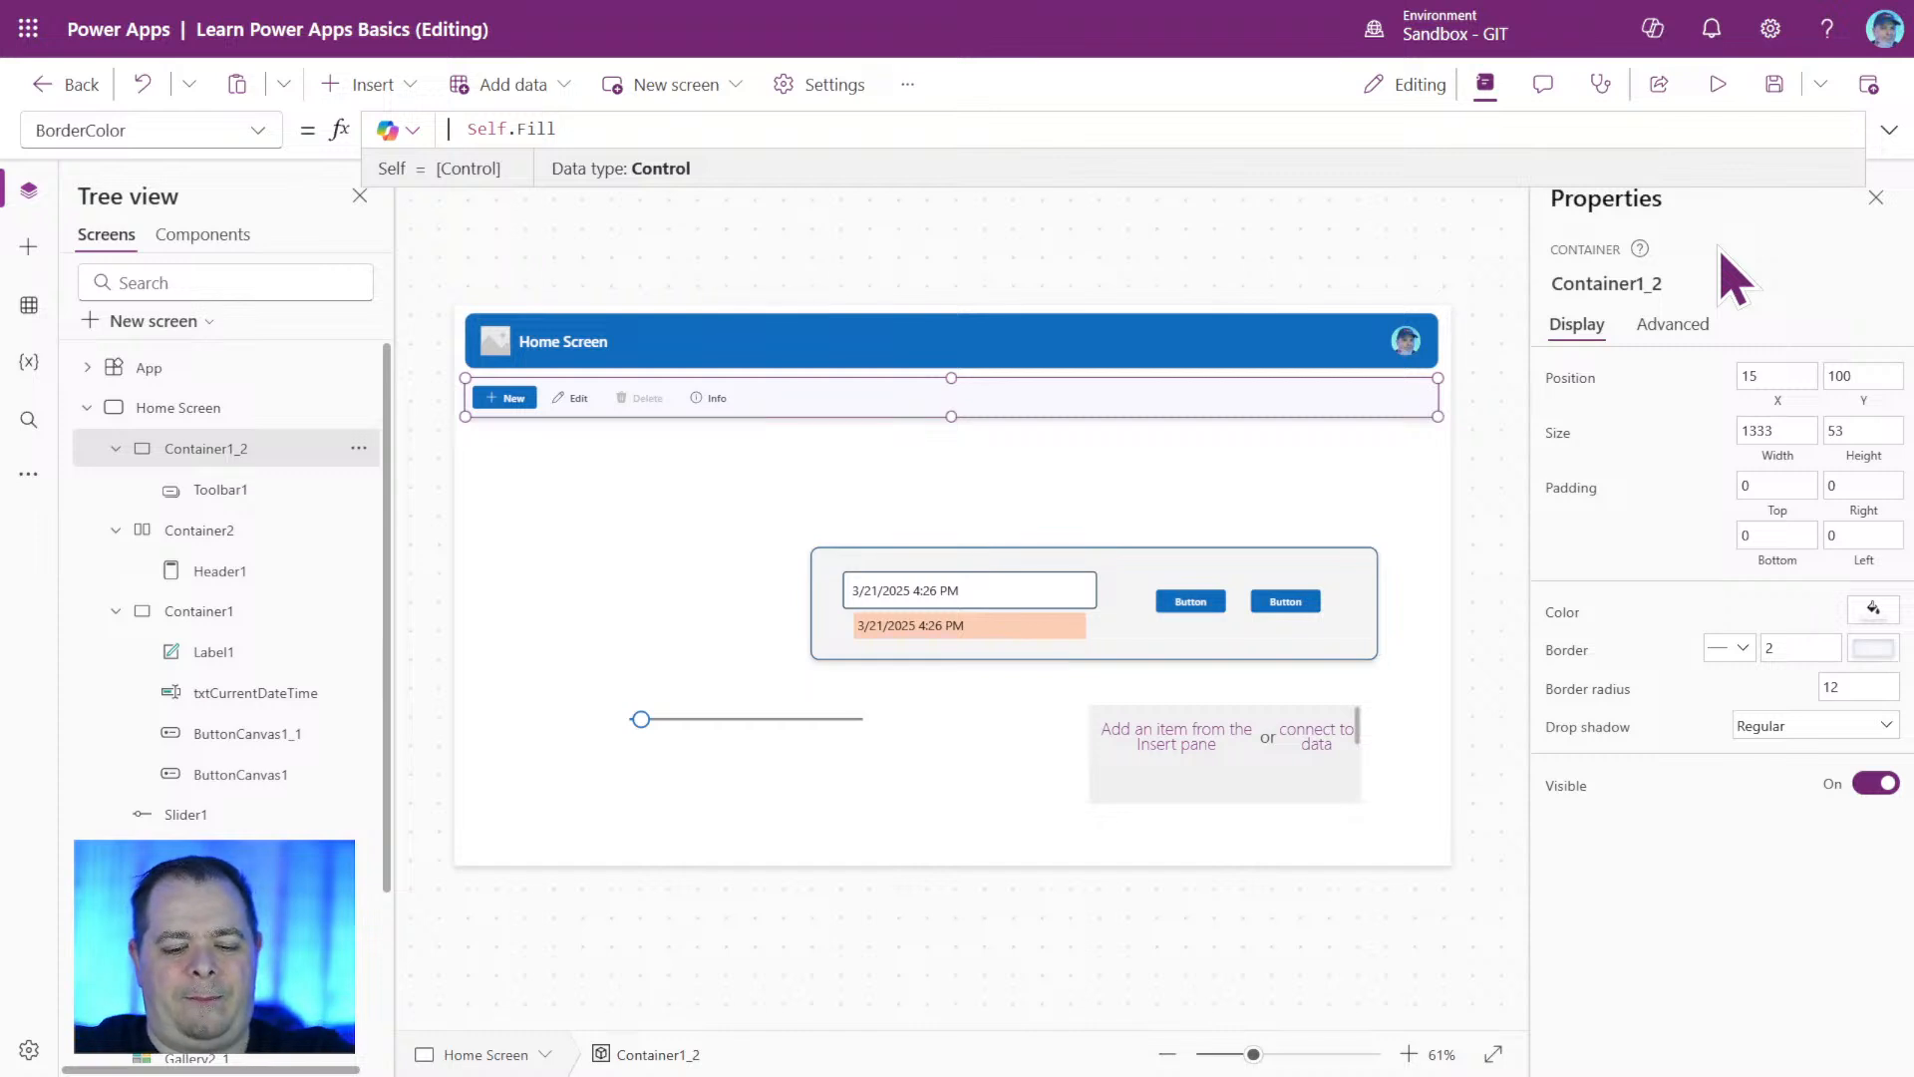
type("Color")
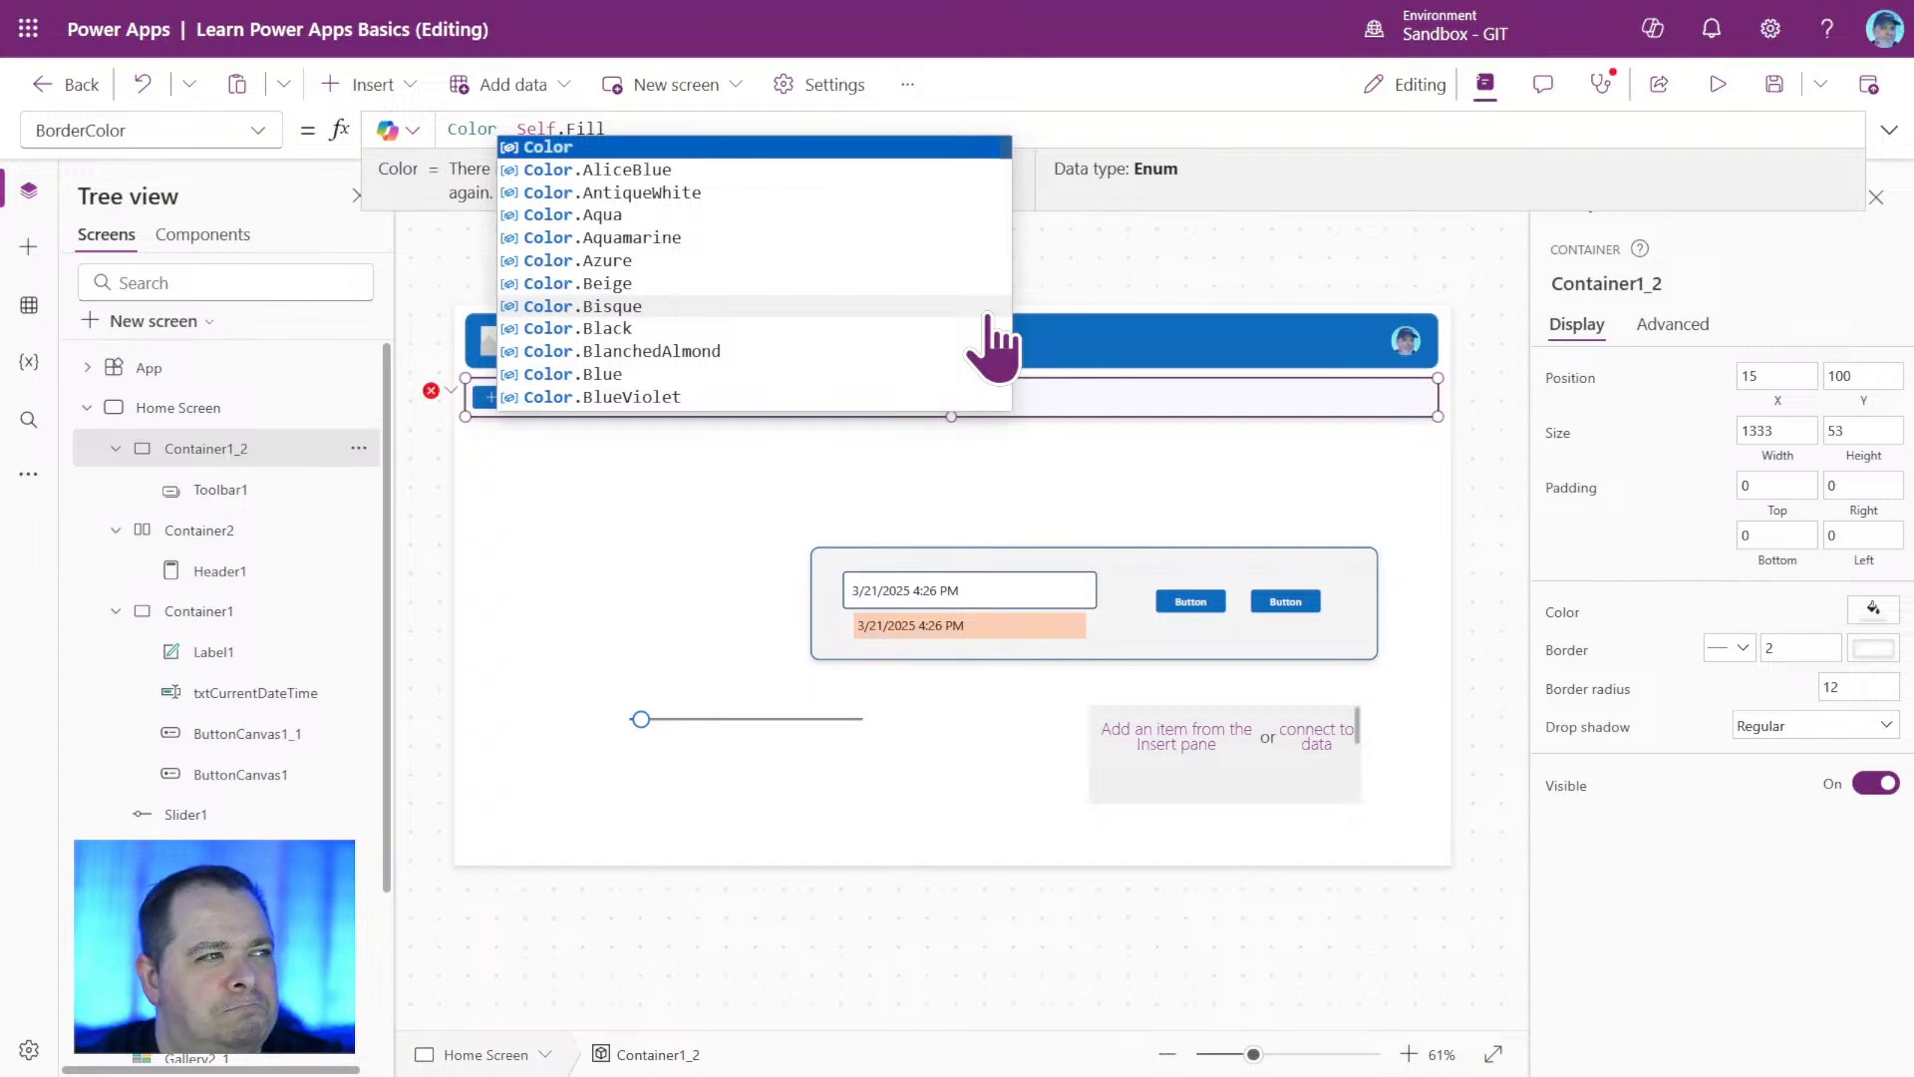
type("Fa")
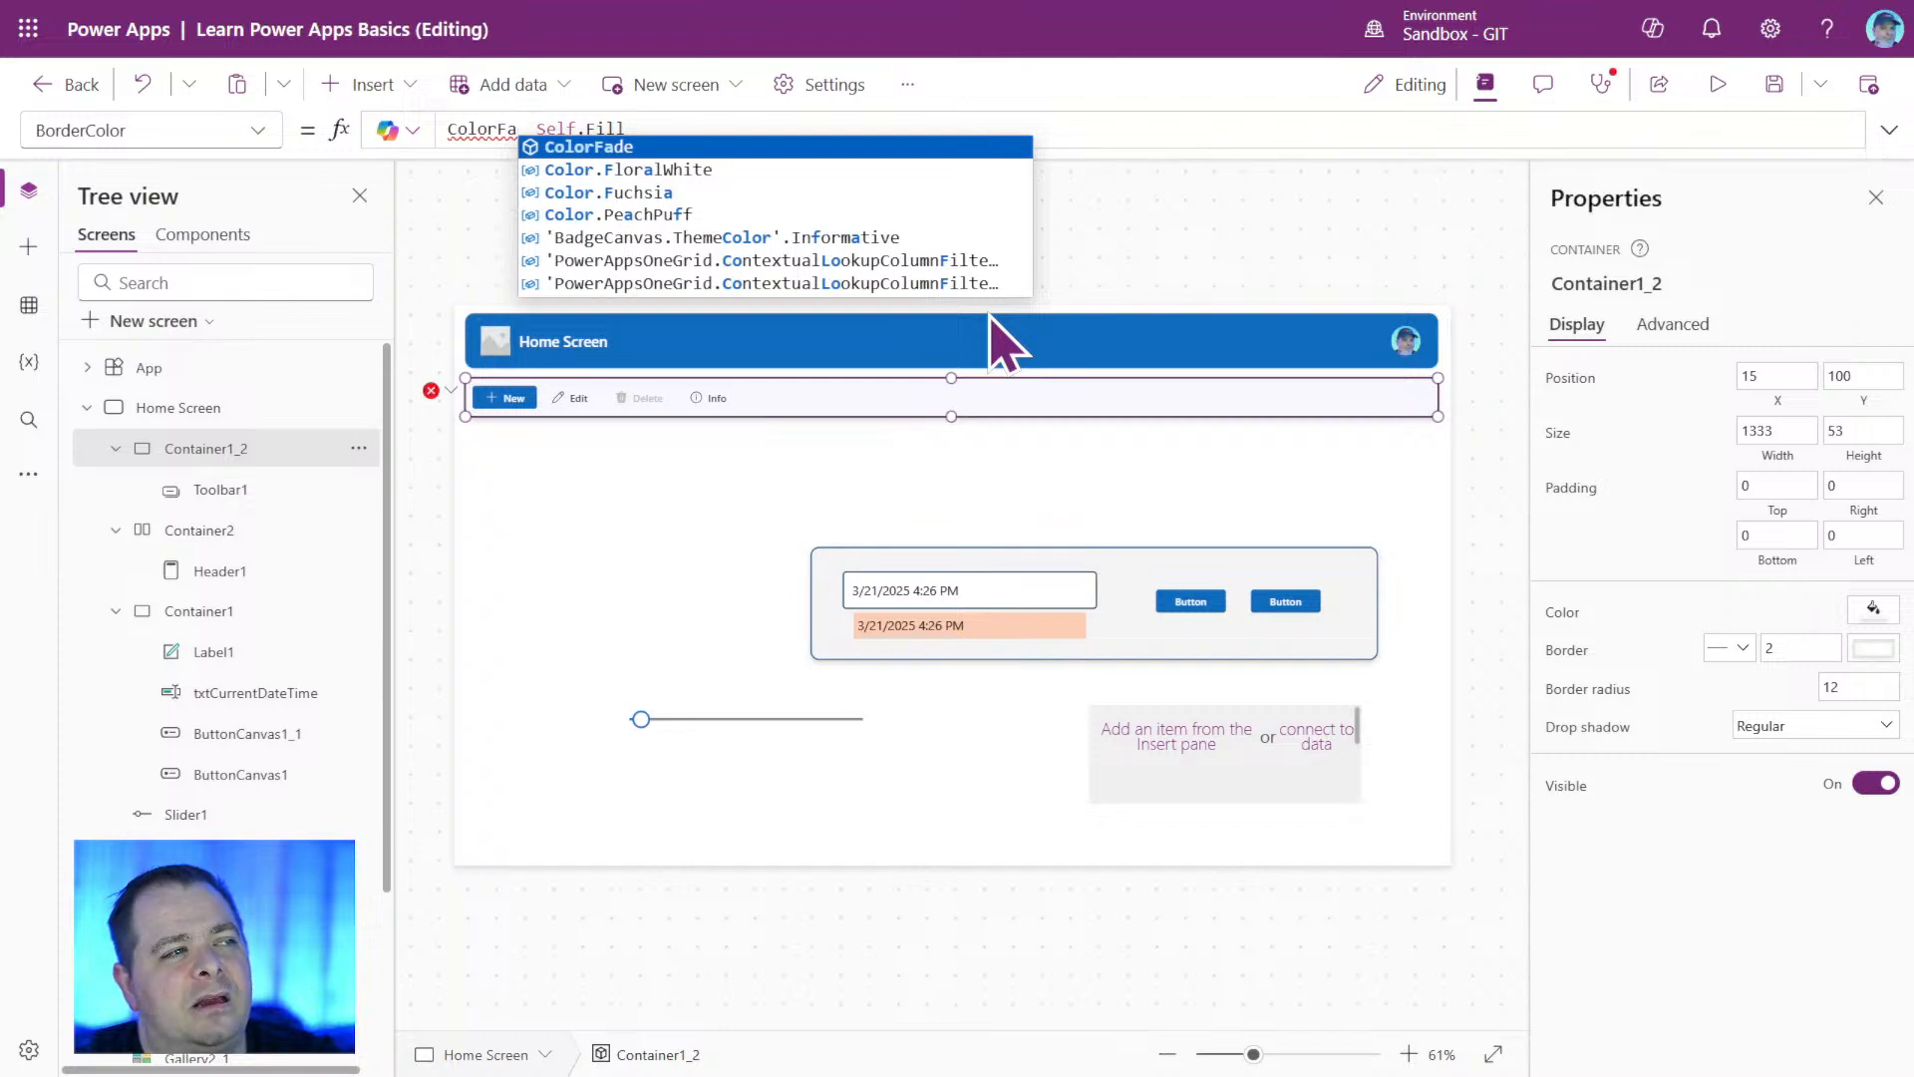
key("Tab")
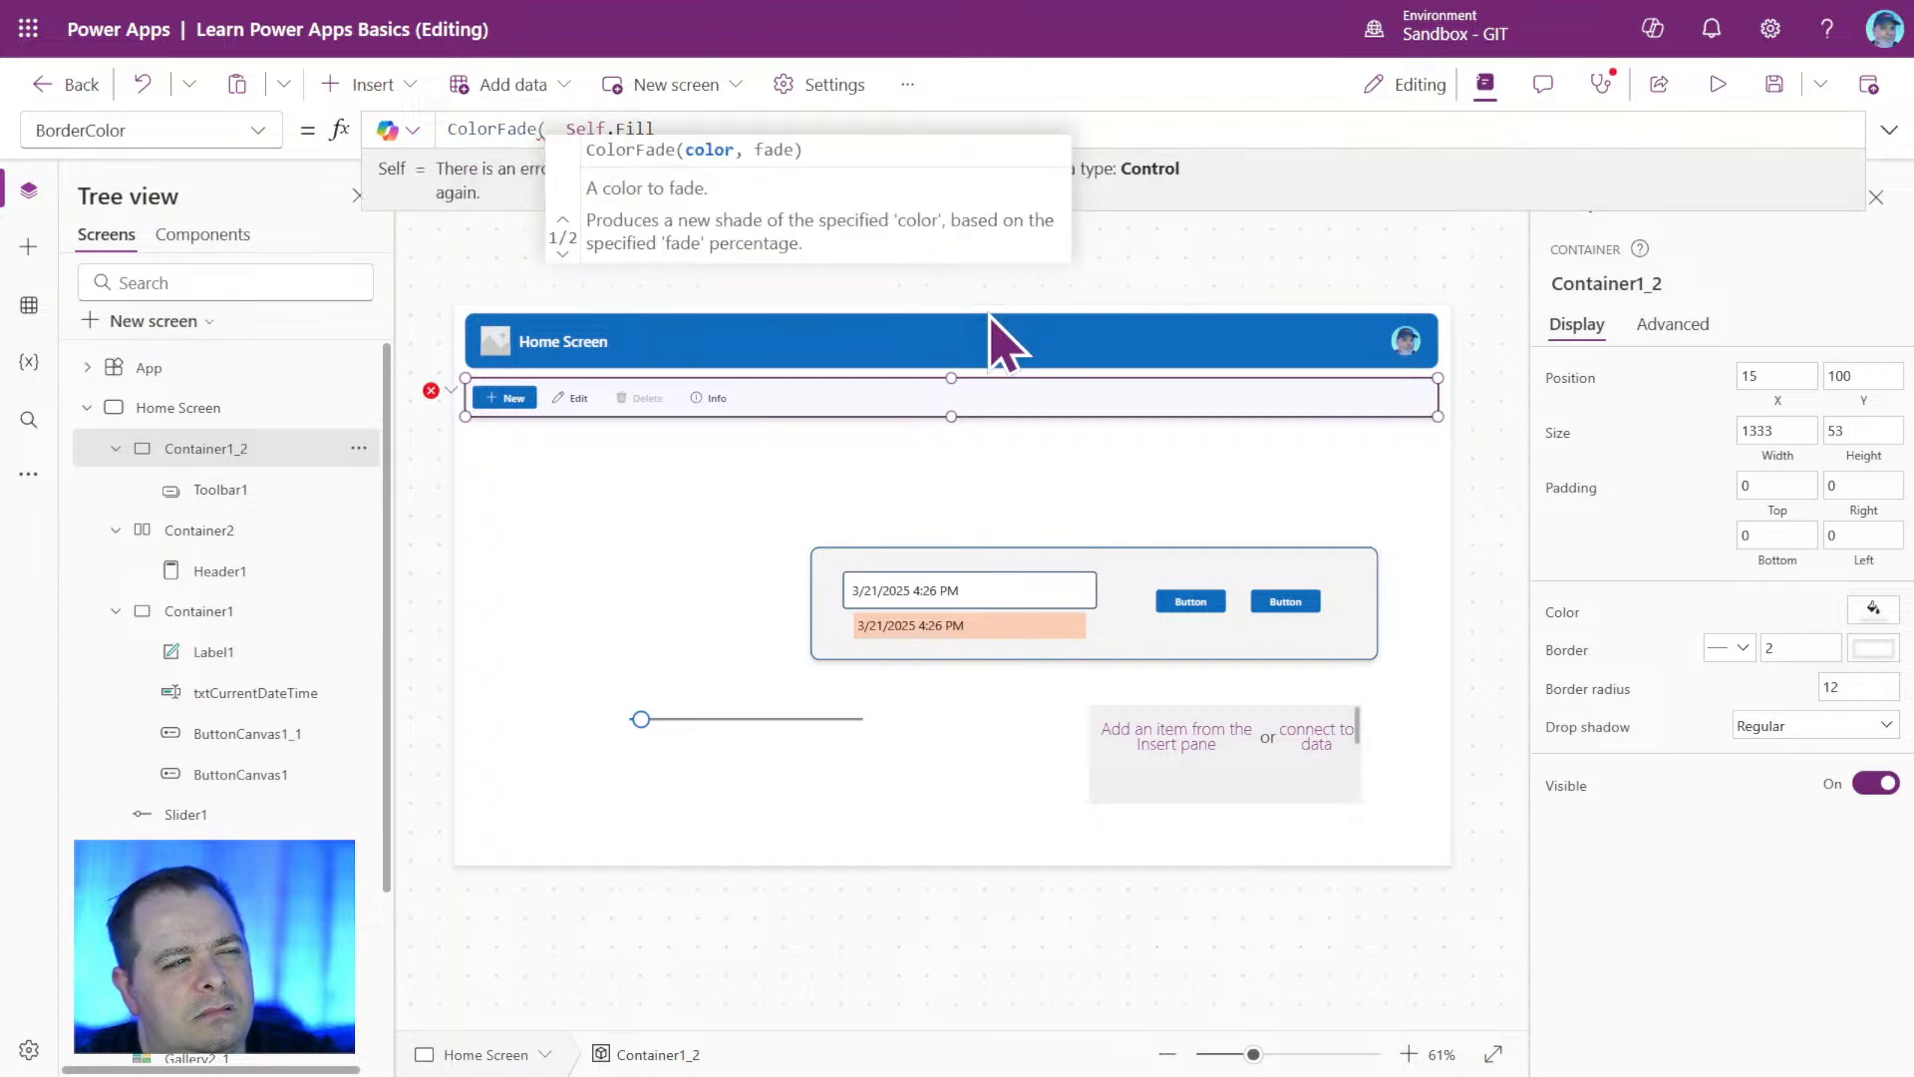
type("Self.Fill")
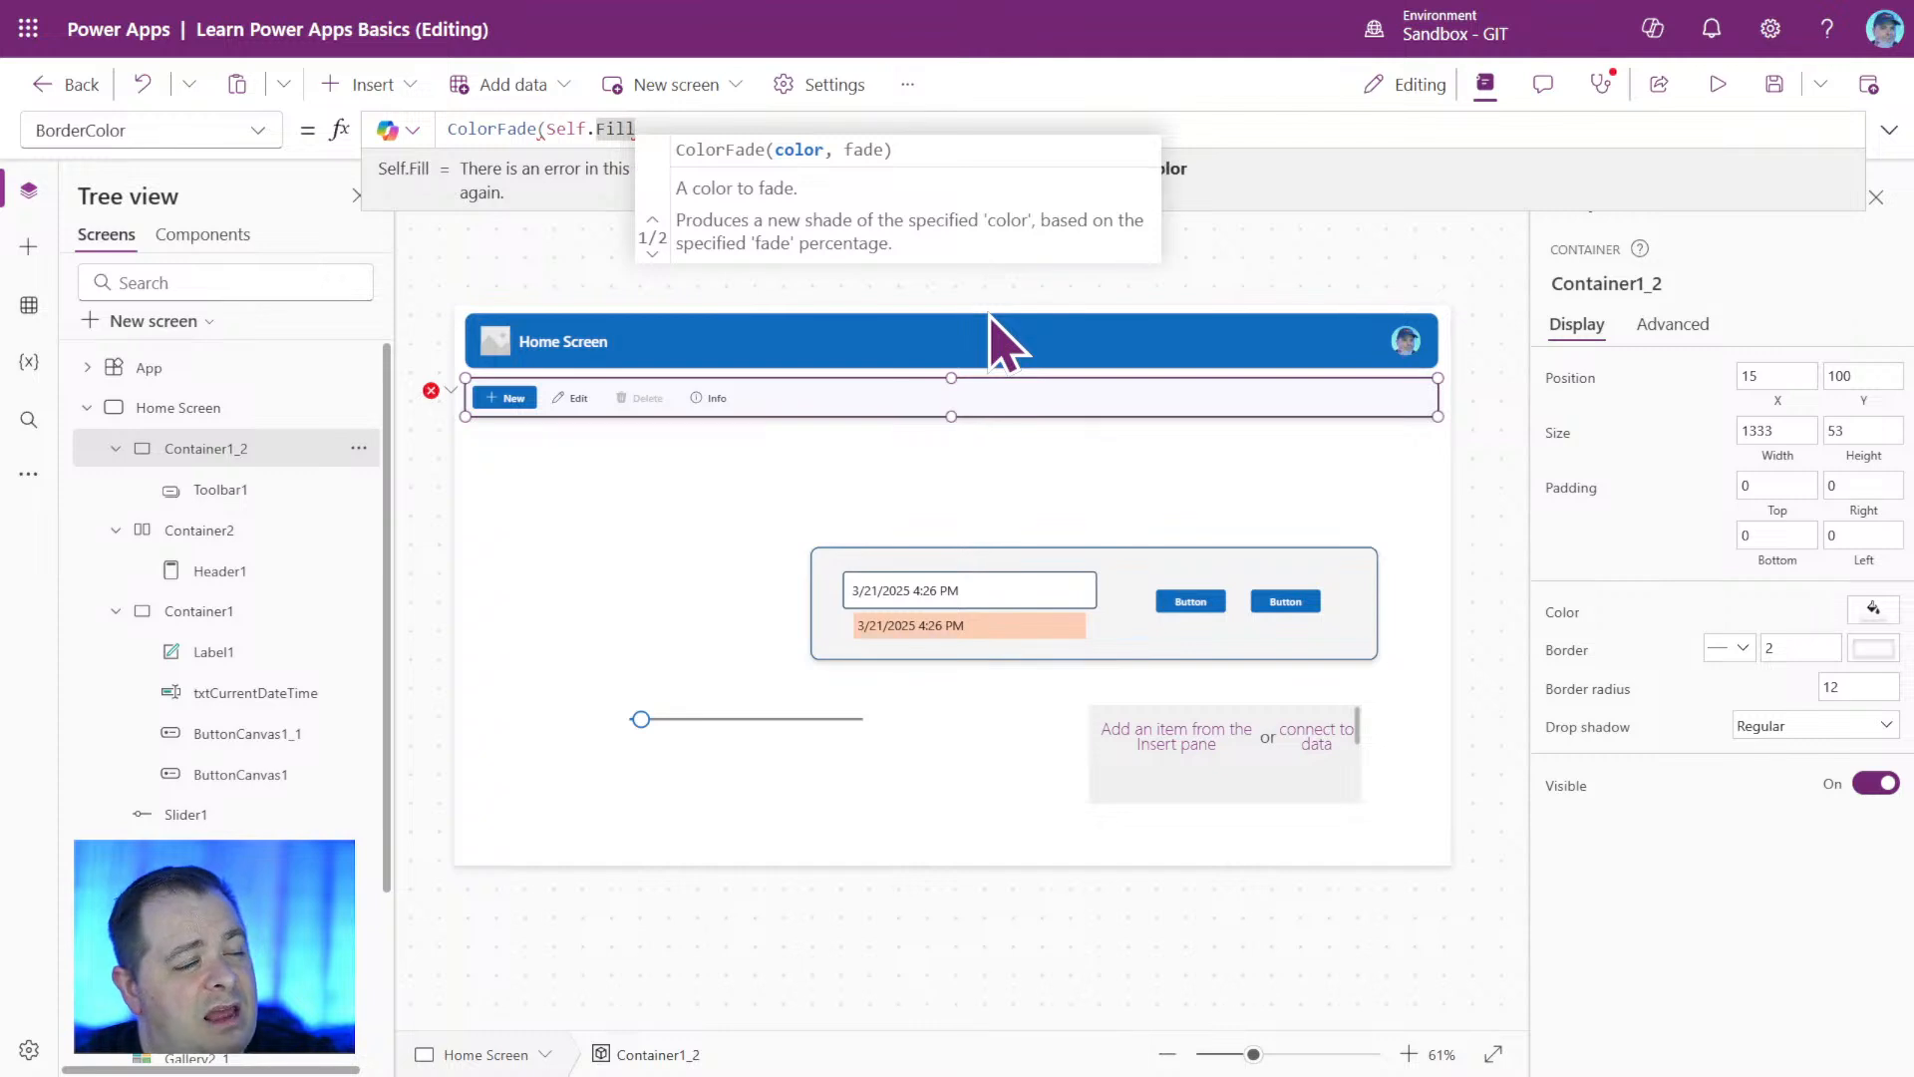
type(", ")
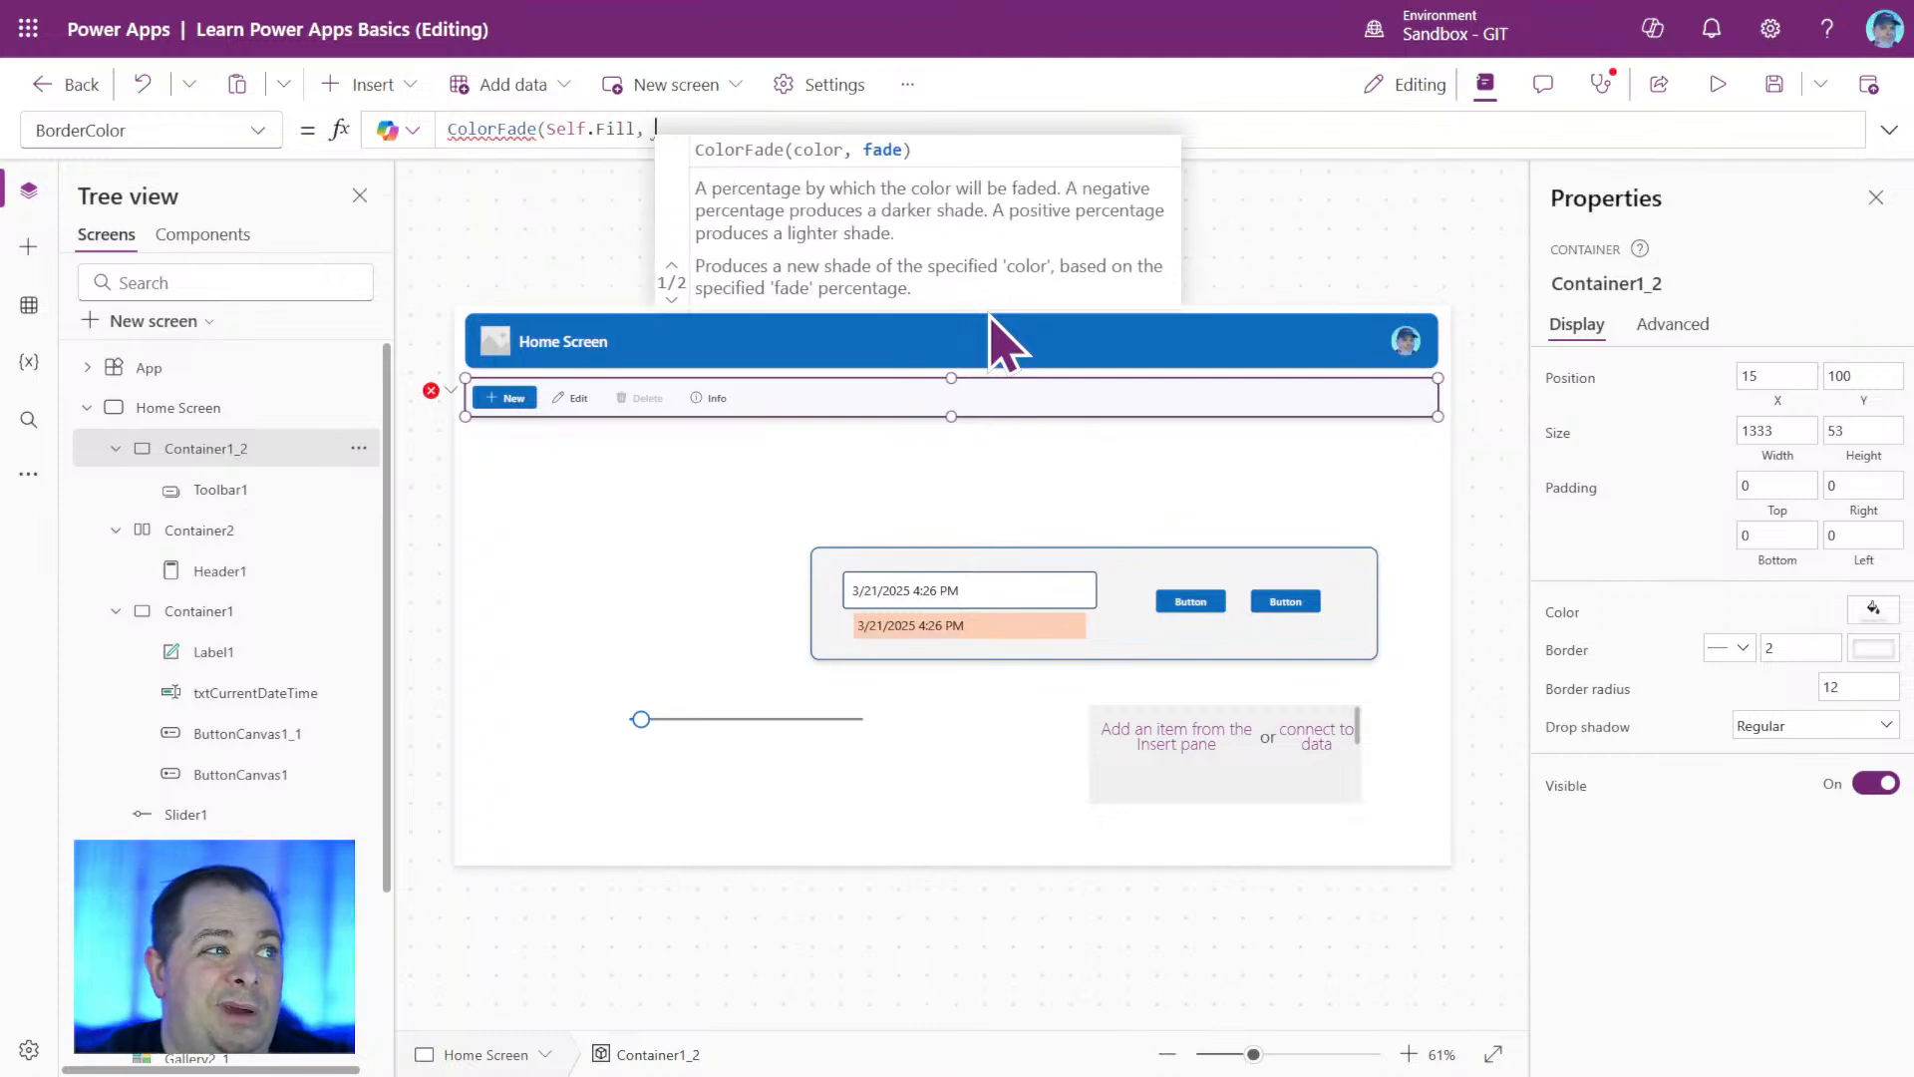
type("50%)")
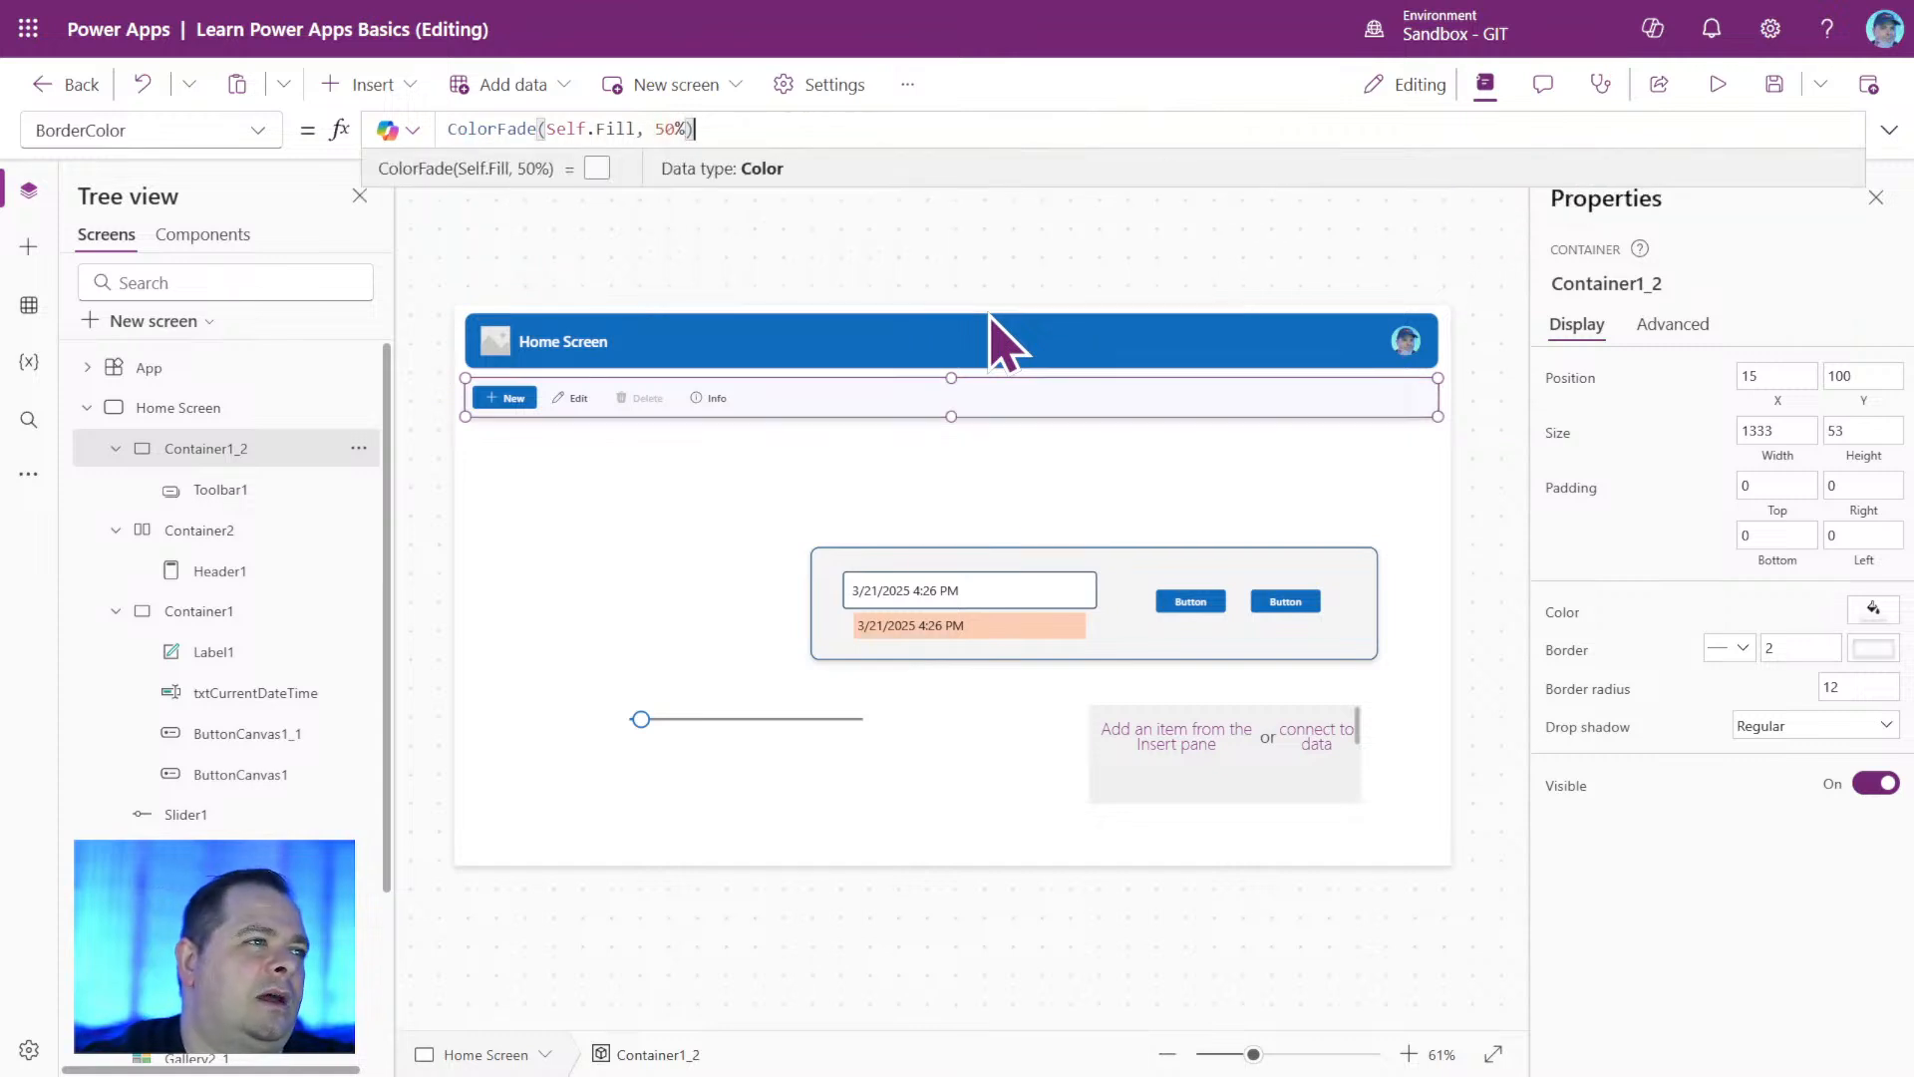
Try the decimal 0.5 as the ColorFade amount in Container1_2's BorderColor formula, and restore it to 50%.
double_click(663, 129)
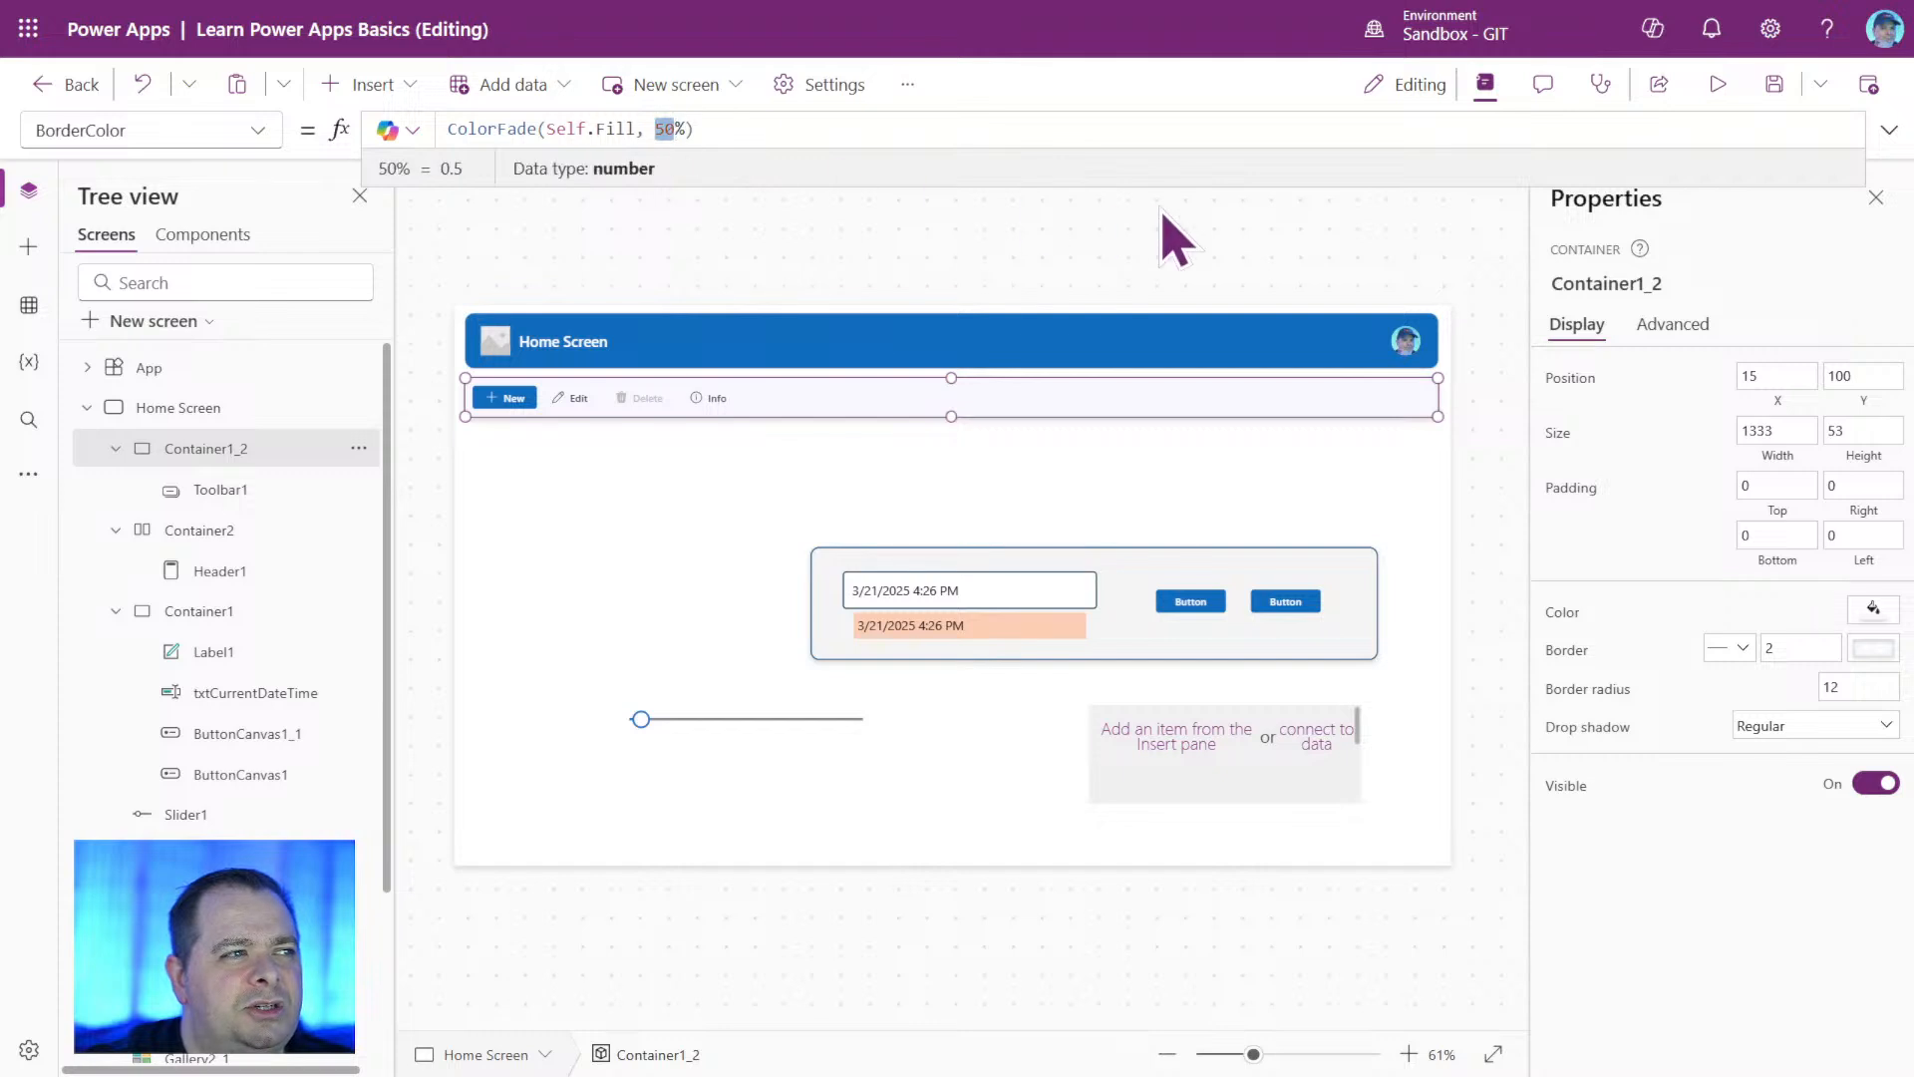
key("Delete")
key("Delete")
type("0.")
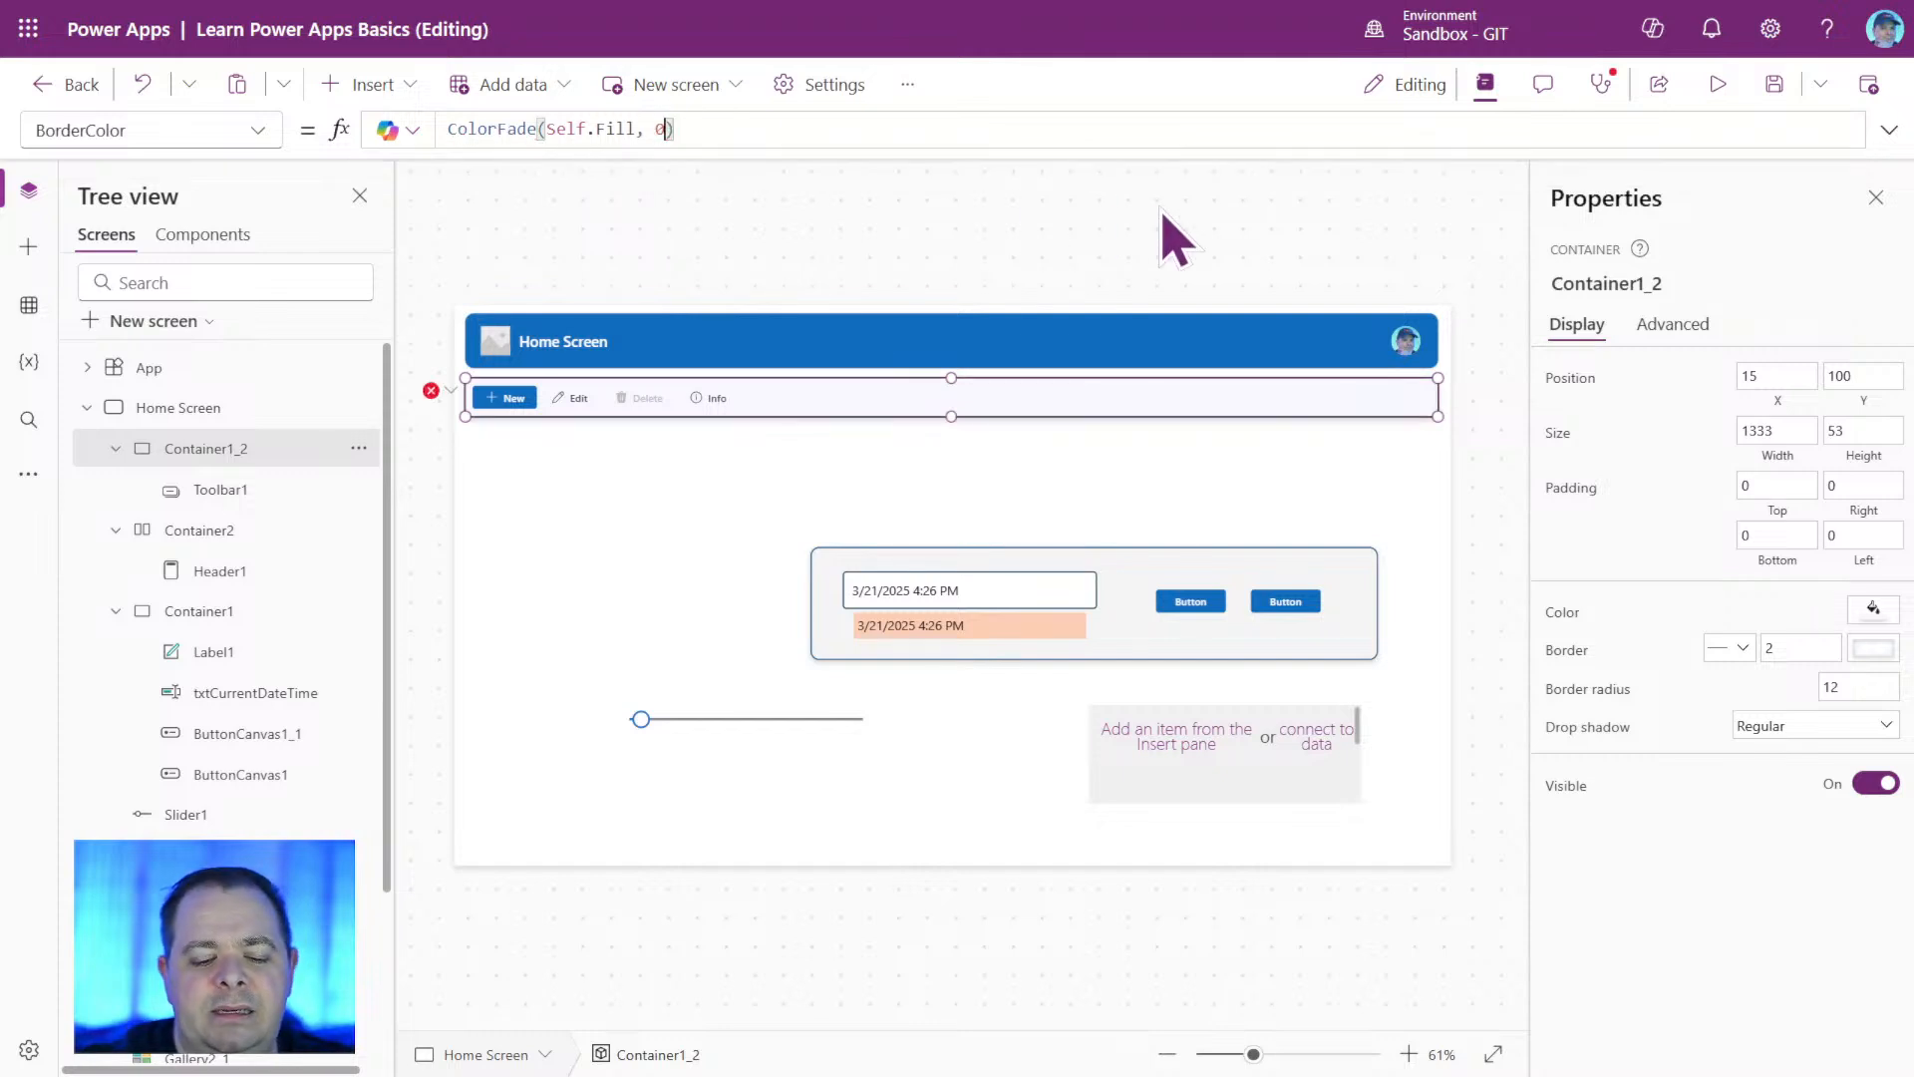
type("5")
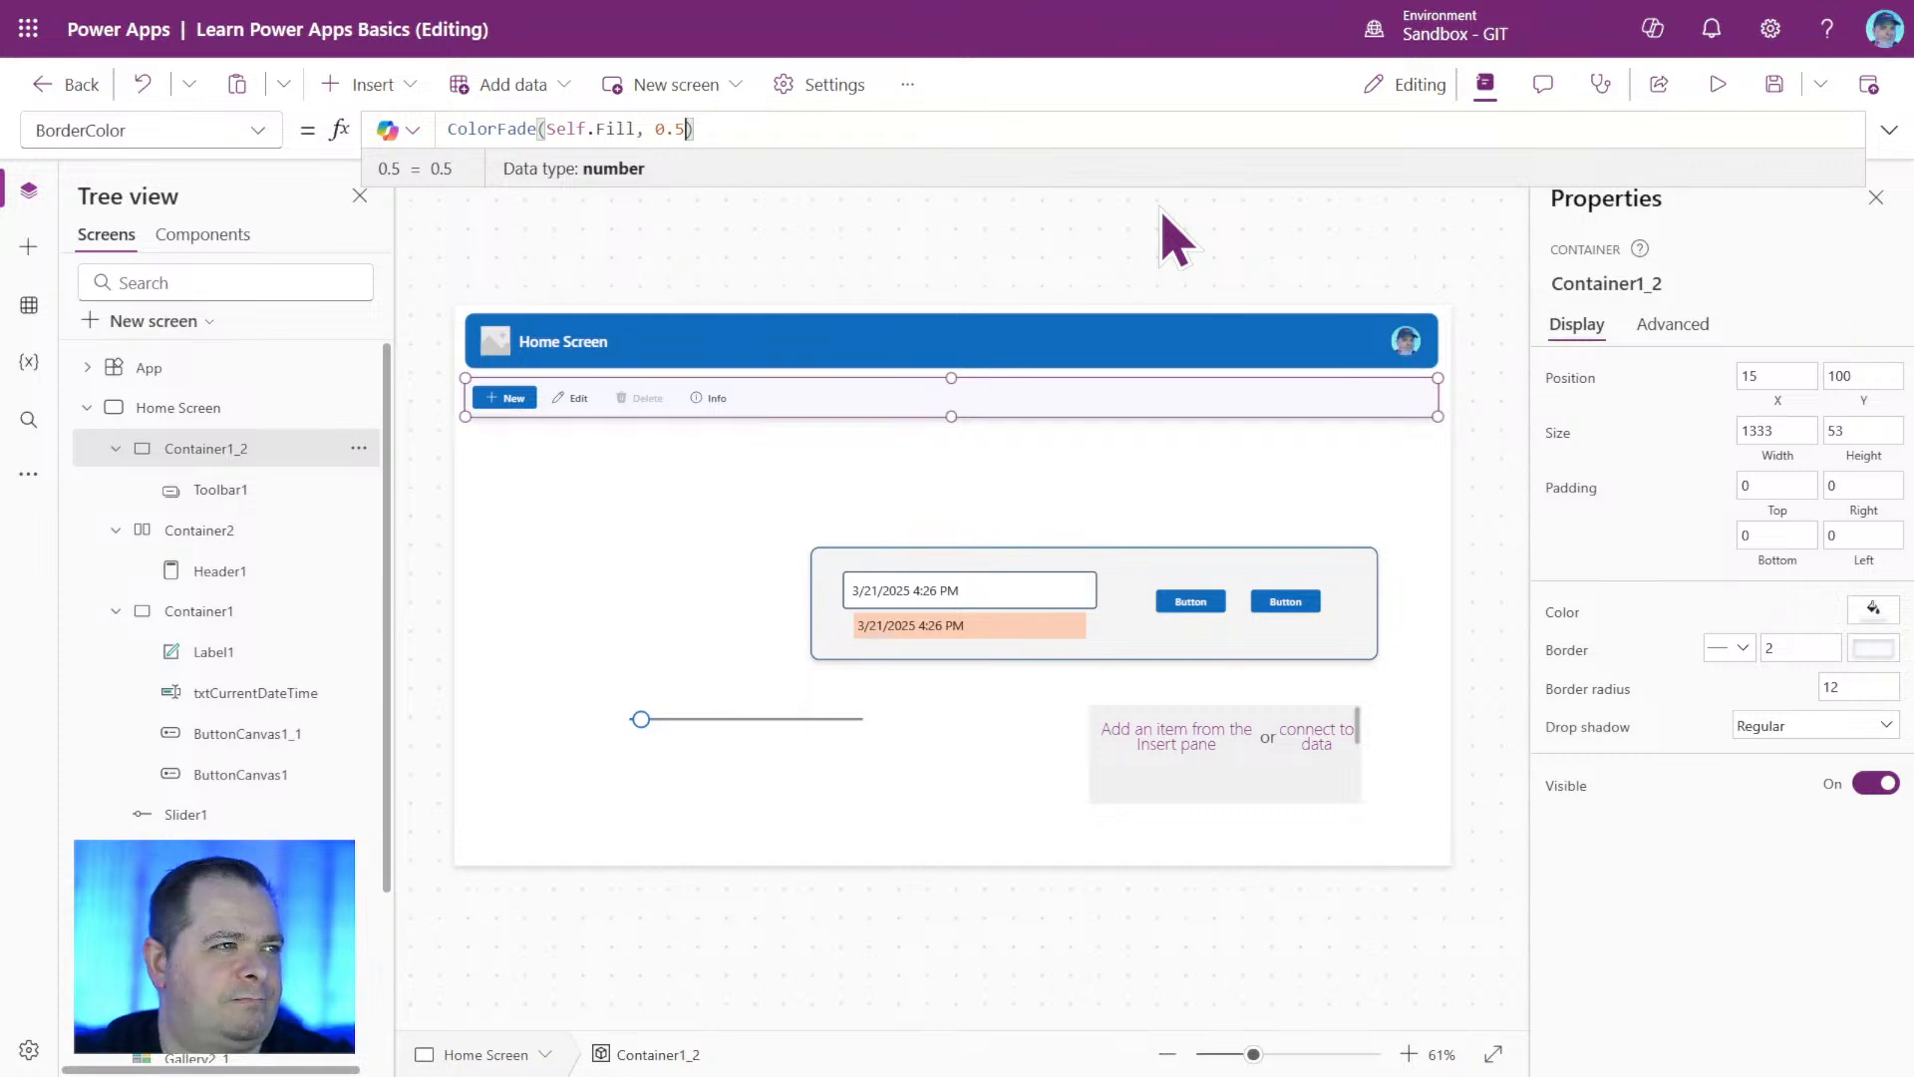
key("shift+Left")
key("shift+Left")
key("shift+Left")
type("50")
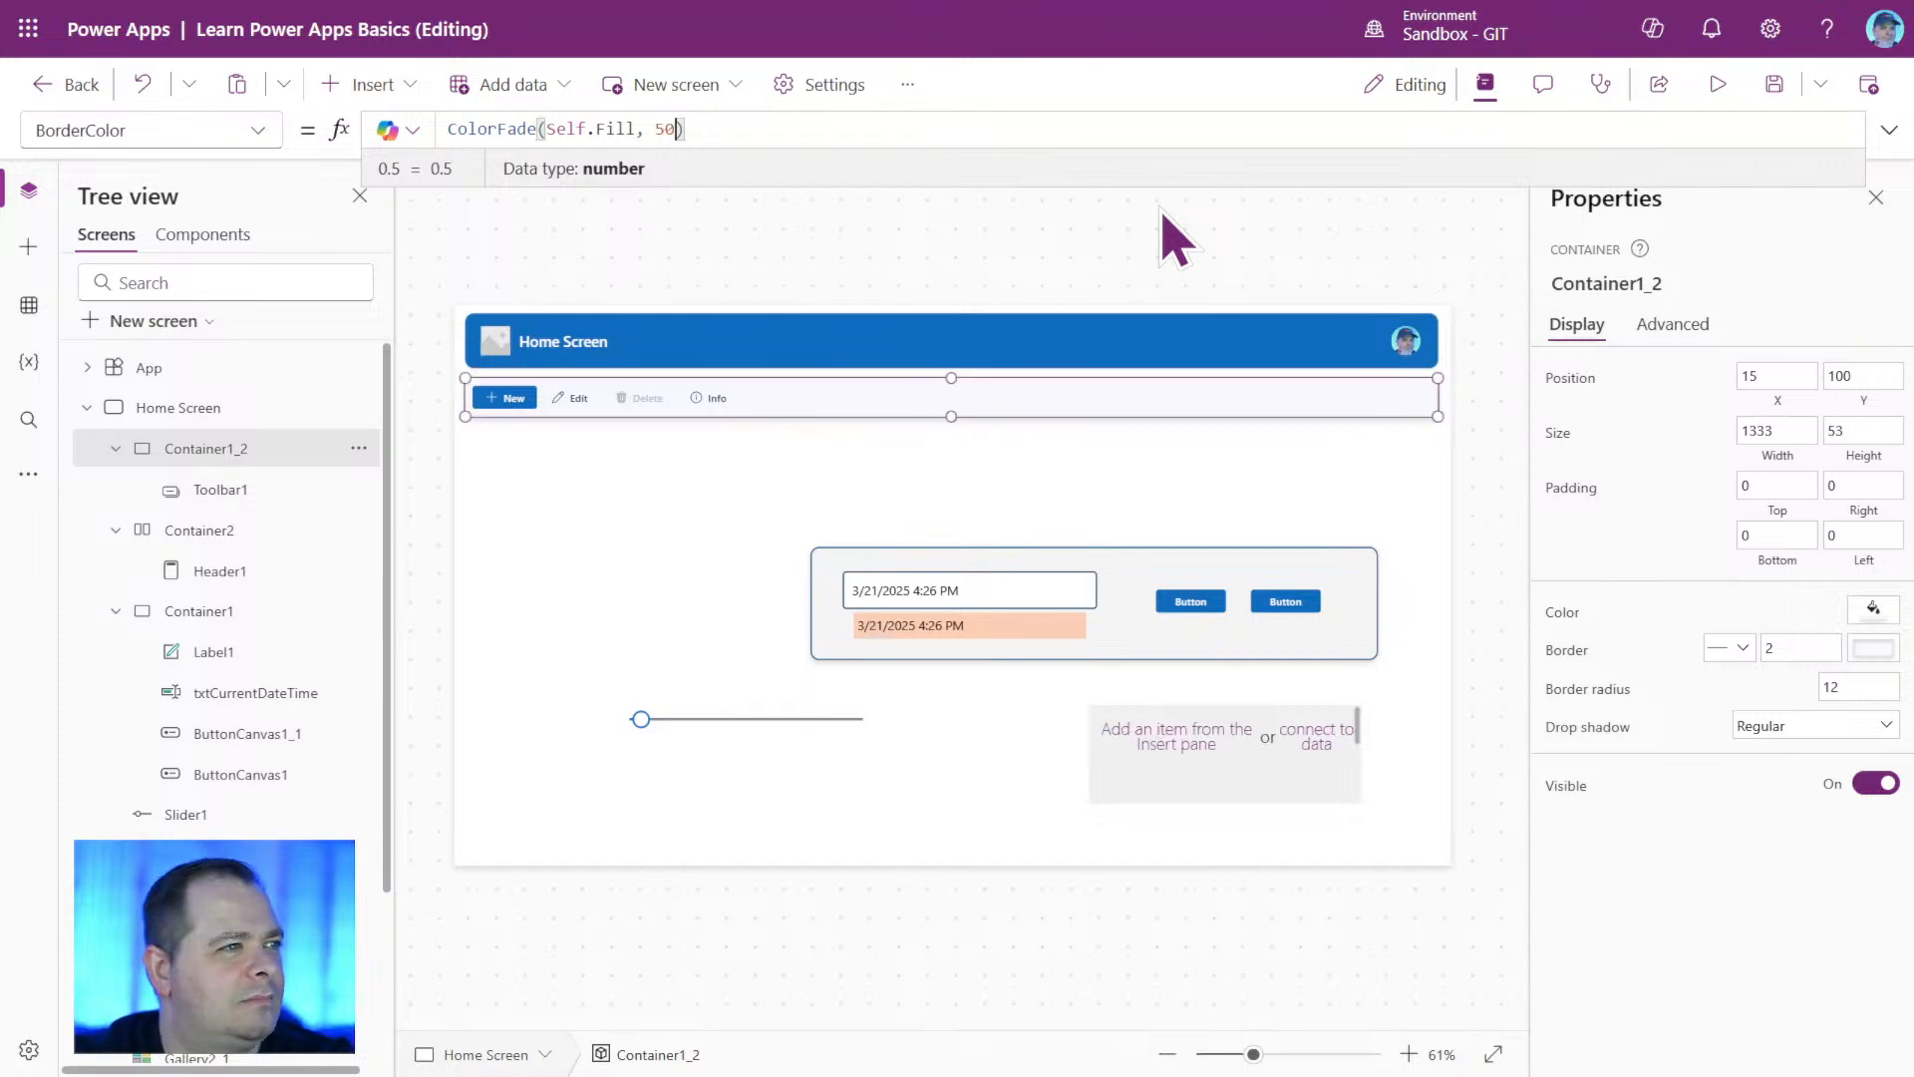
type("%")
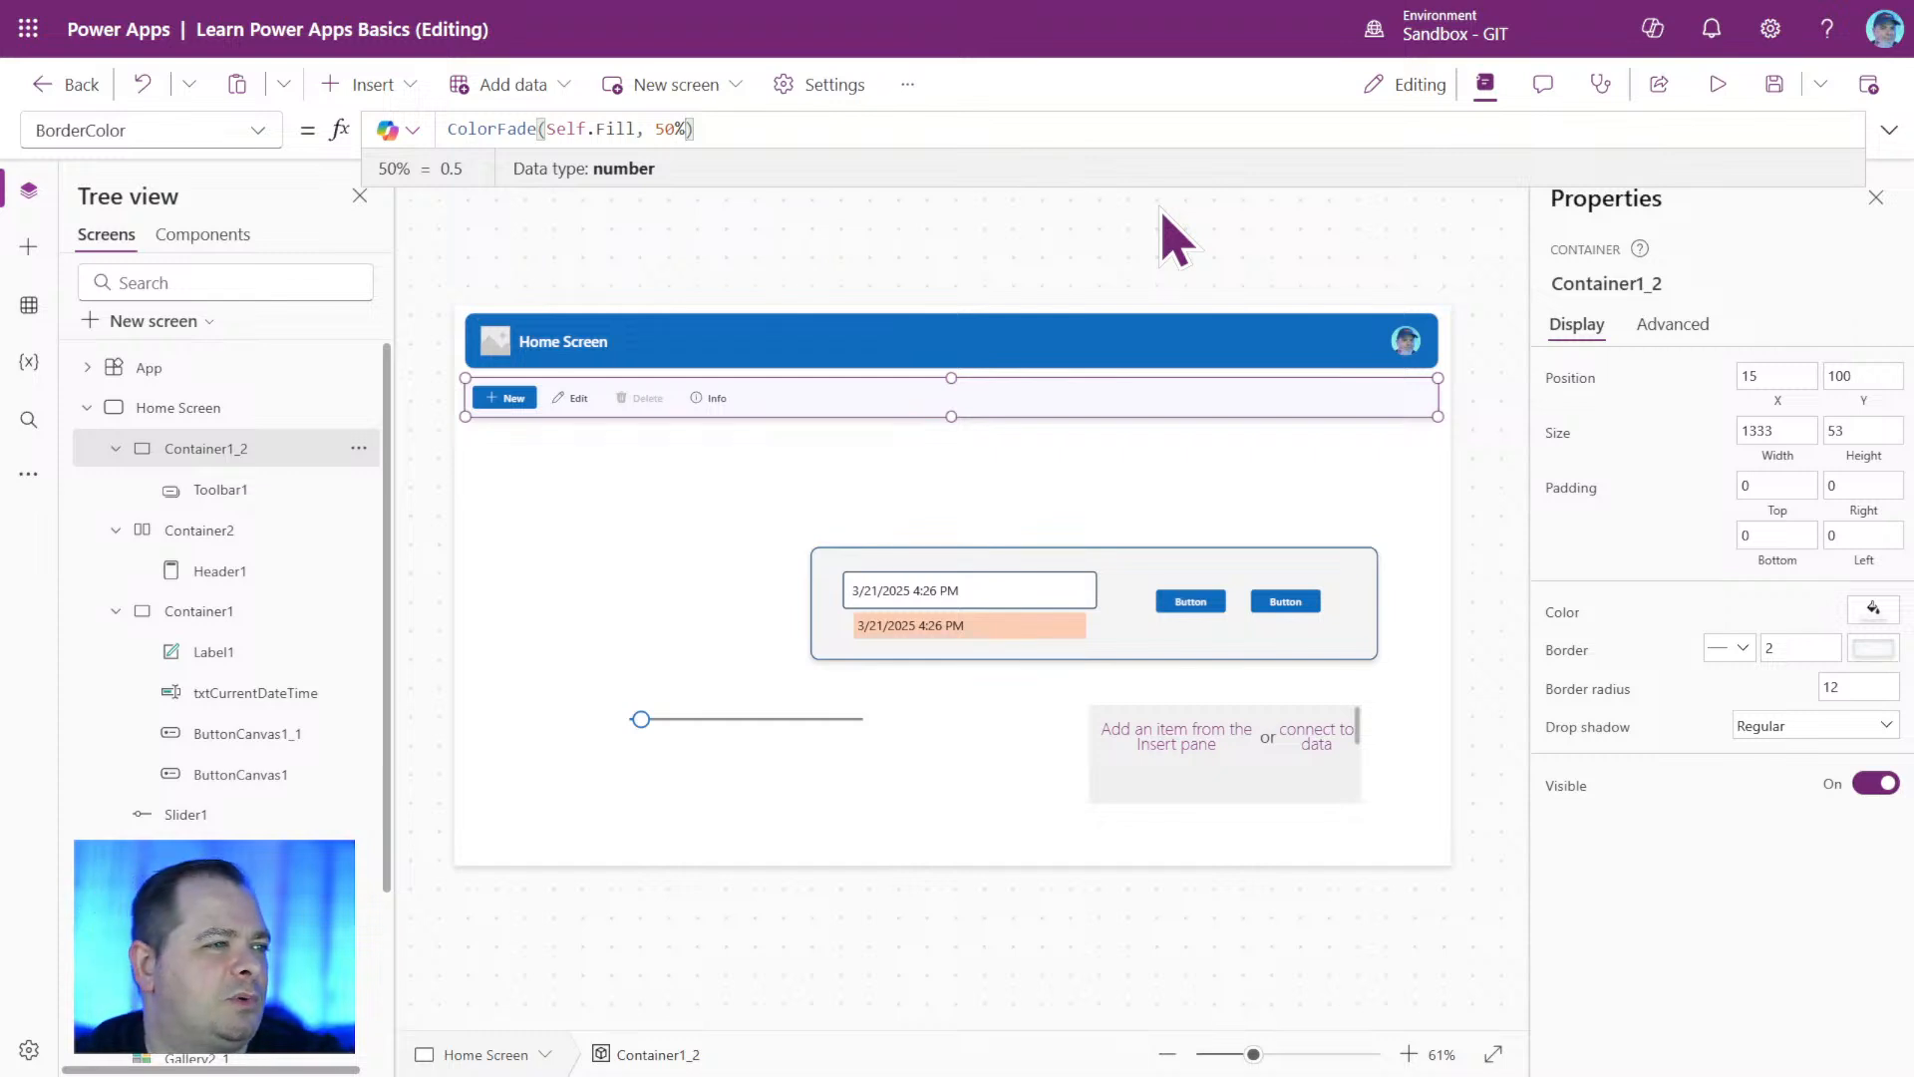
Save the app and check the toolbar container's faded border in preview mode, returning to the editor.
left_click(1775, 83)
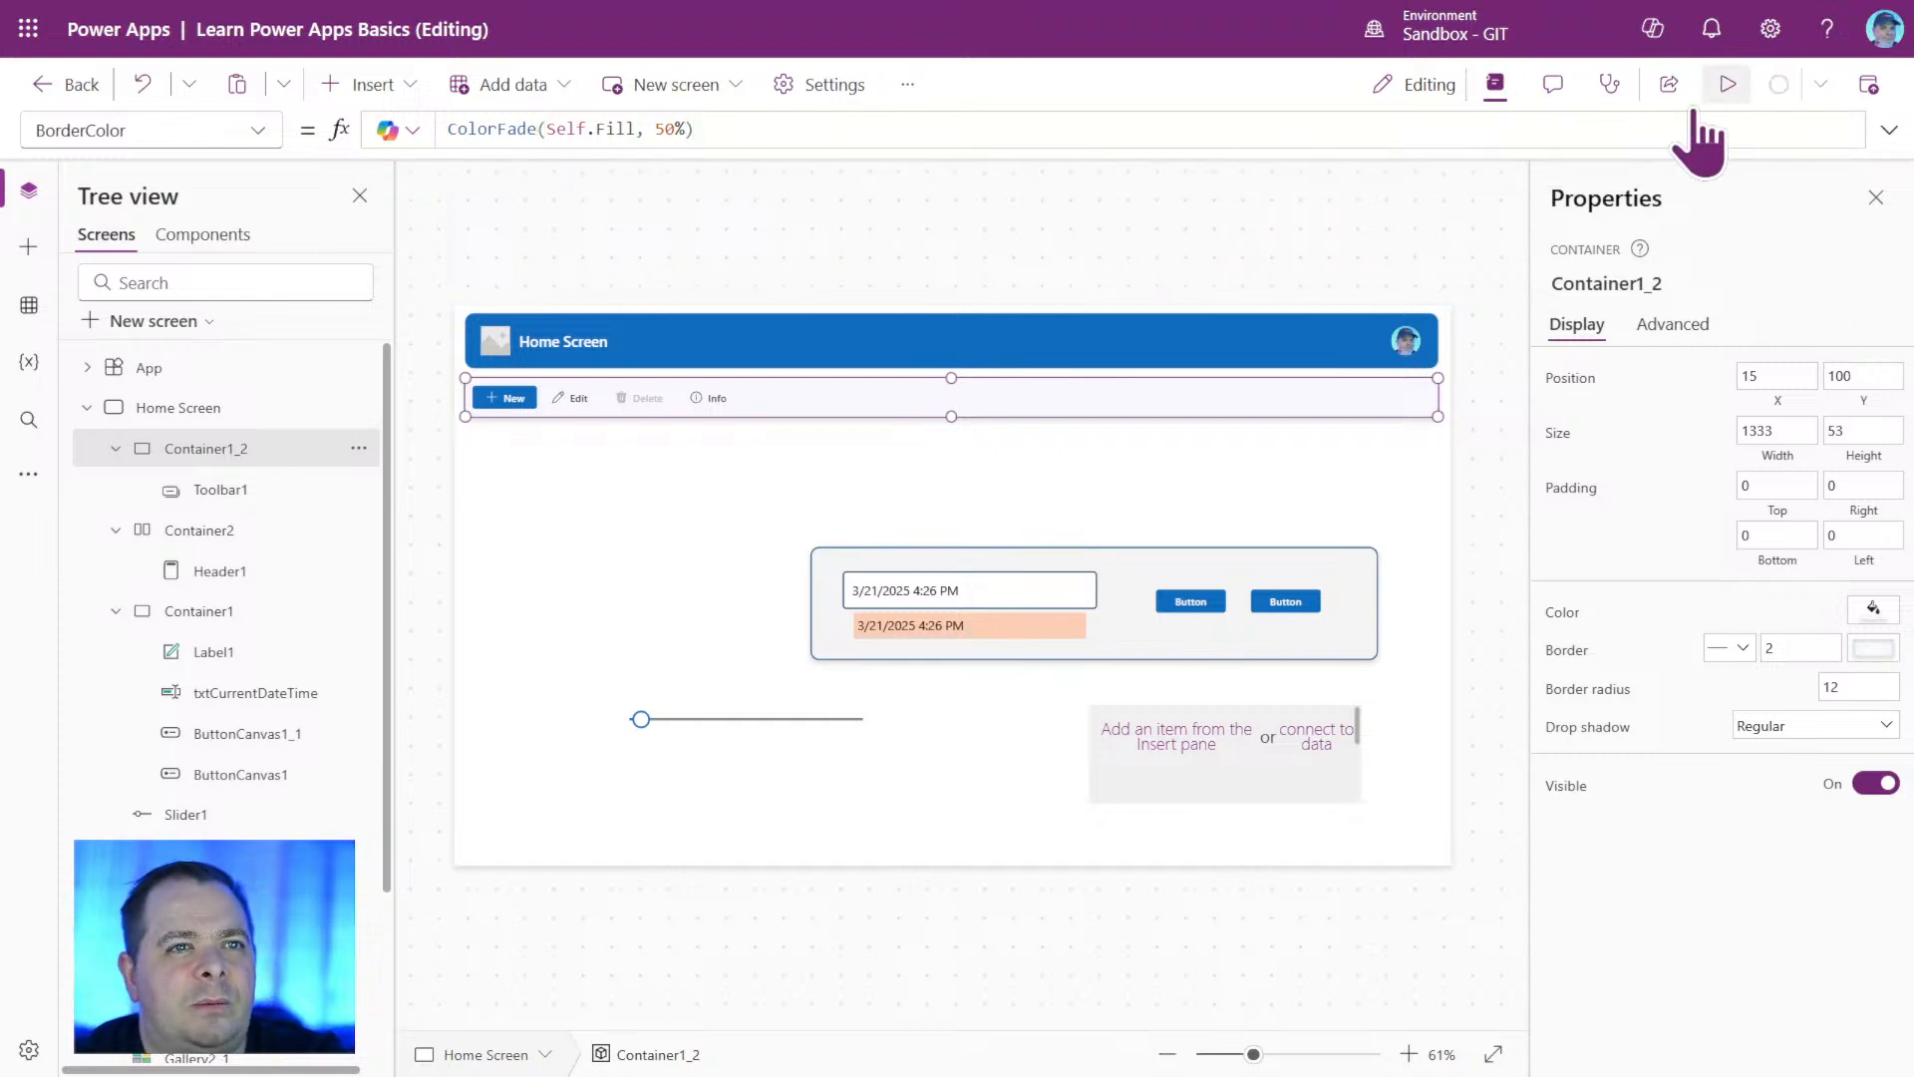
left_click(1728, 84)
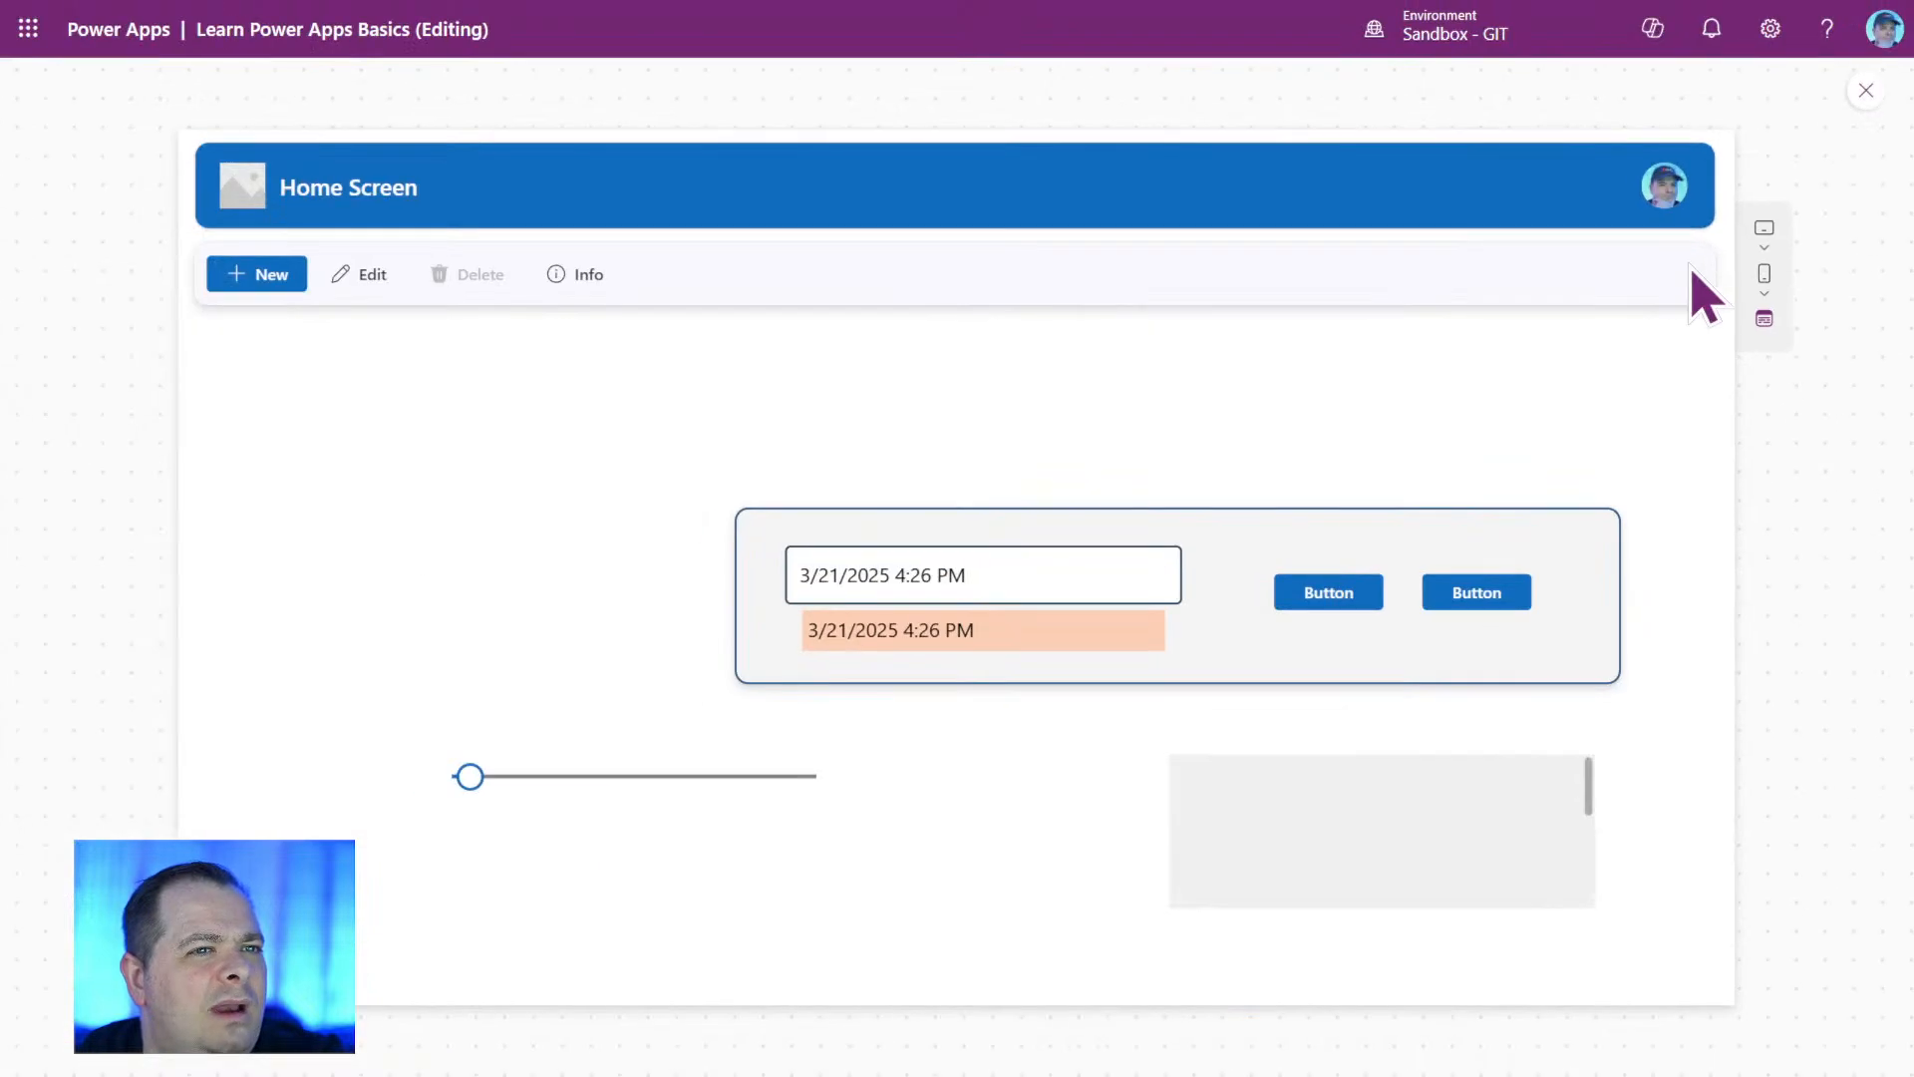
left_click(1866, 89)
Set Container1_2's BorderThickness property to 10 and deselect the container.
left_click(1105, 401)
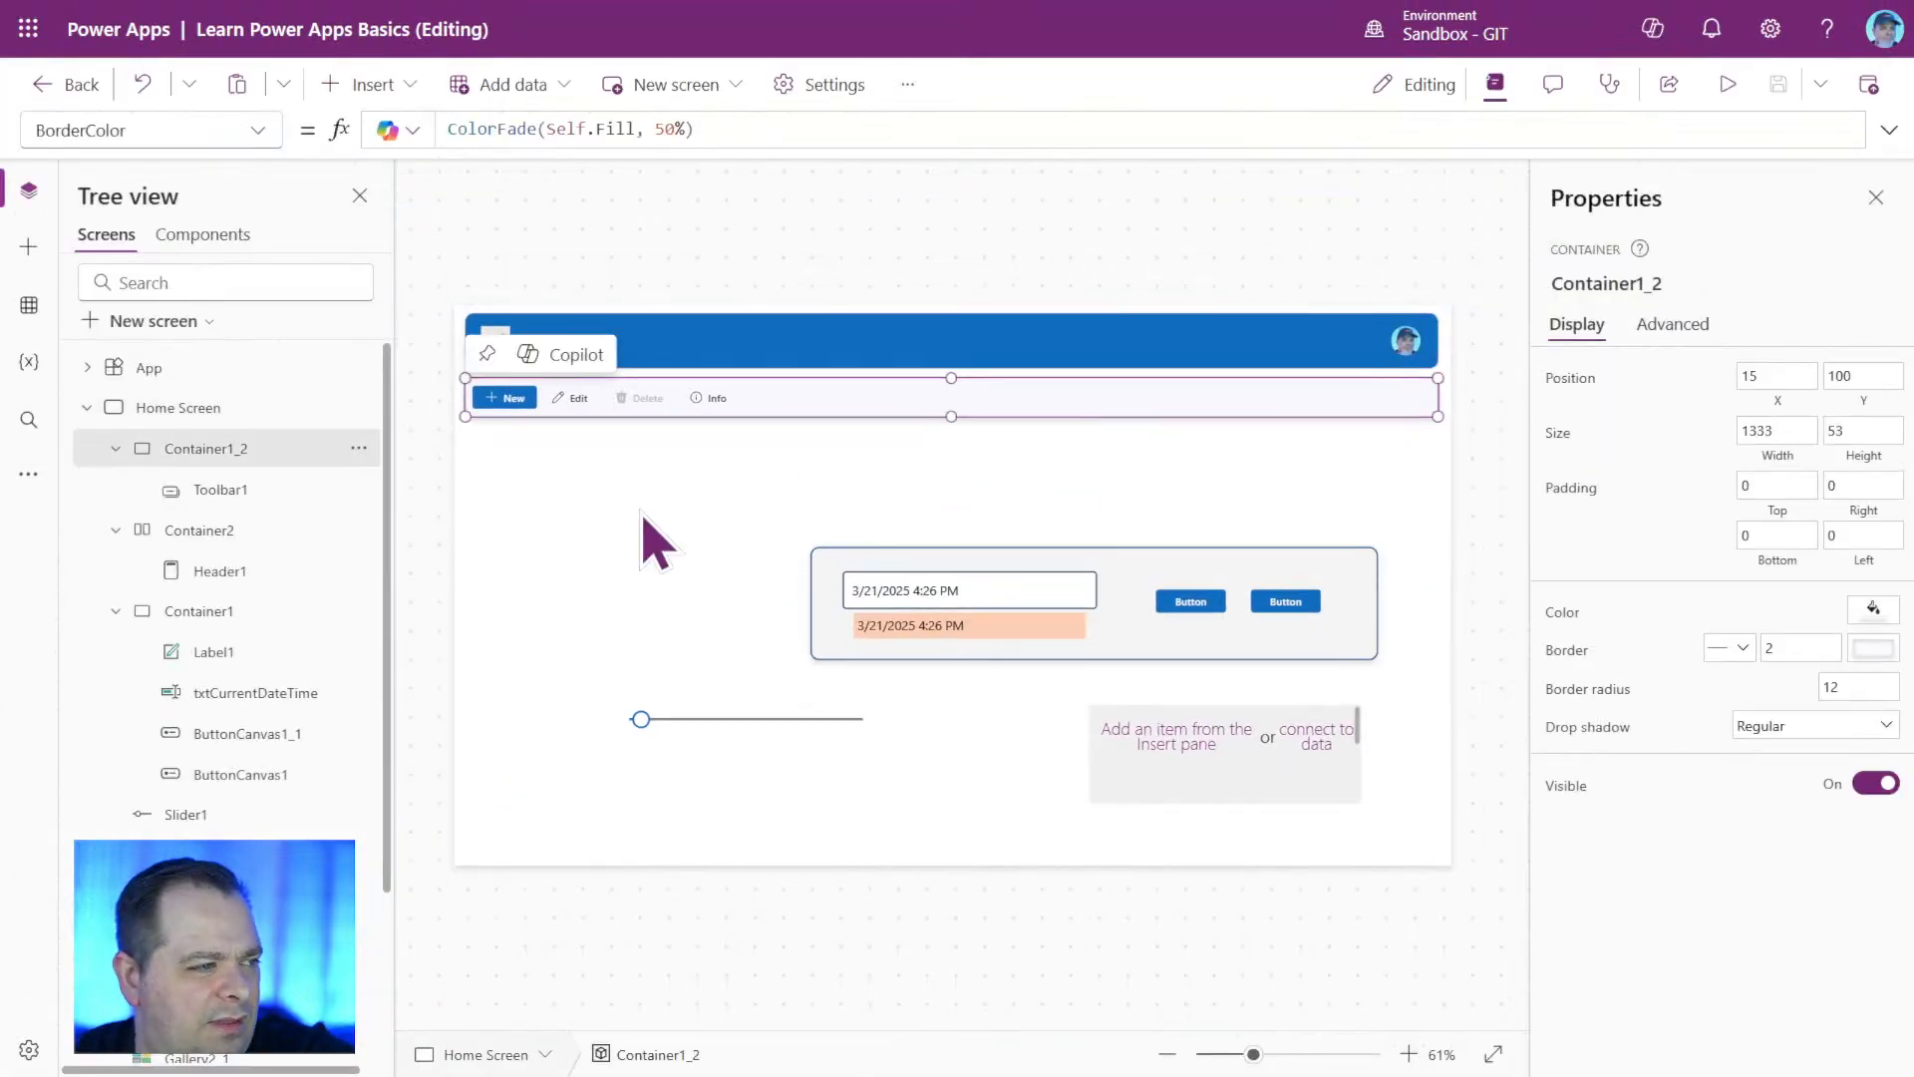
left_click_drag(1810, 647, 1723, 650)
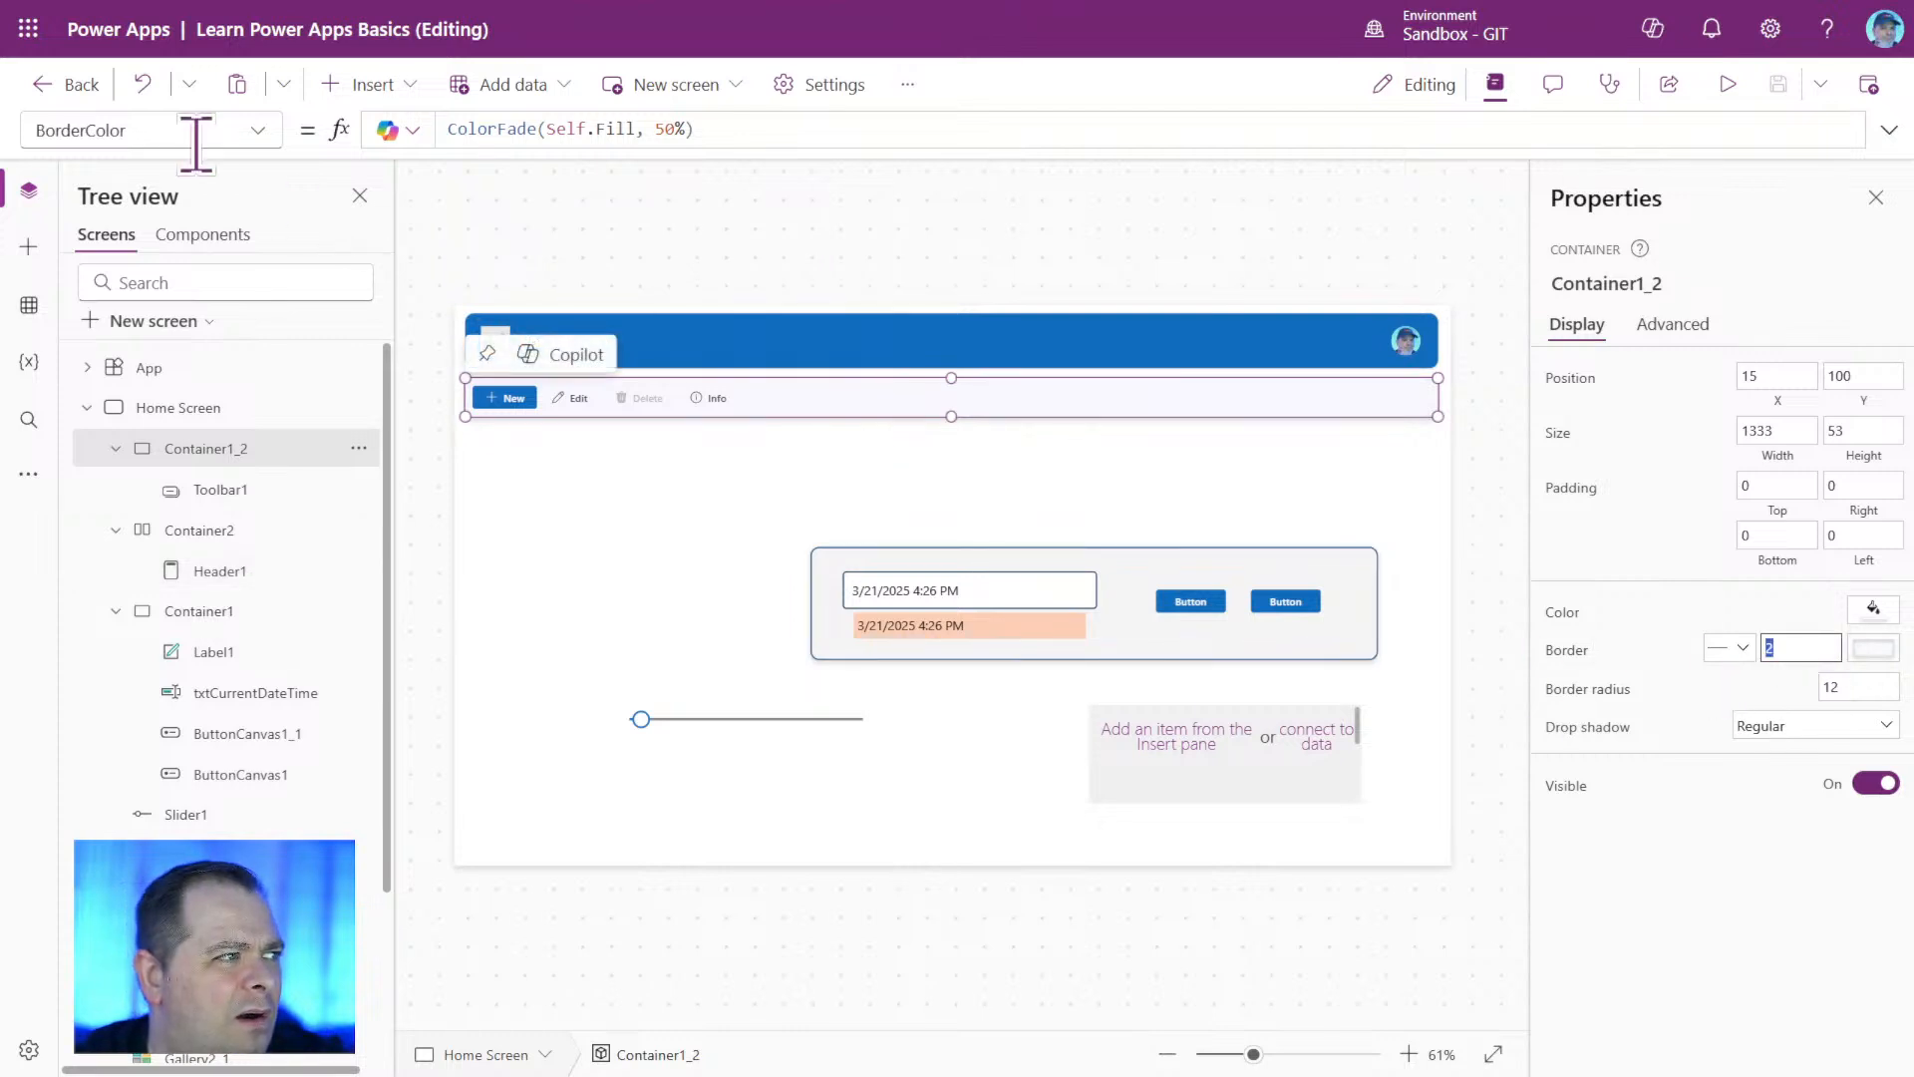
left_click(256, 133)
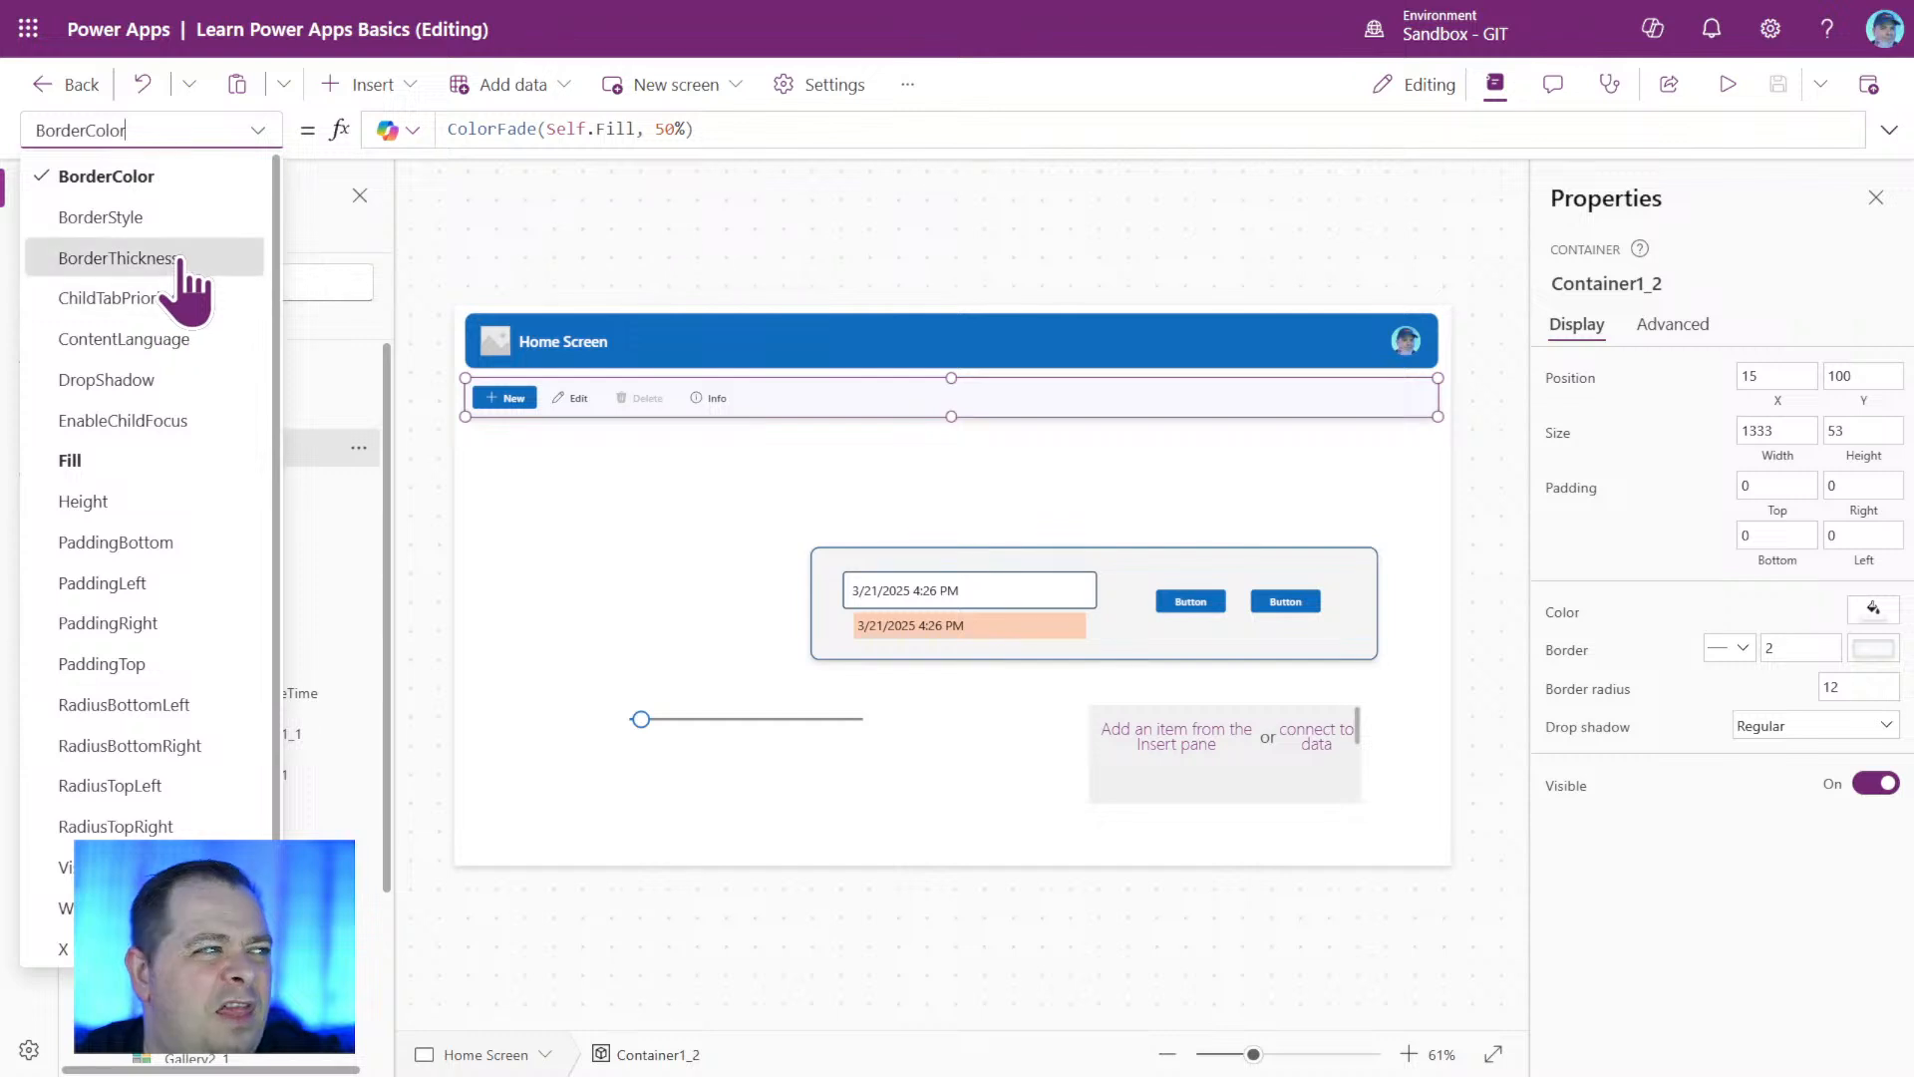
left_click(118, 257)
key("BackSpace")
type("10")
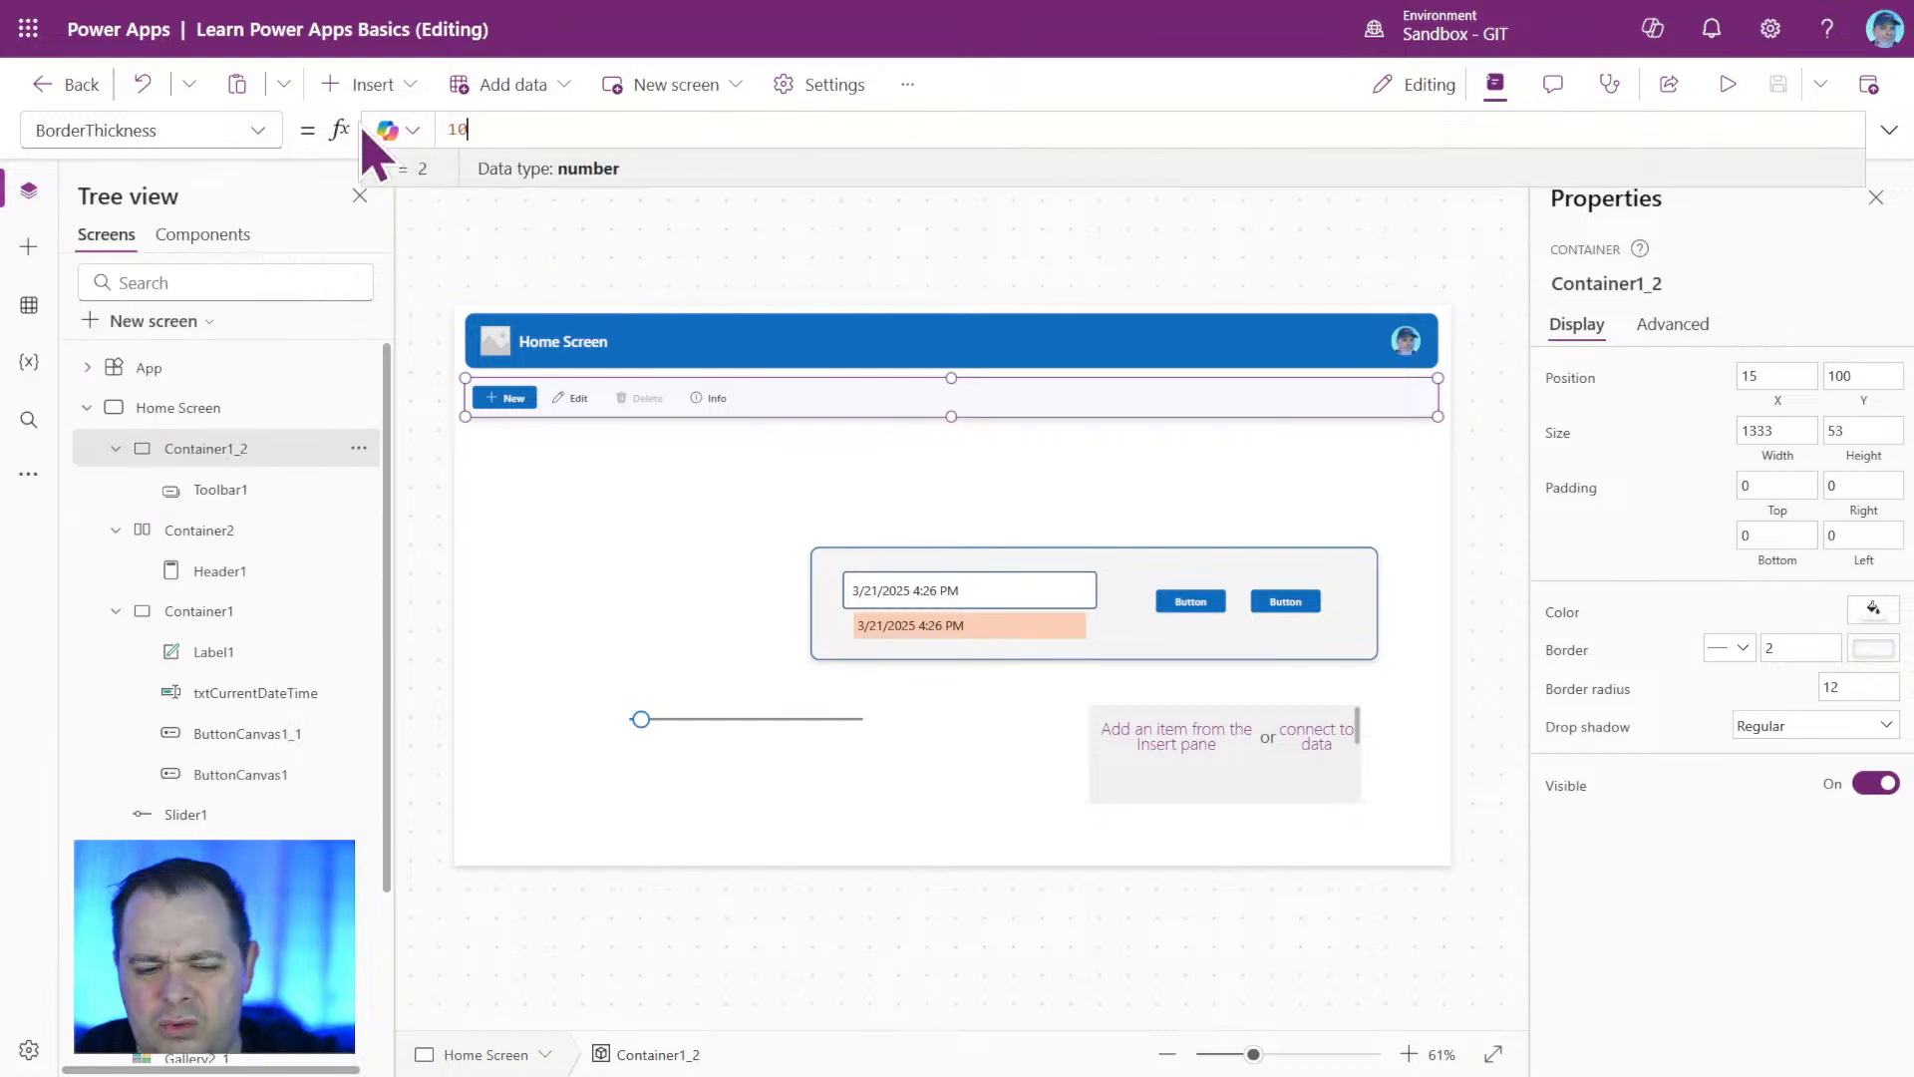
key("Return")
left_click(1206, 501)
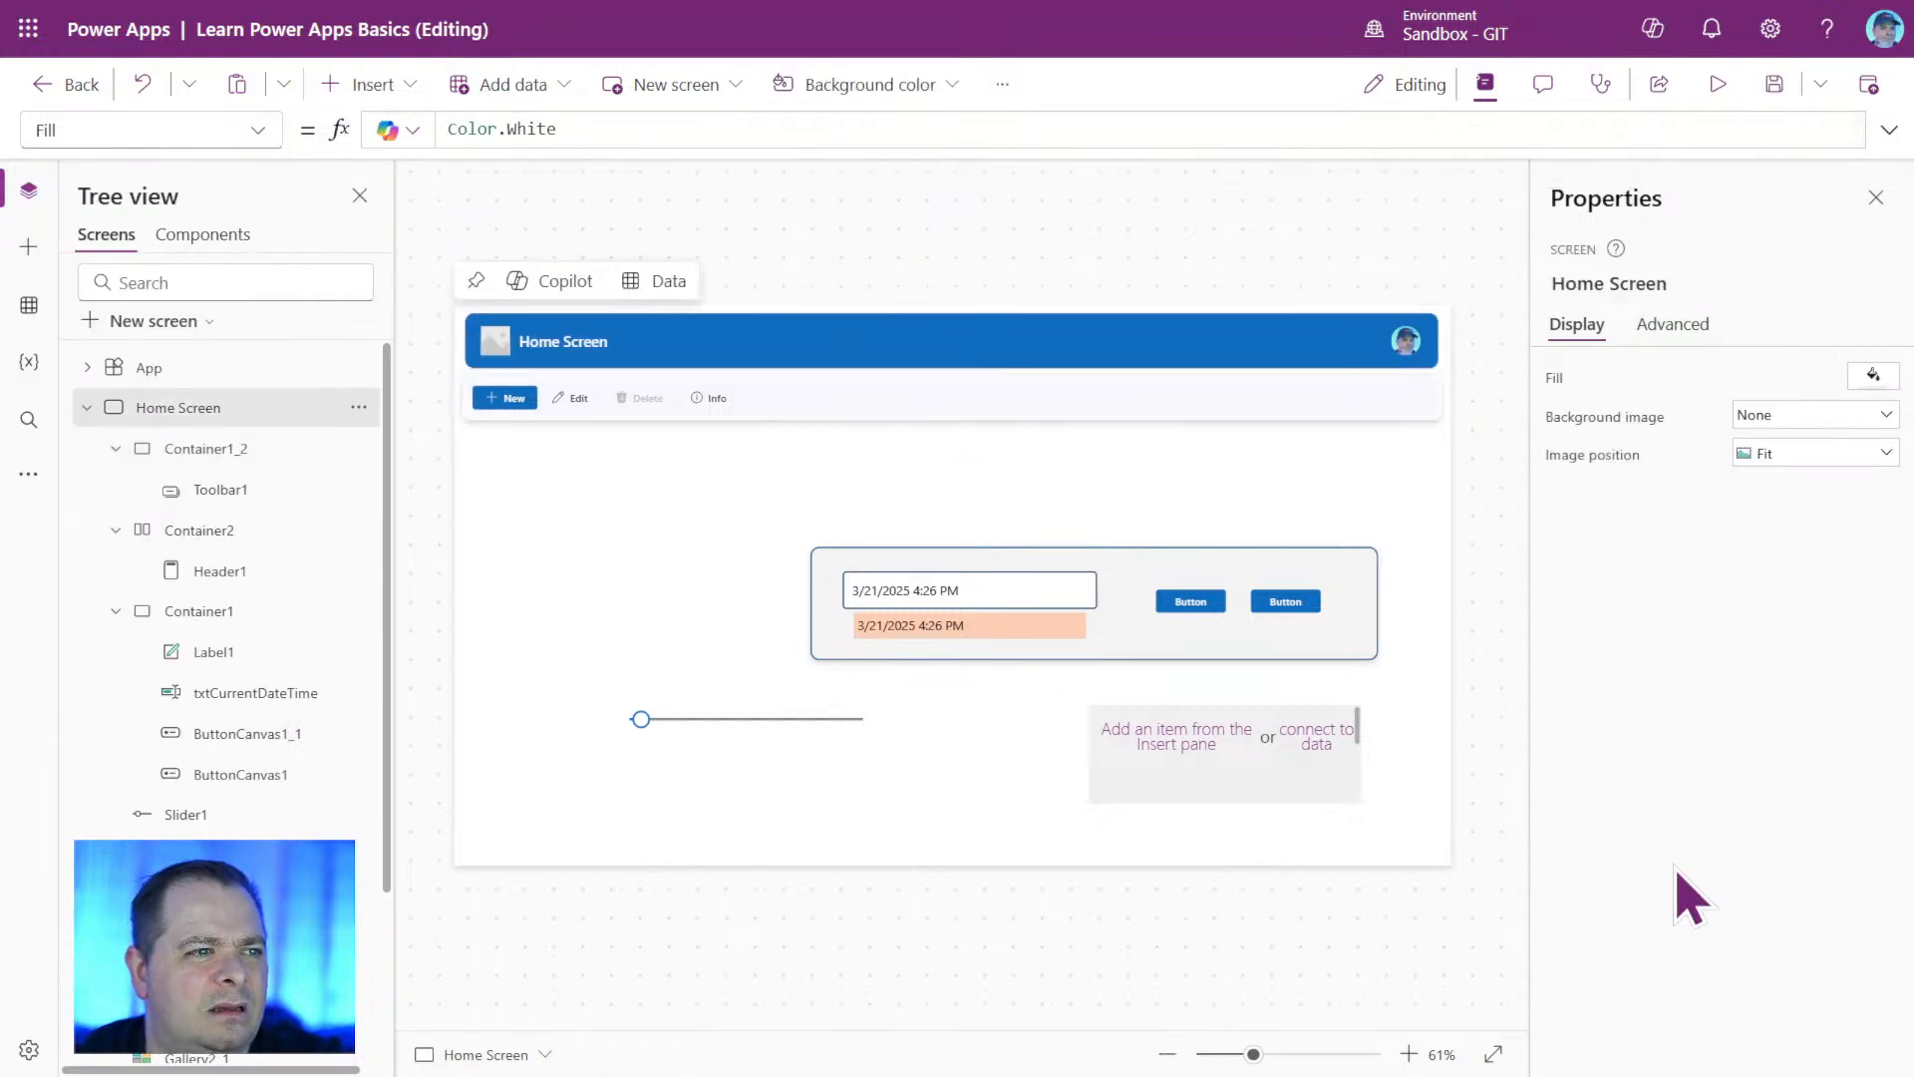
Save the app with the thicker toolbar border and preview the Home Screen, closing the preview again.
left_click(1774, 84)
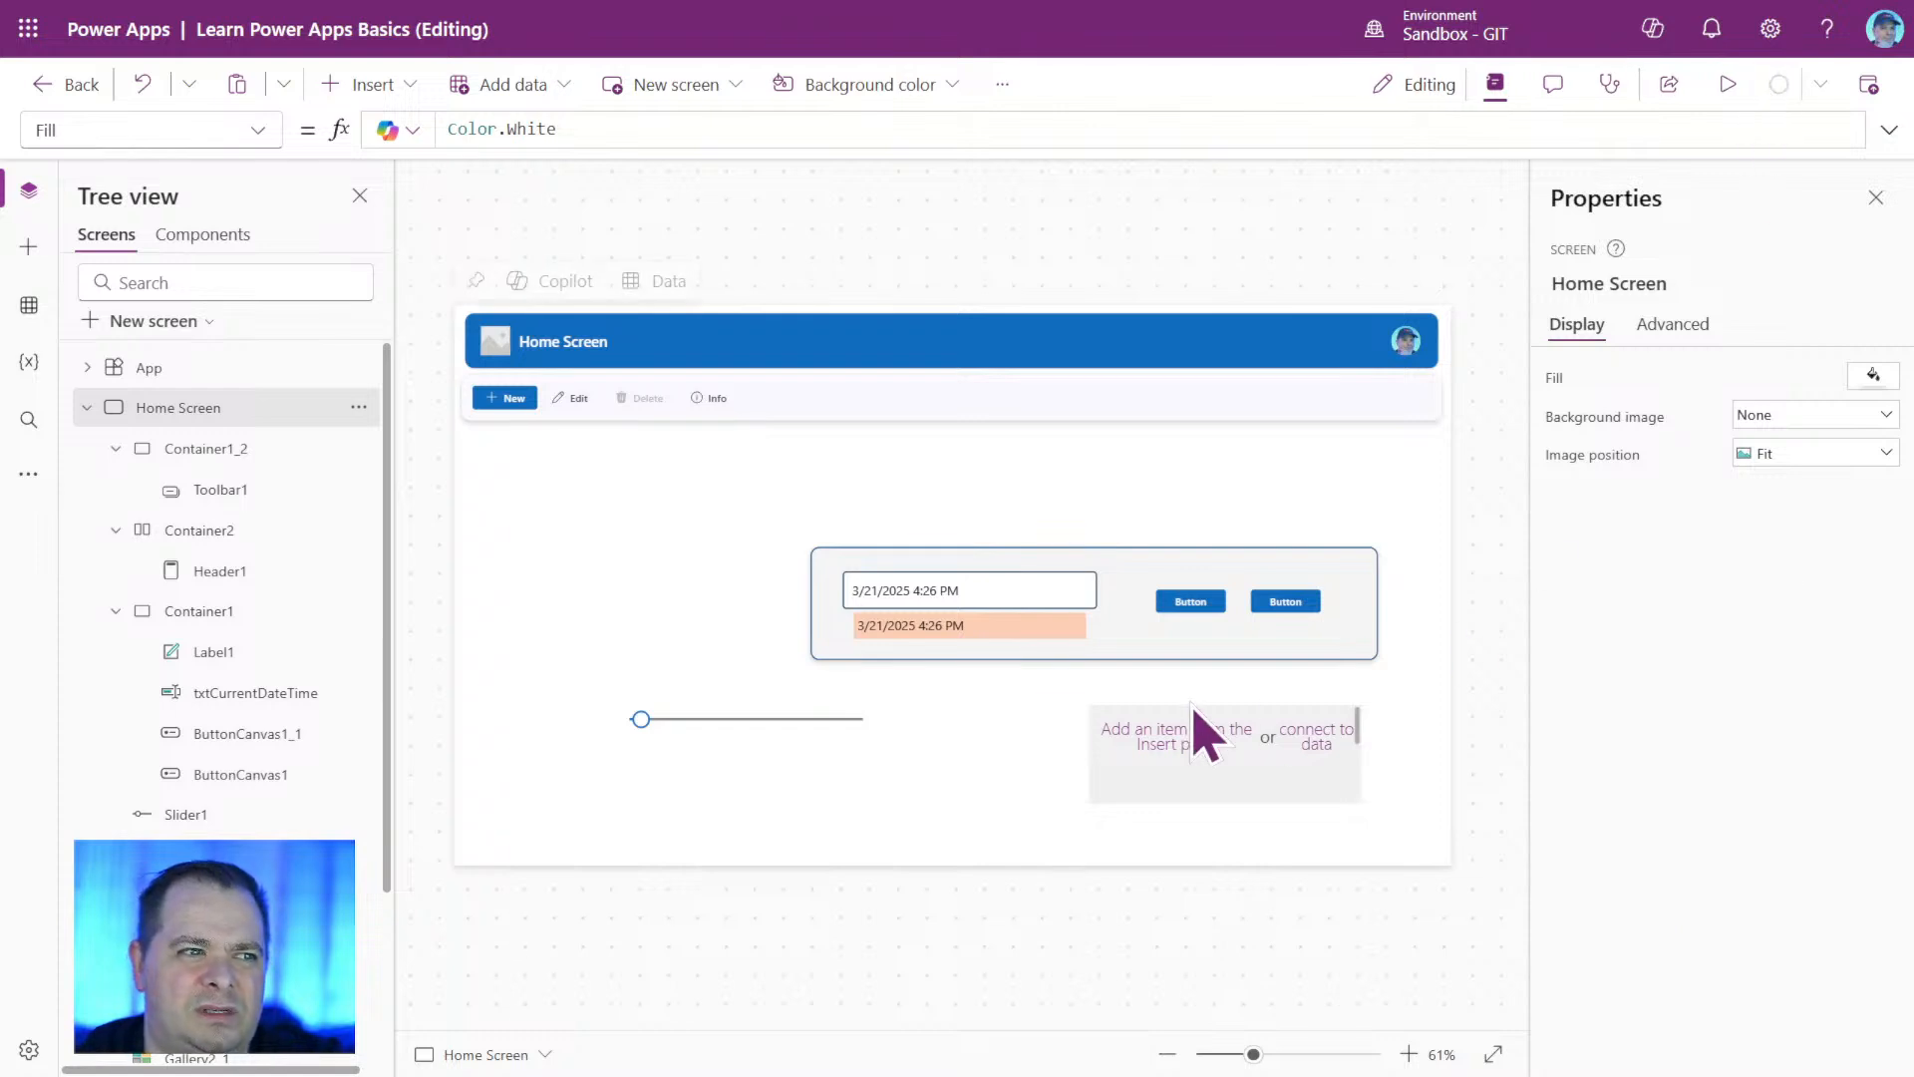
left_click(1730, 84)
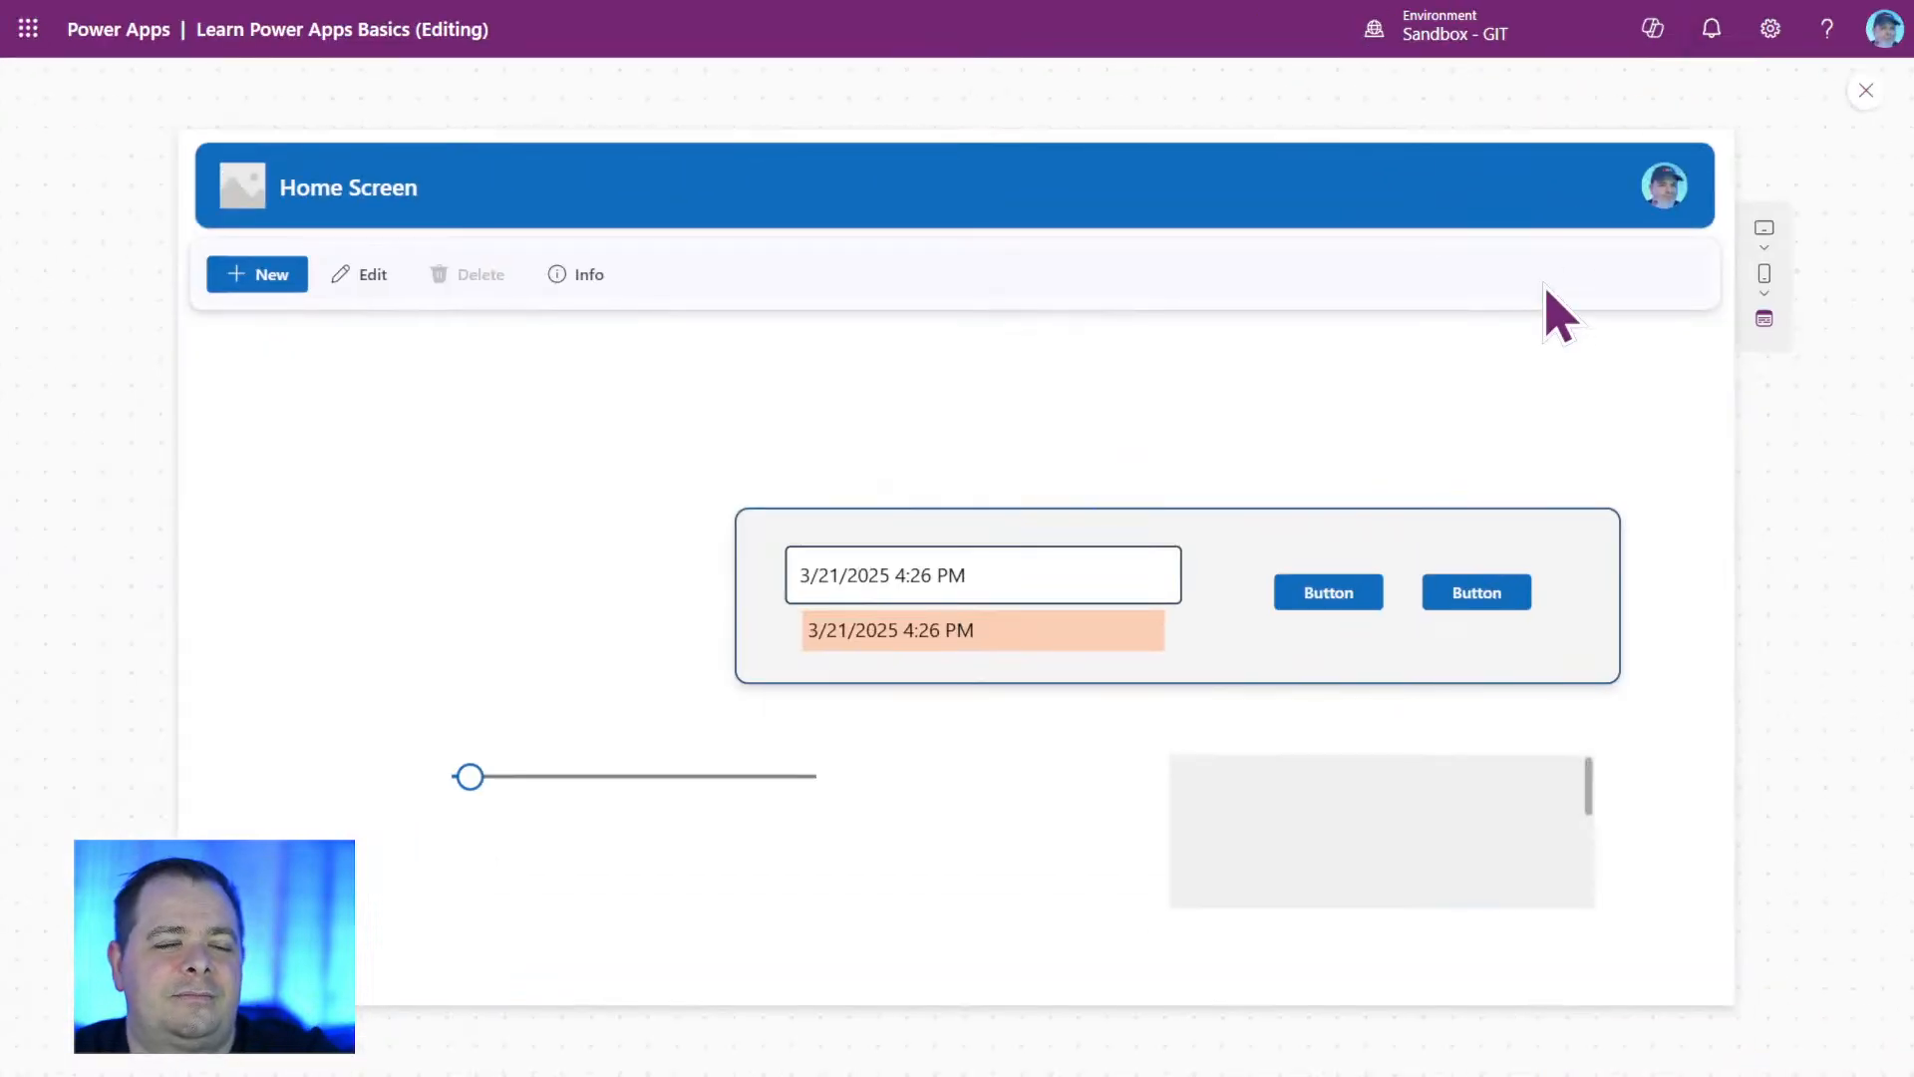
left_click(1865, 91)
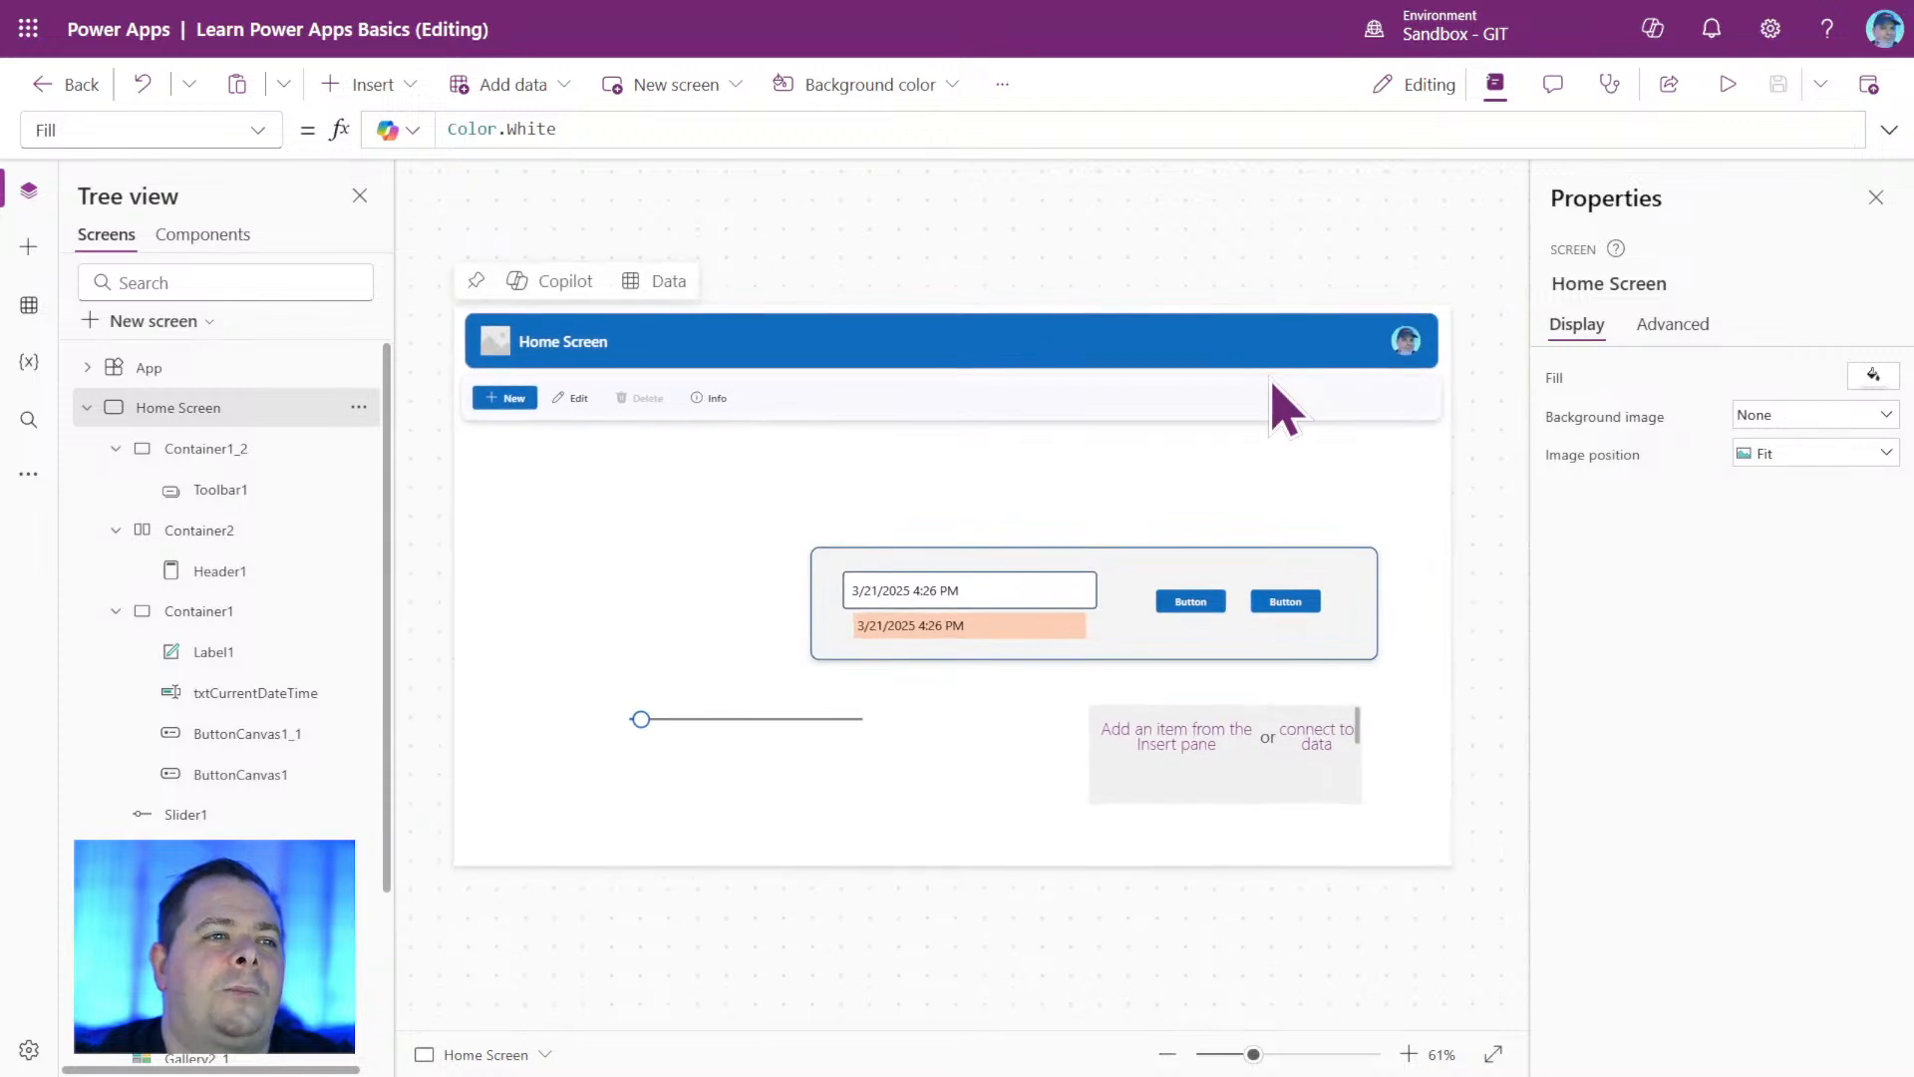
Change the fade amount in Container1_2's BorderColor formula to 100%, giving ColorFade(Self.Fill, 100%), and deselect the container.
left_click(1236, 400)
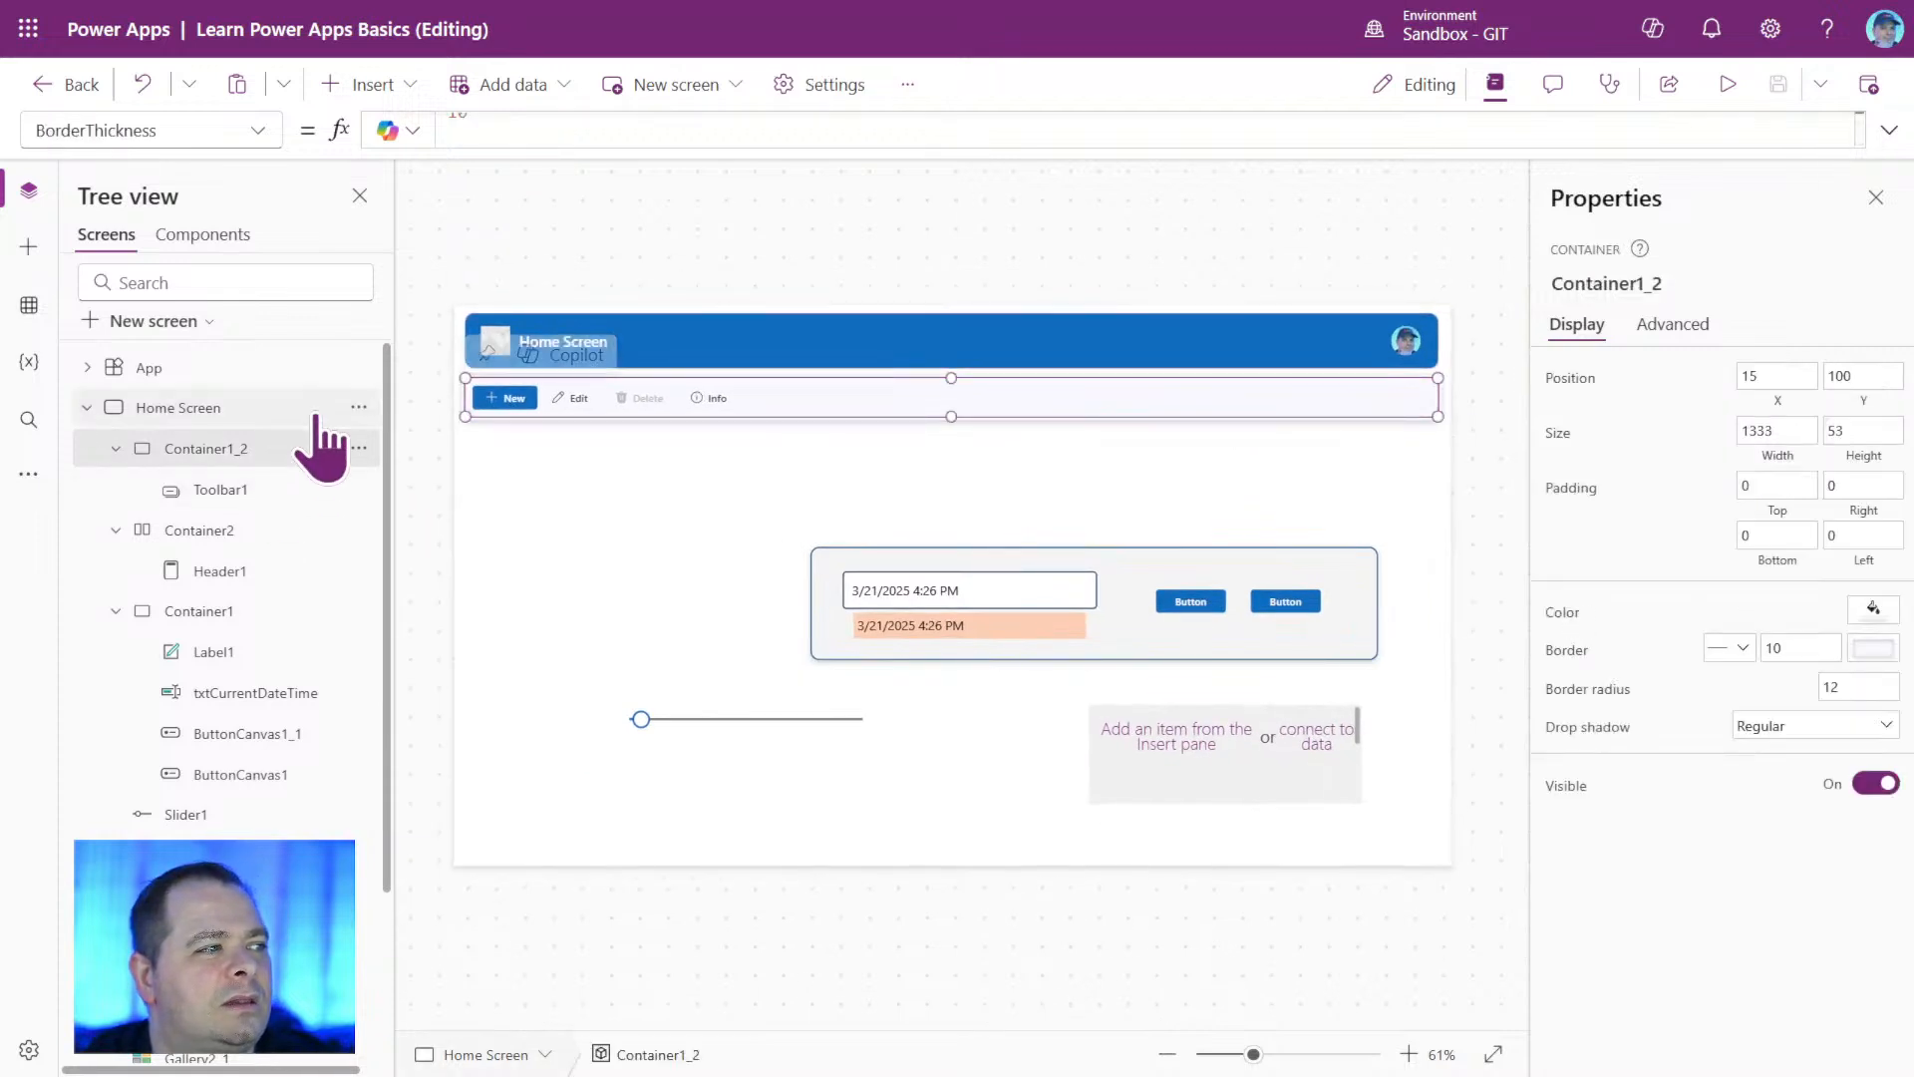
left_click(255, 131)
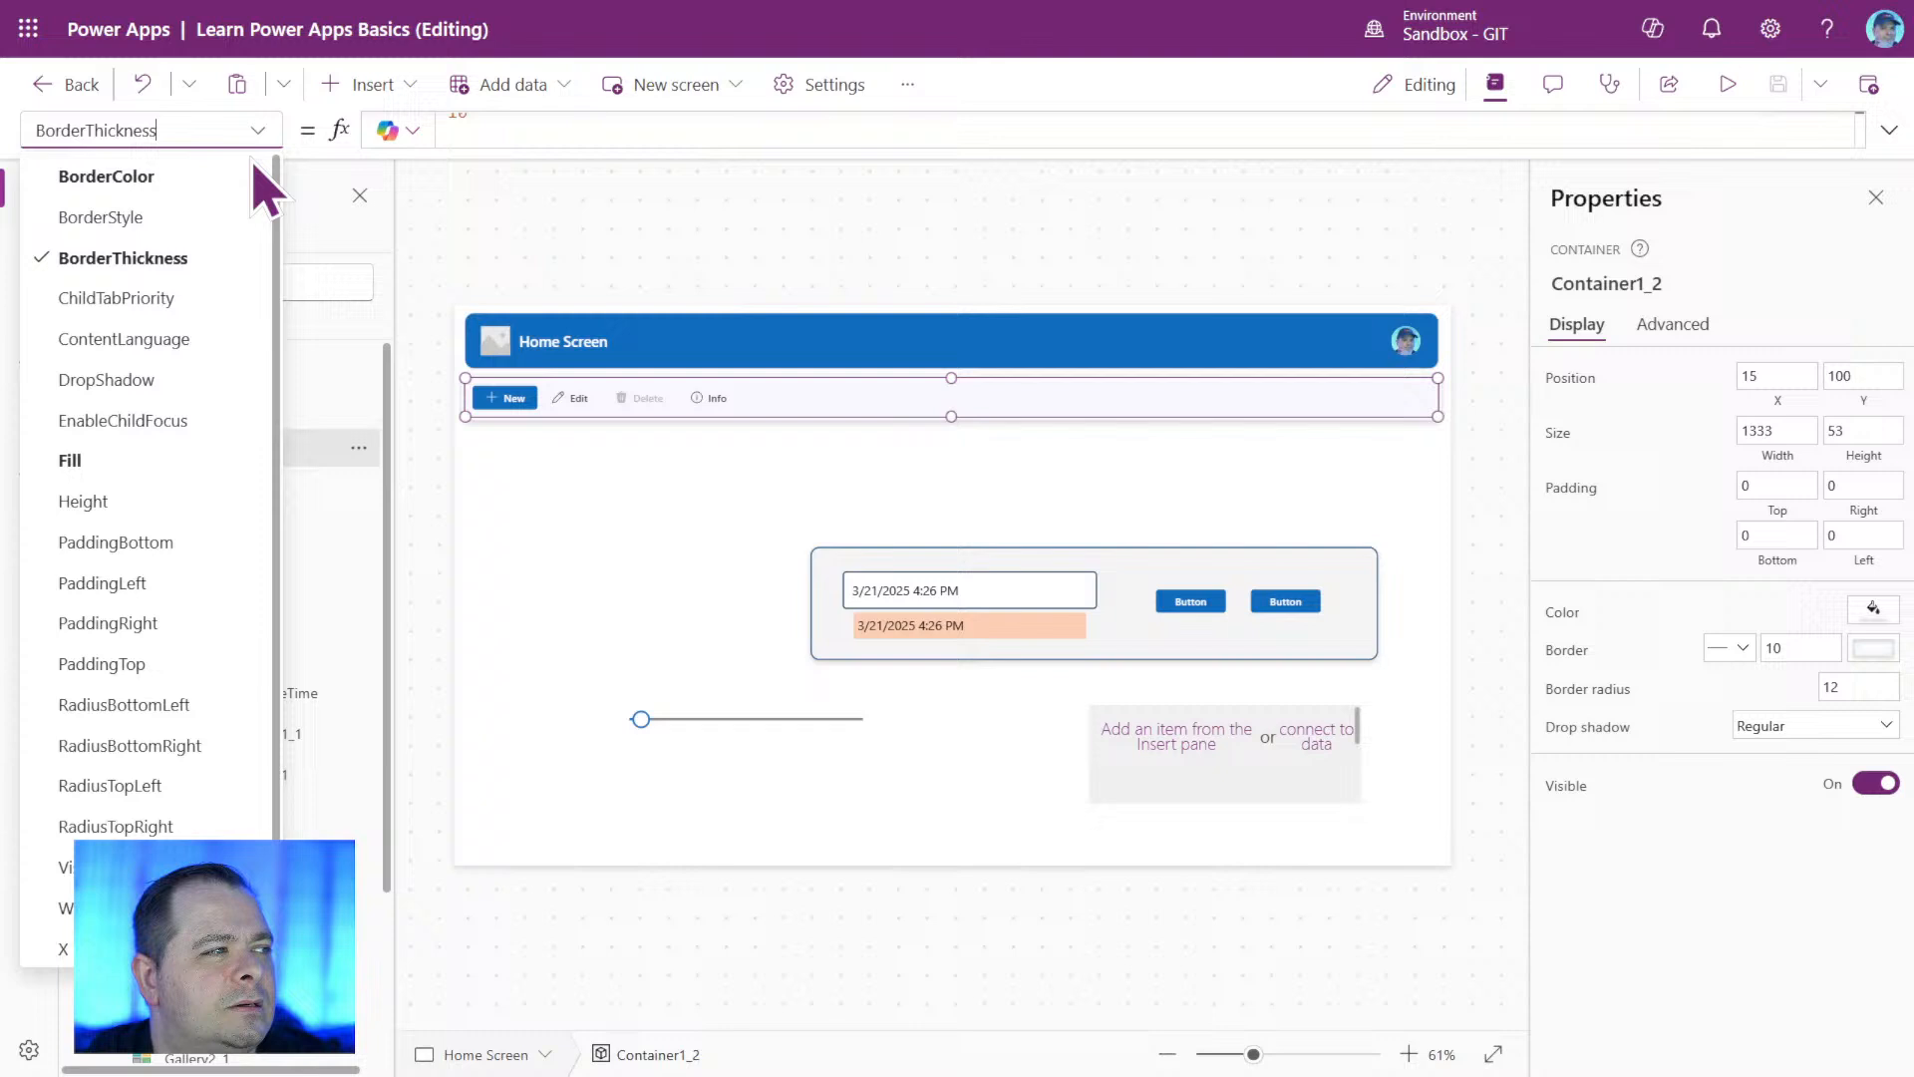
left_click(187, 178)
double_click(664, 129)
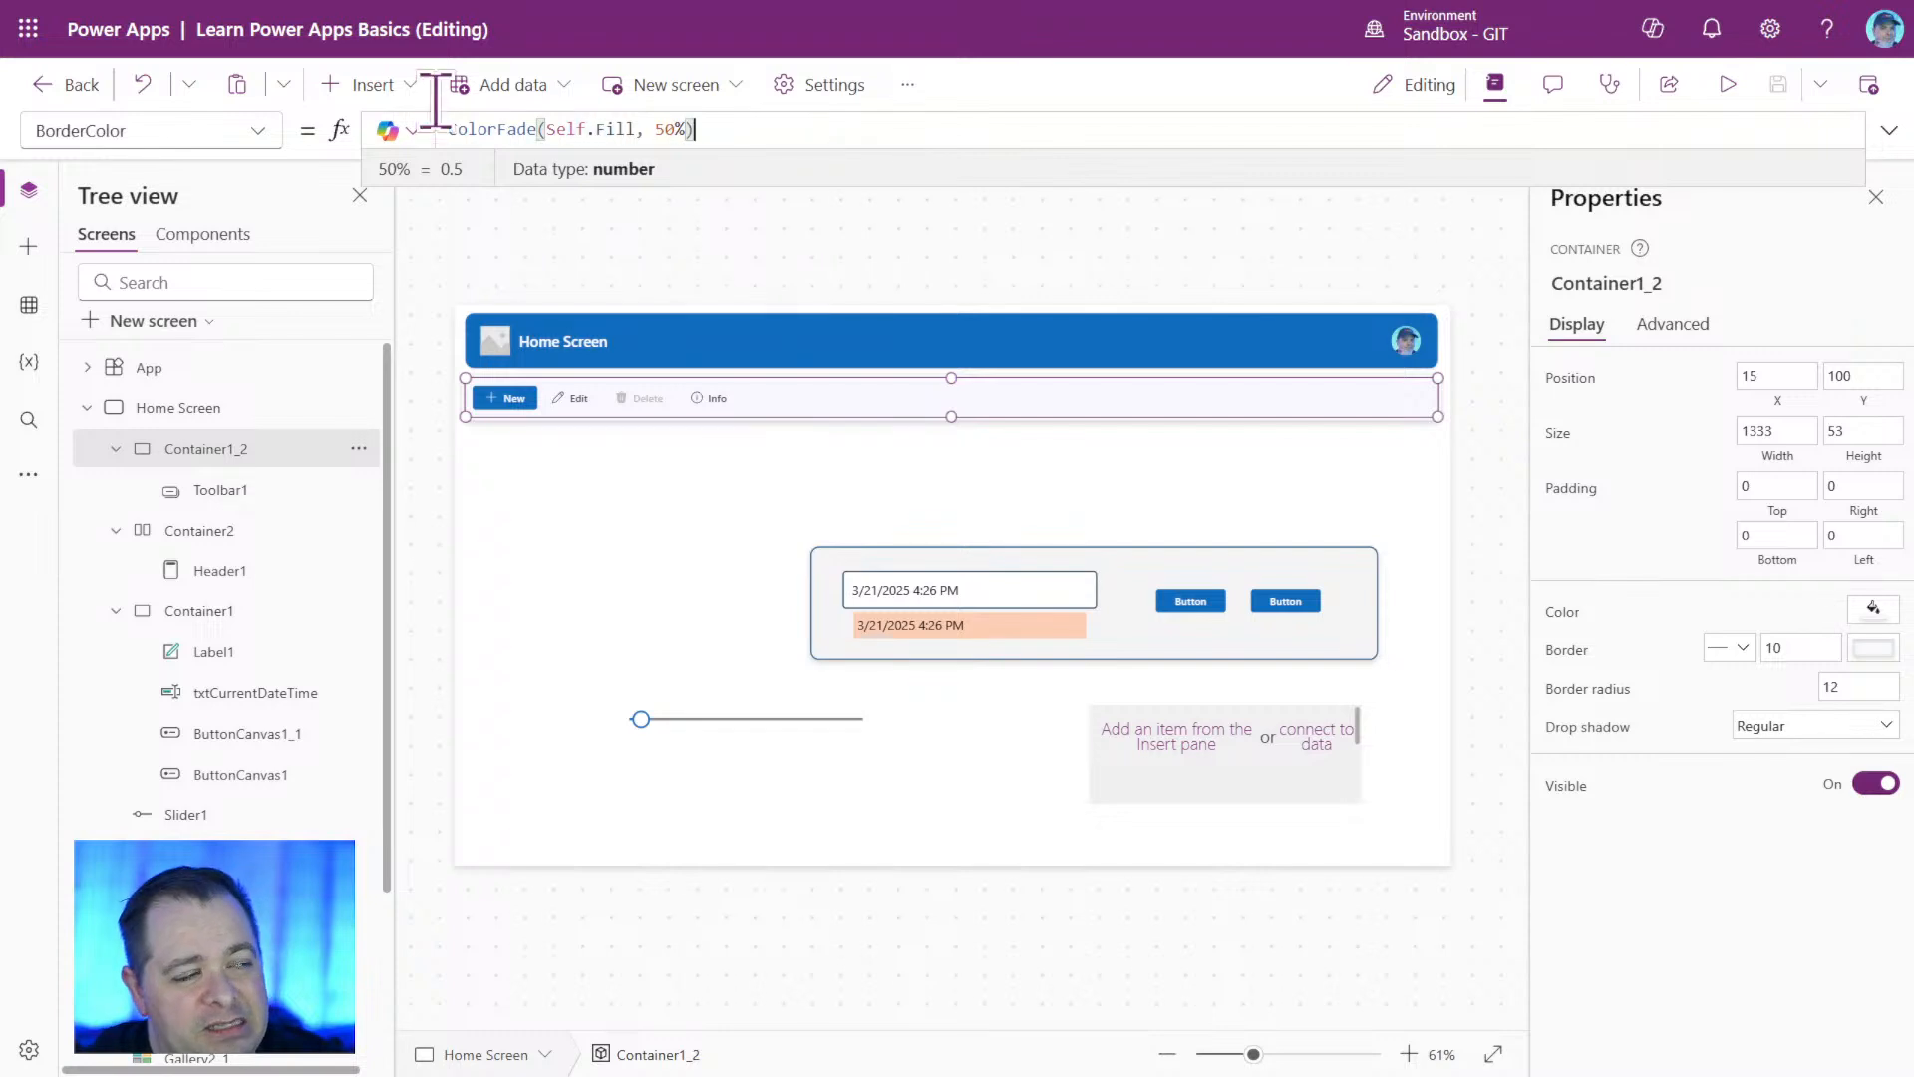
key("ctrl+a")
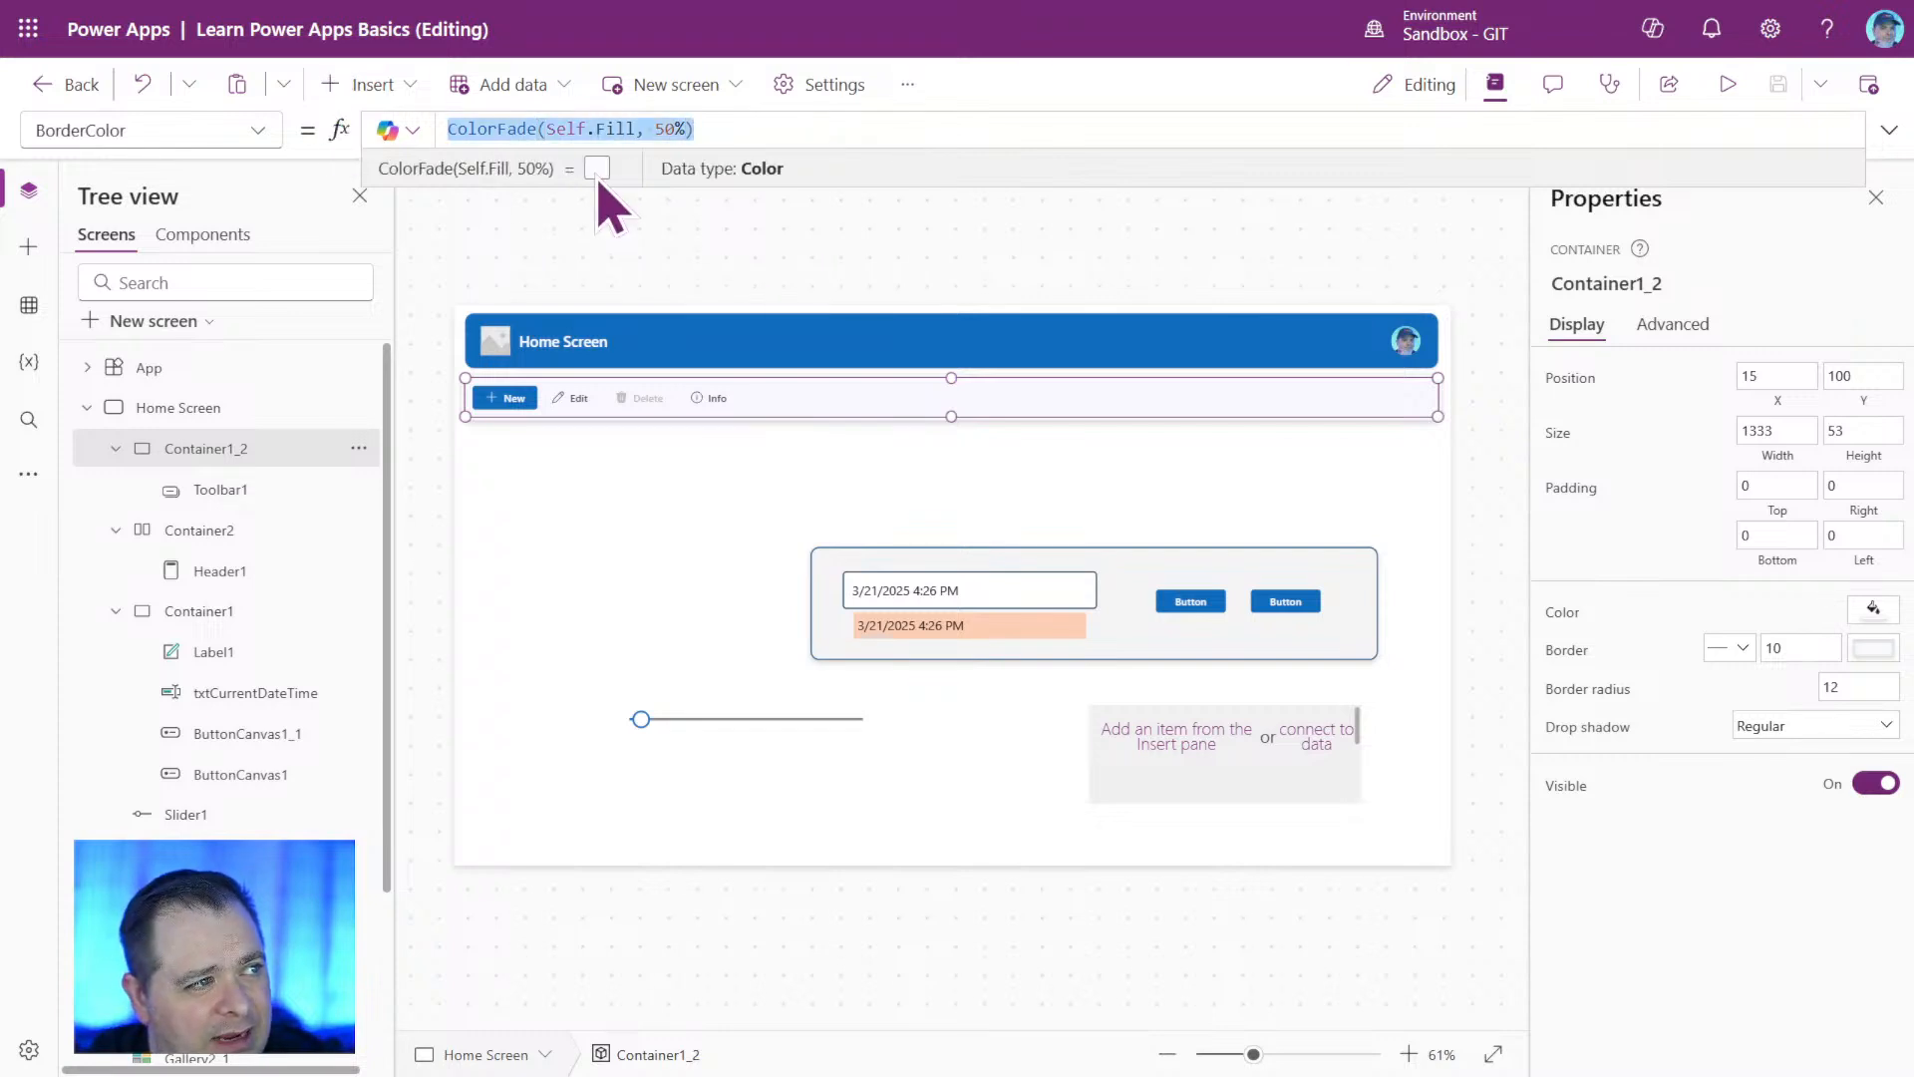
double_click(664, 129)
type("100")
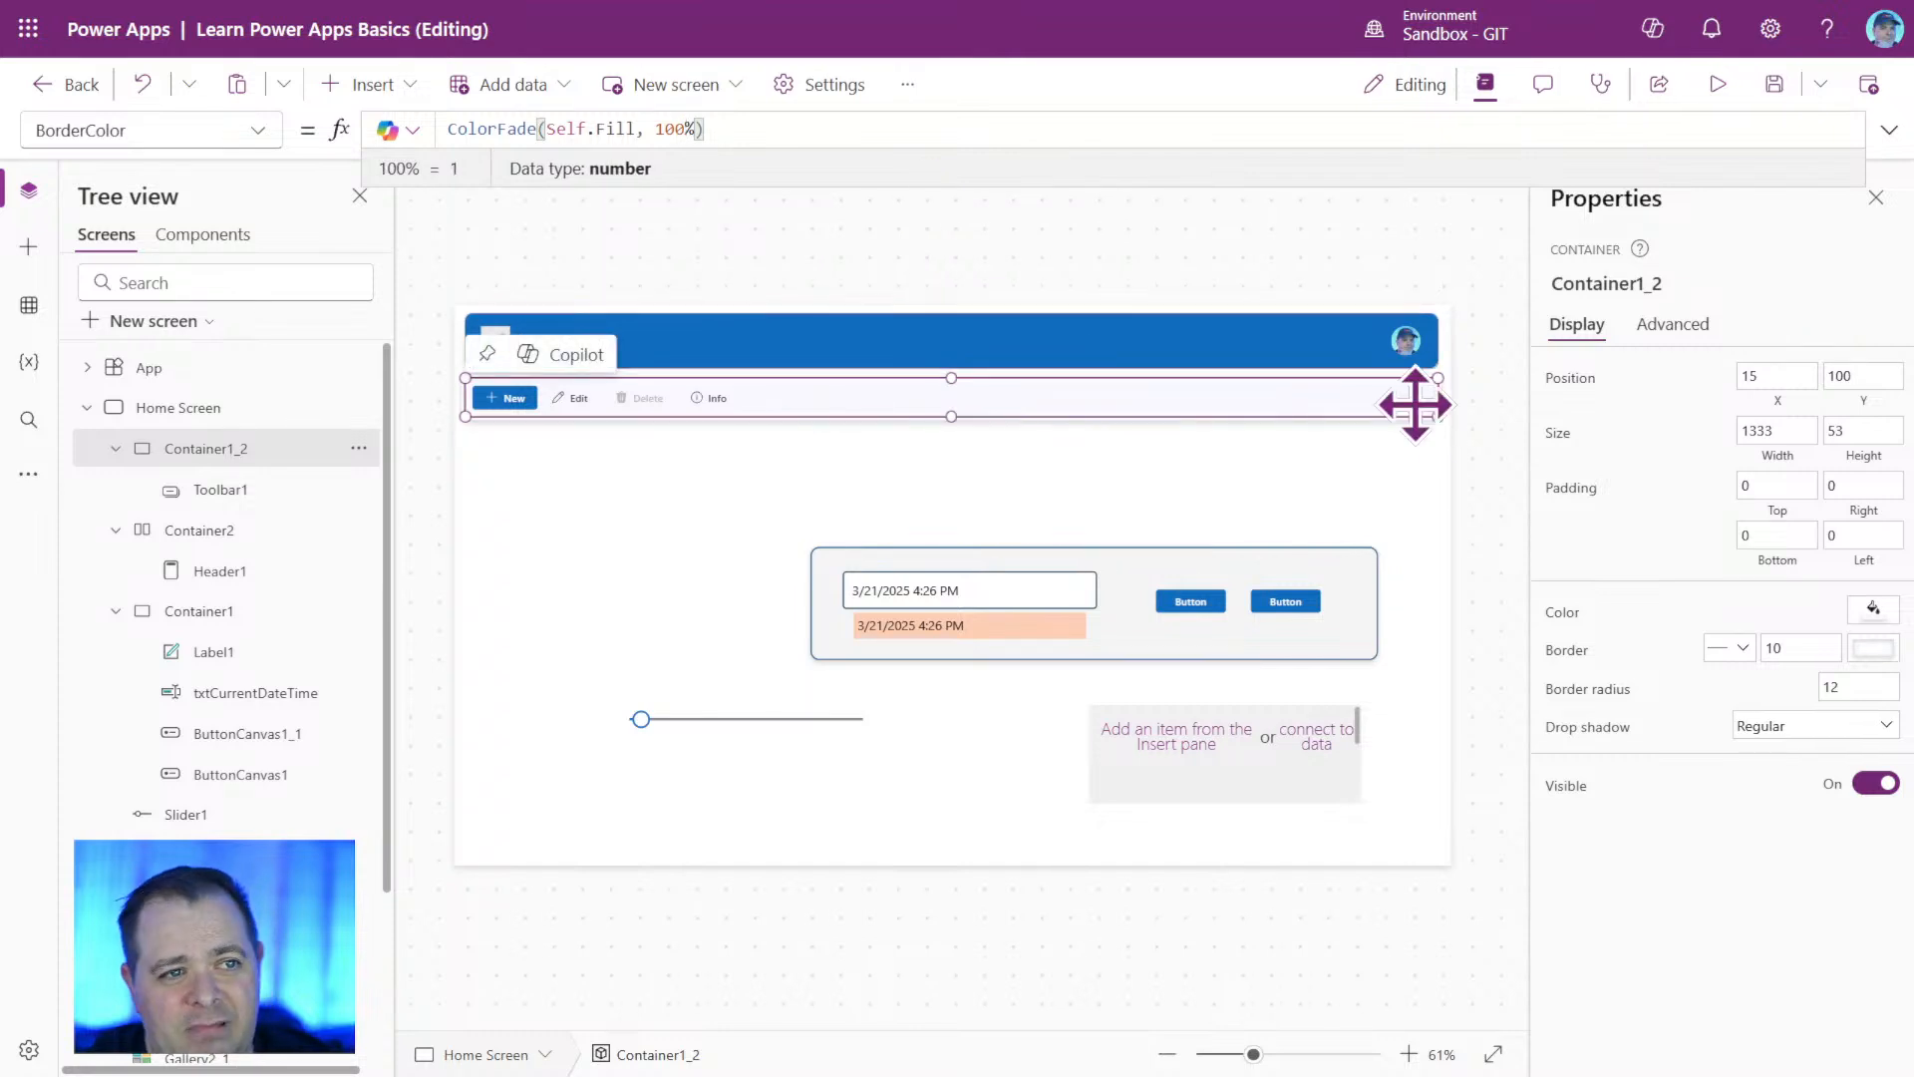
left_click(1495, 506)
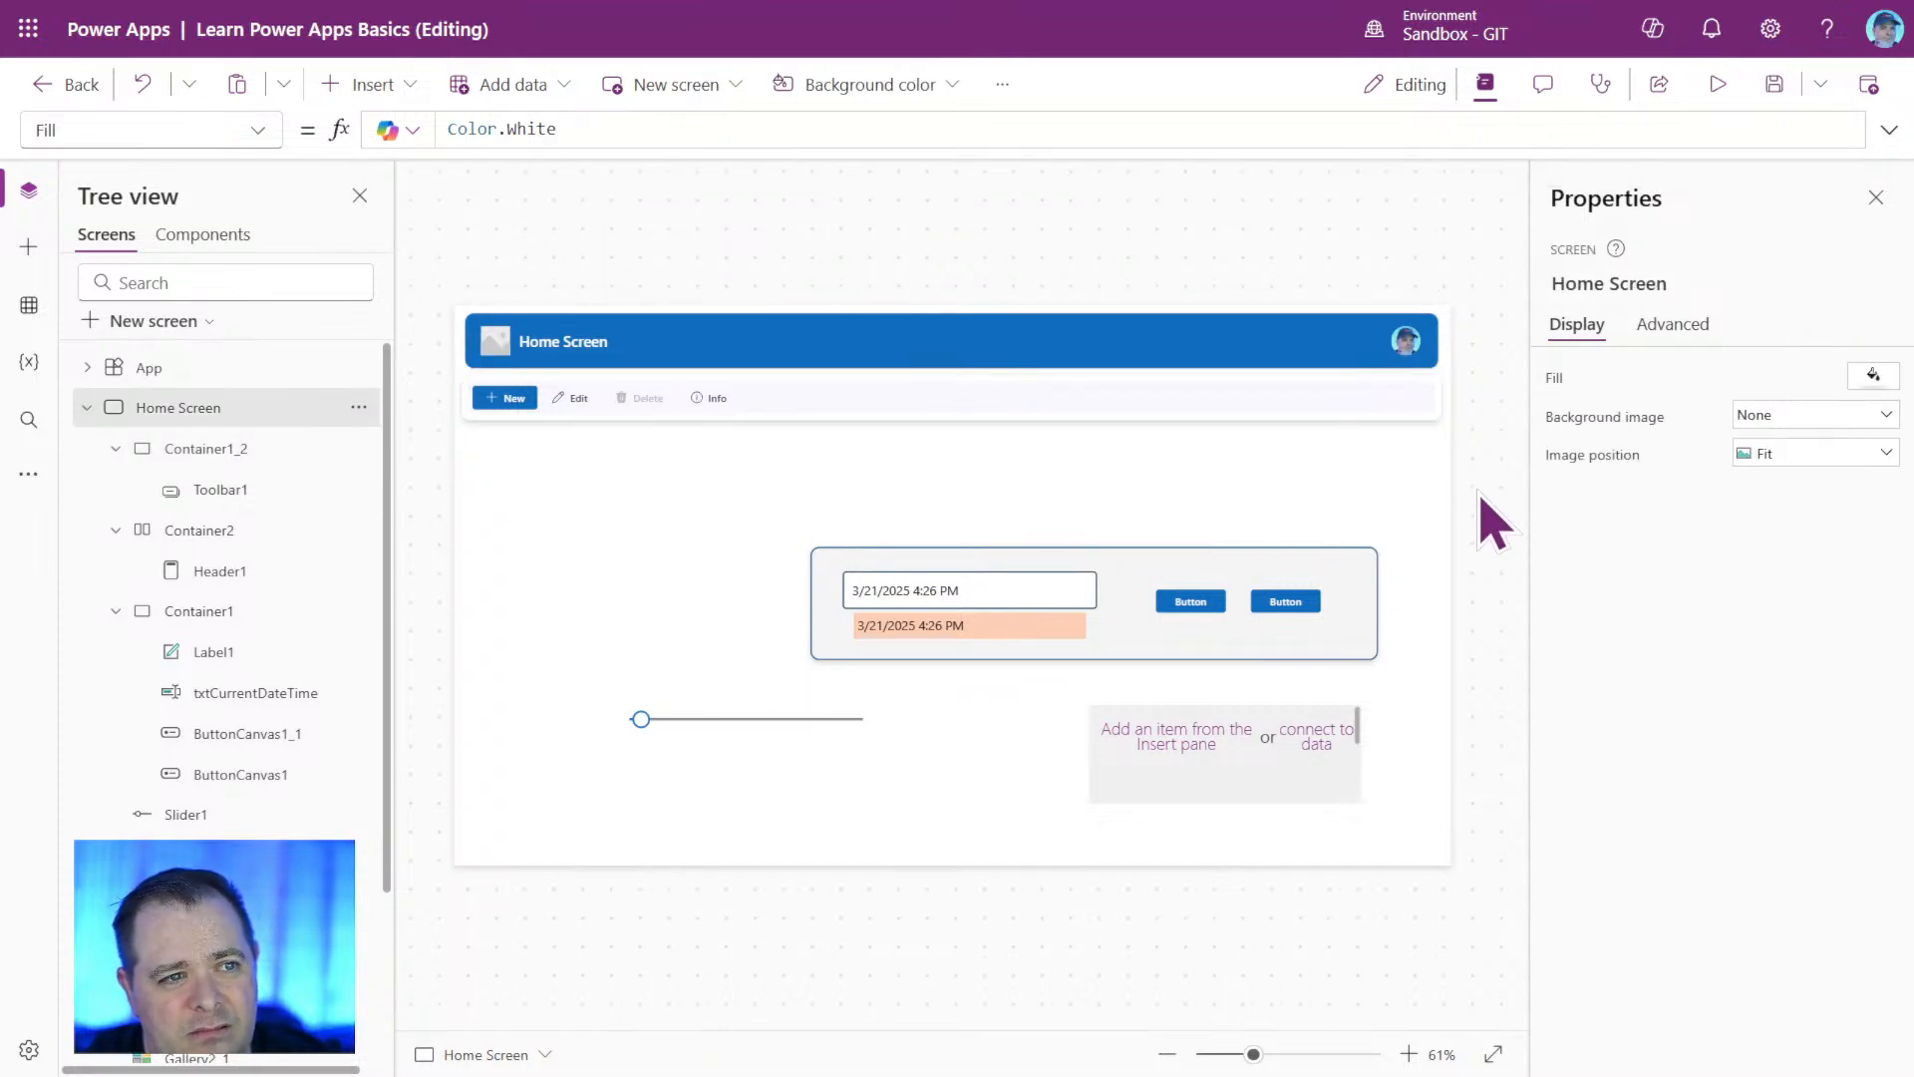
Set Container1_2's border thickness to 5 and check the border with the container deselected.
left_click(1374, 411)
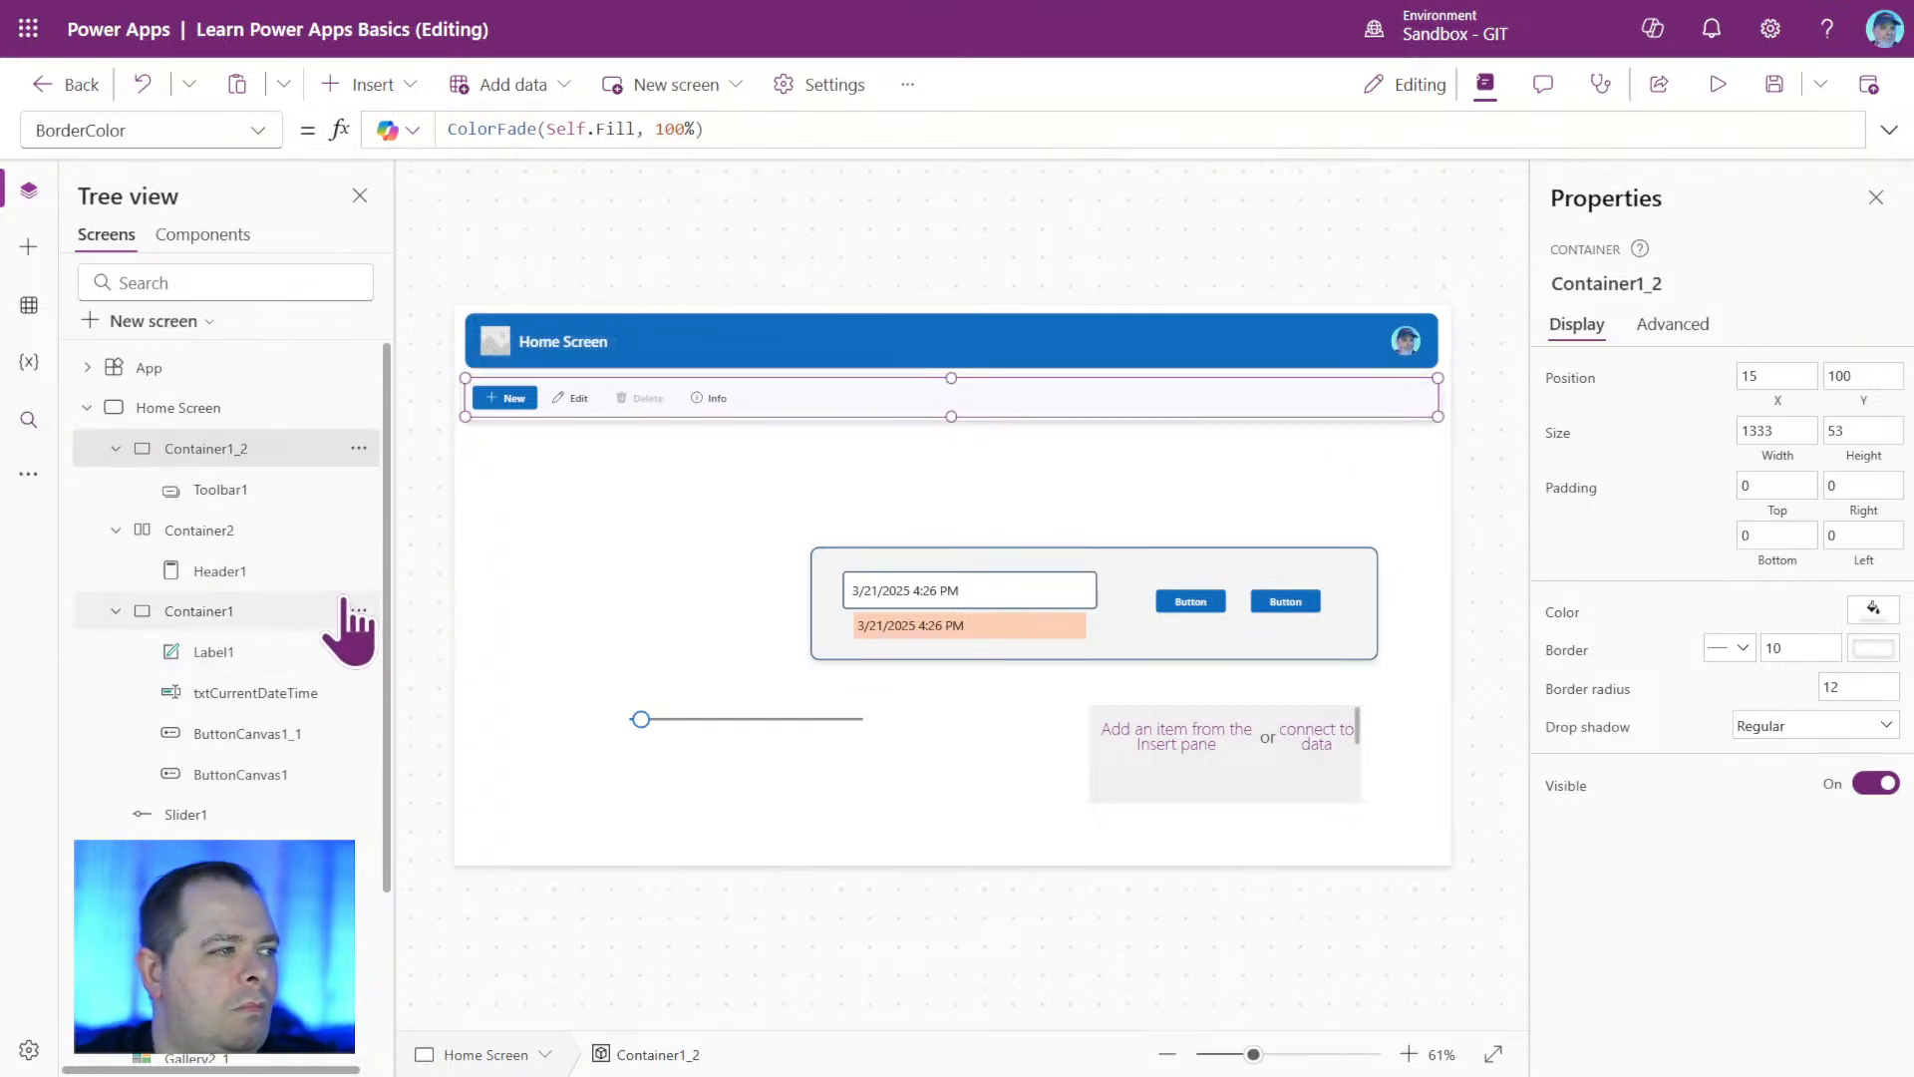
double_click(1785, 648)
type("5")
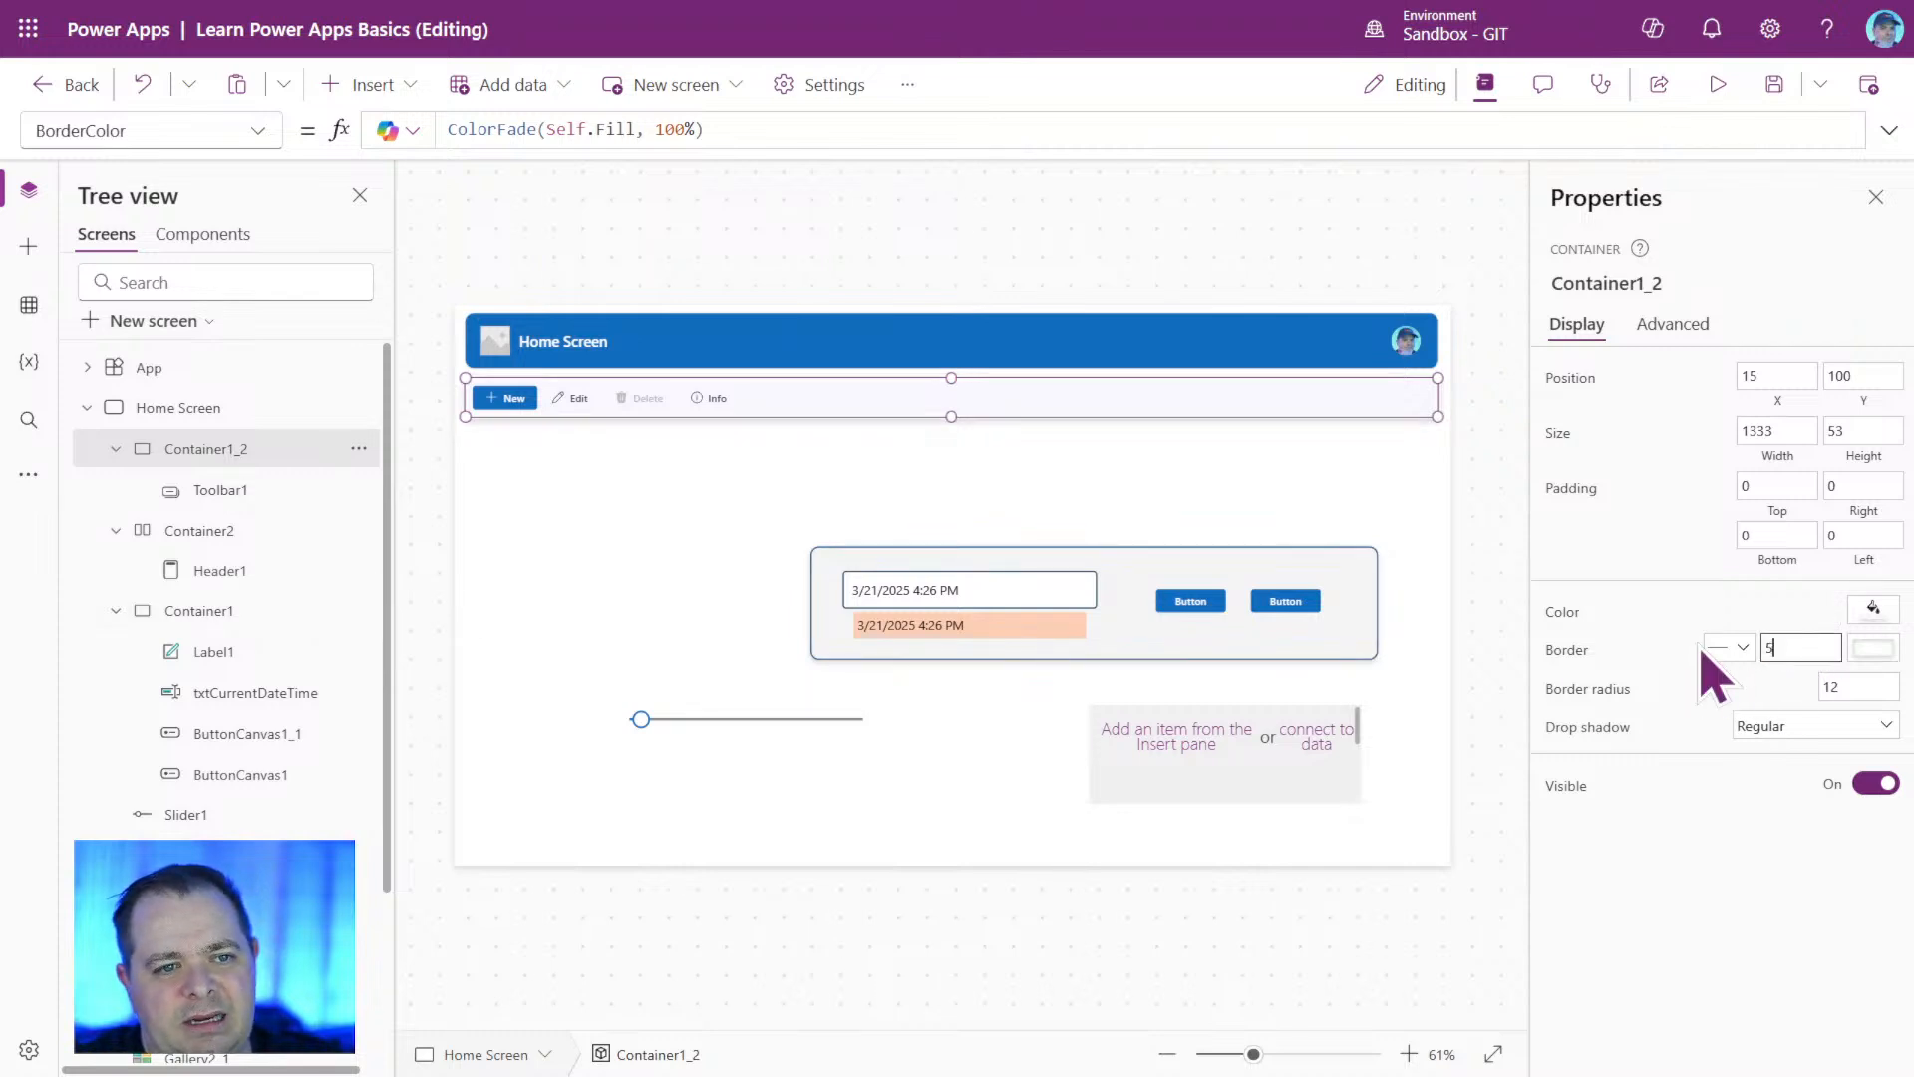
left_click(1146, 494)
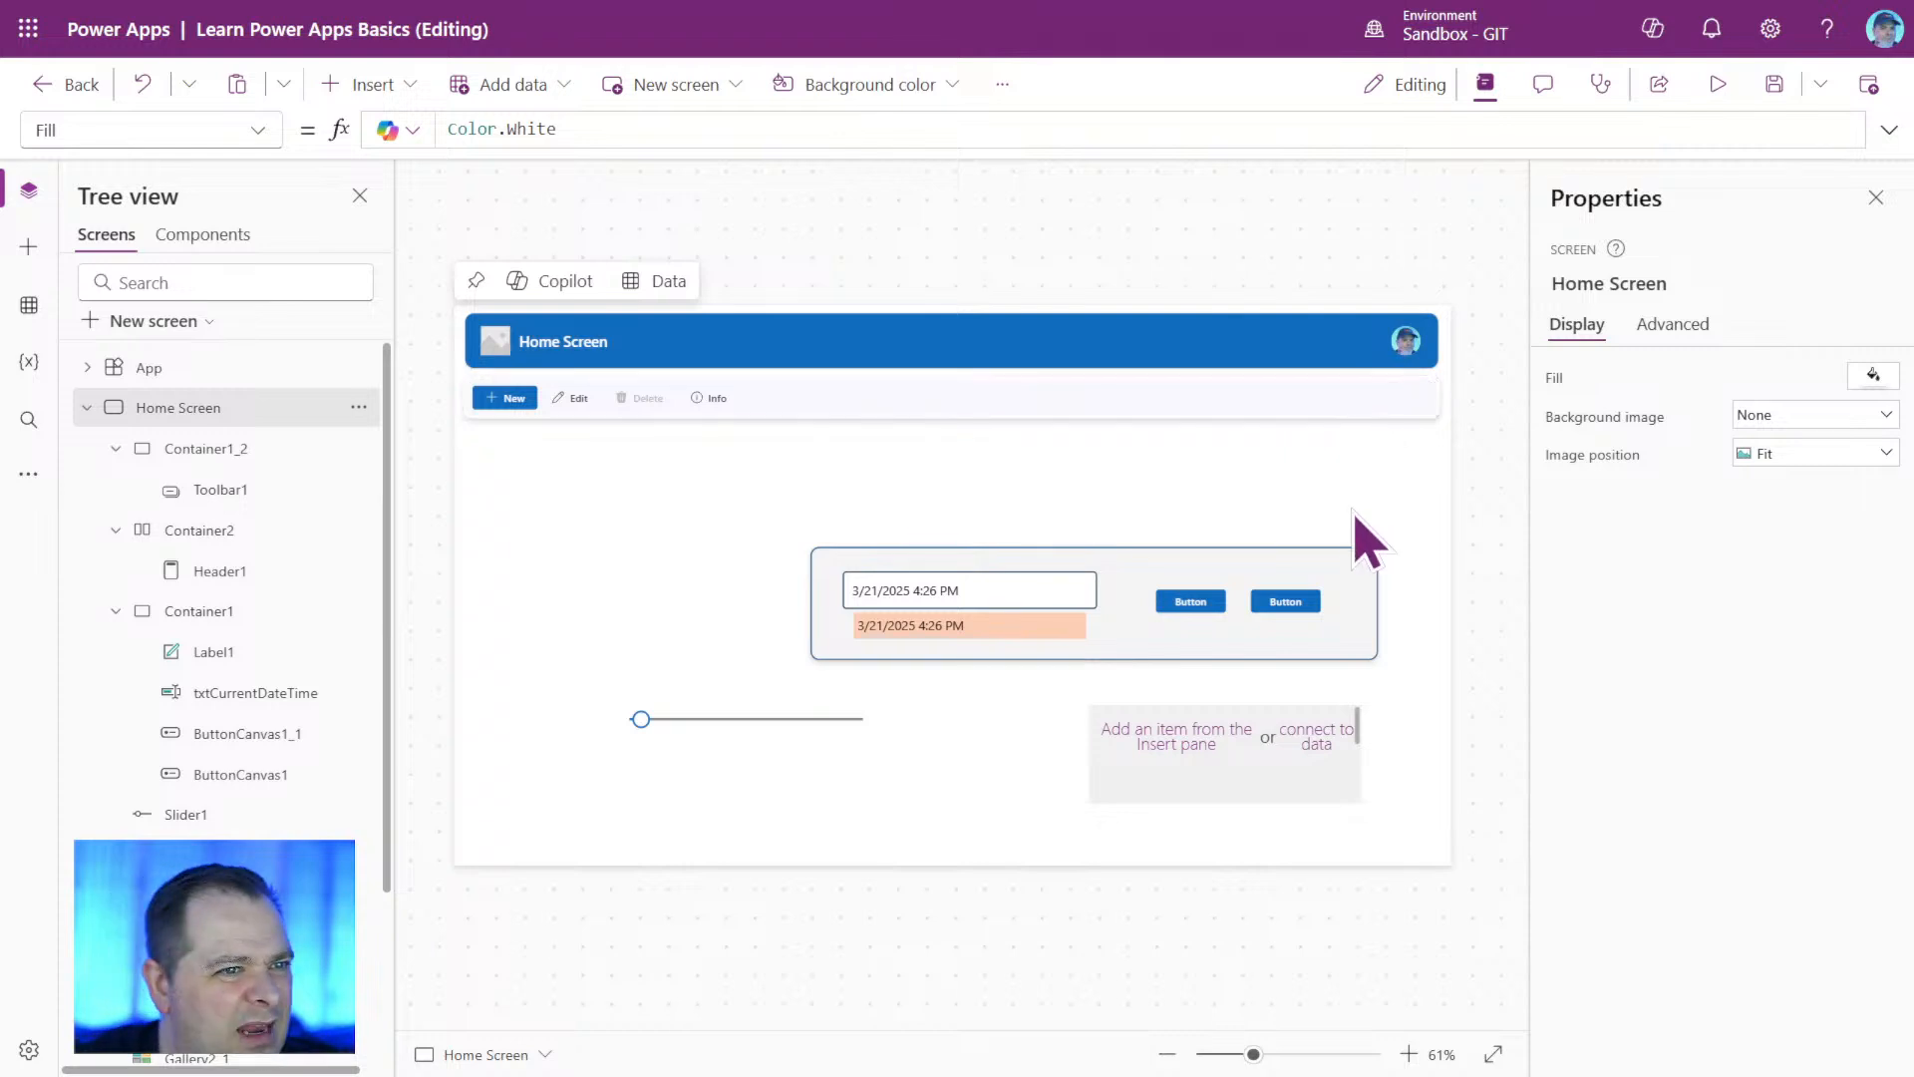
left_click(1325, 405)
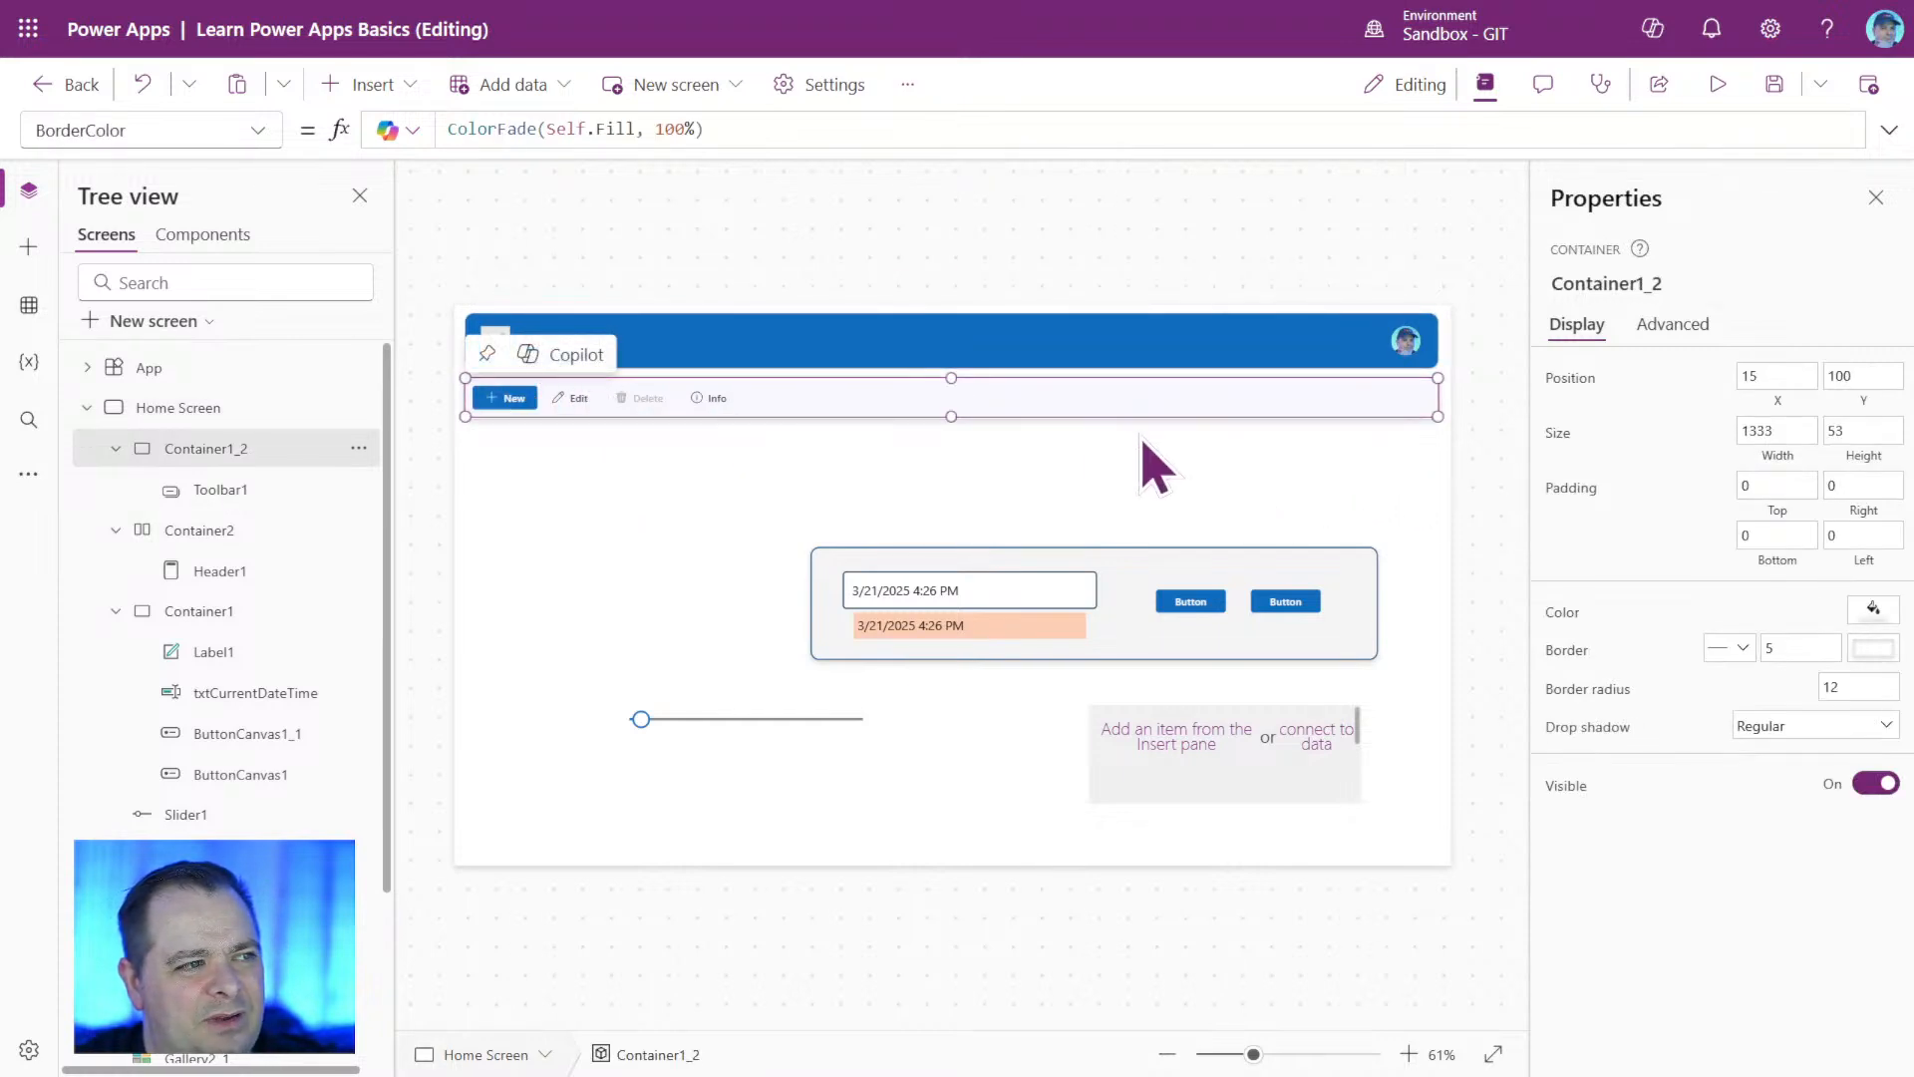
Try the ColorDarken function in place of ColorFade in Container1_2's BorderColor formula, and restore ColorFade.
left_click(518, 127)
double_click(492, 129)
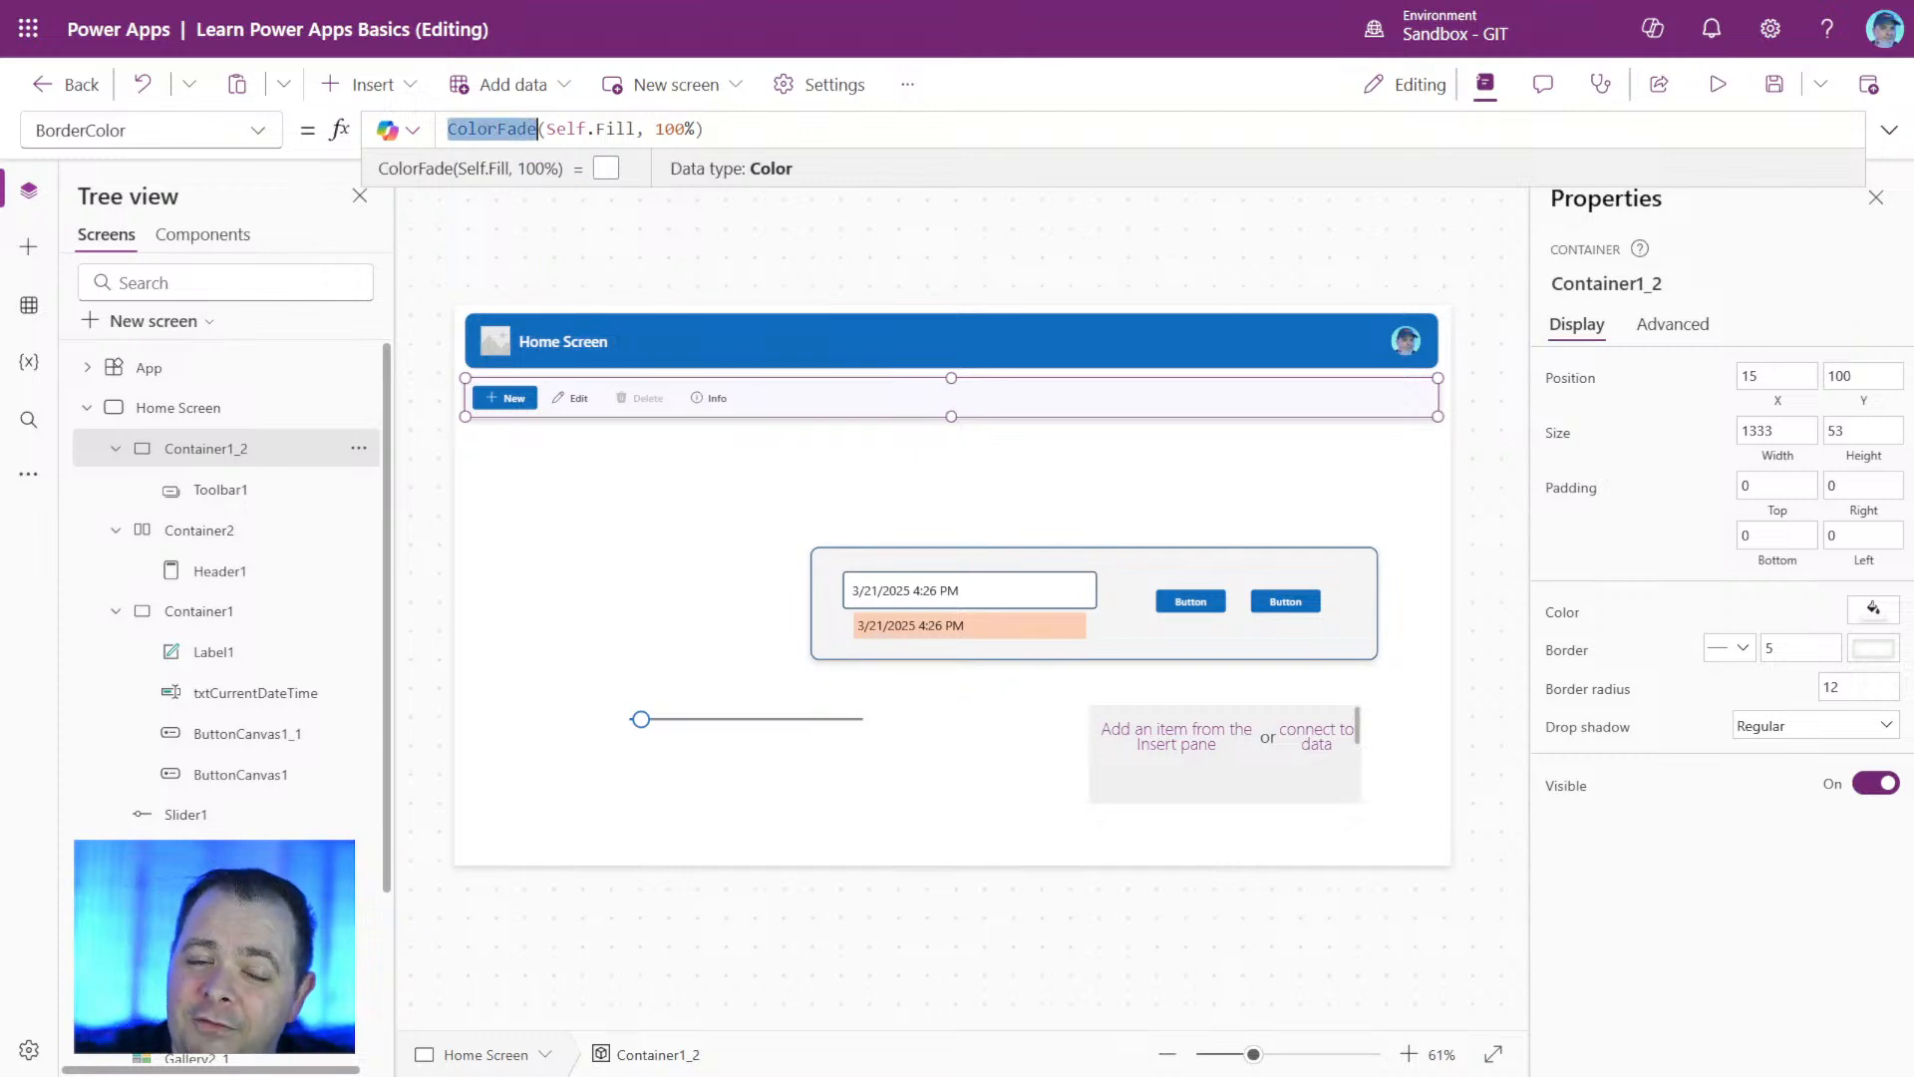
type("ColorDark")
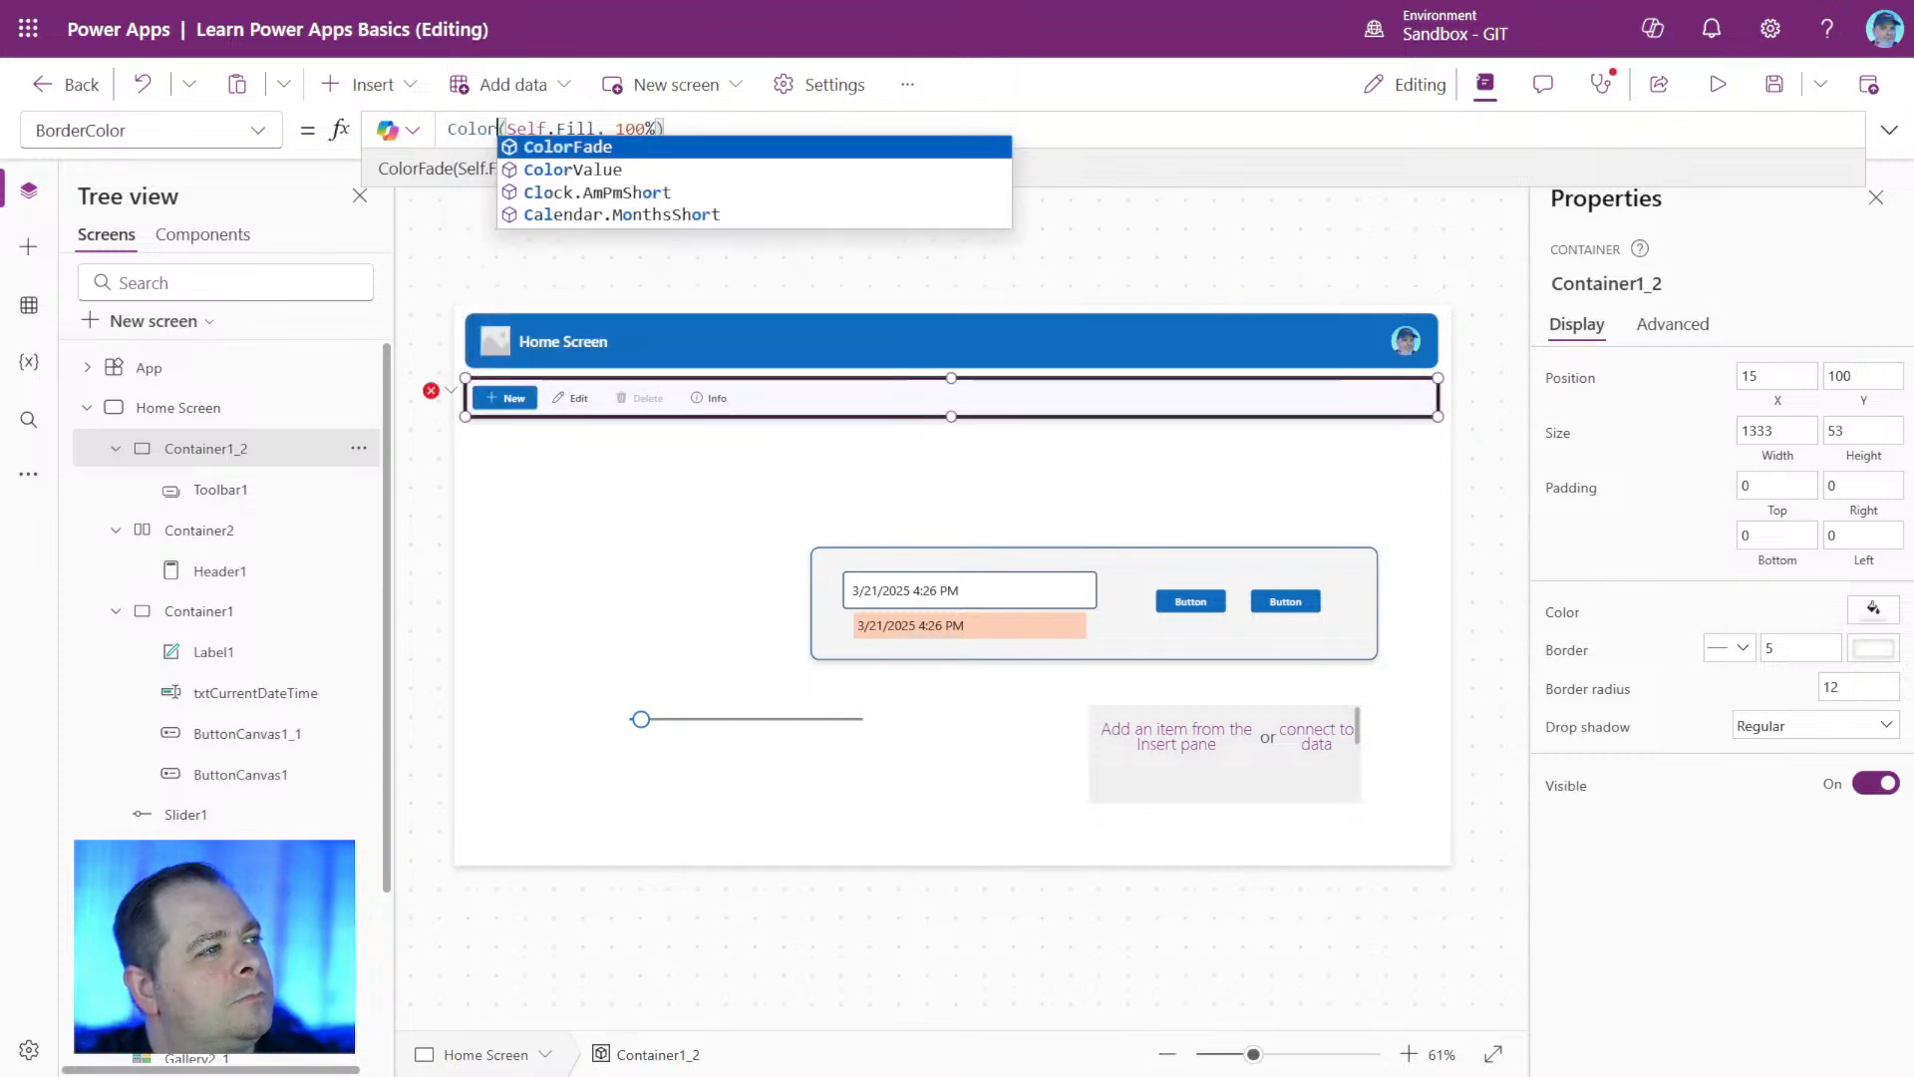
type("en")
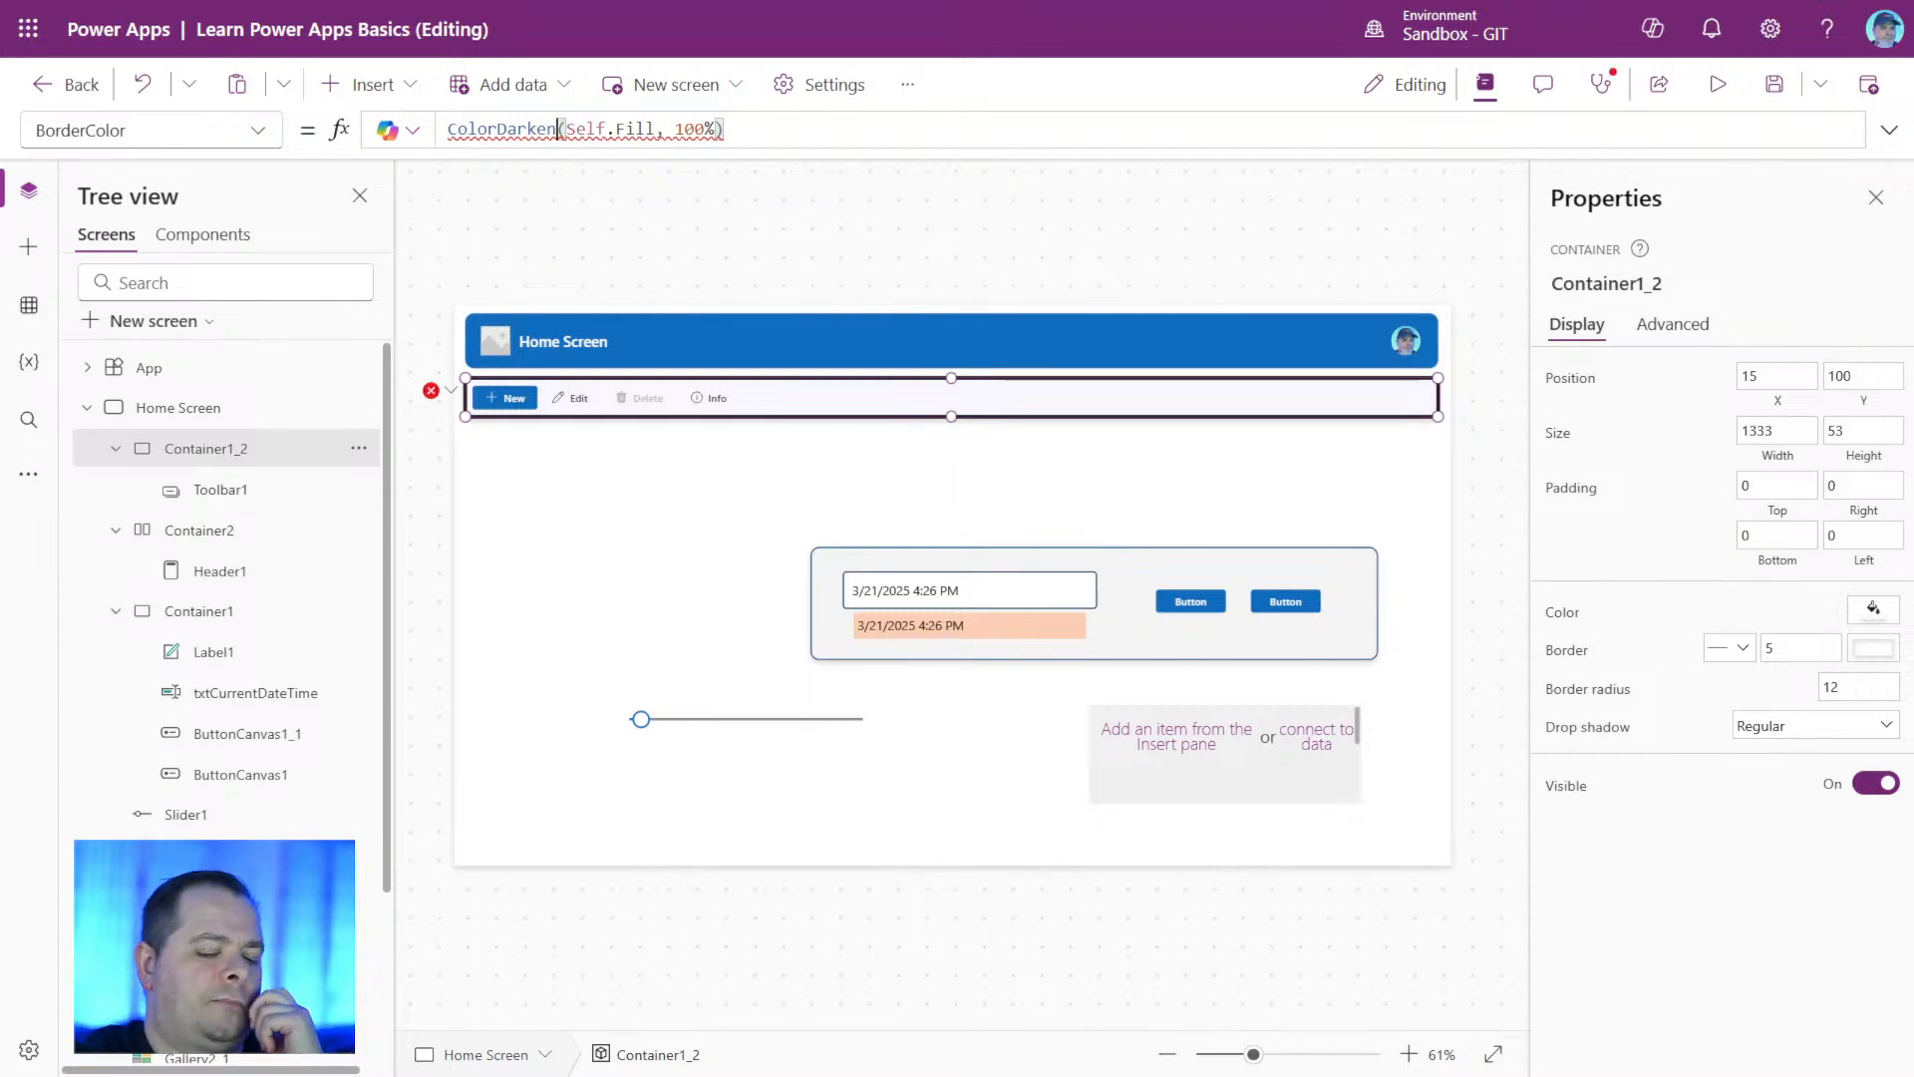
left_click_drag(559, 130, 447, 130)
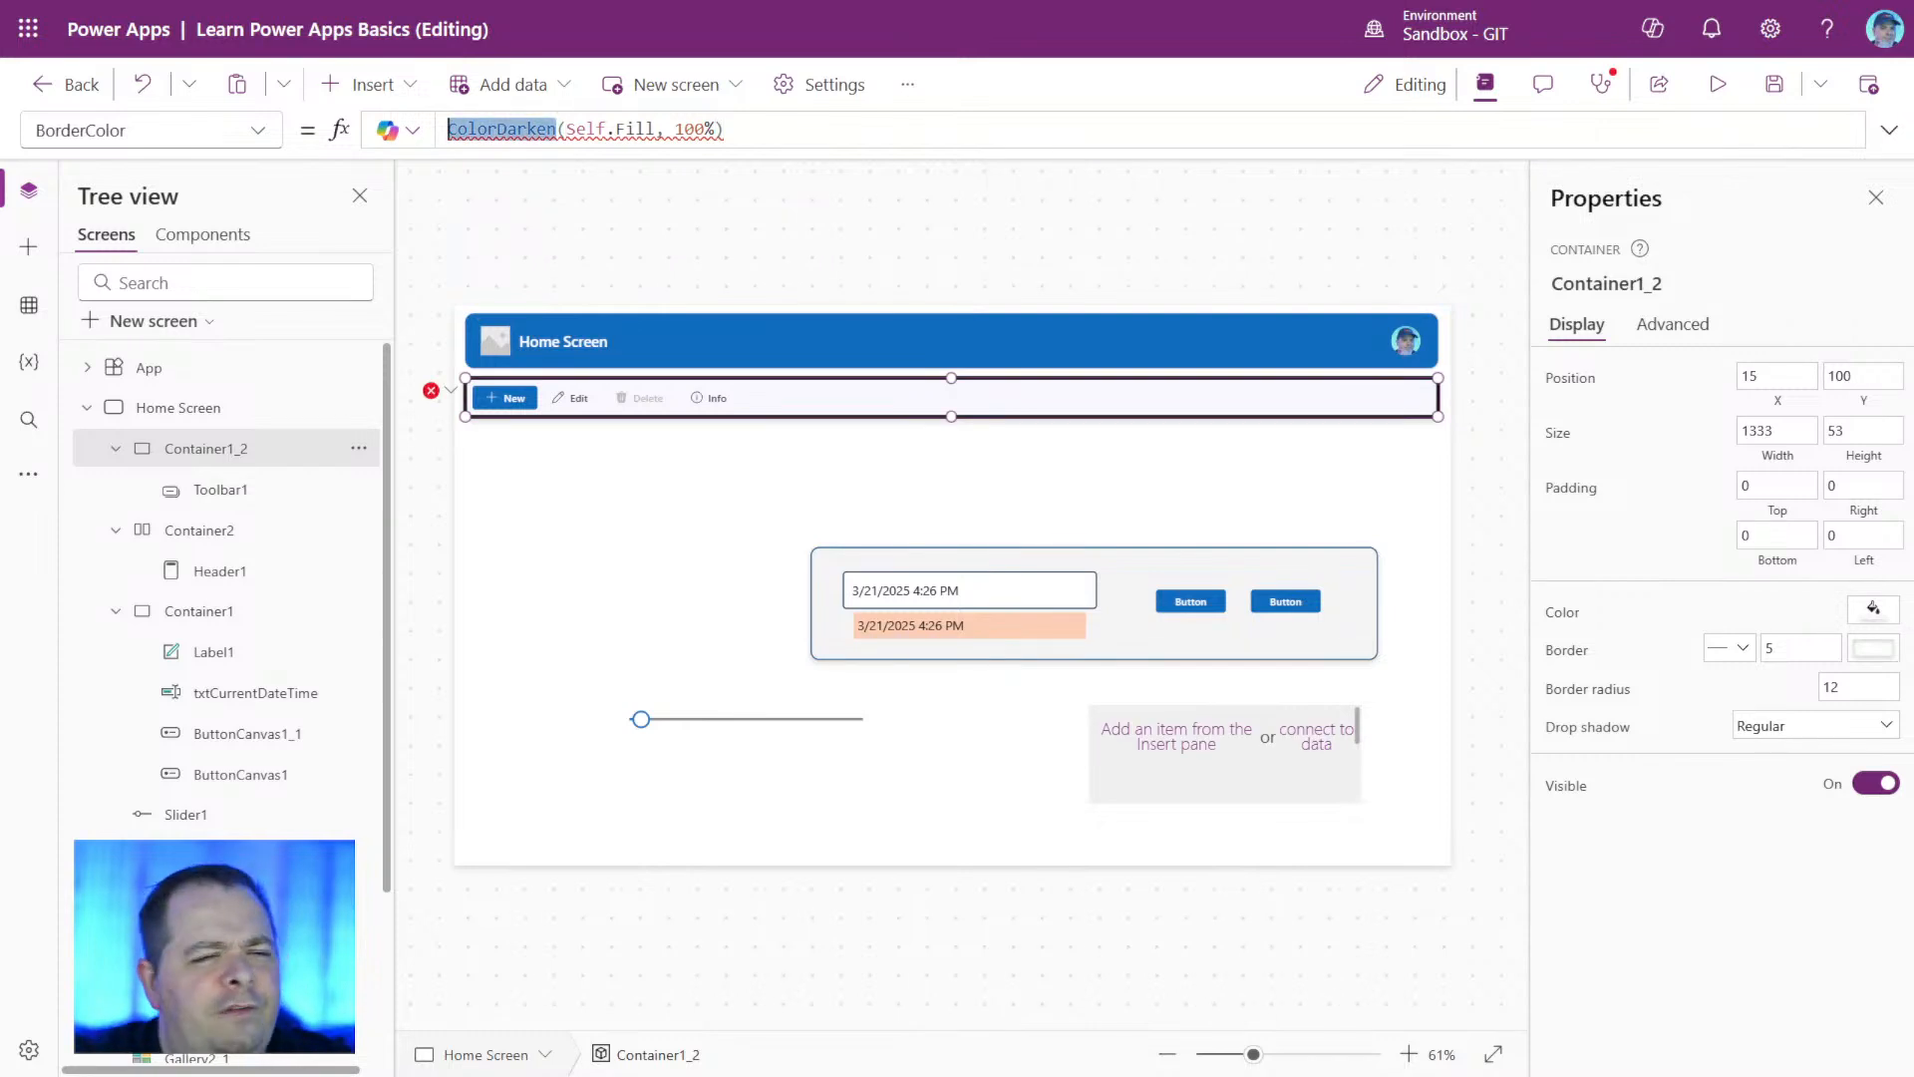
type("Colo")
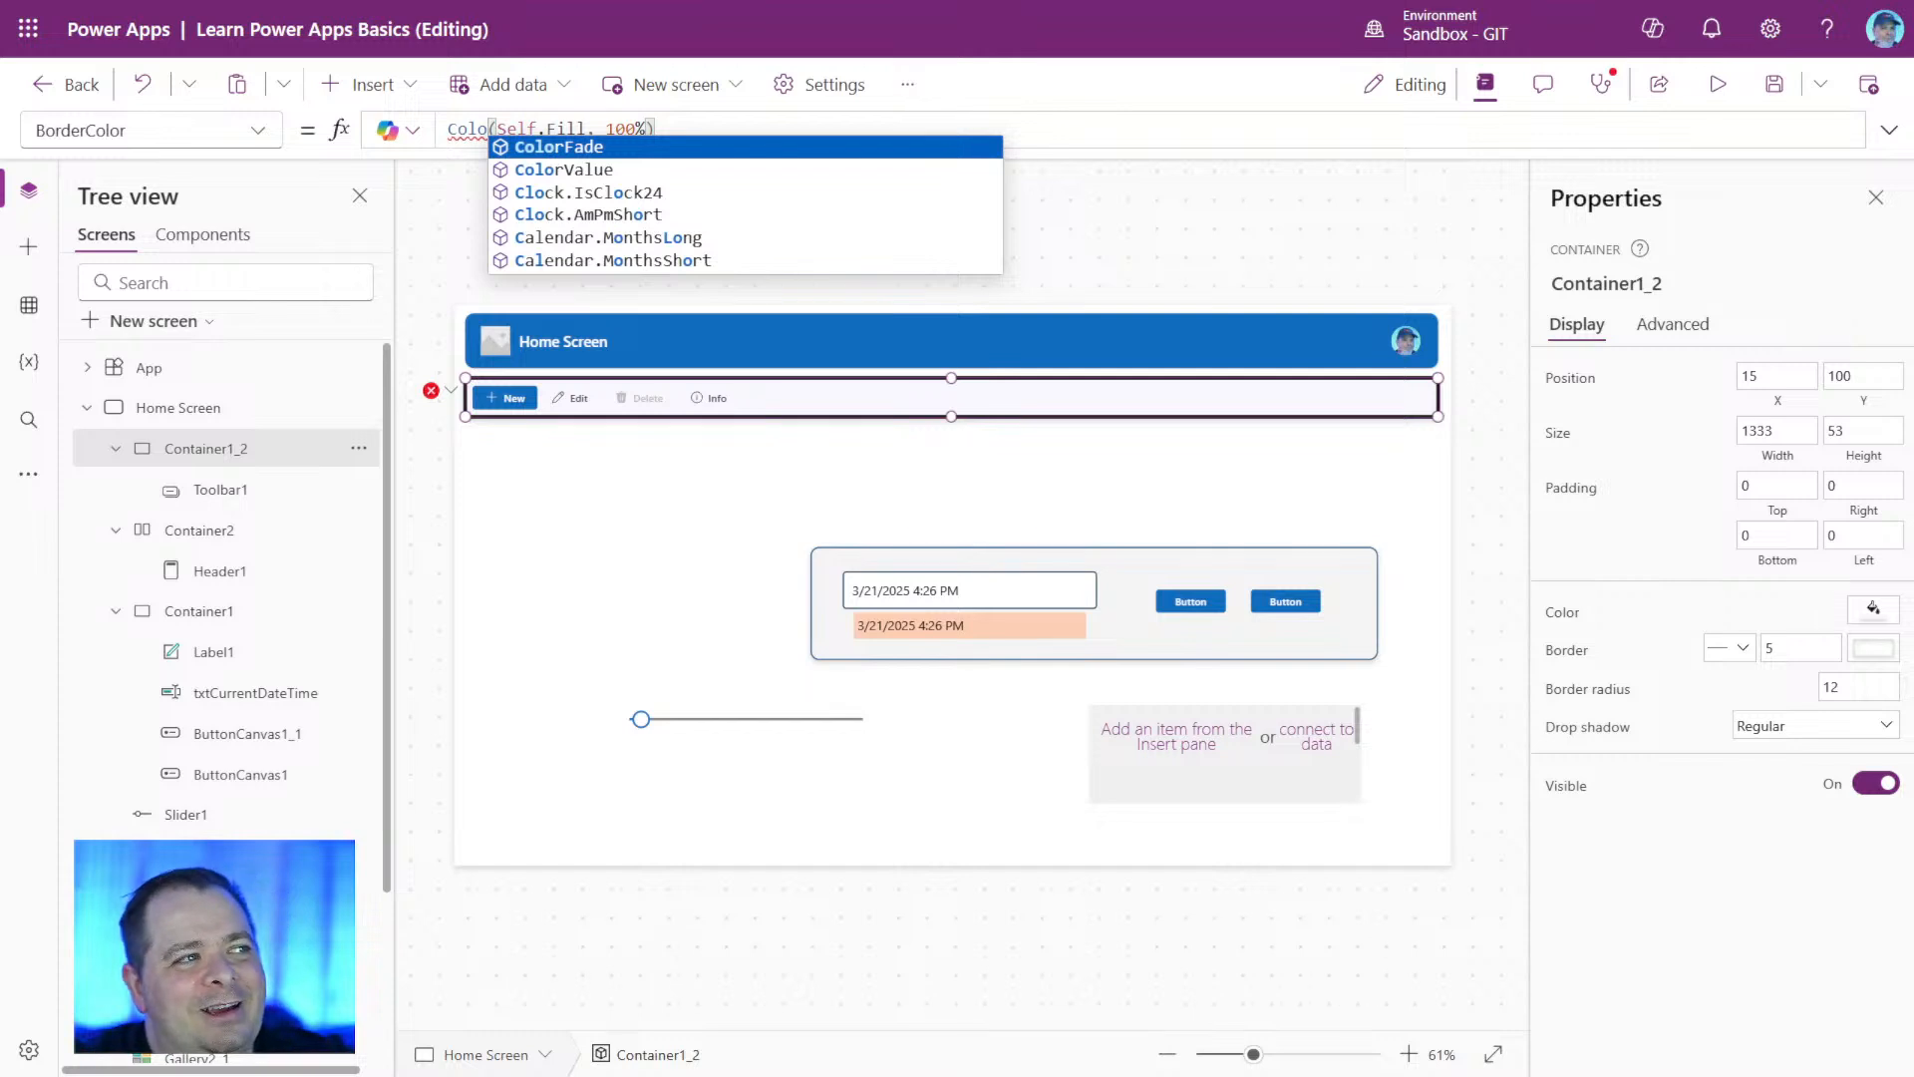
key("Tab")
key("Delete")
key("End")
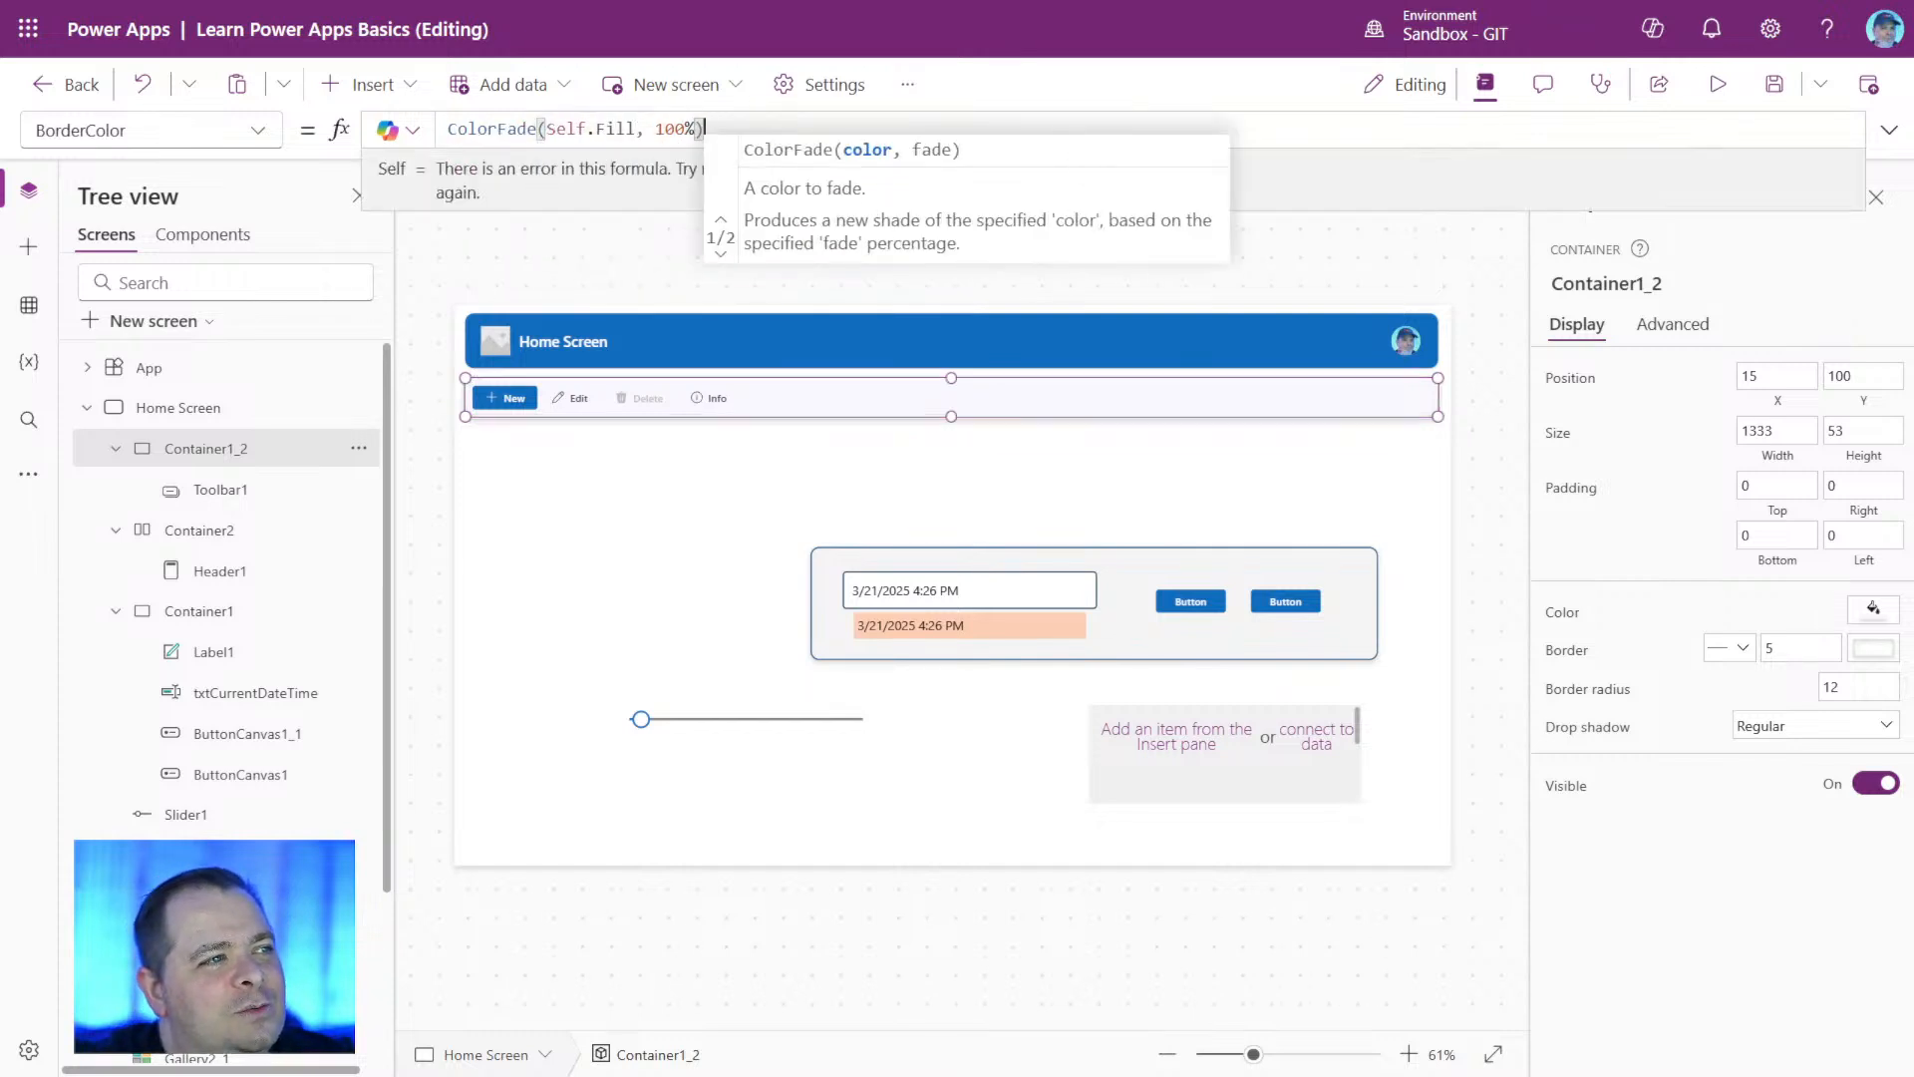
Change the fade amount in Container1_2's BorderColor formula to -100%, giving ColorFade(Self.Fill, -100%).
key("Left")
key("ctrl+shift+Left")
key("ctrl+shift+Left")
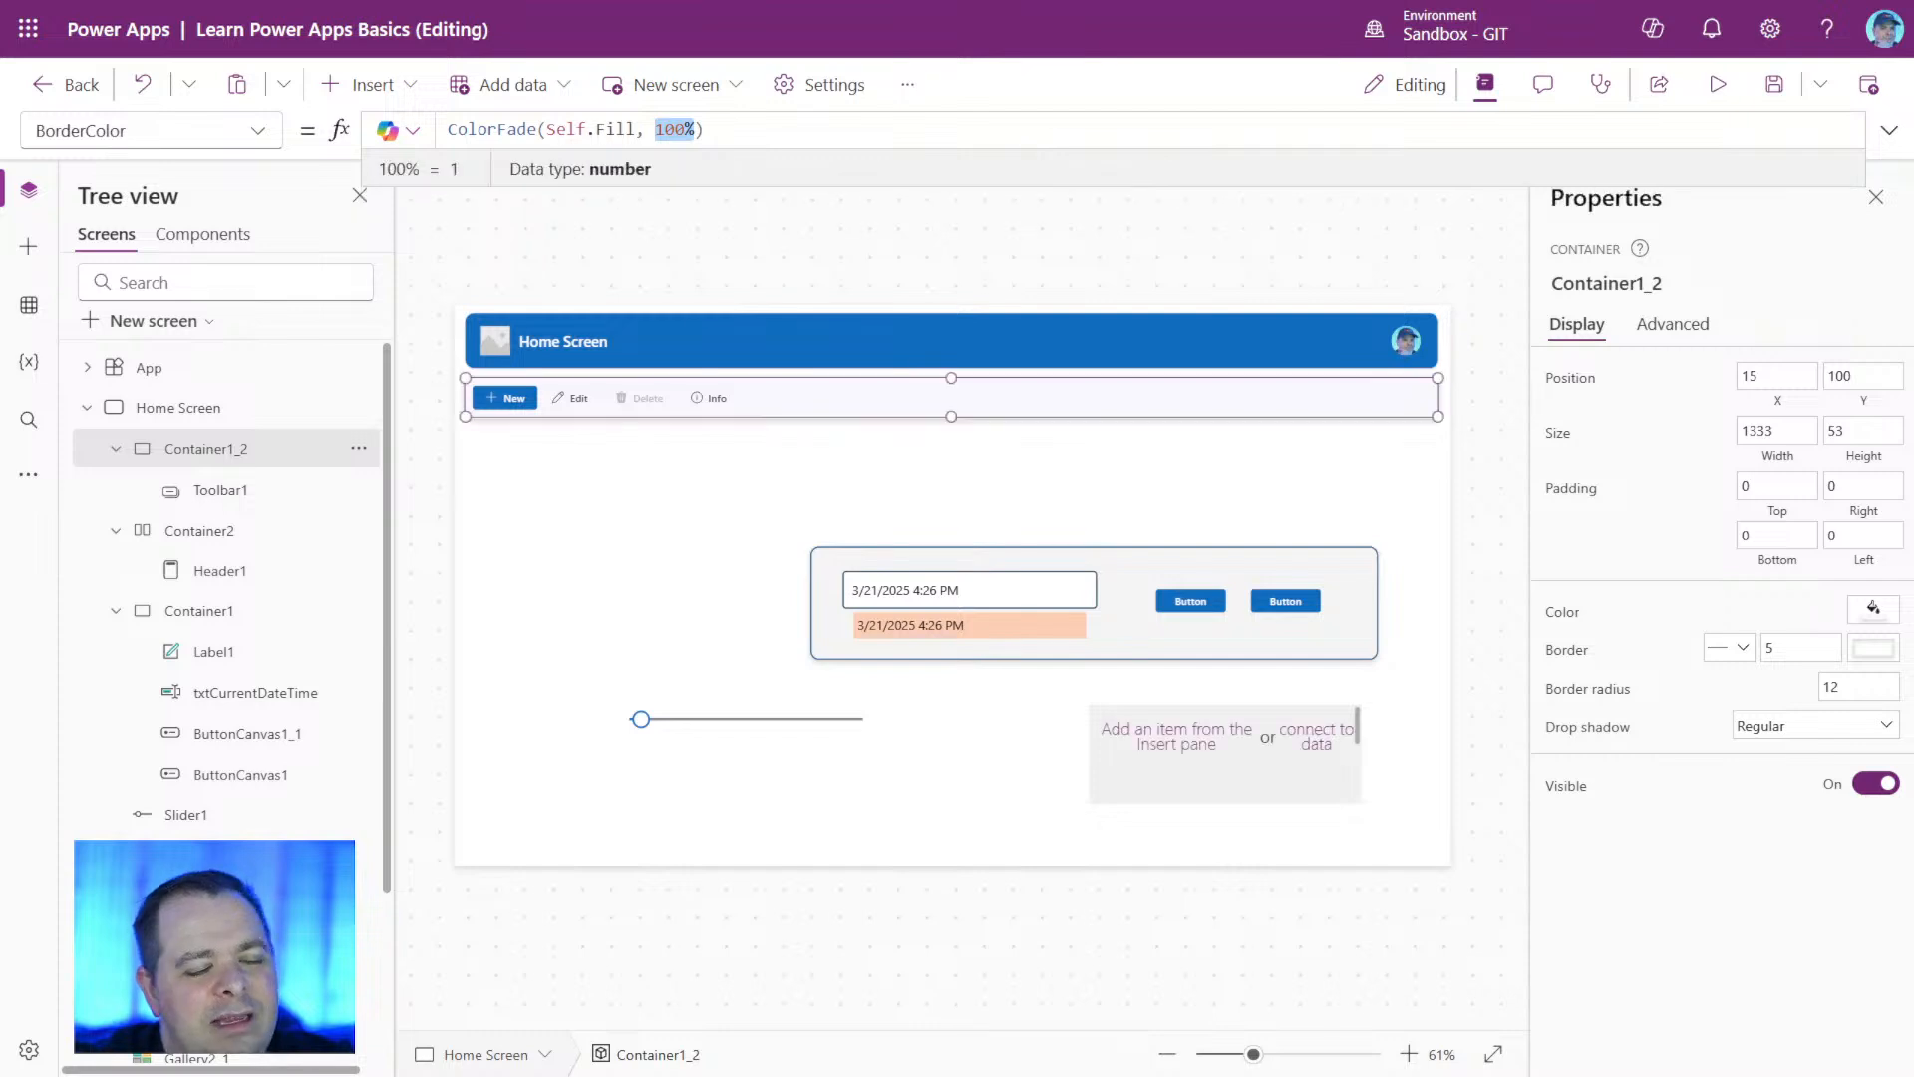
type("-")
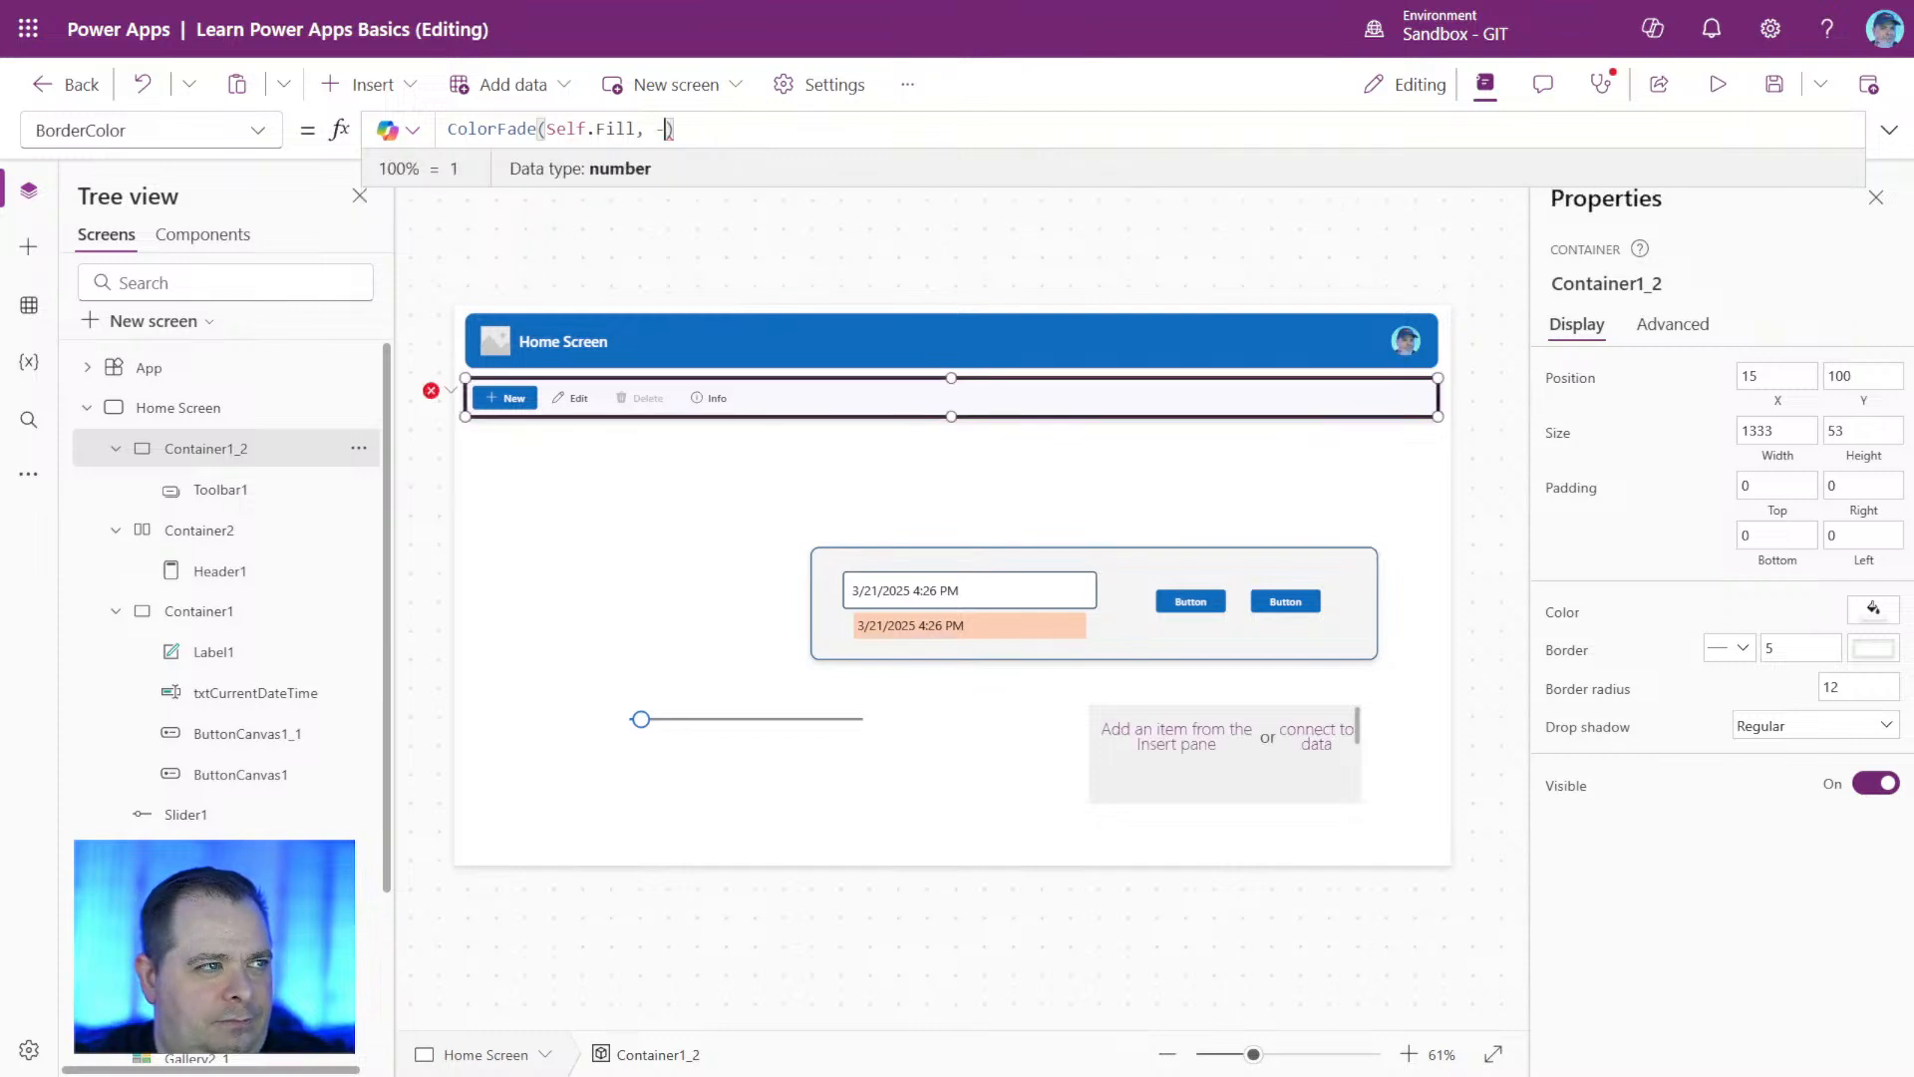
type("100%")
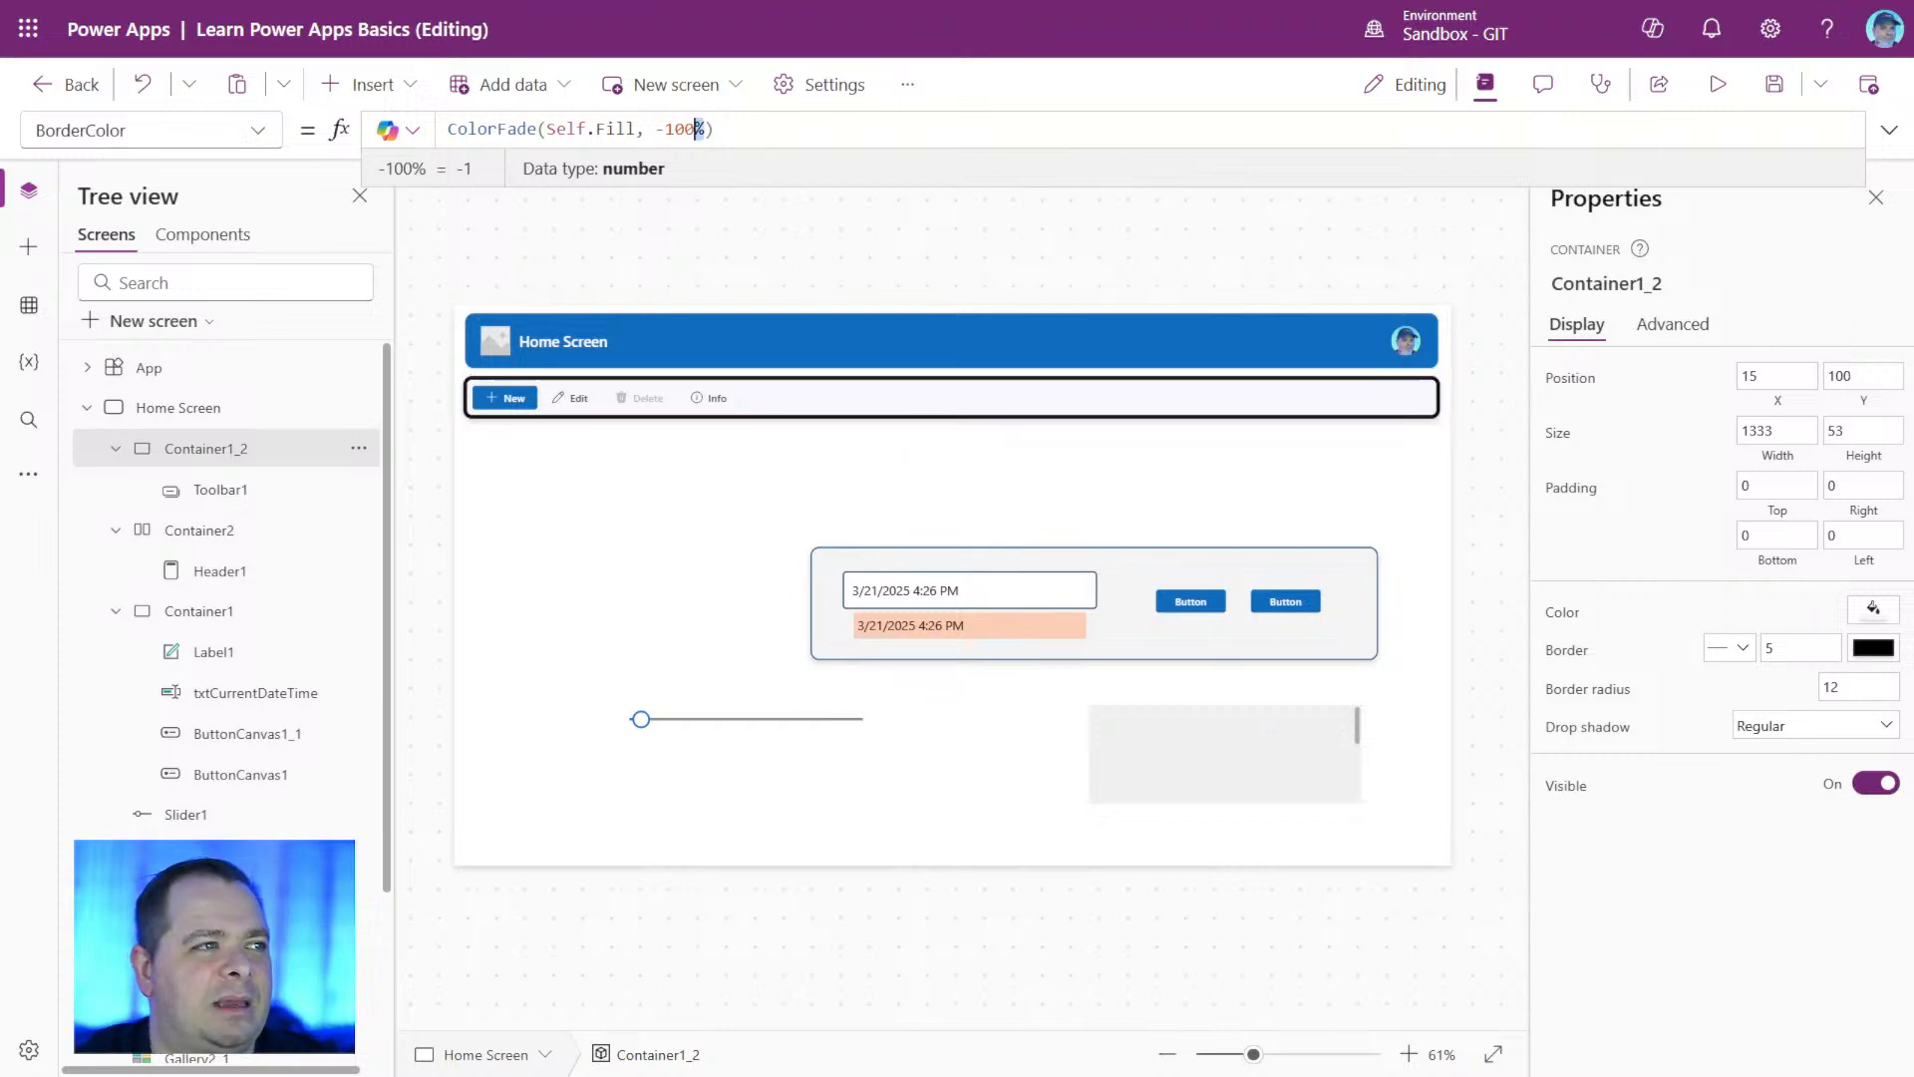
Reduce the fade amount in Container1_2's BorderColor formula to -10% and deselect the container.
left_click_drag(704, 129, 664, 129)
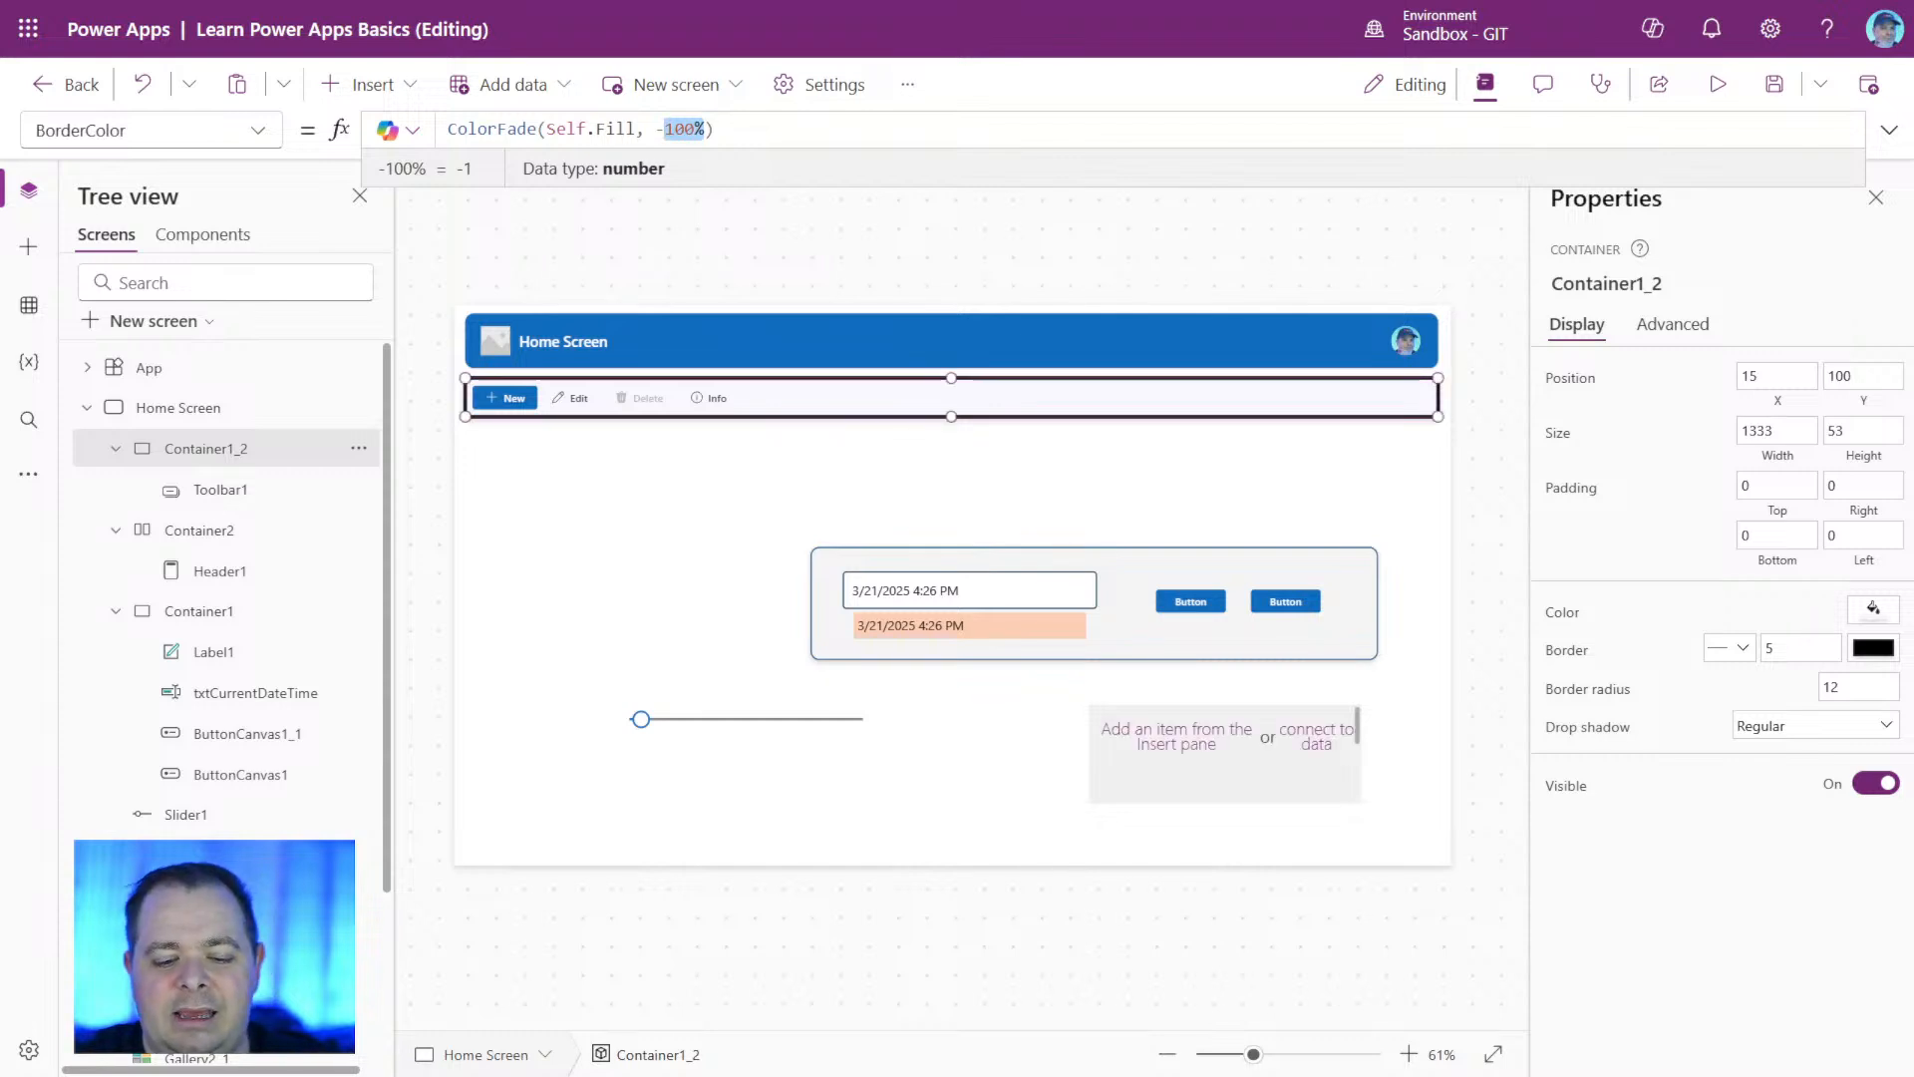
type("50")
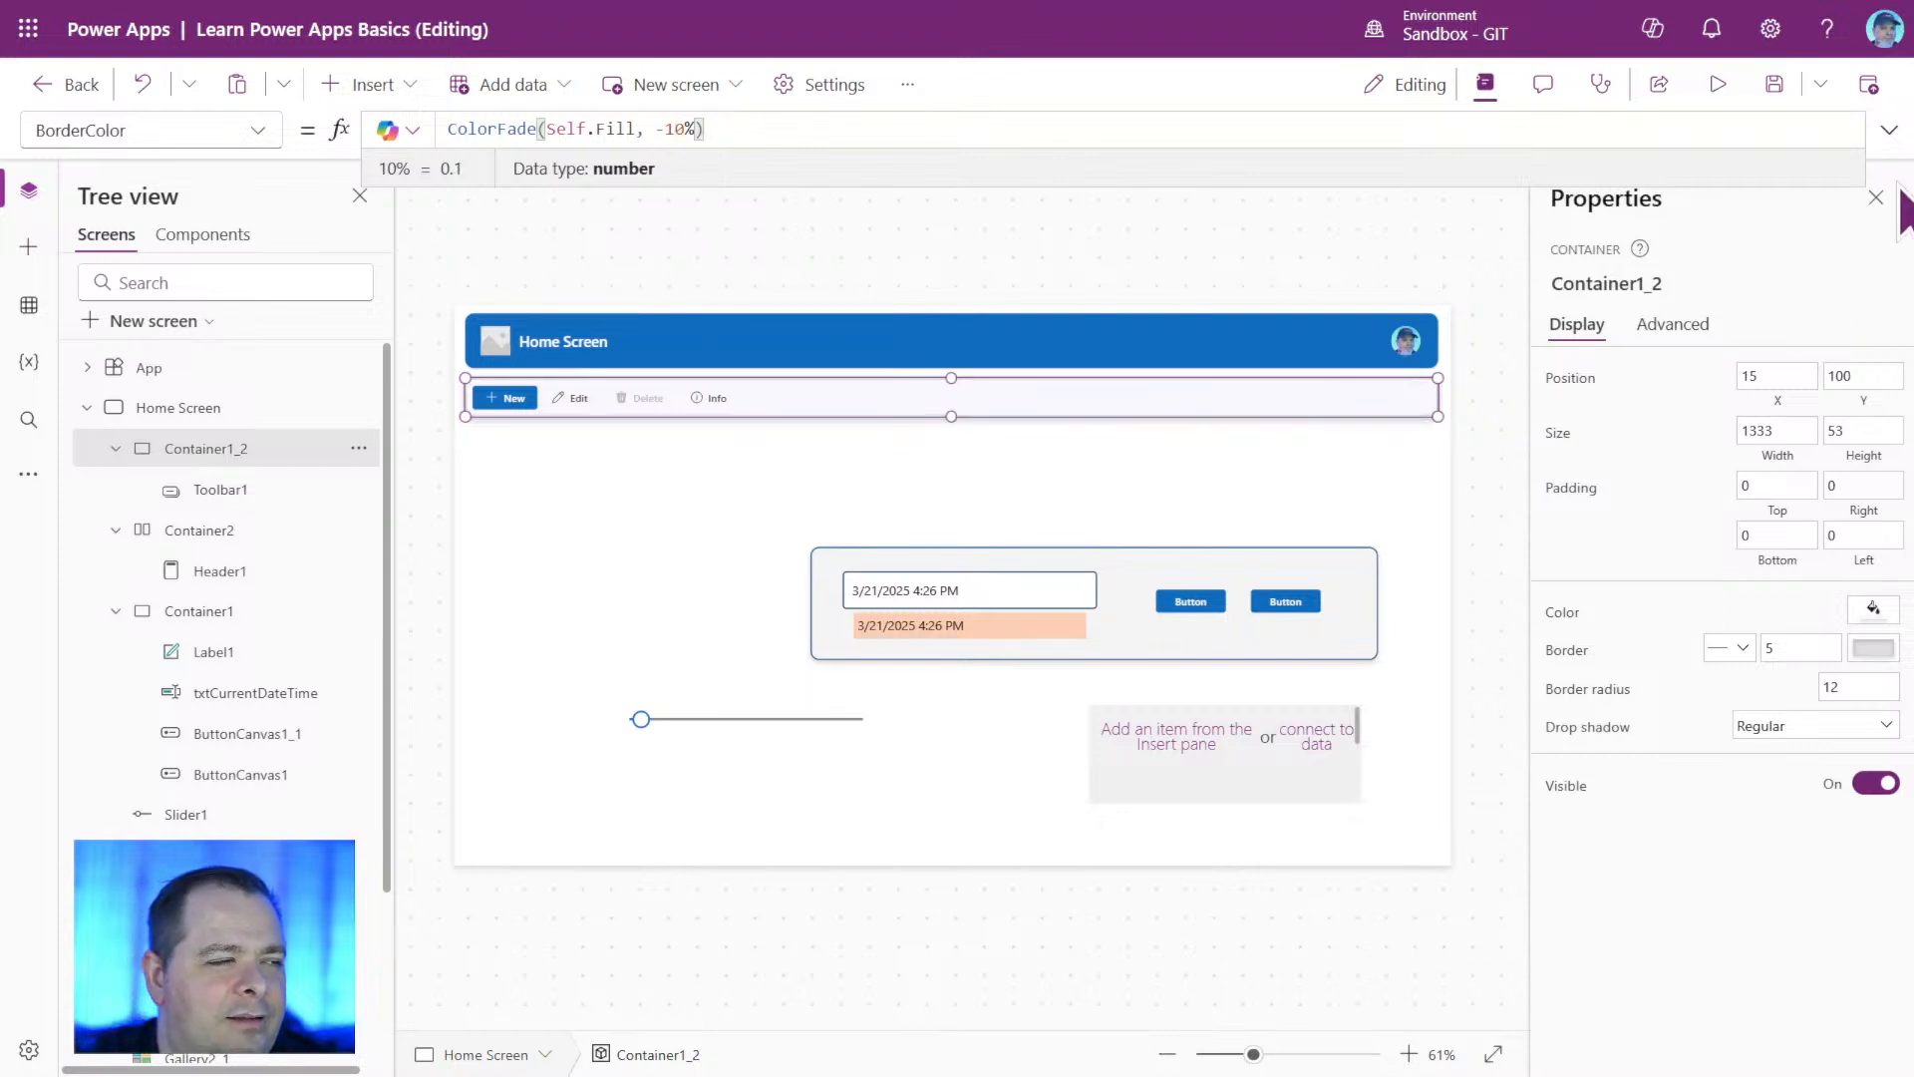
left_click(1265, 512)
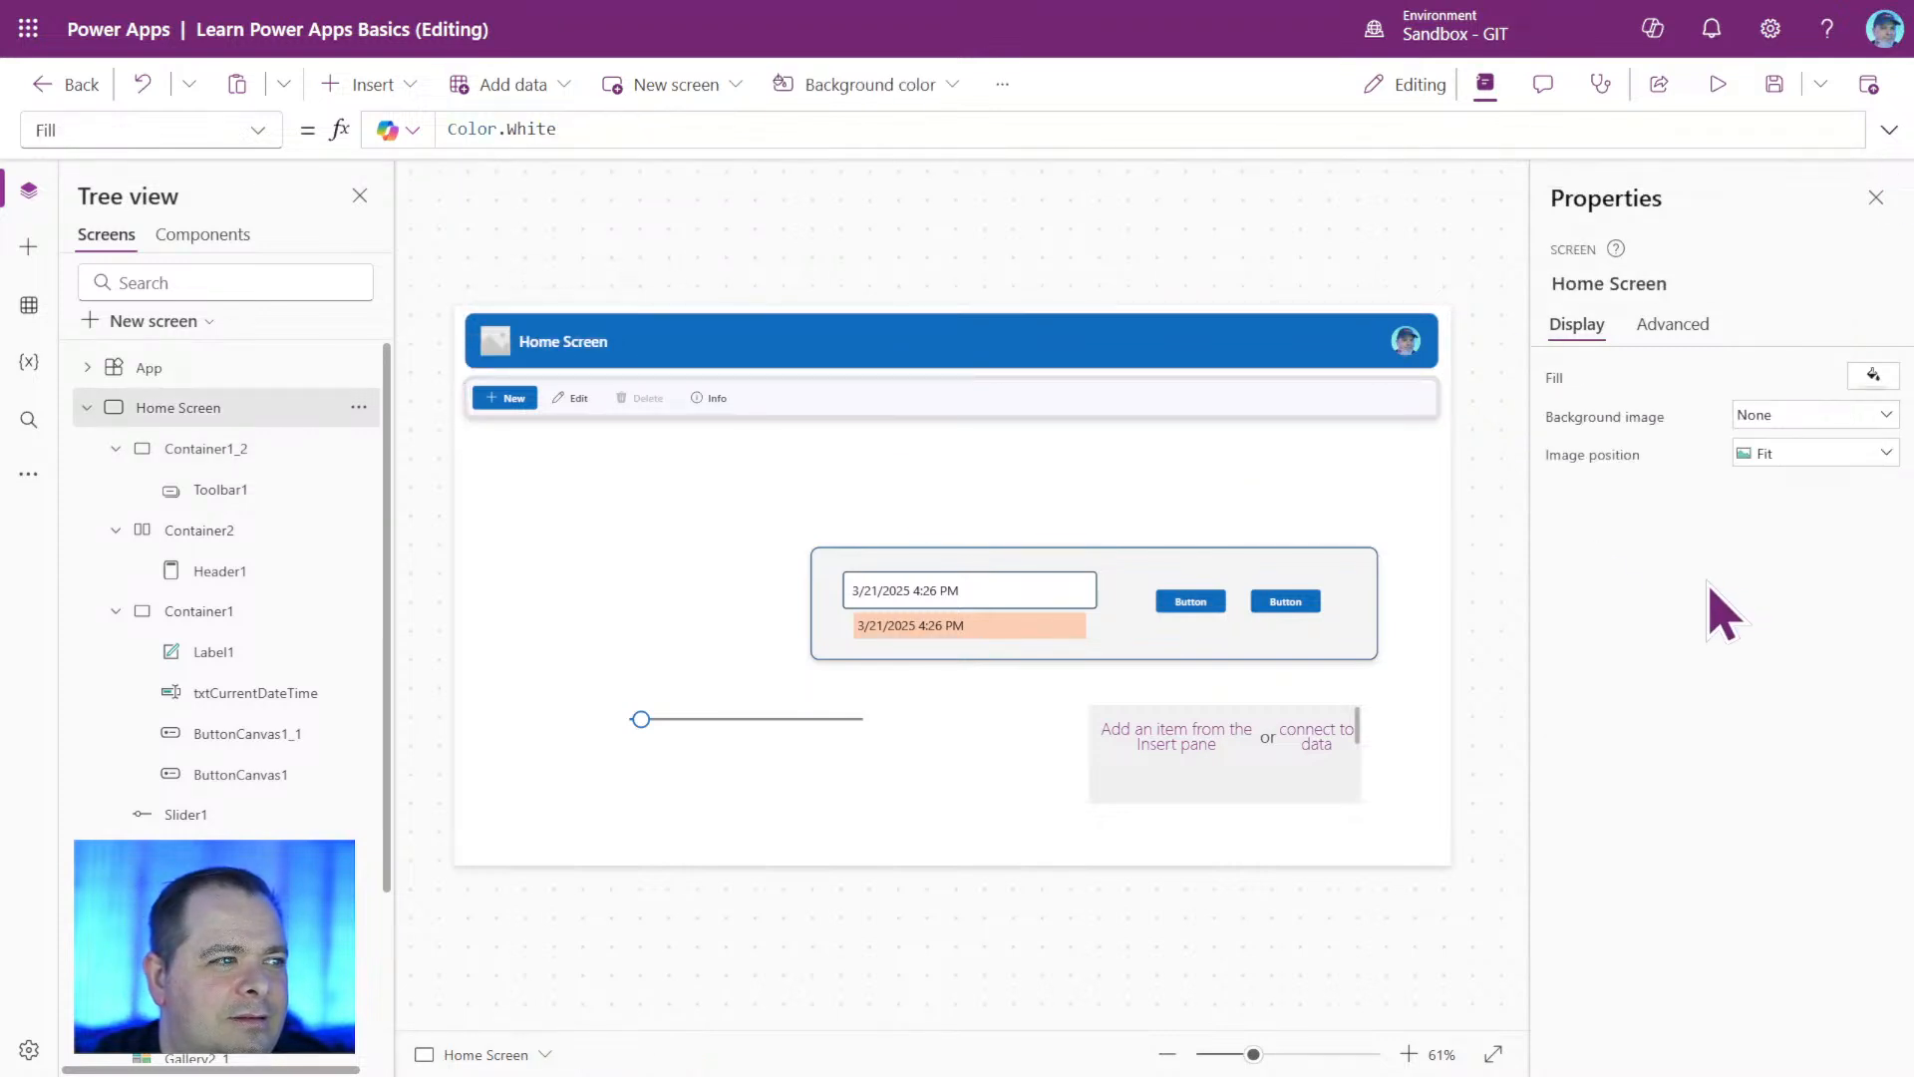
Set the fade amount in Container1_2's BorderColor formula to -05%, giving ColorFade(Self.Fill, -05%), and deselect the container.
left_click(1432, 411)
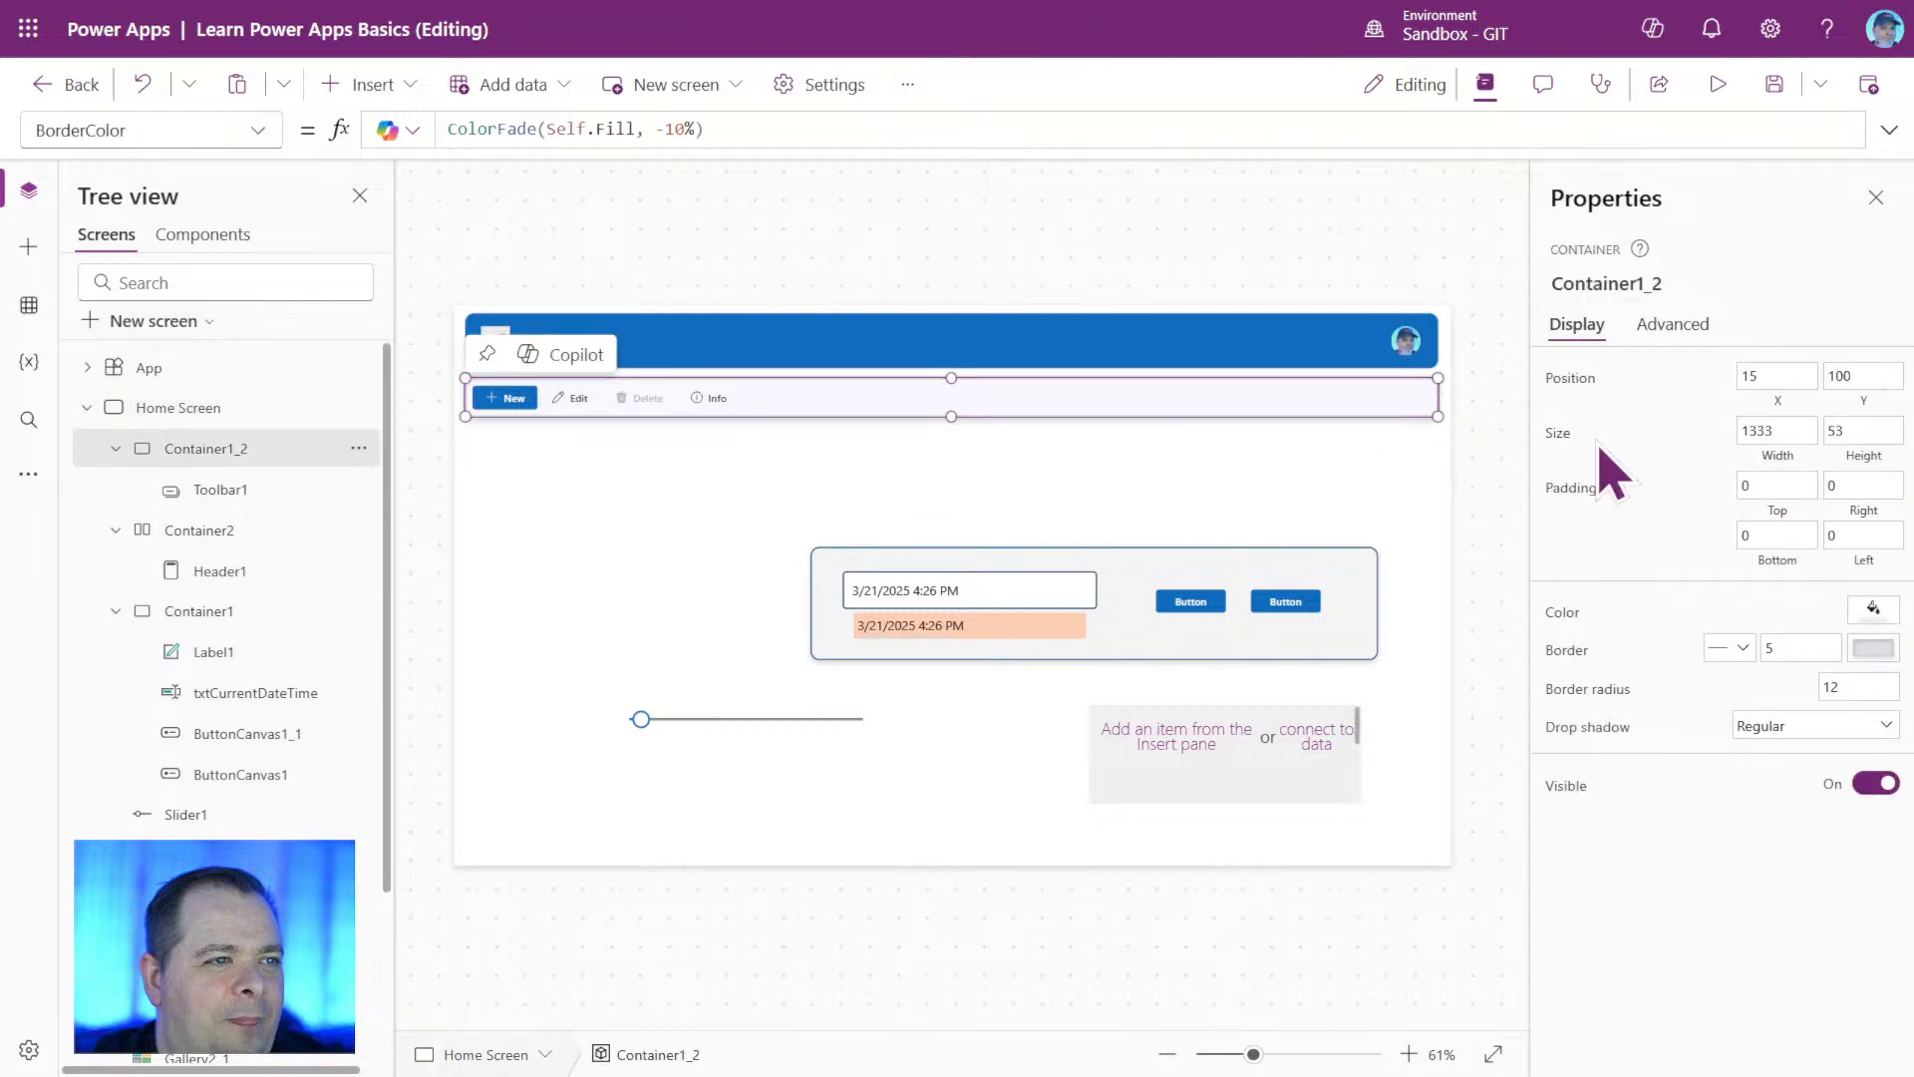
left_click(686, 128)
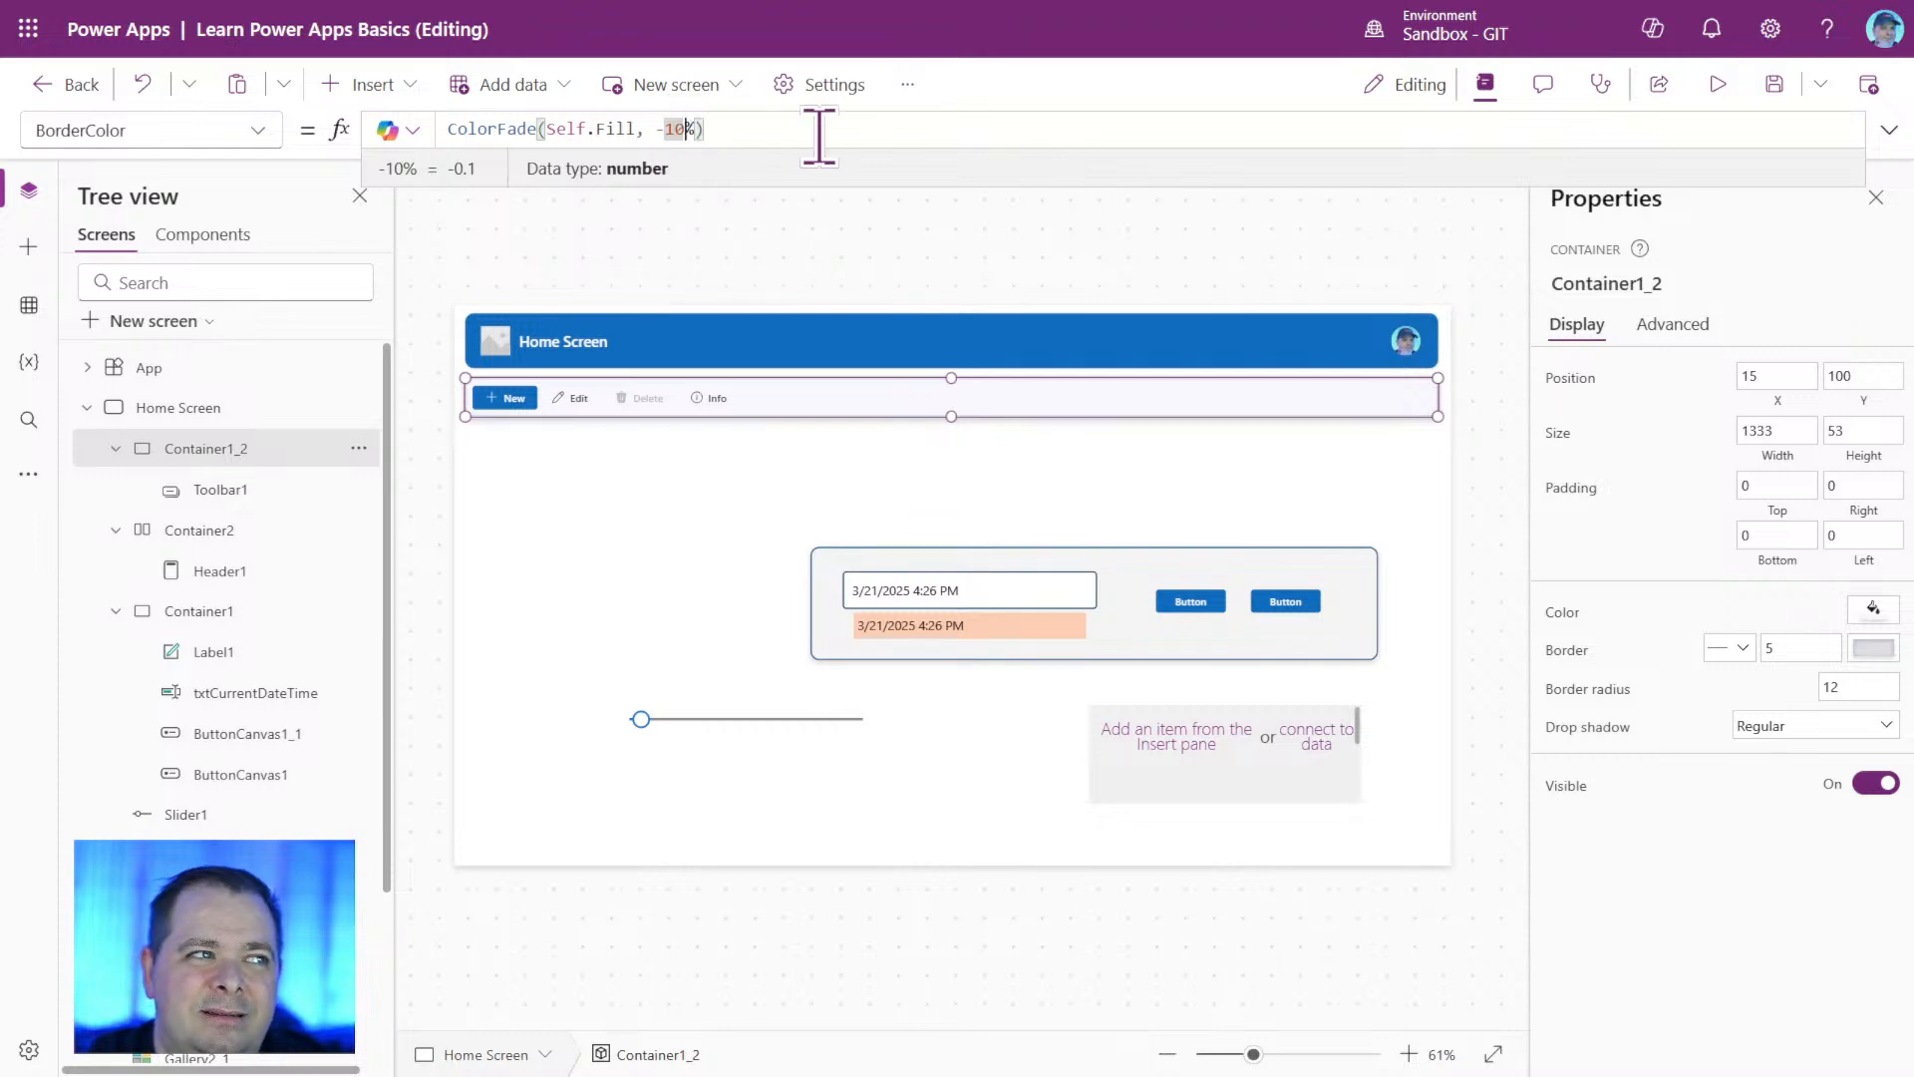
double_click(670, 129)
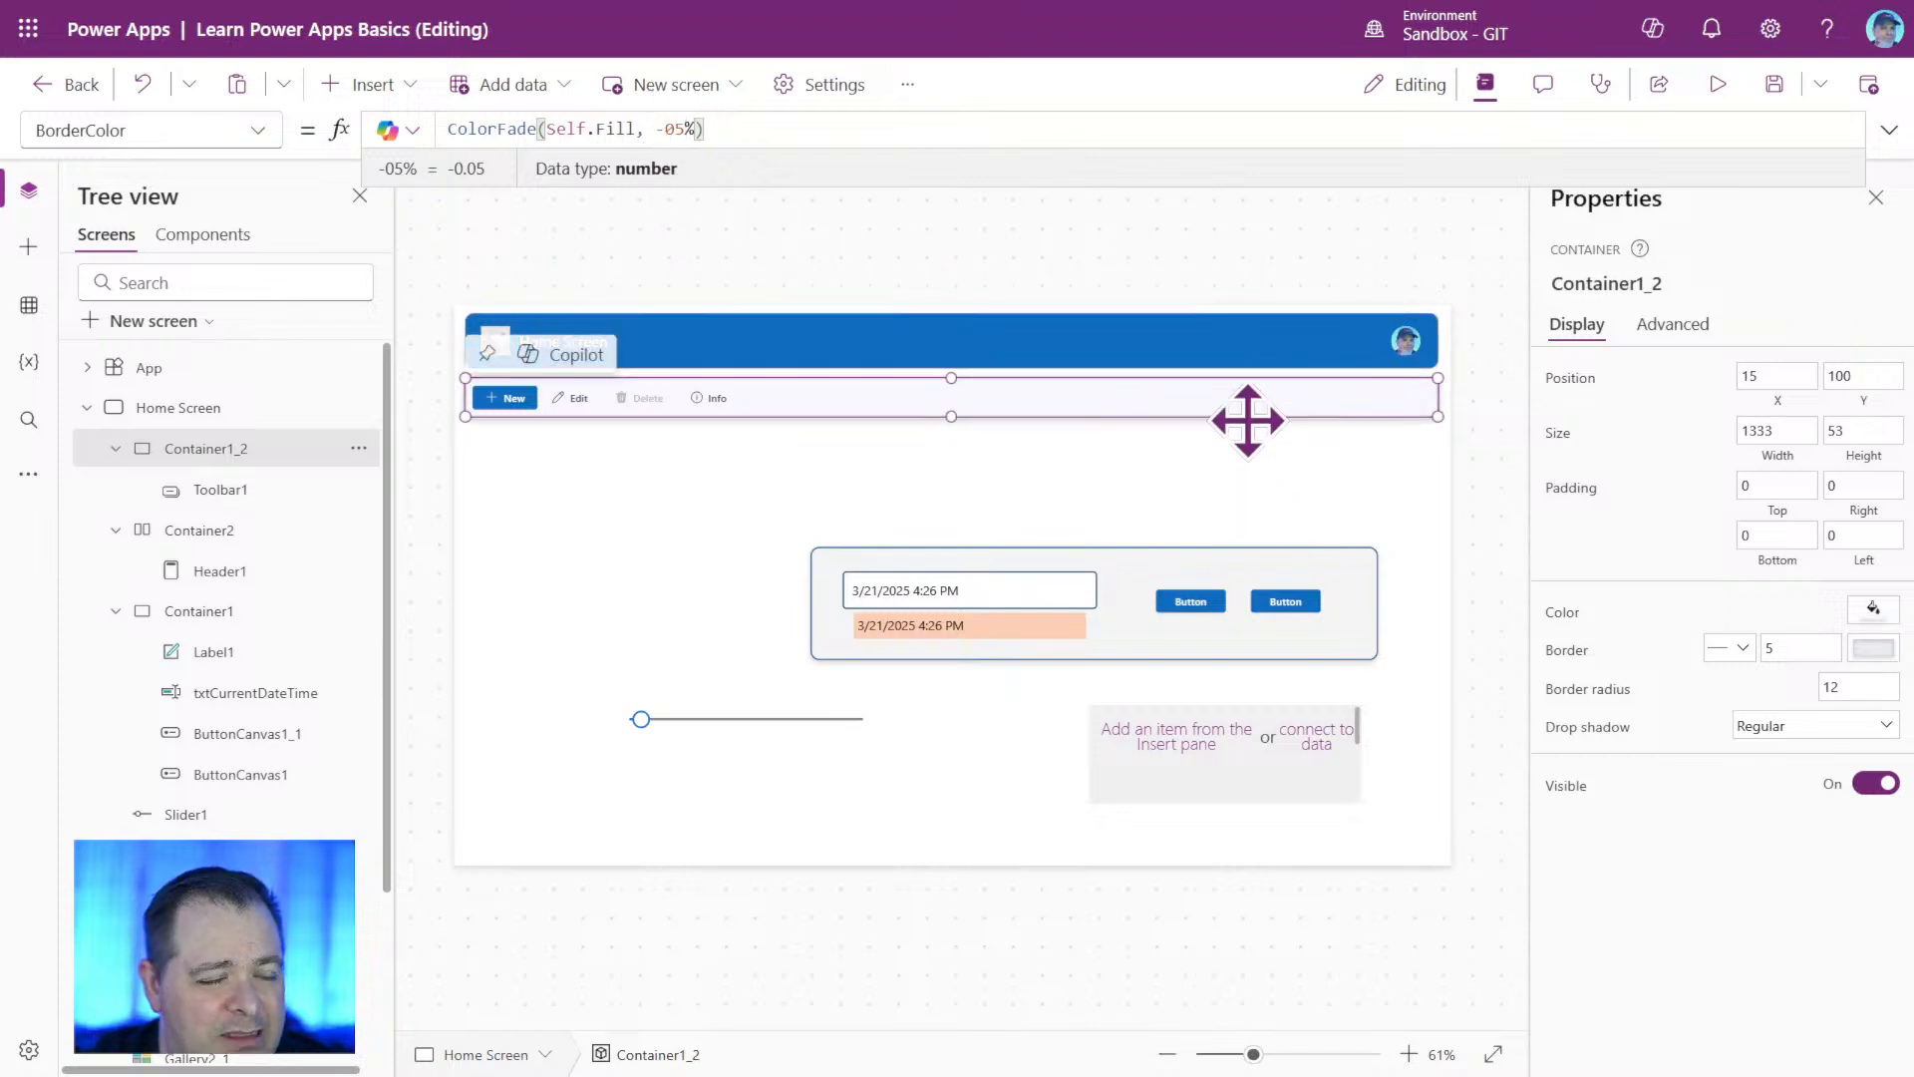
left_click(1306, 514)
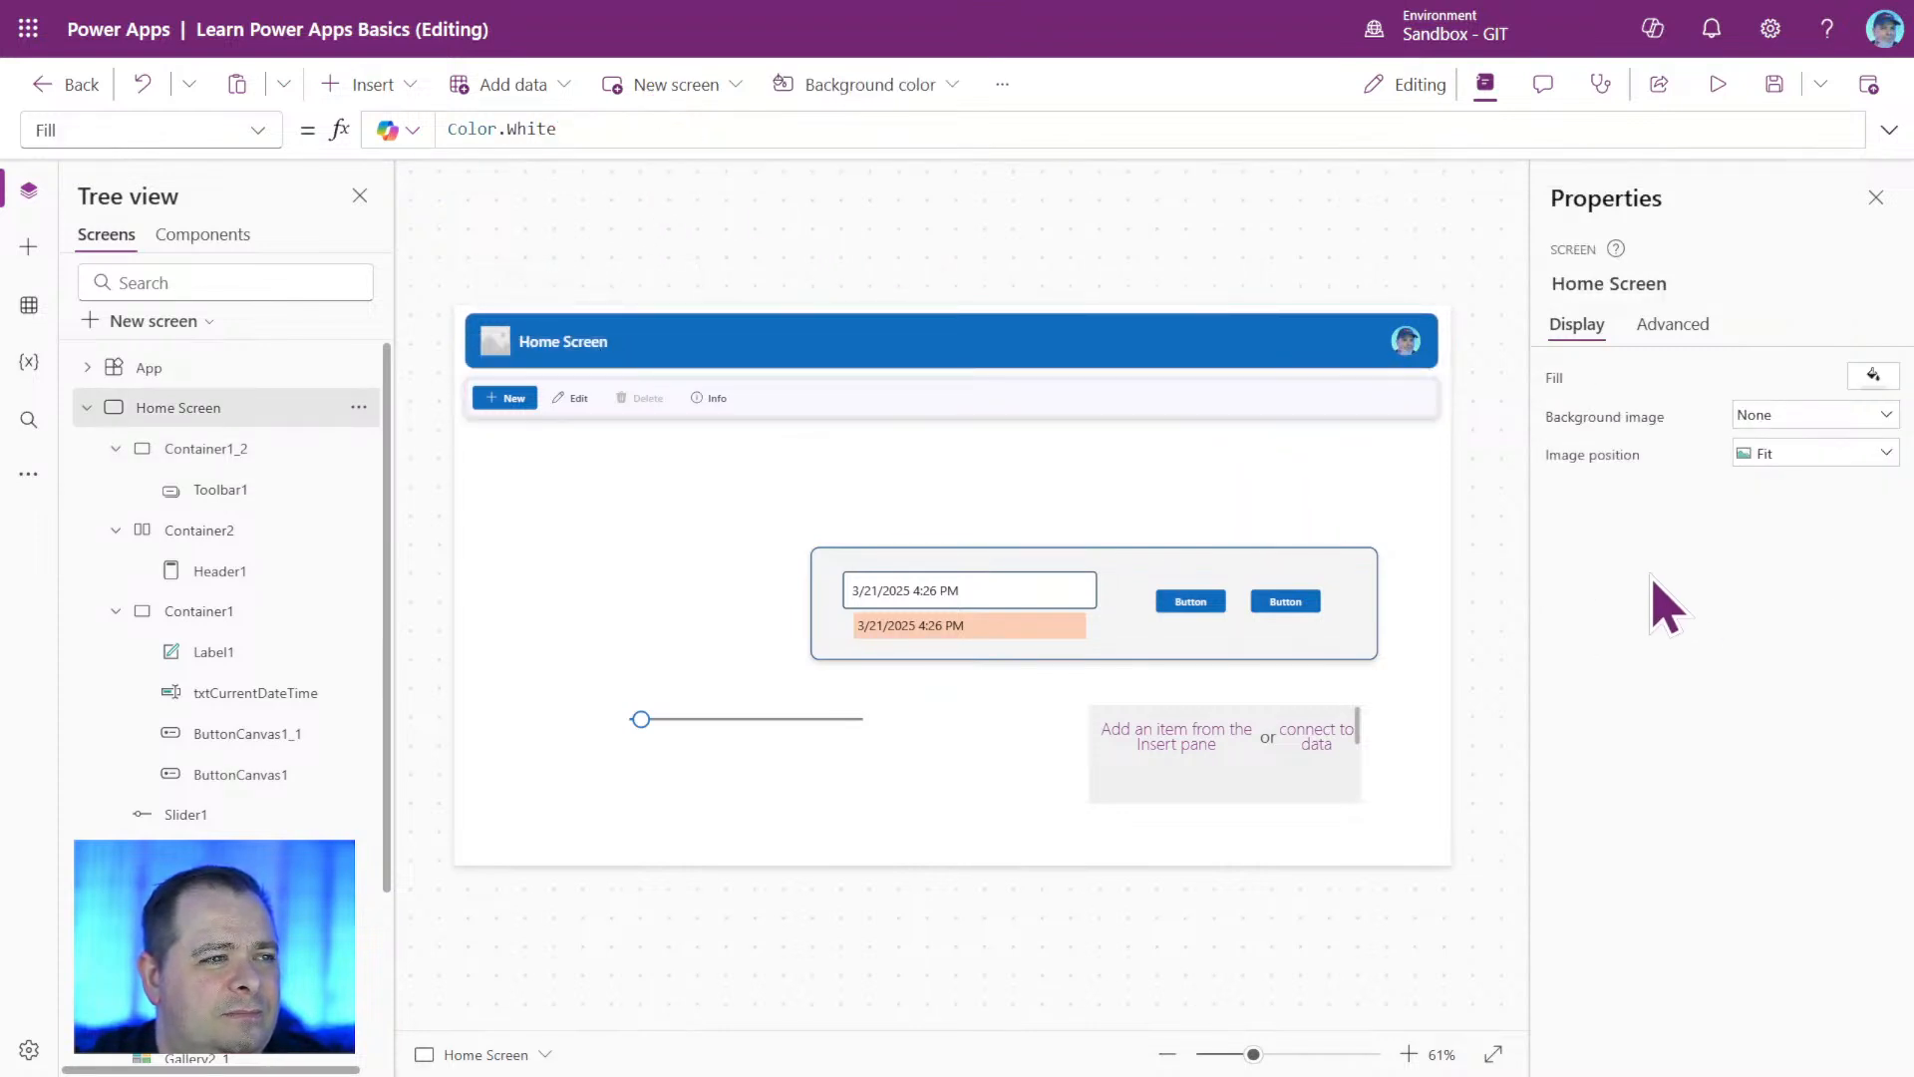
Set Container1_2's border thickness to 2 and deselect the container.
left_click(1379, 406)
left_click(1794, 648)
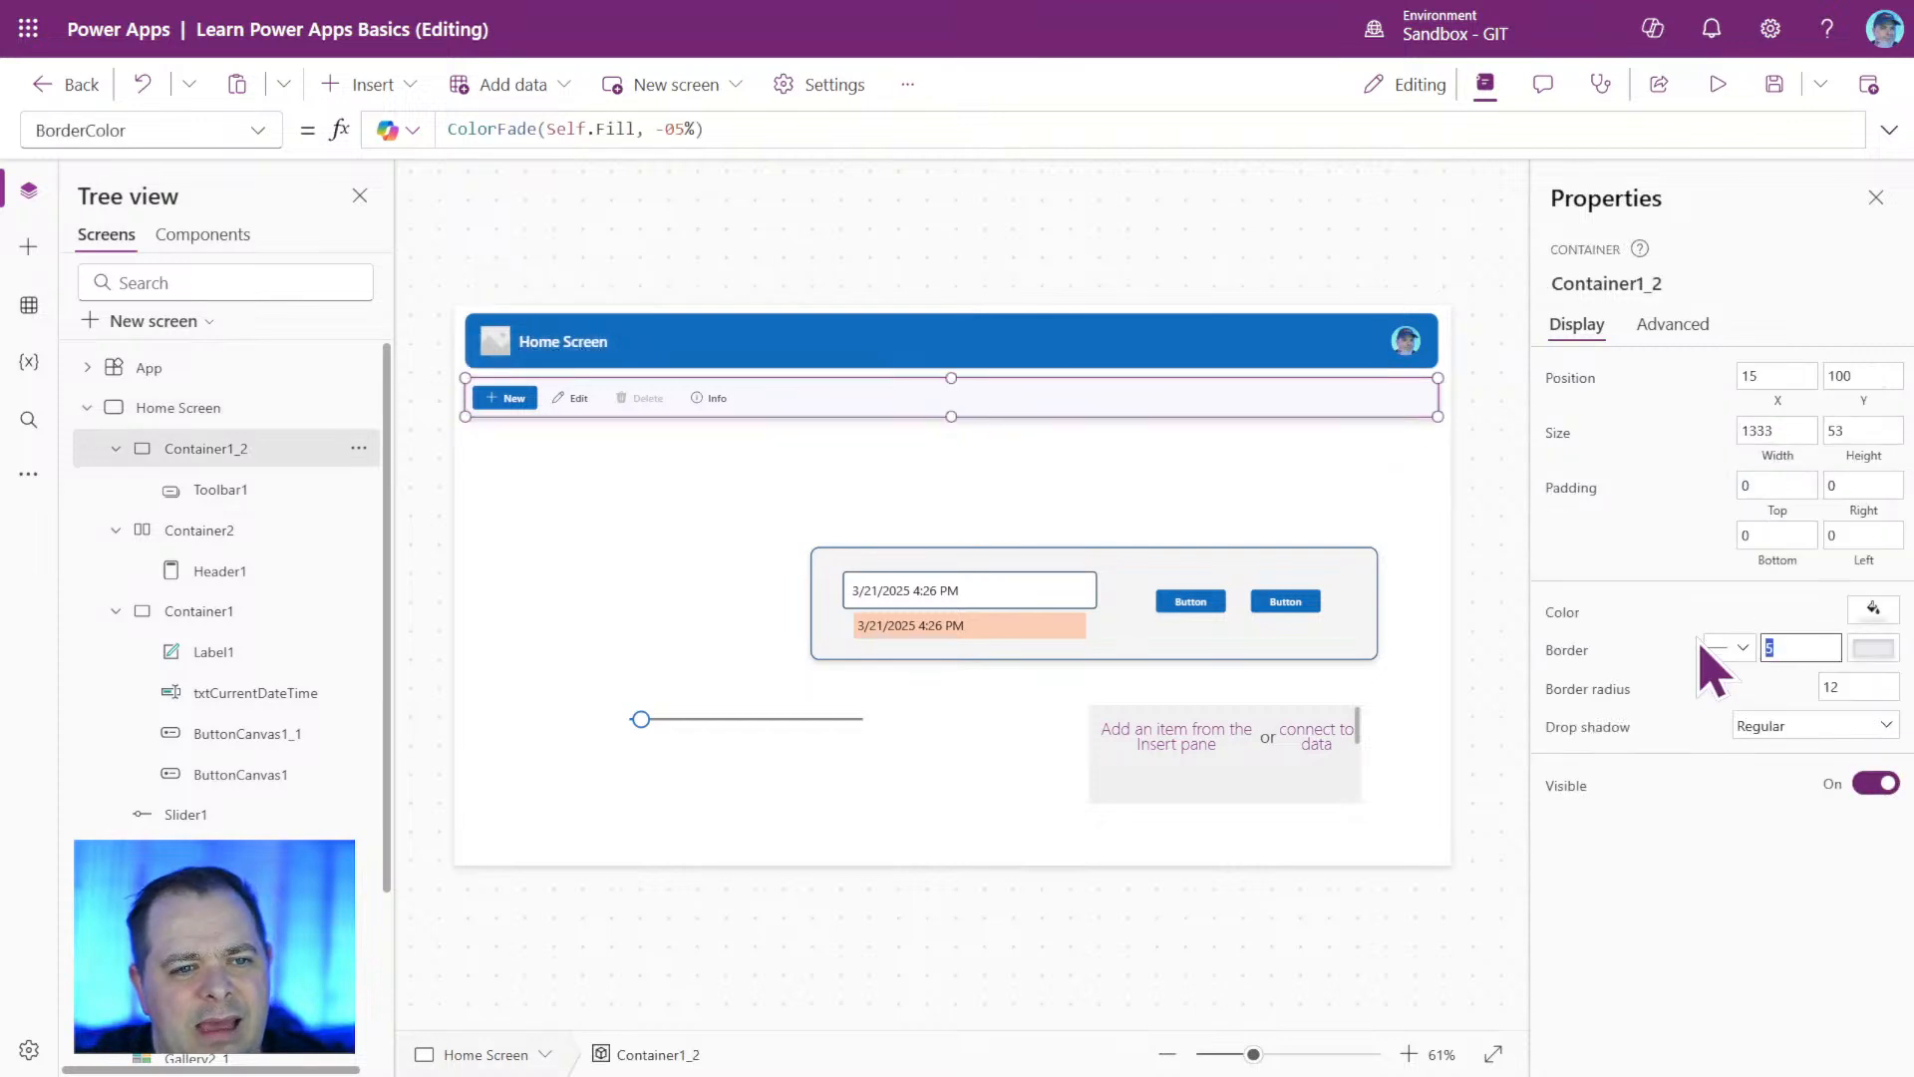
left_click(1381, 489)
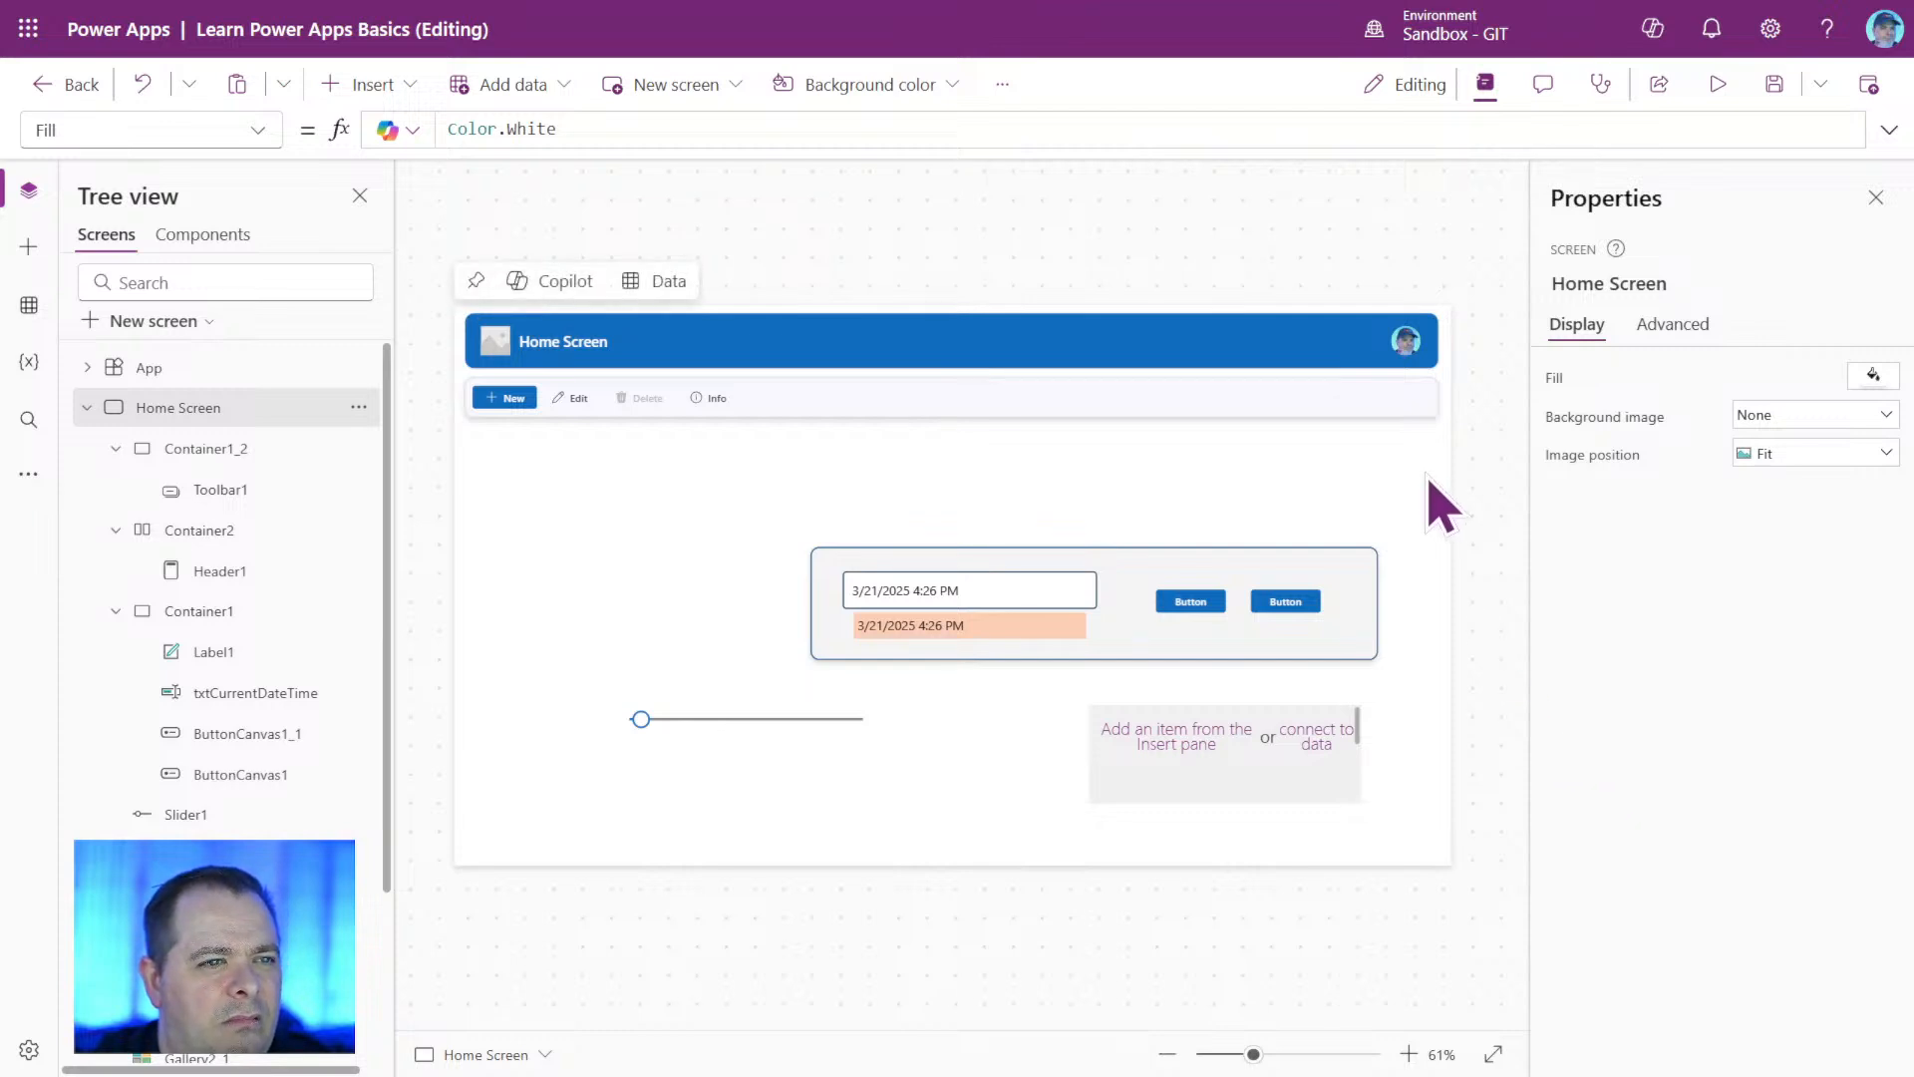
Set the drop shadow of the header container Container2 to Regular and deselect it.
left_click(221, 534)
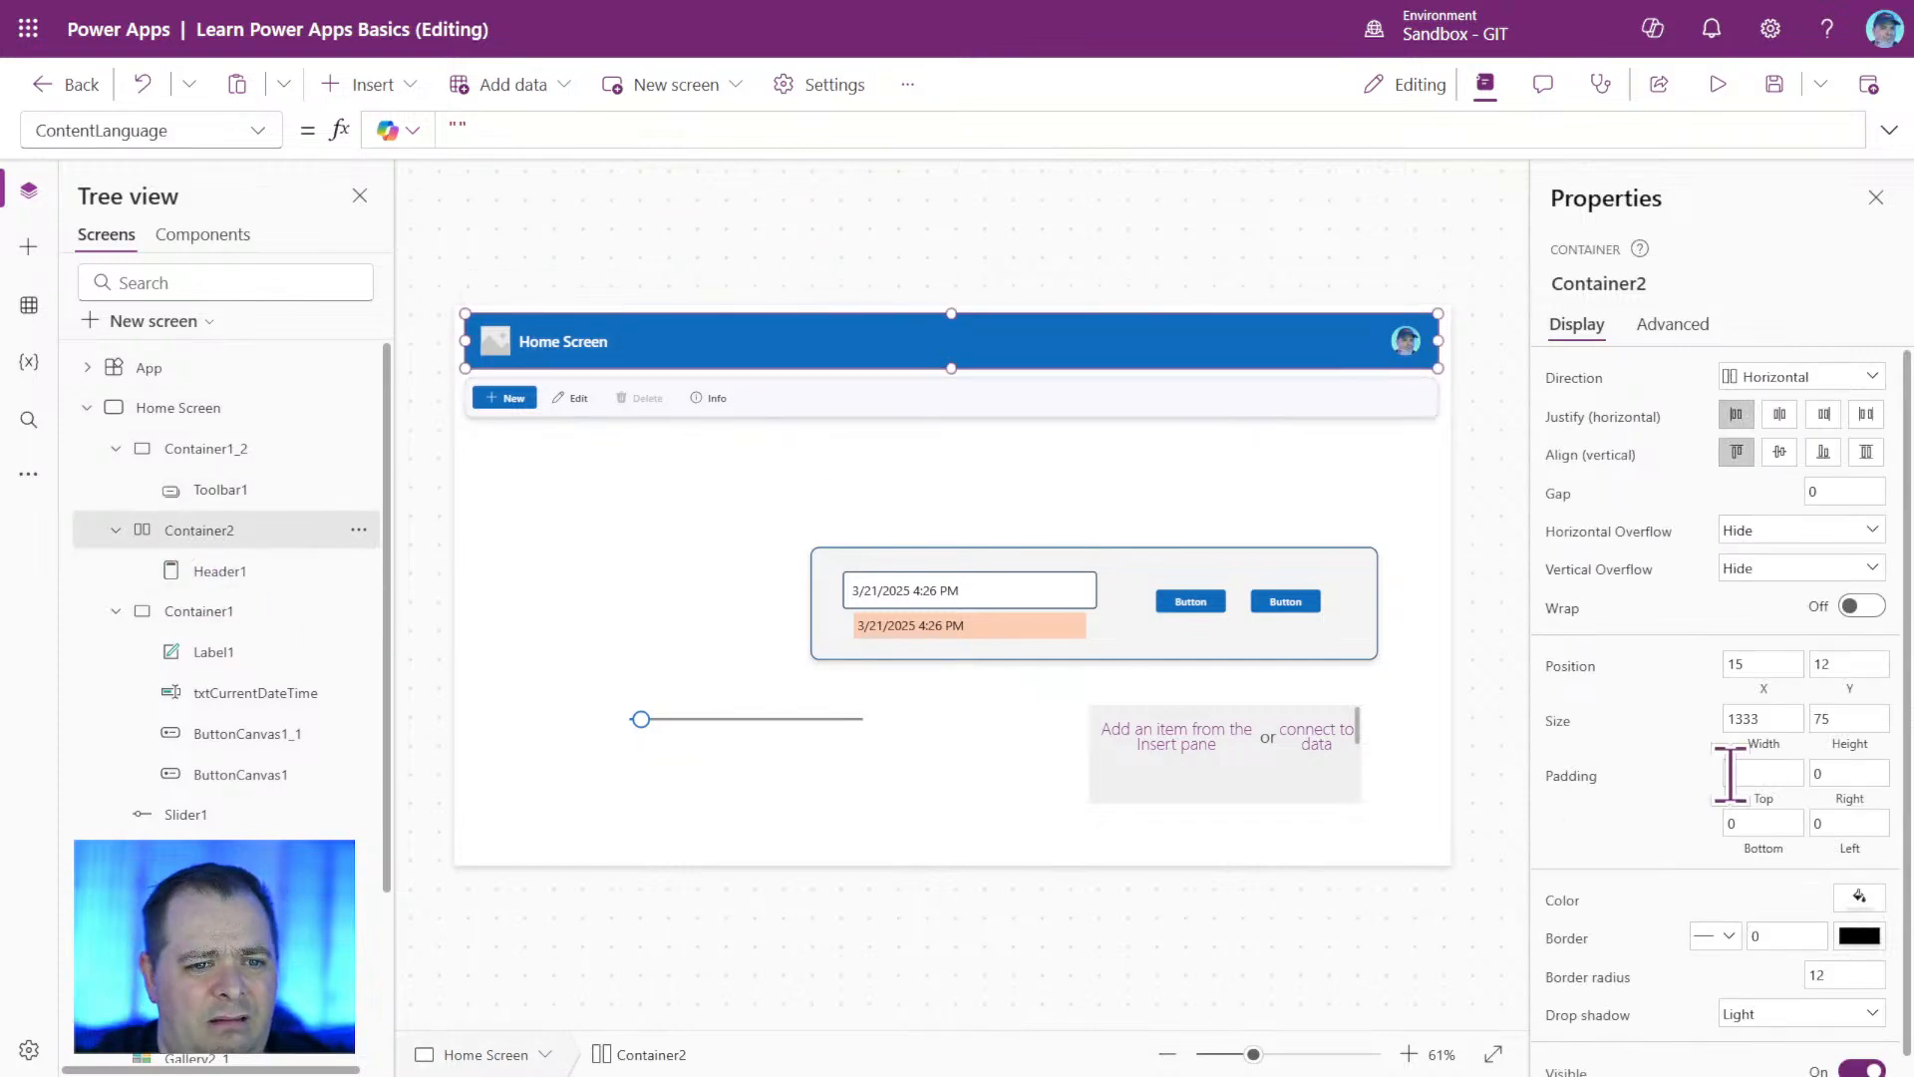
scroll(1731, 773, "down", 1)
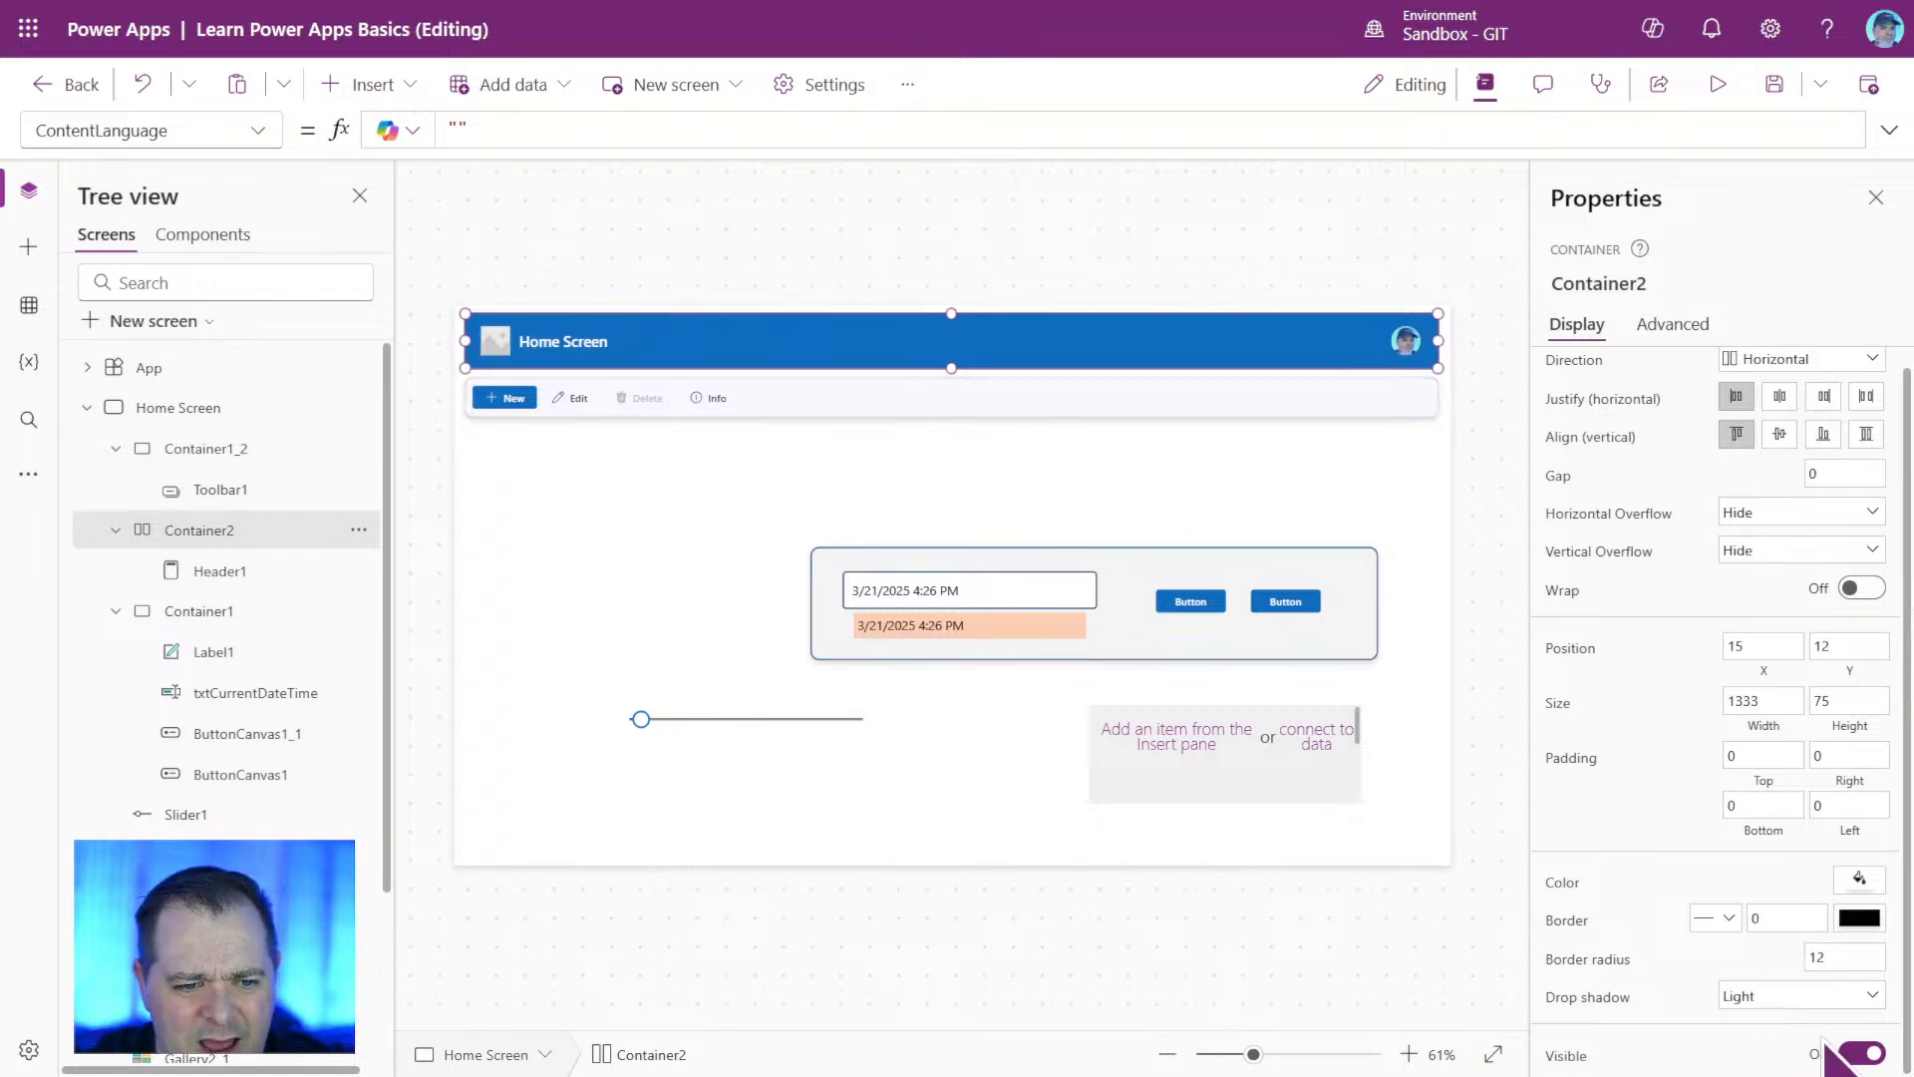
left_click(1824, 997)
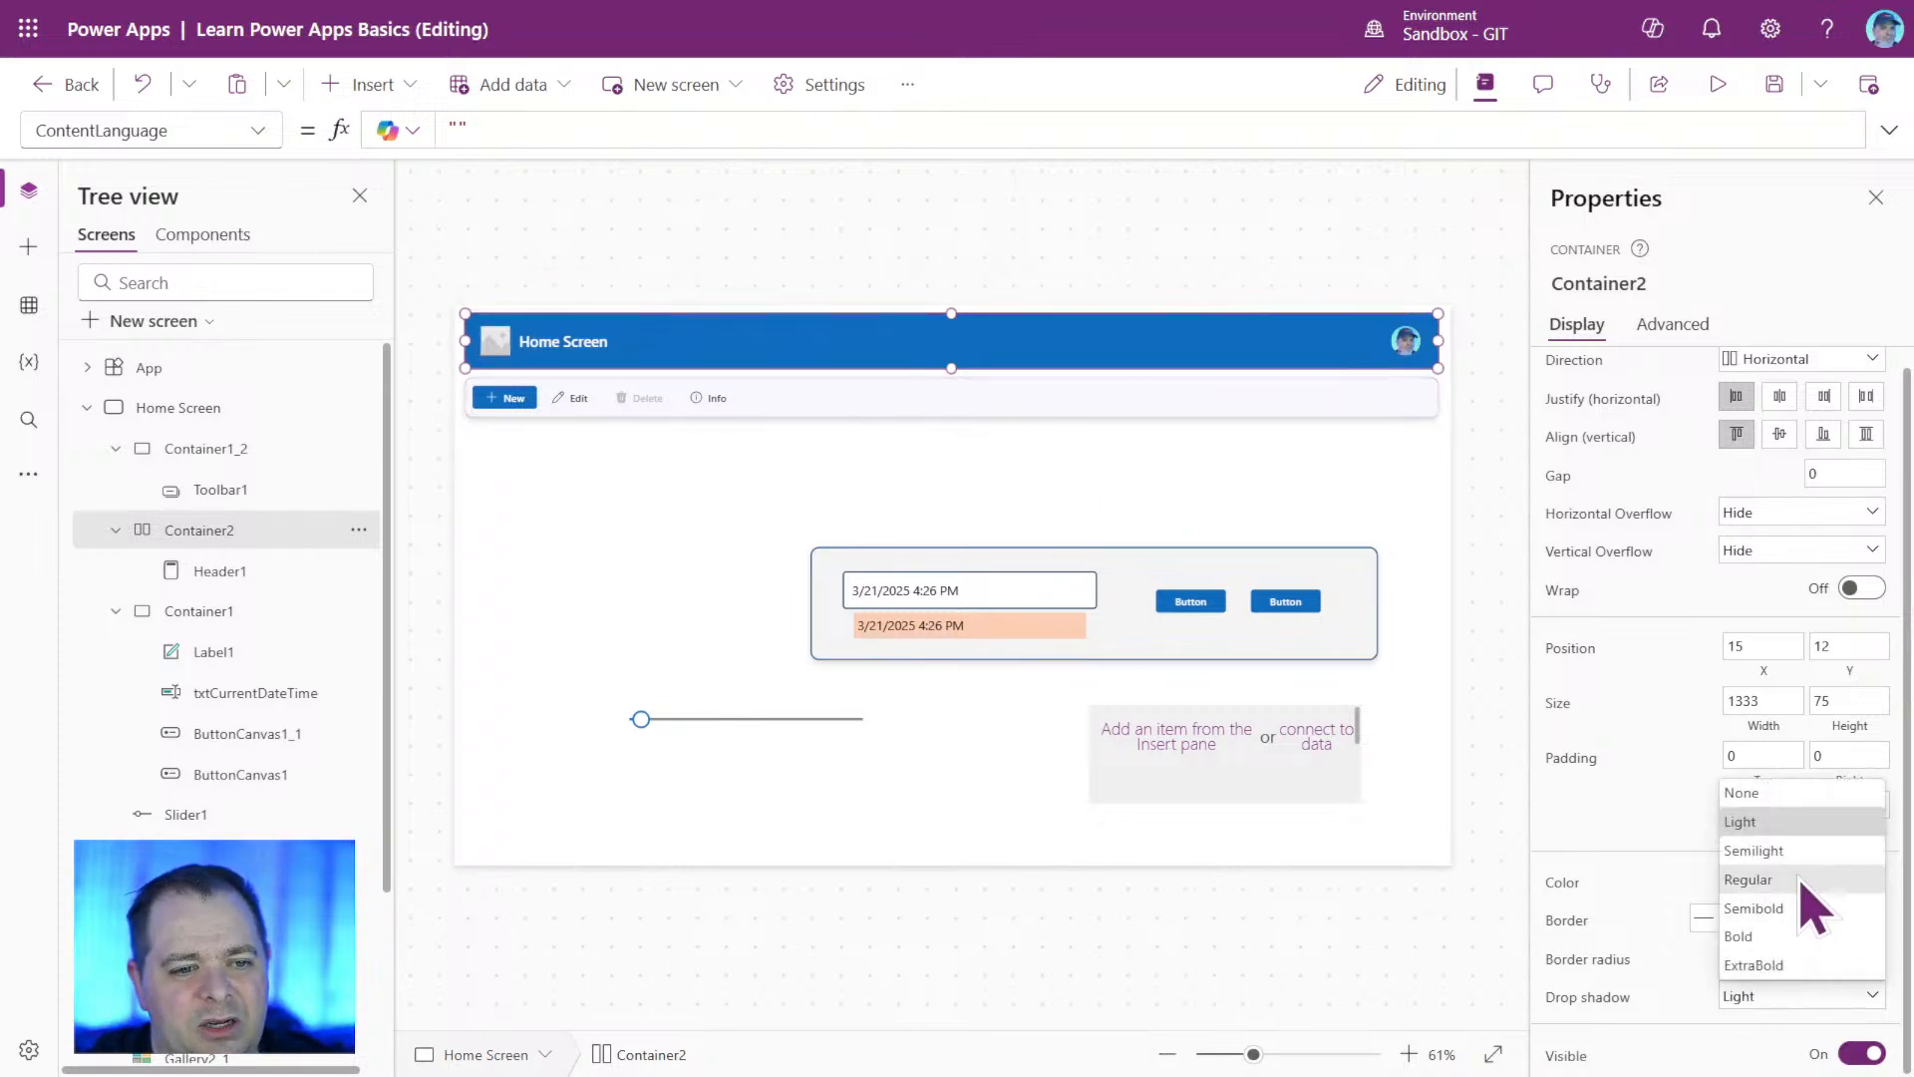
left_click(1801, 880)
left_click(1146, 504)
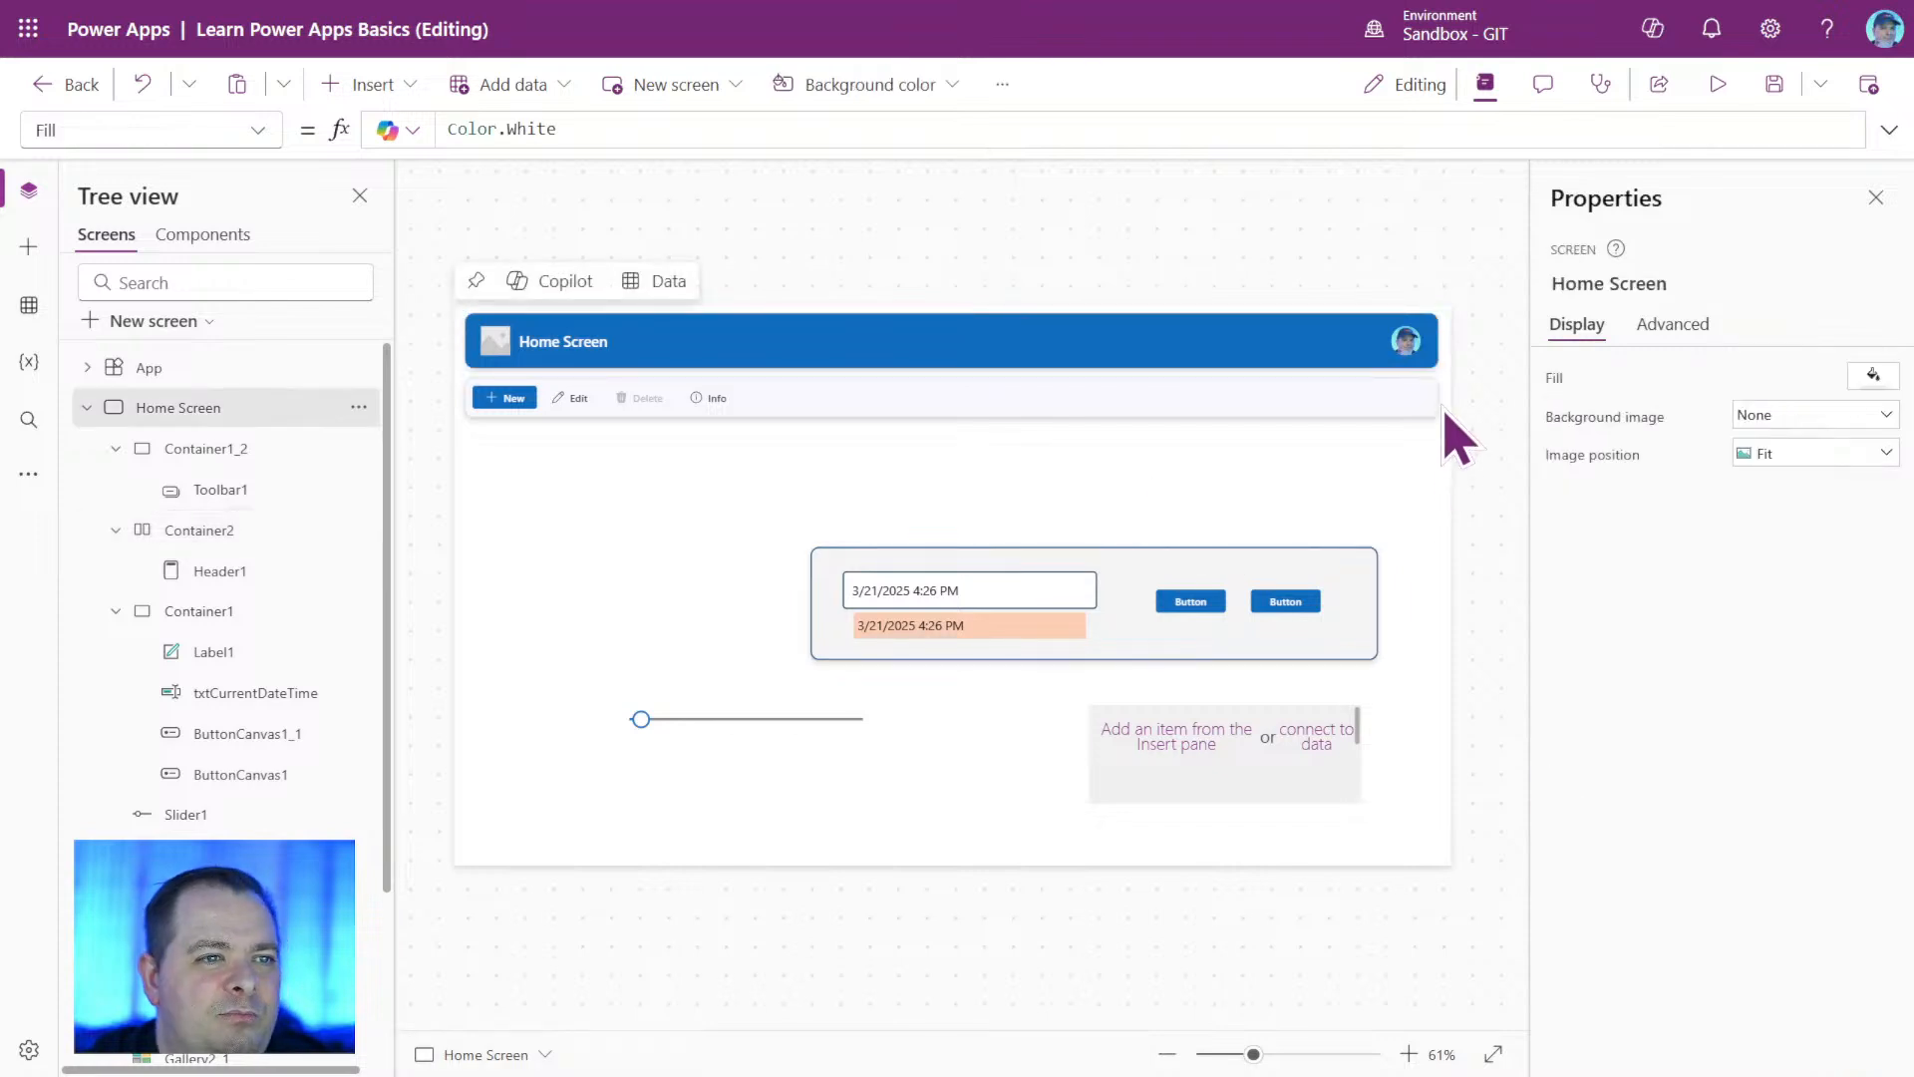
Compare the display settings of Container1_2 and Container2, and set Container1_2's border thickness to 1 with the container deselected.
left_click(1404, 411)
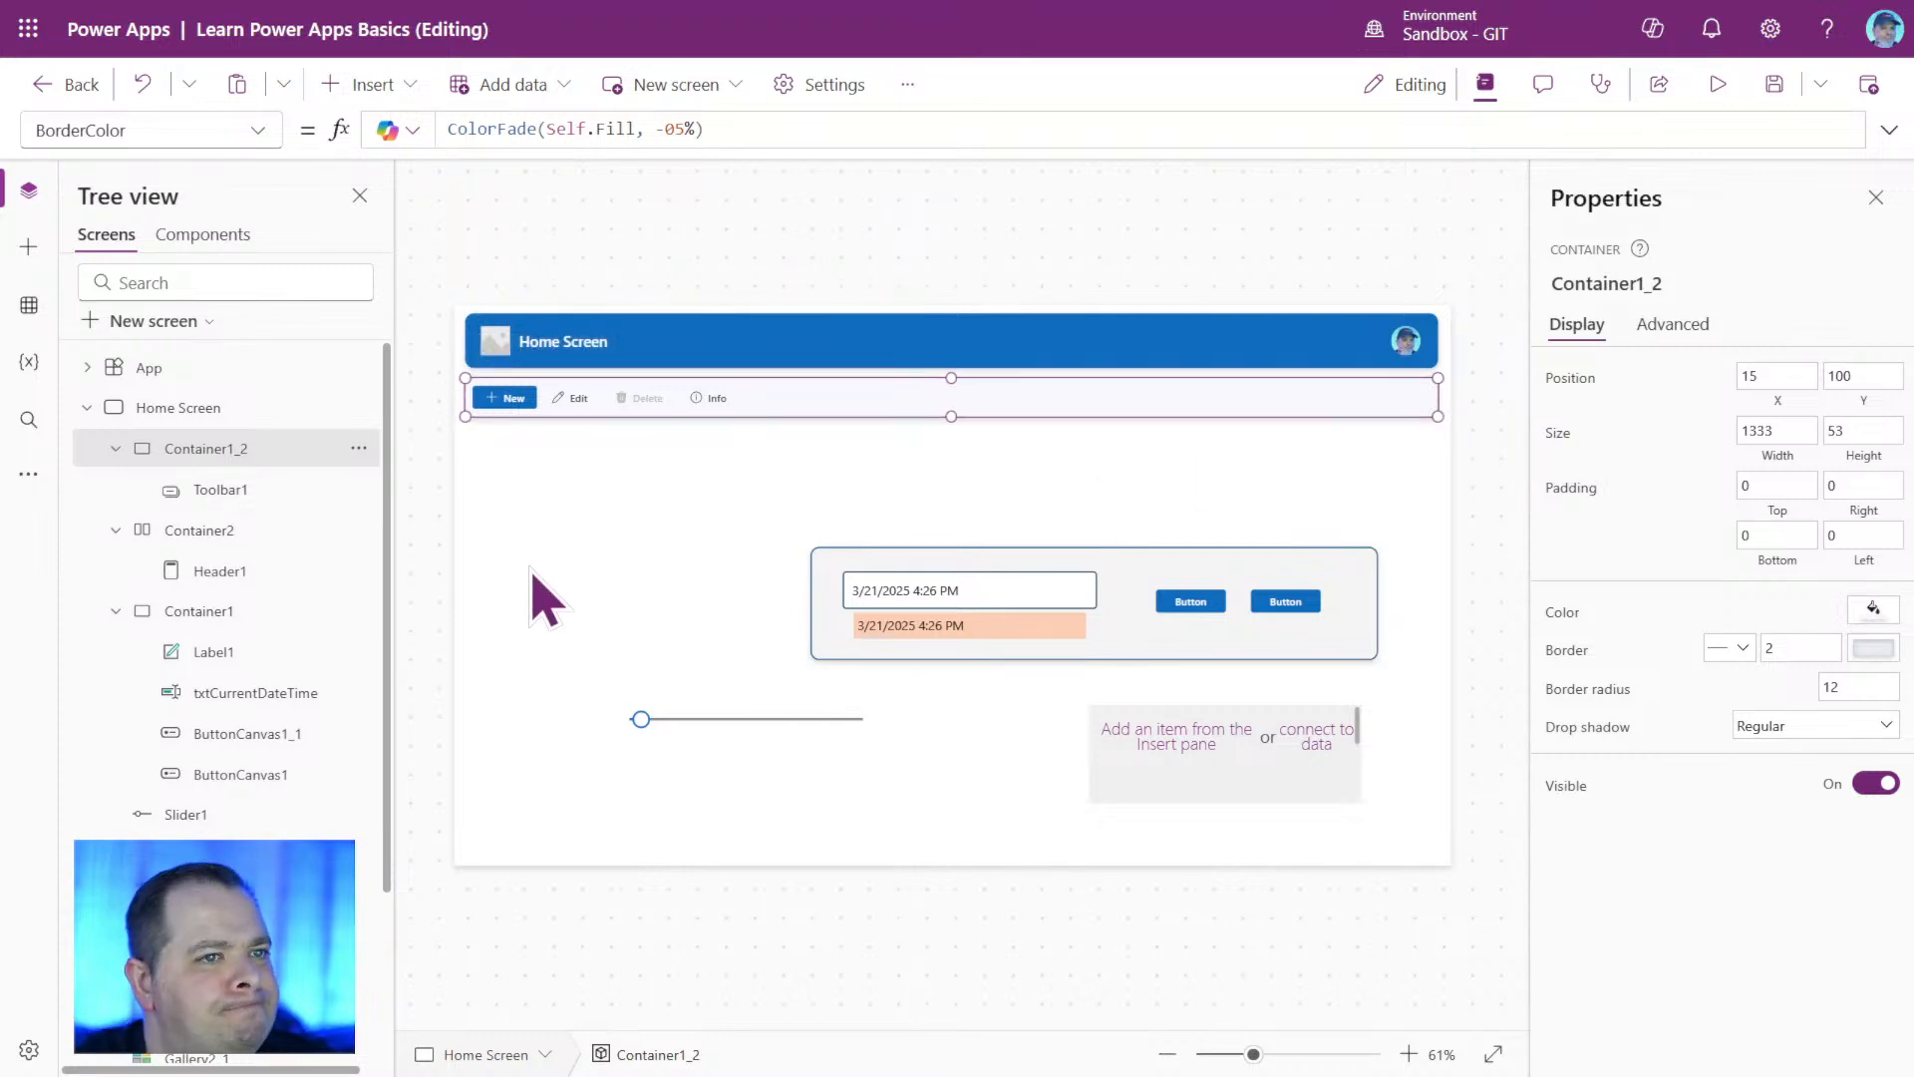
left_click(239, 532)
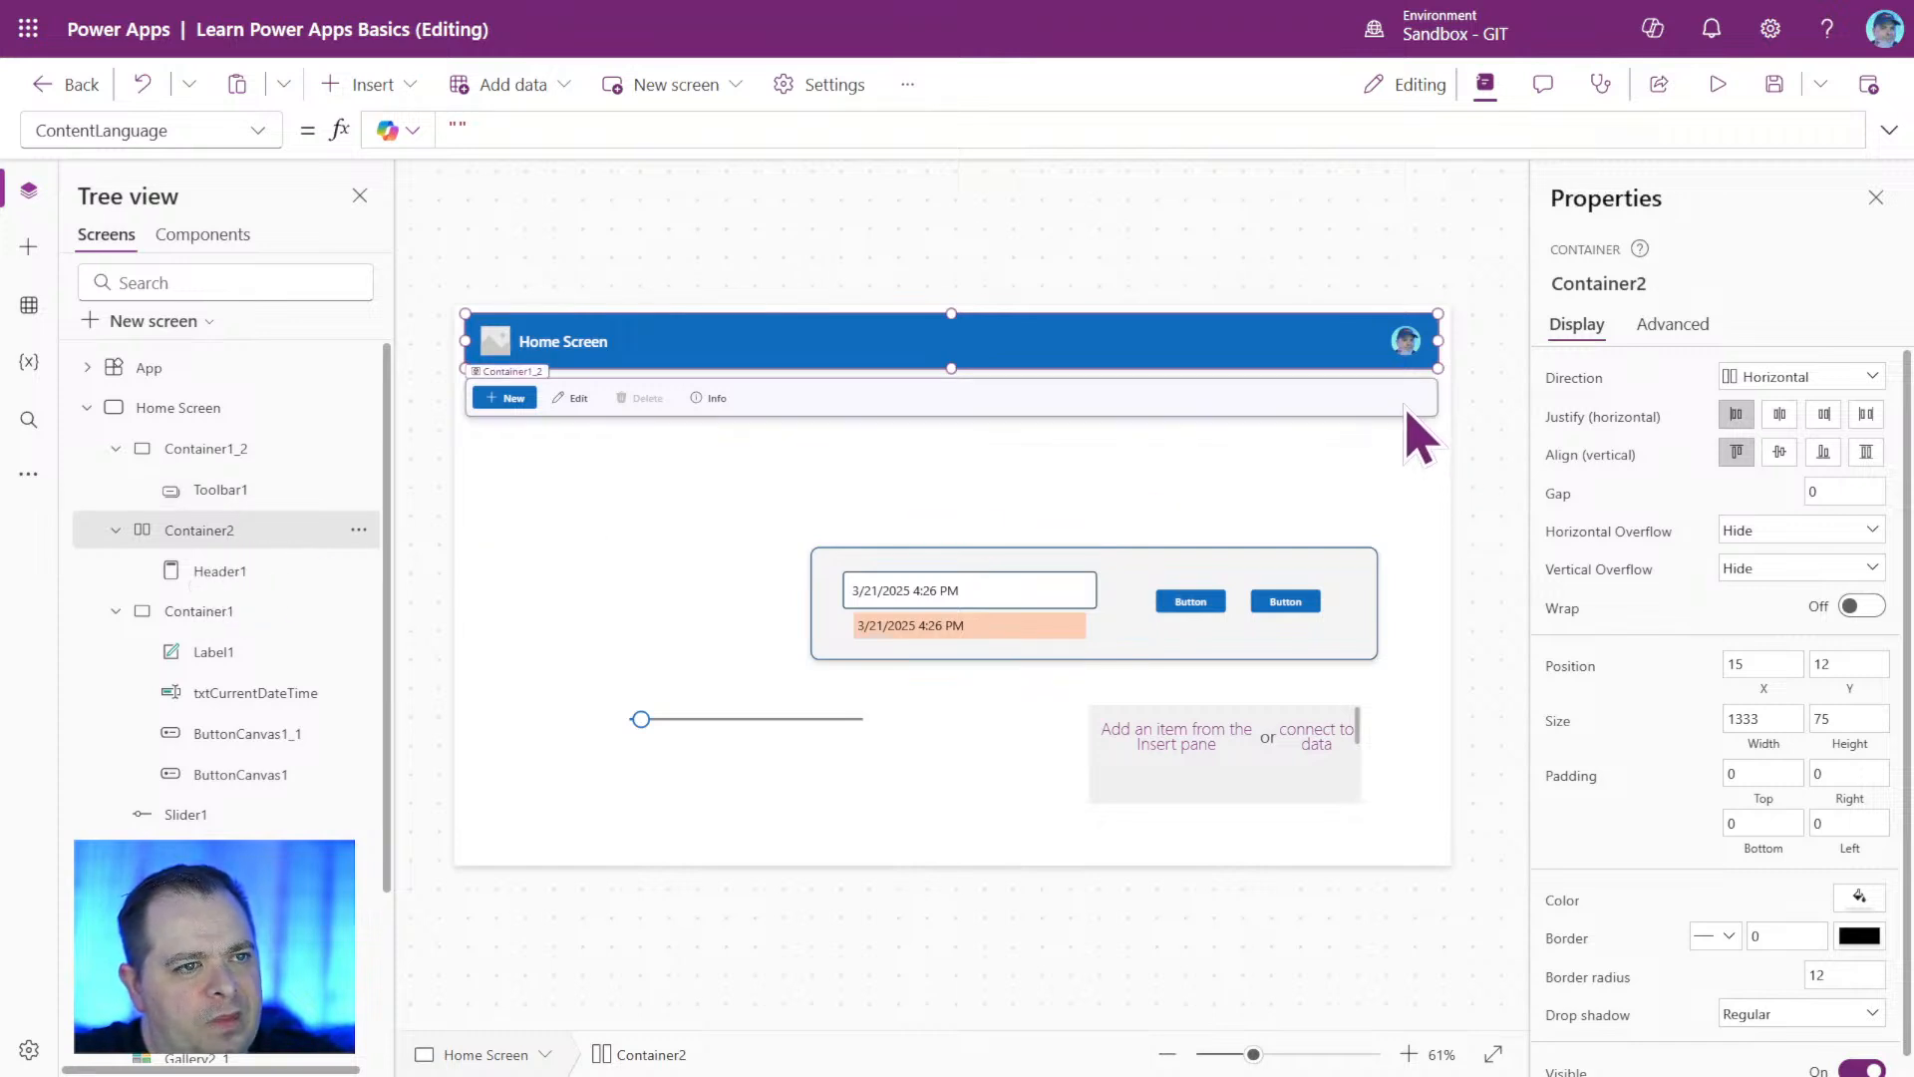
left_click(1404, 402)
left_click(1384, 503)
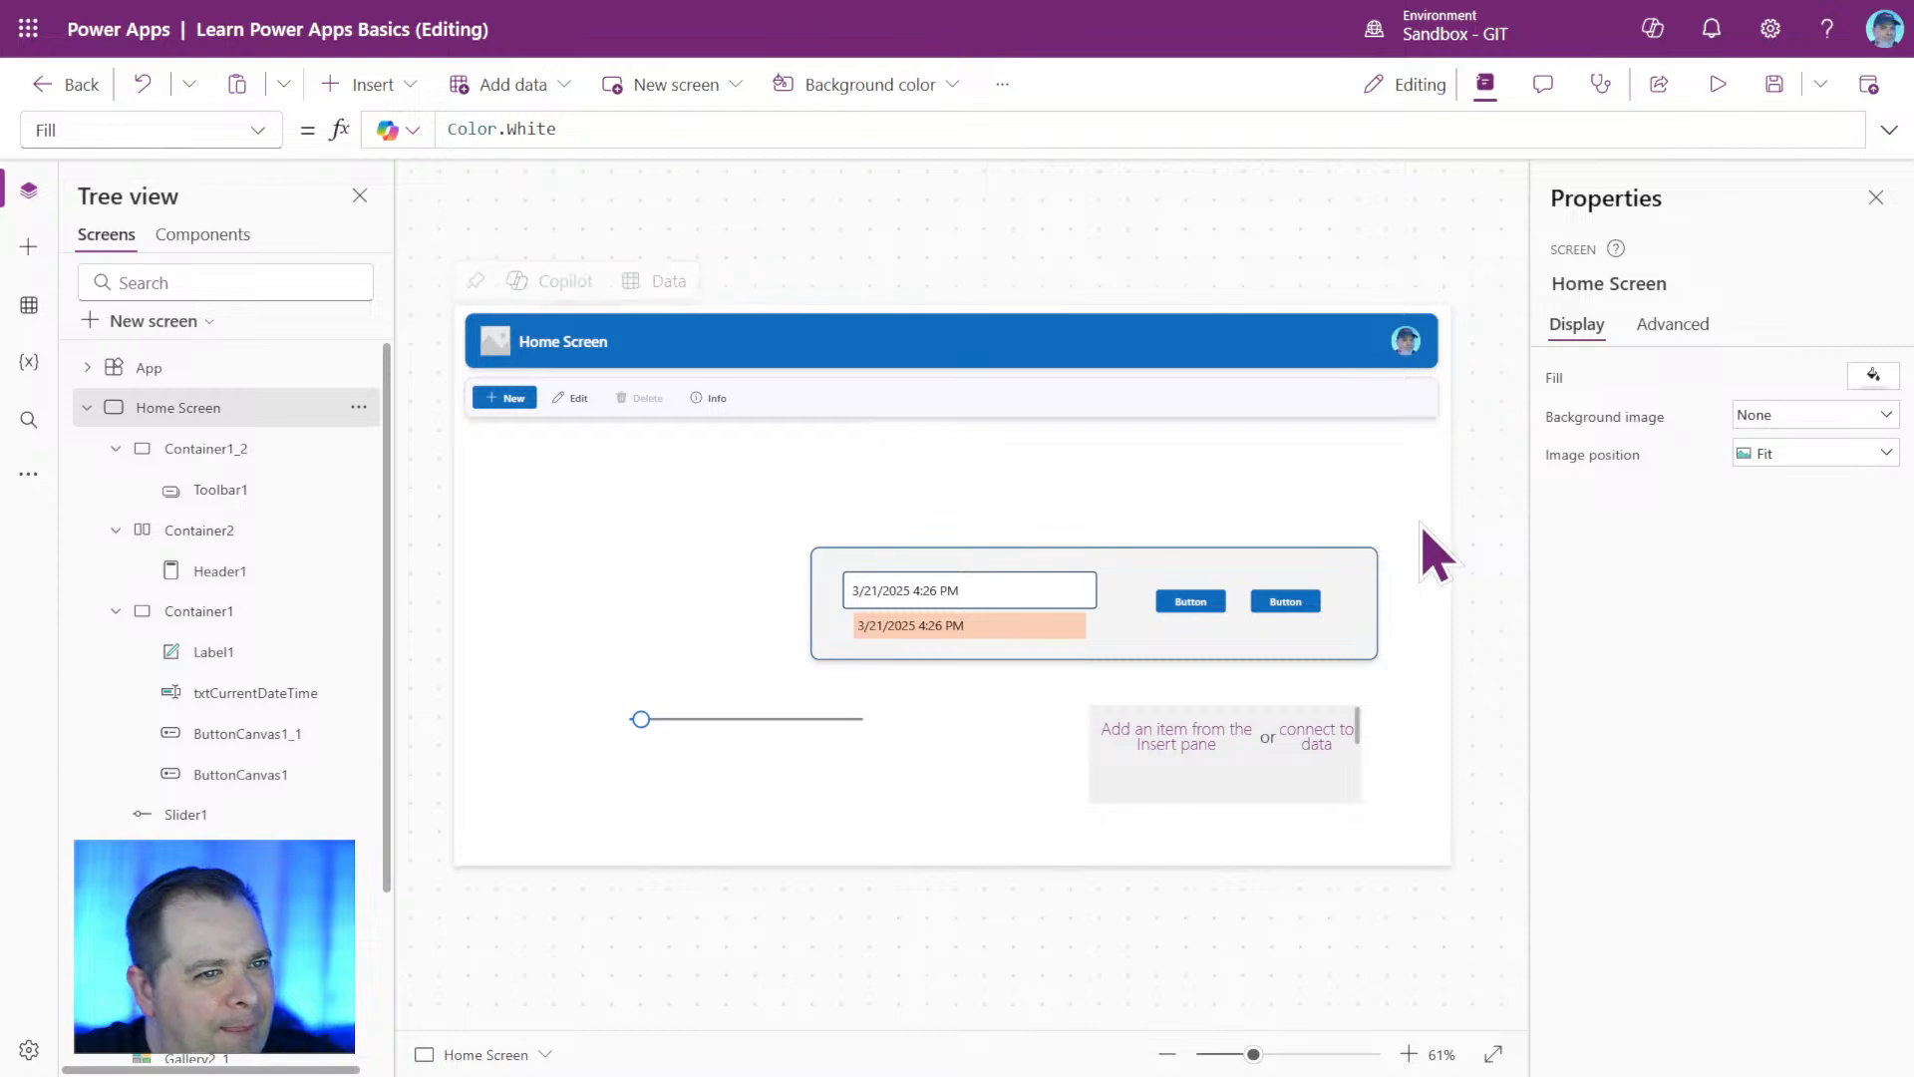
left_click(1413, 401)
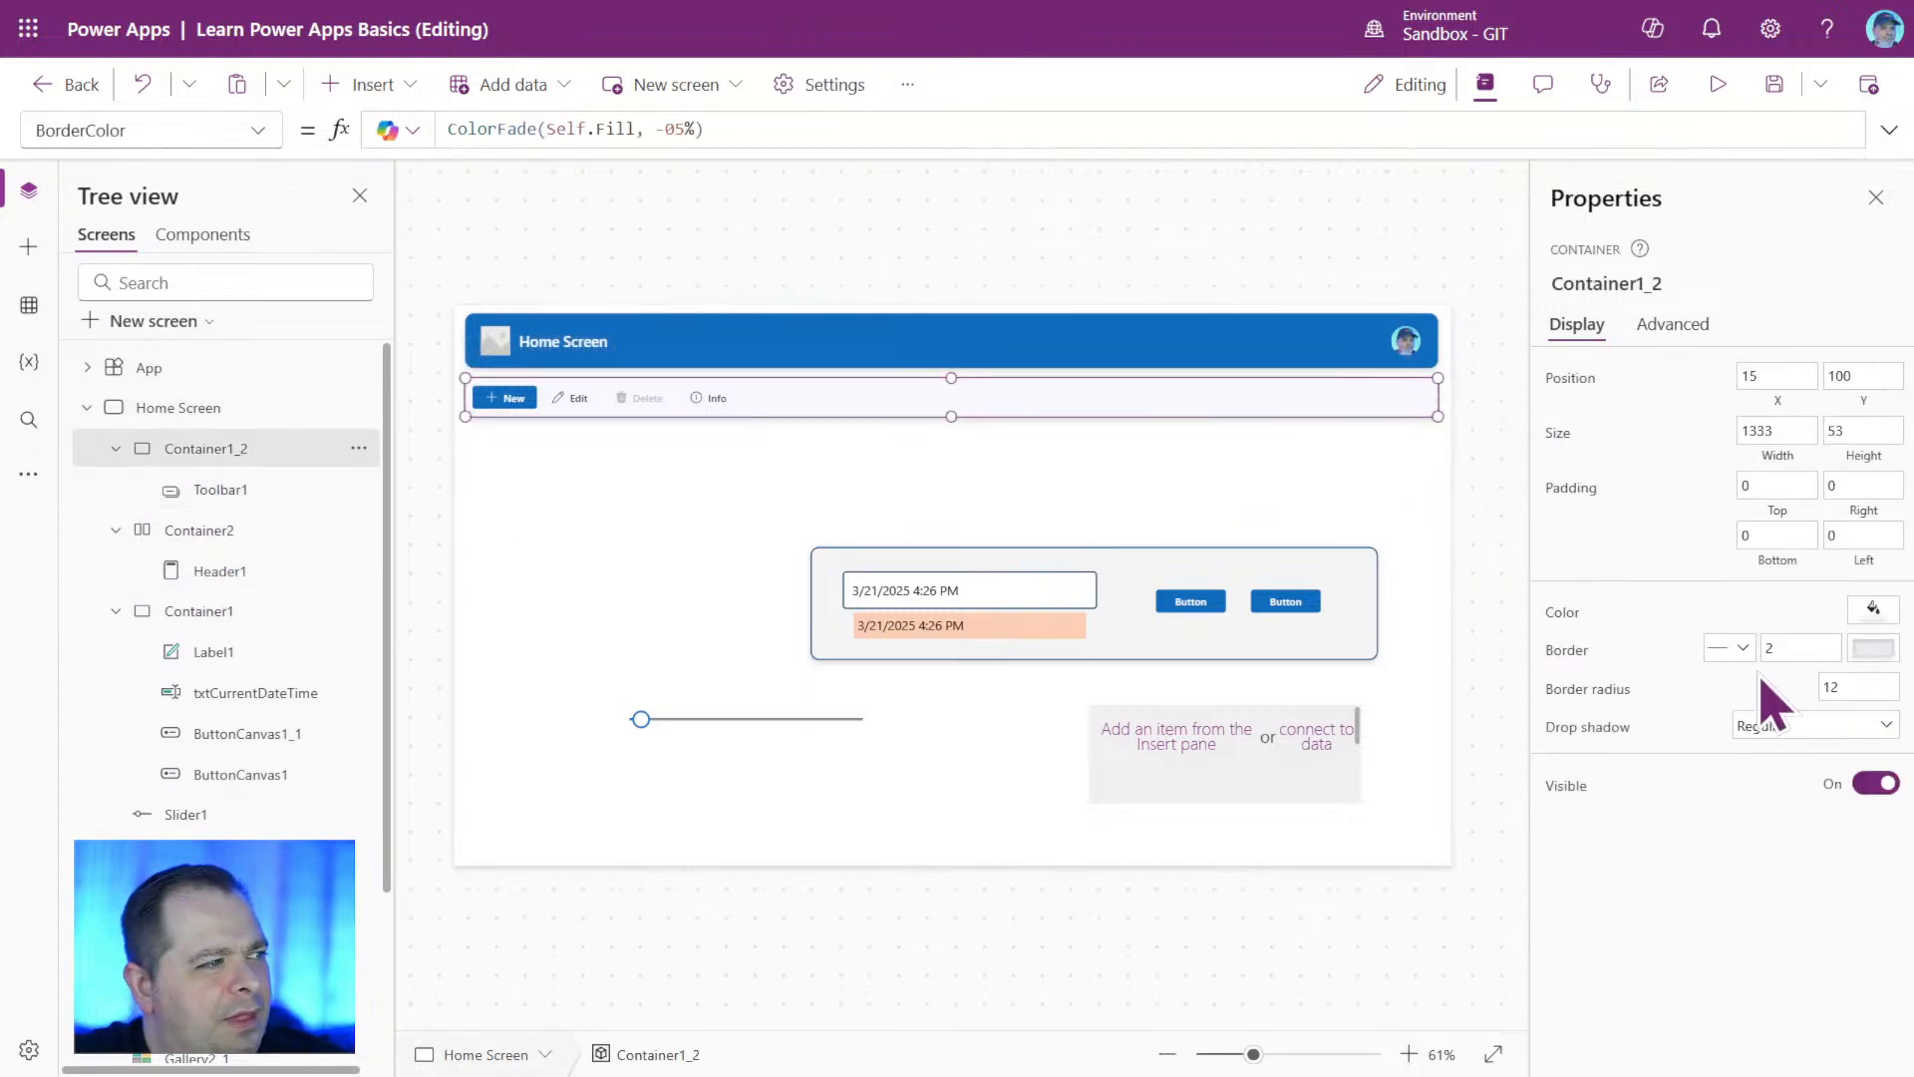
left_click(1780, 647)
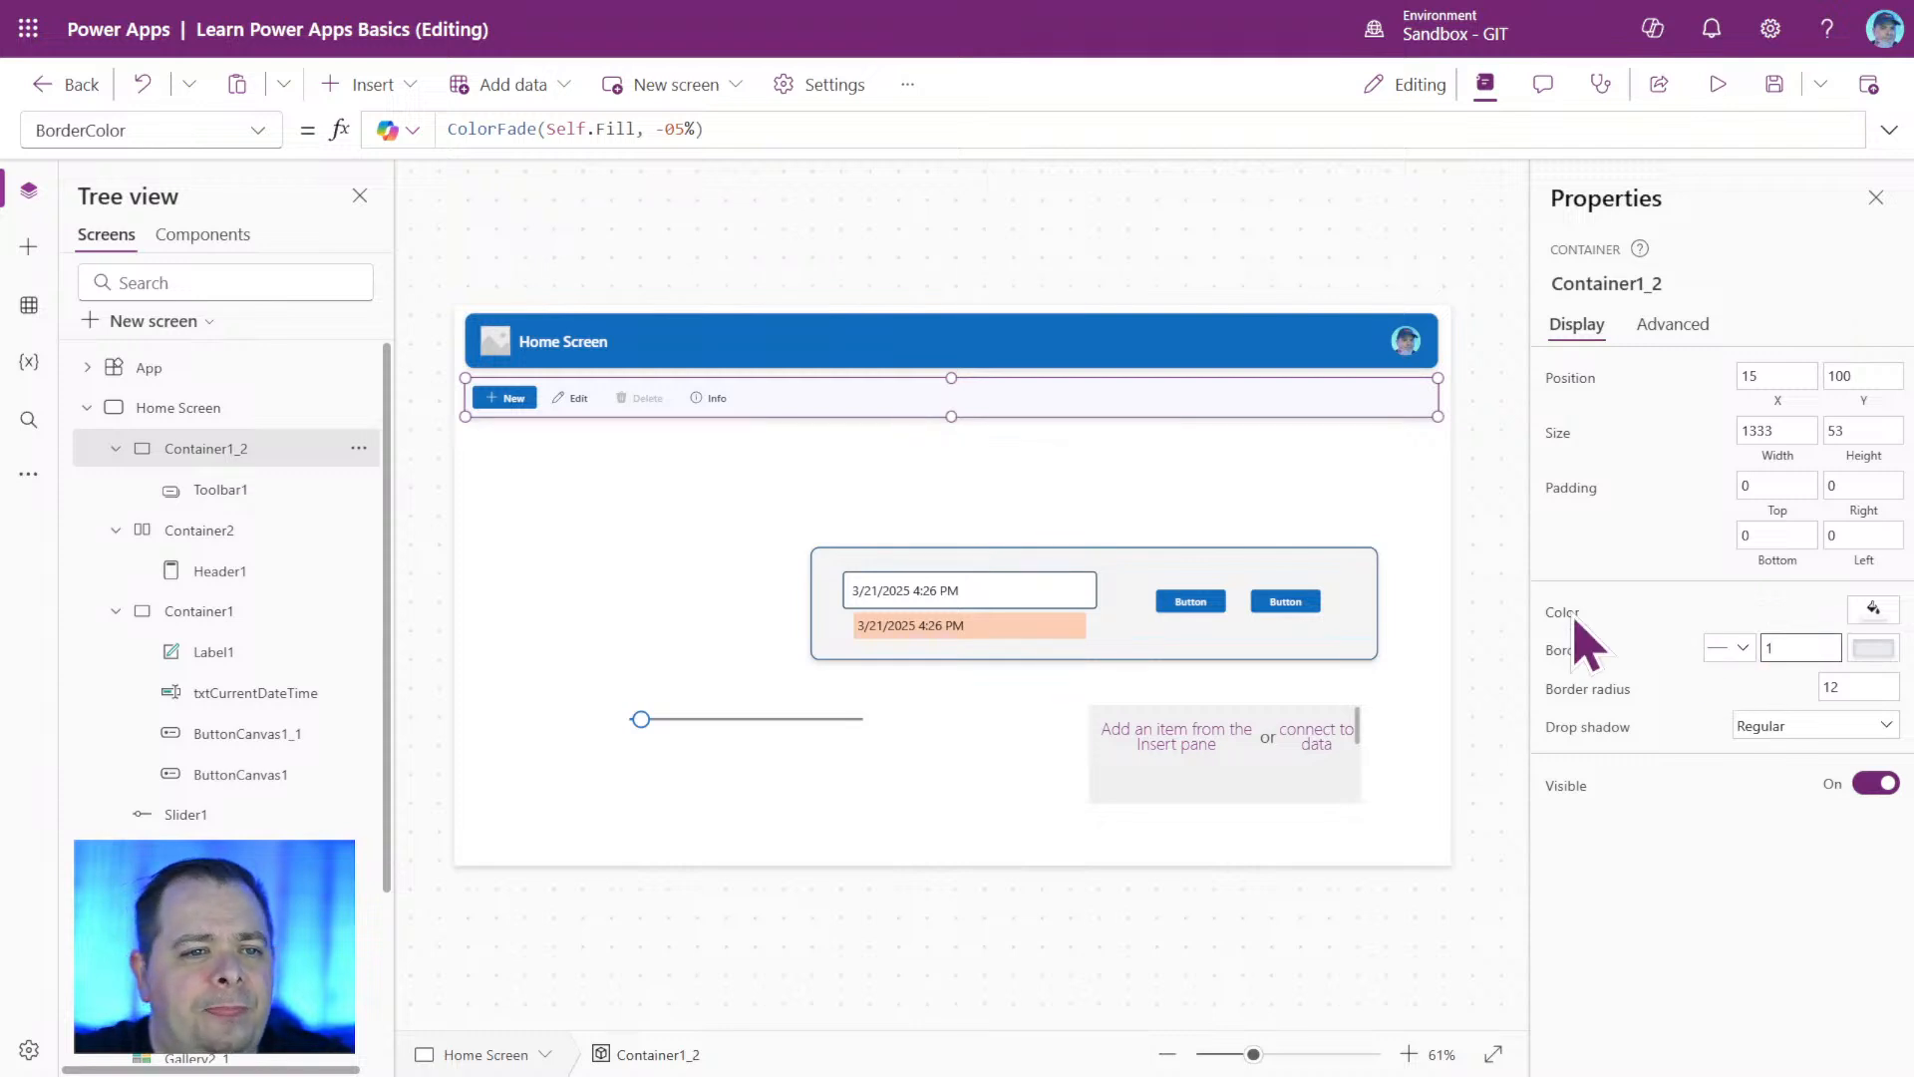
left_click(929, 473)
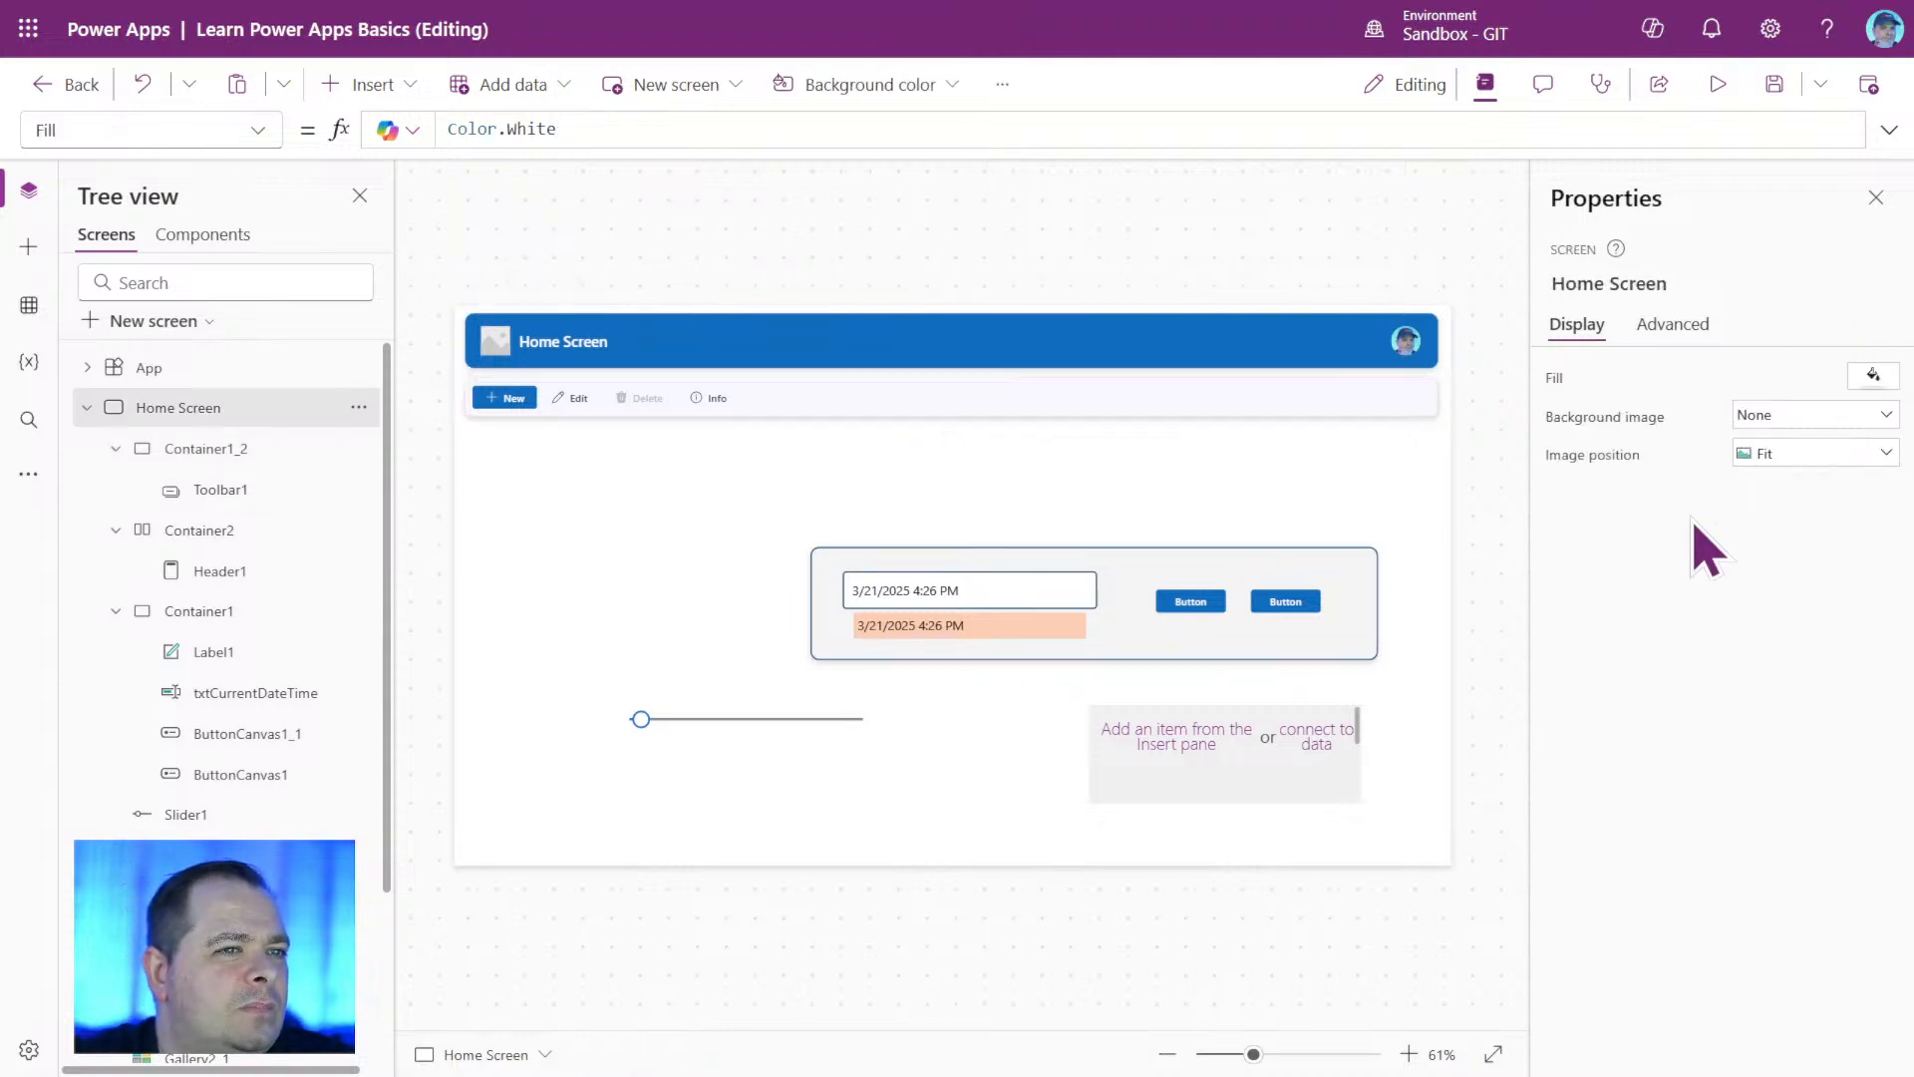
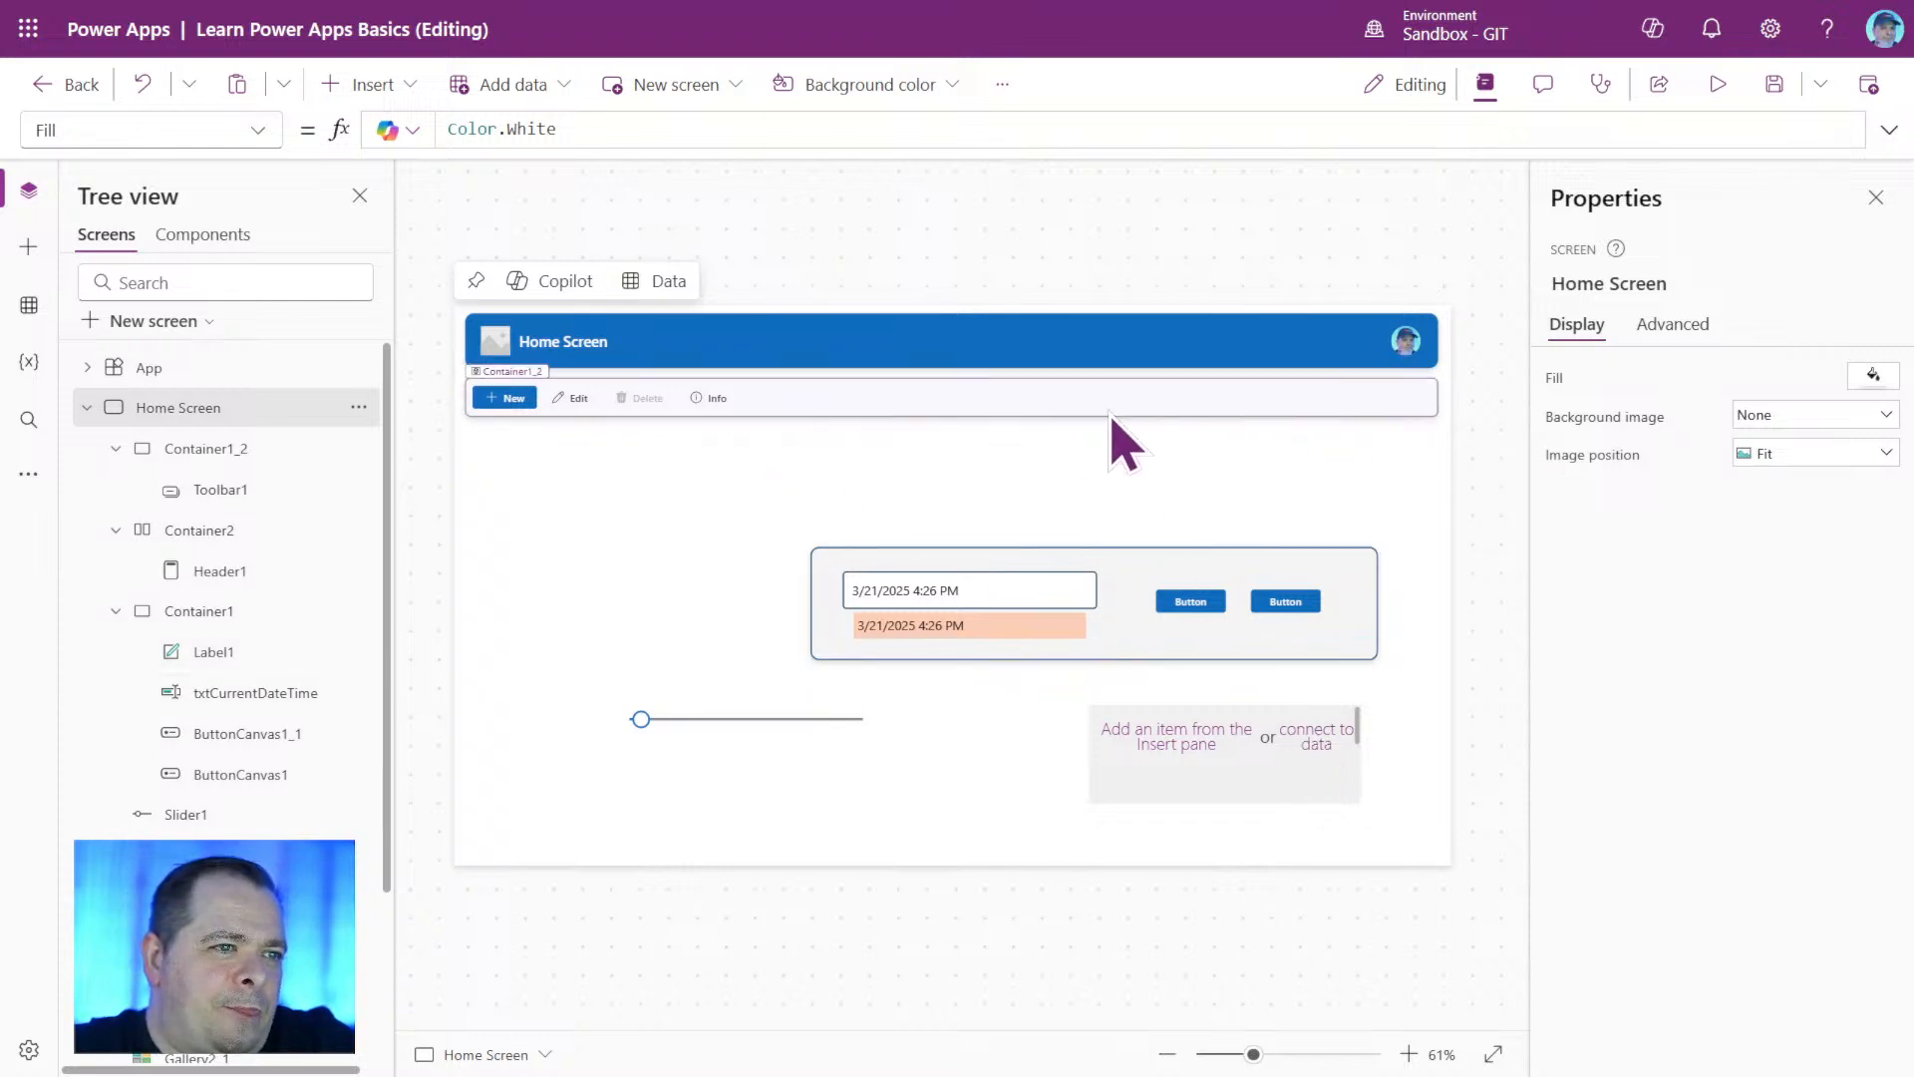
Set the height of Container2, which holds the header, to 53 to match the toolbar container.
left_click(1239, 349)
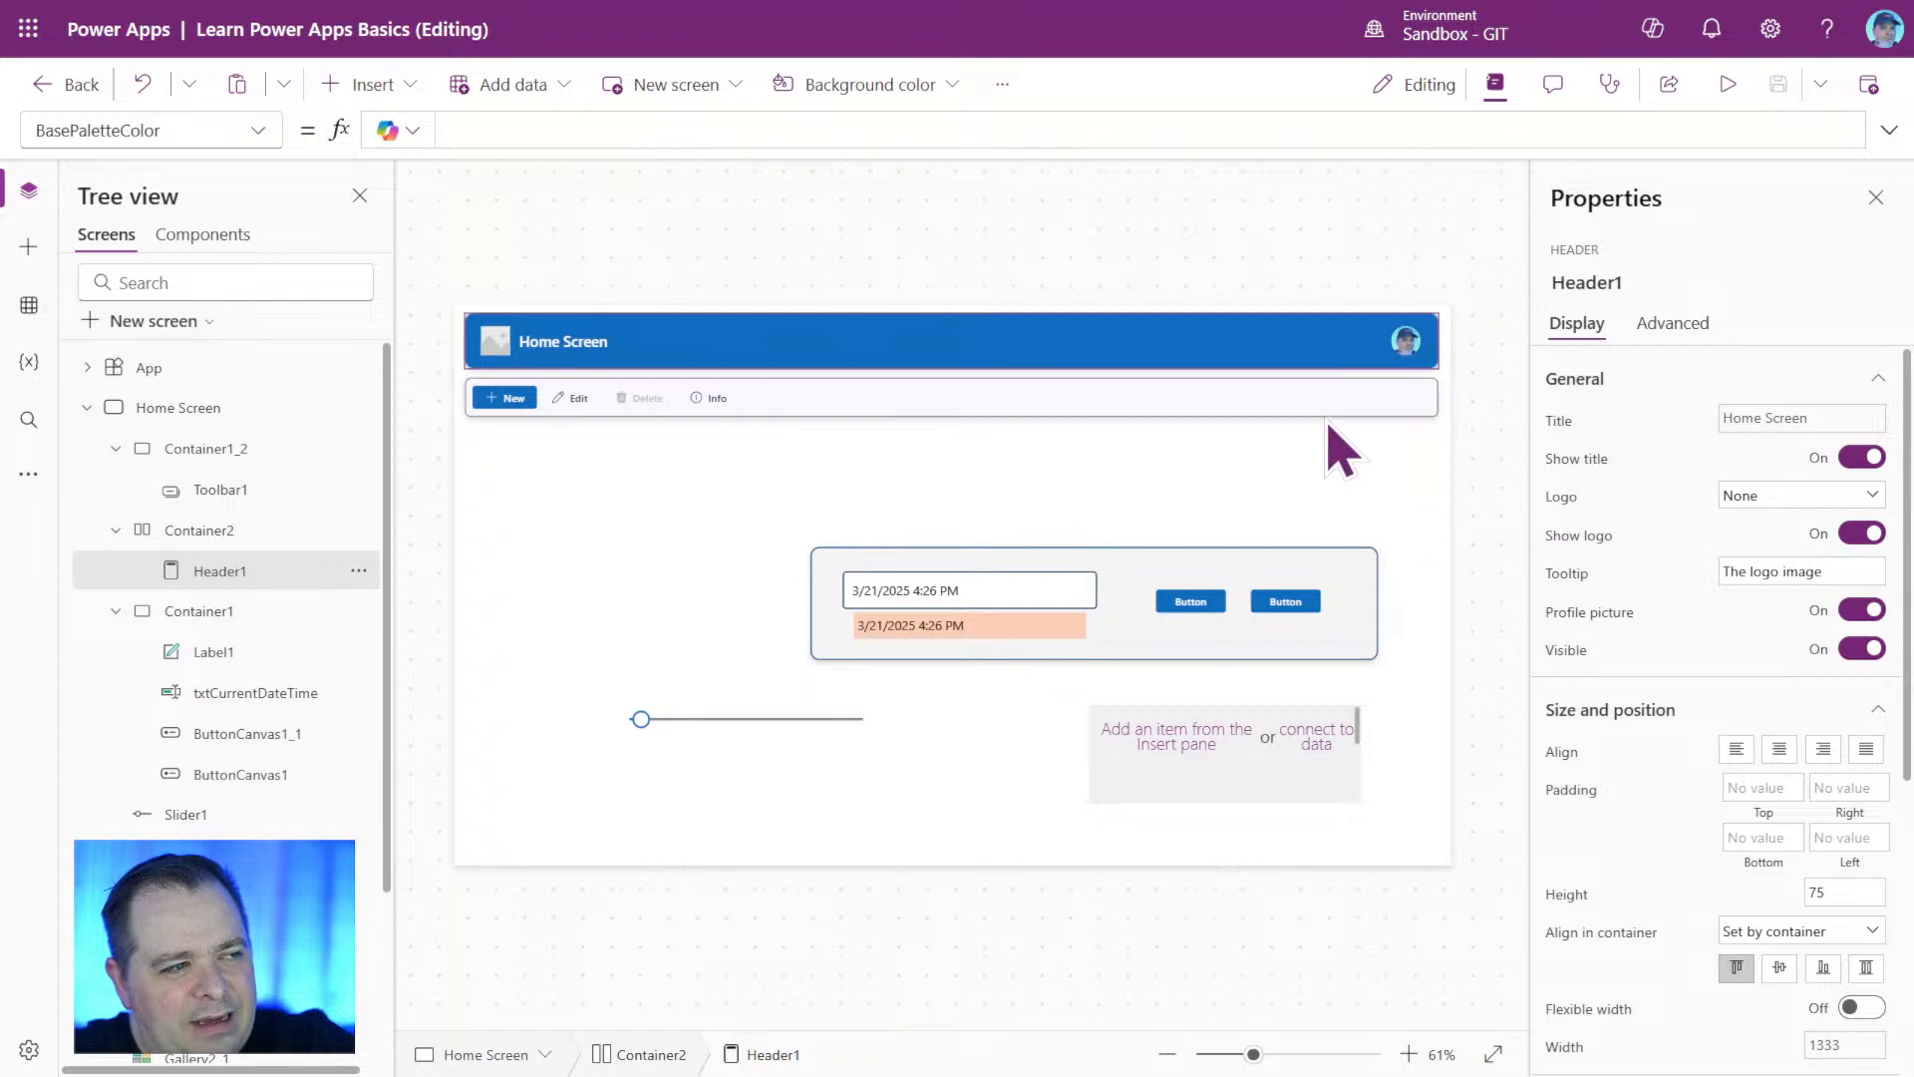
left_click(1338, 392)
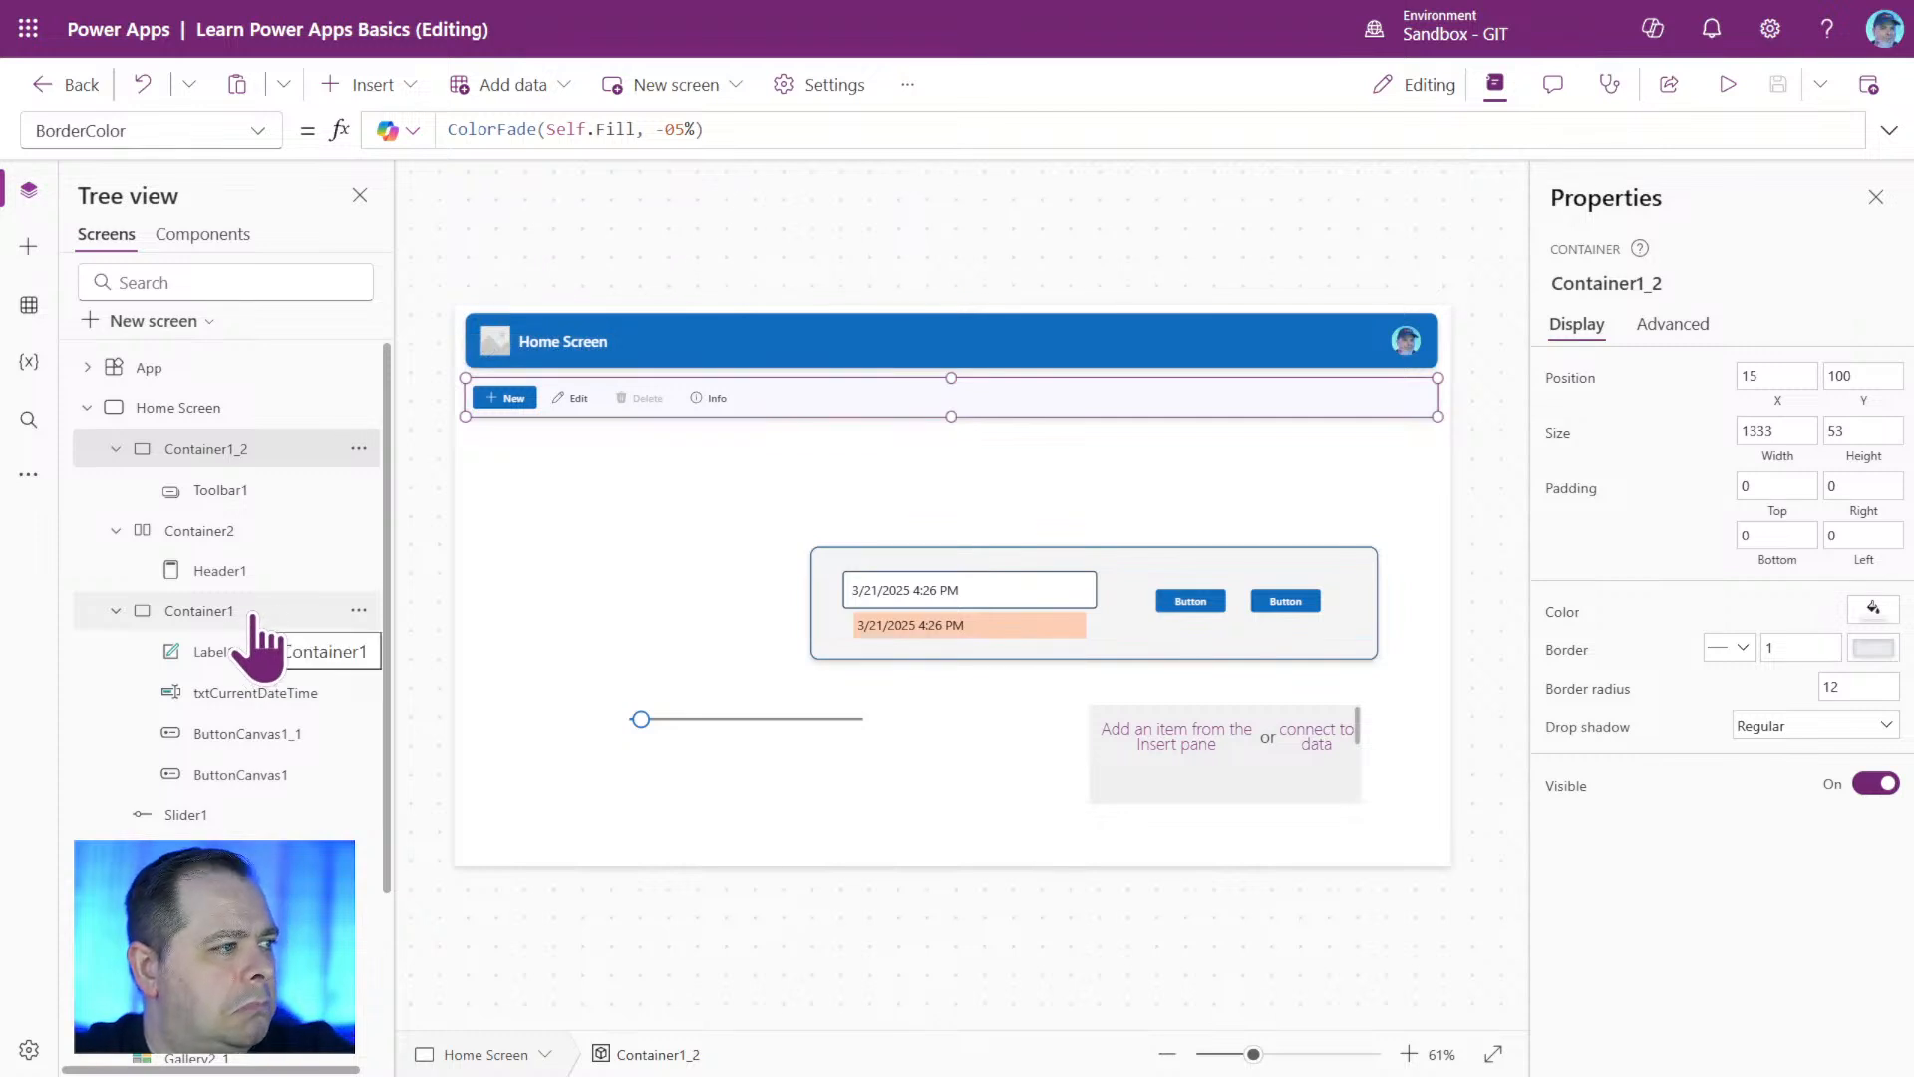
left_click(257, 543)
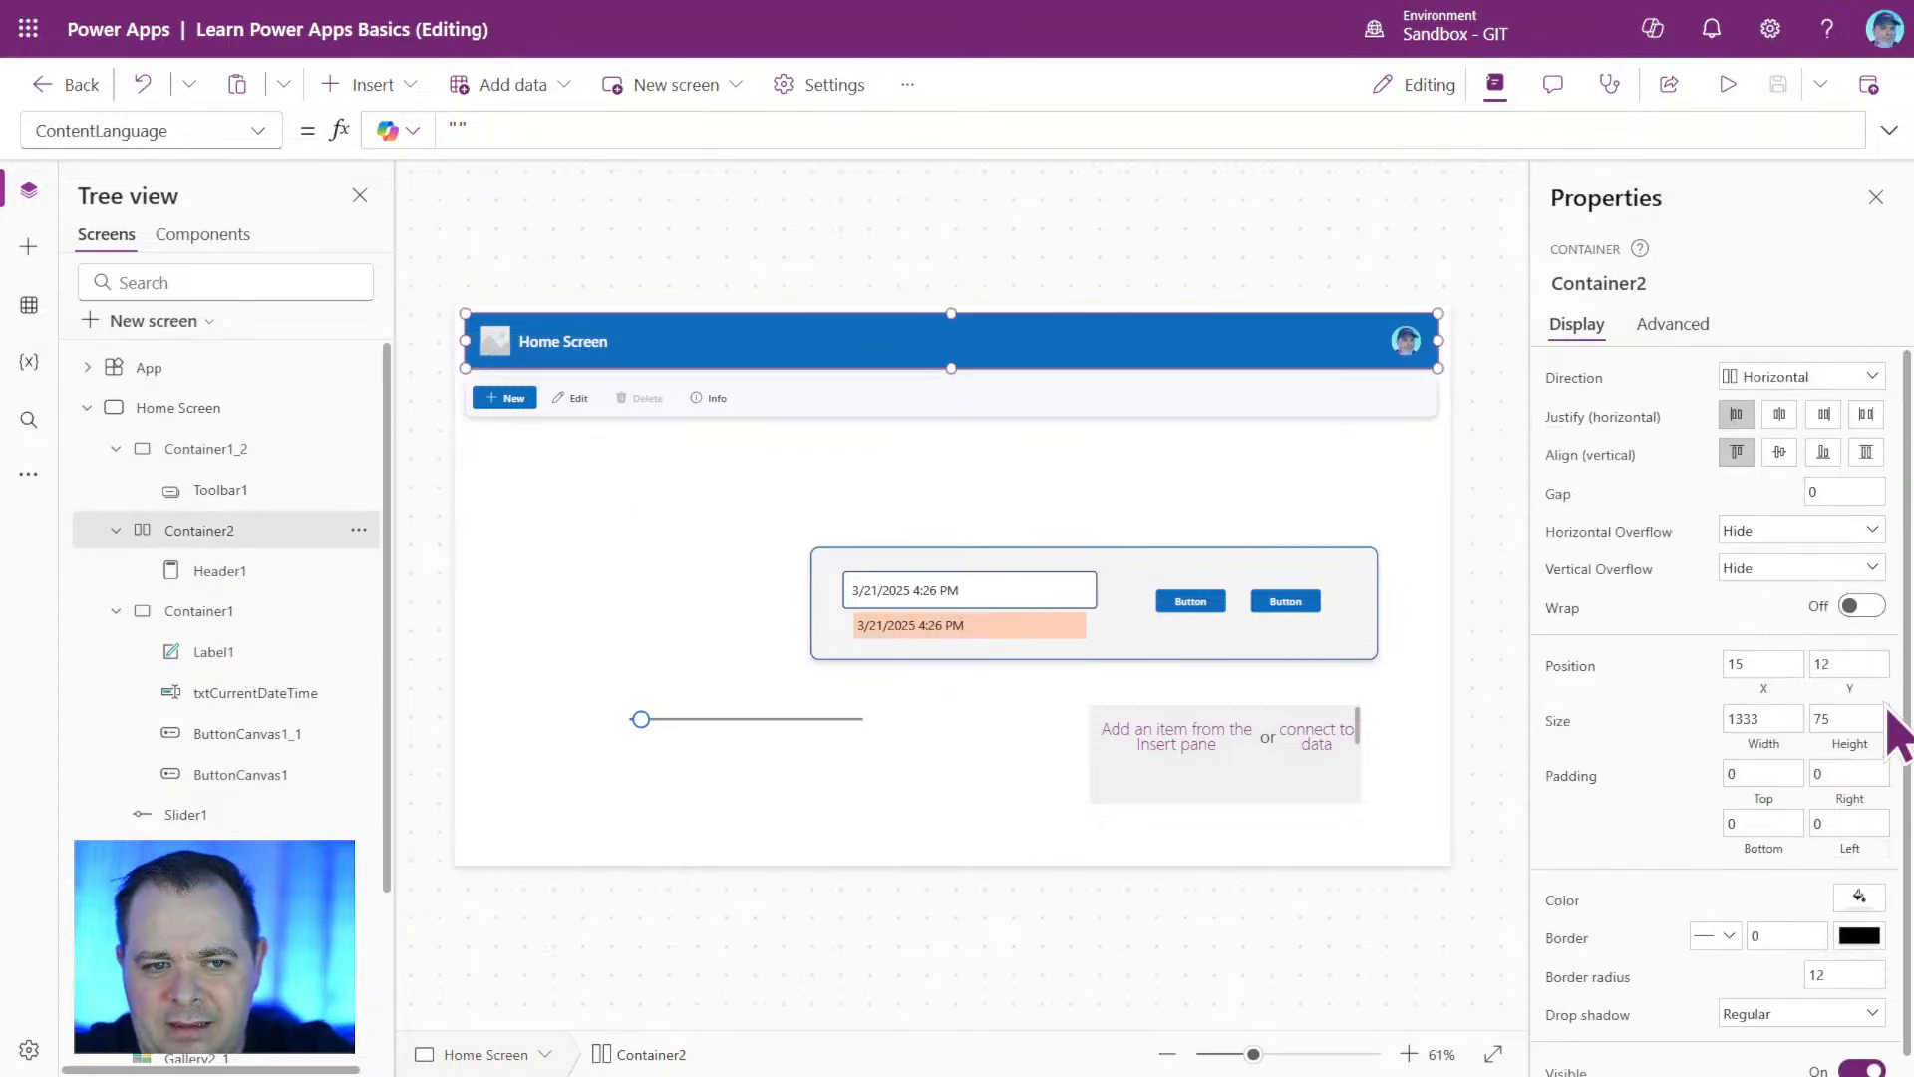
double_click(1840, 717)
type("75")
left_click_drag(1839, 721, 1687, 726)
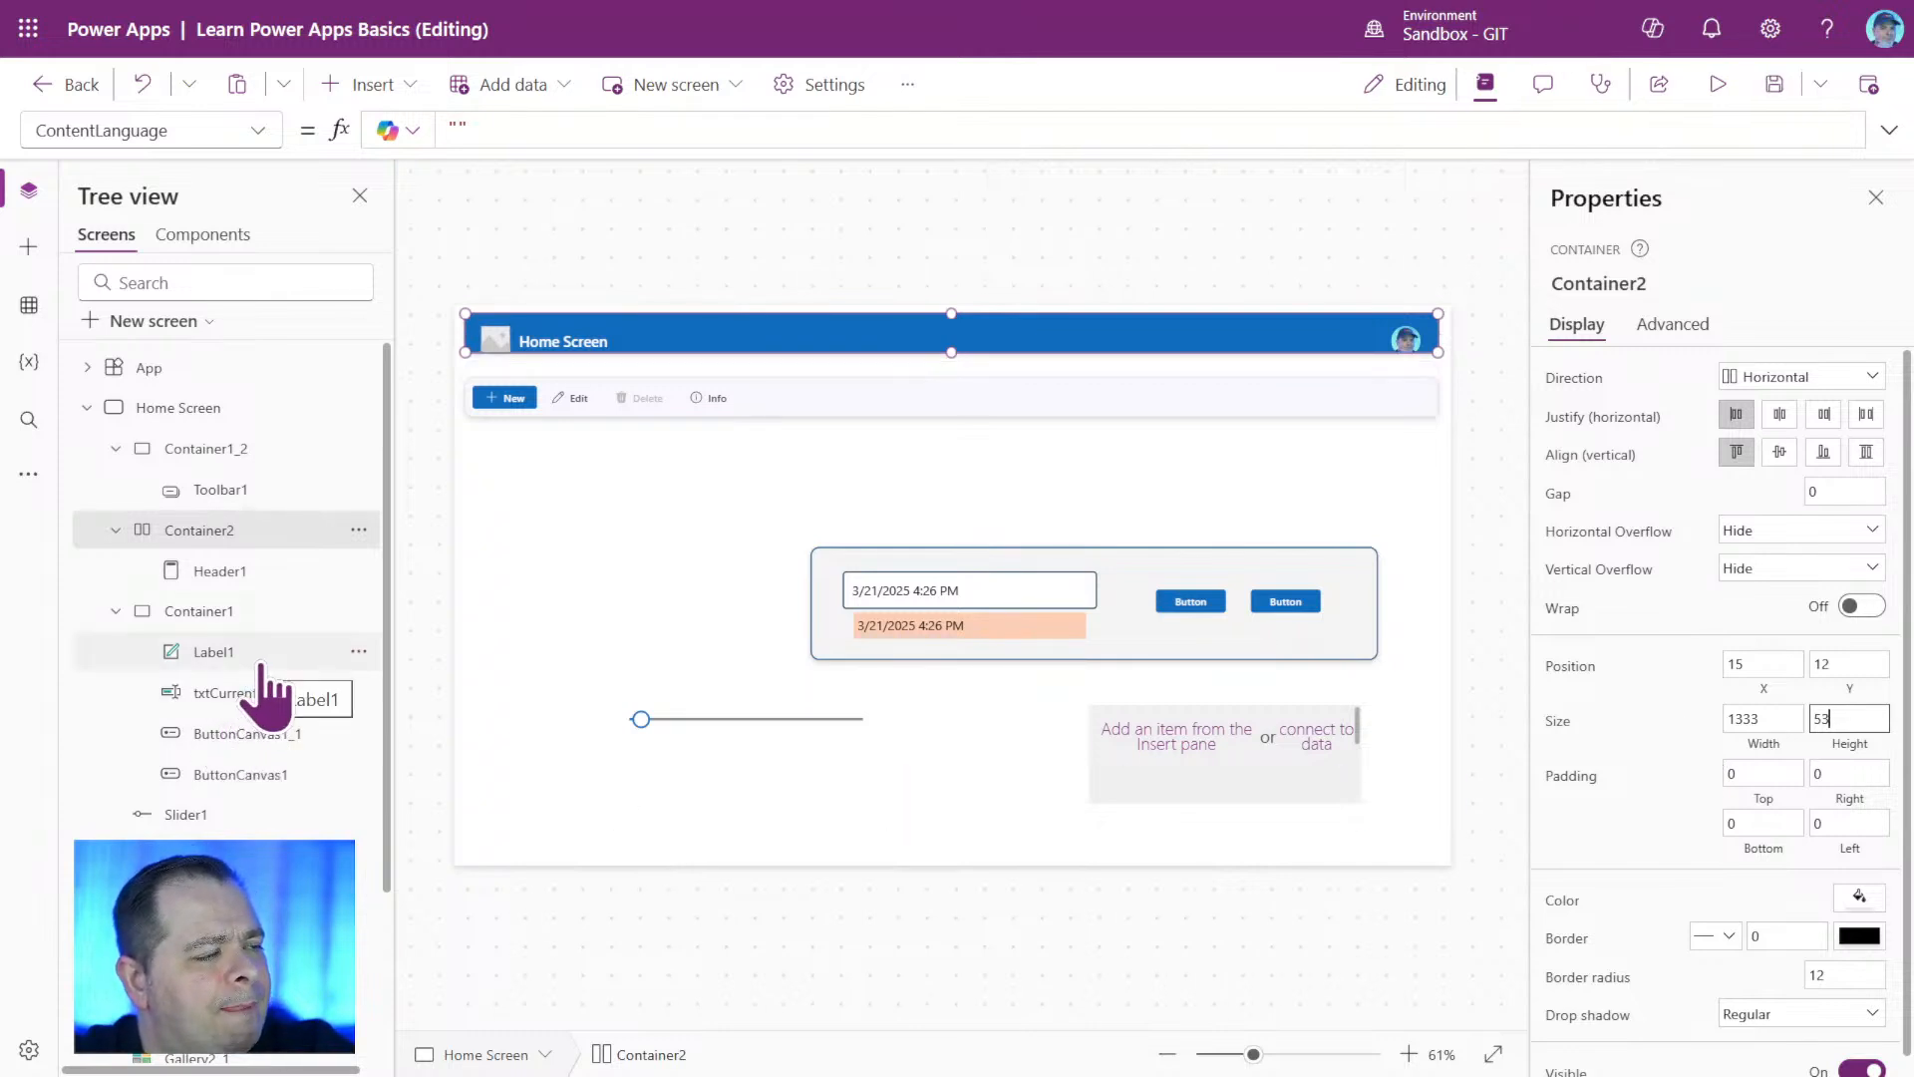
left_click(247, 596)
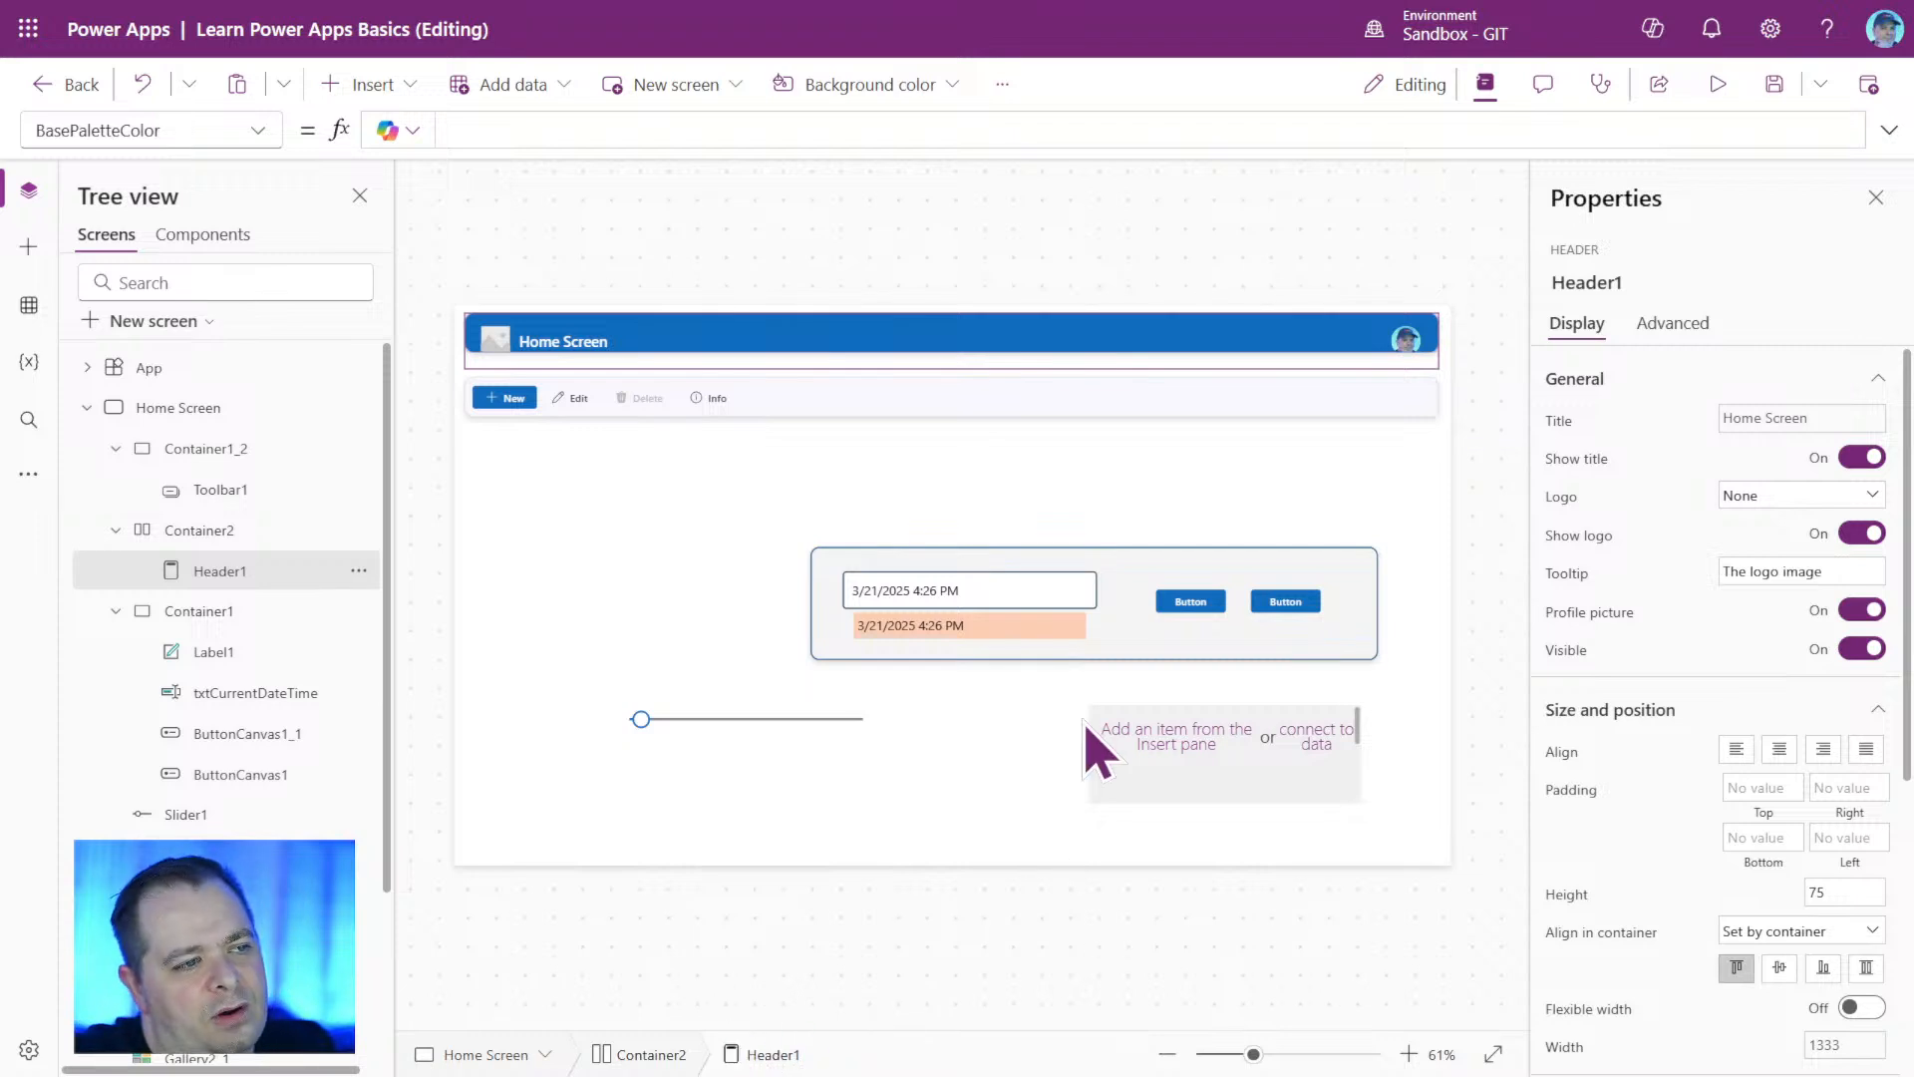
Reposition and widen Label1 to X 45, Y 100, width 346 under the date-time input, and enlarge Container1's height to 171.
left_click(1009, 620)
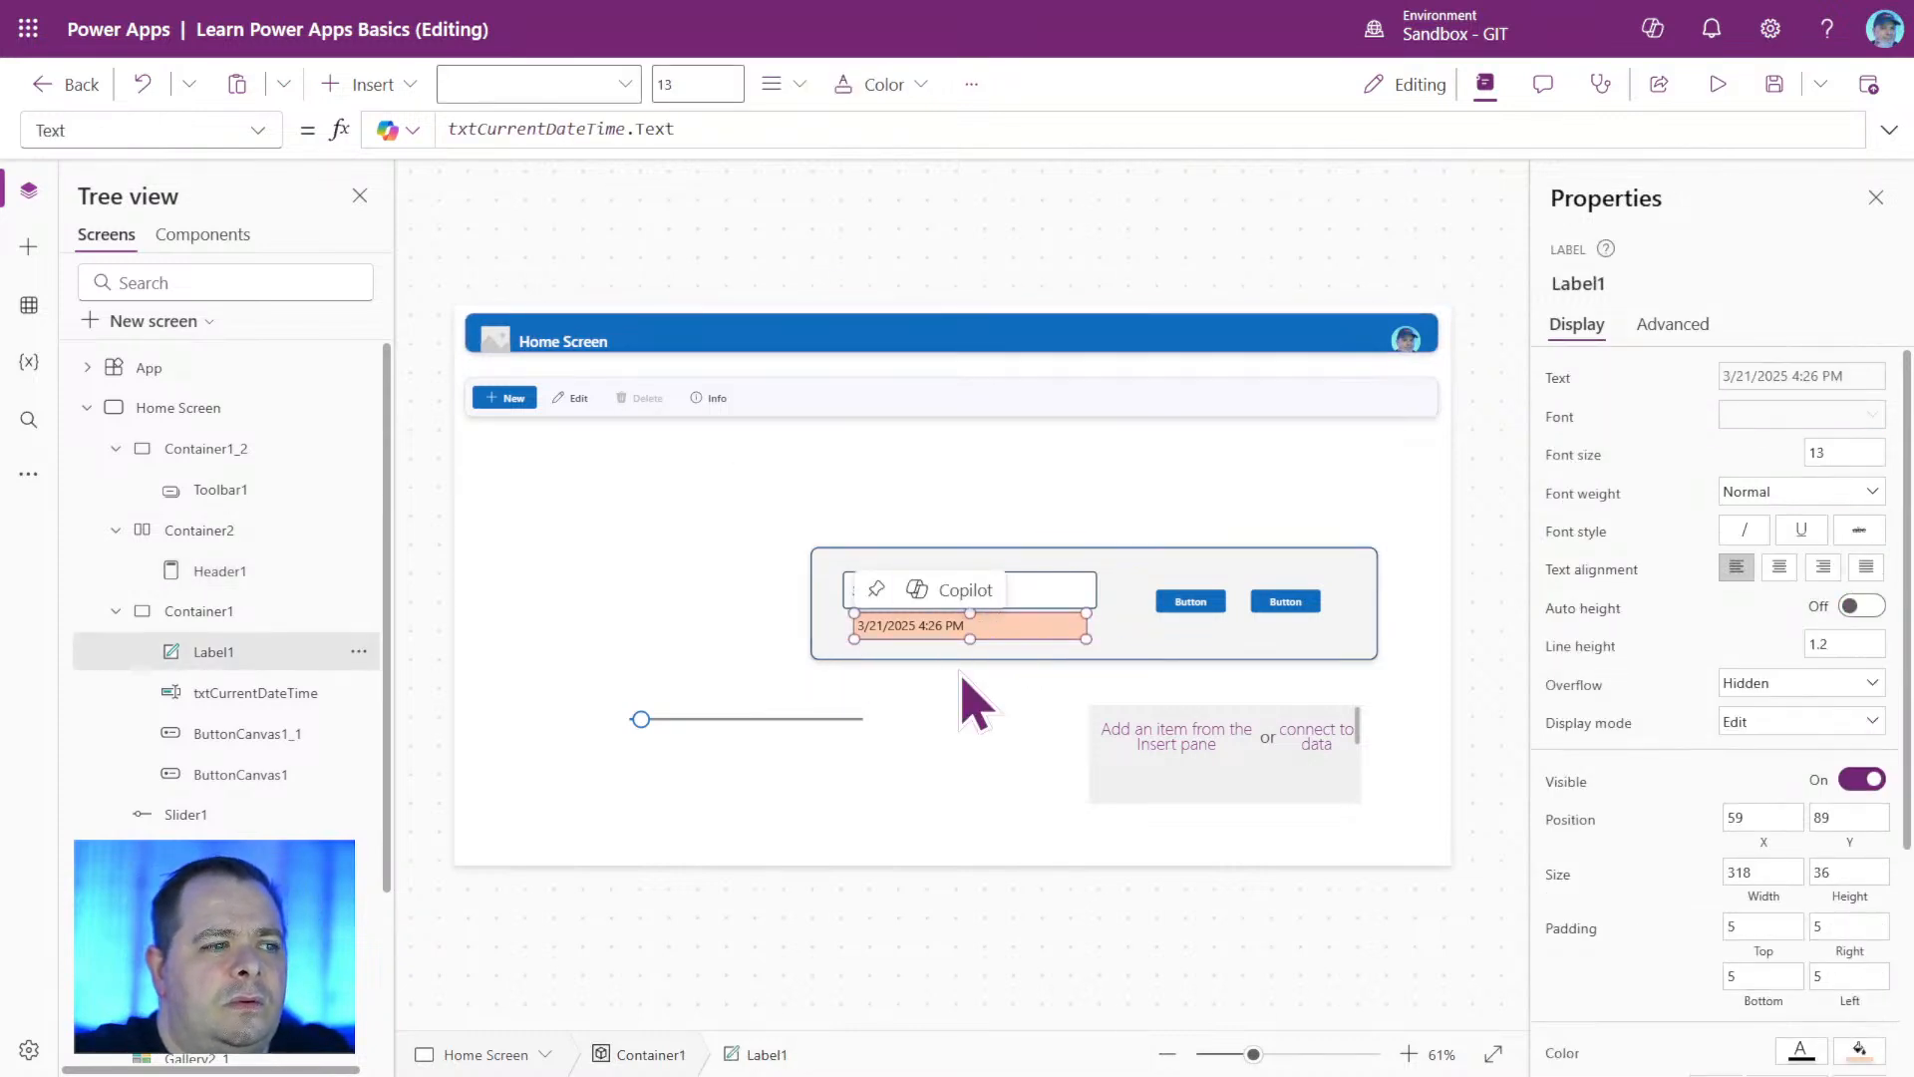
left_click_drag(1045, 624, 1096, 646)
left_click(1137, 650)
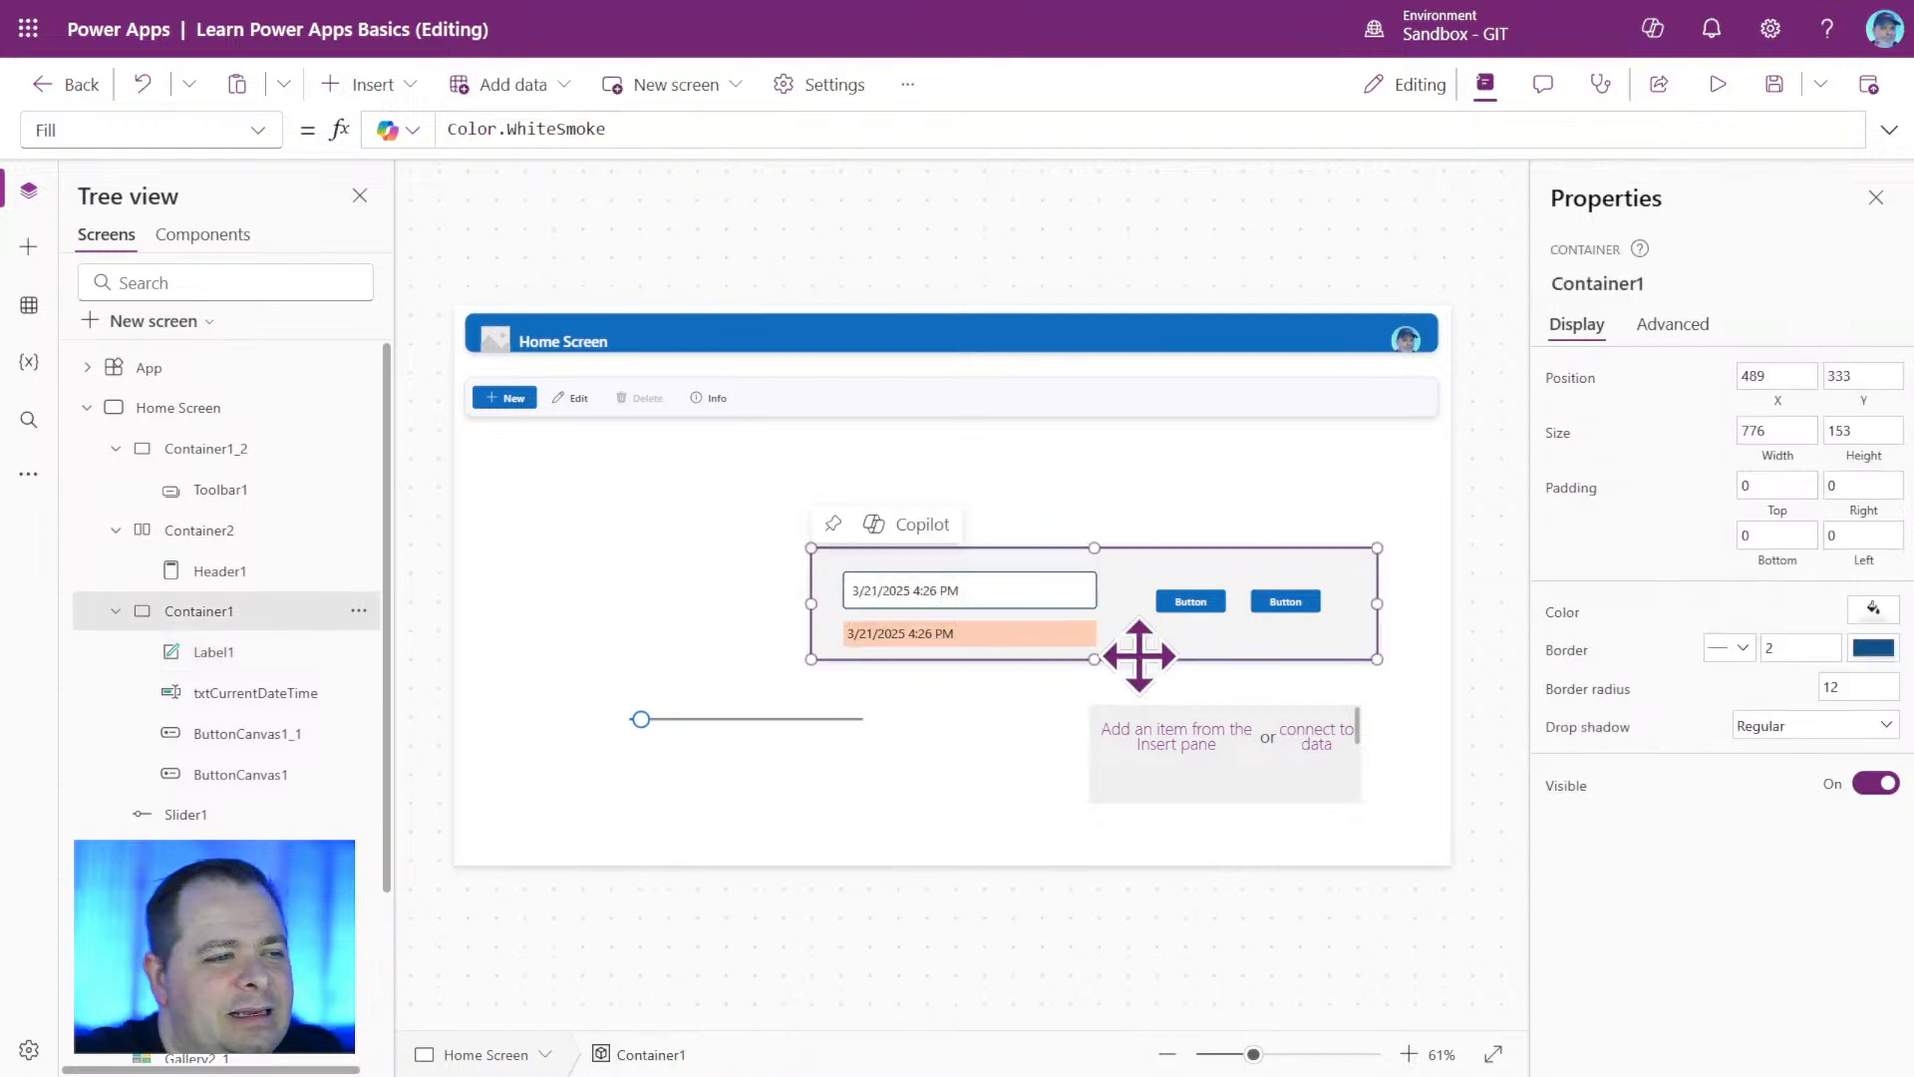
left_click_drag(1094, 660, 1094, 675)
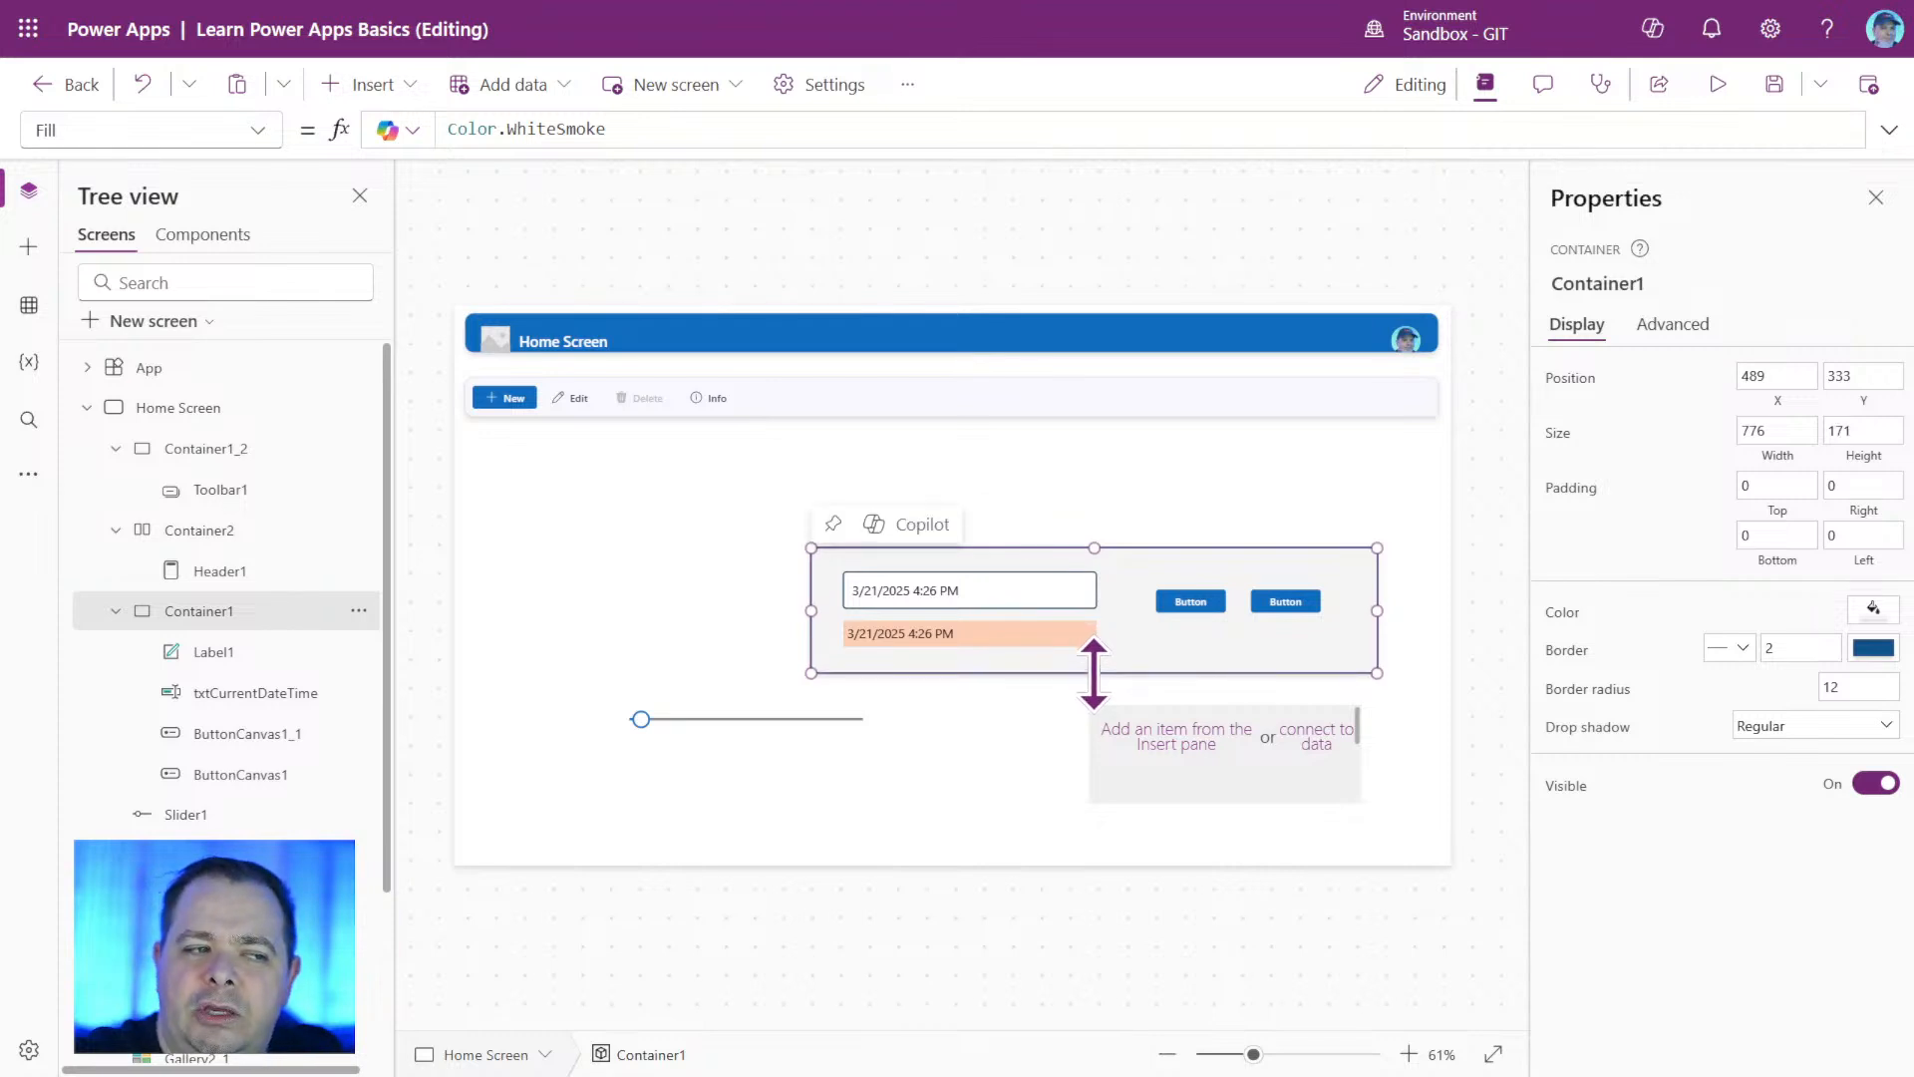
left_click(1435, 707)
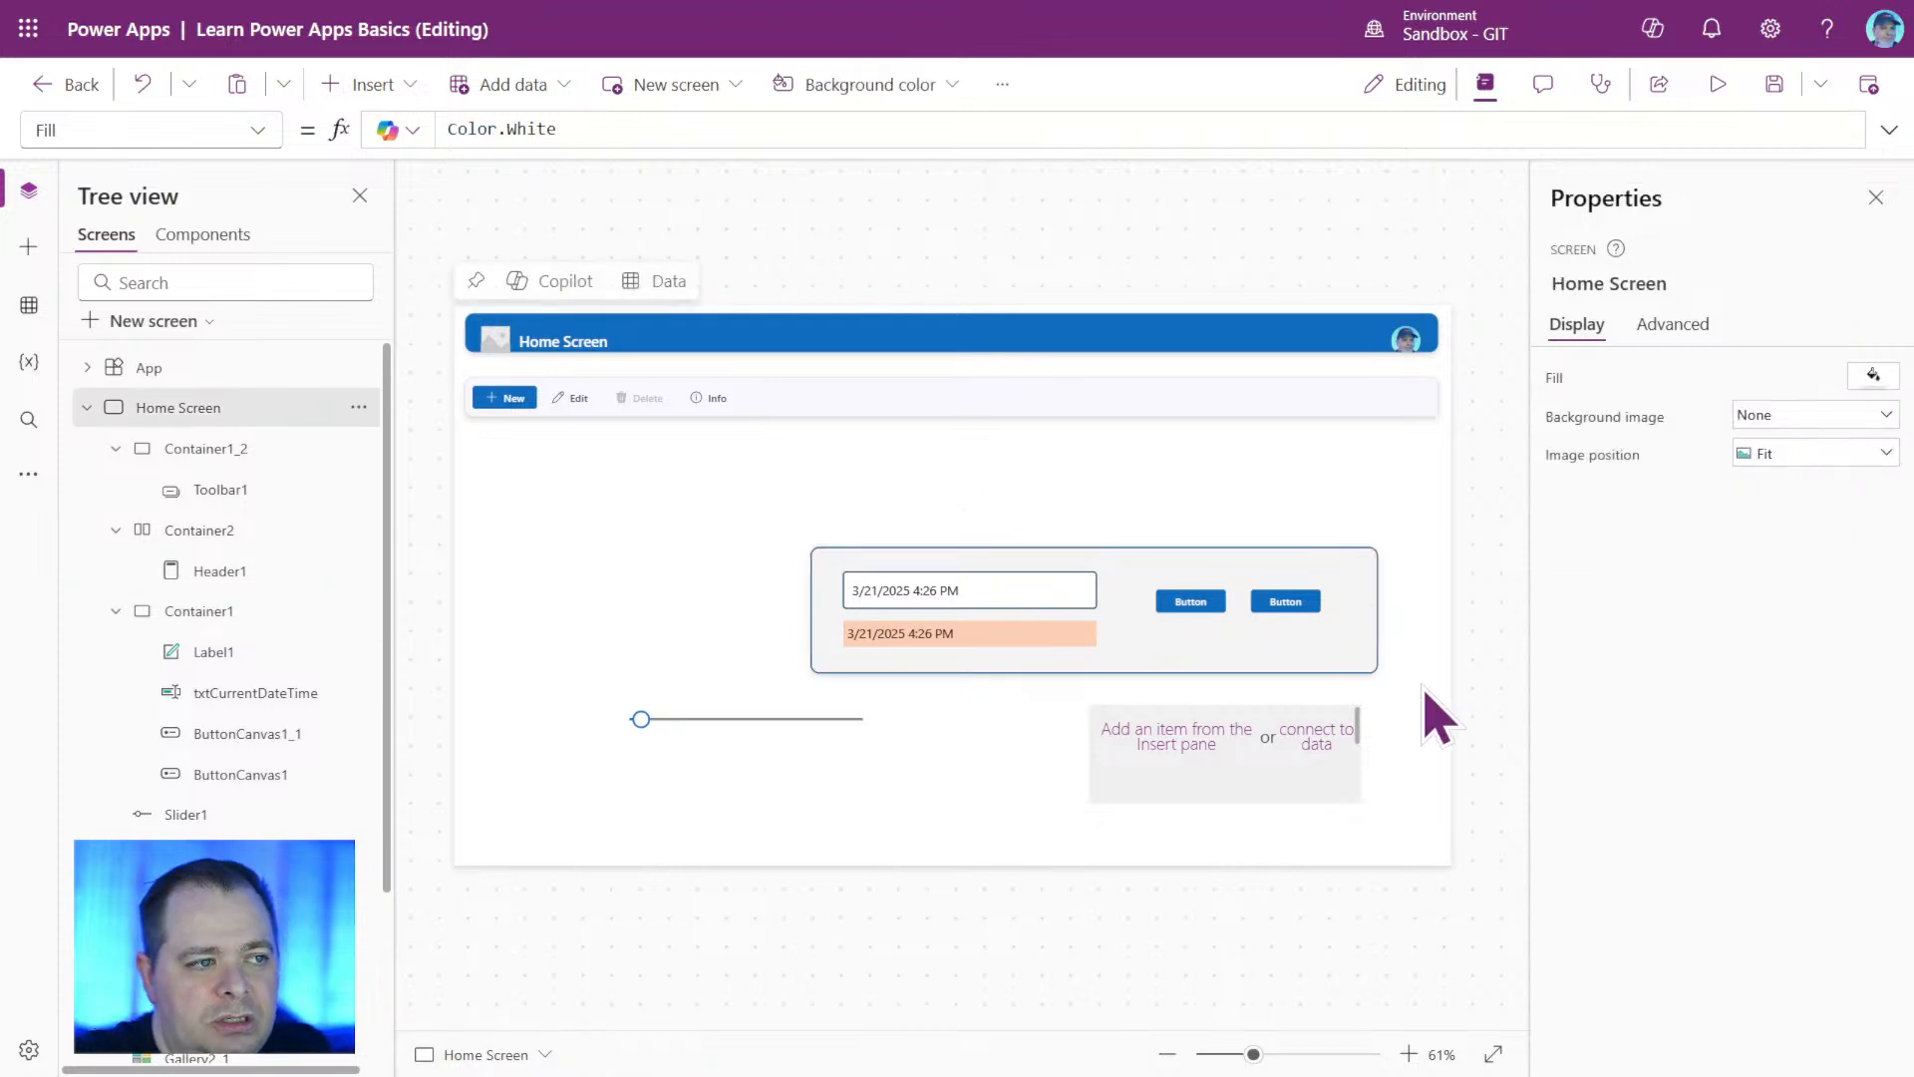
Examine Label1's Text formula, checking the referenced txtCurrentDateTime control and its Text property.
left_click(967, 634)
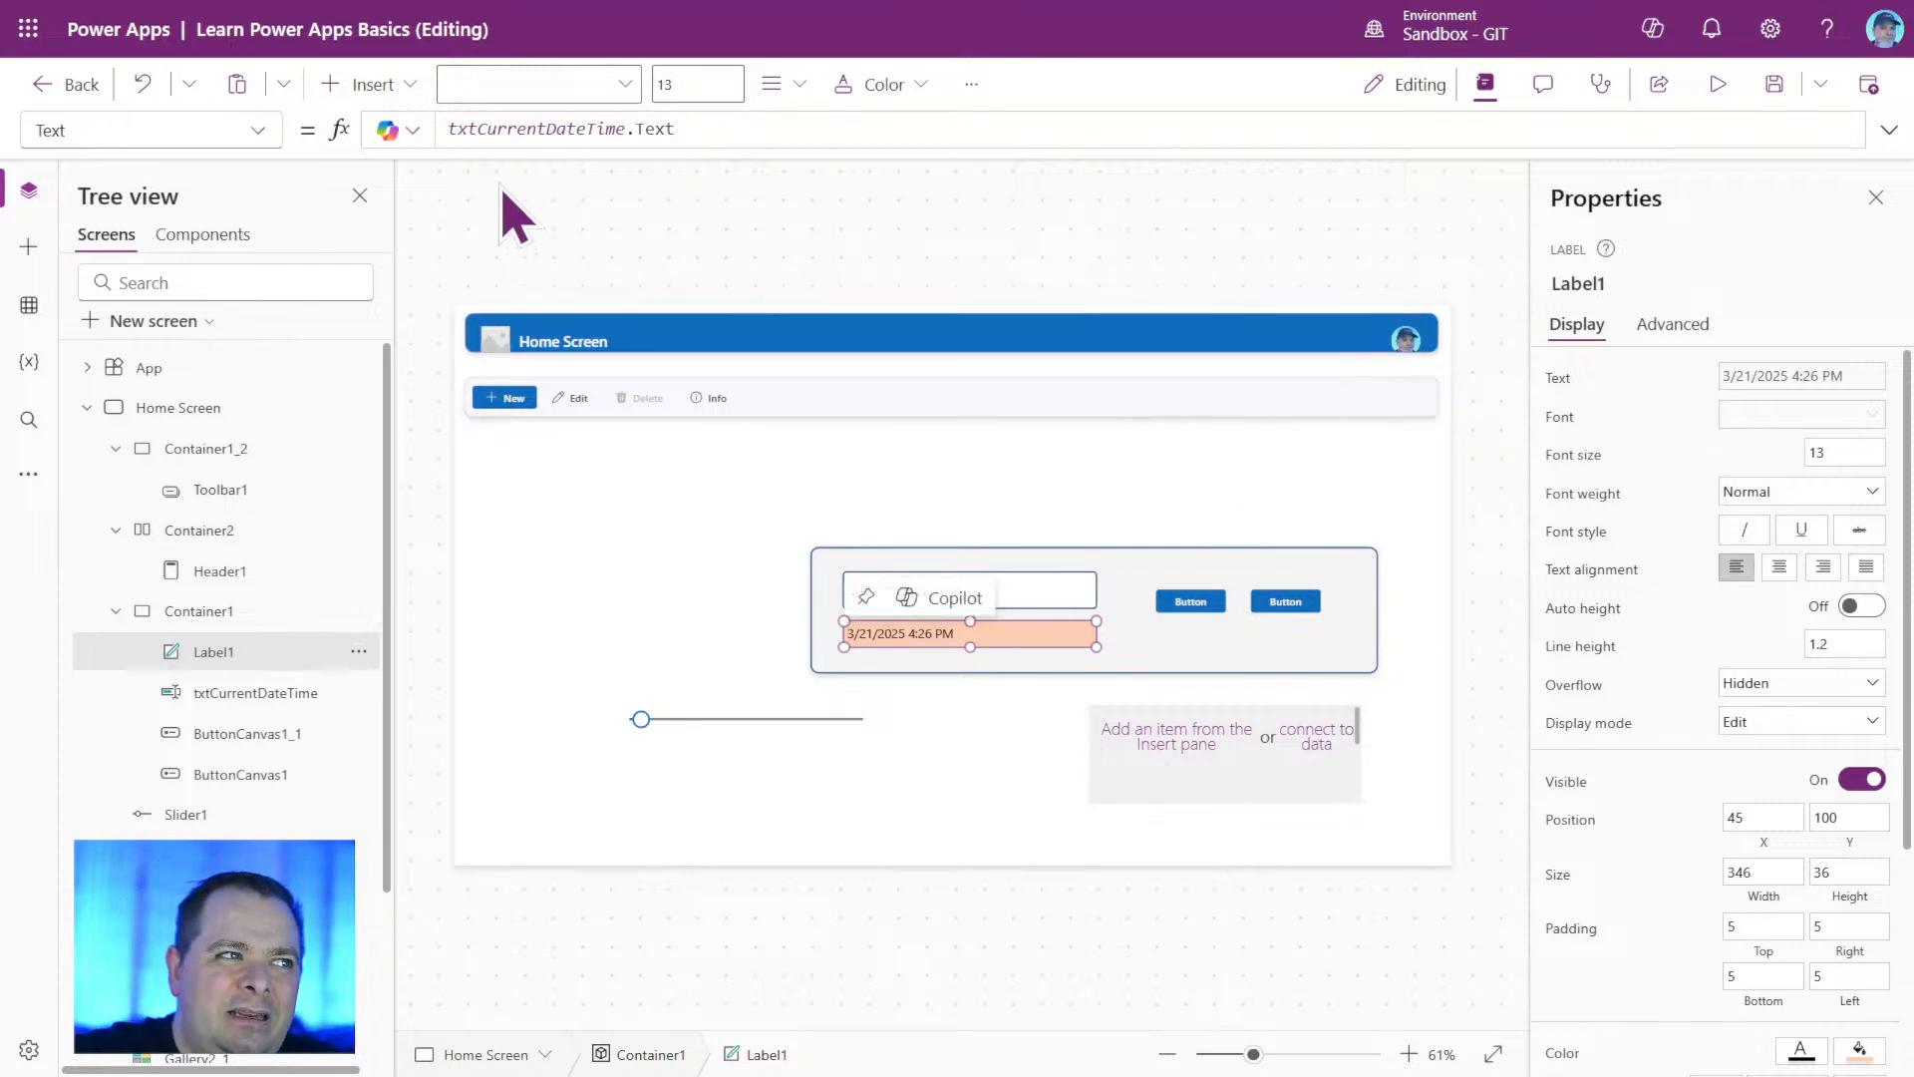
double_click(496, 130)
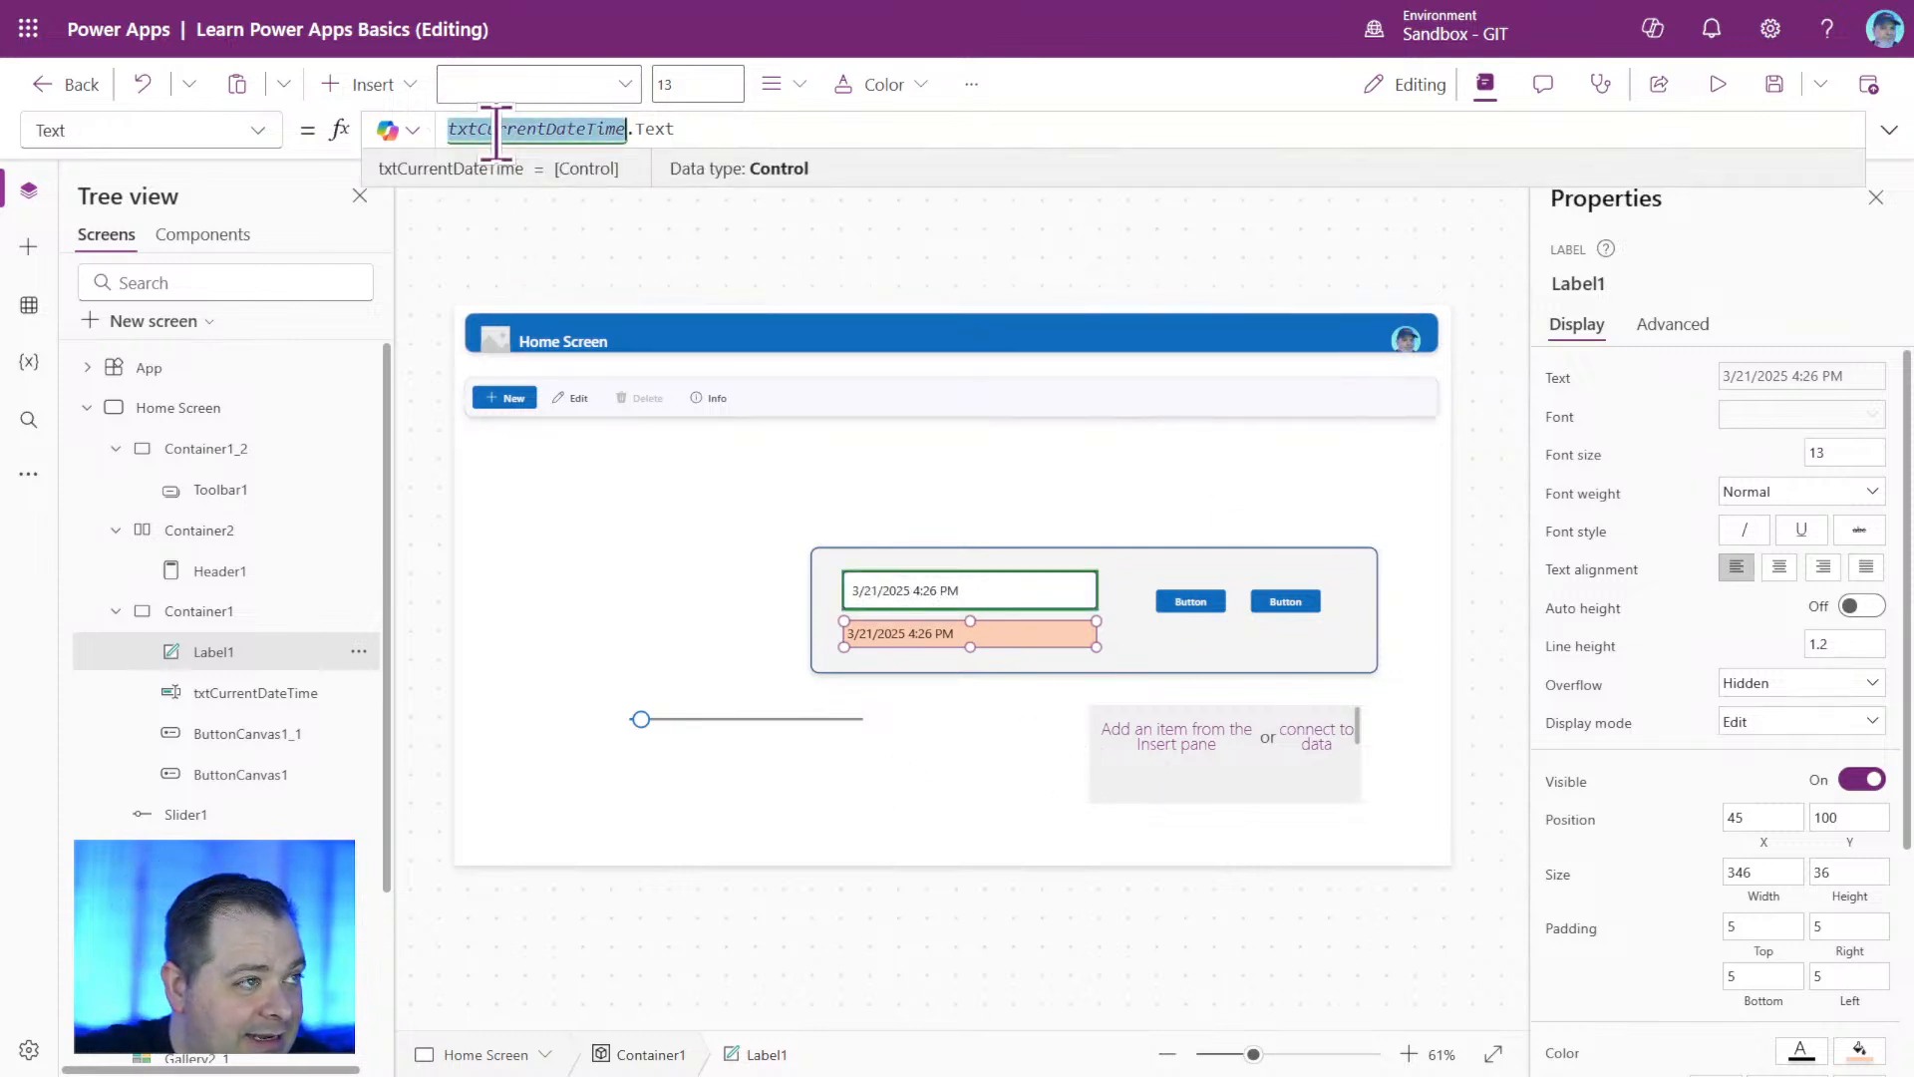
double_click(654, 128)
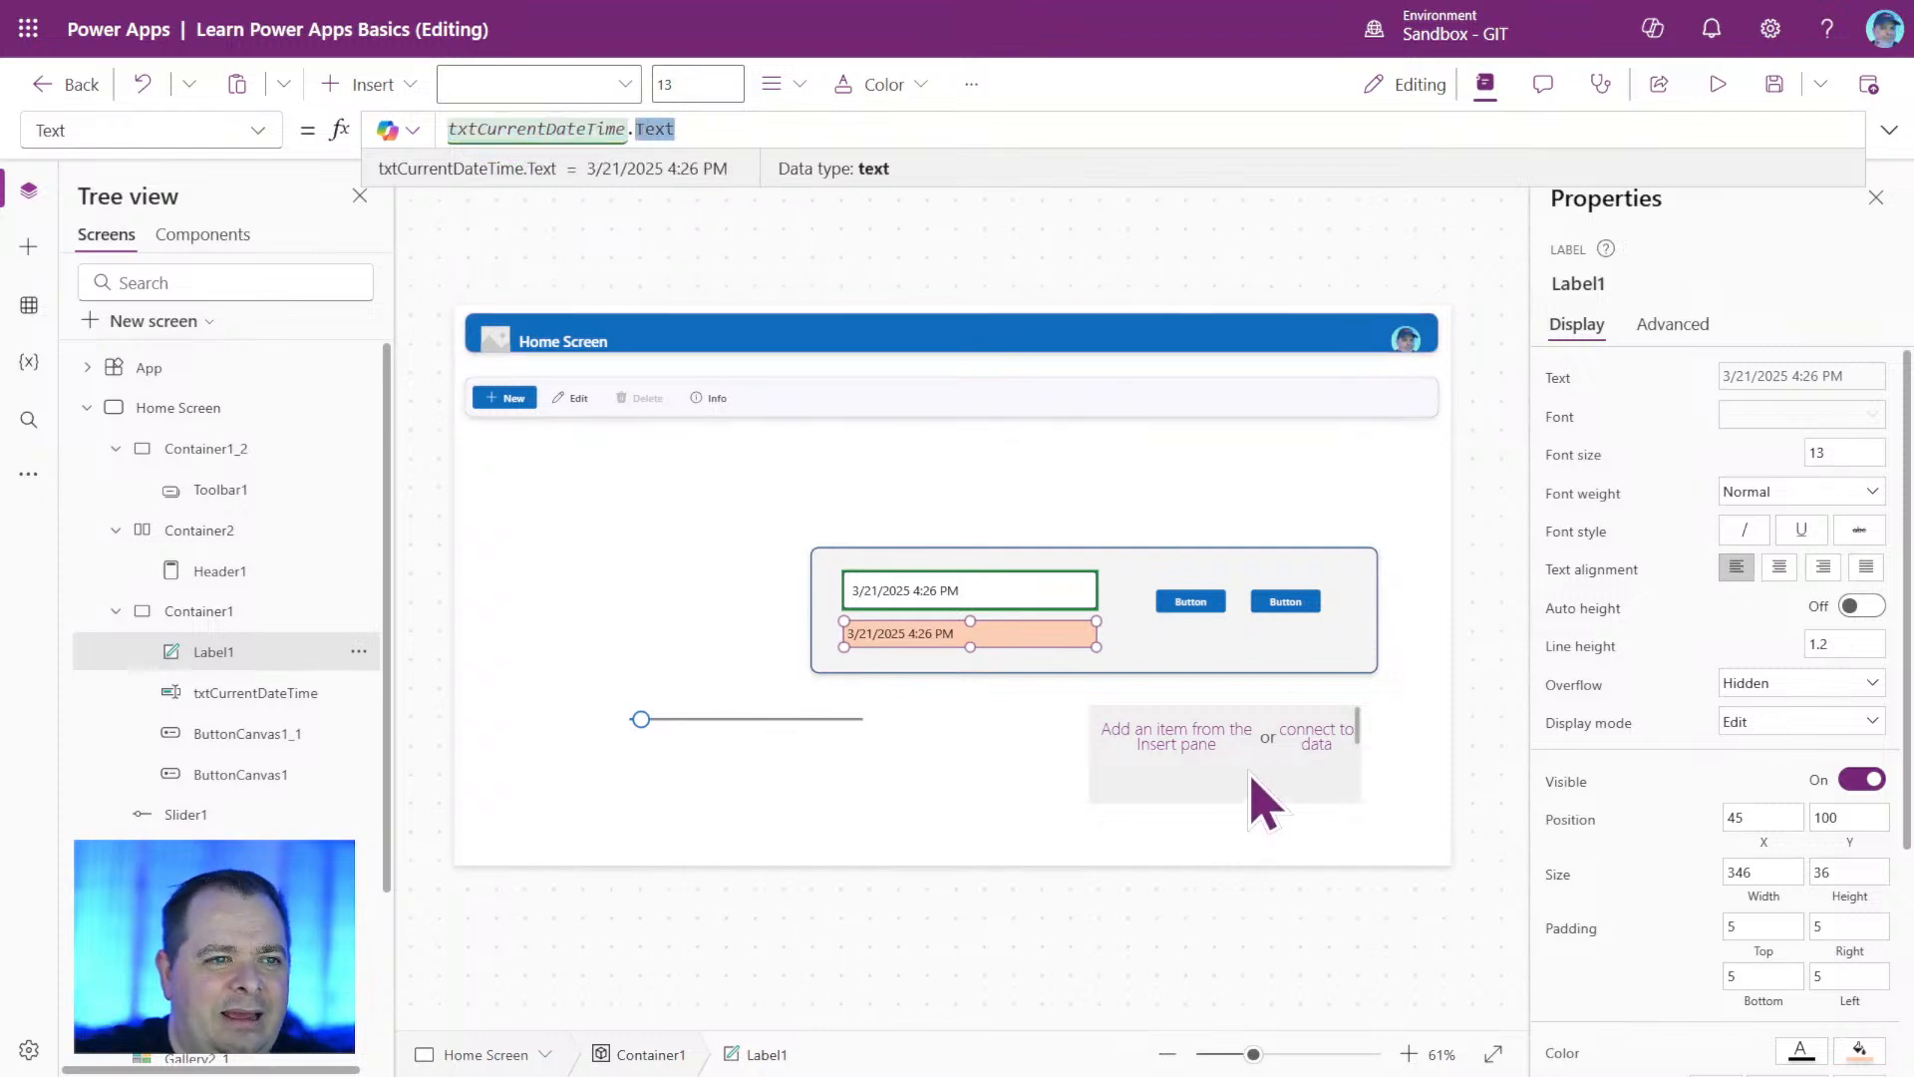
Replace the fixed Height value of Header1 with the formula Parent.Height.
left_click(1114, 346)
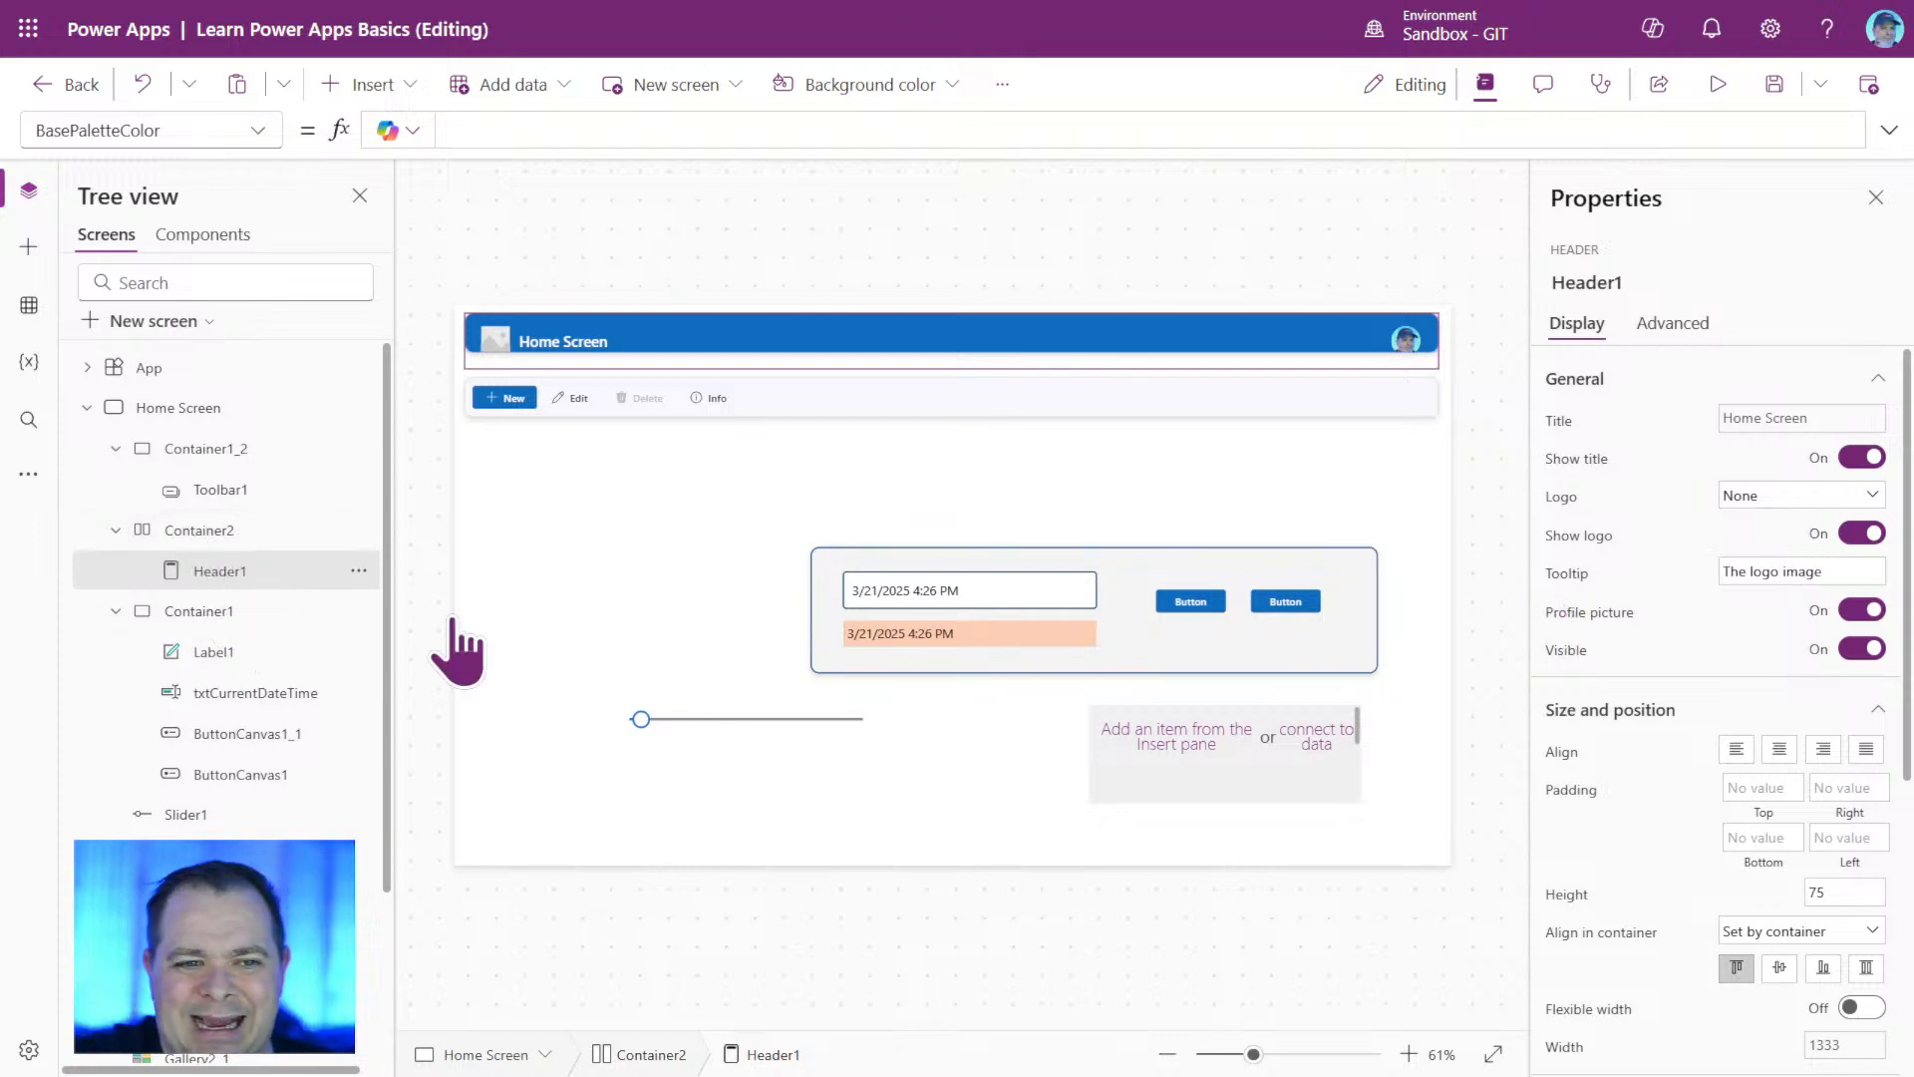
left_click(1560, 895)
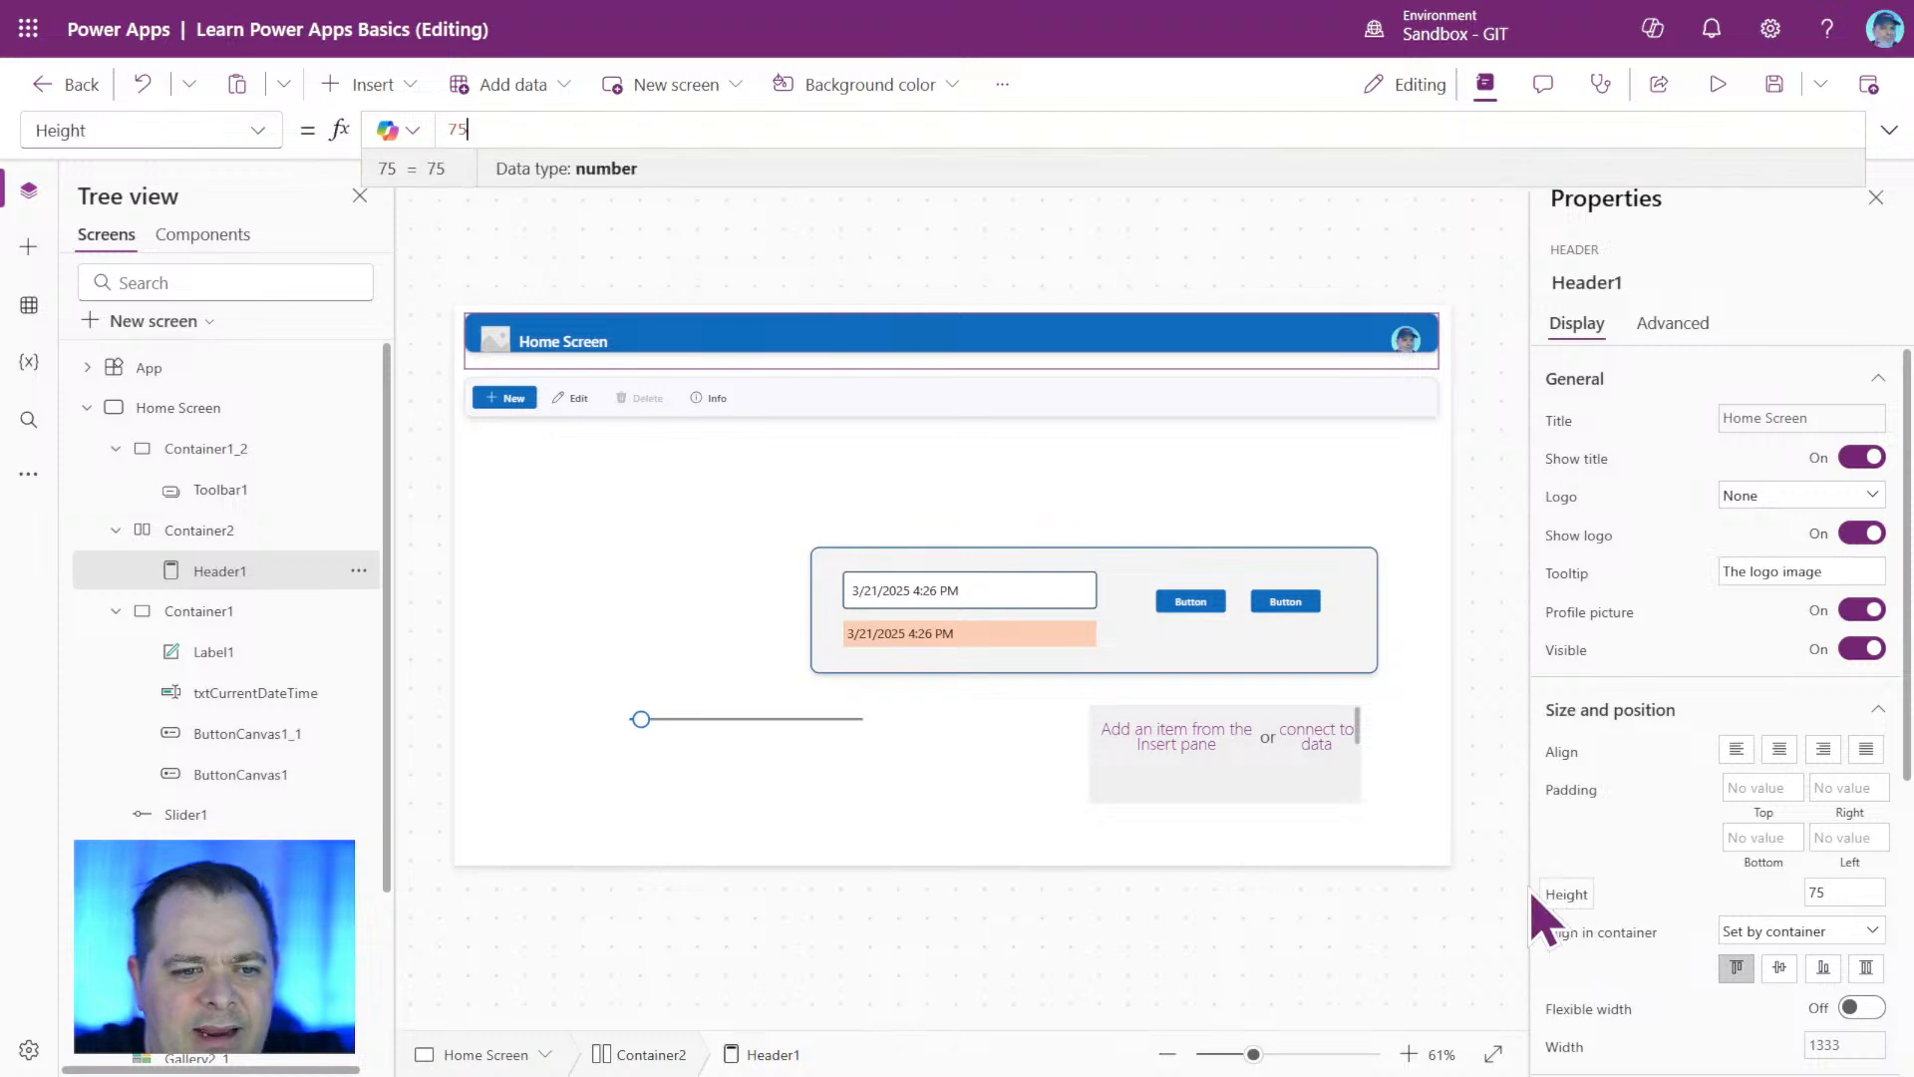
left_click_drag(483, 124, 410, 125)
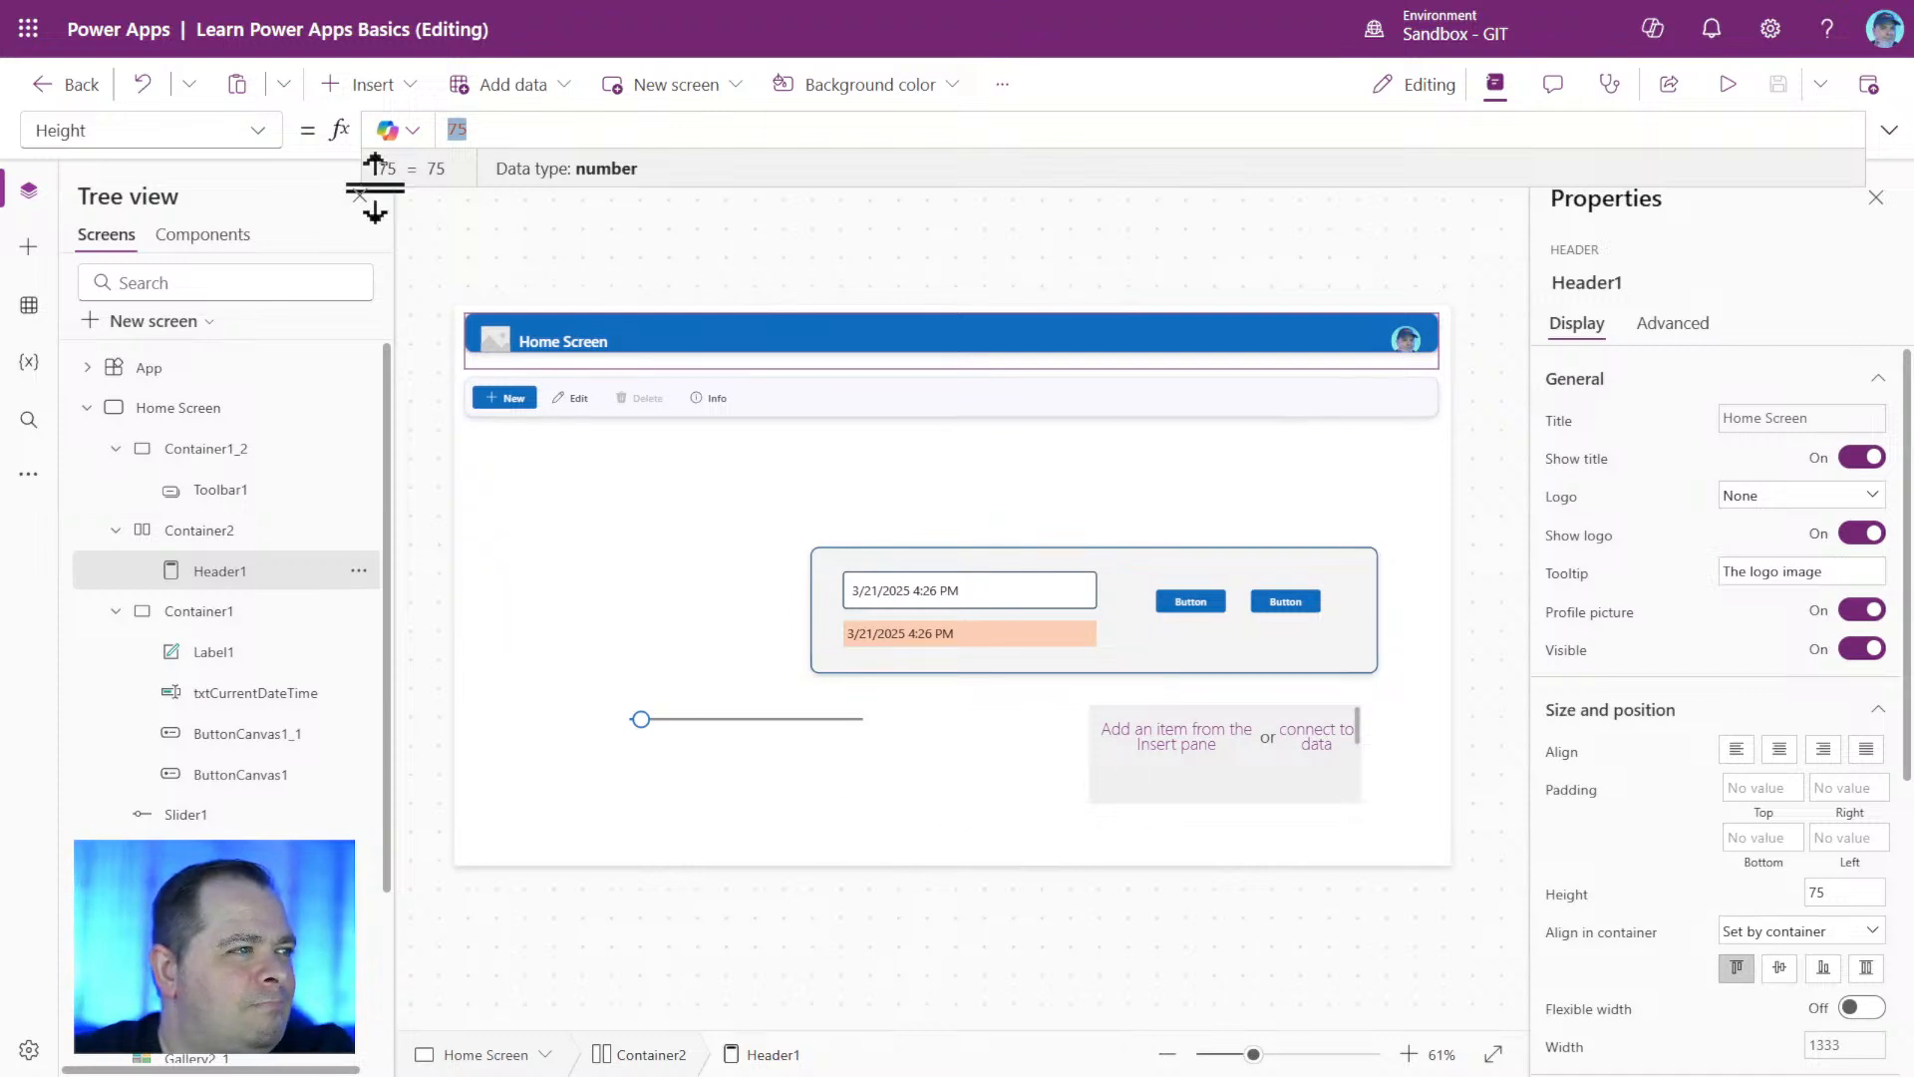
left_click_drag(500, 128, 389, 129)
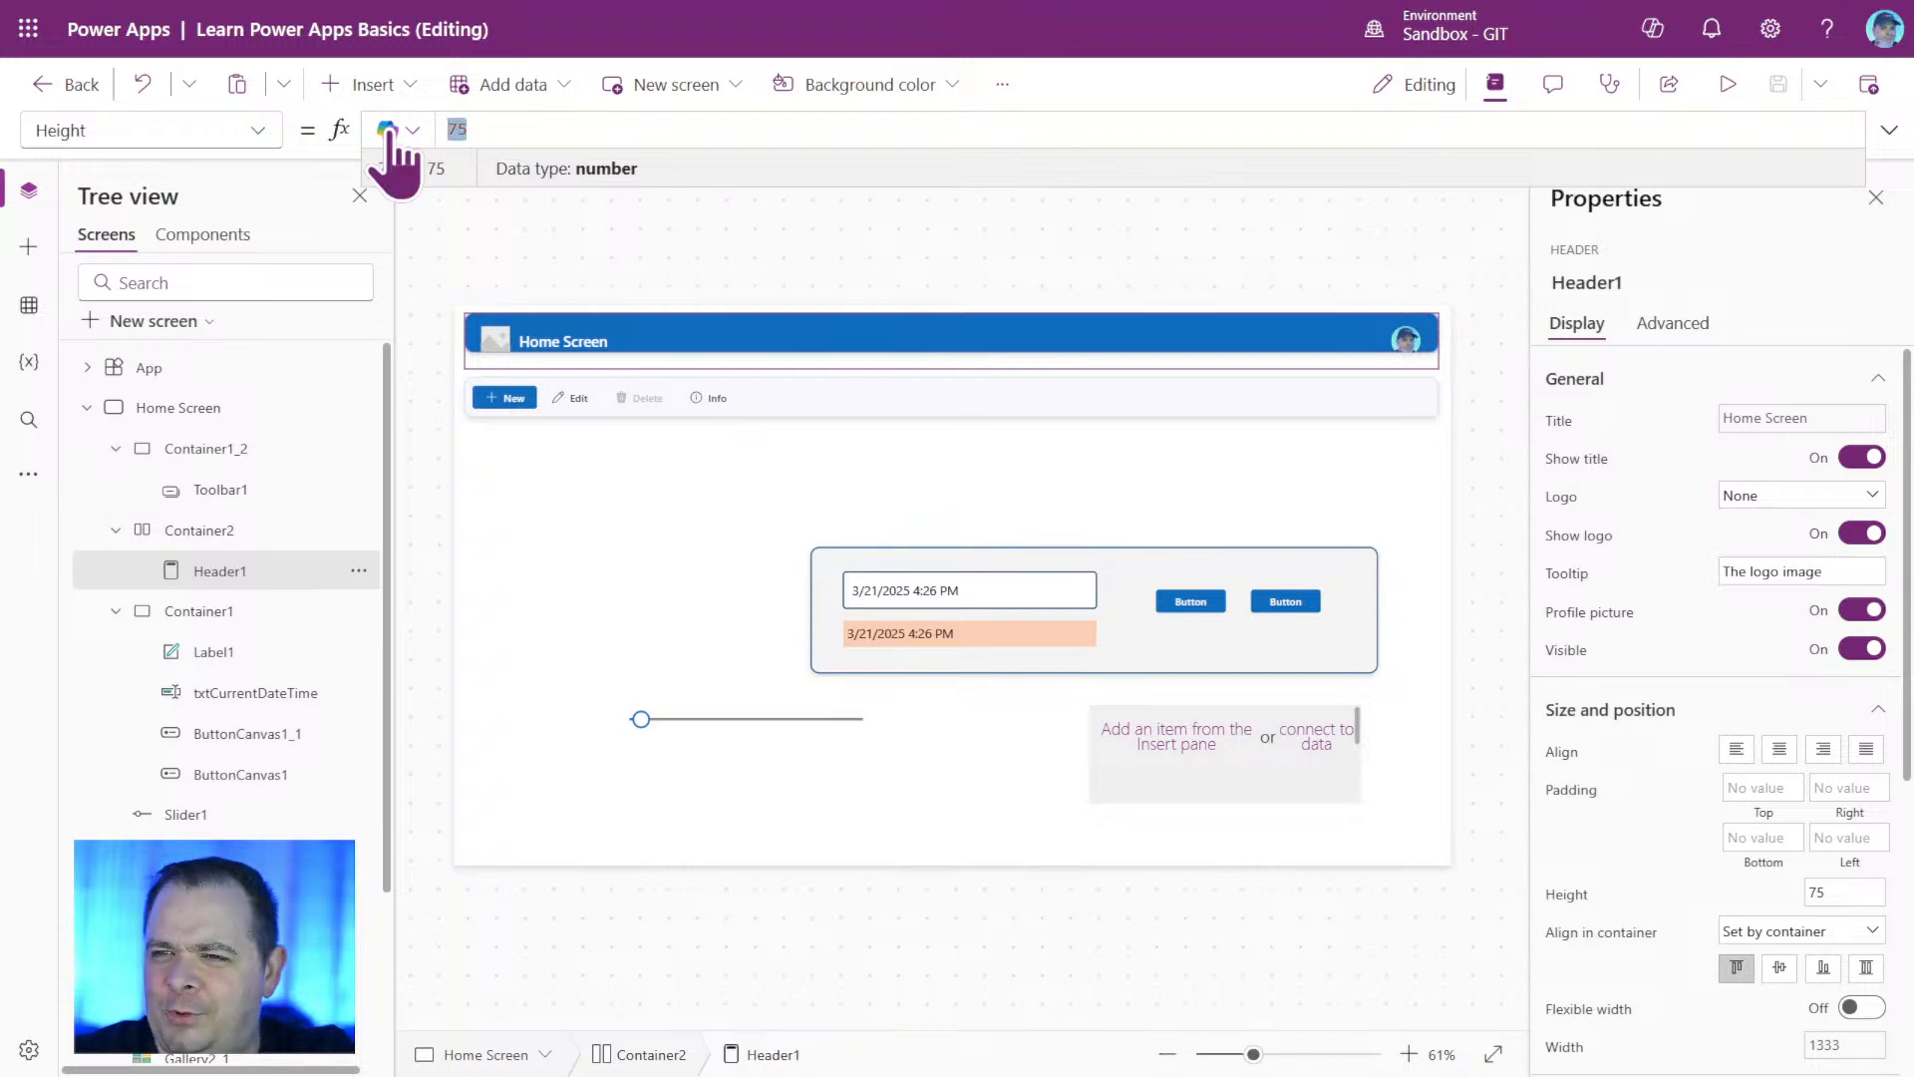
type("Par")
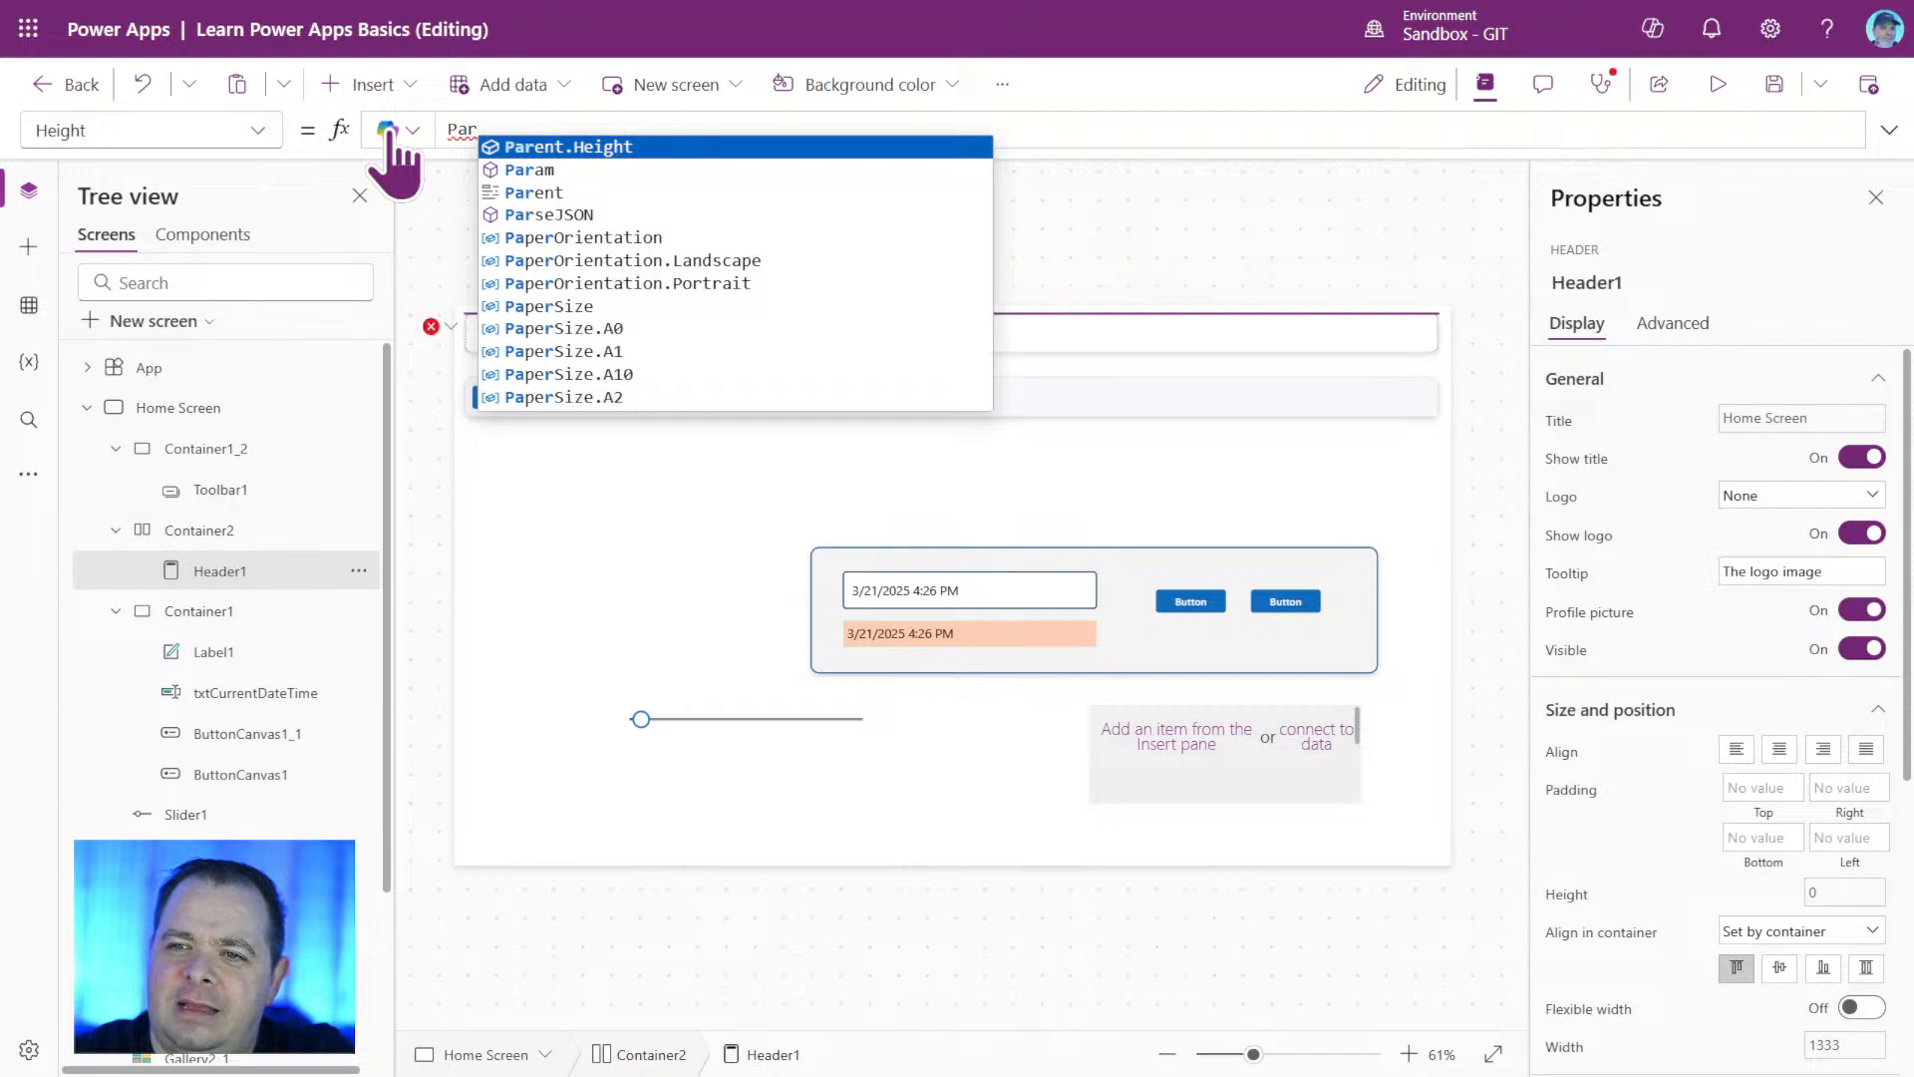
key("Tab")
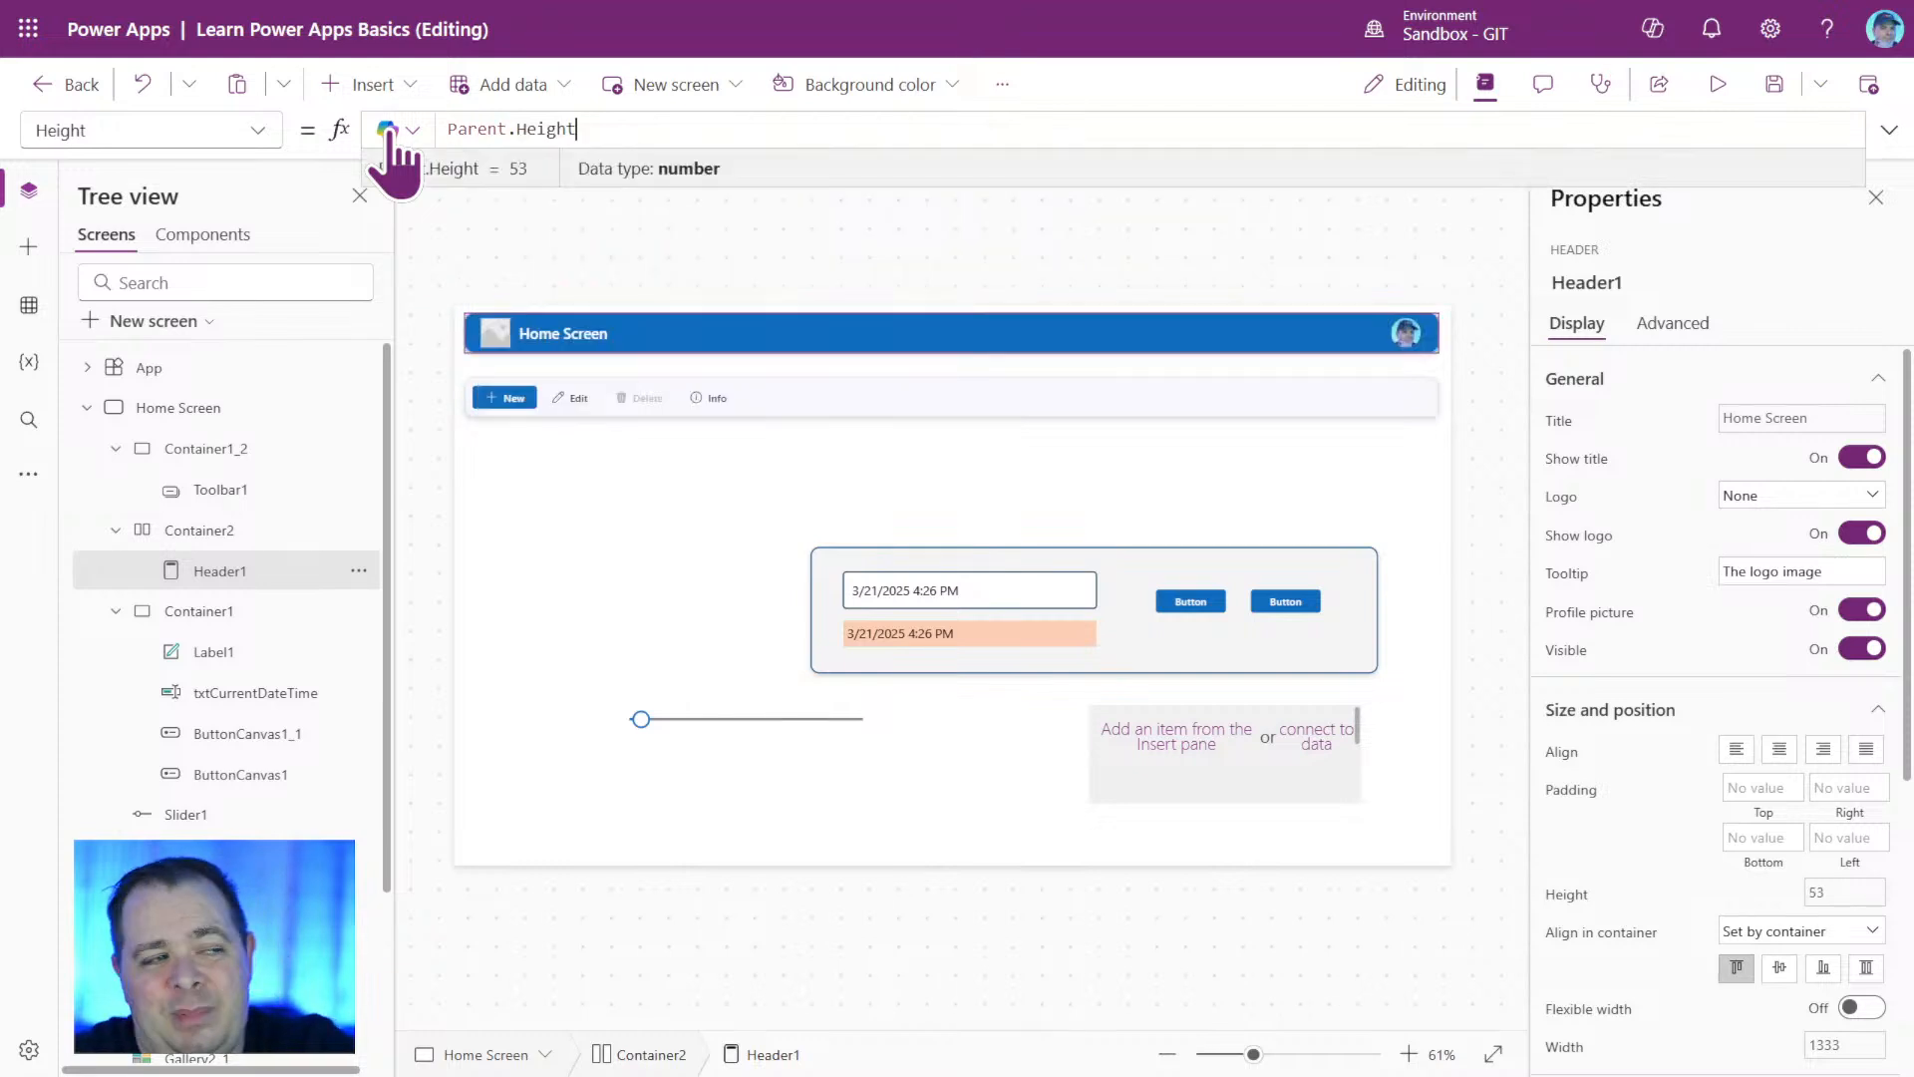
left_click(1341, 520)
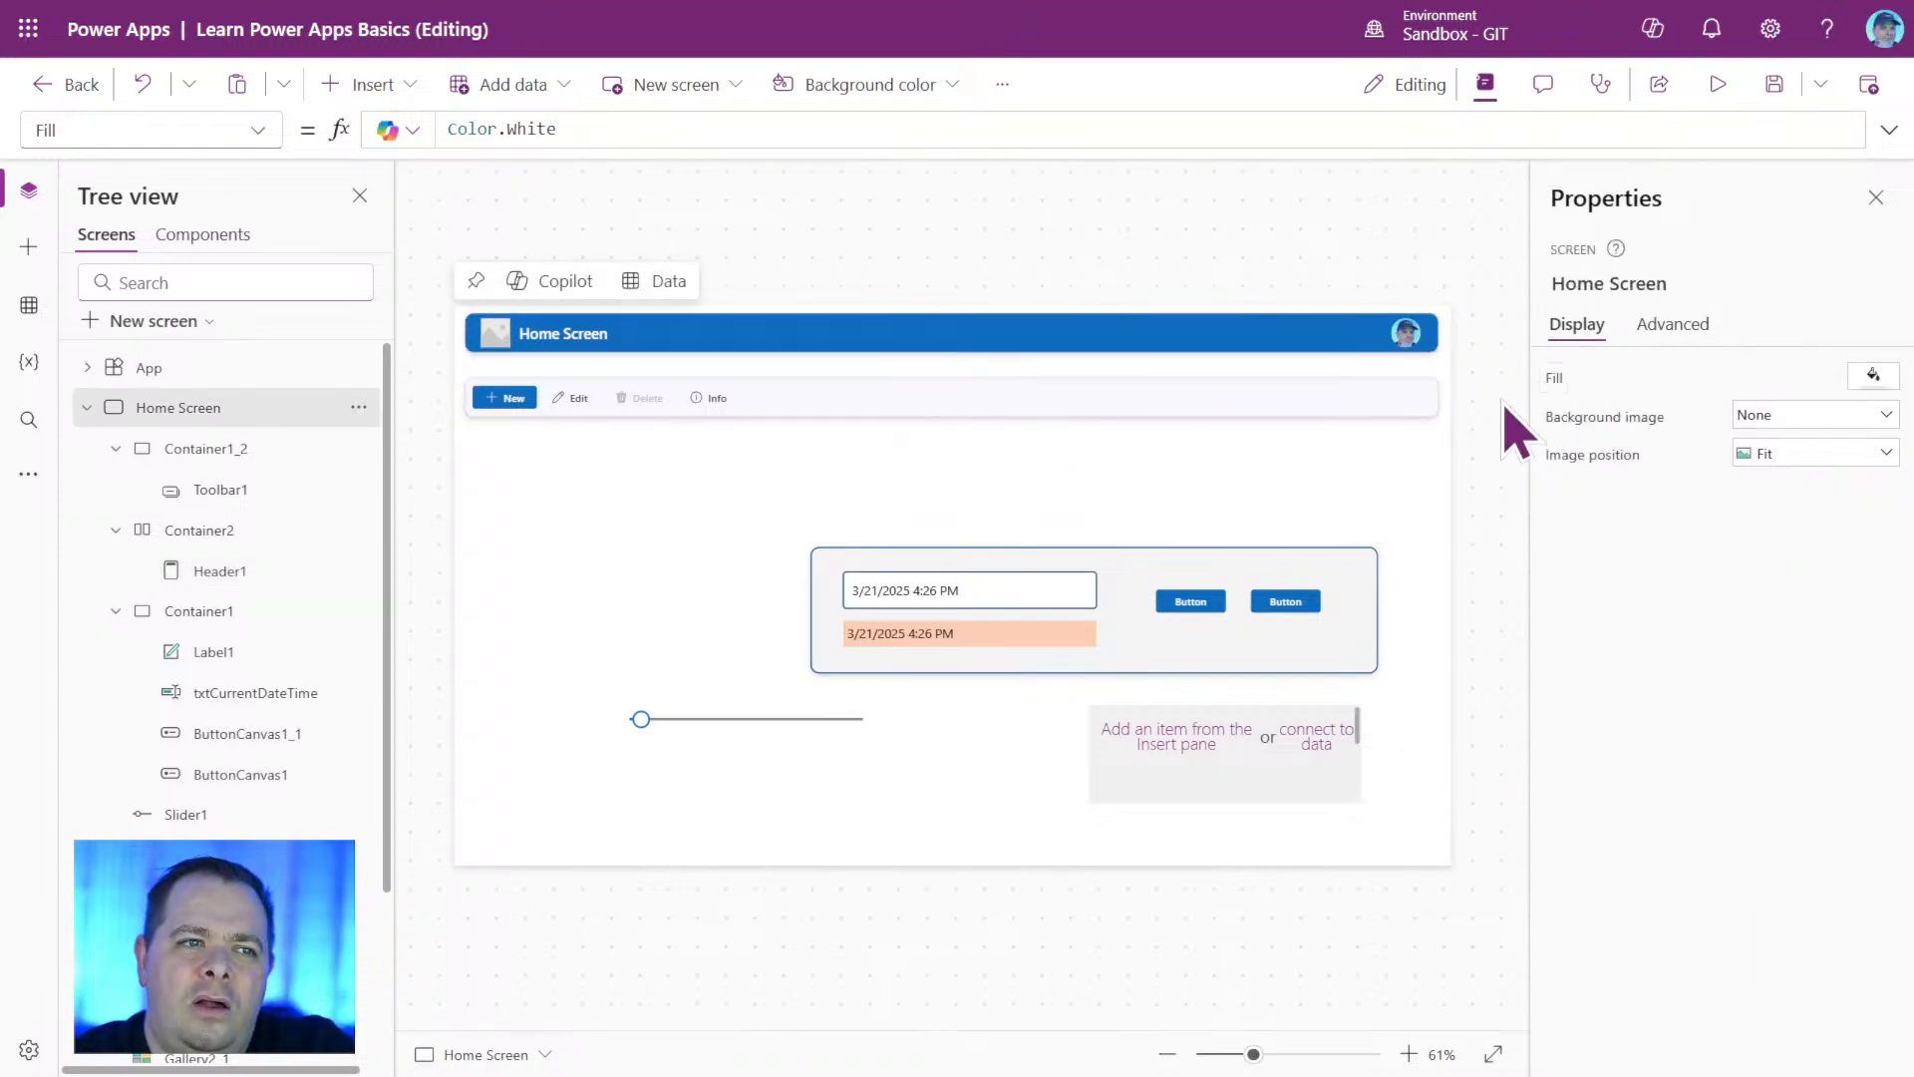
Nudge the toolbar container Container1_2 up to Y position 73, closer to the header.
left_click(1396, 413)
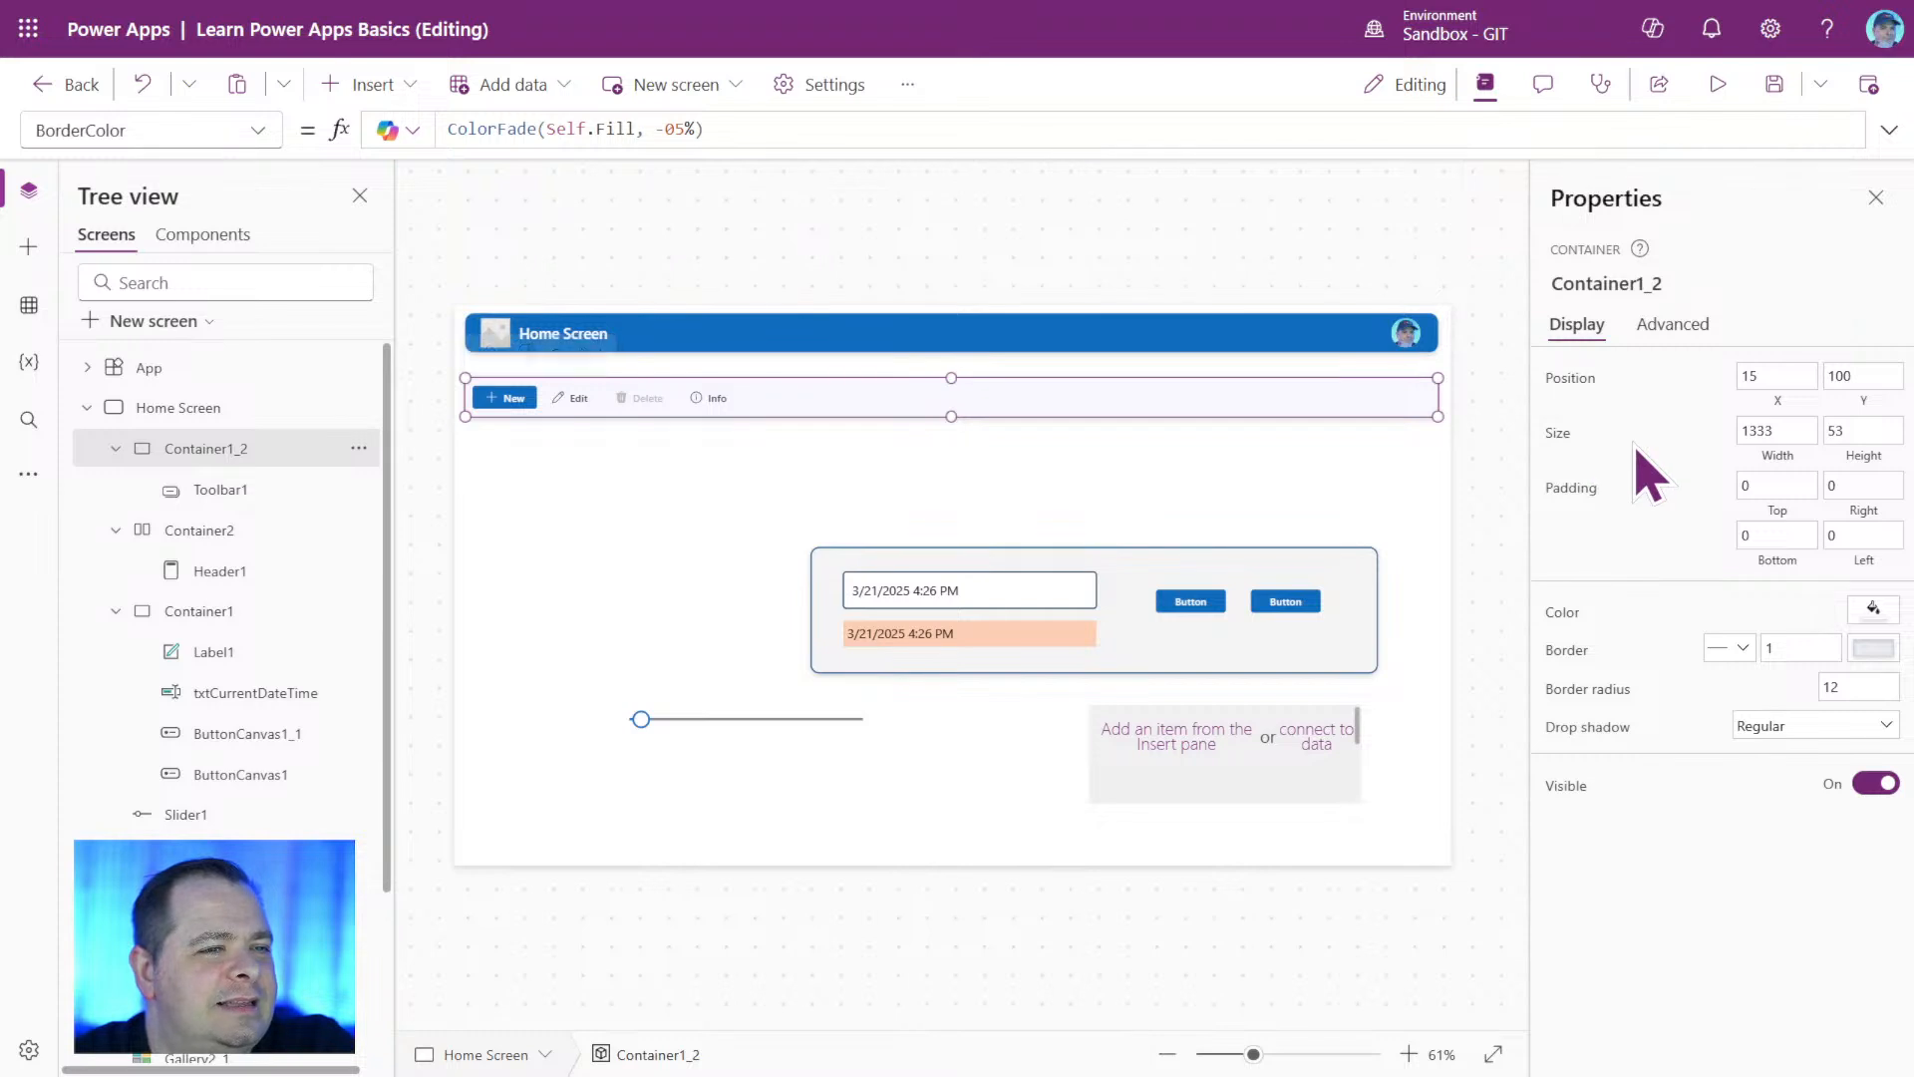
key("Up")
key("Up")
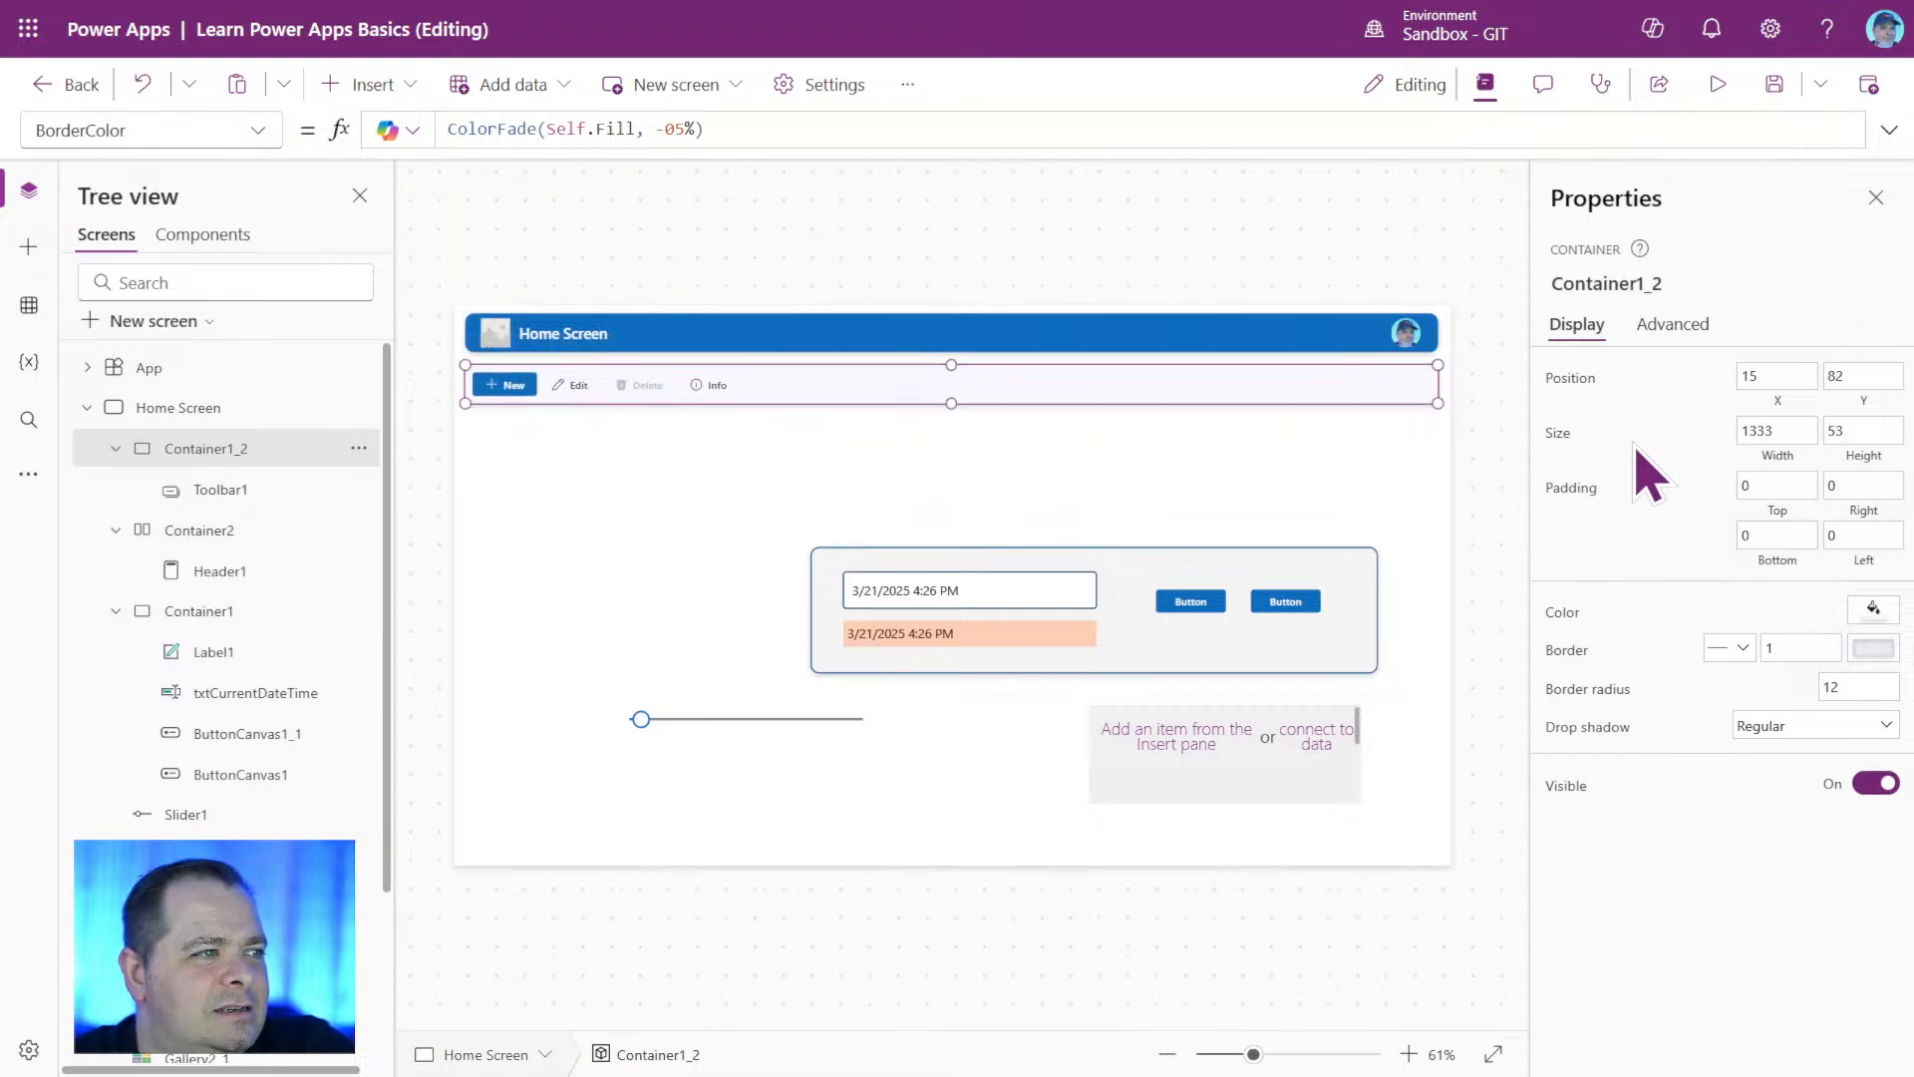
key("Up")
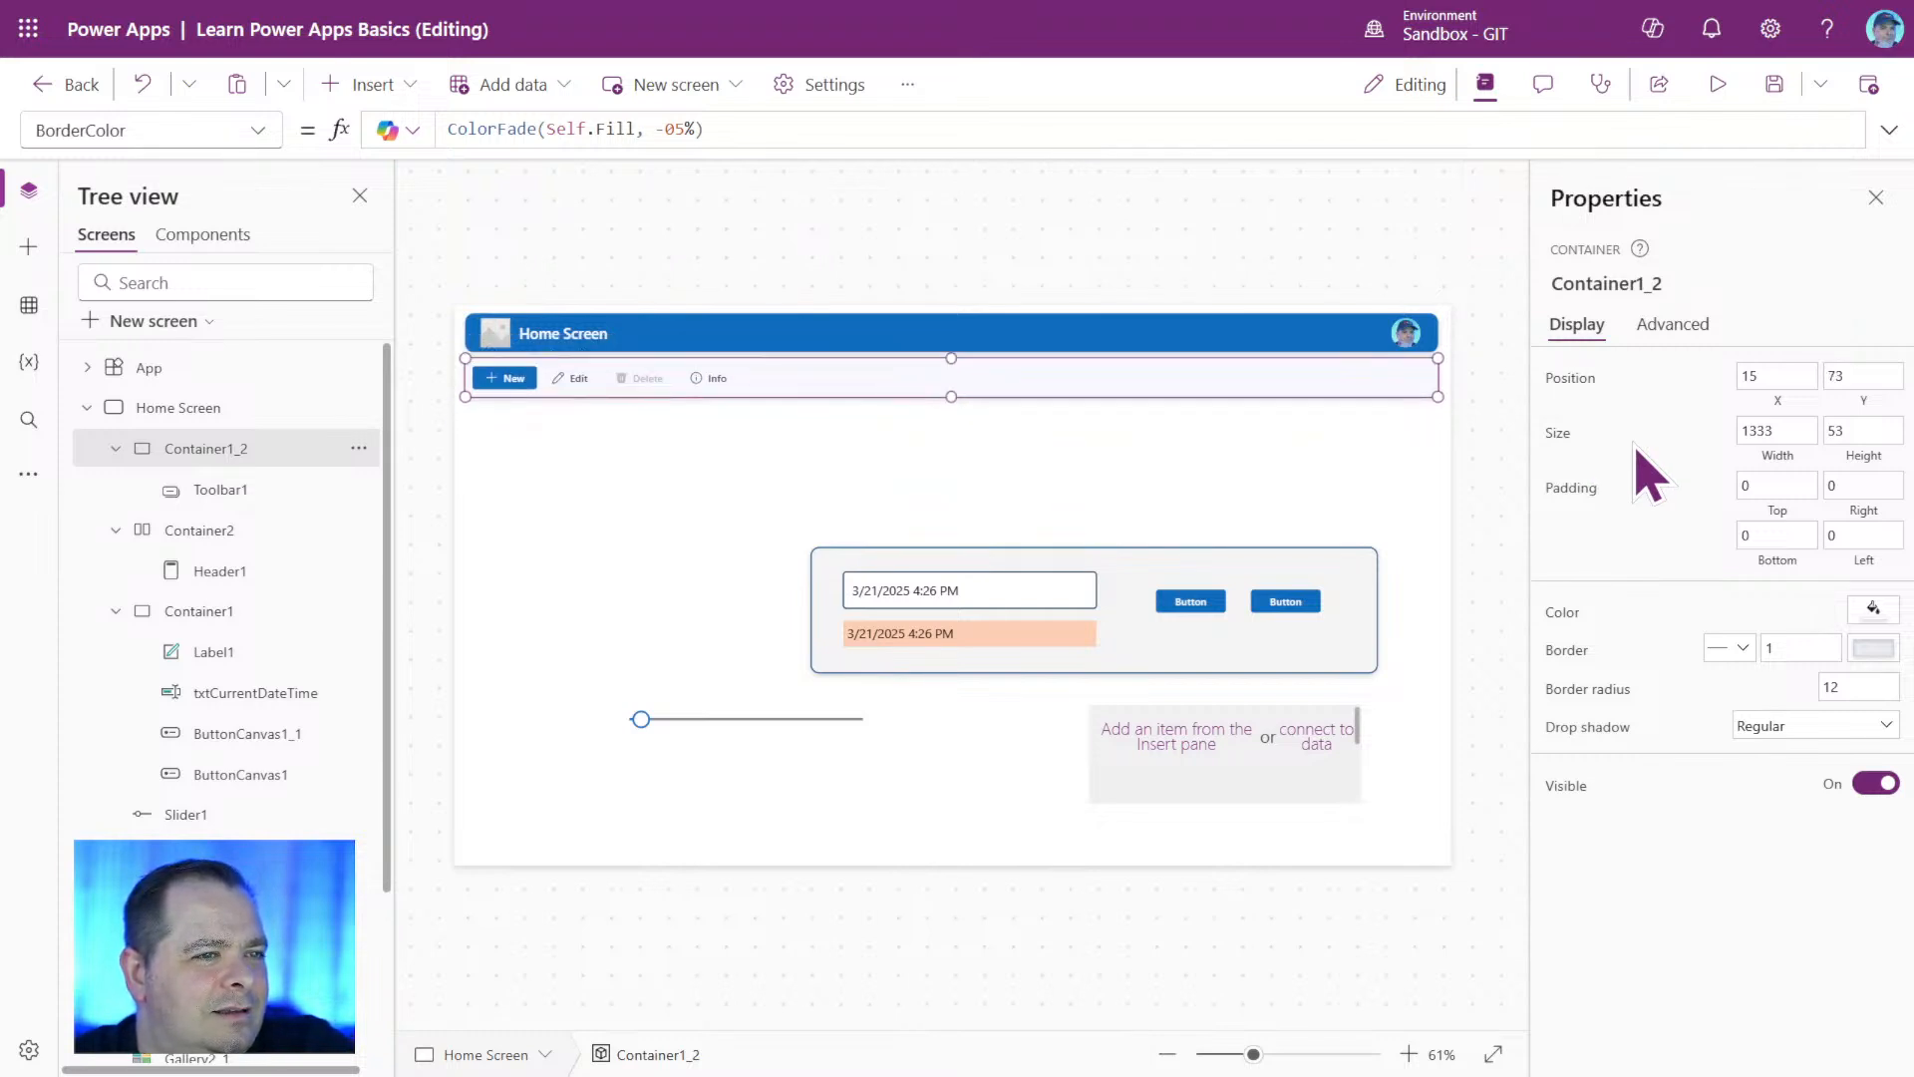
left_click(1391, 472)
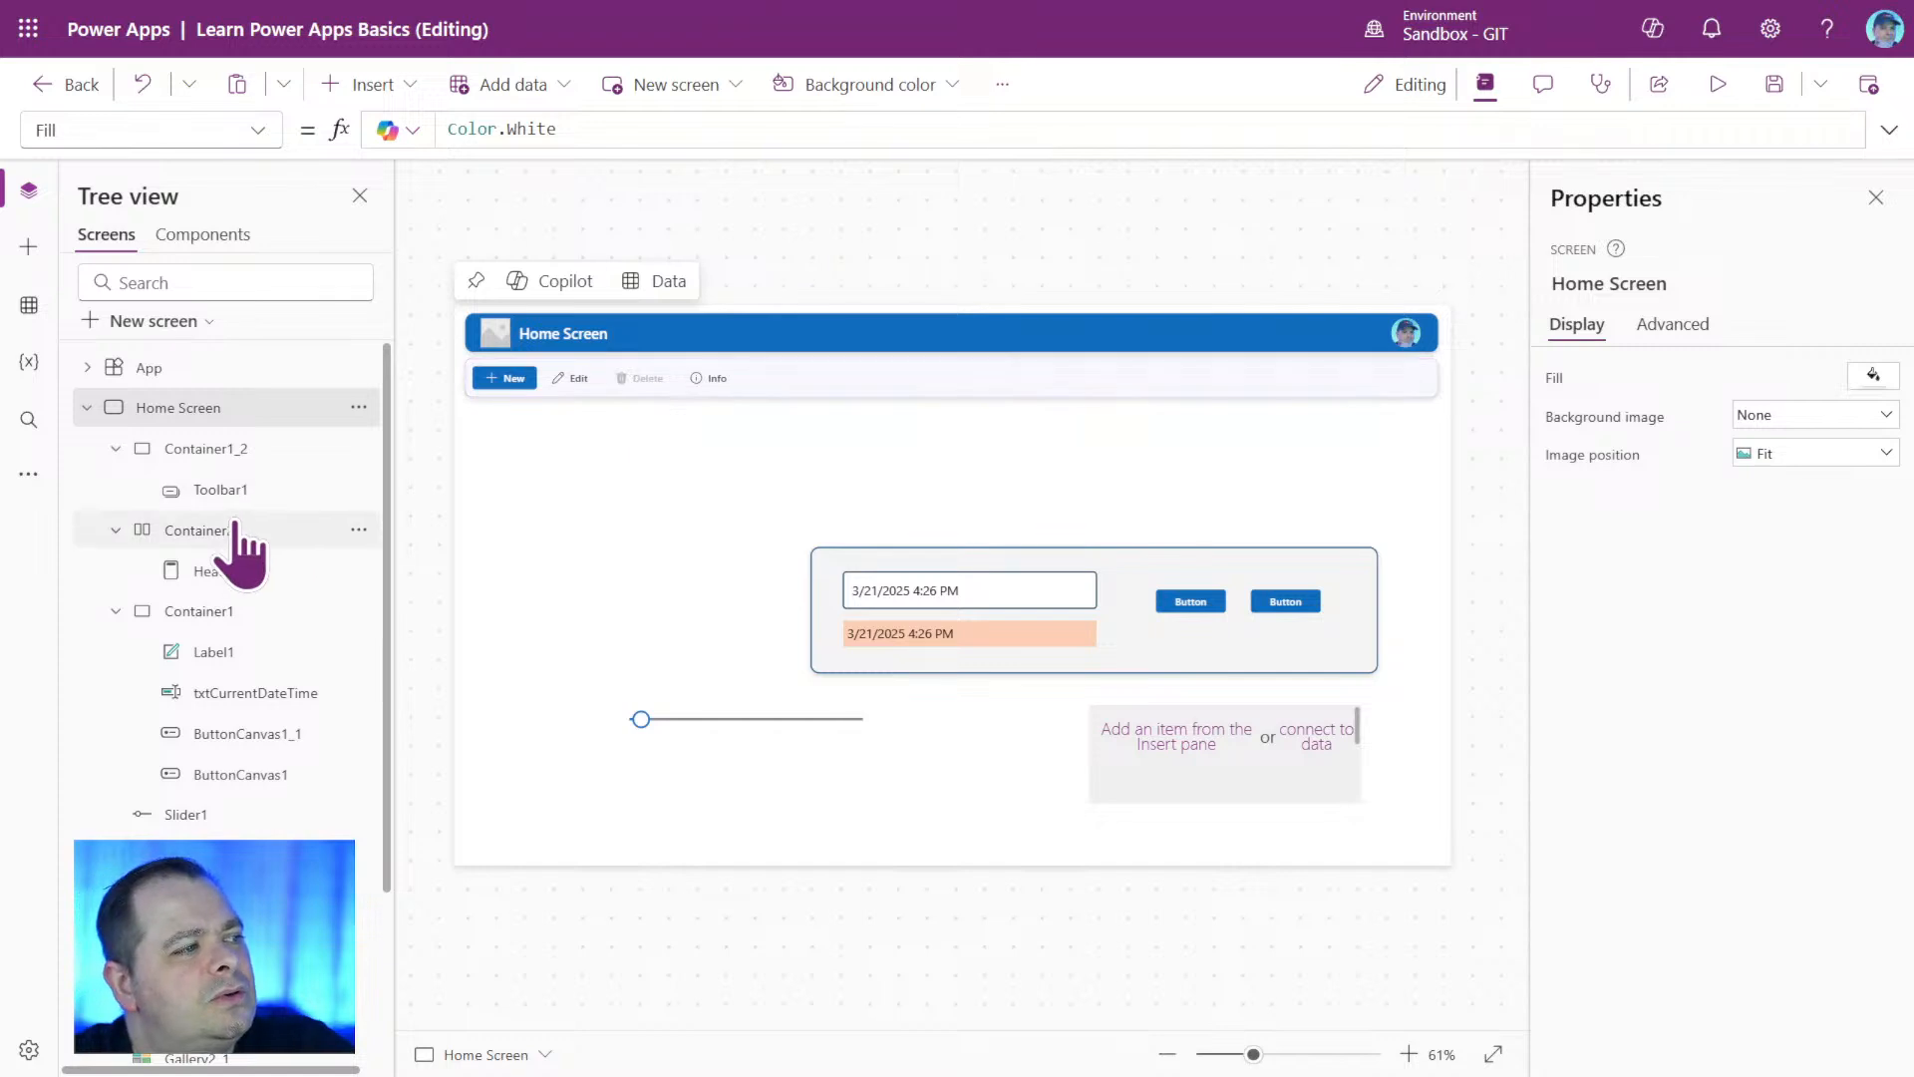
Reorder Container2 above Container1_2 in the Home Screen's control hierarchy.
left_click(268, 477)
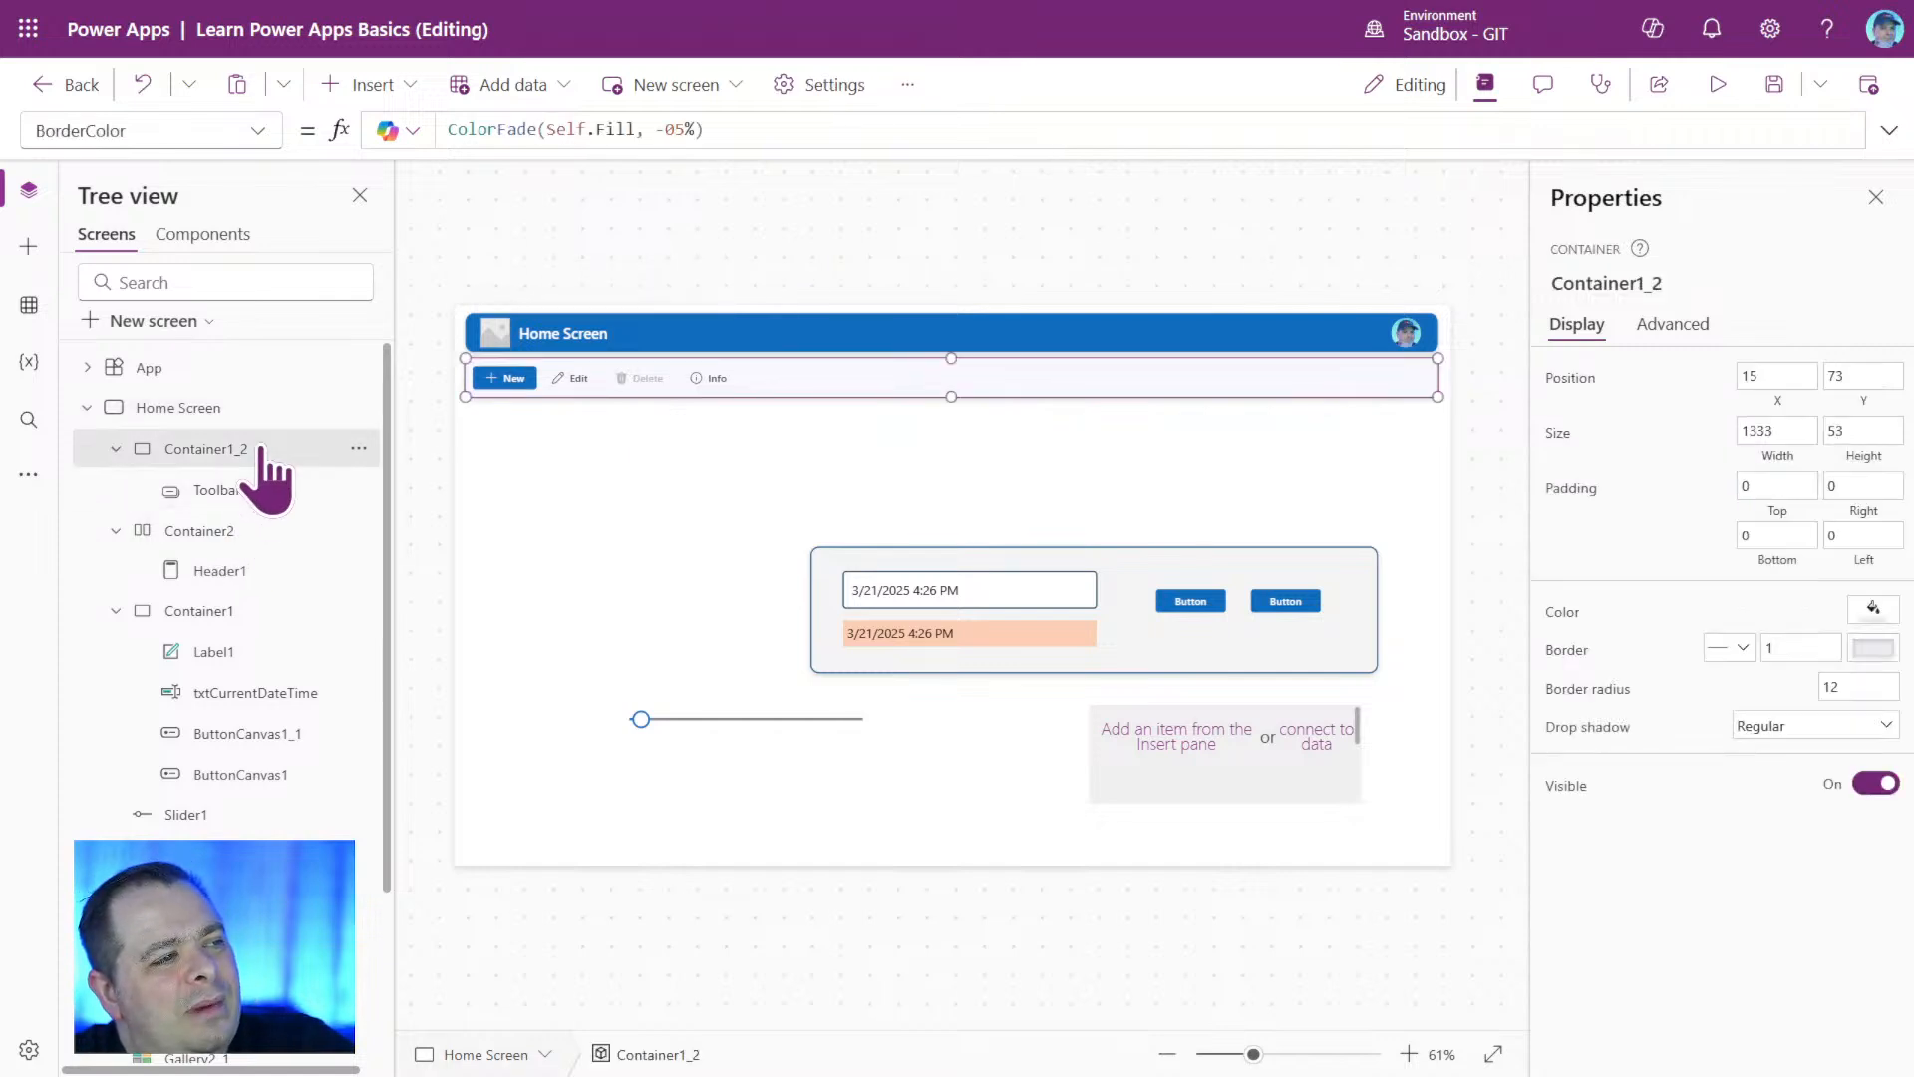
left_click(212, 530)
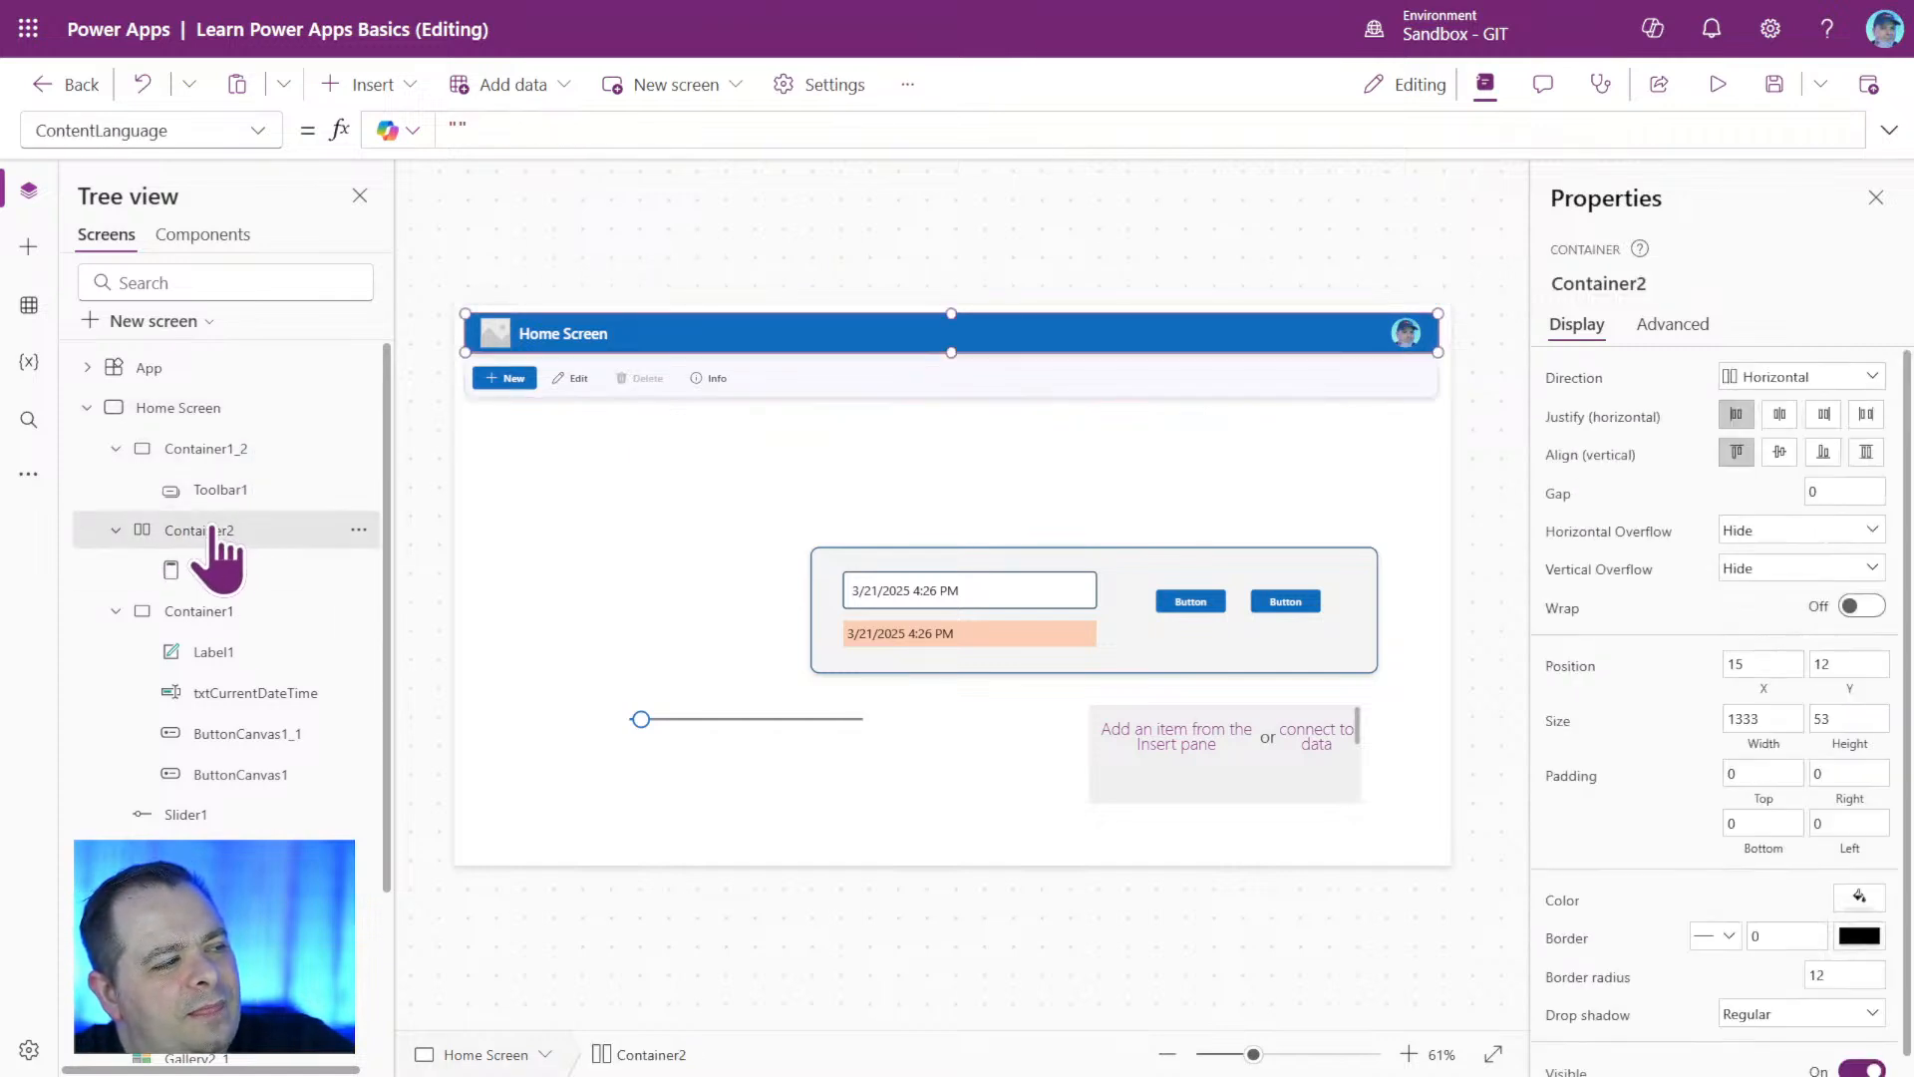
left_click_drag(211, 530, 214, 435)
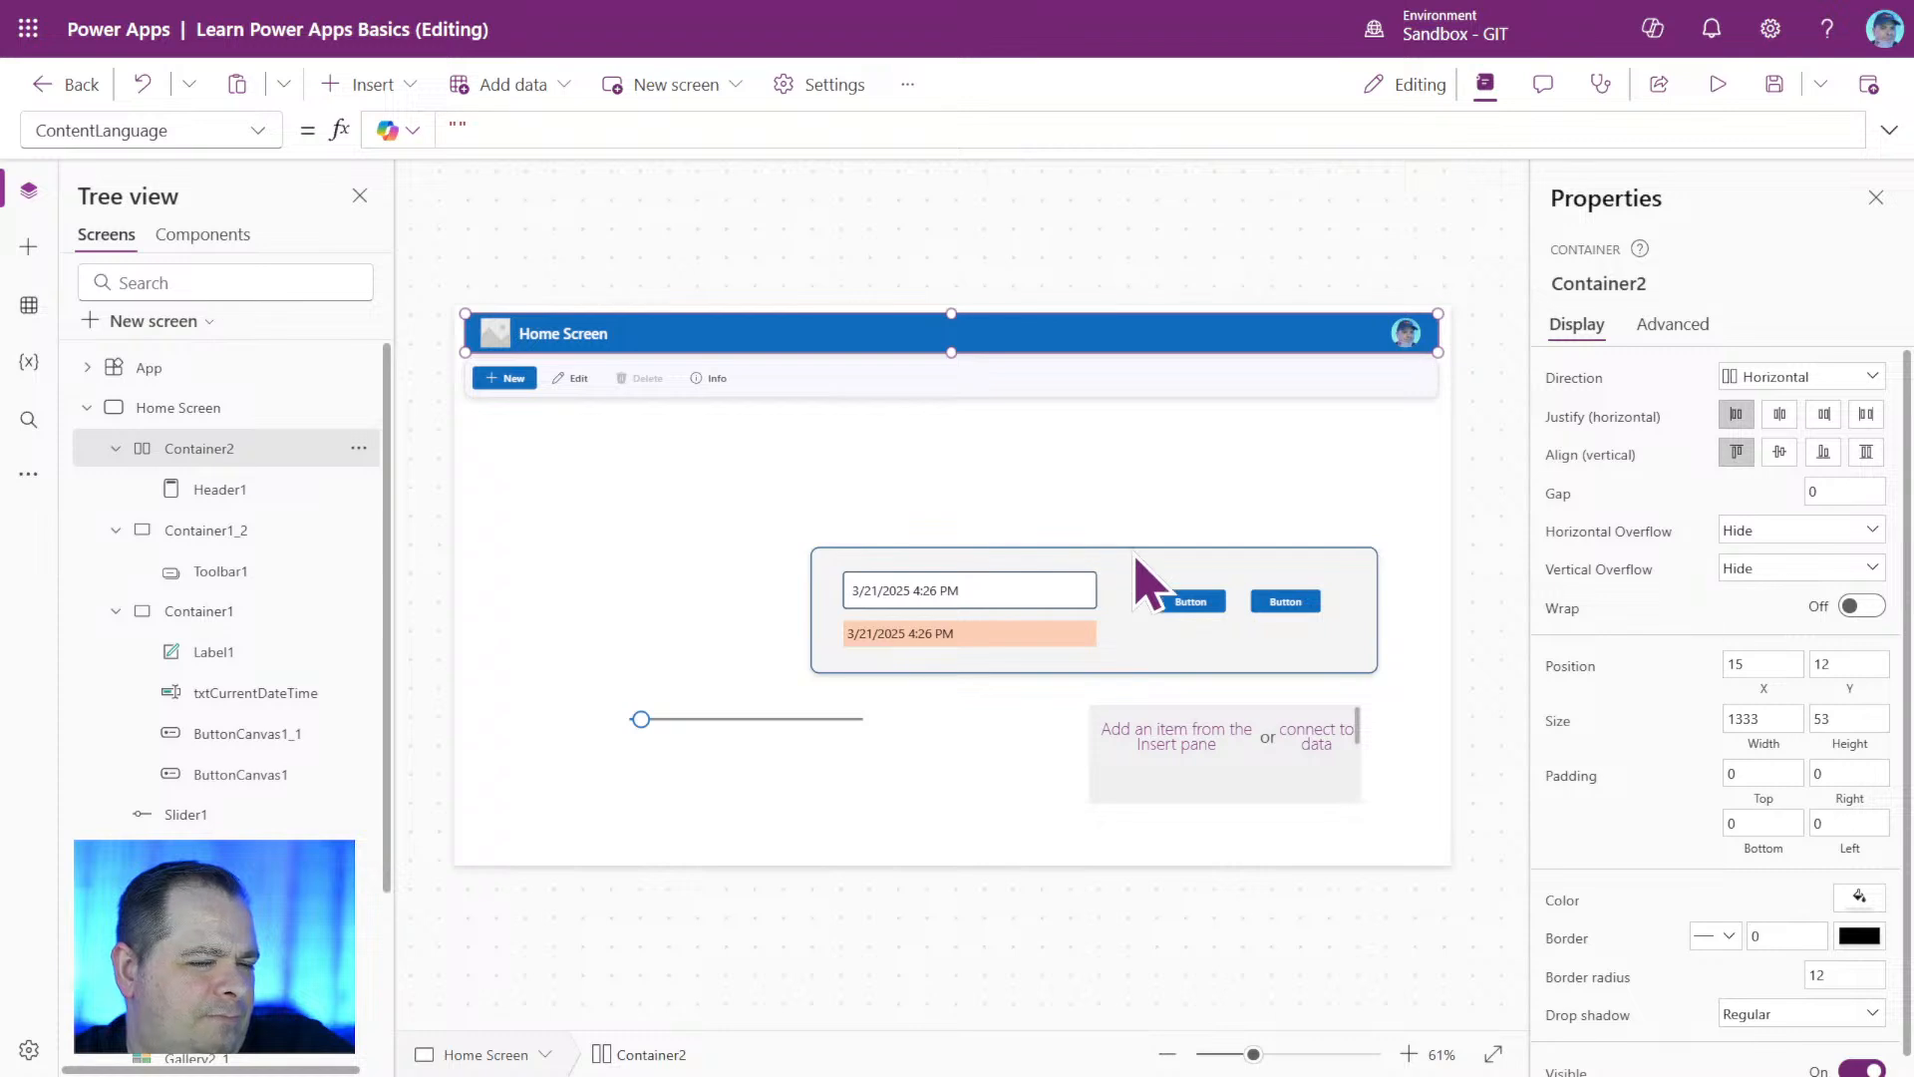
Try a height of 80 for Container2 and settle on a height of 70.
double_click(1832, 718)
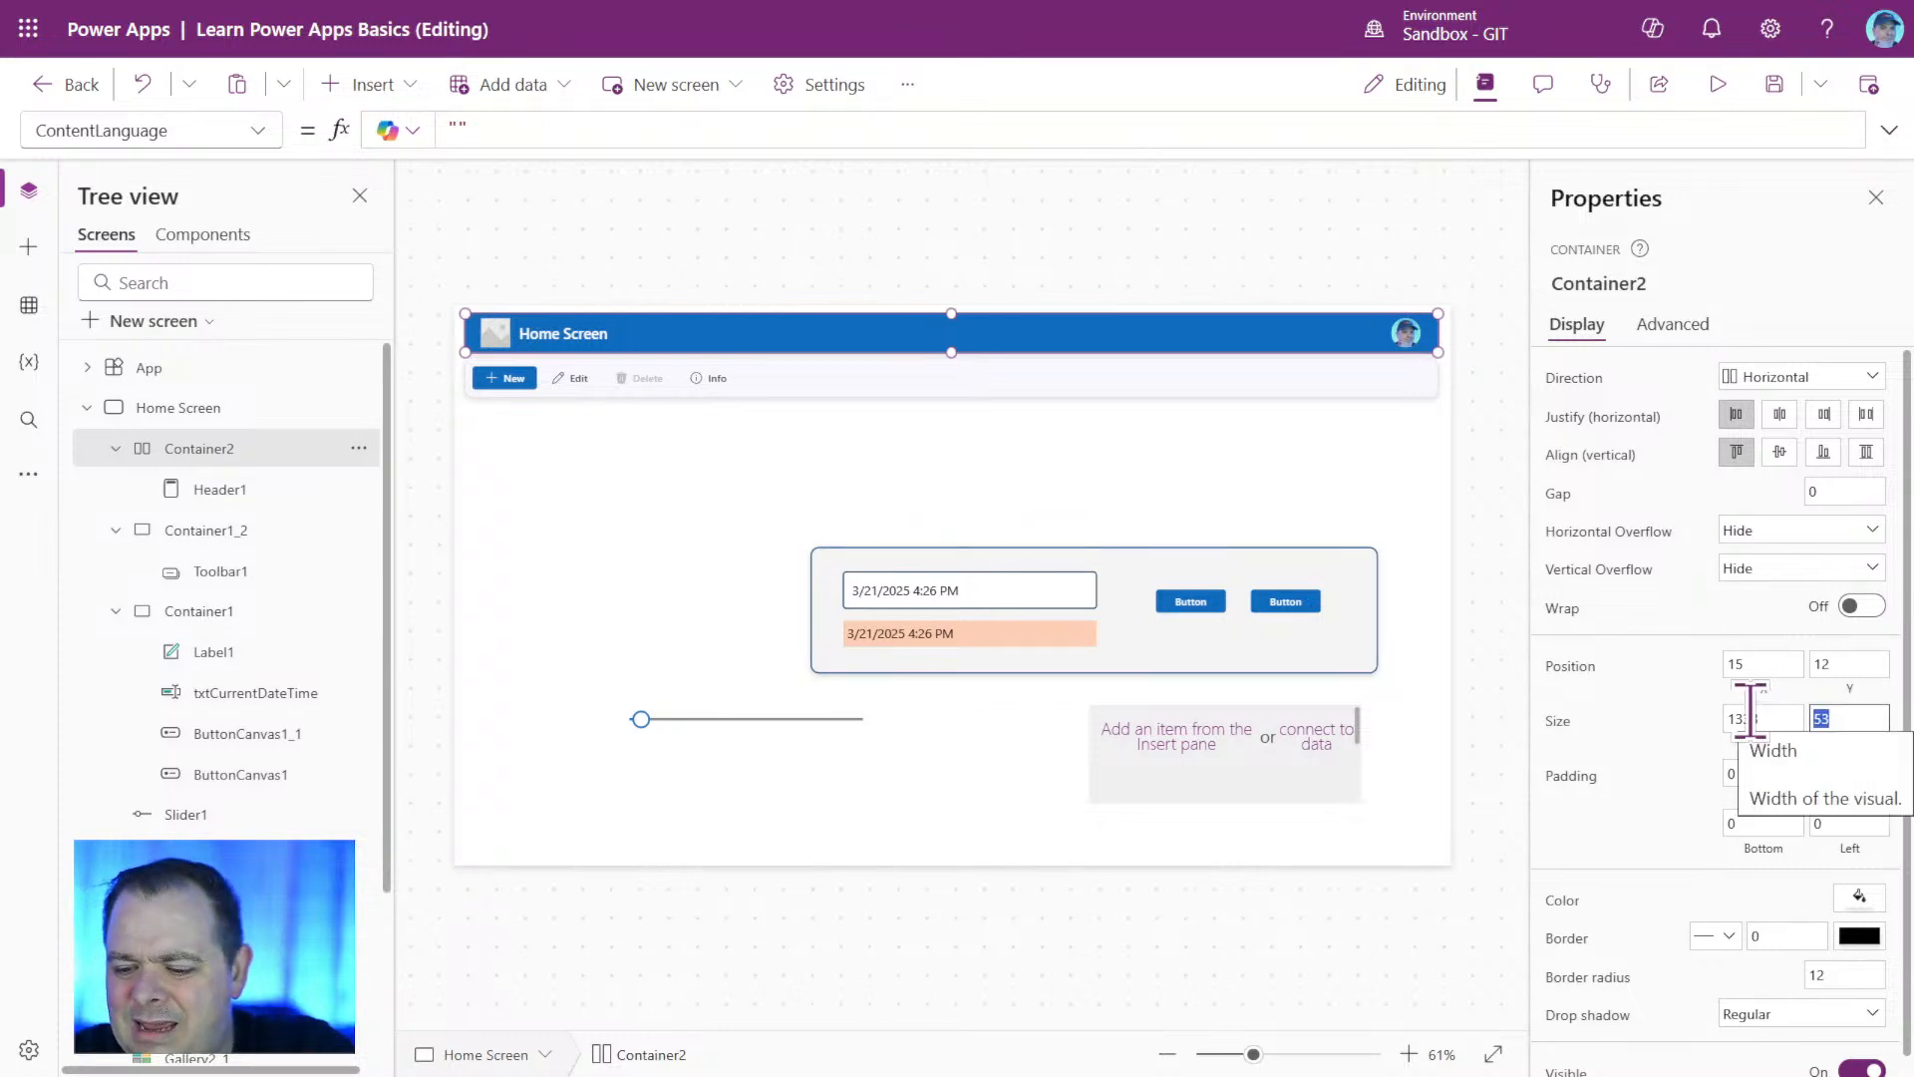
type("80")
key("Return")
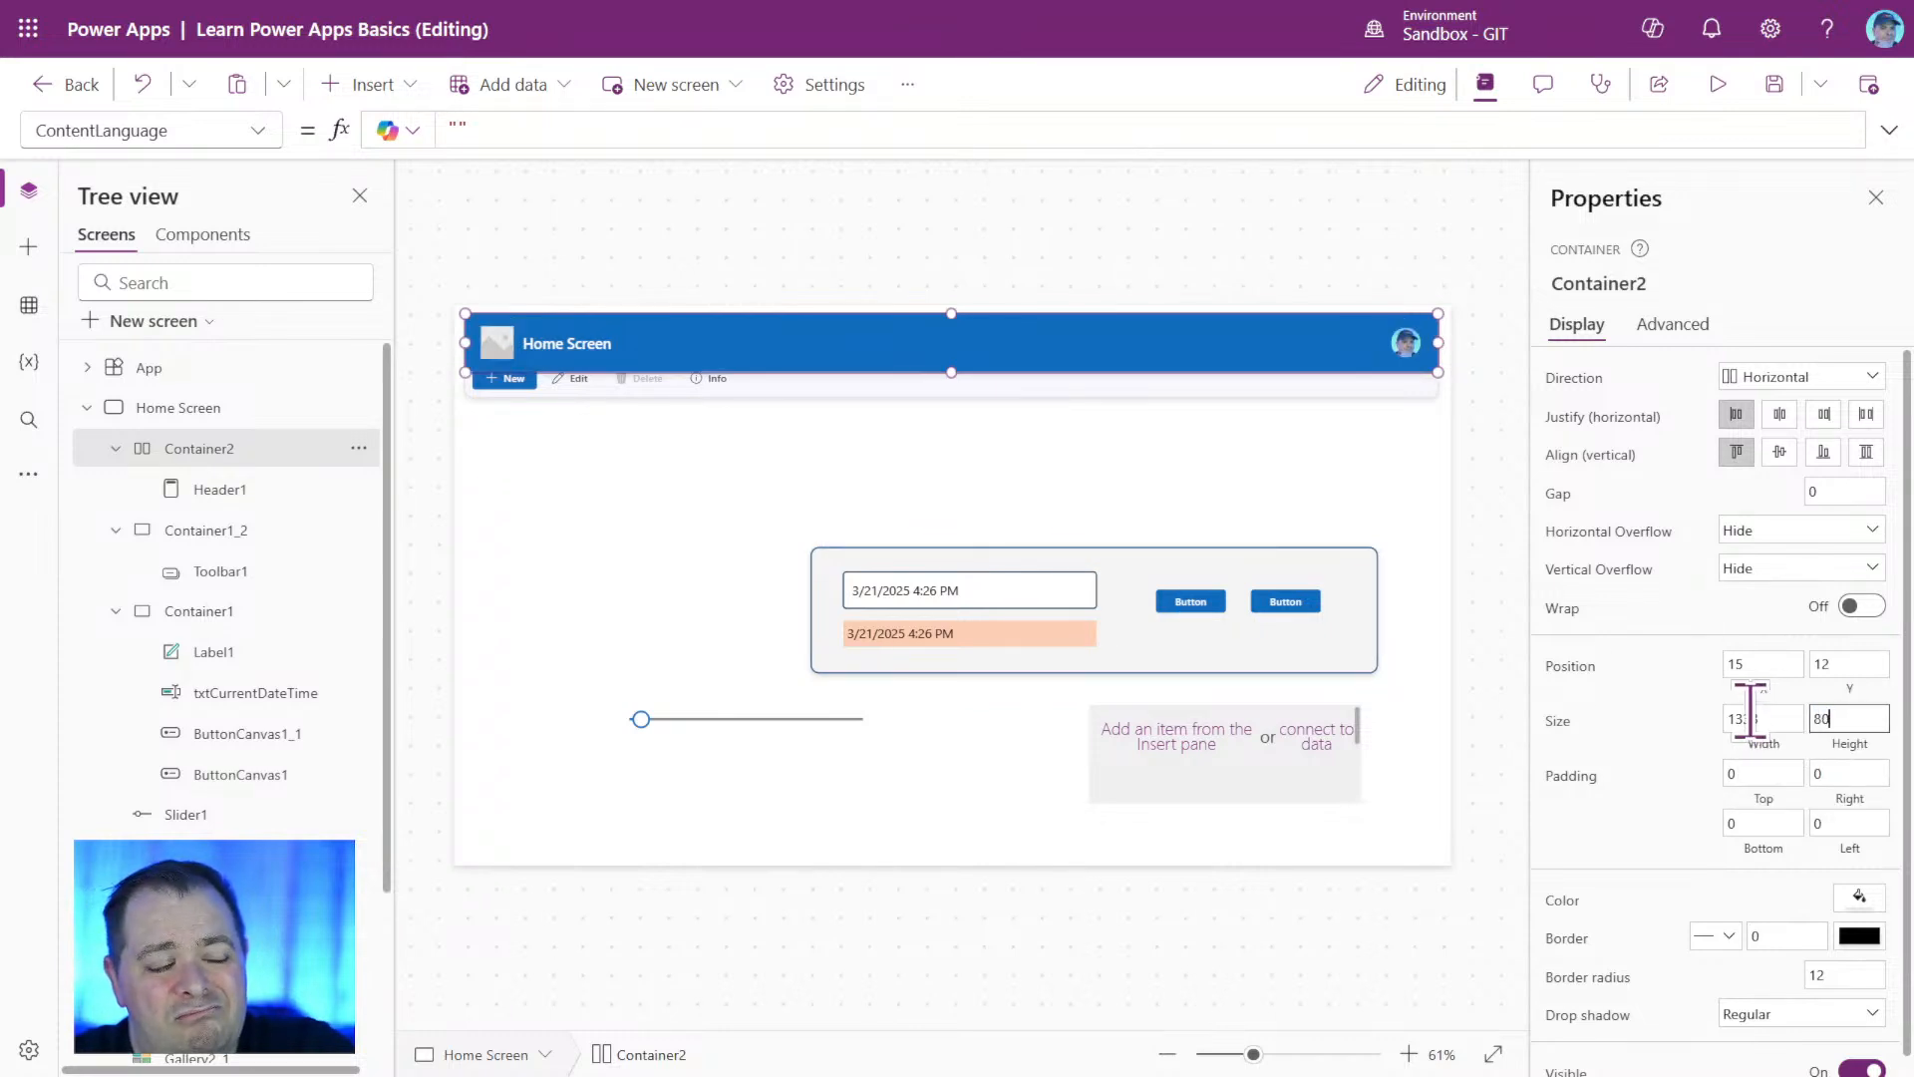
double_click(1863, 717)
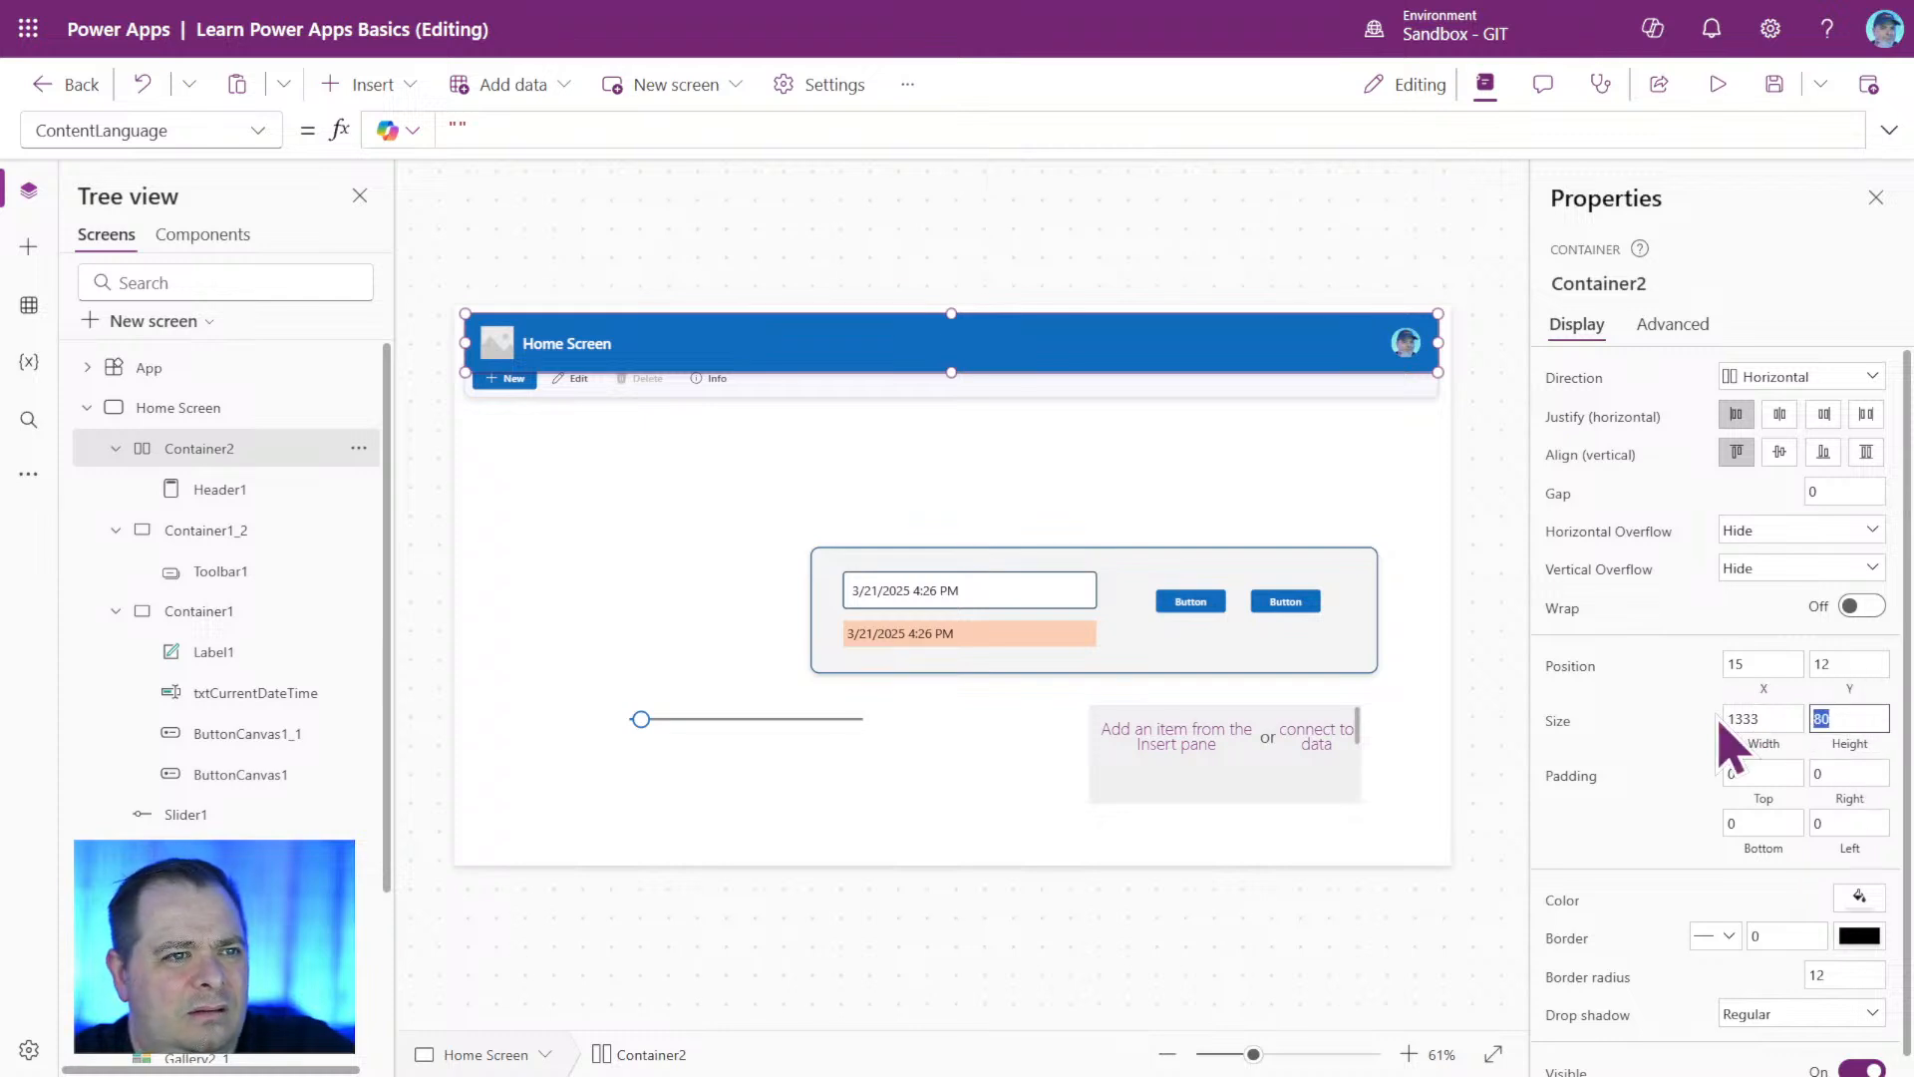
key("Return")
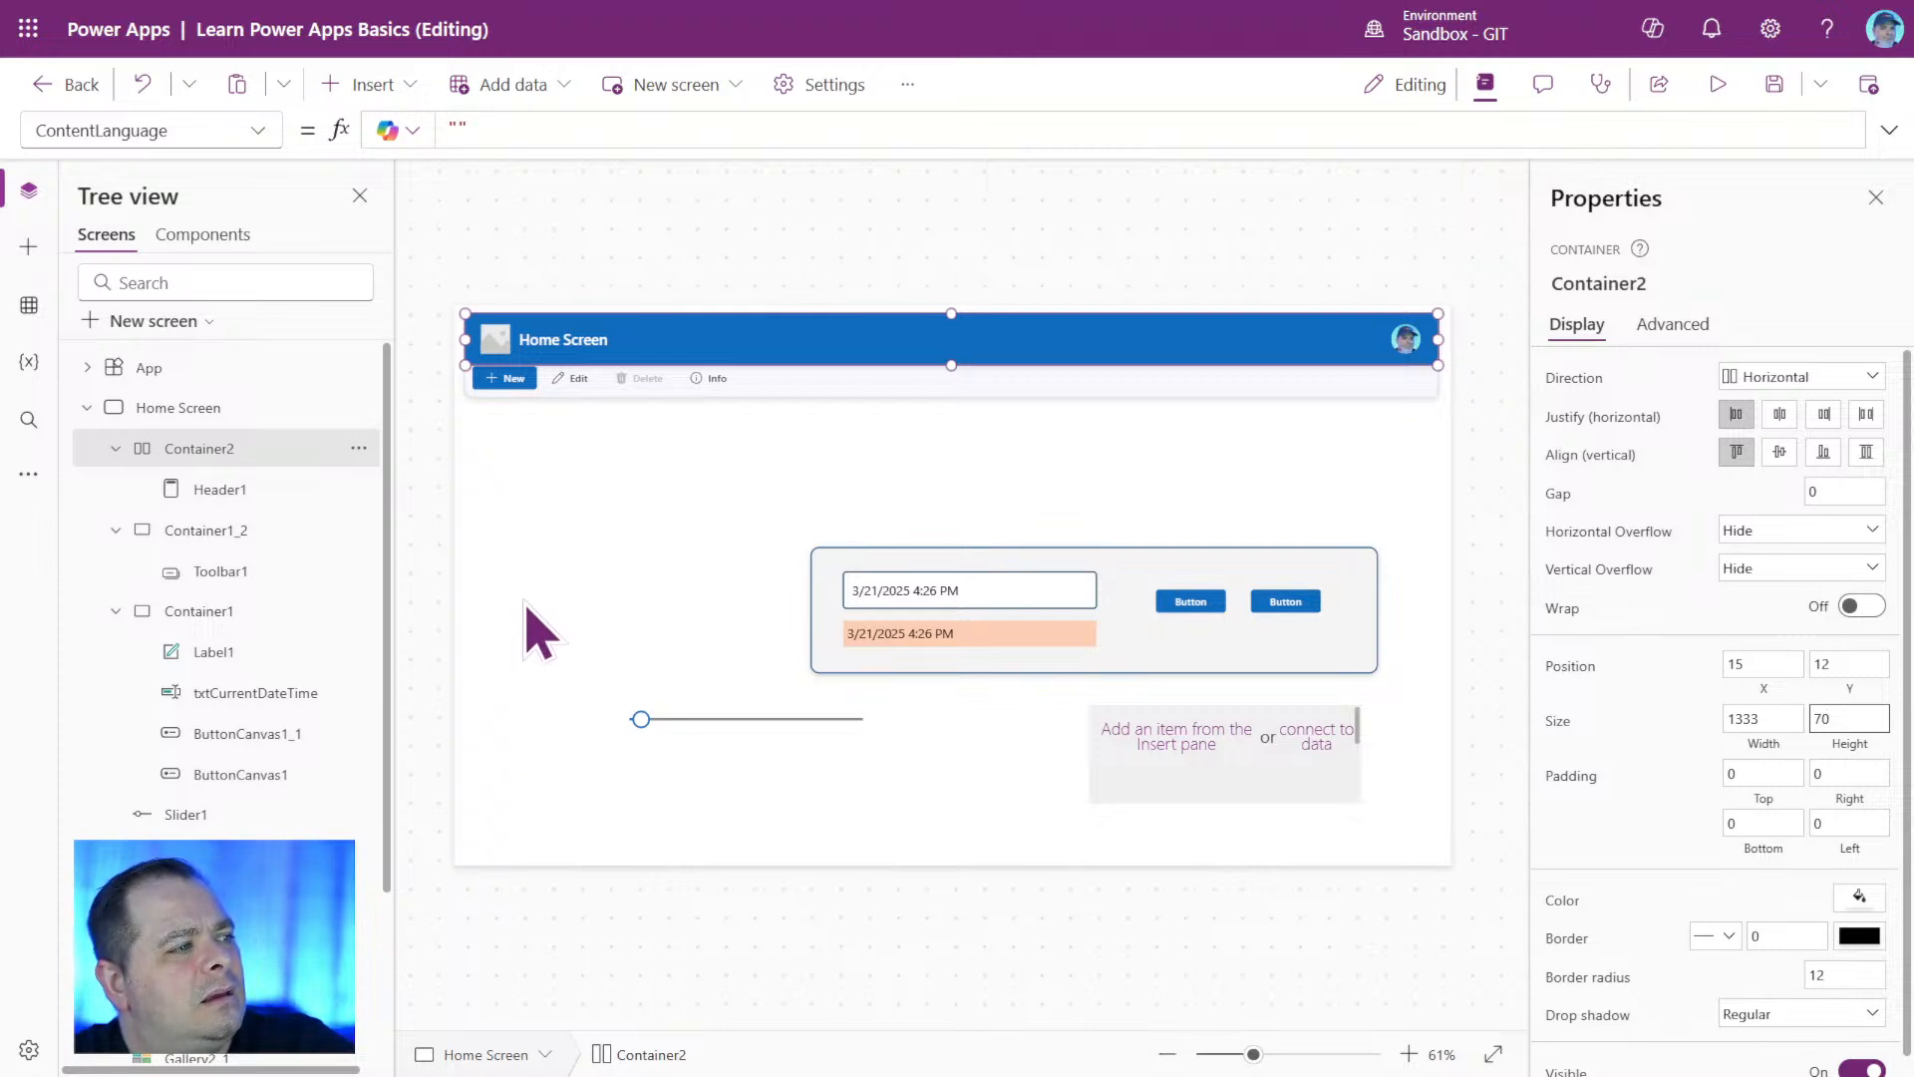
left_click(748, 489)
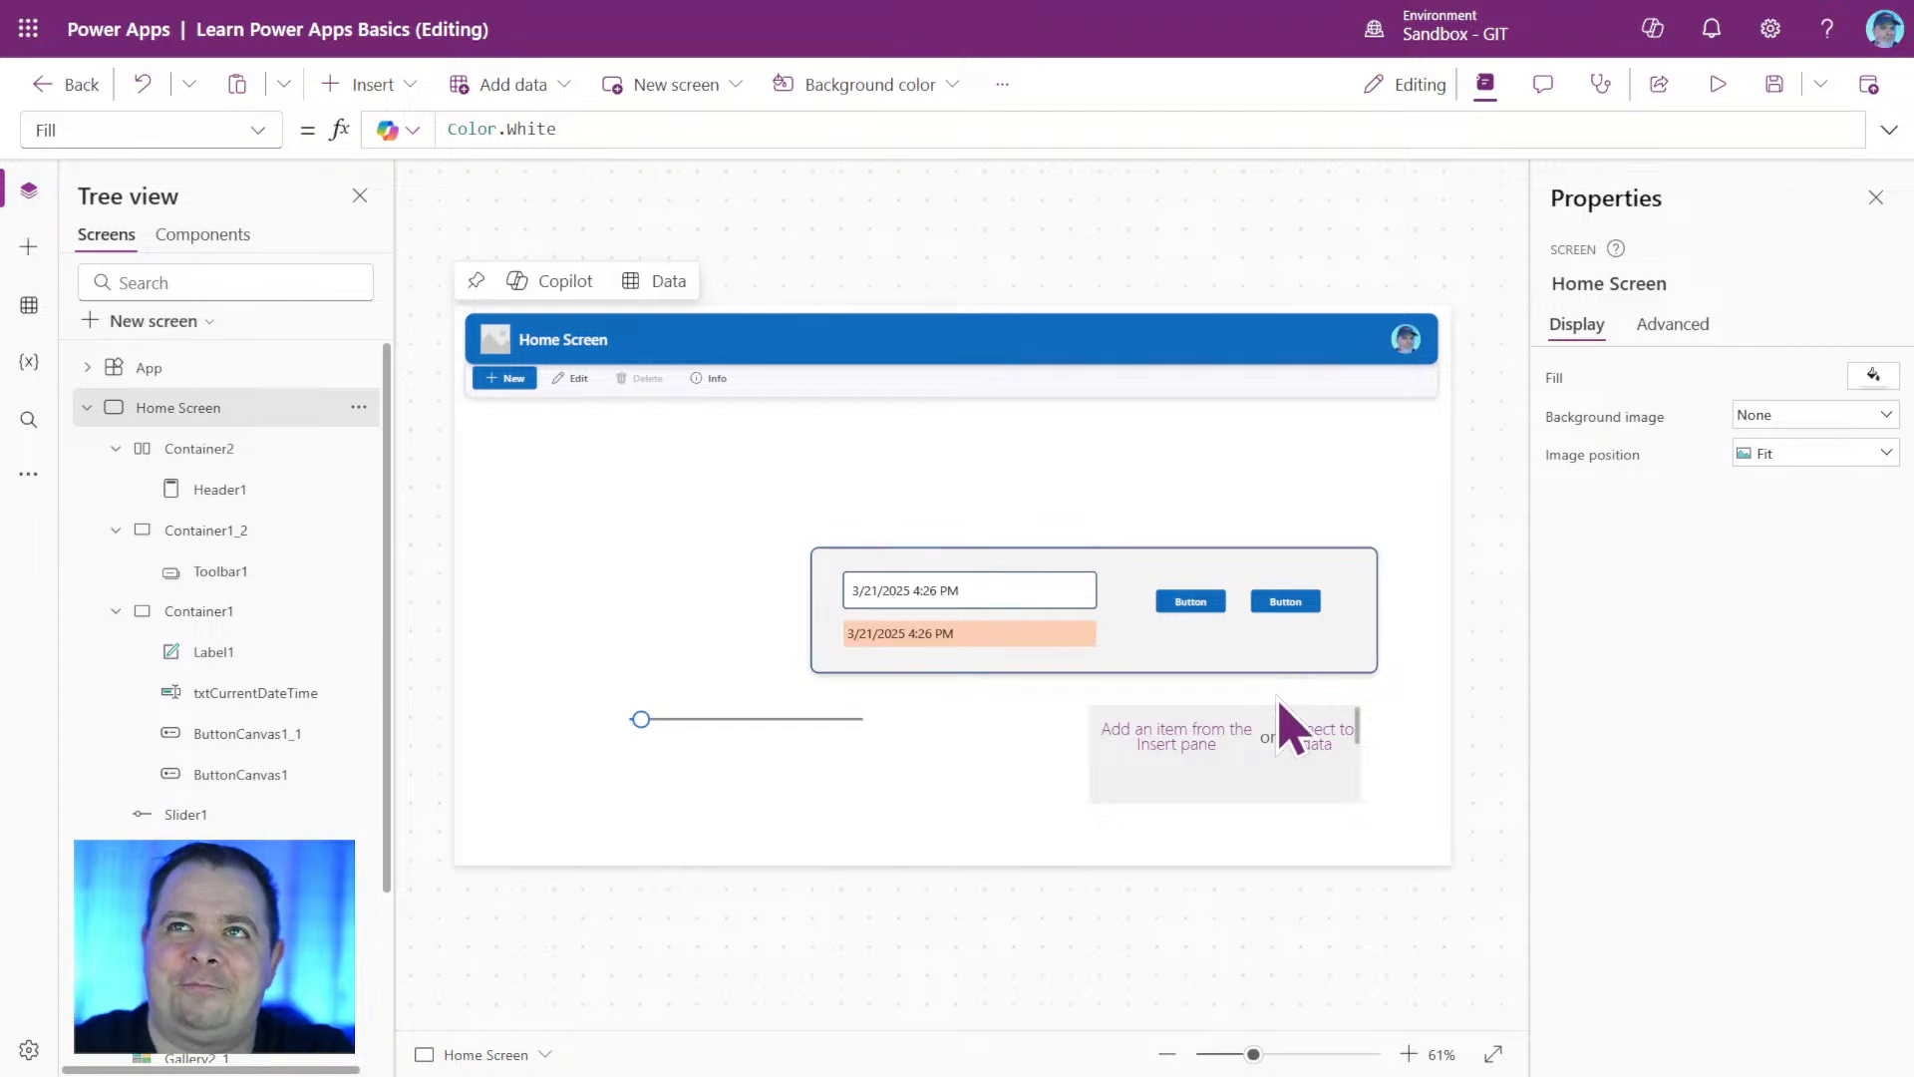
Move the toolbar container Container1_2 down to Y position 100, clear of the header, and reselect Container2.
left_click(209, 448)
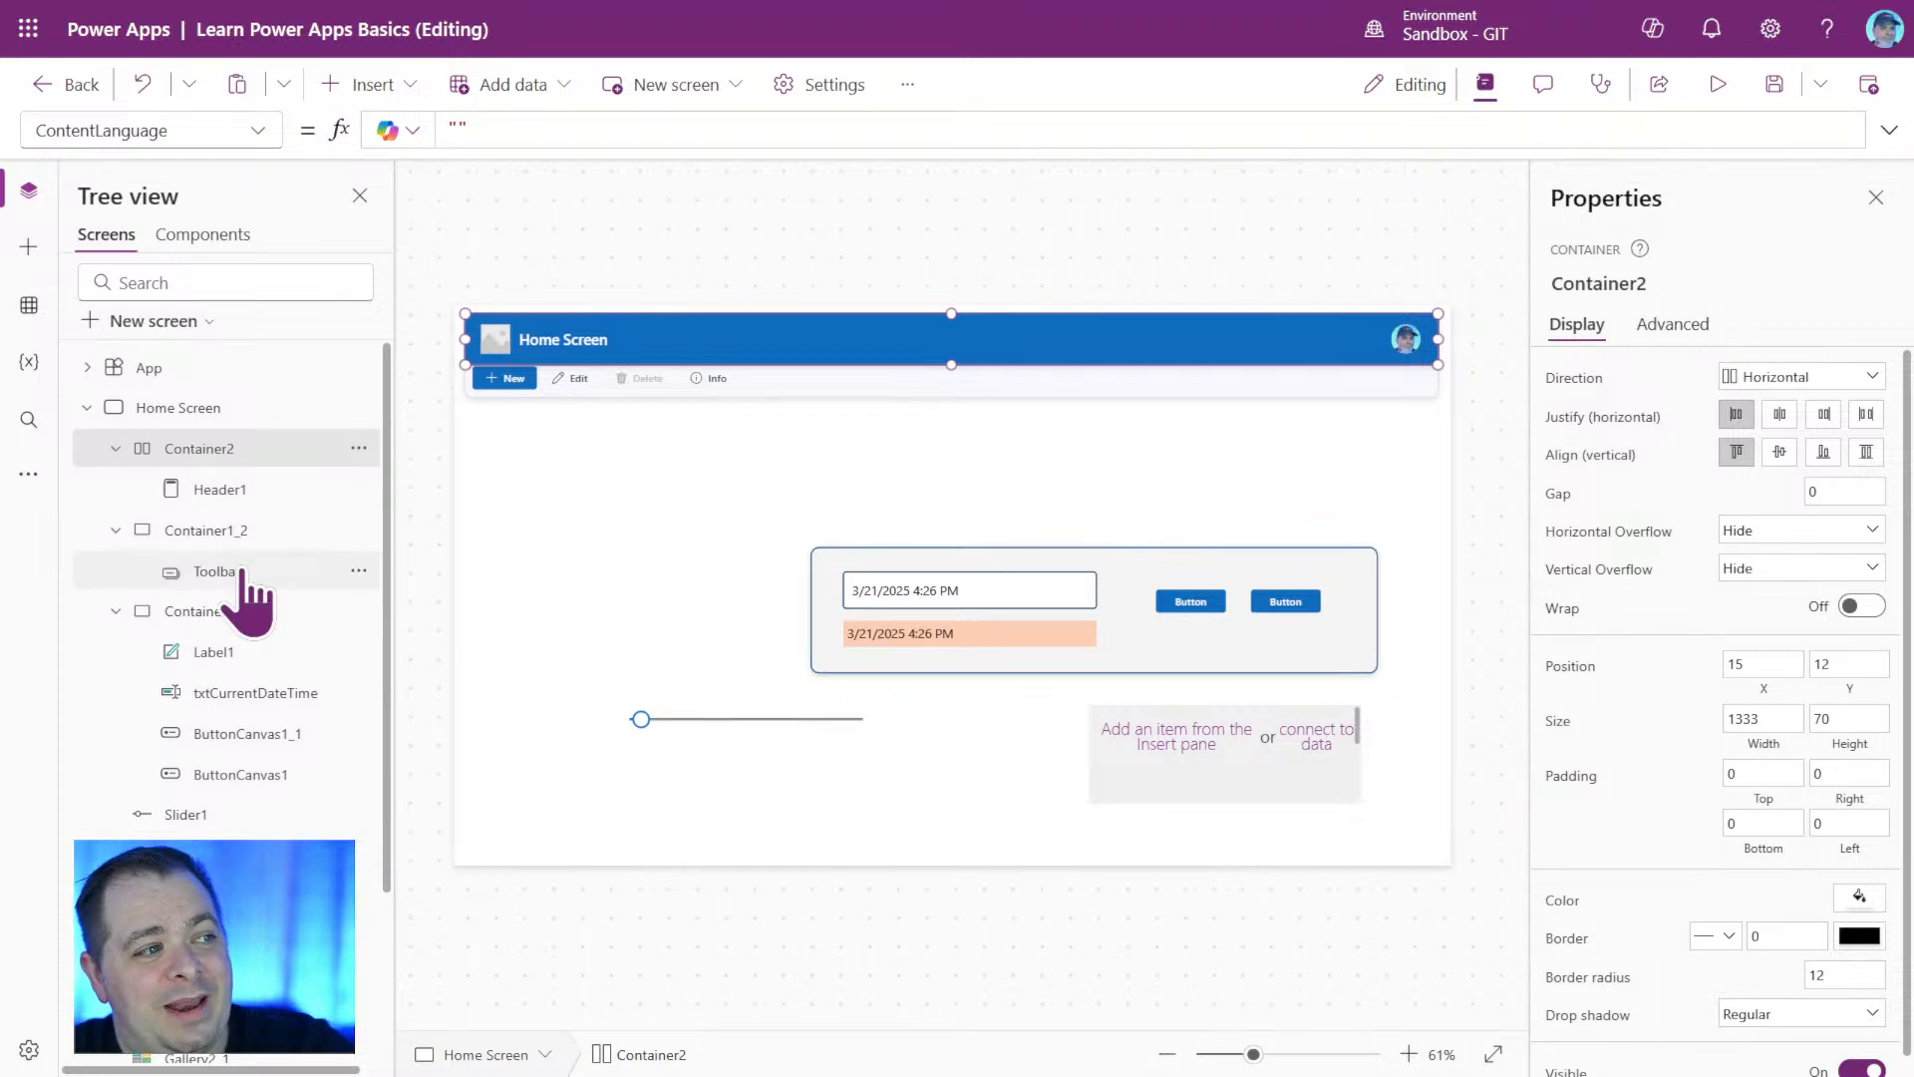
left_click(257, 531)
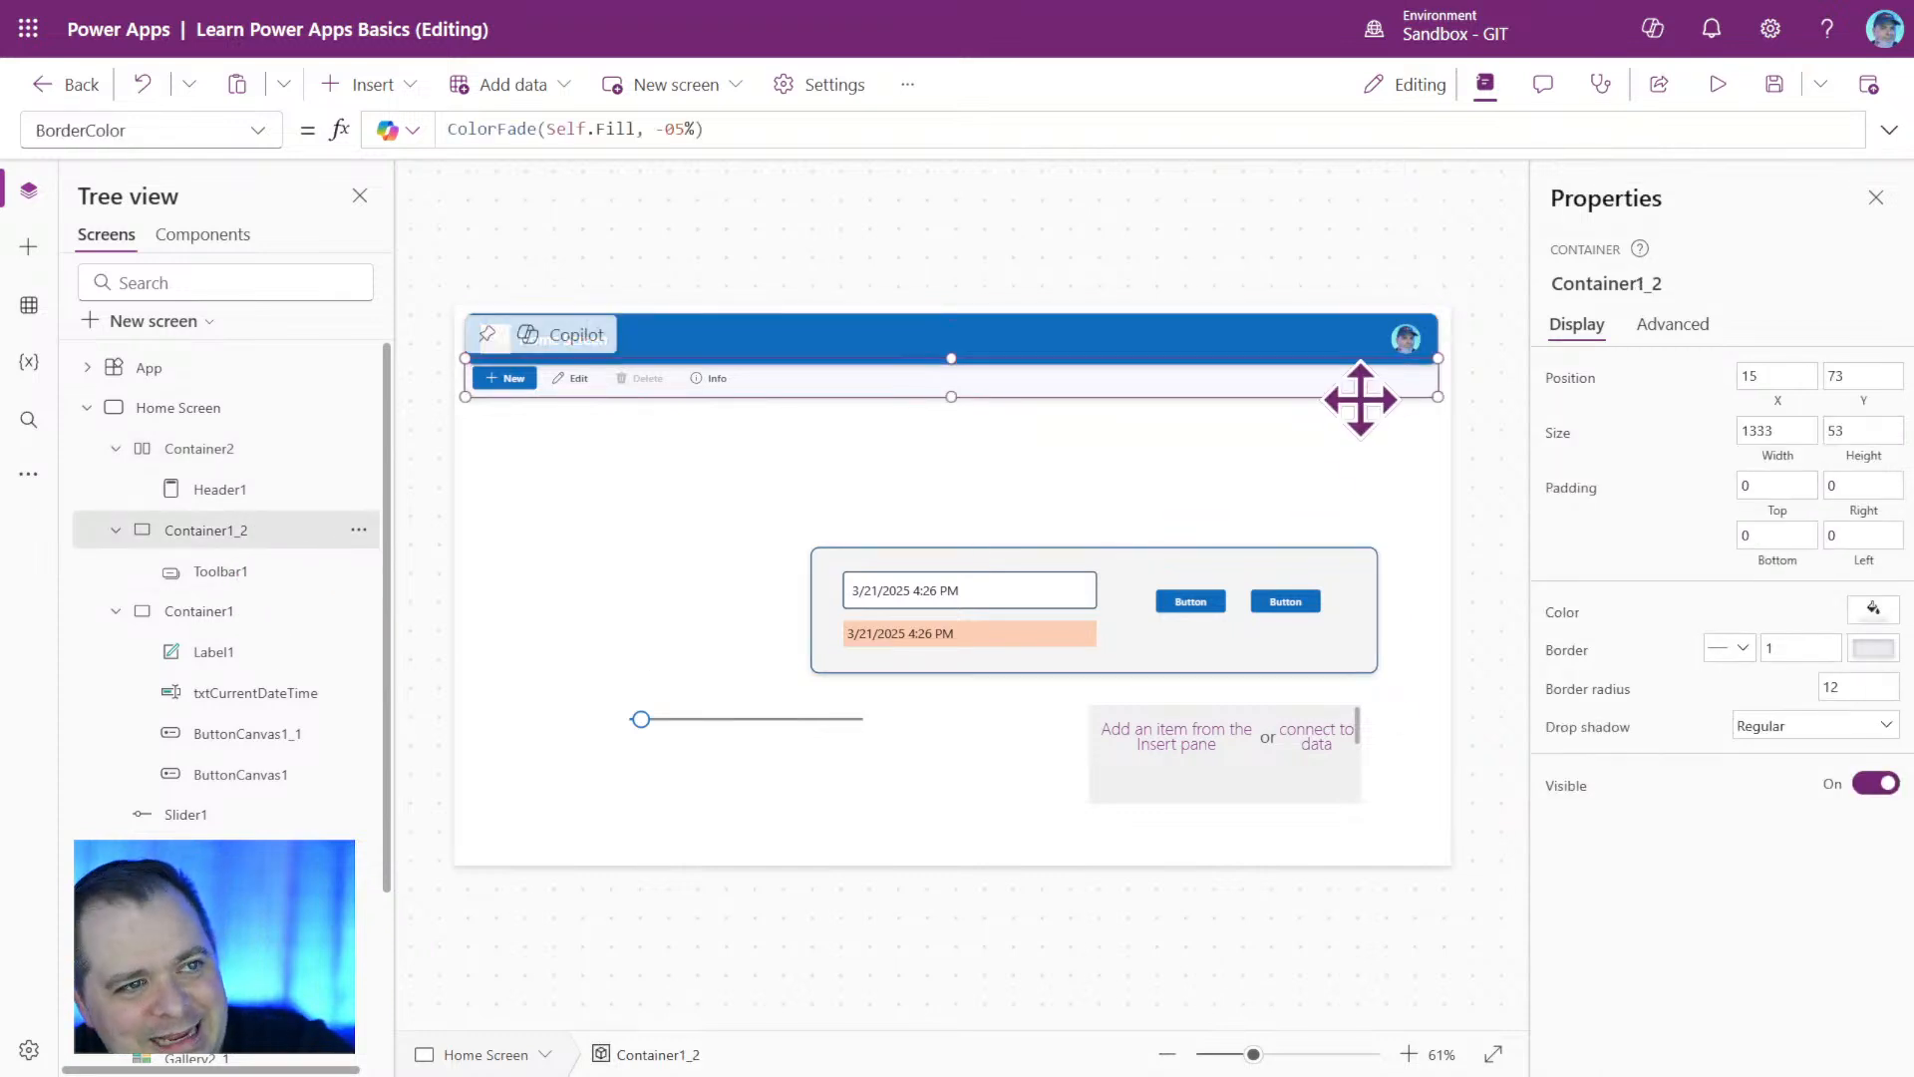
left_click_drag(1358, 398, 1363, 421)
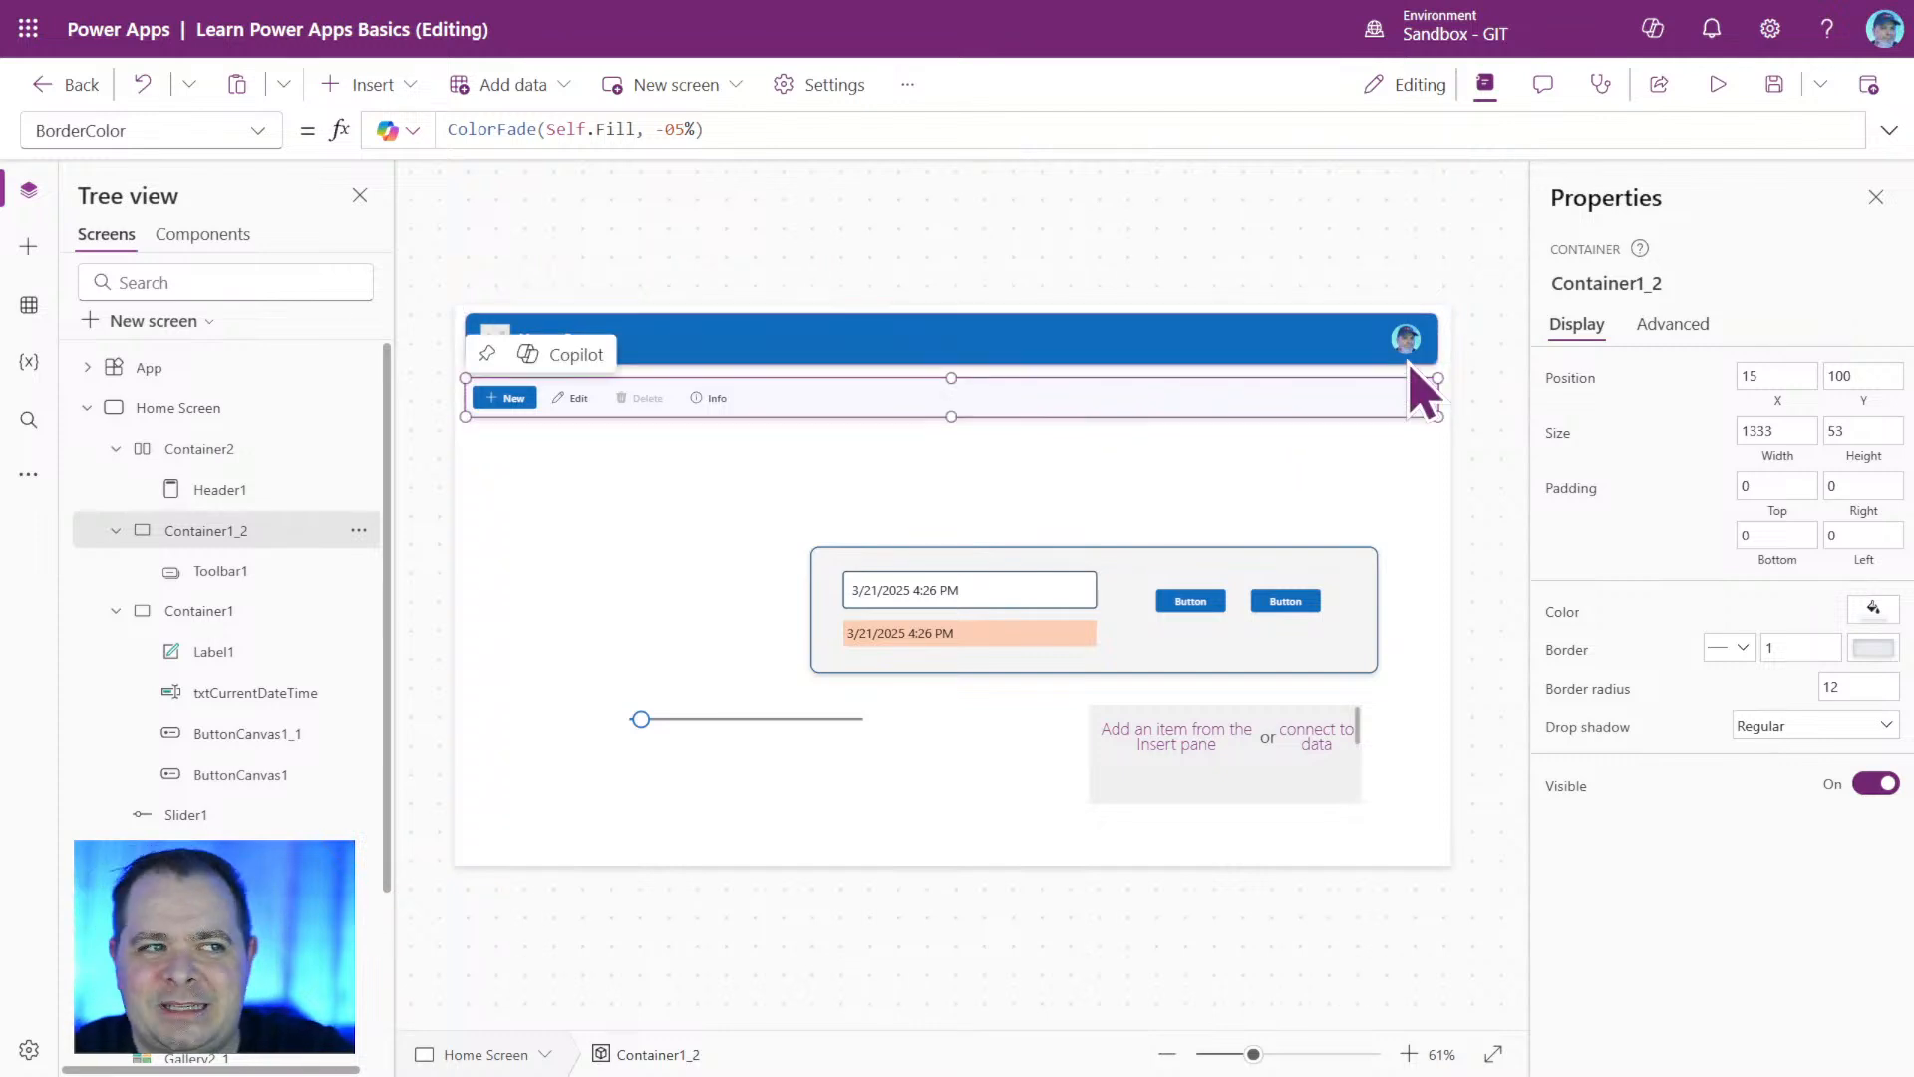
left_click(252, 449)
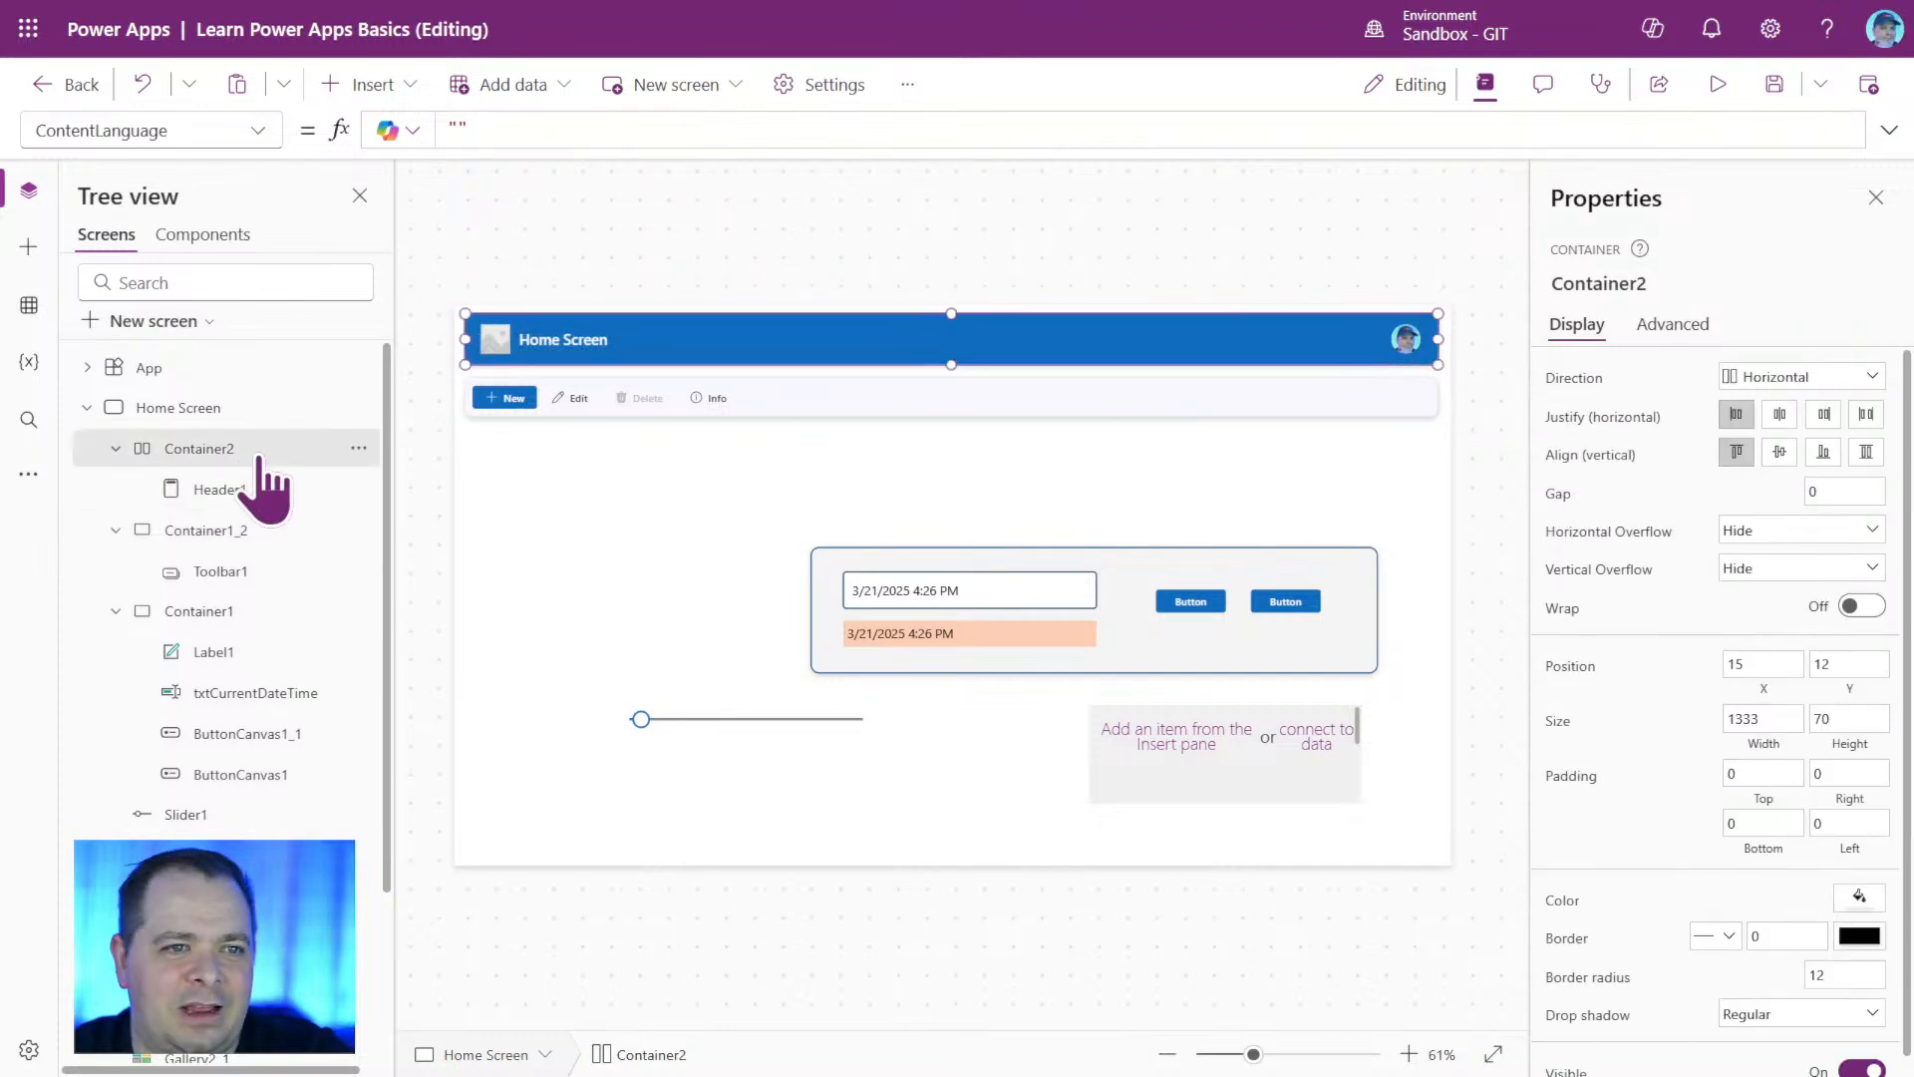
Inspect the size settings of Container2, Container1_2 and Header1 to compare how their heights are defined.
left_click(1833, 720)
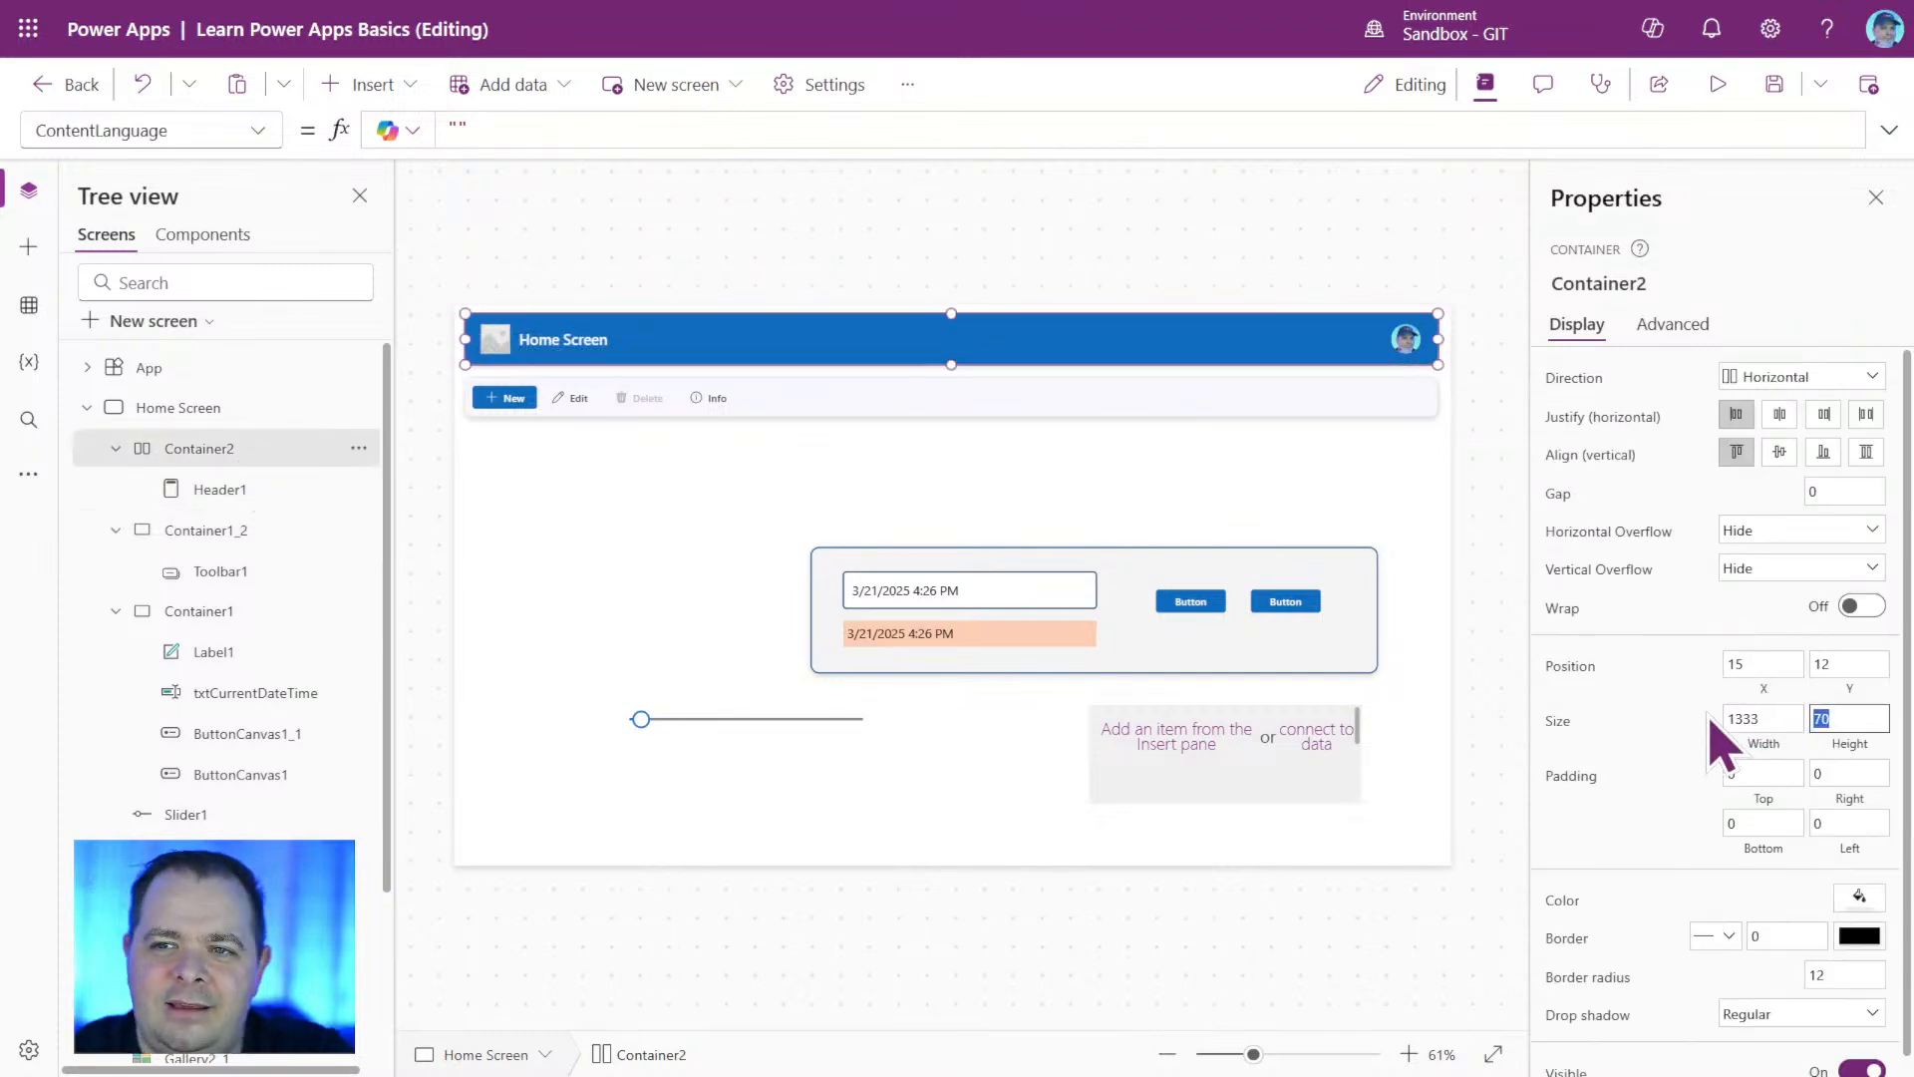
left_click(1239, 399)
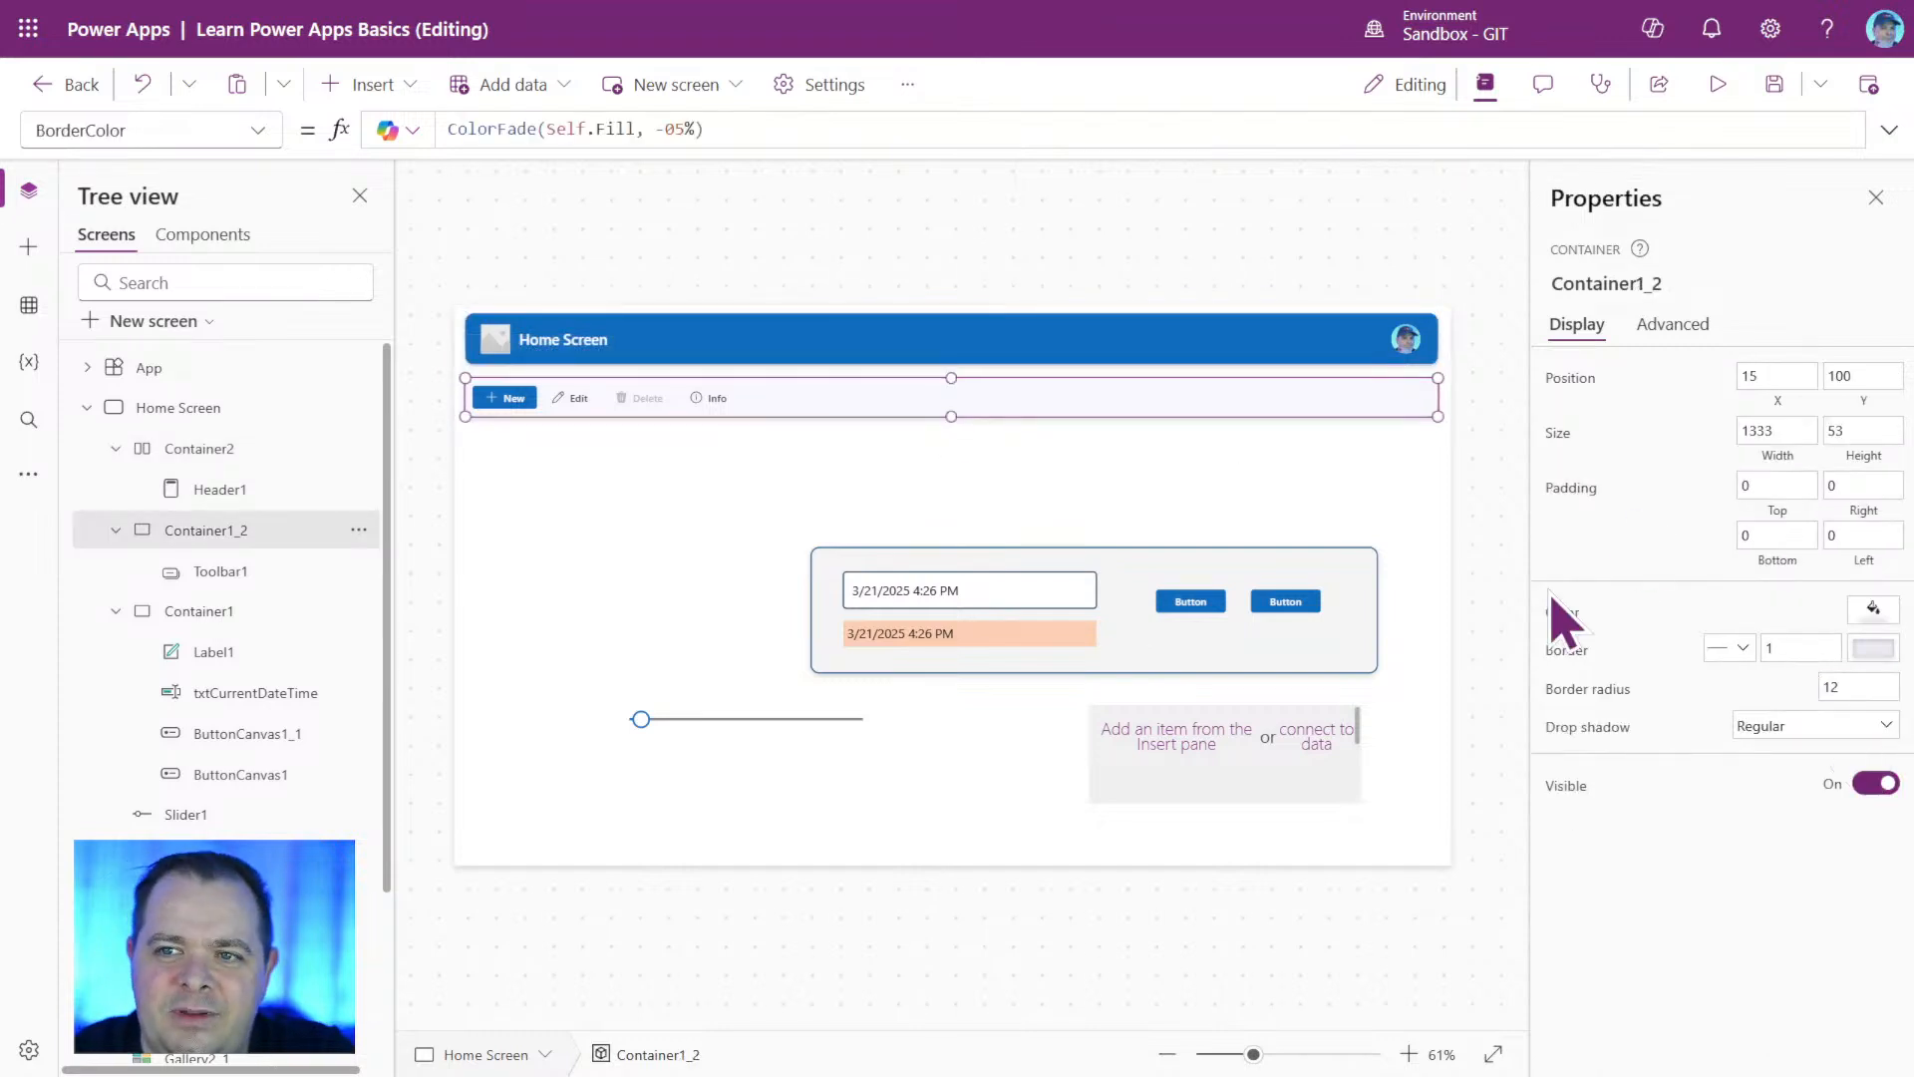
left_click(1275, 357)
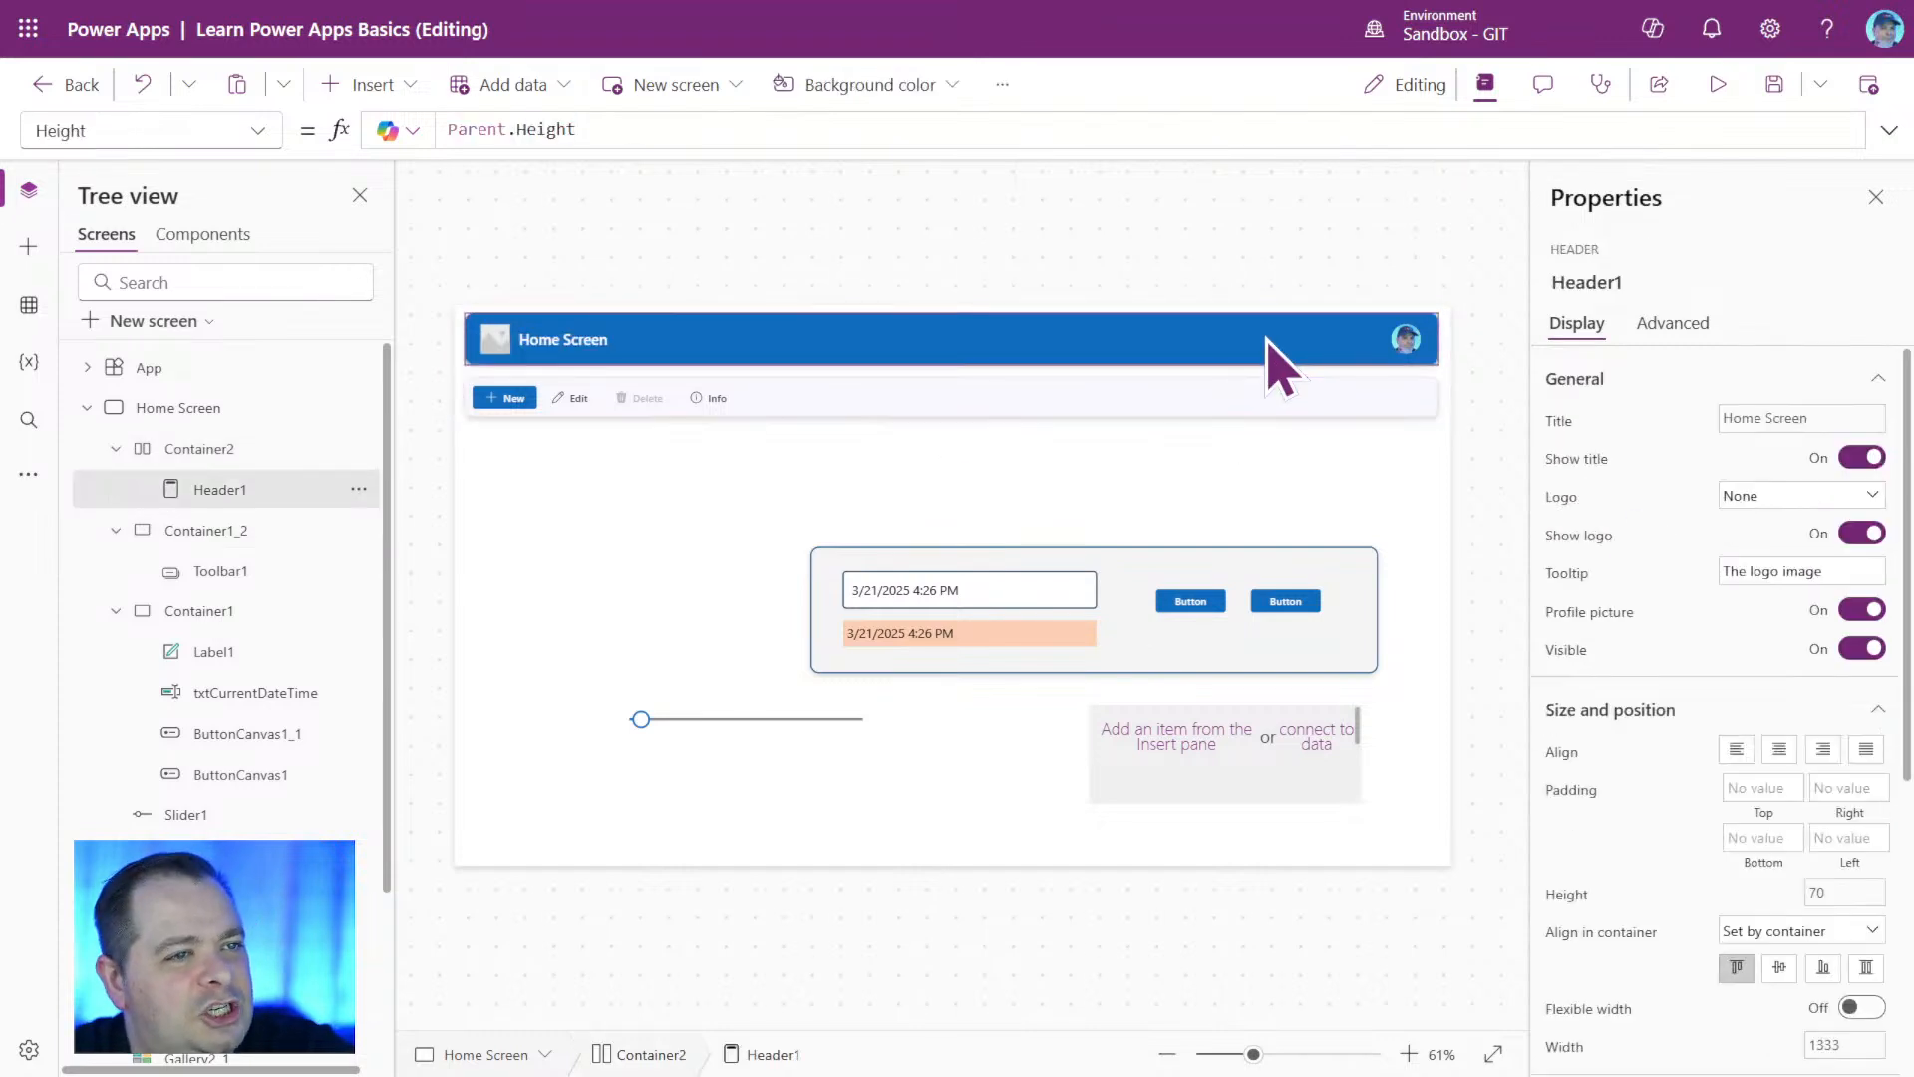
left_click(268, 454)
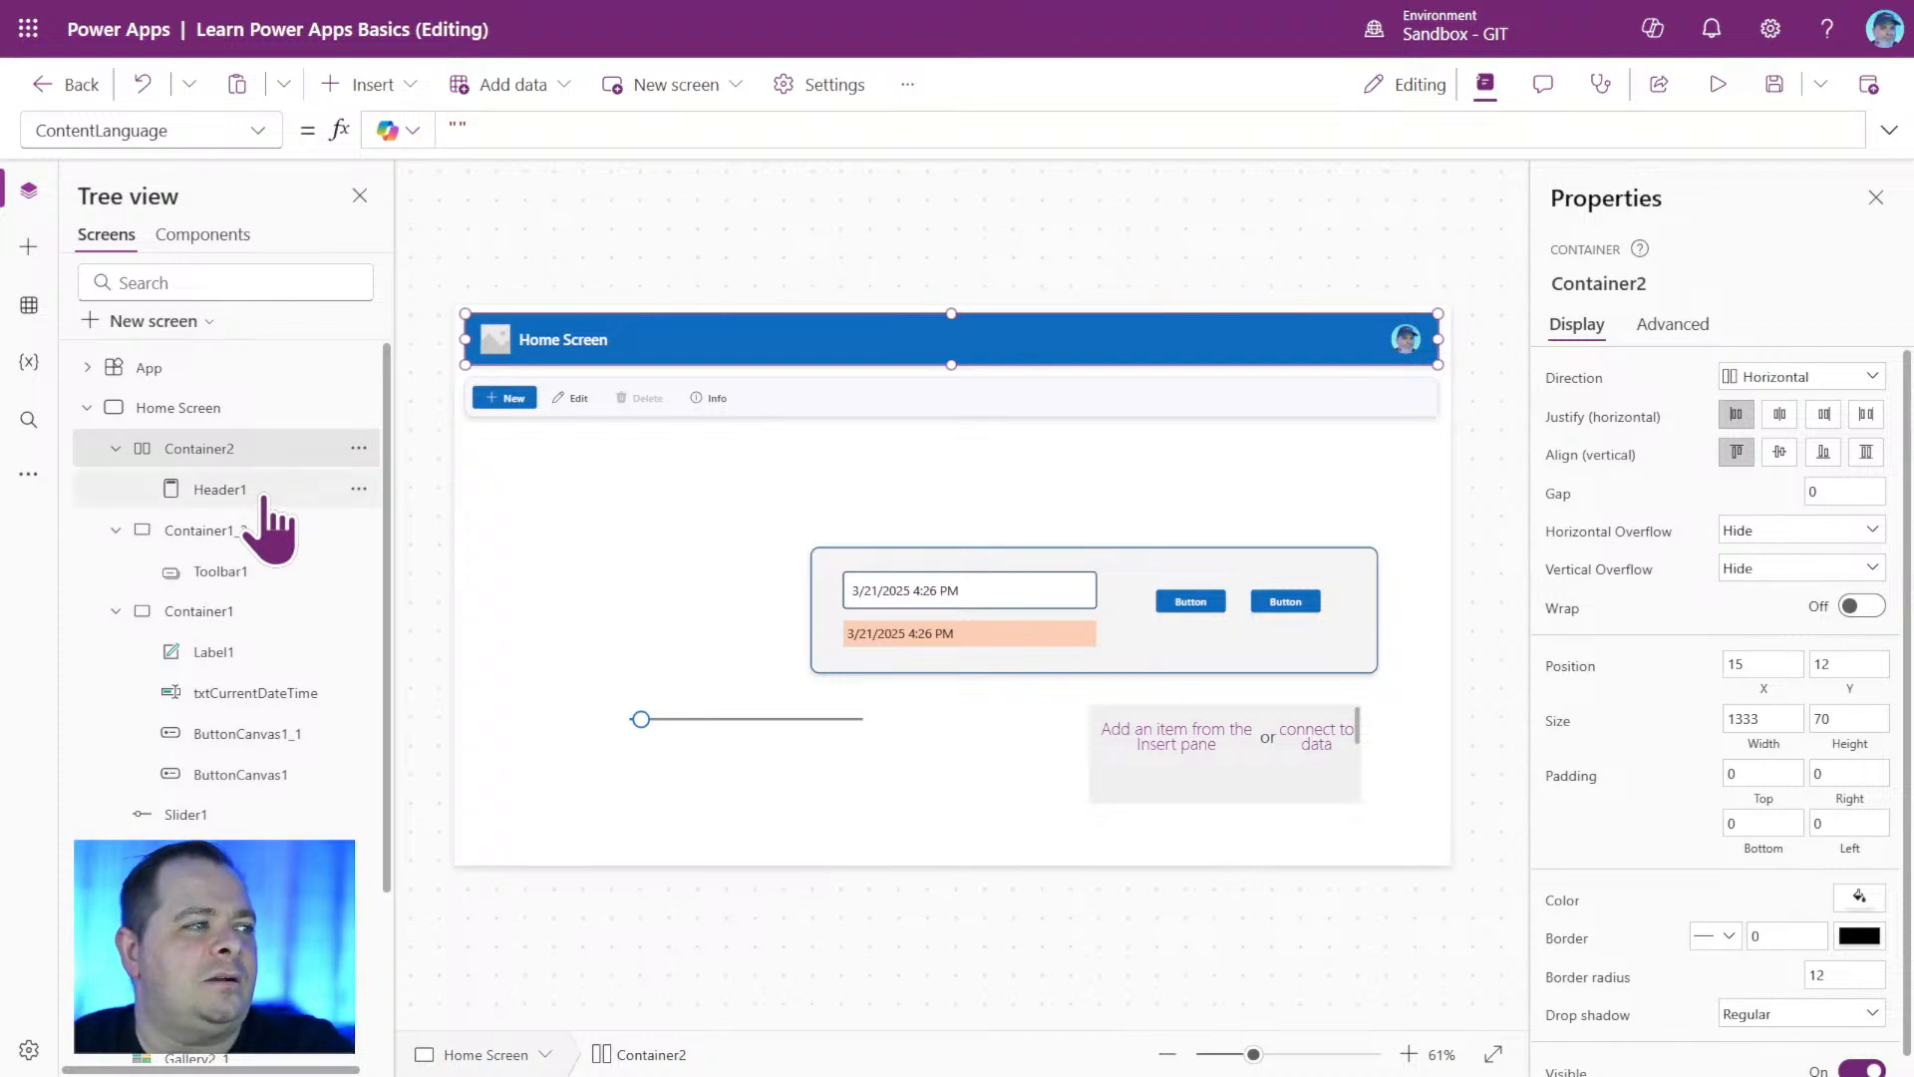
left_click(263, 496)
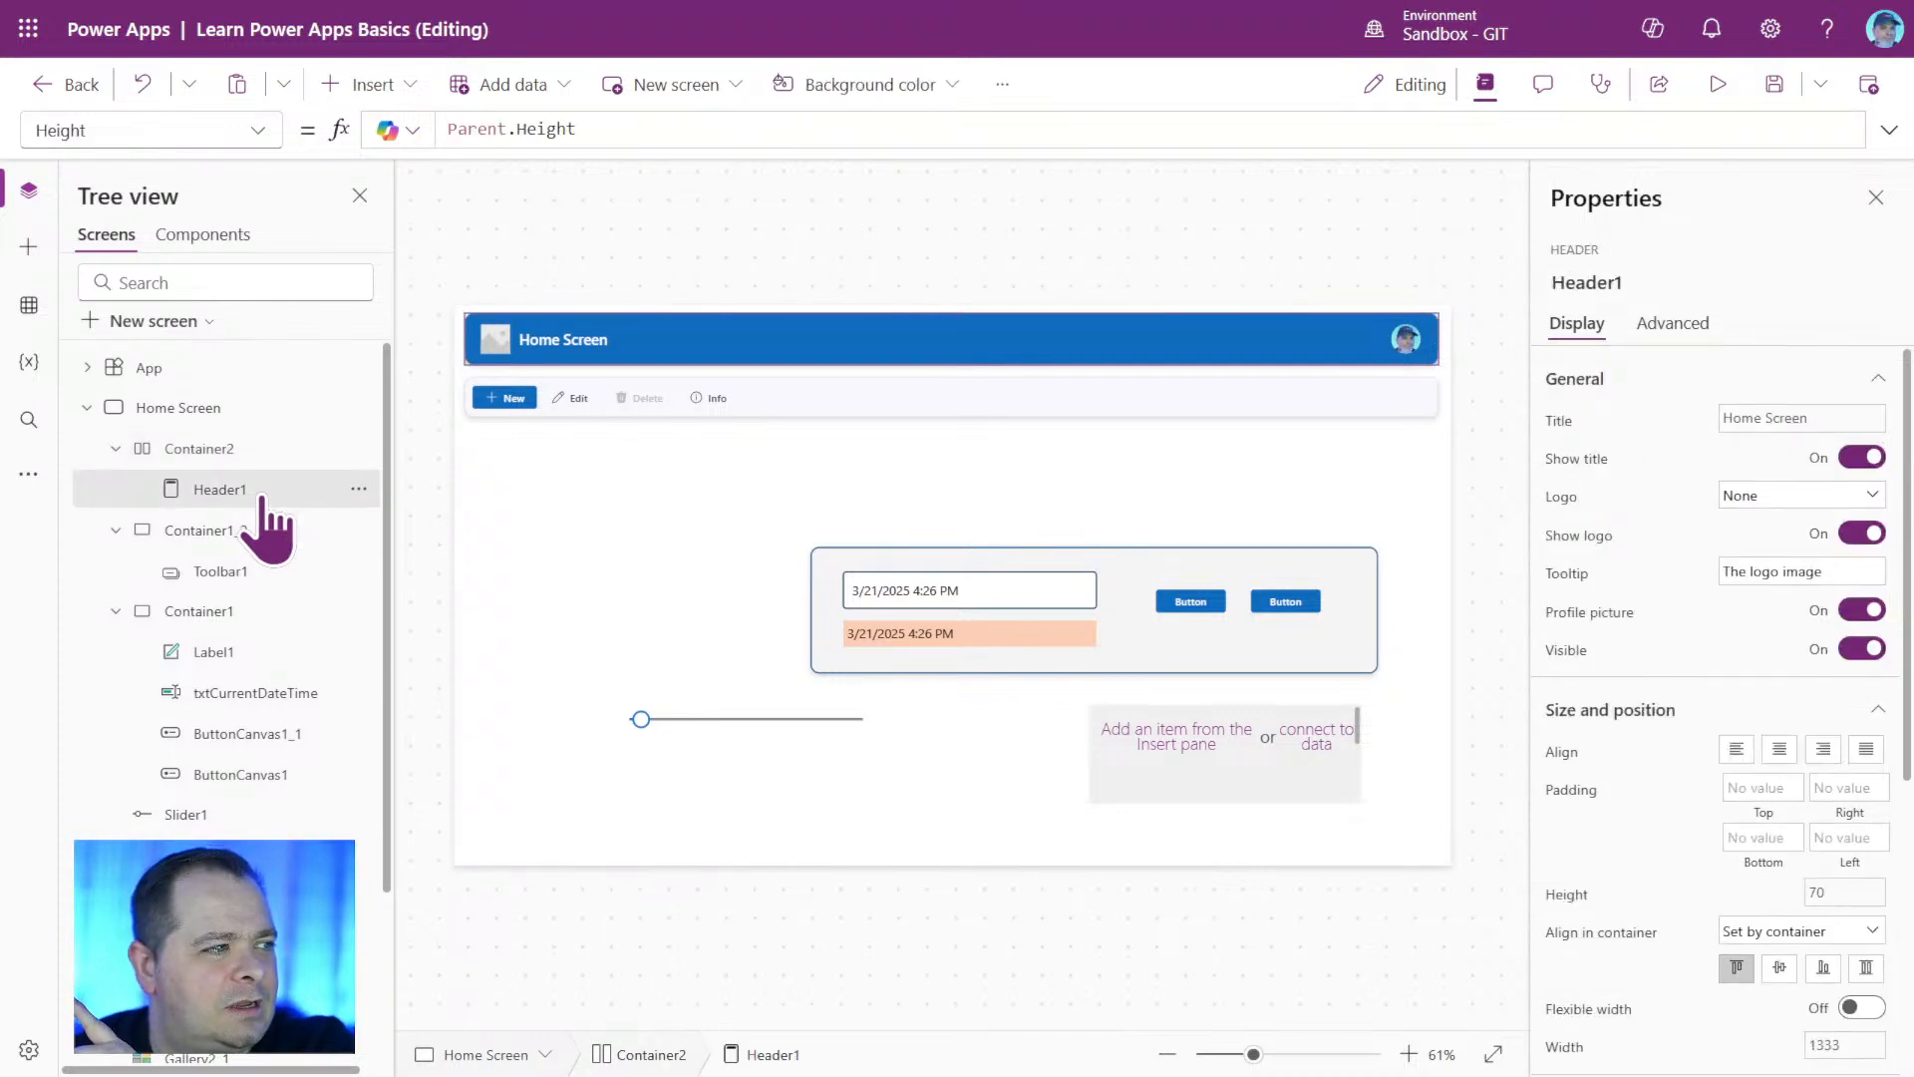
Set the Height formula of the toolbar container Container1_2 to Container2.Height.
left_click(264, 536)
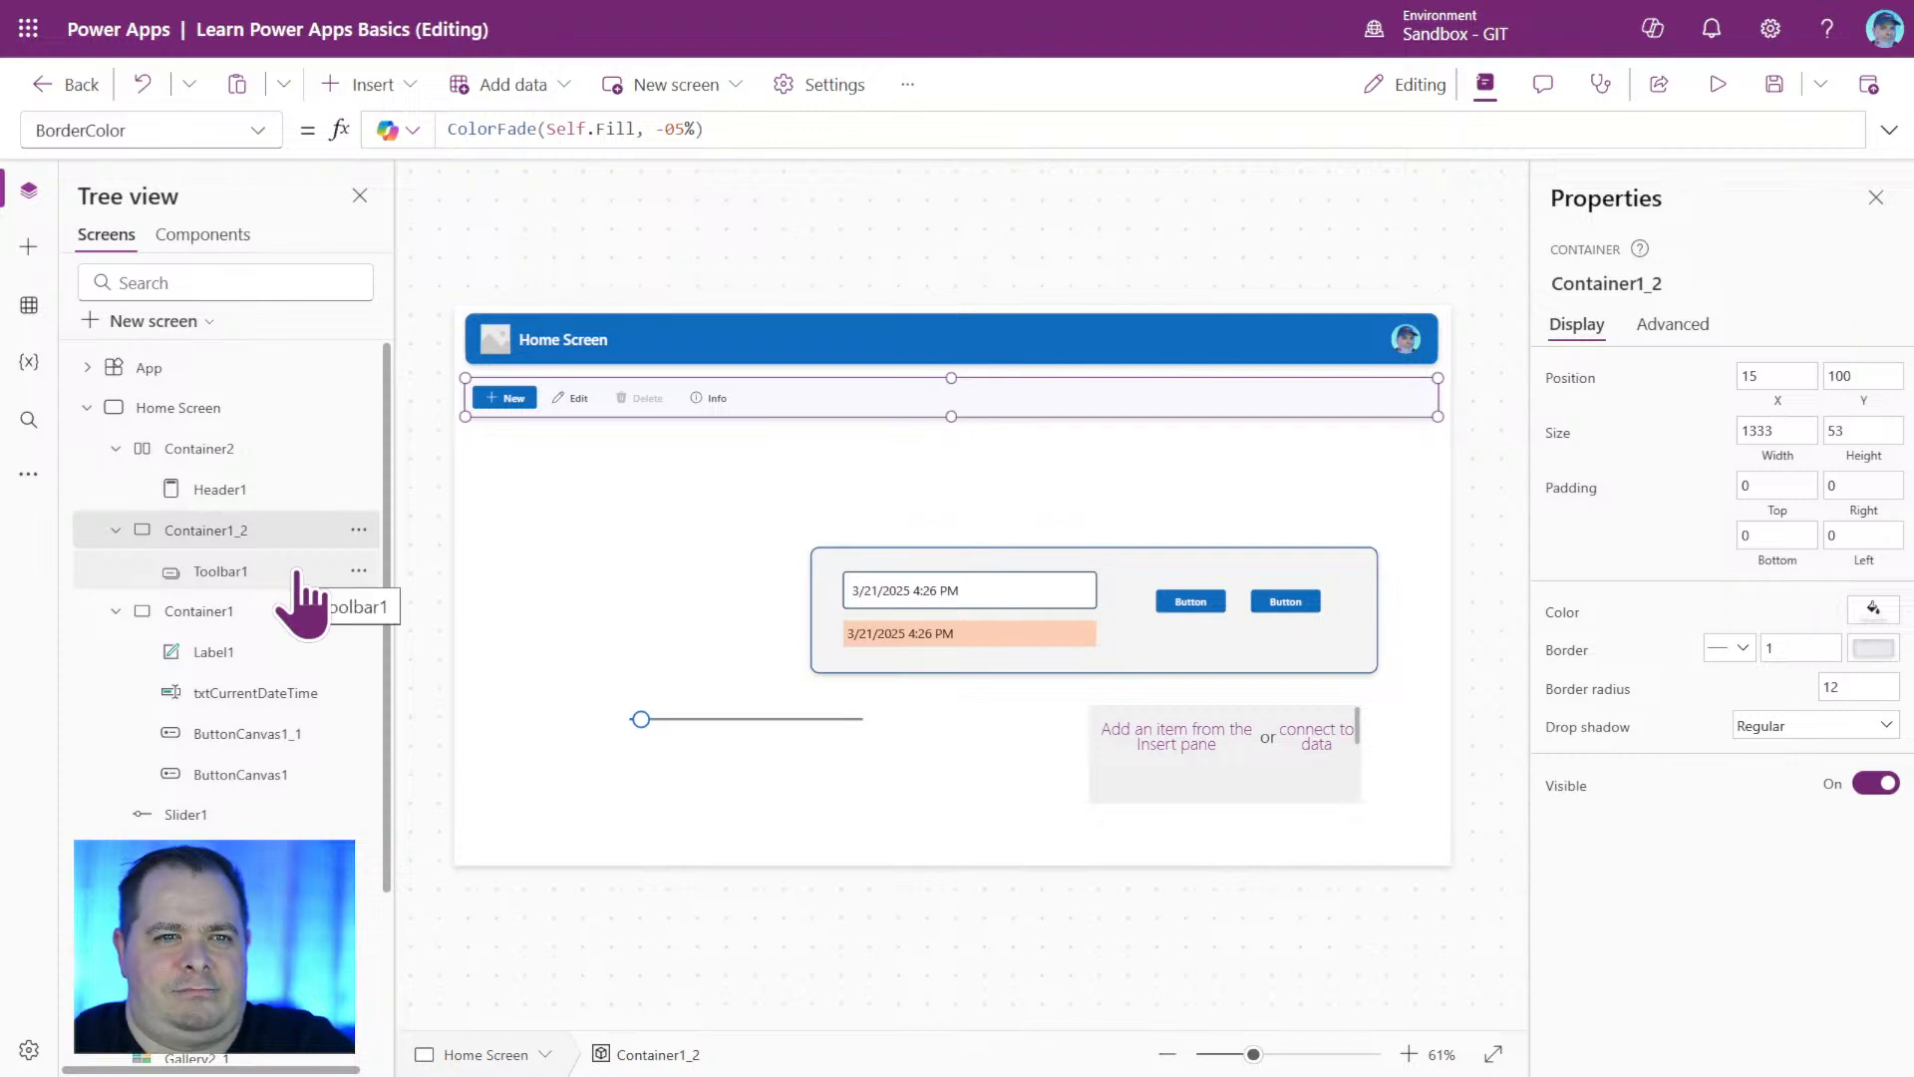
left_click(1862, 435)
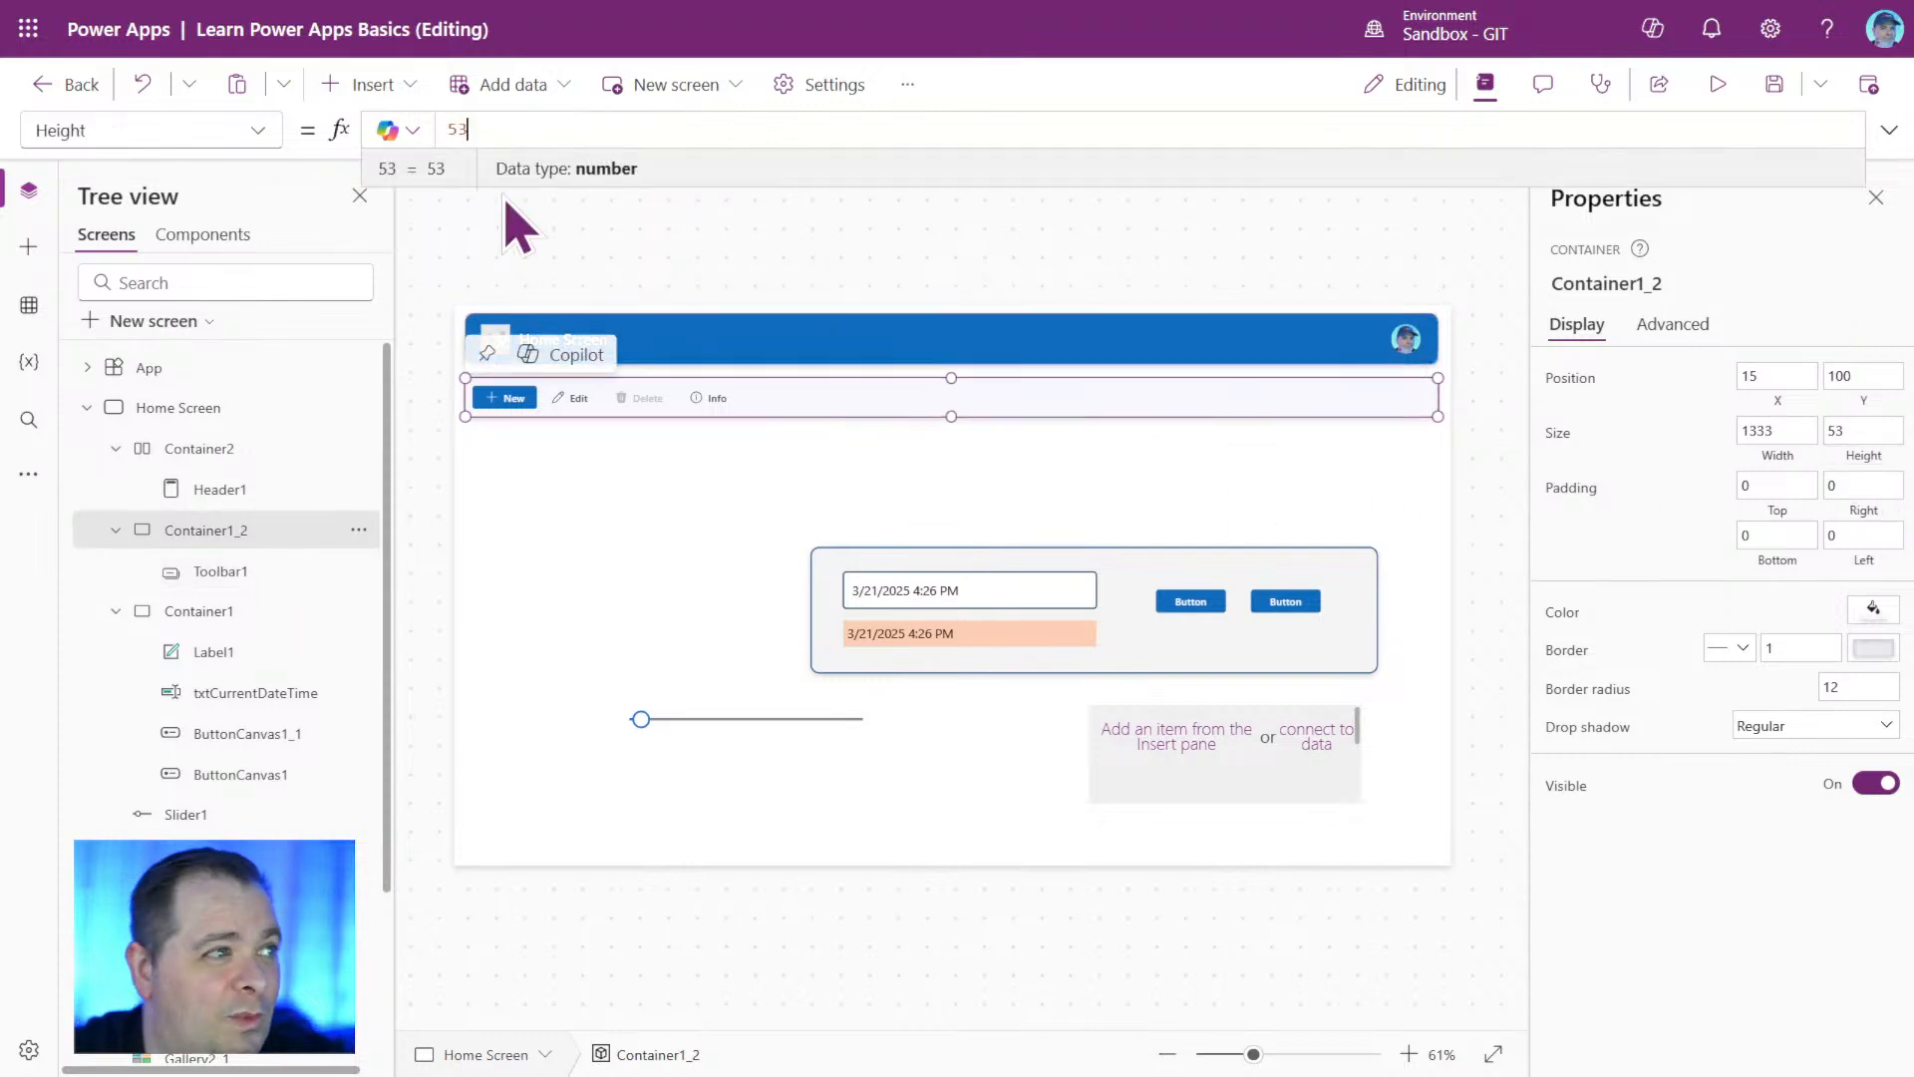
left_click_drag(496, 132, 382, 135)
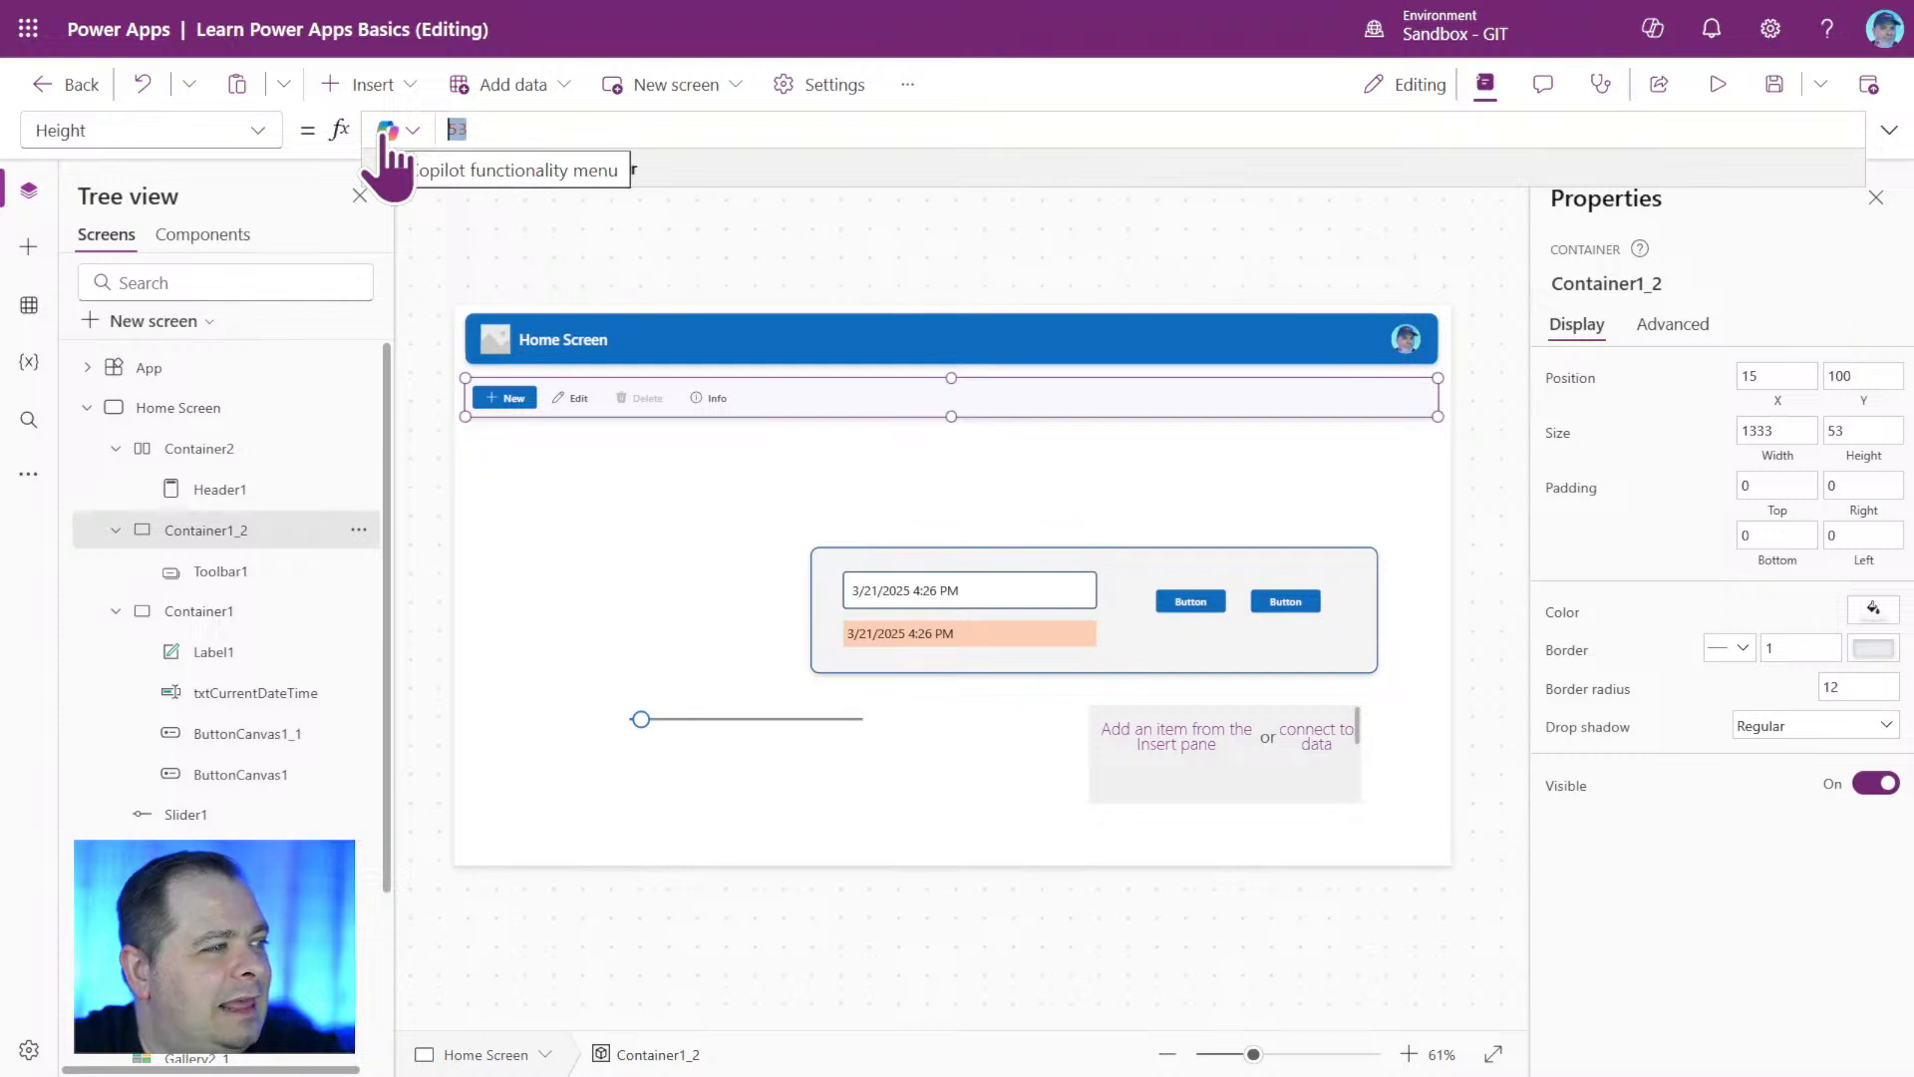
type("Cont")
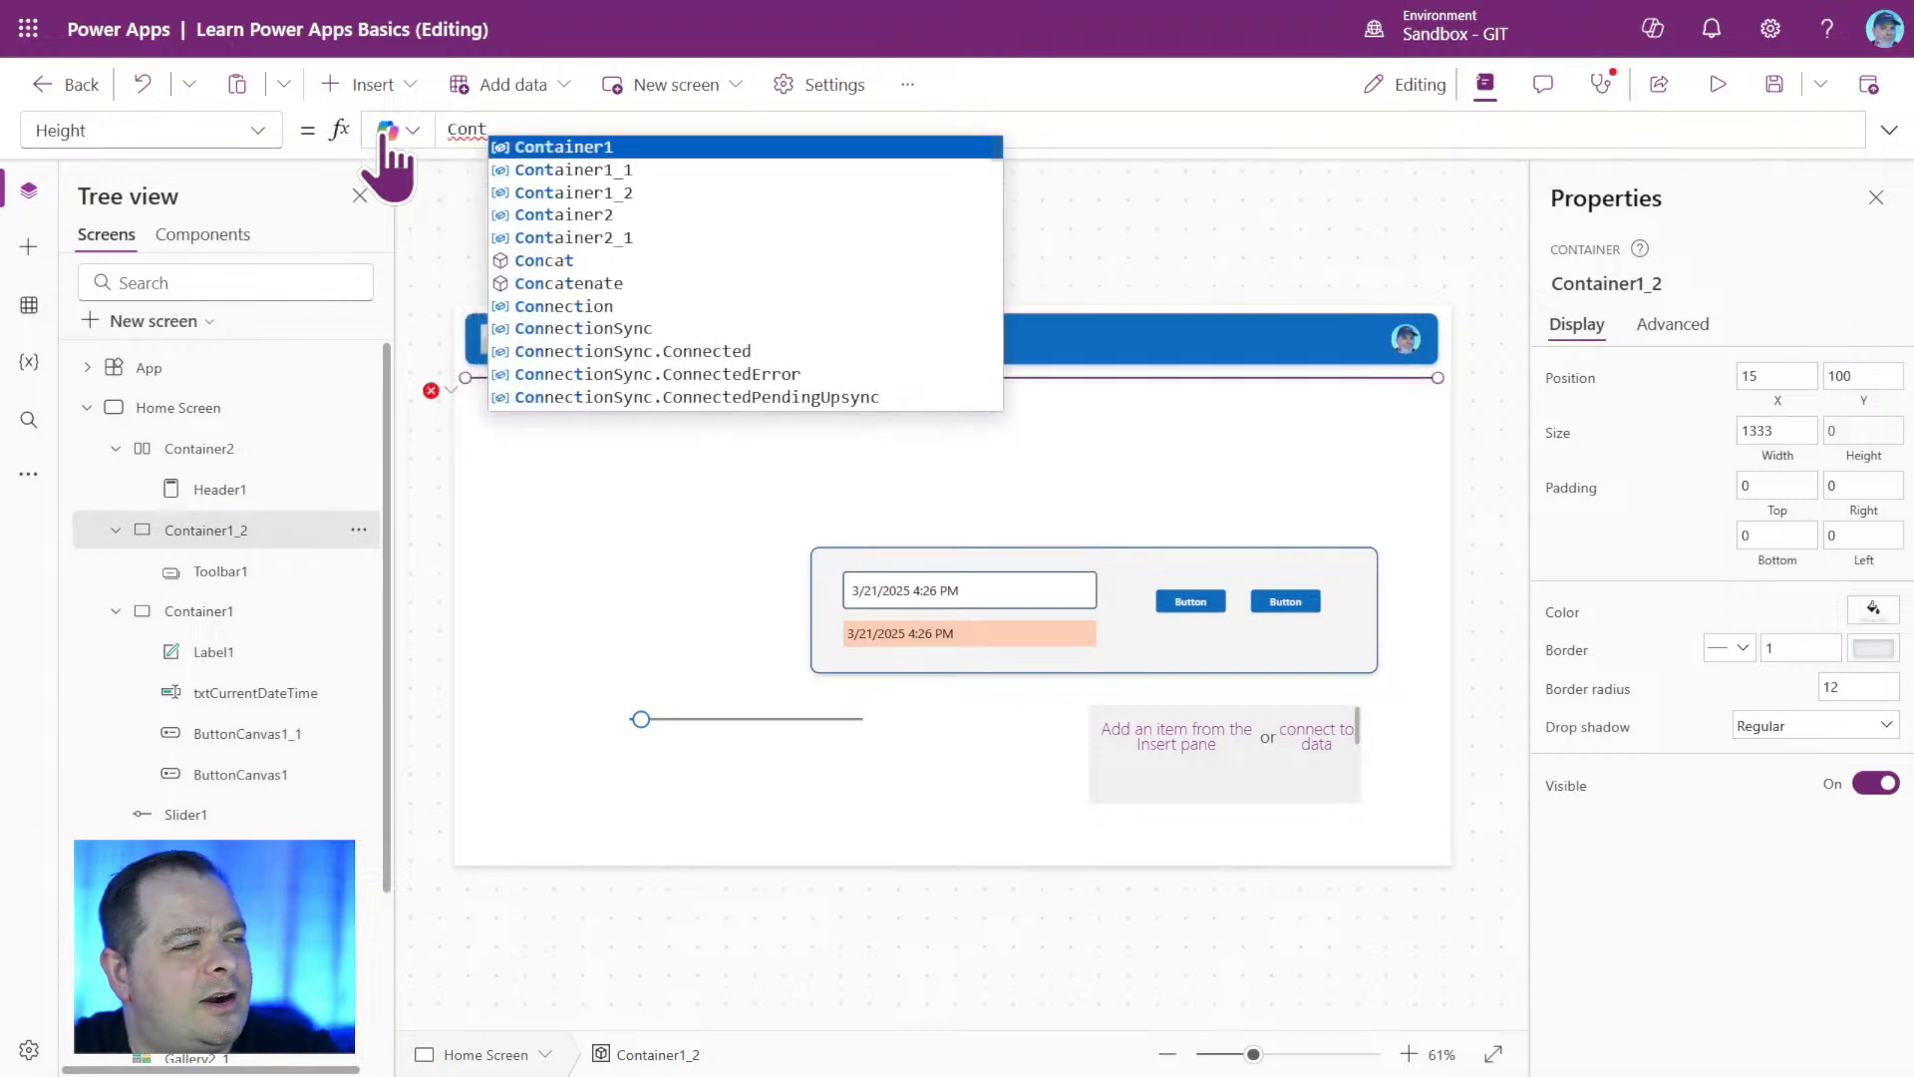
type("ainer")
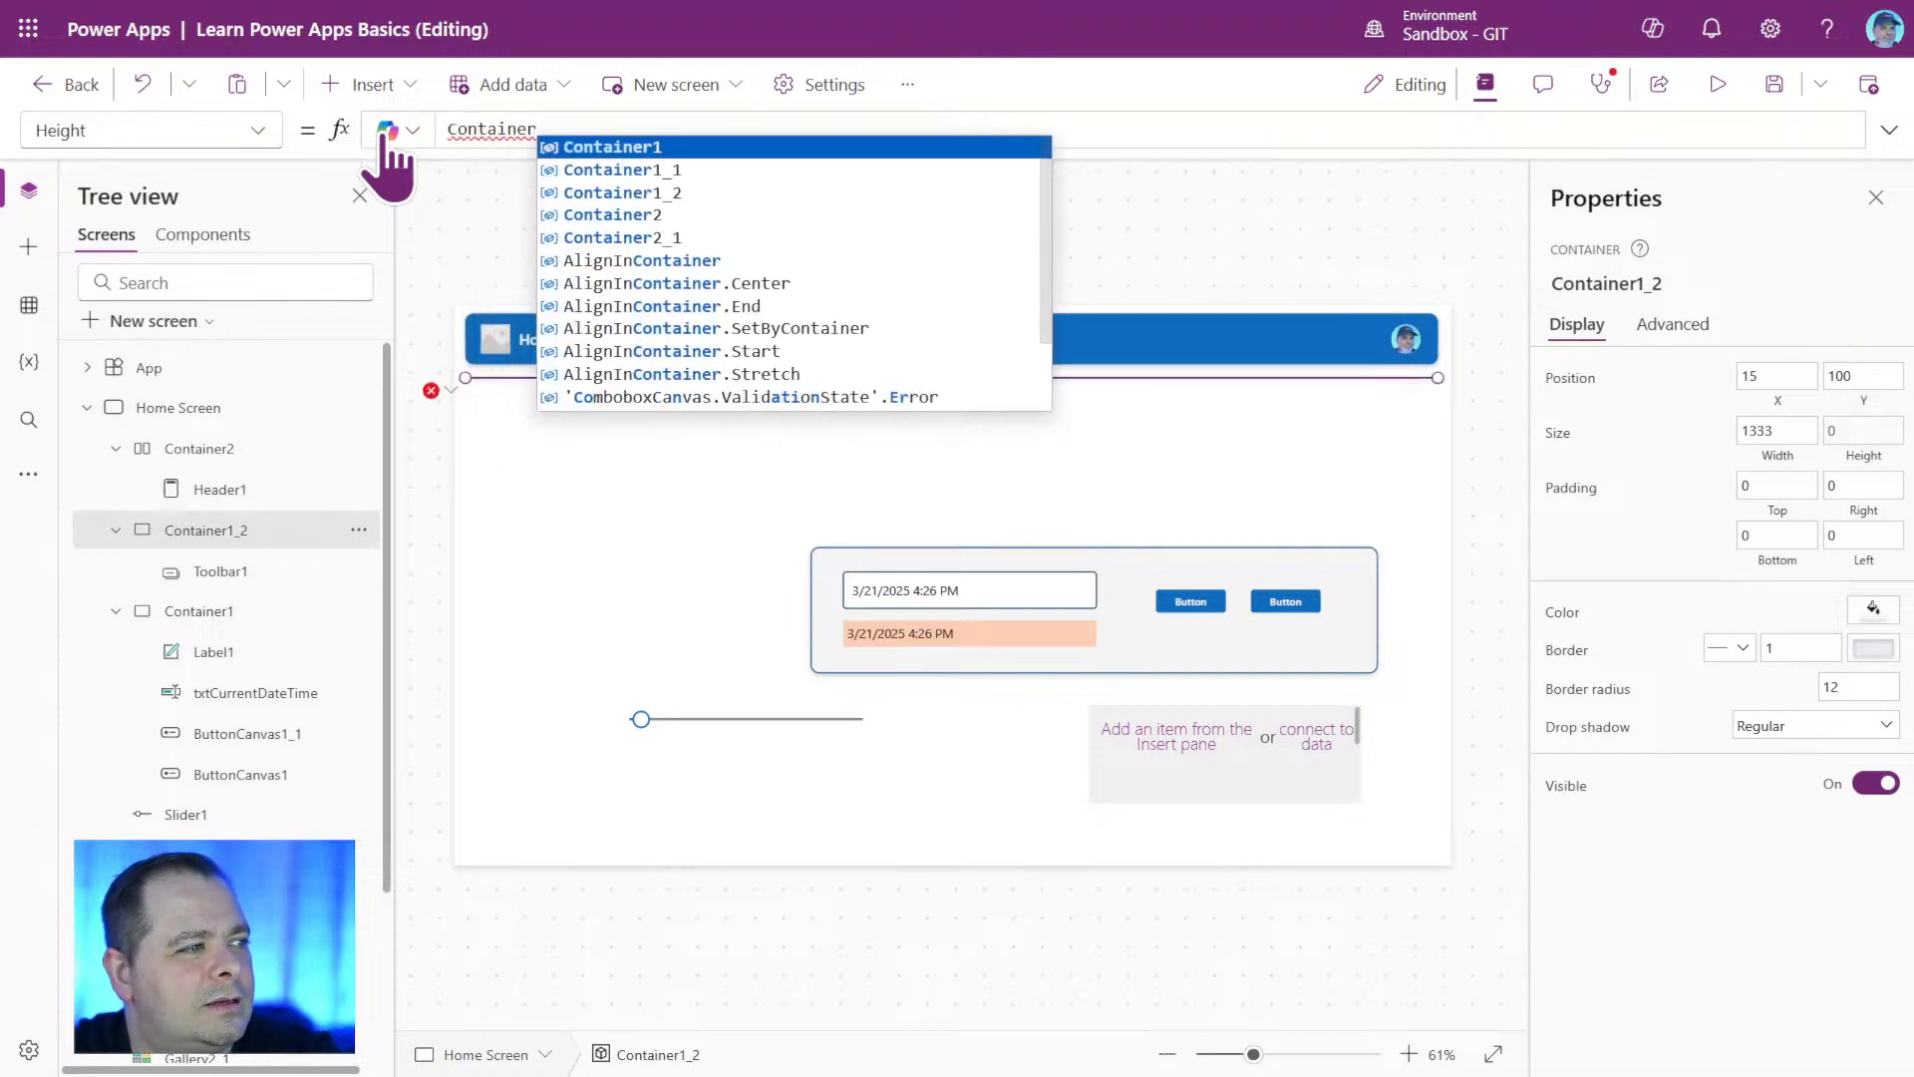
type("2.Height")
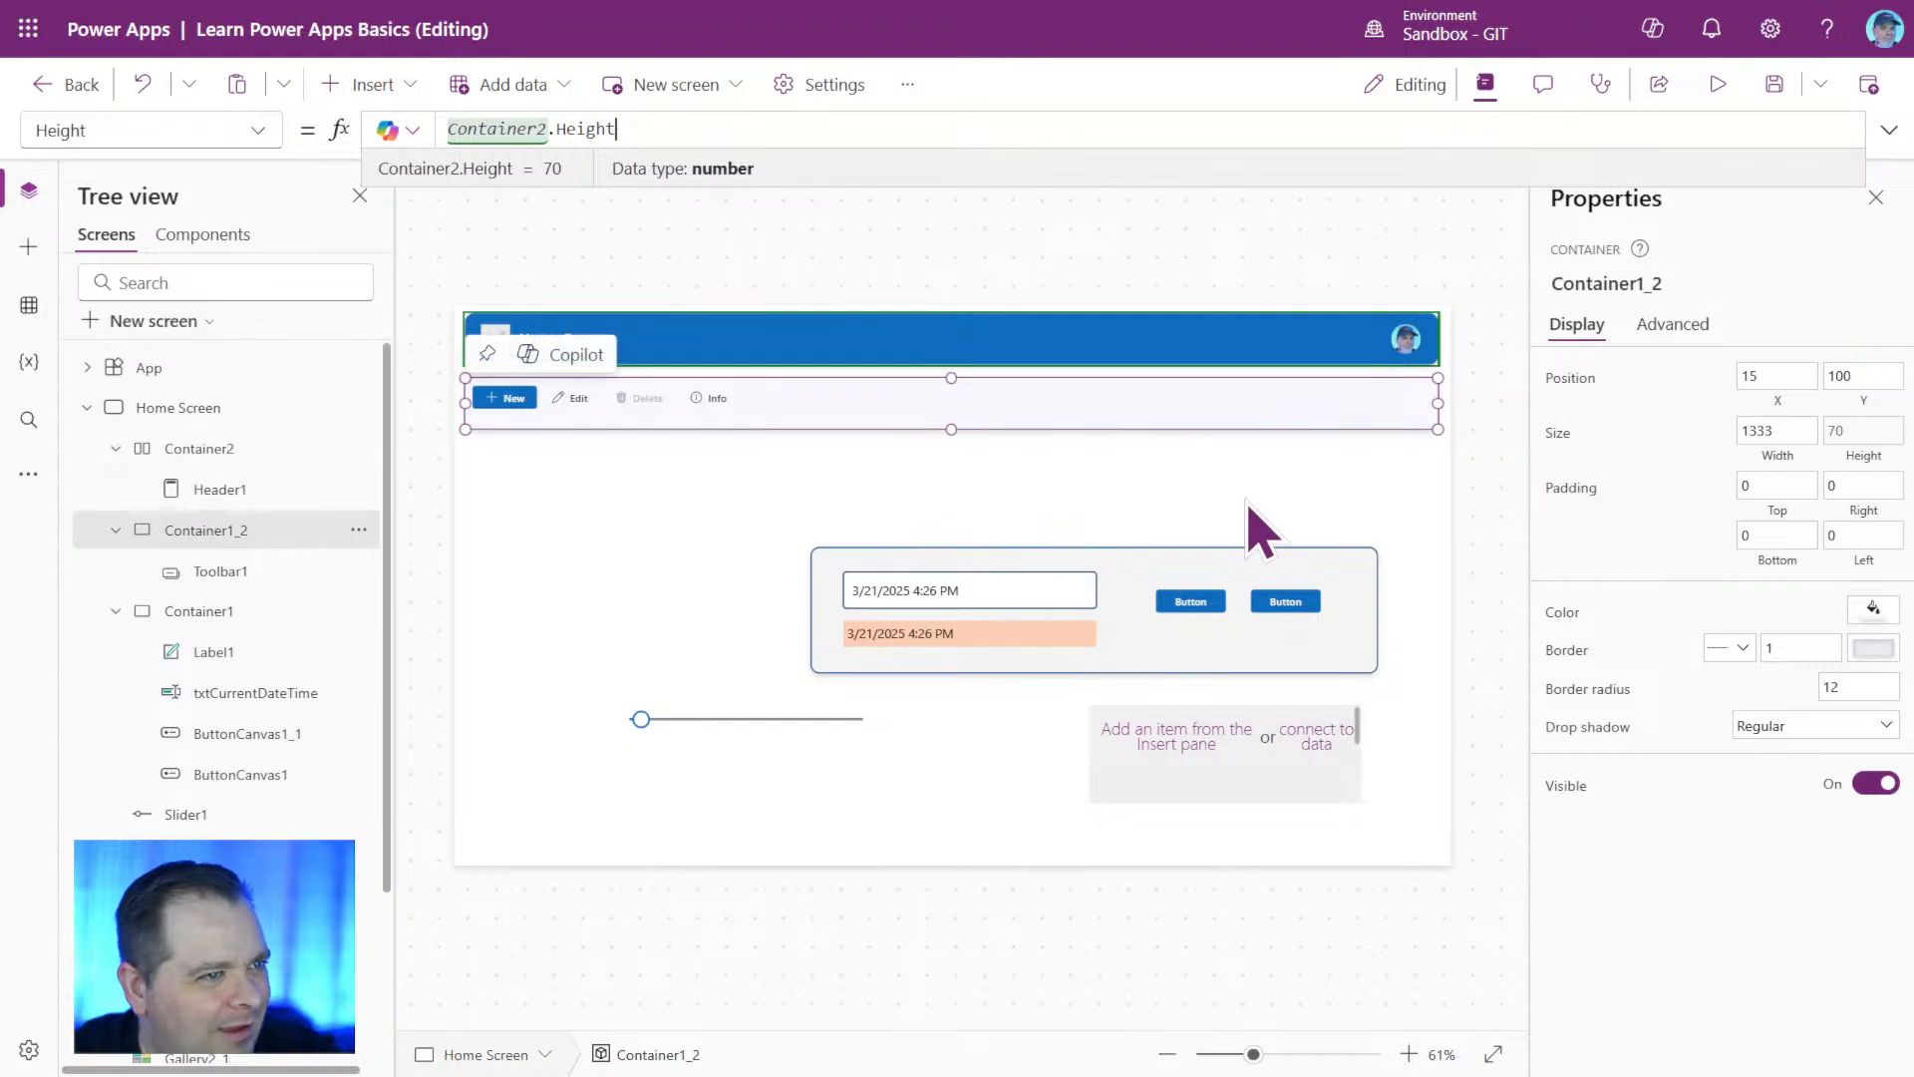
left_click(1209, 846)
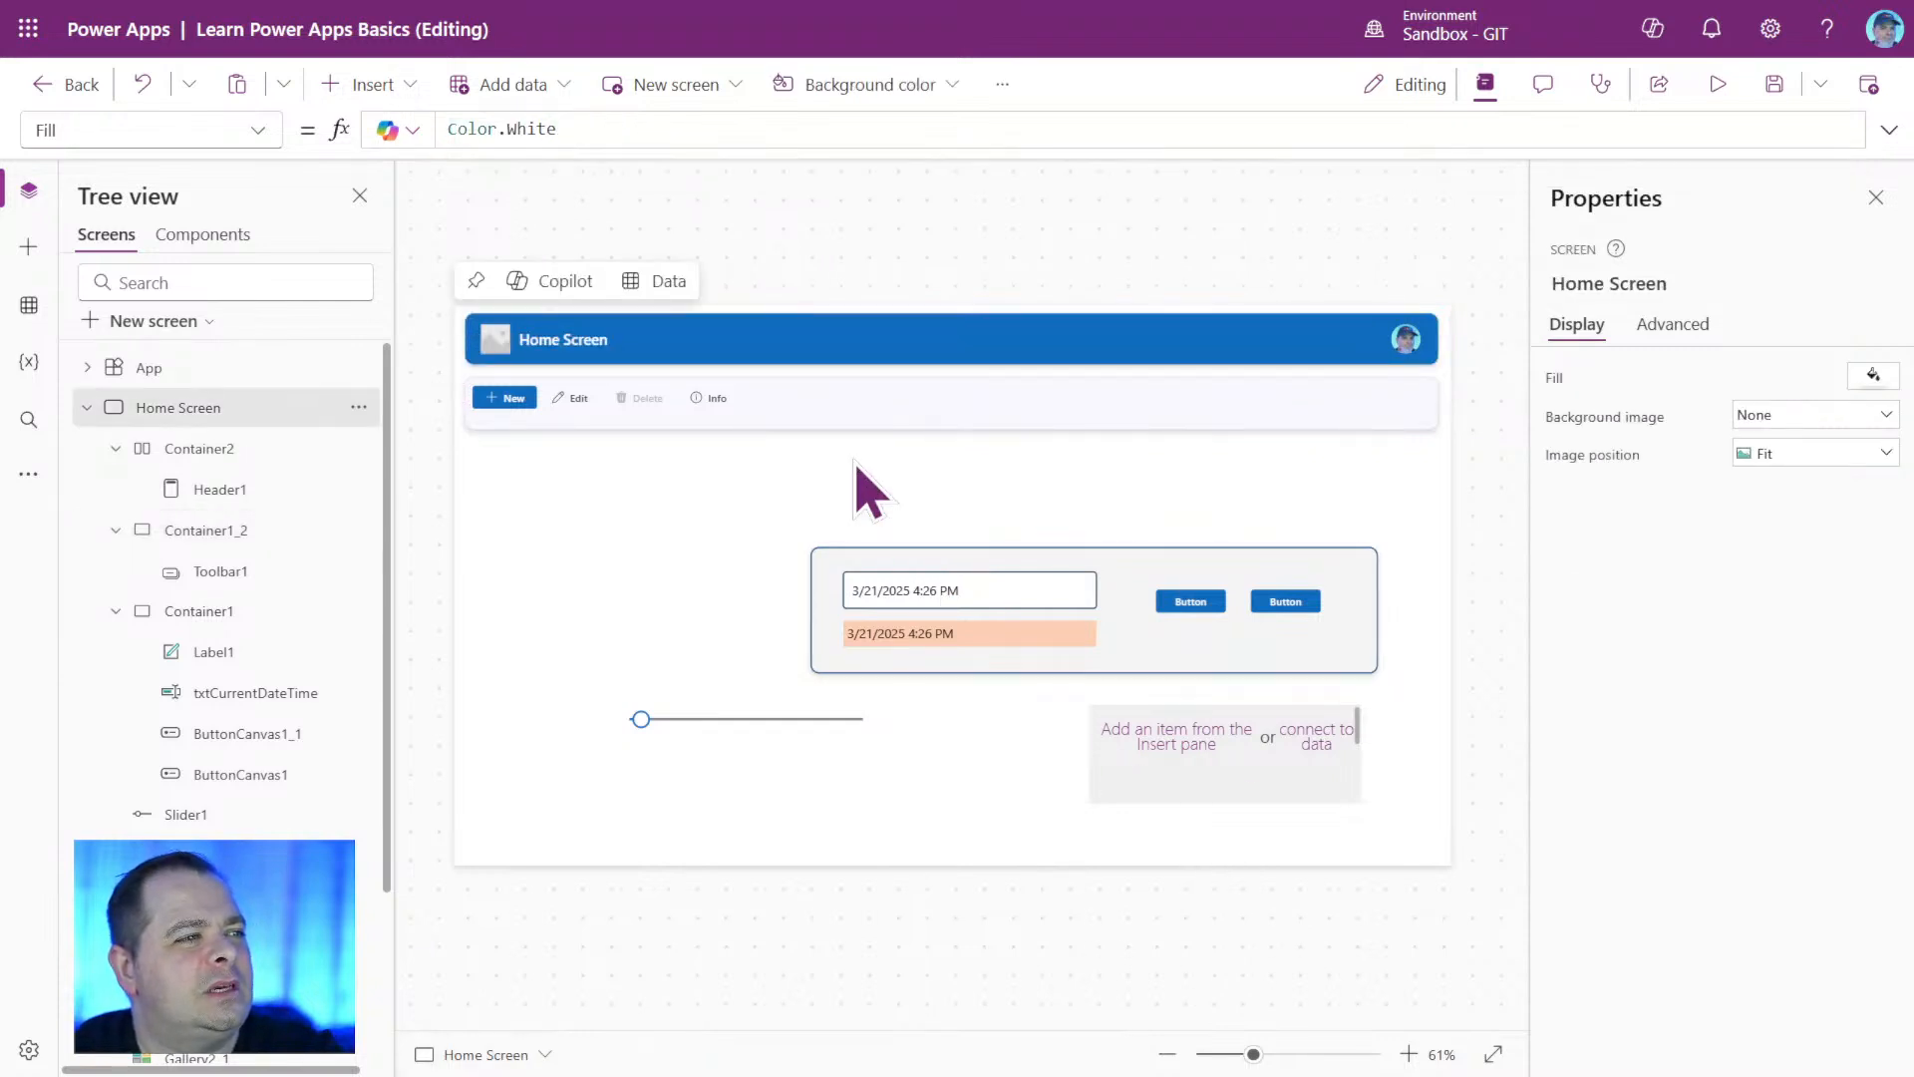
Move Toolbar1 inside its container to about X 9, Y 12.
left_click(701, 400)
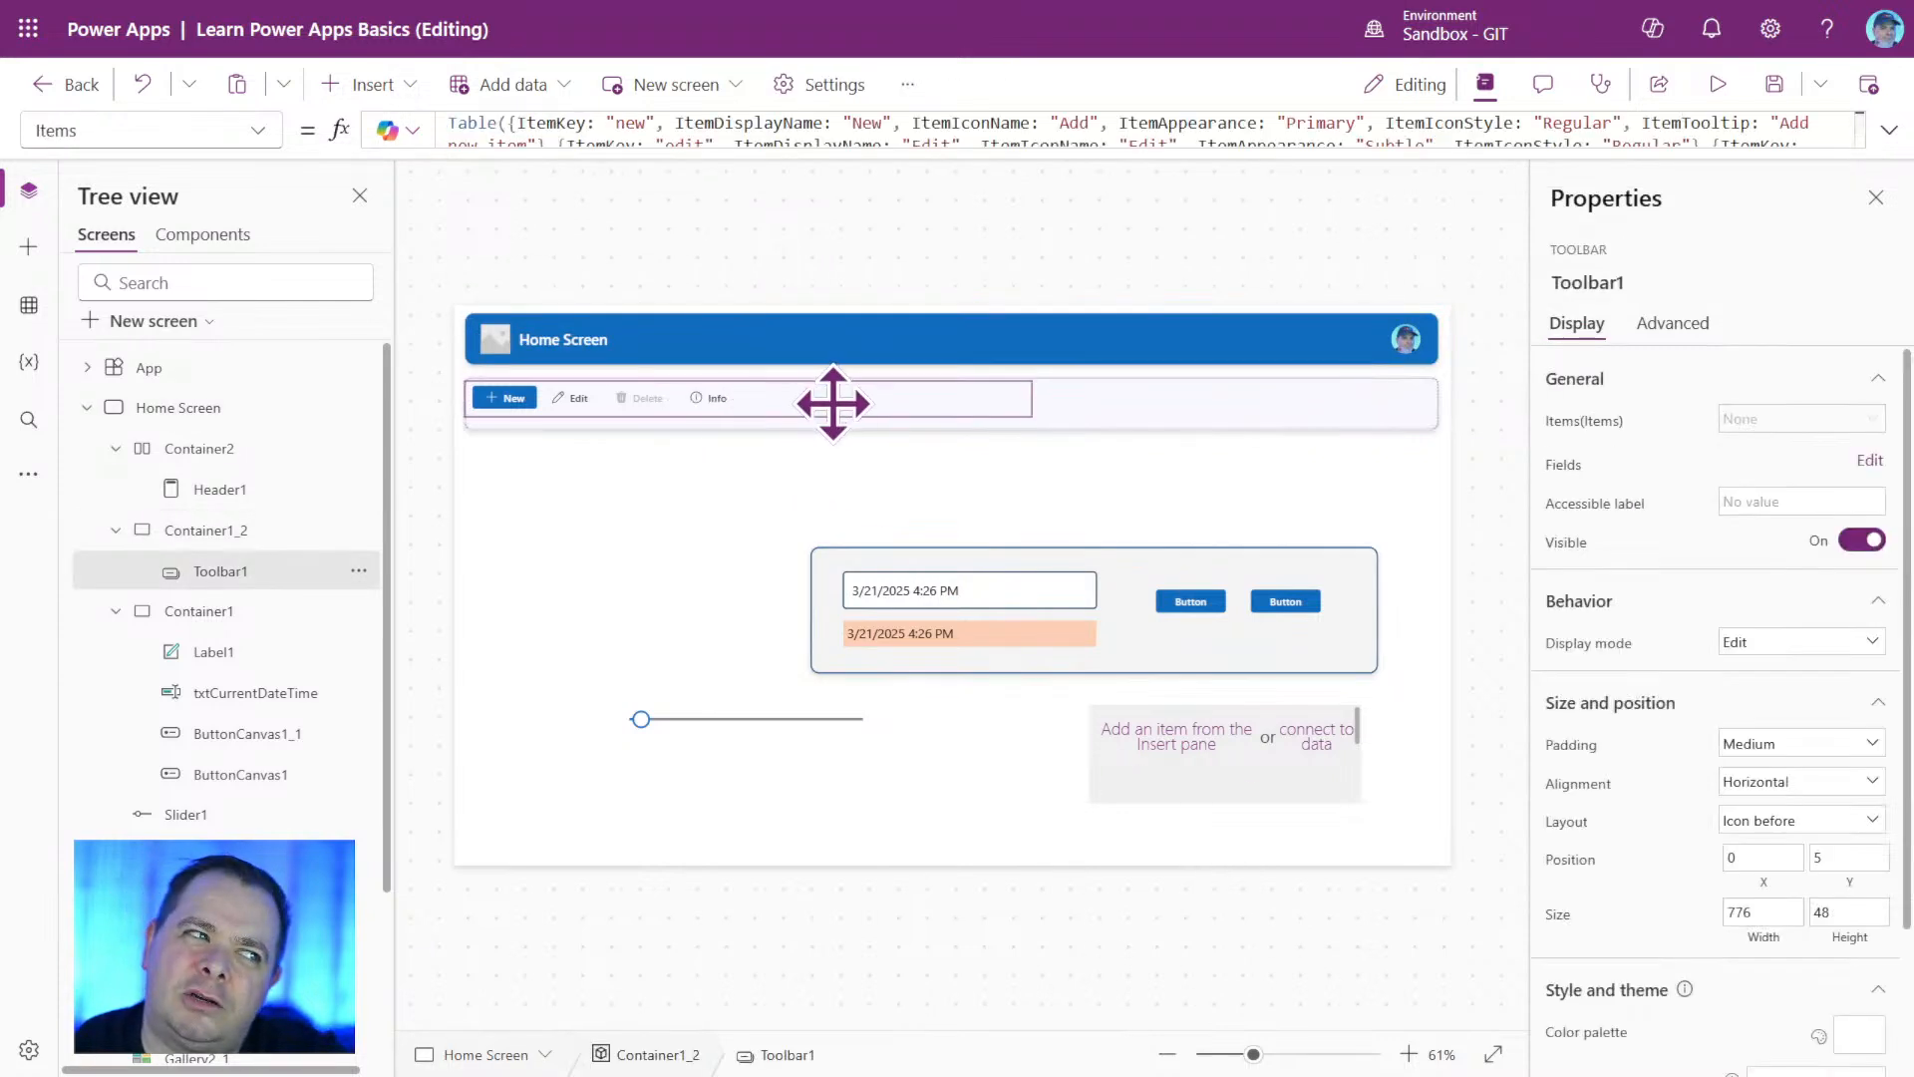
left_click_drag(832, 404, 842, 409)
left_click(1101, 511)
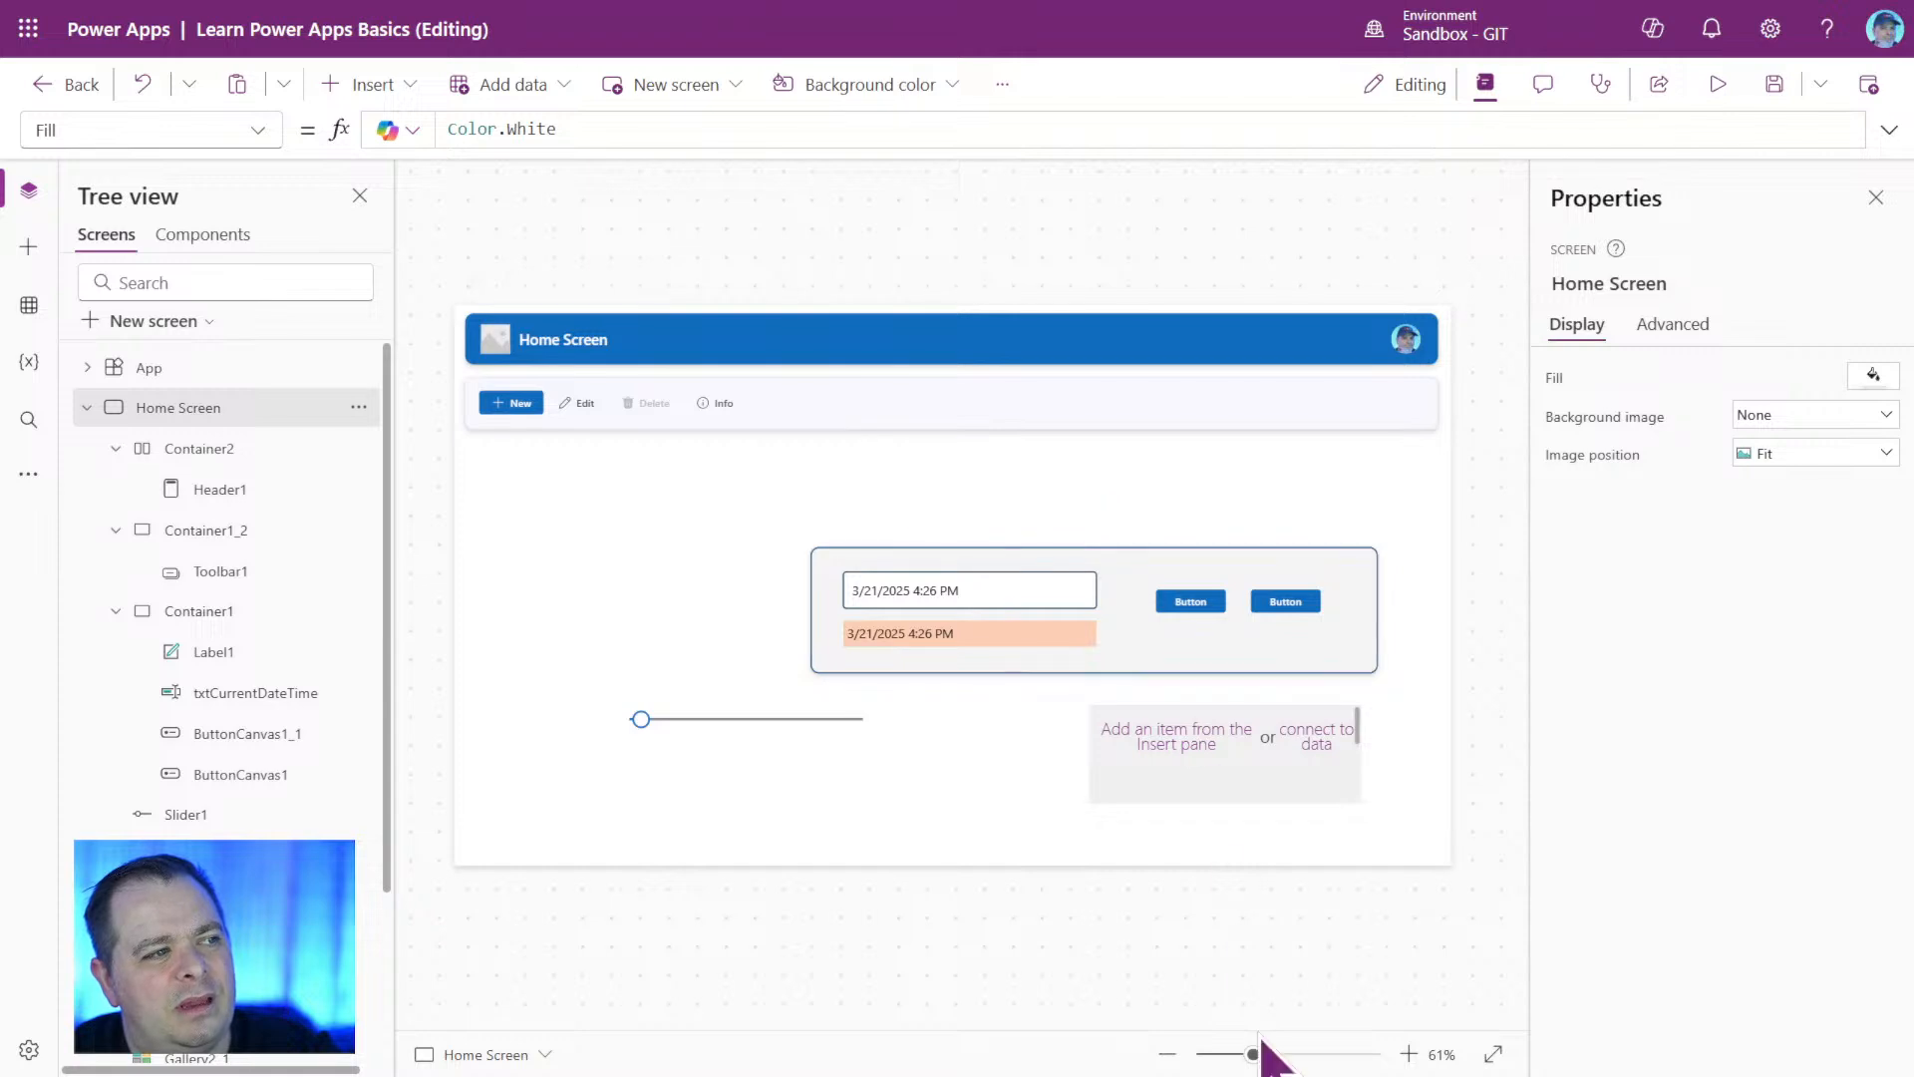
Move Toolbar1 down to Y position 15 in its container and reduce its height to 44.
left_click(1316, 1054)
scroll(907, 456, "up", 3)
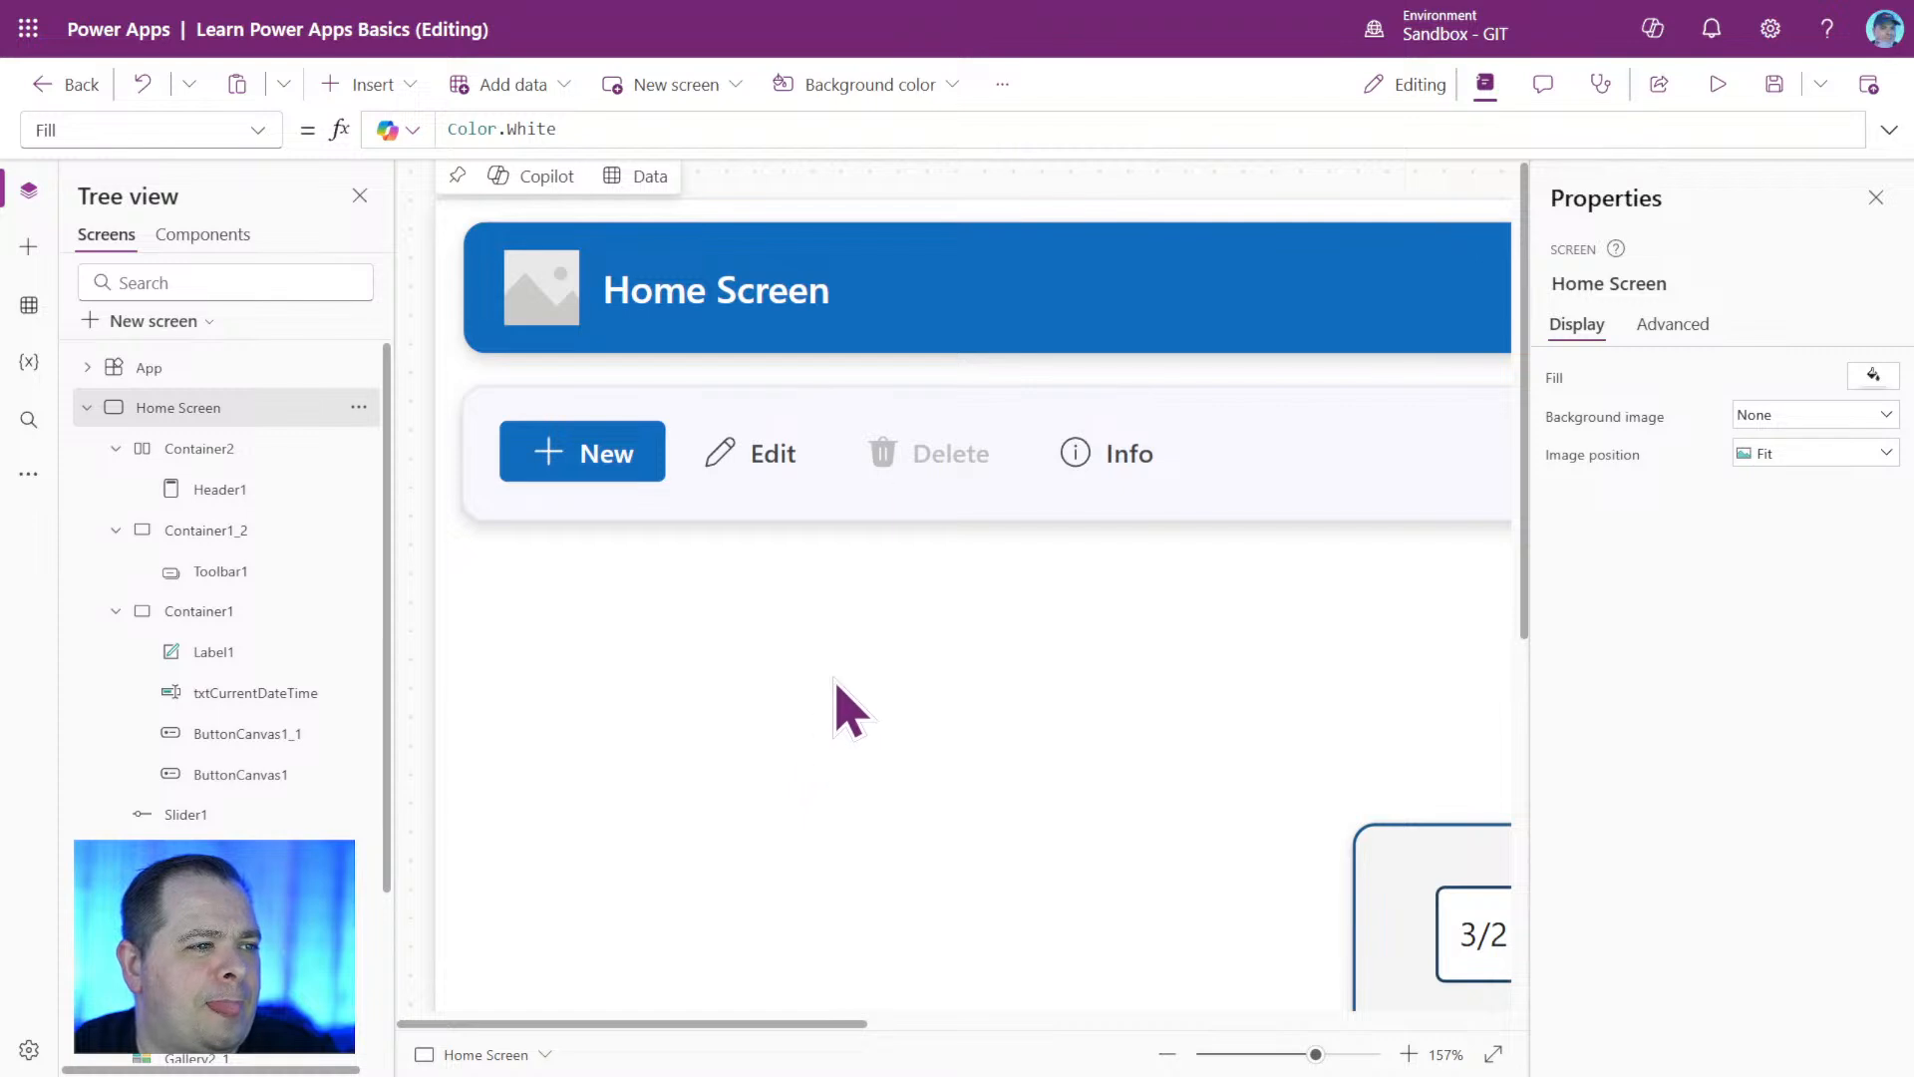
left_click(885, 446)
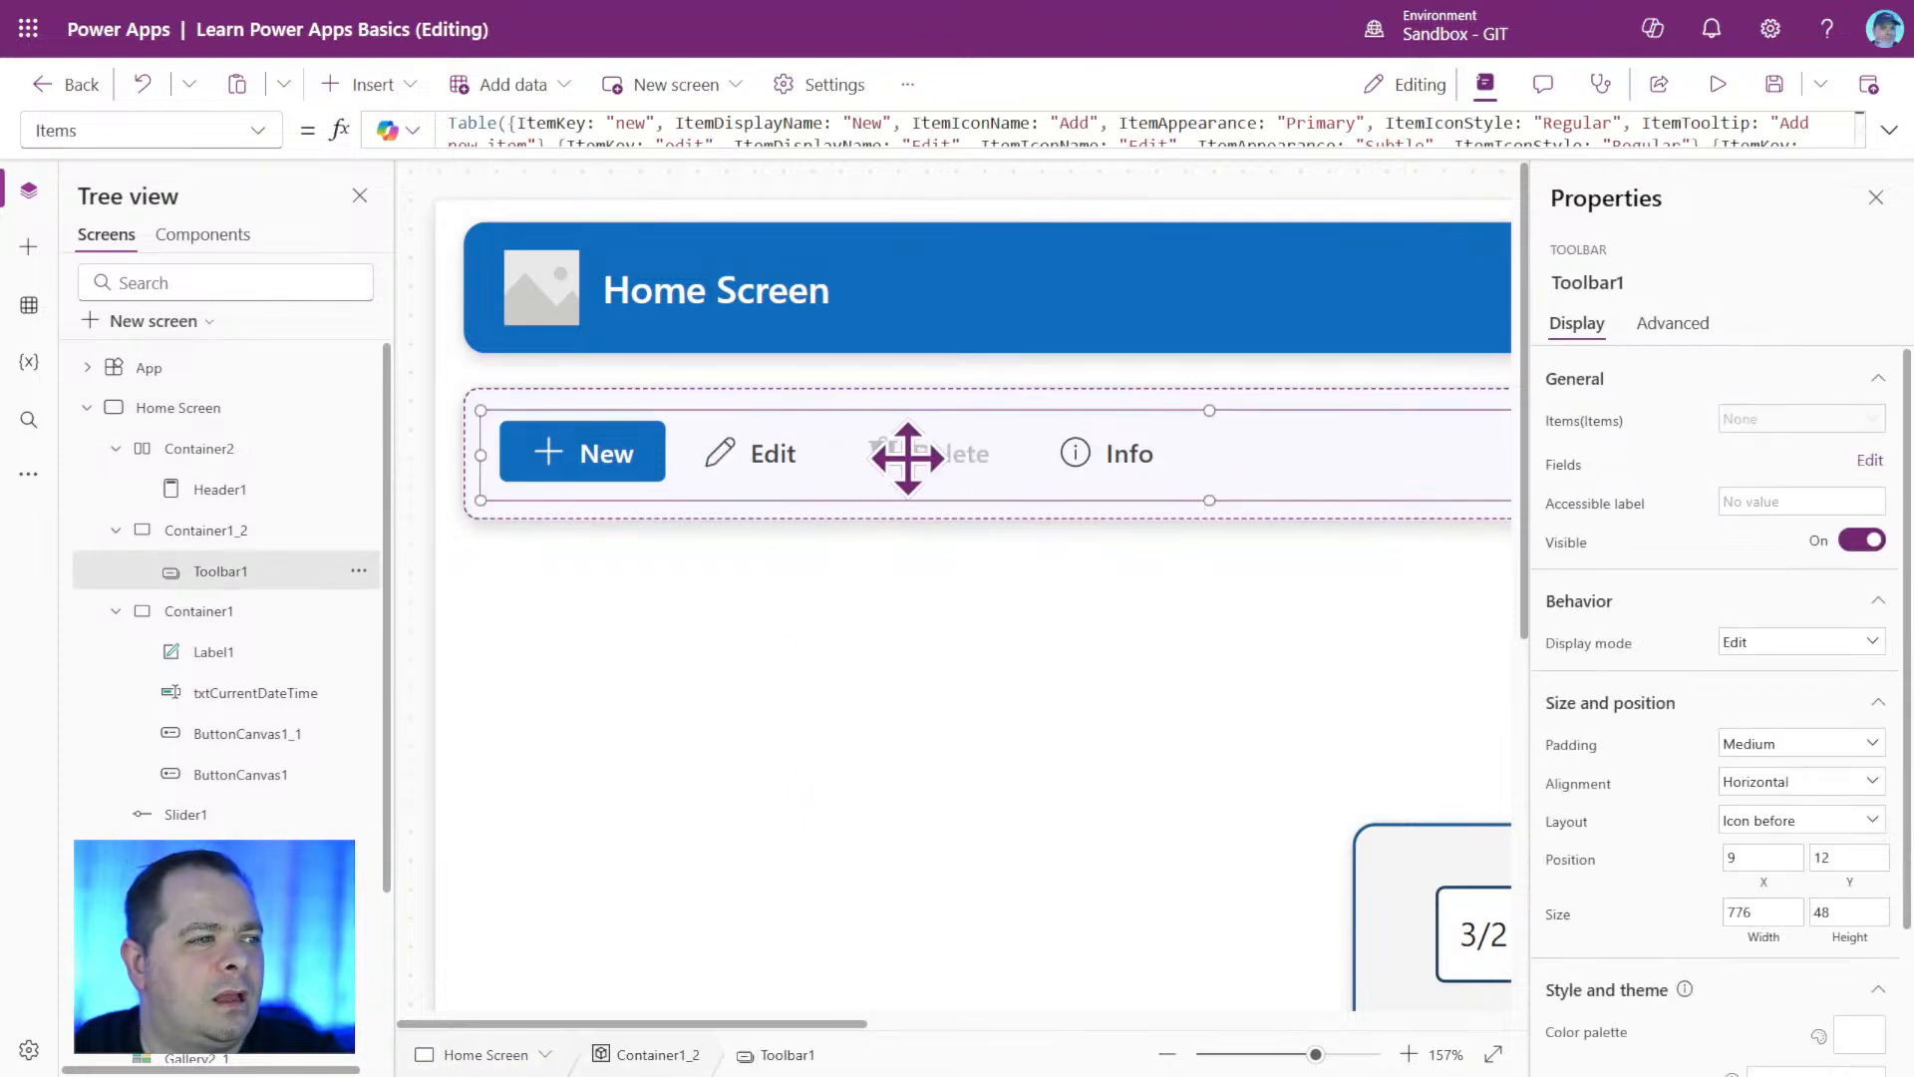
left_click_drag(908, 459, 908, 461)
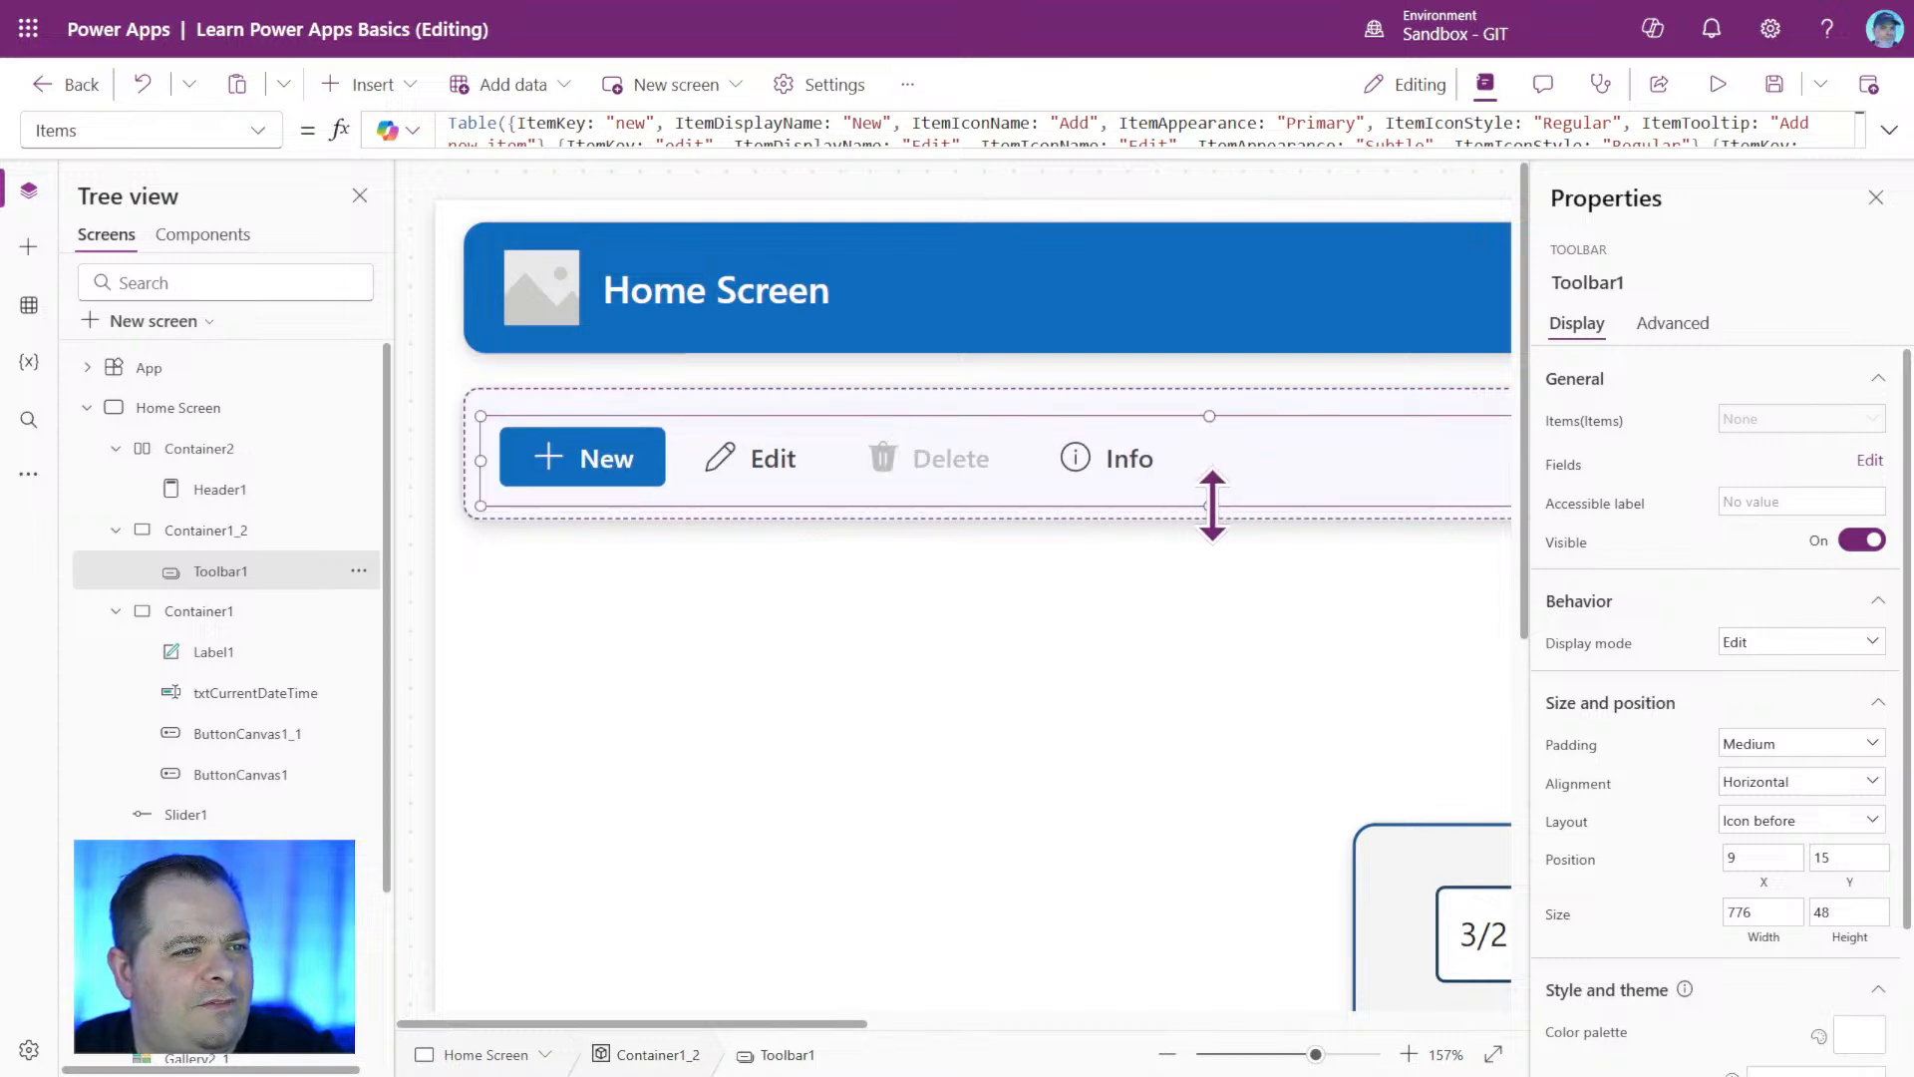
left_click_drag(1212, 503, 1217, 498)
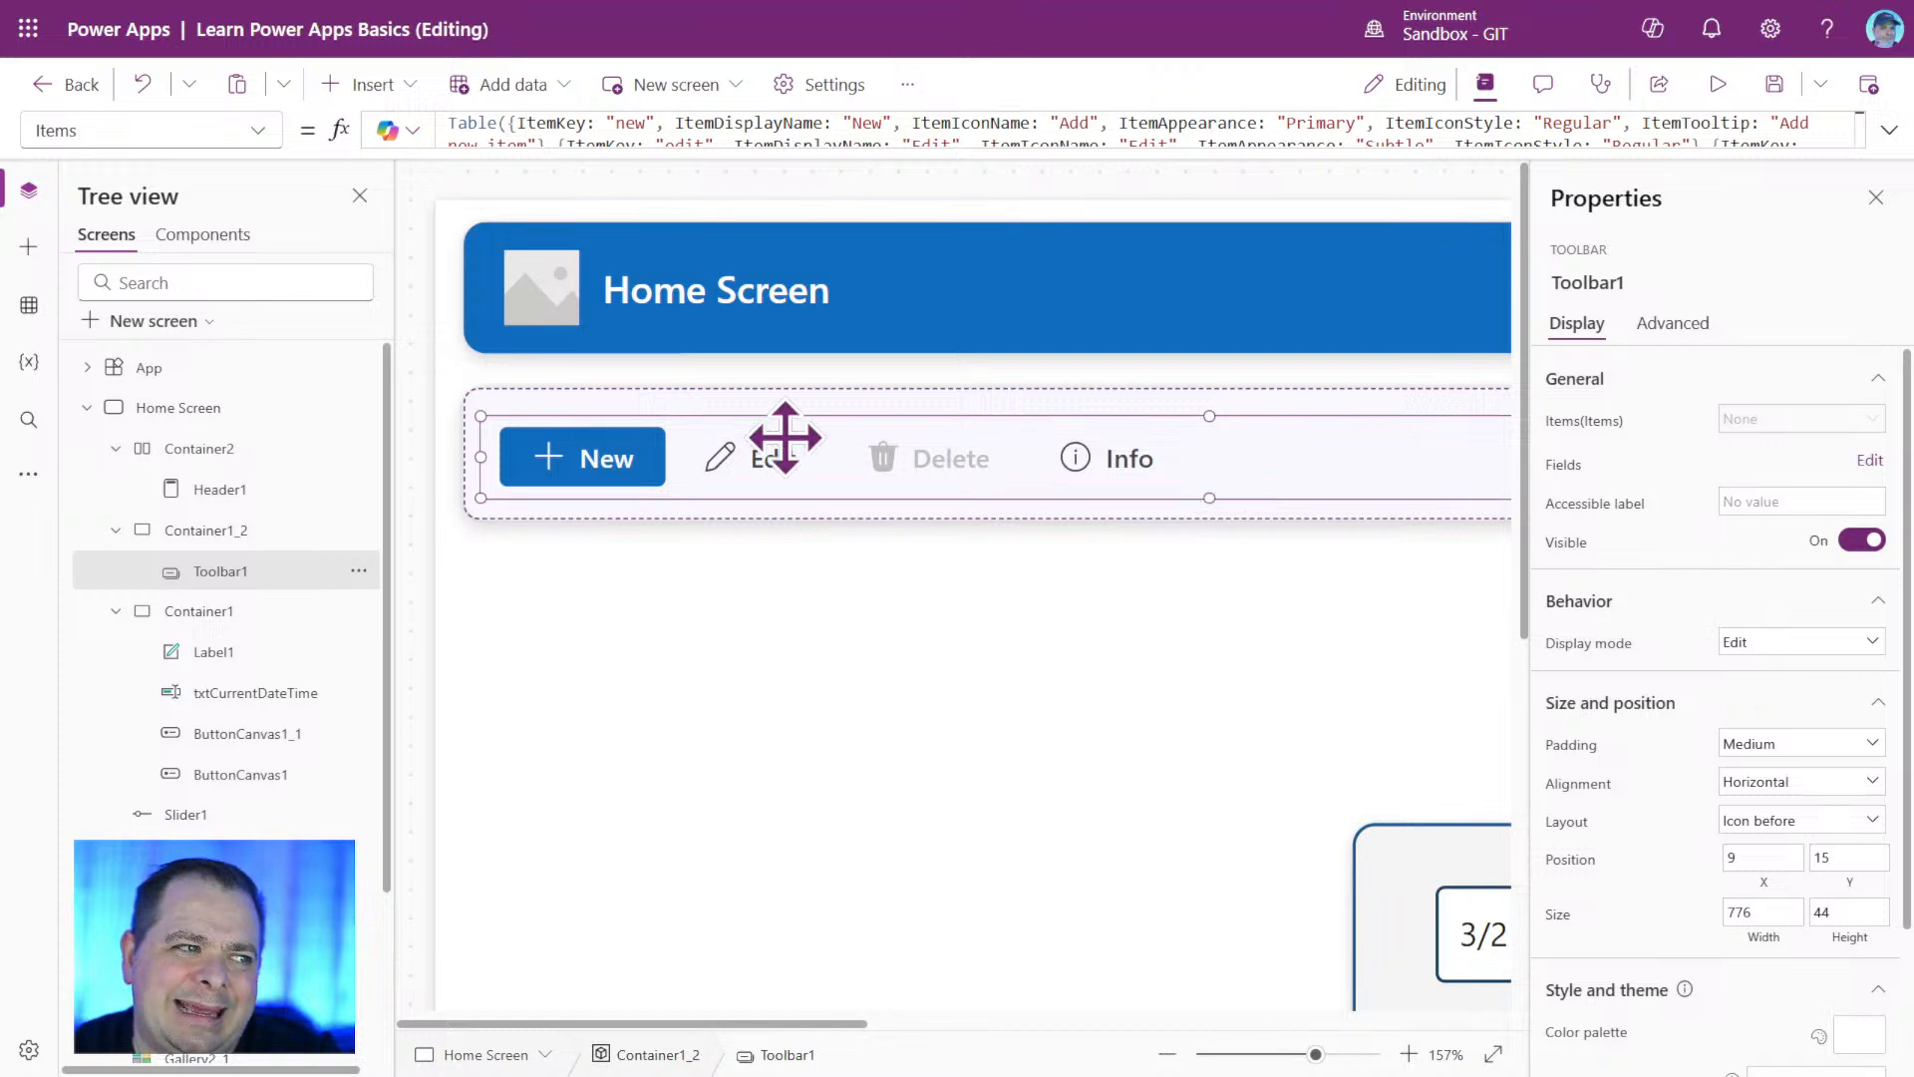
Fine-tune Toolbar1's placement within Container1_2 to X 8, Y 14.
left_click_drag(1316, 1054, 1422, 1070)
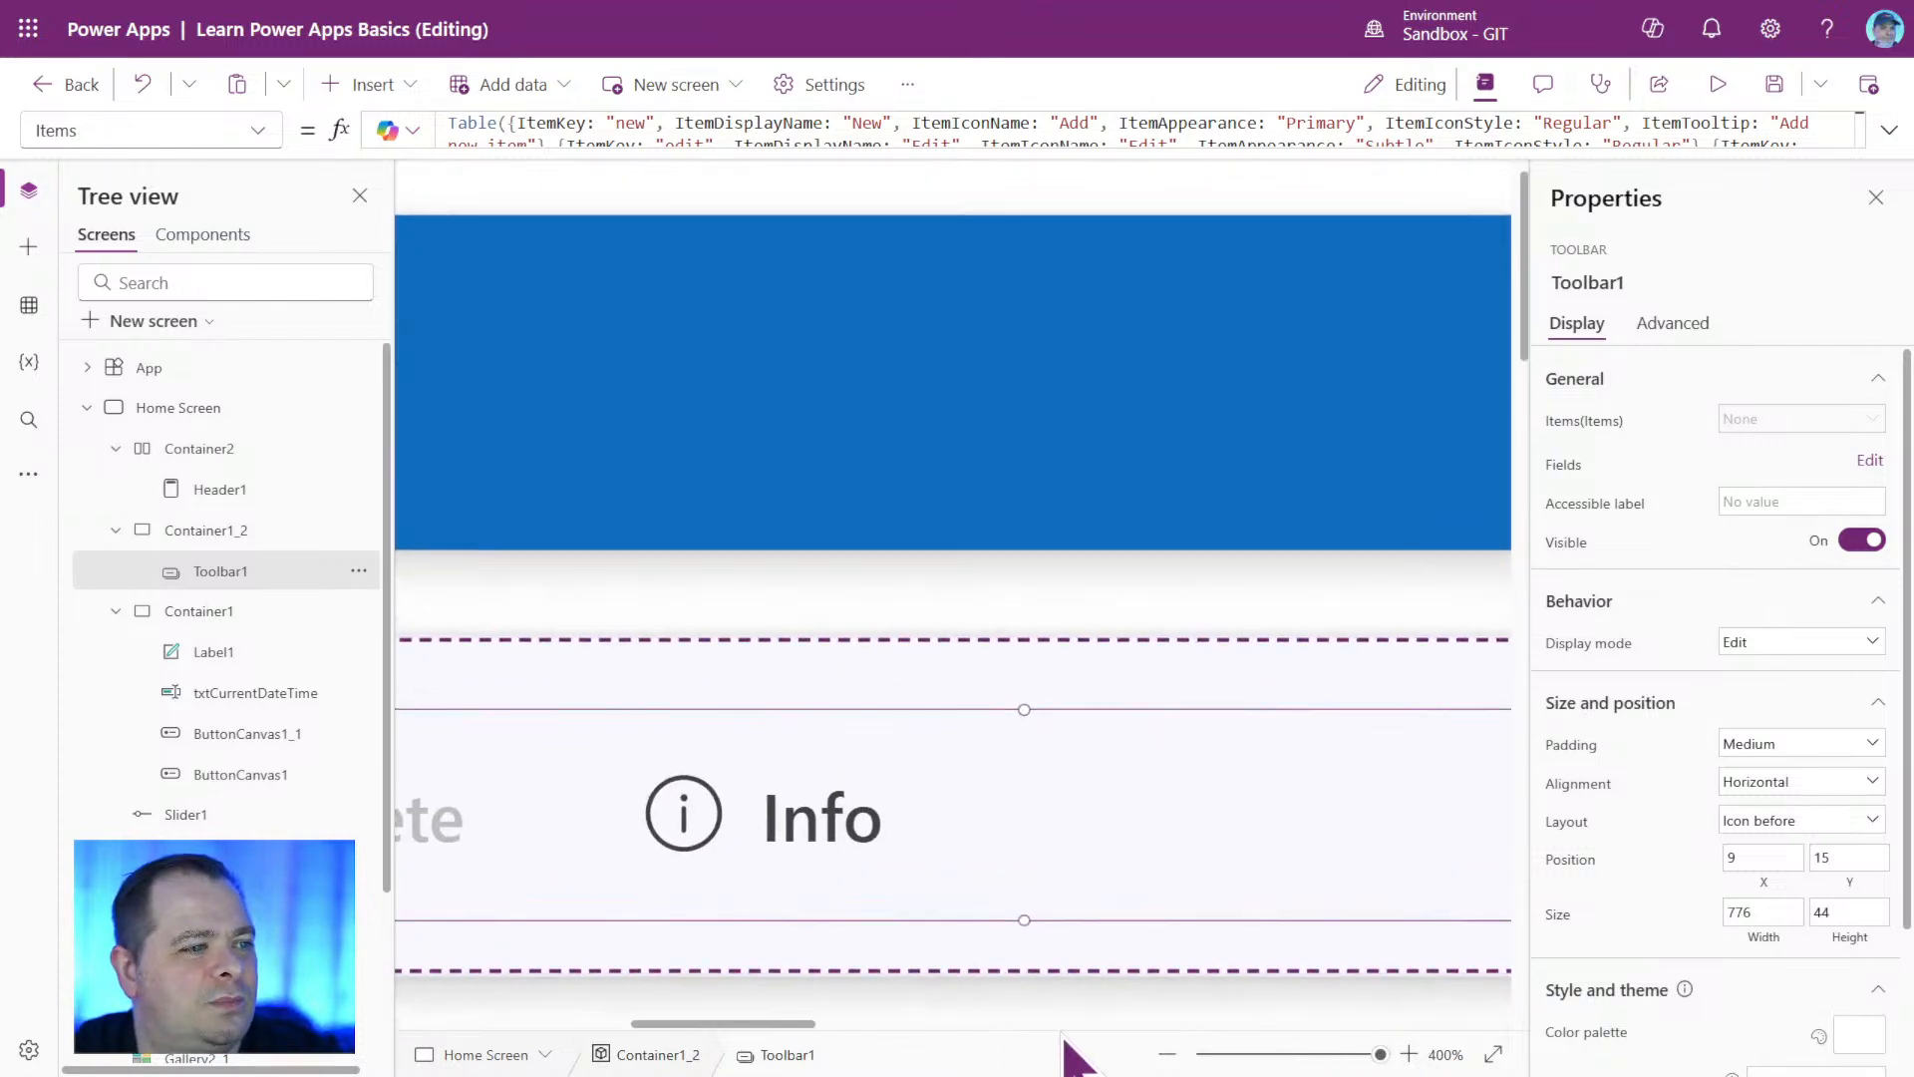
scroll(982, 738, "left", 10)
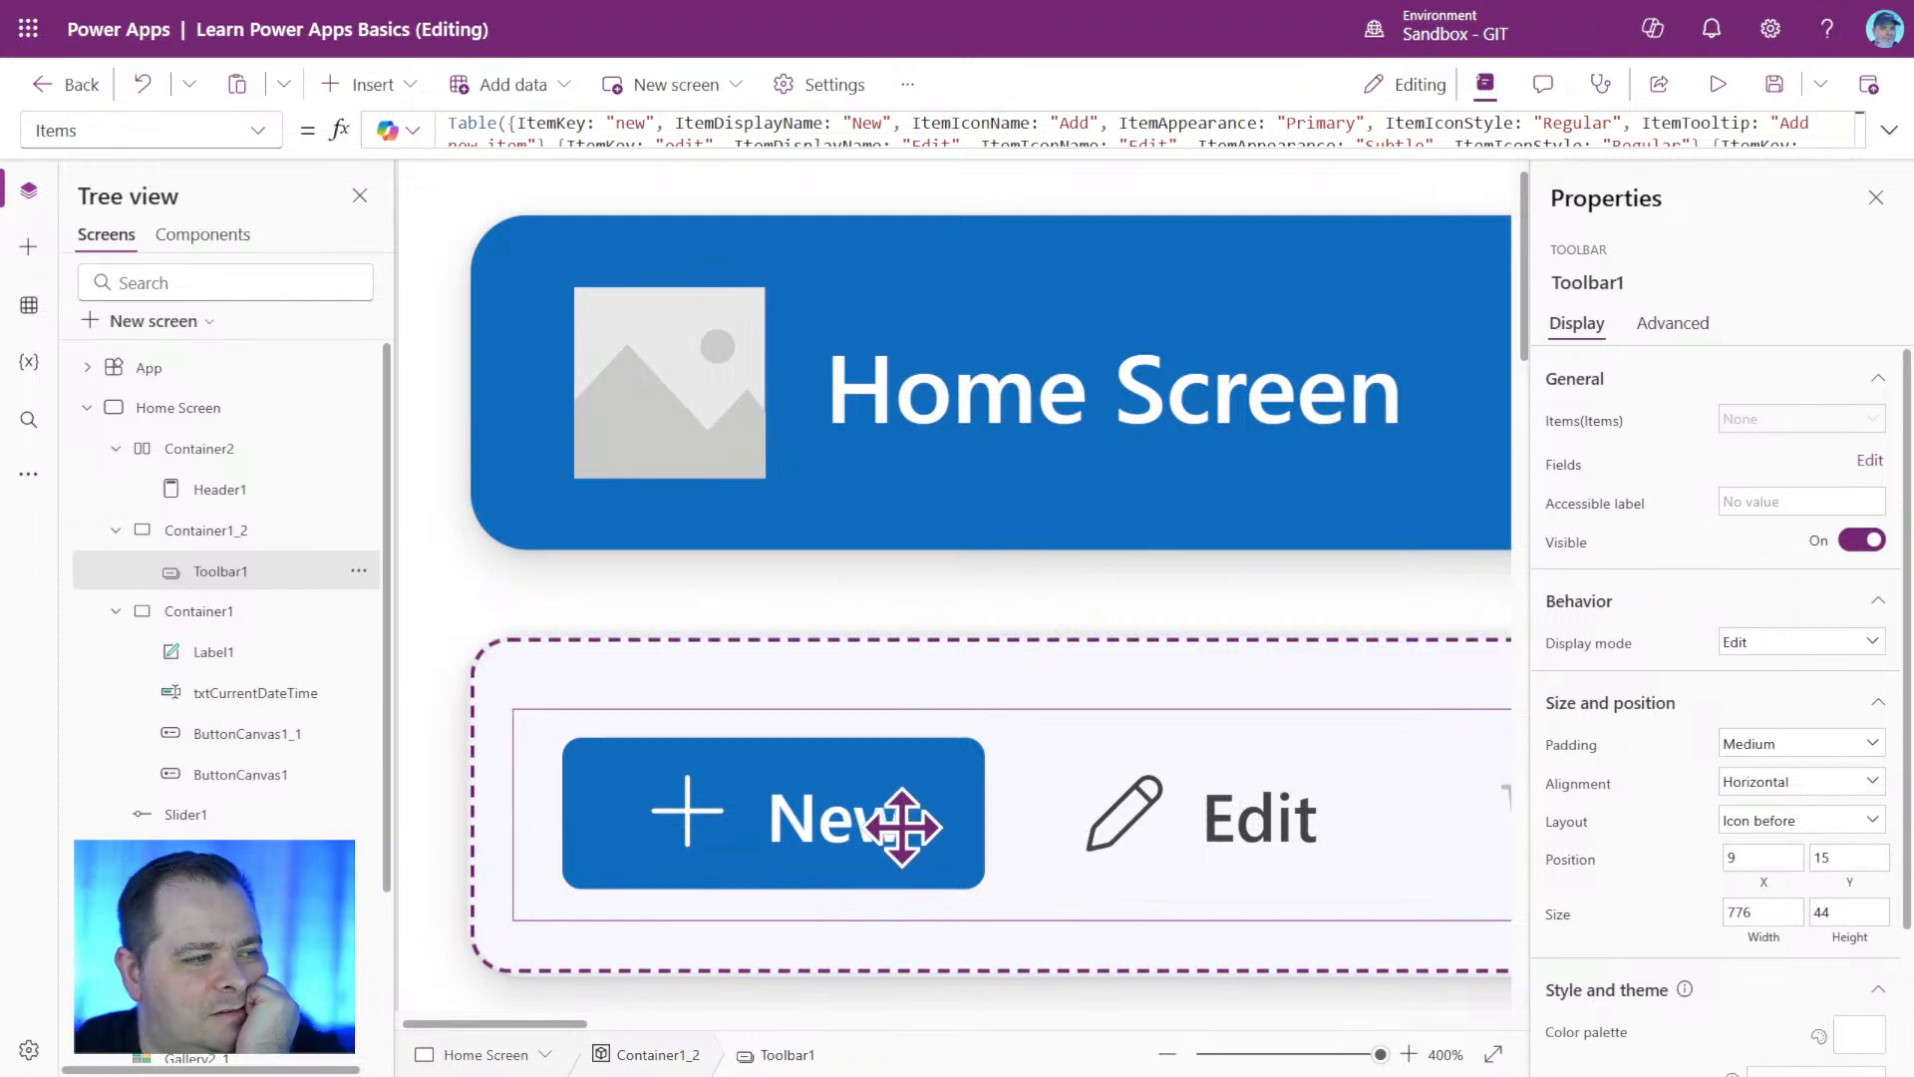
left_click_drag(903, 826, 882, 827)
left_click(878, 1007)
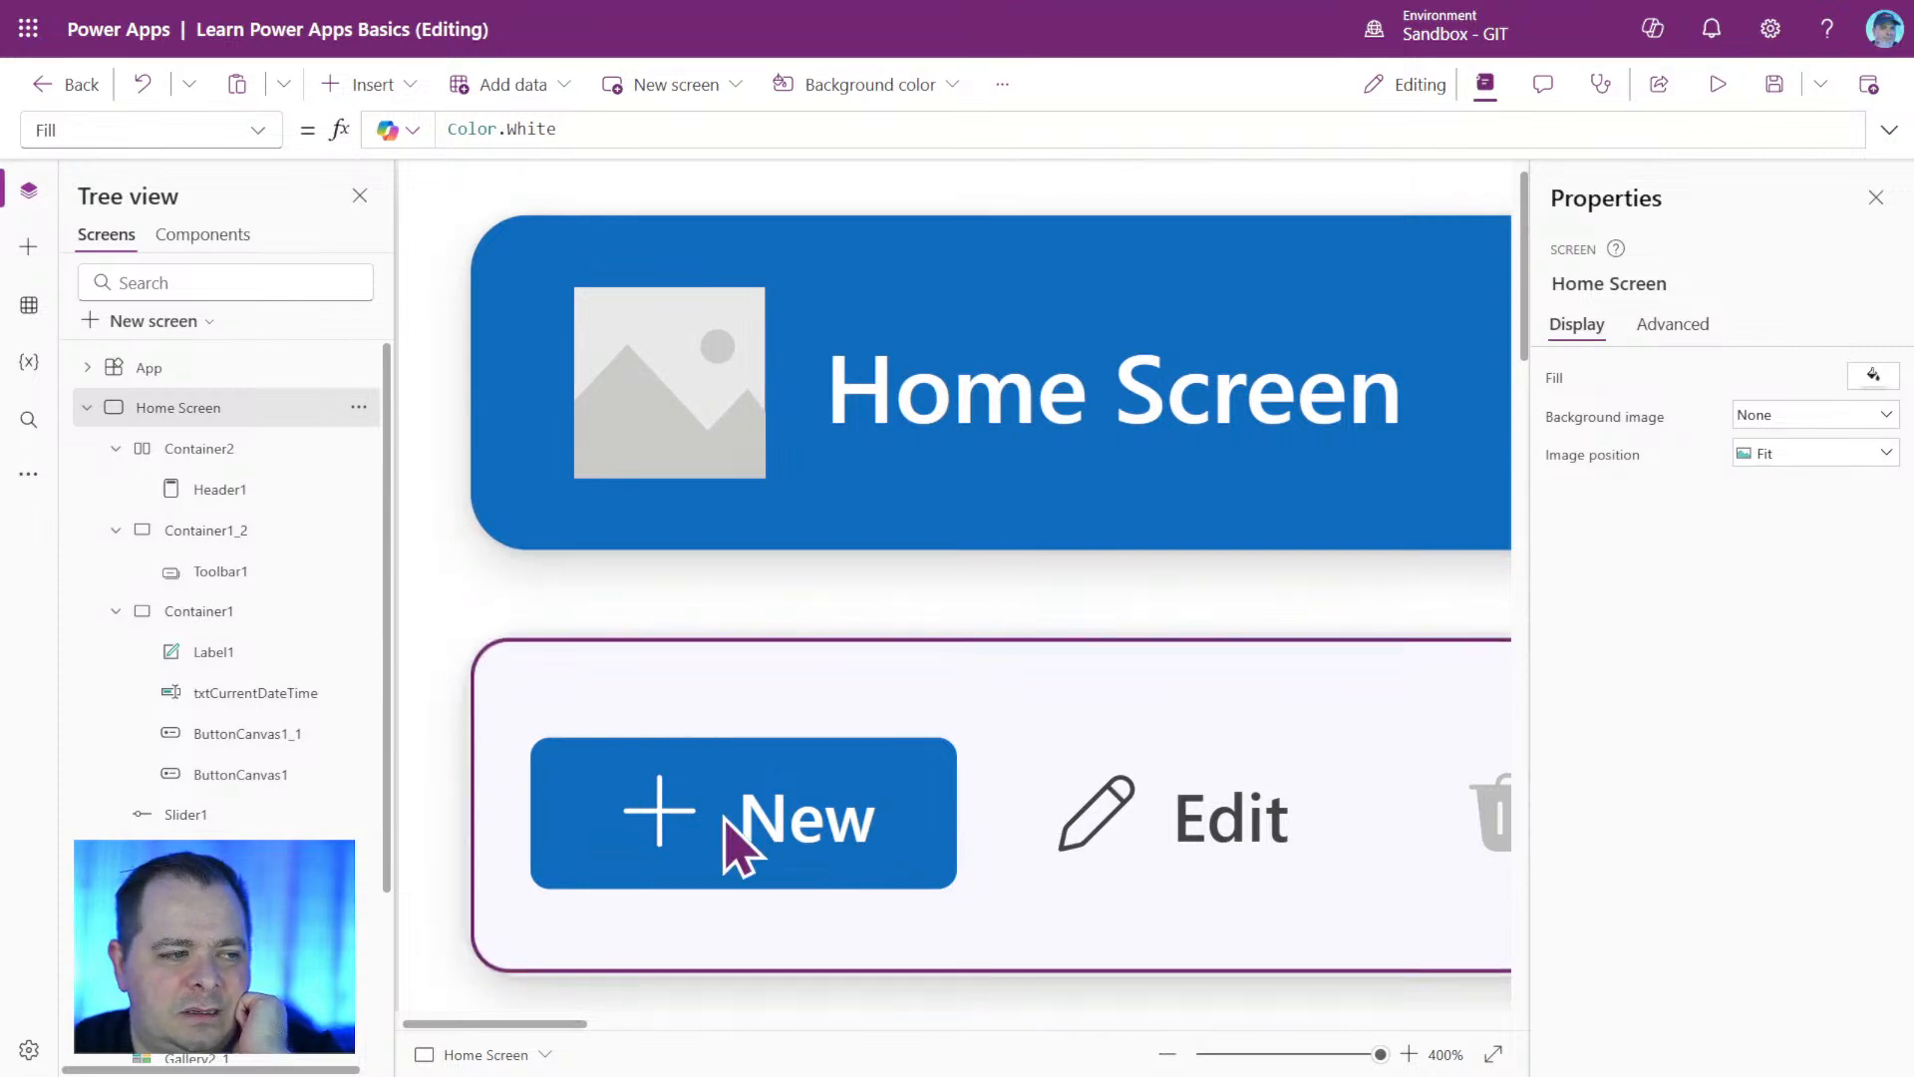
left_click(735, 842)
left_click_drag(628, 812, 648, 811)
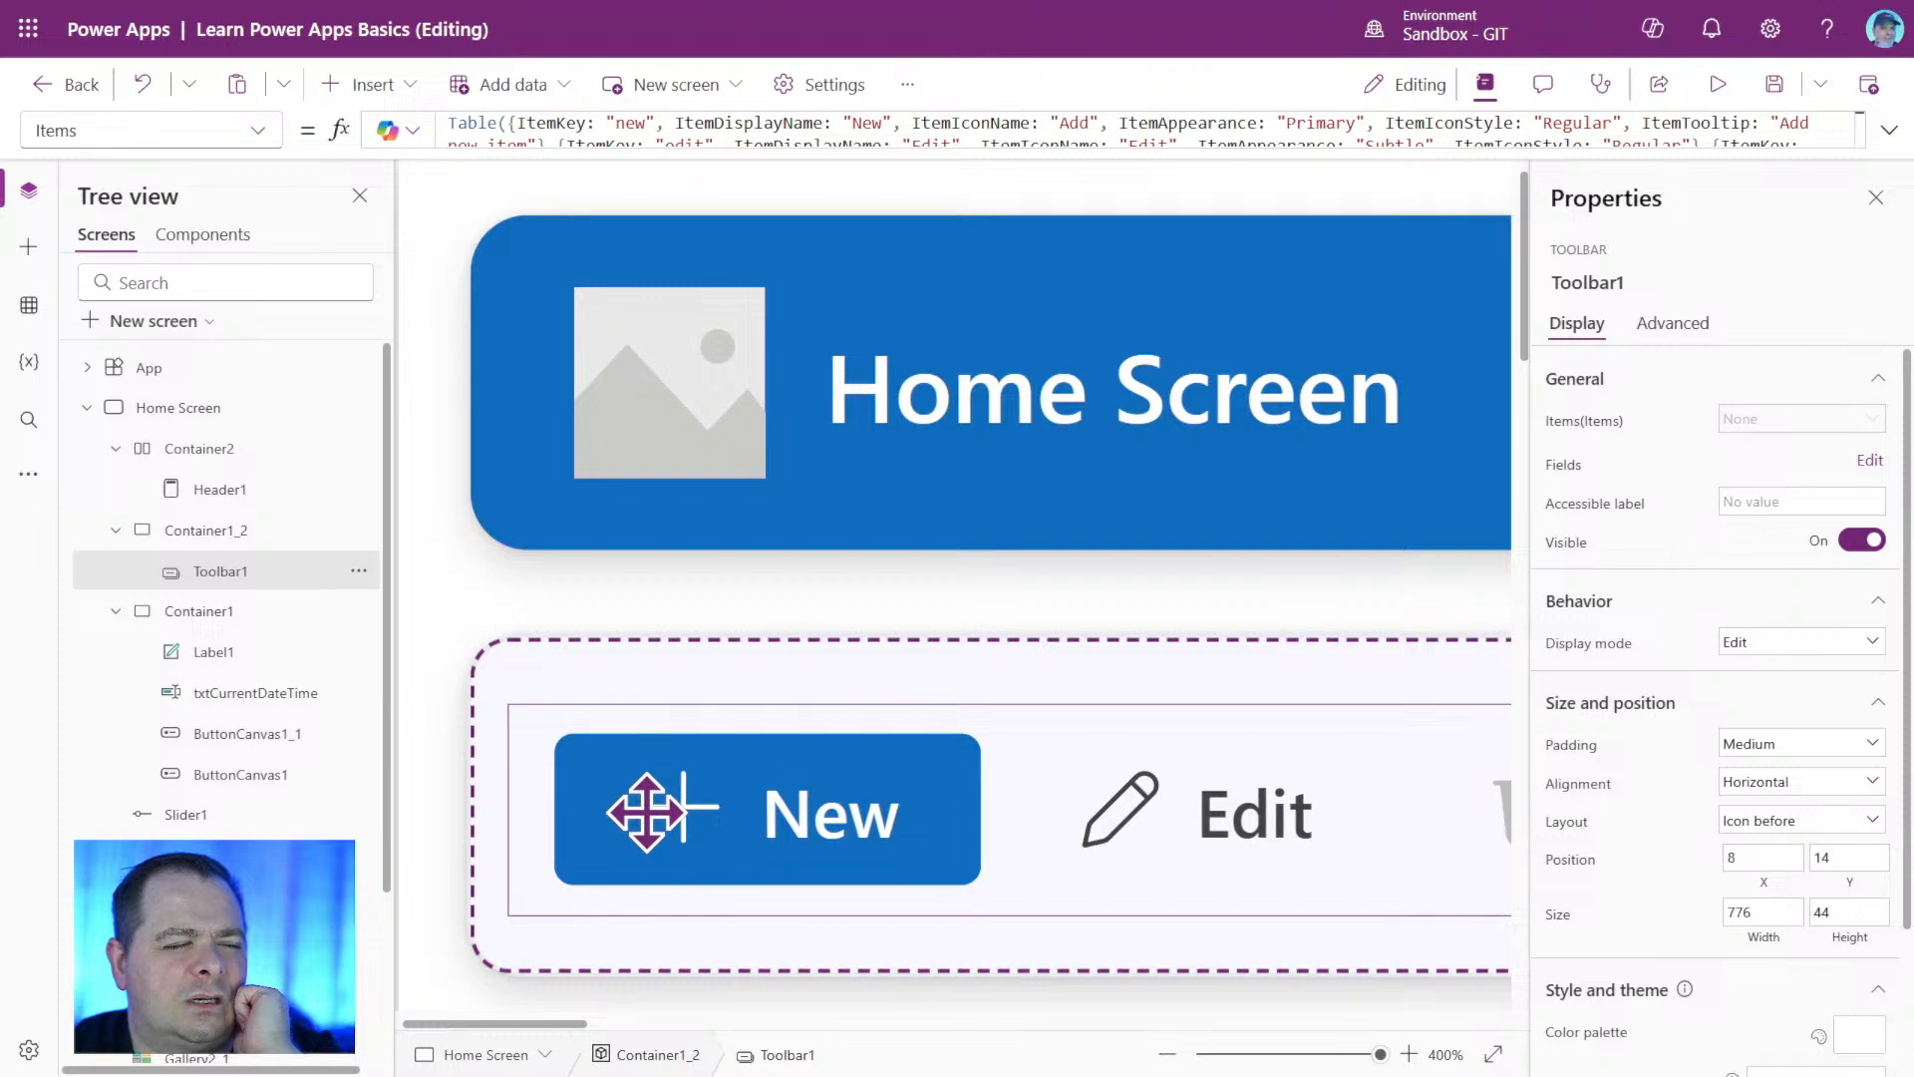
left_click(1009, 1021)
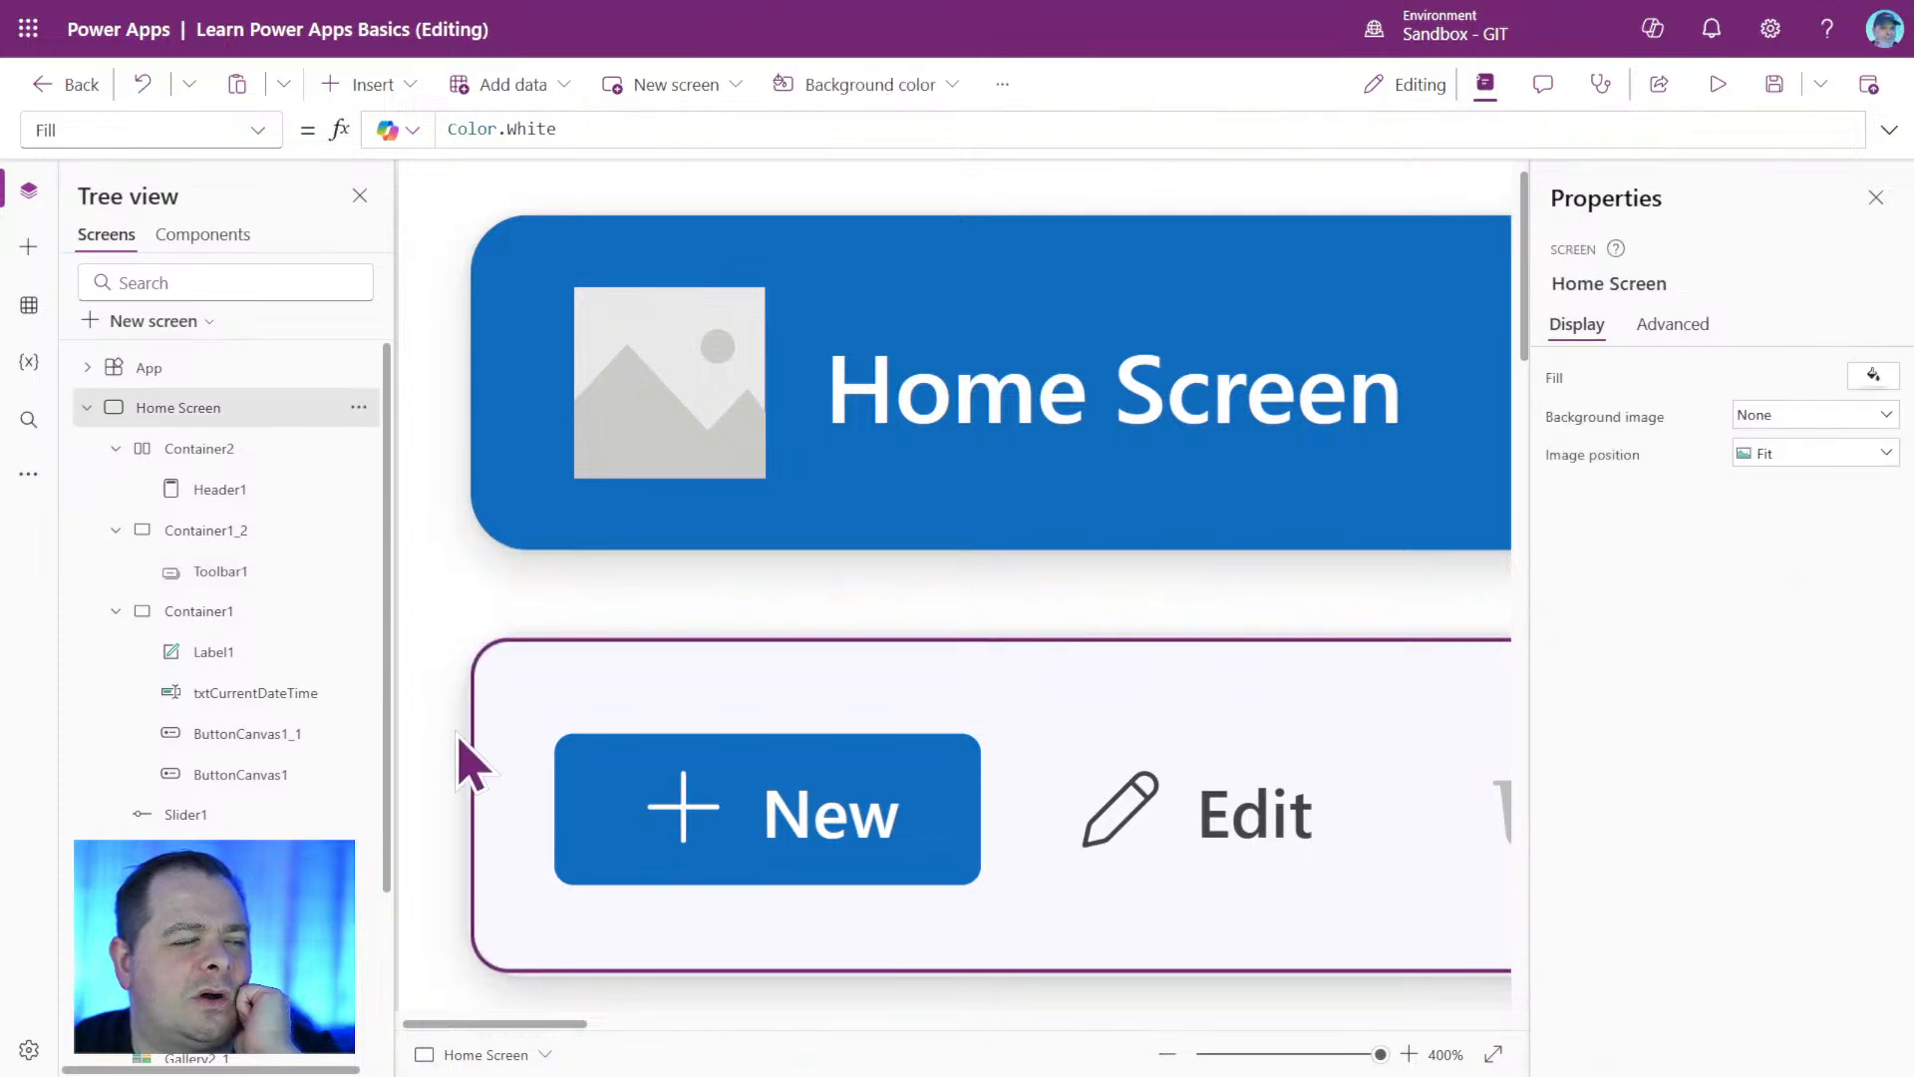
Set the header container Container2's height to 60 and check Toolbar1 within the linked toolbar container.
left_click(1285, 1055)
left_click_drag(1285, 1055, 1261, 1055)
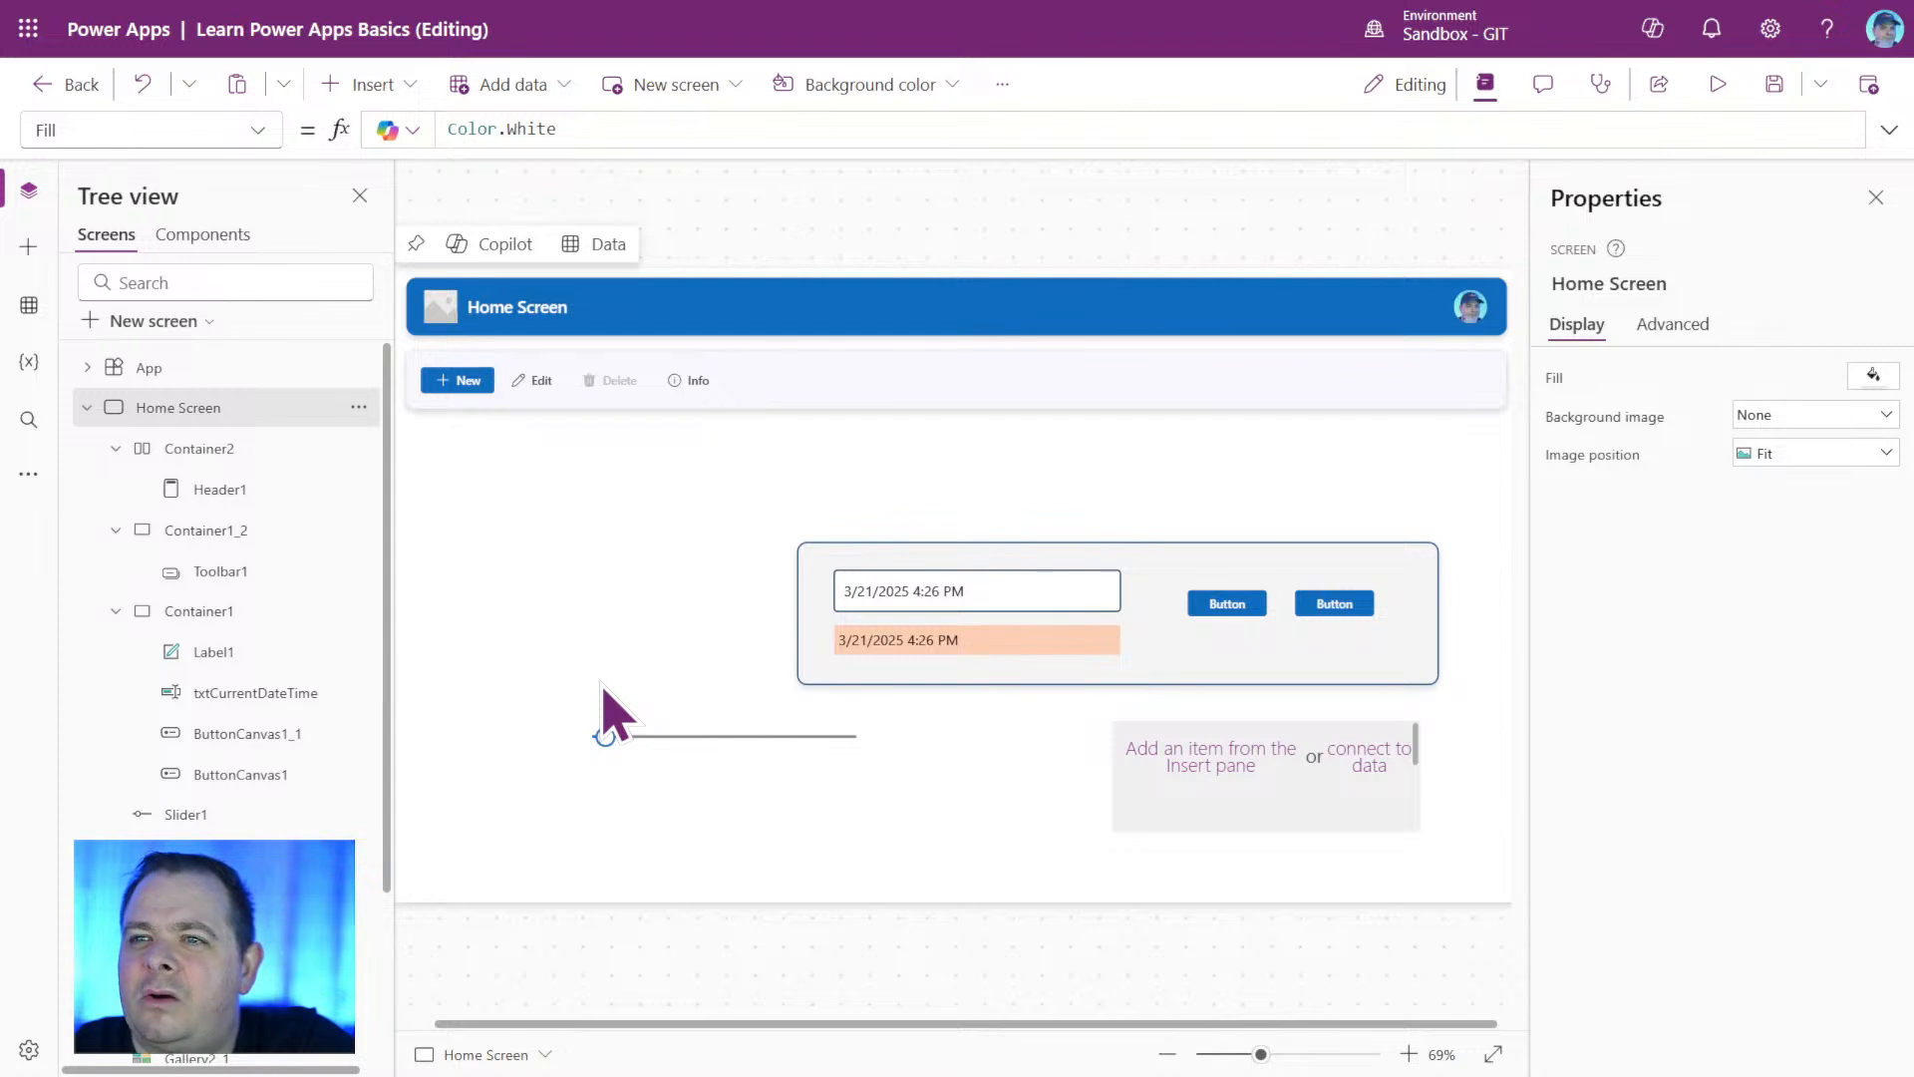
left_click(242, 455)
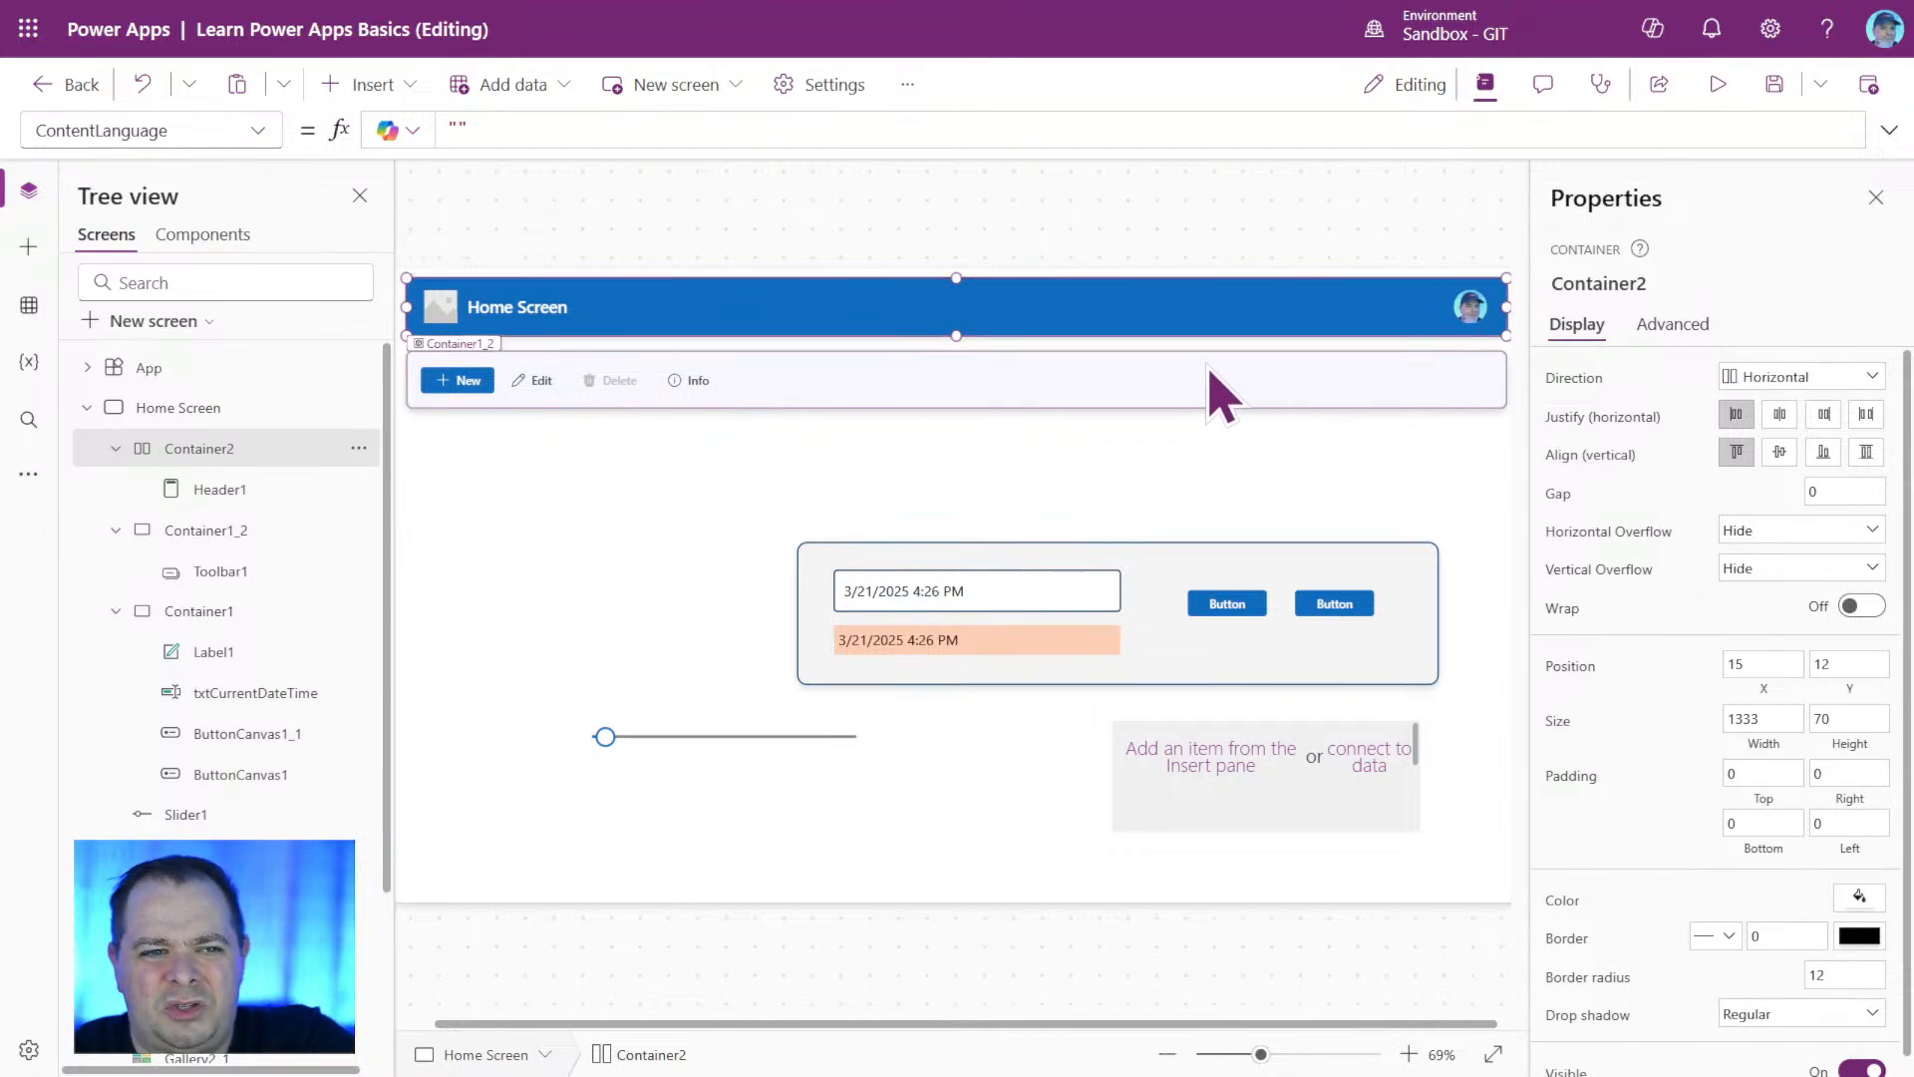
left_click(1843, 719)
type("60")
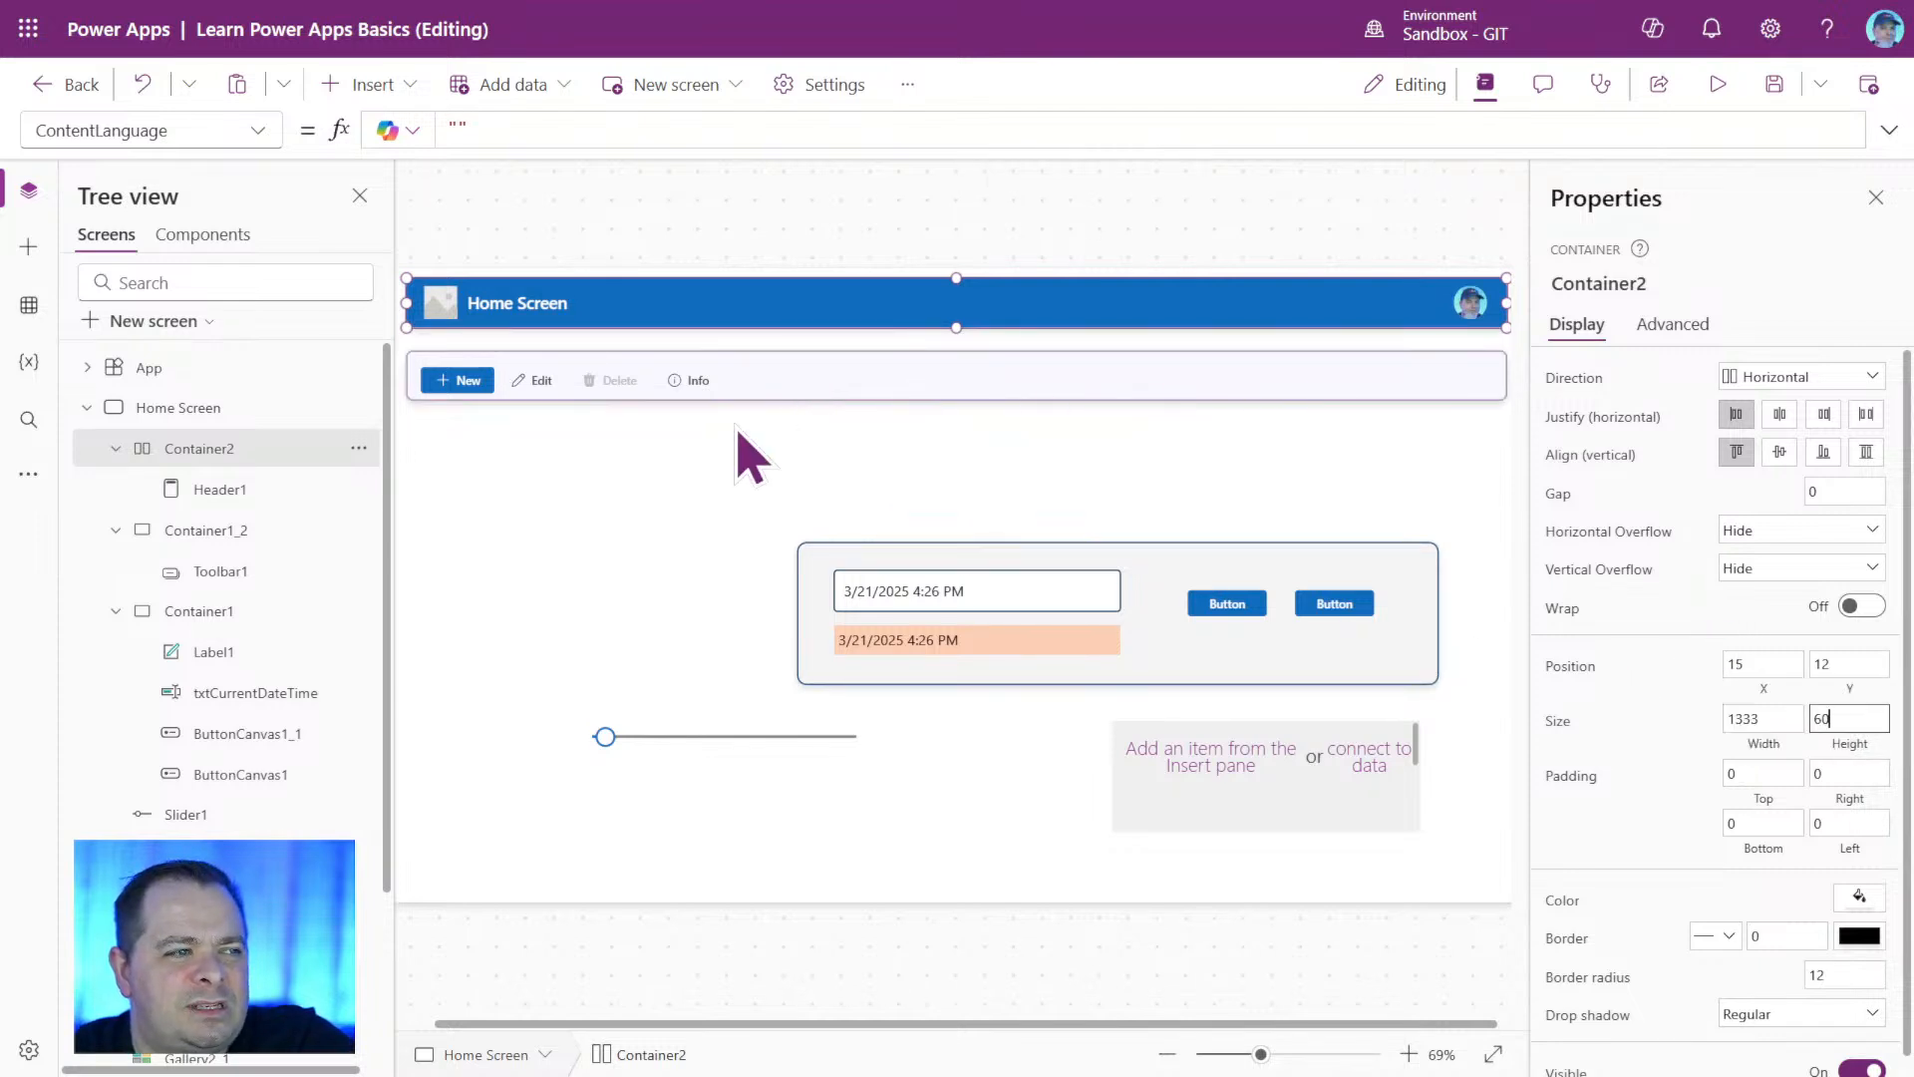
left_click(671, 418)
left_click(725, 379)
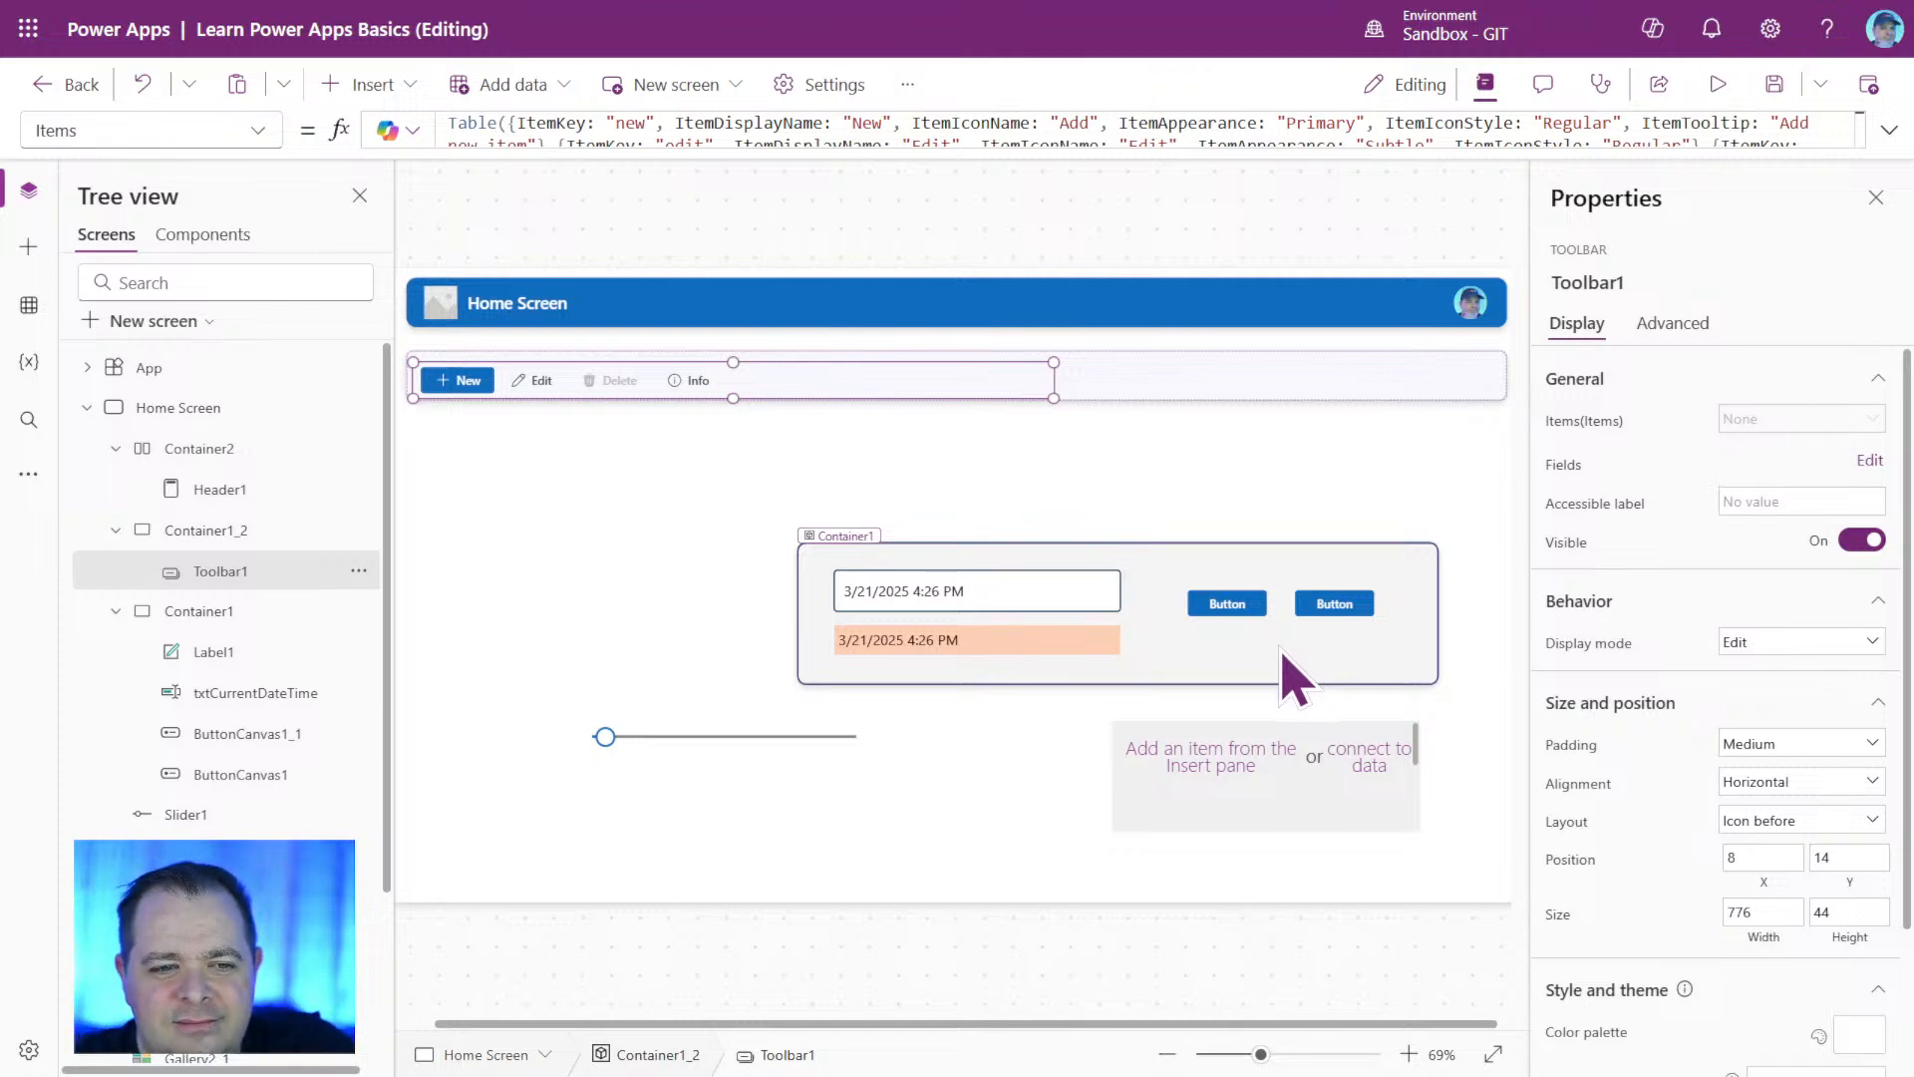
left_click(676, 499)
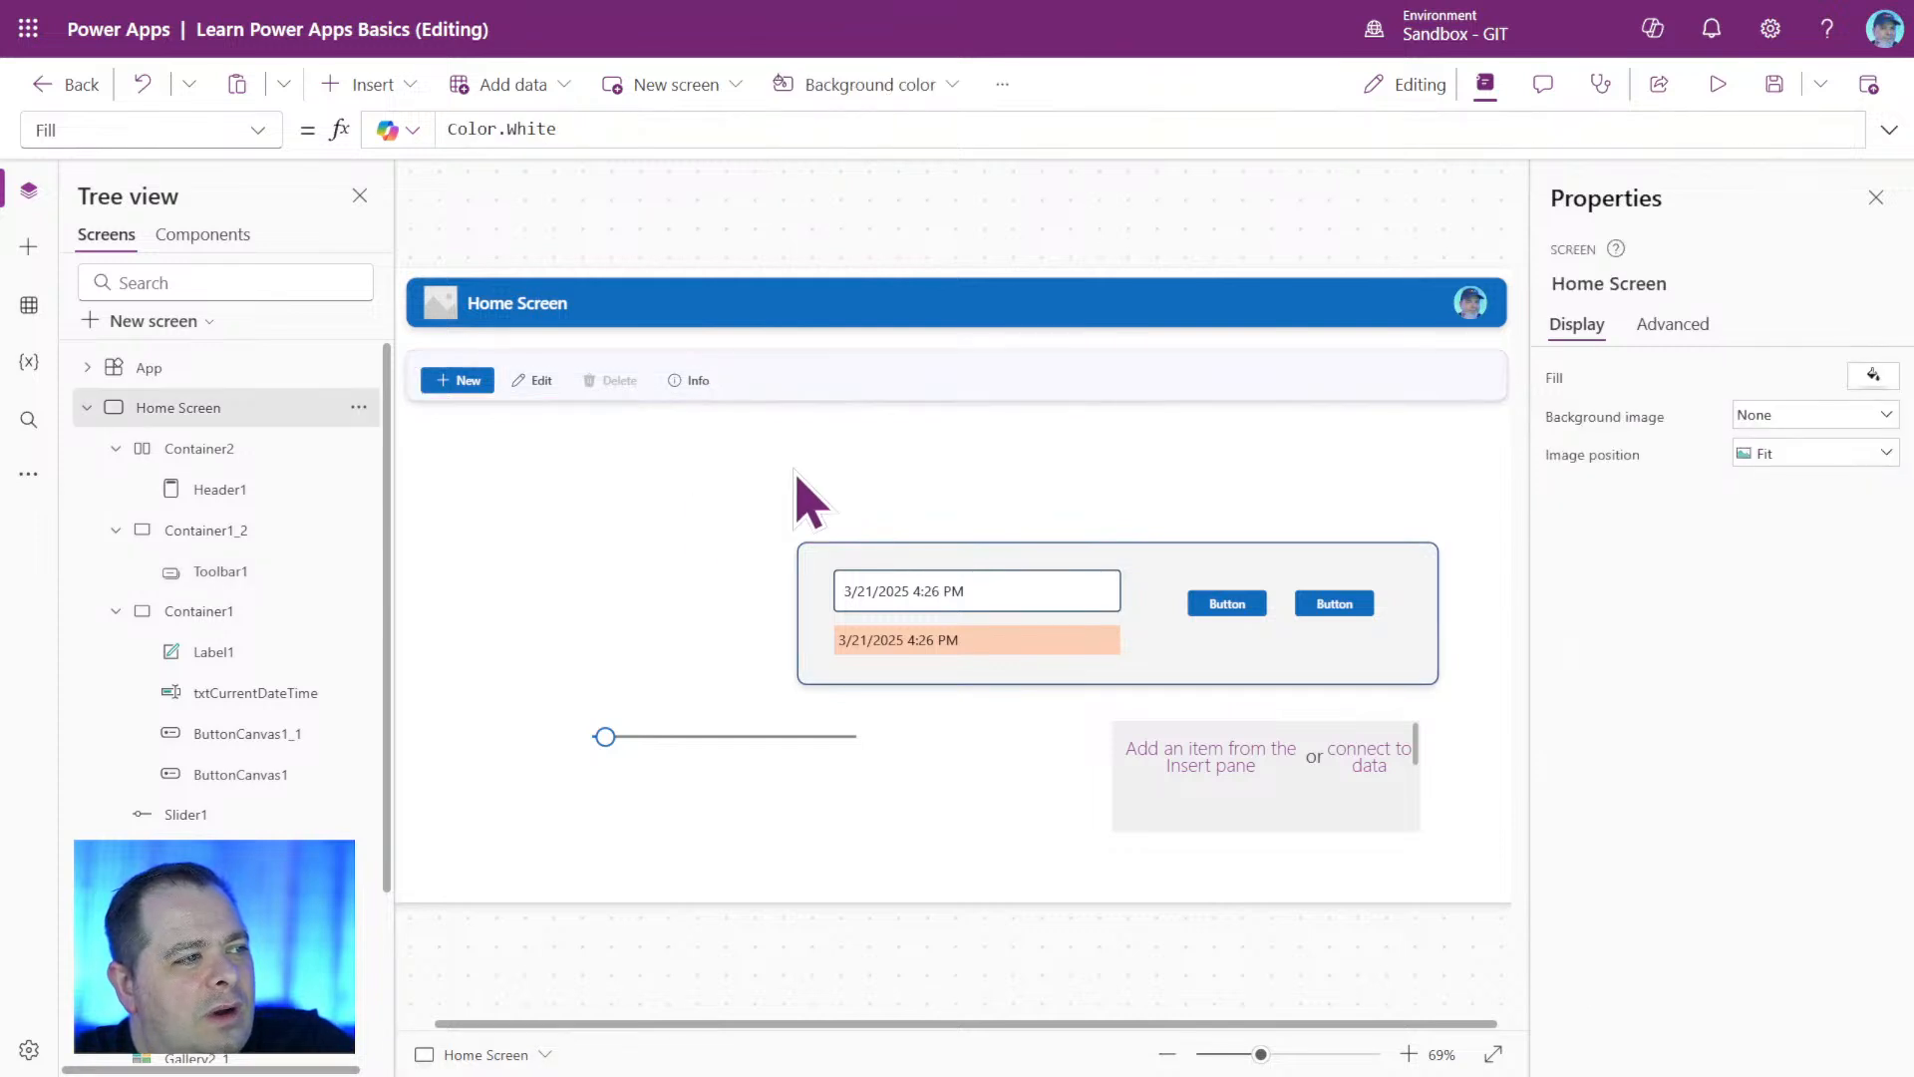
Insert a Rectangle shape on the Home Screen and place it below the toolbar at about X 90, Y 292.
left_click(364, 83)
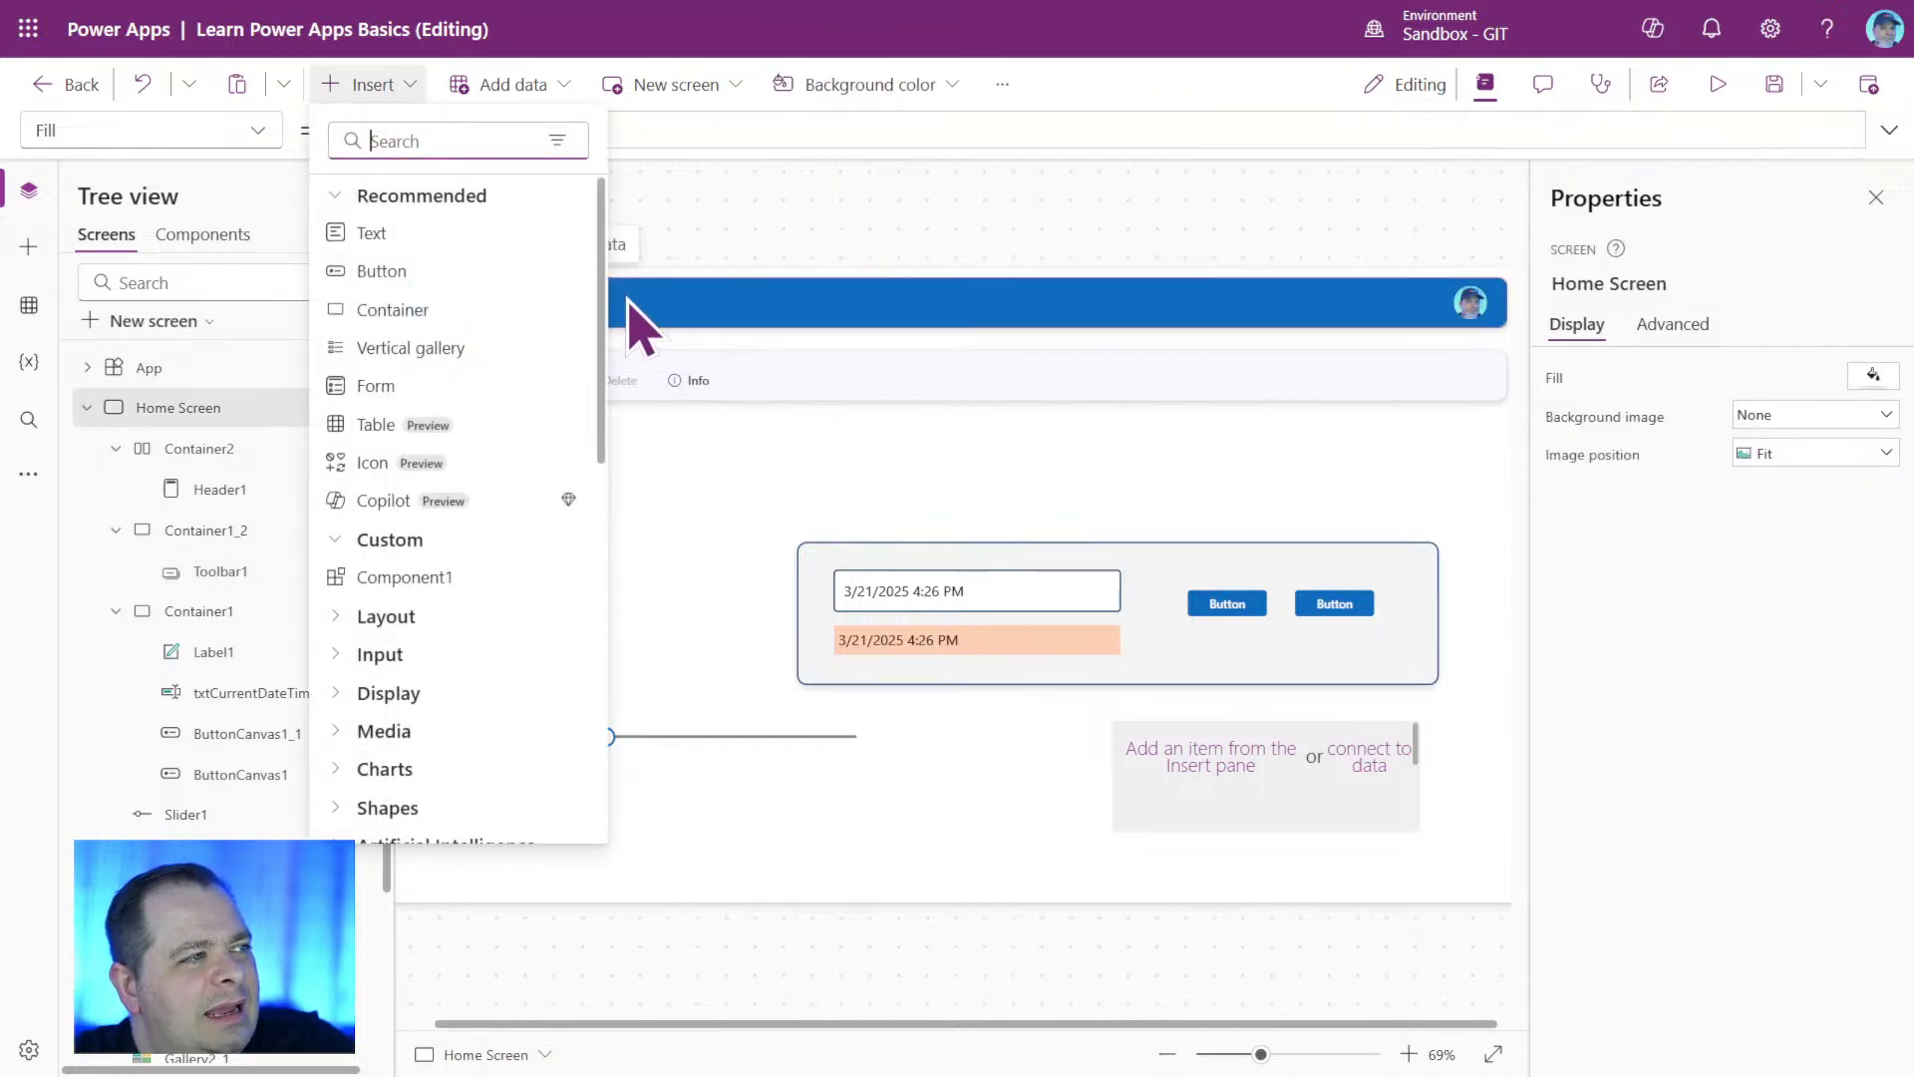
type("rect")
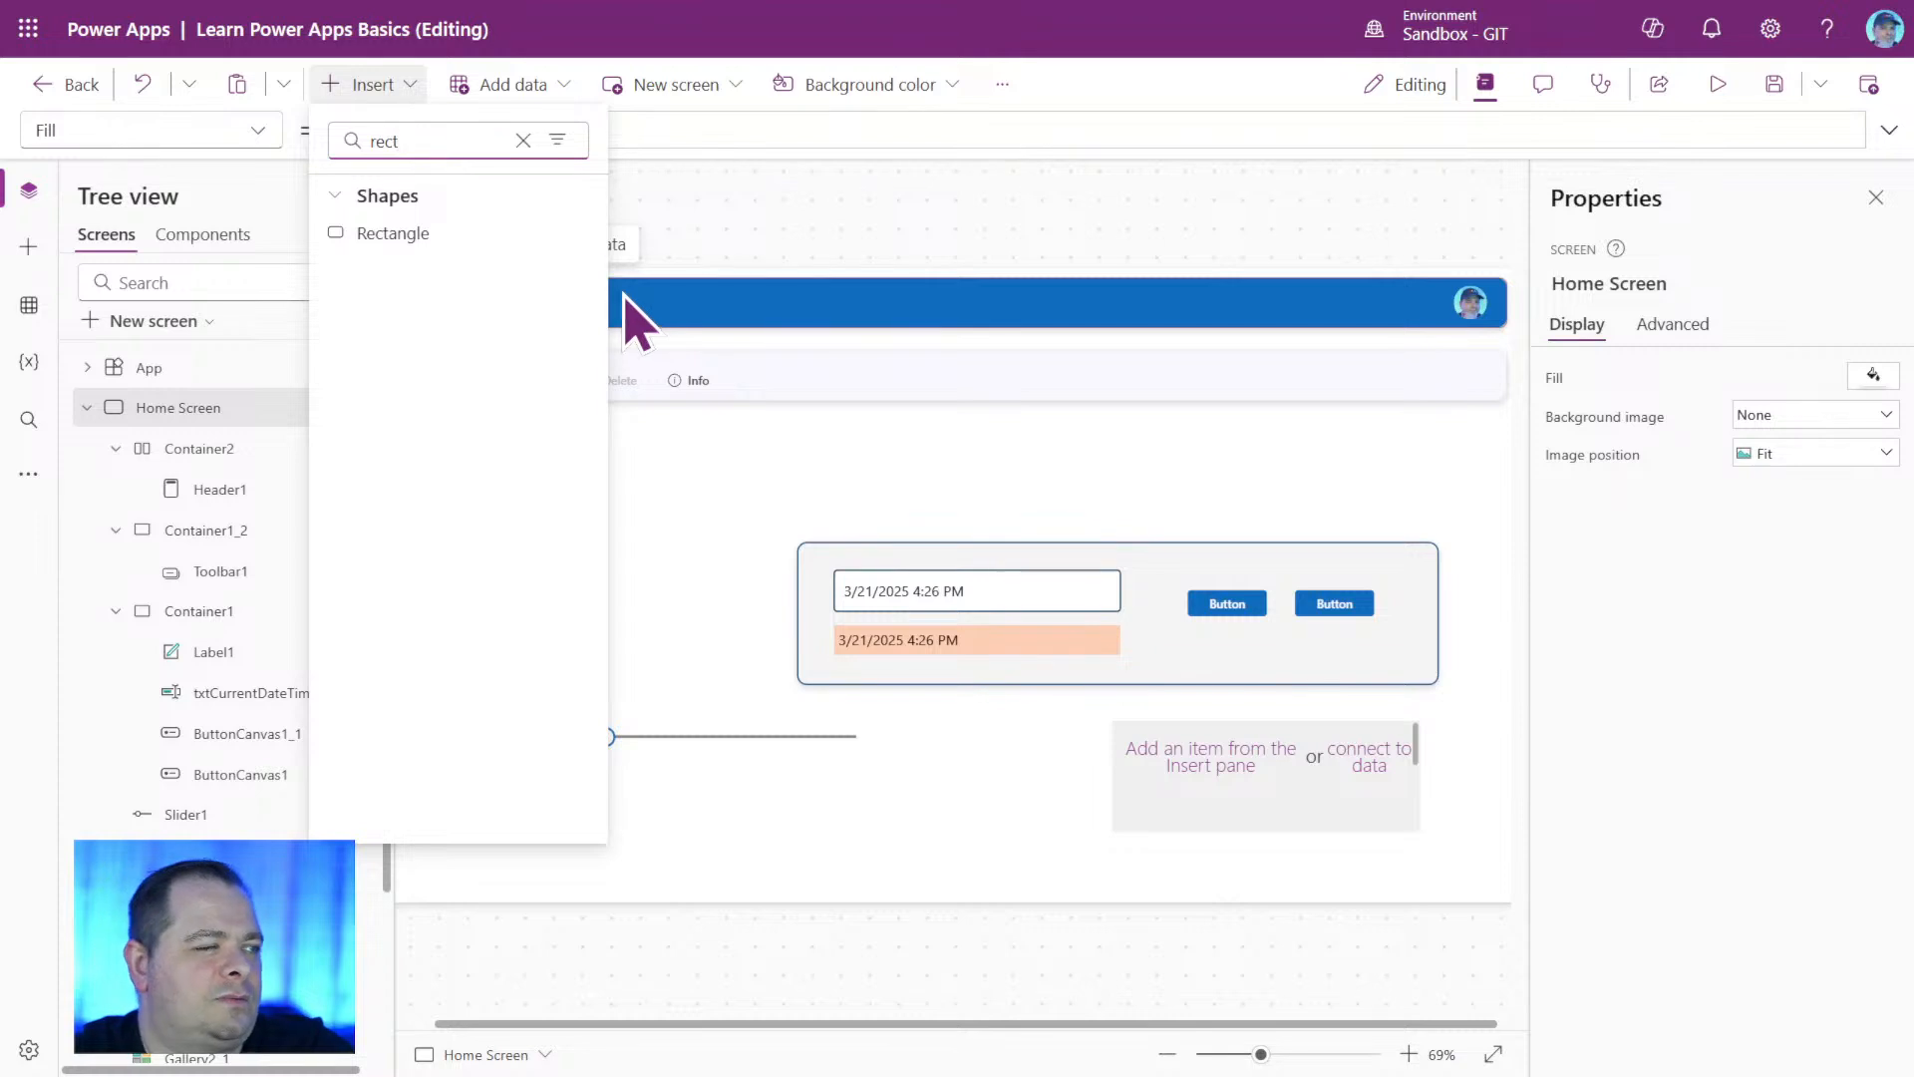
left_click(424, 233)
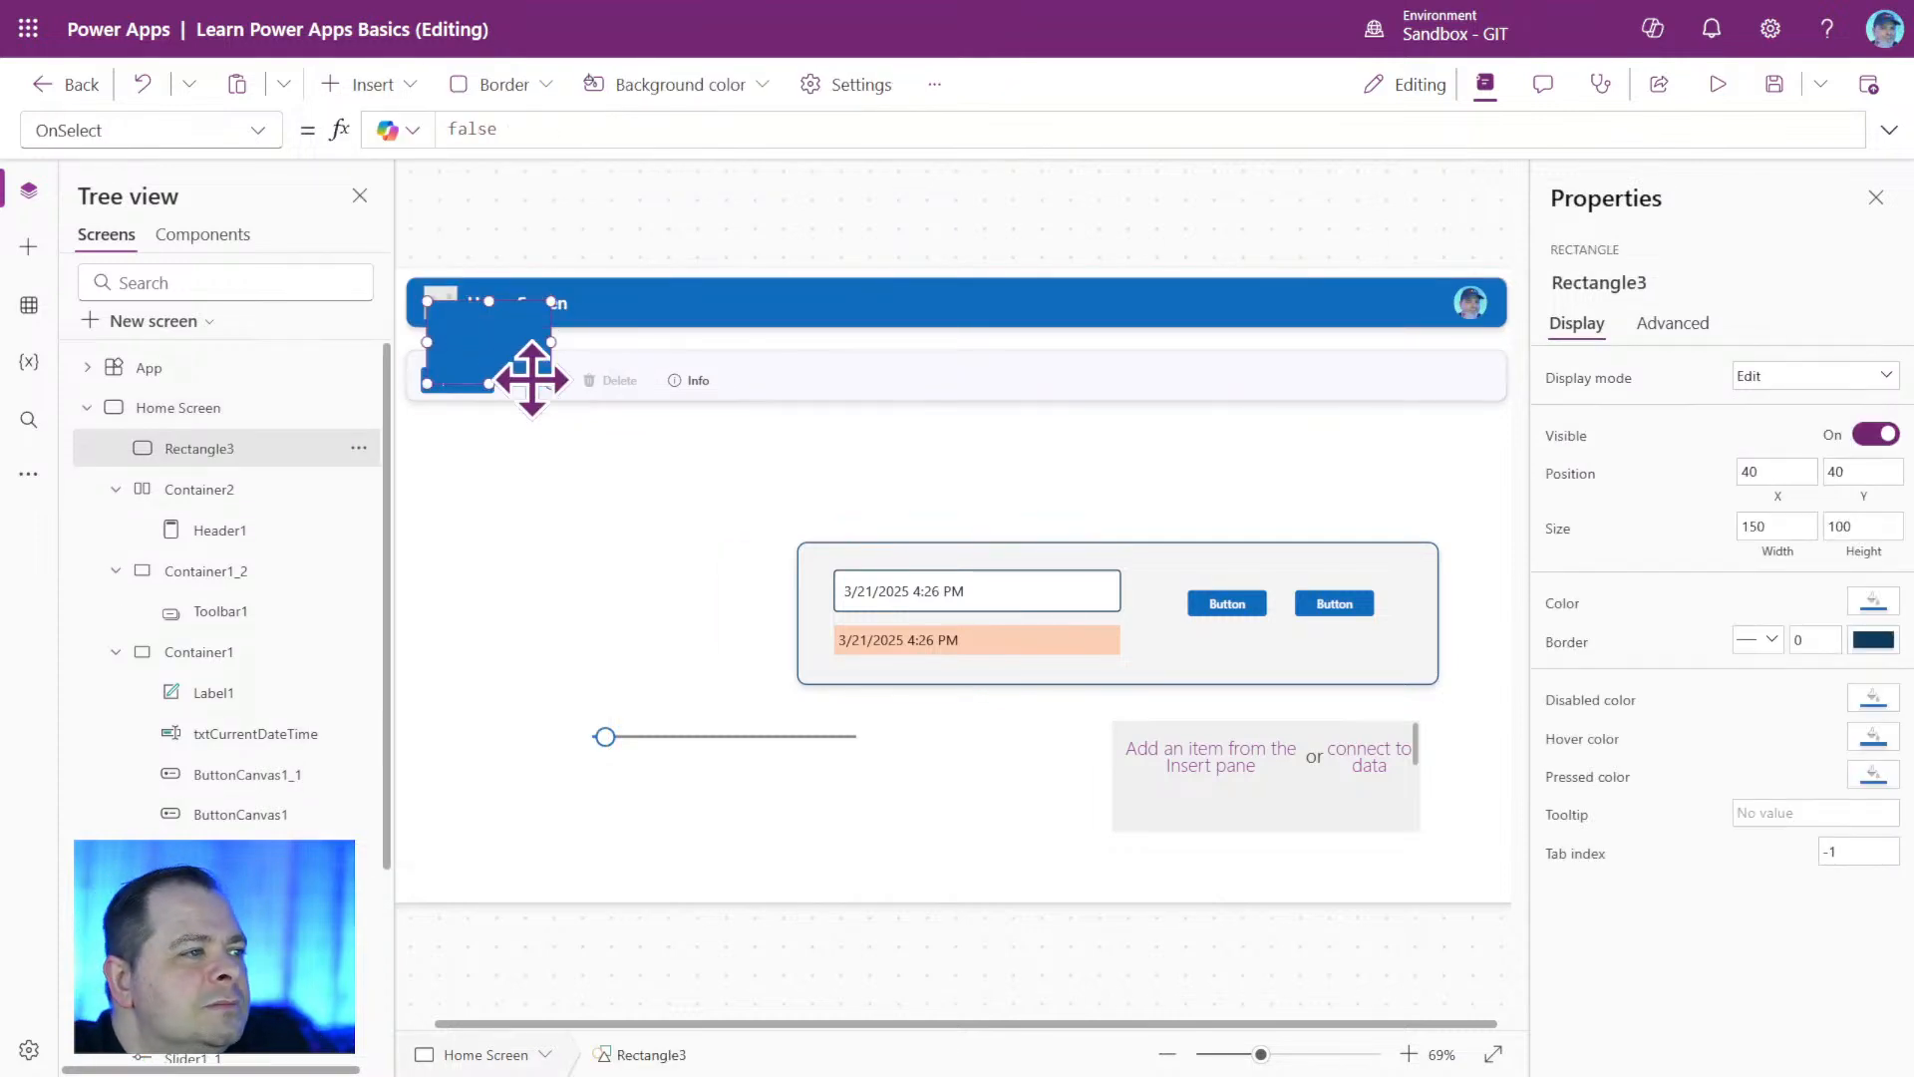
left_click_drag(531, 379, 555, 534)
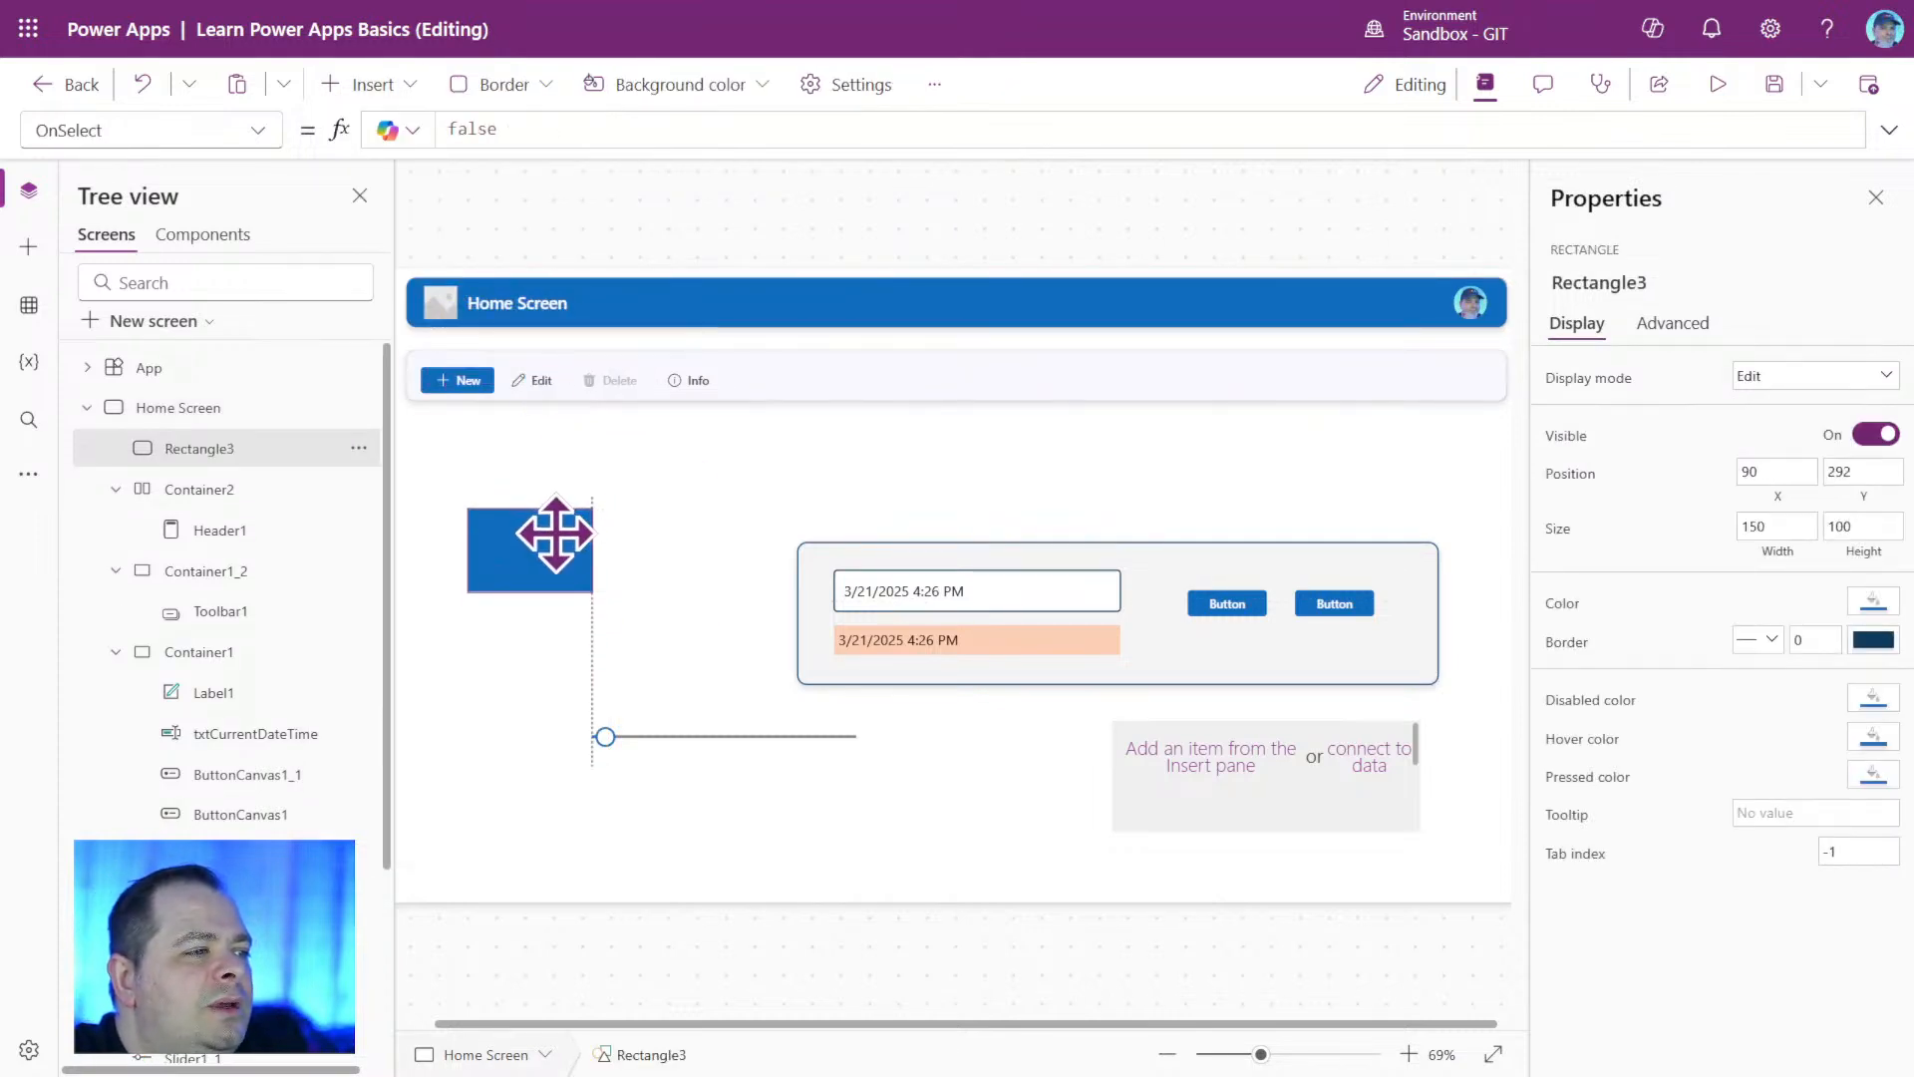
left_click(761, 611)
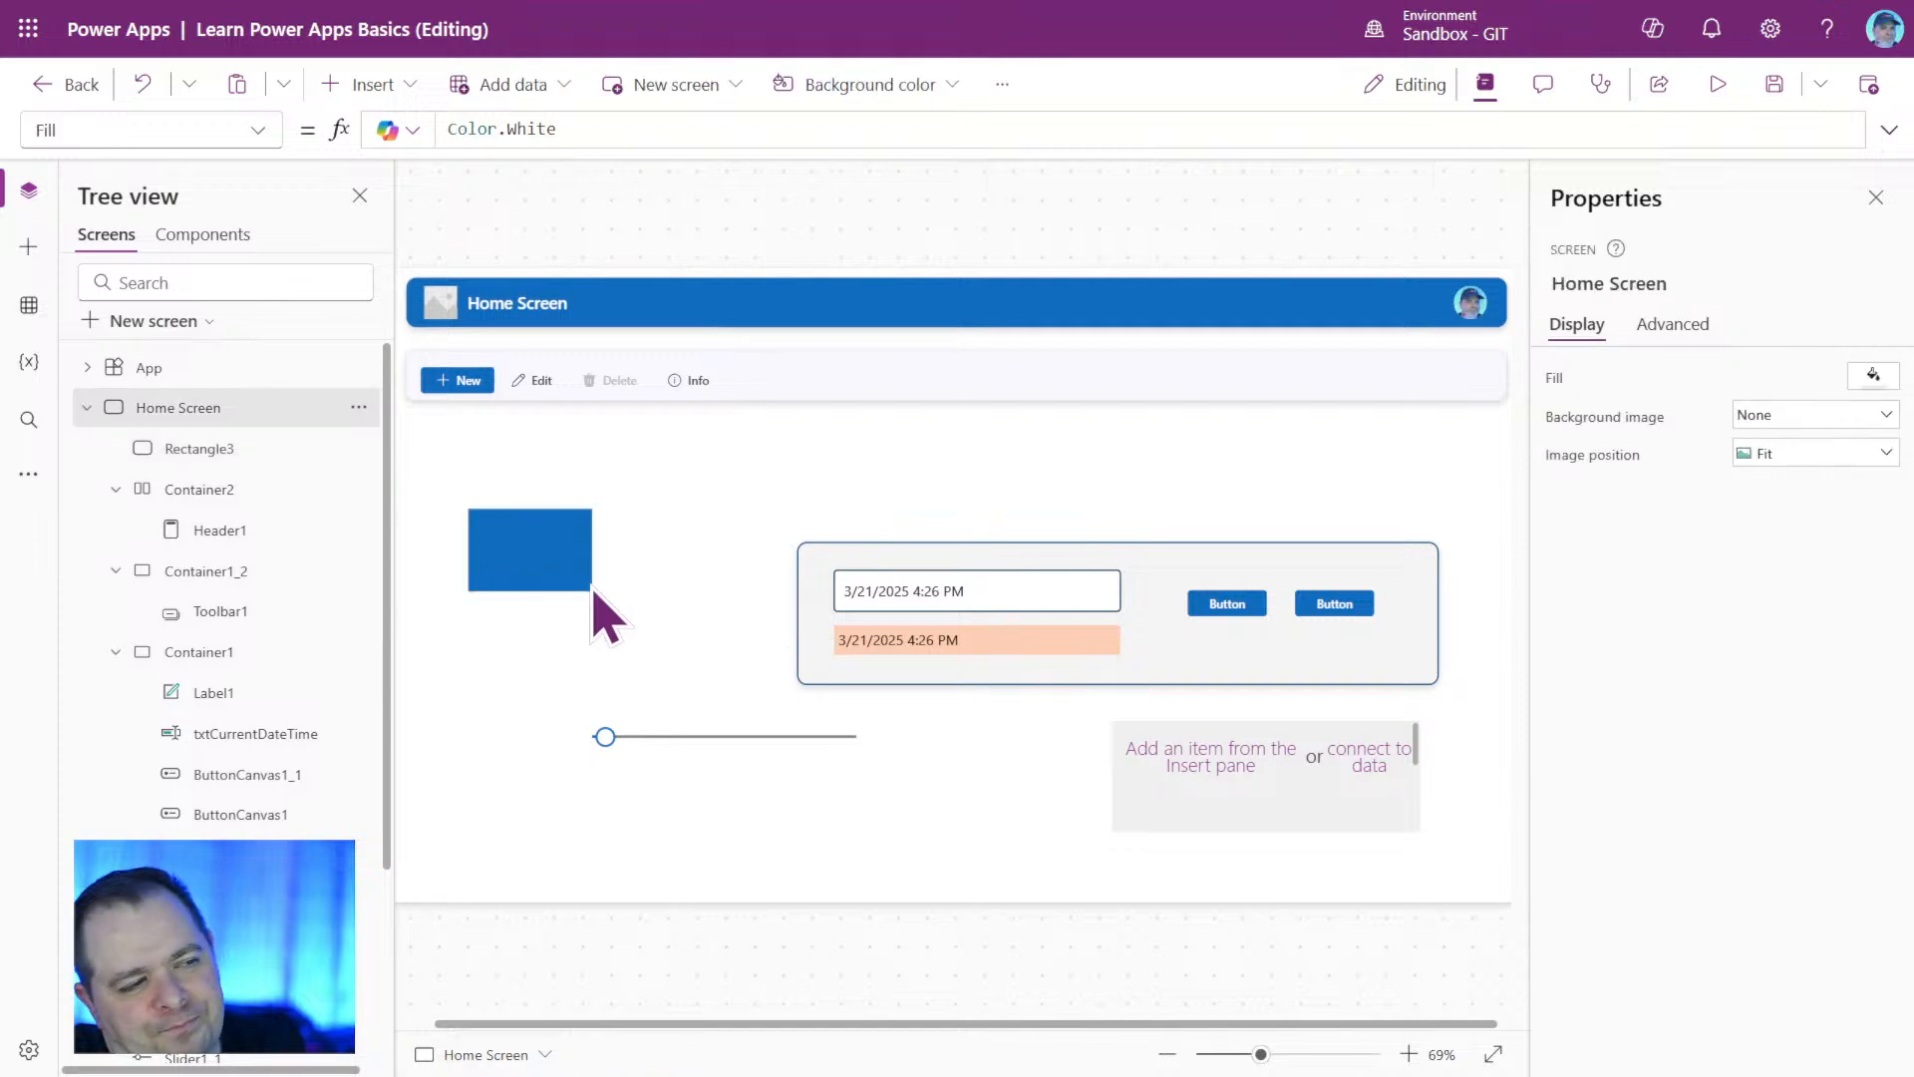
Move Rectangle3 to the Home Screen's left edge at X 0, Y 288 and check its X position.
left_click(525, 555)
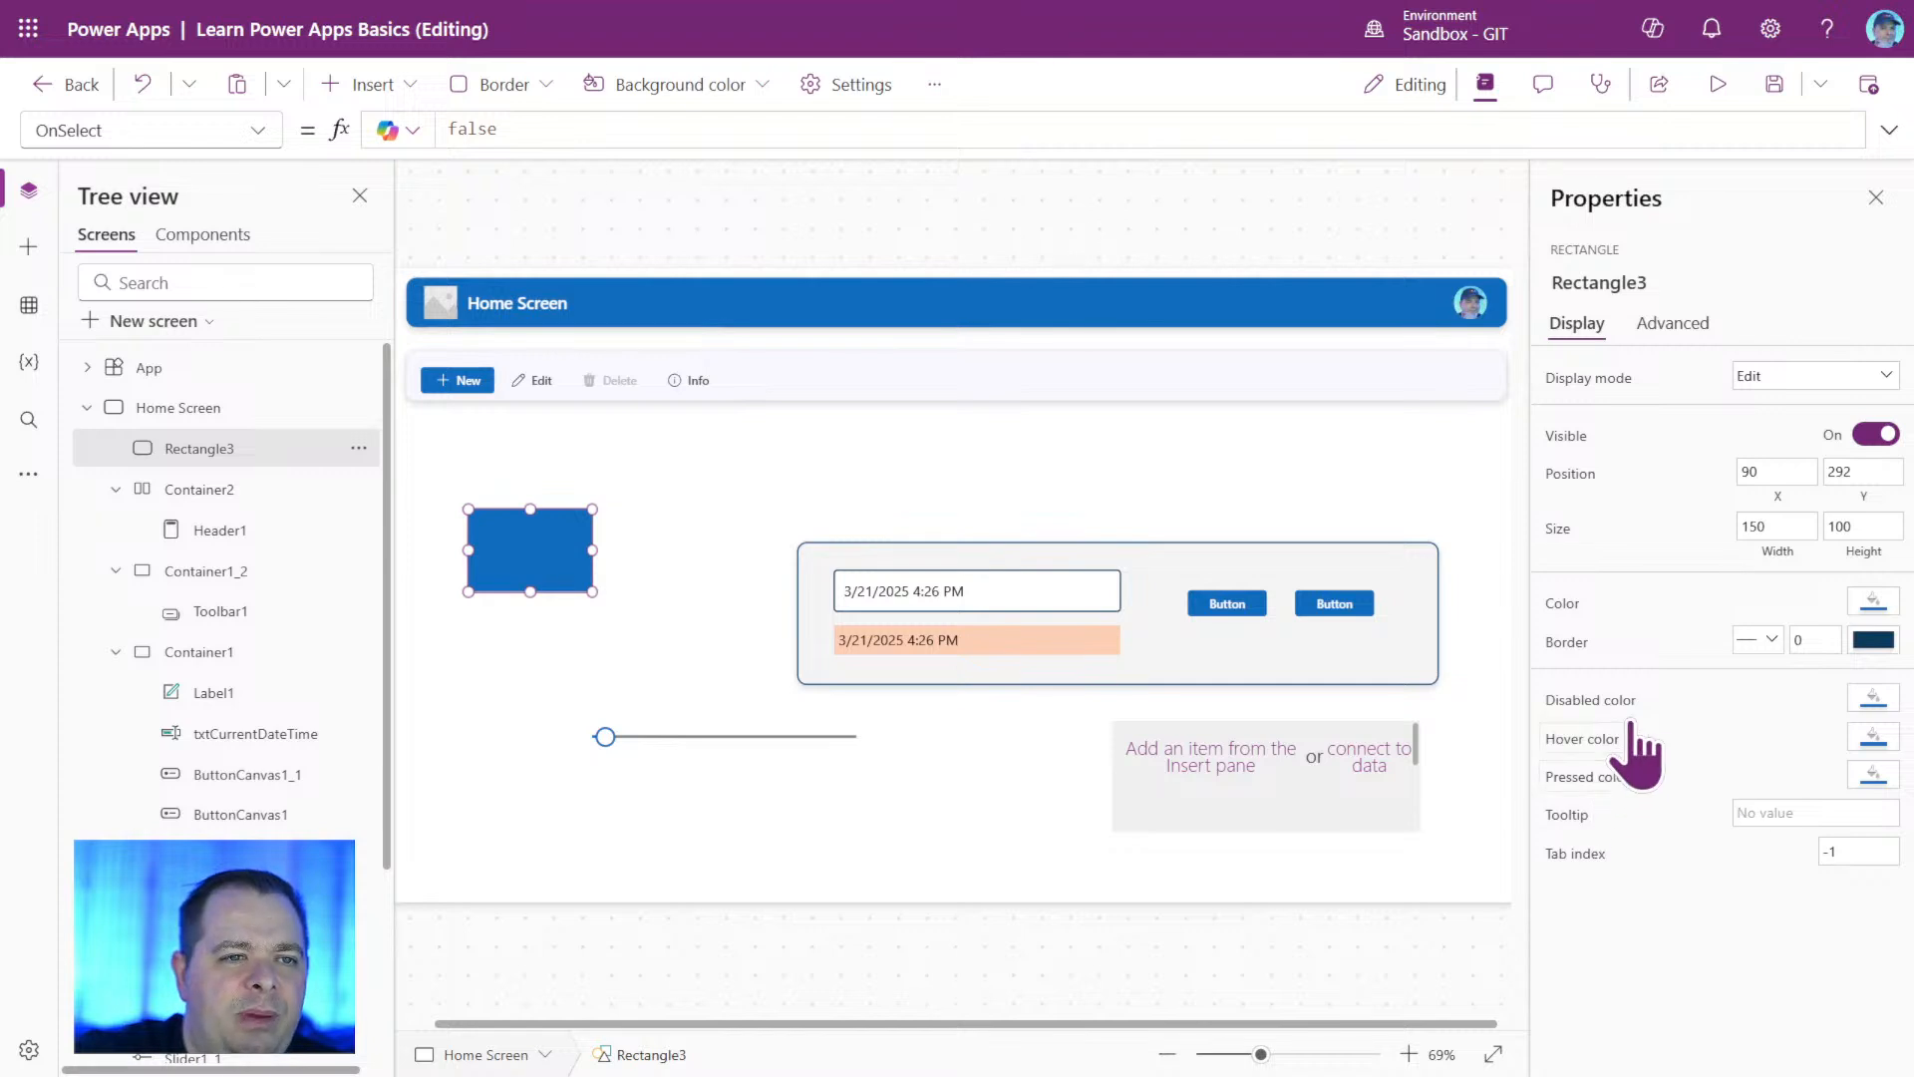
left_click(1781, 489)
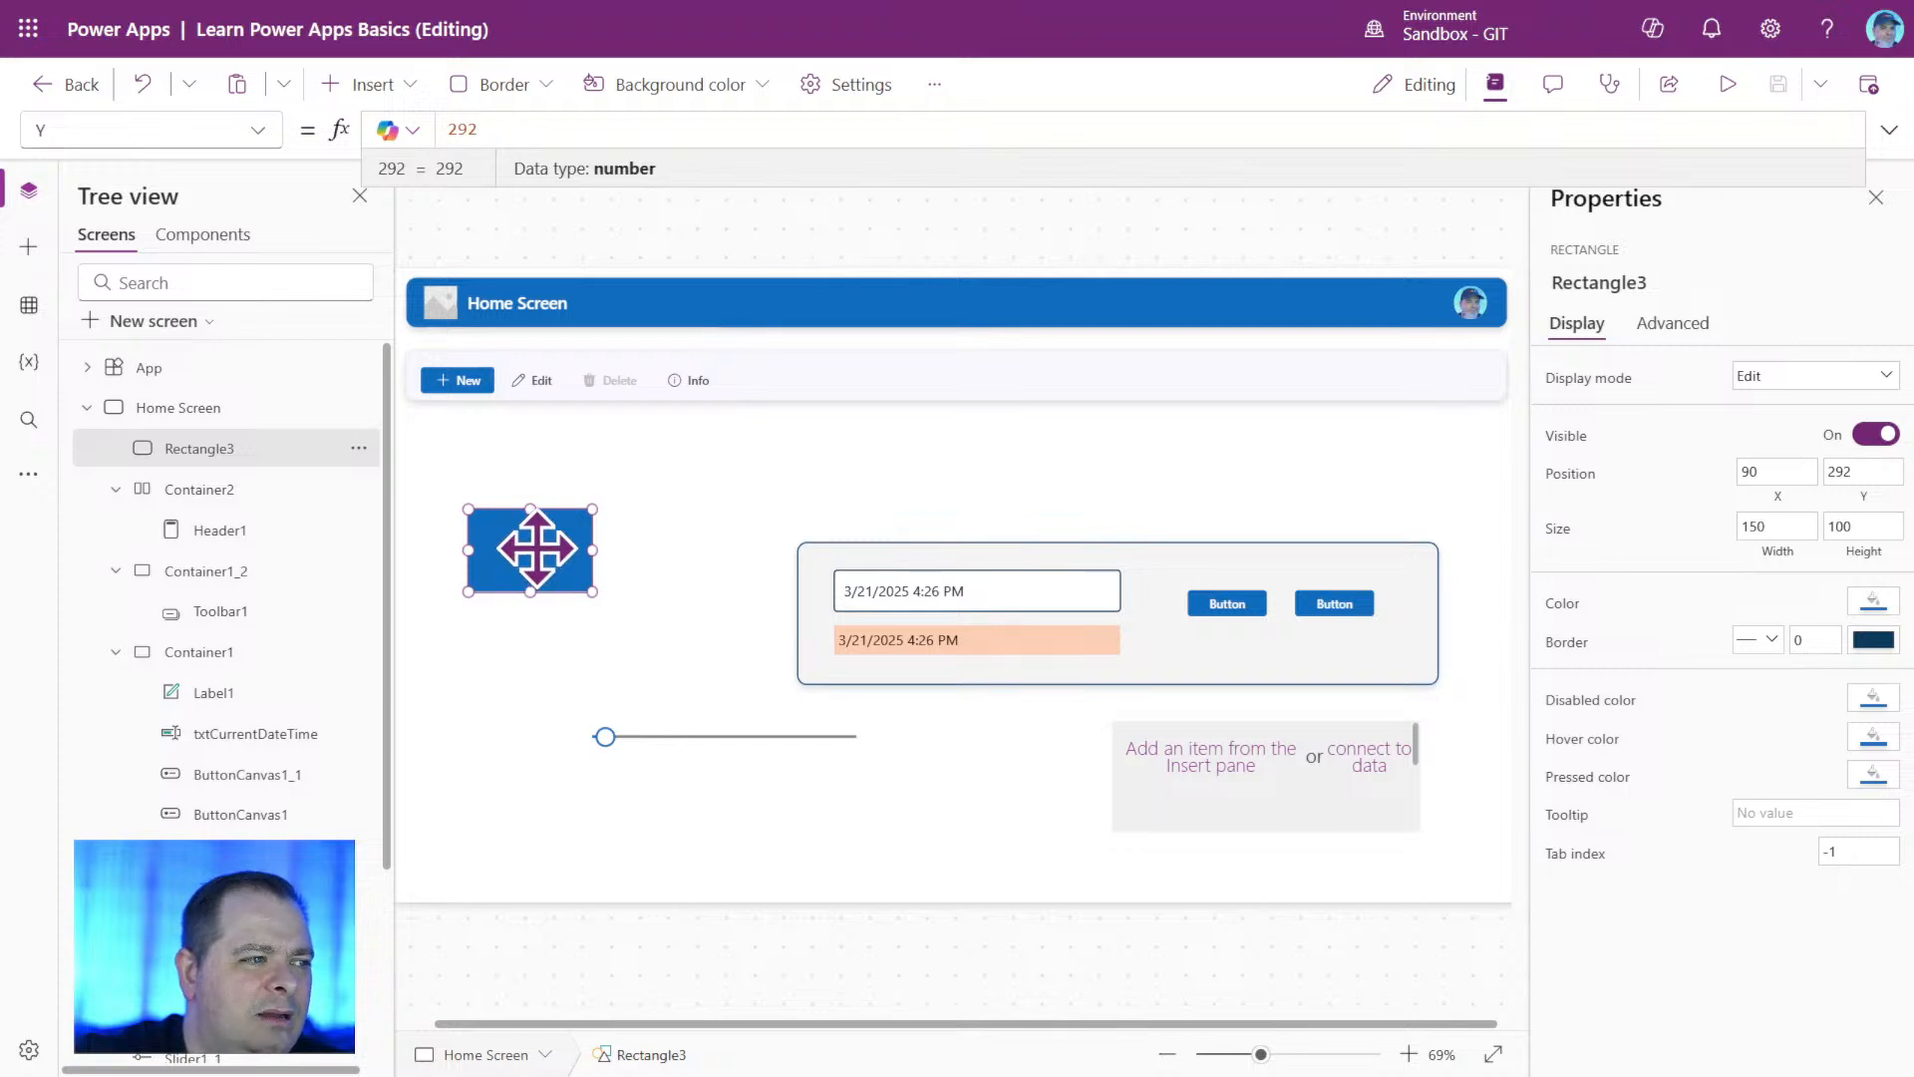
left_click_drag(536, 548, 460, 546)
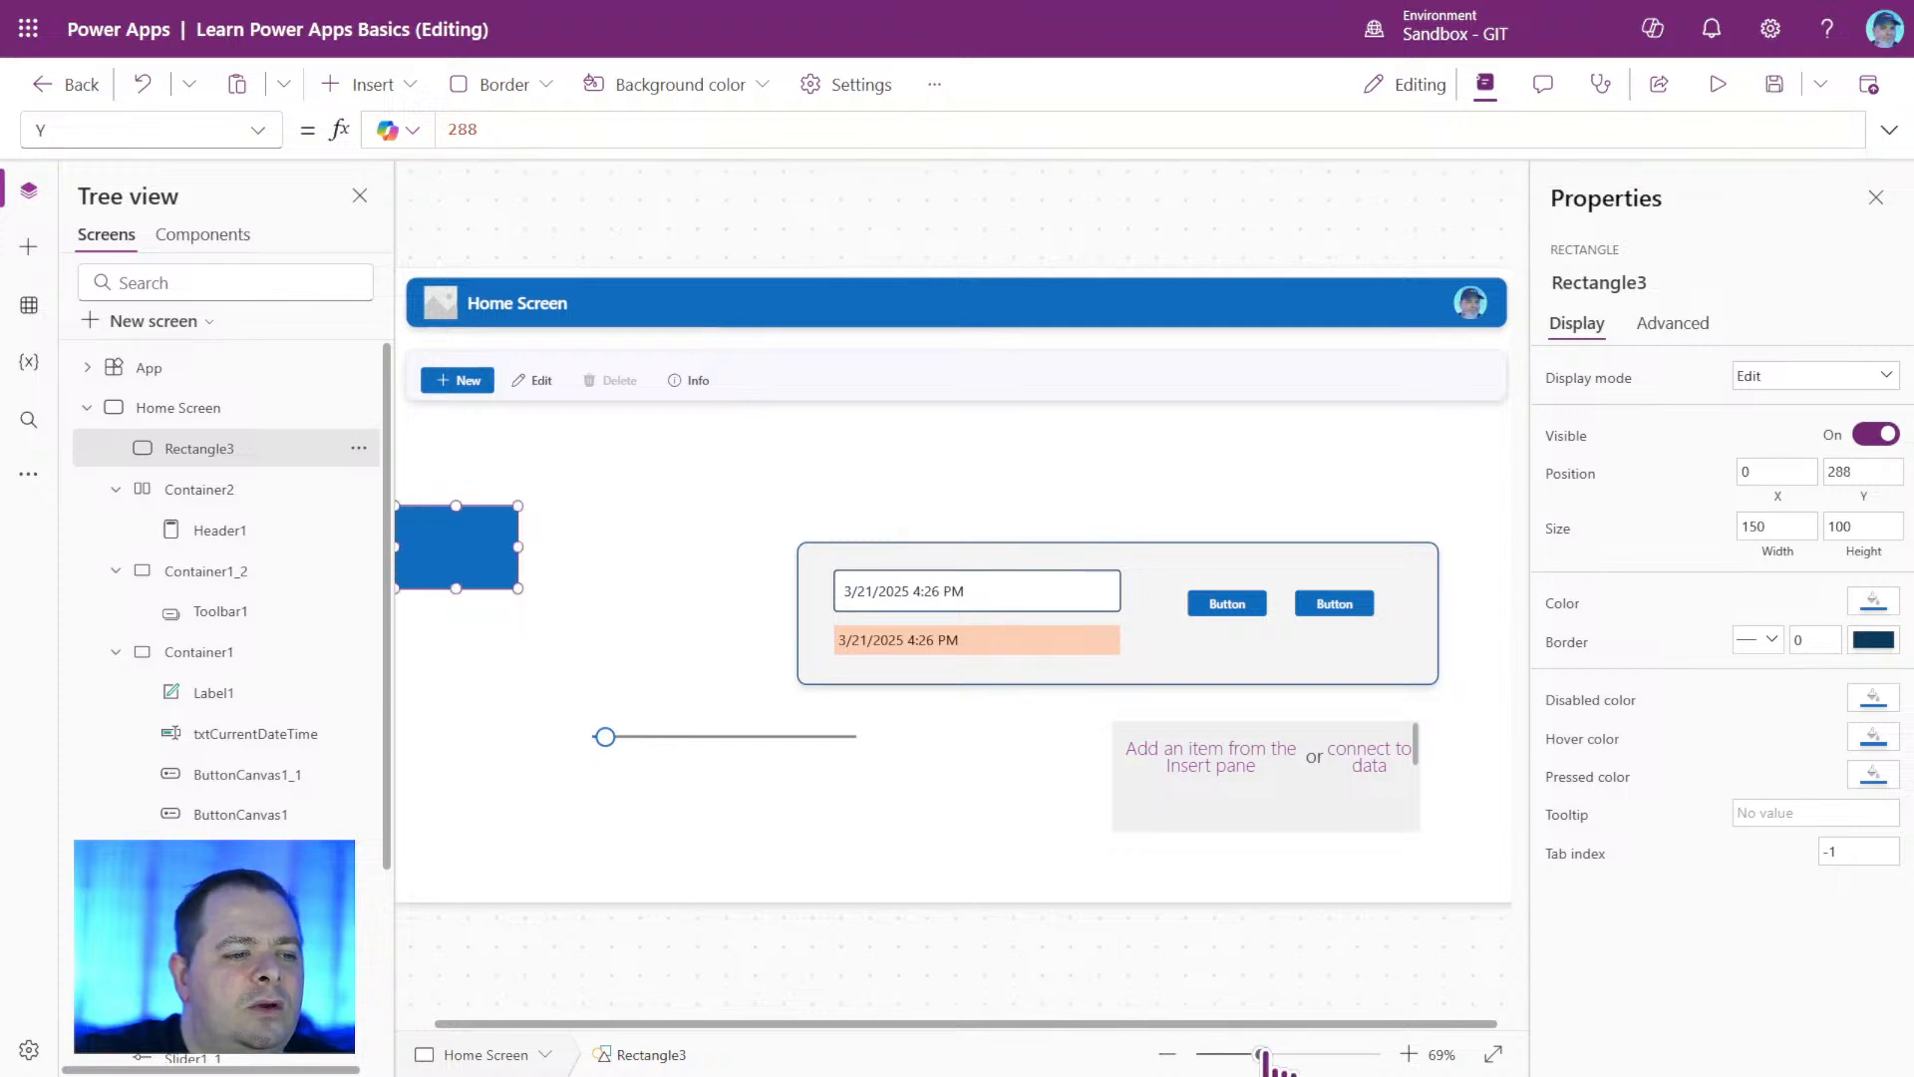
left_click_drag(1263, 1055, 1253, 1055)
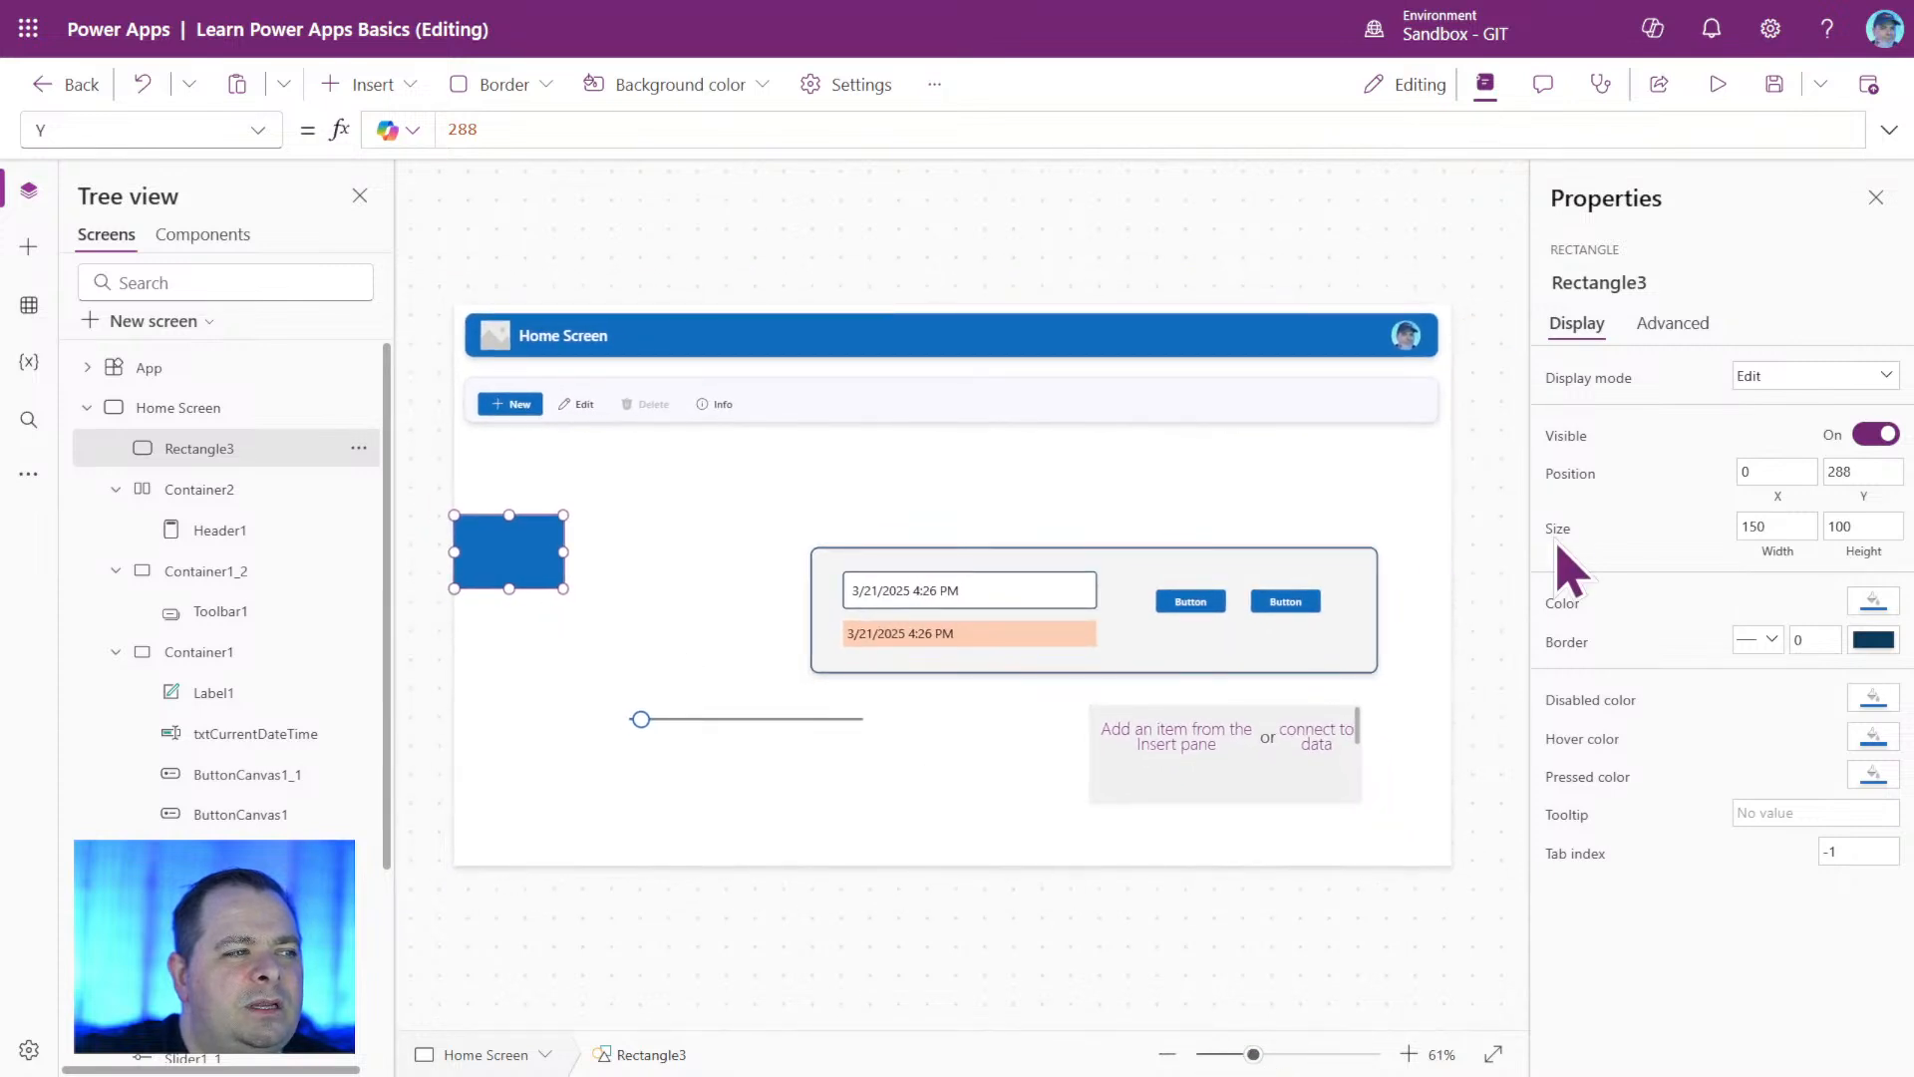
left_click(1793, 470)
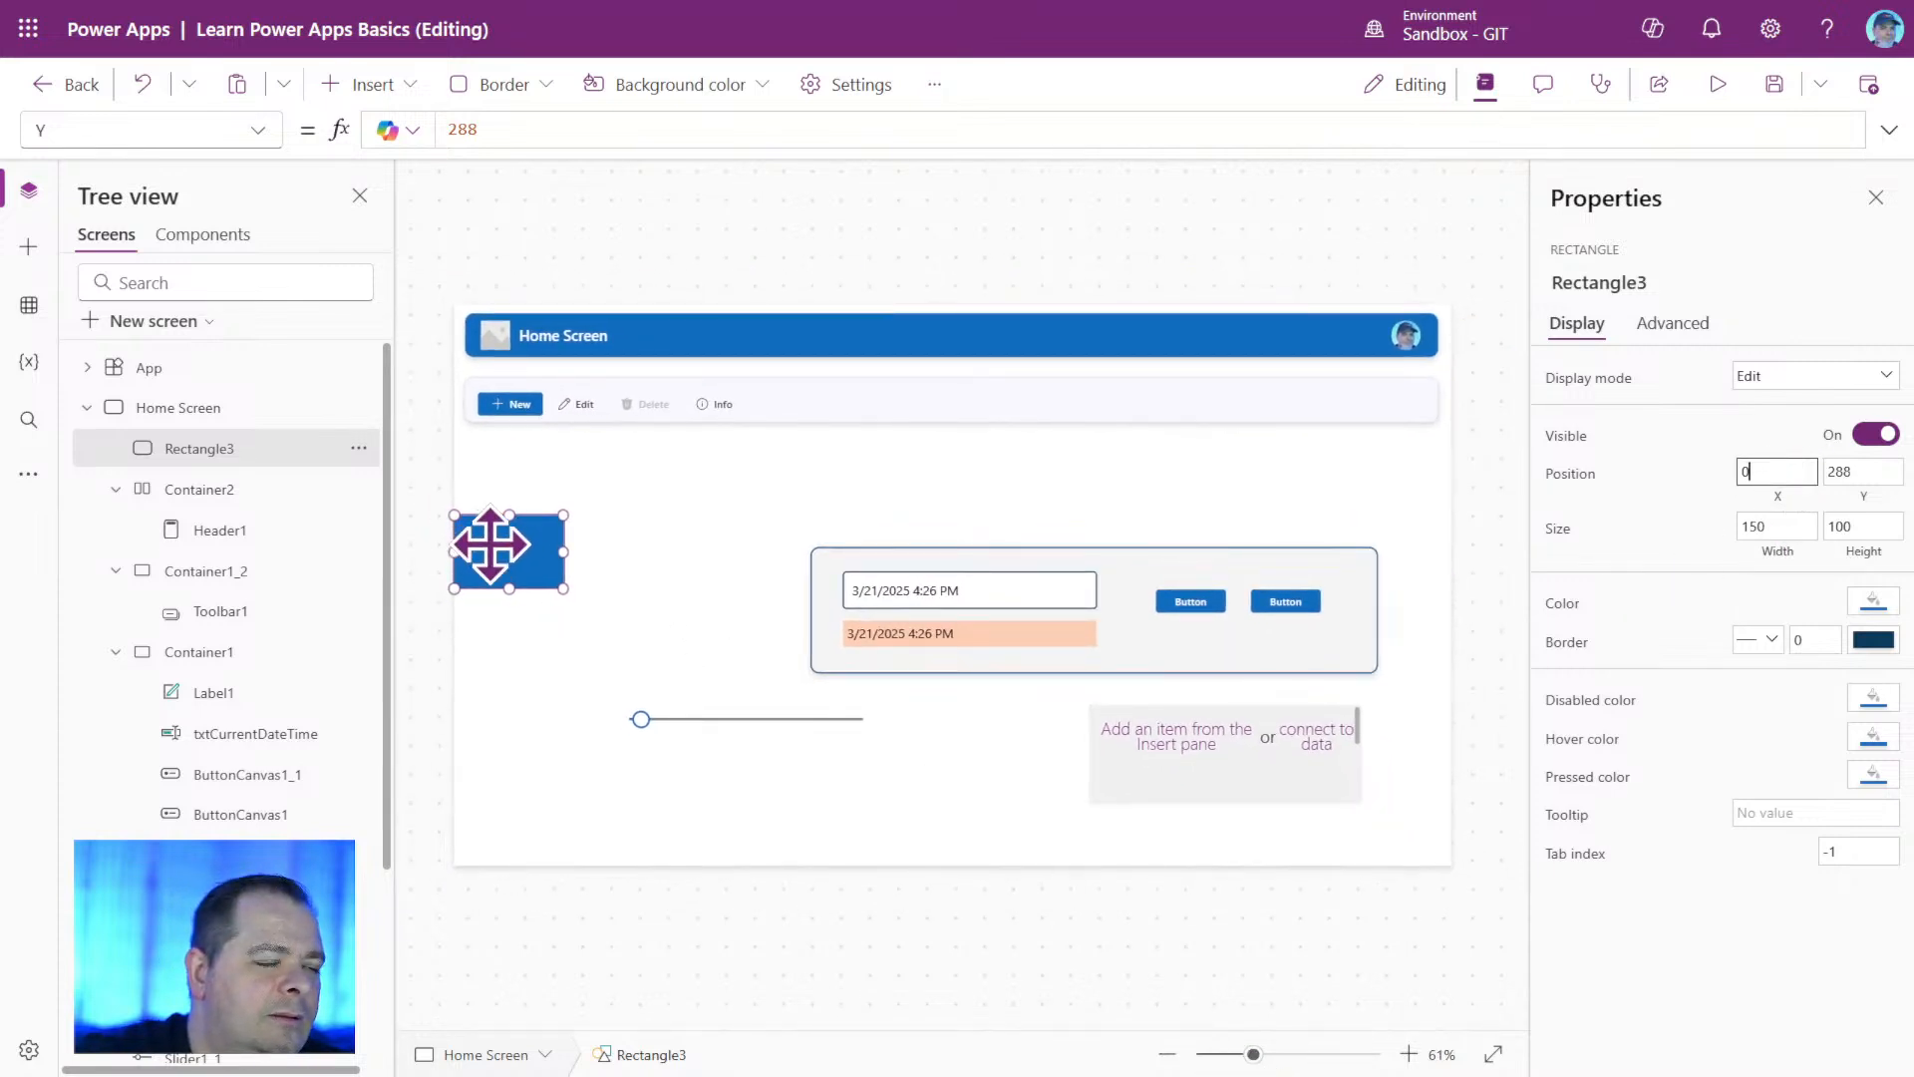
Move Rectangle3 to the screen's origin at X 0, Y 0, then back below the toolbar to about X 129, Y 260.
left_click_drag(490, 544, 643, 539)
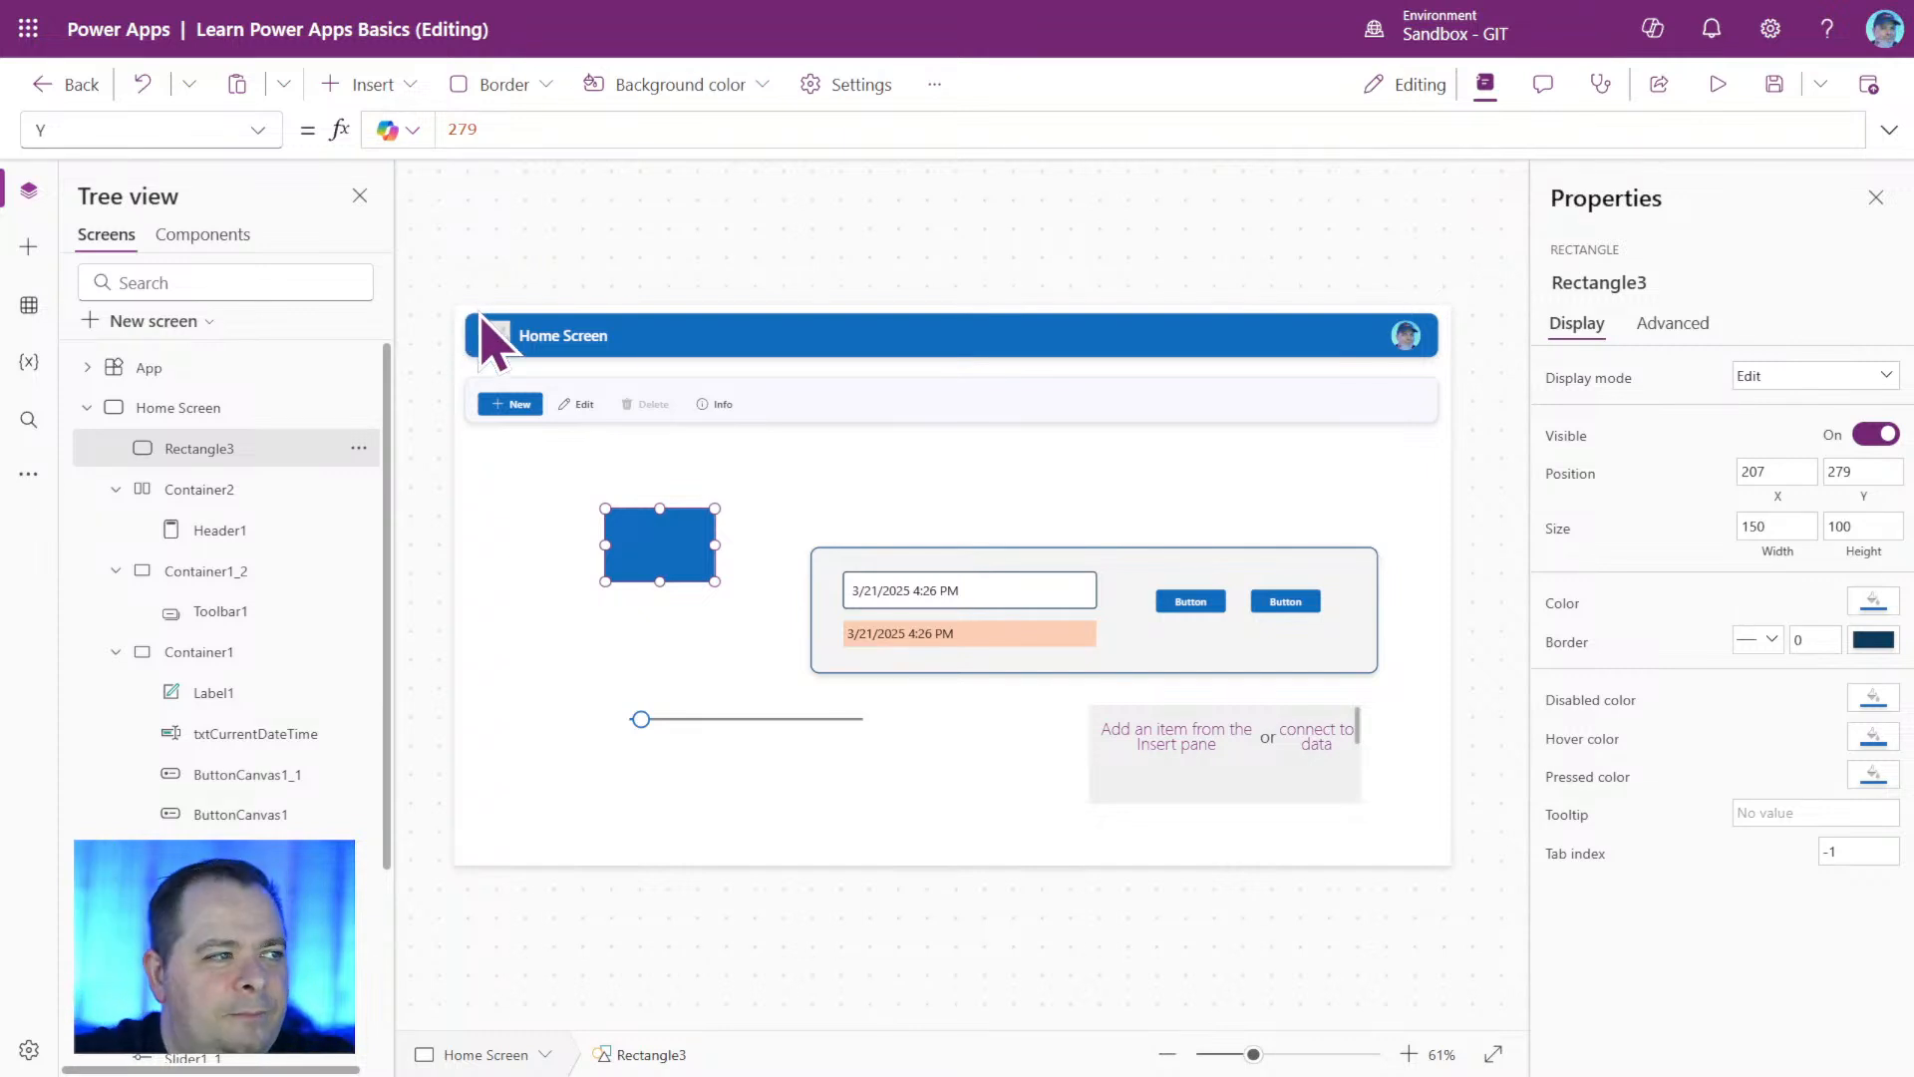
left_click_drag(662, 547, 384, 254)
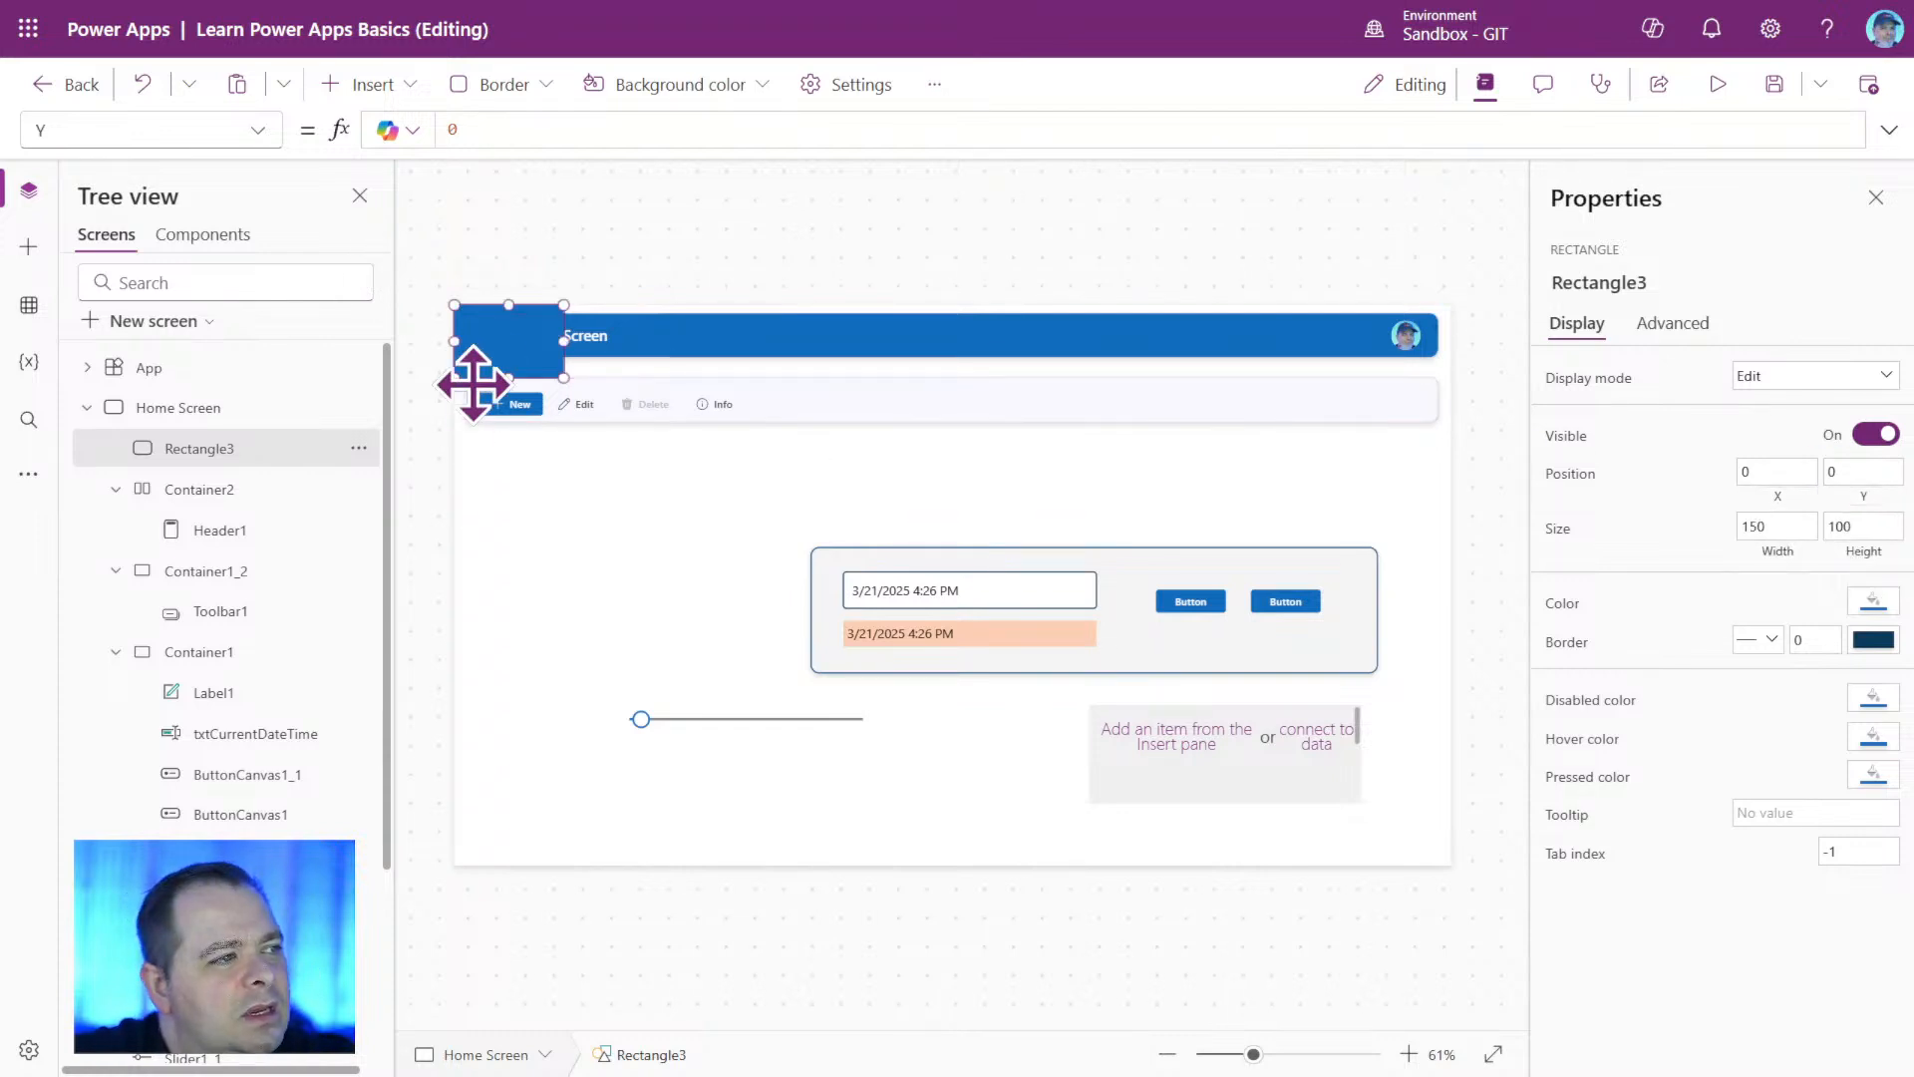
left_click_drag(504, 360, 618, 545)
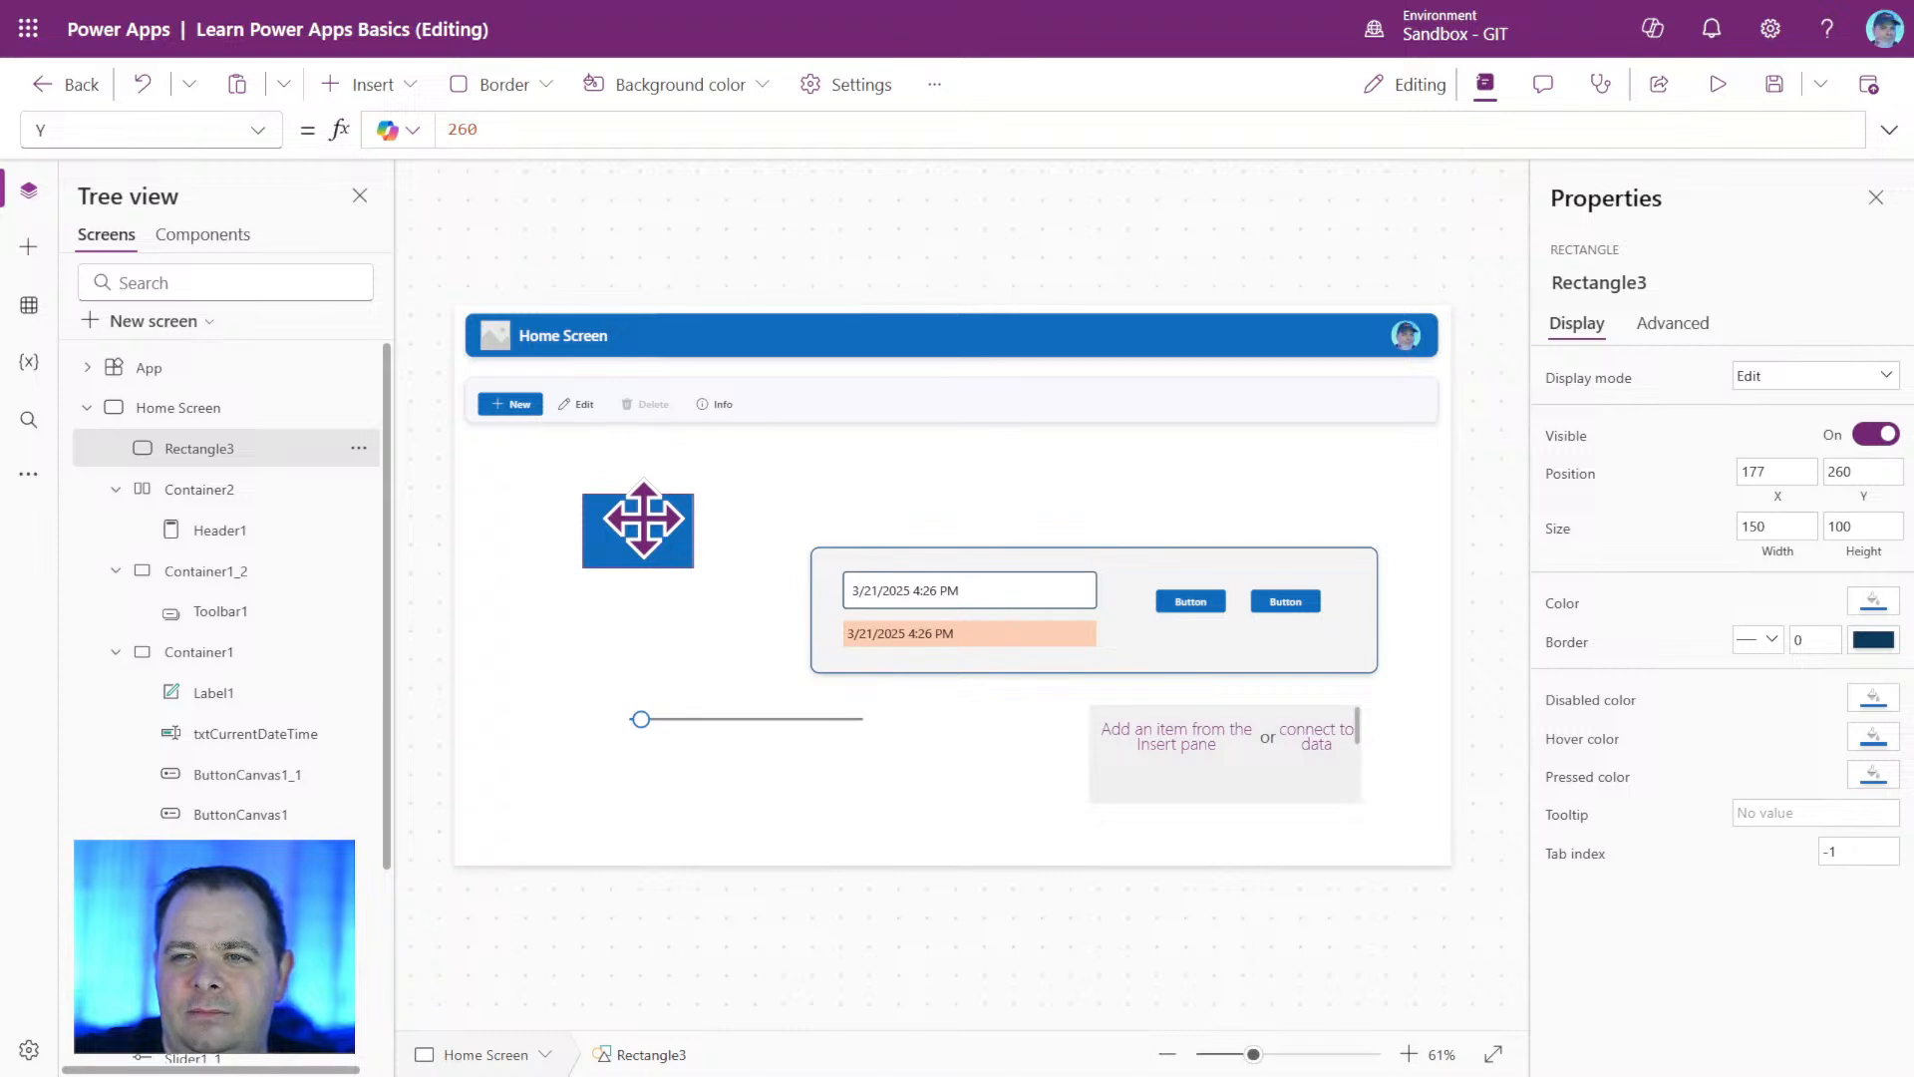
mouse_move(644, 520)
left_mouse_down()
mouse_move(430, 337)
mouse_move(404, 286)
mouse_move(393, 499)
mouse_move(609, 525)
left_mouse_up()
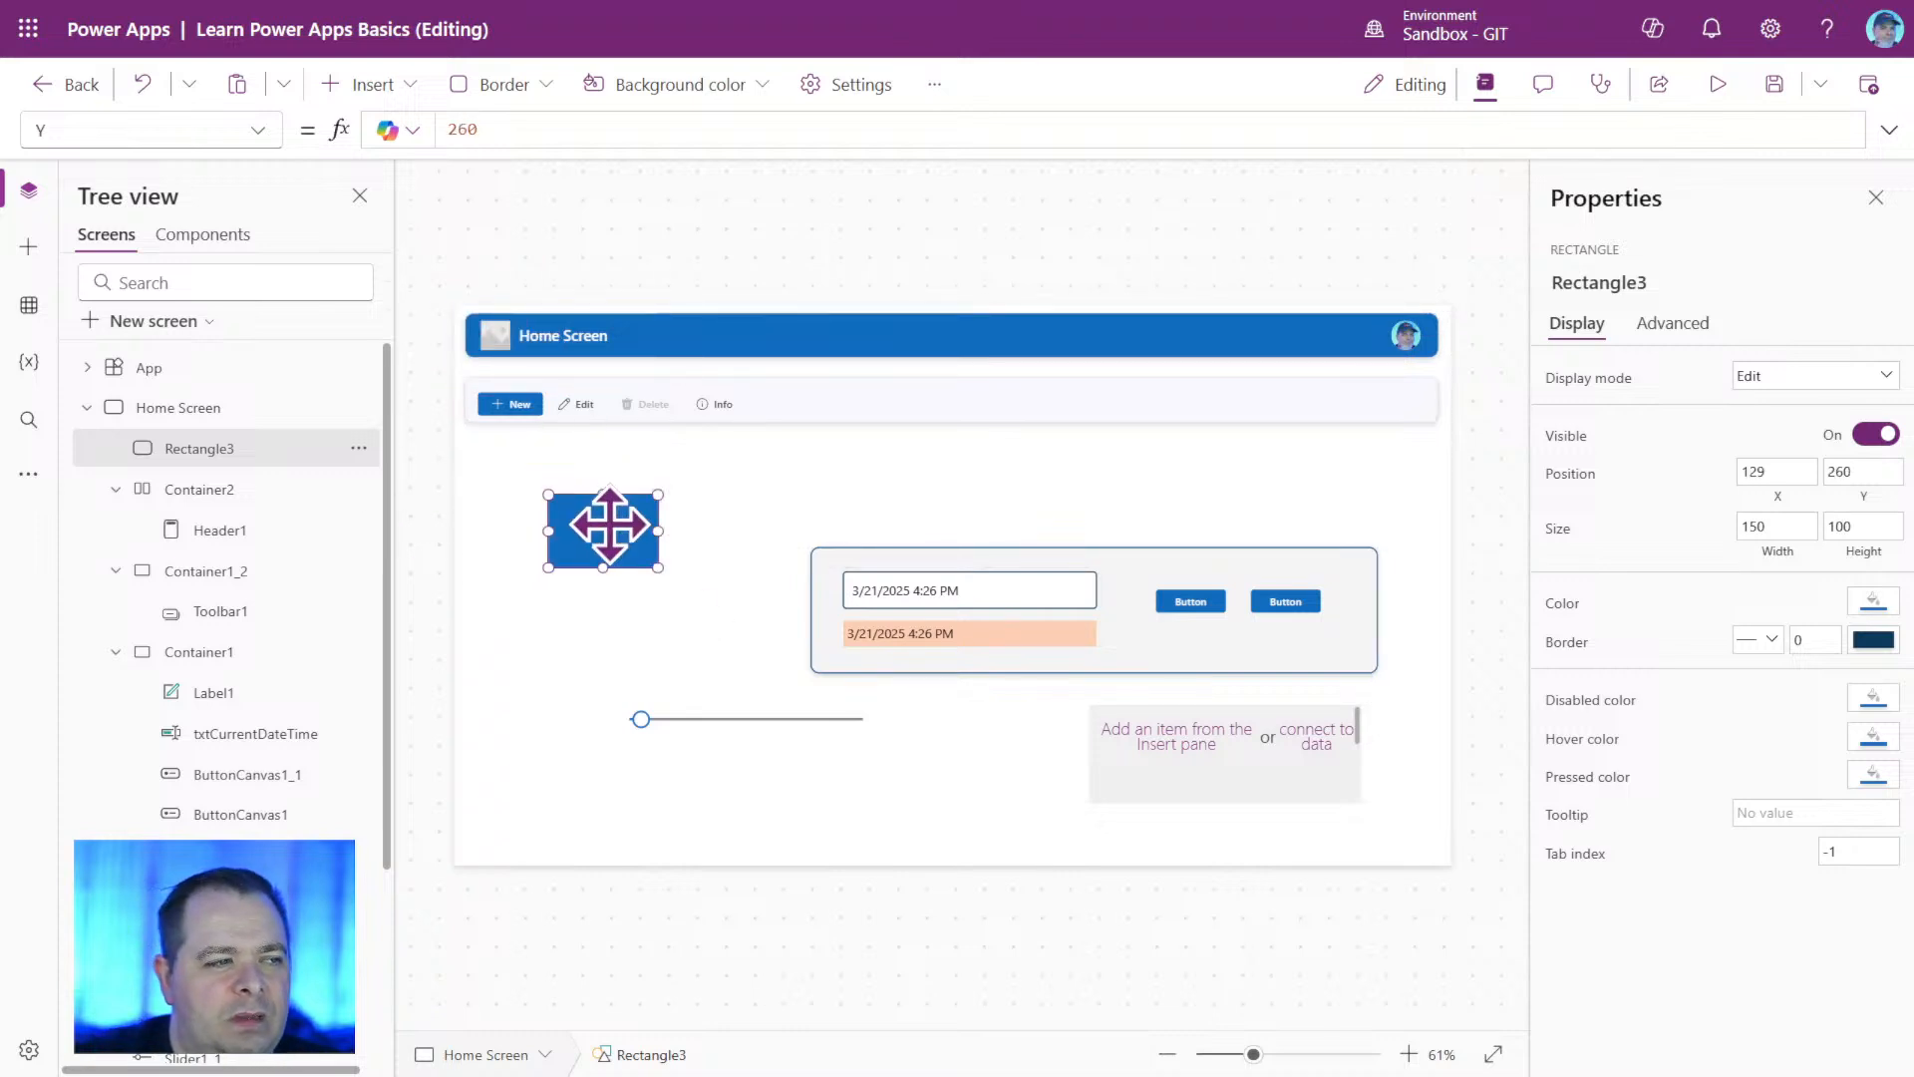
left_click(714, 646)
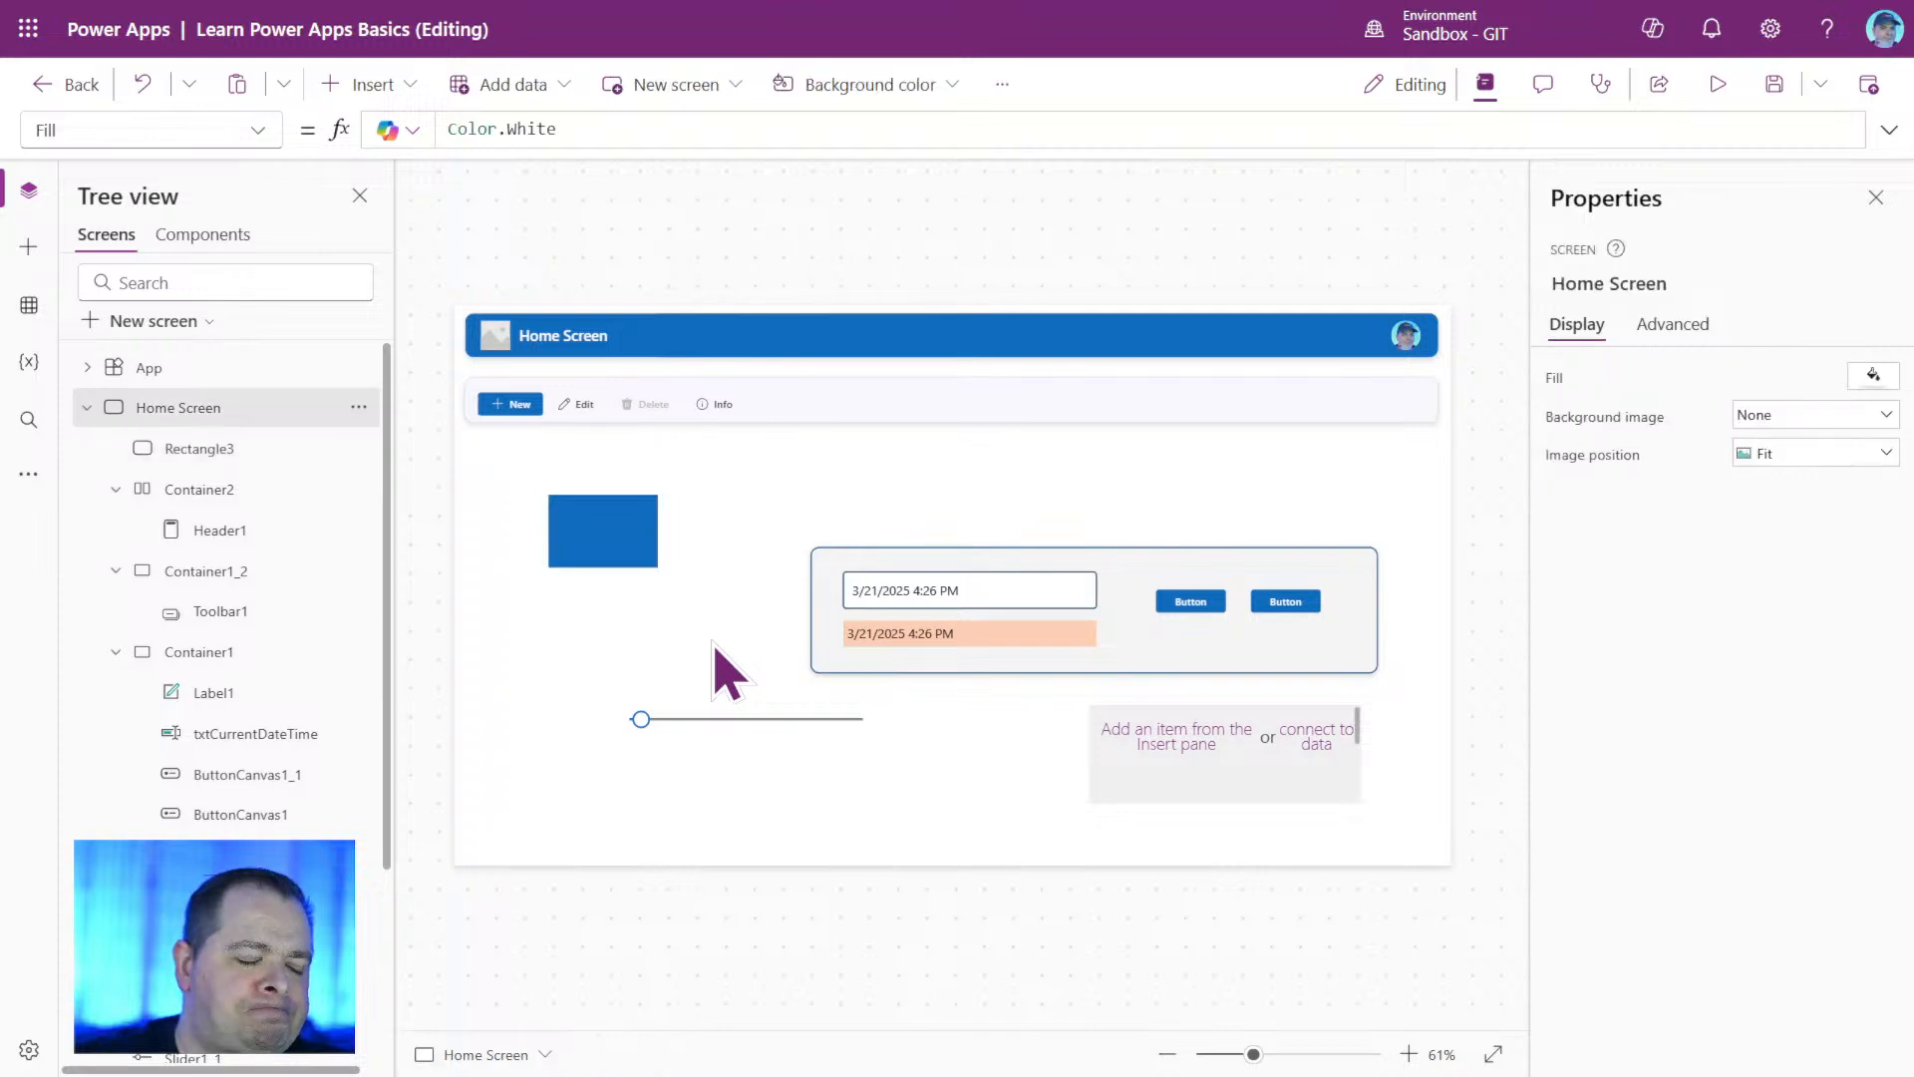
Move Rectangle3 into the Home Screen's lower-right corner and shrink it to about 66 by 50 at X 1299, Y 717.
left_click_drag(602, 559, 1525, 983)
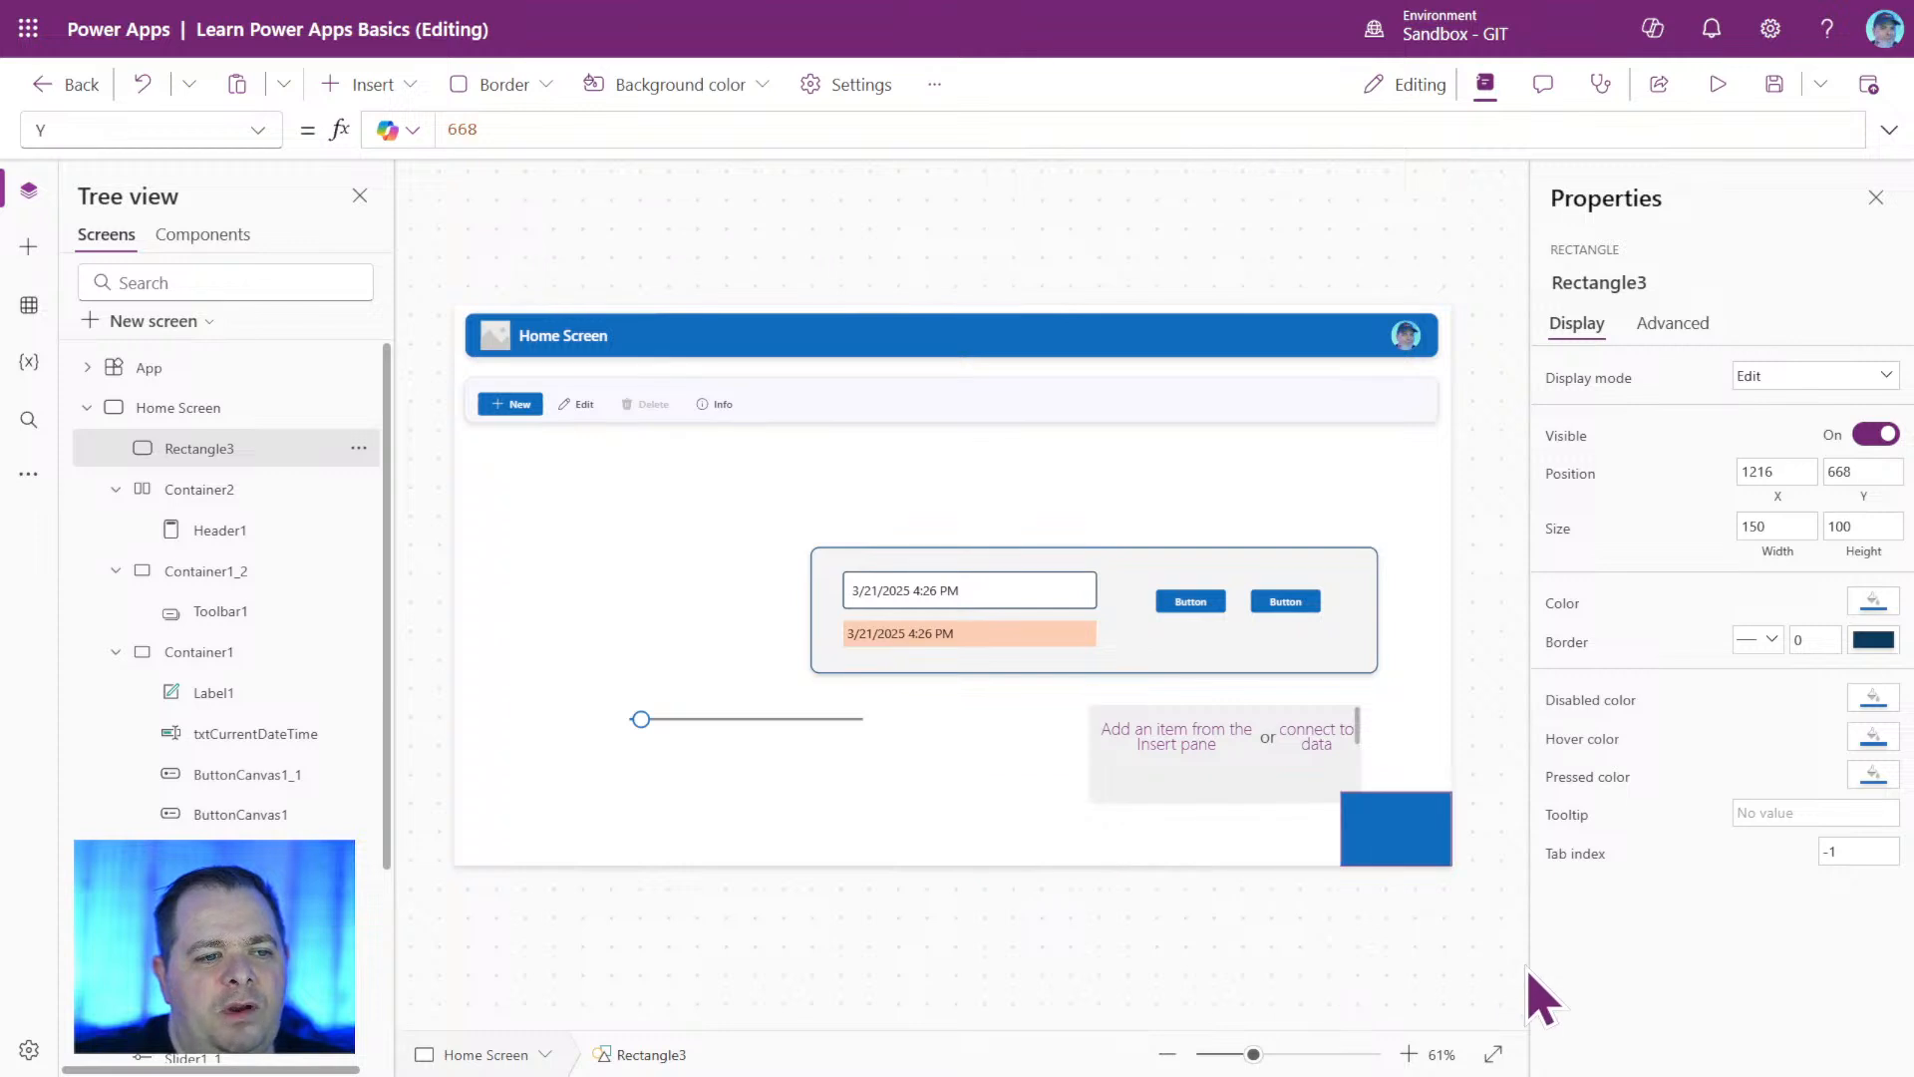
left_click_drag(1342, 793, 1403, 828)
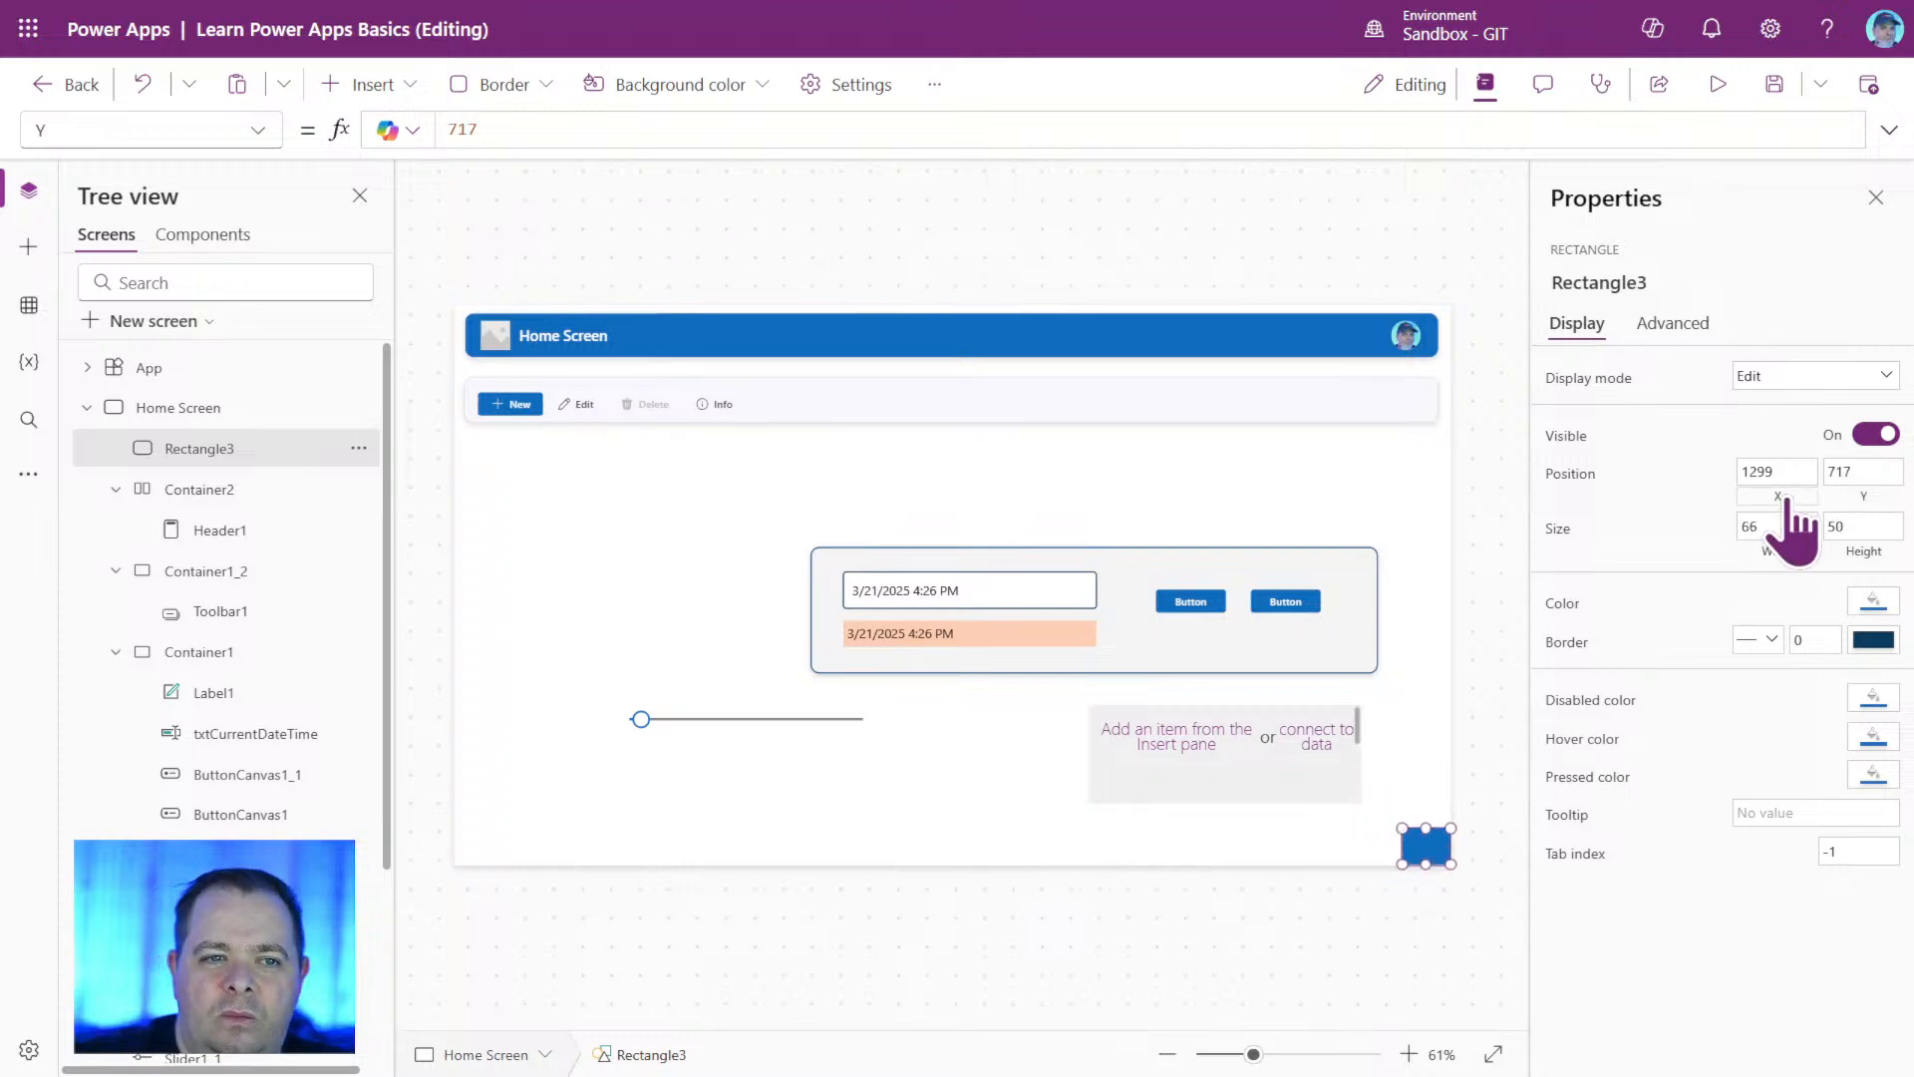
left_click(651, 482)
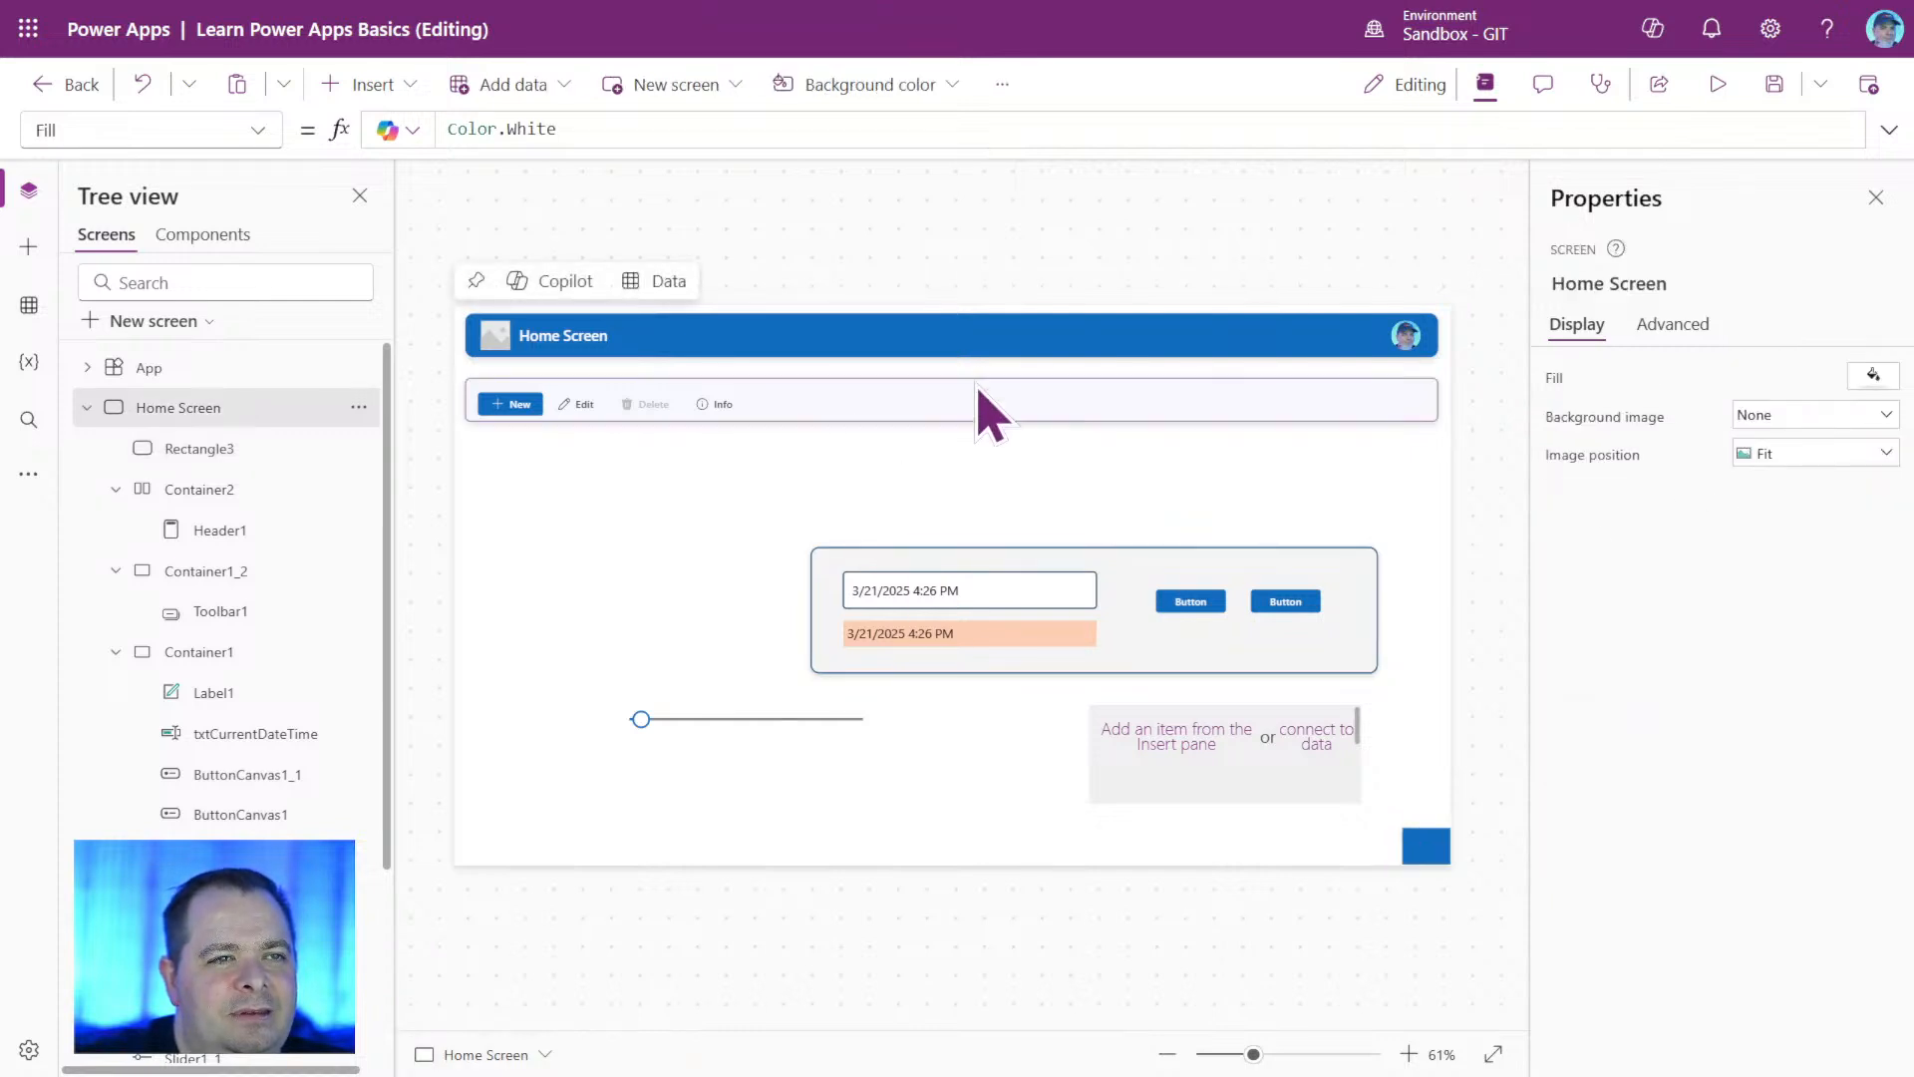
Save the app, then review the orientation choices and other options in the app's Display settings.
left_click(1773, 84)
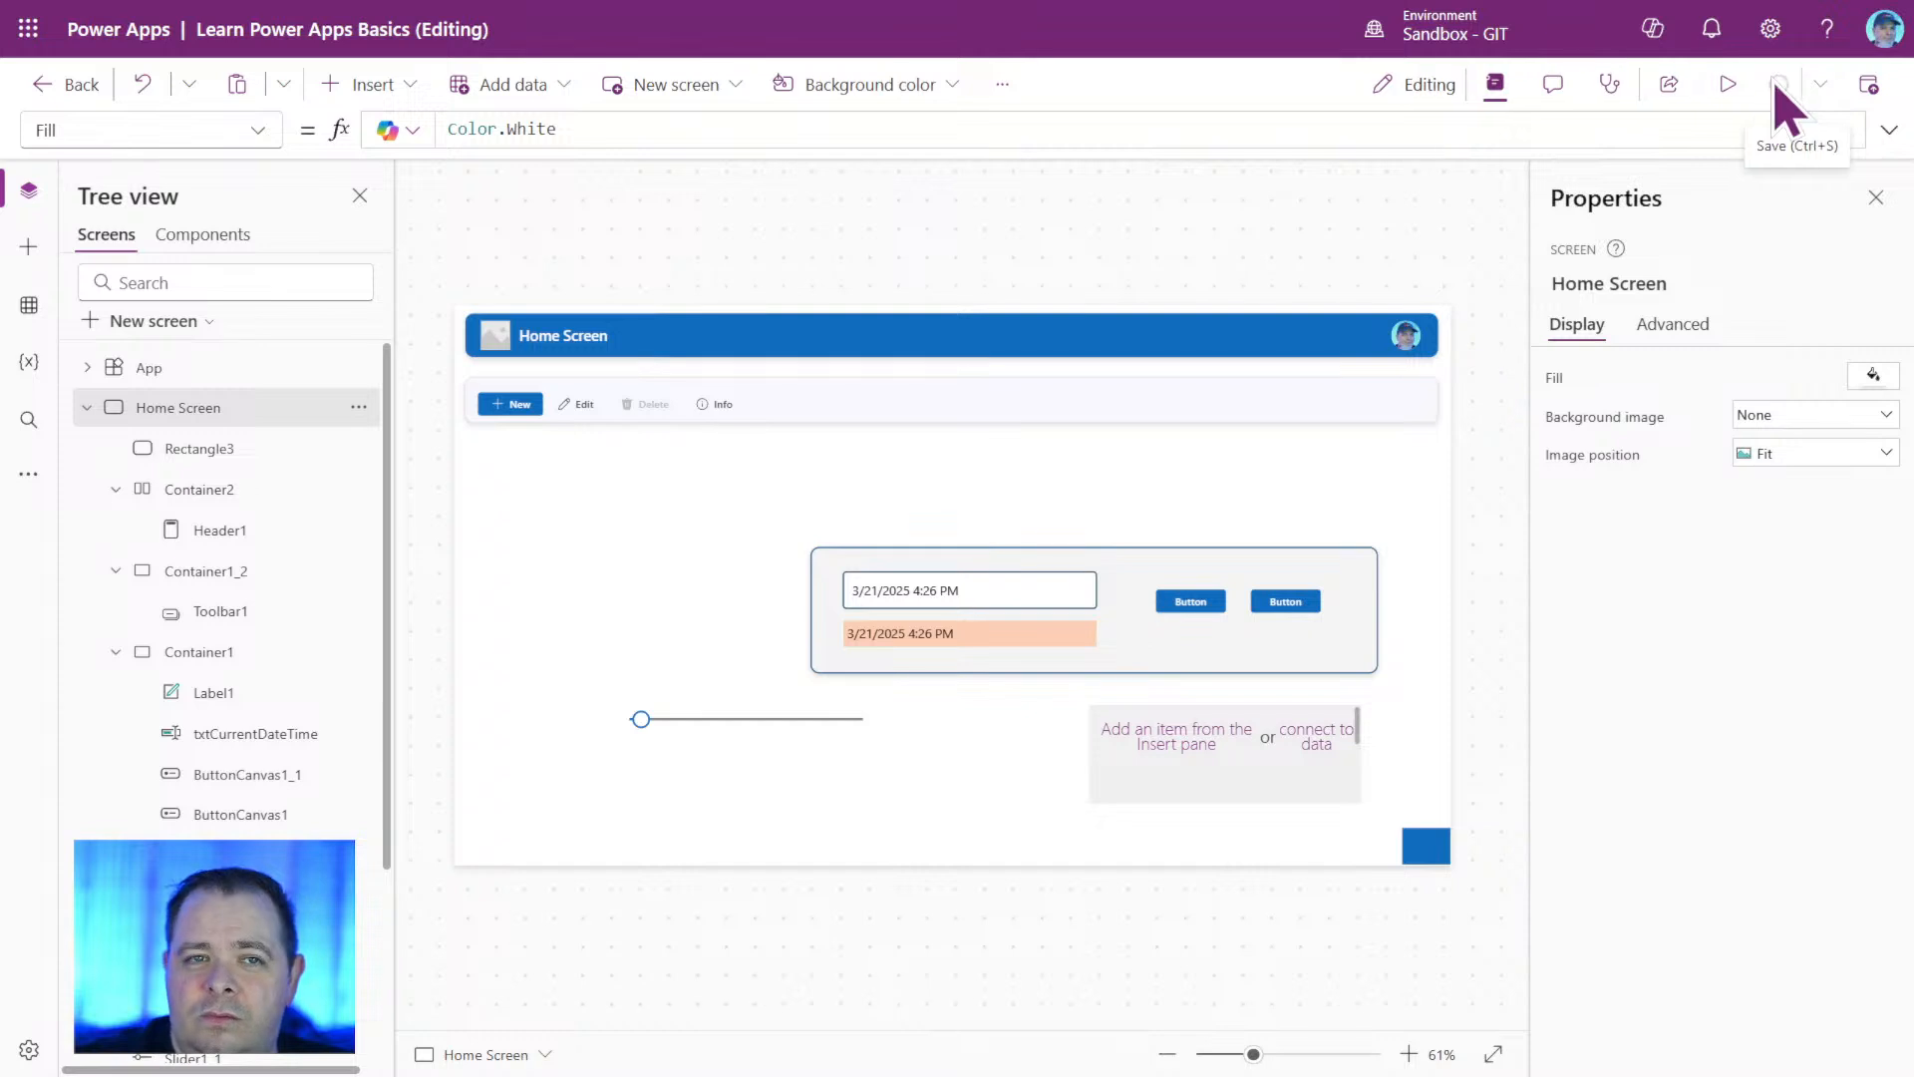
left_click(1004, 86)
left_click(1078, 174)
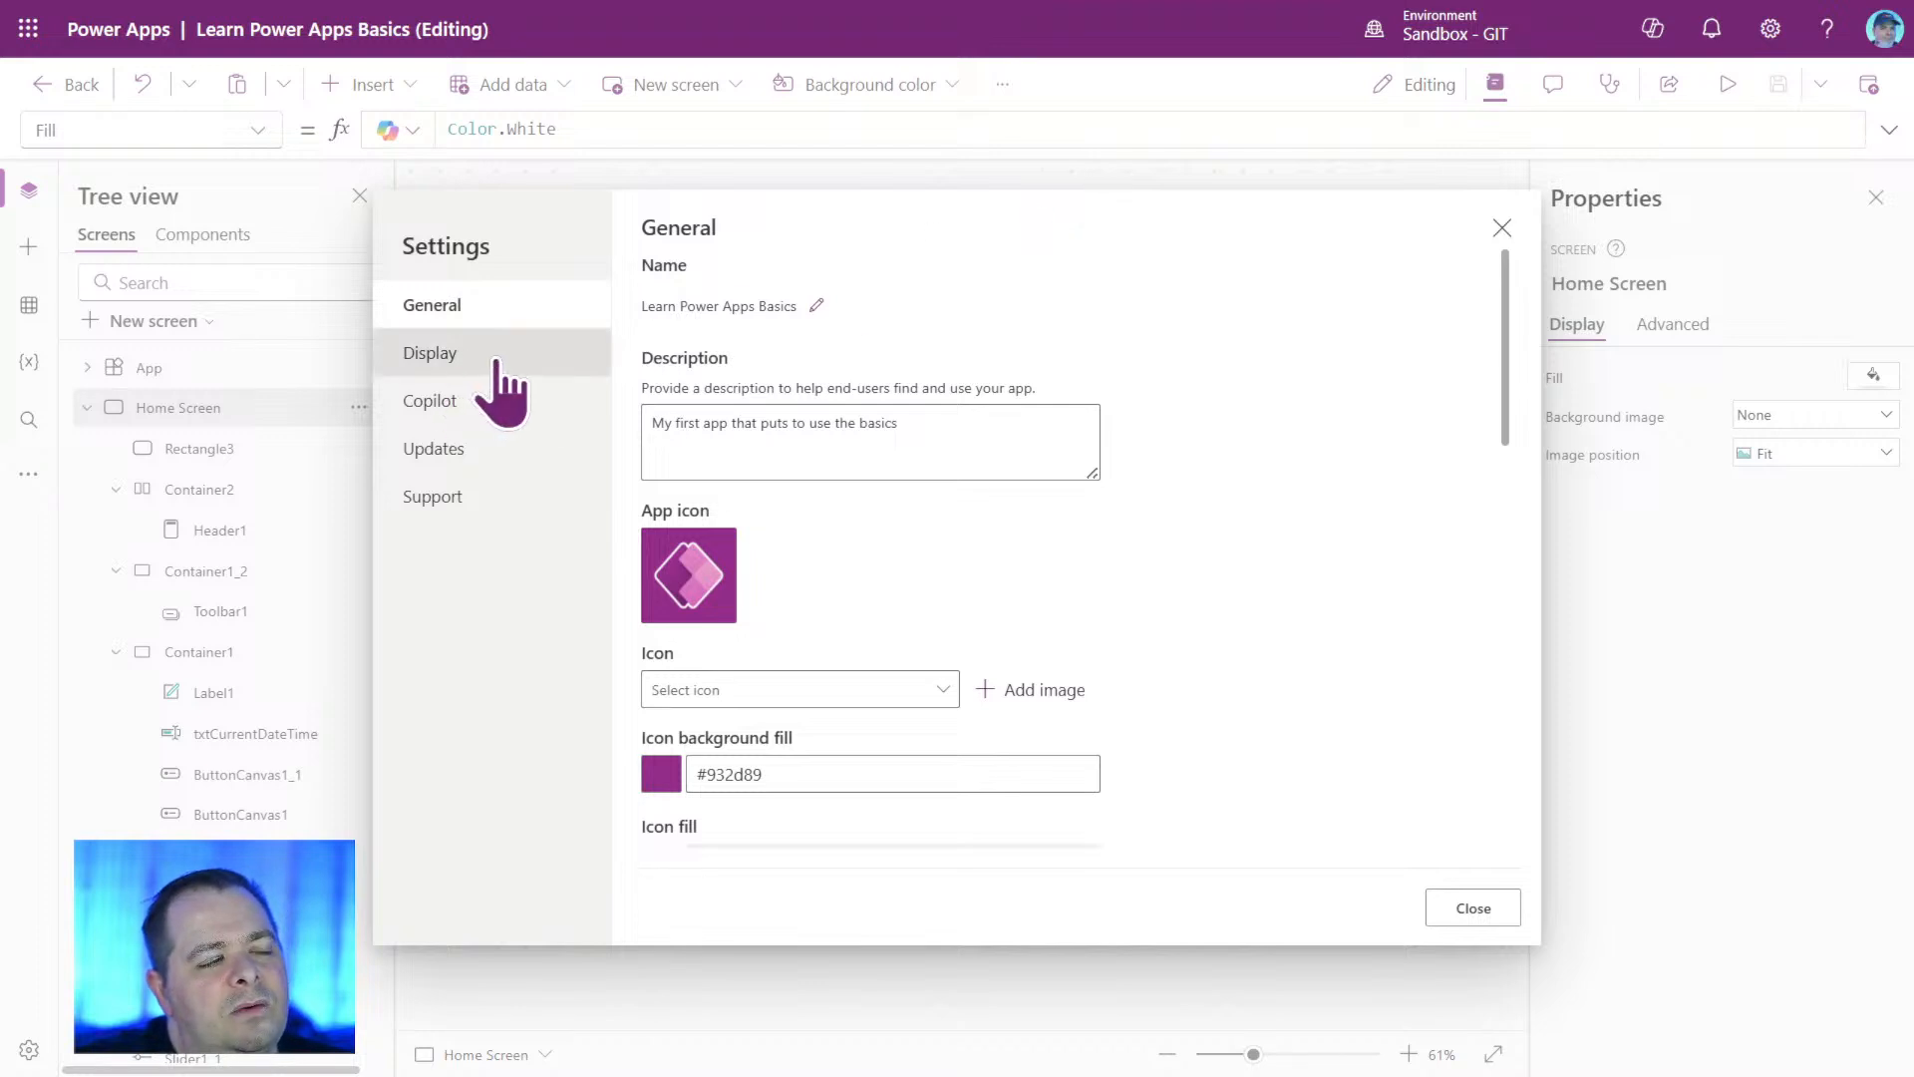
left_click(501, 391)
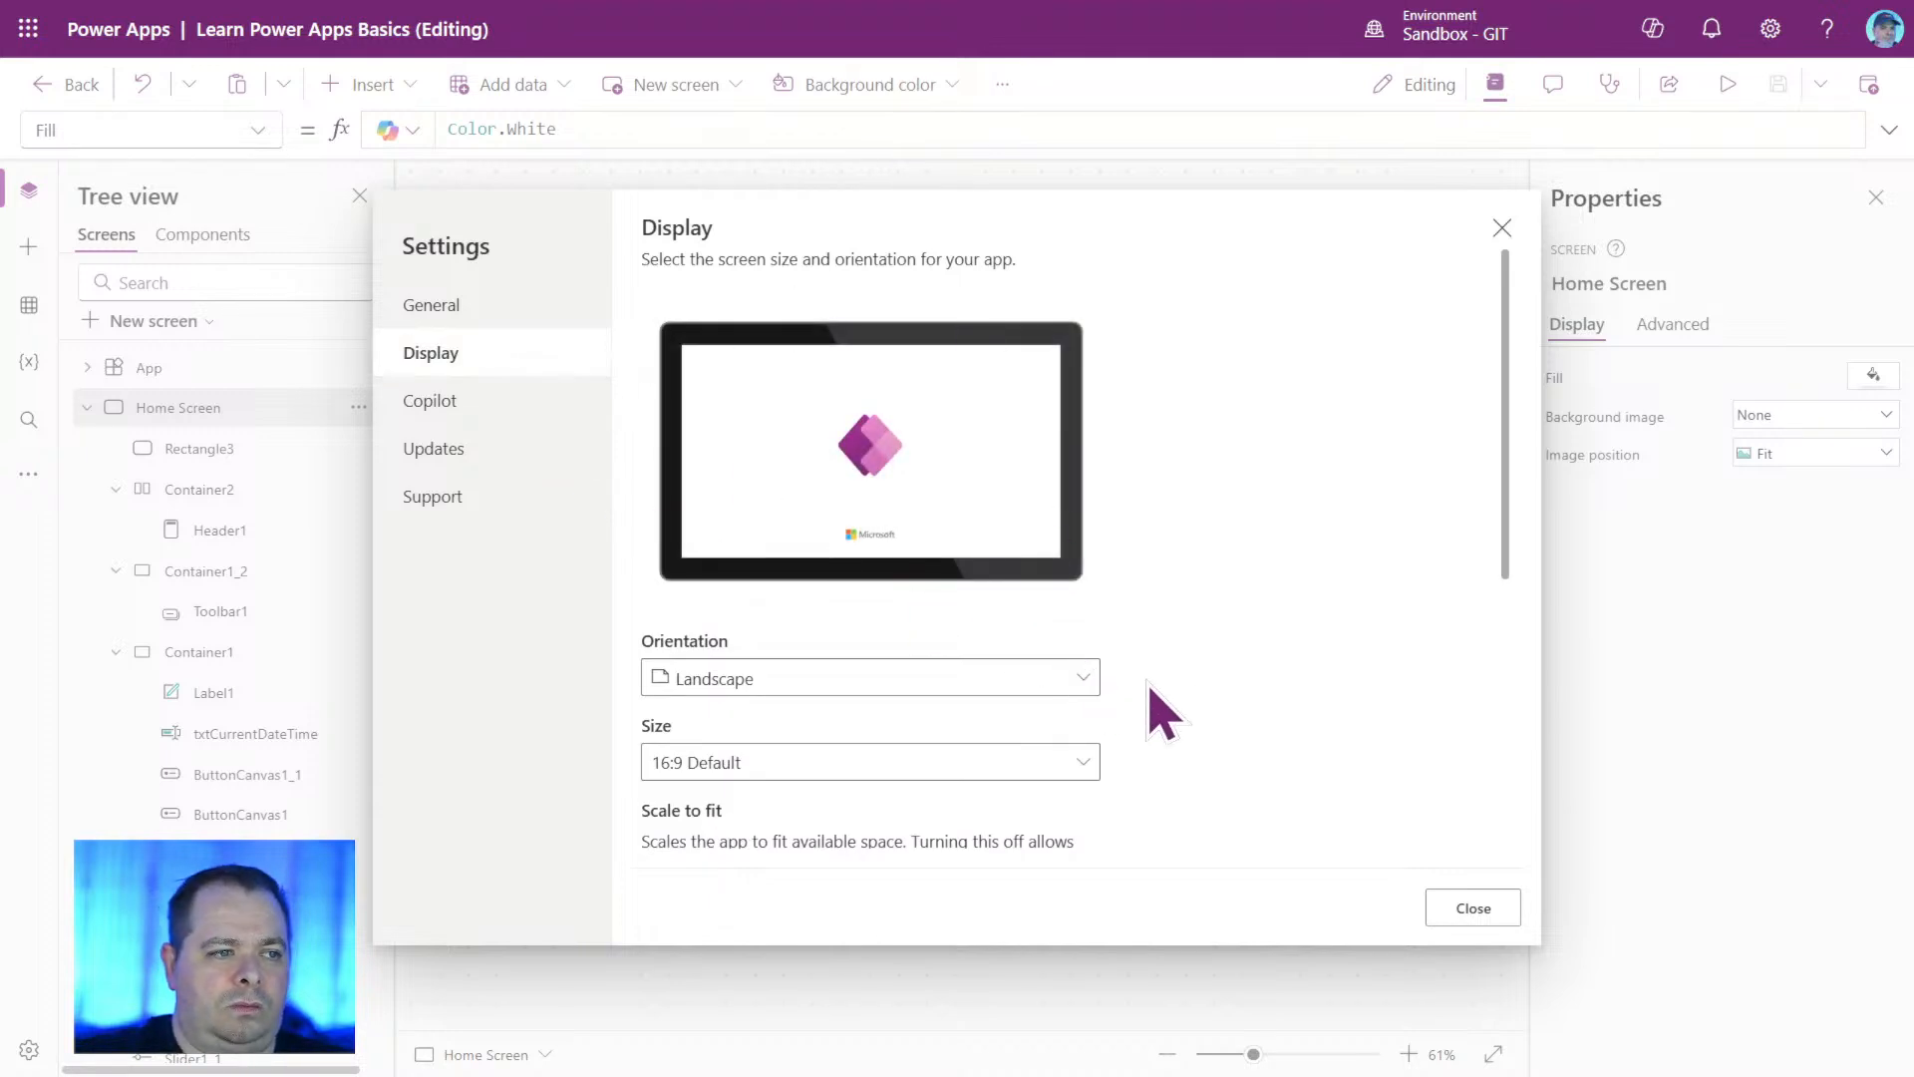
left_click(1079, 680)
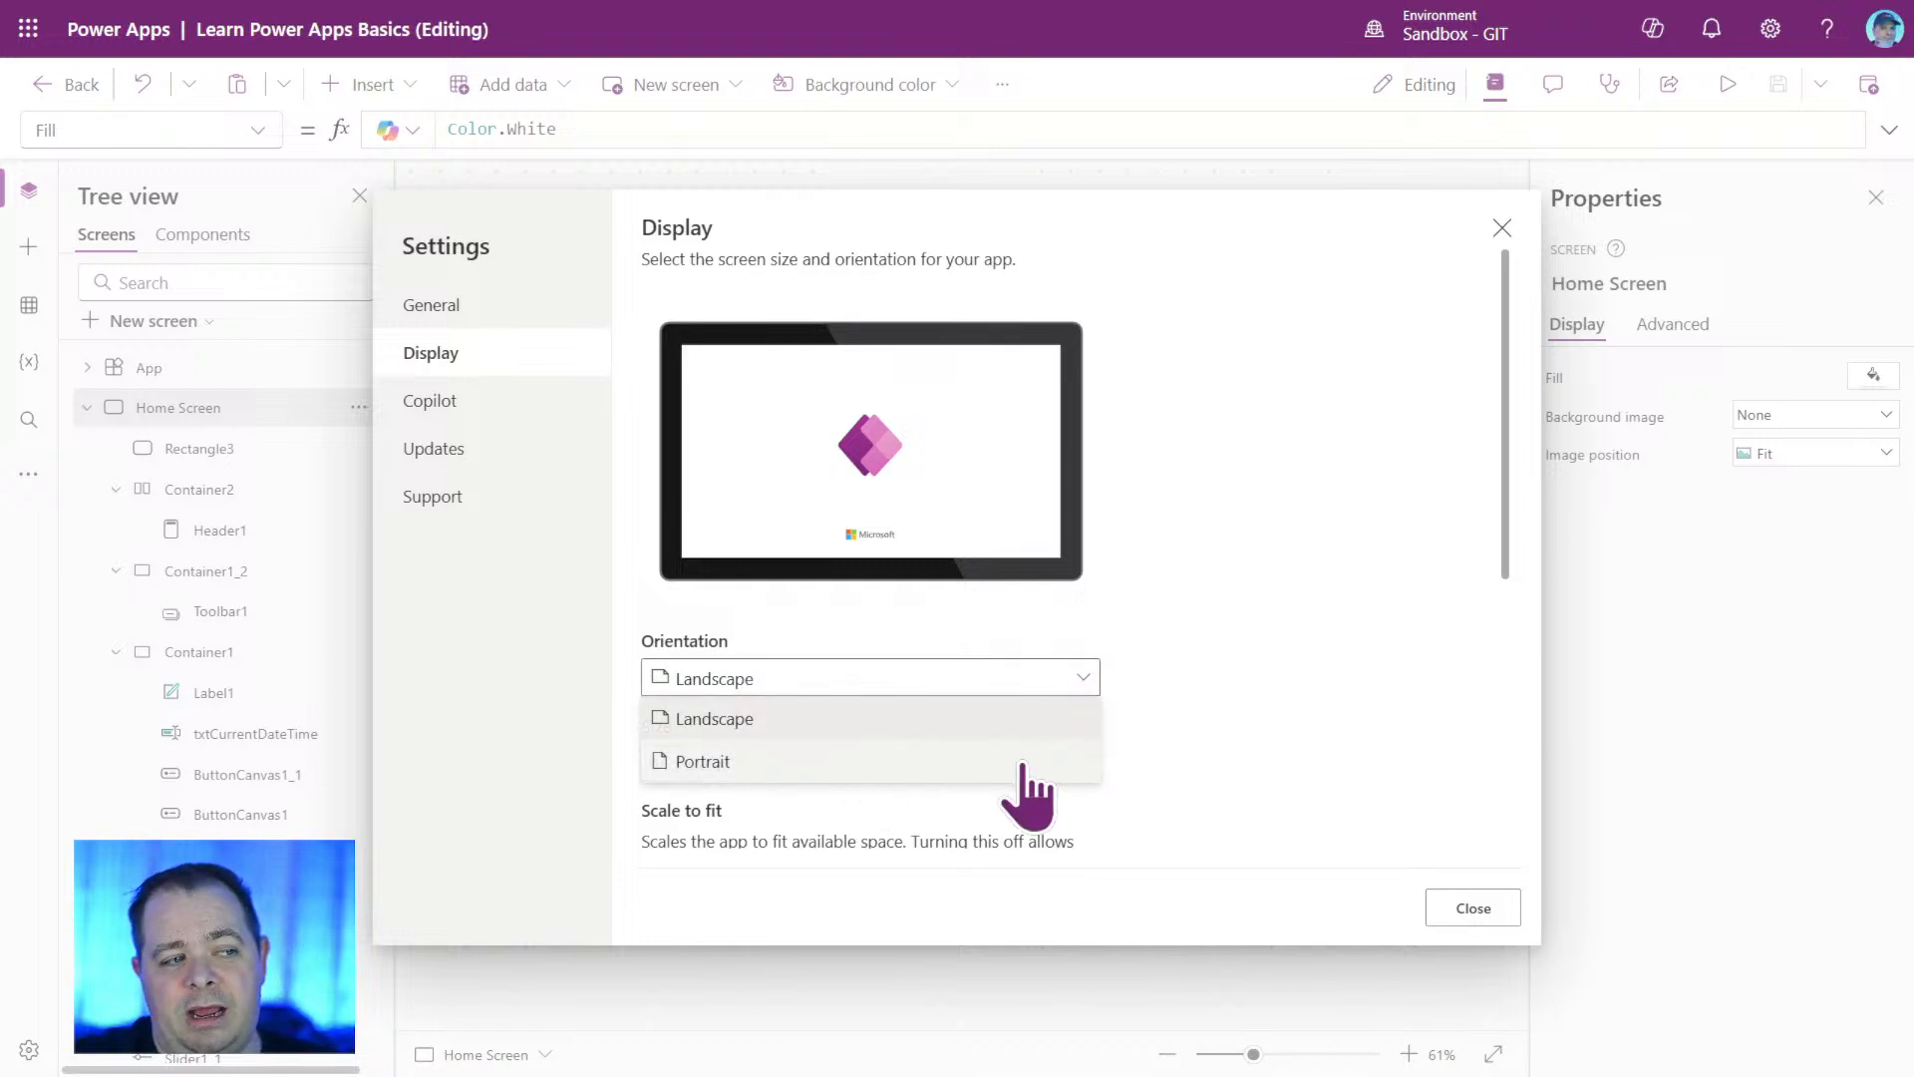
left_click(1259, 698)
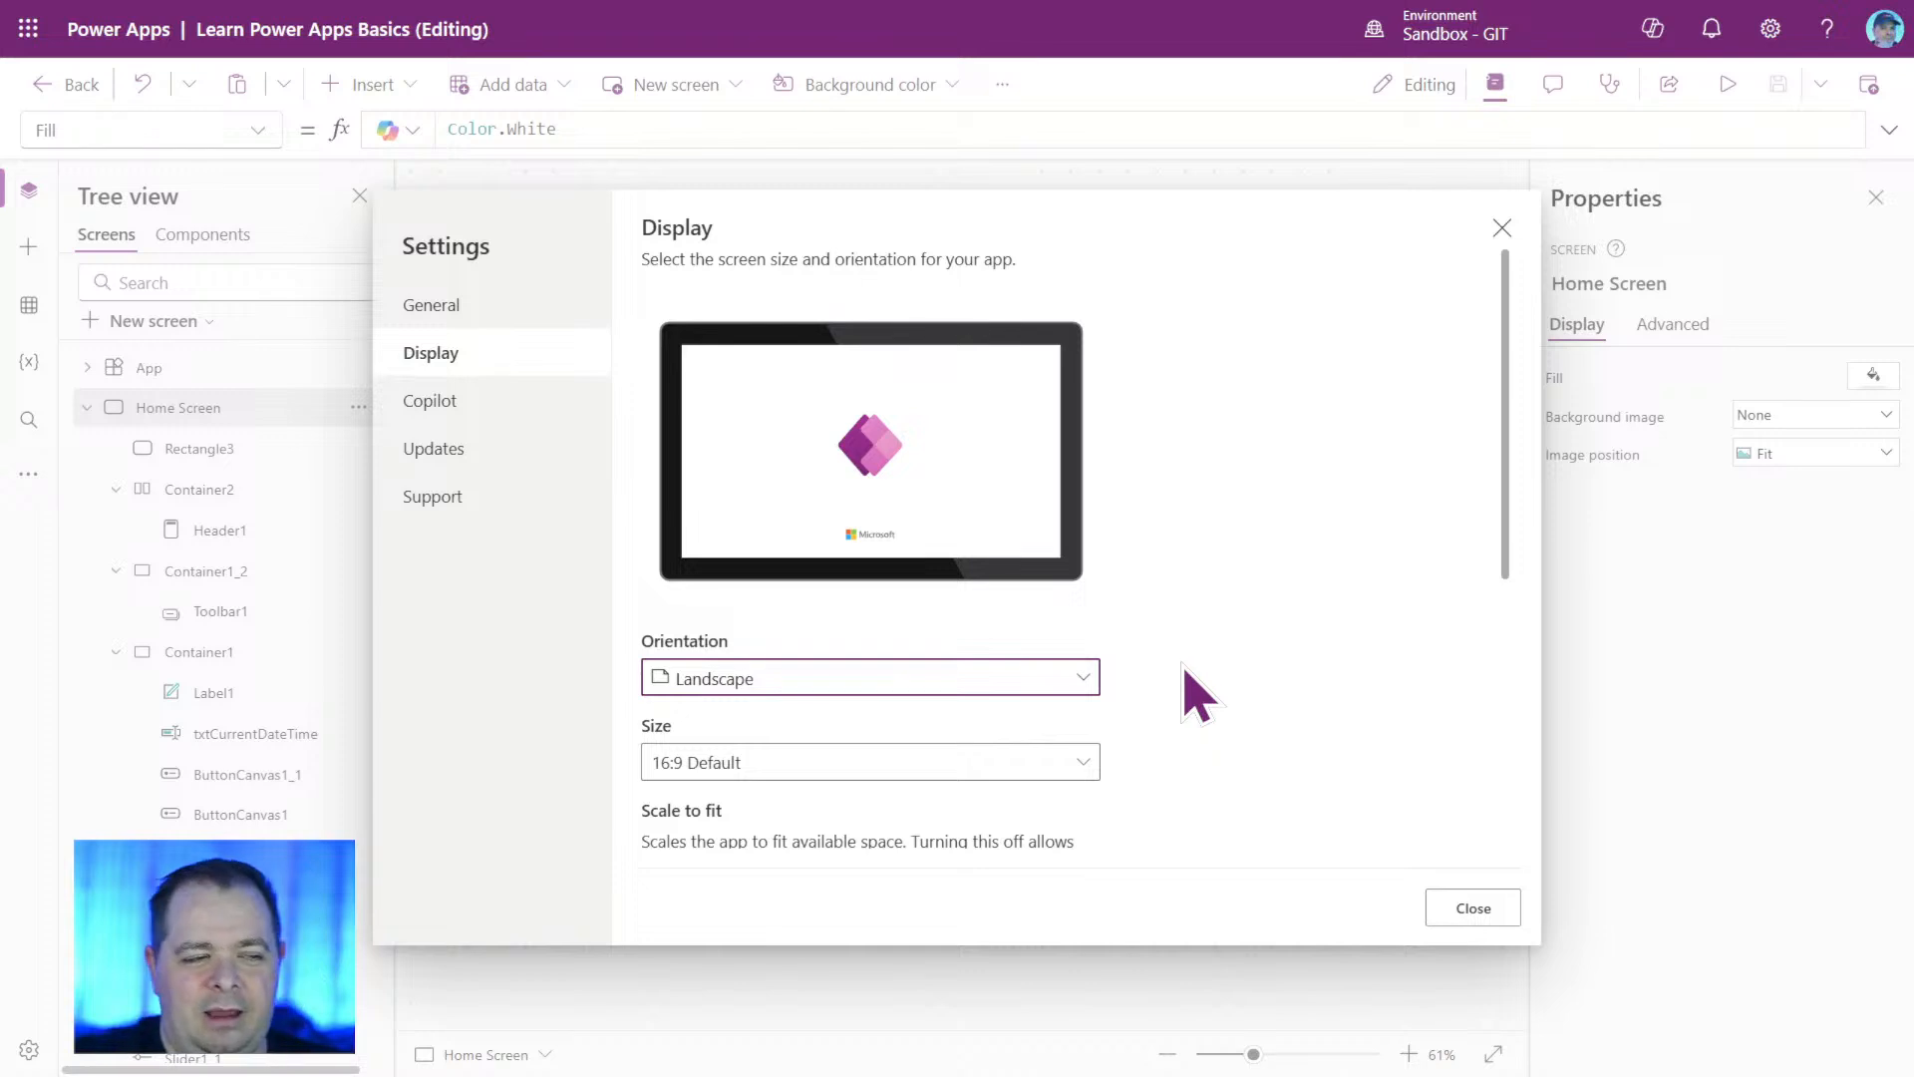
scroll(1197, 663, "down", 5)
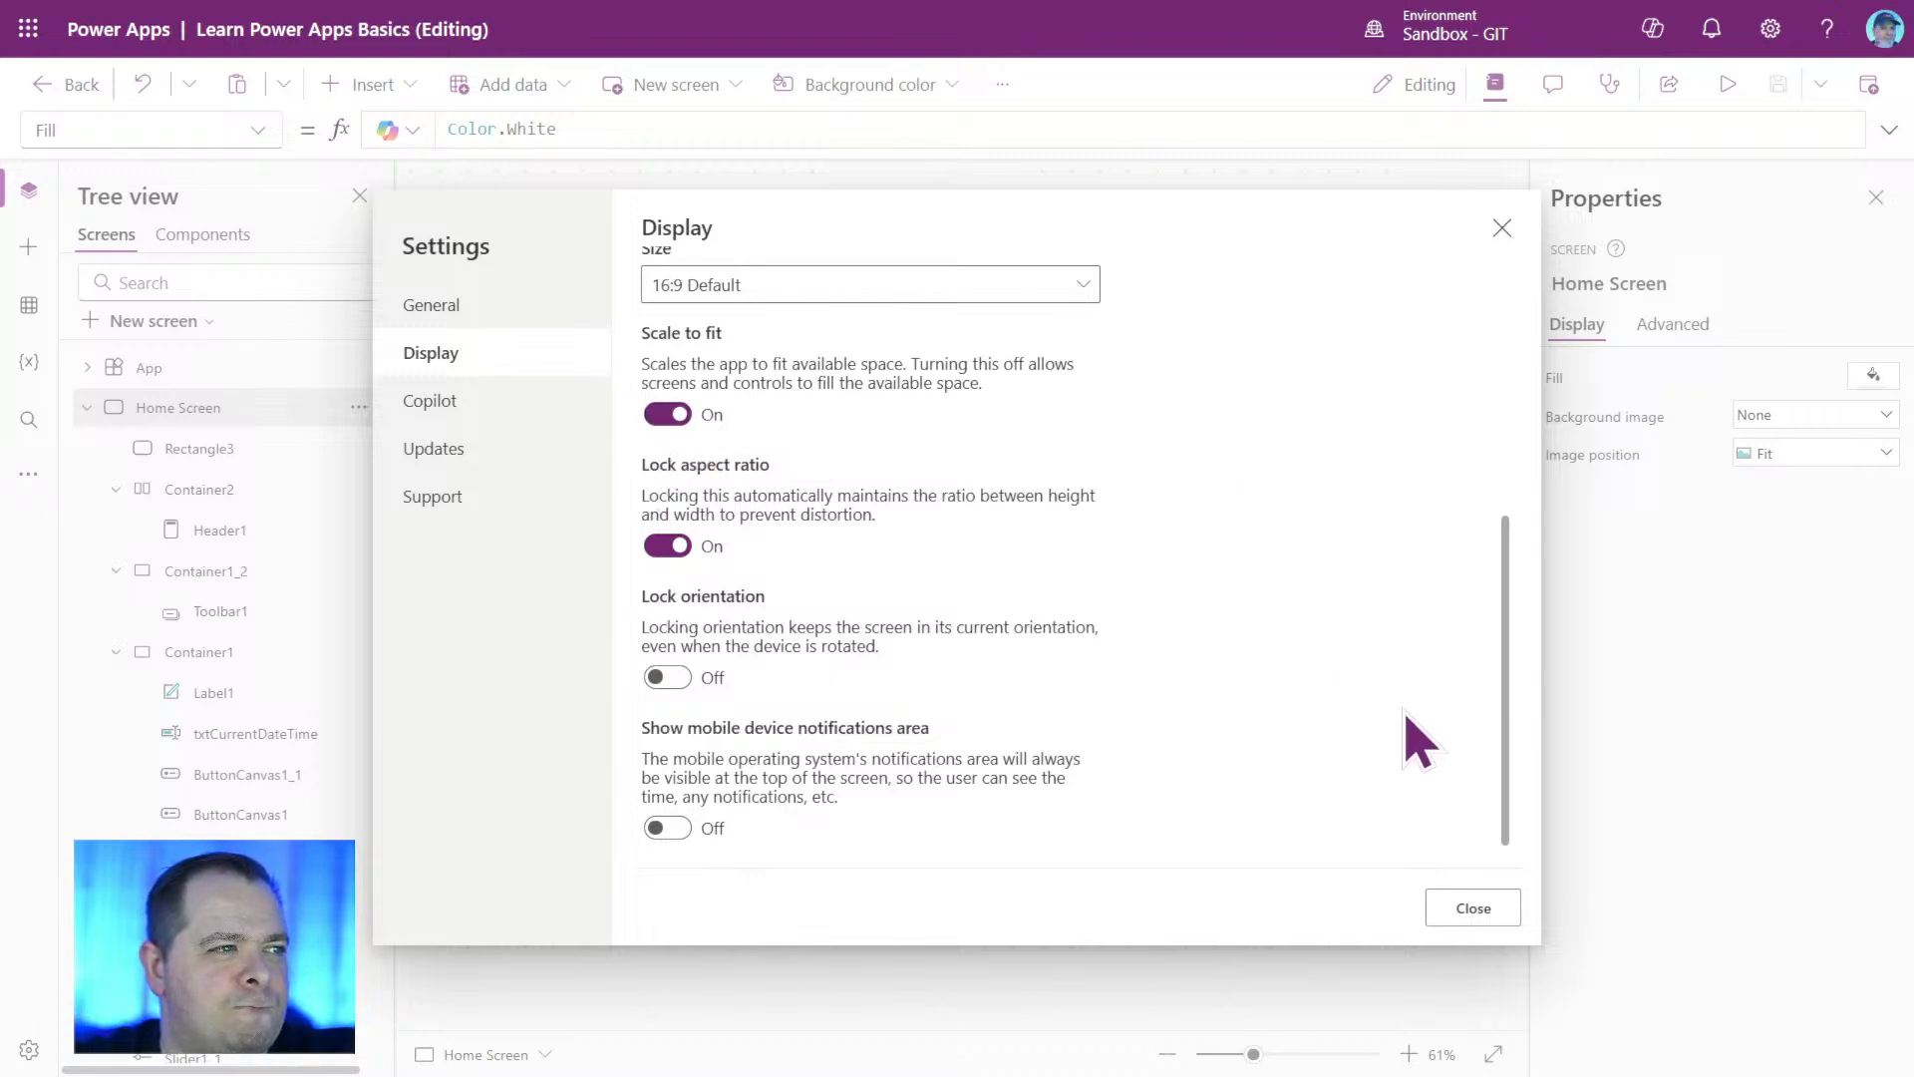
left_click_drag(1503, 769, 1518, 664)
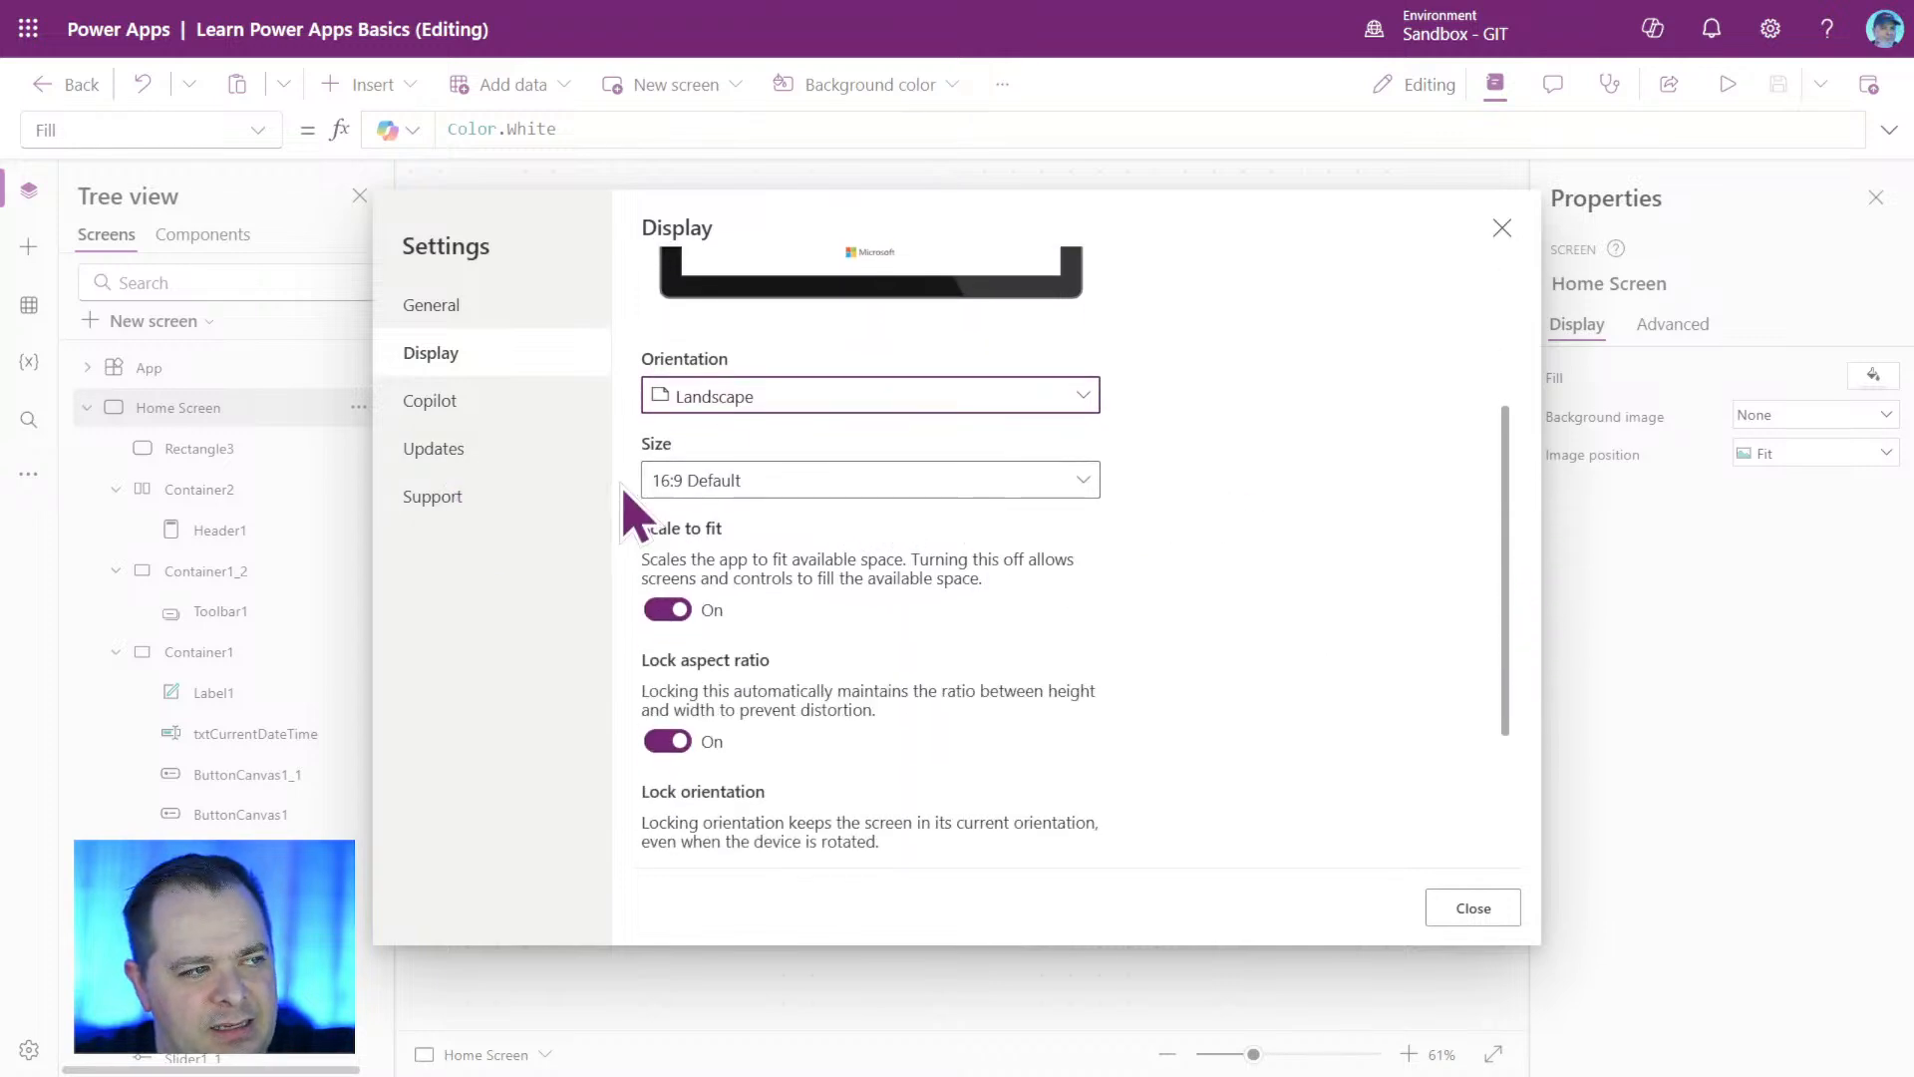
Change the app's display size to Custom, examine its width and height values, and close the settings.
left_click(1082, 483)
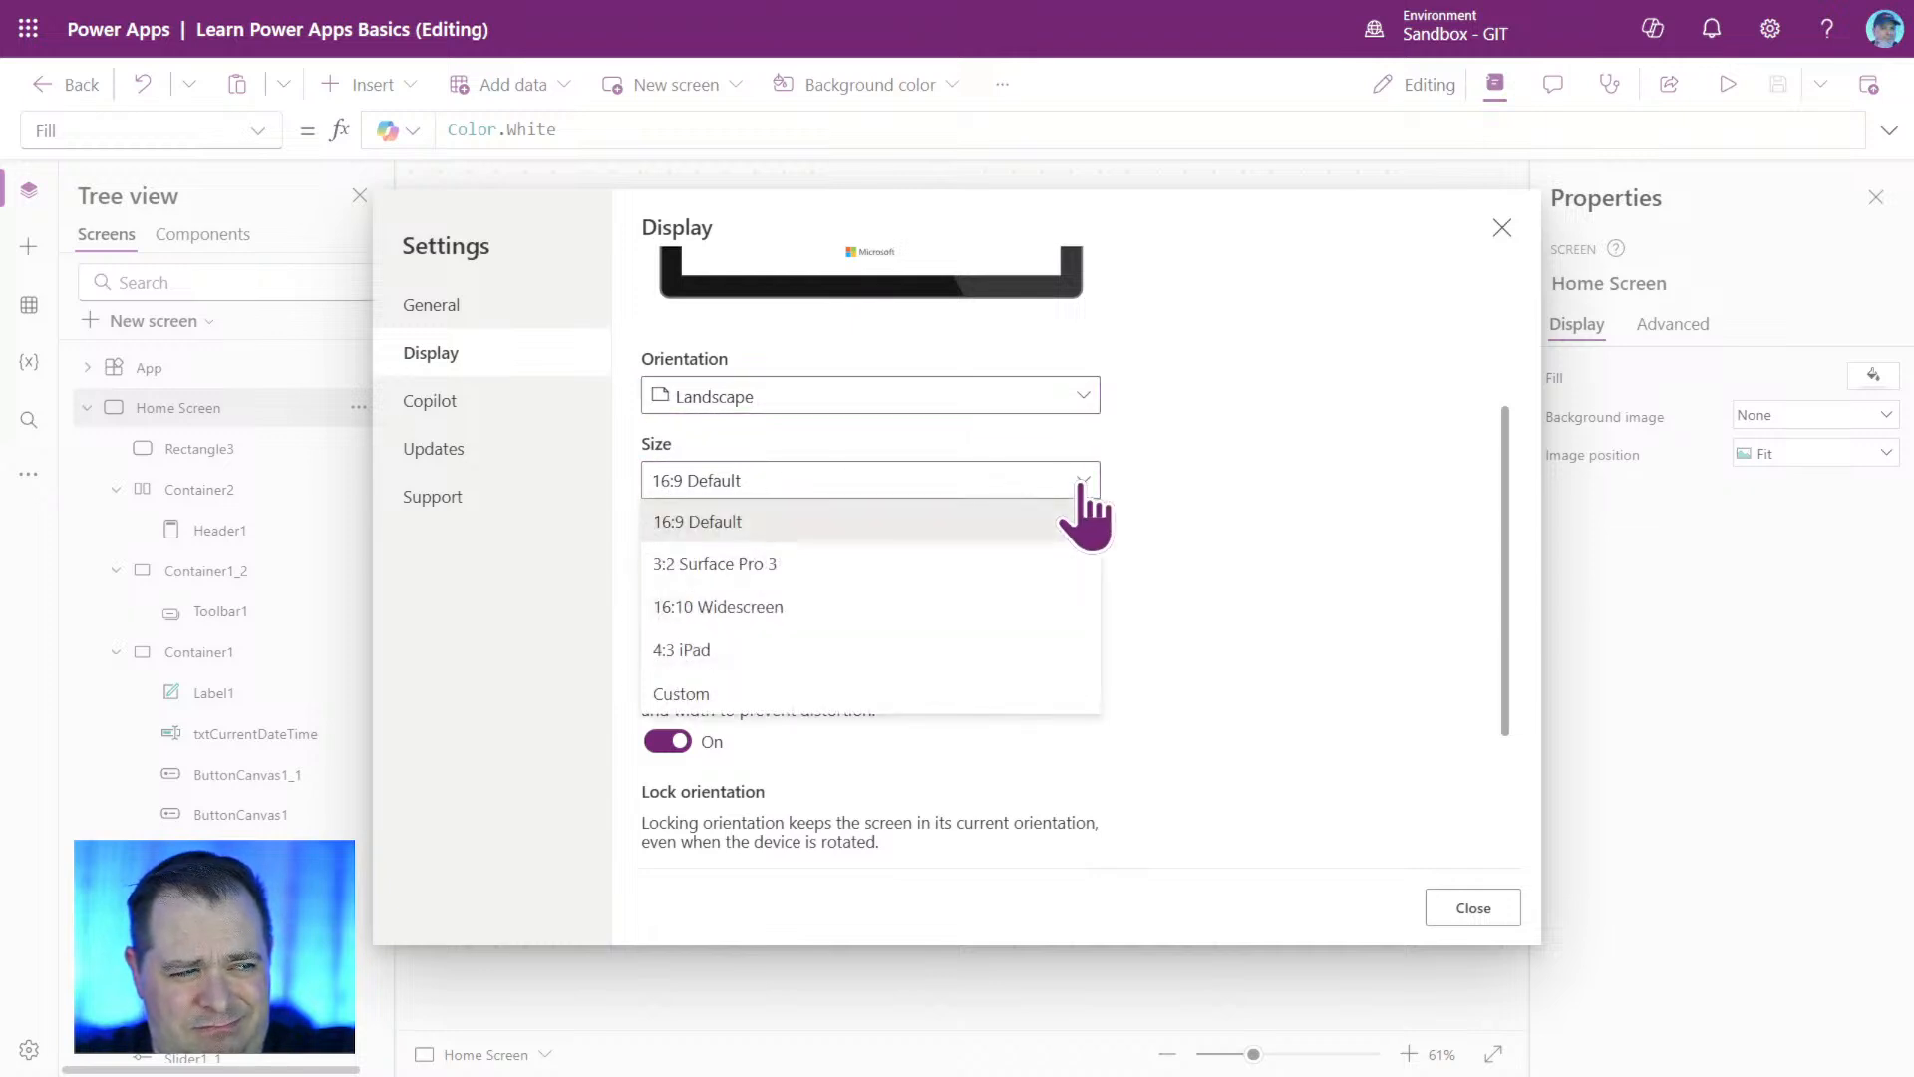
left_click(843, 693)
left_click_drag(769, 568, 643, 568)
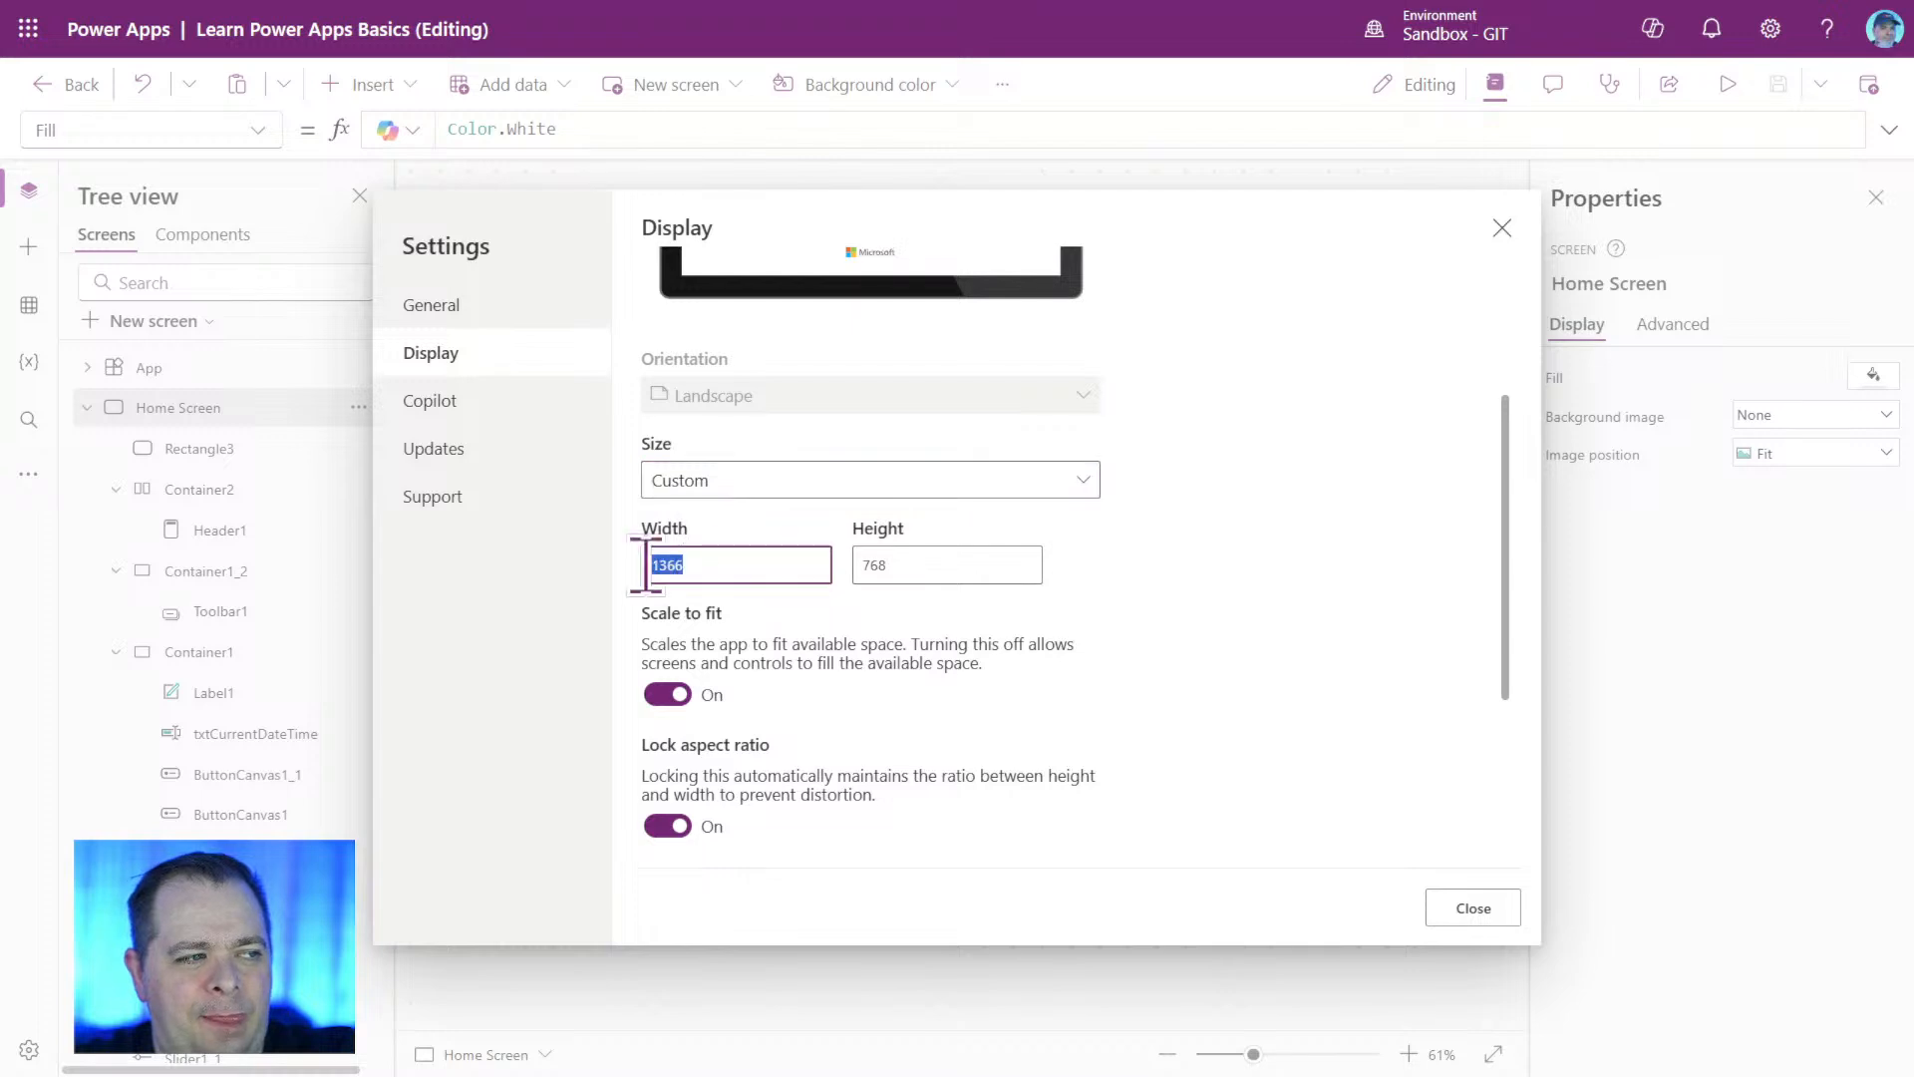
left_click(988, 564)
left_click_drag(988, 564, 603, 589)
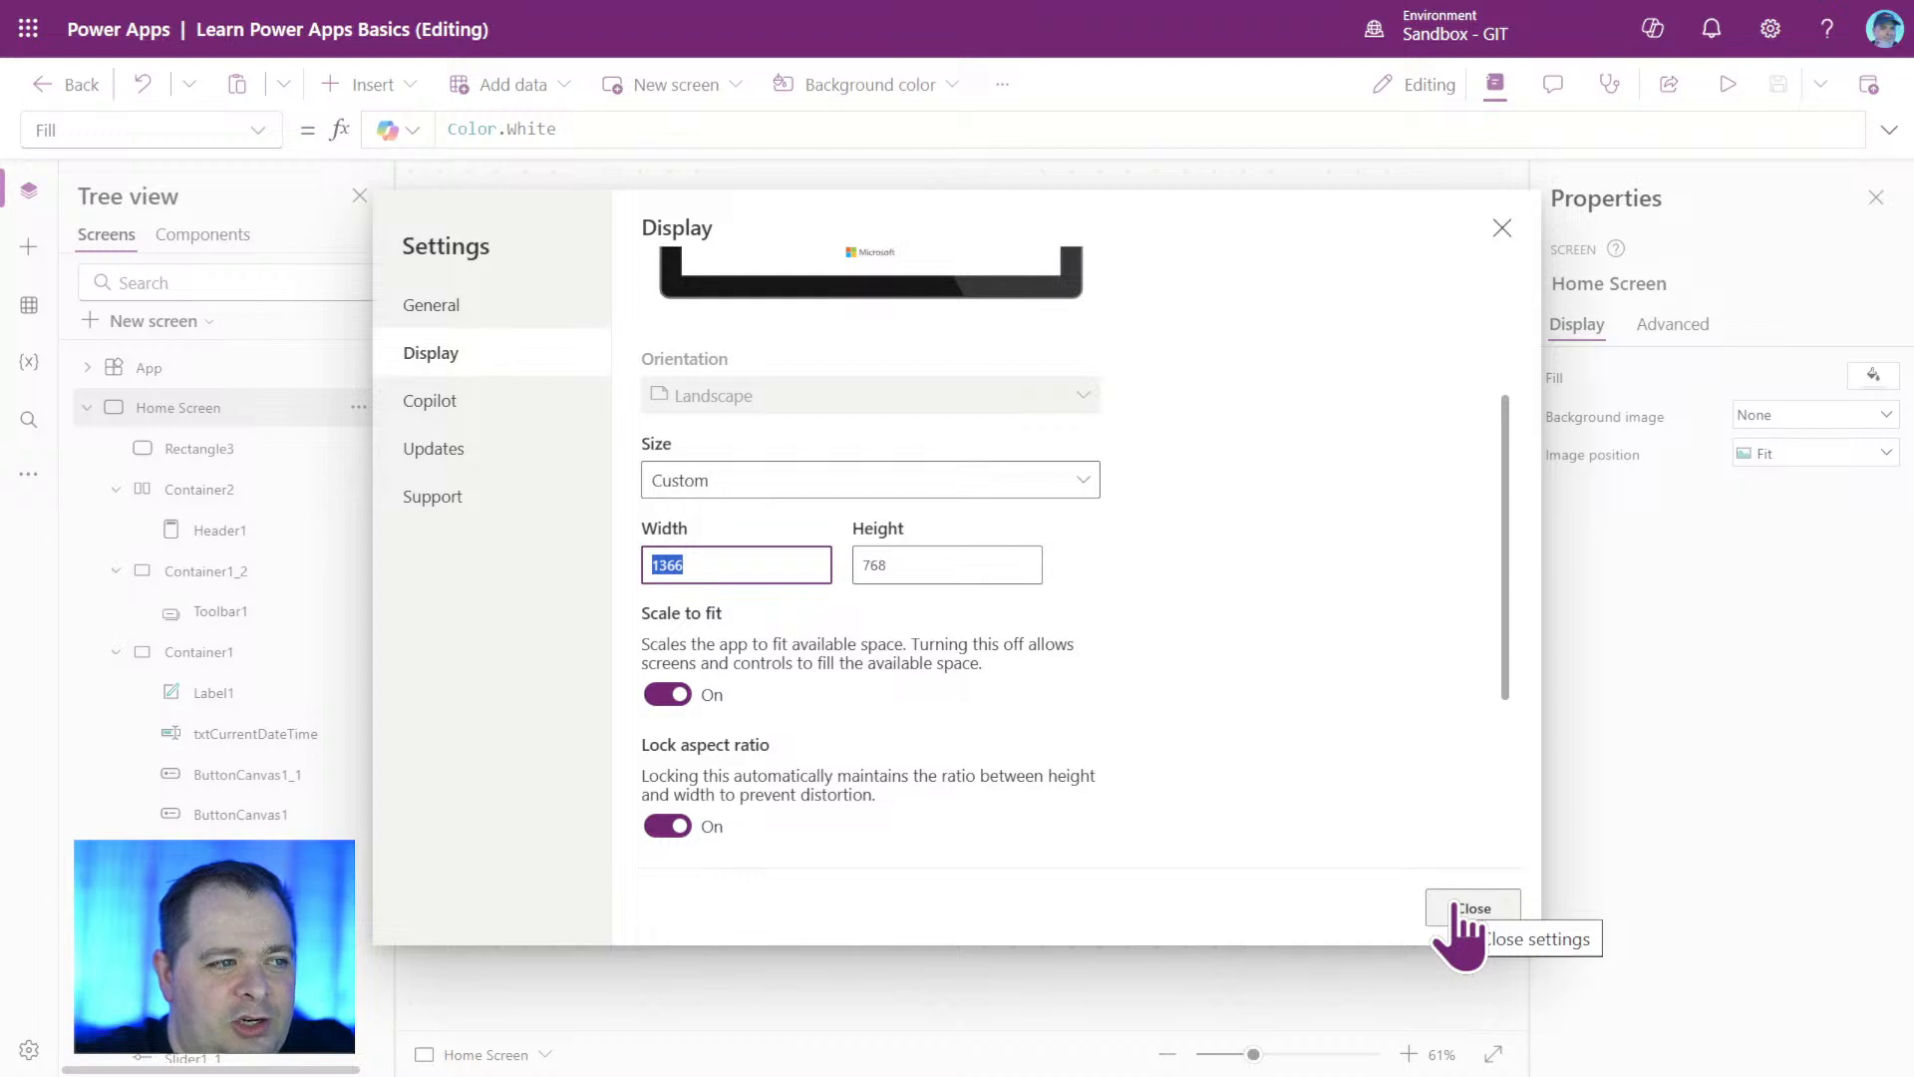
left_click(1458, 909)
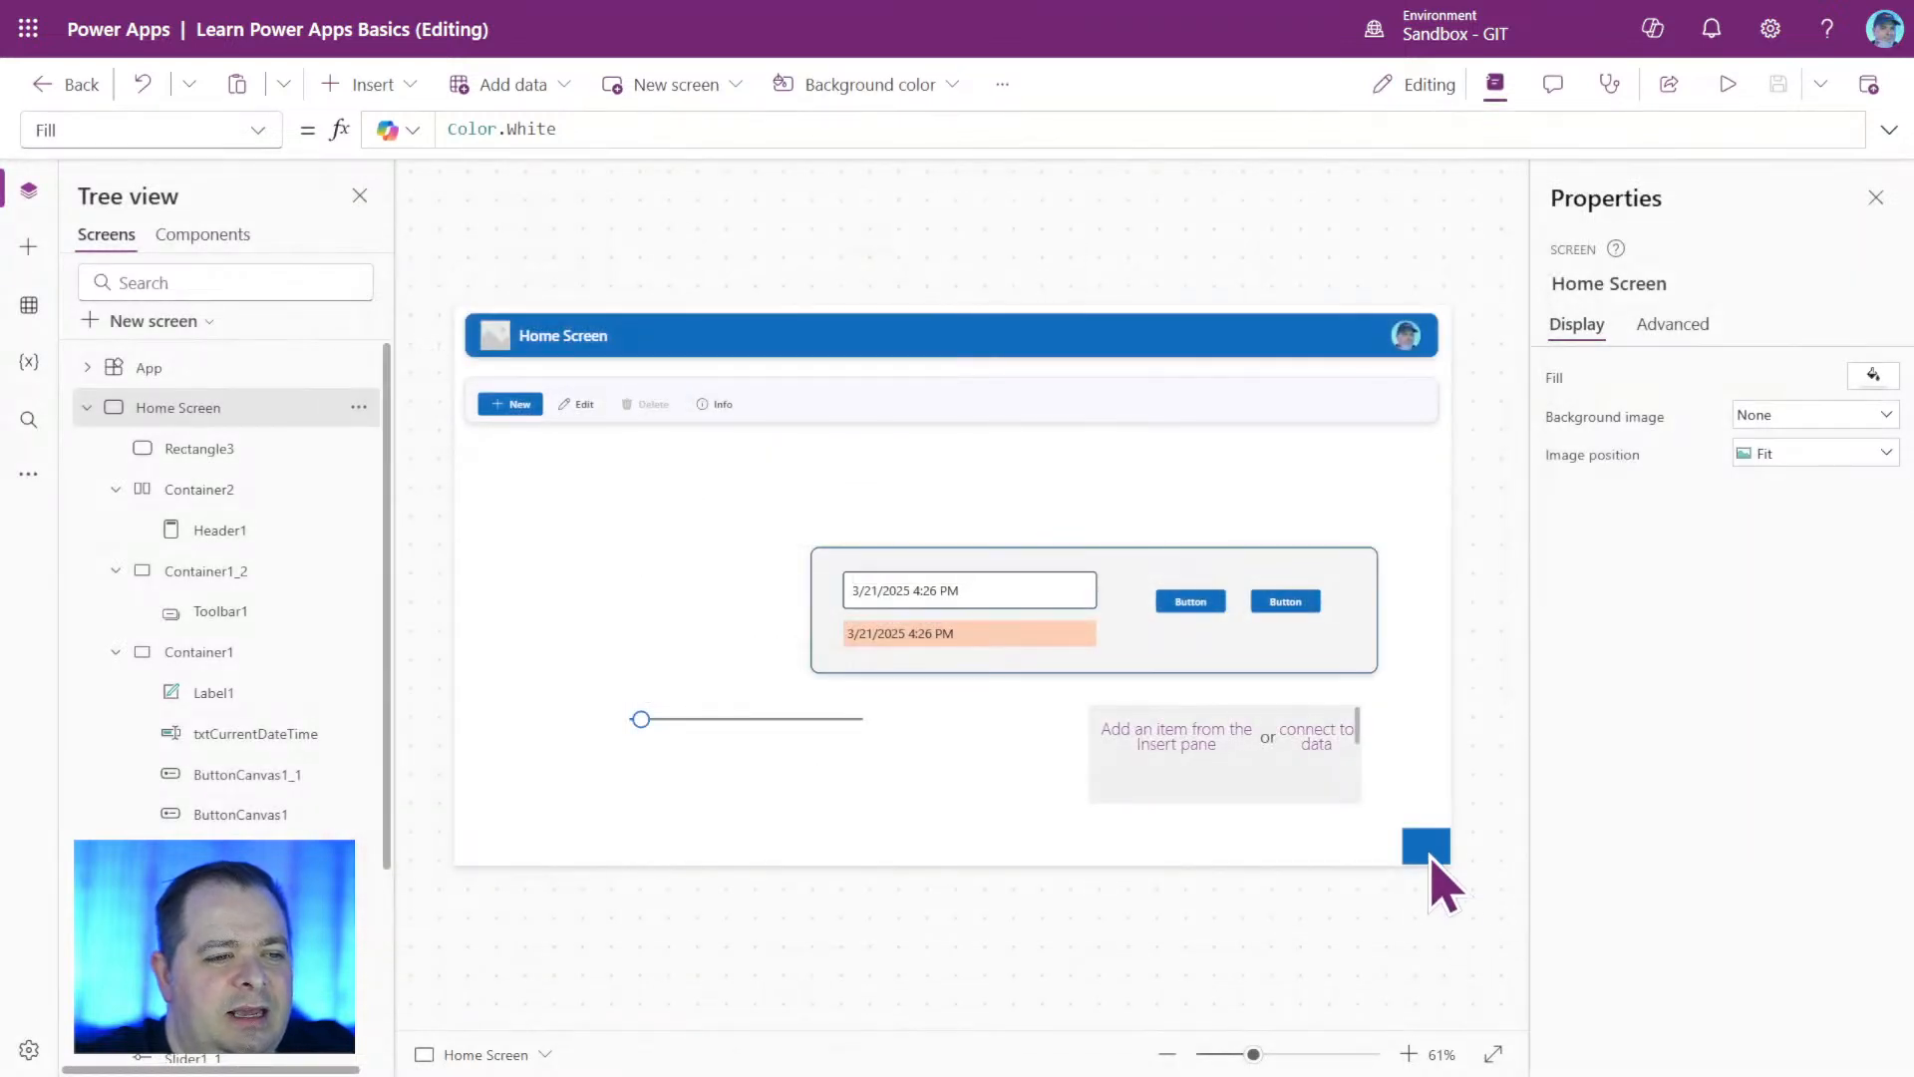
Set Rectangle3's position to X 1366 and Y 768.
left_click(1425, 846)
left_click(1785, 468)
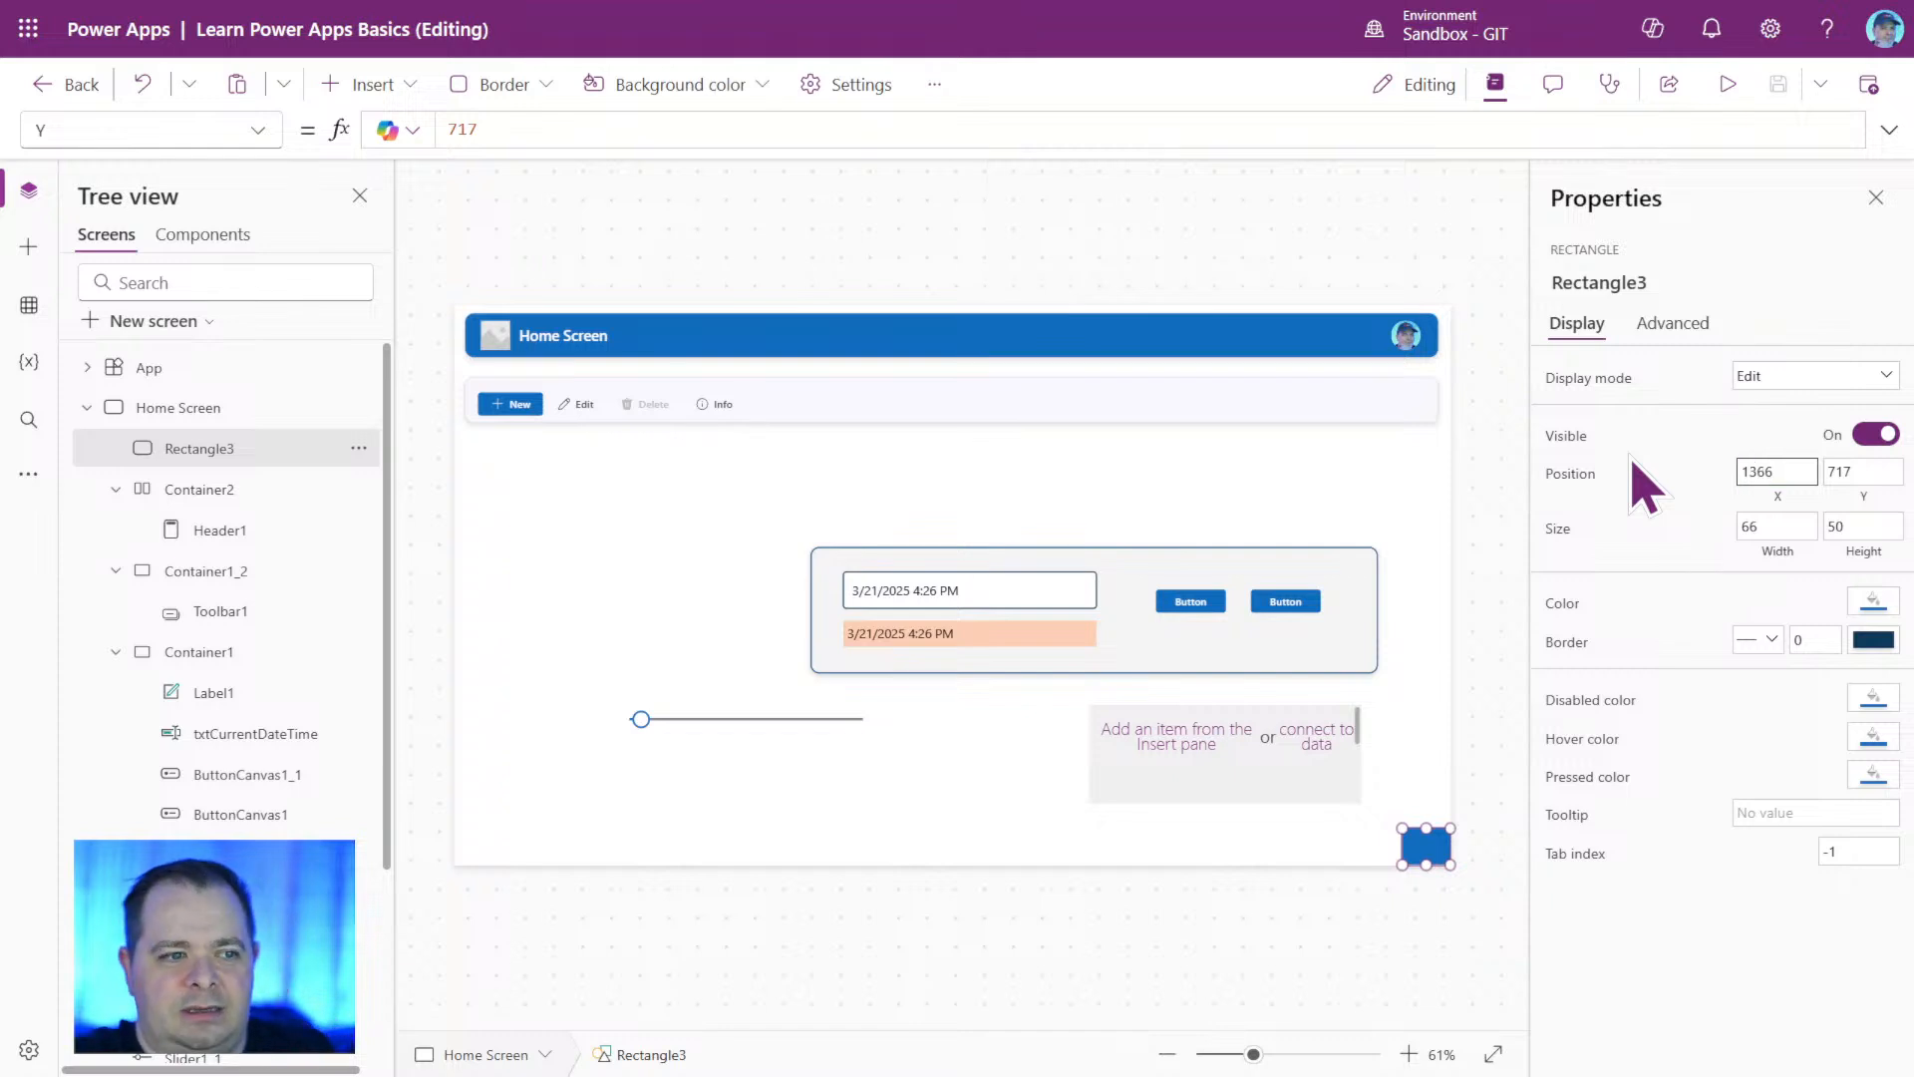
type("1366")
key("Return")
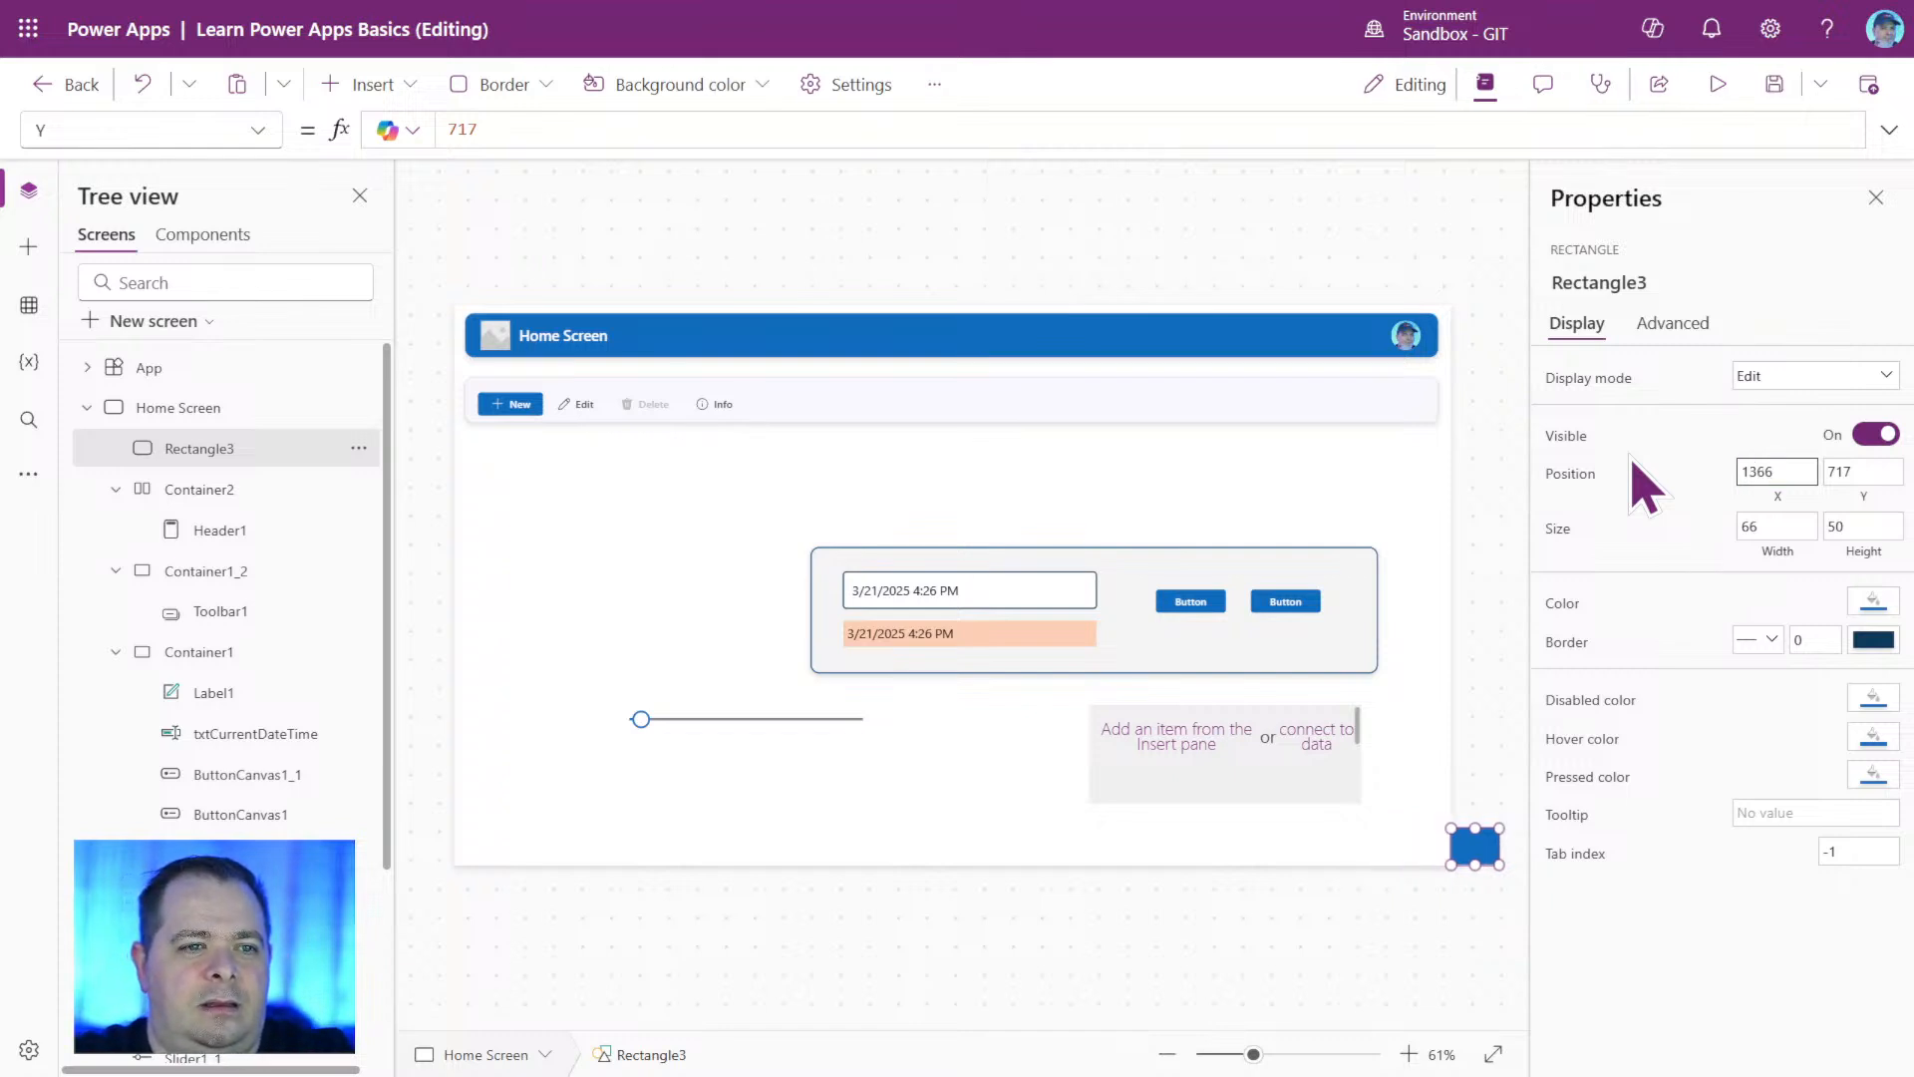
type("76")
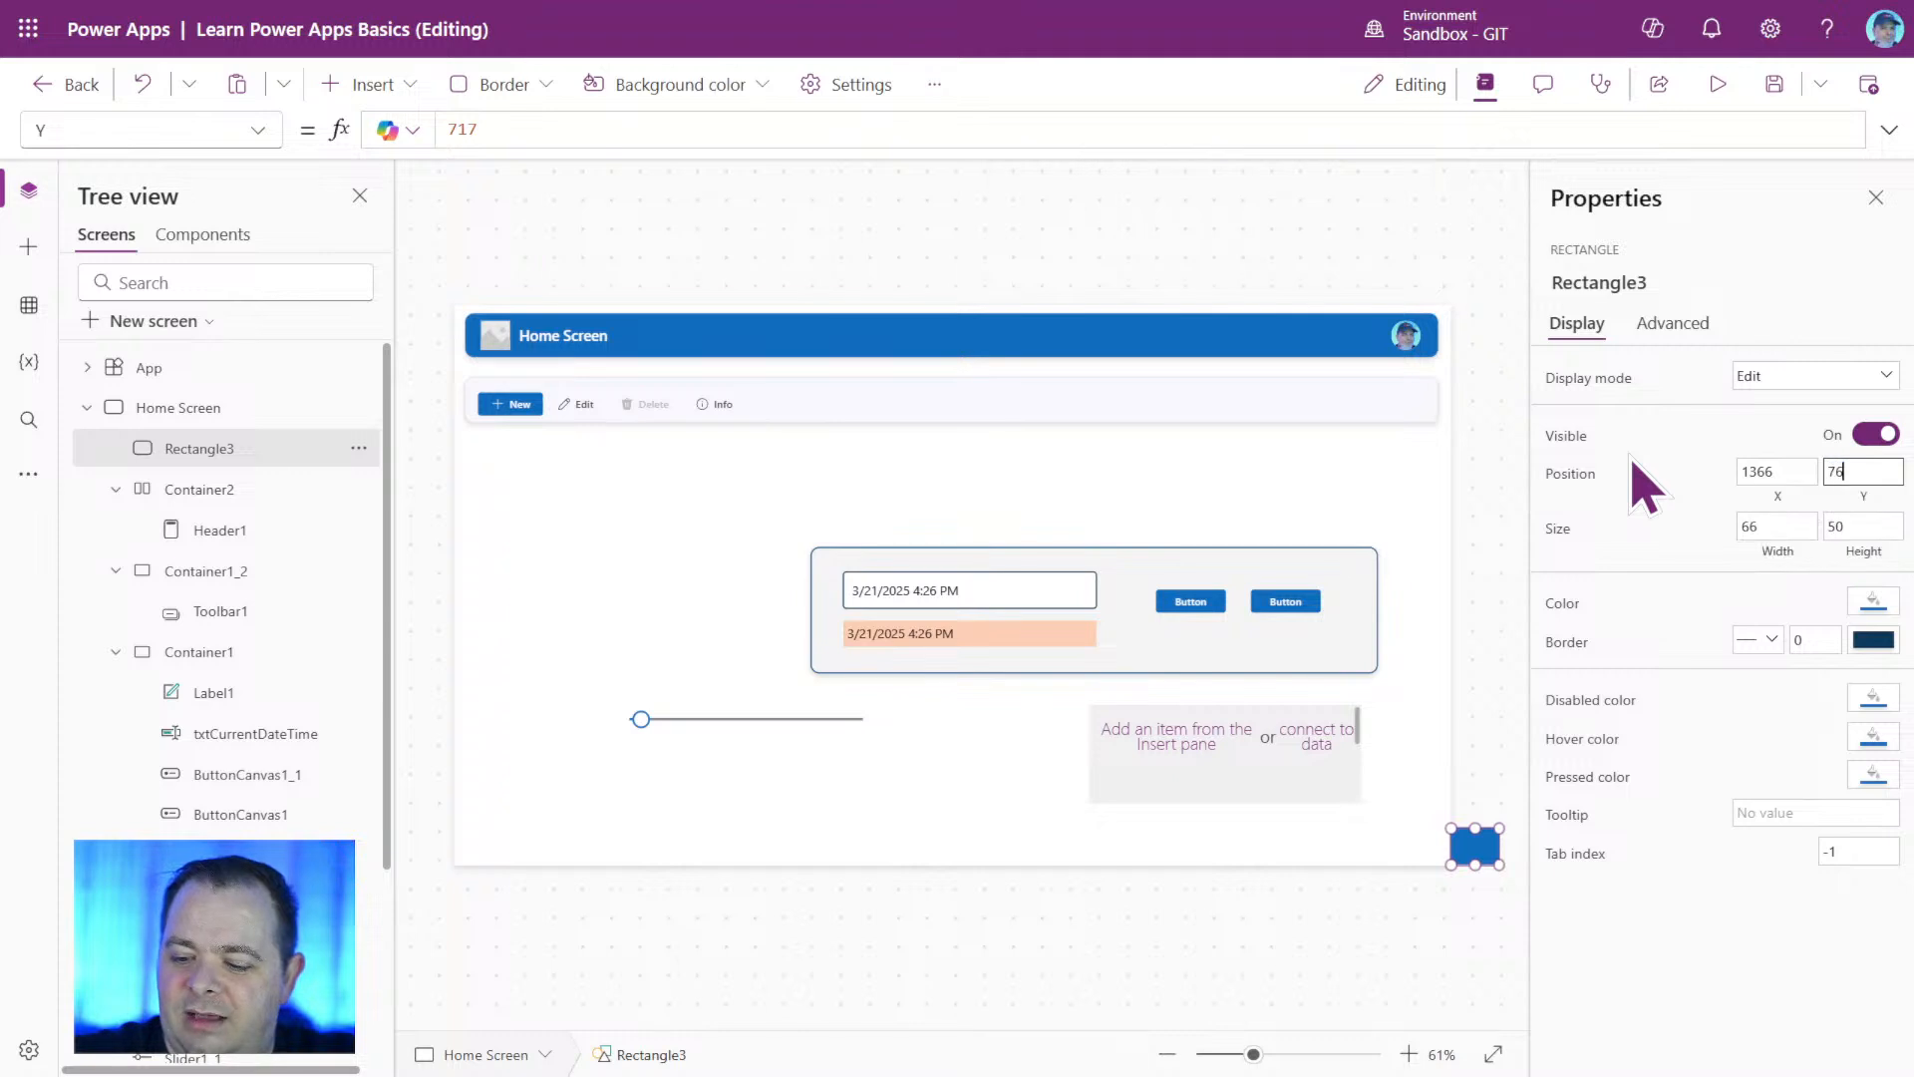
type("8")
key("Return")
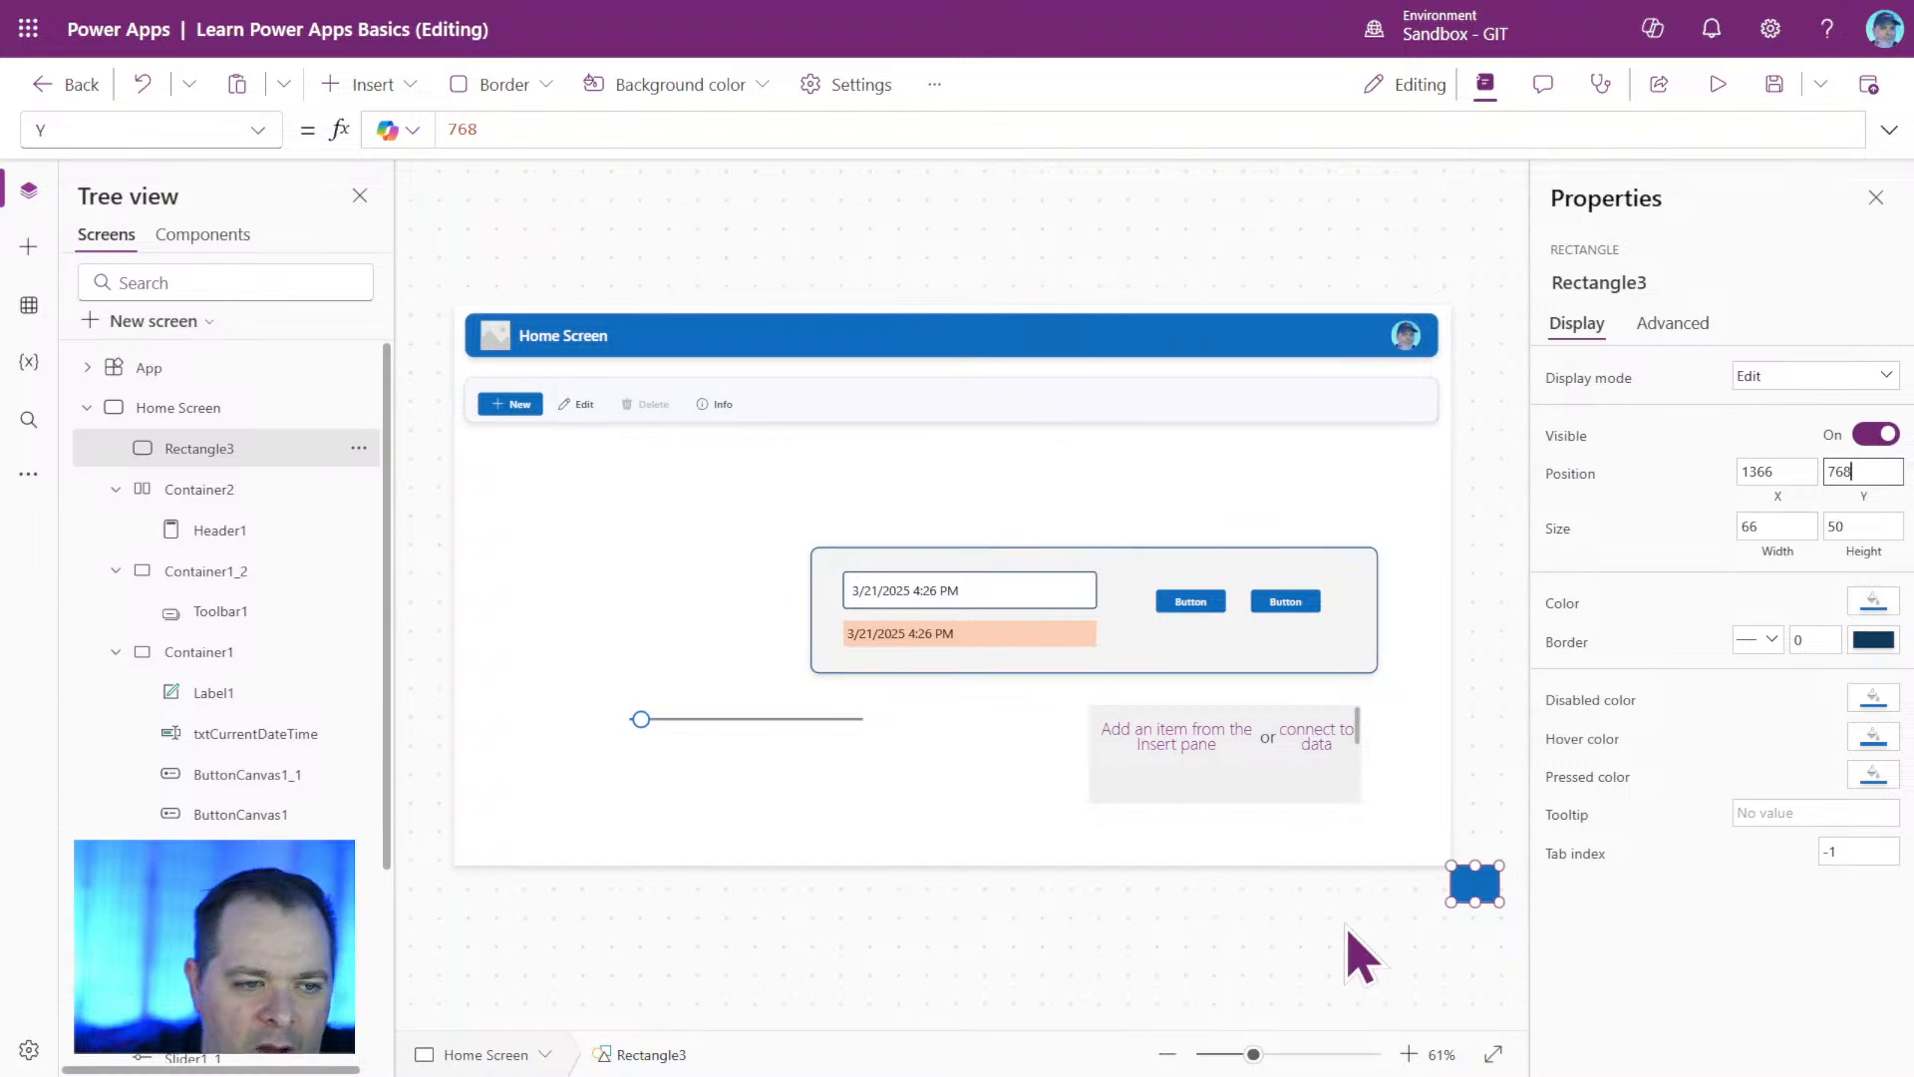
Bring Rectangle3 back onto the Home Screen at about X 150, Y 228 and set its width and height to 100.
left_click_drag(1463, 895, 632, 502)
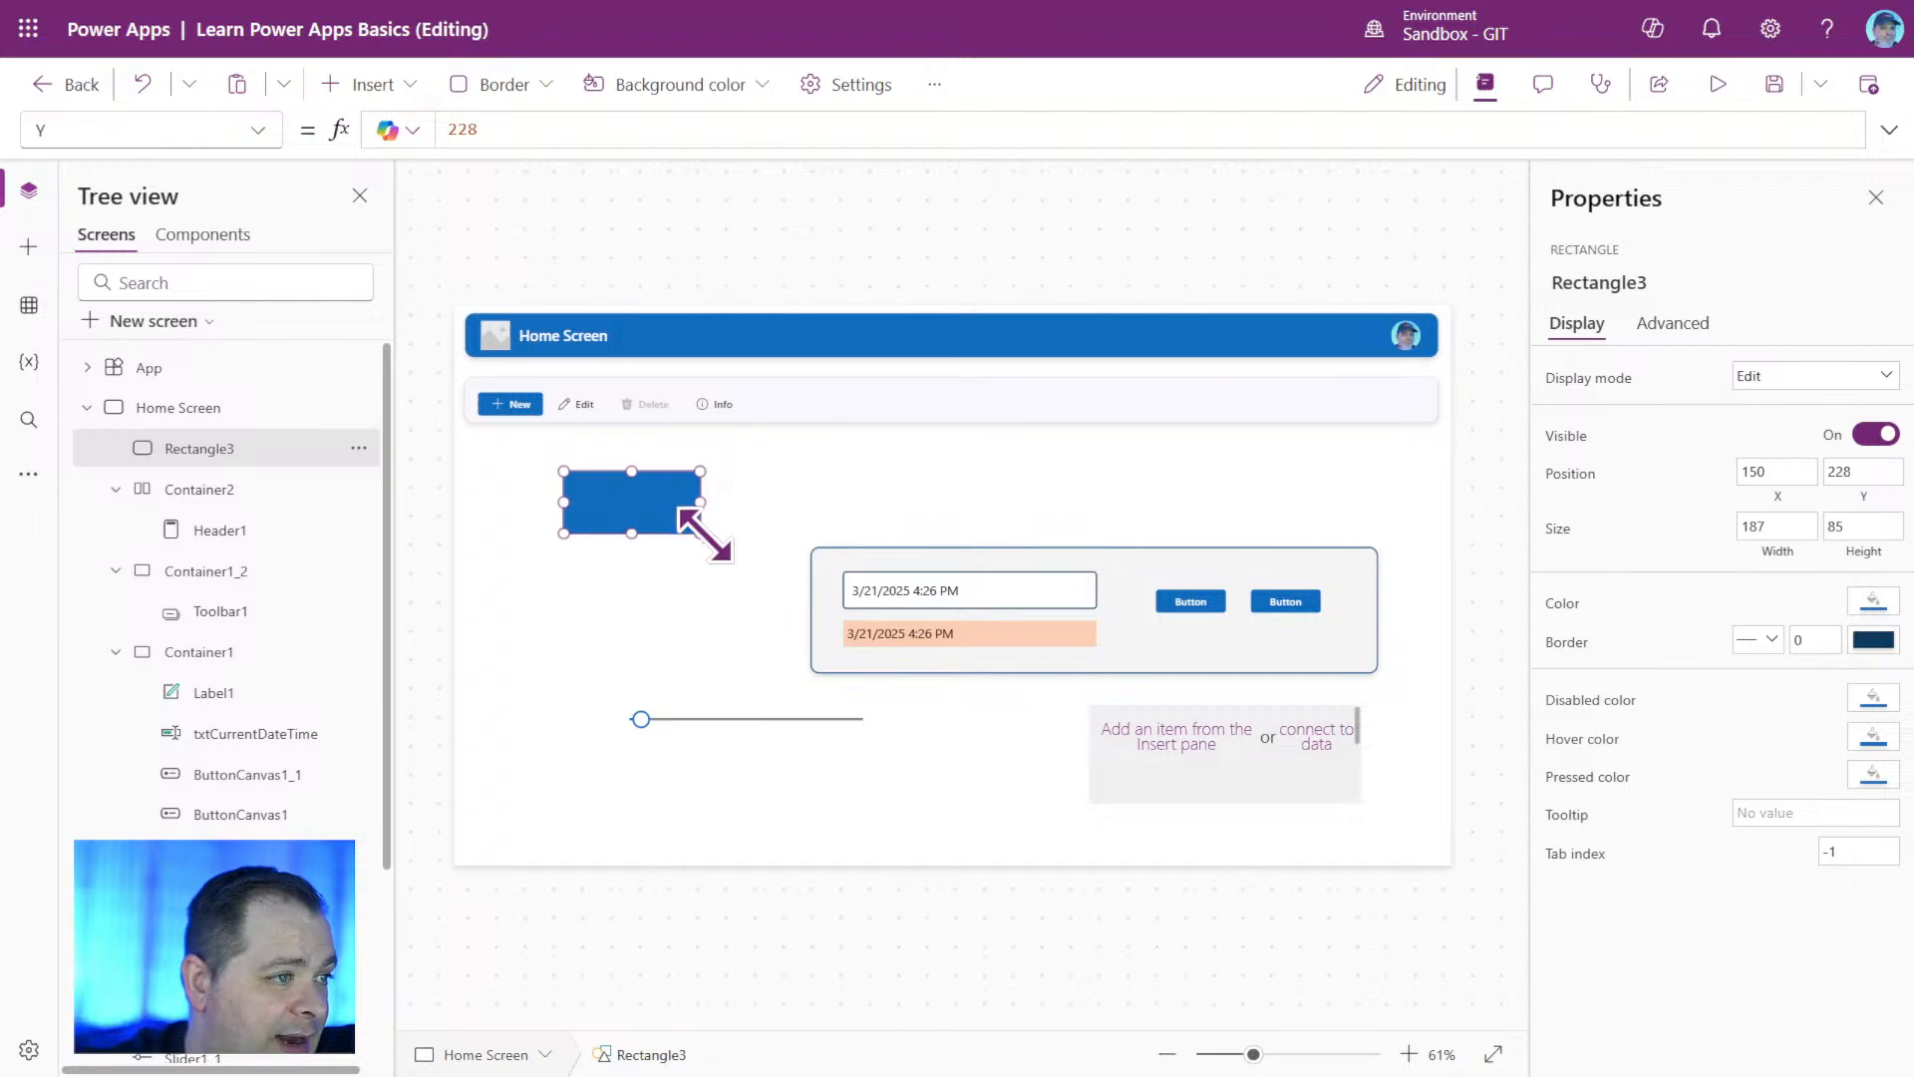
left_click_drag(702, 534, 737, 575)
left_click(1807, 525)
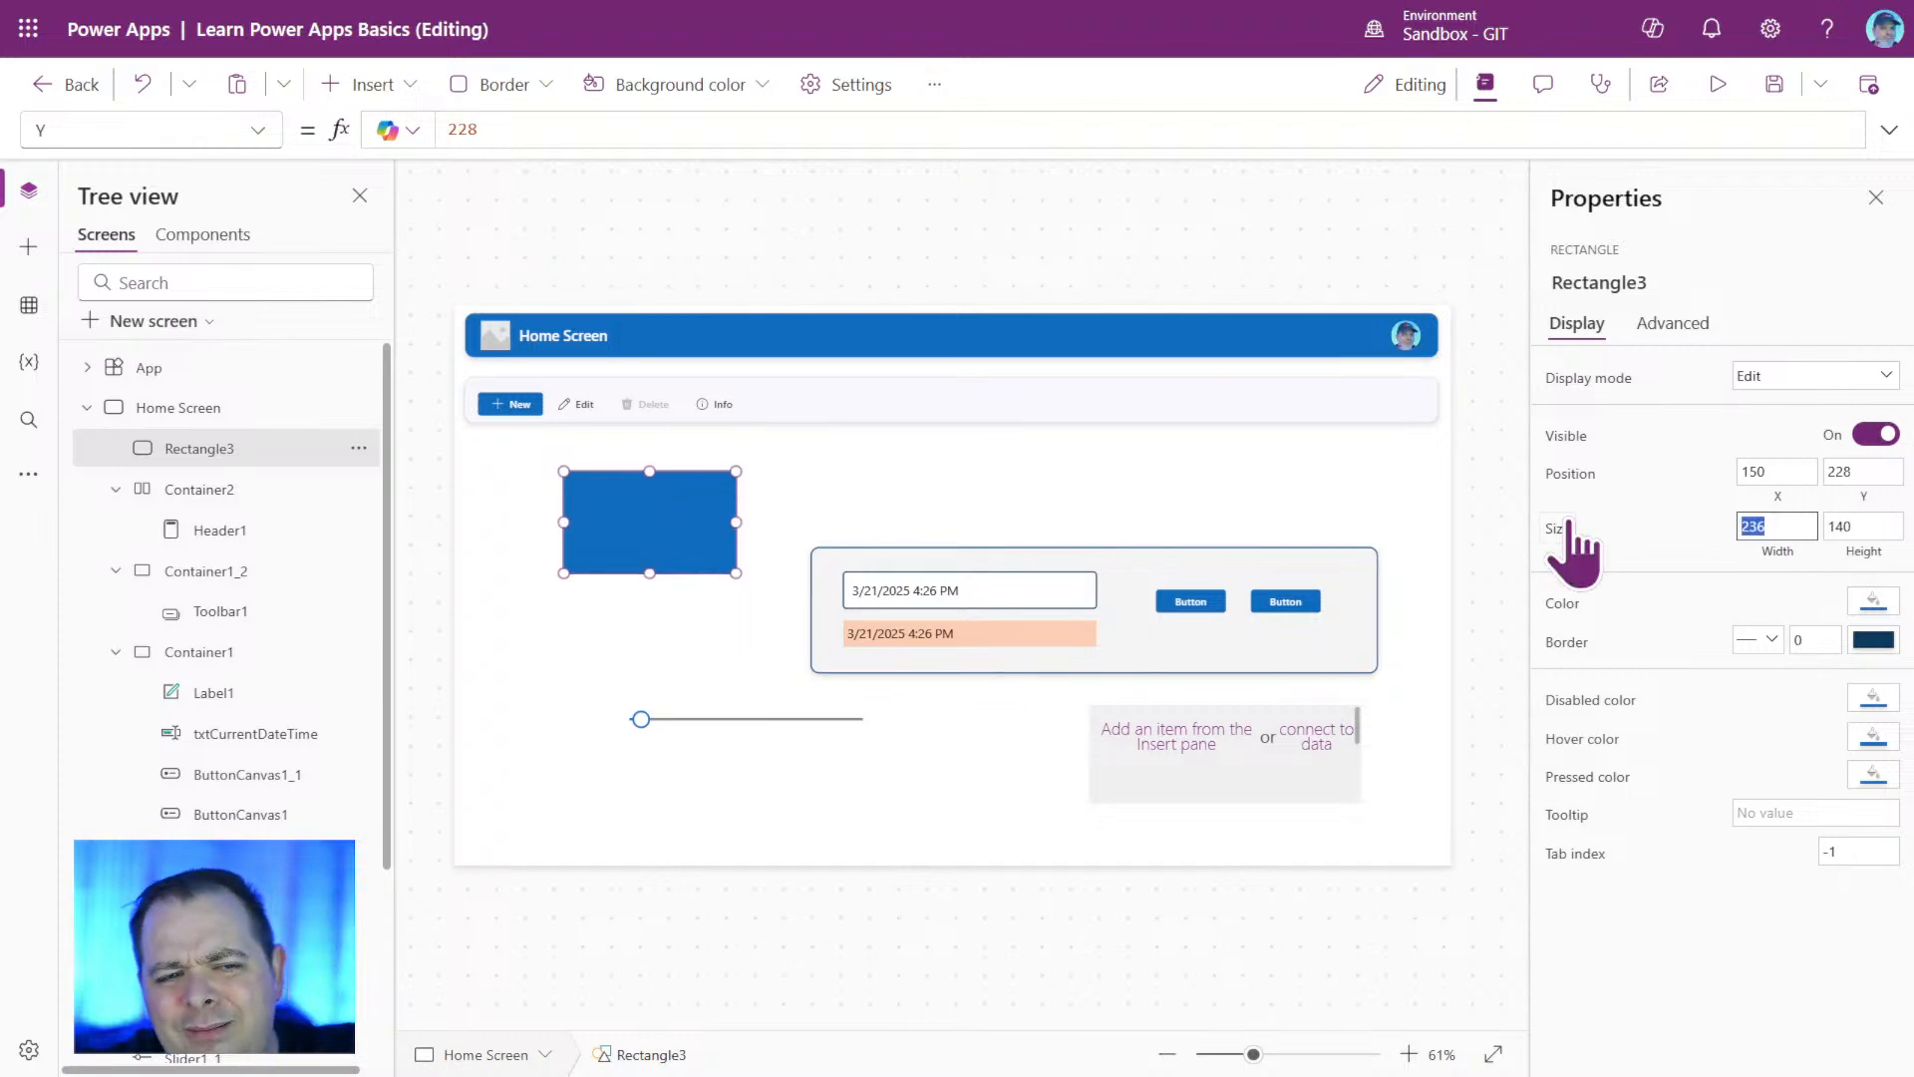
key("Tab")
type("100")
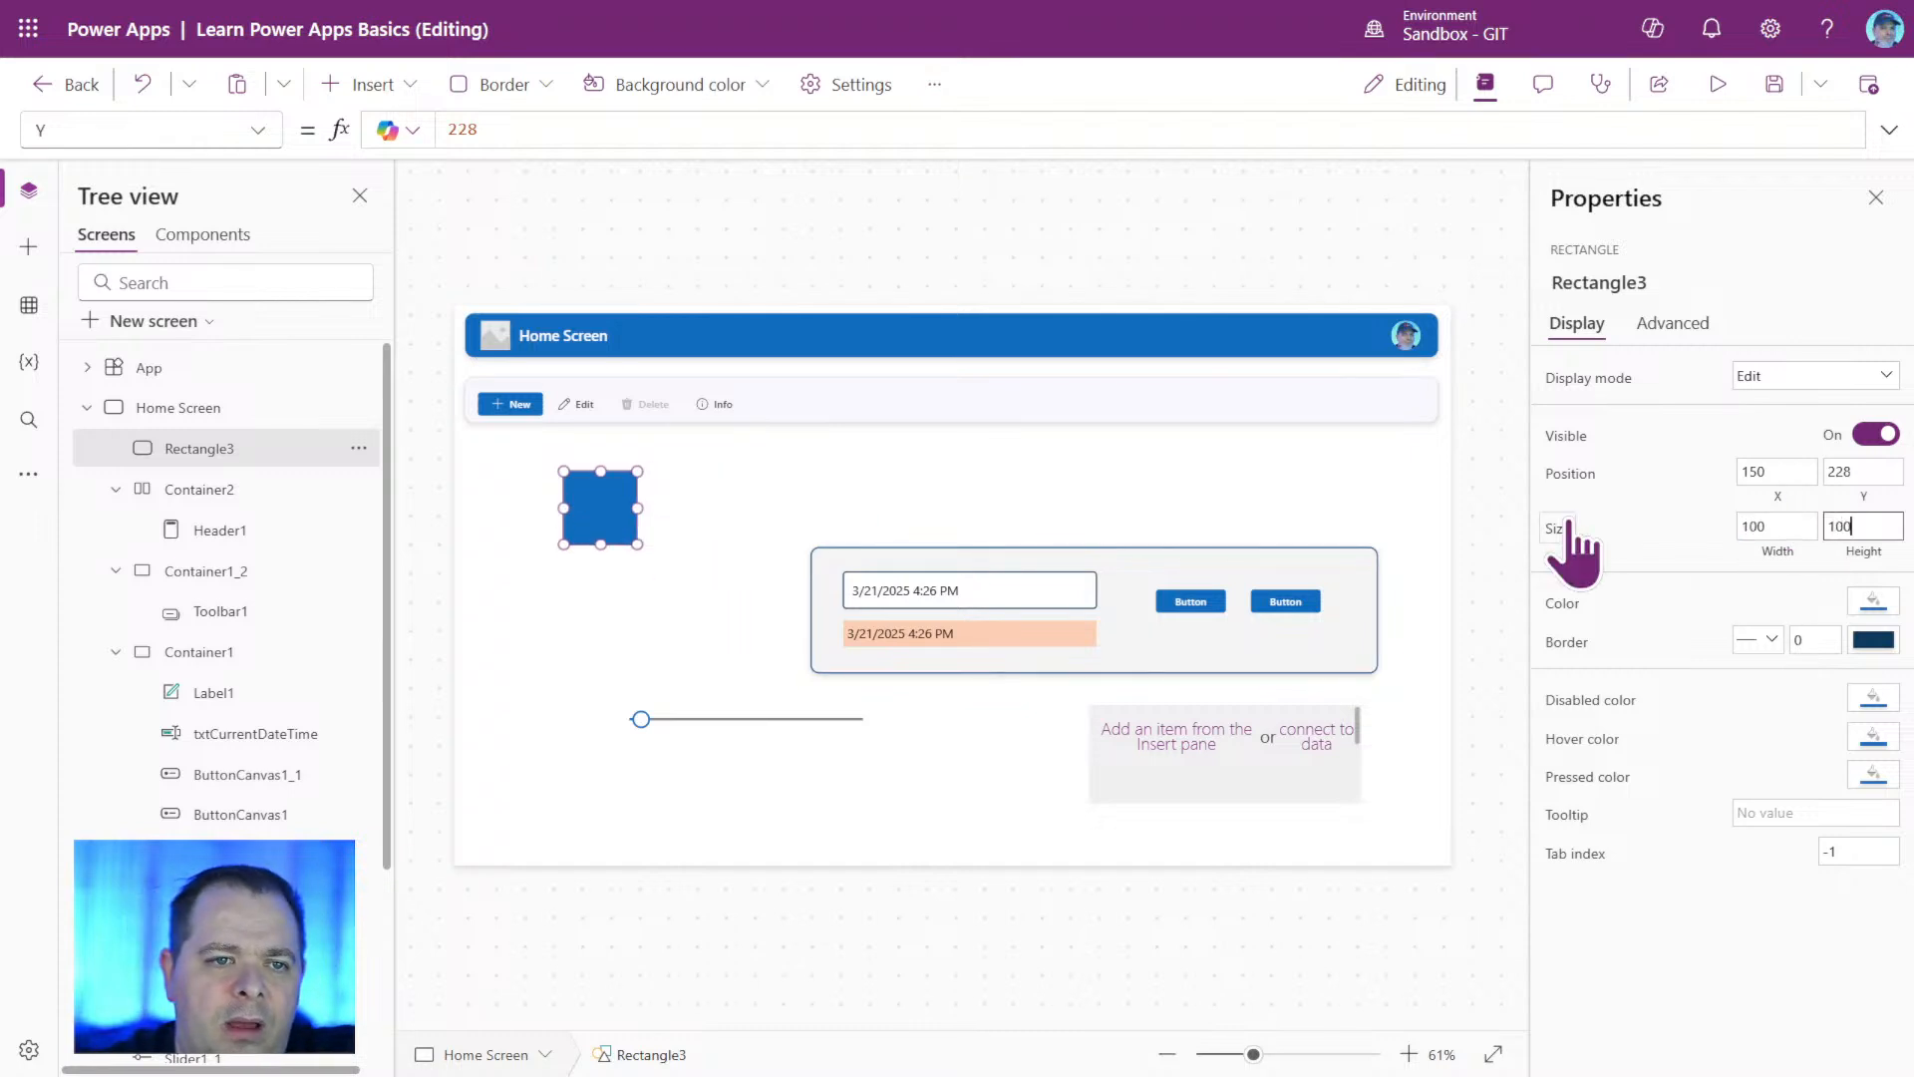
Move the 100 by 100 rectangle to about X 77, Y 260, clear of the container beside it.
left_click(651, 635)
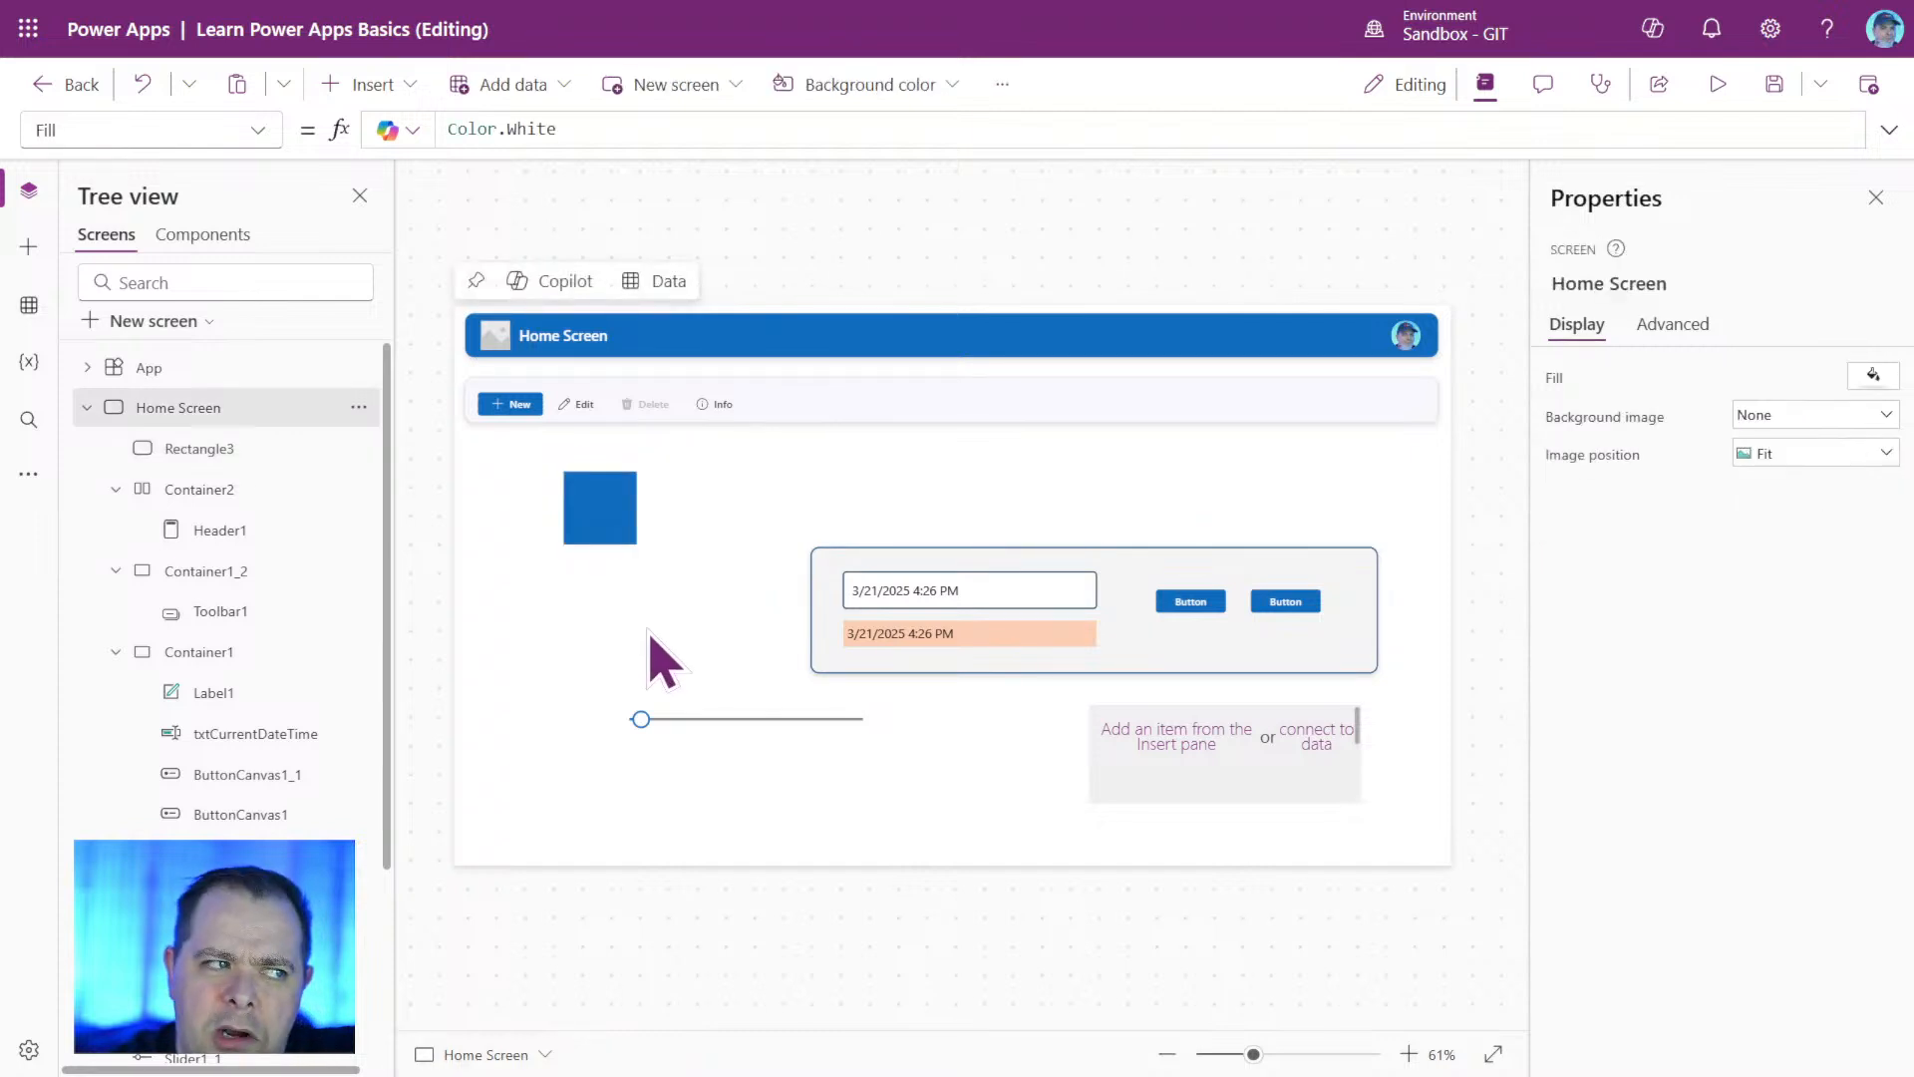
left_click(611, 526)
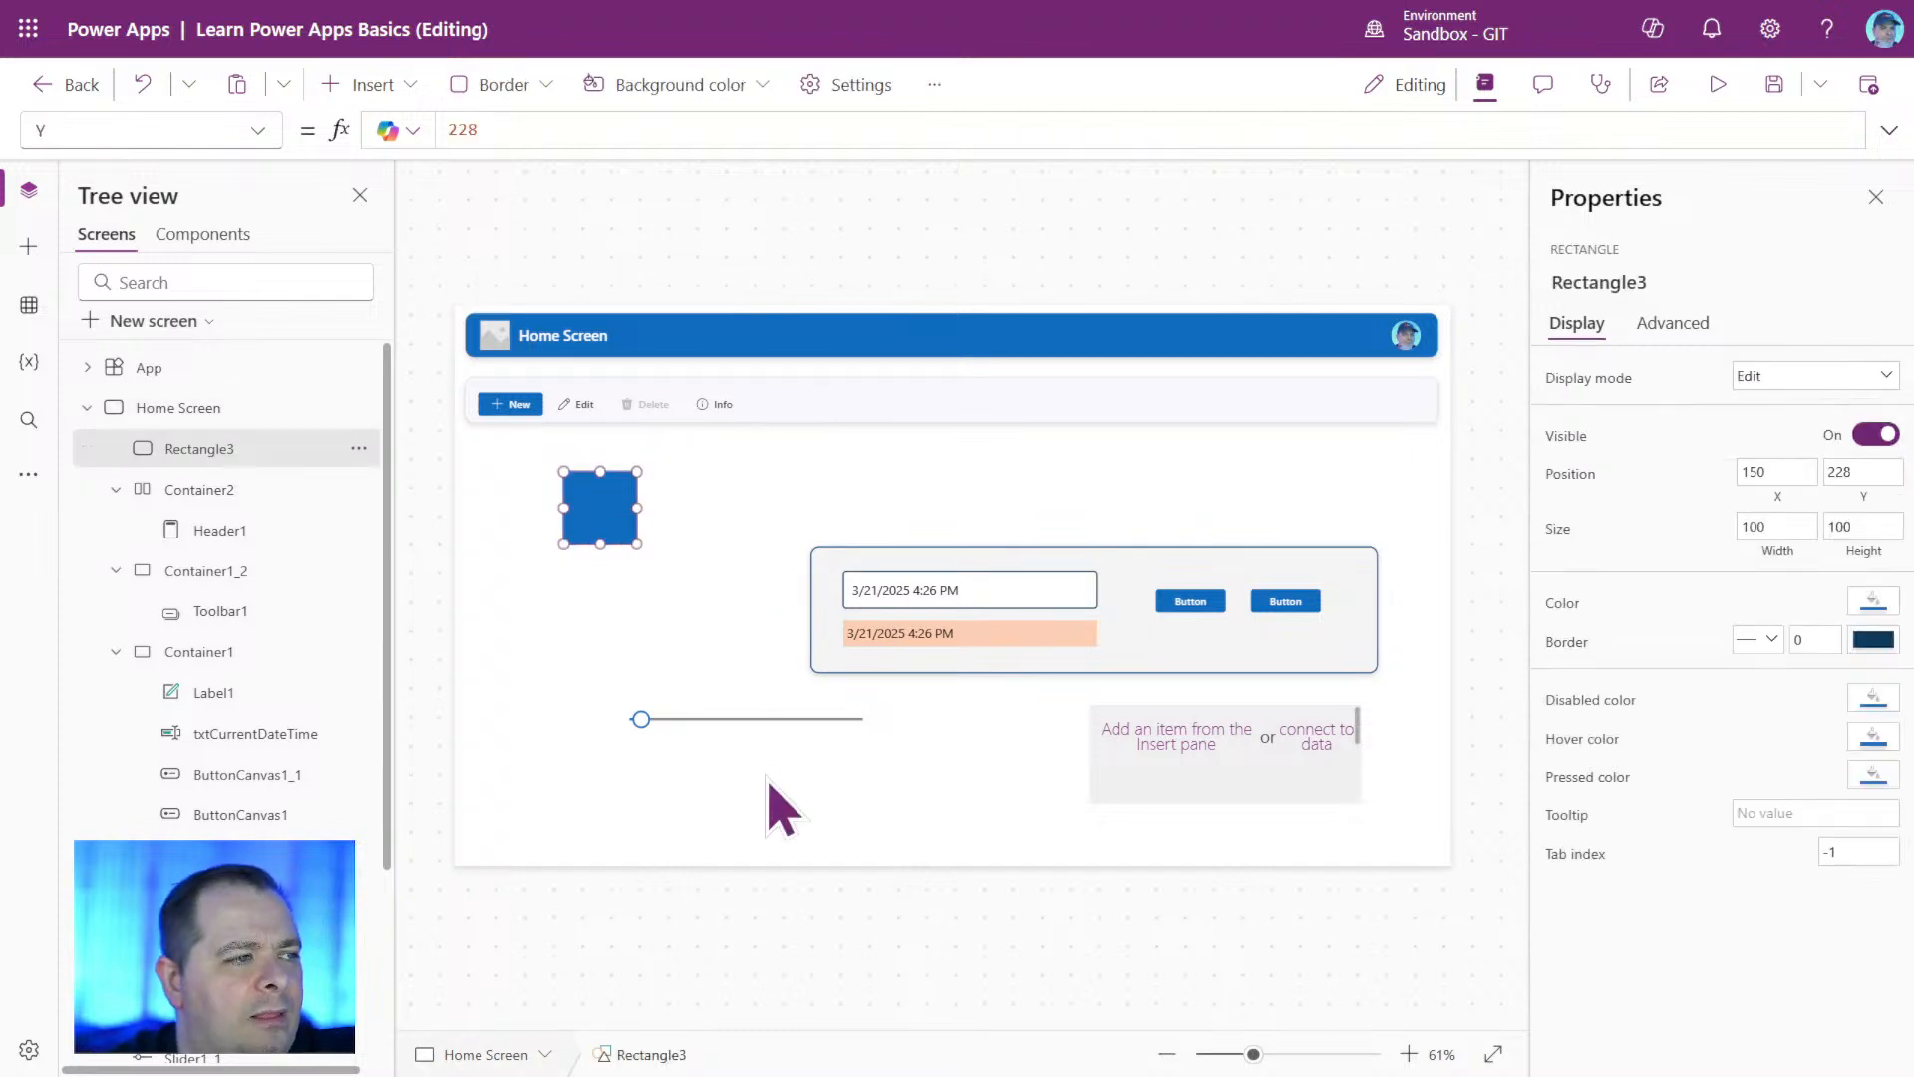
mouse_move(577, 499)
left_mouse_down()
mouse_move(547, 547)
mouse_move(574, 513)
mouse_move(660, 516)
mouse_move(578, 547)
mouse_move(644, 509)
mouse_move(547, 522)
left_mouse_up()
Insert a classic text label on the Home Screen and place it at about X 273, Y 201.
left_click(339, 85)
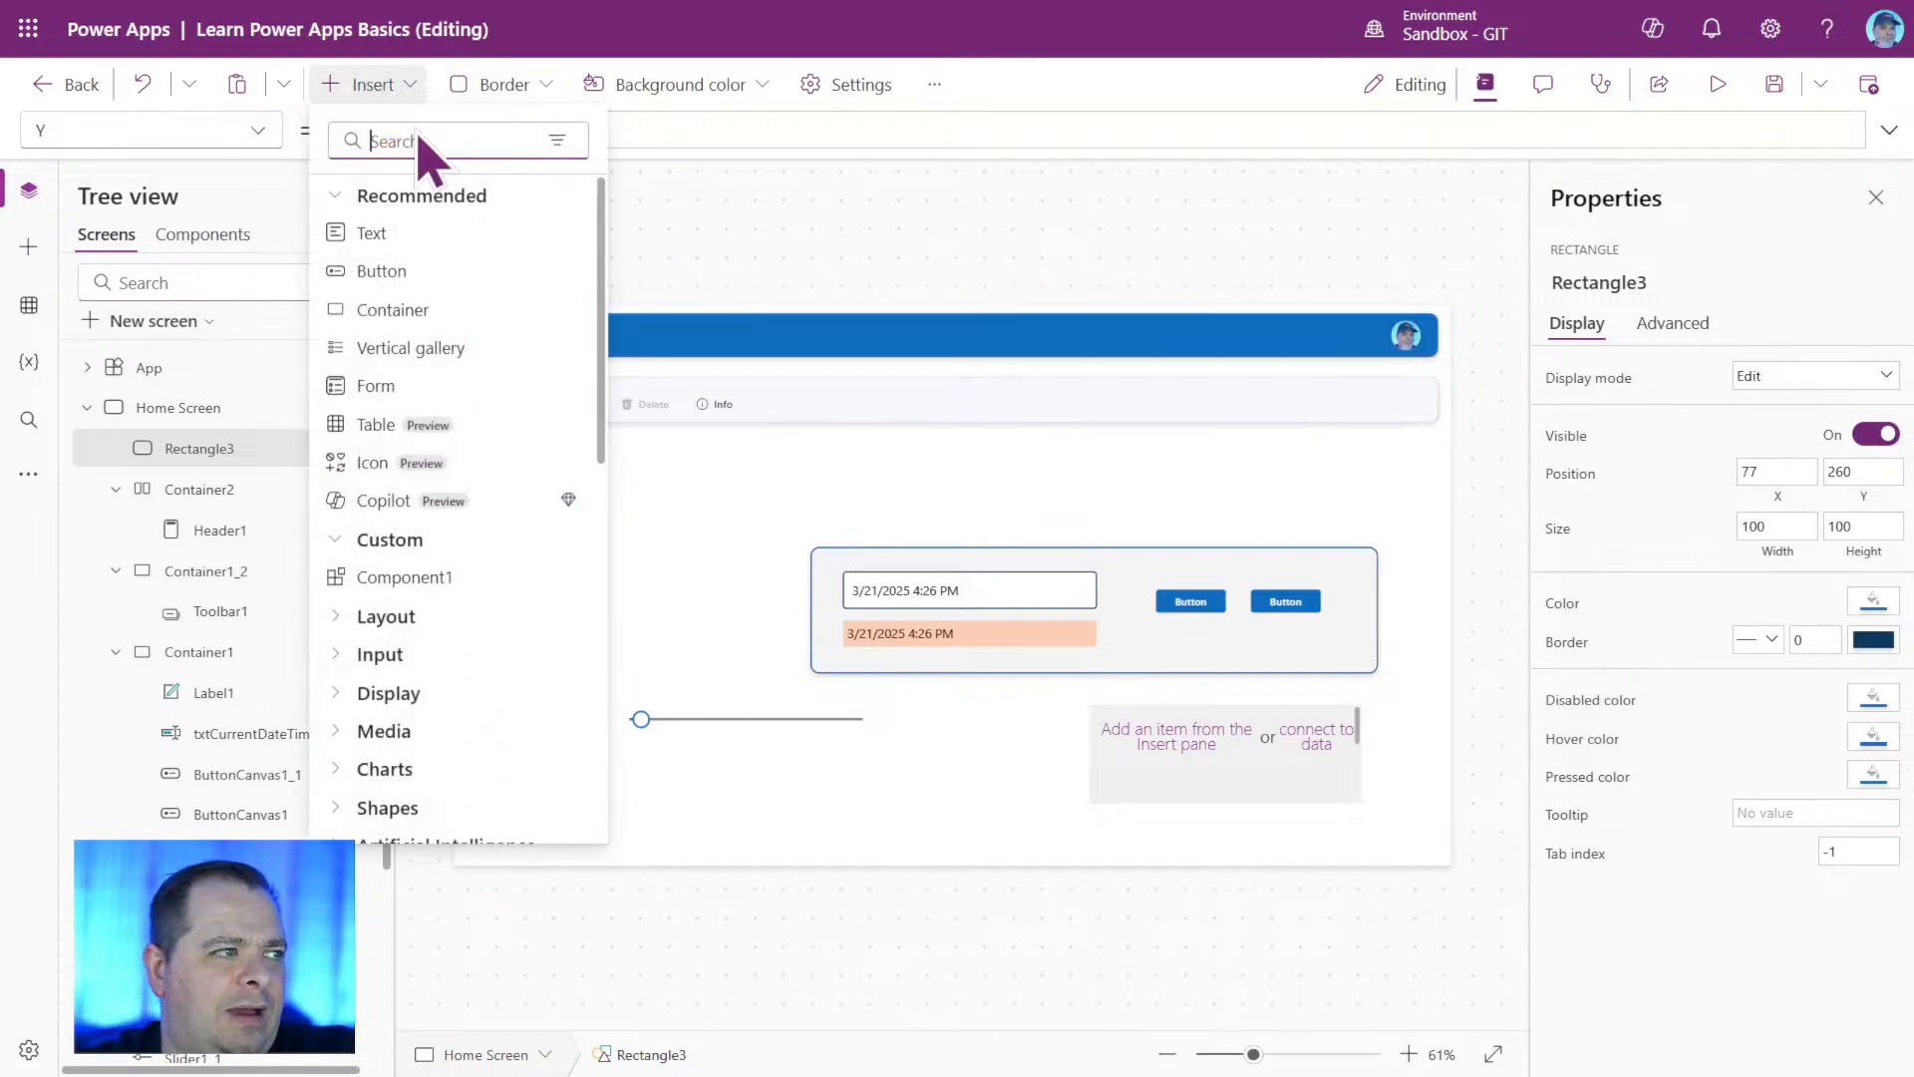
type("label")
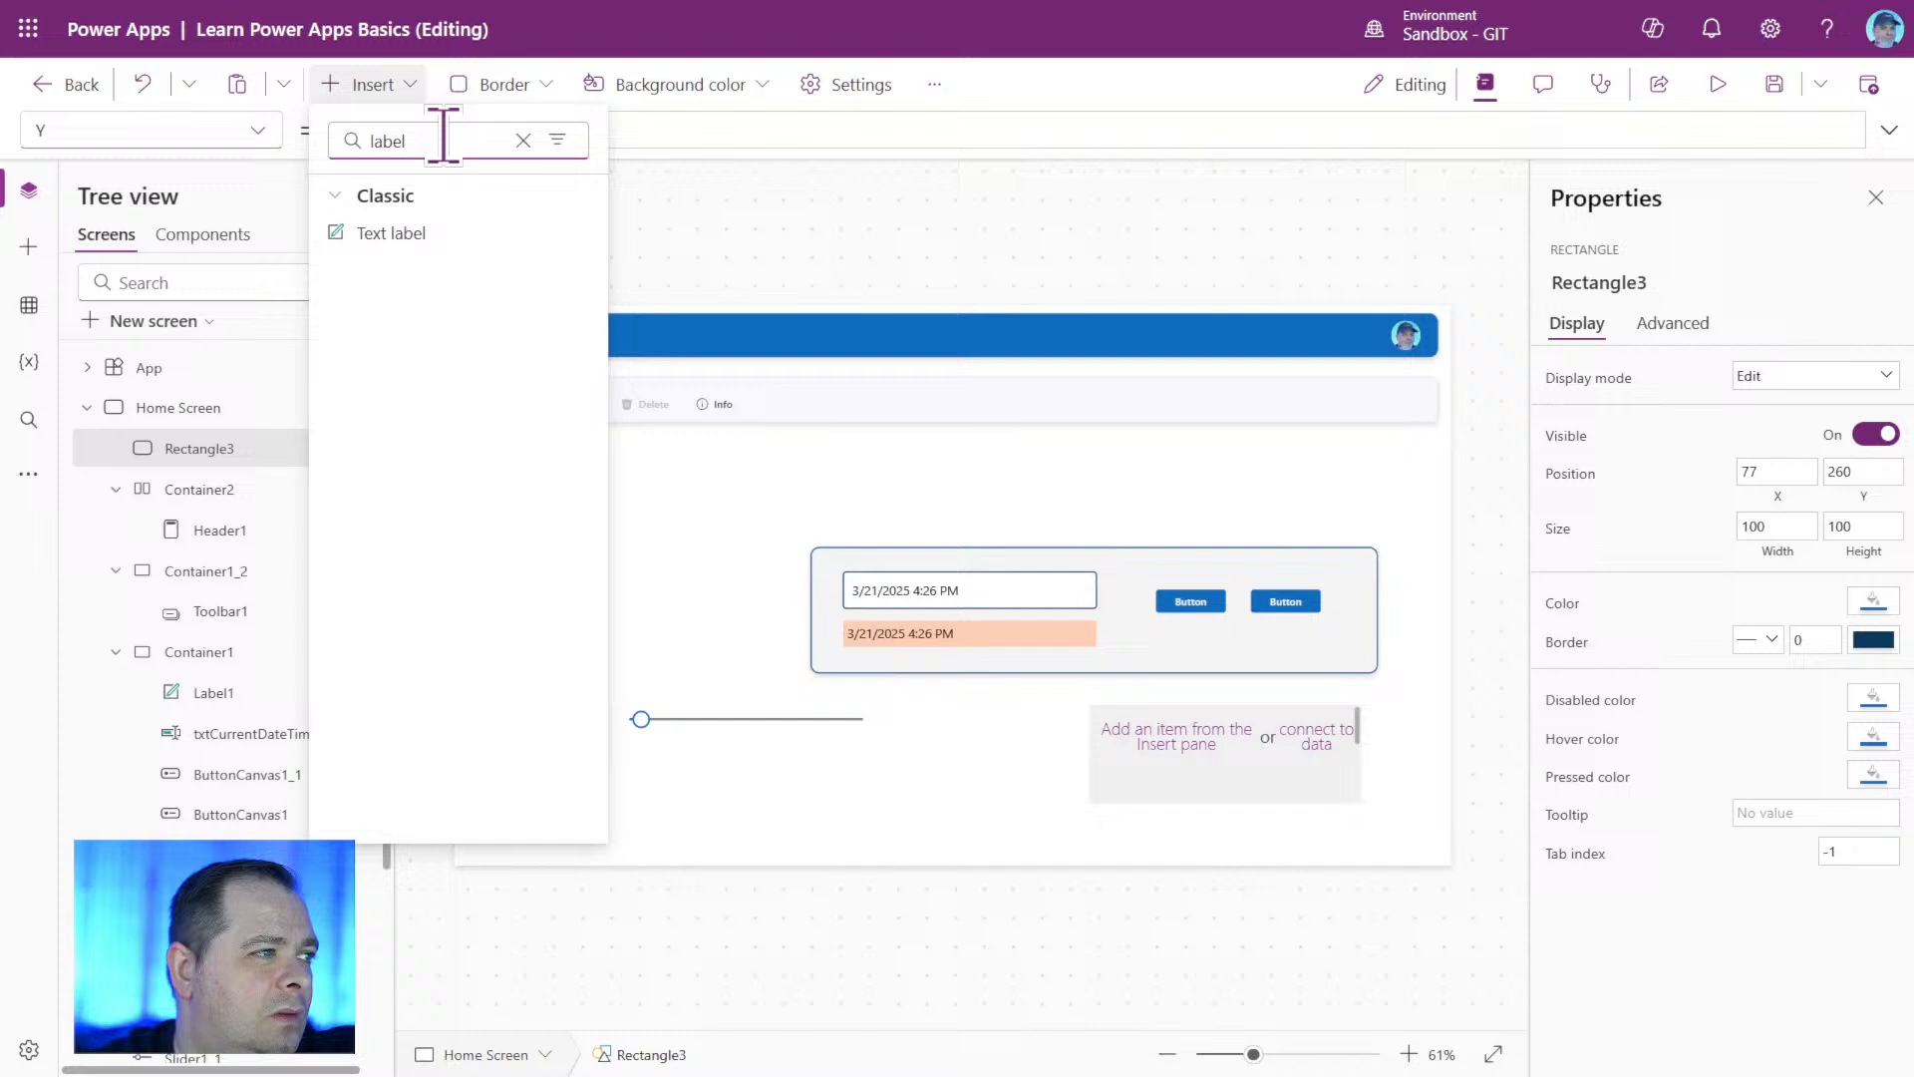
left_click(419, 234)
left_click_drag(554, 344, 725, 463)
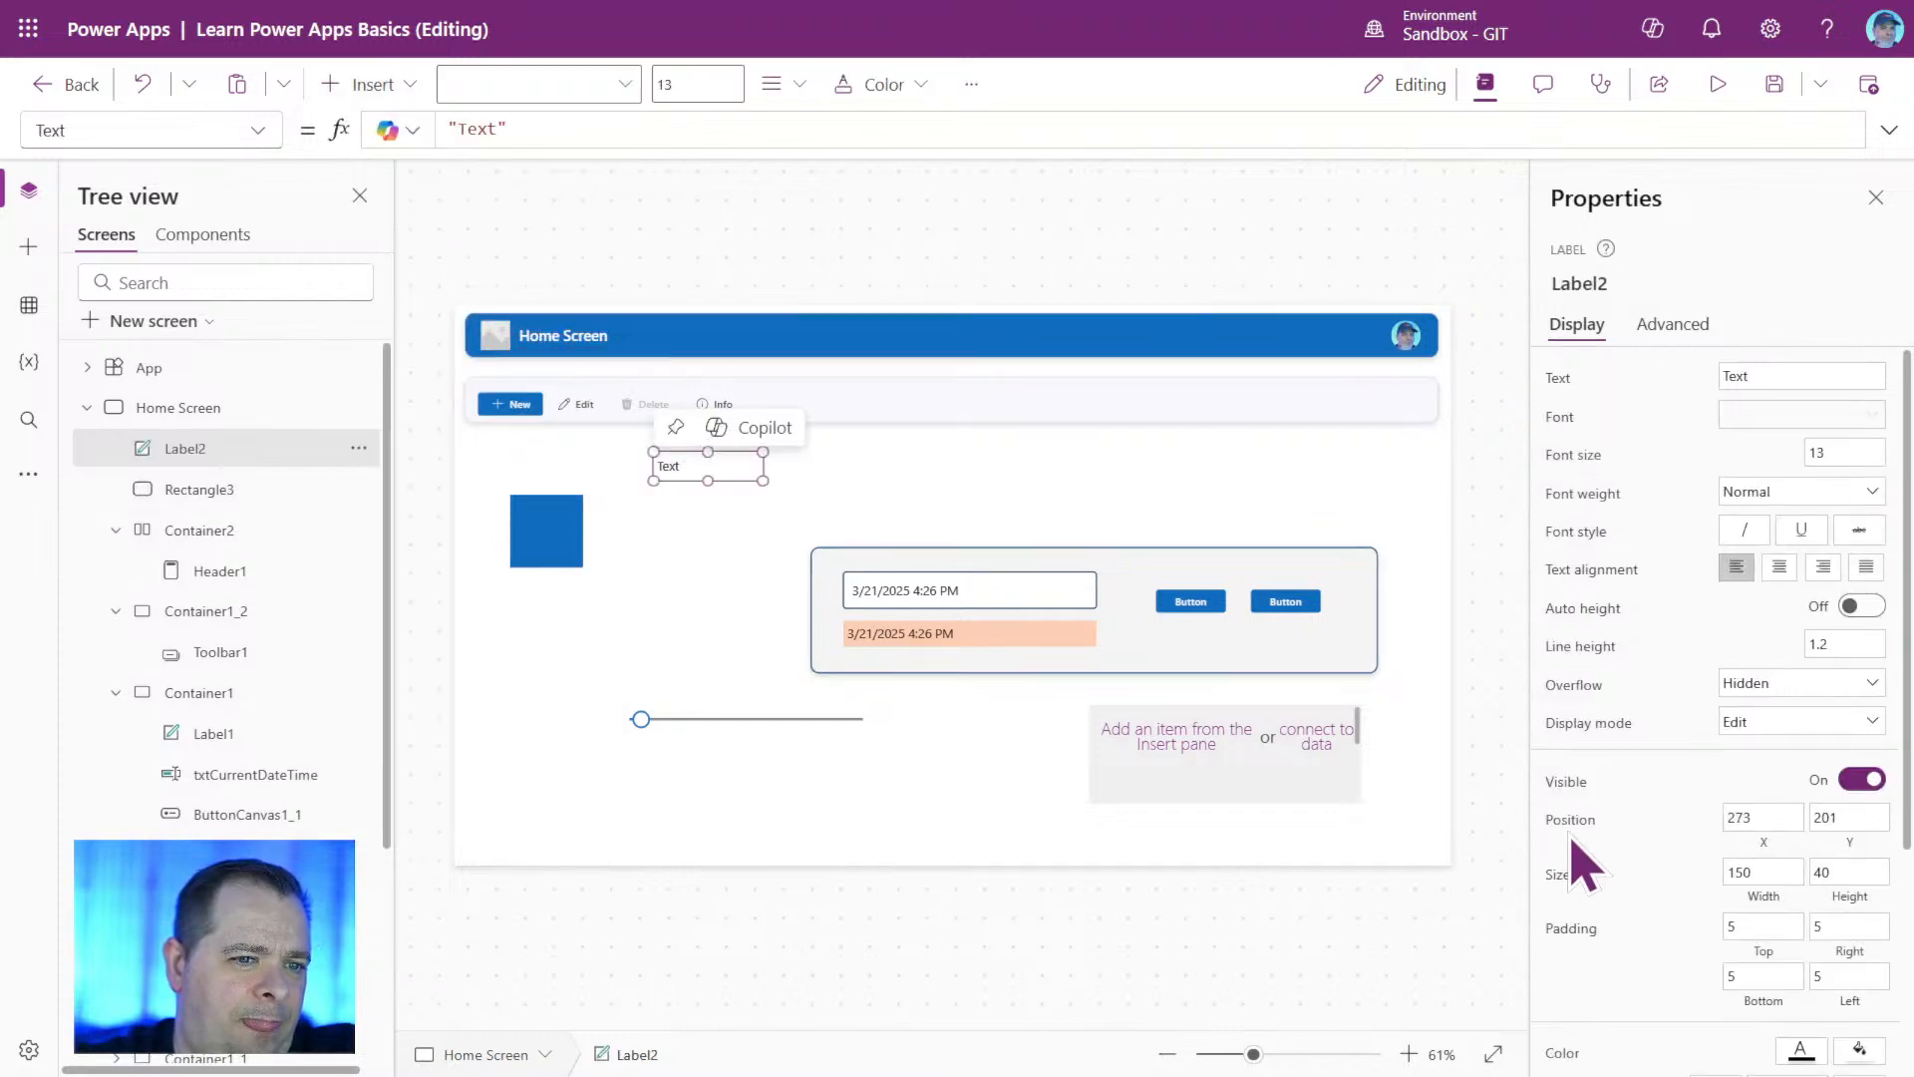
Give the new label a theme blue fill and white text.
scroll(1695, 897, "down", 3)
left_click(1857, 729)
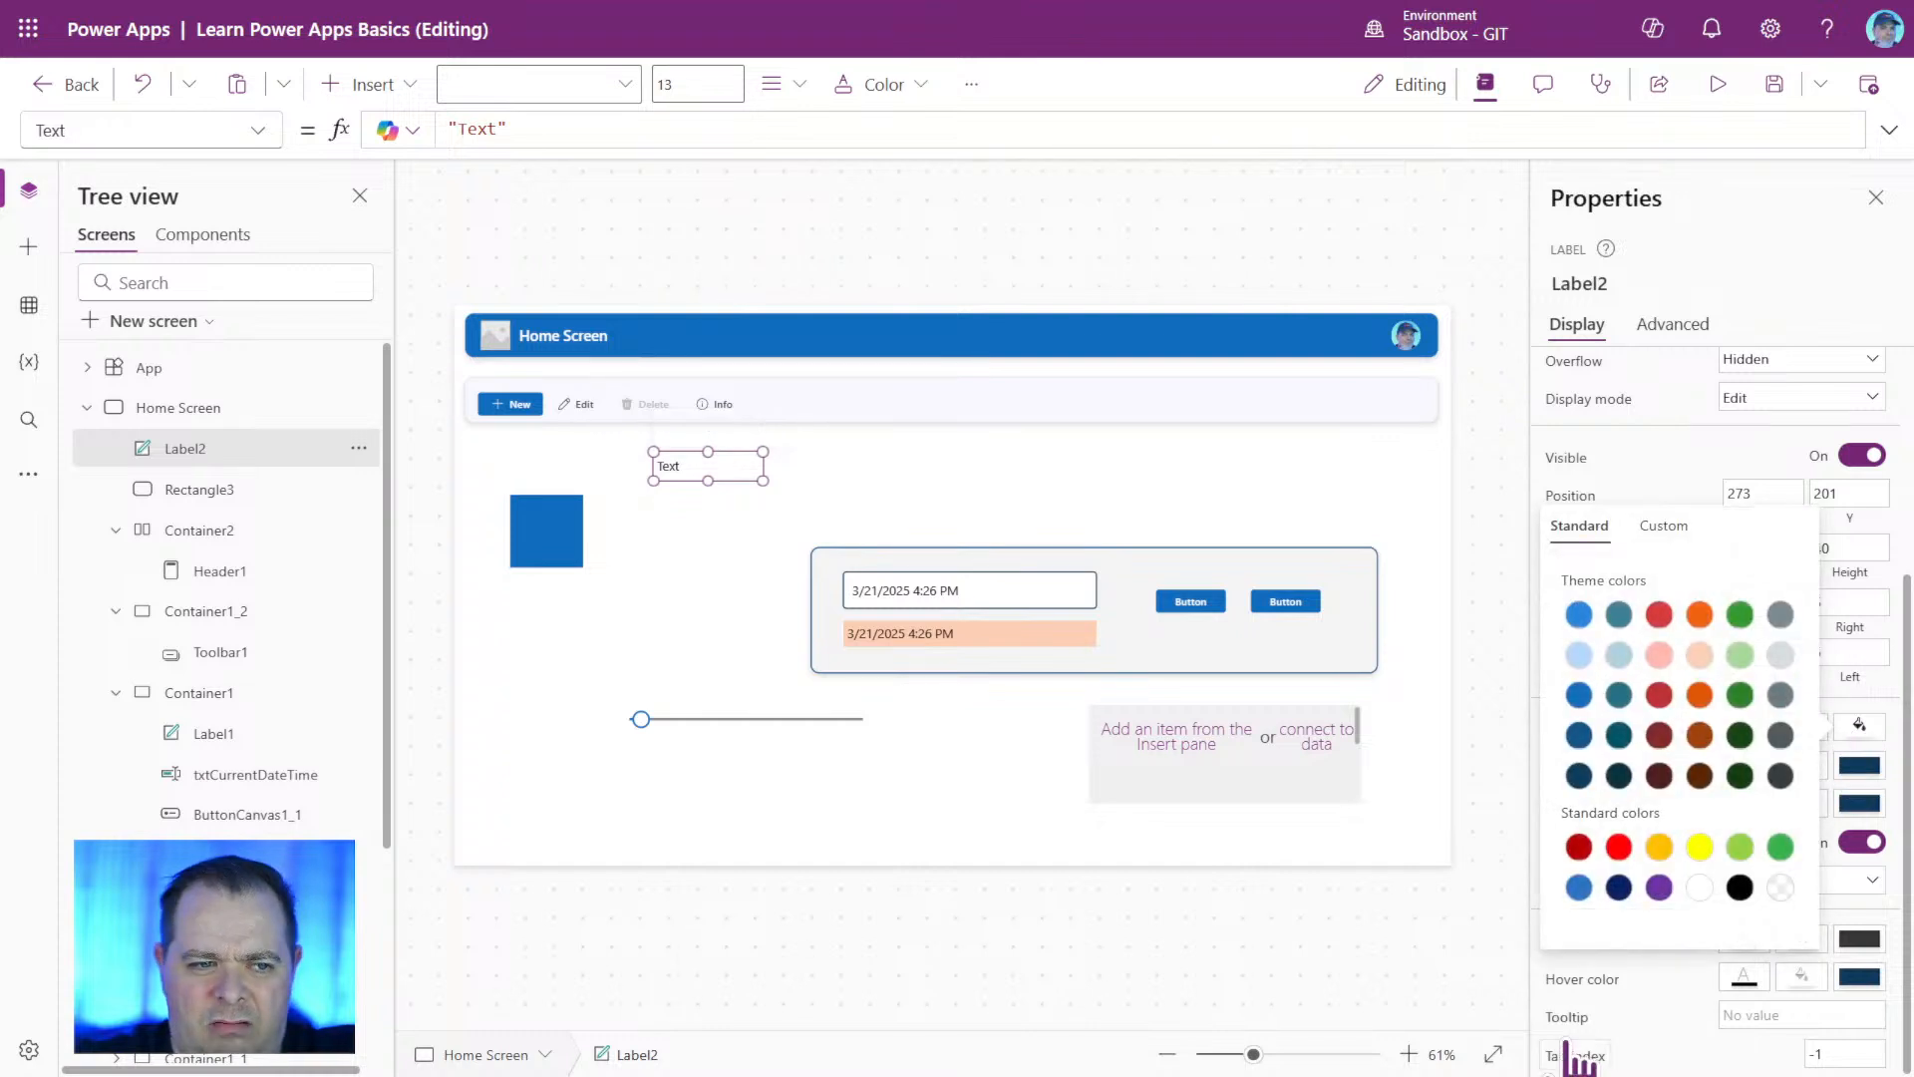
left_click(1576, 696)
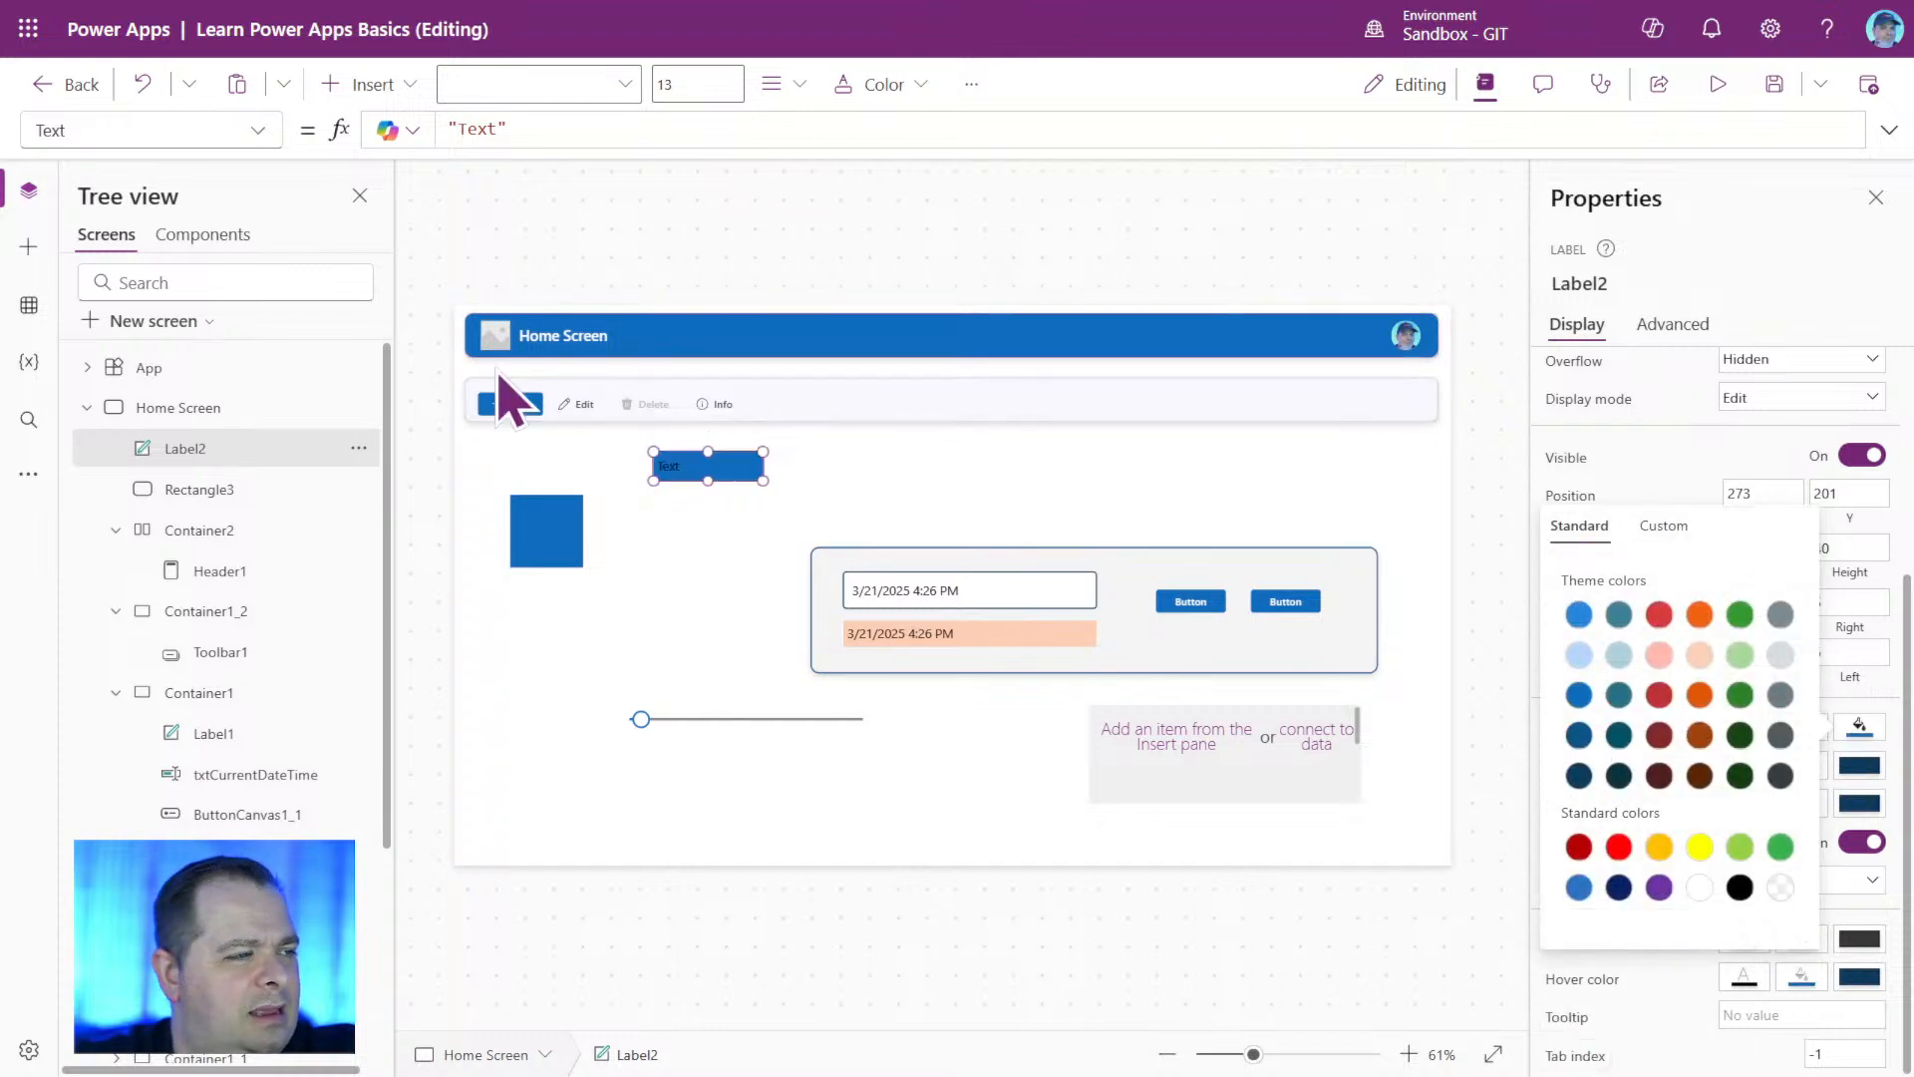
left_click(1899, 733)
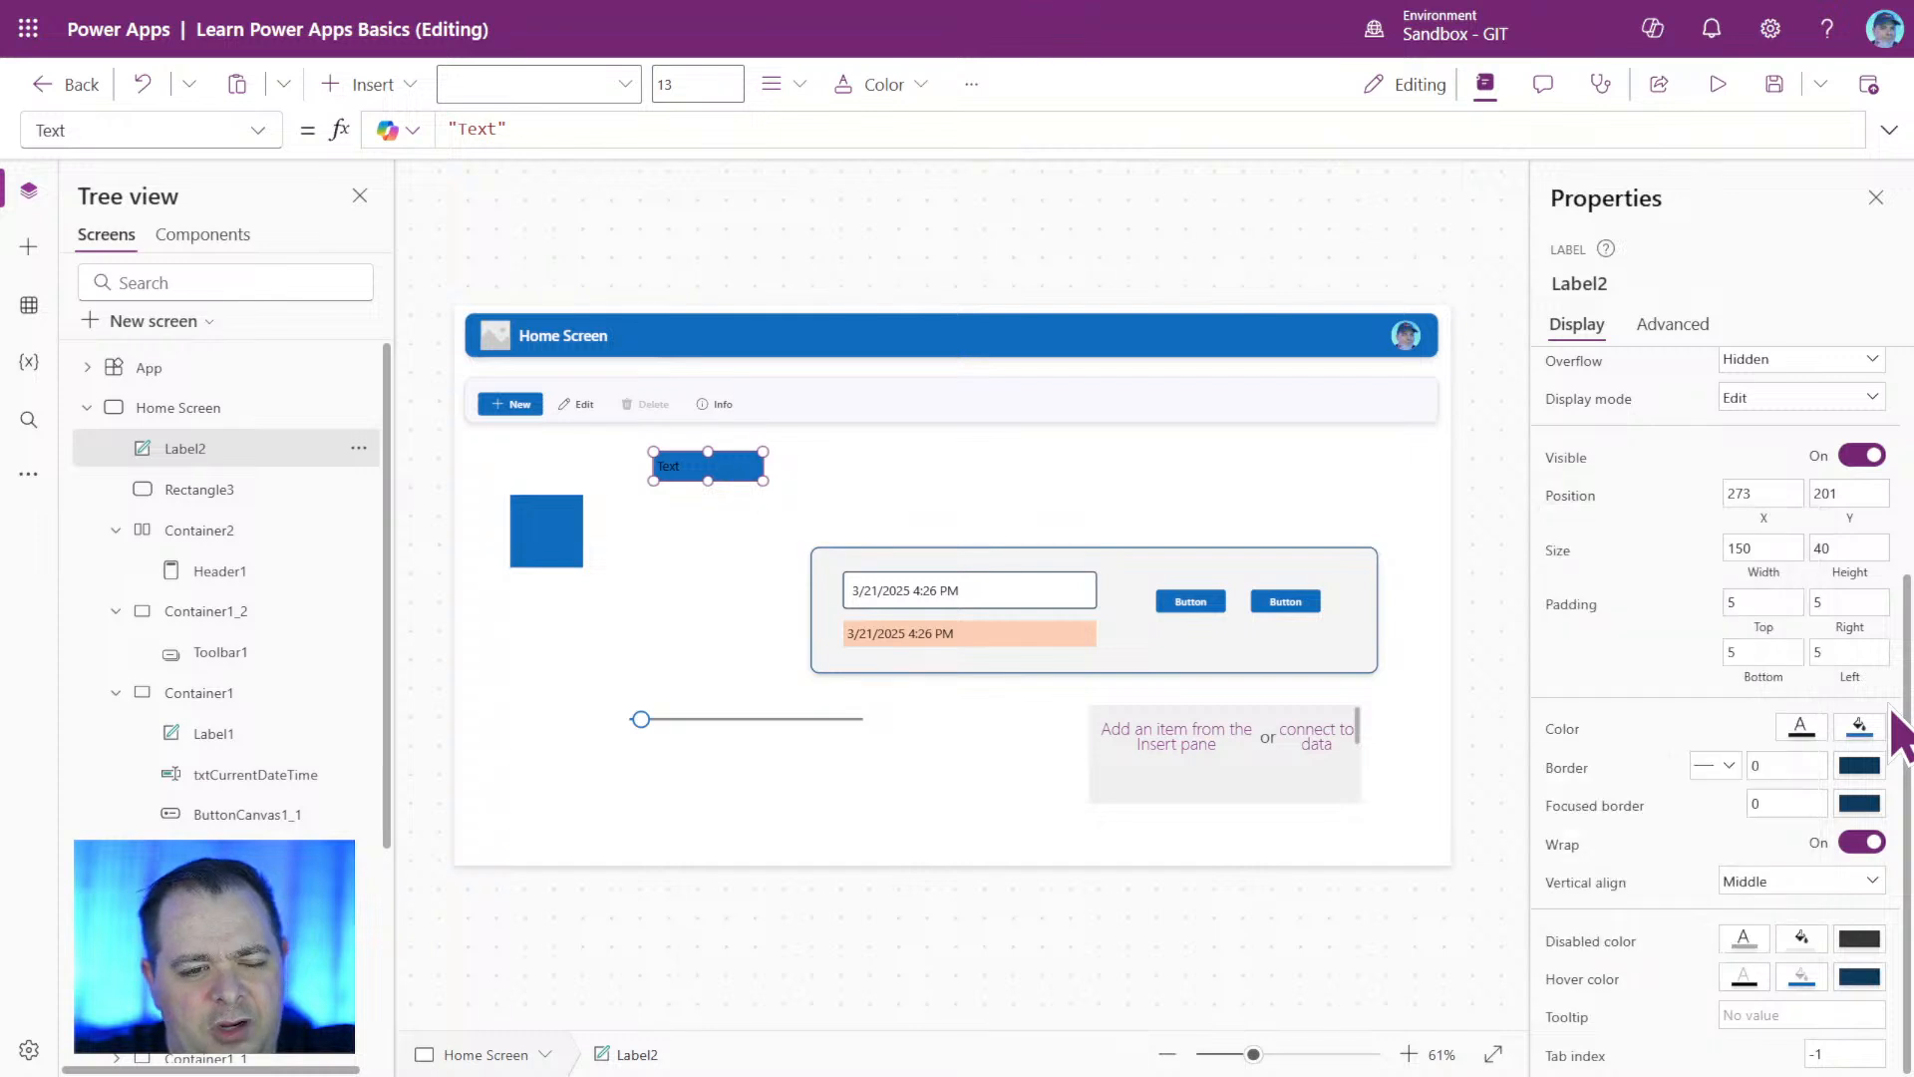
left_click(1800, 729)
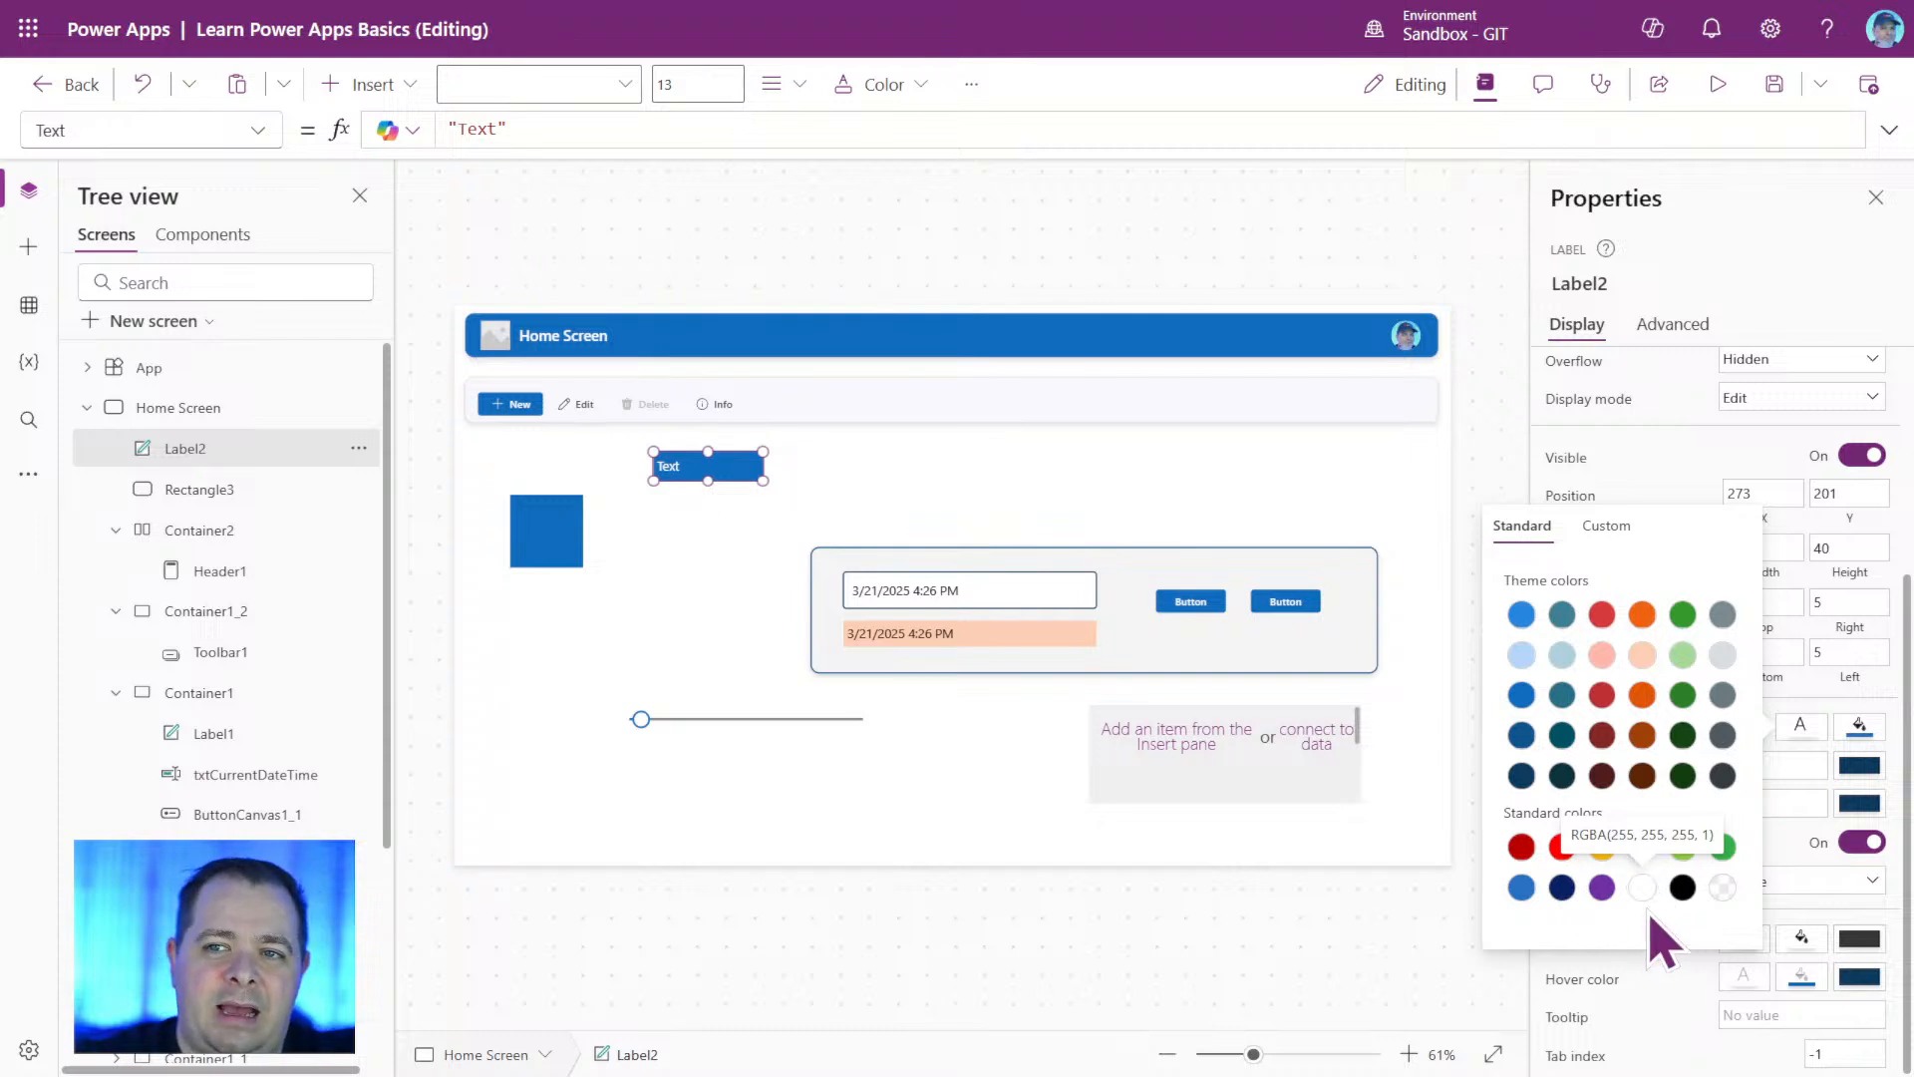
left_click(710, 588)
Move the label into the toolbar's container, Container1_2, and place it at about X 991, Y 20.
left_click(724, 467)
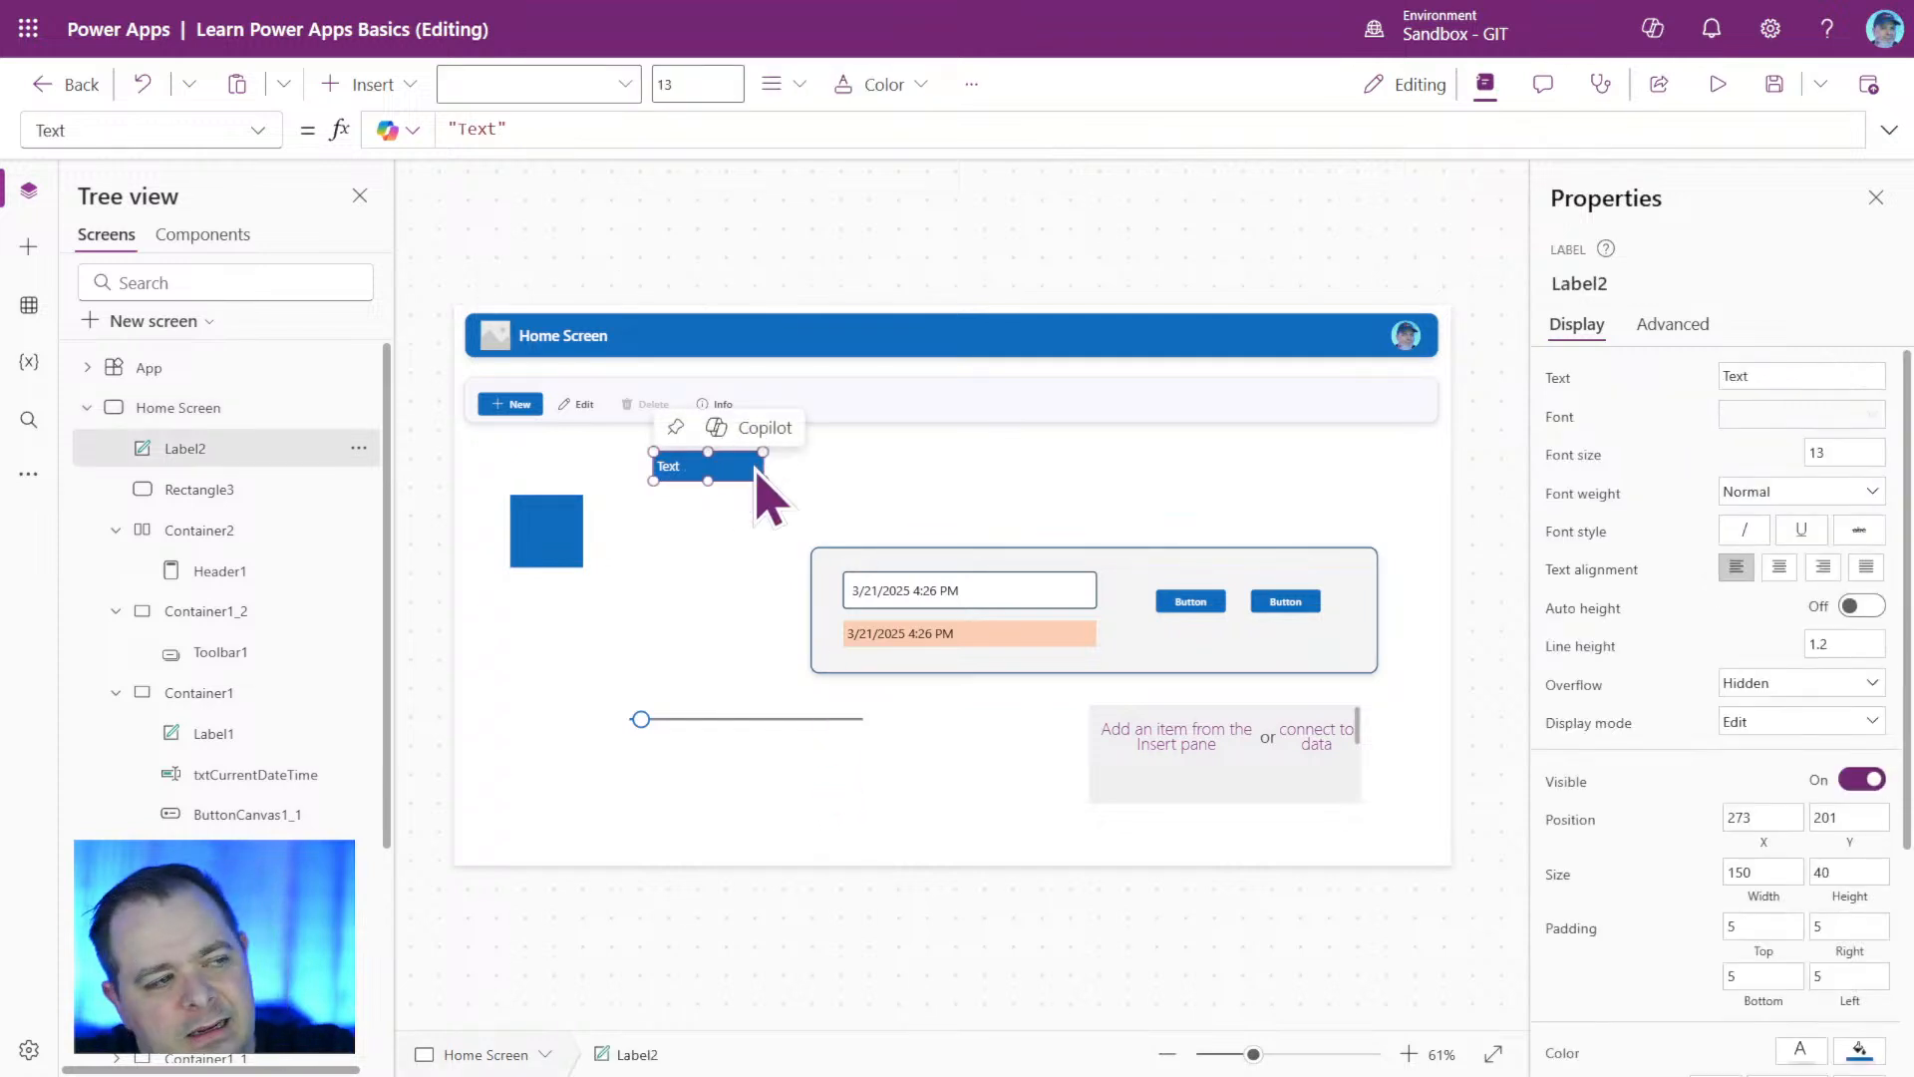
key("Delete")
left_click(1223, 393)
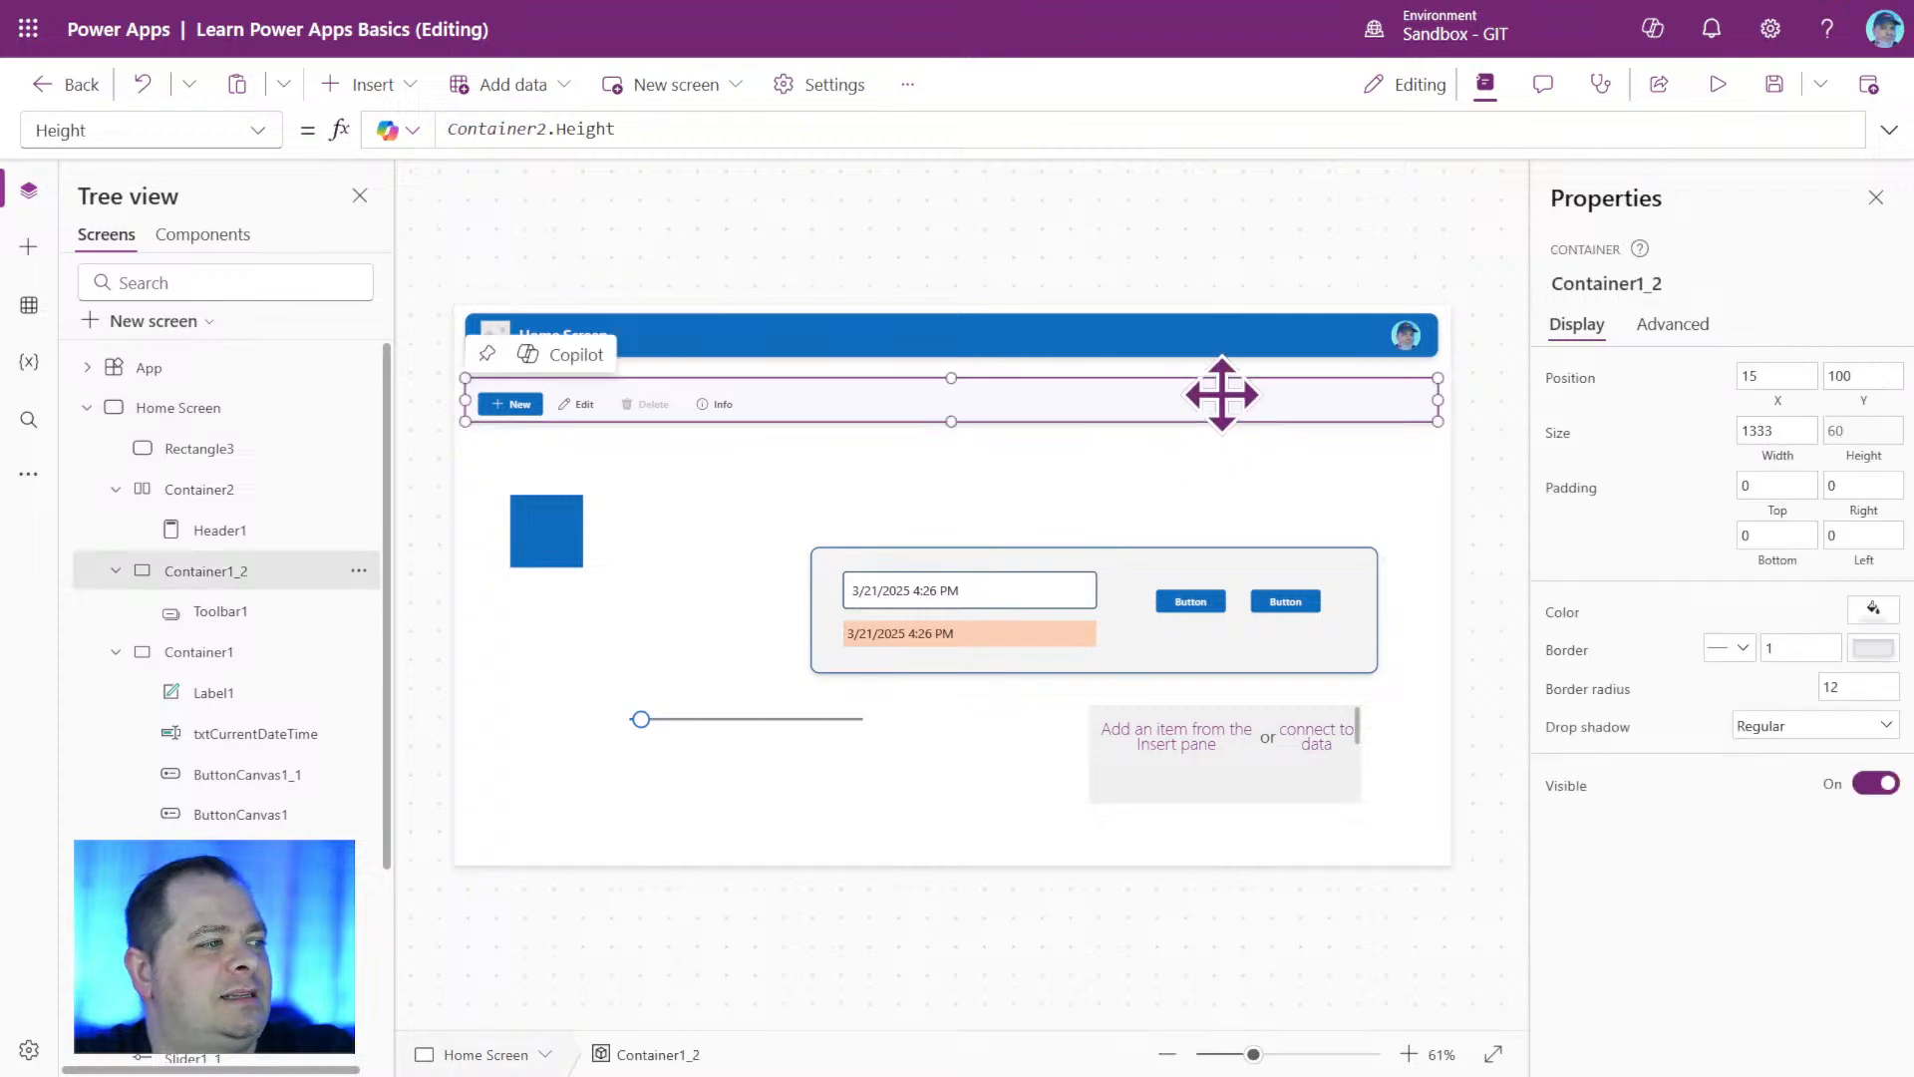
key("ctrl+v")
left_click_drag(735, 410, 1271, 451)
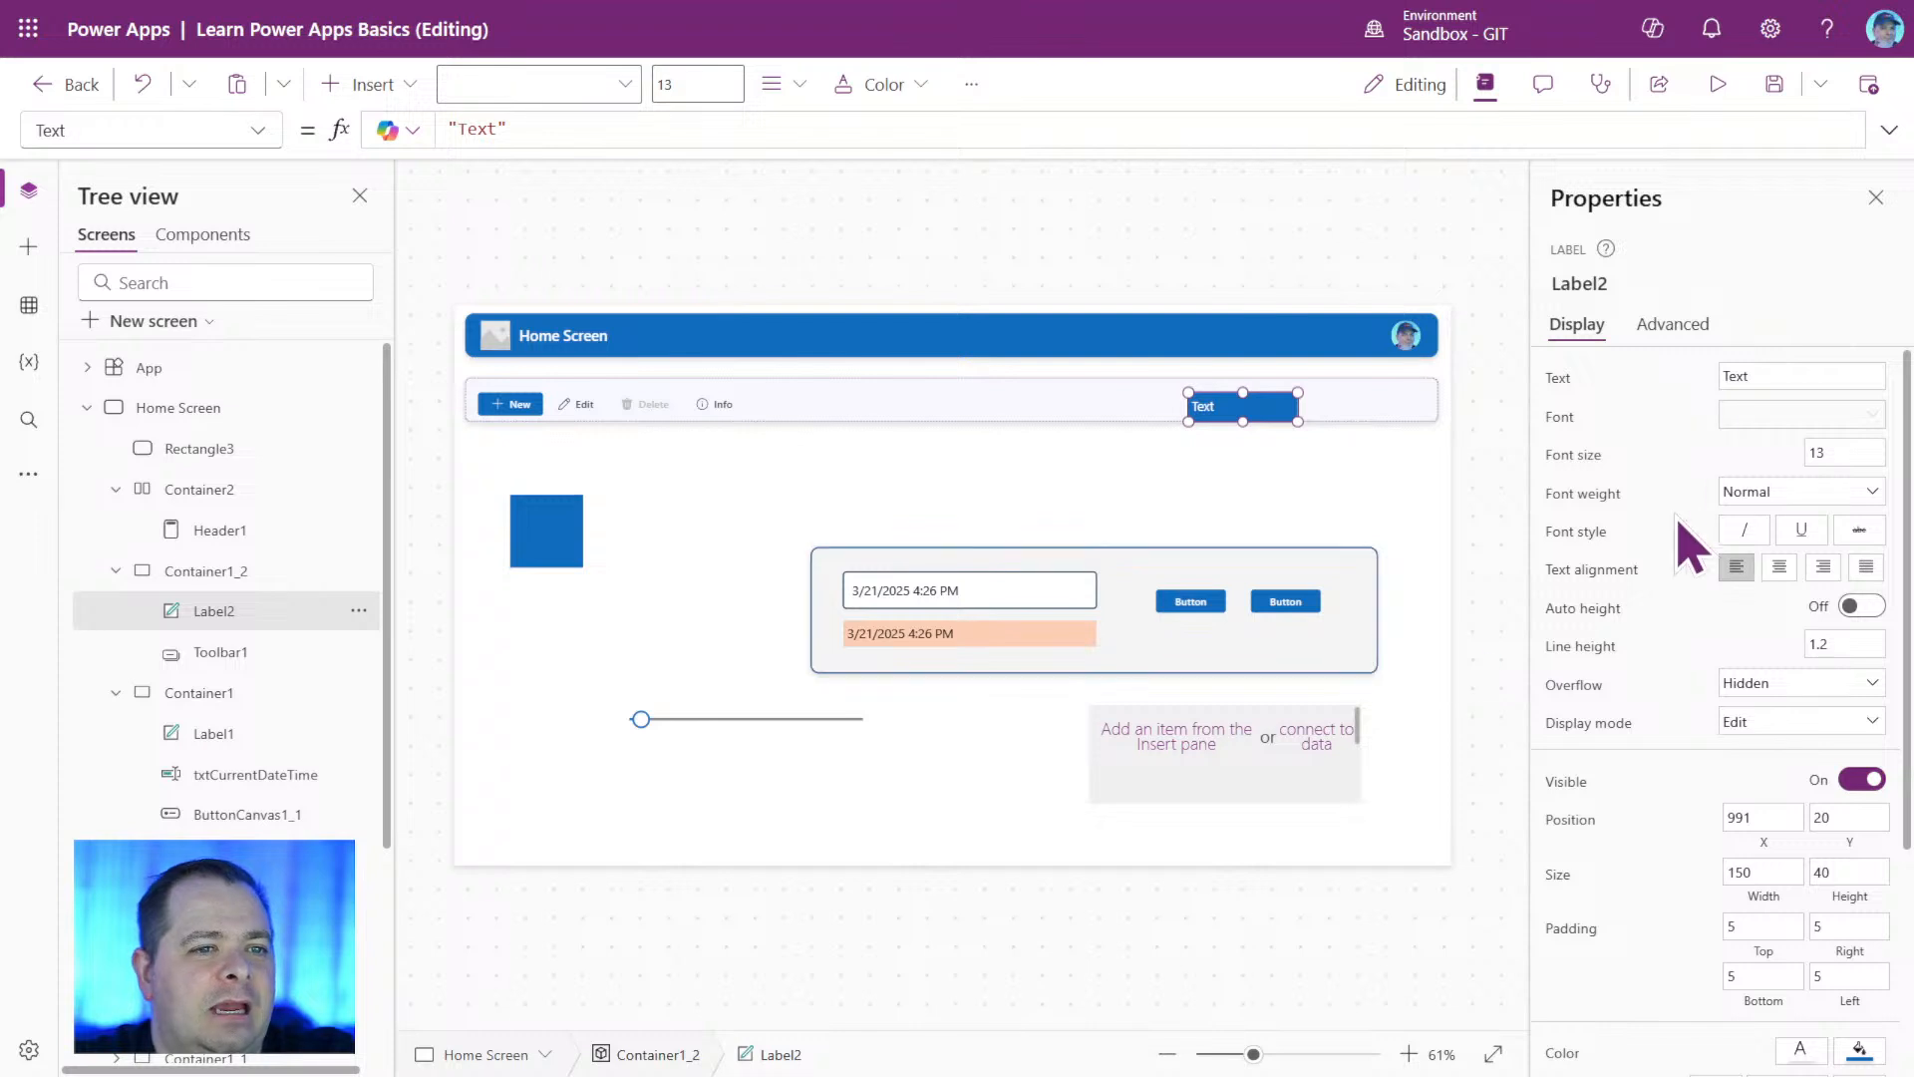
Set Label2's text formula to Self.X and move the label to about X 931 within the container.
left_click(488, 128)
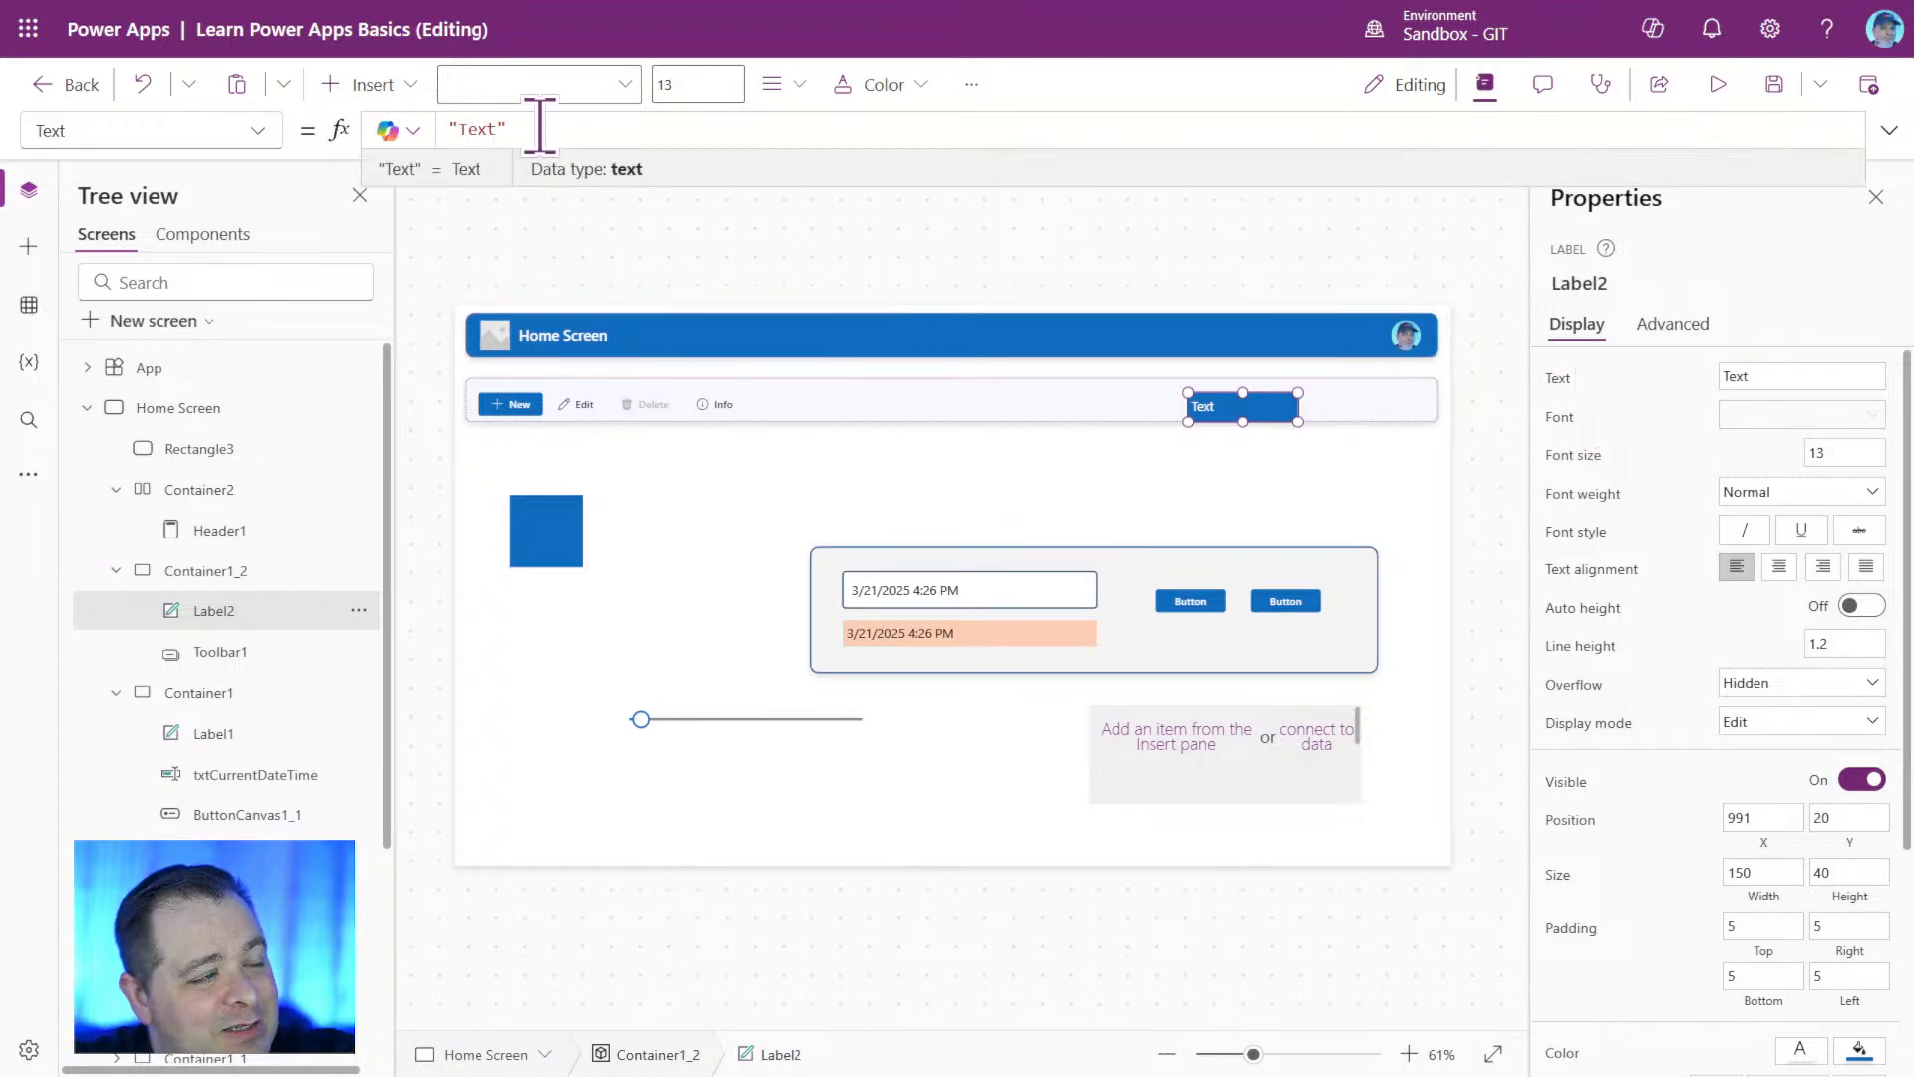
key("ctrl+a")
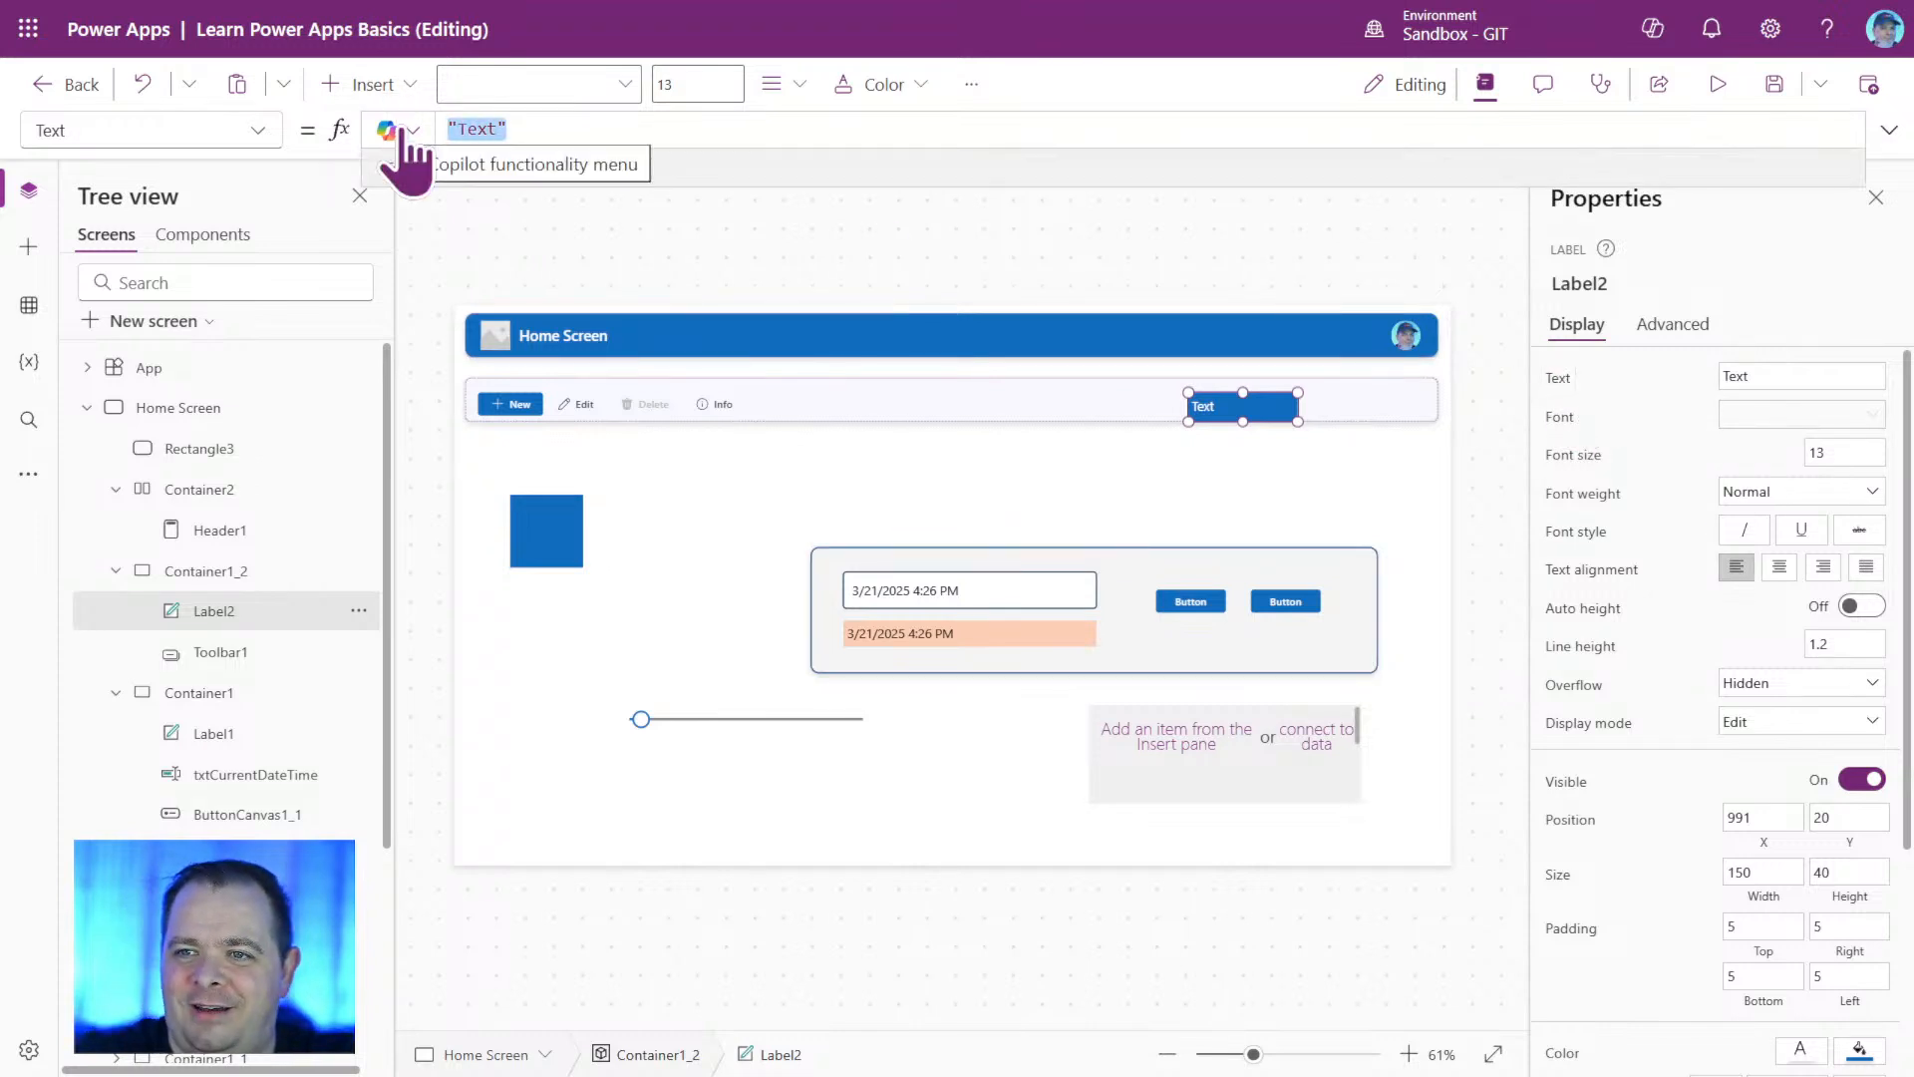
type("SE")
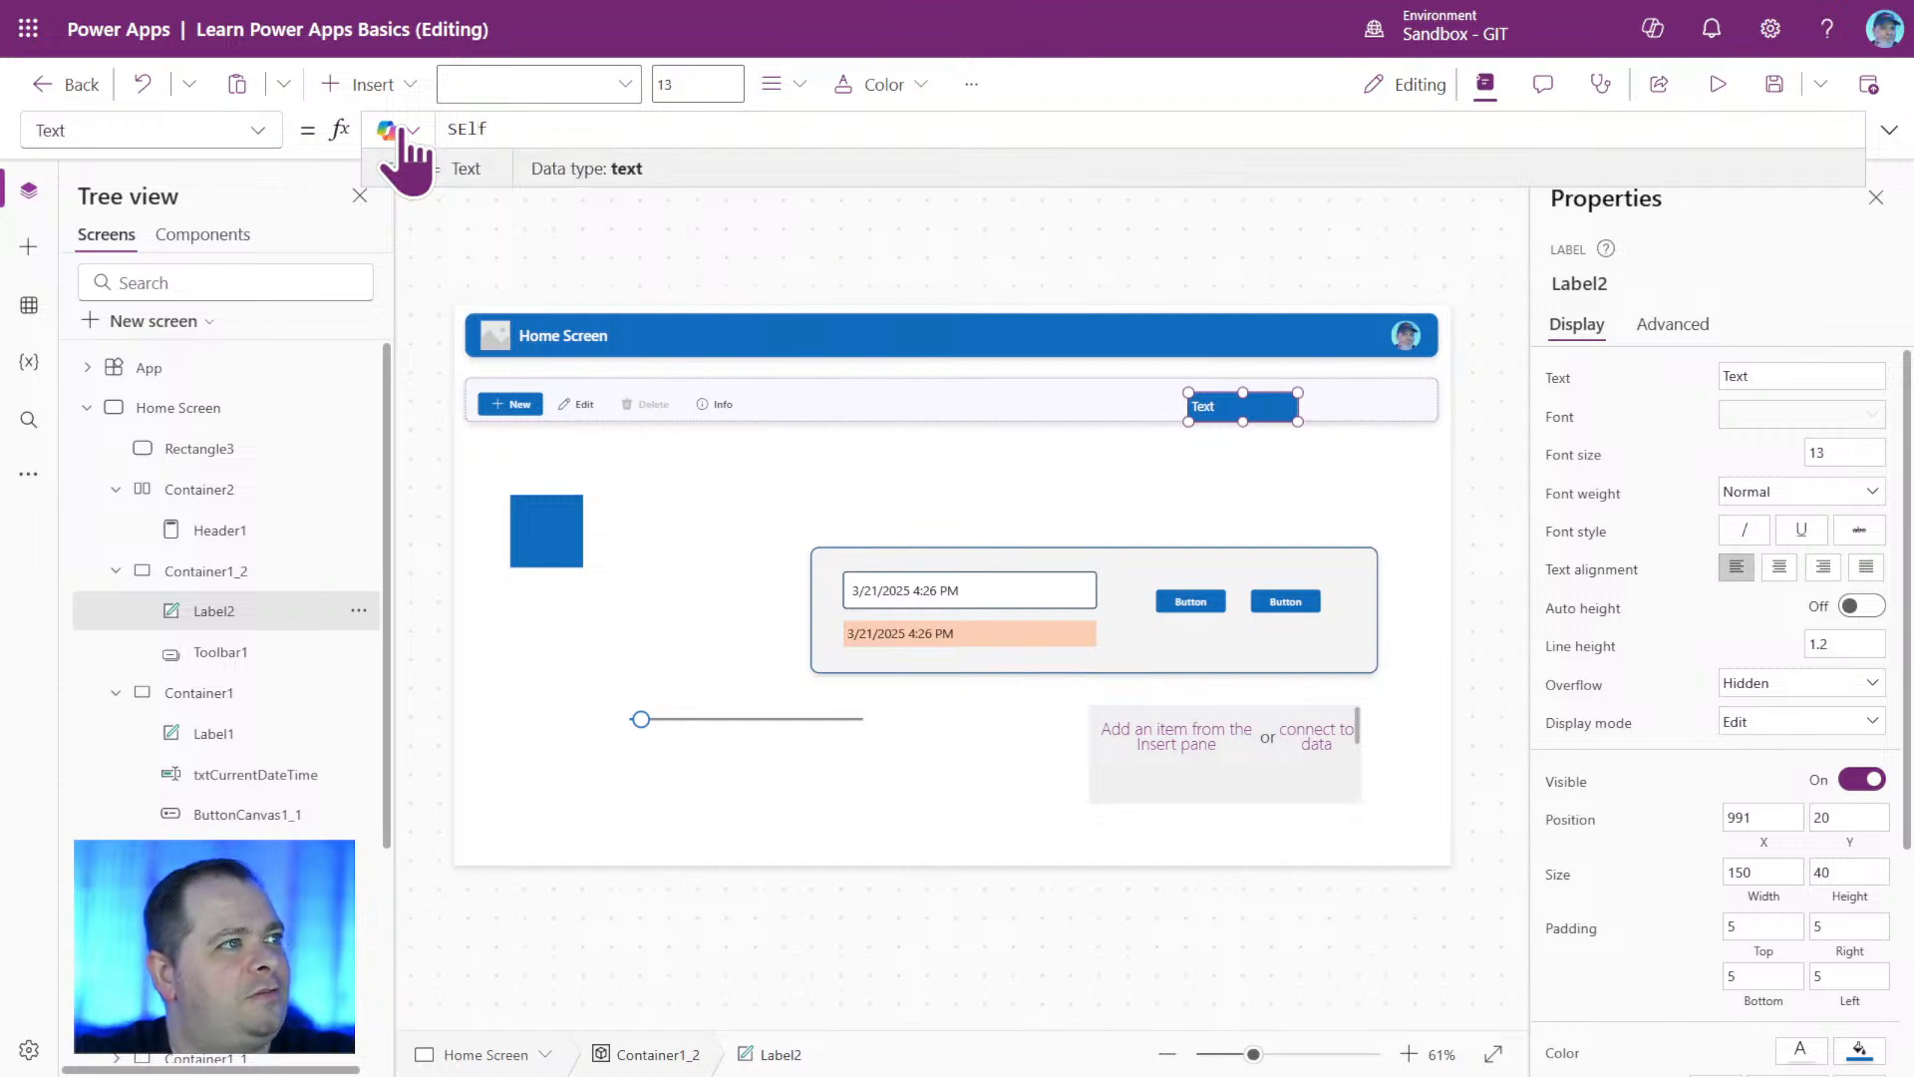
type("lf.")
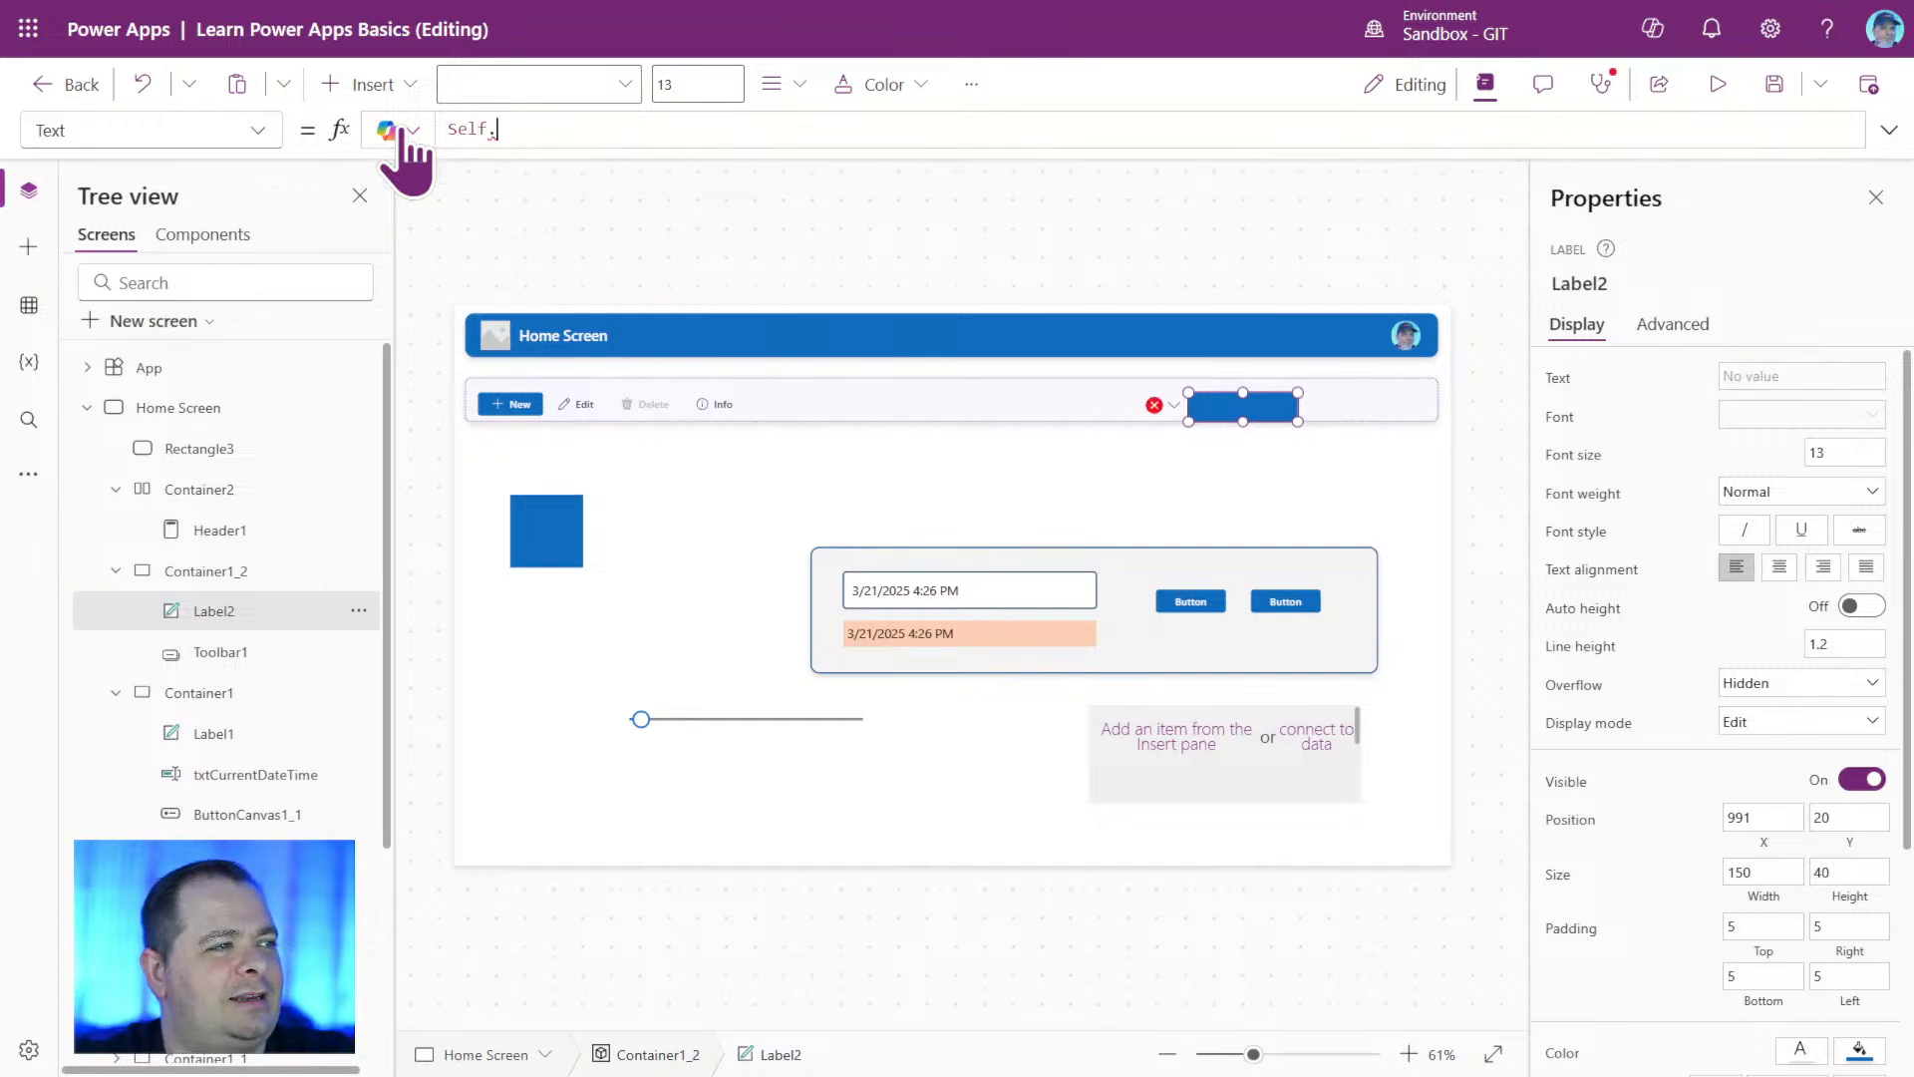
type("X")
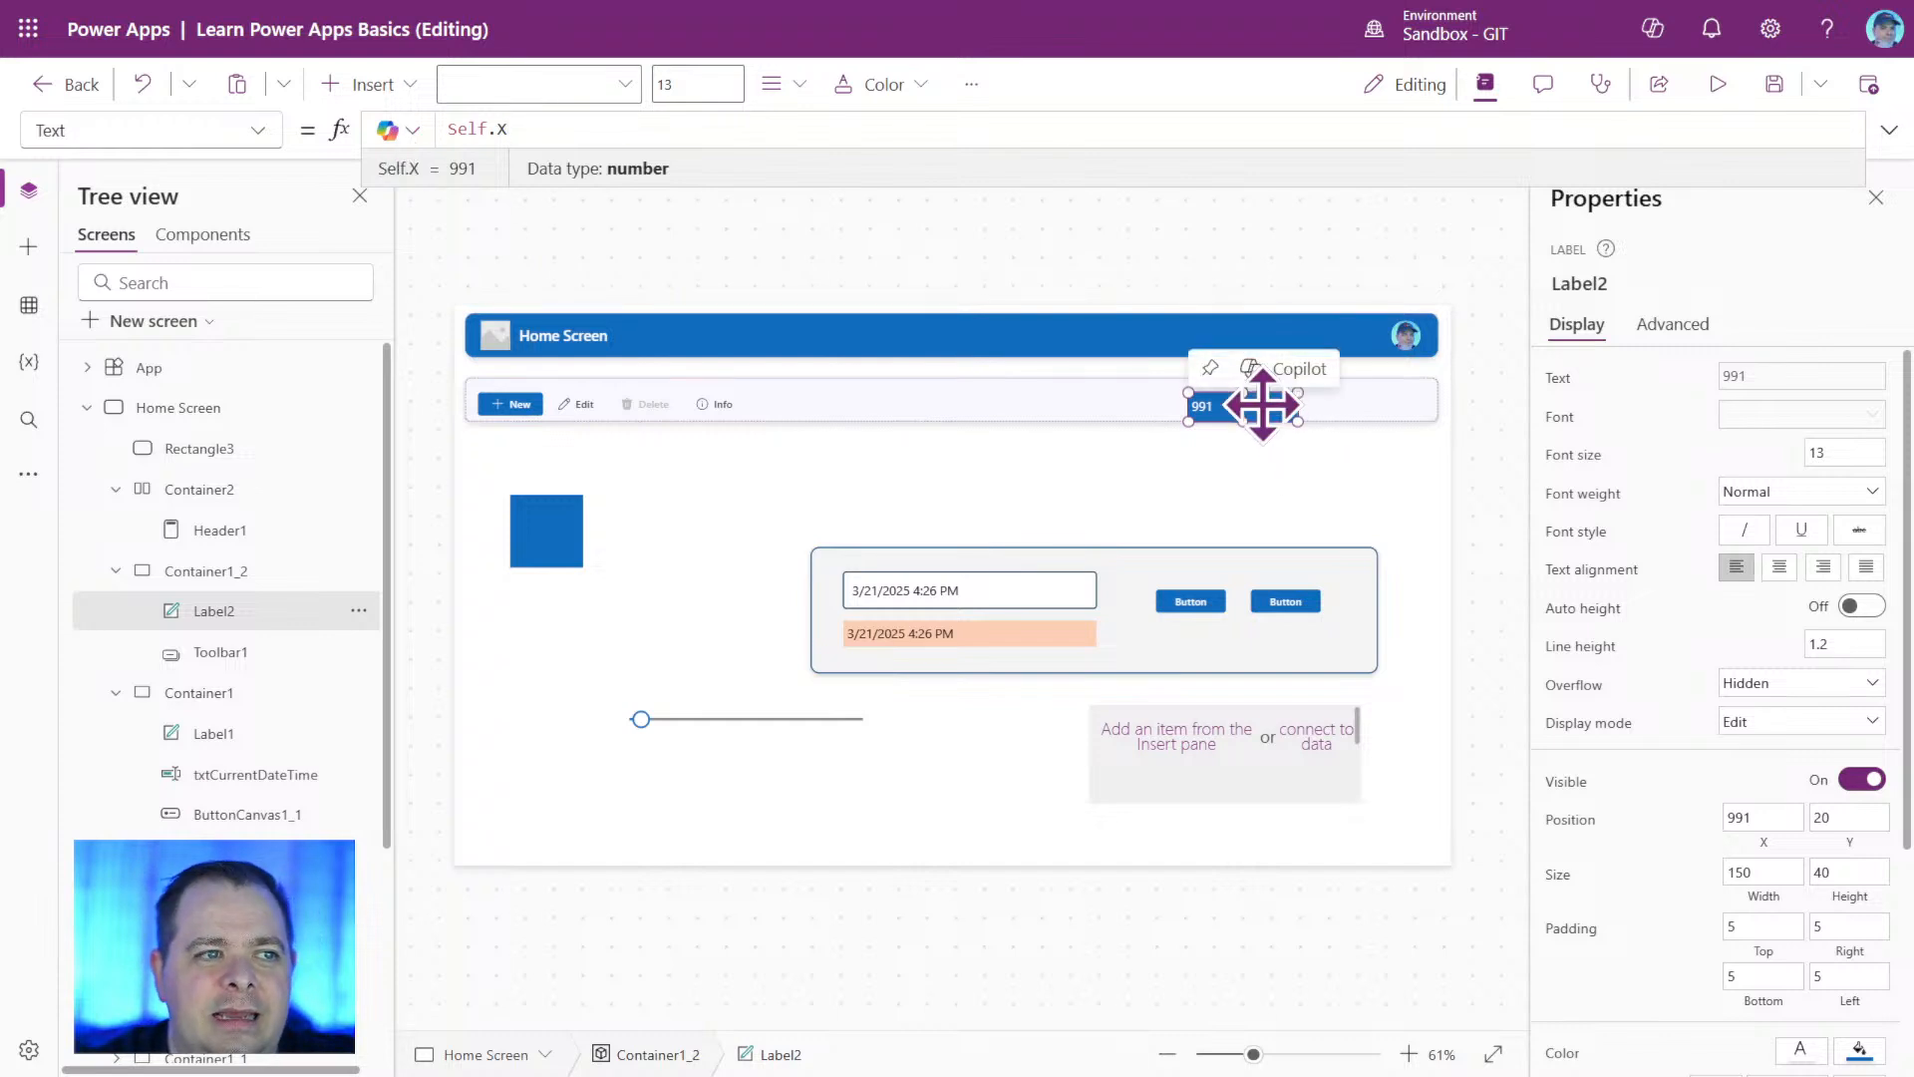
mouse_move(1242, 405)
left_mouse_down()
mouse_move(1397, 415)
mouse_move(898, 432)
mouse_move(991, 402)
mouse_move(1222, 406)
left_mouse_up()
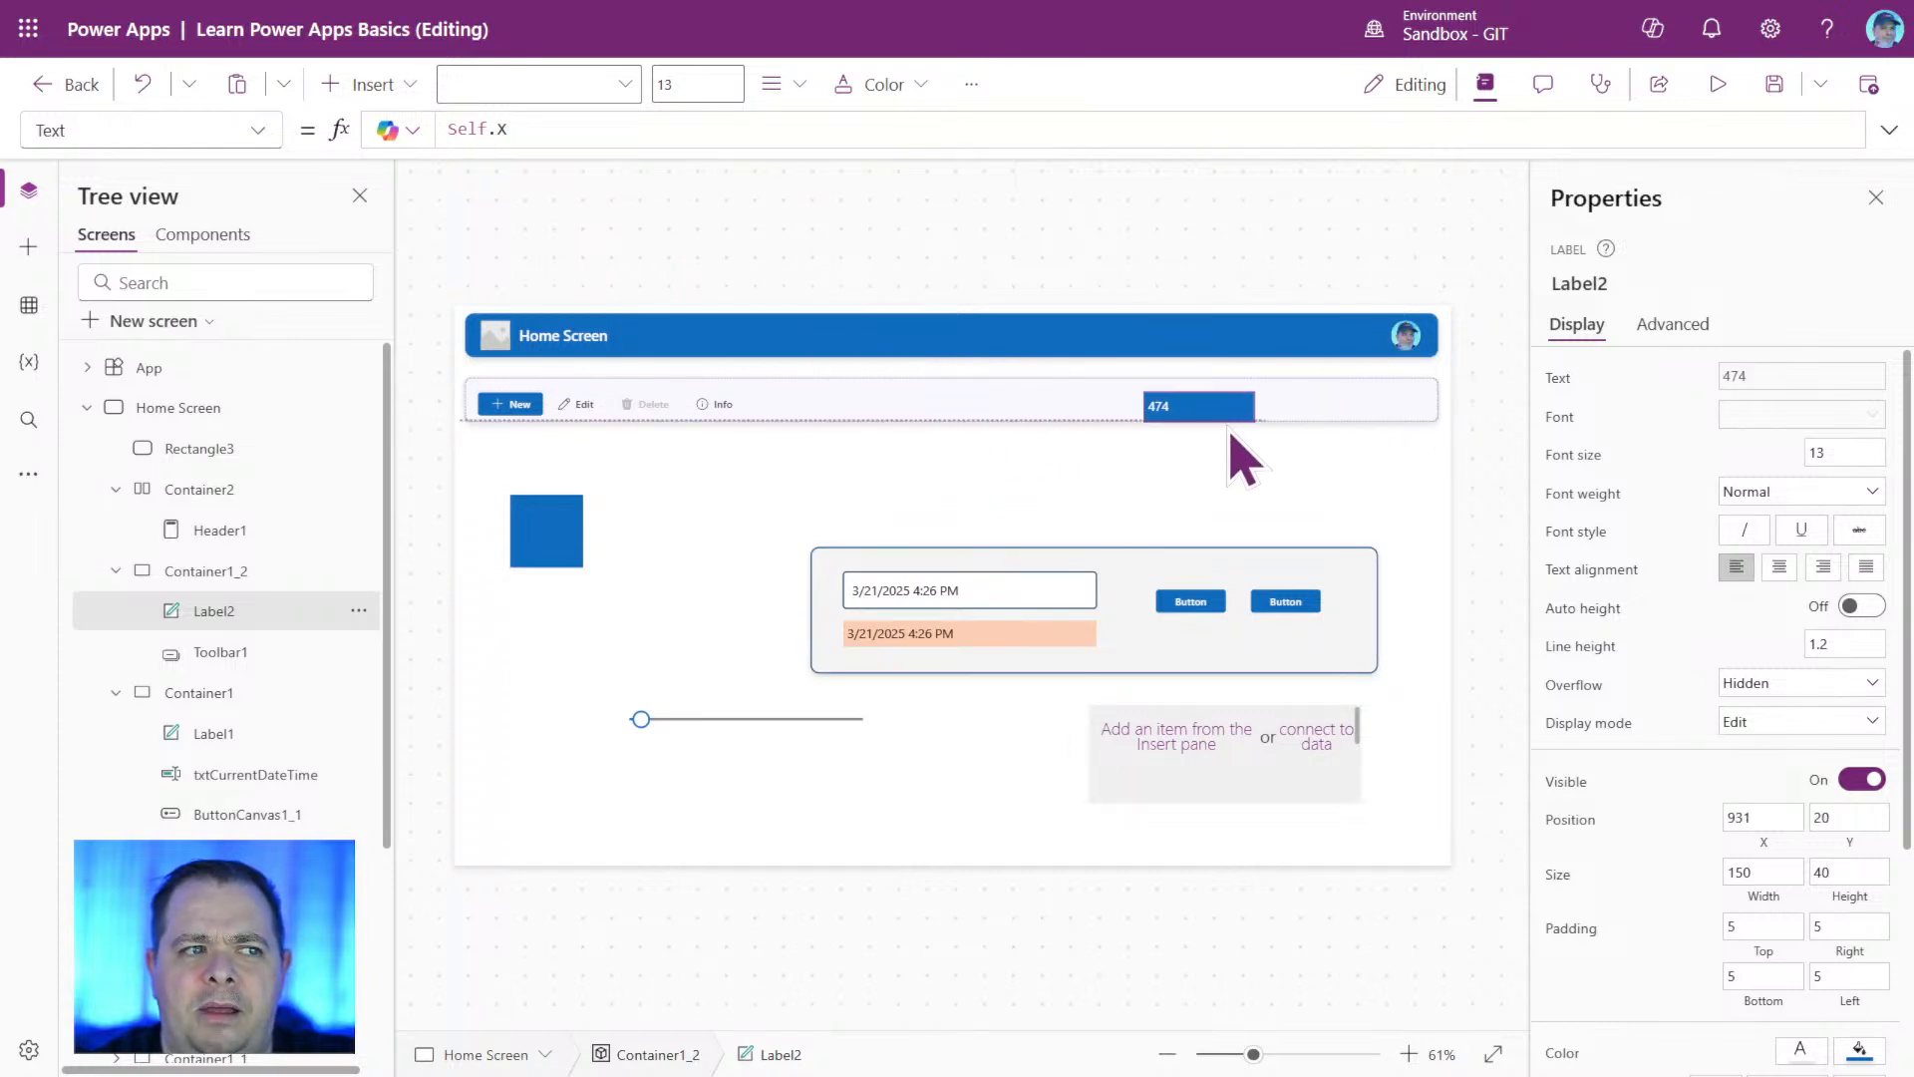
Change Label2's text formula to Self.Y, then reposition the label at about X 1041, Y 0 with a height of about 46.
left_click(575, 130)
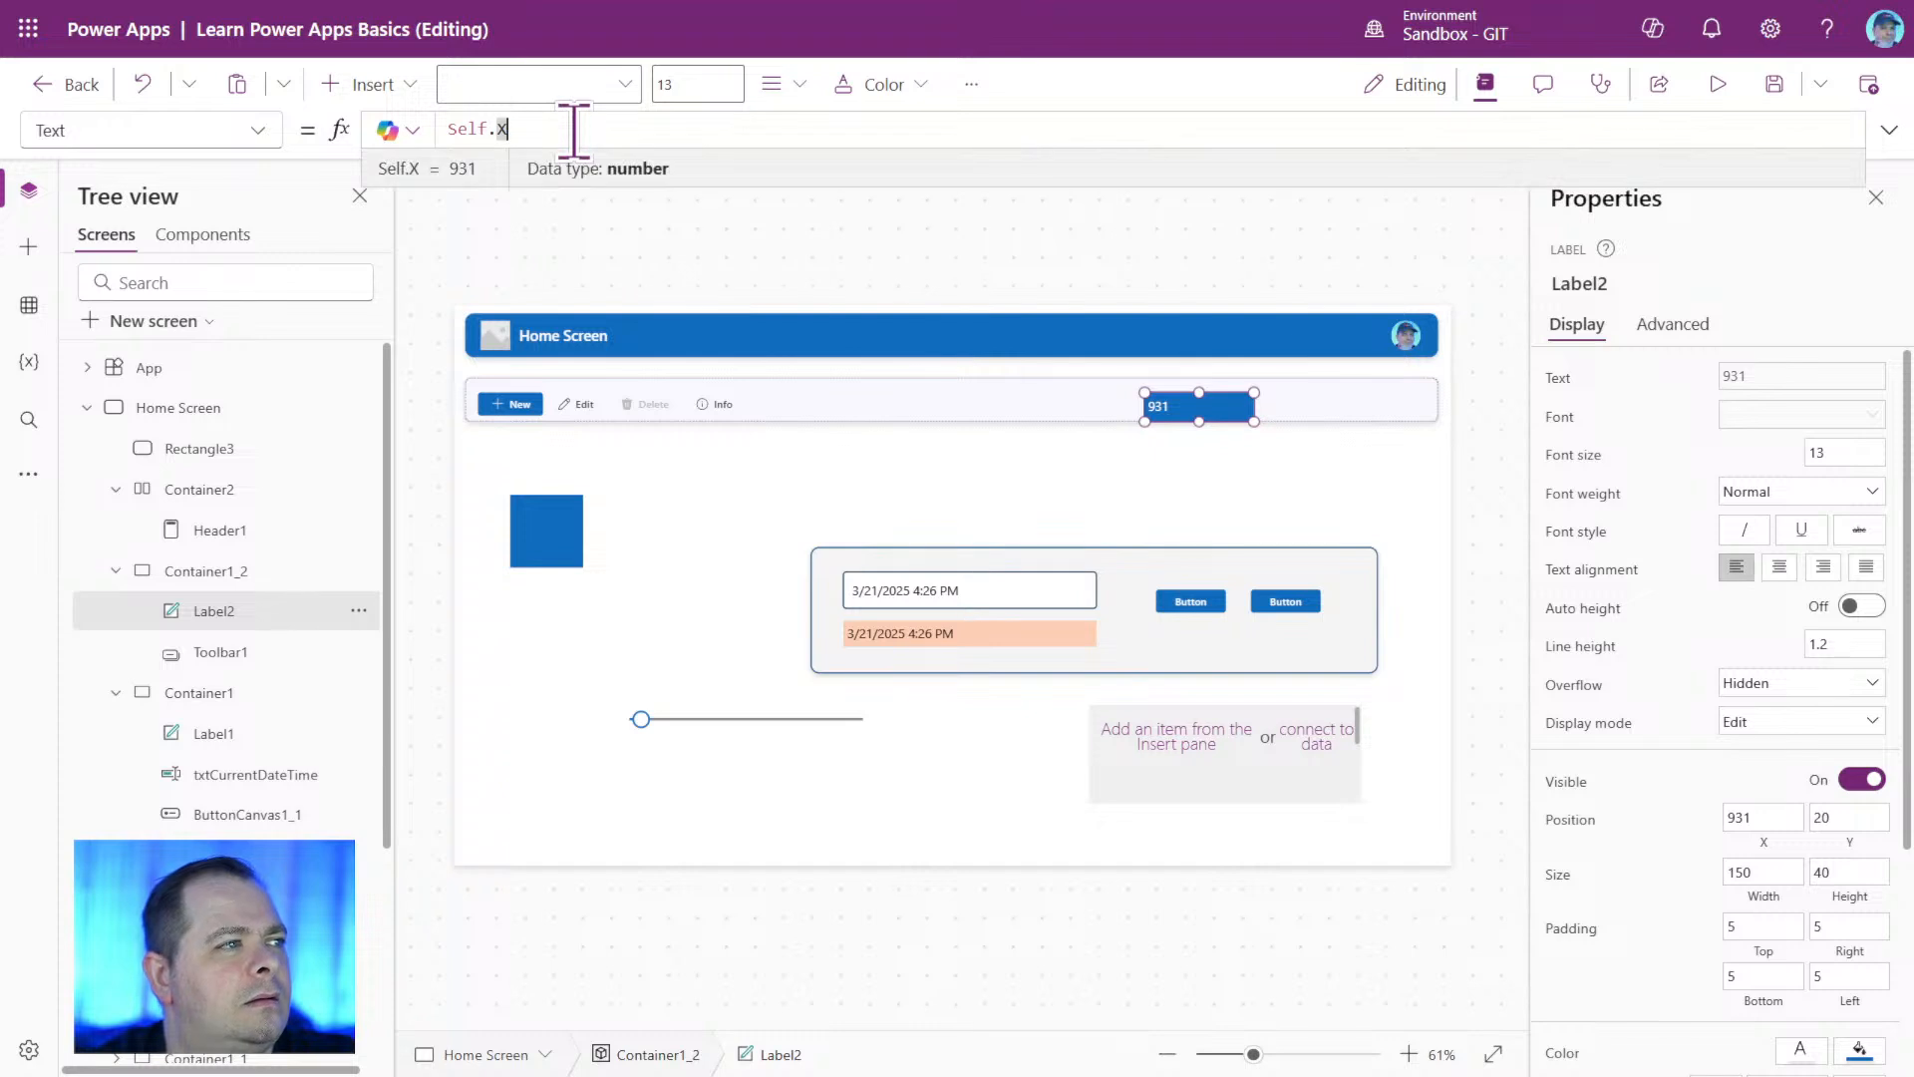
type("Y")
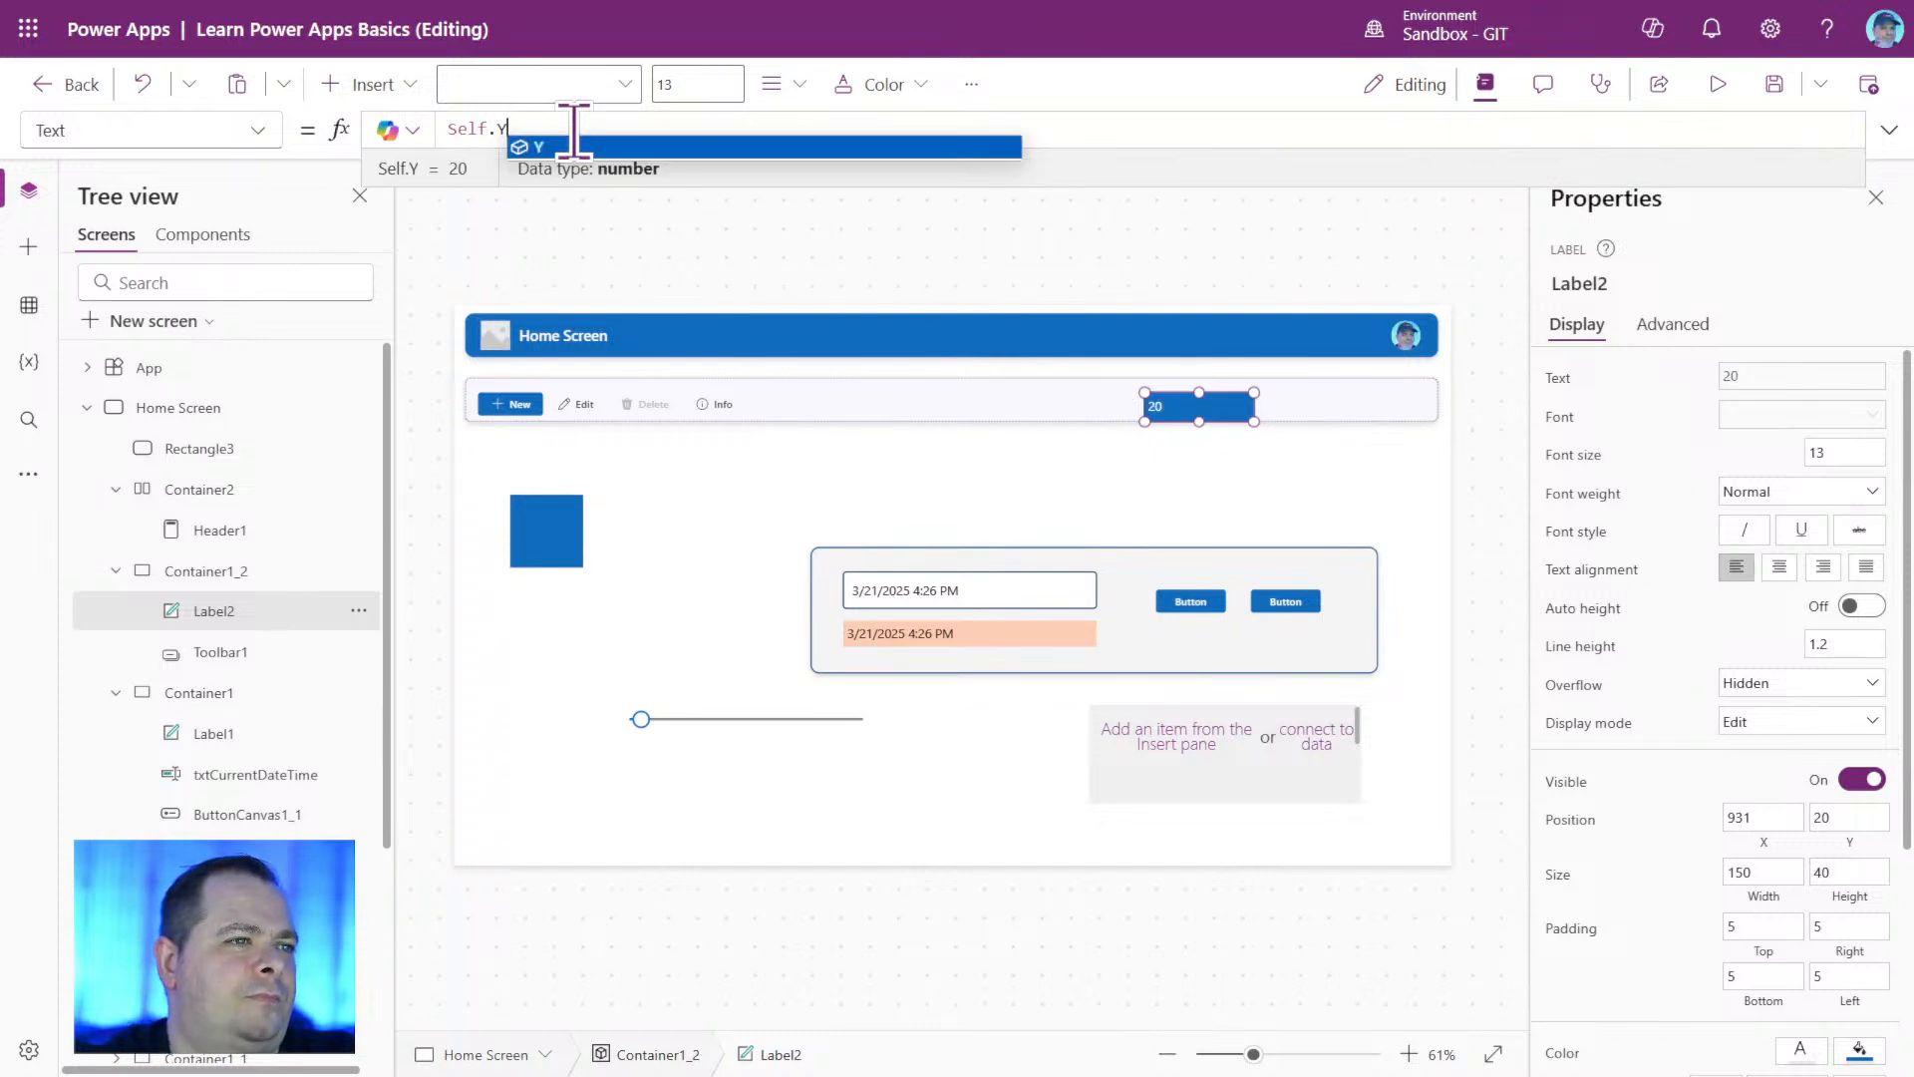
left_click(1200, 395)
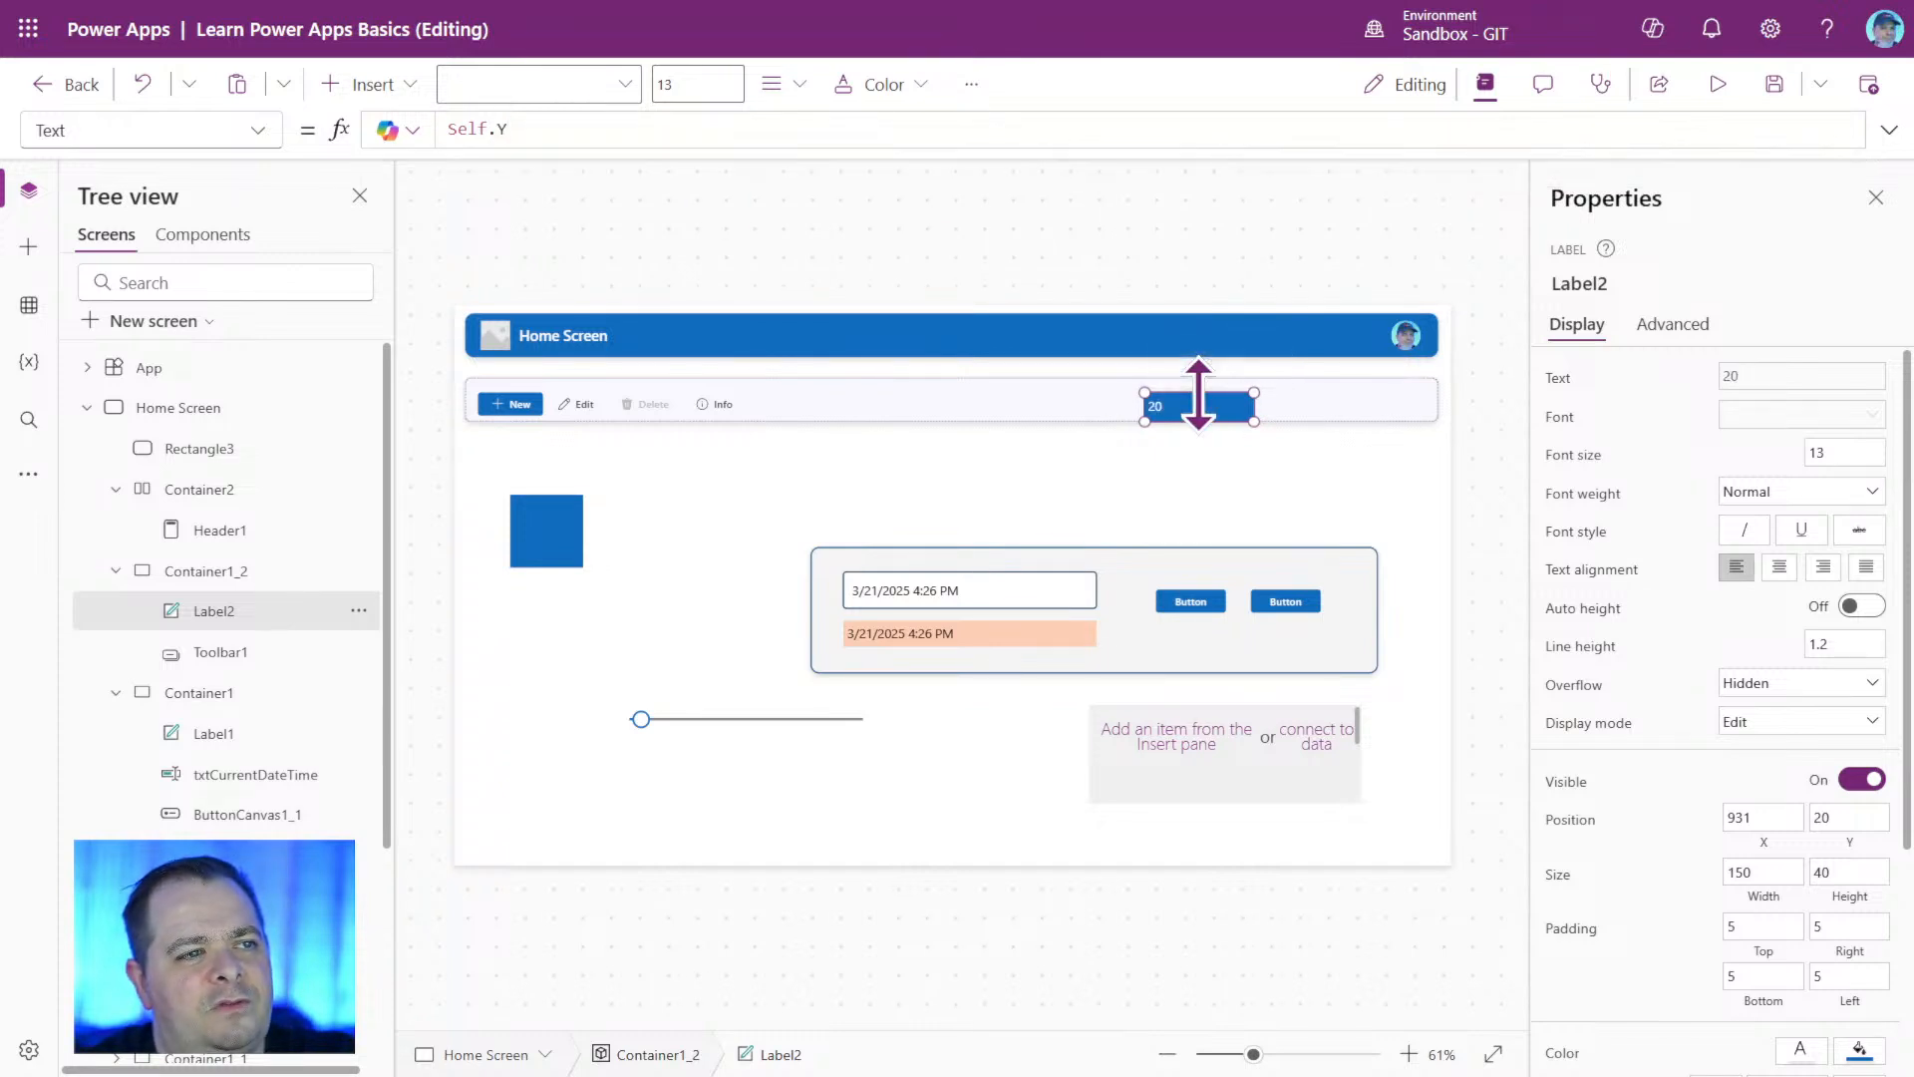
left_click_drag(1199, 393, 1200, 406)
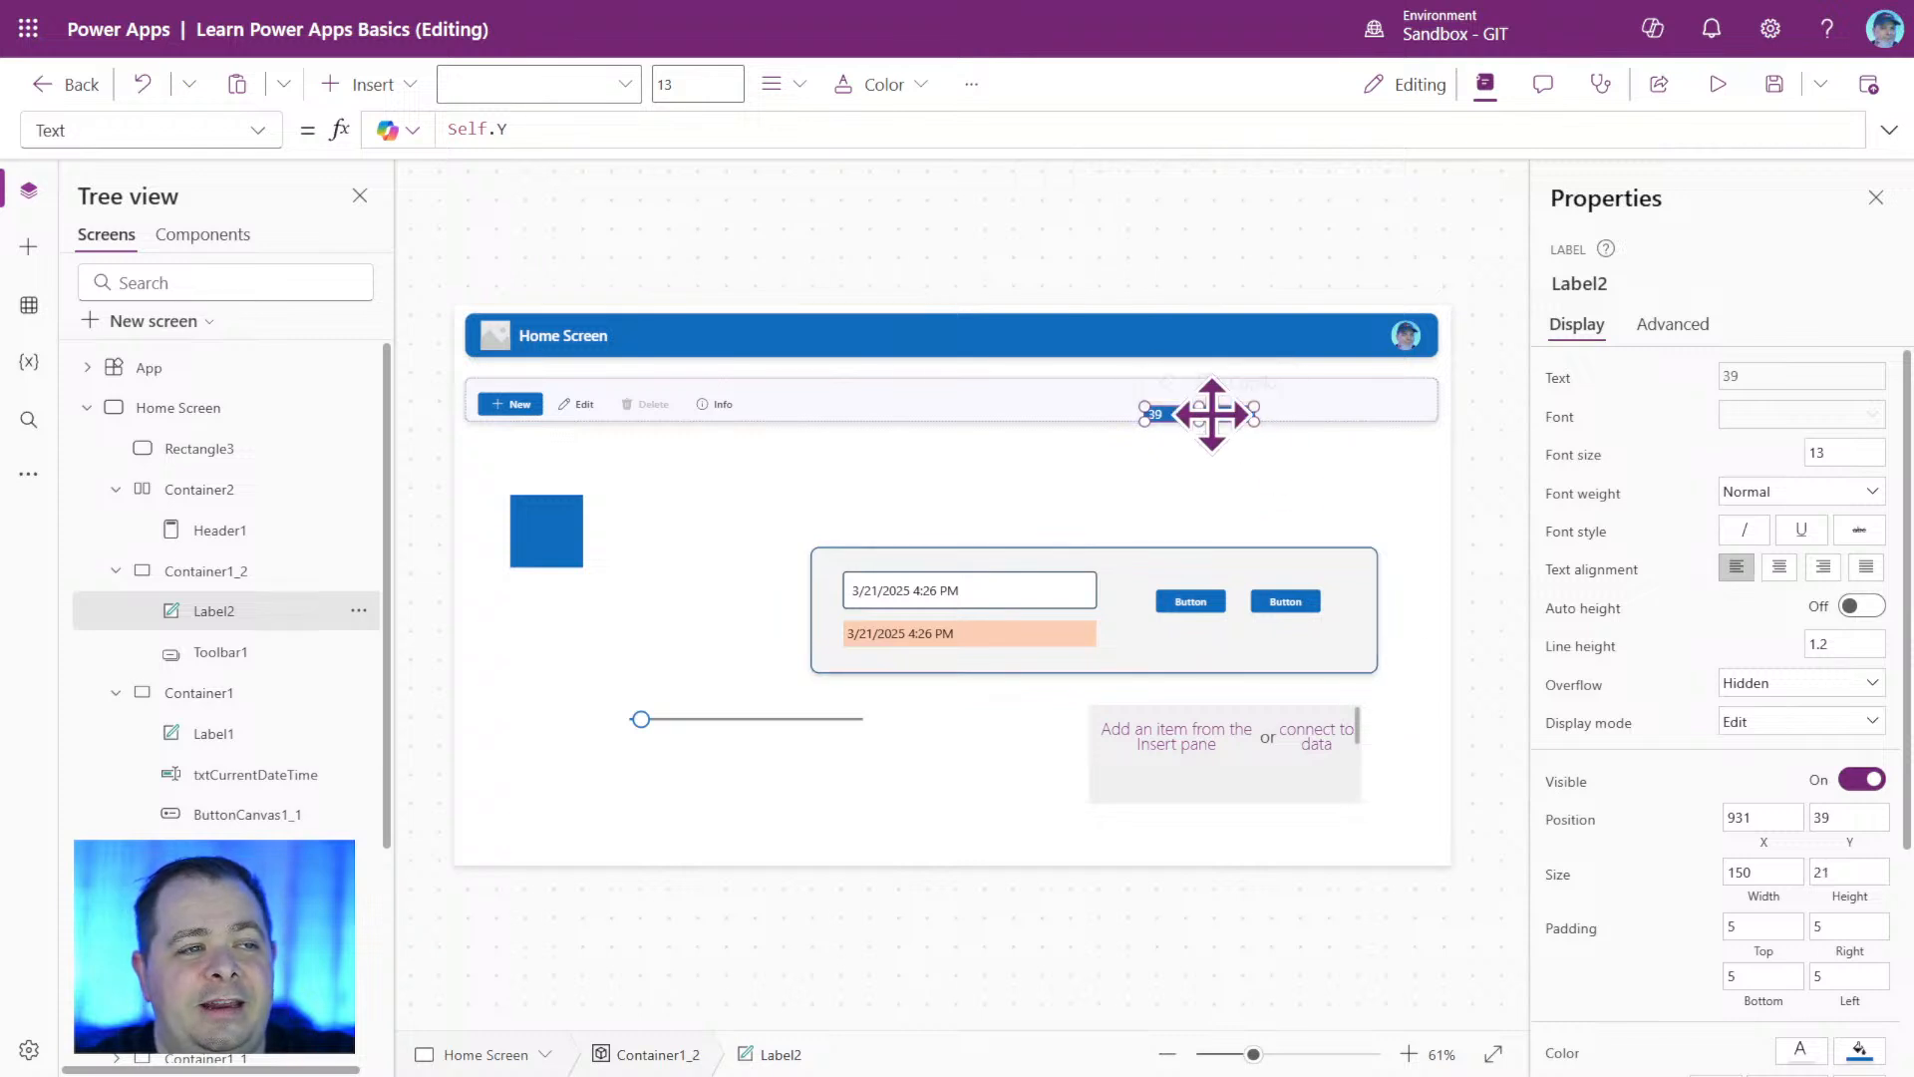
left_click_drag(1200, 408, 1300, 391)
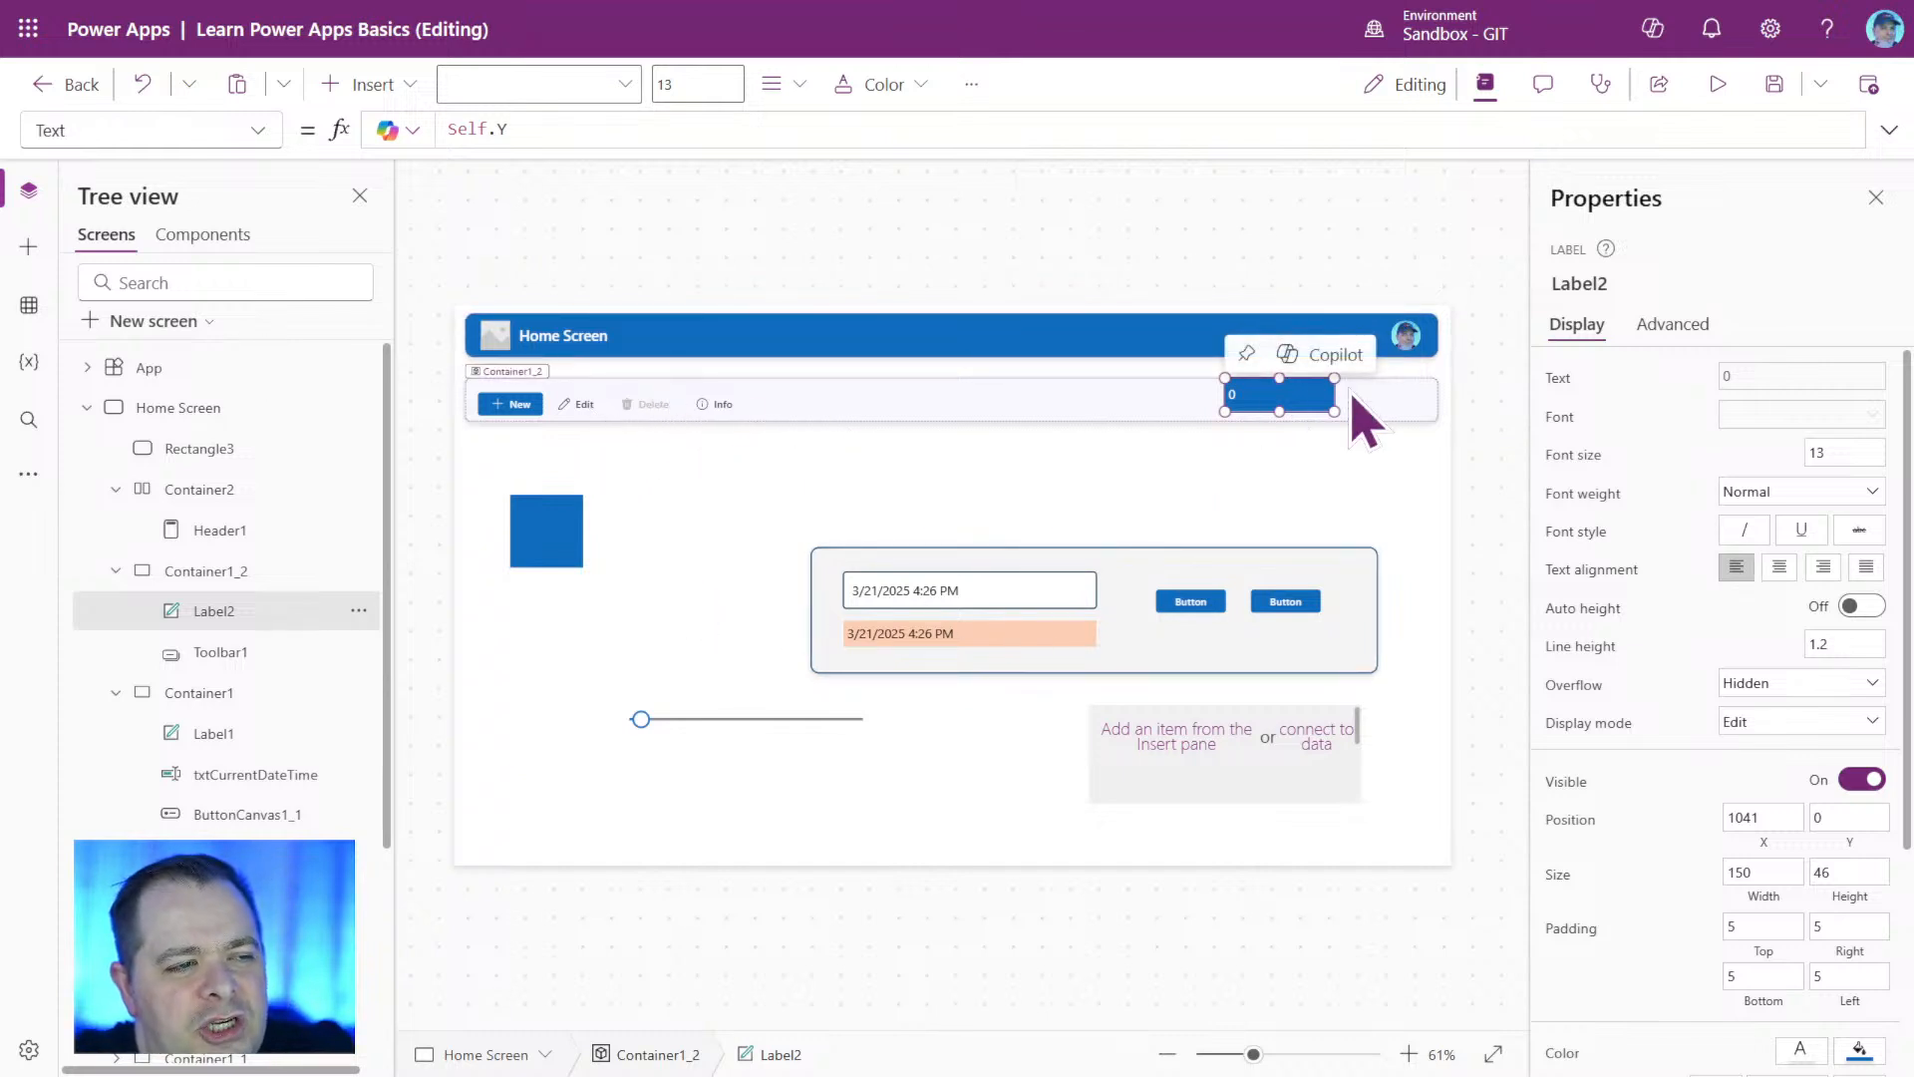
Examine the height of header container Container2 and the size and position of Toolbar1.
left_click(180, 503)
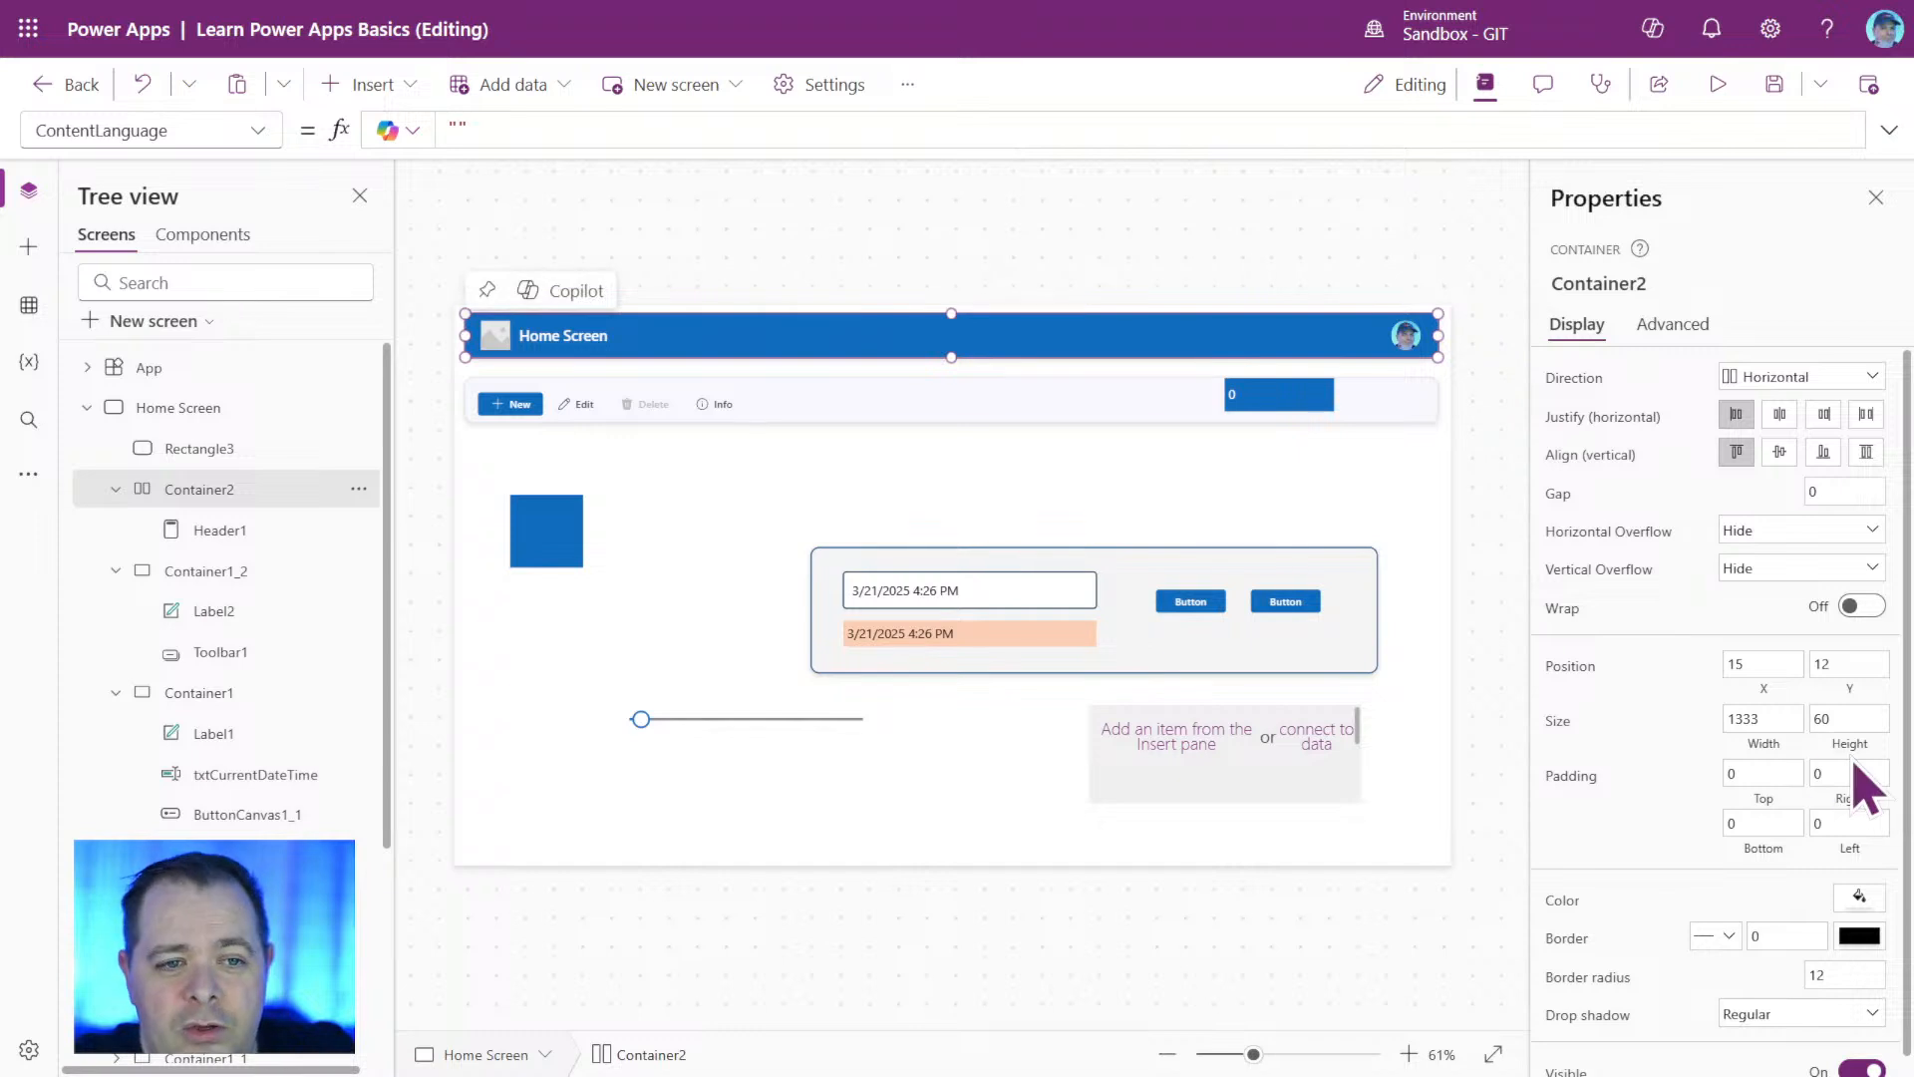
left_click(1856, 717)
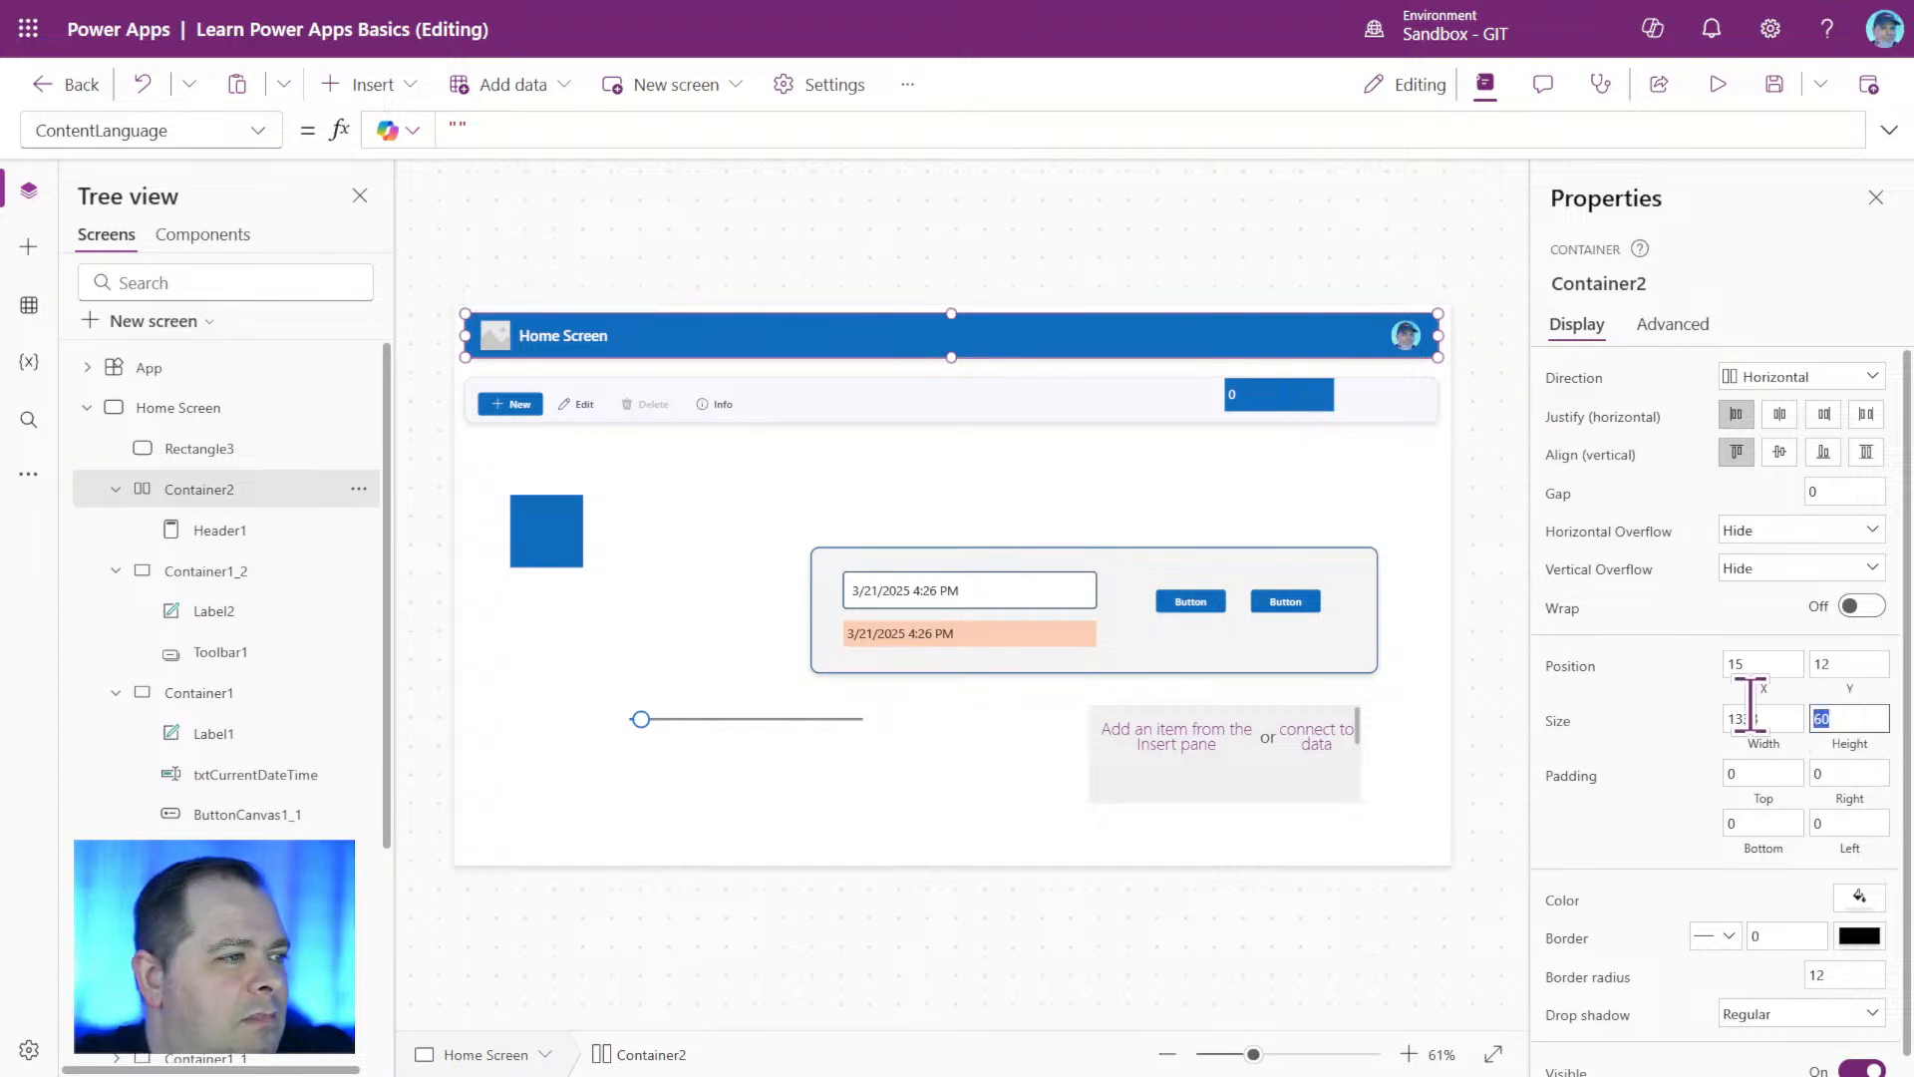
left_click(667, 401)
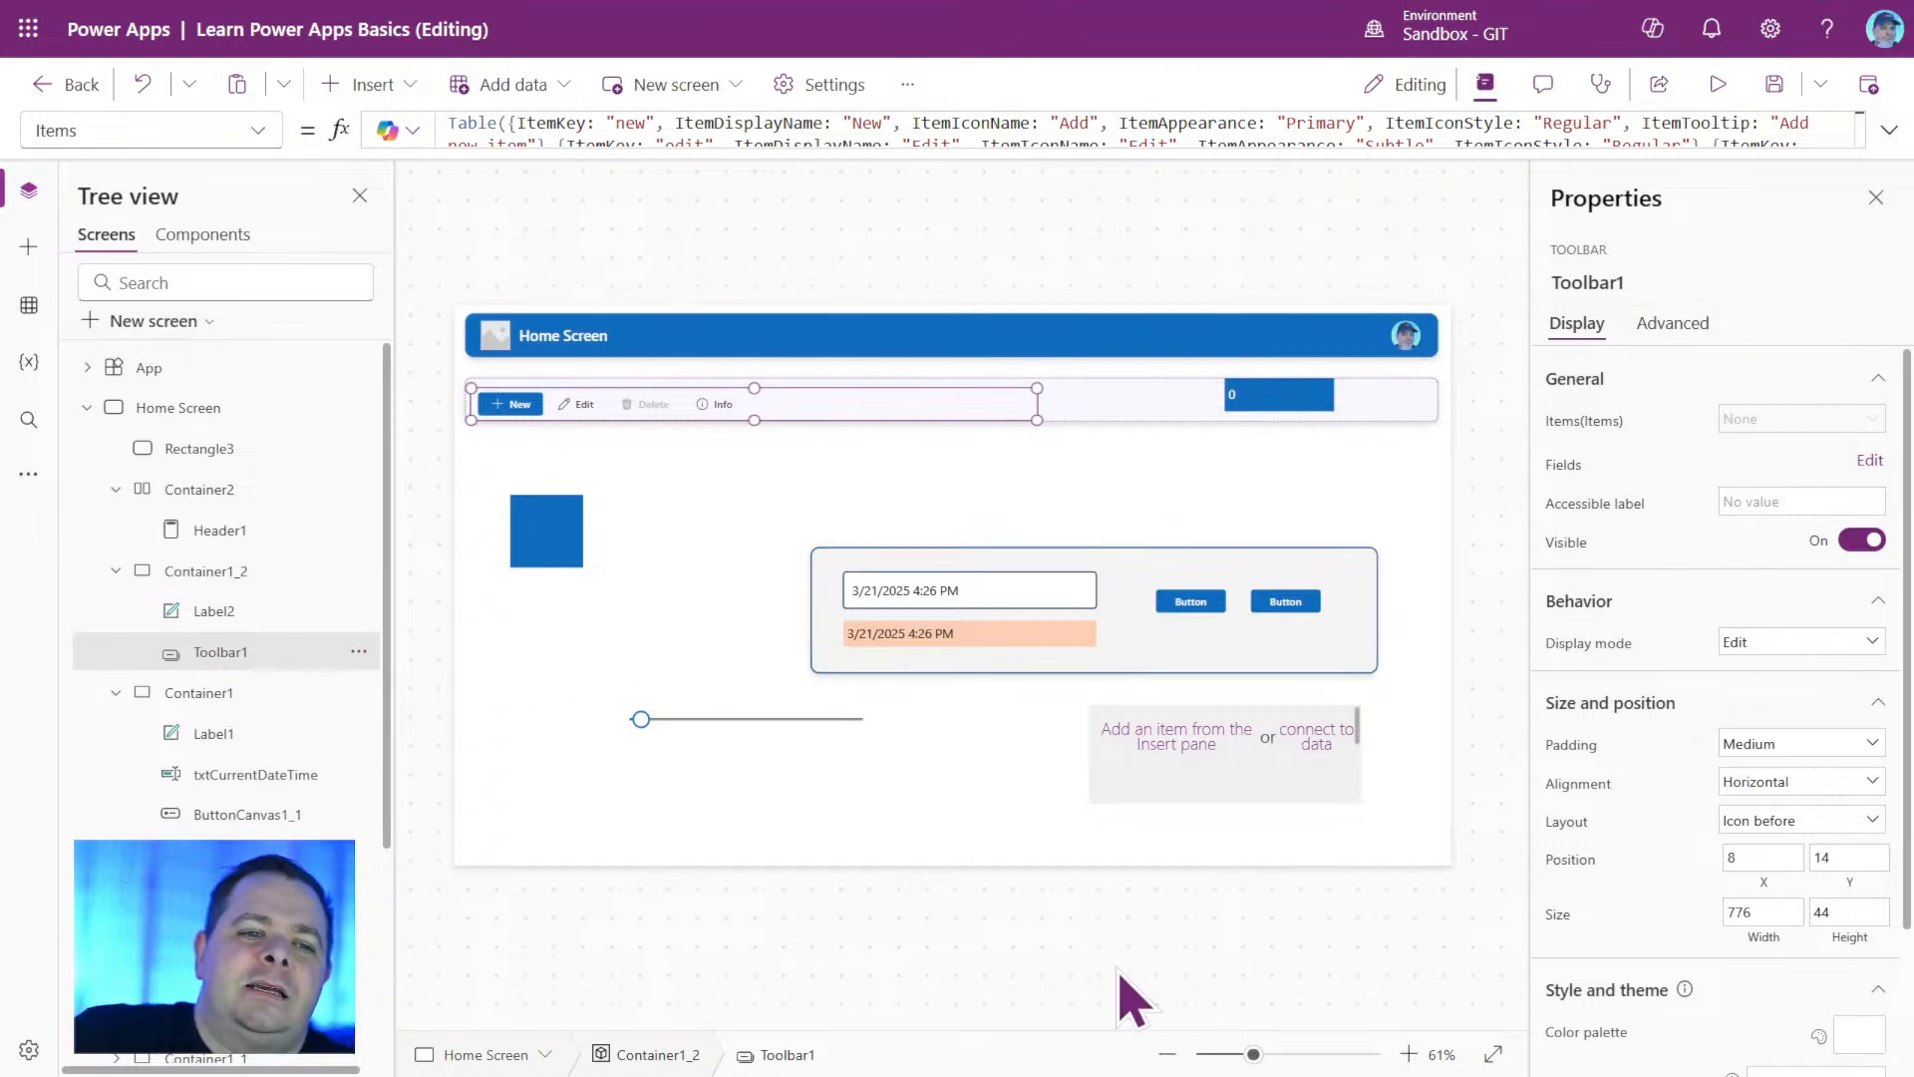
Center Toolbar1 vertically in its container by setting its Y formula to (Parent.Height - Self.Height) / 2.
left_click(1834, 894)
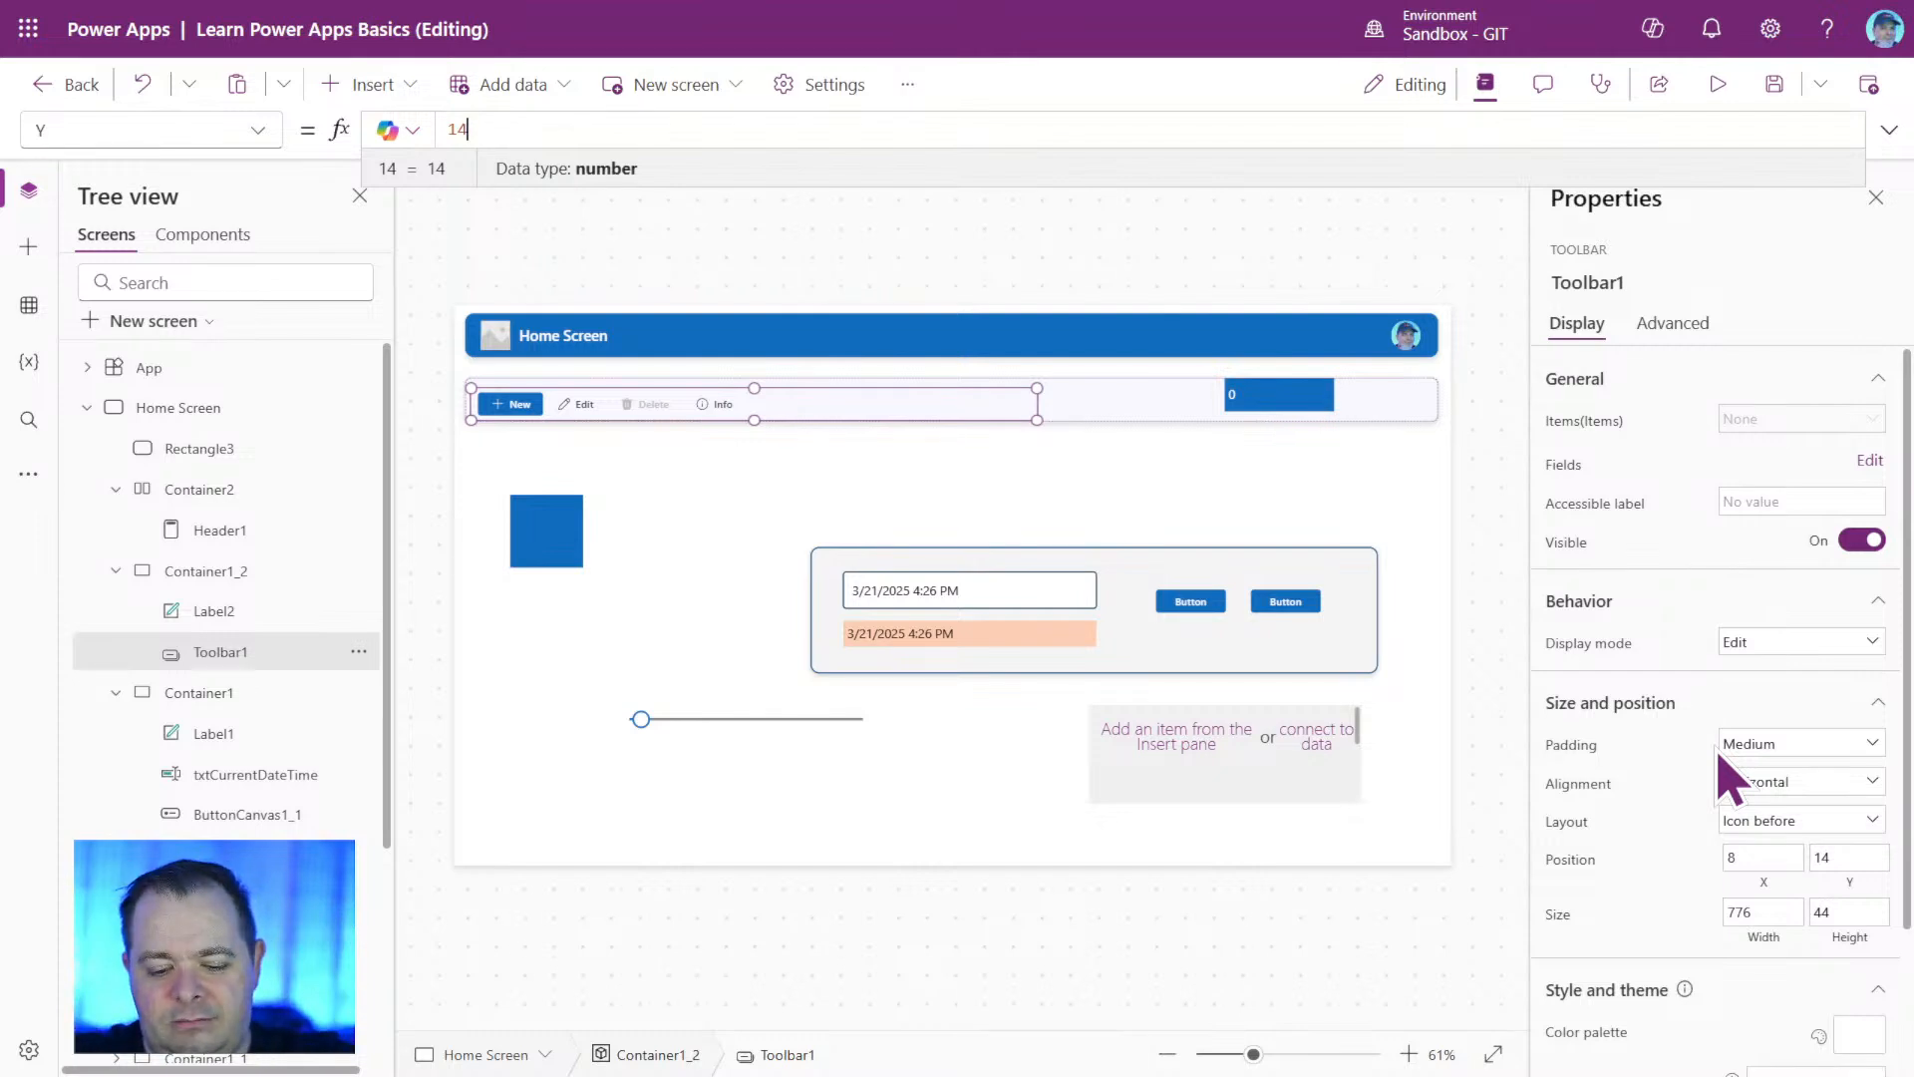
left_click(1854, 883)
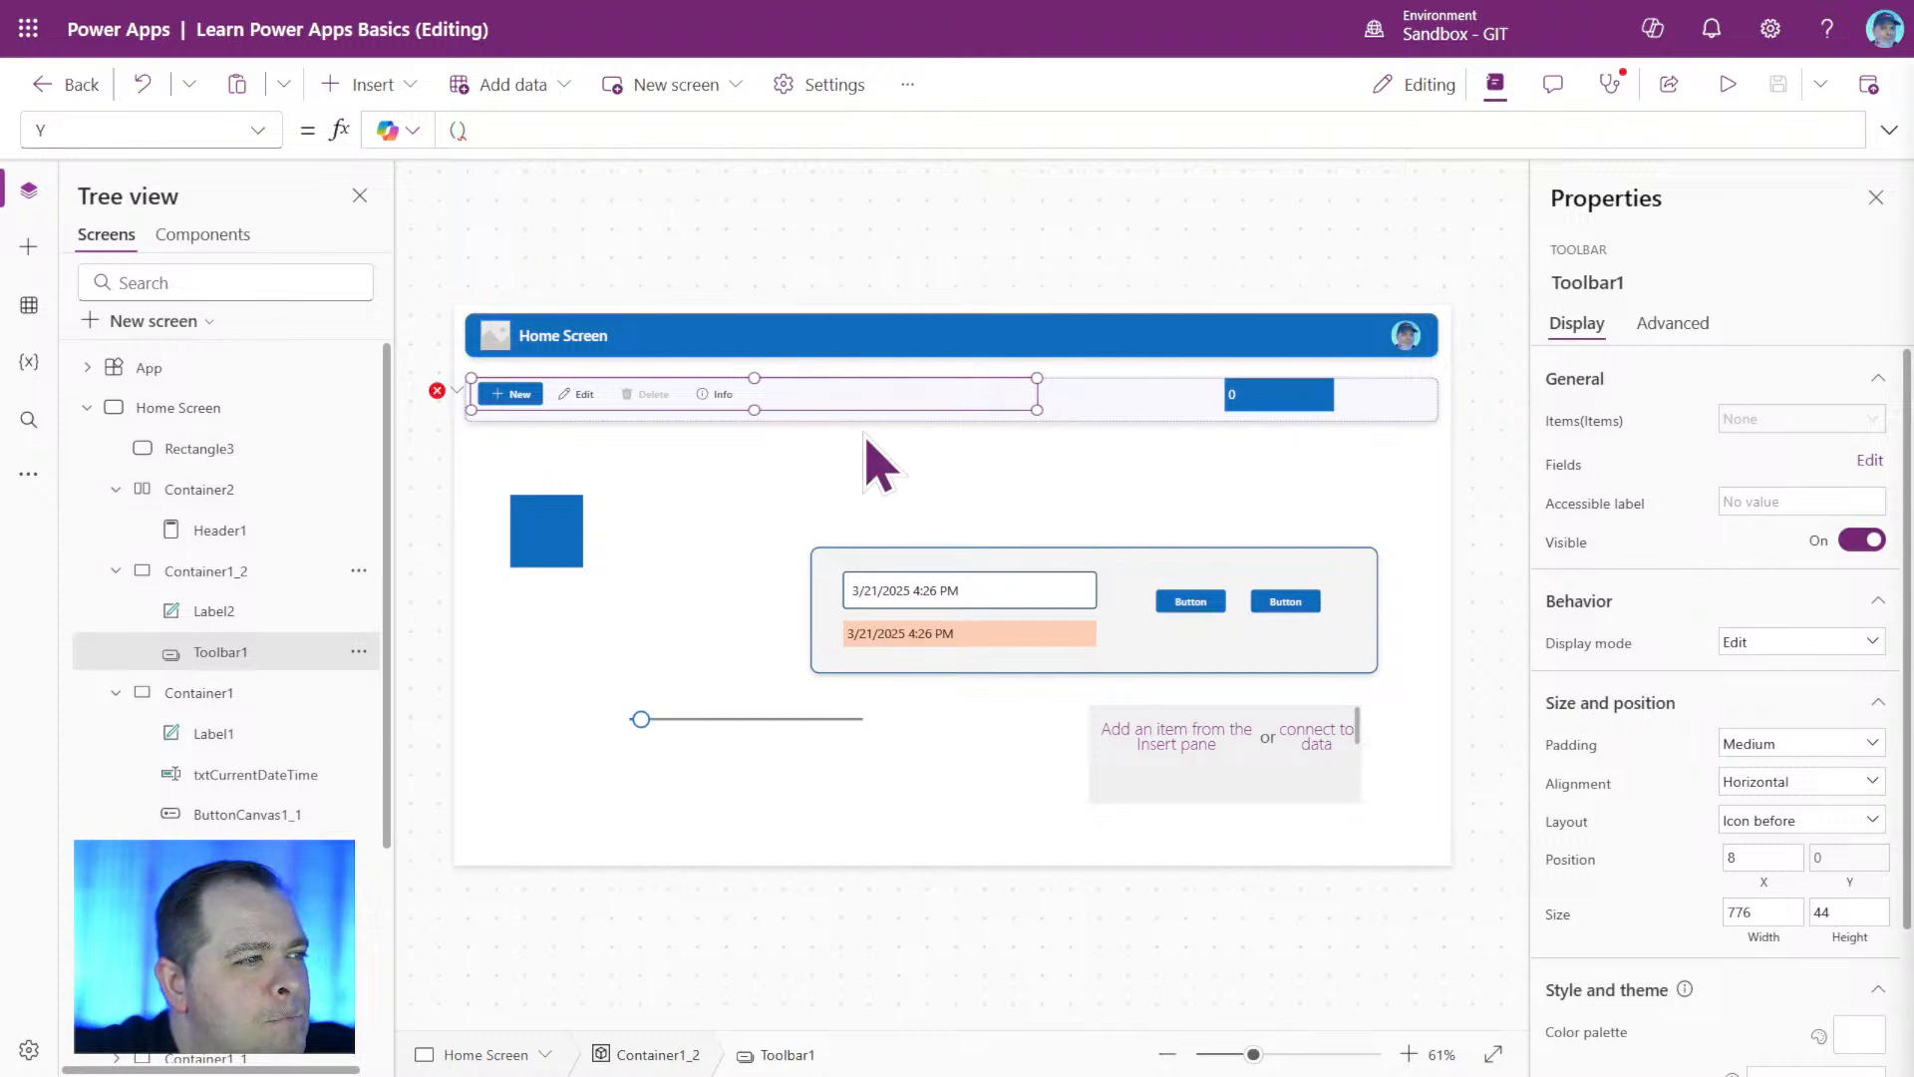
left_click(459, 130)
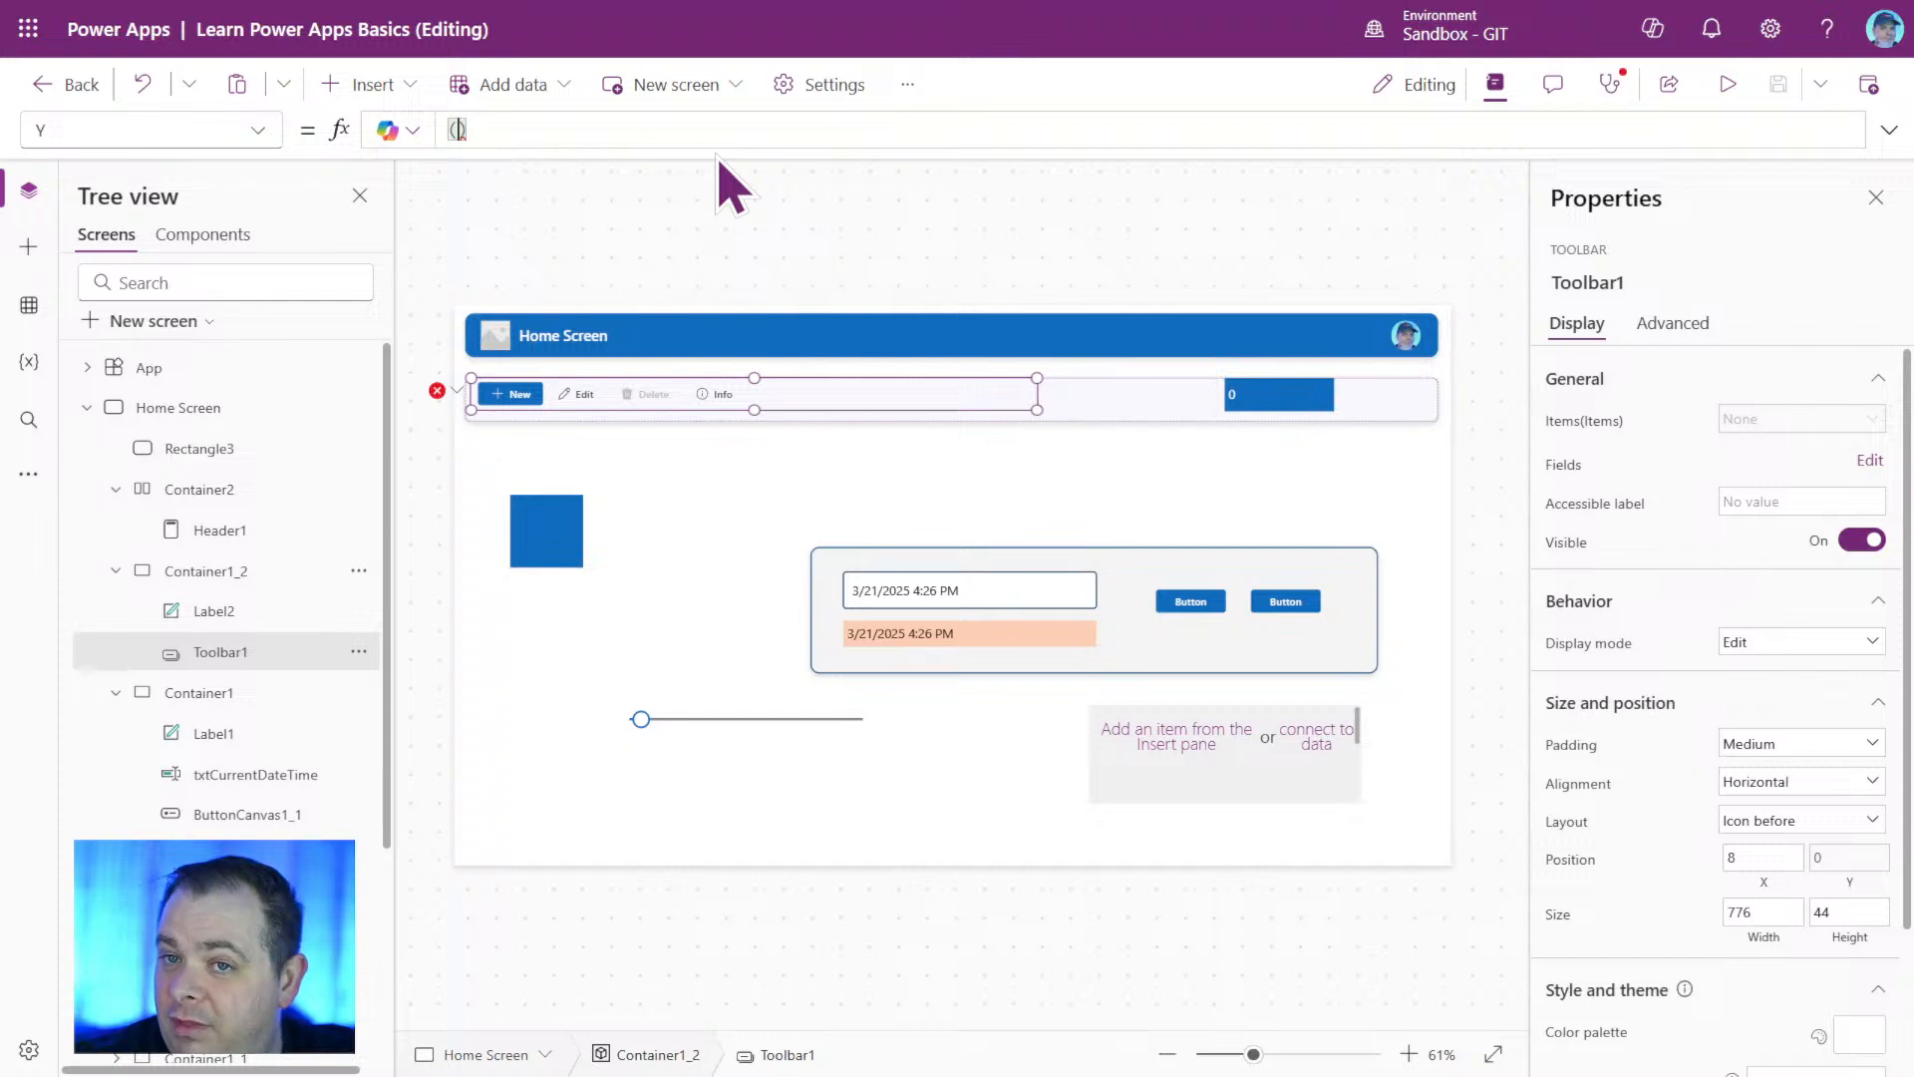
type("Par")
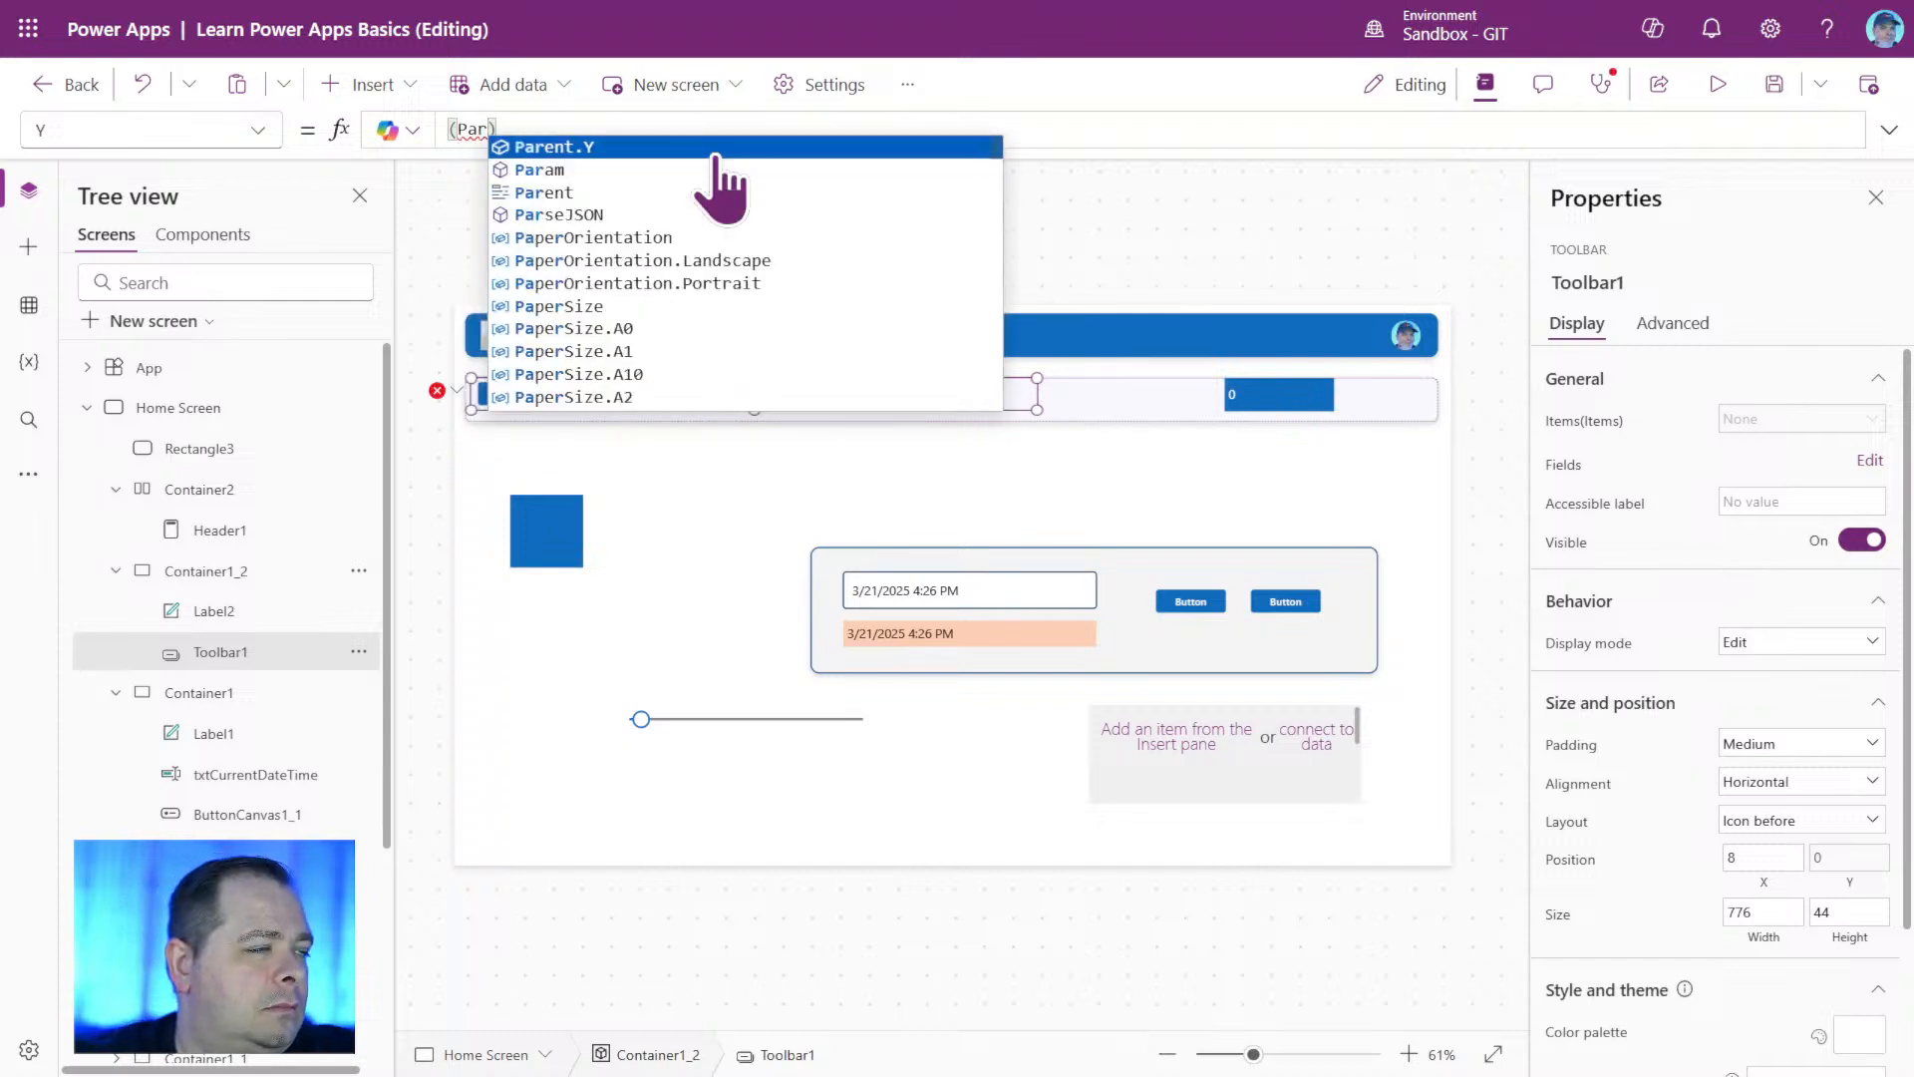
left_click(716, 149)
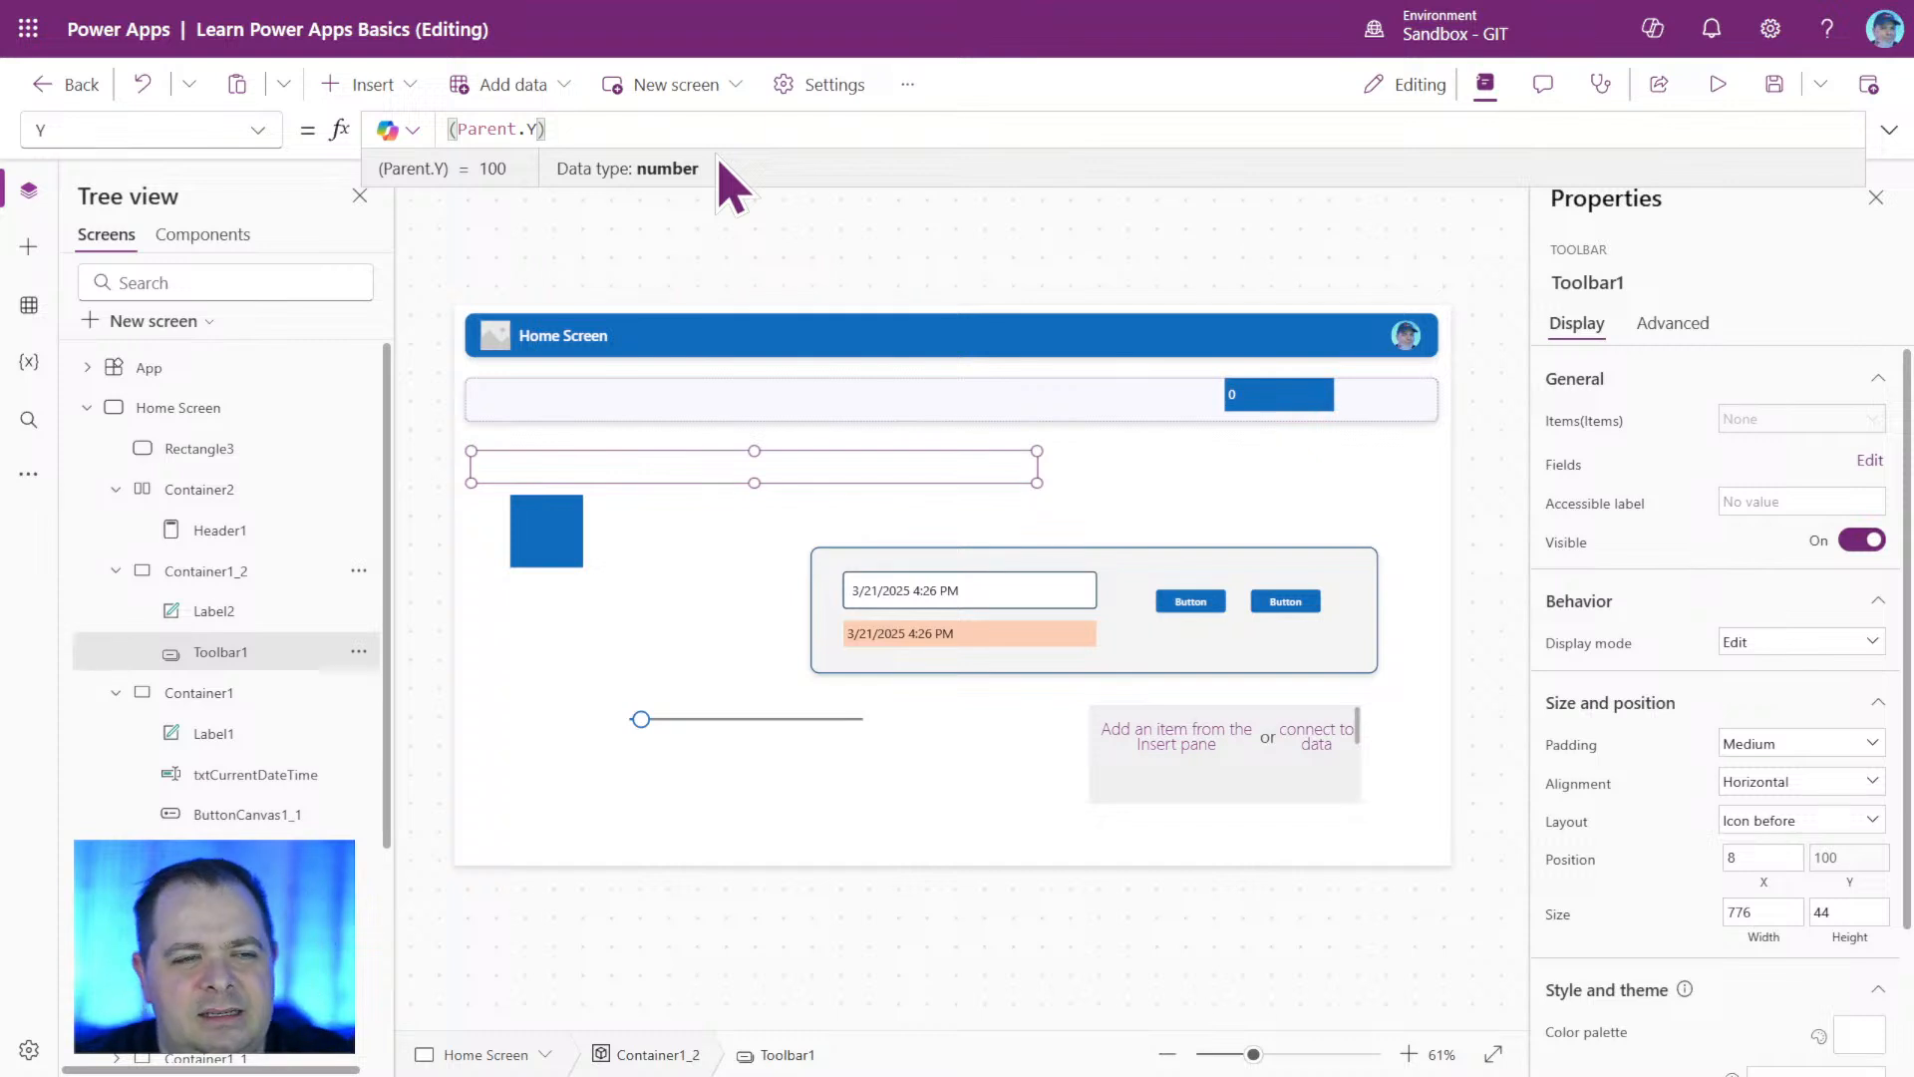
key("BackSpace")
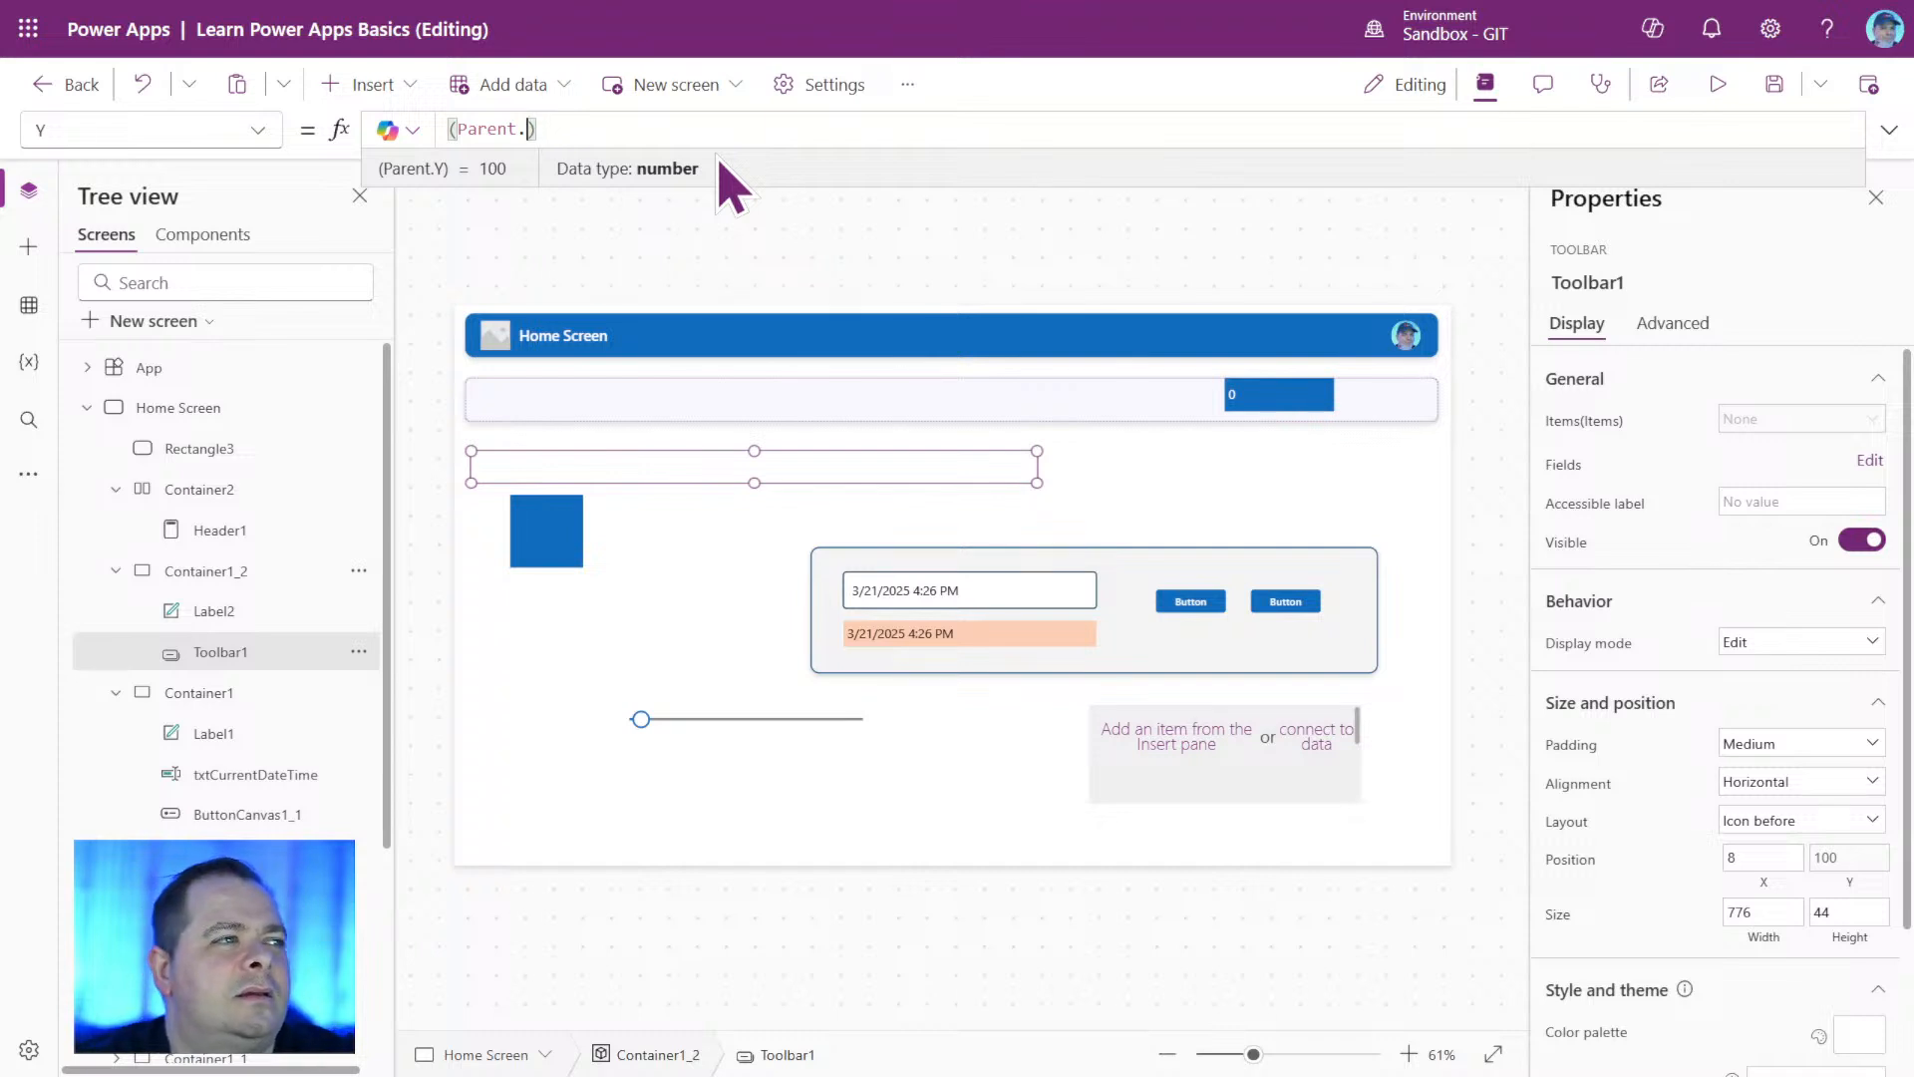
type("H")
left_click(715, 150)
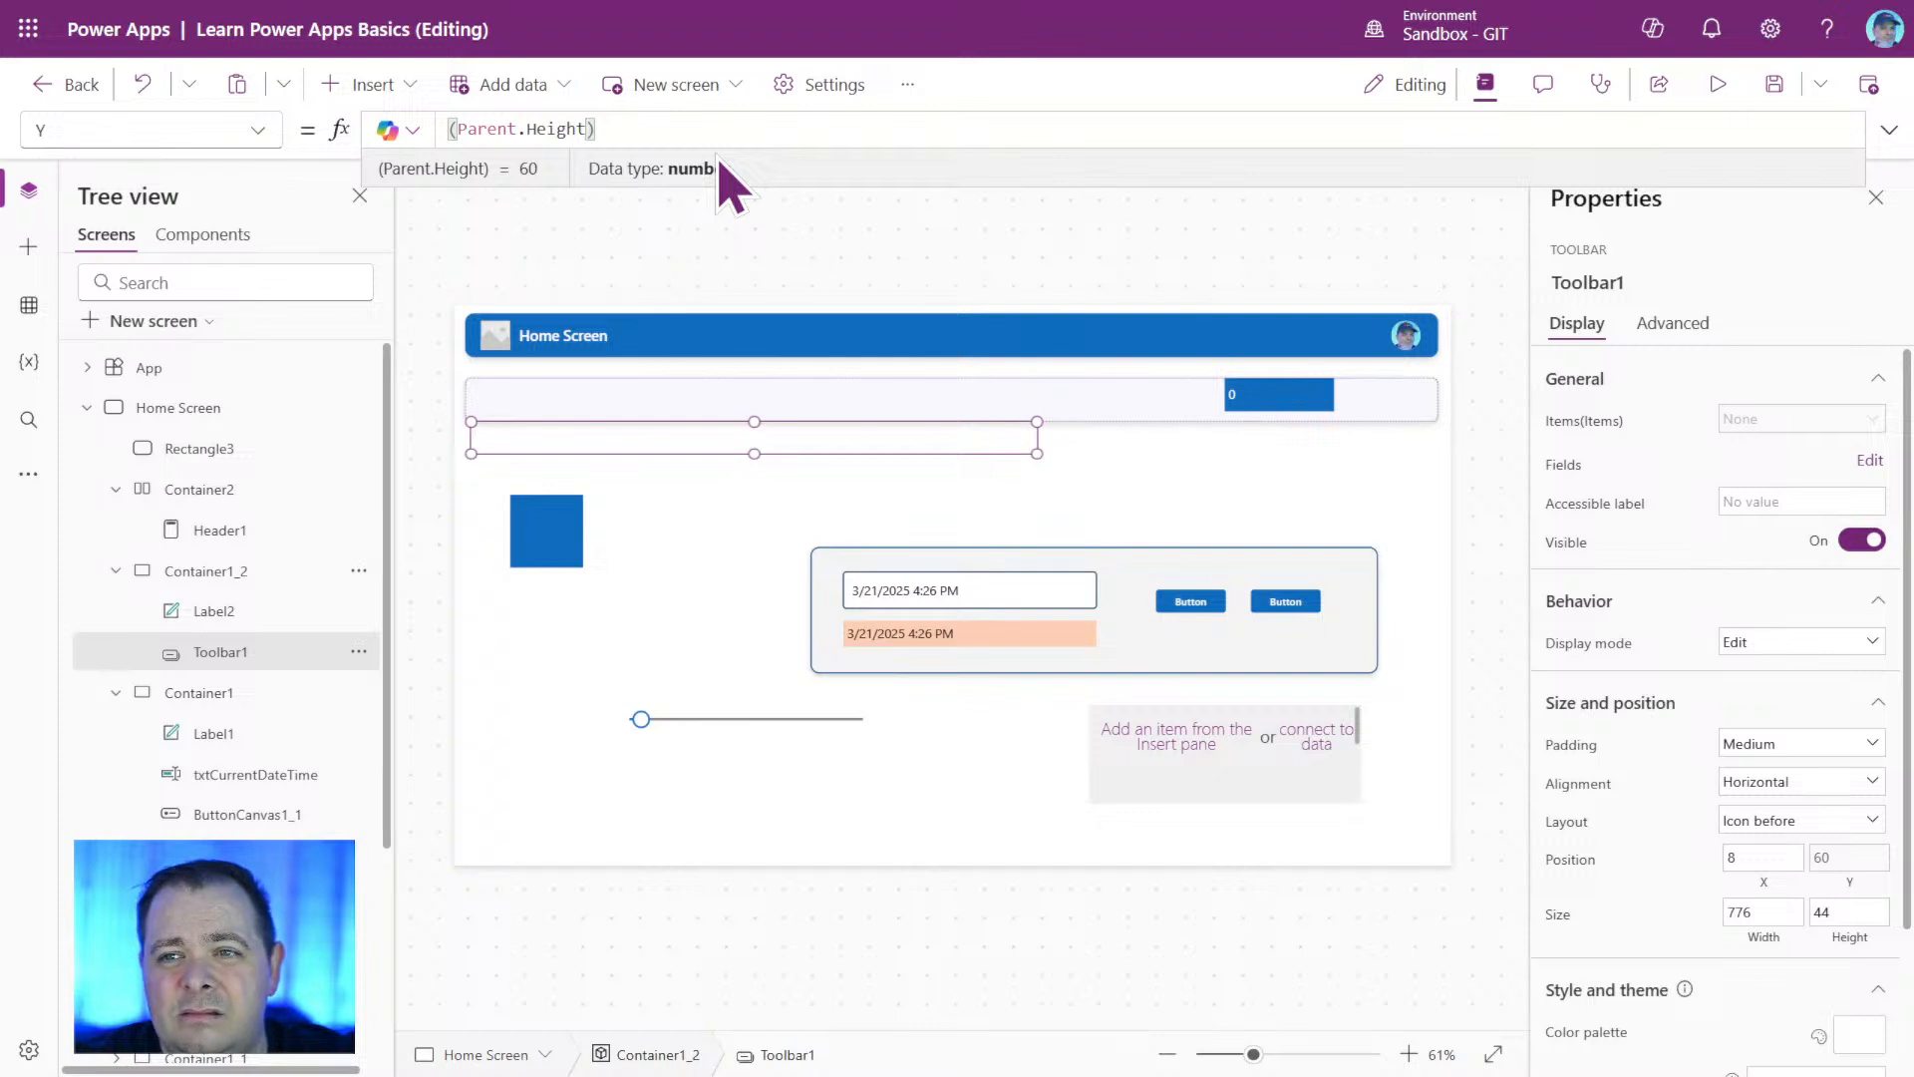
type("- ")
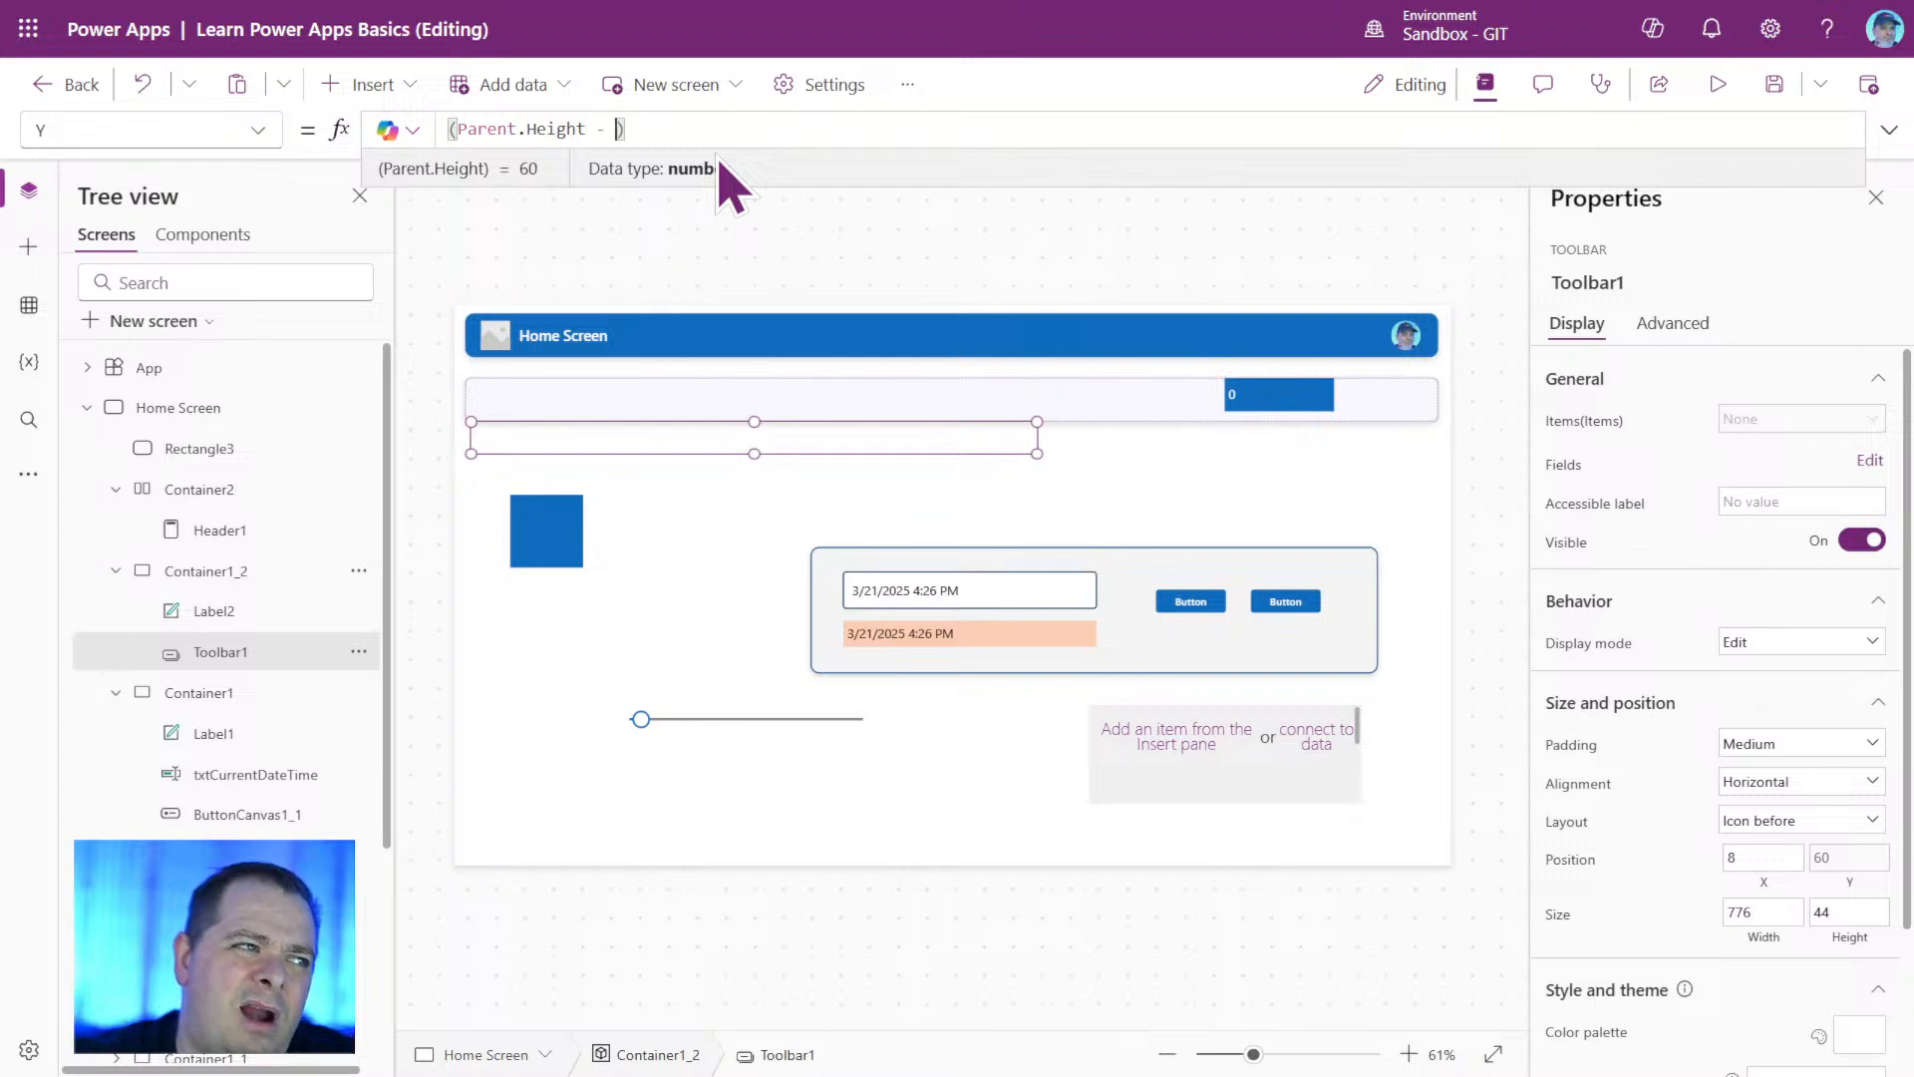
type("Self.")
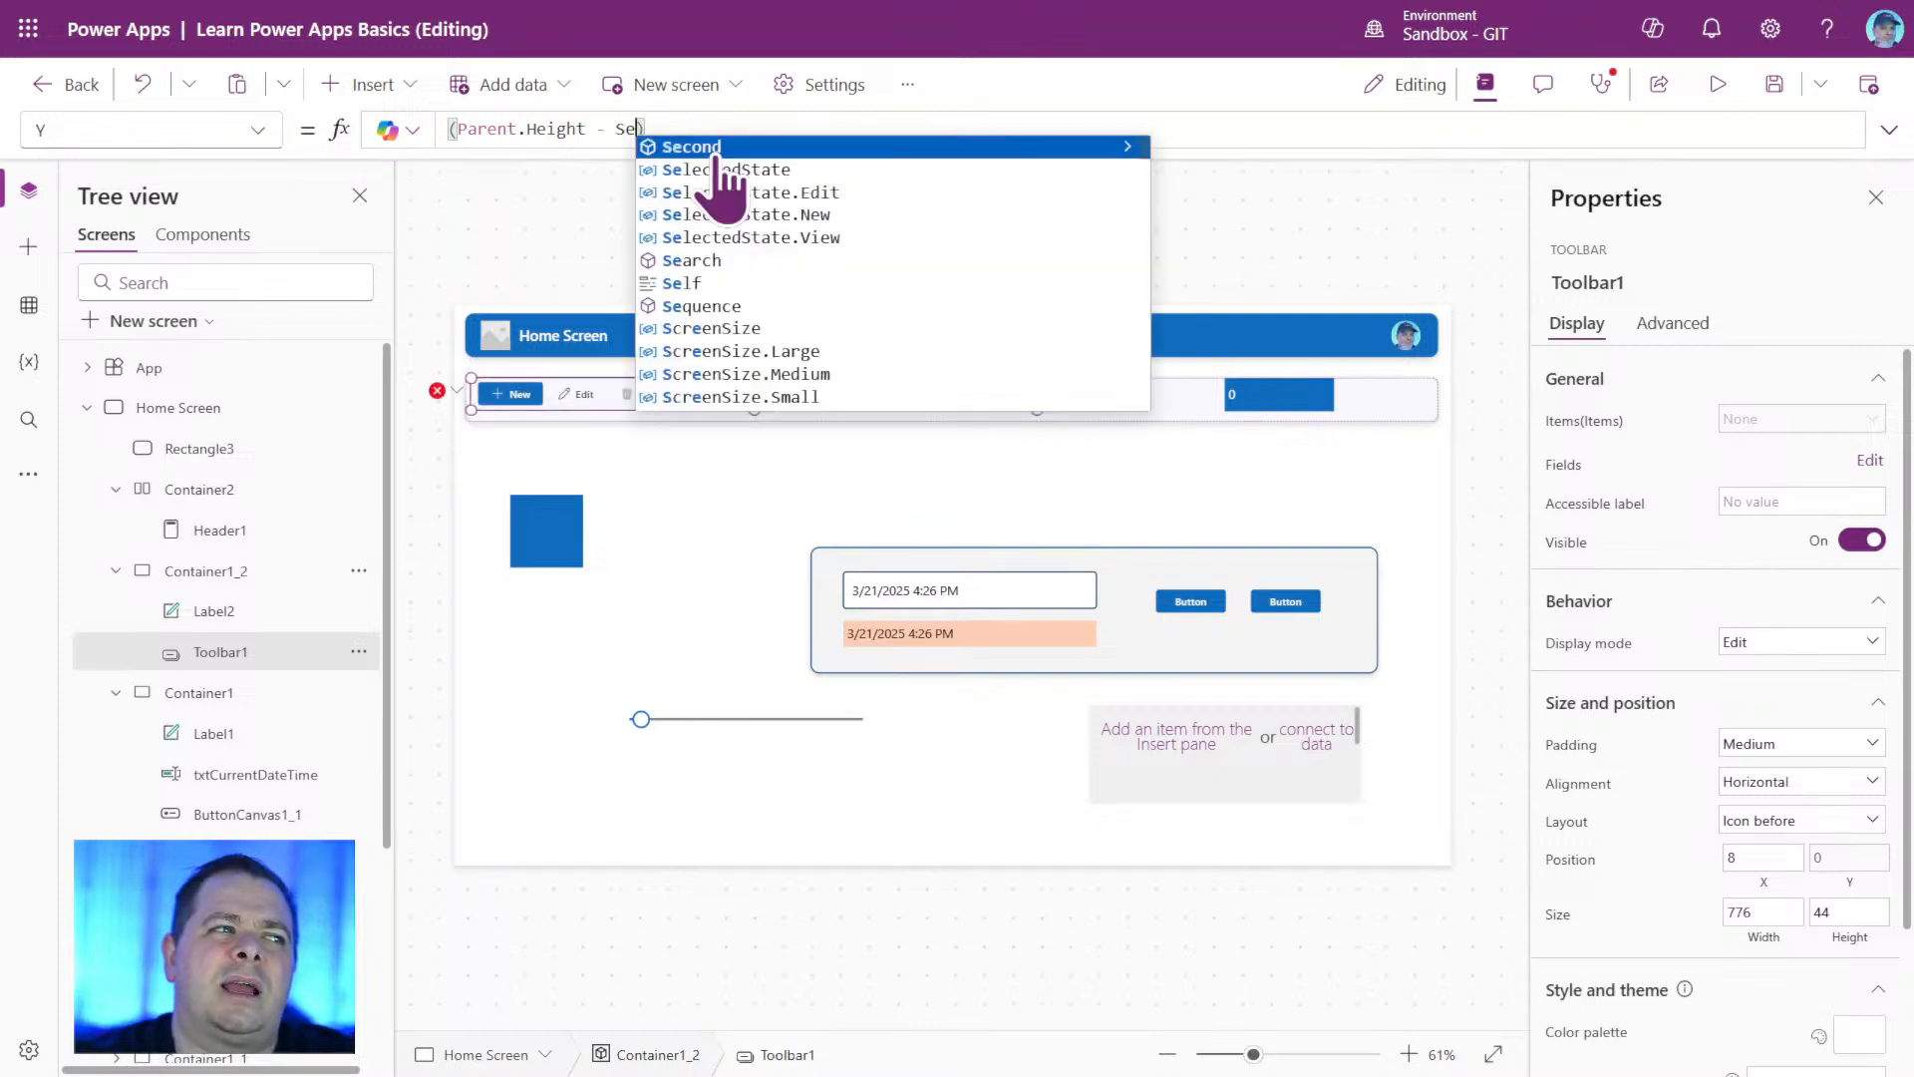
key("Tab")
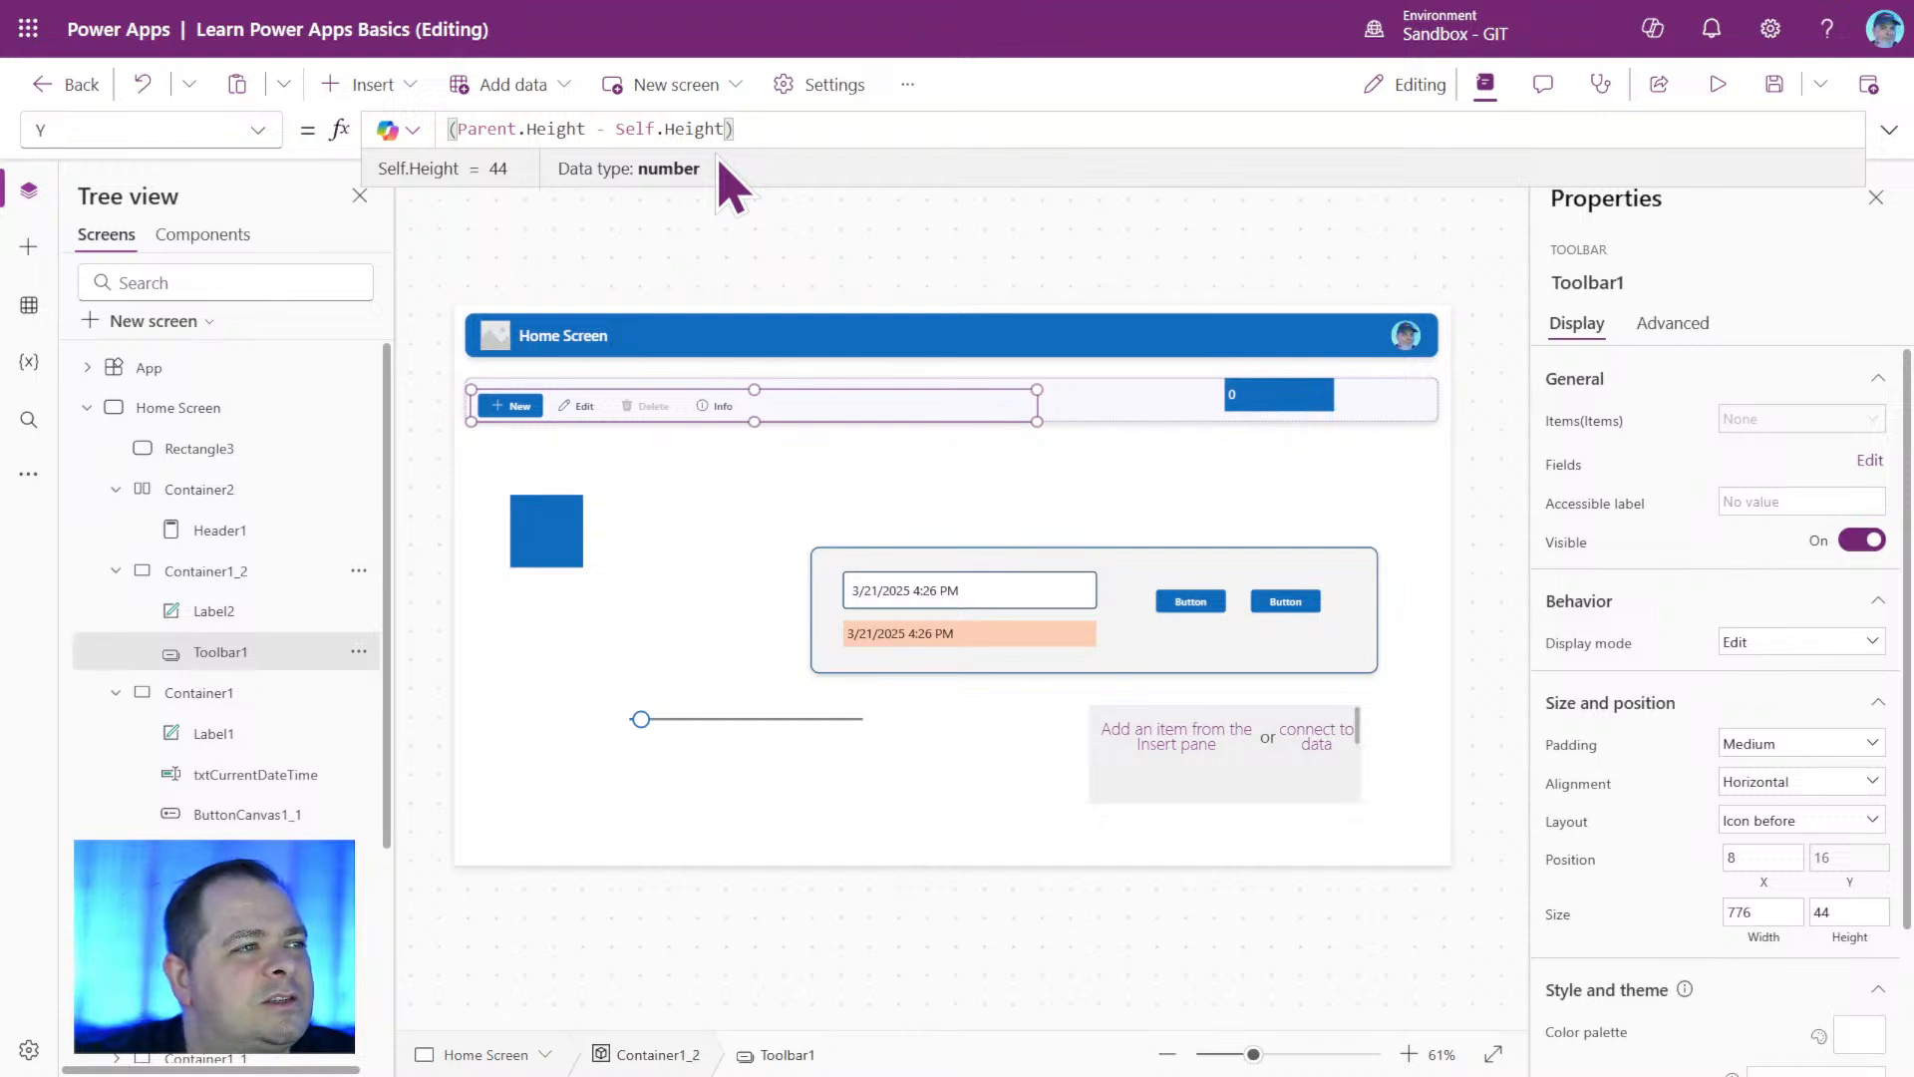
type("/ 2")
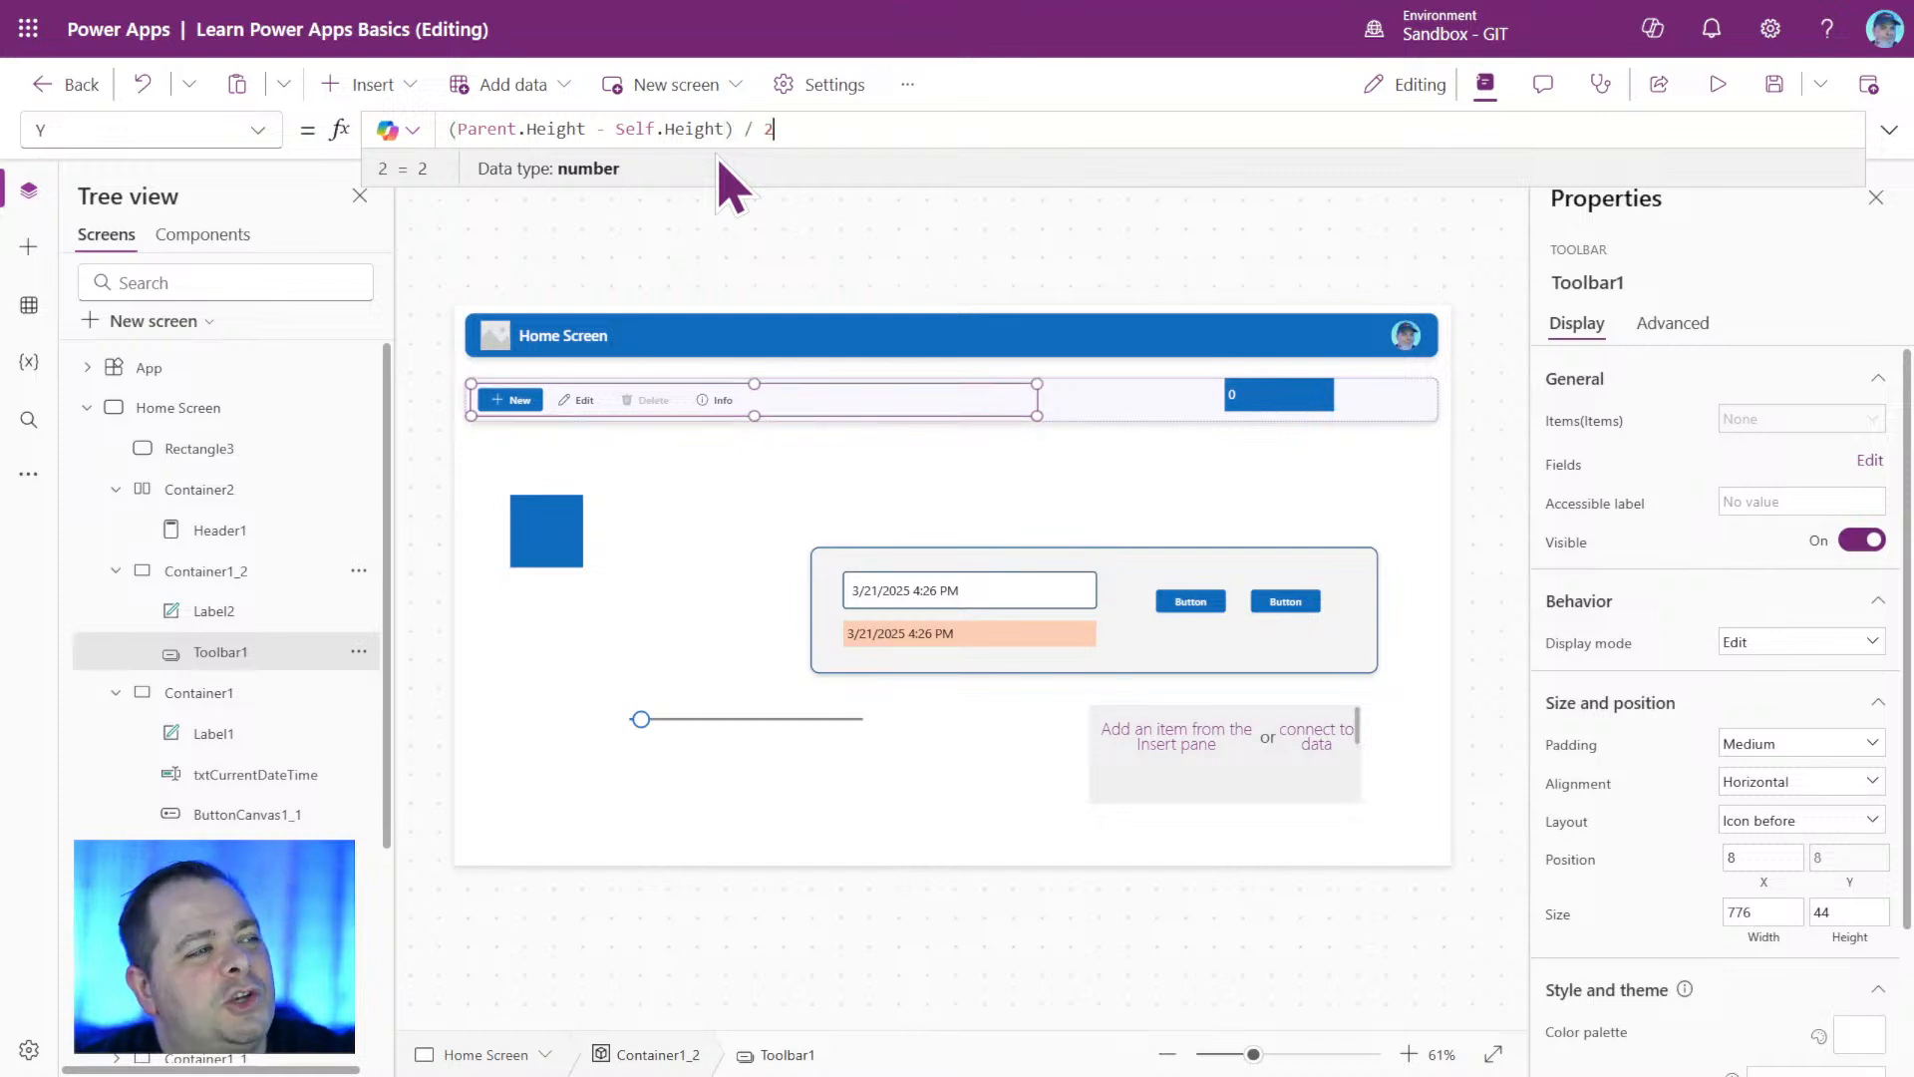
Copy Toolbar1's Y formula (Parent.Height - Self.Height) / 2 and apply it to Label2's Y property.
left_click(998, 499)
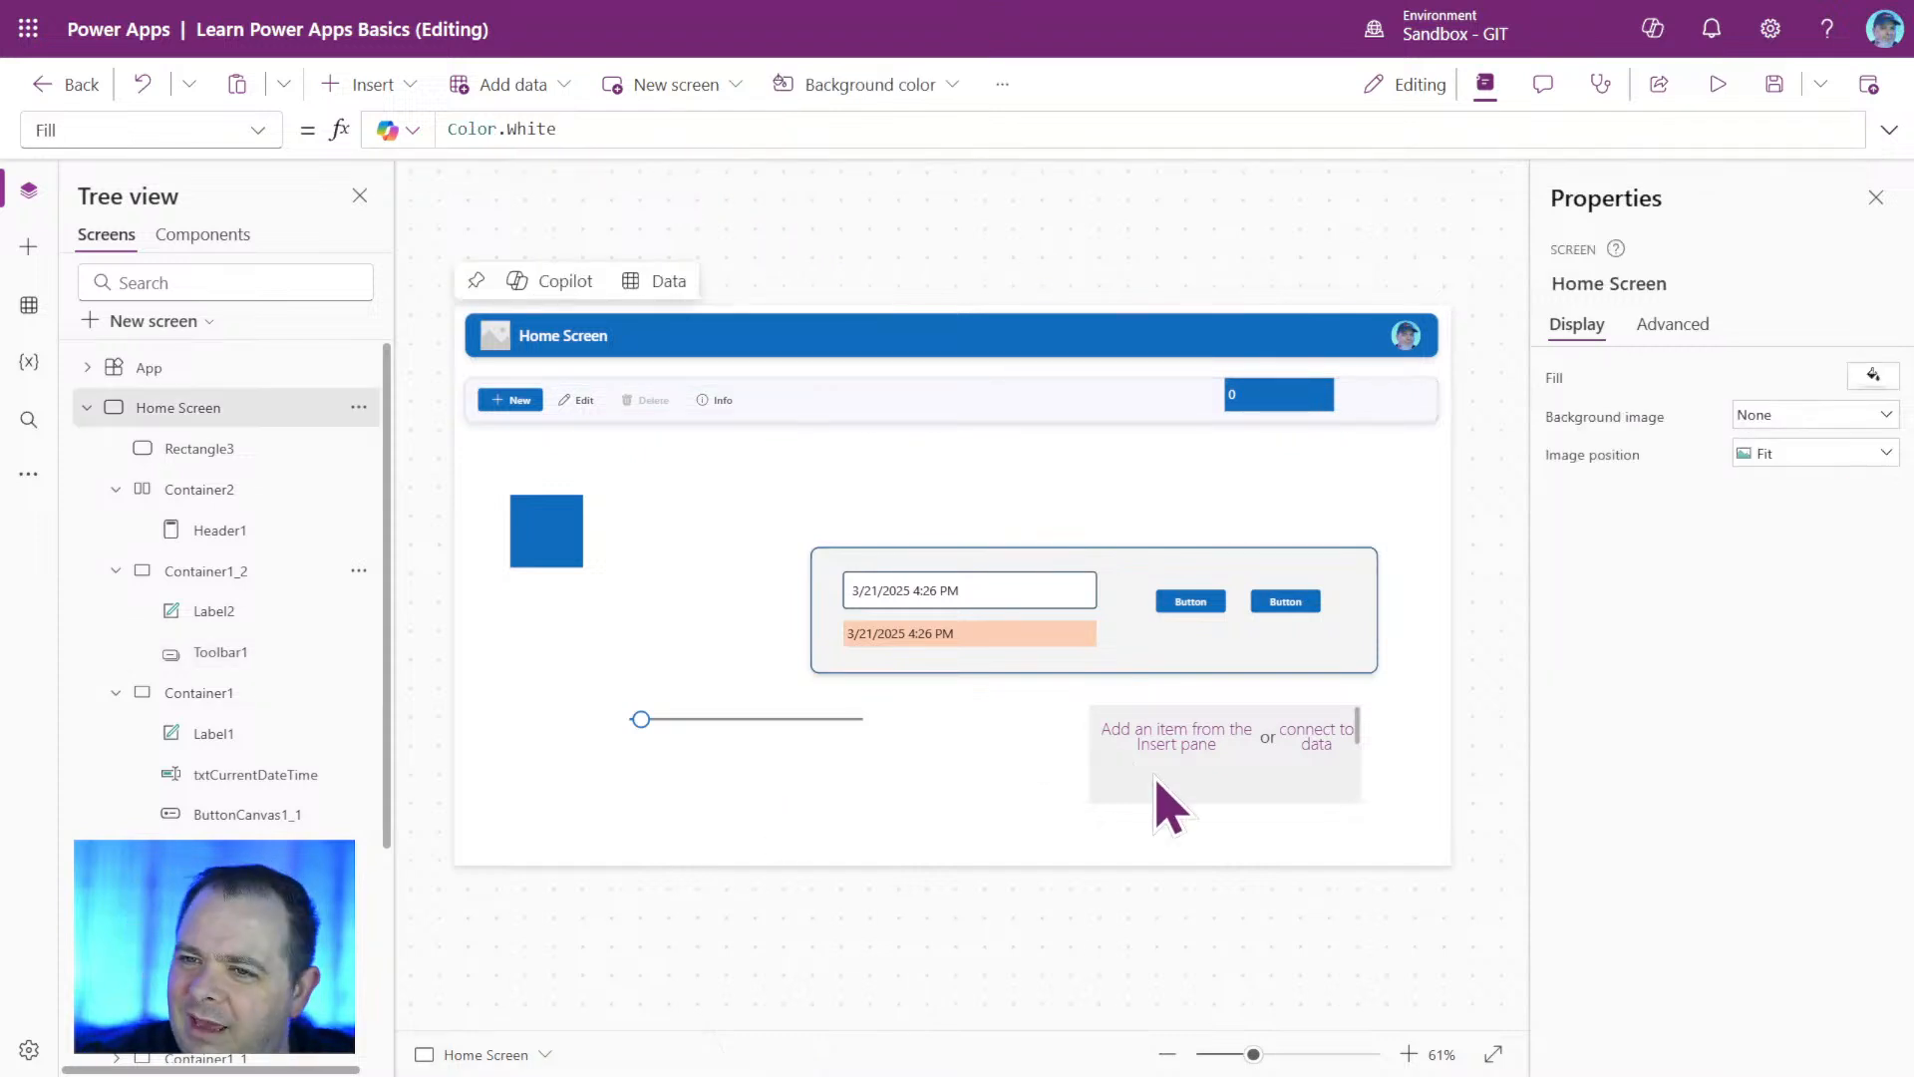
left_click(887, 404)
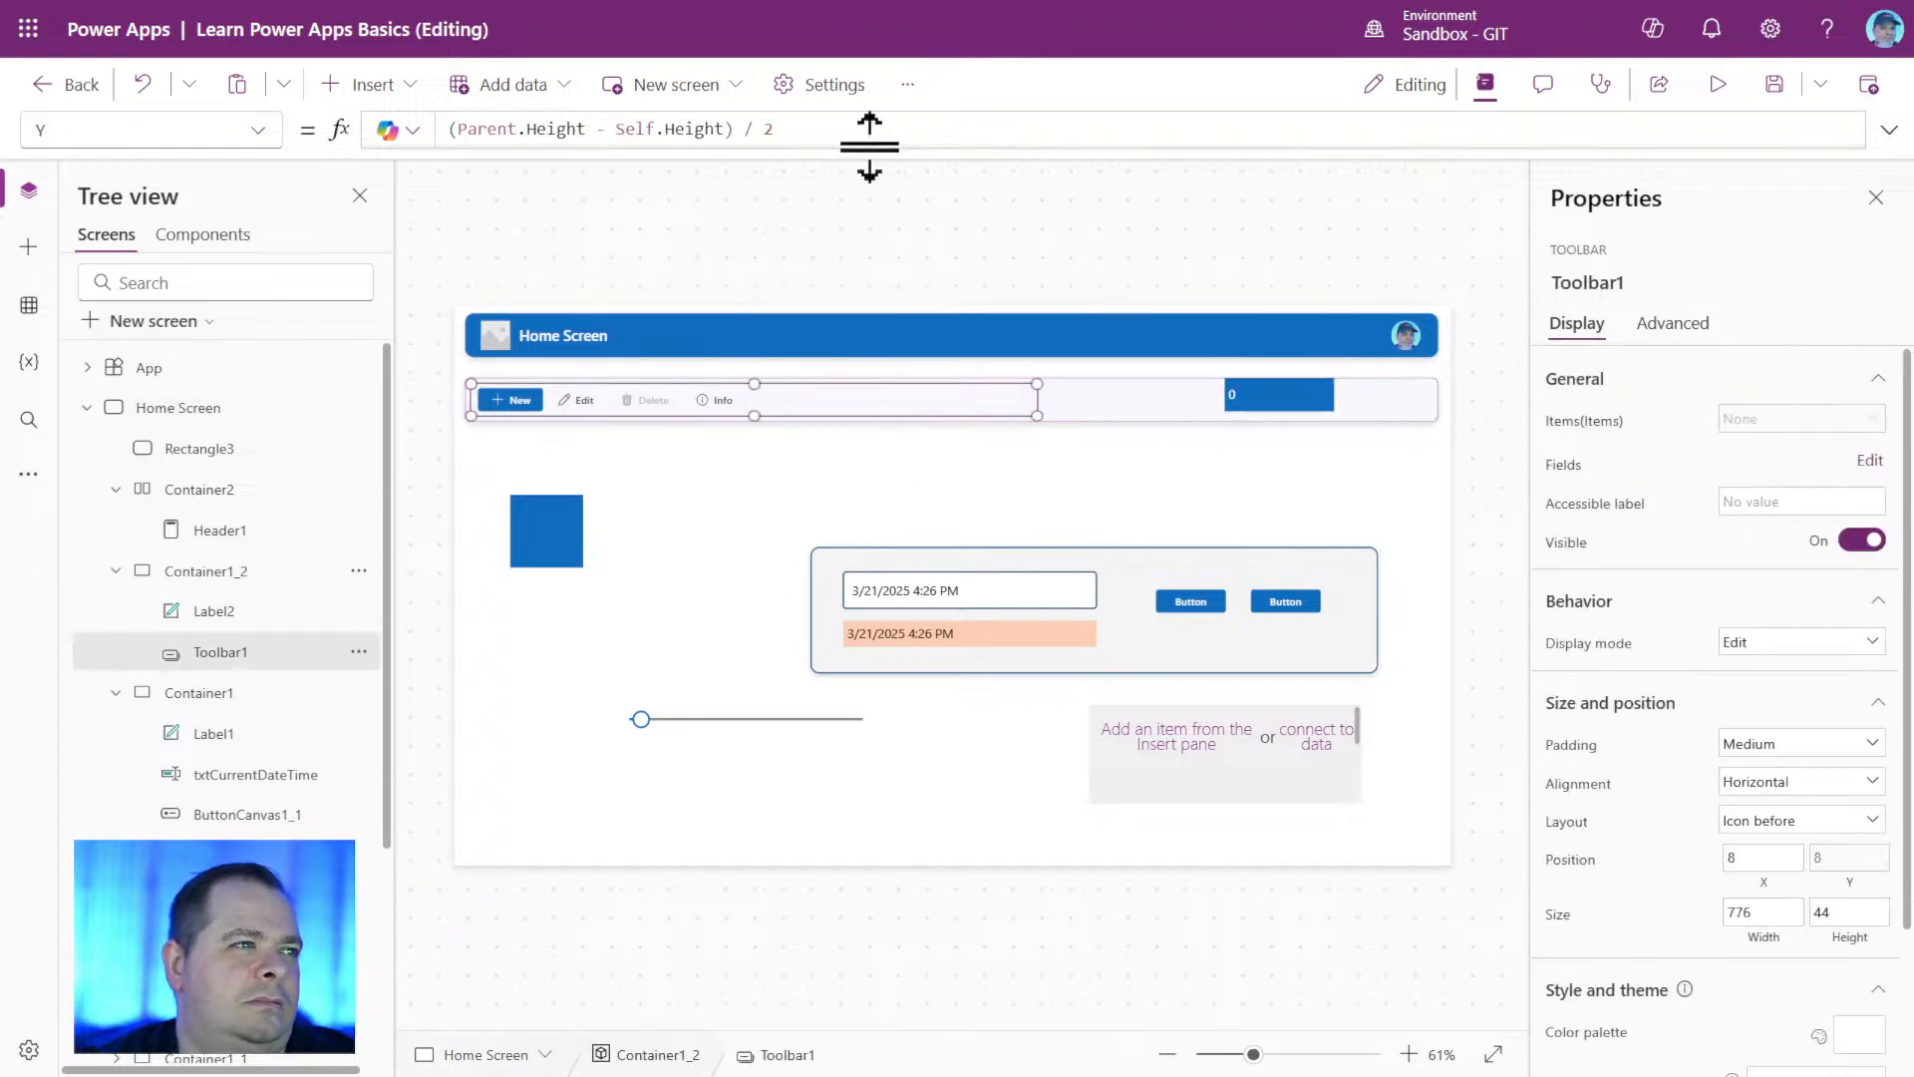
left_click_drag(776, 128, 381, 114)
key("ctrl+c")
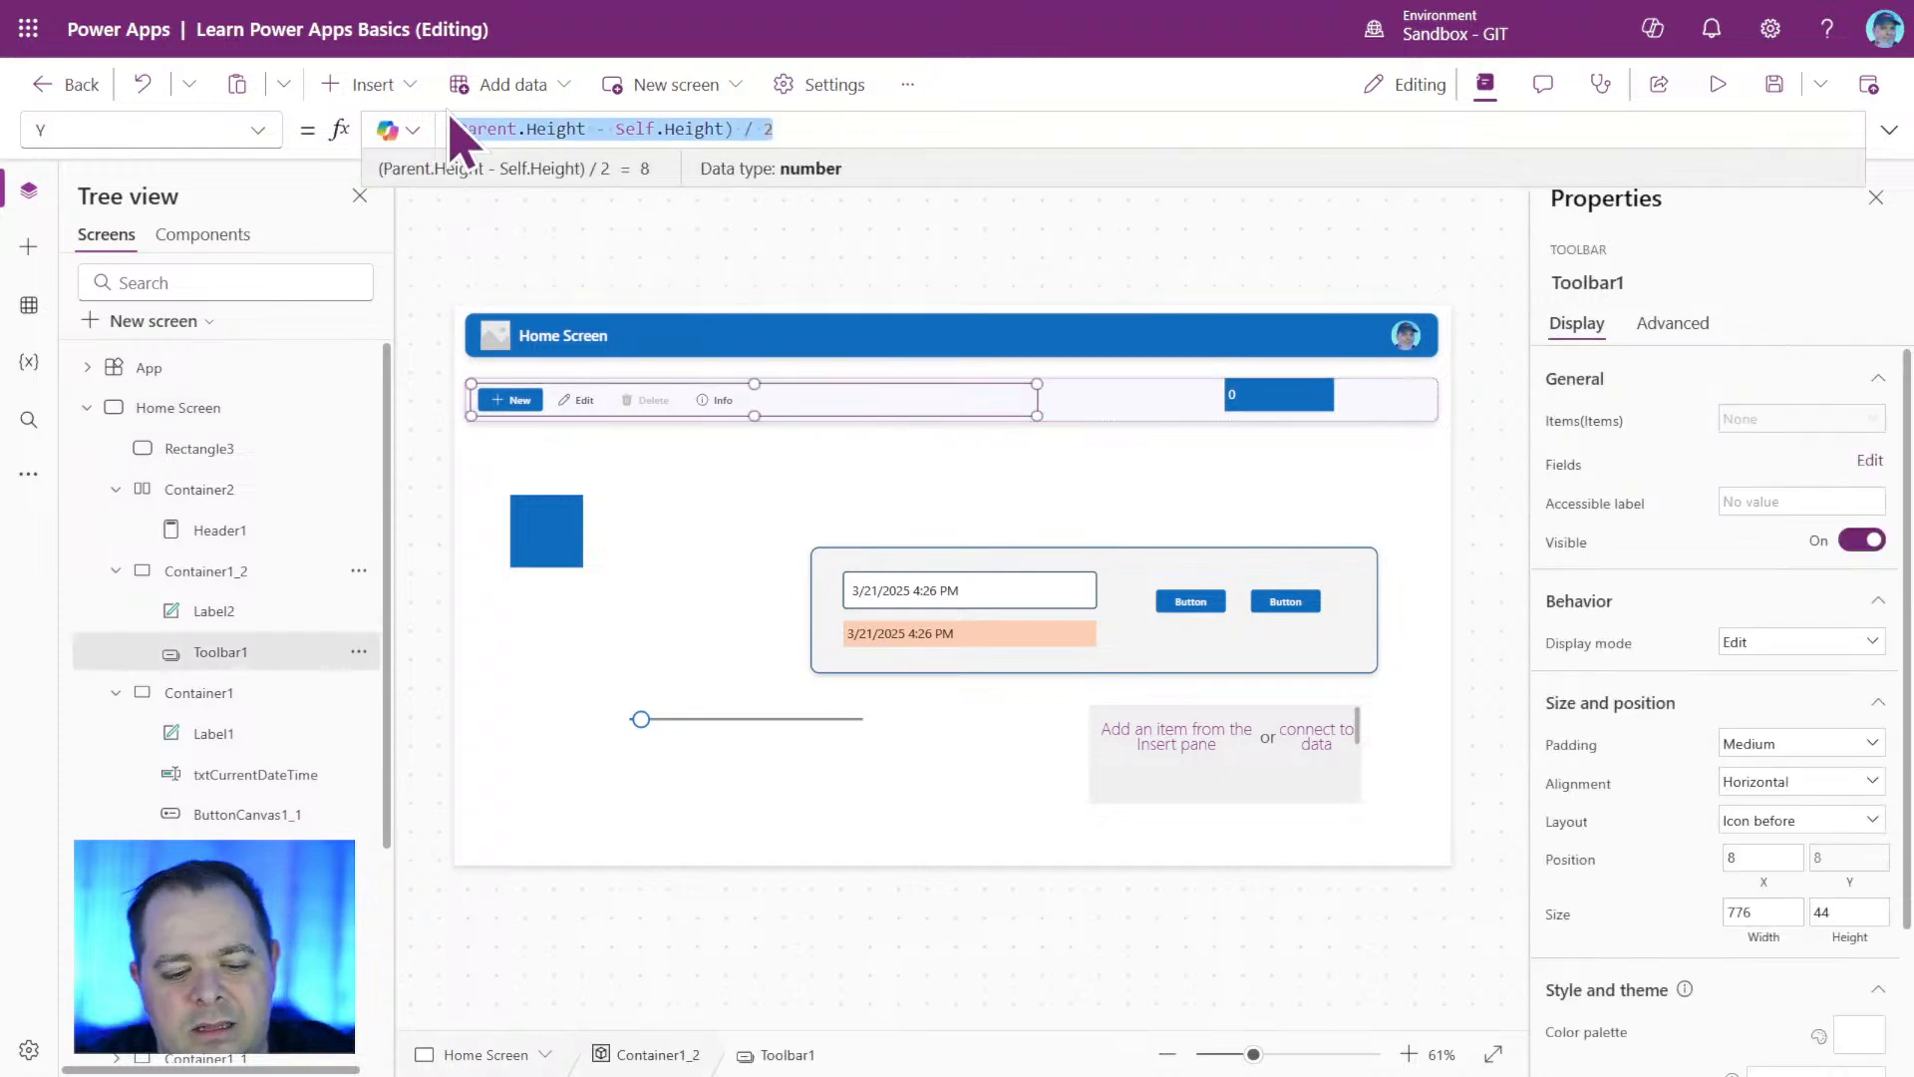
left_click(1287, 394)
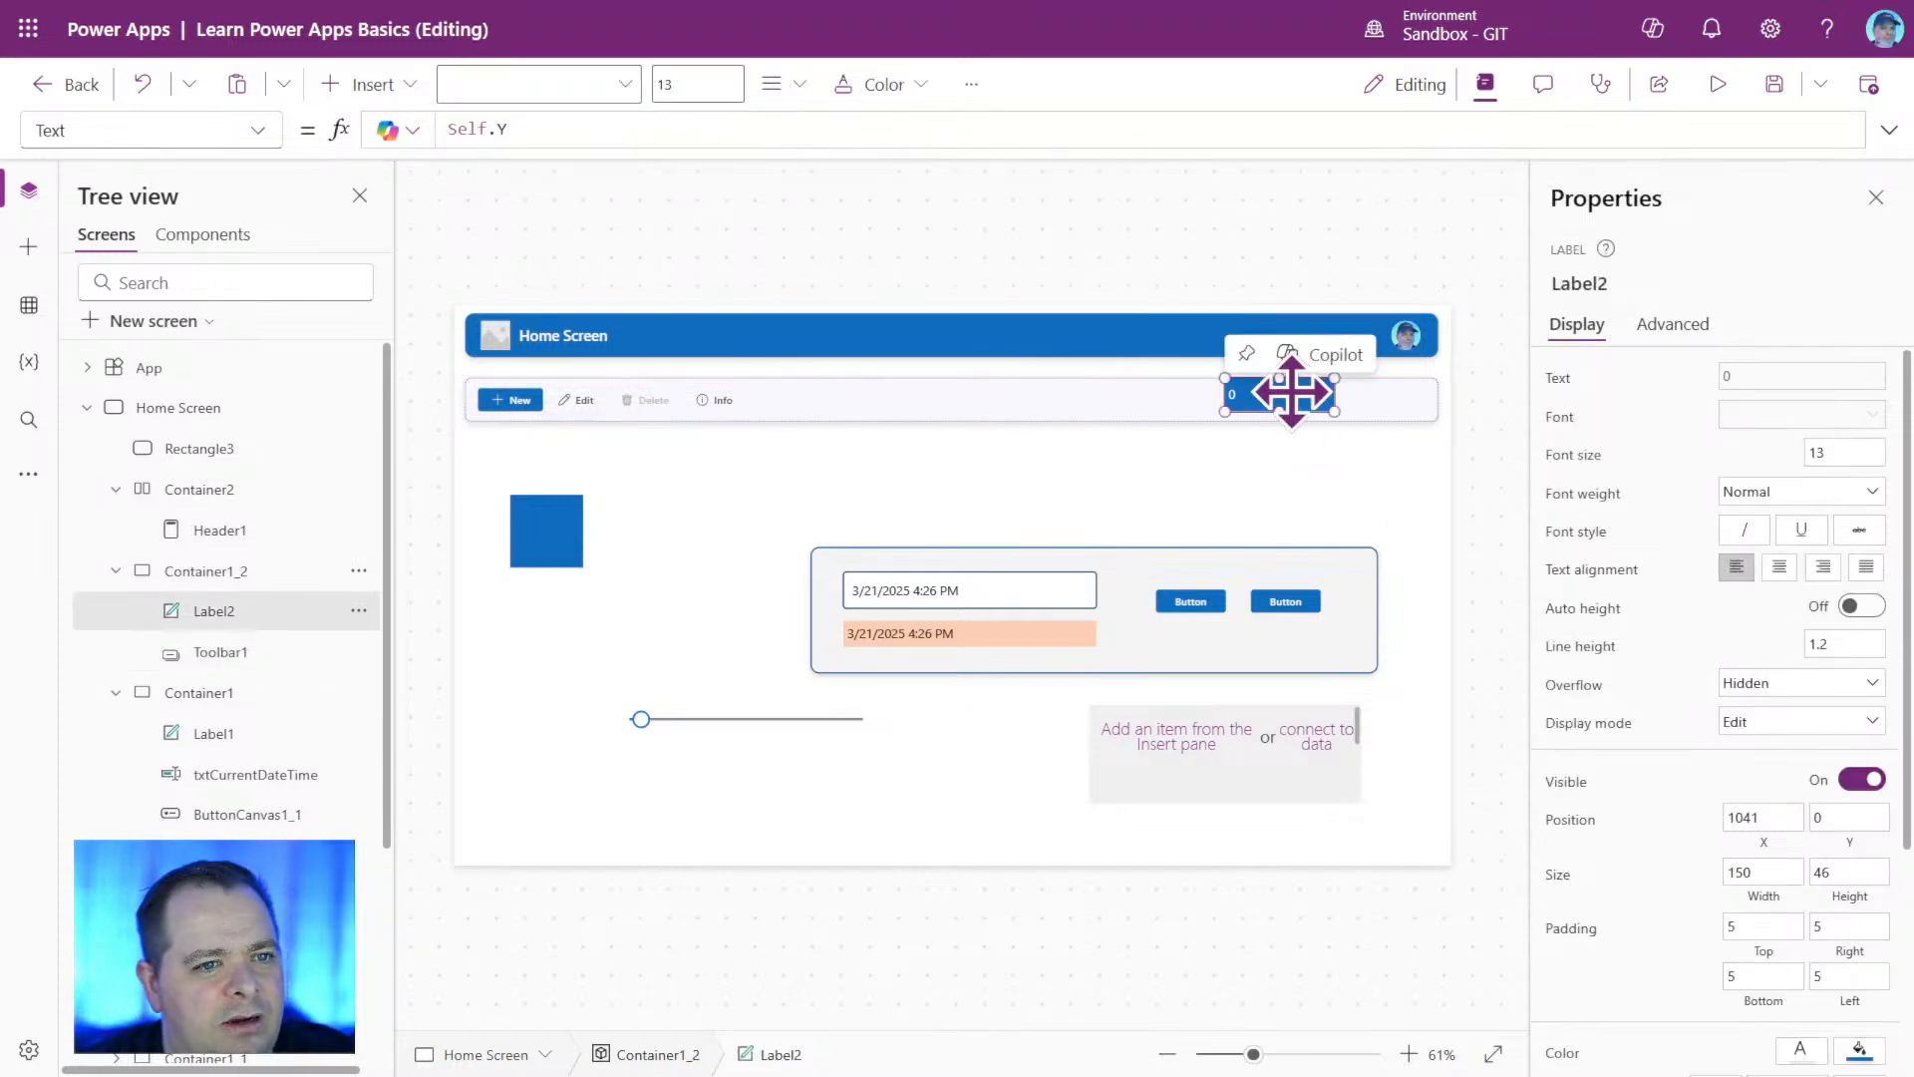
left_click(1852, 823)
key("ctrl+v")
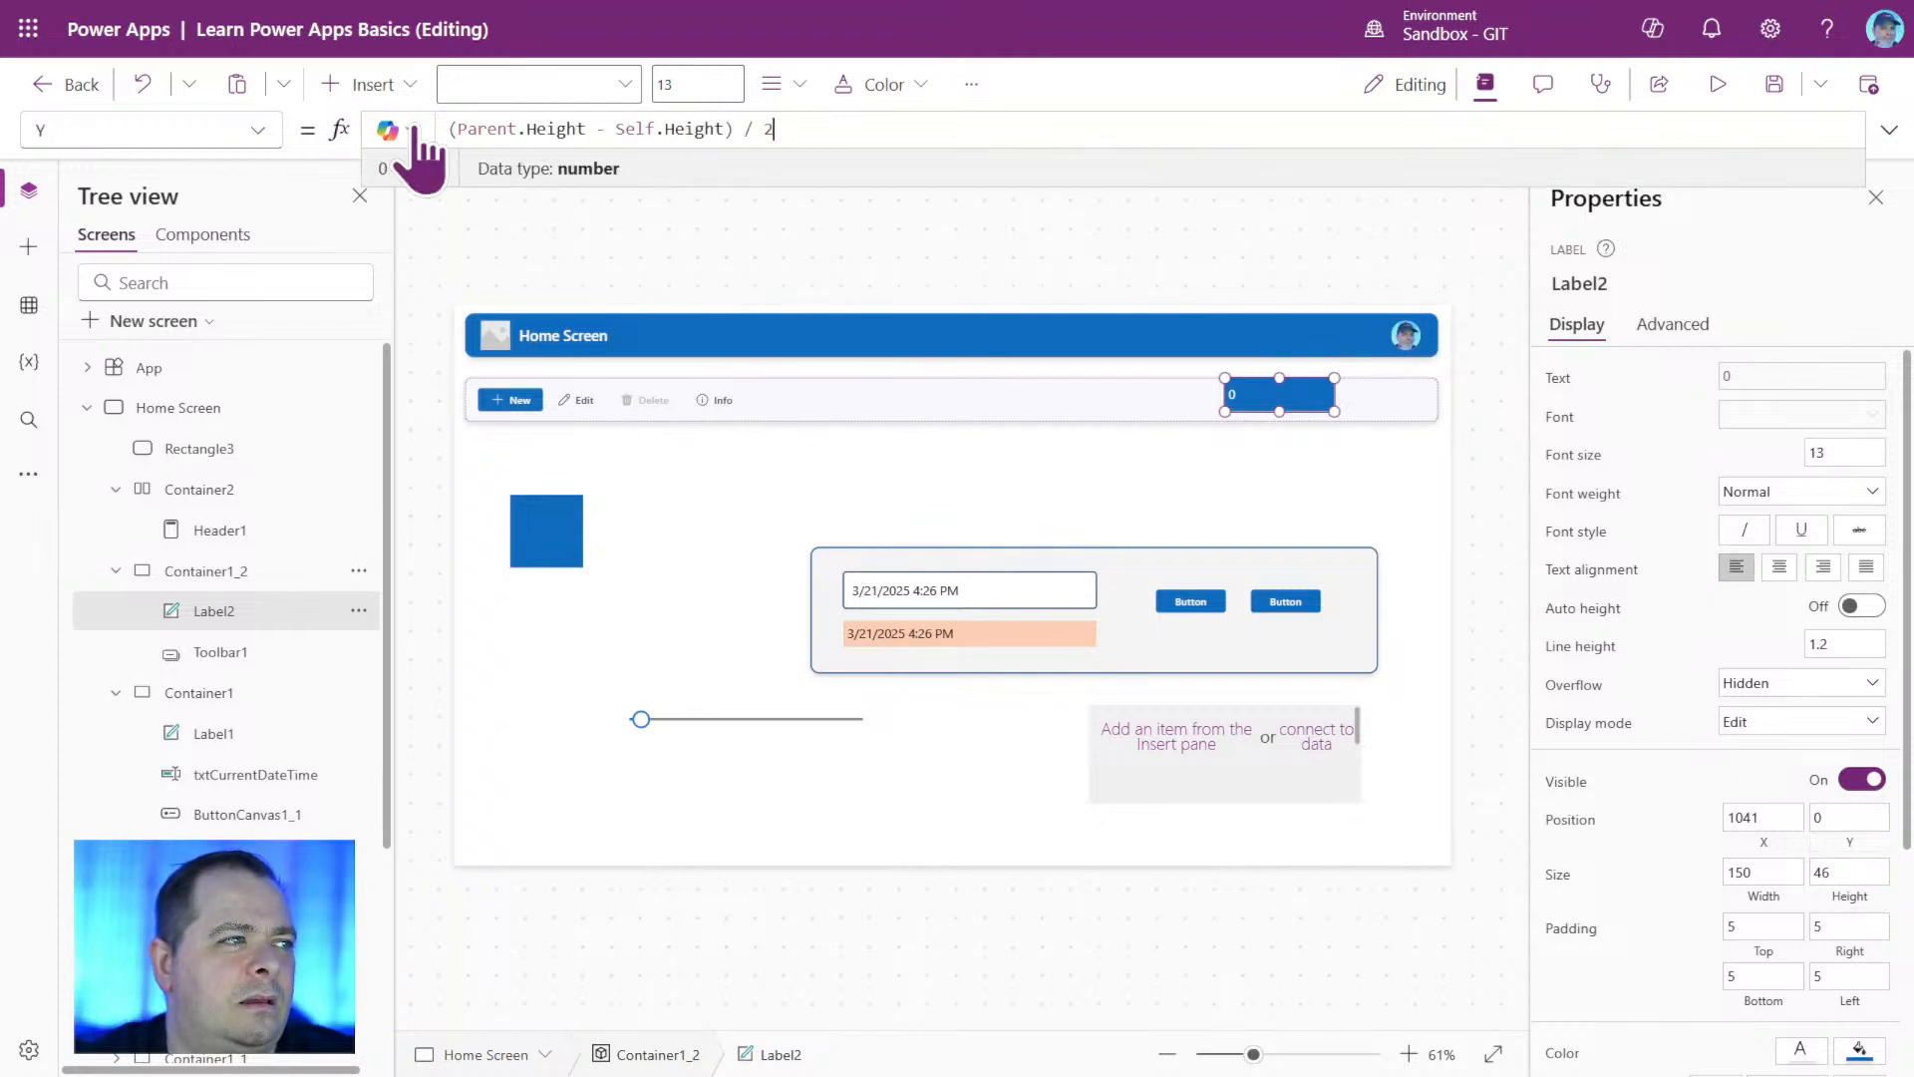
left_click(1269, 265)
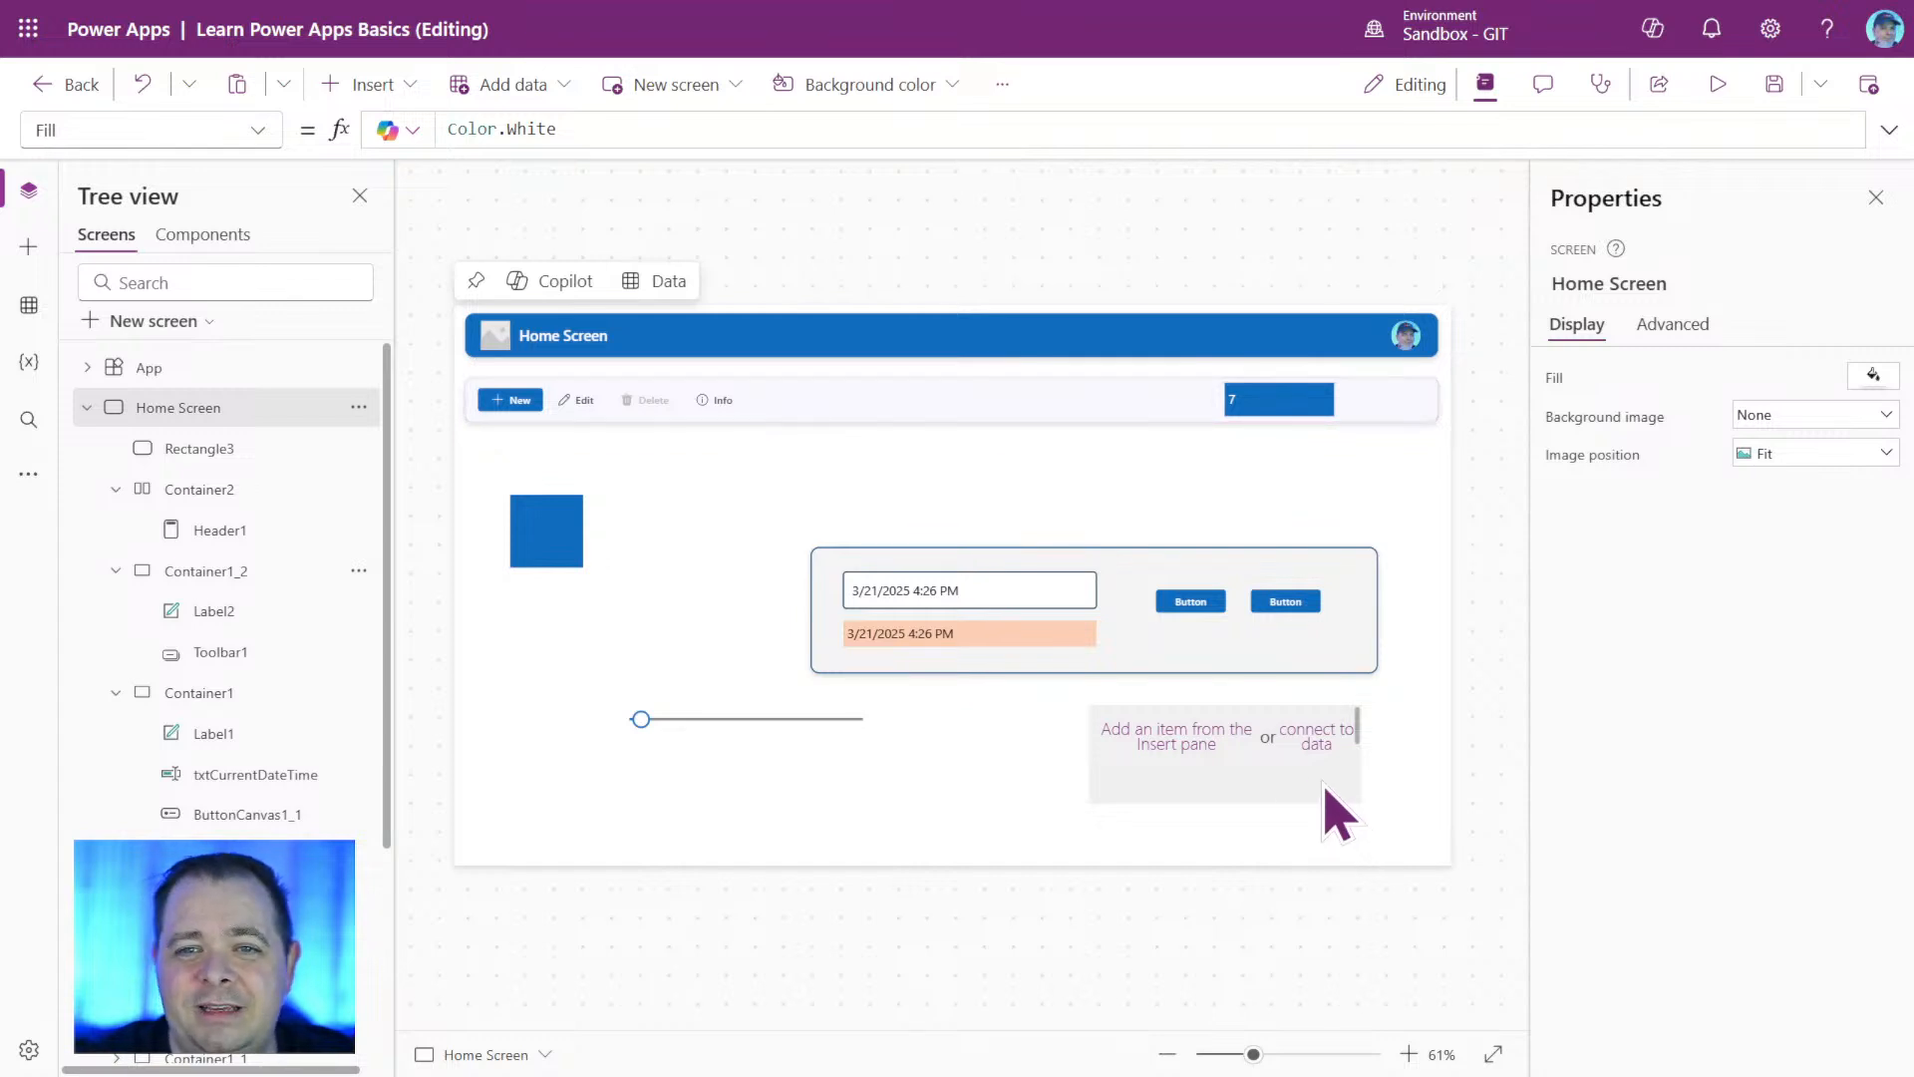
Enlarge header container Container2 to a height of about 148, and shrink it to about 75.
left_click(239, 441)
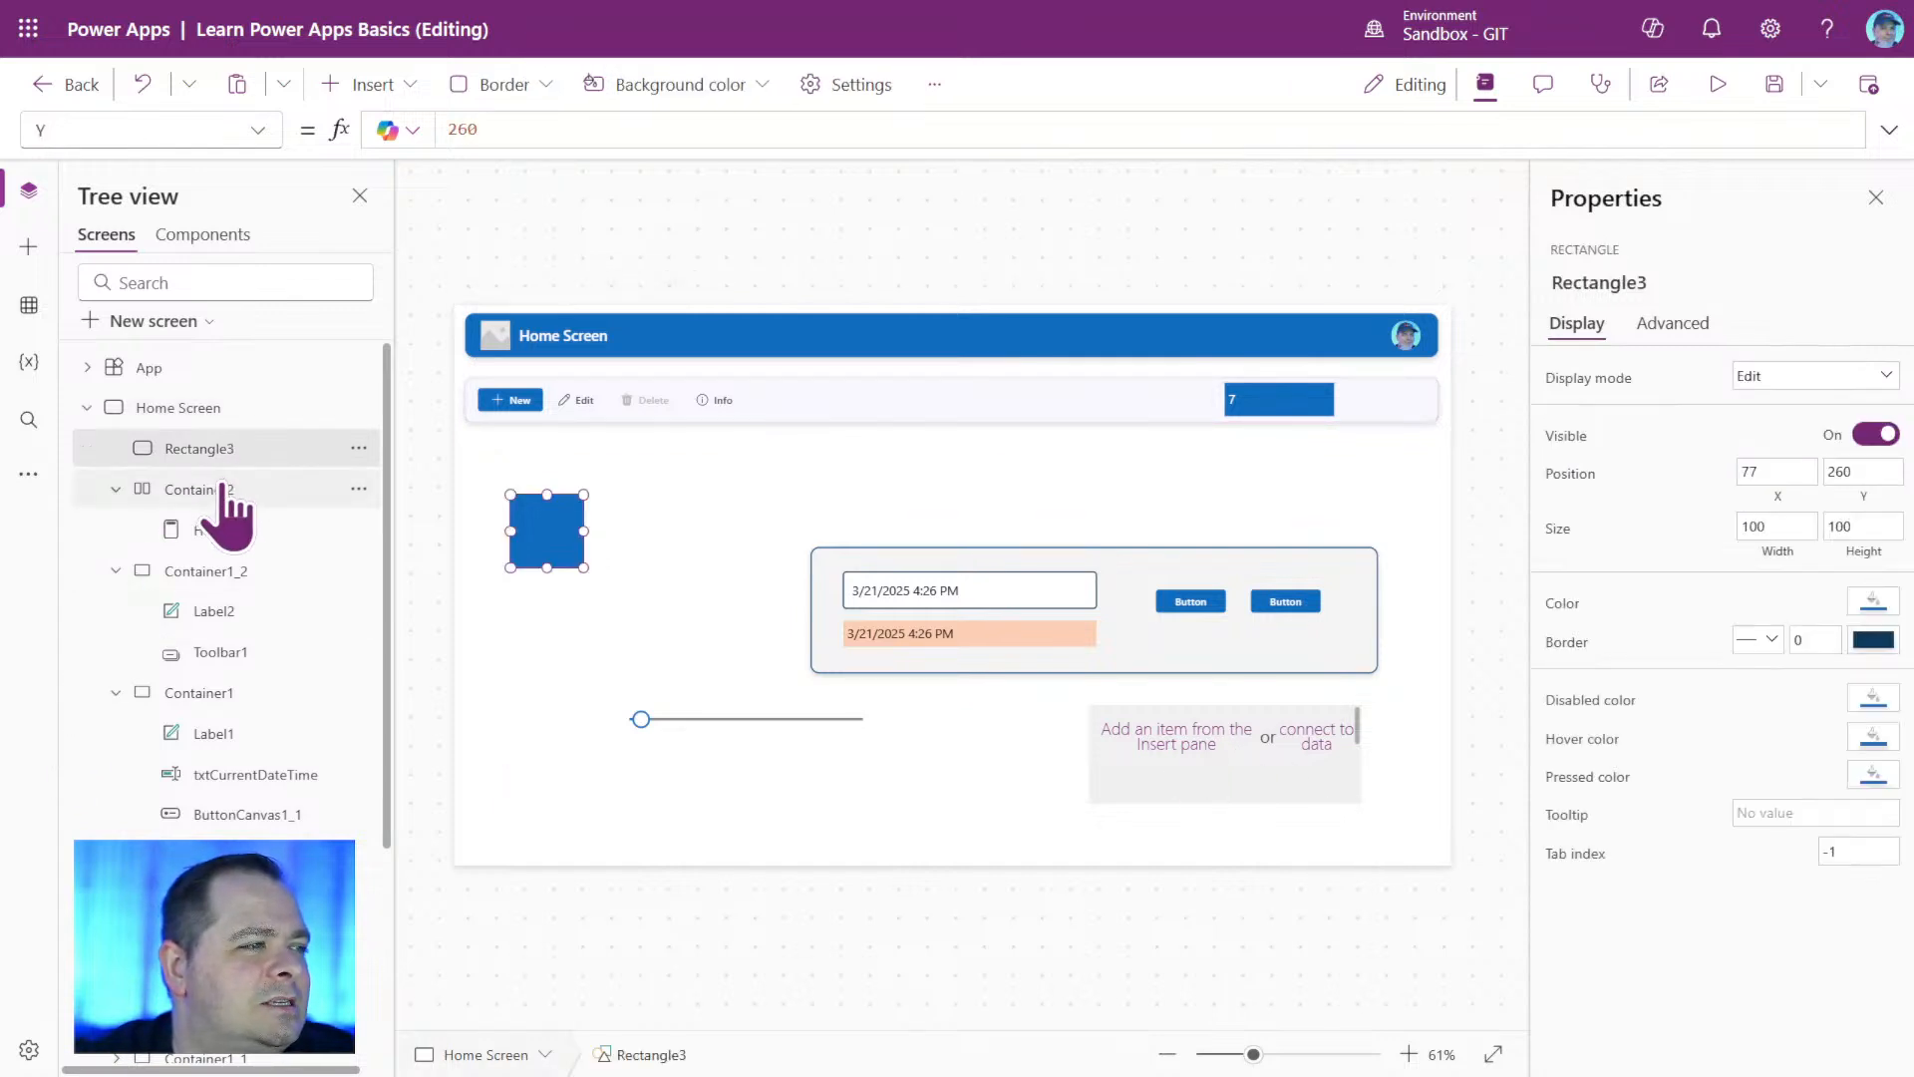
left_click(221, 487)
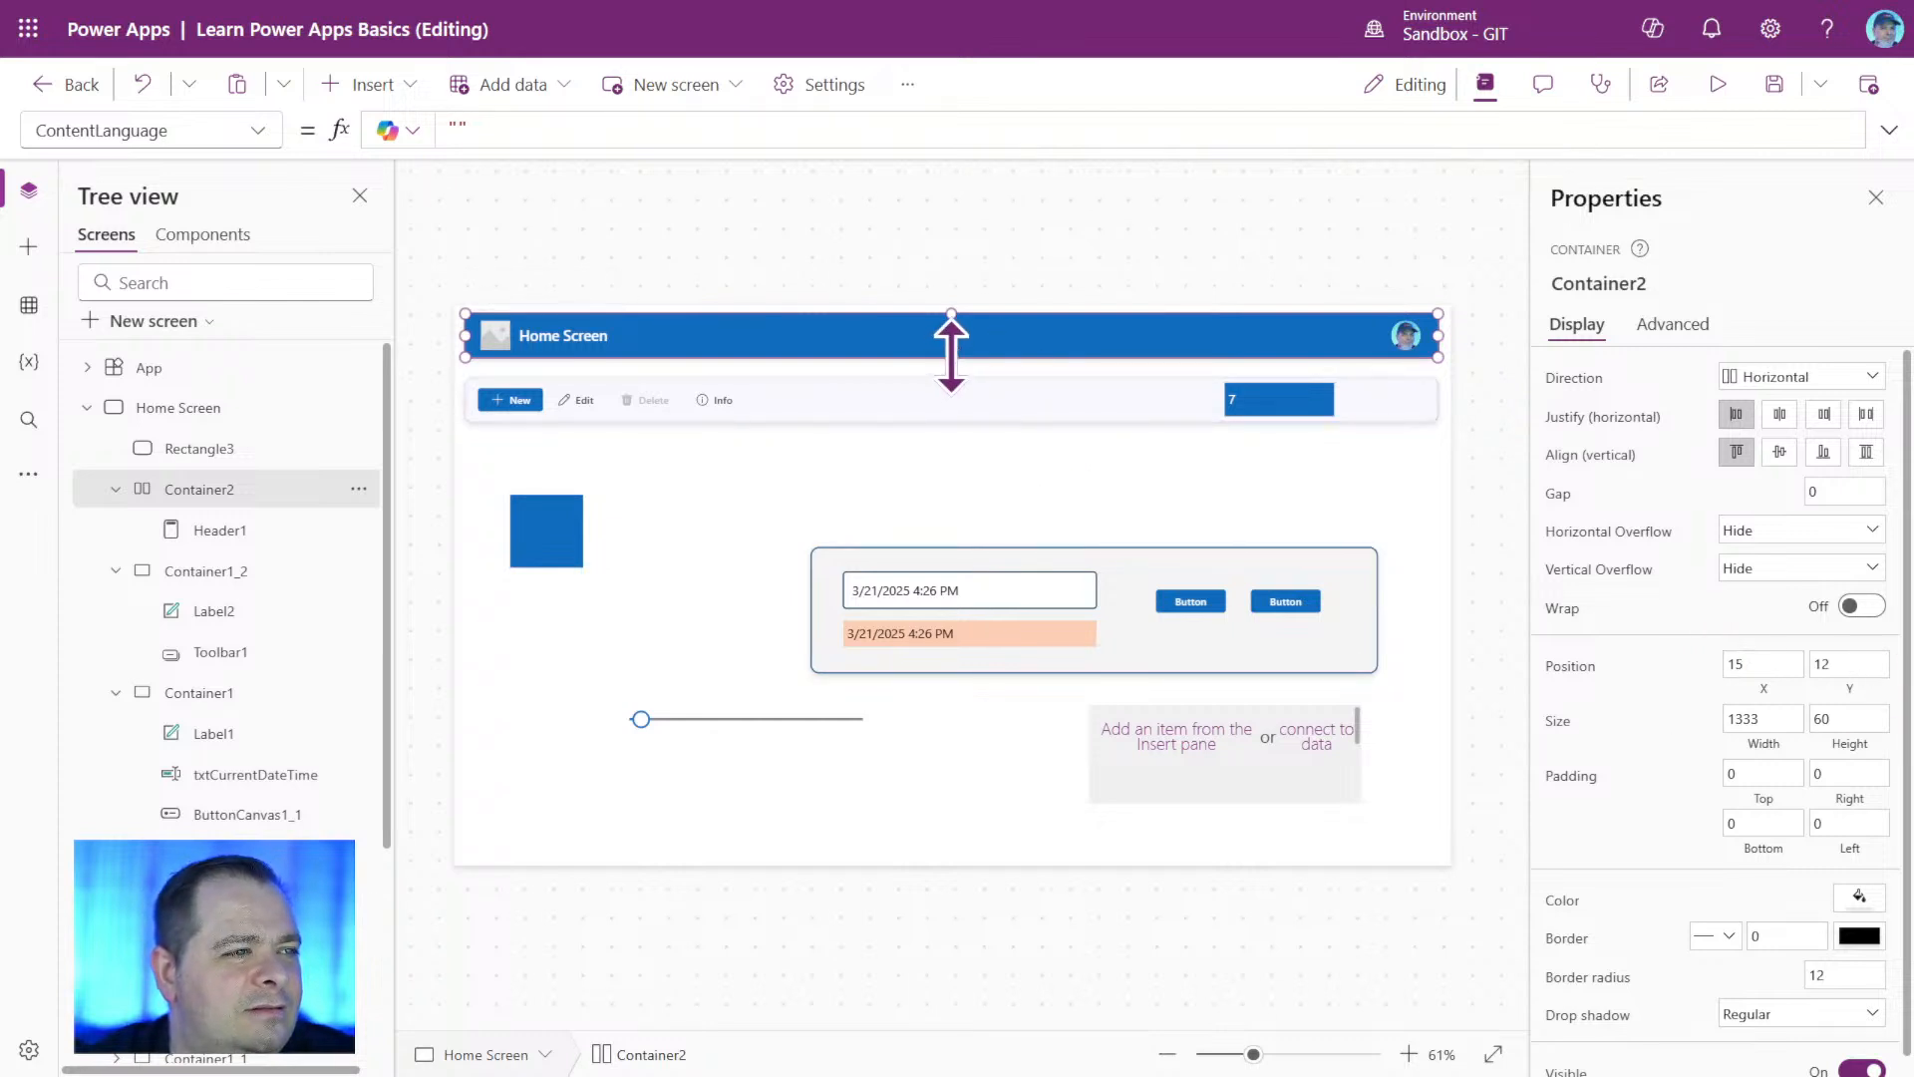
left_click_drag(952, 356, 961, 428)
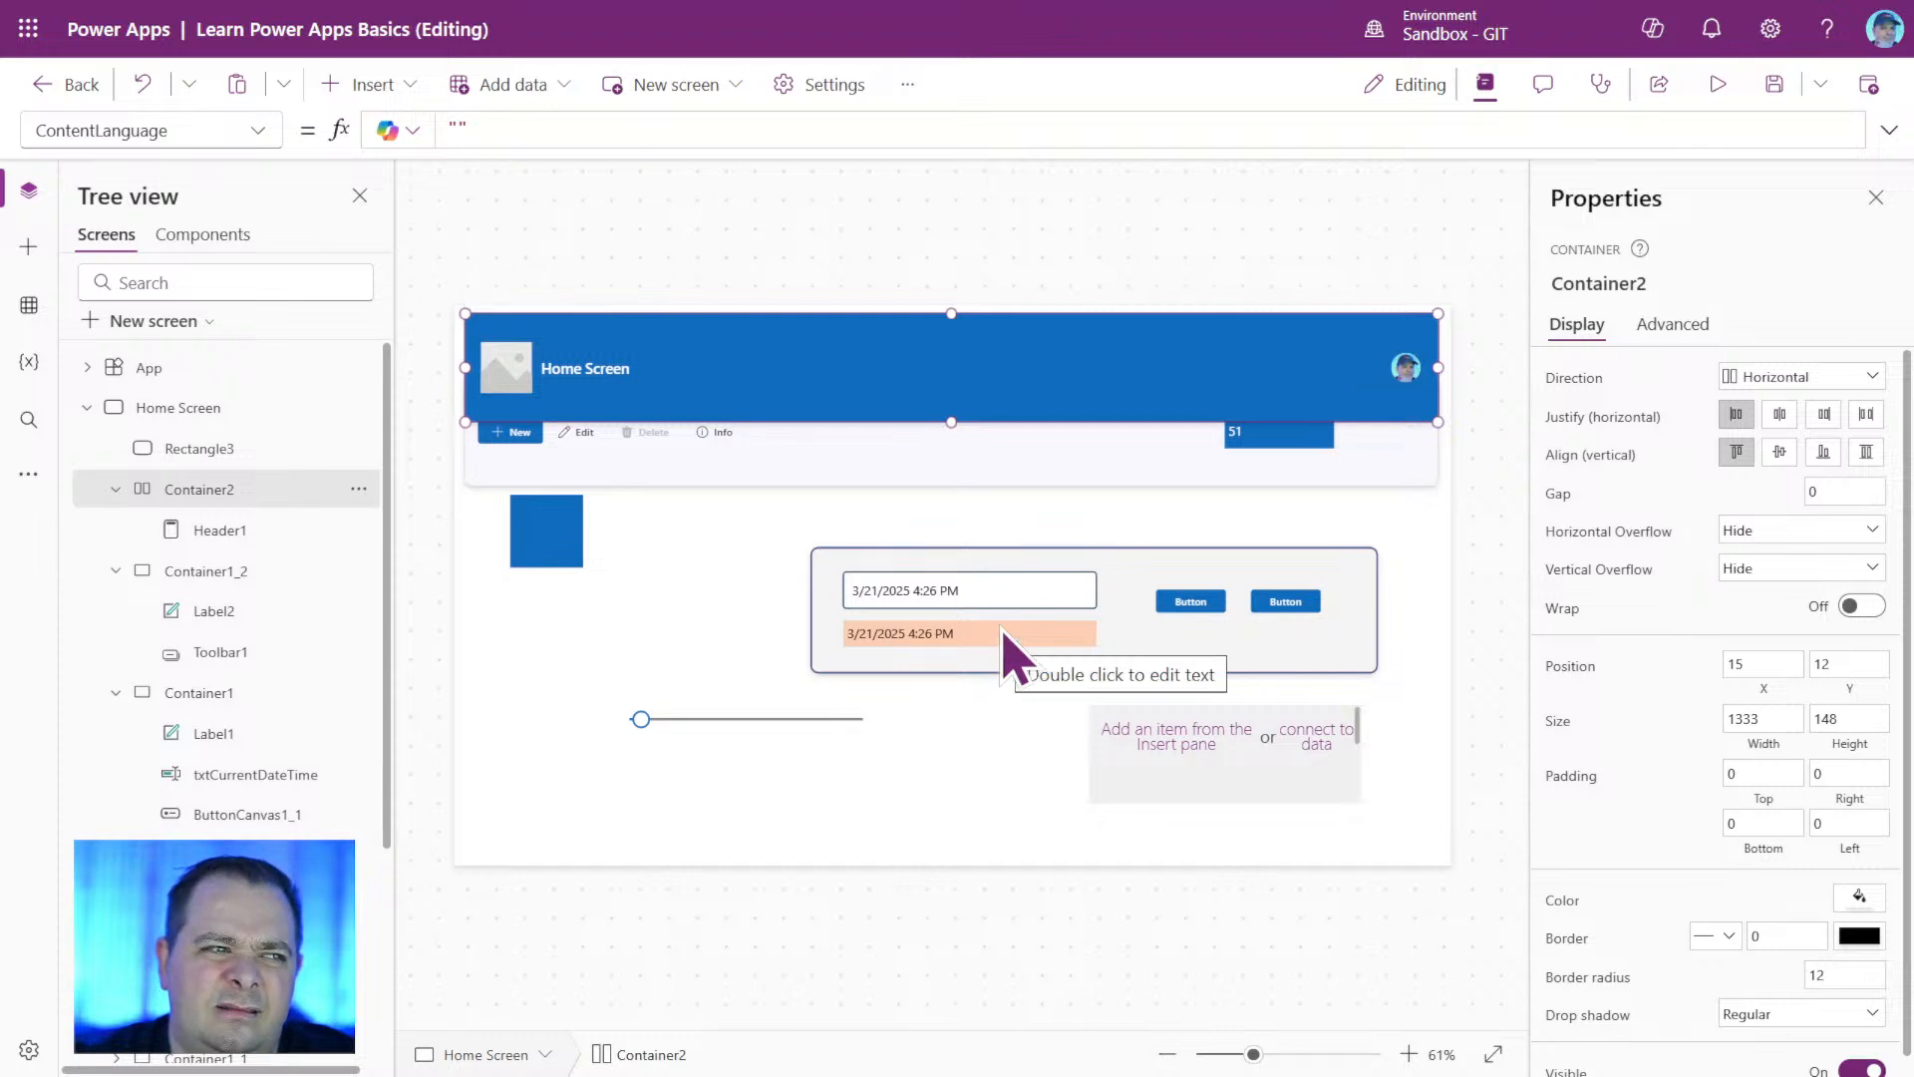
left_click_drag(953, 421, 955, 368)
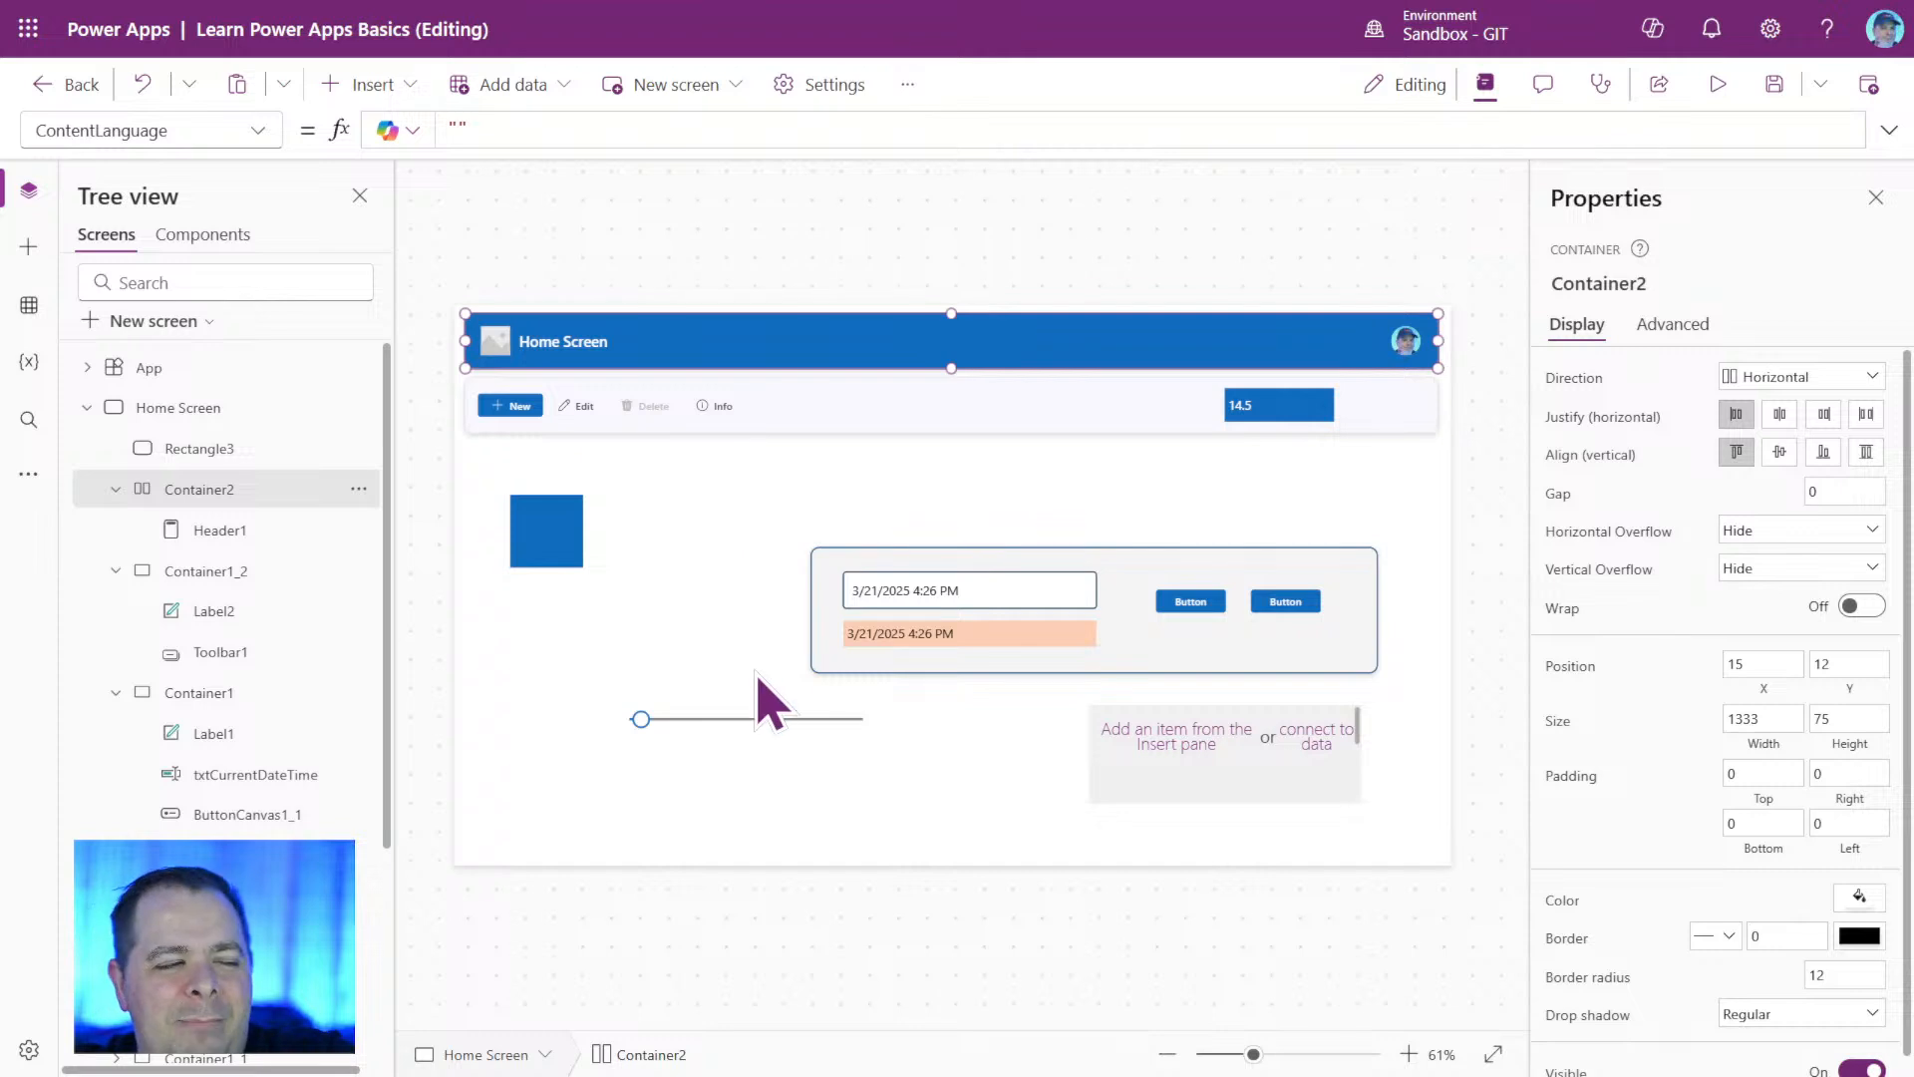
Move Slider1 to about X 40, Y 508, switch its layout to Vertical and resize it to about 83 by 246.
left_click(741, 731)
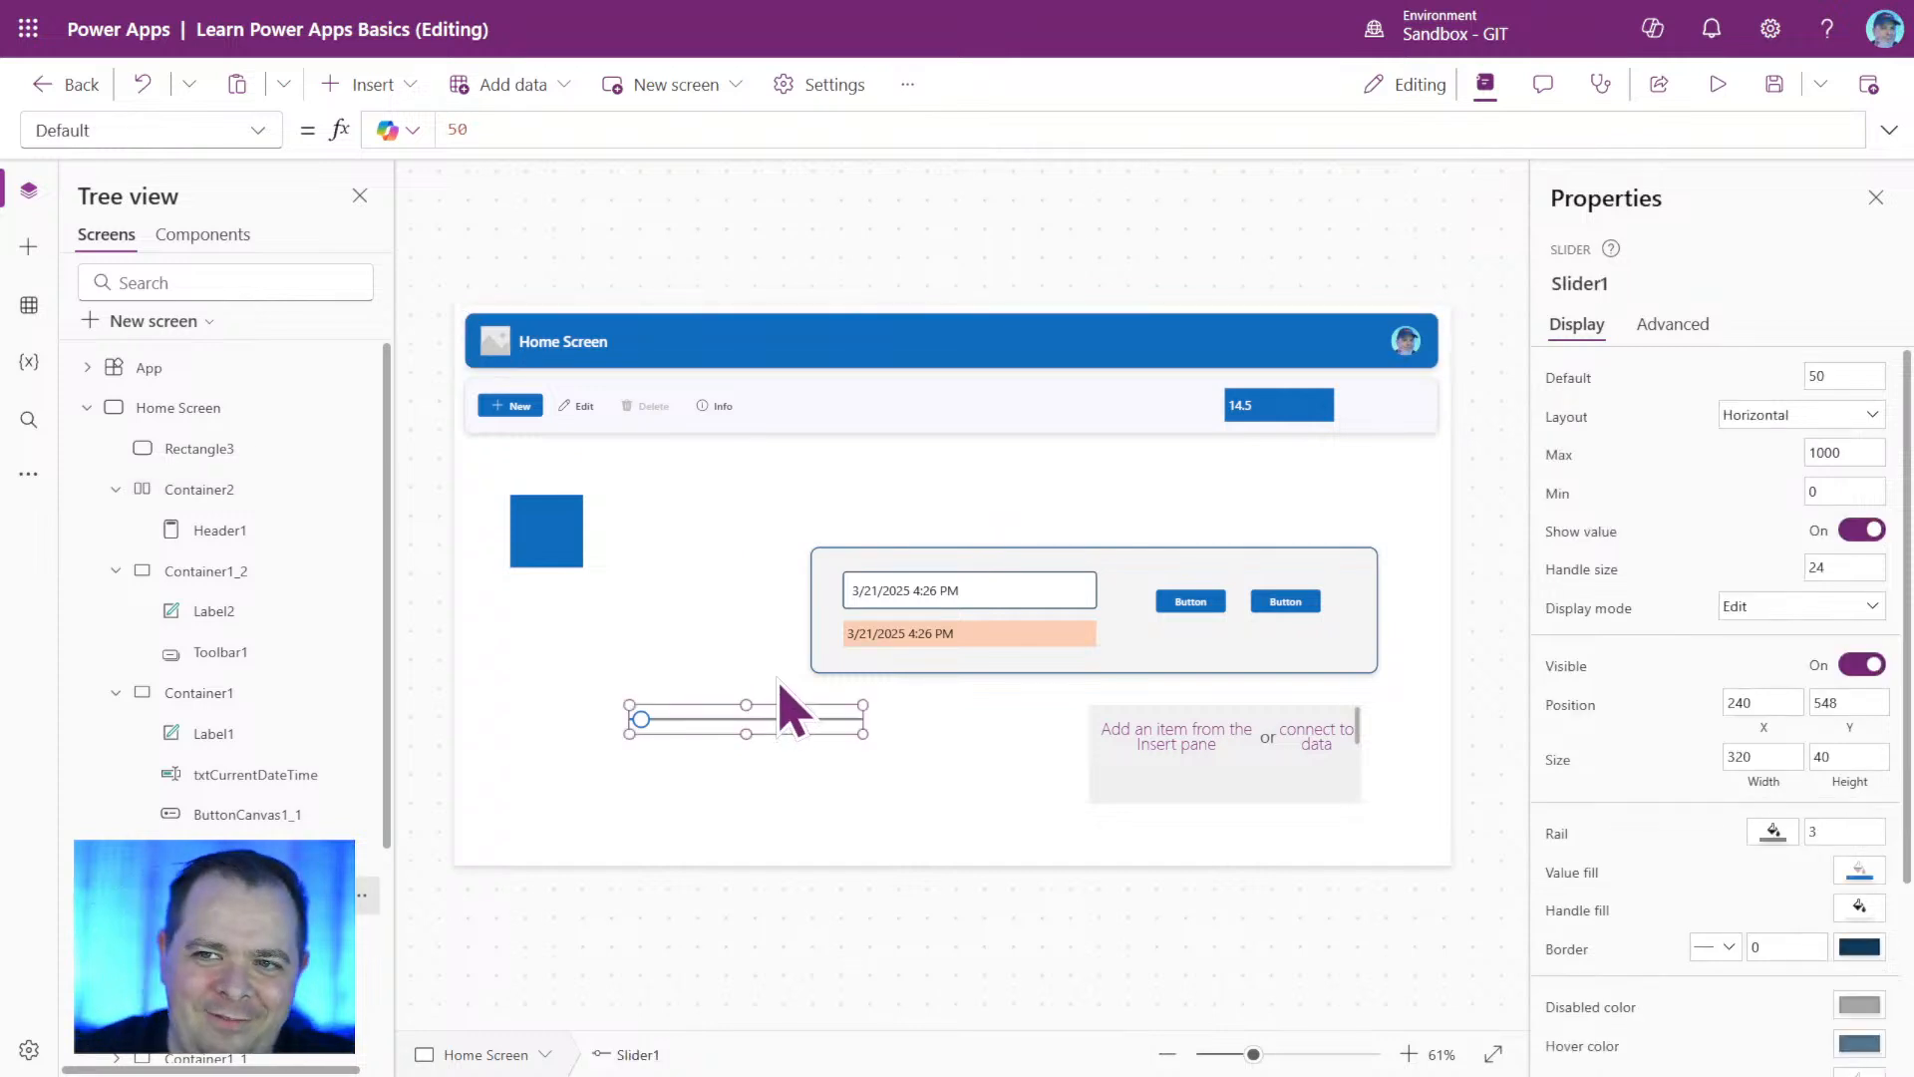
left_click_drag(804, 718, 657, 696)
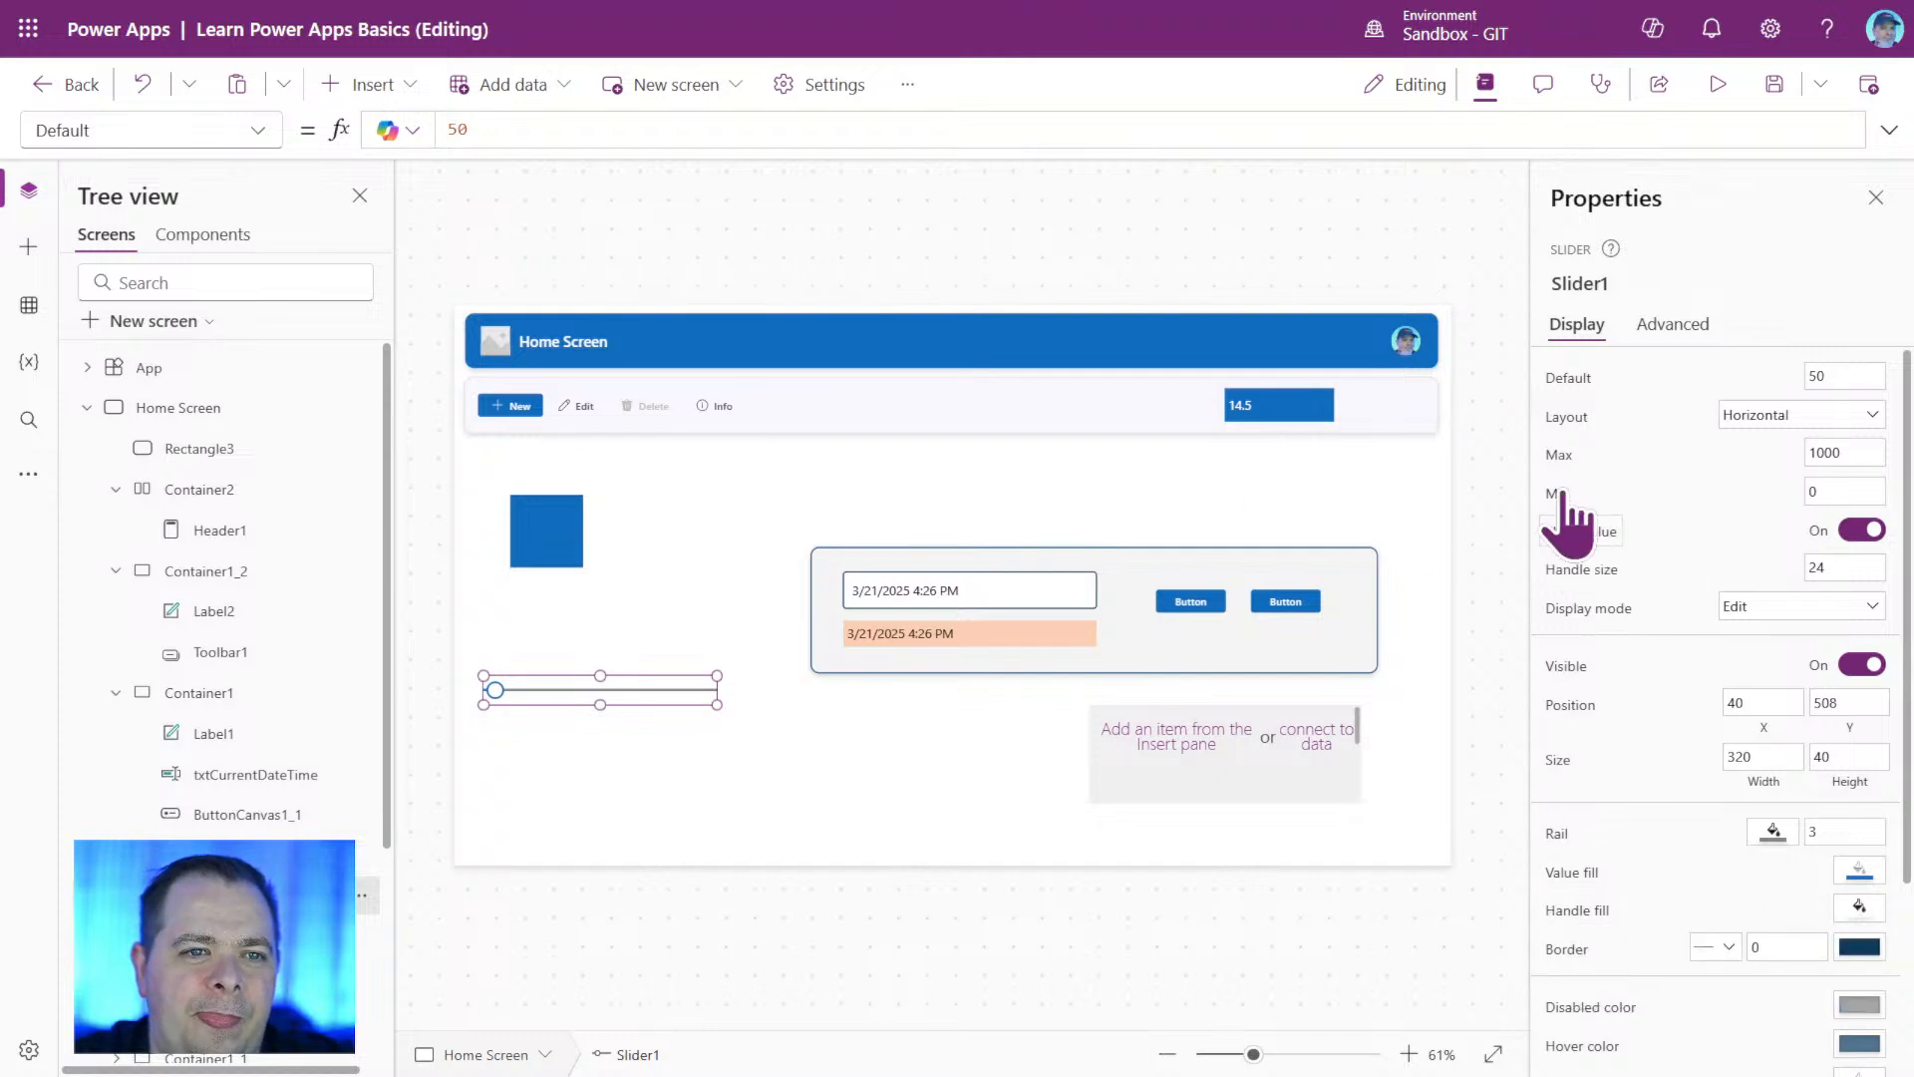
left_click(1561, 419)
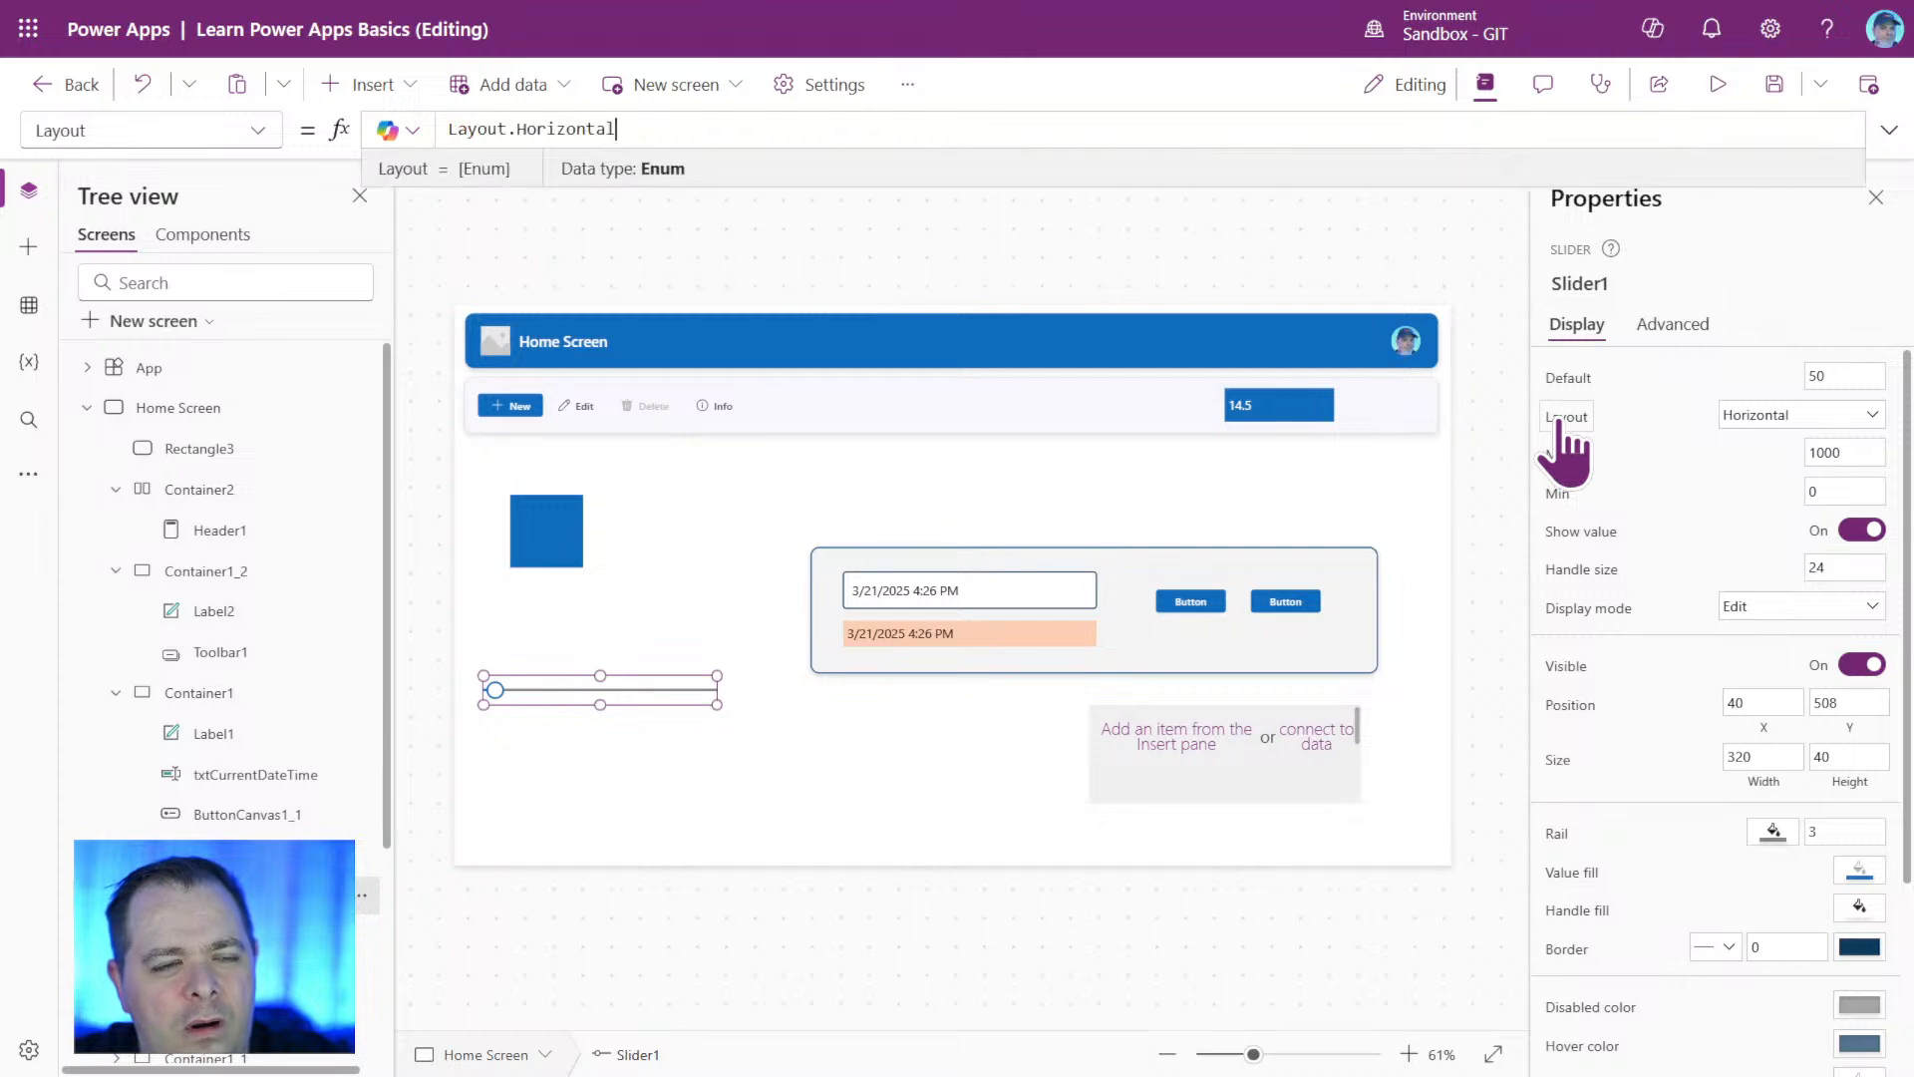
left_click(1863, 417)
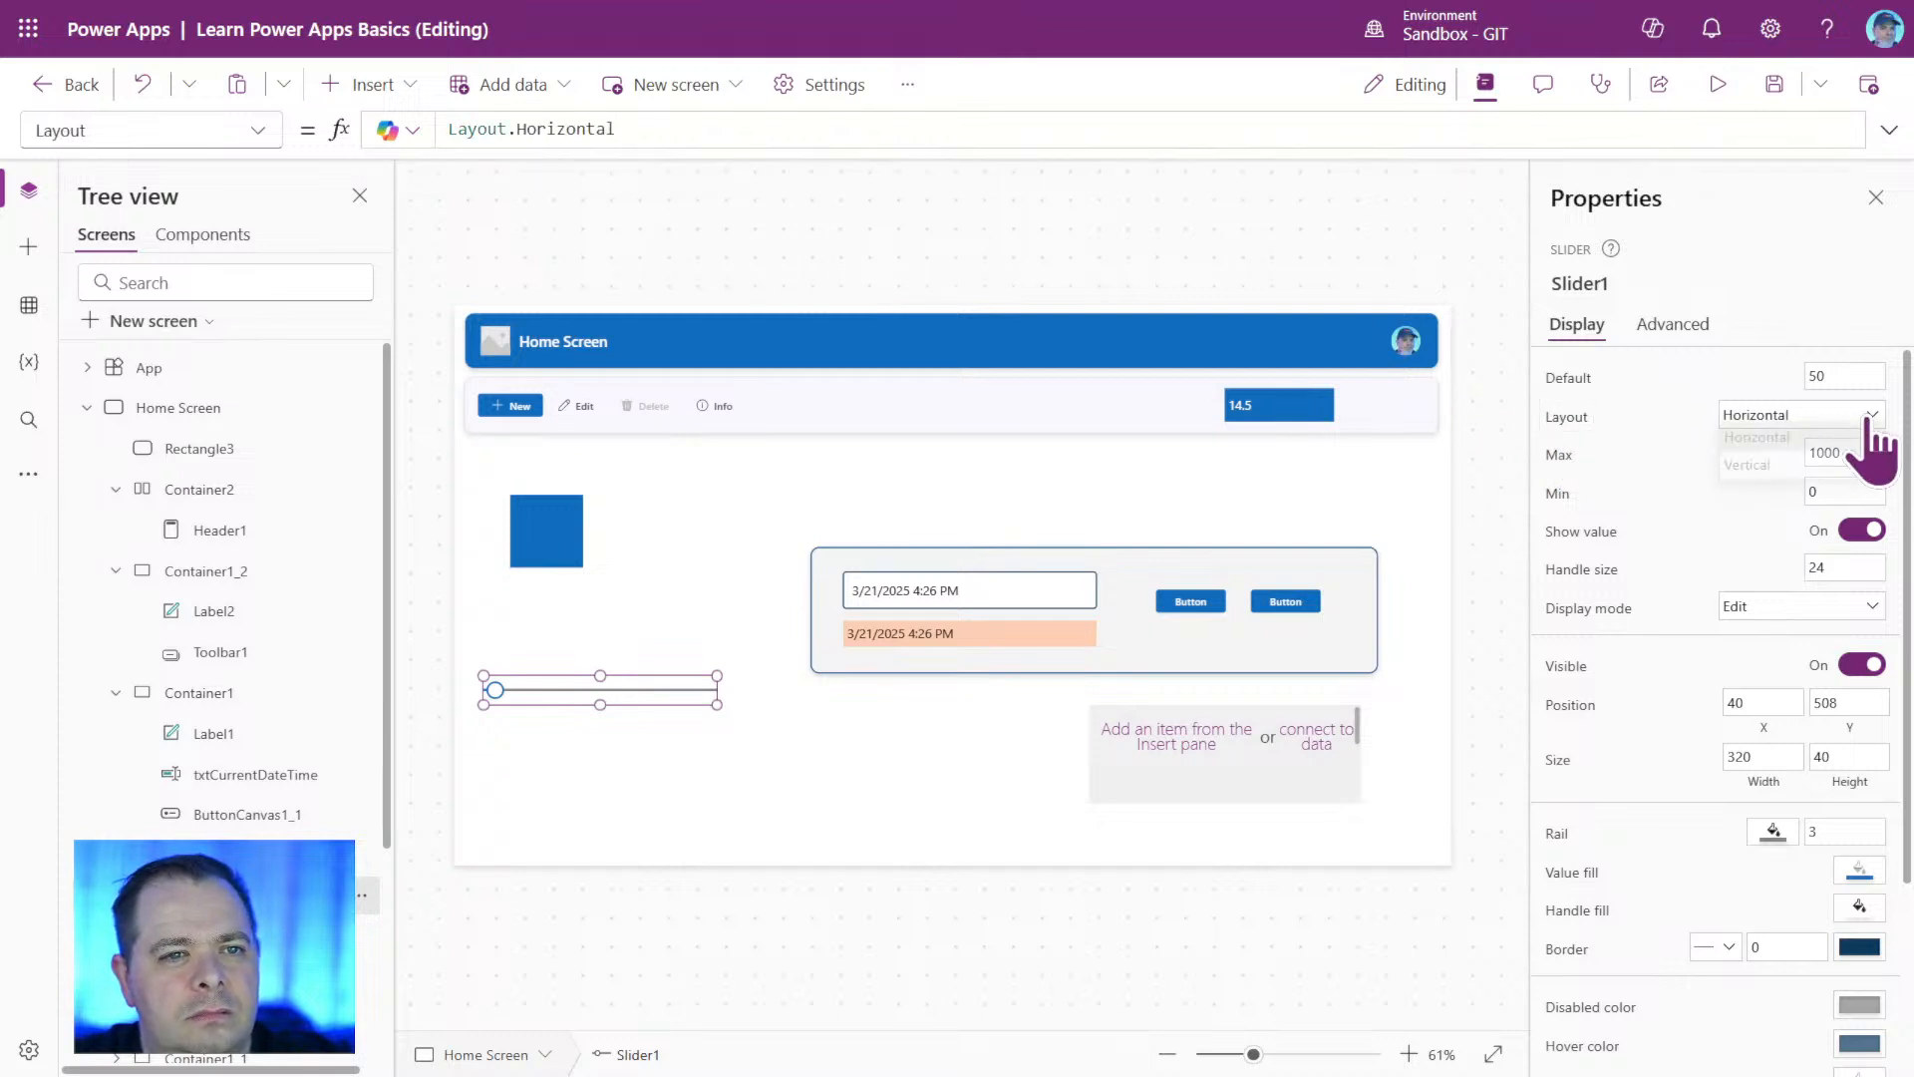
left_click(1800, 471)
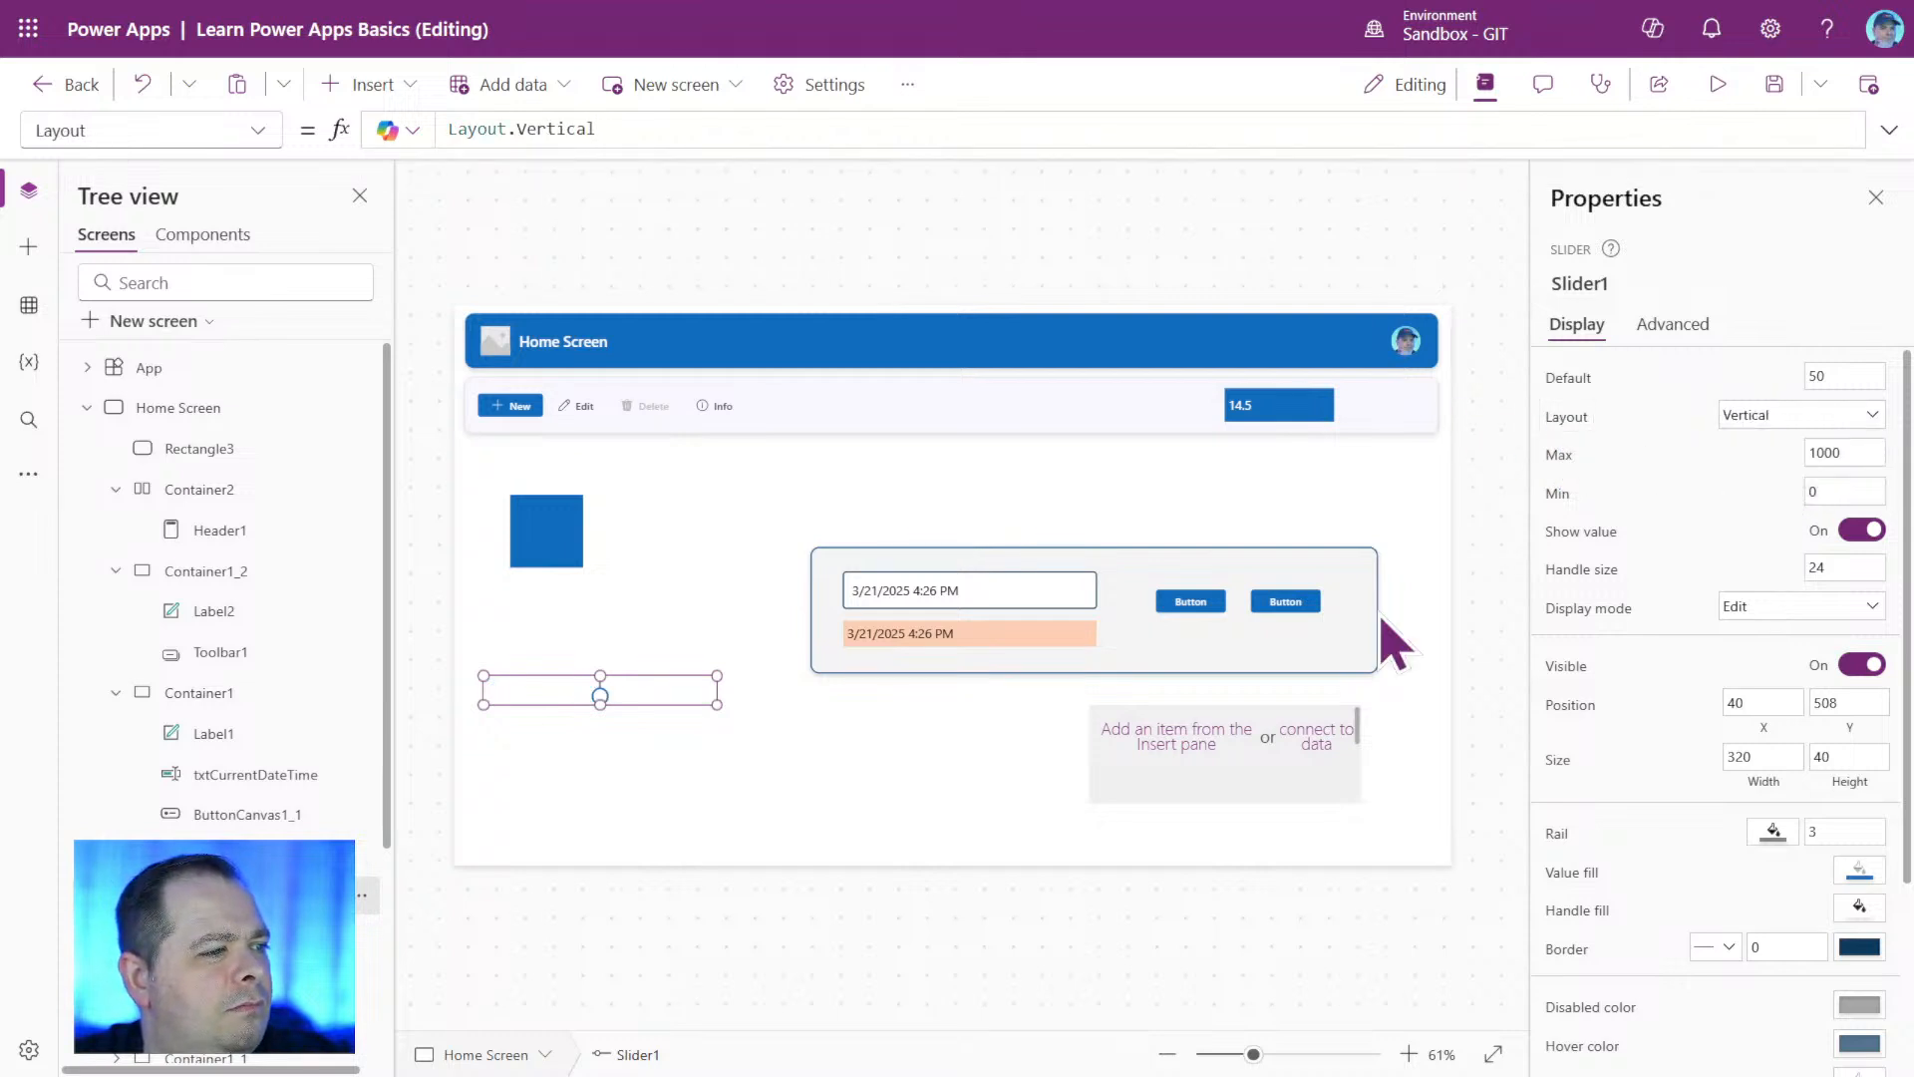
left_click_drag(717, 705, 545, 857)
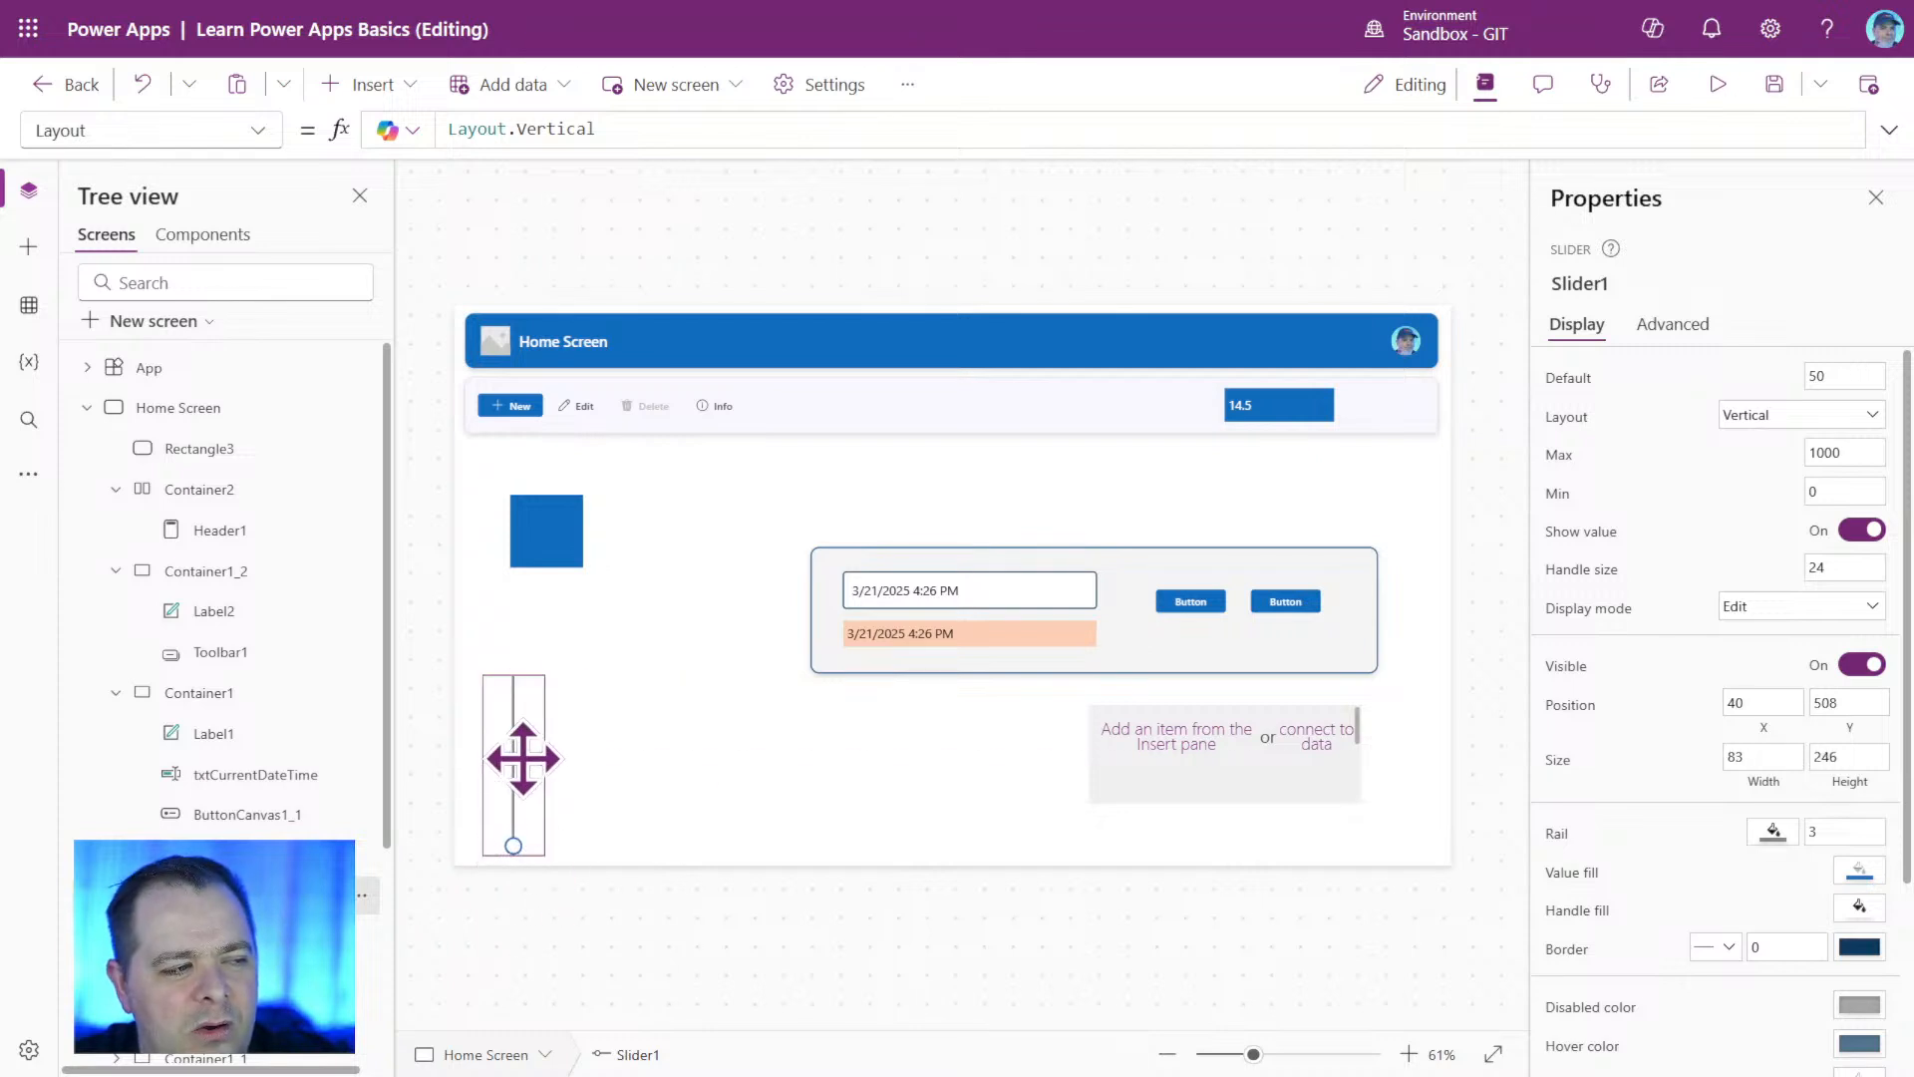
Move Rectangle3 to about X 276, Y 300 and place Slider1 at about X 26, Y 238 beside it.
left_click_drag(522, 761, 523, 664)
left_click_drag(549, 533, 692, 560)
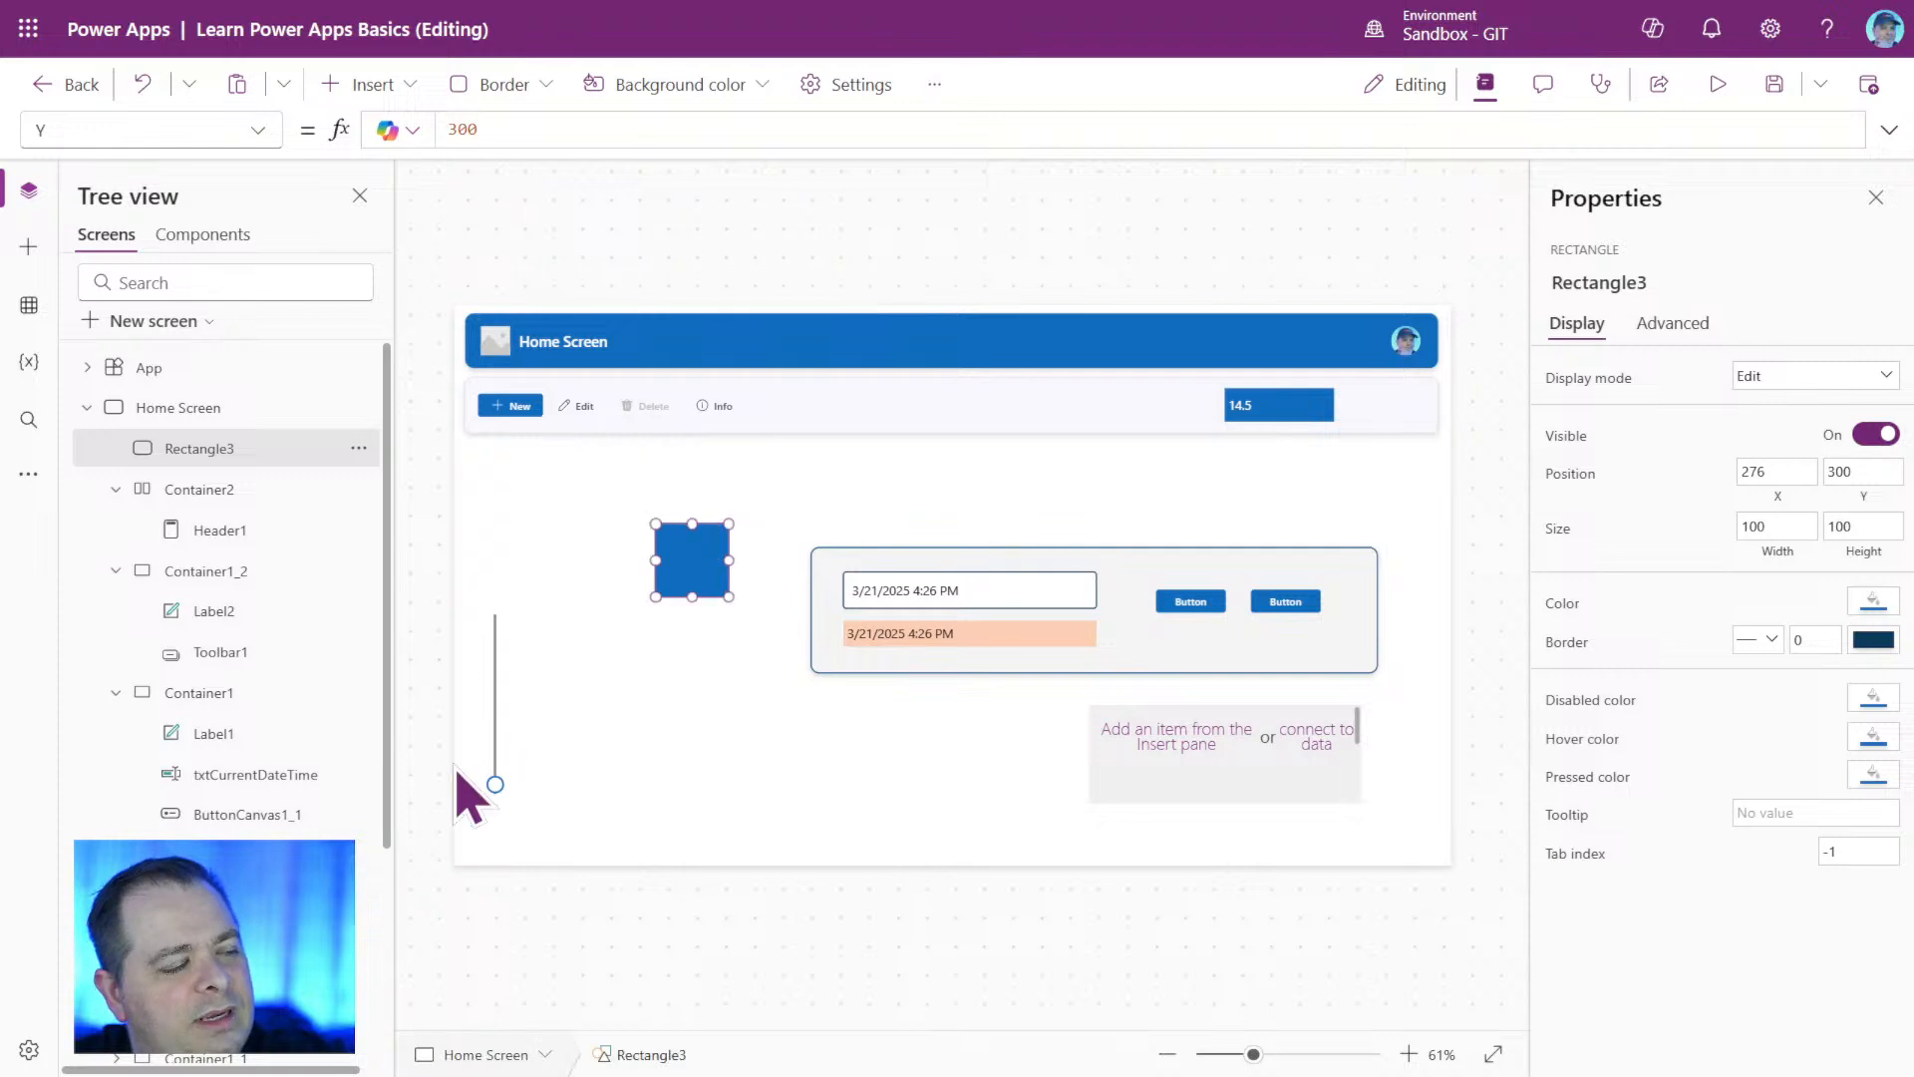
left_click_drag(515, 740, 509, 609)
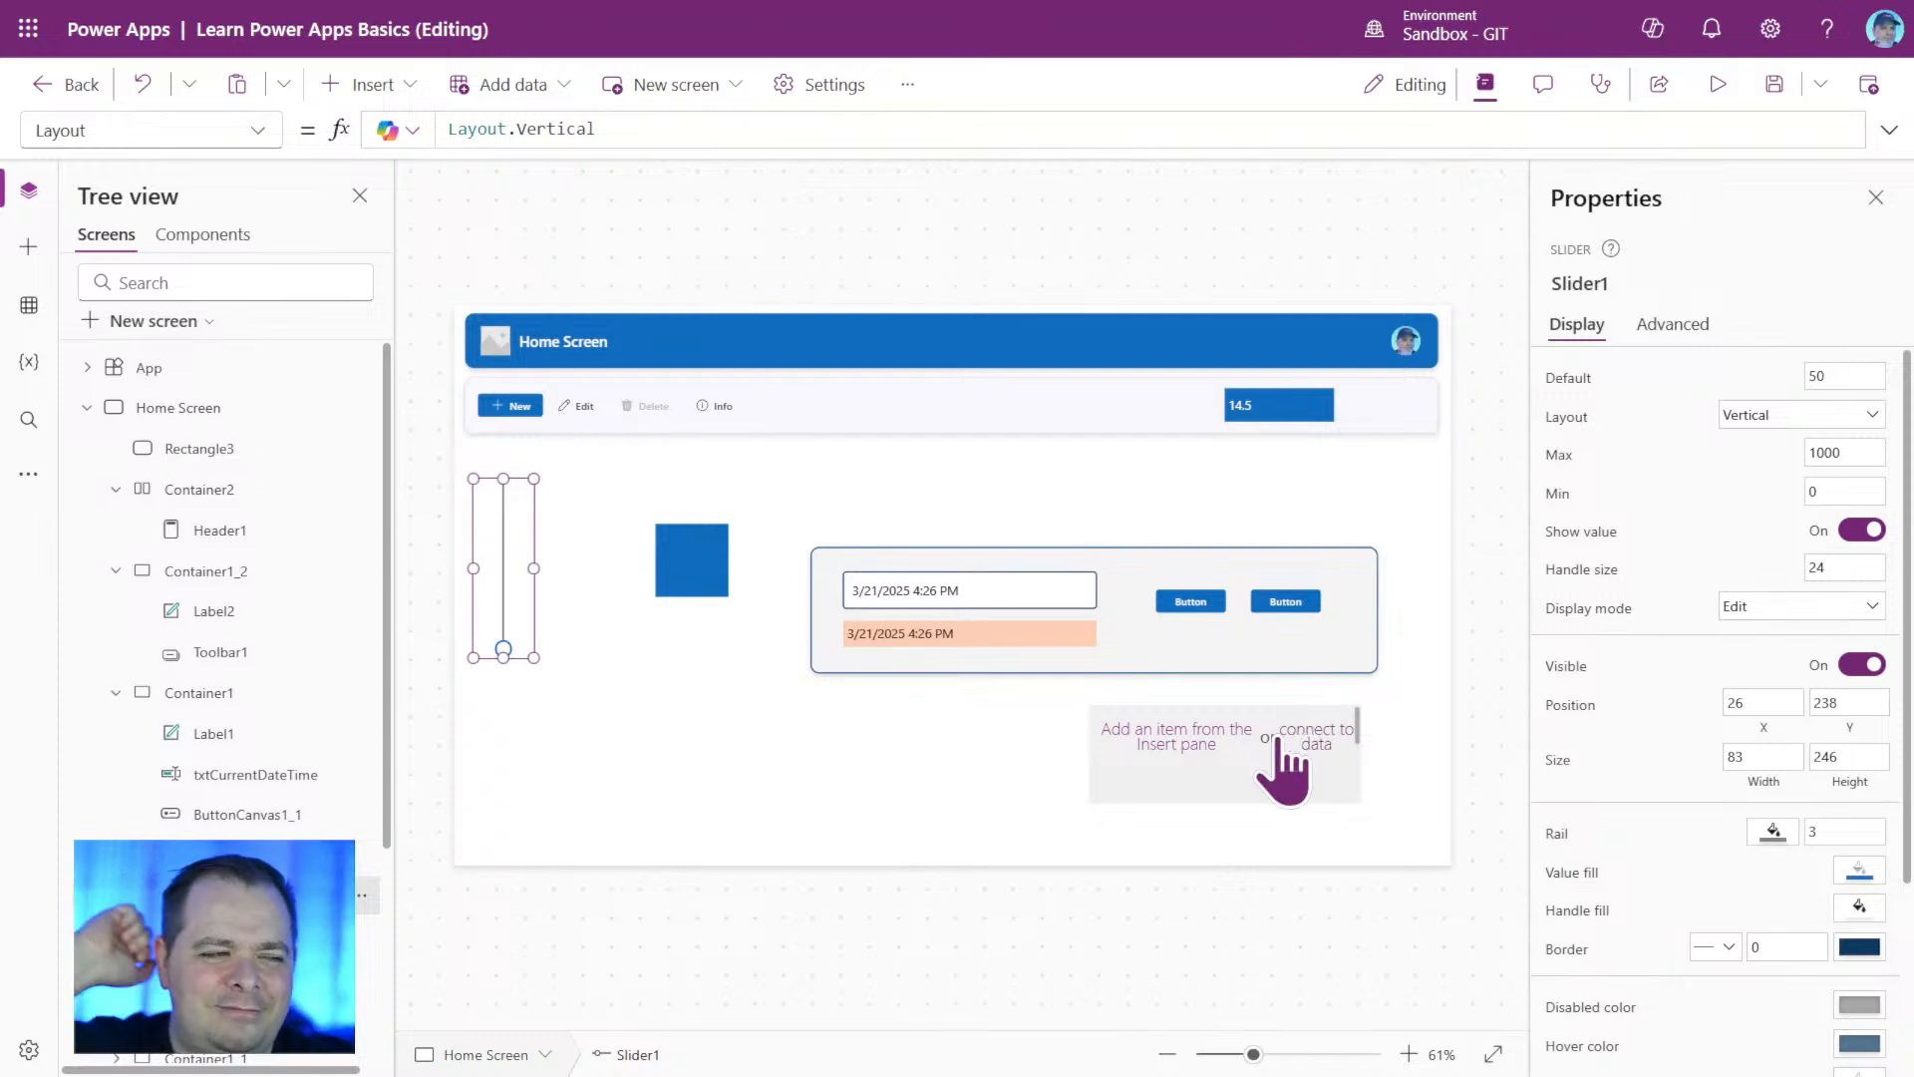
Set Slider1's maximum value to 10000.
left_click(1866, 451)
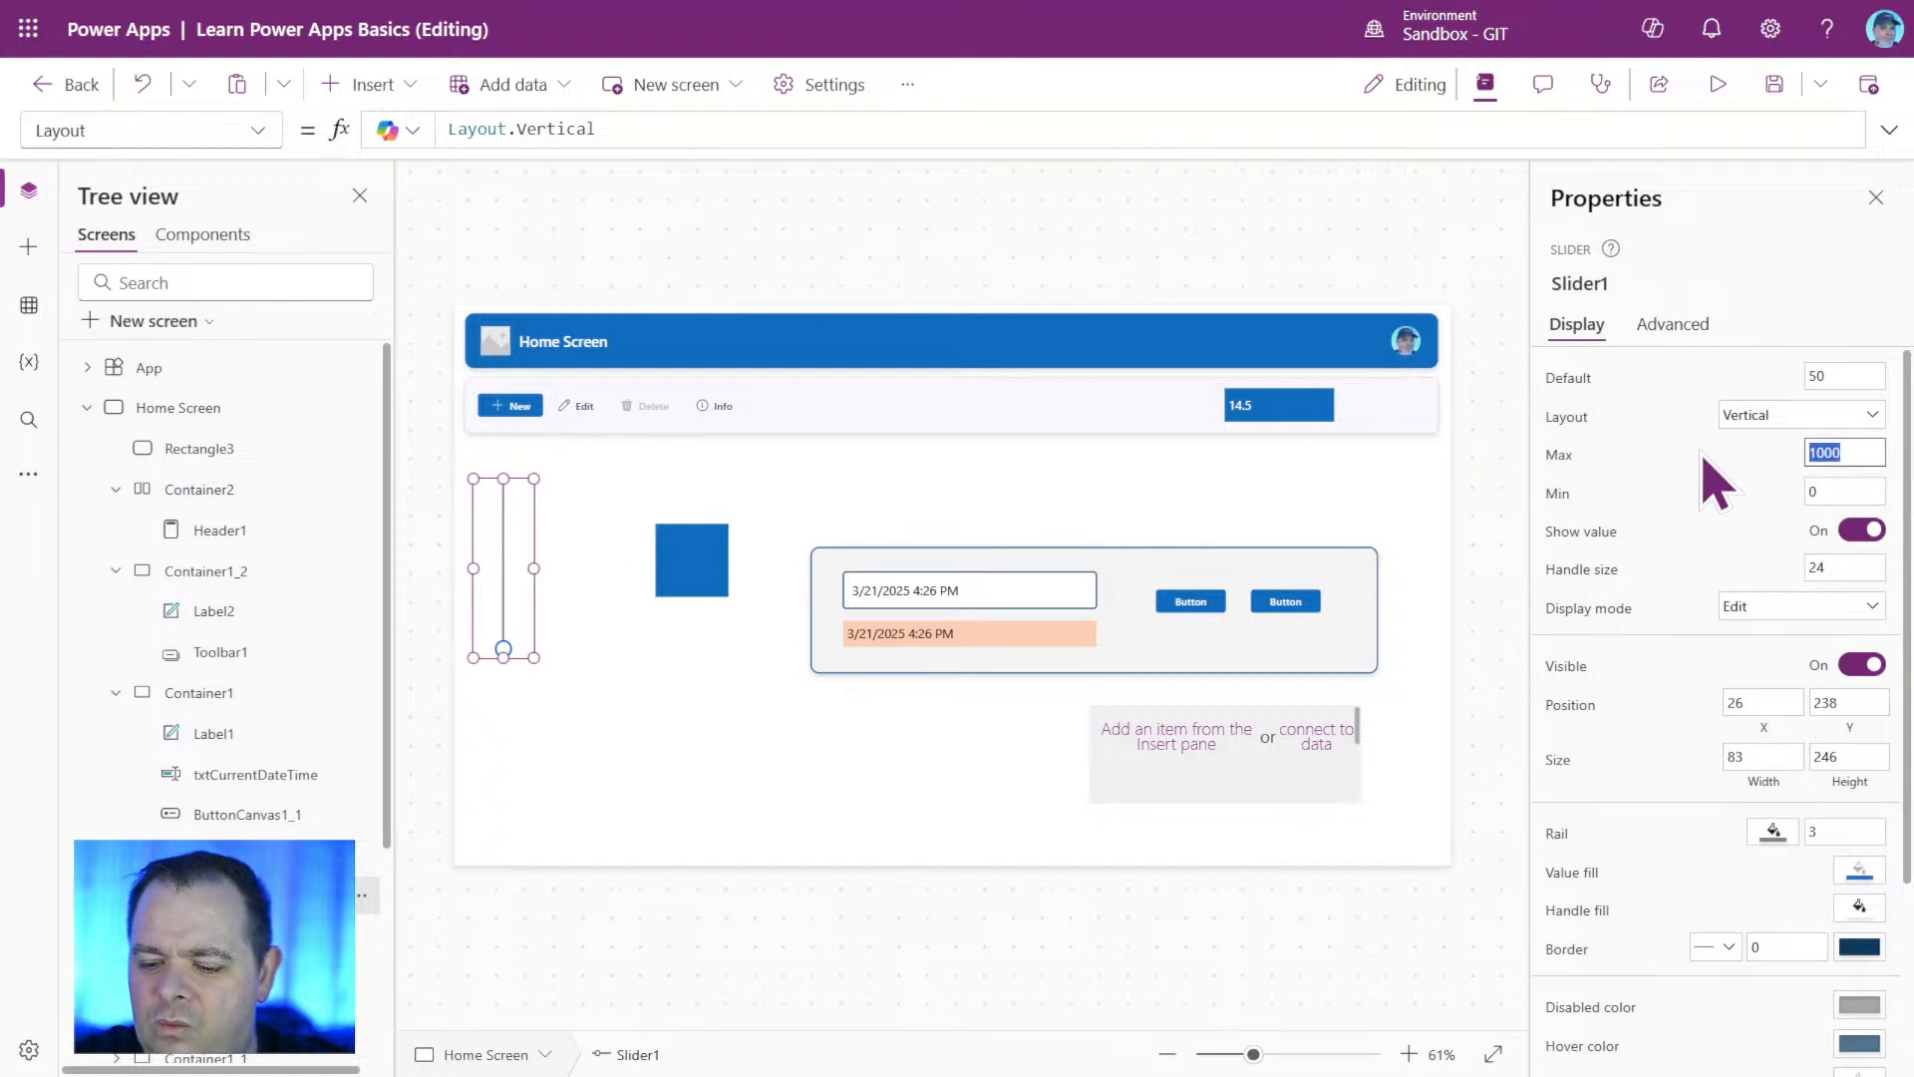
key("End")
type("0")
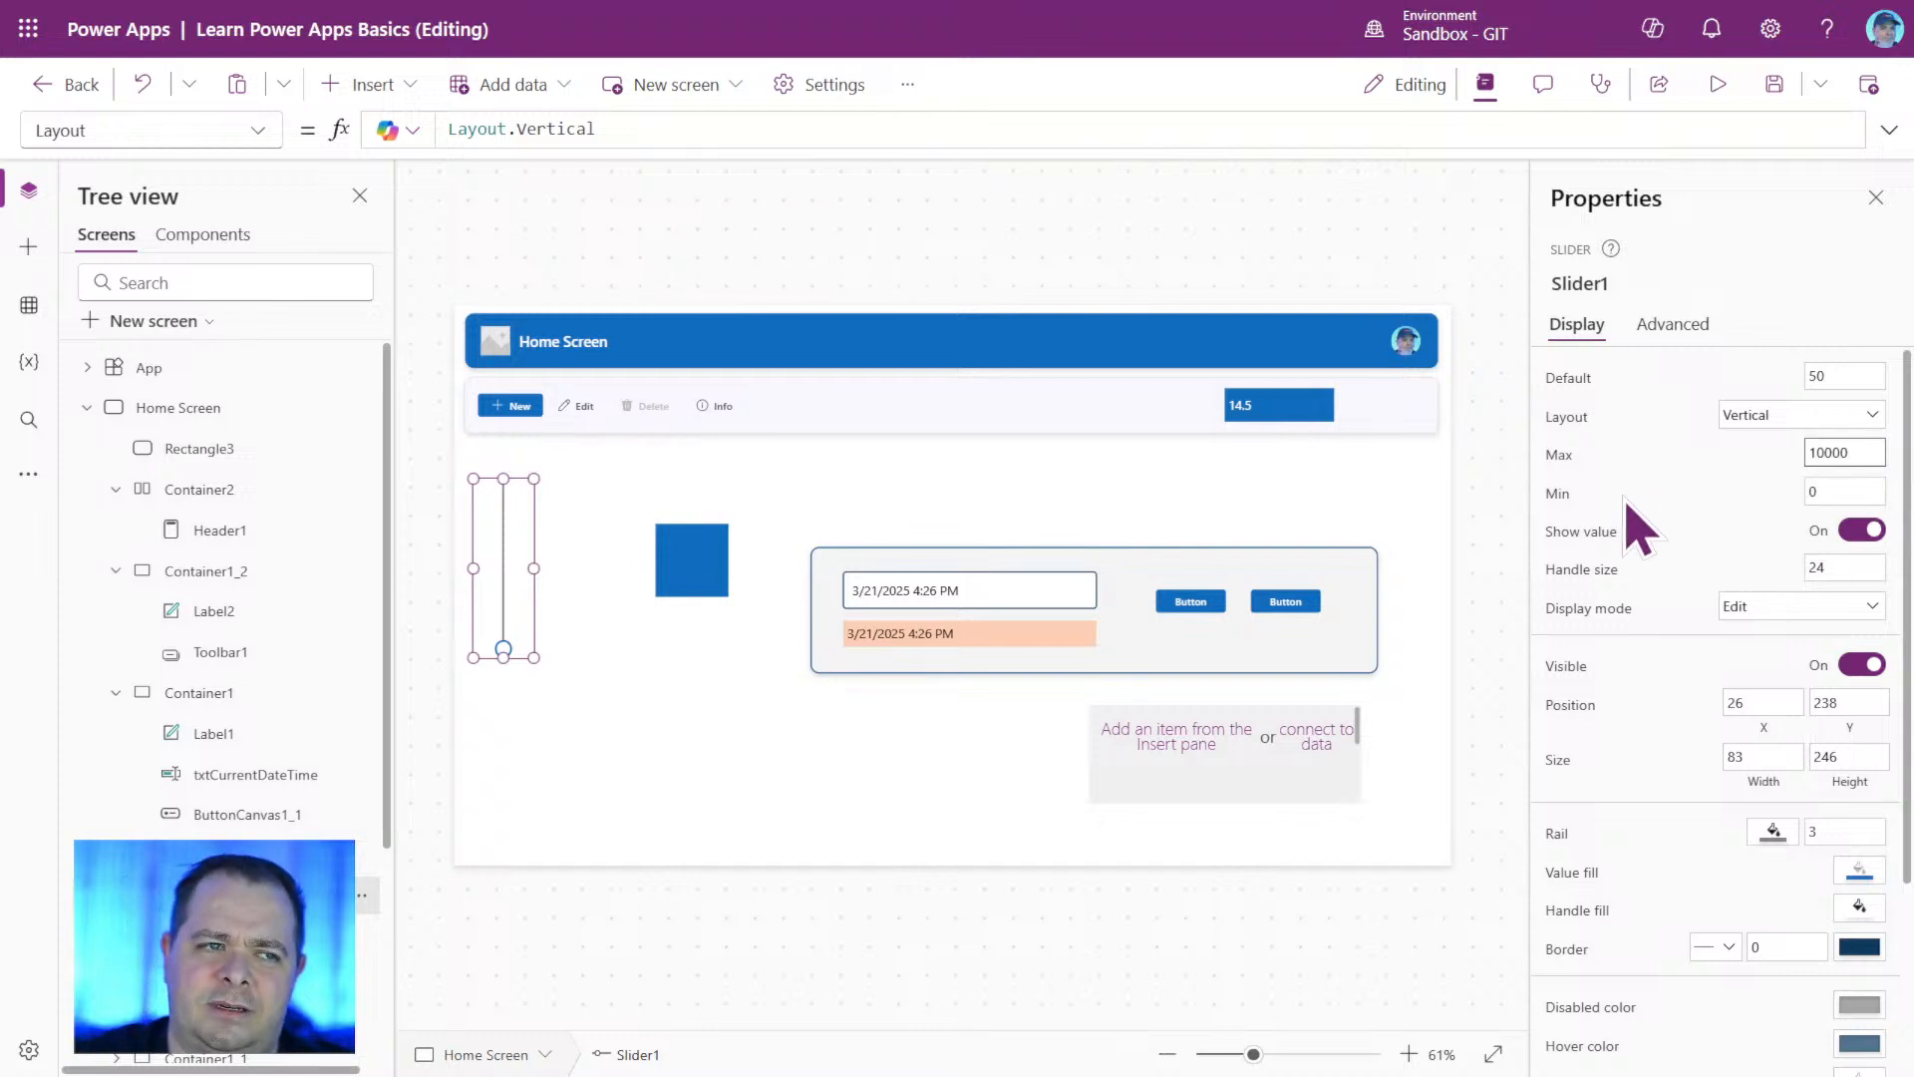
Set the Height formula of header container Container2 to Slider1.Value.
left_click(1580, 283)
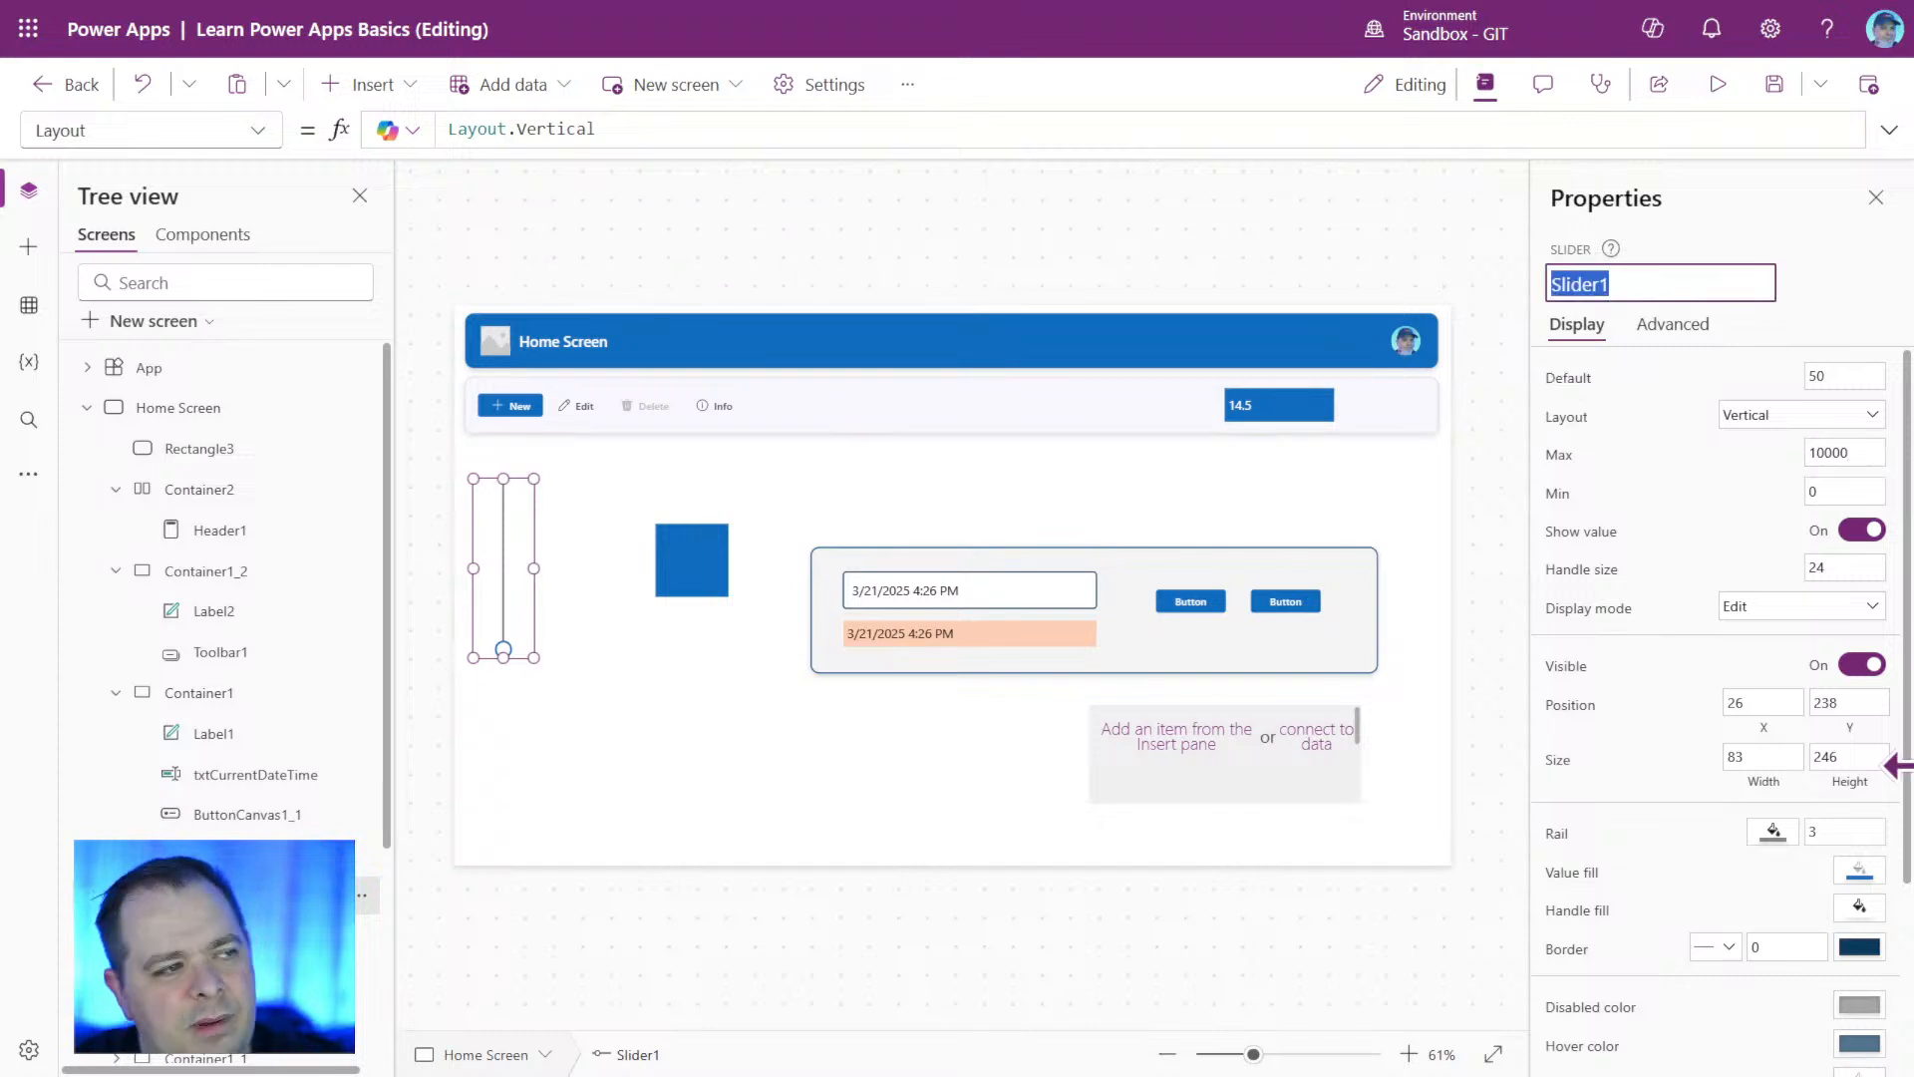
left_click(265, 489)
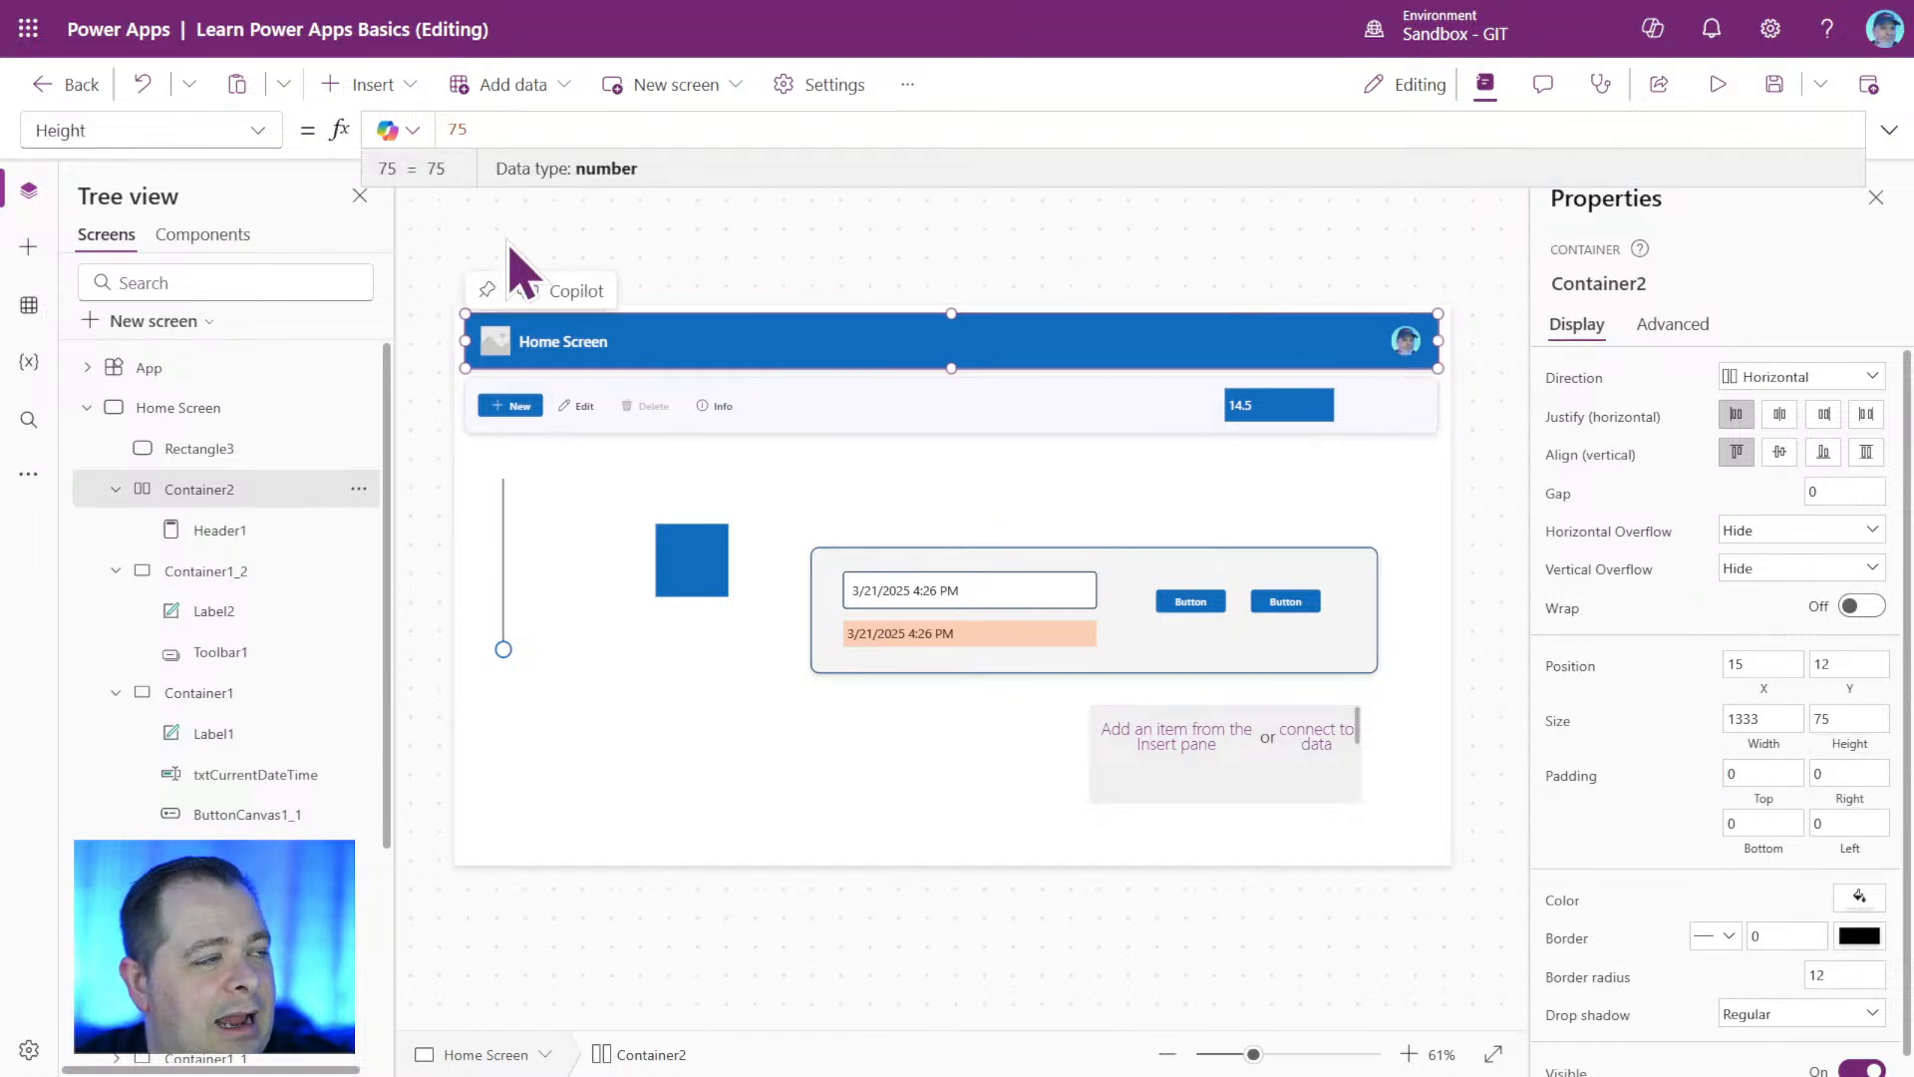
left_click_drag(486, 128, 385, 122)
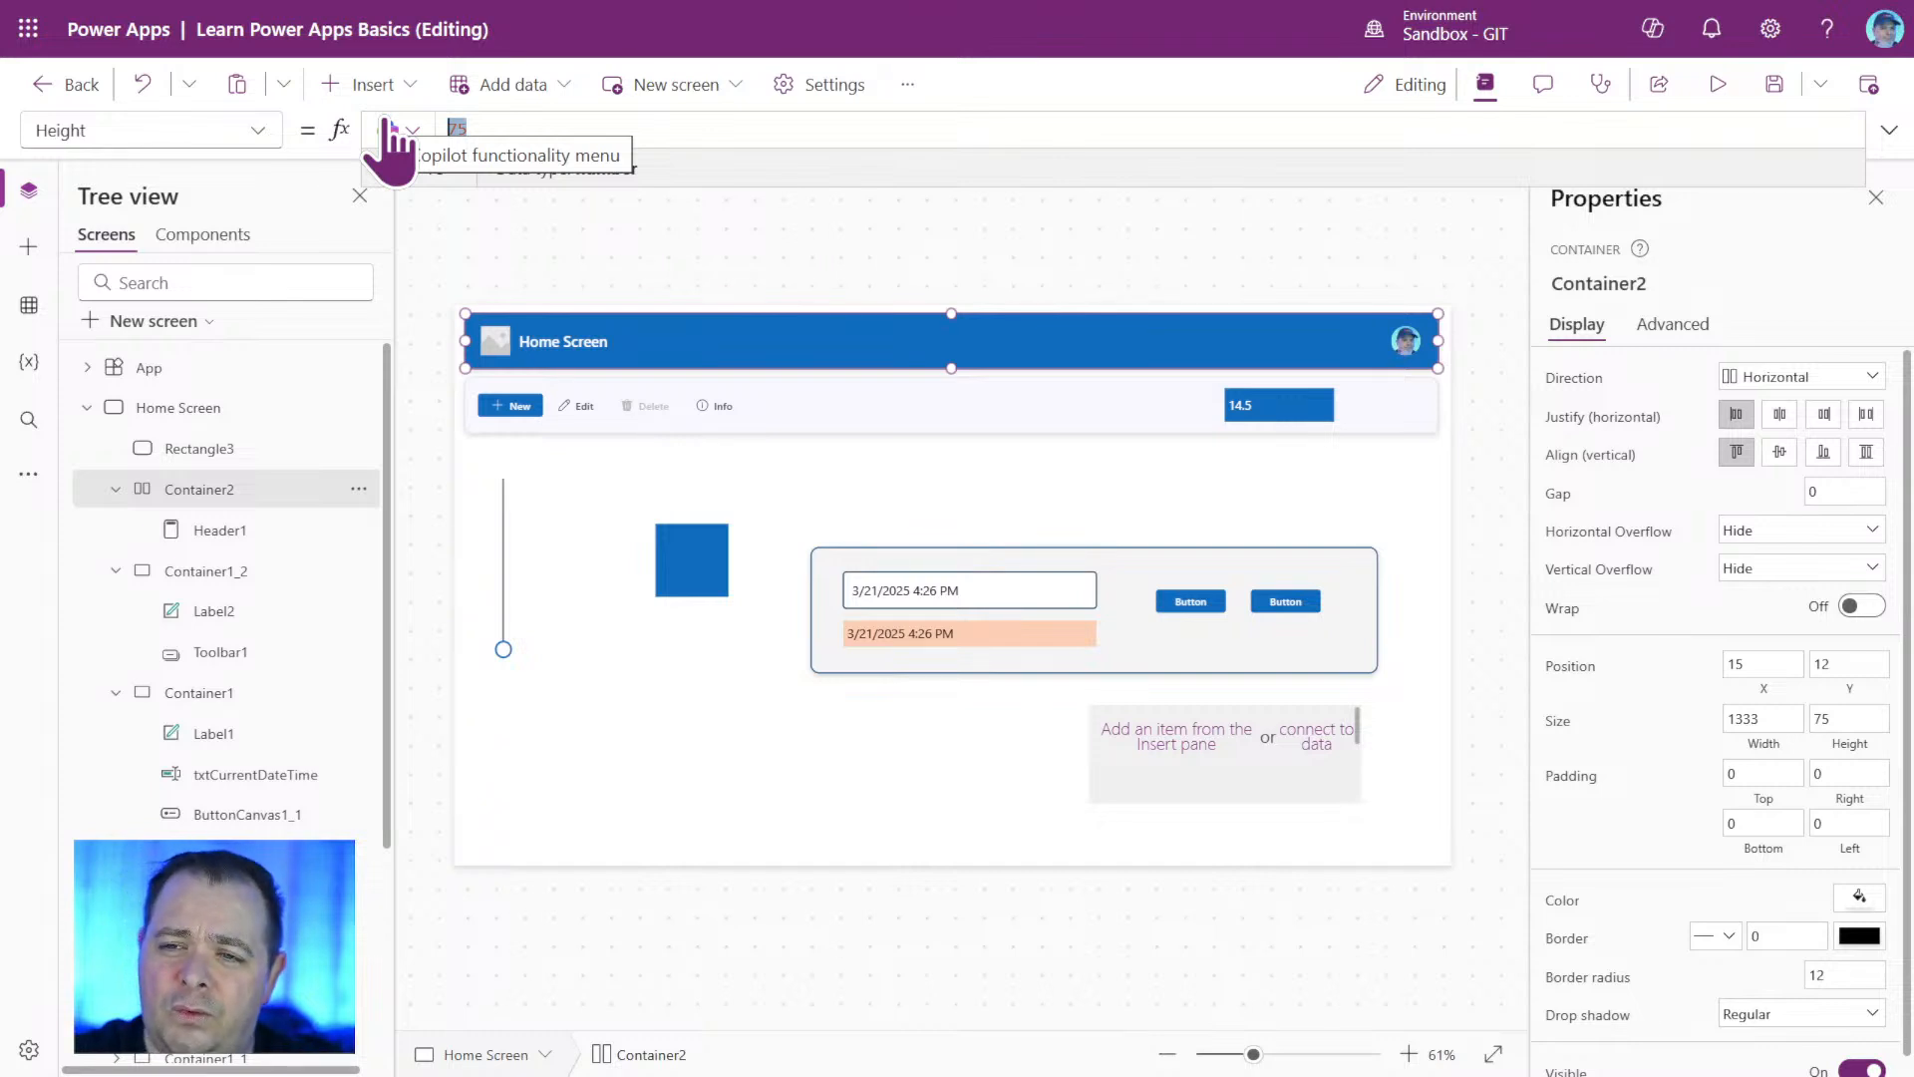
type("Slider1.V")
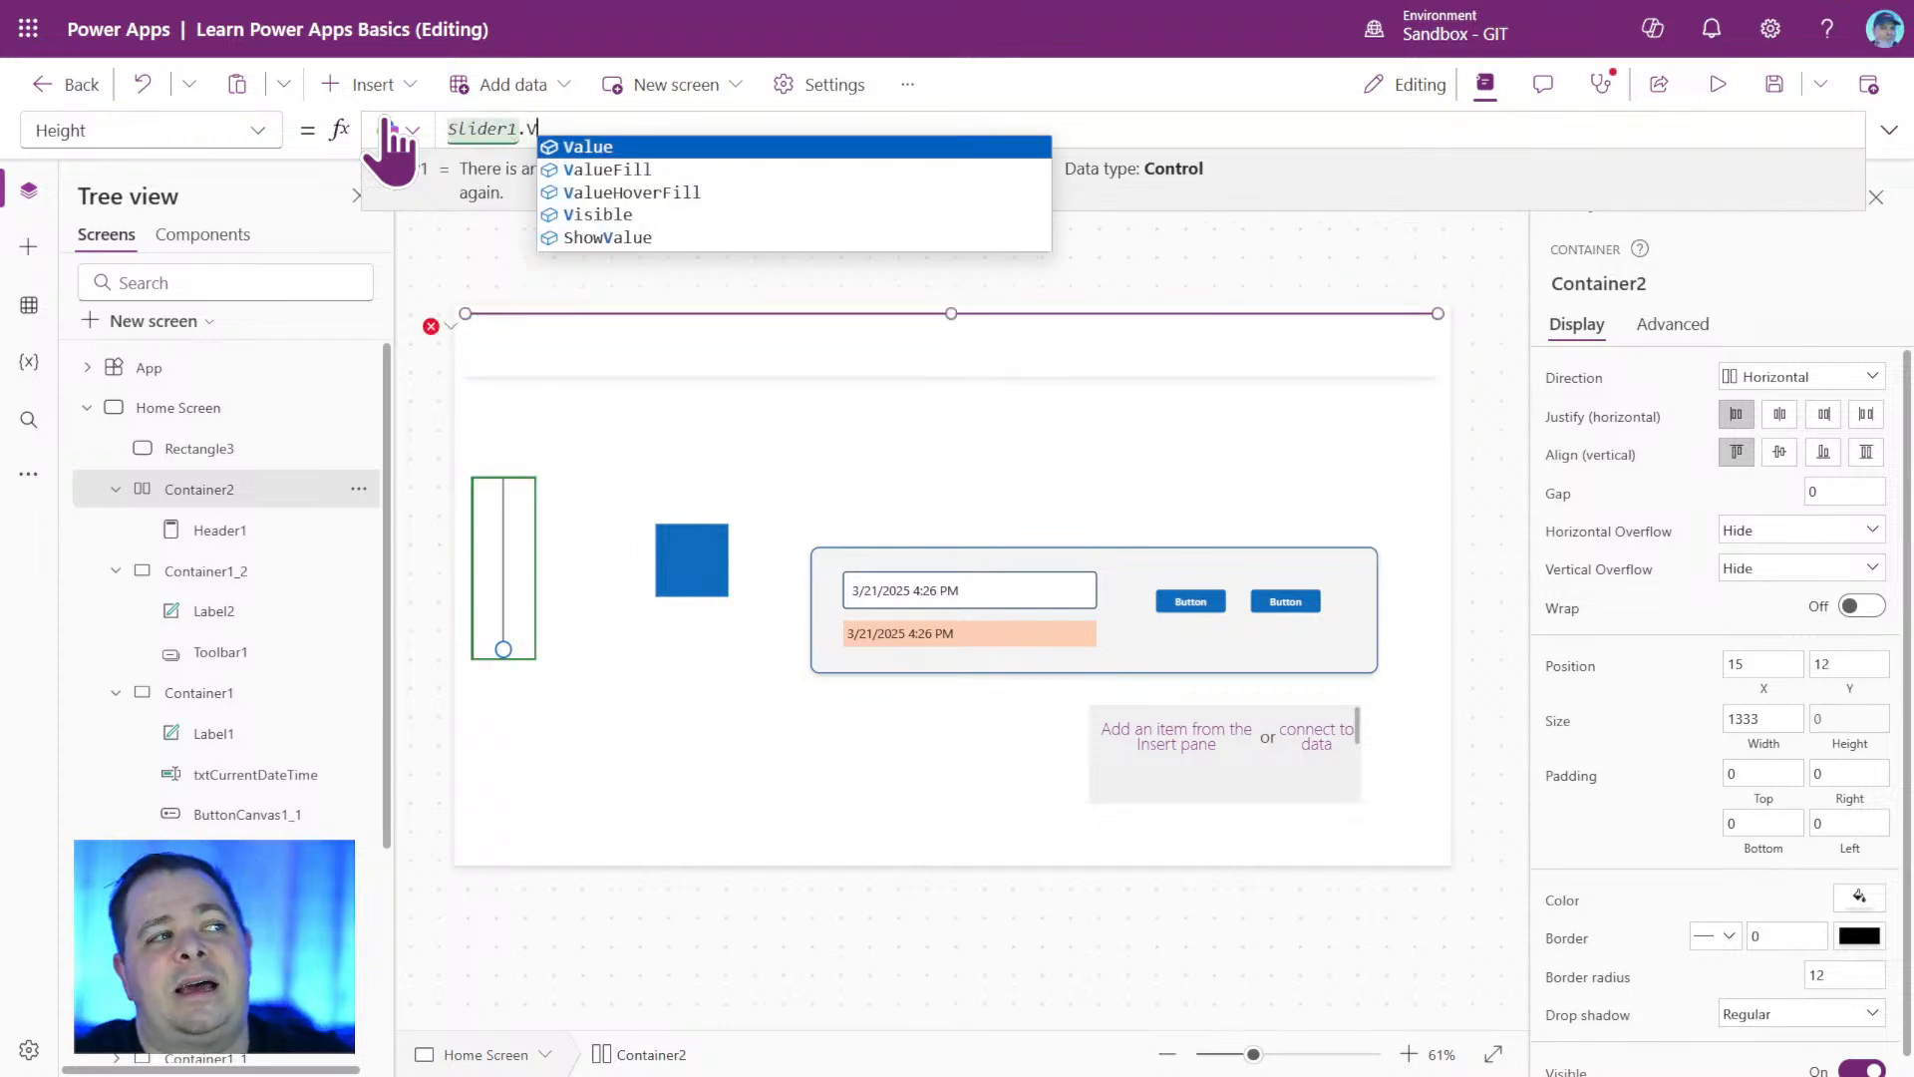
key("Tab")
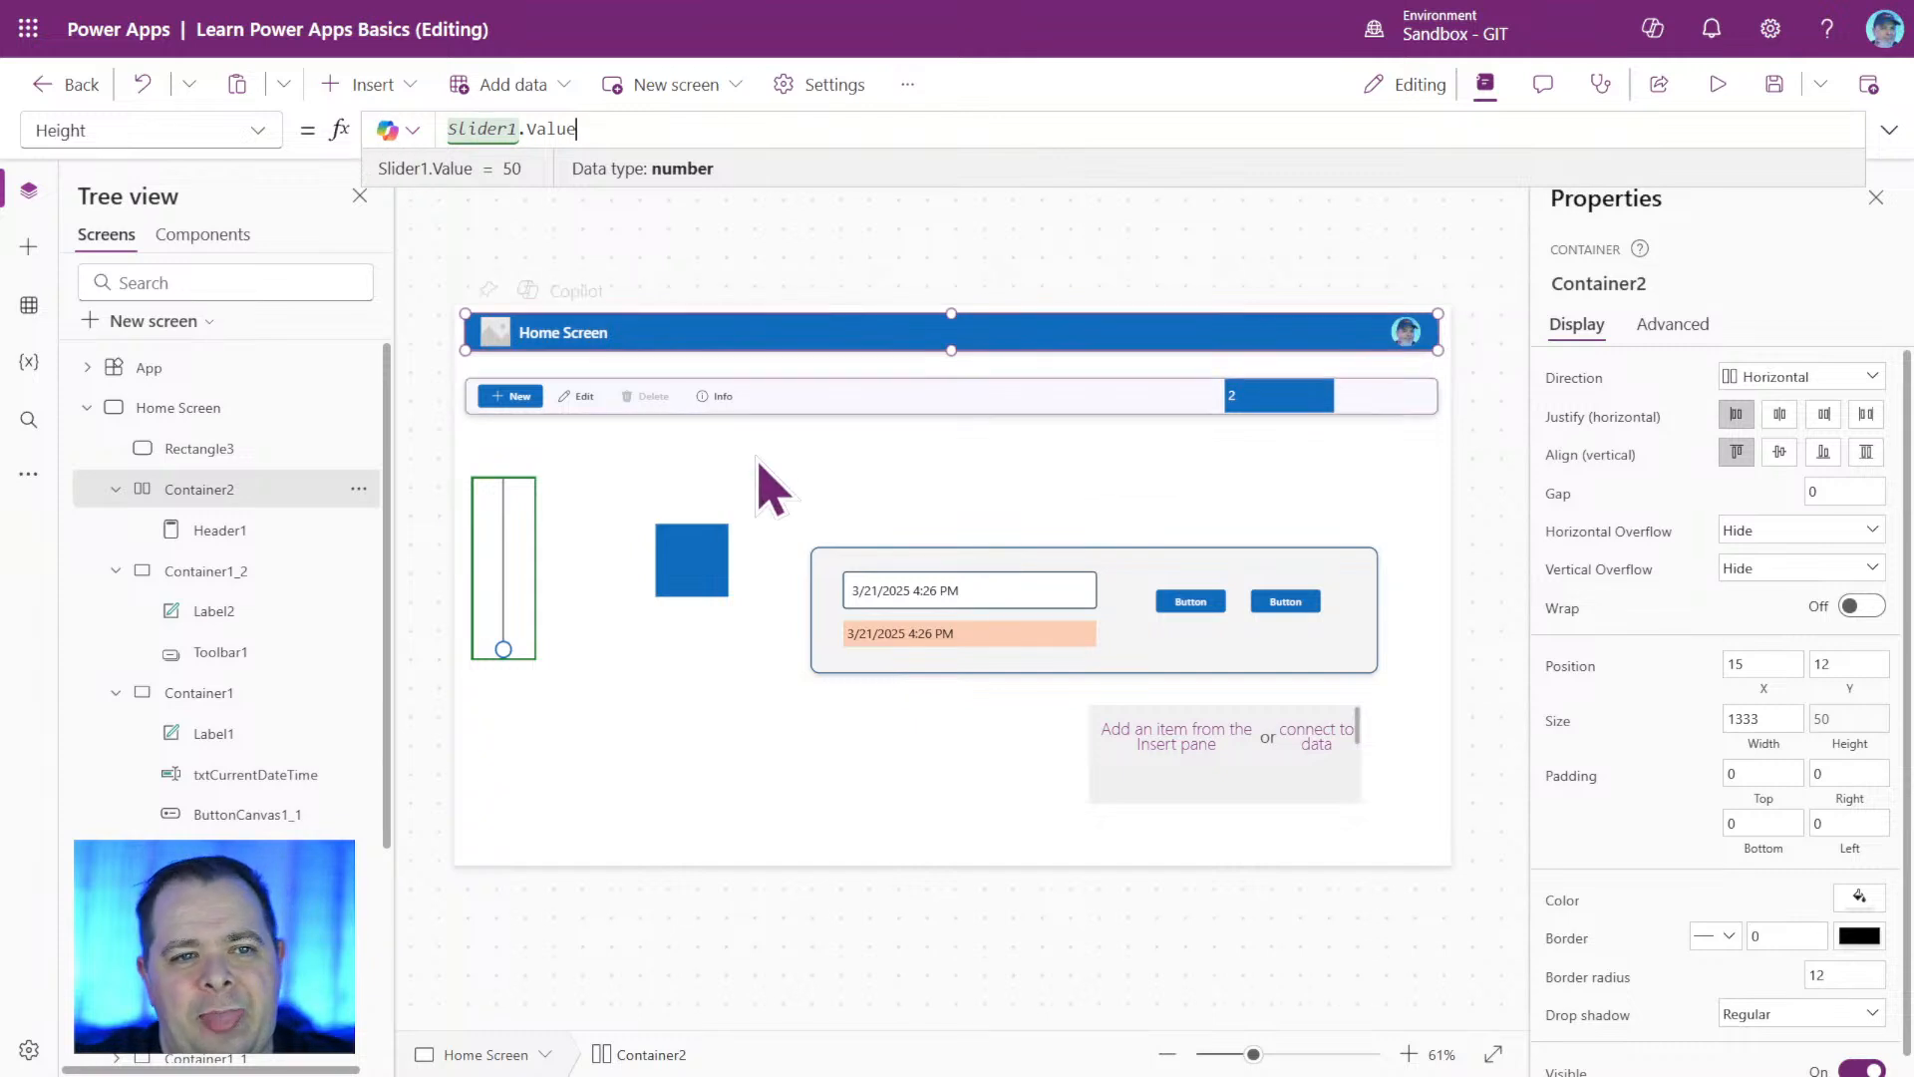
Set Slider1's default value to 70 and save the app.
left_click(504, 564)
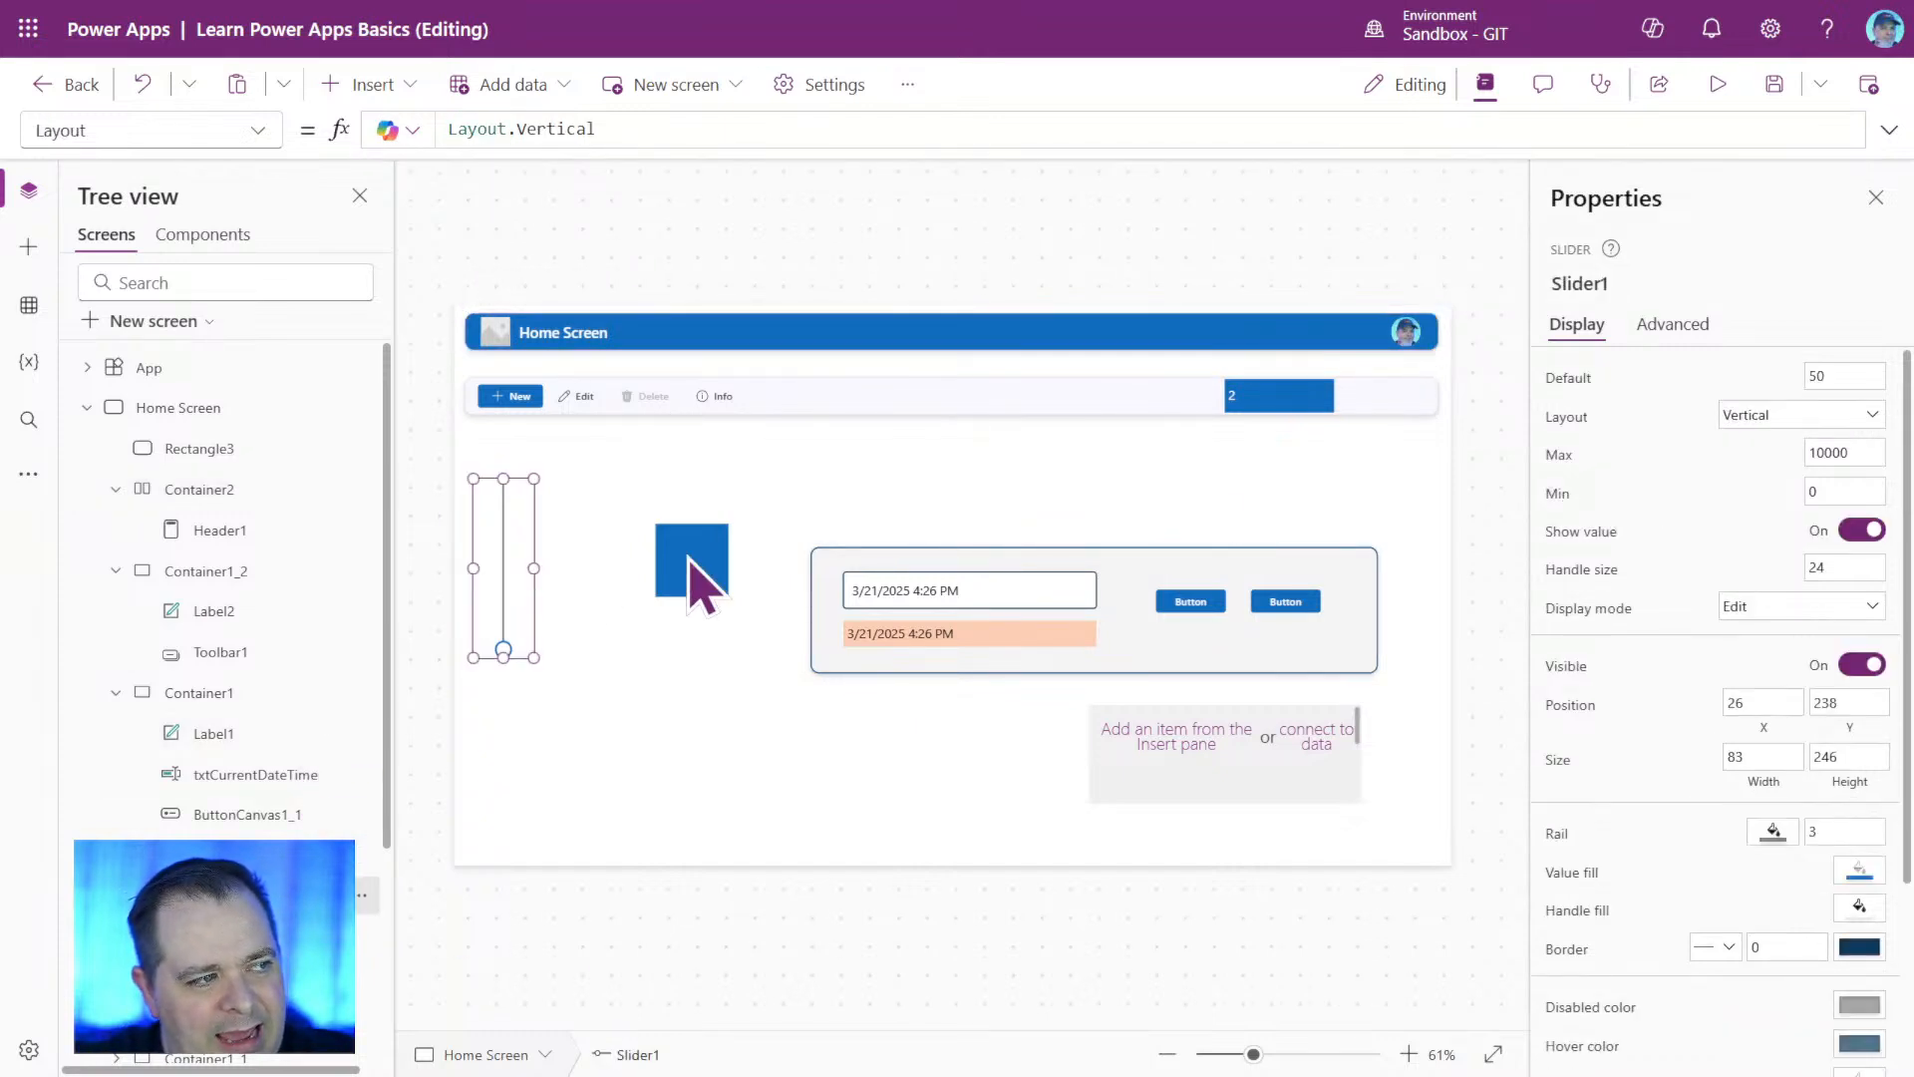
left_click(1844, 375)
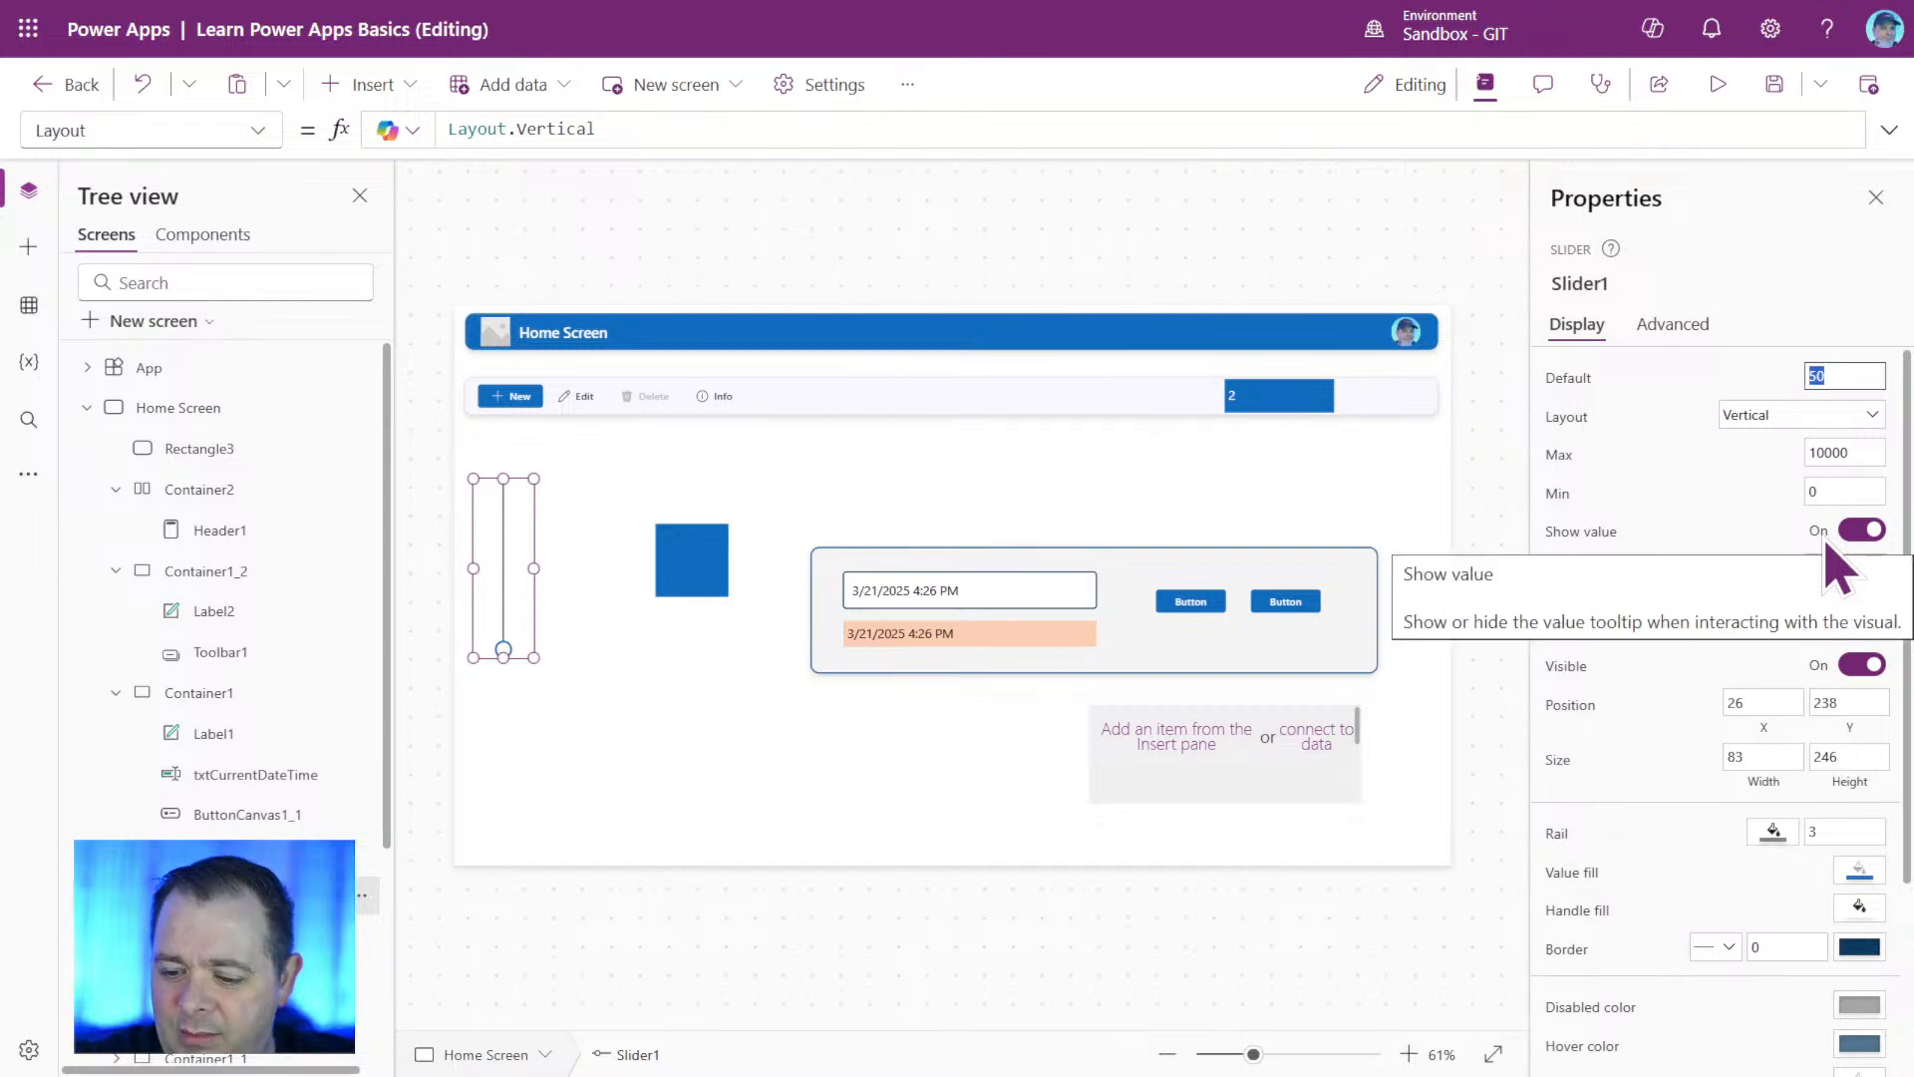
type("7")
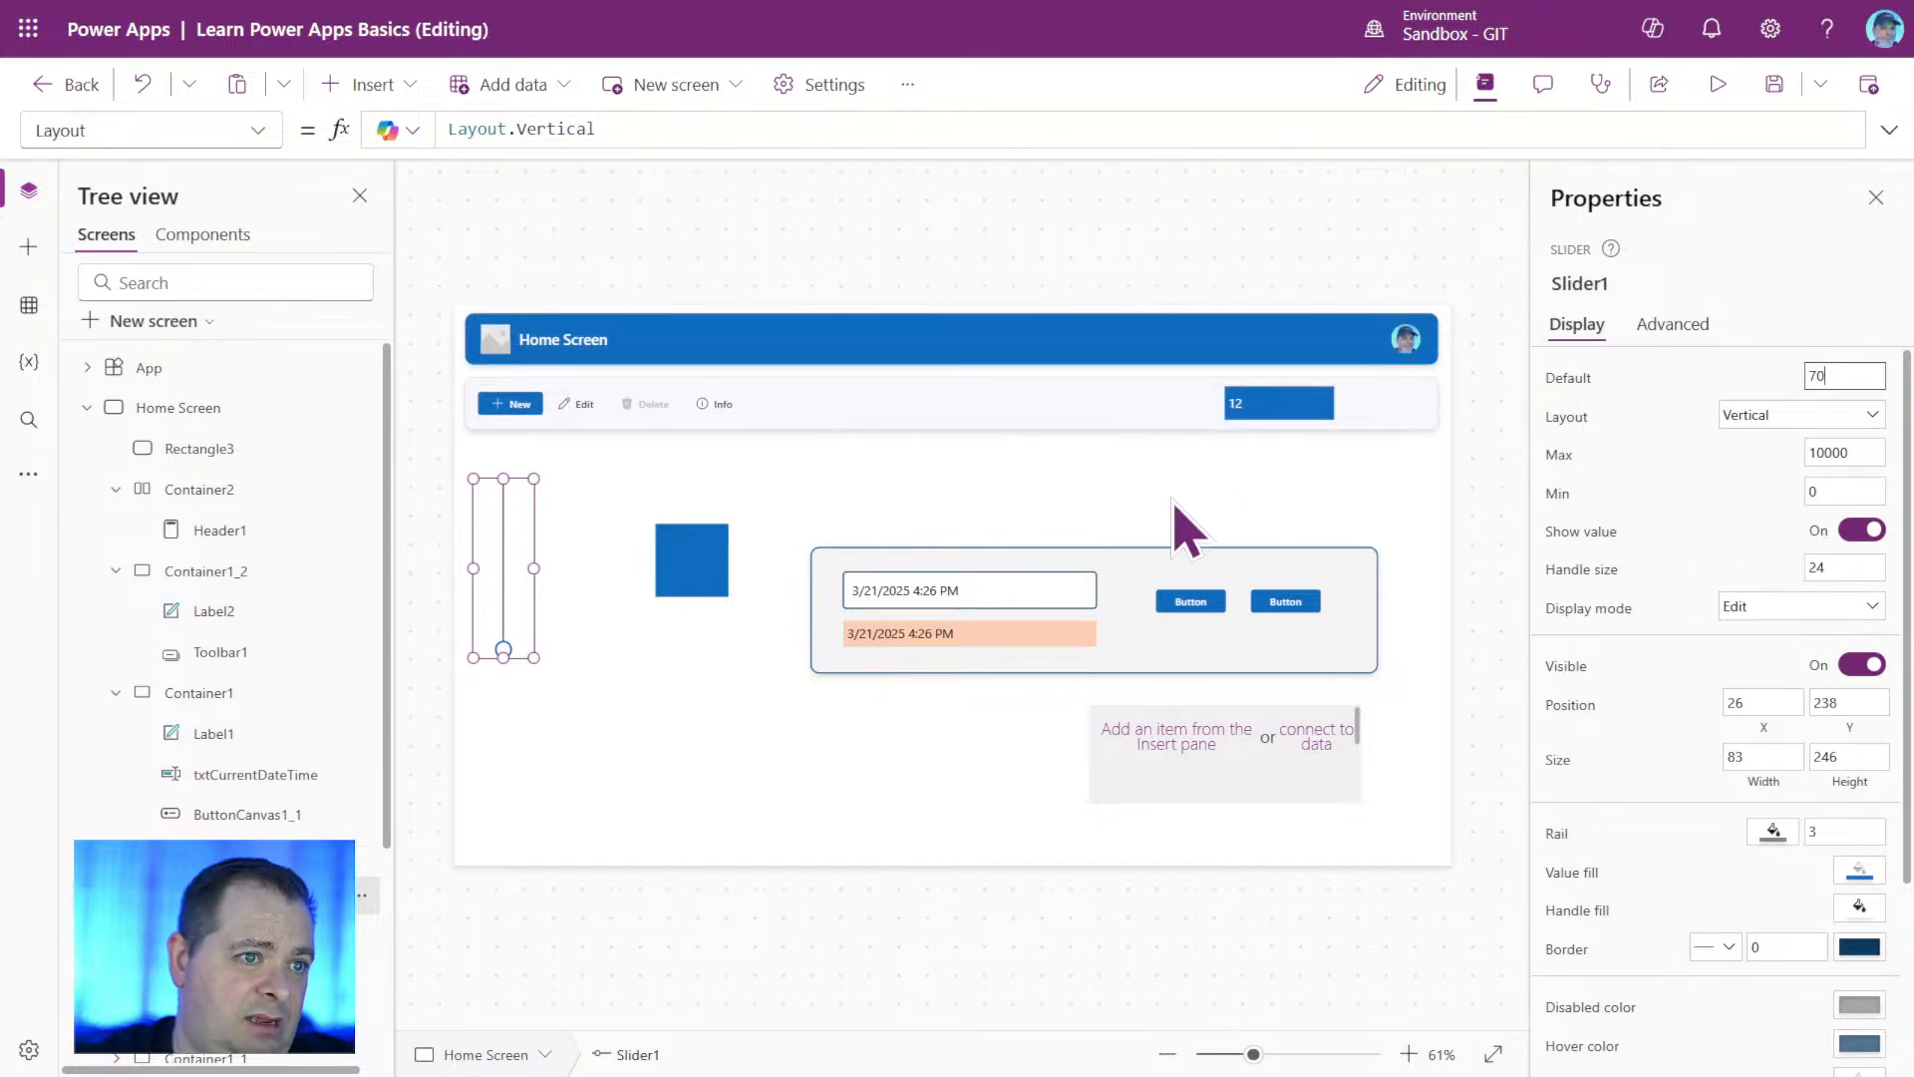
left_click(1774, 86)
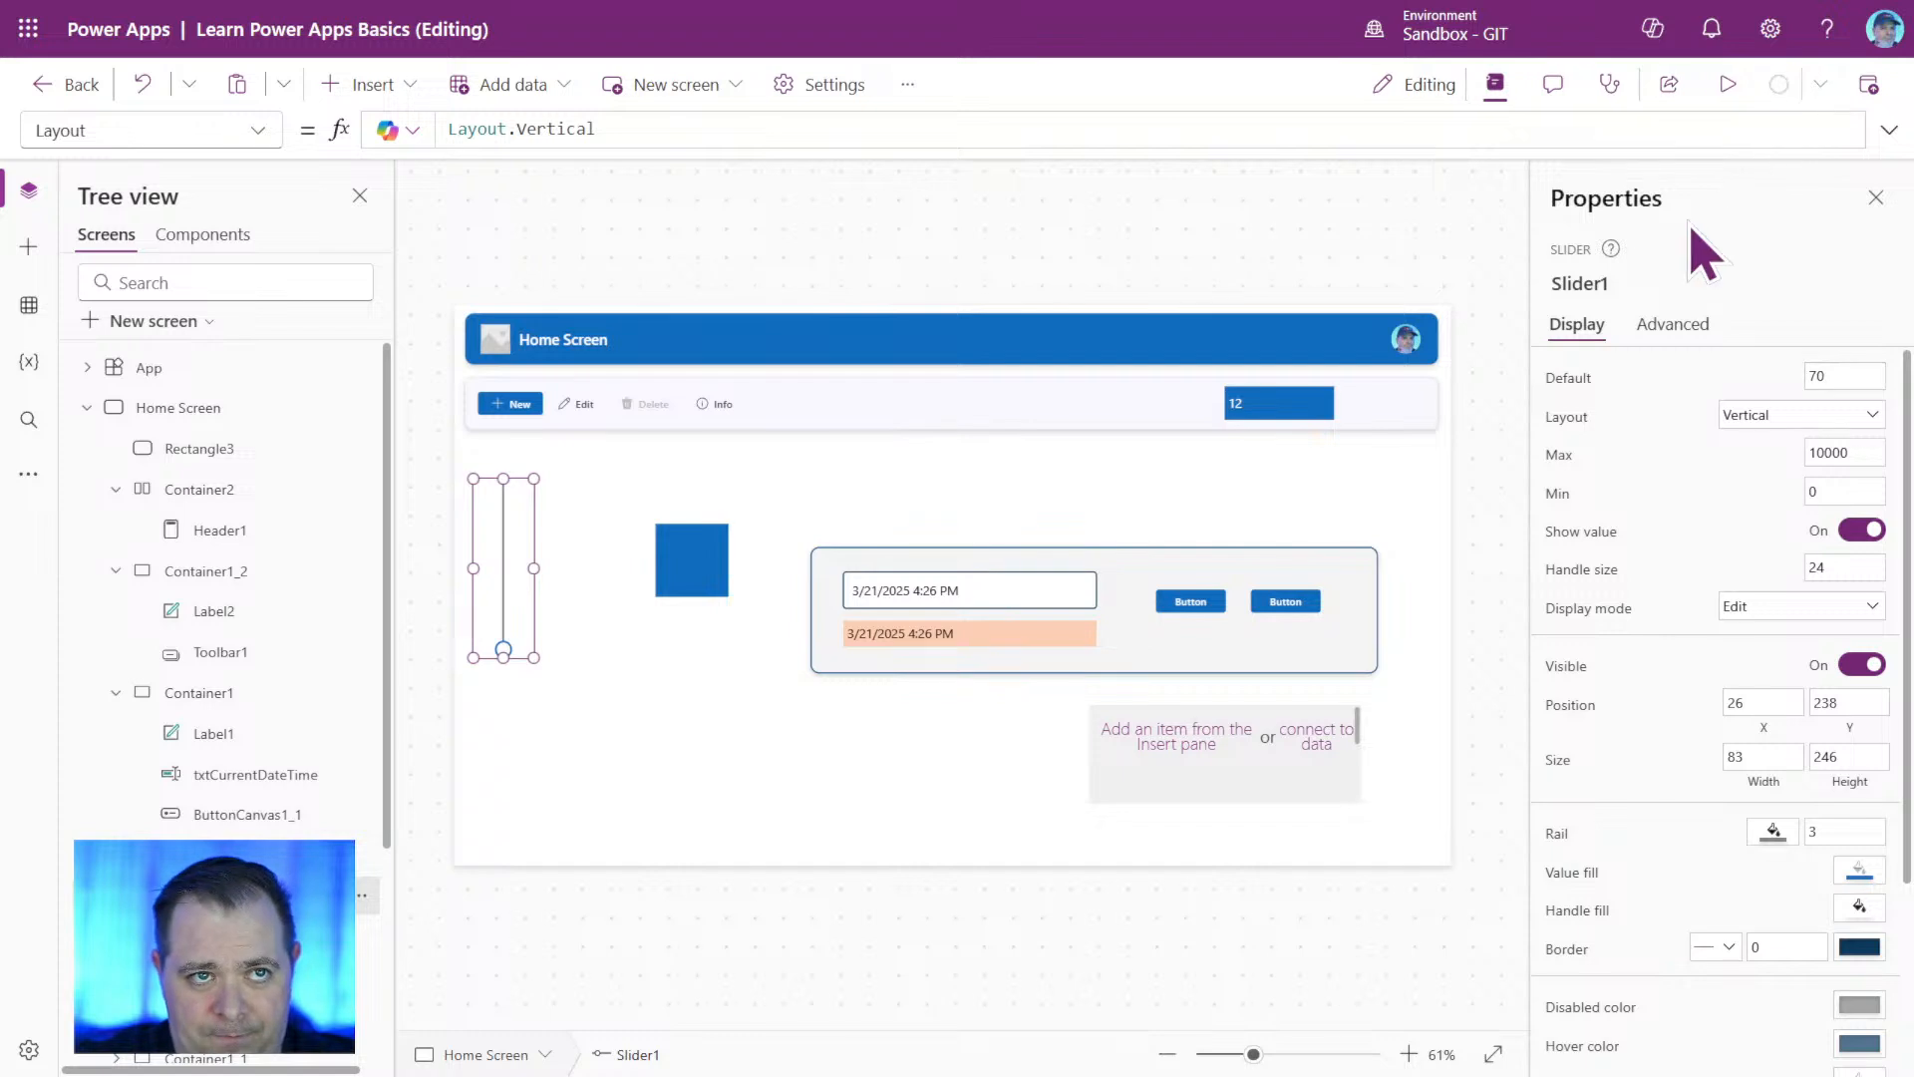
Preview the app and move the vertical slider to test how it resizes the header, and return to editing.
left_click(1732, 86)
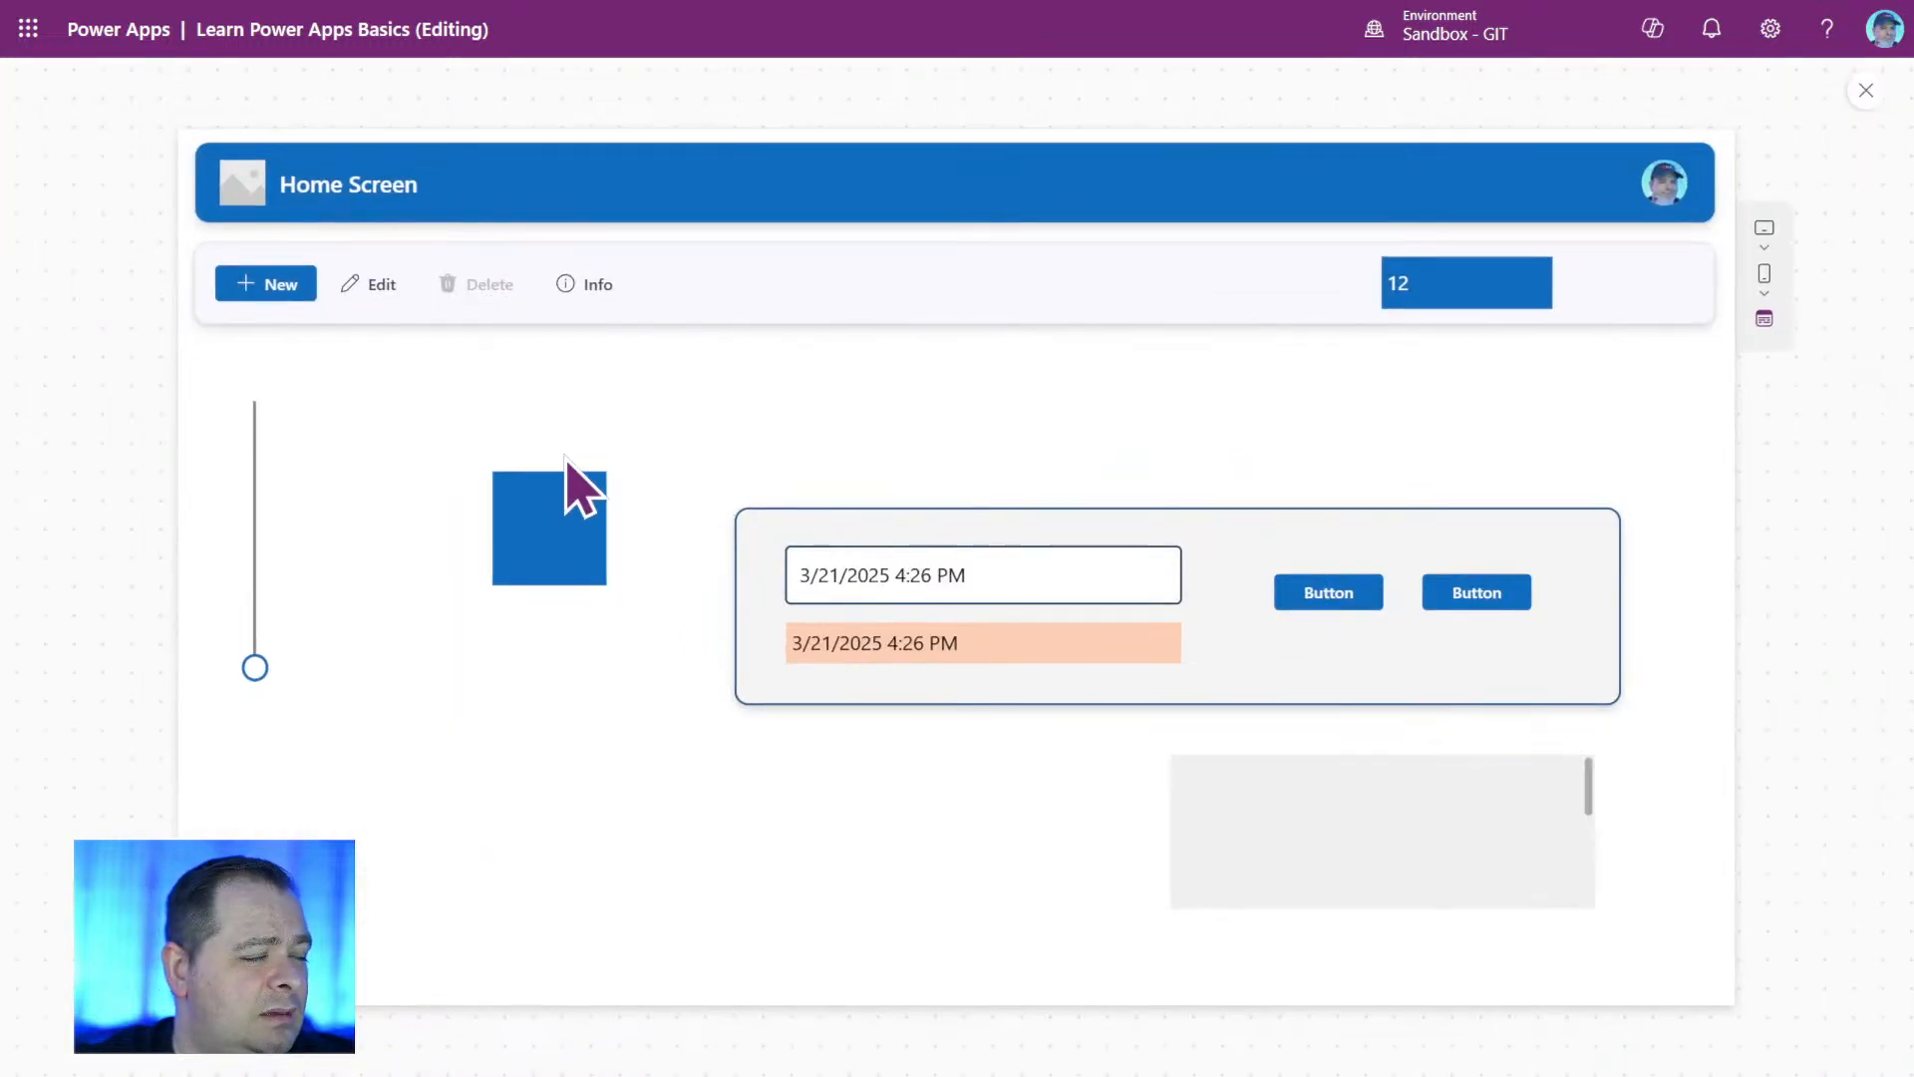
left_click(265, 678)
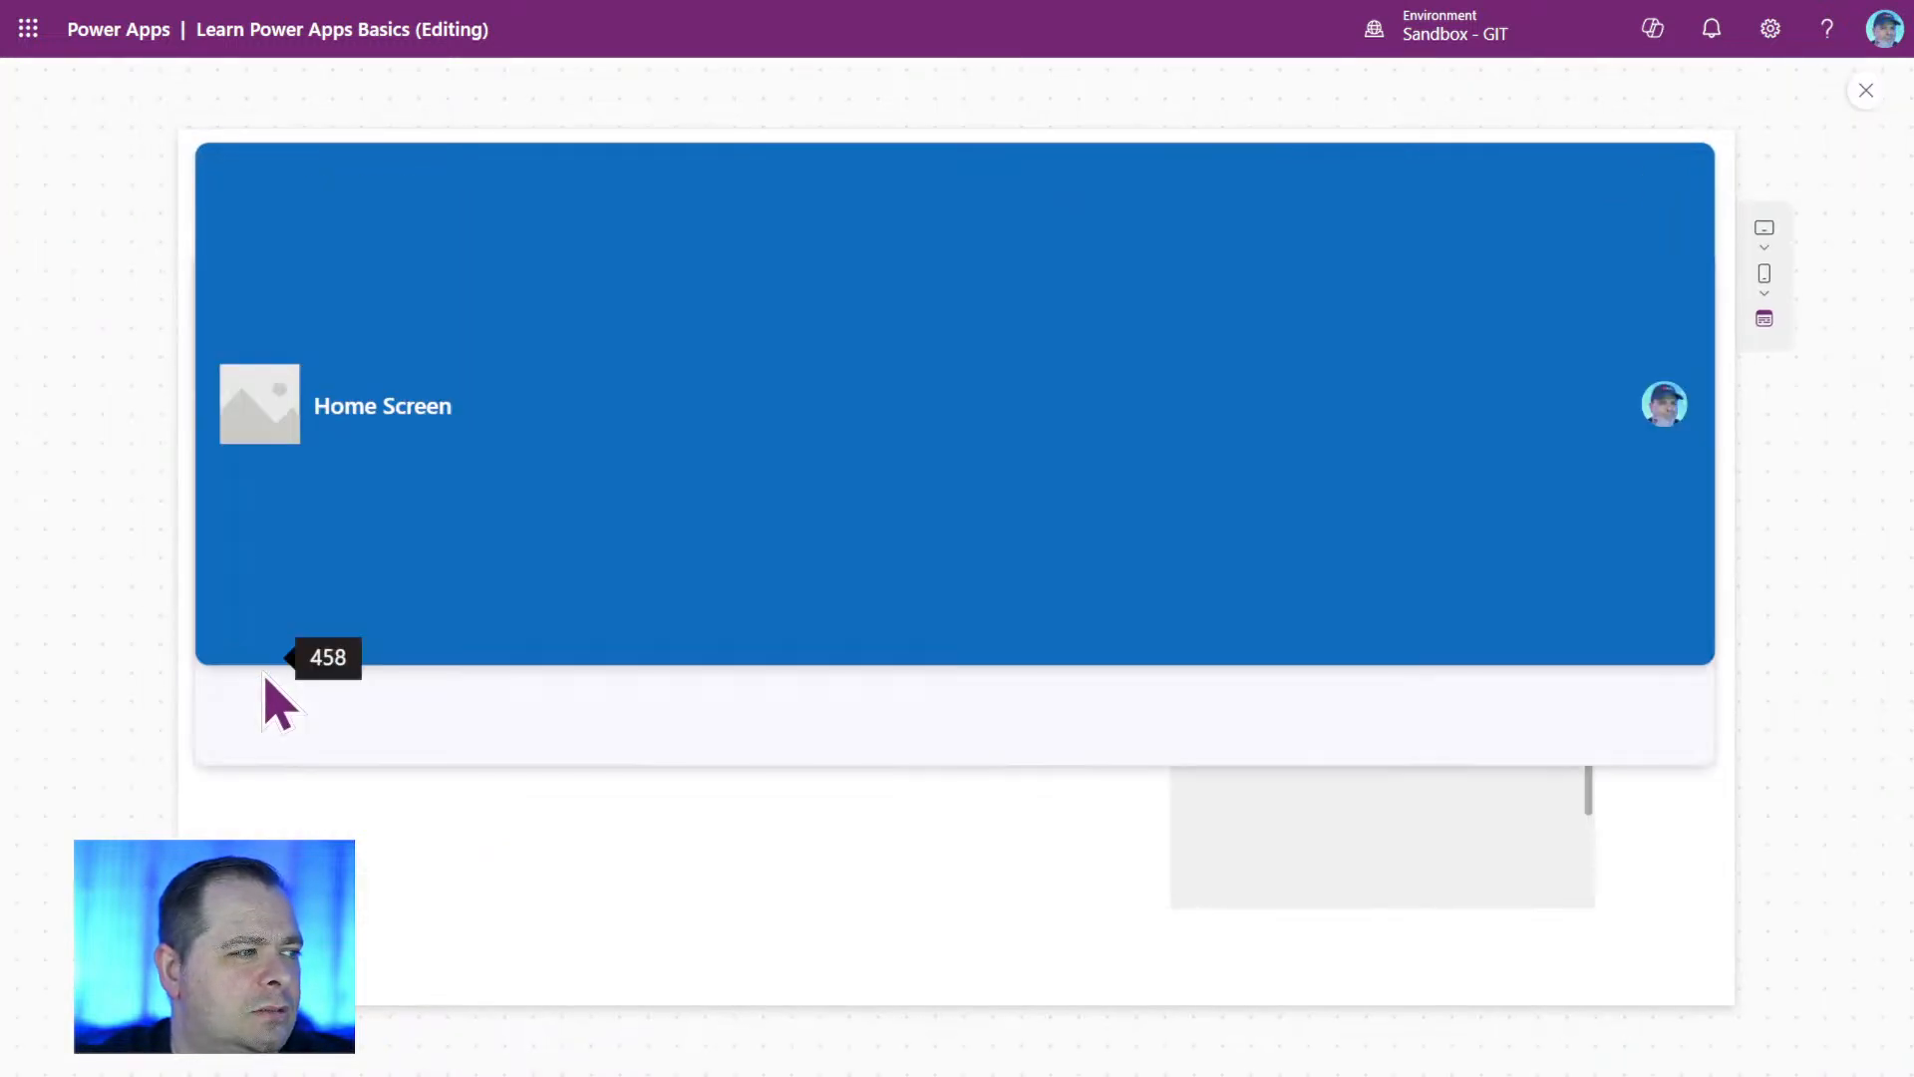
left_click_drag(264, 678, 307, 704)
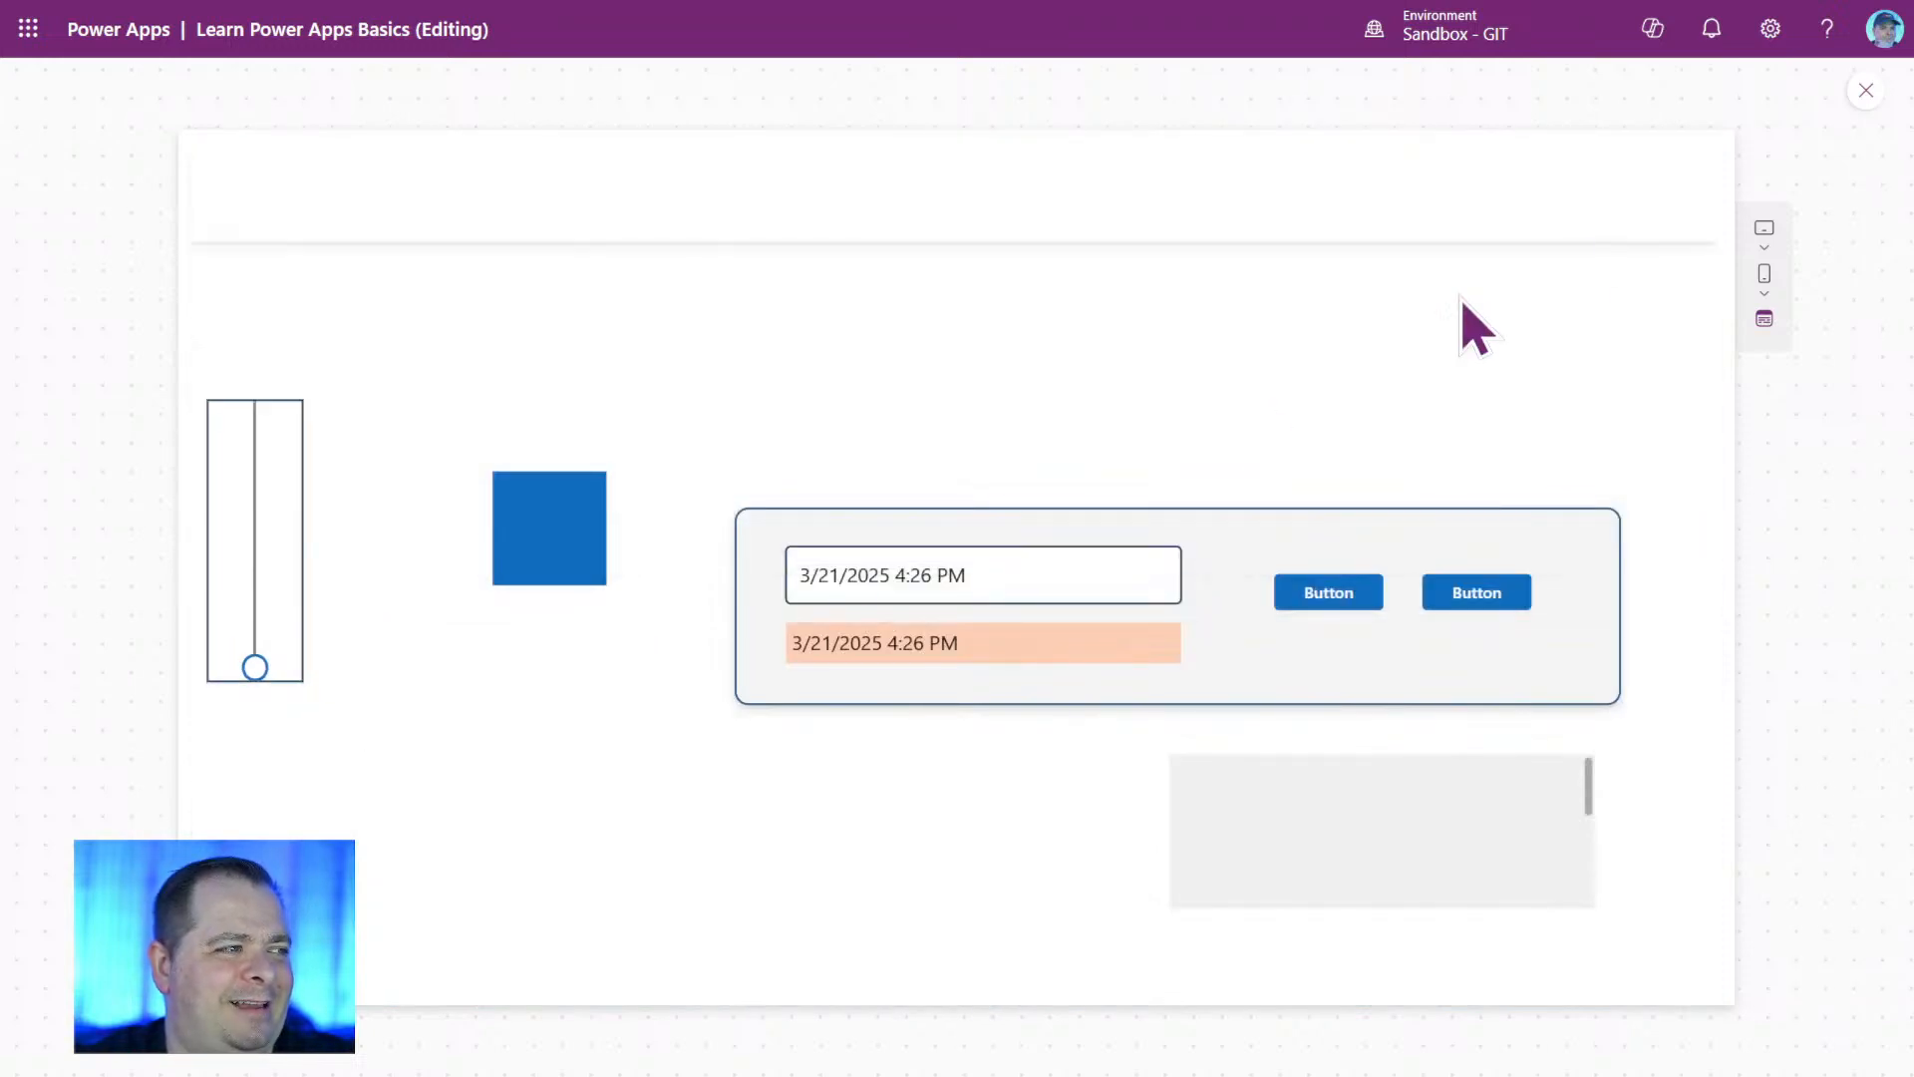
left_click(1864, 91)
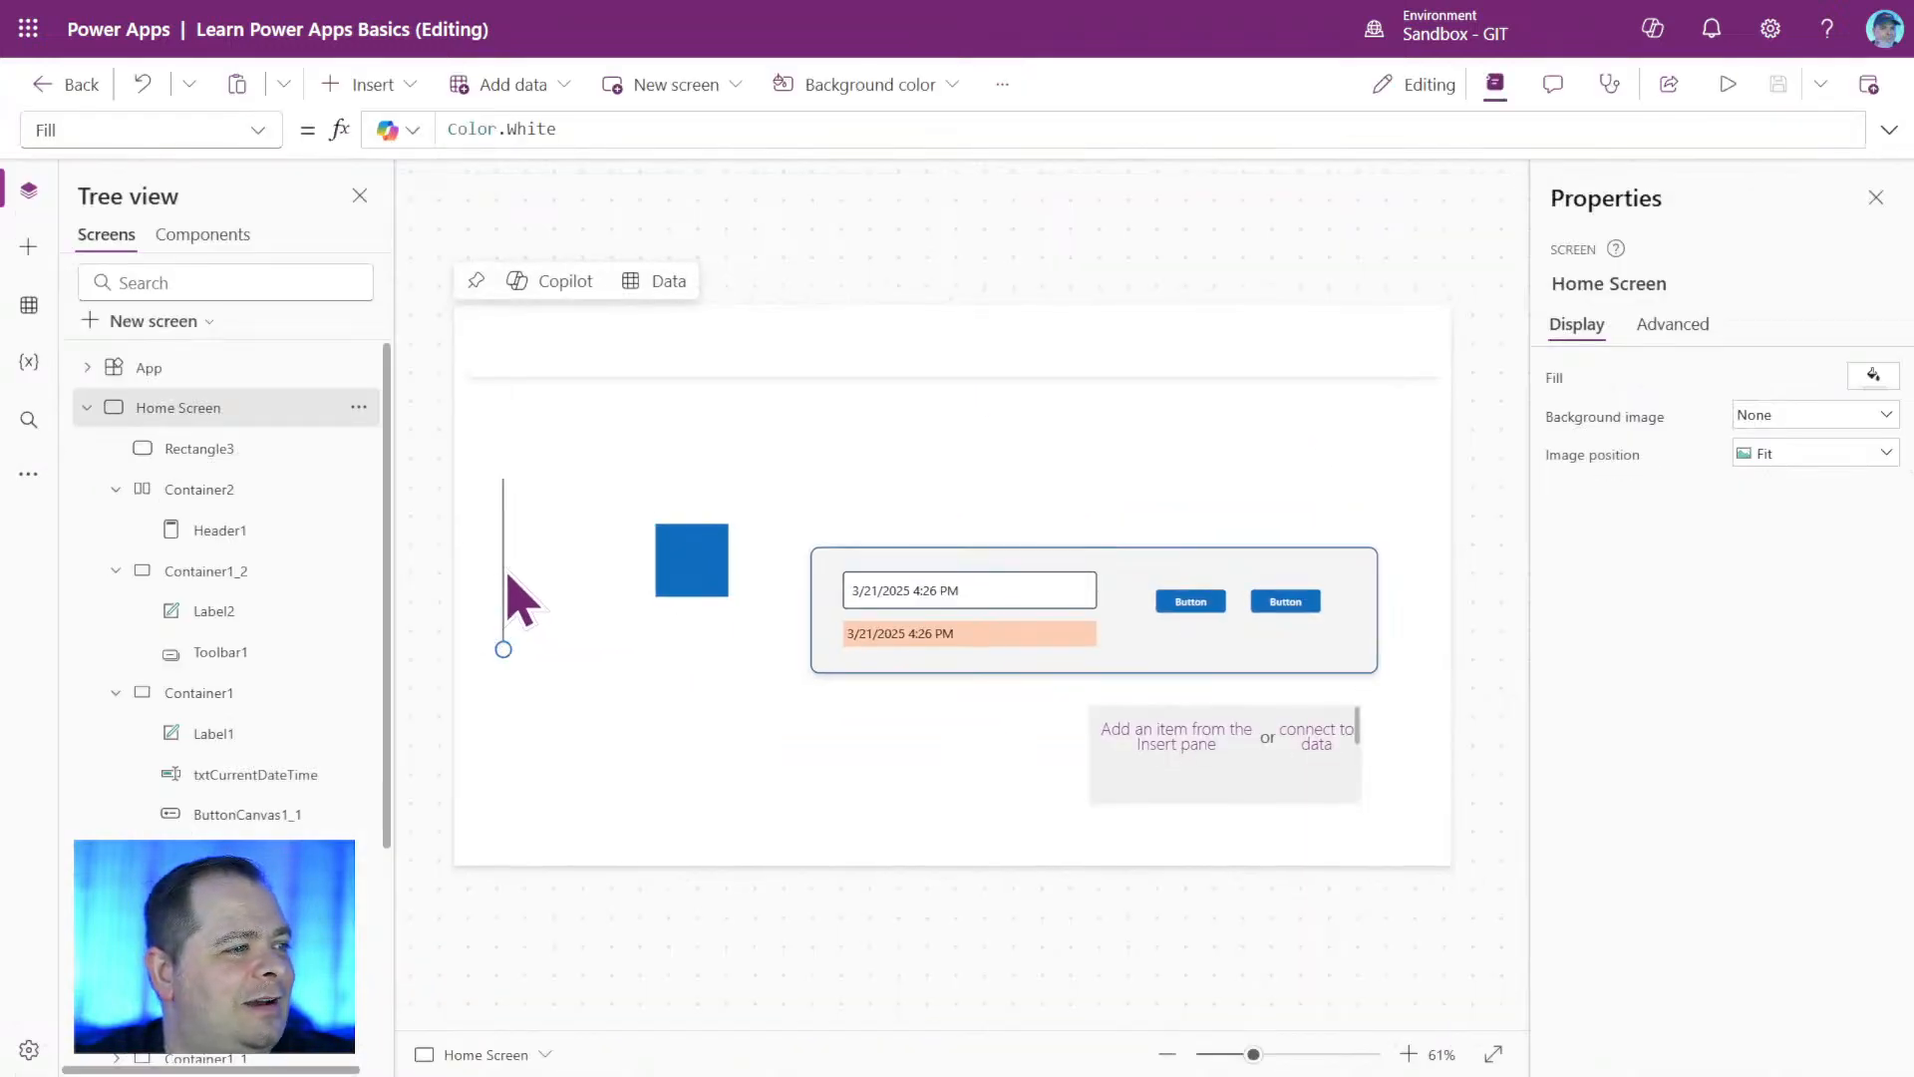
Bring Slider1 to the front of the other controls on the Home Screen.
right_click(505, 575)
mouse_move(678, 770)
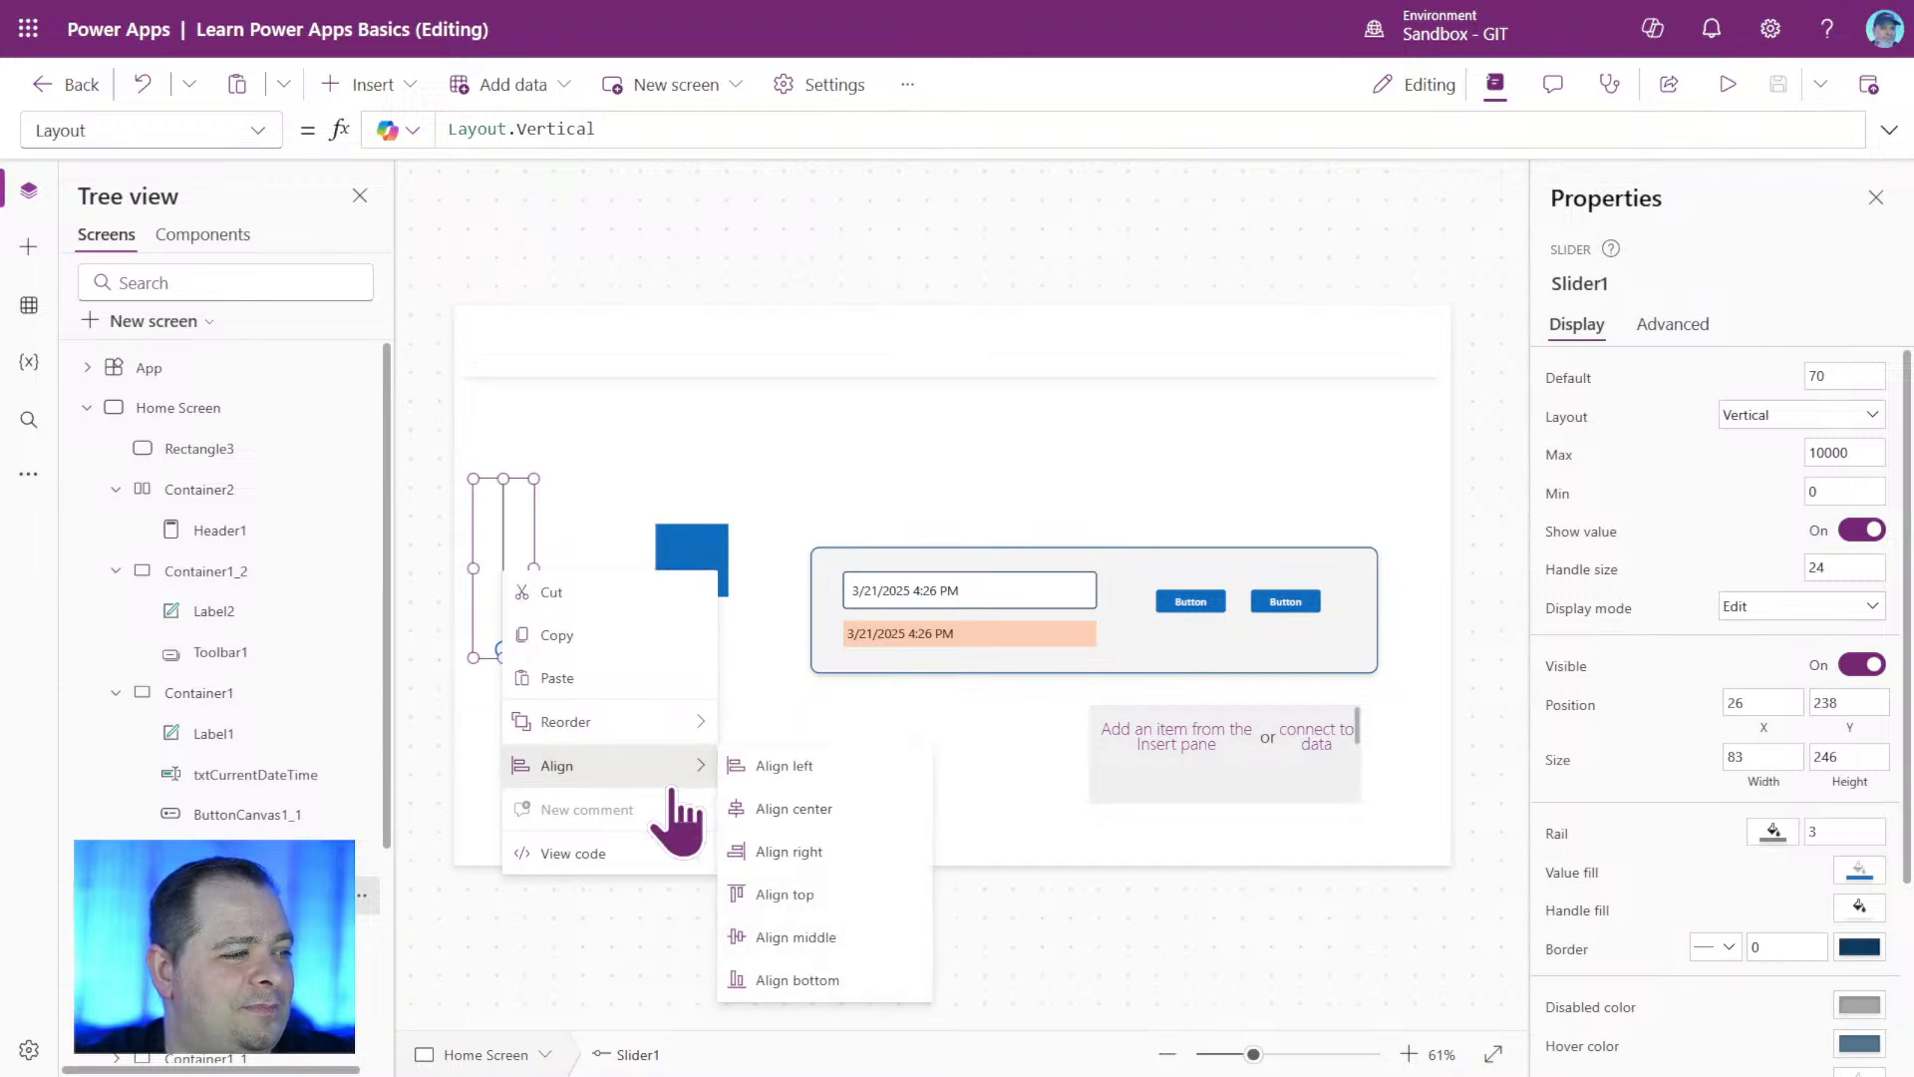
mouse_move(608, 721)
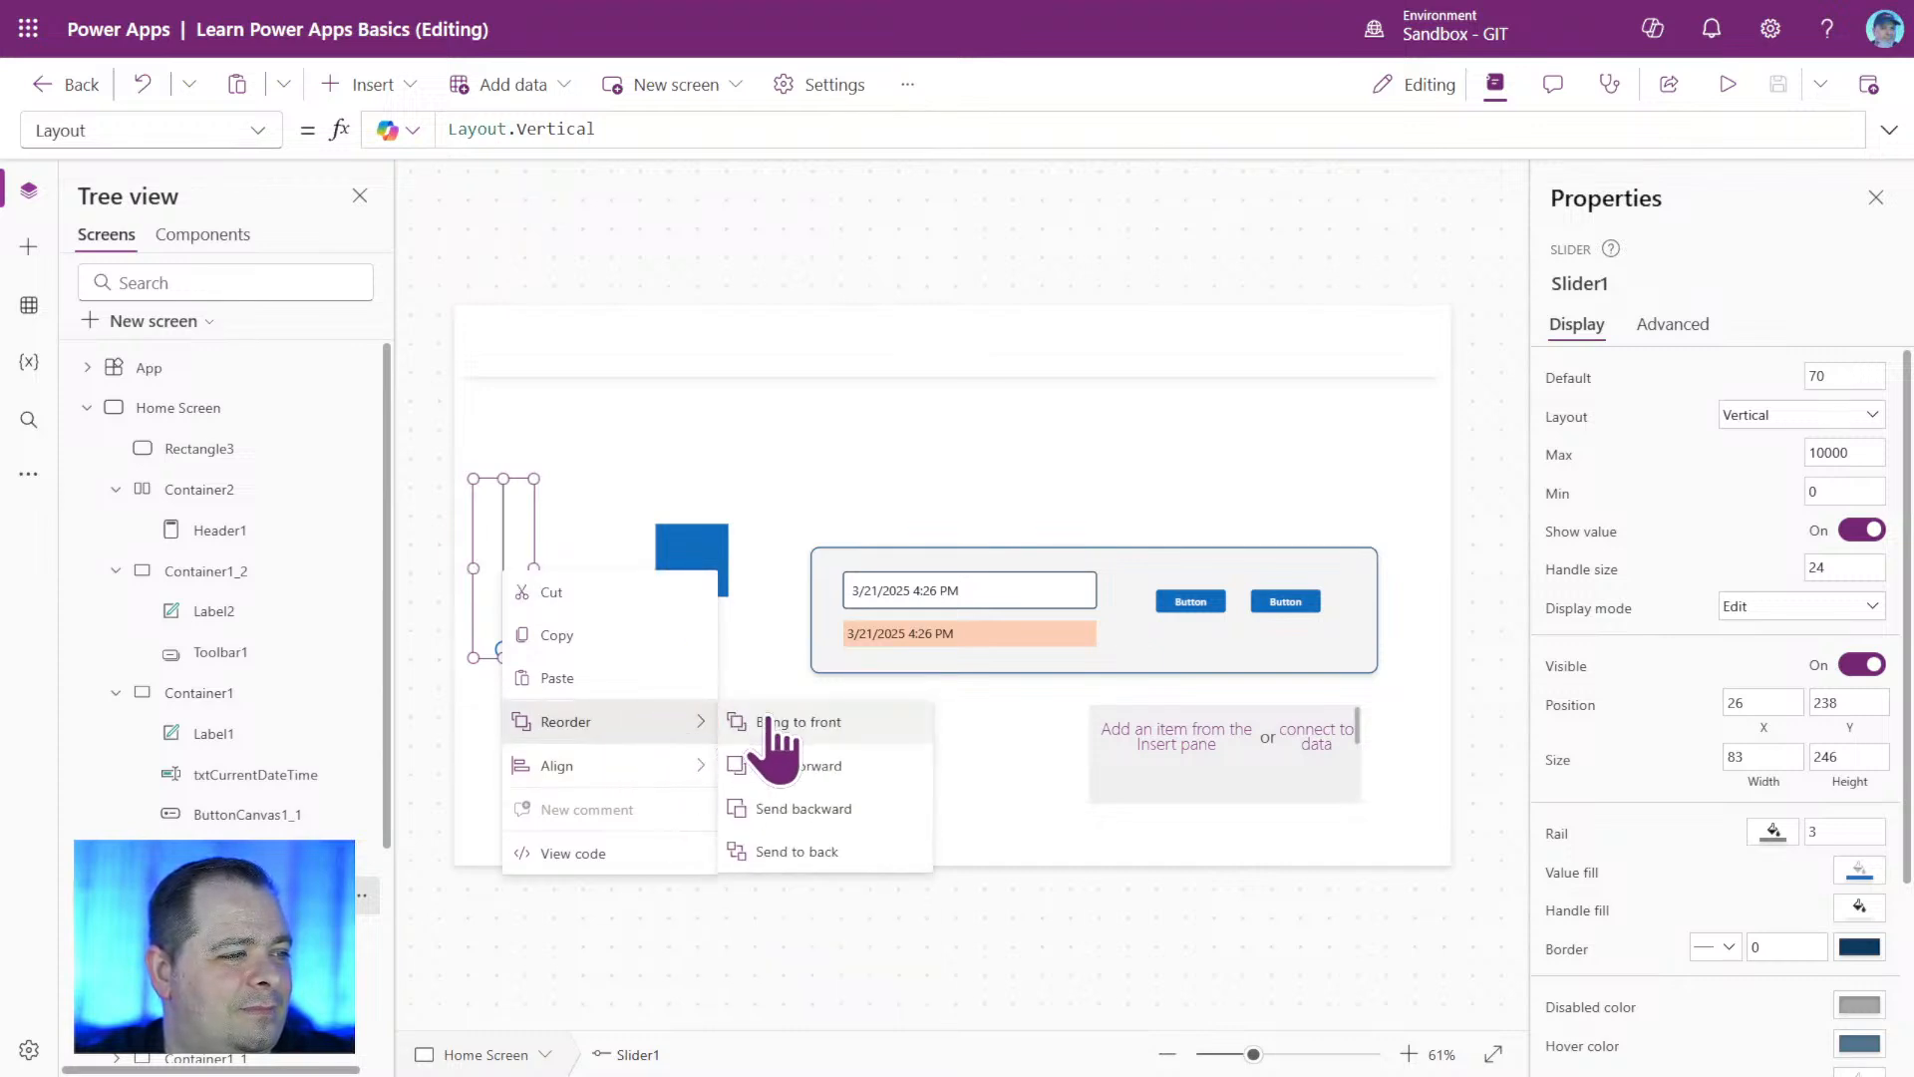
left_click(832, 720)
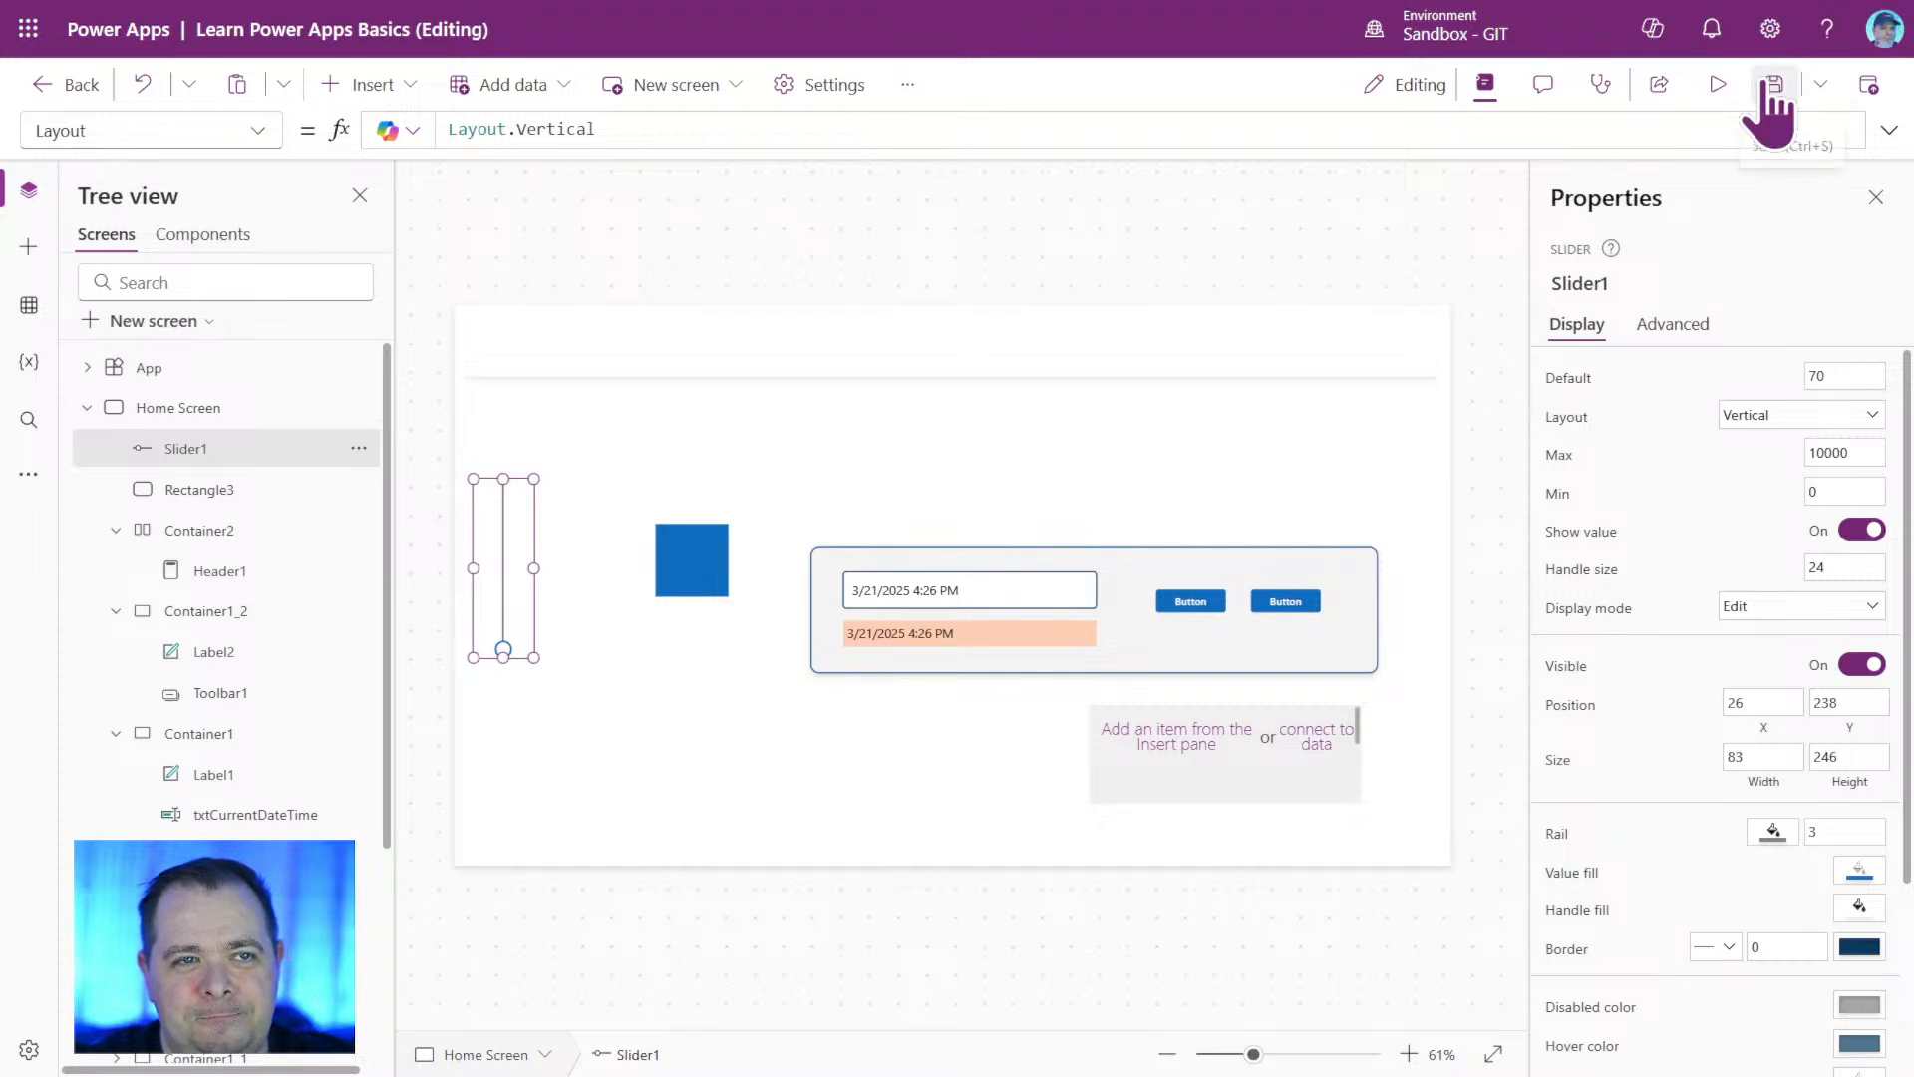
Preview the app, move the vertical slider up and back down to test it over the enlarged header, and return to editing.
left_click(1718, 85)
left_click_drag(261, 672, 271, 329)
right_click(272, 331)
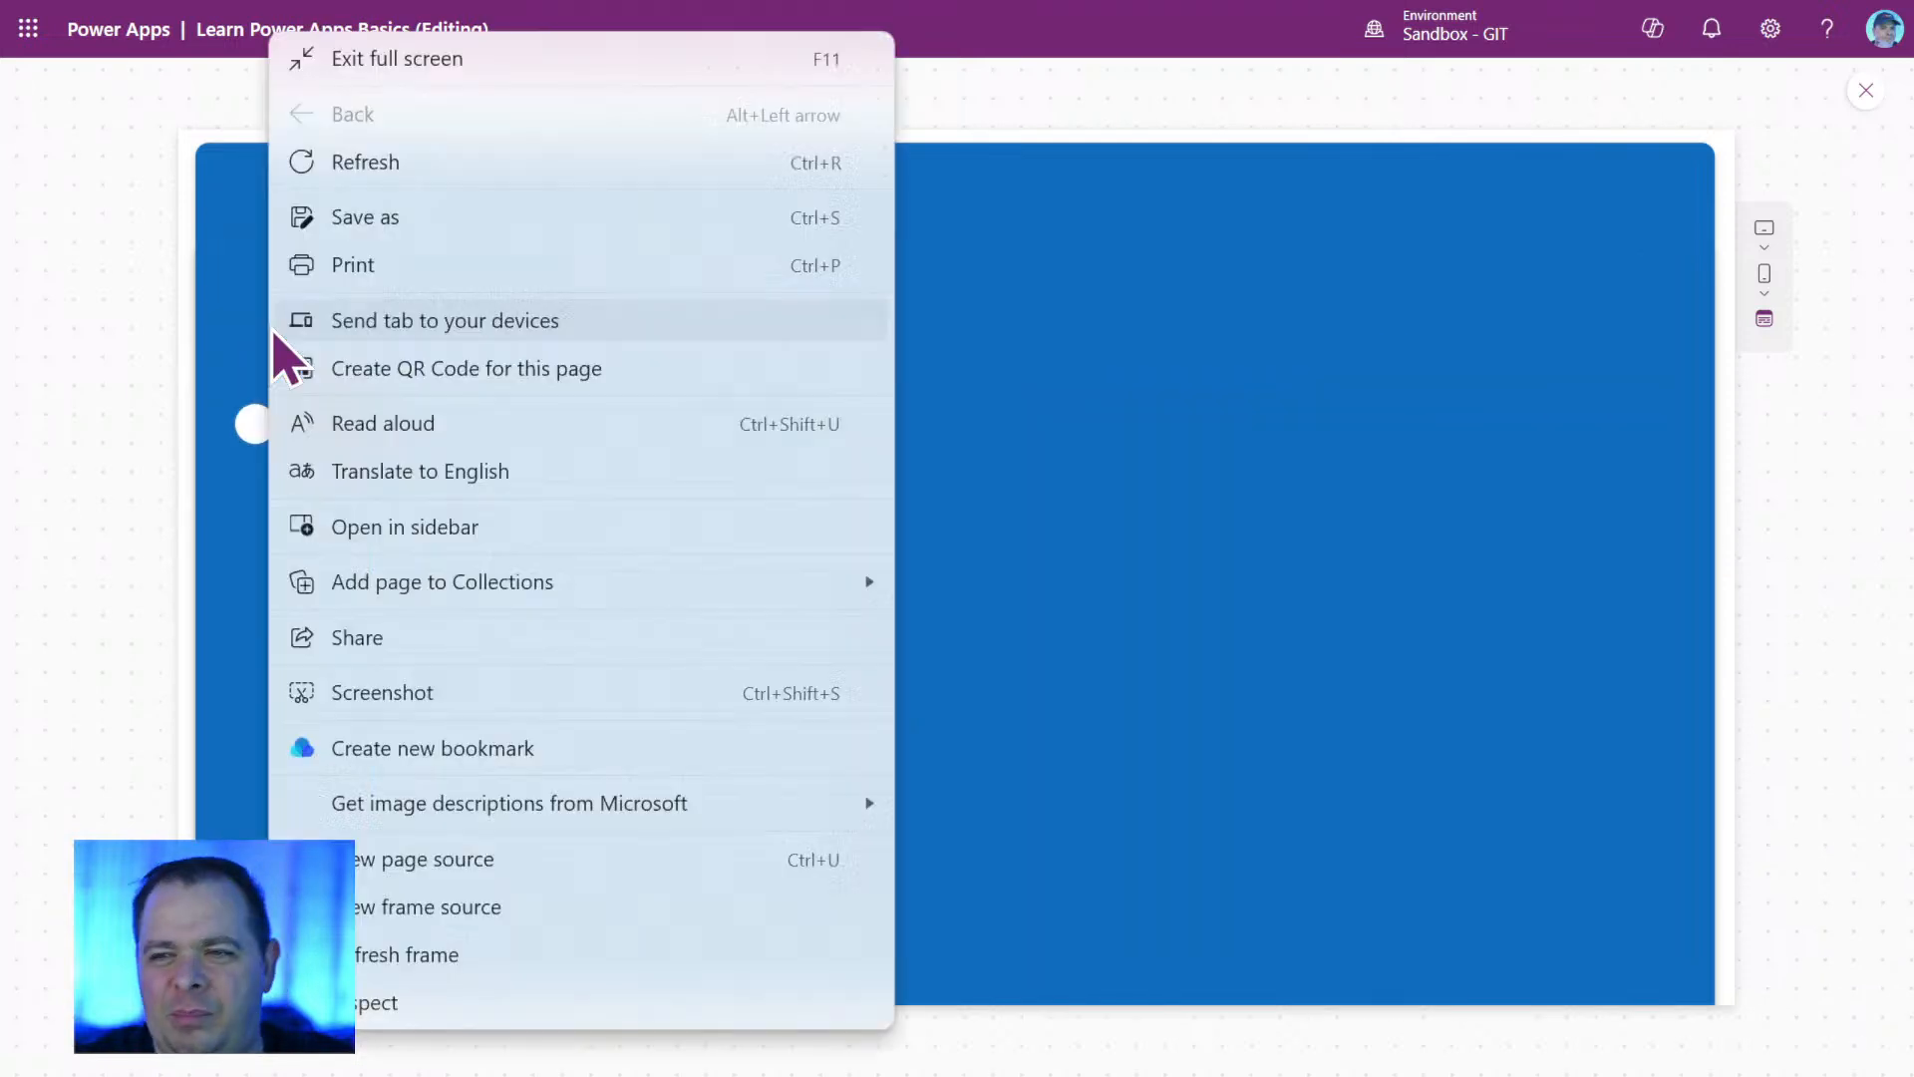
left_click(276, 337)
left_click_drag(240, 438, 248, 716)
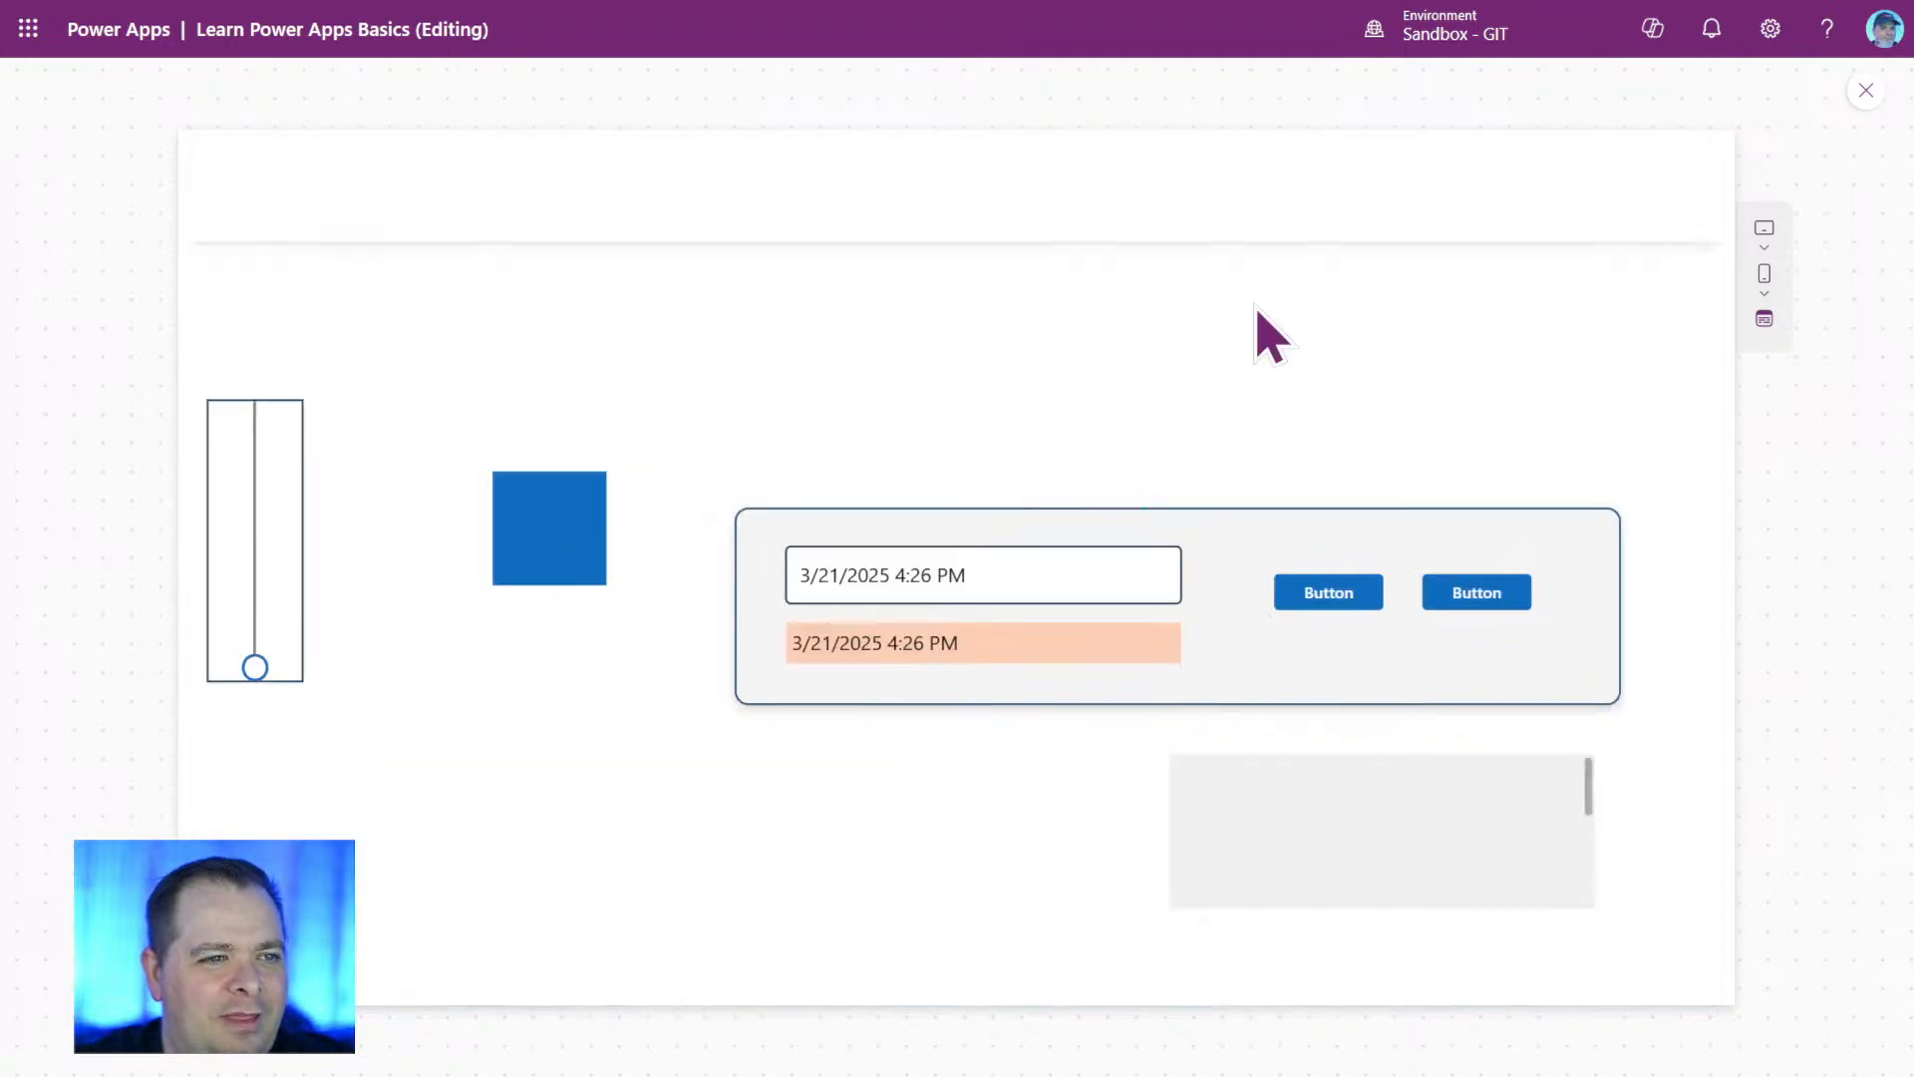
left_click(1865, 91)
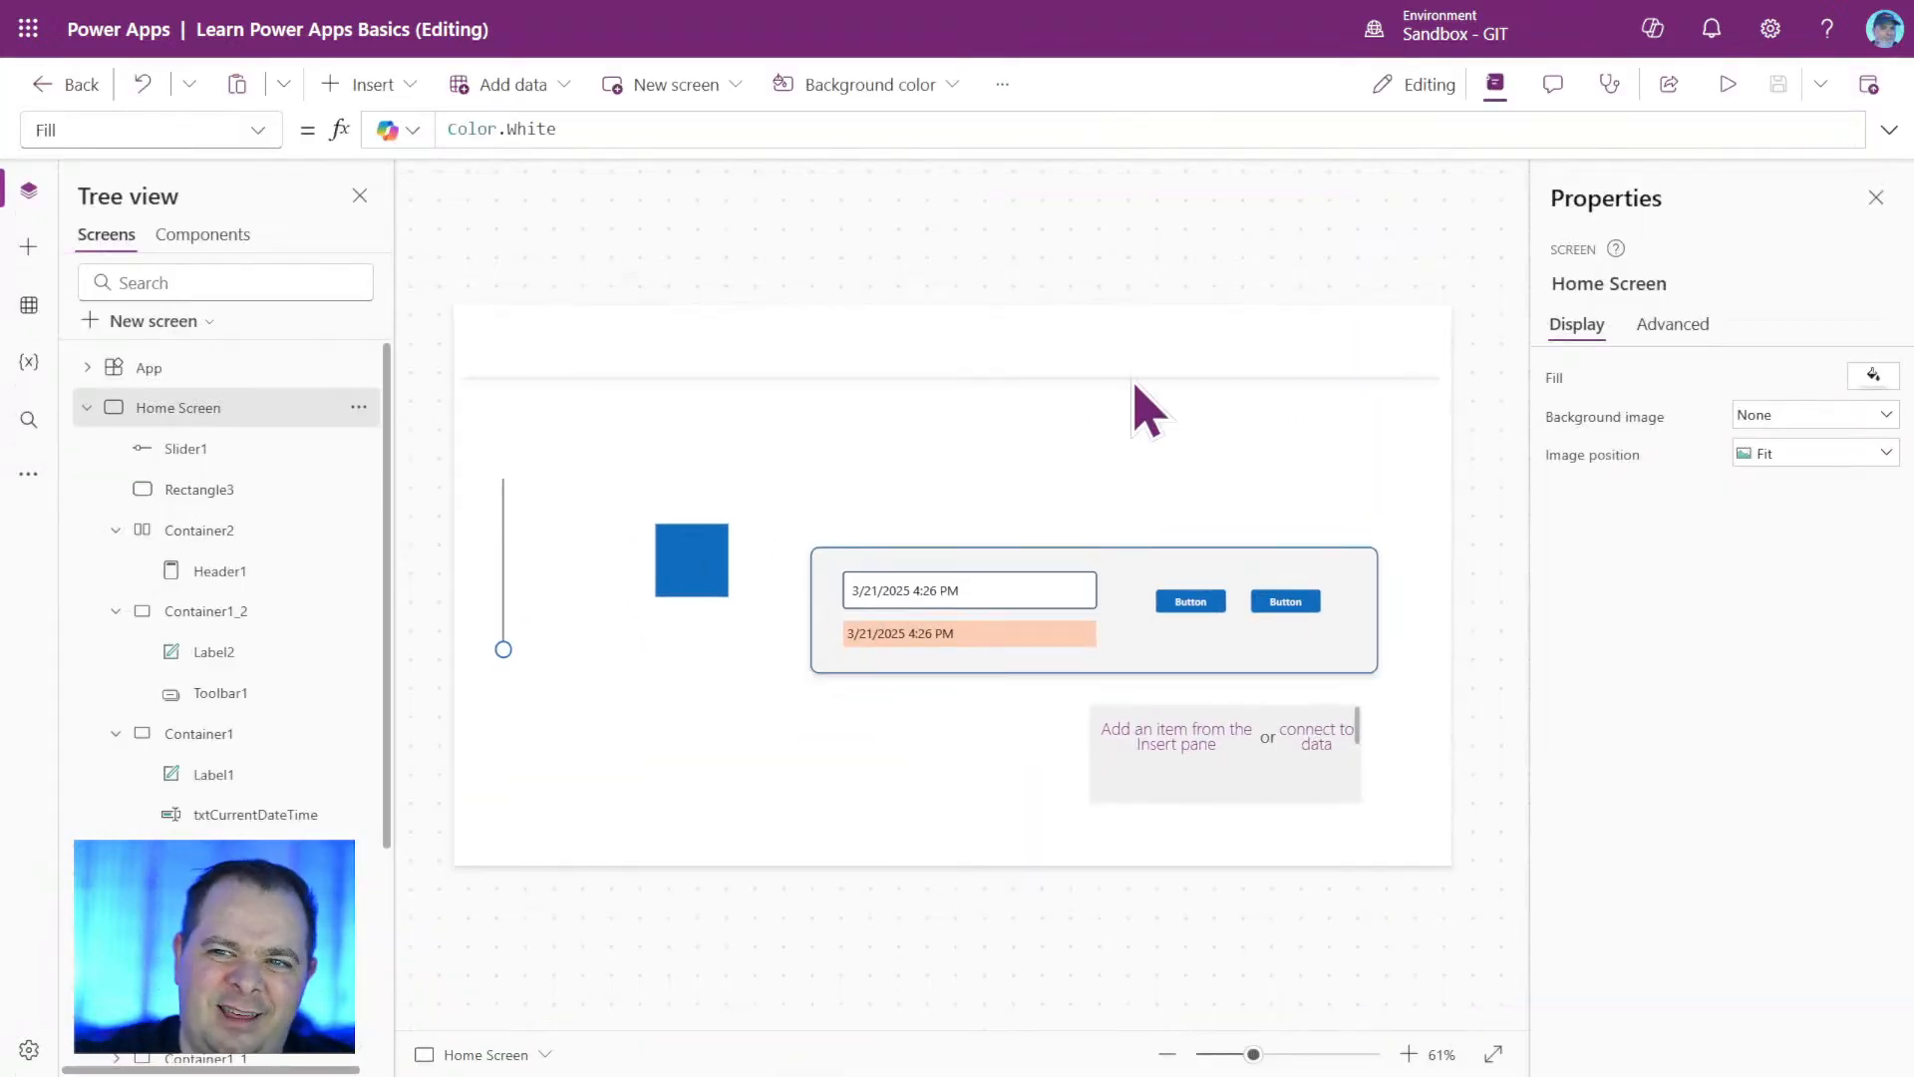
Move Slider1 straight down the Home Screen to about X 27, Y 504.
left_click(504, 598)
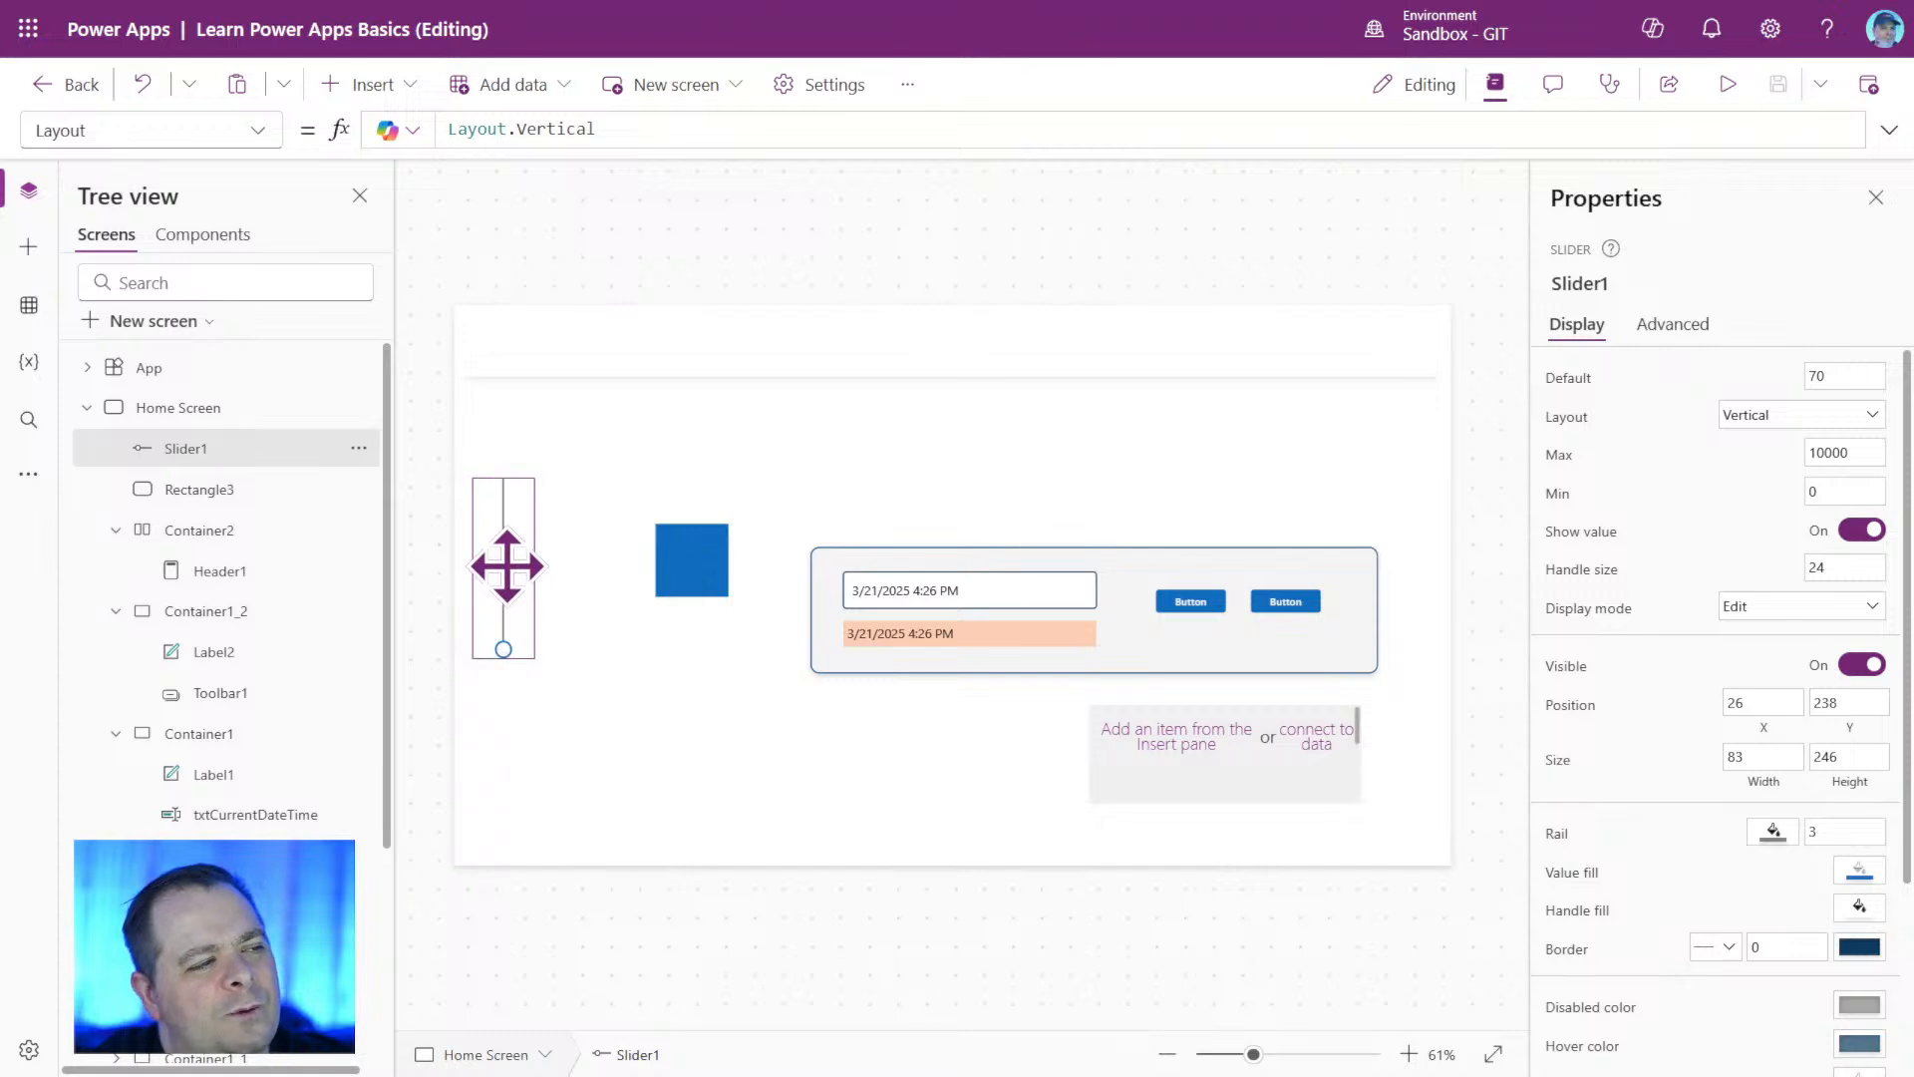
left_click_drag(505, 558, 506, 758)
left_click(857, 776)
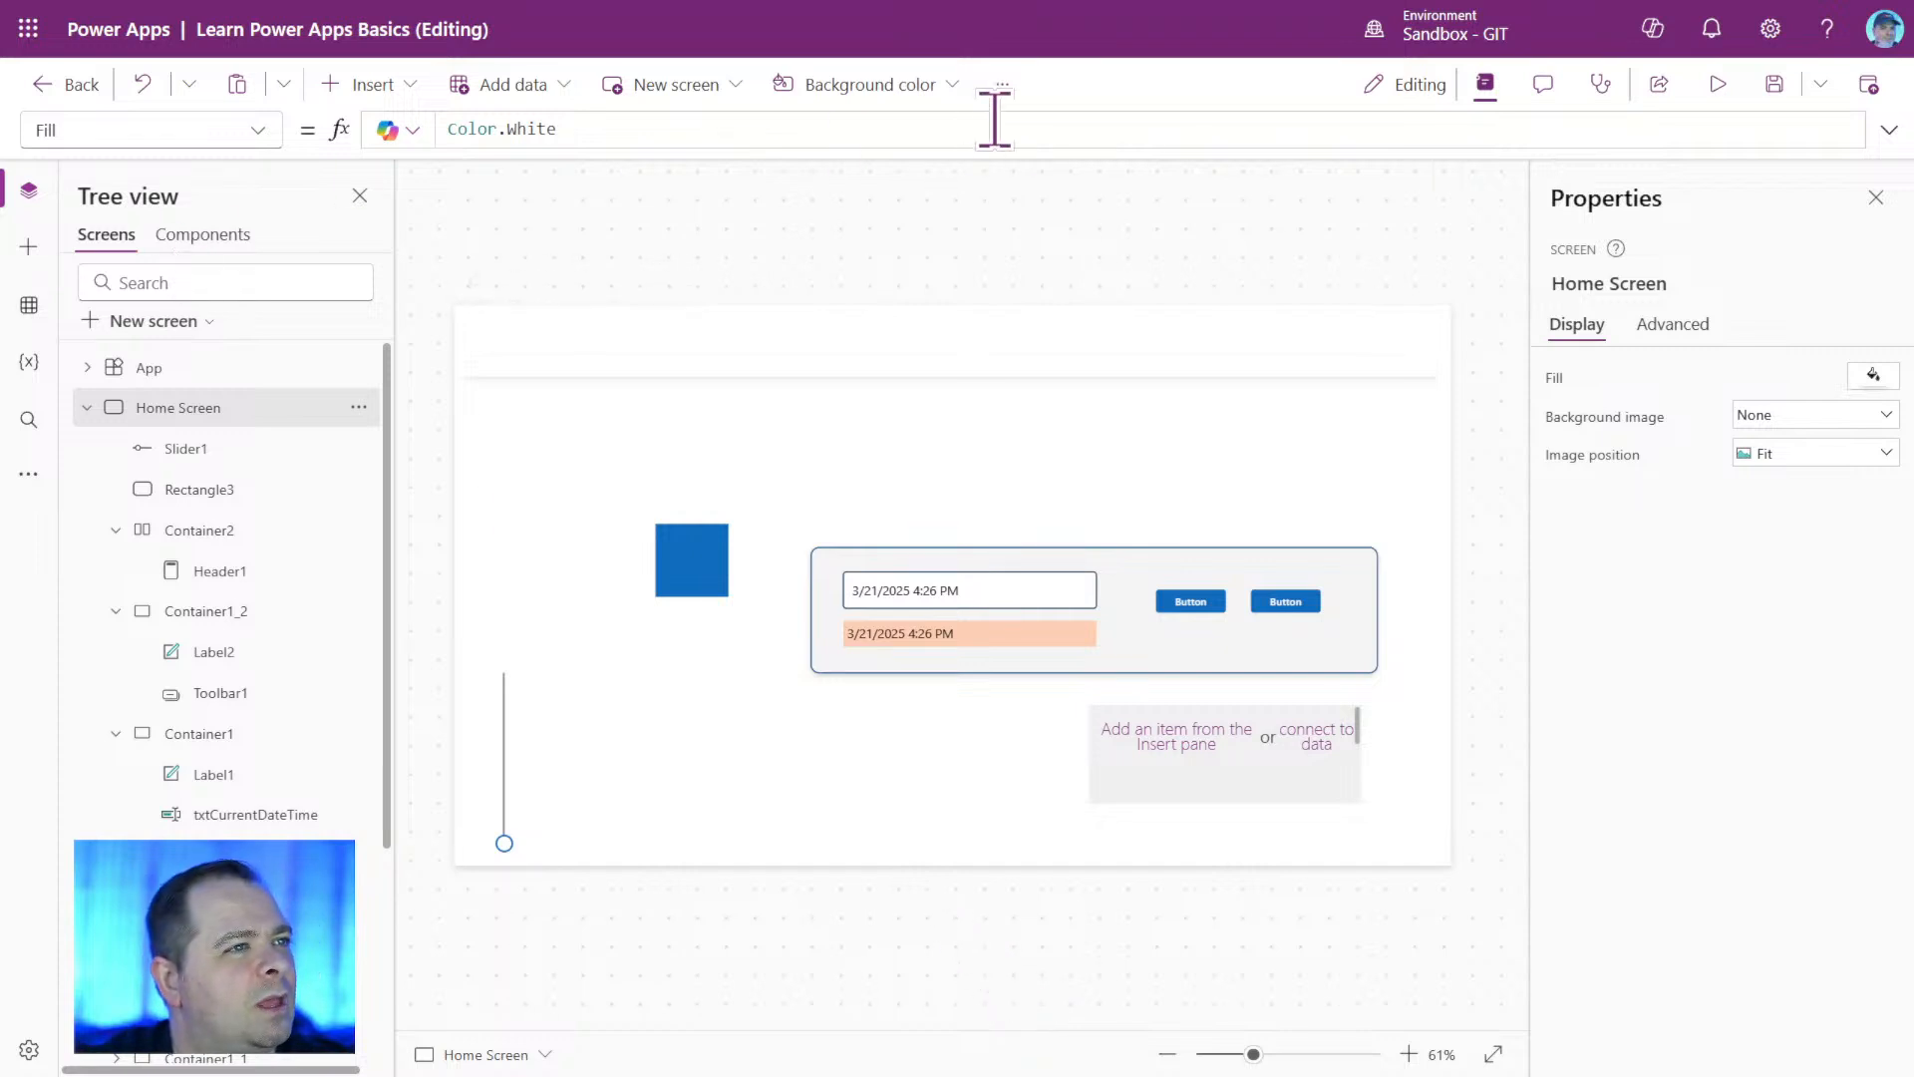
Check the screen's width and height in the app's display settings by switching the size to Custom, and restore 16:9 Default.
left_click(1002, 86)
left_click(1136, 172)
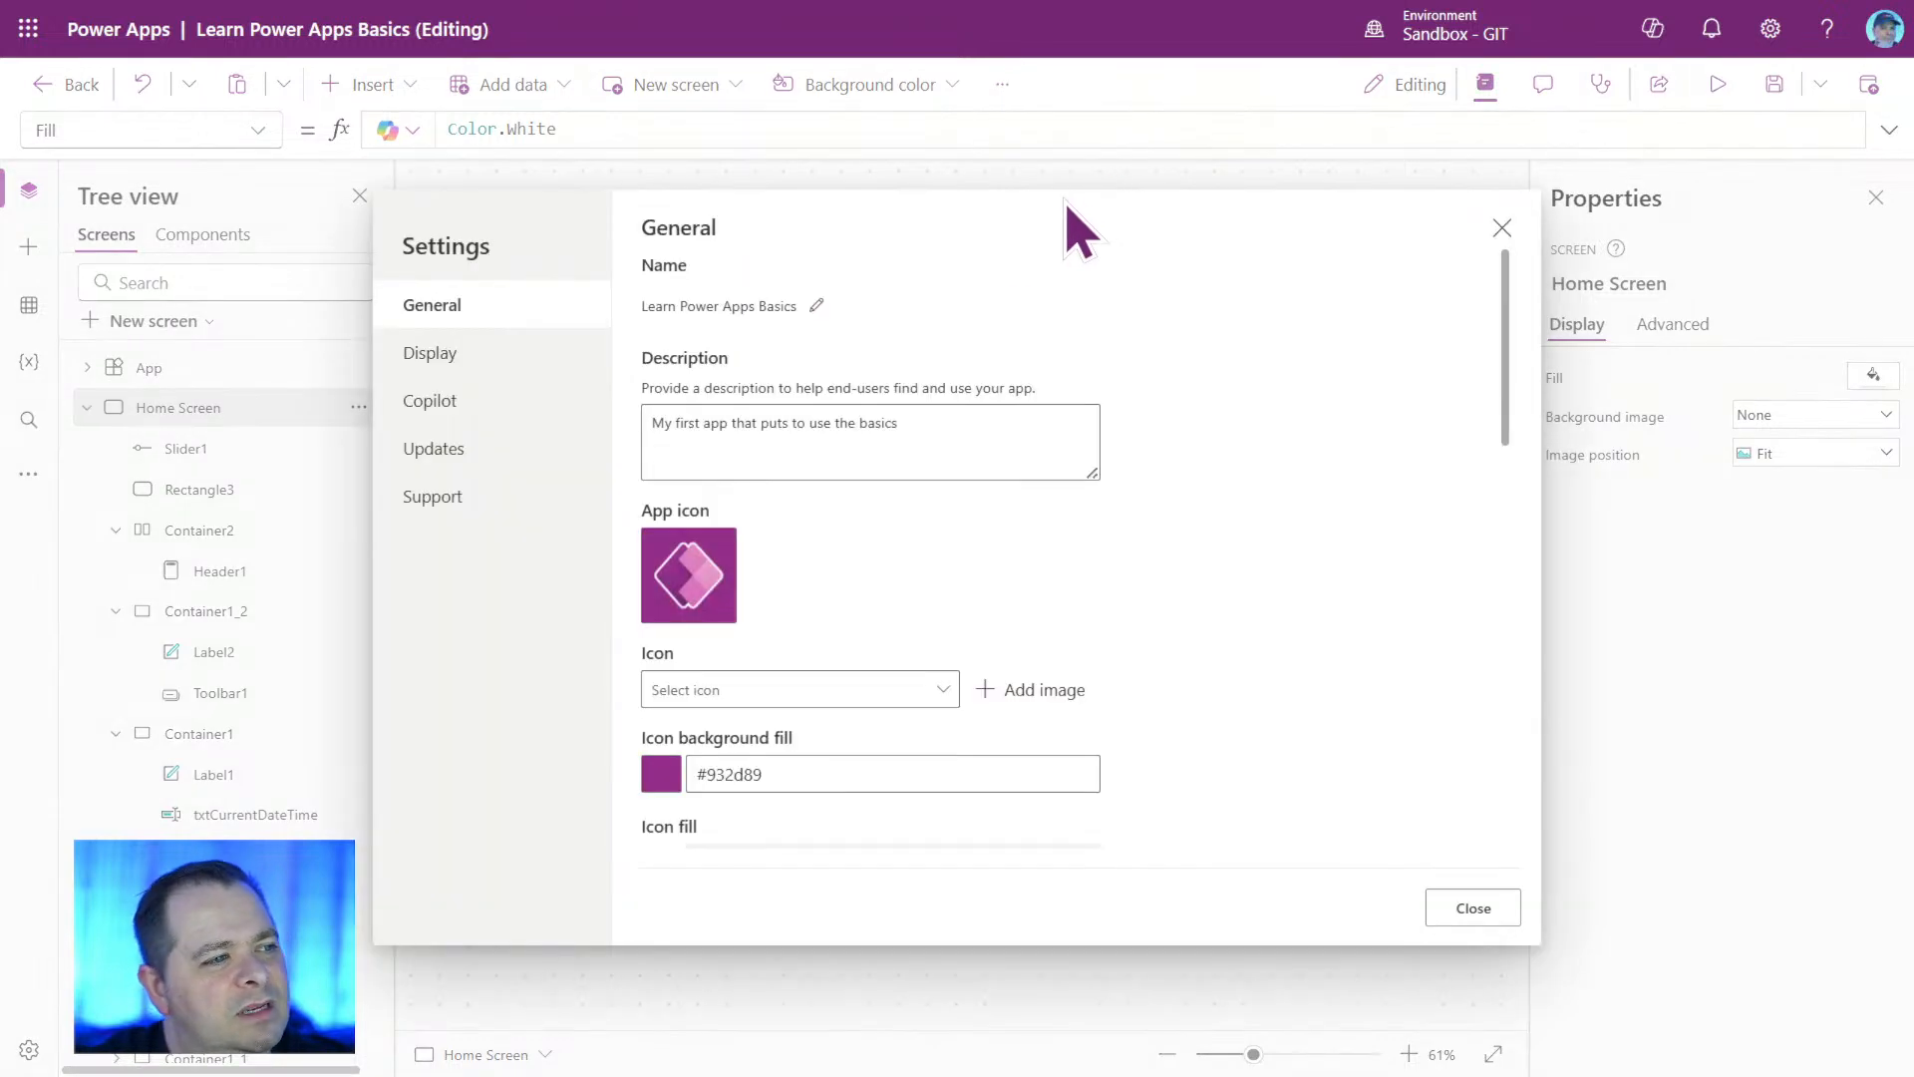
left_click(450, 356)
scroll(1306, 578, "down", 2)
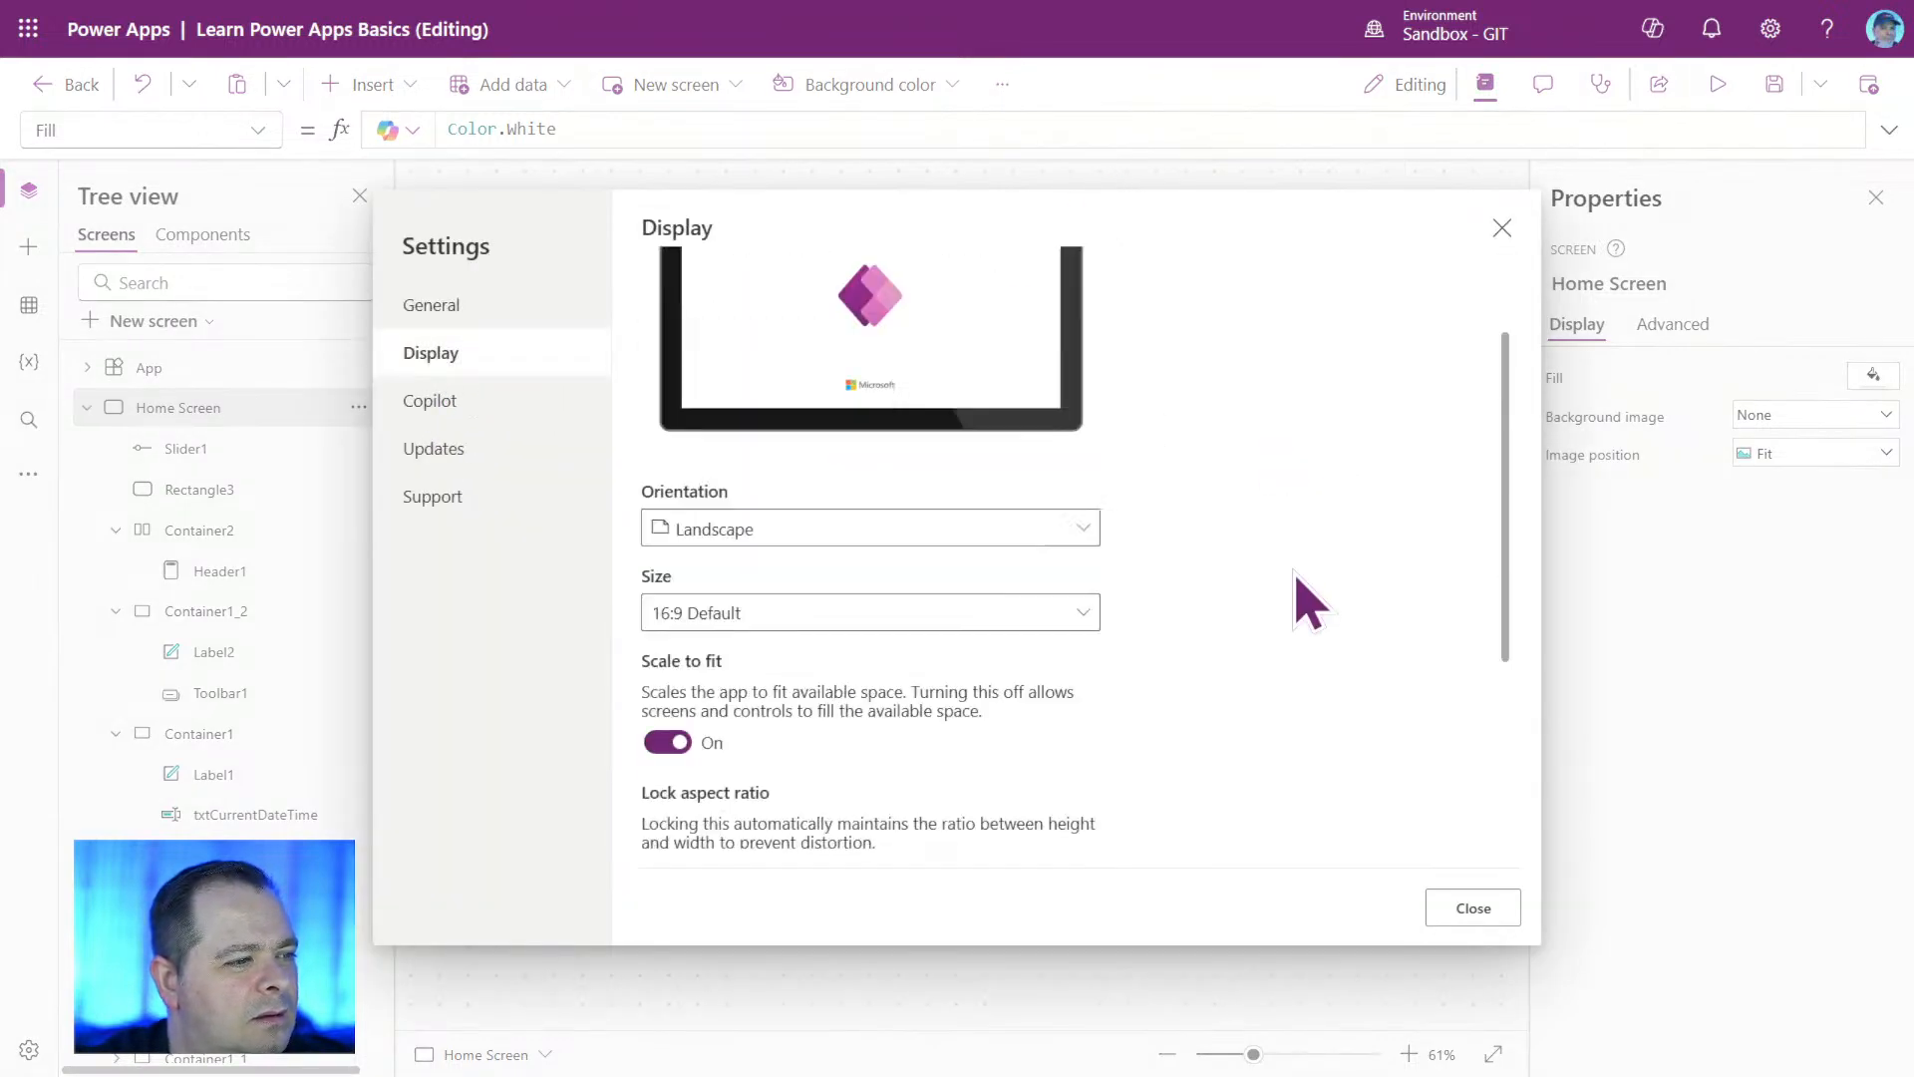
scroll(1309, 603, "down", 1)
left_click(1071, 464)
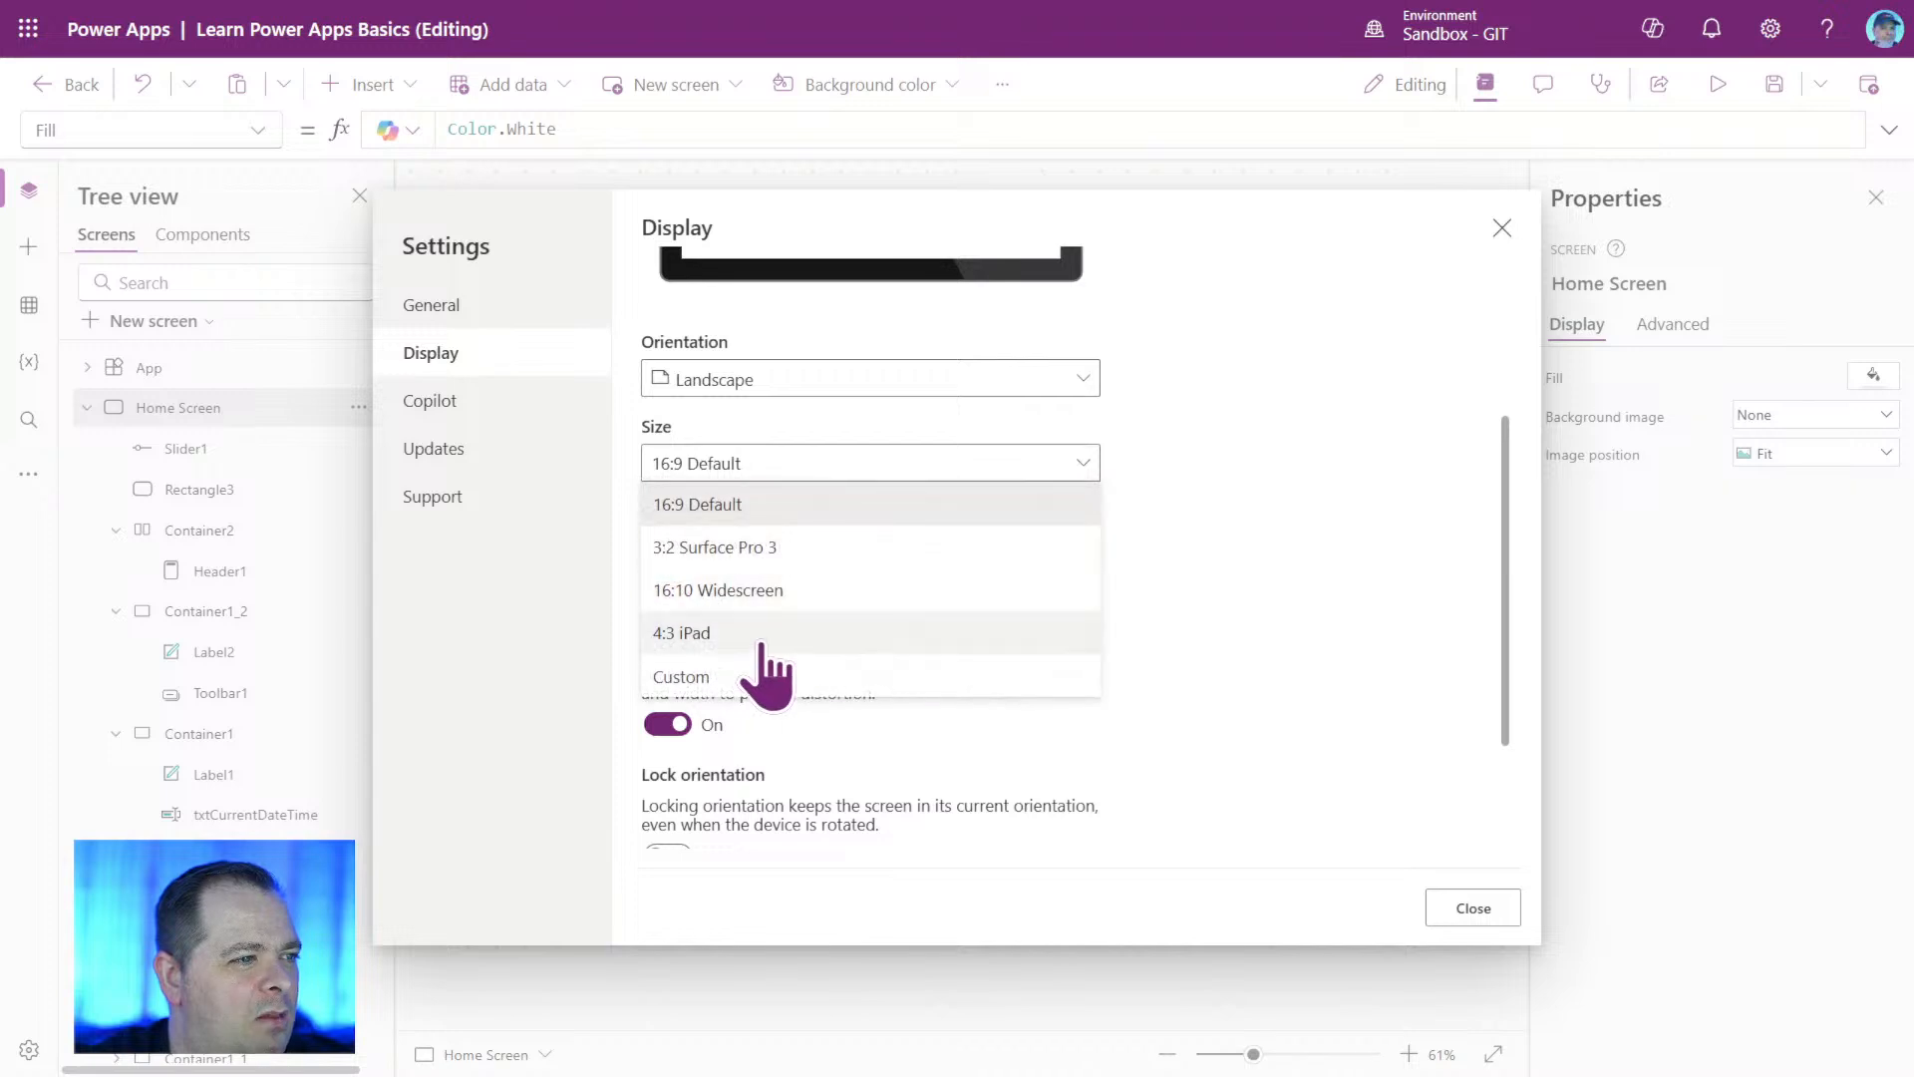
left_click(733, 678)
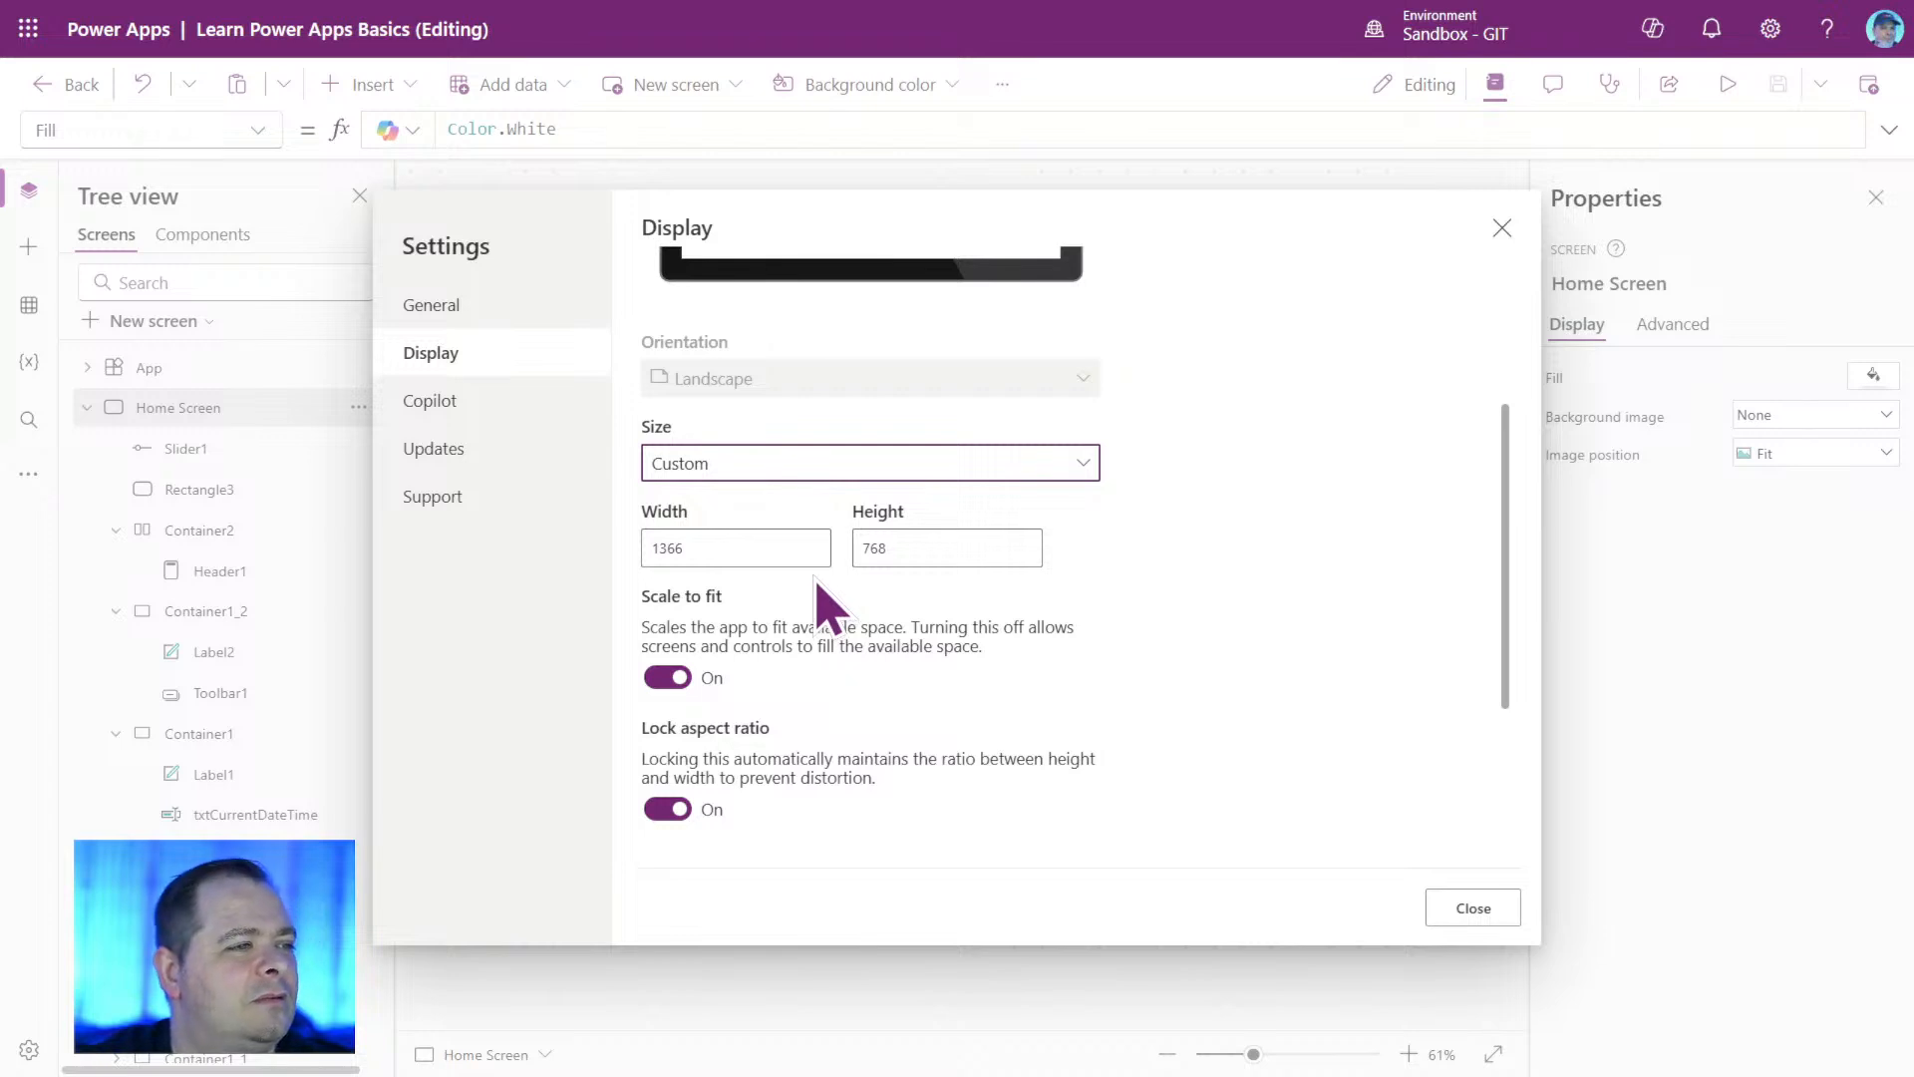
left_click(1081, 464)
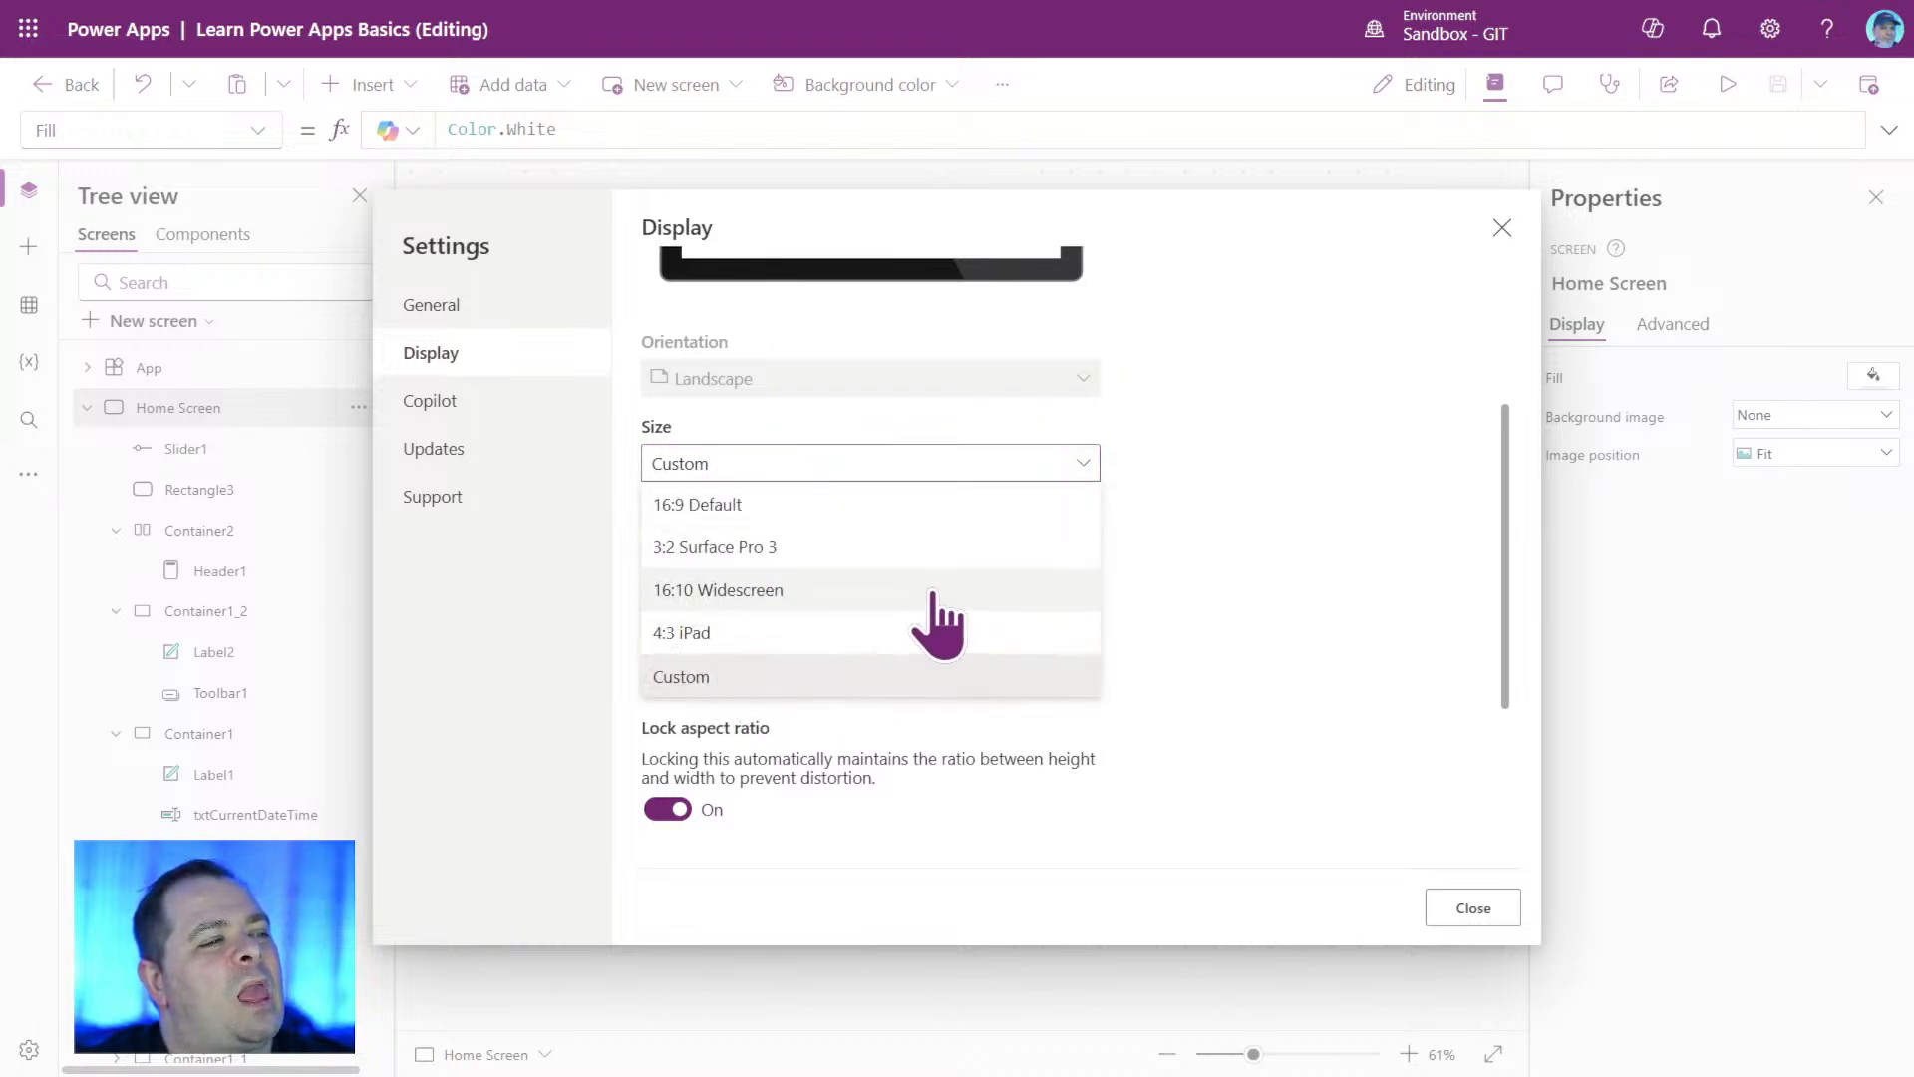
left_click(924, 505)
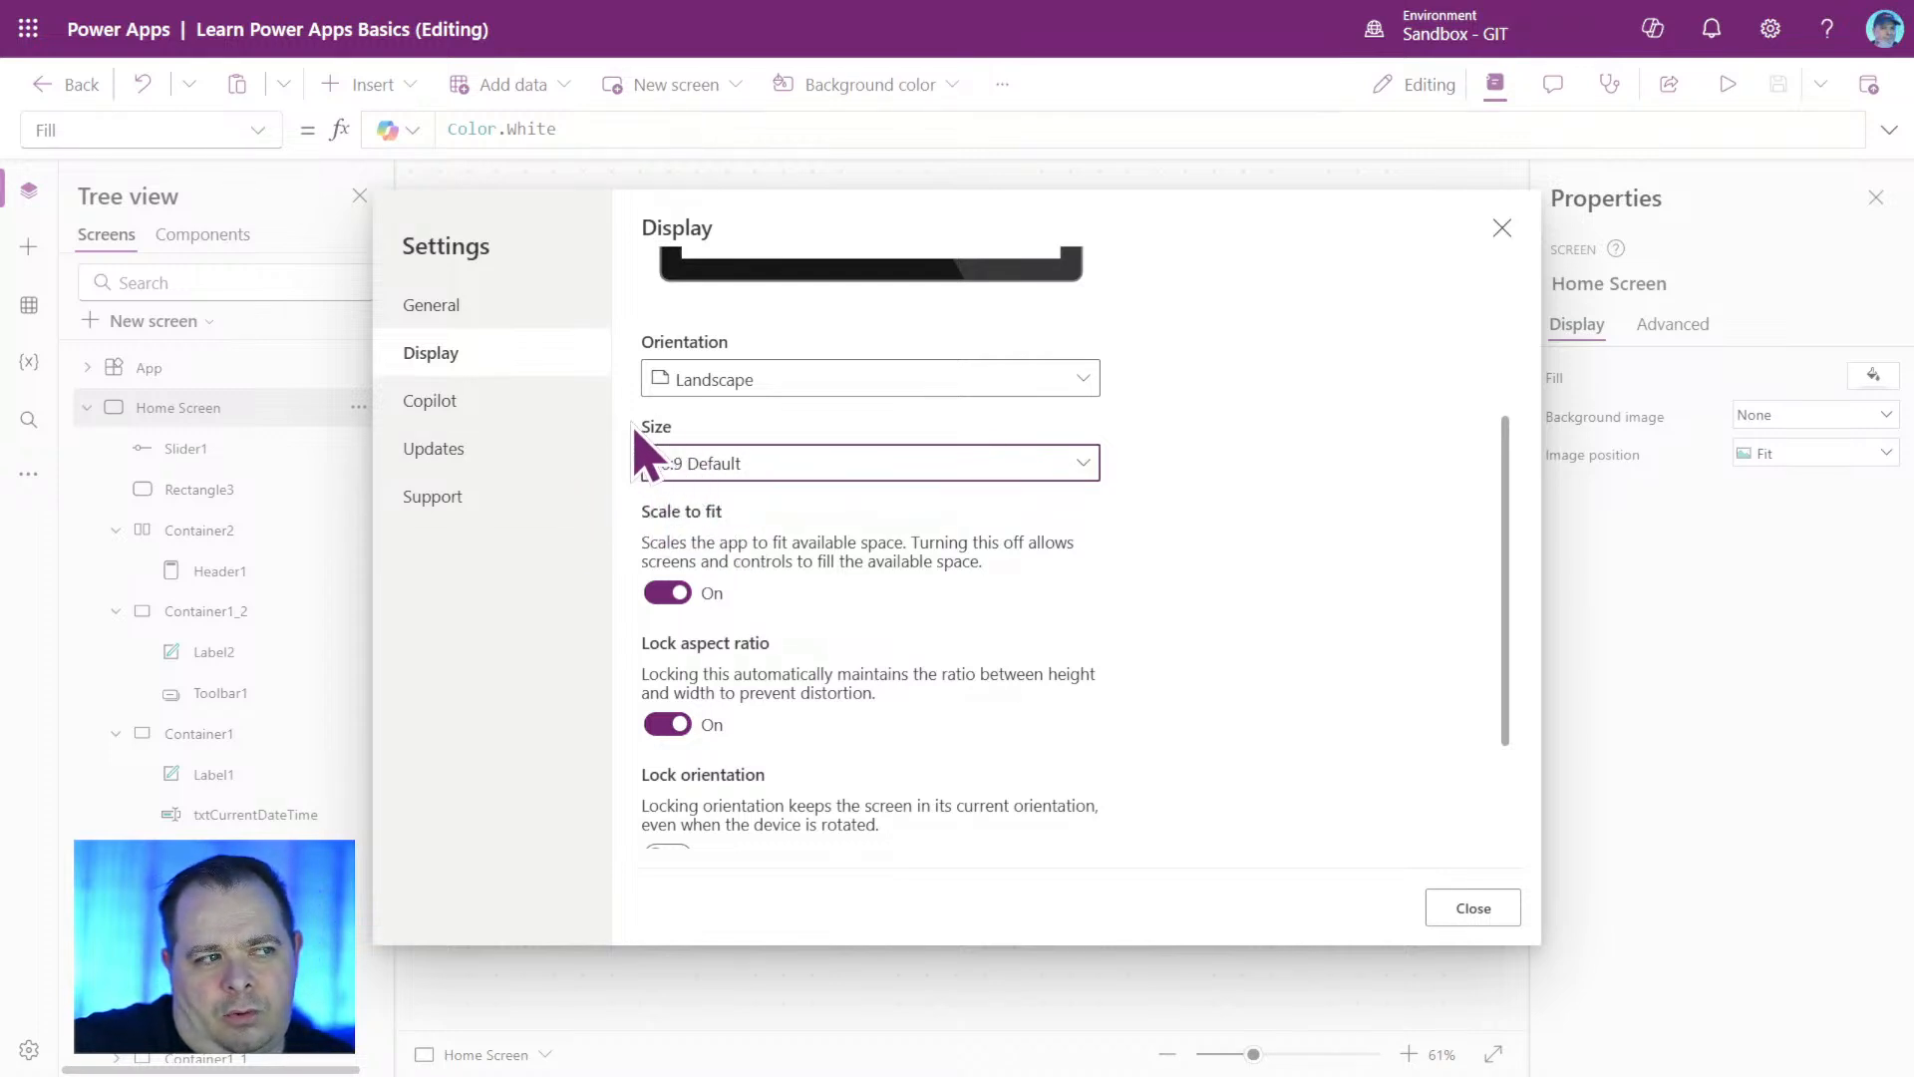
left_click(1473, 909)
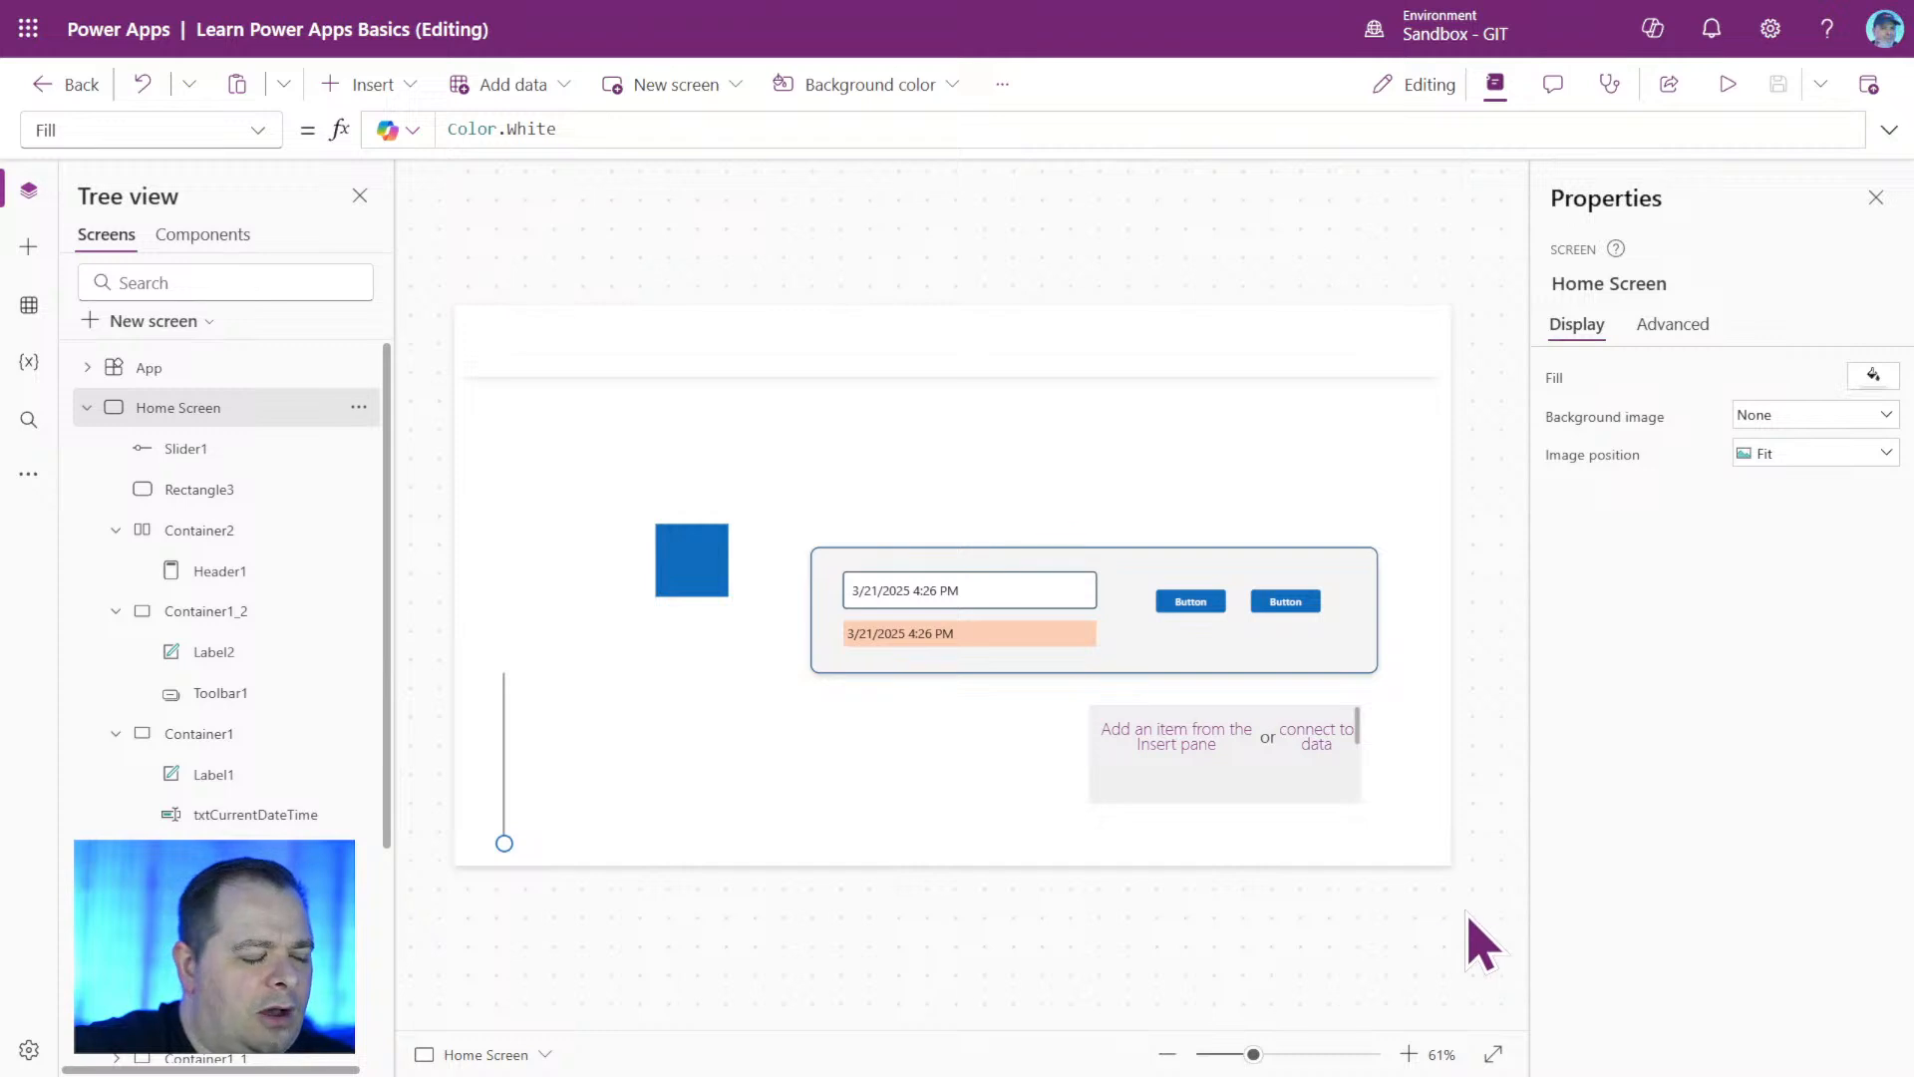
Move Slider1 to about X 63, Y 437 and set its Max formula to Parent.Height.
left_click(510, 744)
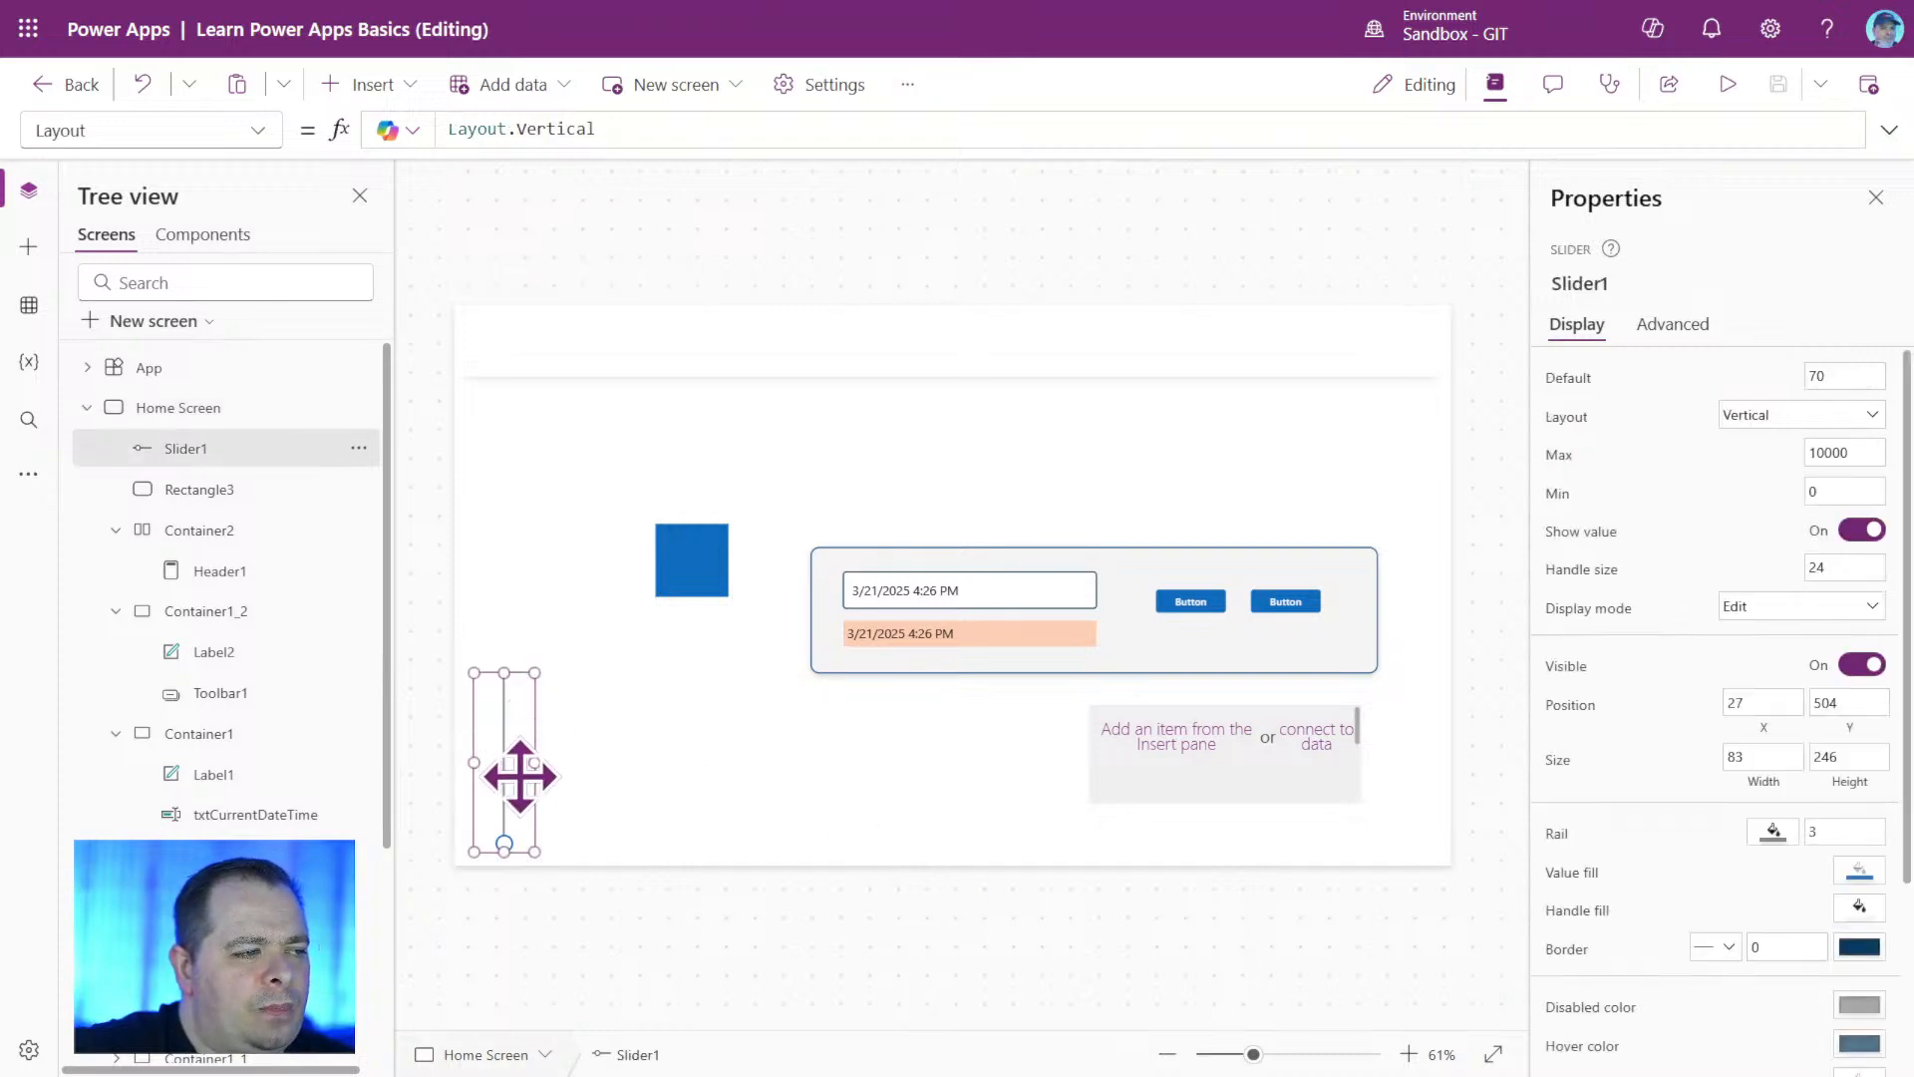
left_click_drag(509, 776, 534, 733)
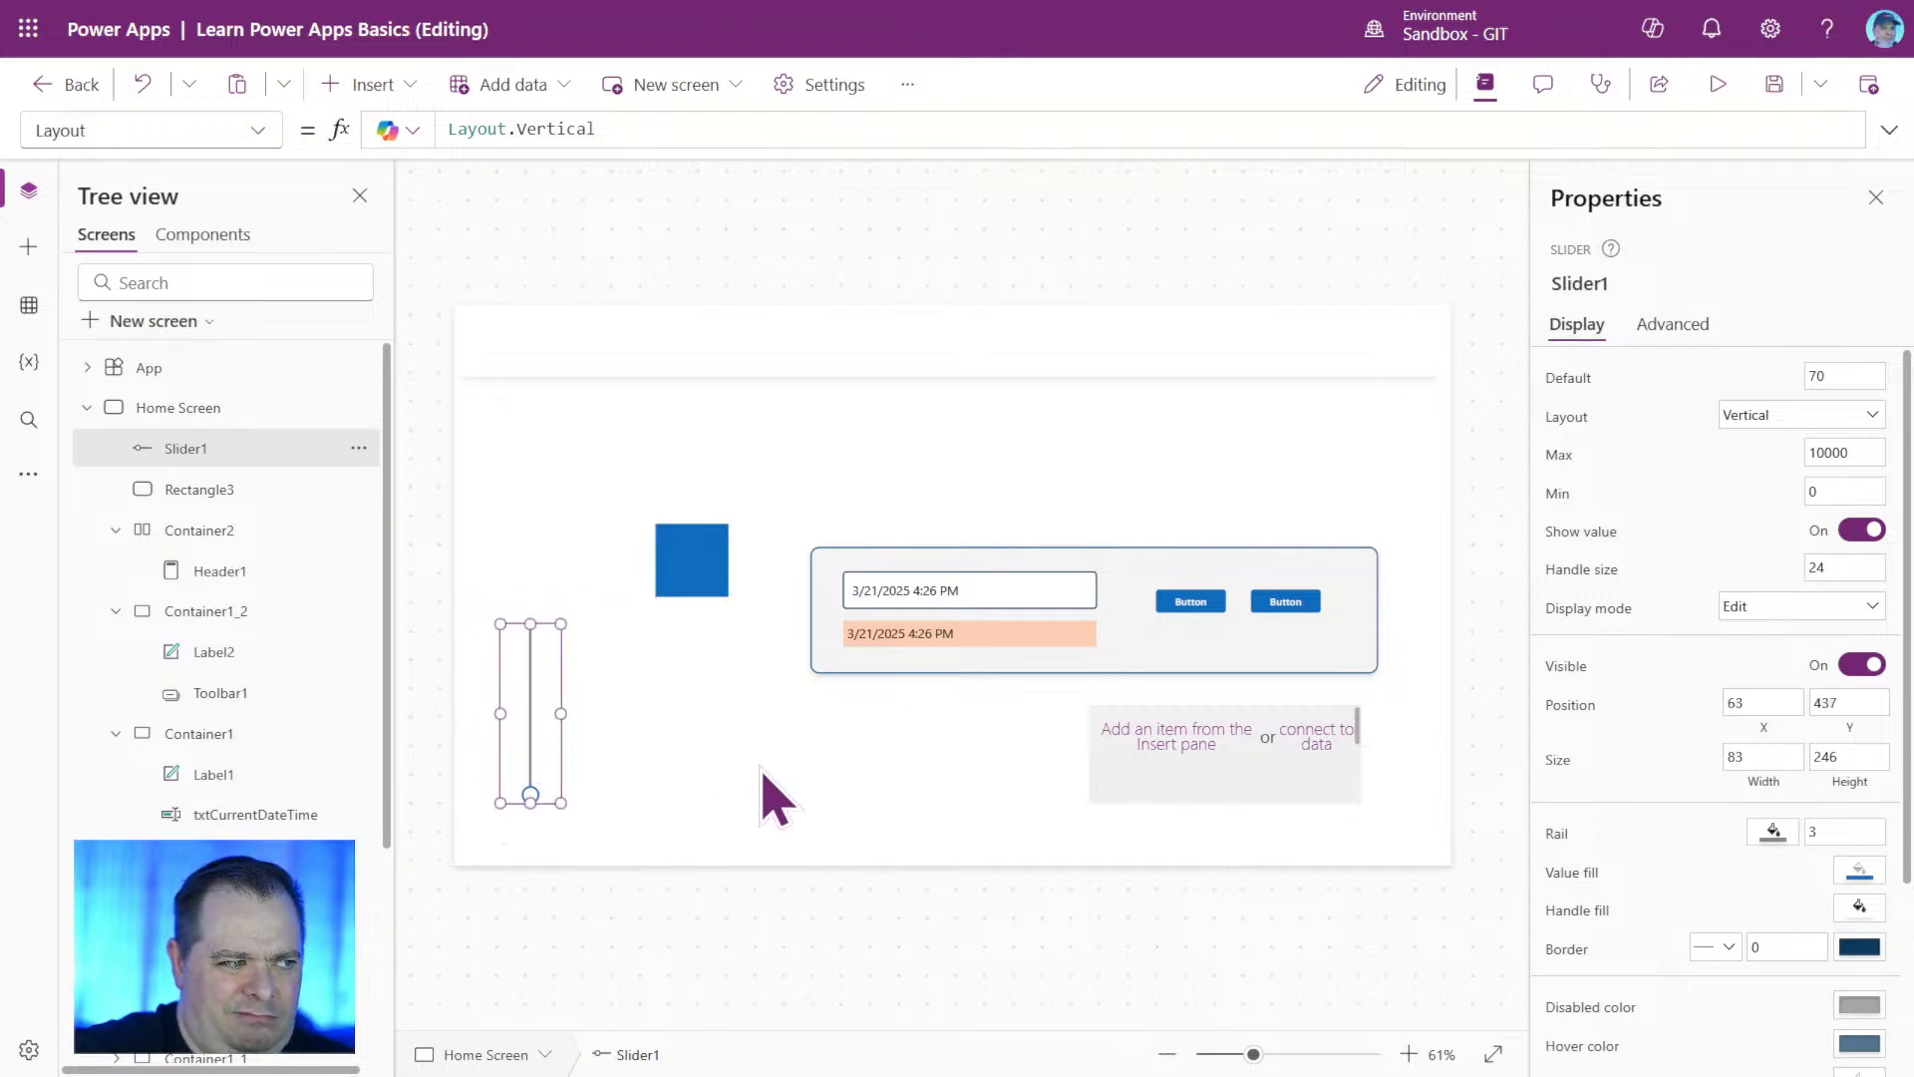
left_click(1560, 455)
double_click(530, 127)
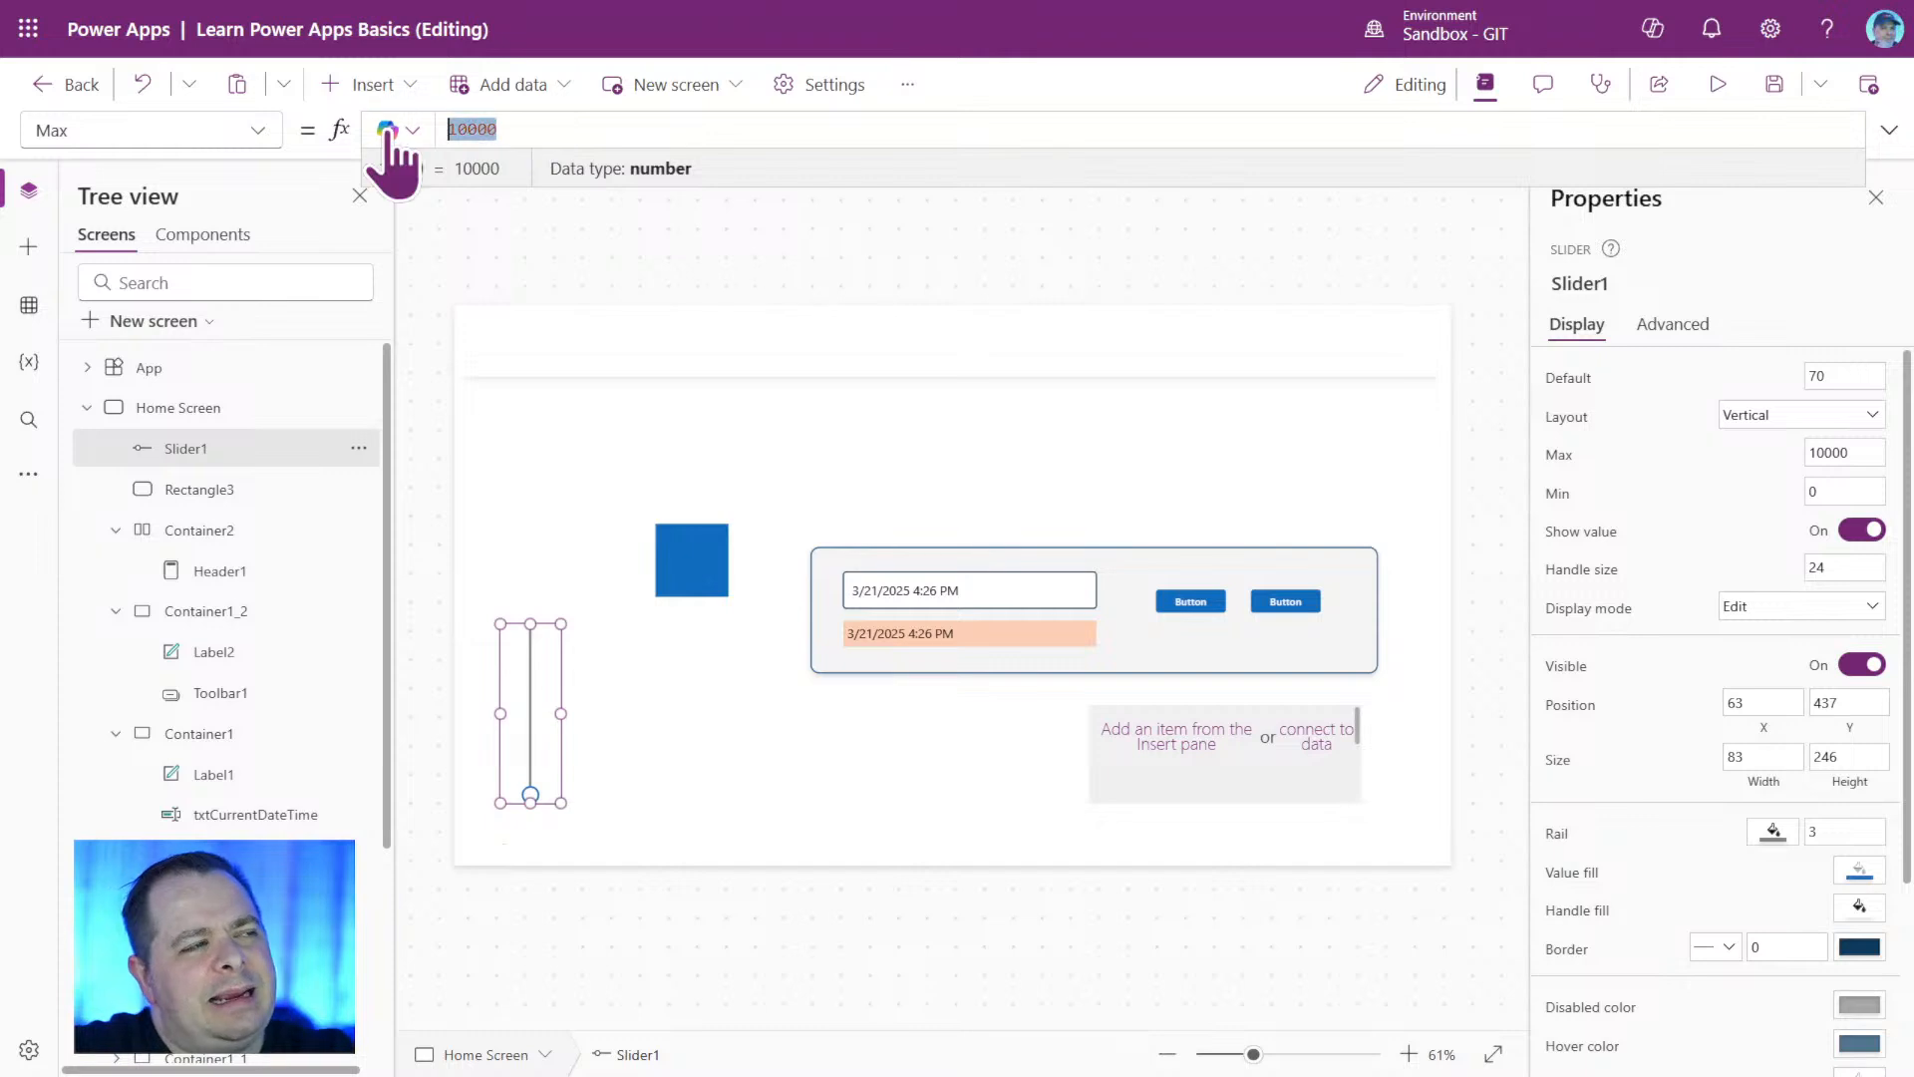
key("BackSpace")
type("Par")
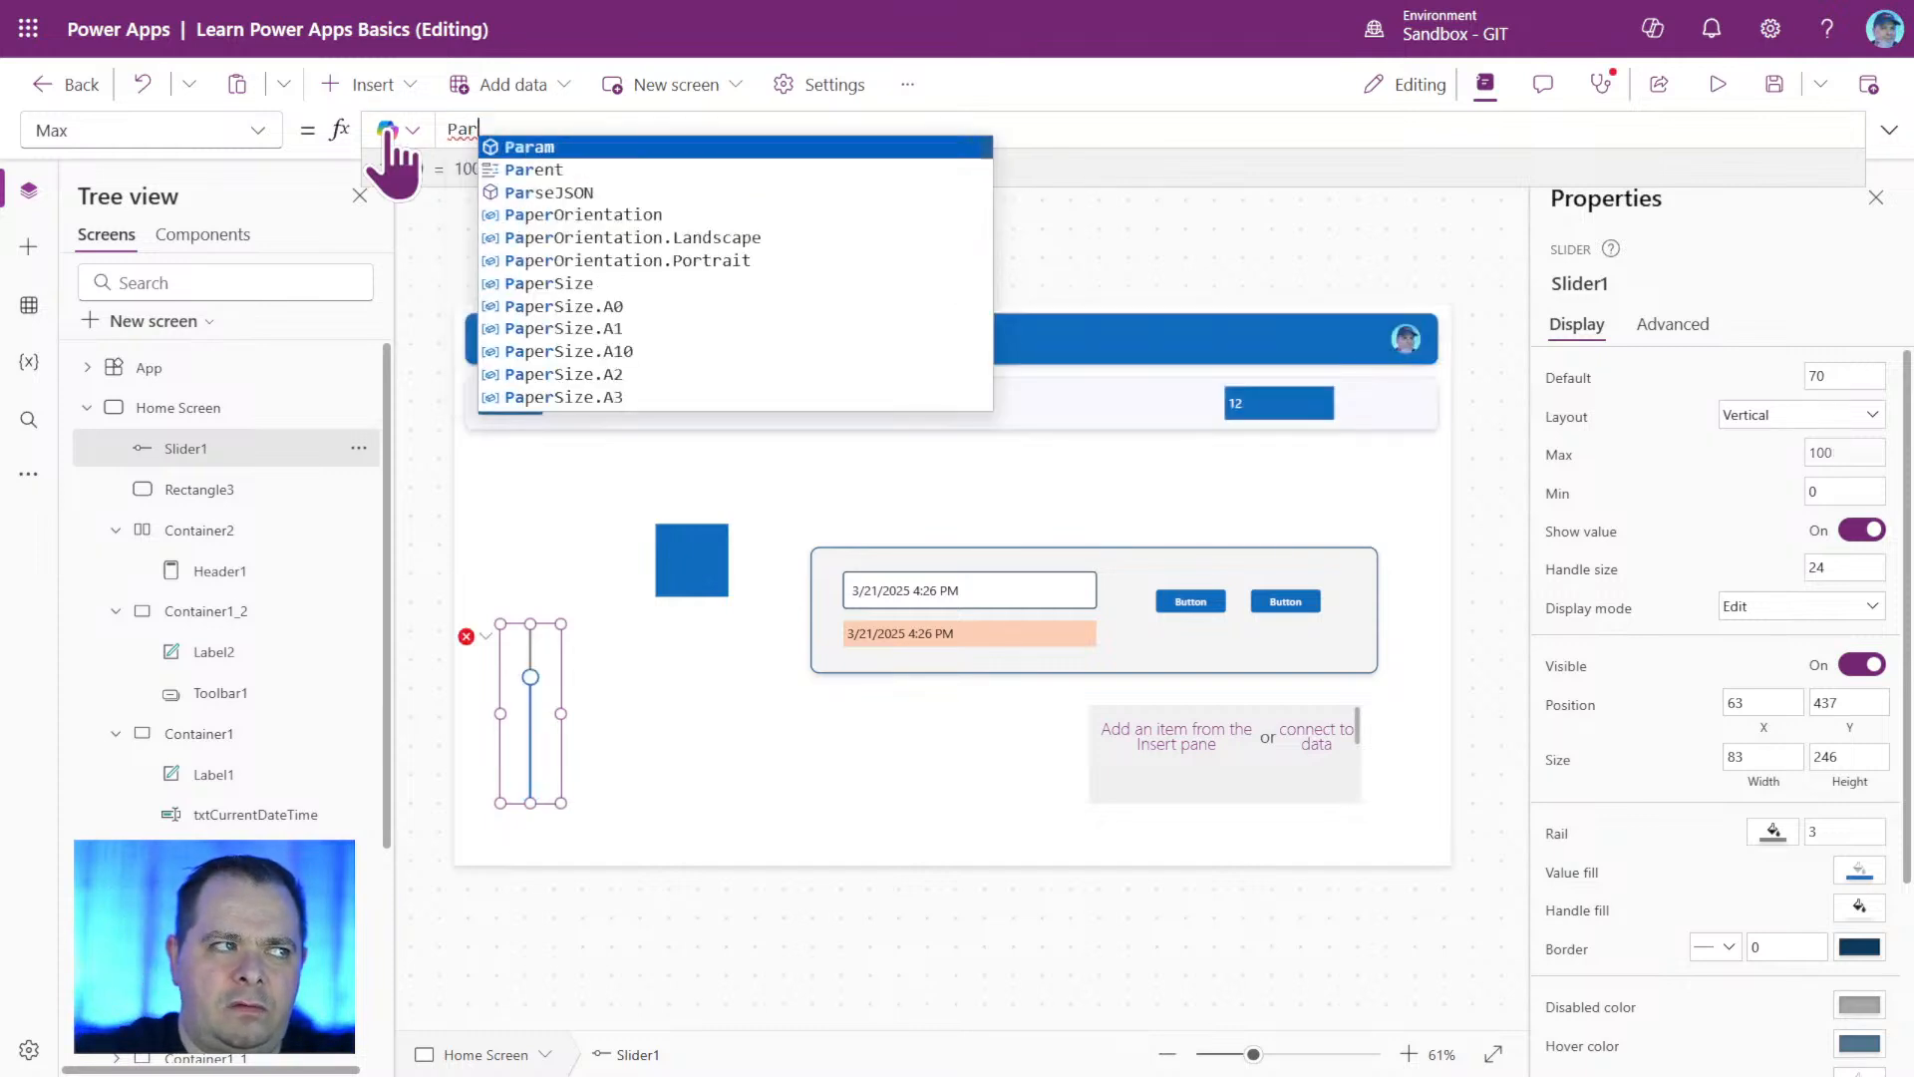
key("Down")
key("Tab")
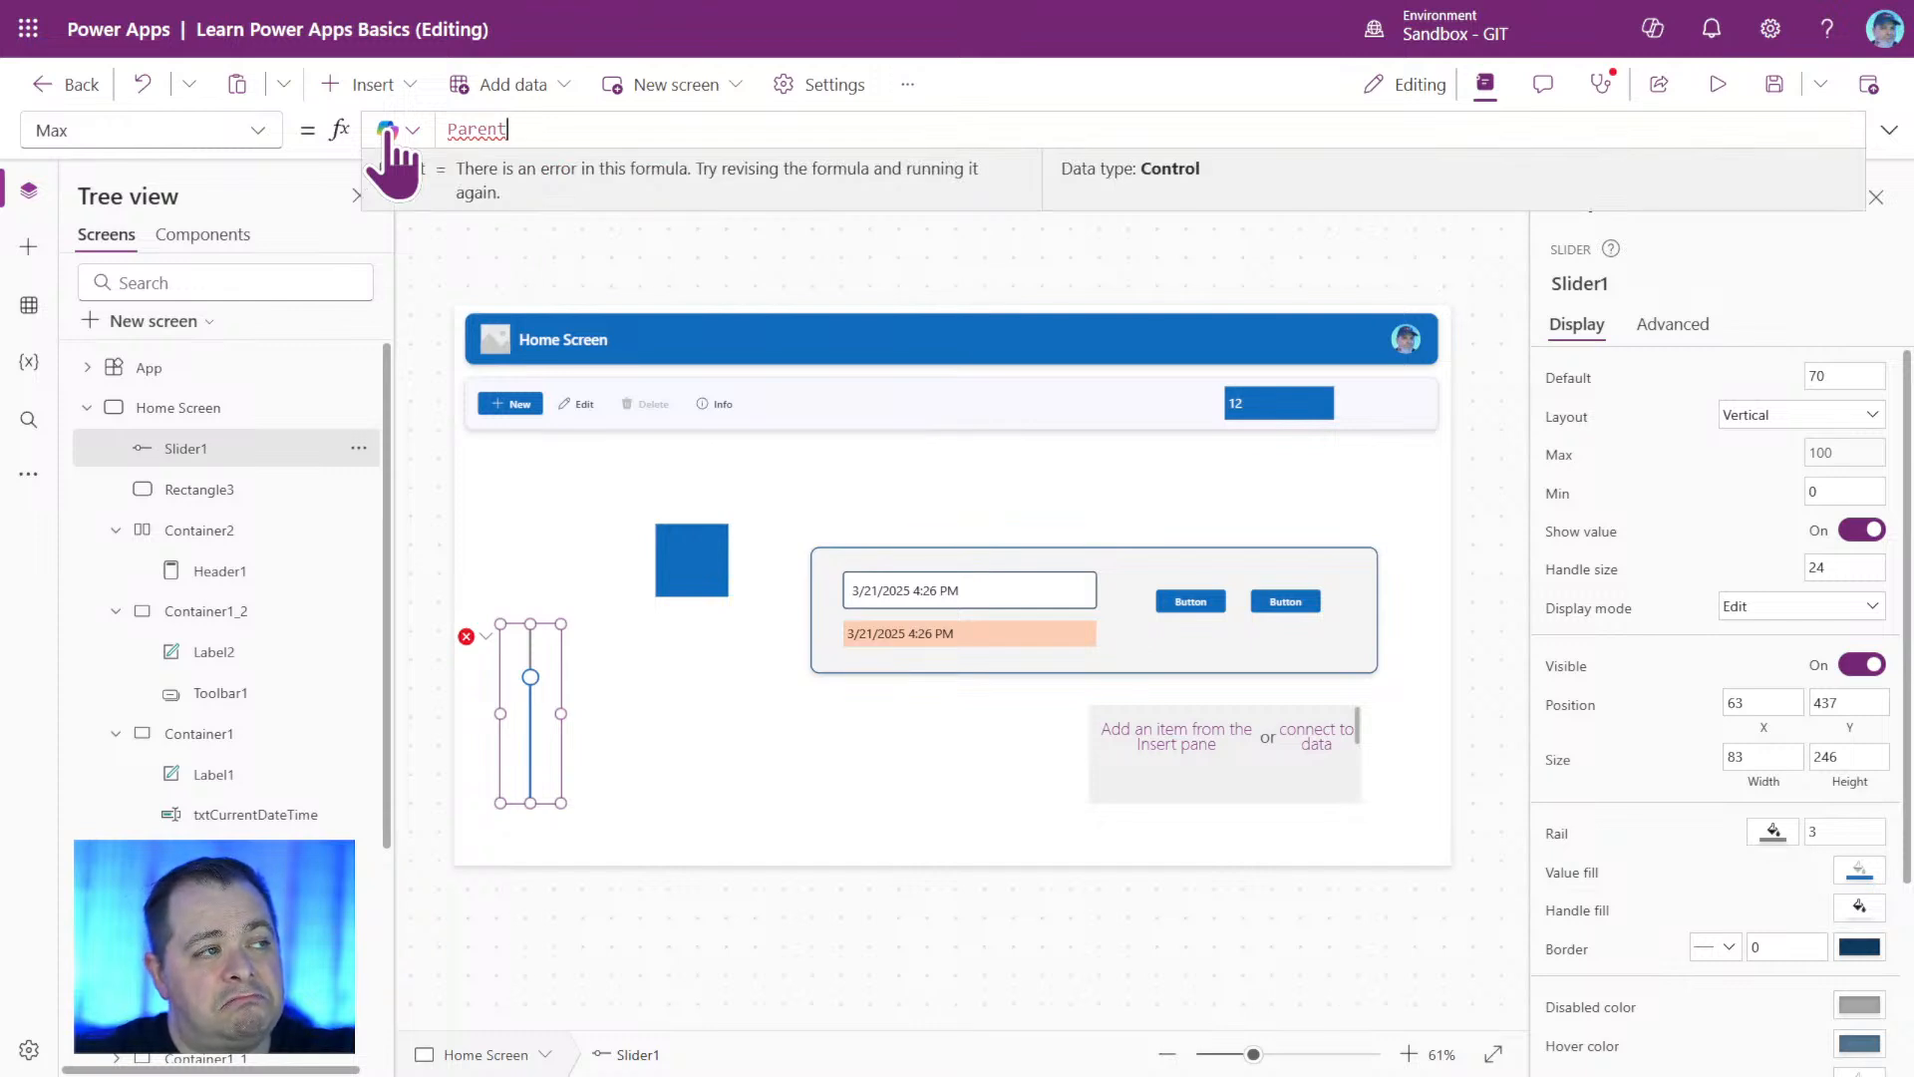
type(".H")
key("Tab")
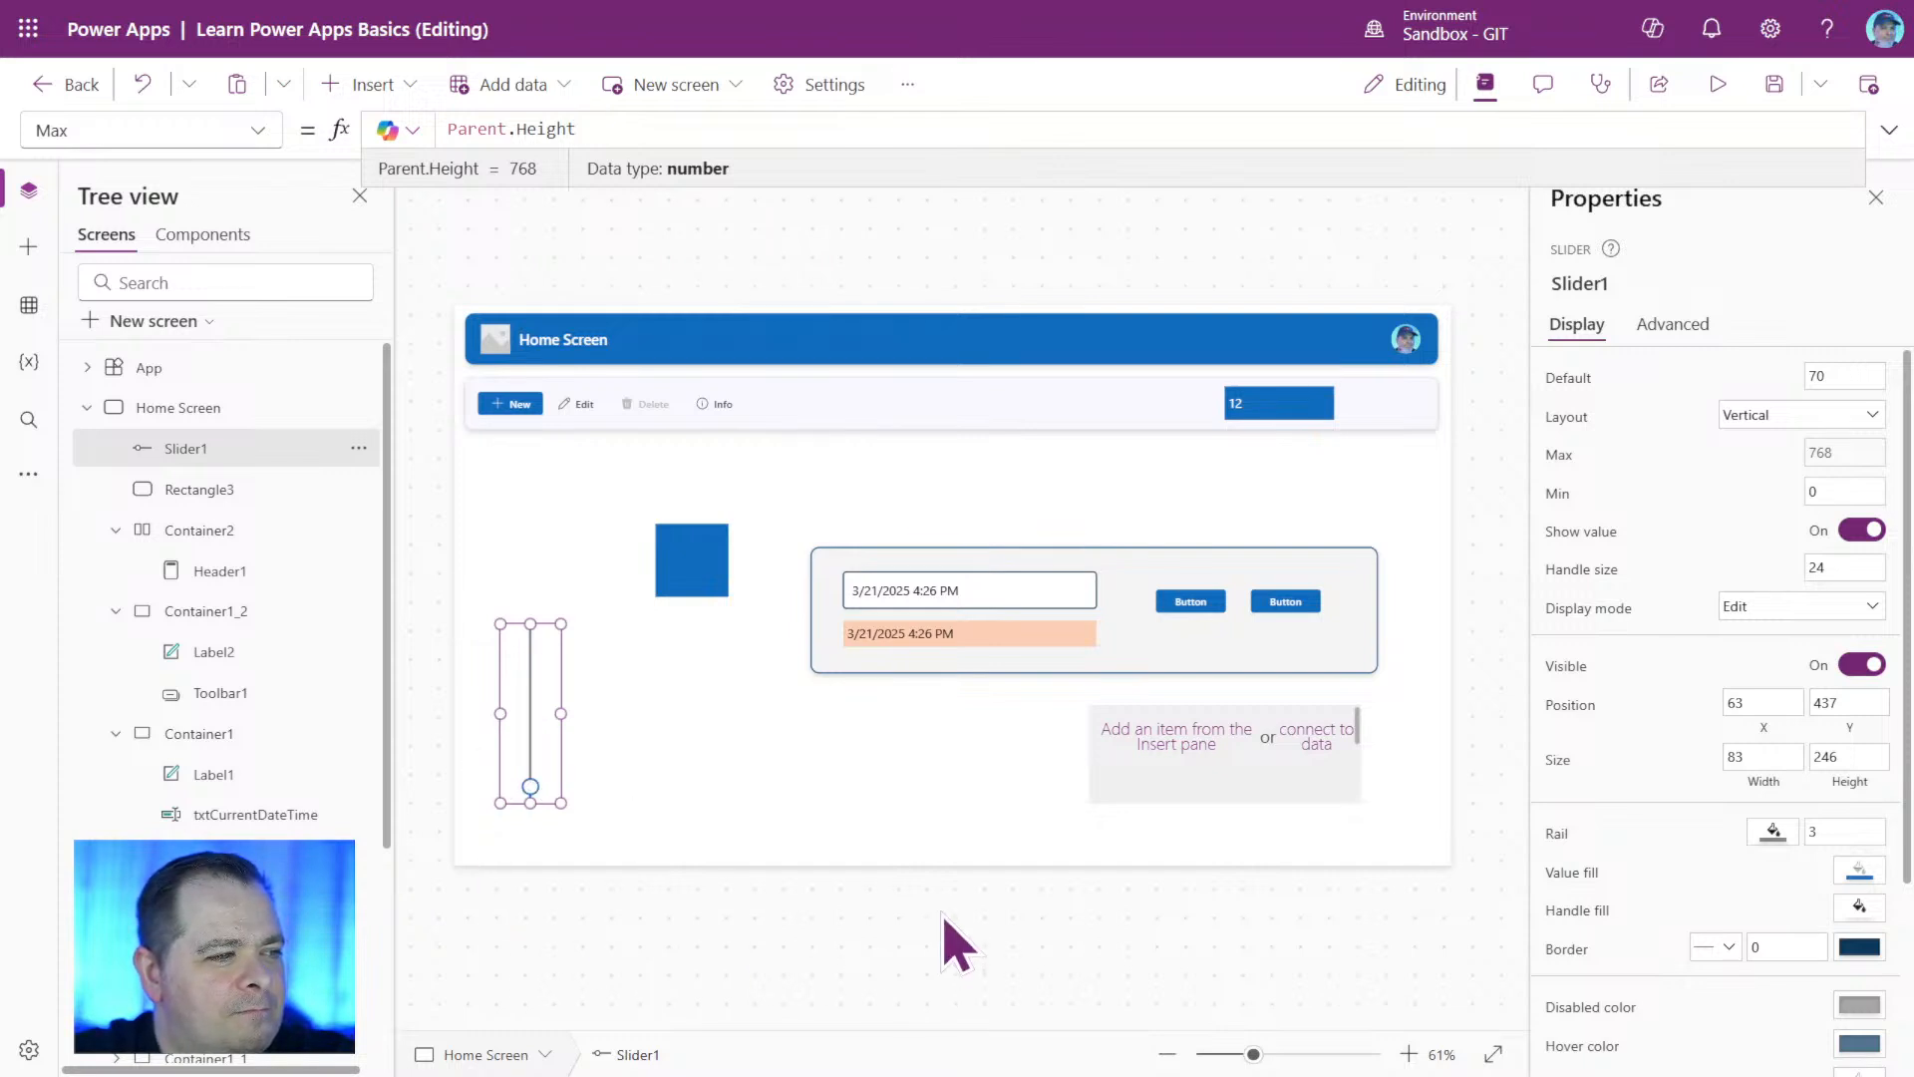
Save the app and preview it, moving the vertical slider to test the header's height, and return to editing.
left_click(1774, 84)
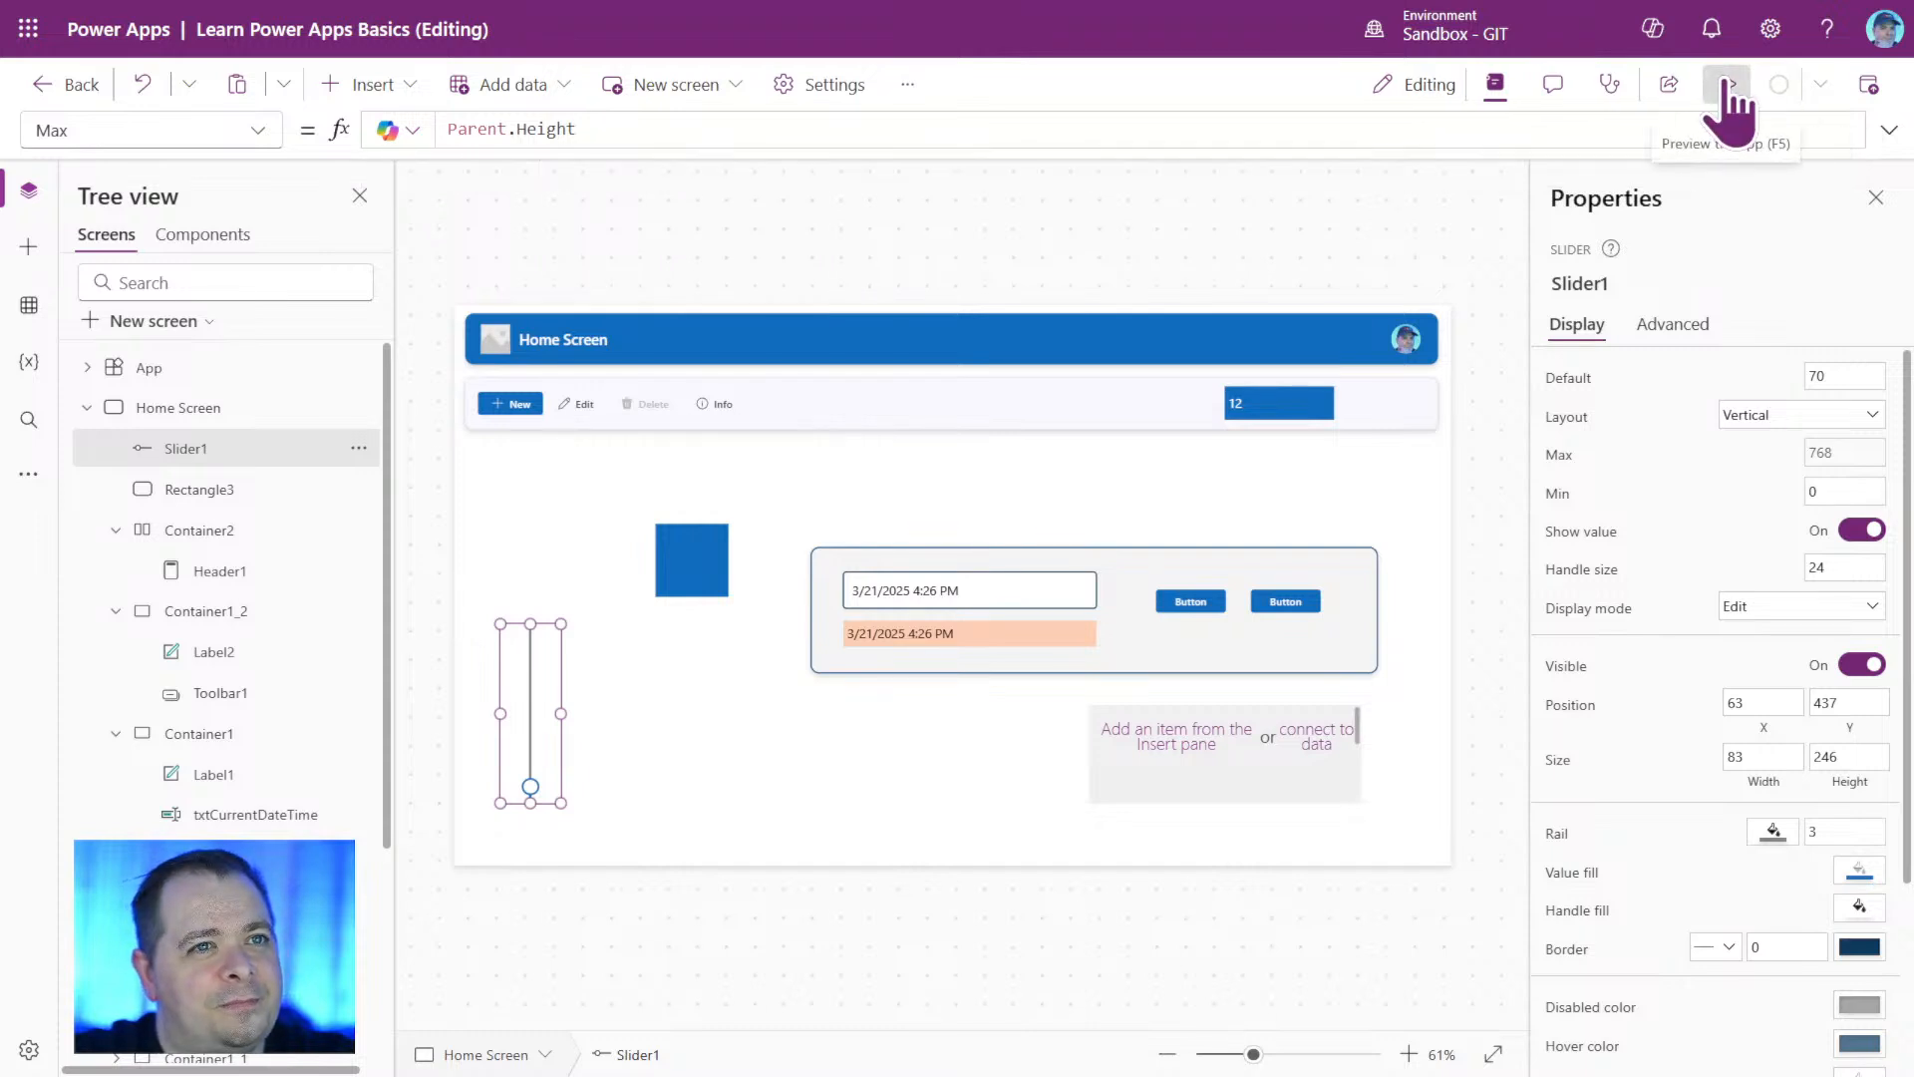
left_click(1730, 84)
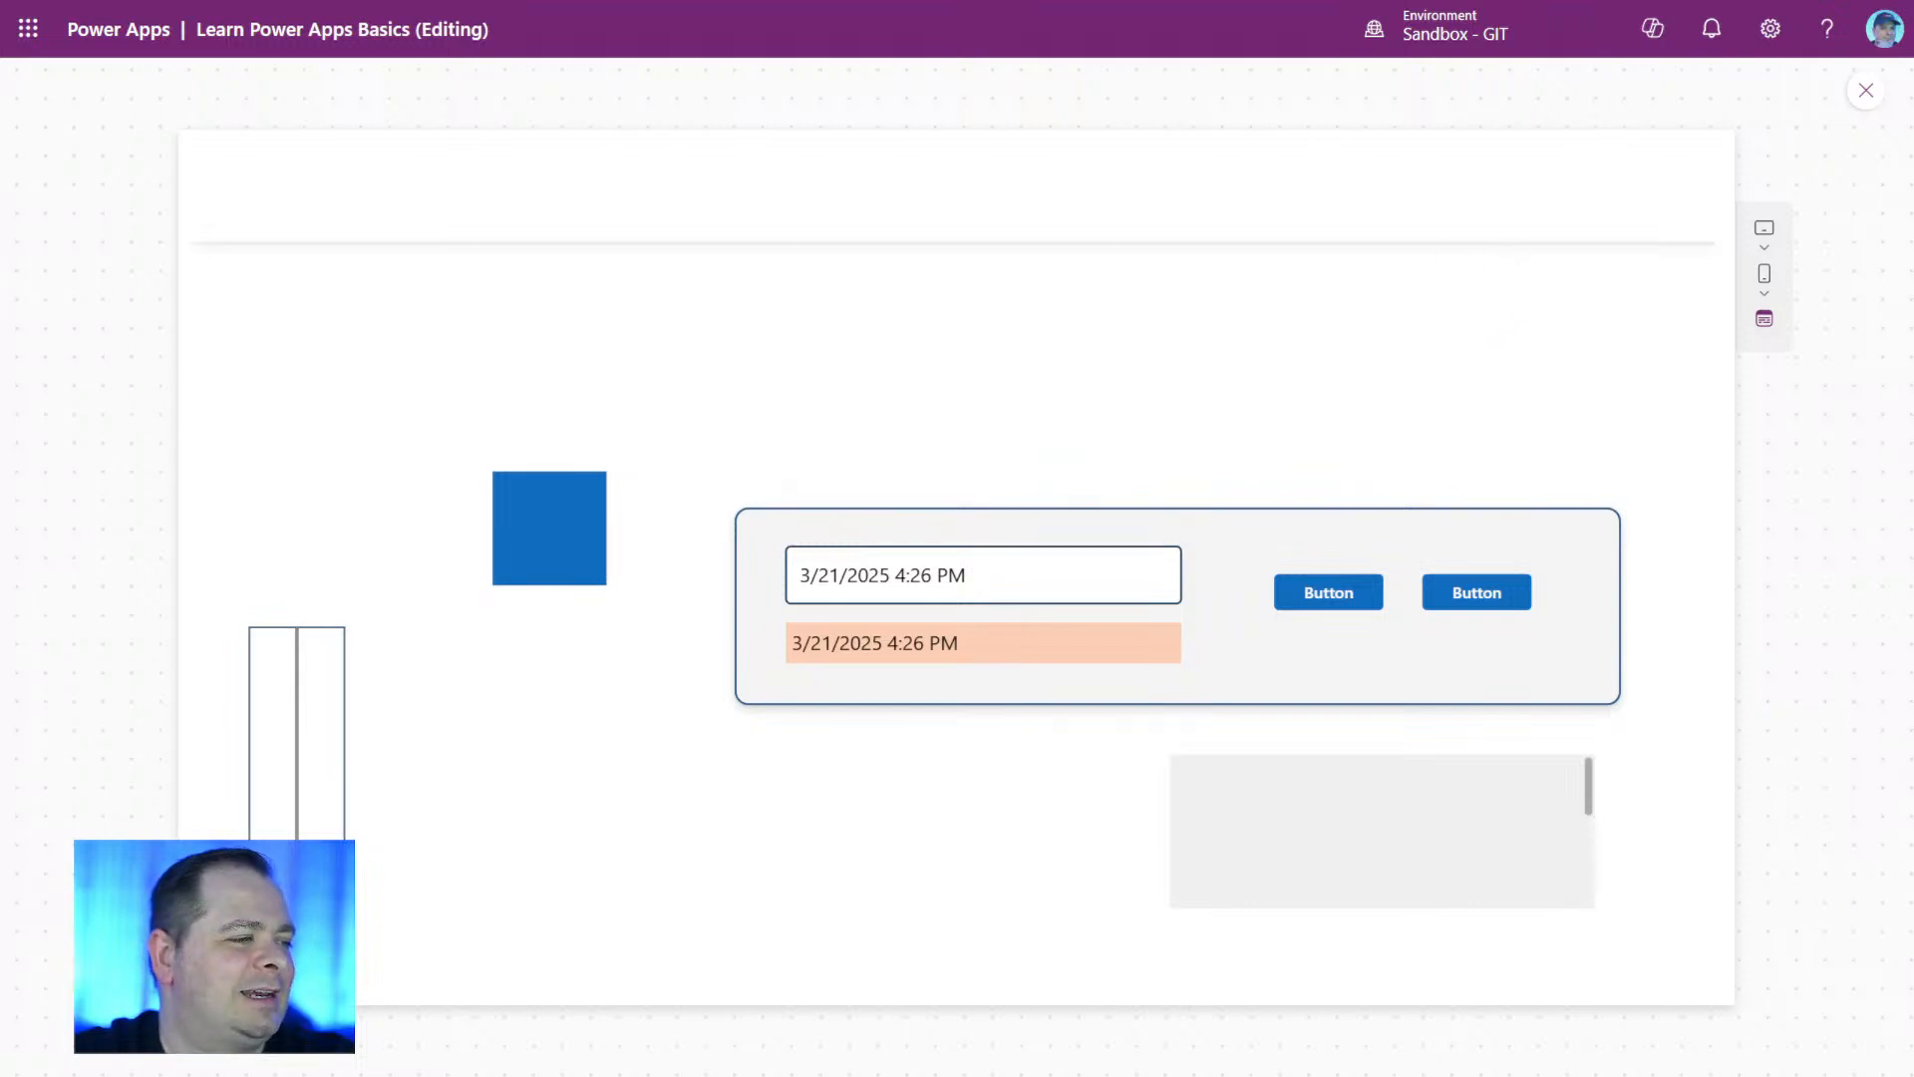
mouse_move(300, 902)
left_mouse_down()
mouse_move(309, 650)
mouse_move(295, 900)
left_mouse_up()
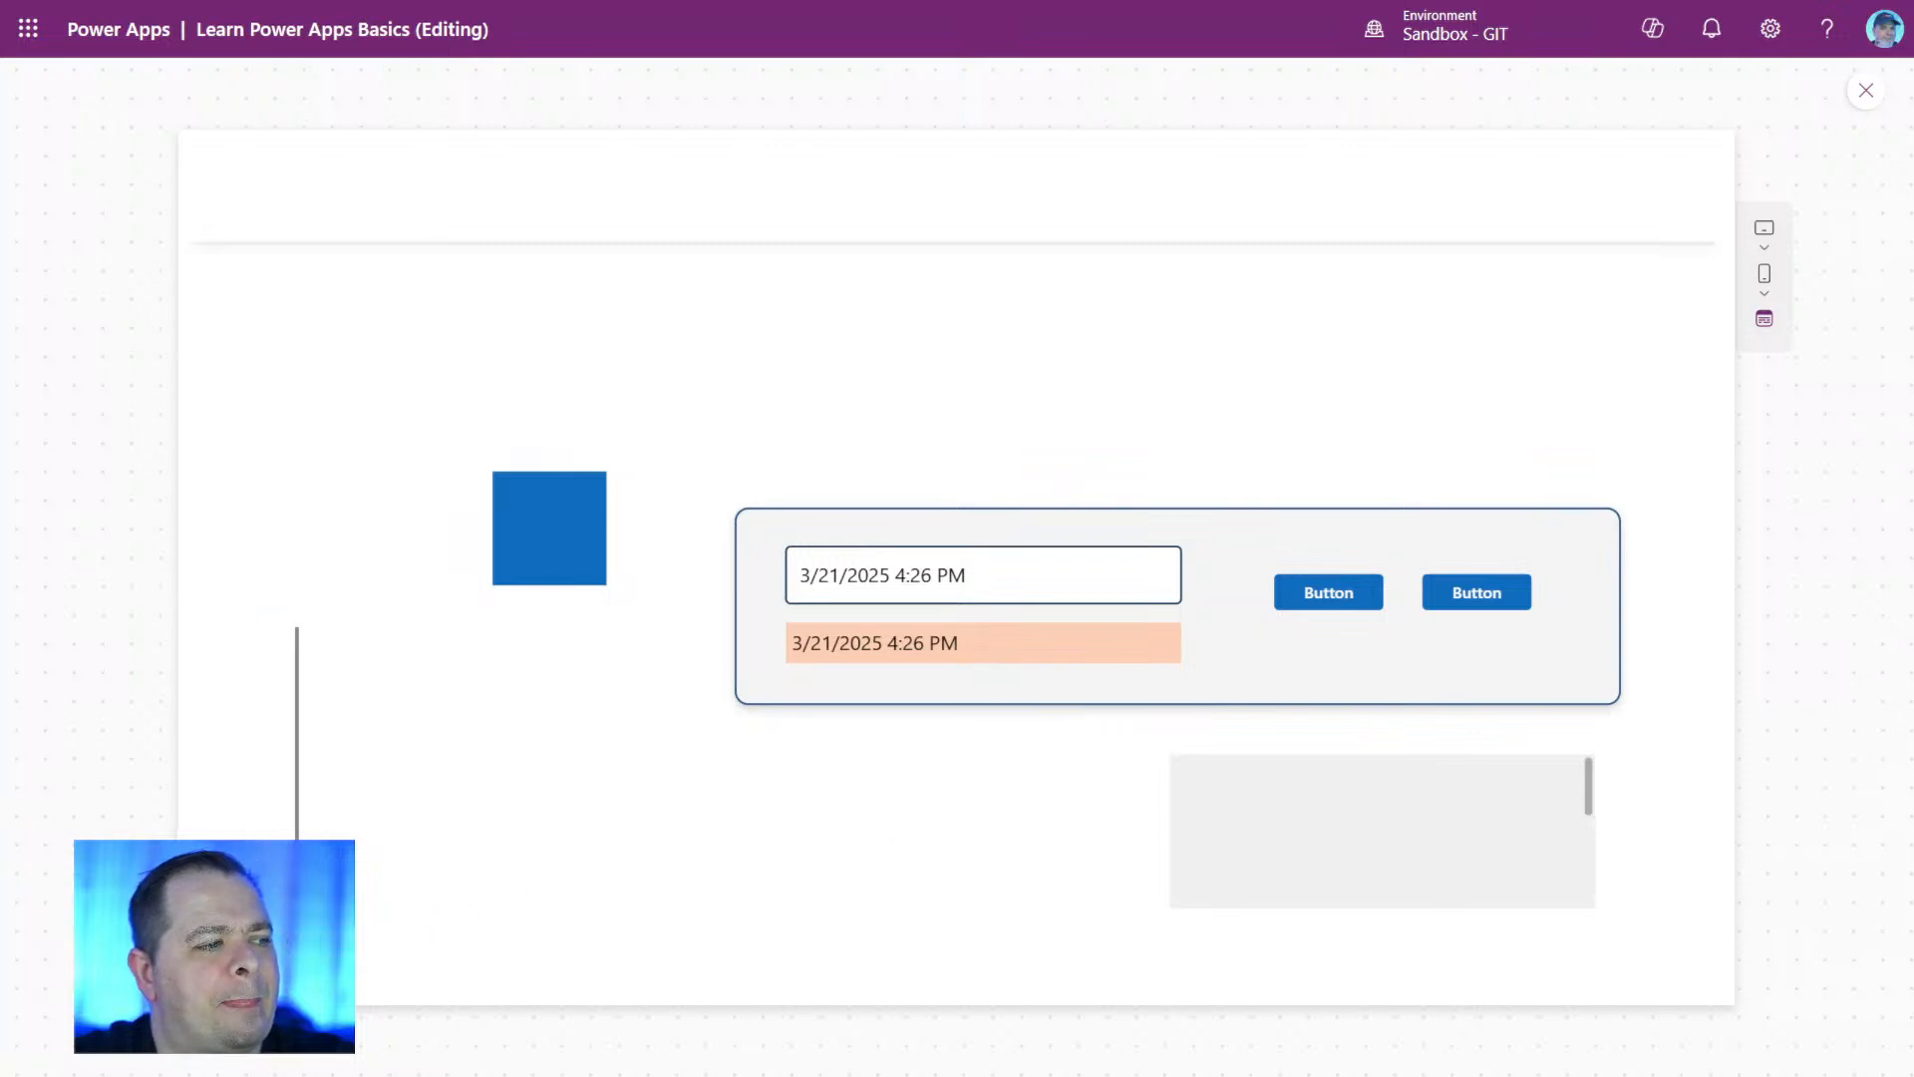
left_click(1866, 91)
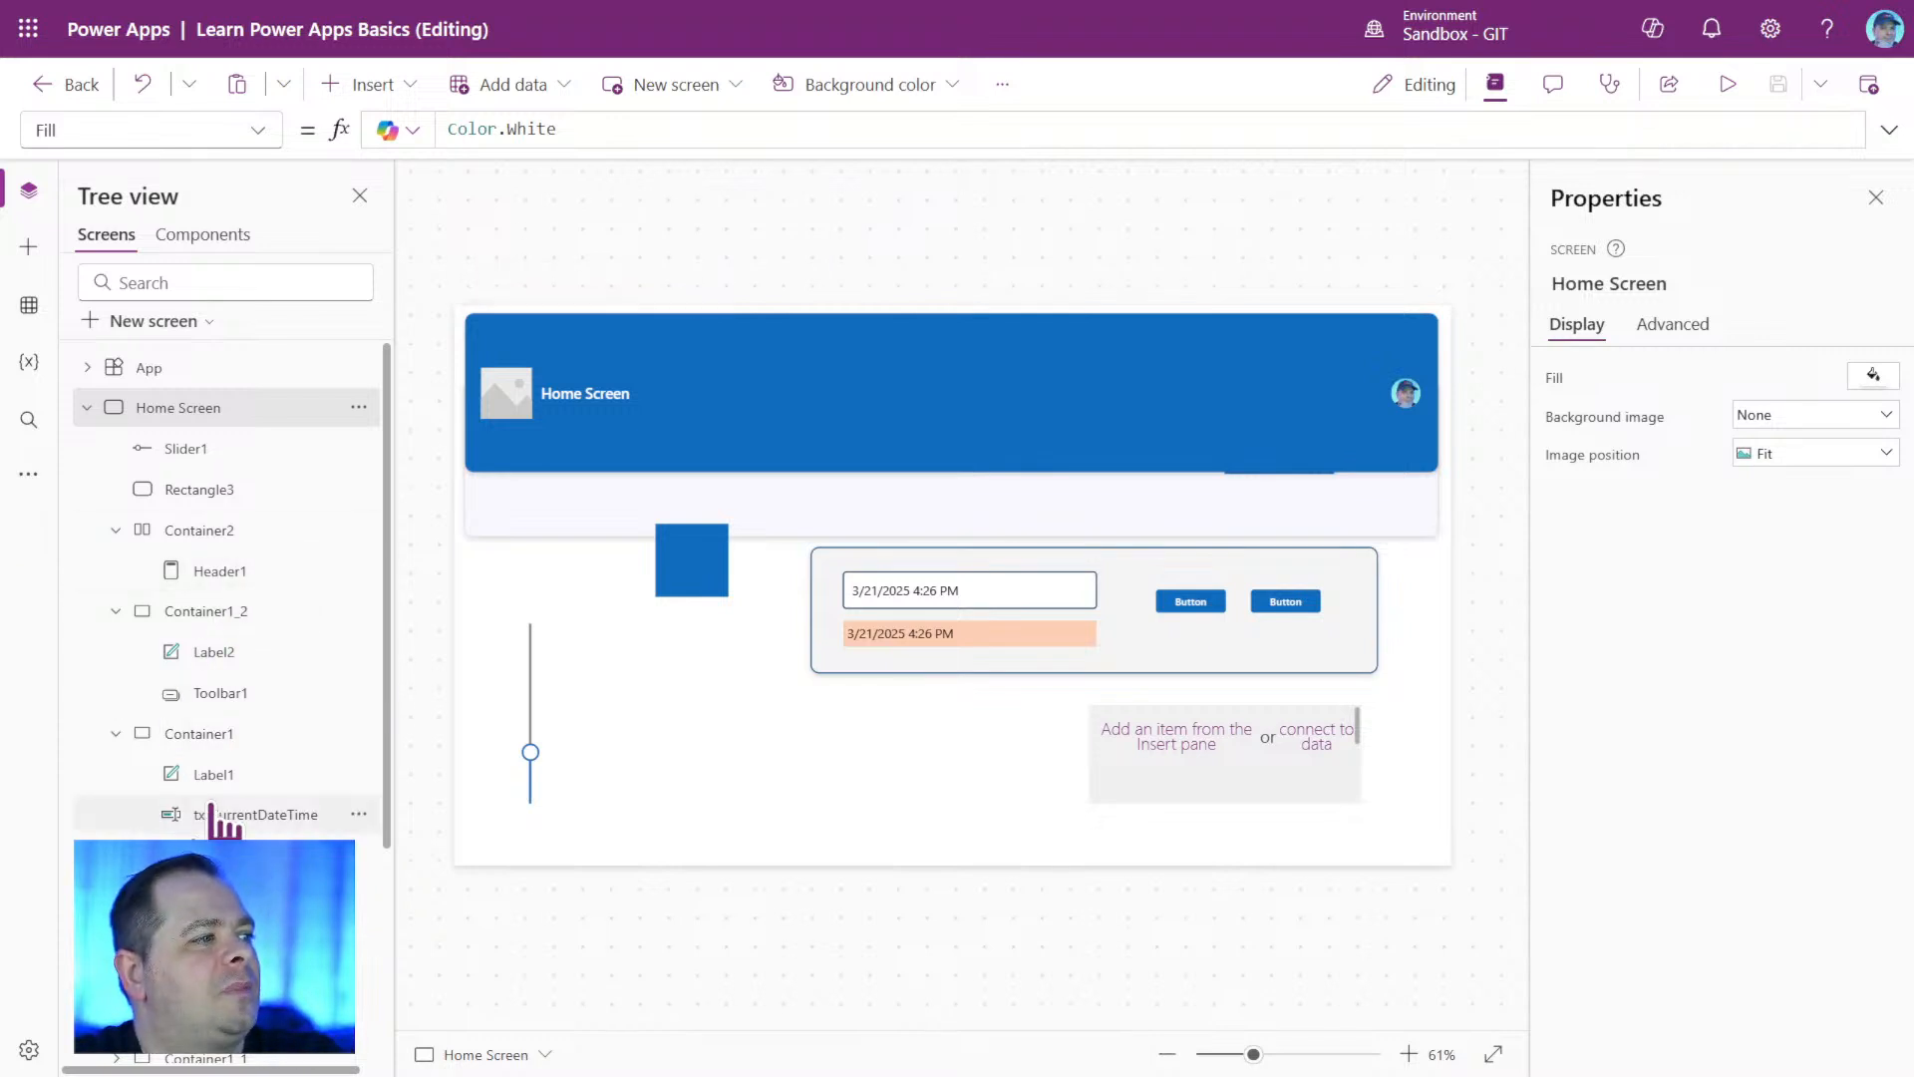
Set the Y position of toolbar container Container1_2 to 500.
left_click(244, 612)
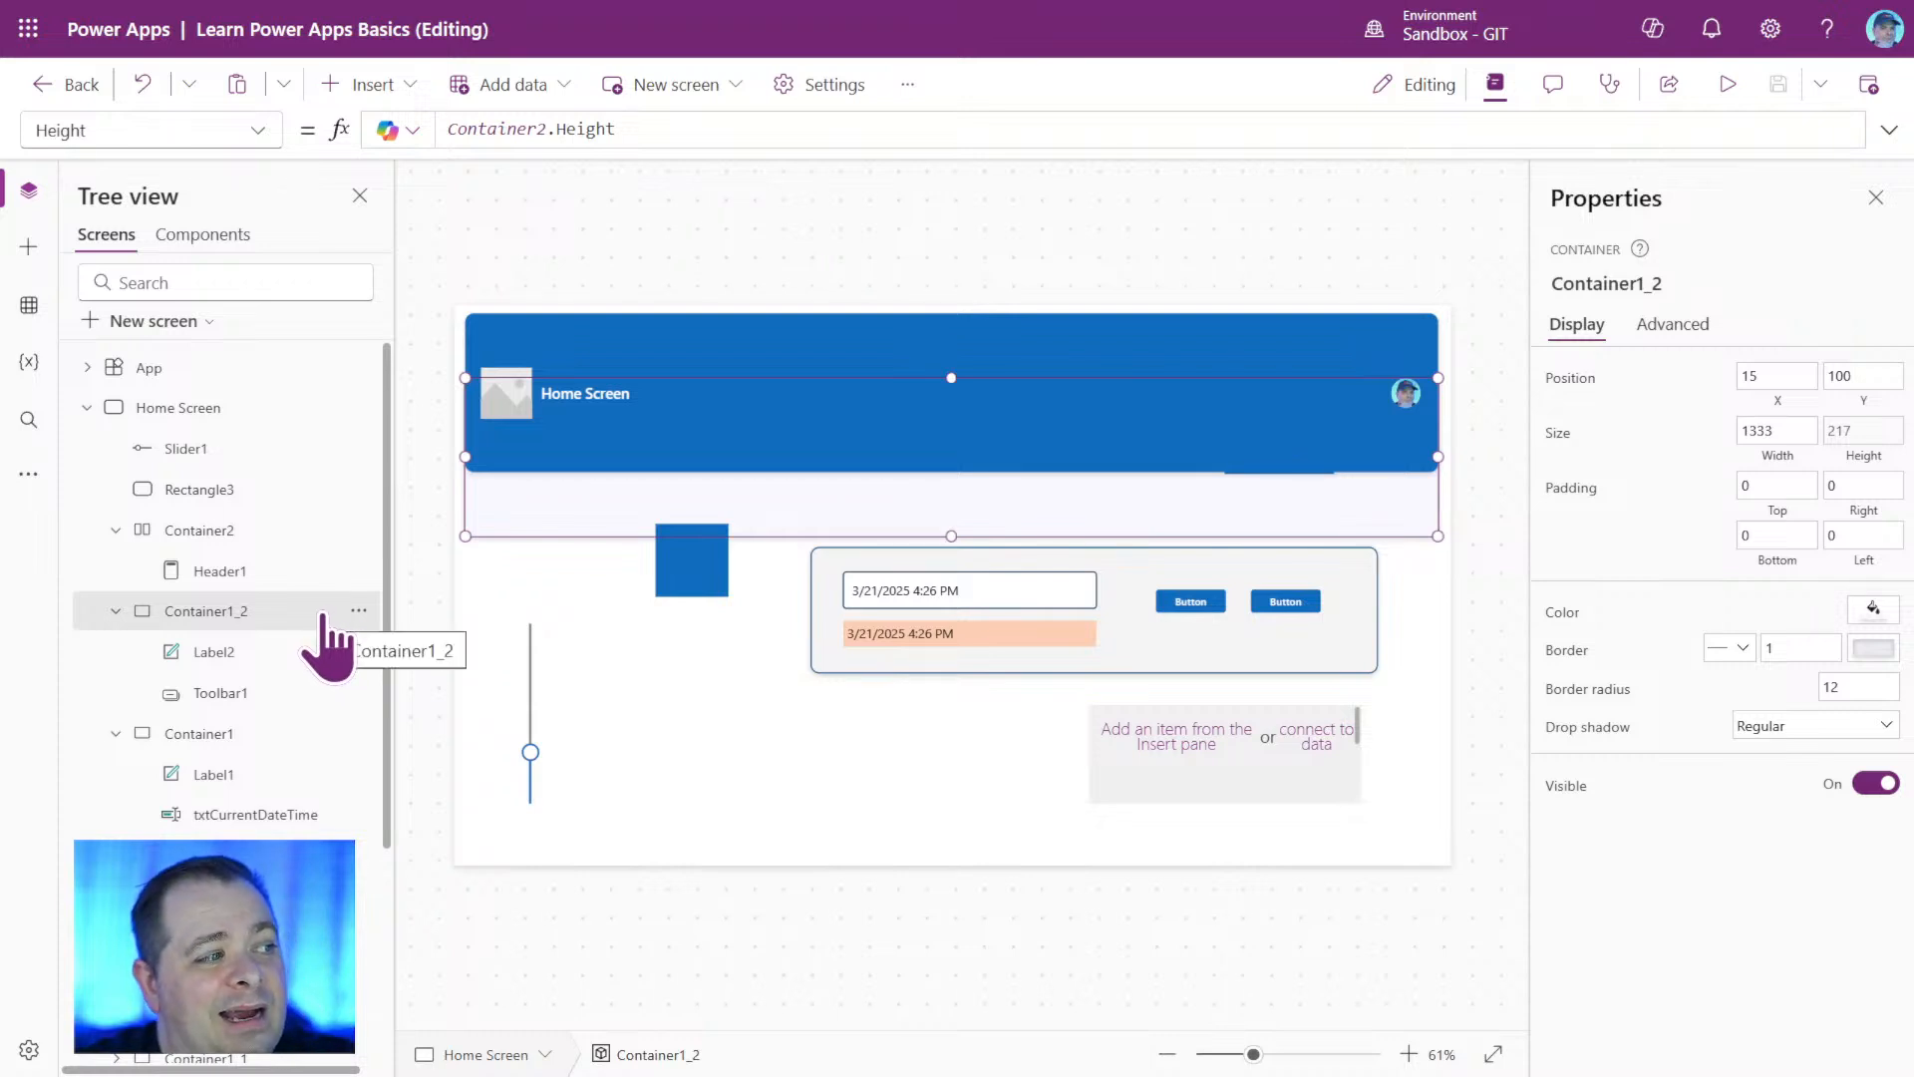
left_click(1860, 439)
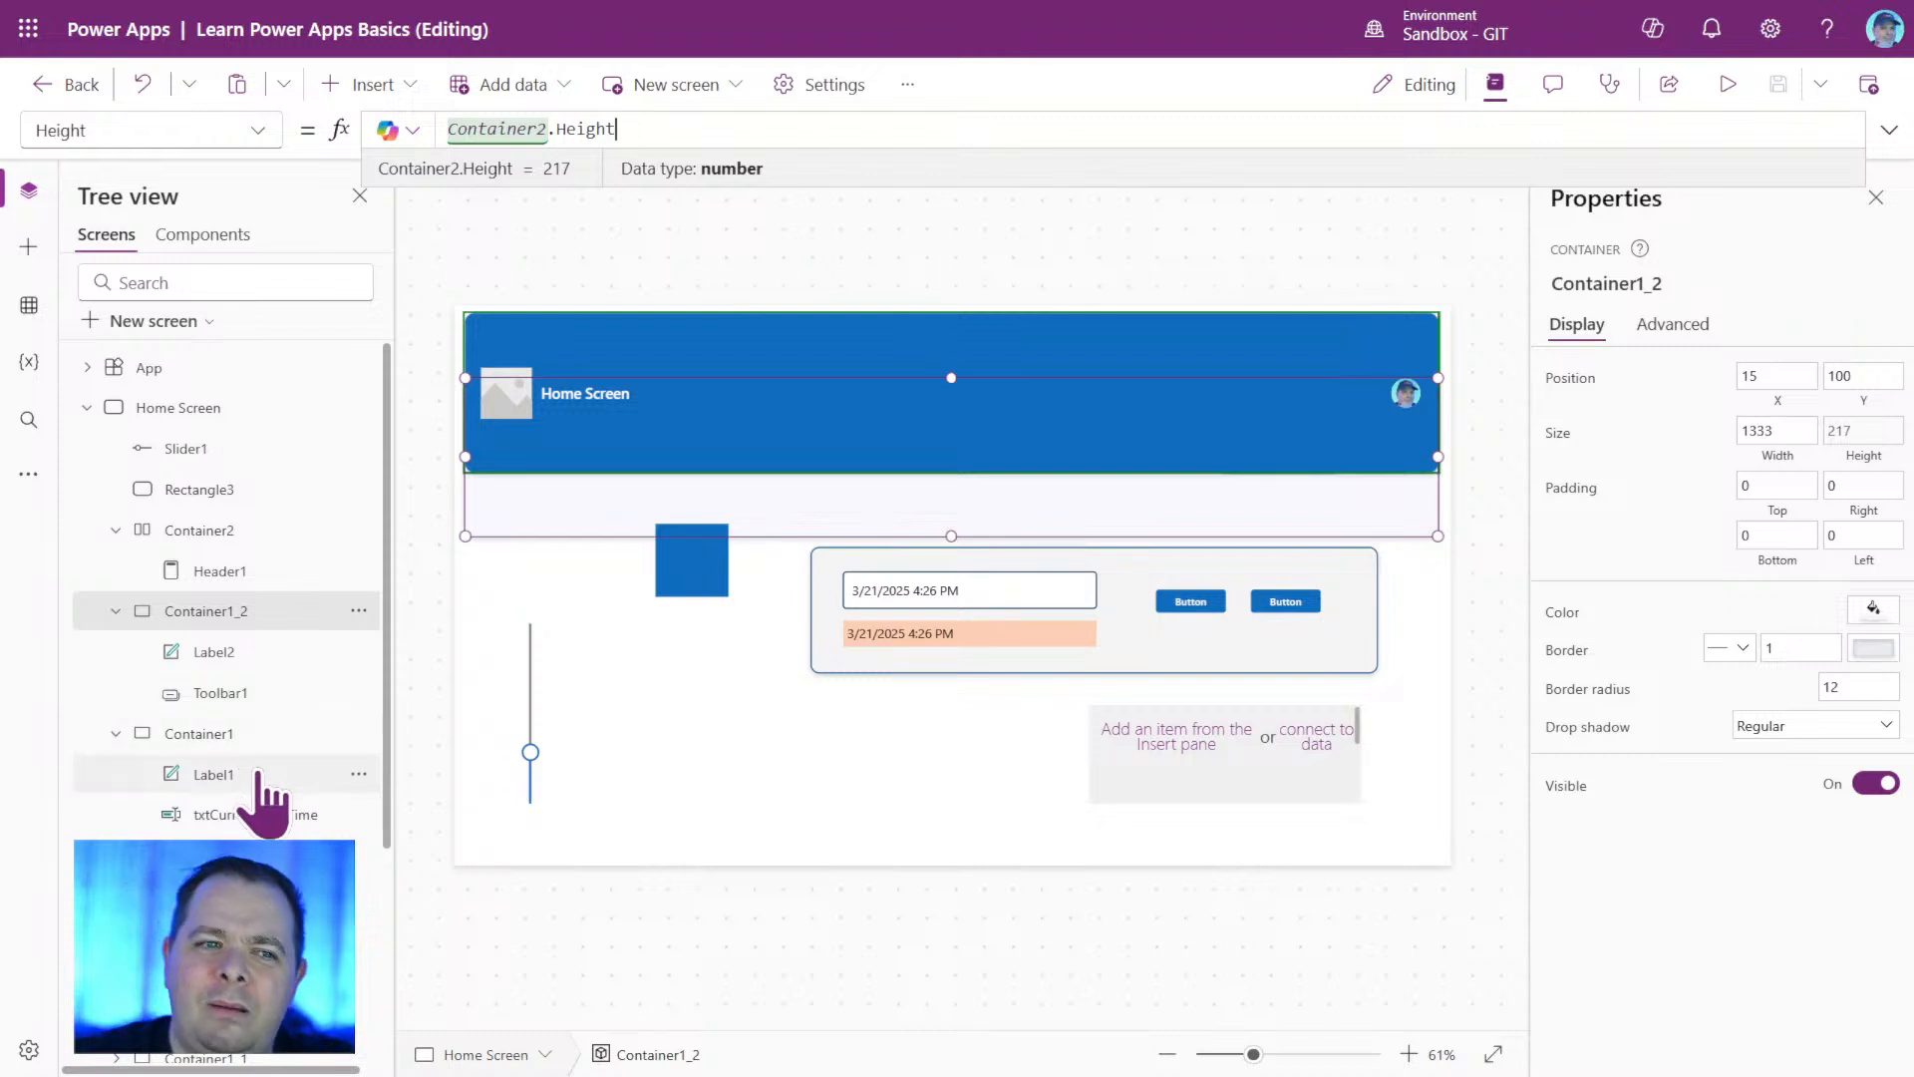
left_click(1869, 375)
type("500")
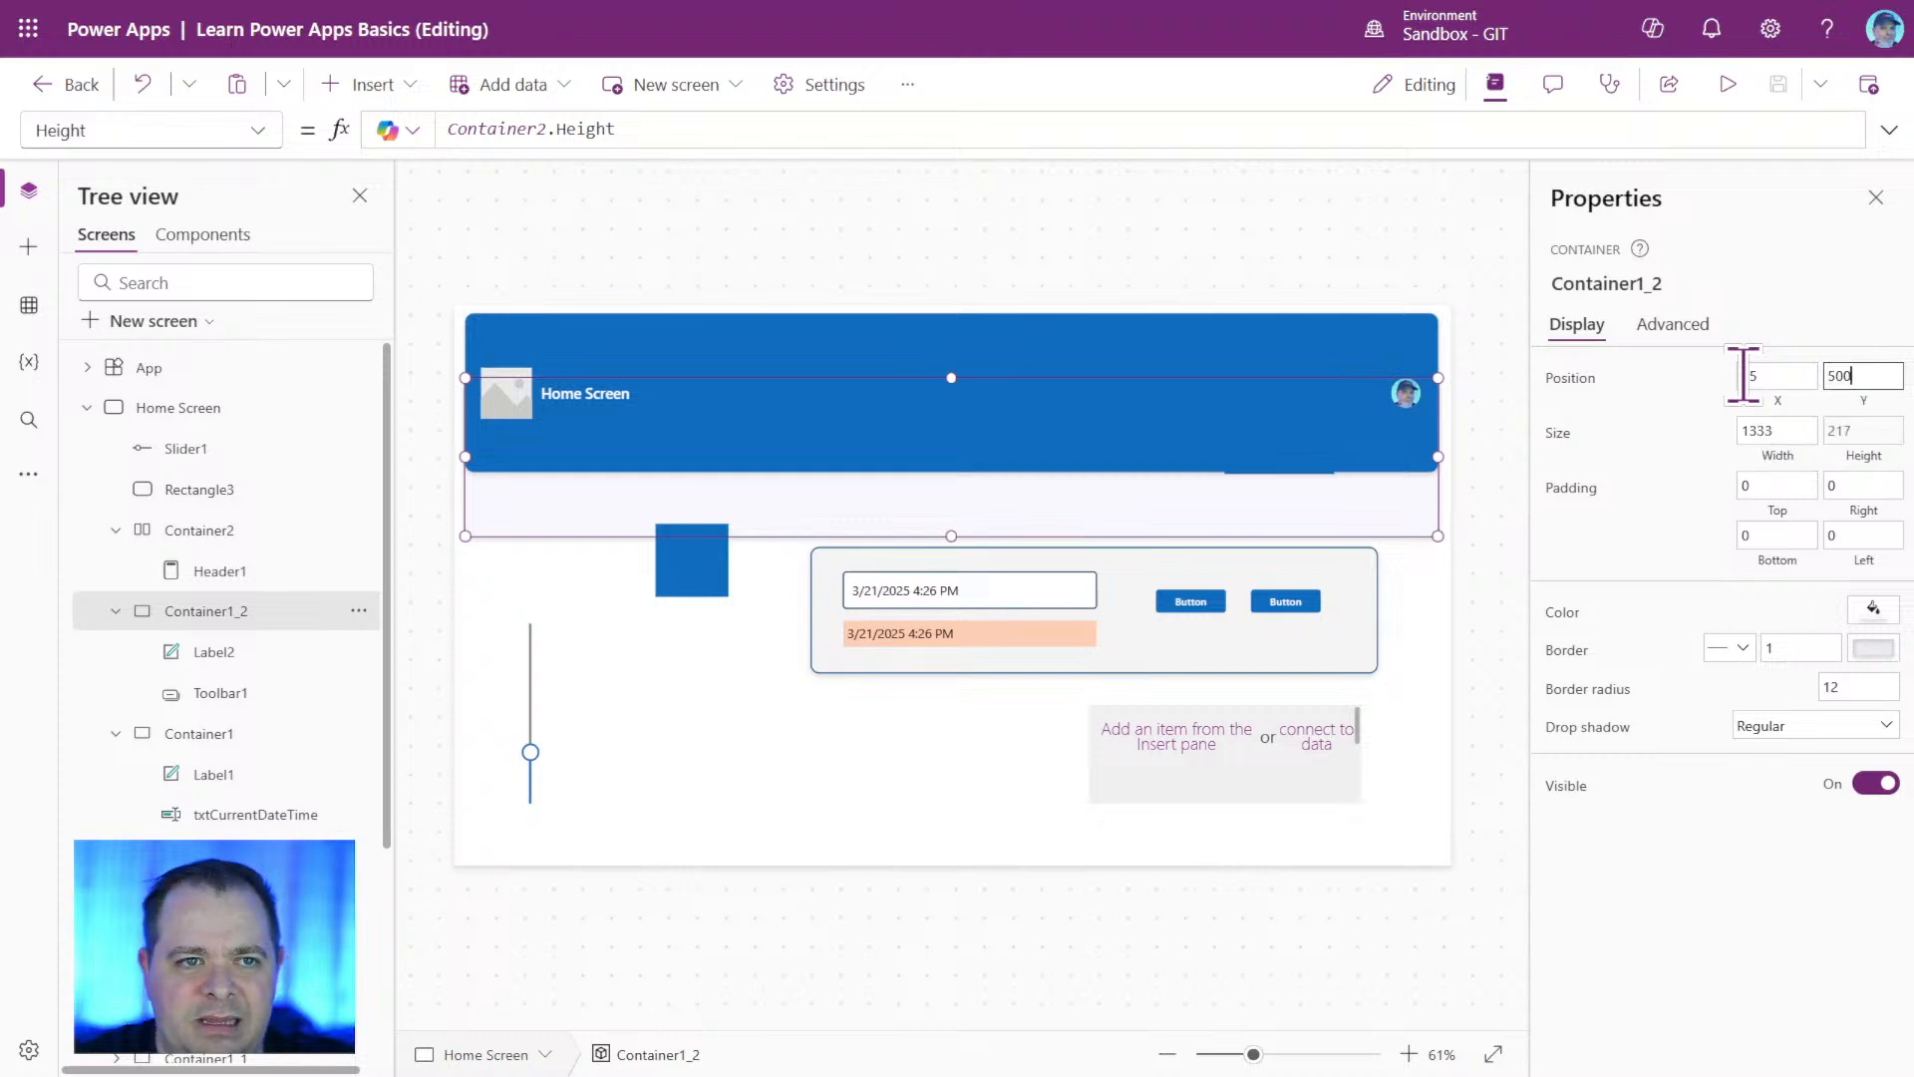
key("Return")
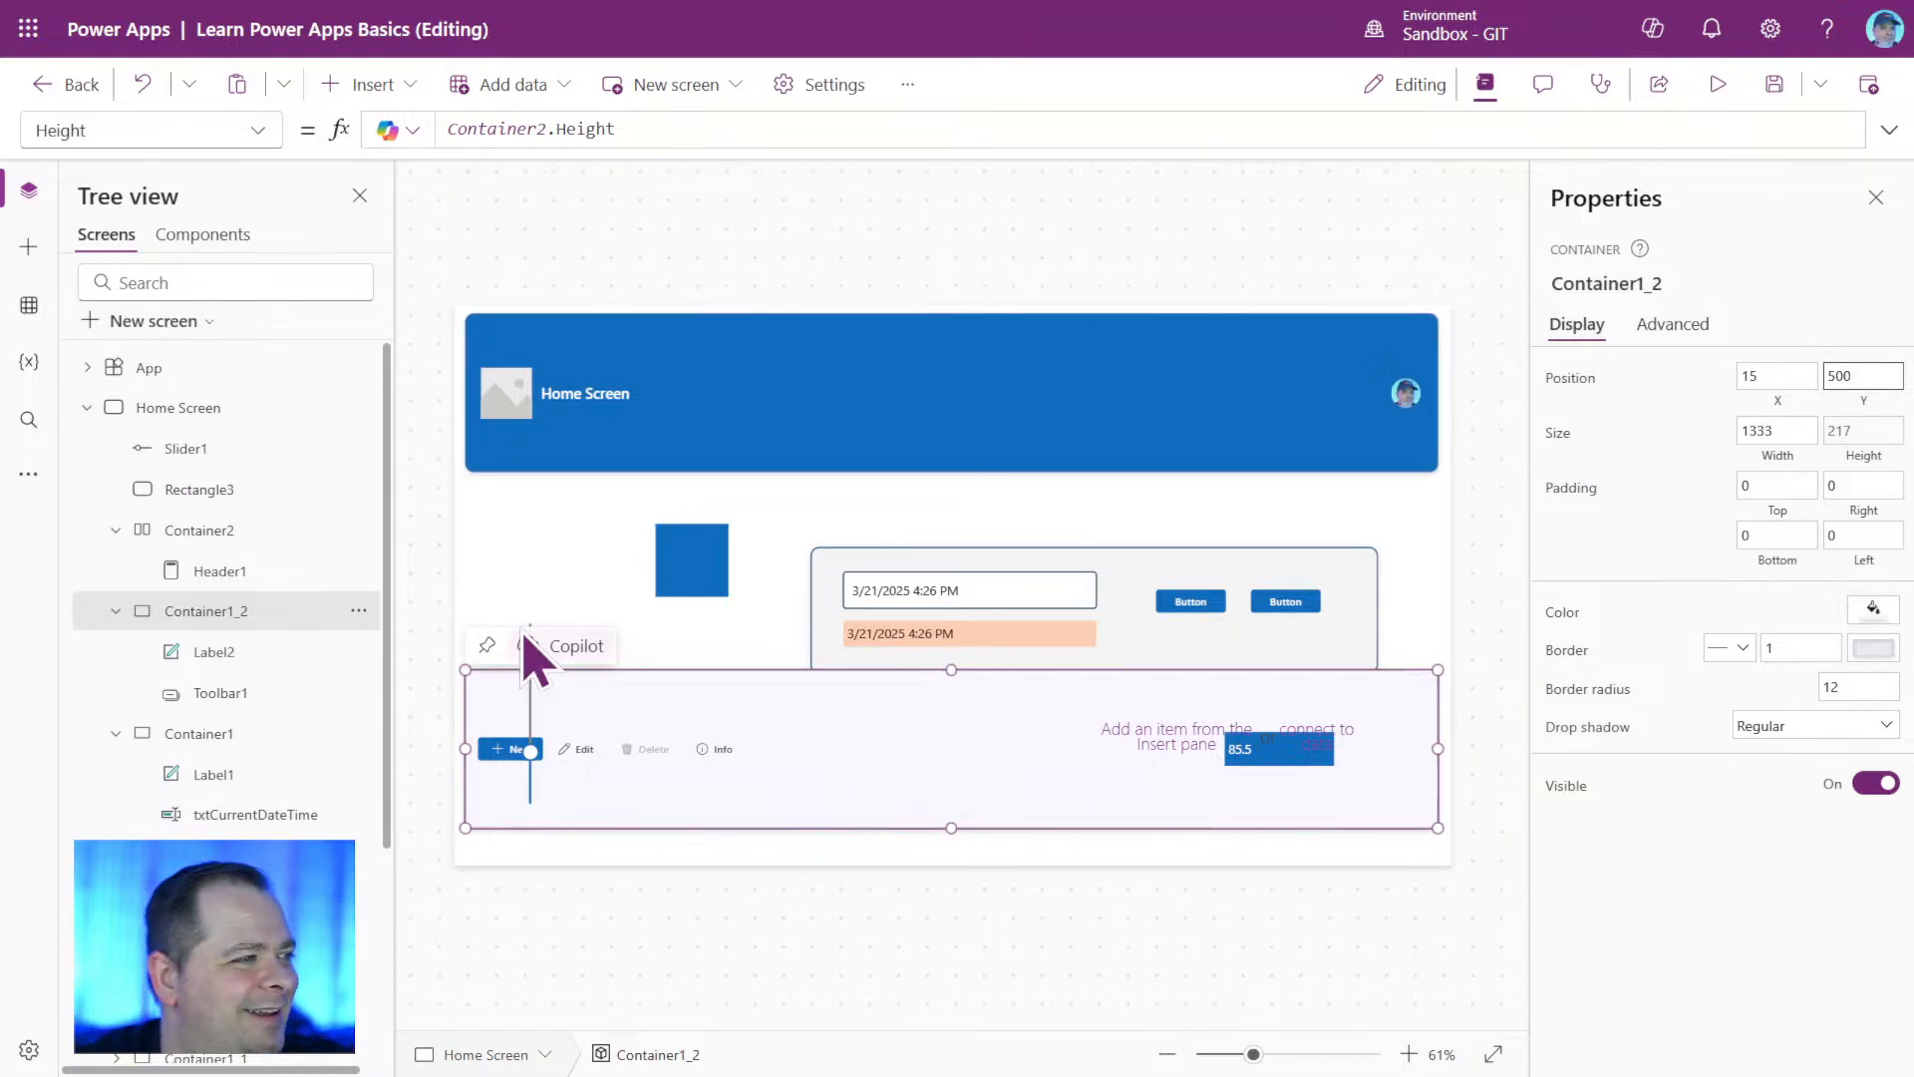
Rename header container Container2 as ctrHeaderBar.
left_click(210, 531)
left_click(1598, 284)
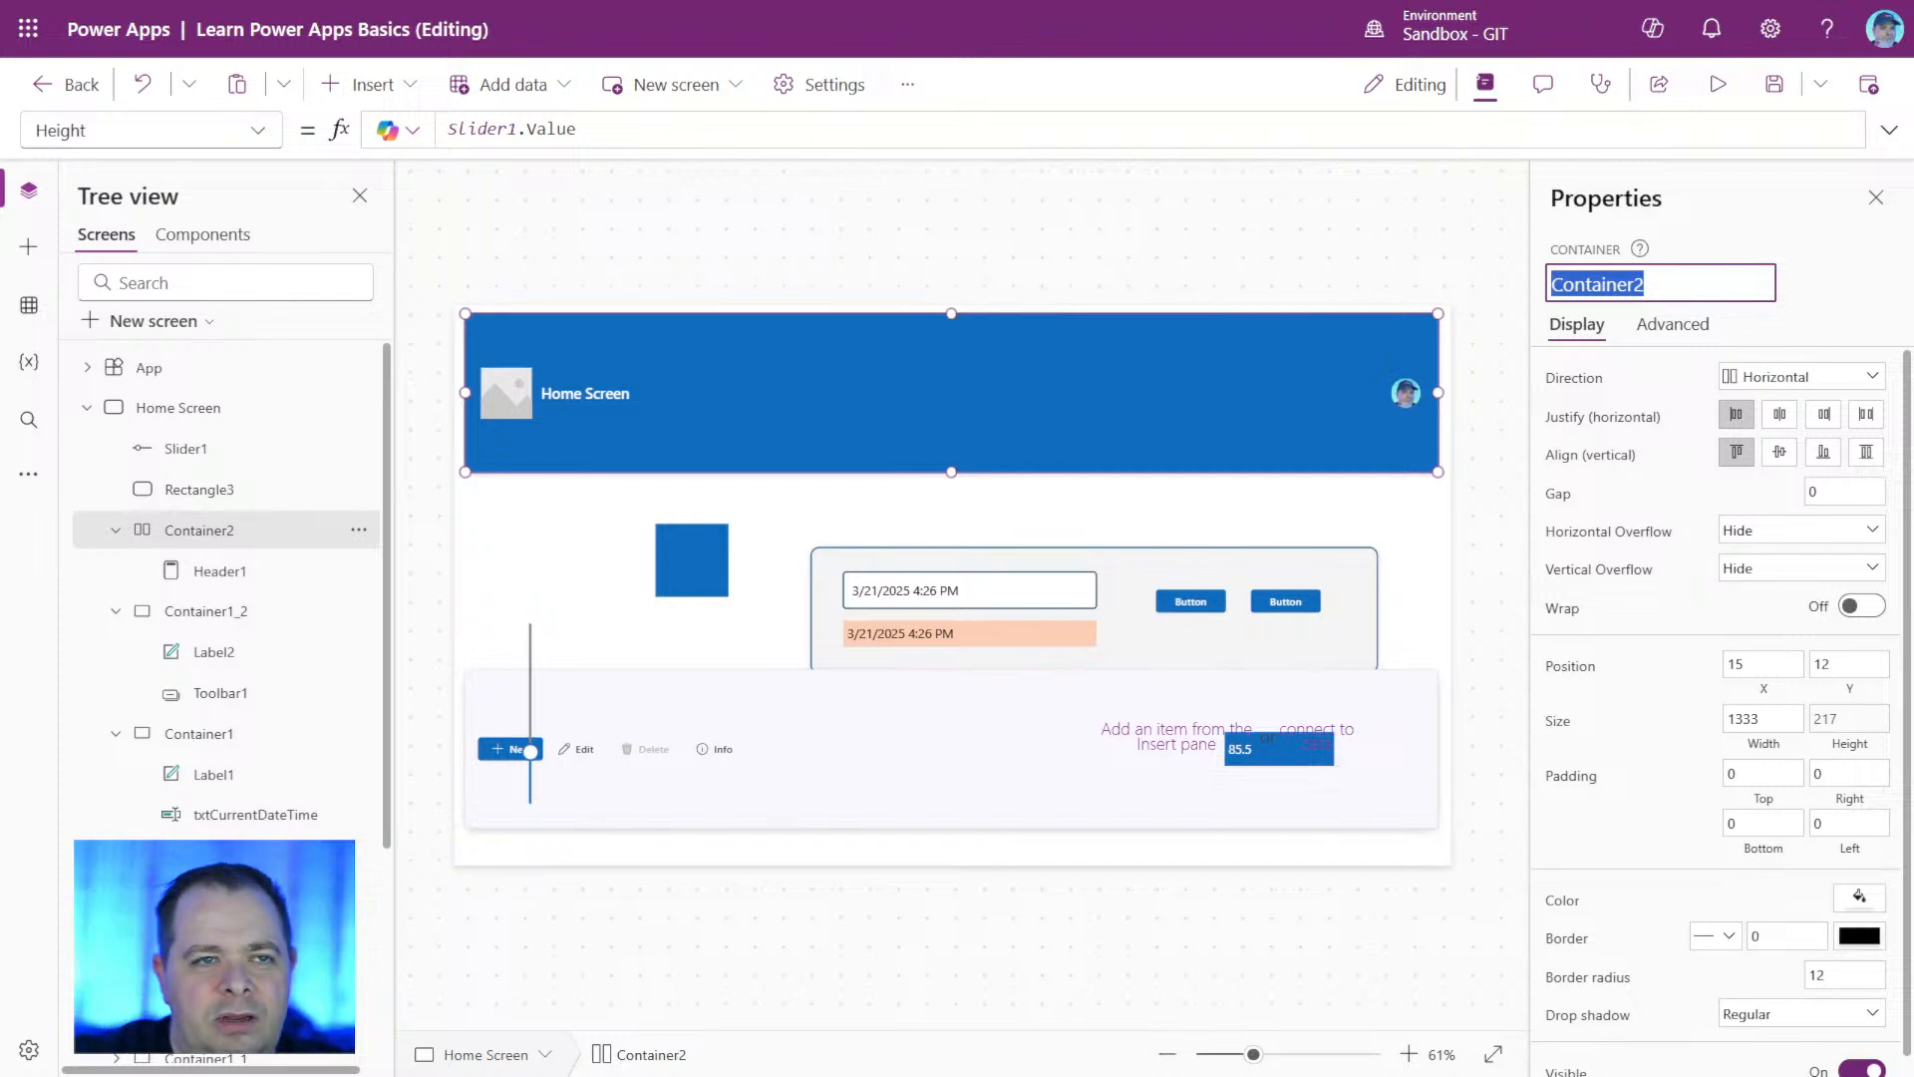
type("ctrHeaderBar")
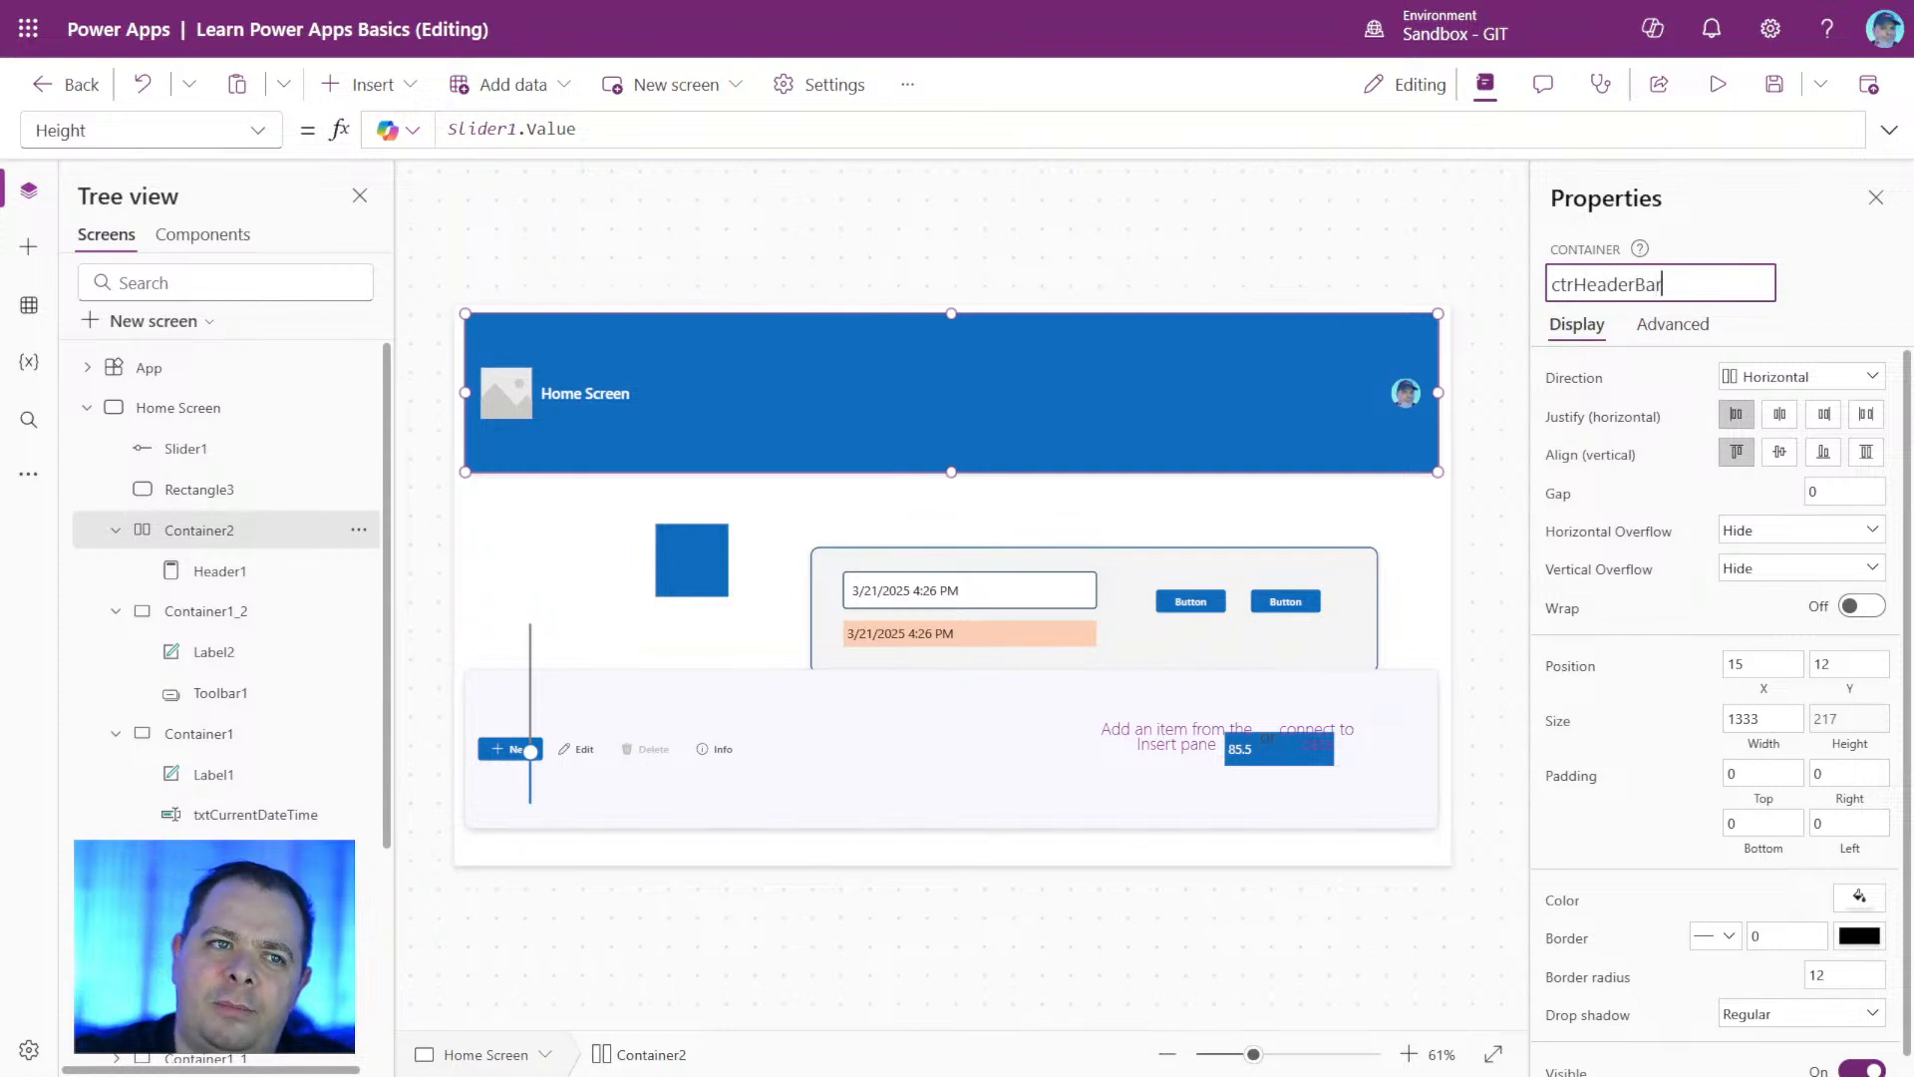
key("Return")
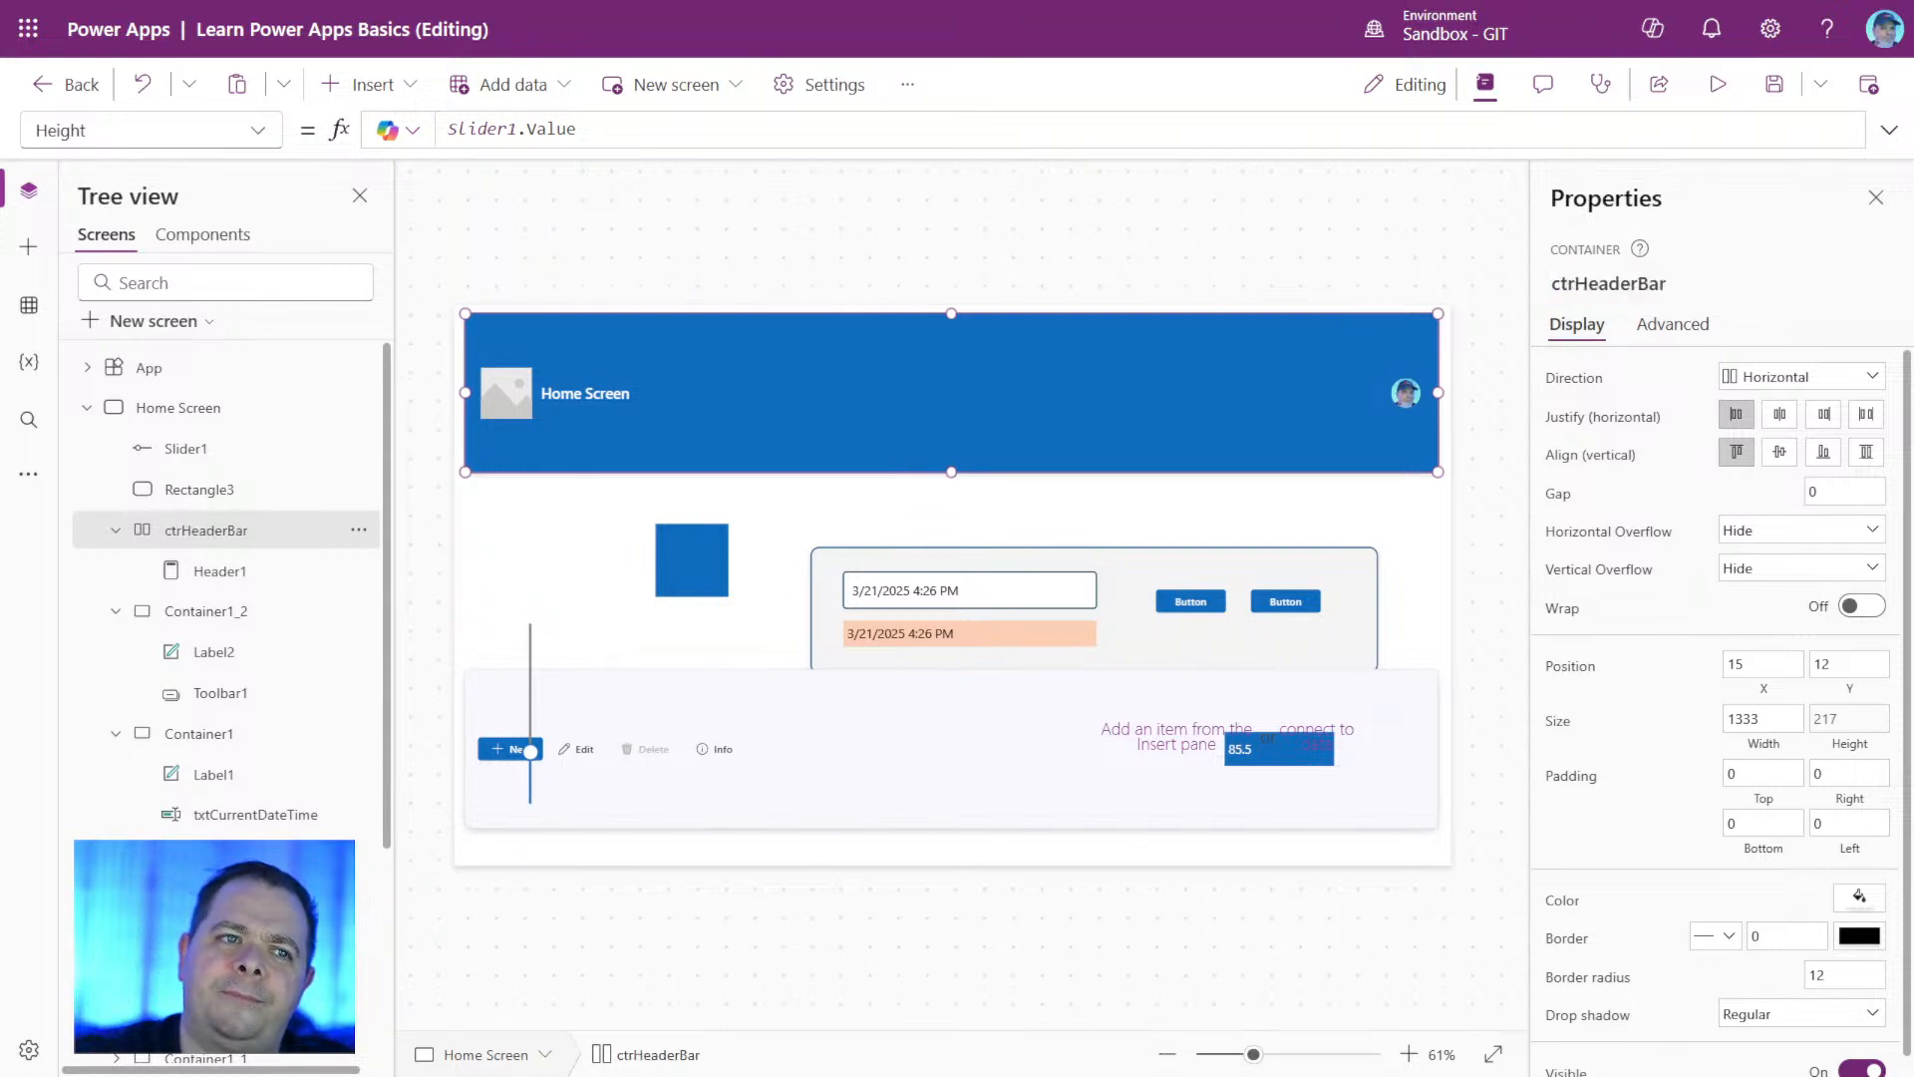
left_click(1650, 285)
key("ctrl+c")
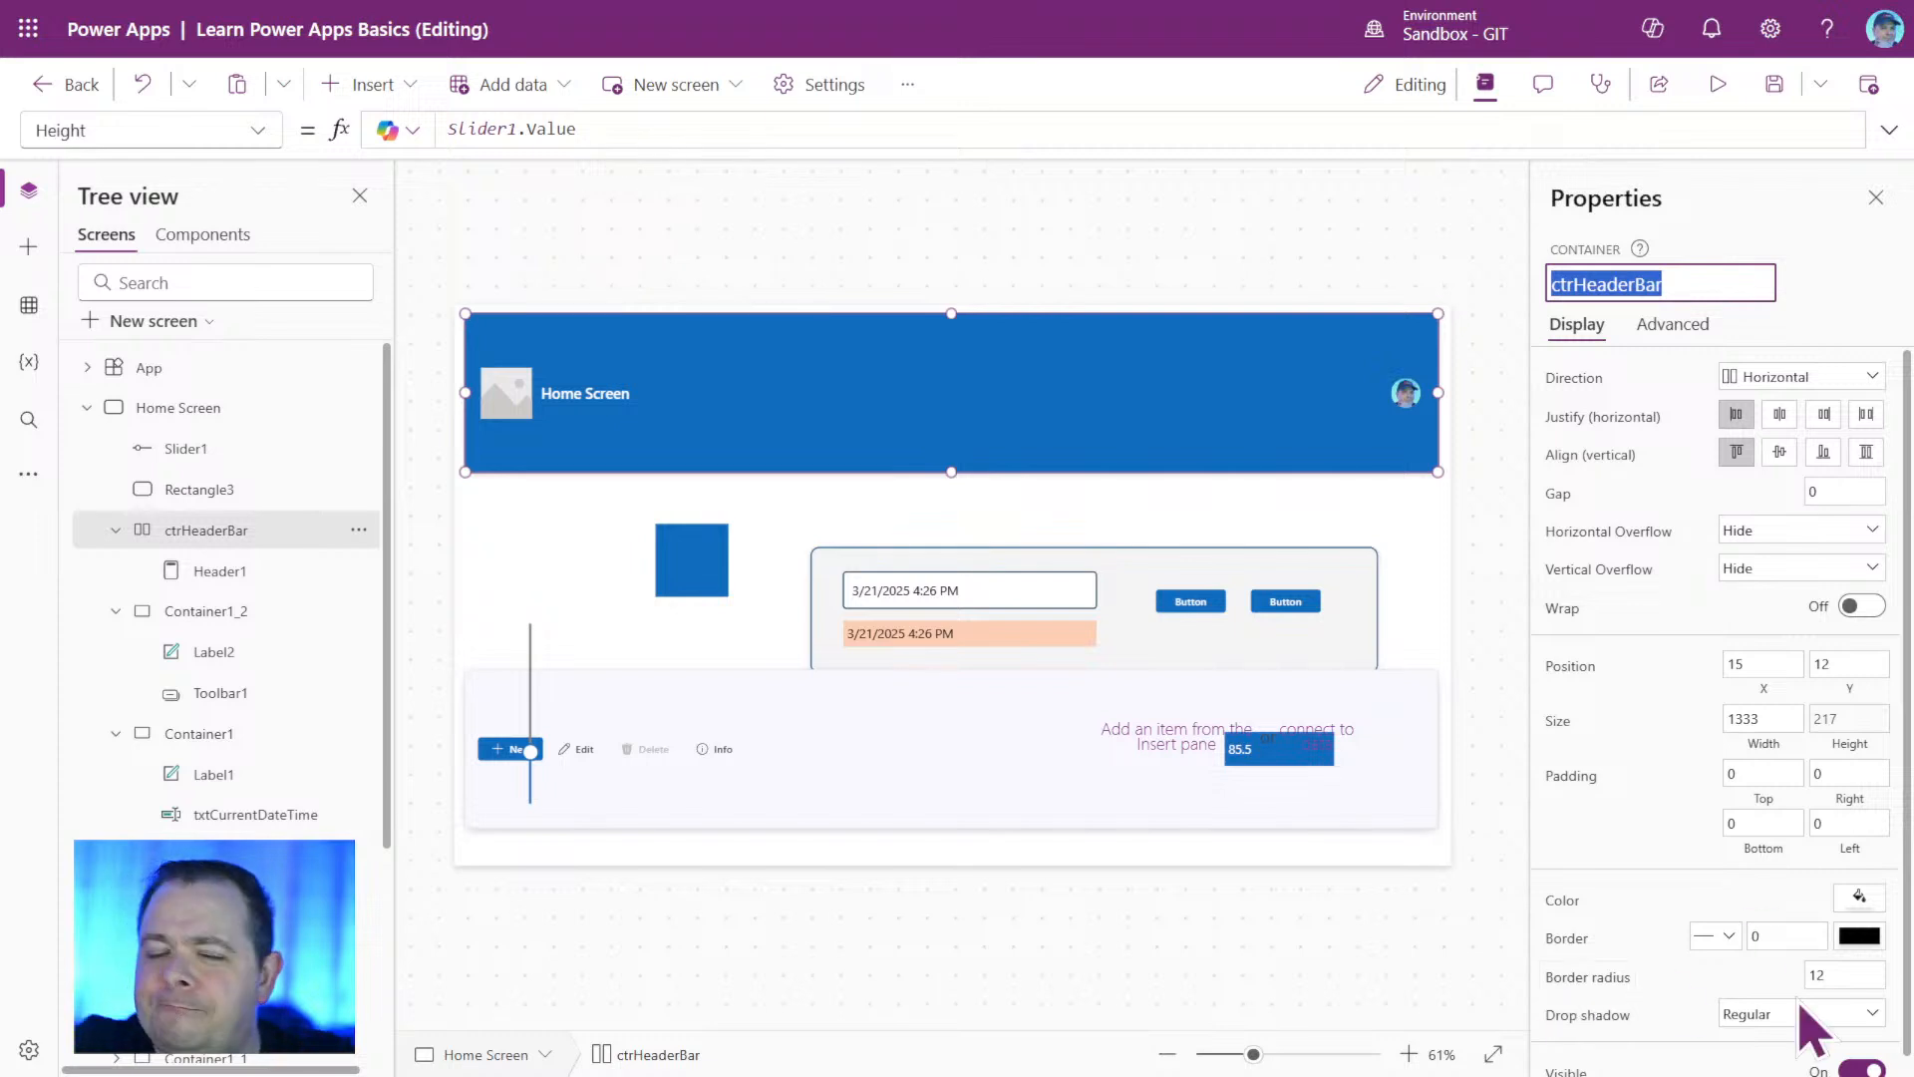
Try ctrHeaderBar.Y as the Y formula of toolbar container Container1_2, and replace it with ctrHeaderBar.Height.
left_click(214, 610)
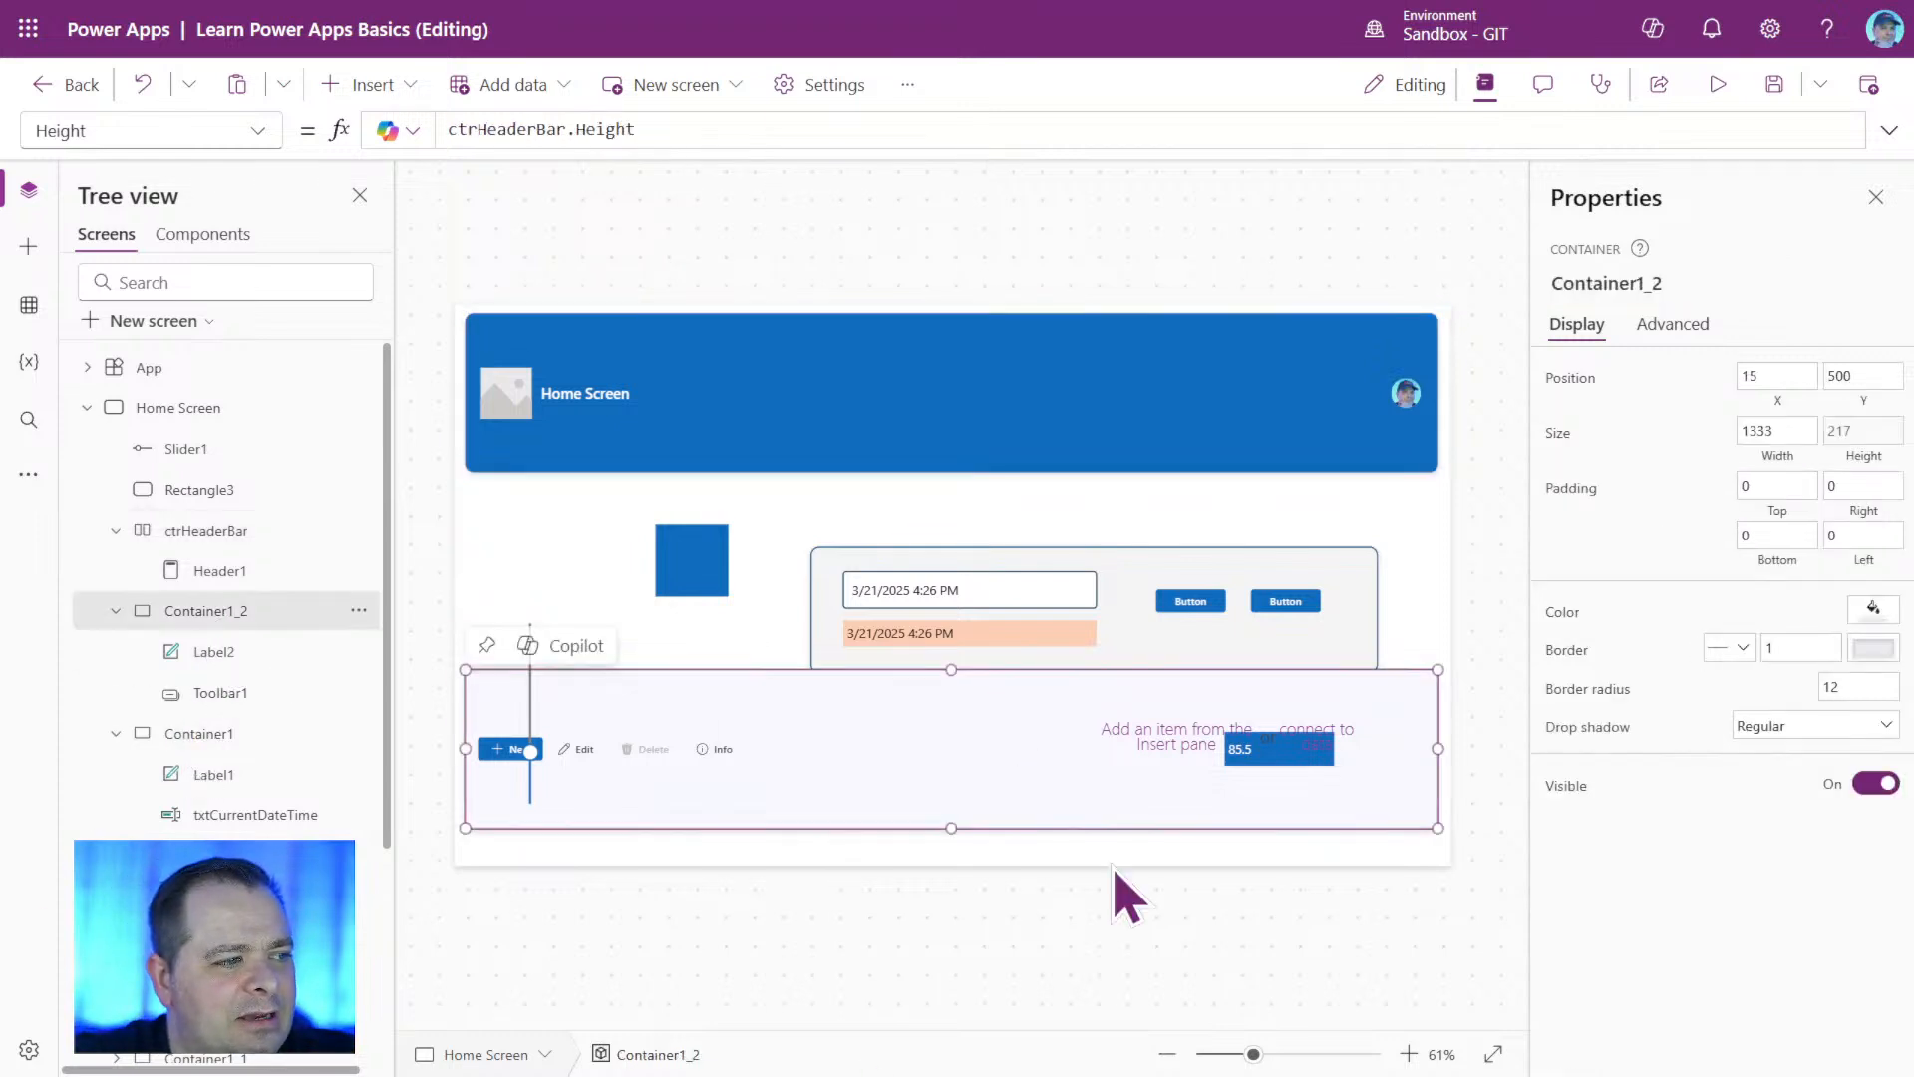
left_click(1862, 378)
left_click_drag(538, 142, 348, 127)
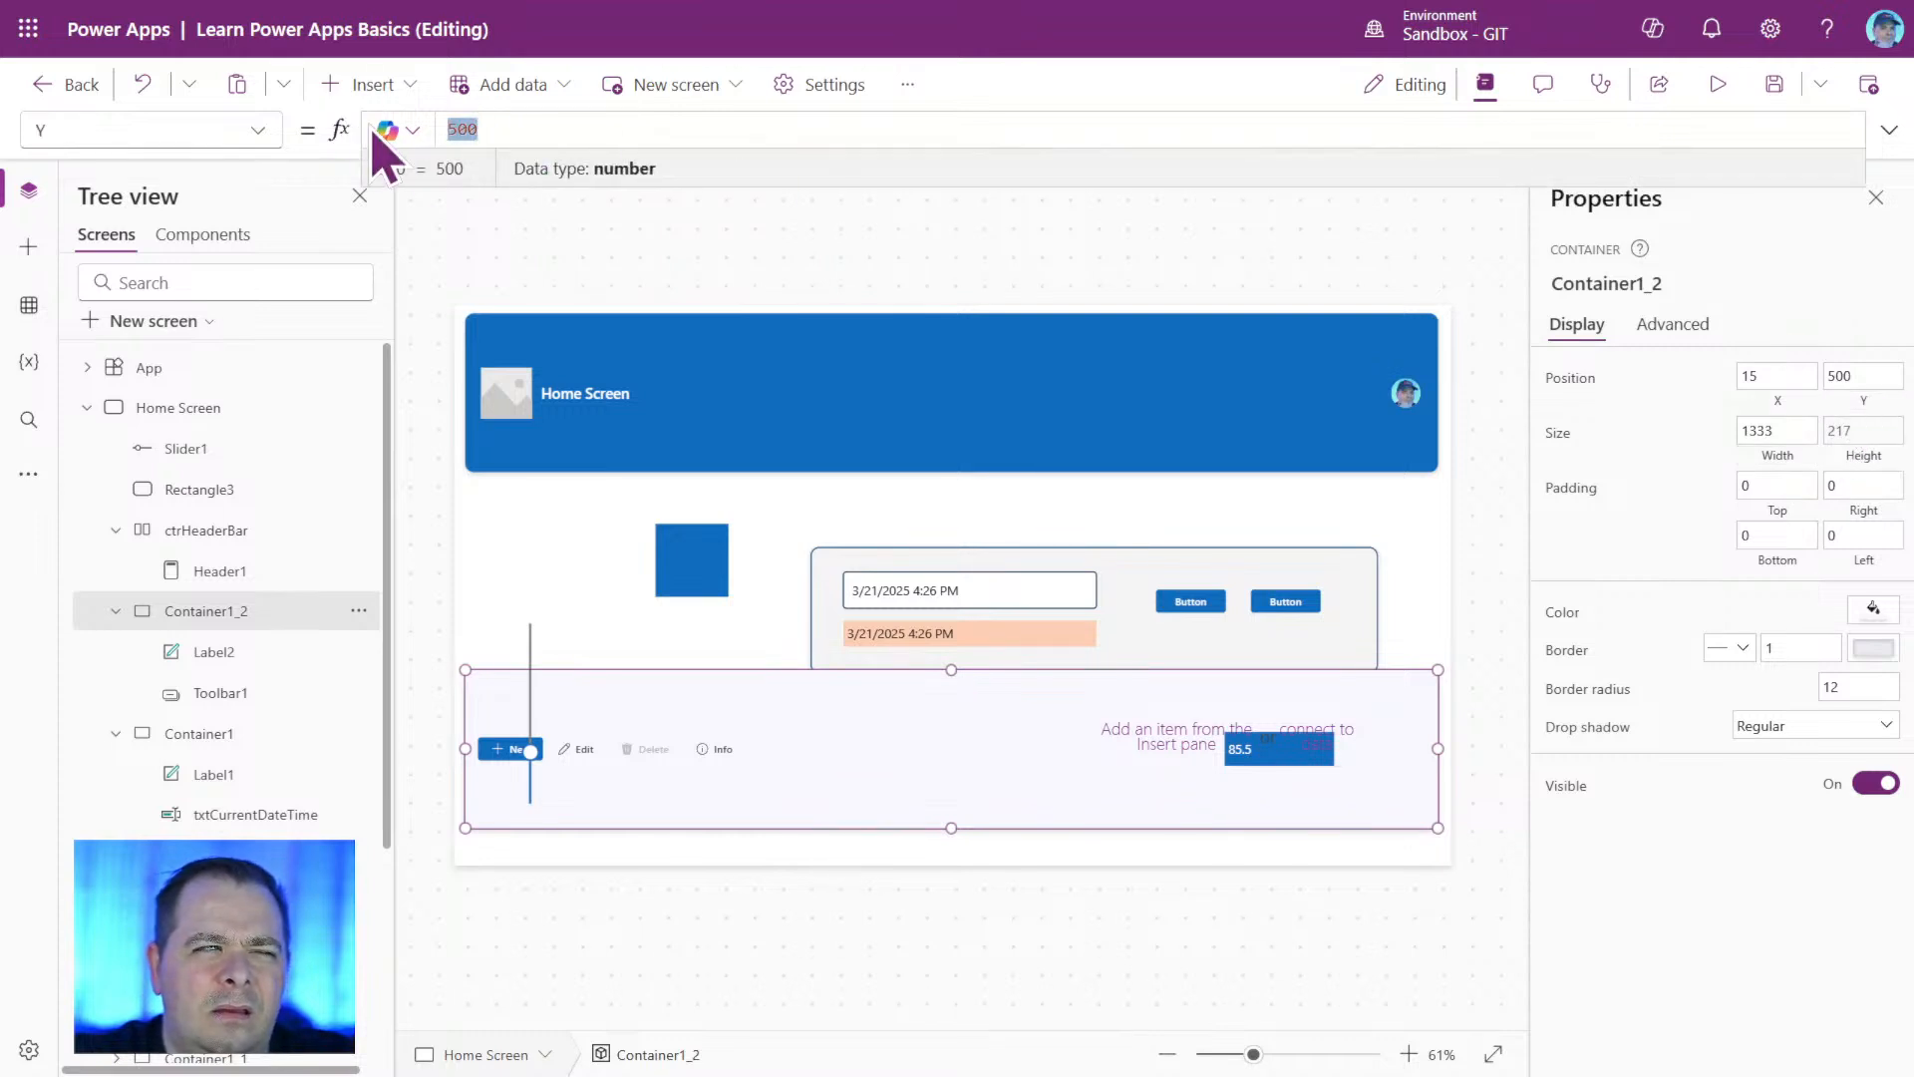
key("ctrl+v")
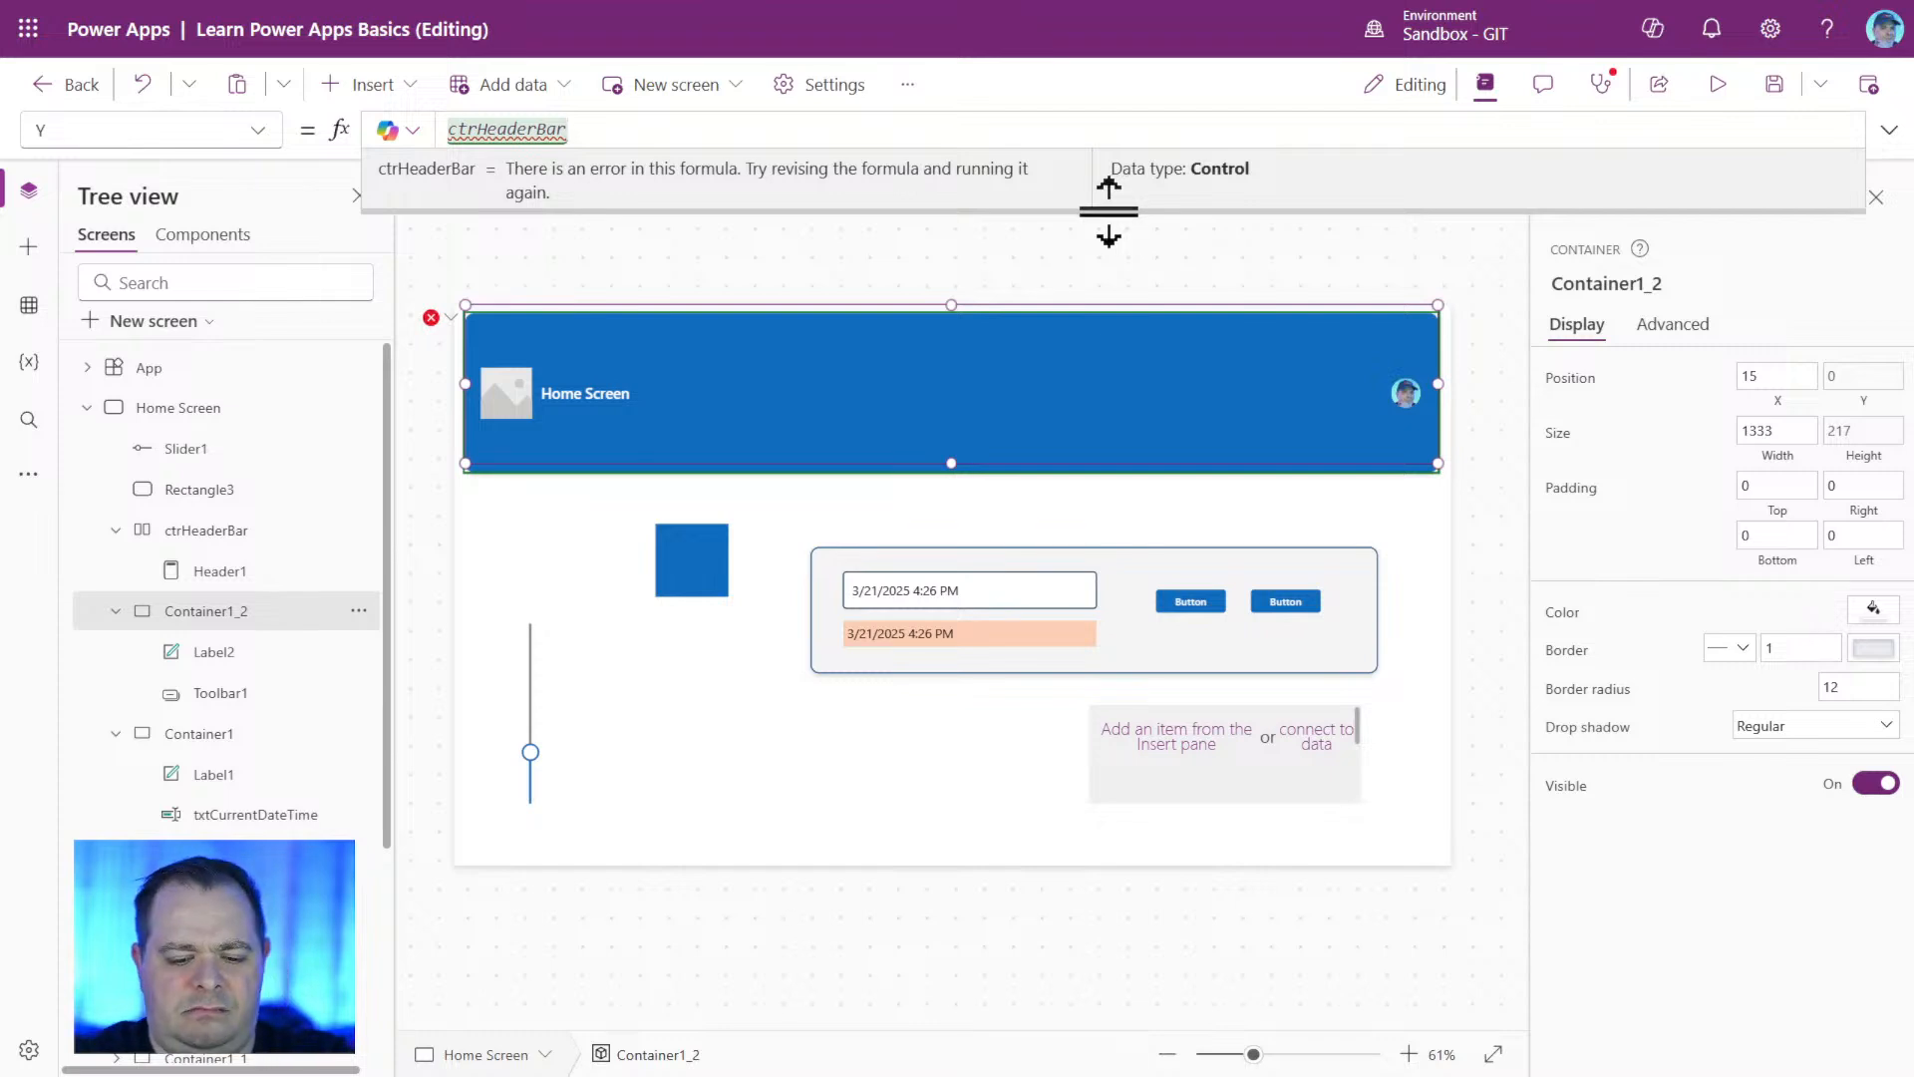
type(".Y")
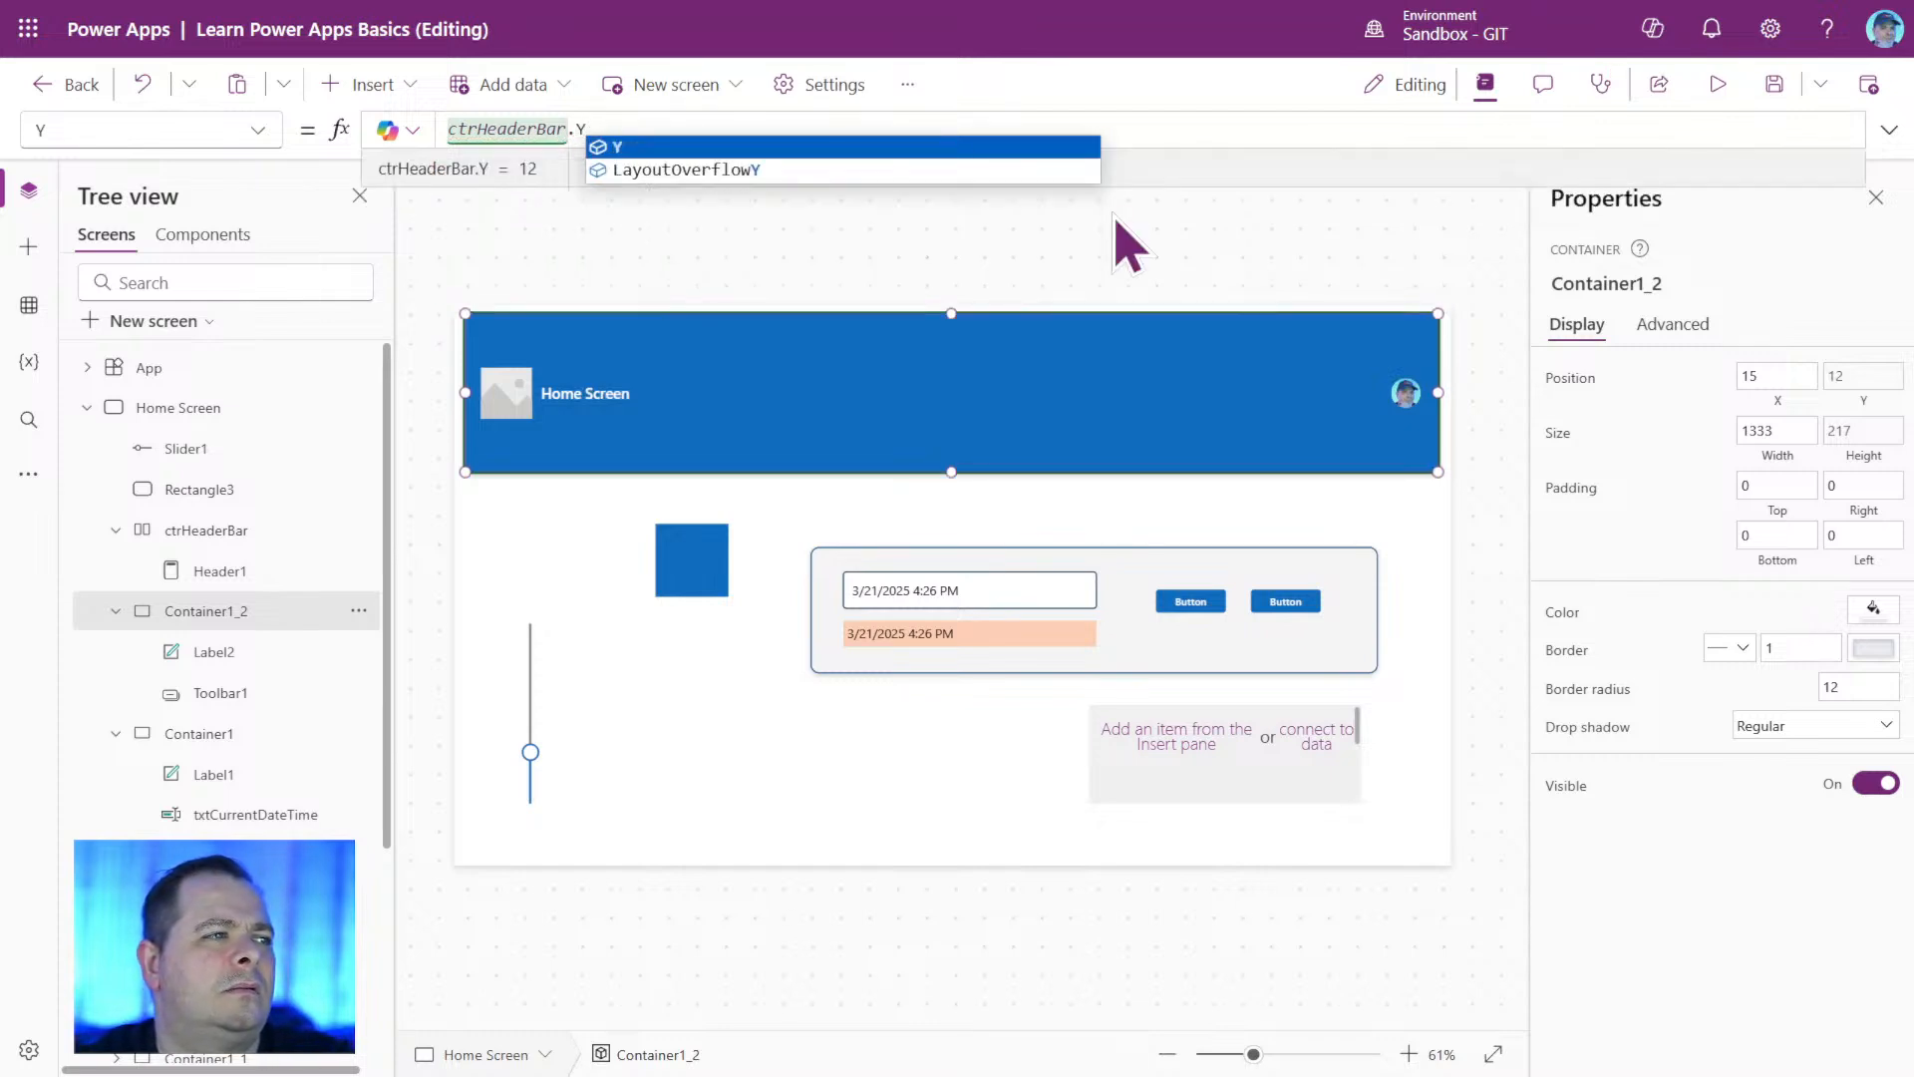
key("Return")
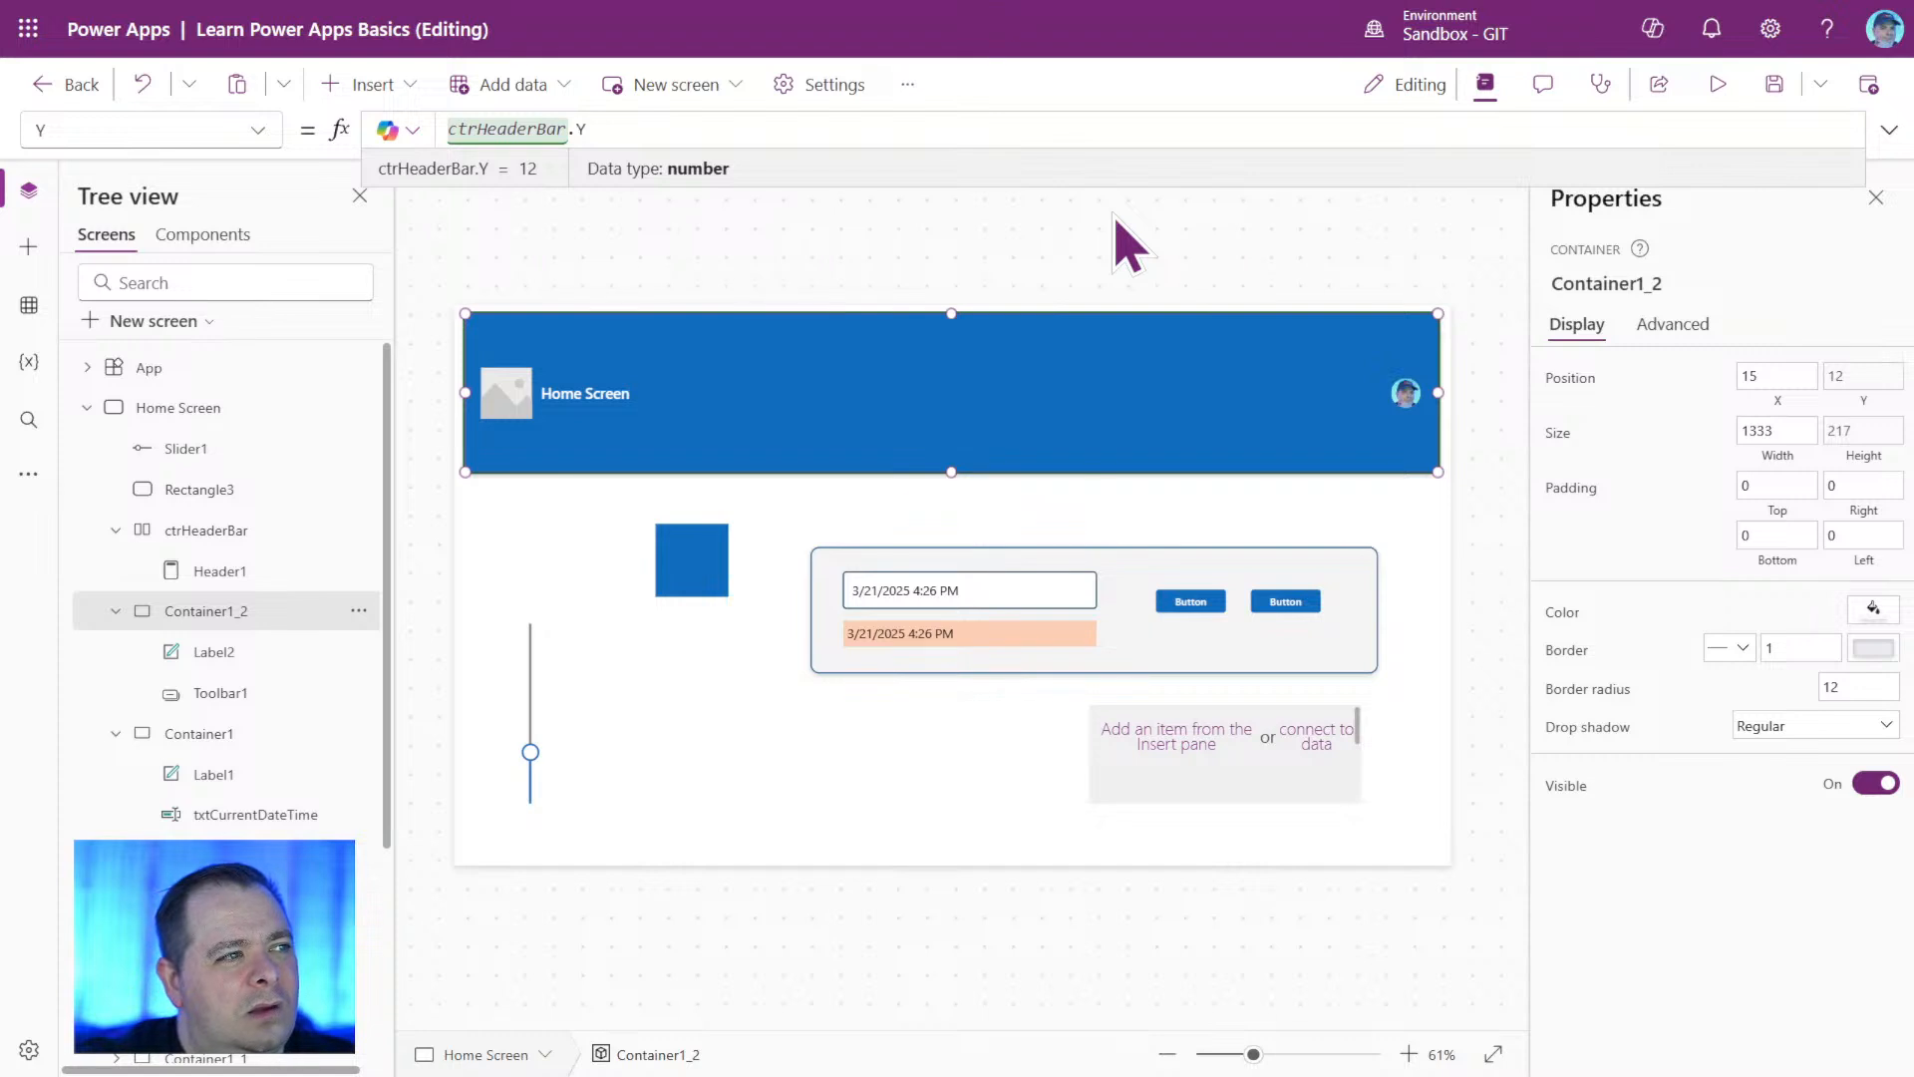
type("Height")
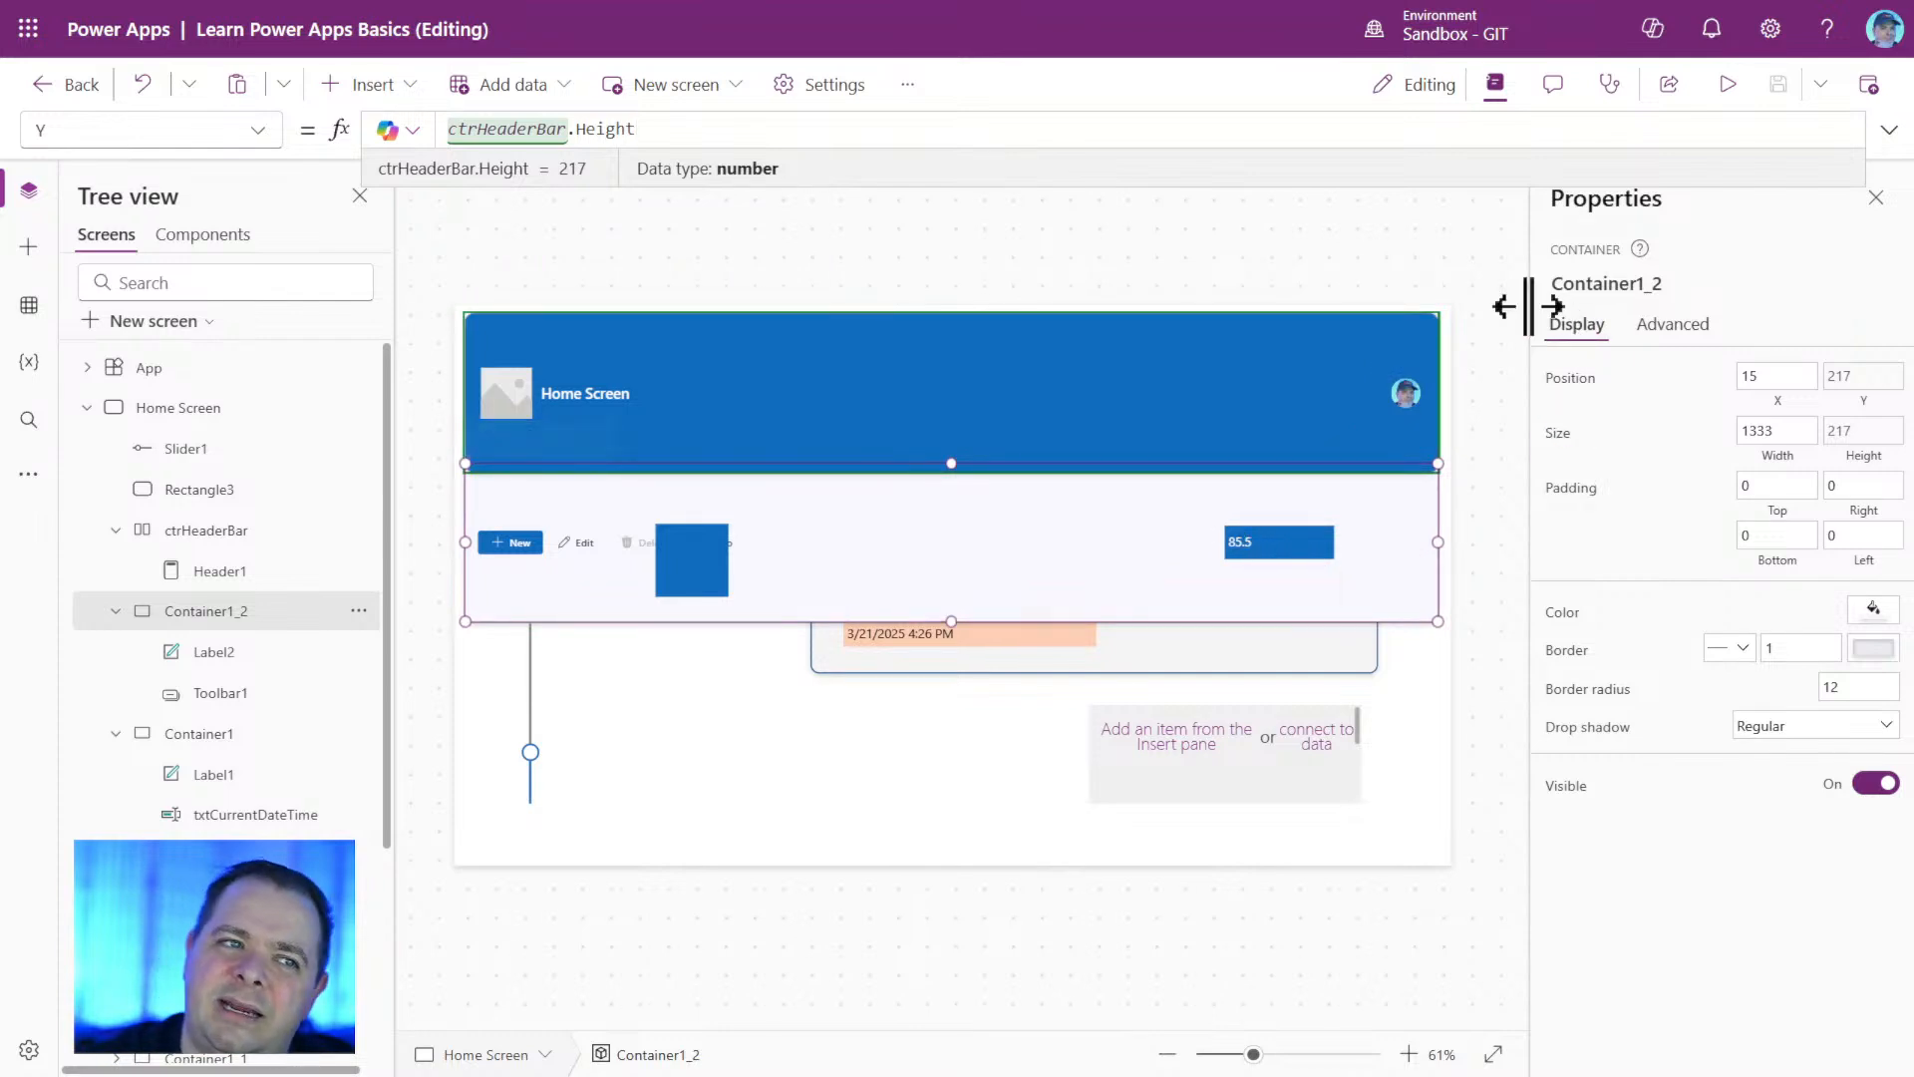
Check the Y position of ctrHeaderBar and extend the Y formula of Container1_2 to ctrHeaderBar.Height + 12.
left_click(272, 533)
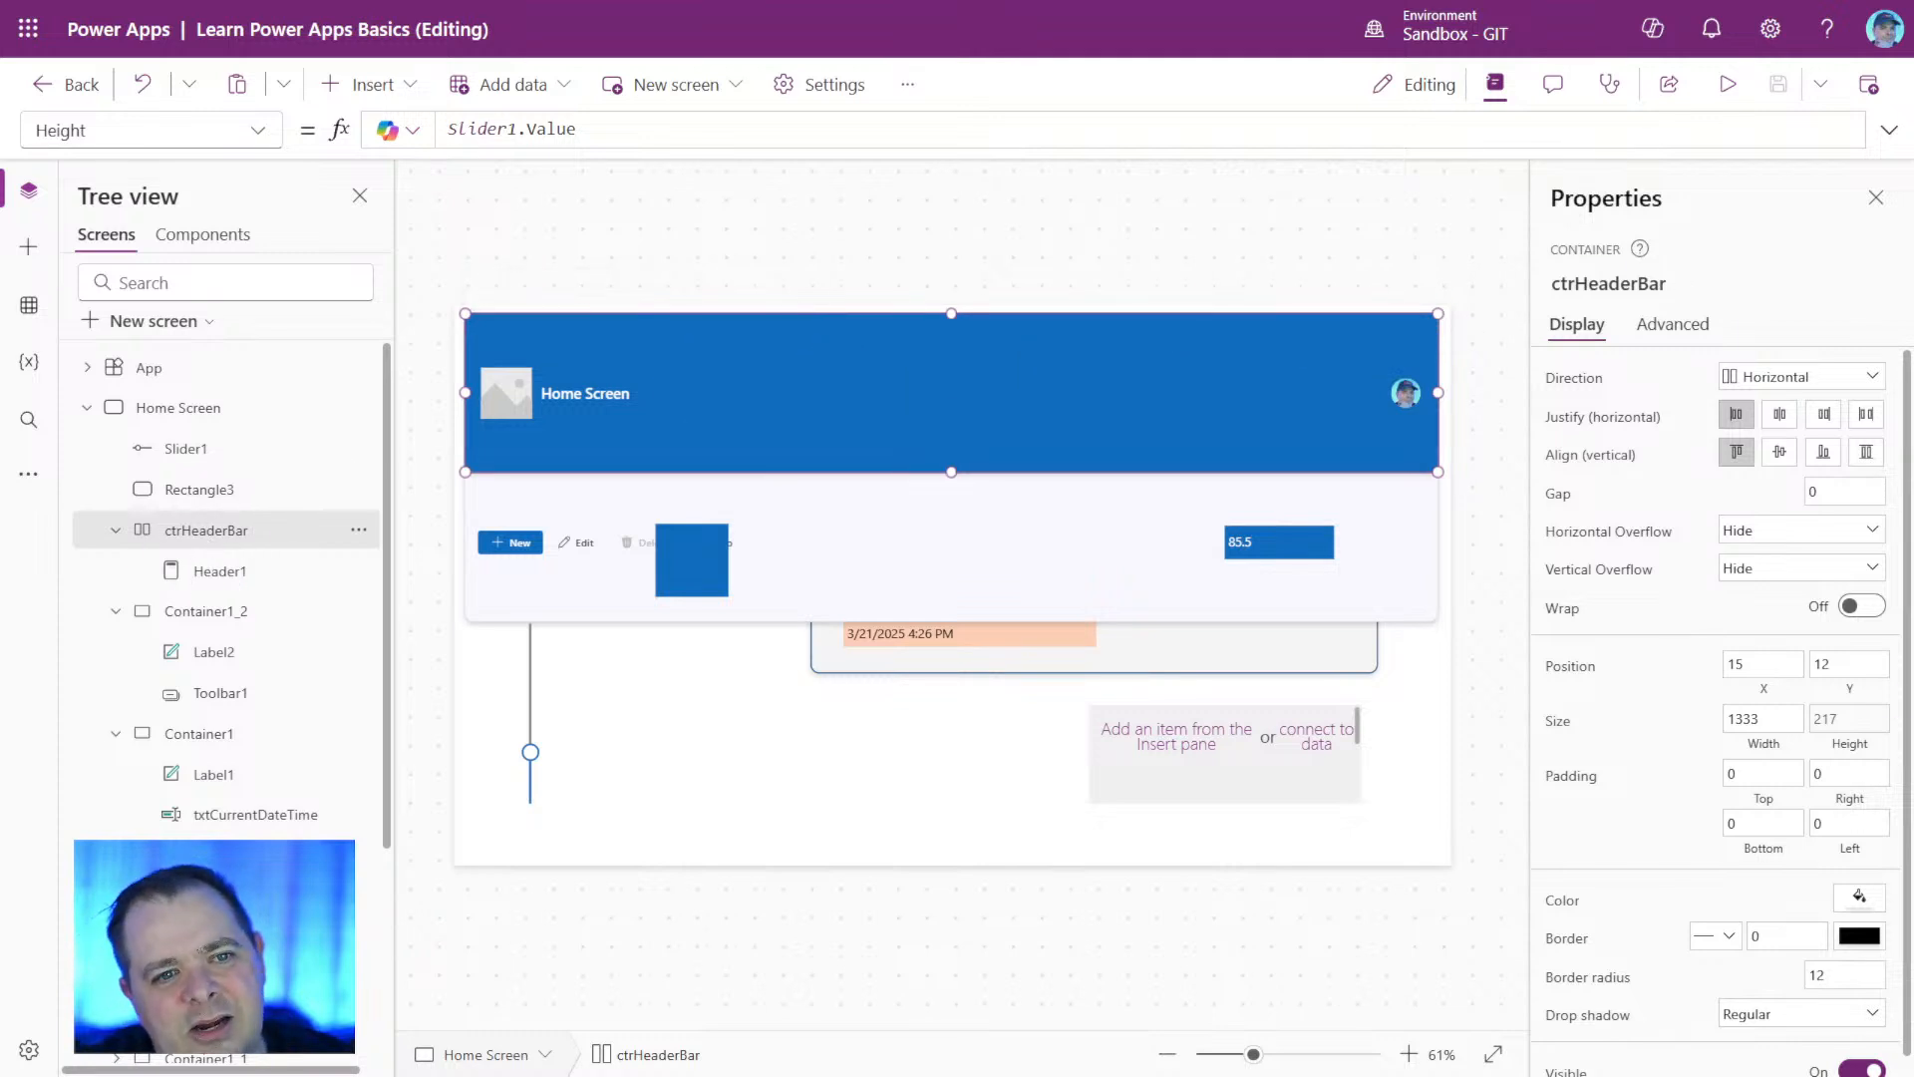
left_click(1858, 678)
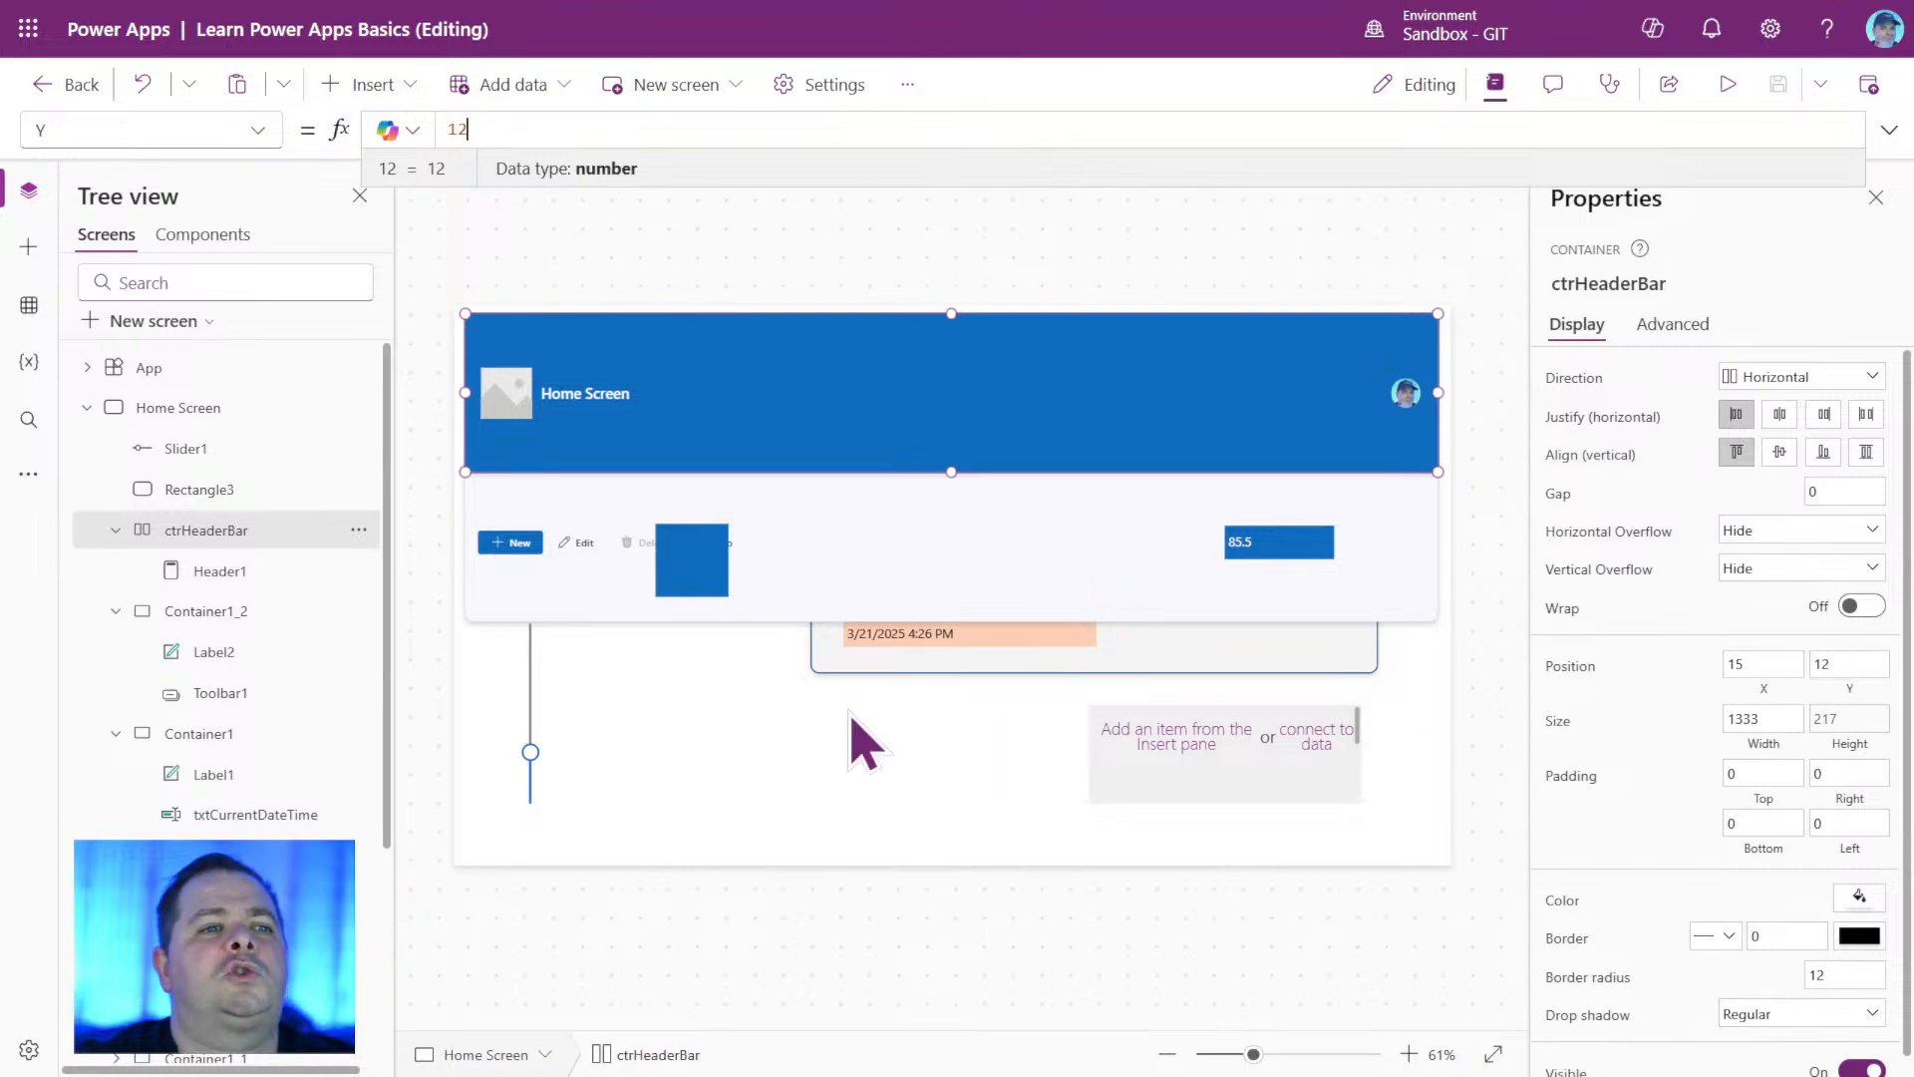
left_click(229, 612)
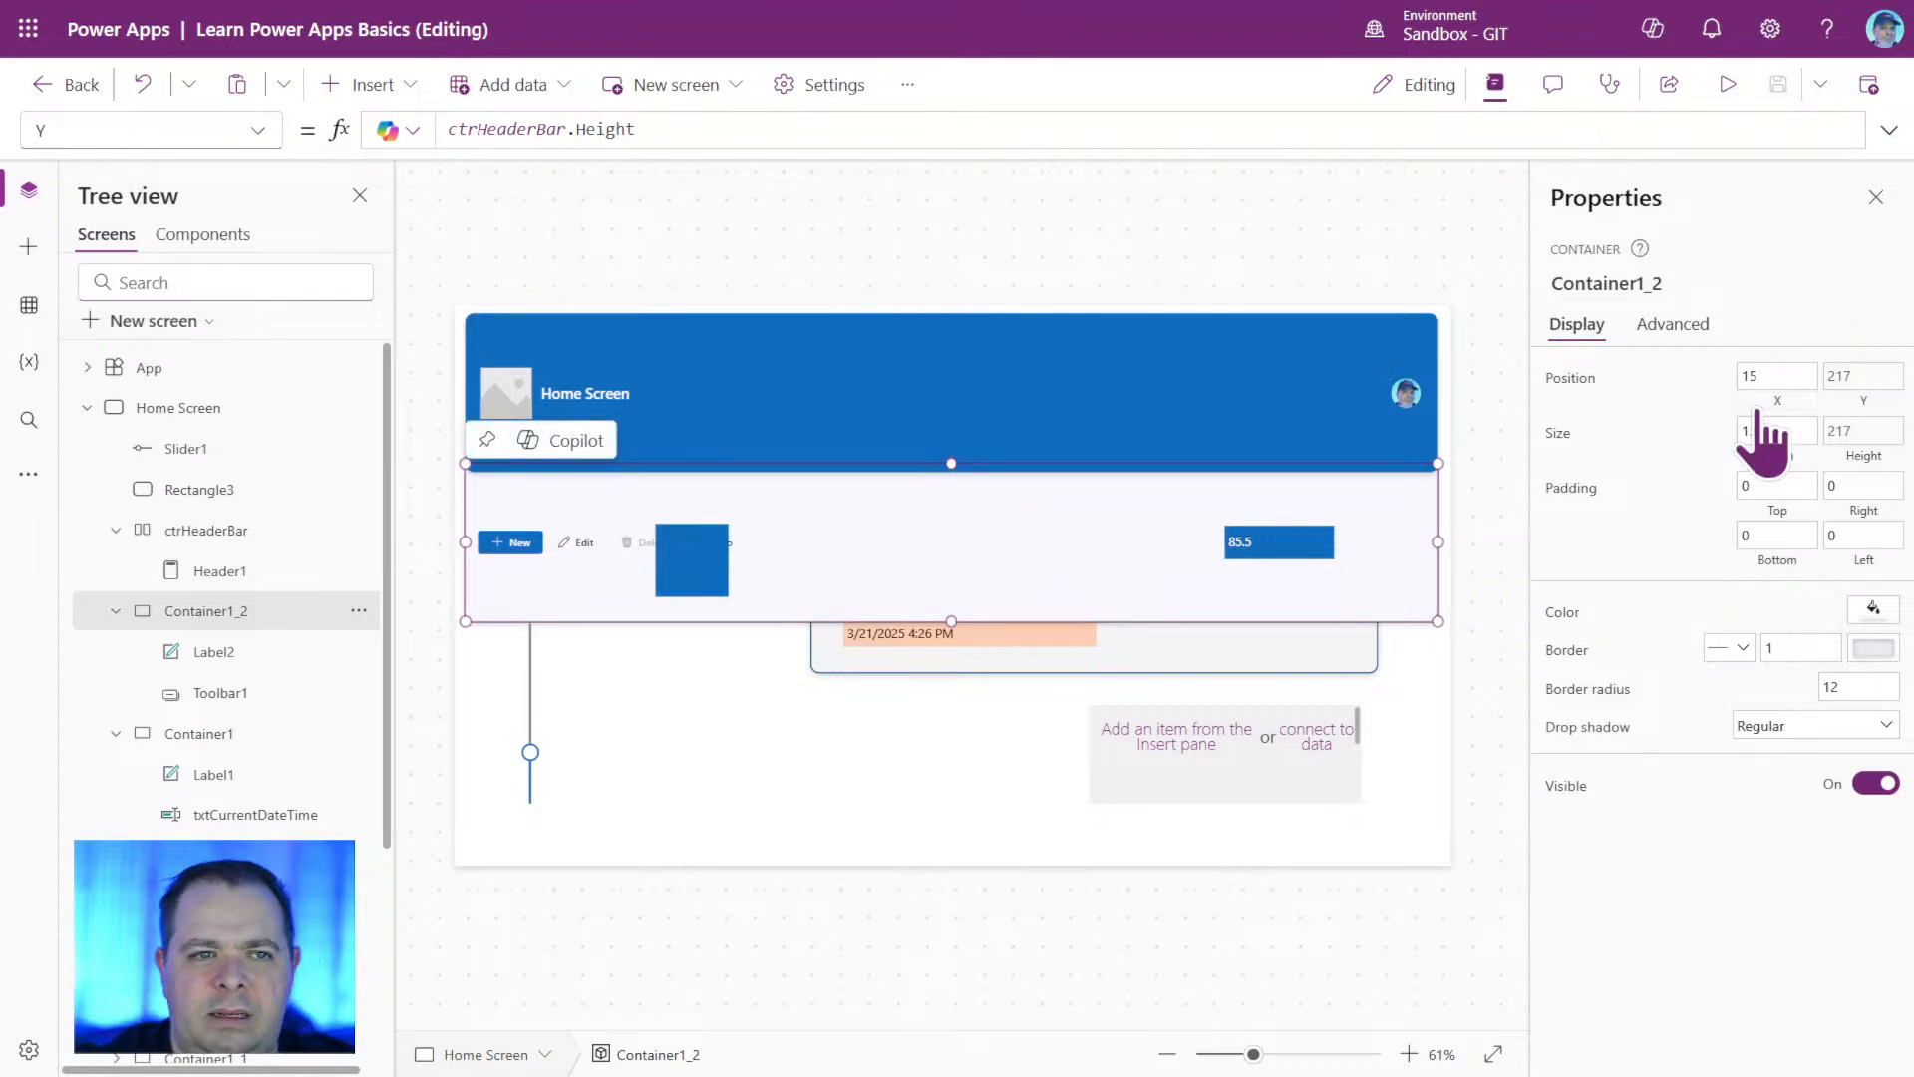
left_click(1861, 383)
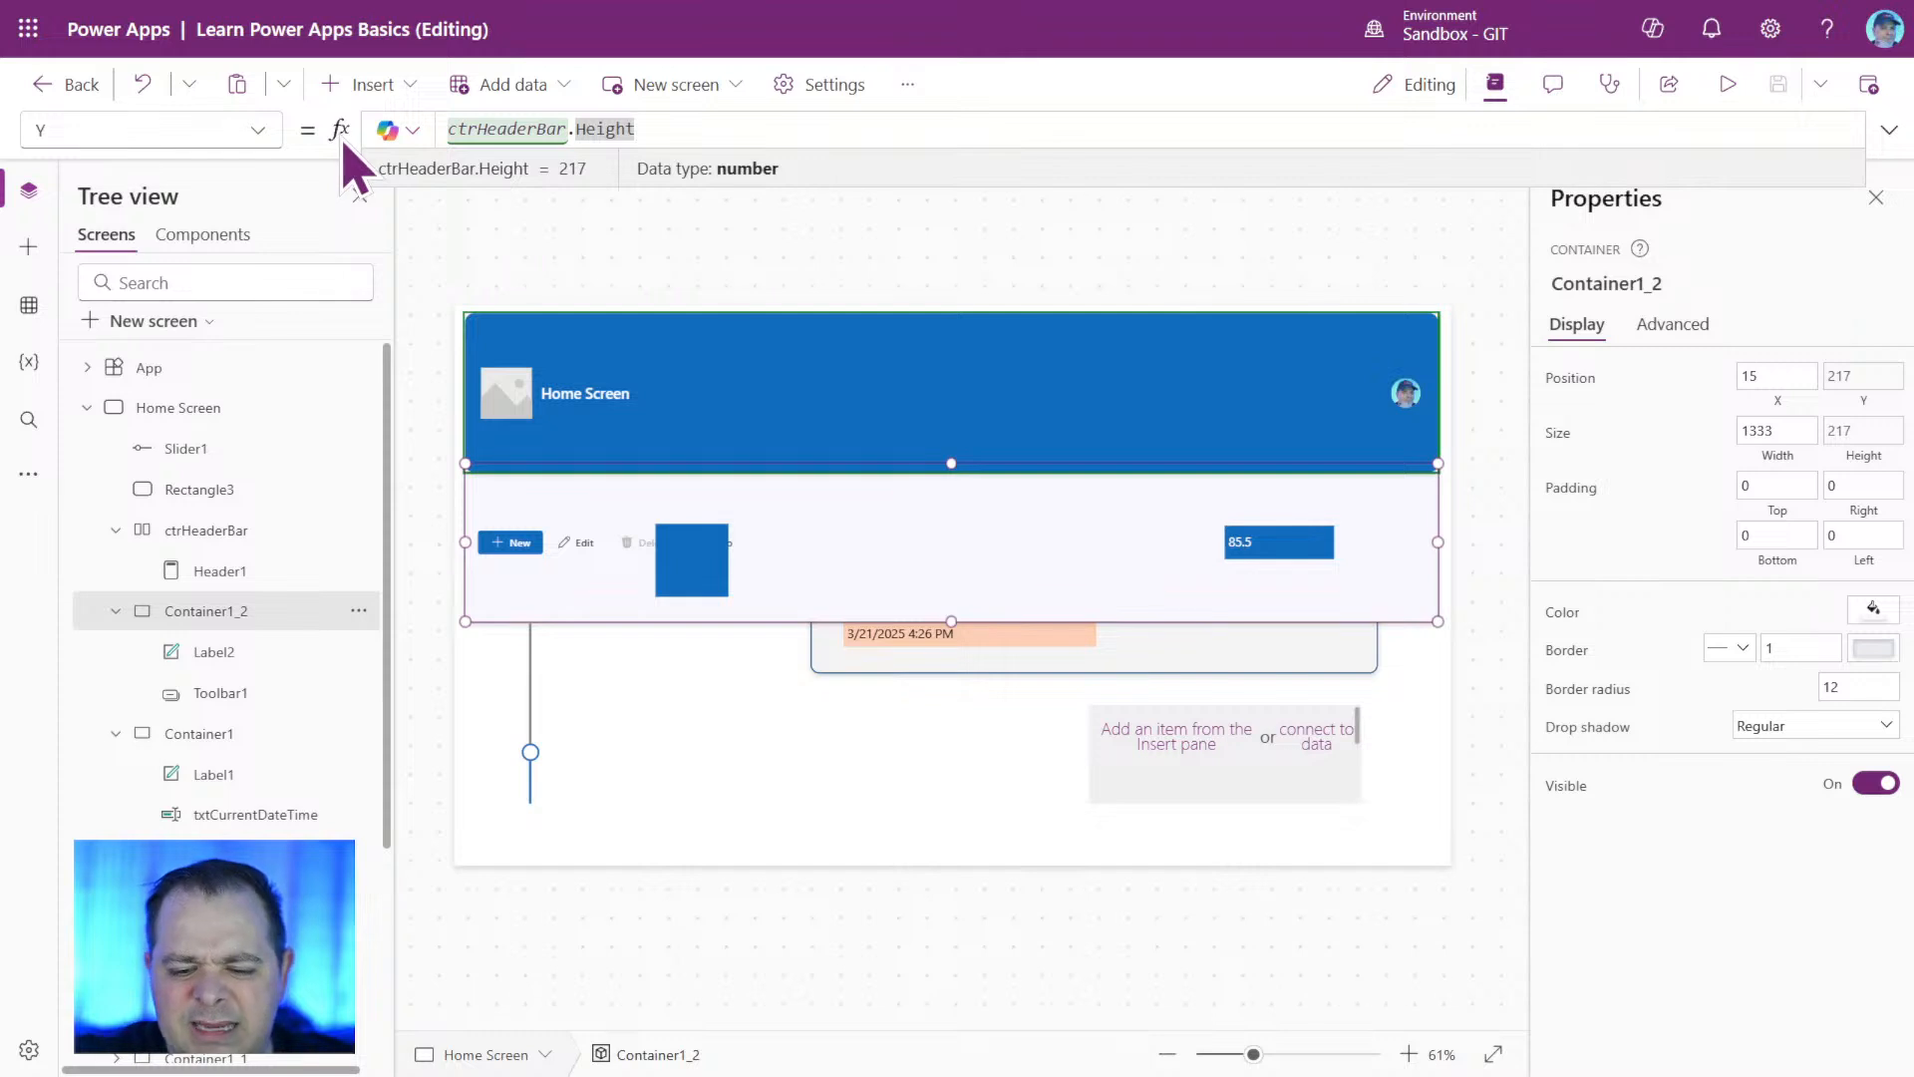
type("+ 12")
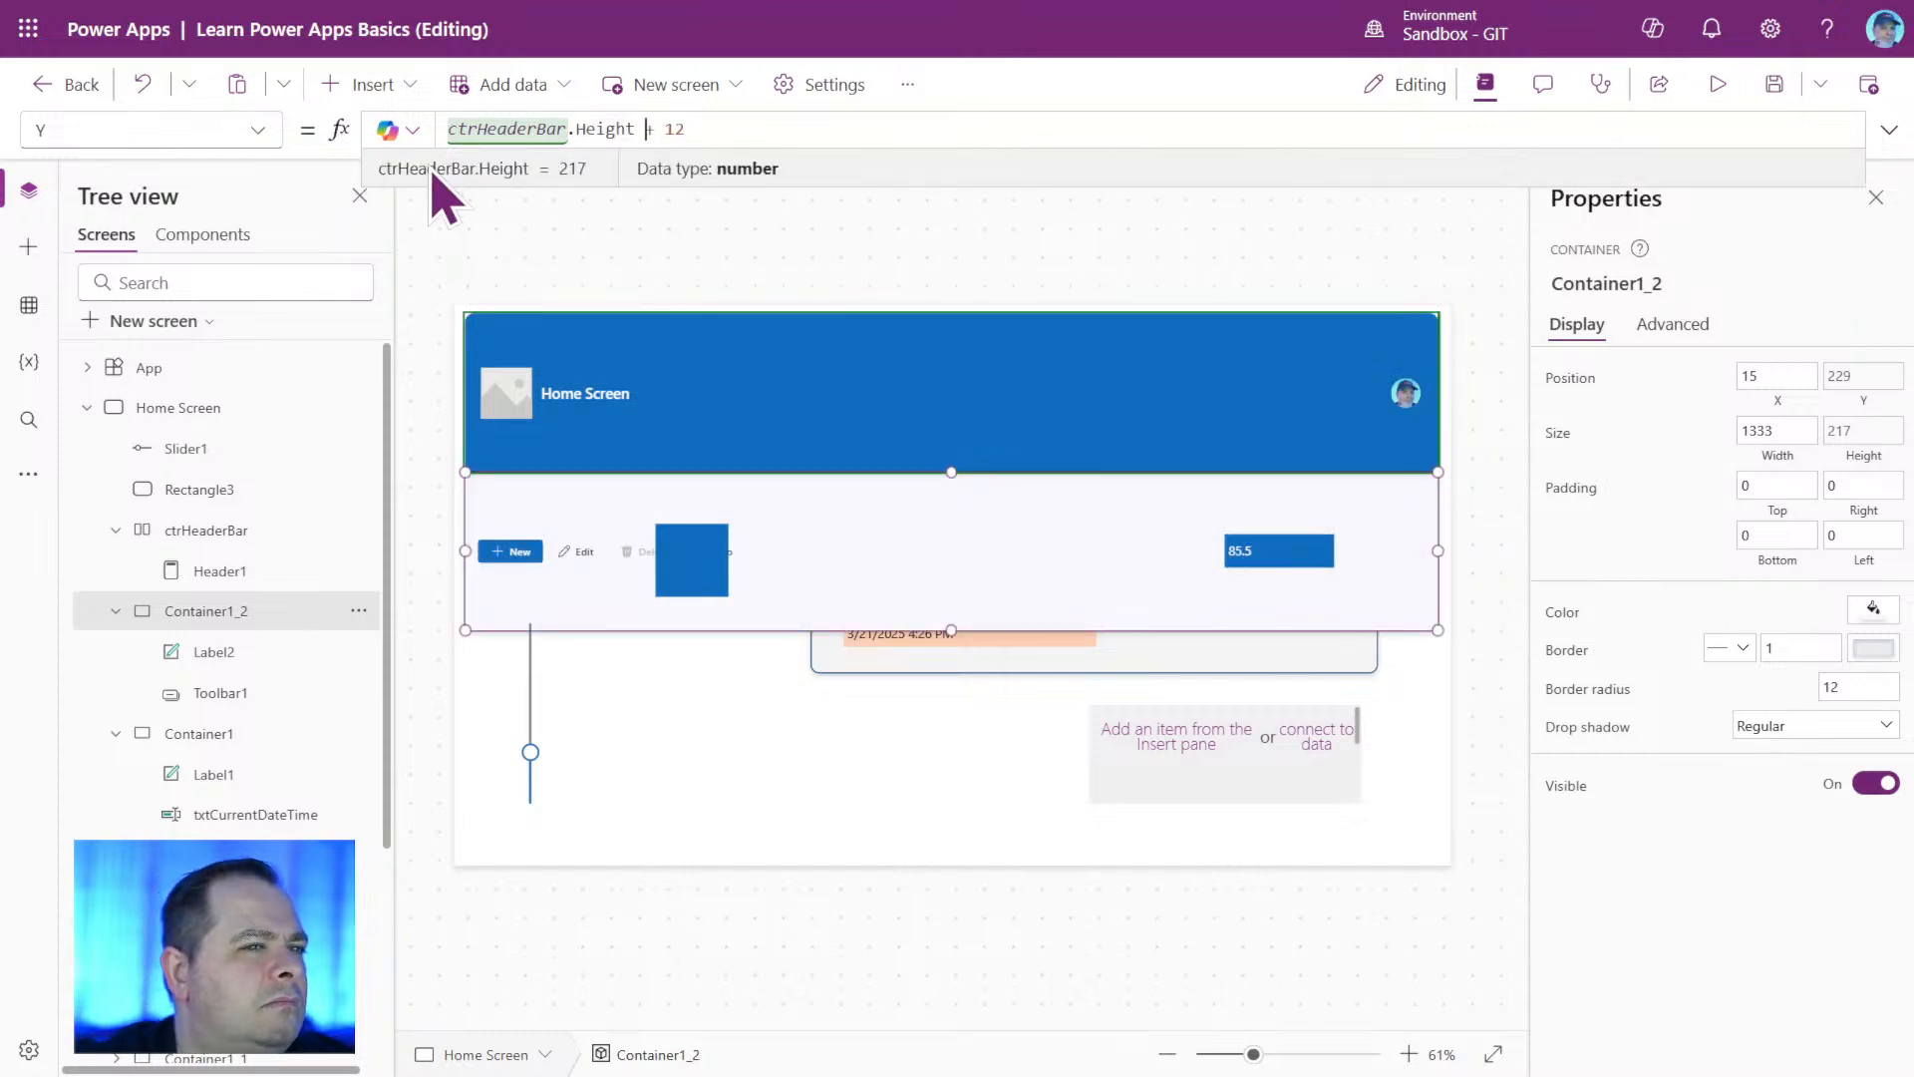
left_click(1492, 494)
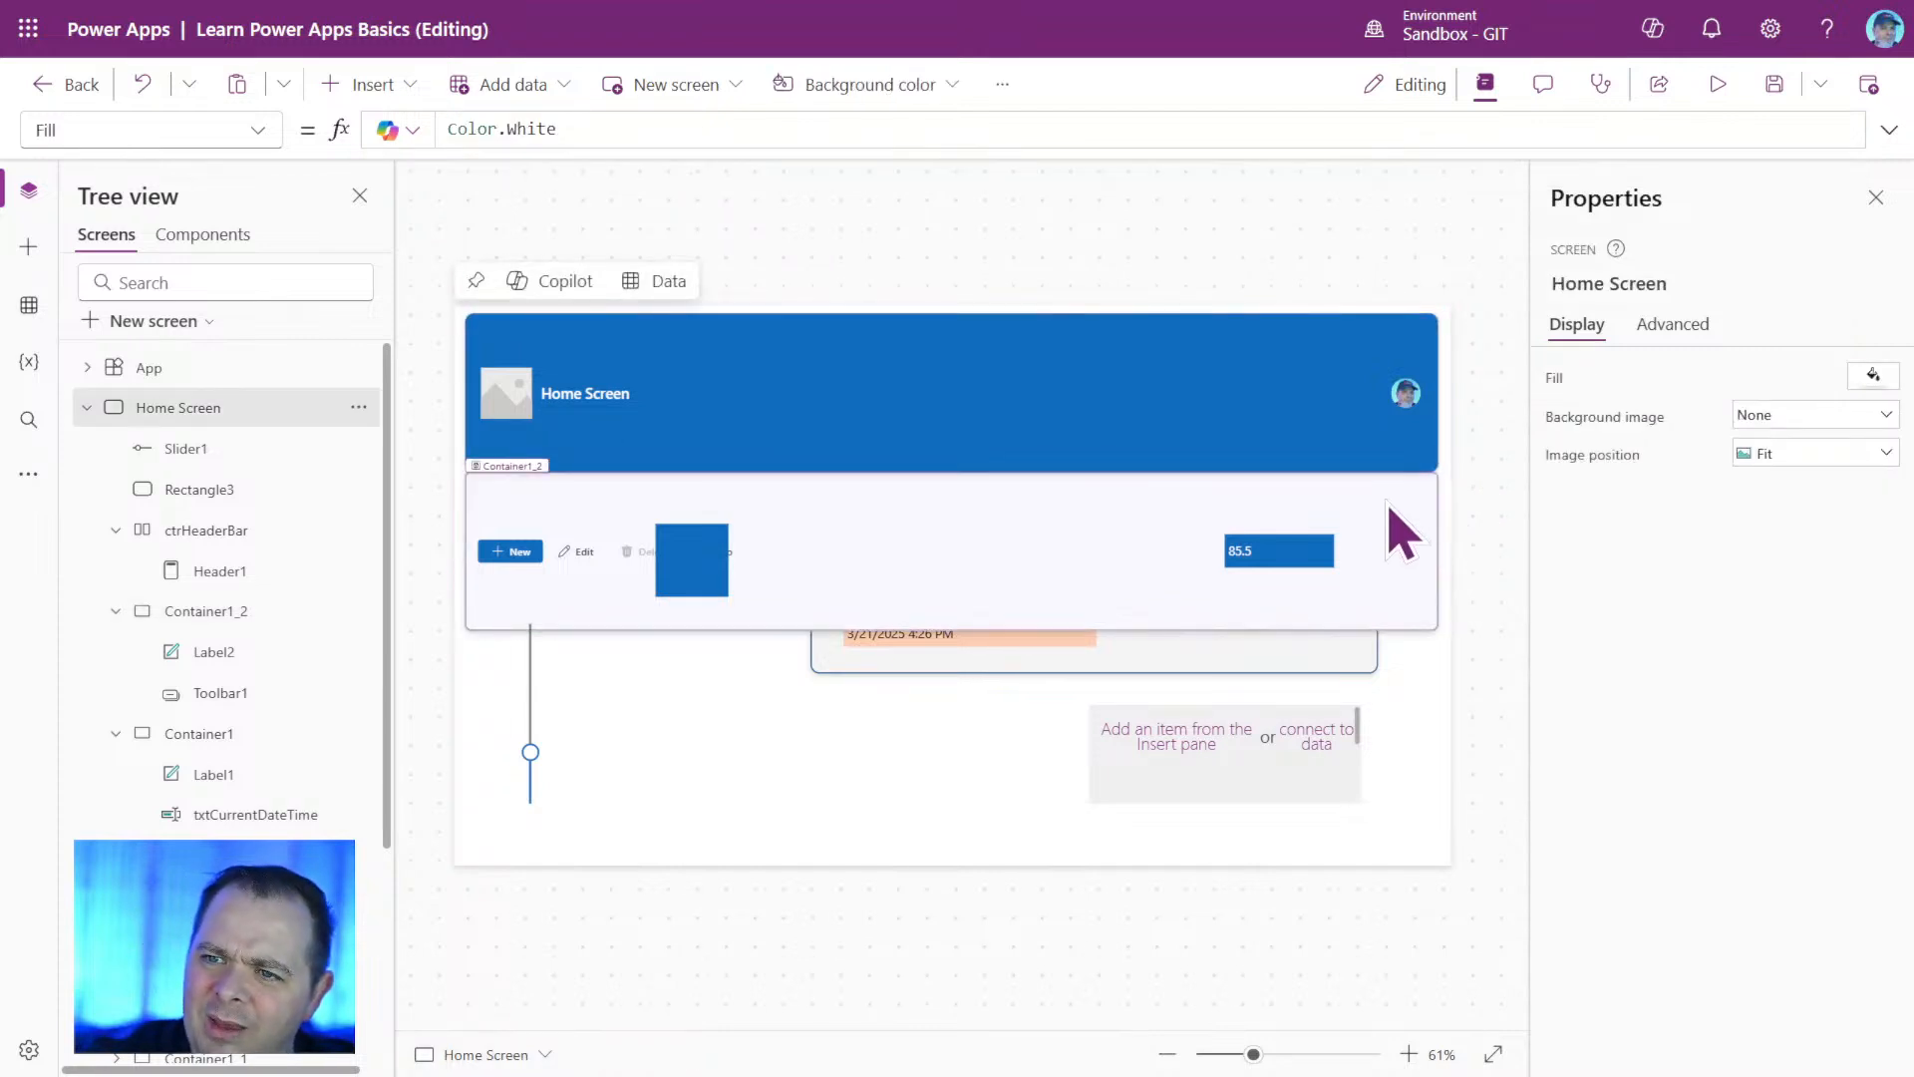
Set the Y position of ctrHeaderBar to 15, and replace that fixed value with the formula Self.X.
left_click(207, 541)
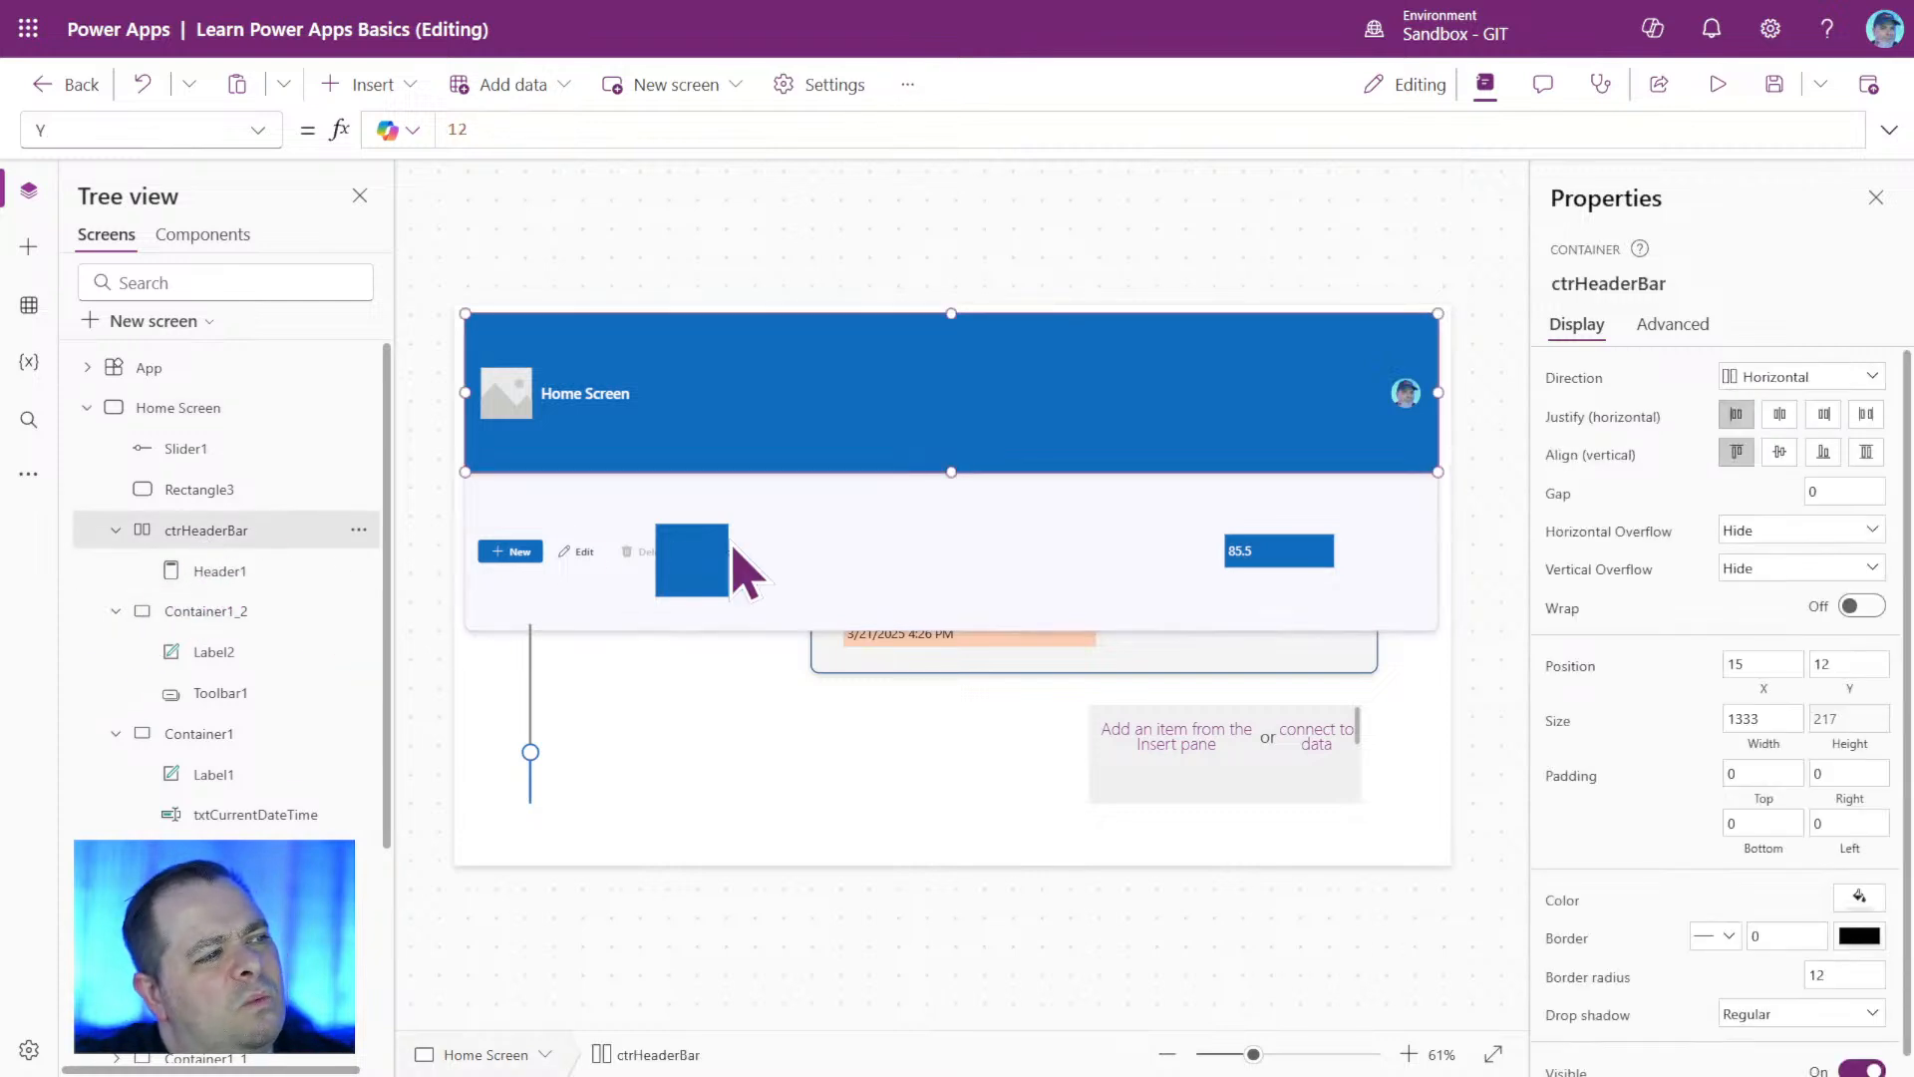
left_click(1513, 502)
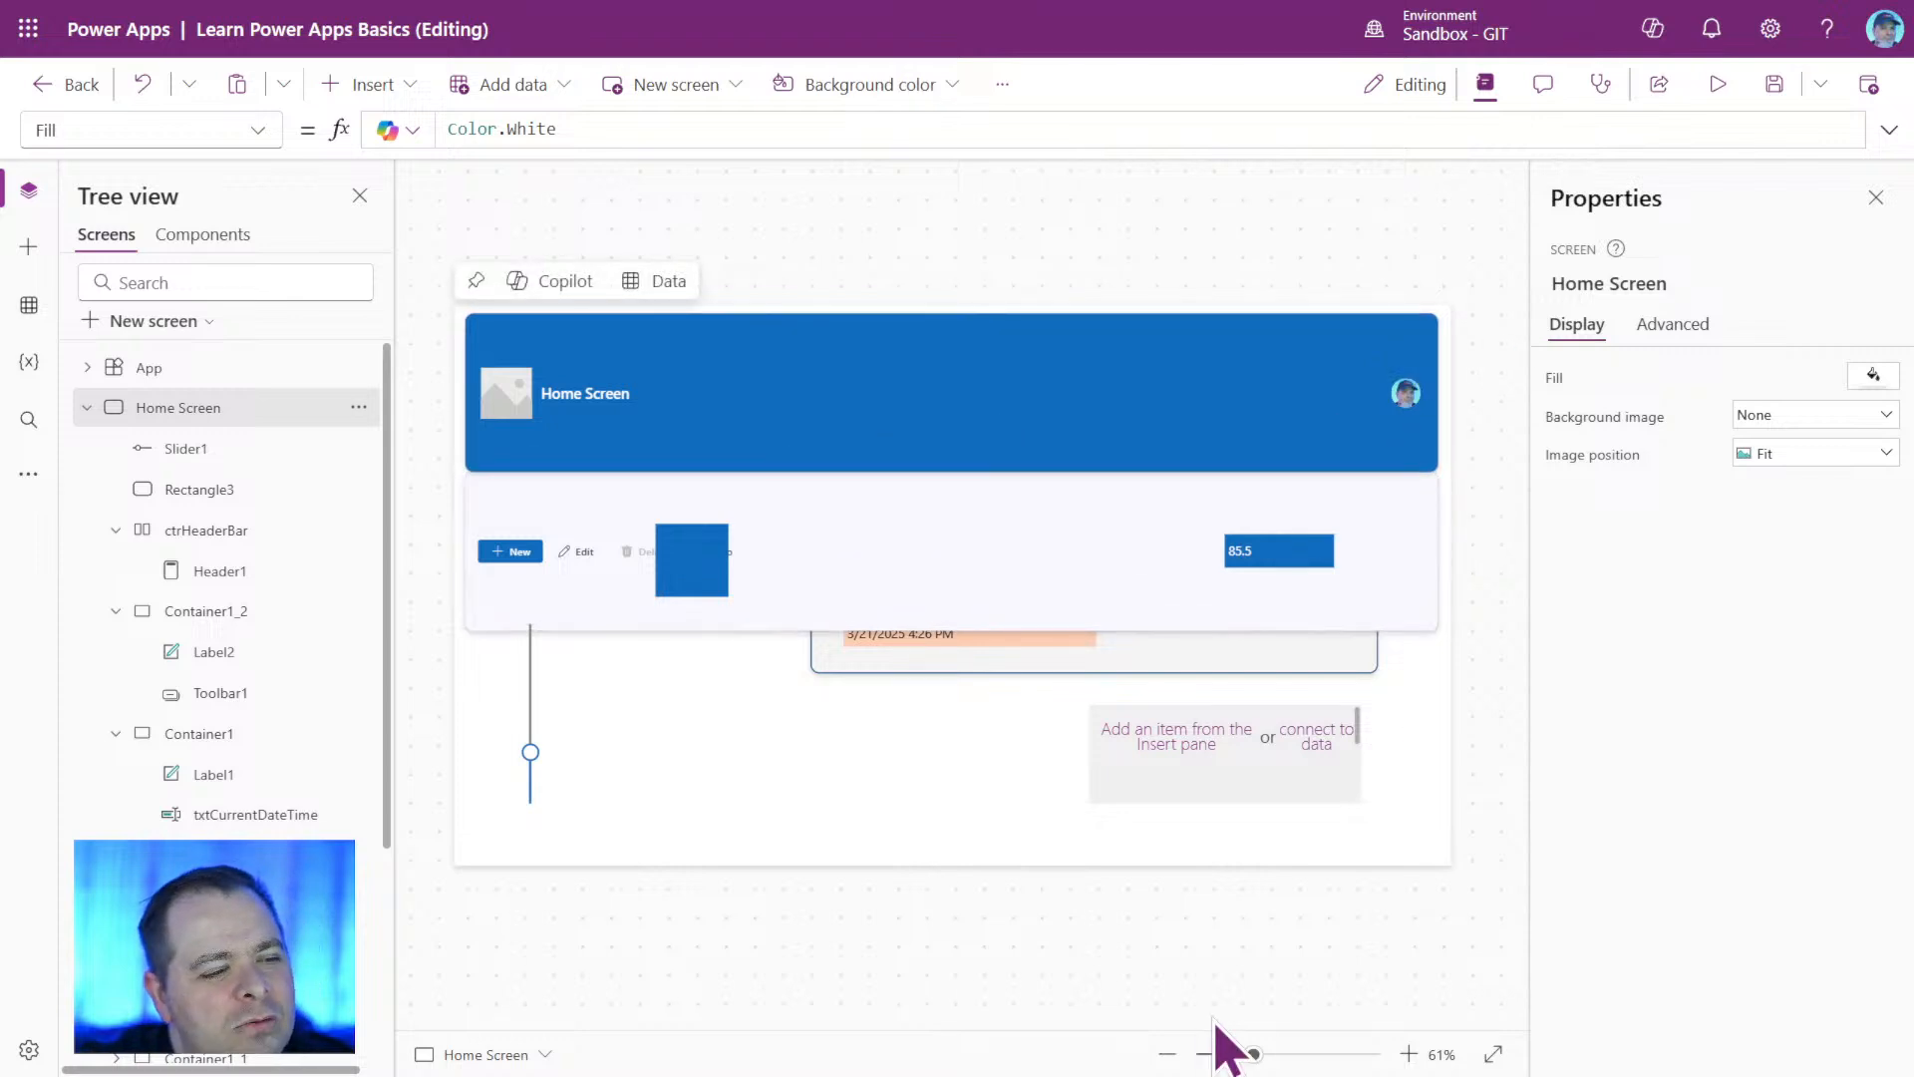
left_click_drag(1254, 1053, 547, 1004)
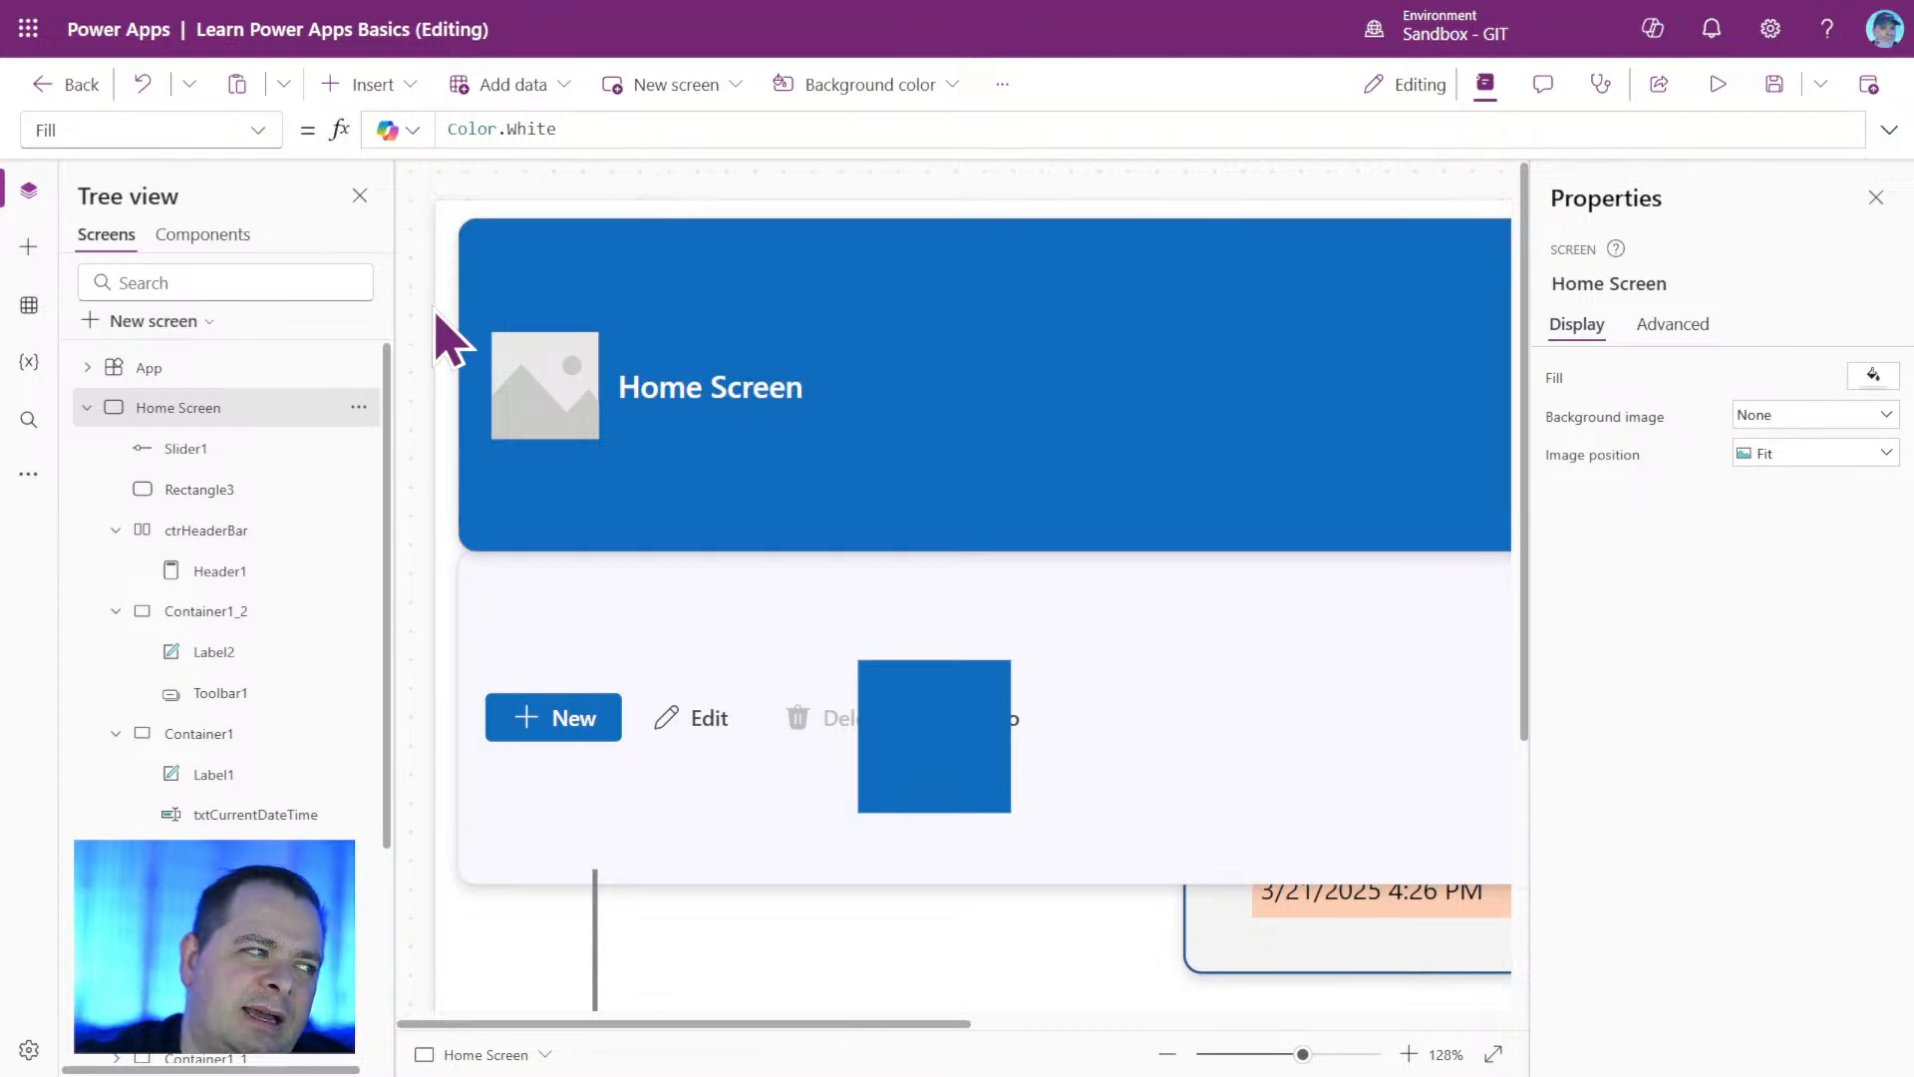
left_click(227, 536)
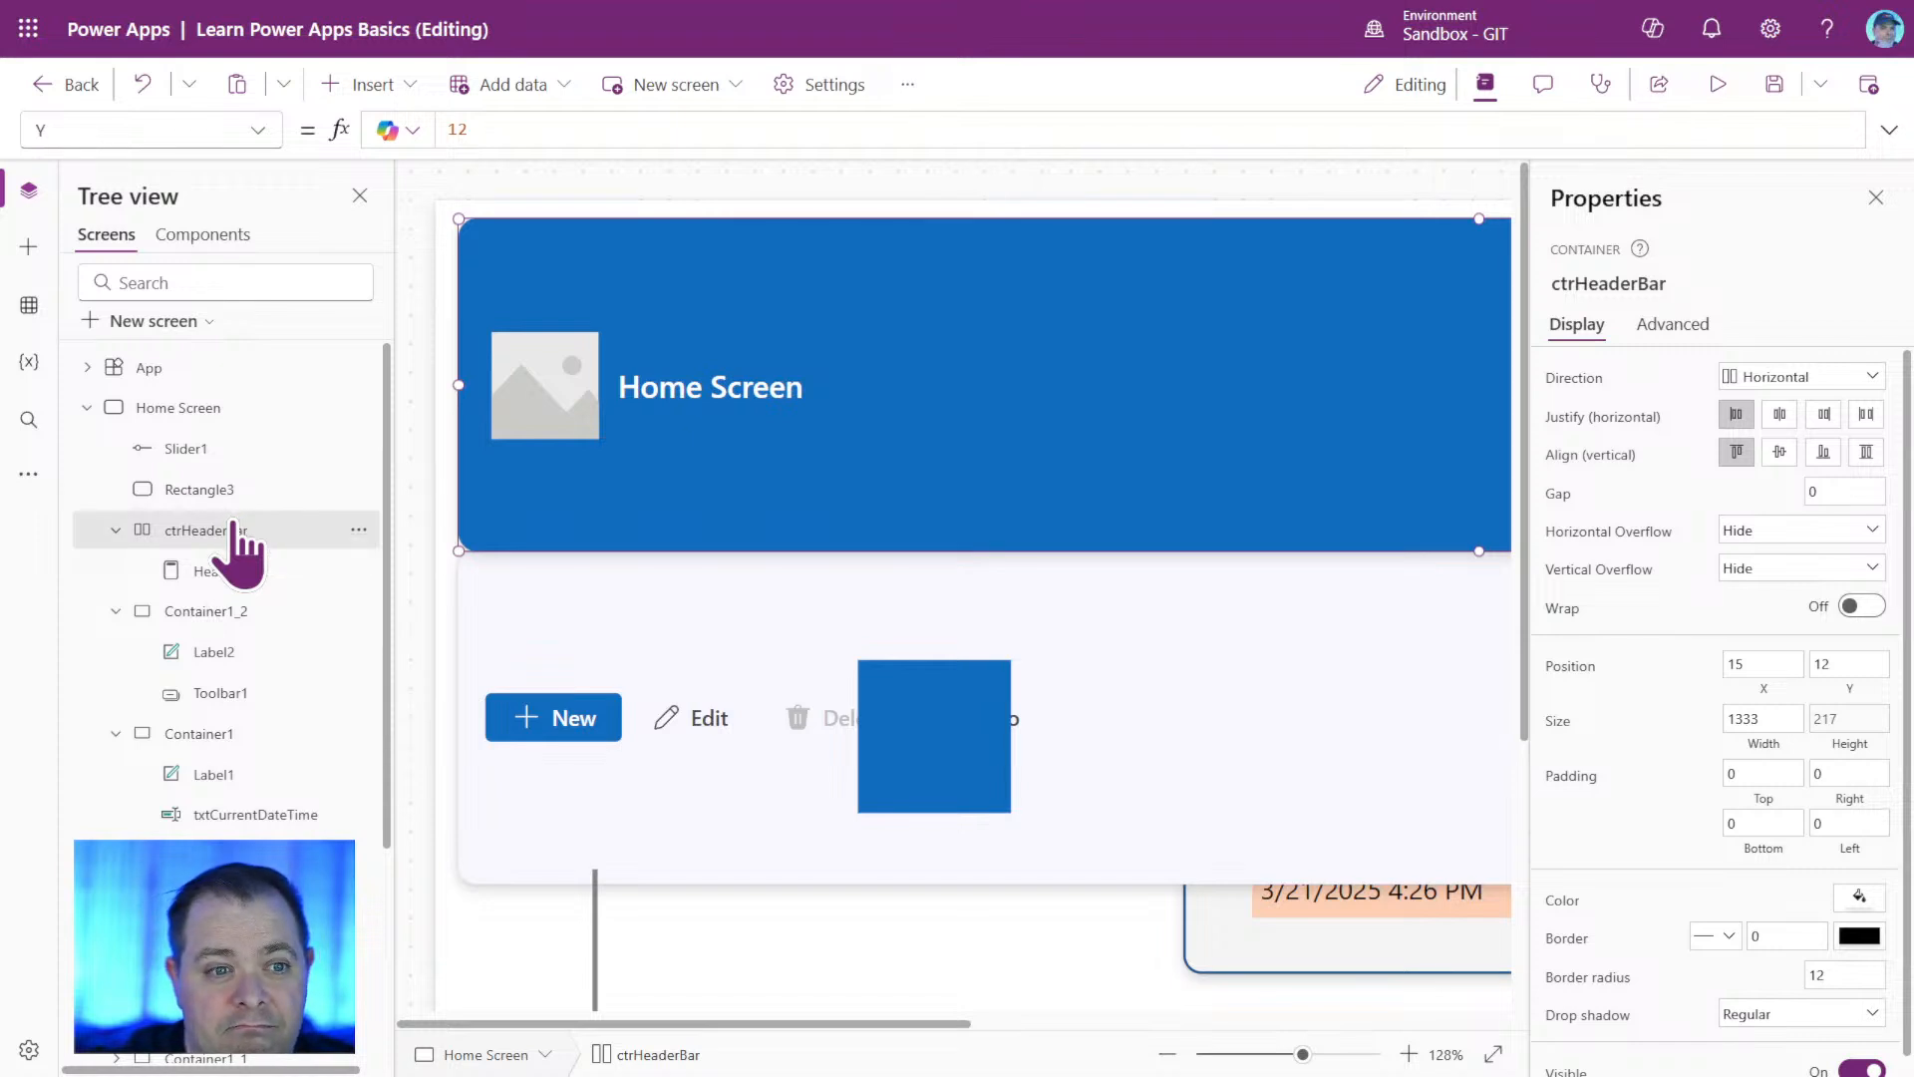
left_click(1849, 664)
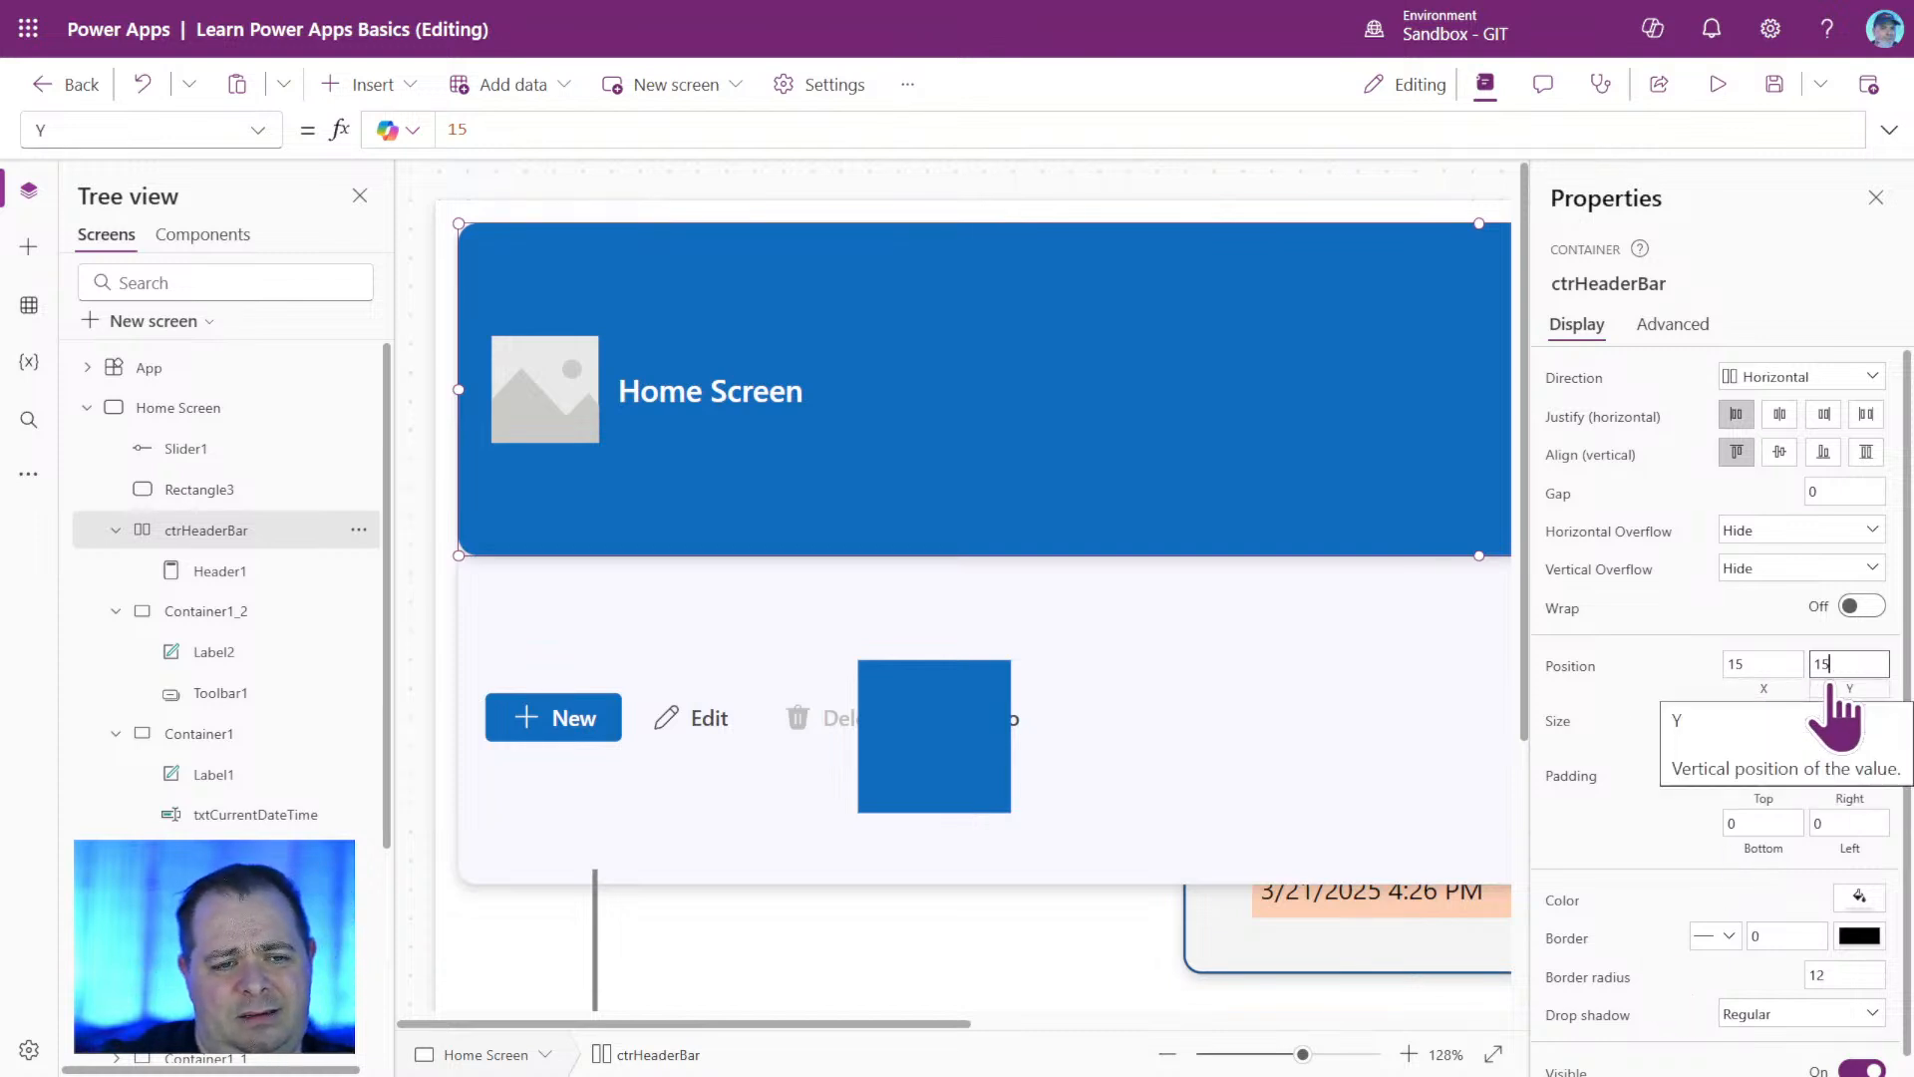
left_click(738, 130)
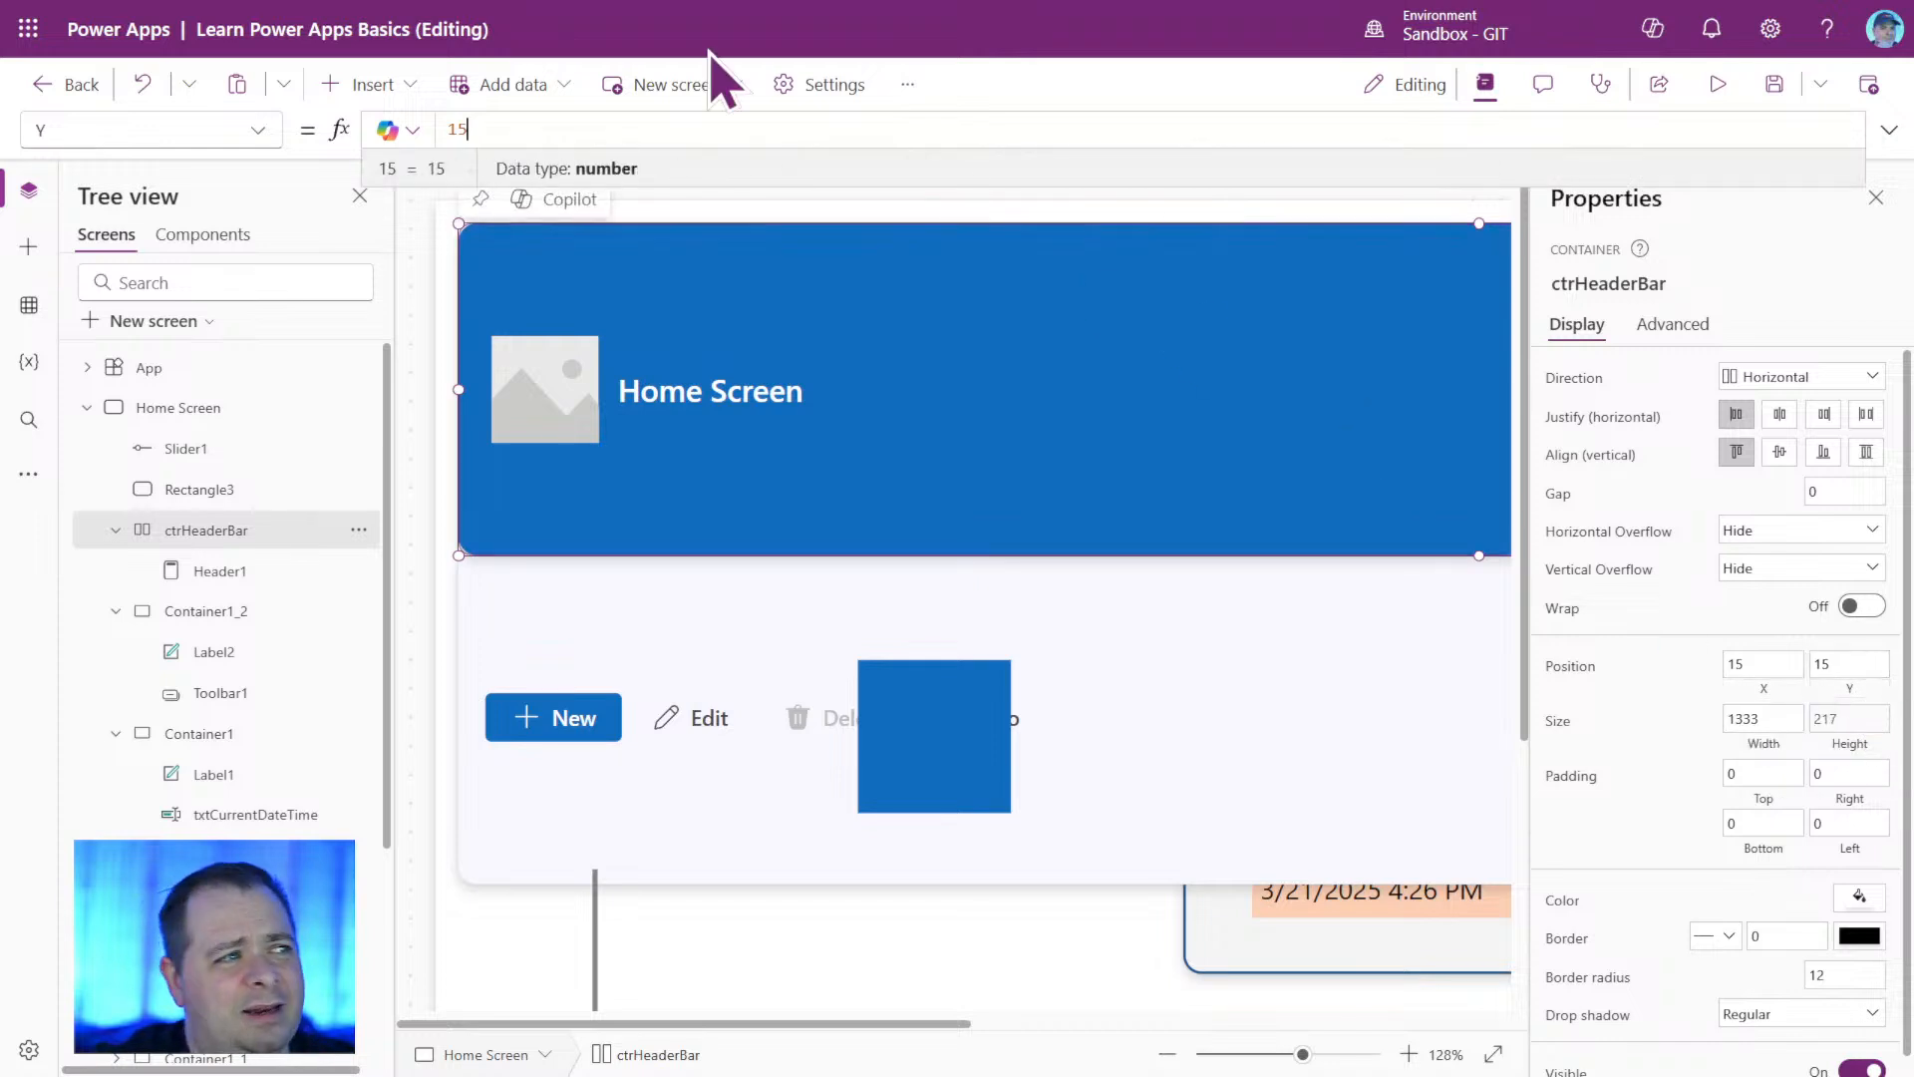
left_click_drag(500, 122, 355, 117)
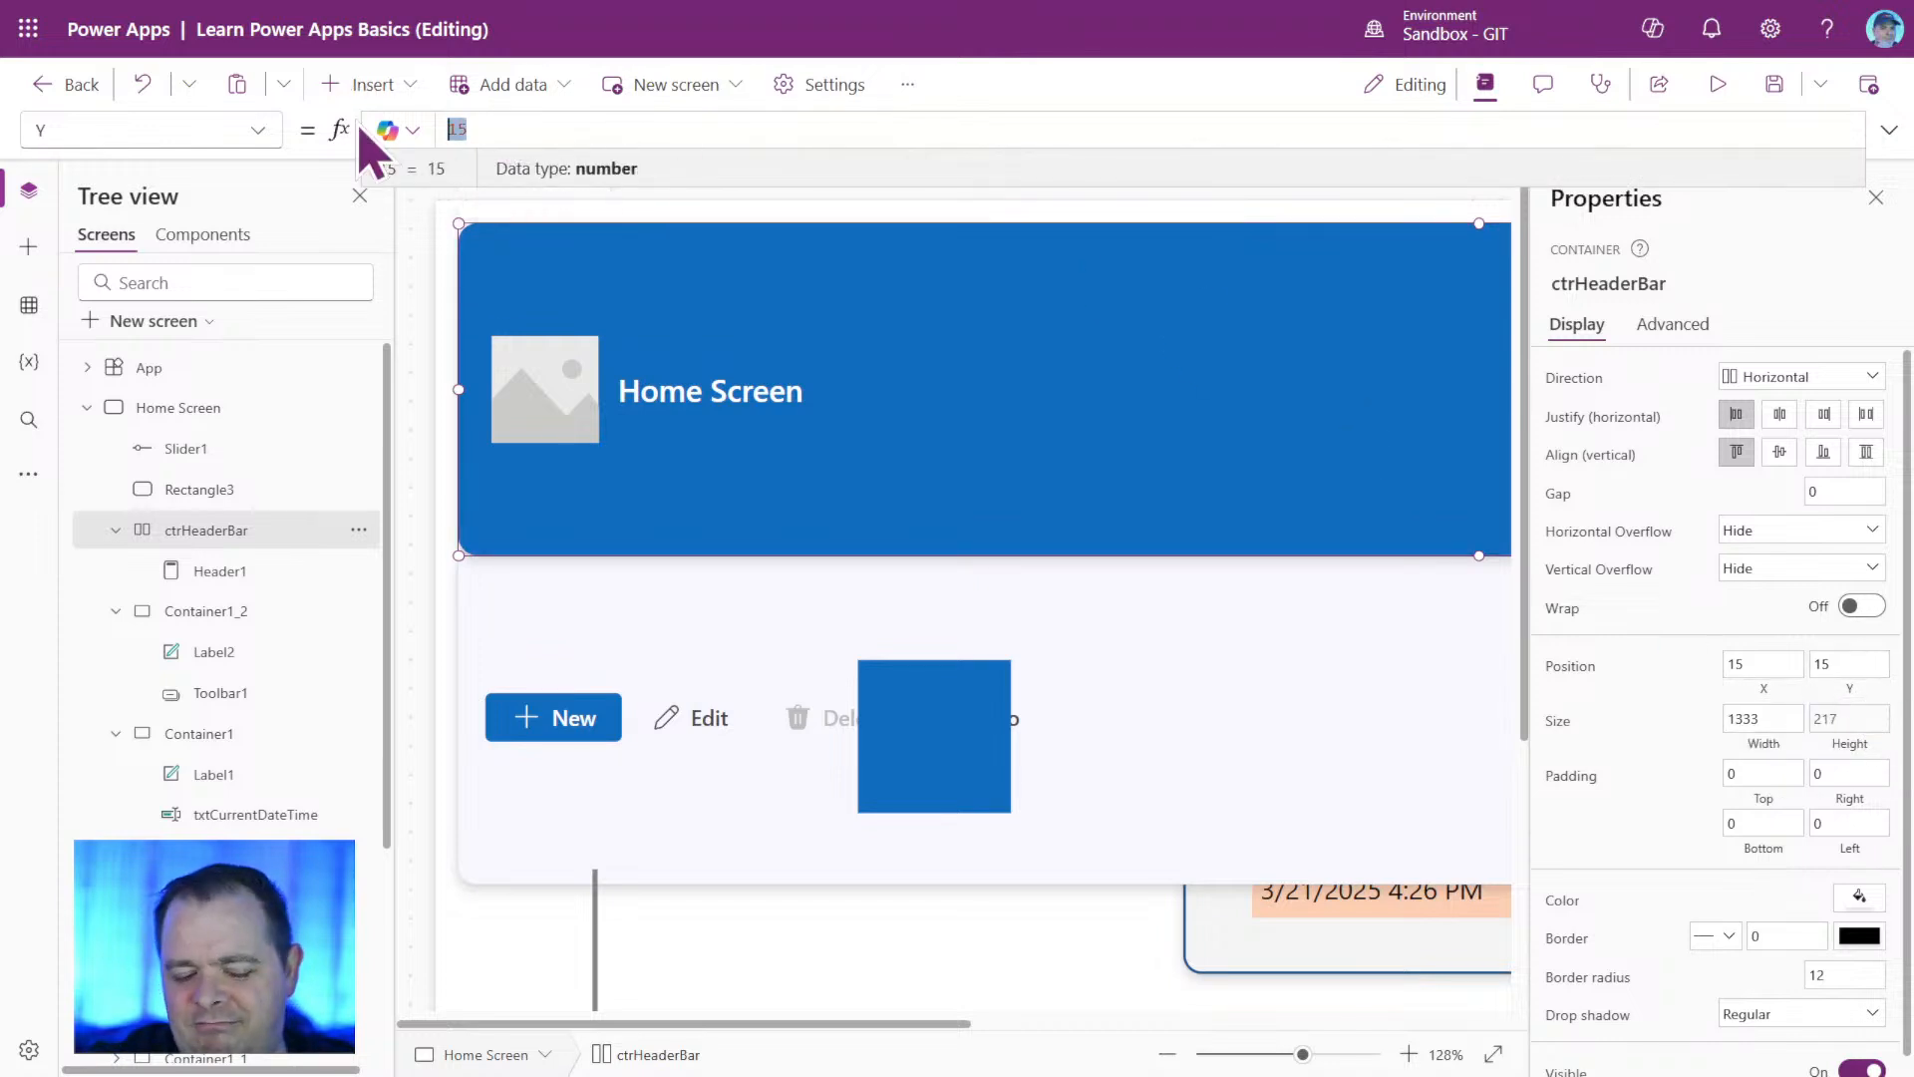
type("Self.X")
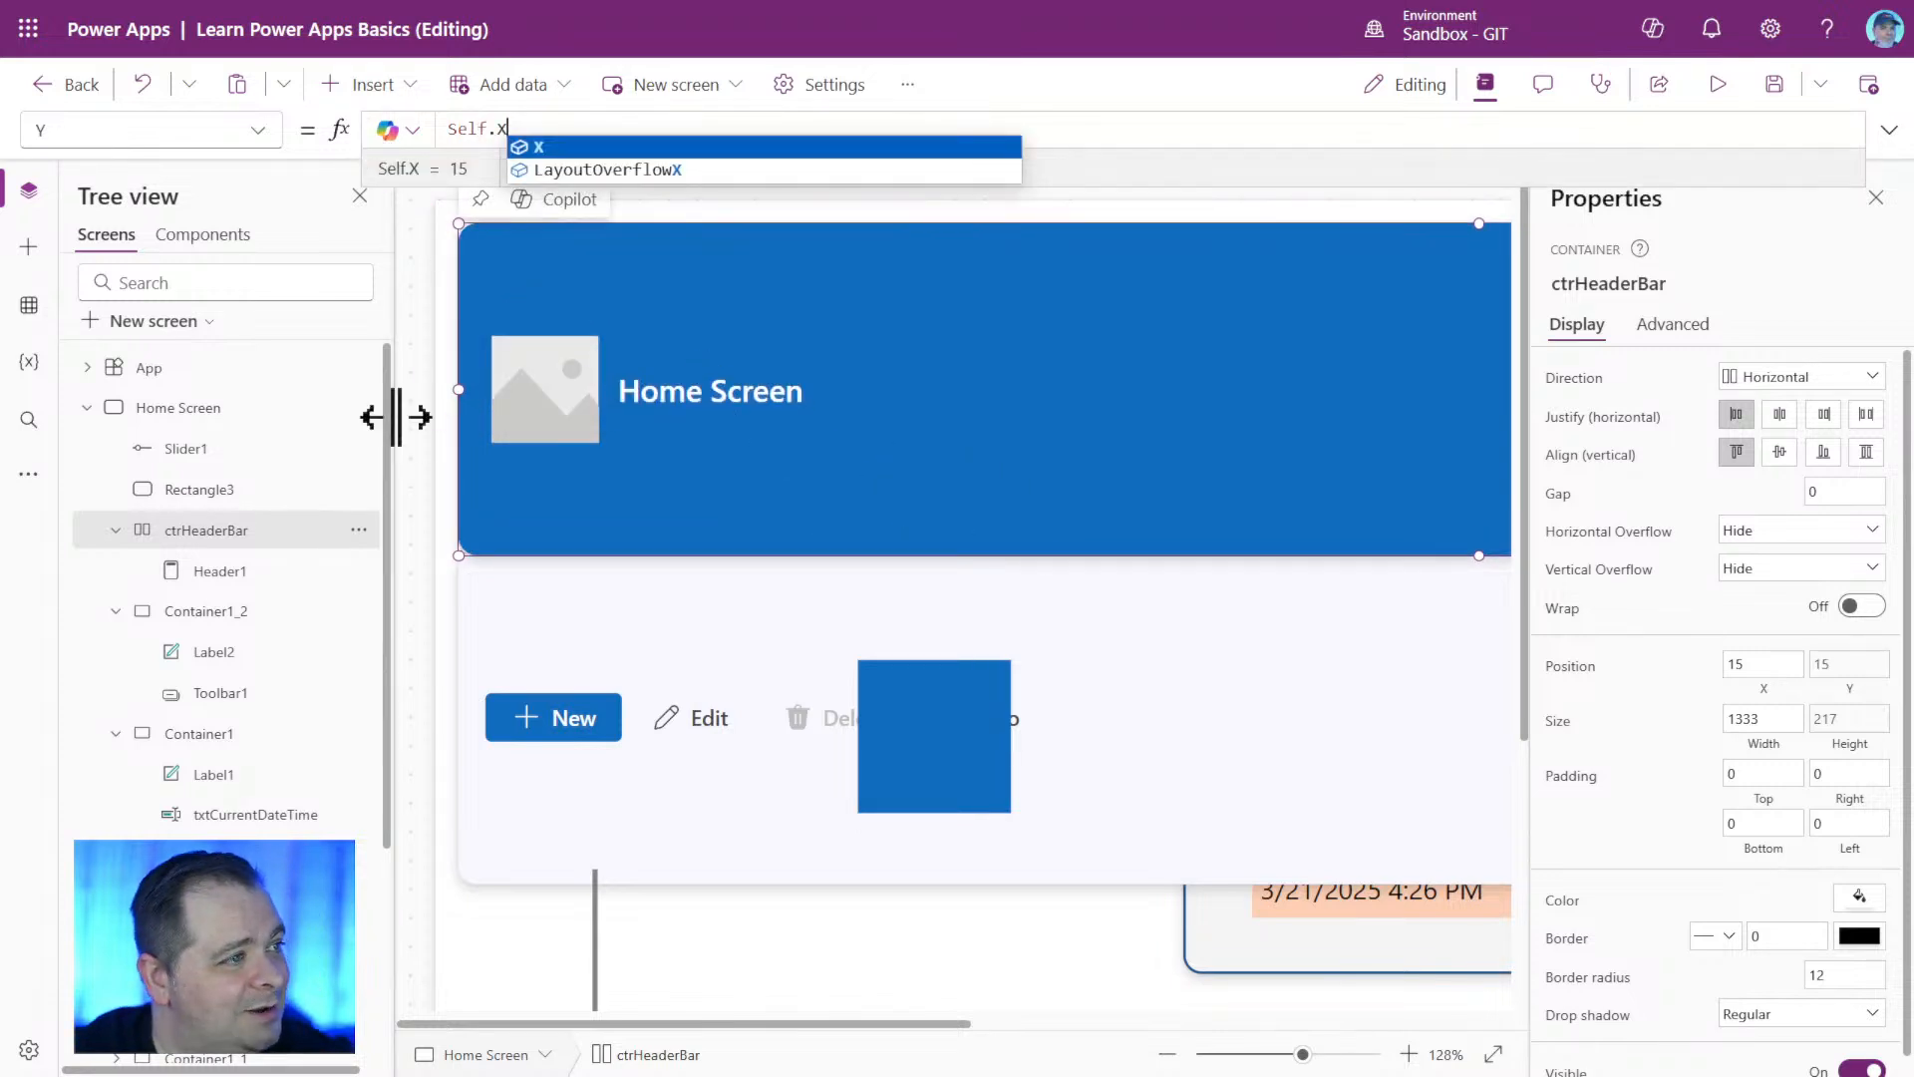
left_click(415, 456)
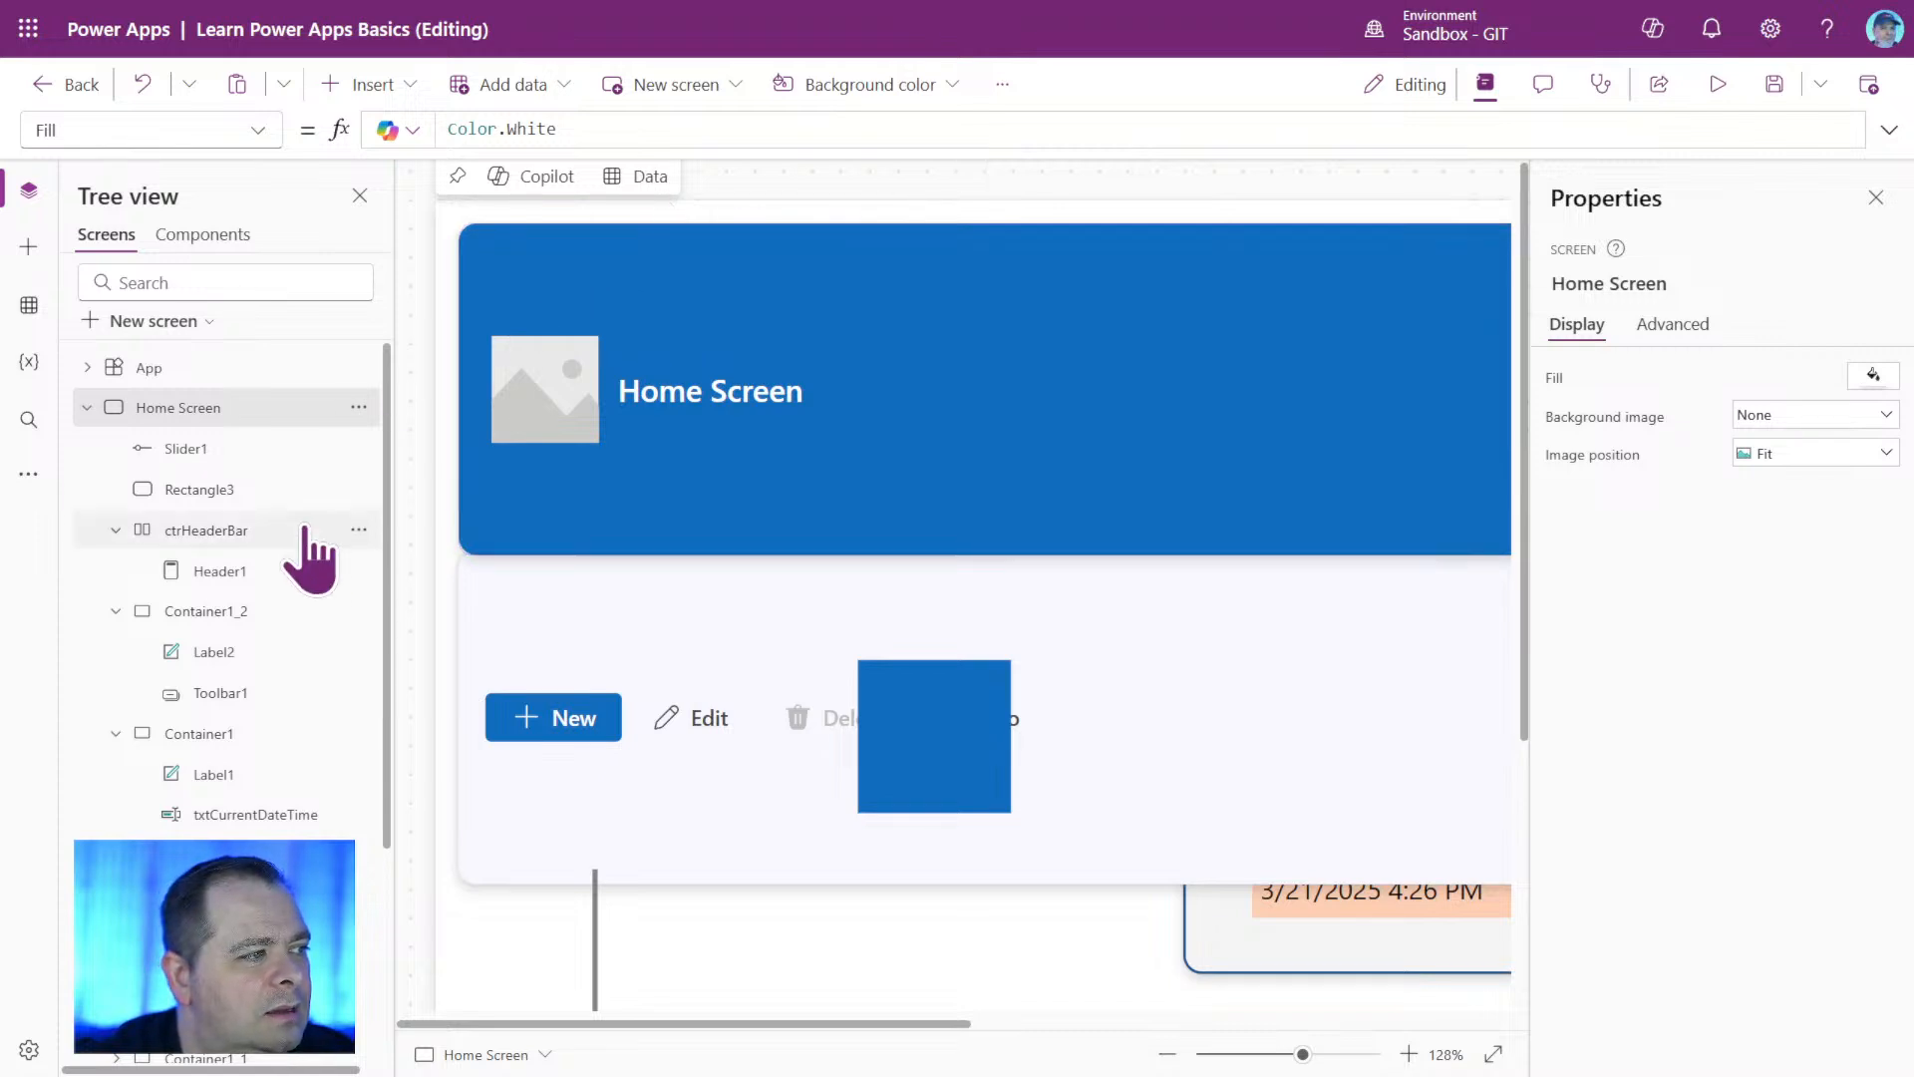
Rename toolbar container Container1_2 as ctrToolBarContainer.
left_click(218, 616)
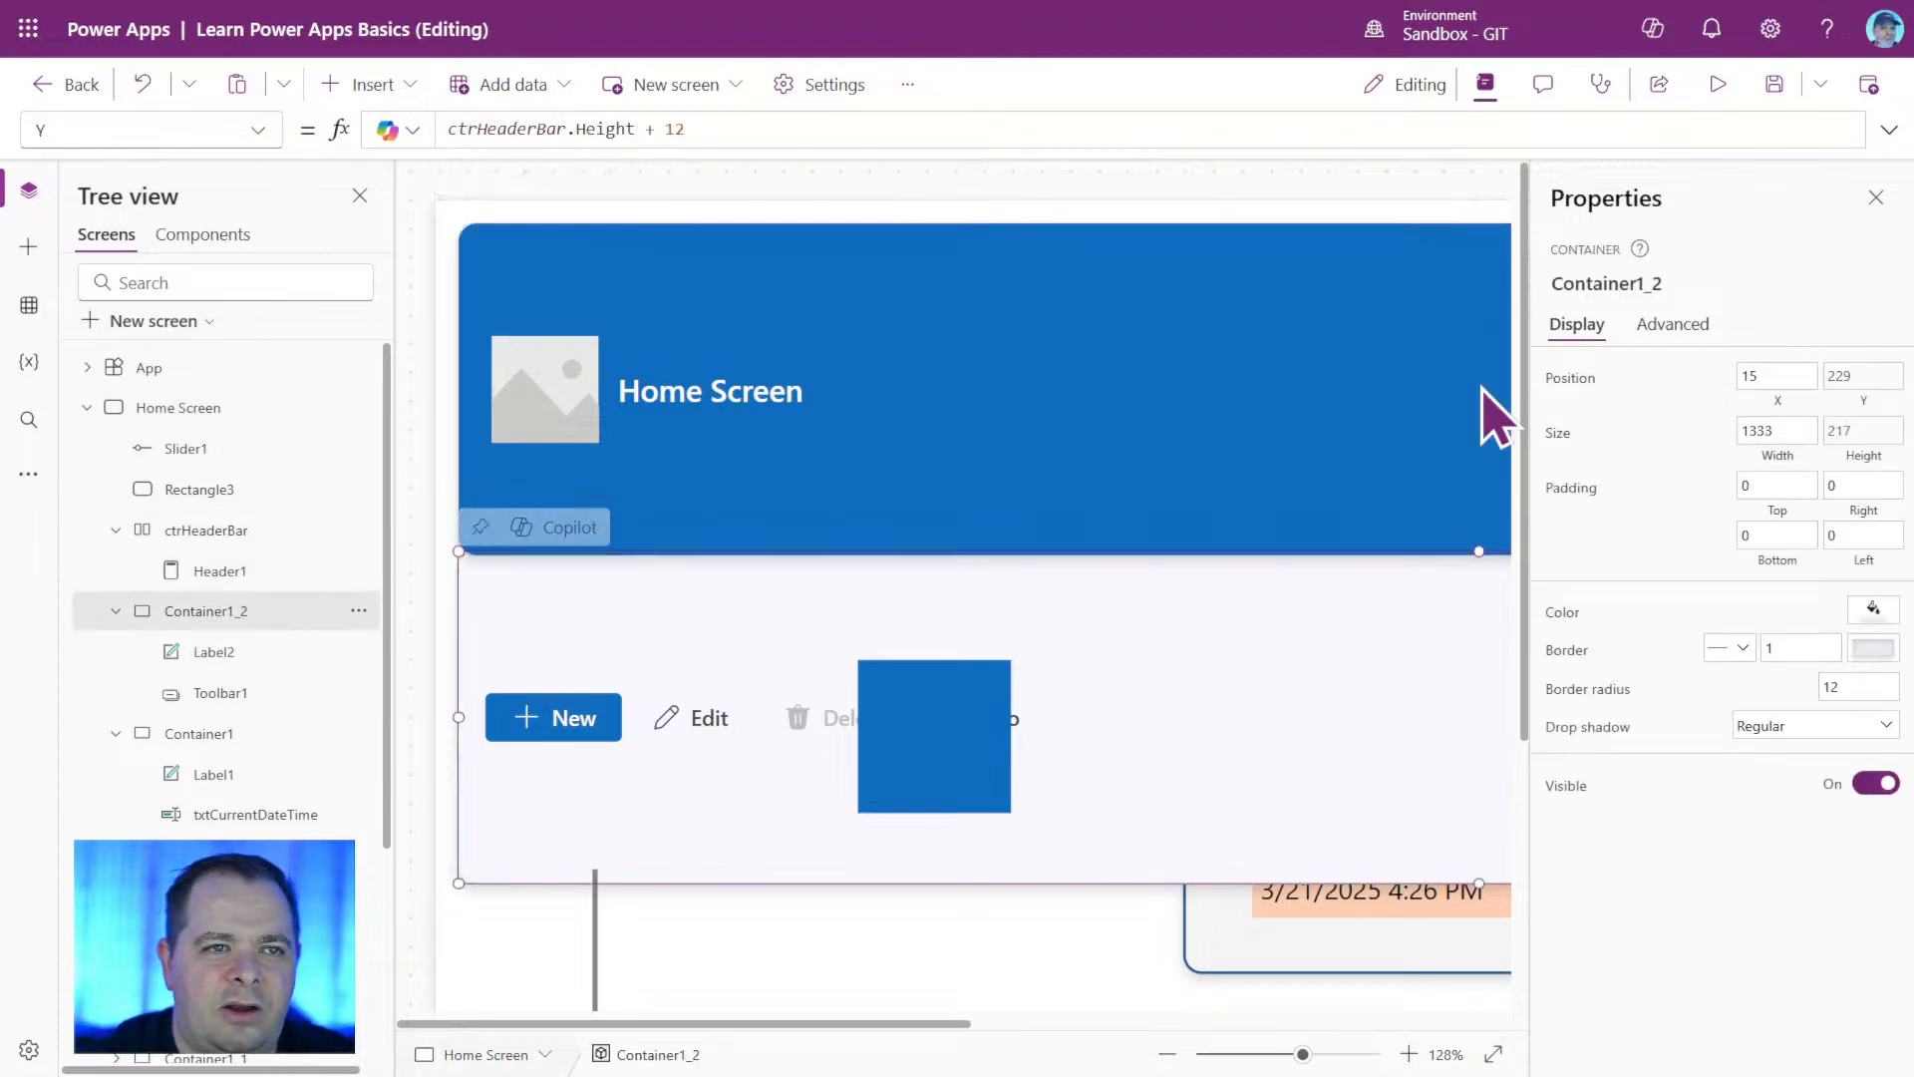
left_click(1606, 286)
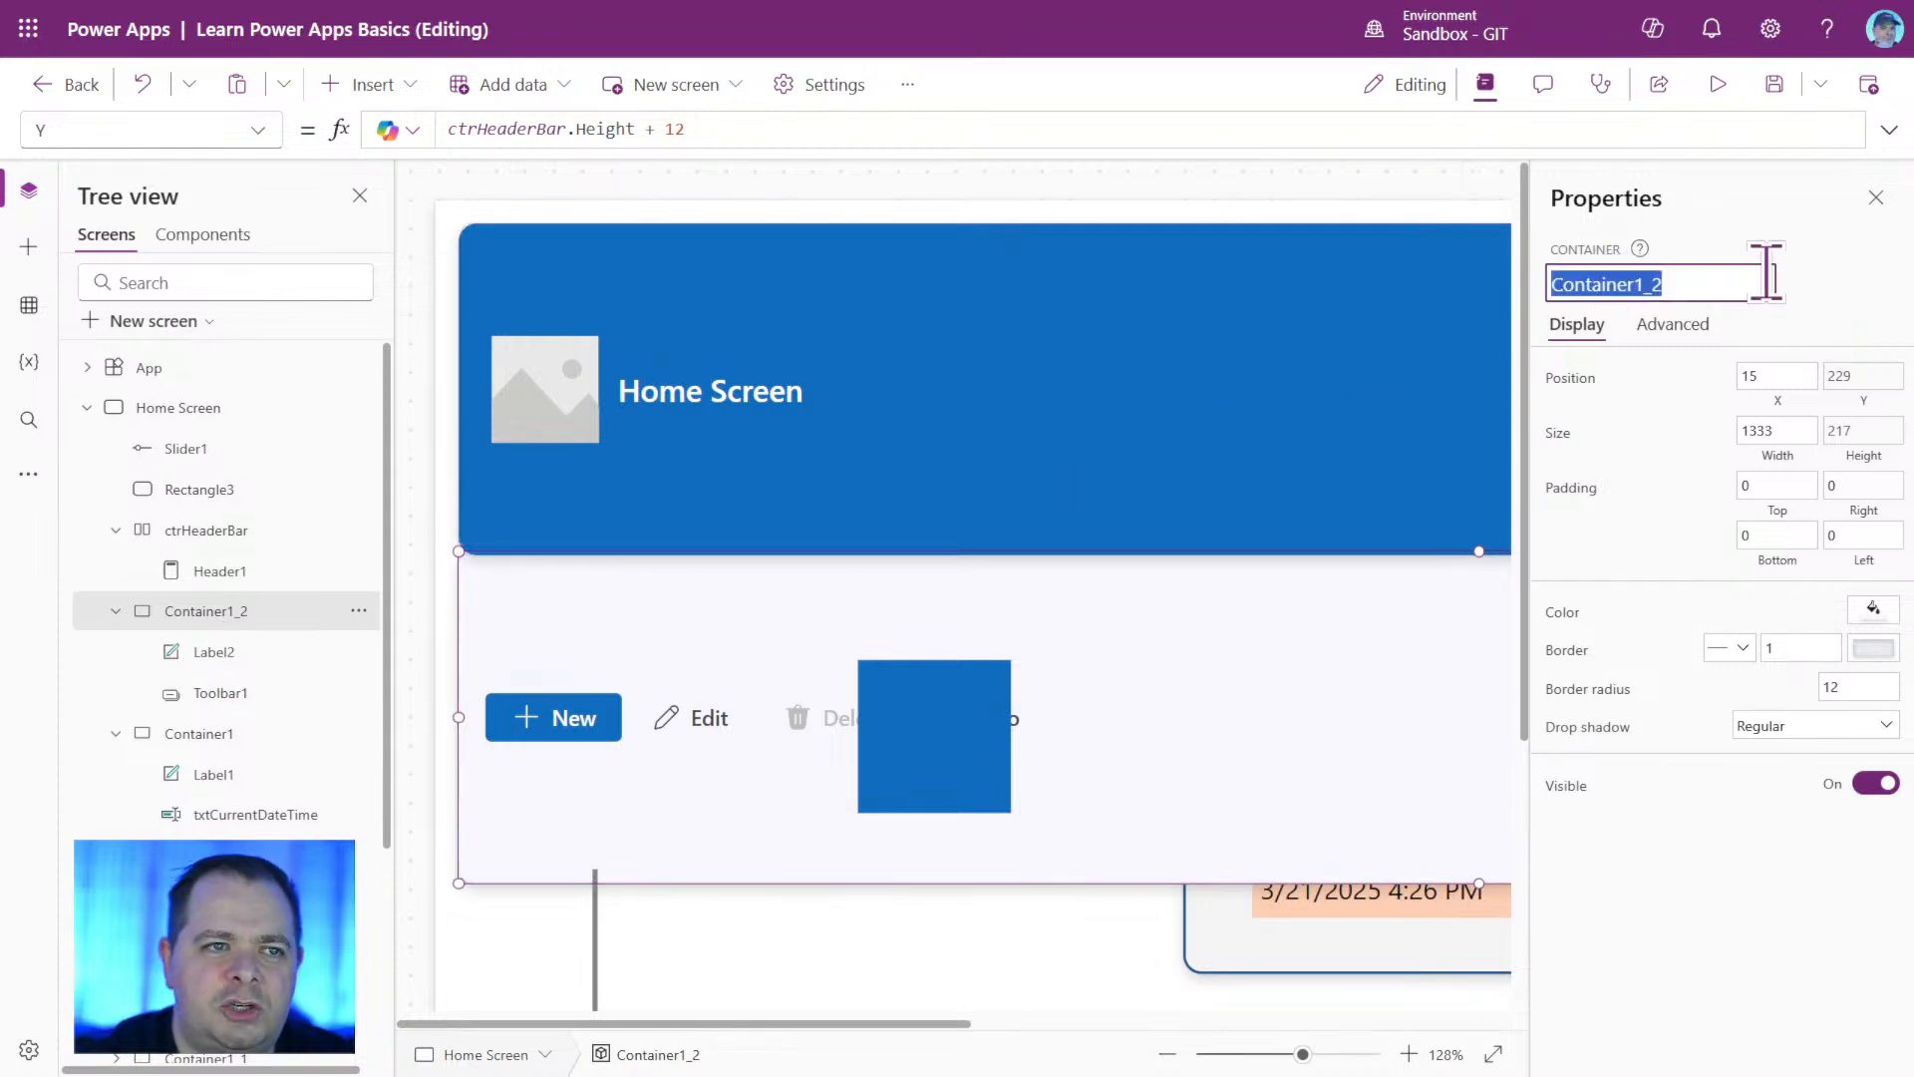
type("ctrToolBar")
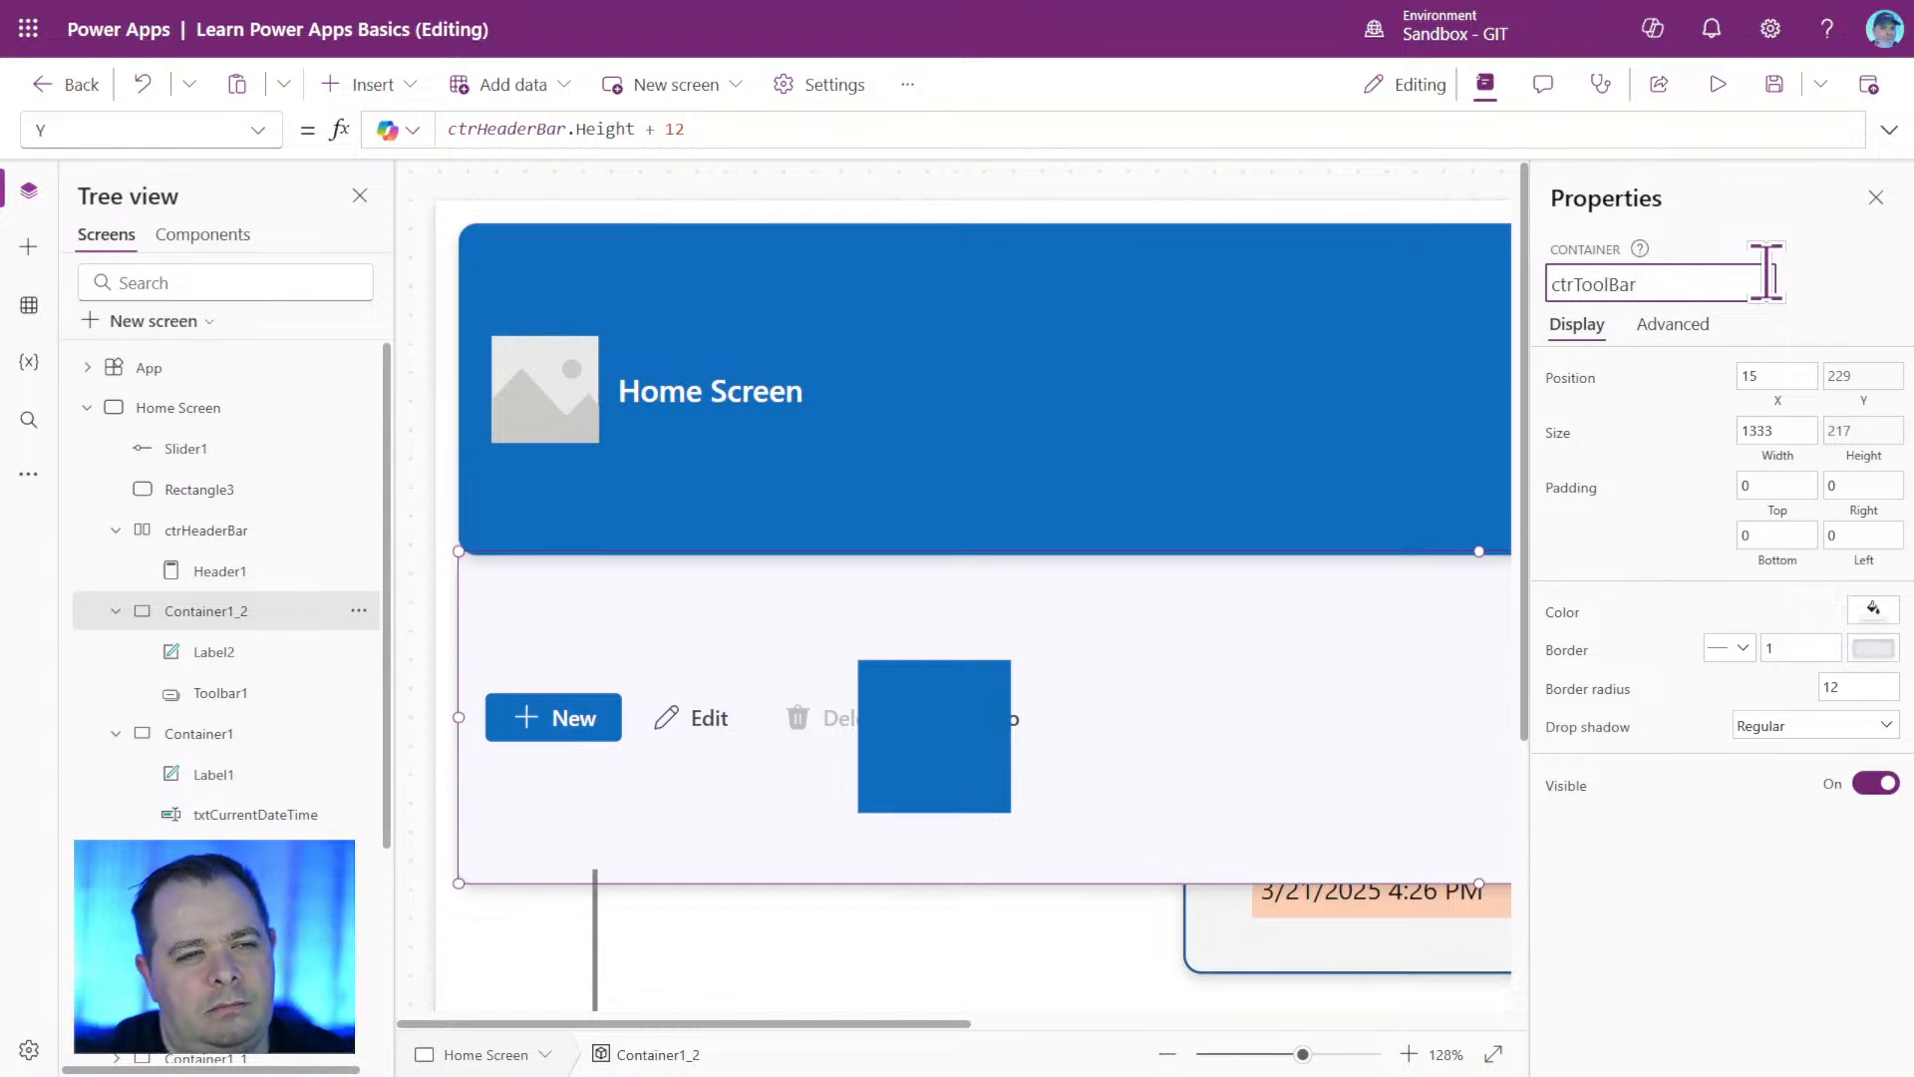
type("Container")
key("Return")
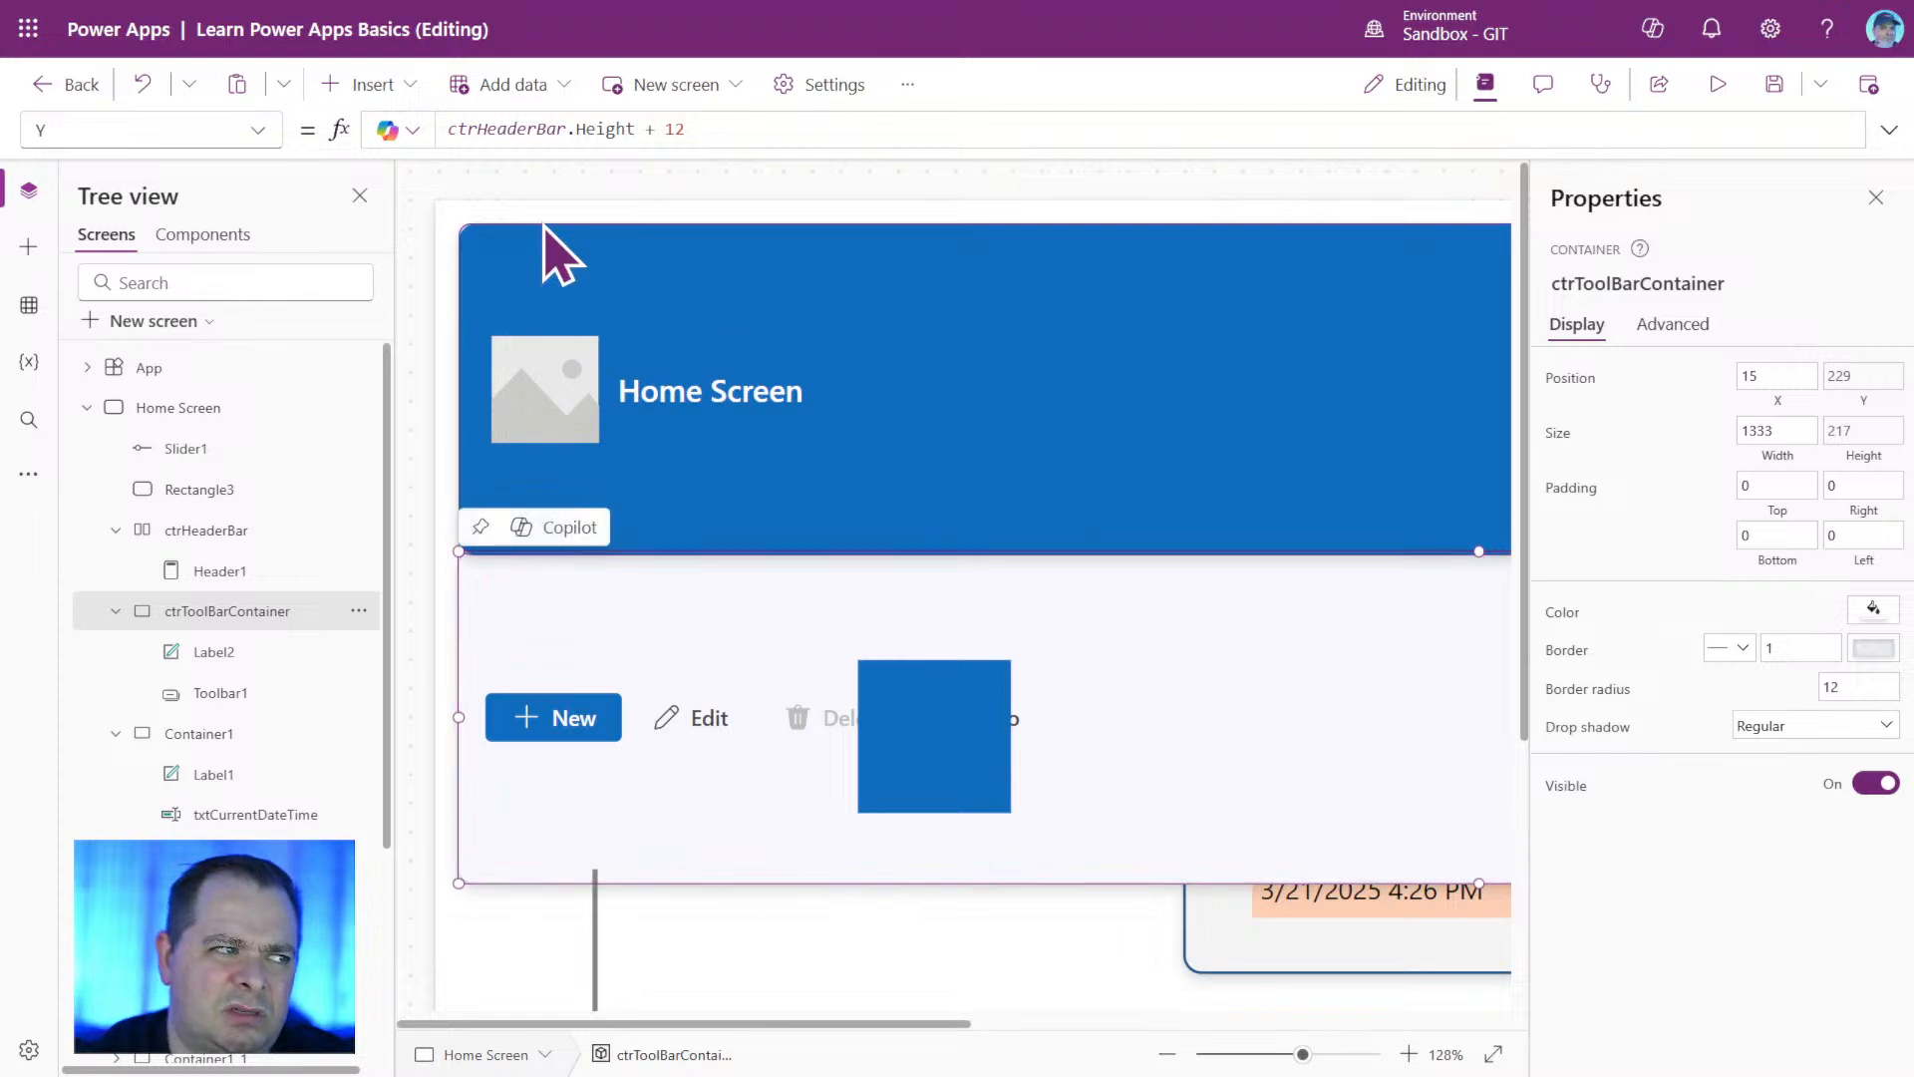
Replace the fixed 12 in the Y formula of ctrToolBarContainer so it reads ctrHeaderBar.Height + ctrHeaderBar.Y.
left_click(587, 219)
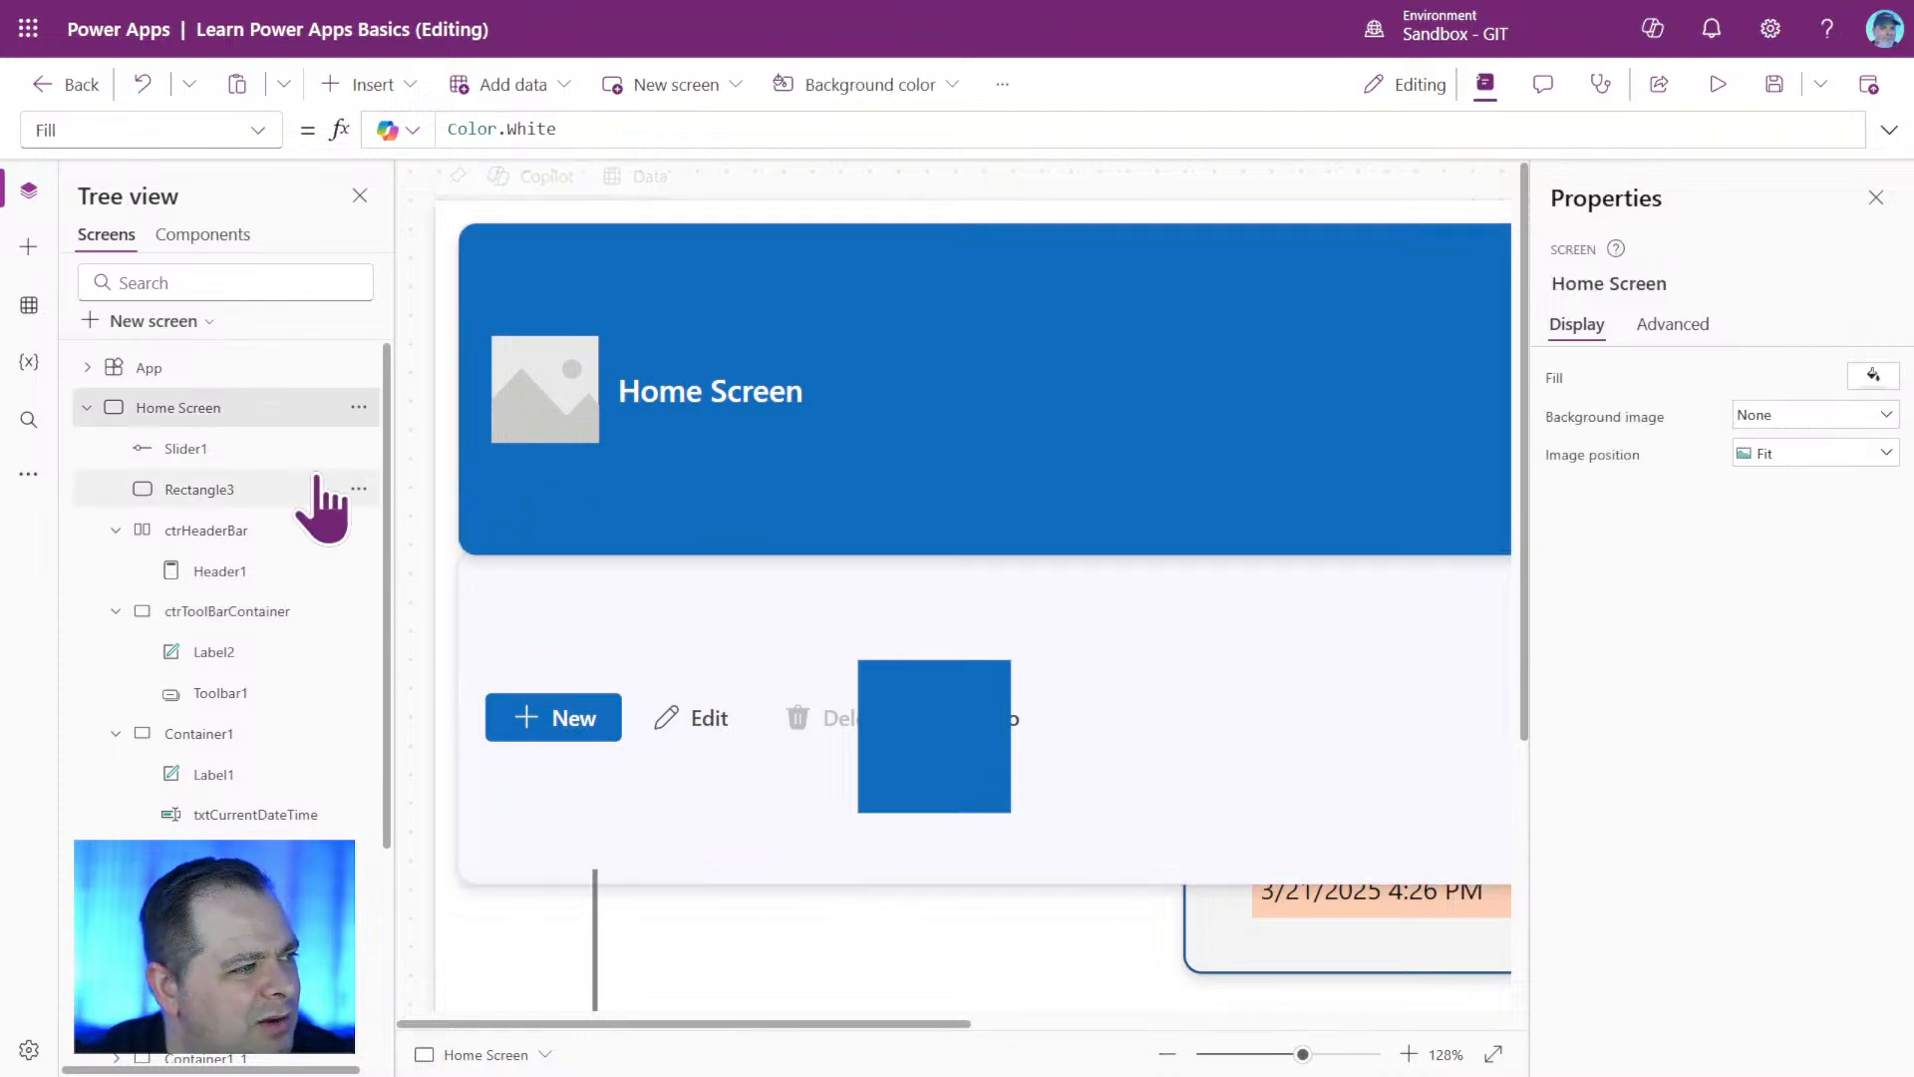
left_click(312, 611)
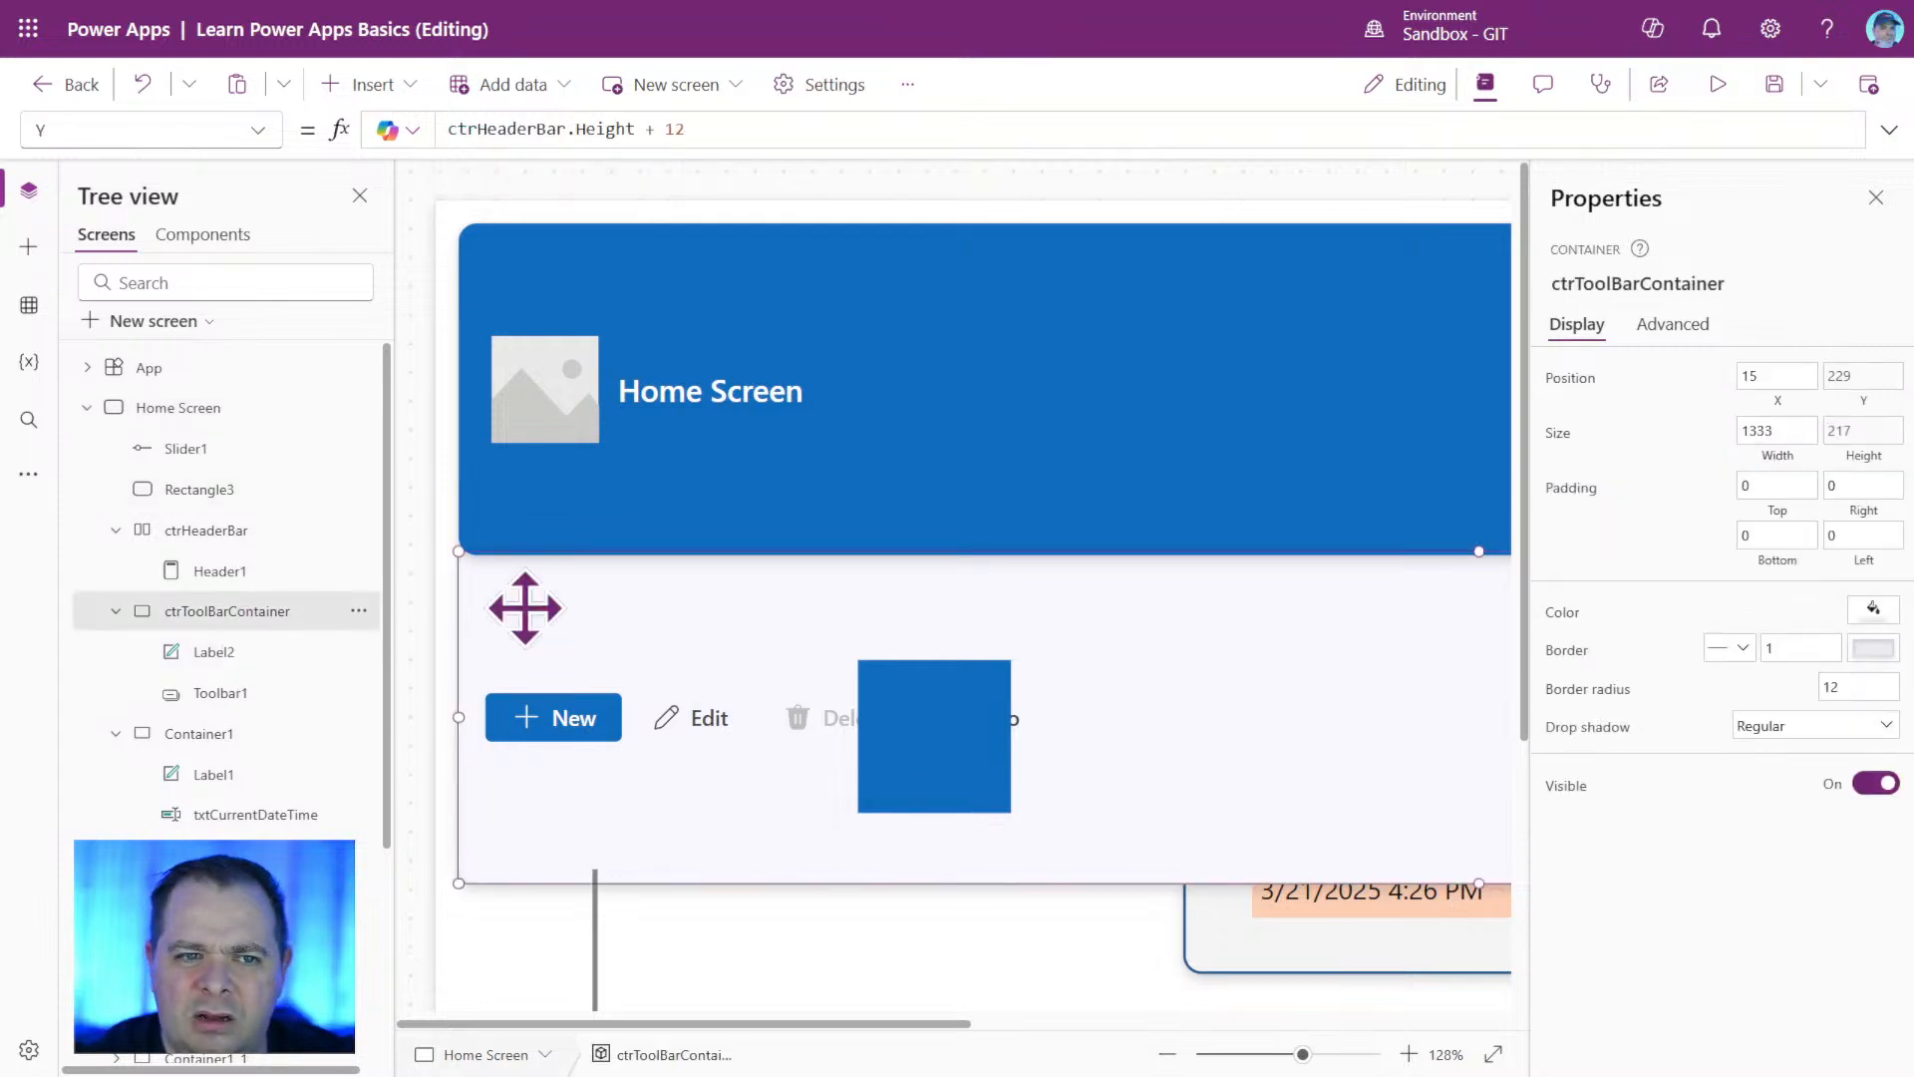
left_click(1860, 379)
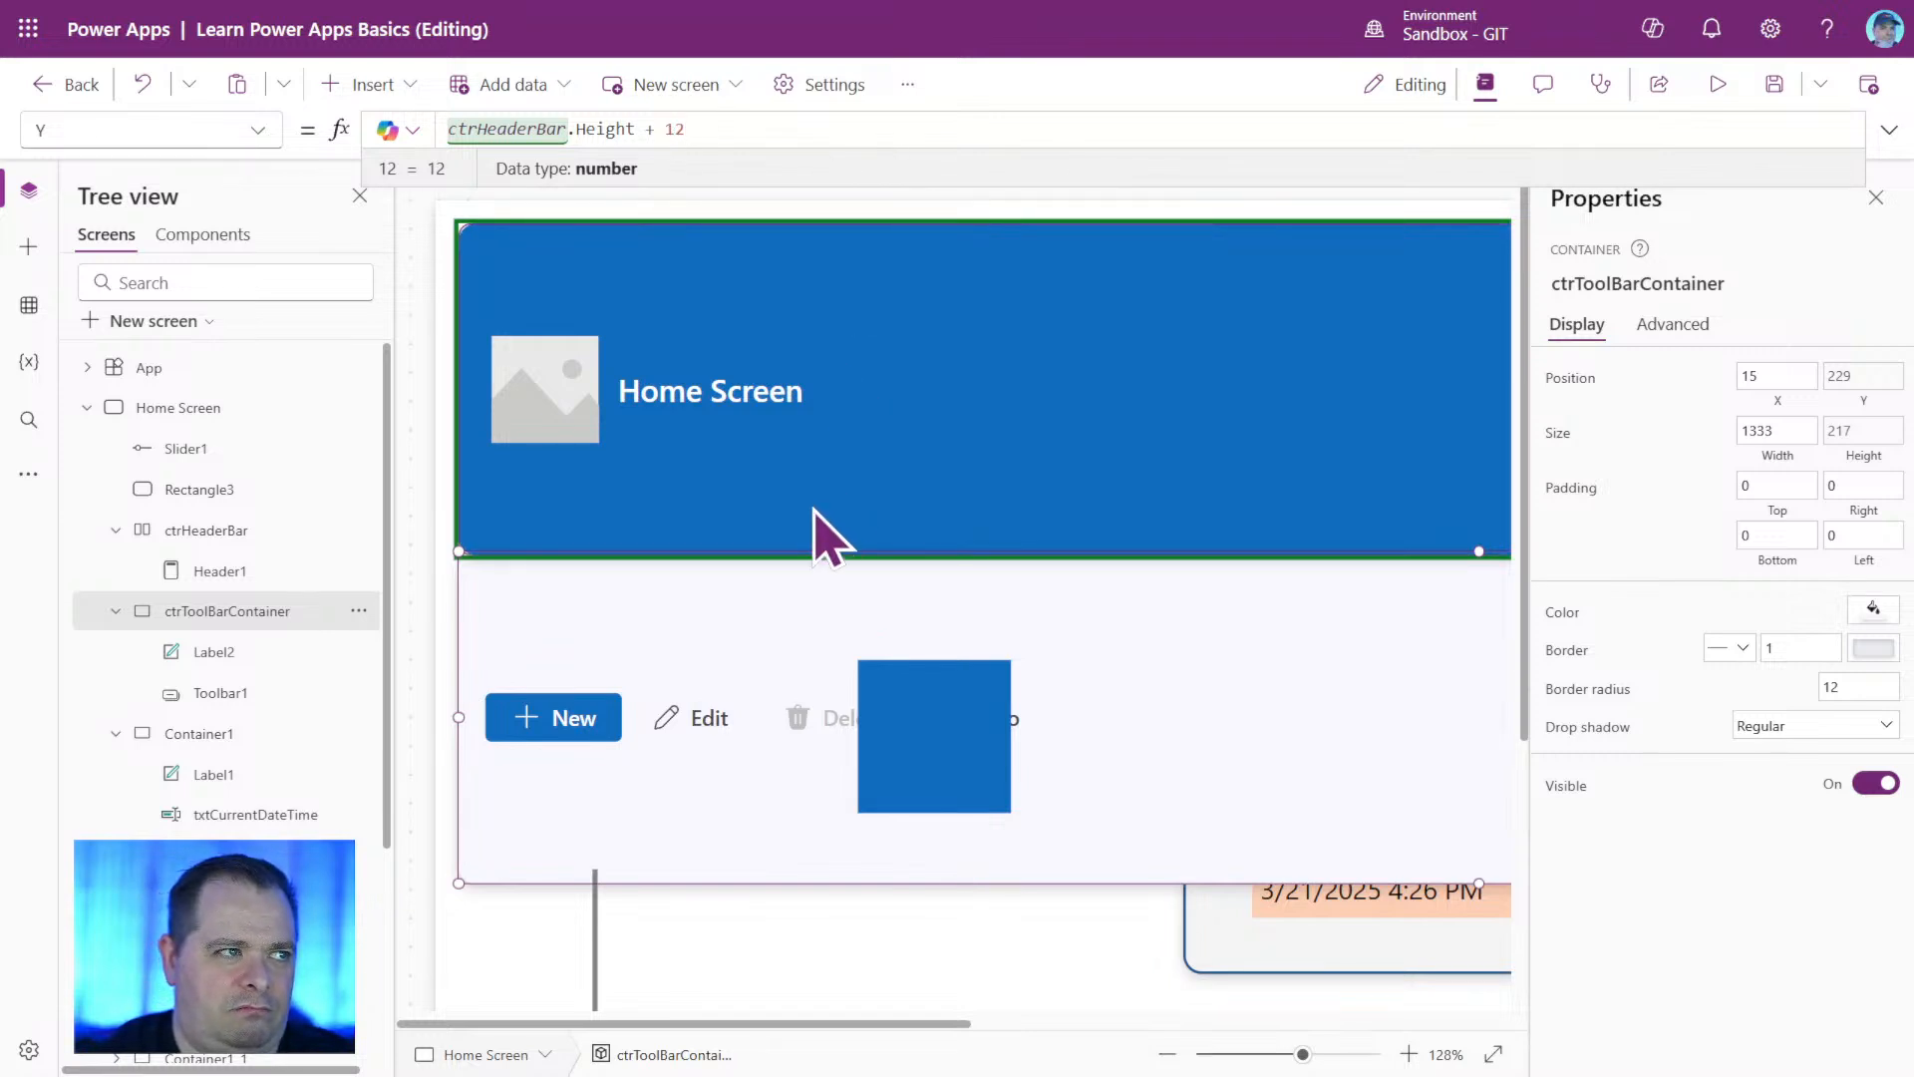
left_click_drag(700, 128, 638, 128)
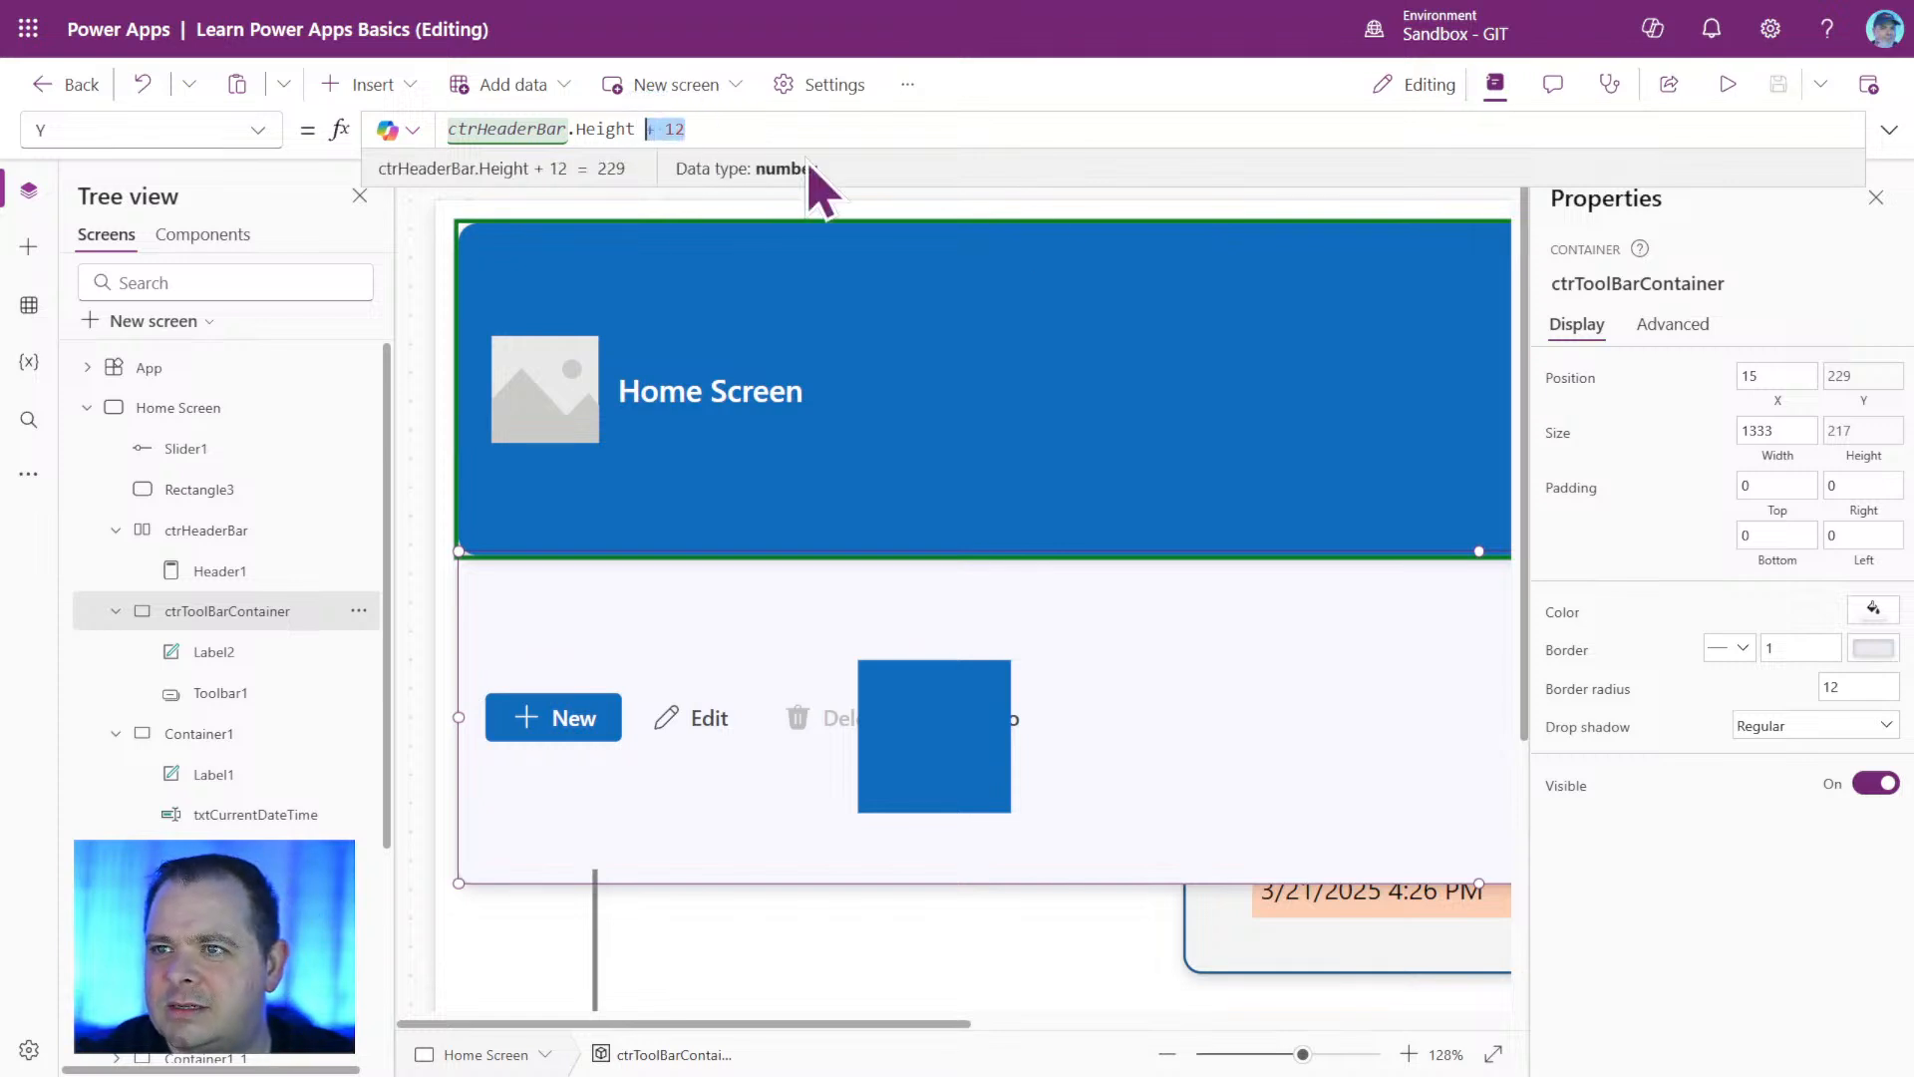
key("shift+Left")
key("shift+Left")
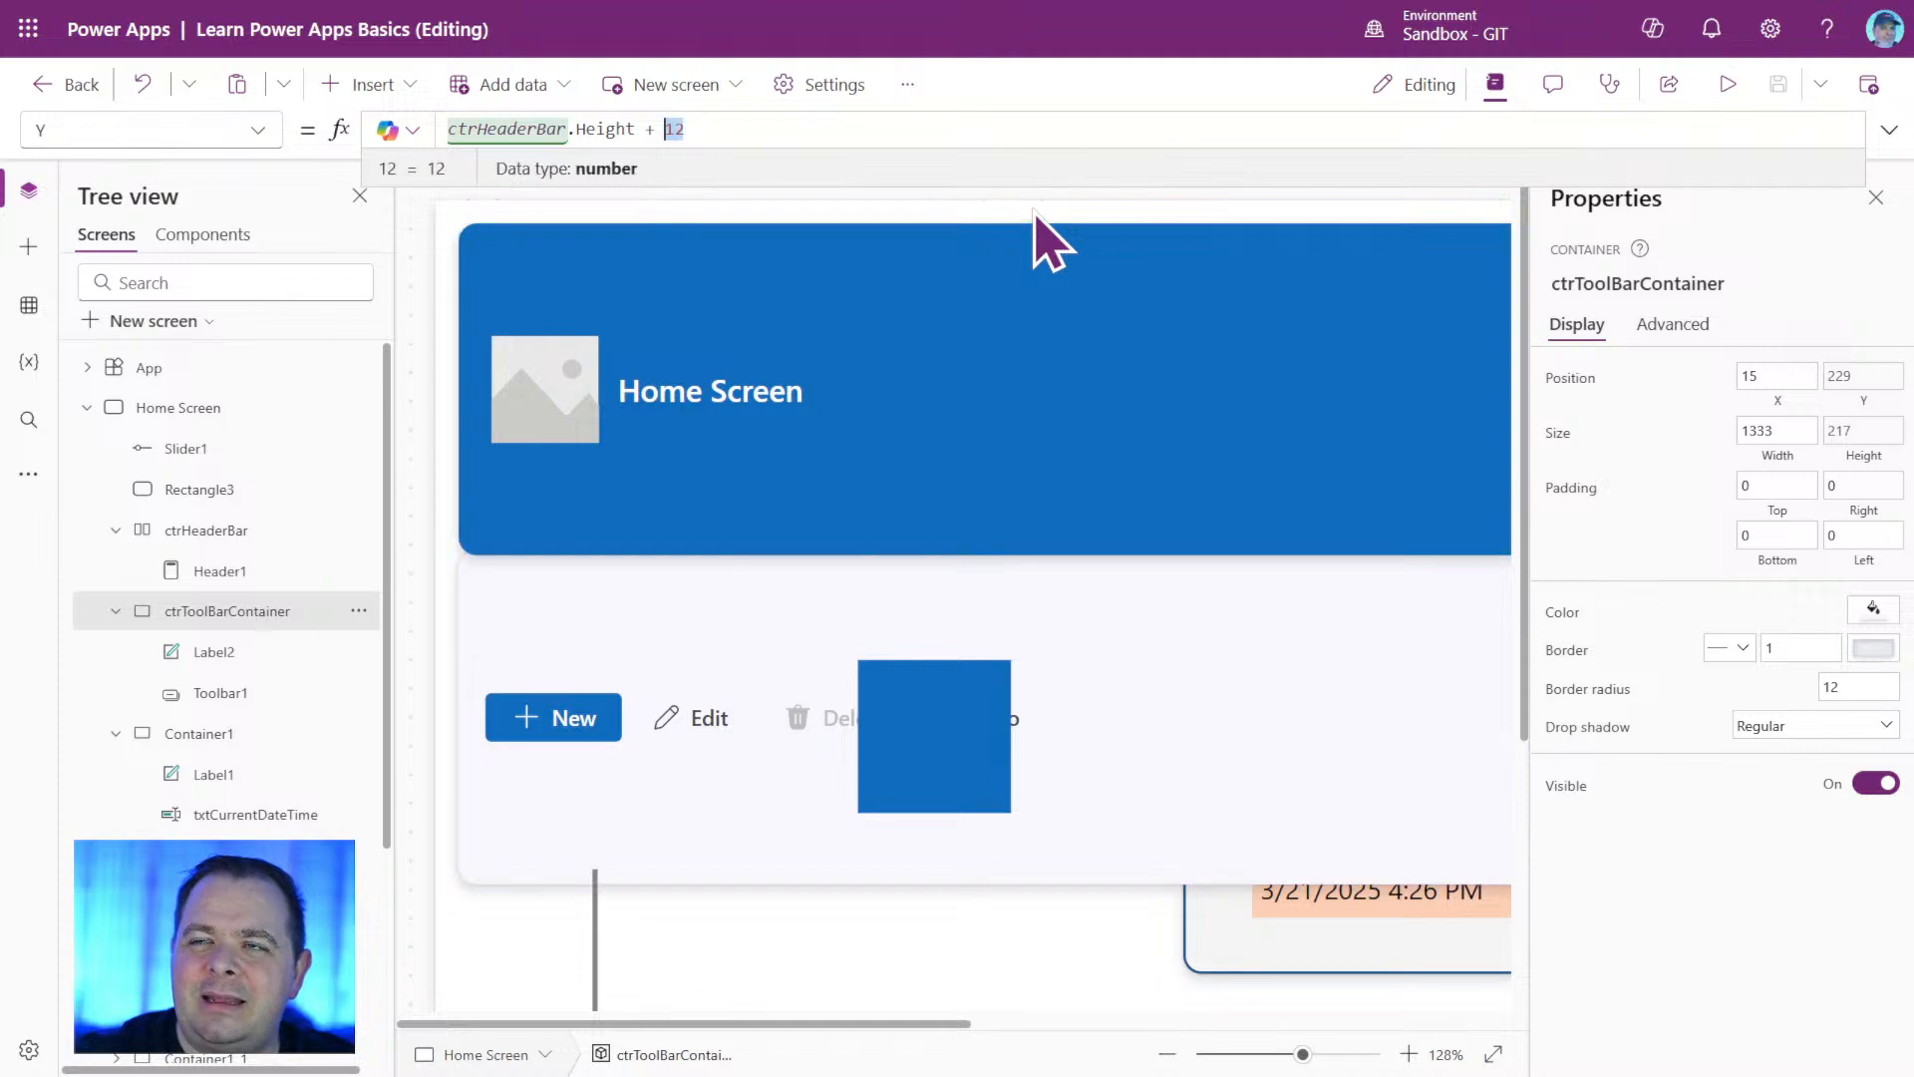
key("shift+Left")
key("shift+Left")
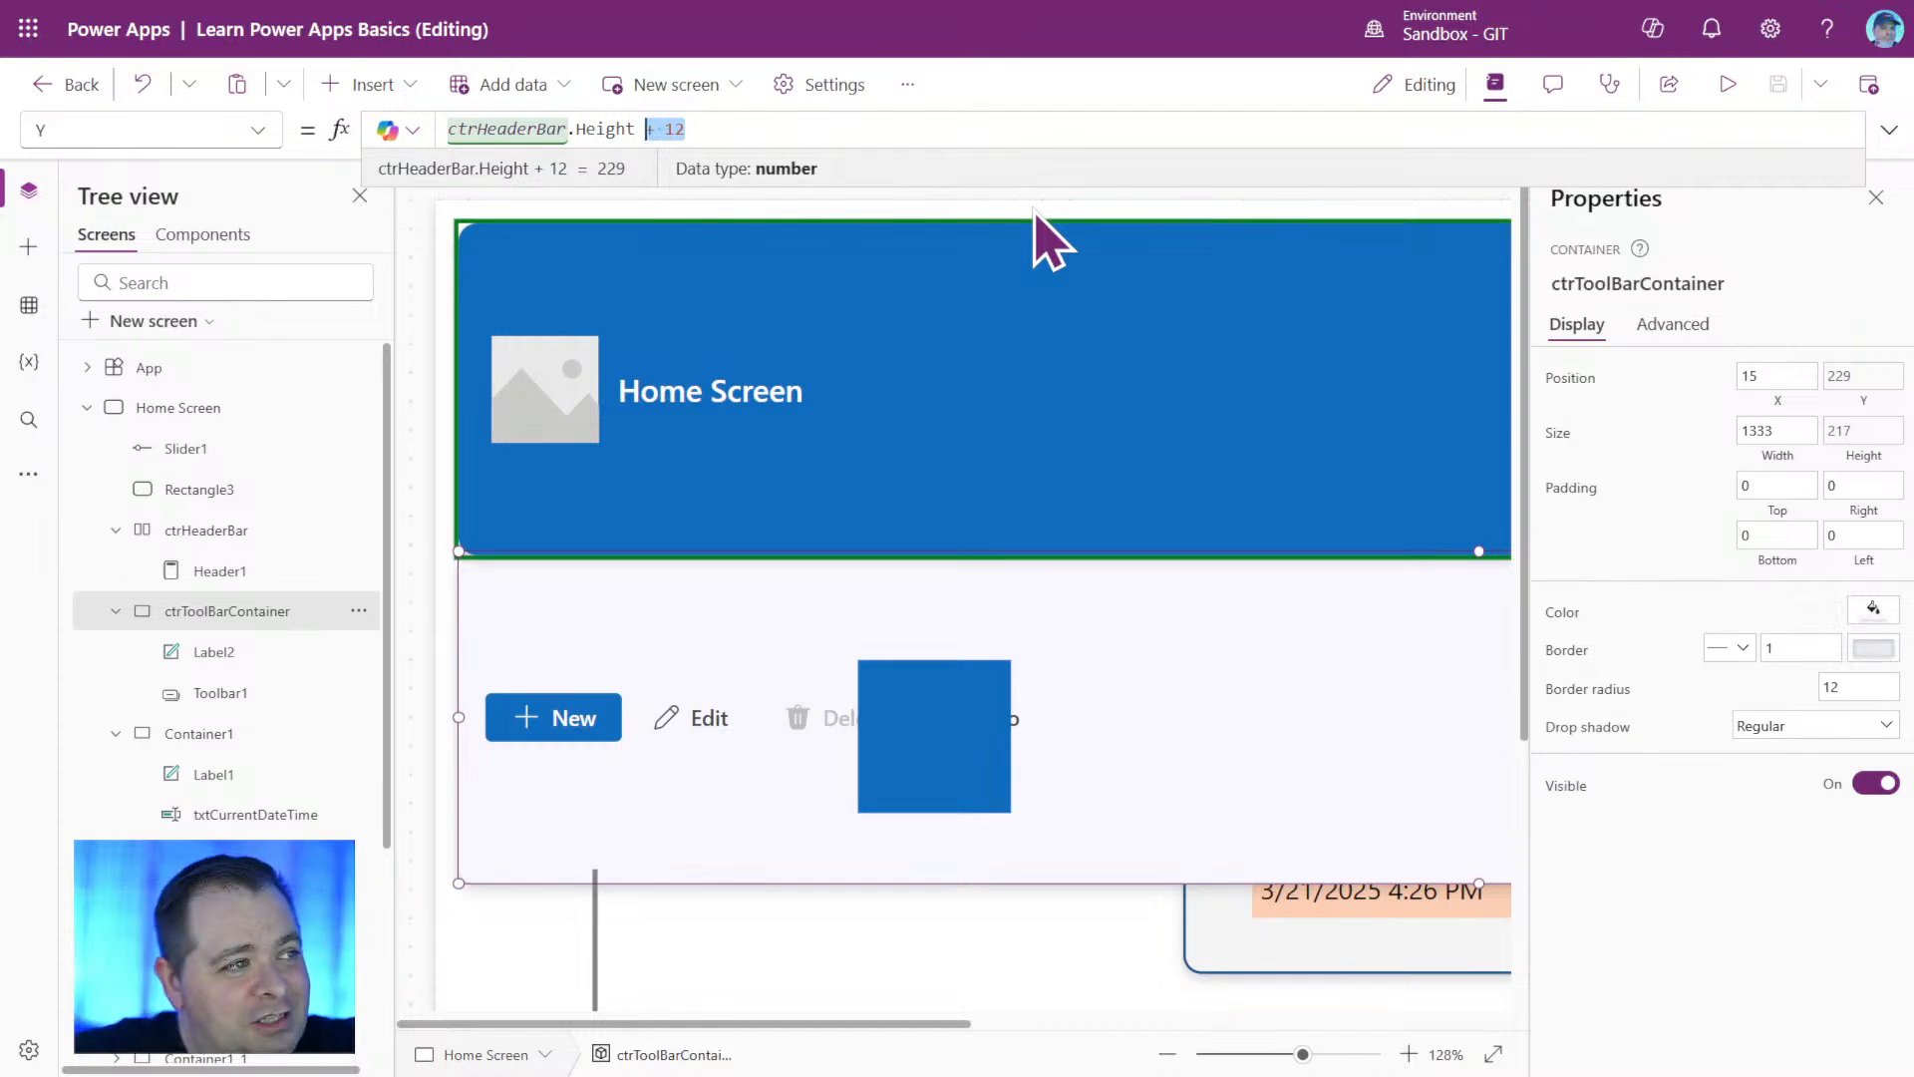
type("+")
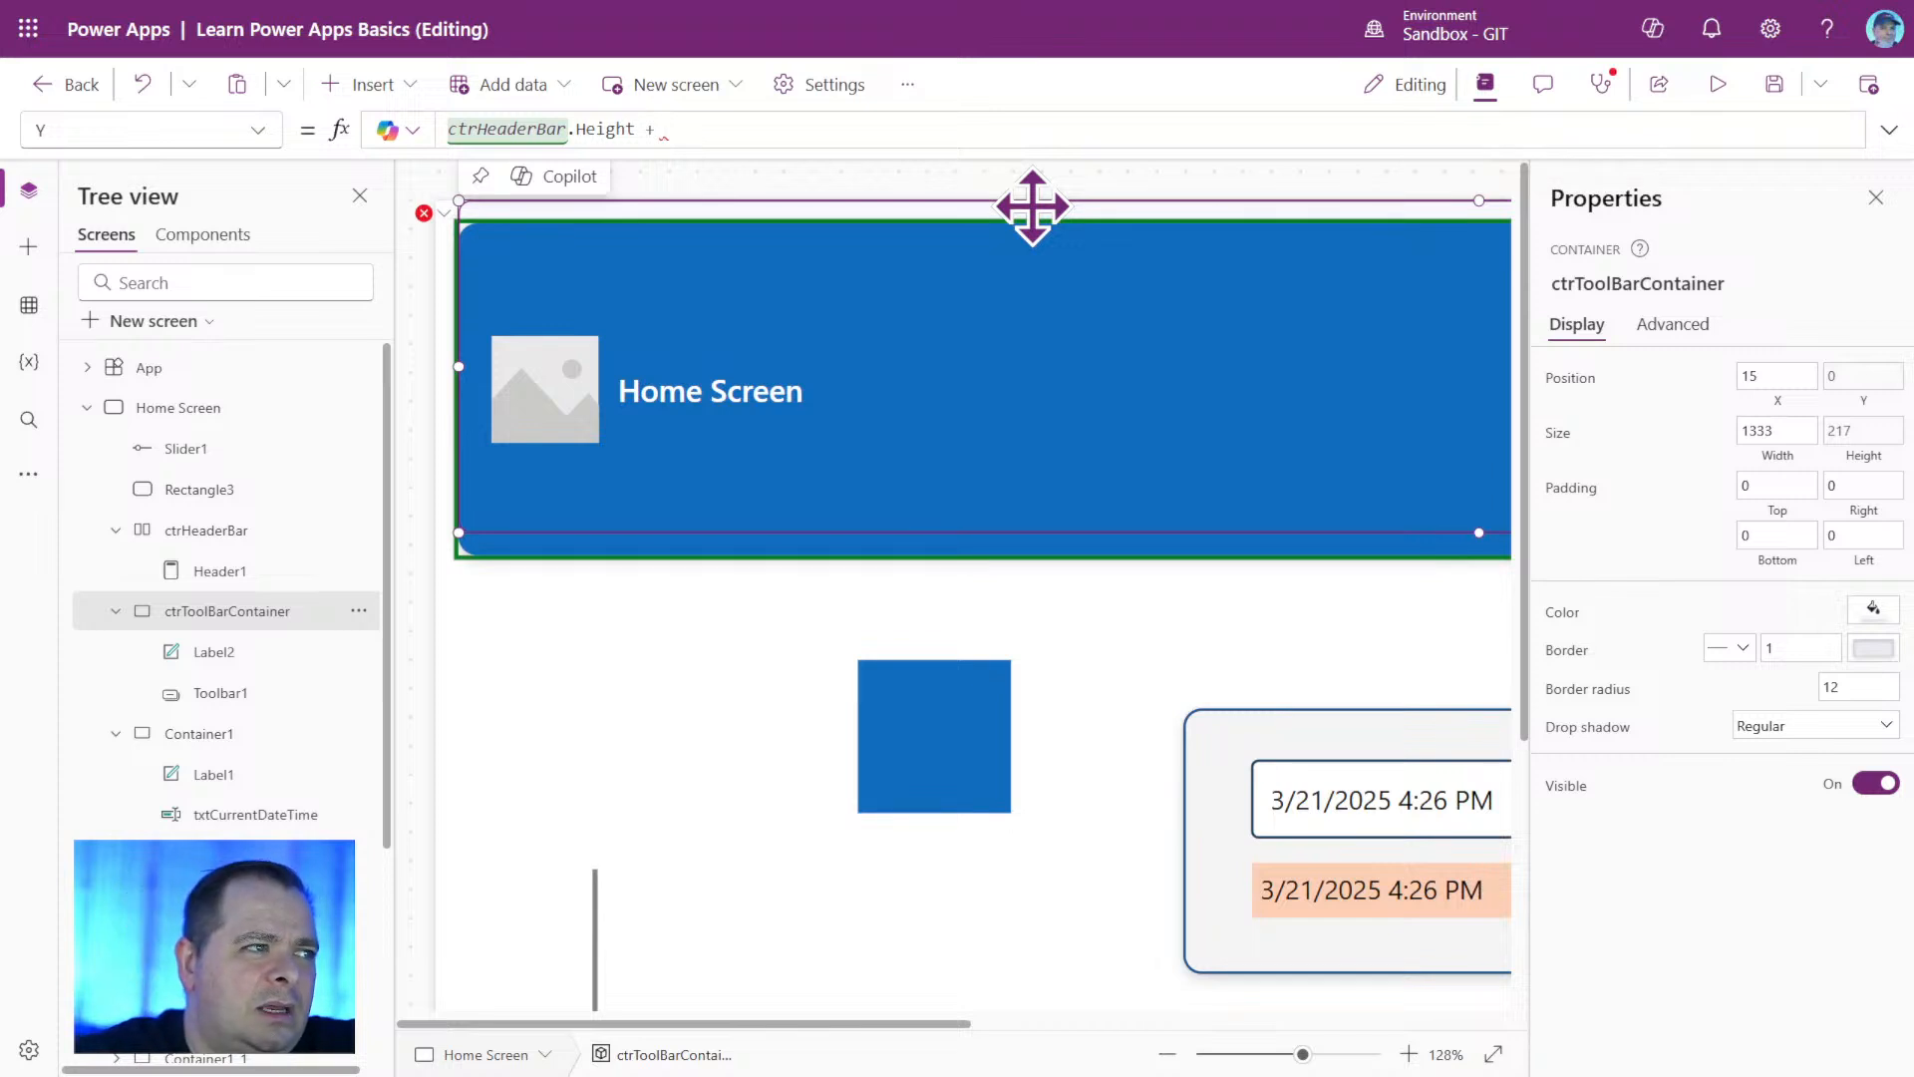
type("ctrHeaderBar")
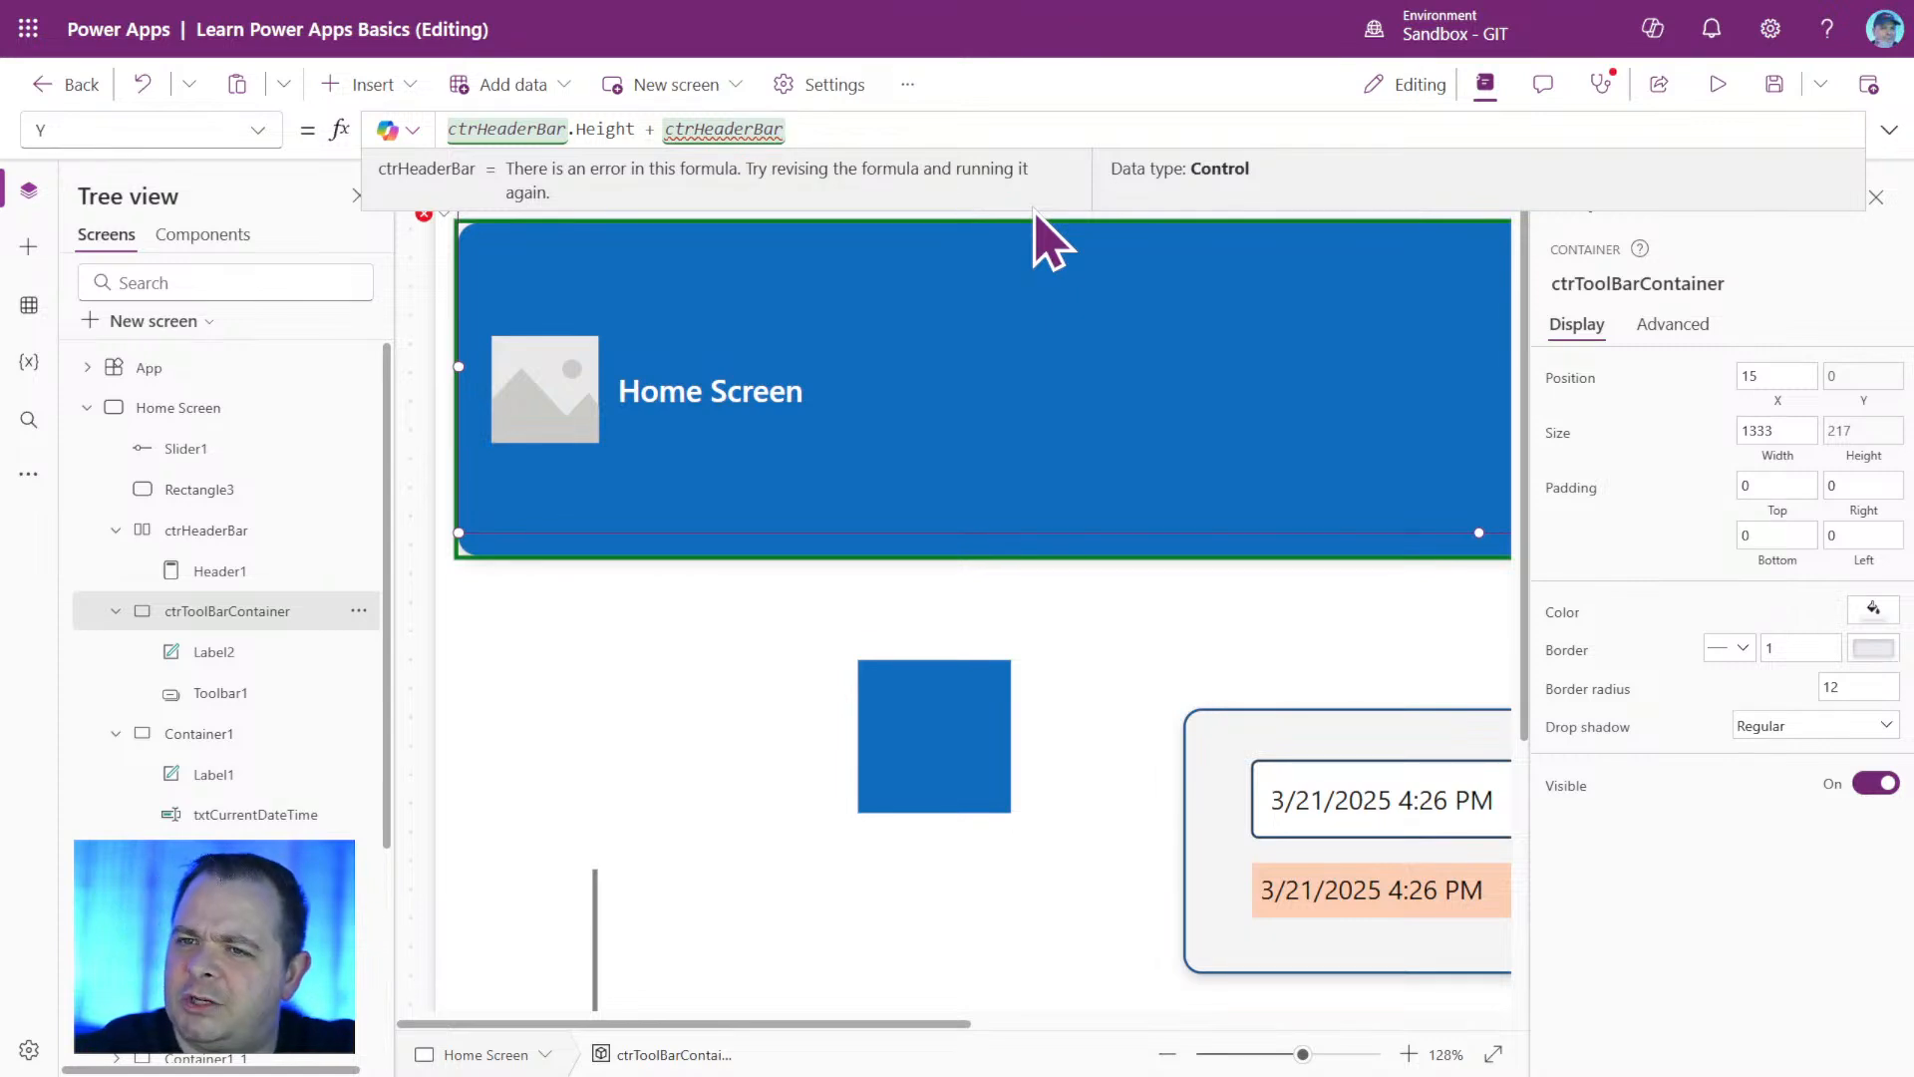
type(".Y")
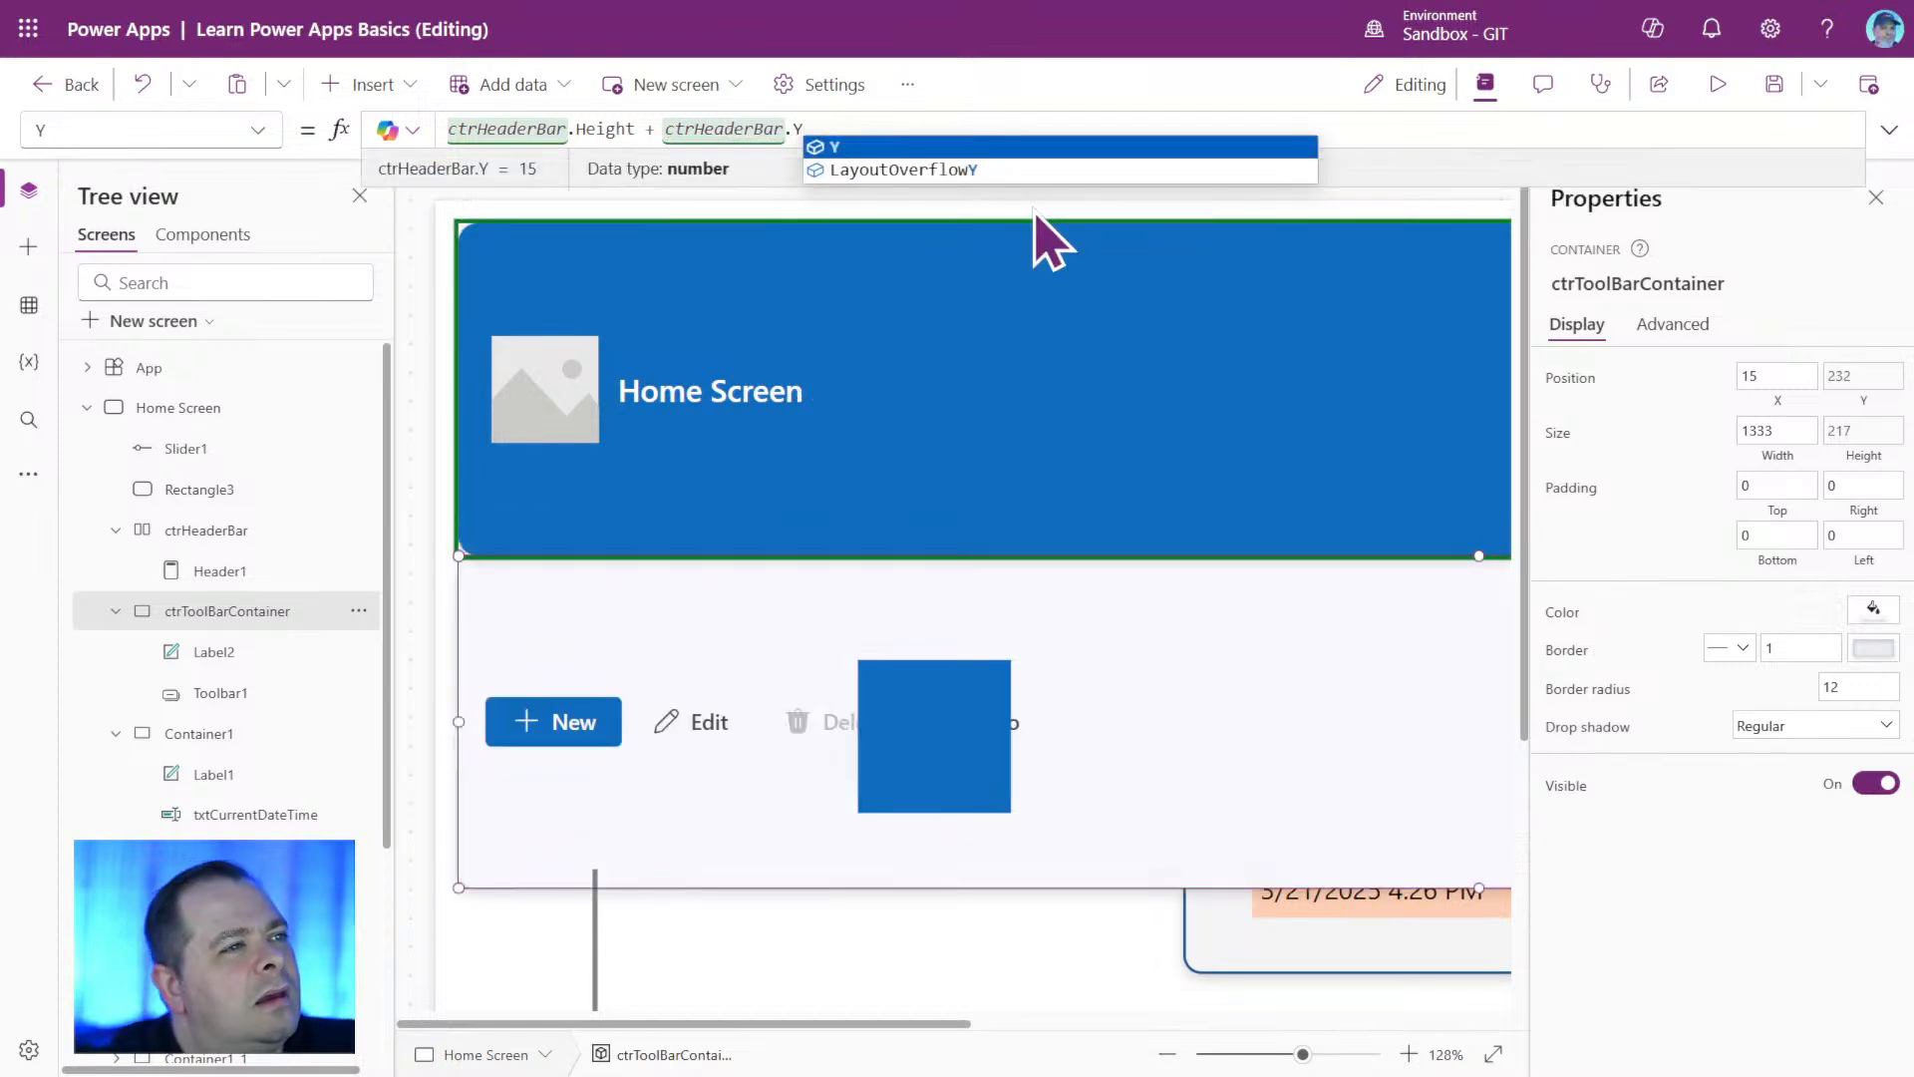
left_click(417, 443)
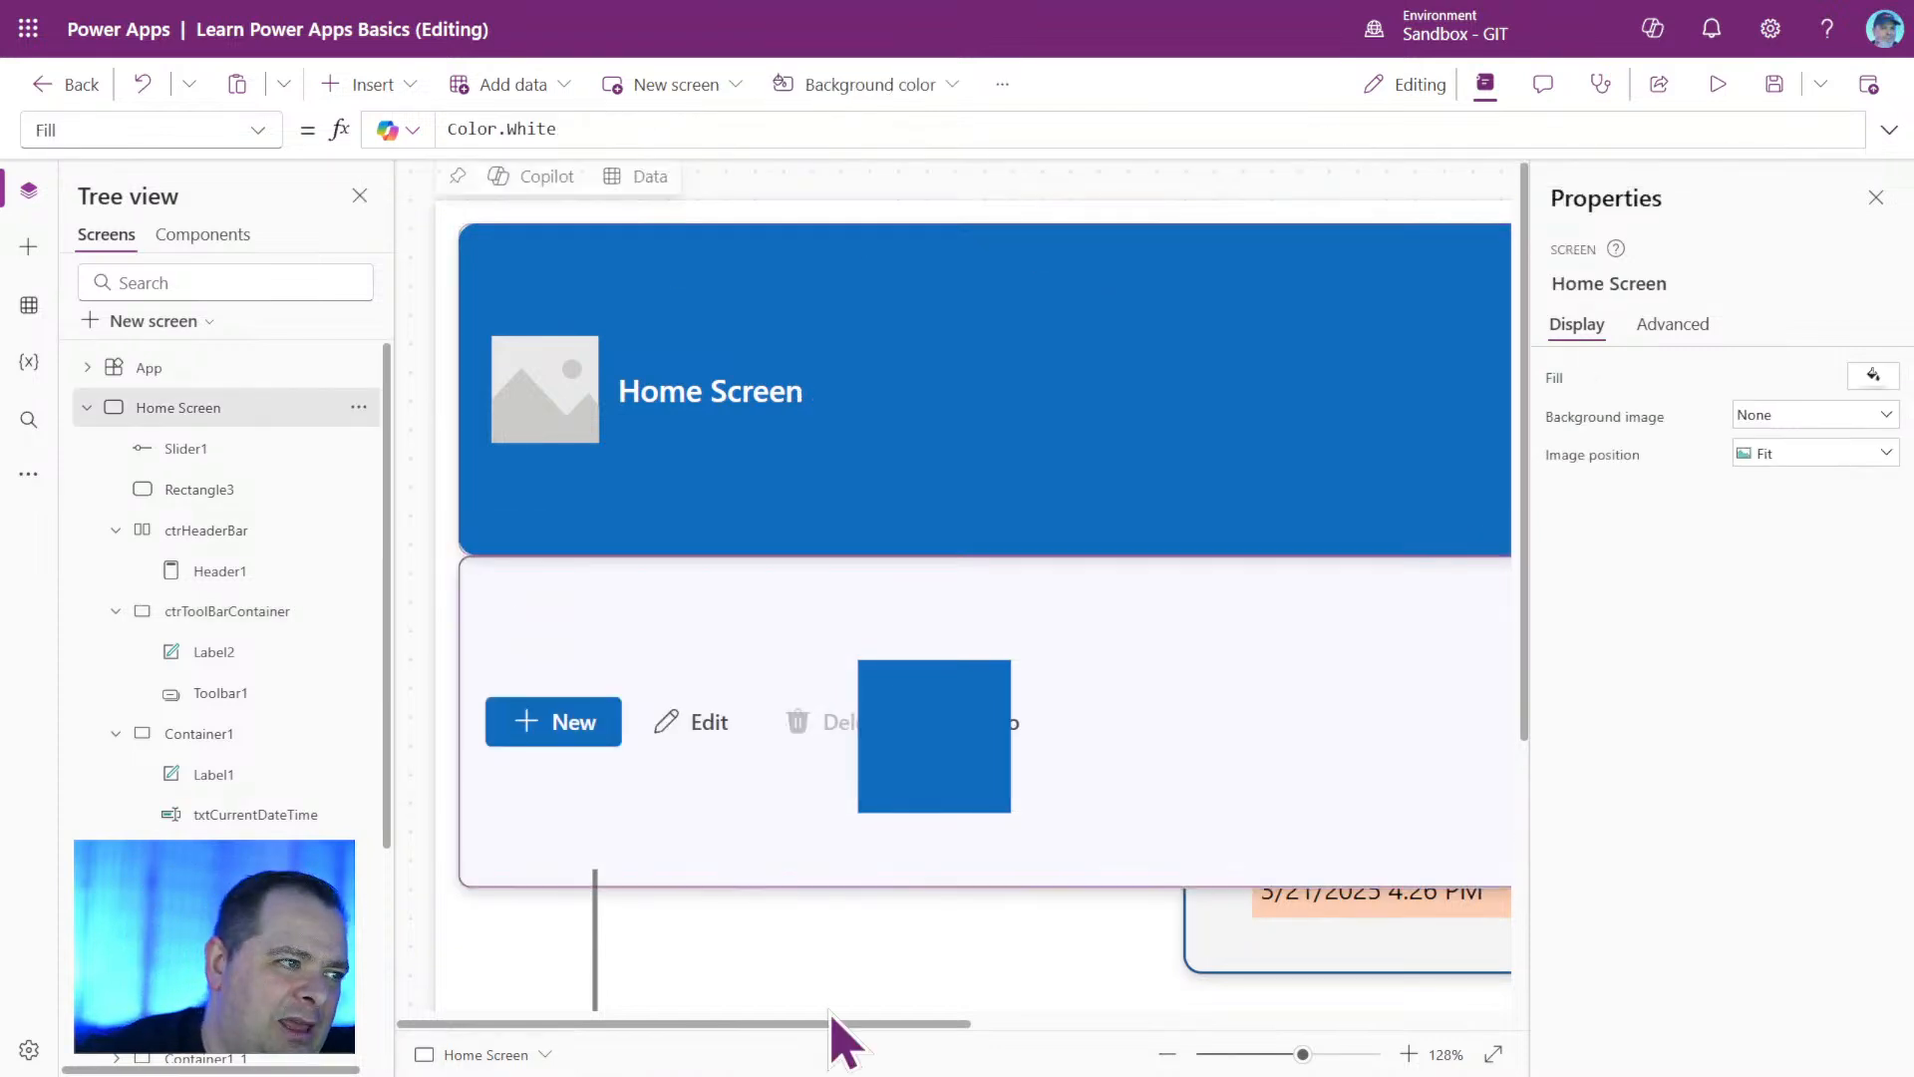
Extend the Y formula of ctrToolBarContainer to ctrHeaderBar.Height + ctrHeaderBar.Y + ctrHeaderBar.Y.
left_click_drag(1303, 1054, 1266, 1055)
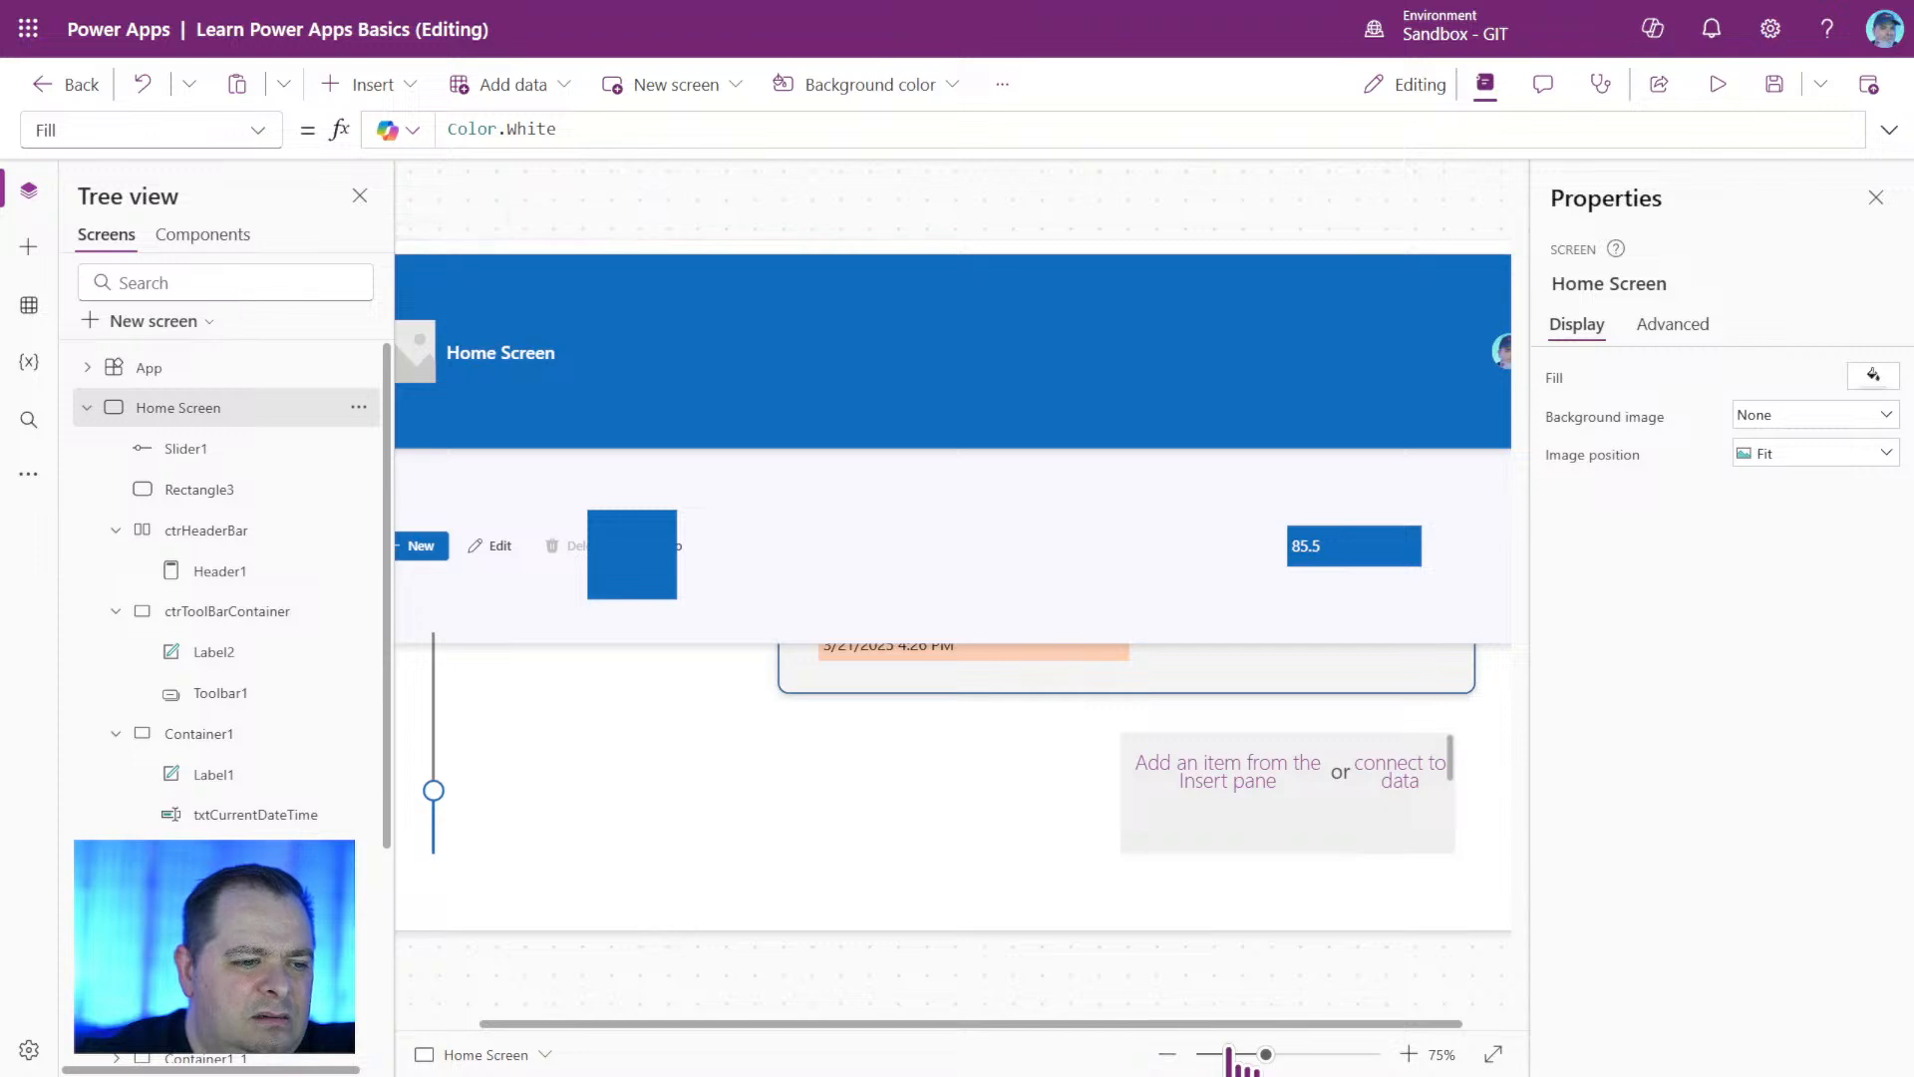
left_click_drag(1230, 1054, 1242, 1055)
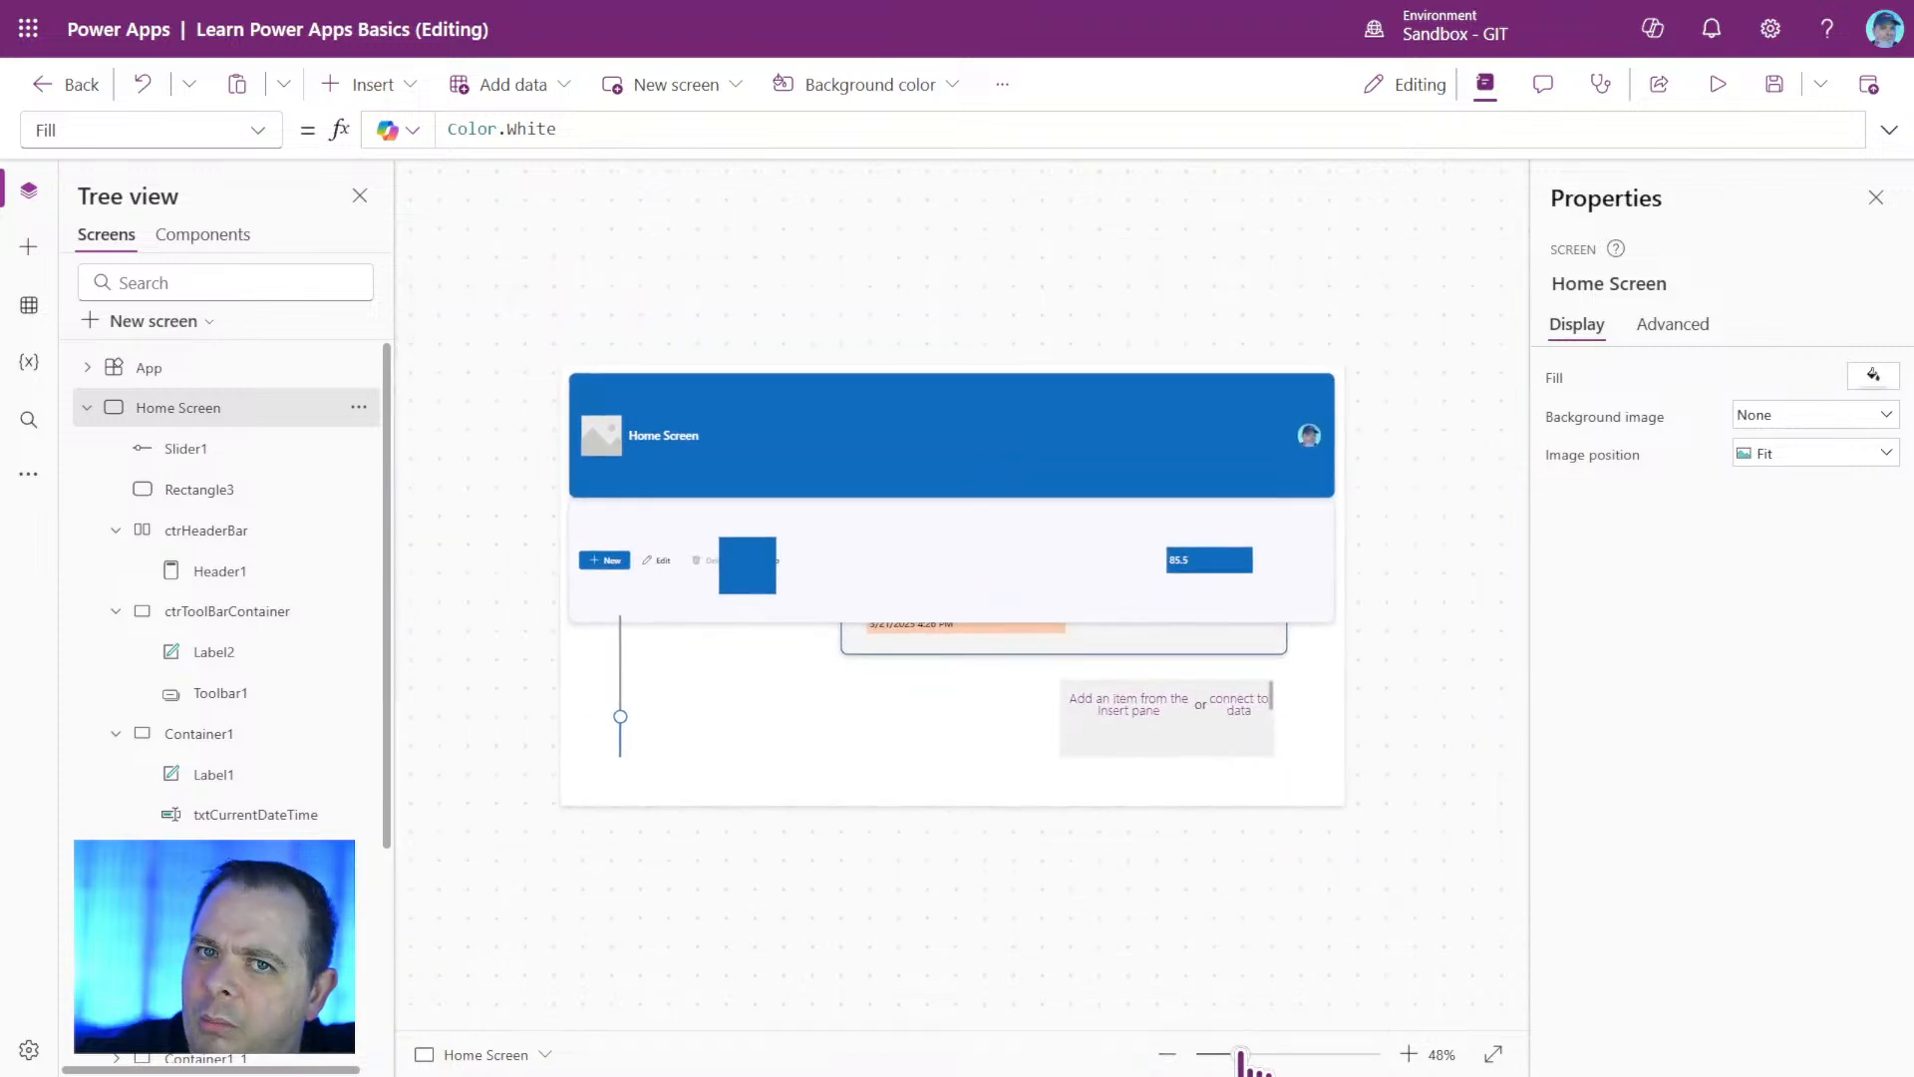
left_click(278, 620)
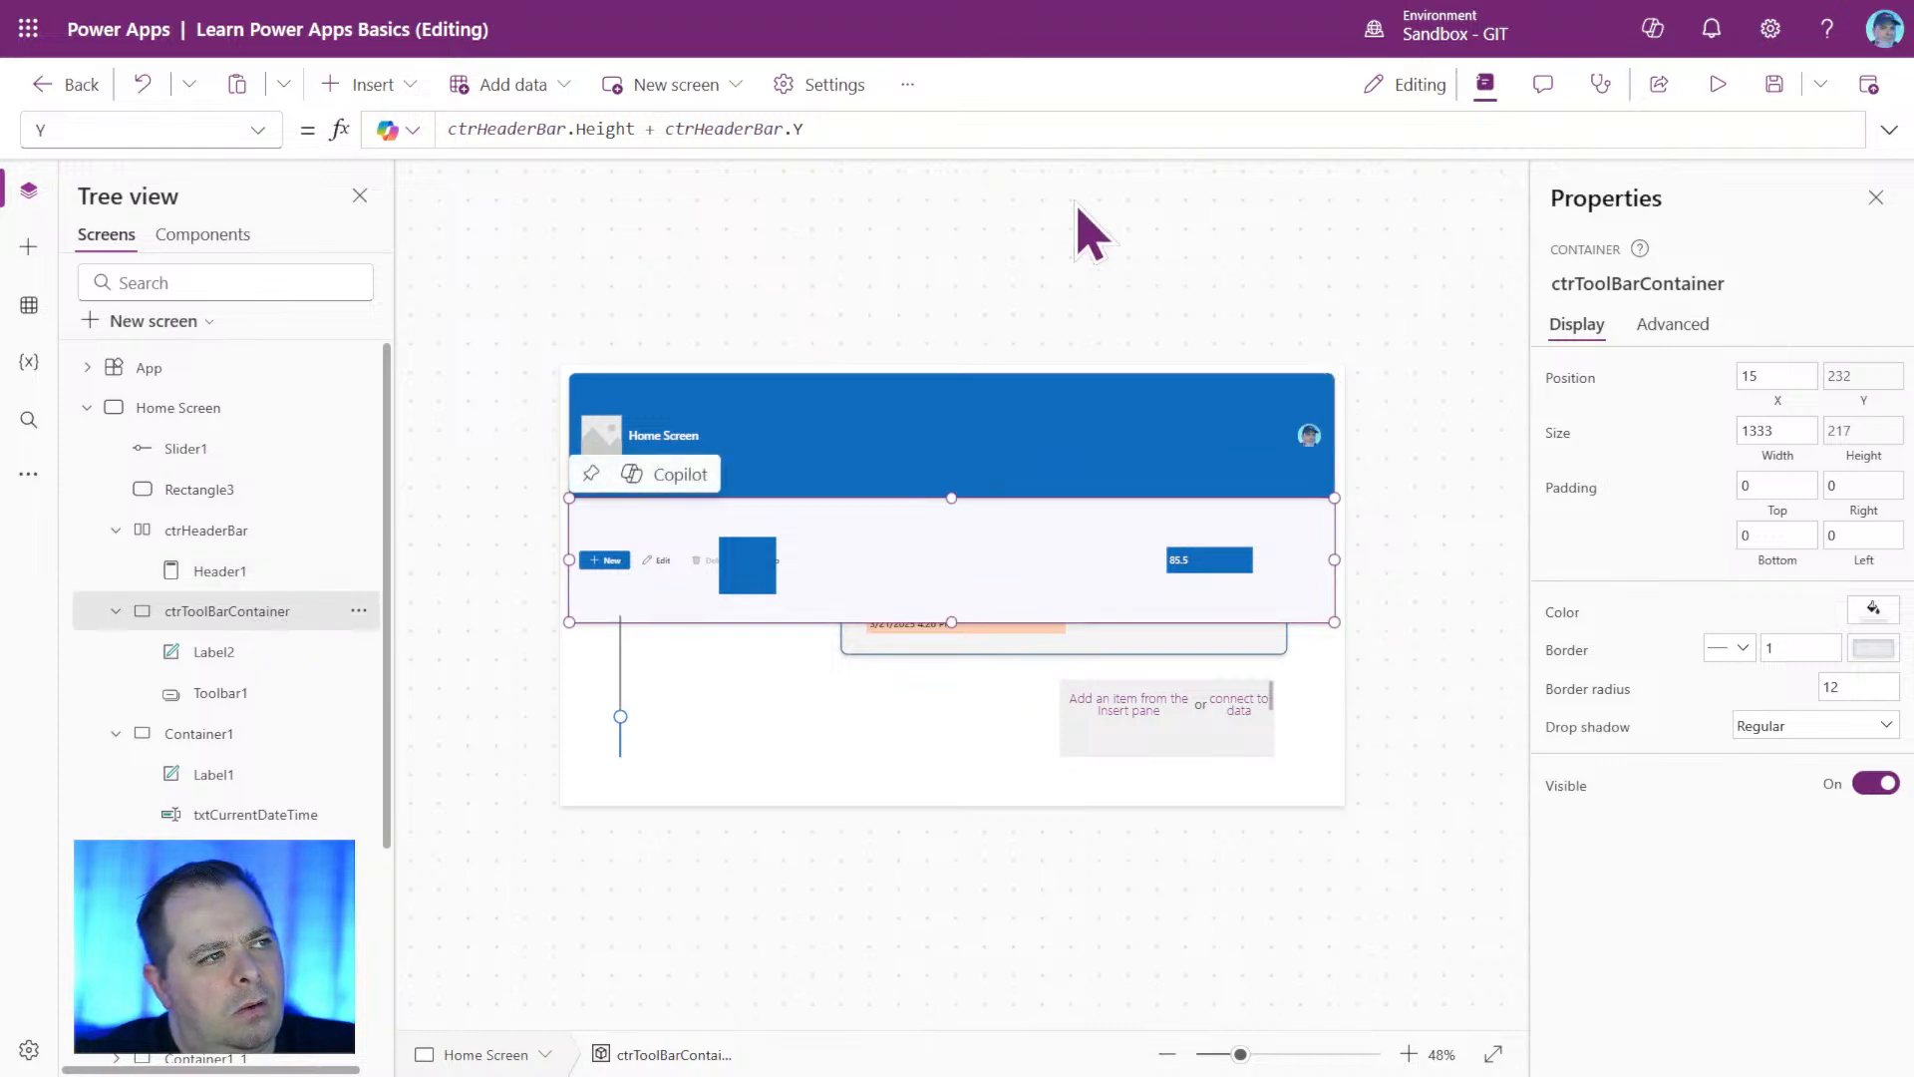
left_click(904, 129)
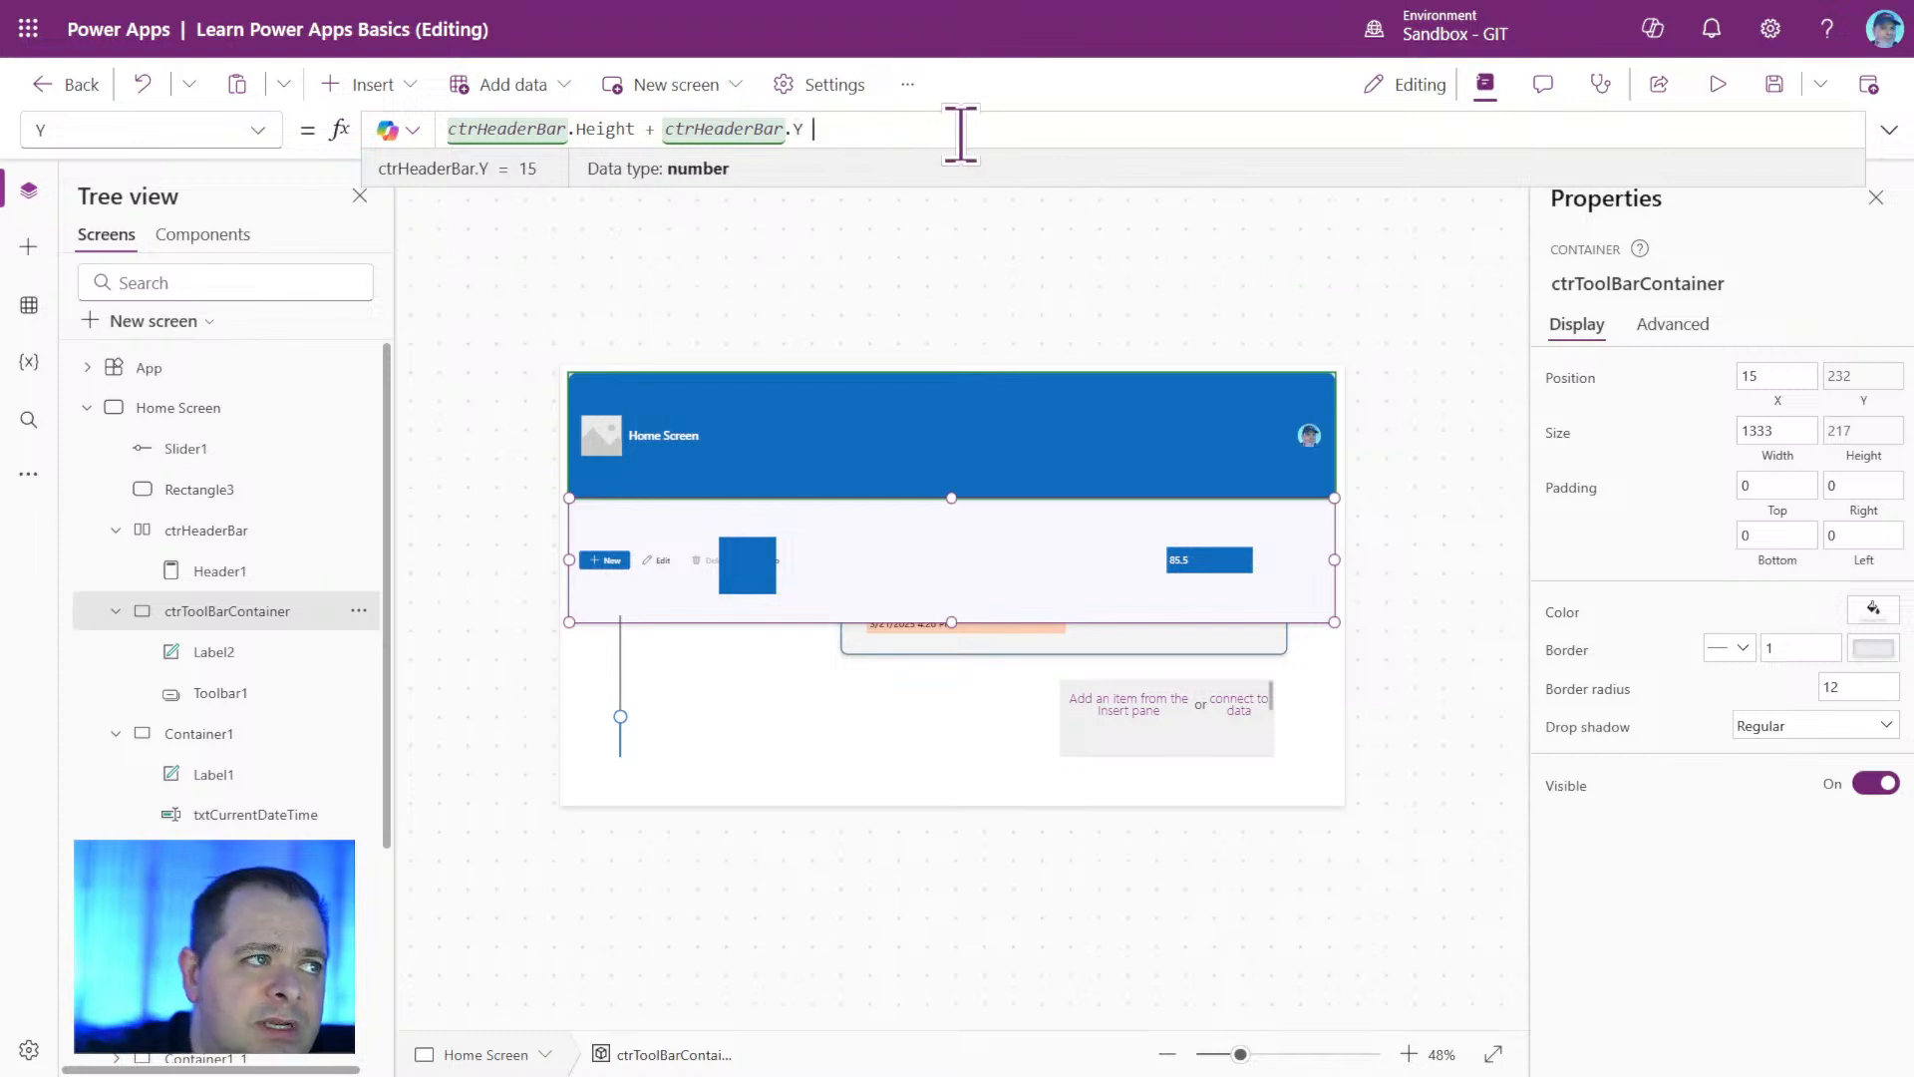
type("ctrHeaderBar")
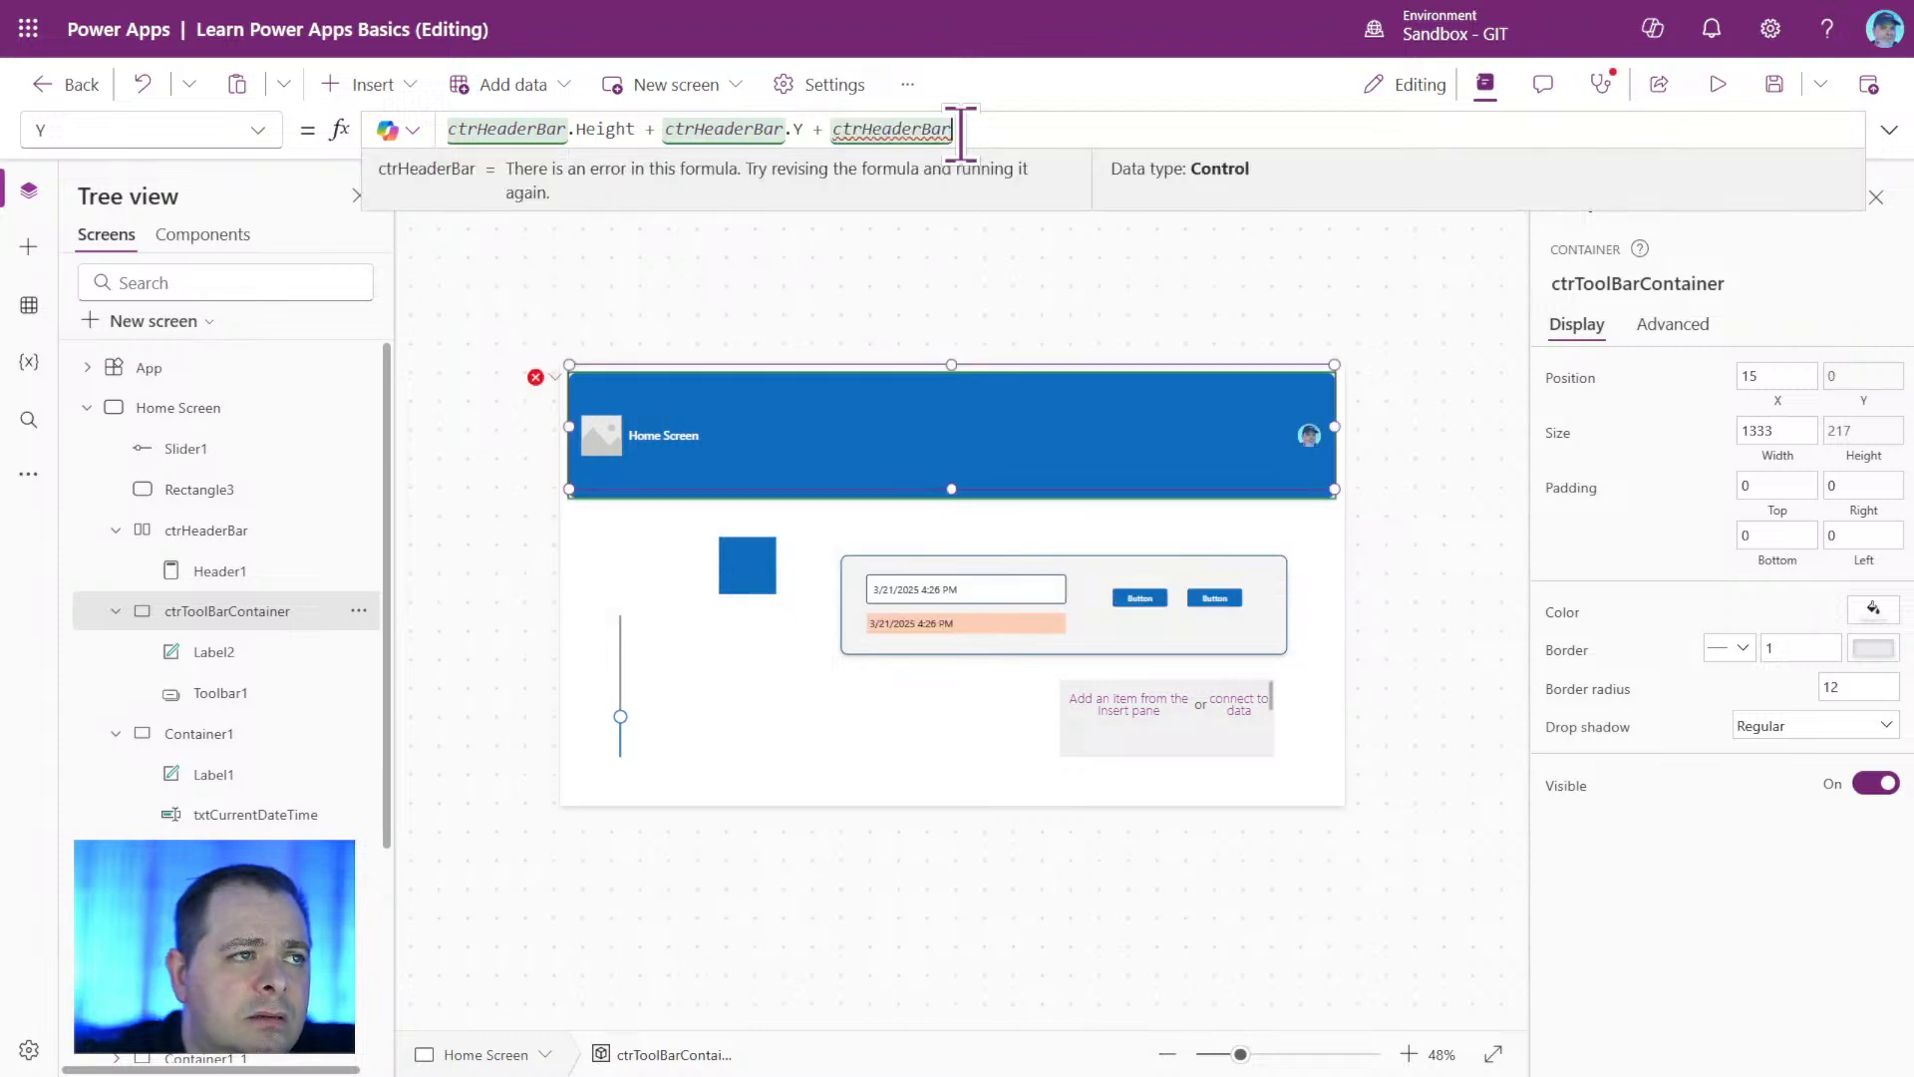
type(".Y")
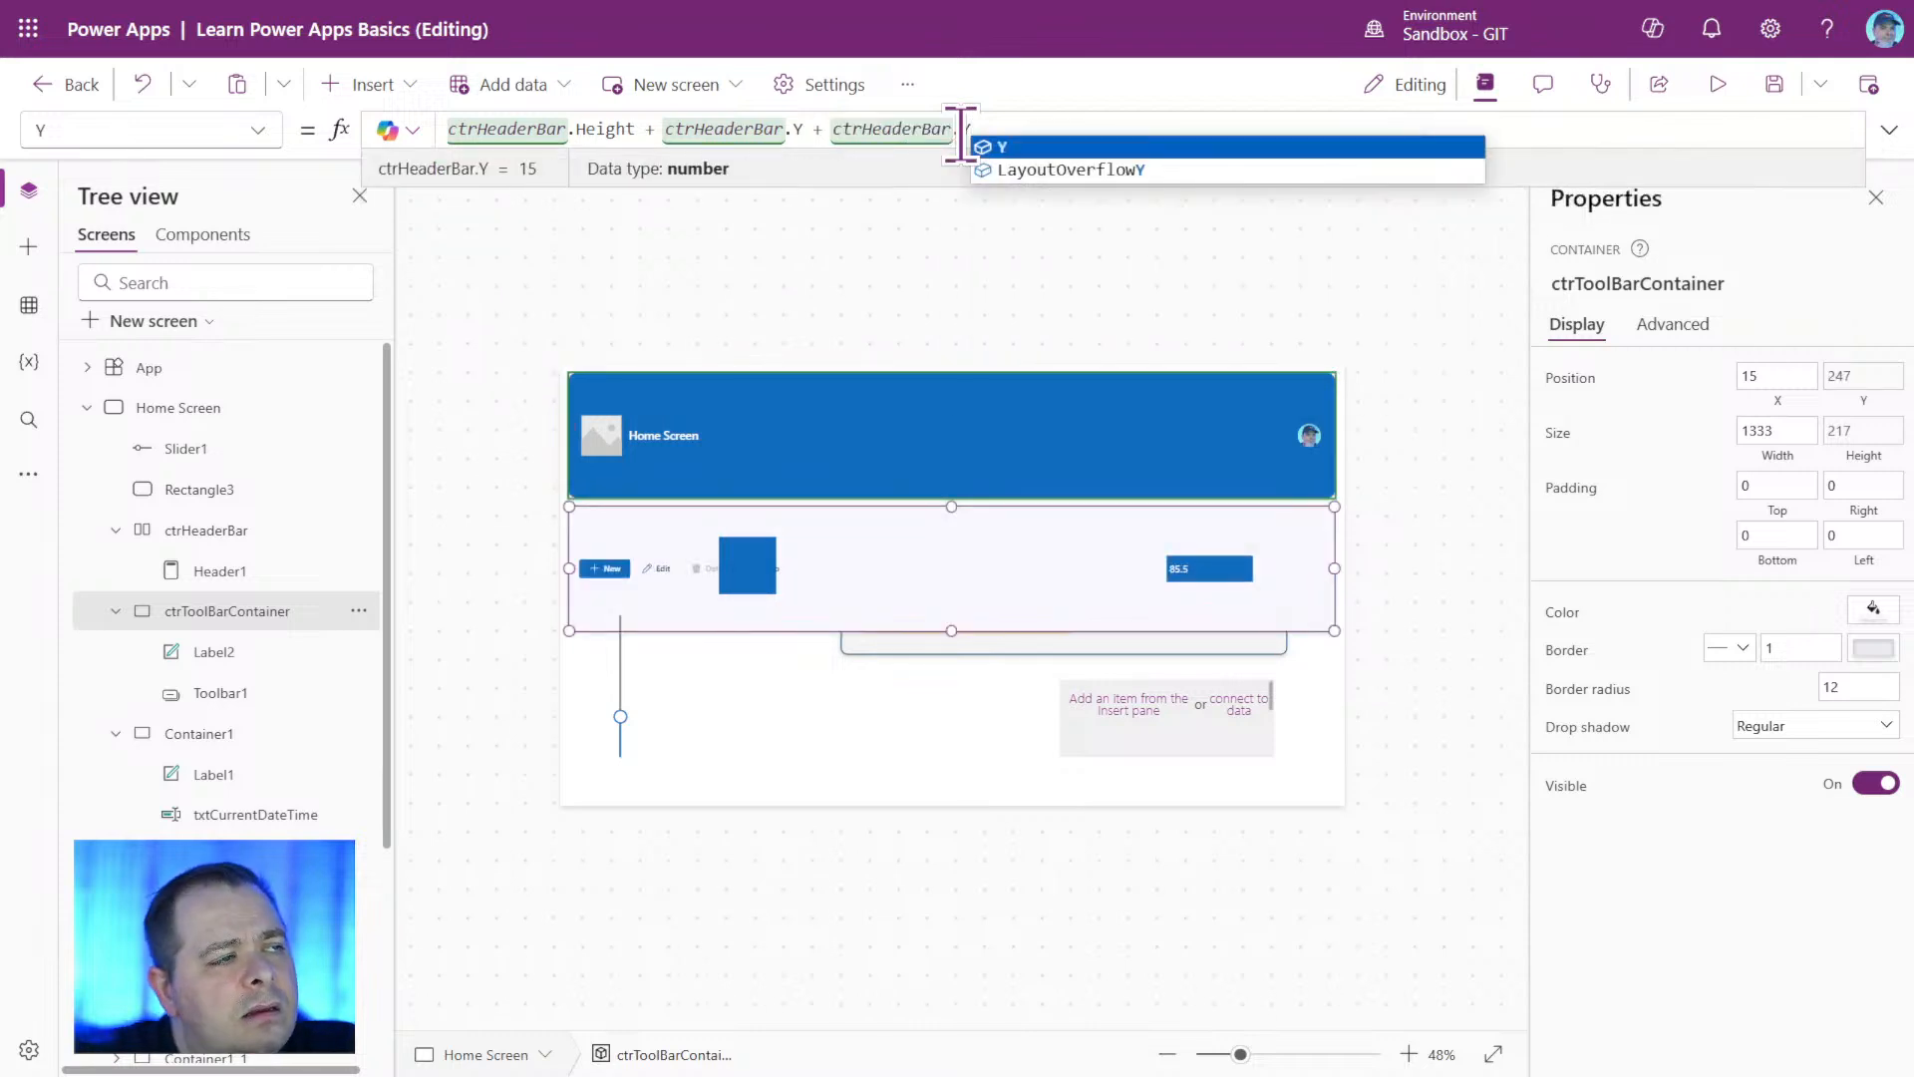
Replace the repeated addition in the Y formula of ctrToolBarContainer so it reads ctrHeaderBar.Height + ctrHeaderBar.Y * 2.
key("ctrl+shift+Left")
key("ctrl+shift+Left")
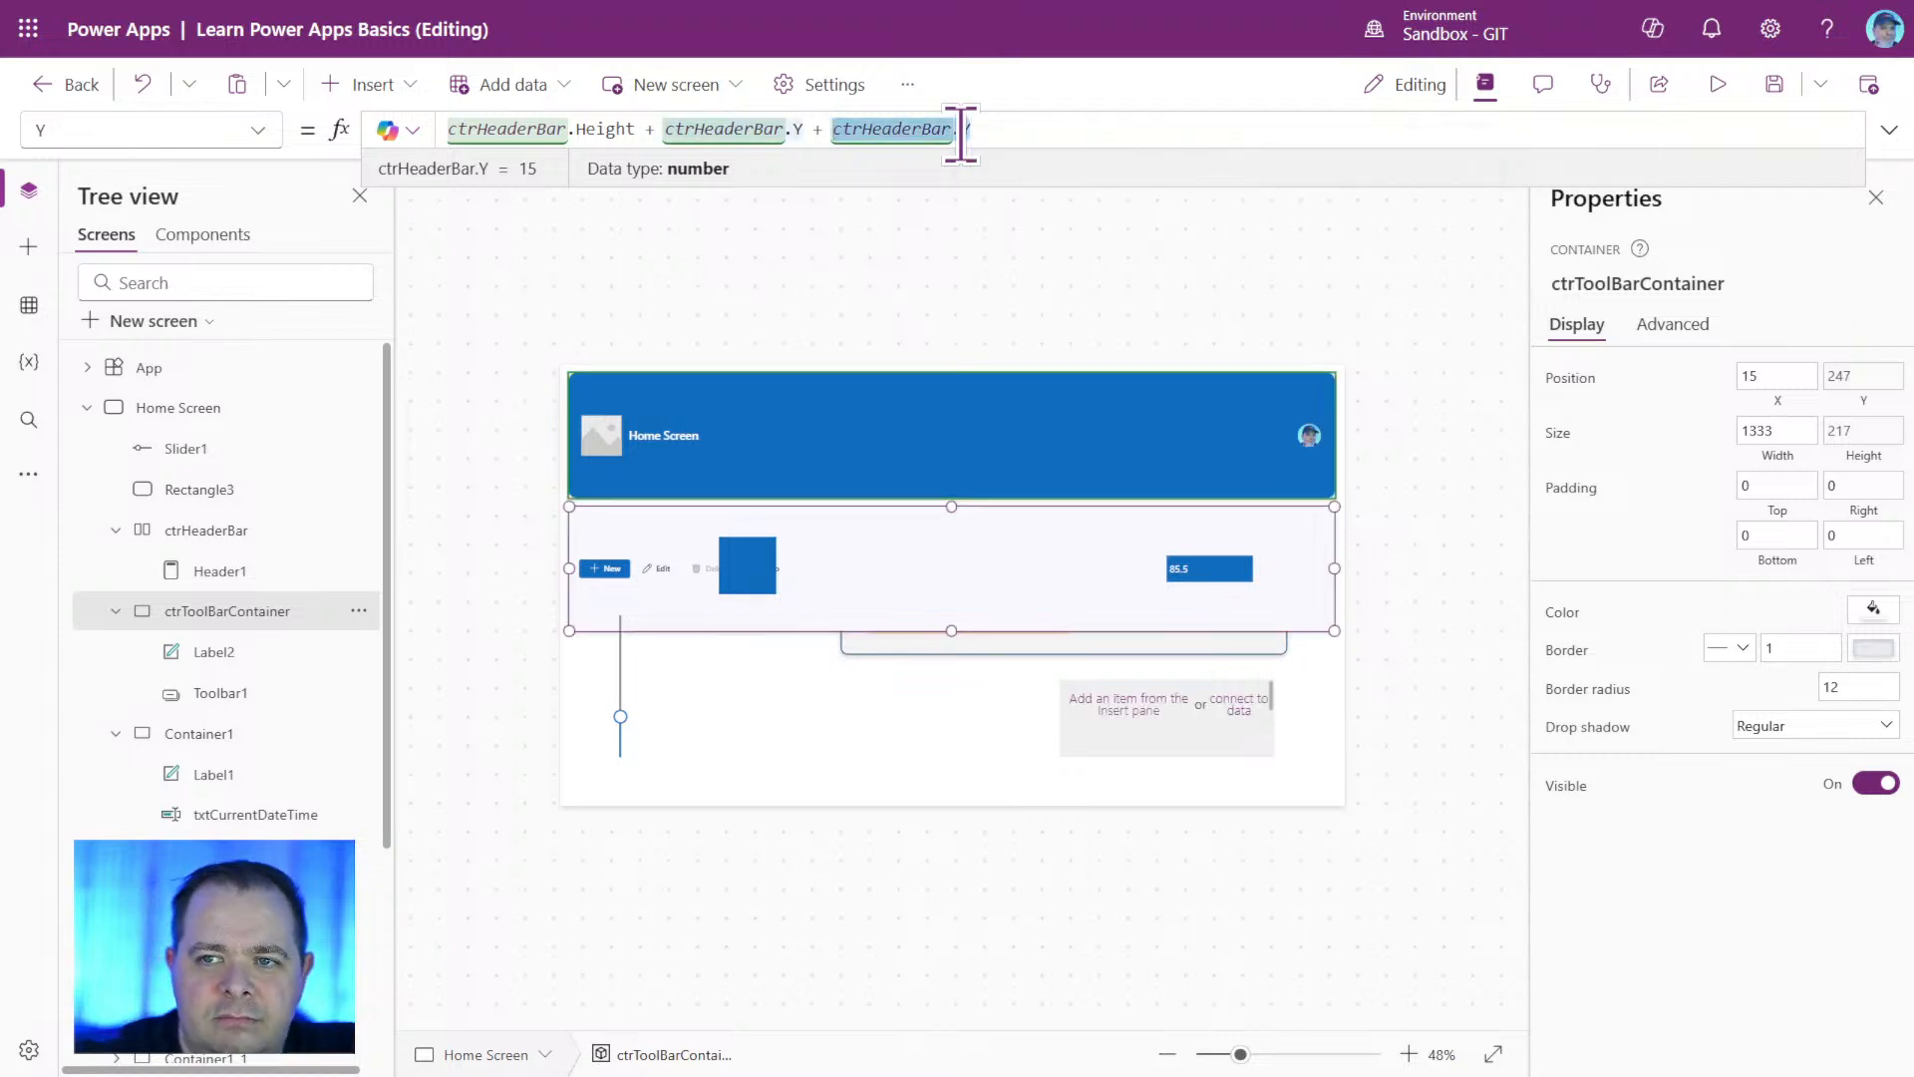
key("BackSpace")
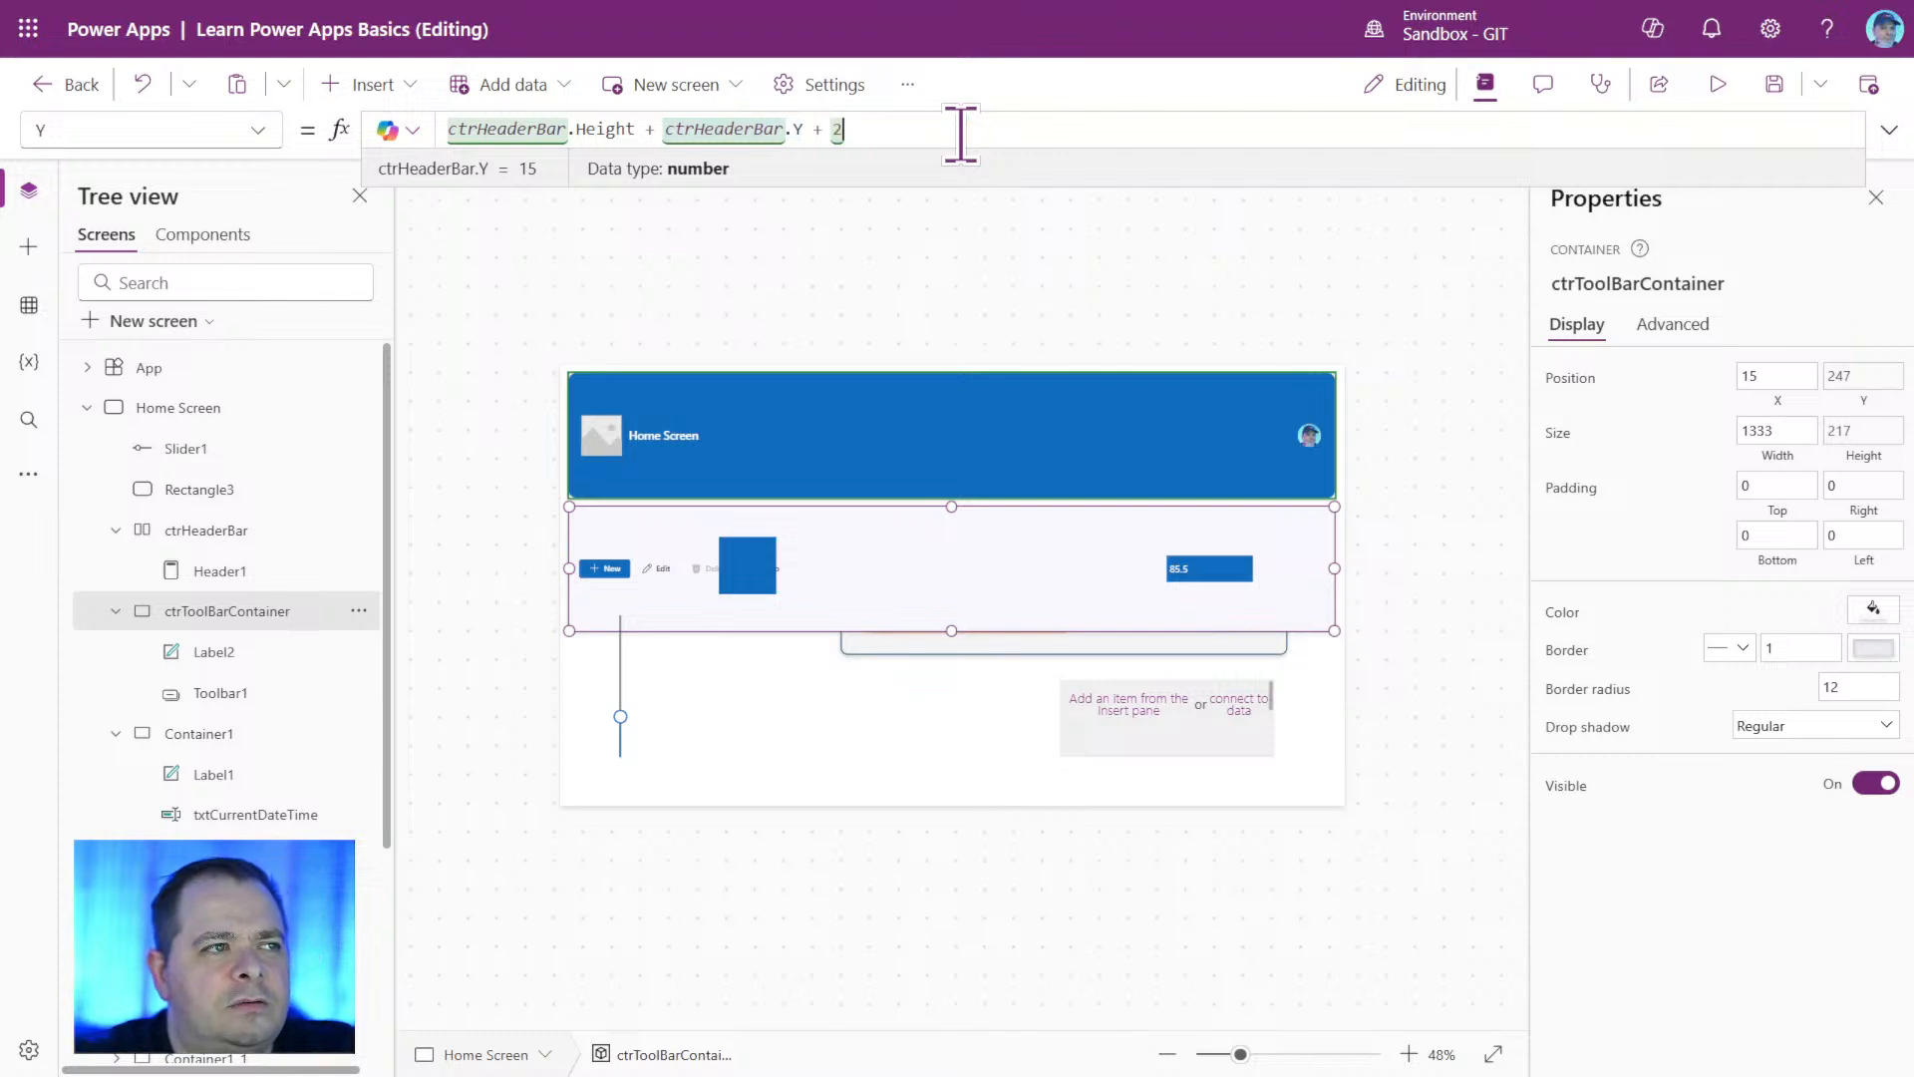
type("*")
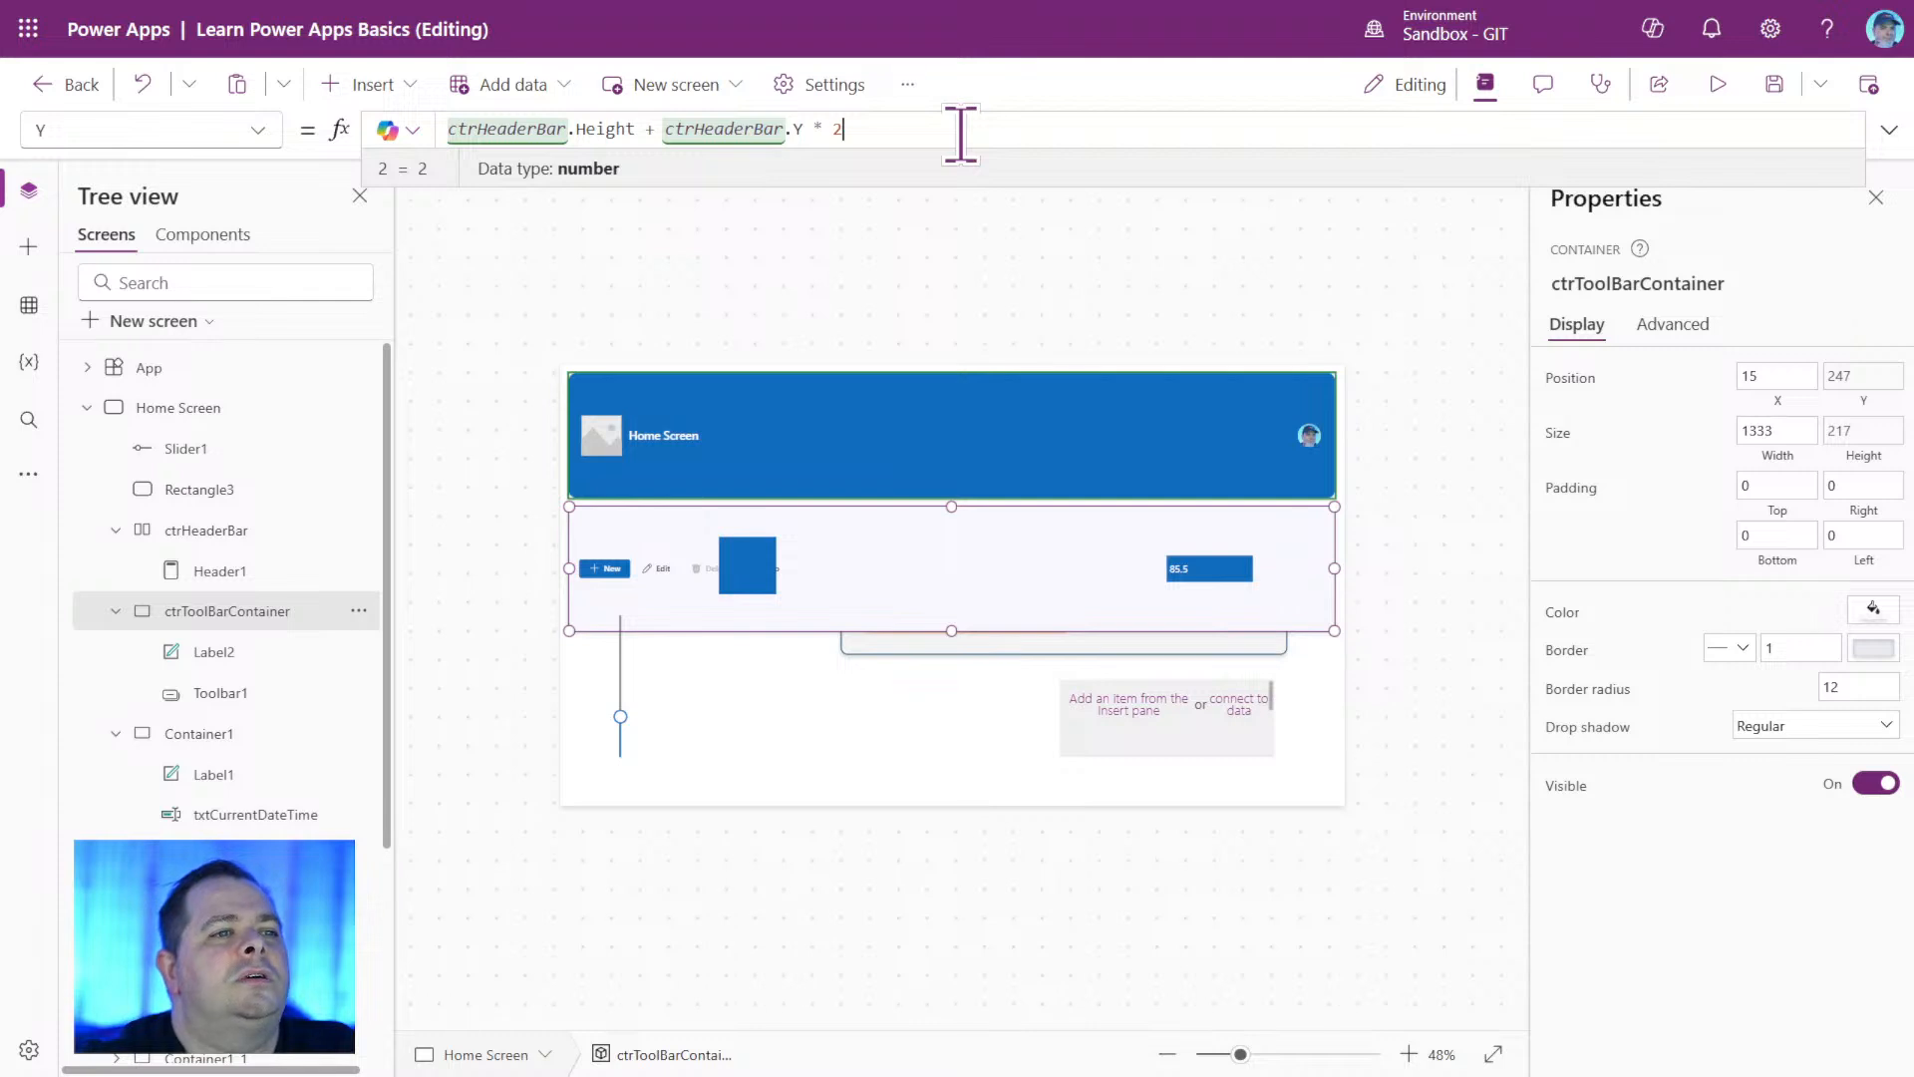
left_click(1494, 568)
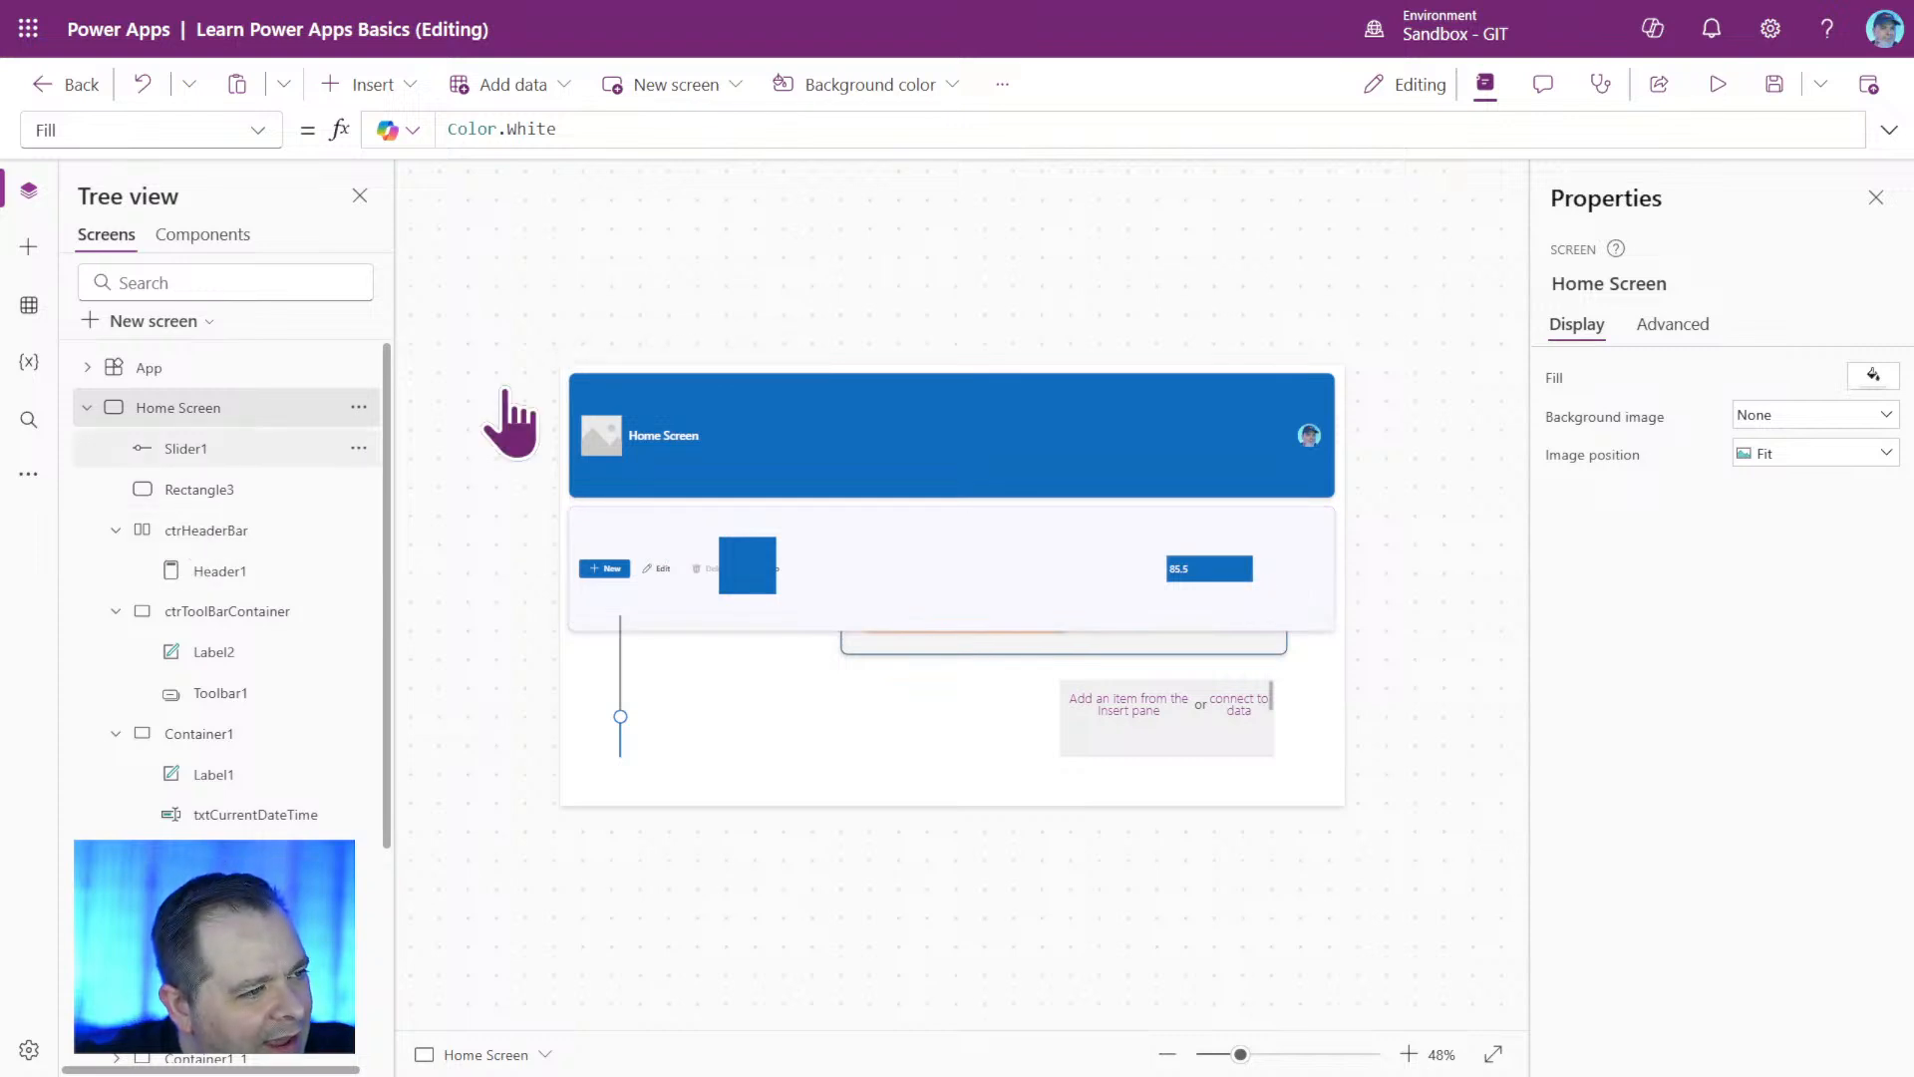
Preview the Home Screen, lower the slider to shrink the header and toolbar, and return to editing.
left_click(1718, 84)
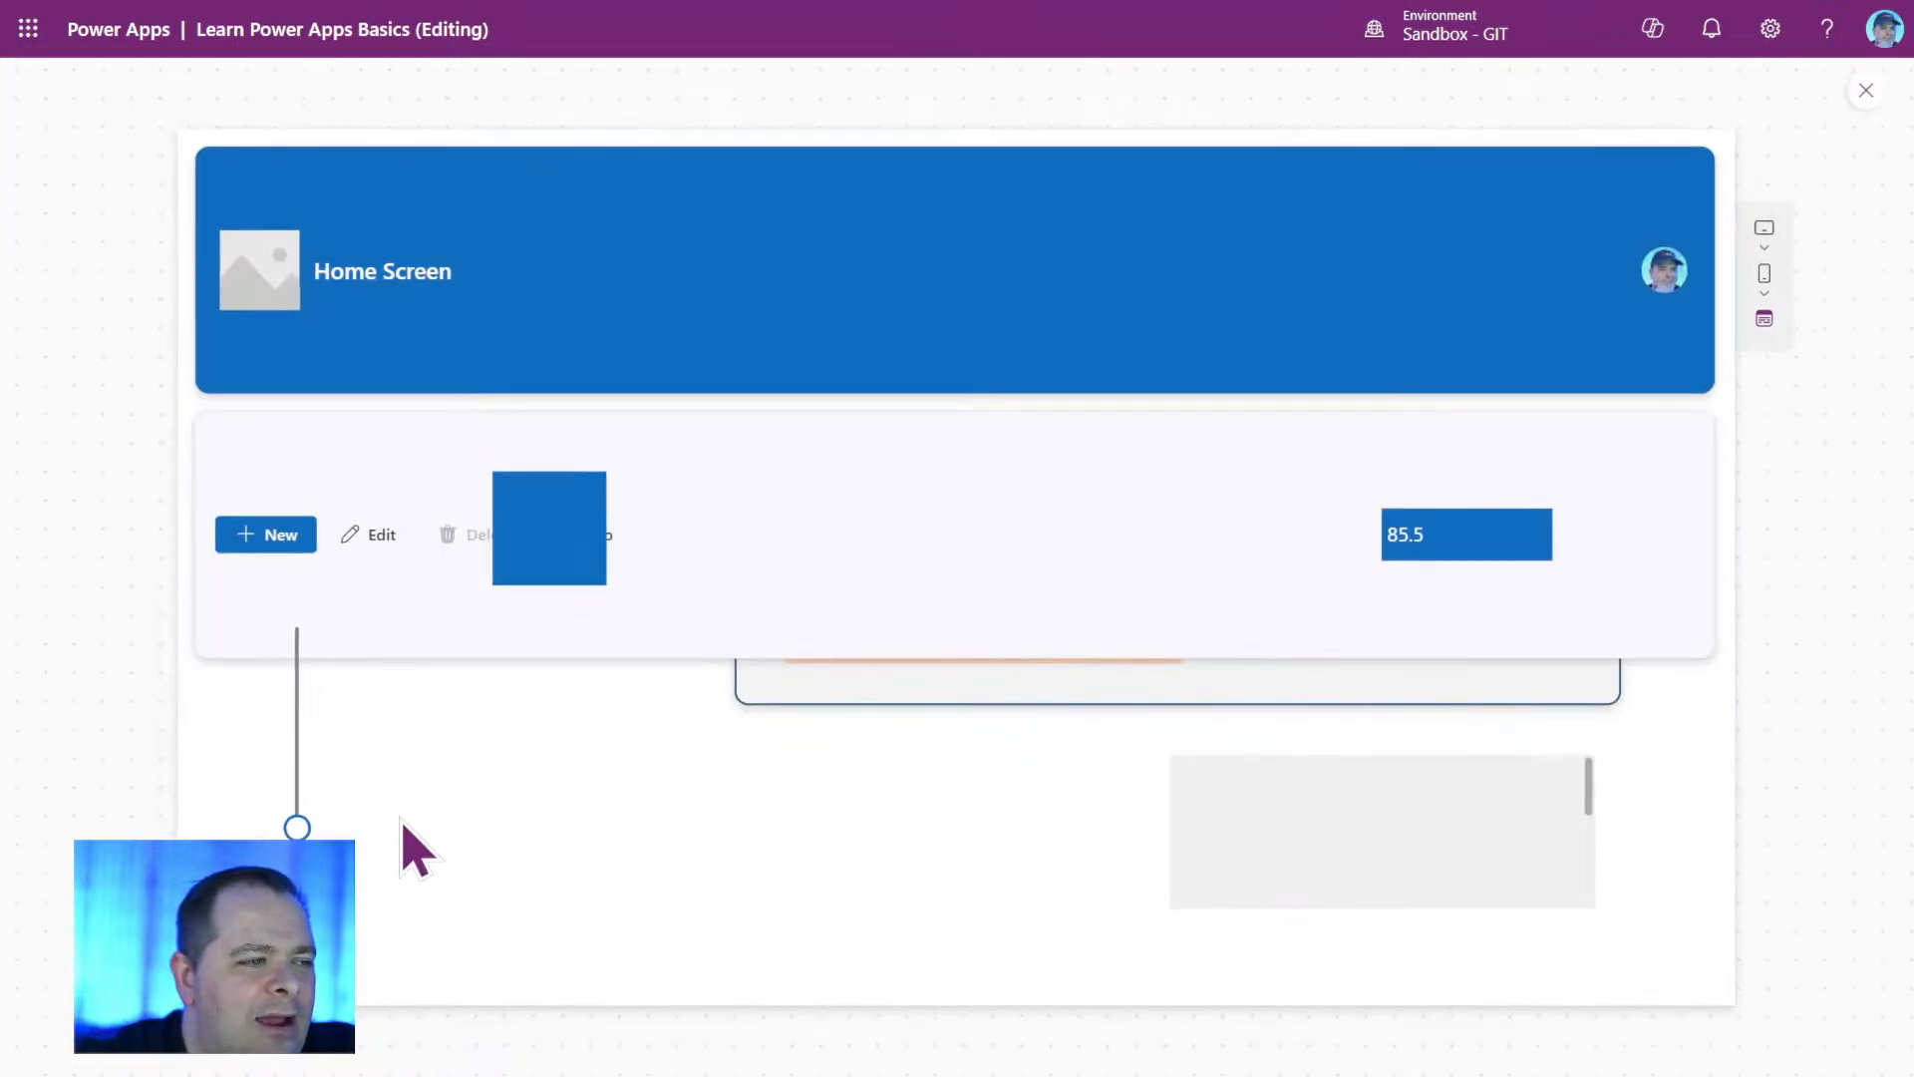
mouse_move(297, 836)
left_mouse_down()
mouse_move(296, 816)
mouse_move(297, 878)
mouse_move(296, 860)
left_mouse_up()
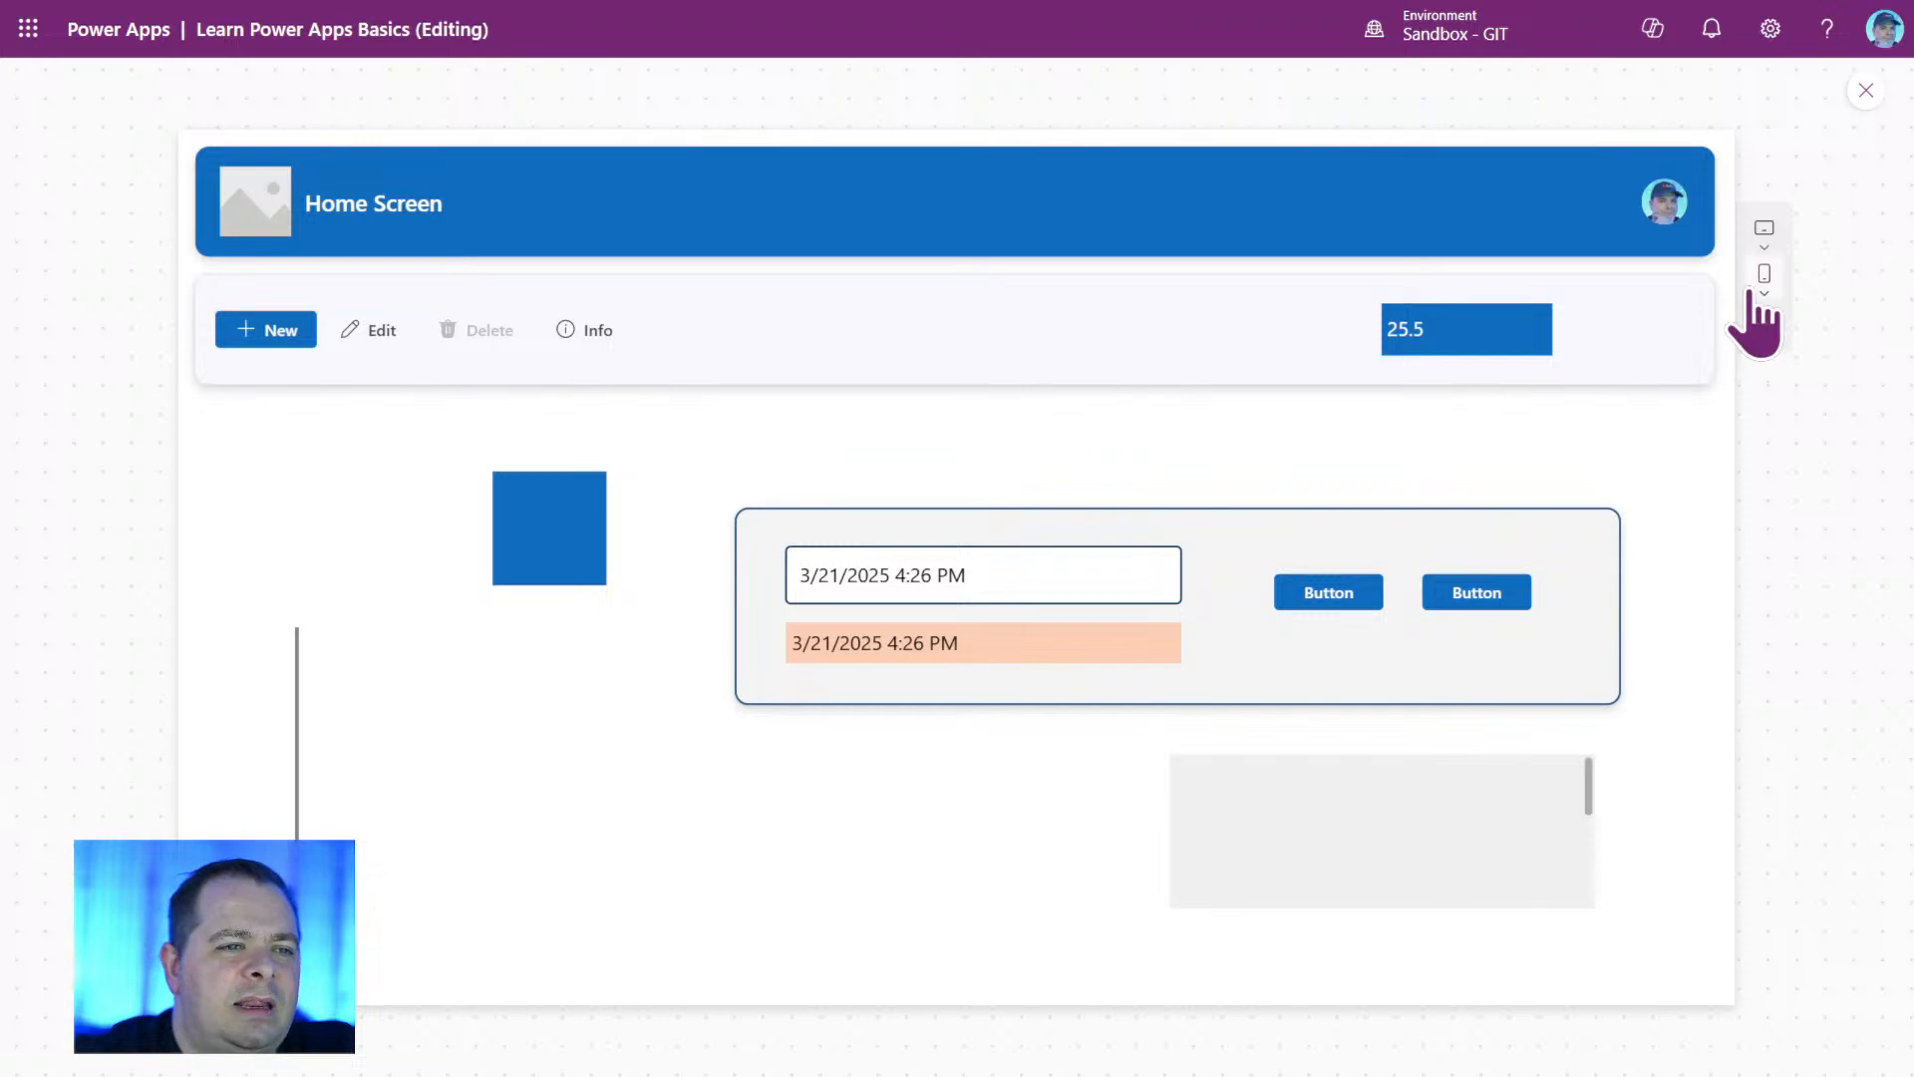
left_click(1866, 90)
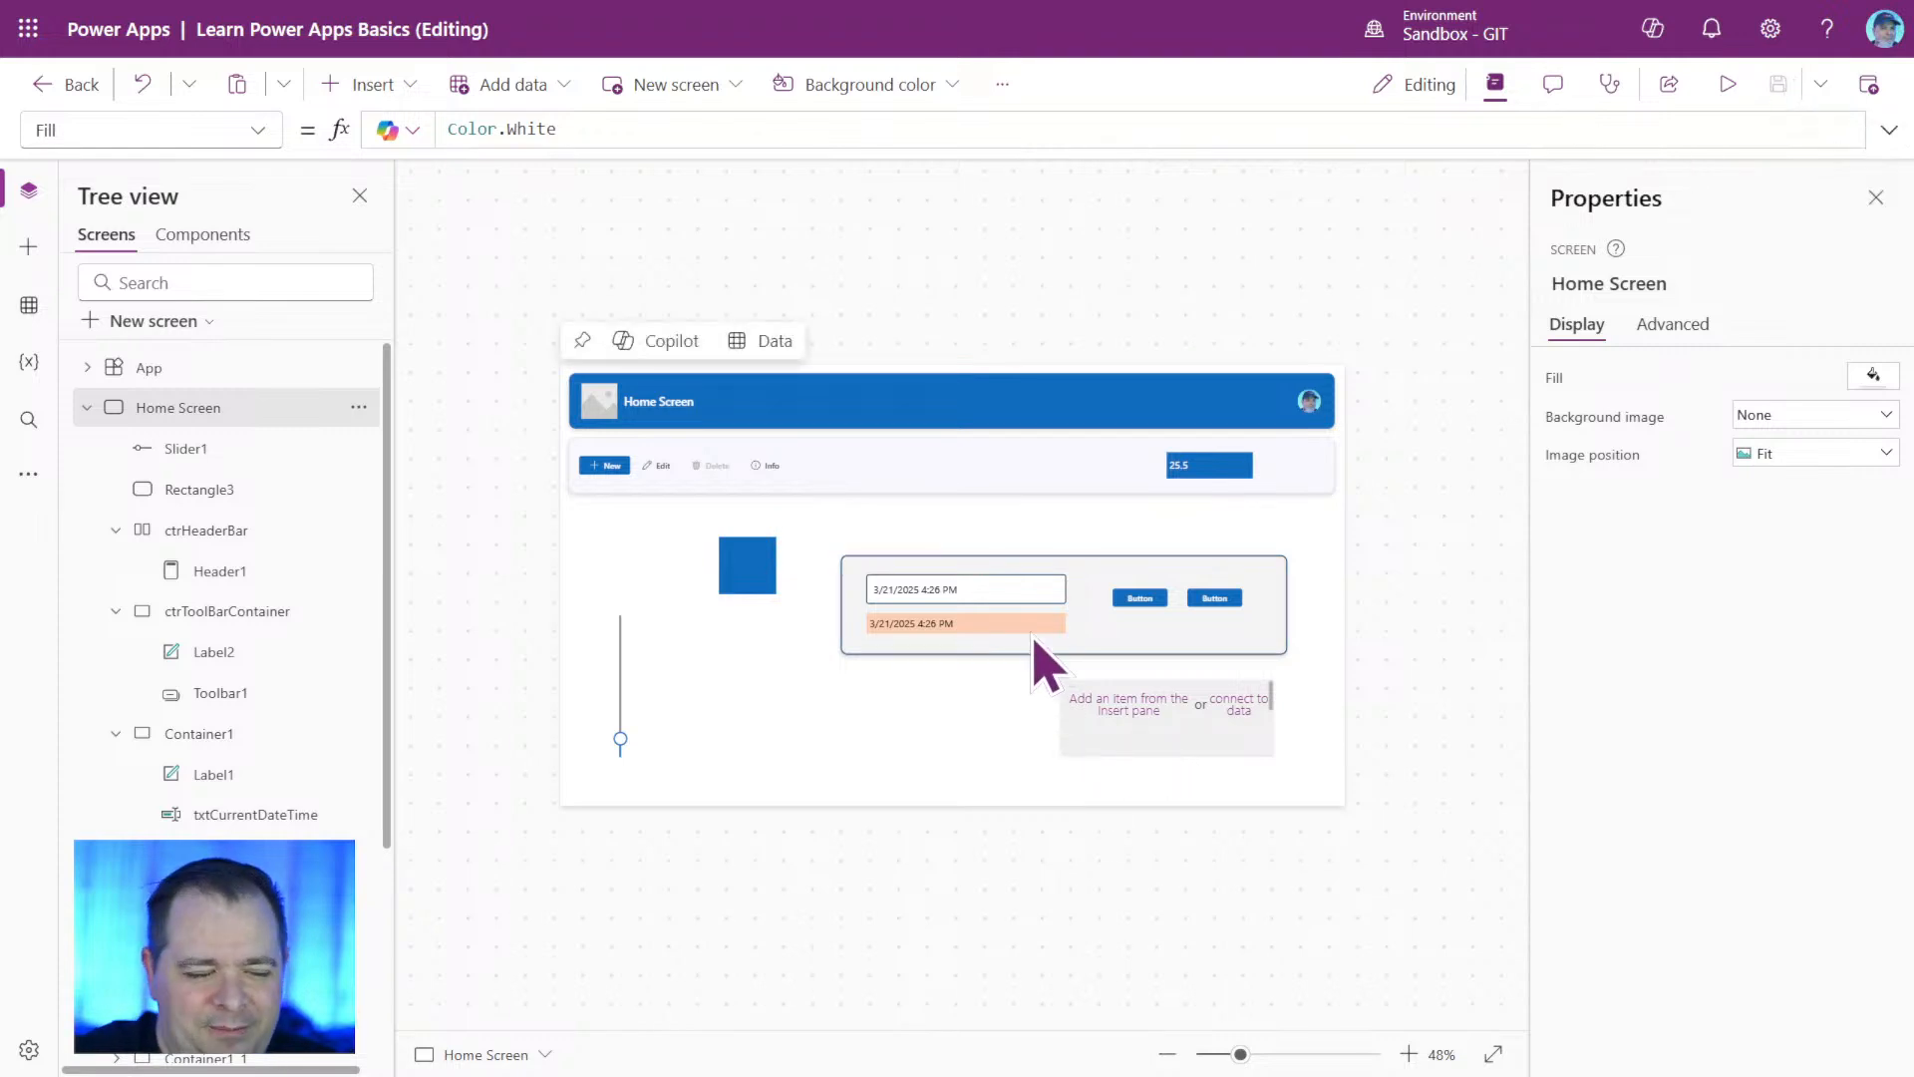
Duplicate the Home Screen to keep a copy of its current controls.
right_click(685, 485)
left_click(1104, 265)
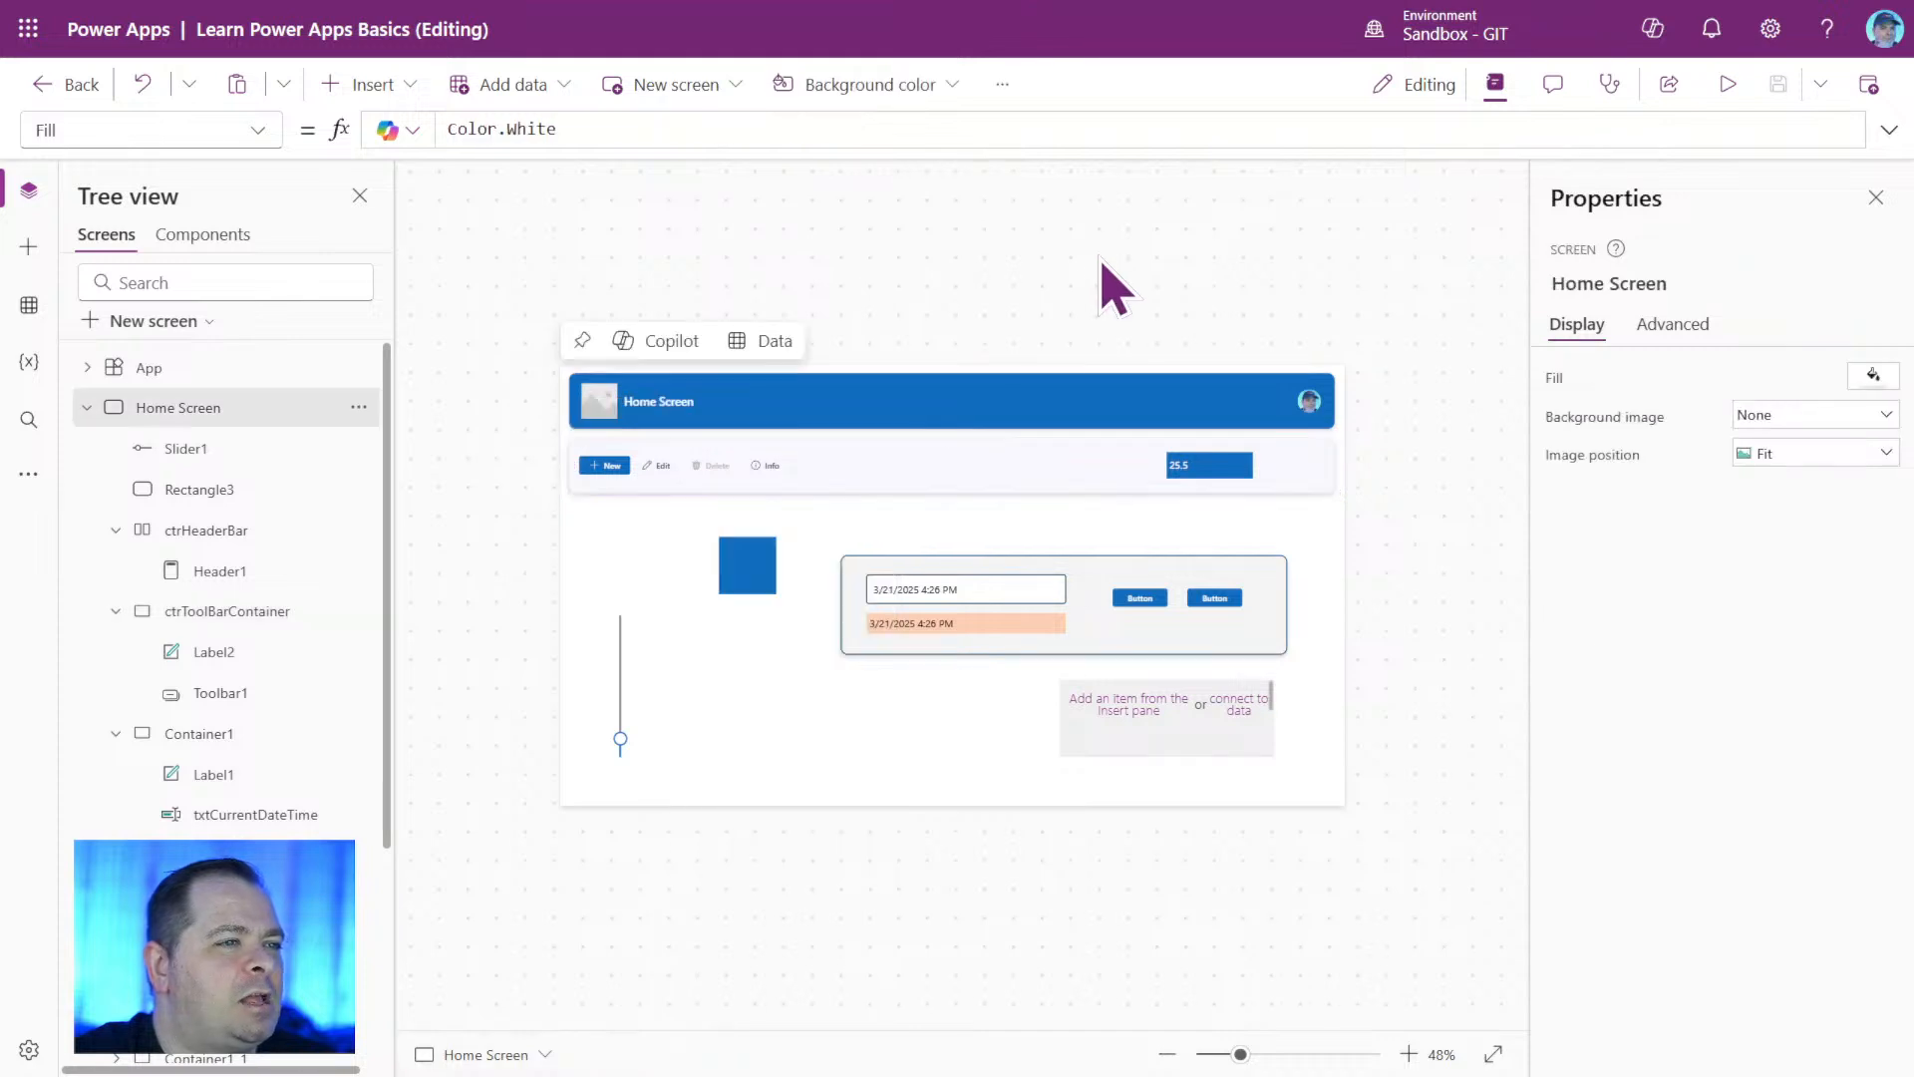
right_click(275, 409)
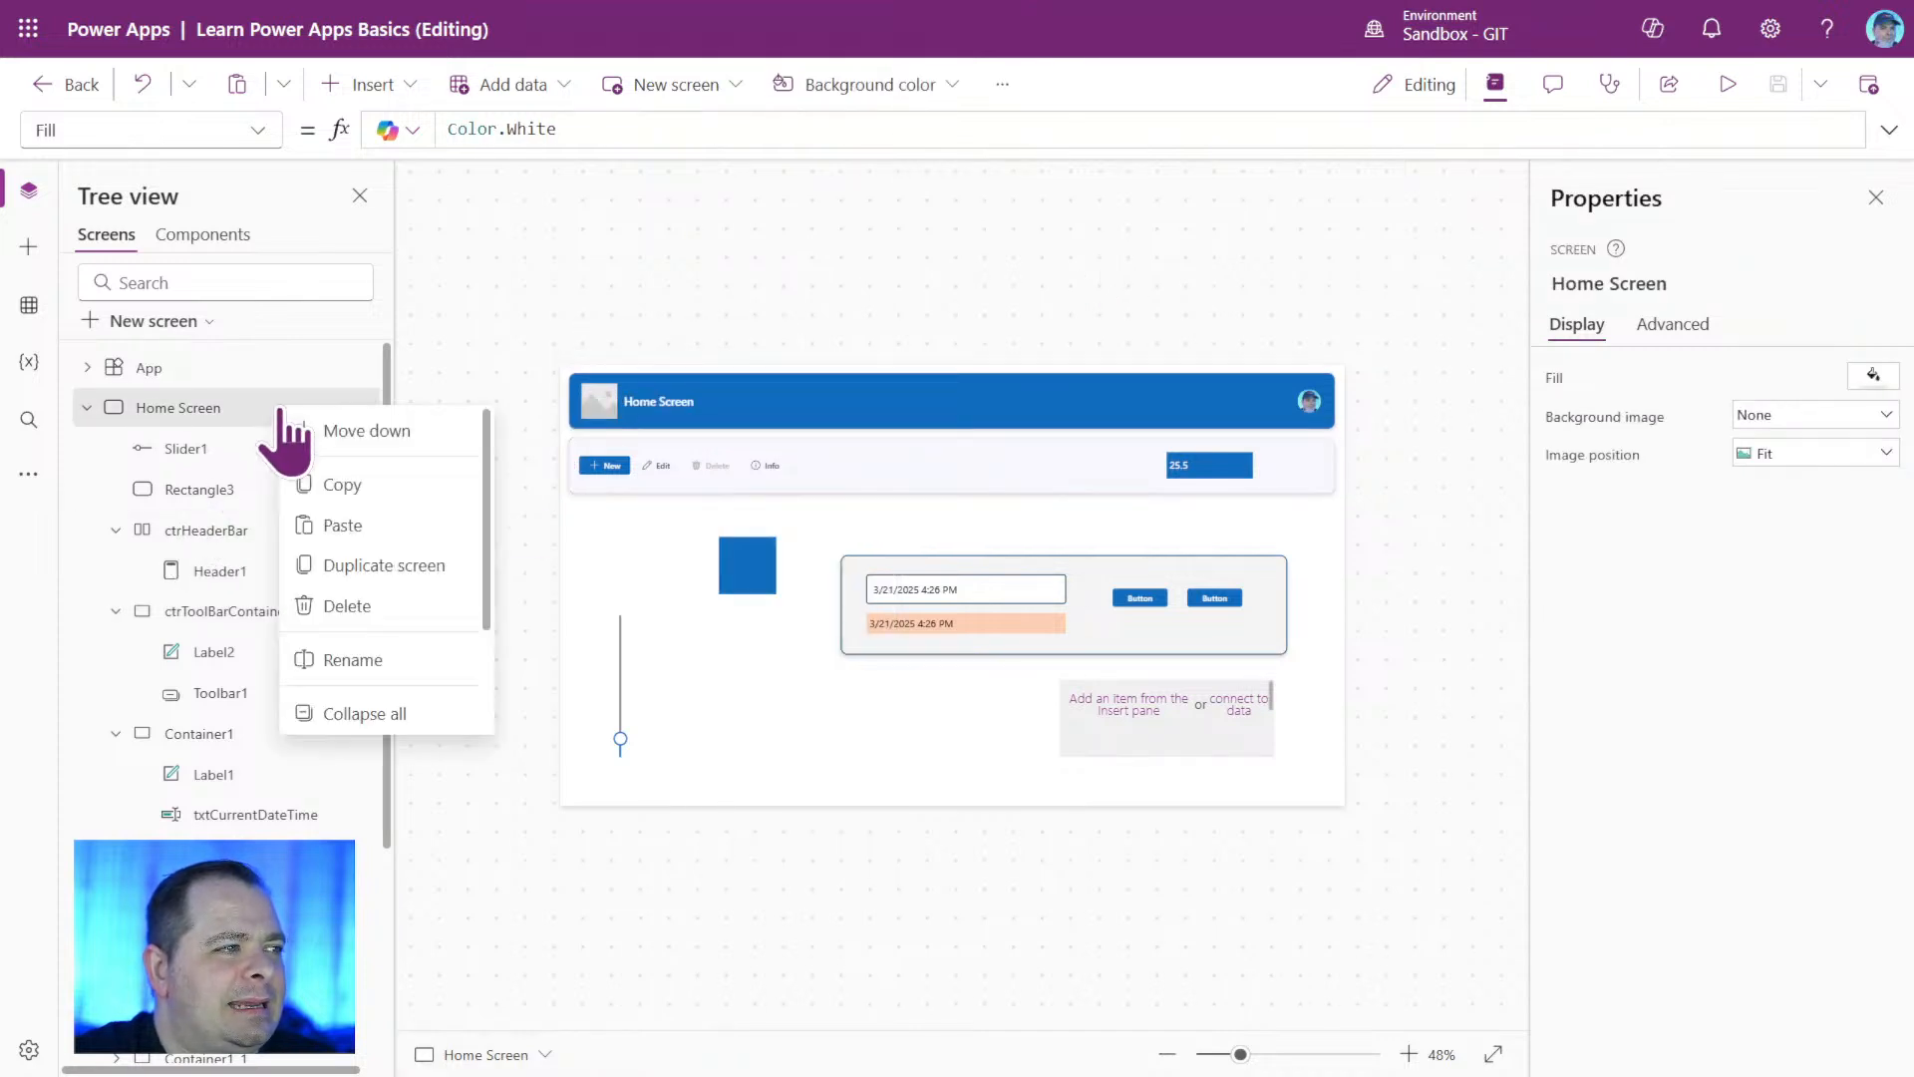
left_click(424, 565)
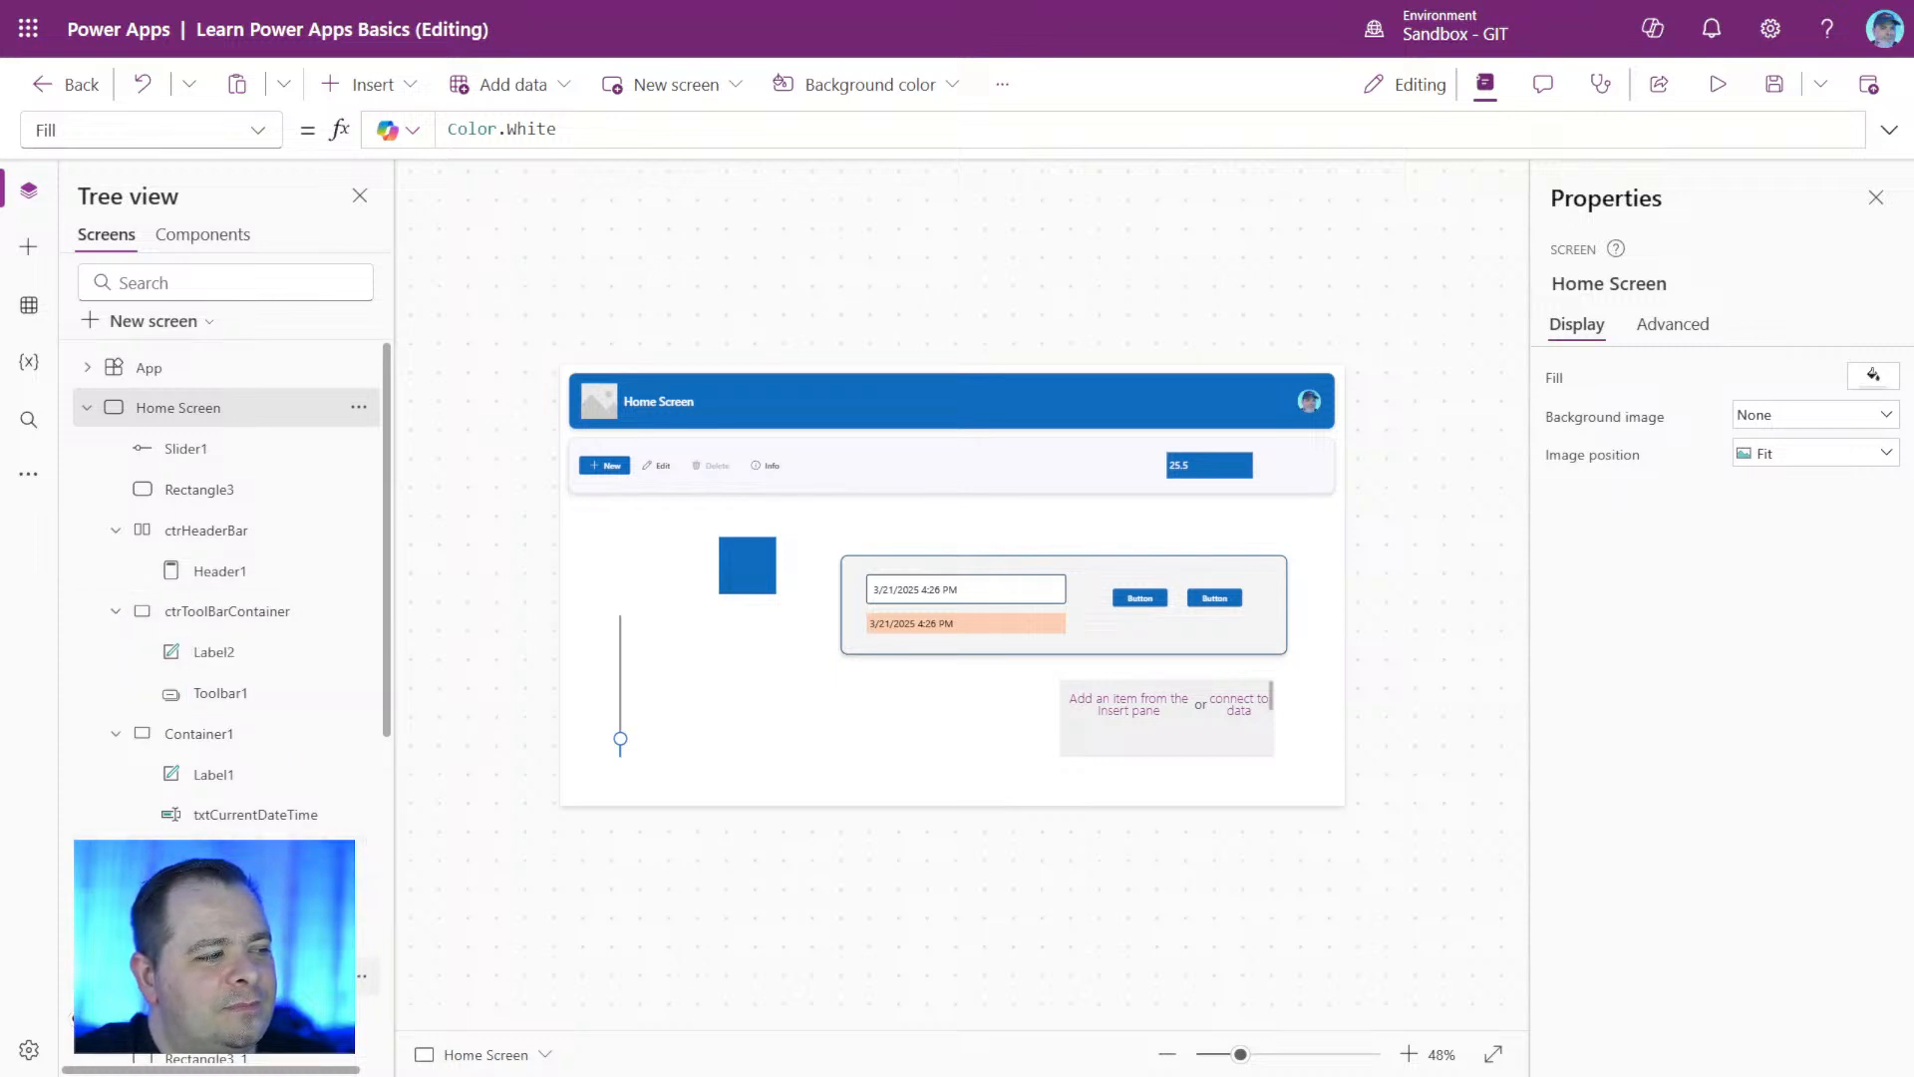
Delete Rectangle3, Container1, Gallery2 and the toolbar's Label2 from the original Home Screen.
left_click(117, 733)
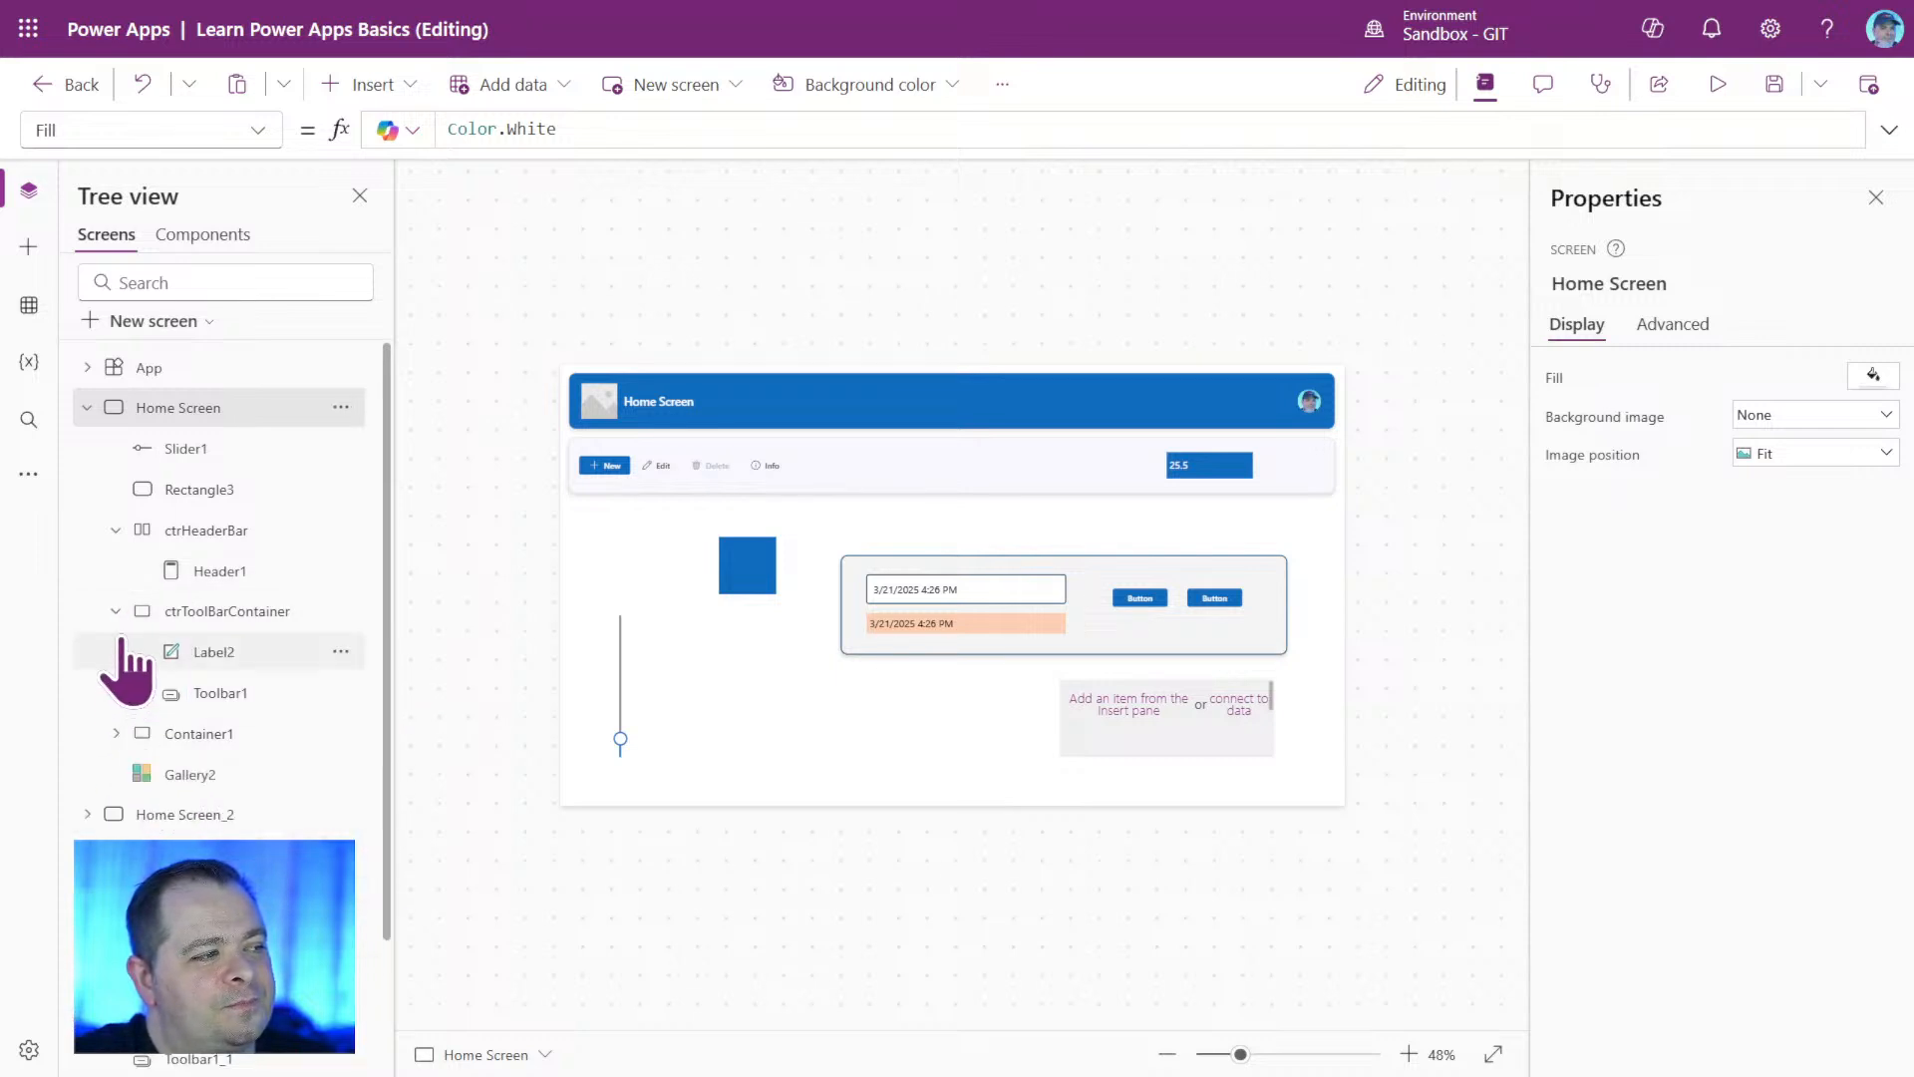
left_click(117, 610)
left_click(116, 530)
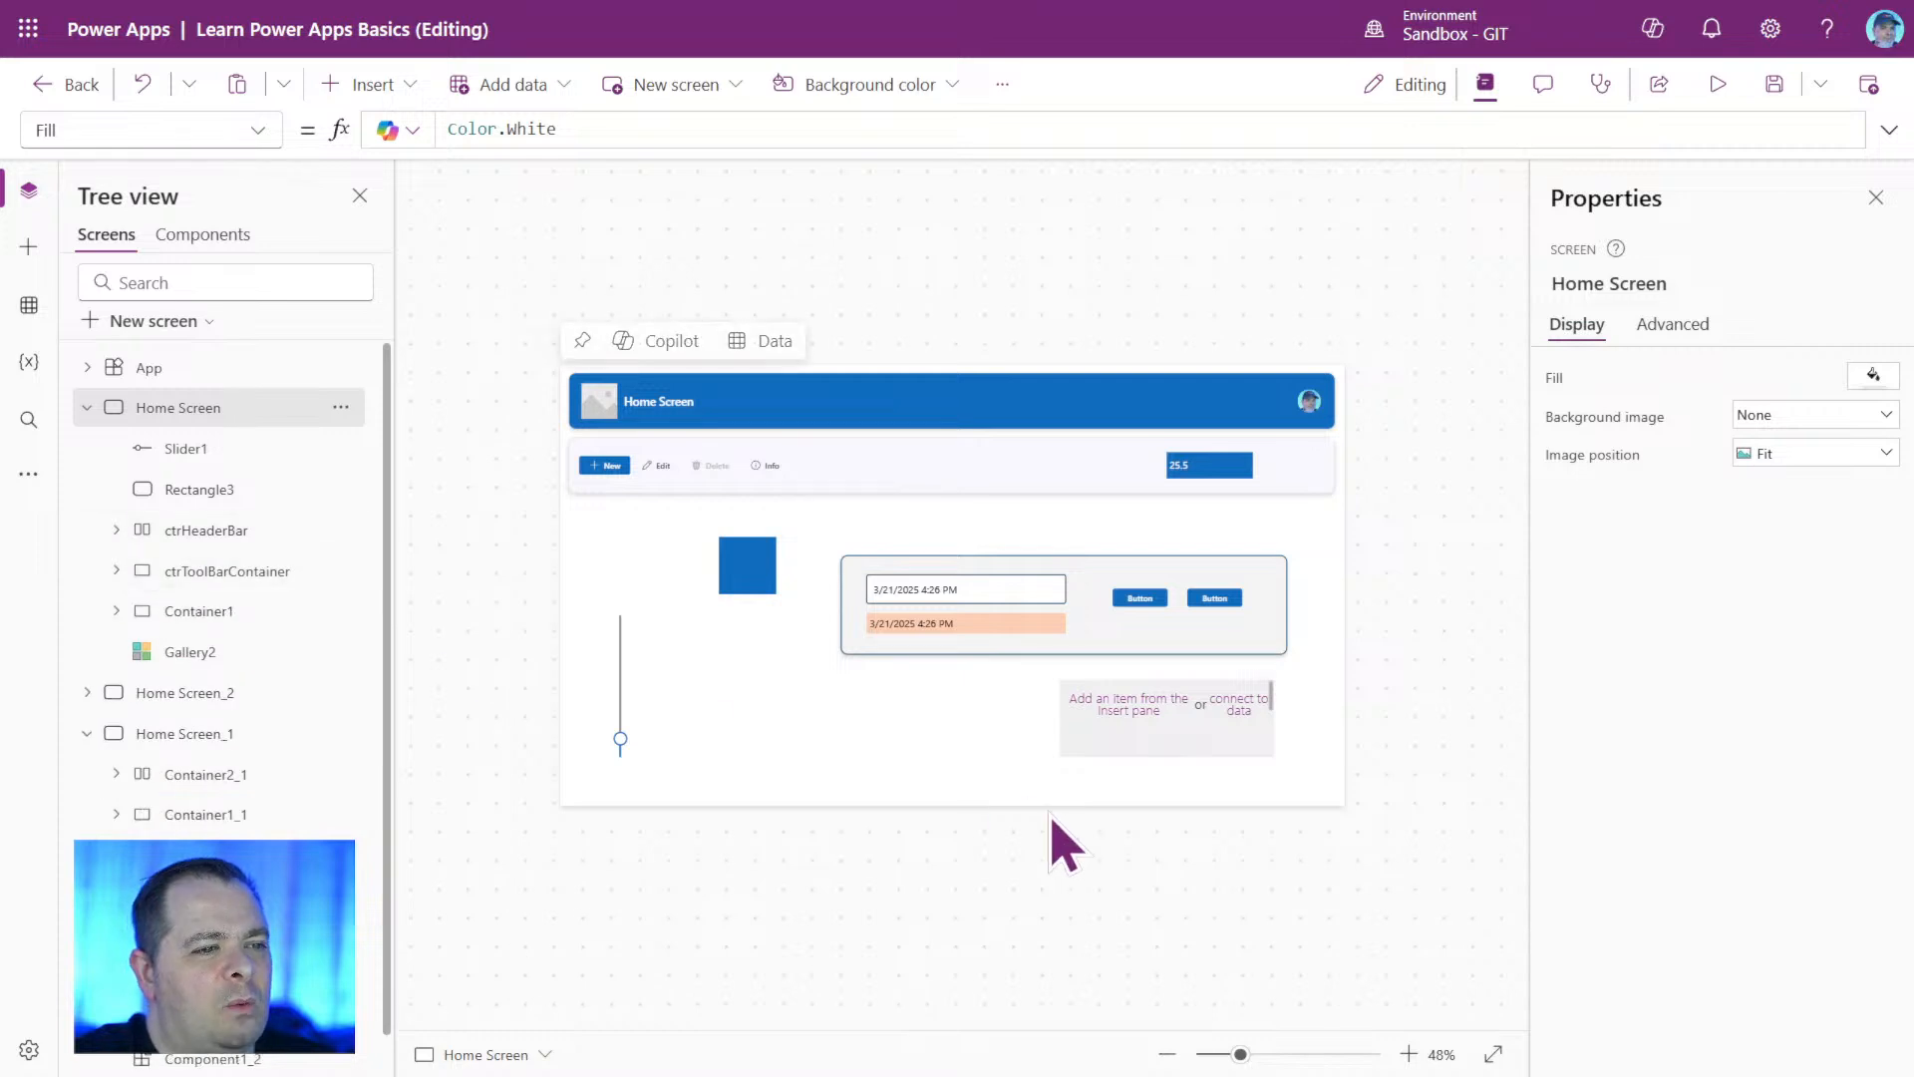
left_click_drag(681, 502, 1479, 868)
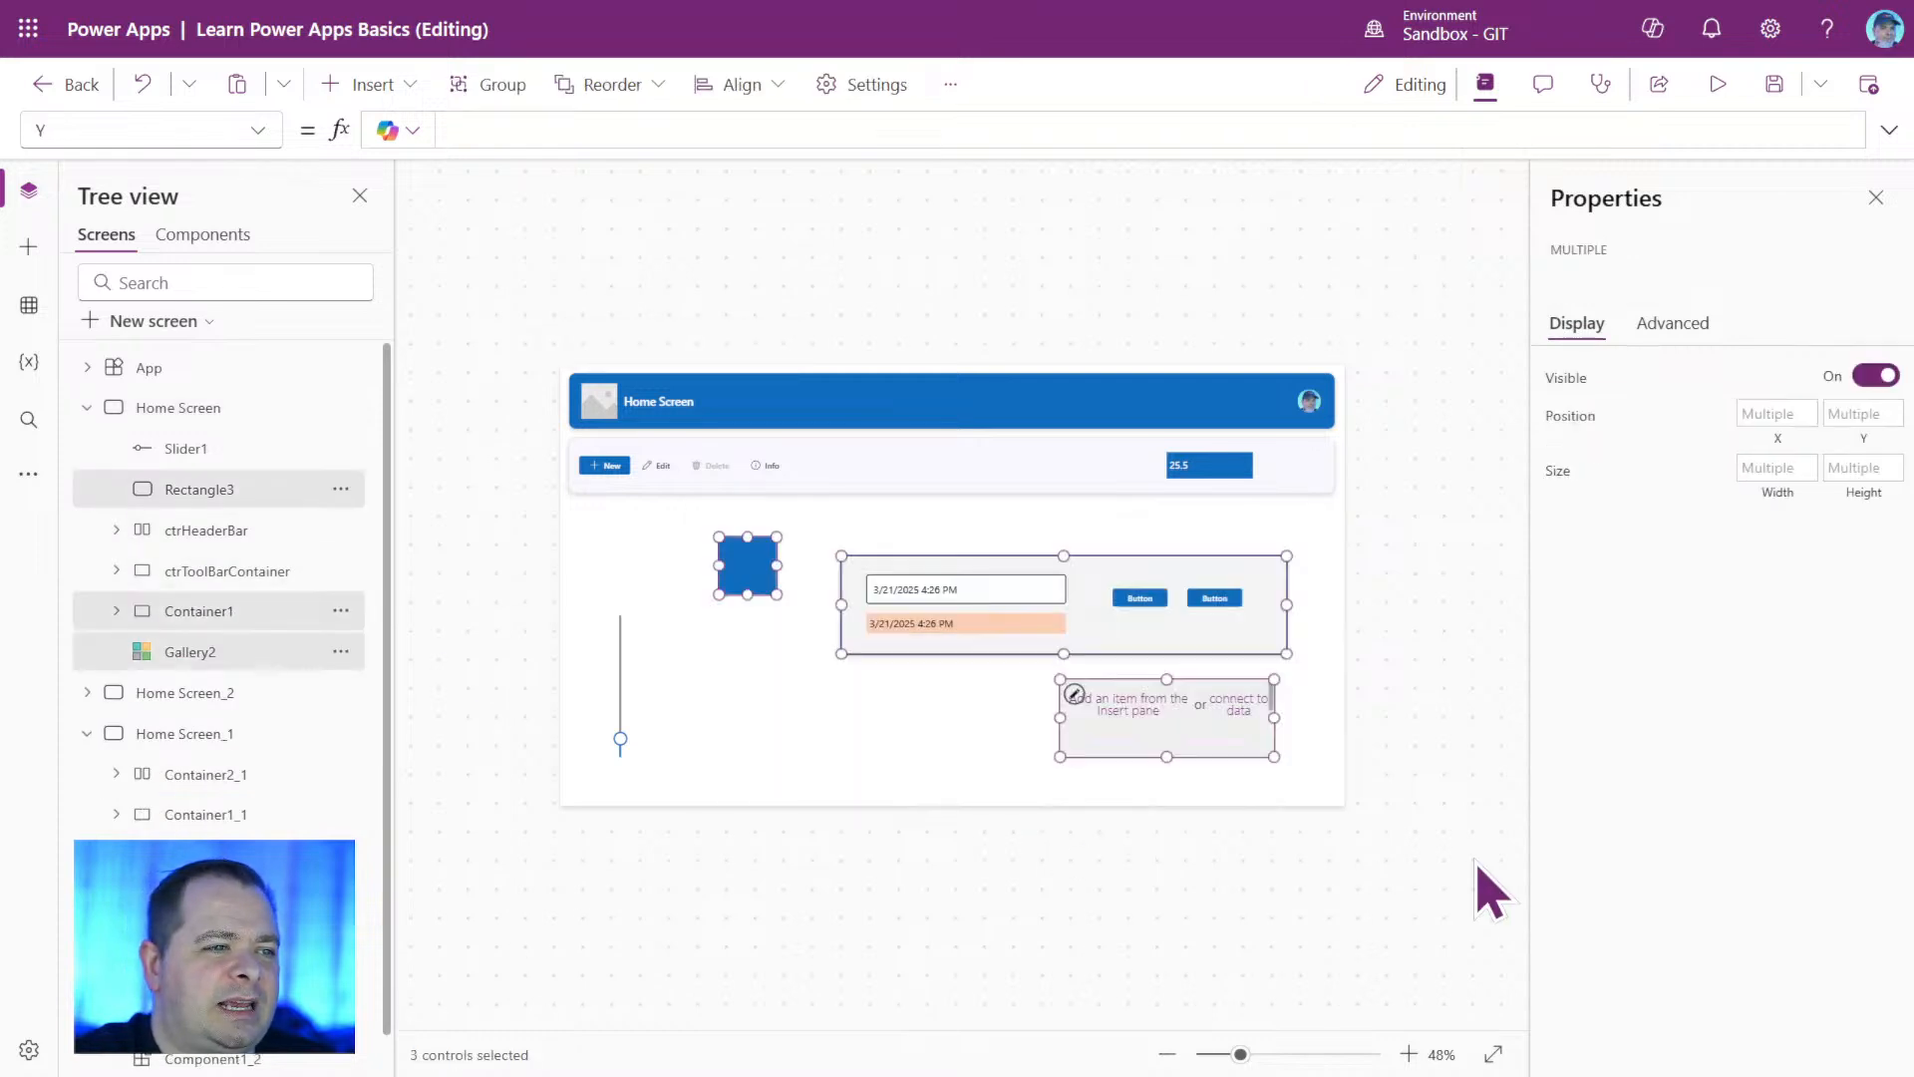
key("Delete")
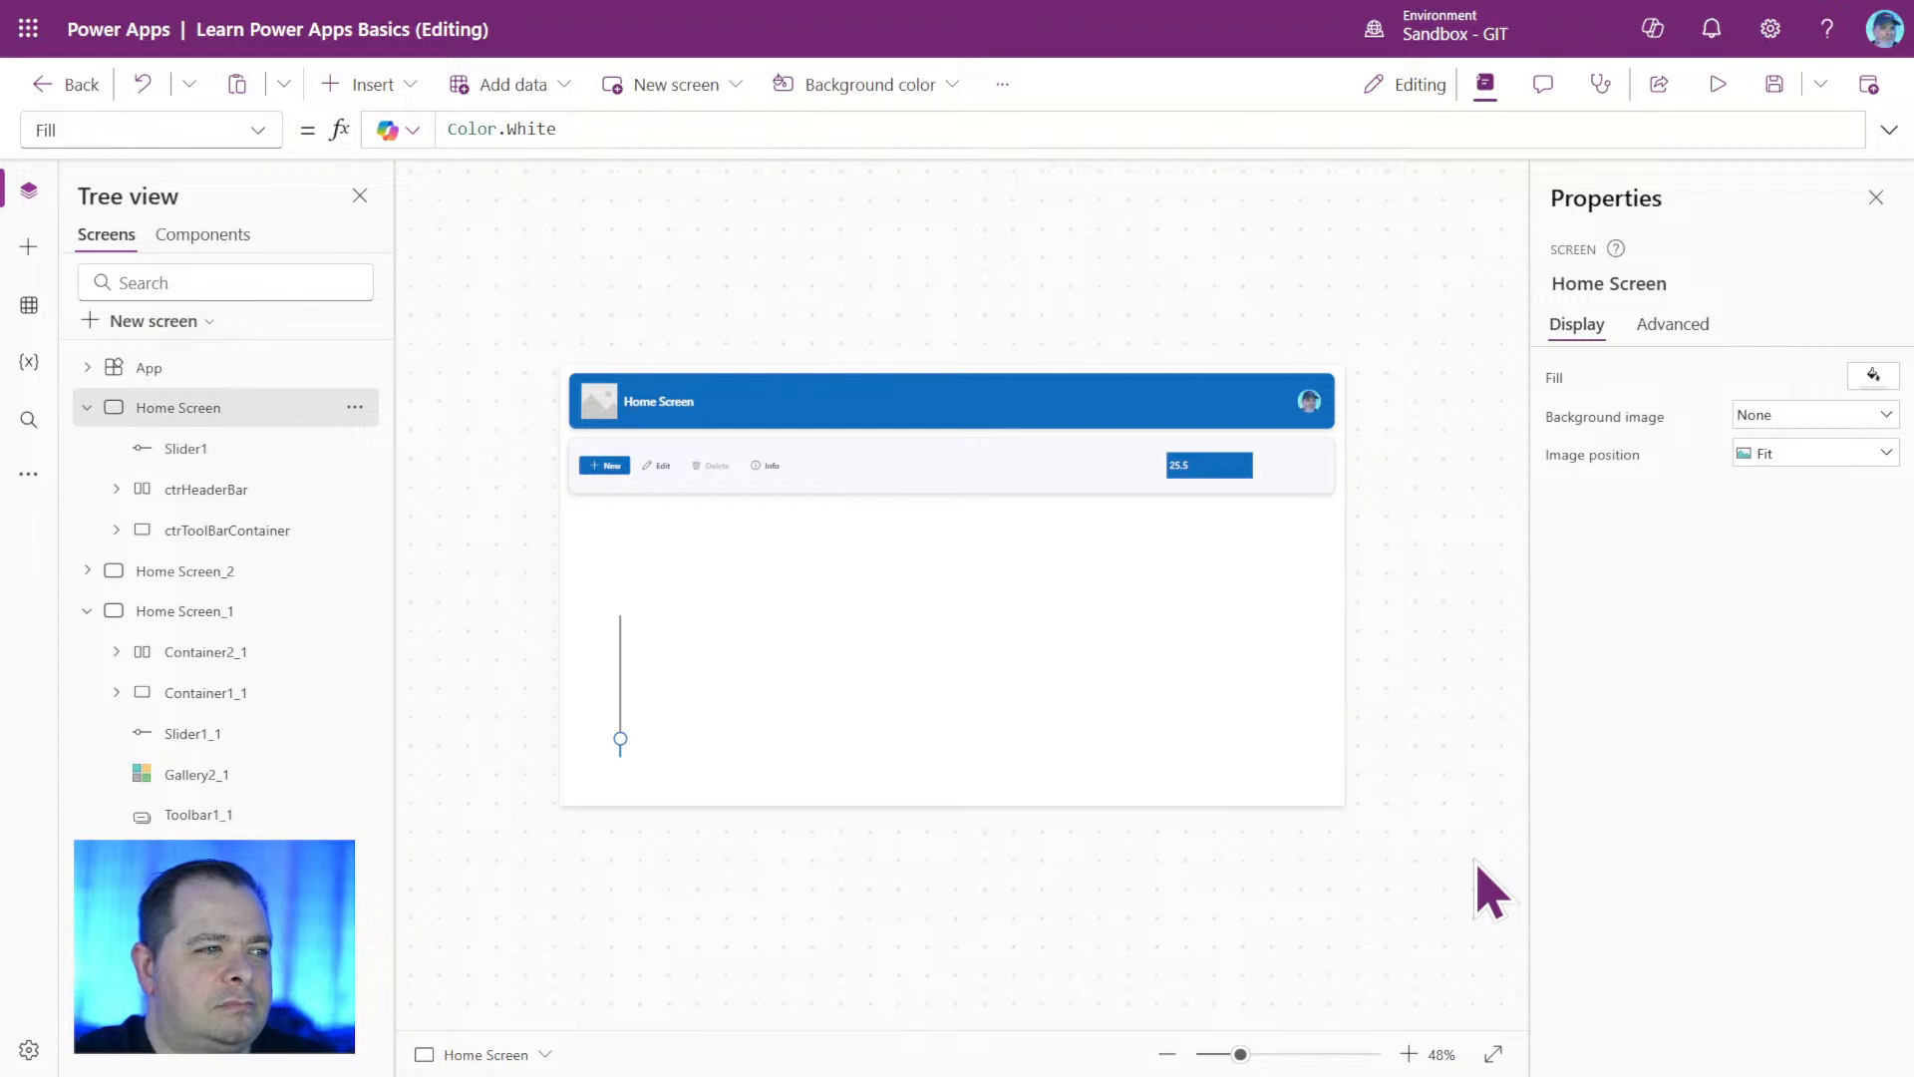
left_click(1181, 466)
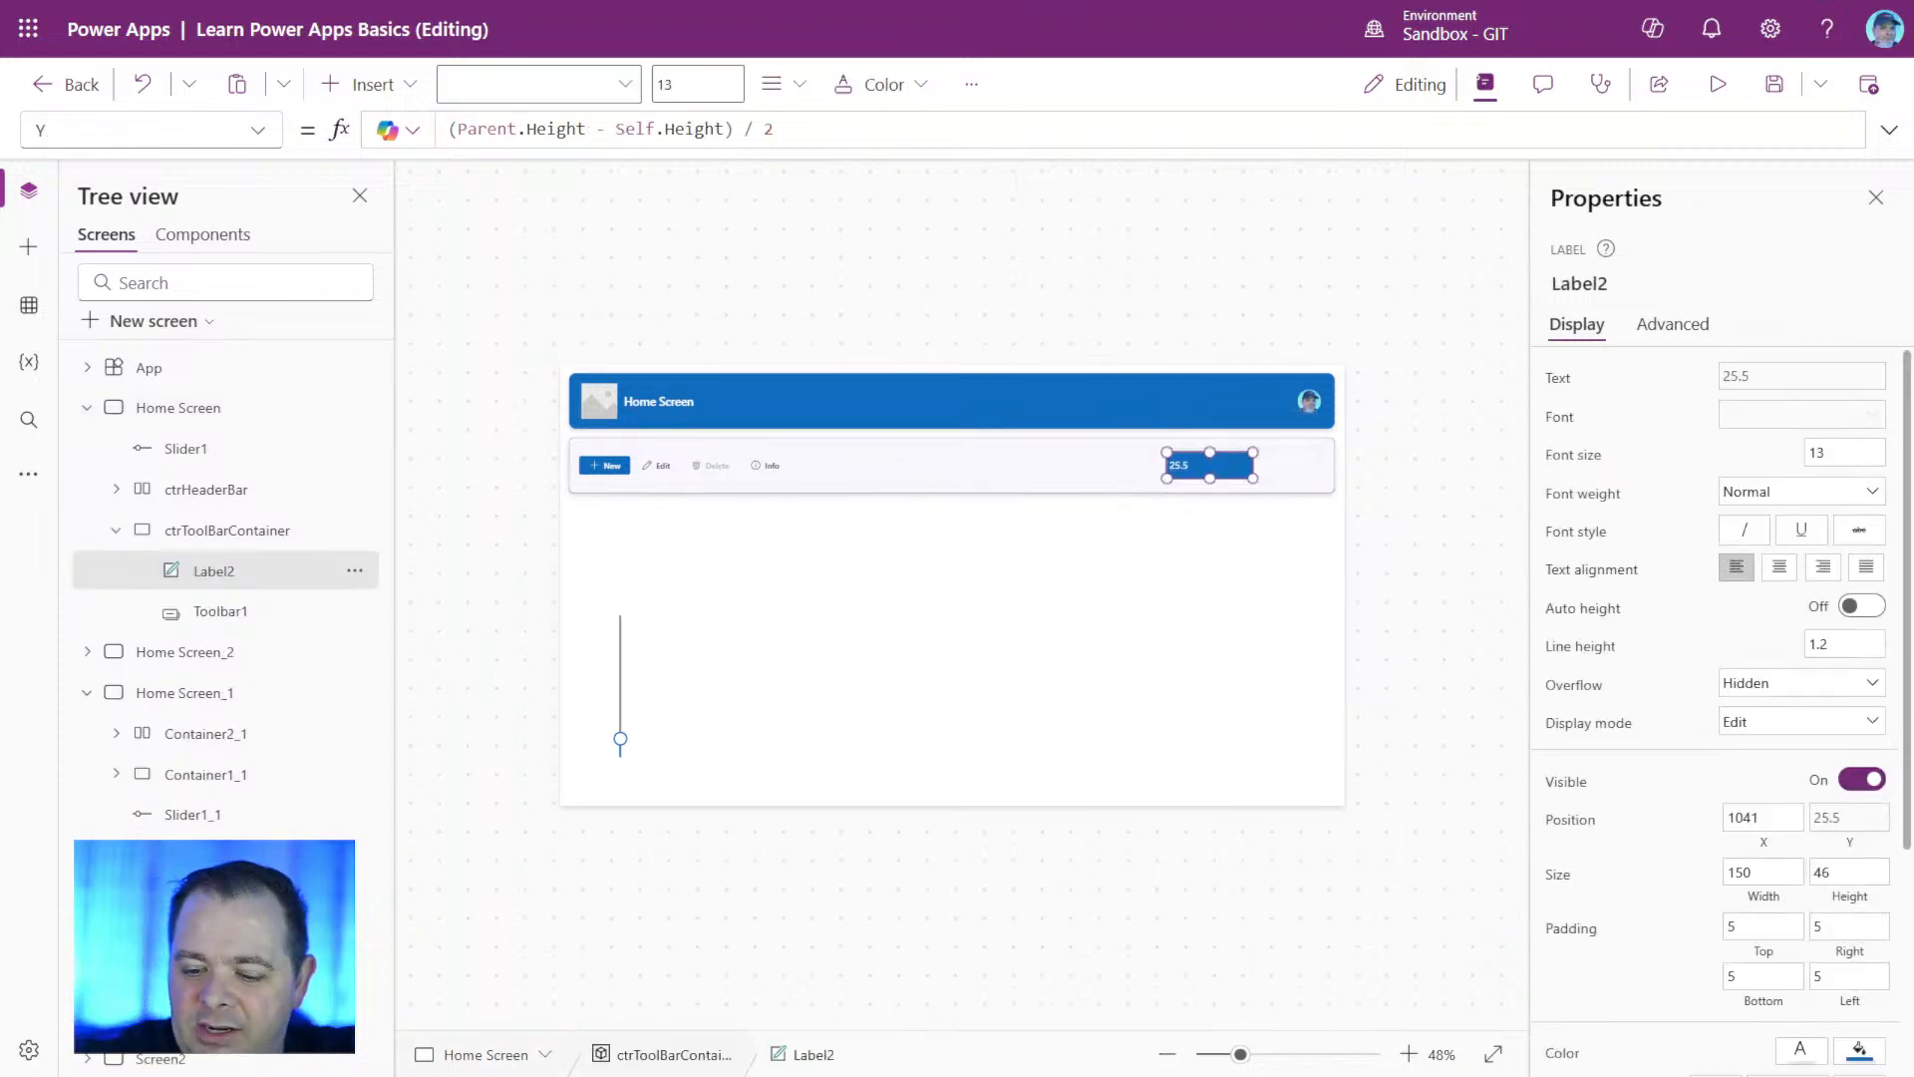
key("Delete")
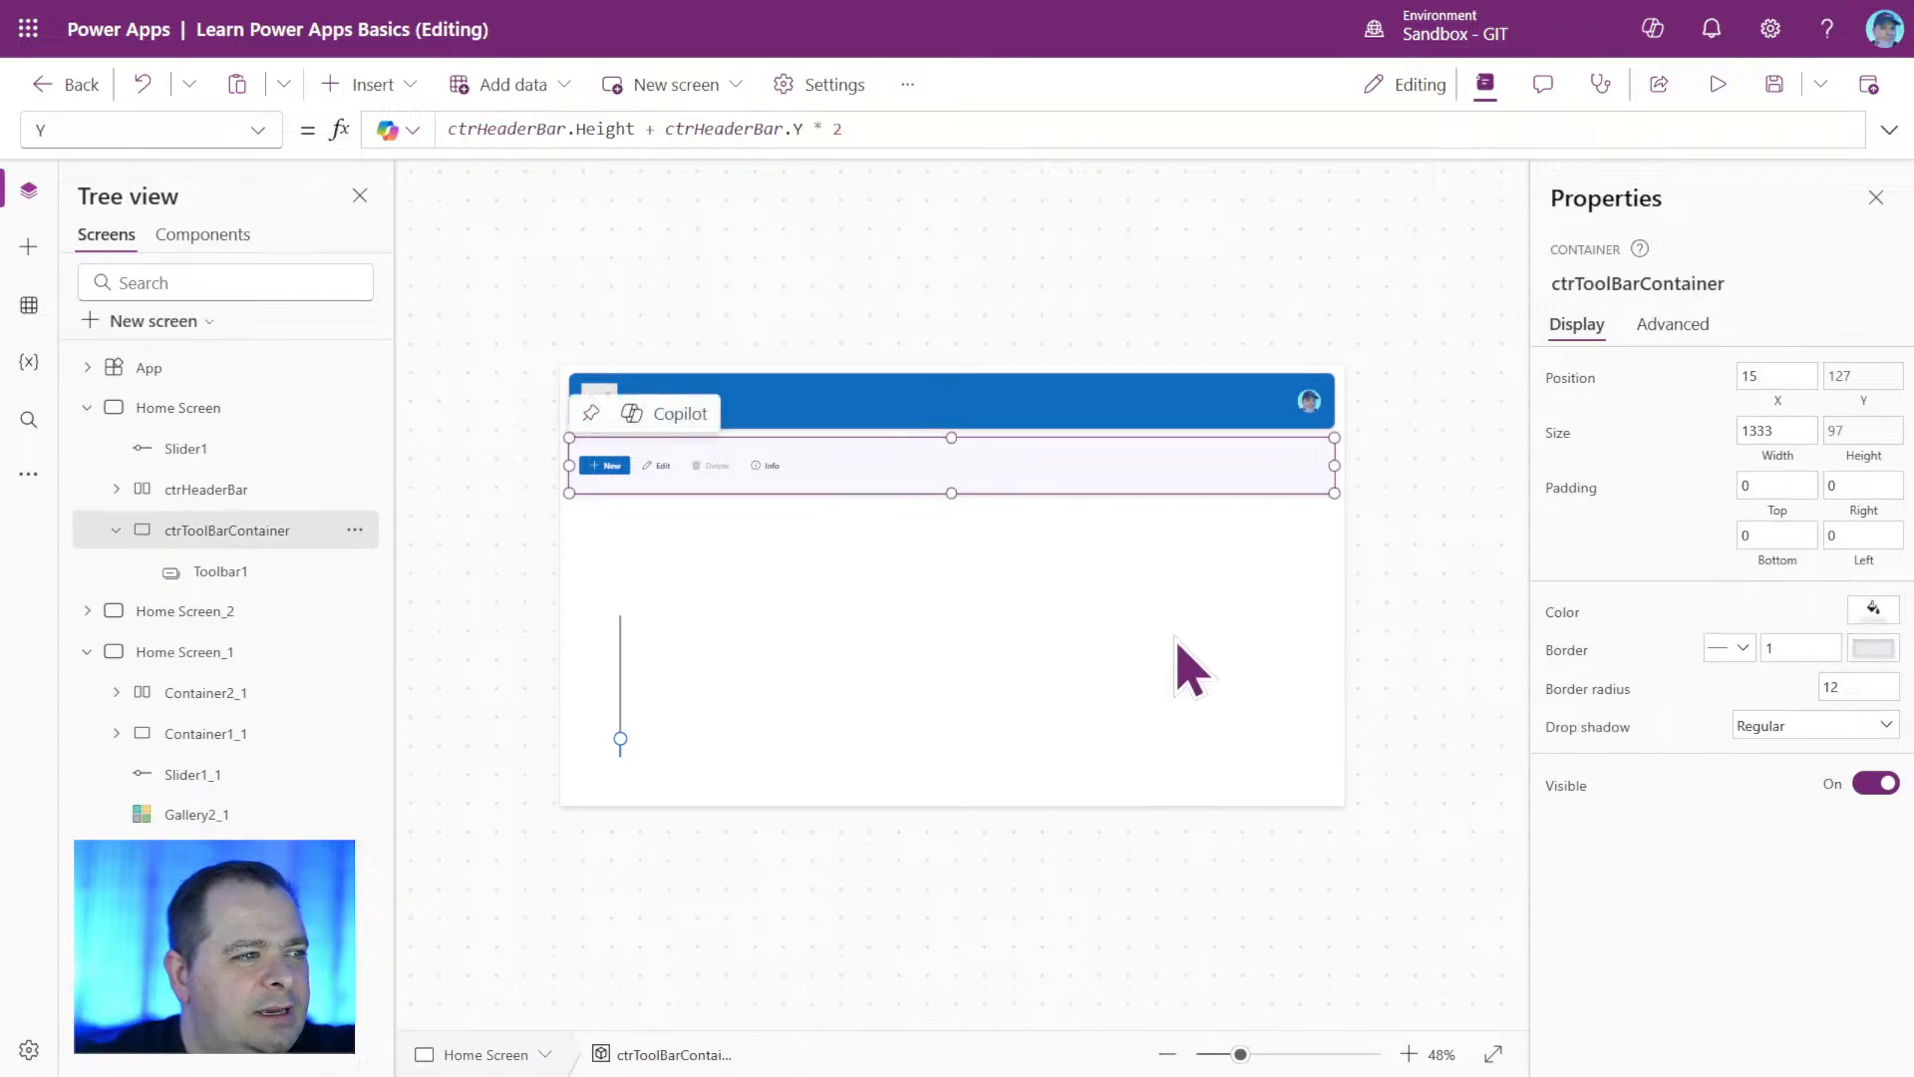
left_click(1416, 608)
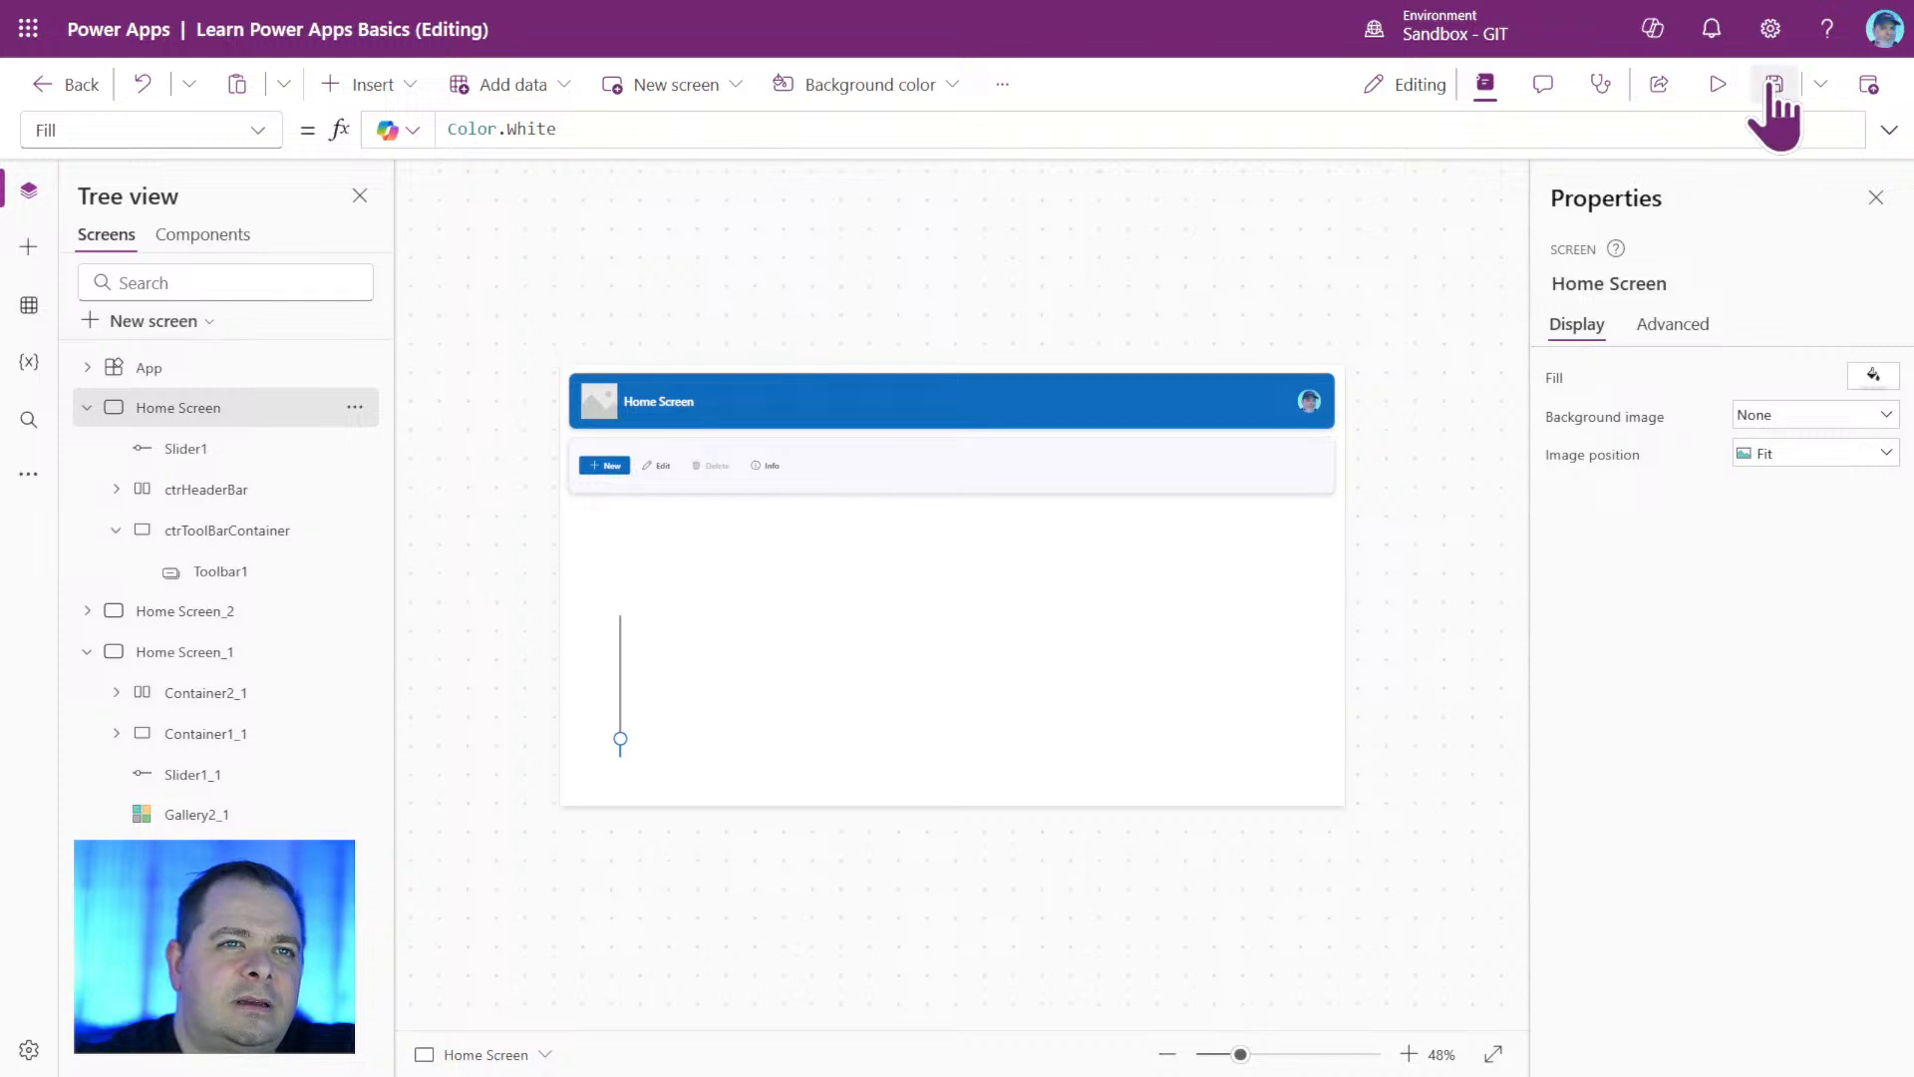
Preview the app, test the slider at its maximum and at a mid-range value, and return to editing.
left_click(1717, 84)
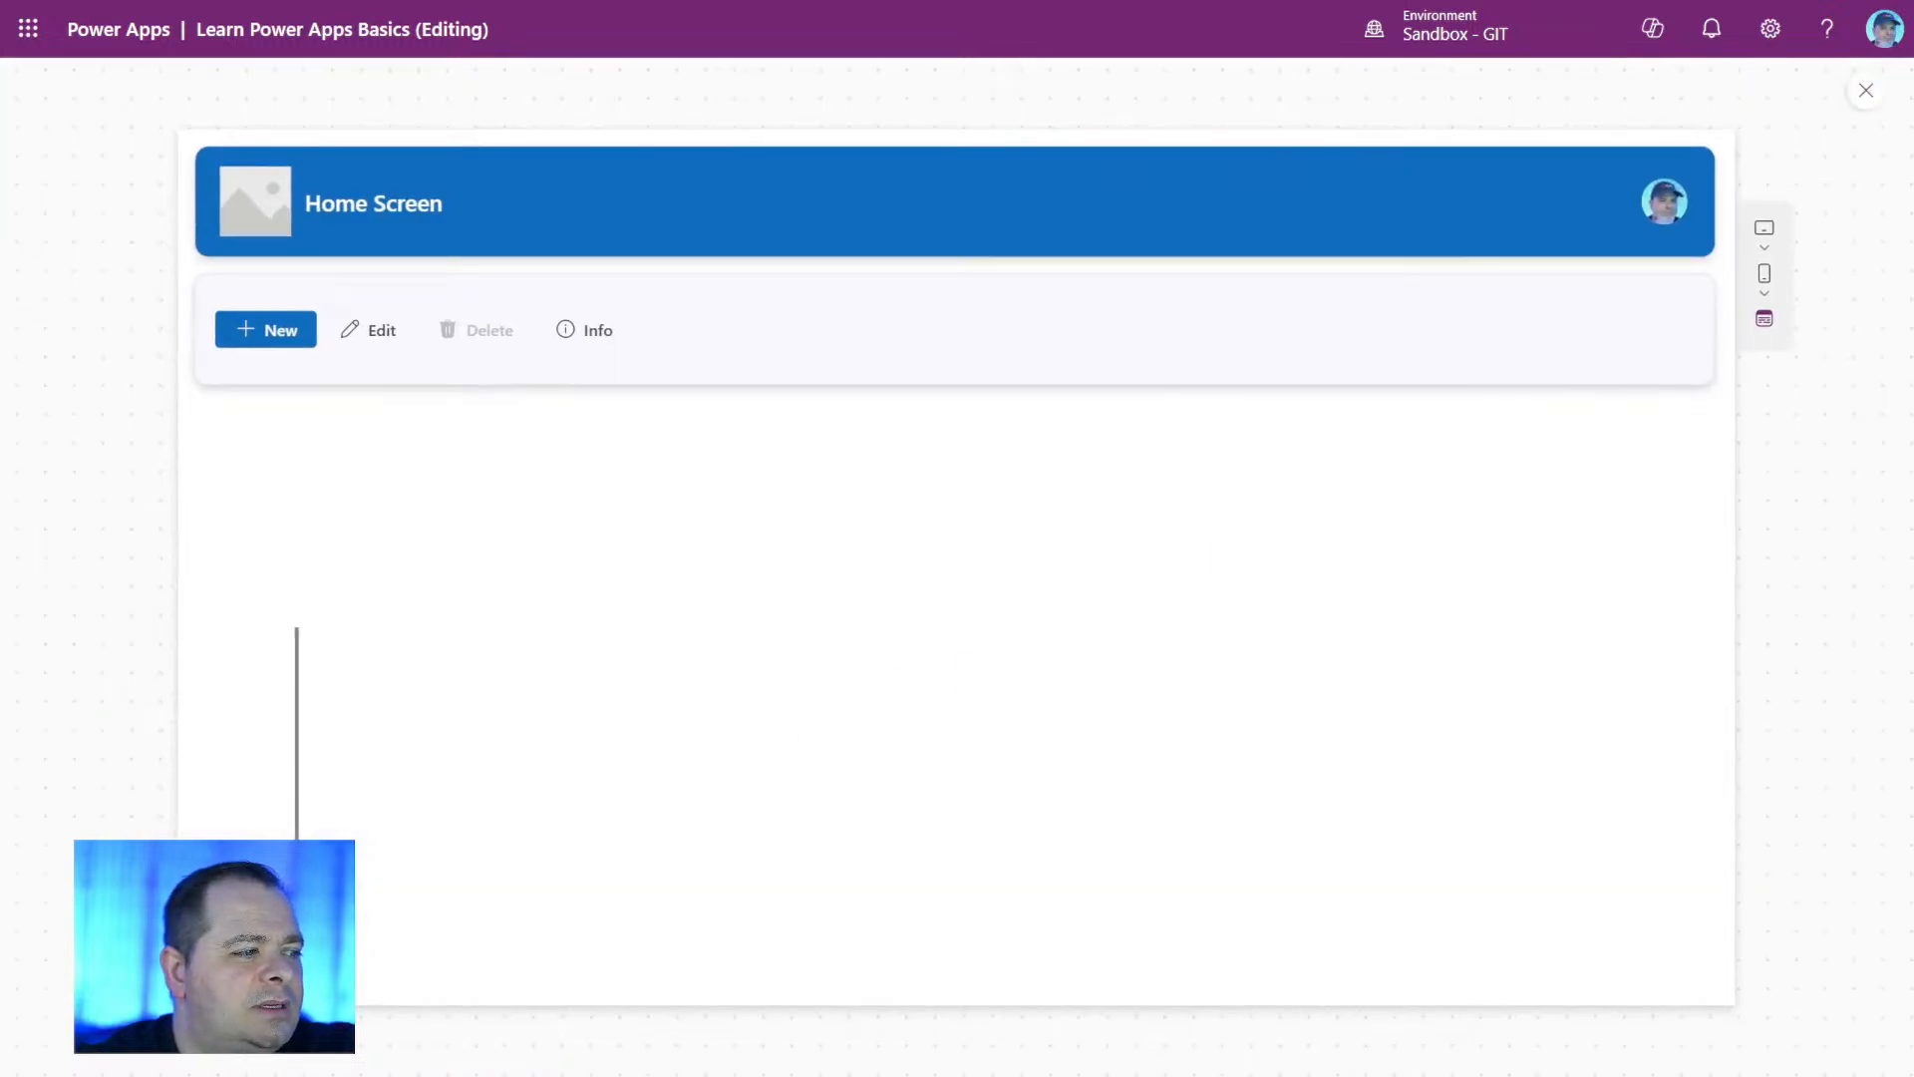
left_click_drag(321, 863, 355, 610)
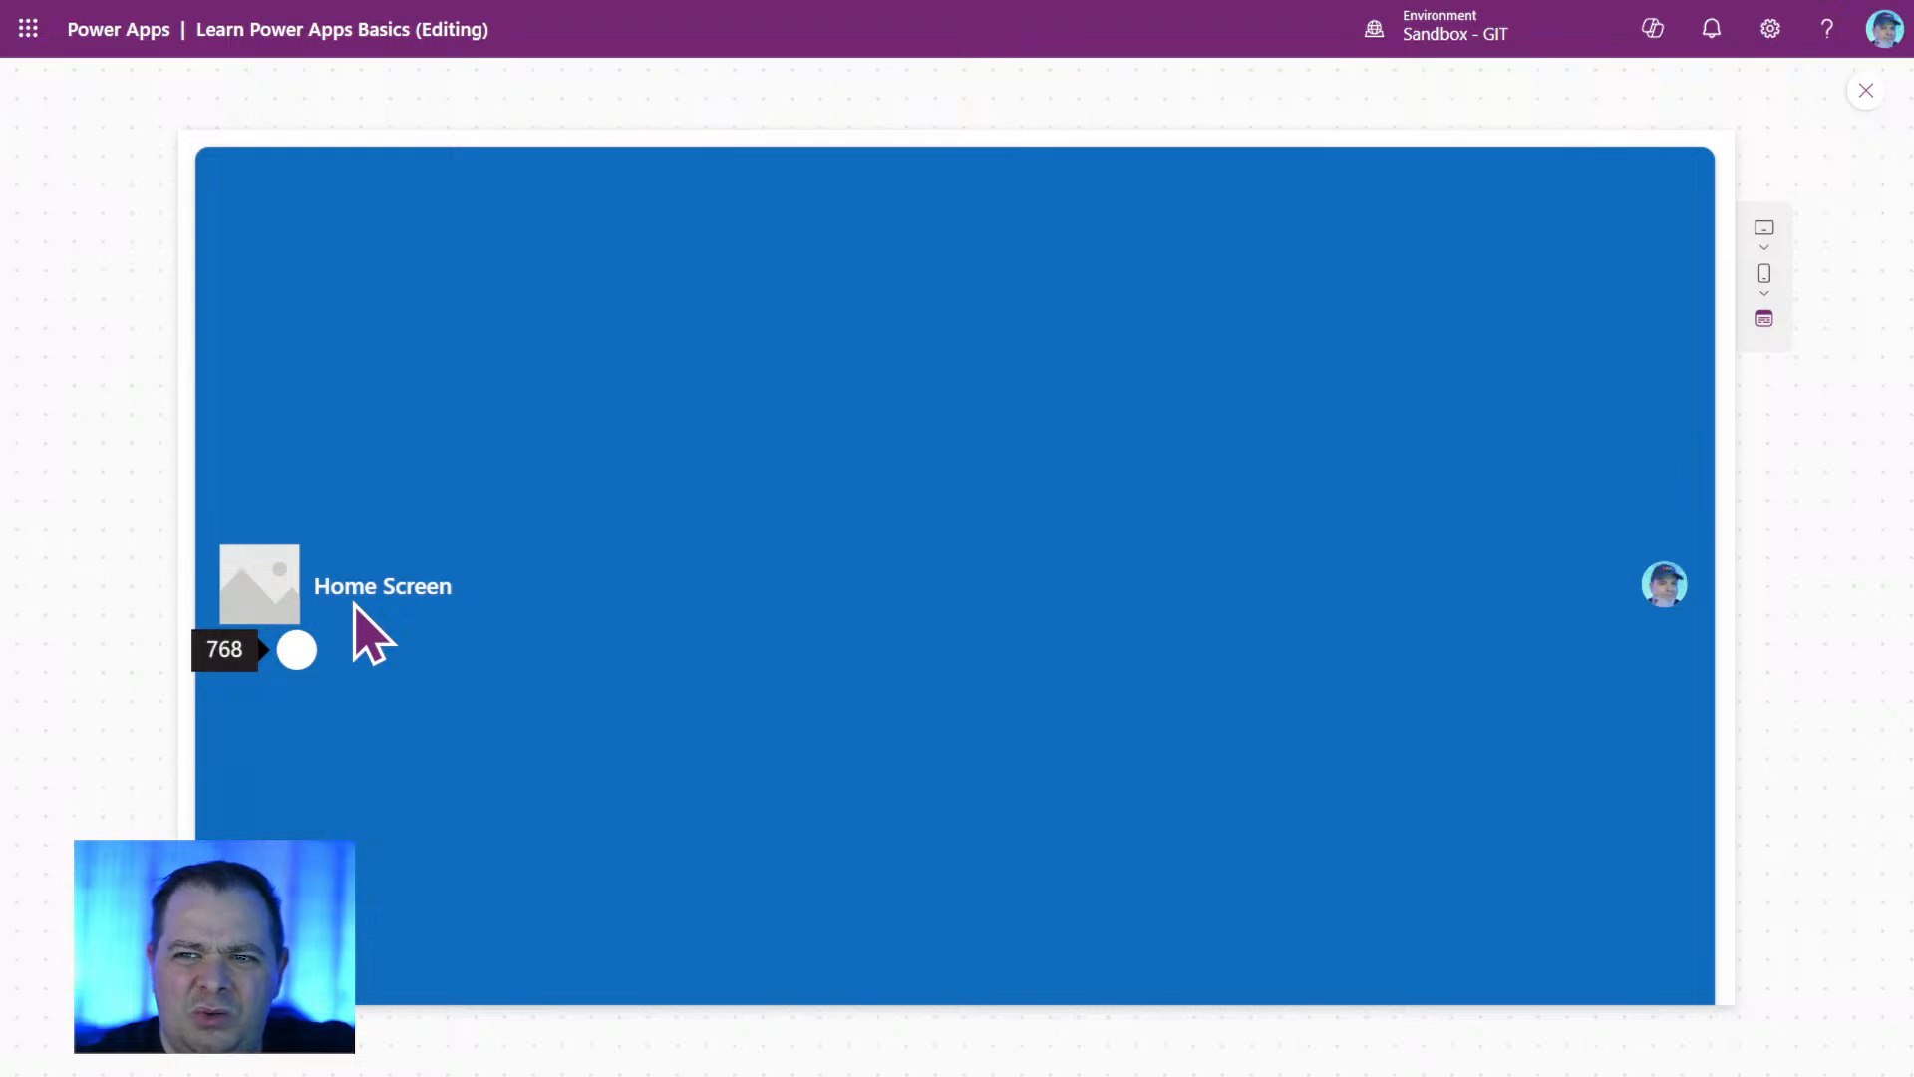
left_click_drag(355, 604, 298, 787)
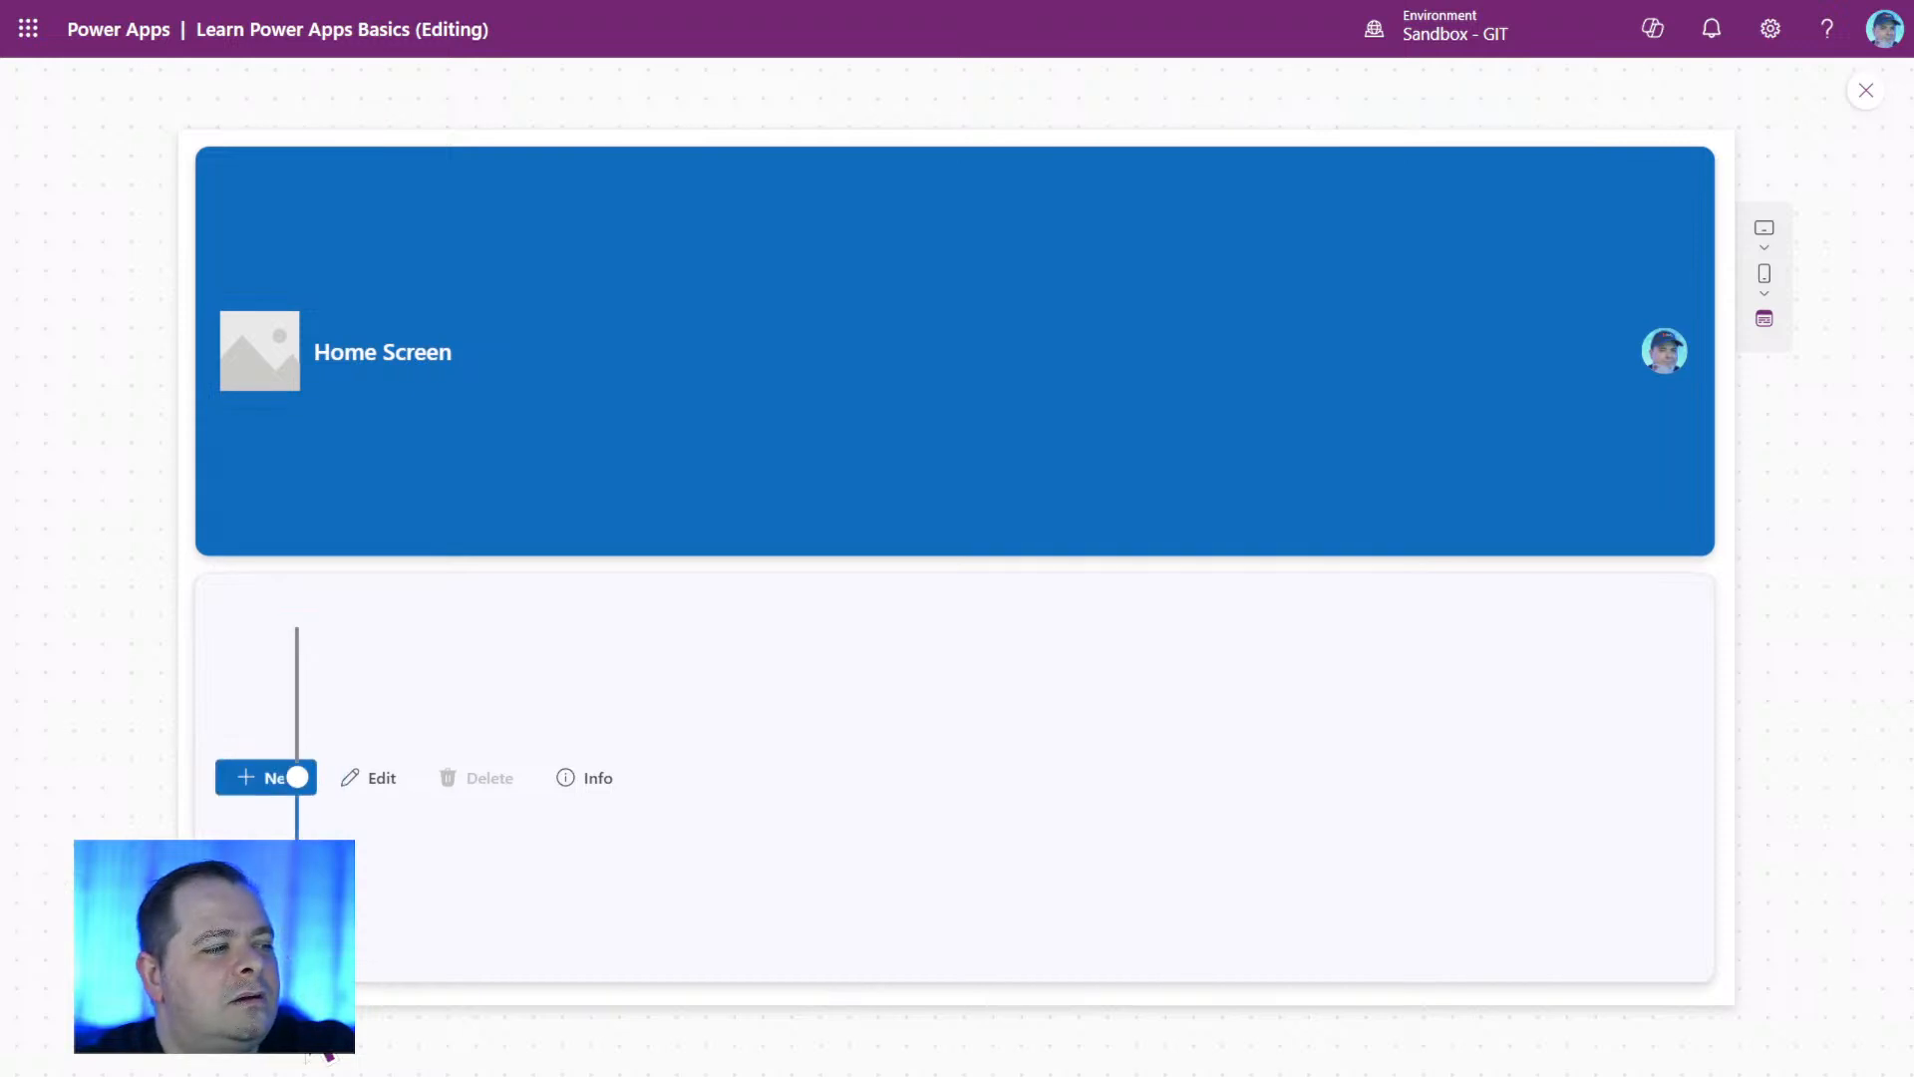
mouse_move(300, 794)
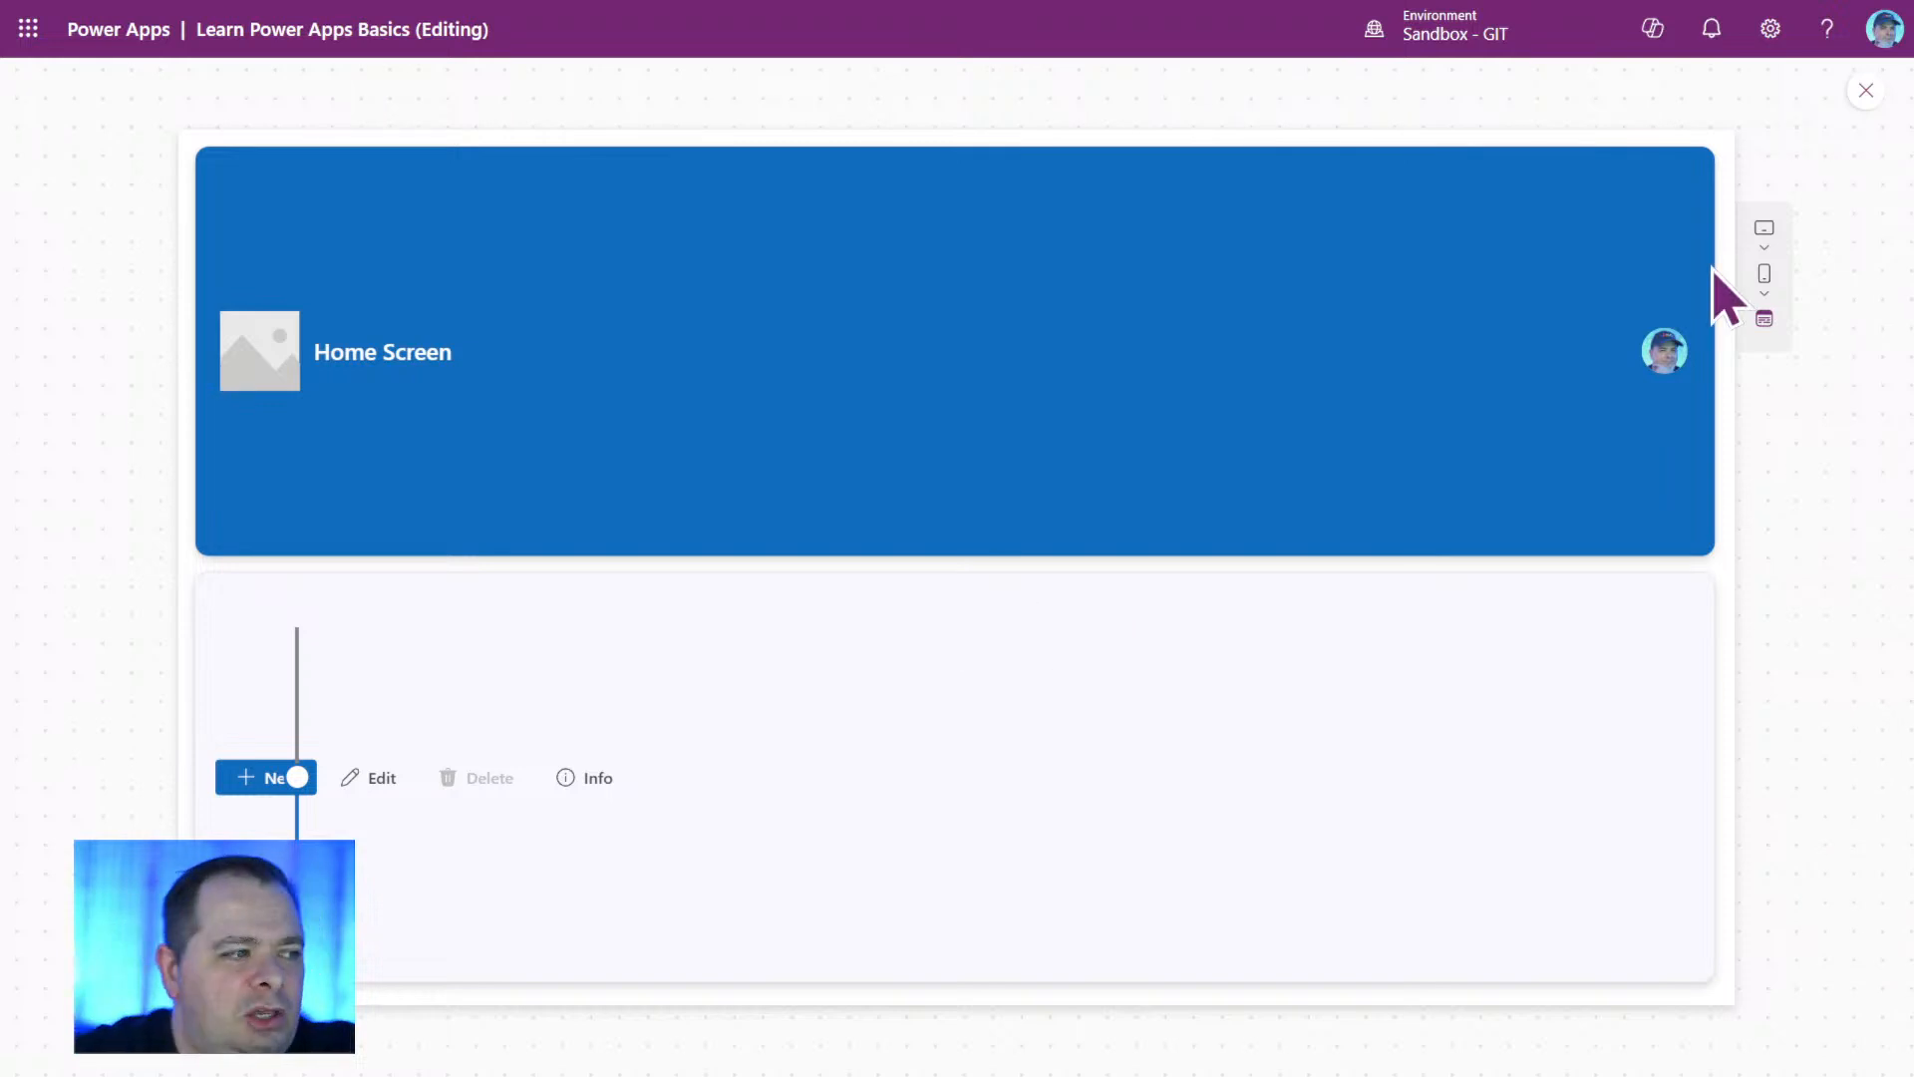
key("Escape")
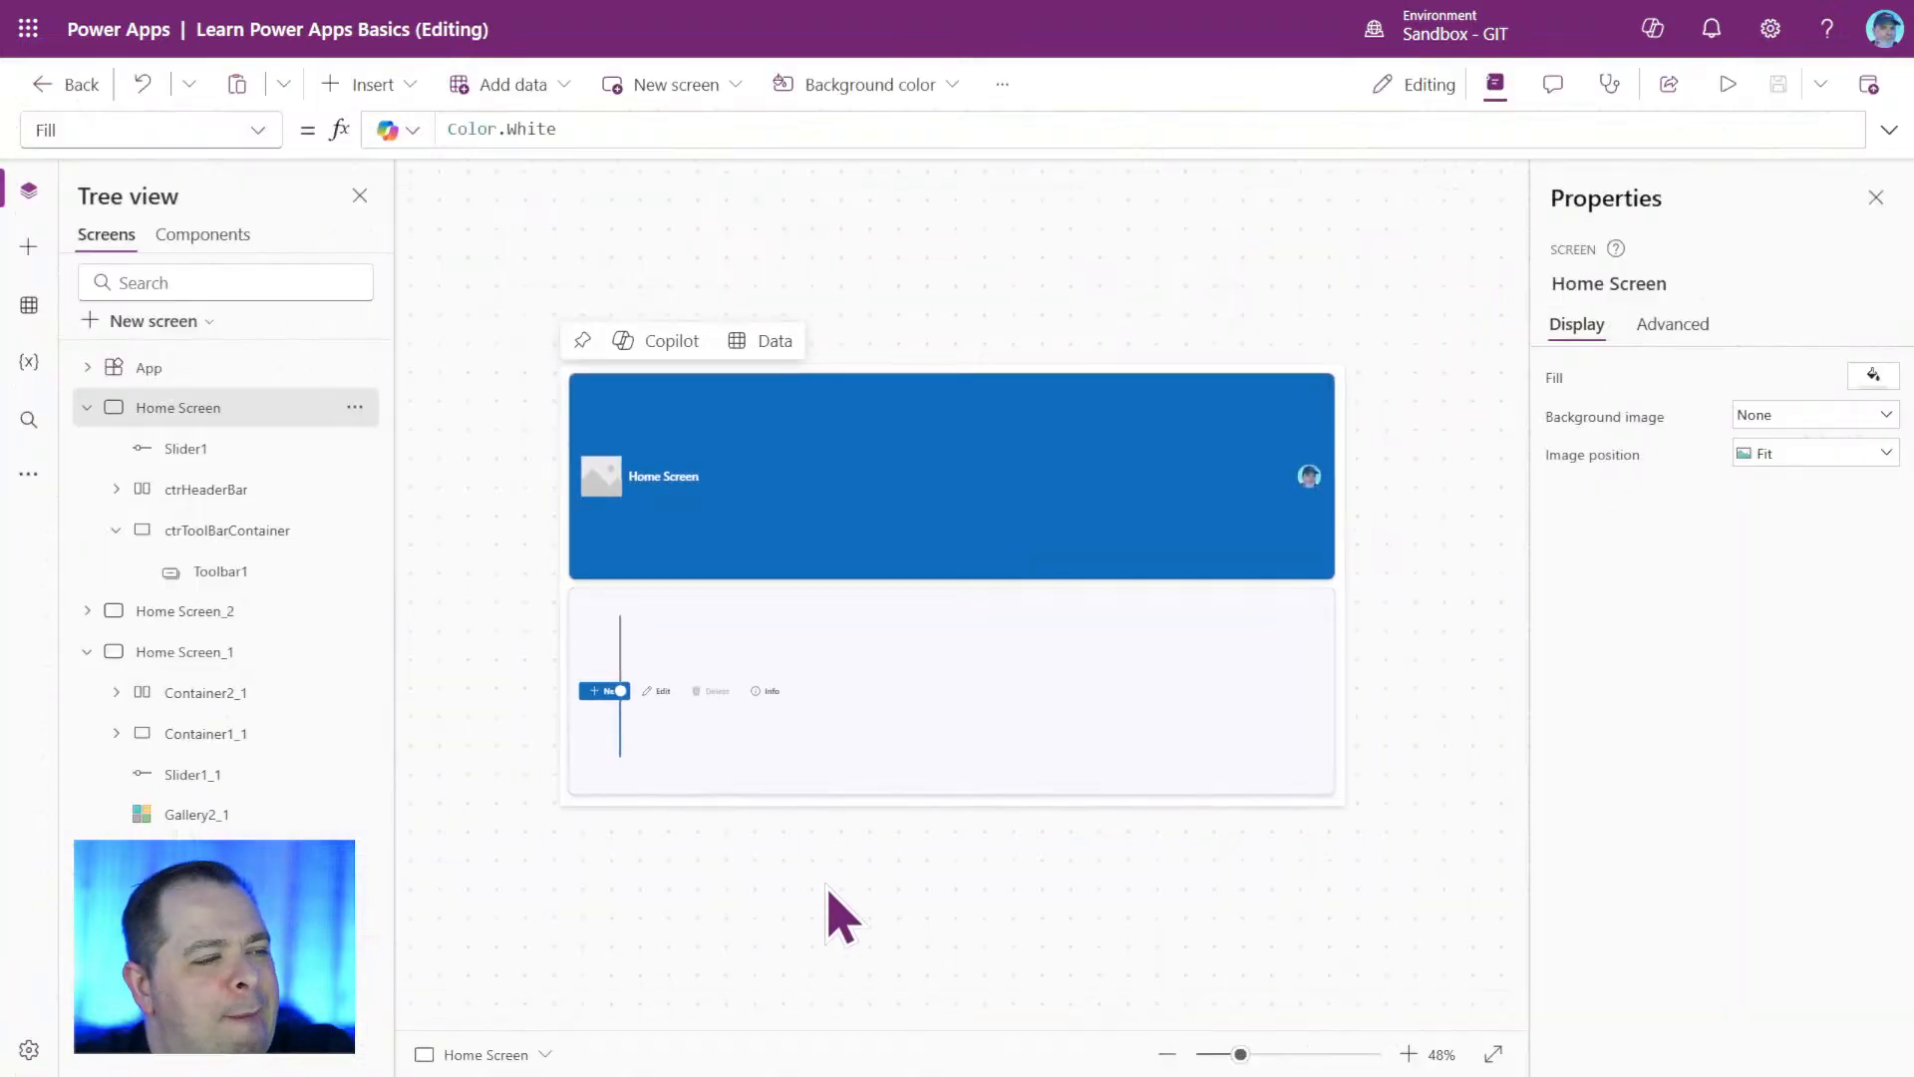
Move Slider1 to the Home Screen's lower-right corner at X 1283, Y 522, and set its Max formula to Parent.Height / 2.
left_click(618, 738)
left_click_drag(624, 733, 1353, 825)
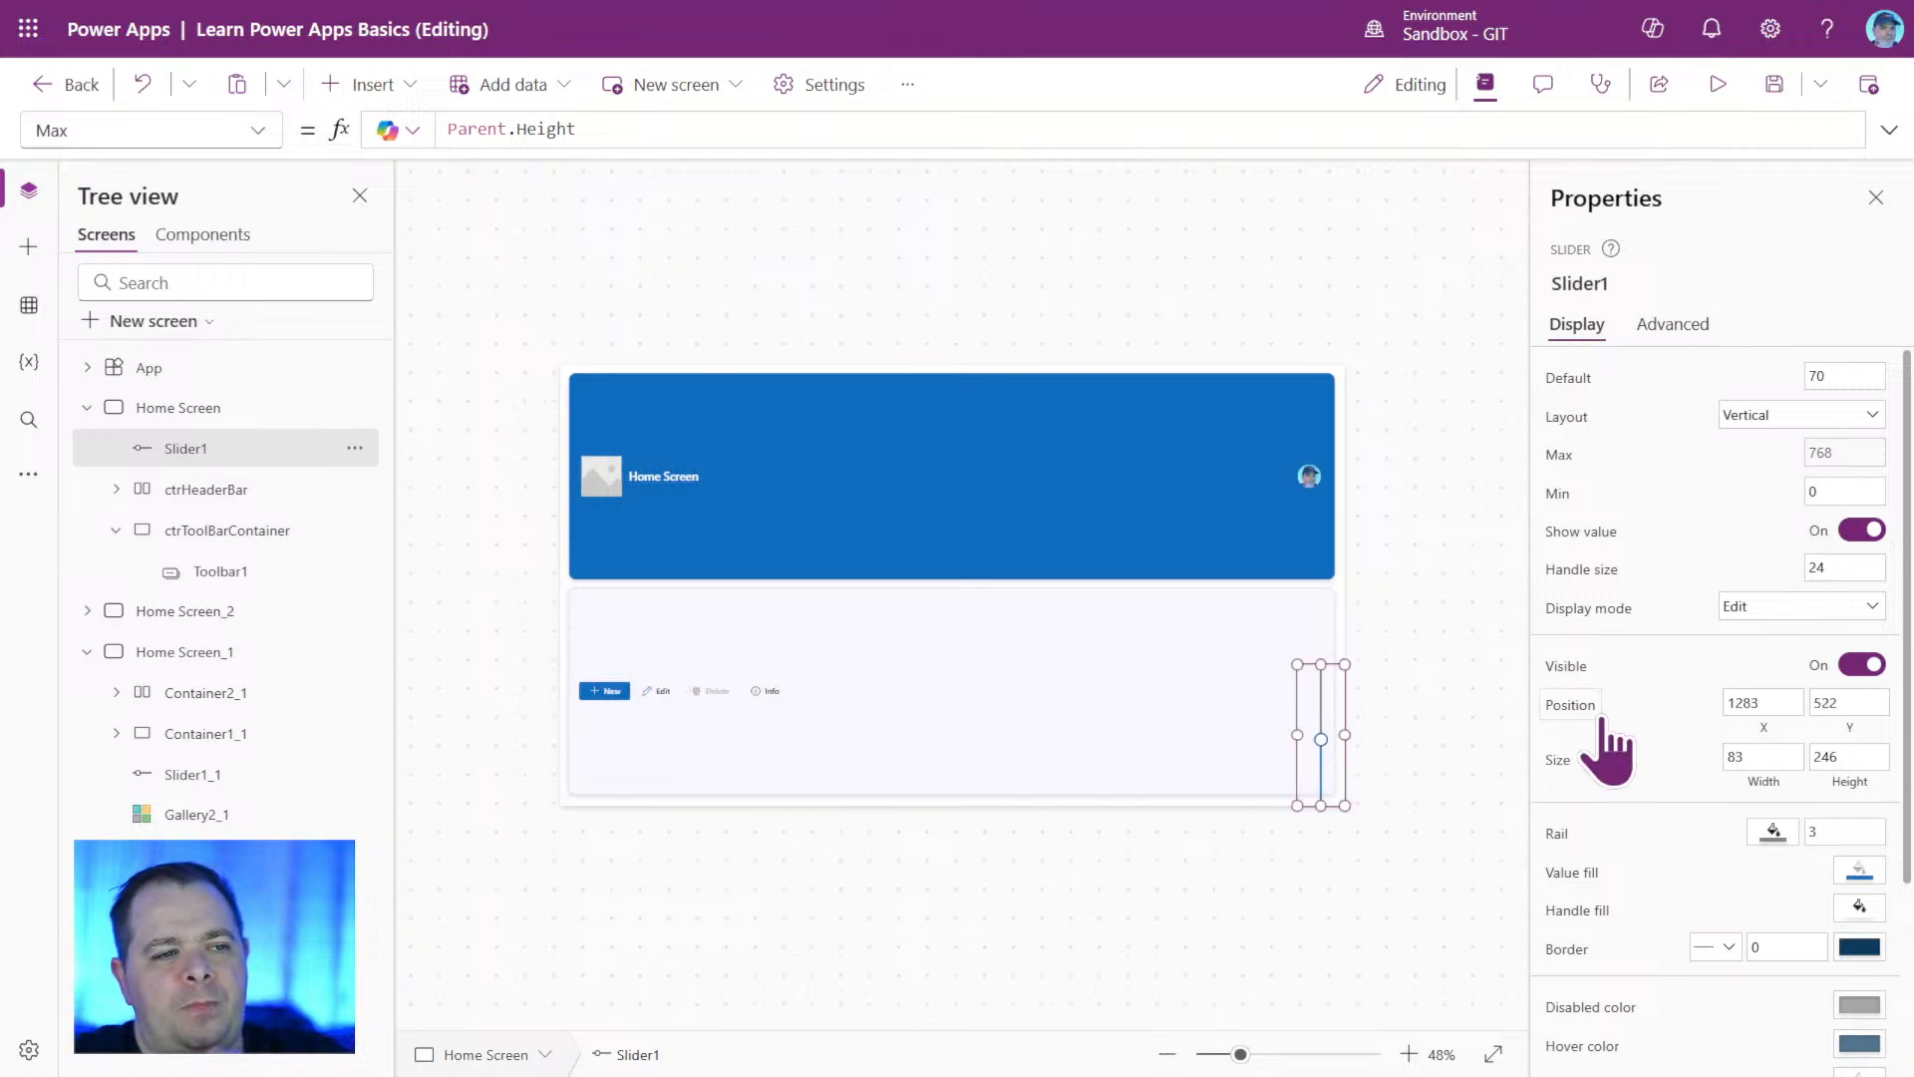
left_click(1559, 454)
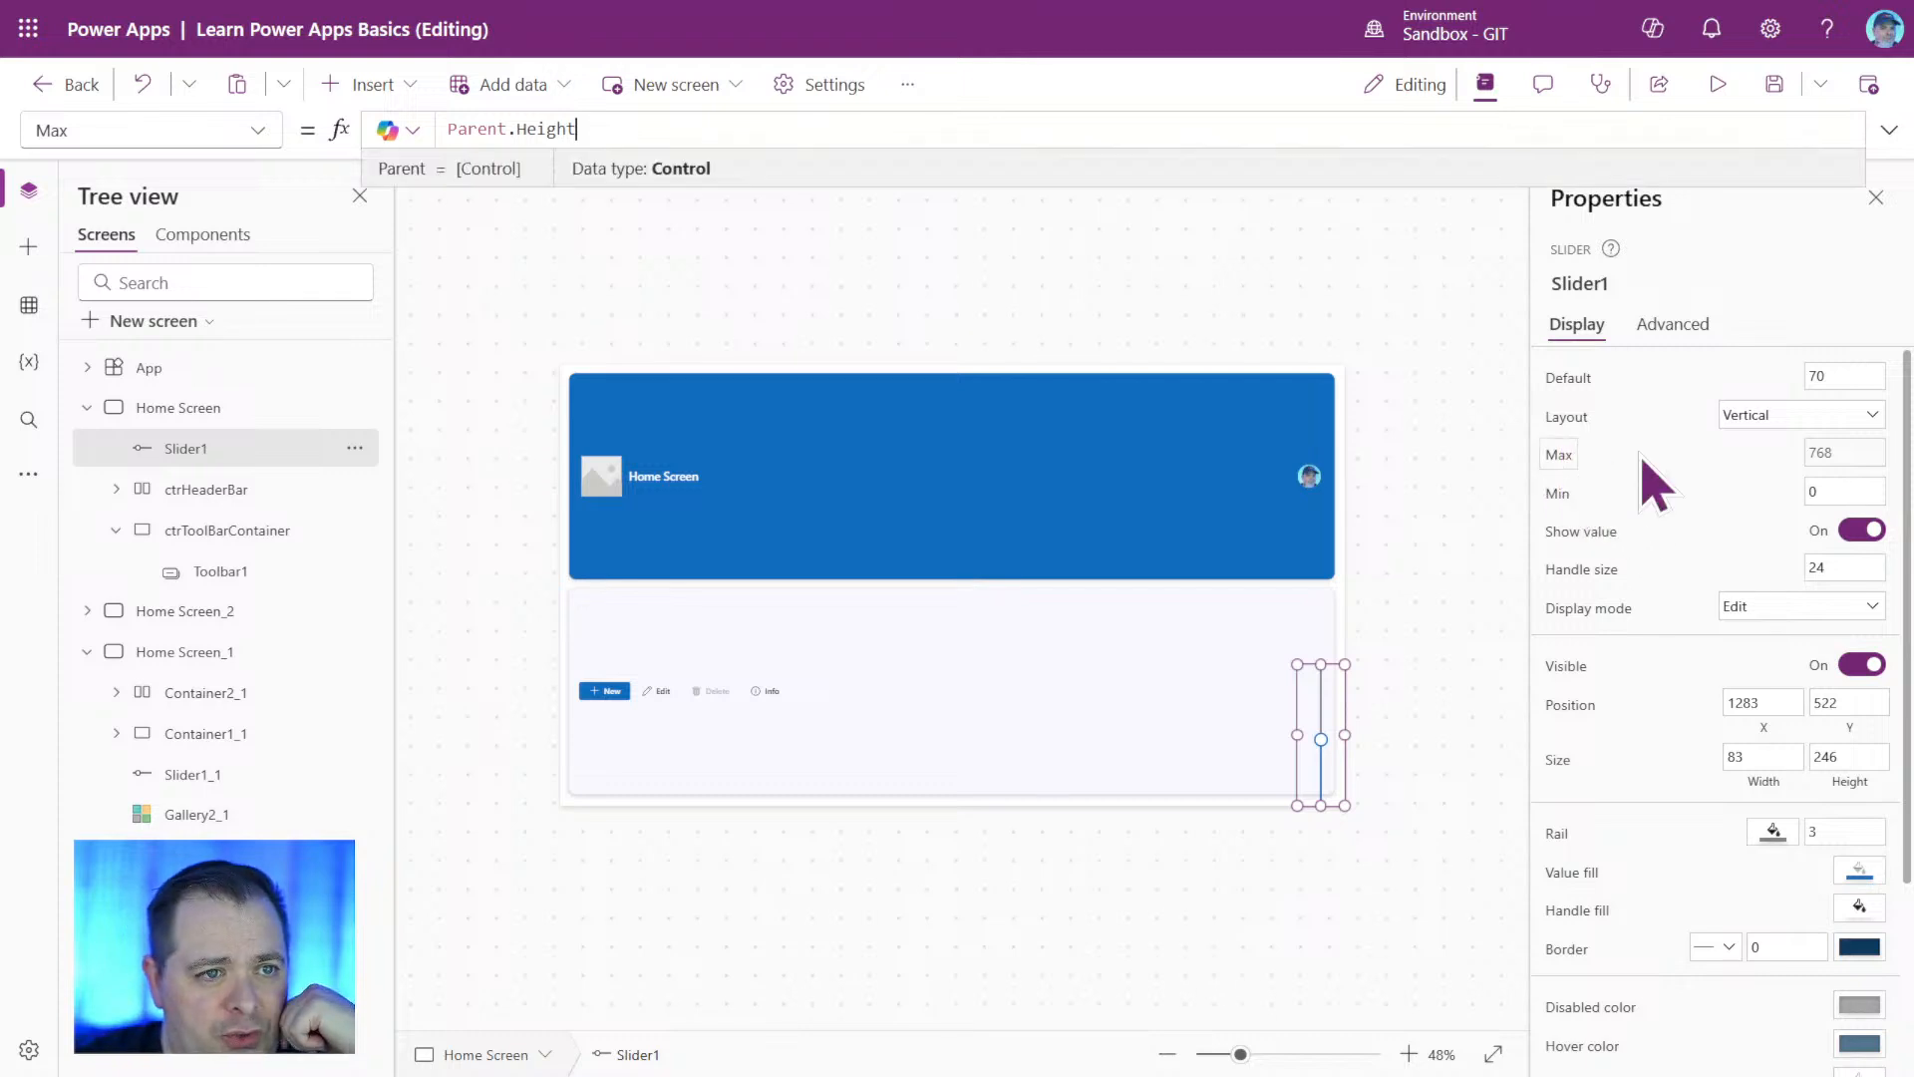
left_click(544, 130)
left_click_drag(598, 129, 420, 129)
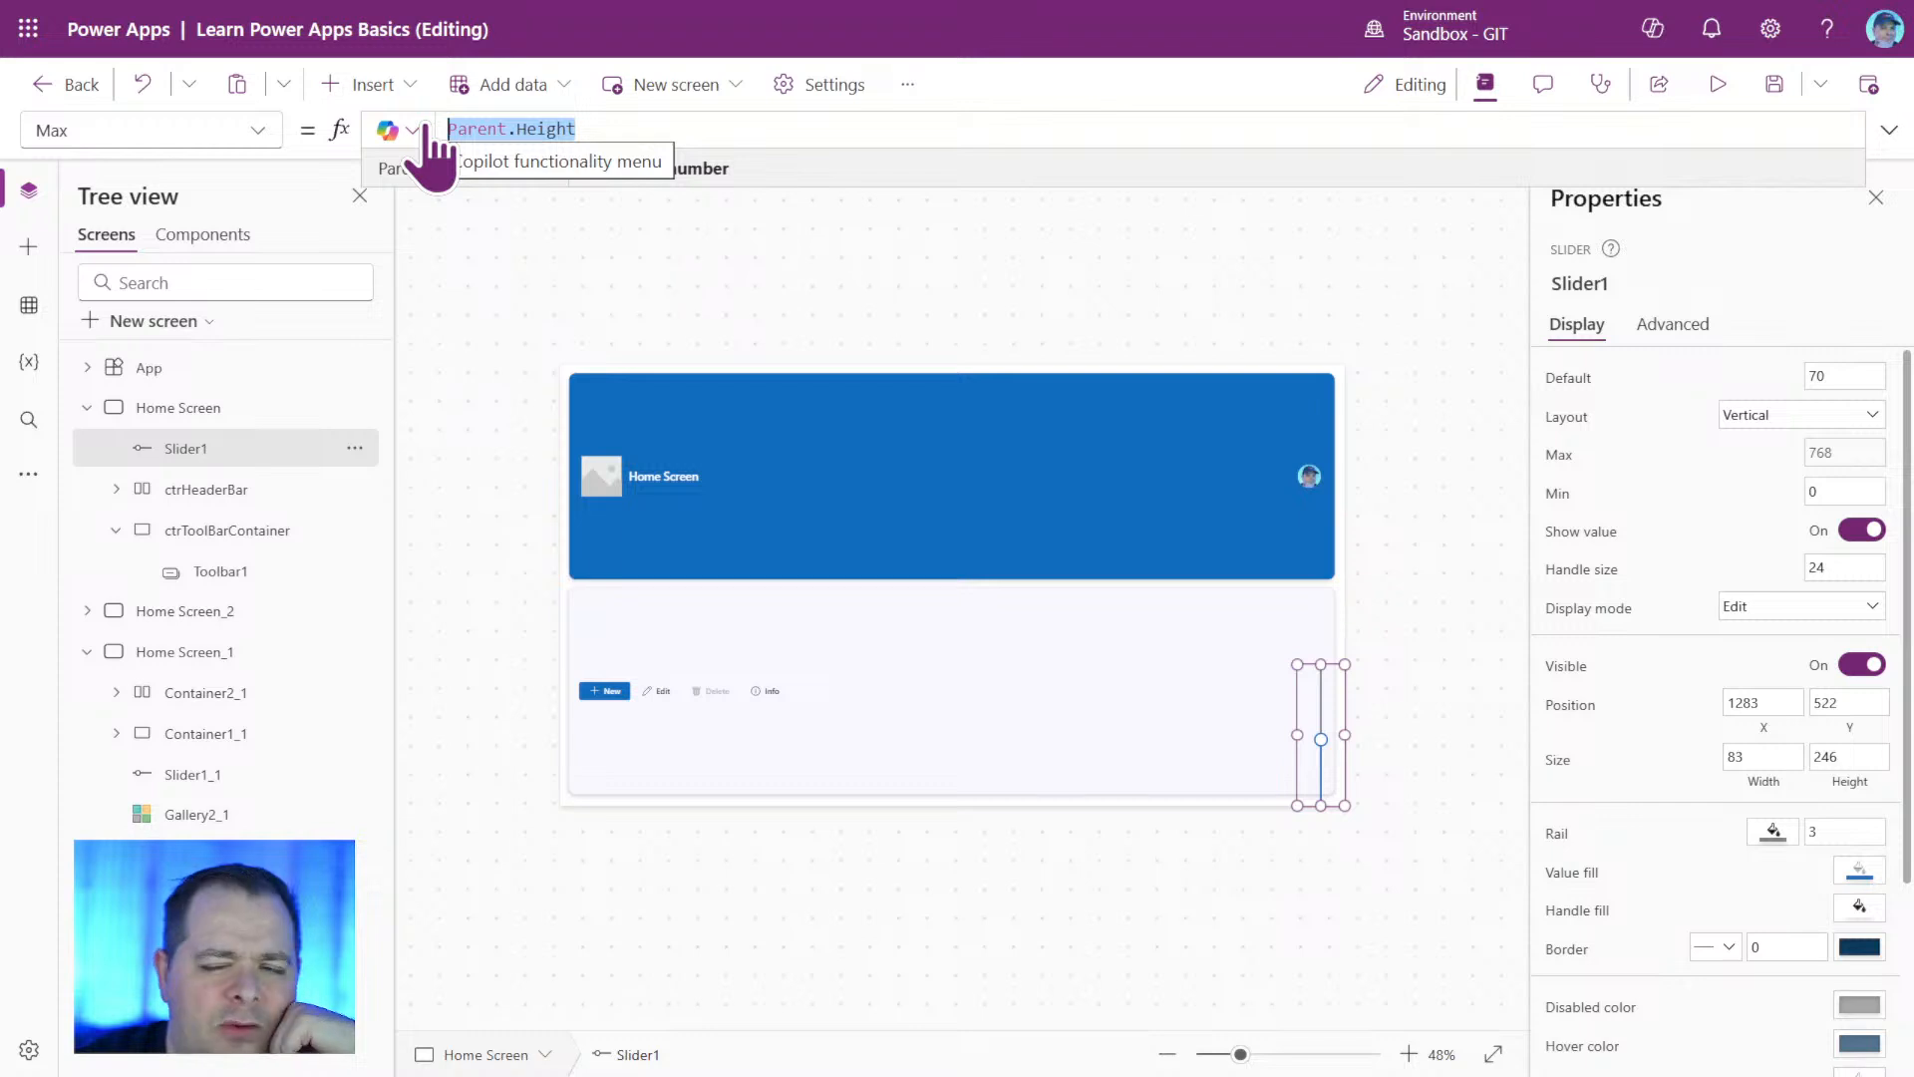
left_click(694, 133)
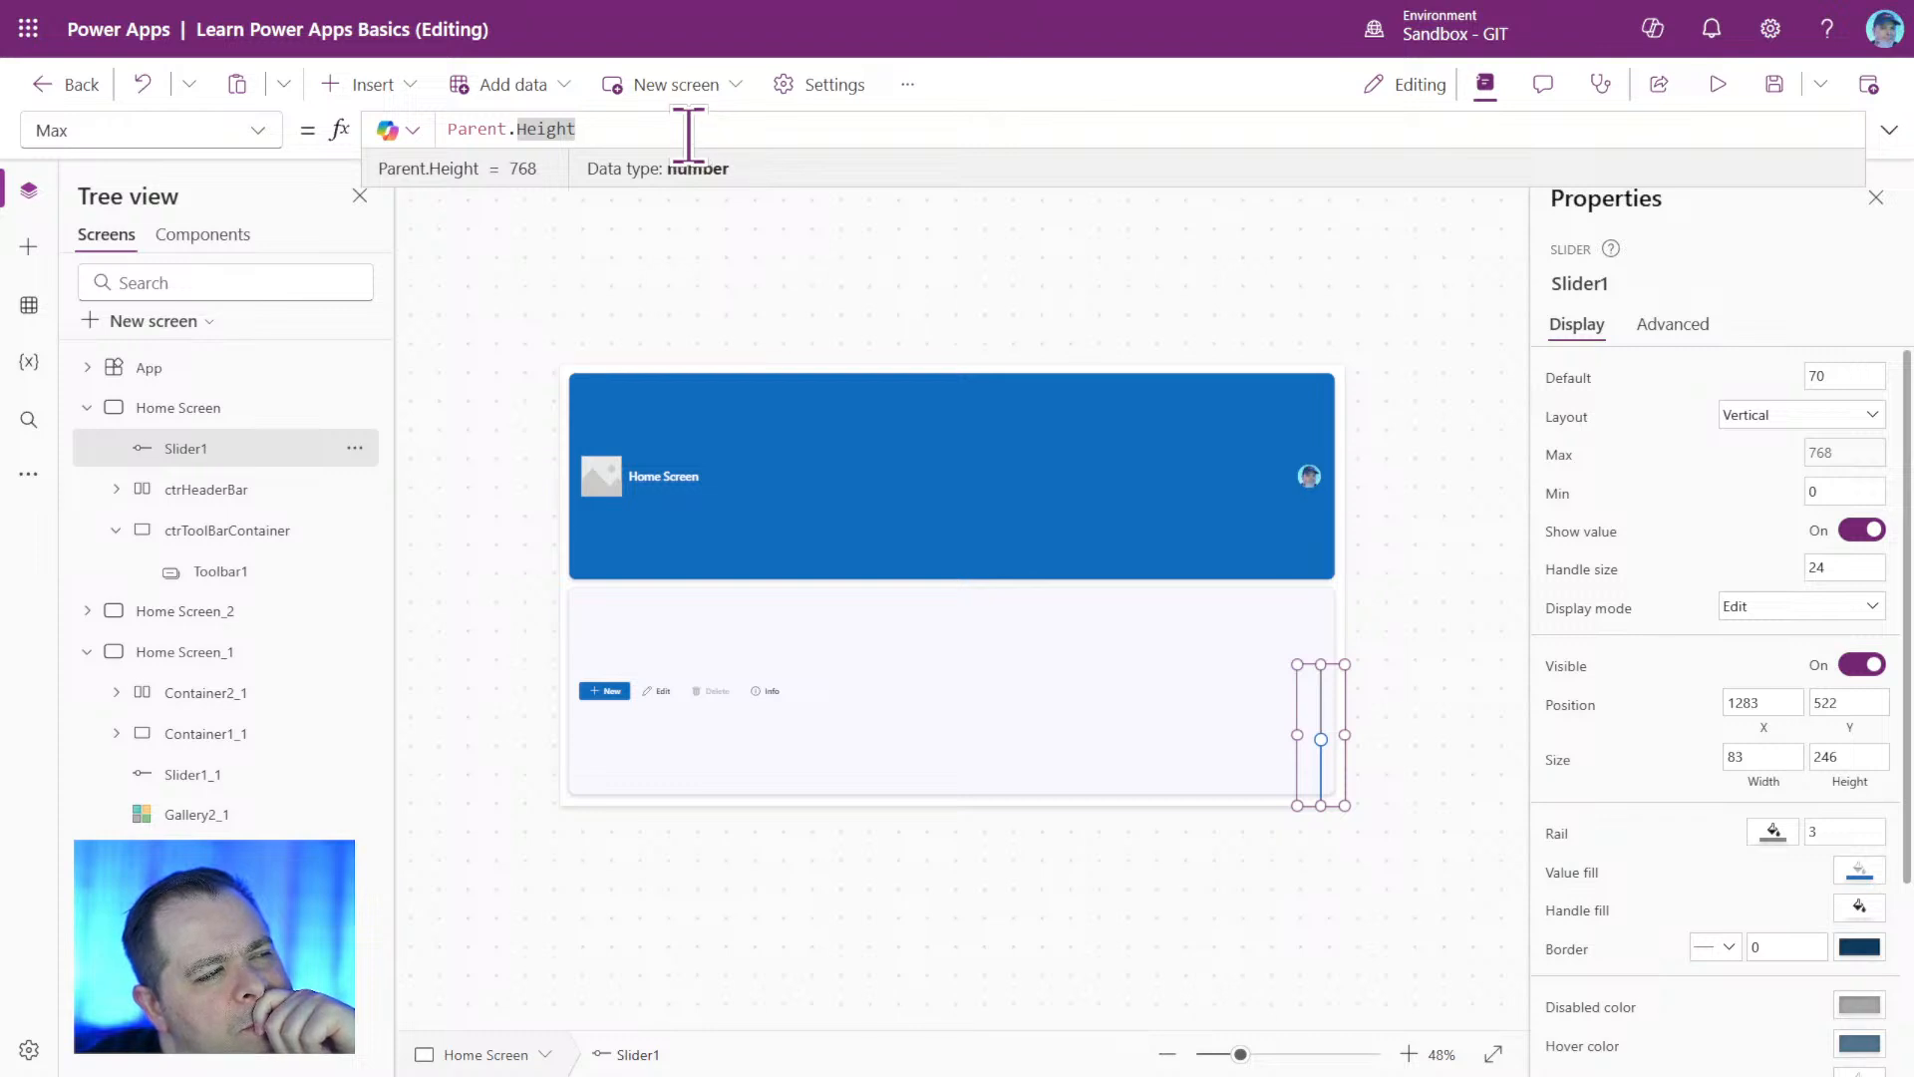
type("/ 2")
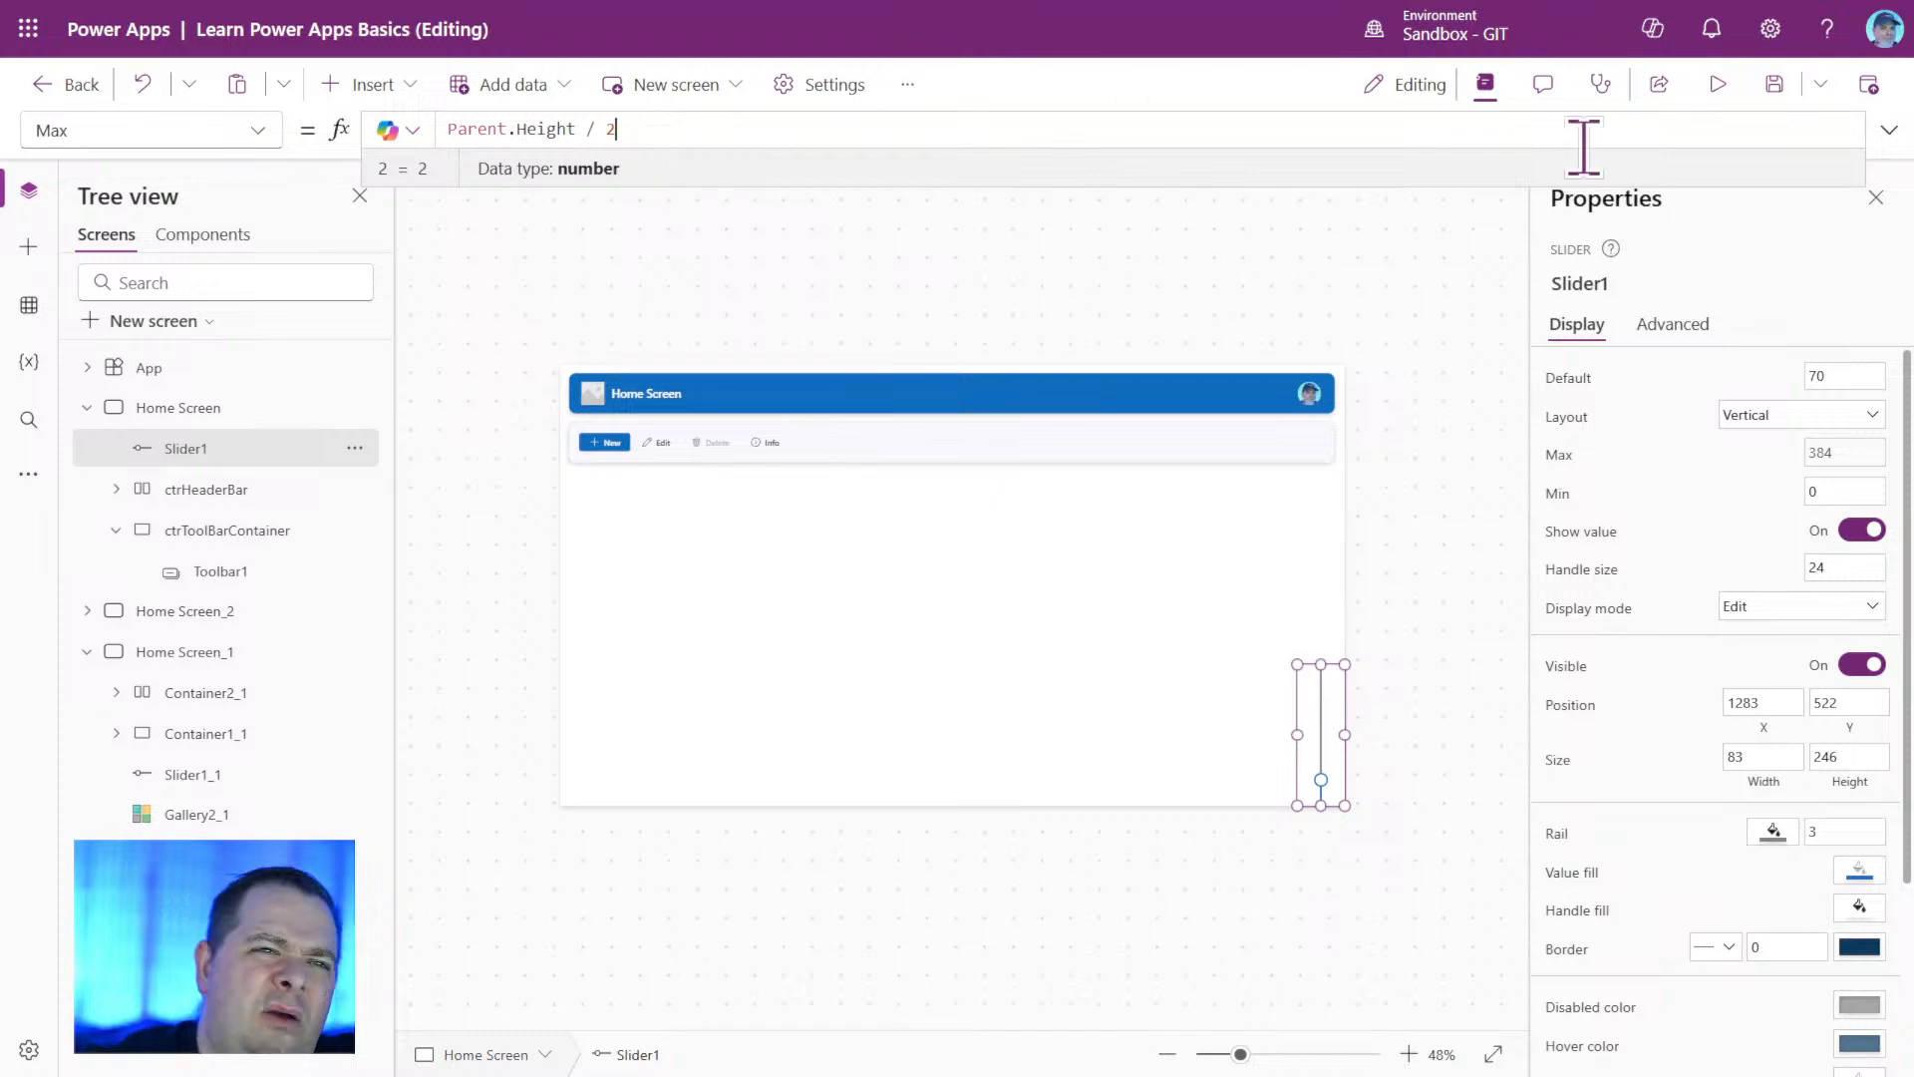
Save the app, and preview the Home Screen with the slider raised to its maximum.
left_click(1774, 88)
left_click(1726, 87)
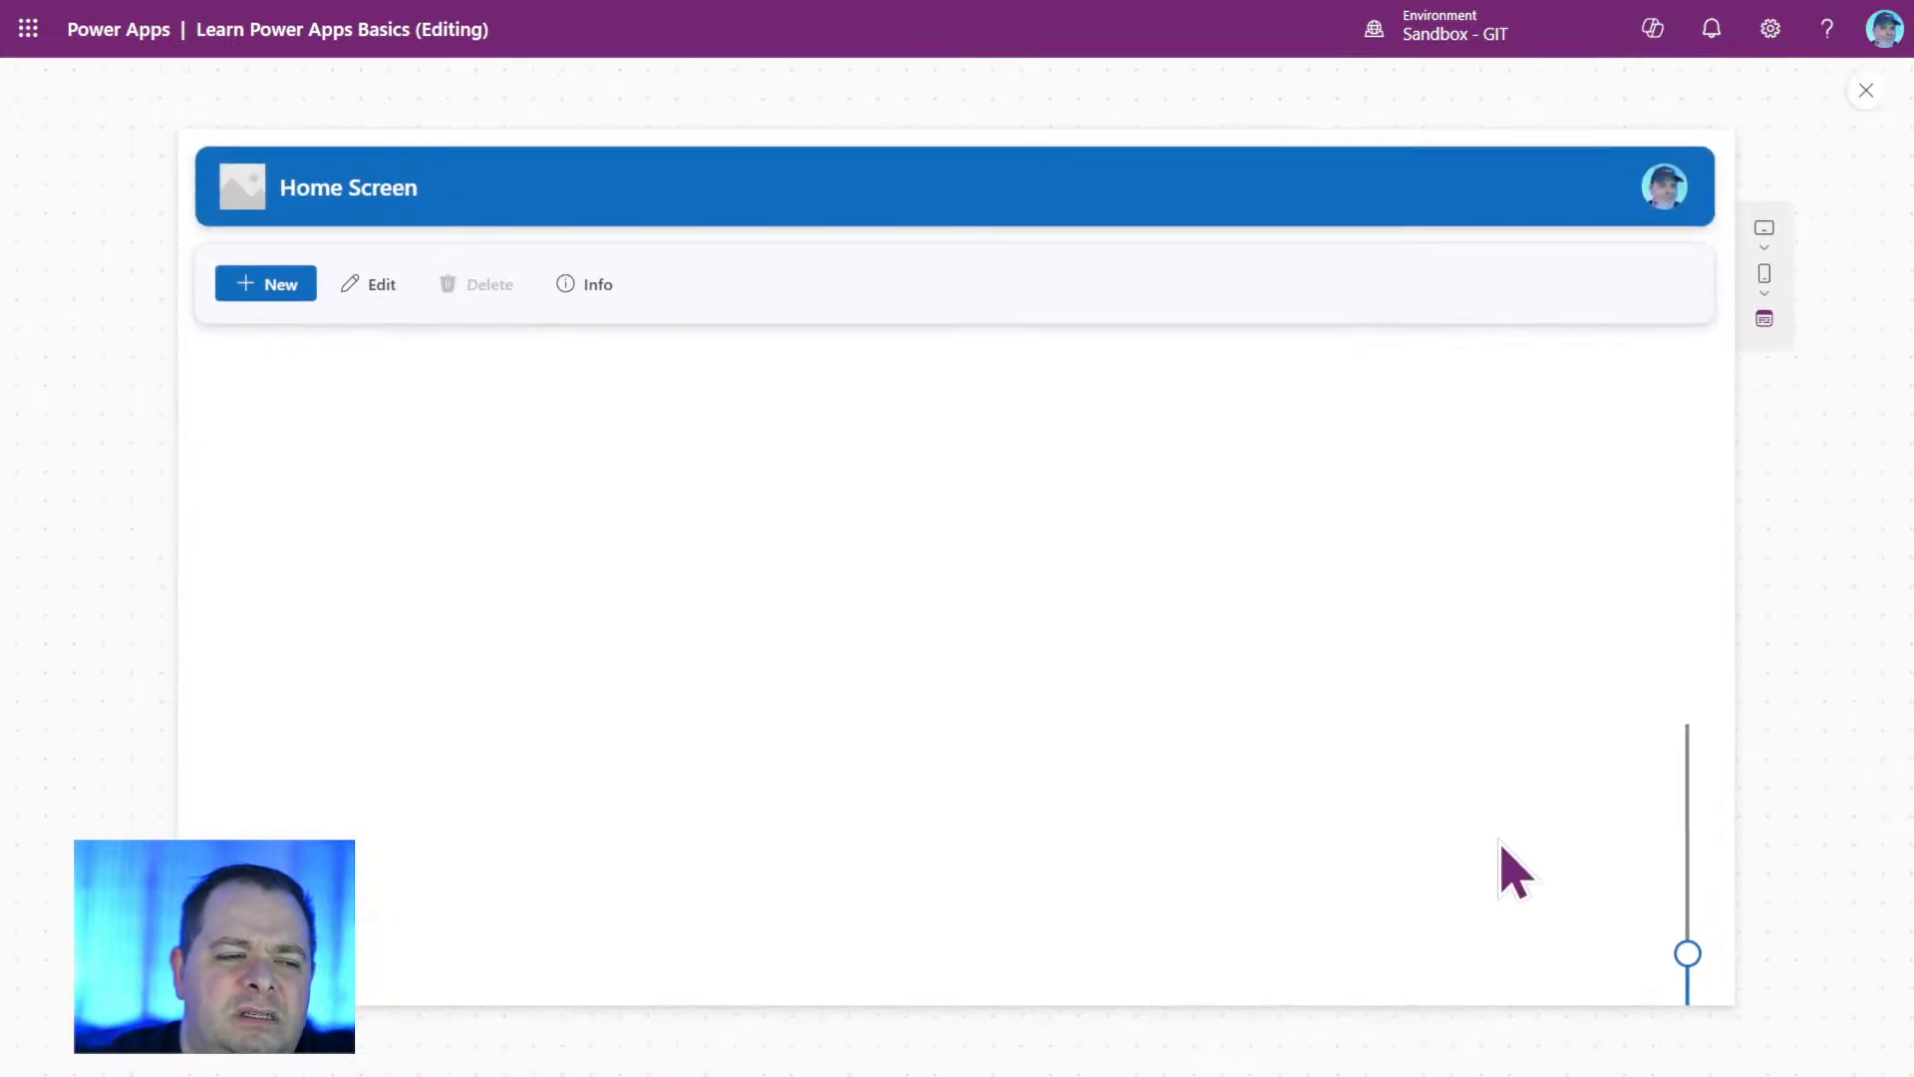
left_click_drag(1693, 961, 1658, 588)
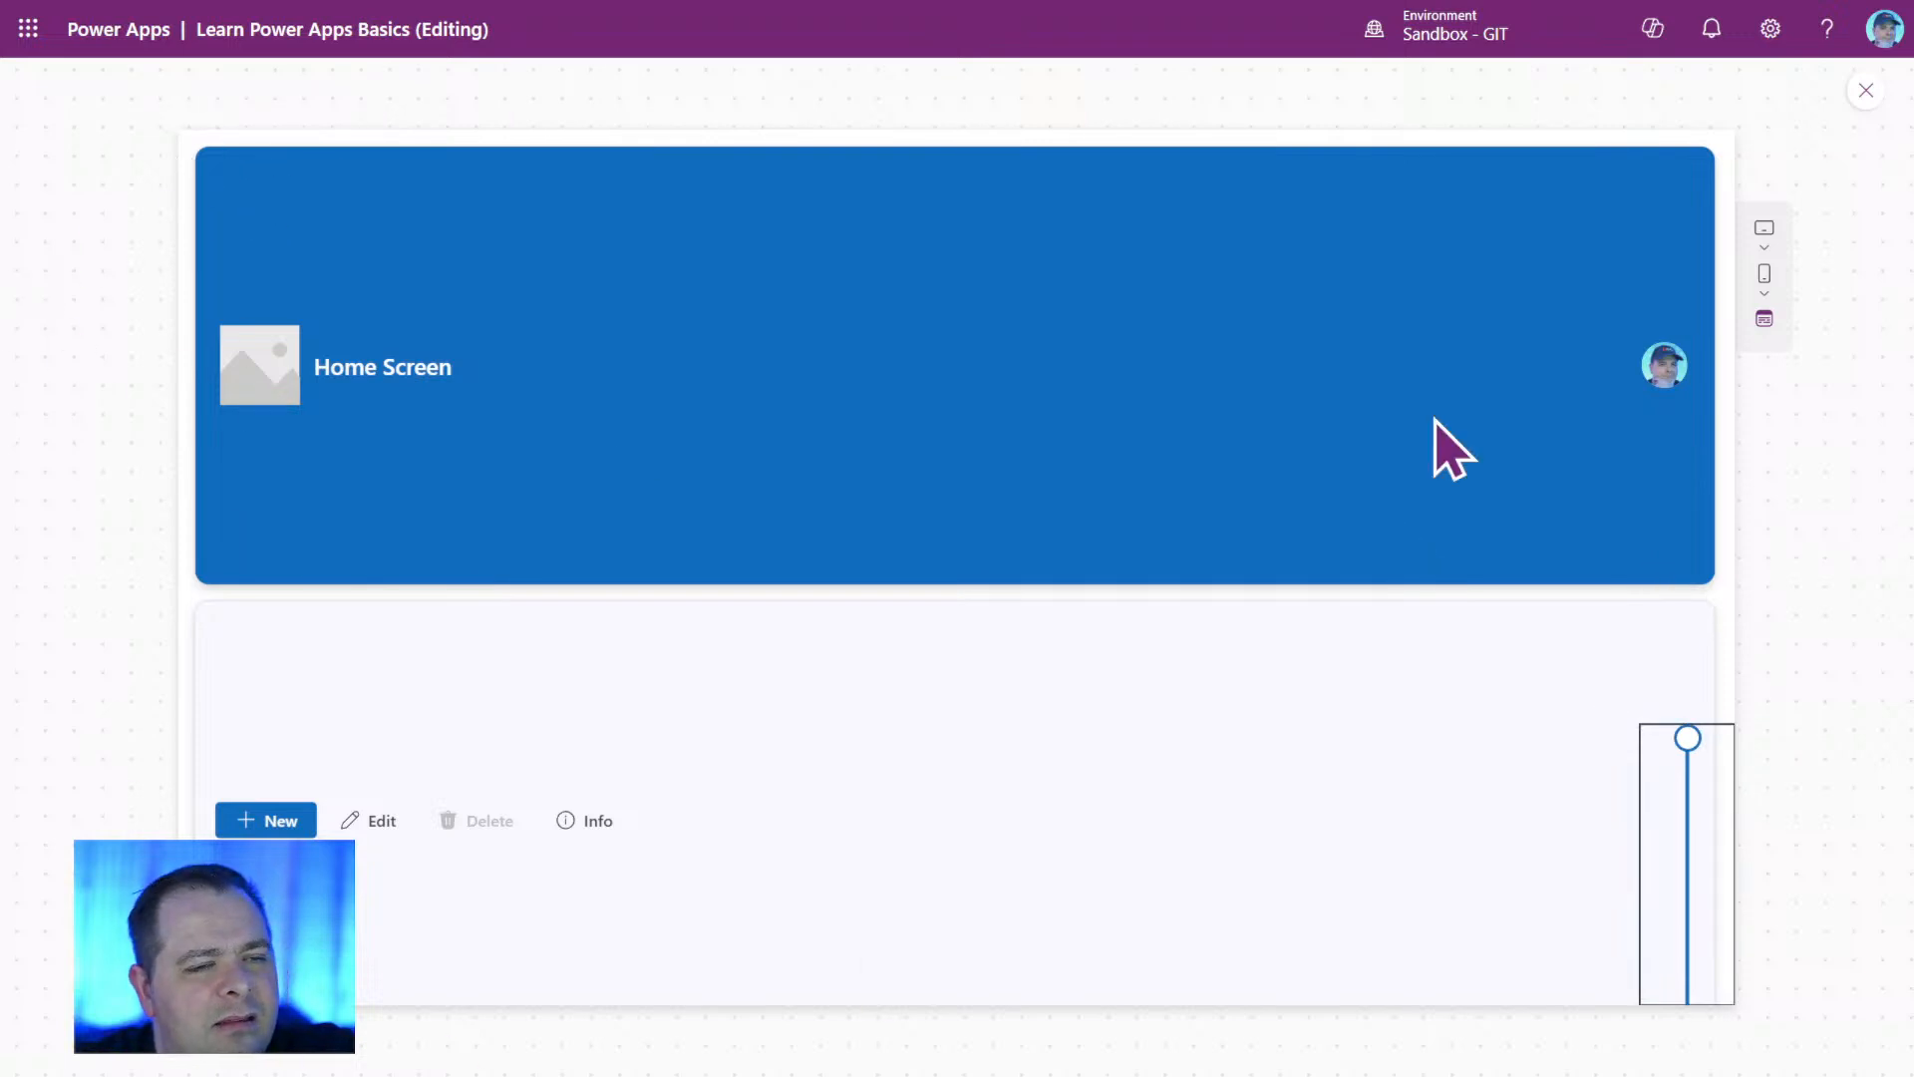
Test the slider at 192 in the preview and return to editing.
left_click_drag(1700, 752, 1696, 897)
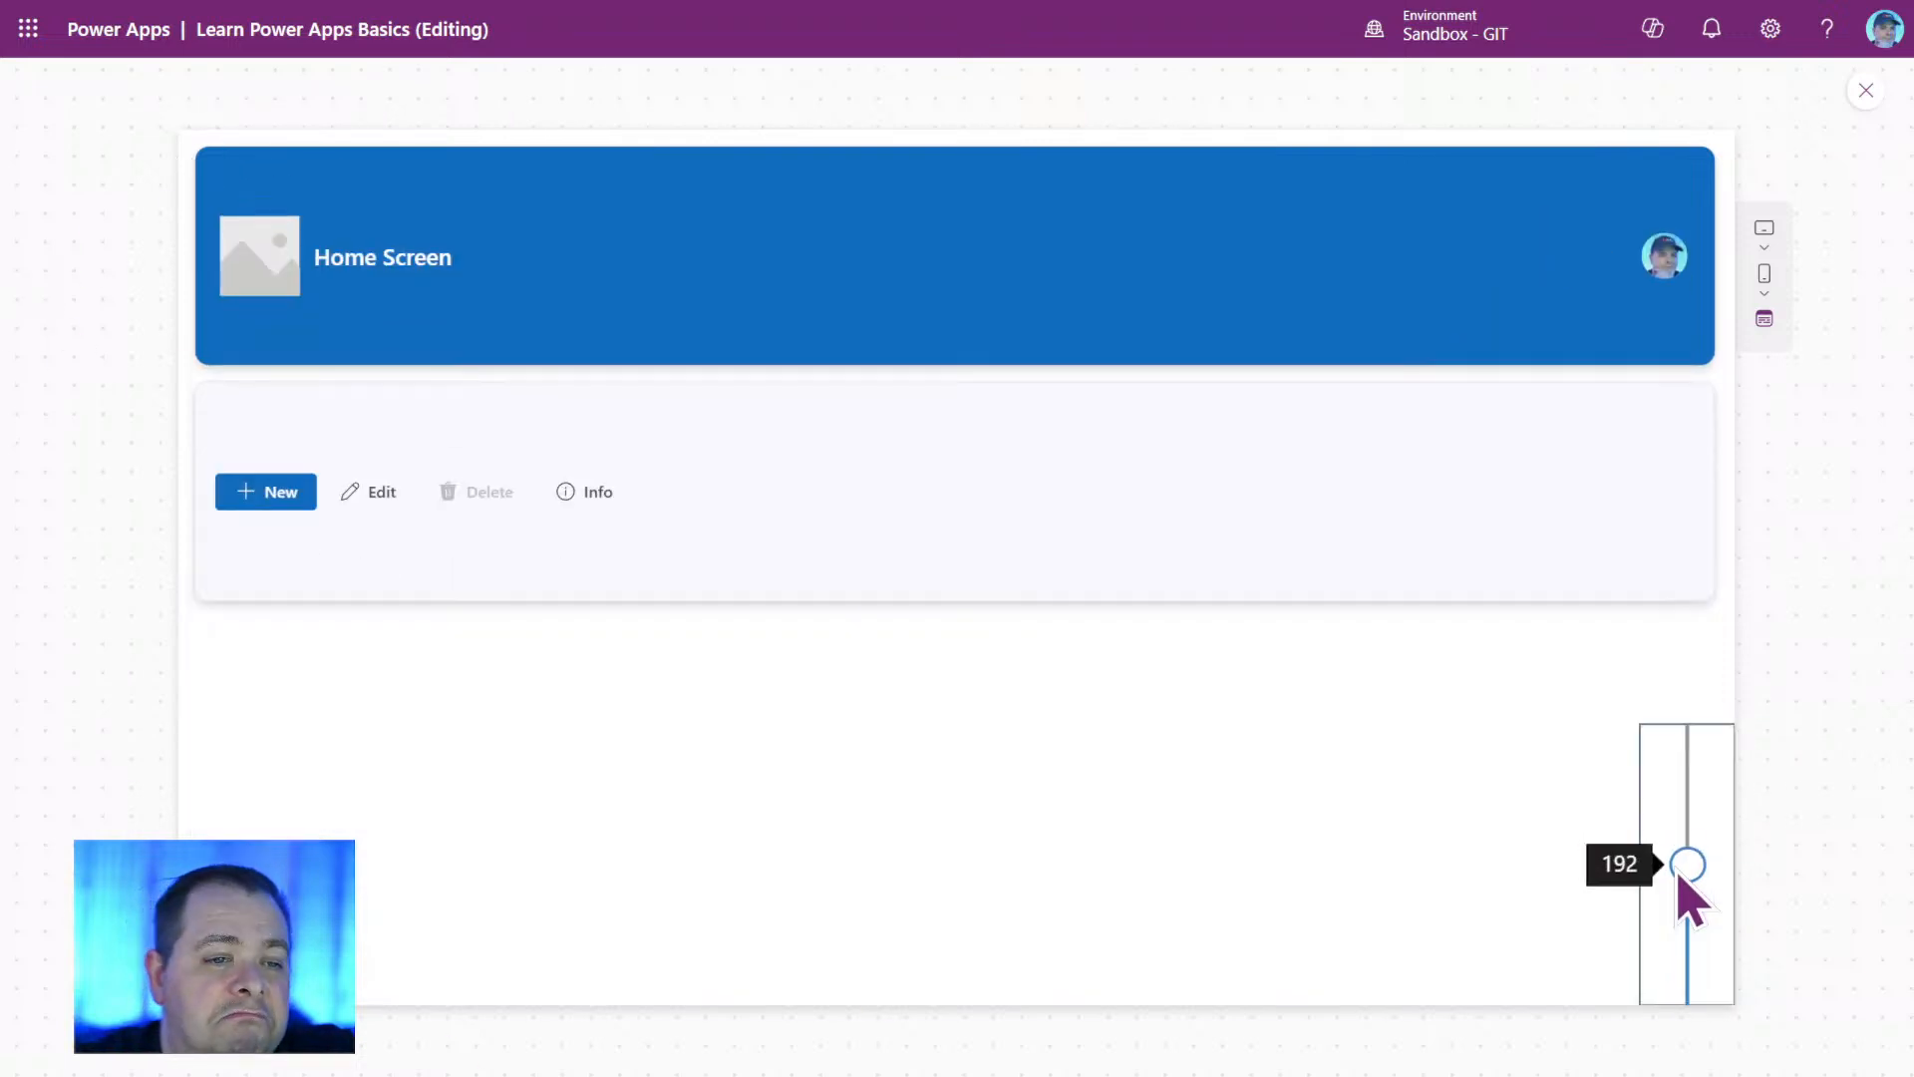
left_click(1866, 90)
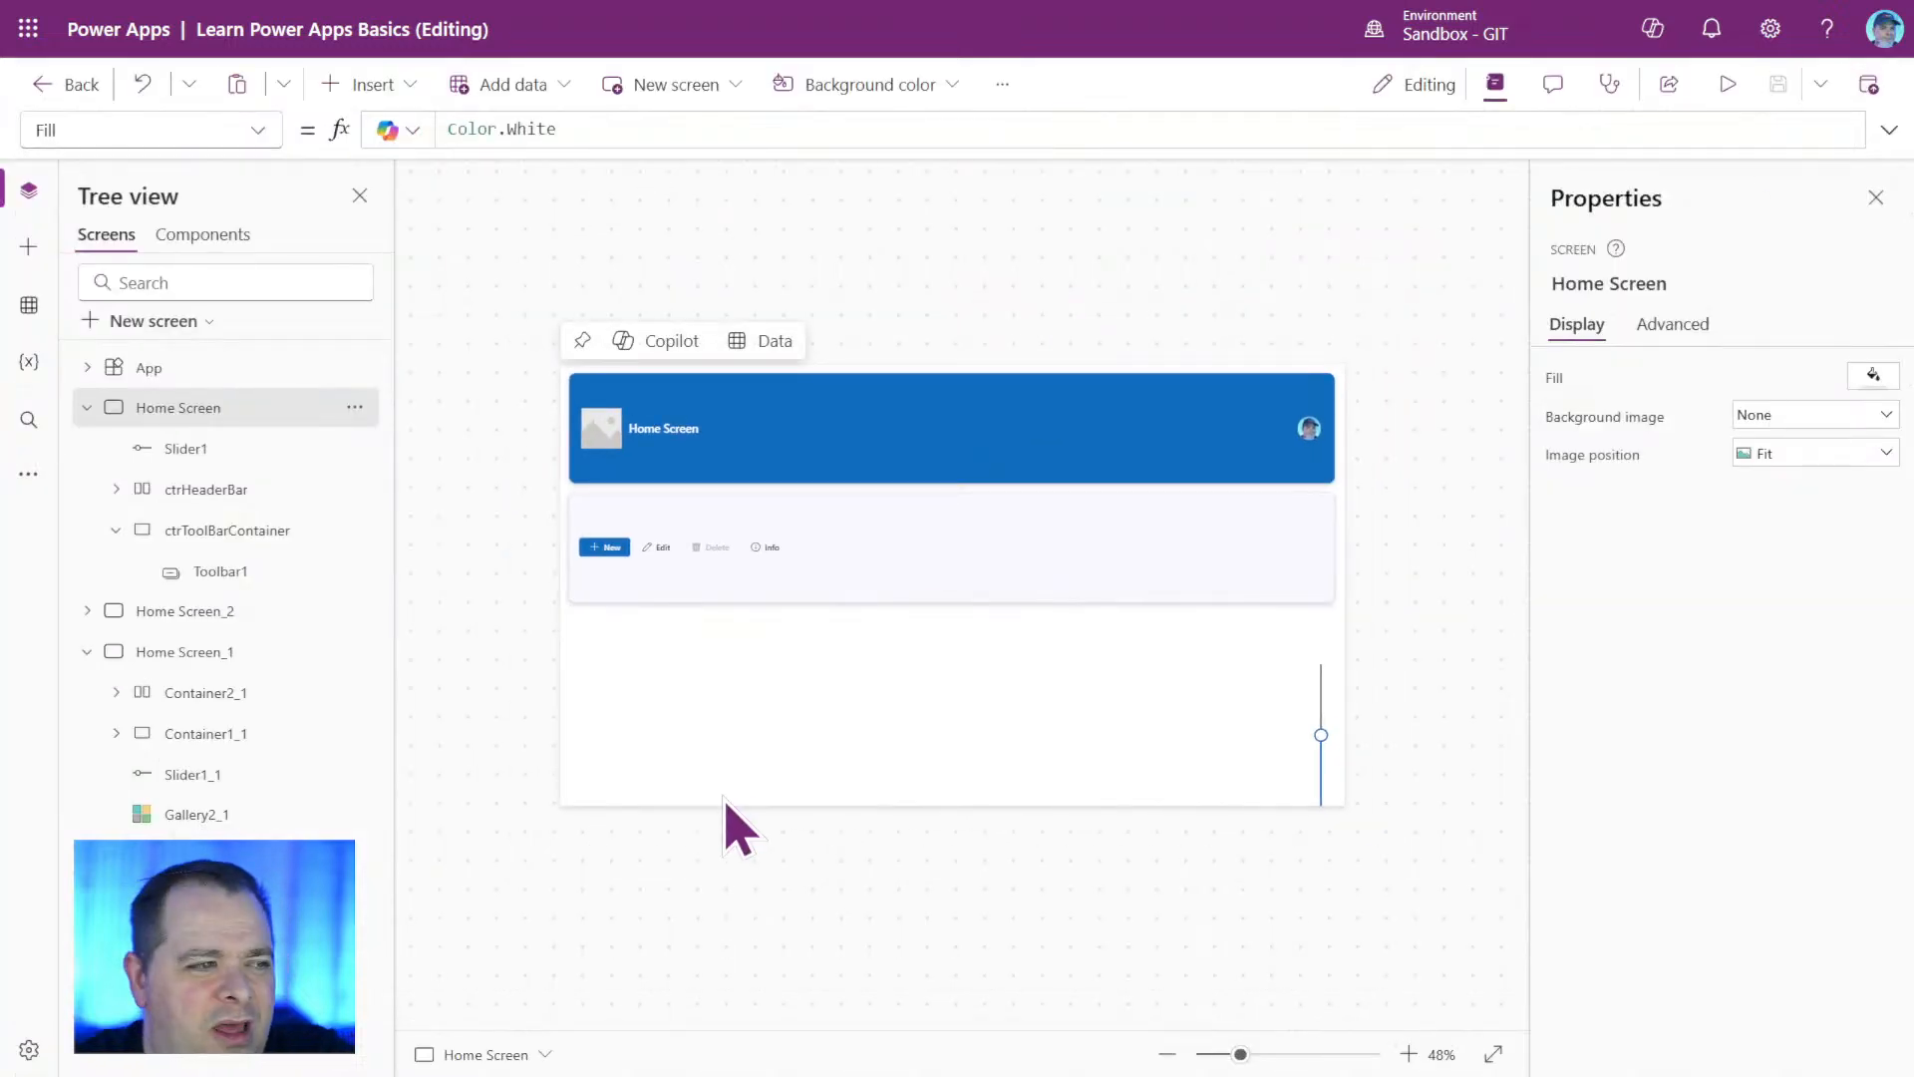
Move Slider1 to X 1238, Y 492, and set its Max formula to Parent.Height / 2 - ctrHeaderBar.Y.
left_click(1329, 765)
left_click_drag(1325, 769, 1301, 755)
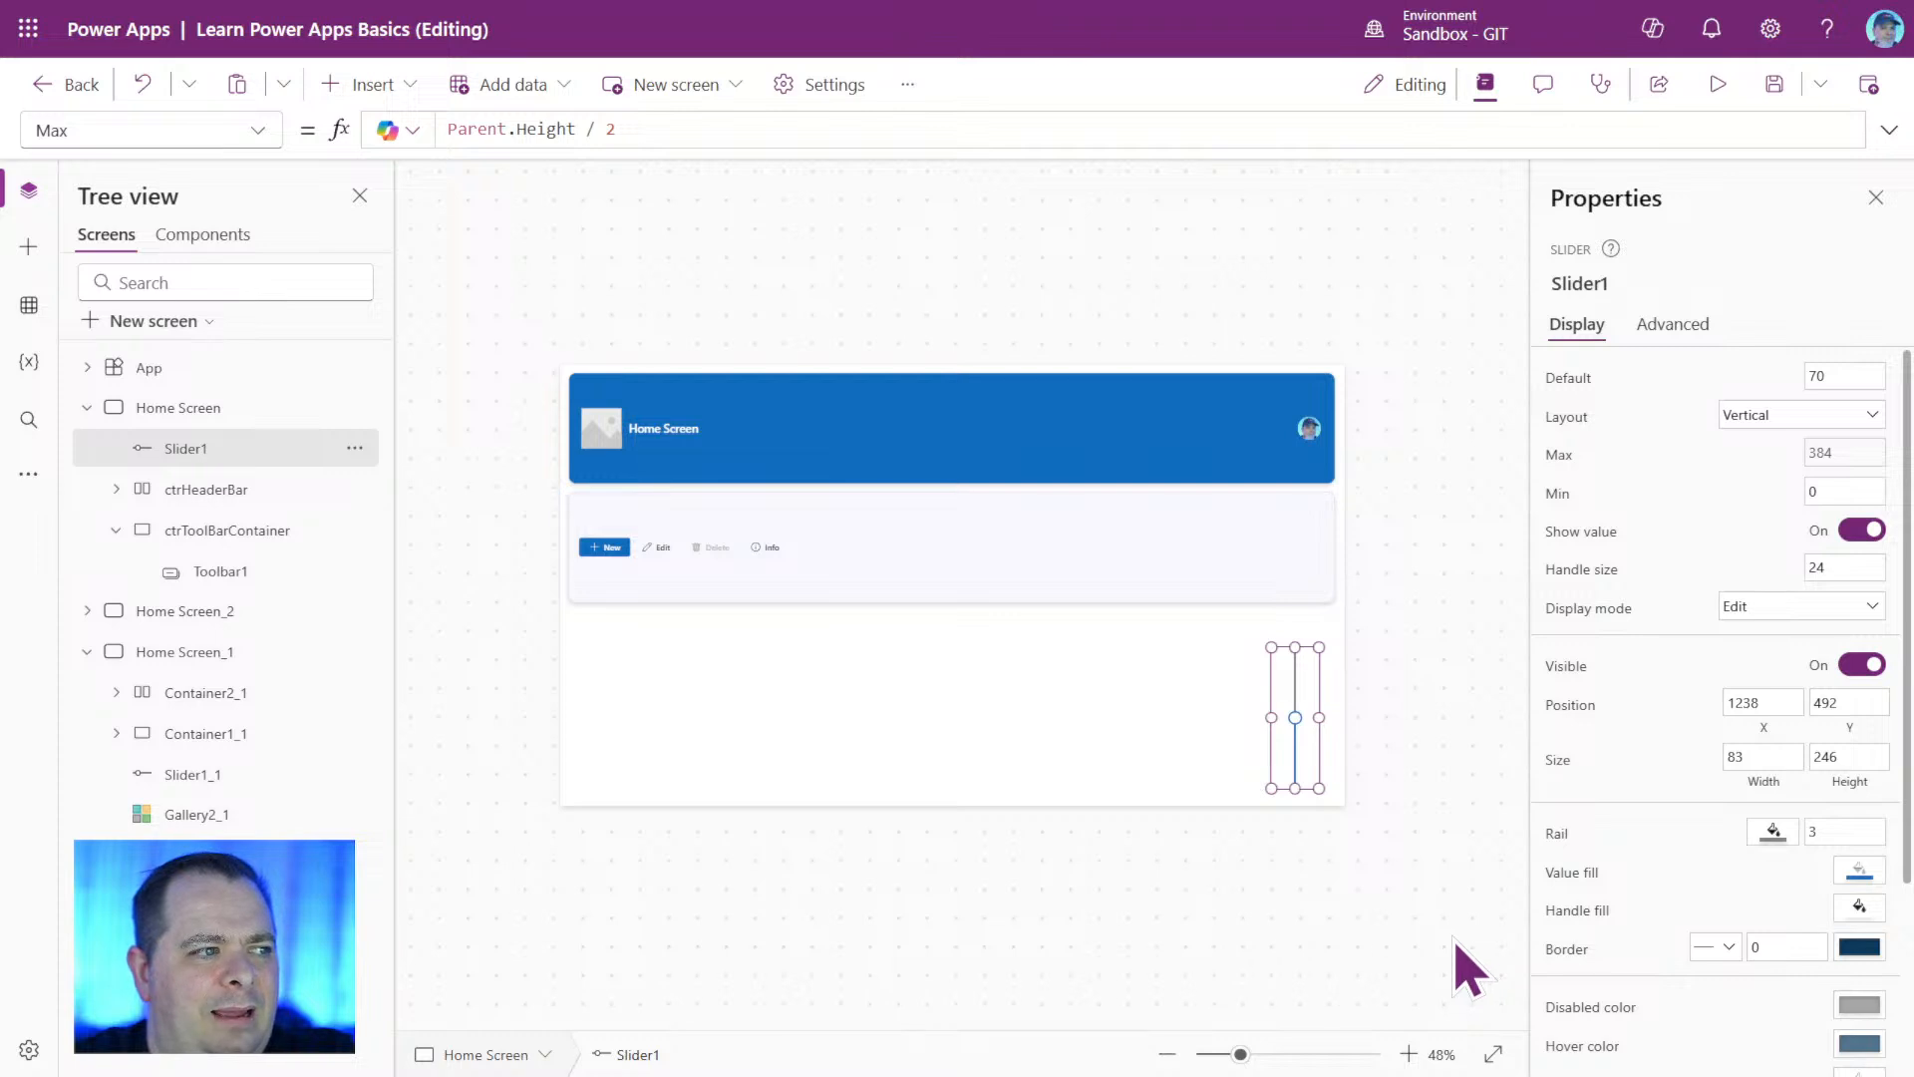
left_click(1829, 454)
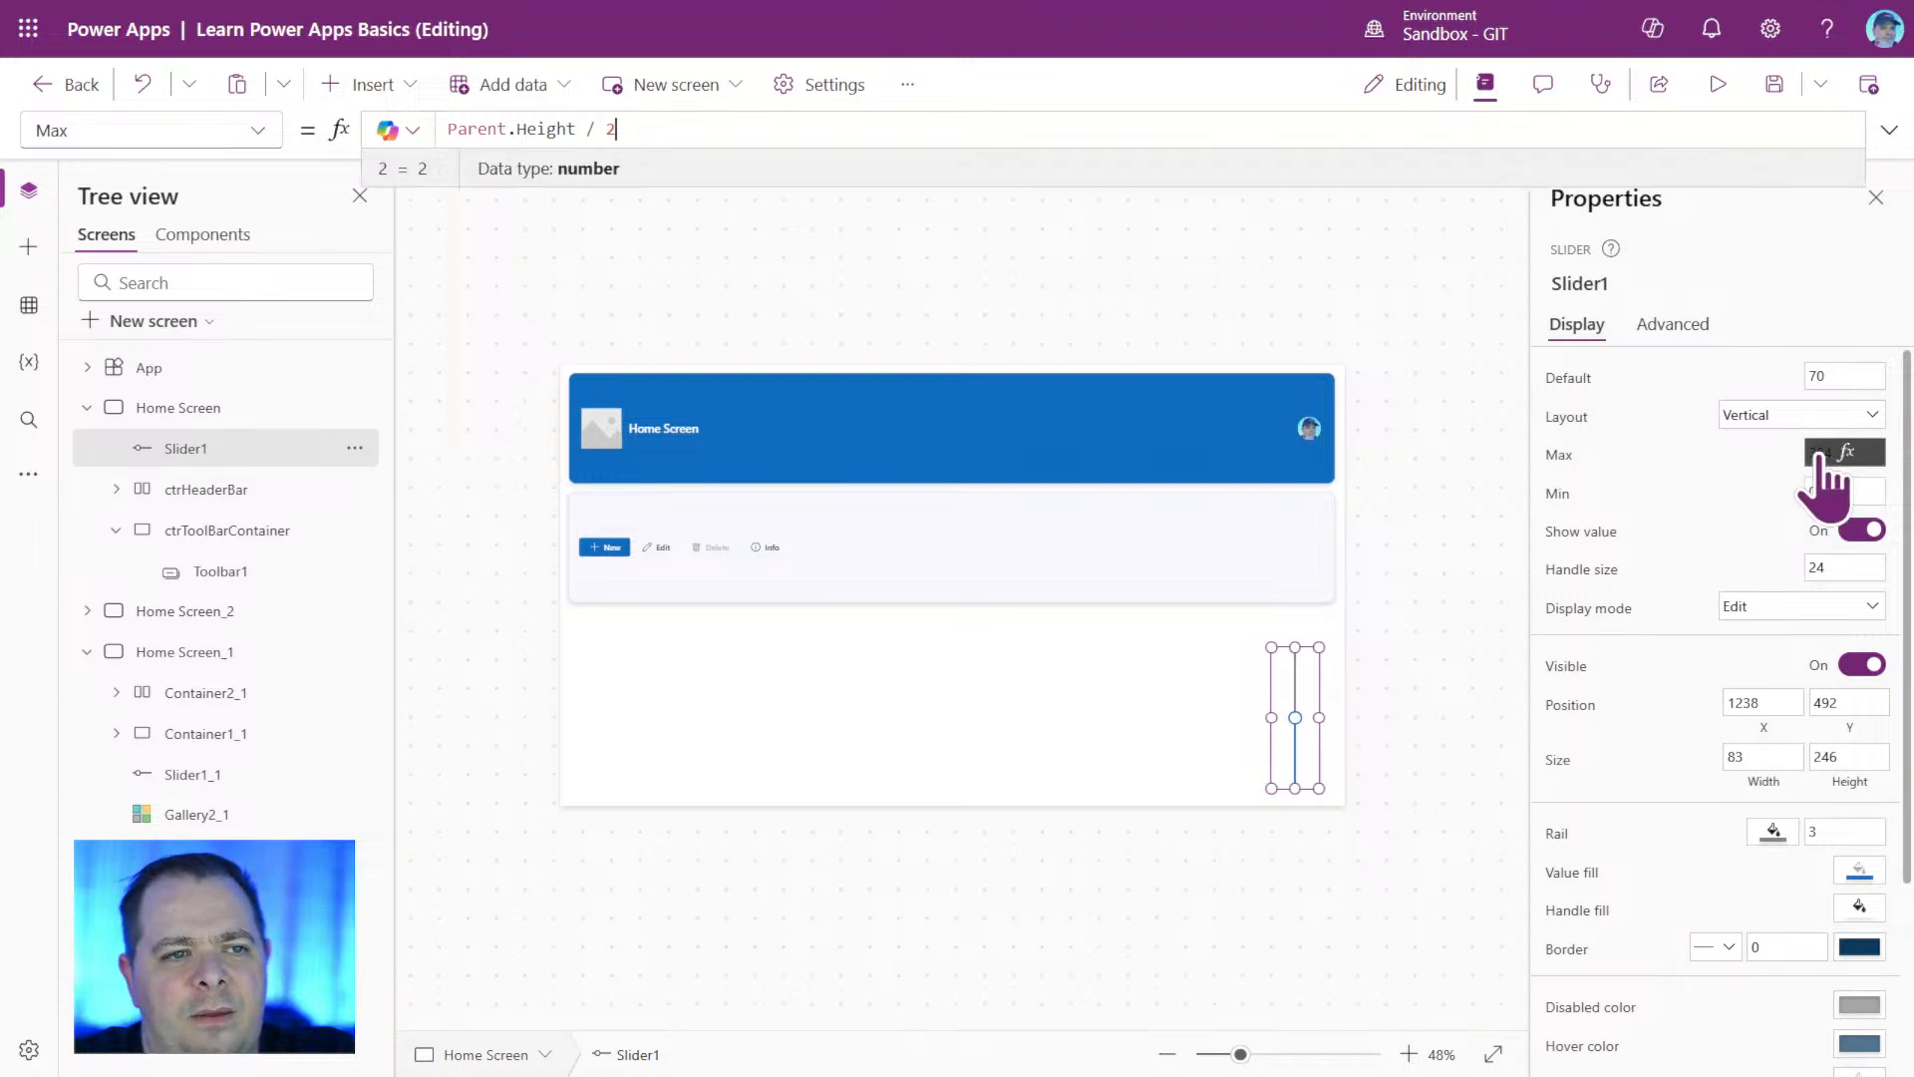
left_click(662, 136)
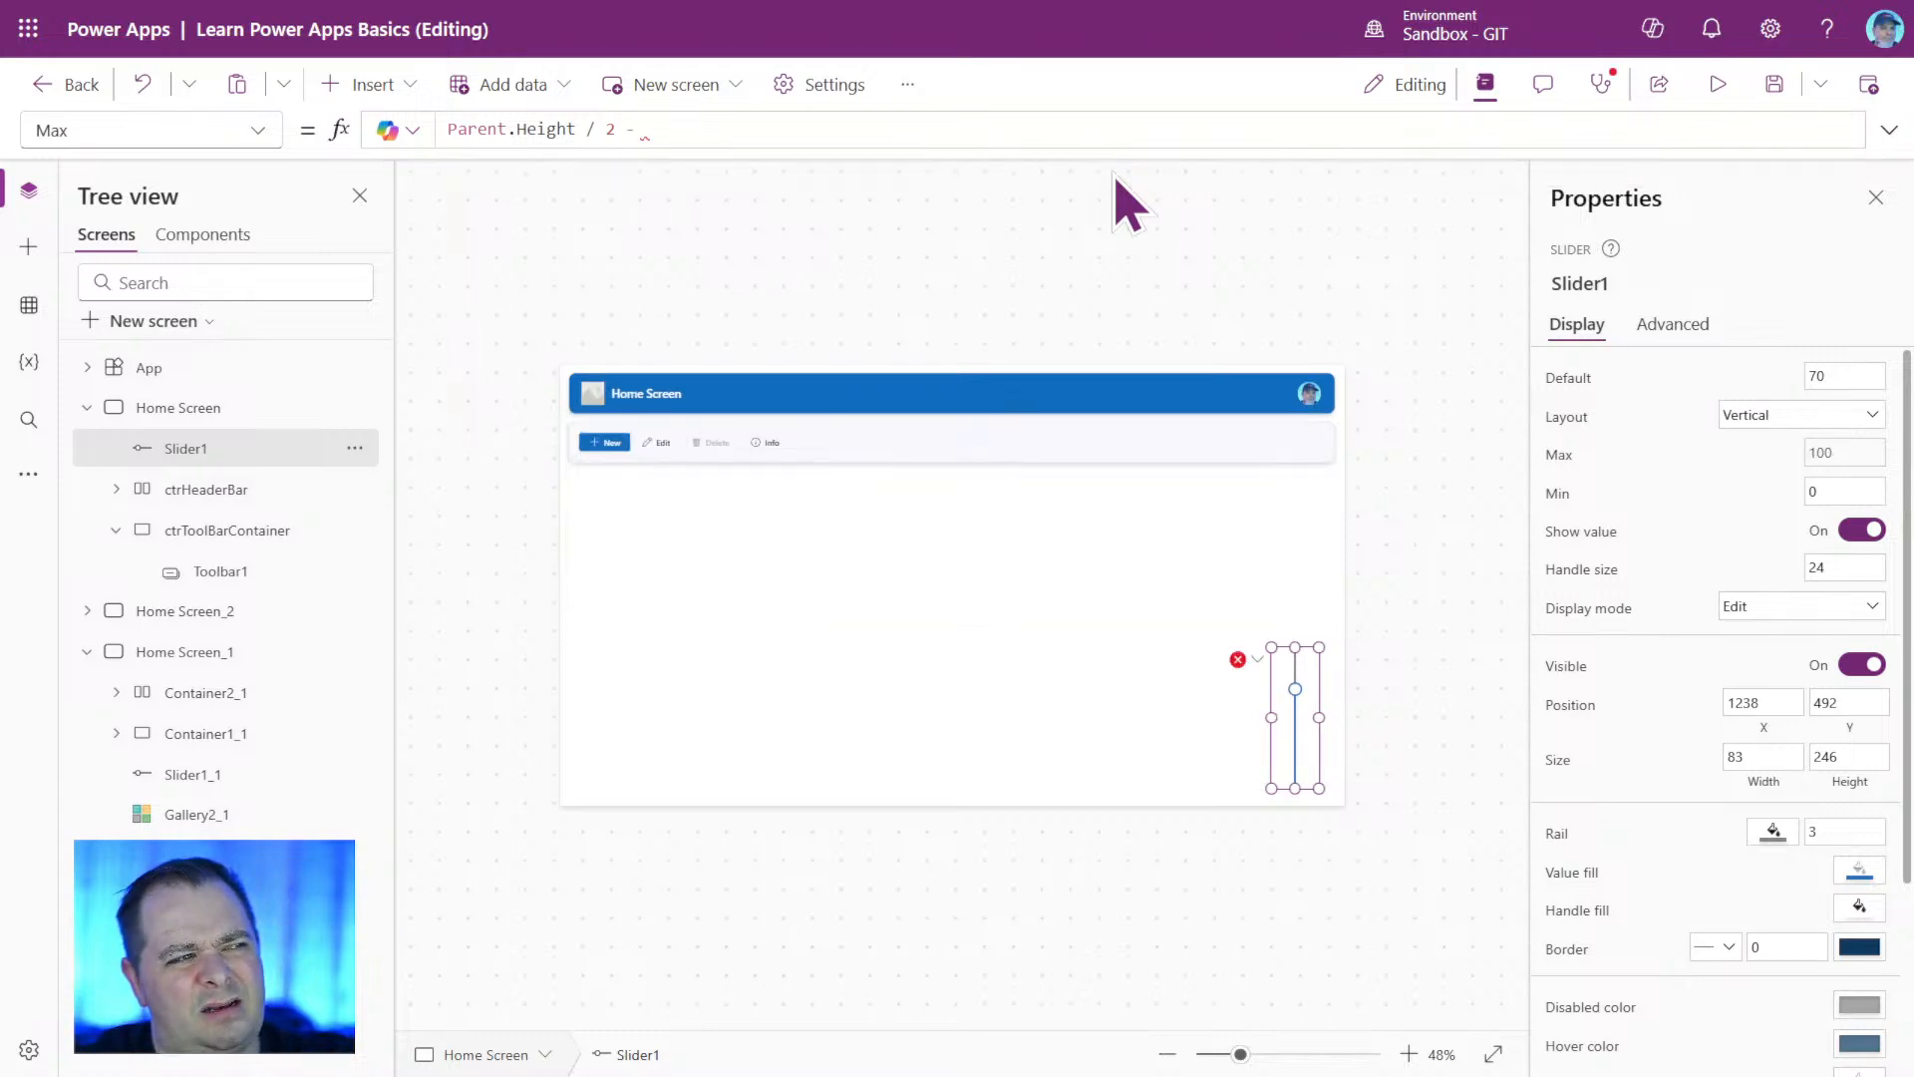
type("- ctr")
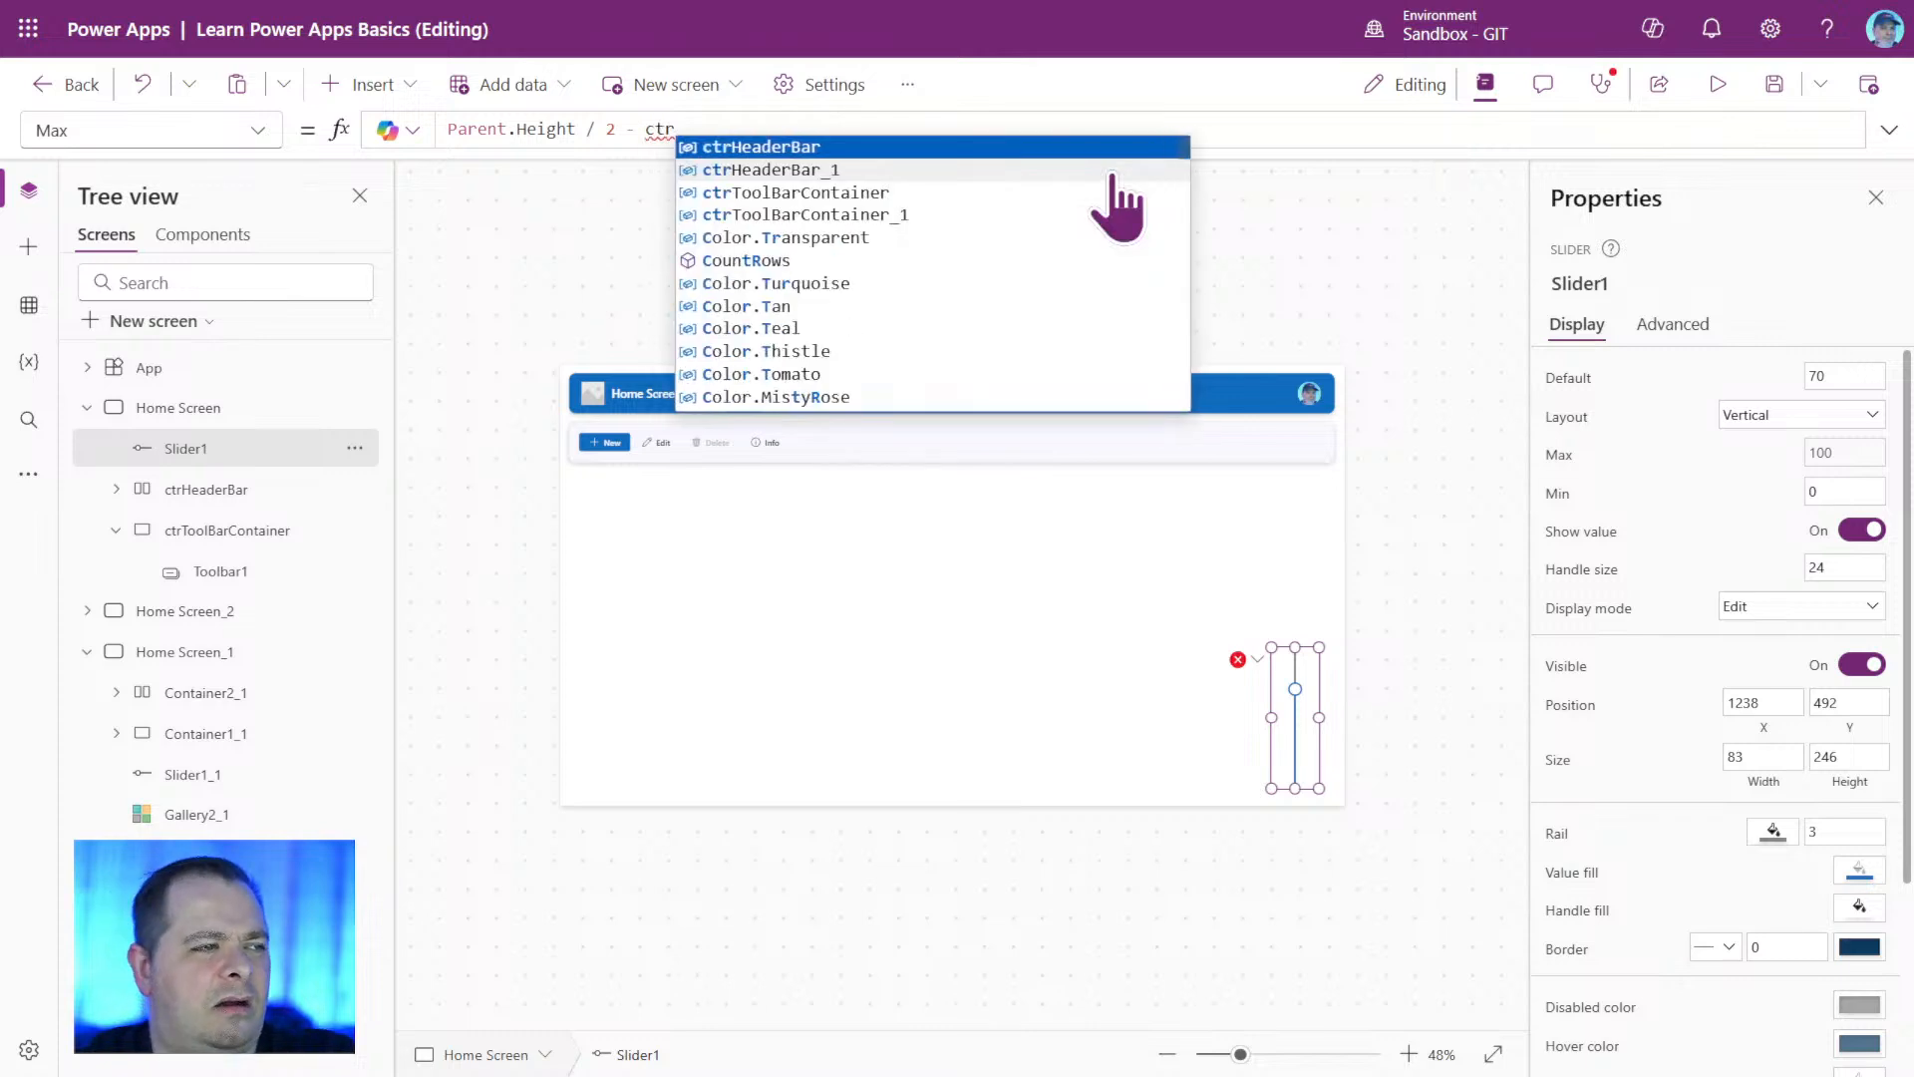
key("Tab")
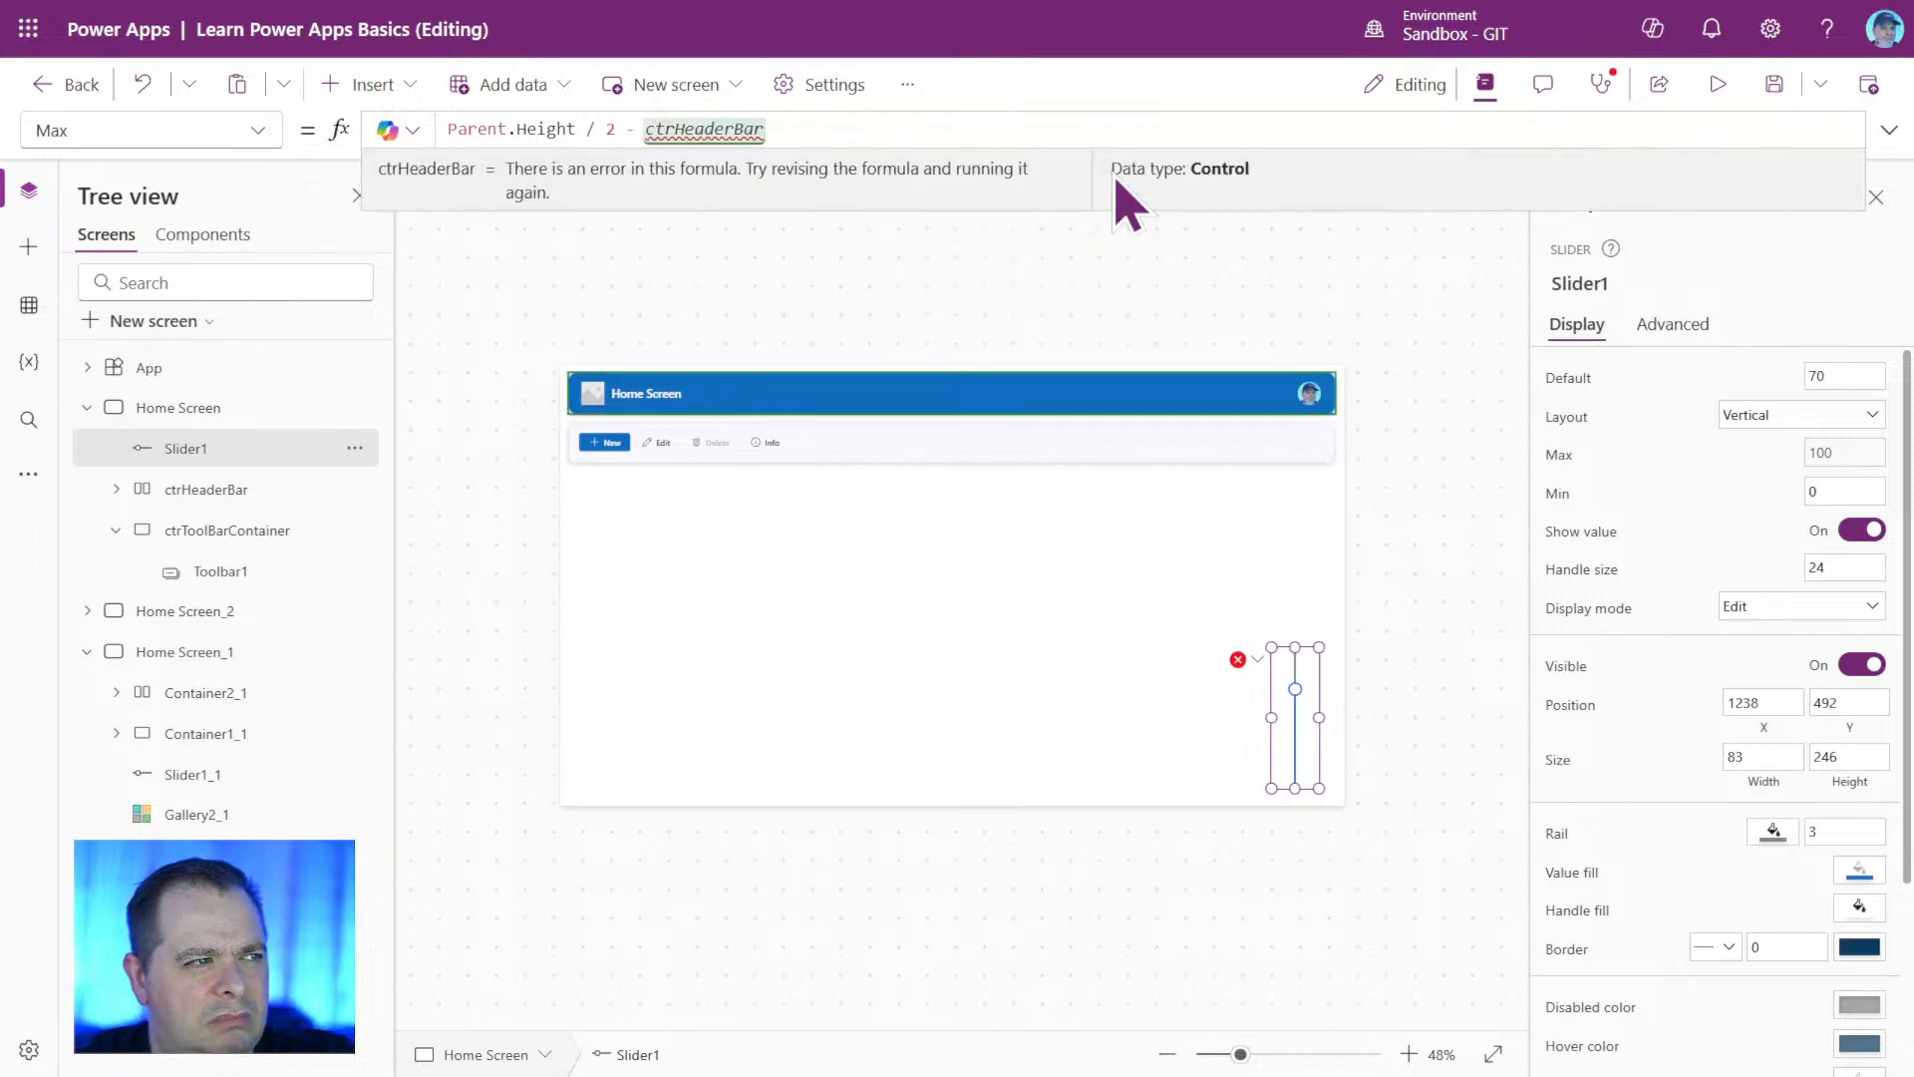
type(".Y")
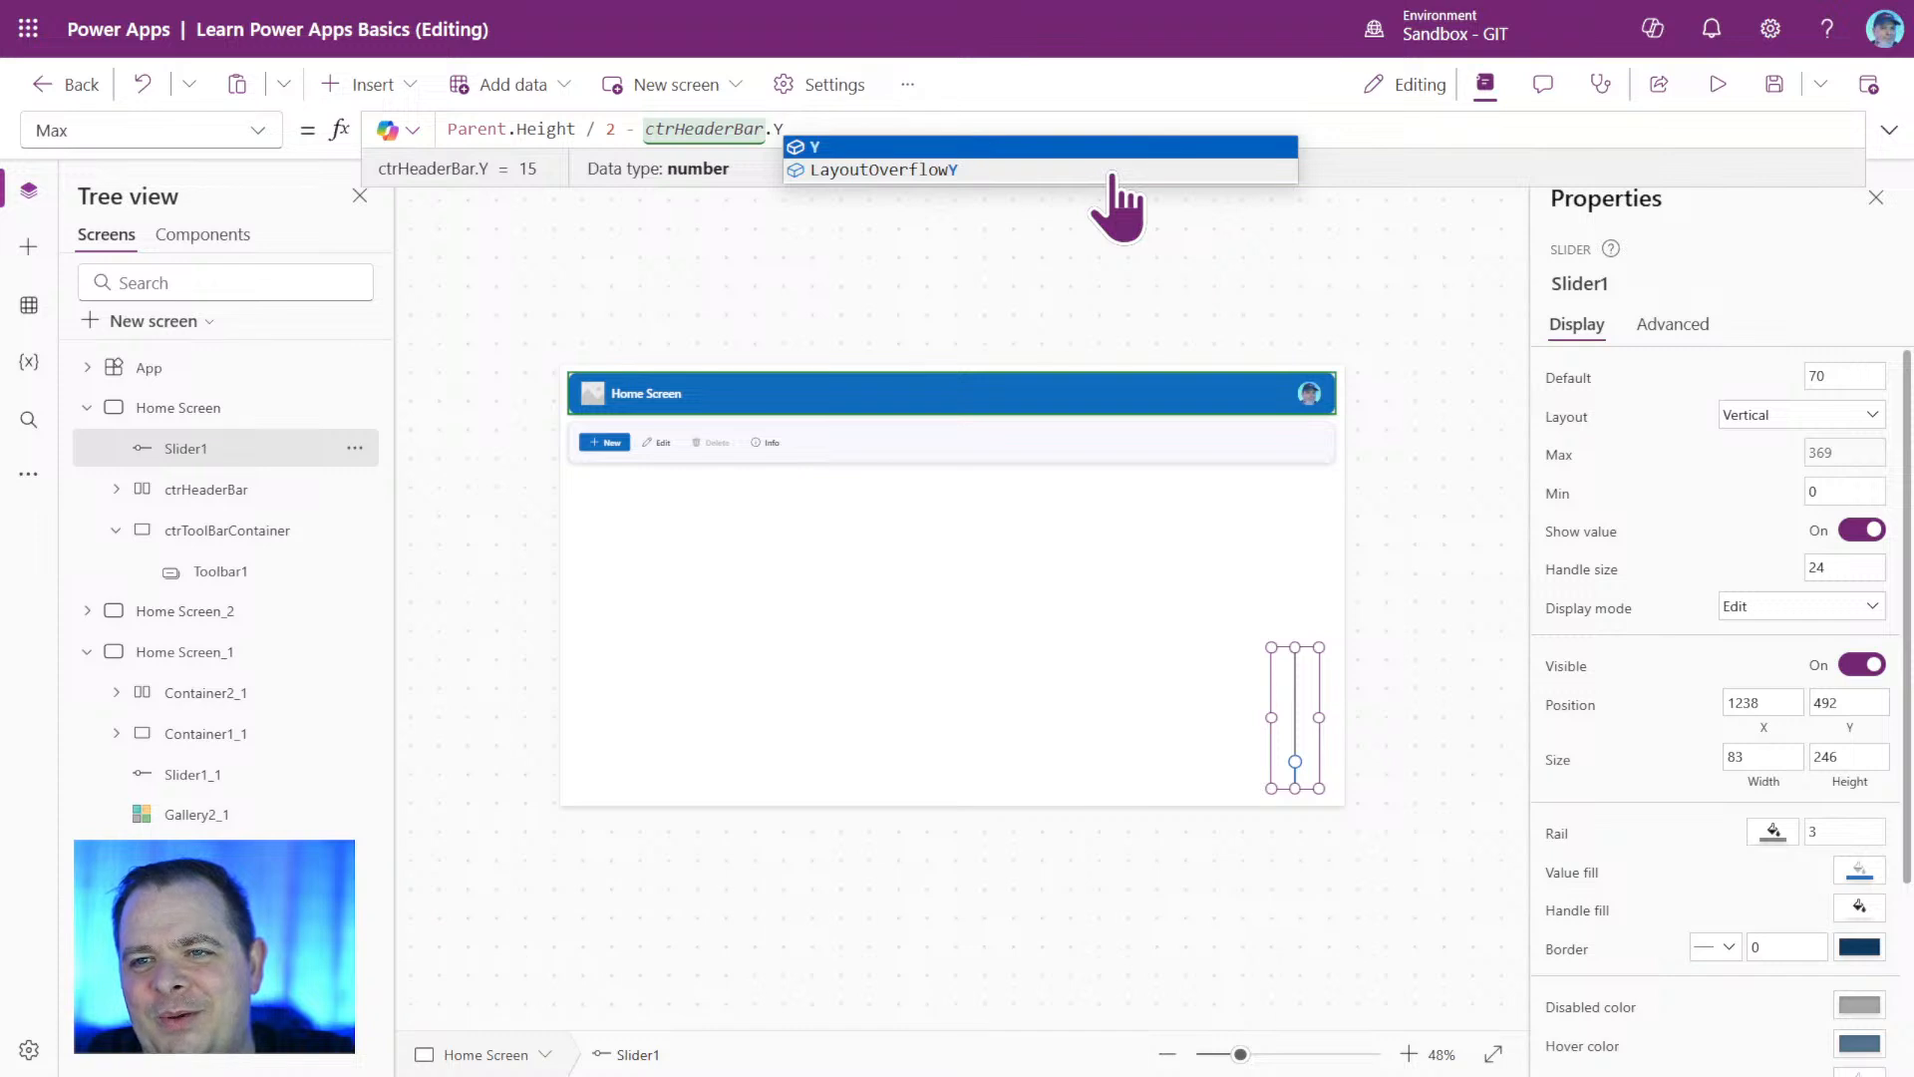
Preview the Home Screen with the slider raised to its maximum, and return to editing.
left_click(1718, 84)
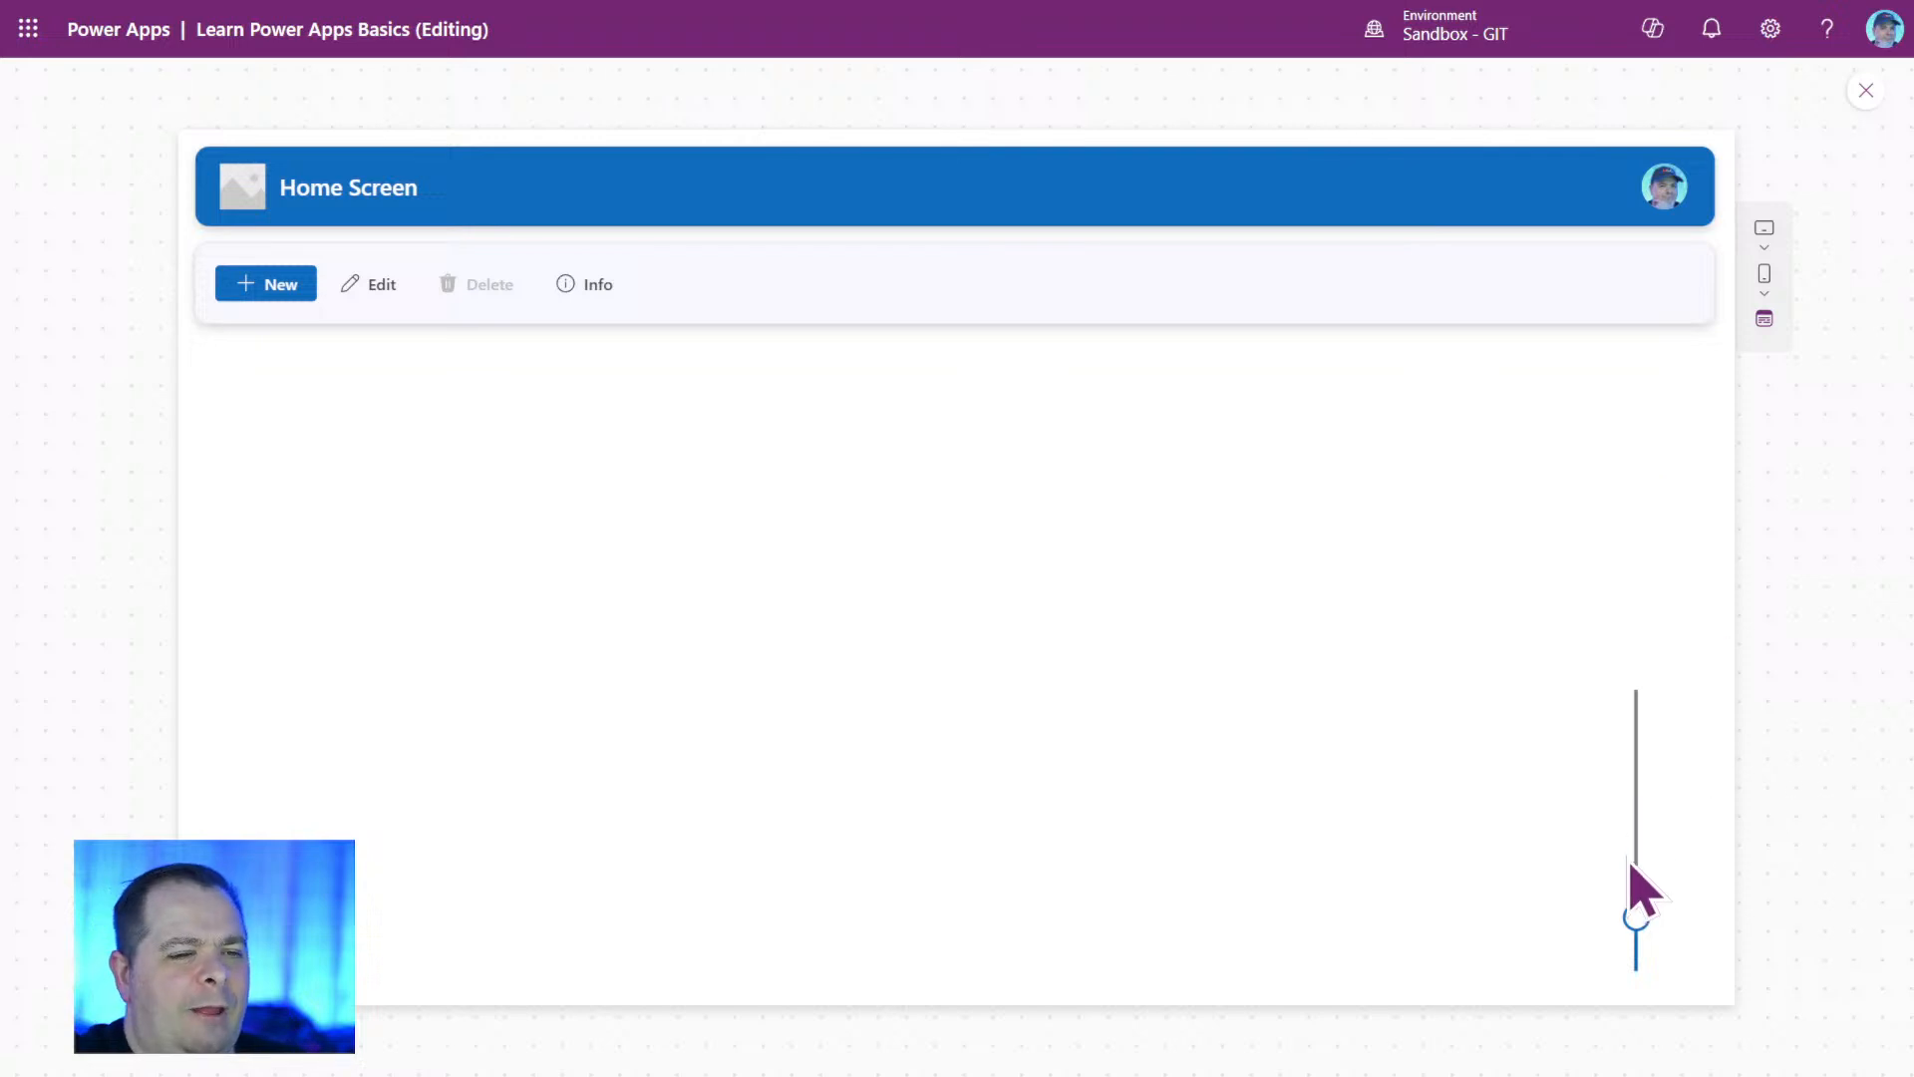
mouse_move(1643, 935)
left_click_drag(1643, 937, 1696, 611)
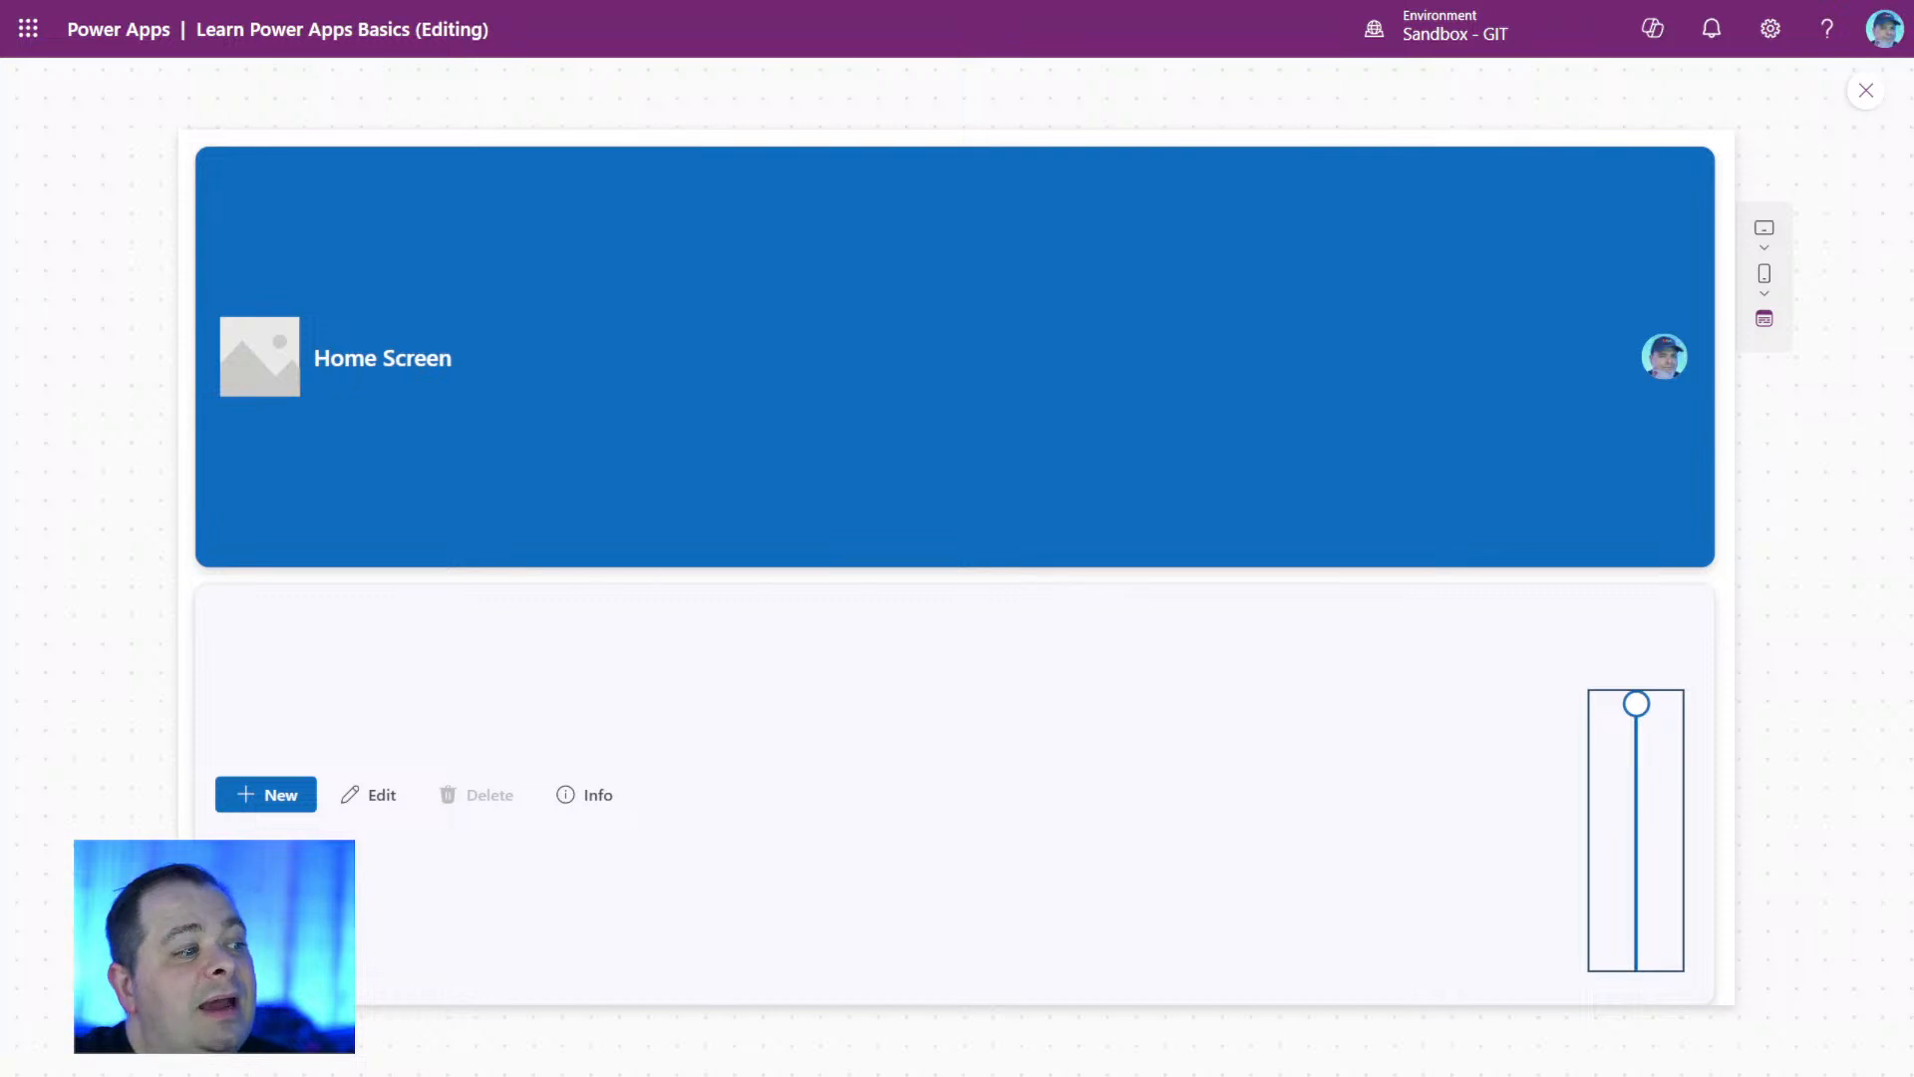
left_click(1866, 90)
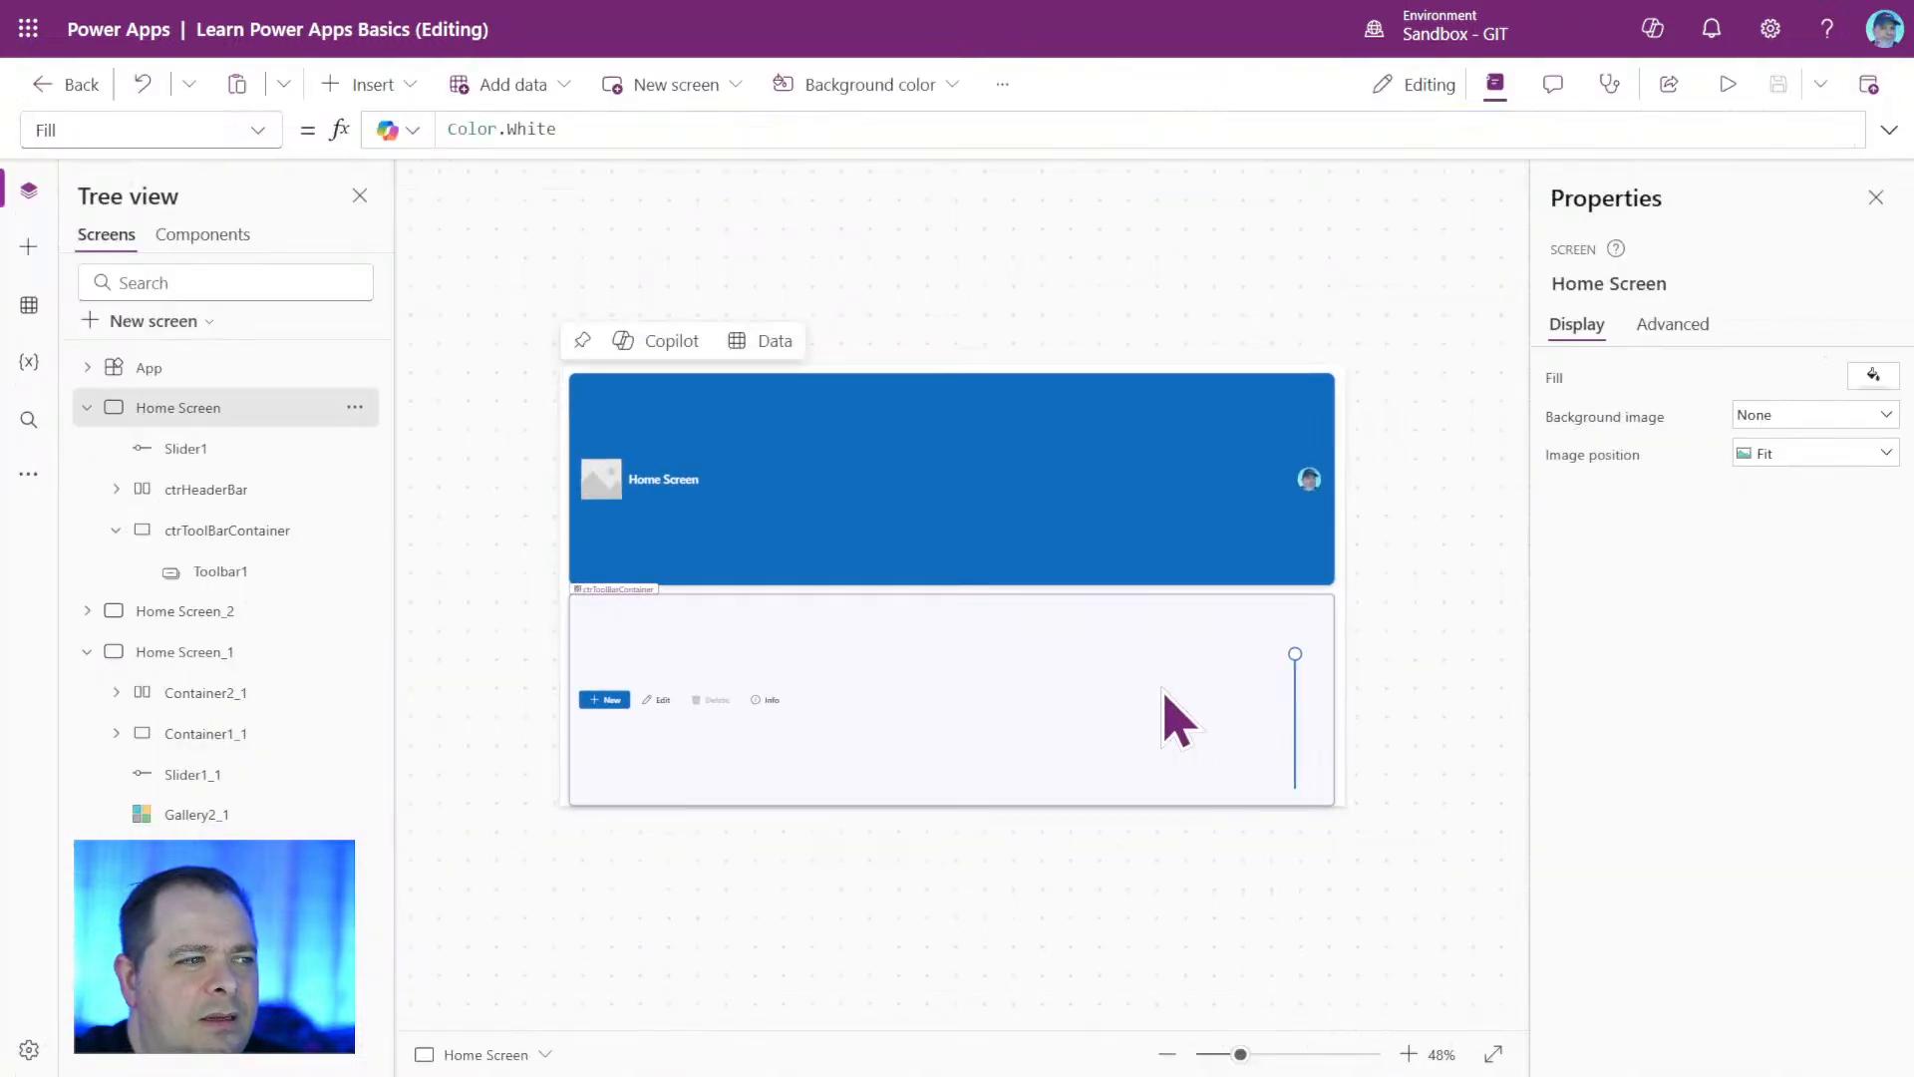
Set Slider1's Max formula to Parent.Height / 2 - ctrHeaderBar.Y * 2, and test the slider's maximum in a preview.
left_click(1296, 703)
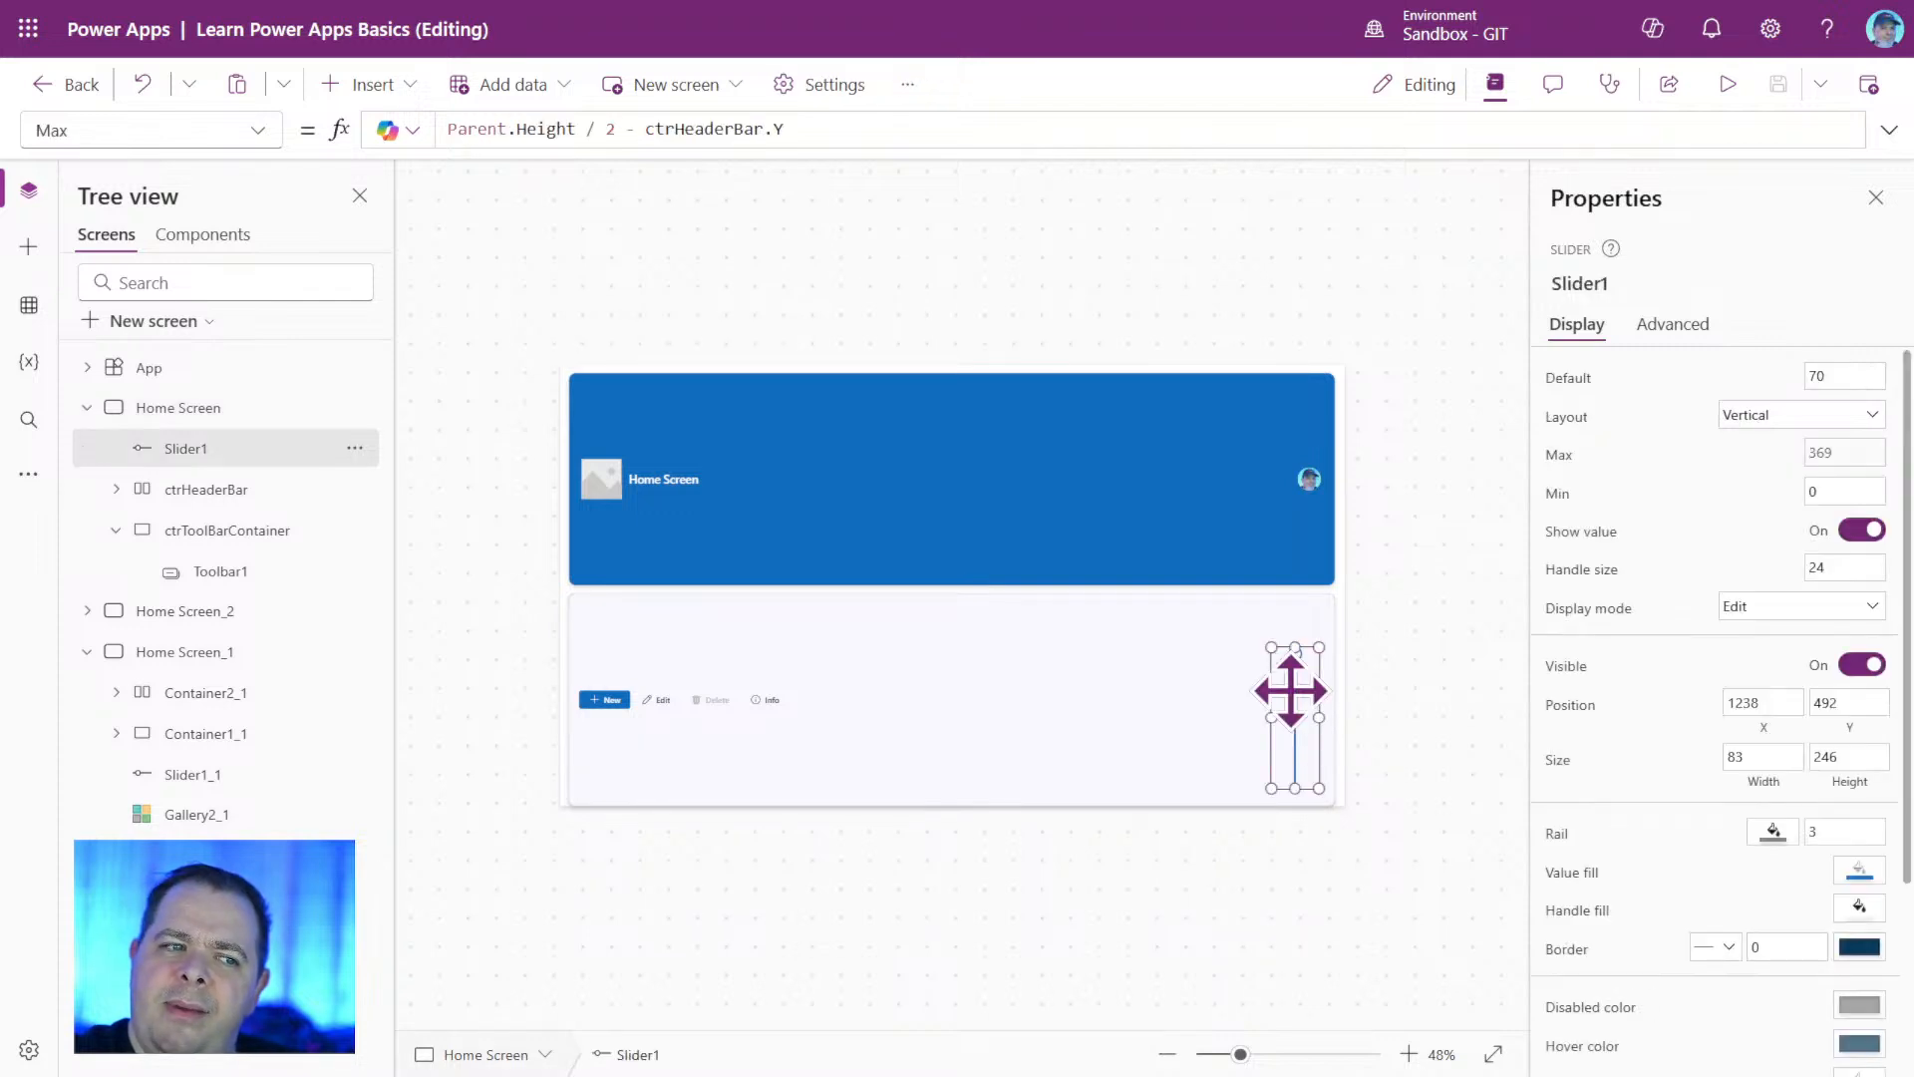
left_click(907, 128)
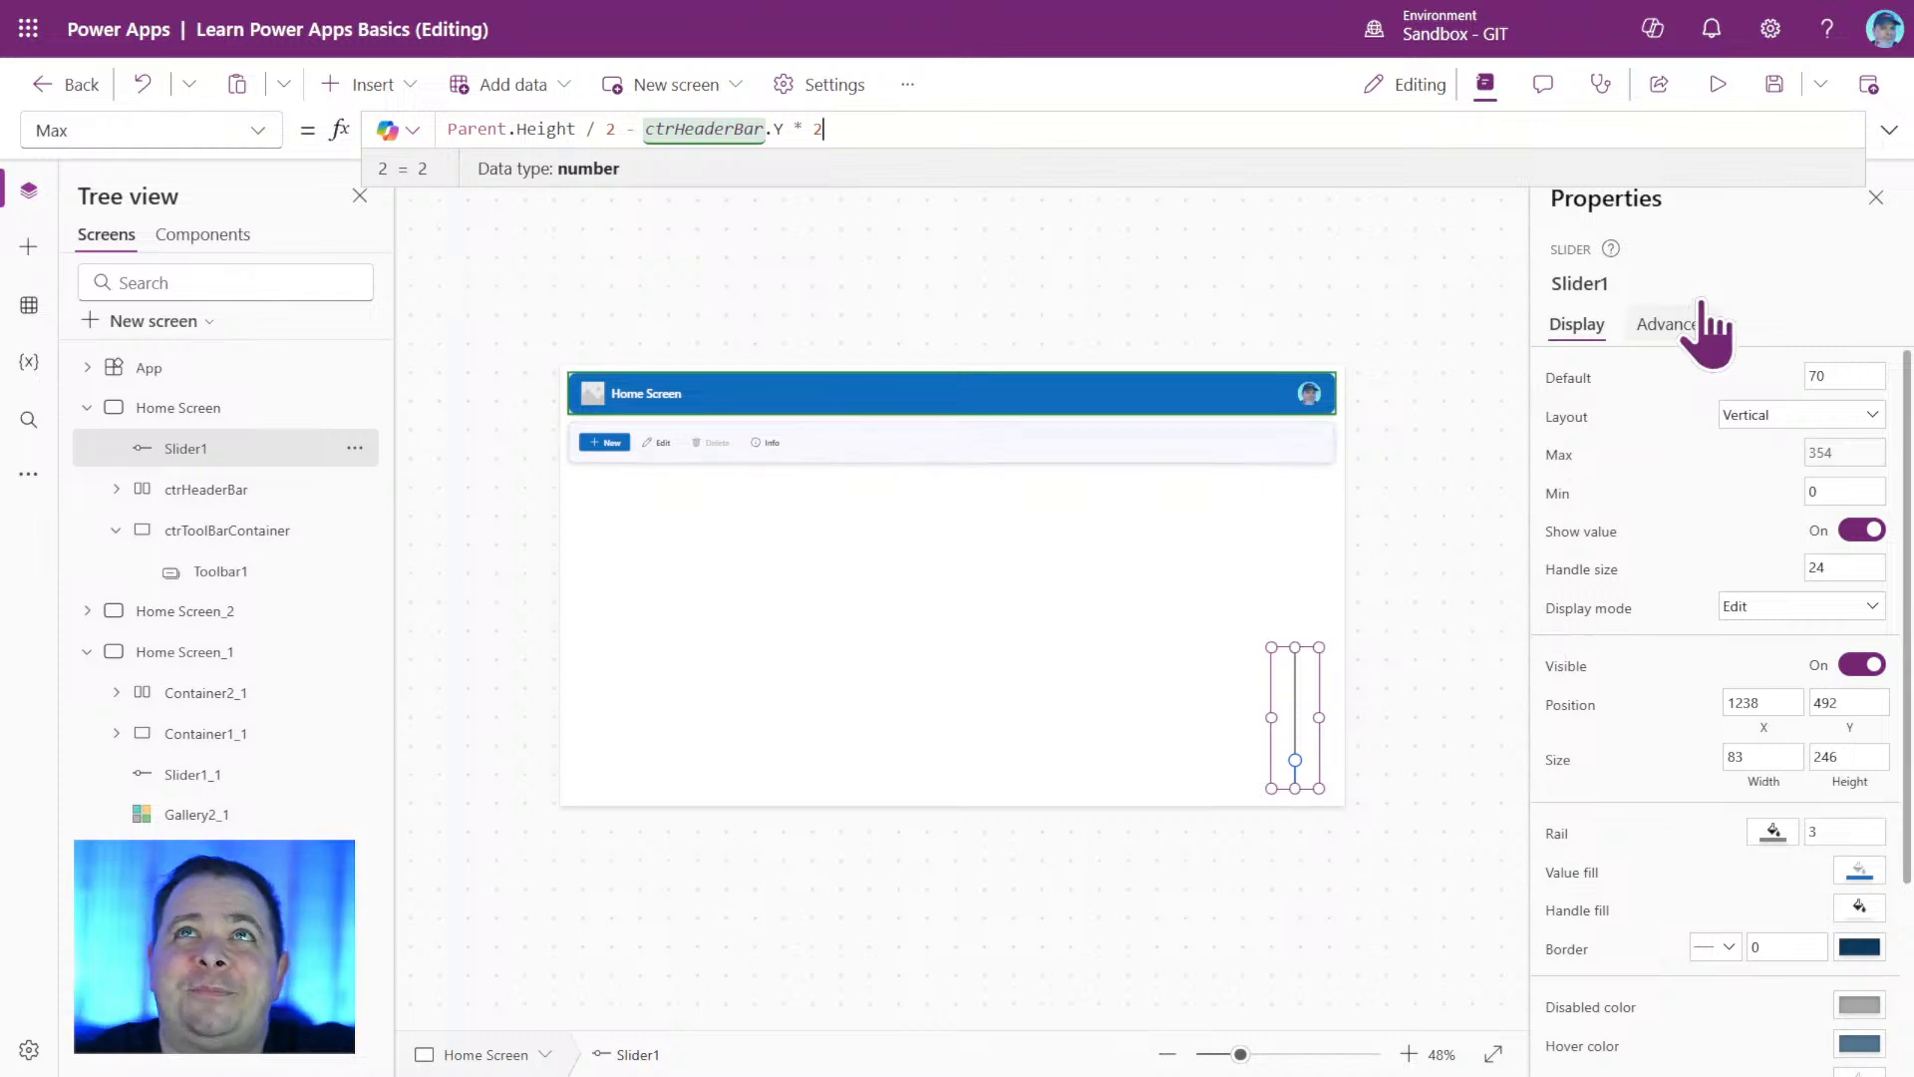
left_click(1718, 84)
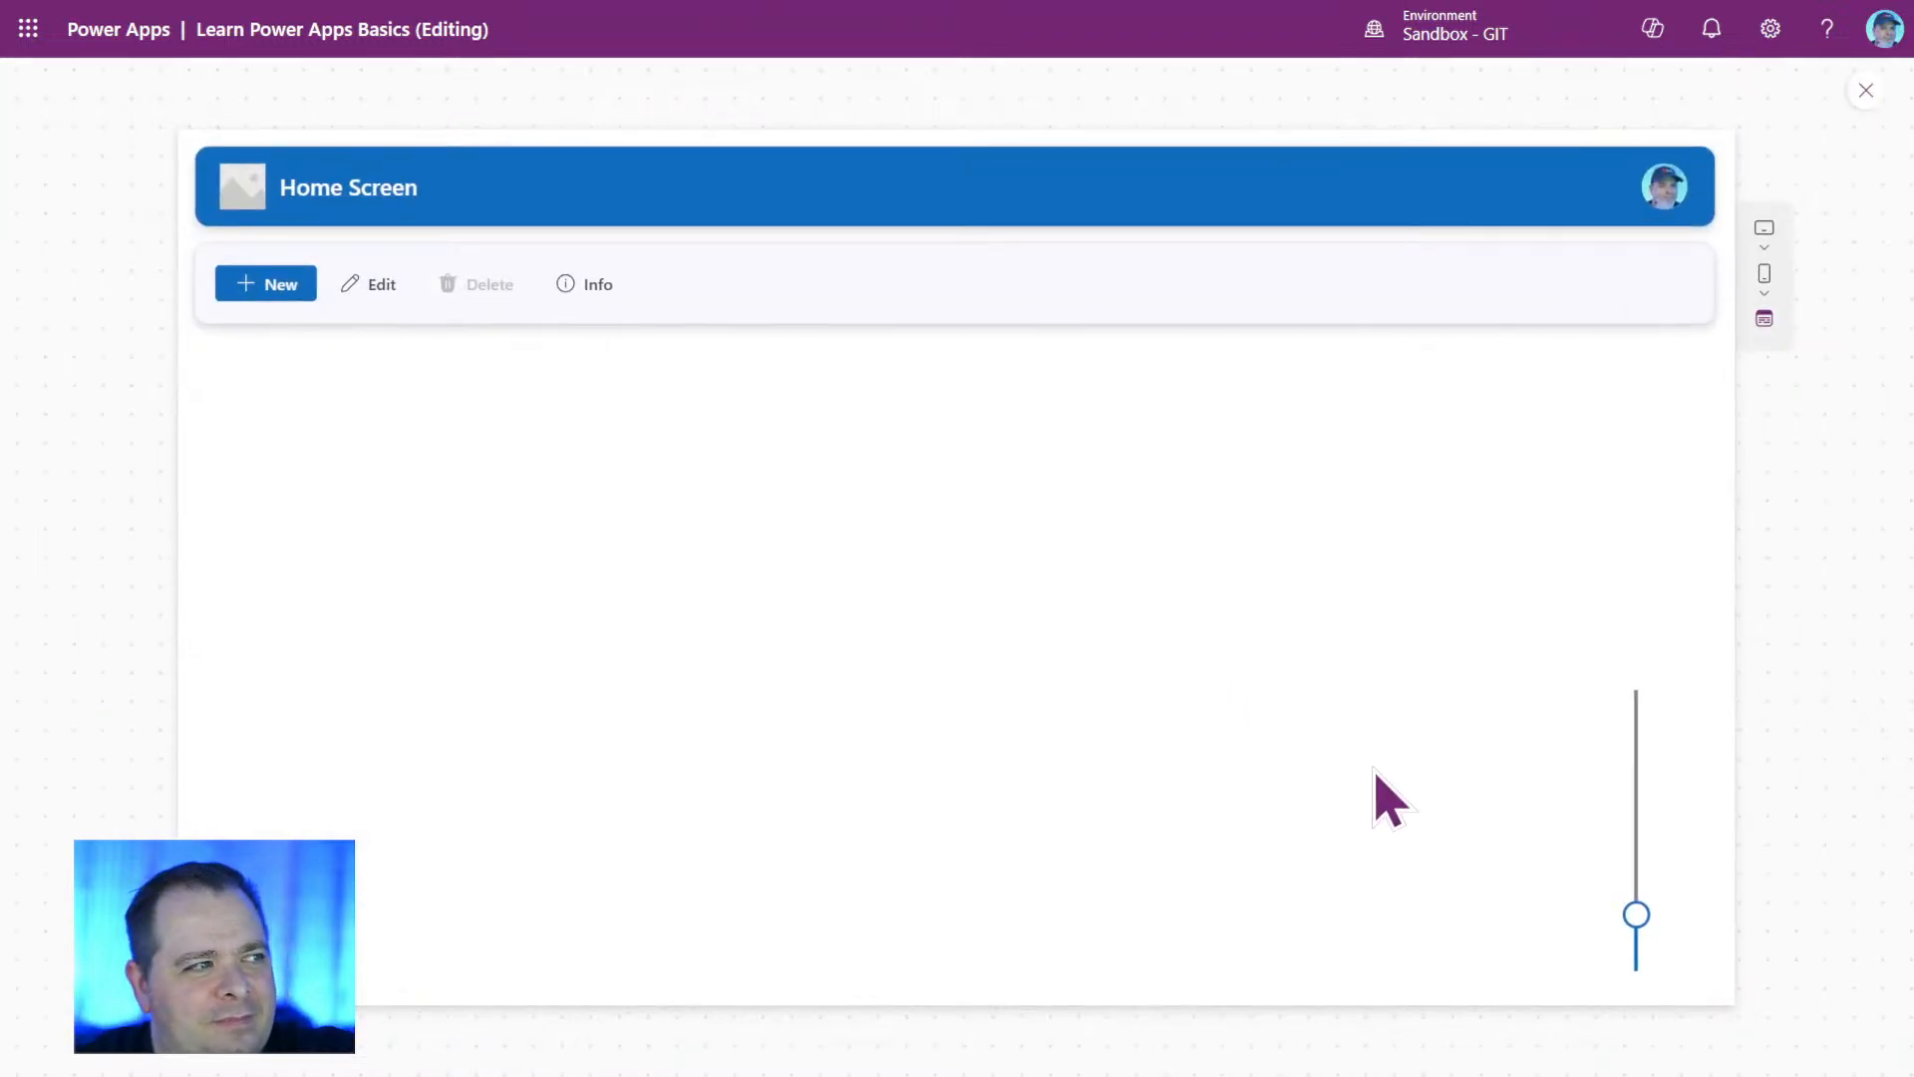
left_click_drag(1641, 911, 1675, 658)
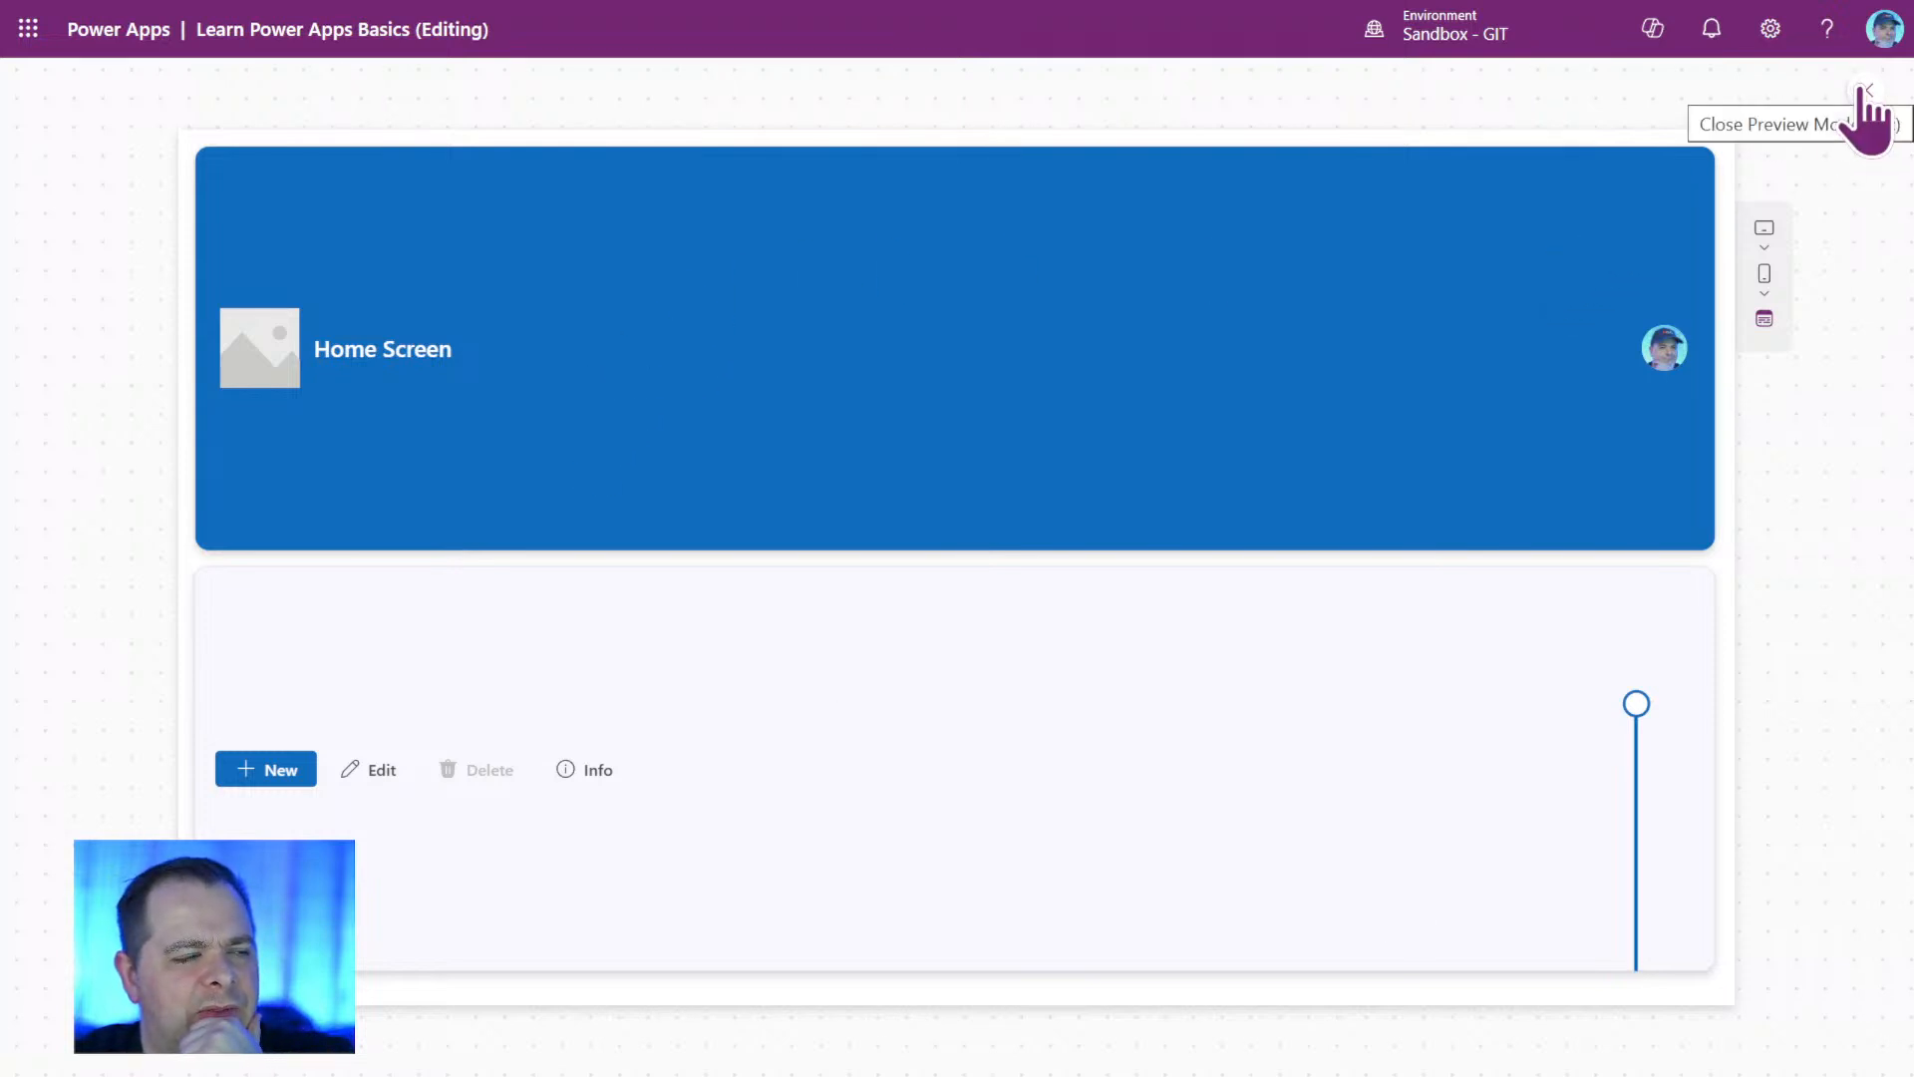
left_click(1863, 89)
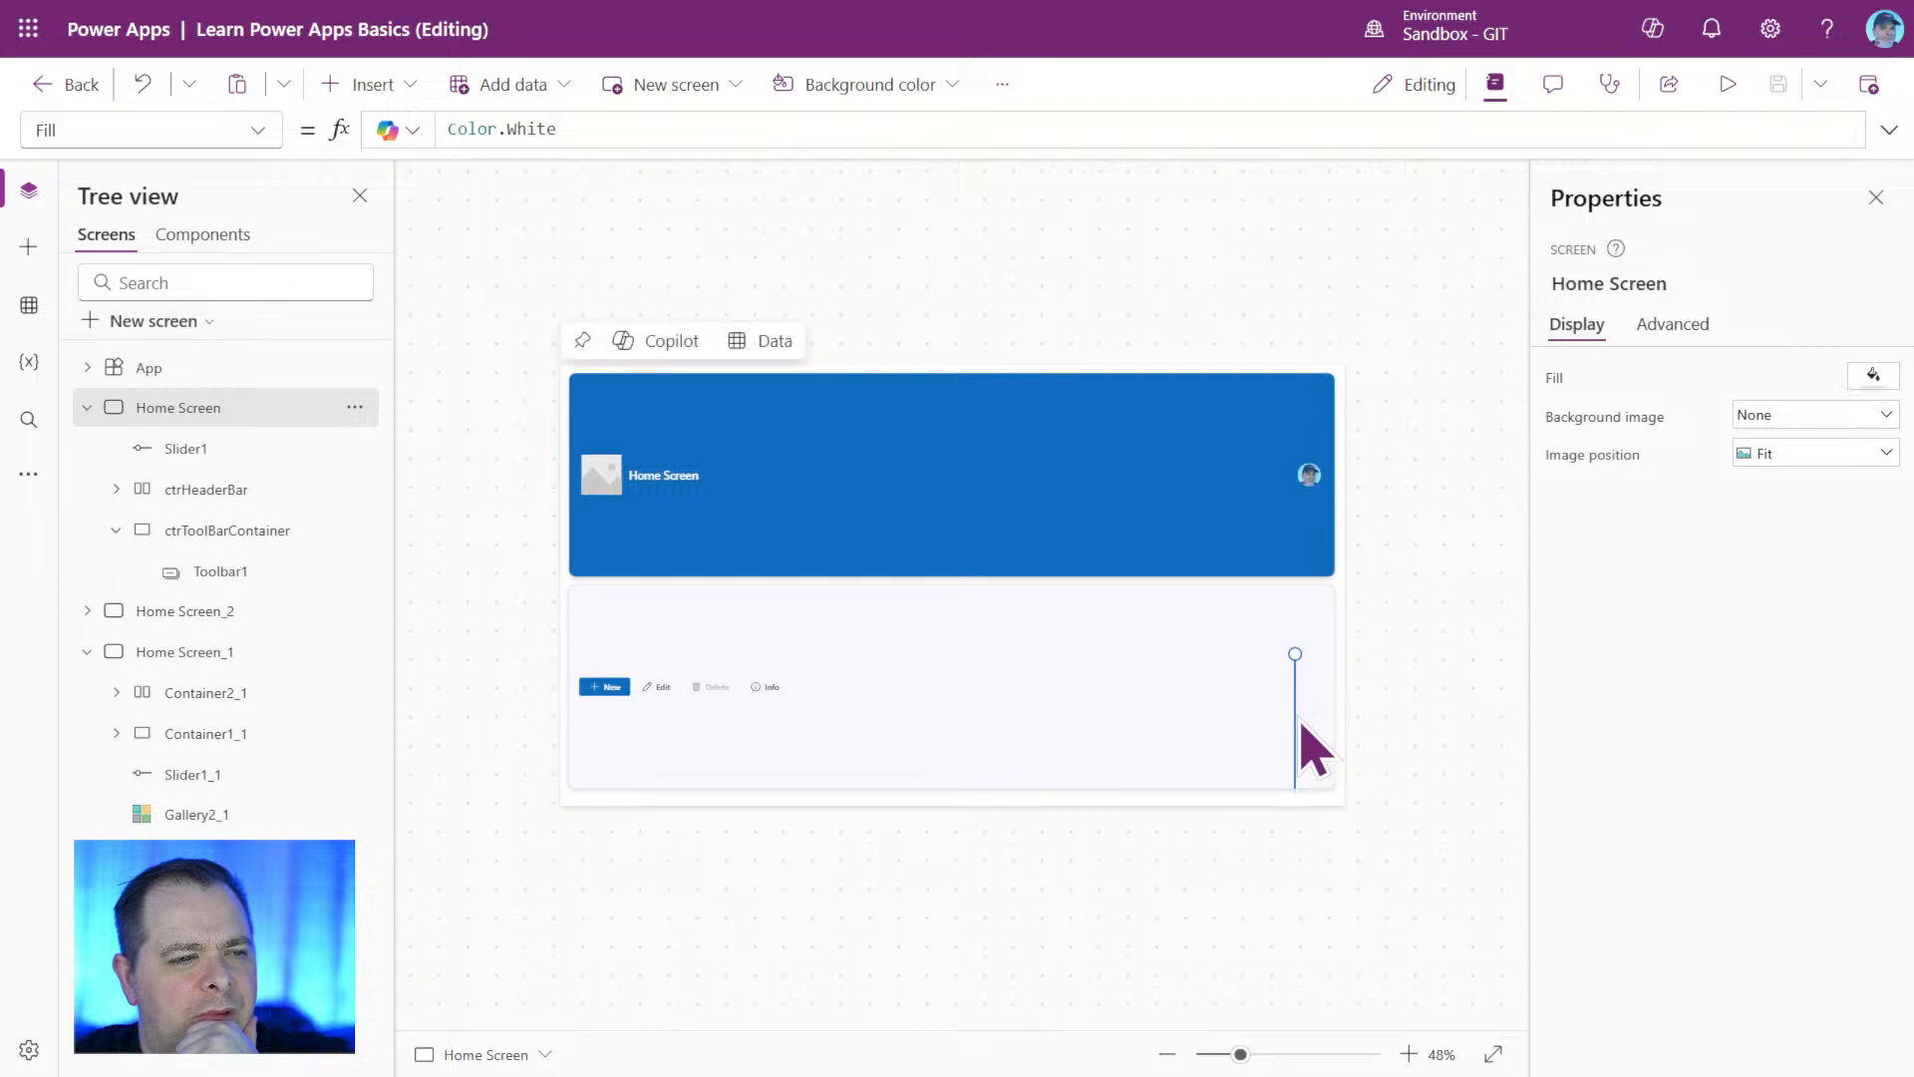
Replace Parent.Height with App.Height in Slider1's Max formula.
left_click(1296, 715)
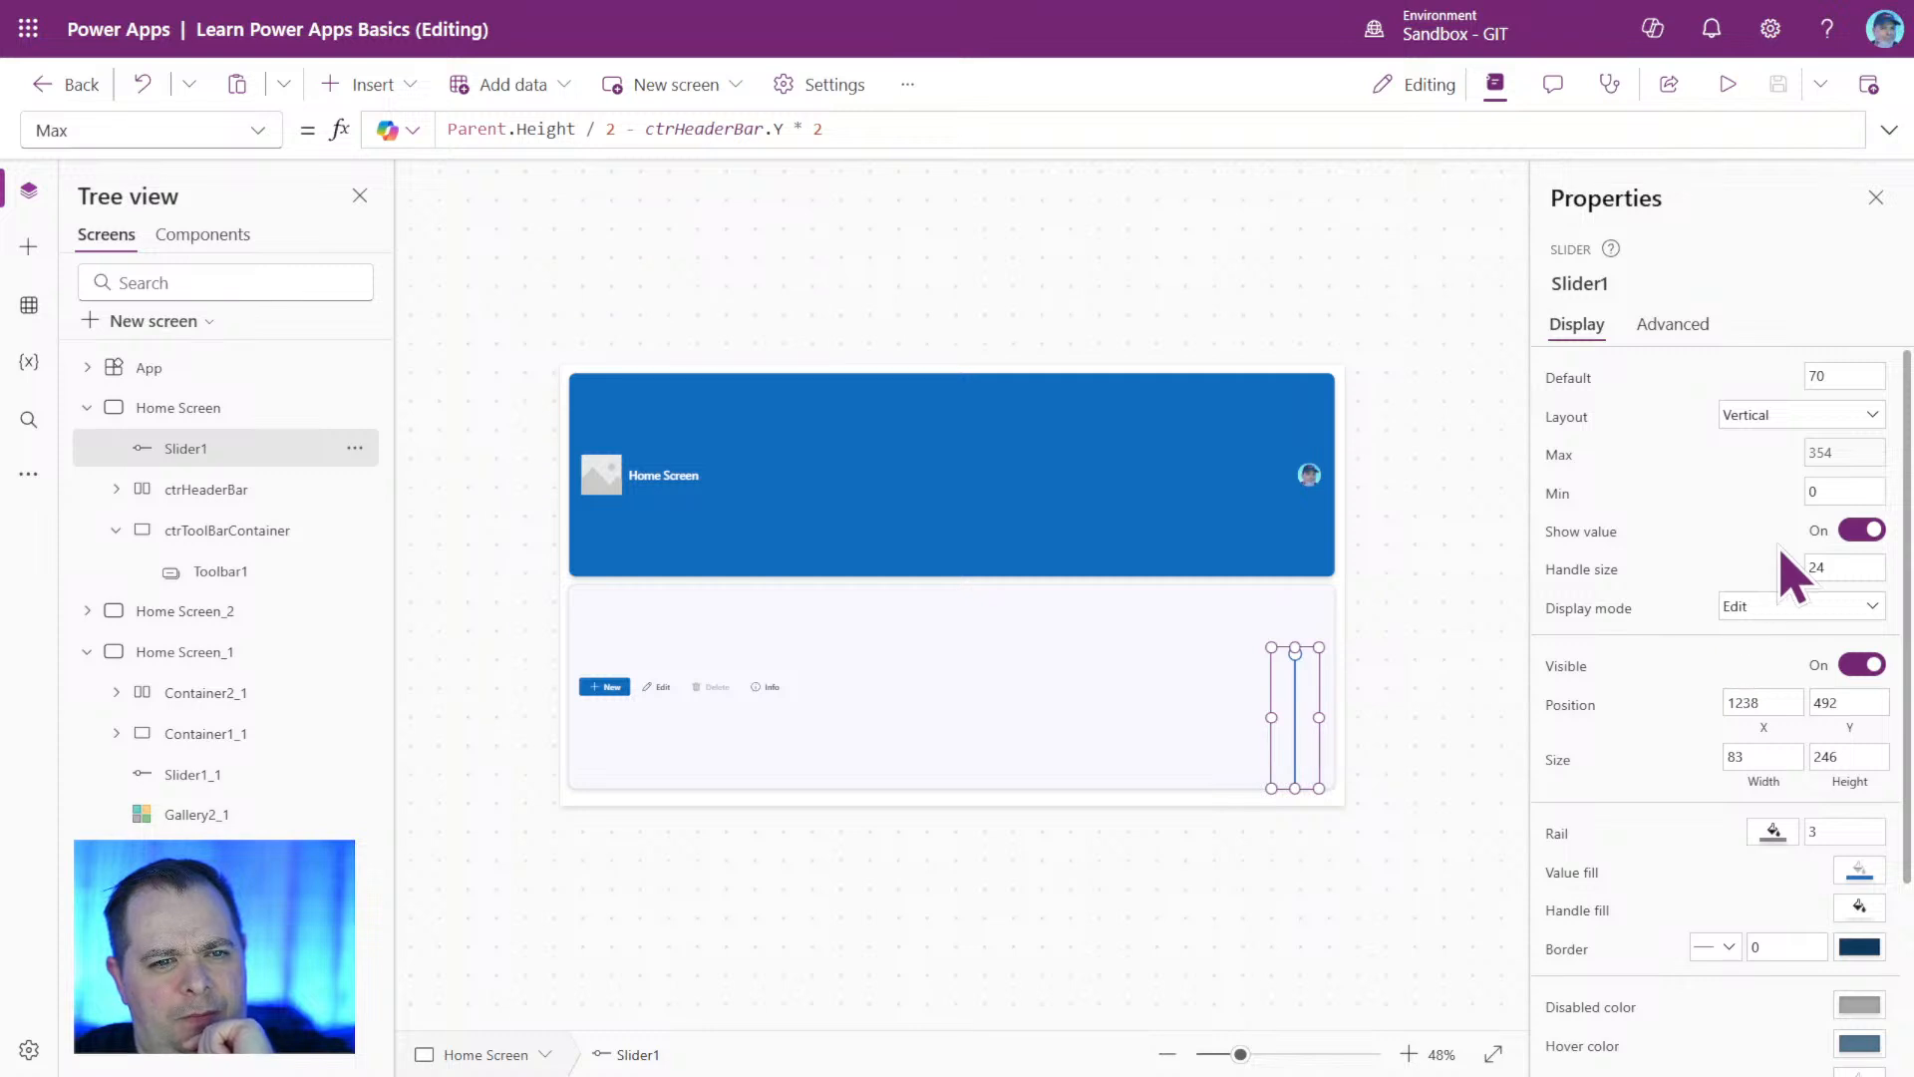
left_click(1845, 454)
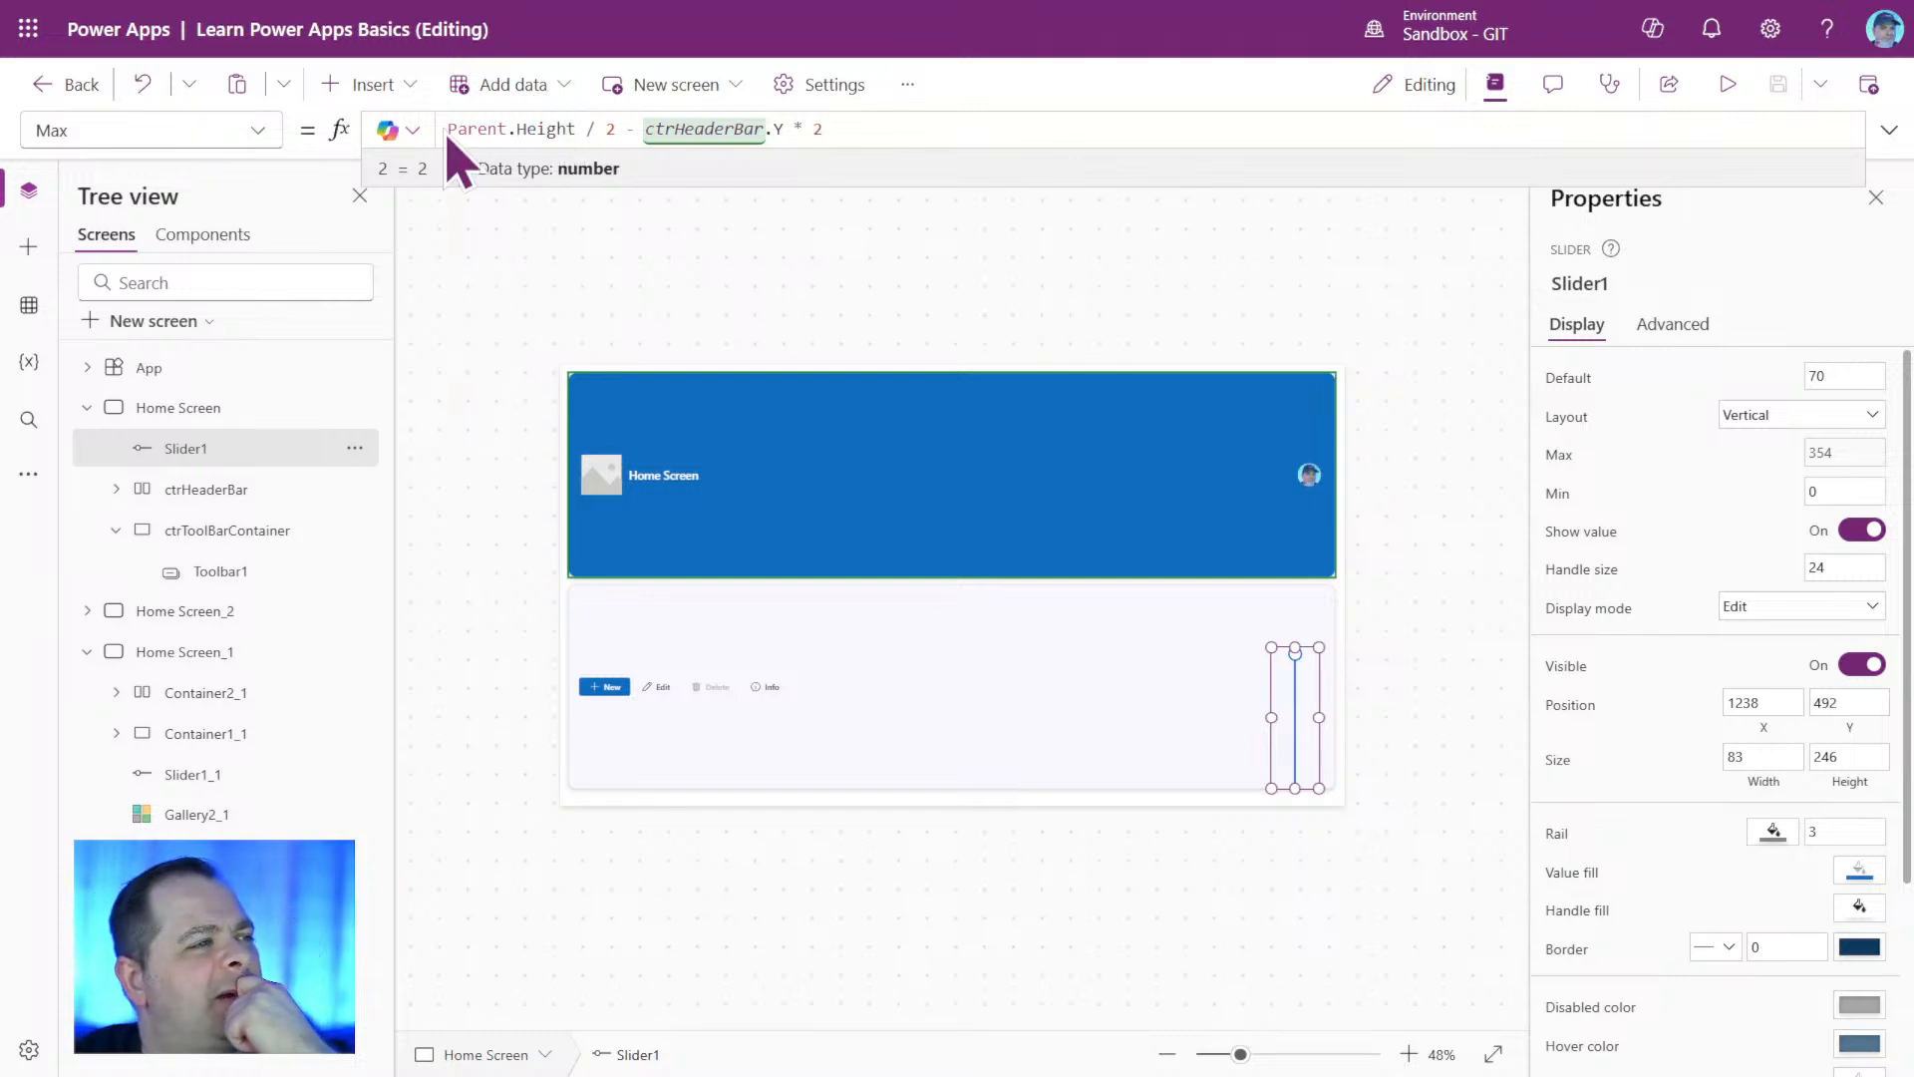
left_click_drag(574, 129, 439, 128)
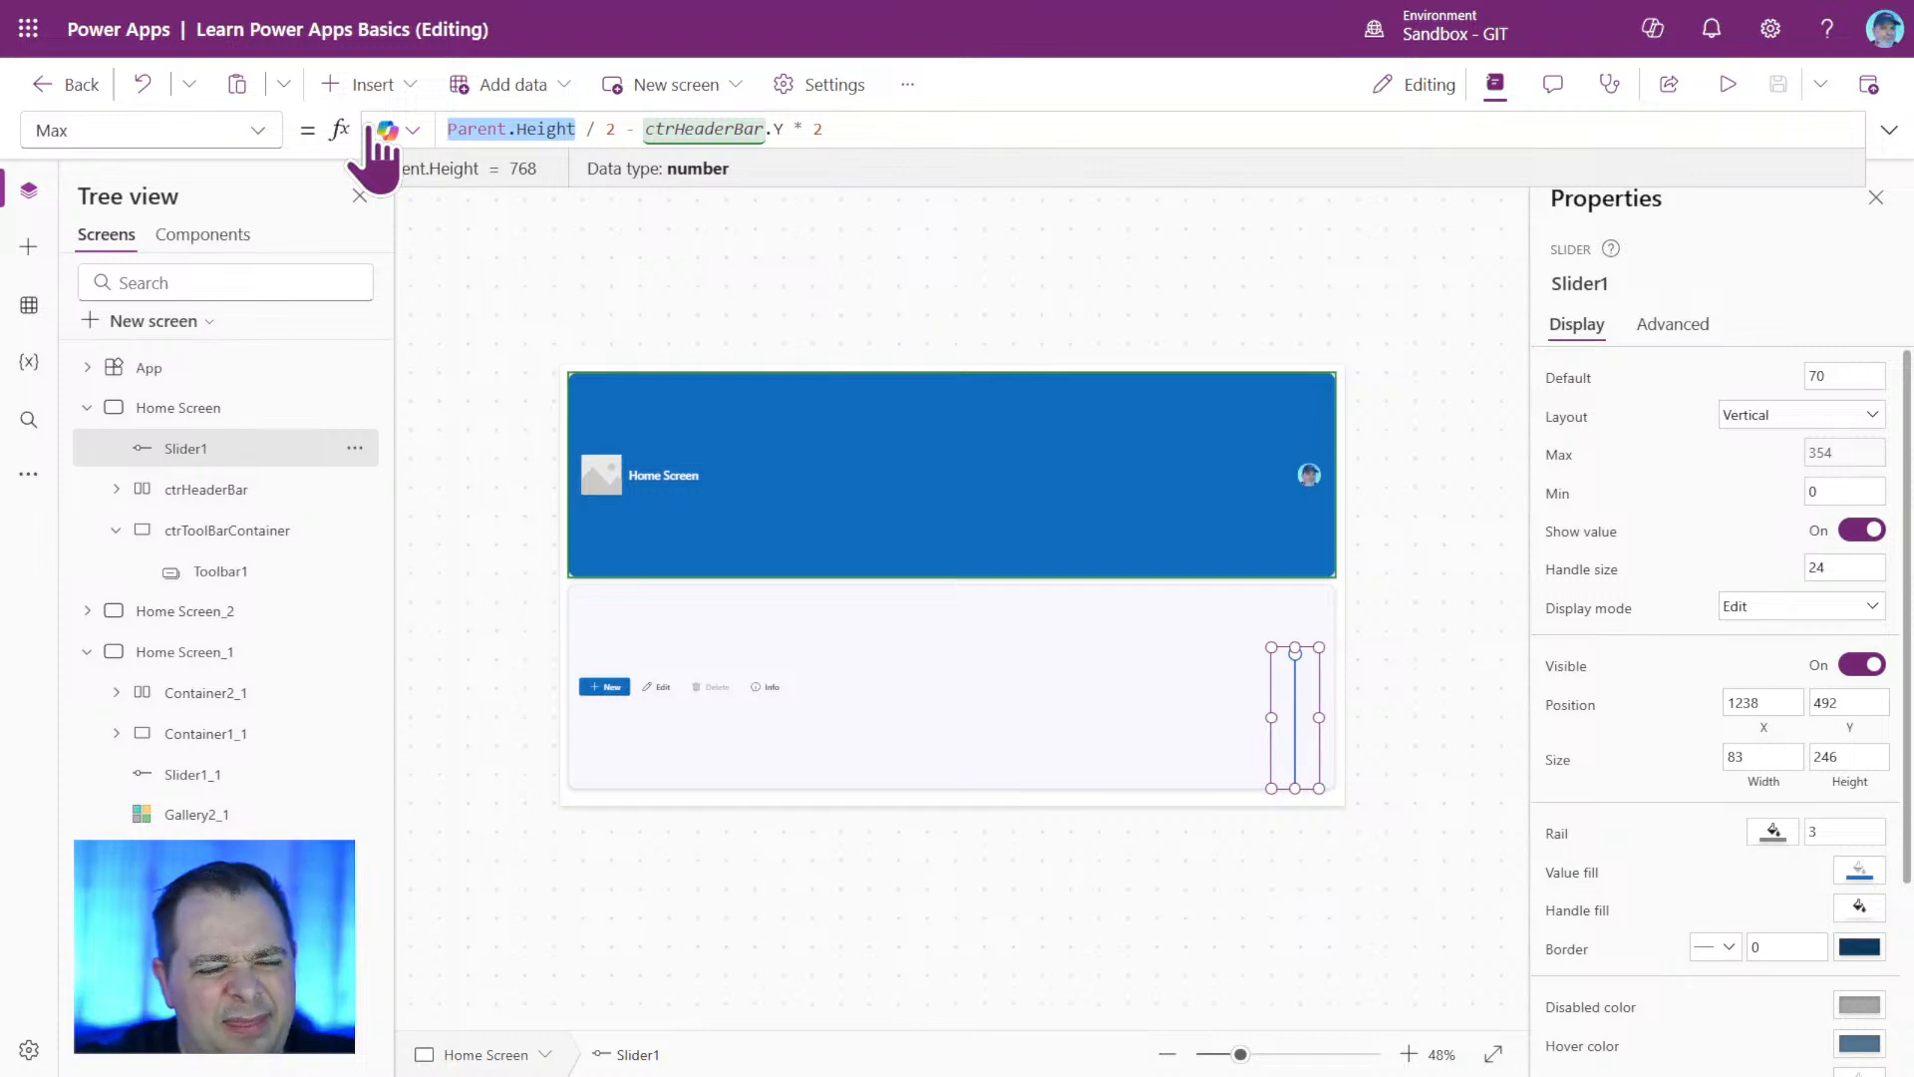
type("App")
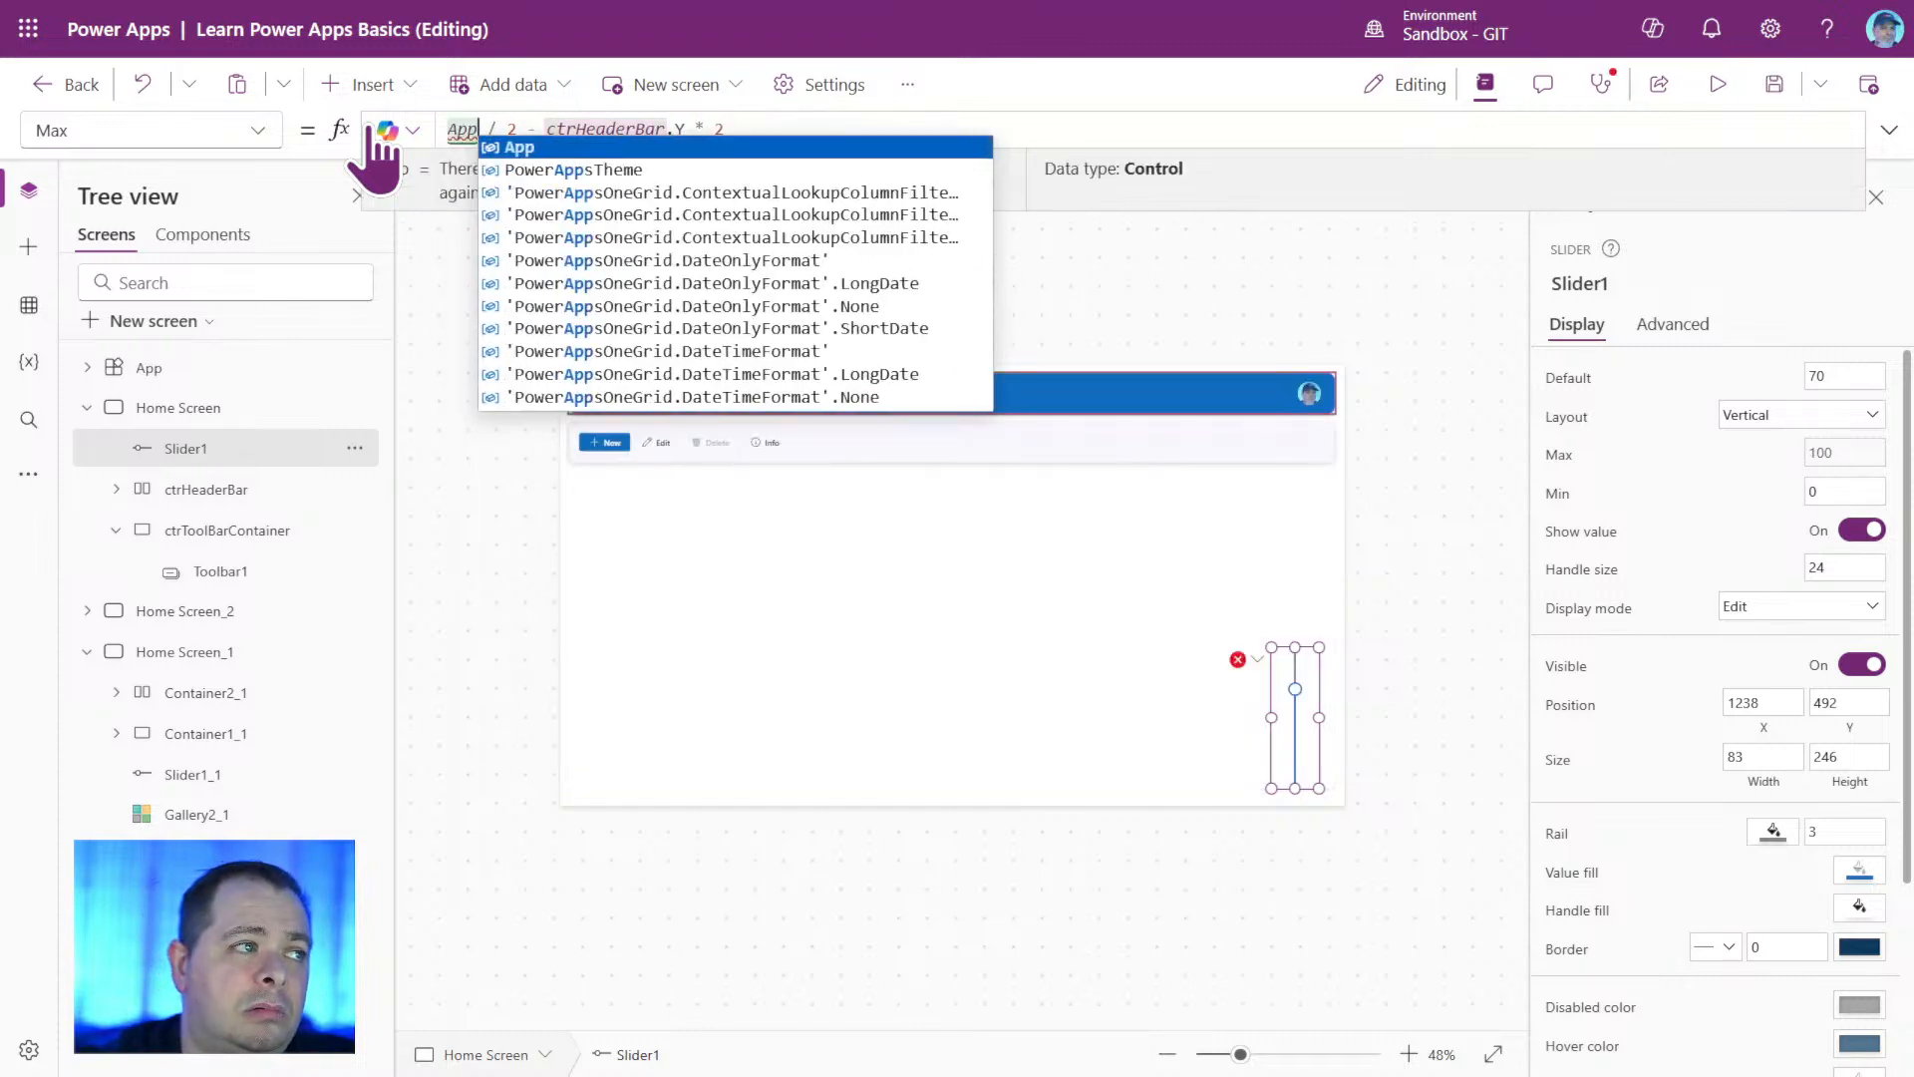
type(".Height")
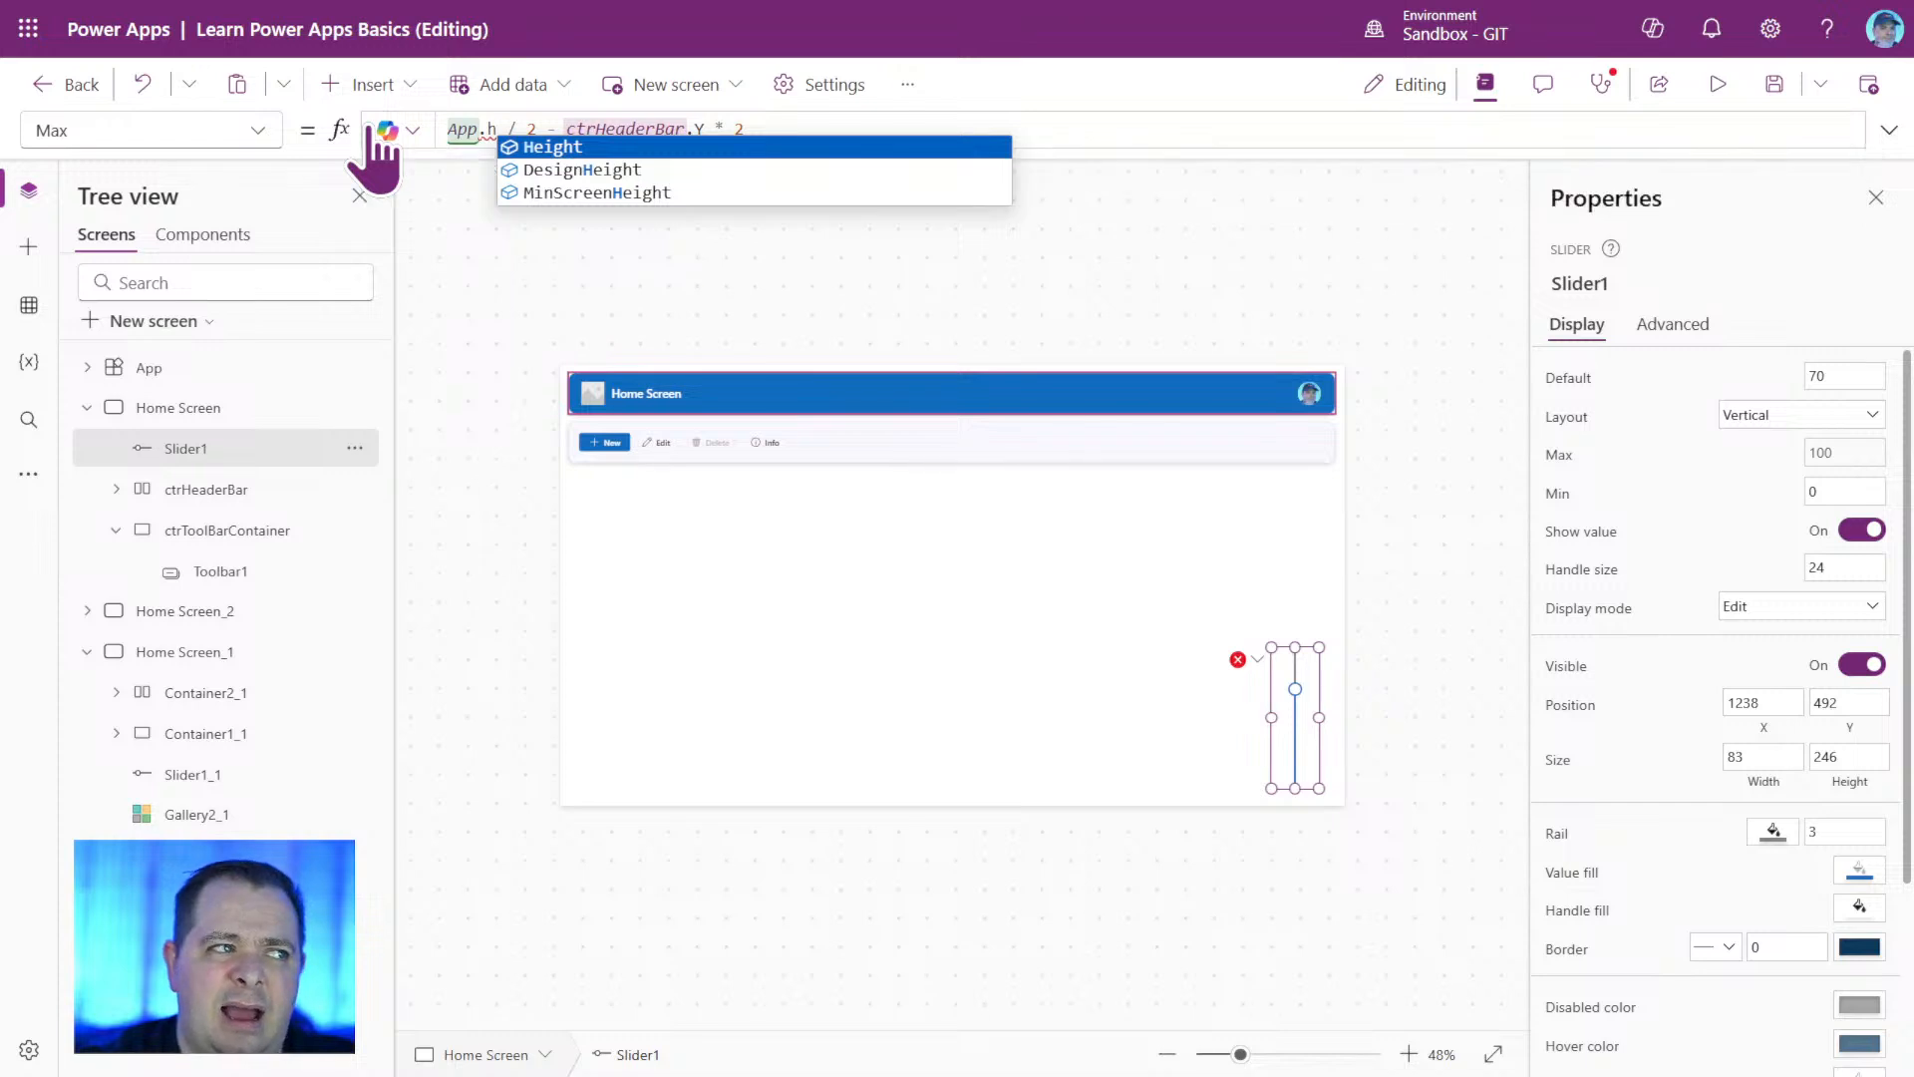
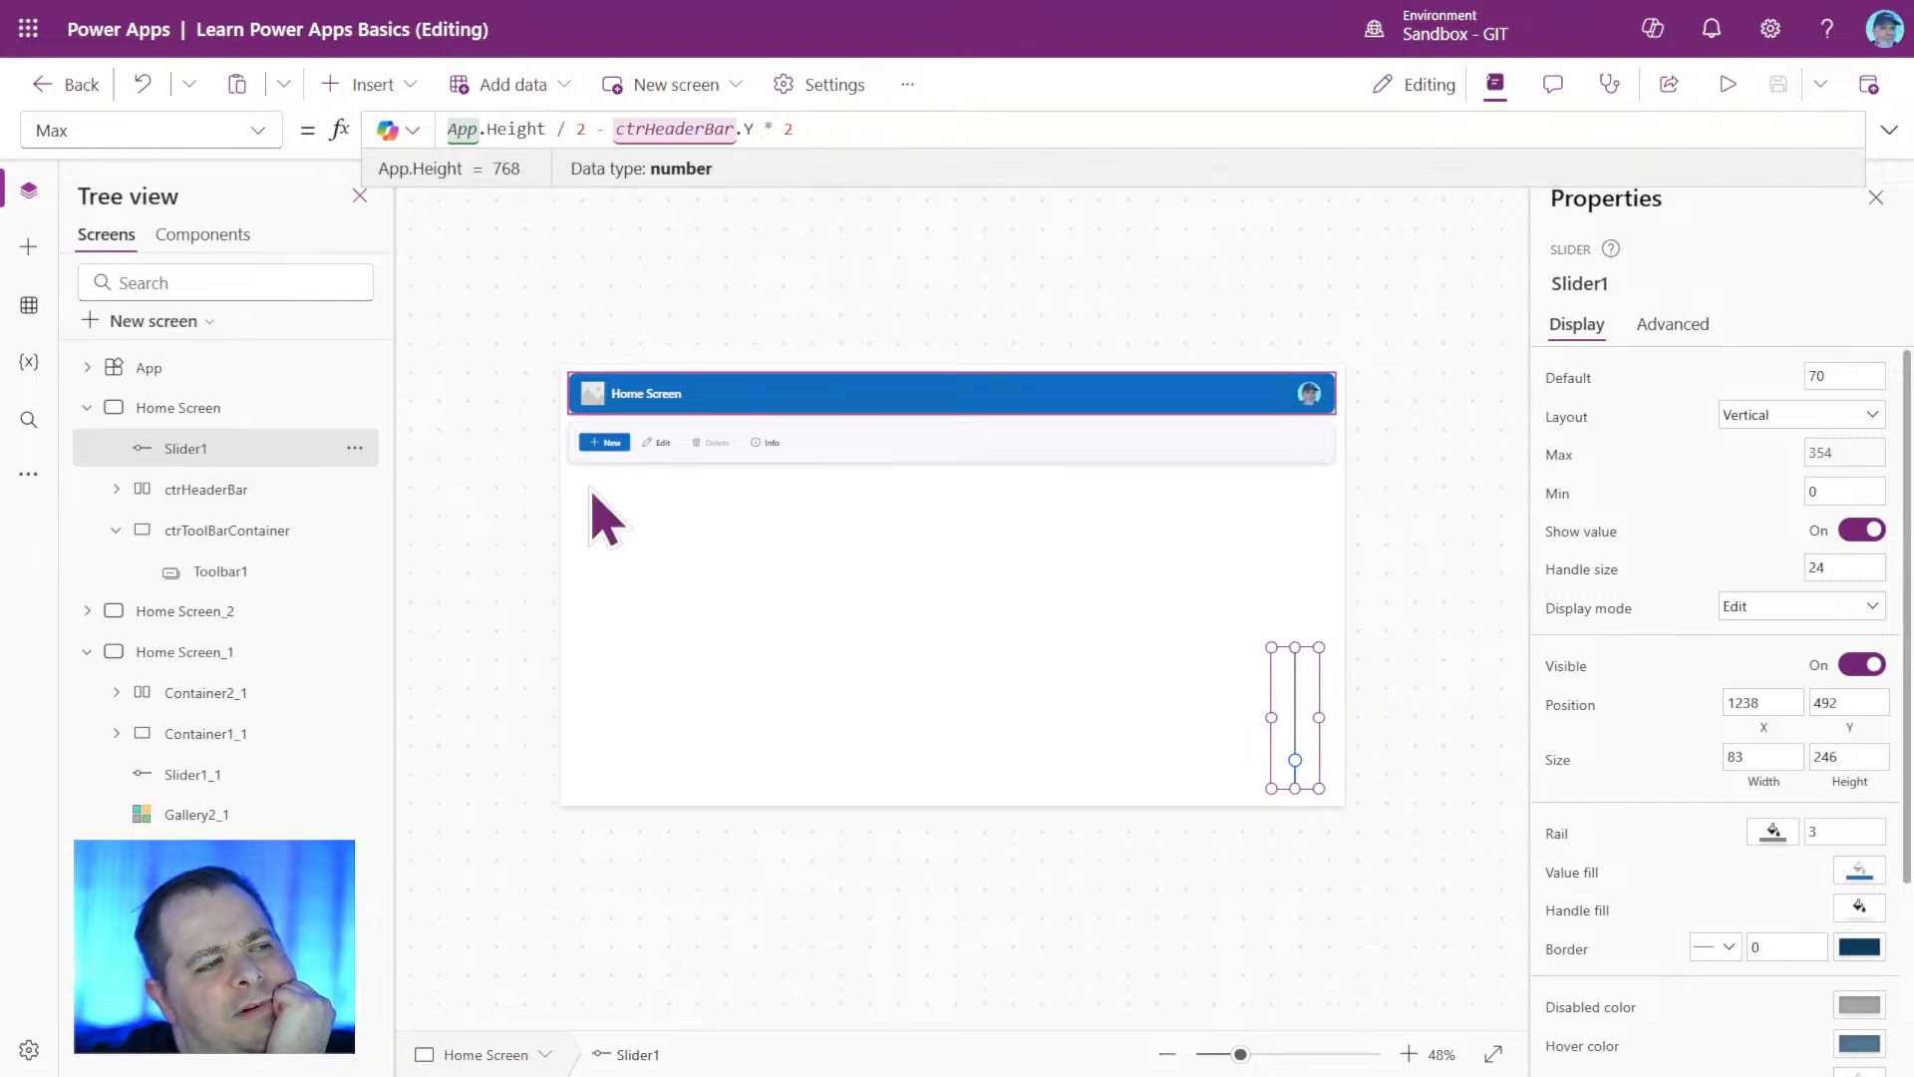
Test the App.Height-based Max formula by previewing the Home Screen with Slider1 raised to its maximum, and return to editing.
right_click(573, 608)
left_click(554, 611)
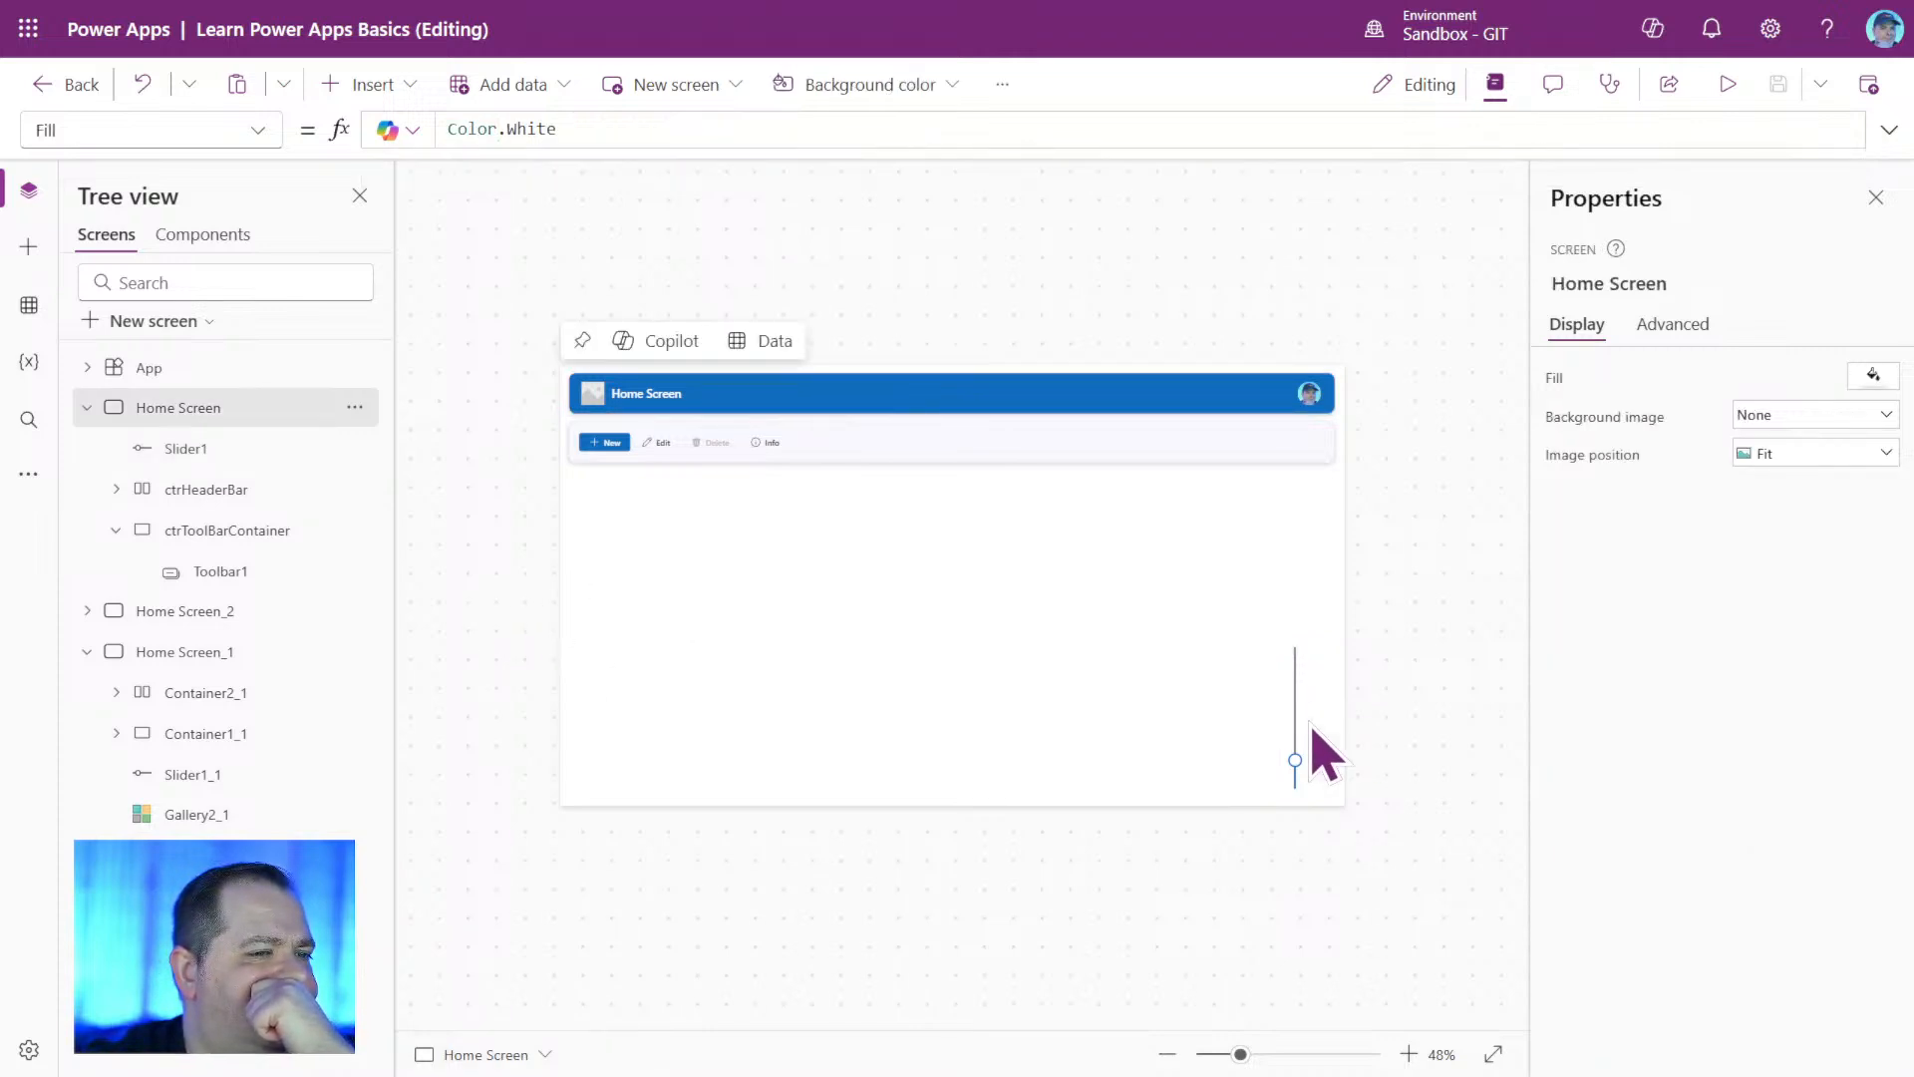
left_click(1312, 728)
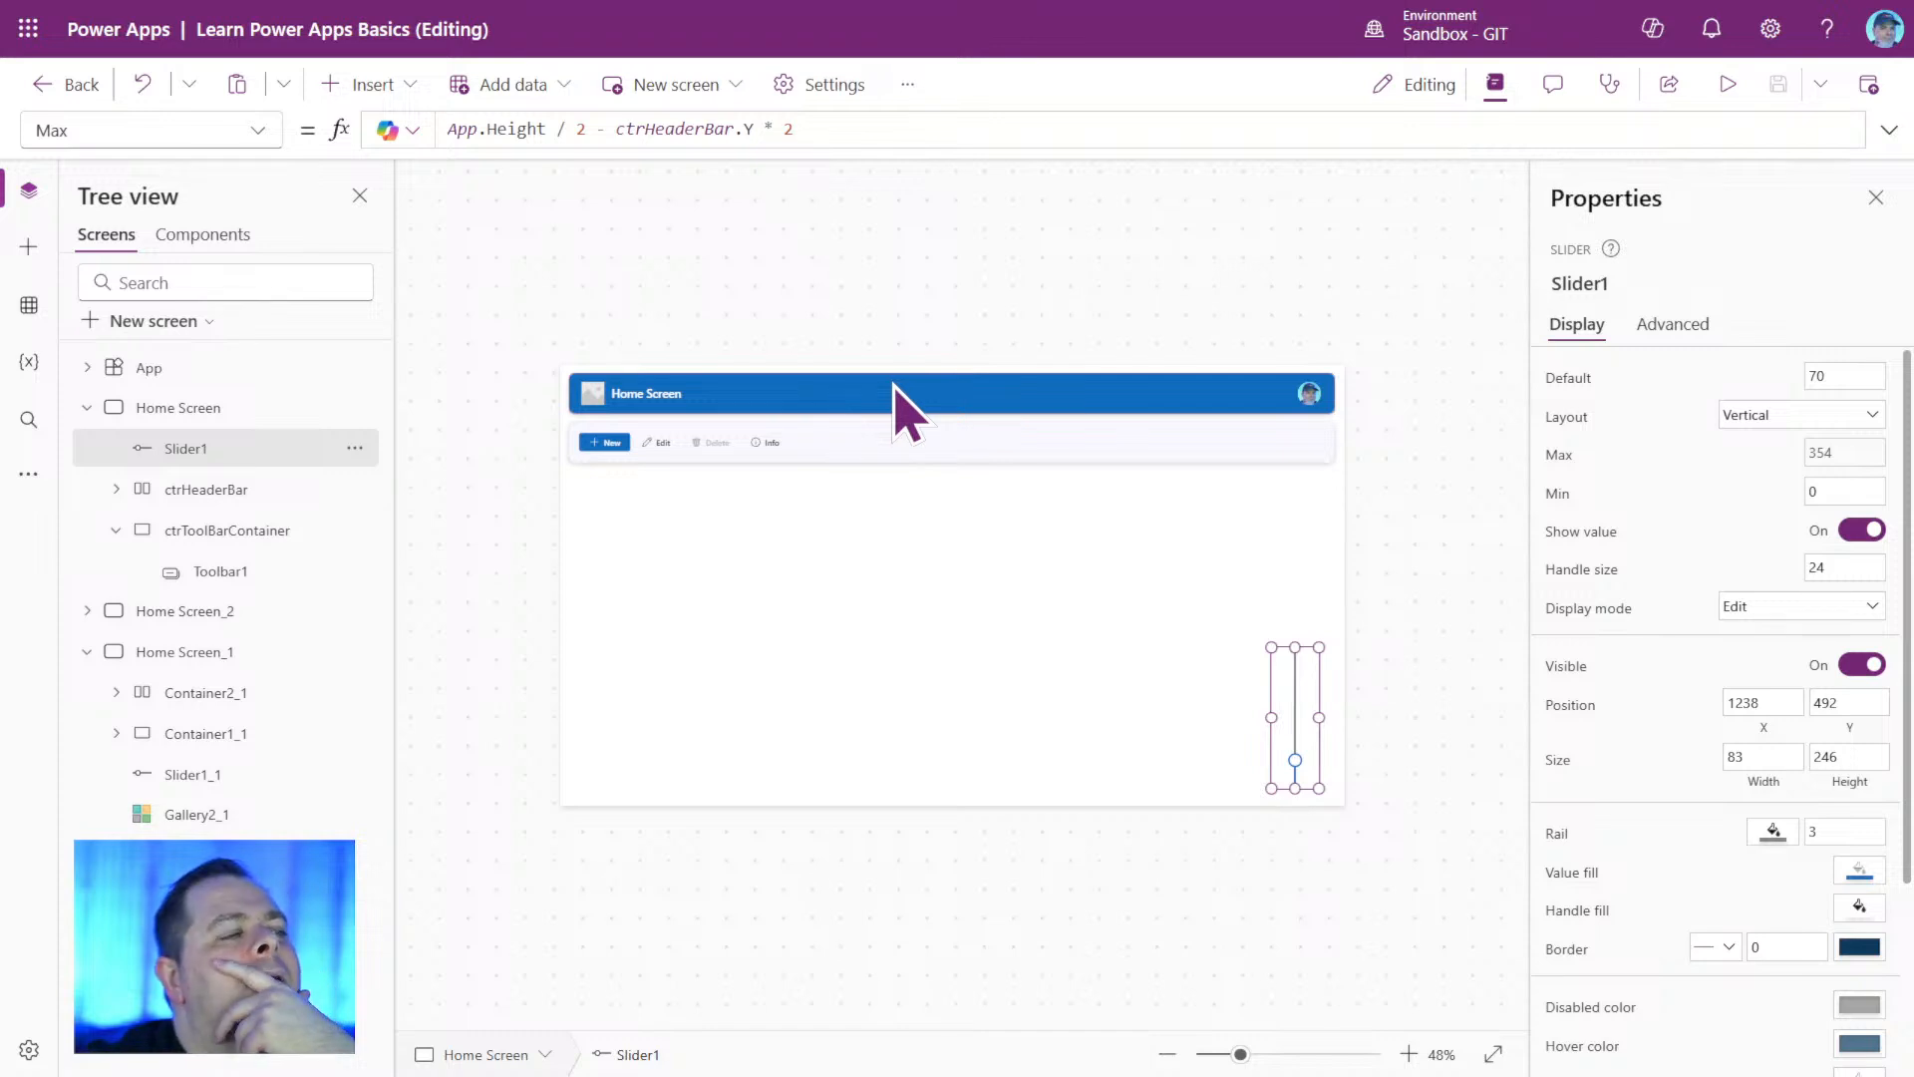
left_click(1734, 85)
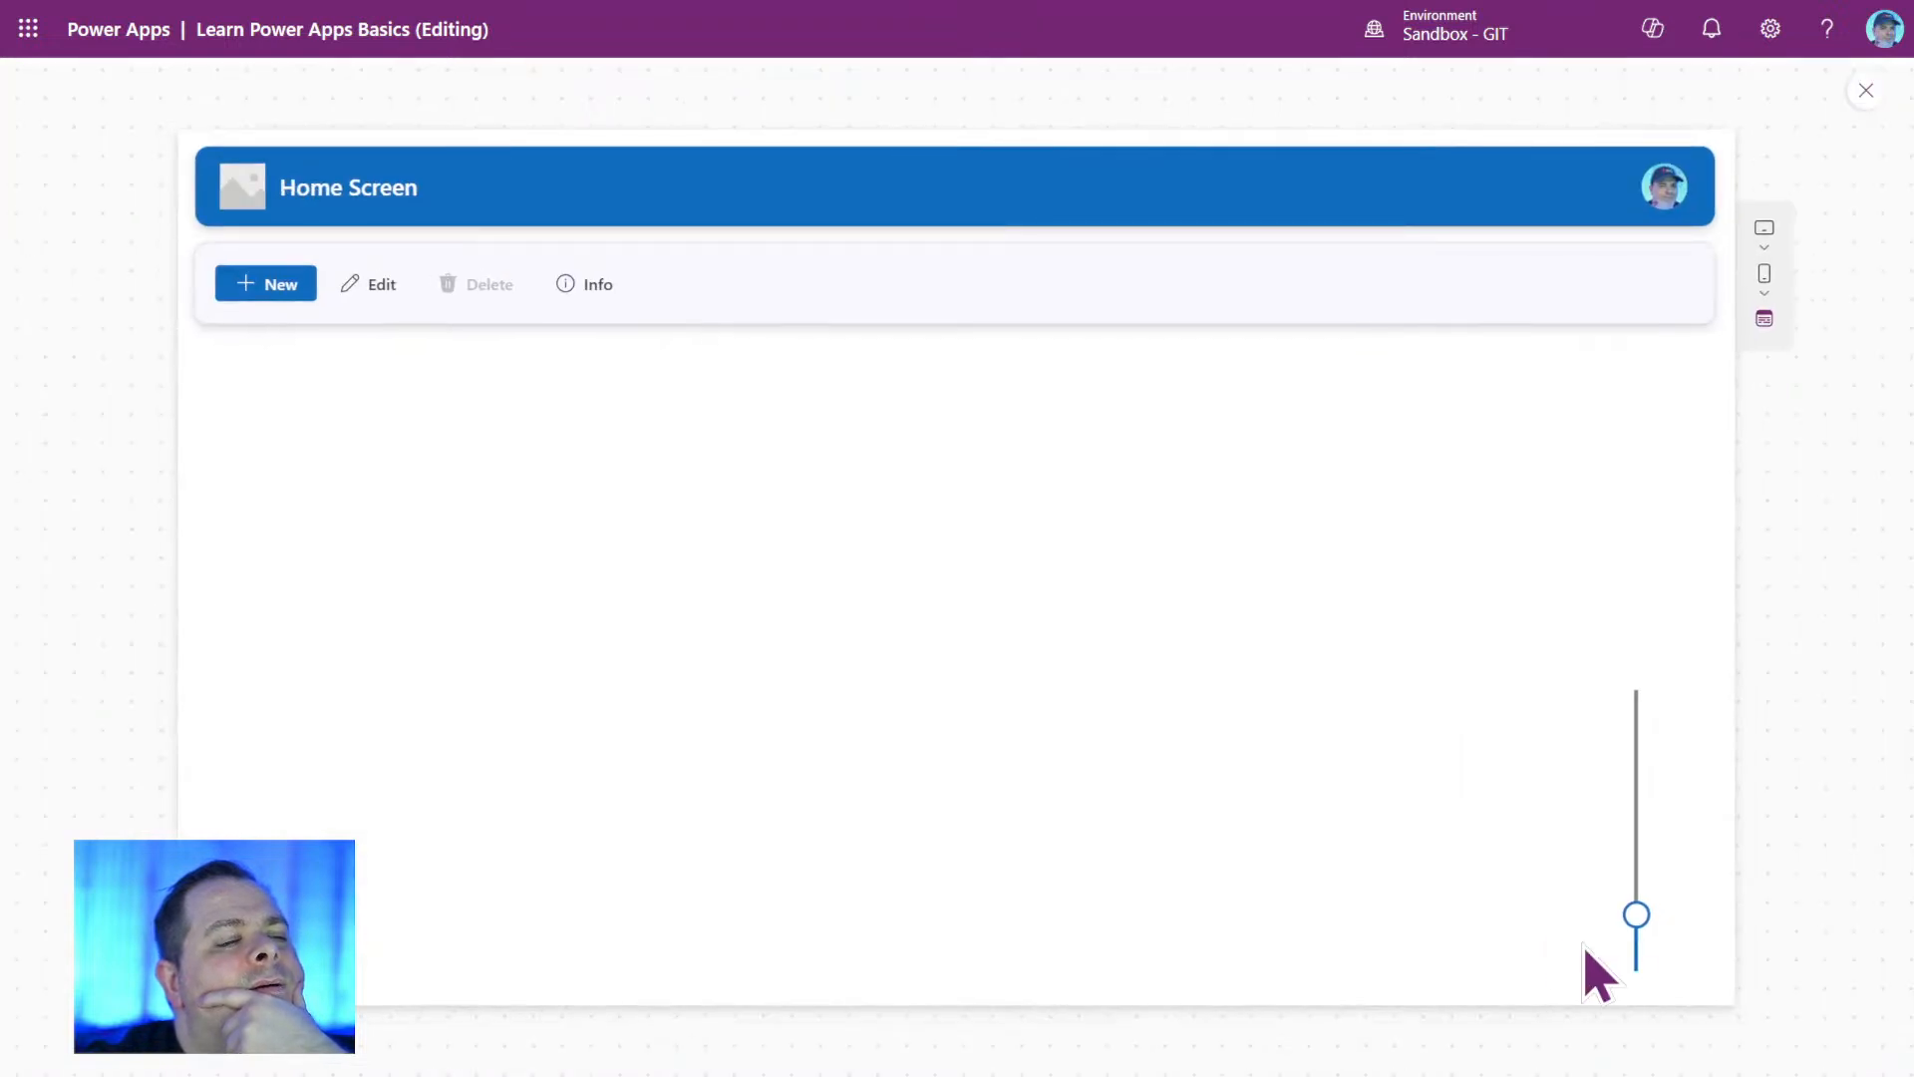
left_click_drag(1636, 917, 1645, 630)
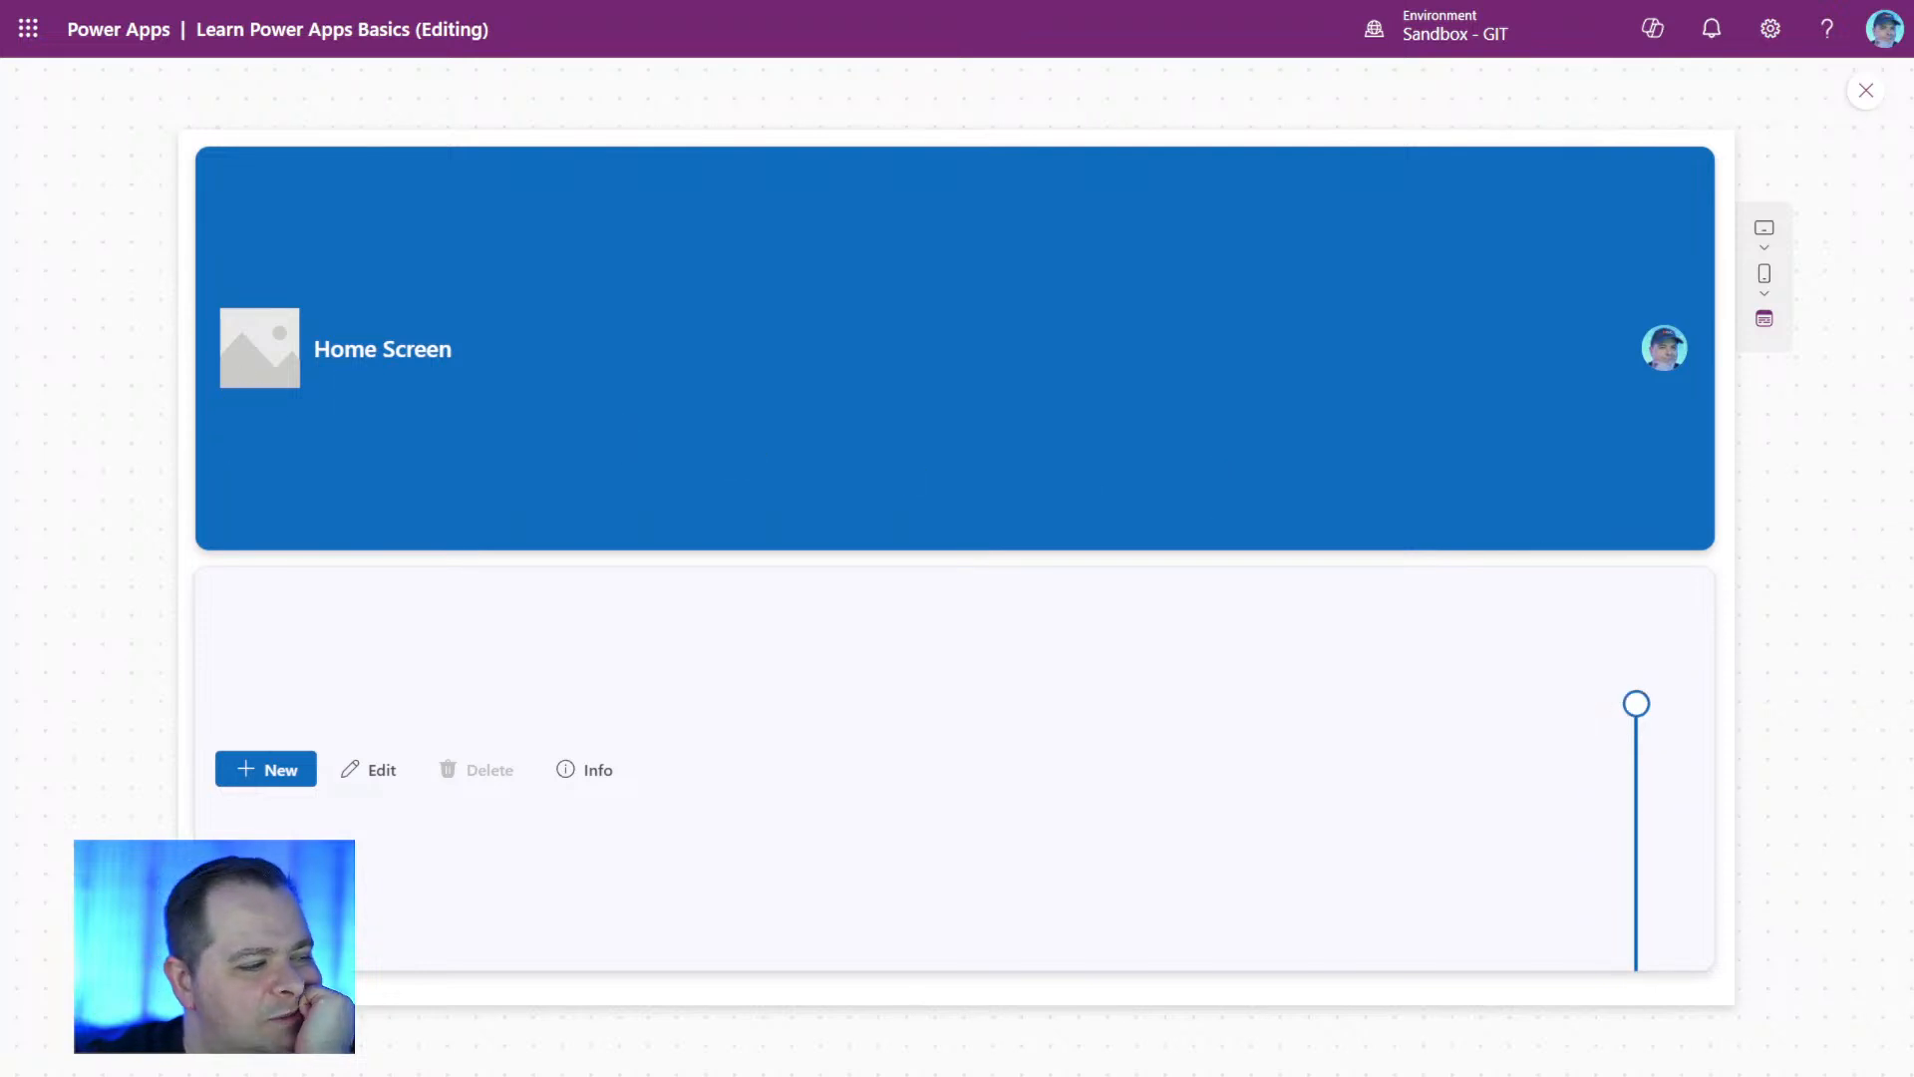
left_click(1863, 90)
Set Slider1's Max formula to App.Height / 2 - ctrHeaderBar.Y * 1.5.
left_click(1299, 763)
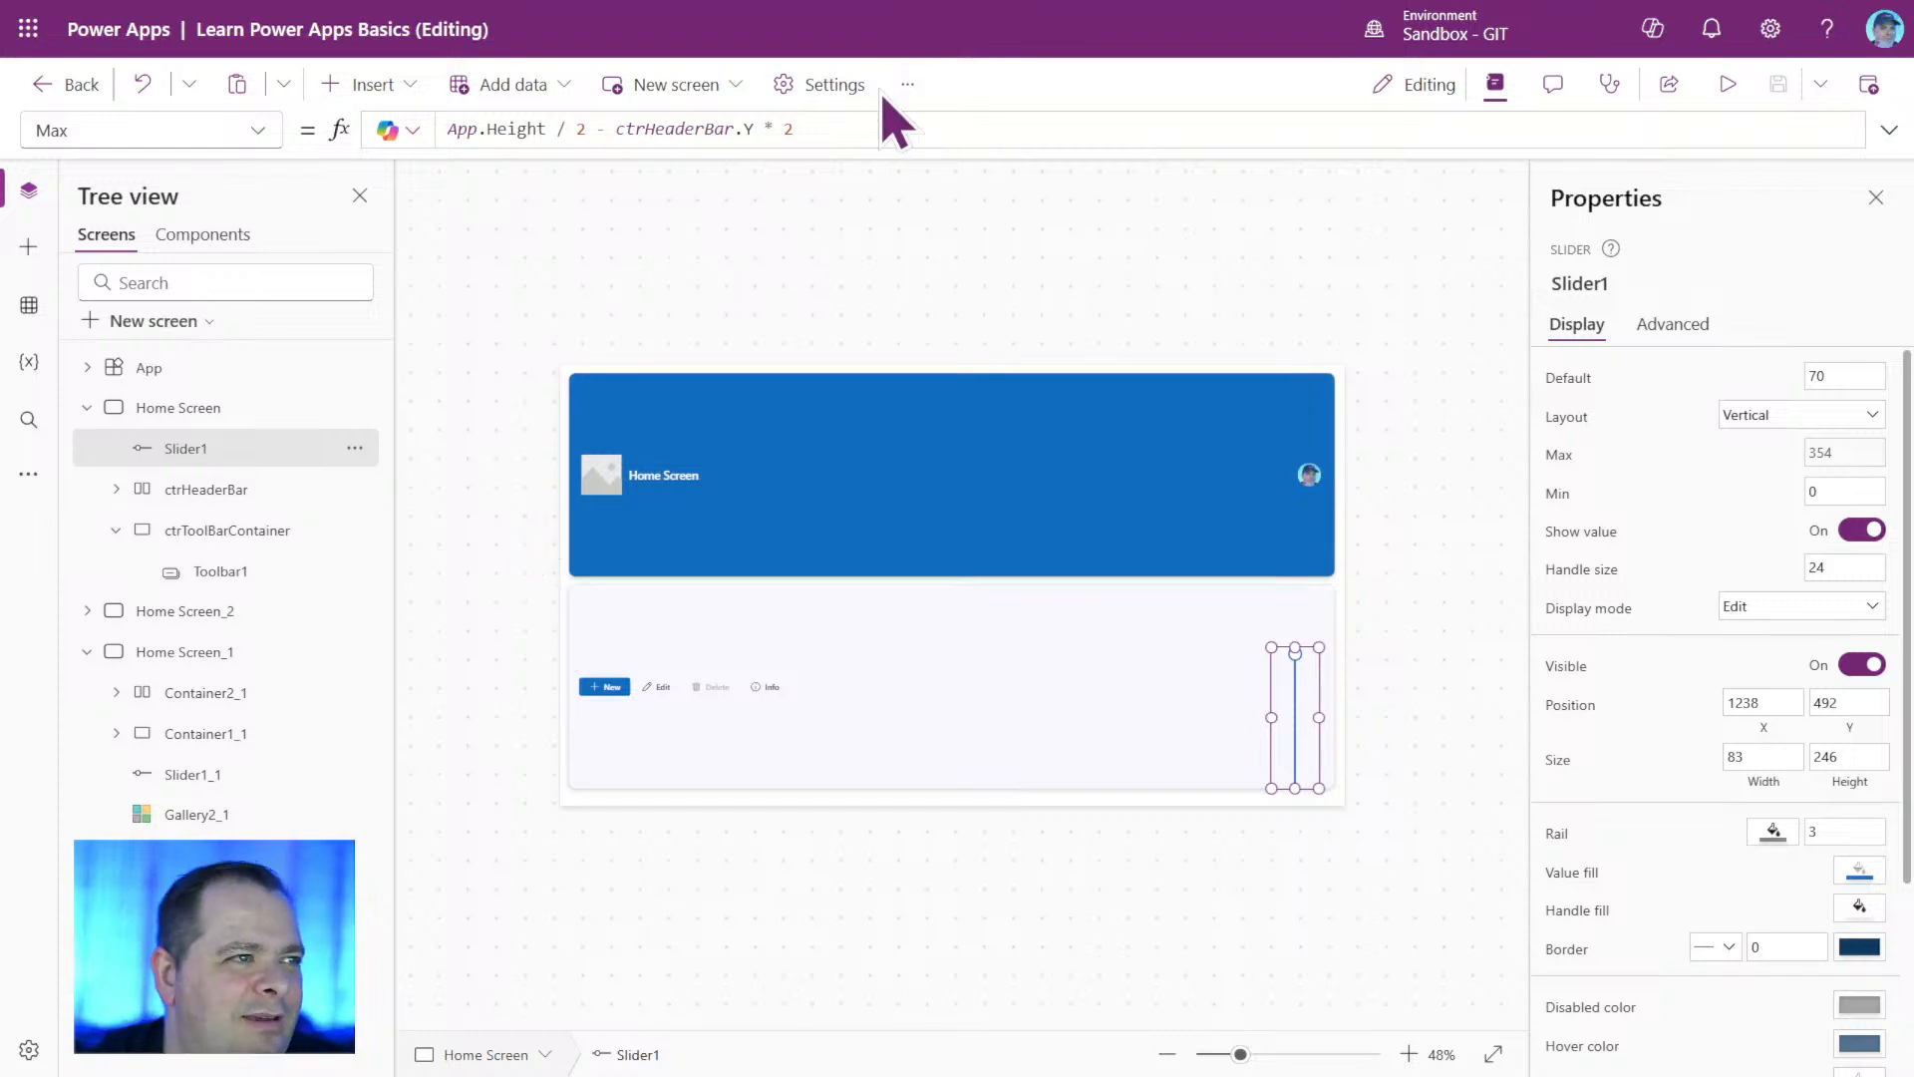
left_click(854, 127)
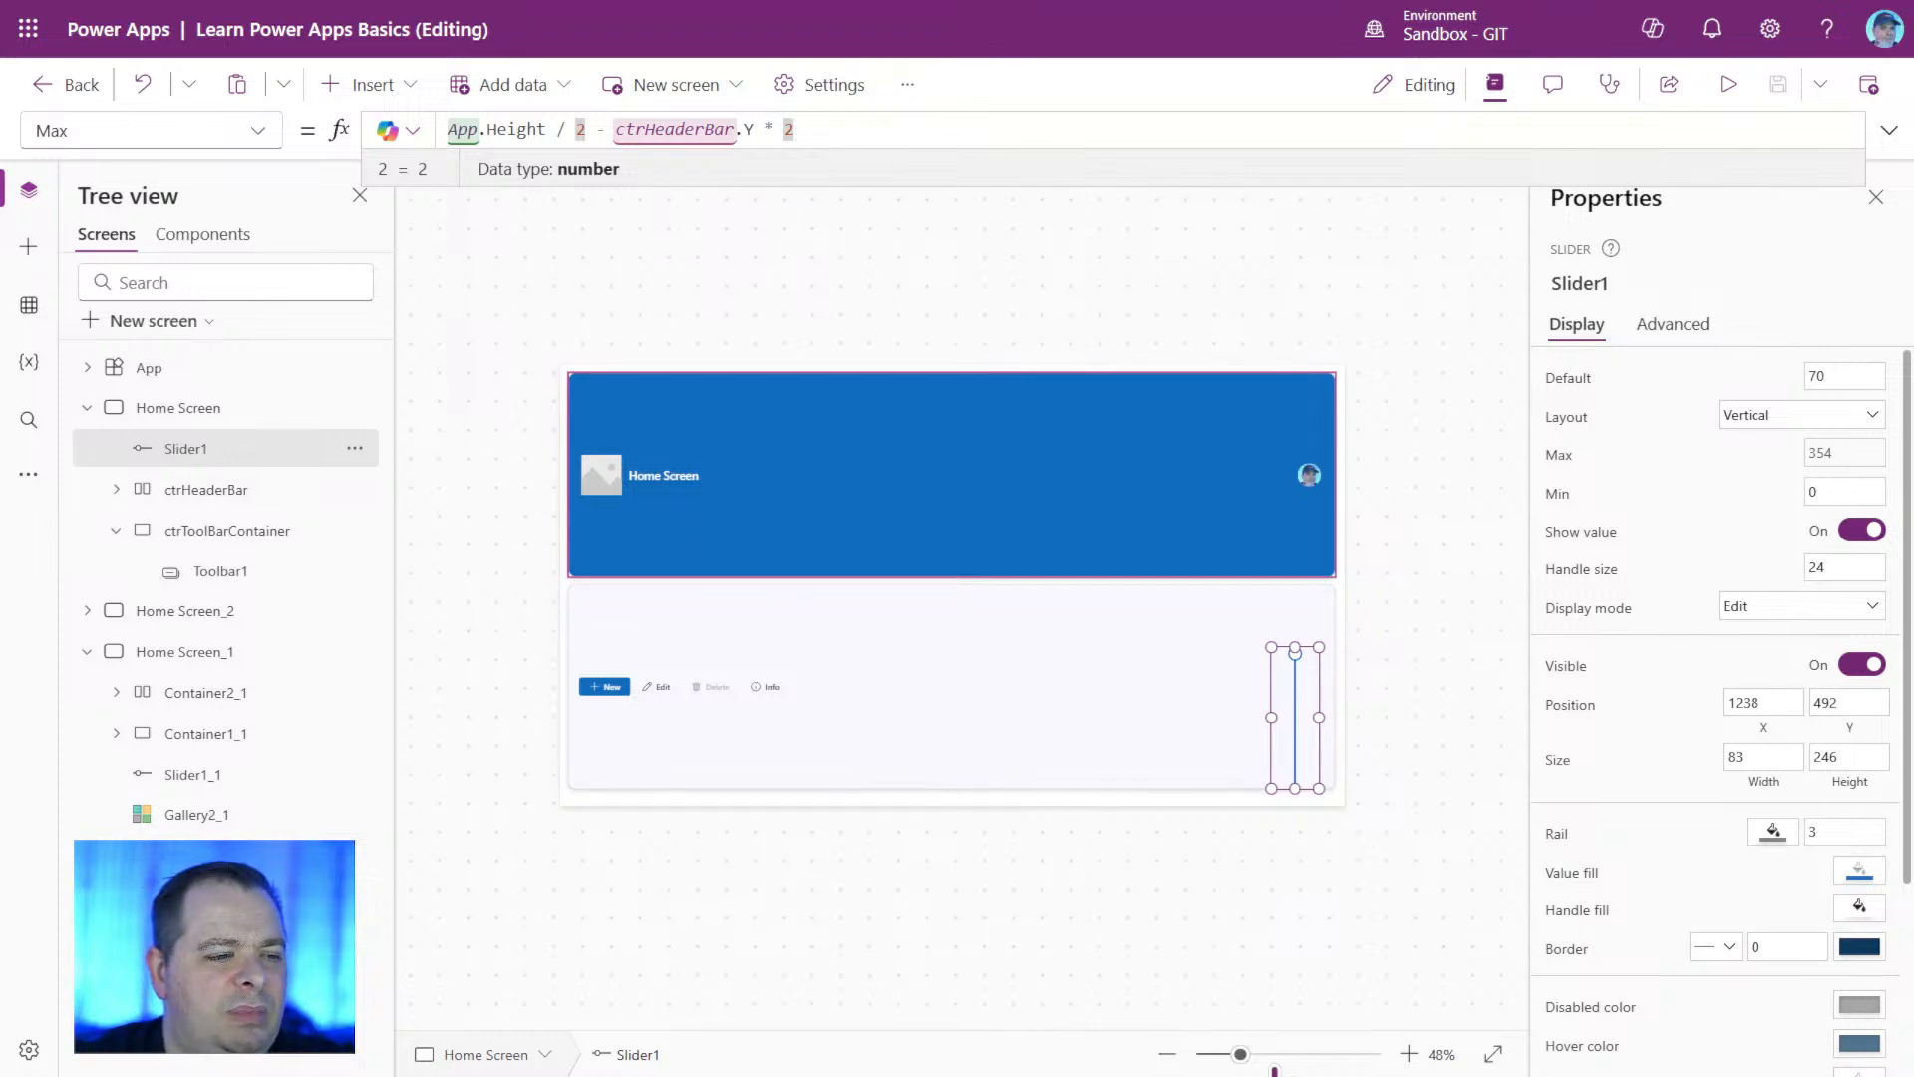
left_click_drag(1240, 1053, 1334, 1054)
scroll(1376, 725, "up", 5)
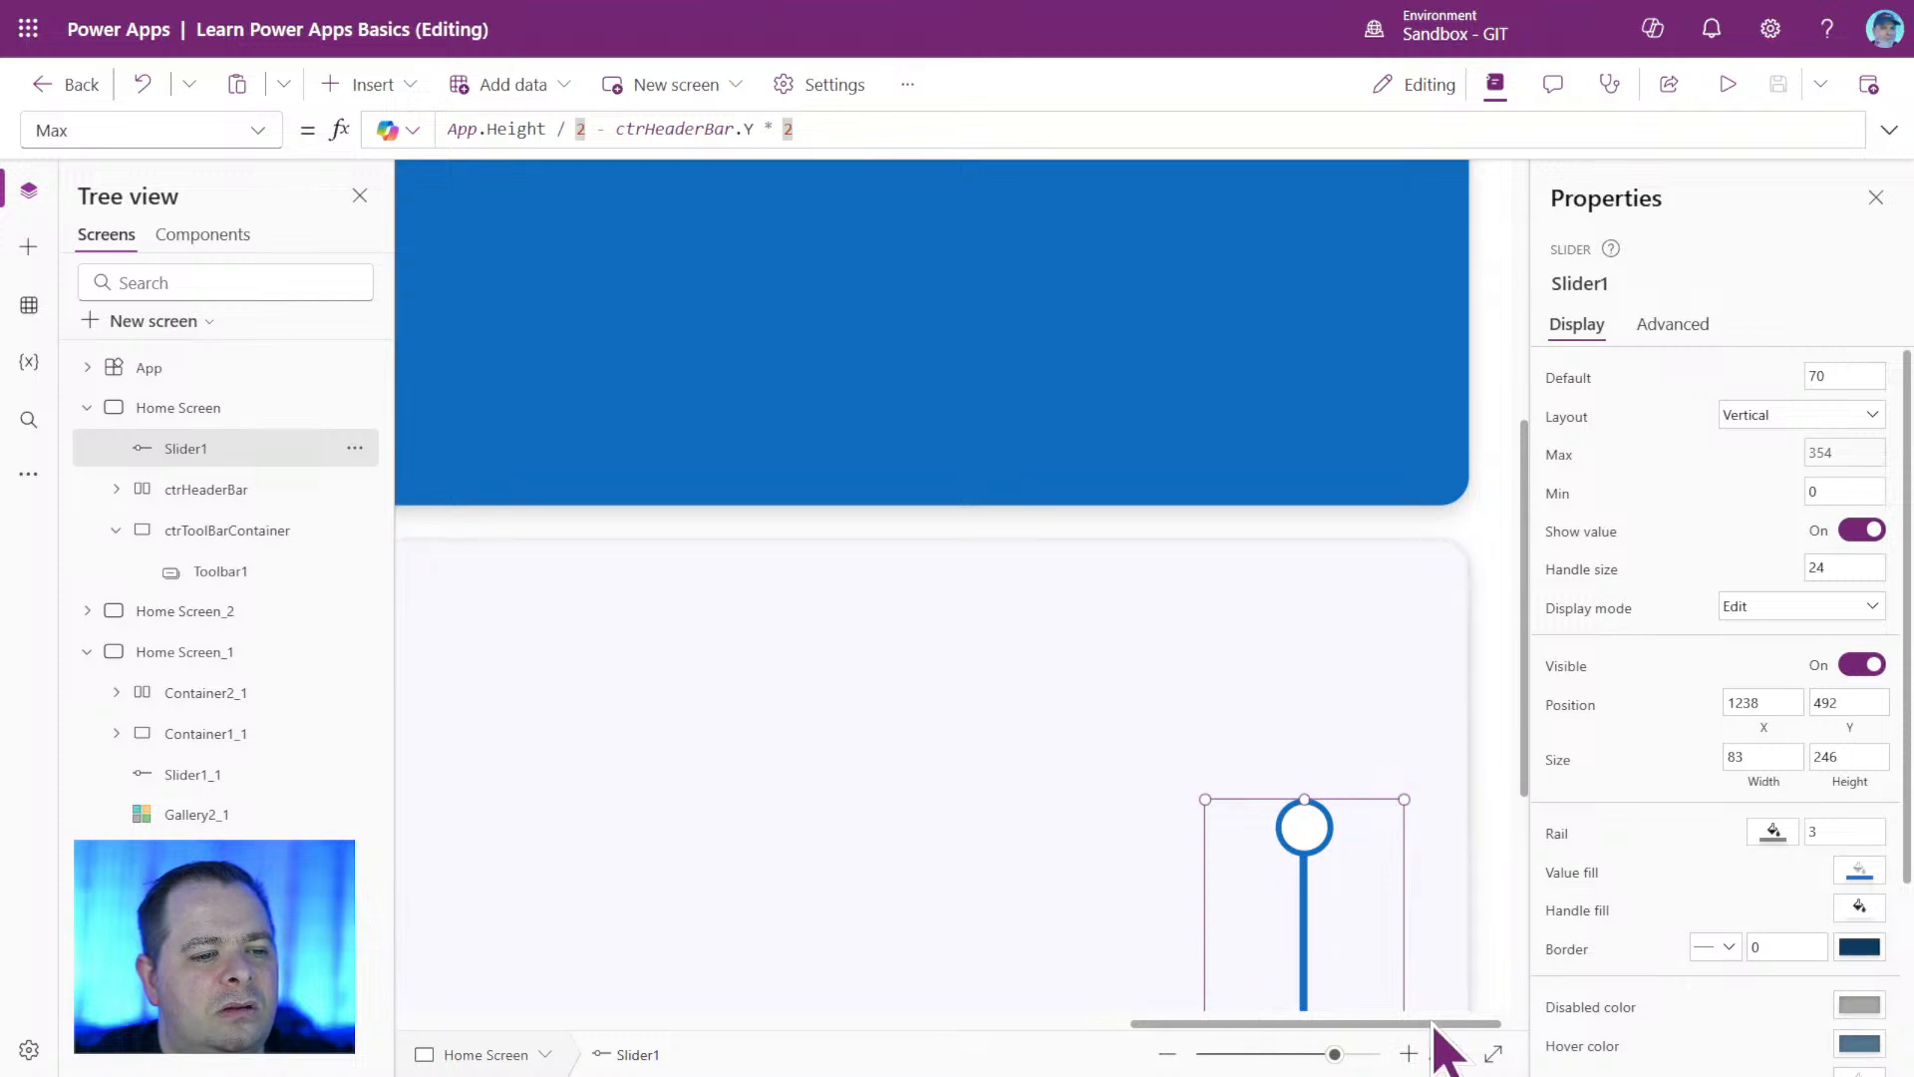
left_click_drag(1433, 1024, 1494, 1025)
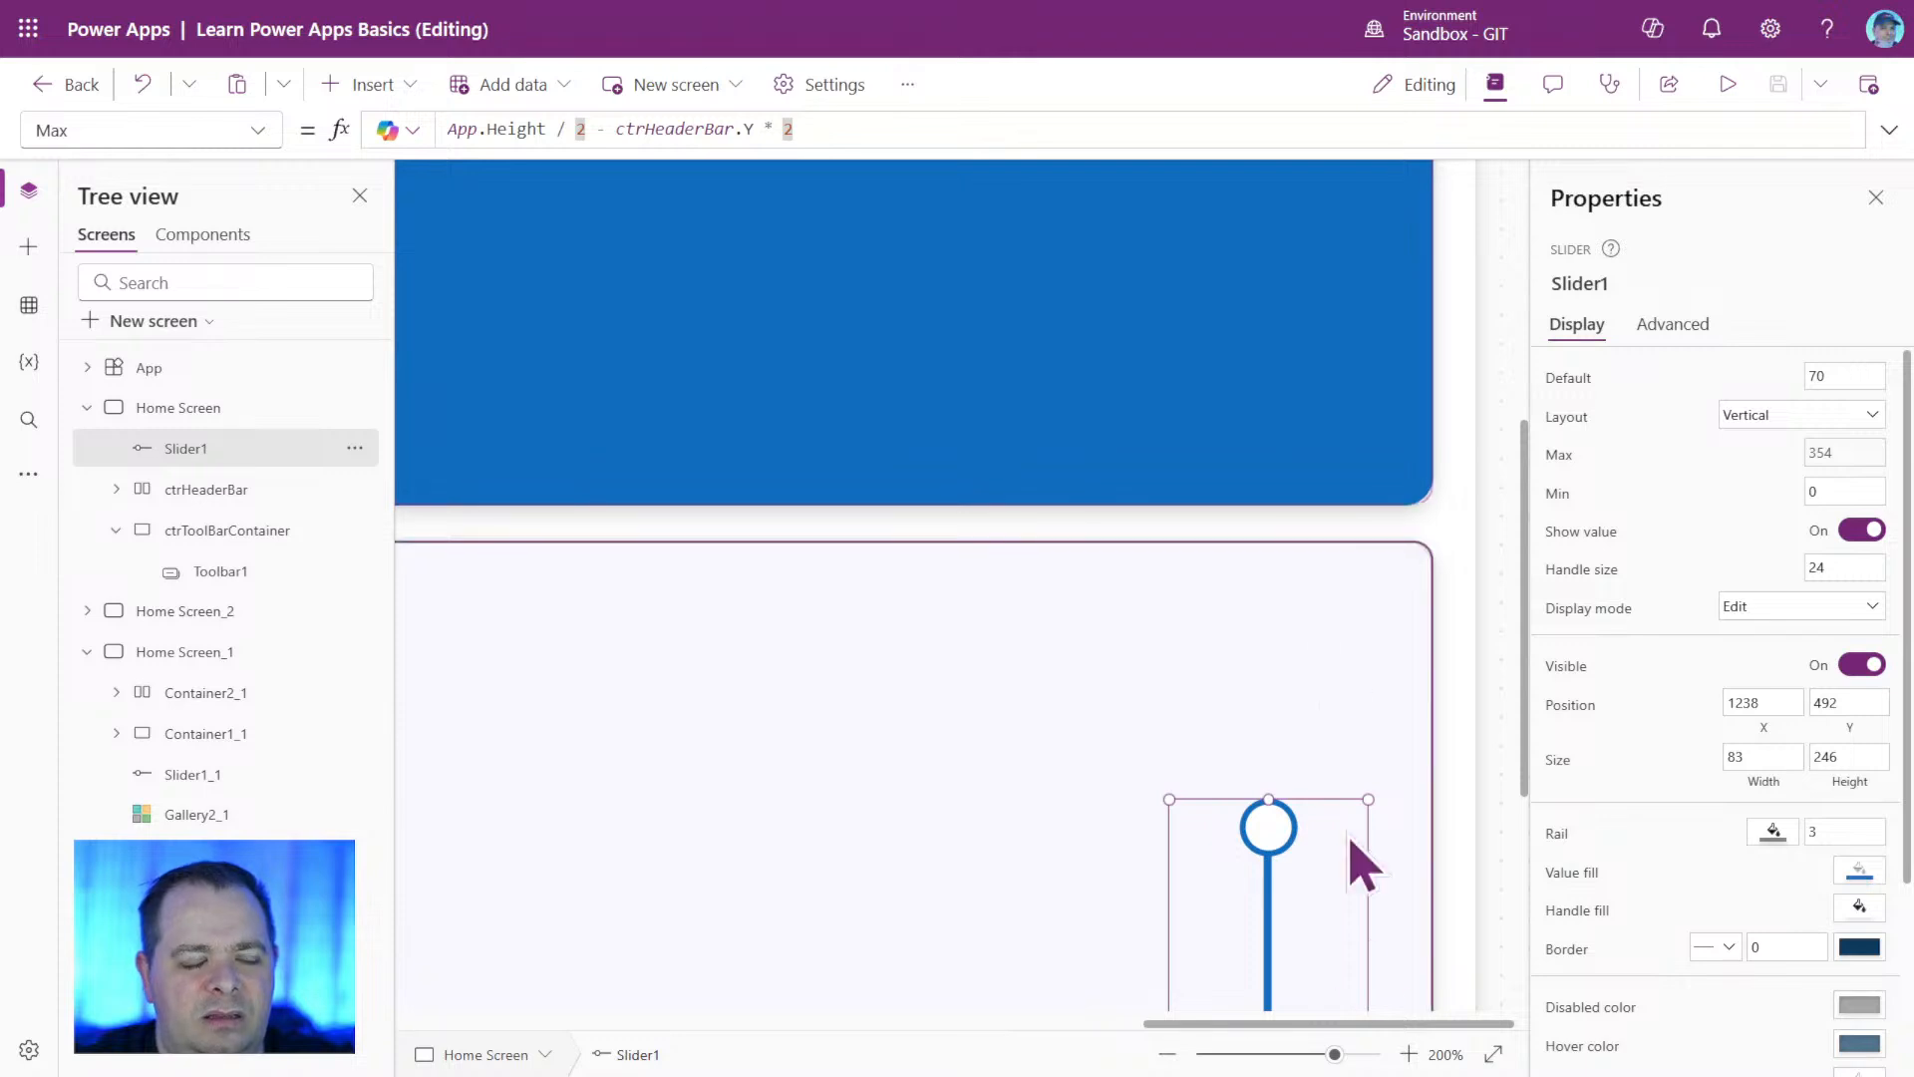
mouse_move(1278, 1054)
left_mouse_down()
mouse_move(1209, 1054)
mouse_move(1245, 1054)
left_mouse_up()
left_click(843, 124)
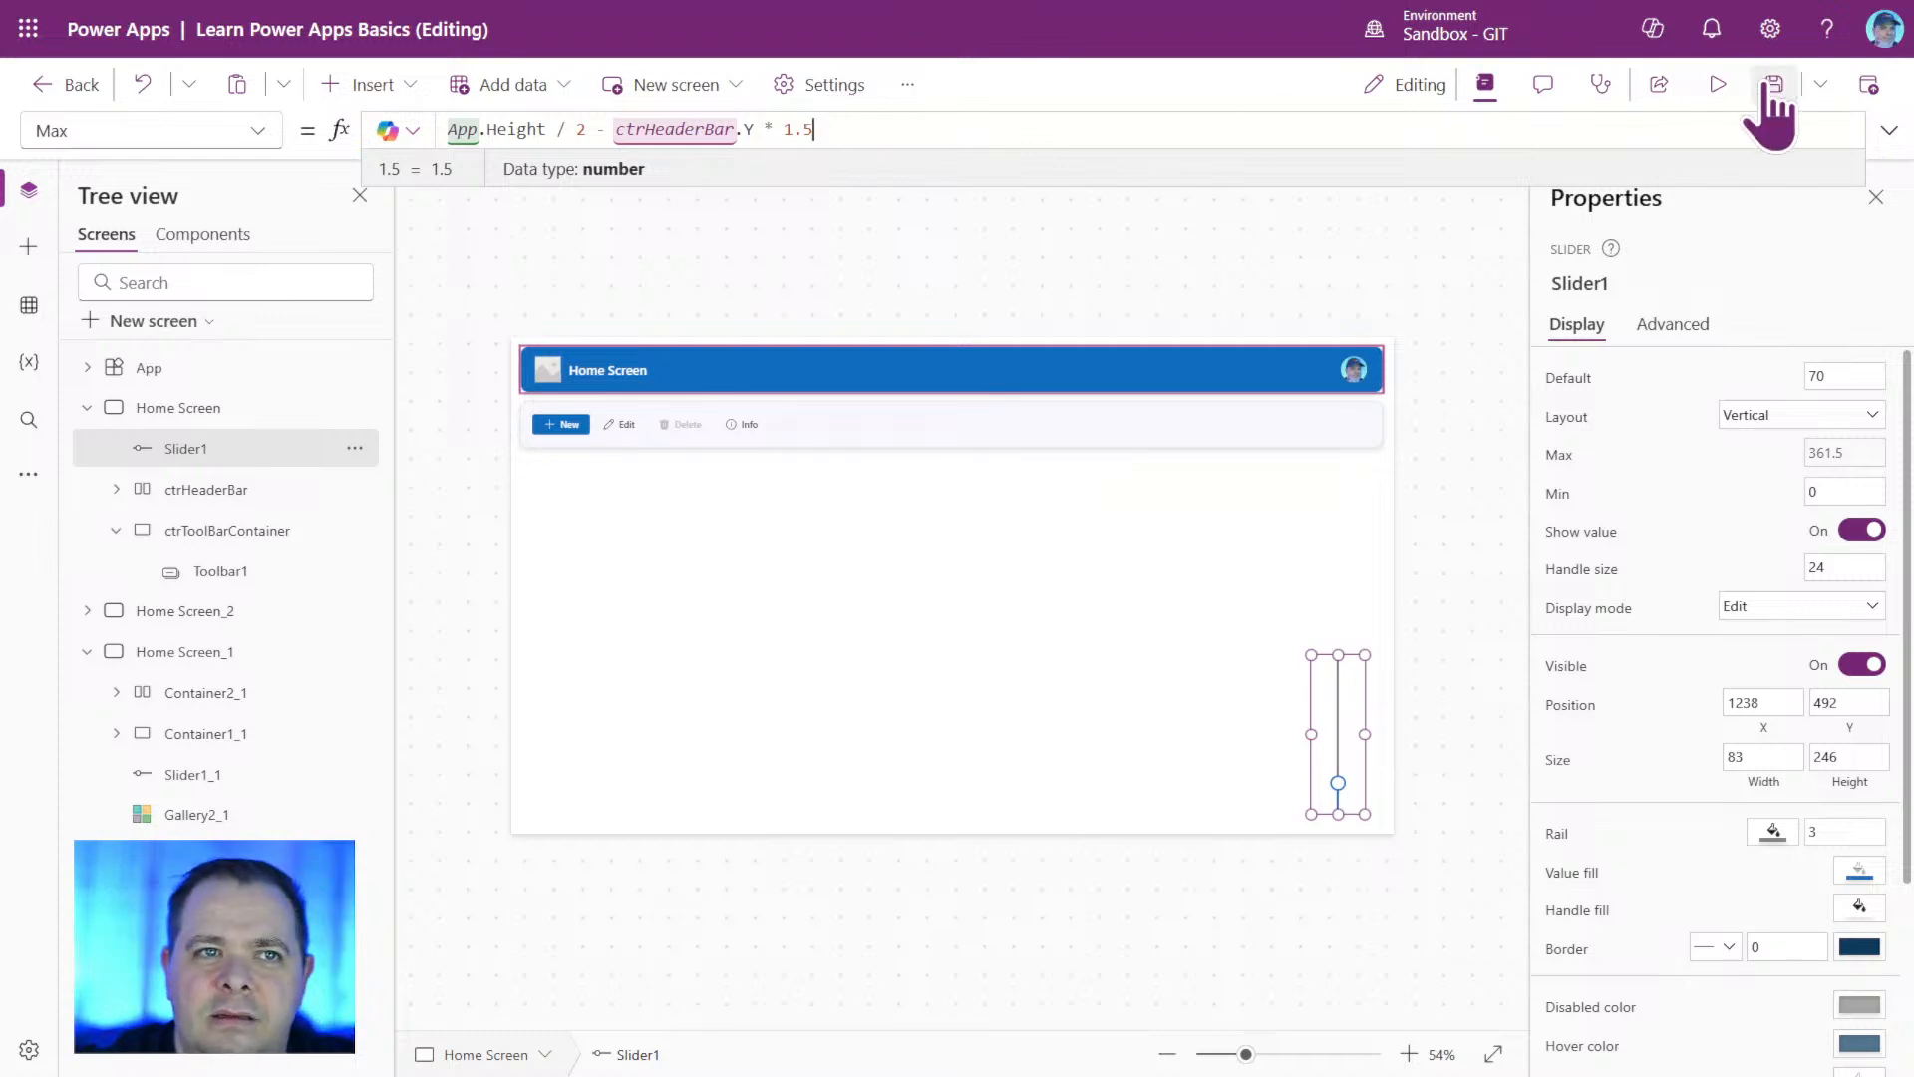
Preview the Home Screen, raise the slider to its maximum with the new limit, and return to editing.
left_click(1717, 86)
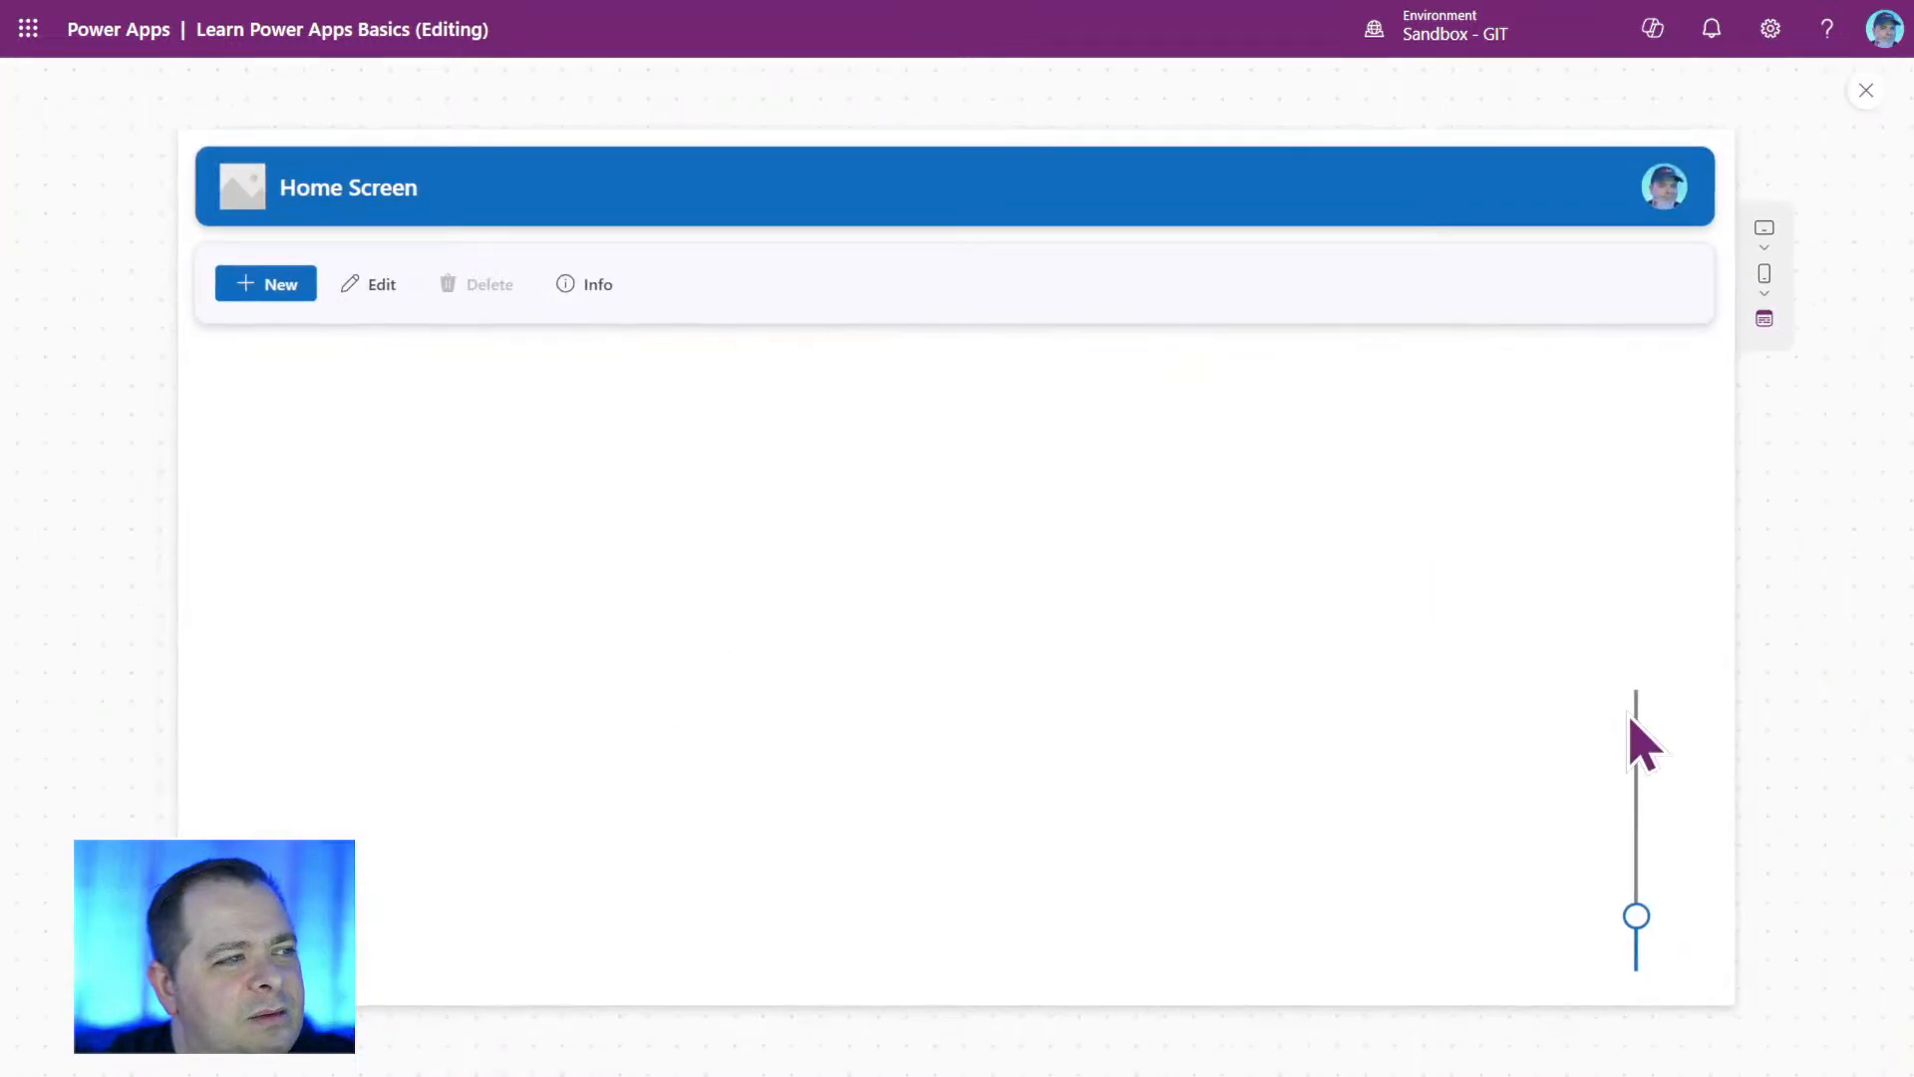
mouse_move(1637, 922)
left_click_drag(1636, 922, 1674, 592)
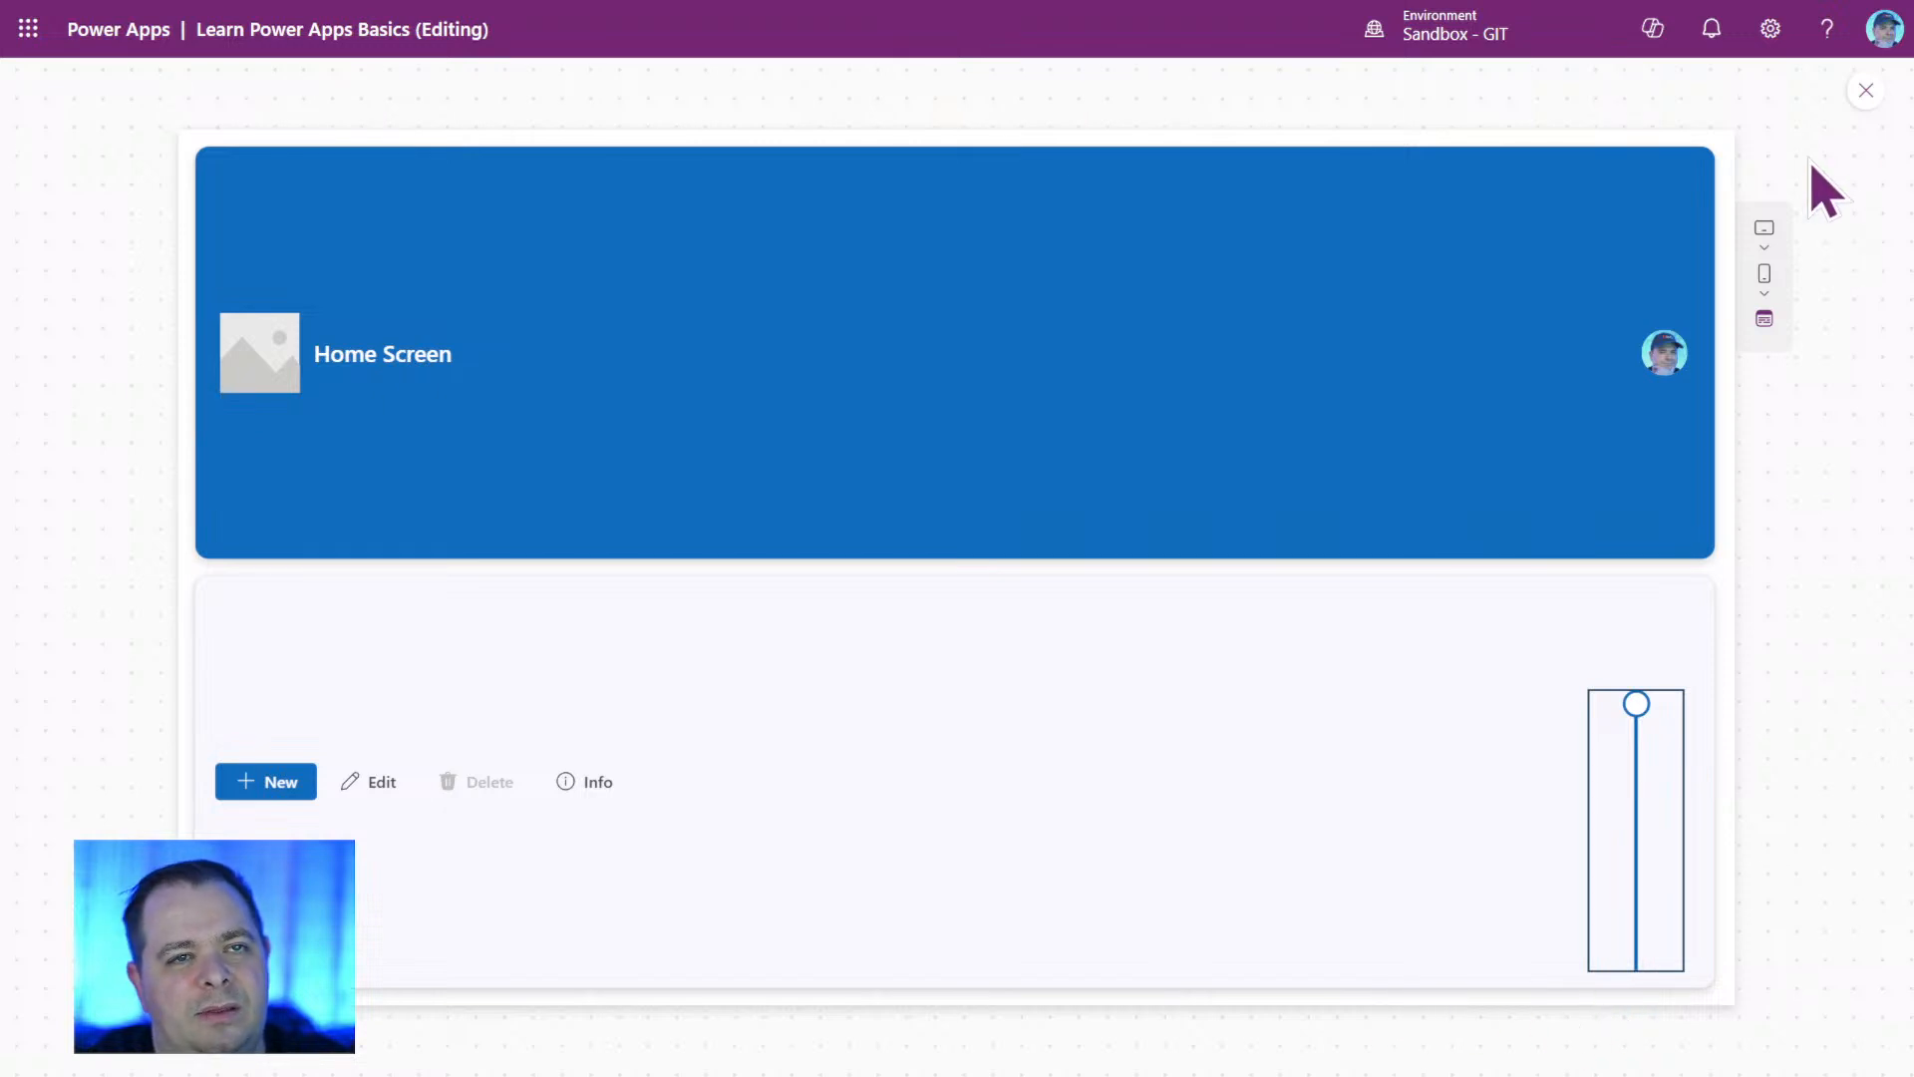
left_click(1865, 89)
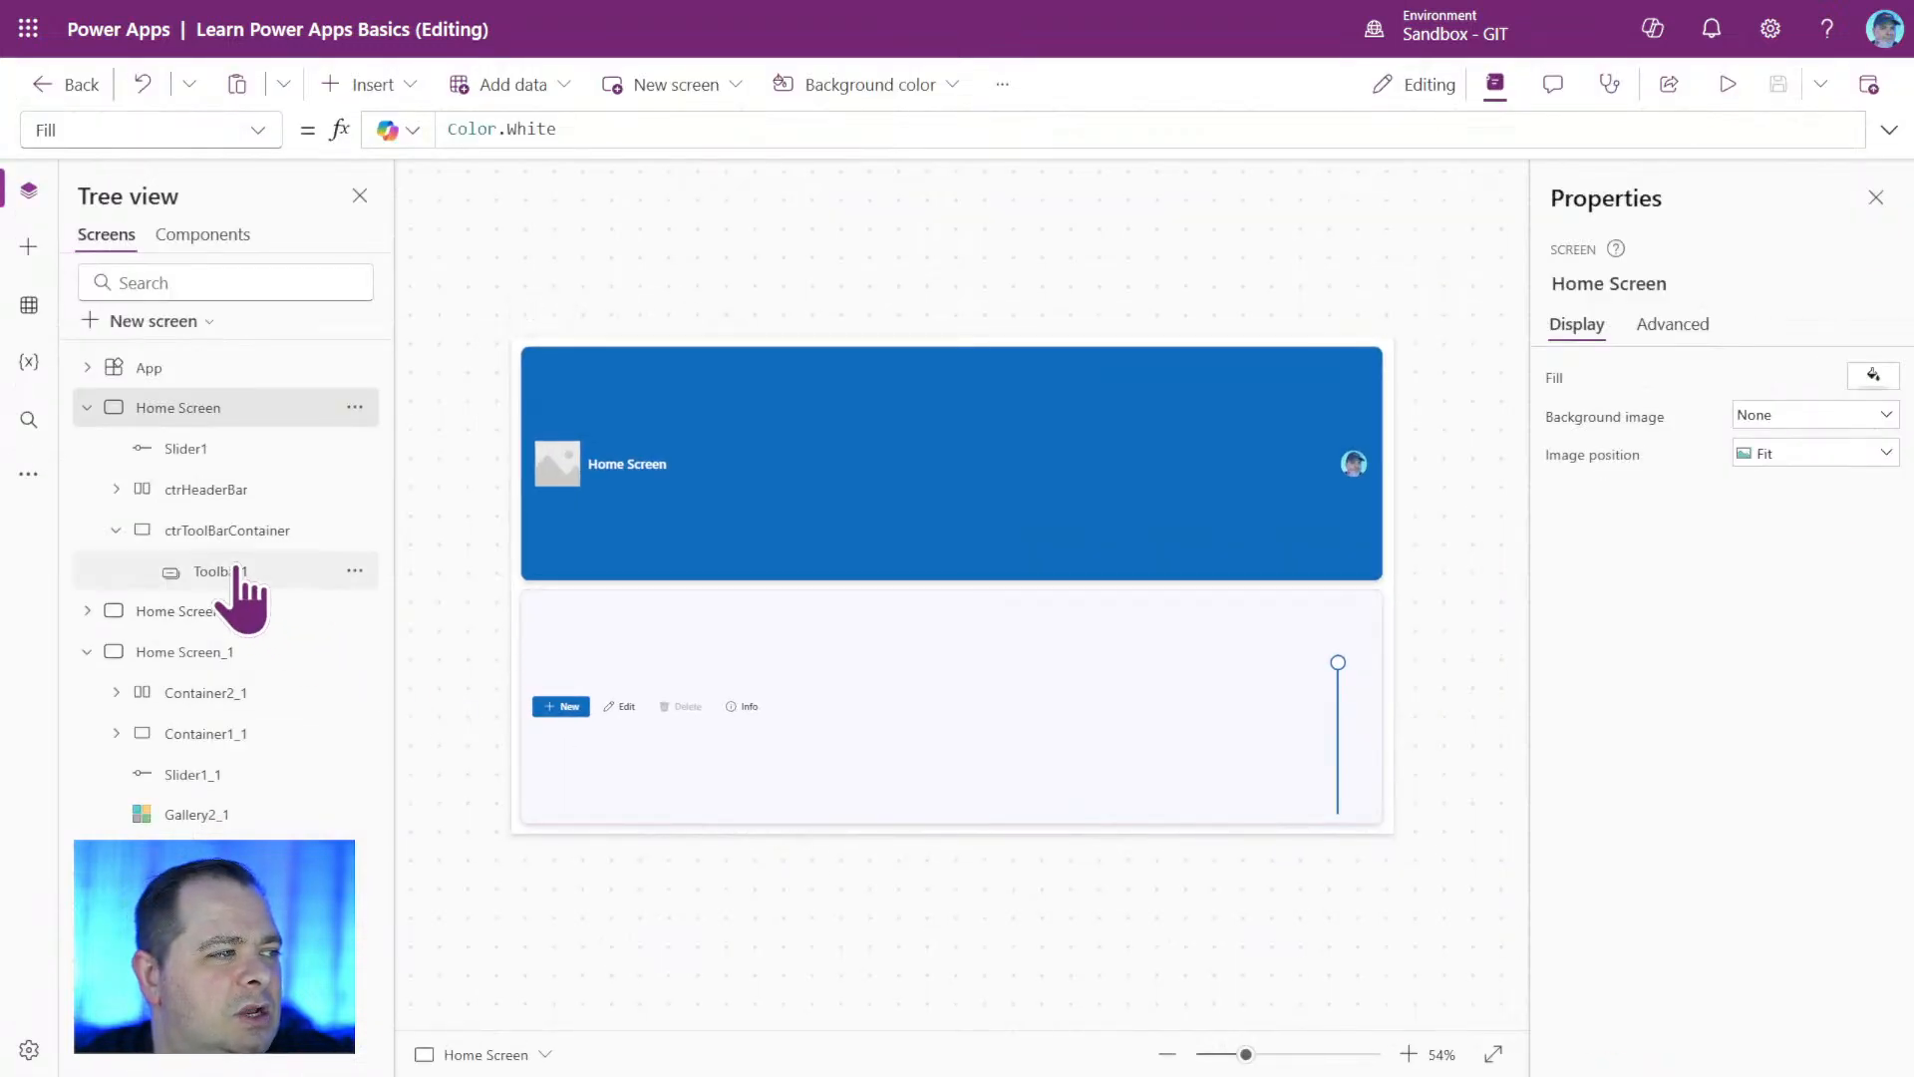
Examine the Y formulas of ctrHeaderBar and ctrToolBarContainer, and check the spacing around both containers in a preview.
left_click(860, 529)
scroll(1775, 907, "down", 1)
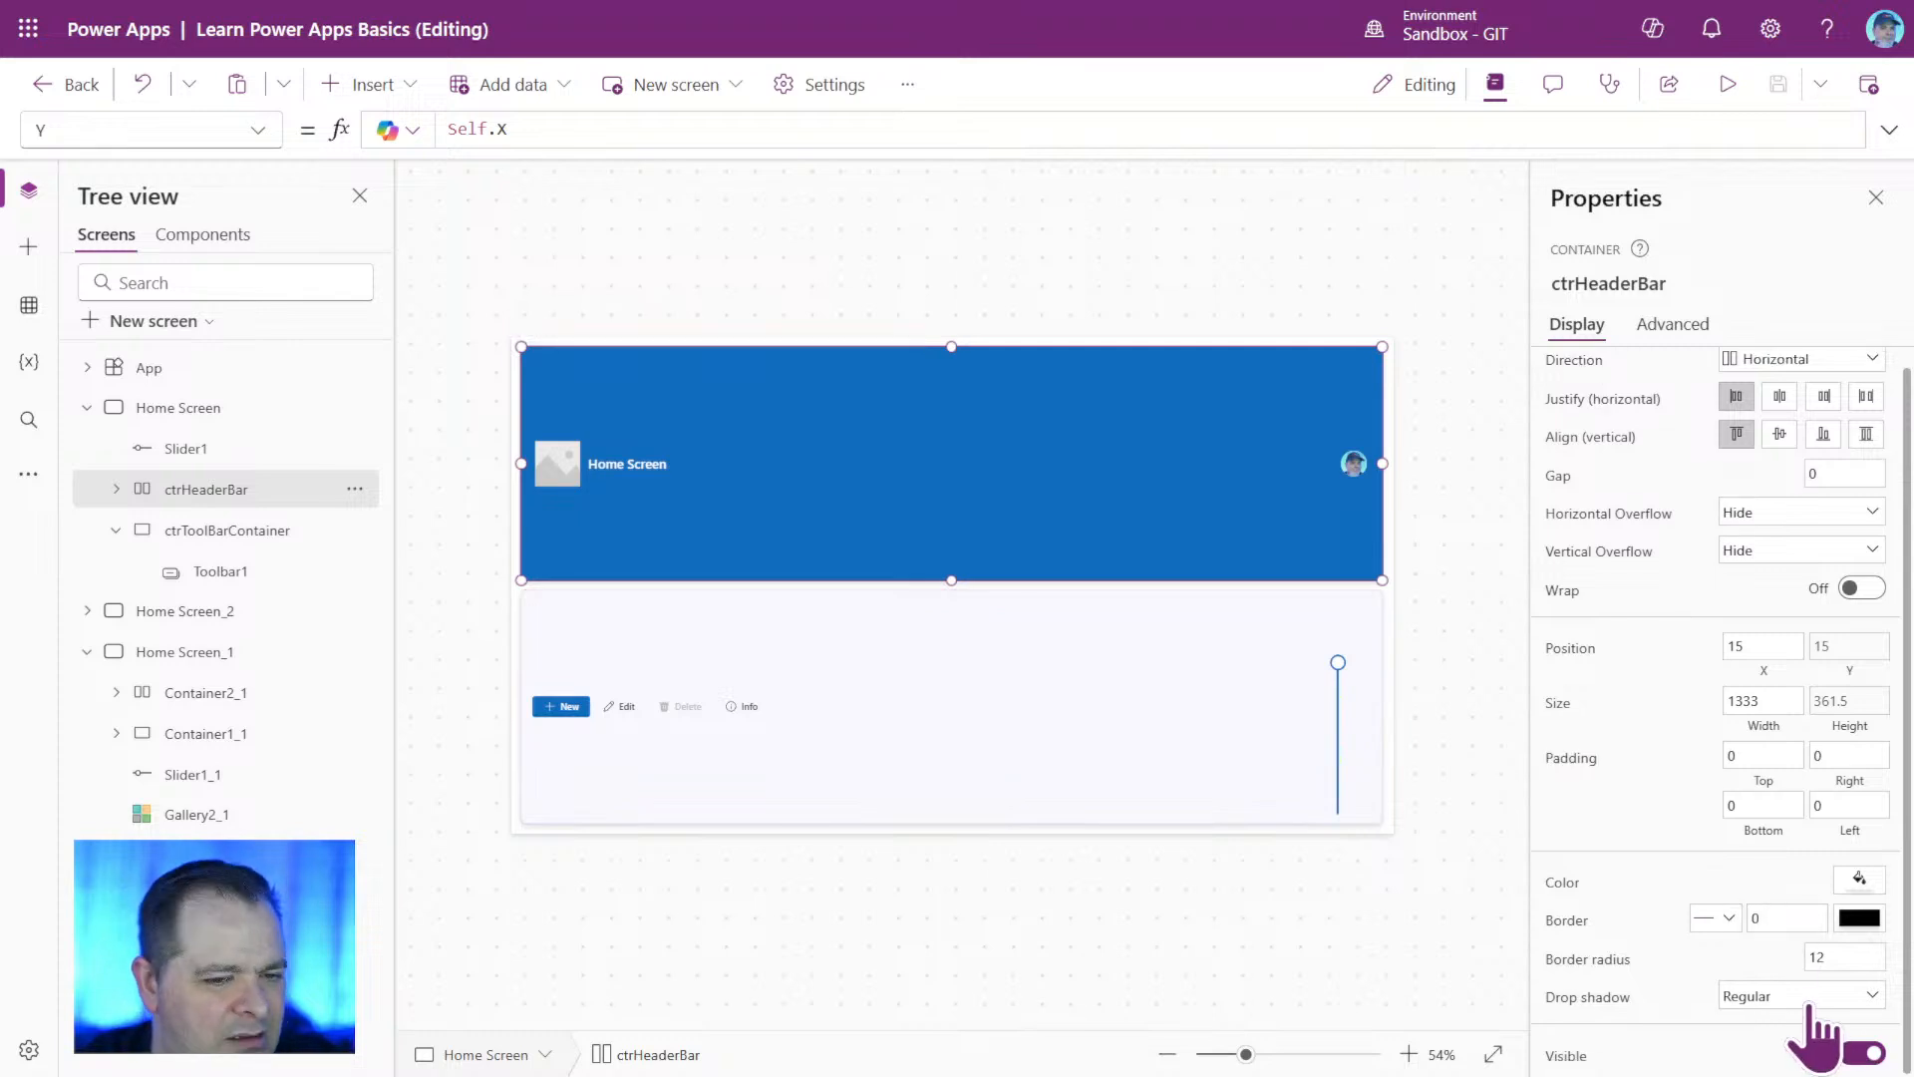
left_click(251, 536)
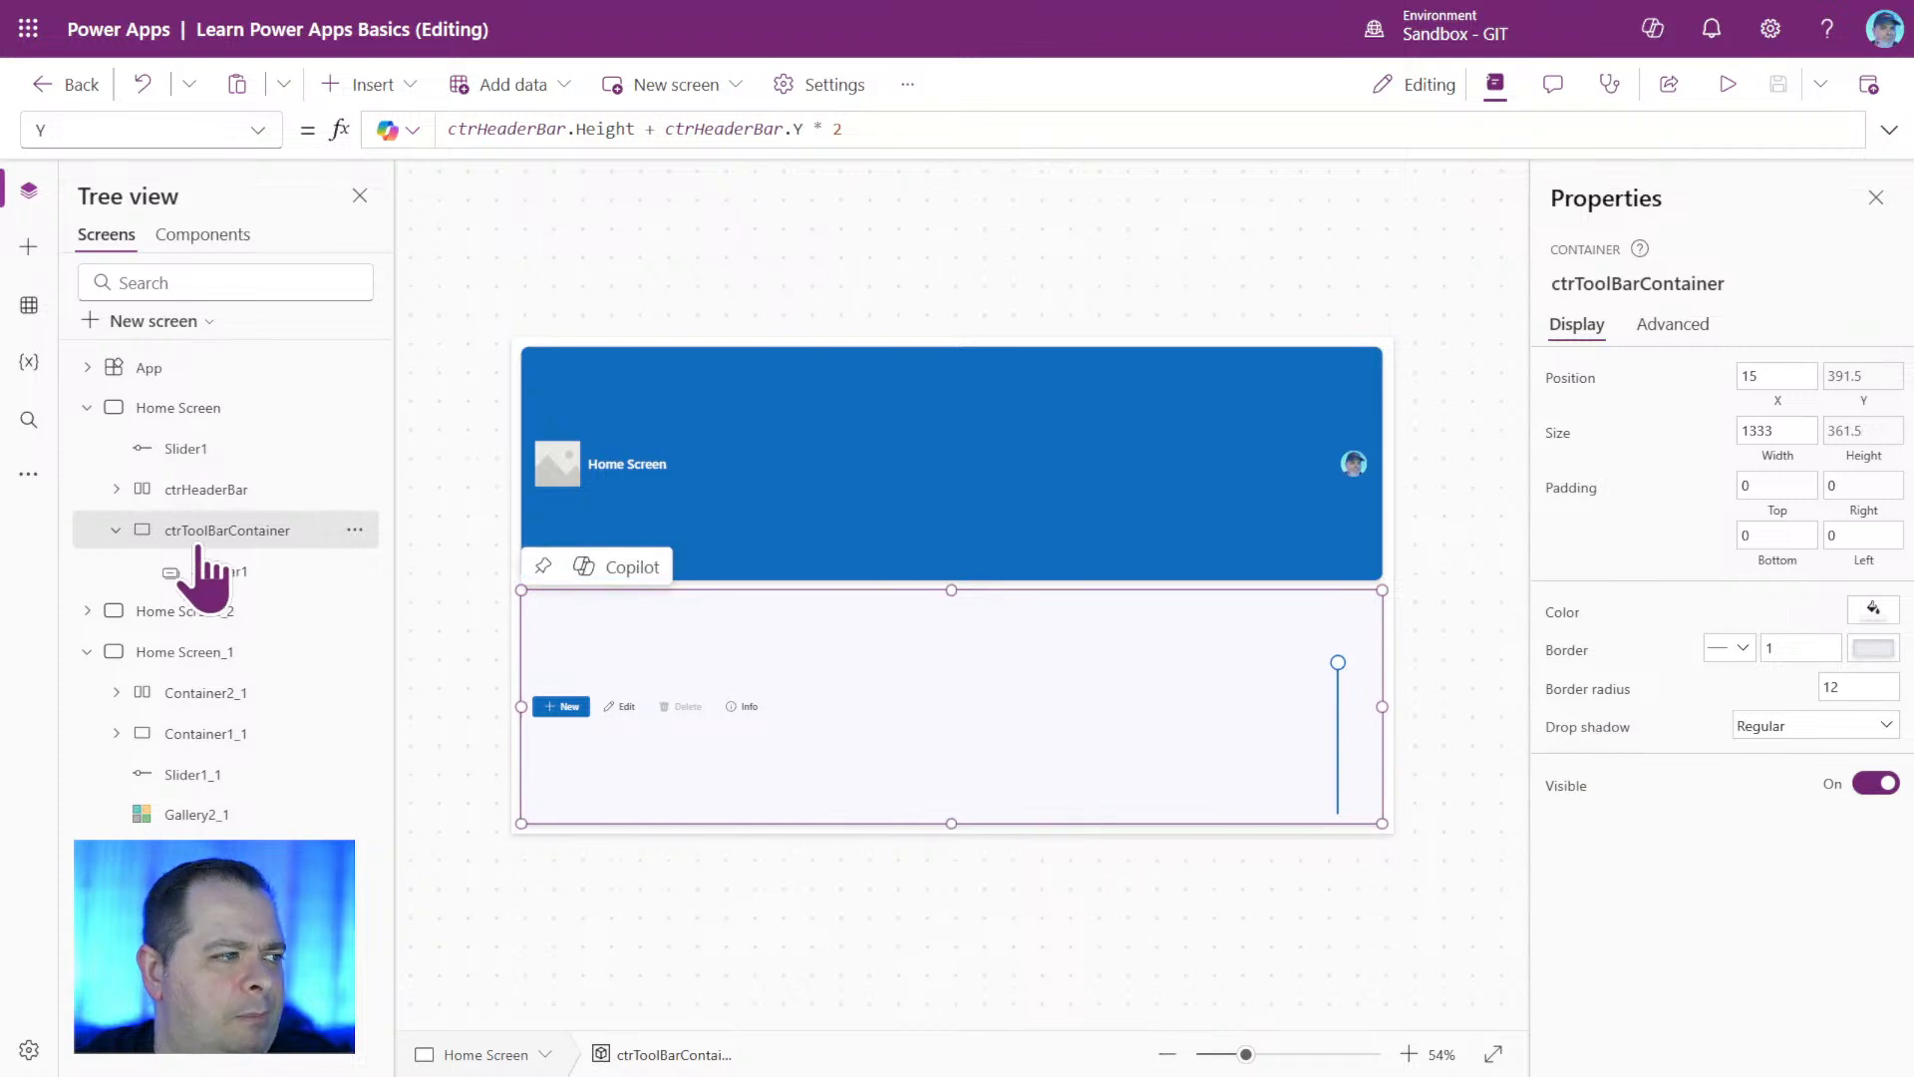
left_click(242, 488)
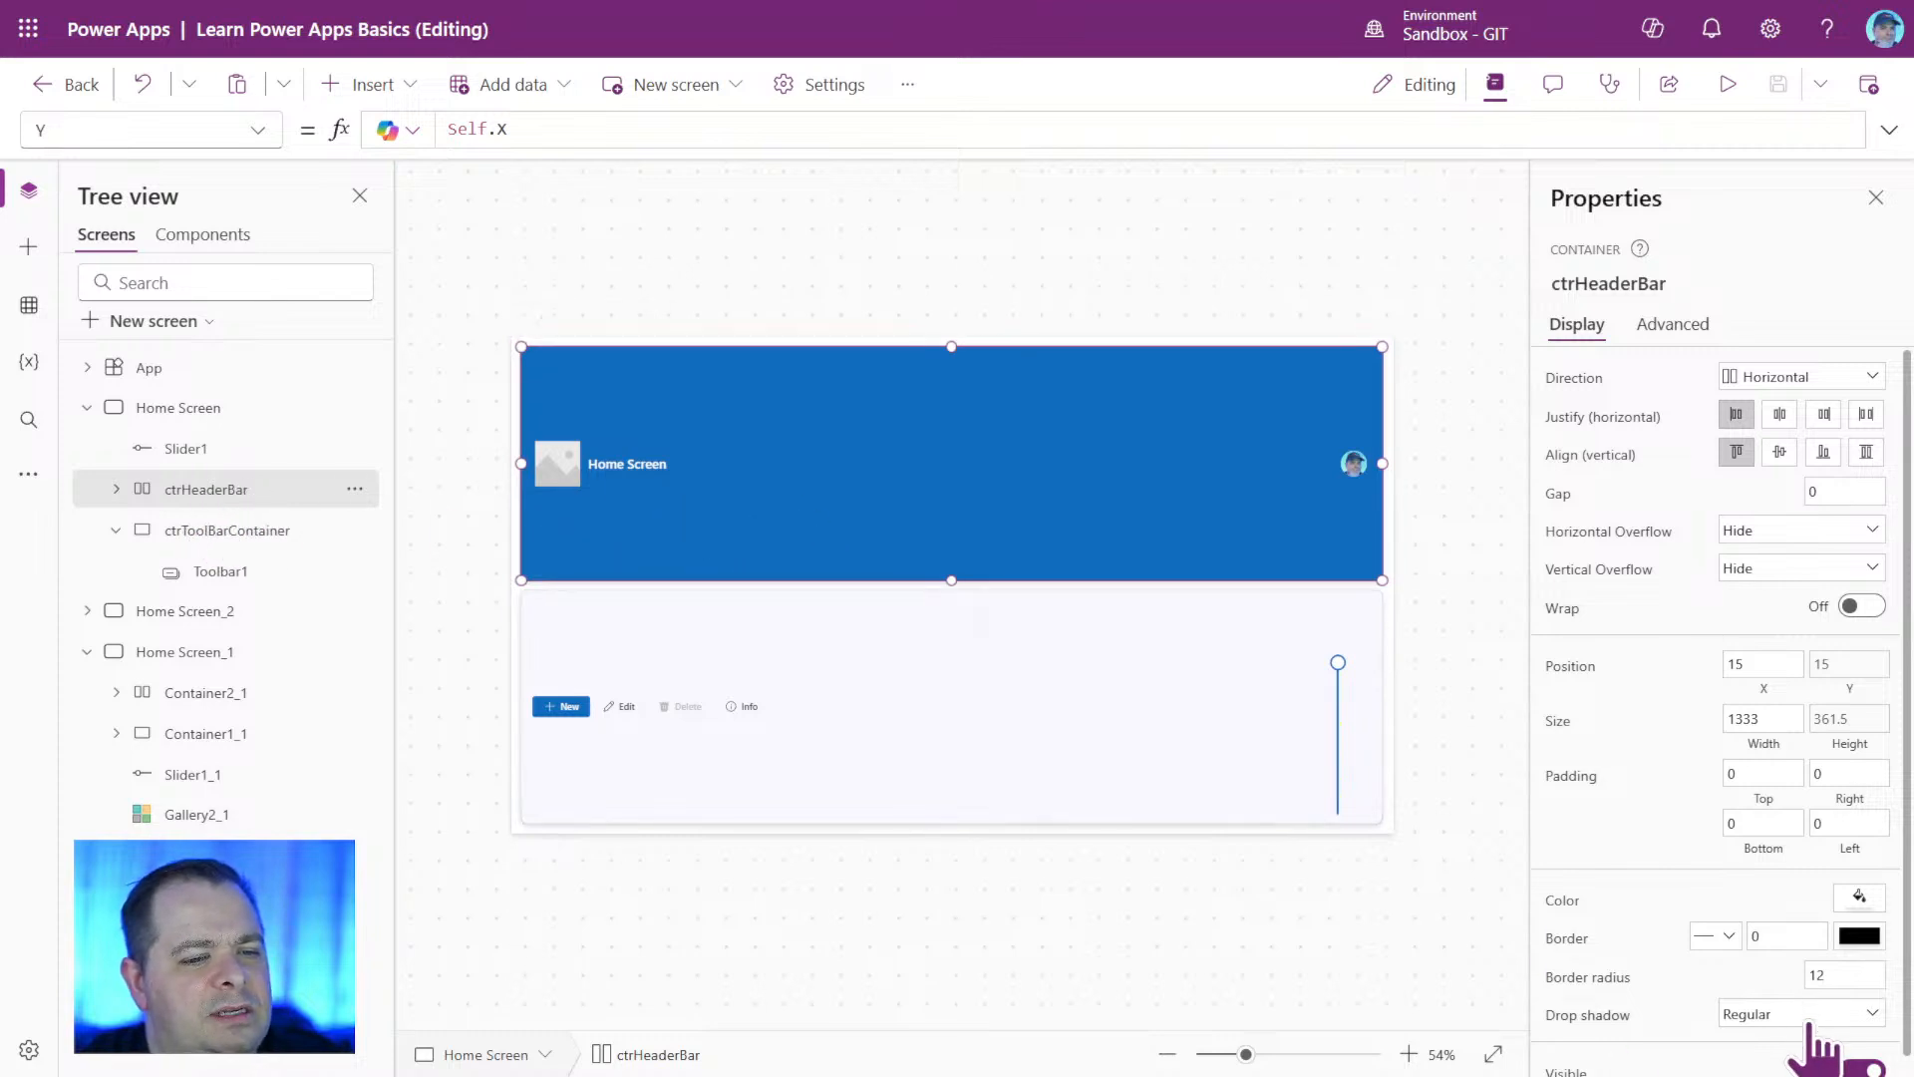
left_click(1728, 84)
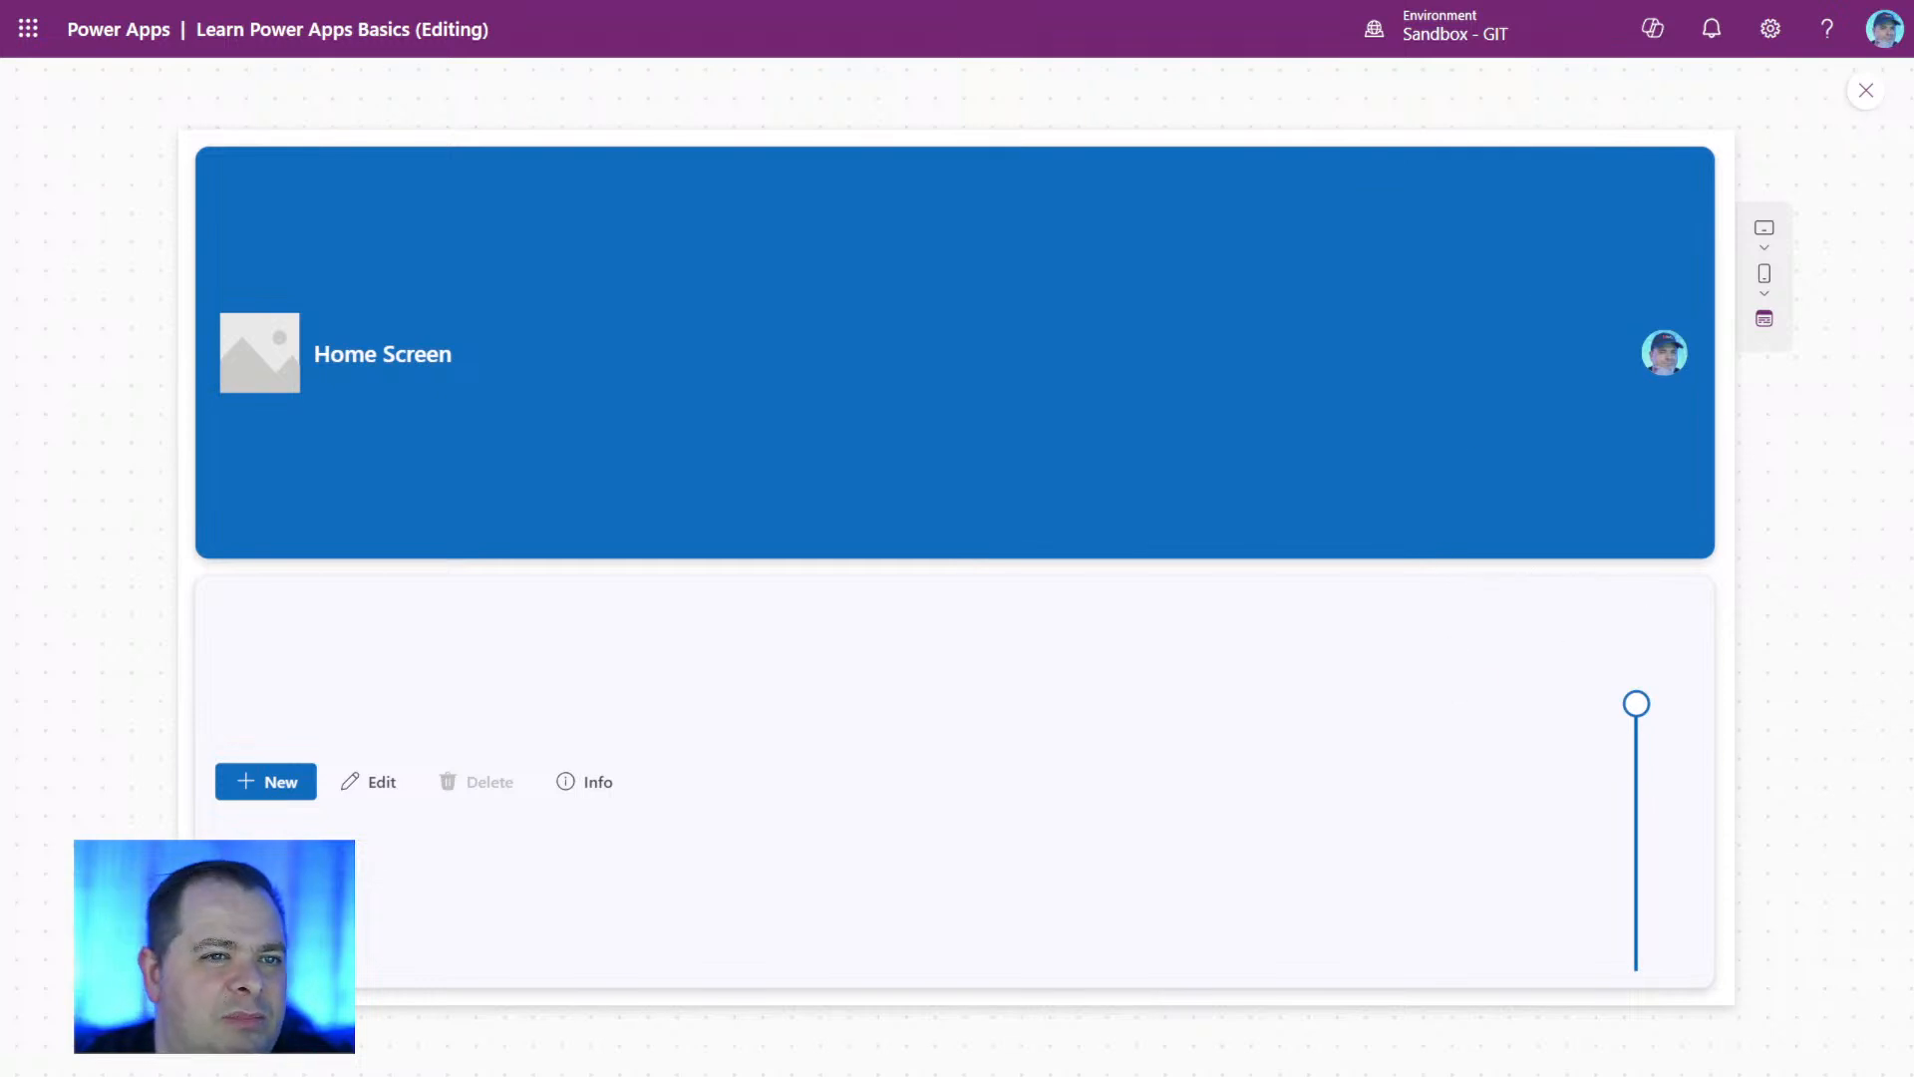
left_click(1866, 90)
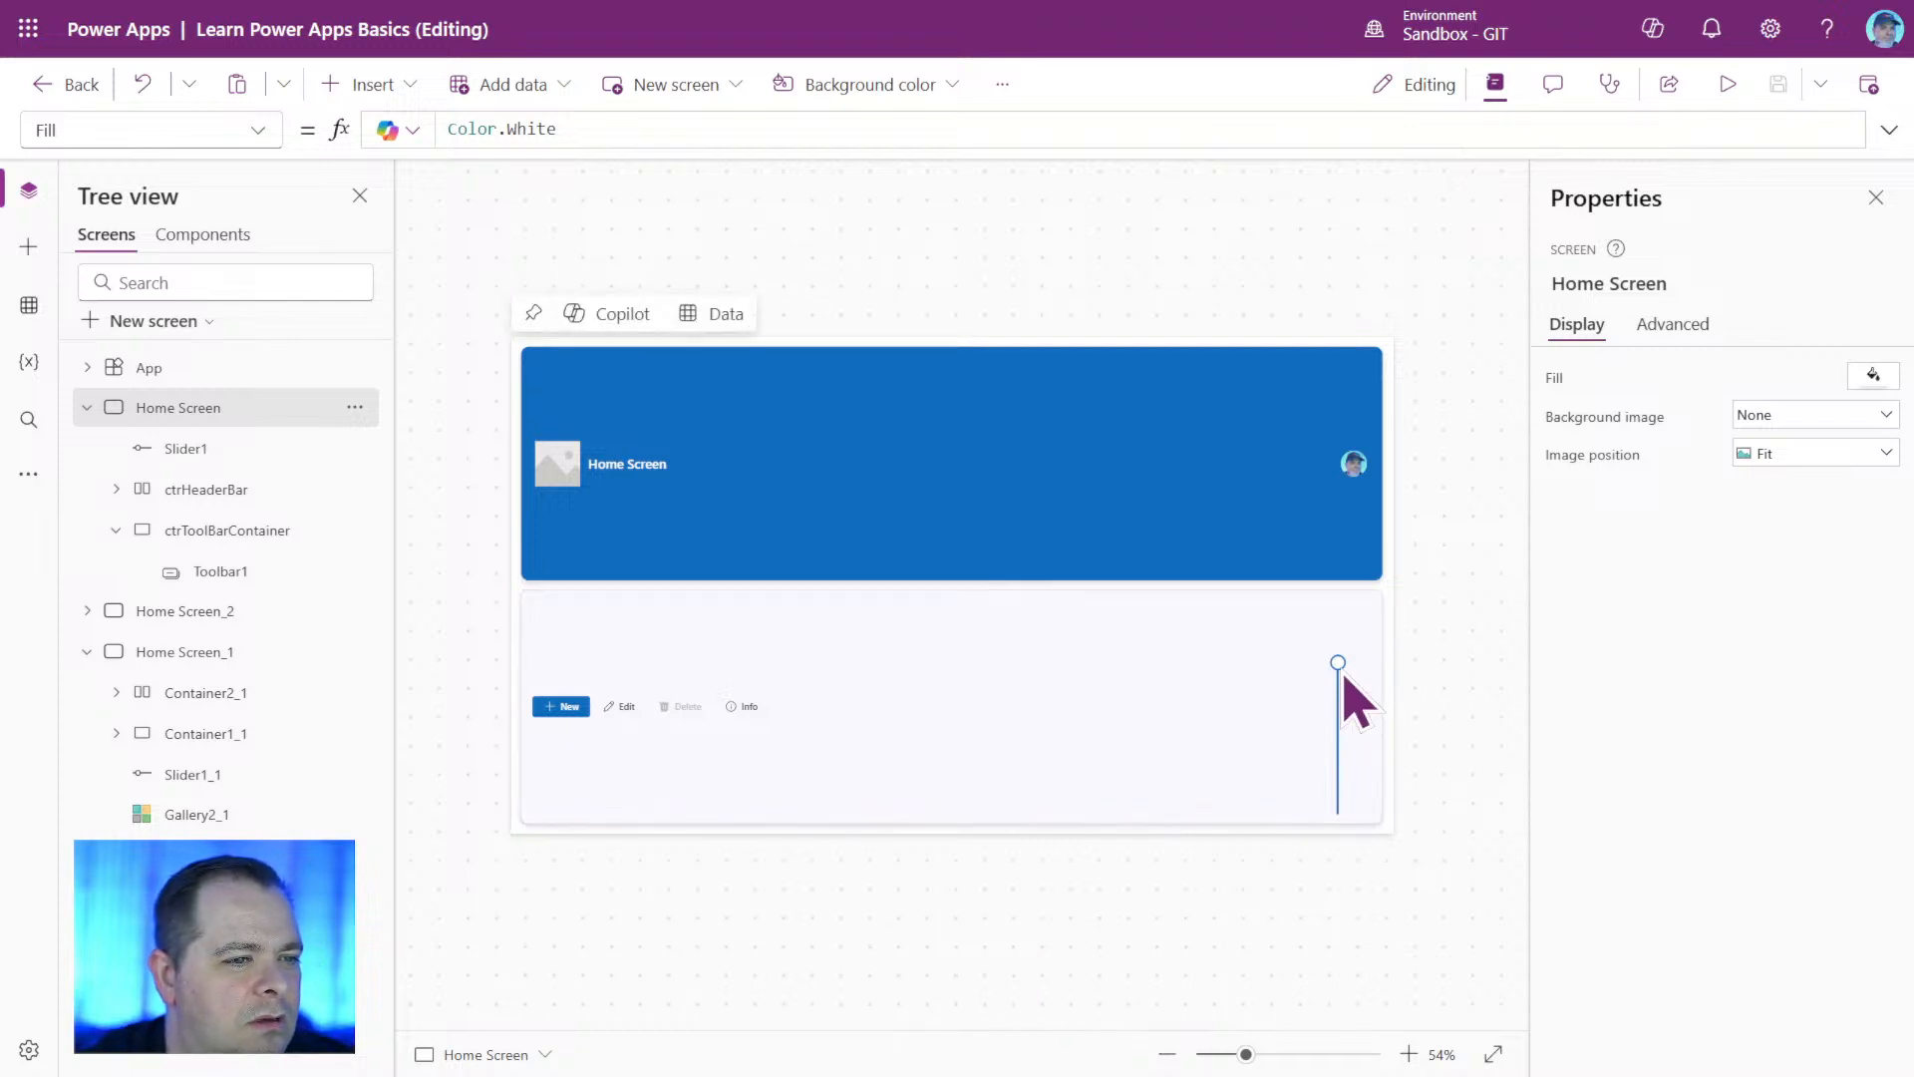
Move Slider1 to X 1239, Y 522, and test it in a preview, lowering it to 0 and raising it to about mid-range.
left_click(1337, 757)
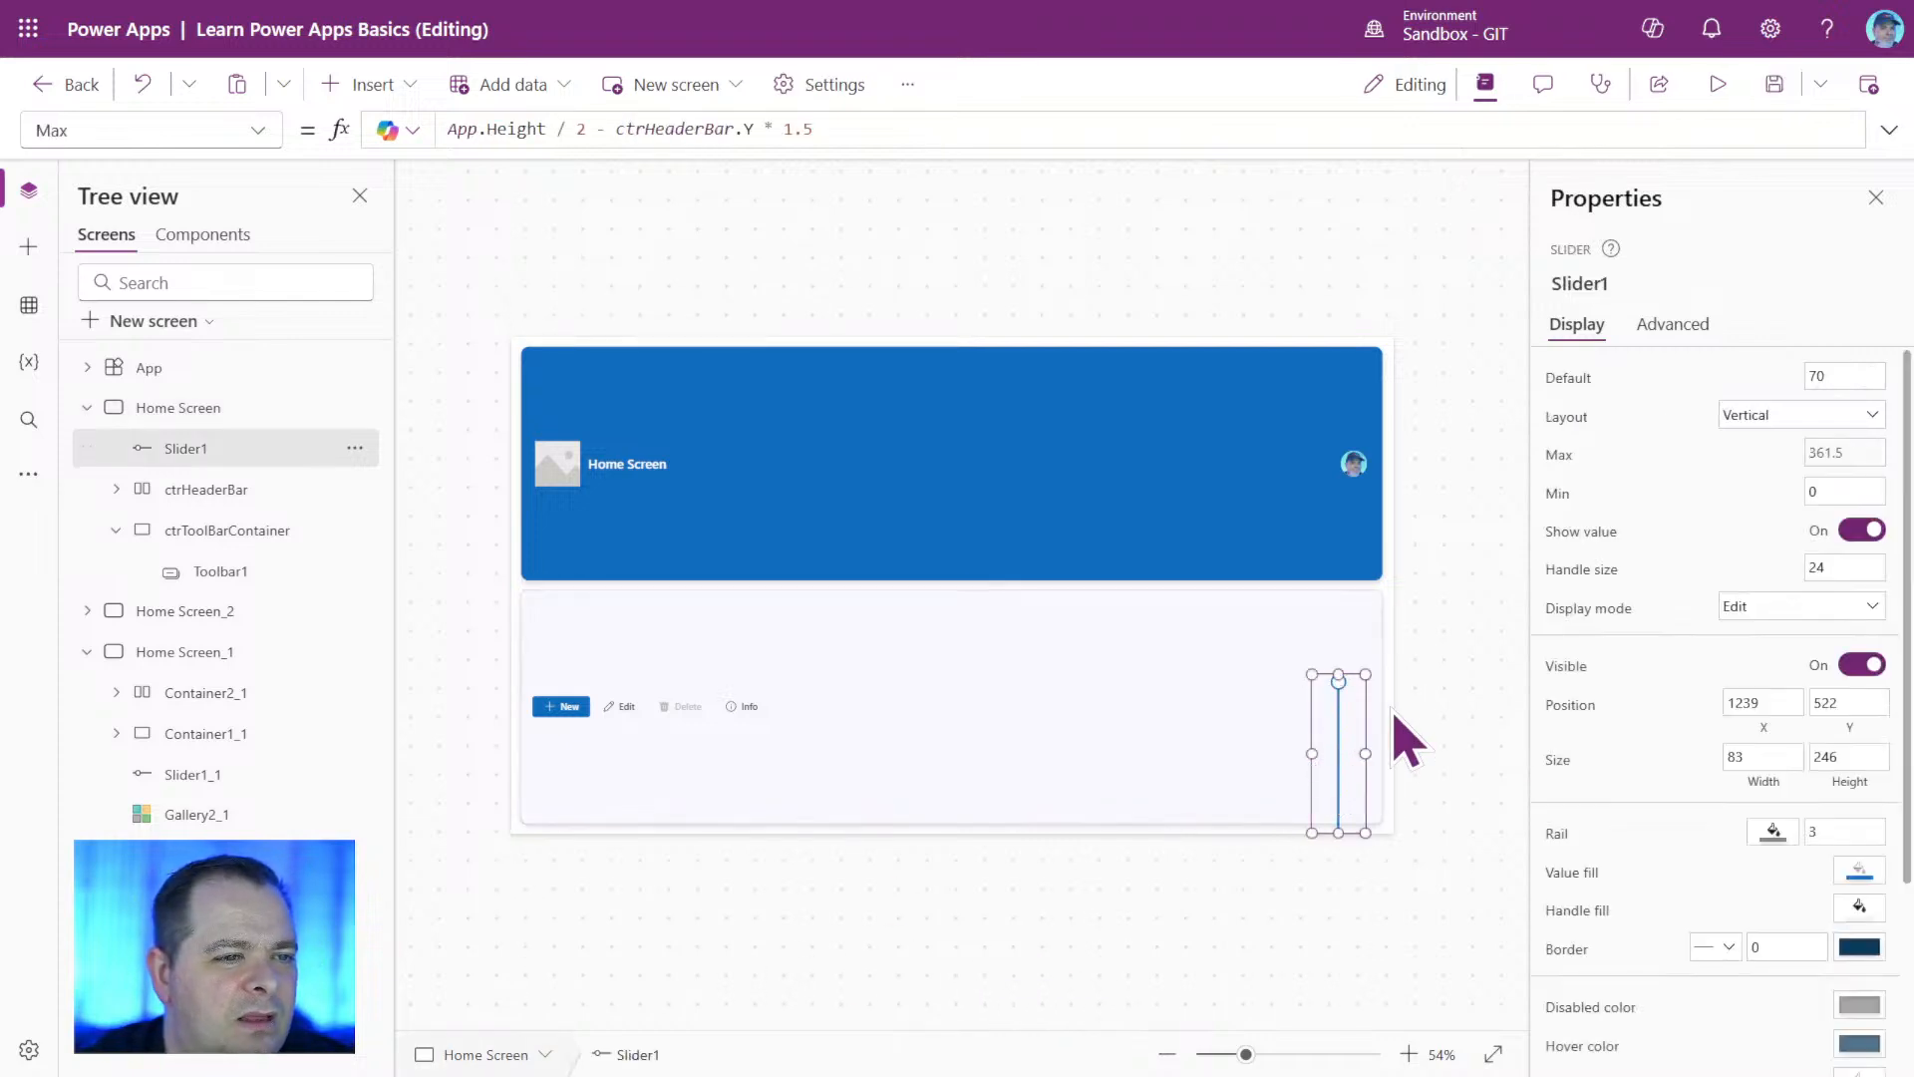
left_click(1773, 86)
left_click(1722, 87)
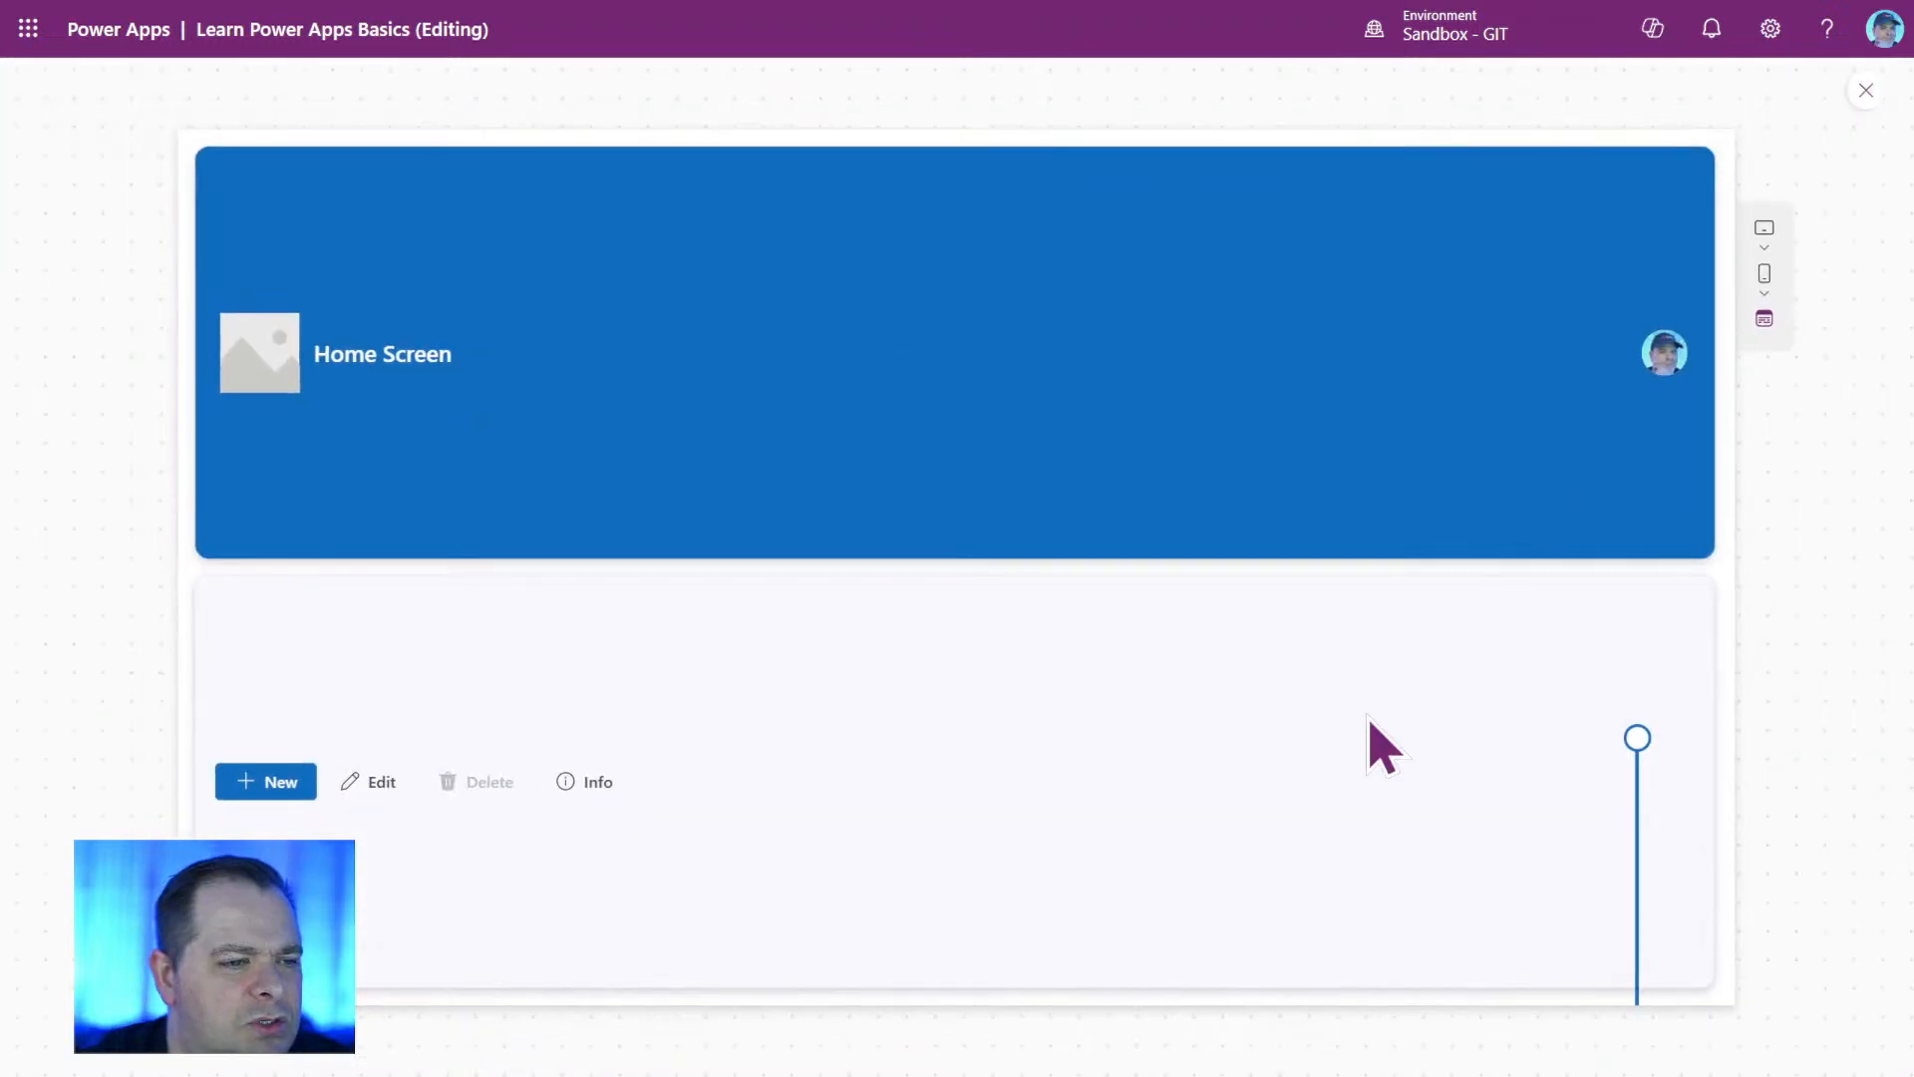
mouse_move(1645, 776)
left_click_drag(1643, 762, 1637, 1059)
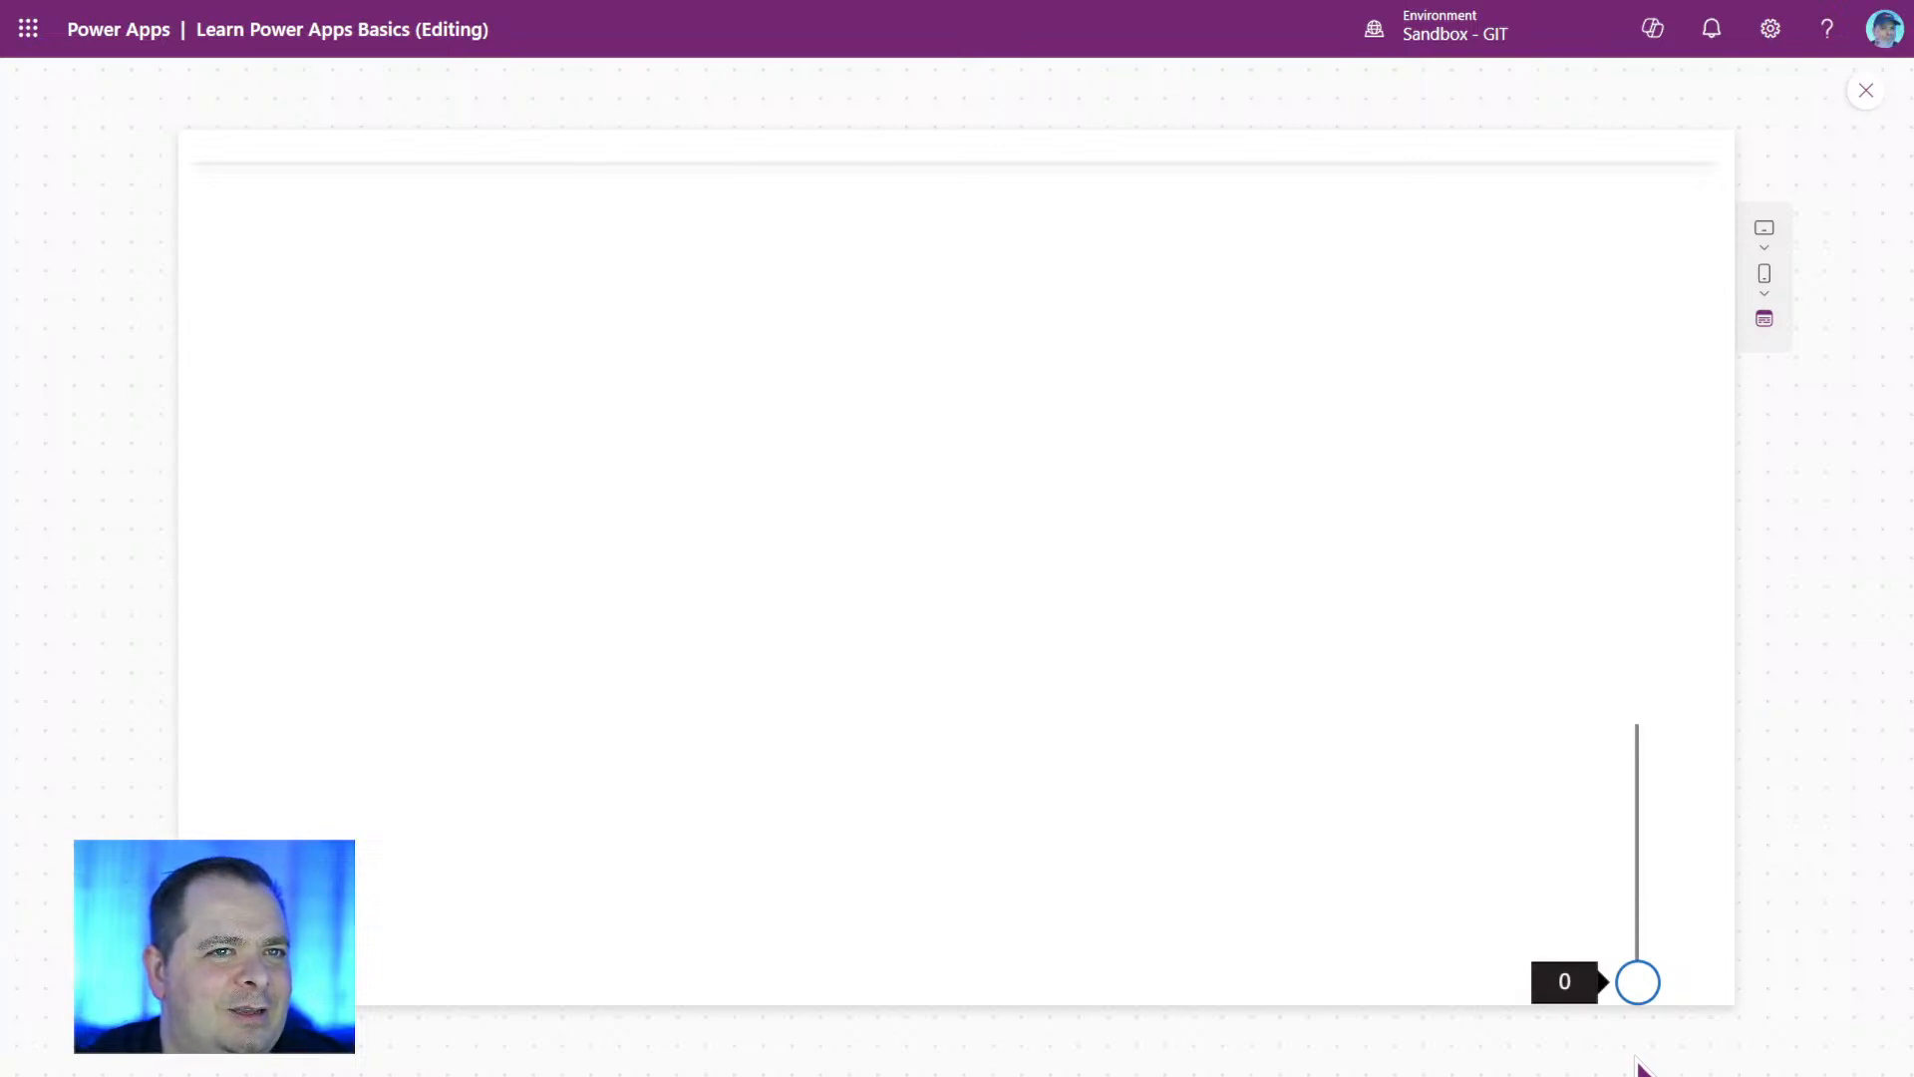
left_click_drag(1637, 1059, 1637, 1059)
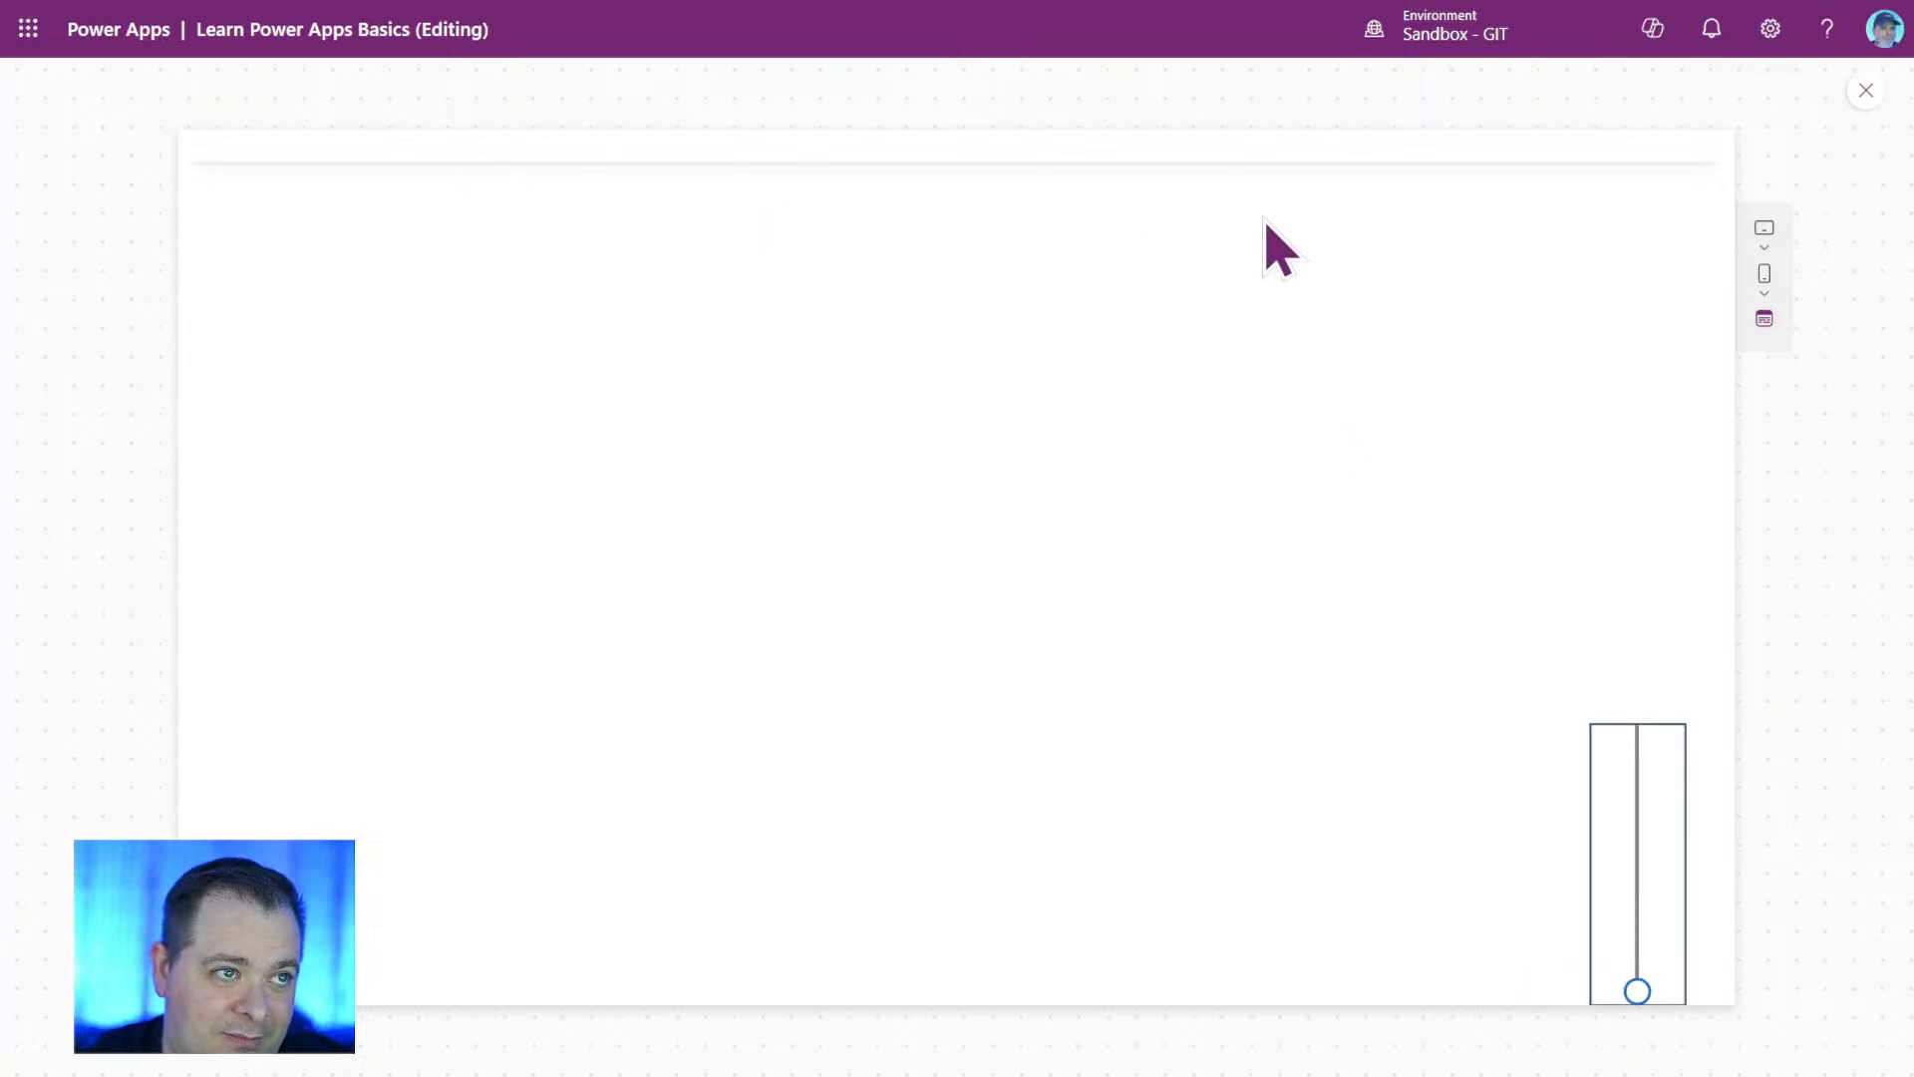
mouse_move(1647, 1007)
left_click_drag(1647, 1007, 1643, 881)
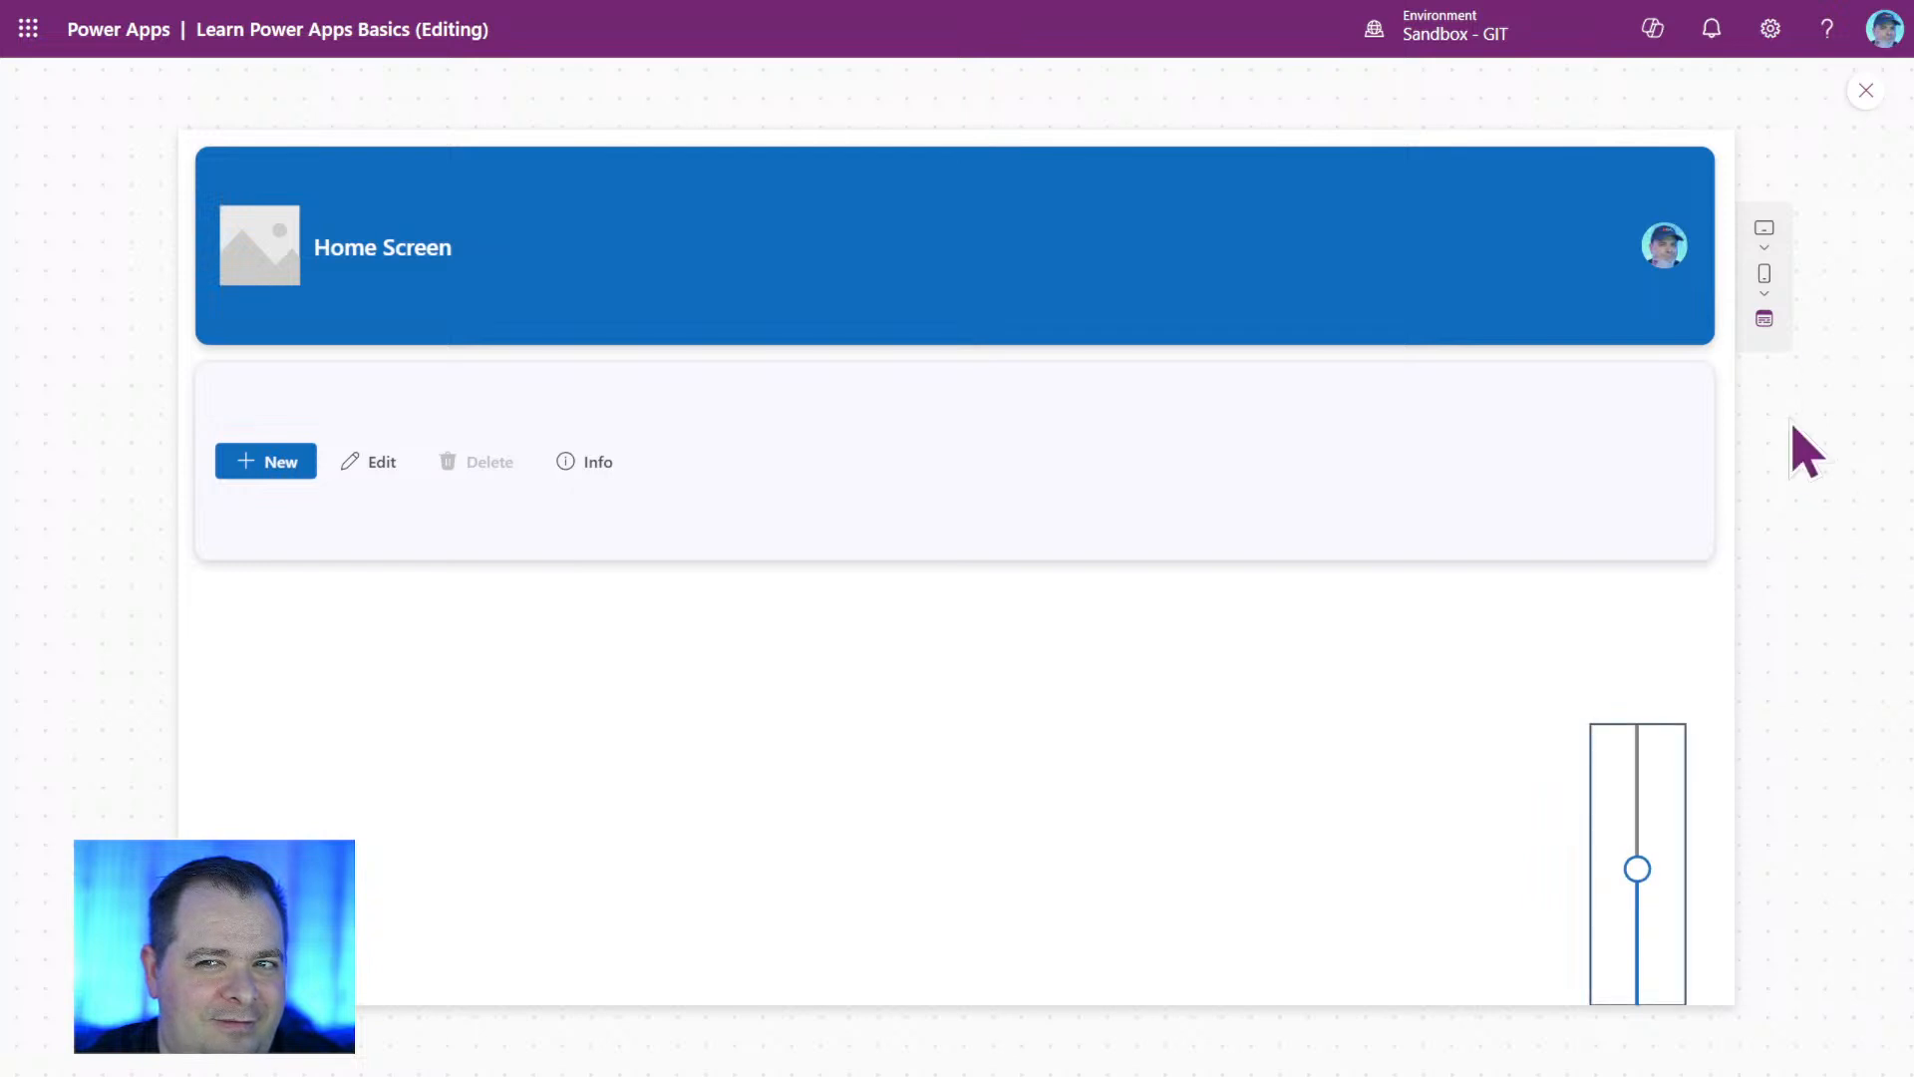
left_click(1865, 91)
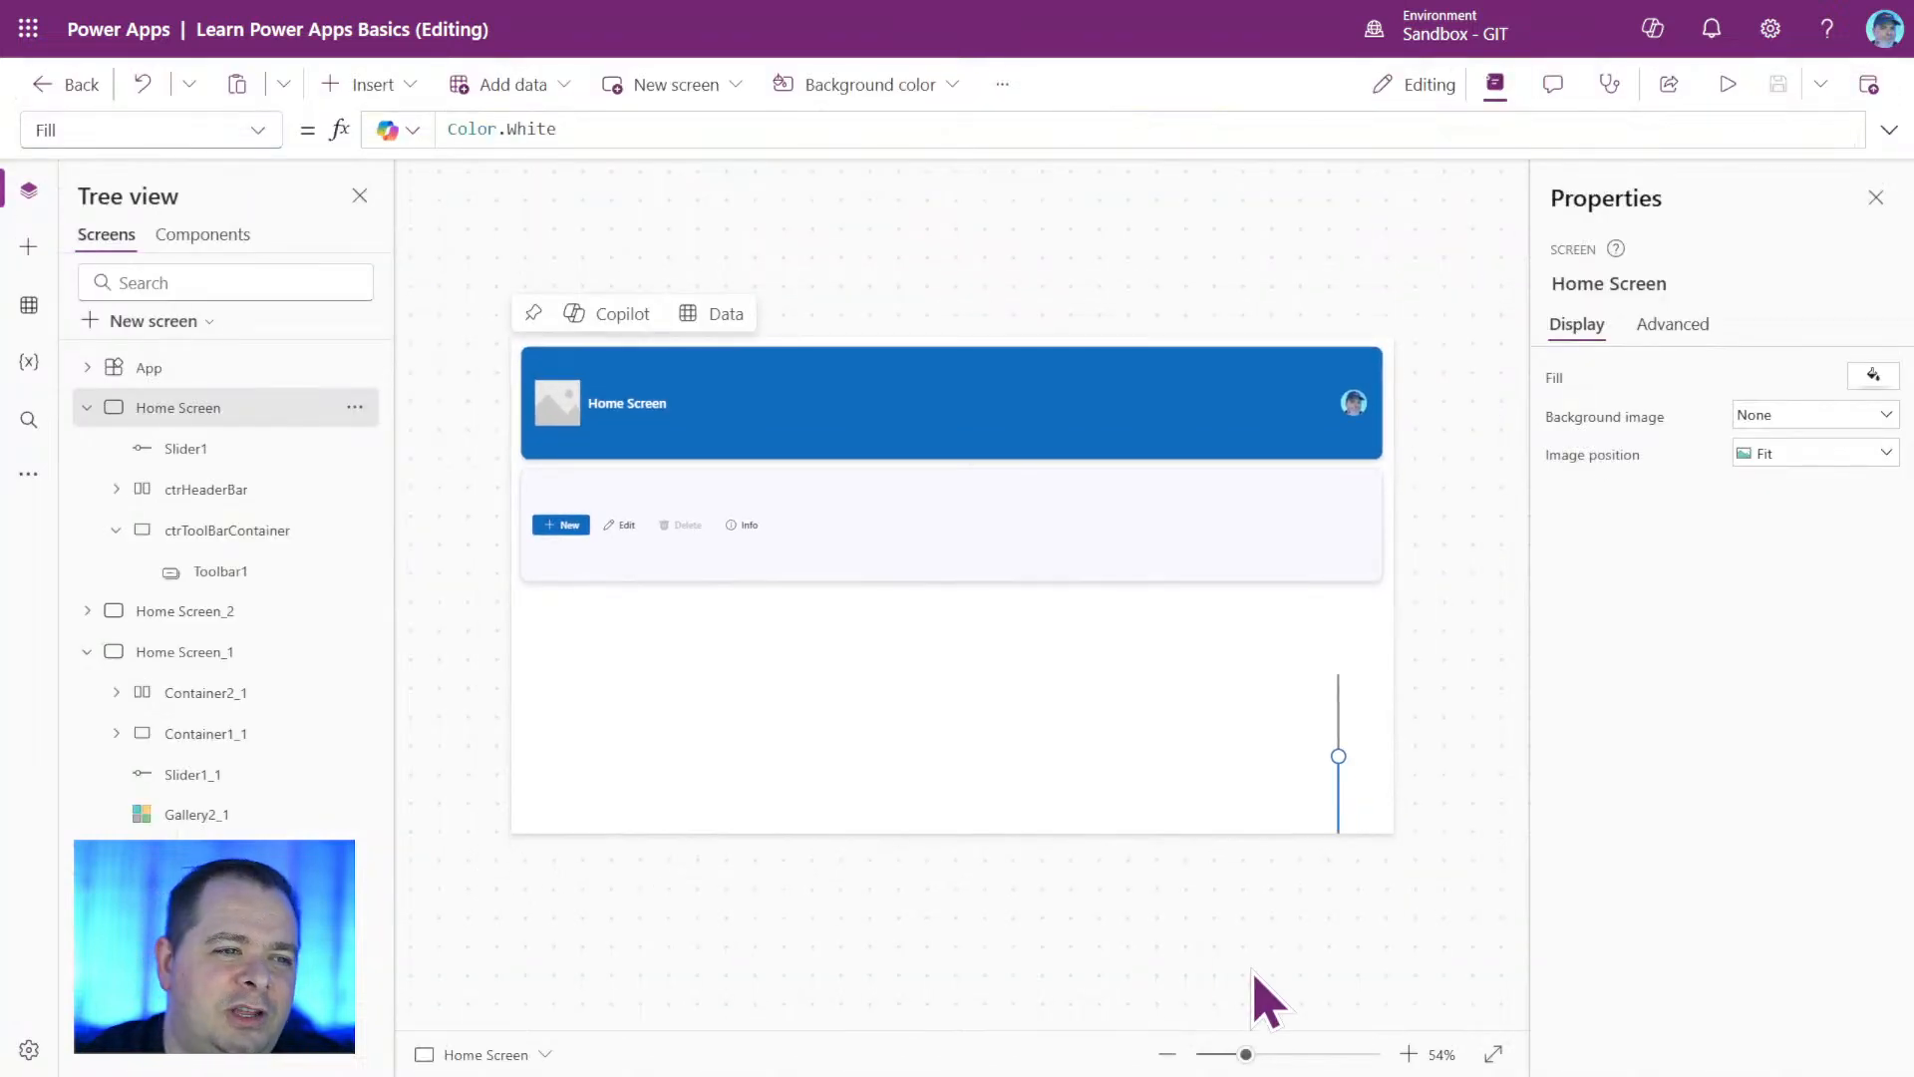
Move Slider1 to X 1236, Y 435, and set ctrHeaderBar's drop shadow to Semibold.
left_click_drag(1346, 812, 1337, 758)
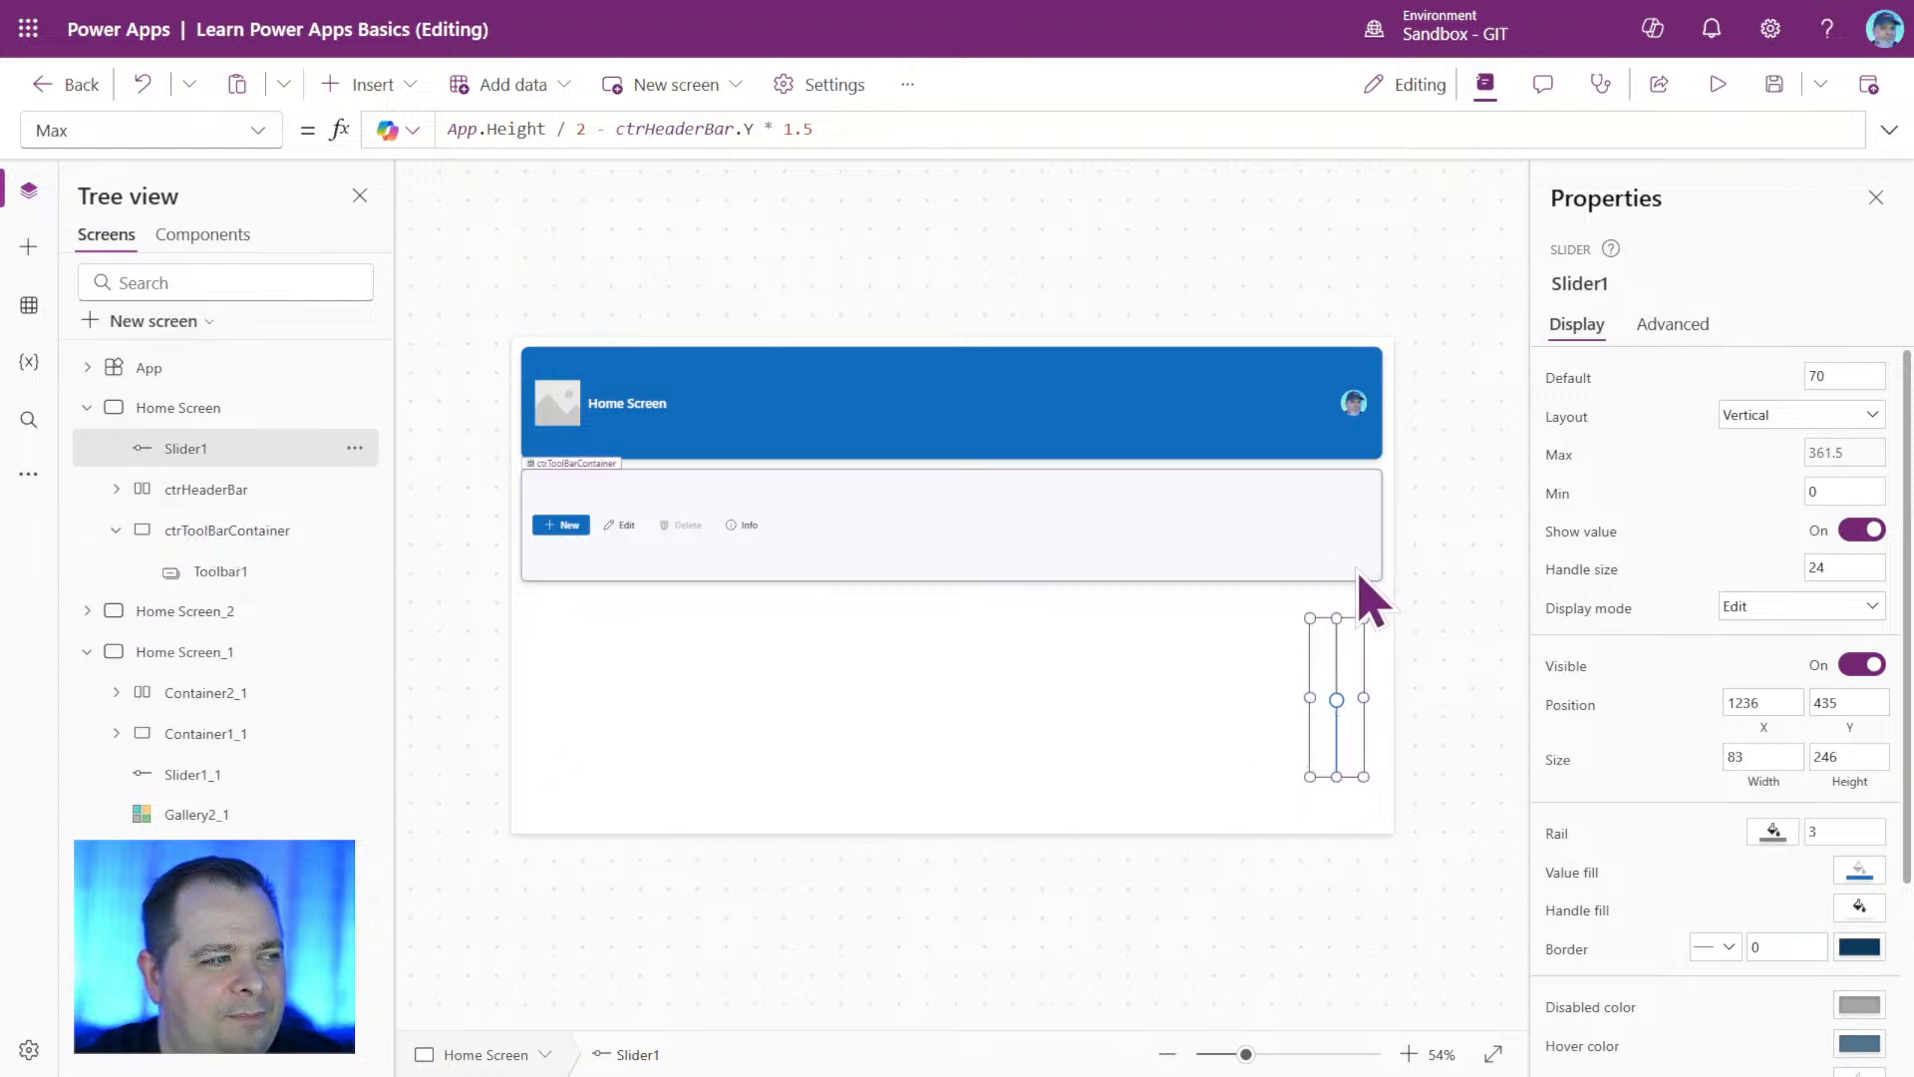
left_click(215, 488)
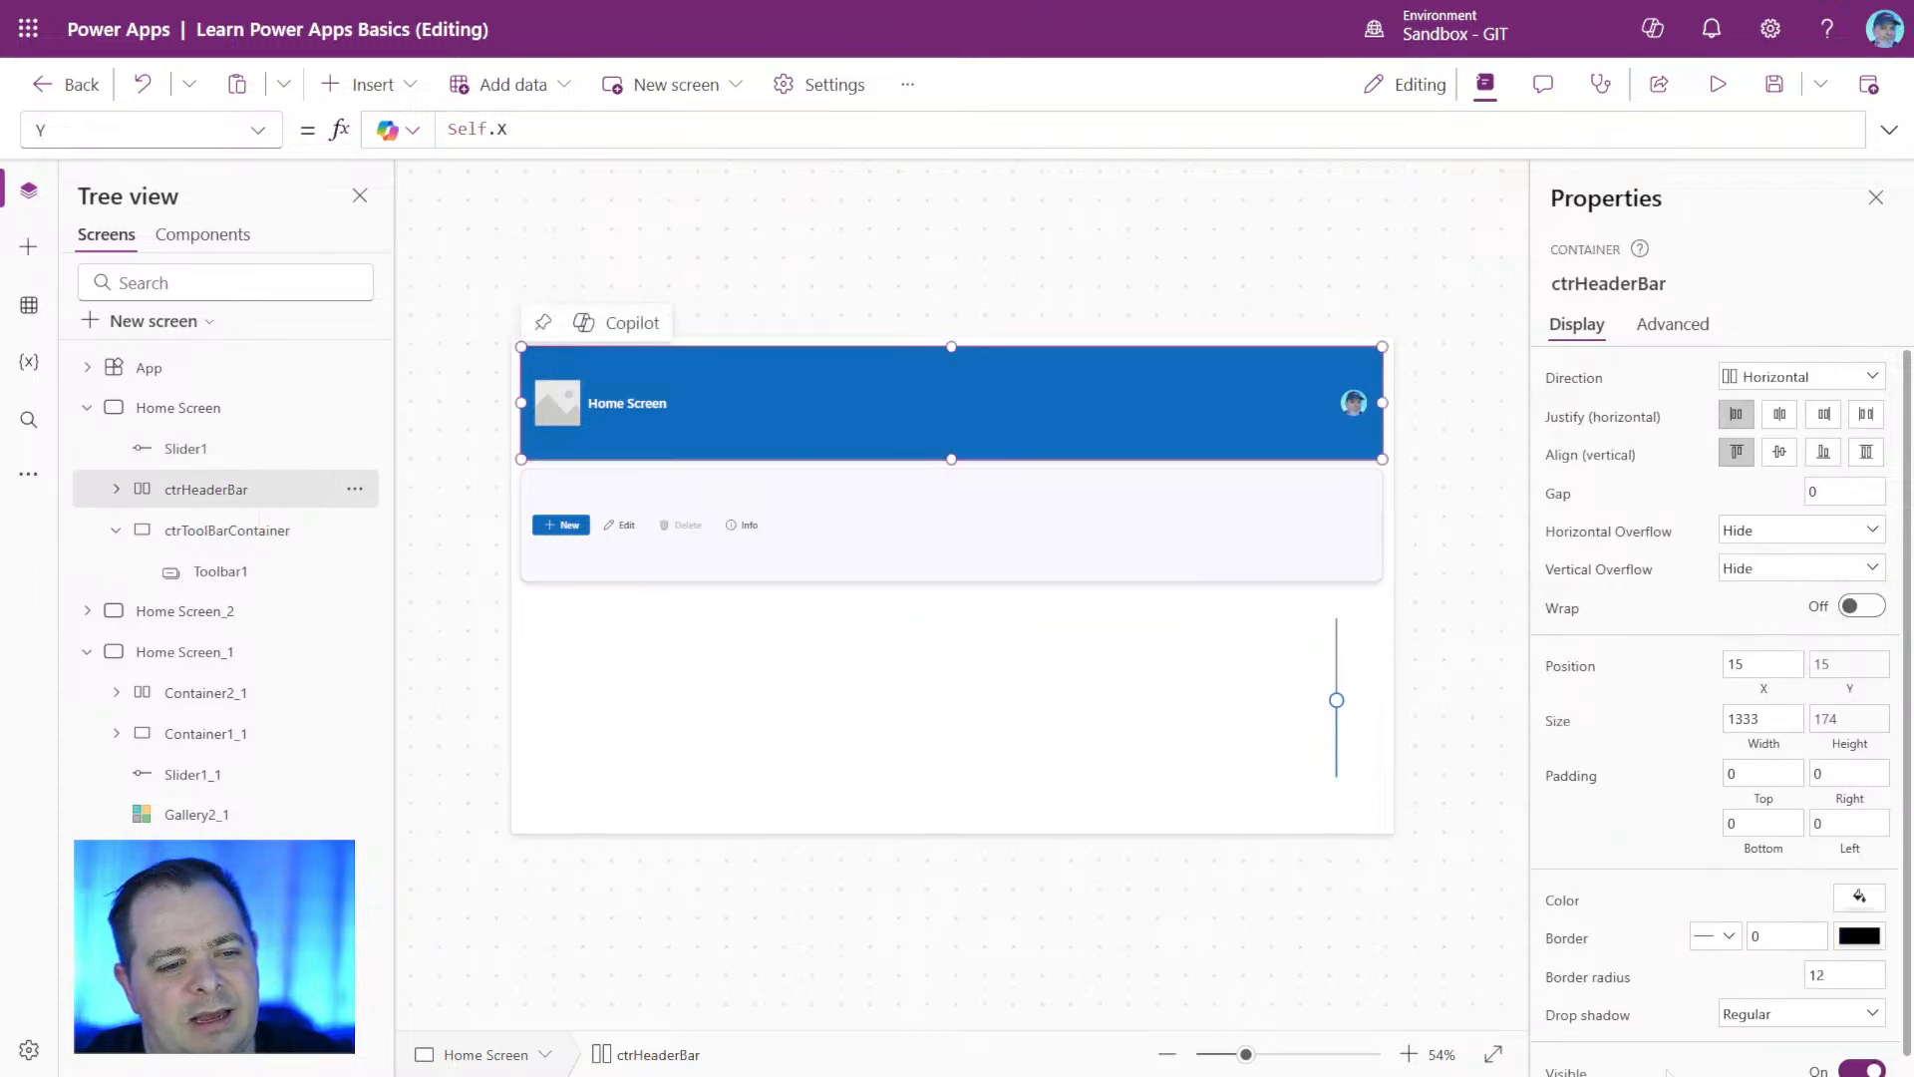
left_click(1867, 1017)
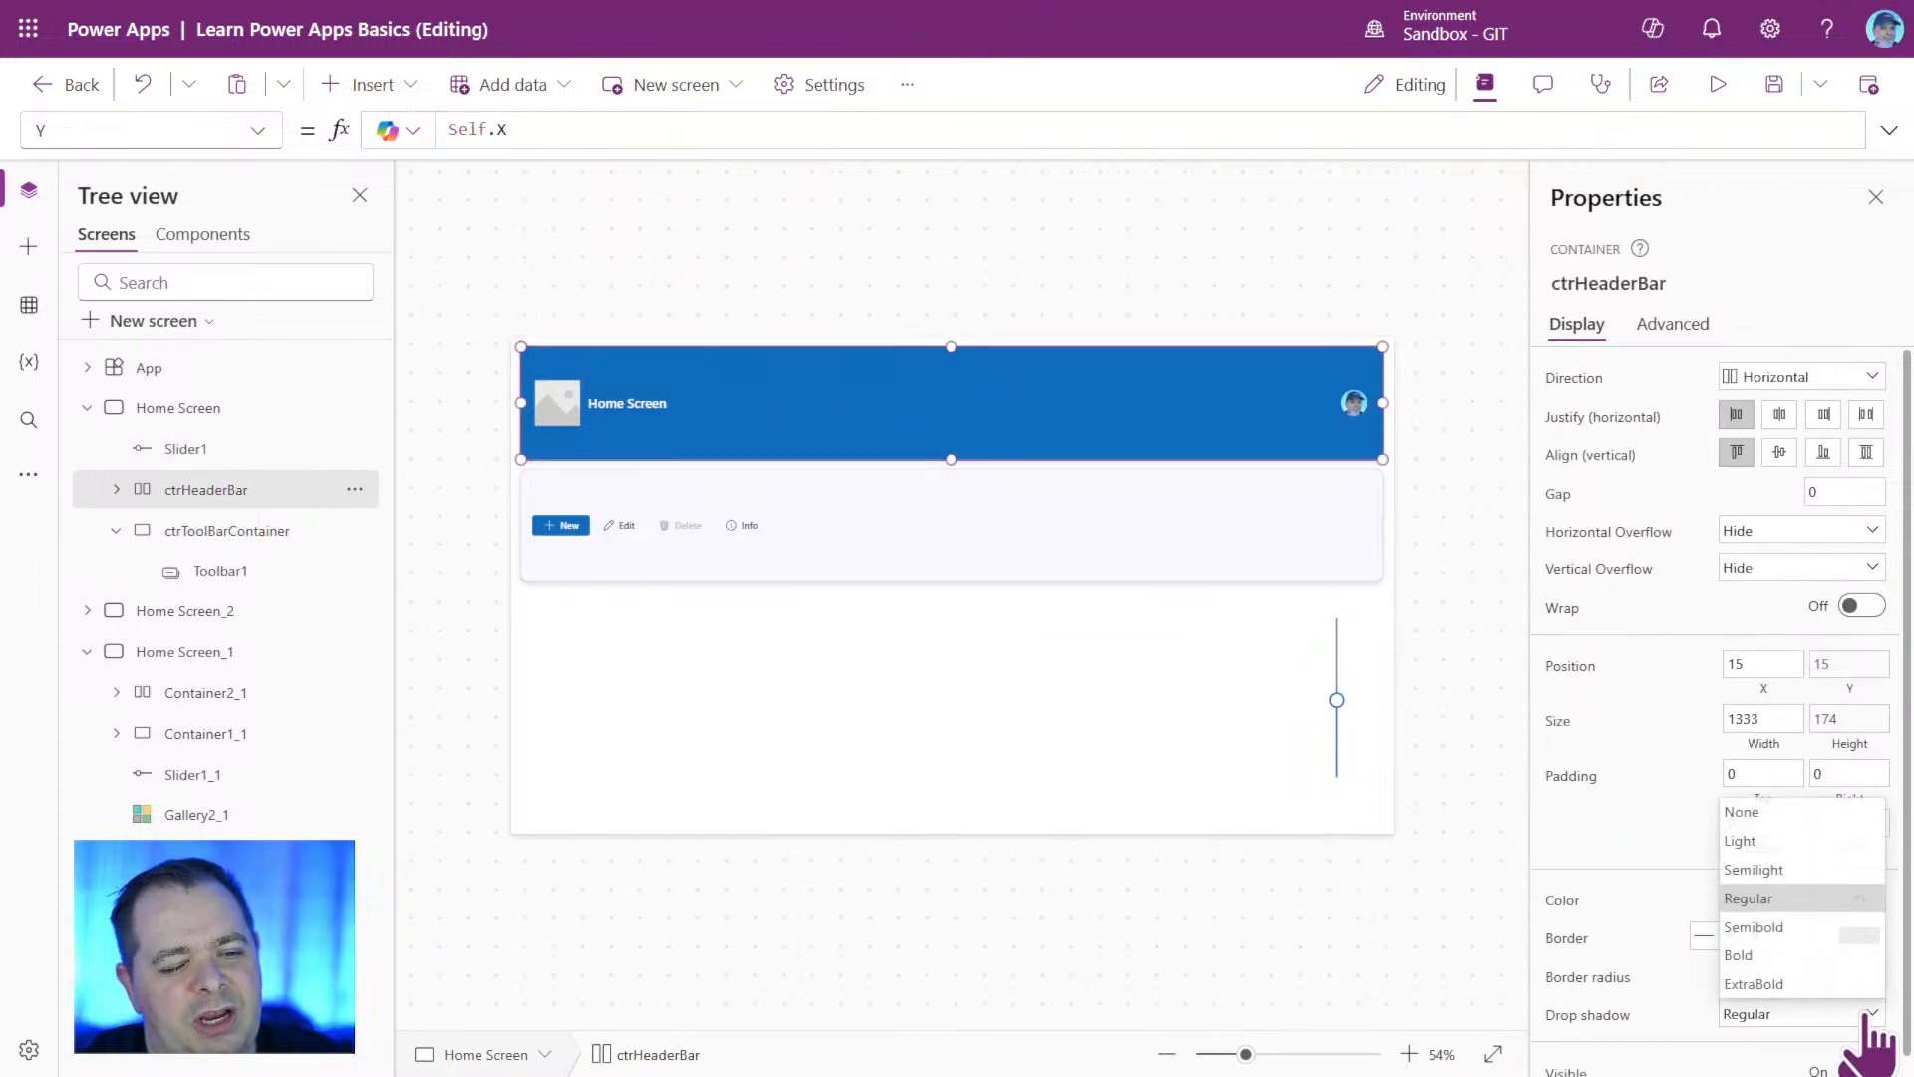
left_click(1781, 927)
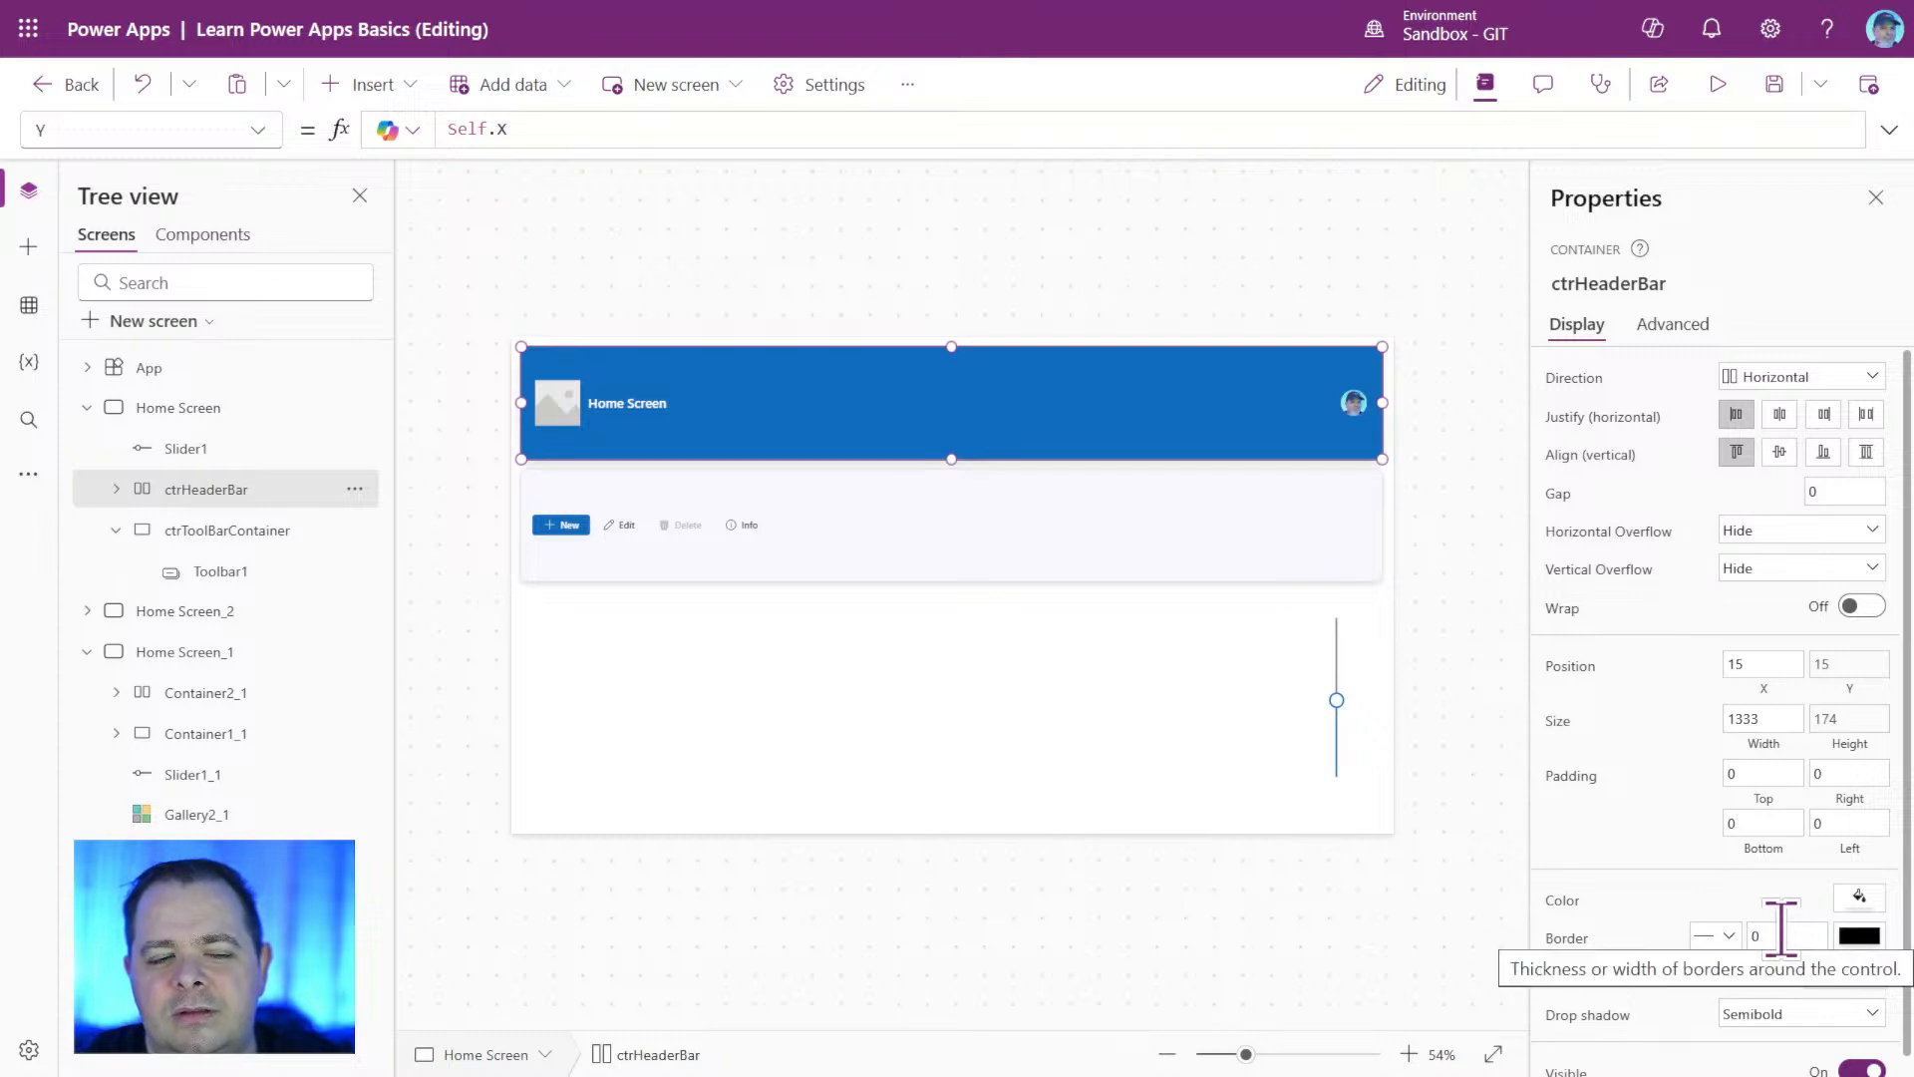
Set ctrToolBarContainer's DropShadow formula to ctrHeaderBar.DropShadow.
left_click(1634, 284)
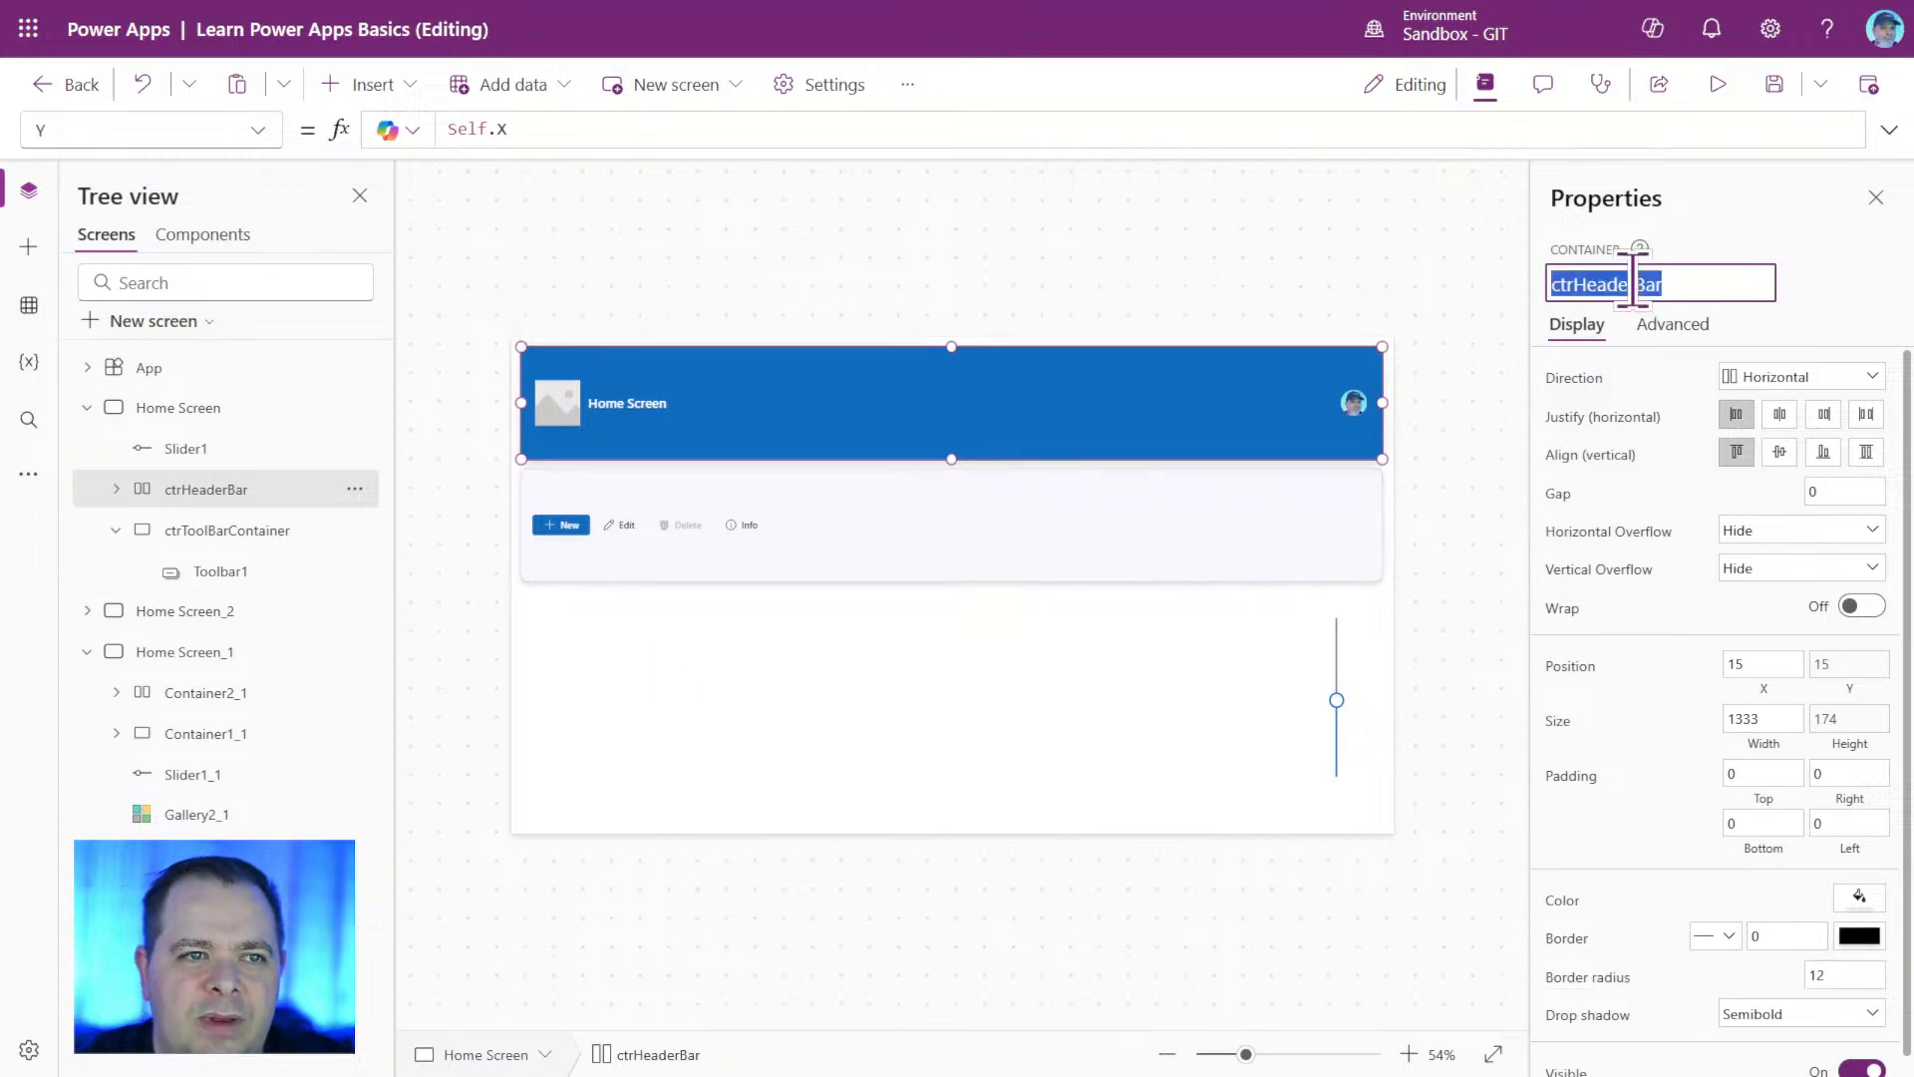
left_click(227, 529)
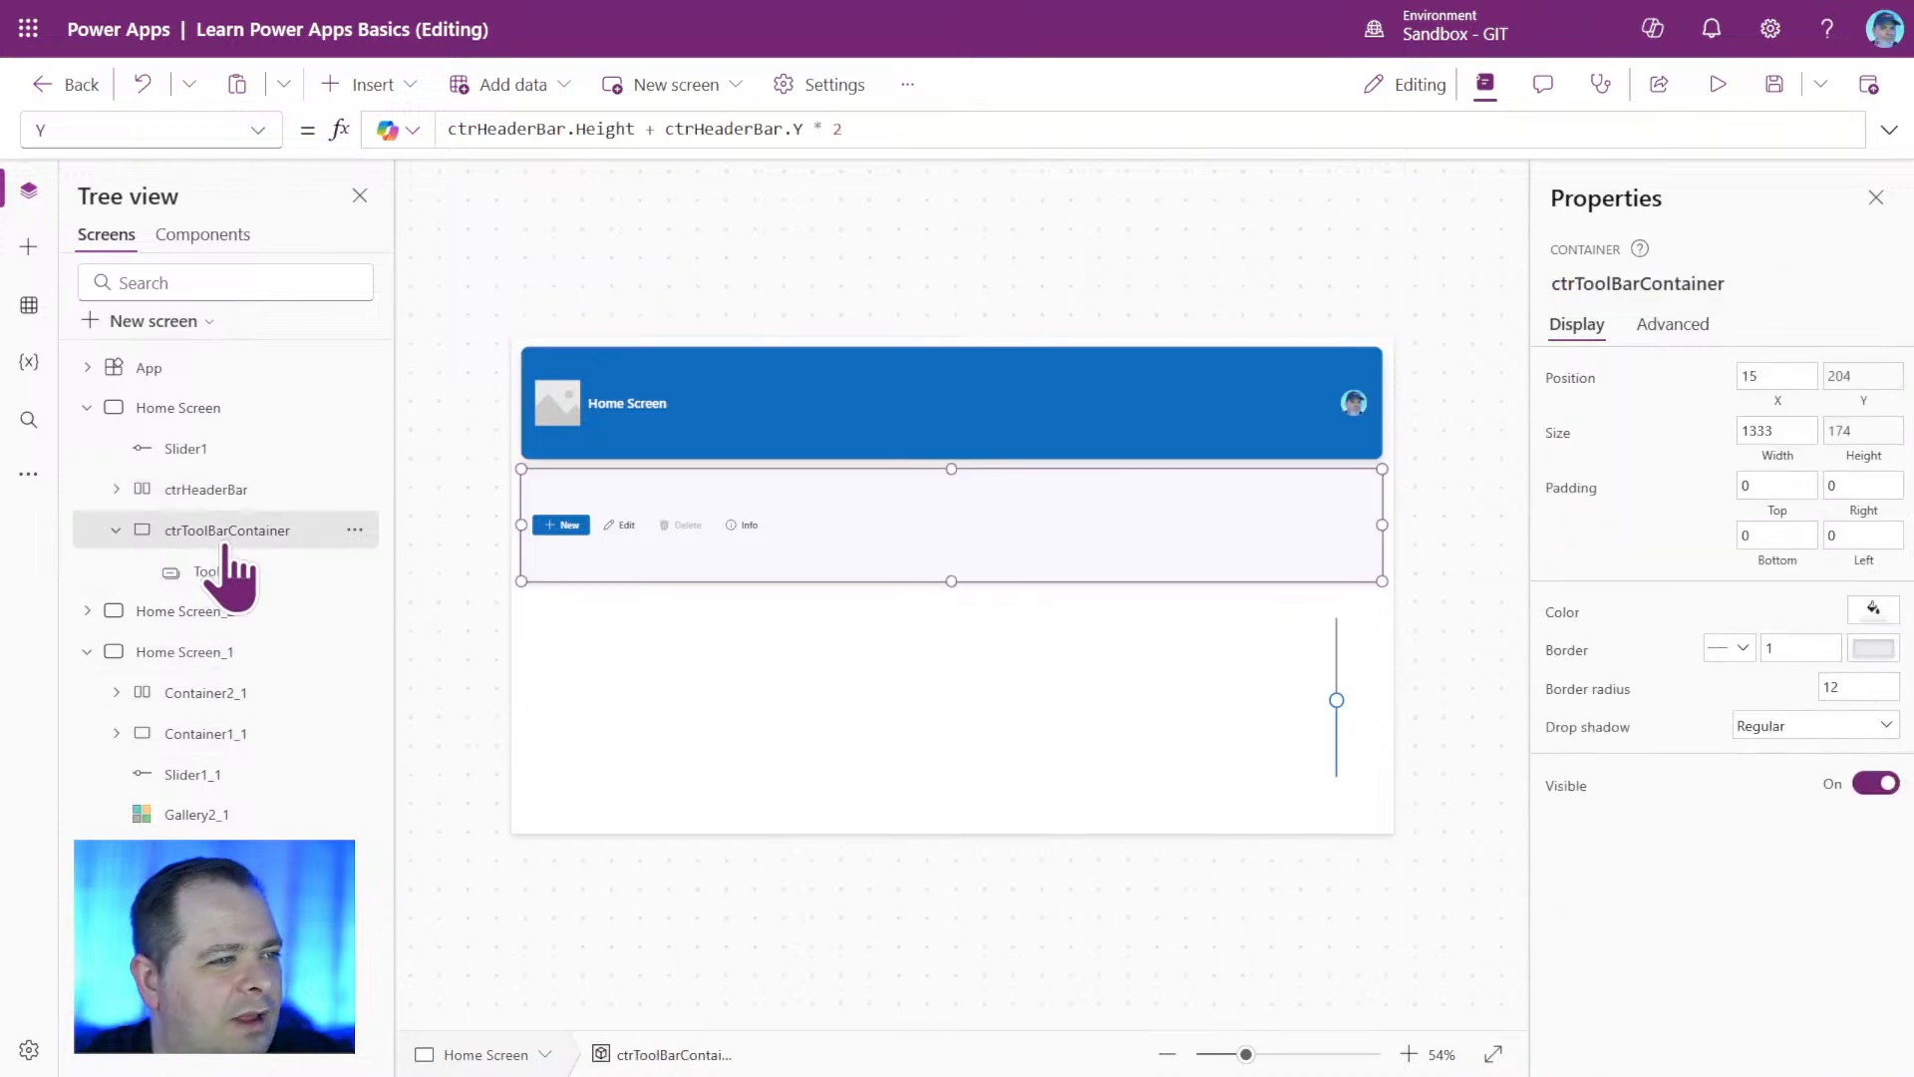
left_click(1587, 728)
left_click_drag(627, 129, 385, 129)
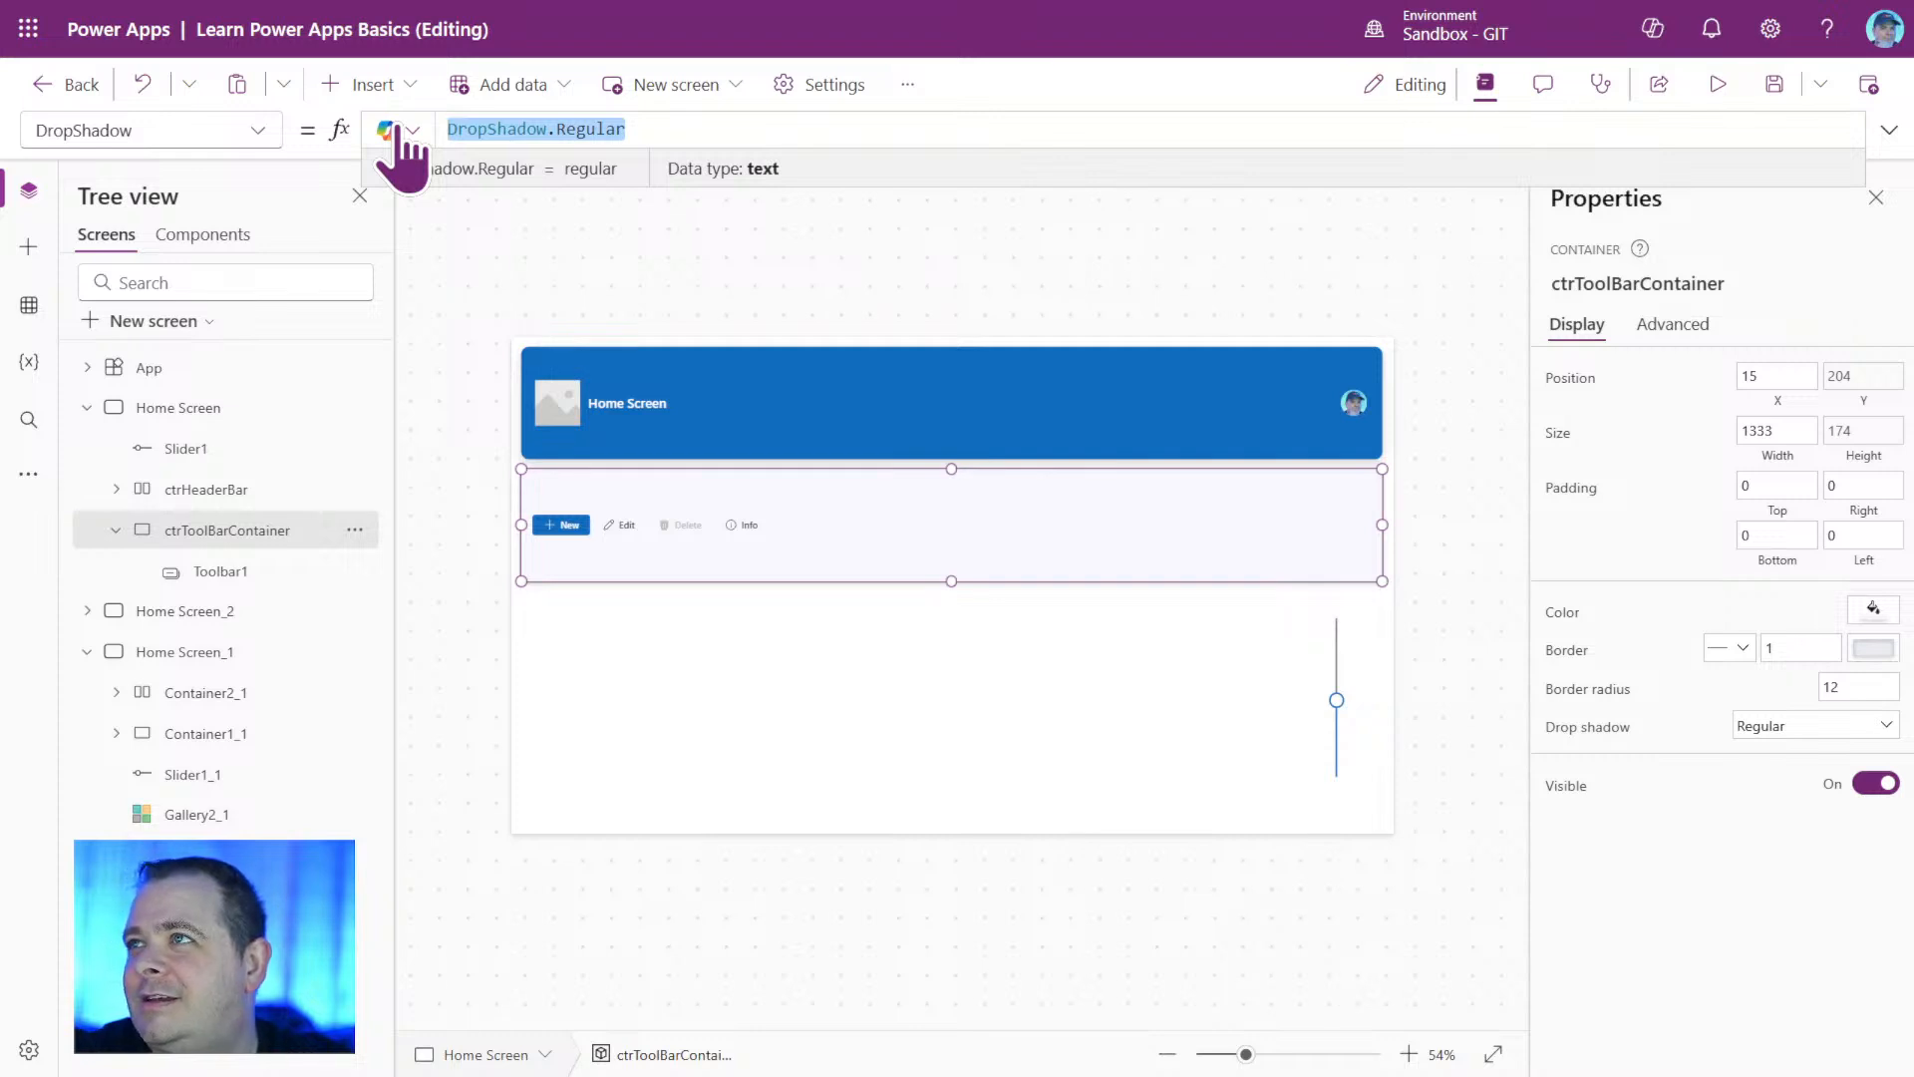
type("ctrHeaderBar")
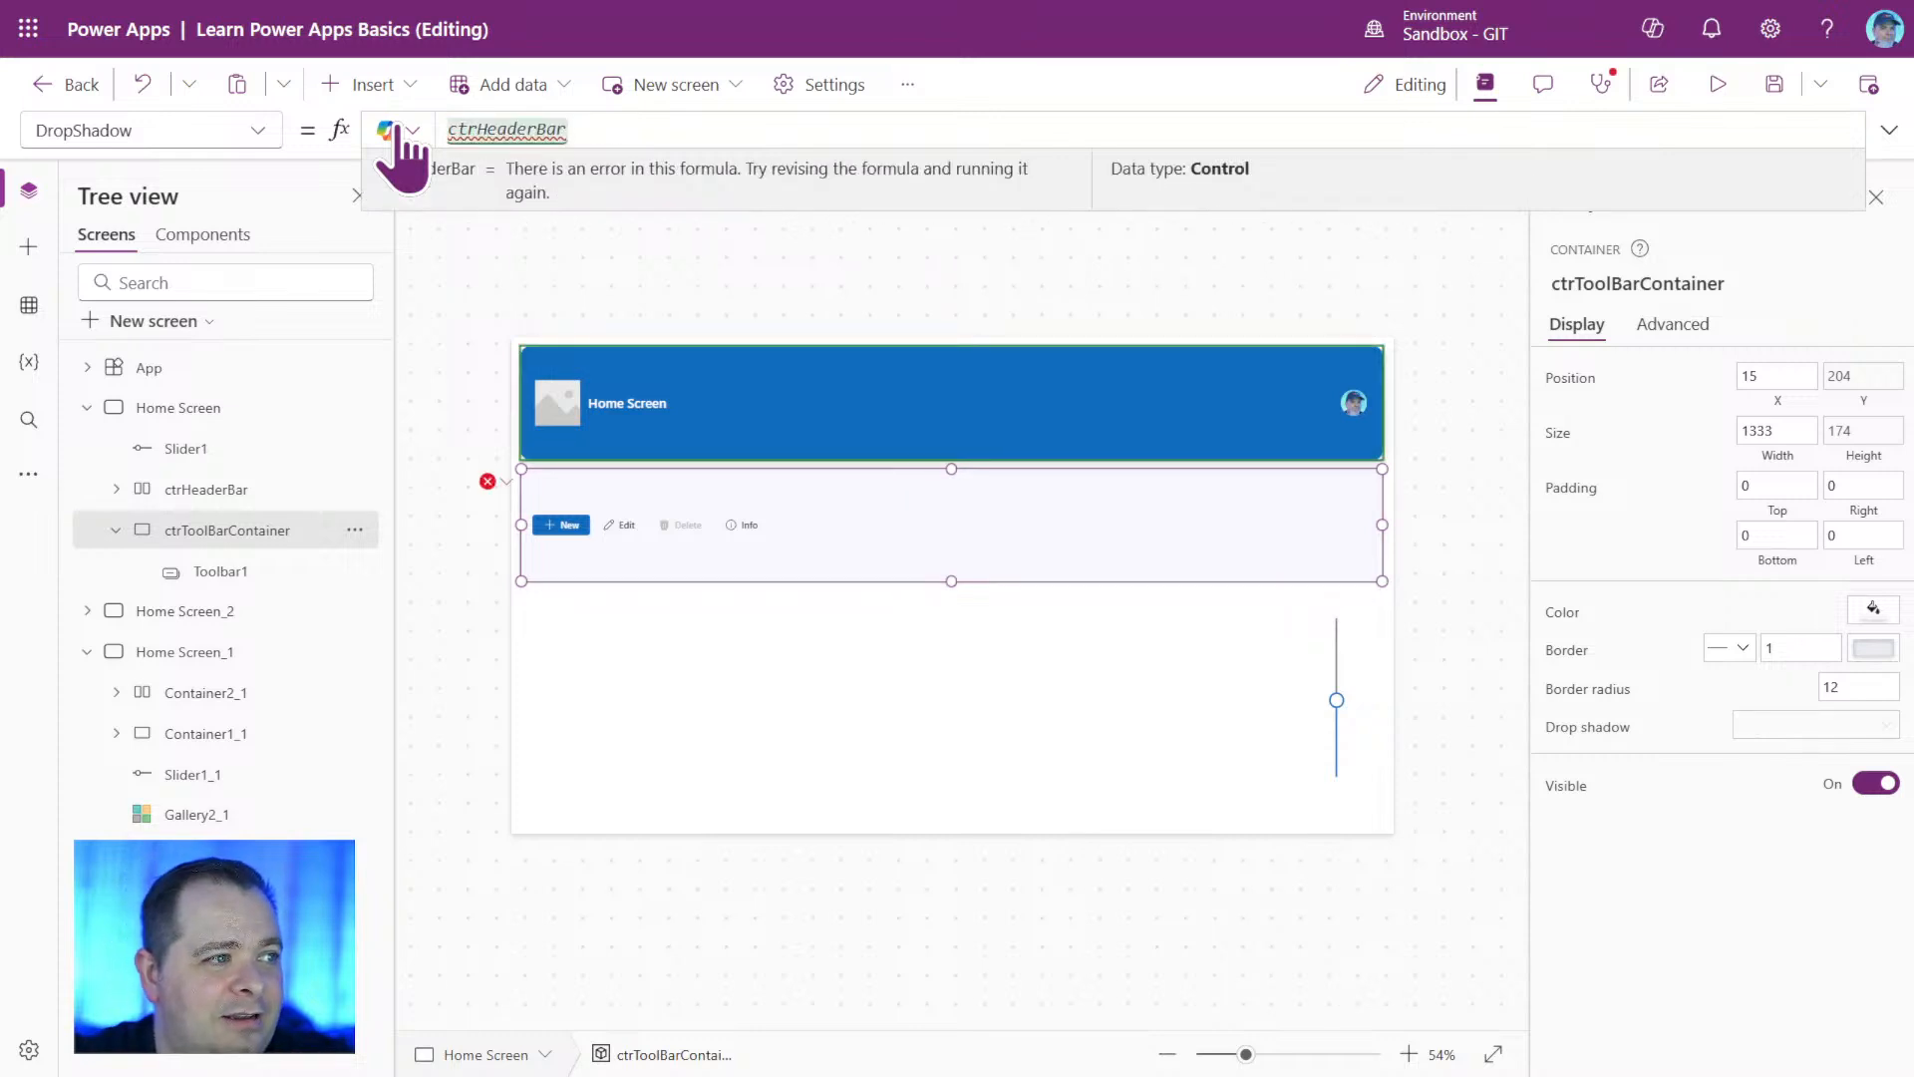
type(".DropShadow")
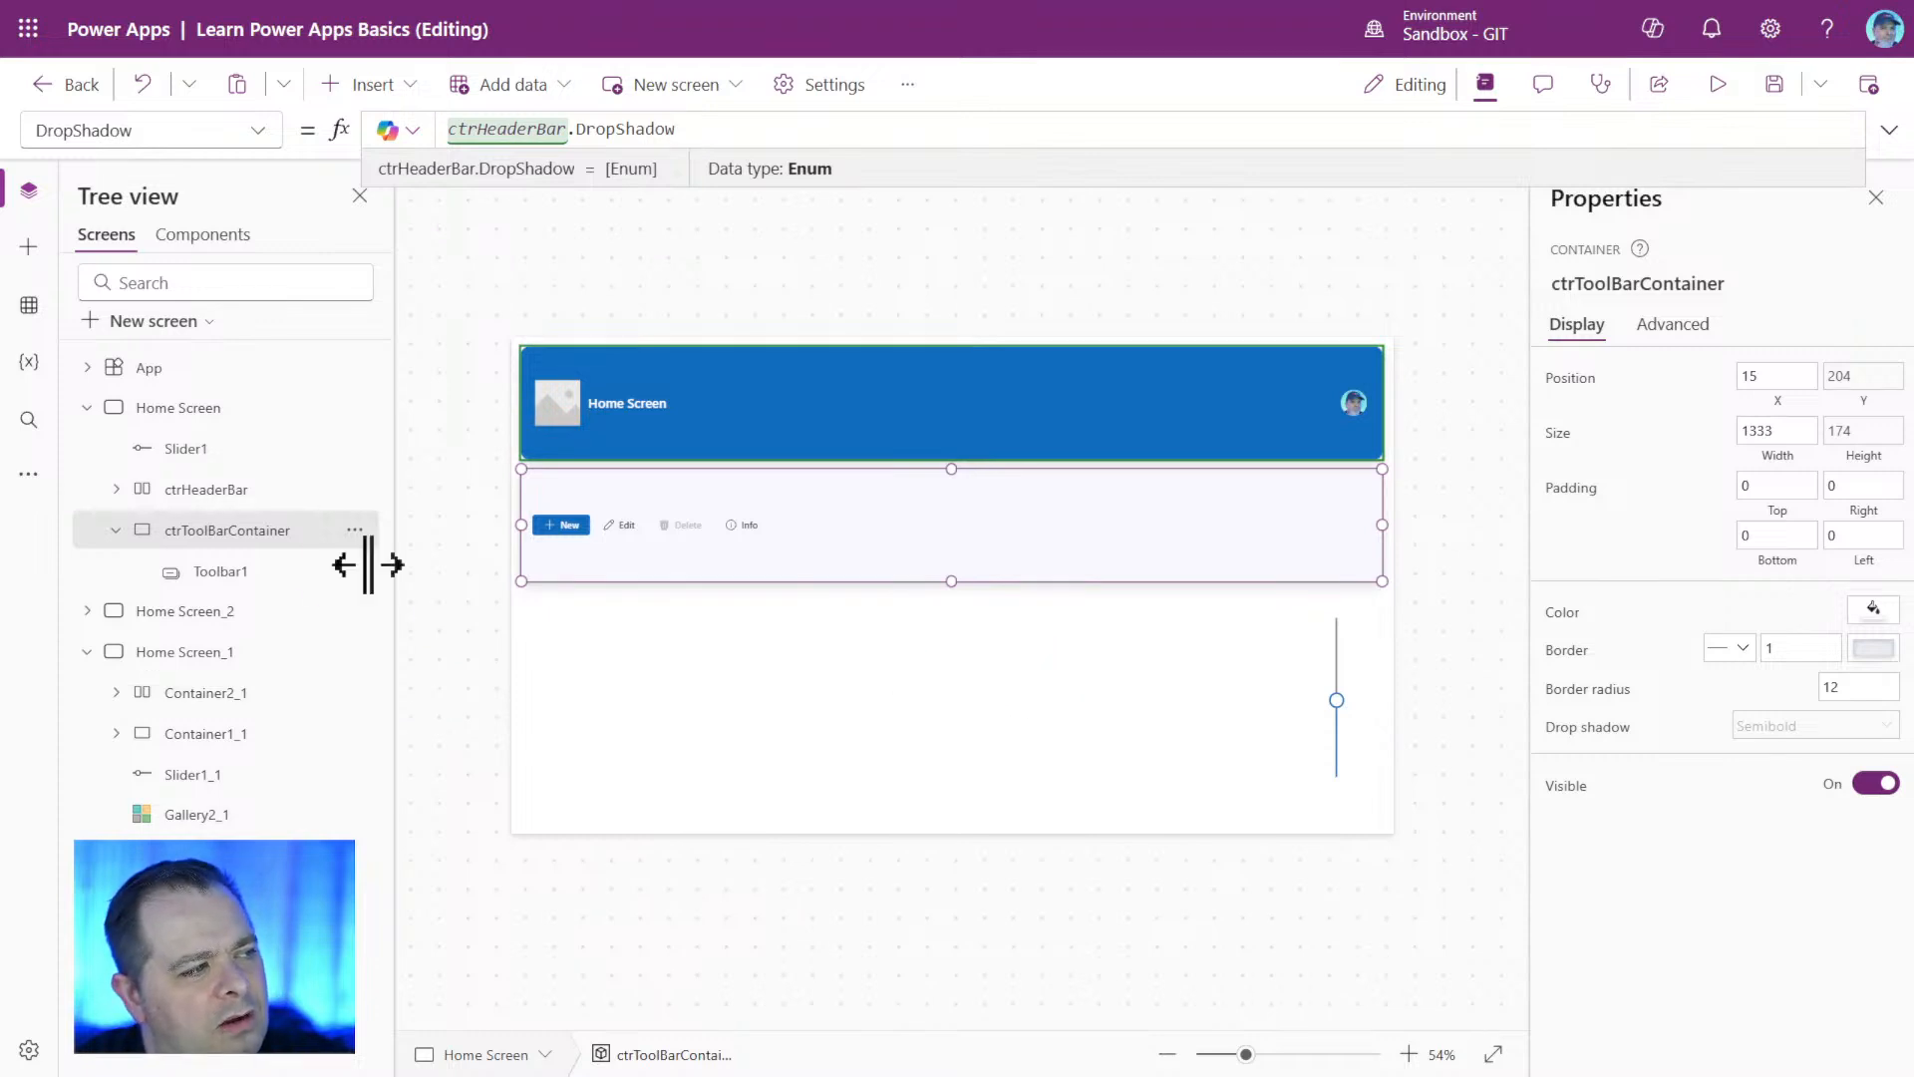
Start an If formula in ctrHeaderBar's DropShadow property with the condition Self.Height = 0 ahead of DropShadow.Semibold.
left_click(256, 491)
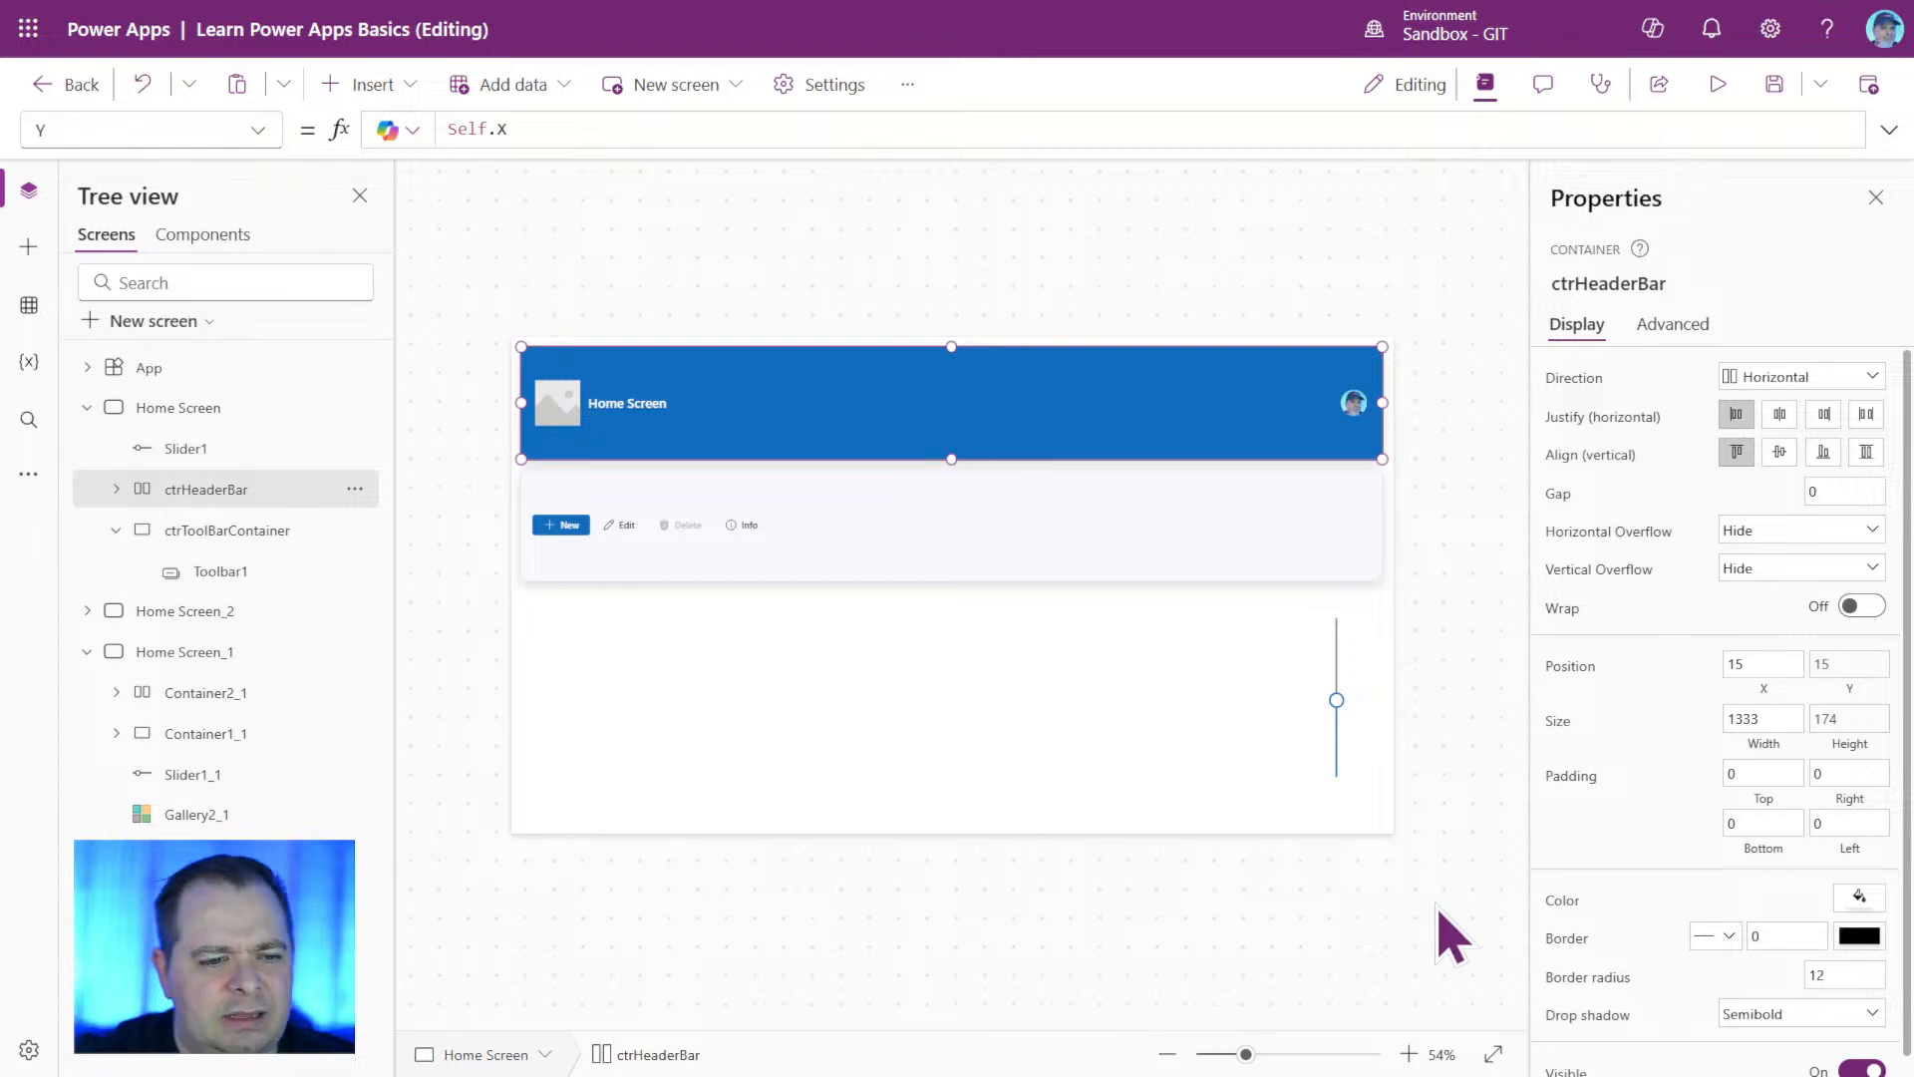
left_click(1592, 1015)
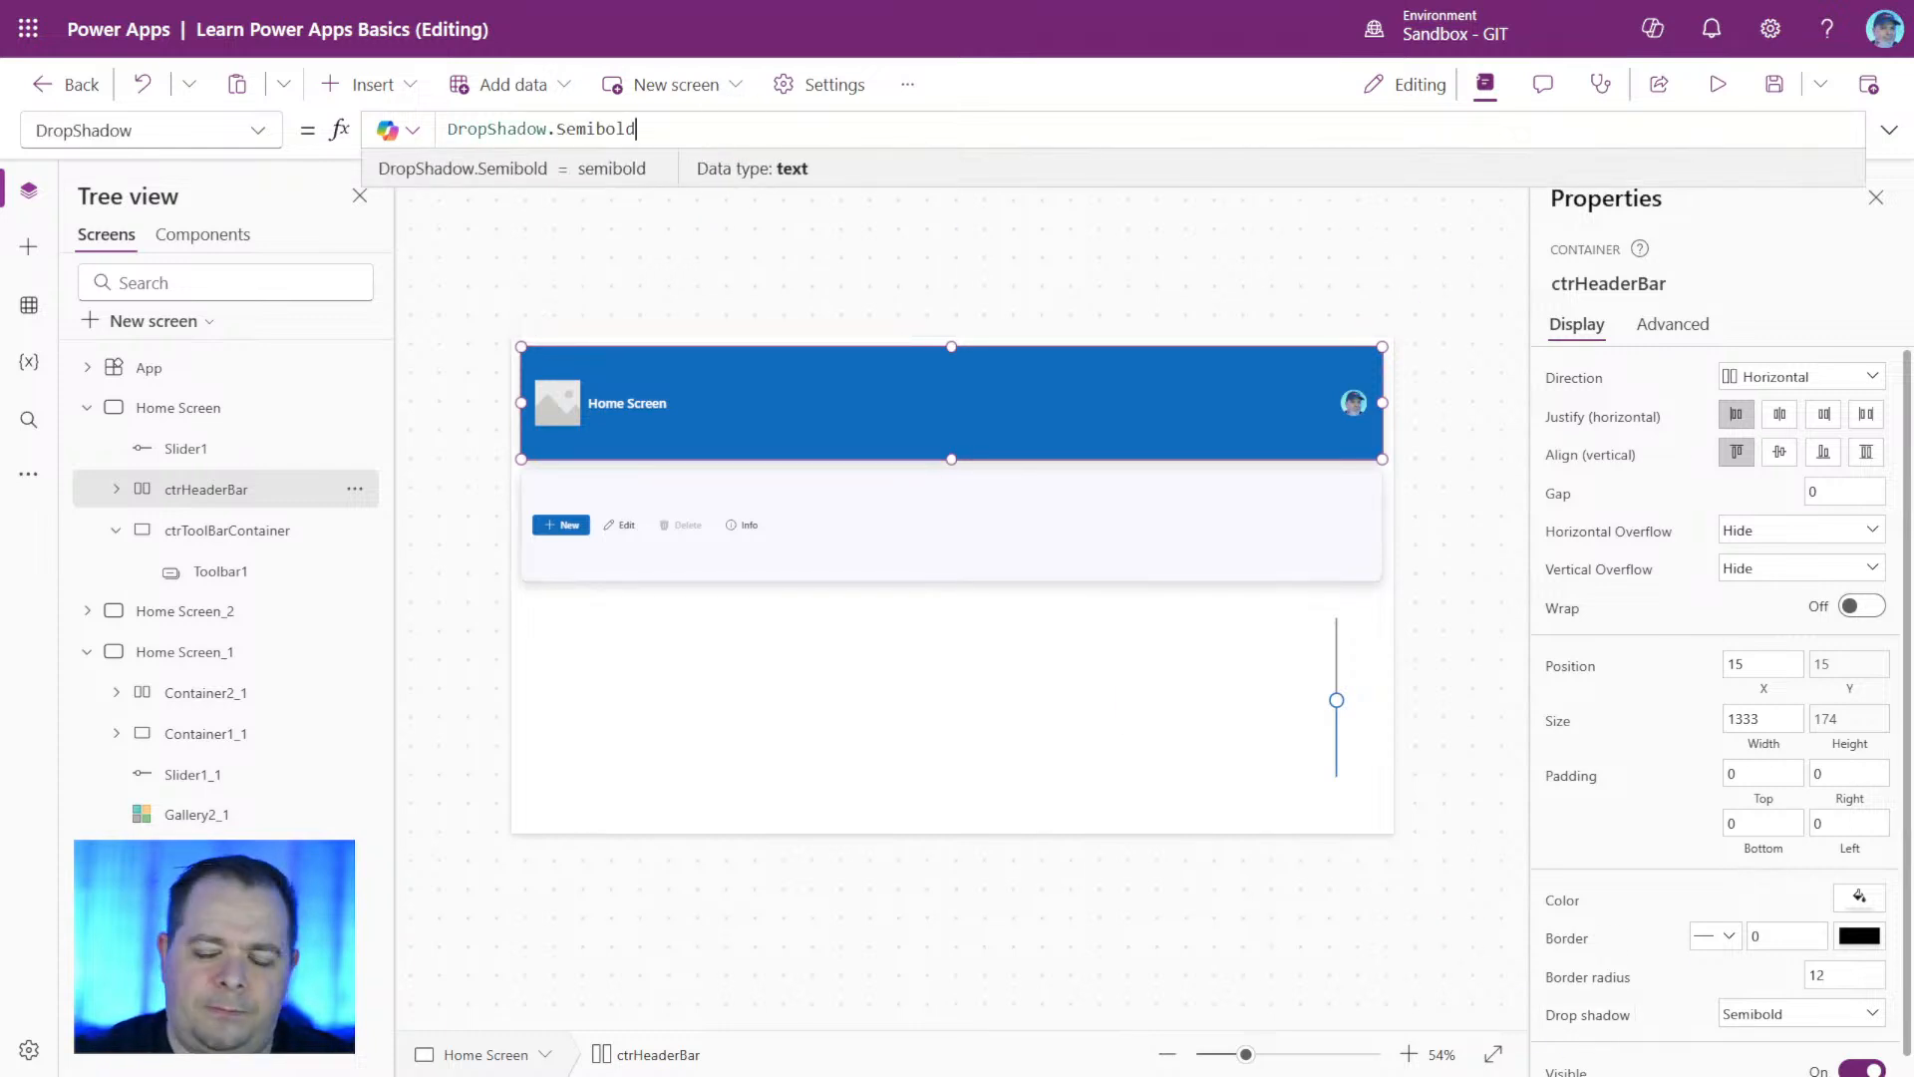
left_click(449, 129)
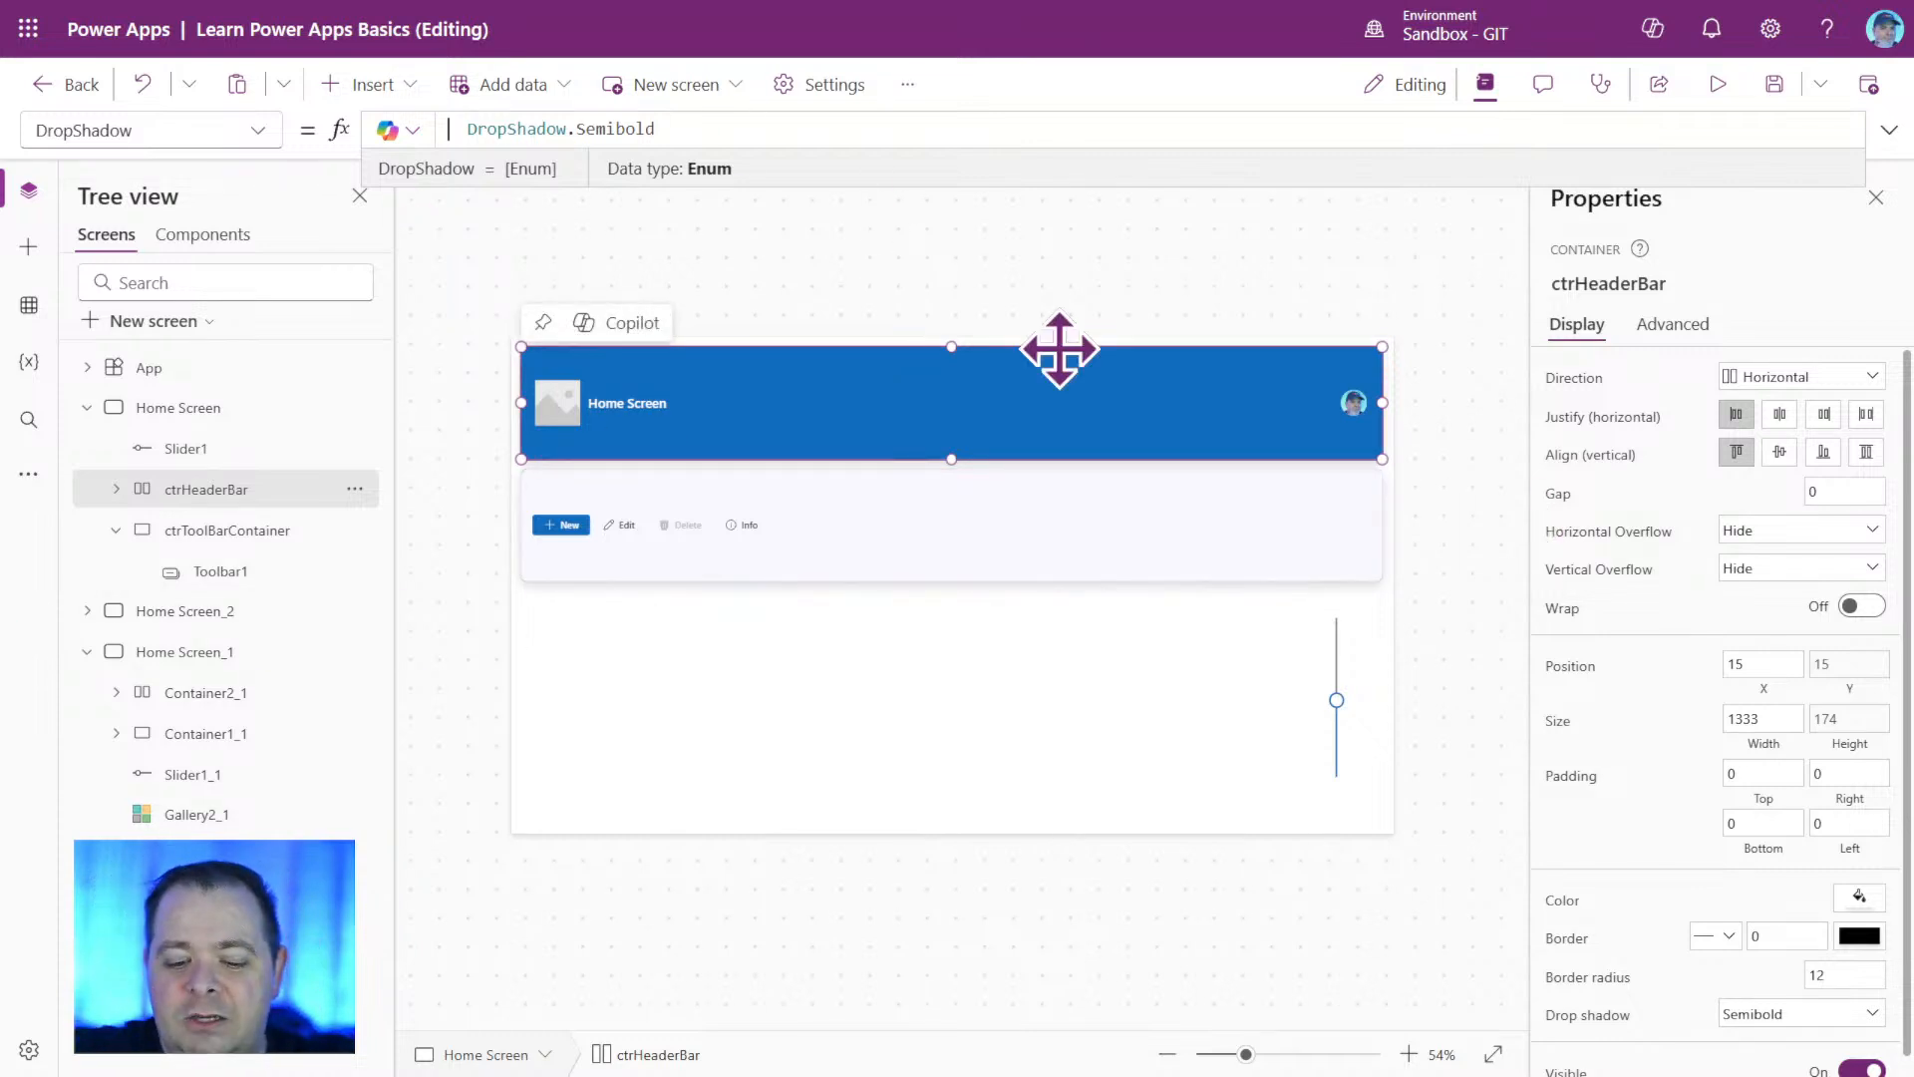
type("If ")
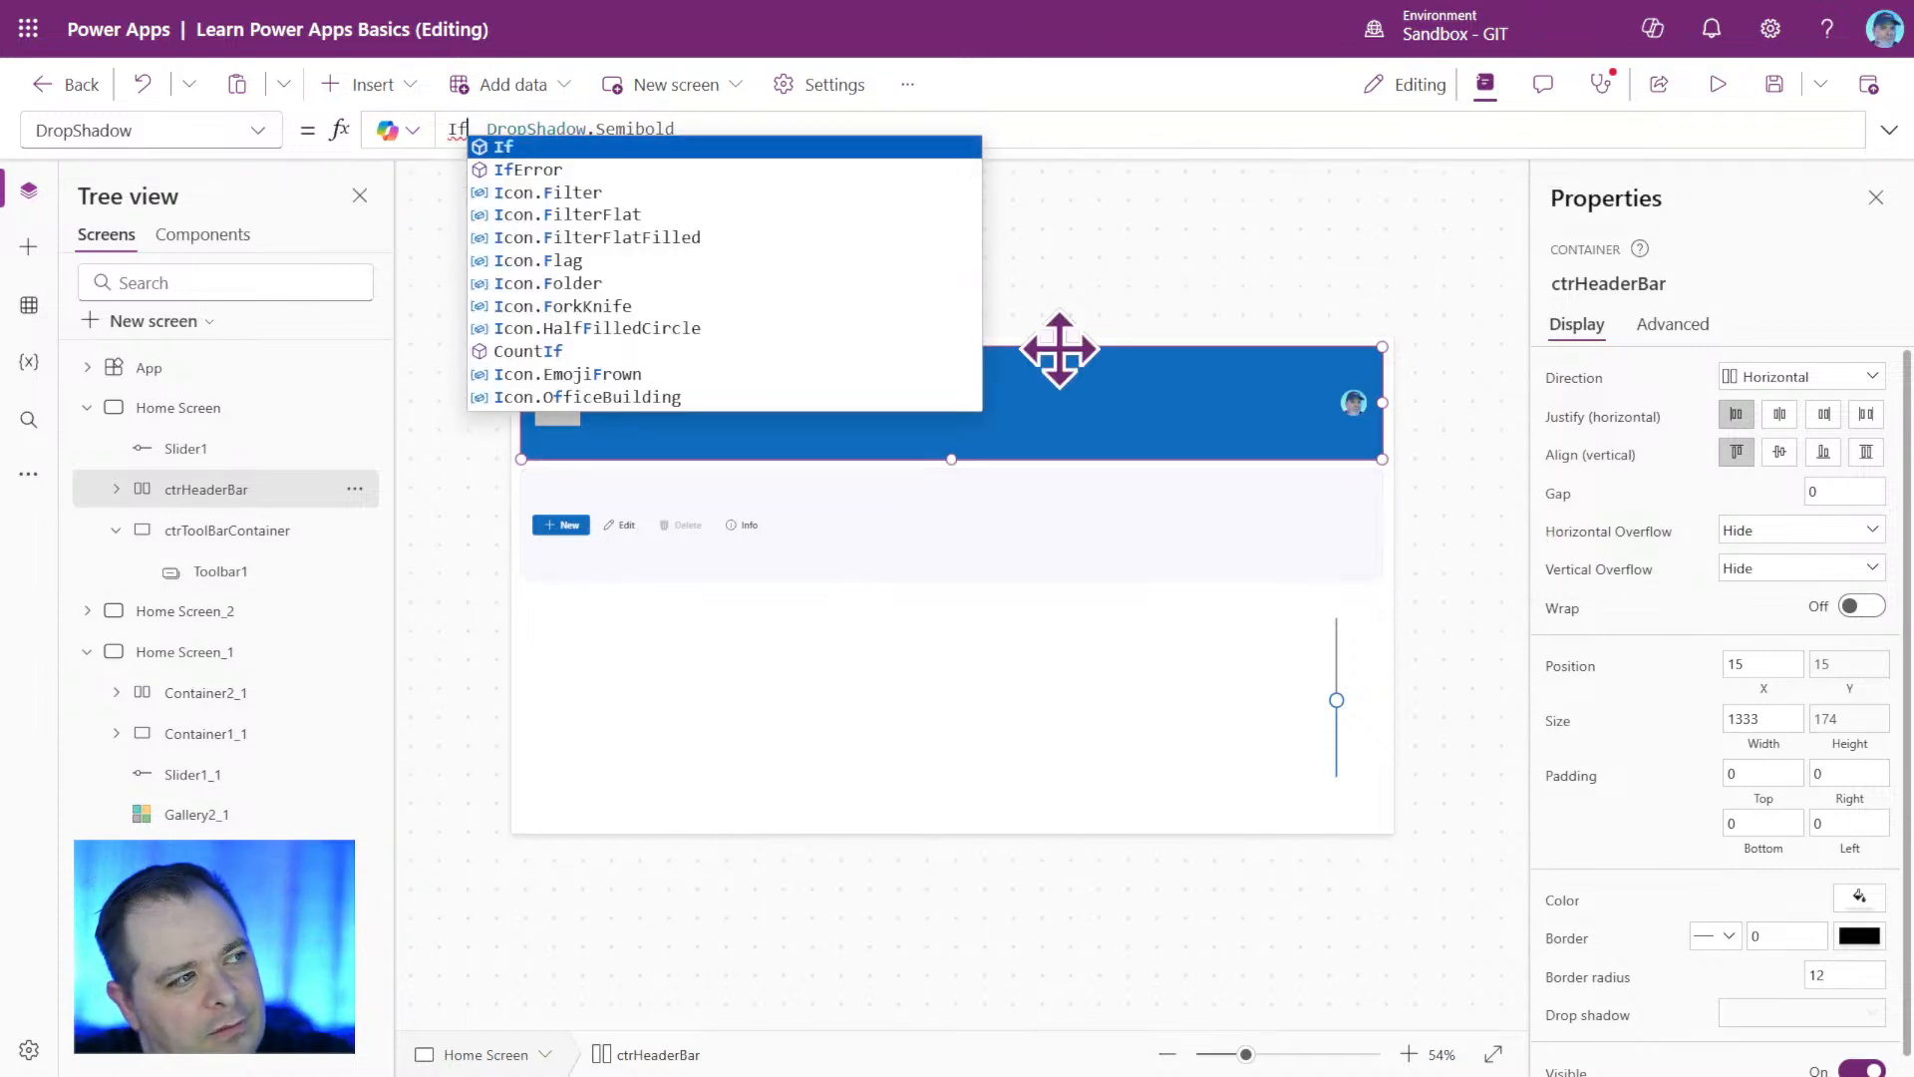
type("(")
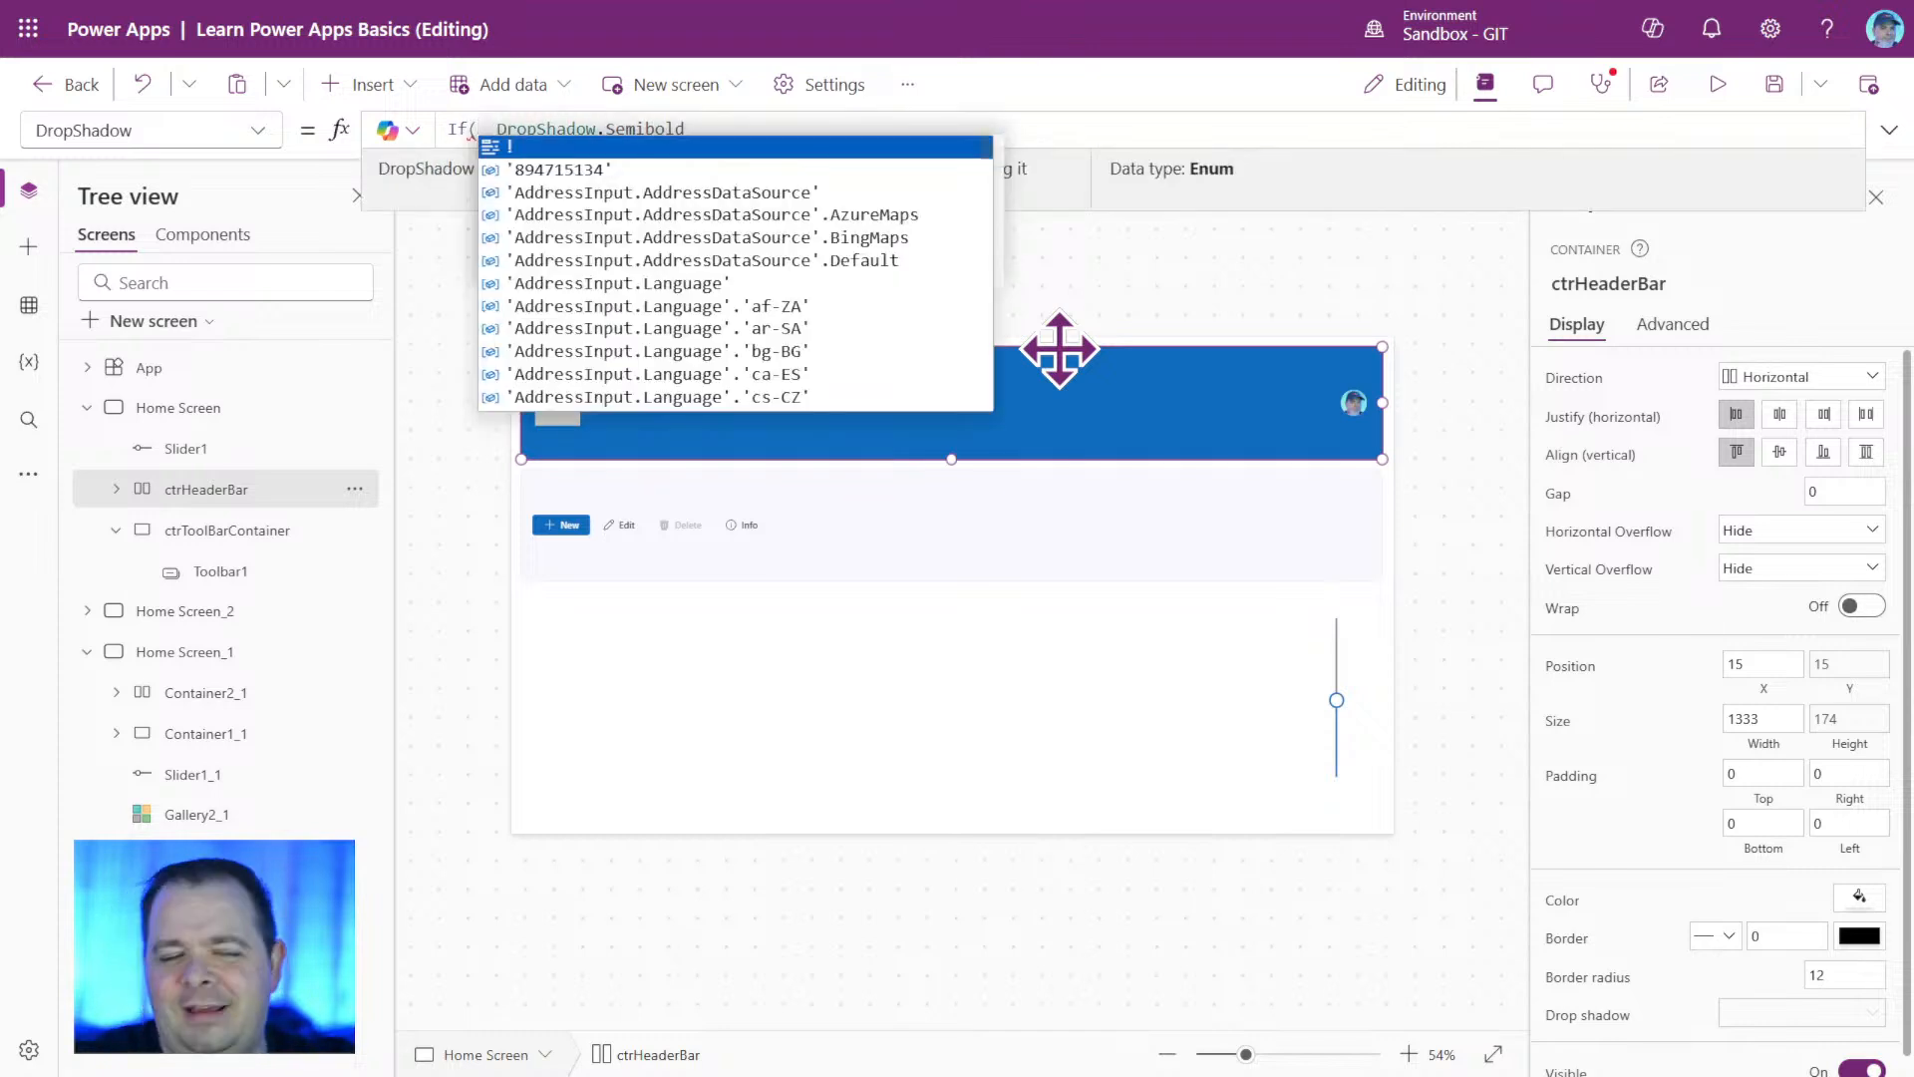
type("Self")
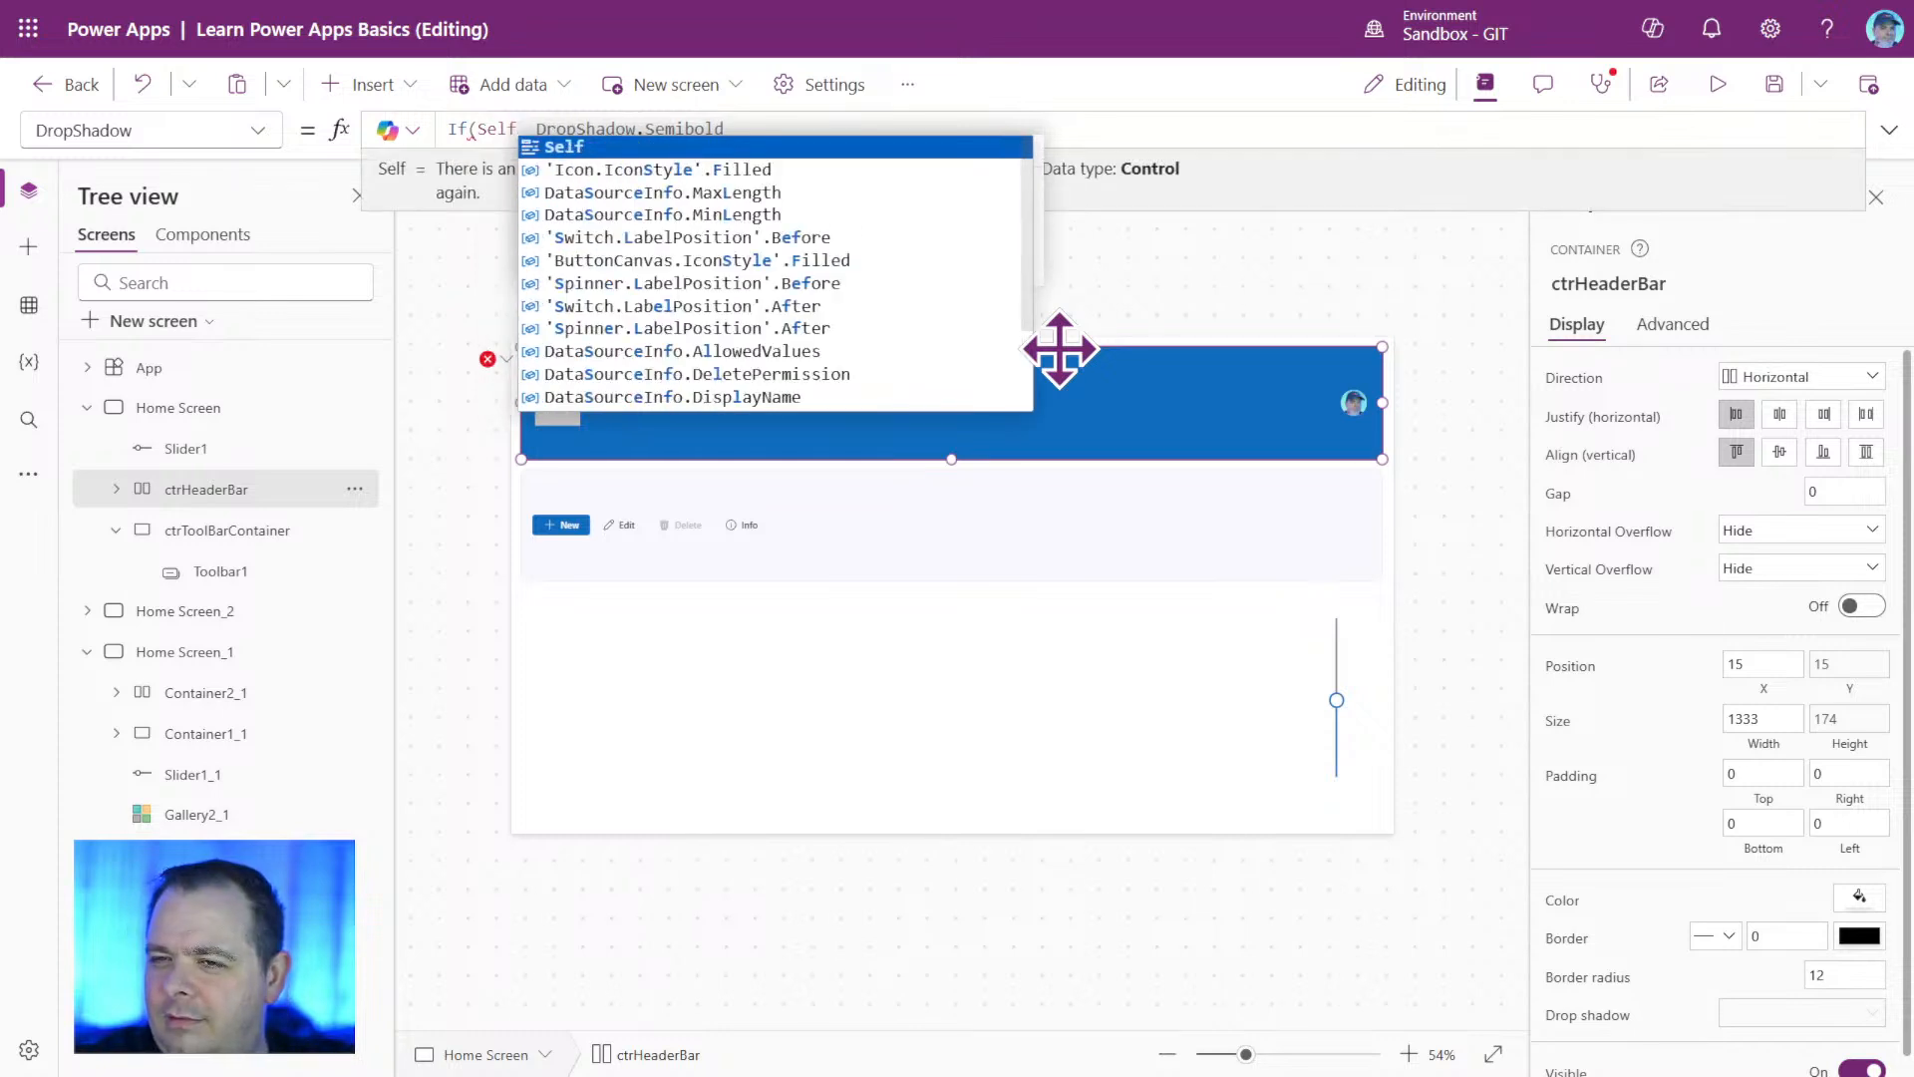
type(".Height")
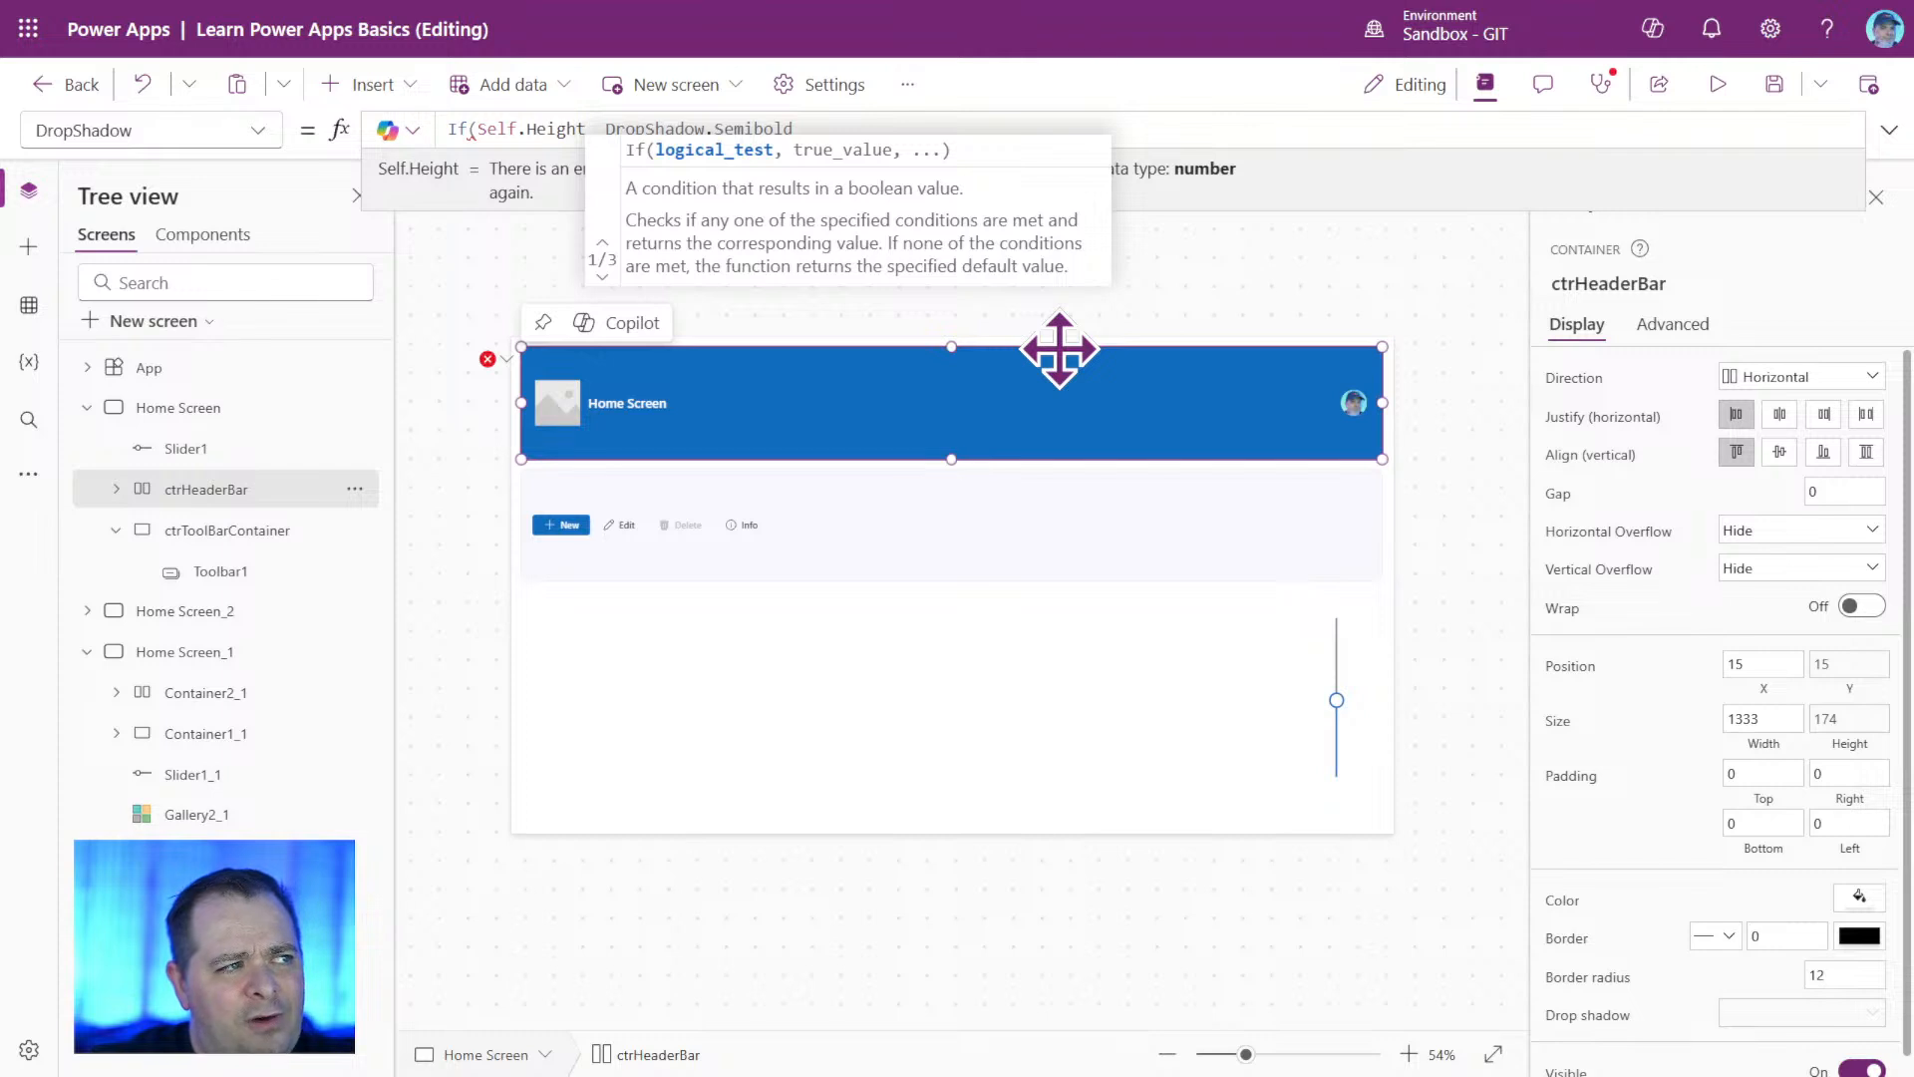
type("= 0")
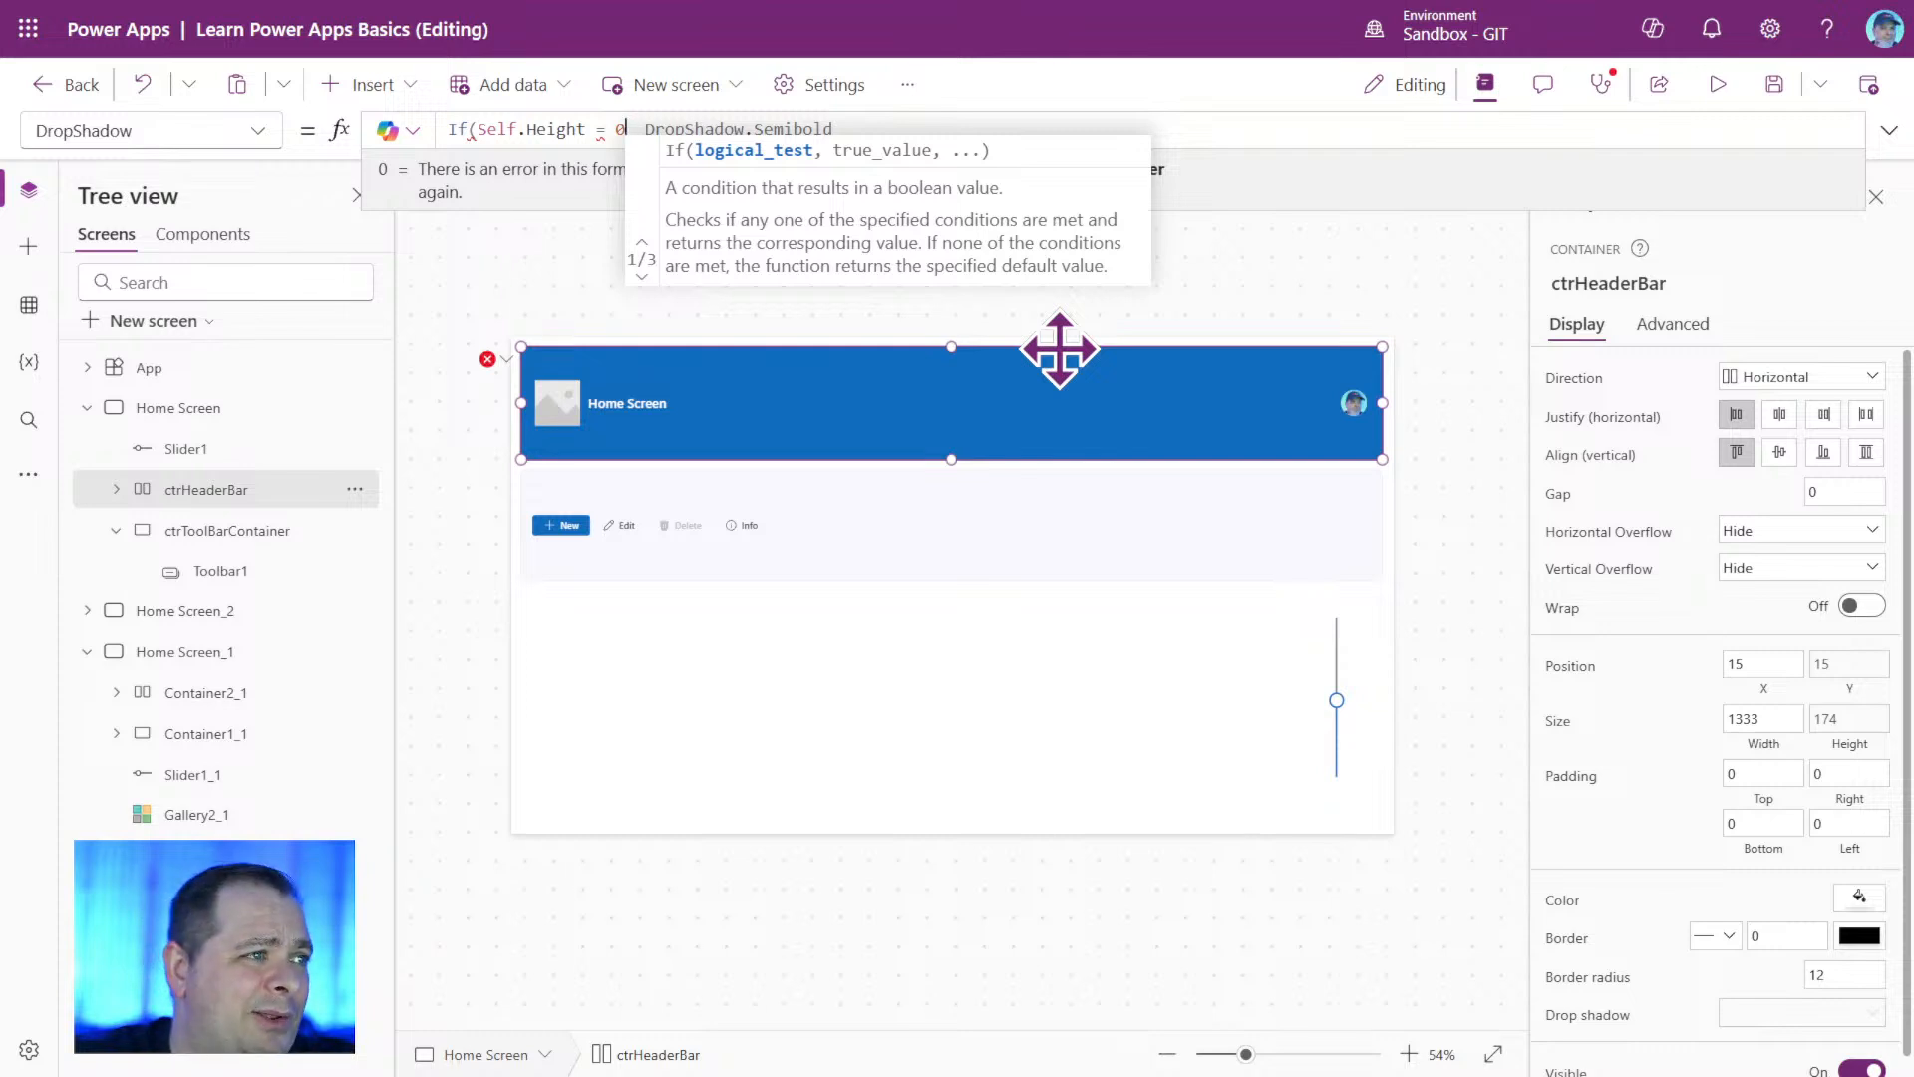
Complete ctrHeaderBar's DropShadow formula with DropShadow.None as the true value and DropShadow.Semibold as the else value.
type(",")
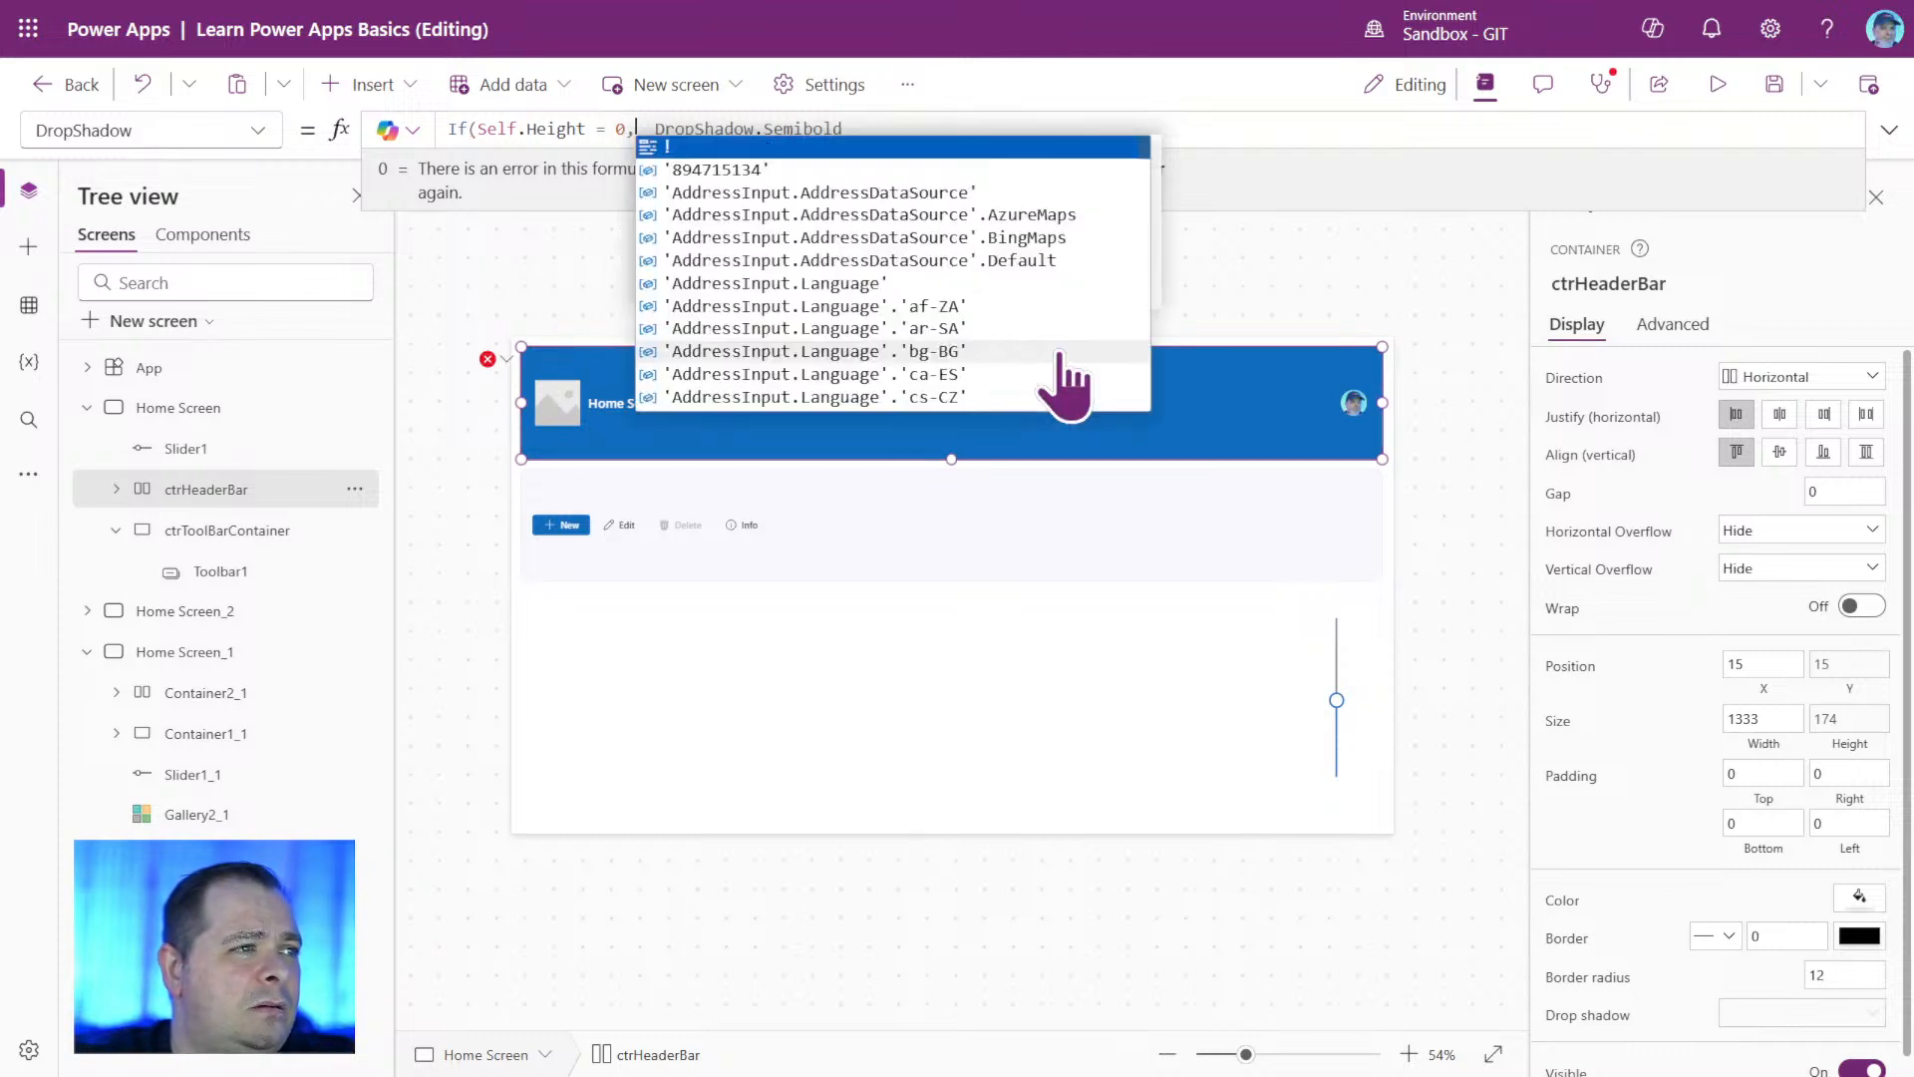
type(" Drop")
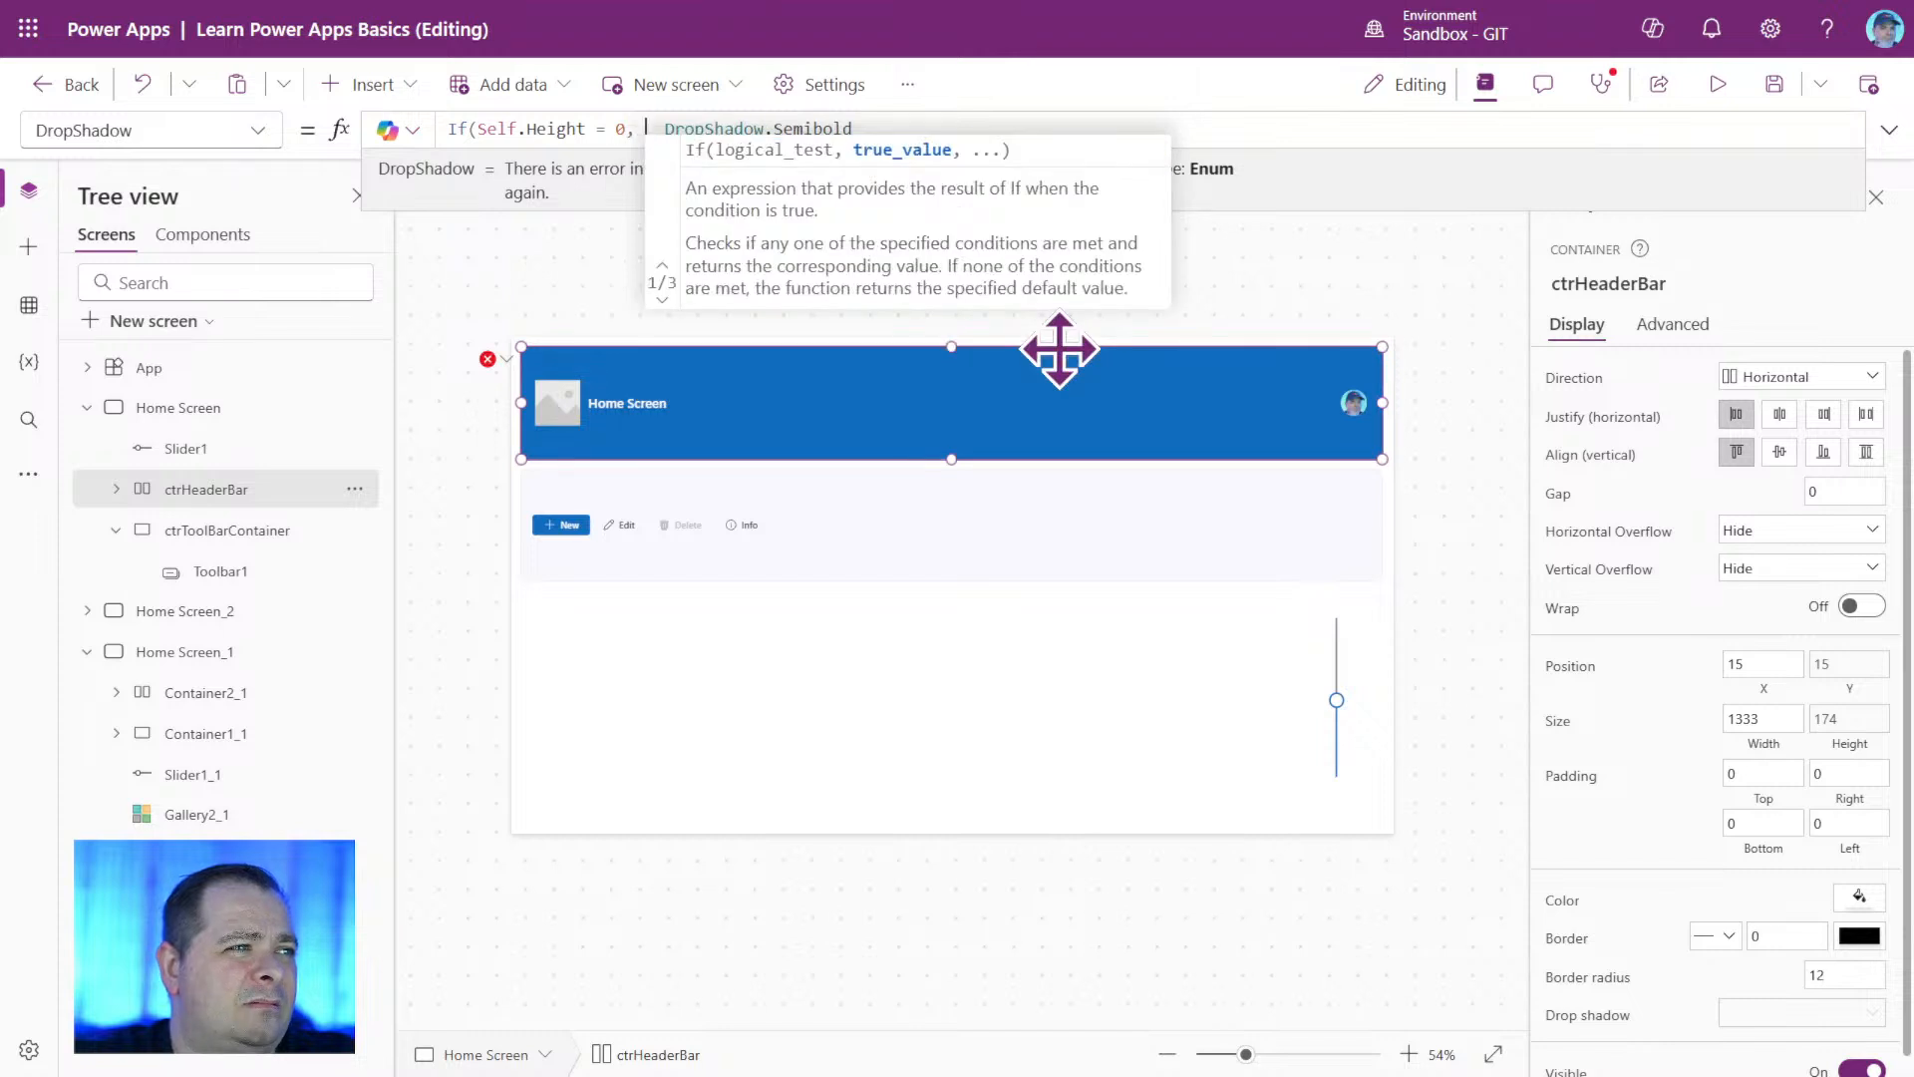
type("S")
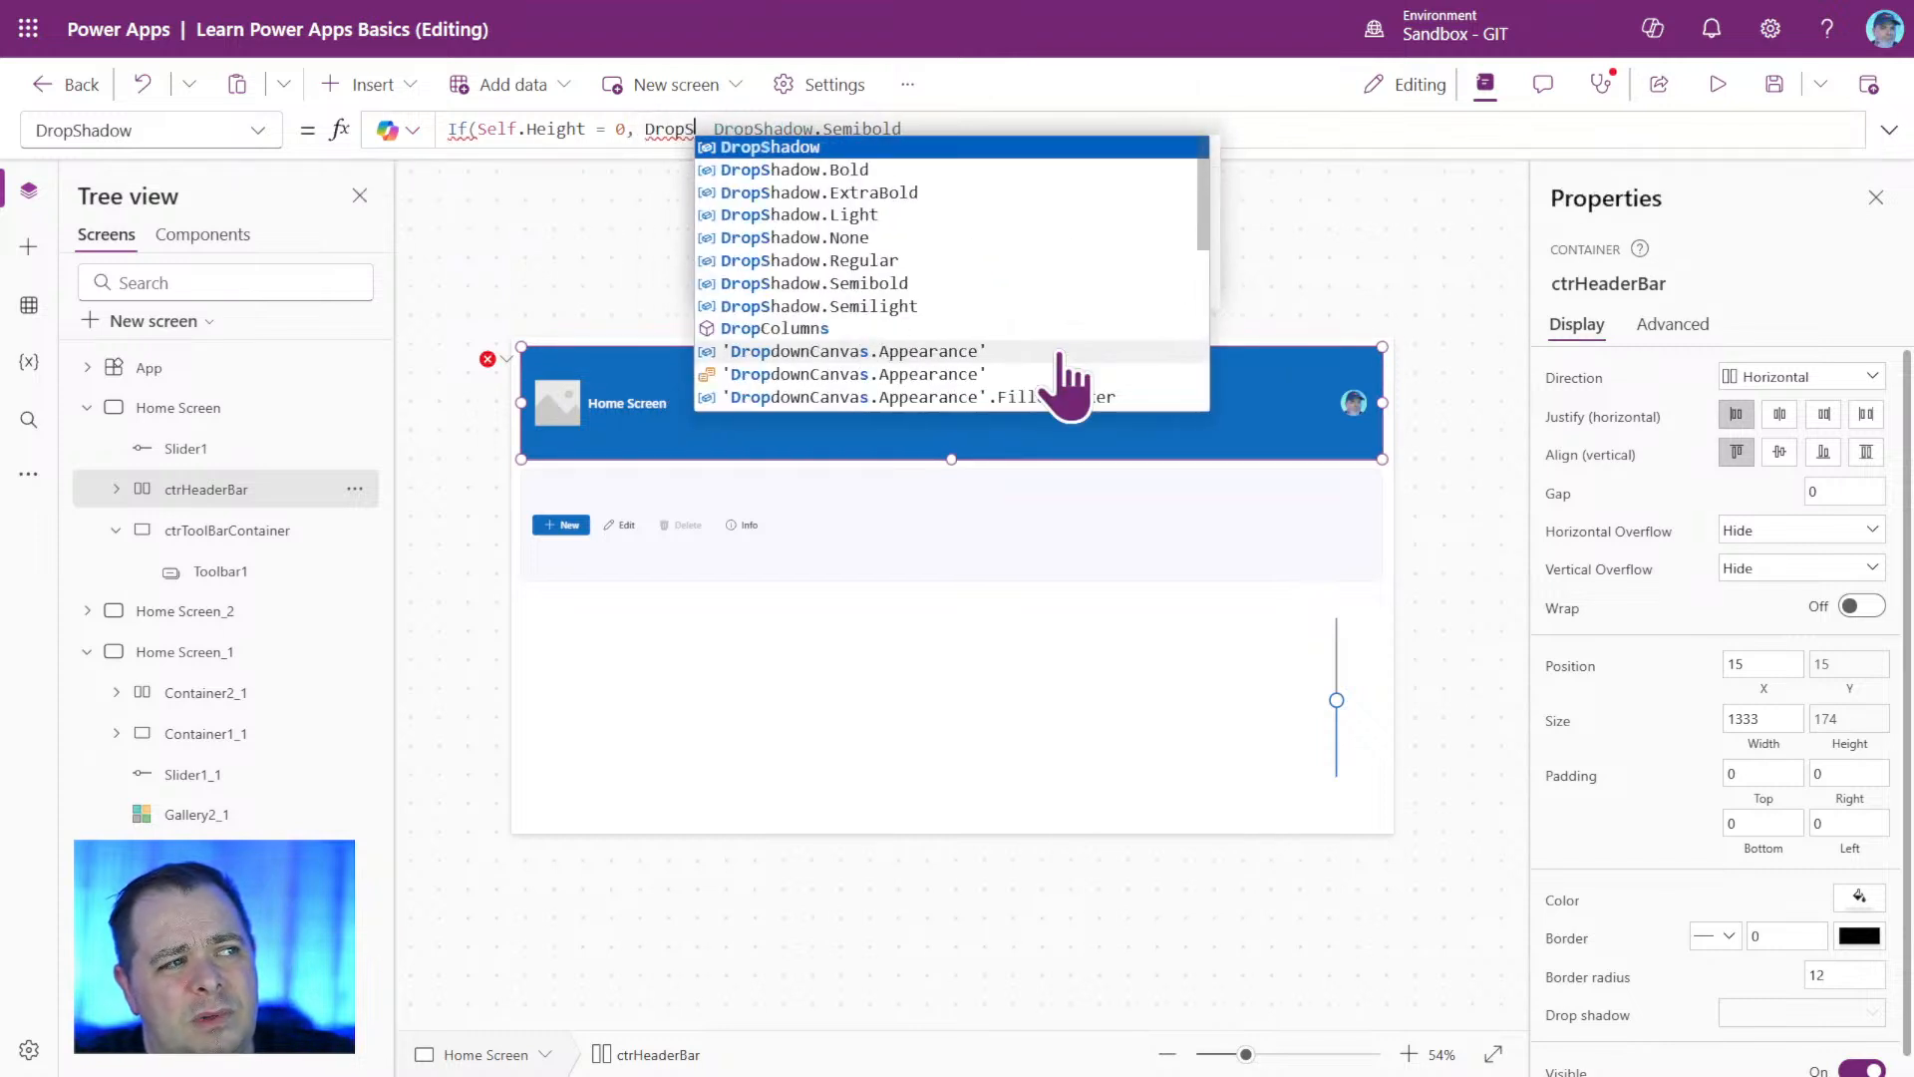
key("Tab")
type(".")
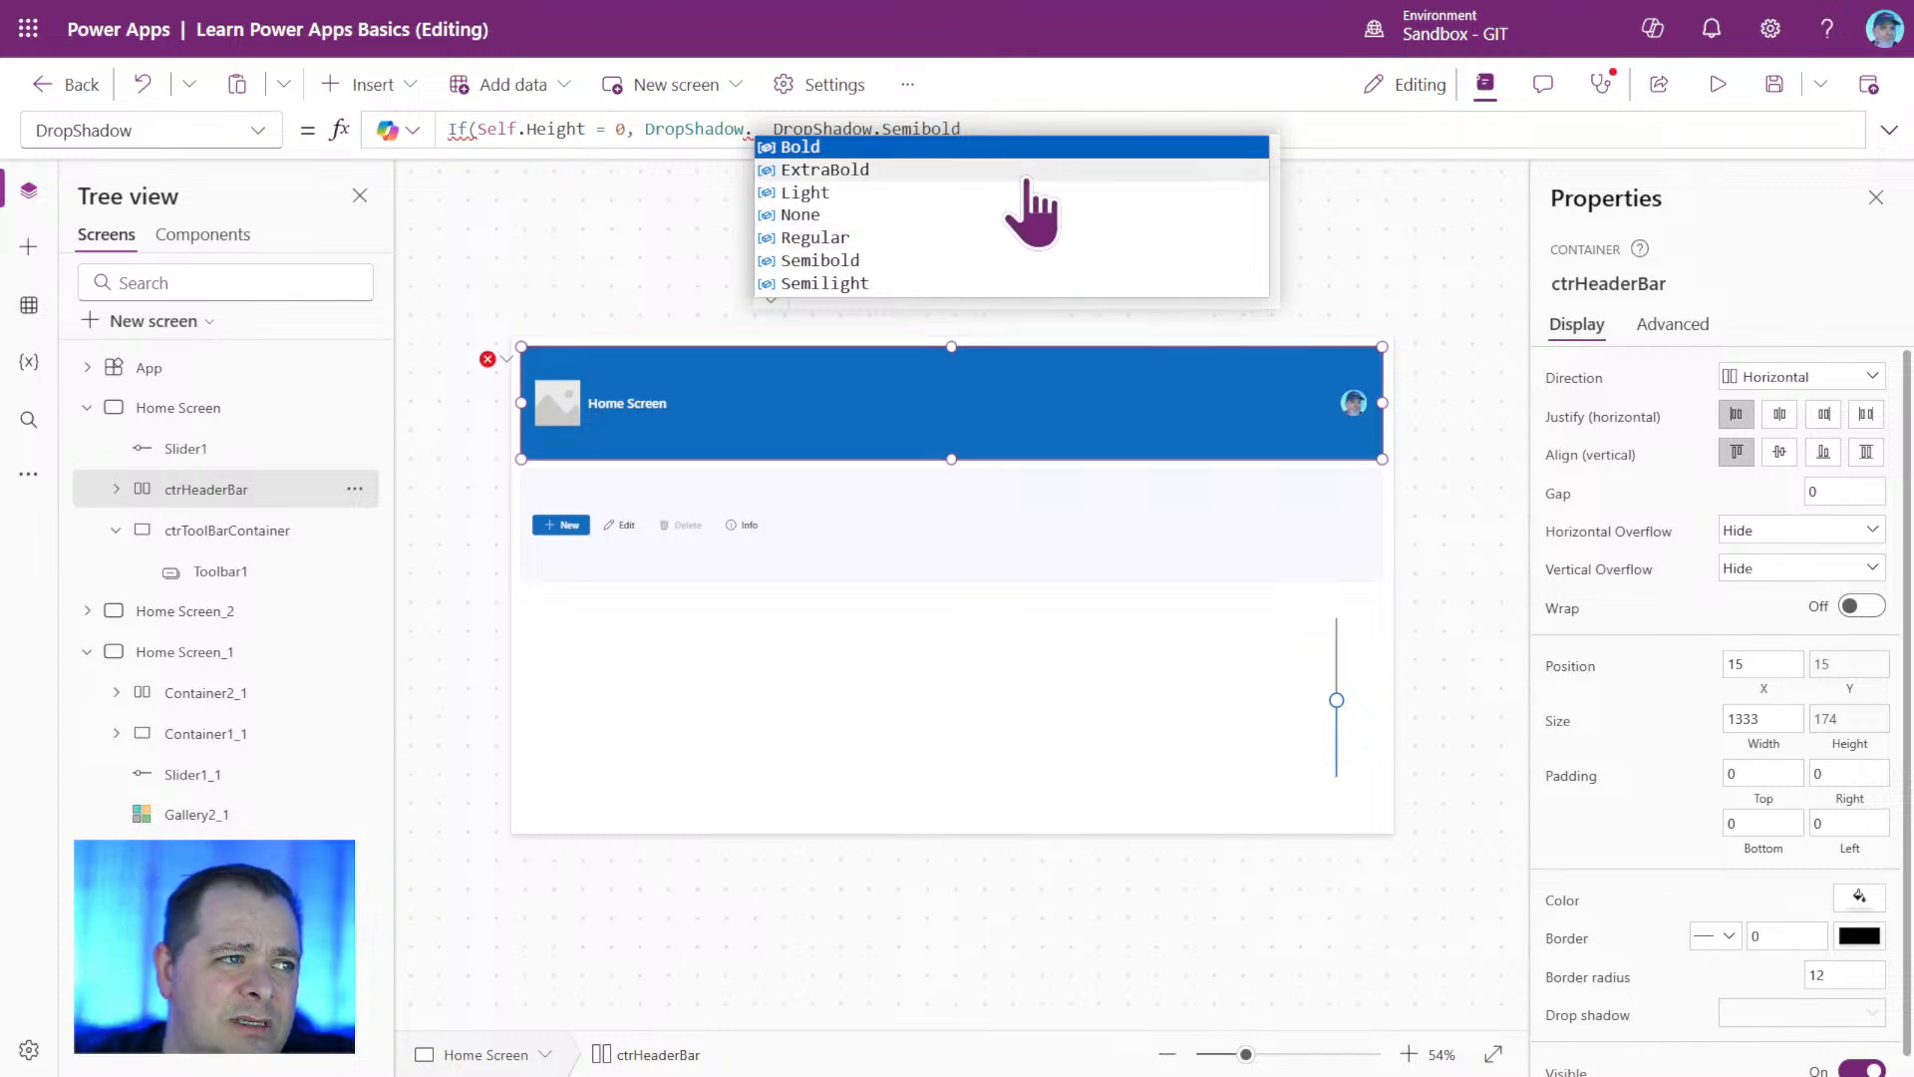
left_click(879, 221)
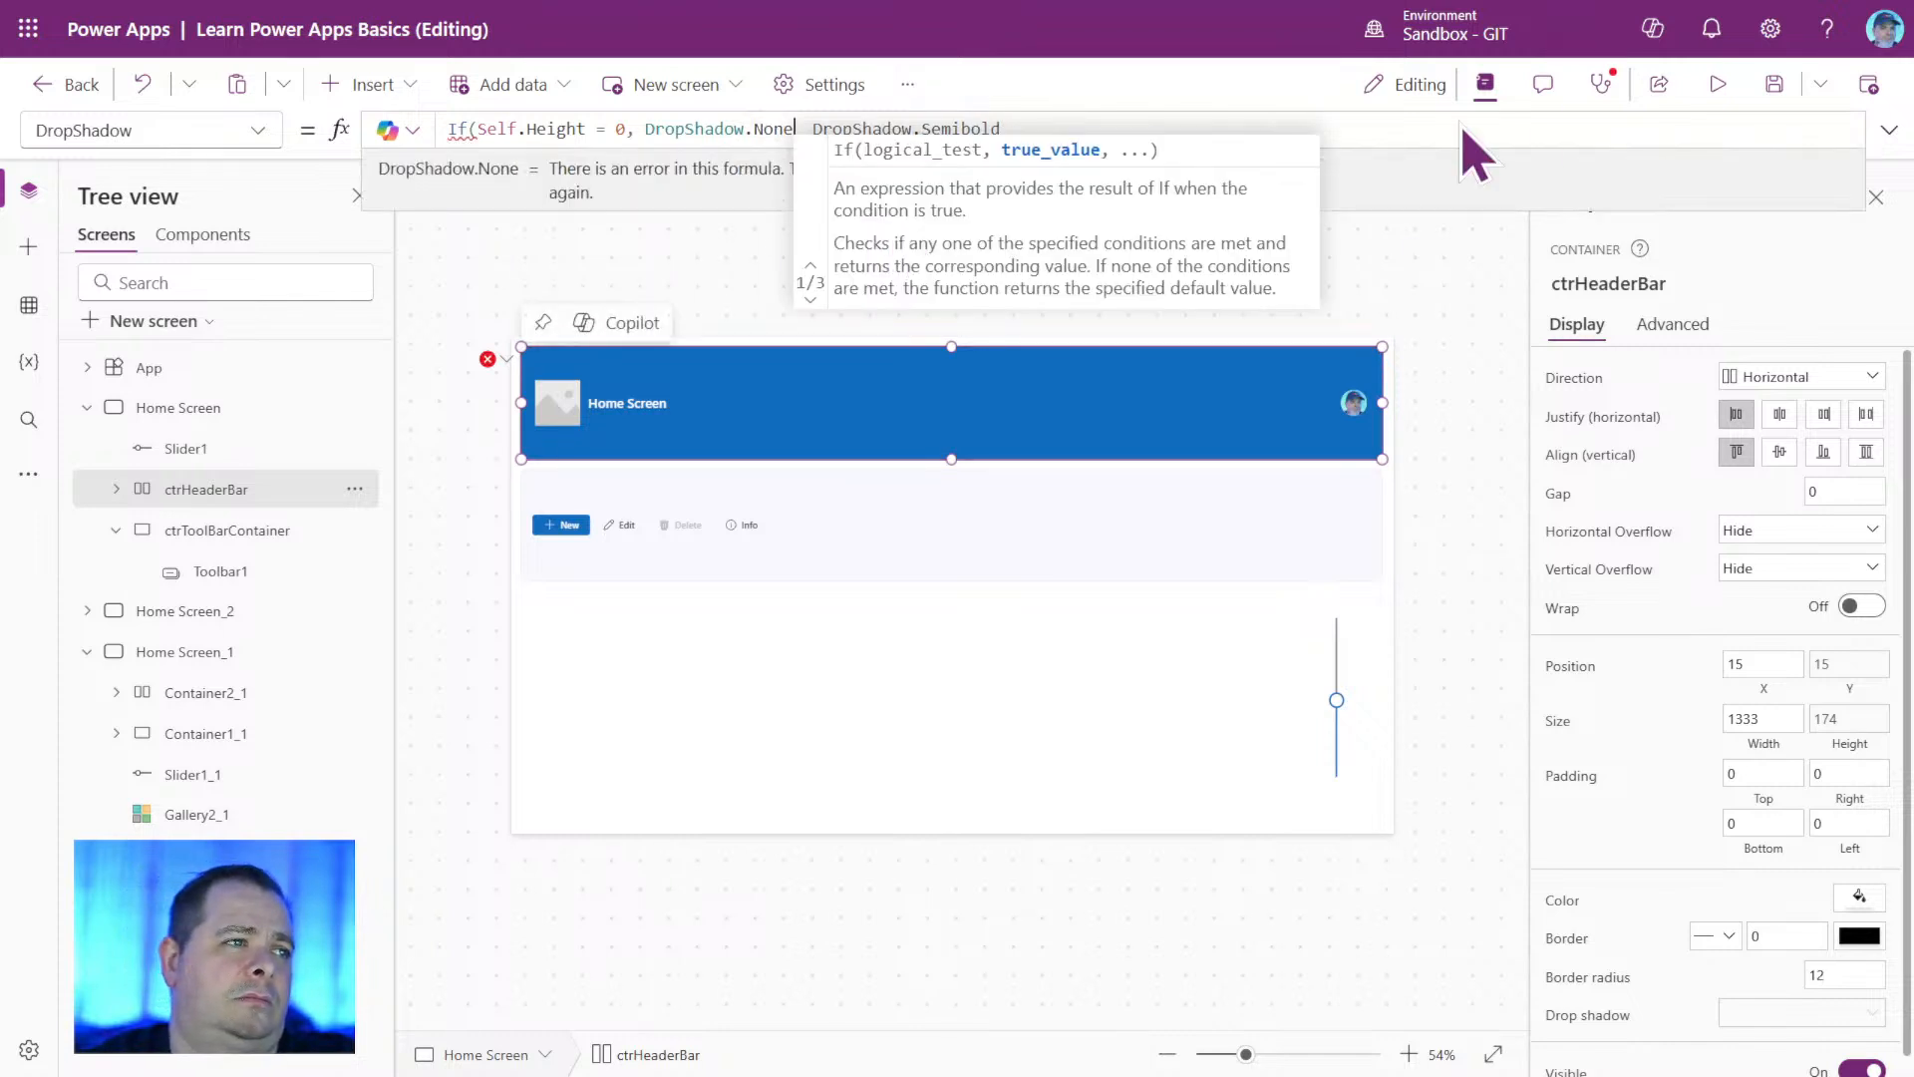
type(",")
key("BackSpace")
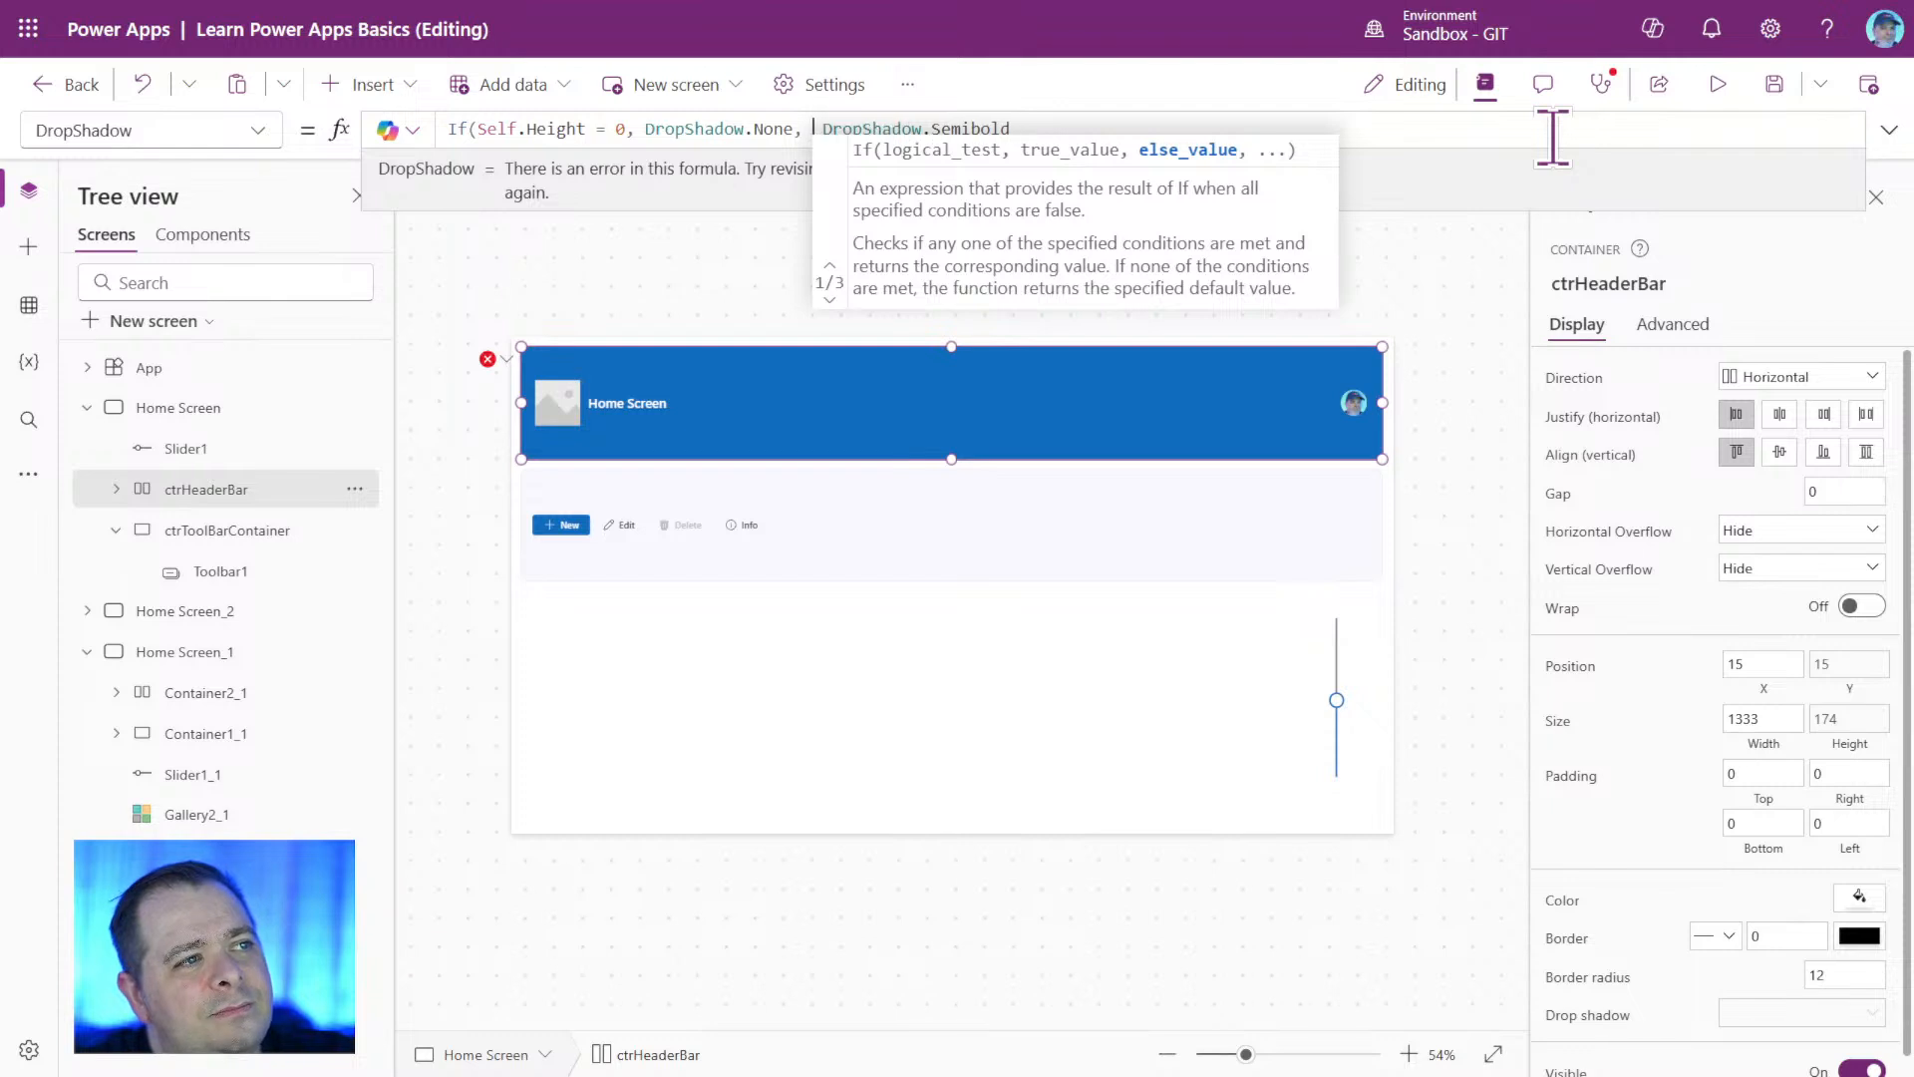
left_click(1552, 136)
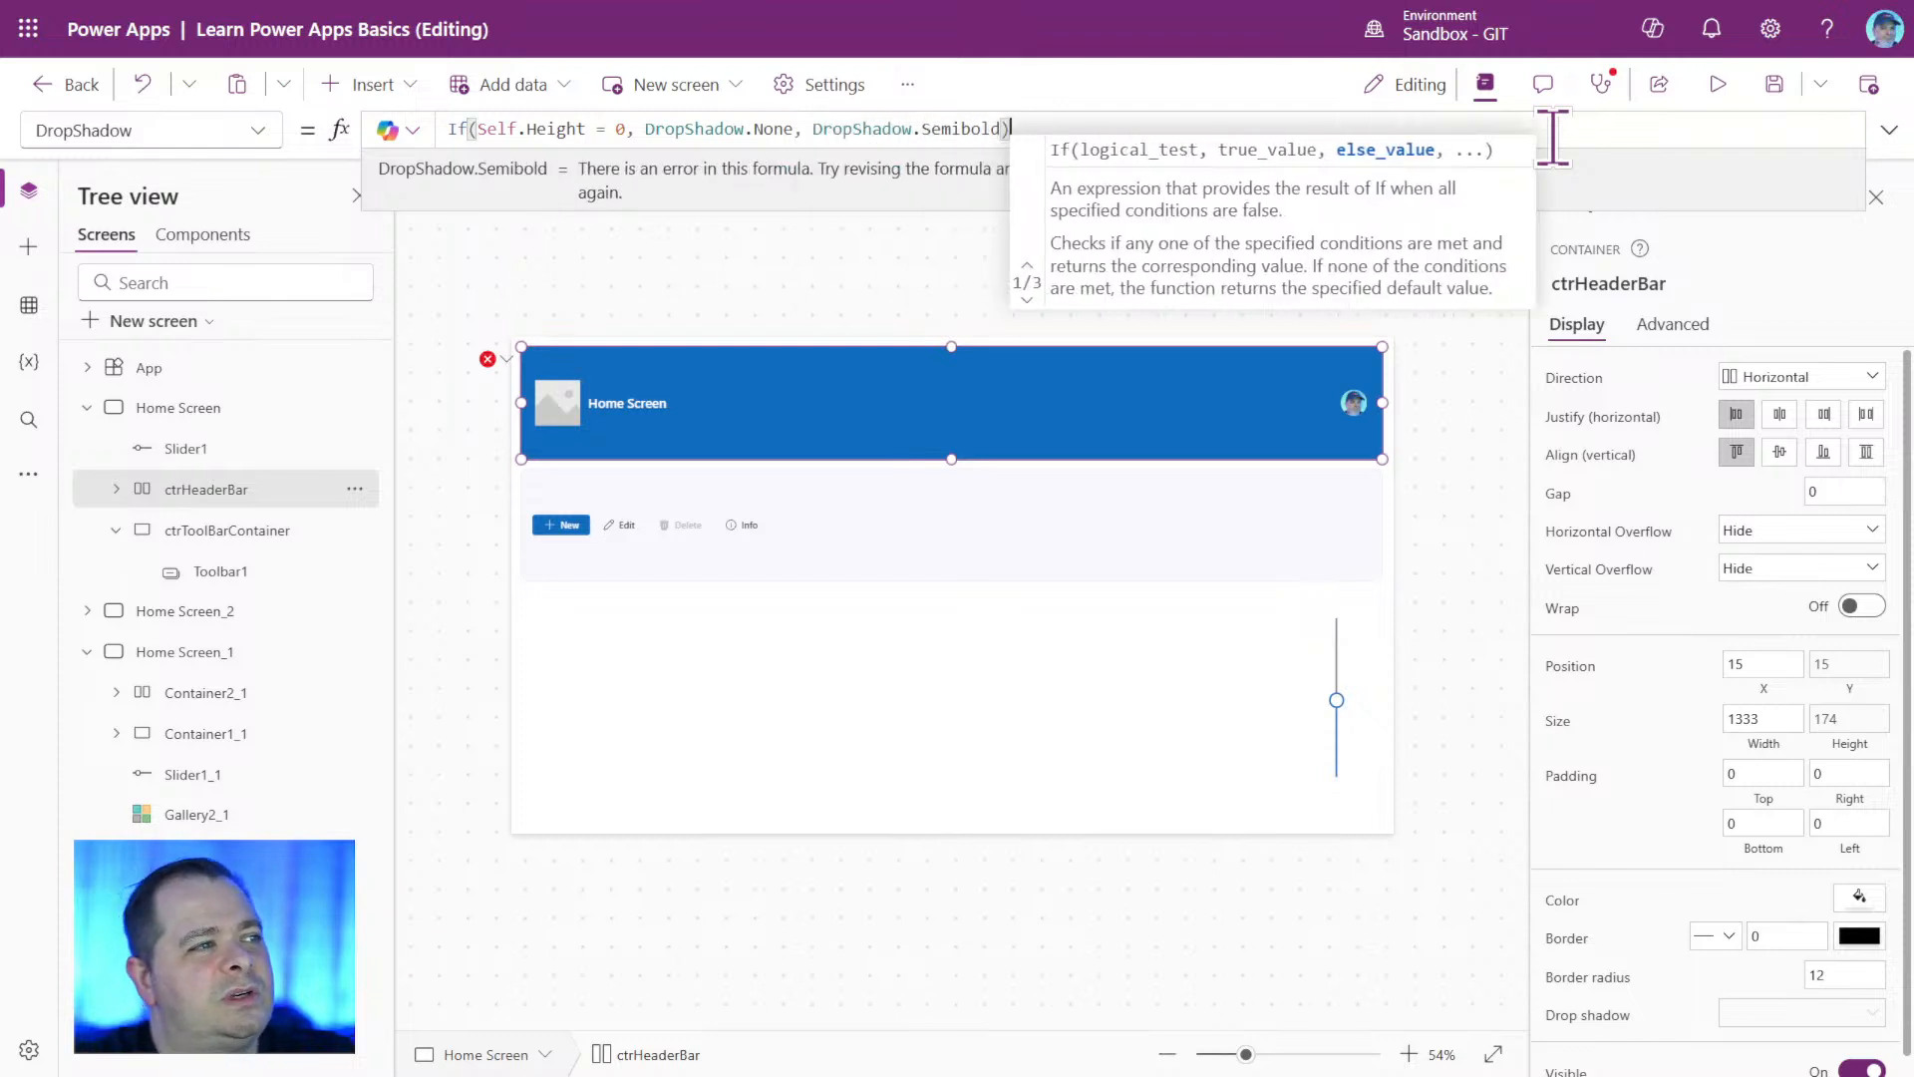
type(")")
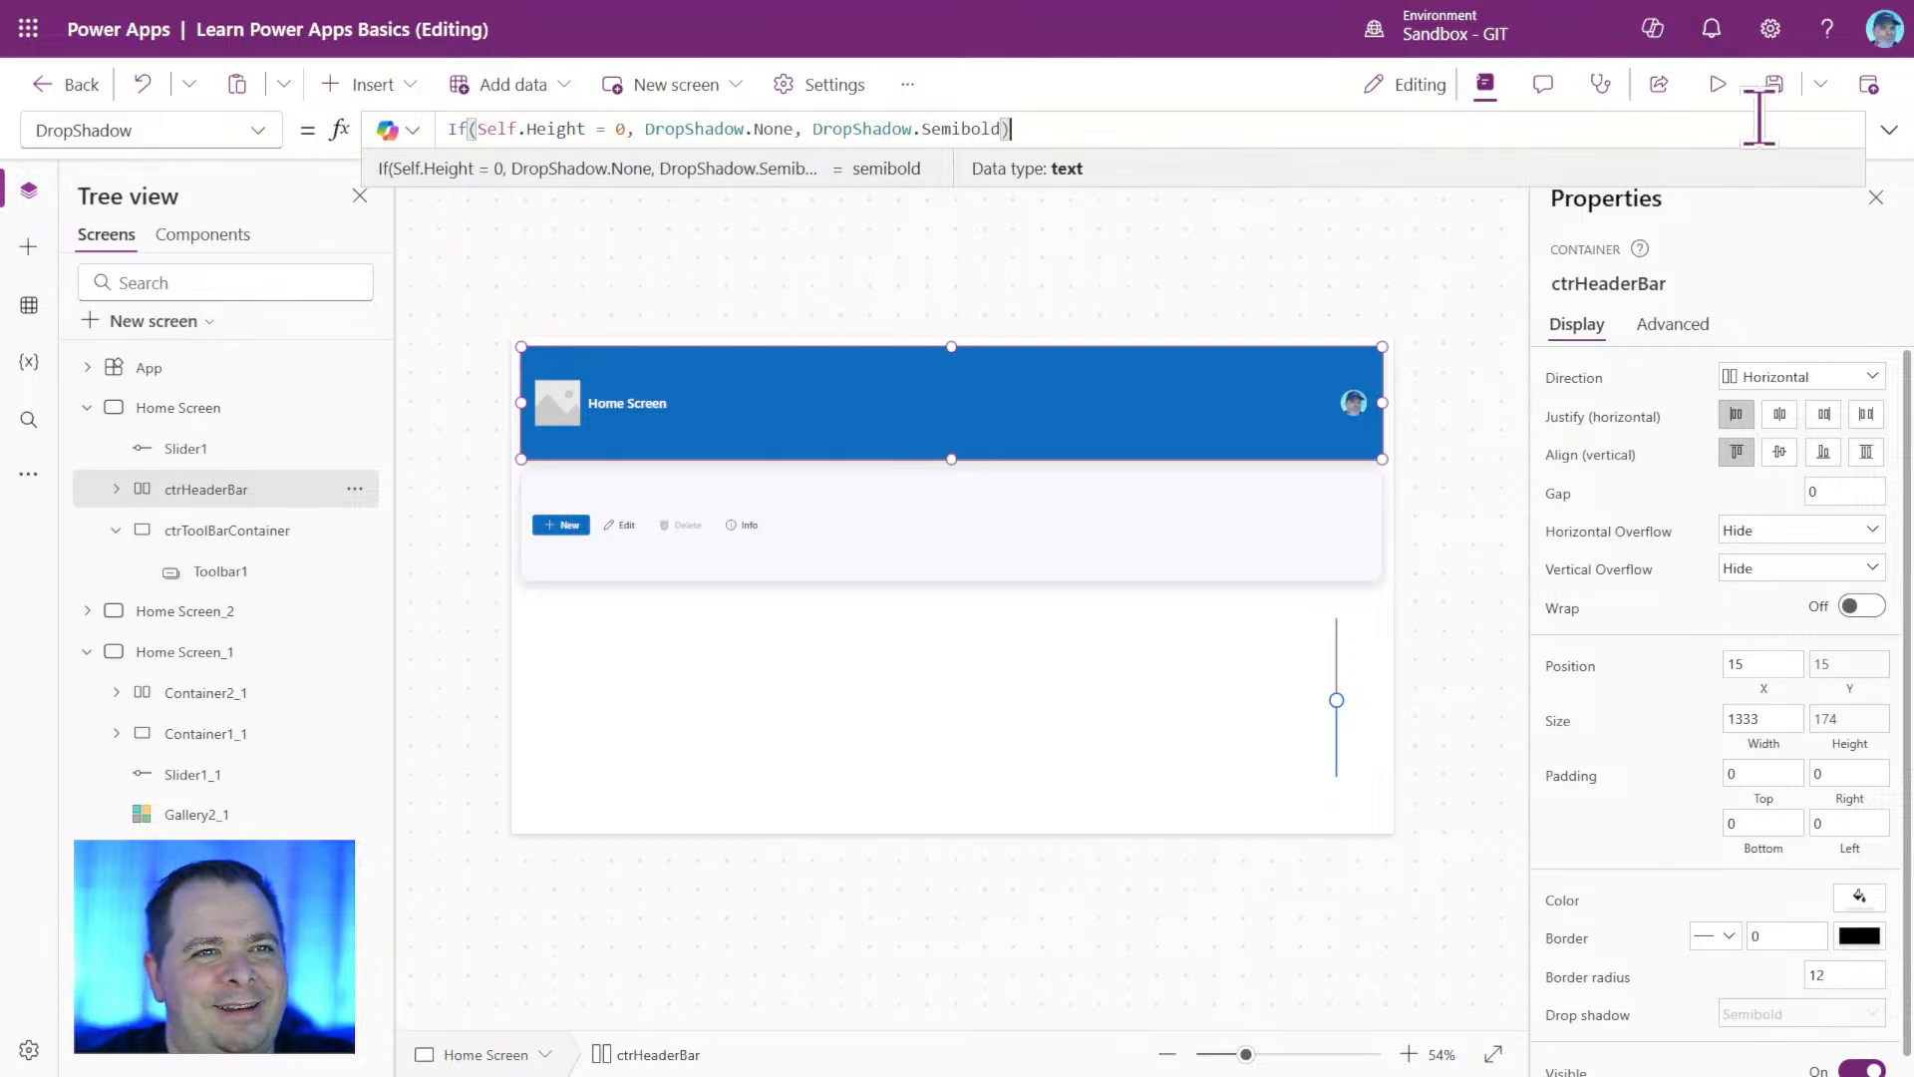
Save the app and test Slider1 in a preview by raising it to its maximum.
left_click(1774, 84)
left_click(1727, 84)
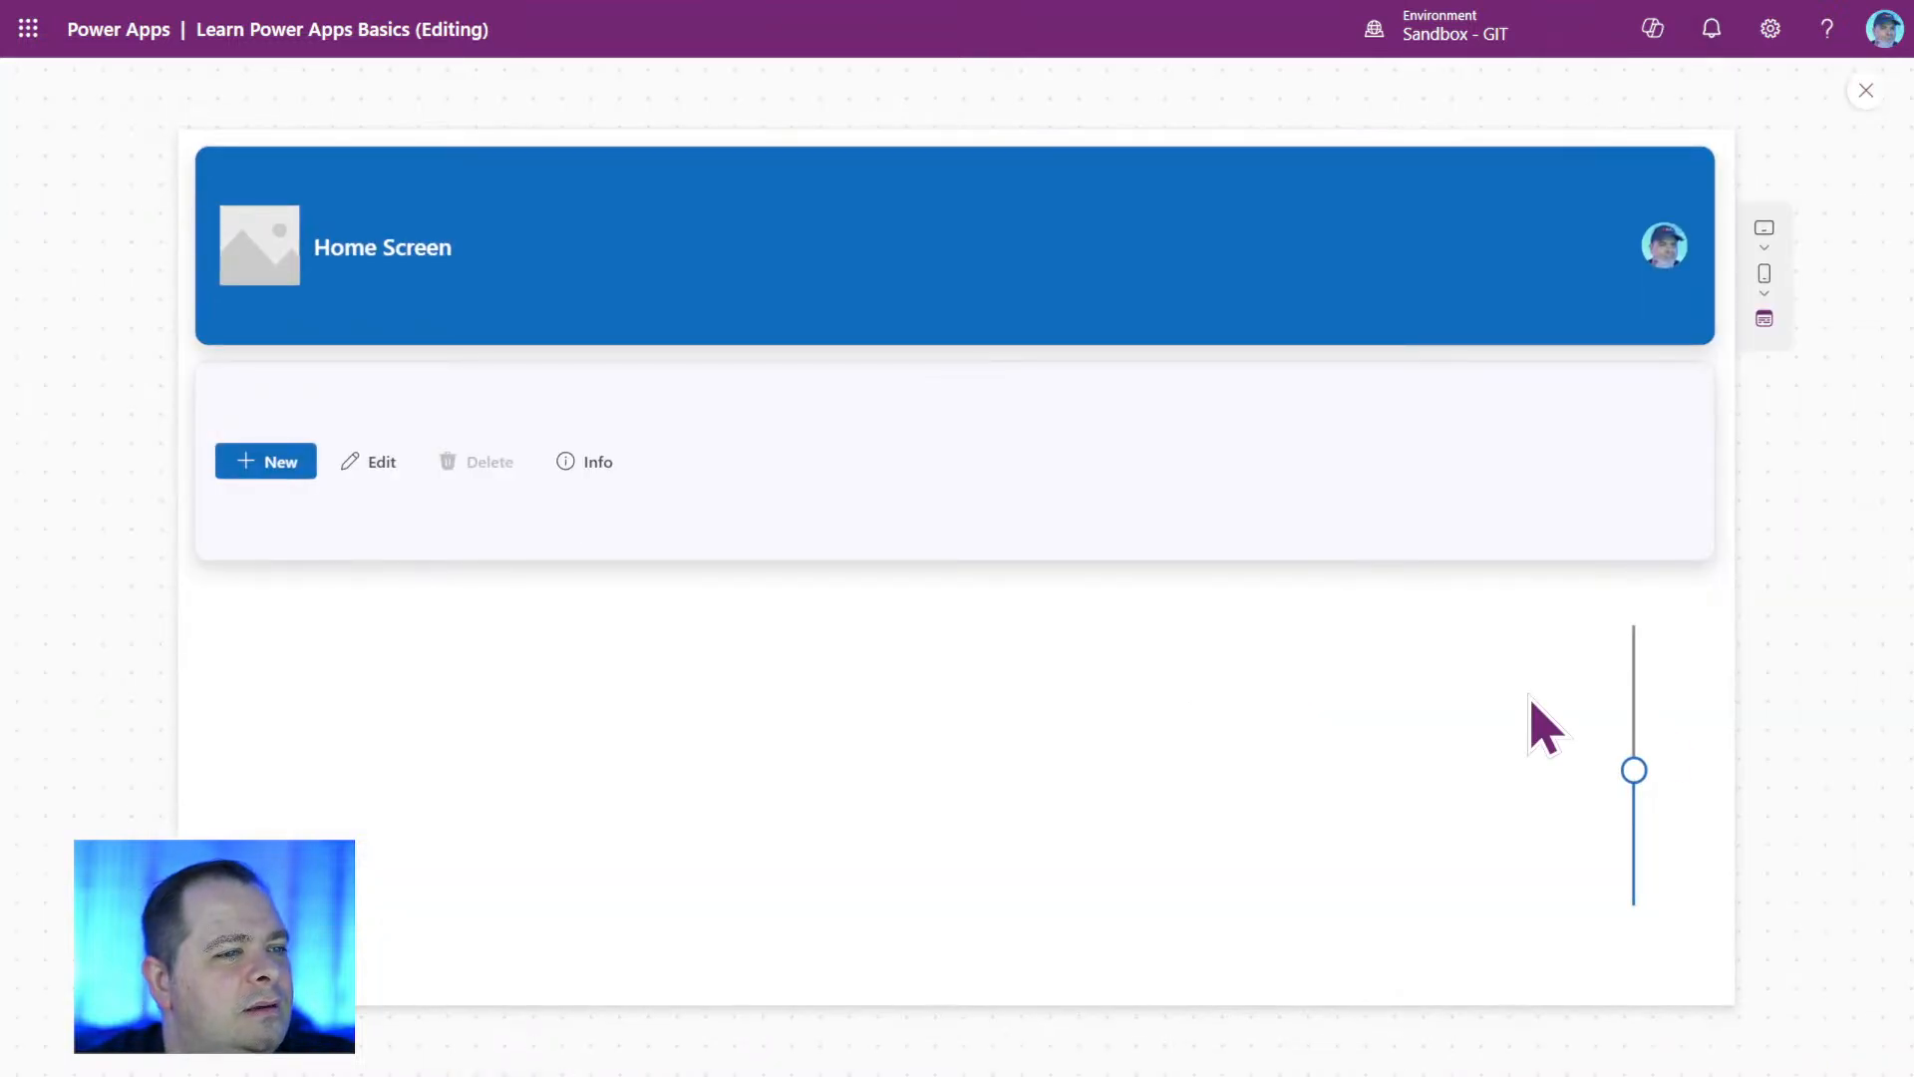
left_click(1633, 775)
left_click_drag(1632, 776, 1620, 626)
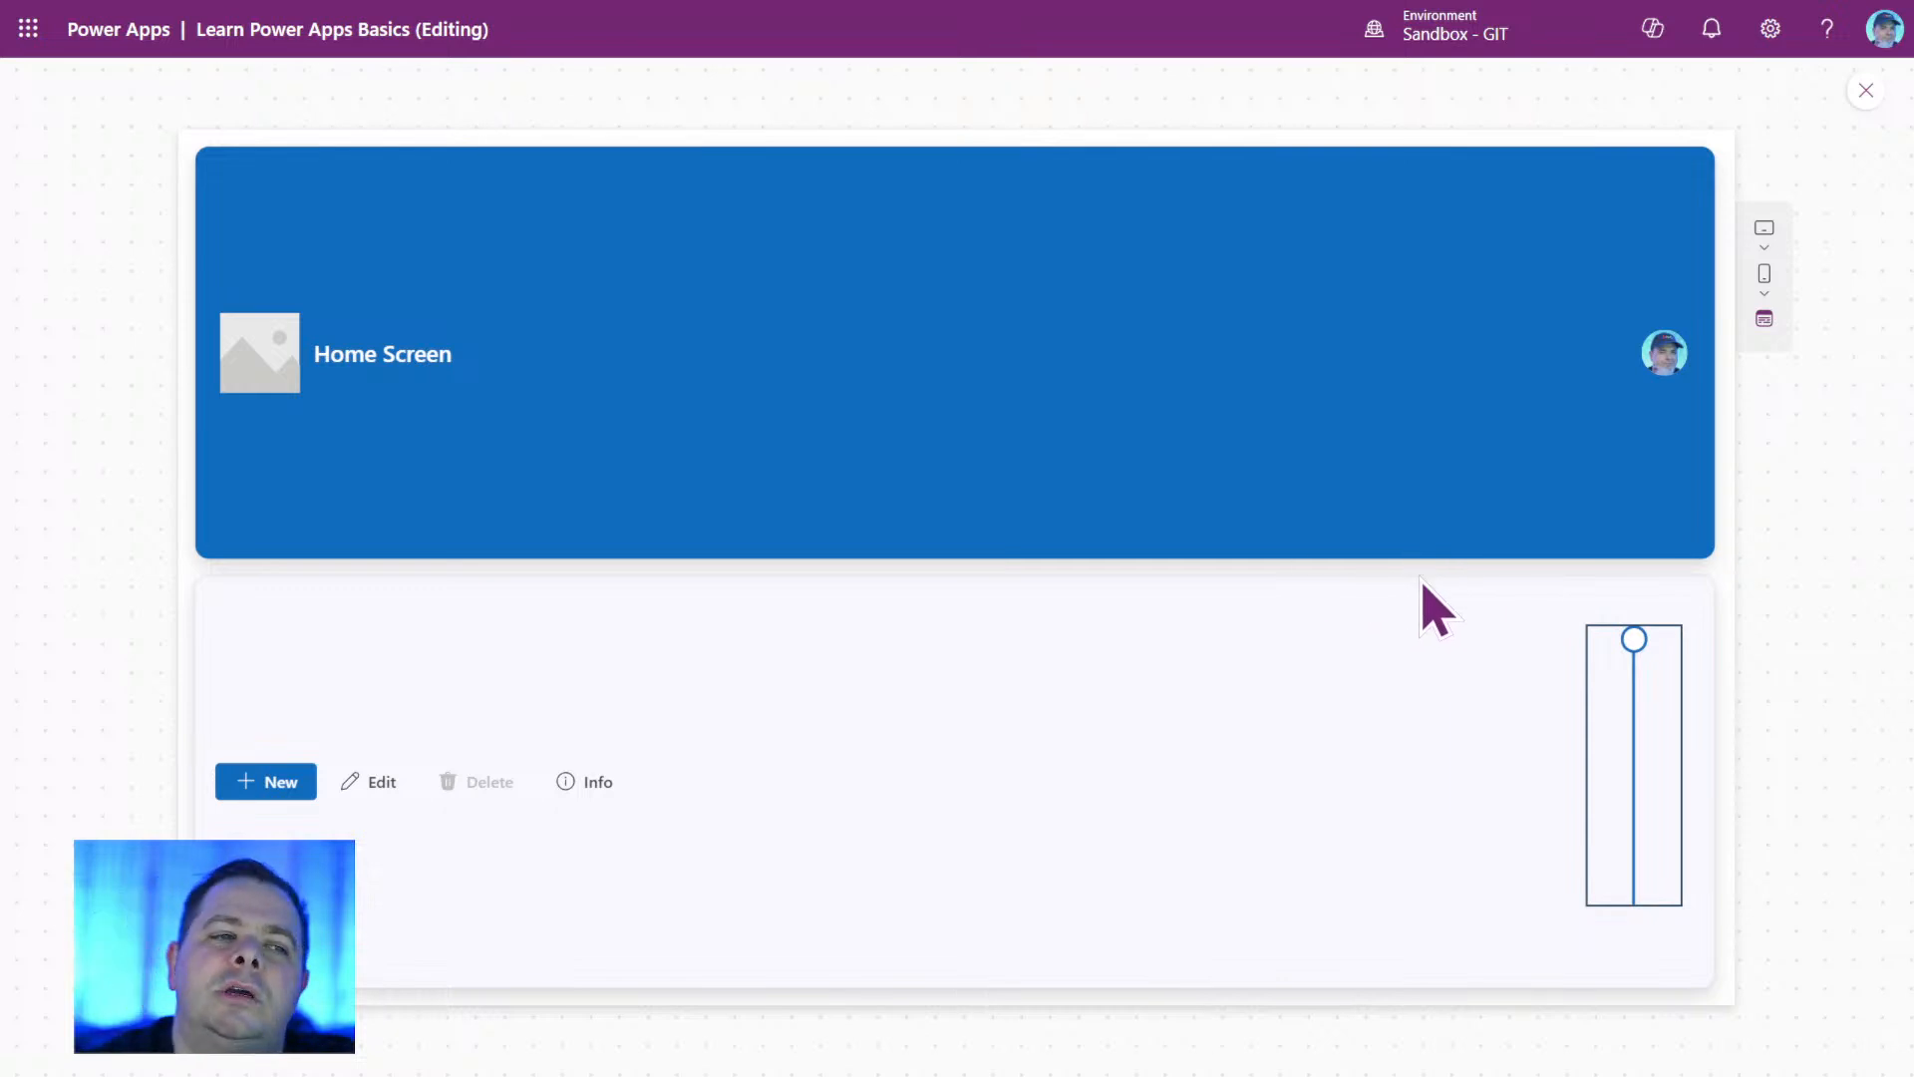
left_click(1861, 92)
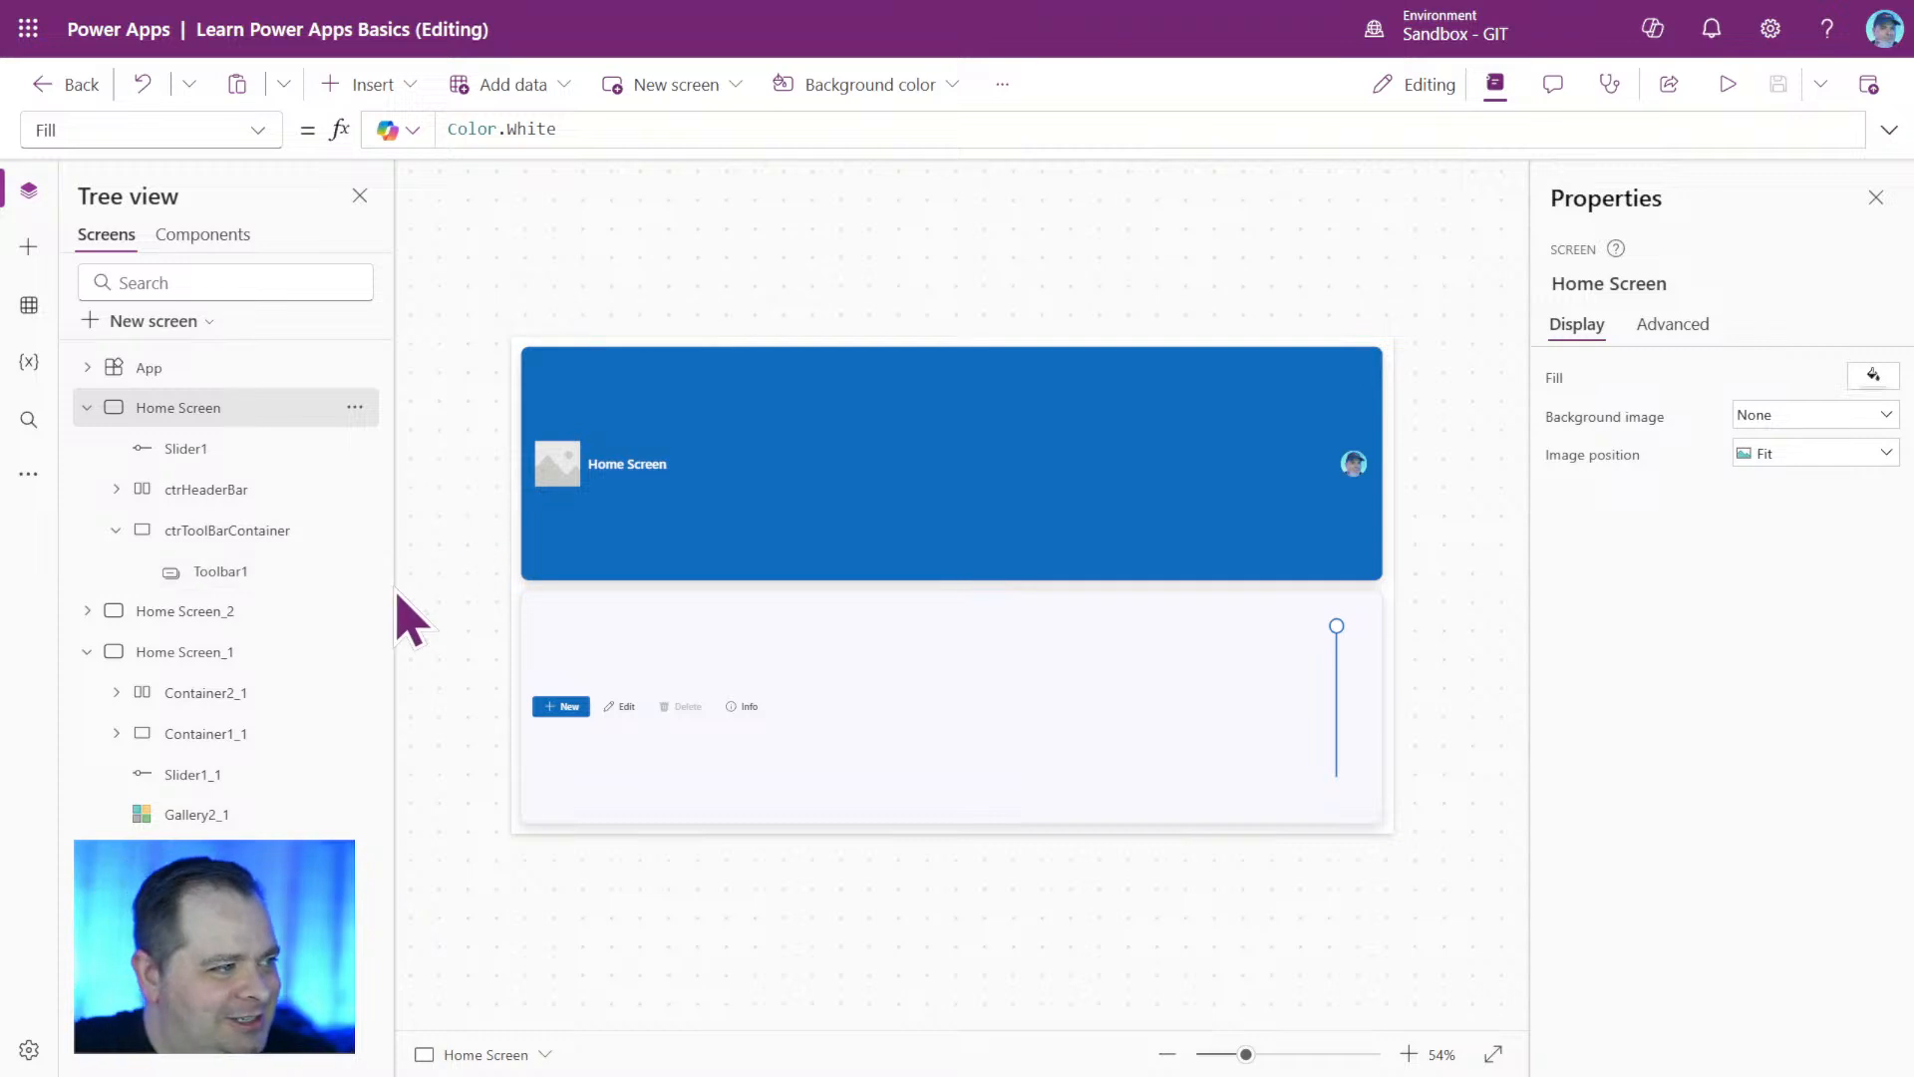
Set ctrHeaderBar's X position to 30.
left_click(265, 494)
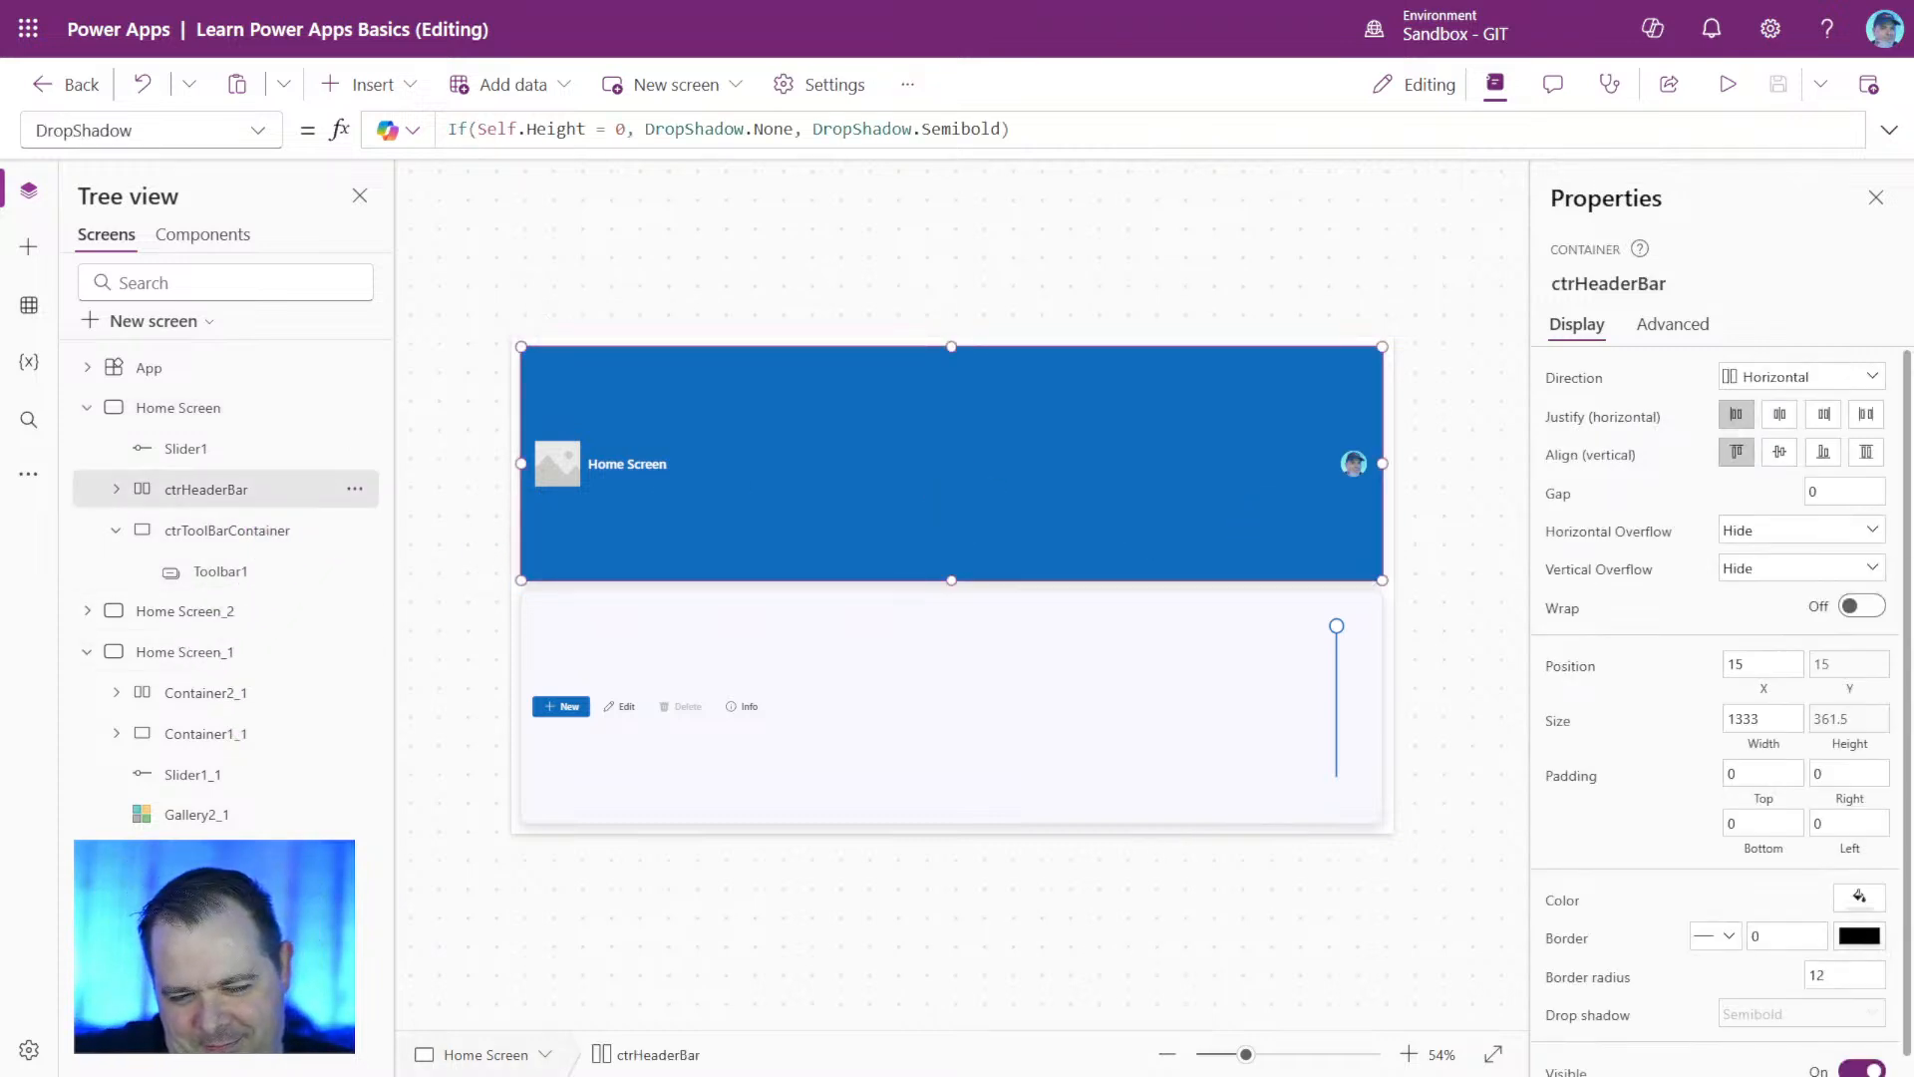
left_click(1780, 690)
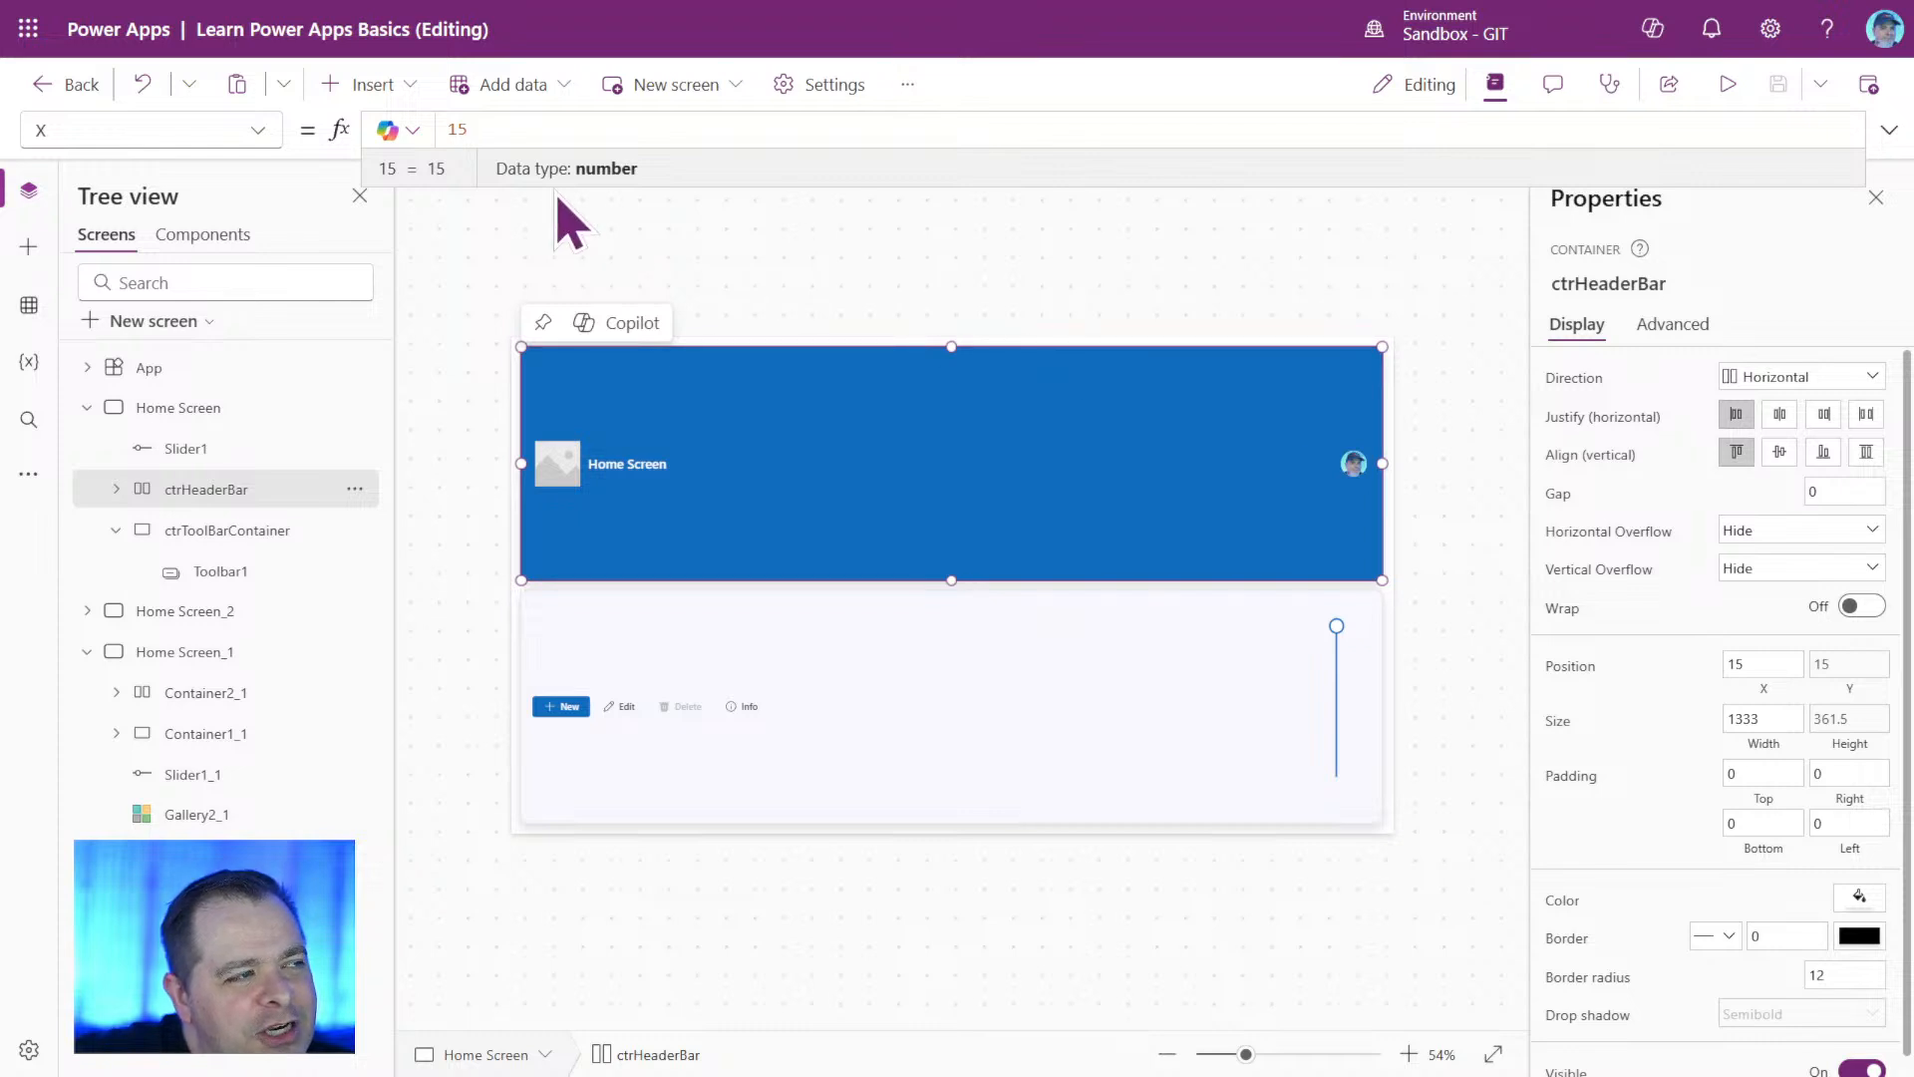
left_click_drag(522, 125, 411, 125)
type("30")
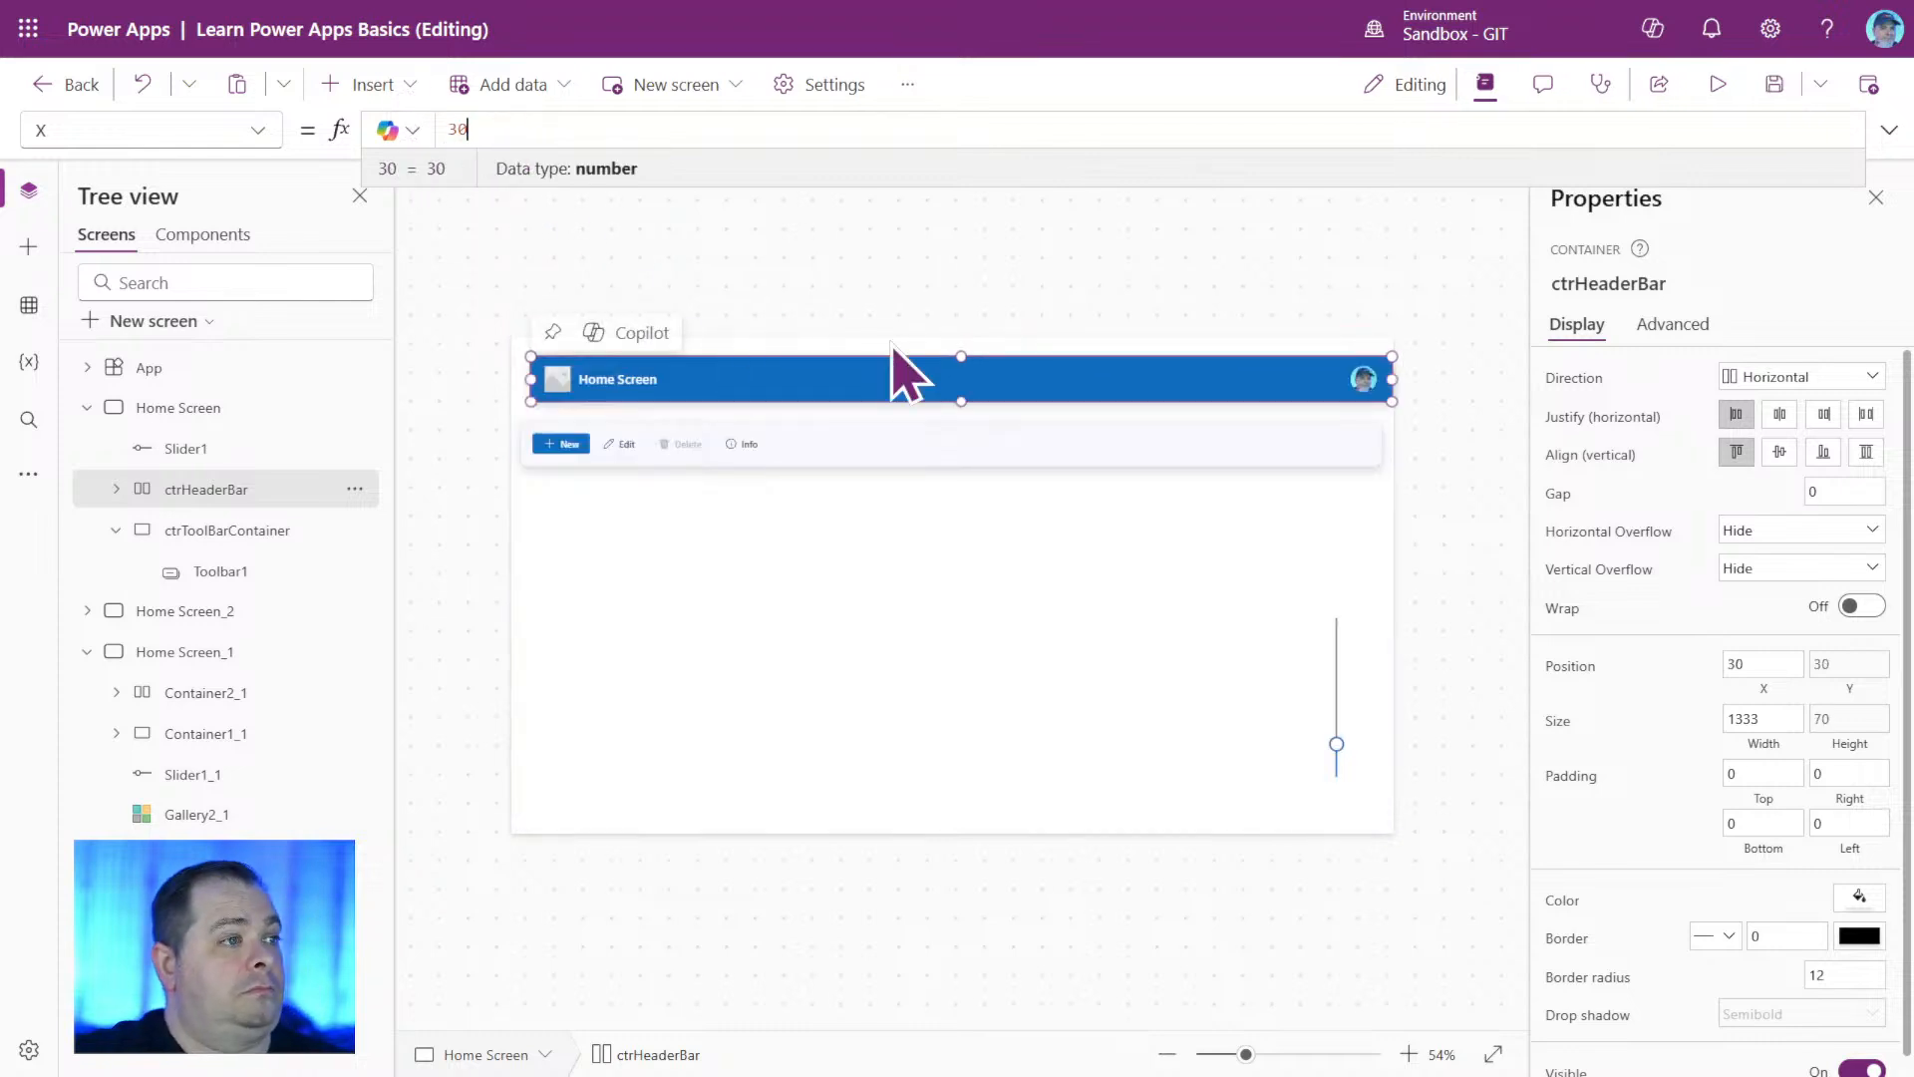
left_click(1227, 267)
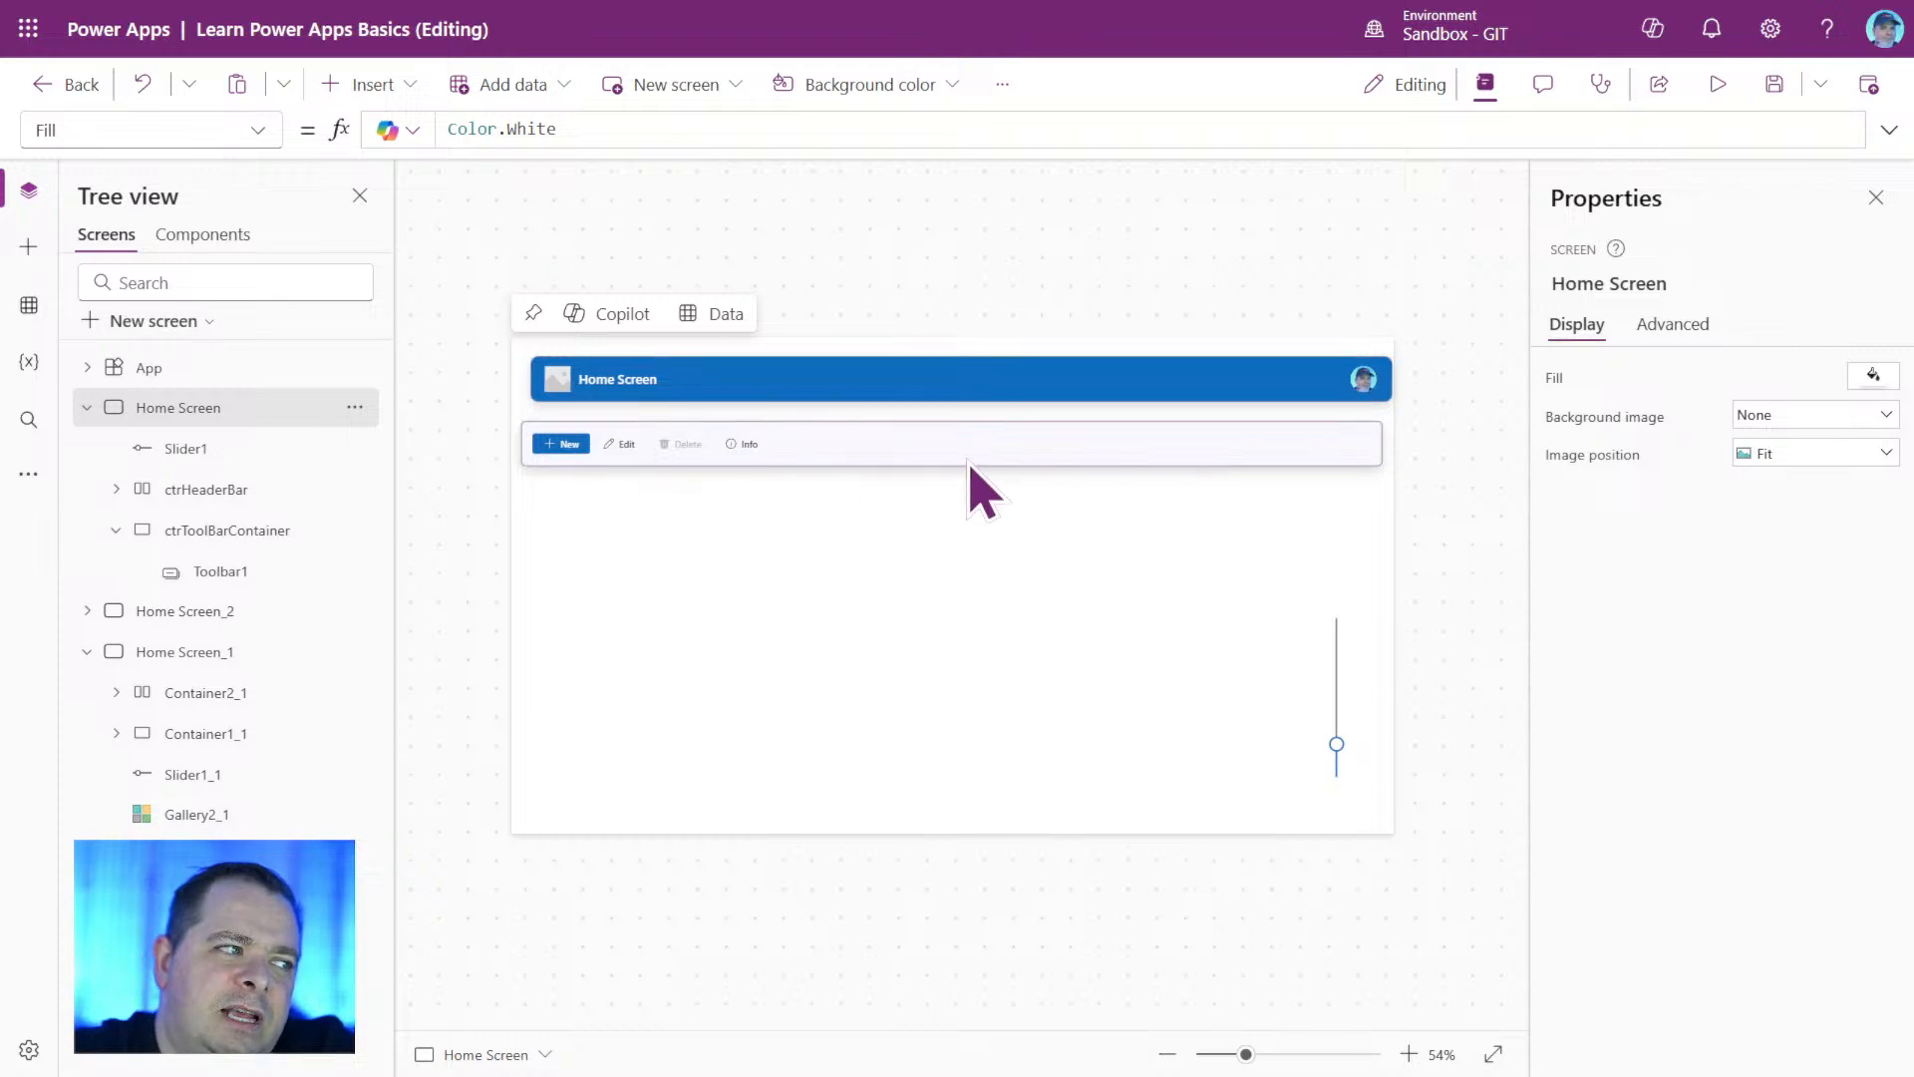
Set ctrHeaderBar's Width formula to Parent.Width and check how the header fits the screen in a preview.
left_click(230, 490)
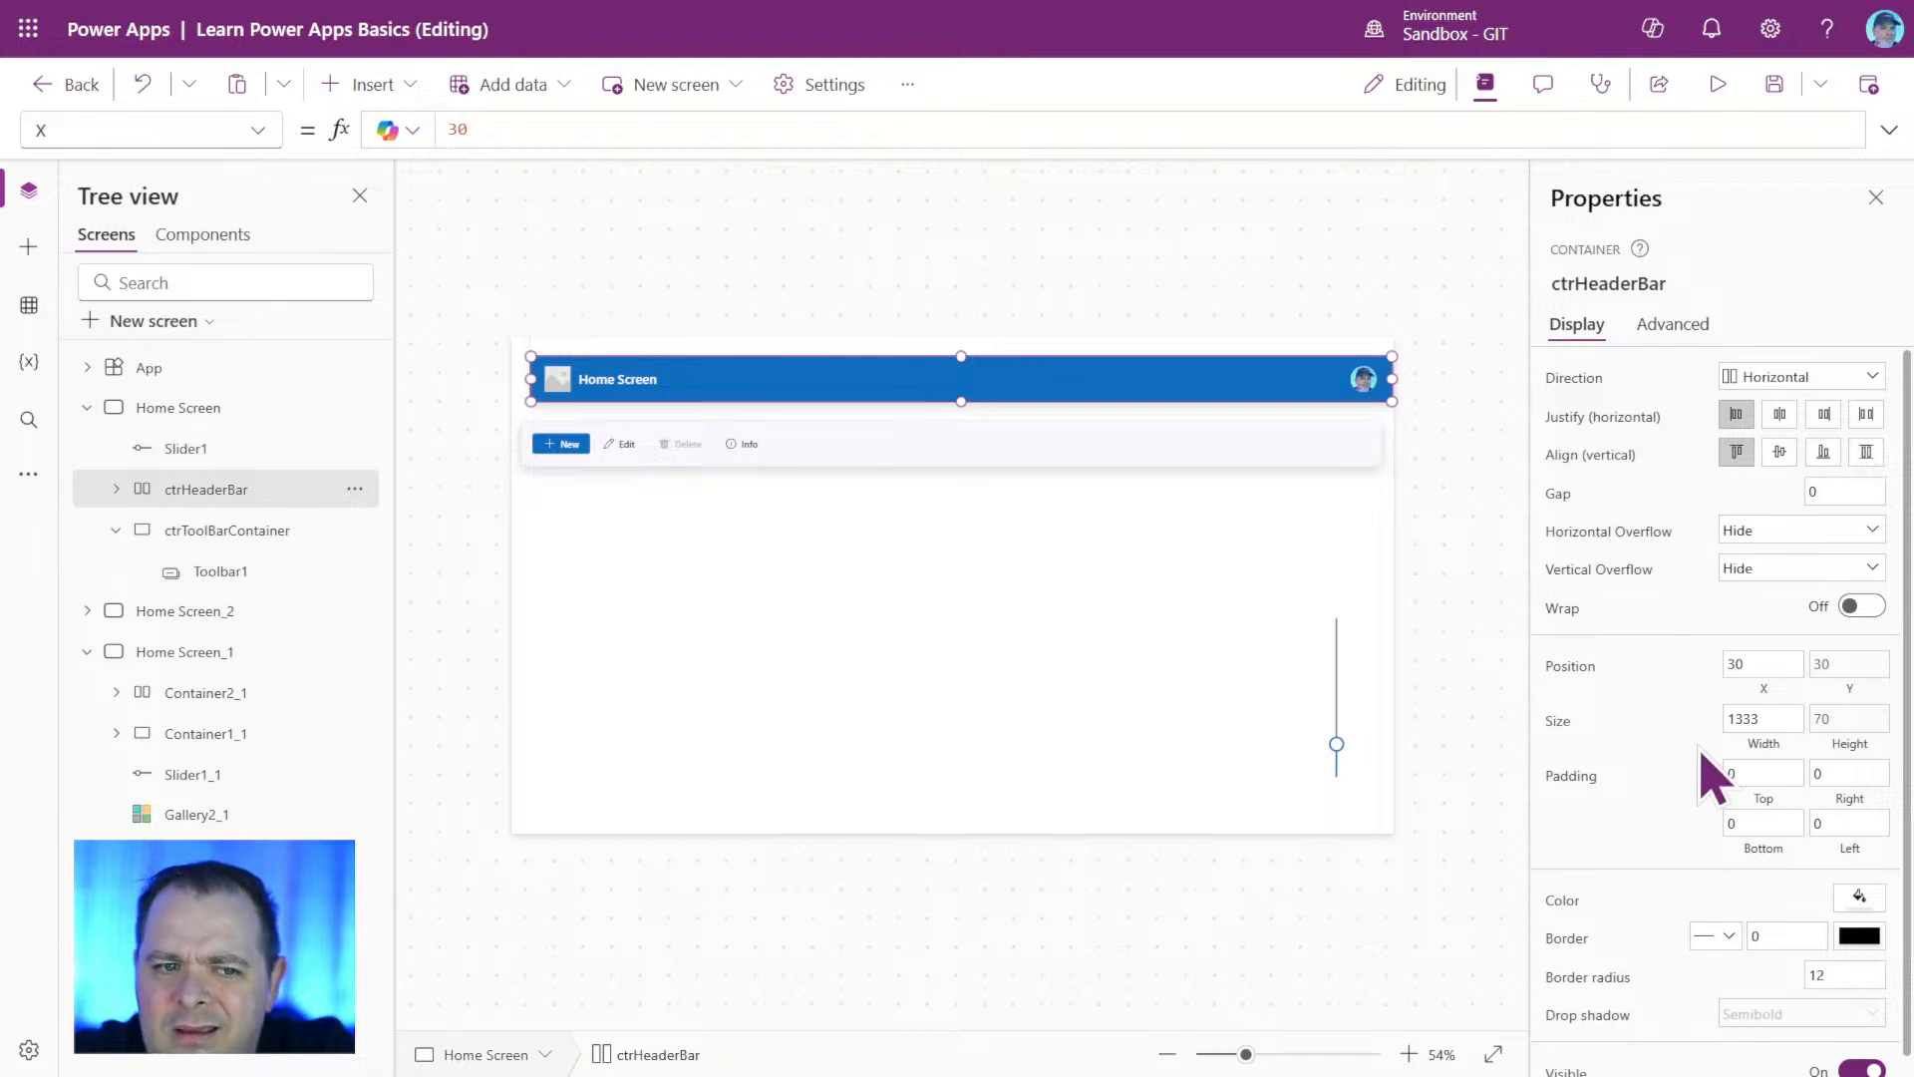
left_click(1772, 746)
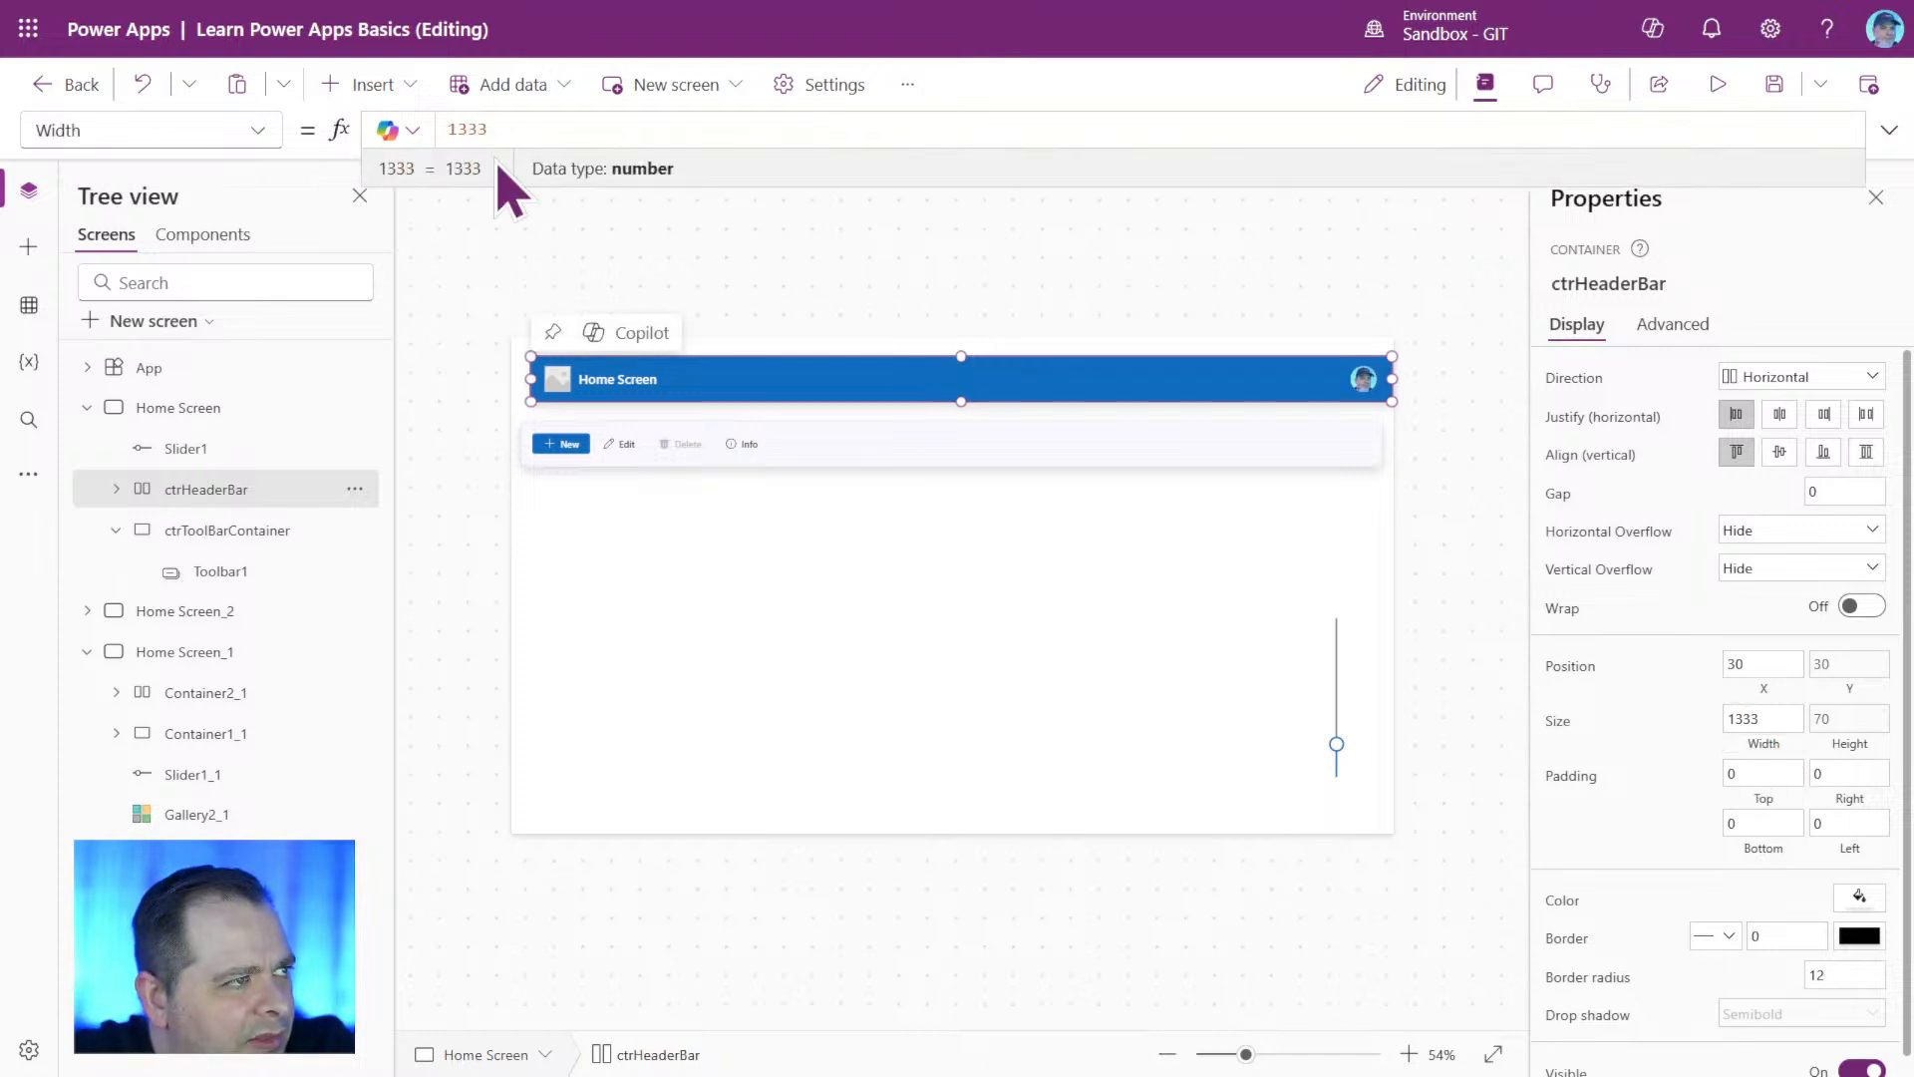
left_click_drag(520, 127, 421, 119)
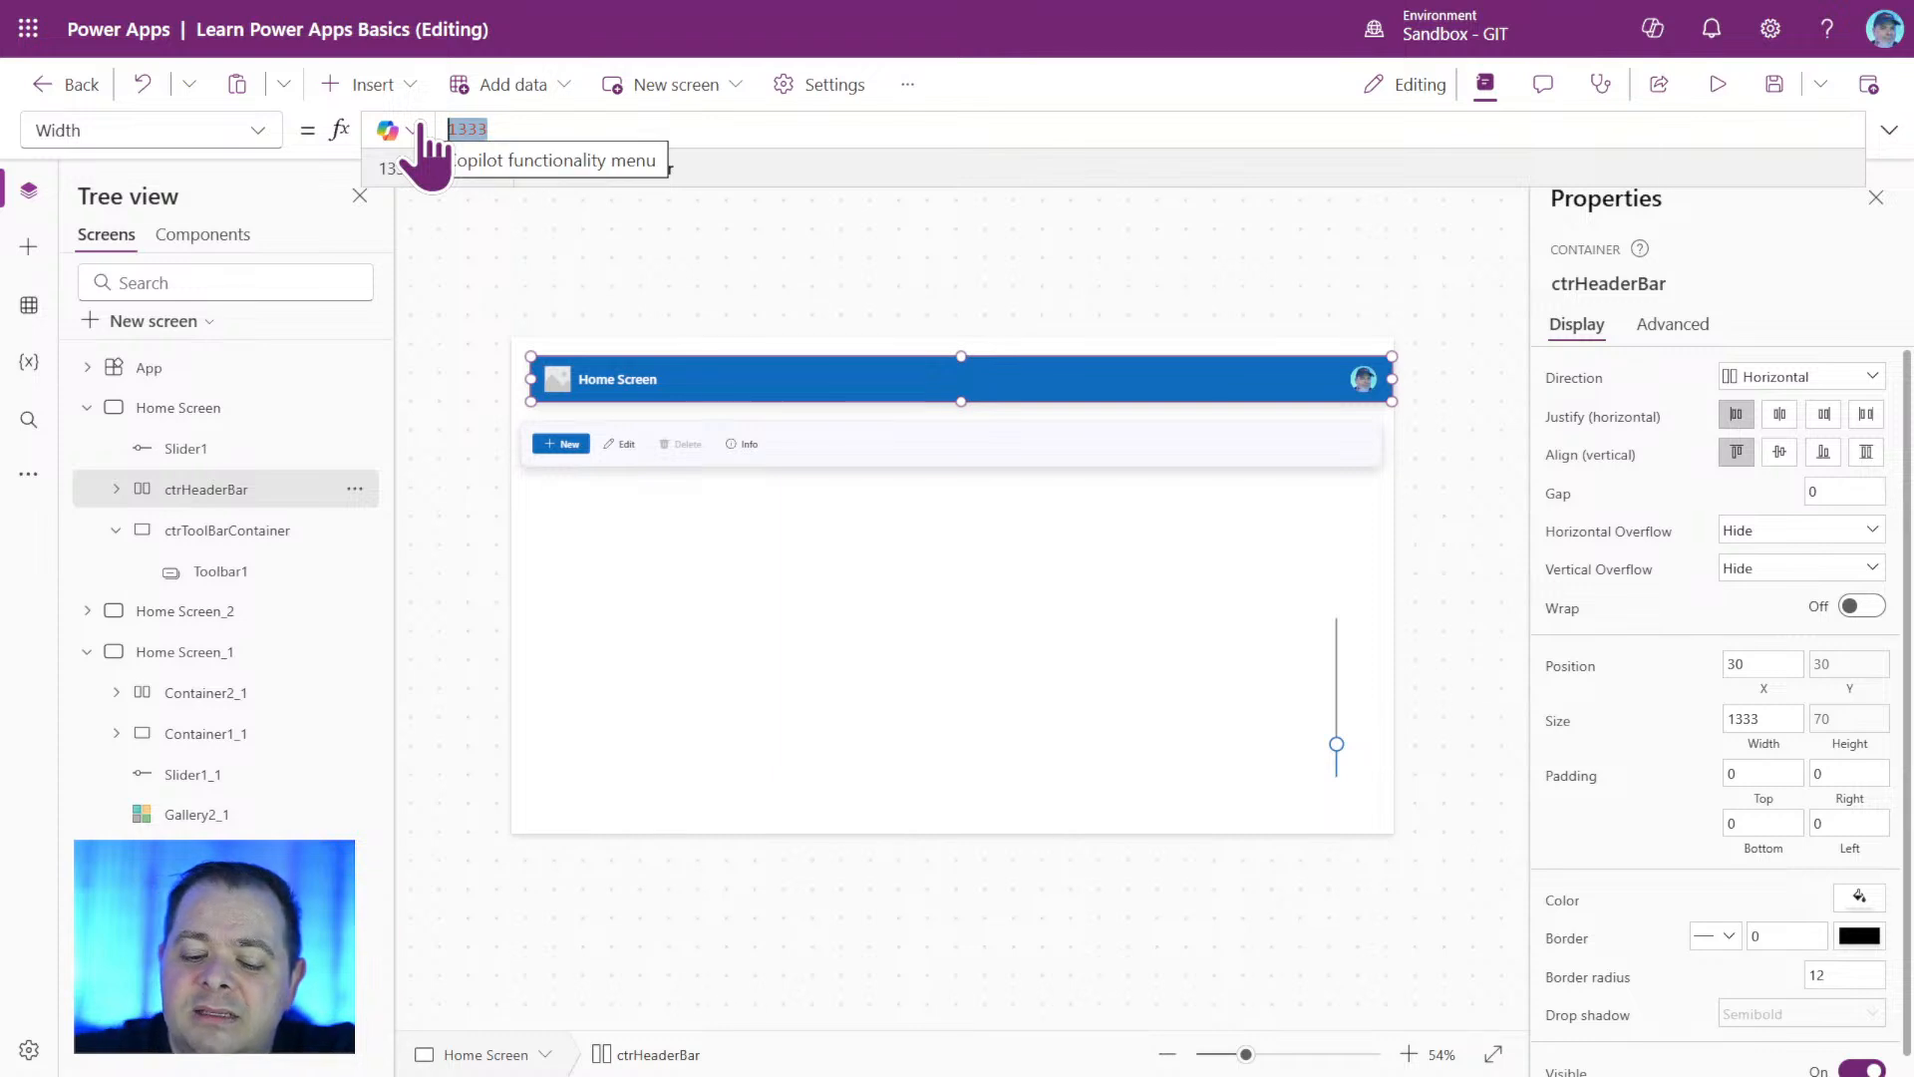
type("Par")
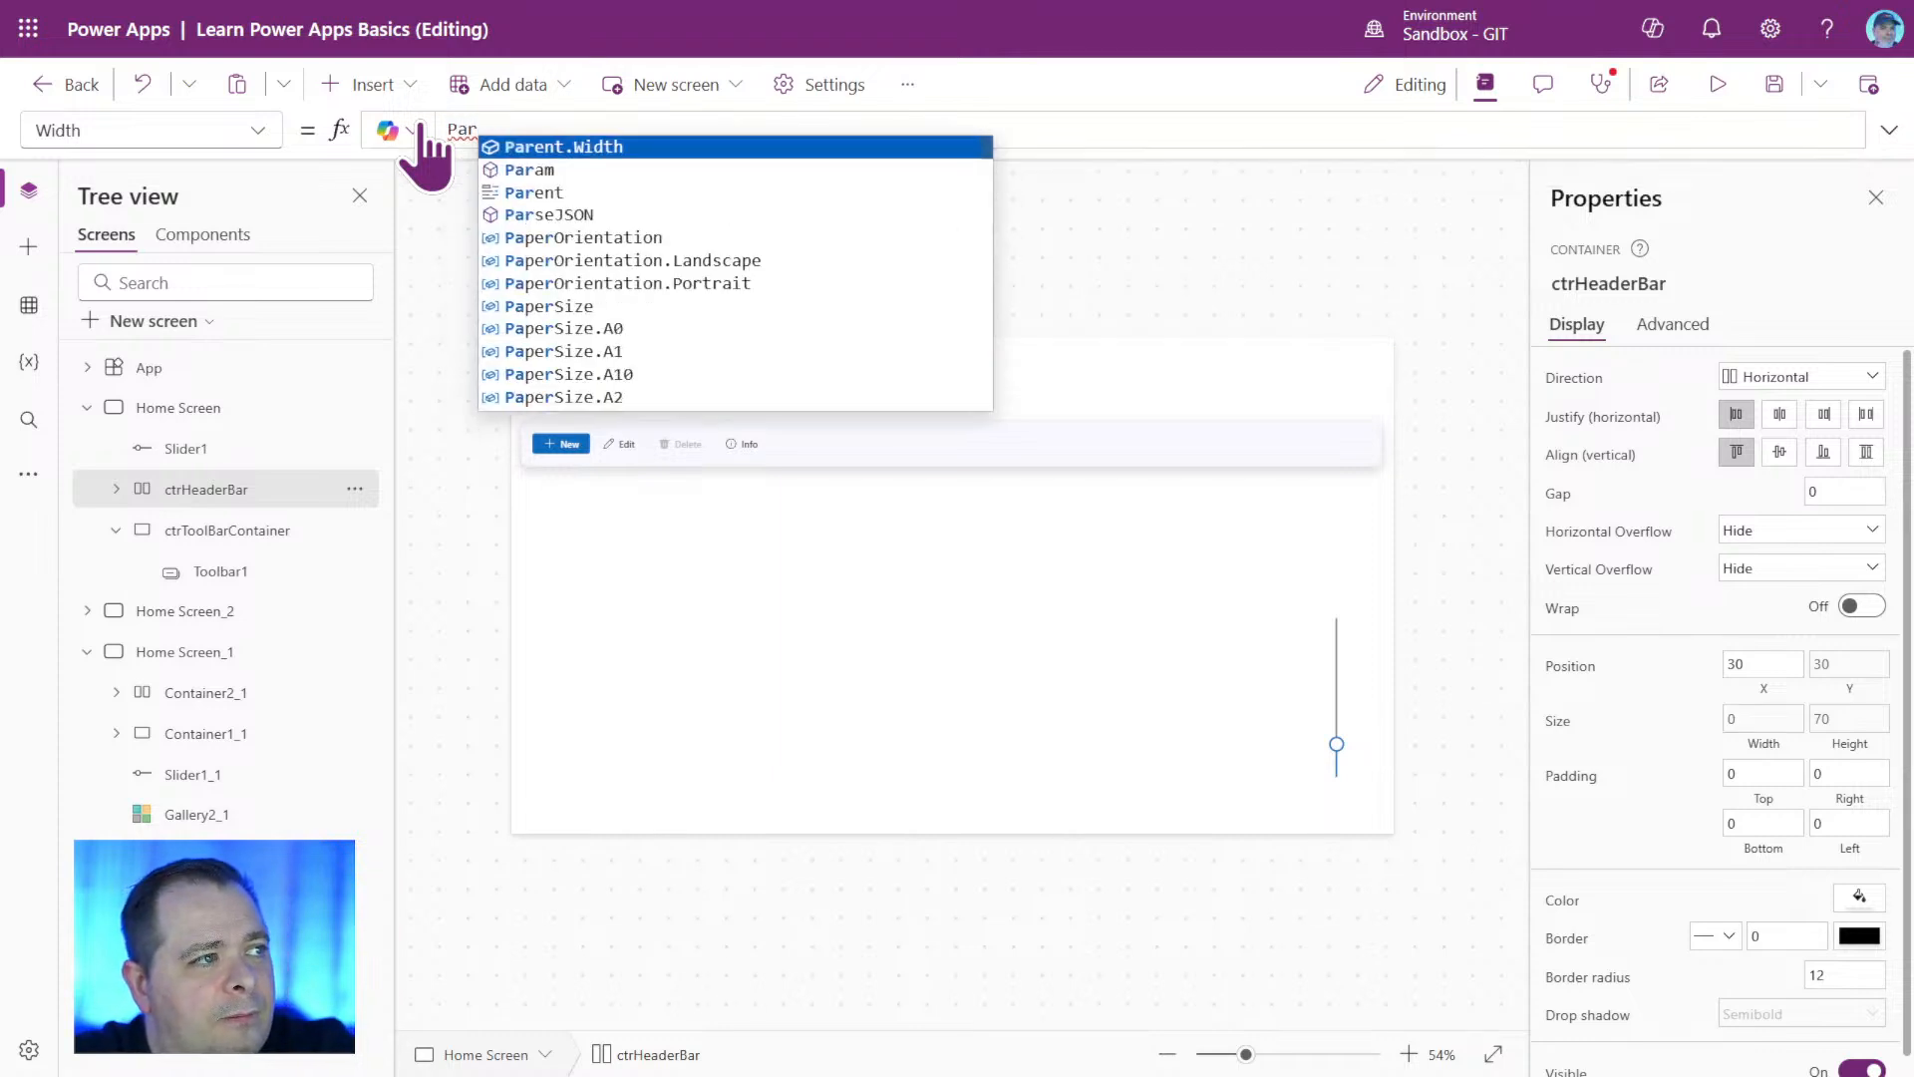
key("Tab")
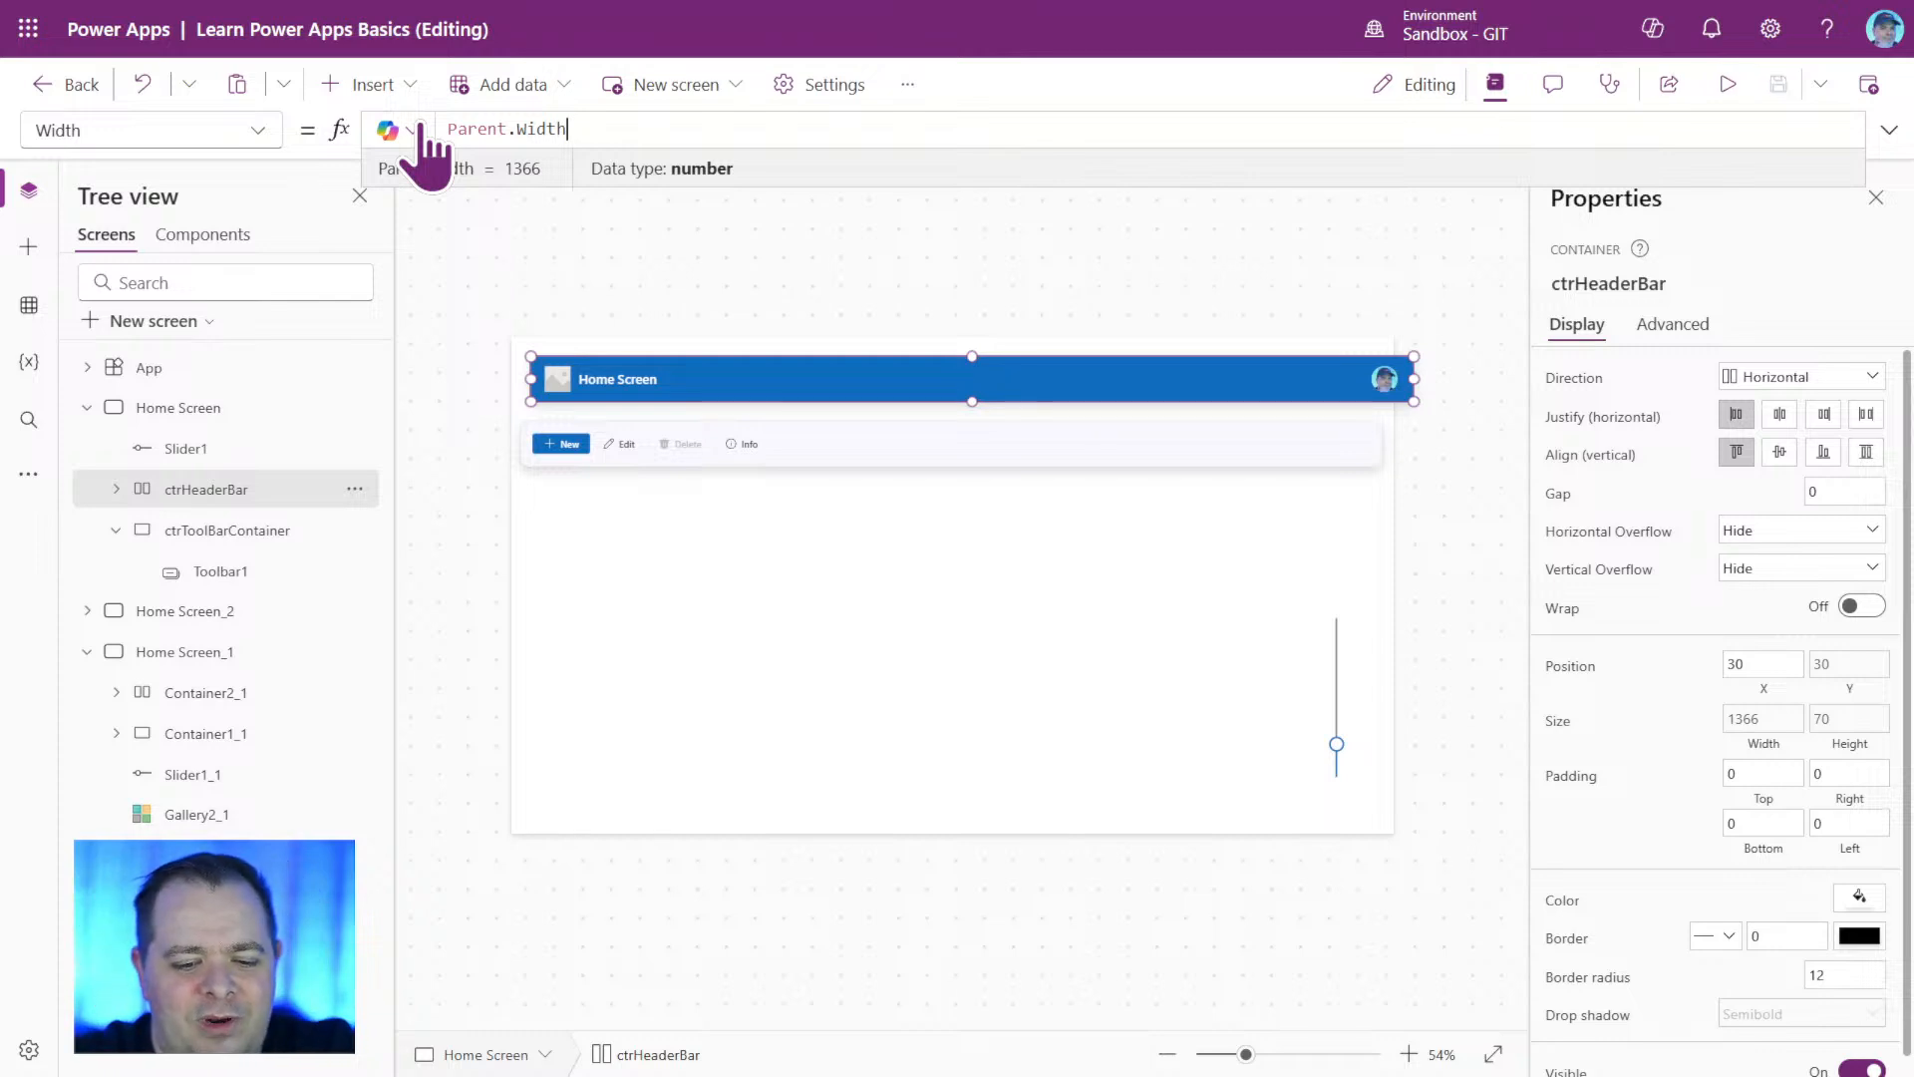
key("F5")
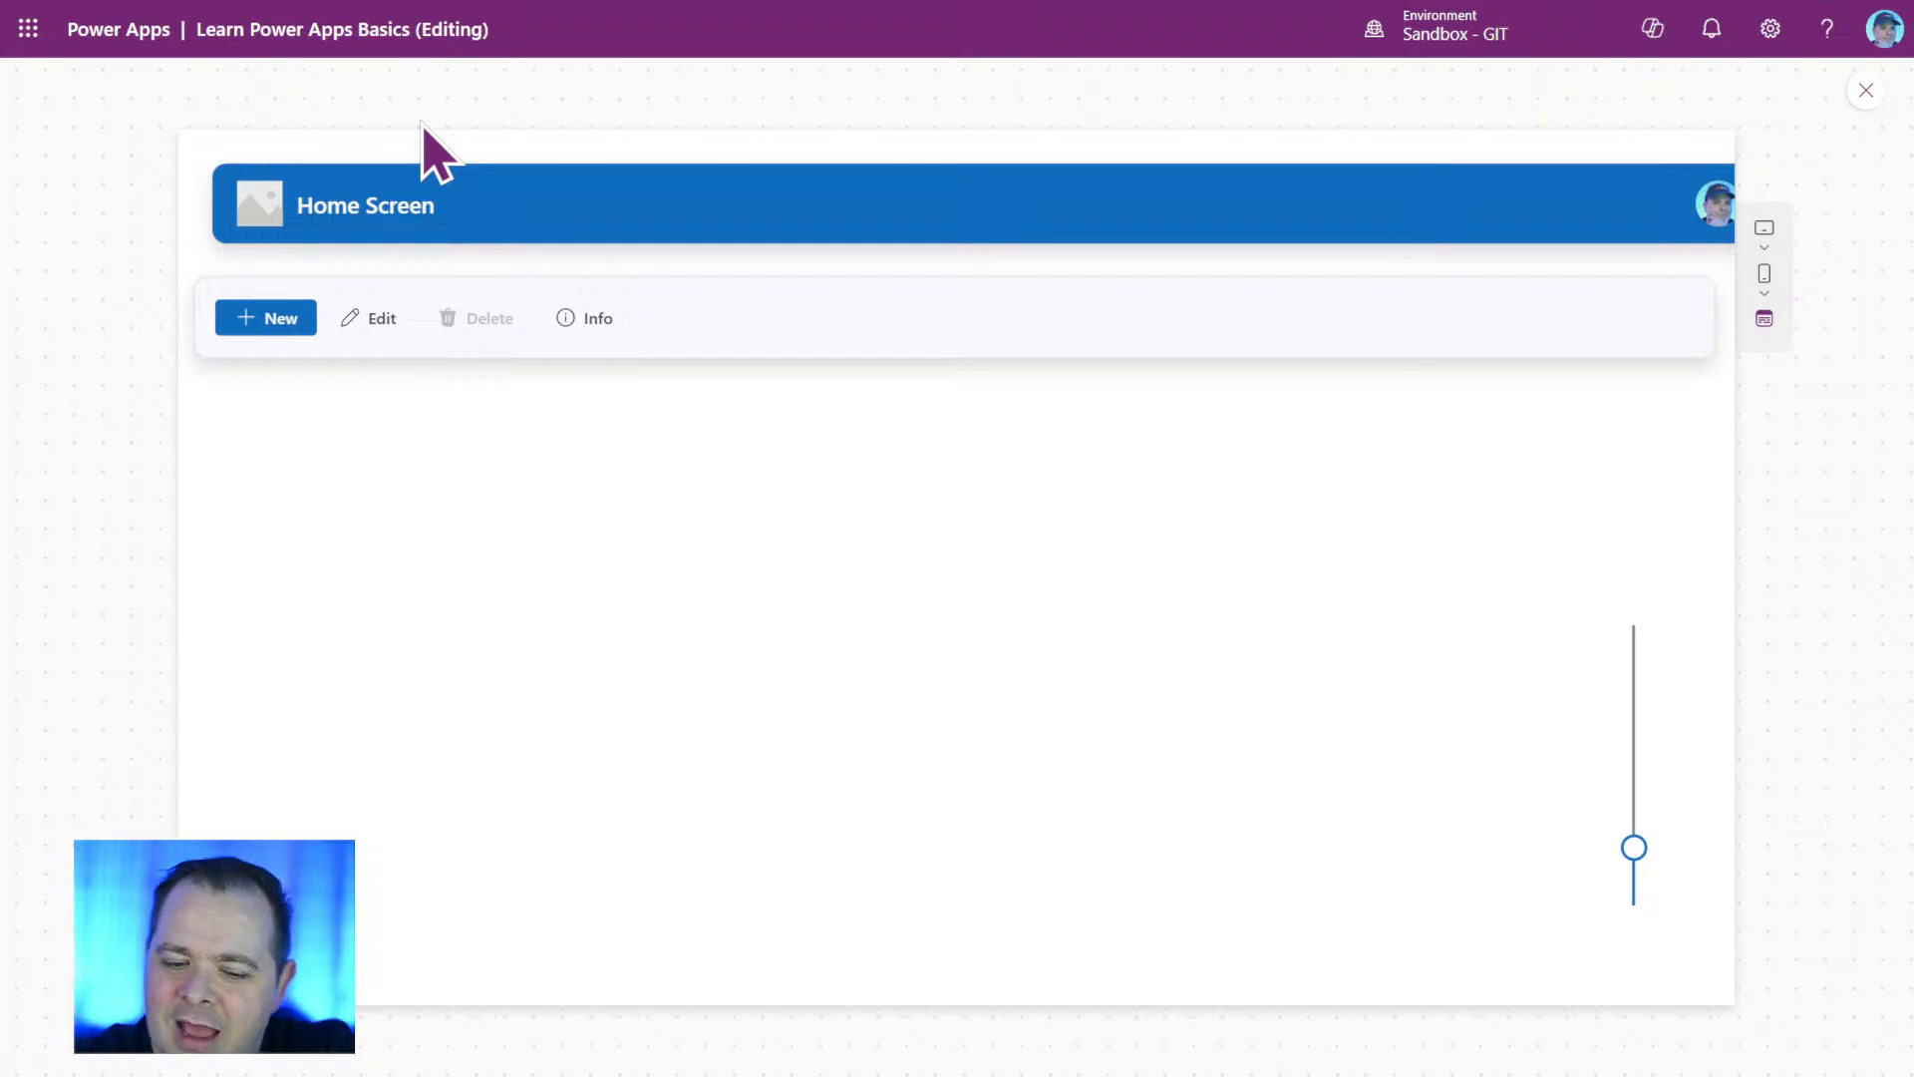
key("Escape")
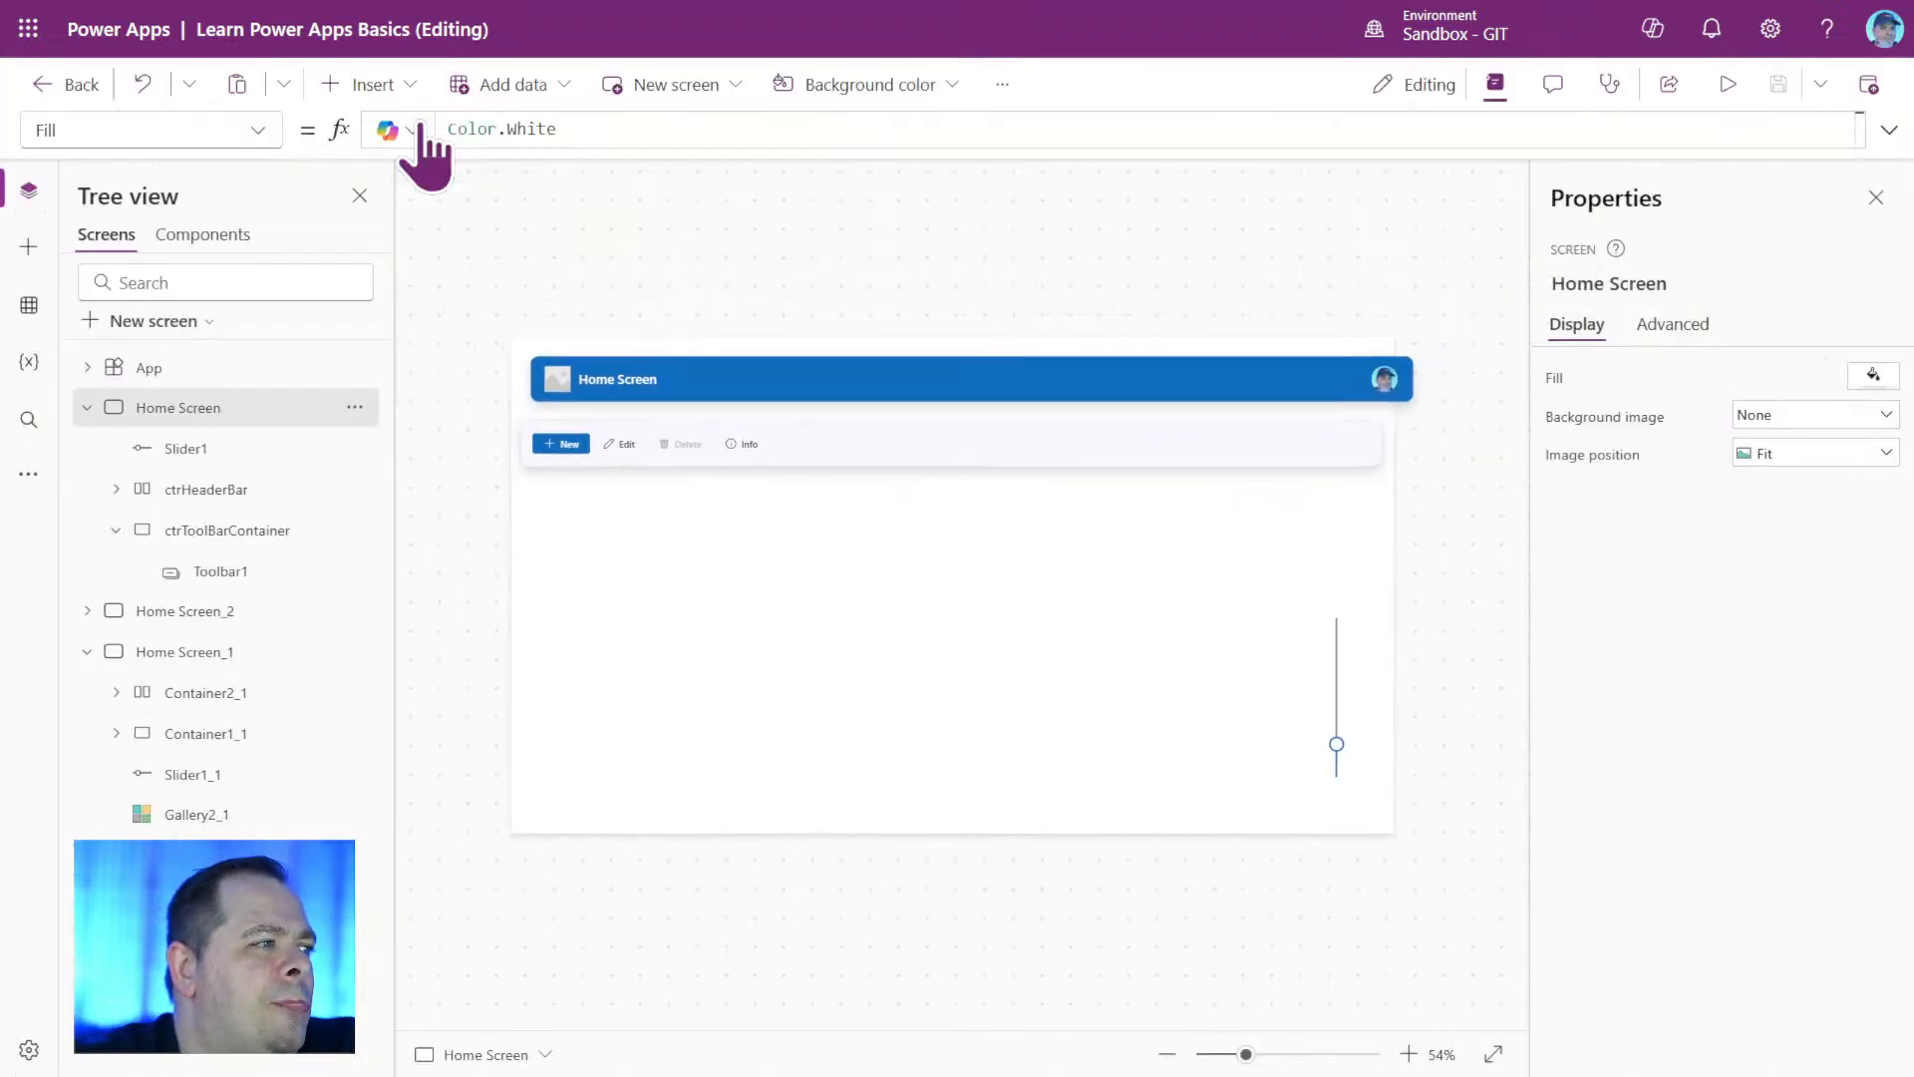
Extend ctrHeaderBar's Width formula to Parent.Width - Self.X, replacing the trial offset of 30 with the Self.X reference.
left_click(261, 490)
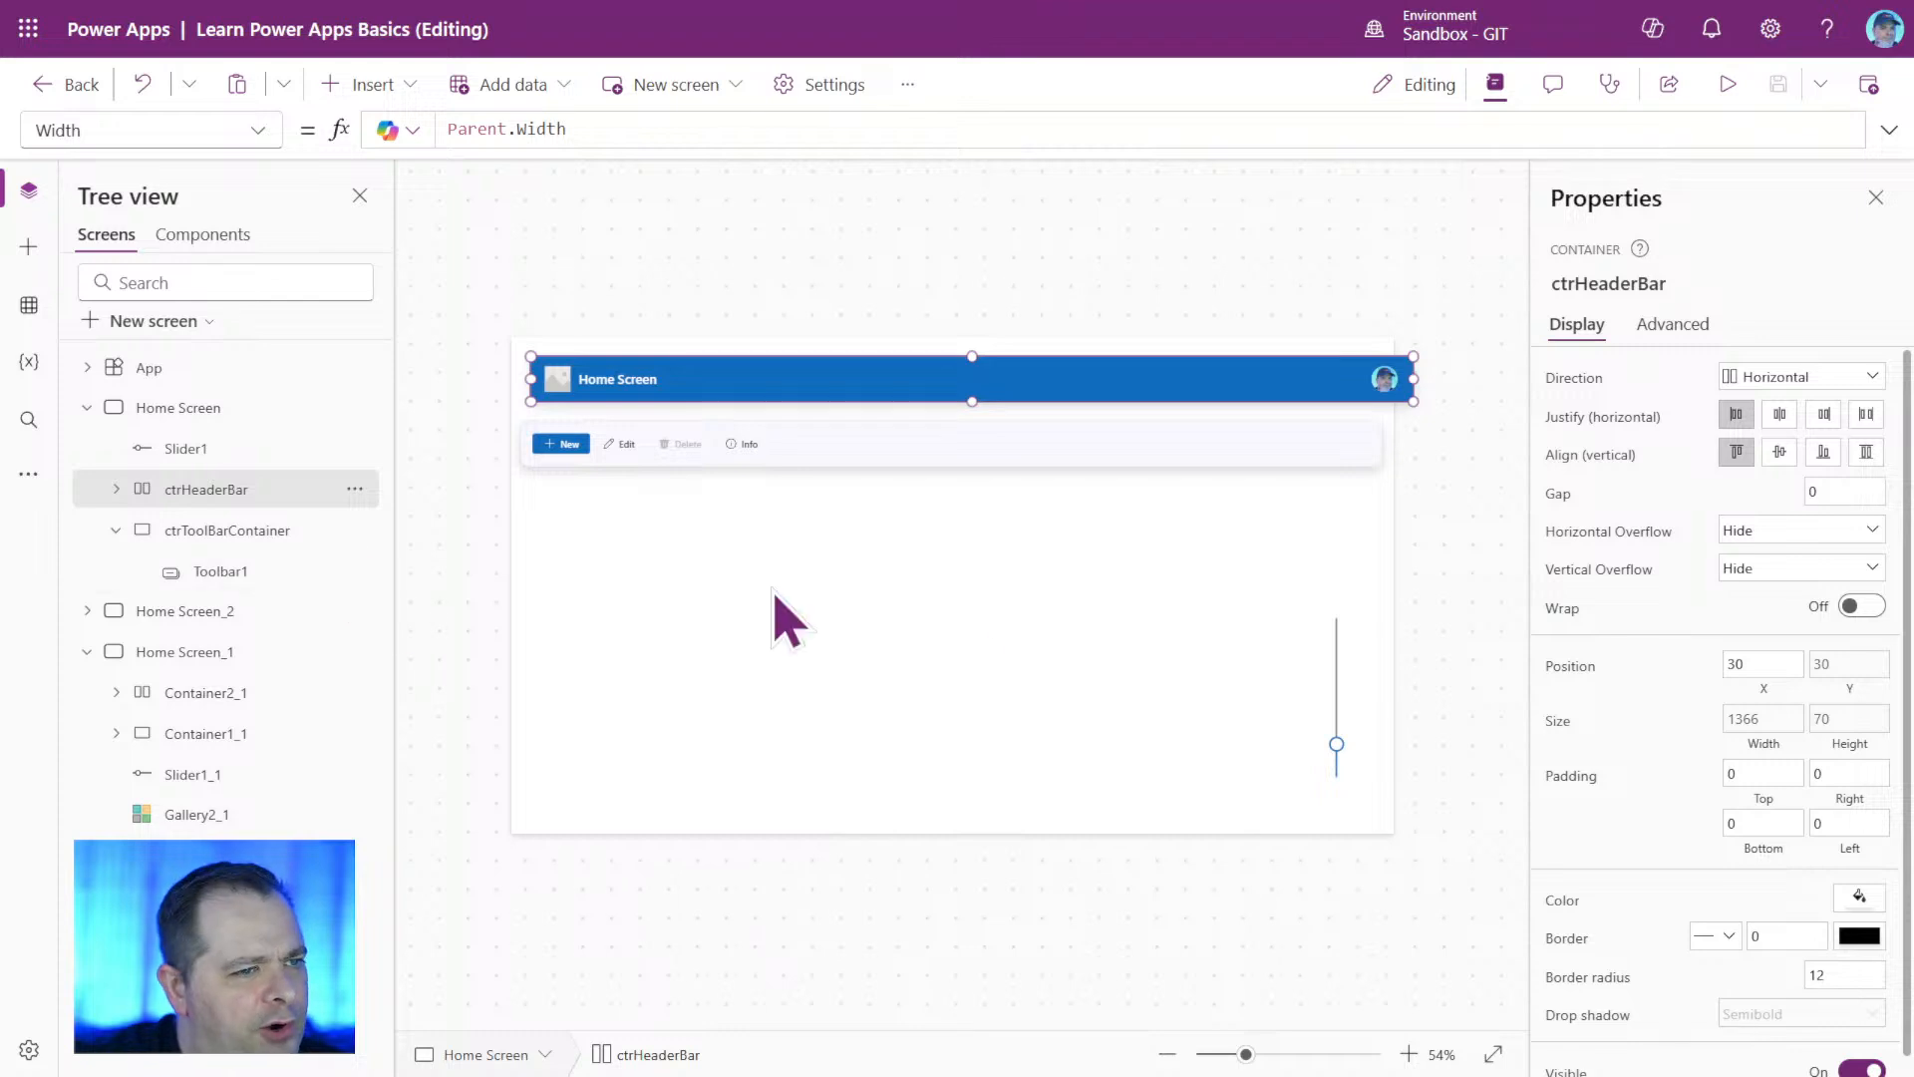
left_click(1770, 743)
left_click(641, 131)
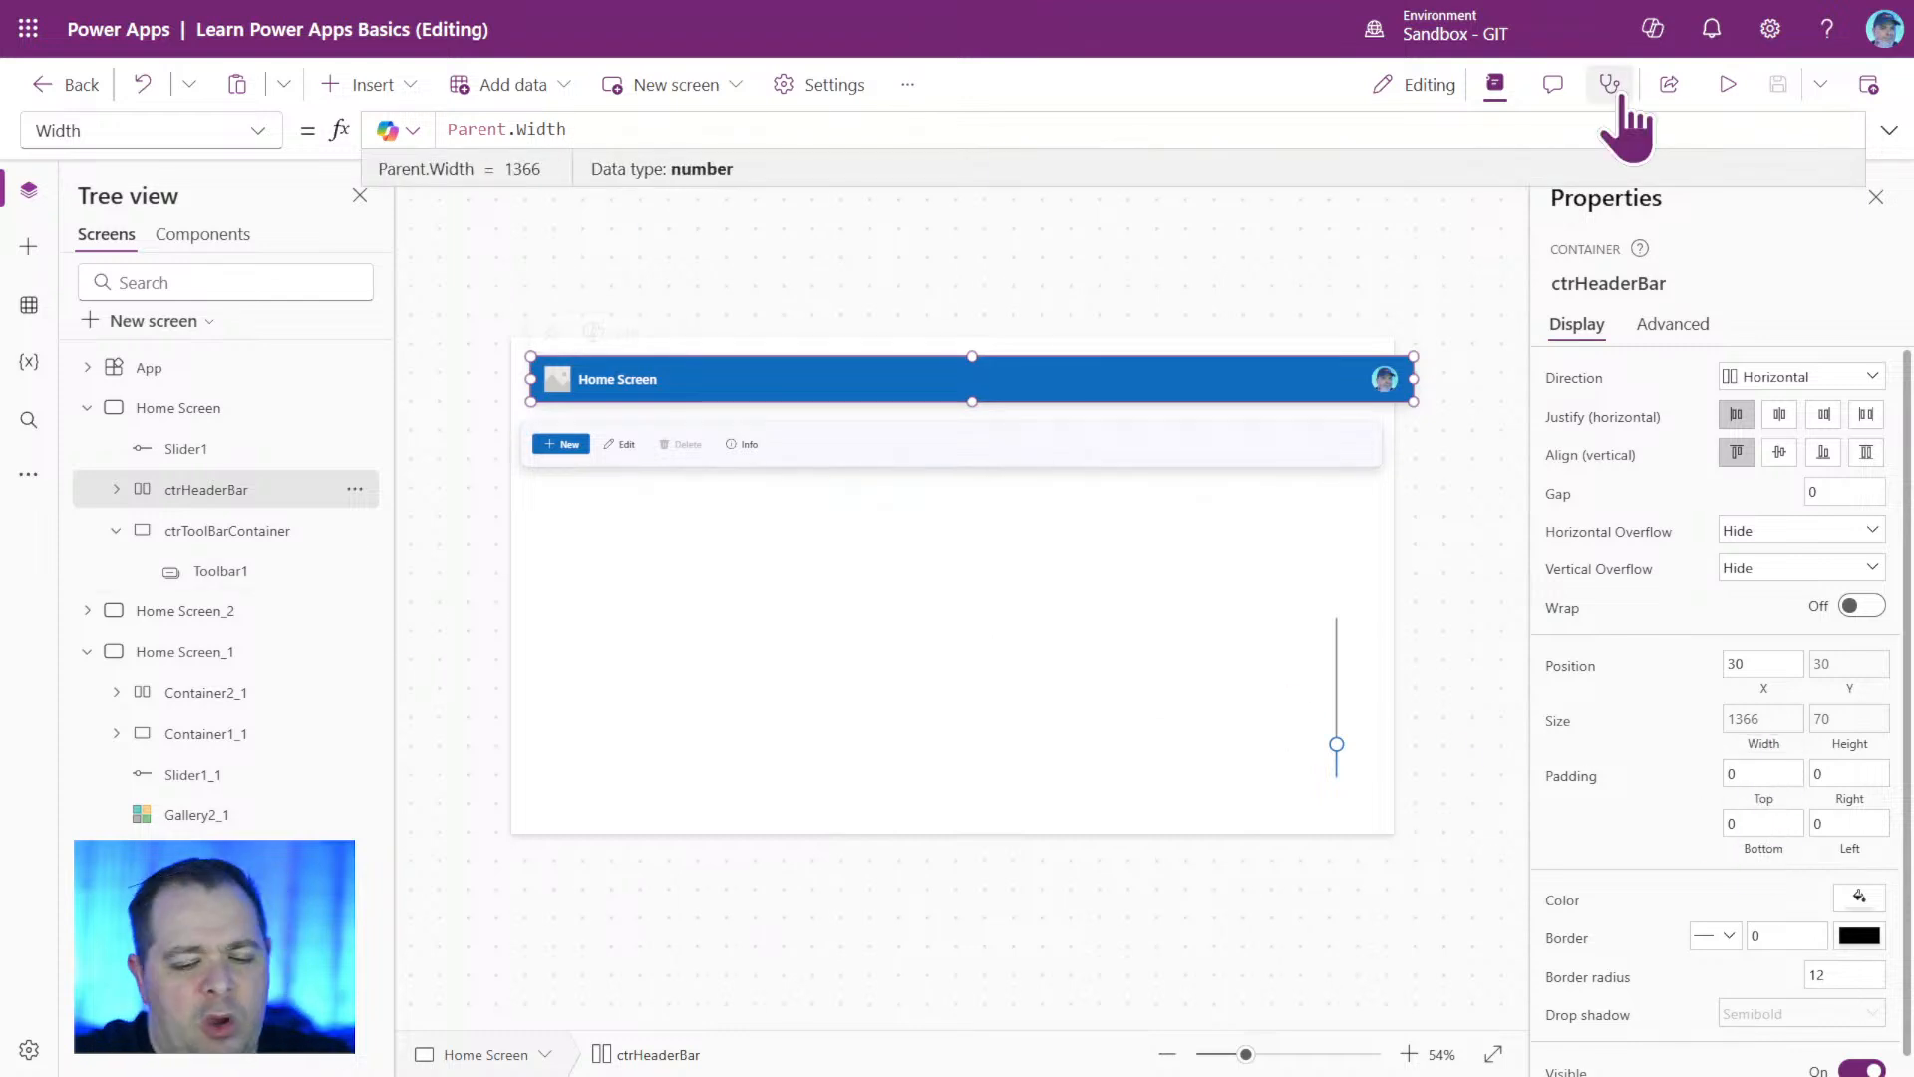
type("- 30")
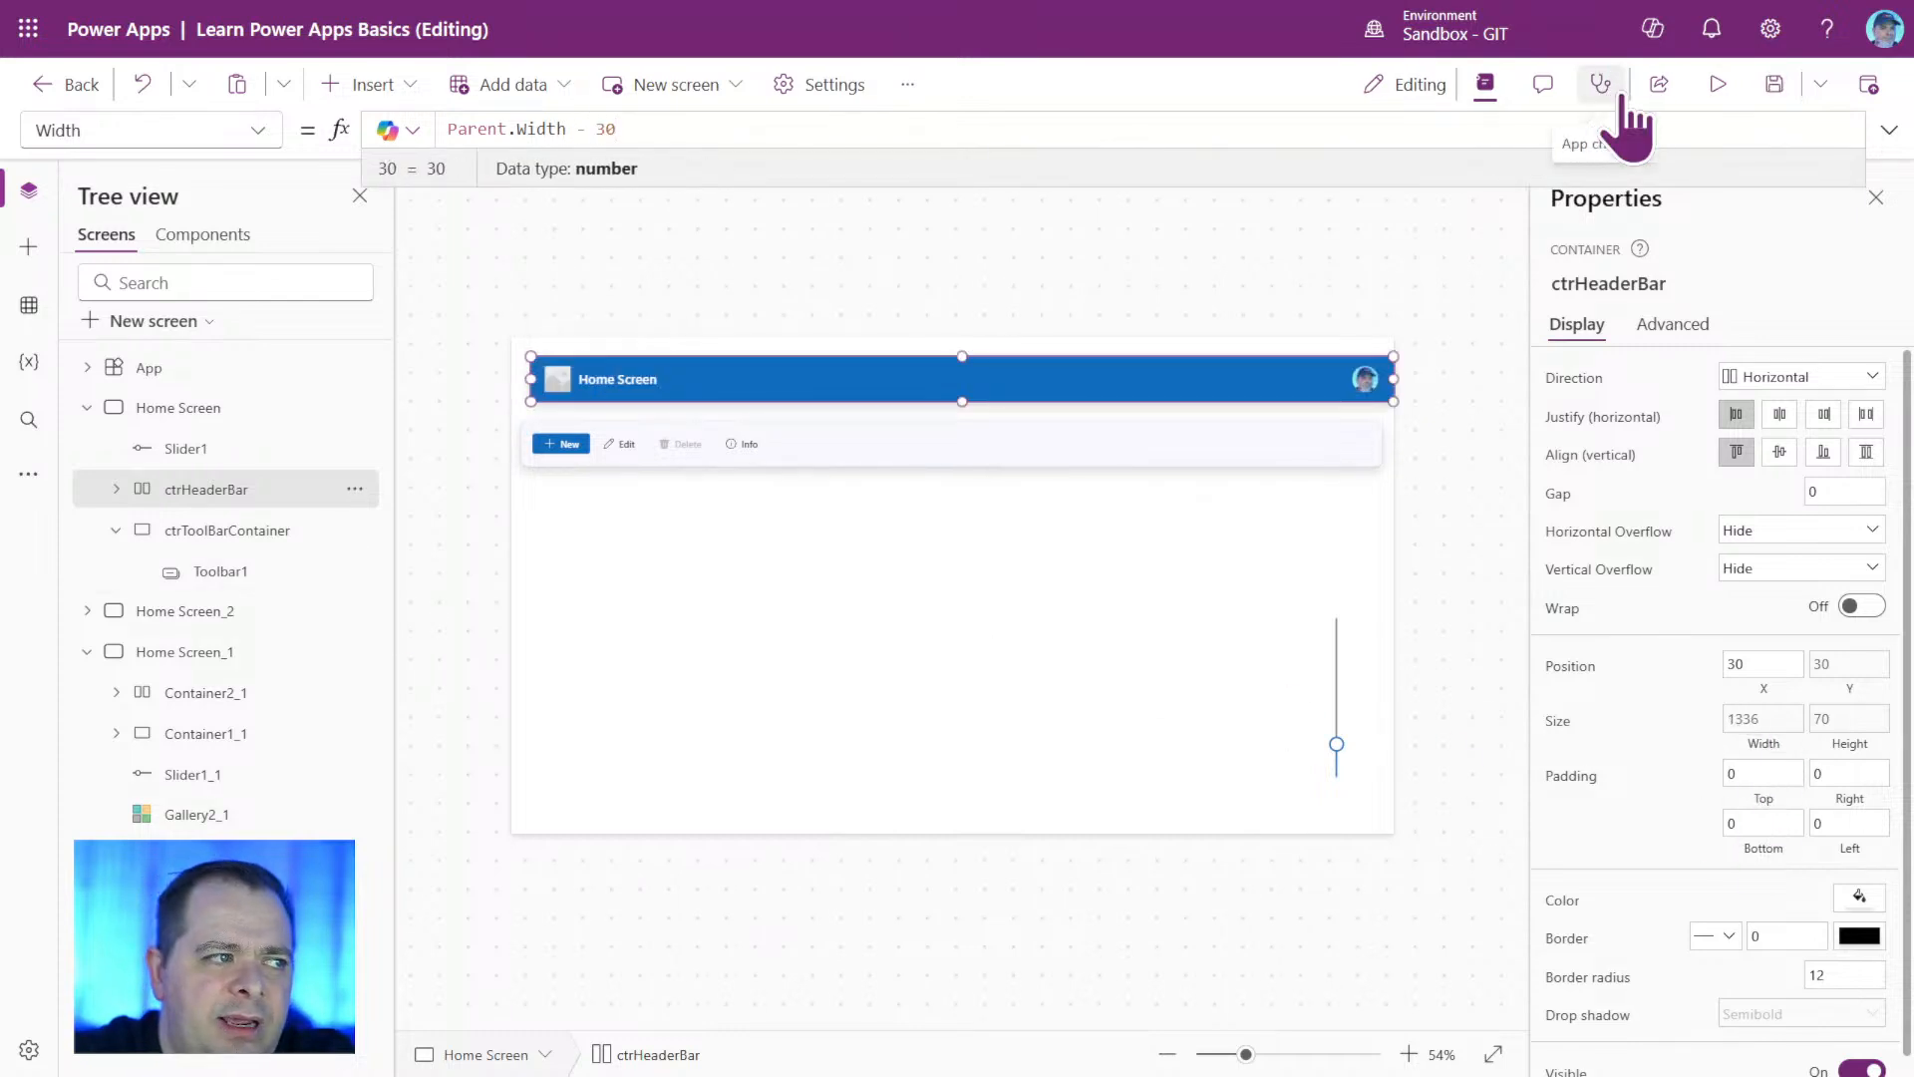
key("BackSpace")
key("BackSpace")
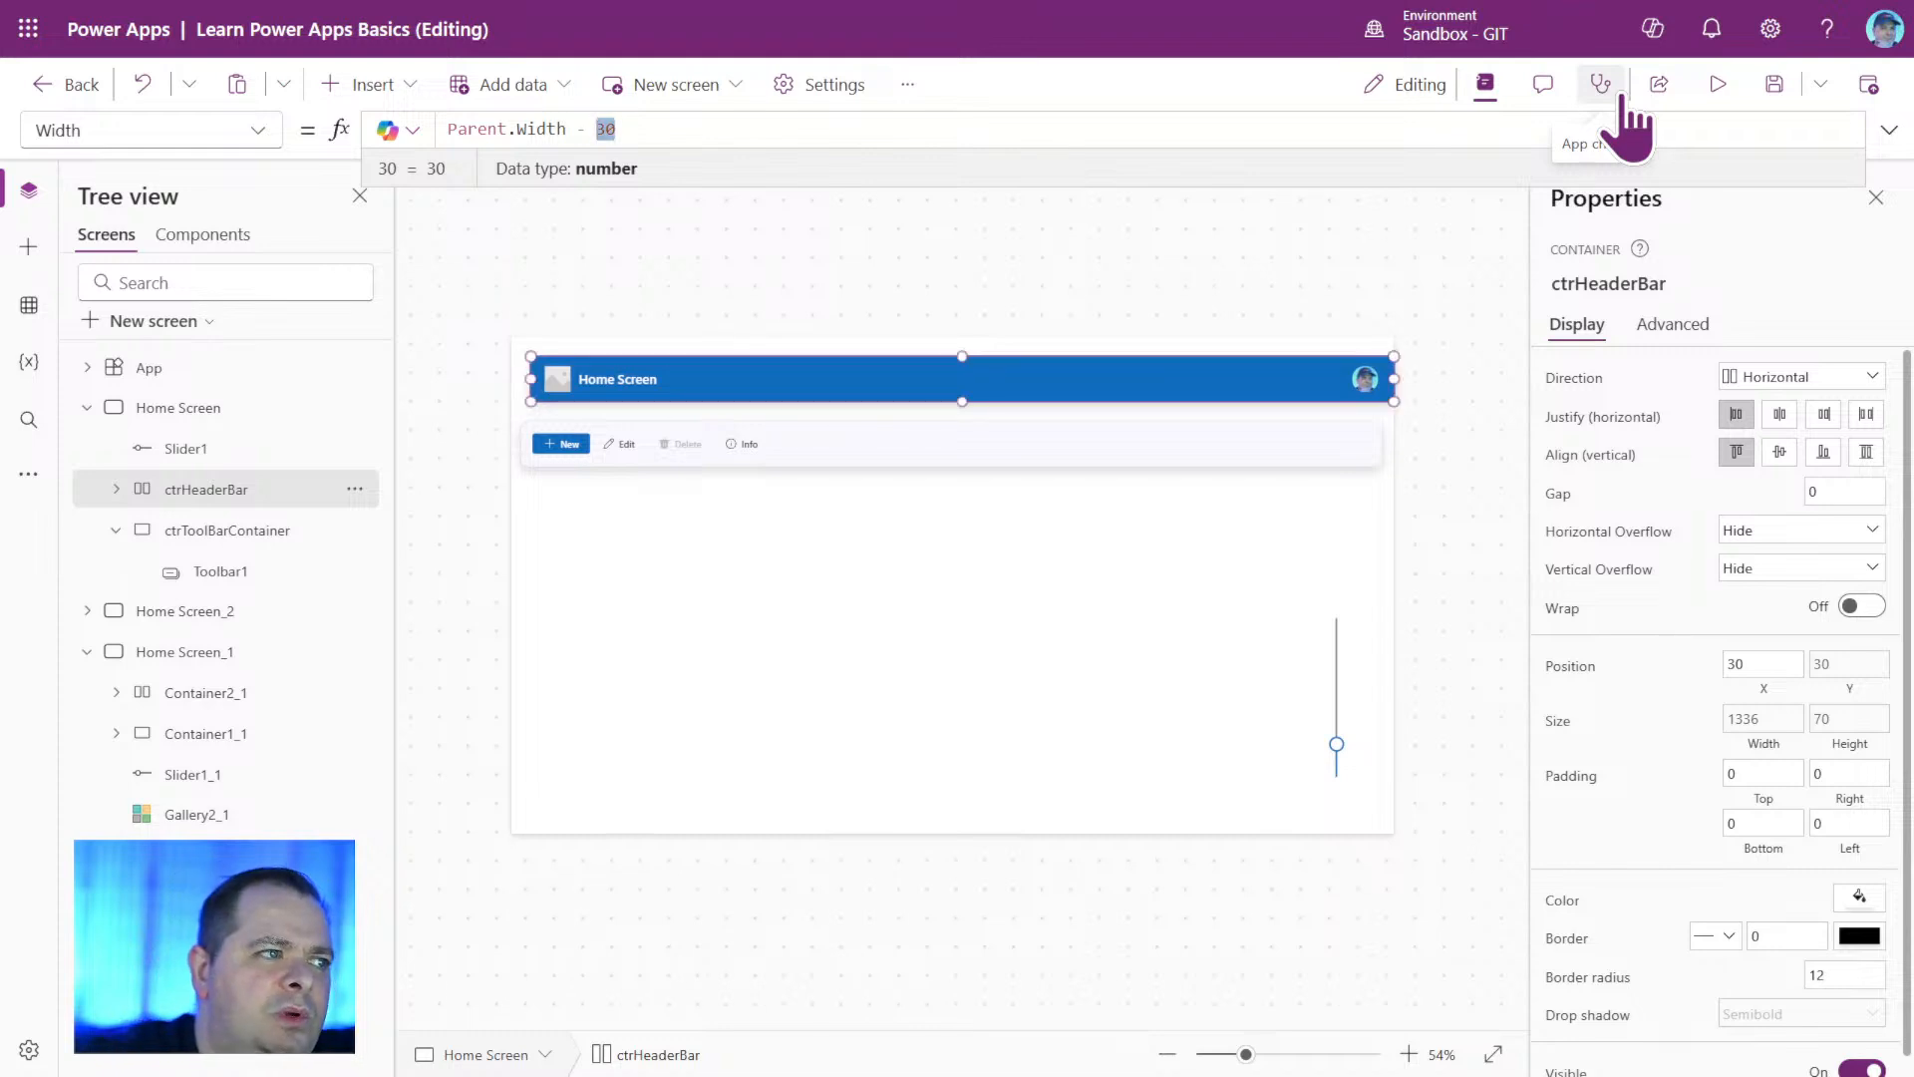
type("Self.X")
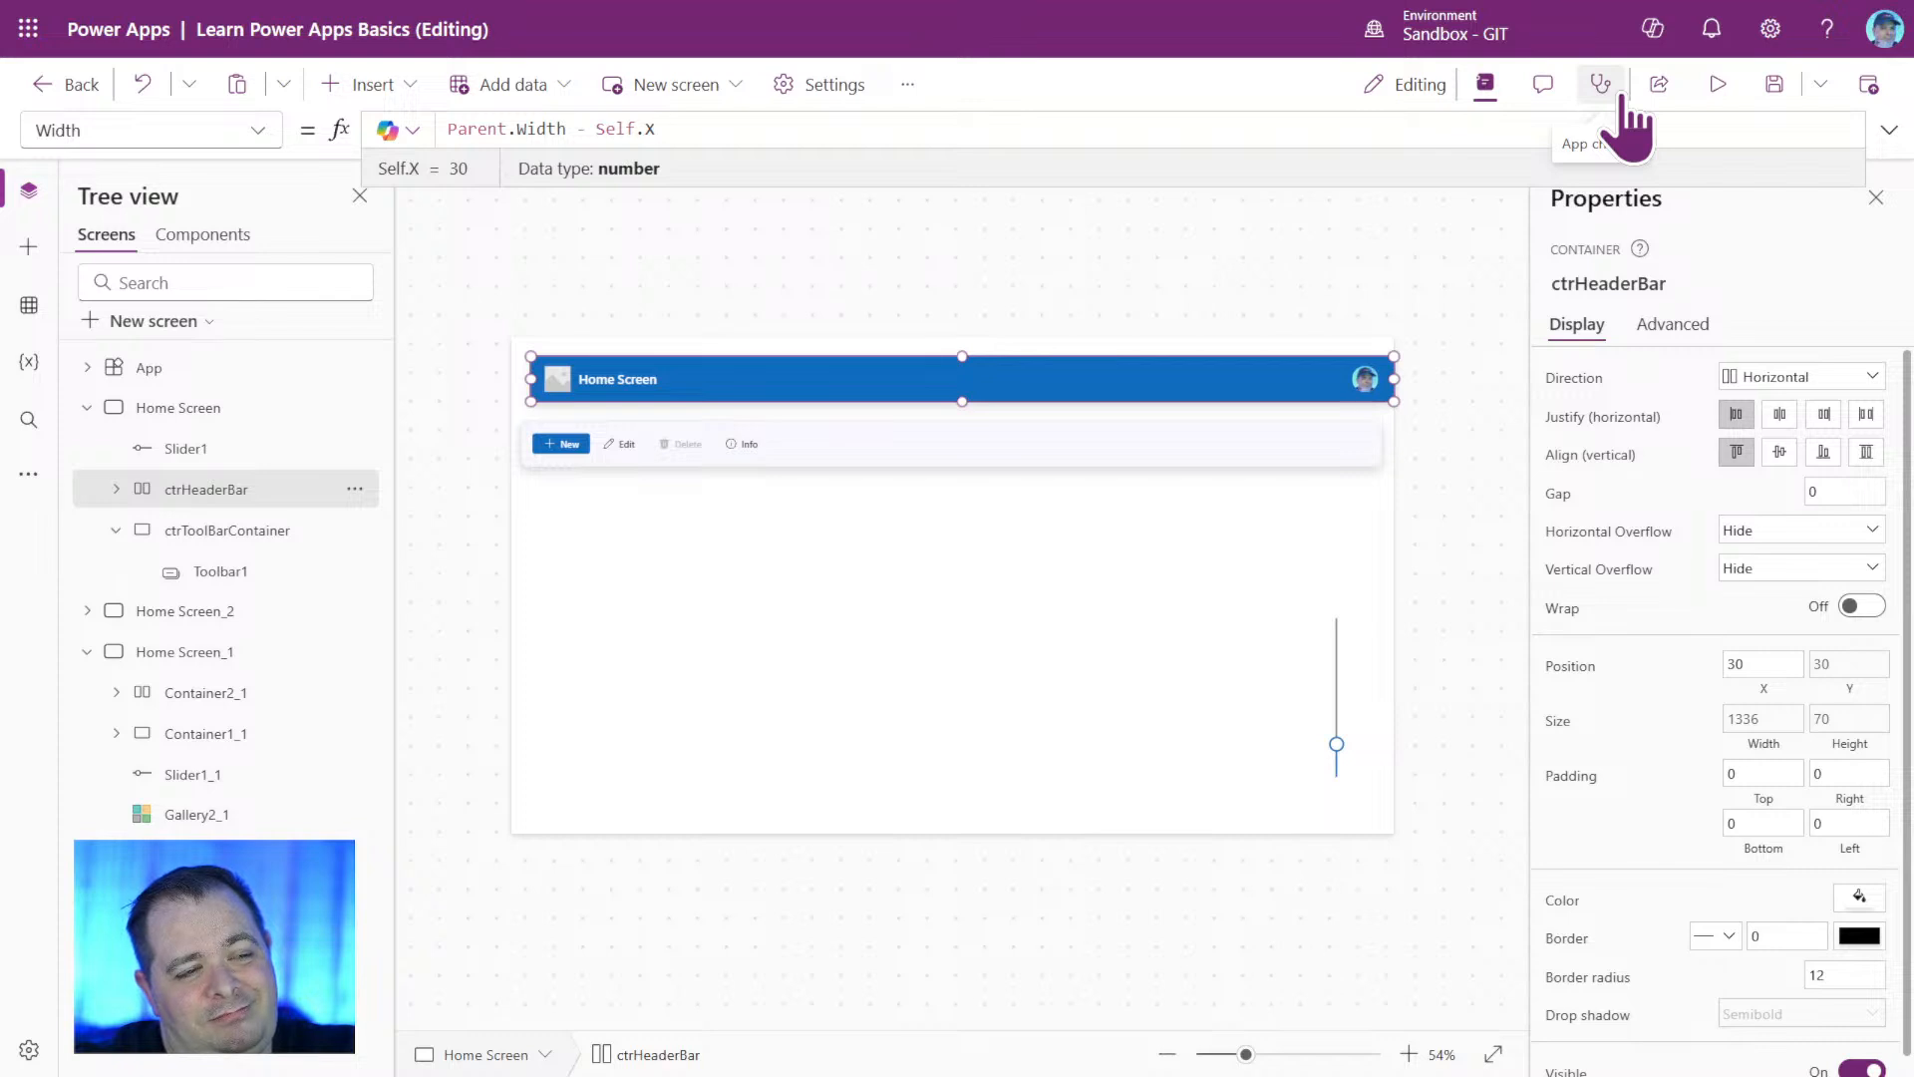
Extend ctrHeaderBar's Width formula to Parent.Width - Self.X * 2.
left_click(1505, 483)
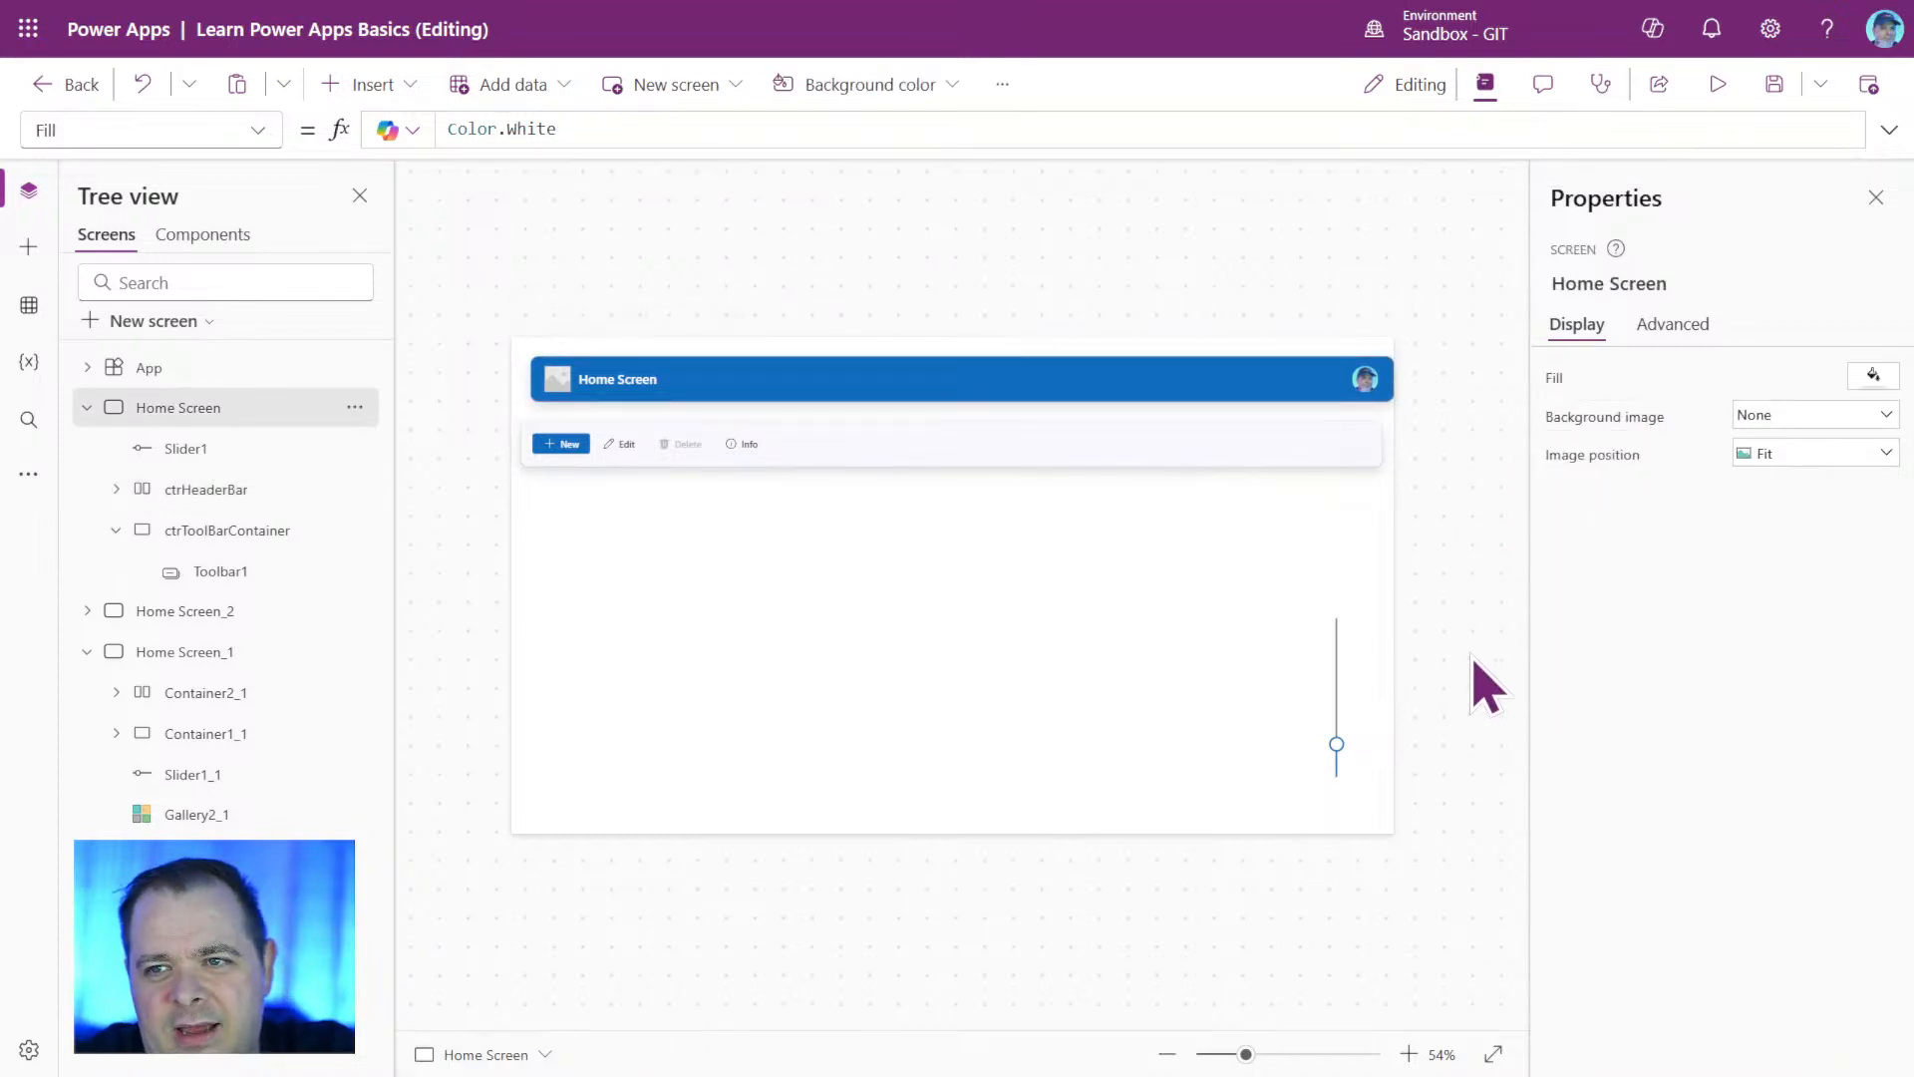
left_click(204, 490)
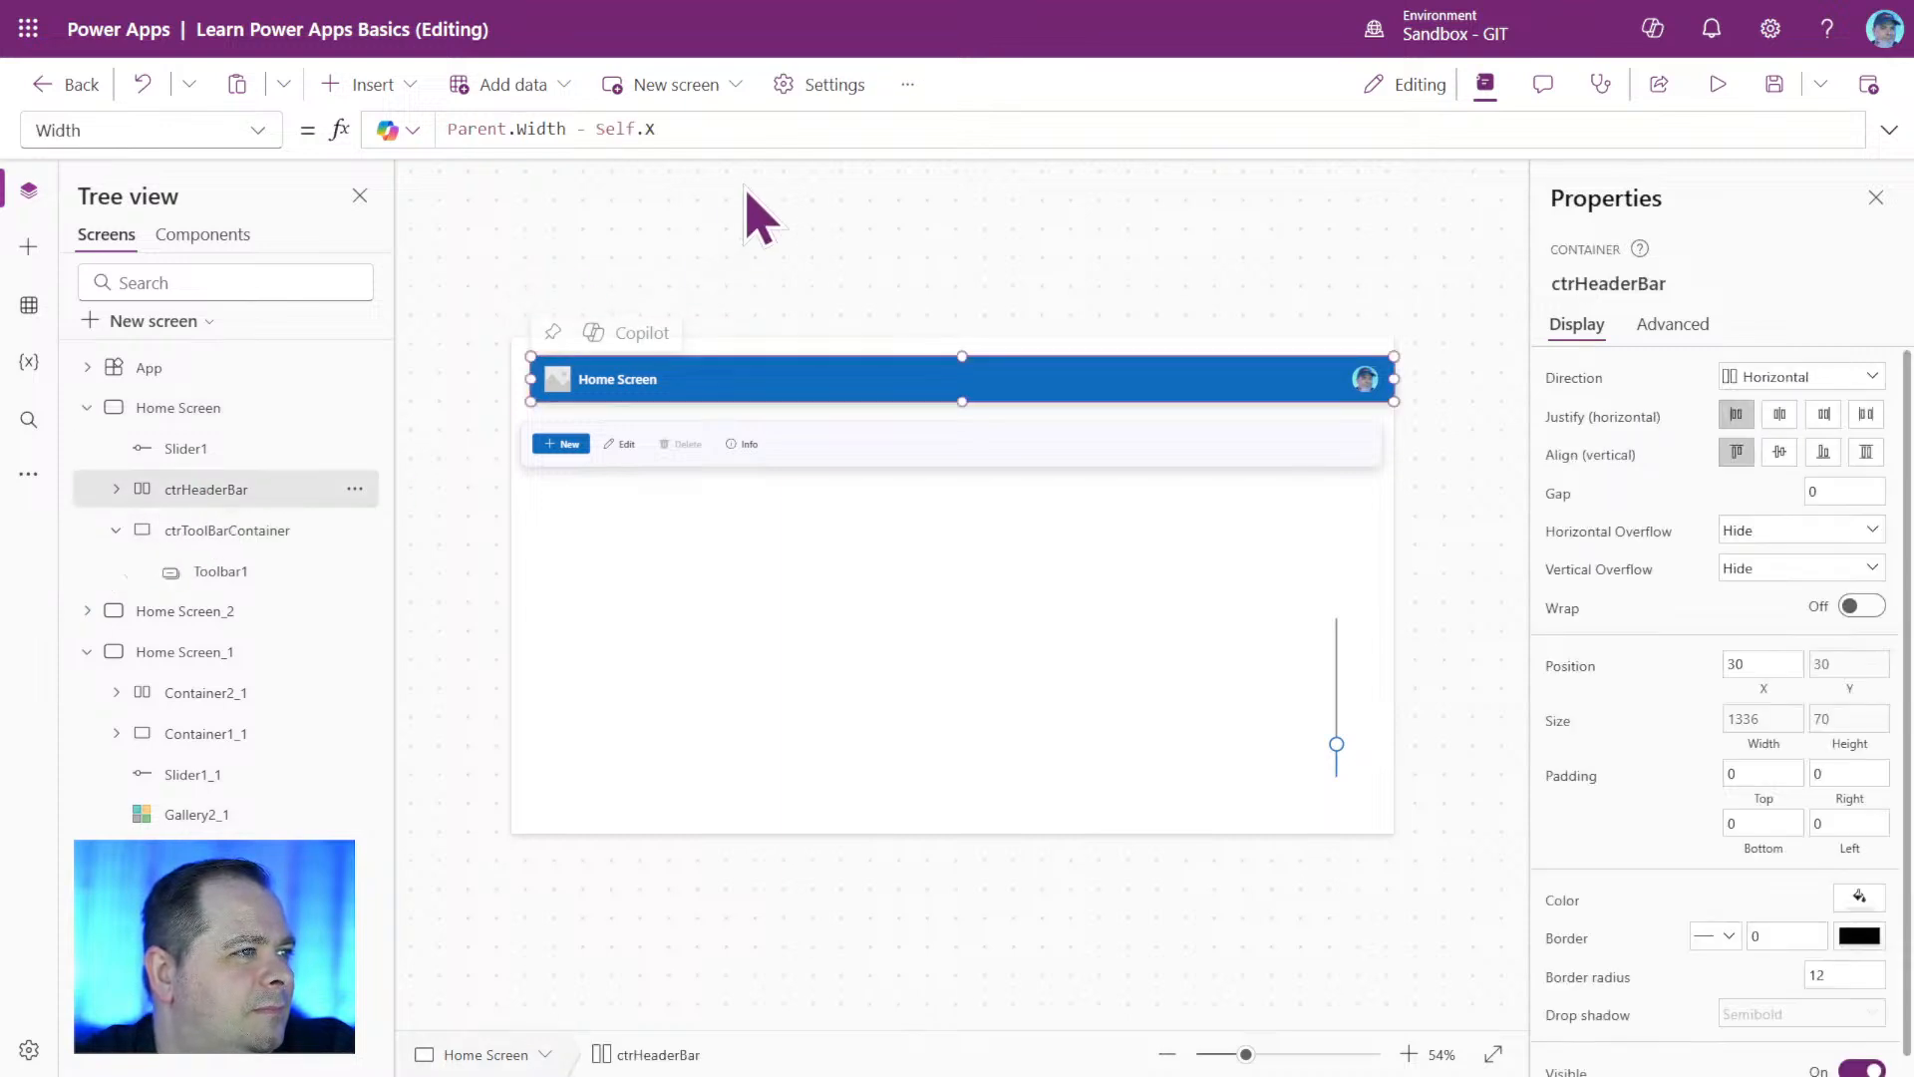
left_click(769, 130)
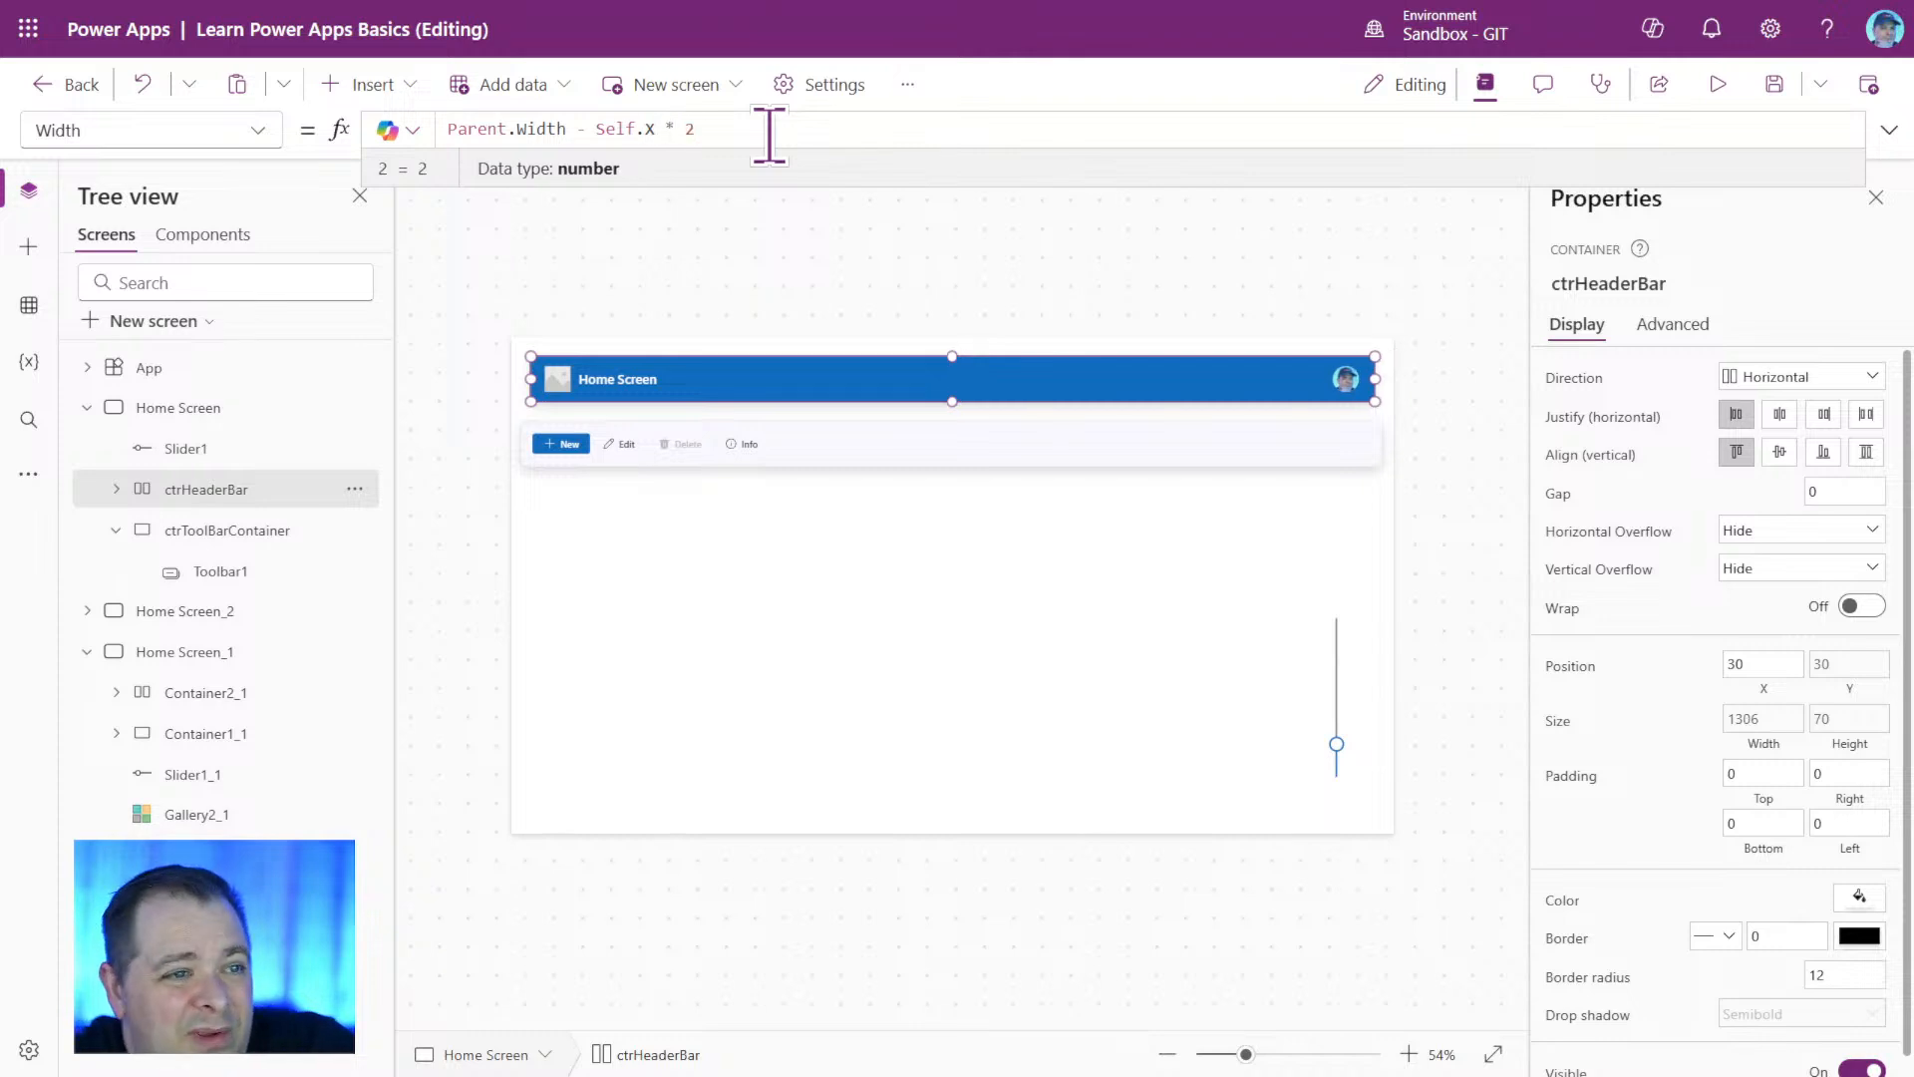
left_click(1508, 519)
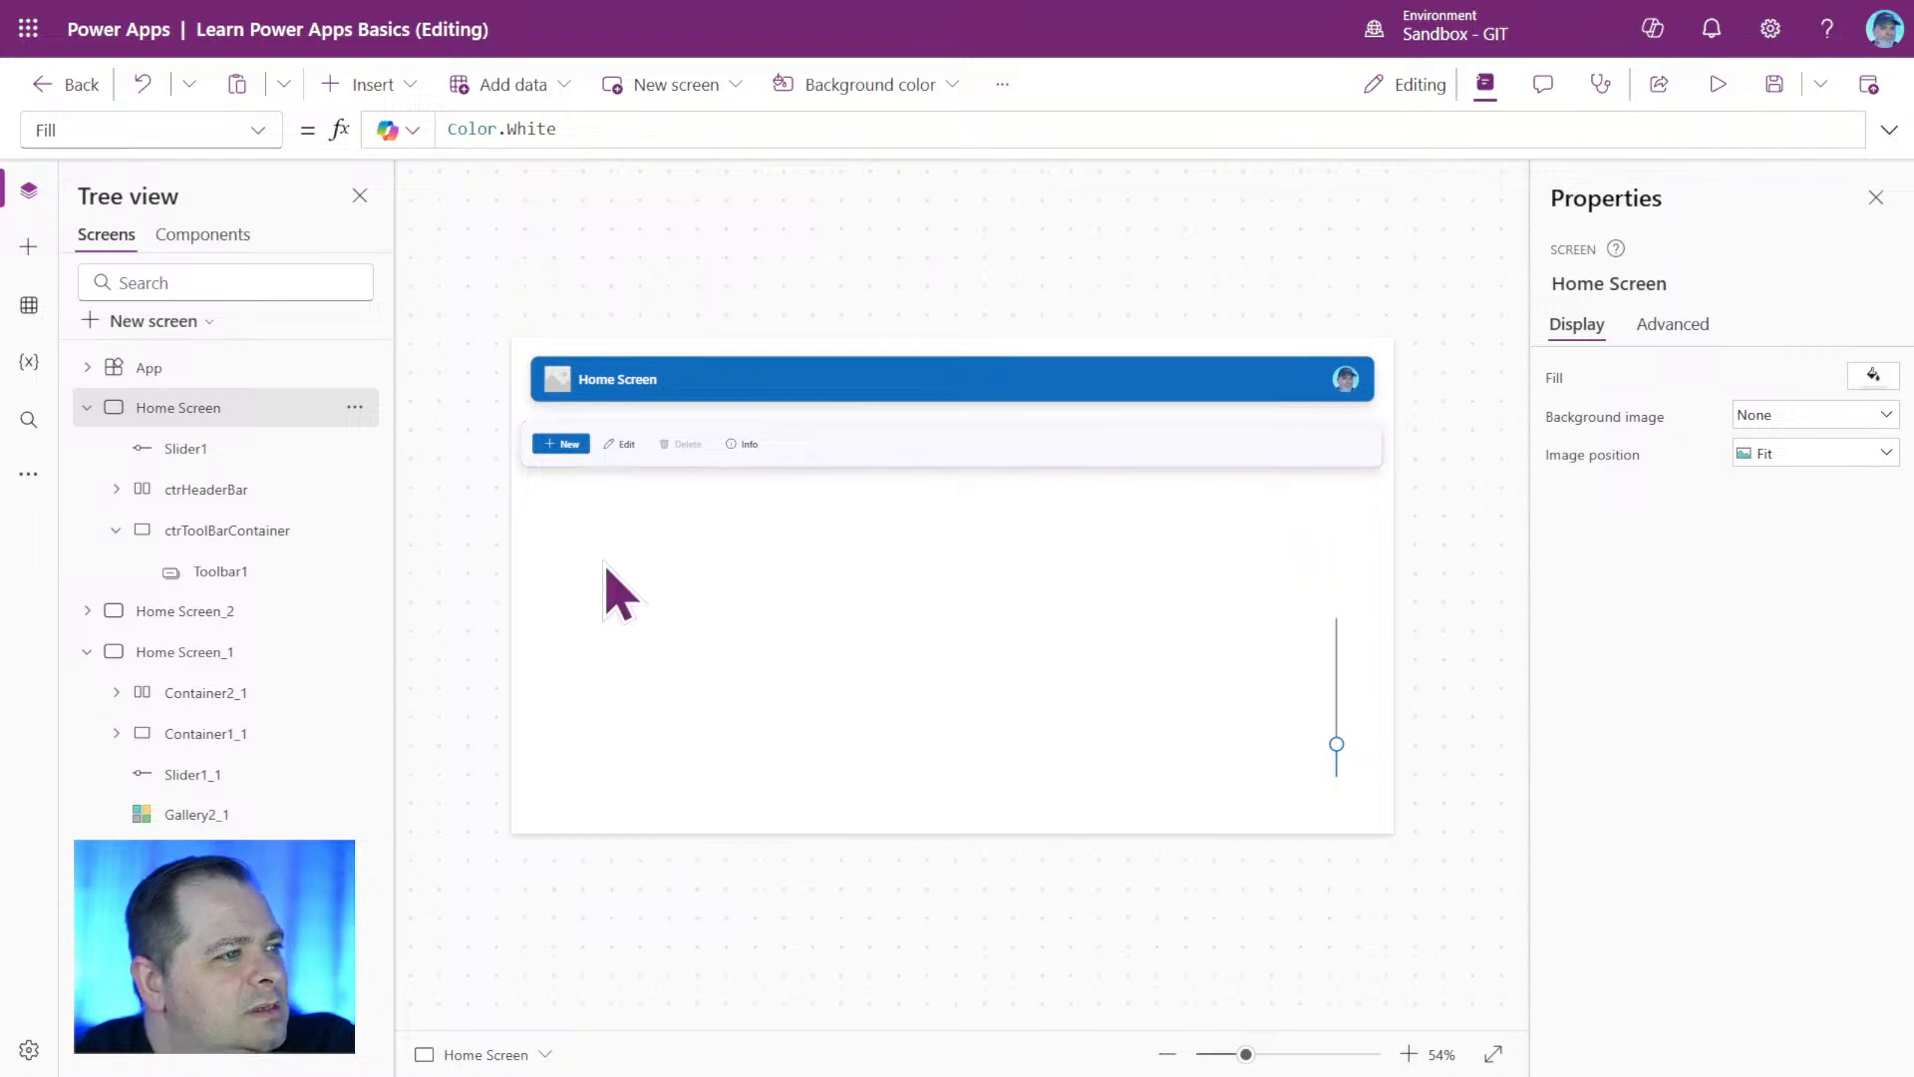
Copy the header container's name and set ctrToolBarContainer's X formula to ctrHeaderBar.X.
left_click(261, 488)
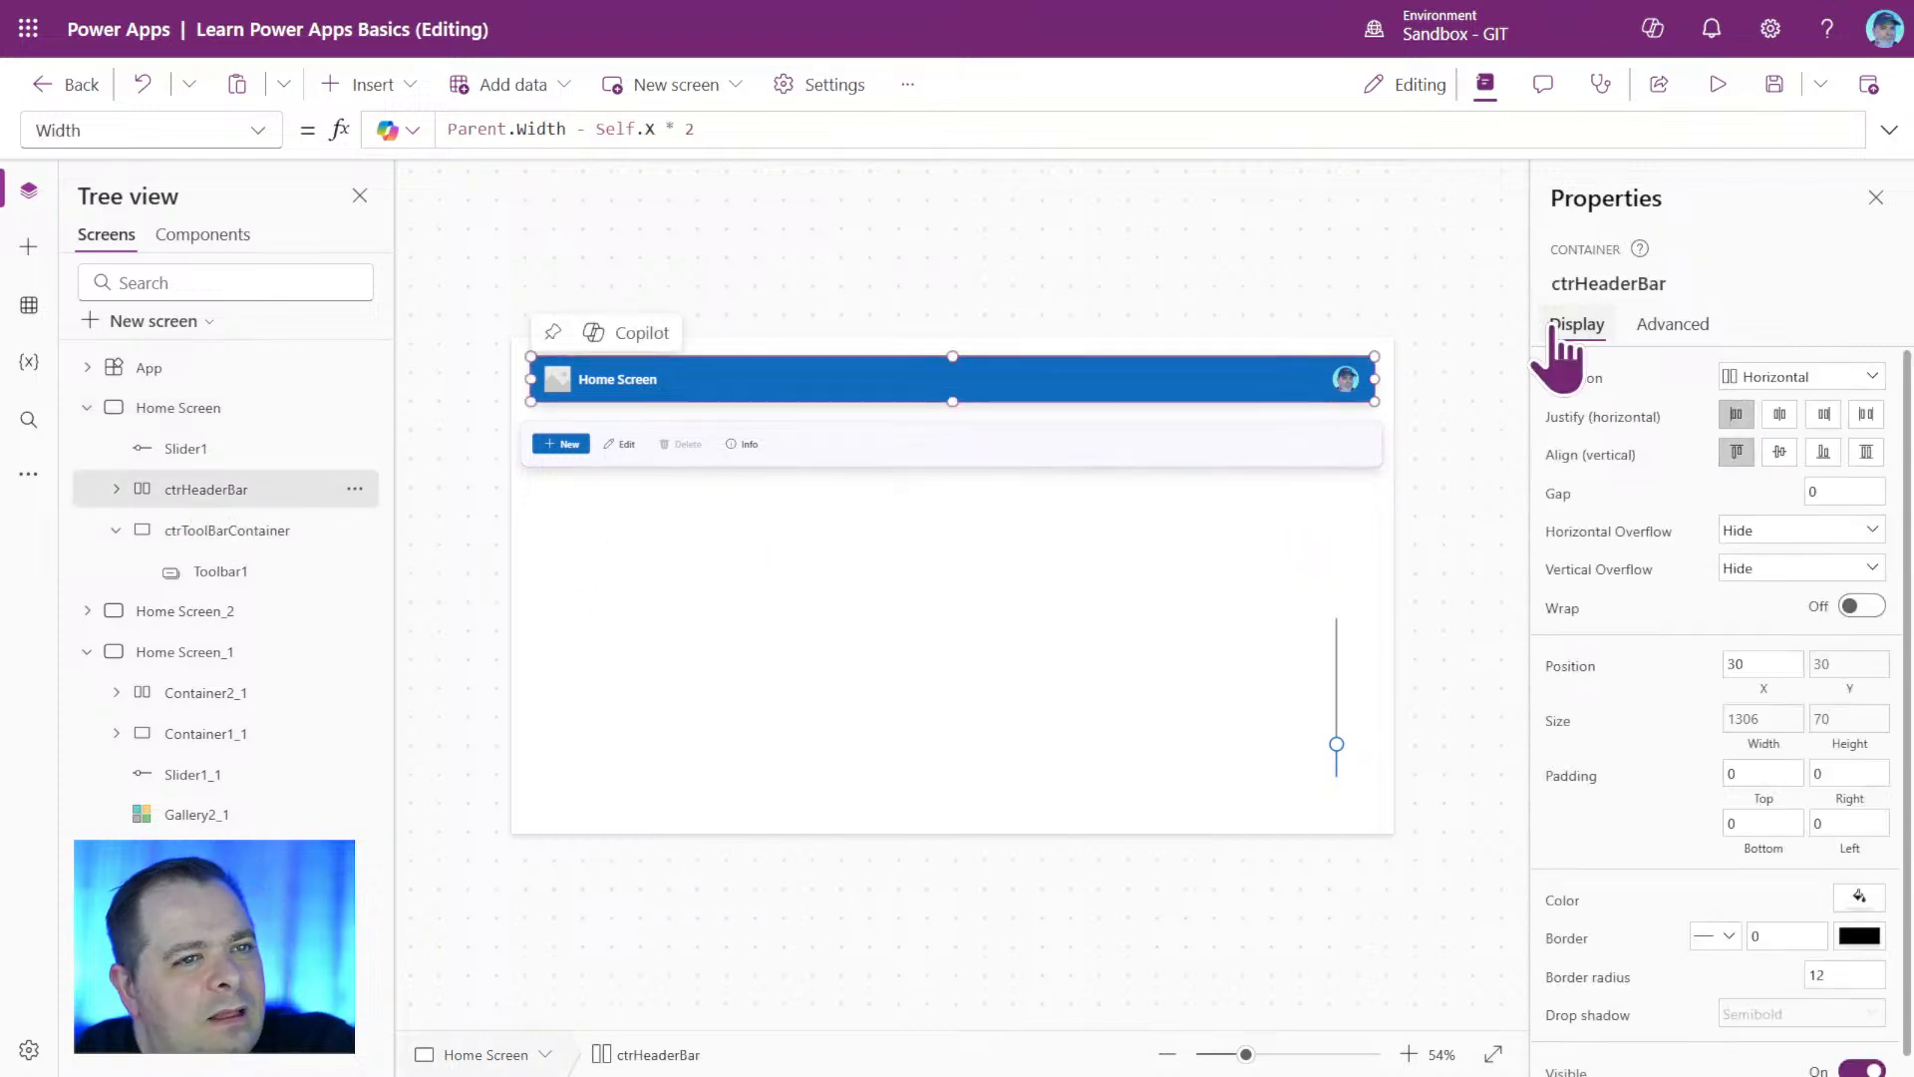
left_click(1623, 284)
key("ctrl+c")
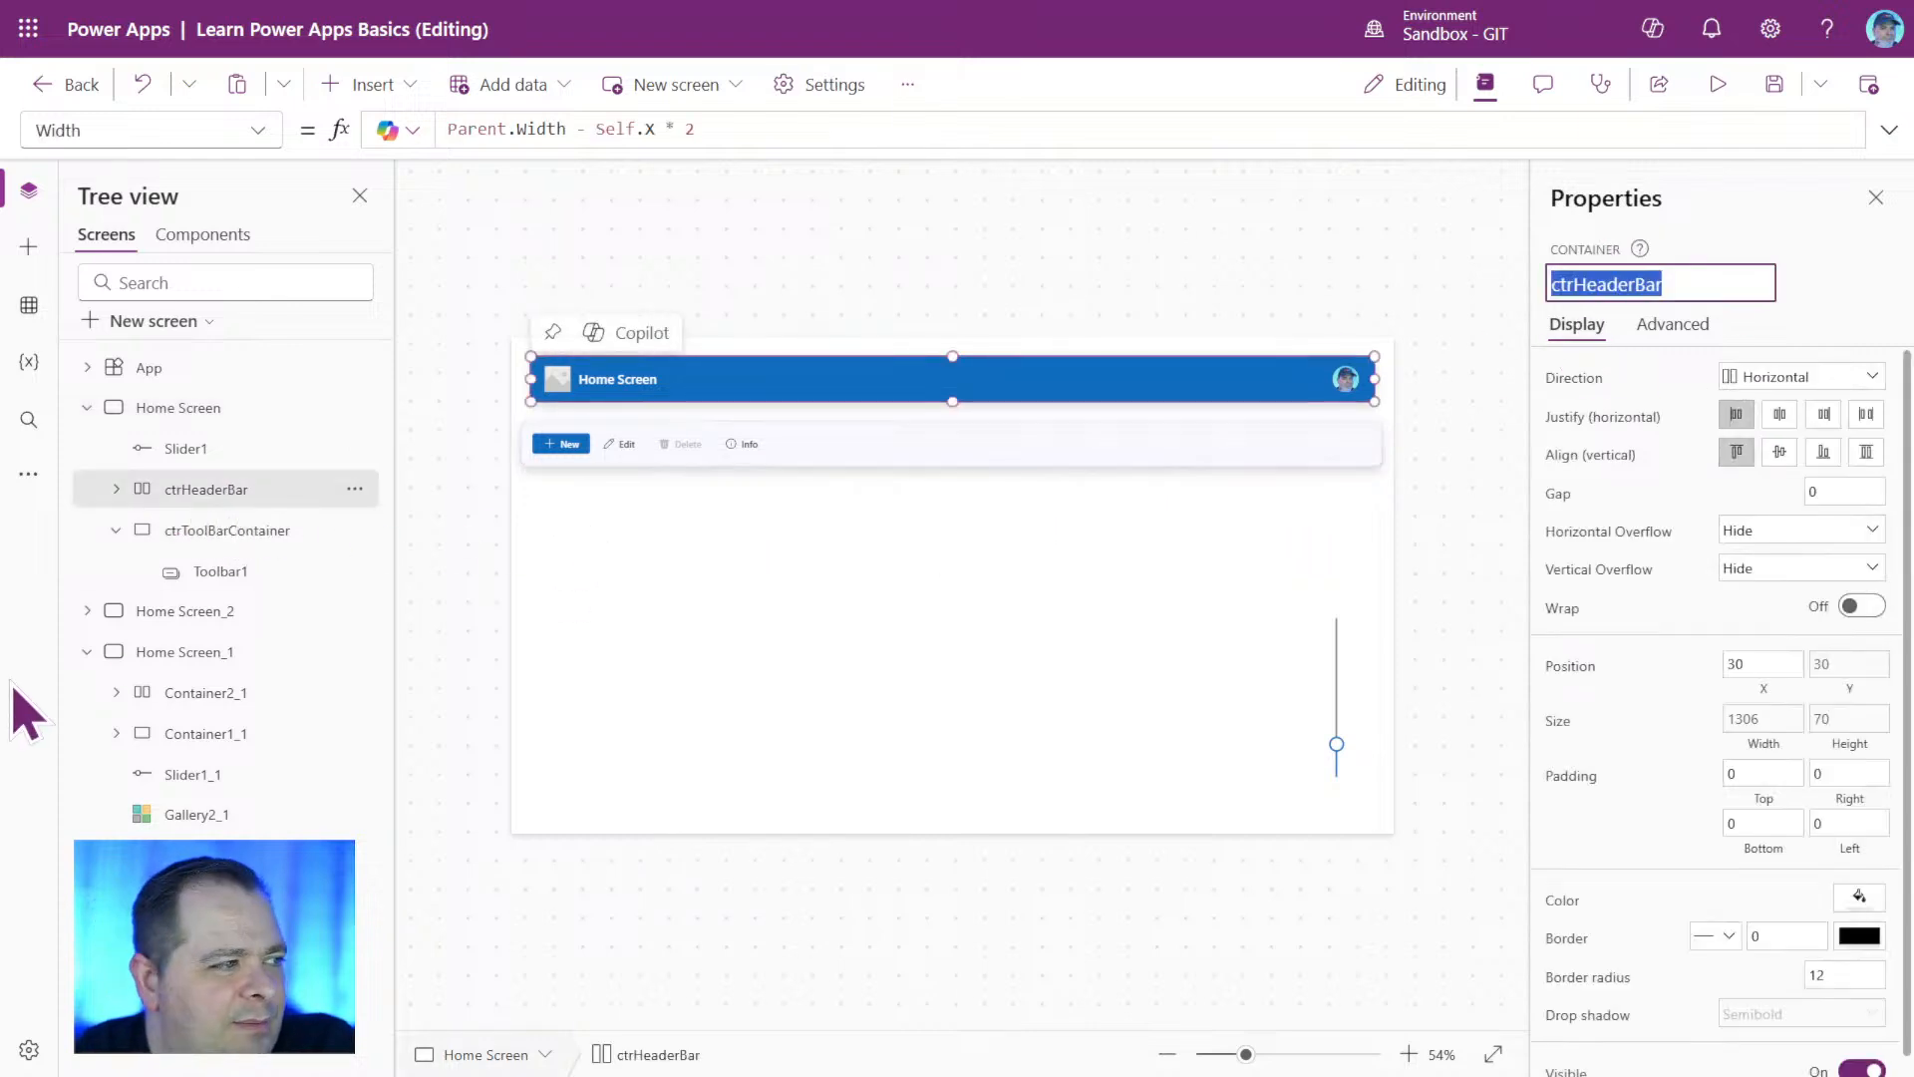
left_click(243, 531)
left_click(243, 530)
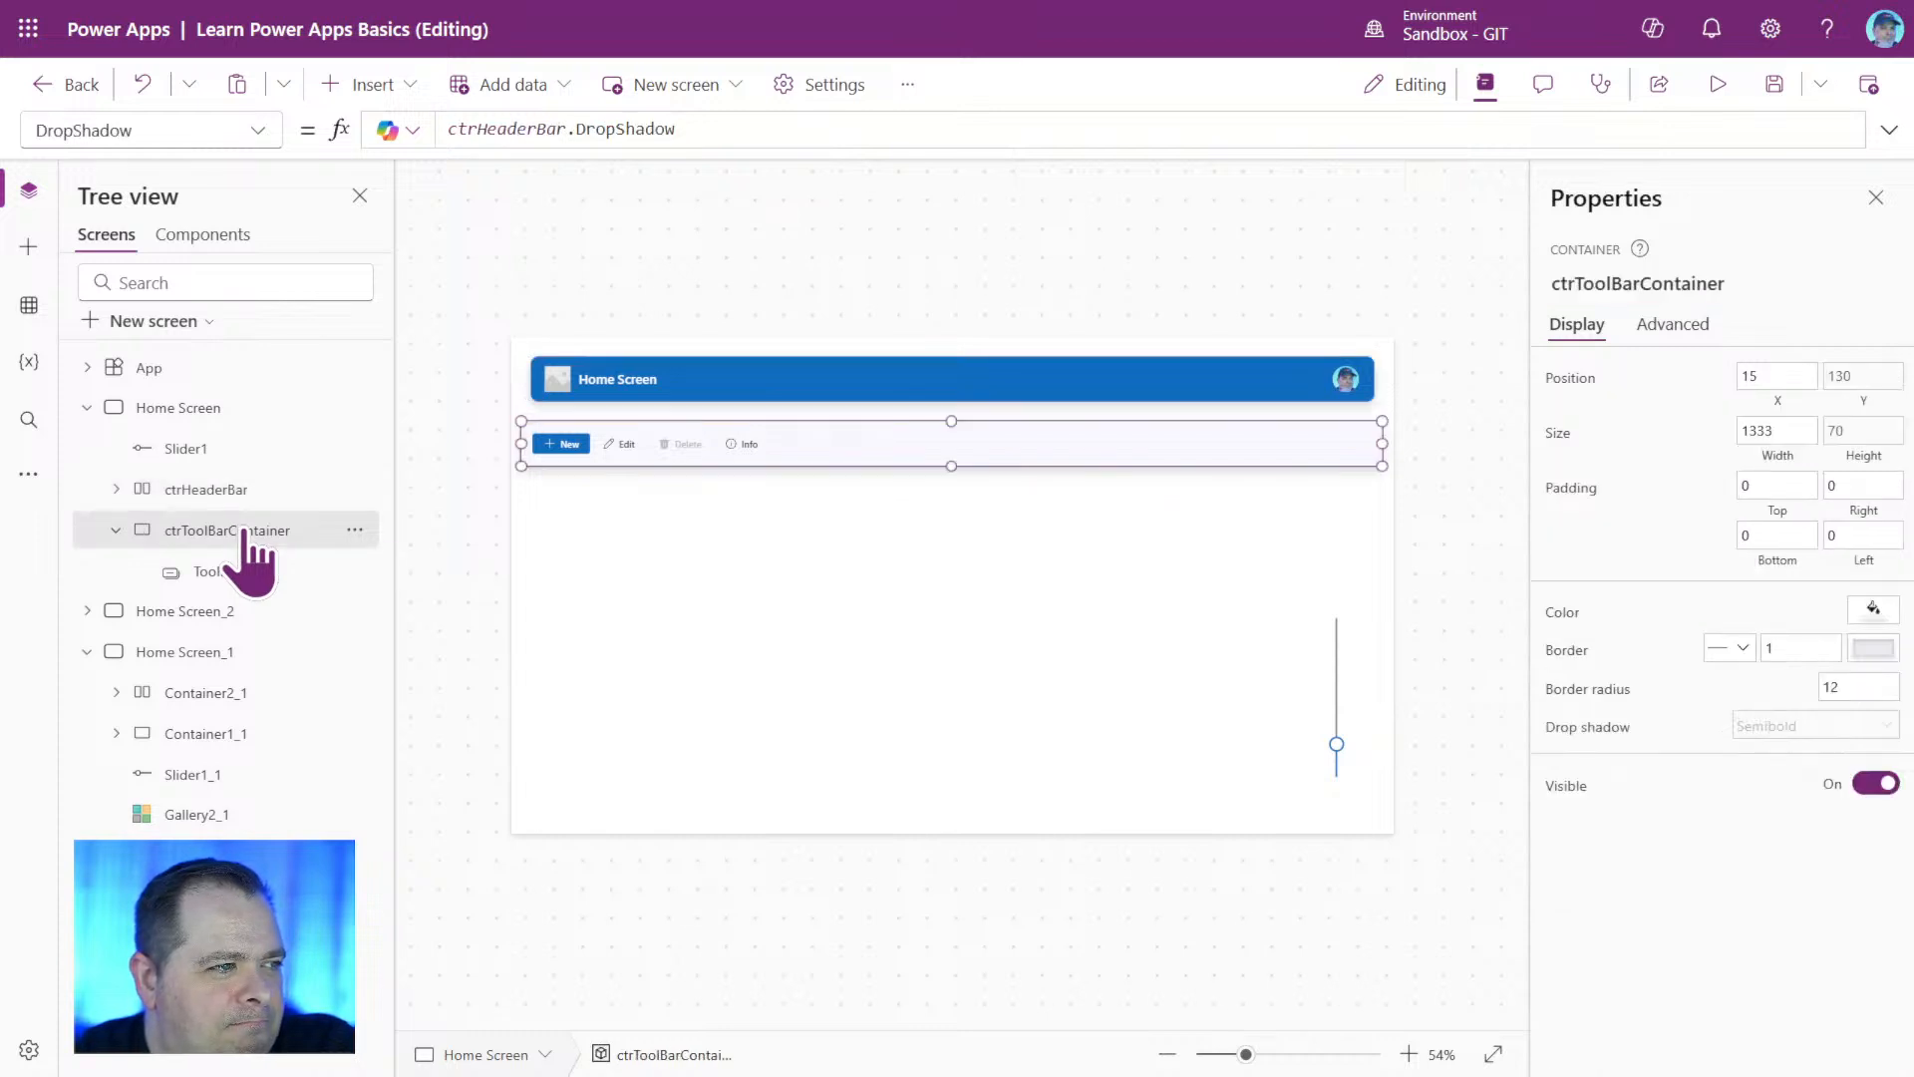
left_click(1779, 384)
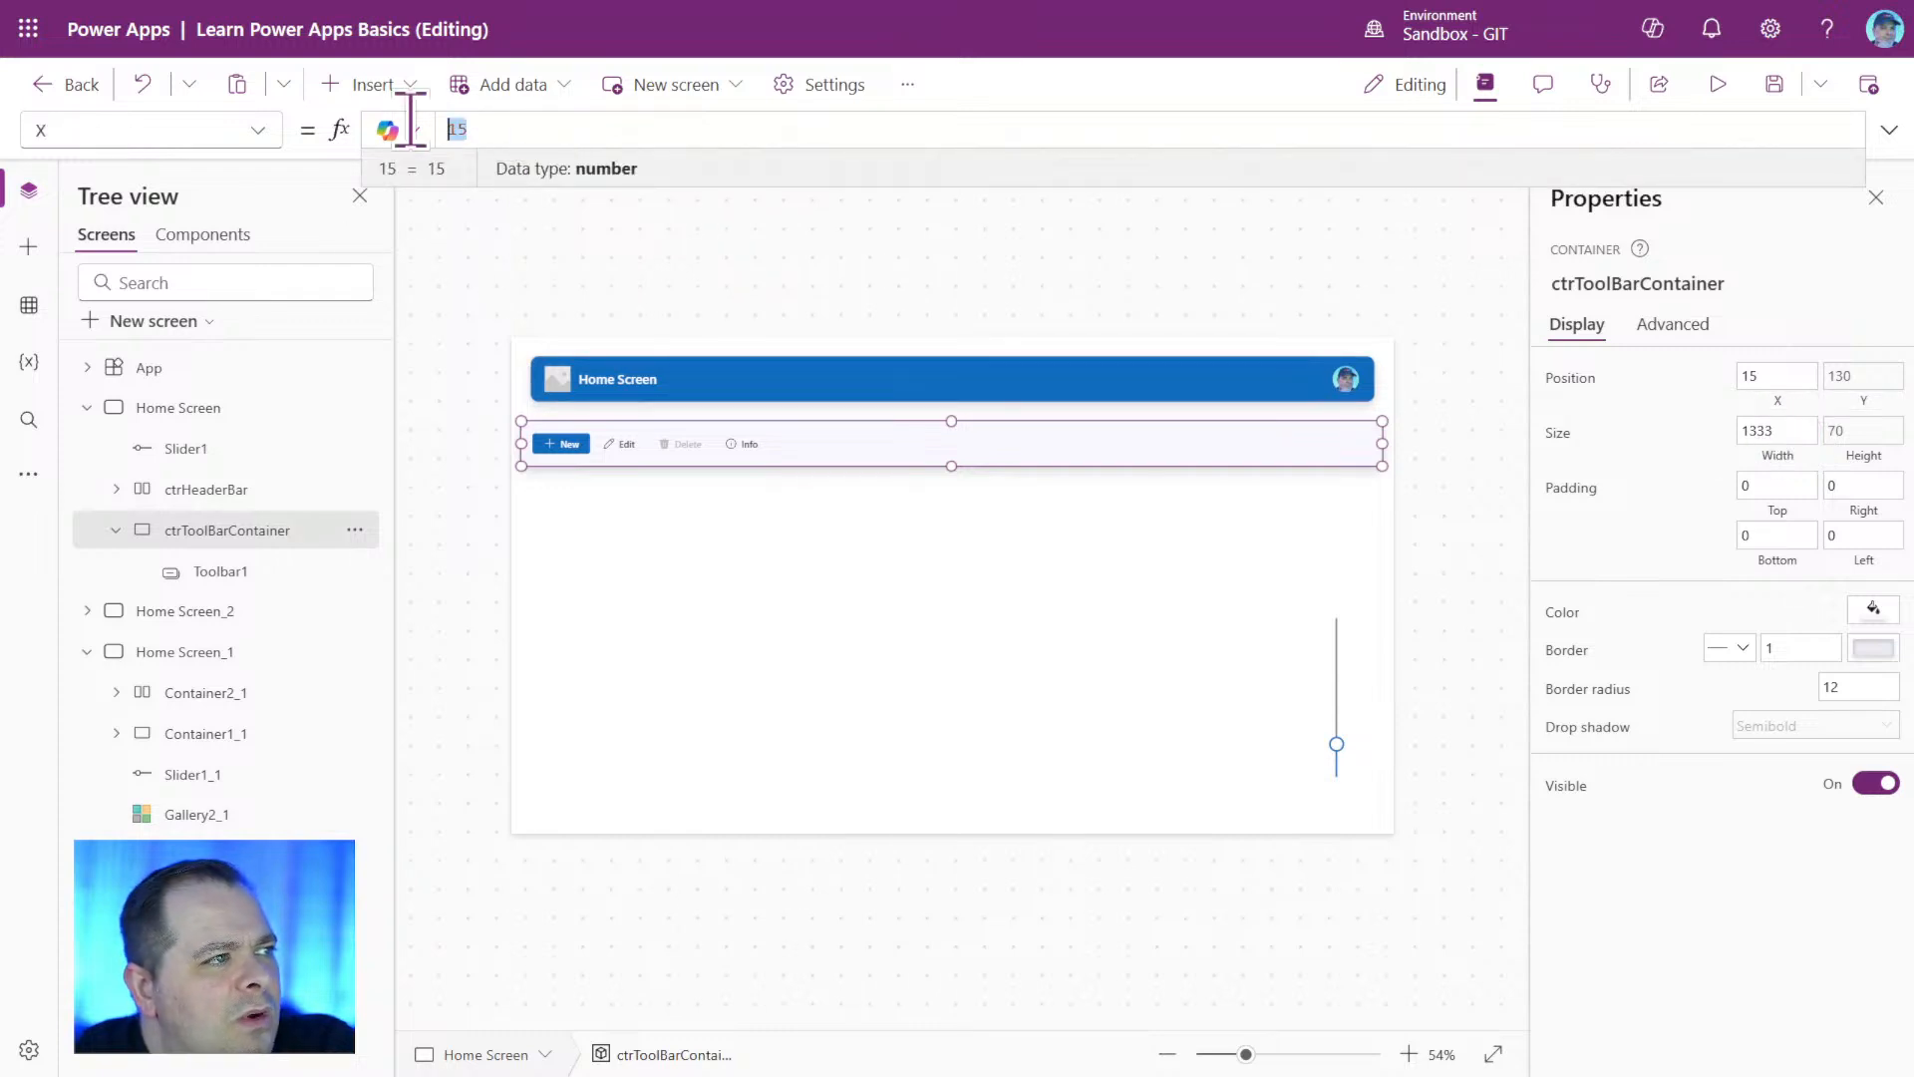
type(".X")
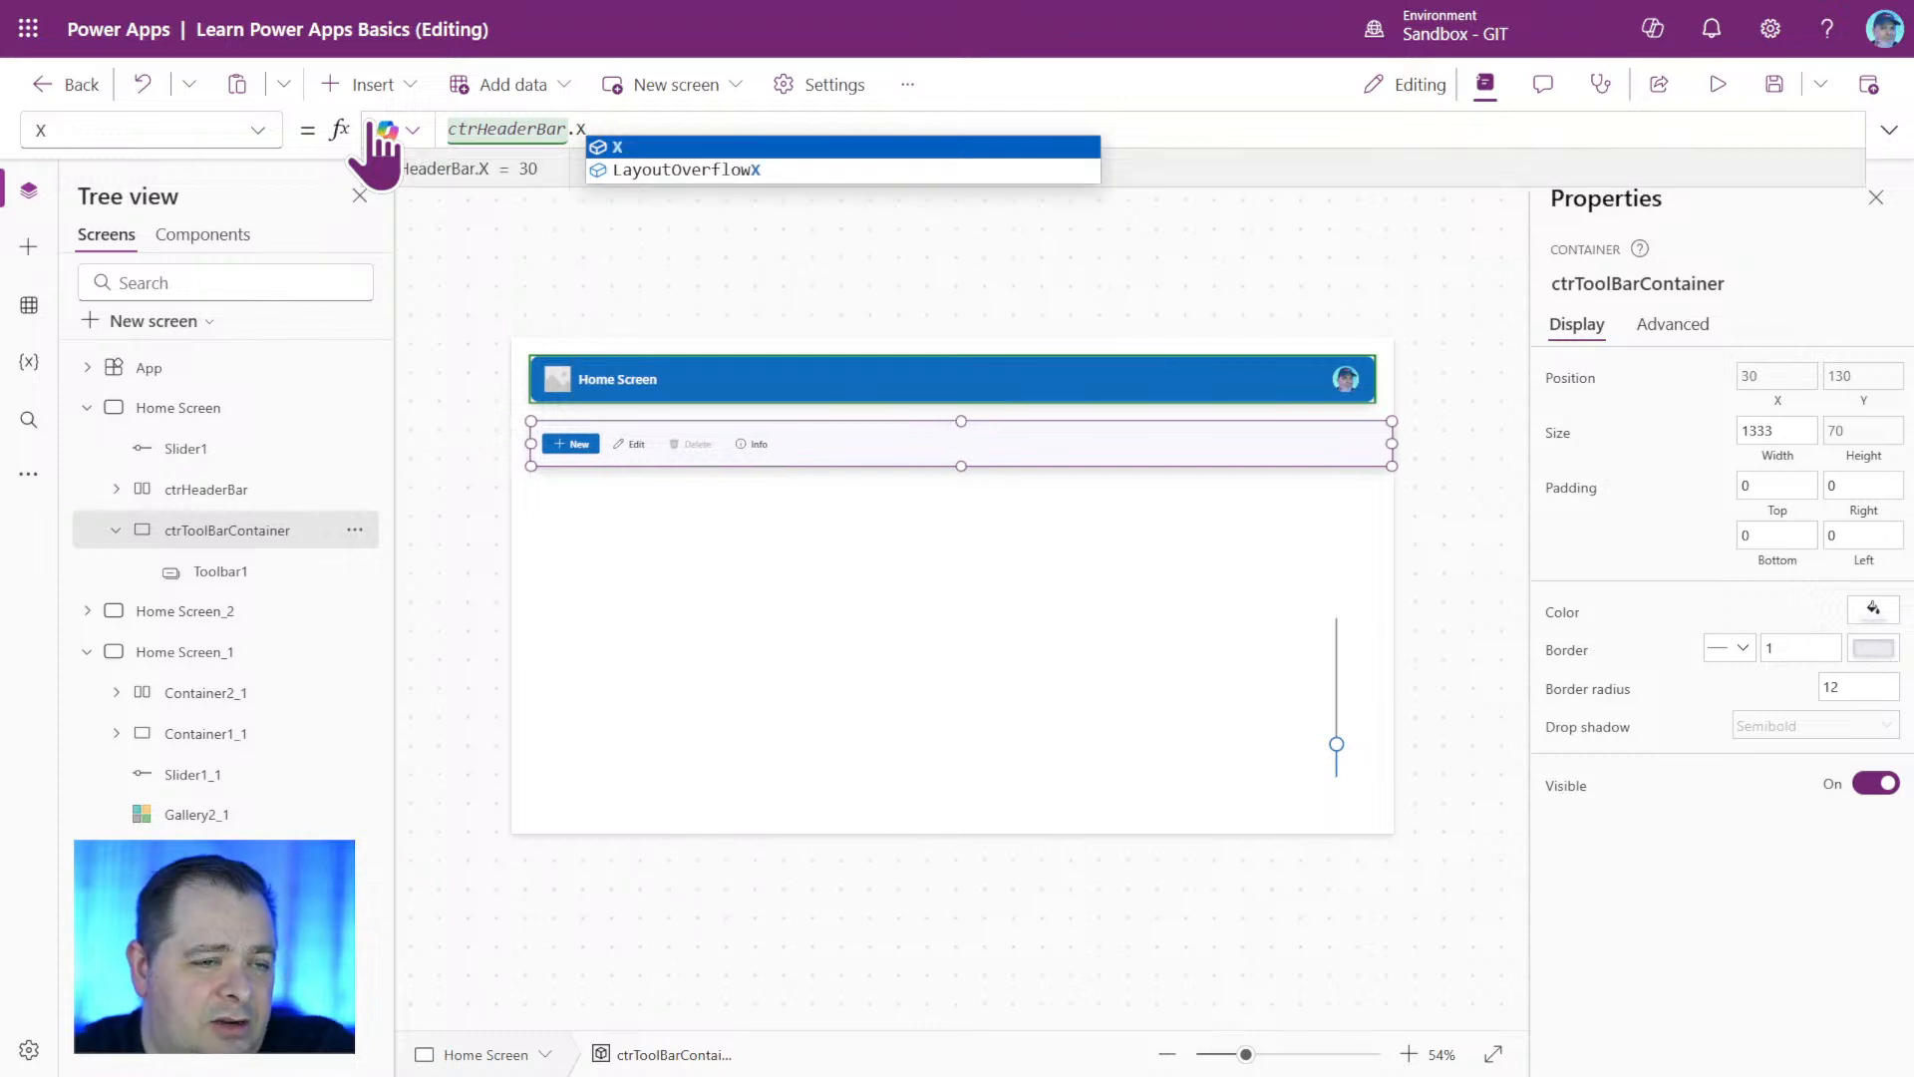
left_click(1373, 271)
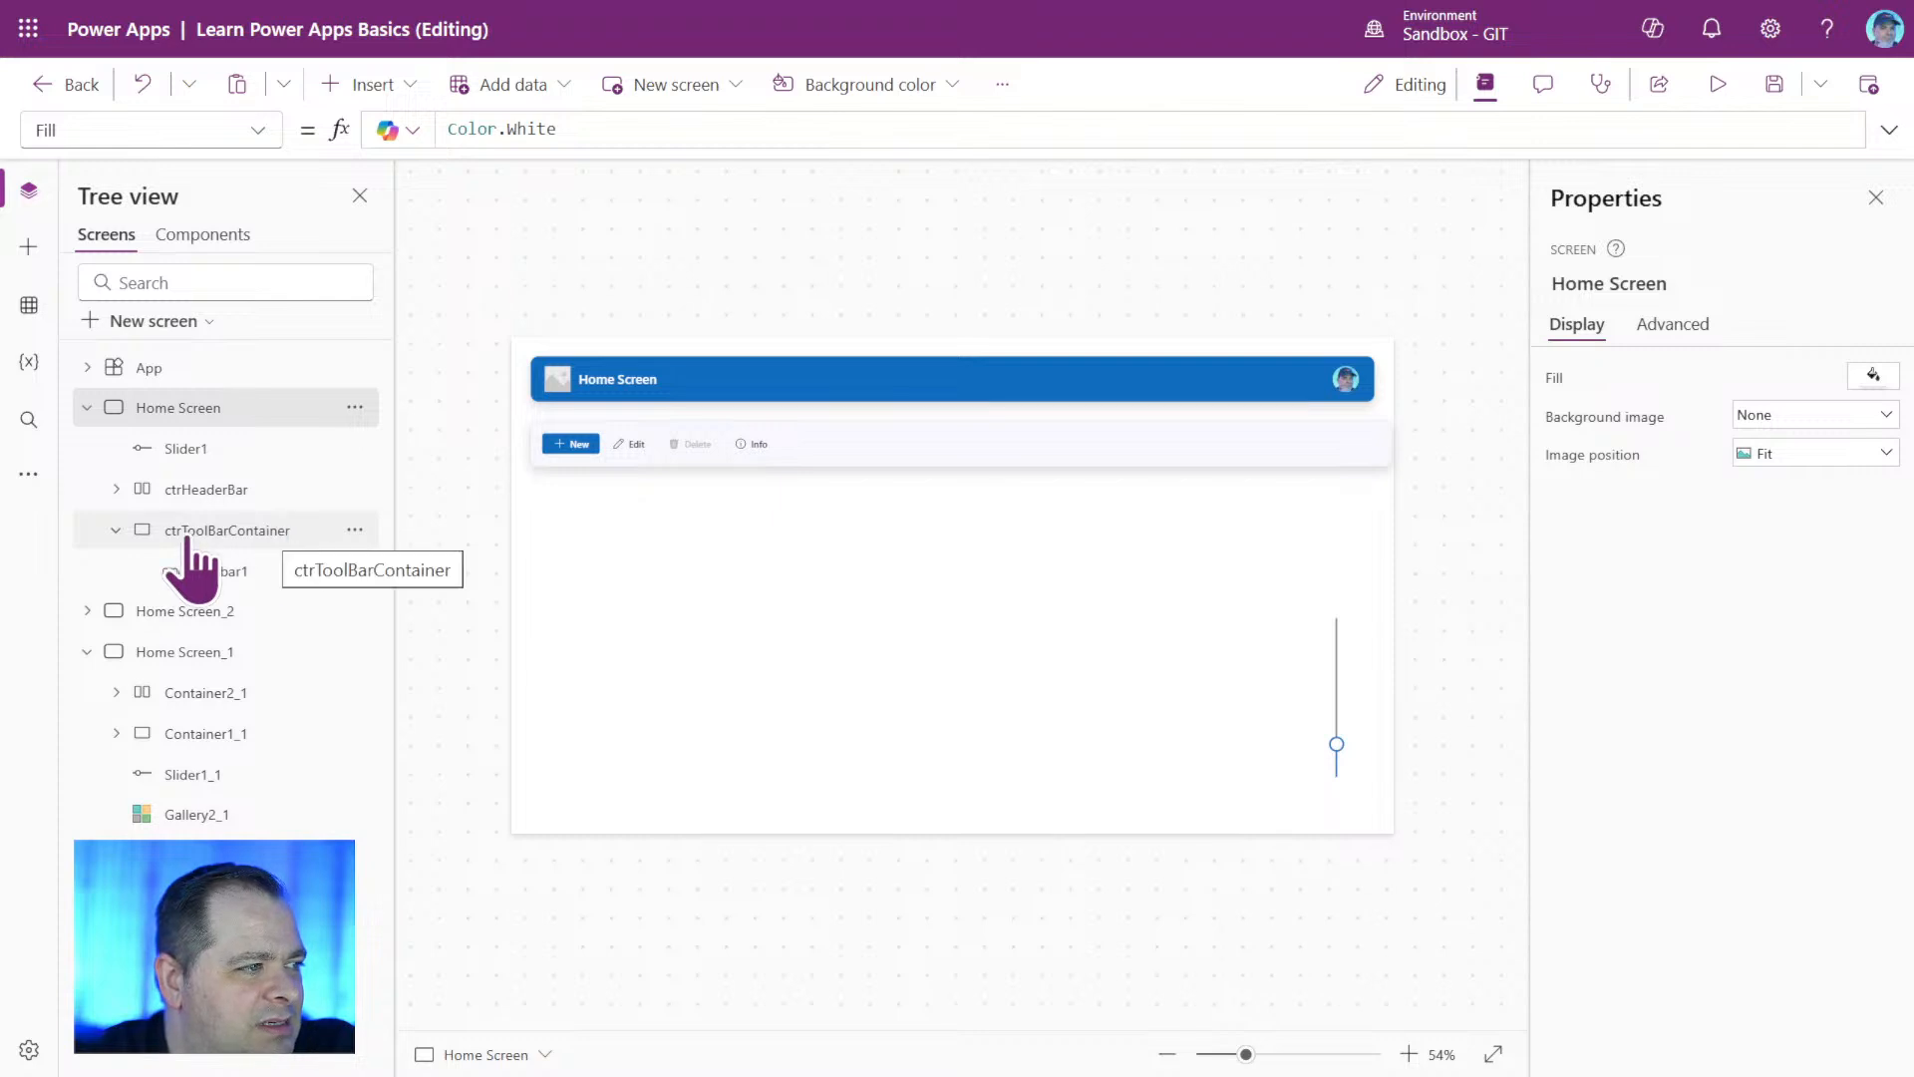
Set ctrToolBarContainer's Width formula to ctrHeaderBar.Width.
left_click(233, 539)
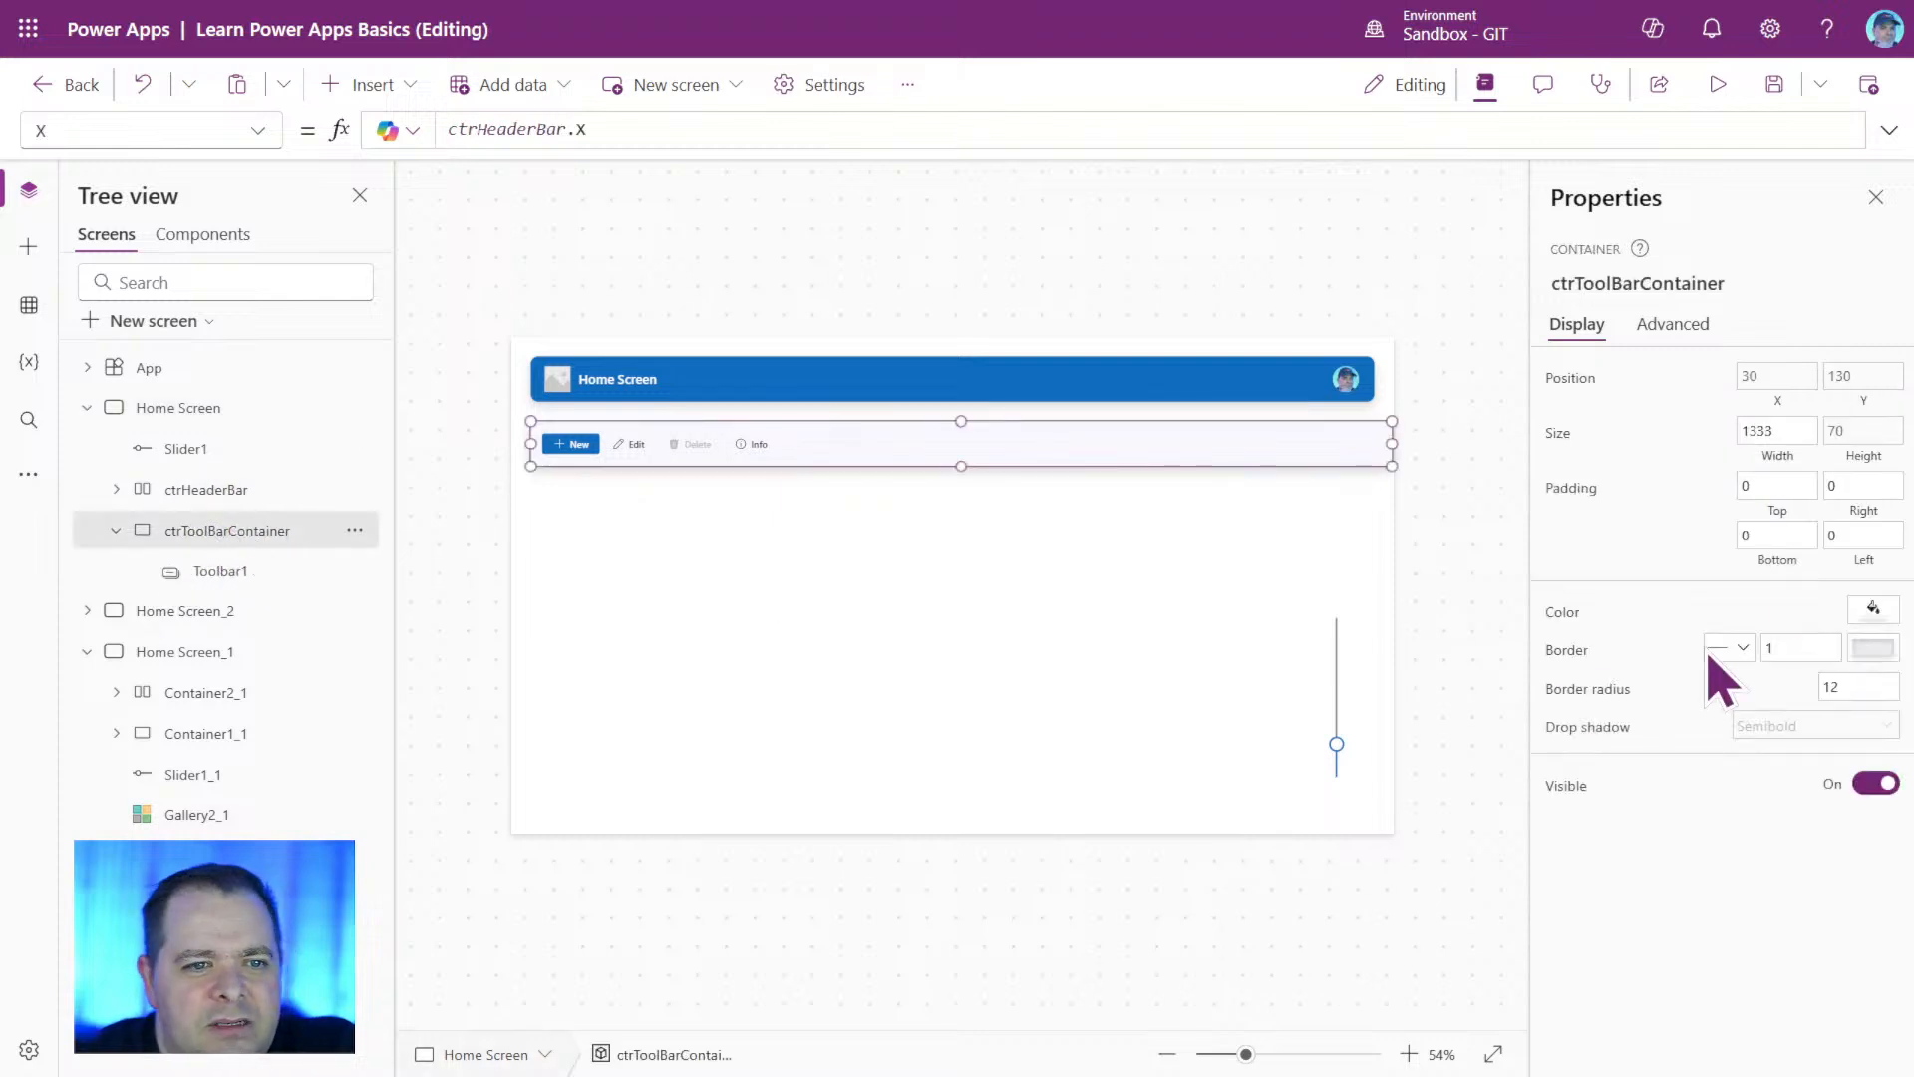
left_click(1769, 437)
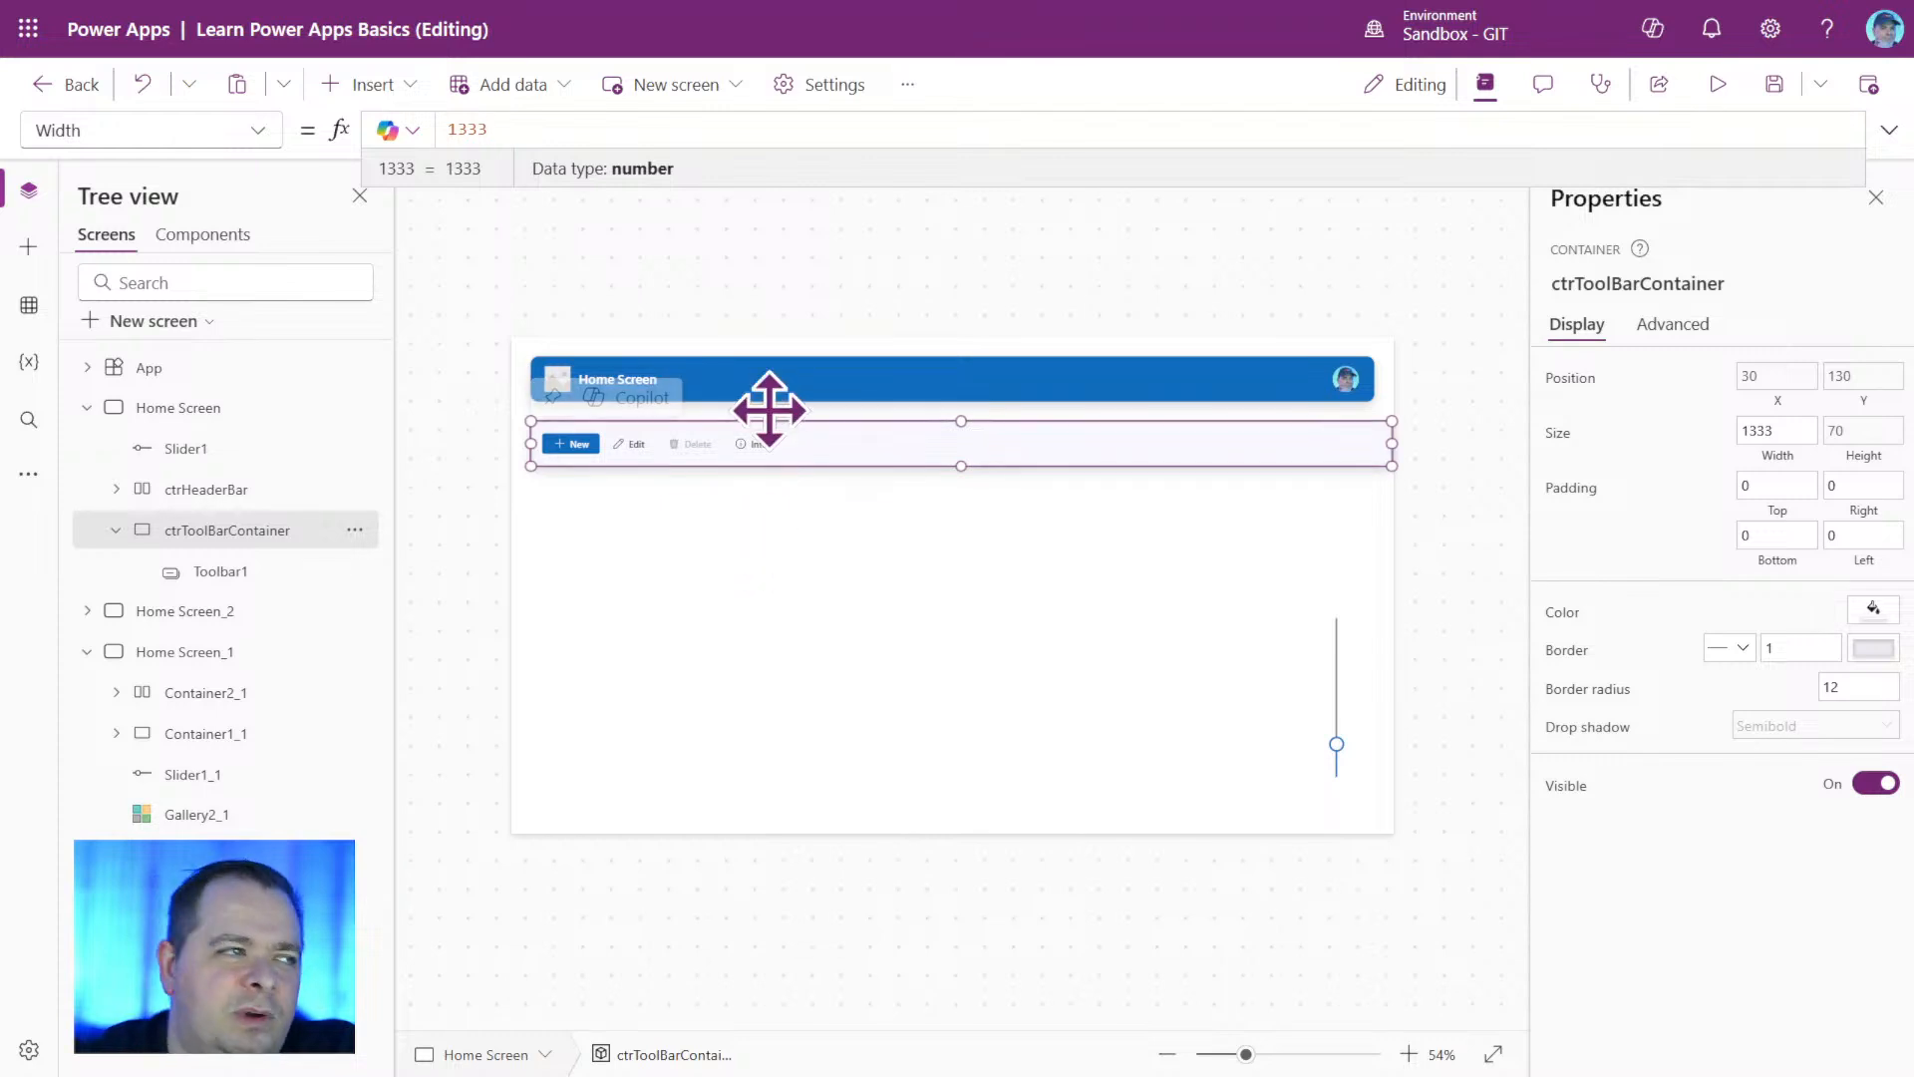
left_click_drag(497, 127, 415, 120)
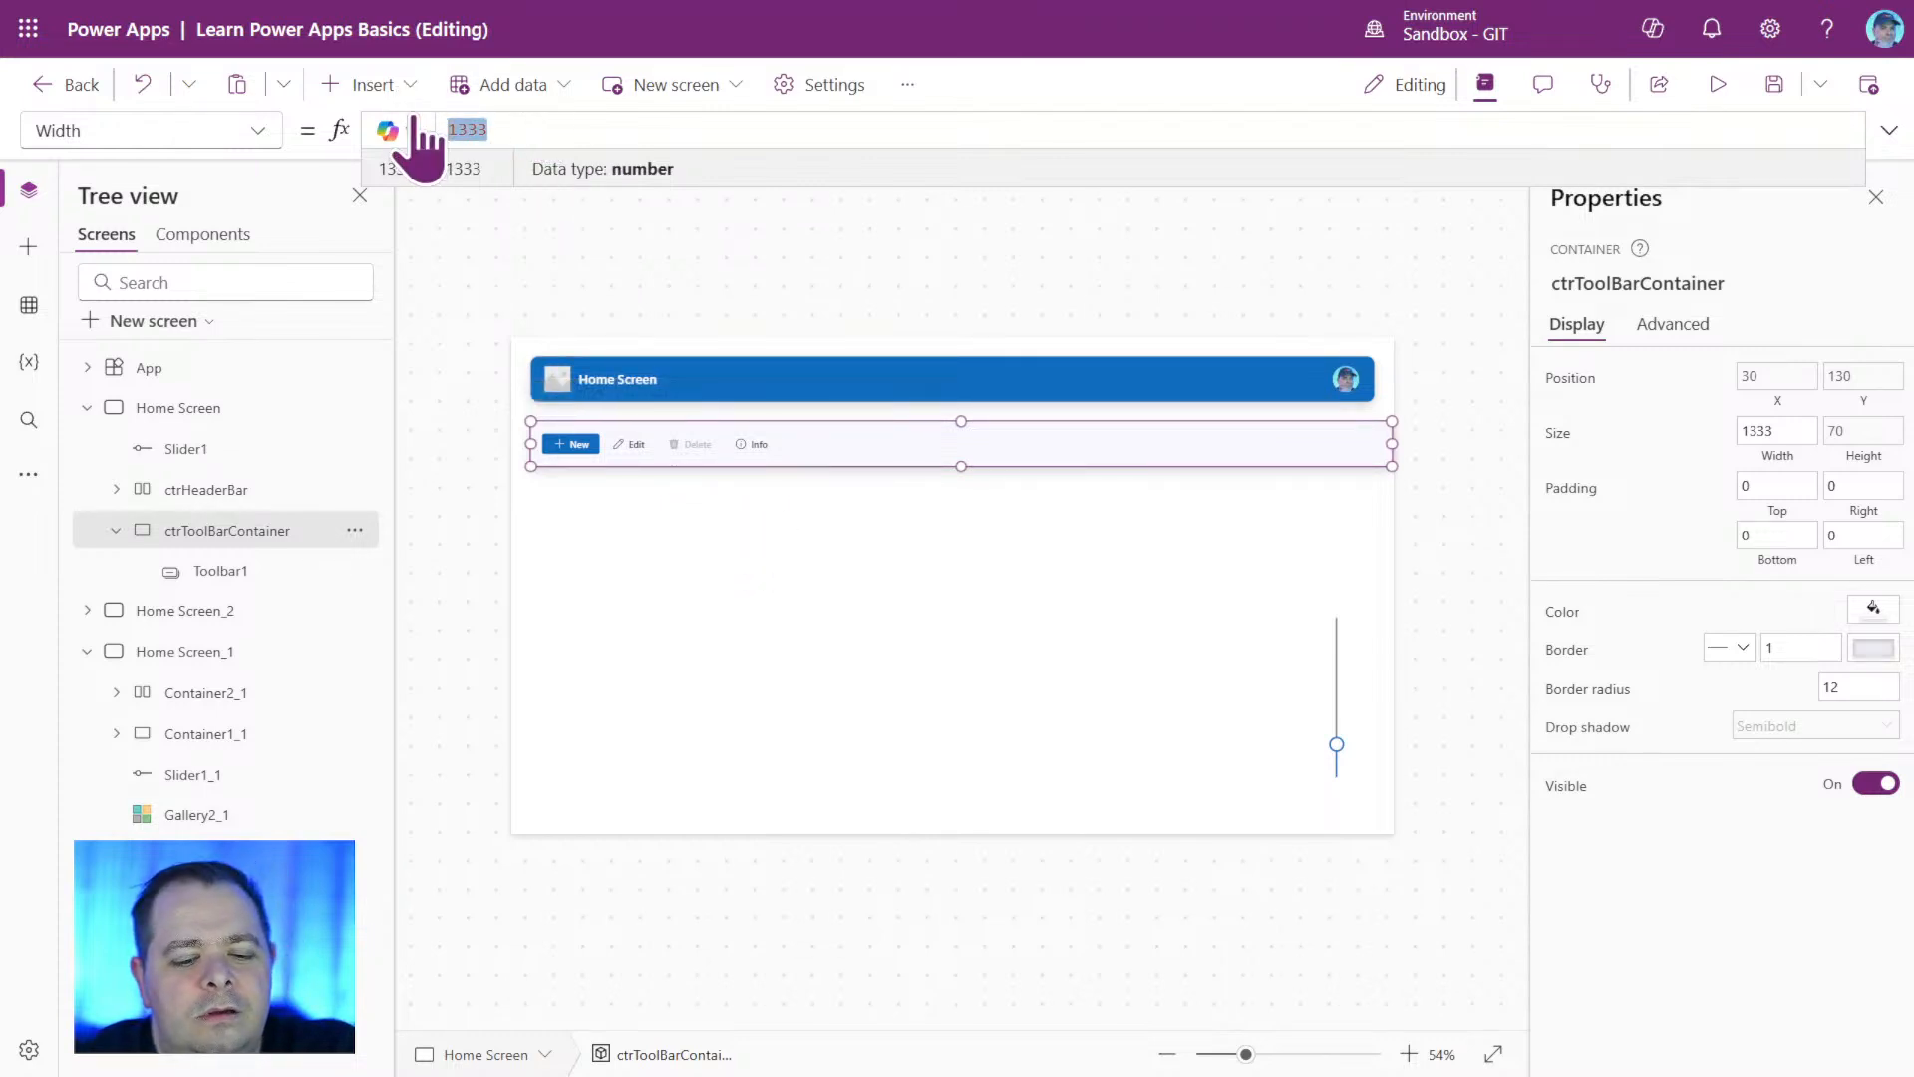
key("ctrl+v")
type(".W")
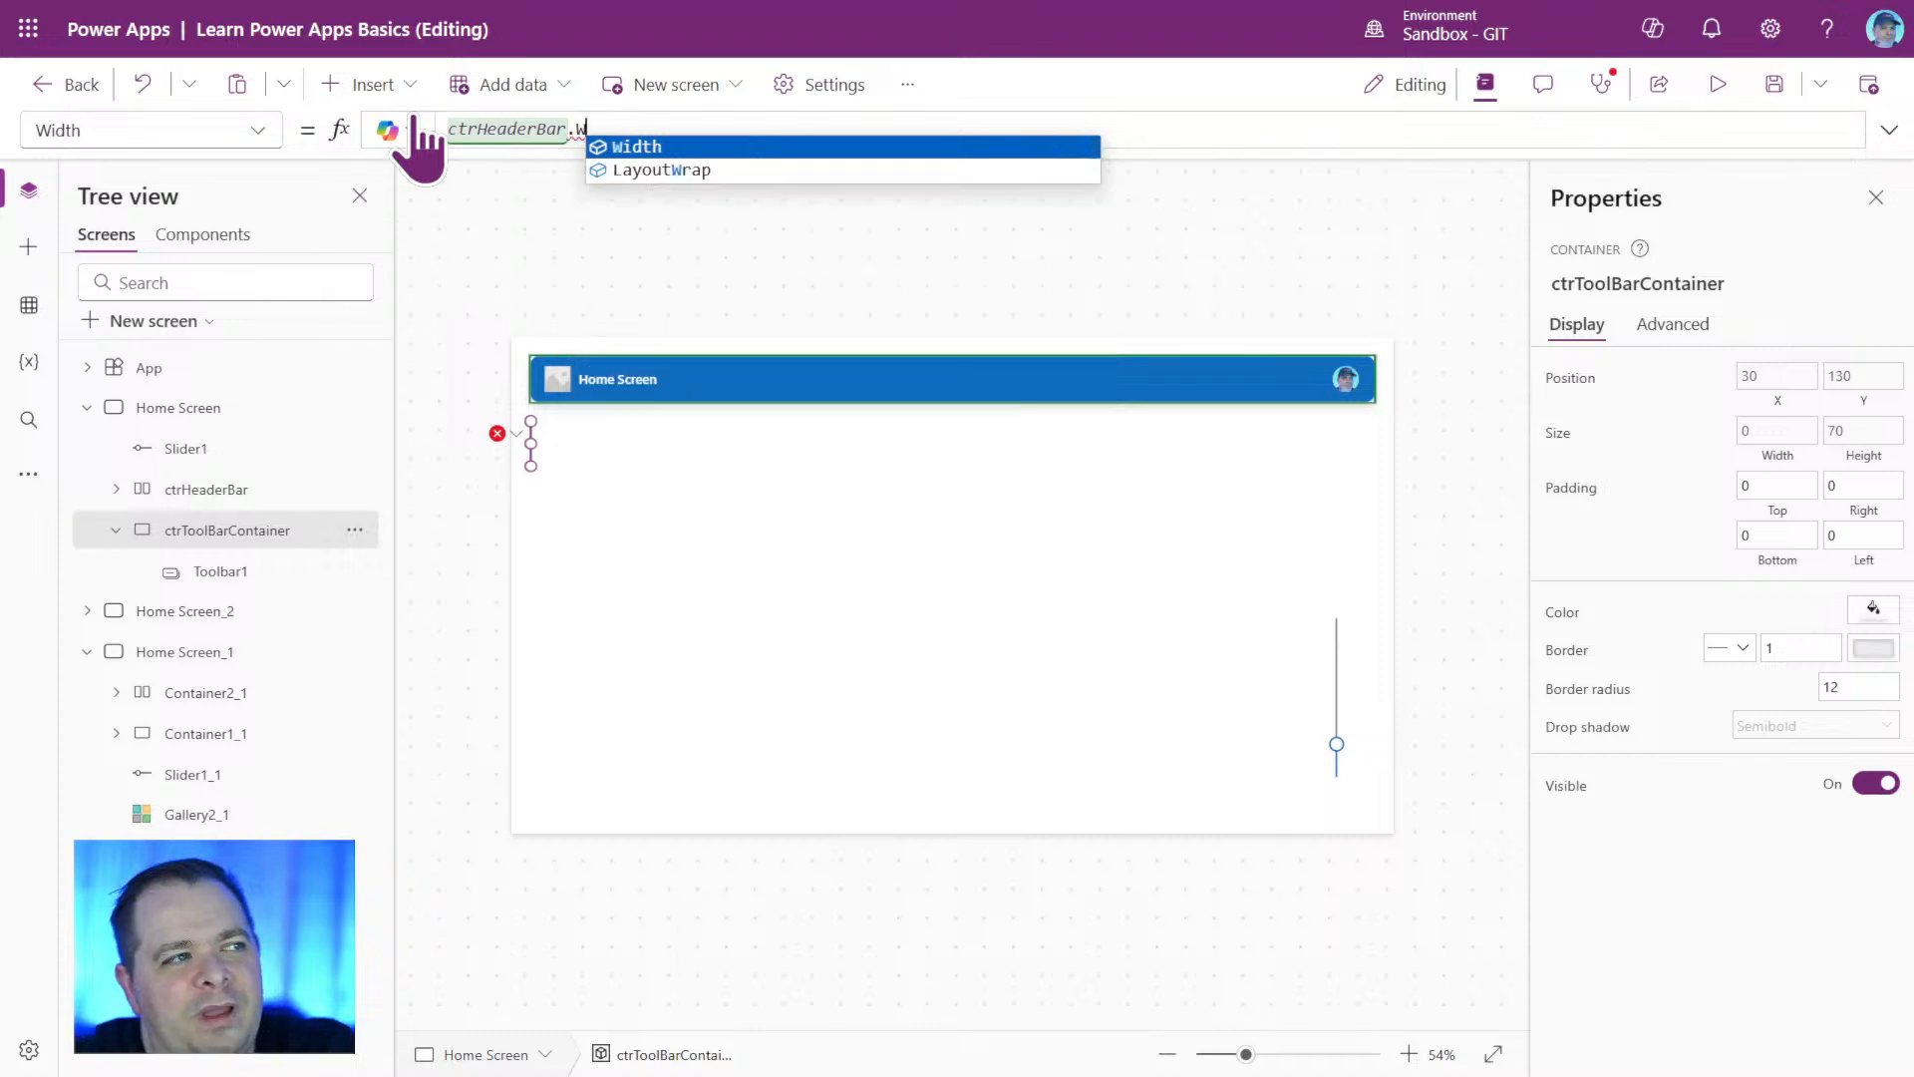
key("Tab")
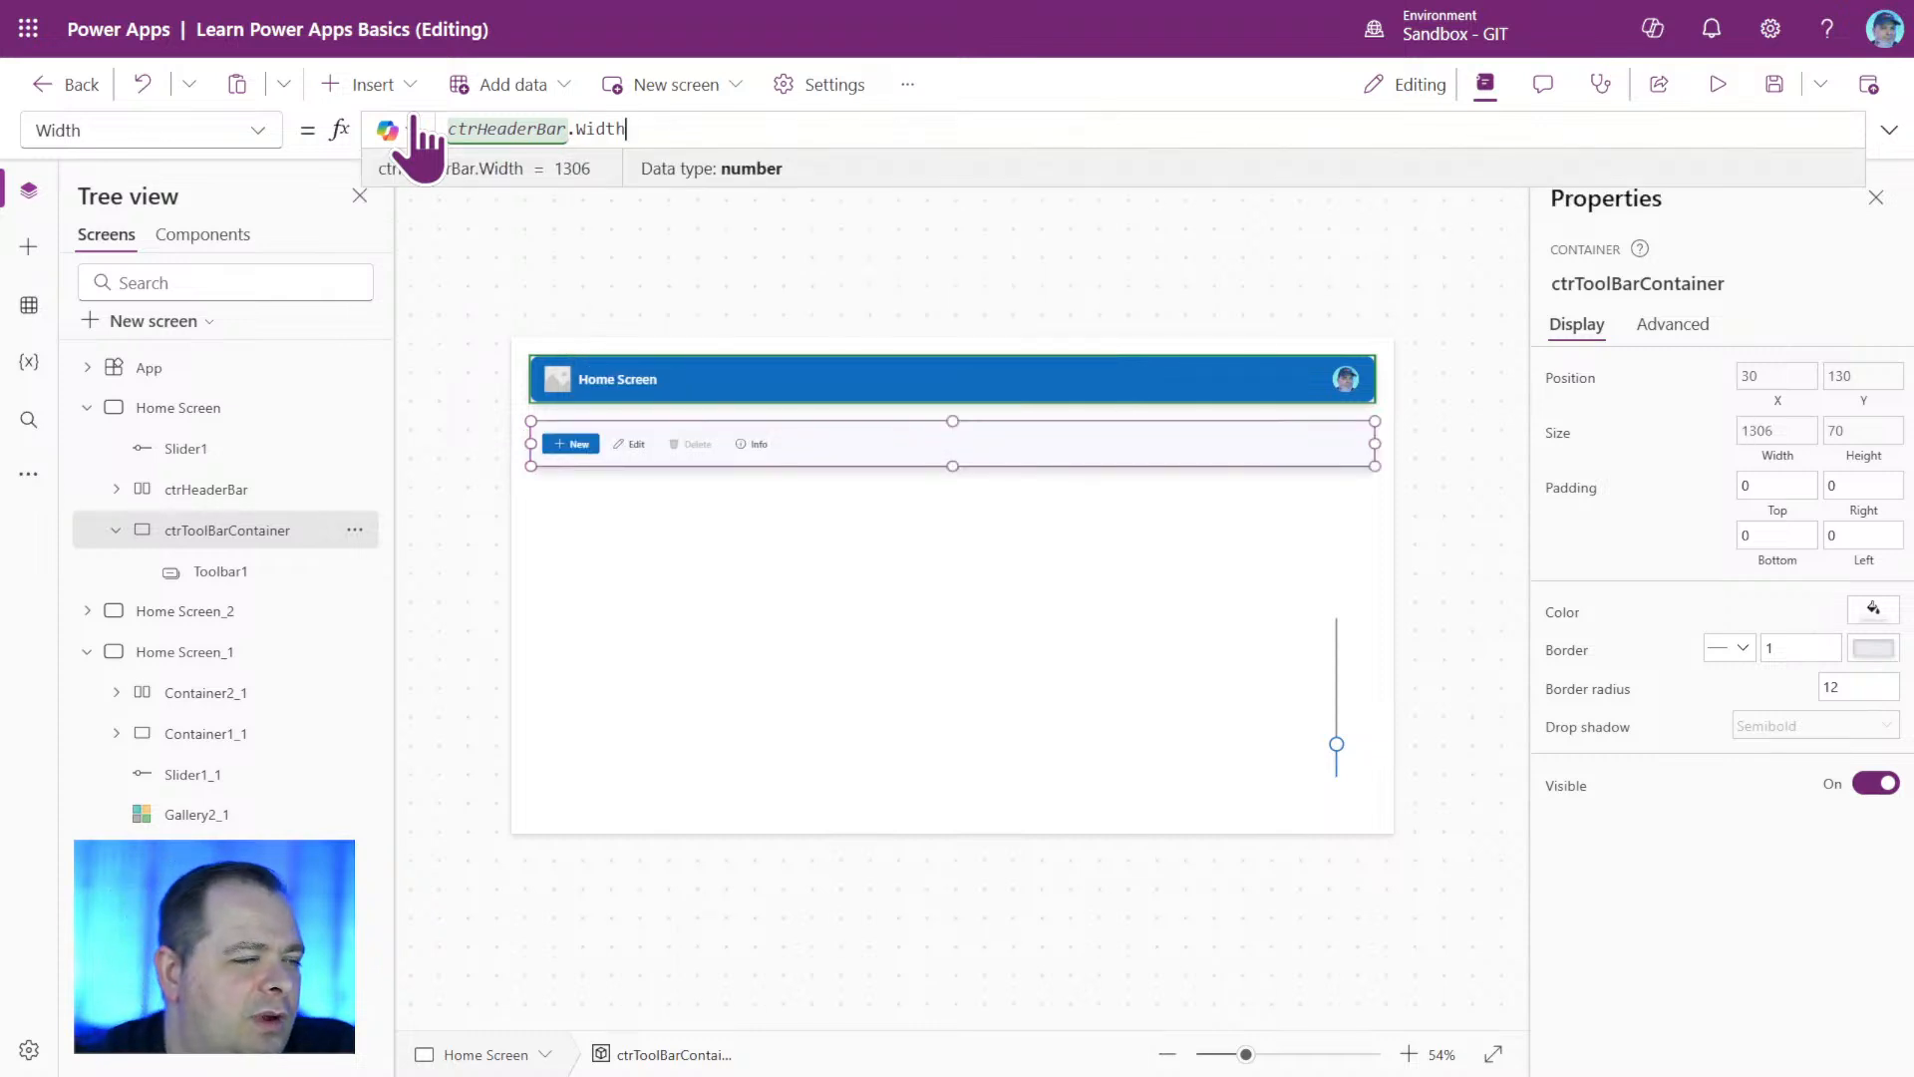
left_click(1265, 282)
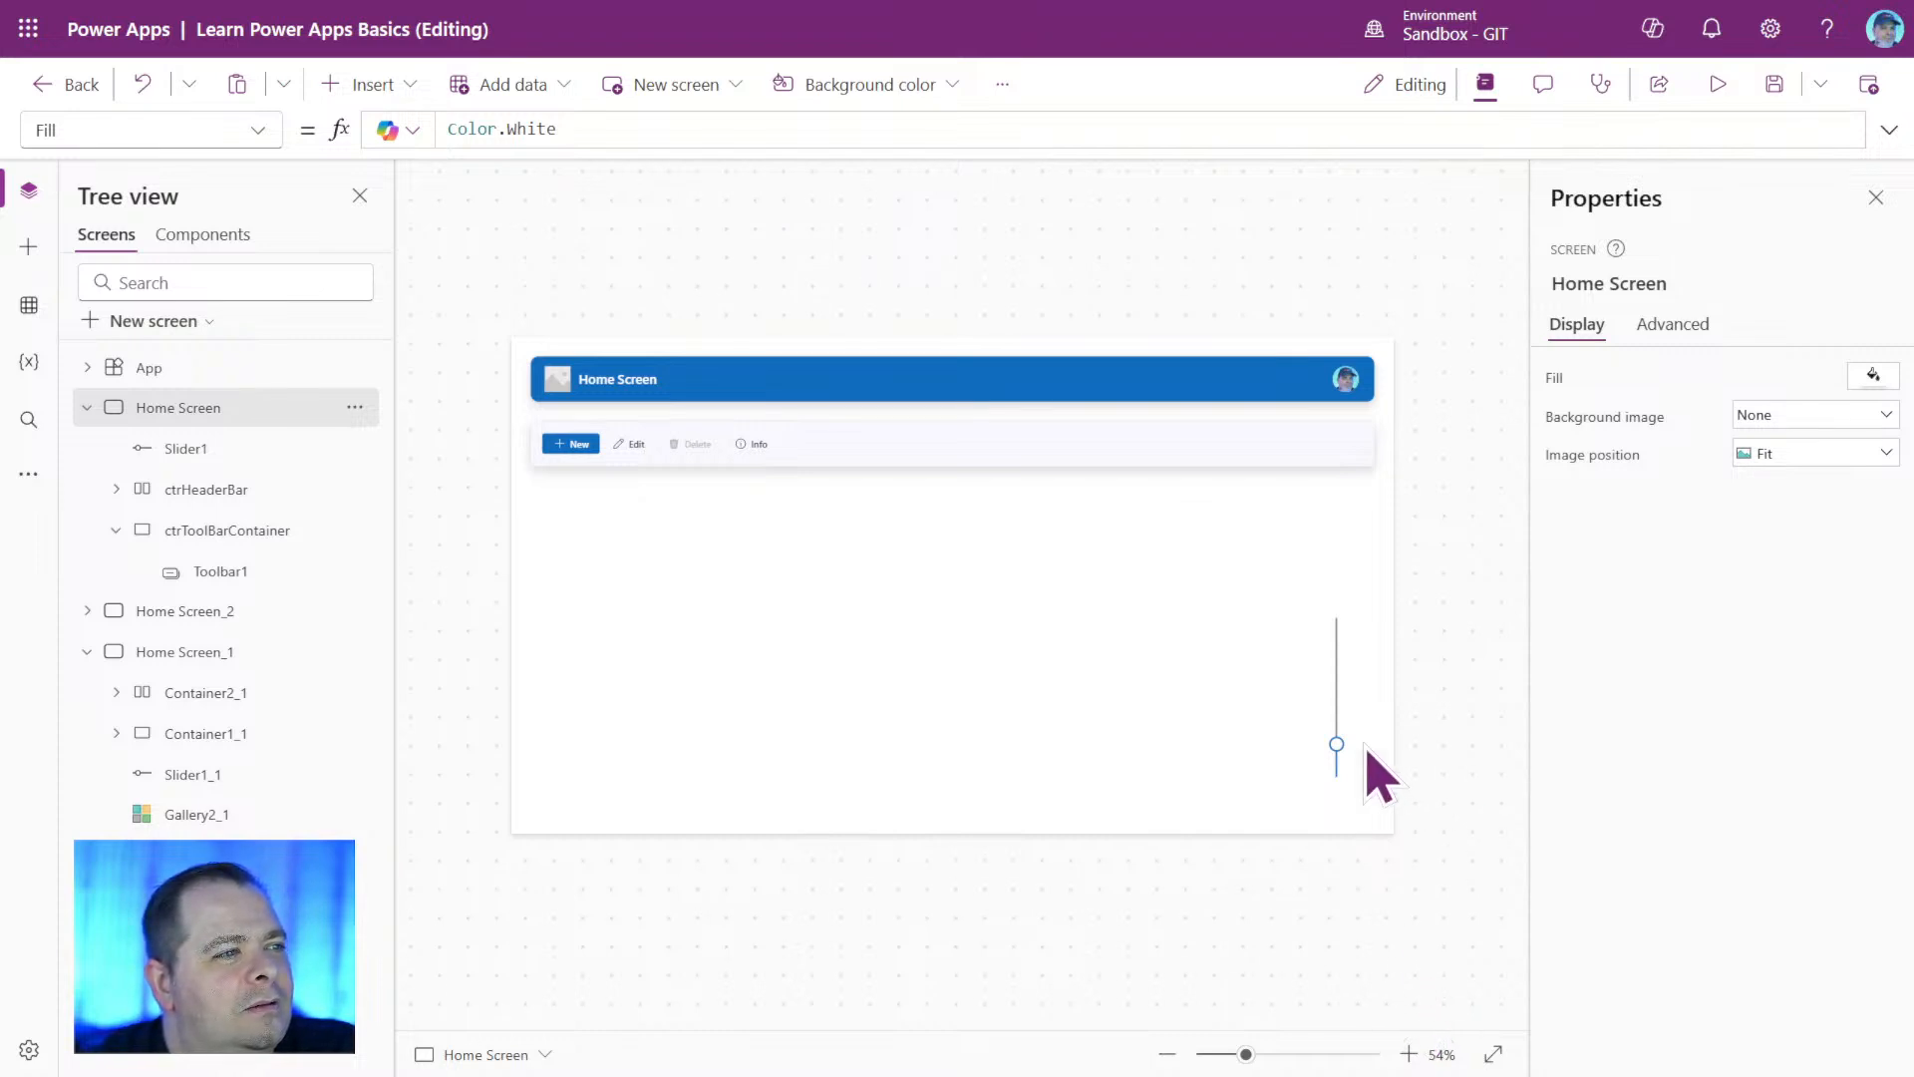
Try a darker border on ctrToolBarContainer by changing its BorderColor formula to ColorFade(Self.Fill, -20%).
left_click(1364, 445)
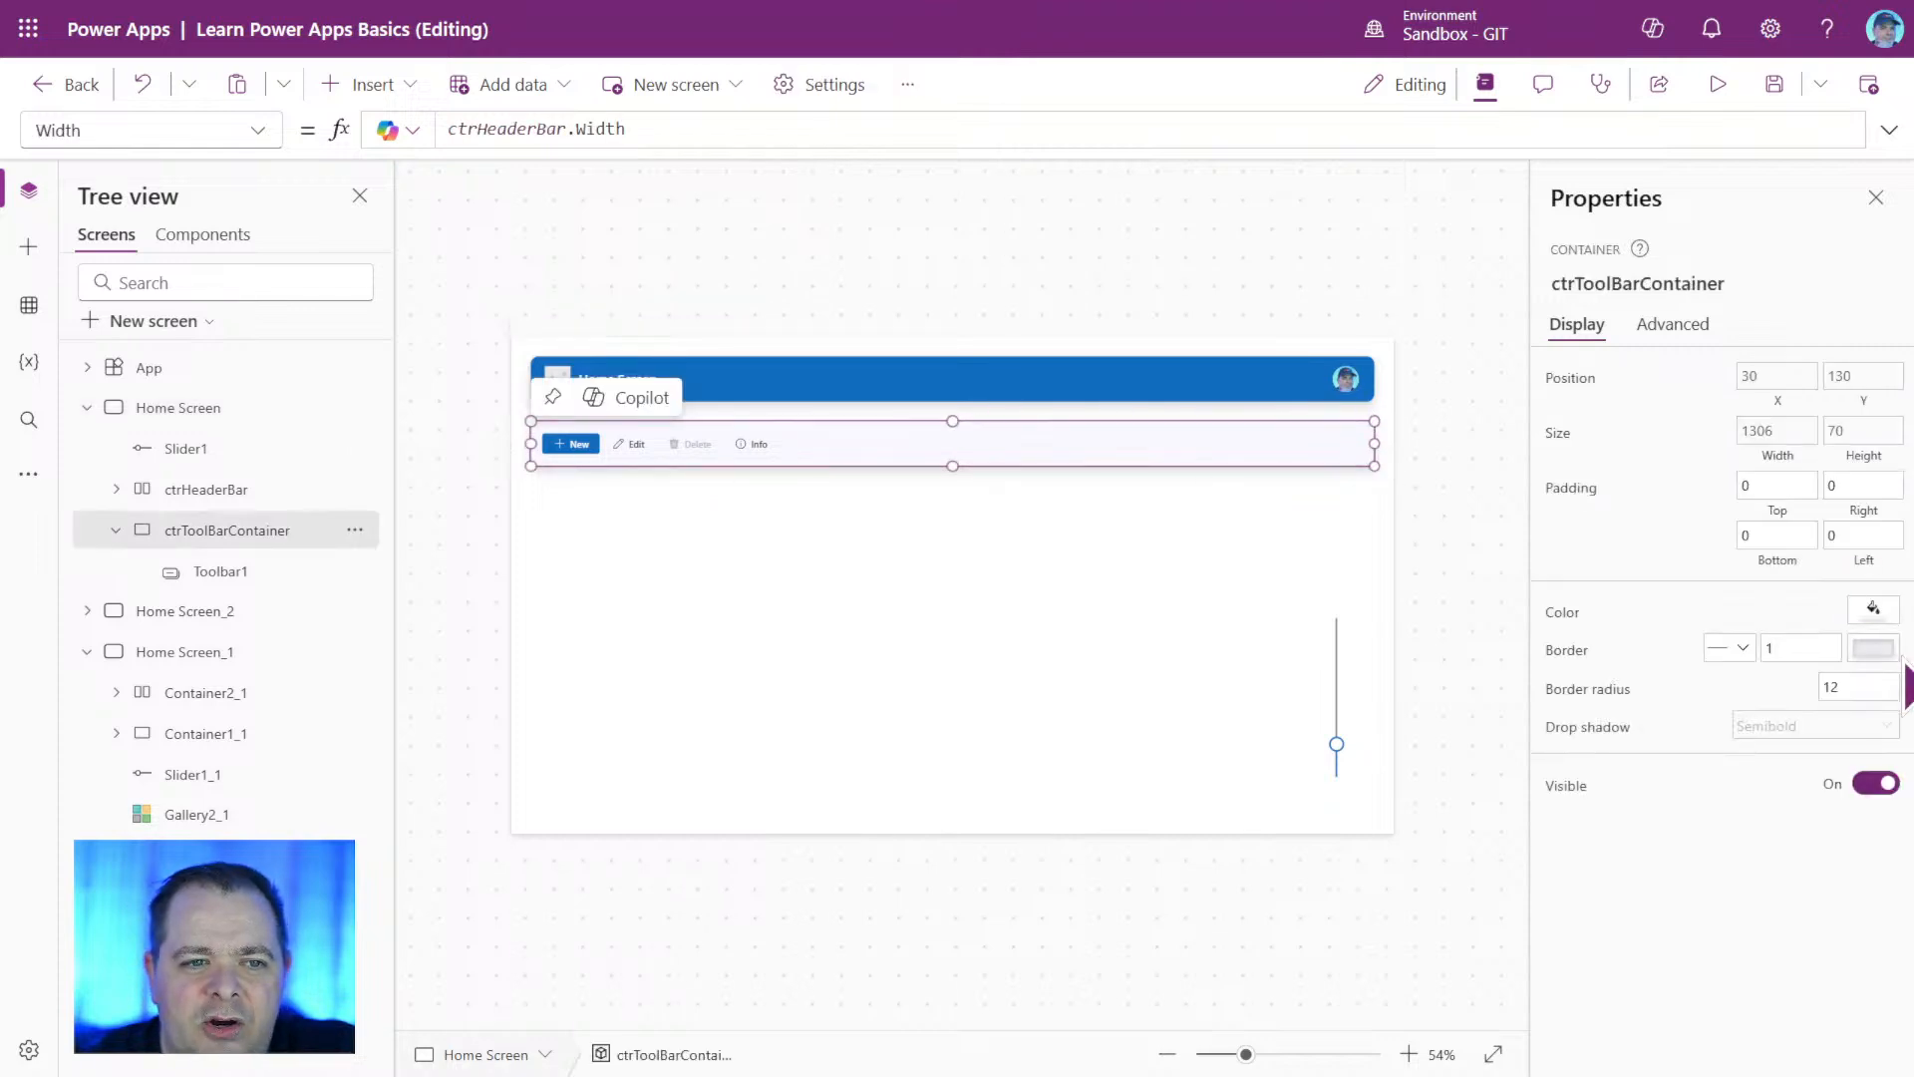
left_click(1873, 649)
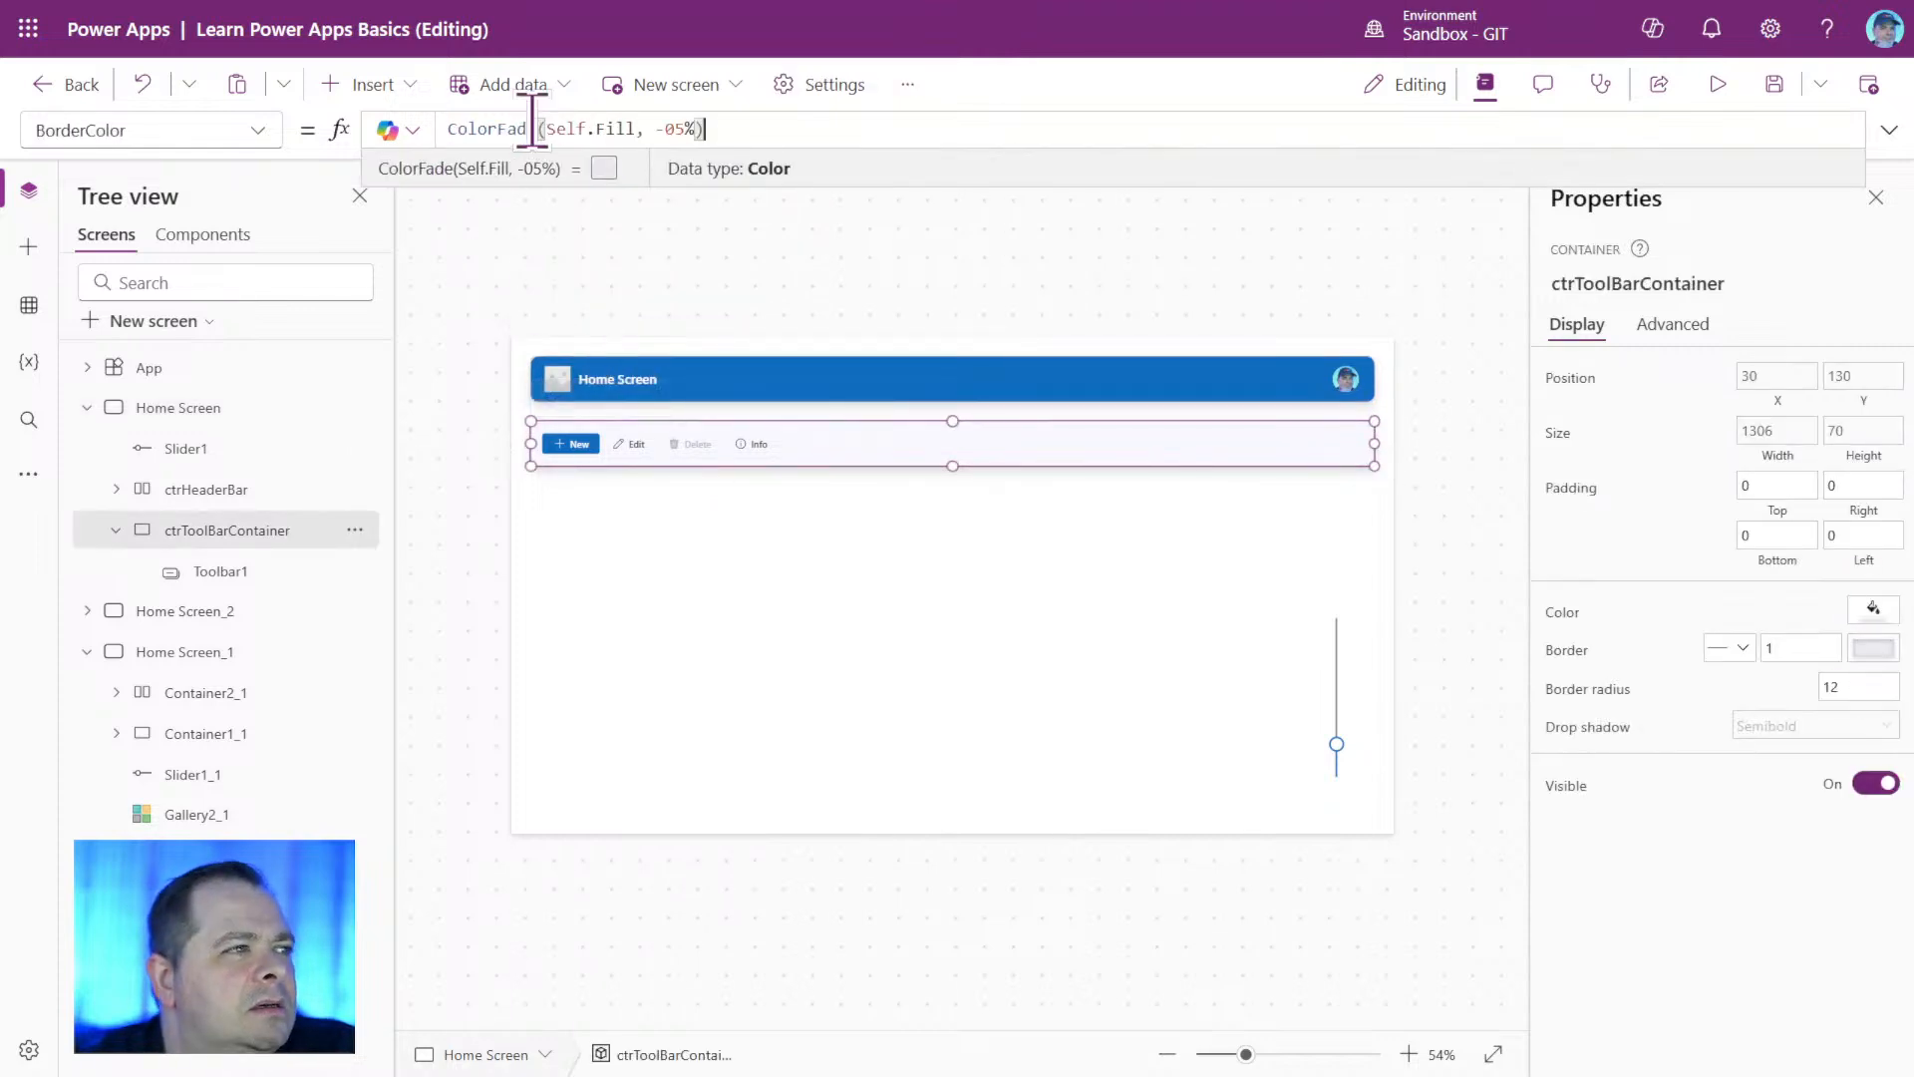
double_click(672, 128)
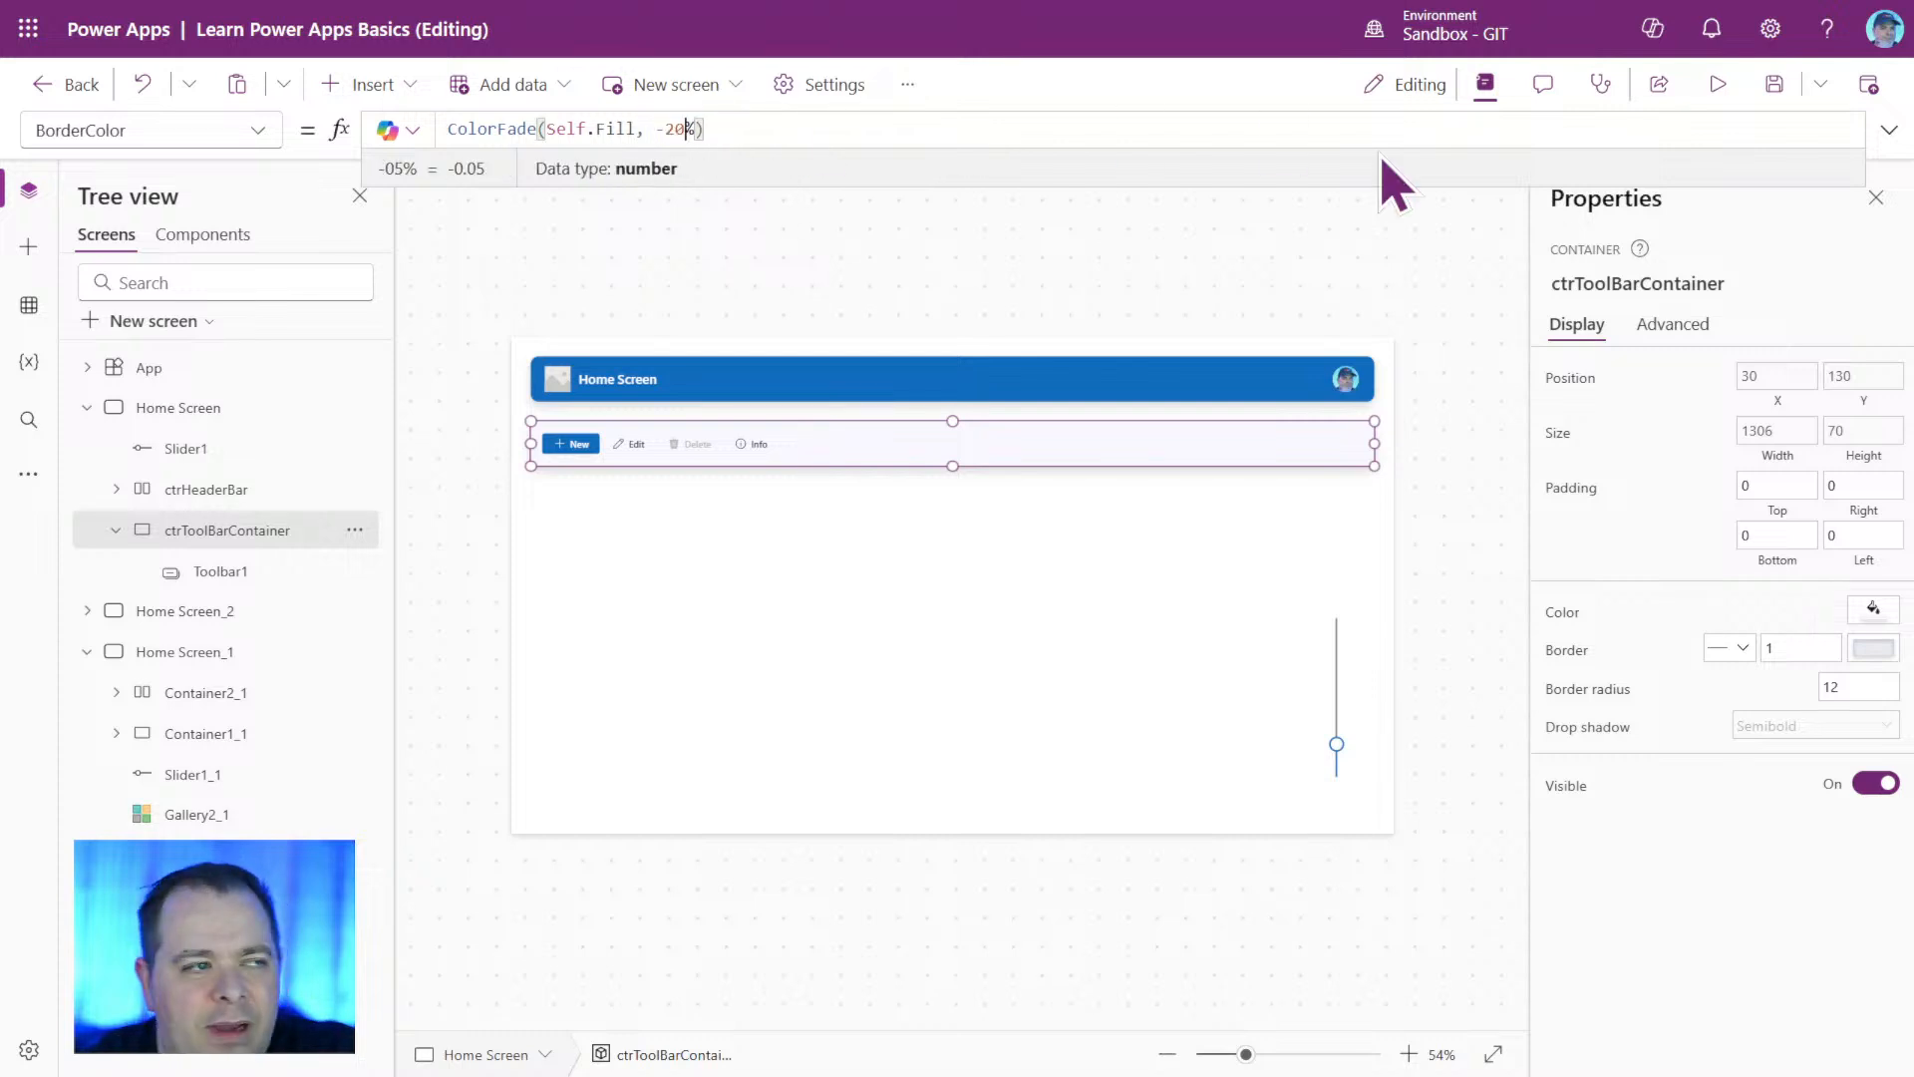
left_click(1472, 379)
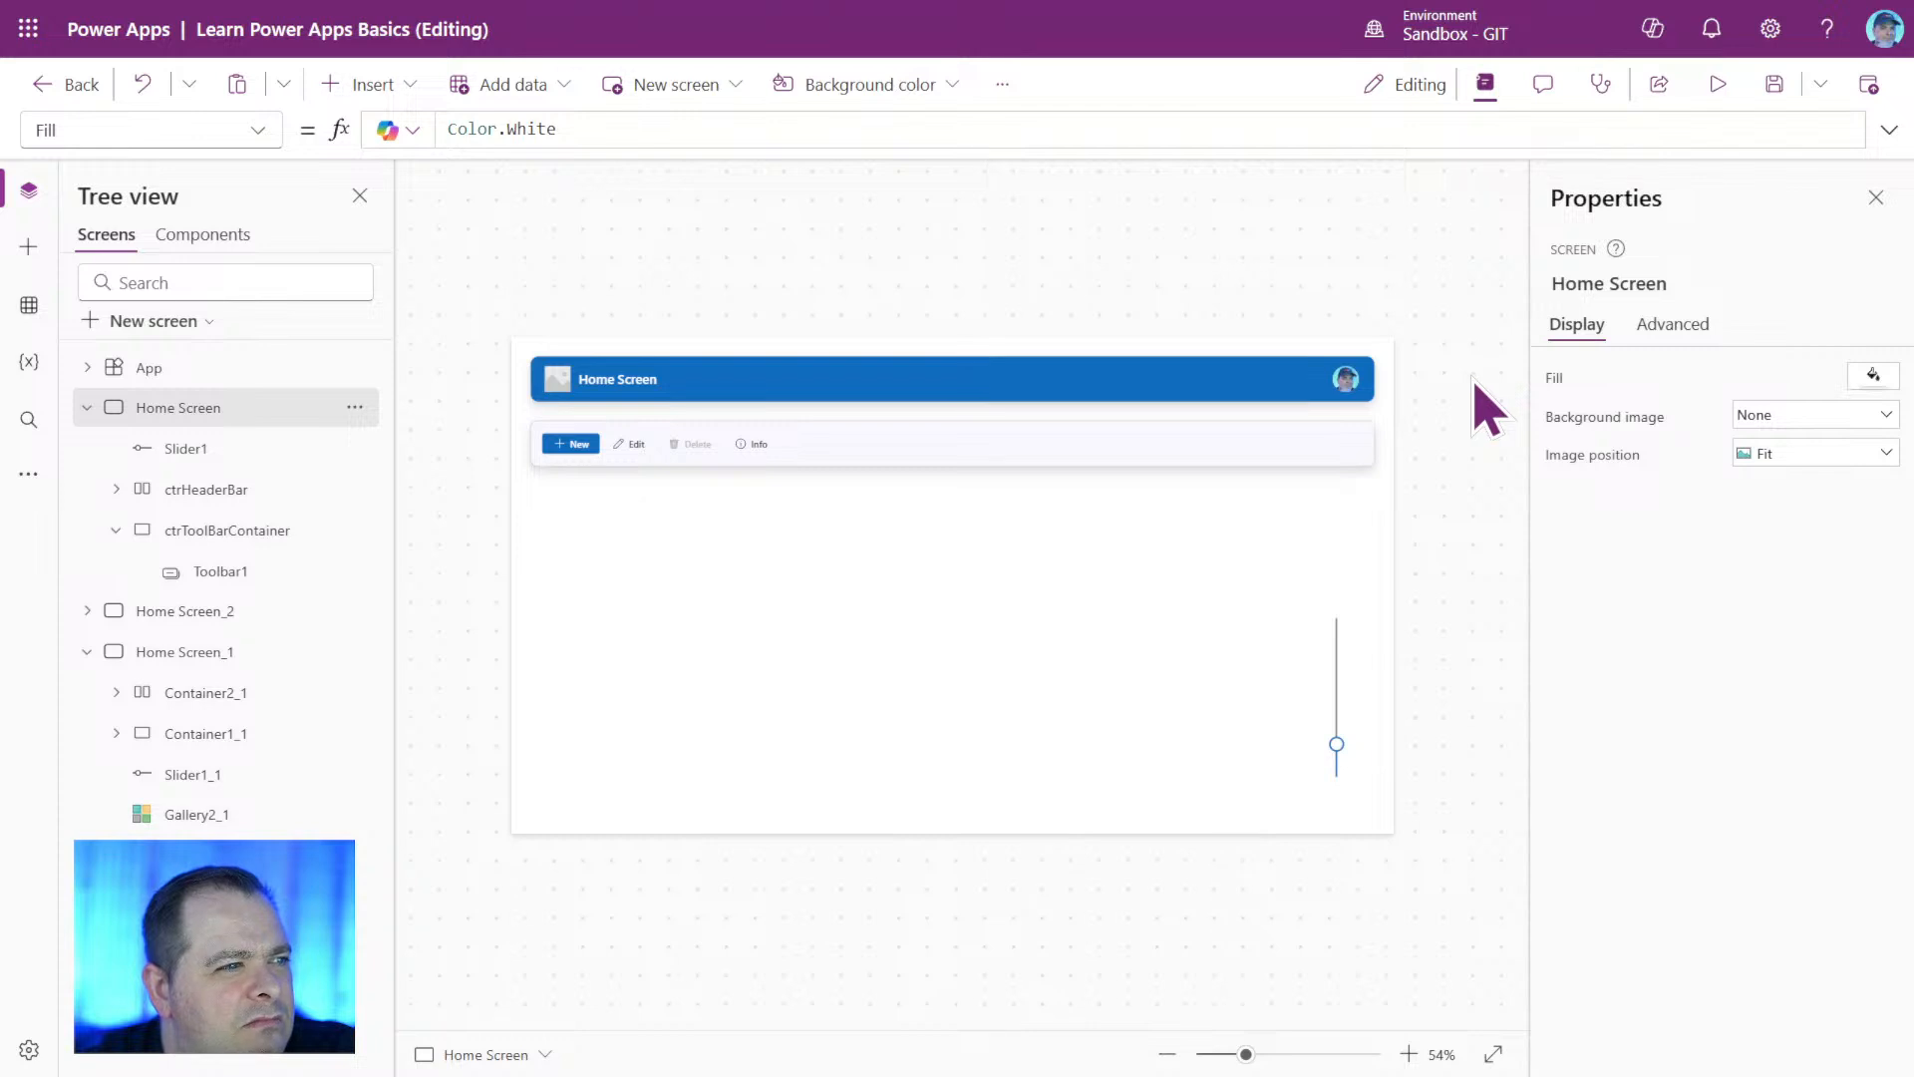
left_click(1314, 446)
left_click(1450, 530)
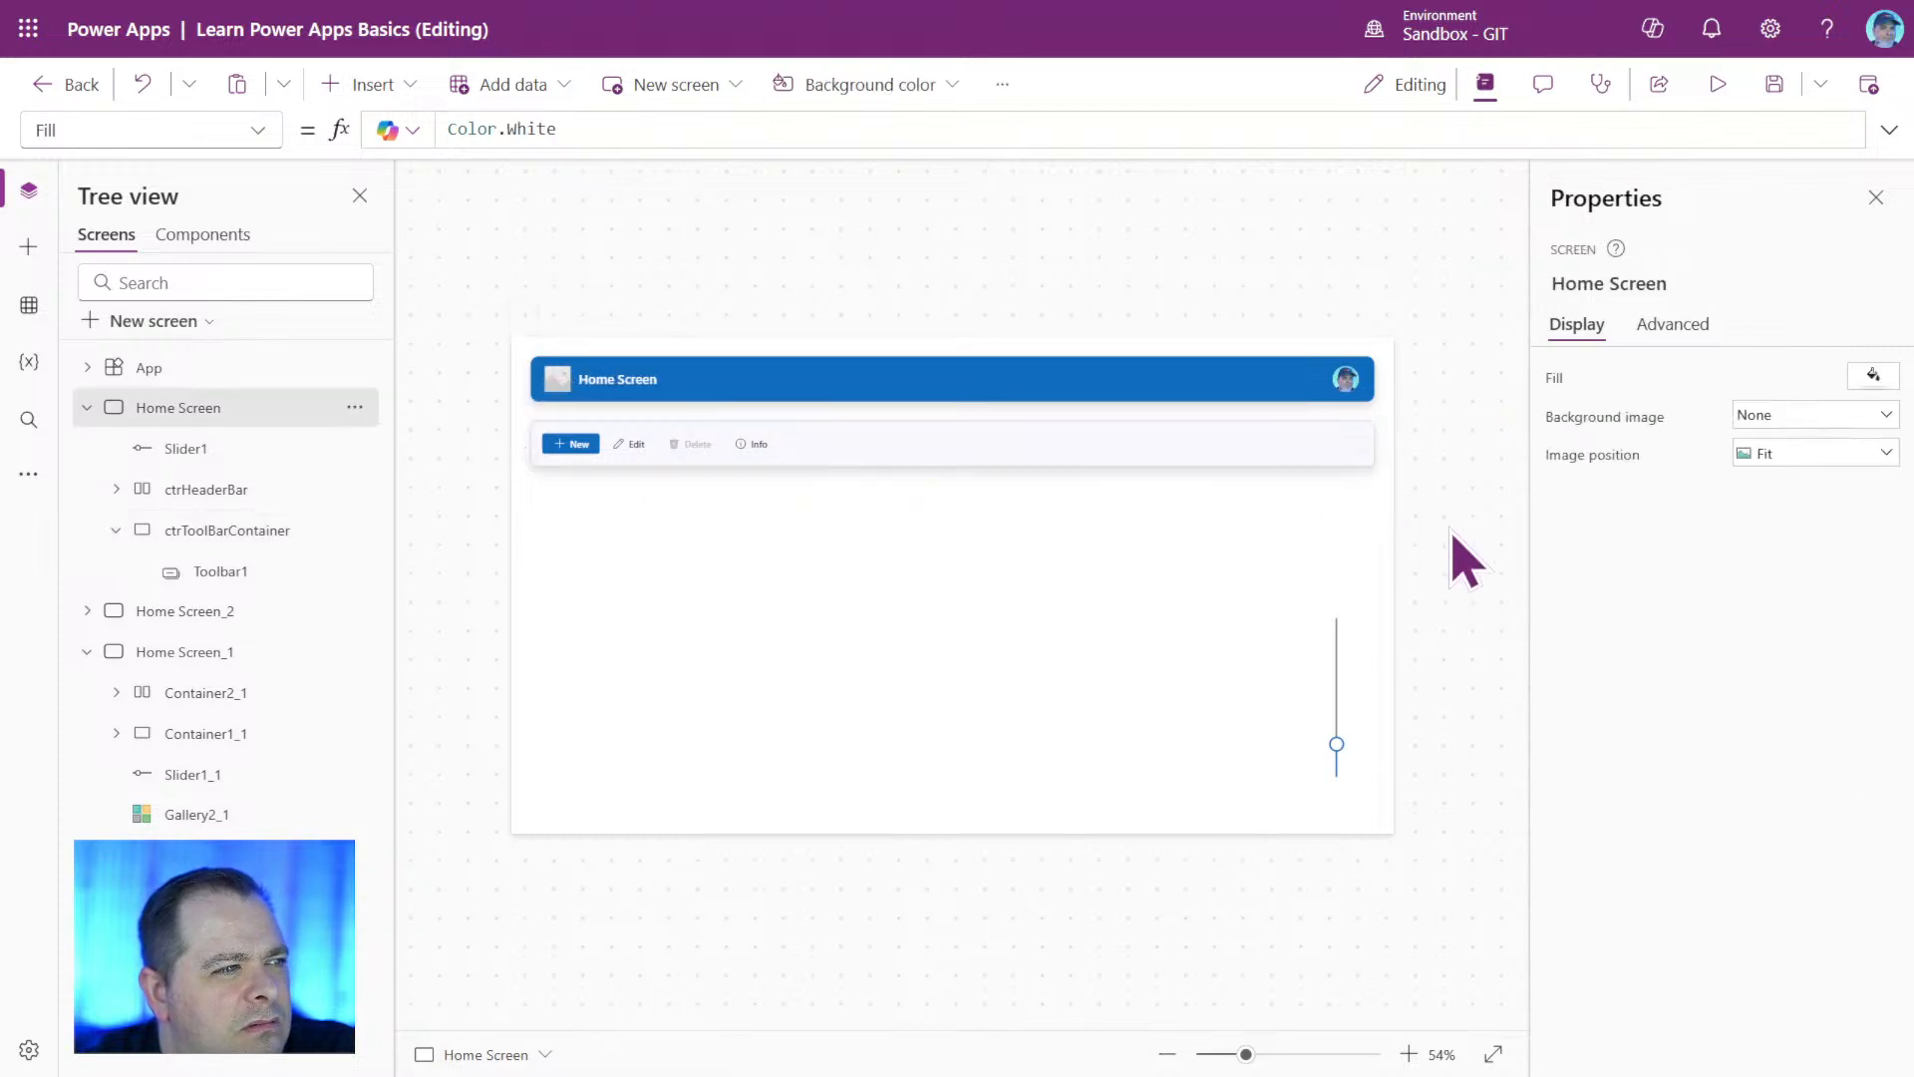
Clear ctrToolBarContainer's BorderColor formula.
left_click(1294, 447)
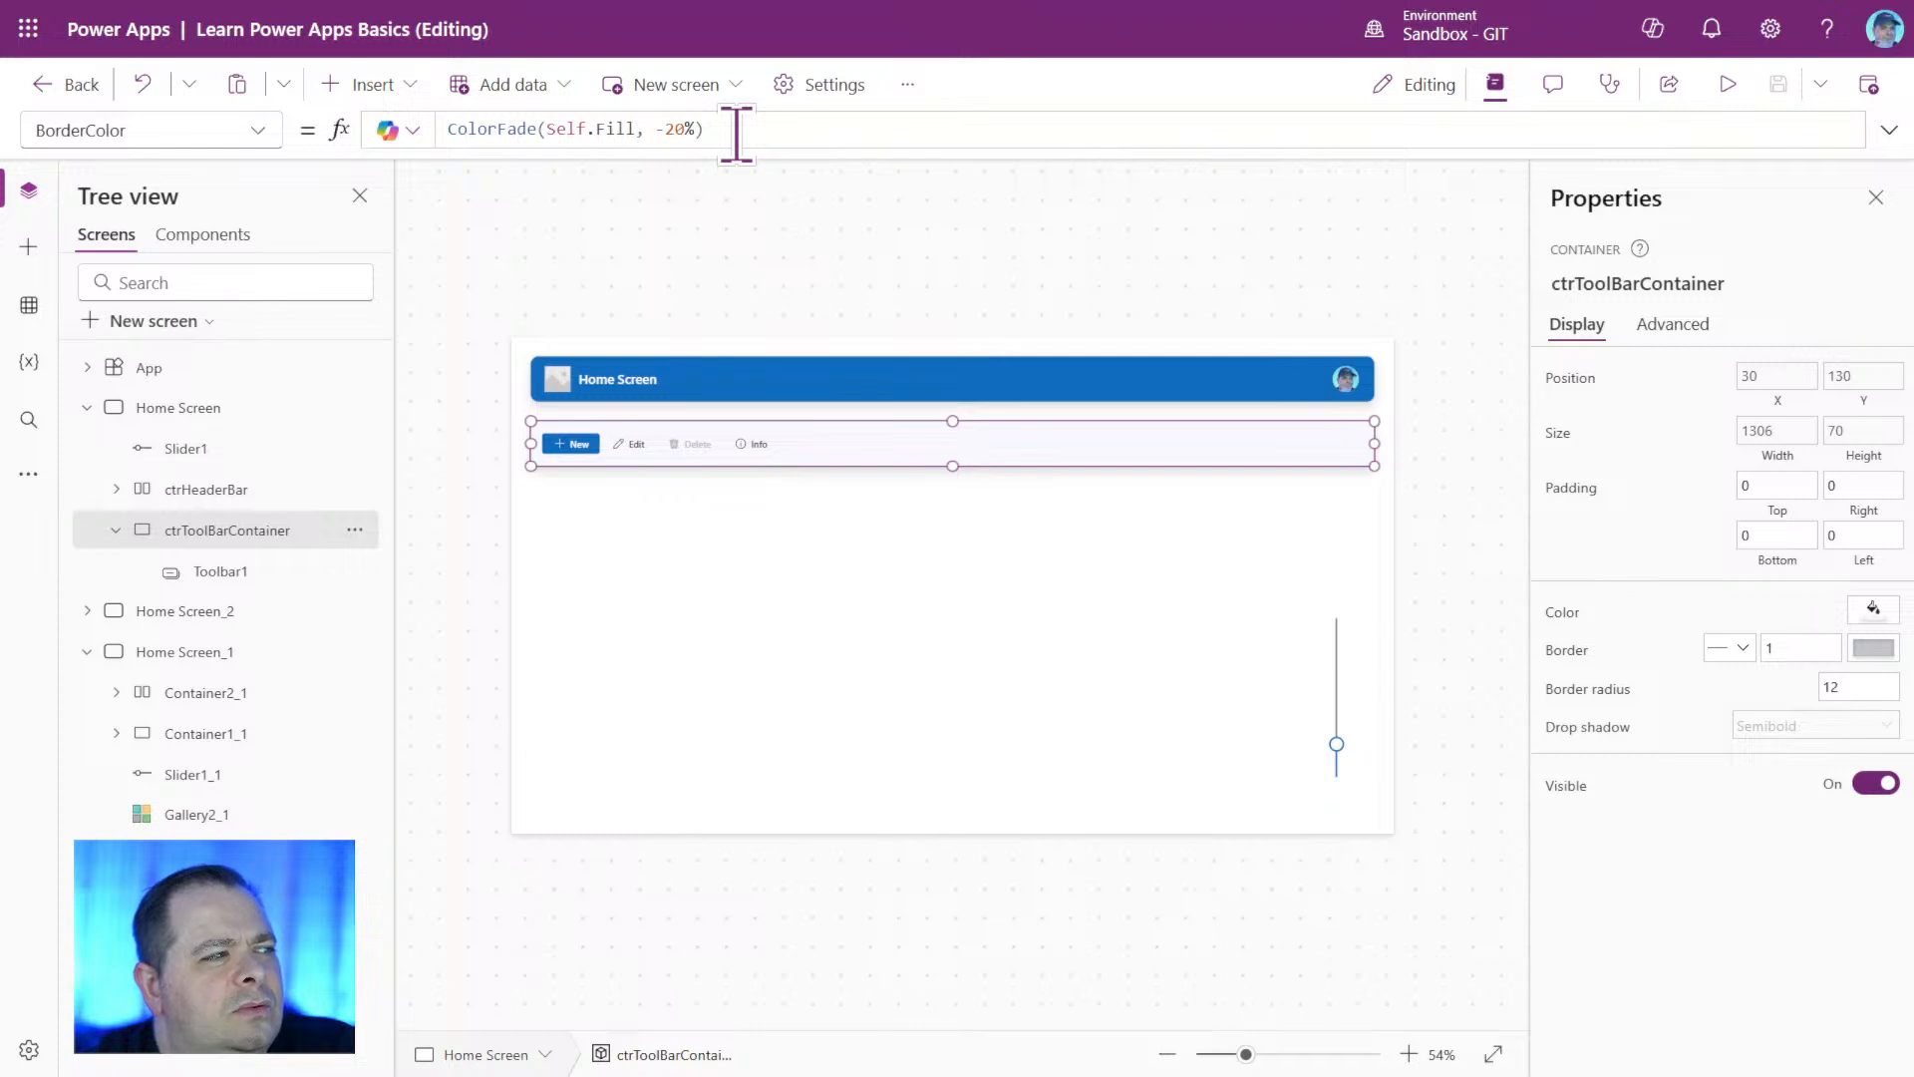
left_click_drag(736, 132, 422, 117)
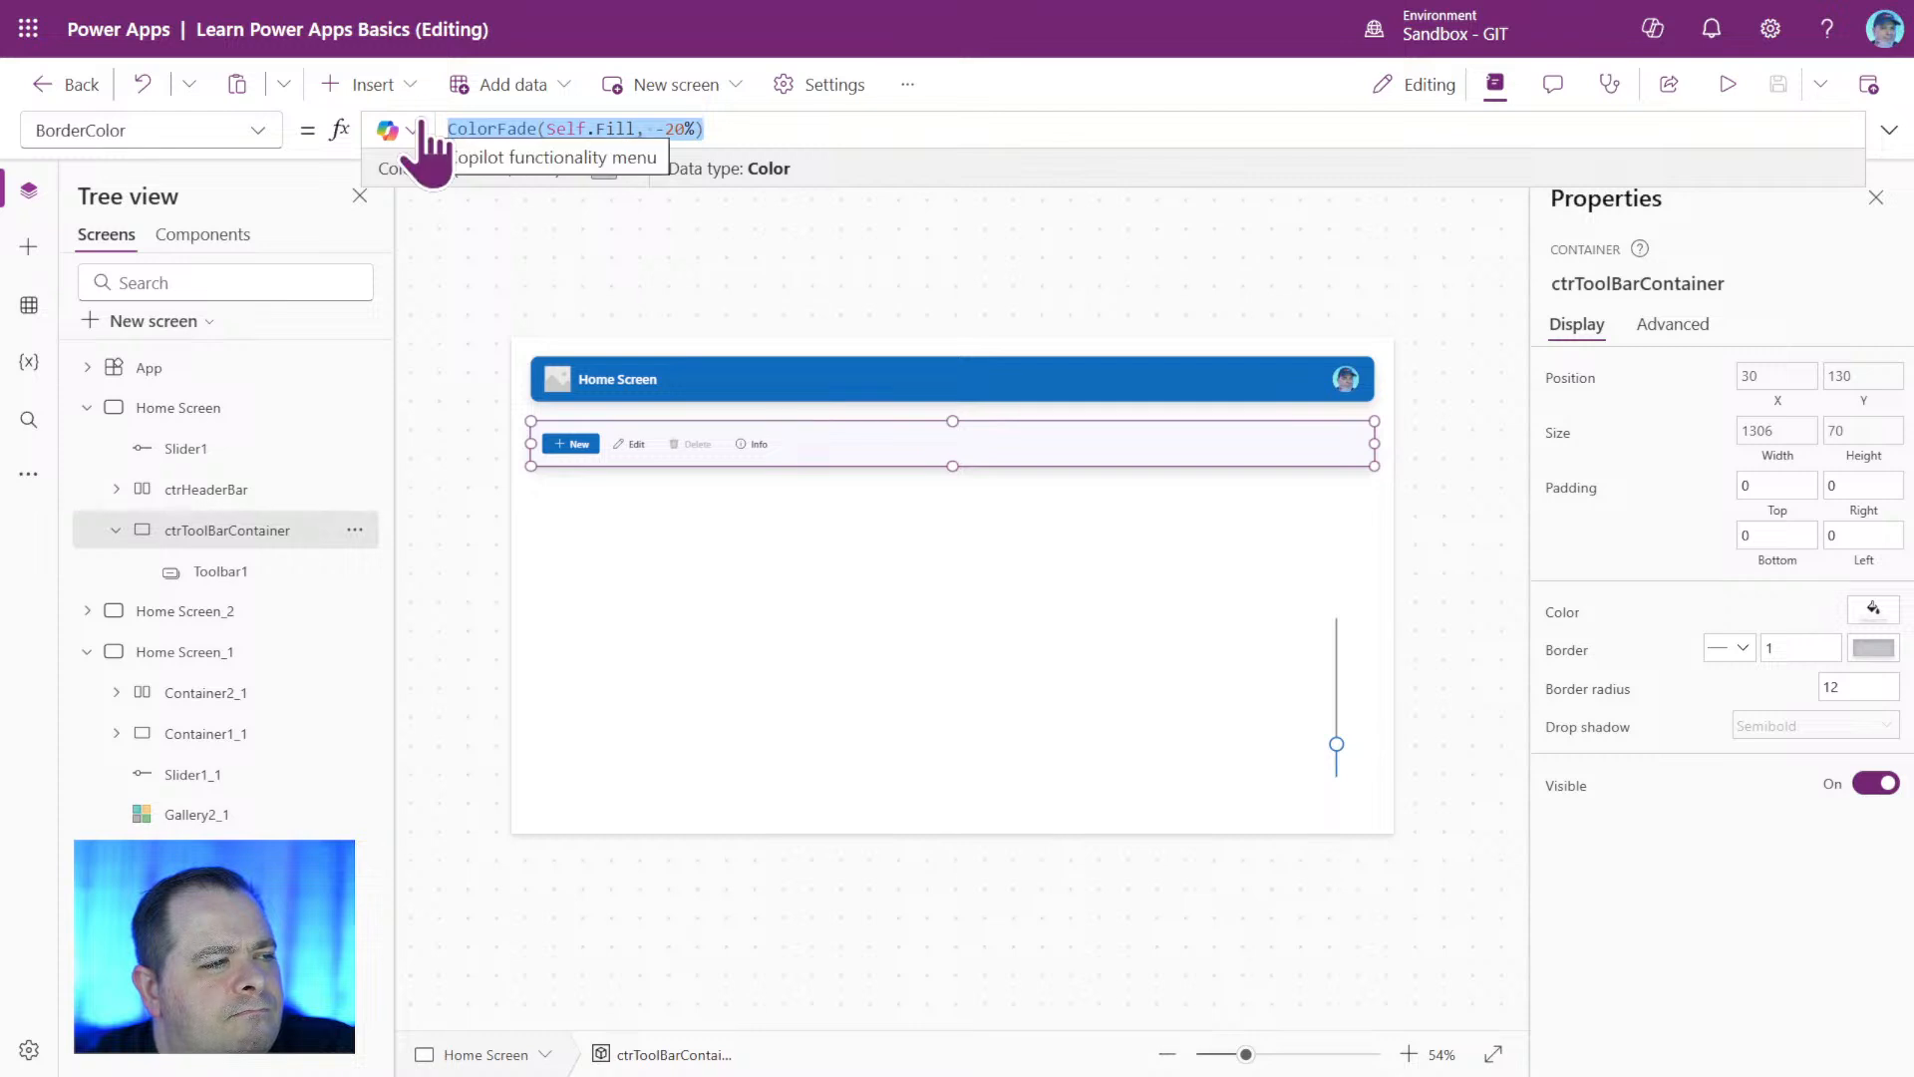
key("BackSpace")
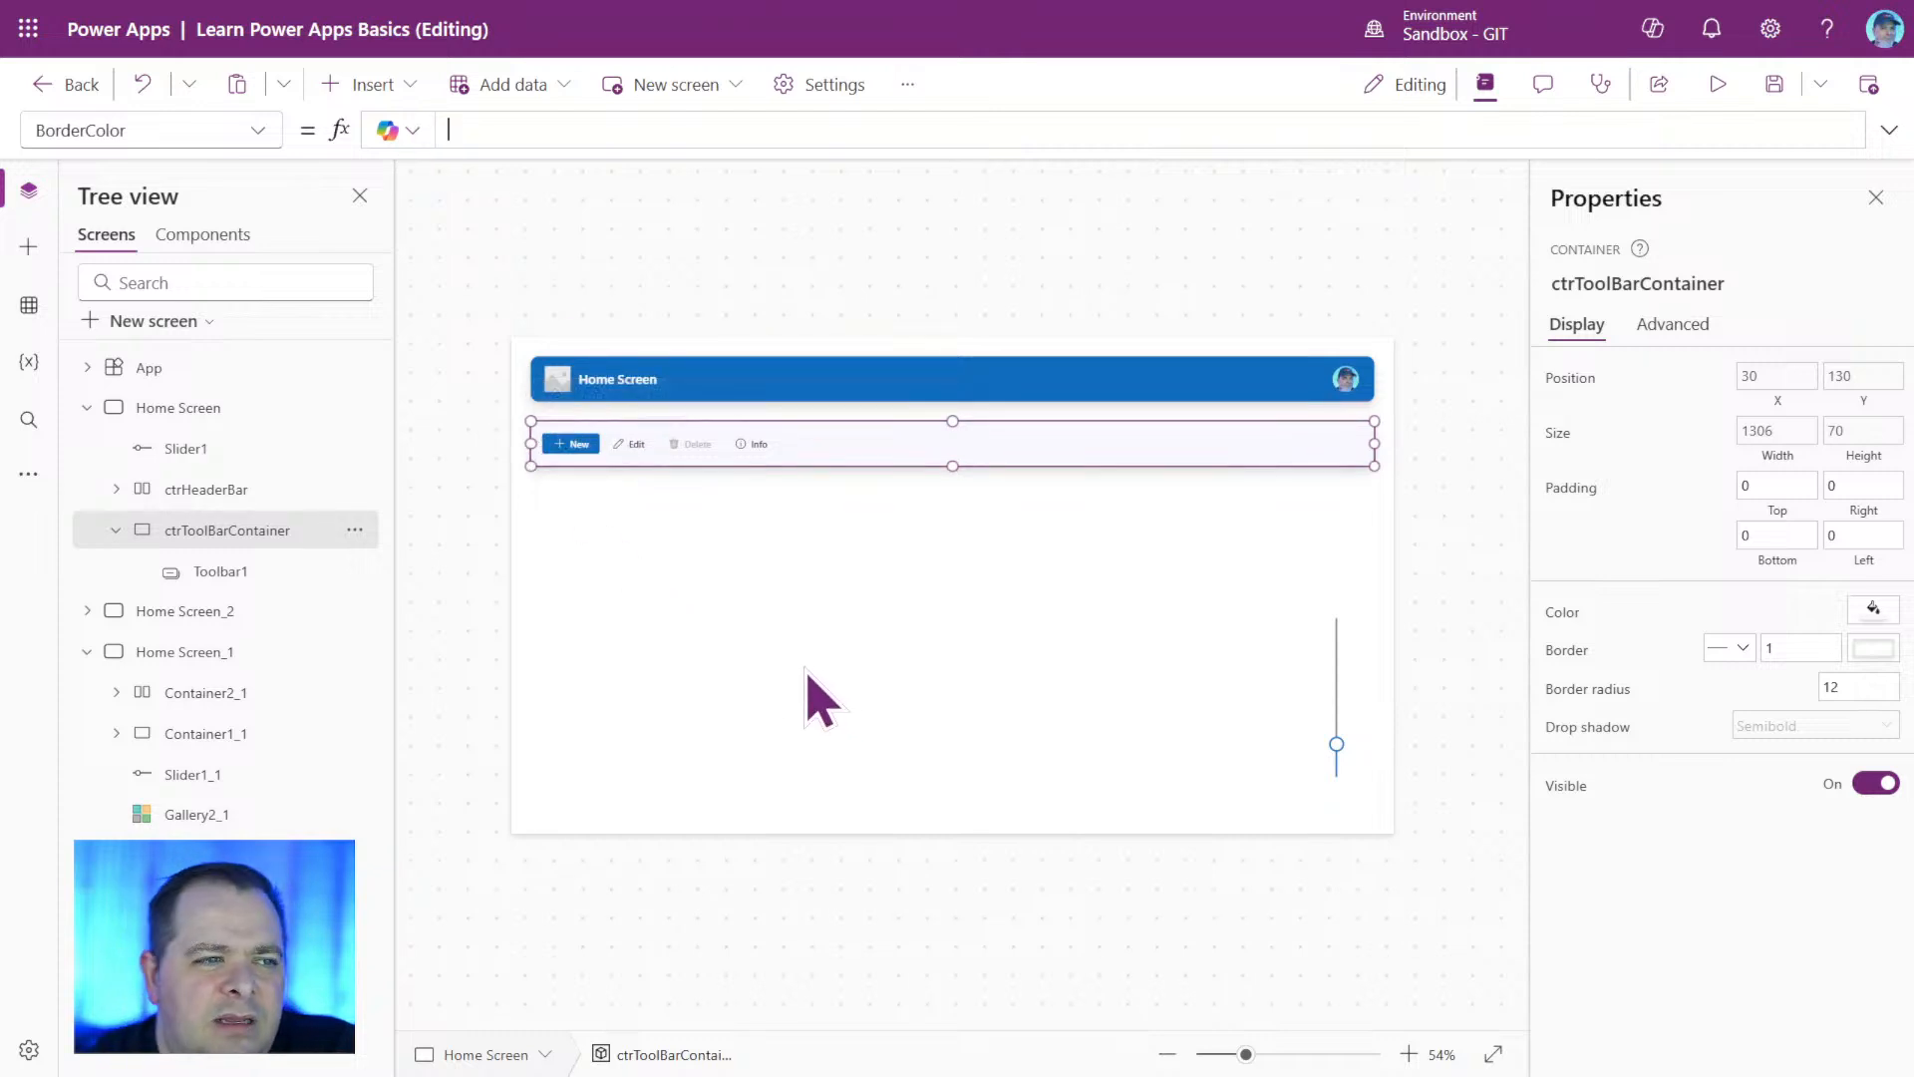
Examine Header1's style settings and color palette property, and look over the app's available themes.
left_click(1197, 381)
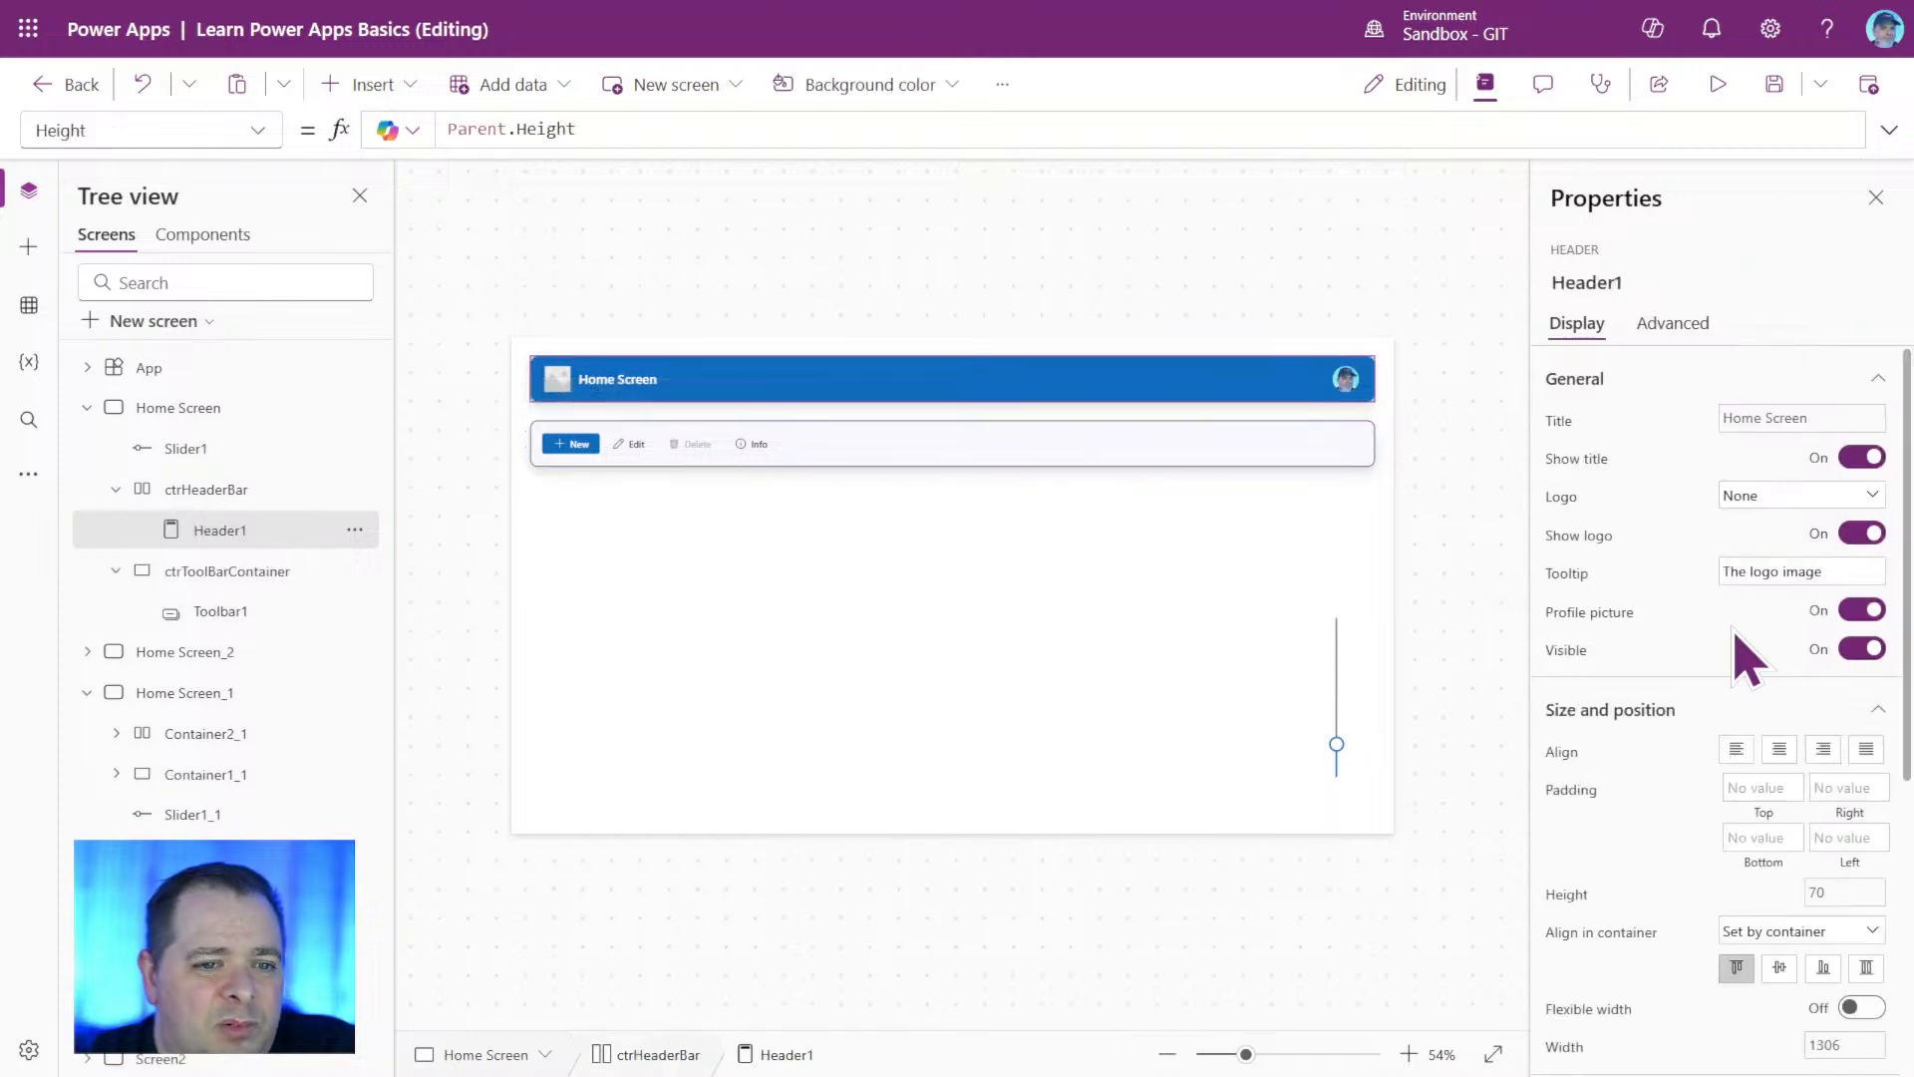
scroll(1734, 638, "down", 5)
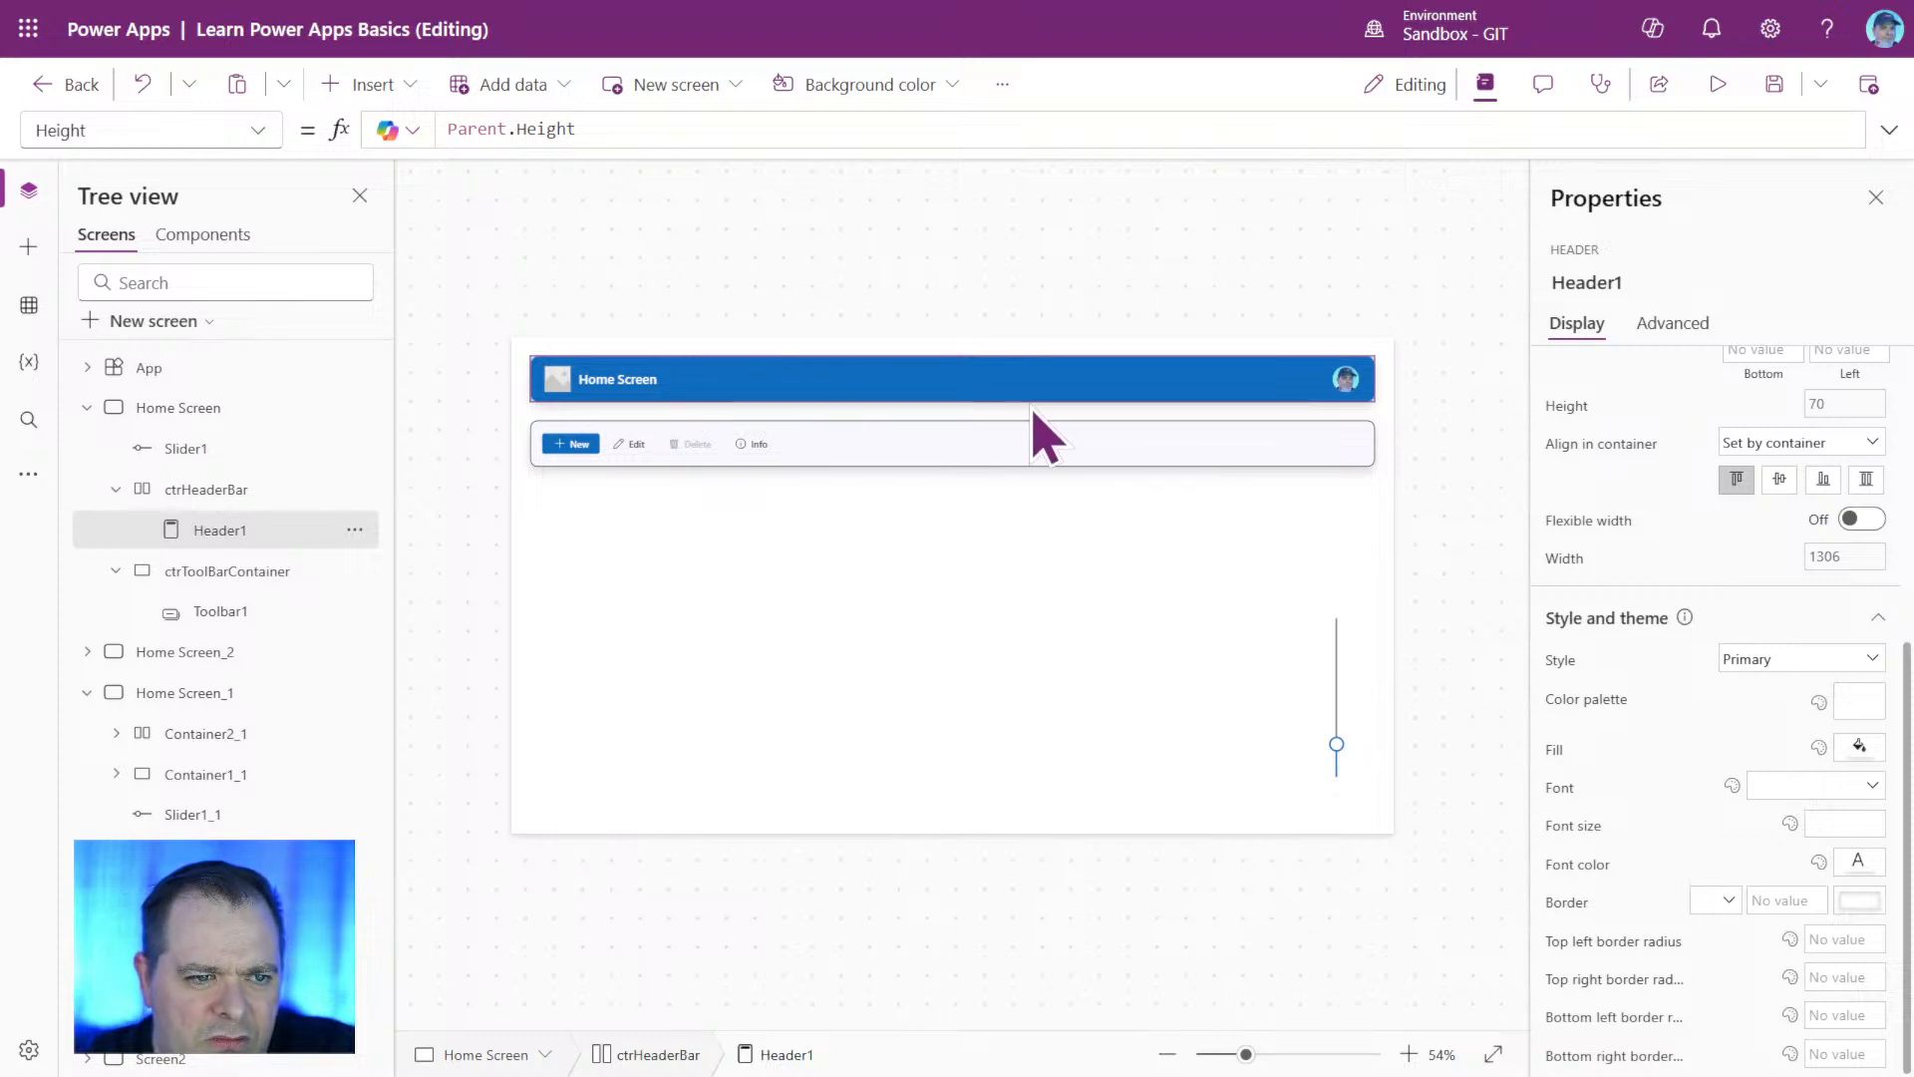
left_click(1596, 704)
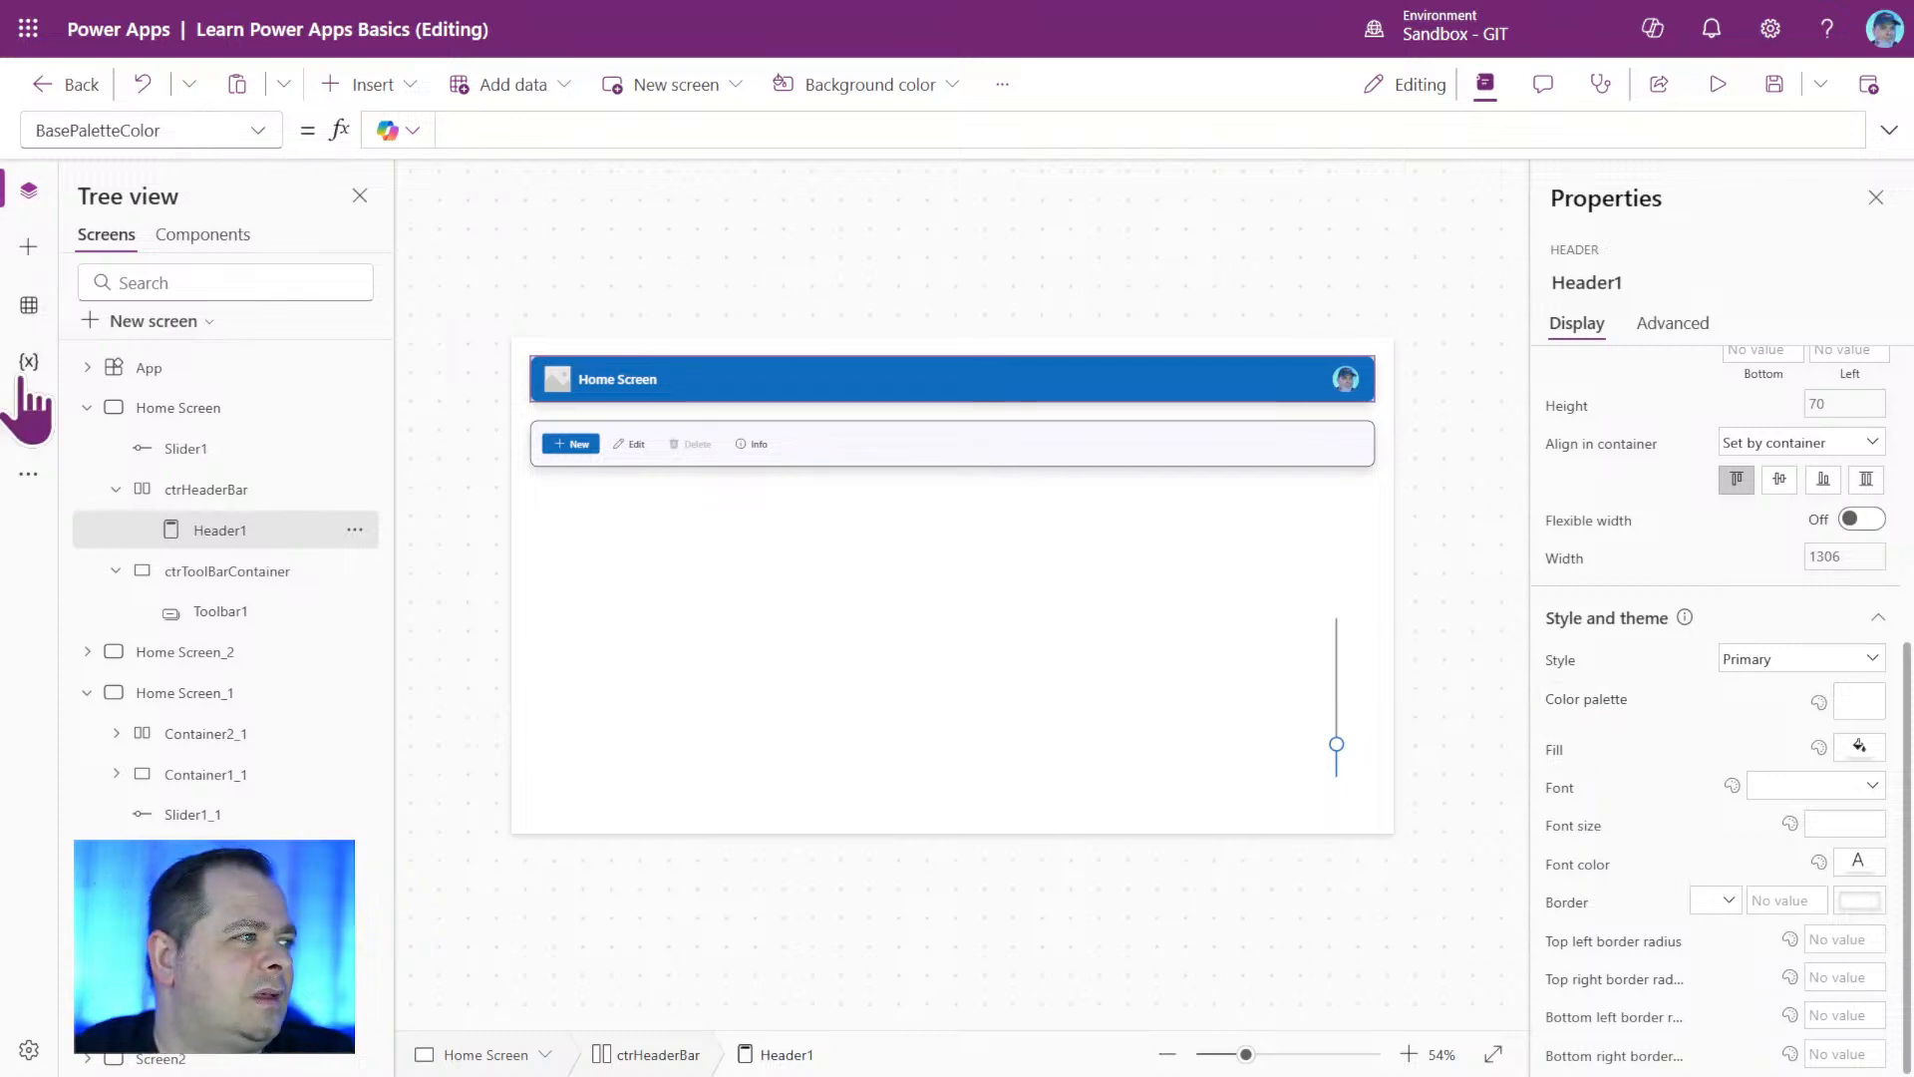
left_click(32, 476)
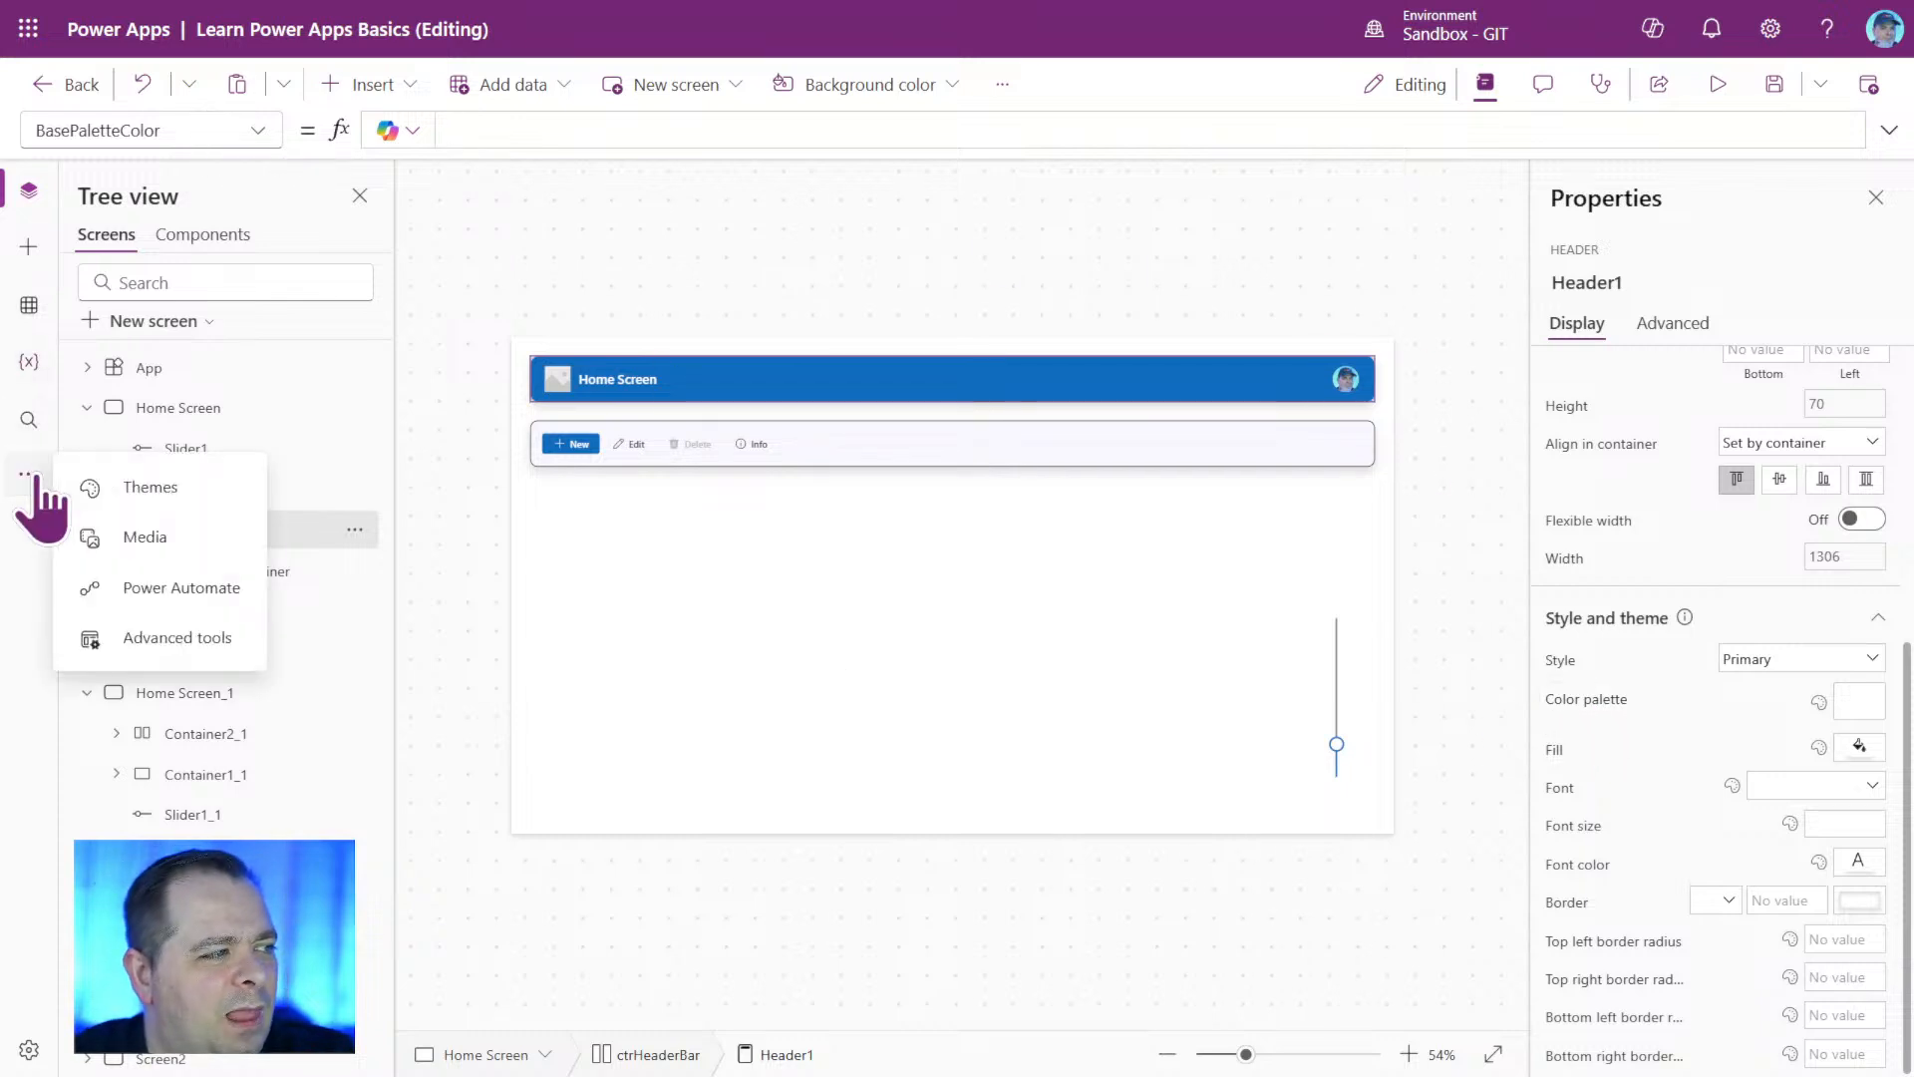
left_click(165, 491)
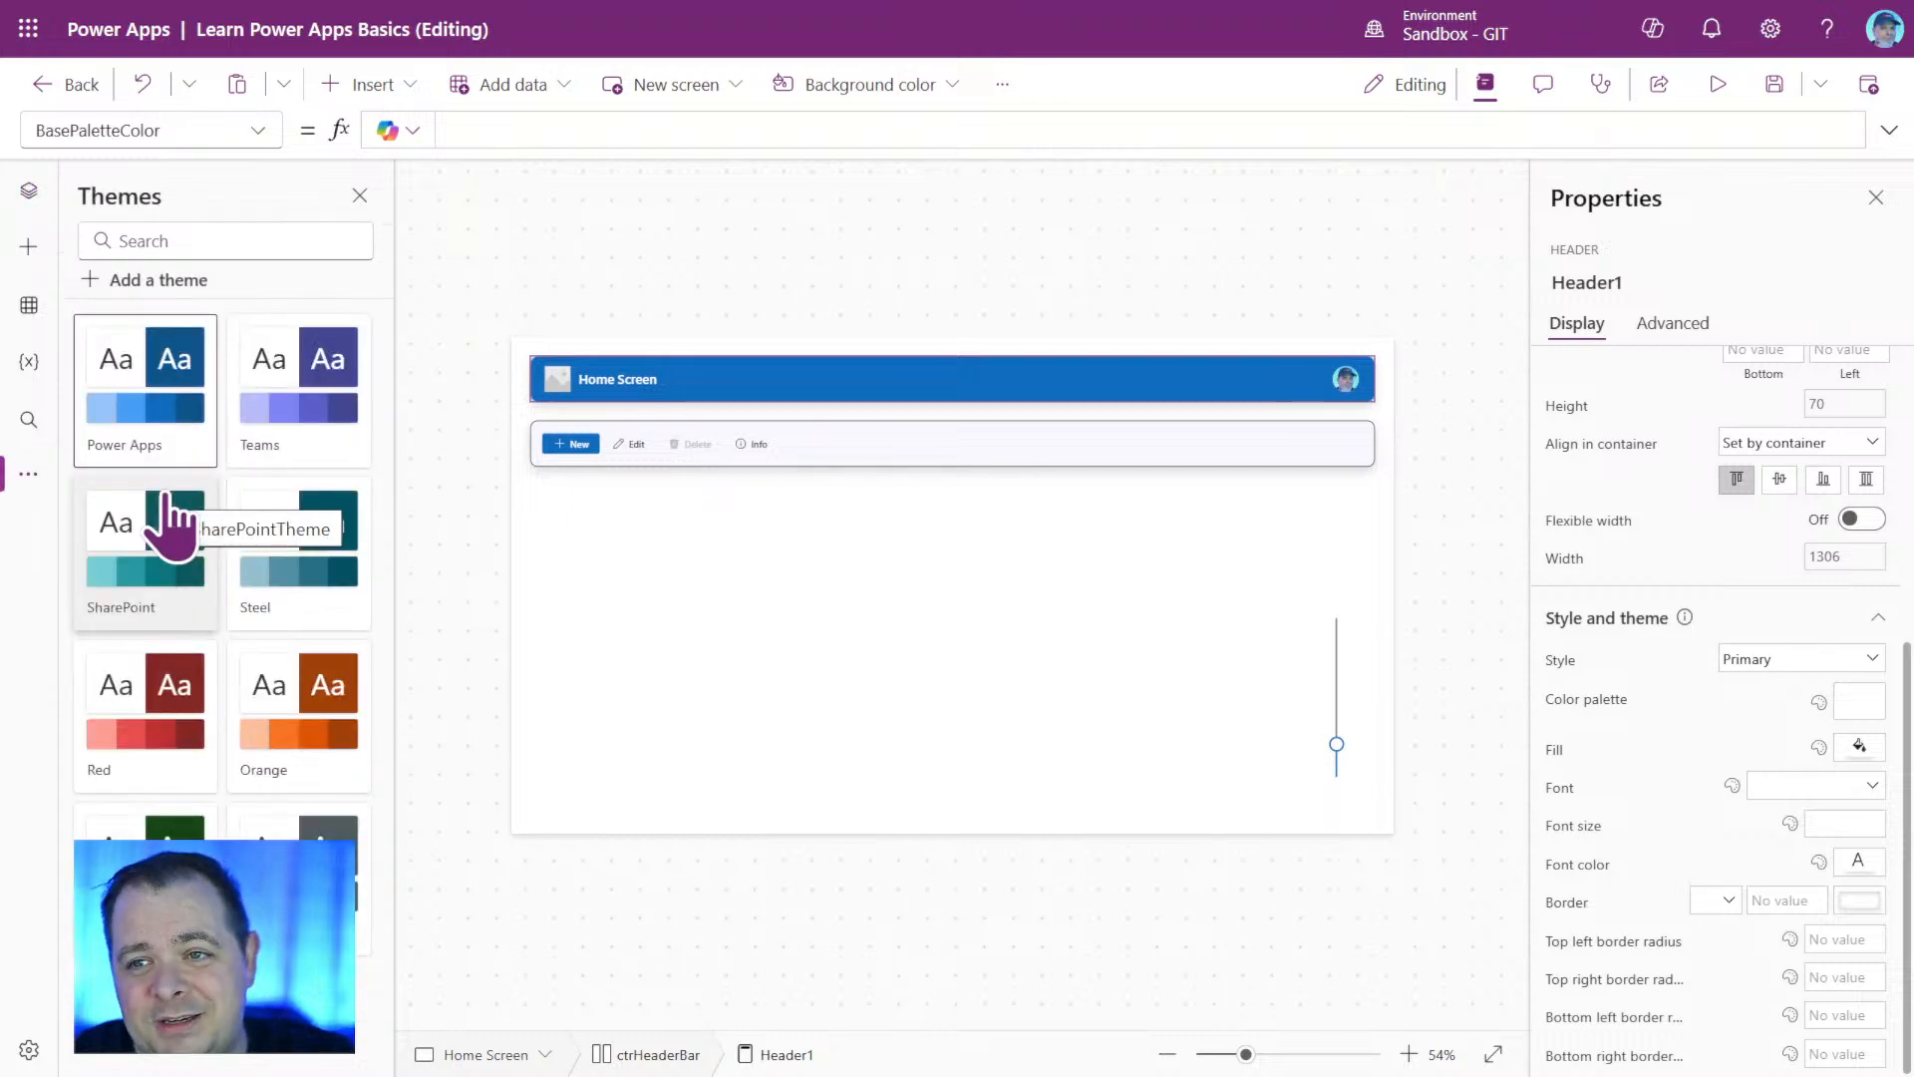
left_click(29, 190)
Start ctrToolBarContainer's BorderColor formula with a reference to App.Theme.Colors.
left_click(1240, 442)
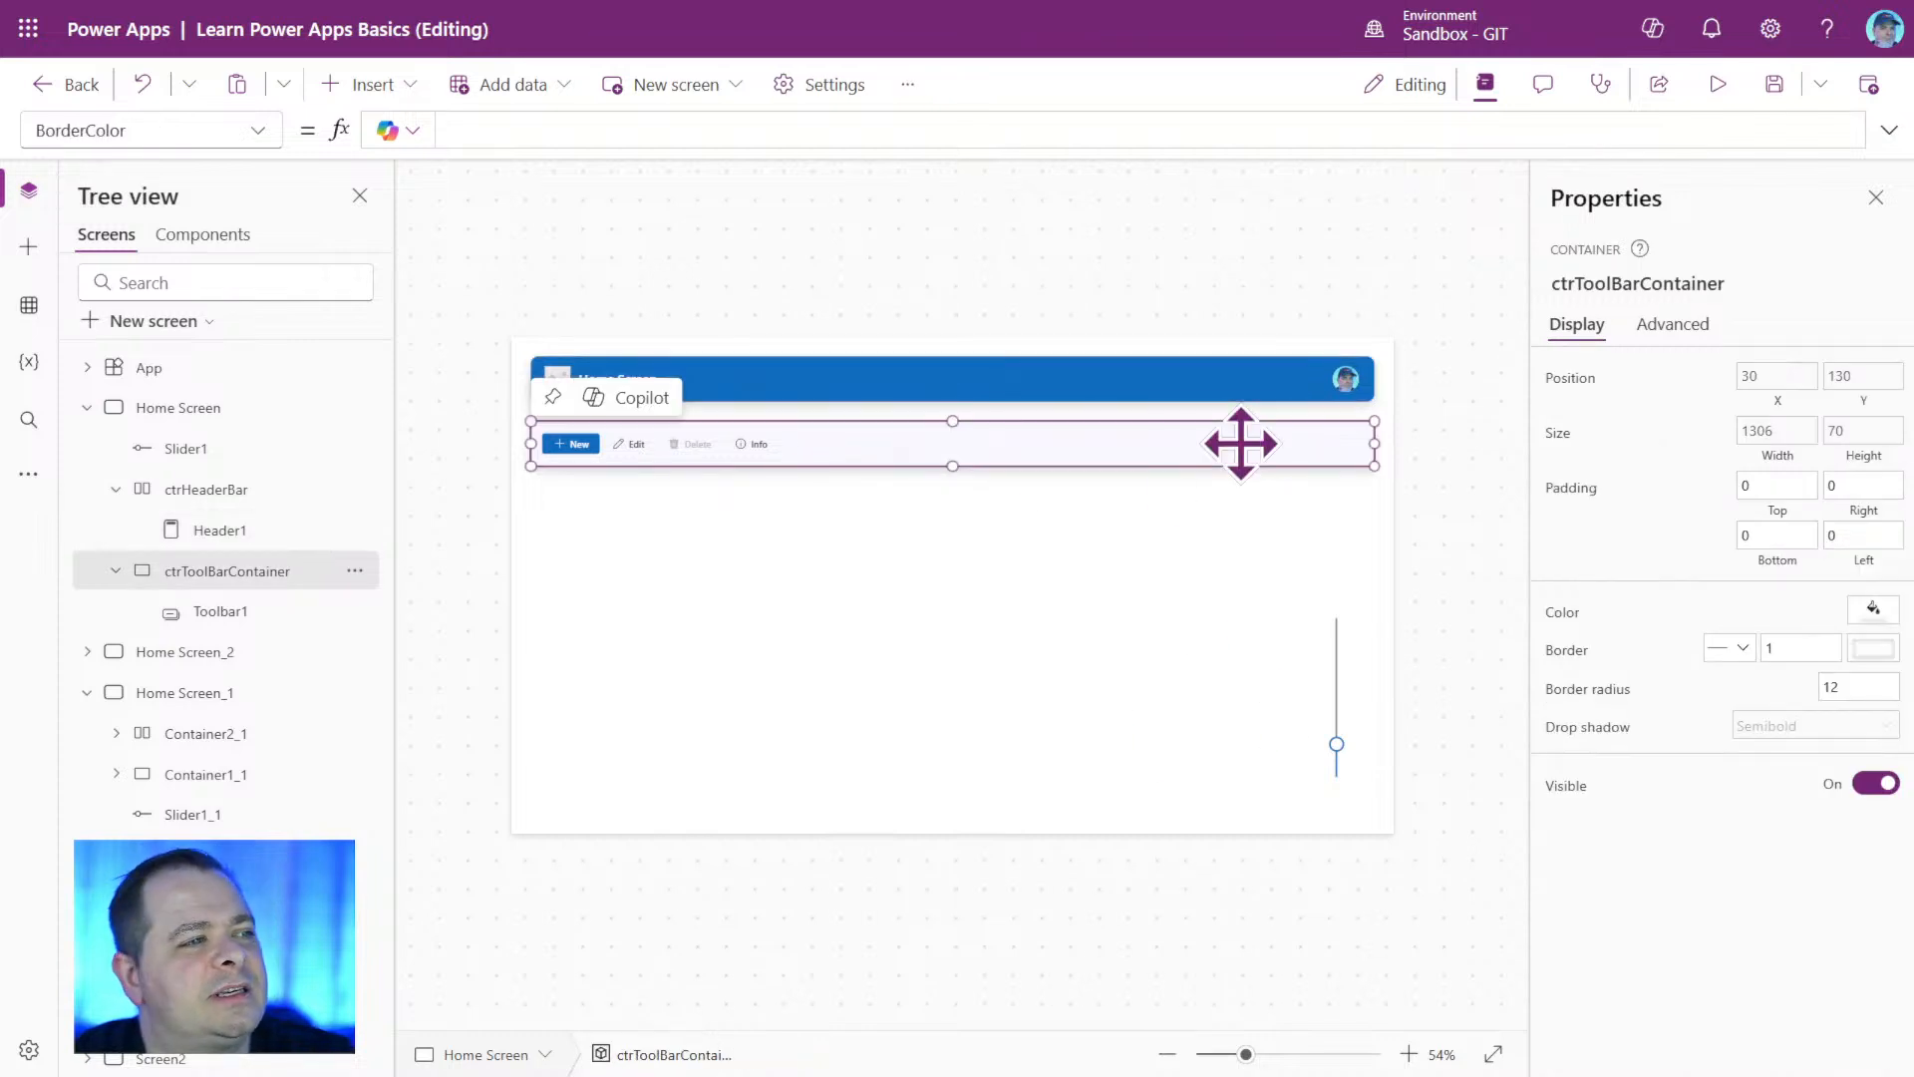
left_click(1875, 650)
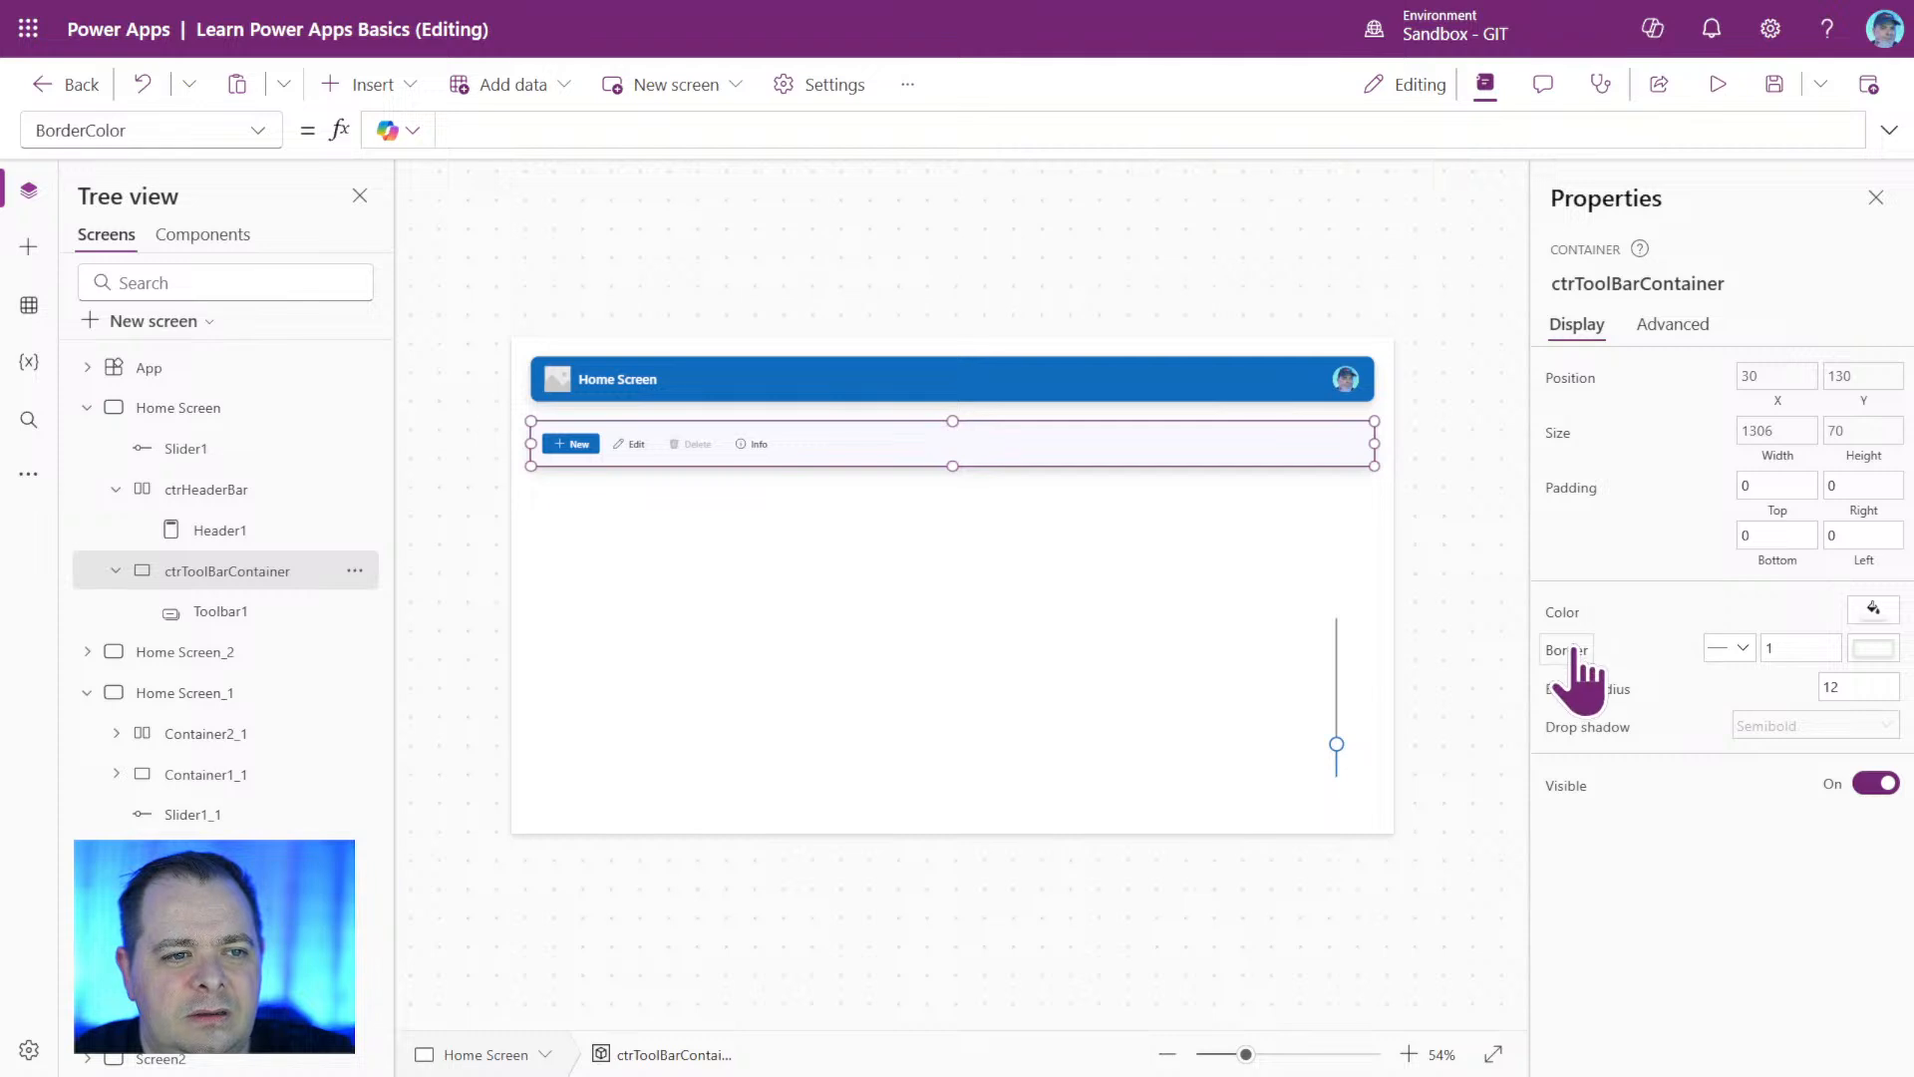
left_click(1567, 651)
left_click(281, 142)
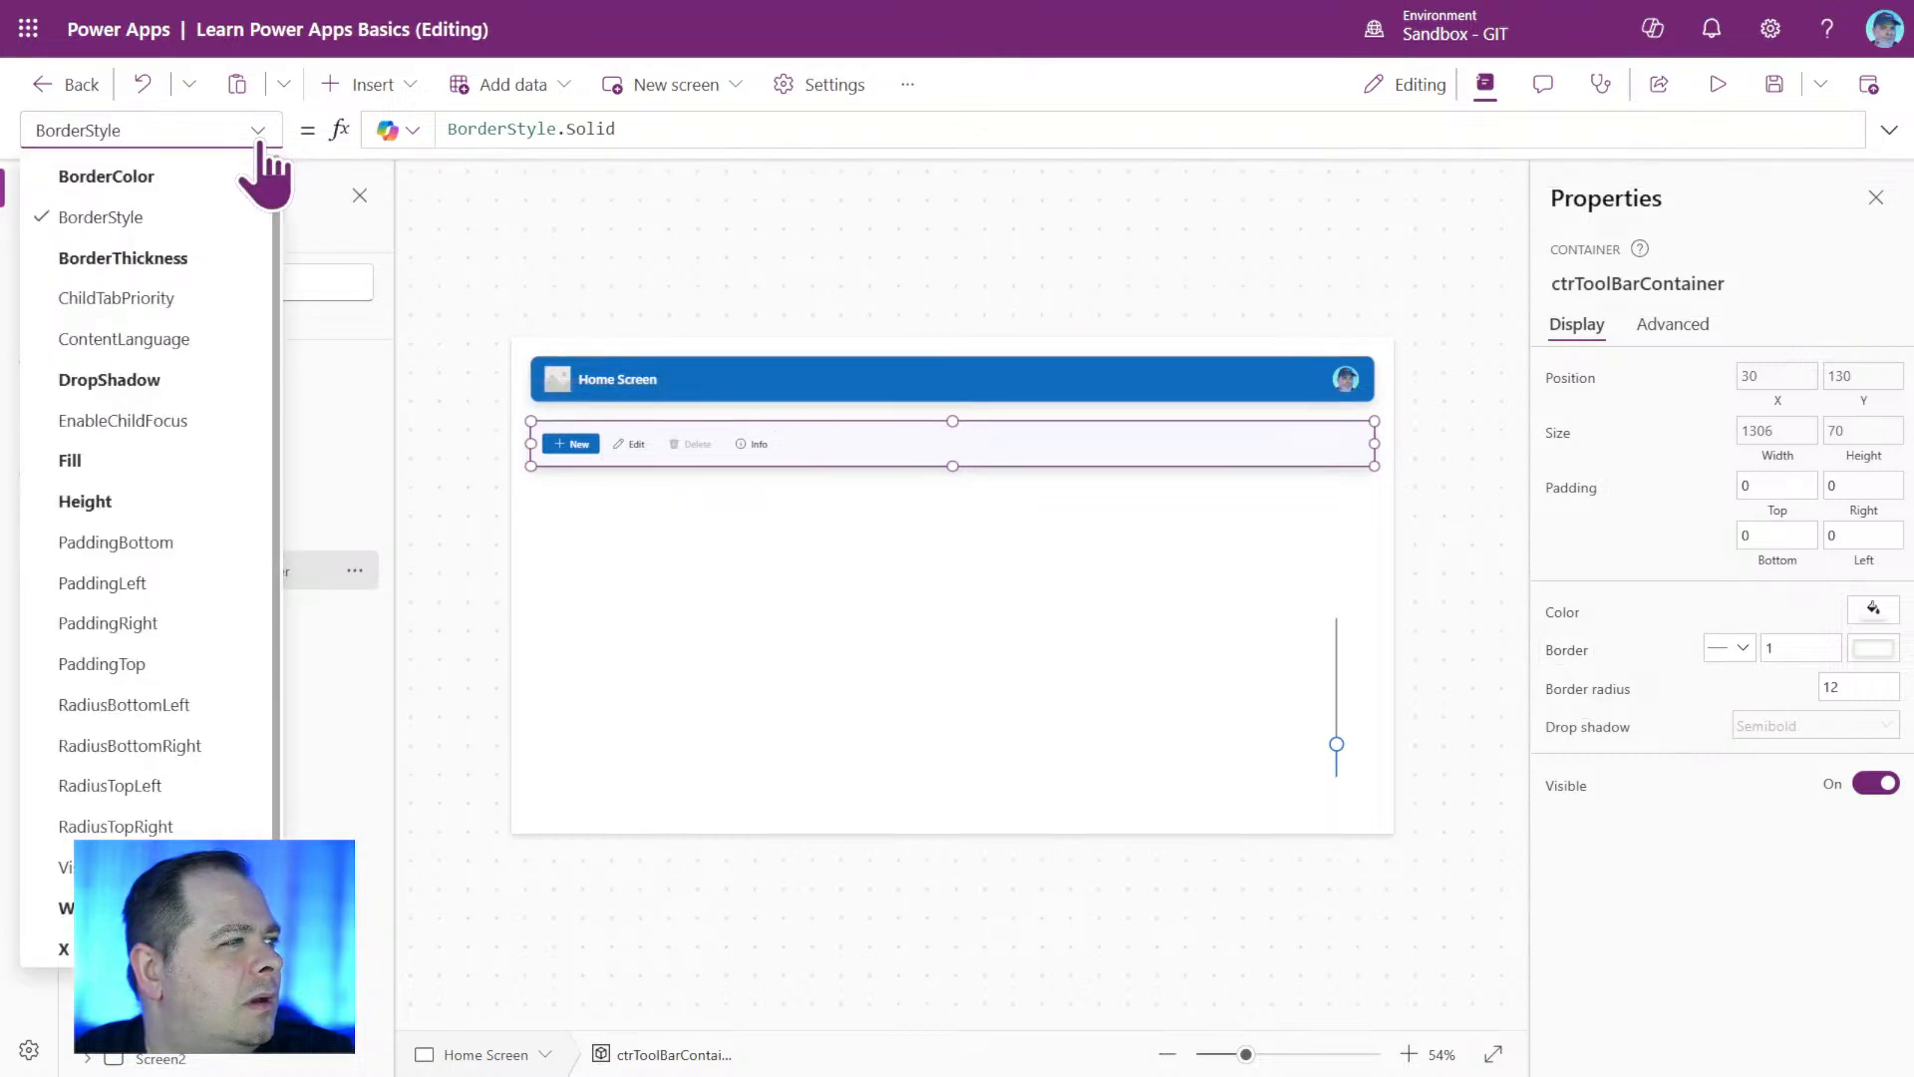
left_click(200, 176)
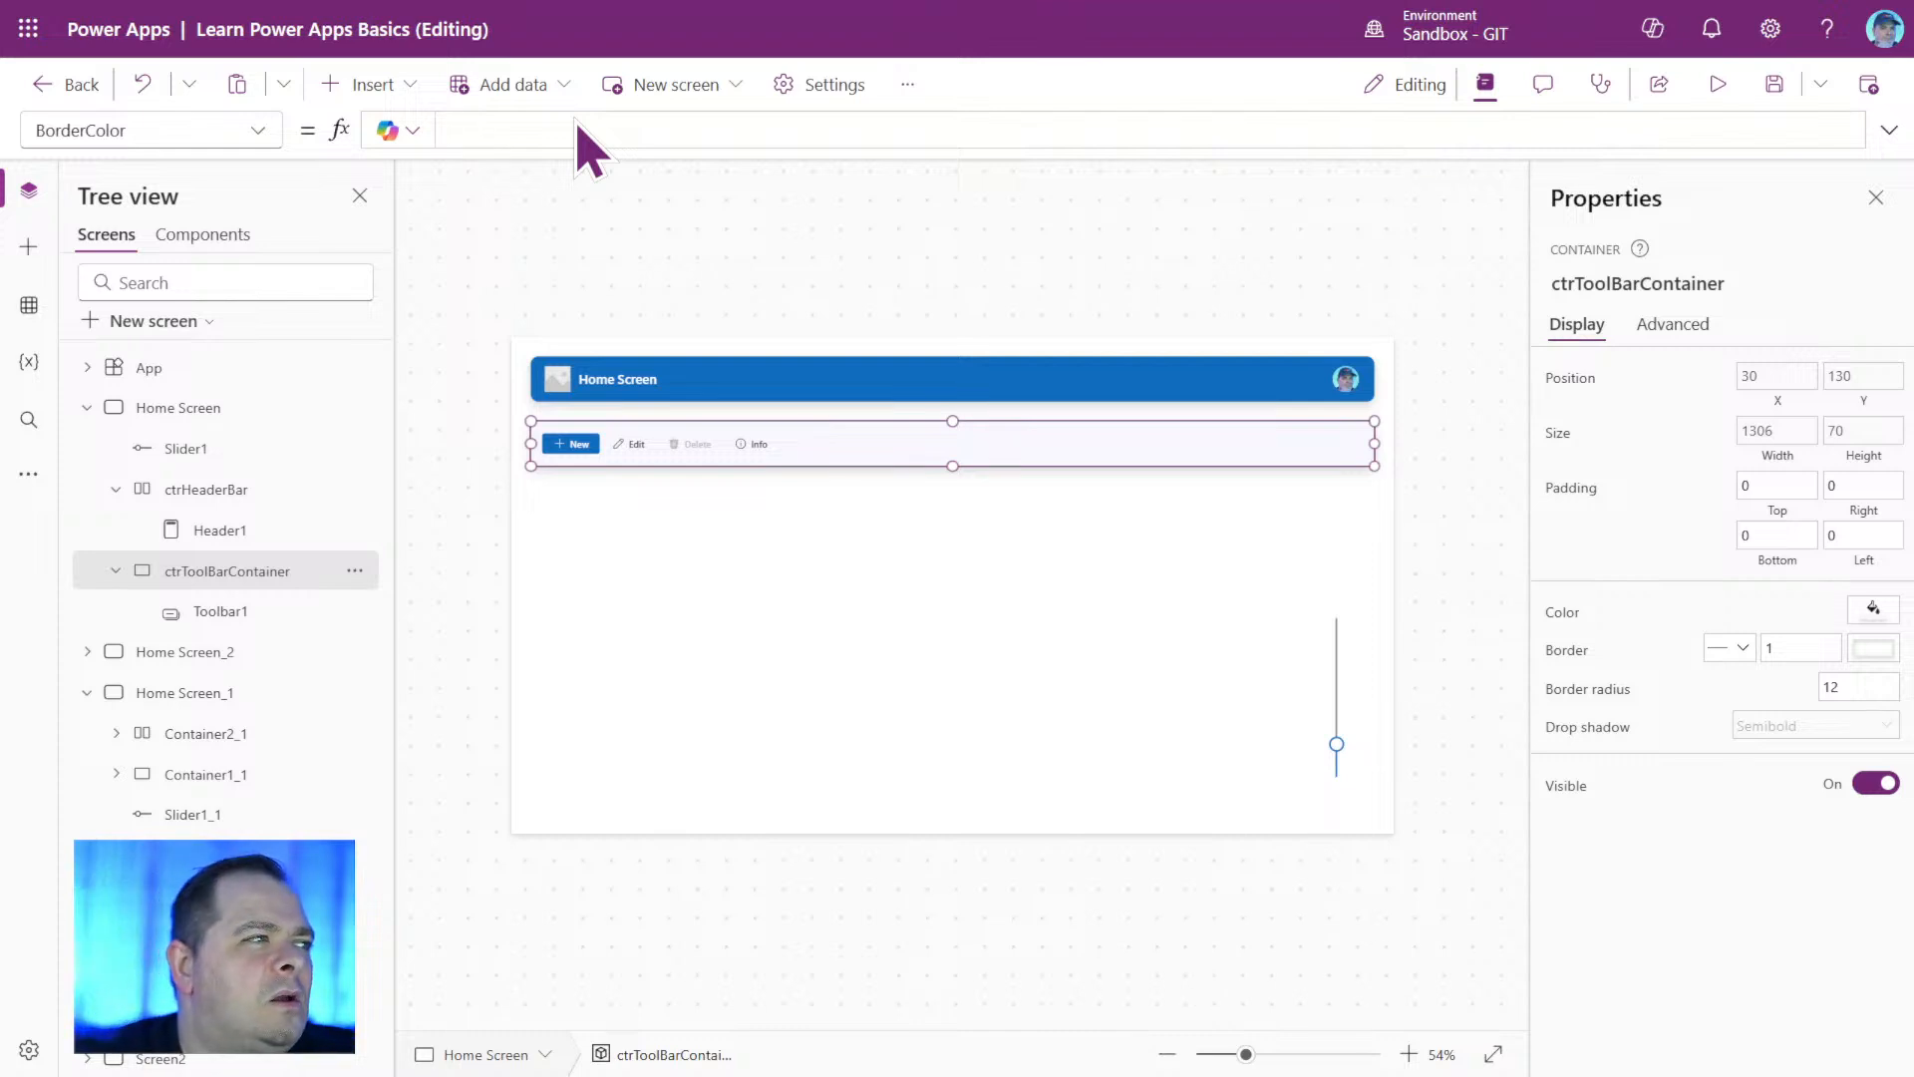
type("App")
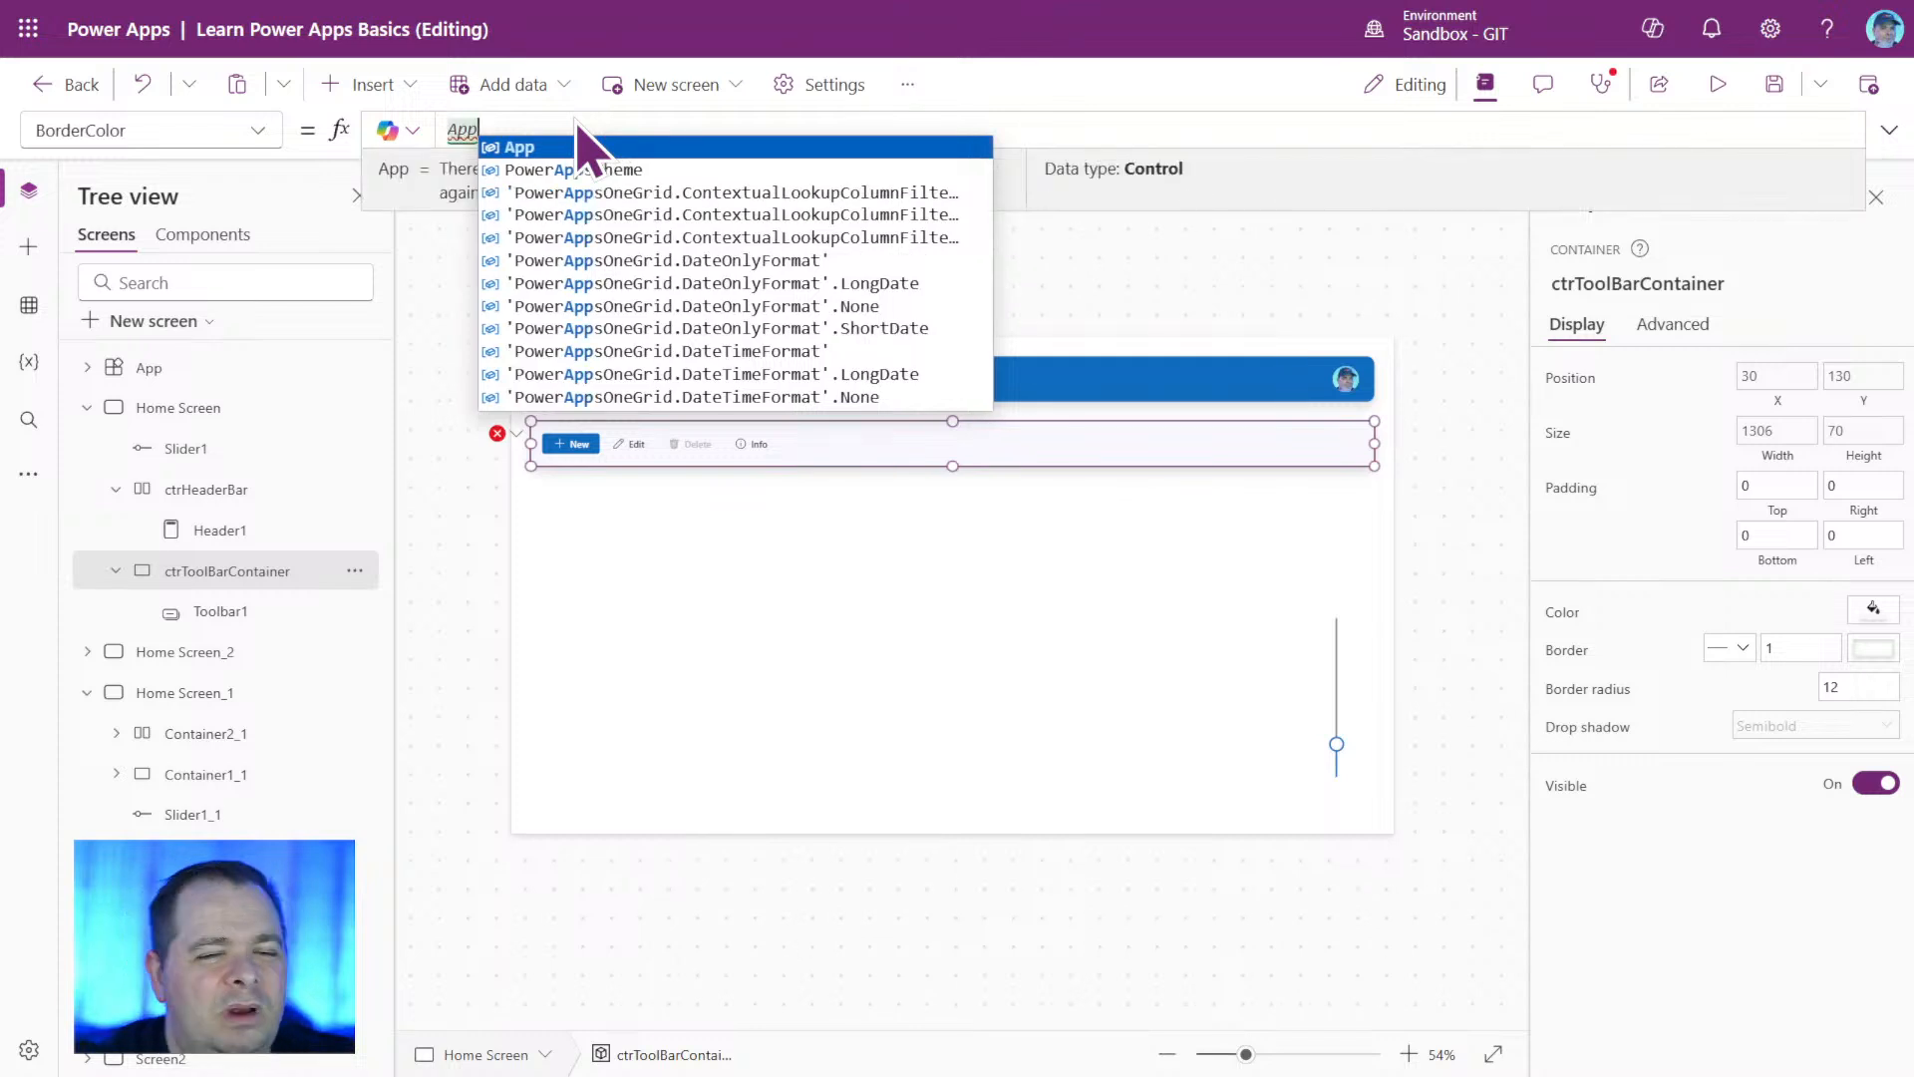
type(".")
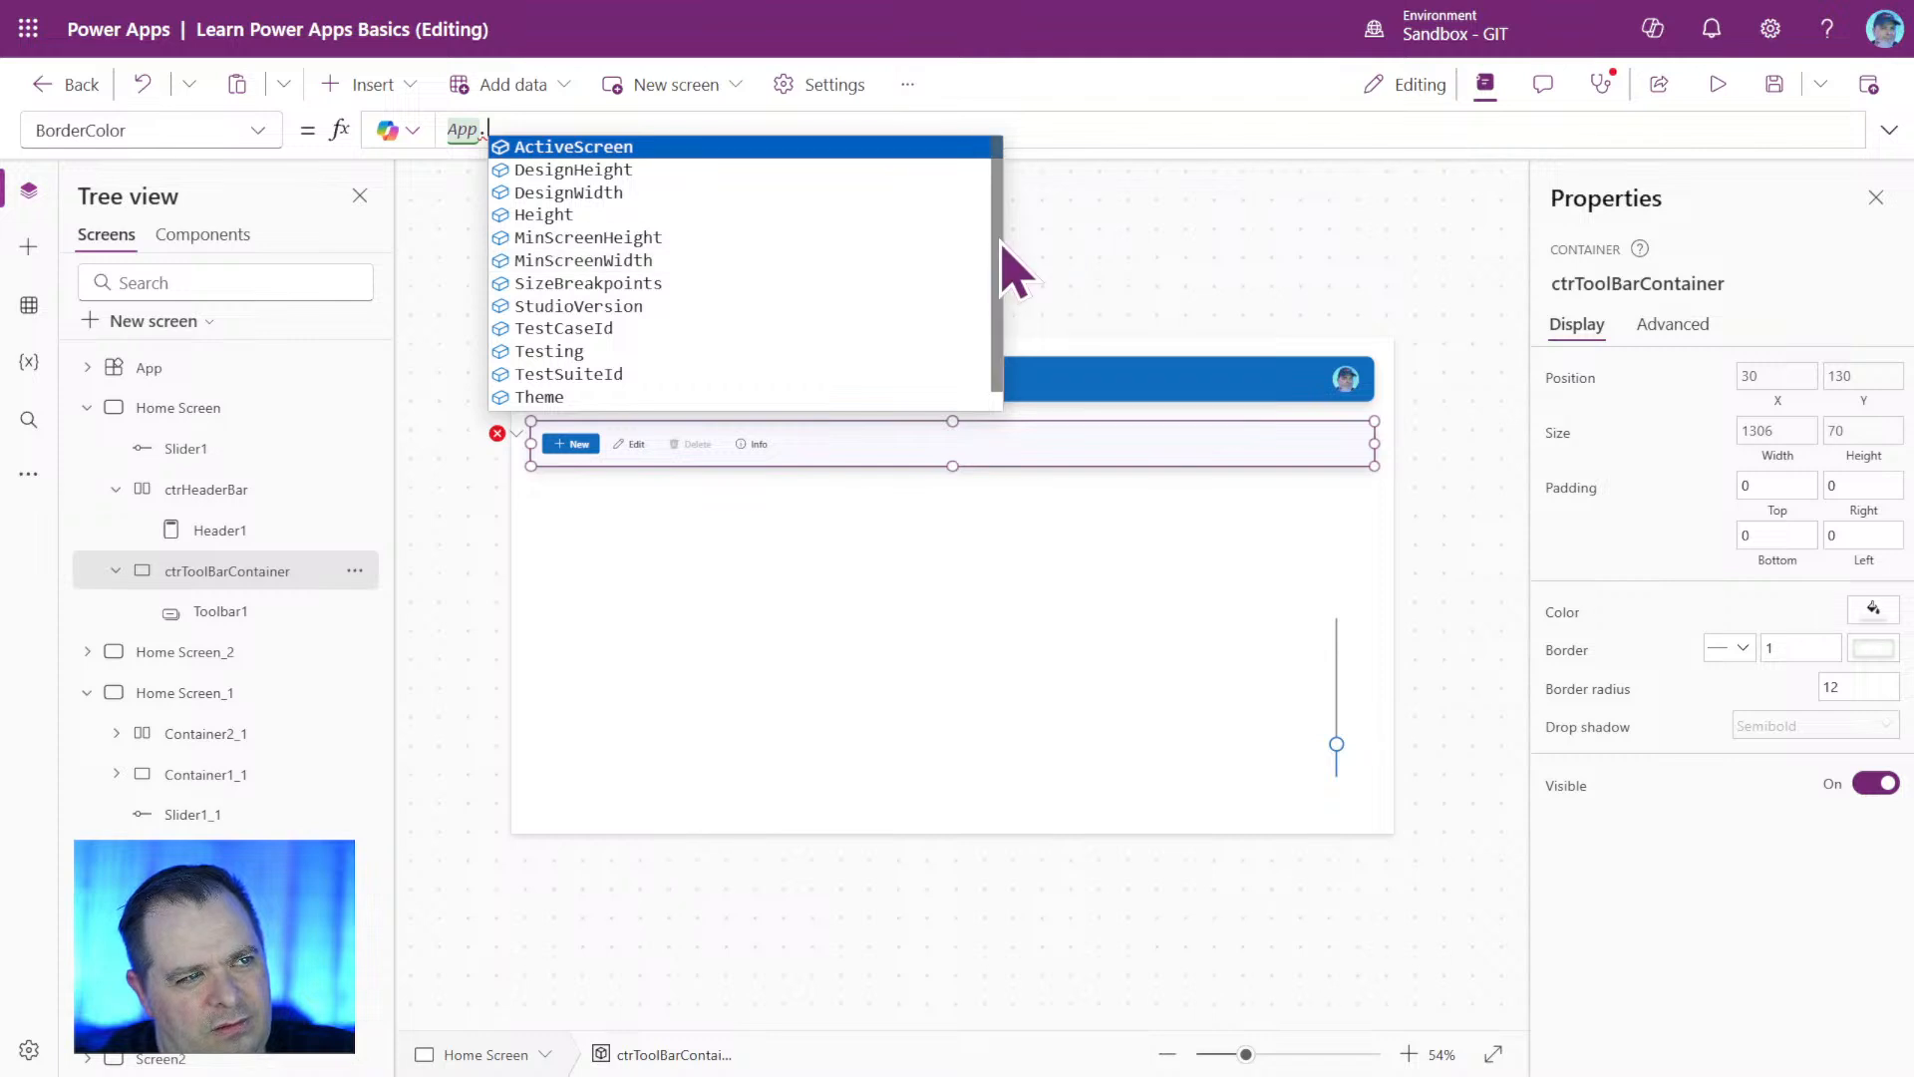
left_click_drag(998, 245, 991, 355)
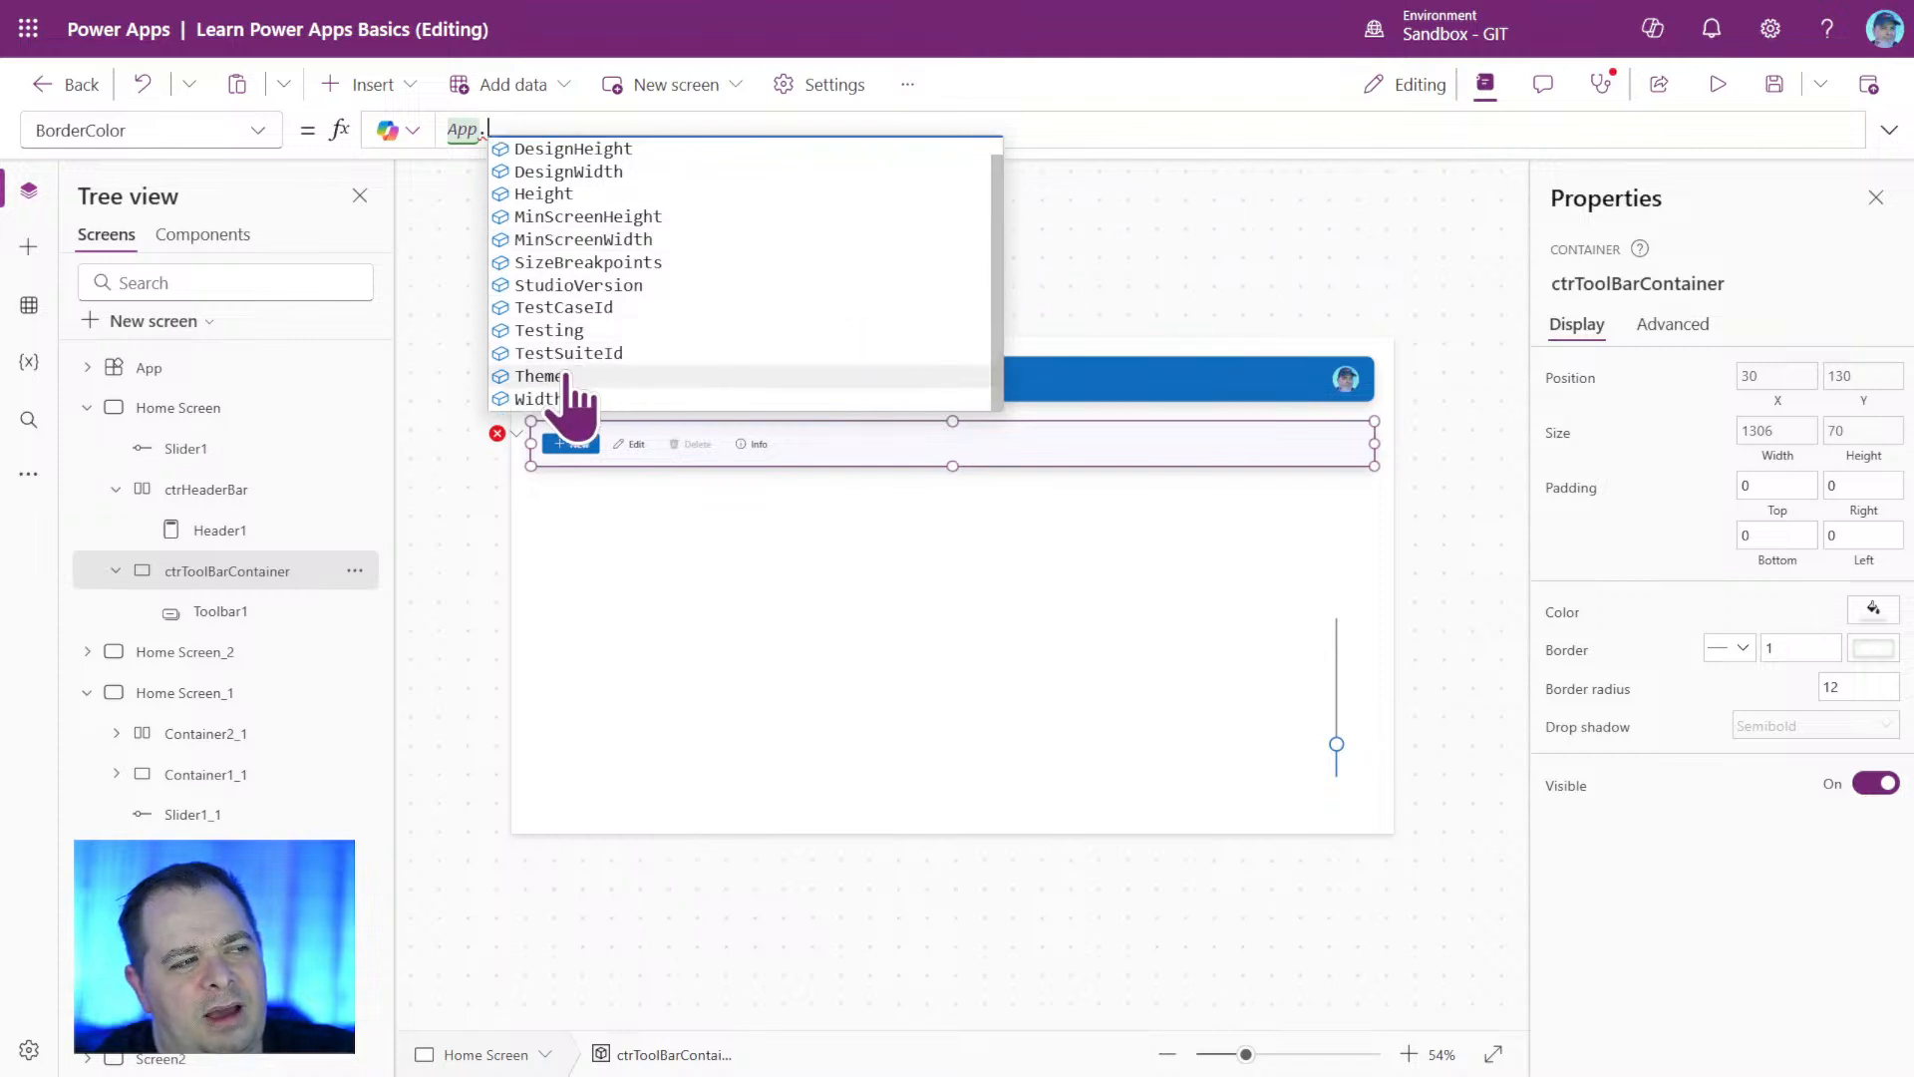
left_click(565, 377)
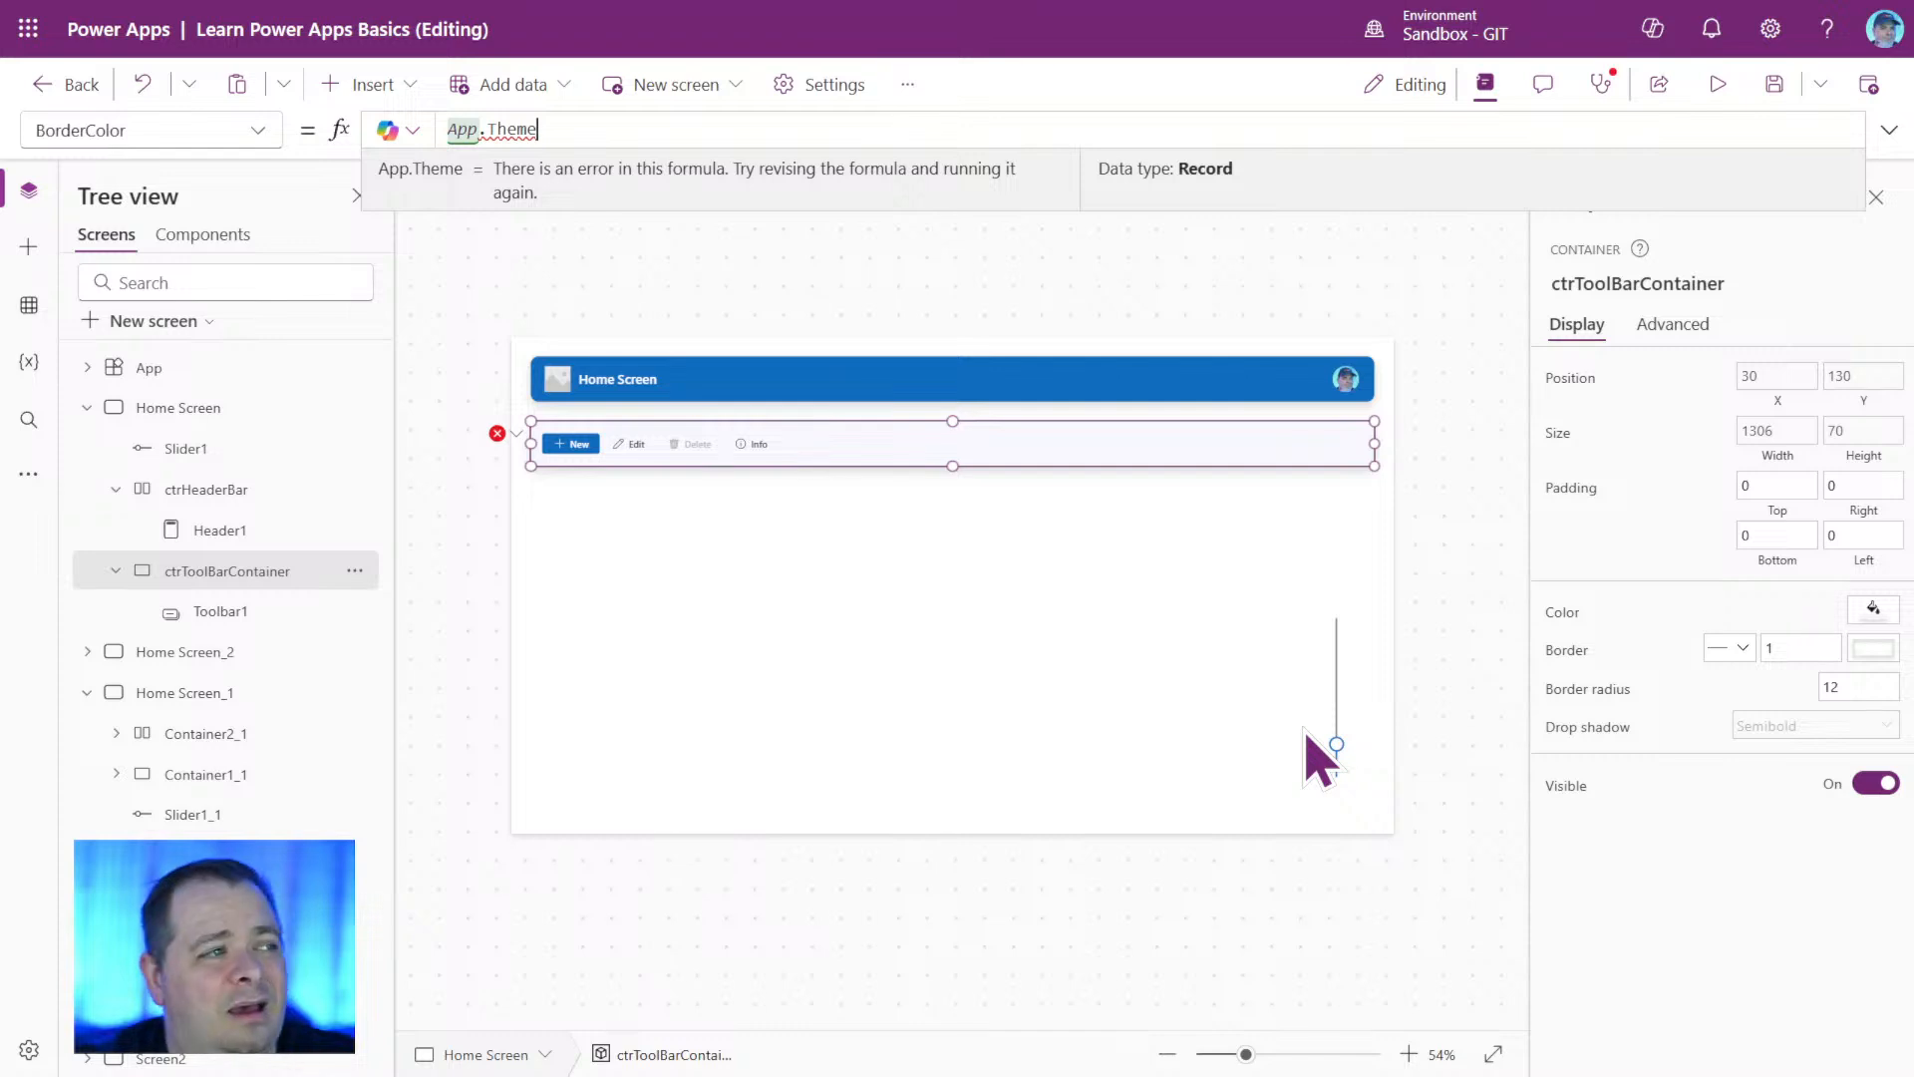
type(".")
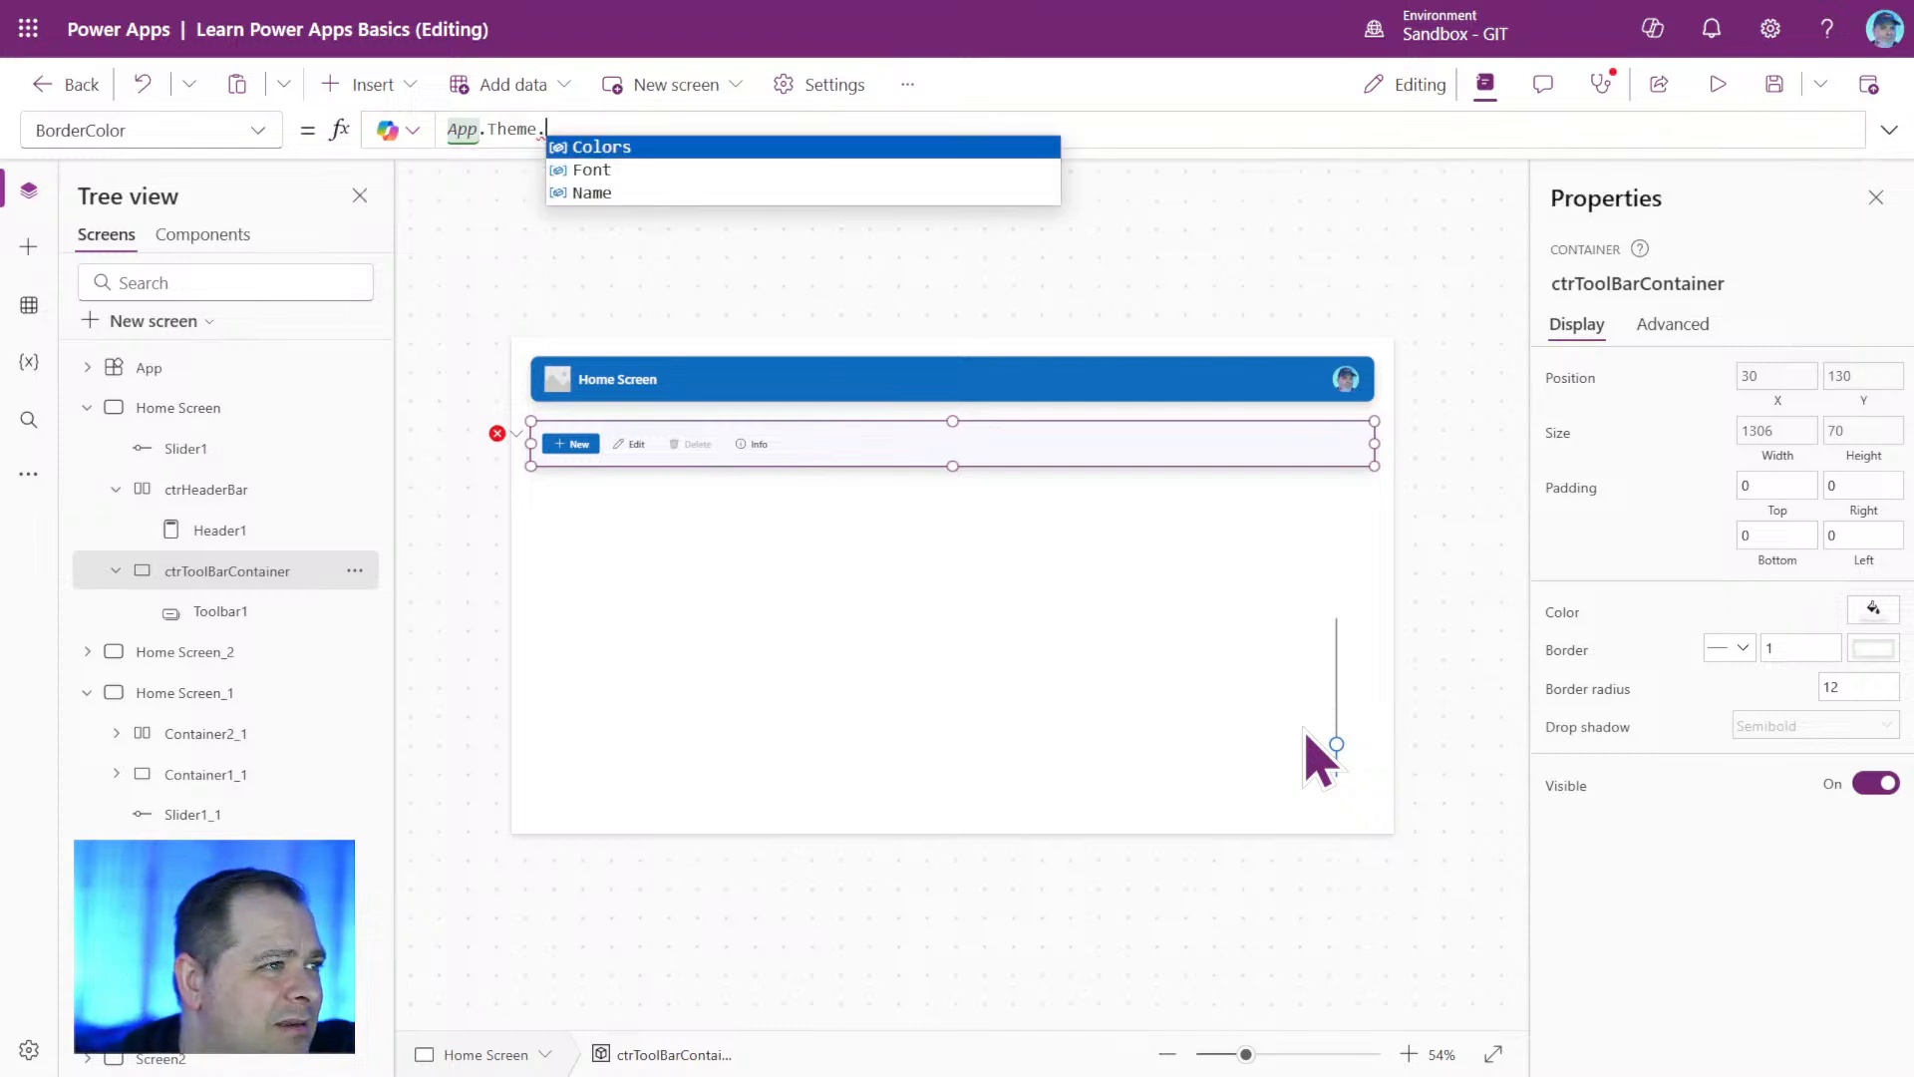
key("Tab")
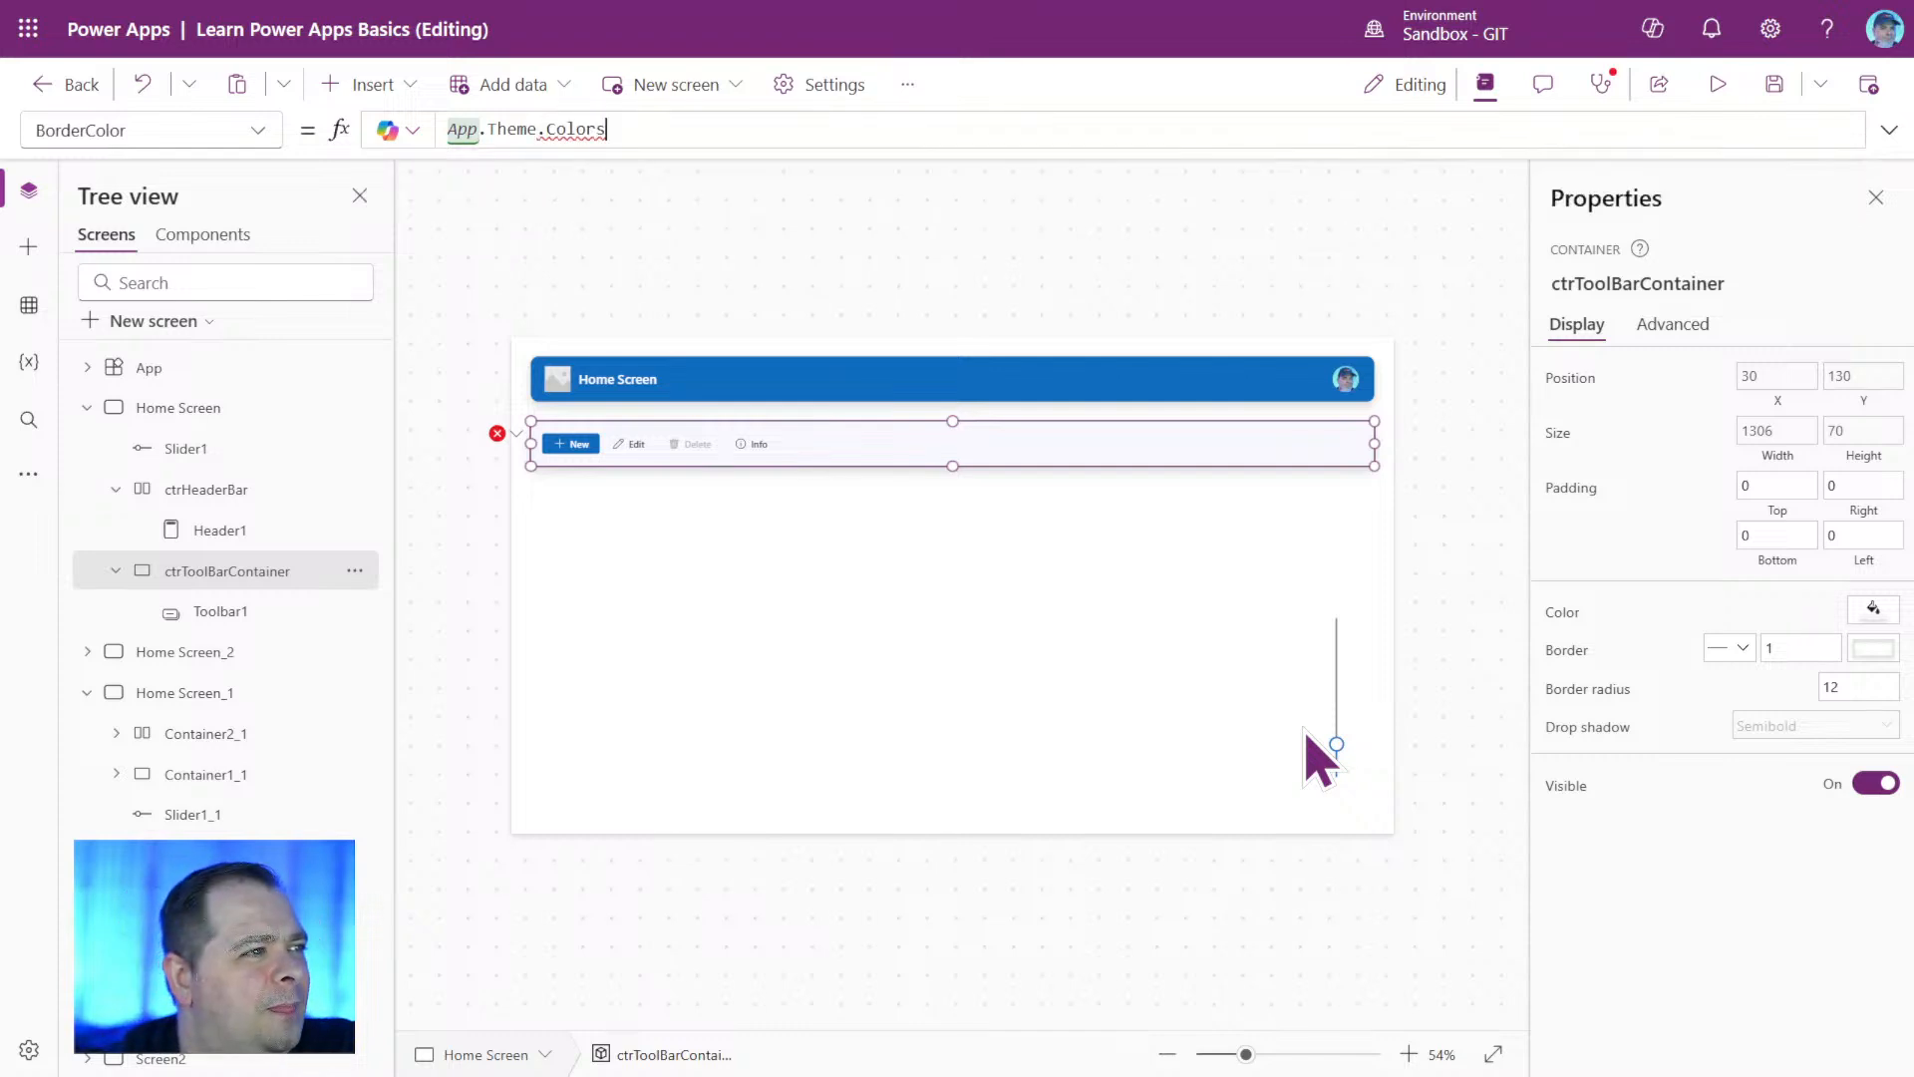
type(".")
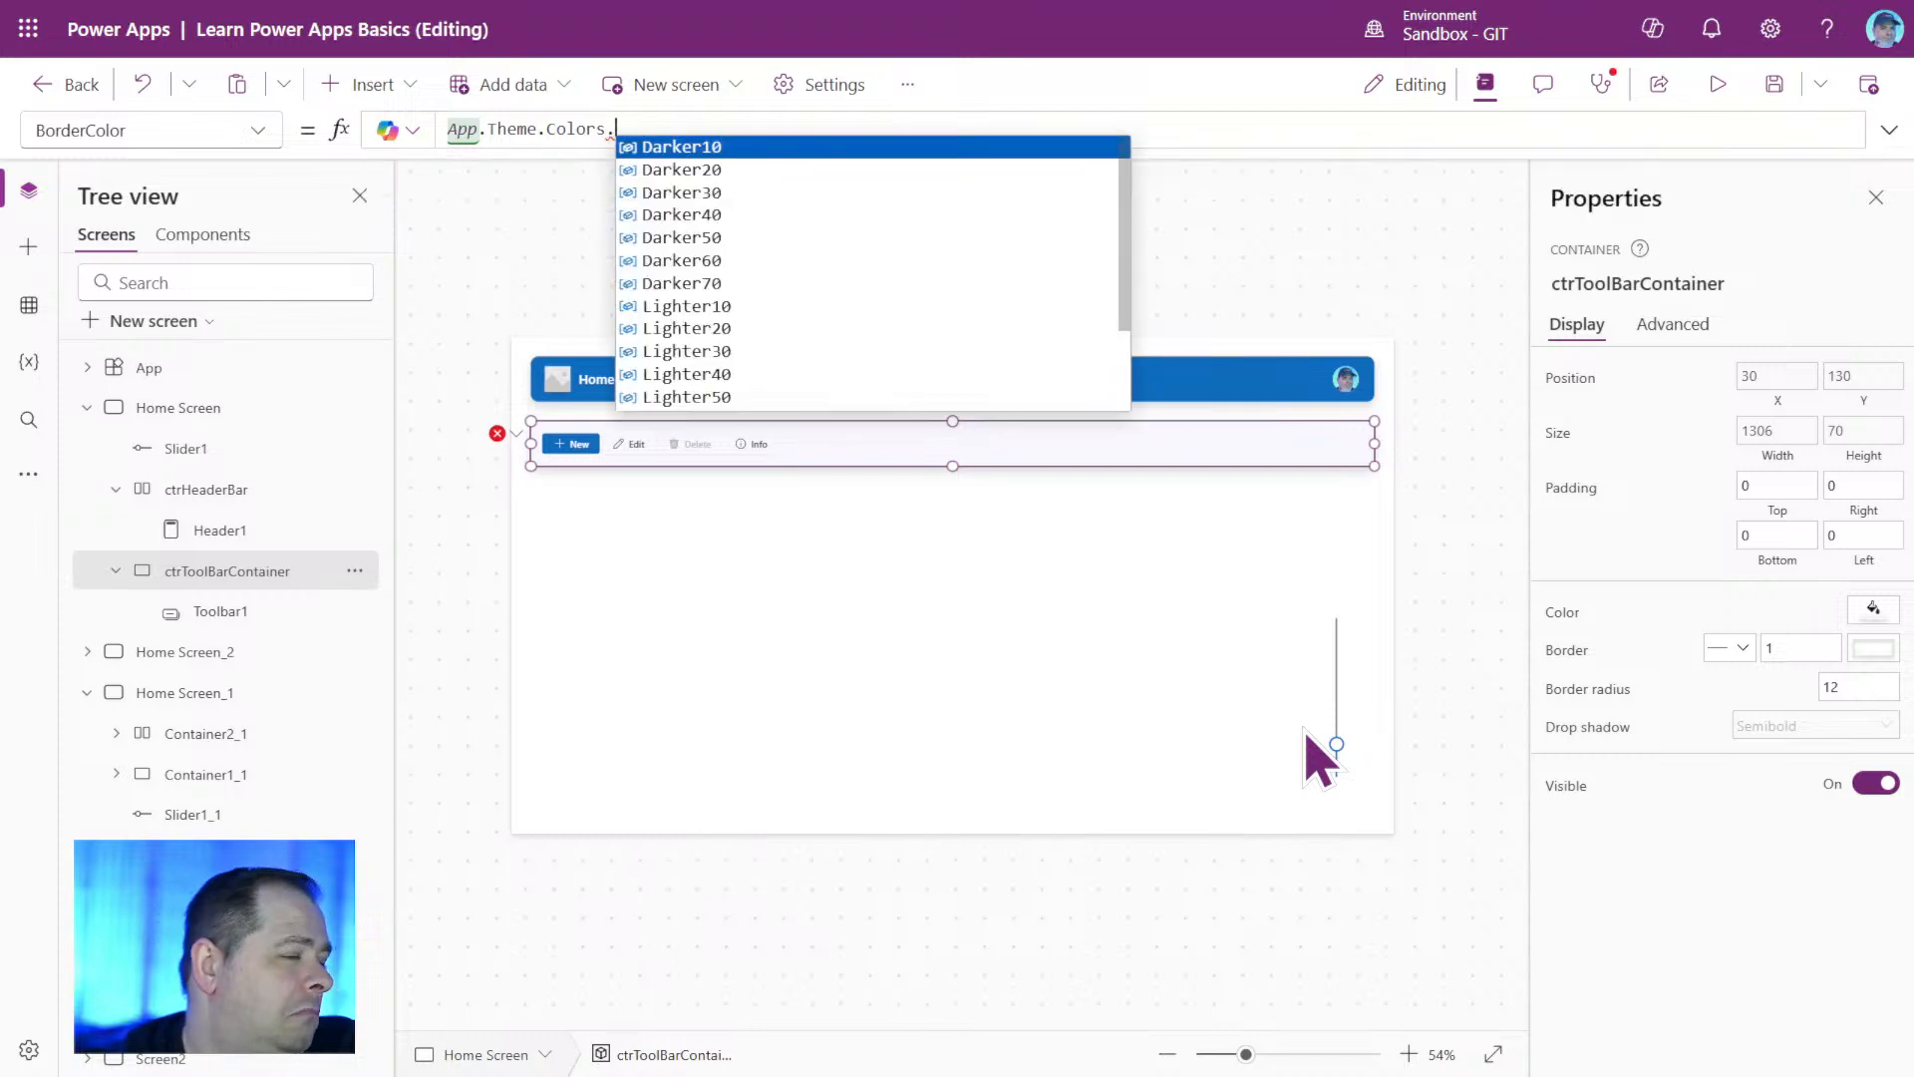
type("pr")
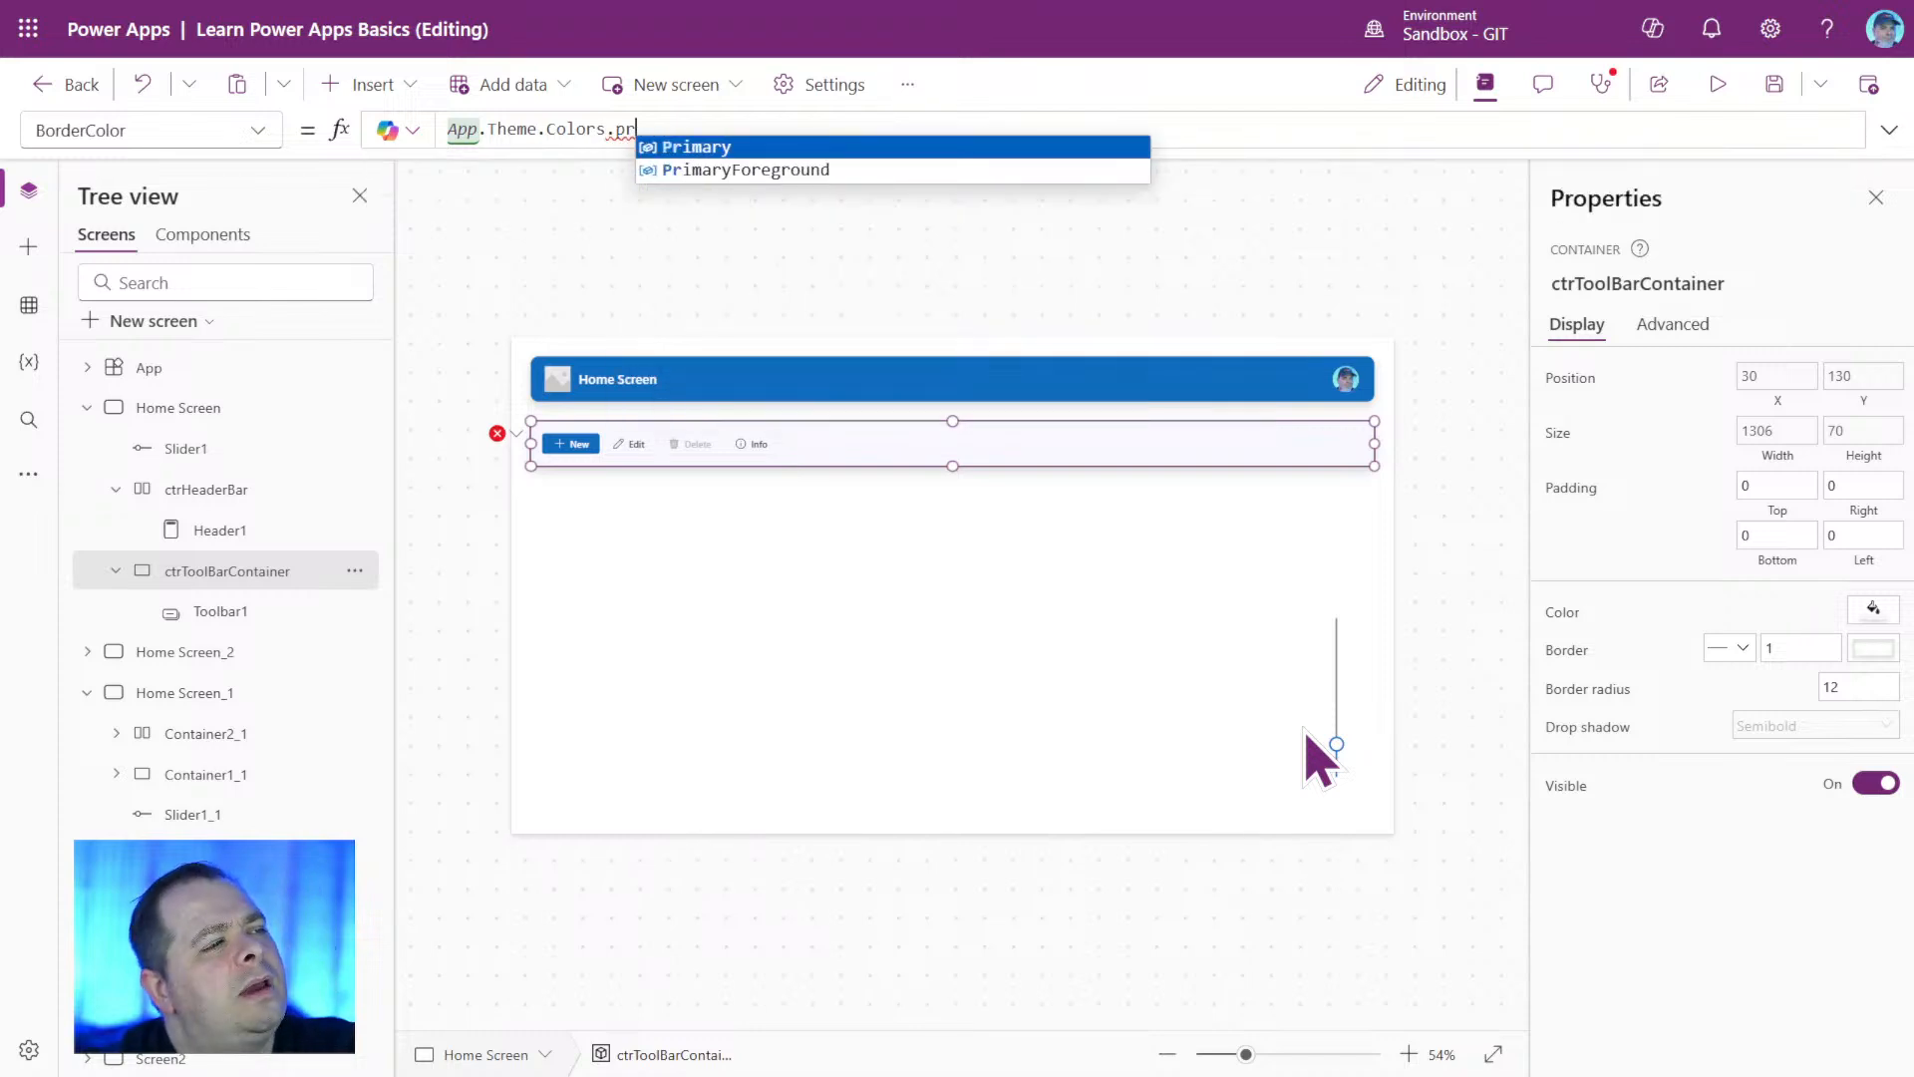
Look through the darker, lighter and primary color options offered under App.Theme.Colors.
key("BackSpace")
key("BackSpace")
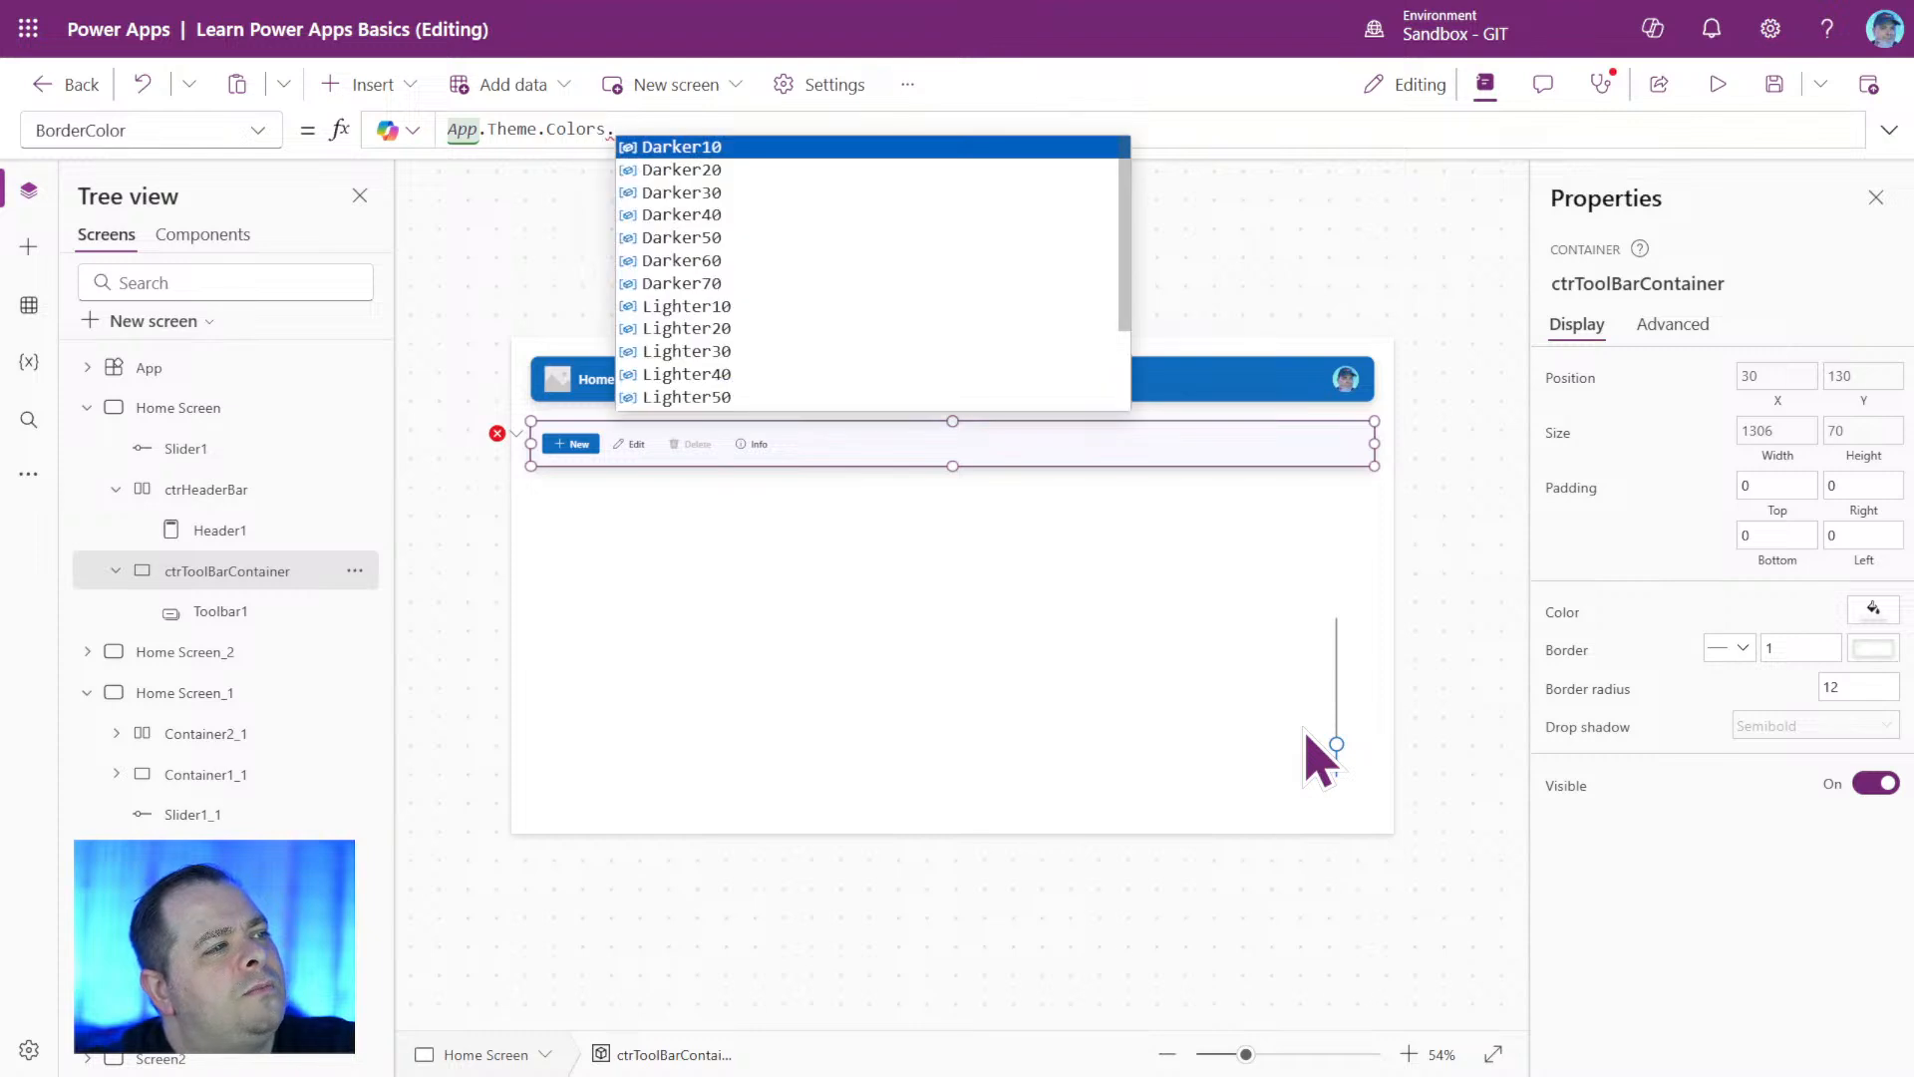
scroll(800, 299, "down", 3)
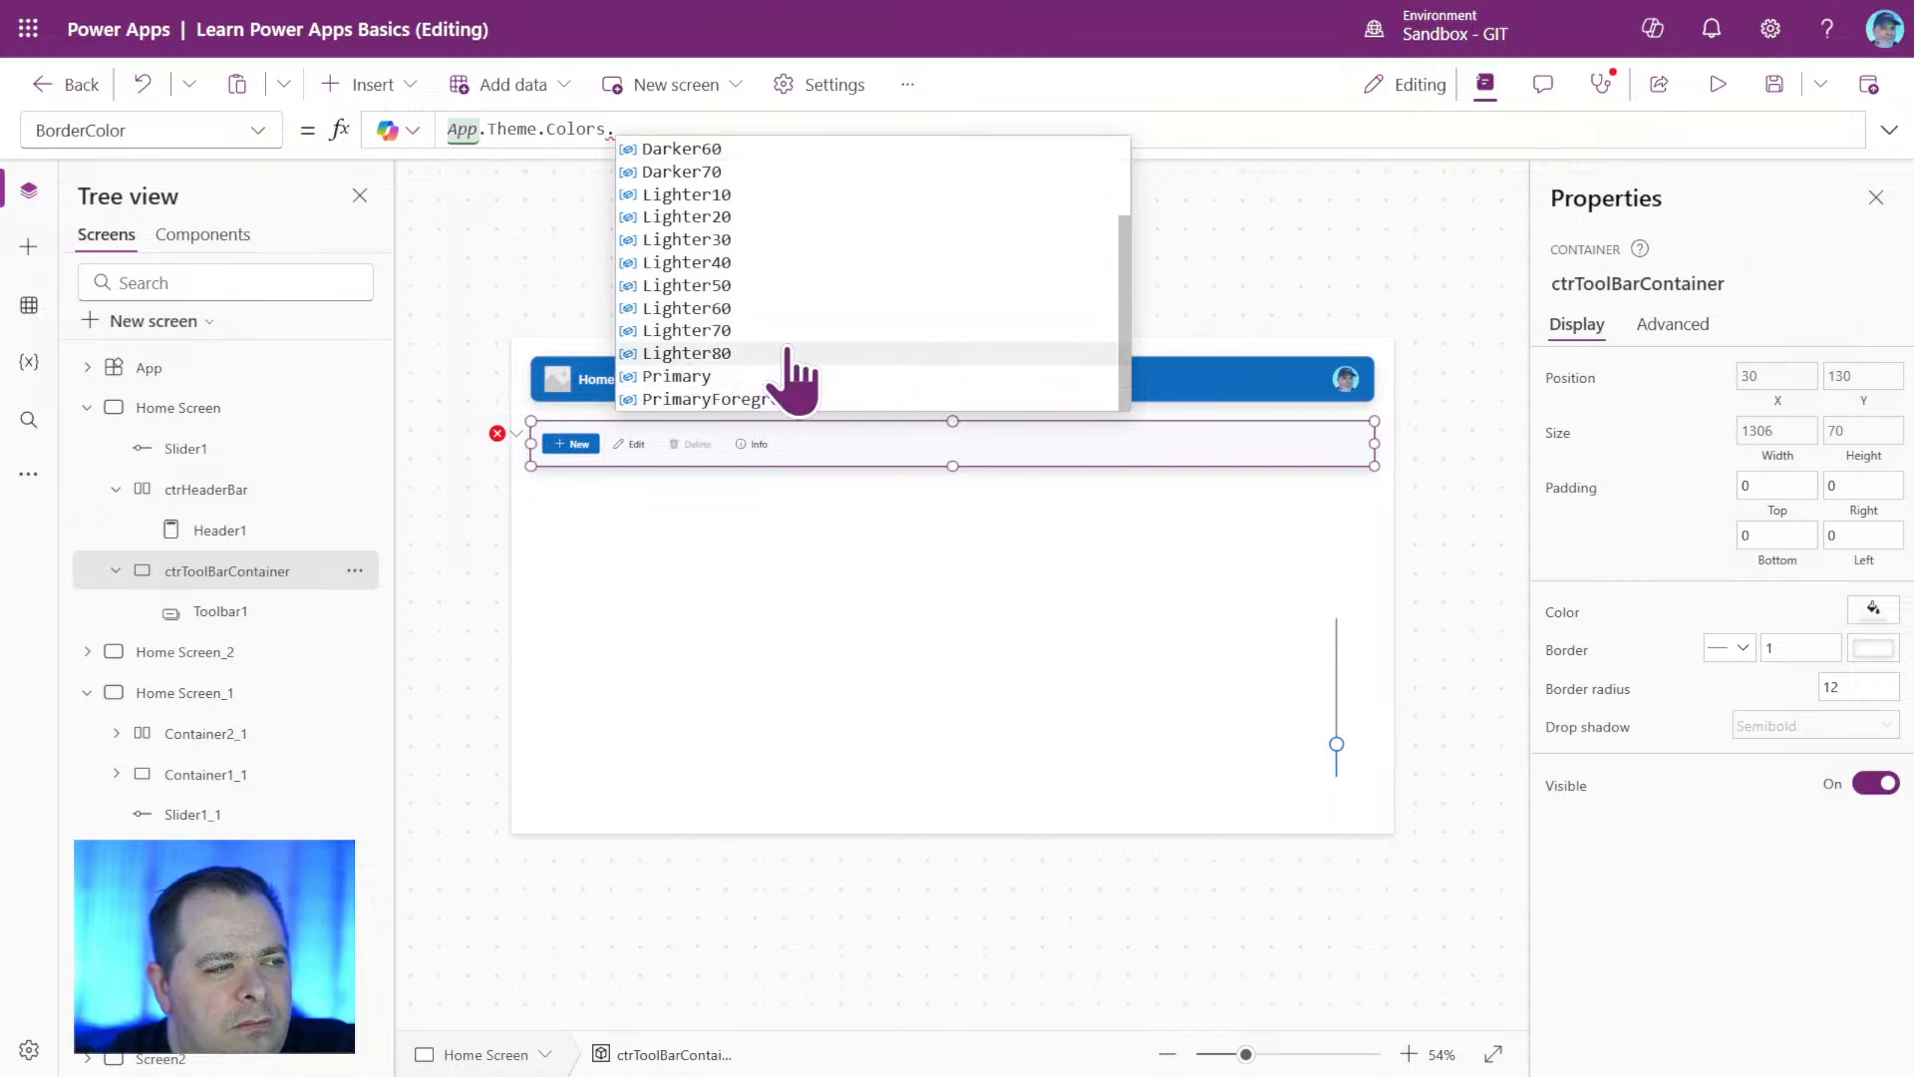
scroll(793, 368, "up", 2)
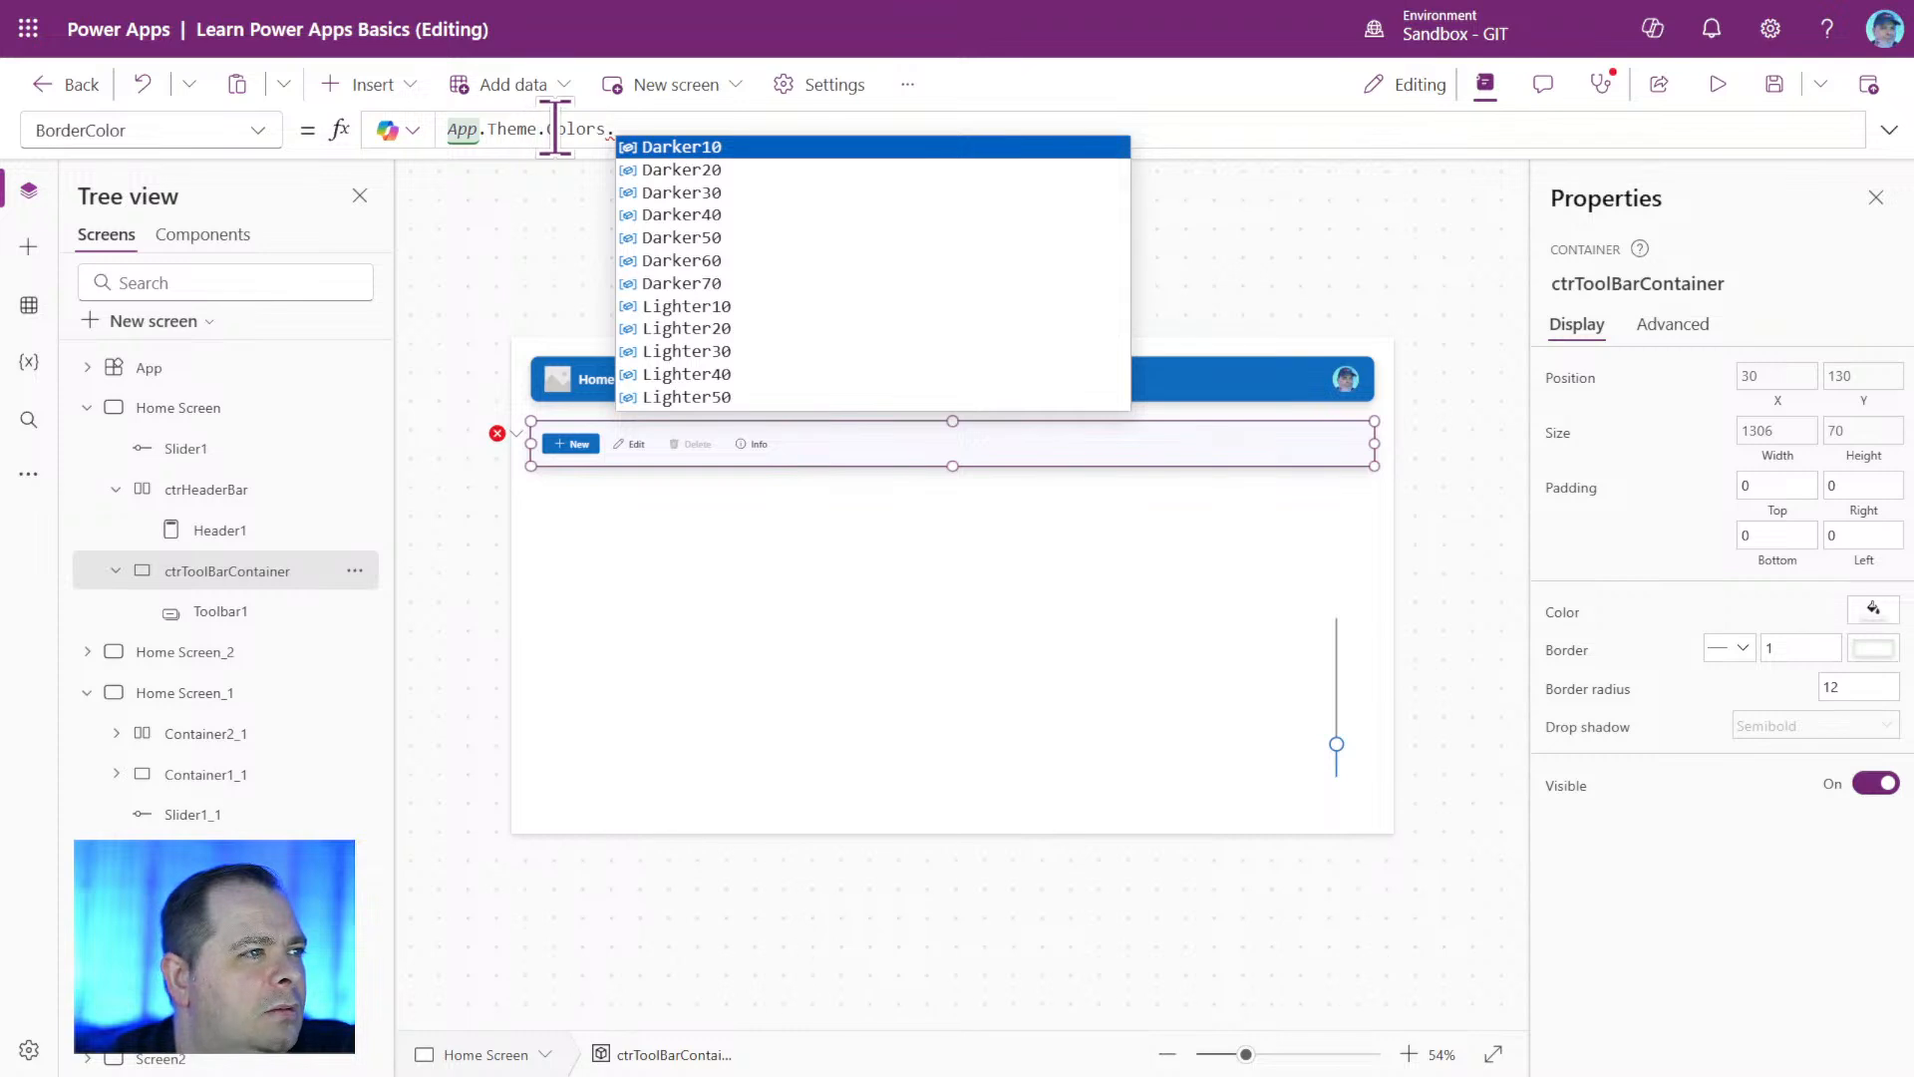
left_click(595, 129)
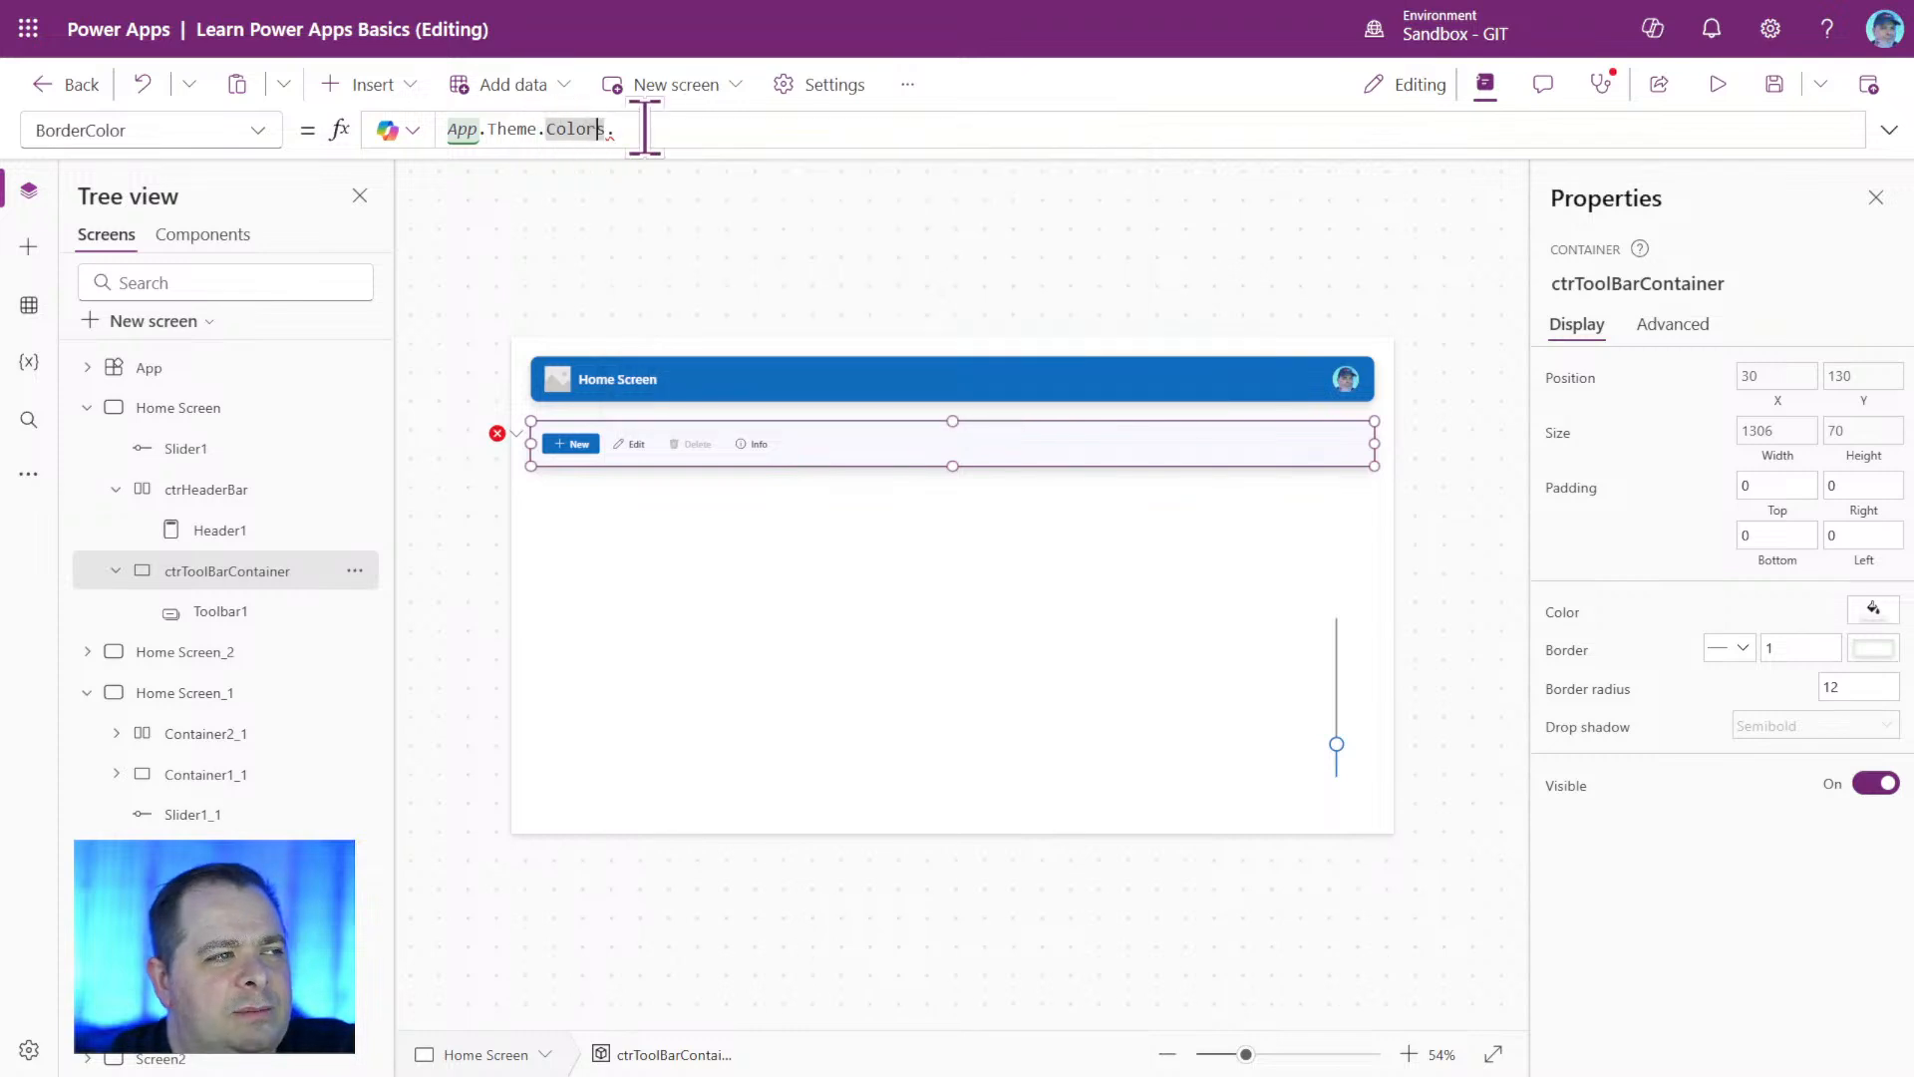
left_click(648, 129)
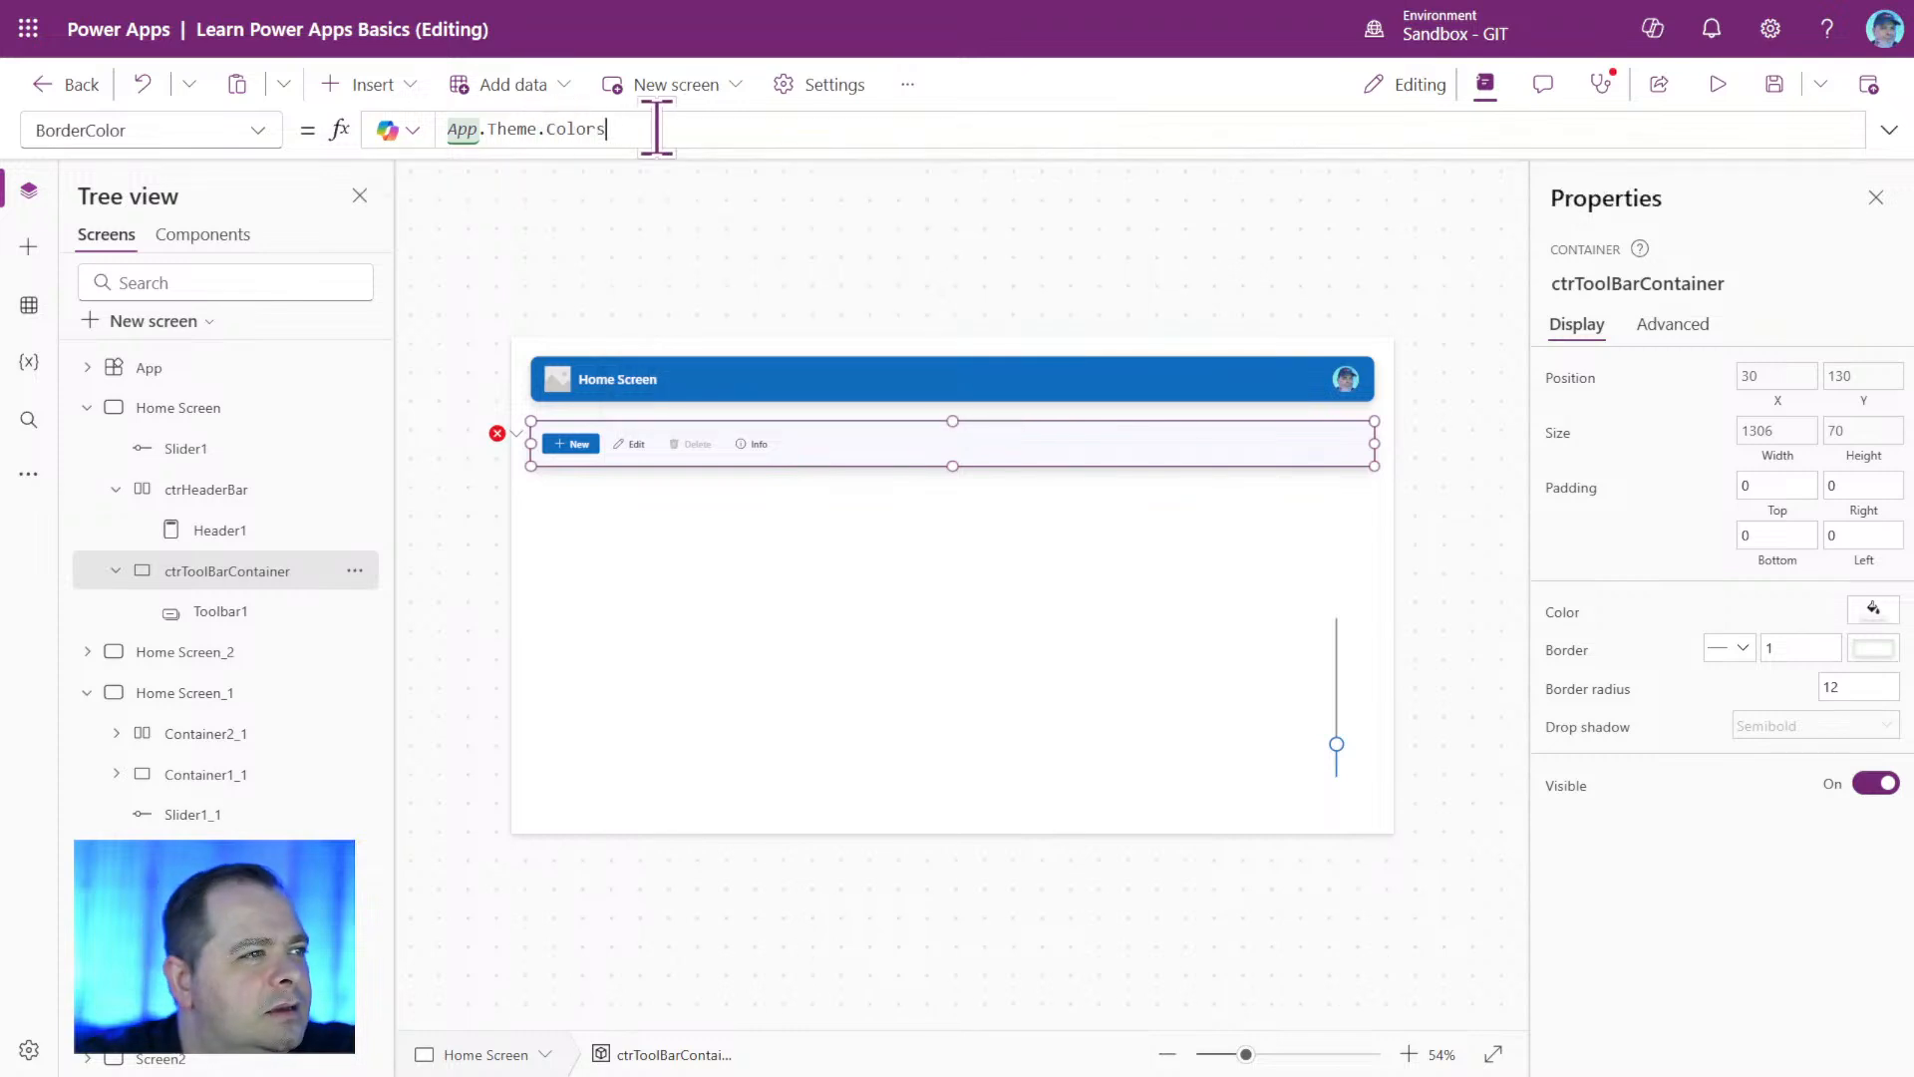
type(".")
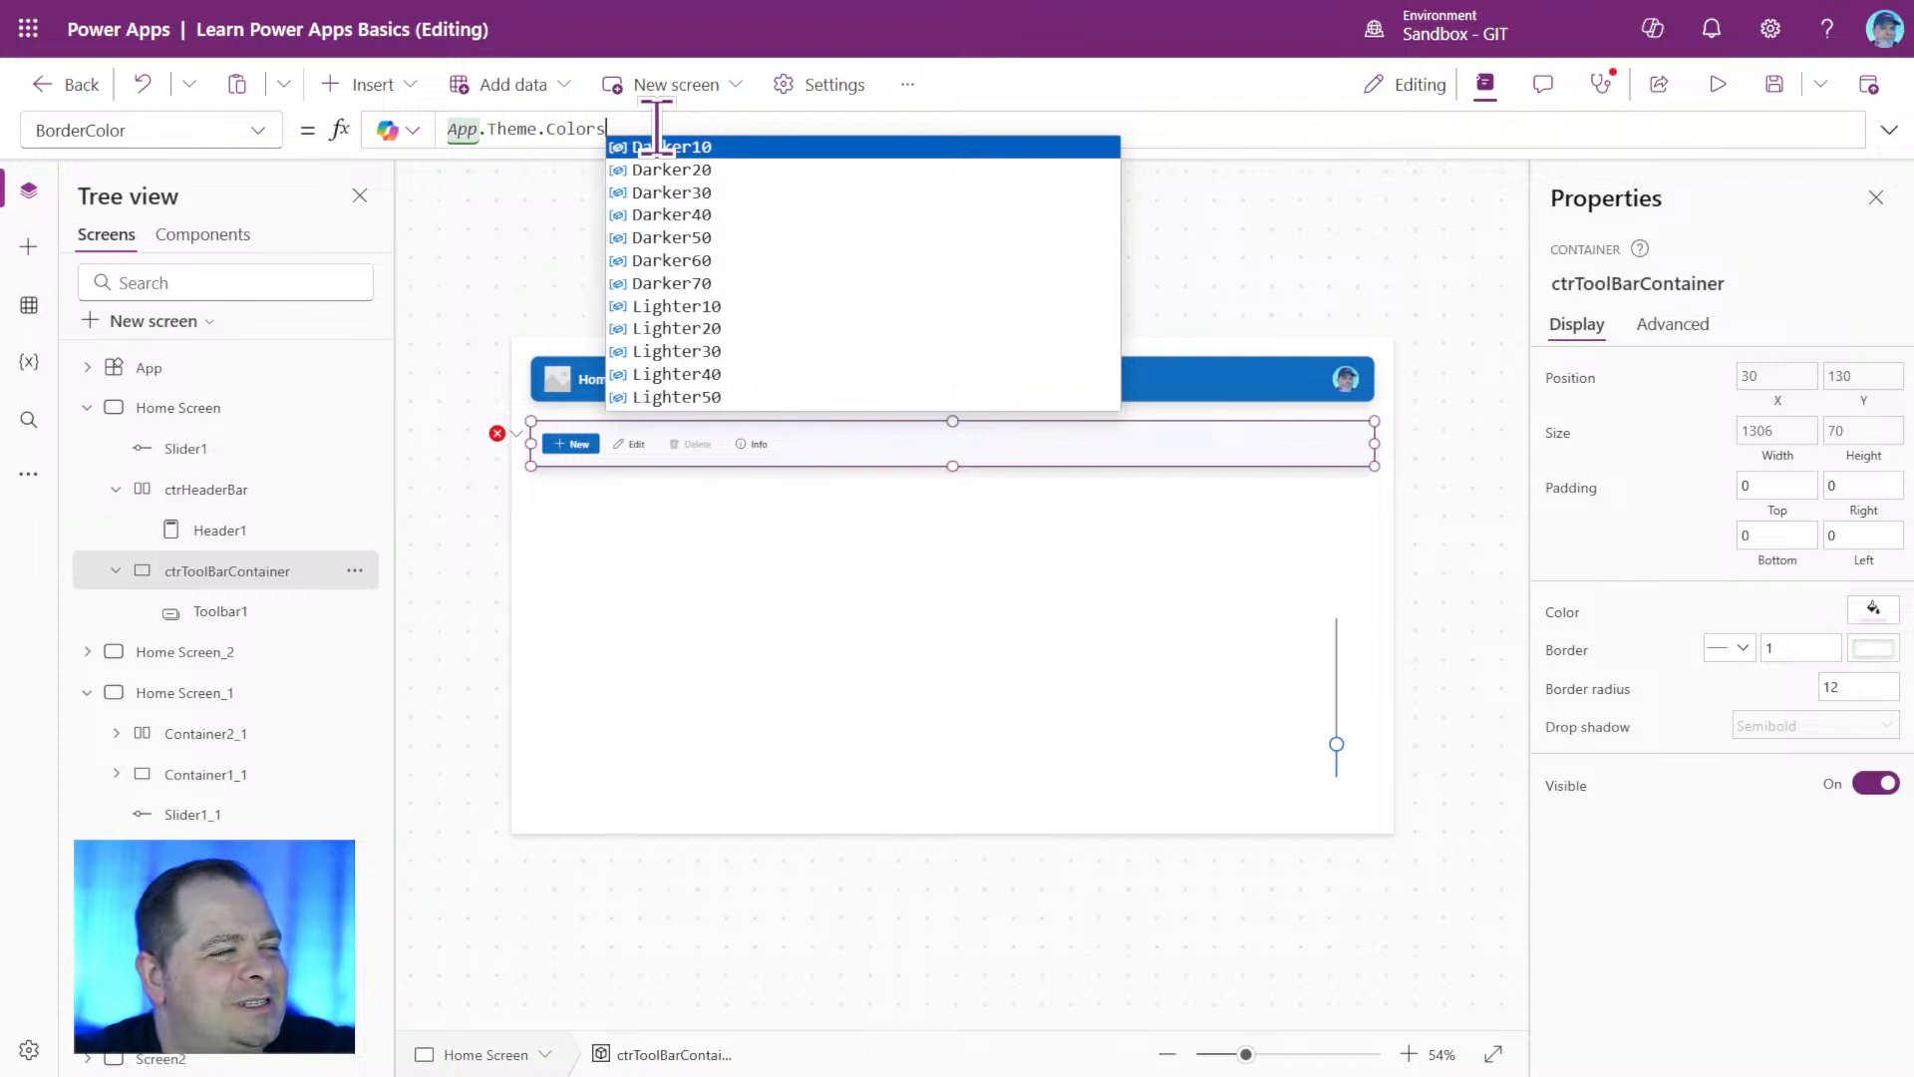
key("Escape")
key("shift+Left")
key("shift+Left")
key("shift+Left")
key("shift+Left")
key("shift+Left")
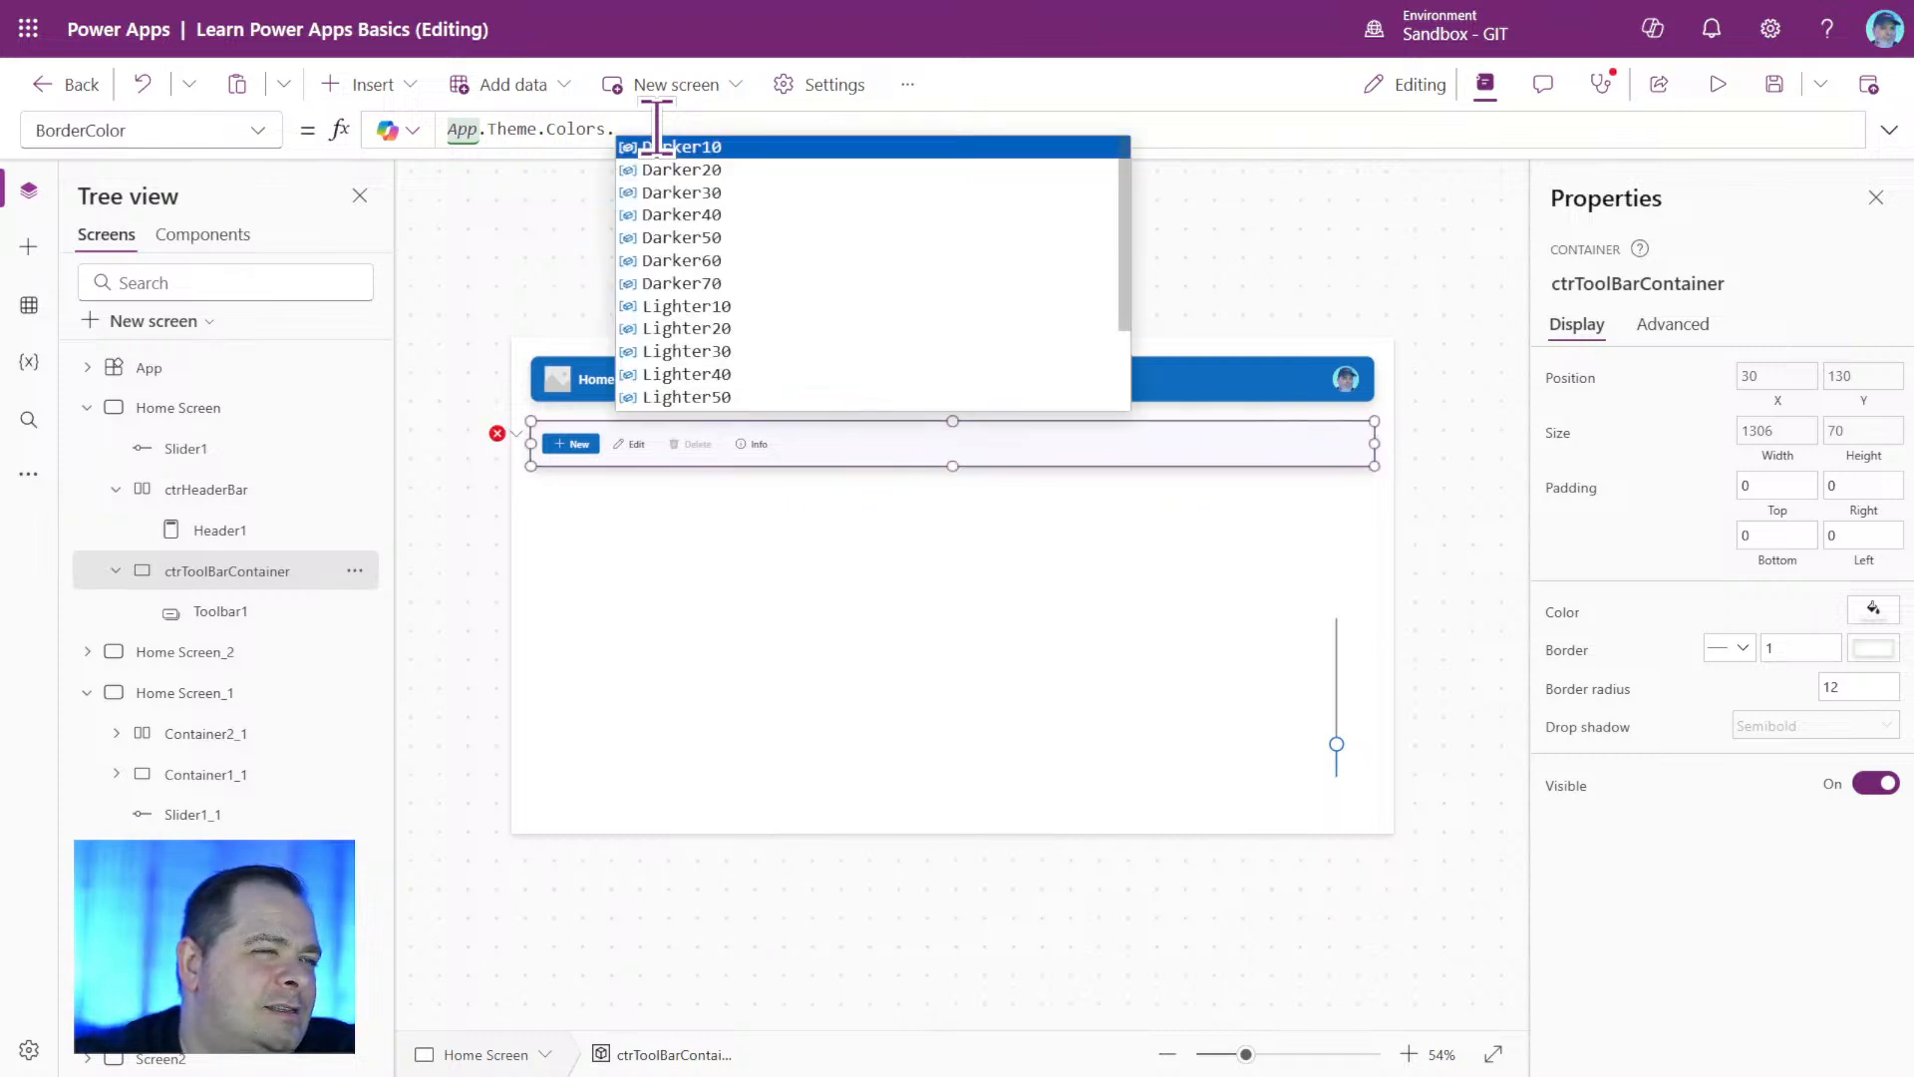
Complete ctrToolBarContainer's BorderColor formula as App.Theme.Colors.Primary and deselect the container.
type("Prim")
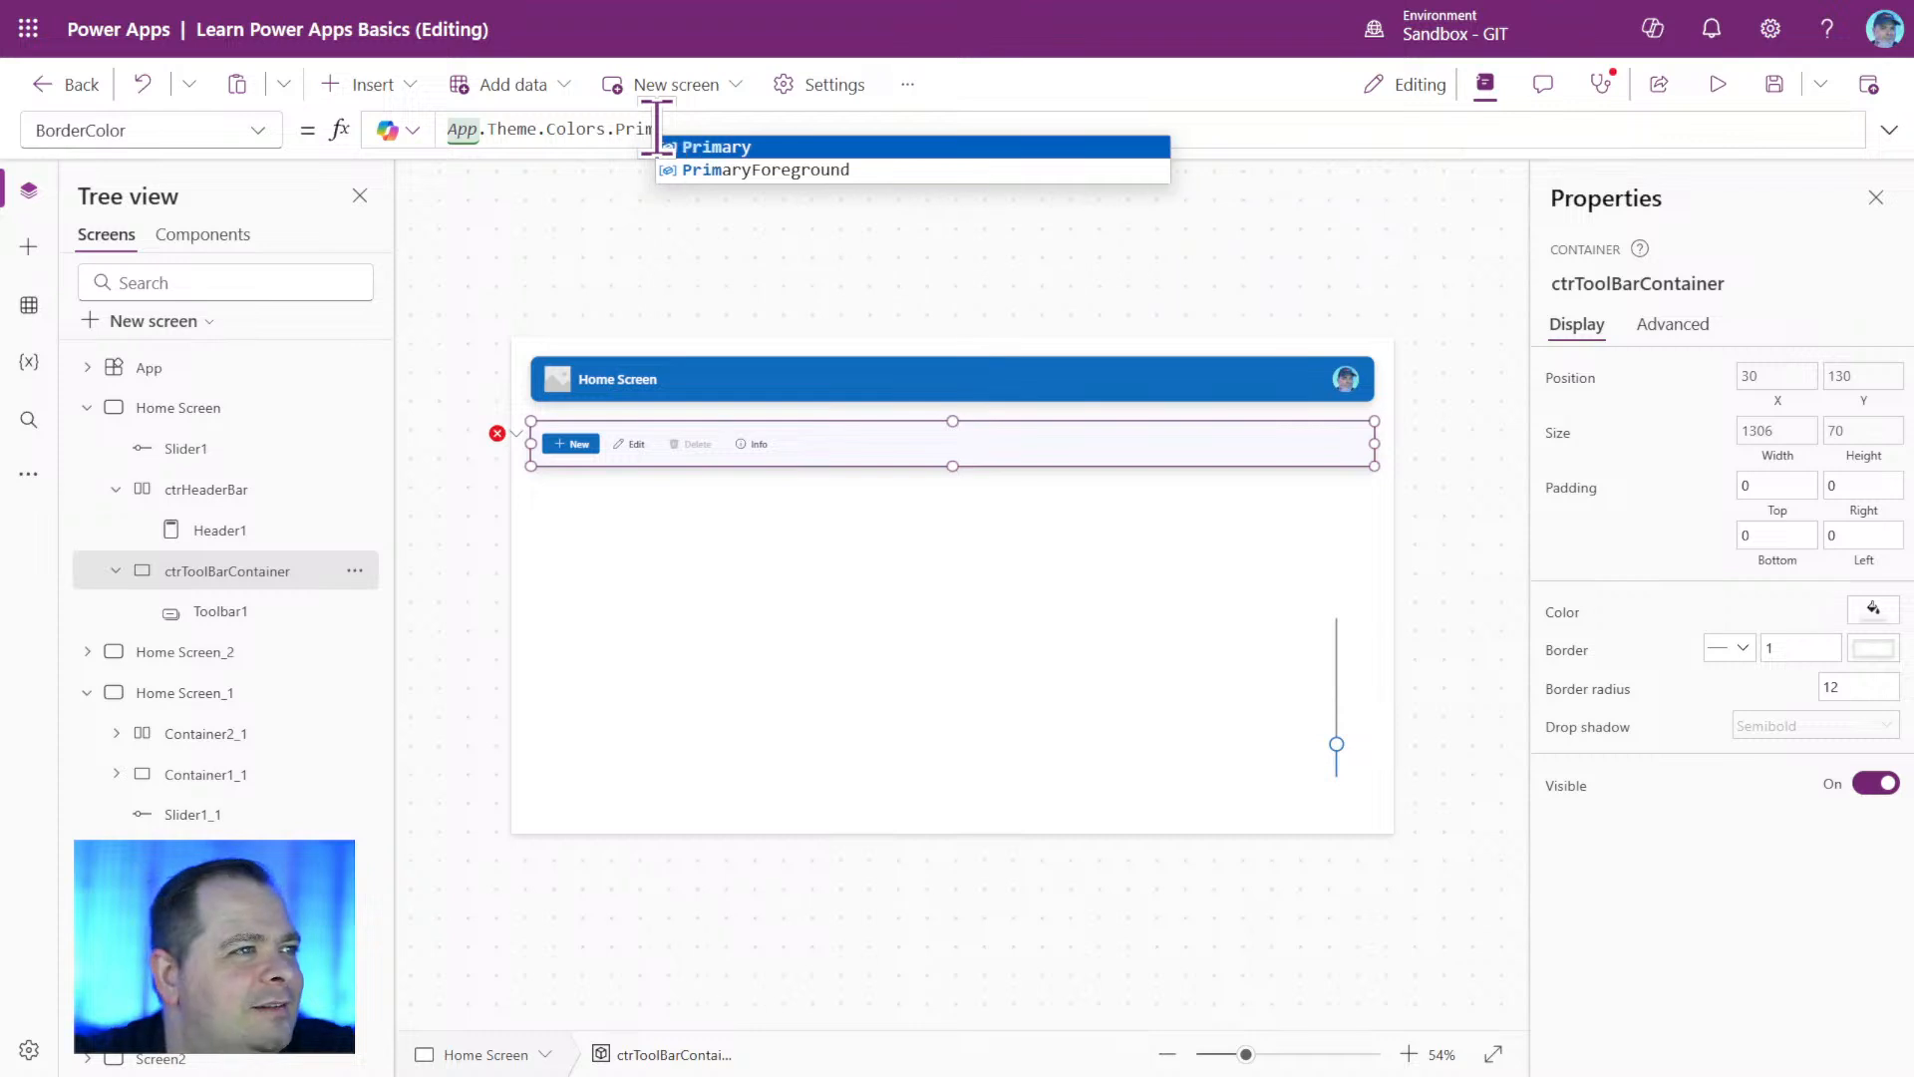
key("Tab")
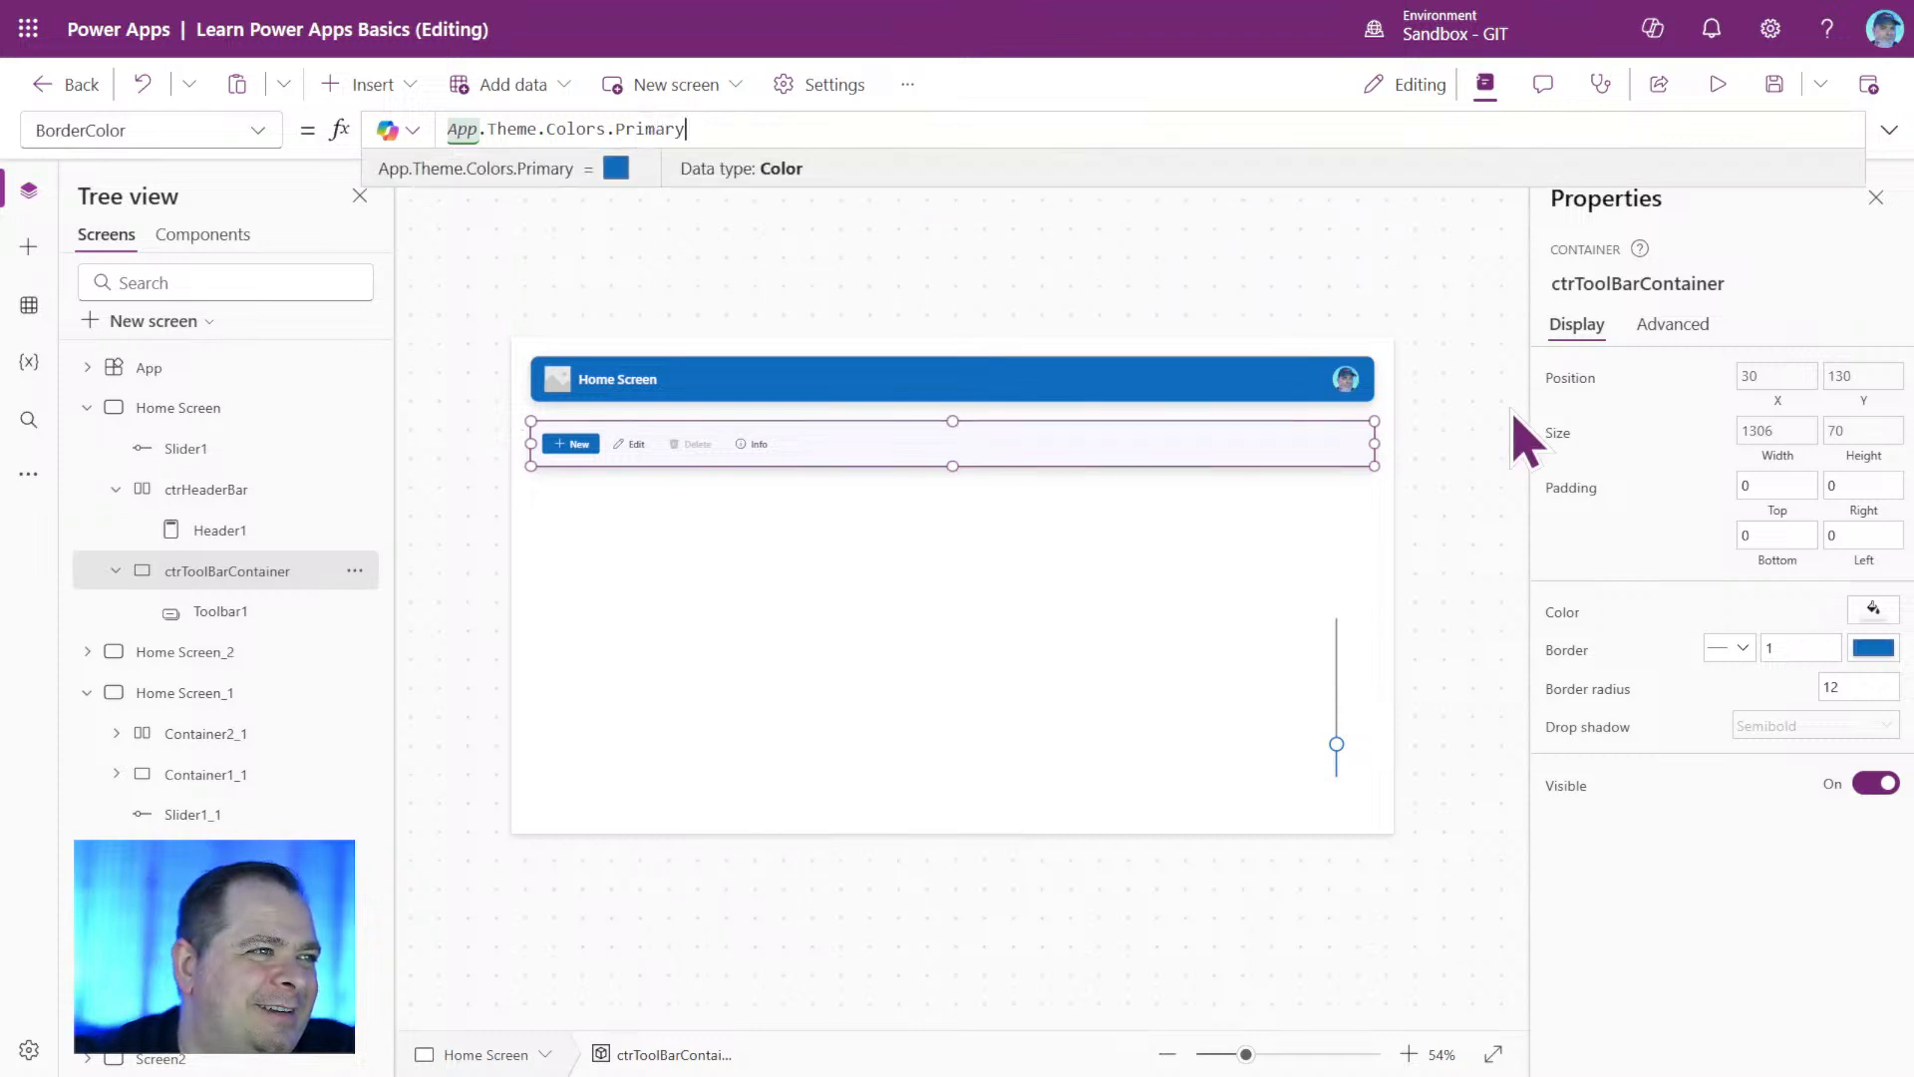
left_click(1485, 467)
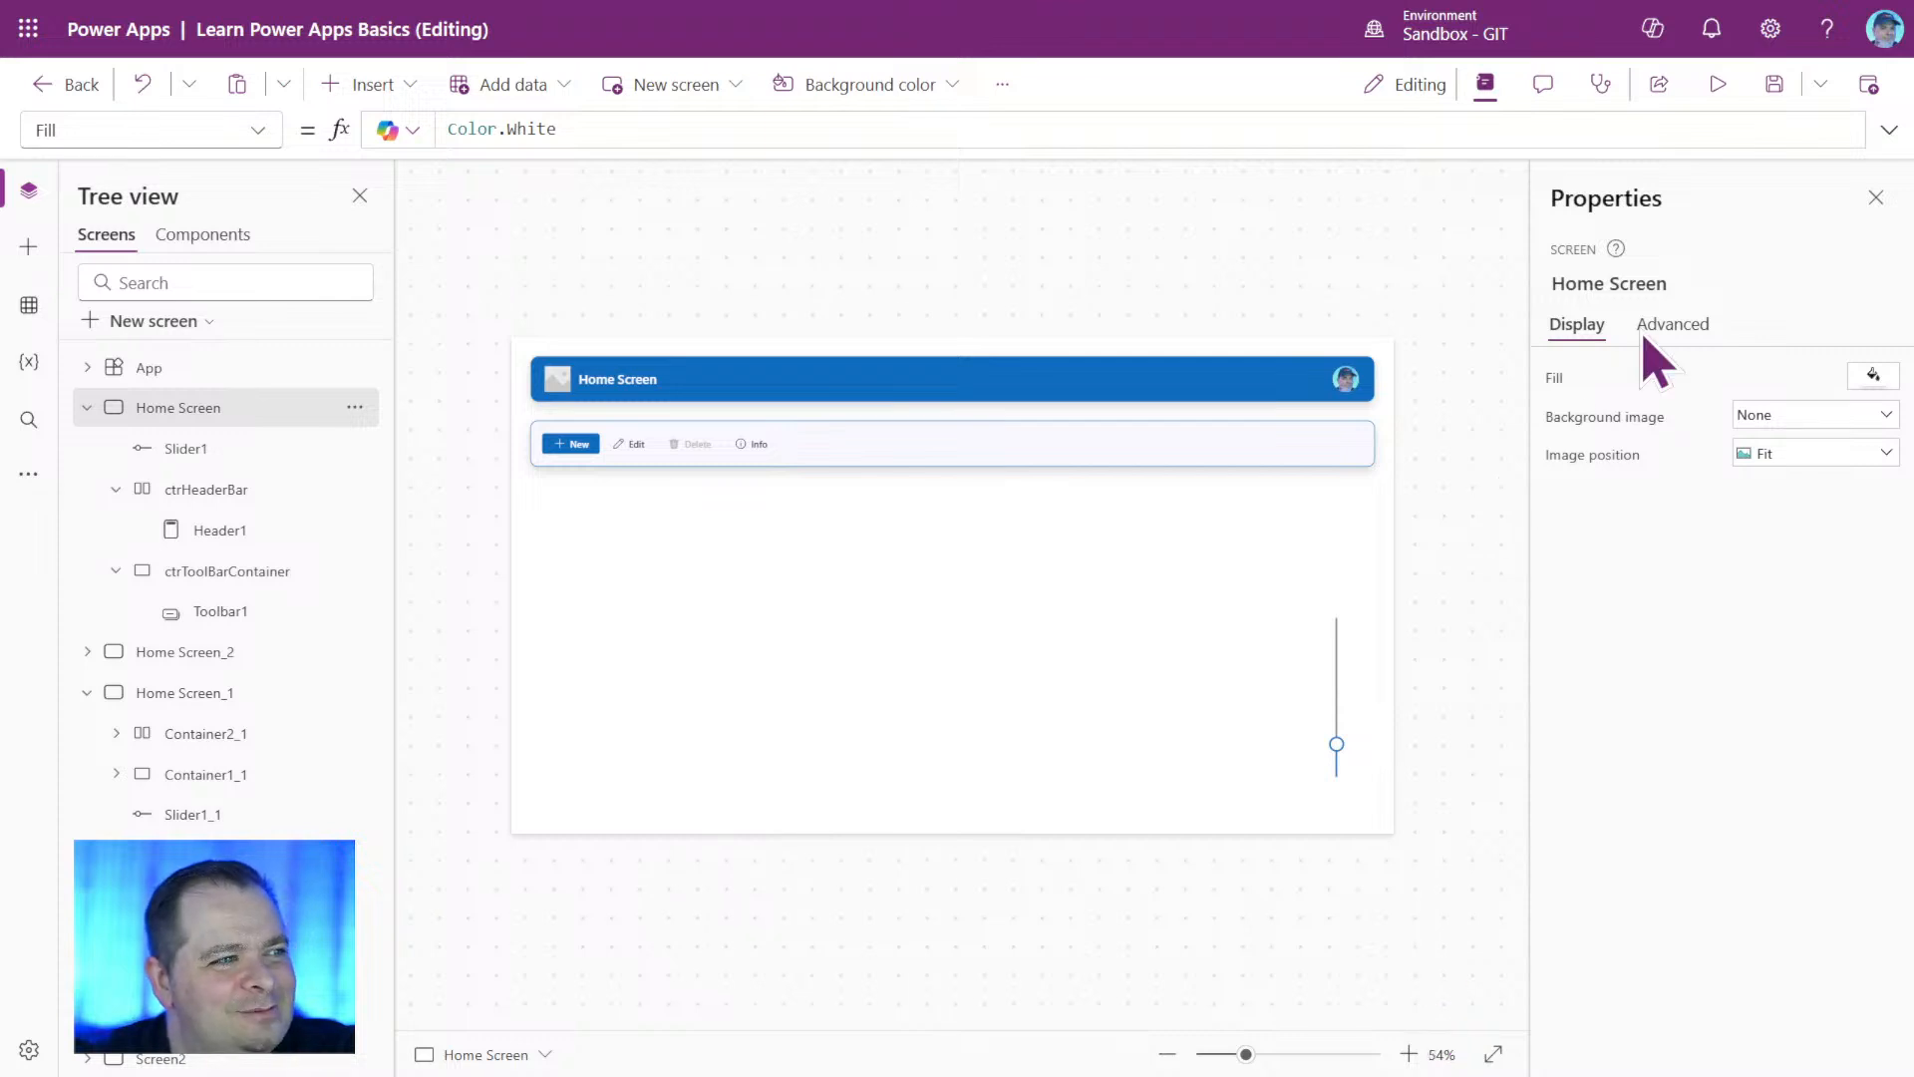
Save the app and test the container resizing by moving the slider to 0 in preview and to about 138 in the editor.
left_click(1774, 86)
left_click(1735, 85)
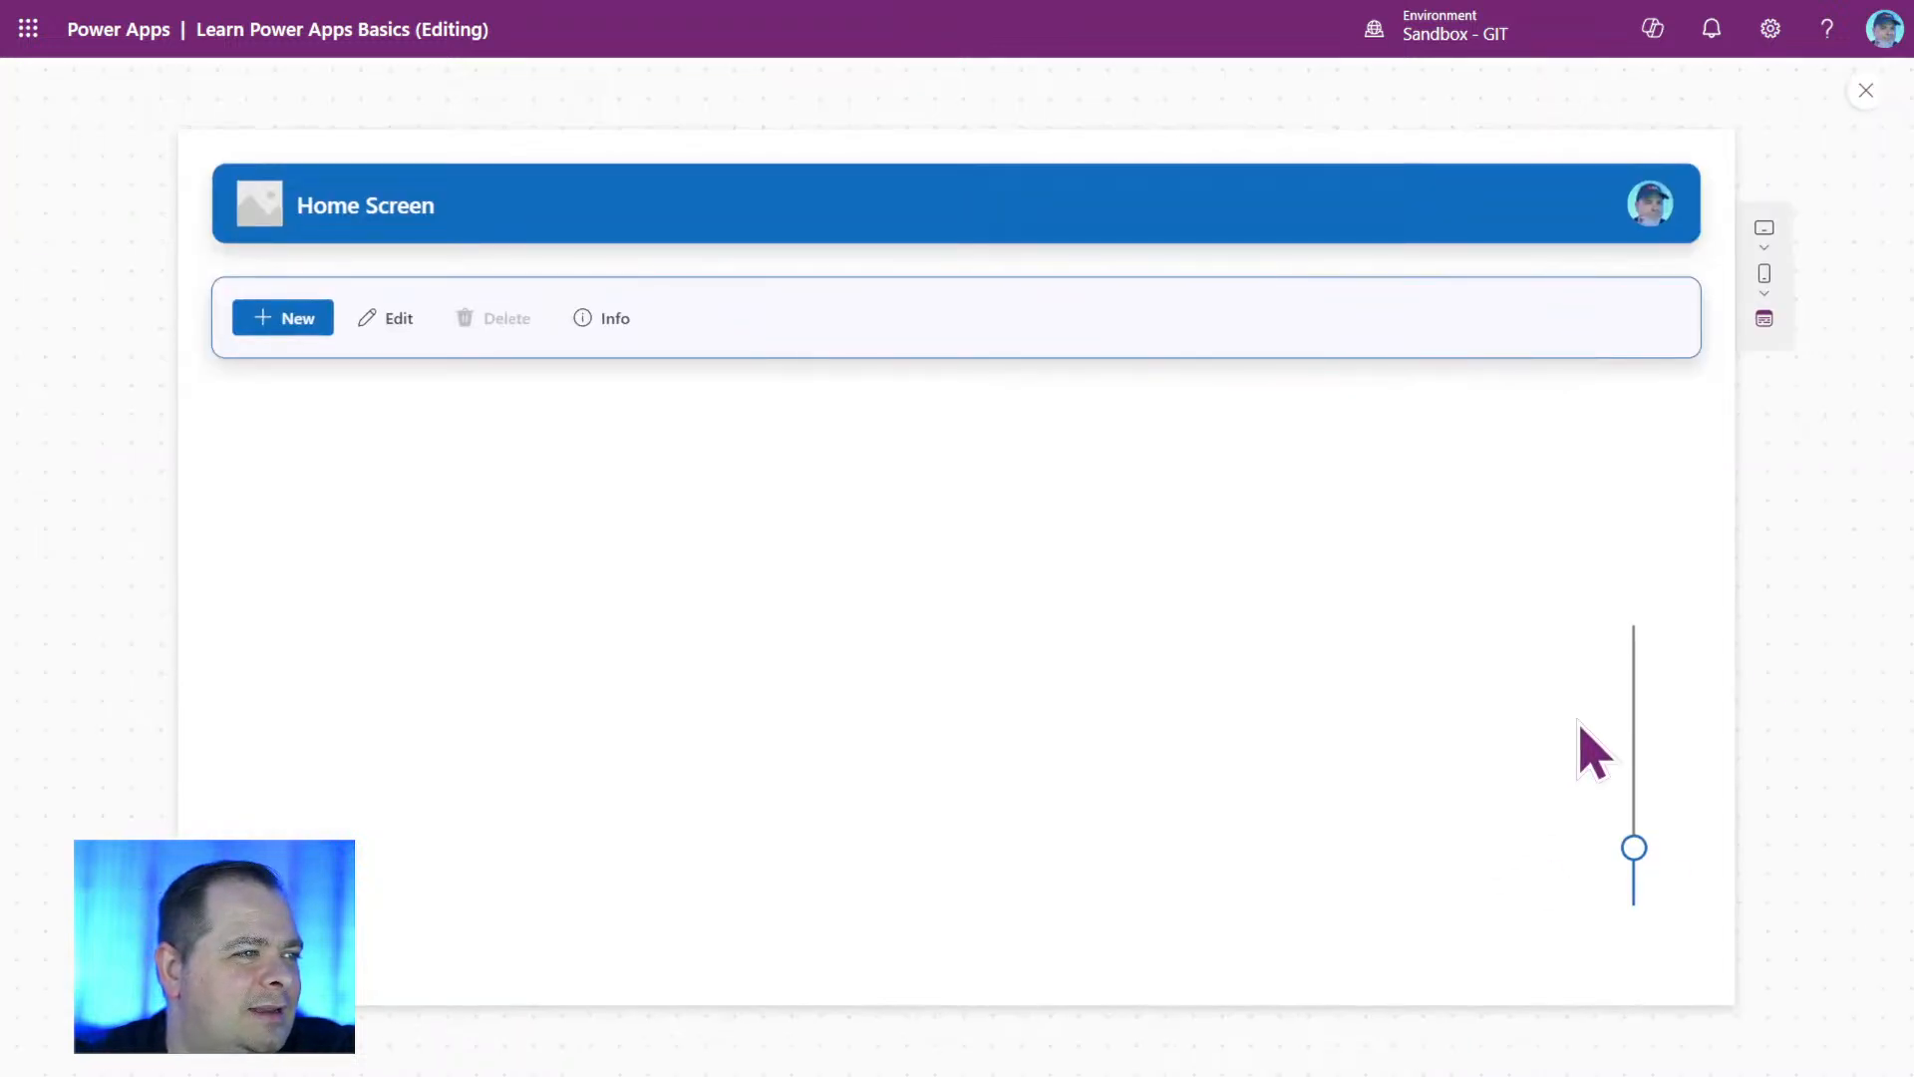
mouse_move(1635, 852)
left_click_drag(1636, 852, 1620, 1075)
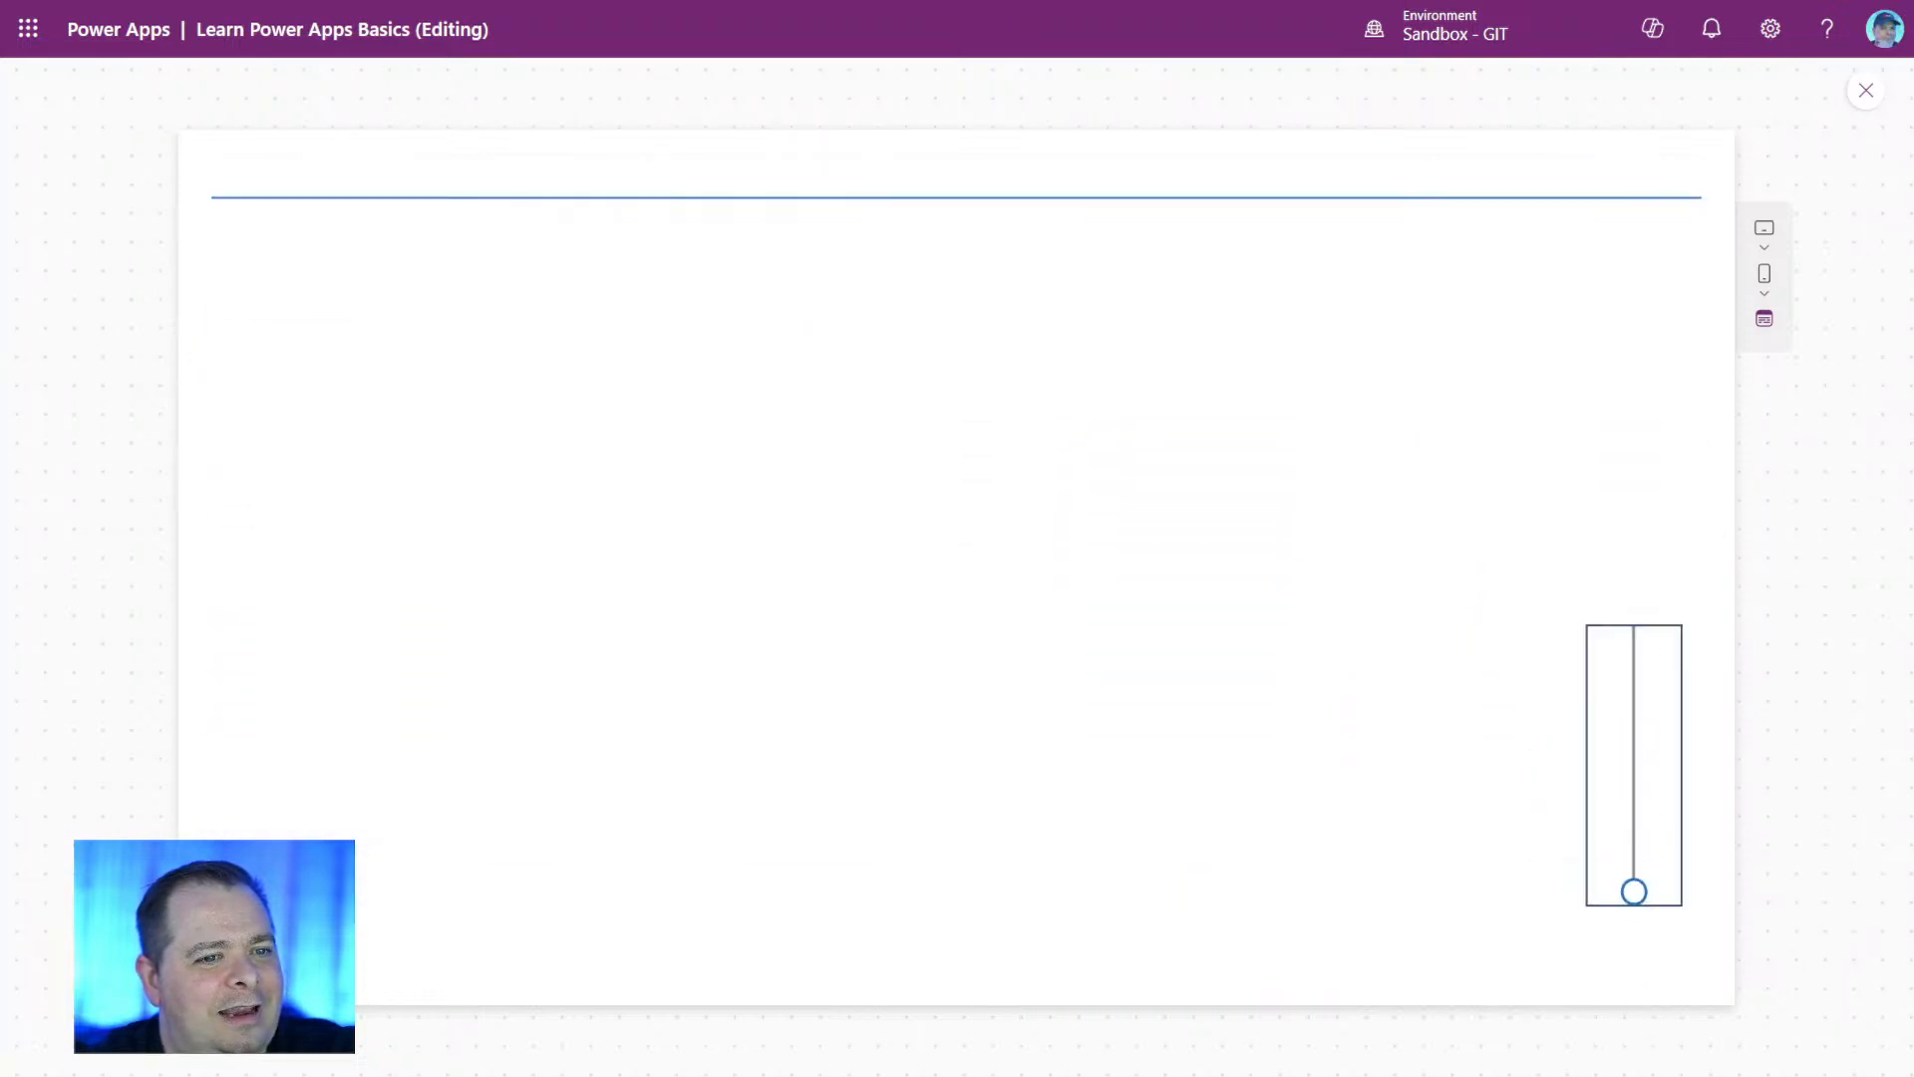
left_click(1781, 785)
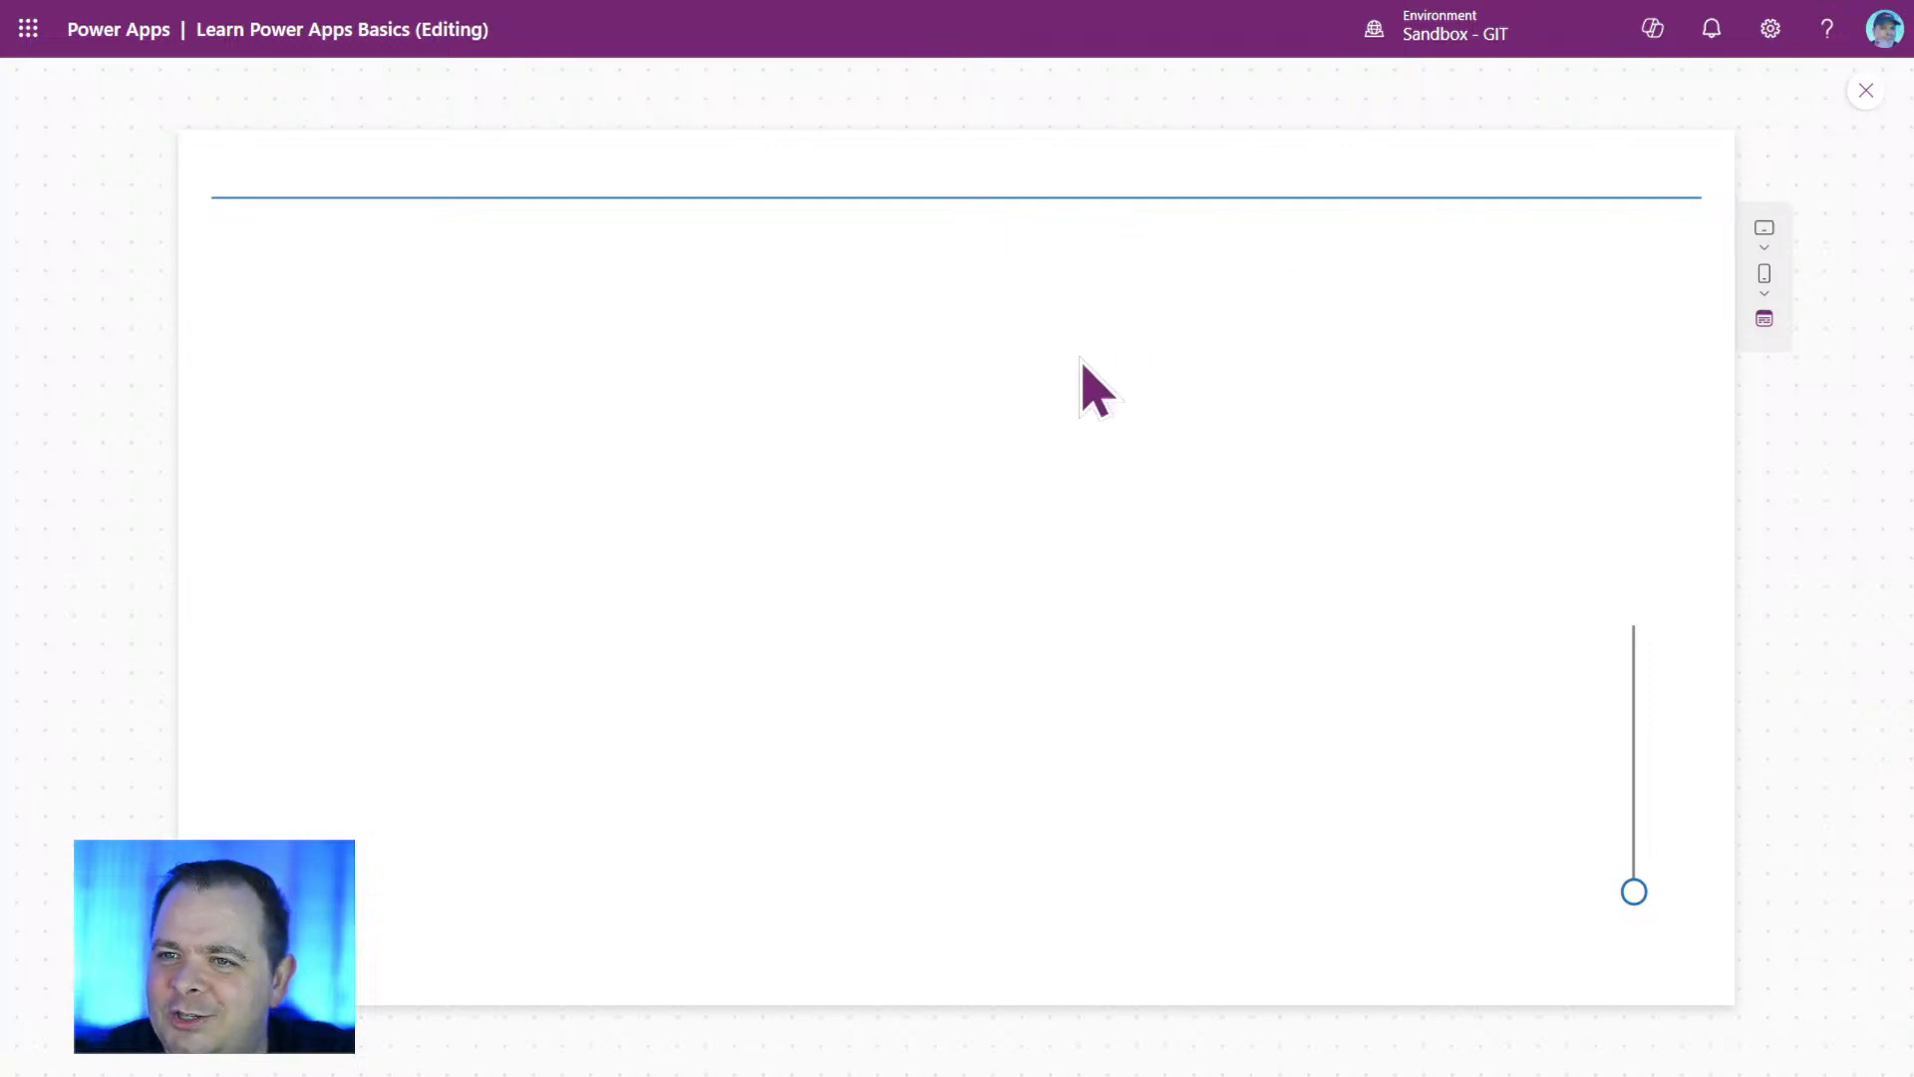
left_click(1866, 90)
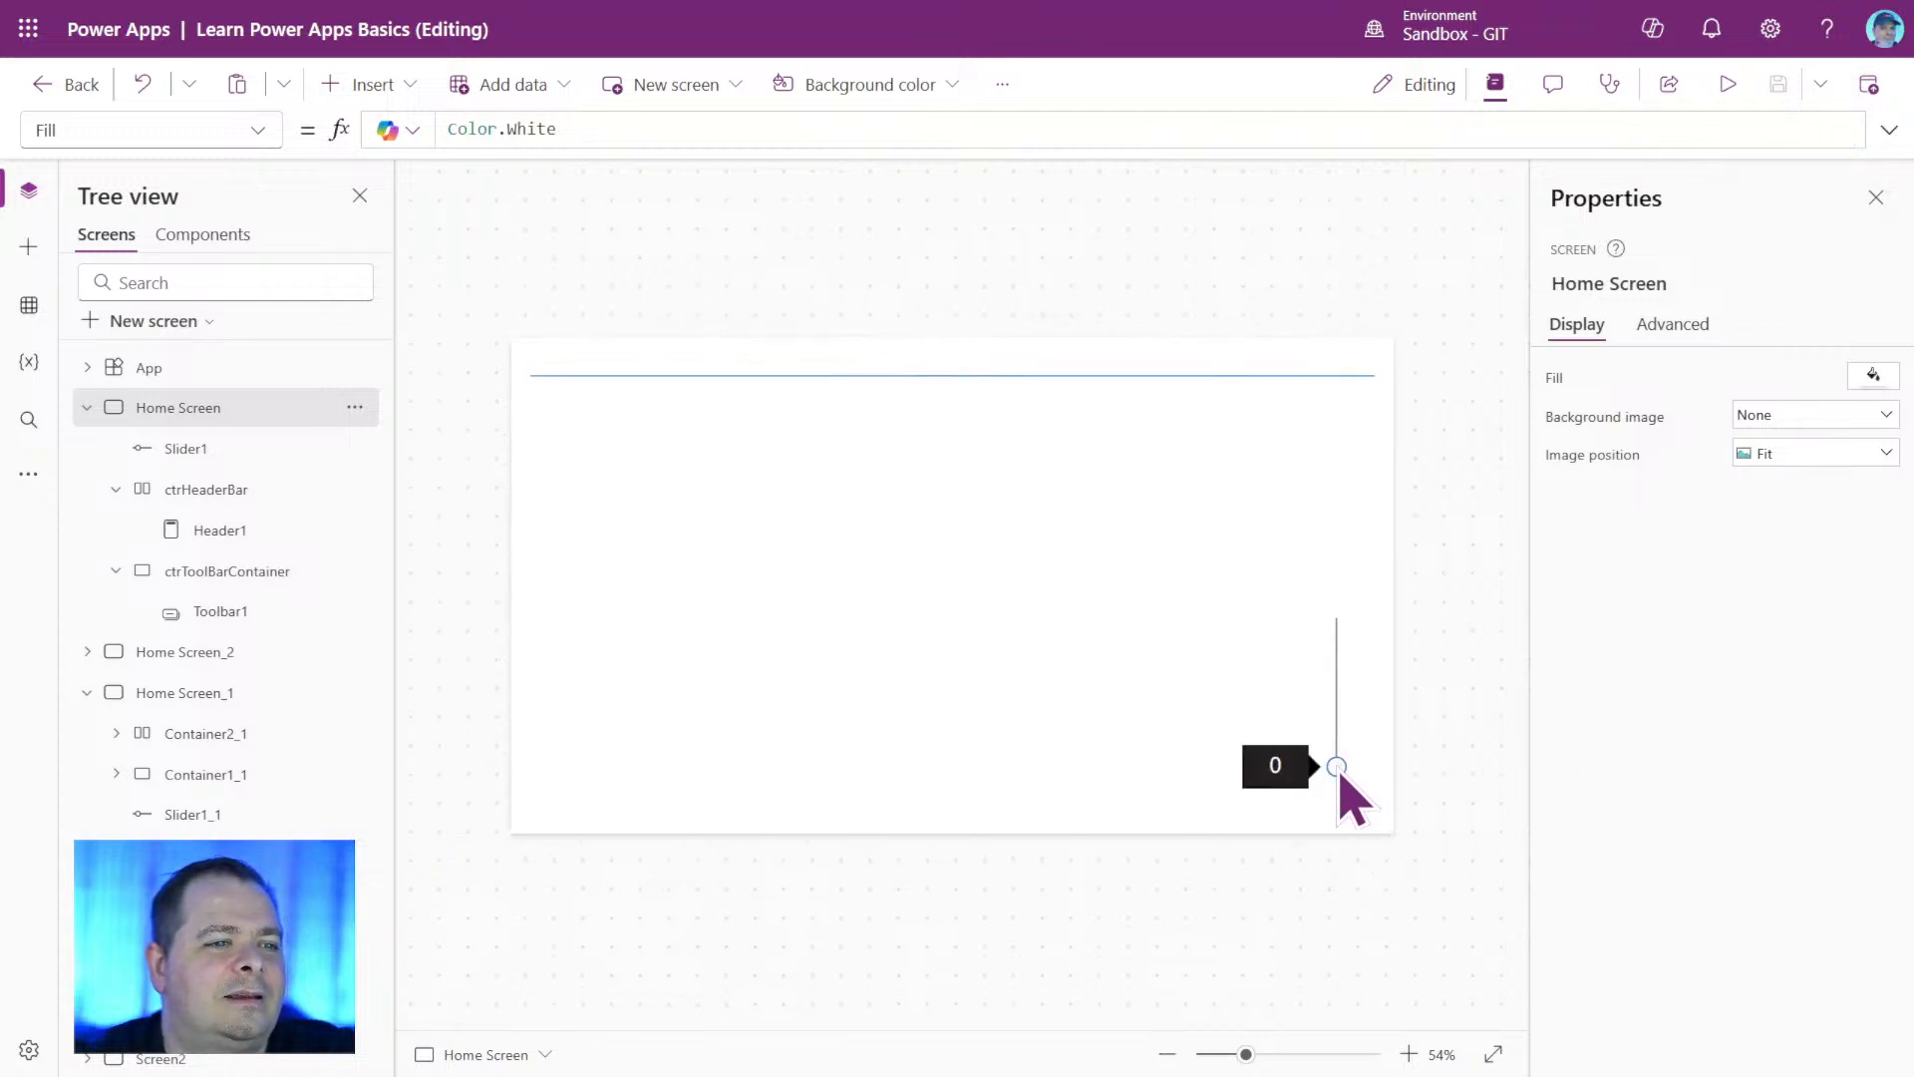
left_click_drag(1337, 769, 1337, 711)
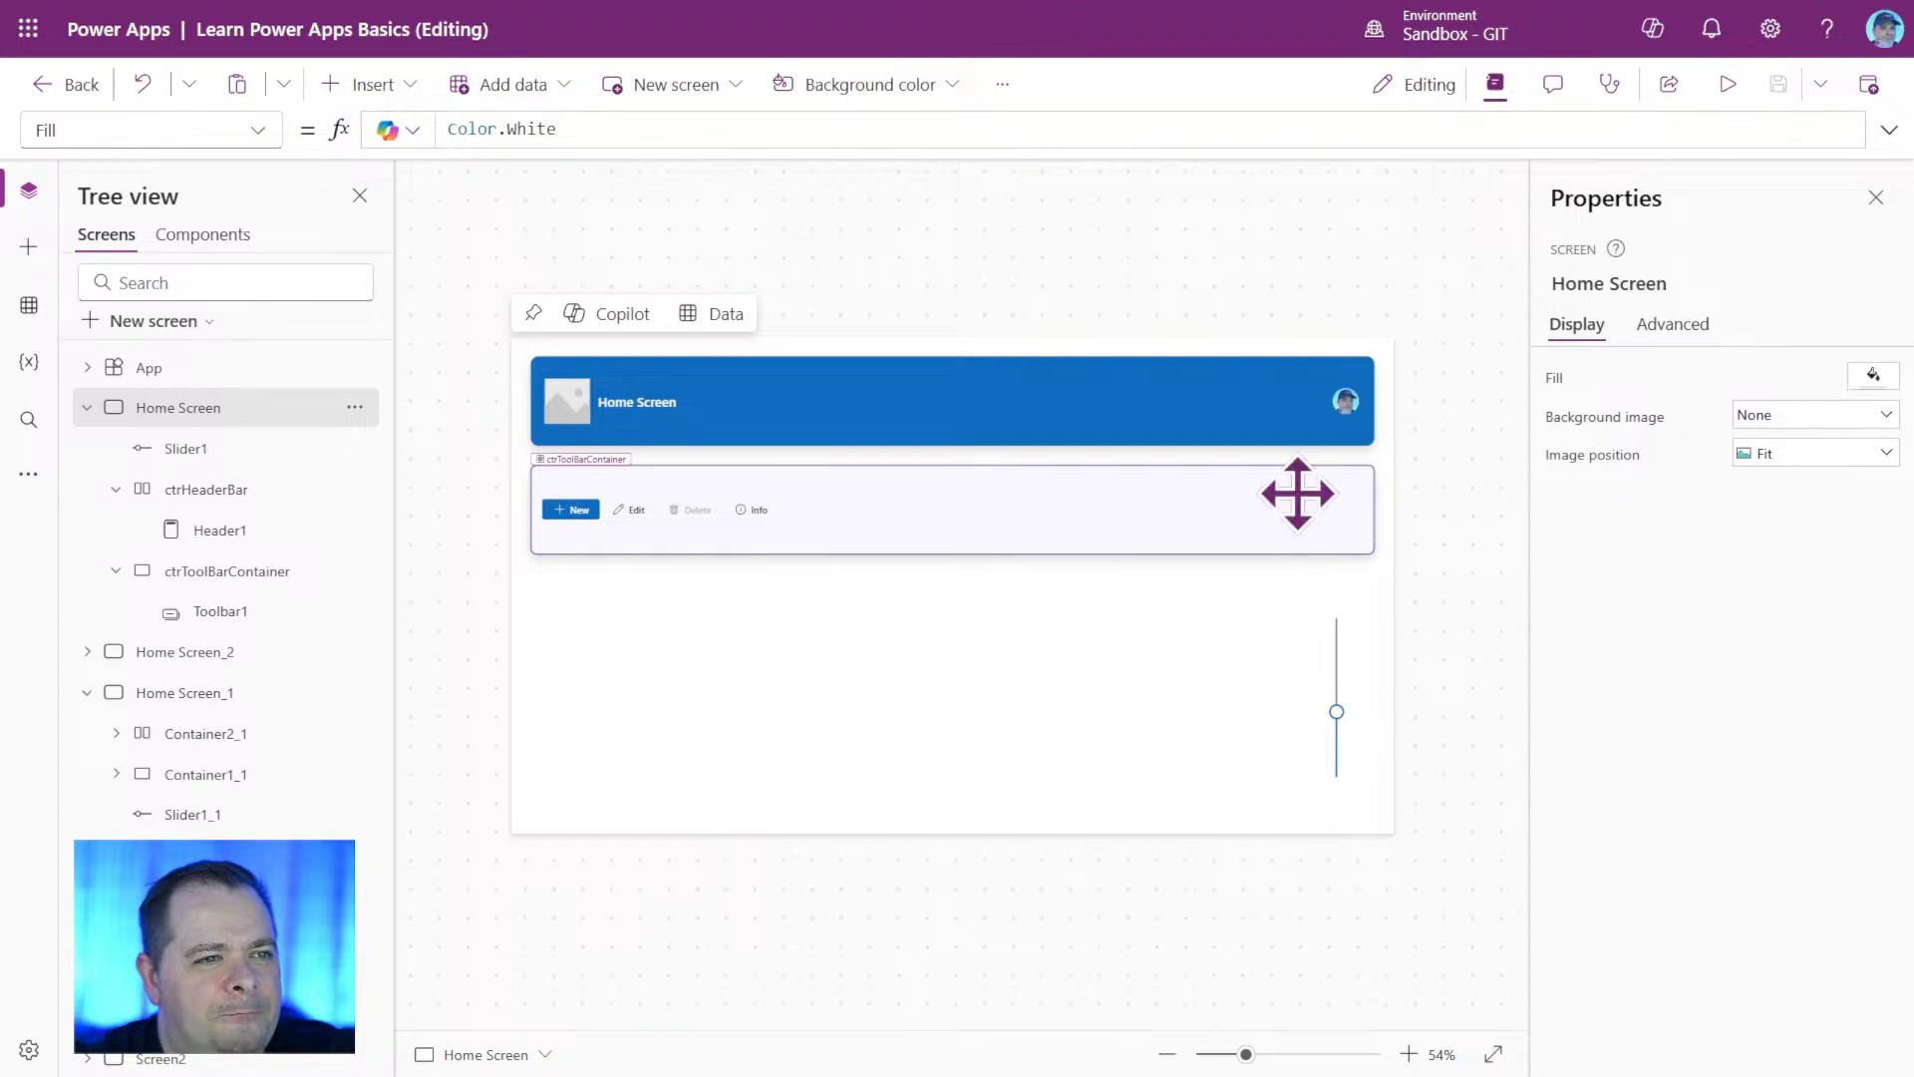
Begin wrapping ctrToolBarContainer's BorderColor formula in an If function whose condition references Self.DropShadow.
left_click(1297, 493)
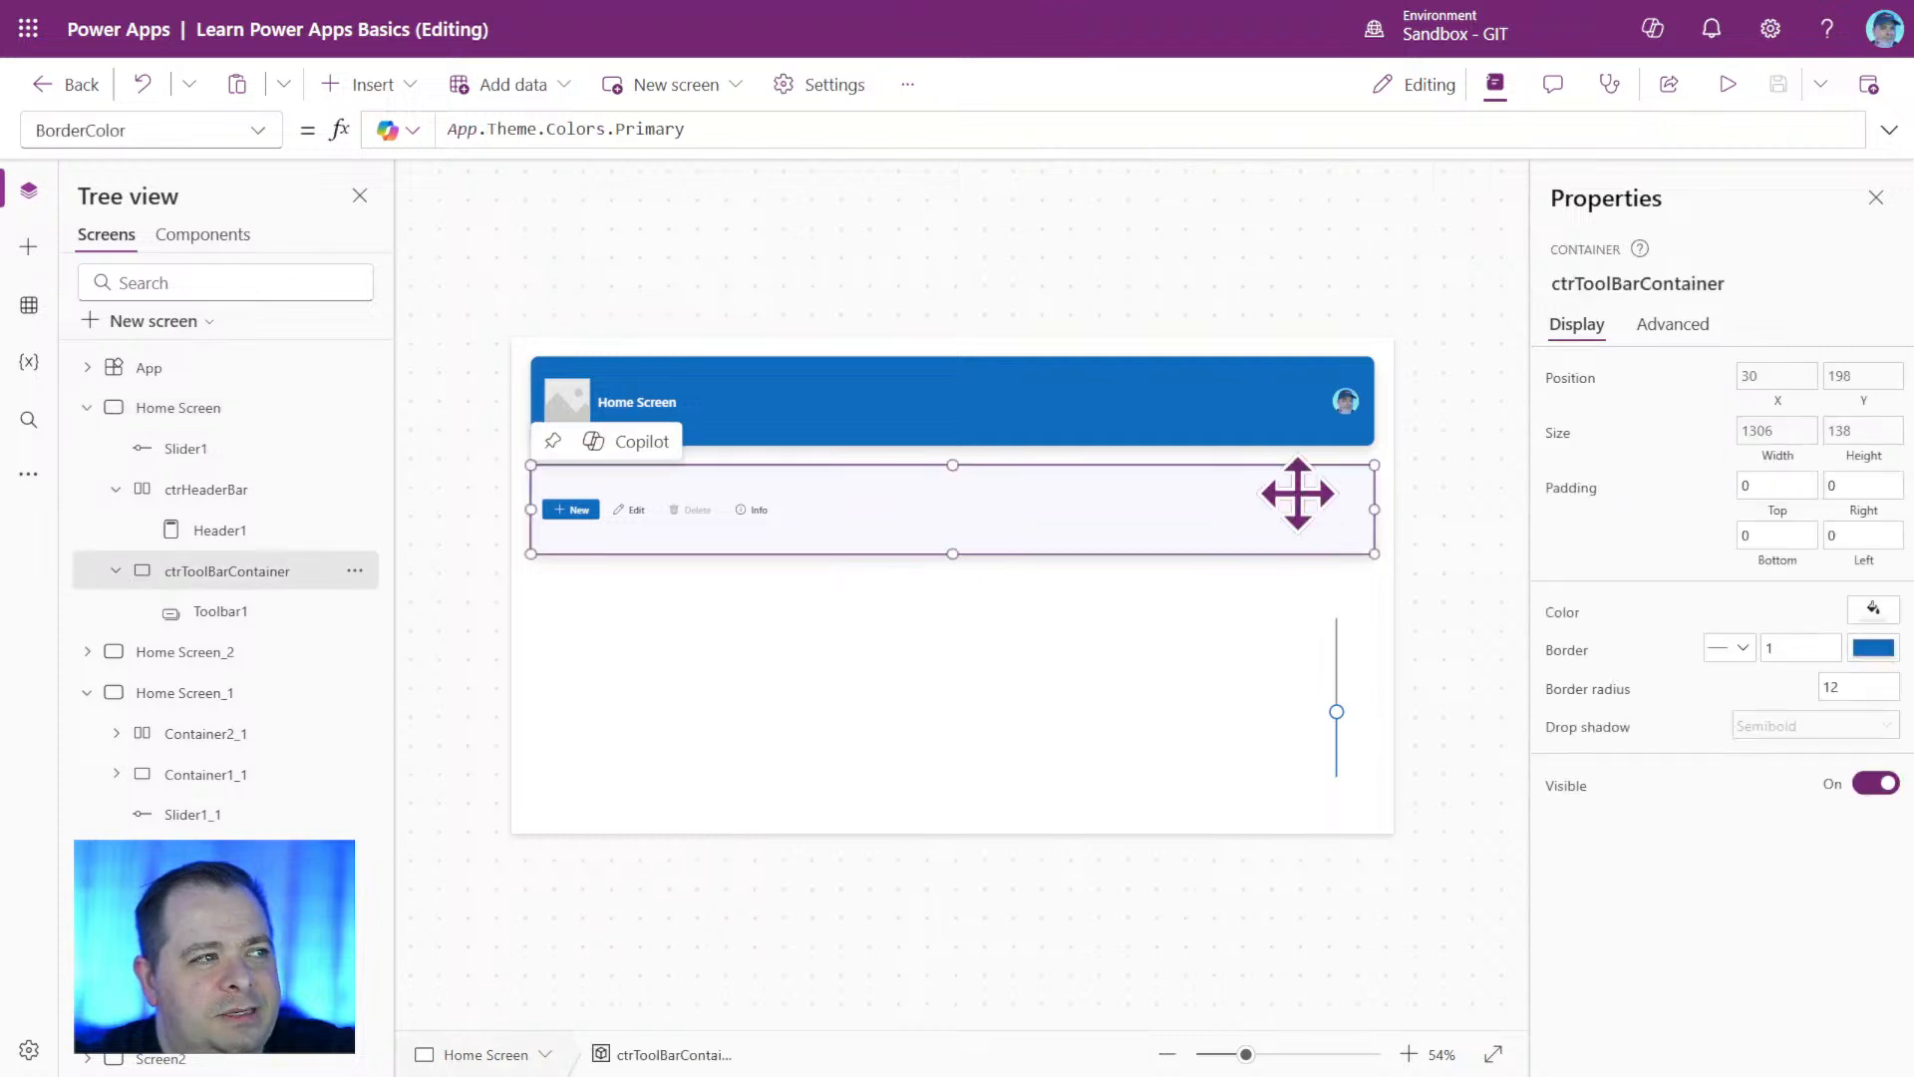
left_click(818, 129)
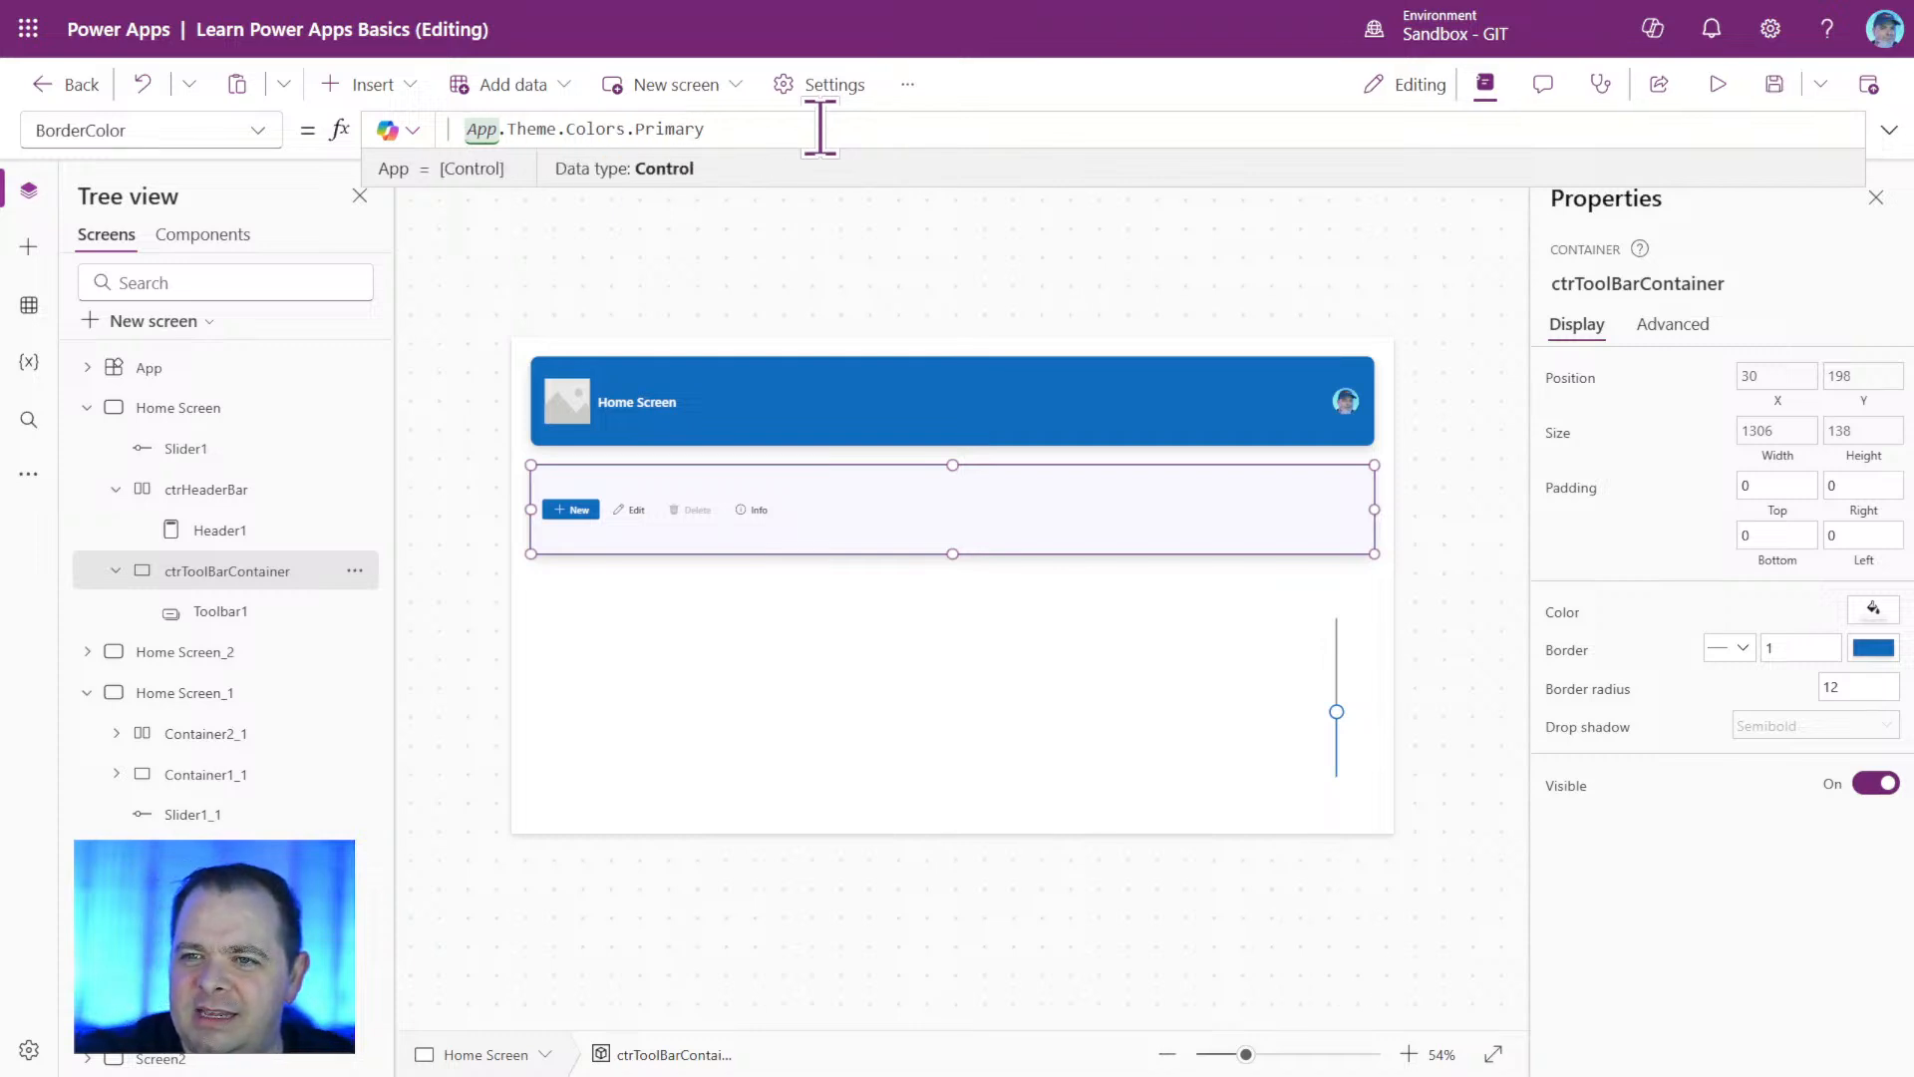
type("If(Self. ")
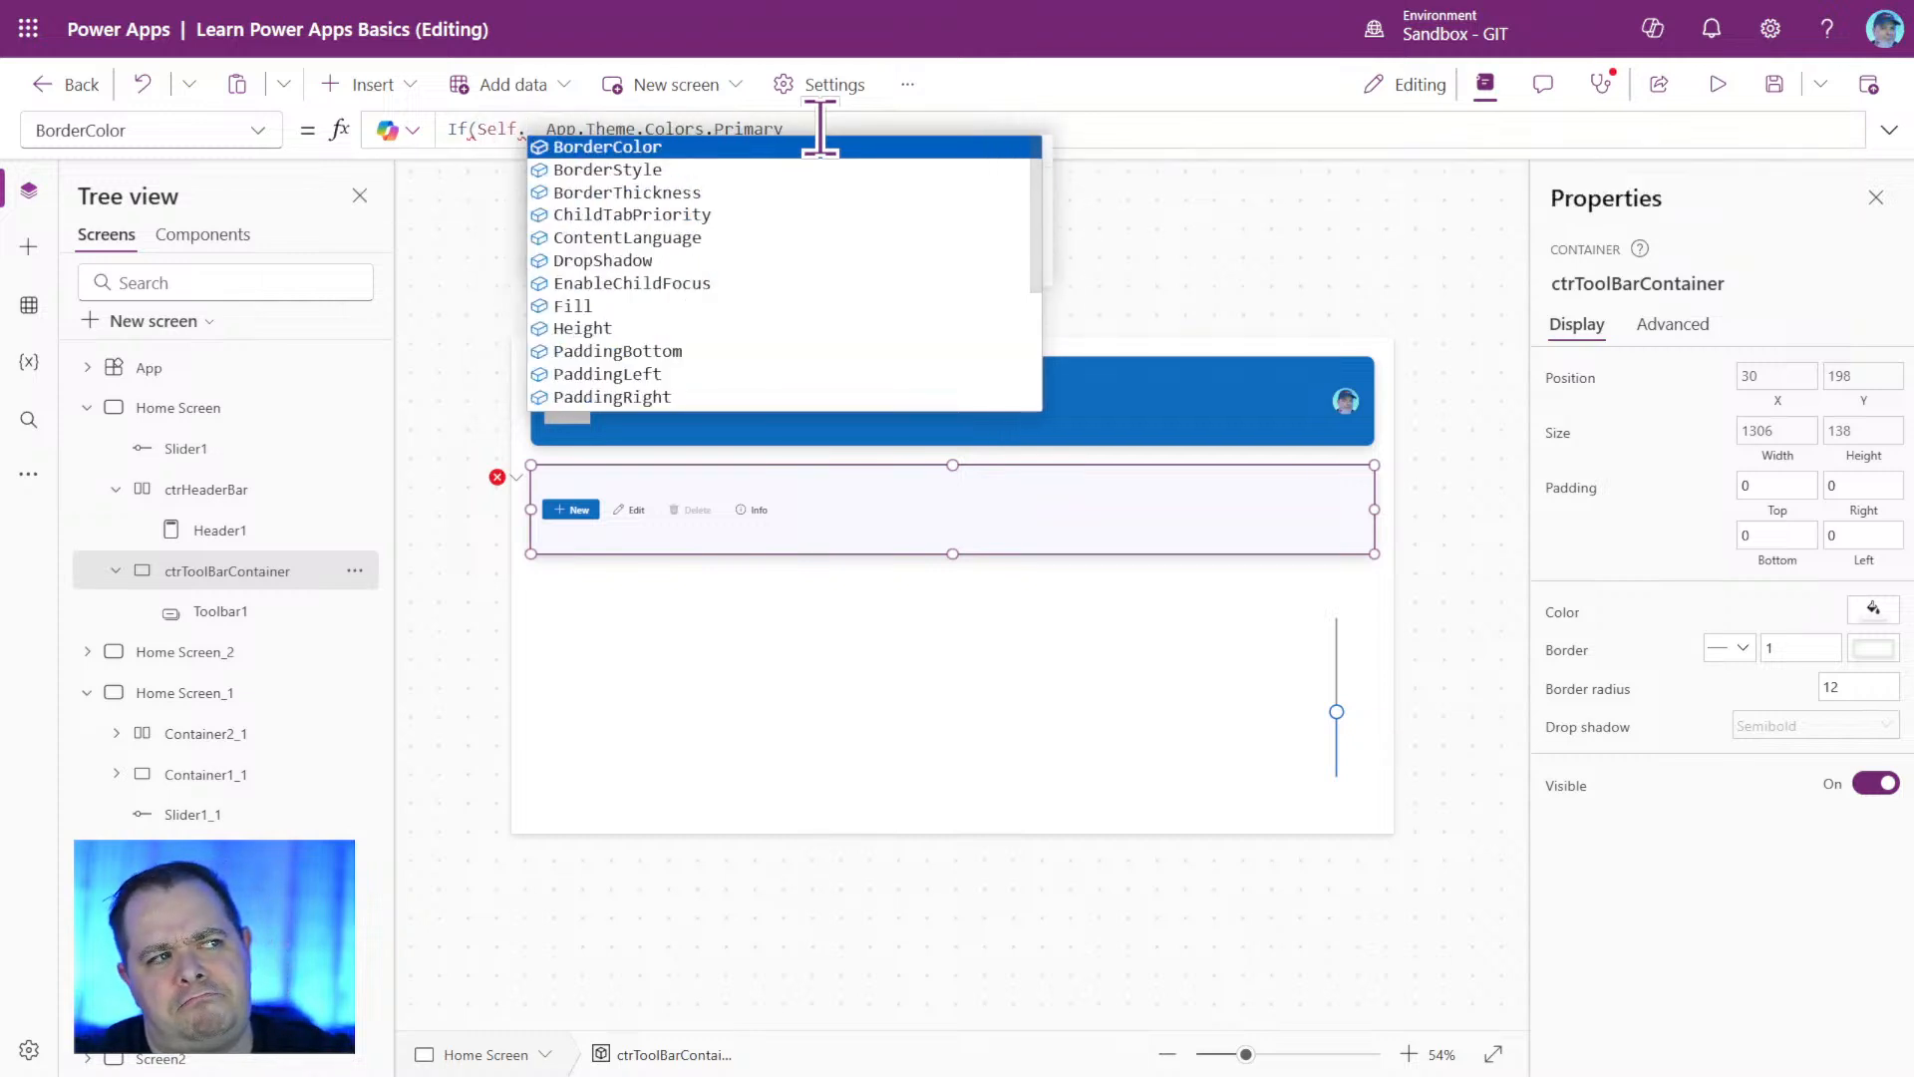
type("DropShadow")
key("Tab")
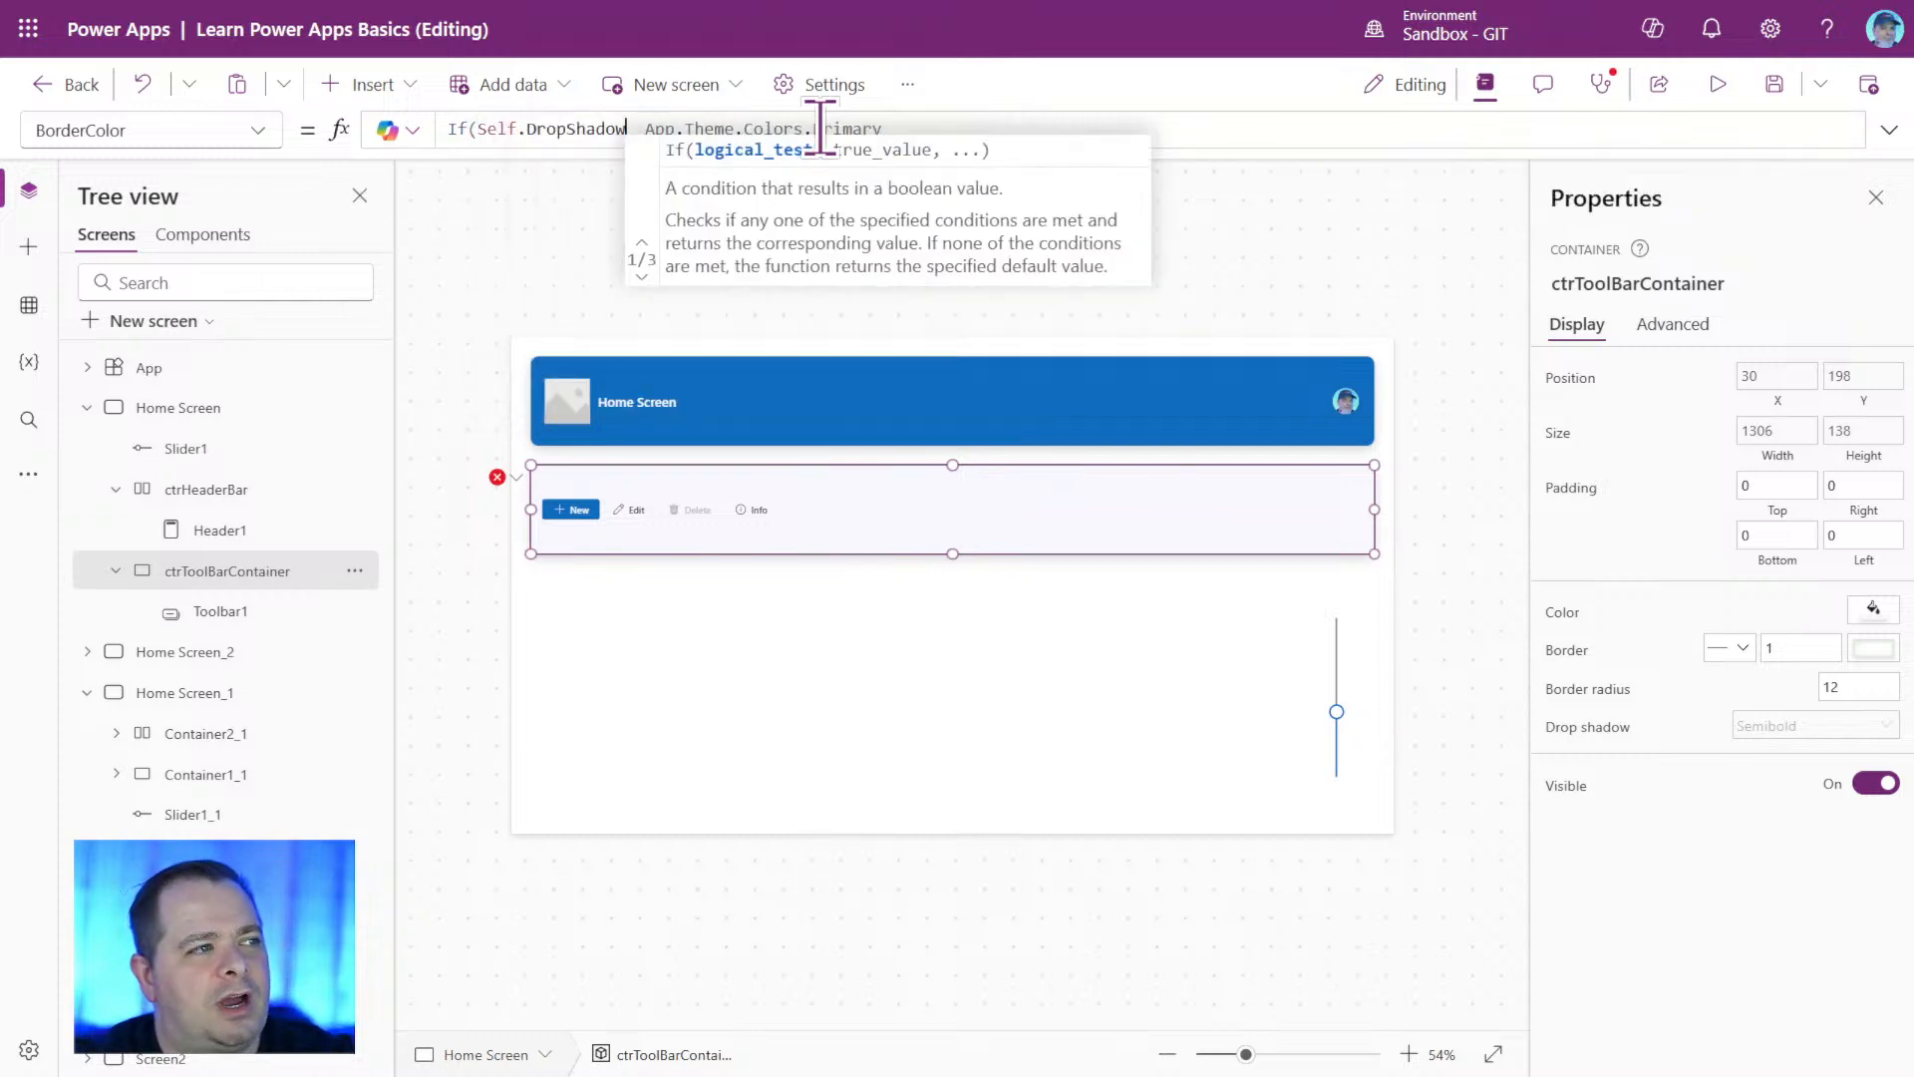
Complete the If condition in the BorderColor formula by comparing the drop shadow with DropShadow.None.
type("=")
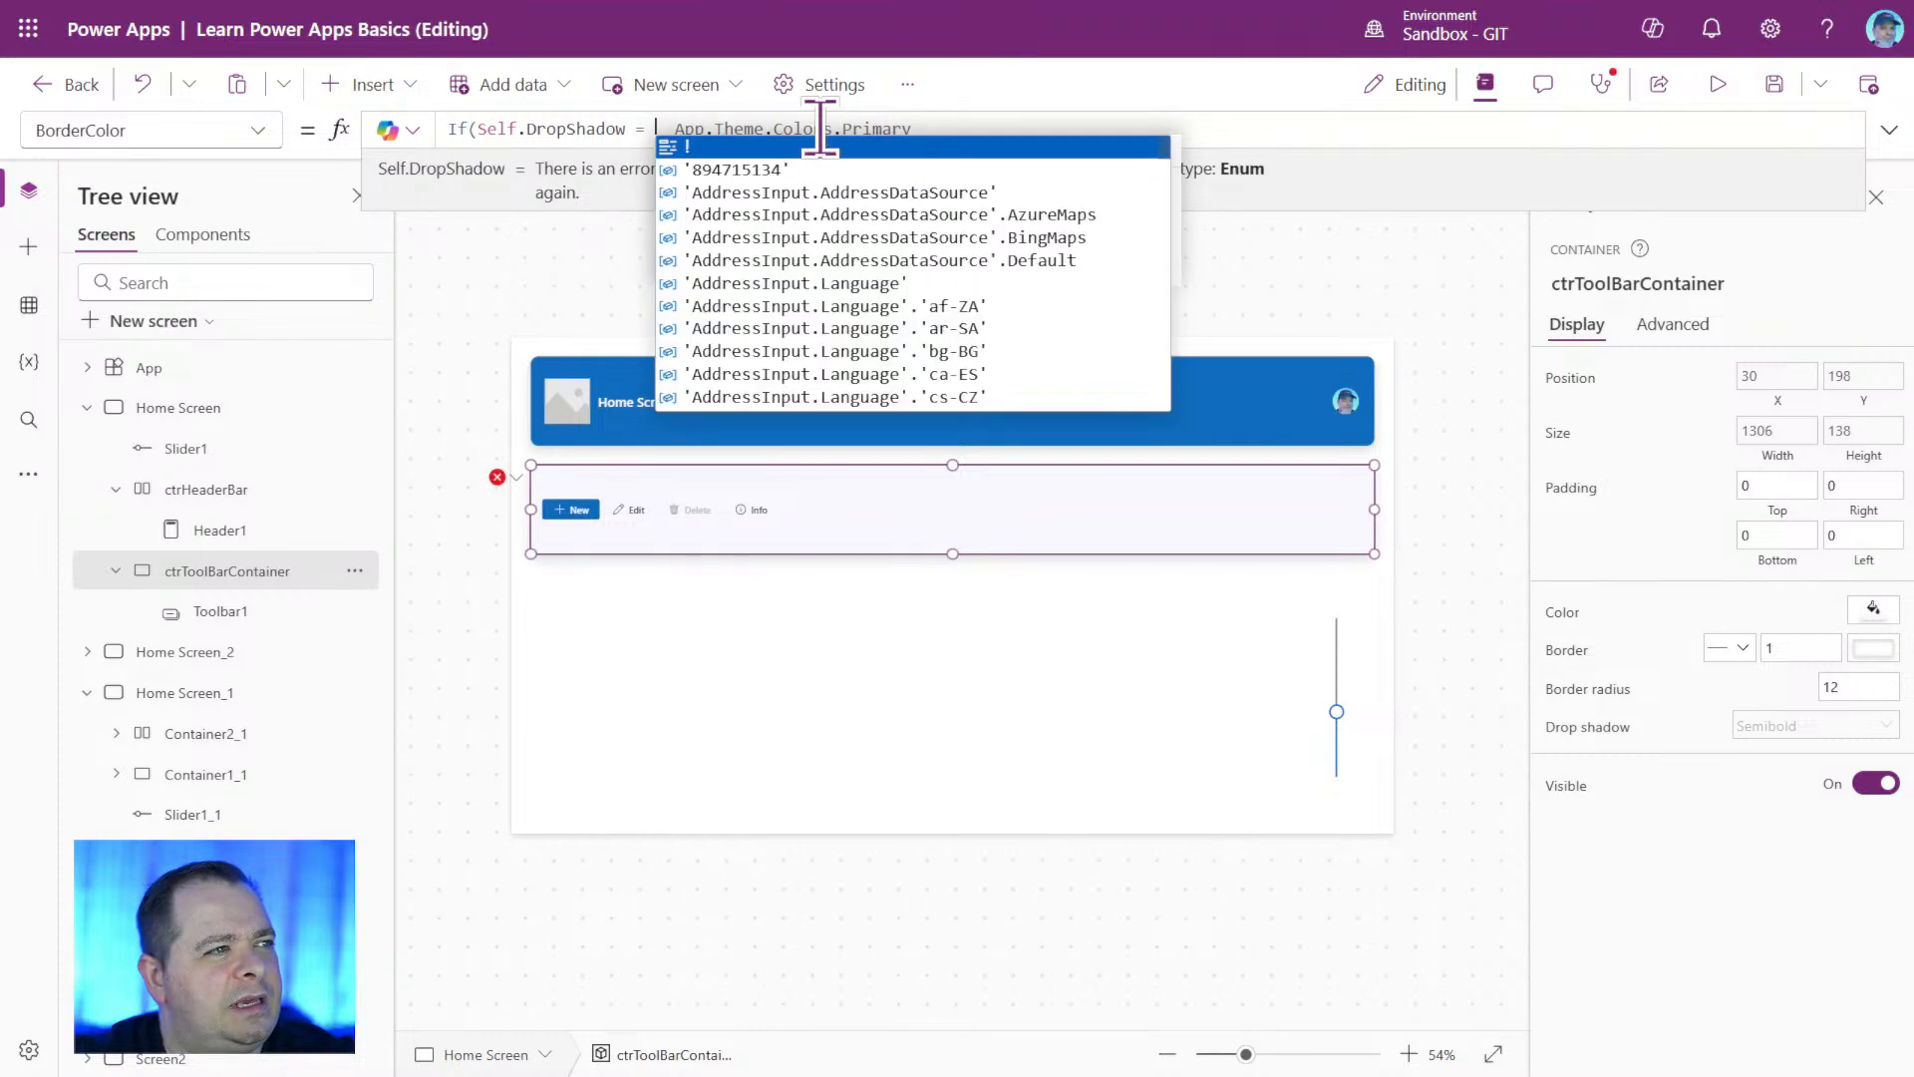
type(" Drop")
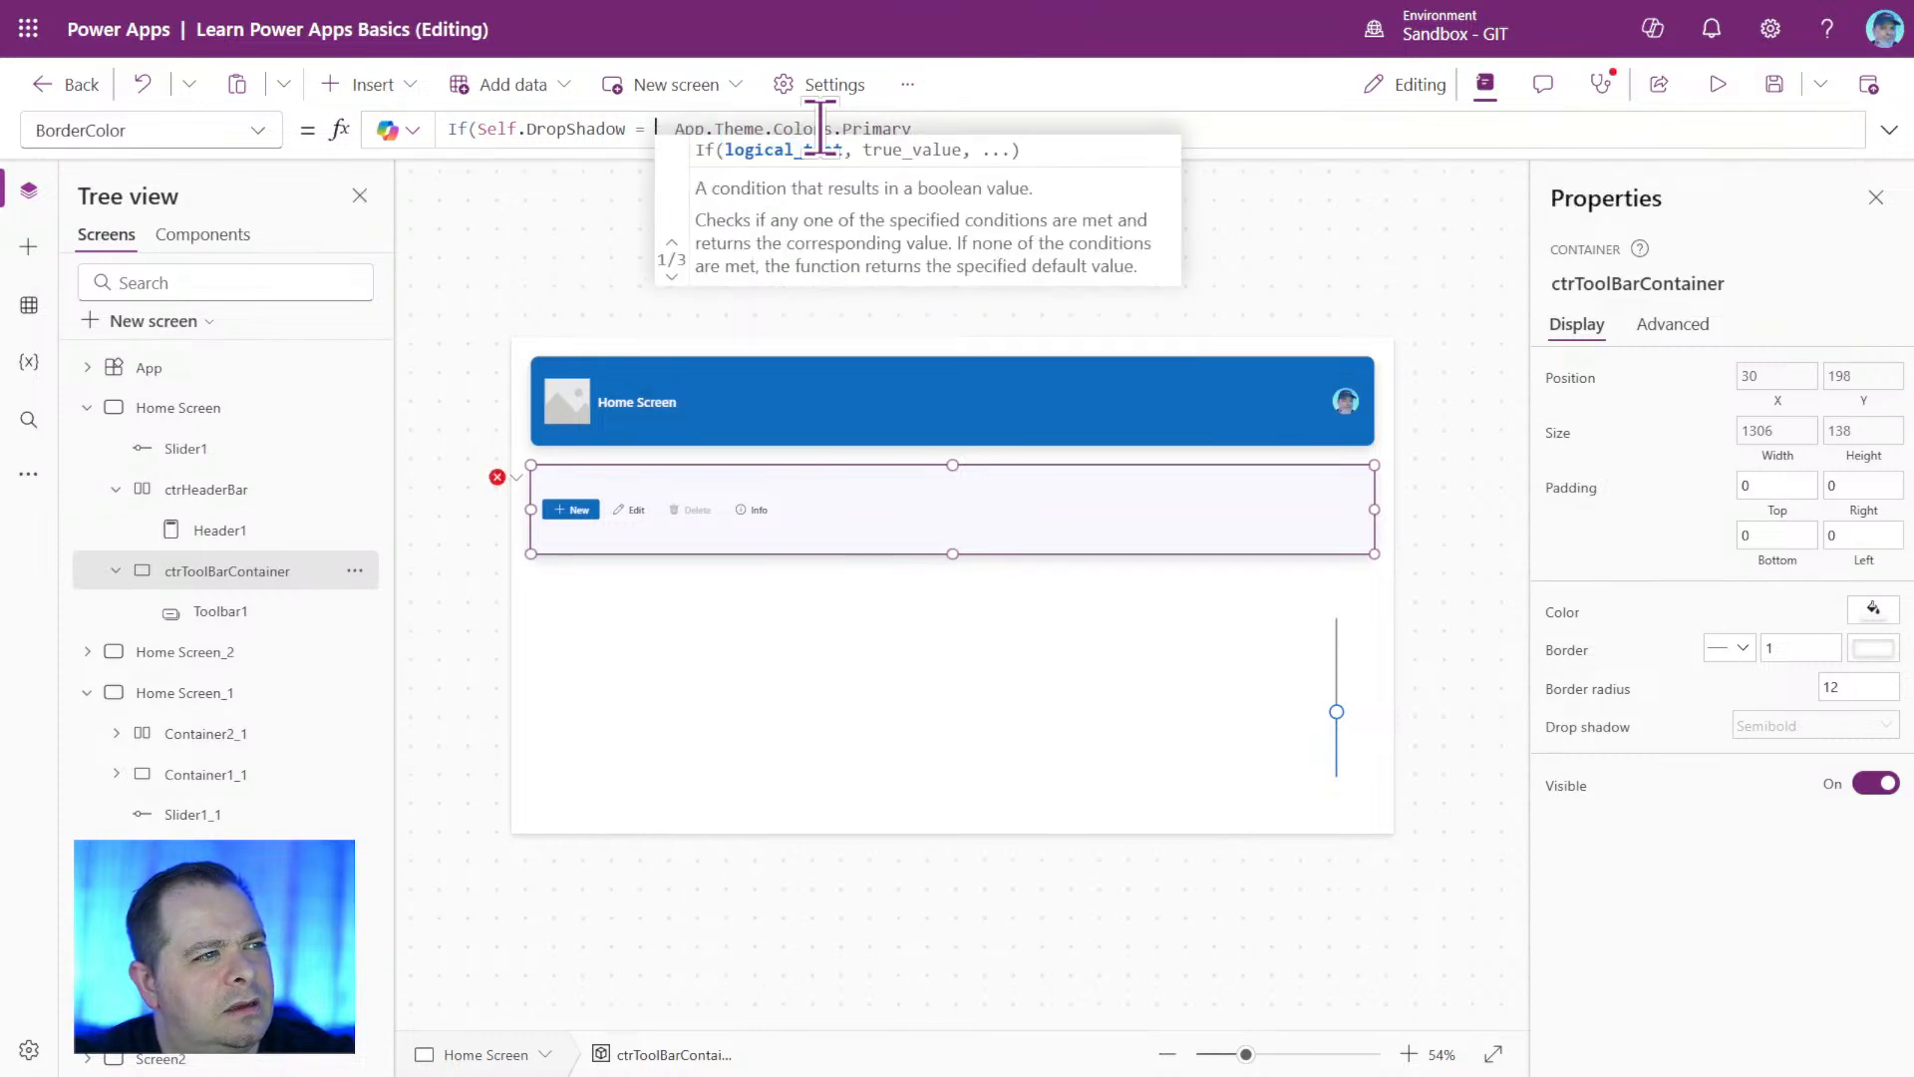
key("Down")
key("Down")
key("Down")
key("Down")
key("Down")
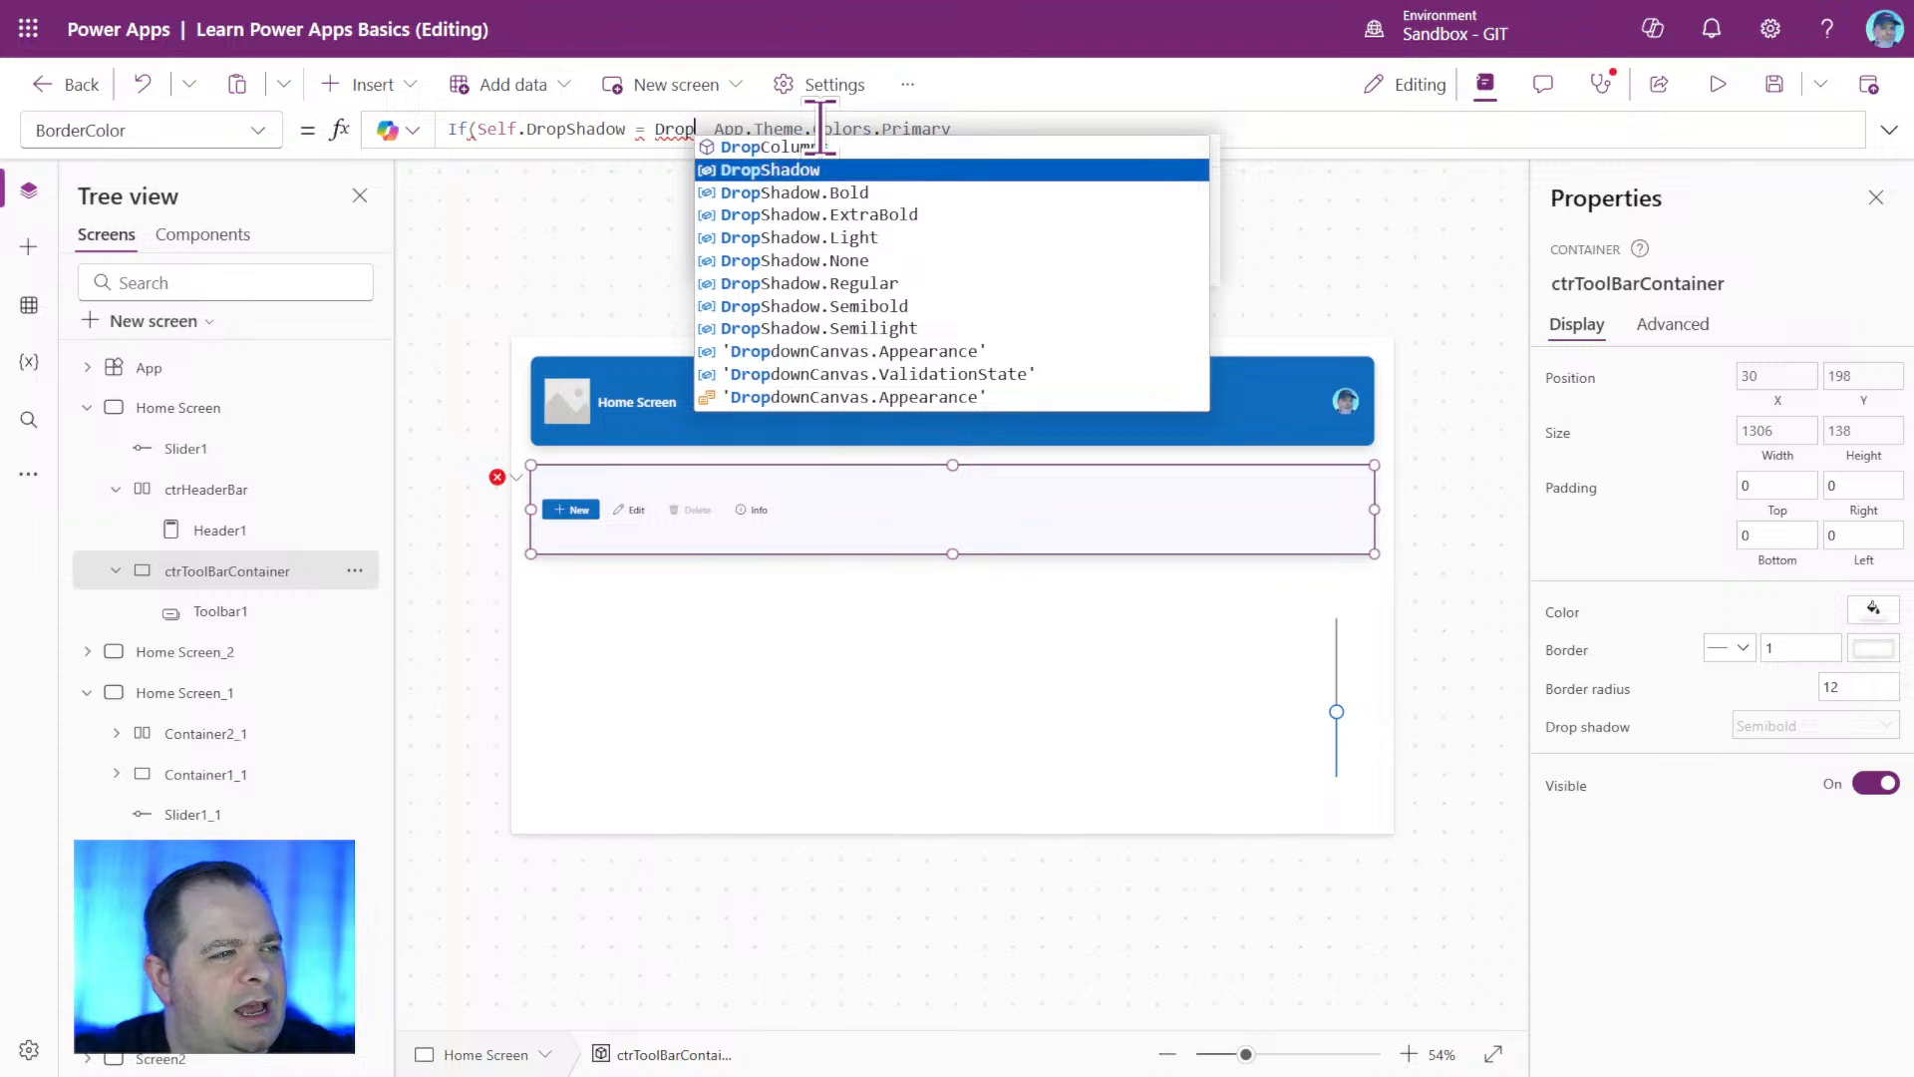
key("Tab")
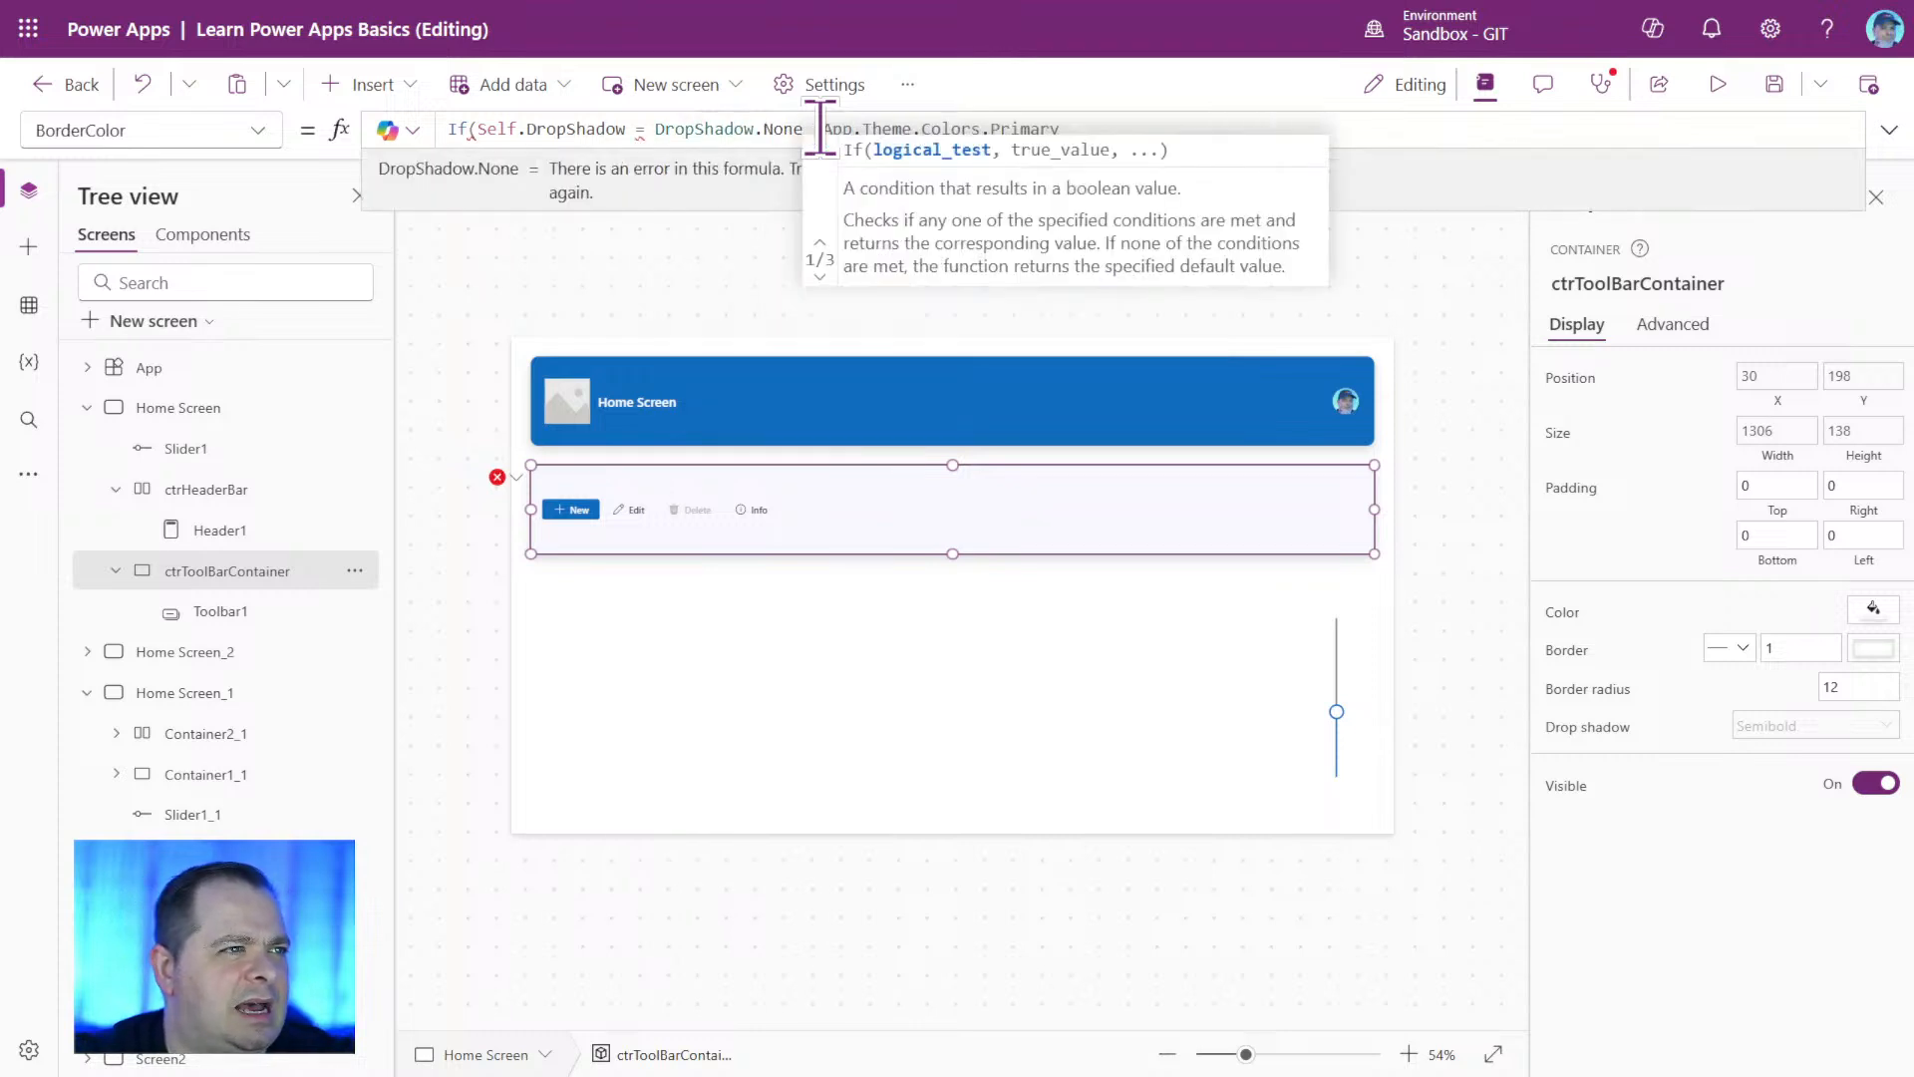
type(",")
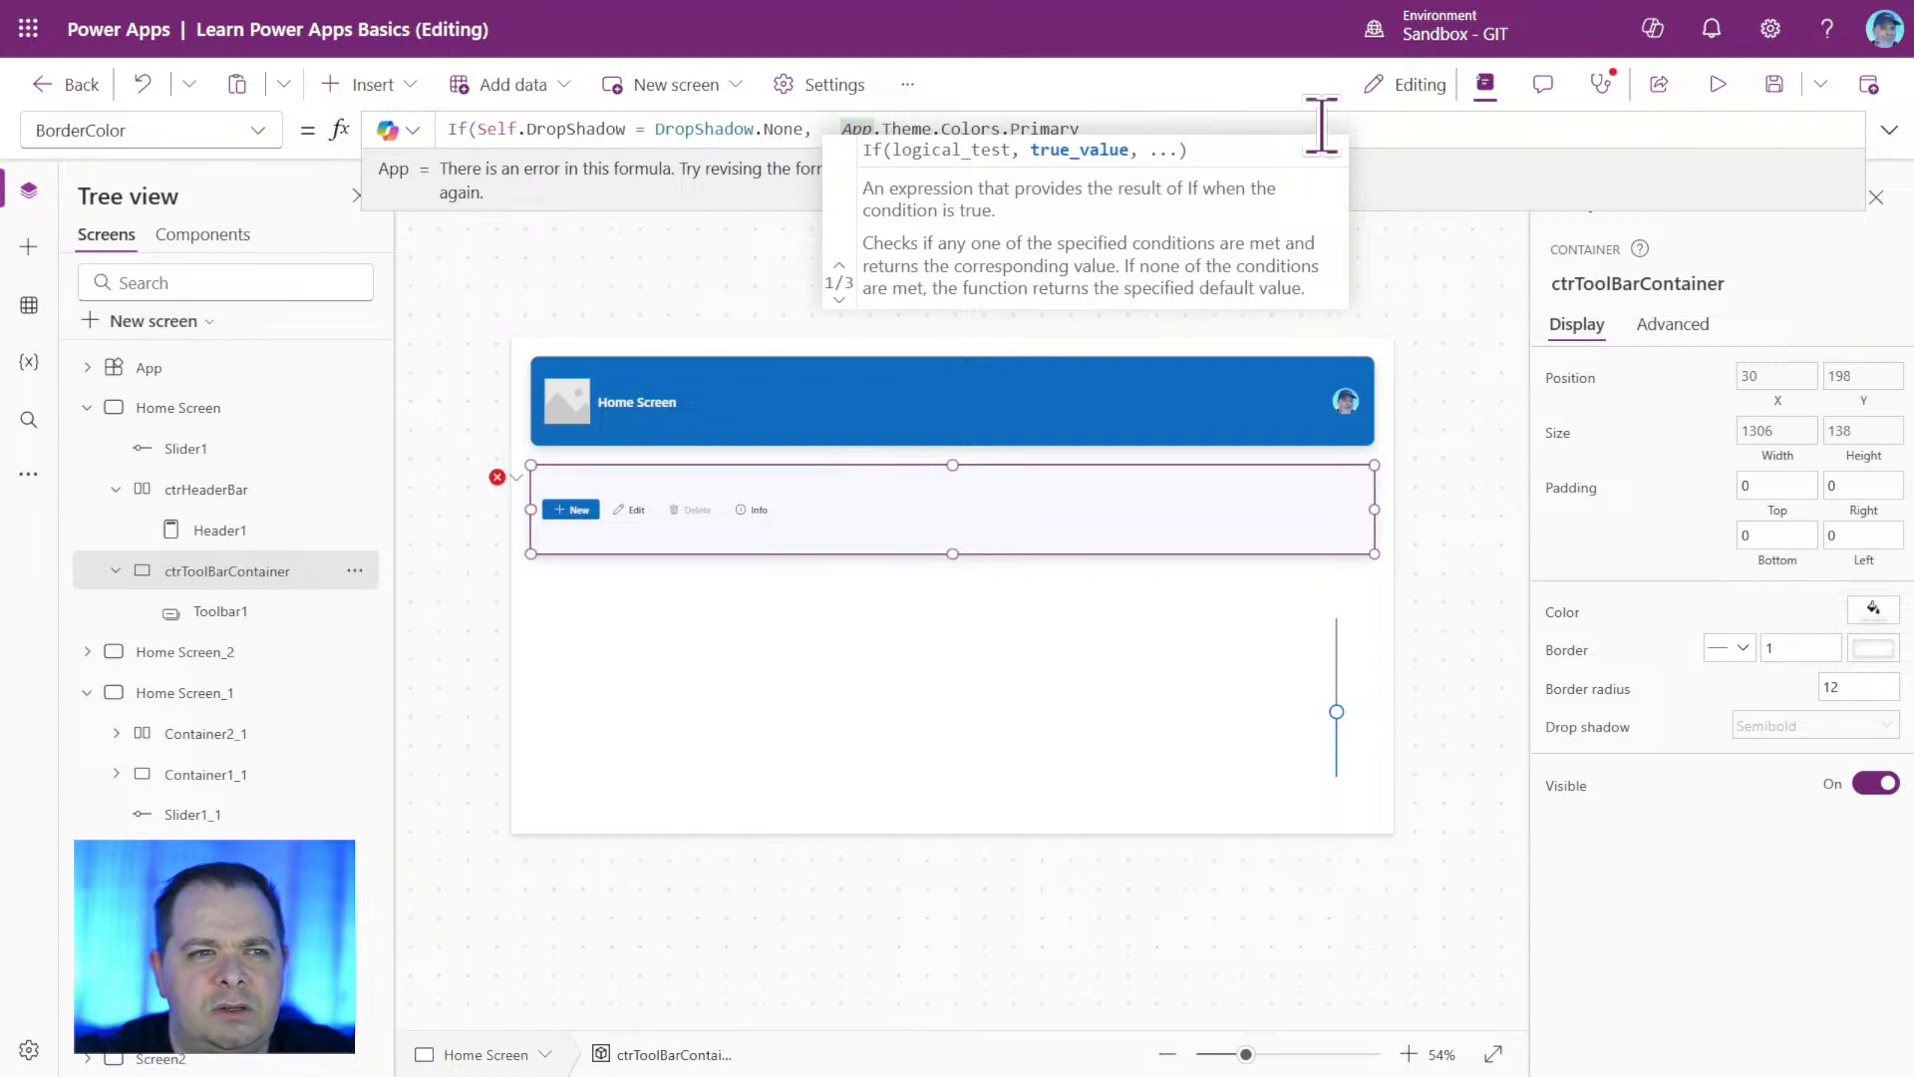
Make the If function return Color.Transparent when true and App.Theme.Colors.Primary otherwise, and close the formula.
left_click(812, 128)
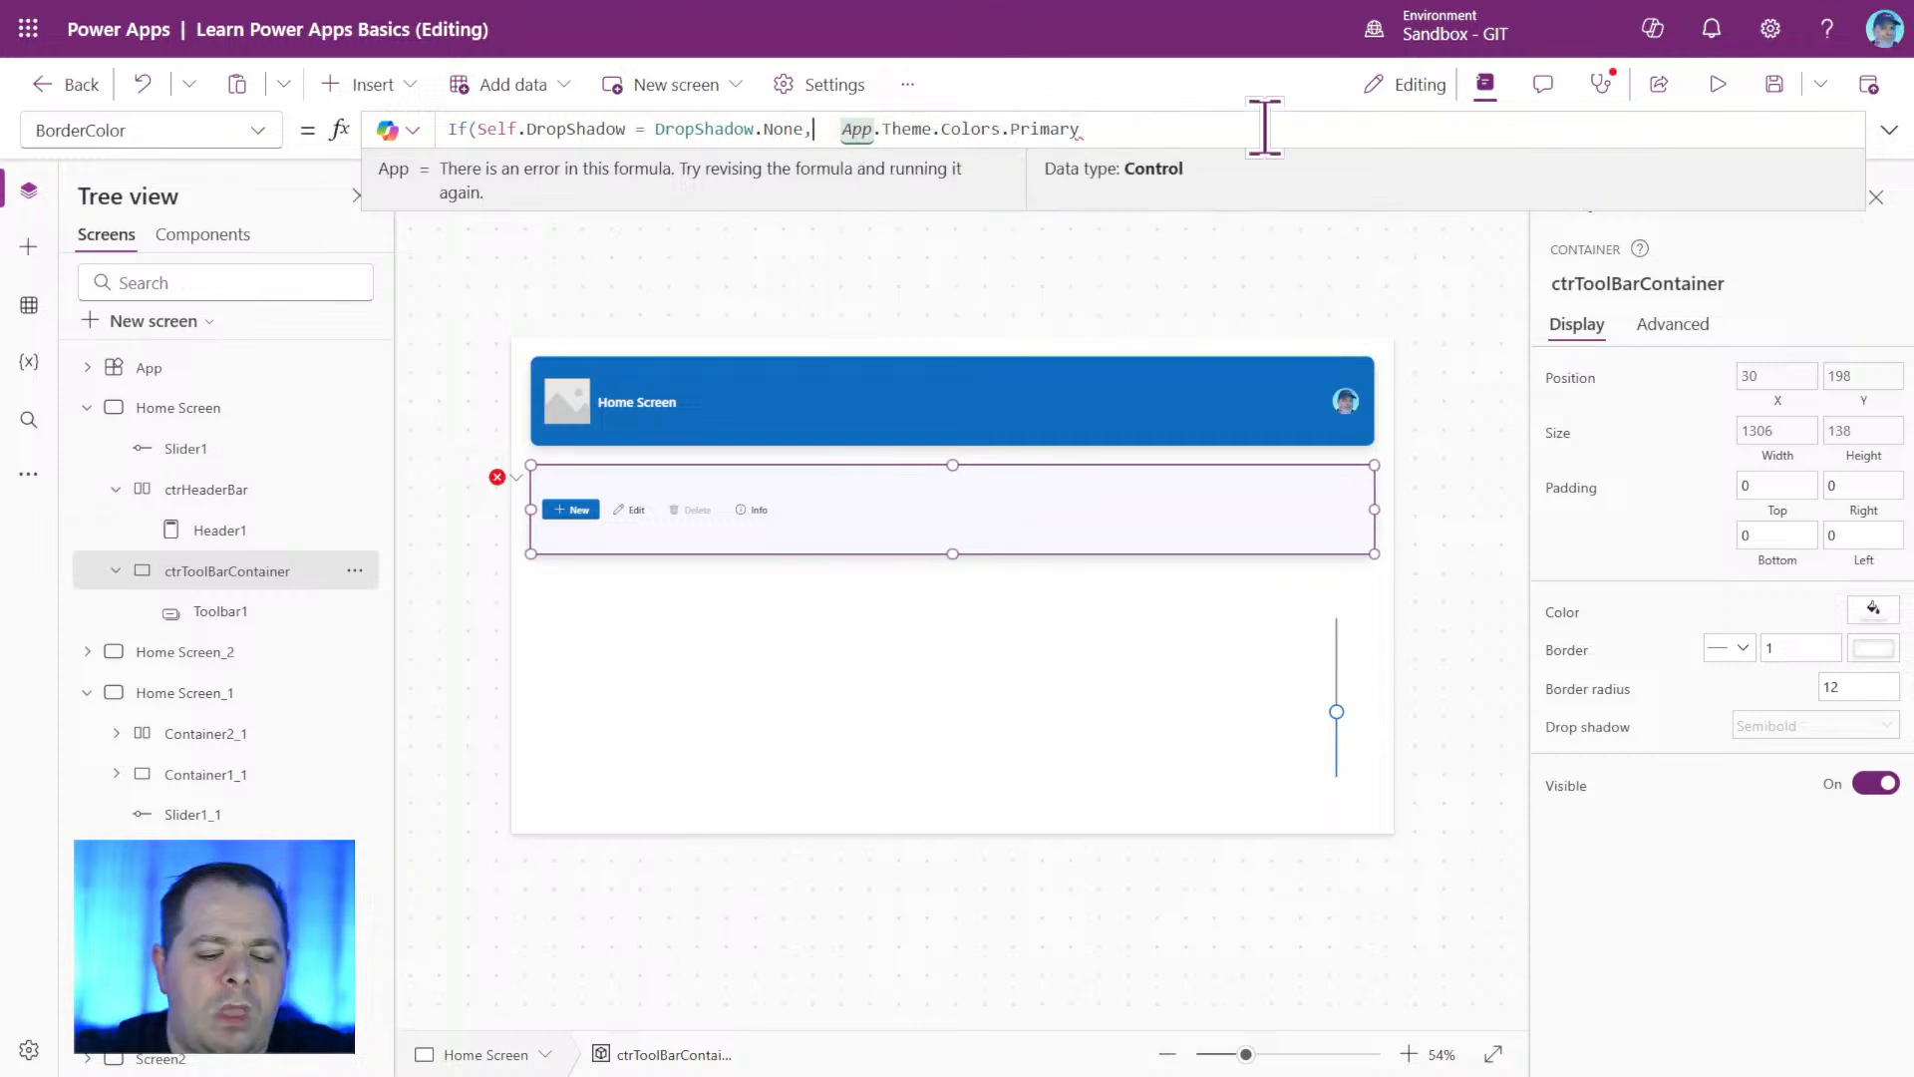
type("Color. ")
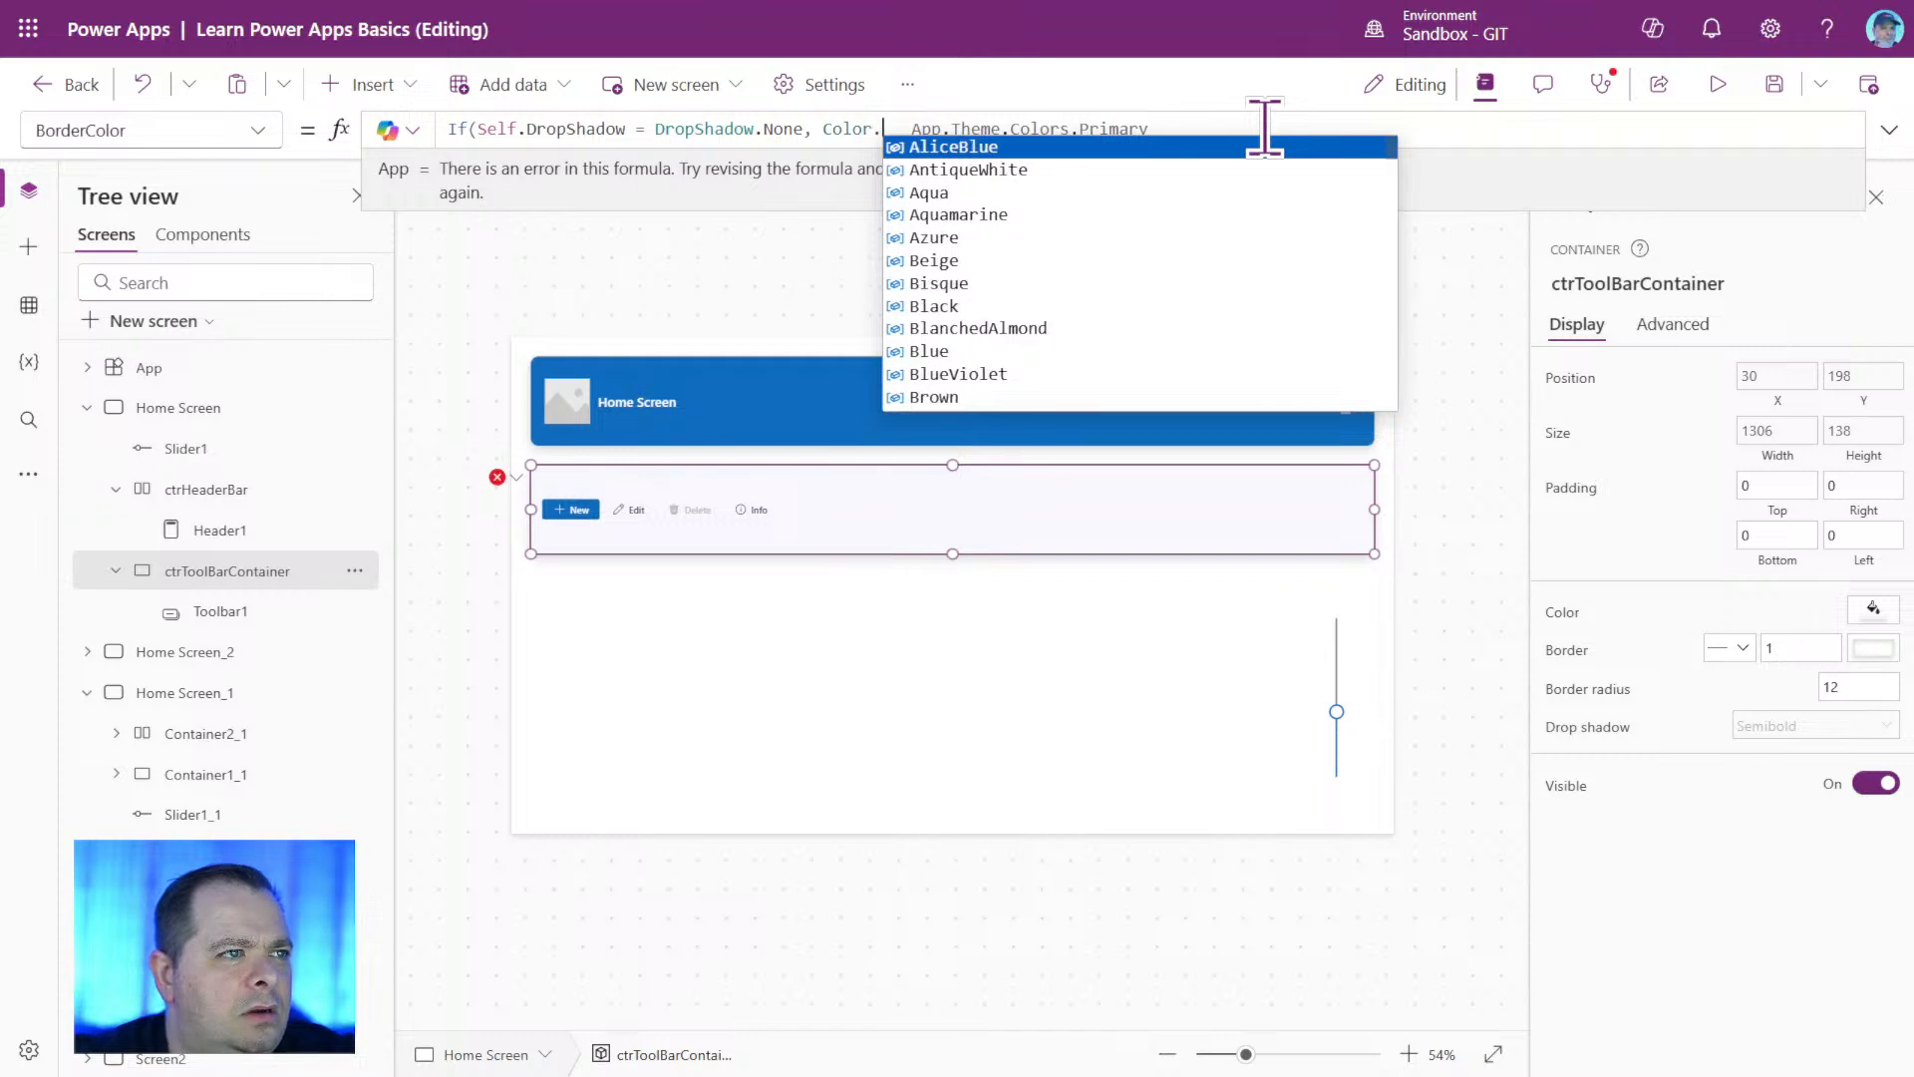
type("Tr")
key("Tab")
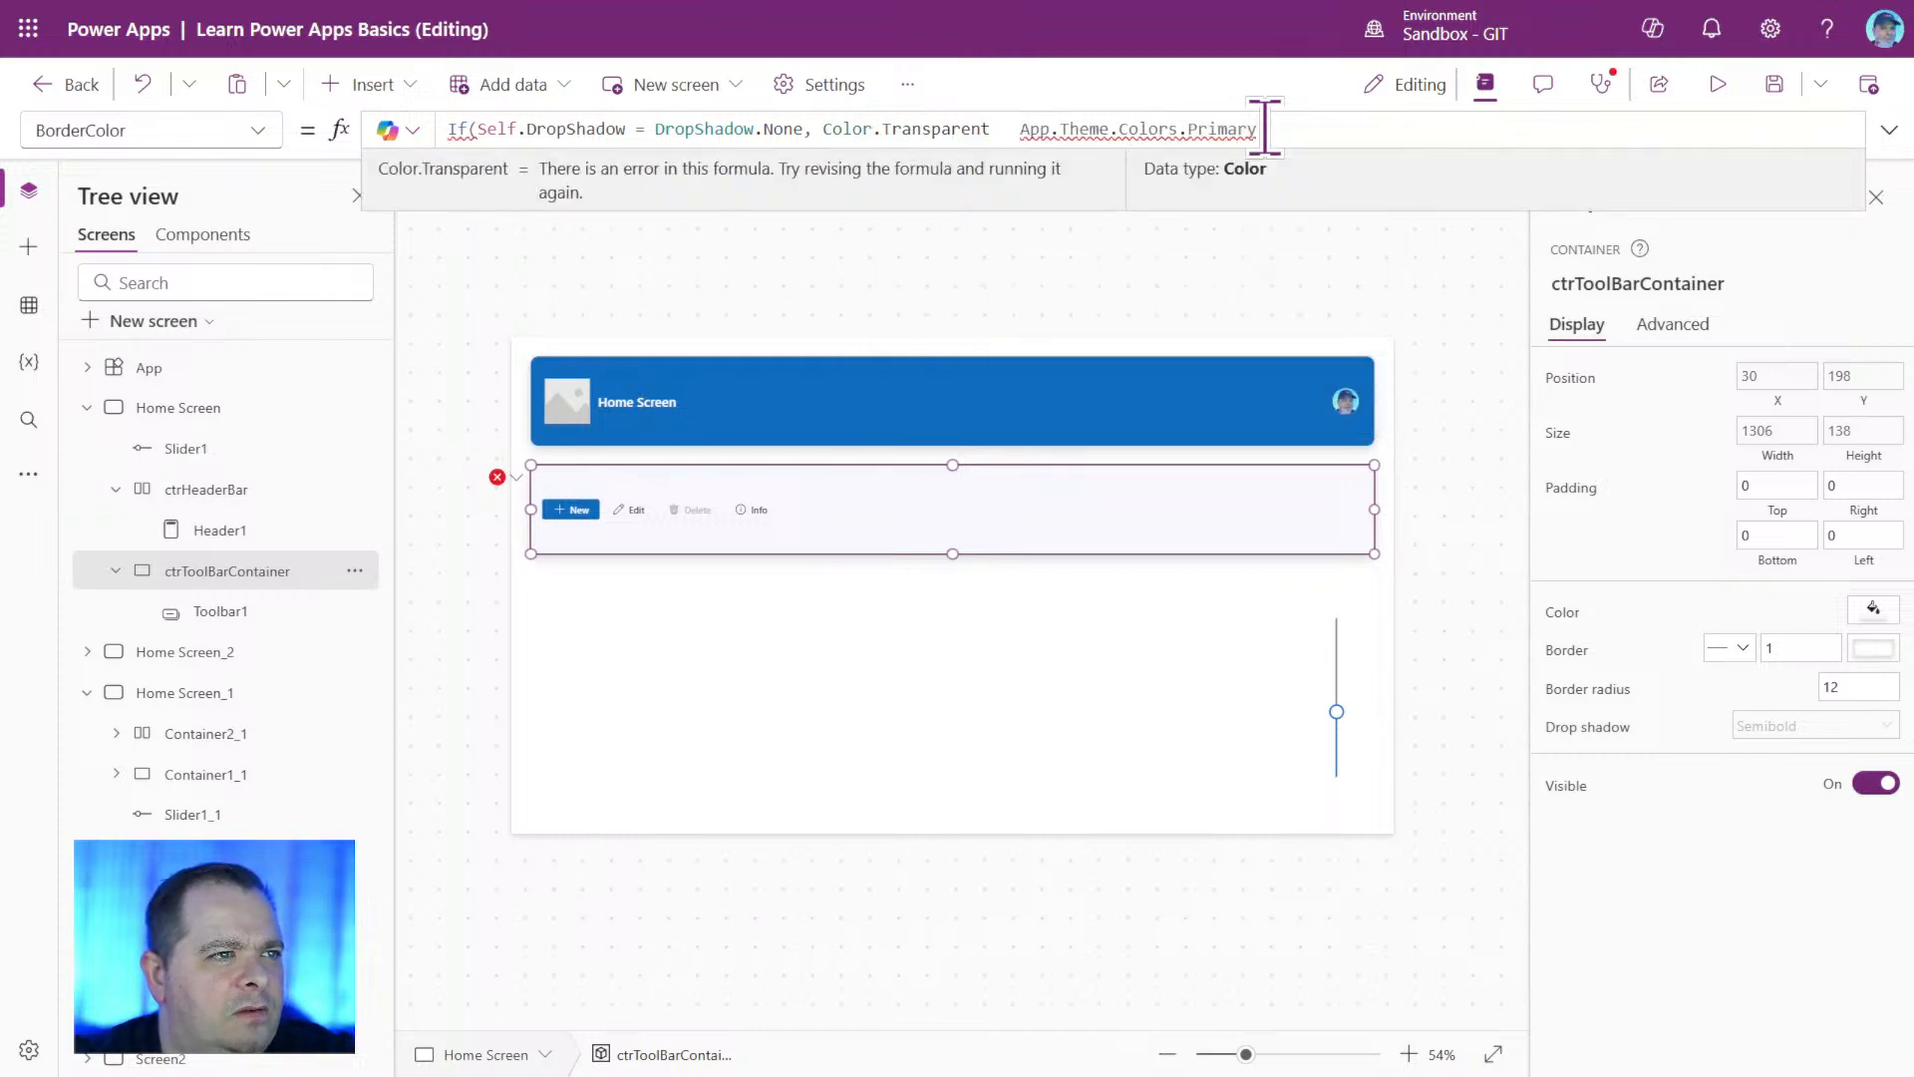
type(",")
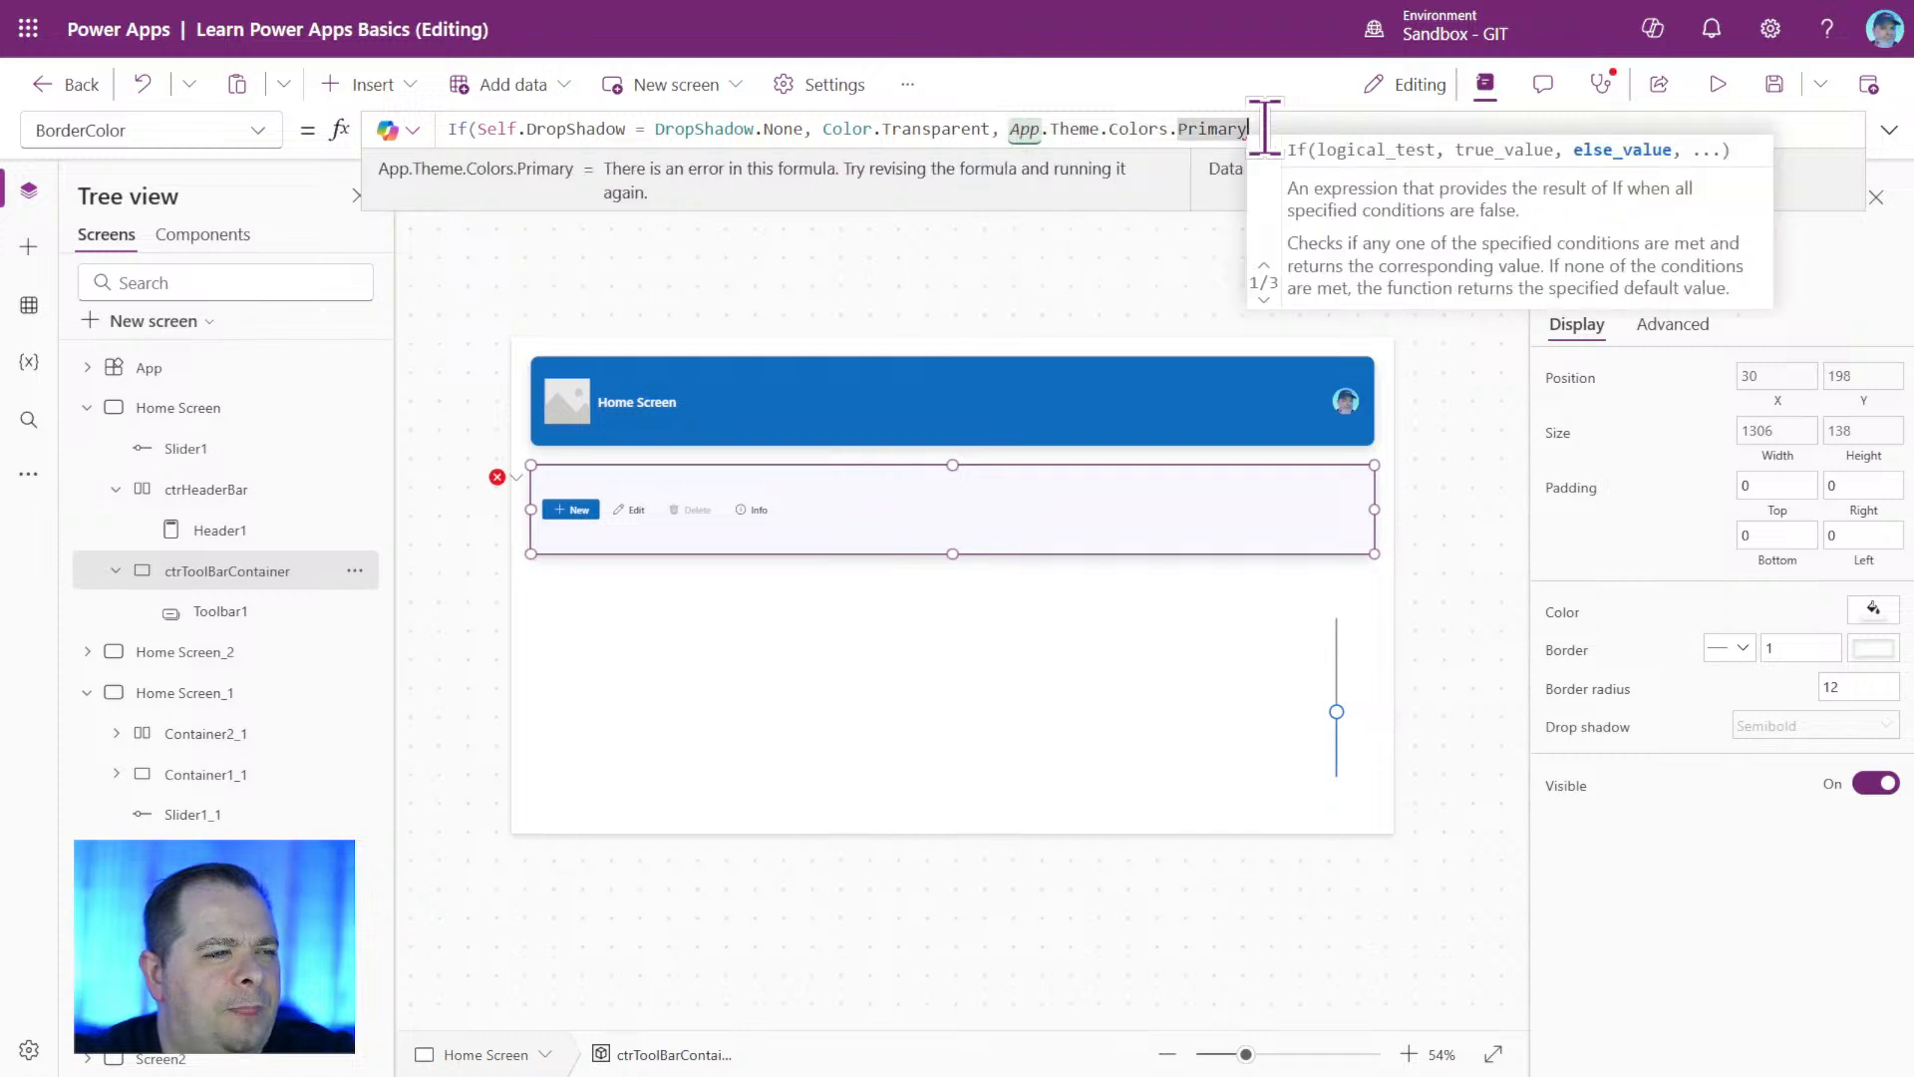
type(")")
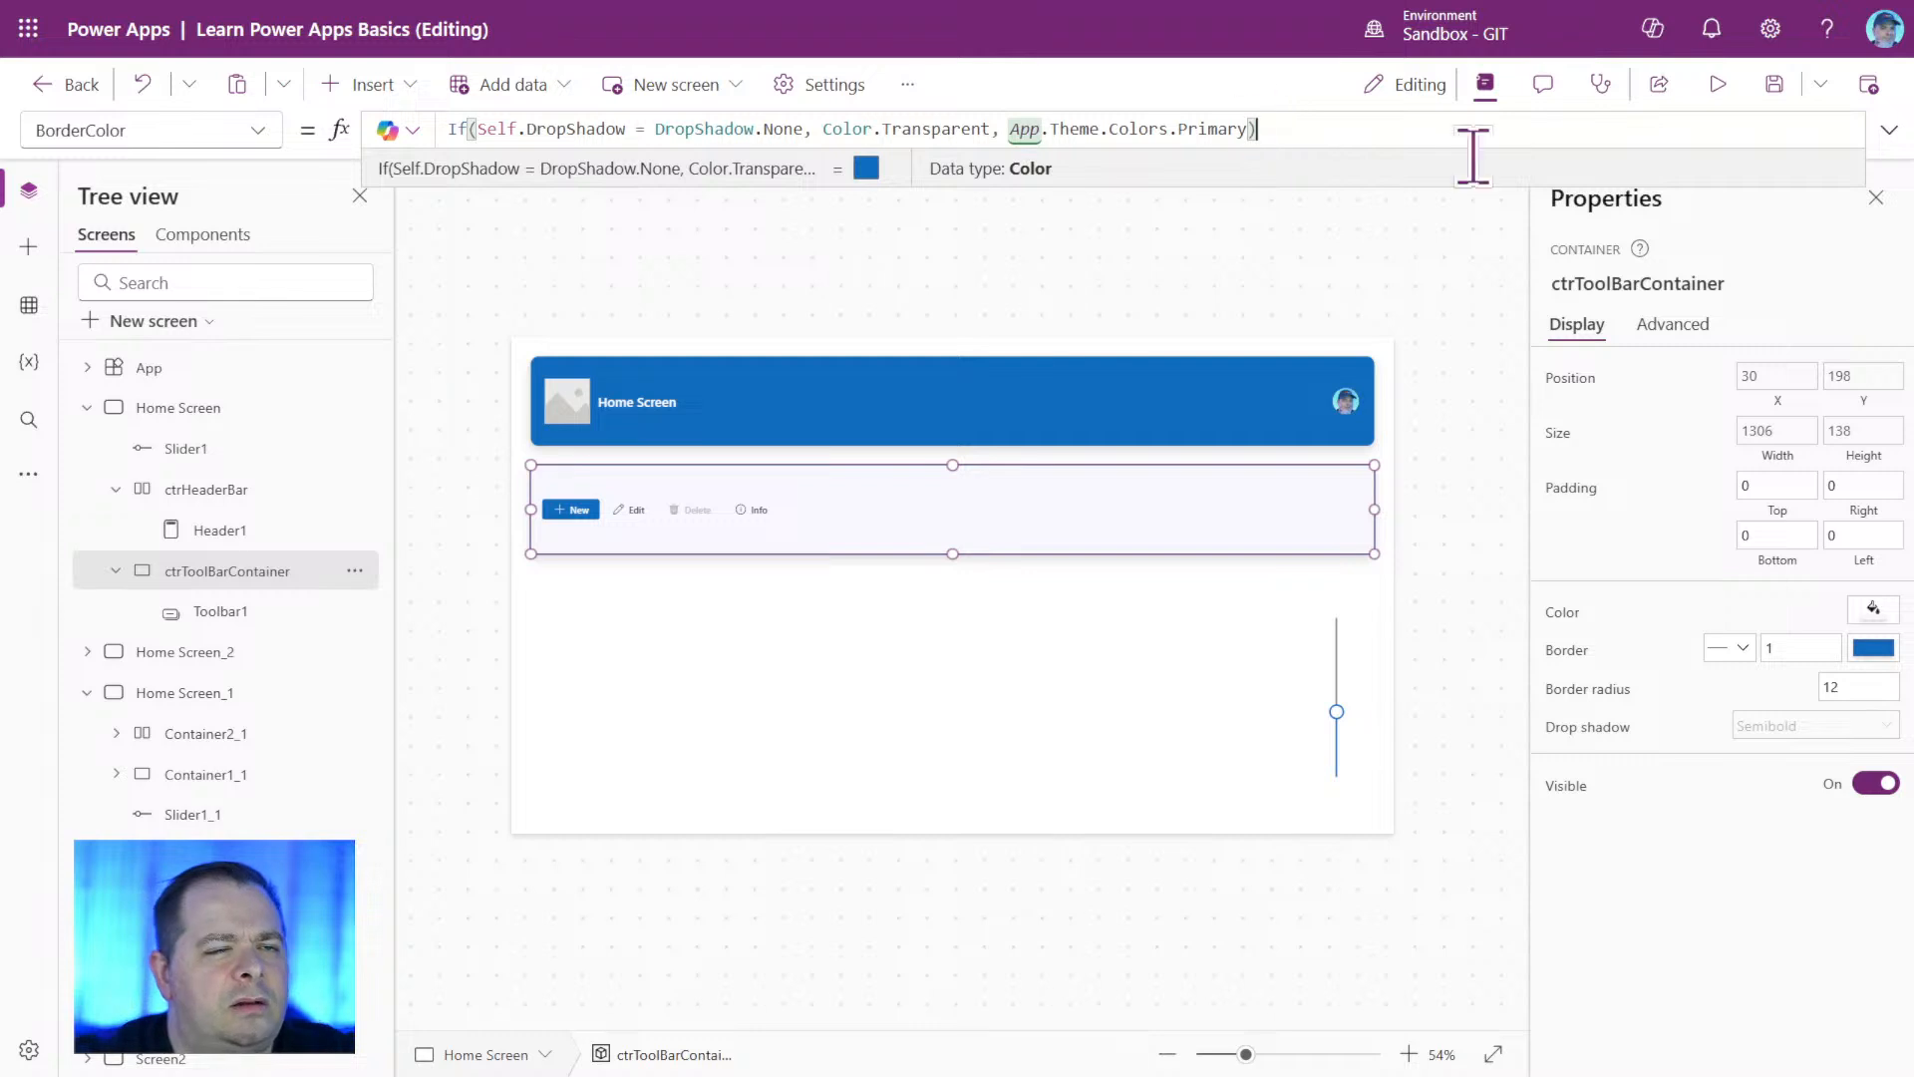
Preview the app, test the containers by moving the slider to its minimum and back to just below the middle, and exit the preview.
left_click(1718, 84)
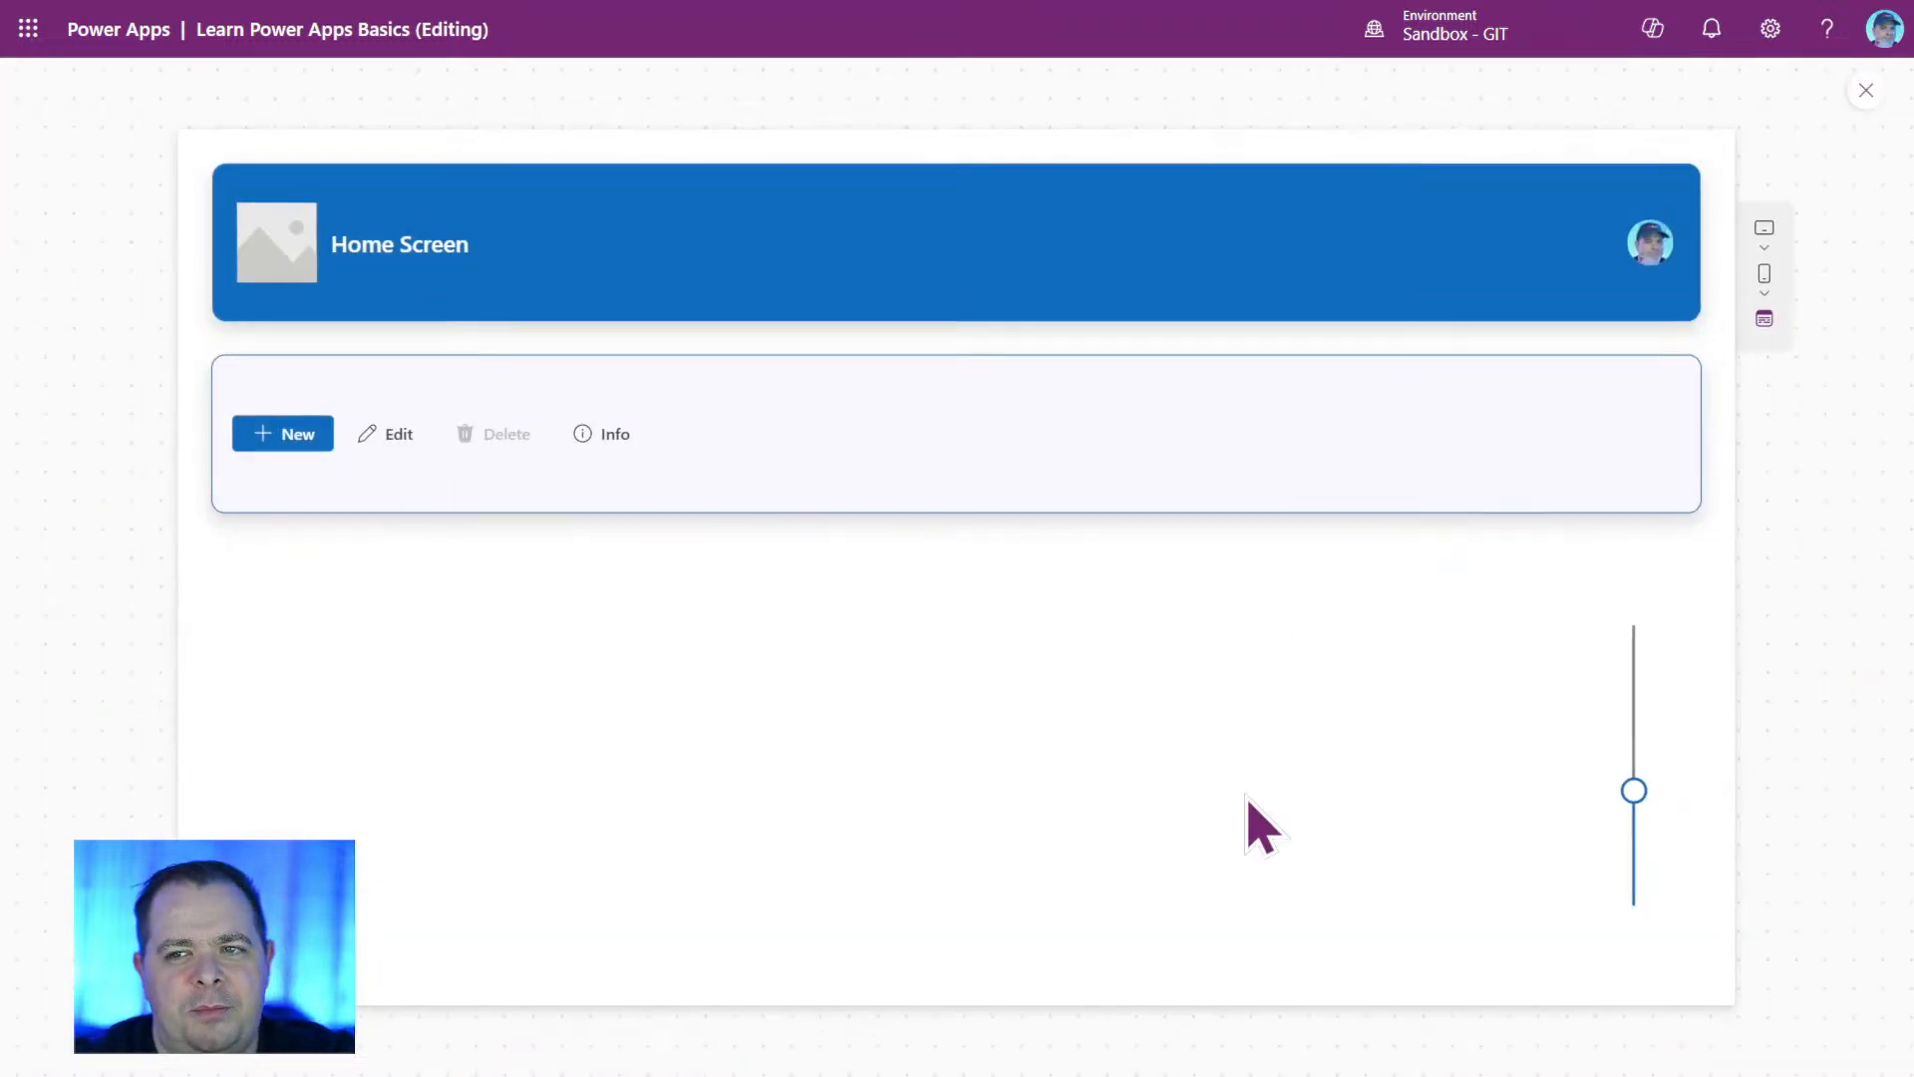
mouse_move(1638, 798)
left_click_drag(1638, 798, 1658, 974)
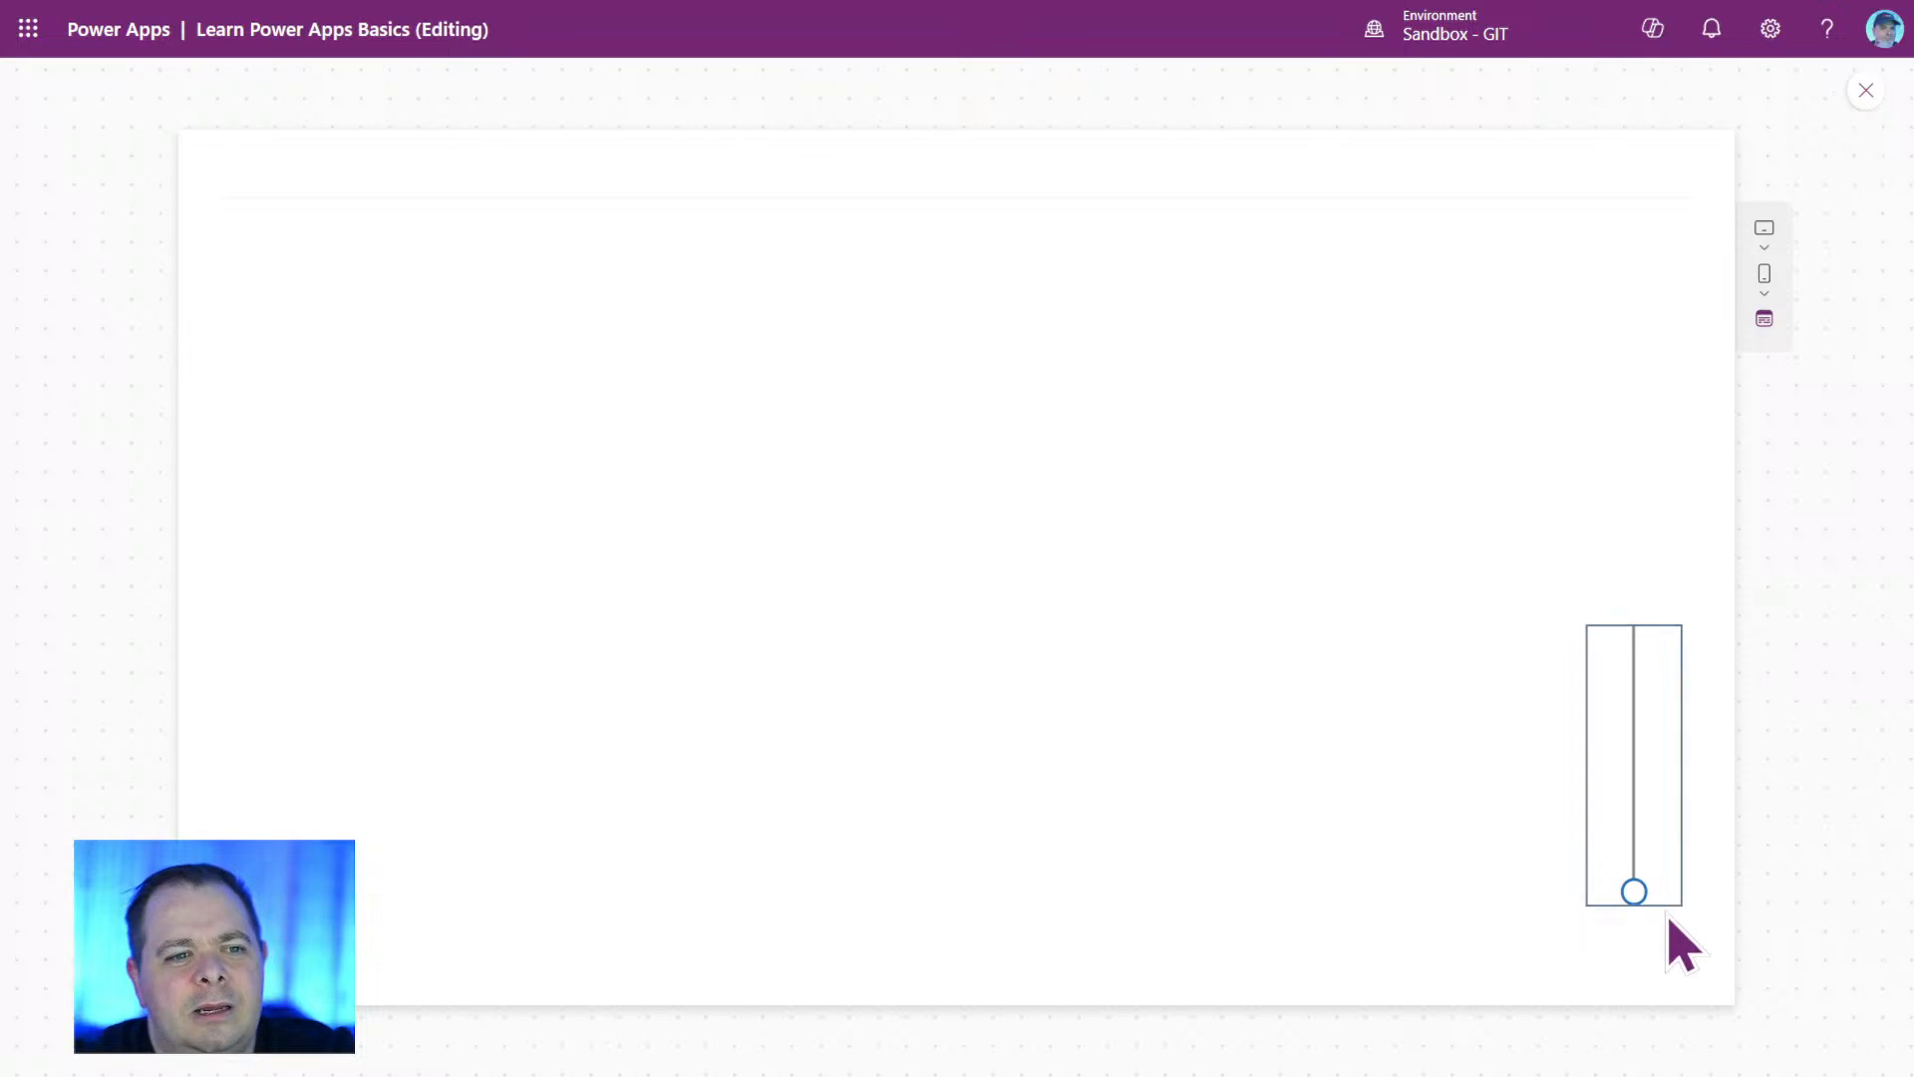
left_click_drag(1633, 890, 1645, 790)
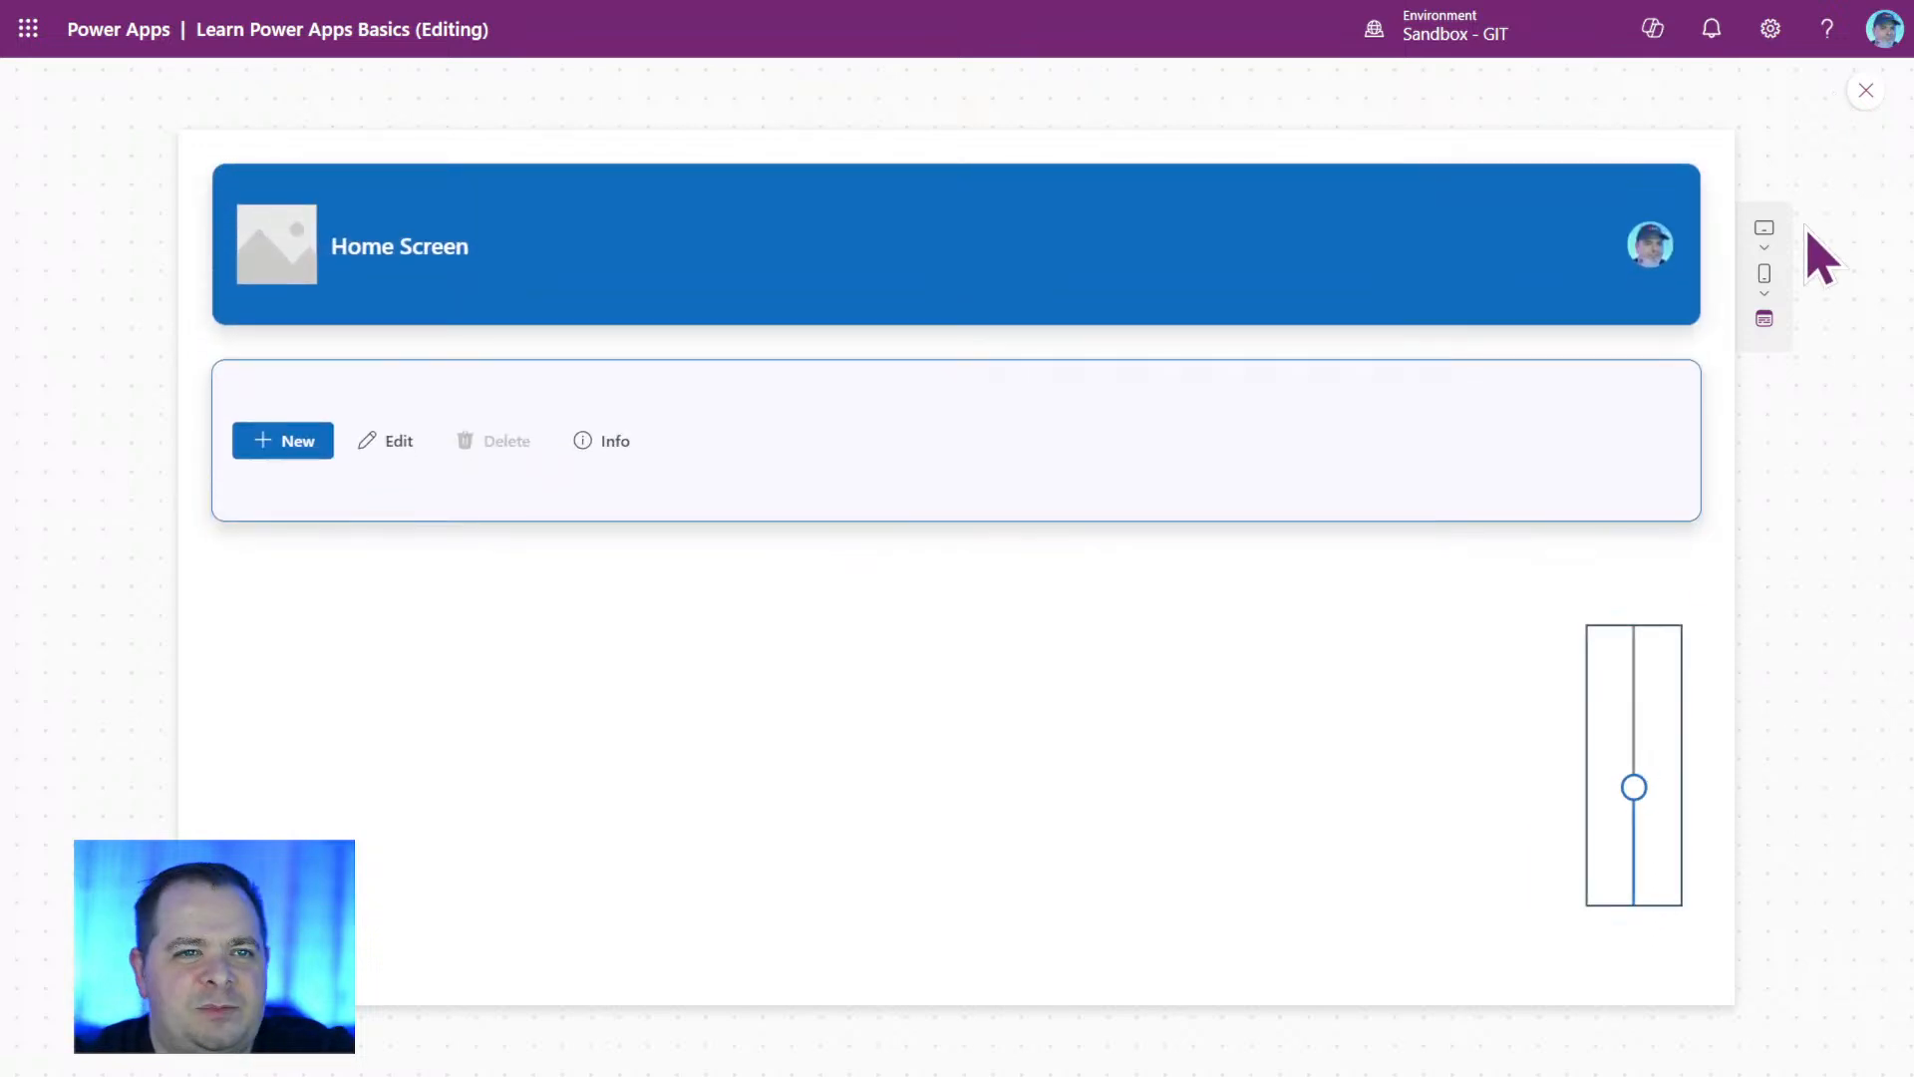
left_click(1868, 92)
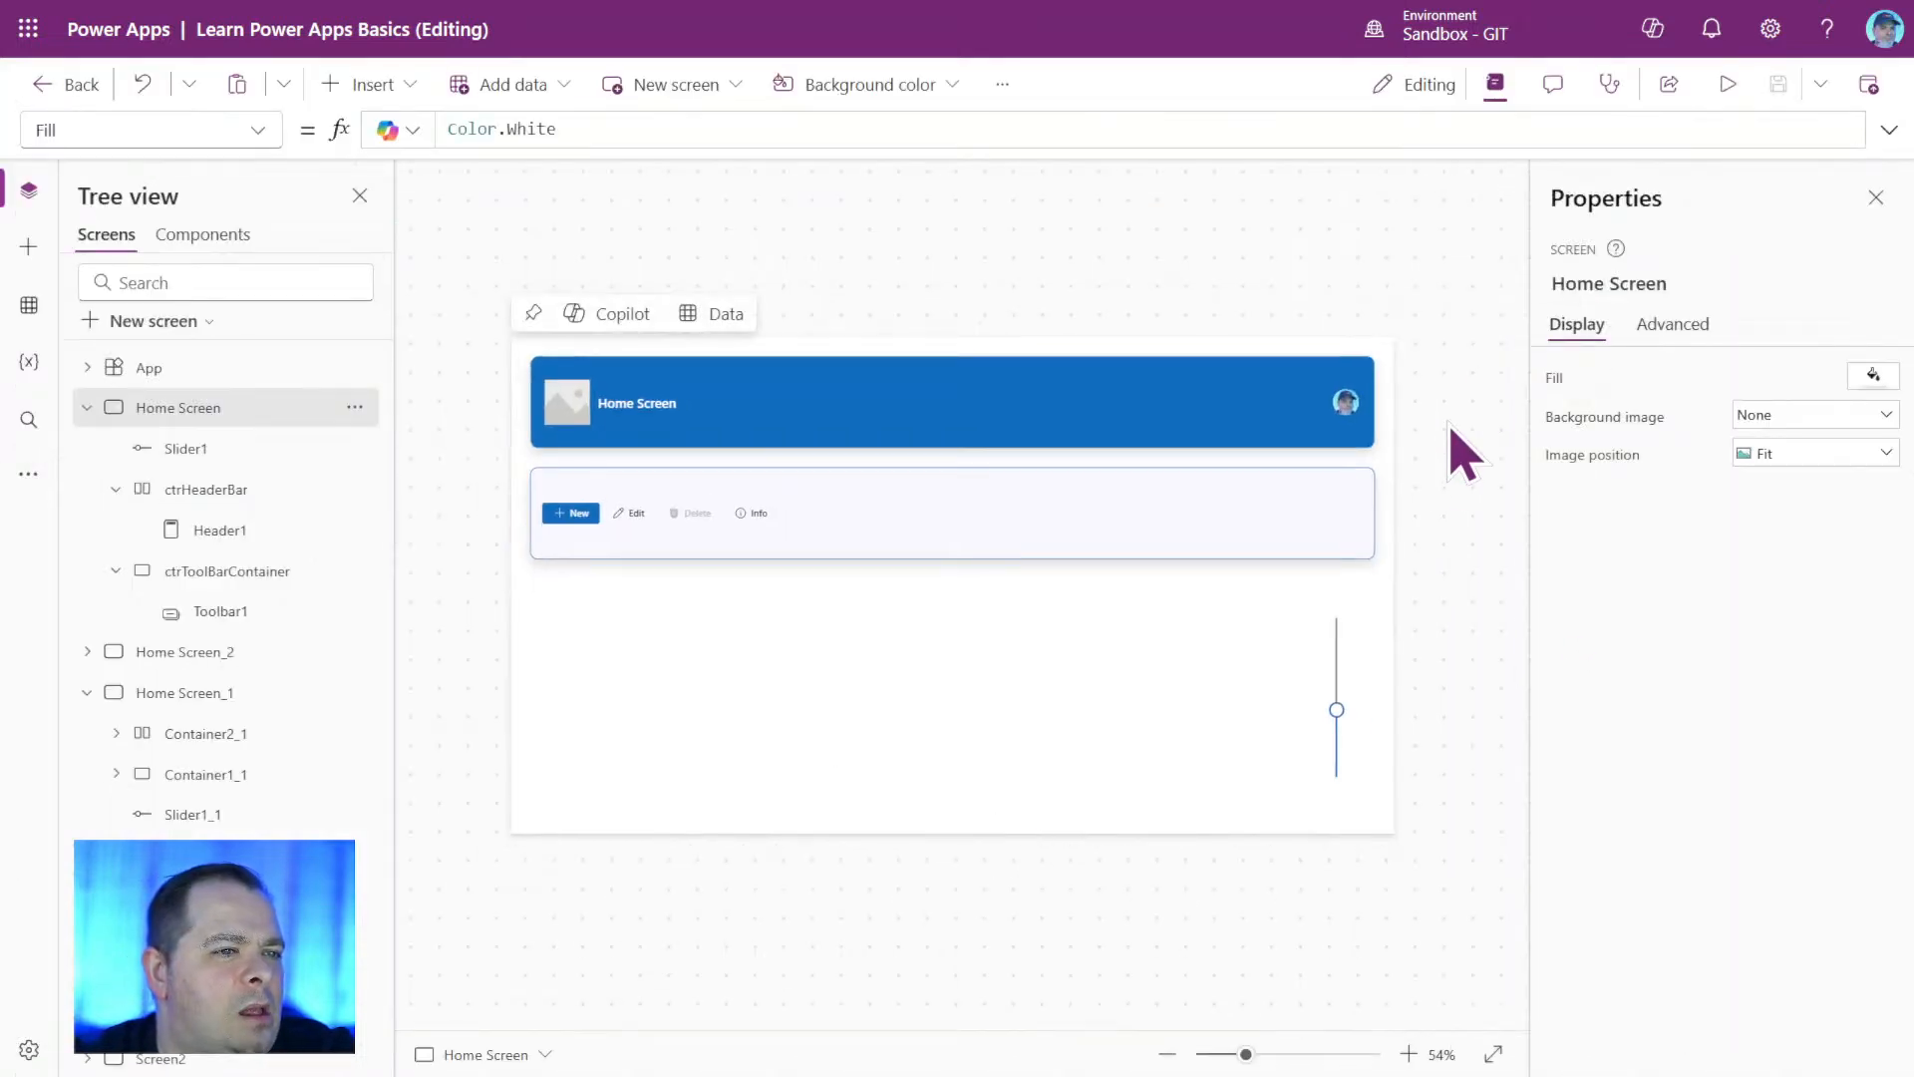